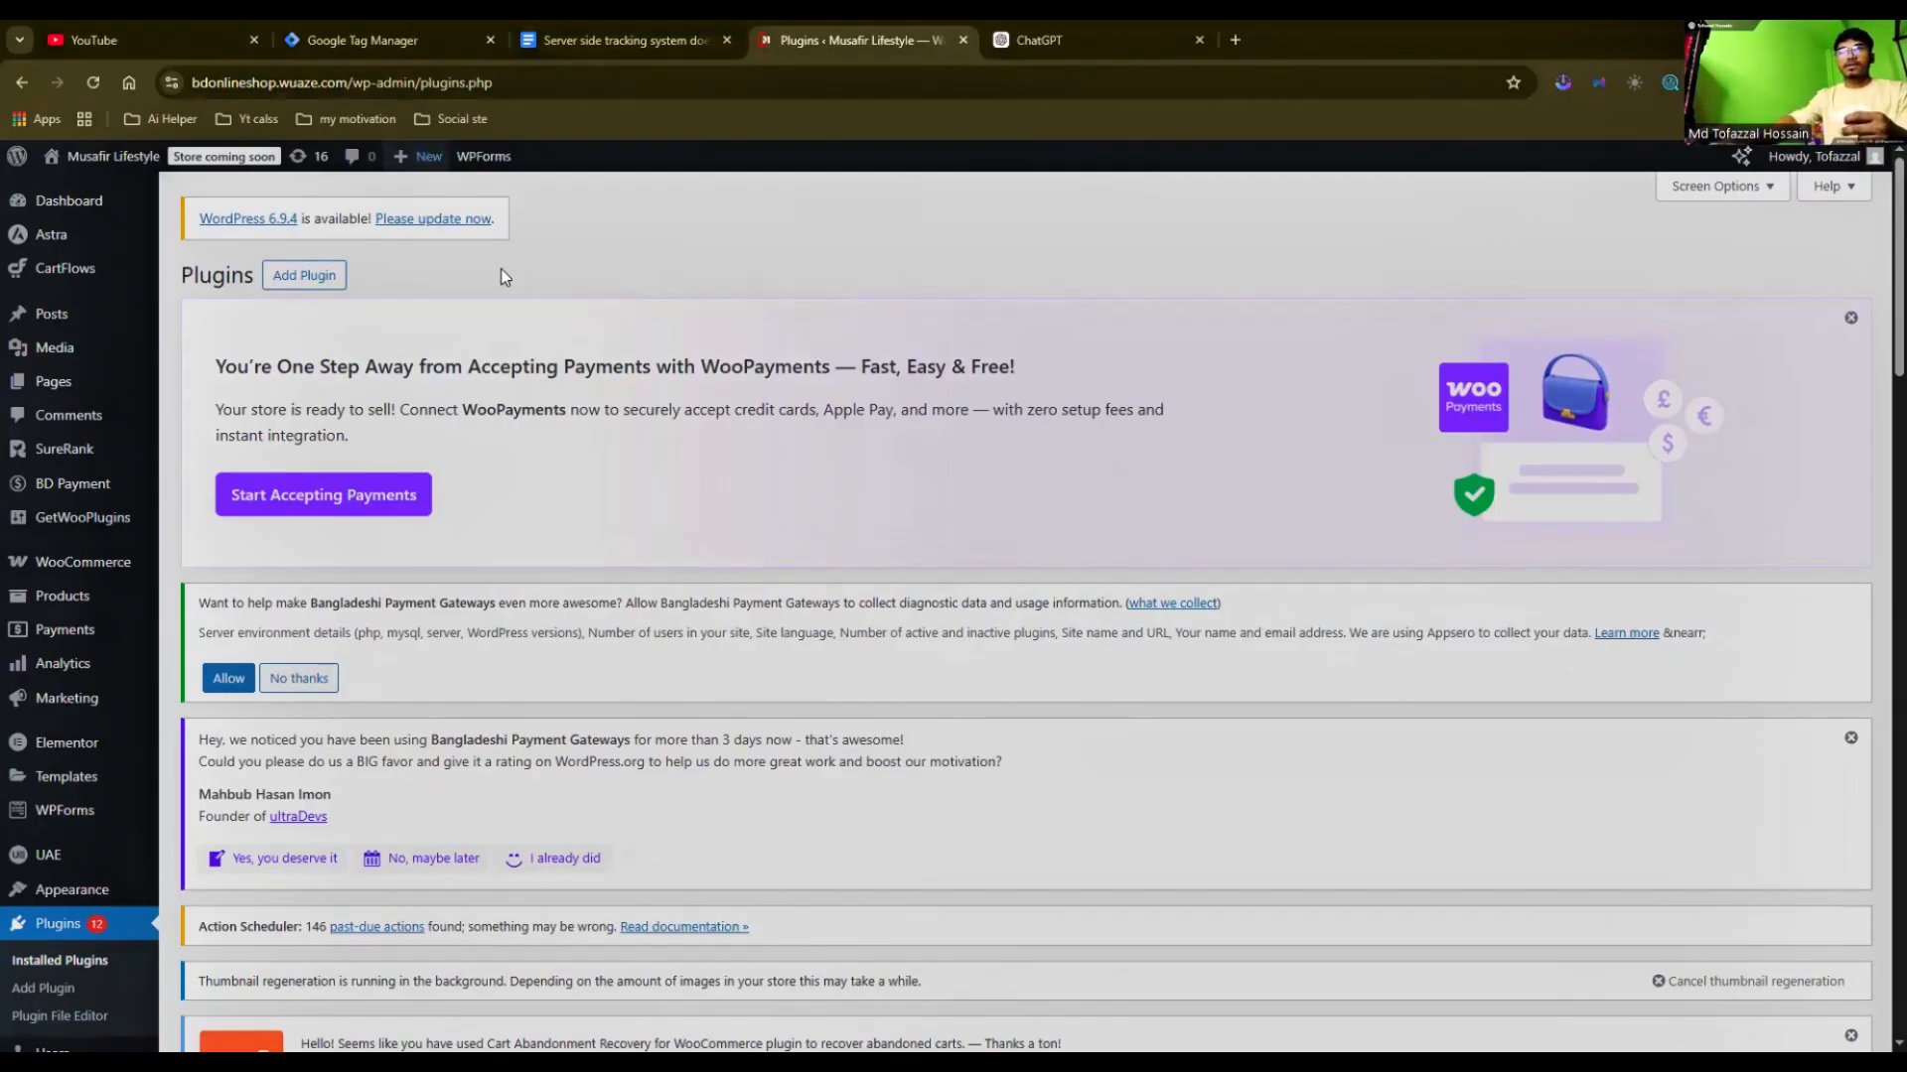
{"action": "left_click", "coordinate": [368, 38]}
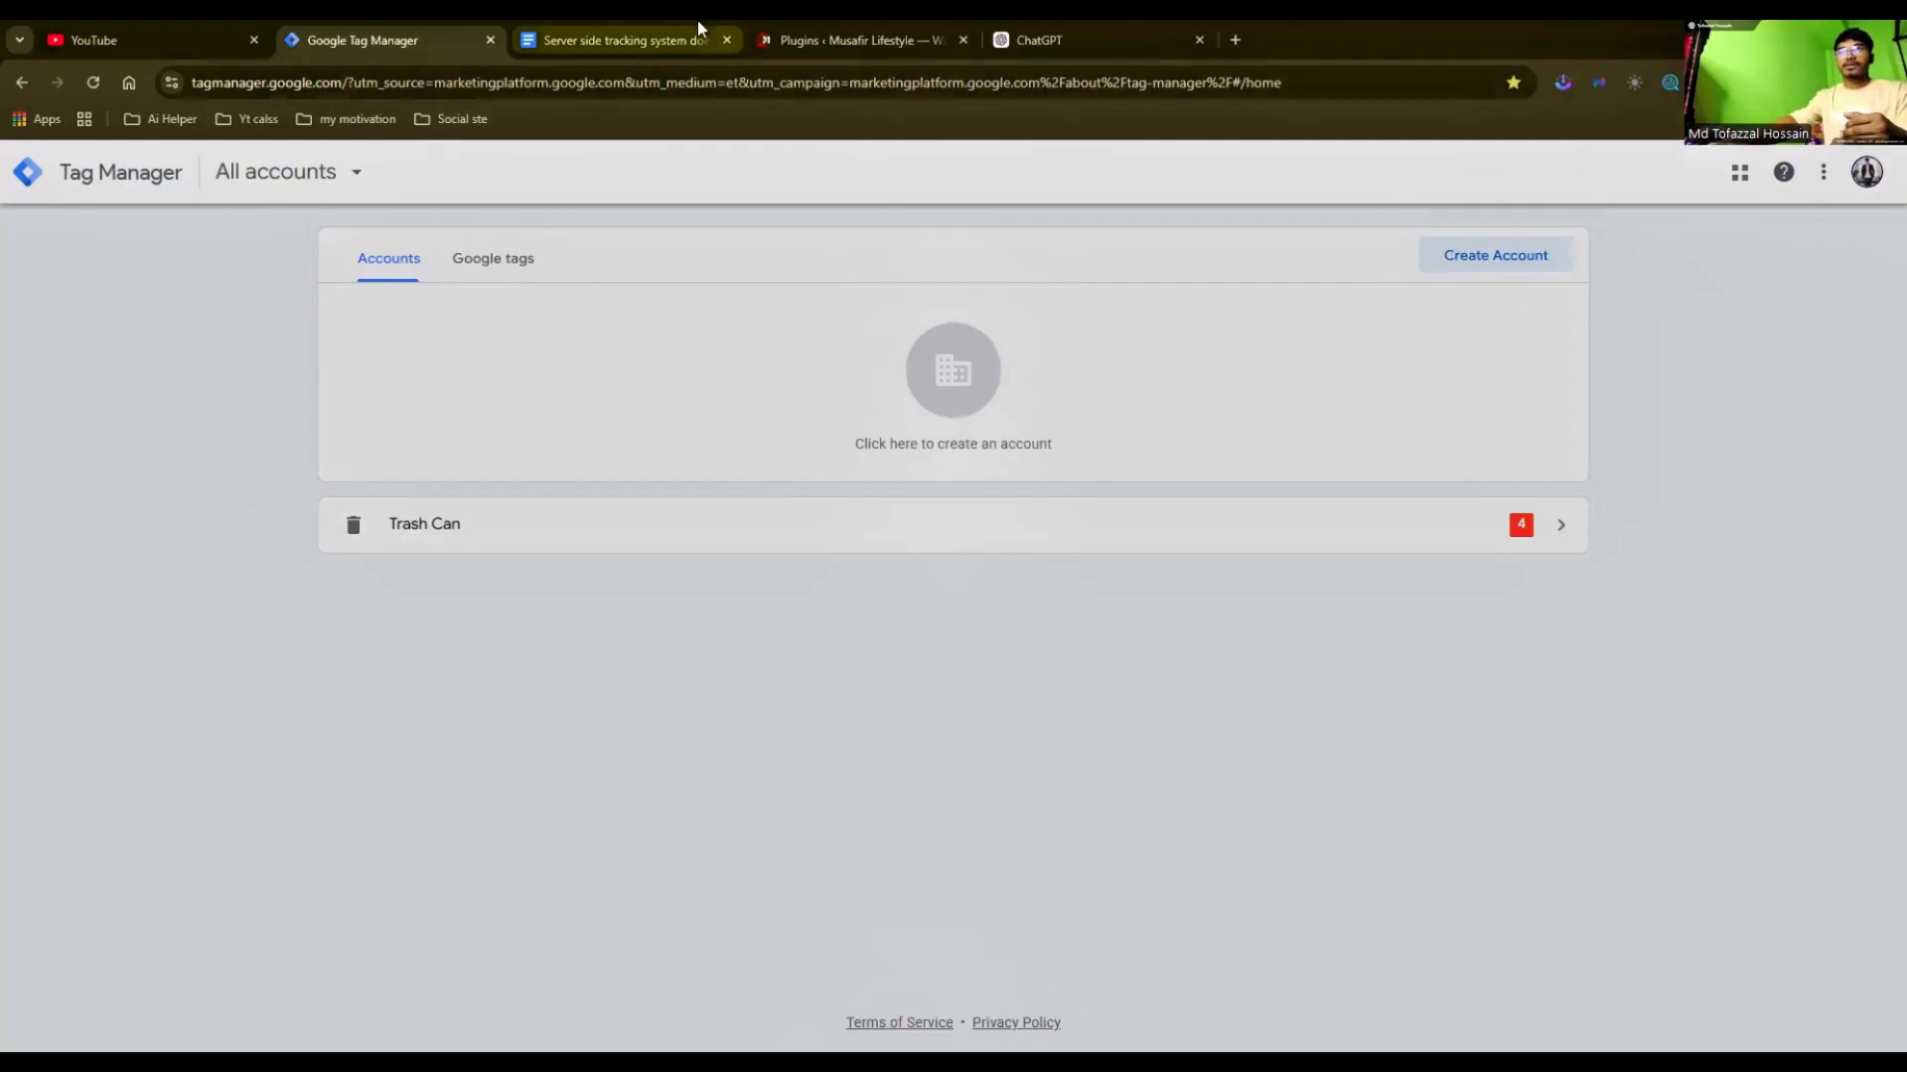
{"action": "left_click", "coordinate": [802, 38]}
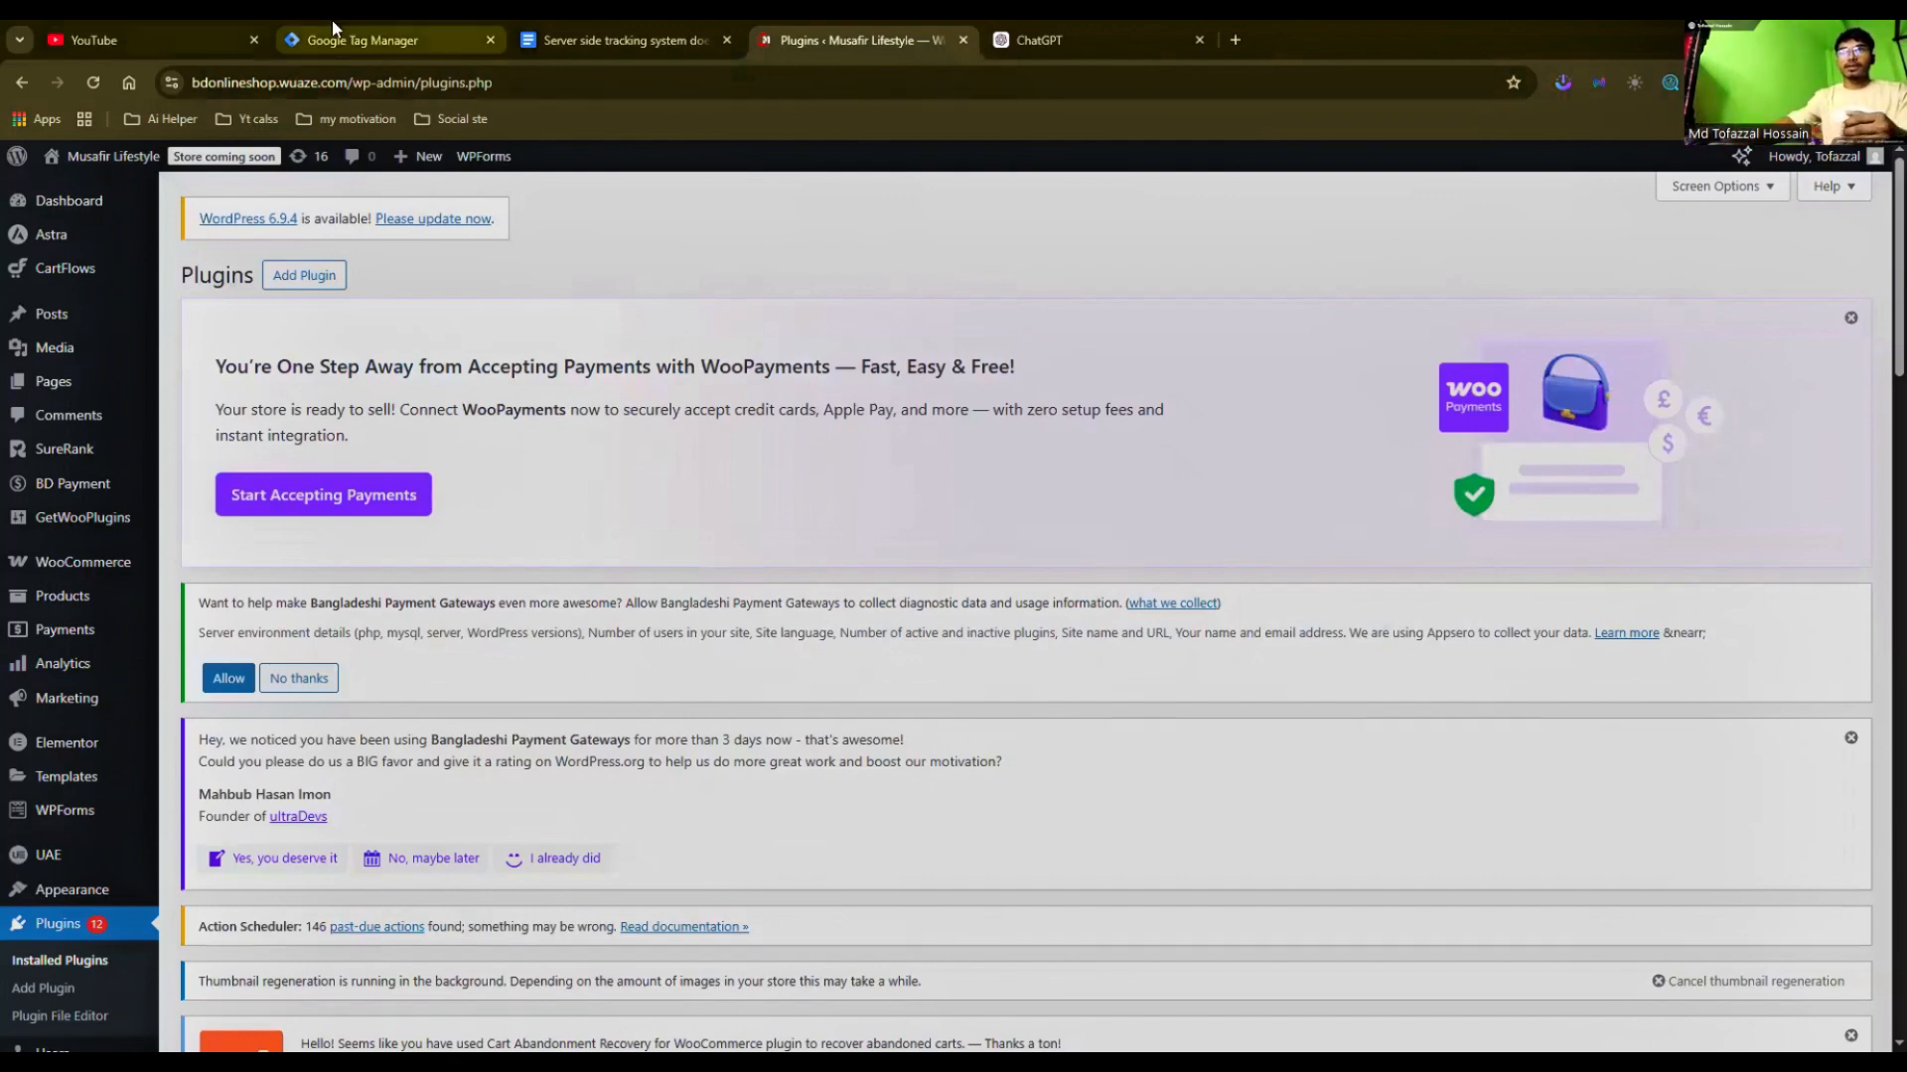
{"action": "left_click", "coordinate": [453, 45]}
{"action": "left_click", "coordinate": [805, 40]}
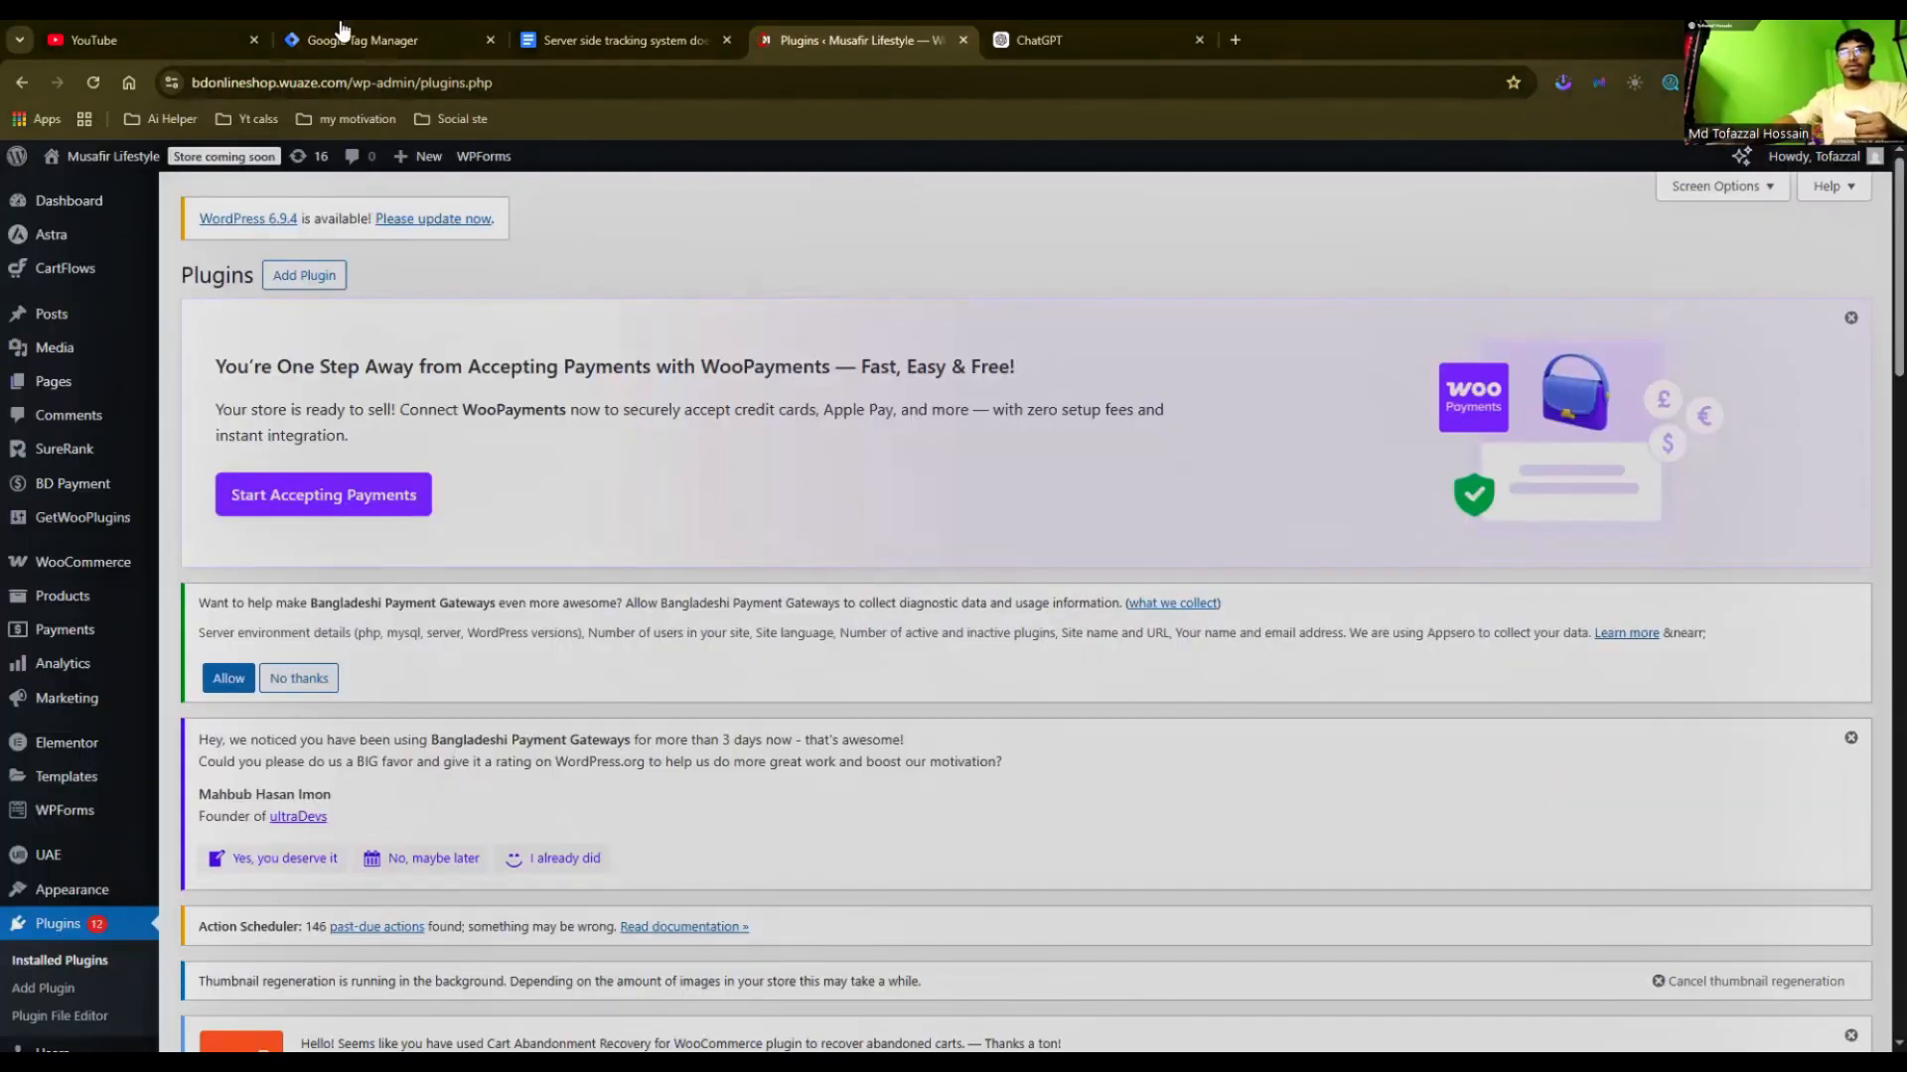
Step: Name the new Tag Manager account daly home pixe usa from the suggested names
{"action": "left_click", "coordinate": [343, 32]}
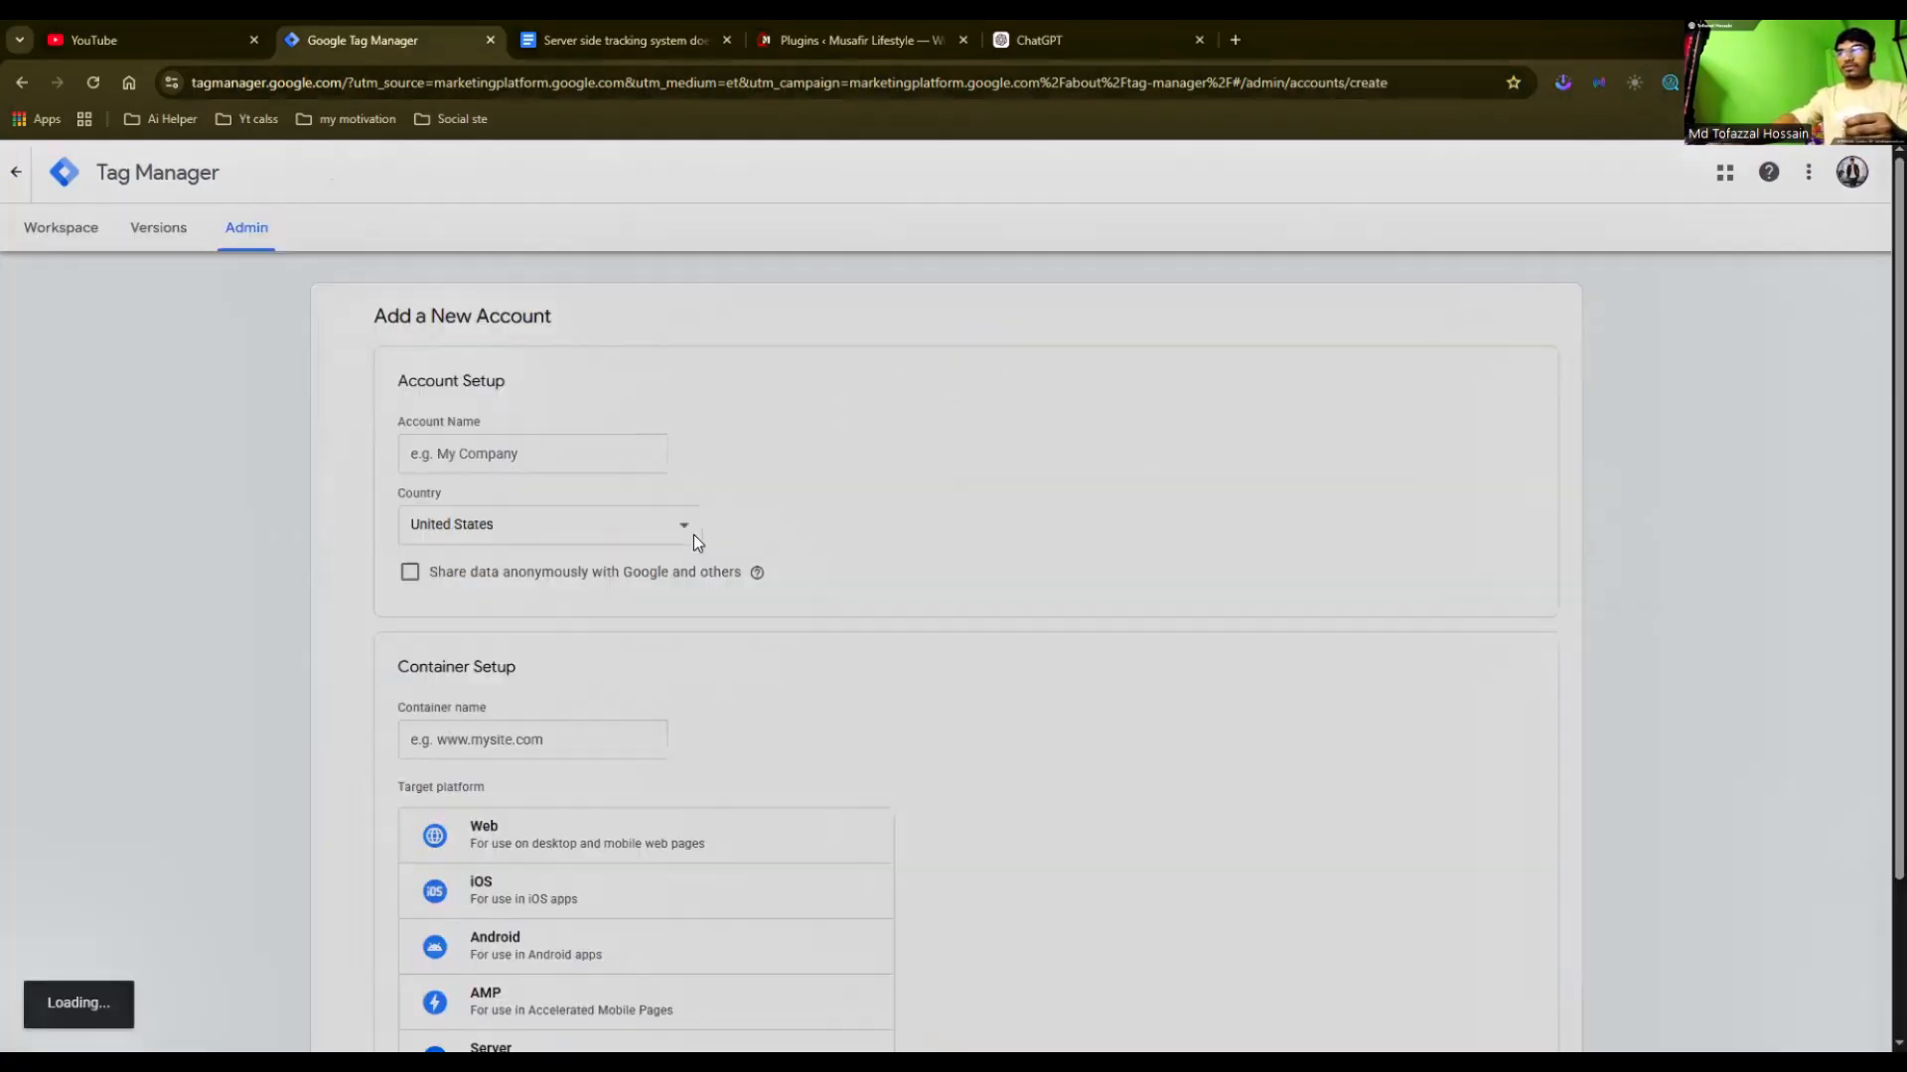
{"action": "left_click", "coordinate": [572, 456]}
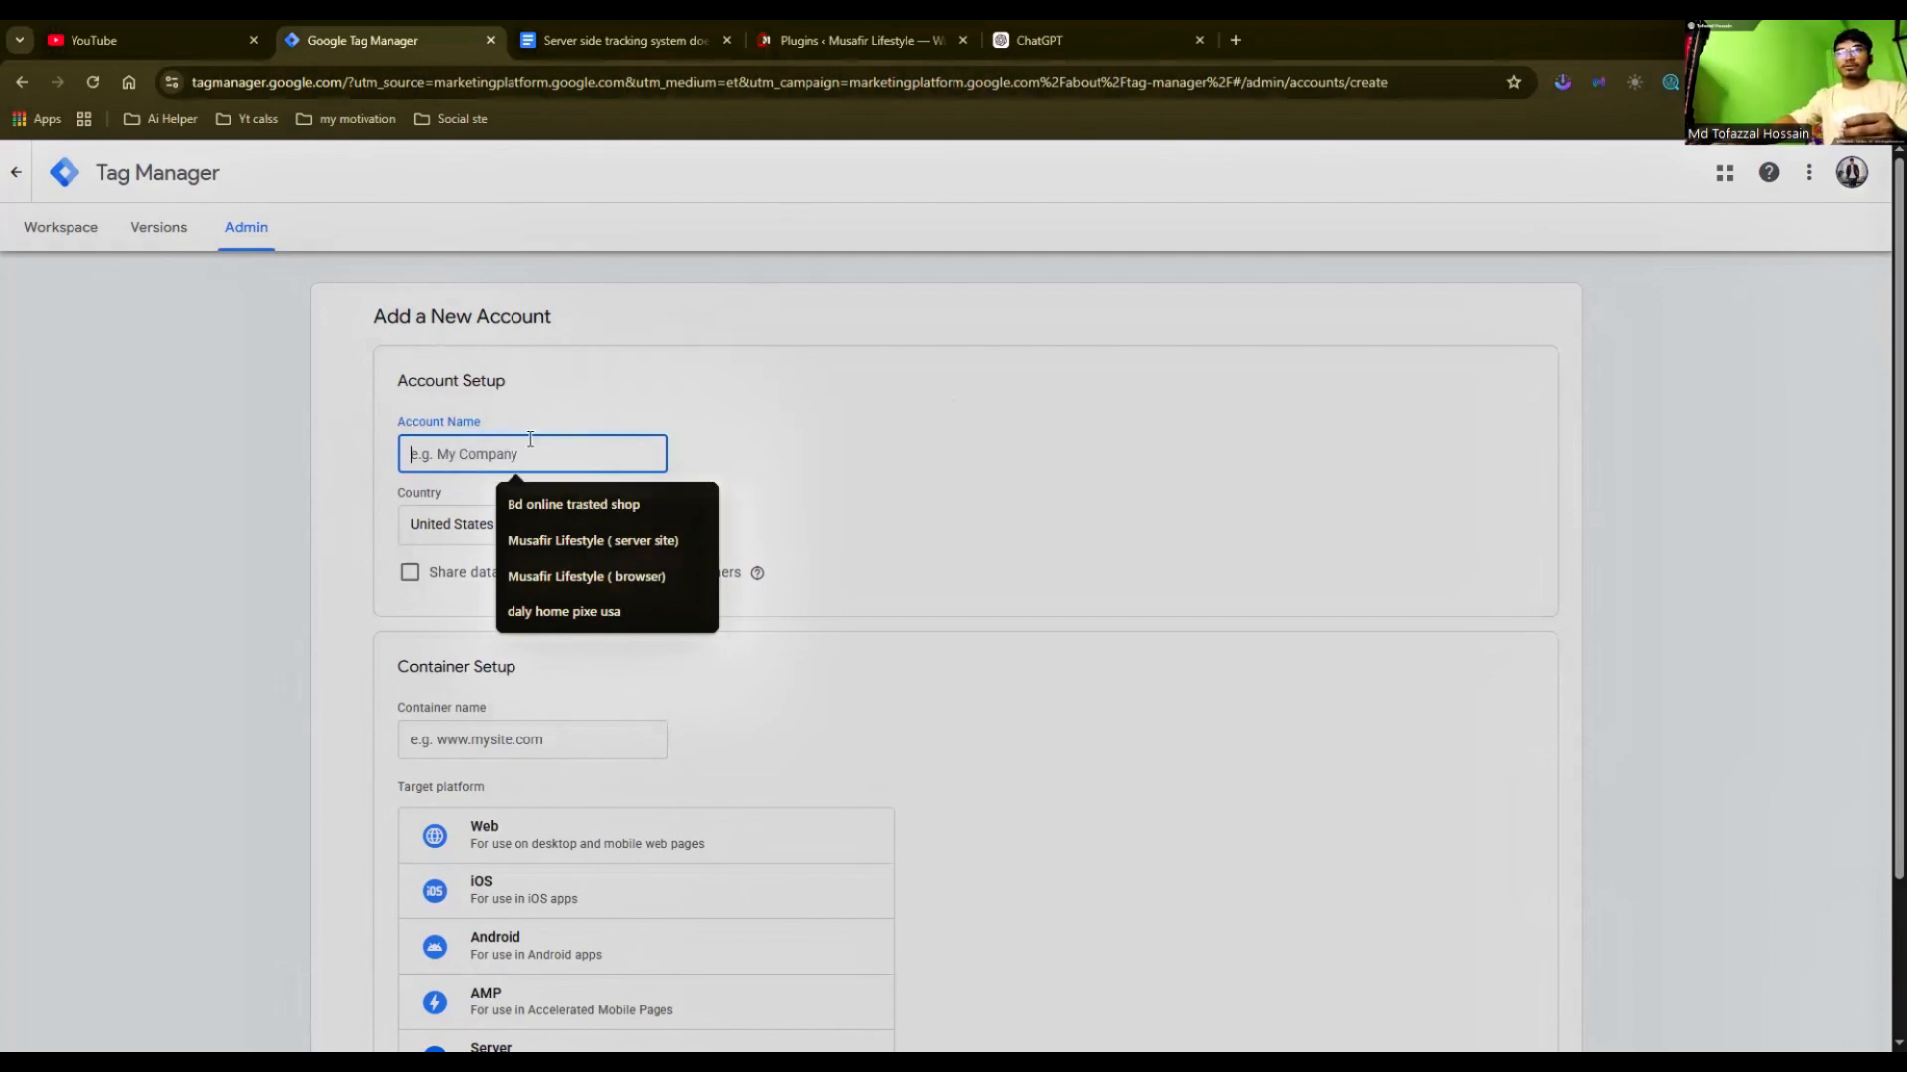
{"action": "left_click", "coordinate": [562, 614]}
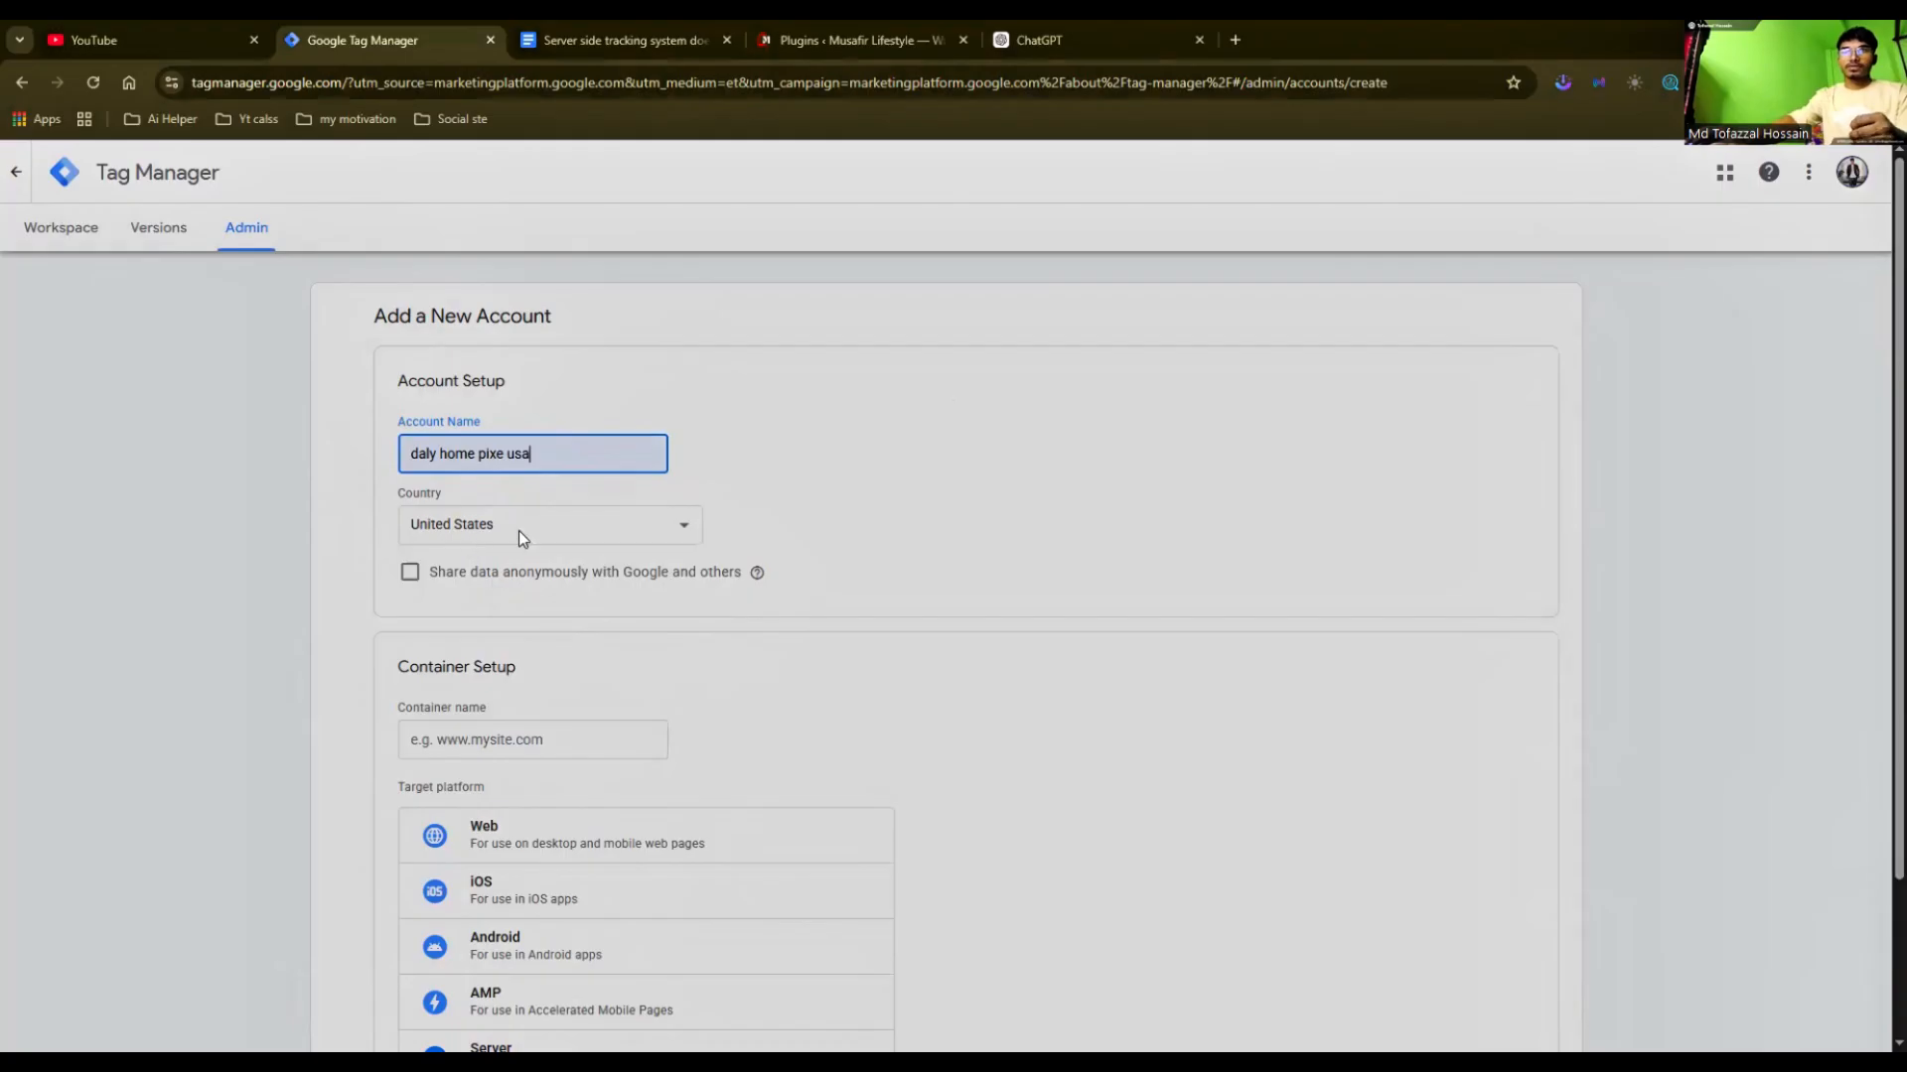
Step: Copy the account name and paste it as the container name, daly home pixe usa
{"action": "scroll", "coordinate": [452, 635], "scroll_direction": "down", "scroll_amount": 1}
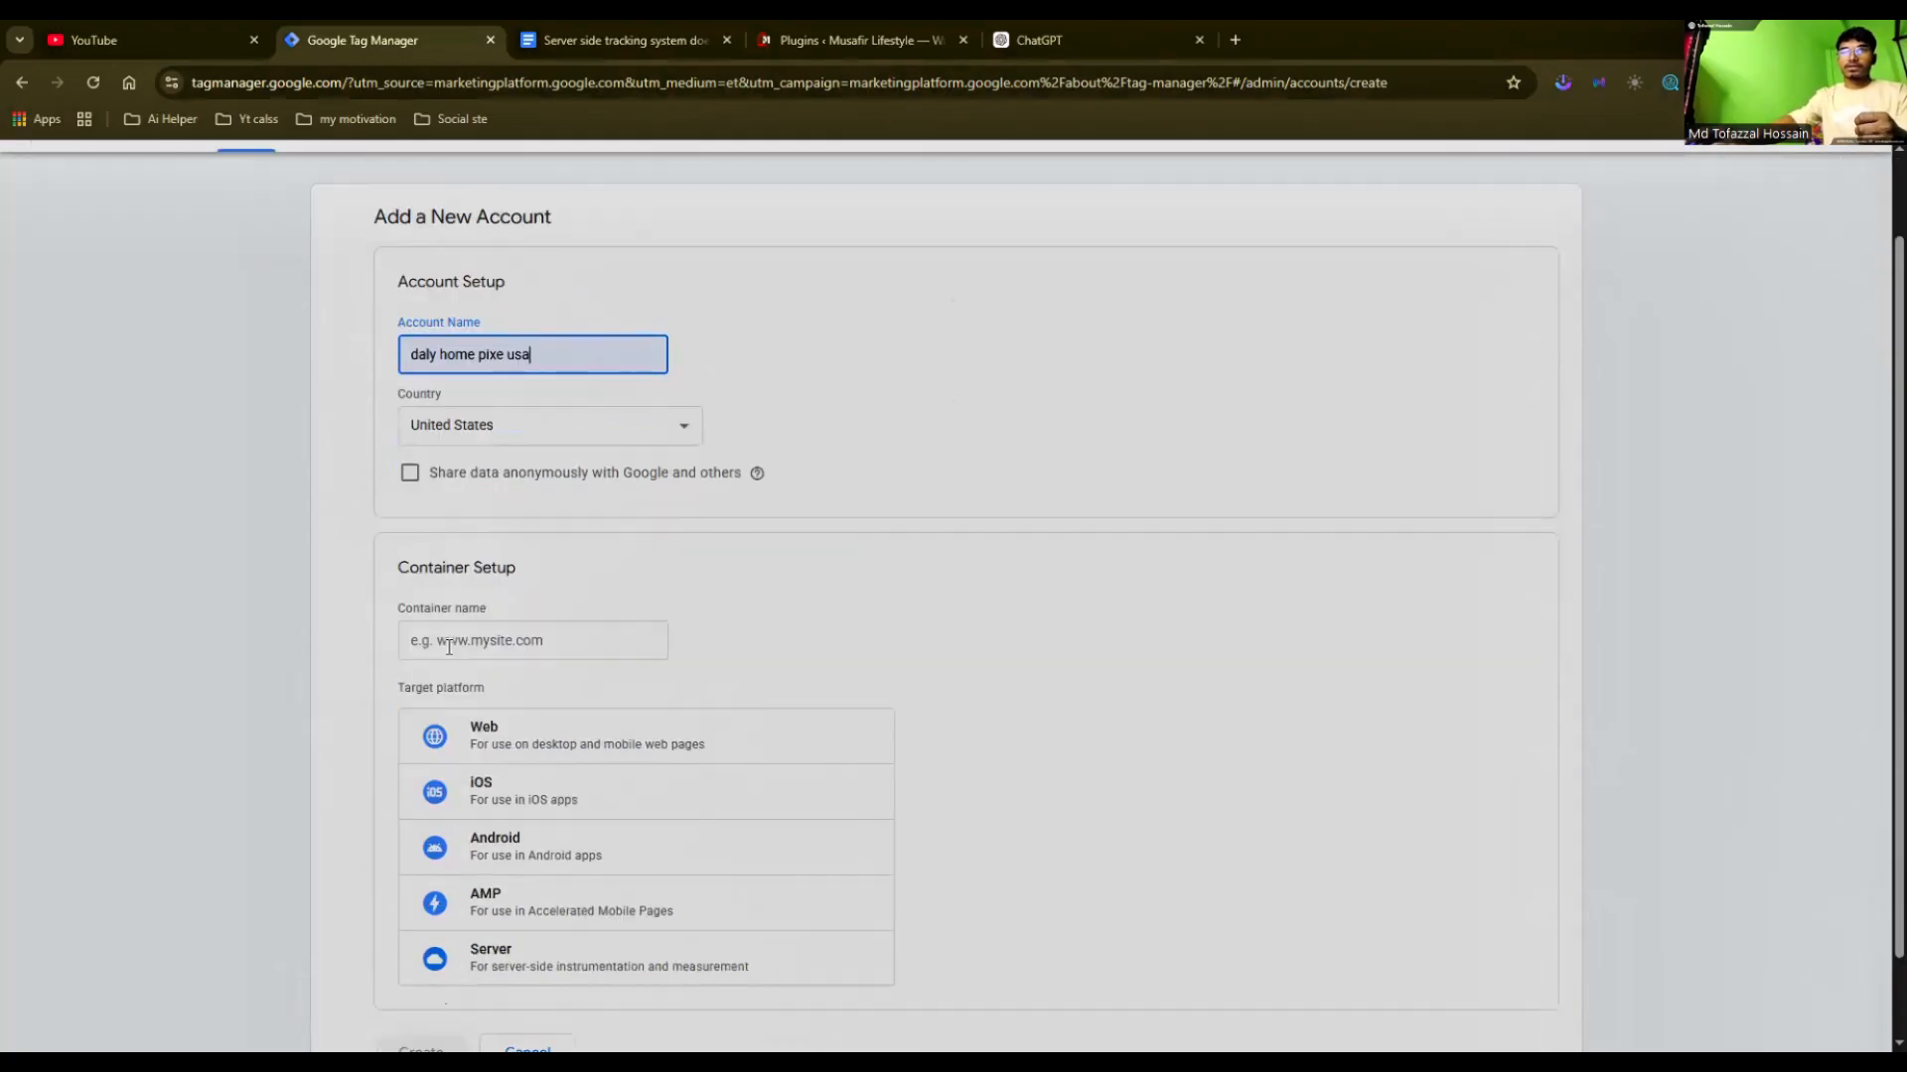
{"action": "left_click", "coordinate": [516, 641]}
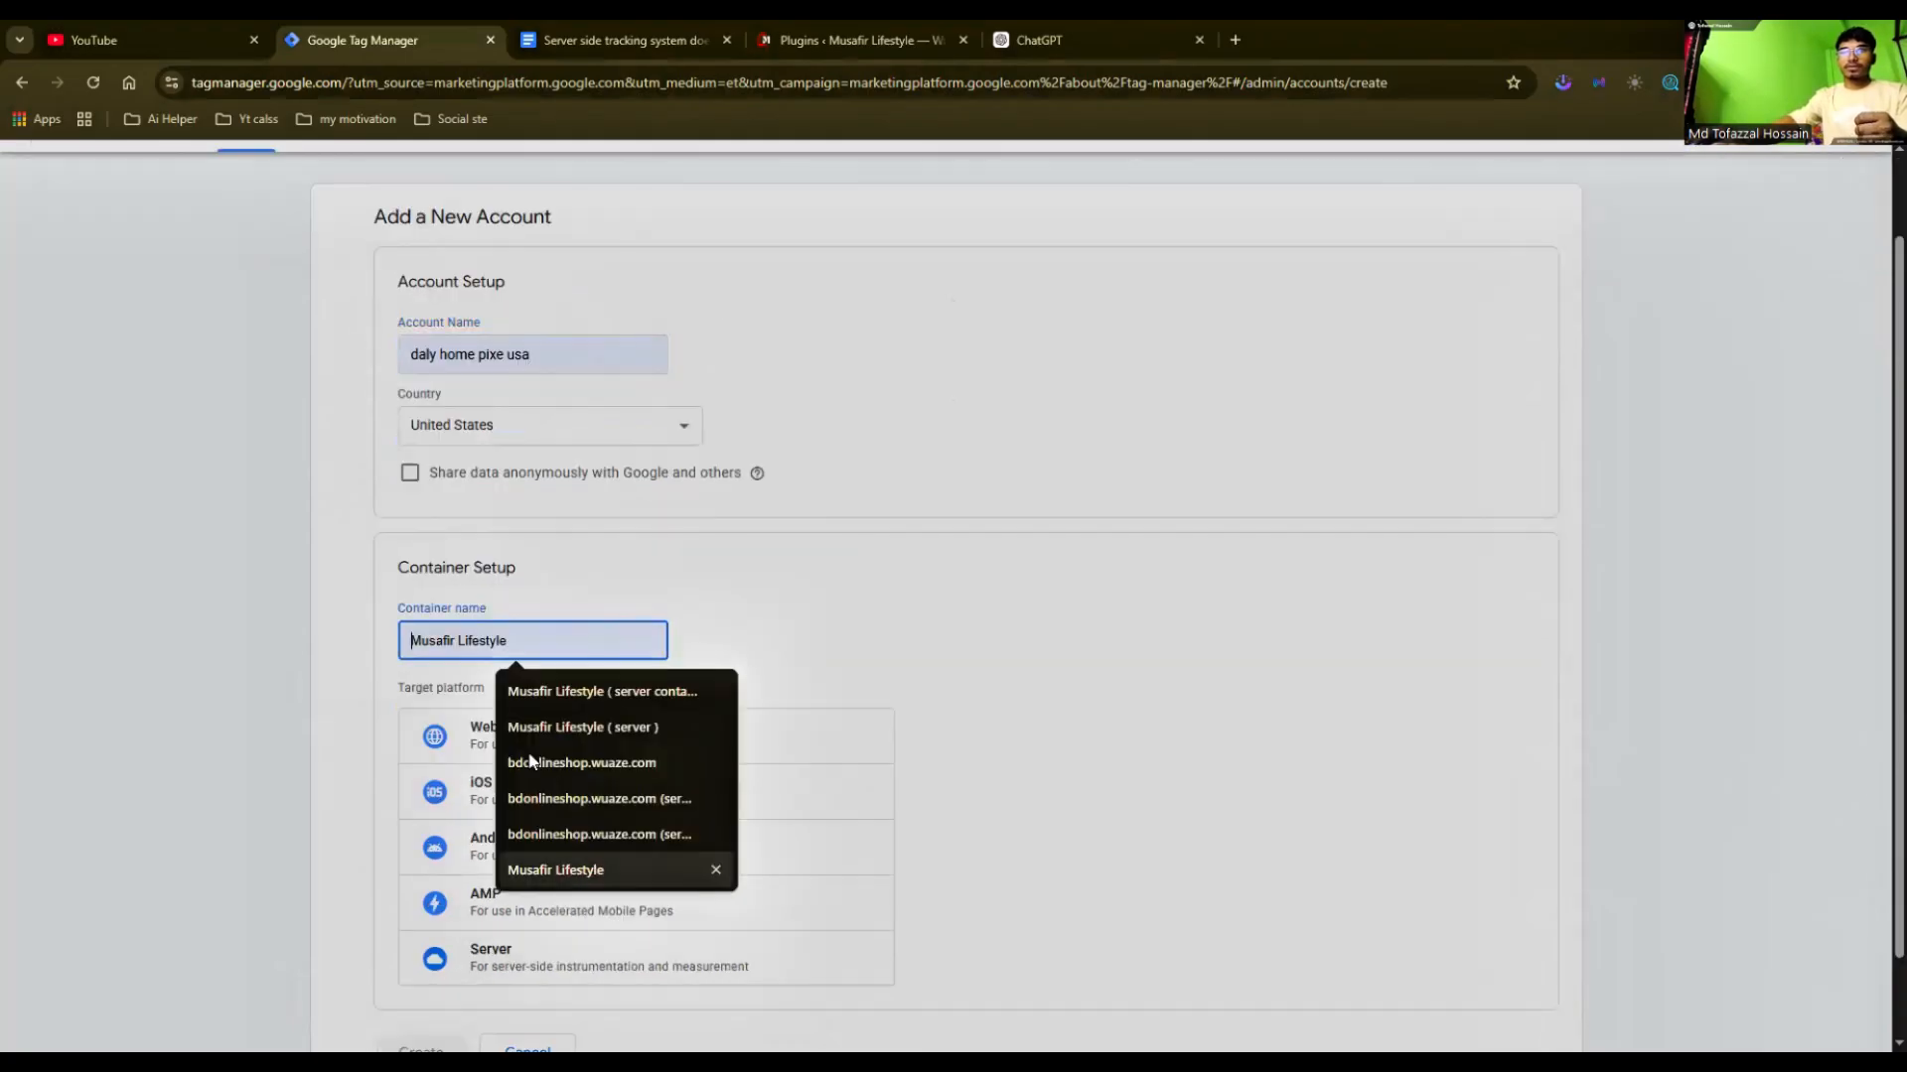
{"action": "triple_click", "coordinate": [403, 376]}
{"action": "key", "text": "ctrl+c"}
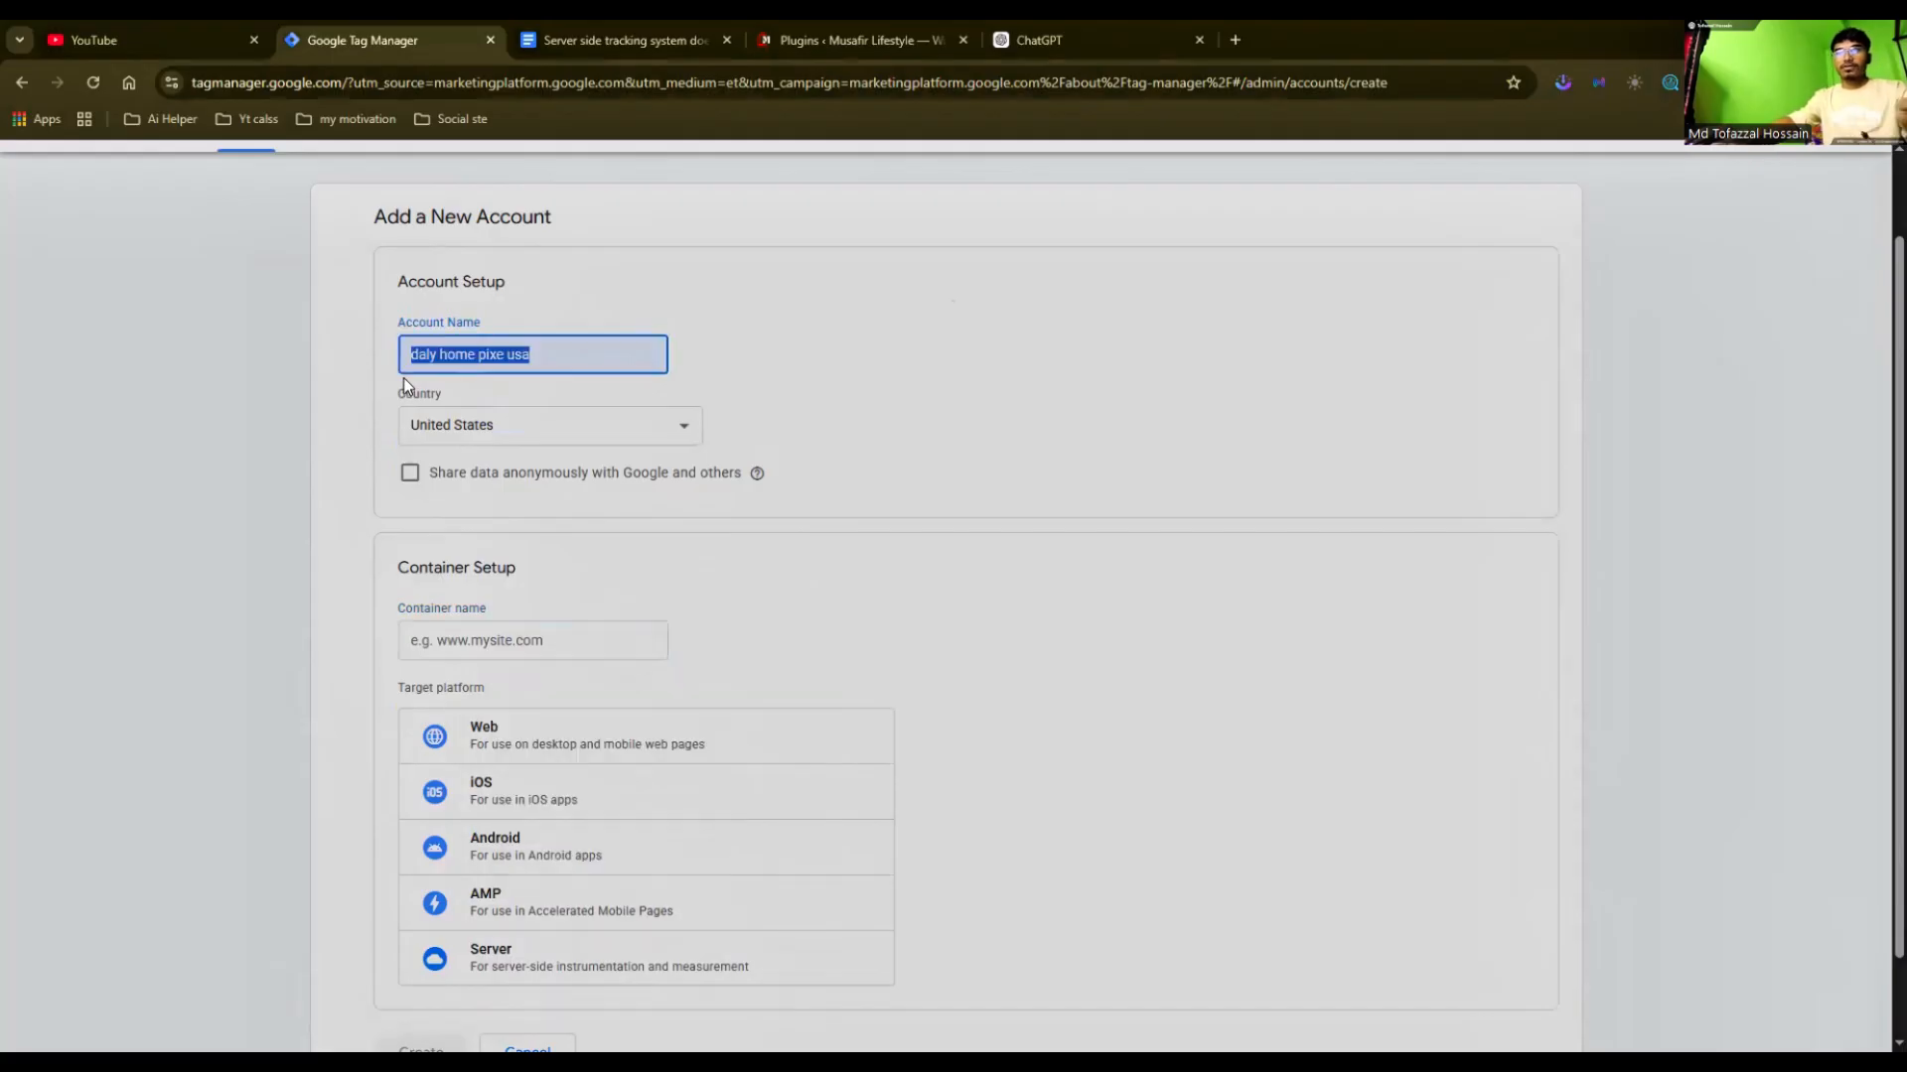
{"action": "left_click", "coordinate": [461, 649]}
{"action": "key", "text": "ctrl+v"}
Step: Select Web as the target platform and create the account, accepting the Terms of Service Agreement
{"action": "scroll", "coordinate": [527, 660], "scroll_direction": "down", "scroll_amount": 1}
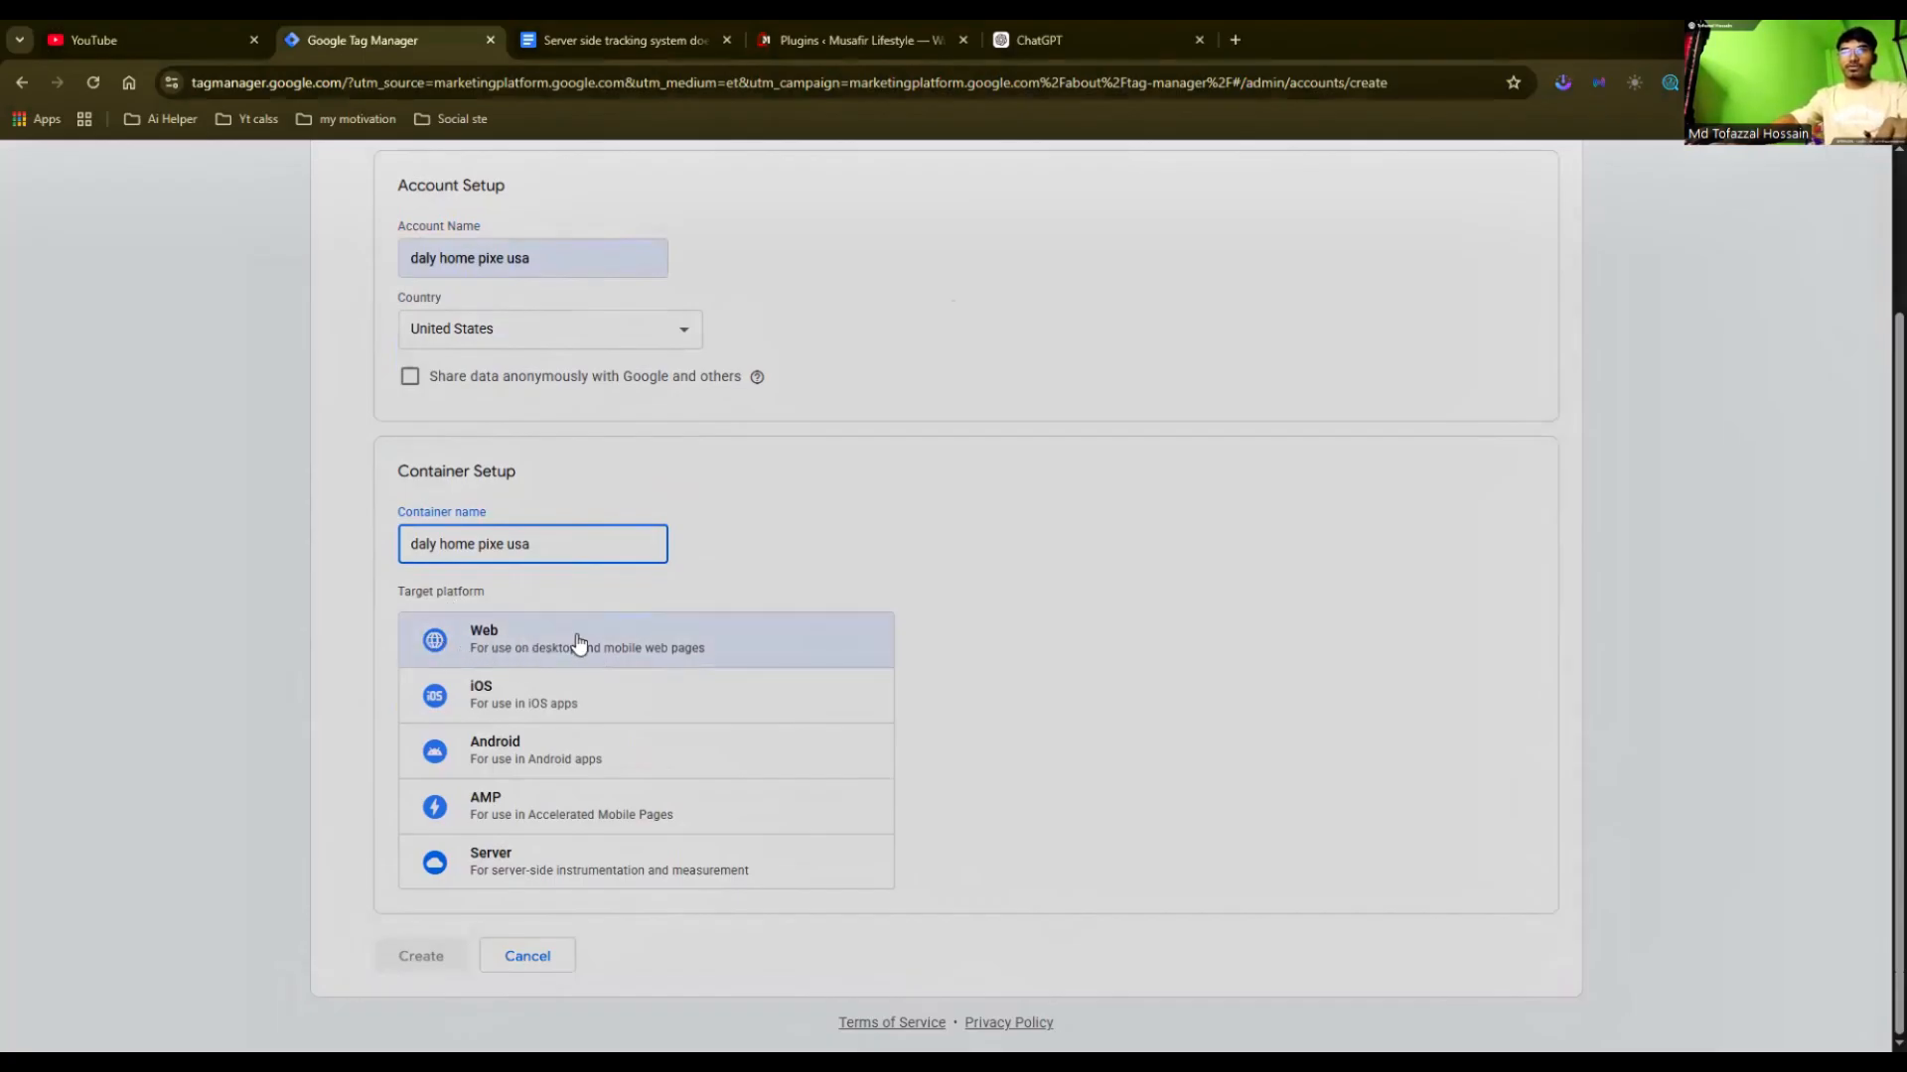
{"action": "left_click", "coordinate": [726, 637]}
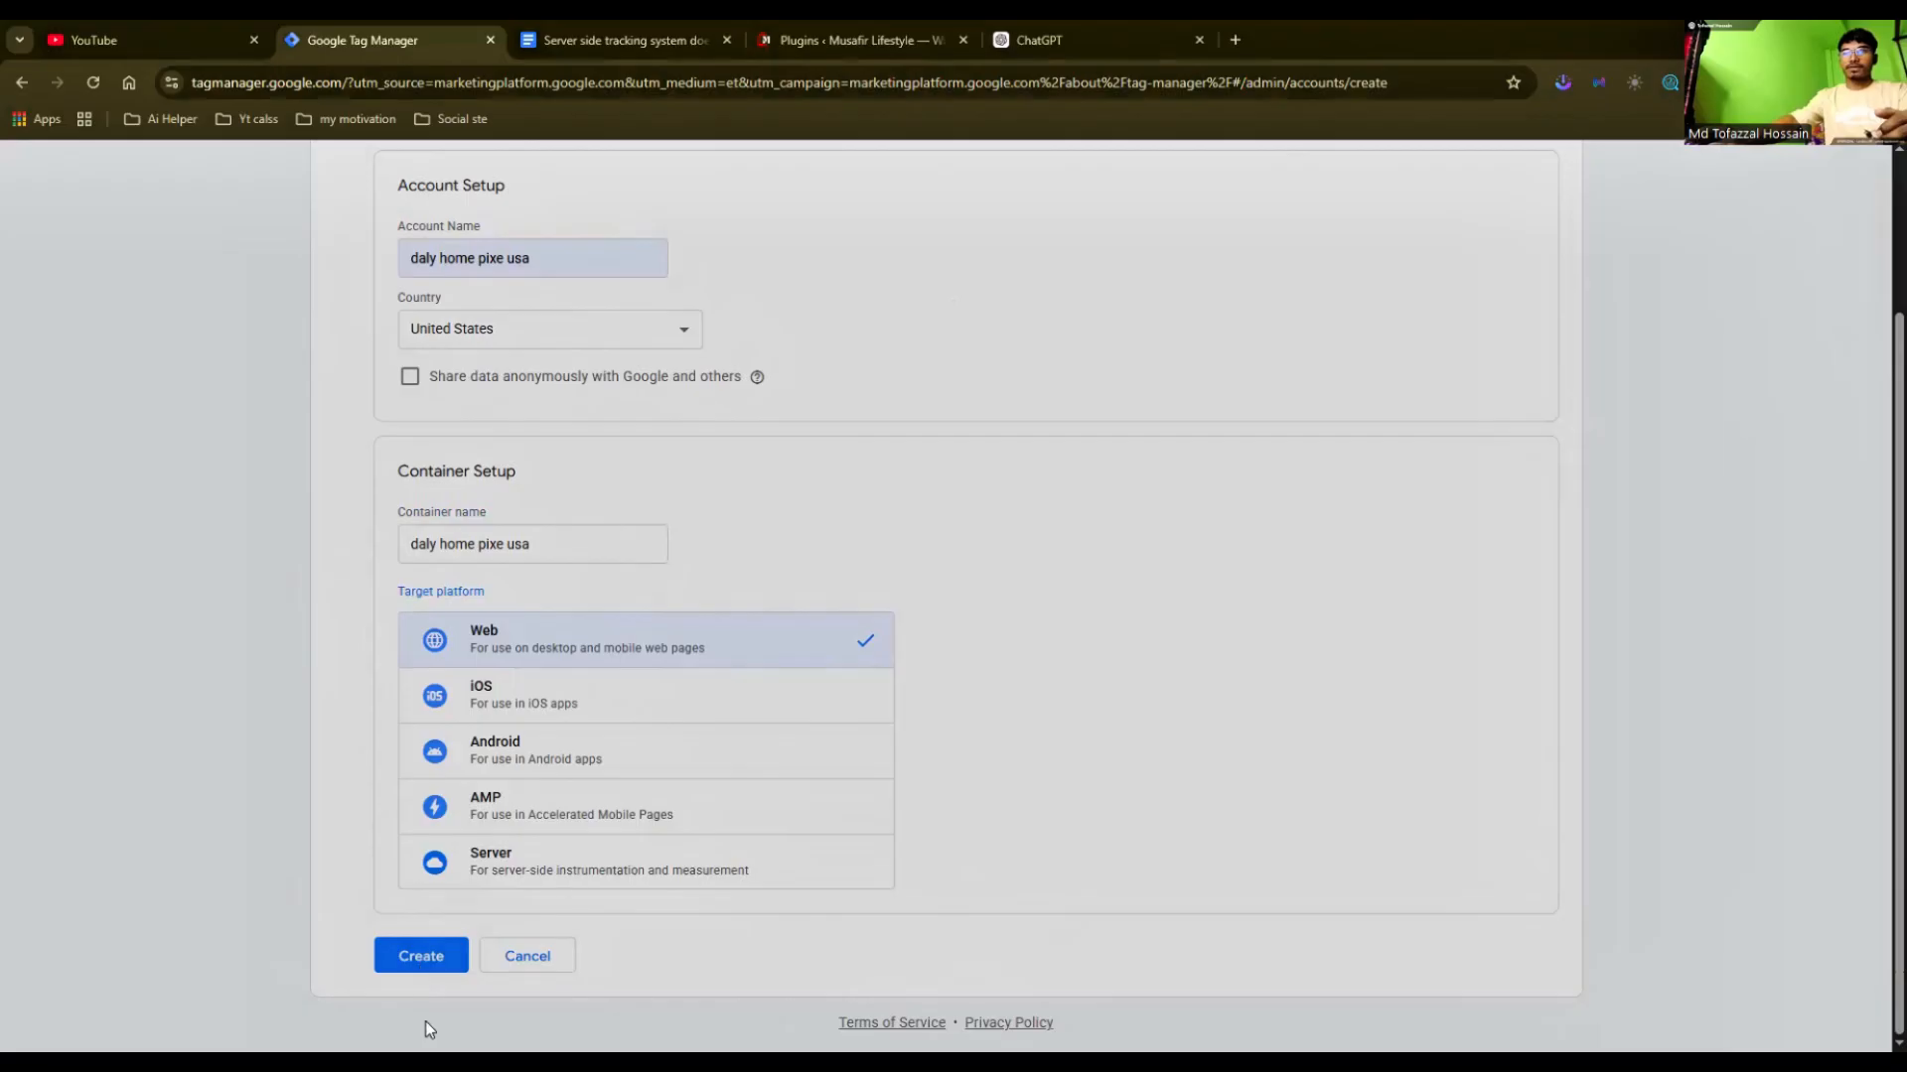
{"action": "left_click", "coordinate": [418, 963]}
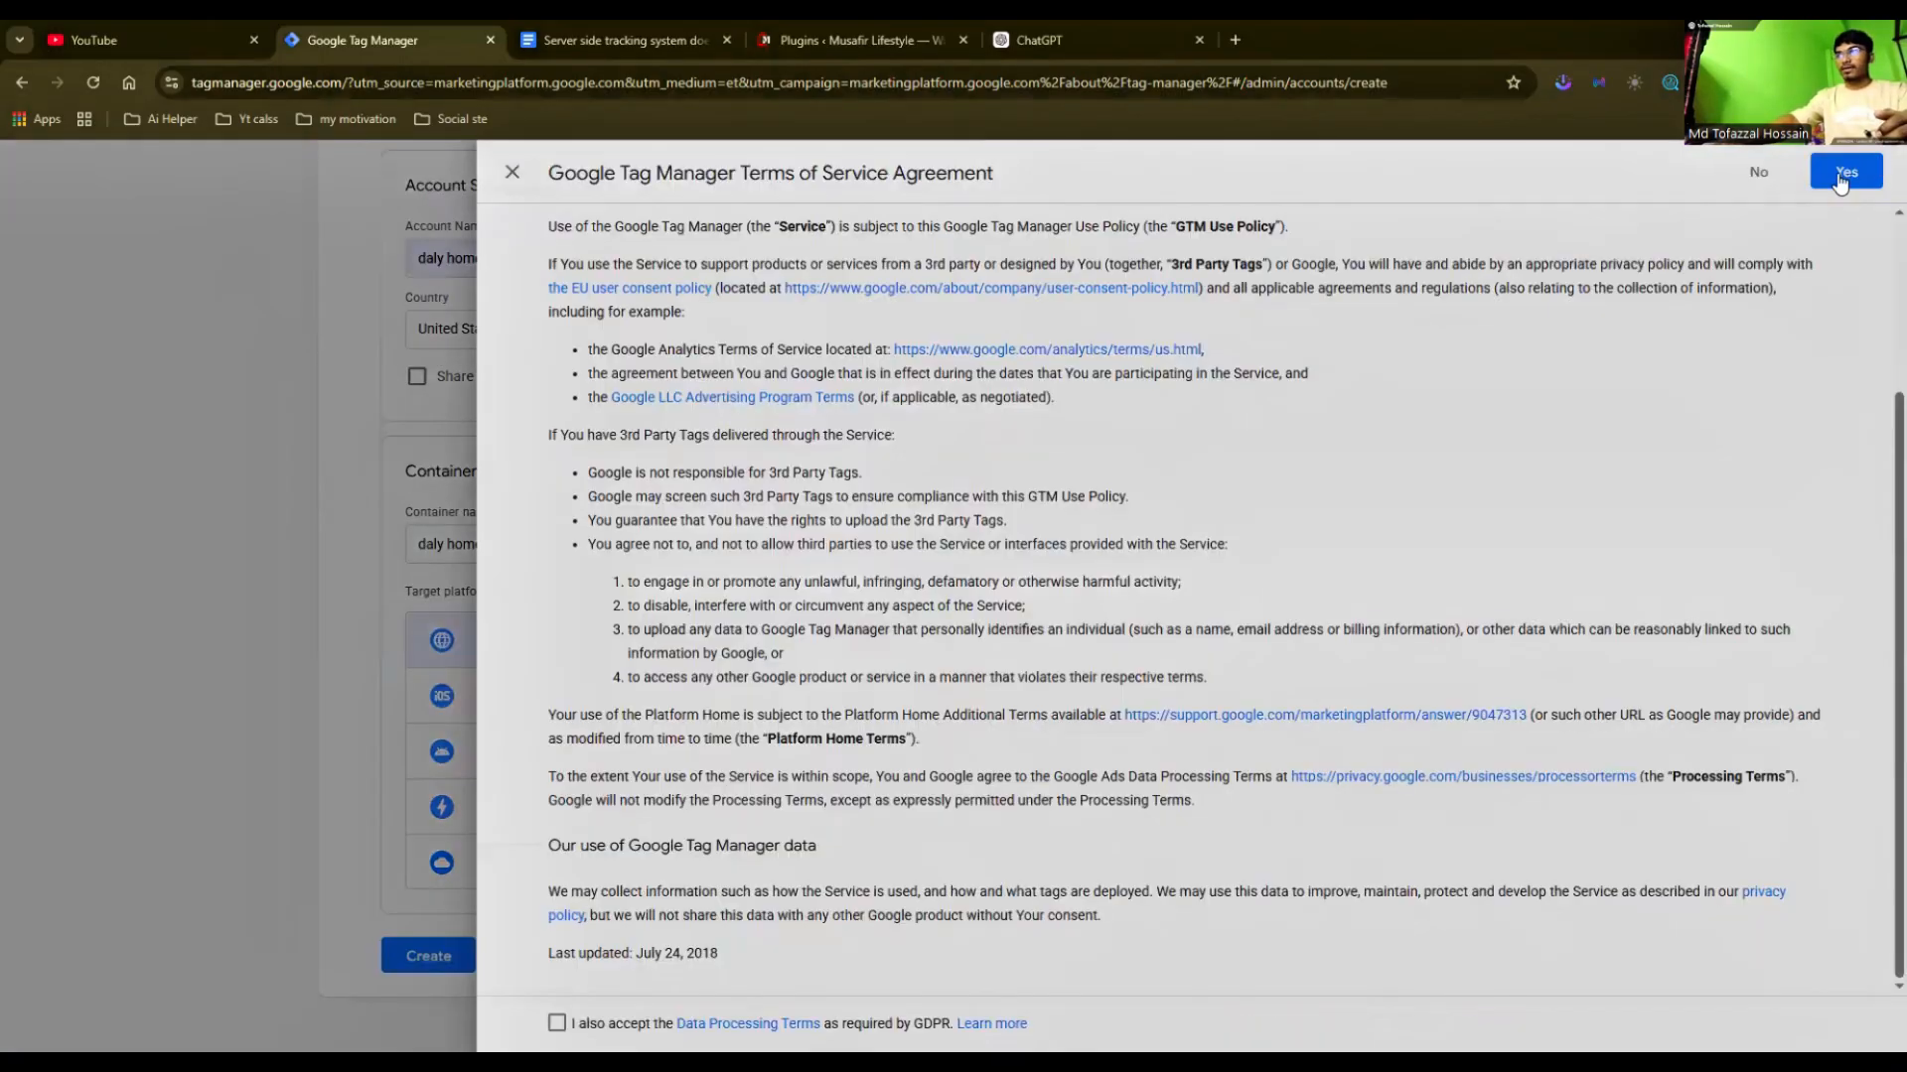
{"action": "left_click", "coordinate": [1842, 175]}
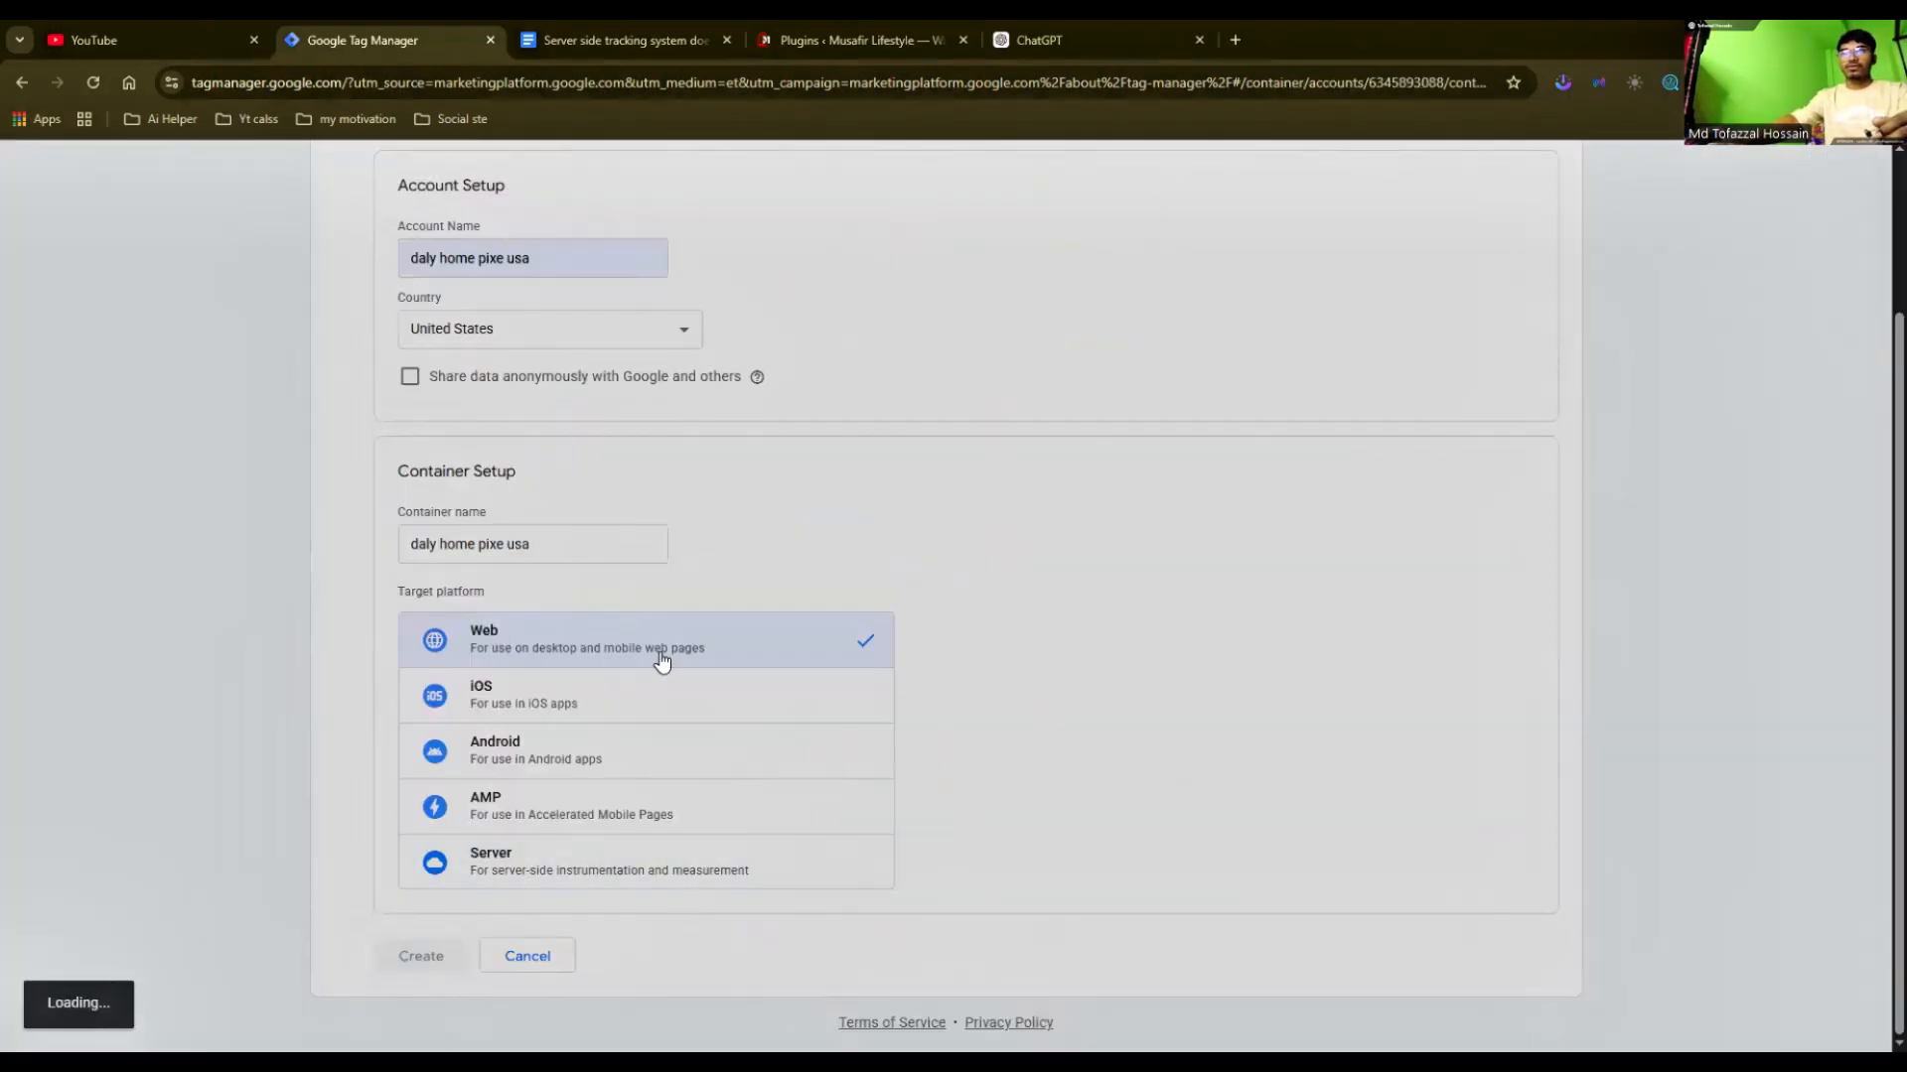
Step: Close the Install Google Tag Manager code dialog for the new container
{"action": "scroll", "coordinate": [669, 590], "scroll_direction": "up", "scroll_amount": 2}
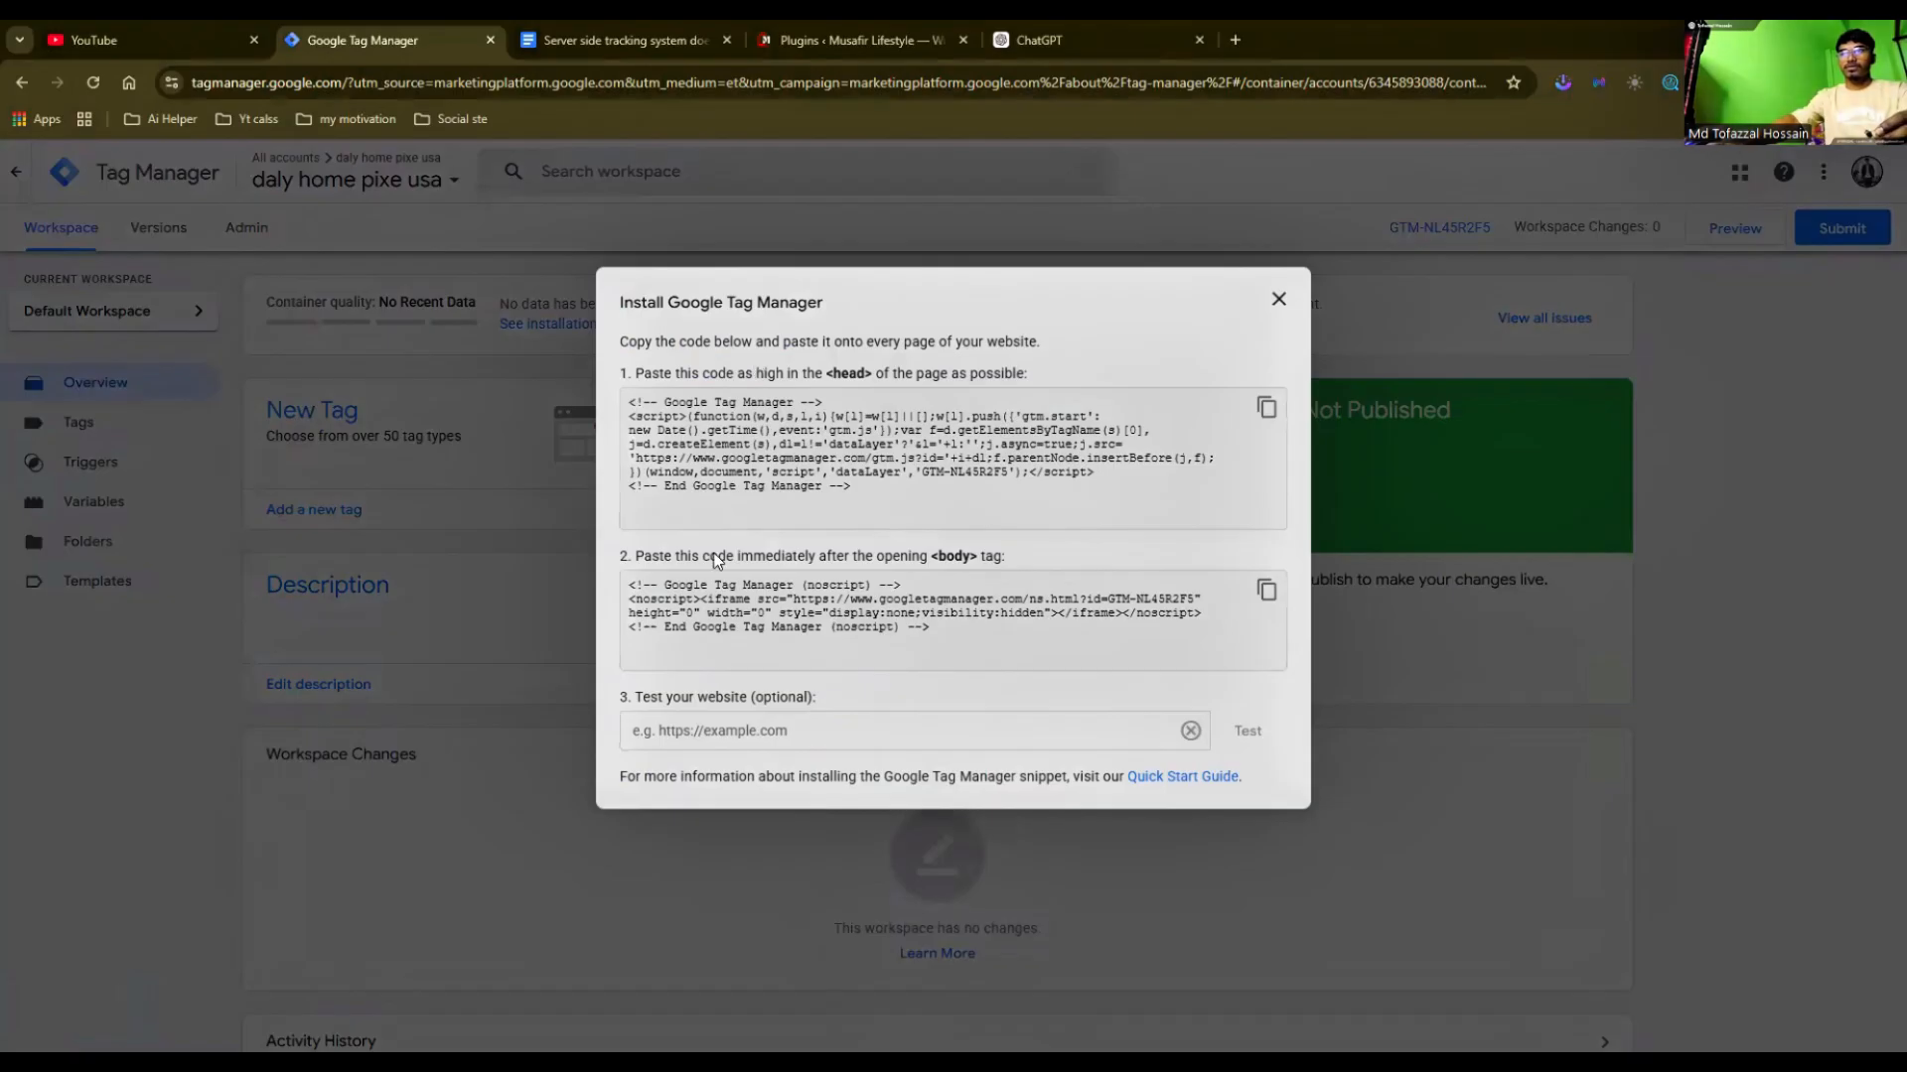
{"action": "left_click", "coordinate": [1281, 302]}
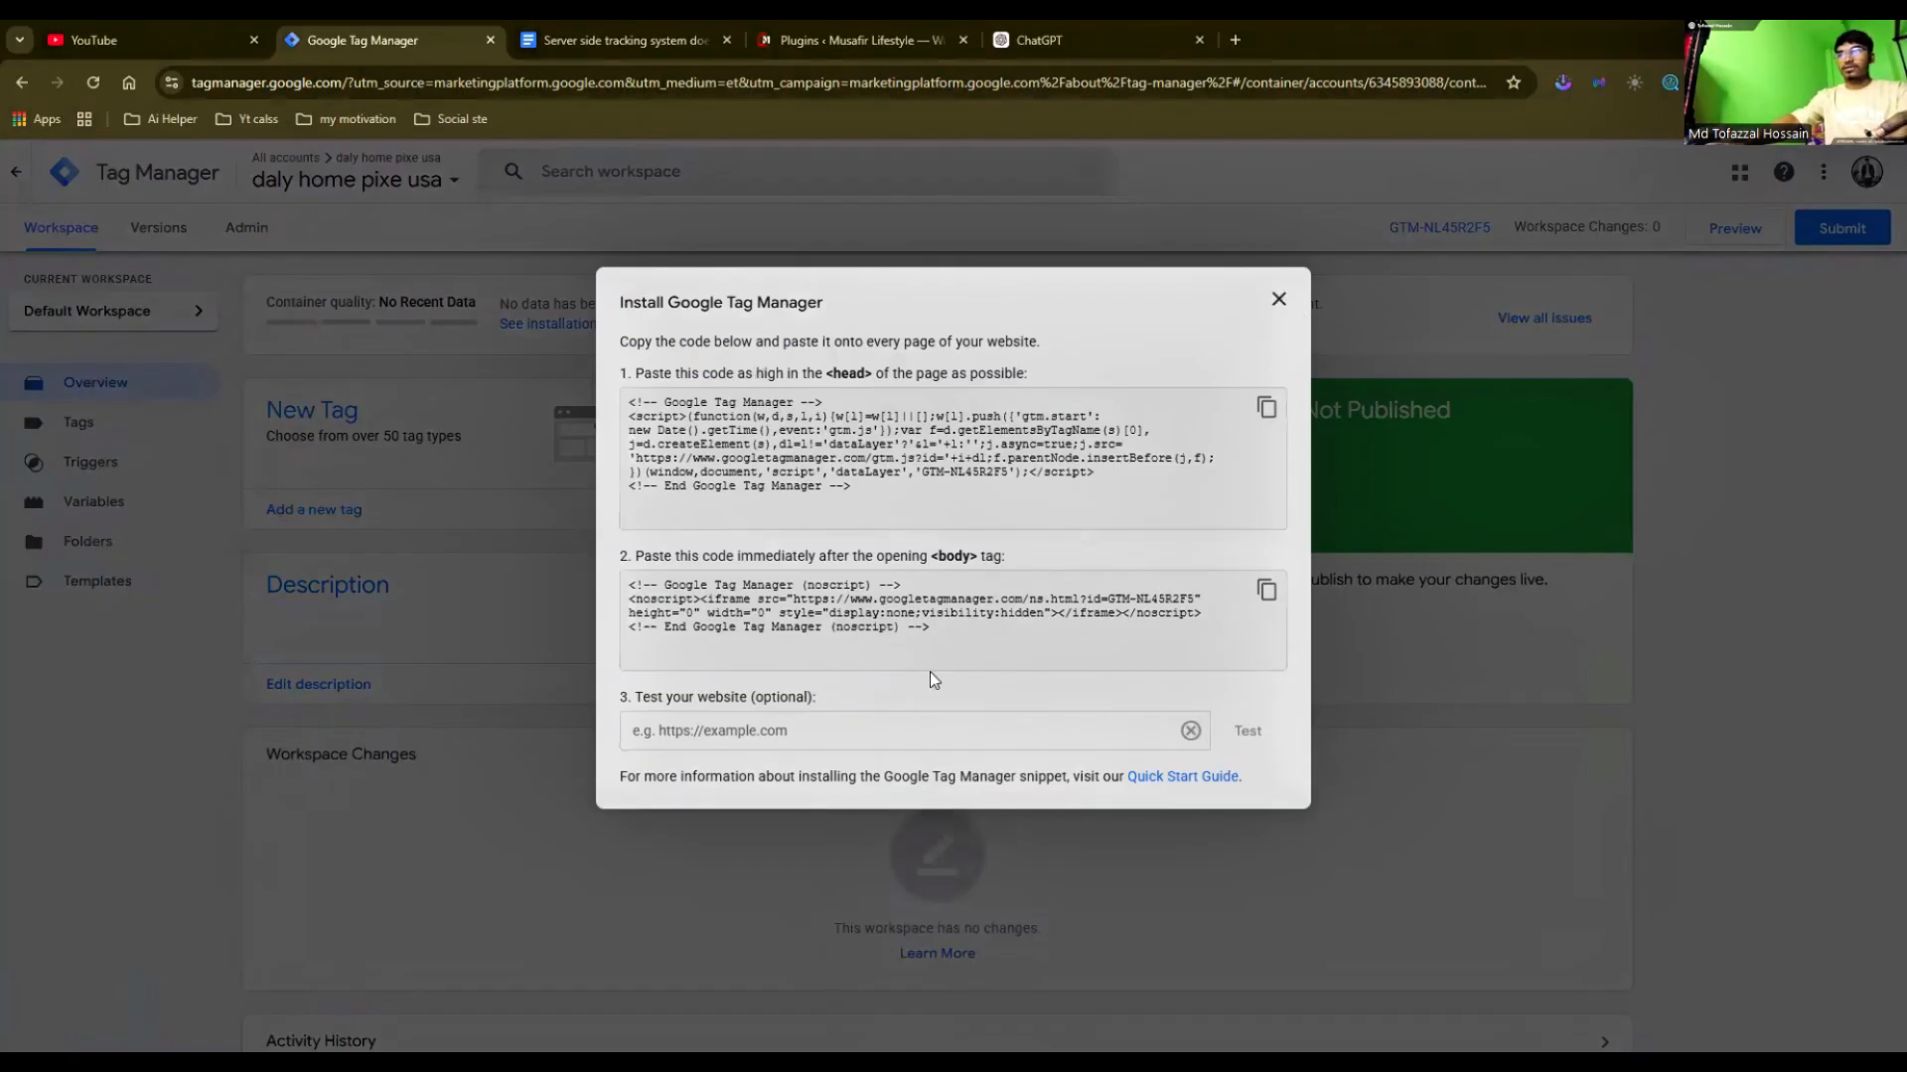
{"action": "scroll", "coordinate": [723, 686], "scroll_direction": "down", "scroll_amount": 1}
{"action": "scroll", "coordinate": [521, 420], "scroll_direction": "up", "scroll_amount": 1}
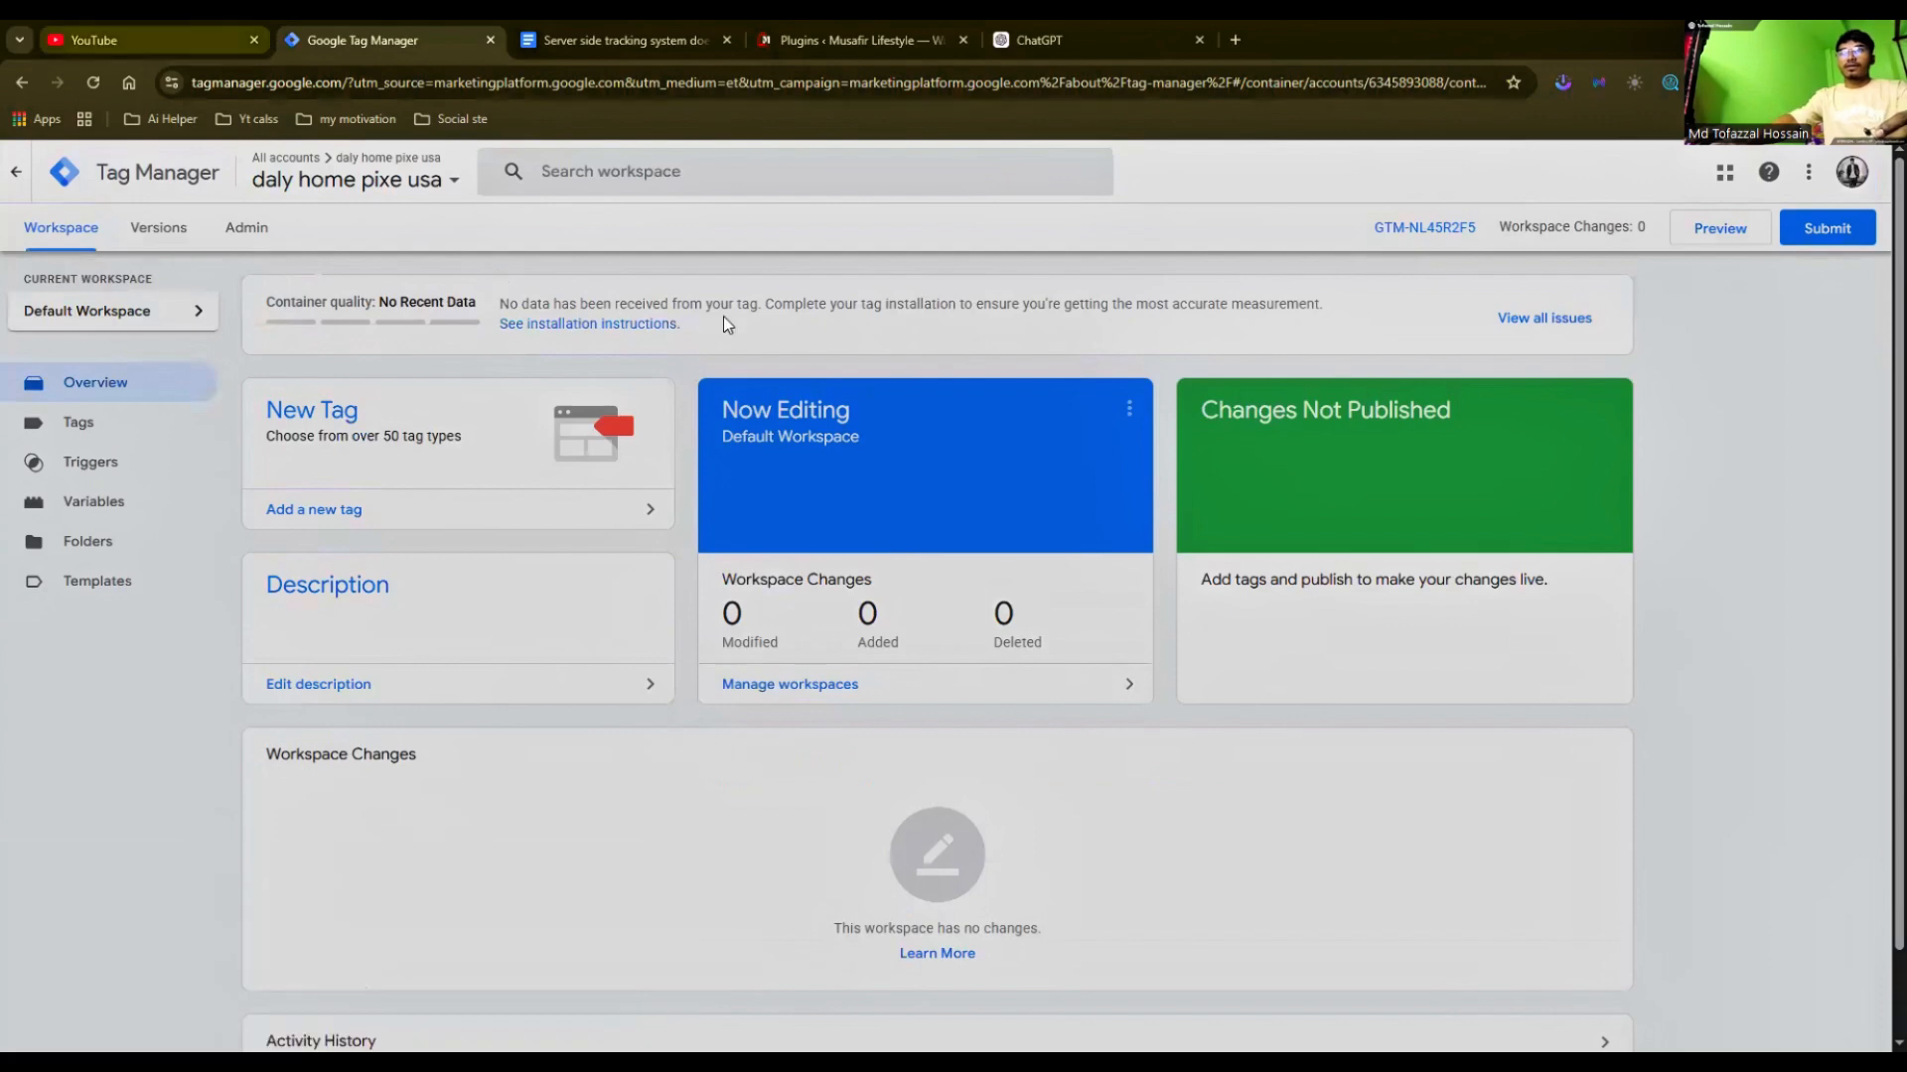
Step: Search the installed WordPress plugins for gtm4 and clear the search box
{"action": "left_click", "coordinate": [852, 42]}
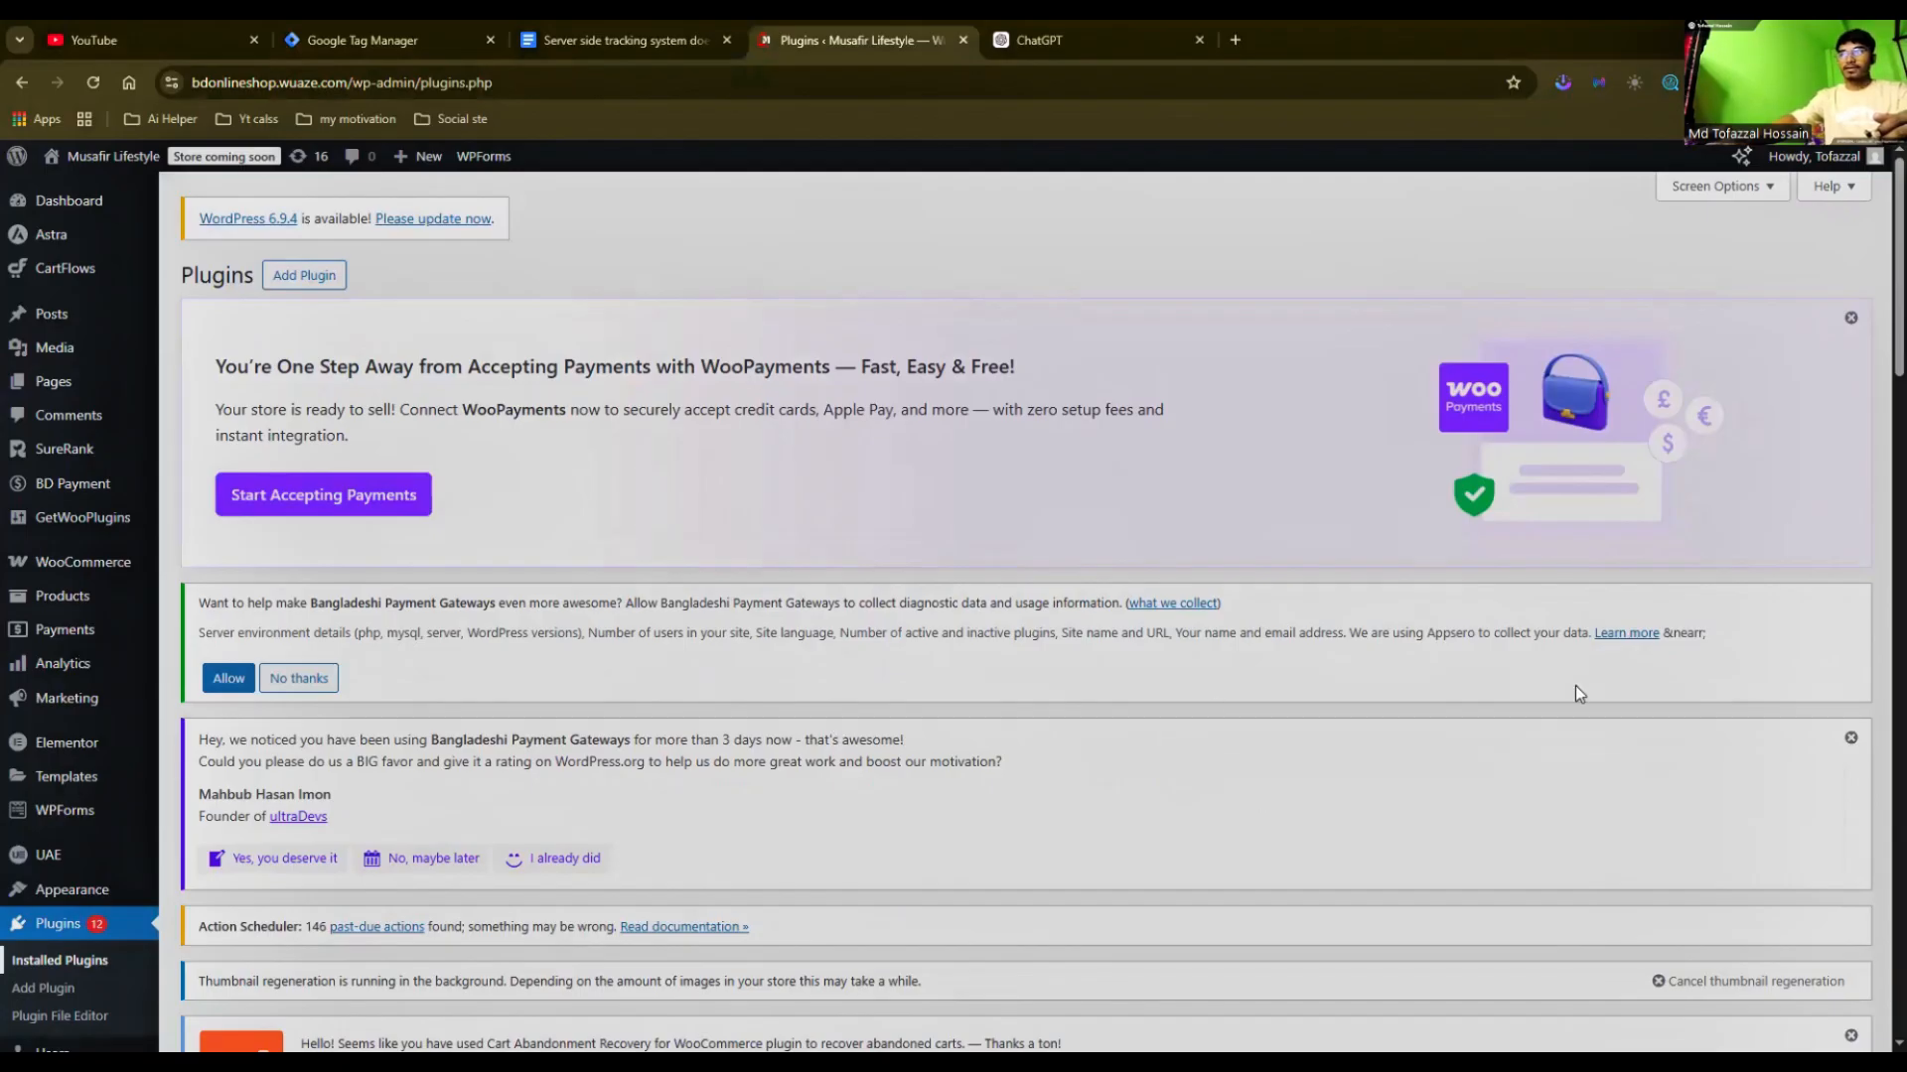
{"action": "scroll", "coordinate": [1574, 685], "scroll_direction": "down", "scroll_amount": 7}
{"action": "scroll", "coordinate": [1081, 781], "scroll_direction": "down", "scroll_amount": 2}
{"action": "scroll", "coordinate": [1621, 584], "scroll_direction": "up", "scroll_amount": 3}
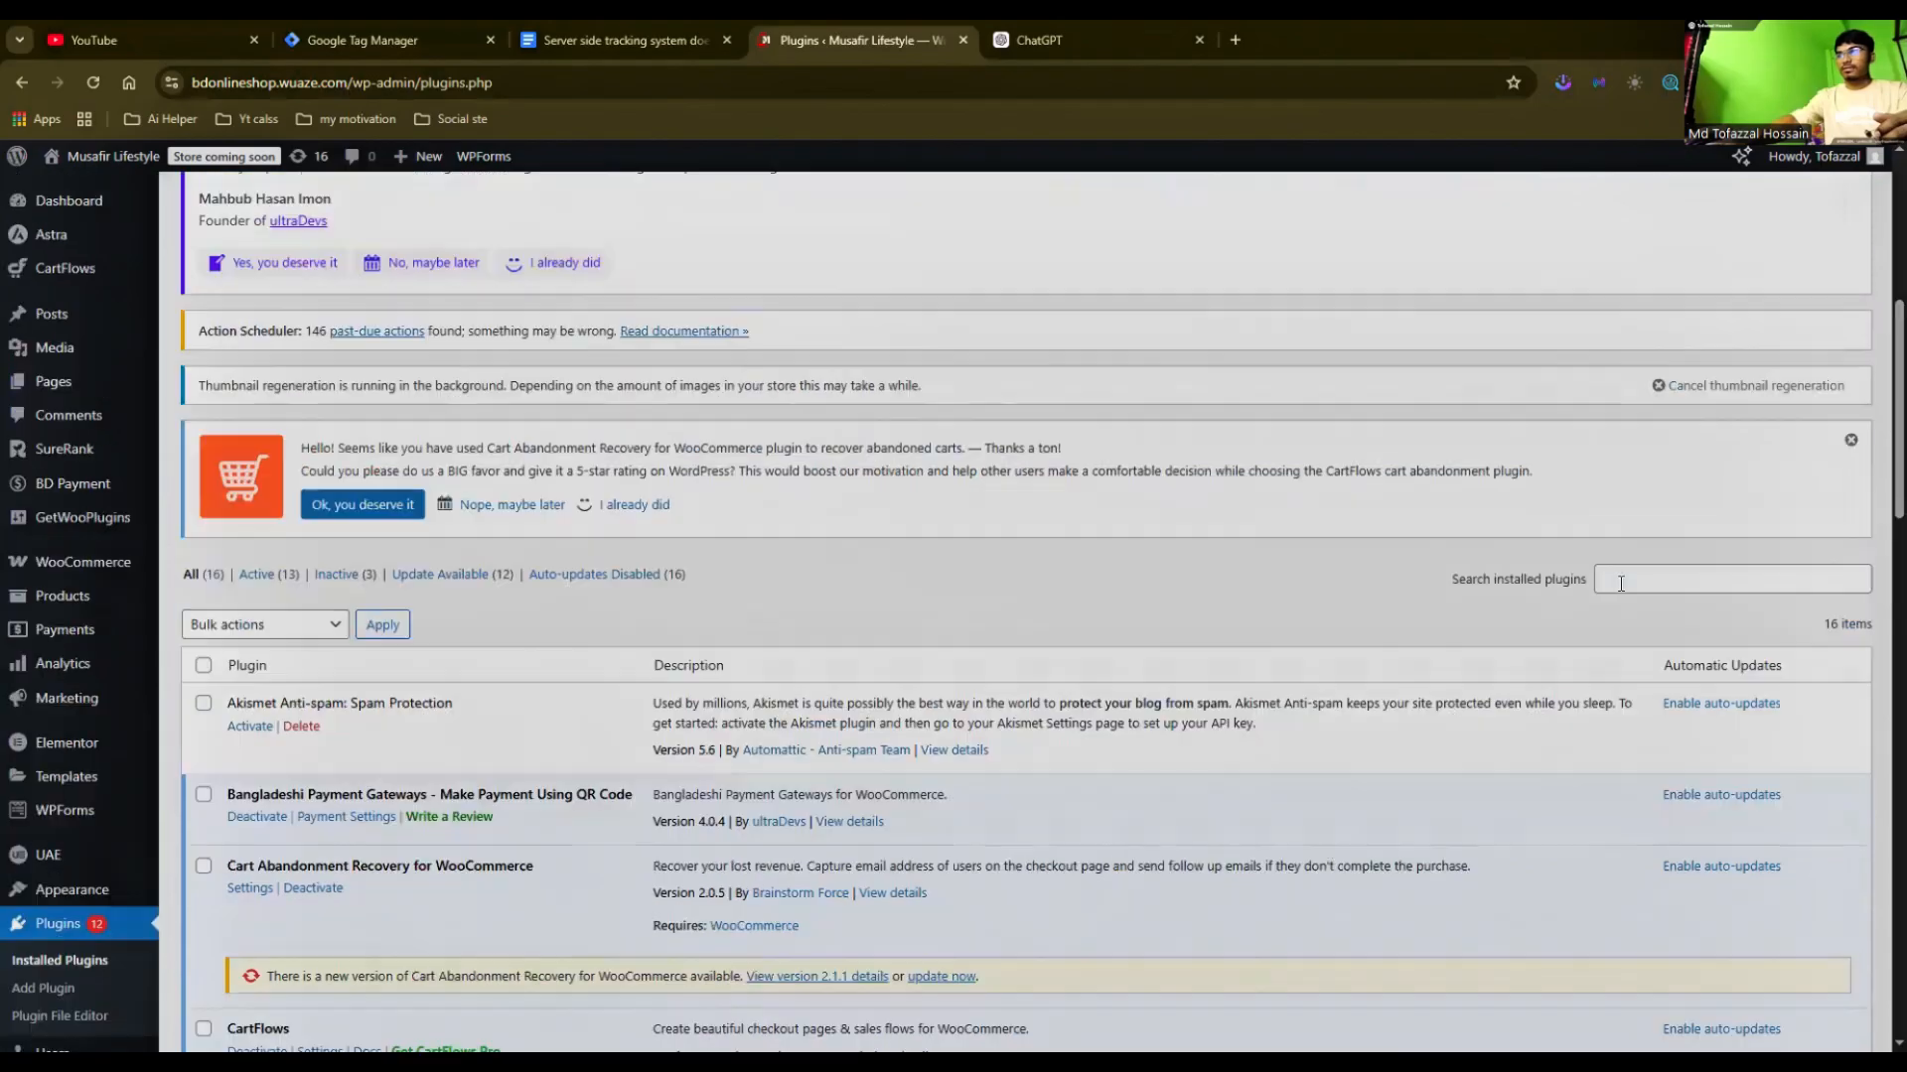
{"action": "left_click", "coordinate": [1620, 584]}
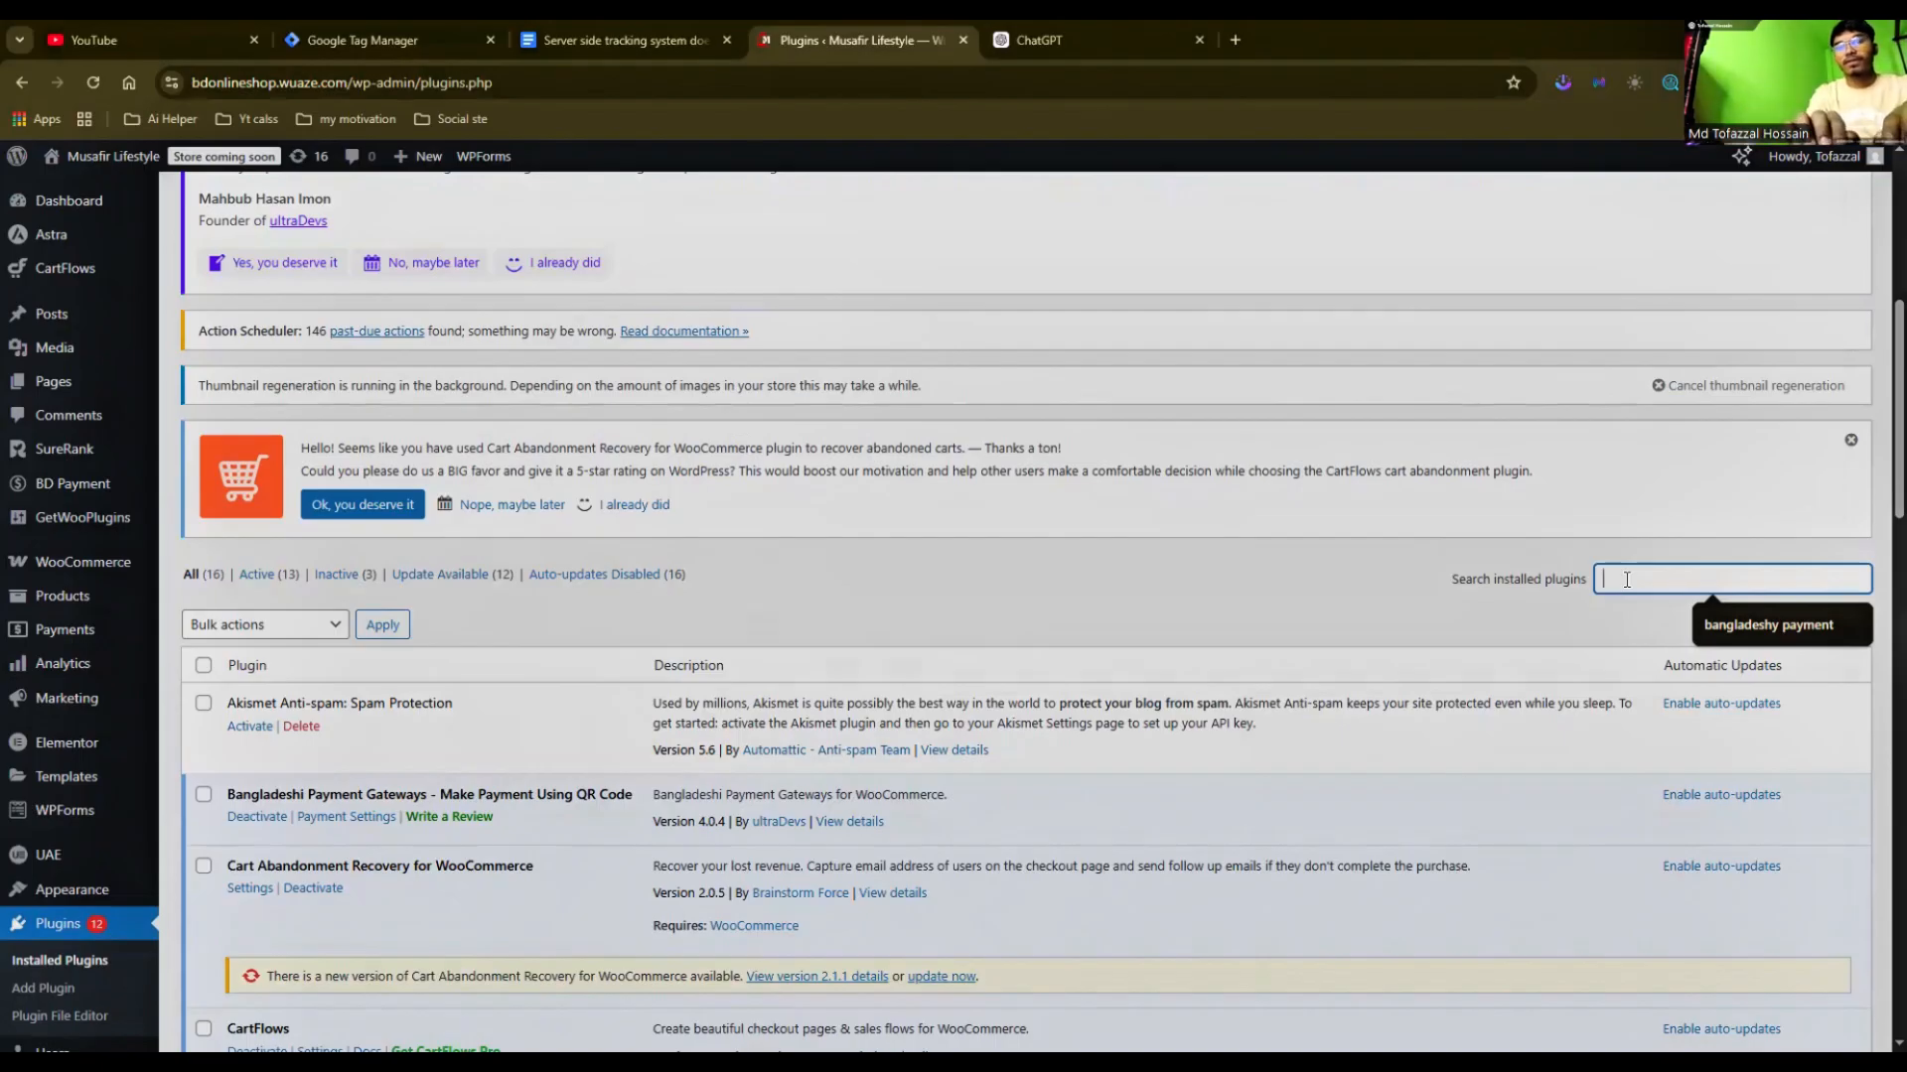
{"action": "type", "text": "gtm"}
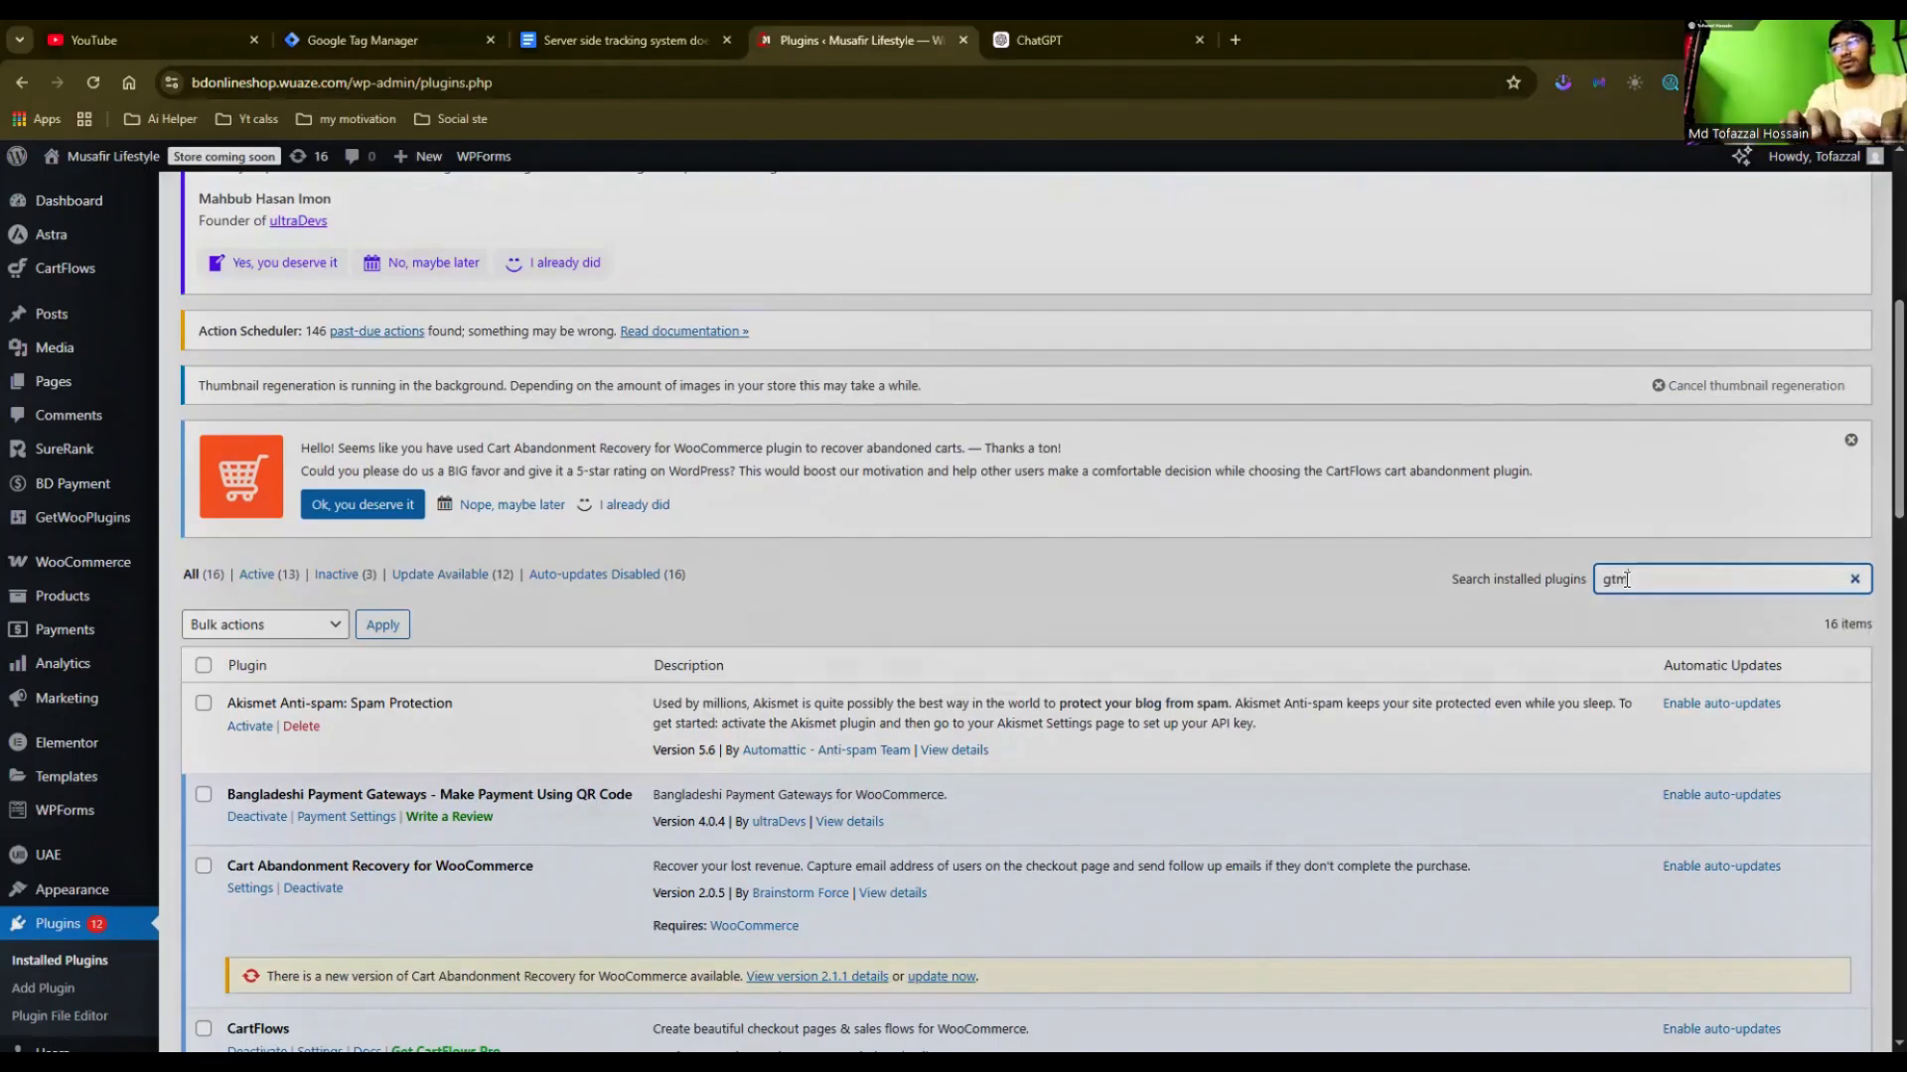
{"action": "type", "text": "4"}
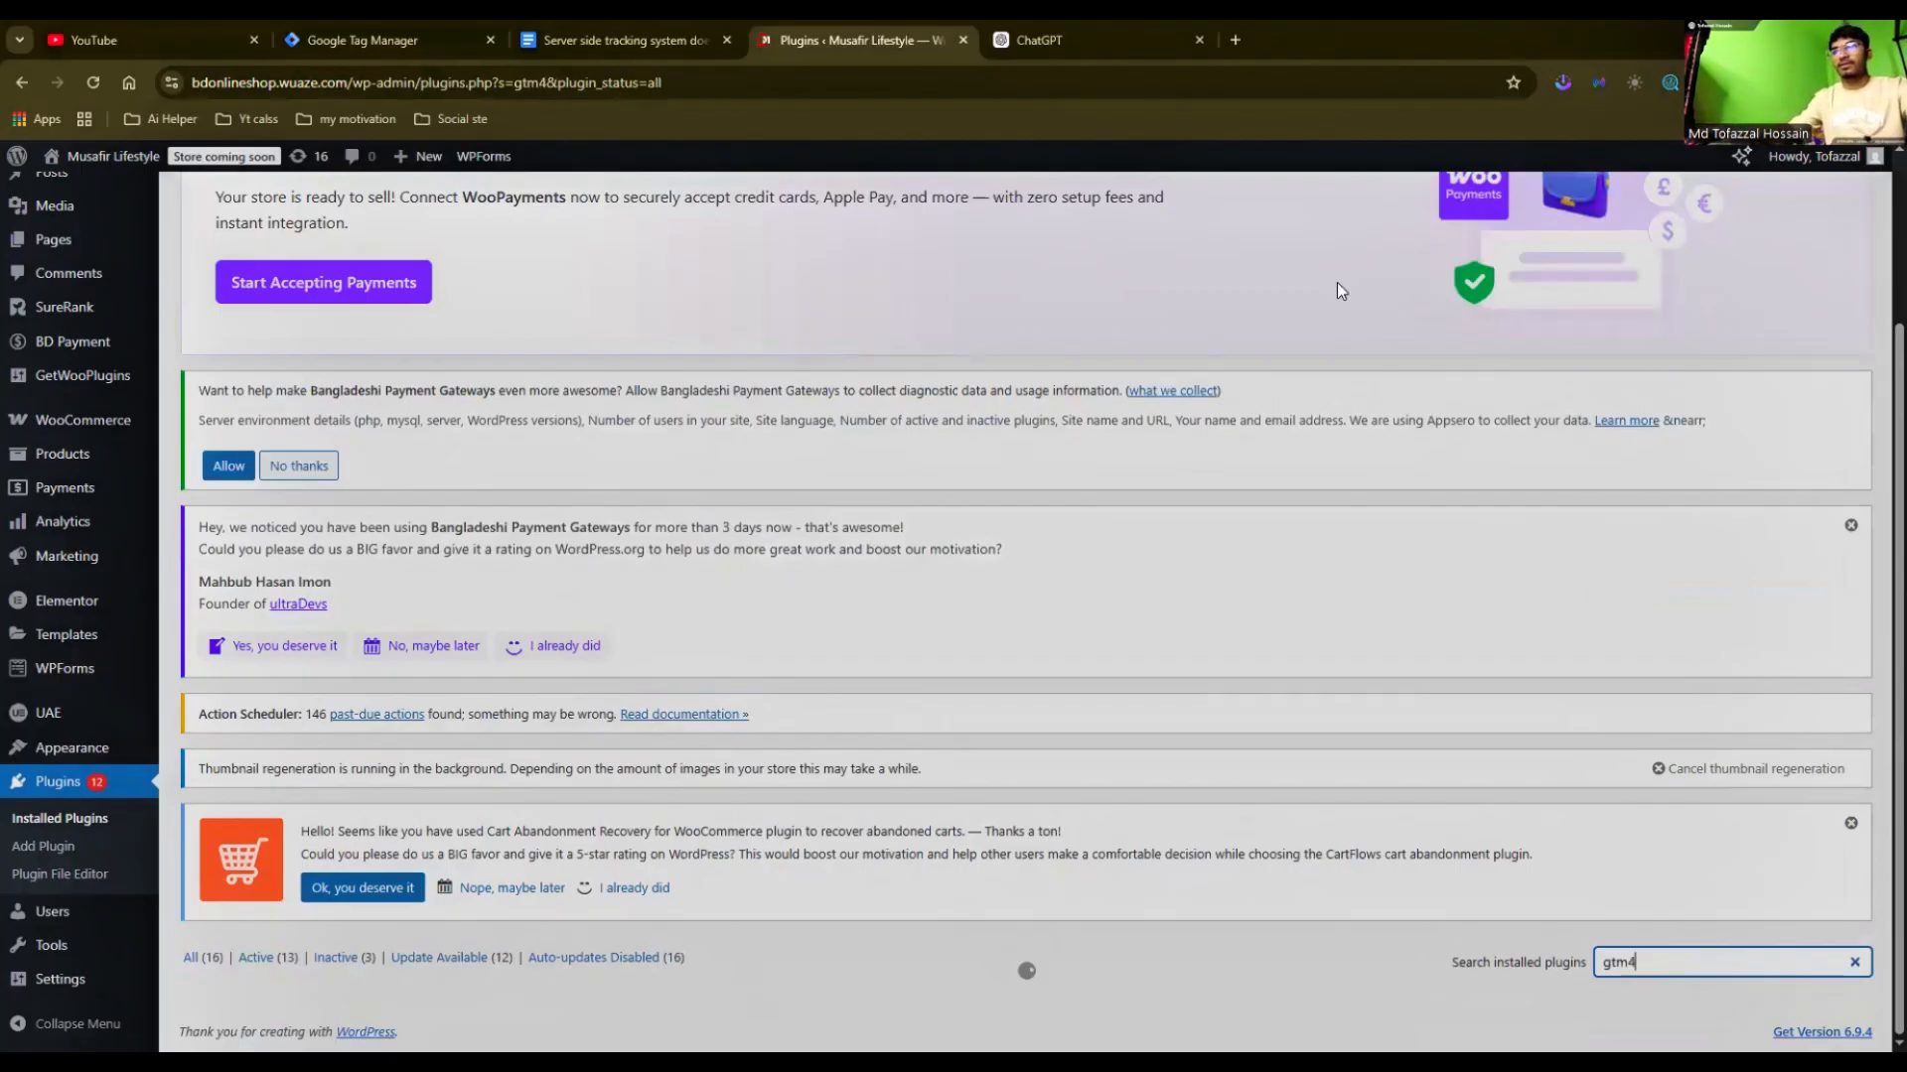
{"action": "scroll", "coordinate": [681, 411], "scroll_direction": "down", "scroll_amount": 3}
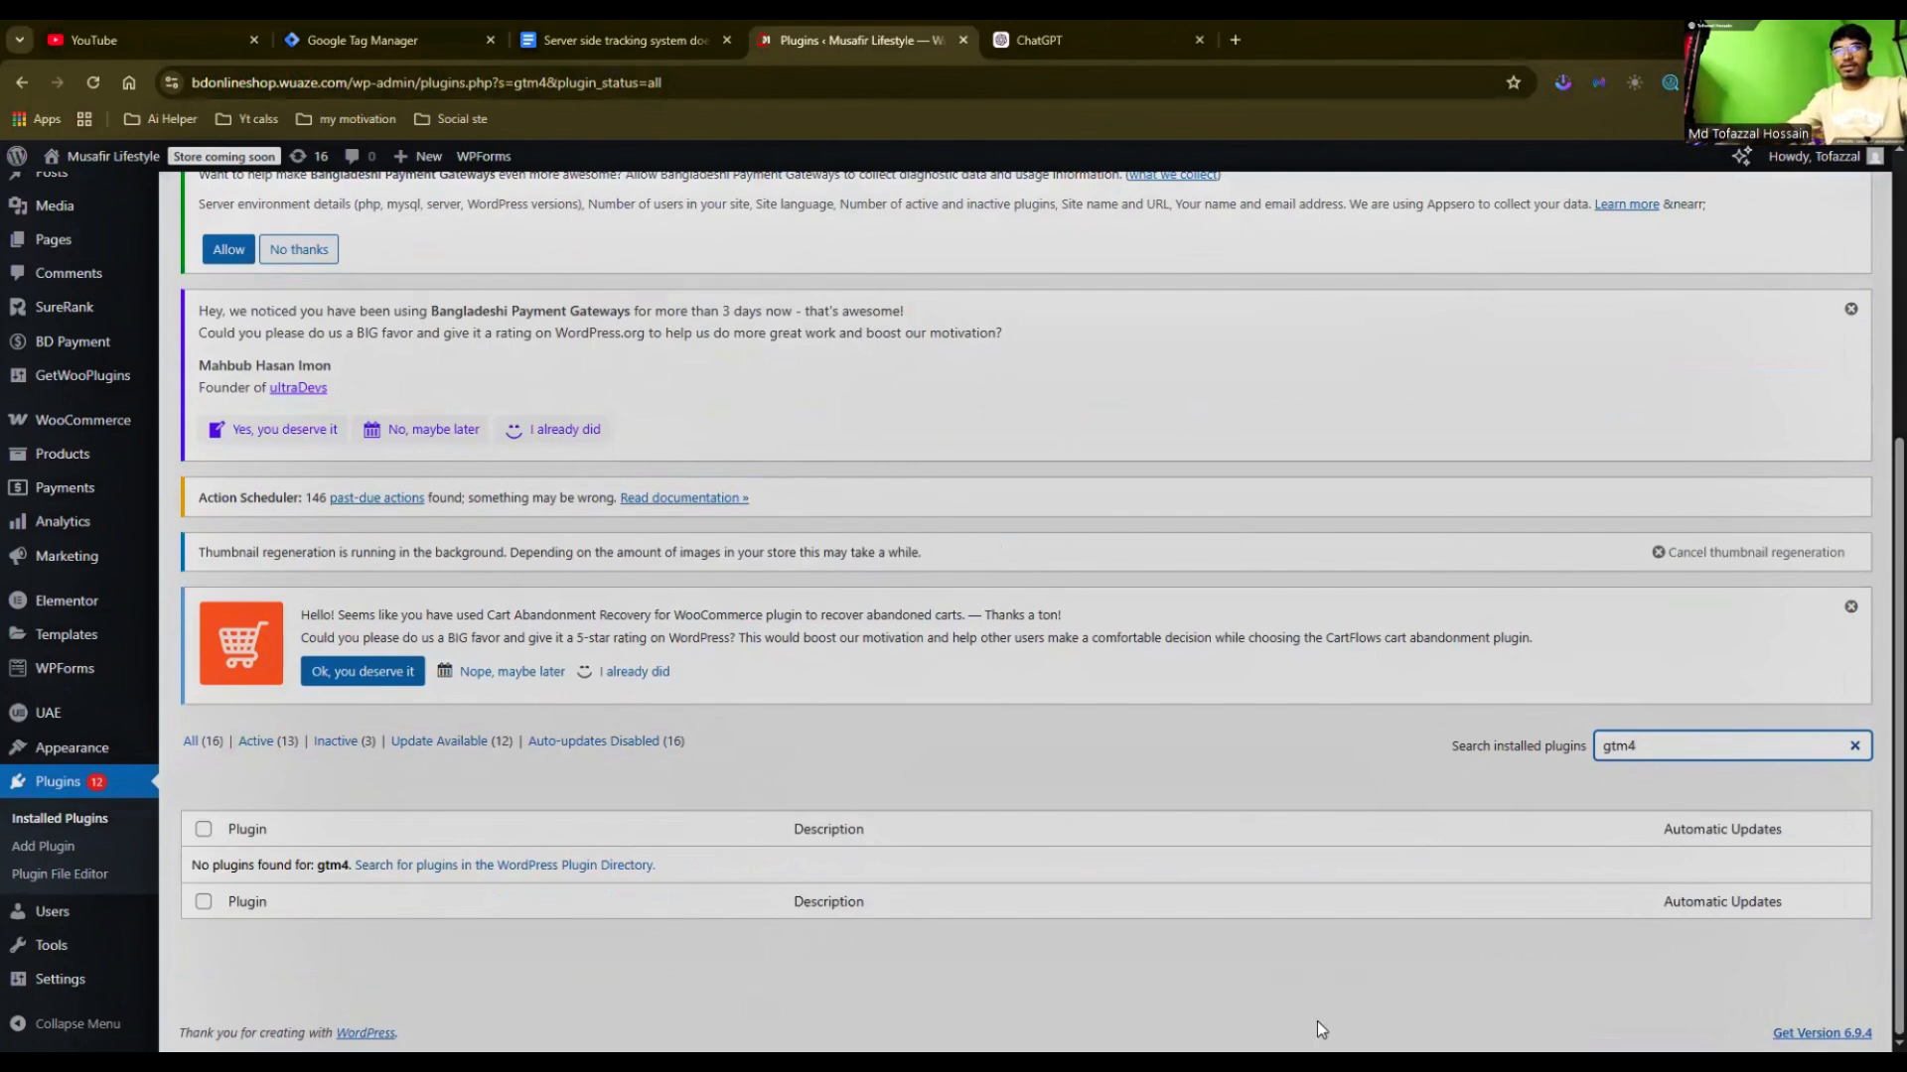
{"action": "left_click", "coordinate": [1854, 745]}
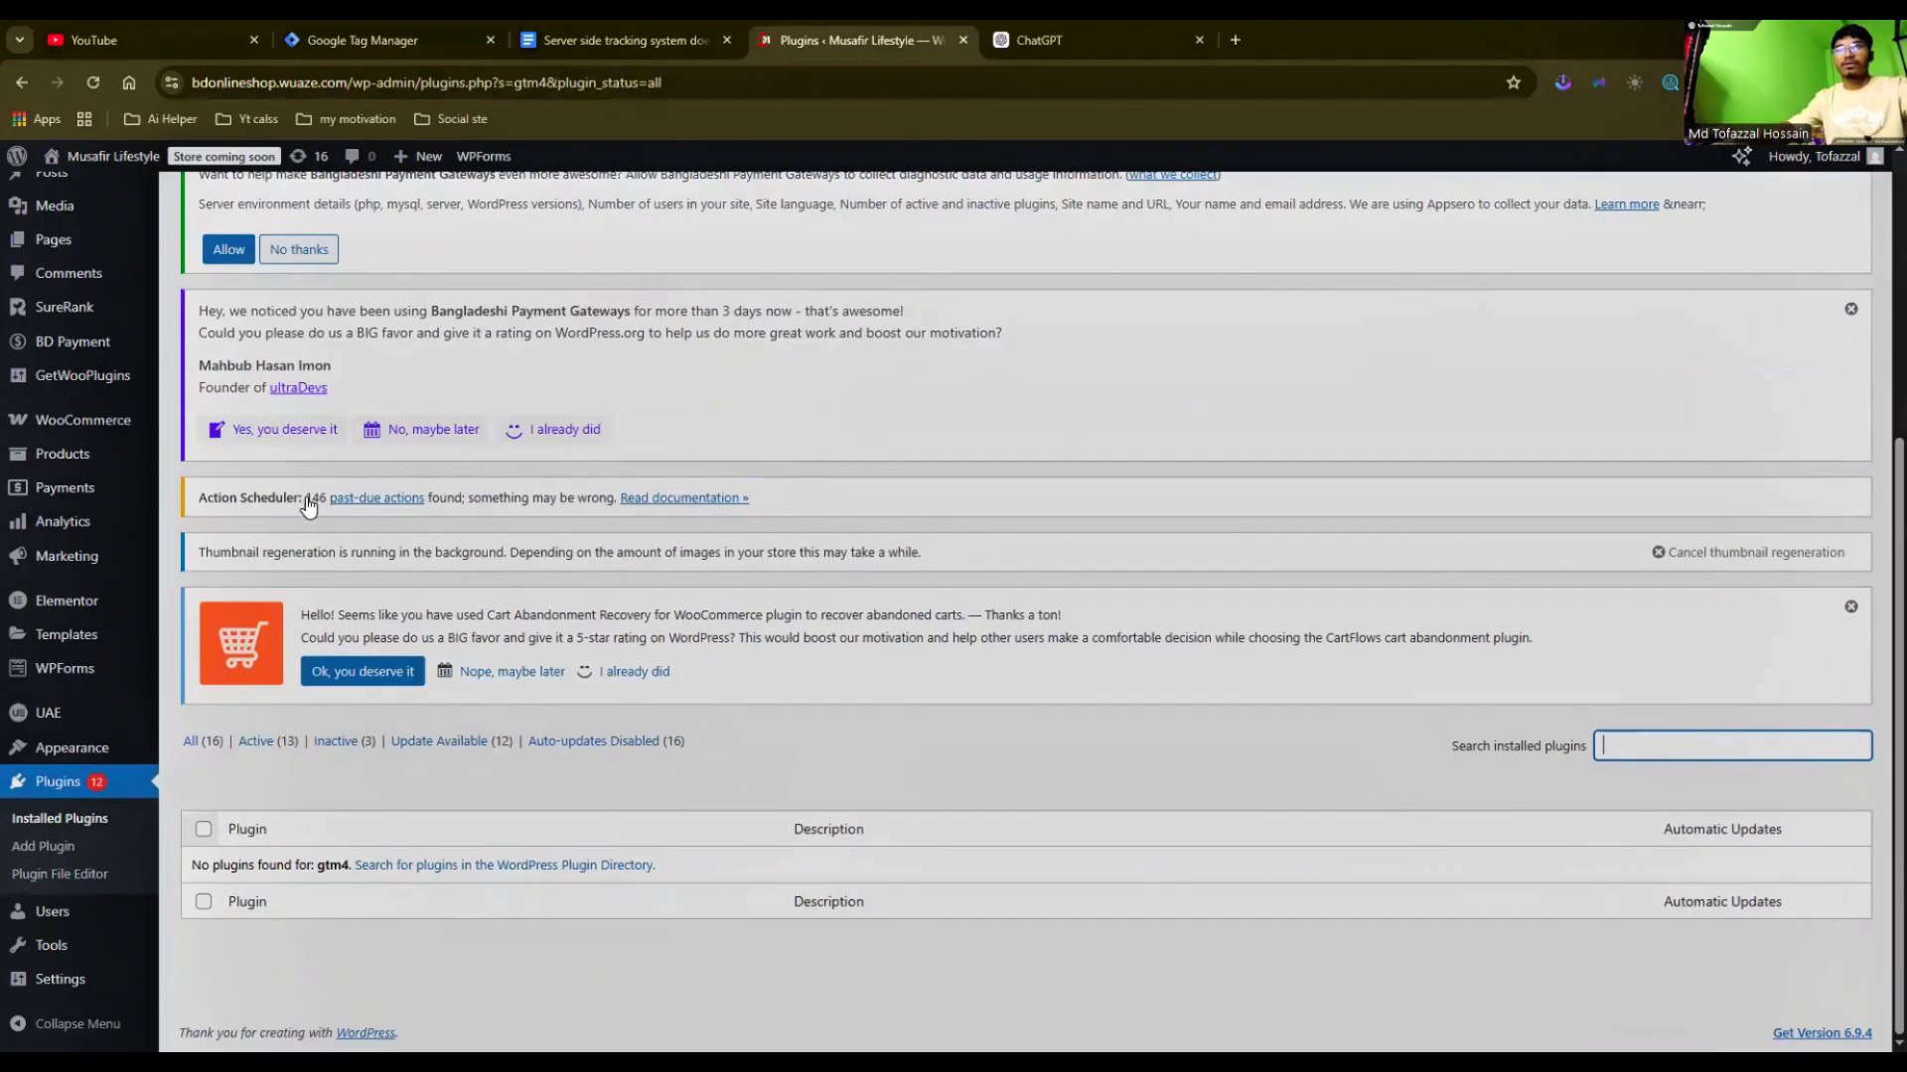
Step: Open Add Plugins and search the plugin directory for gtm
{"action": "scroll", "coordinate": [280, 318], "scroll_direction": "up", "scroll_amount": 5}
{"action": "left_click", "coordinate": [286, 283]}
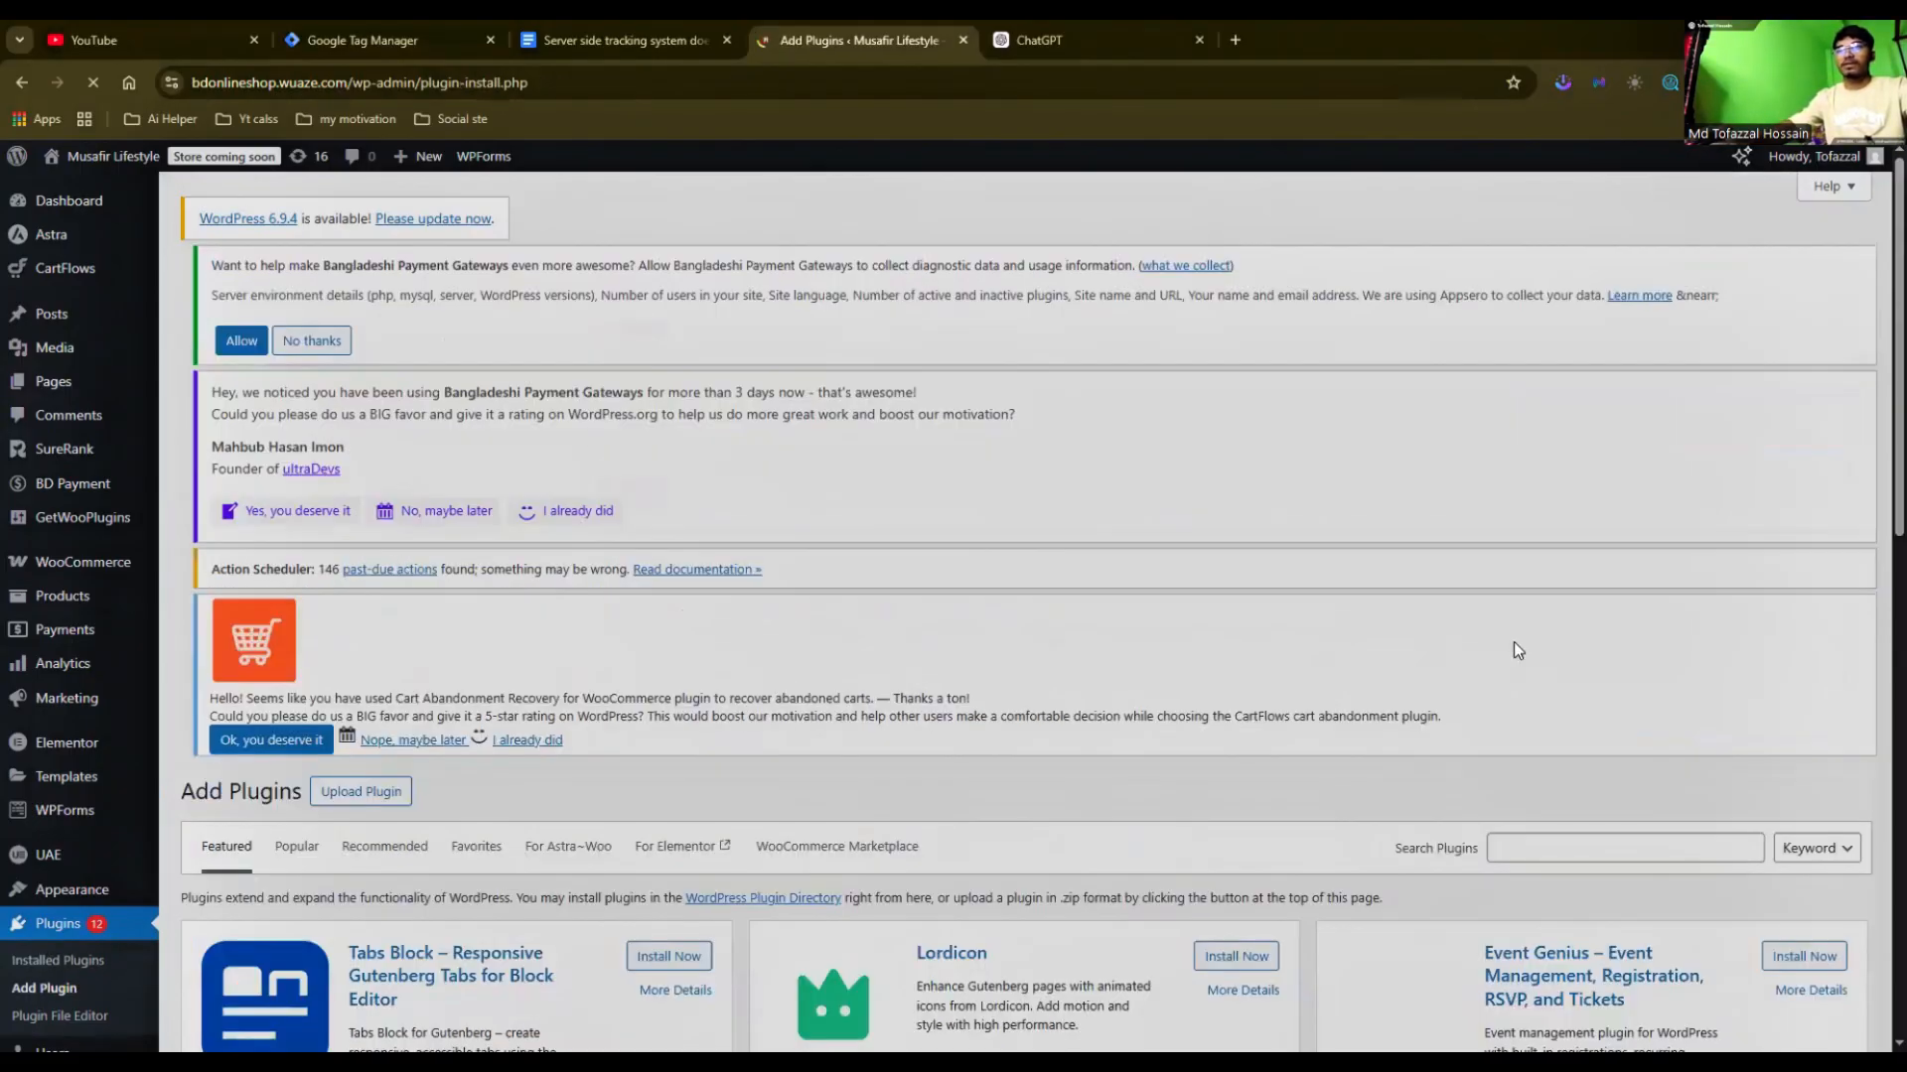
{"action": "scroll", "coordinate": [1513, 641], "scroll_direction": "down", "scroll_amount": 4}
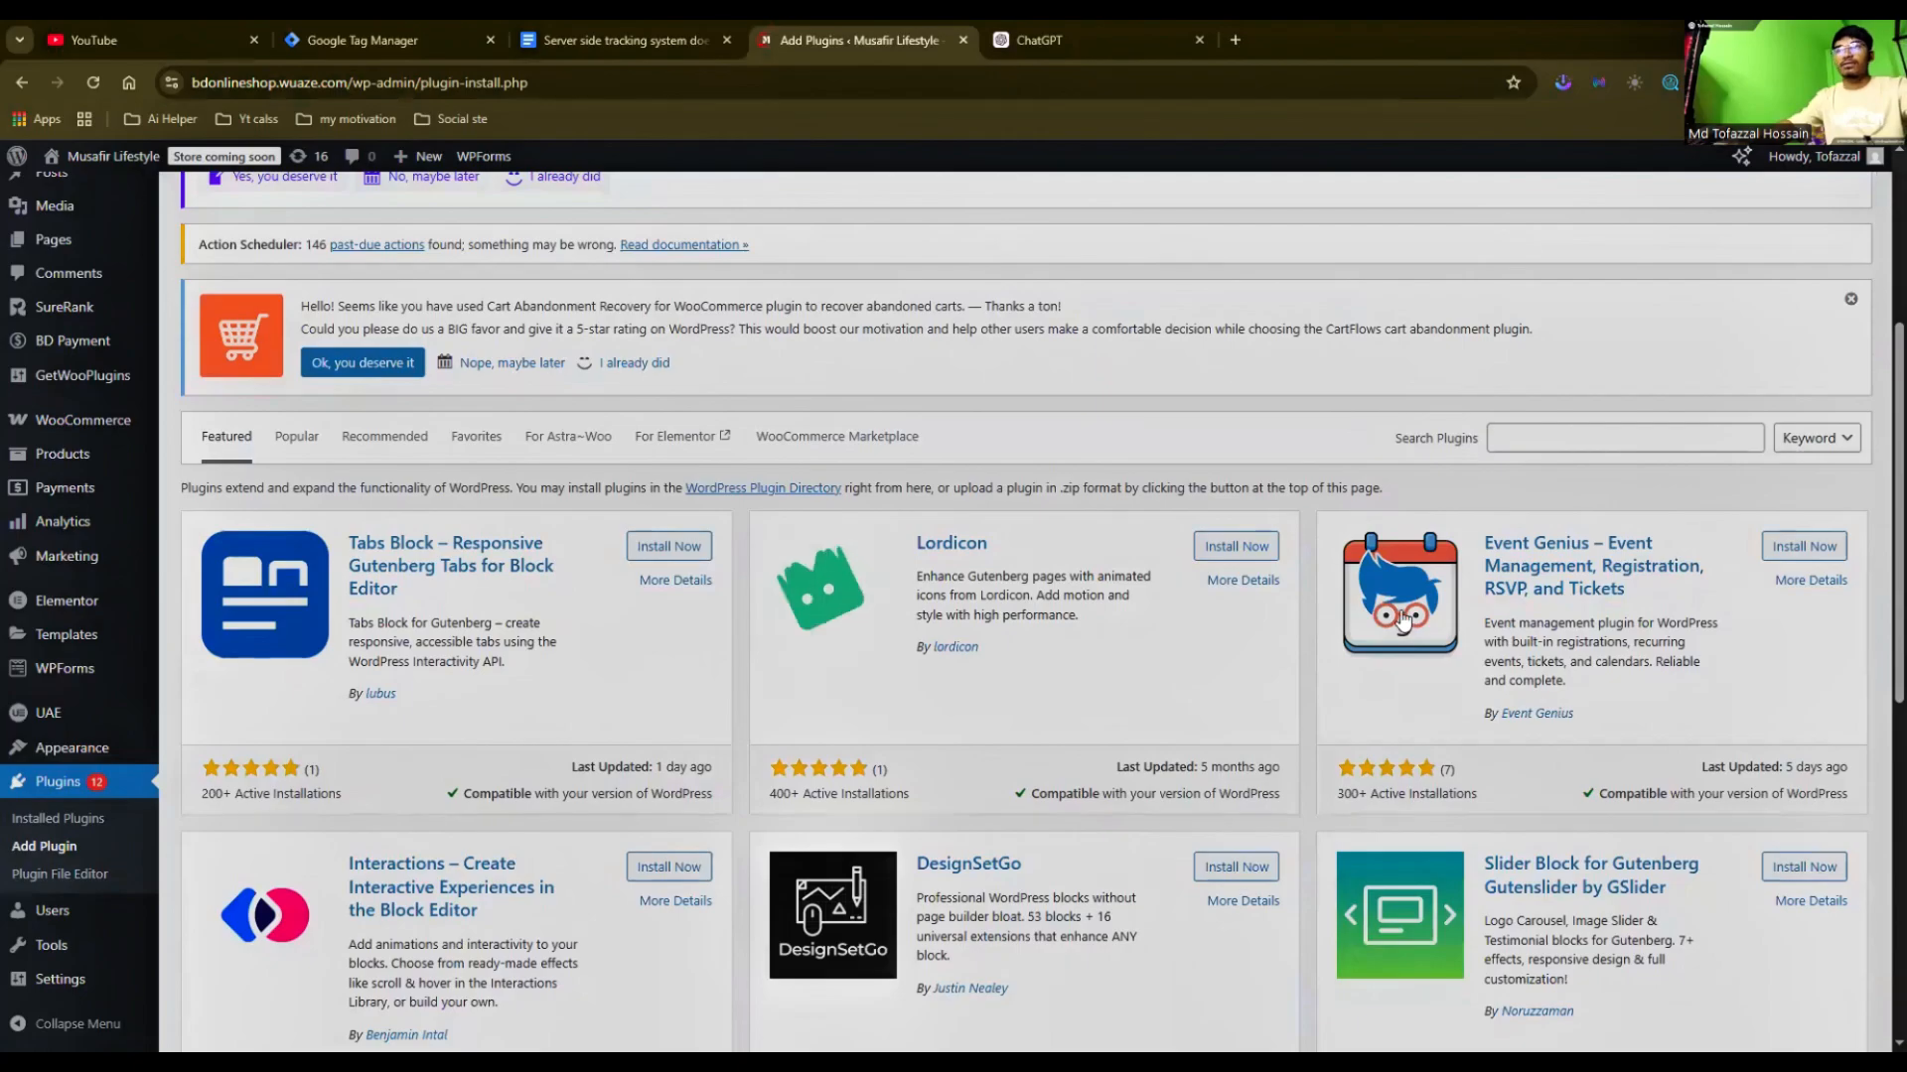
{"action": "left_click", "coordinate": [1525, 445]}
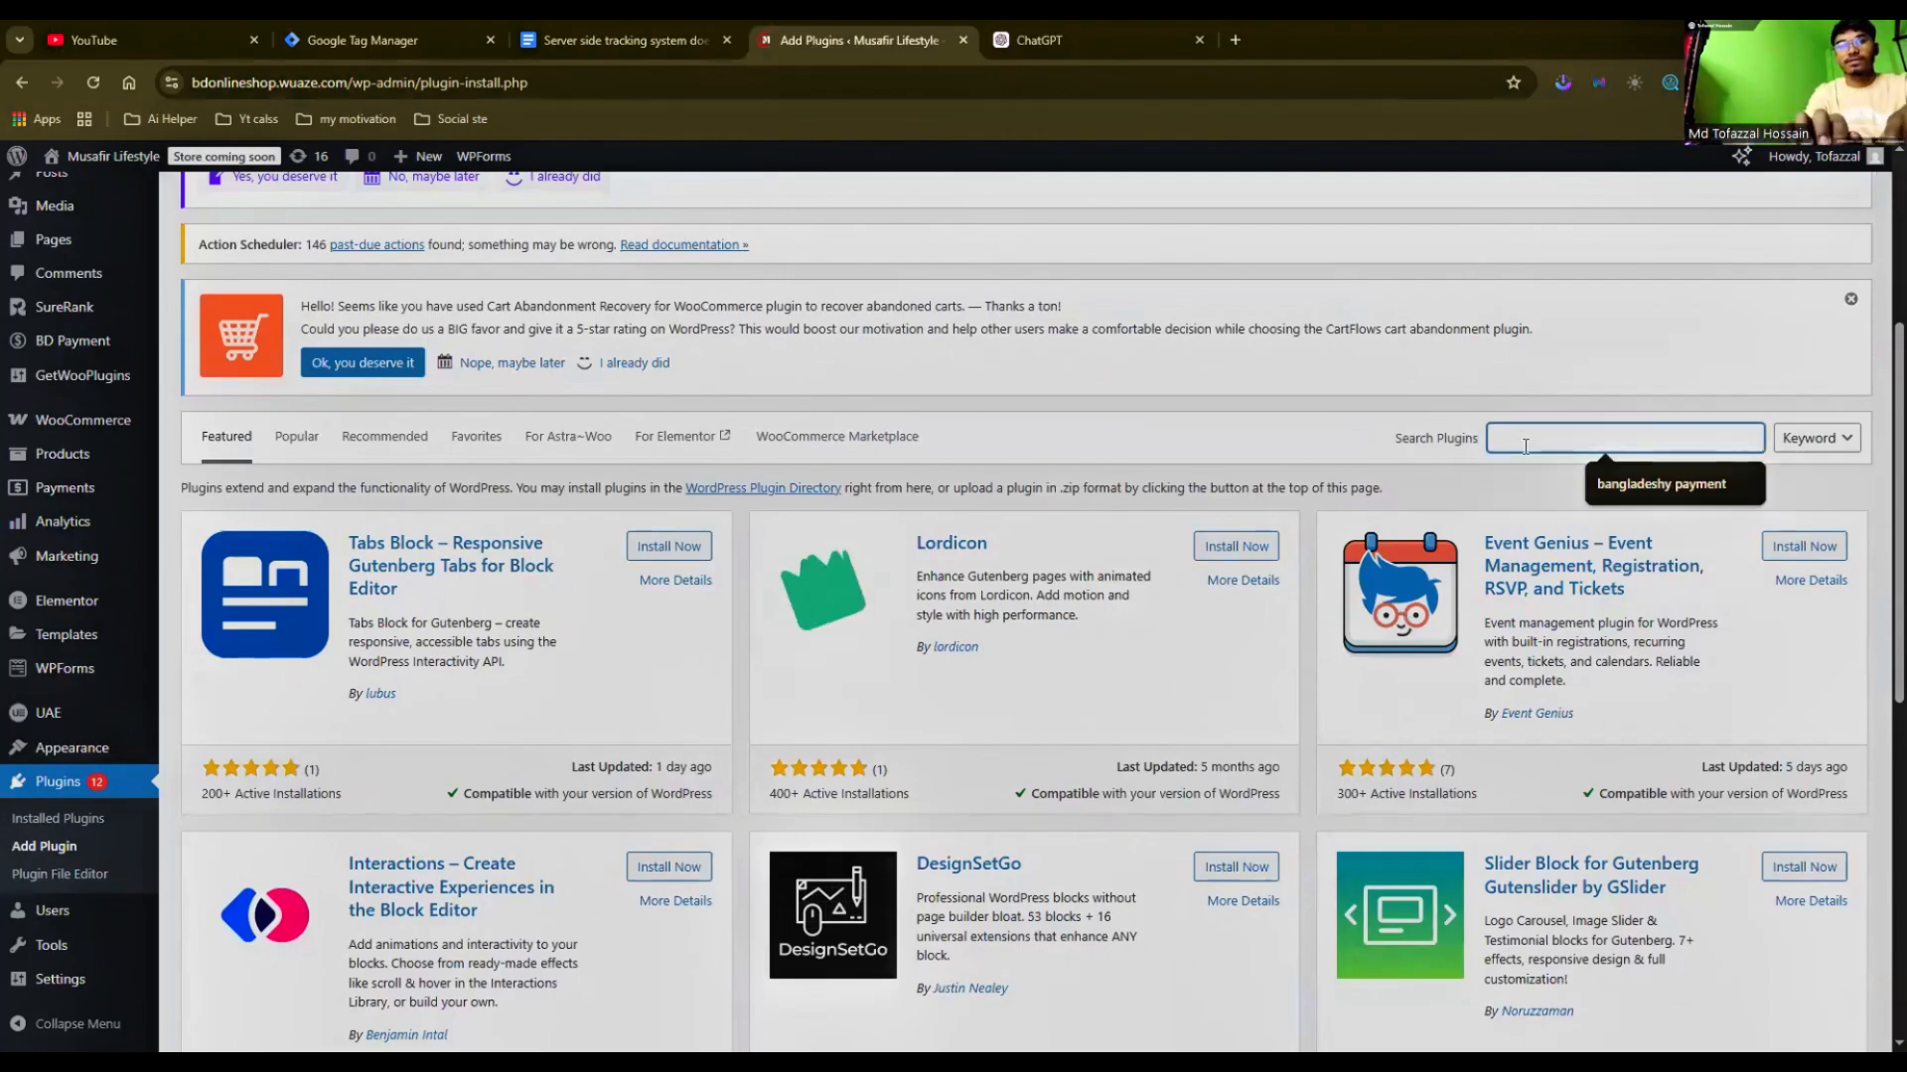
{"action": "type", "text": "gtm"}
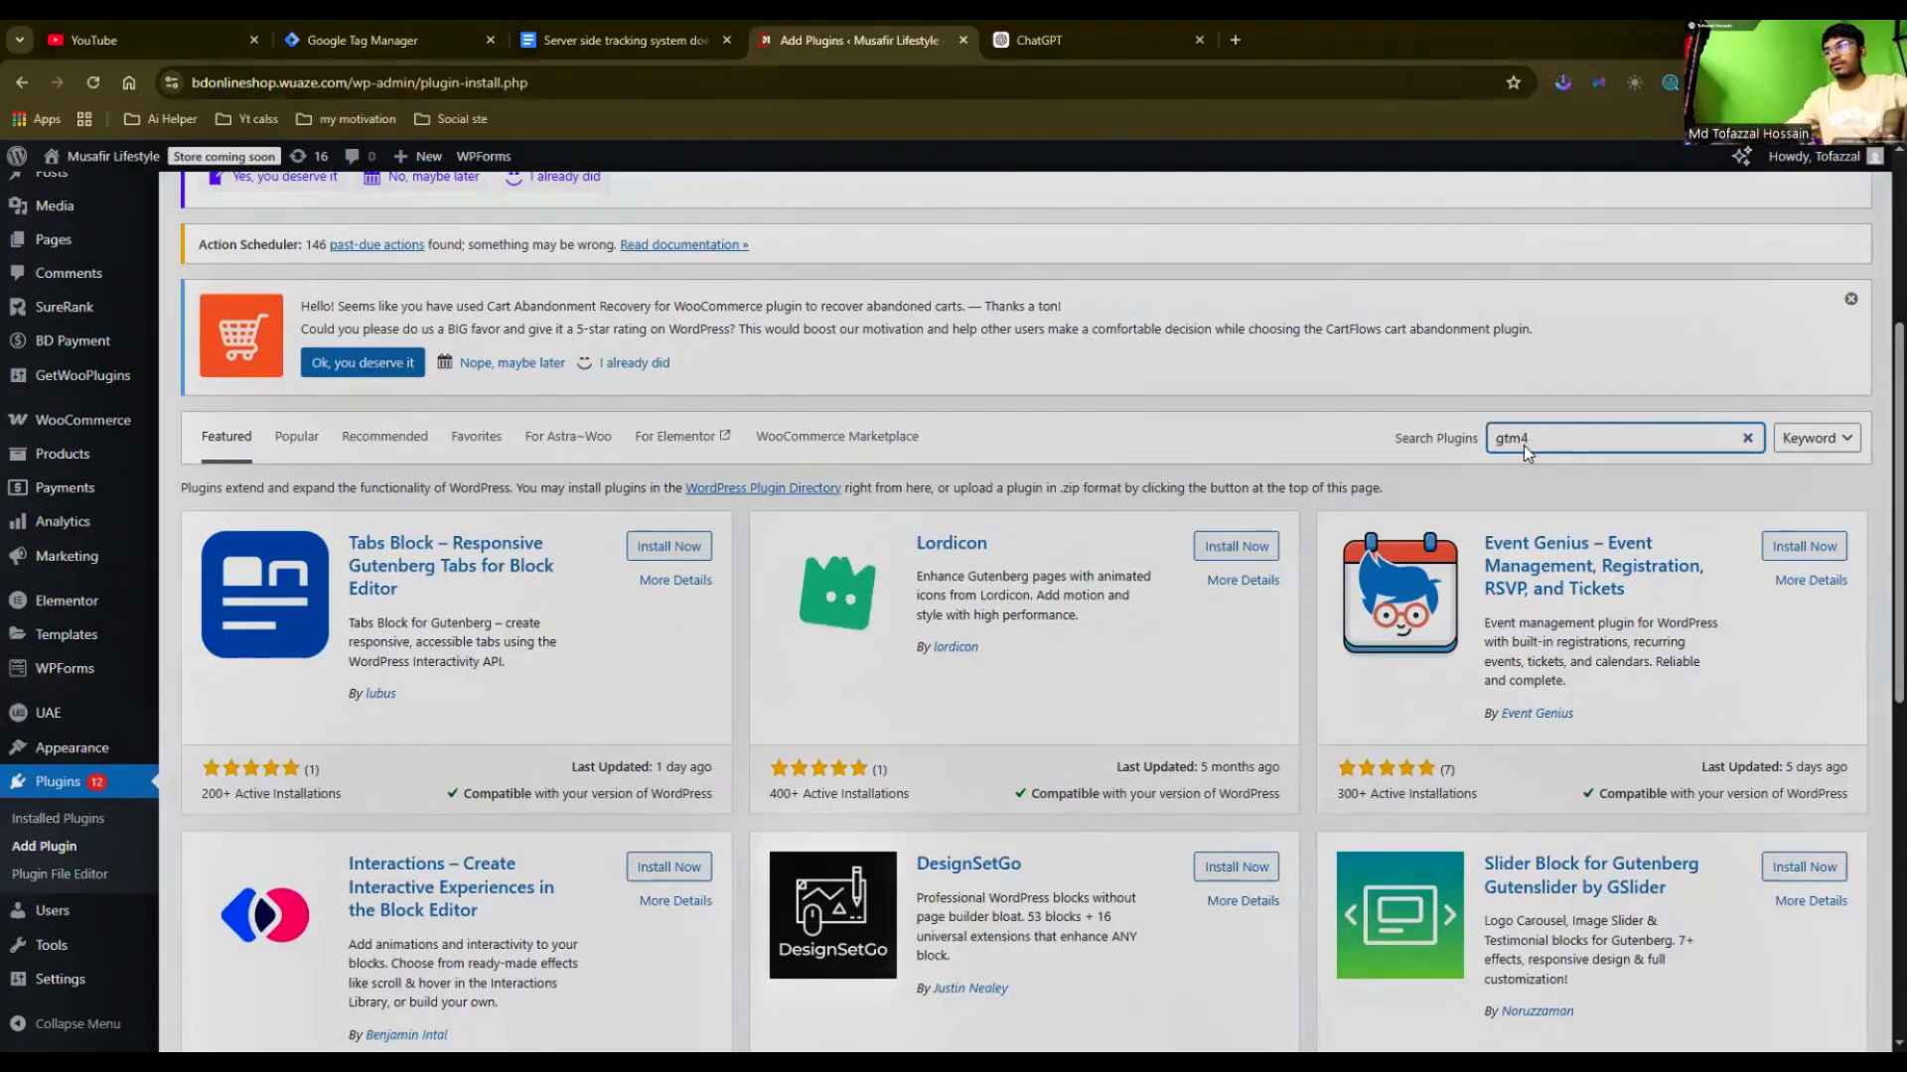
{"action": "type", "text": "4"}
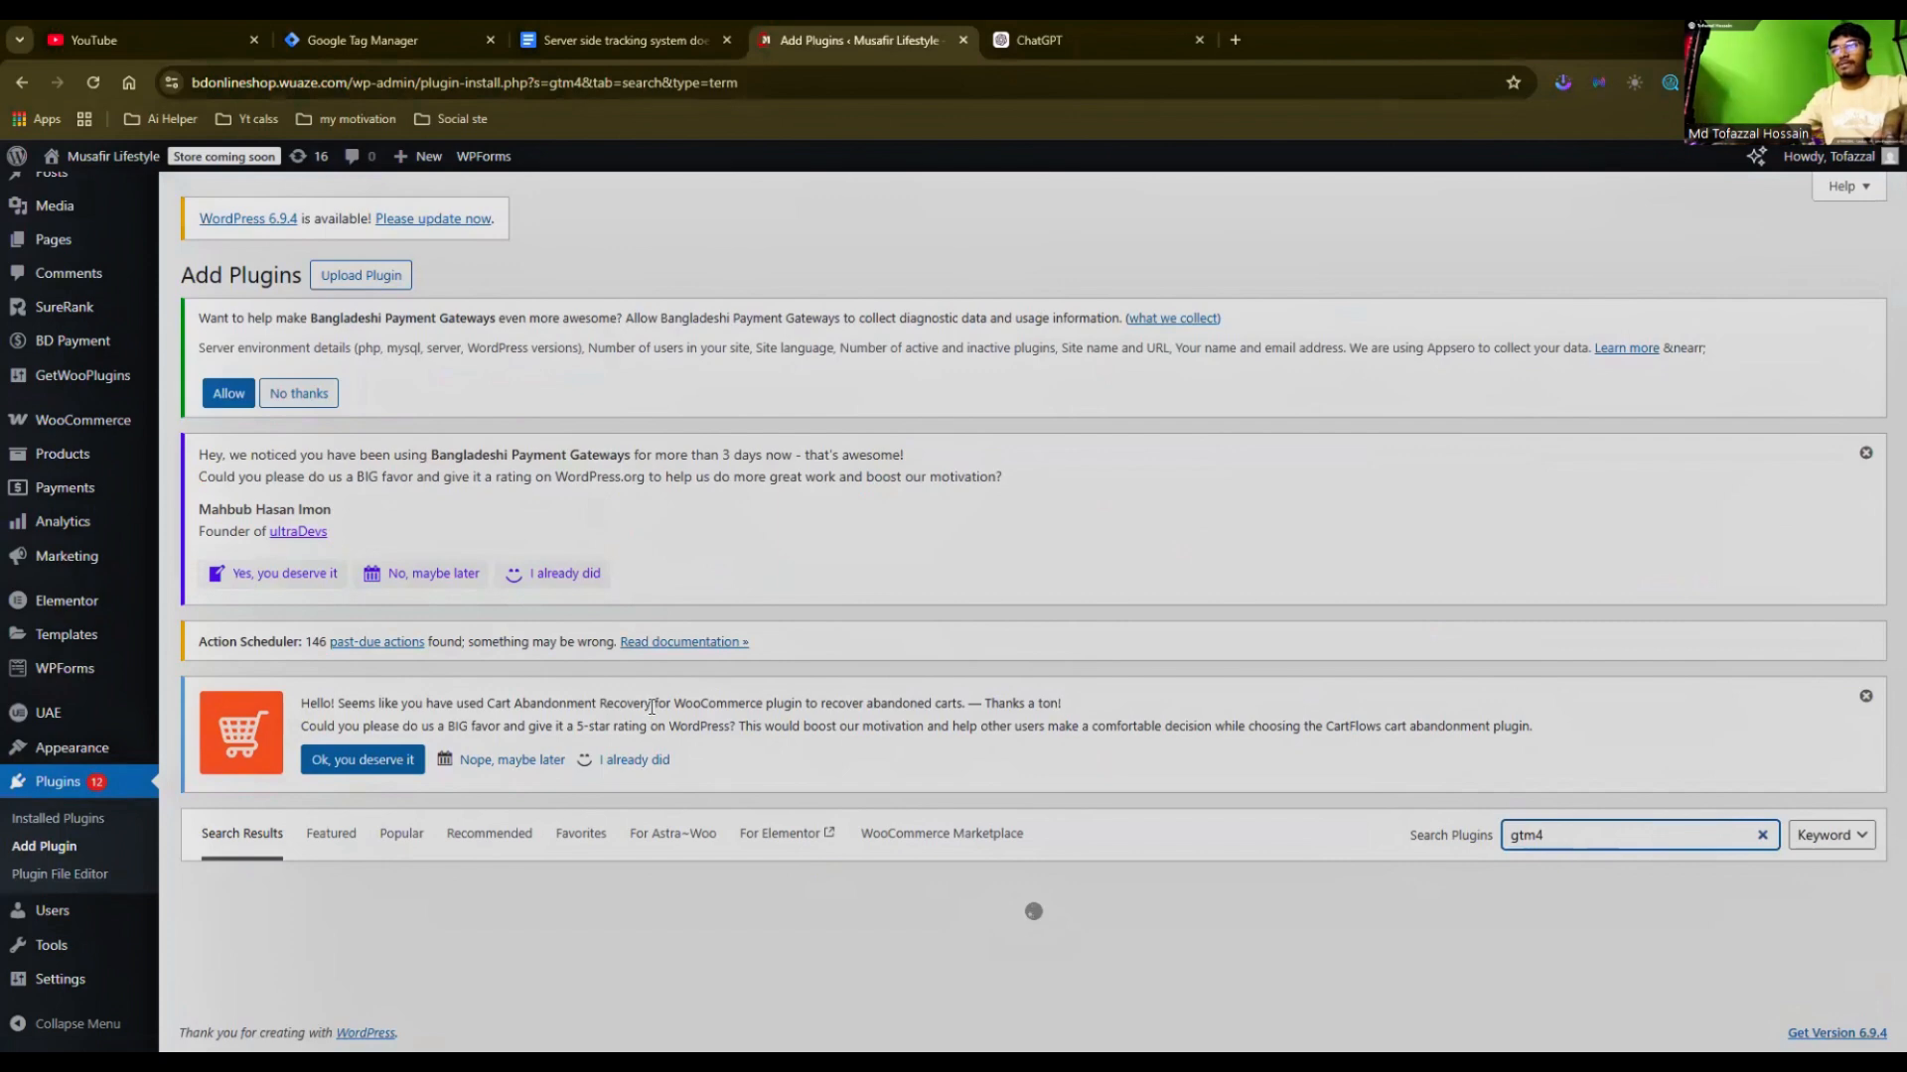
{"action": "scroll", "coordinate": [1207, 752], "scroll_direction": "down", "scroll_amount": 2}
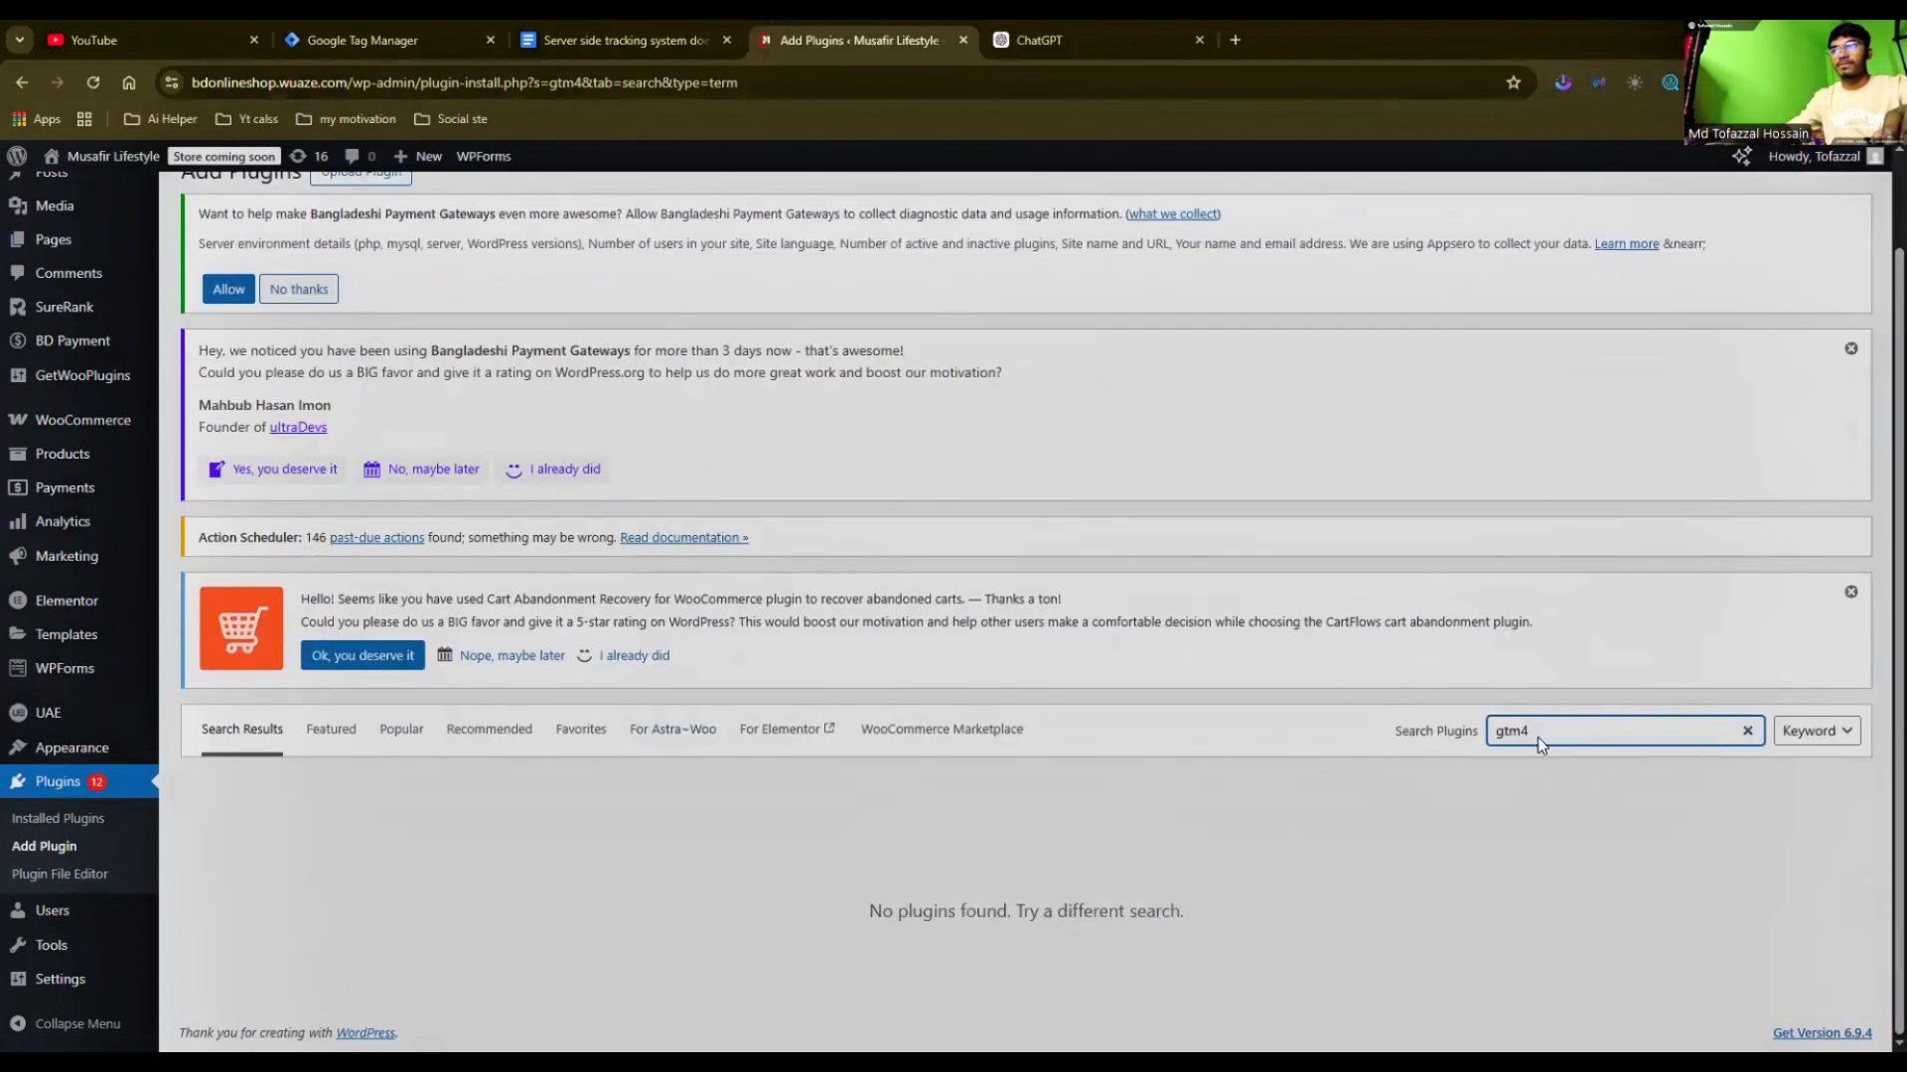
{"action": "key", "text": "BackSpace"}
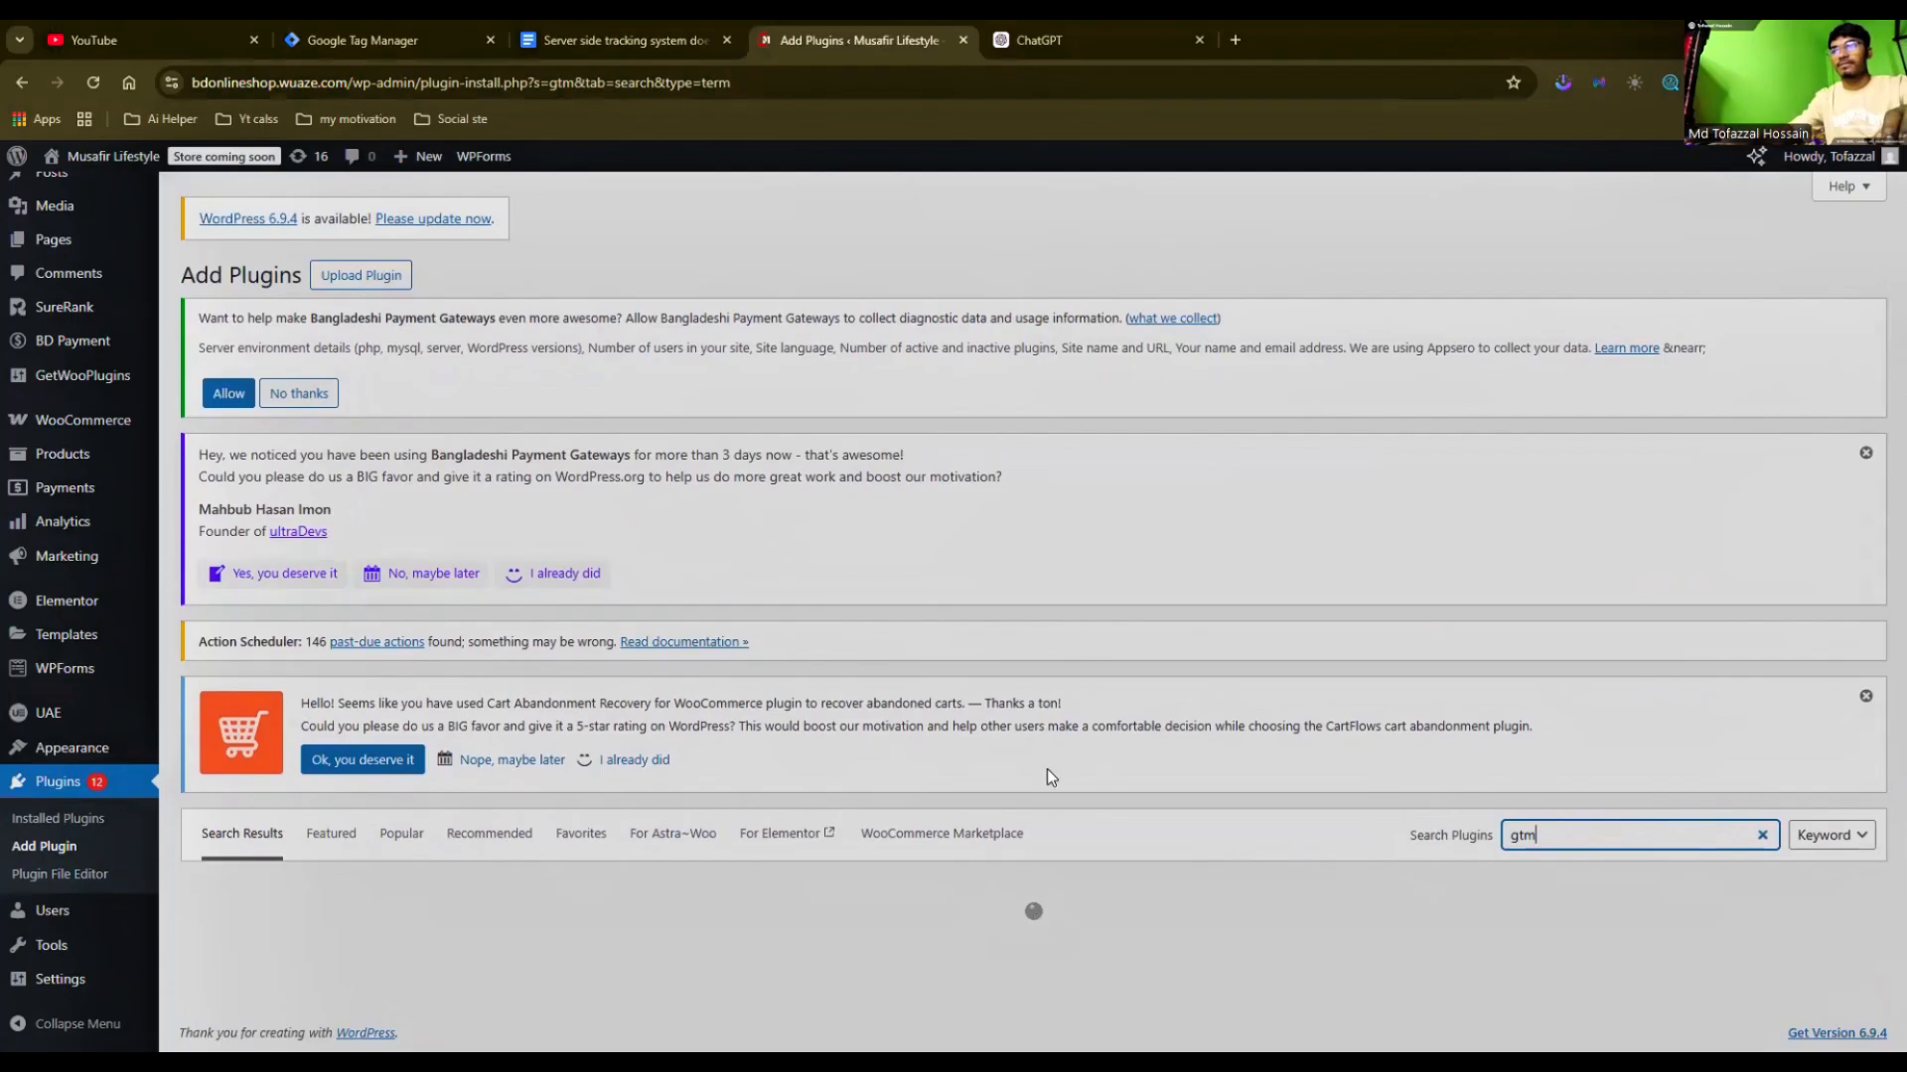
{"action": "scroll", "coordinate": [403, 663], "scroll_direction": "down", "scroll_amount": 3}
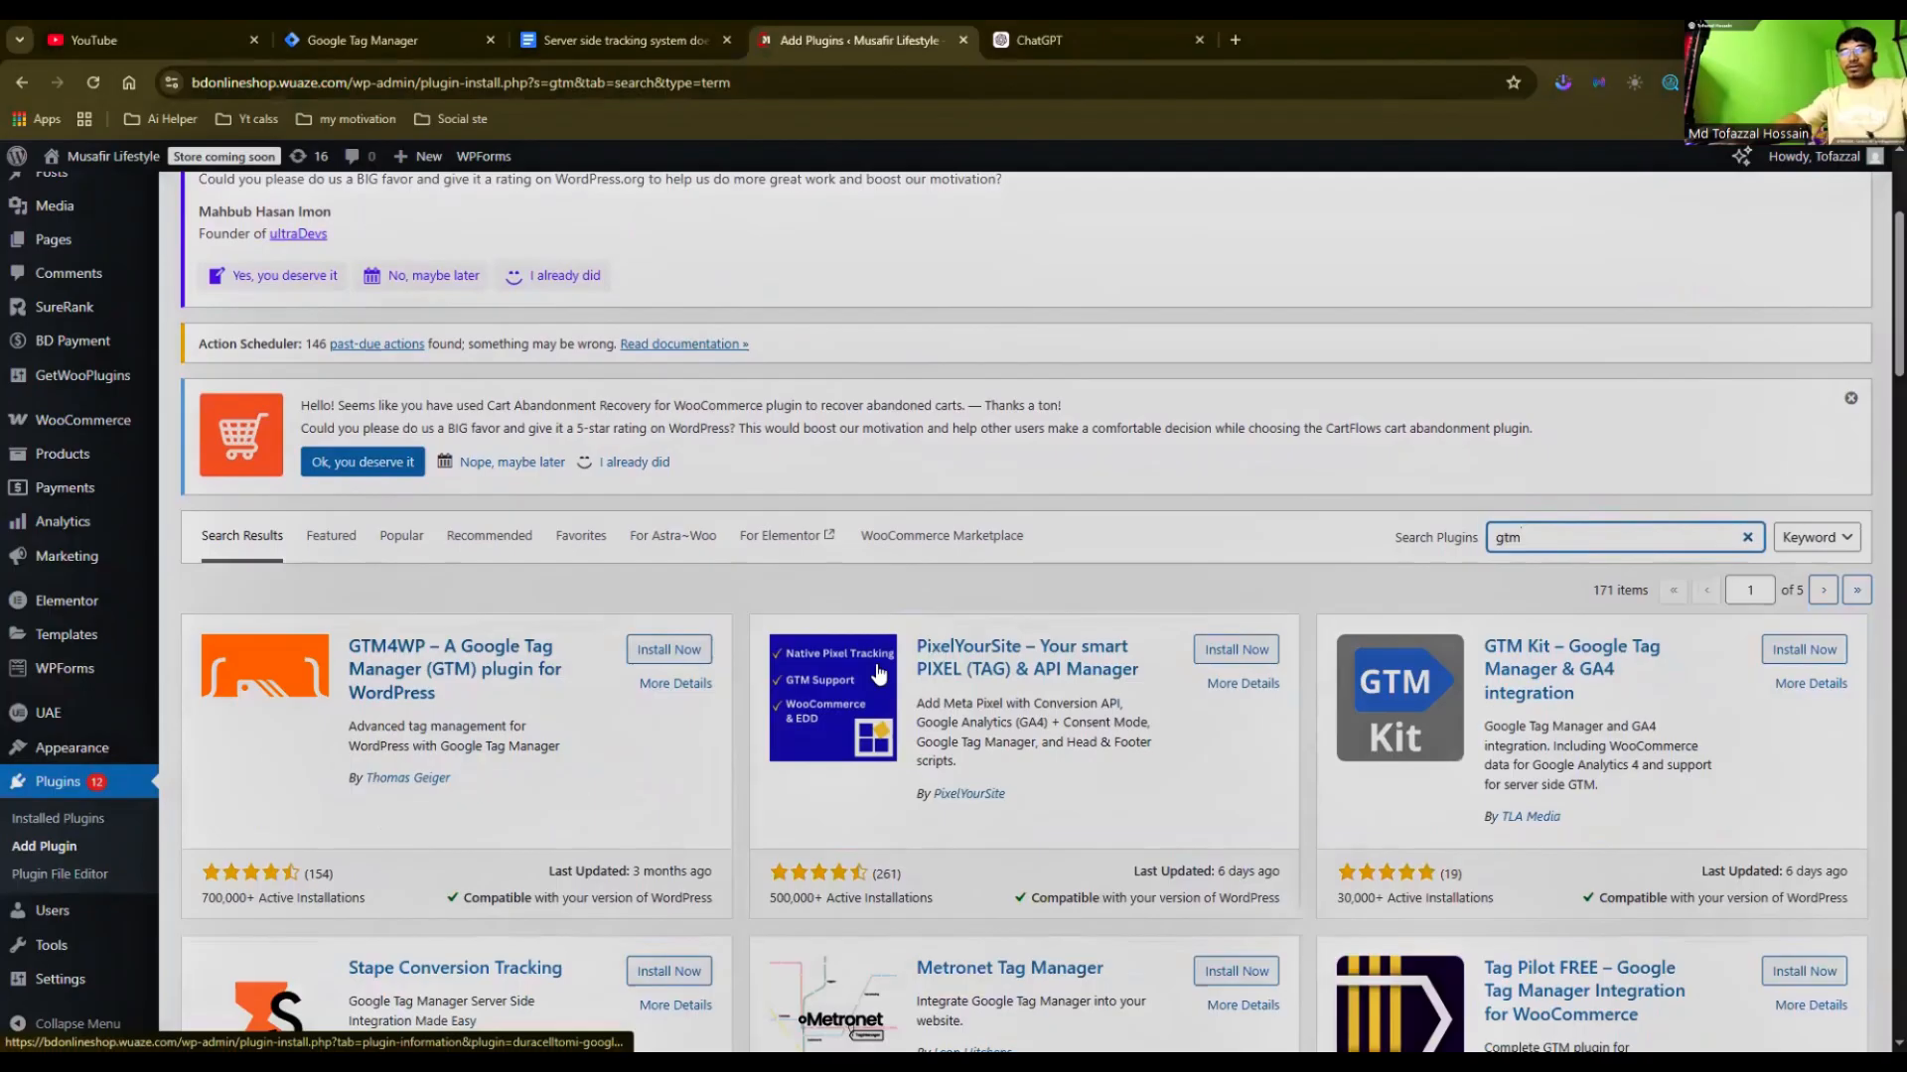
Step: Install and activate the GTM4WP – A Google Tag Manager (GTM) plugin for WordPress
{"action": "left_click", "coordinate": [665, 651]}
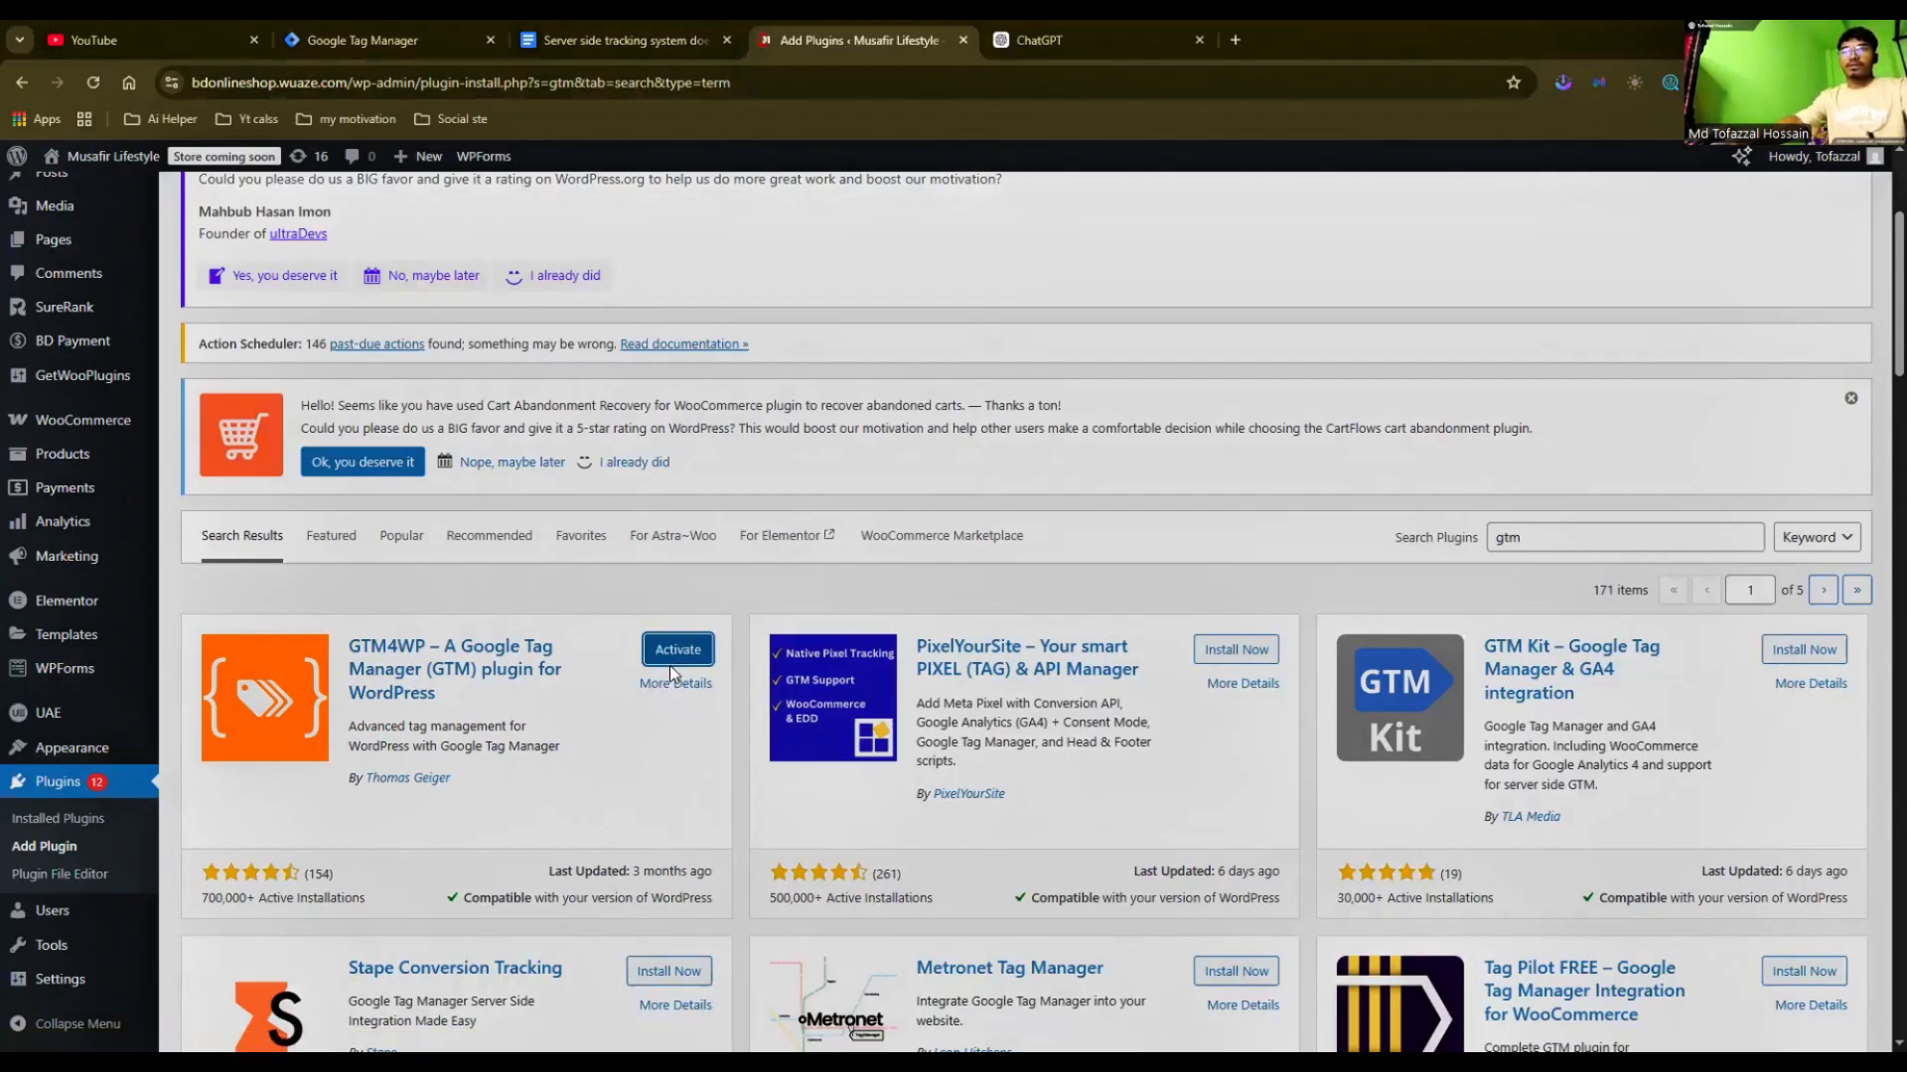
{"action": "key", "text": "Return"}
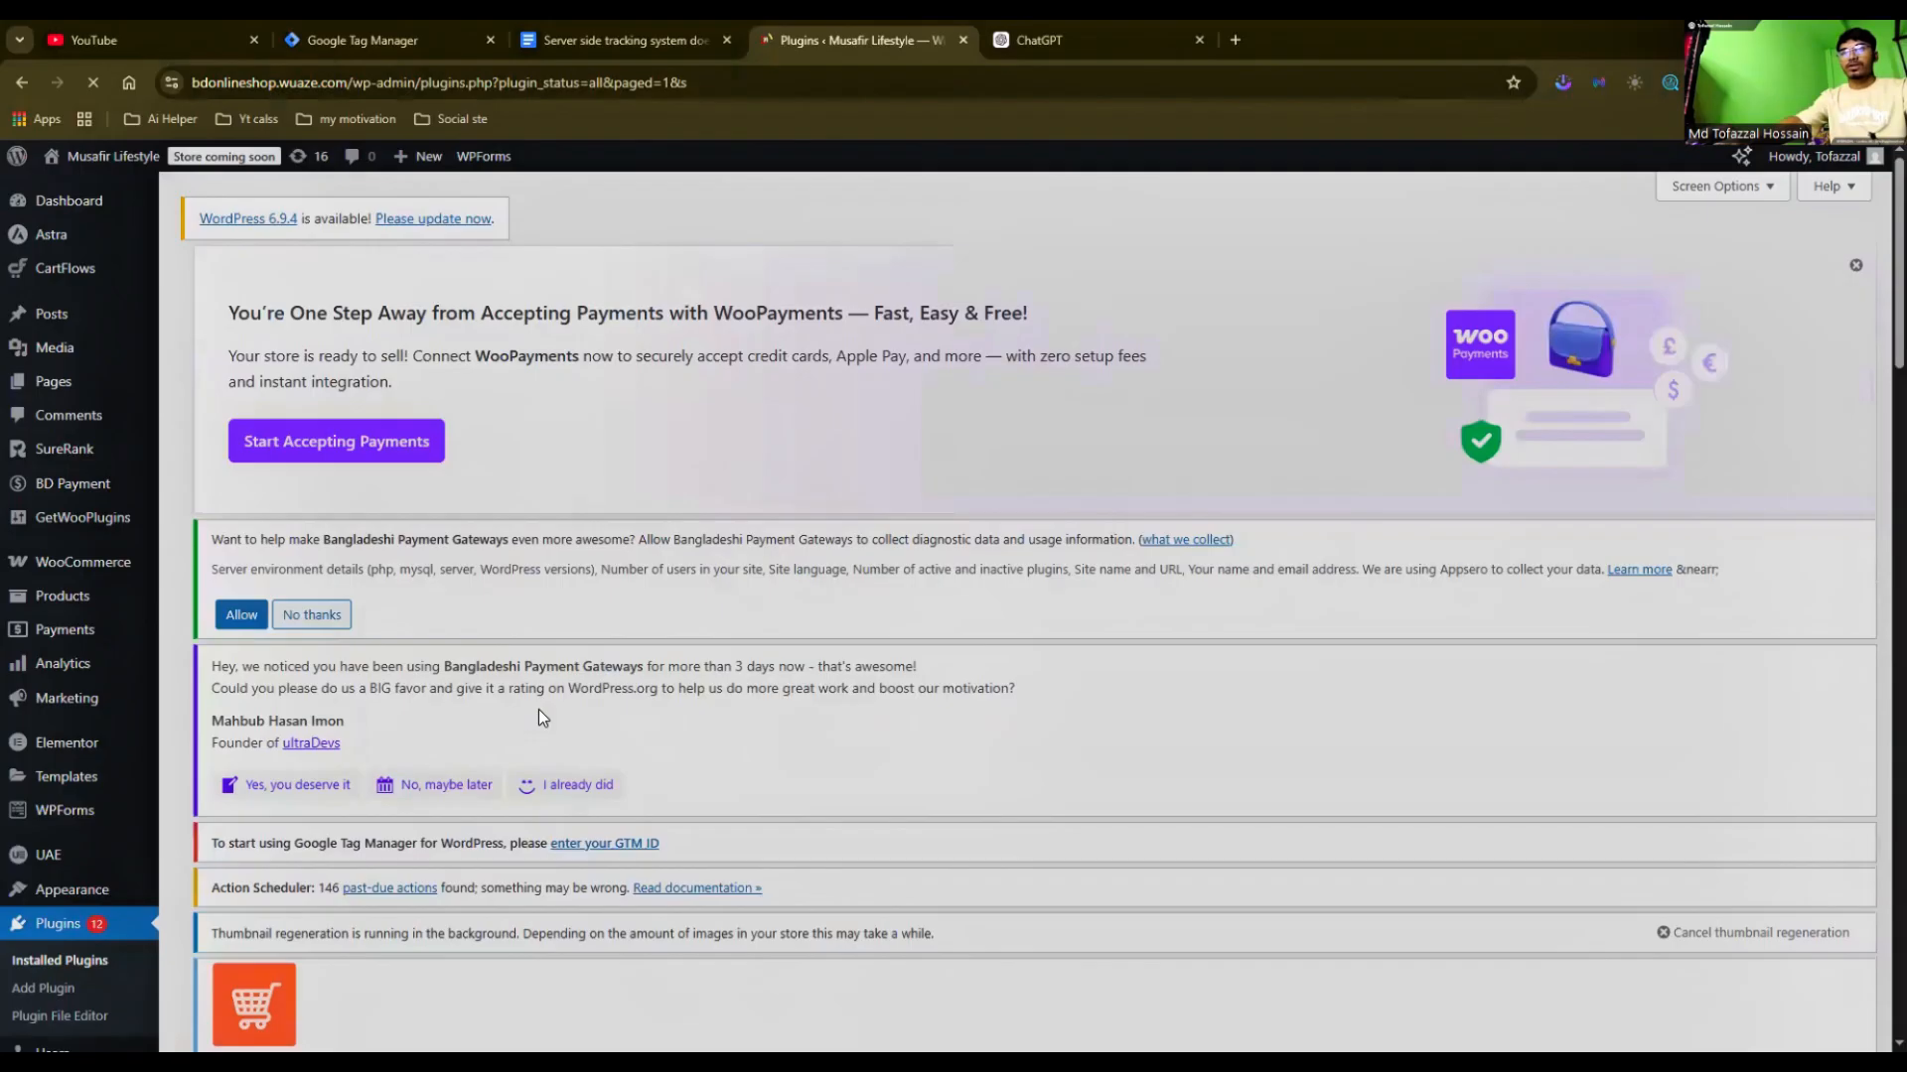
{"action": "scroll", "coordinate": [538, 709], "scroll_direction": "down", "scroll_amount": 5}
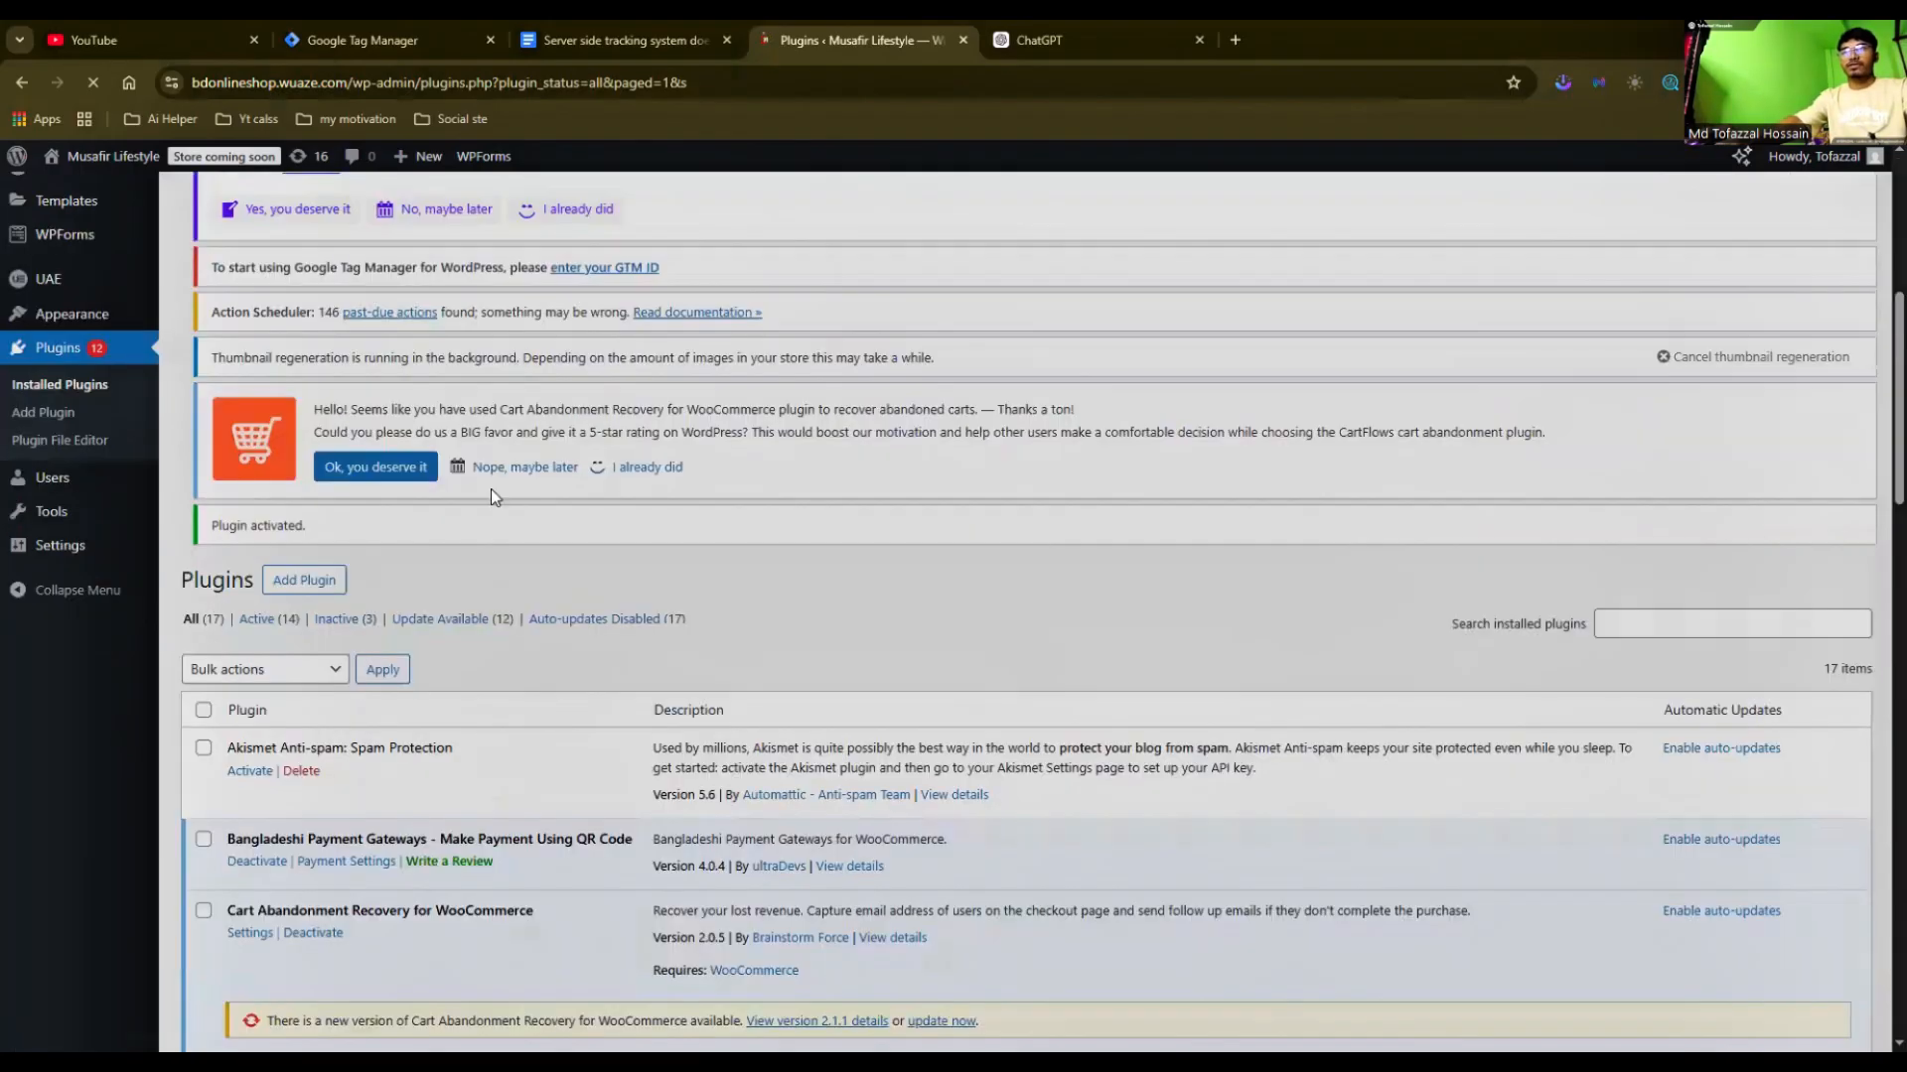
{"action": "scroll", "coordinate": [490, 489], "scroll_direction": "up", "scroll_amount": 5}
{"action": "scroll", "coordinate": [491, 489], "scroll_direction": "down", "scroll_amount": 6}
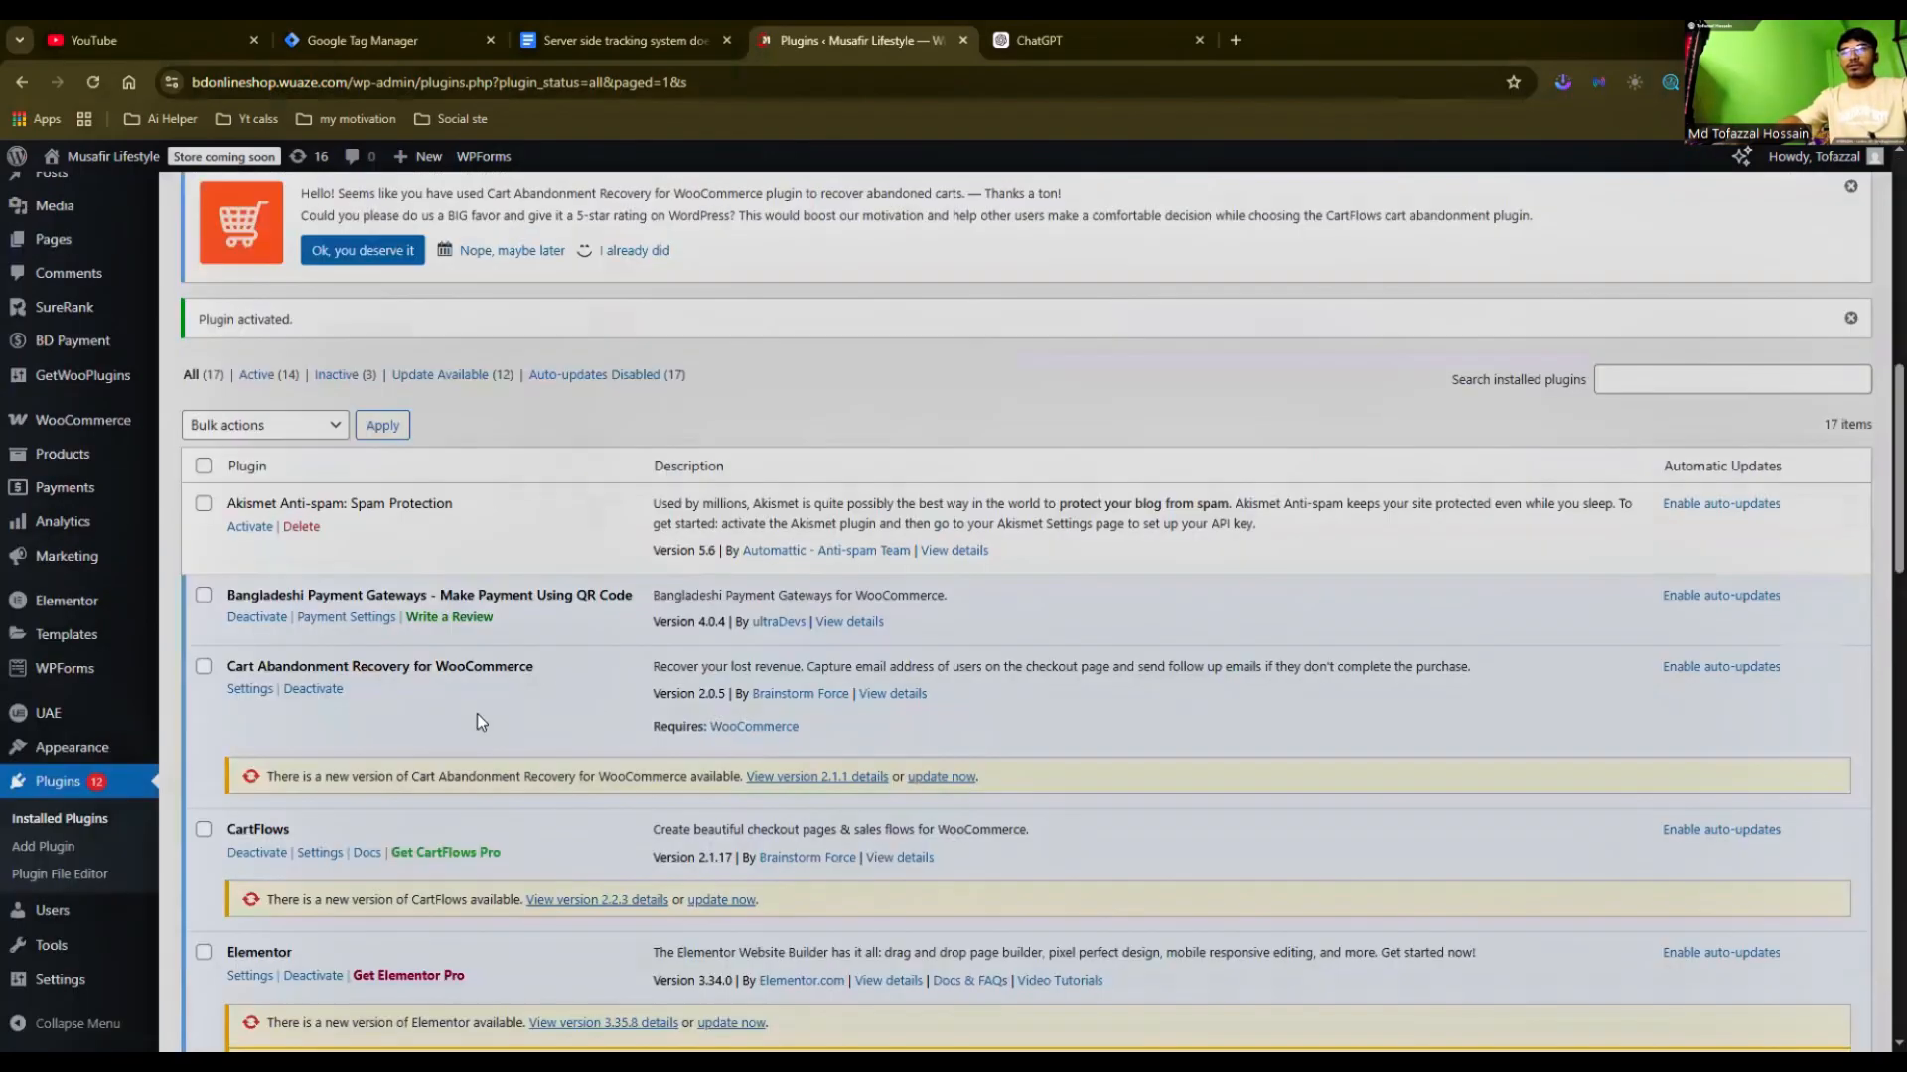
Step: Open the settings page of the GTM4WP plugin from the installed plugins list
{"action": "scroll", "coordinate": [477, 713], "scroll_direction": "down", "scroll_amount": 4}
{"action": "scroll", "coordinate": [268, 695], "scroll_direction": "down", "scroll_amount": 1}
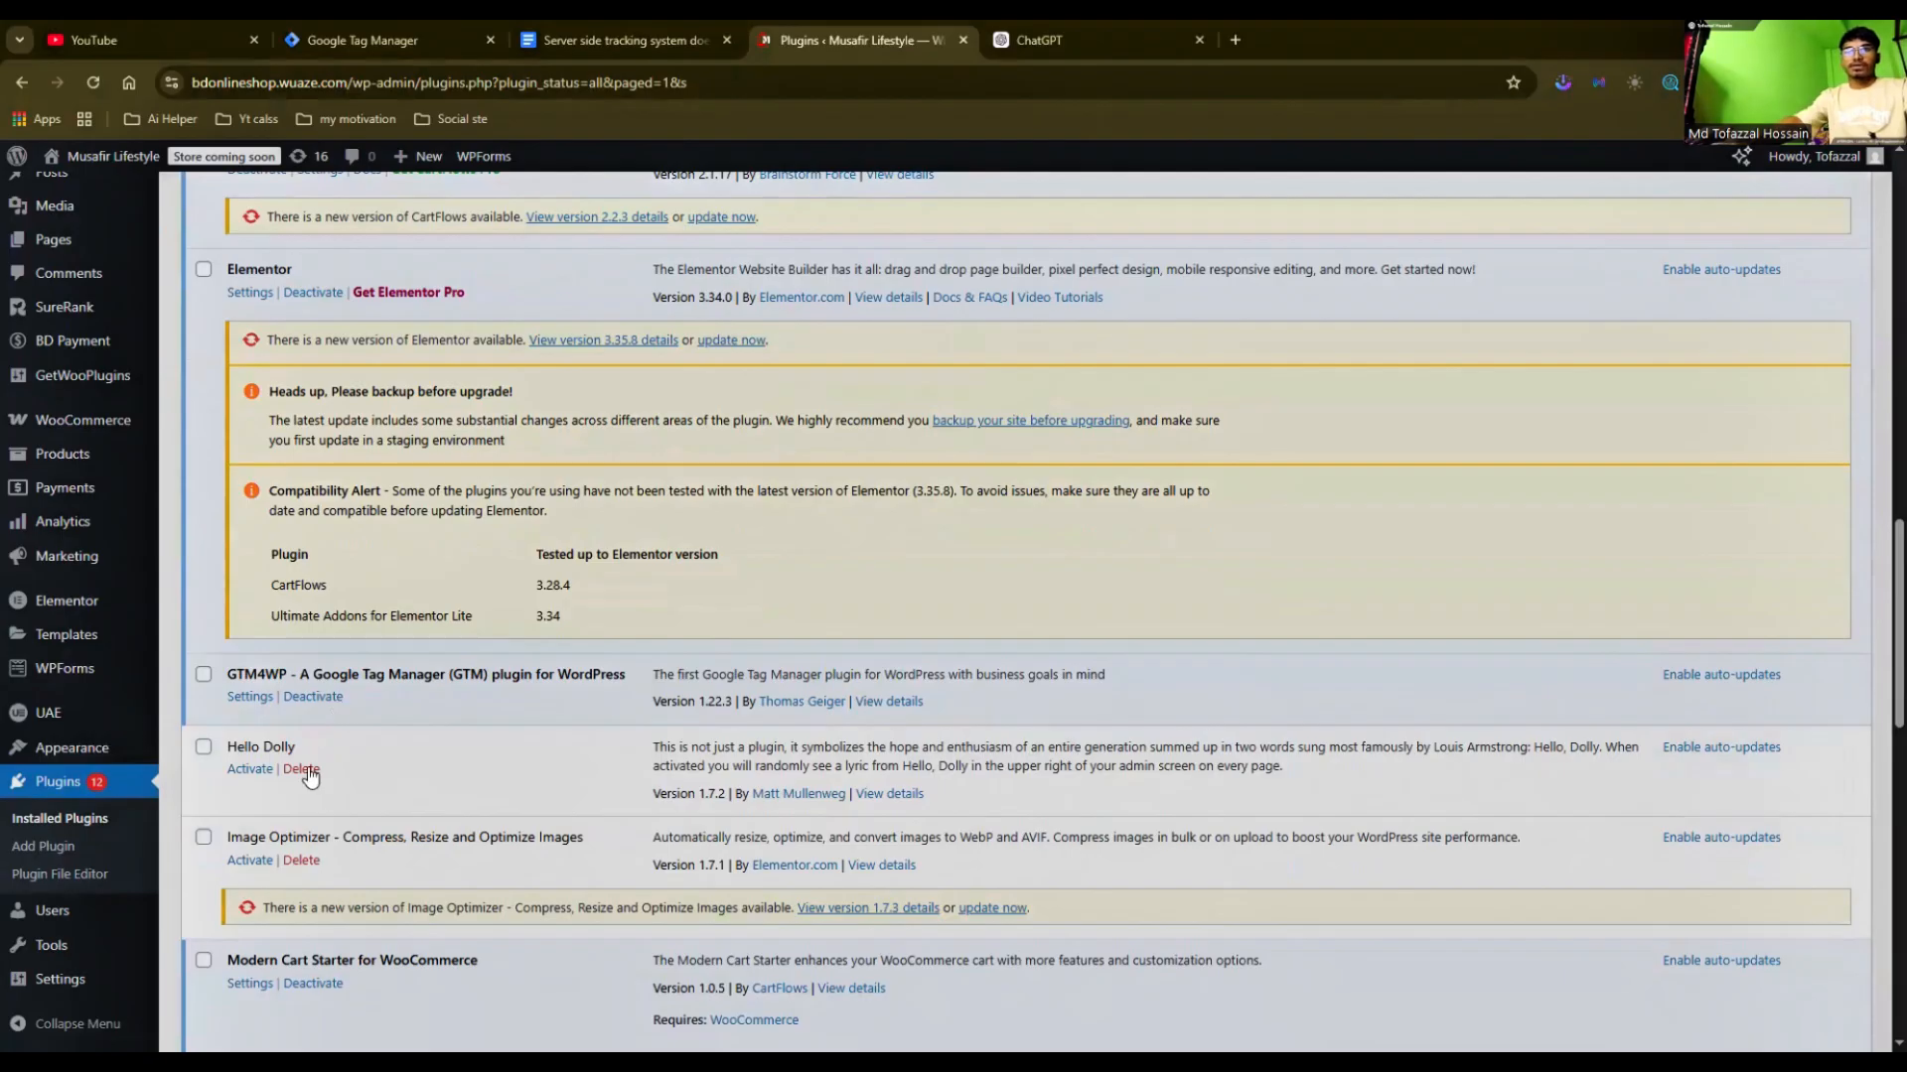
{"action": "left_click", "coordinate": [251, 699]}
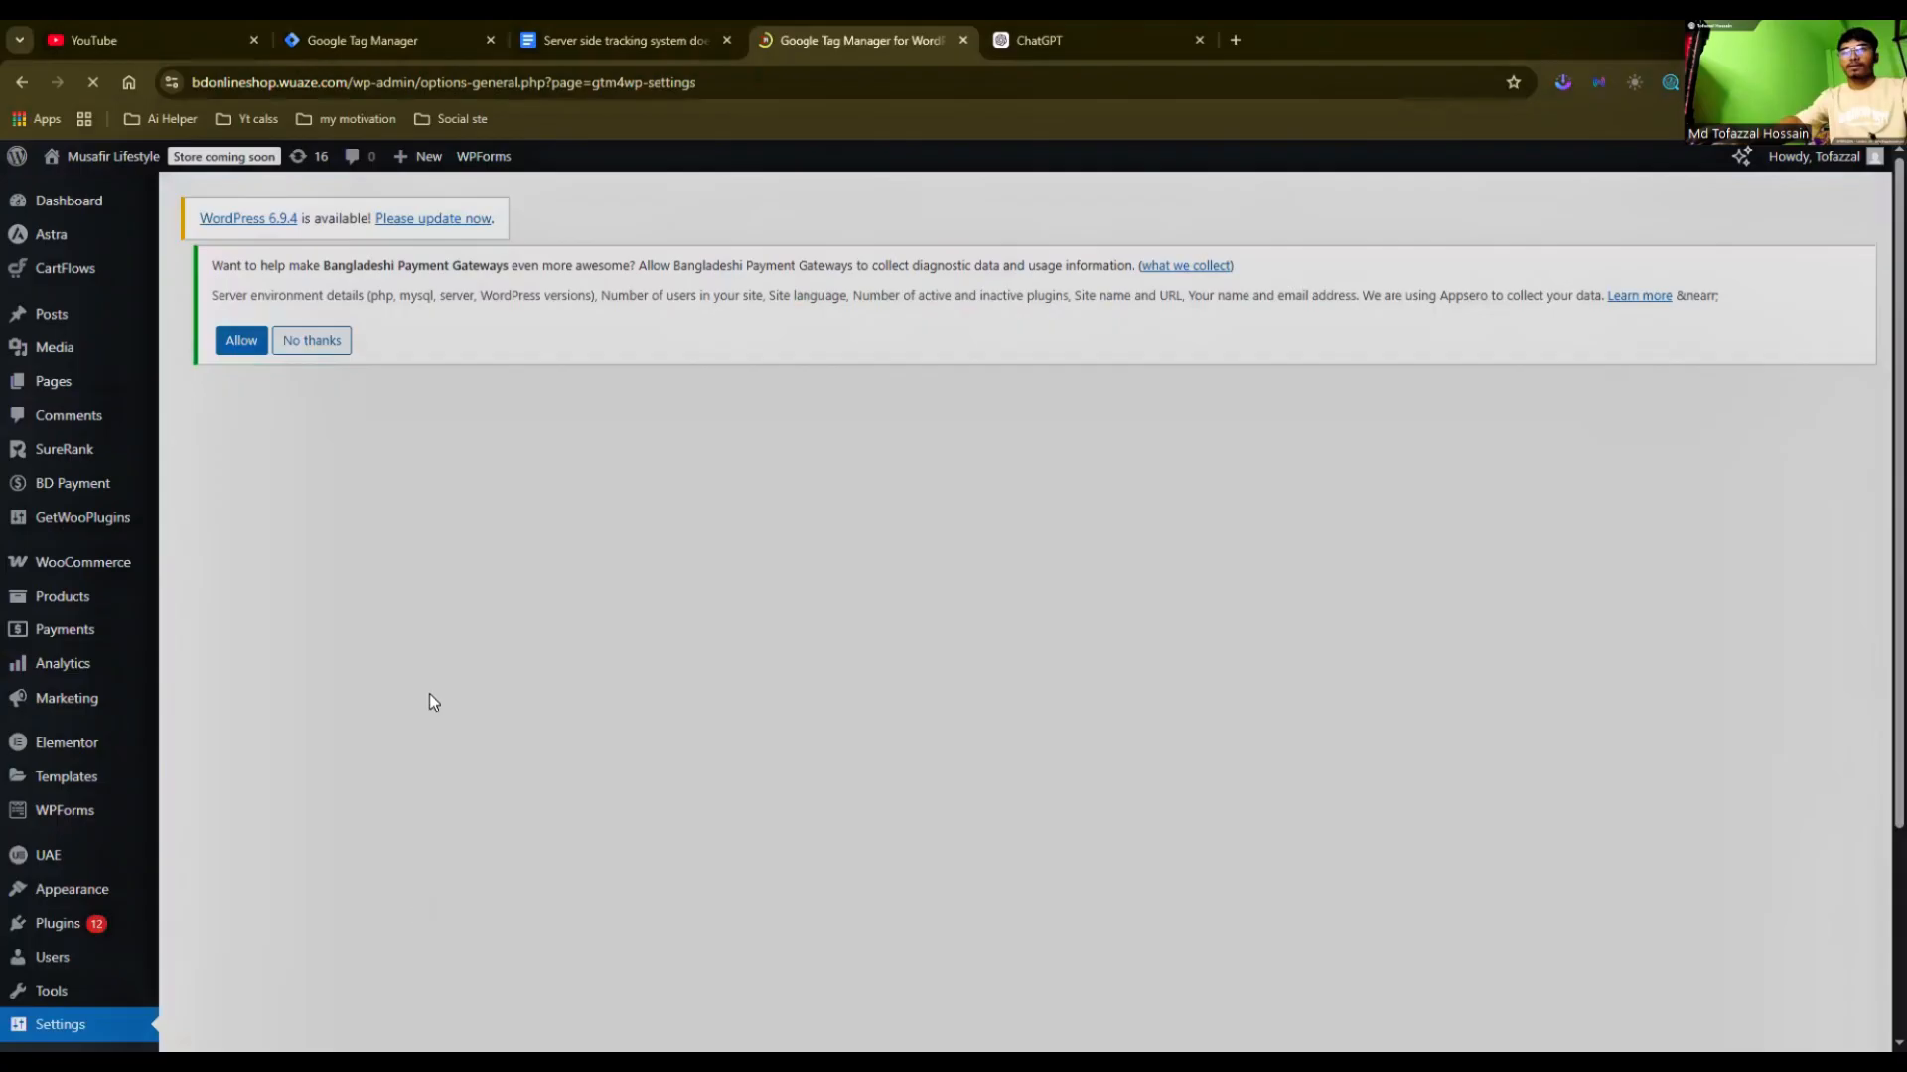
Step: Copy the container ID from Tag Manager and paste it as the Google Tag Manager ID GTM-NL45R2F5
{"action": "scroll", "coordinate": [429, 695], "scroll_direction": "down", "scroll_amount": 4}
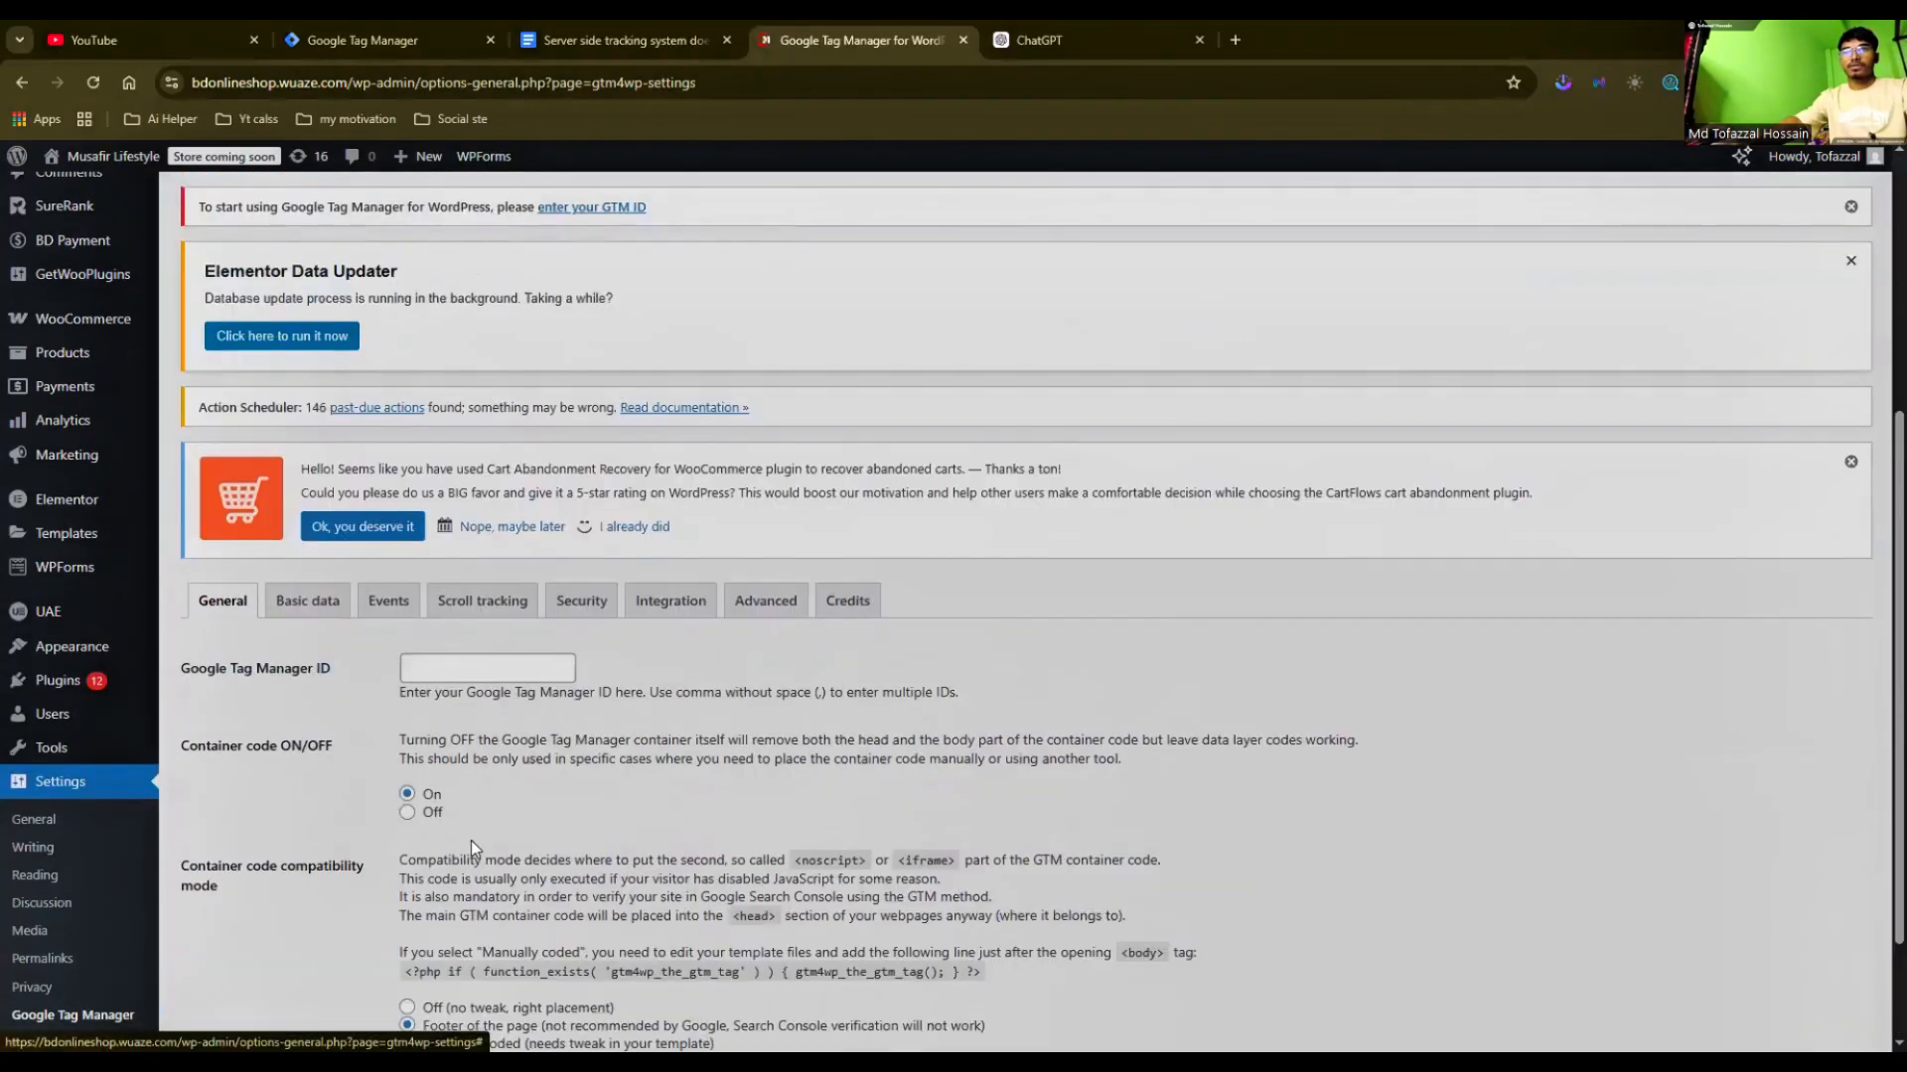
{"action": "scroll", "coordinate": [207, 554], "scroll_direction": "down", "scroll_amount": 2}
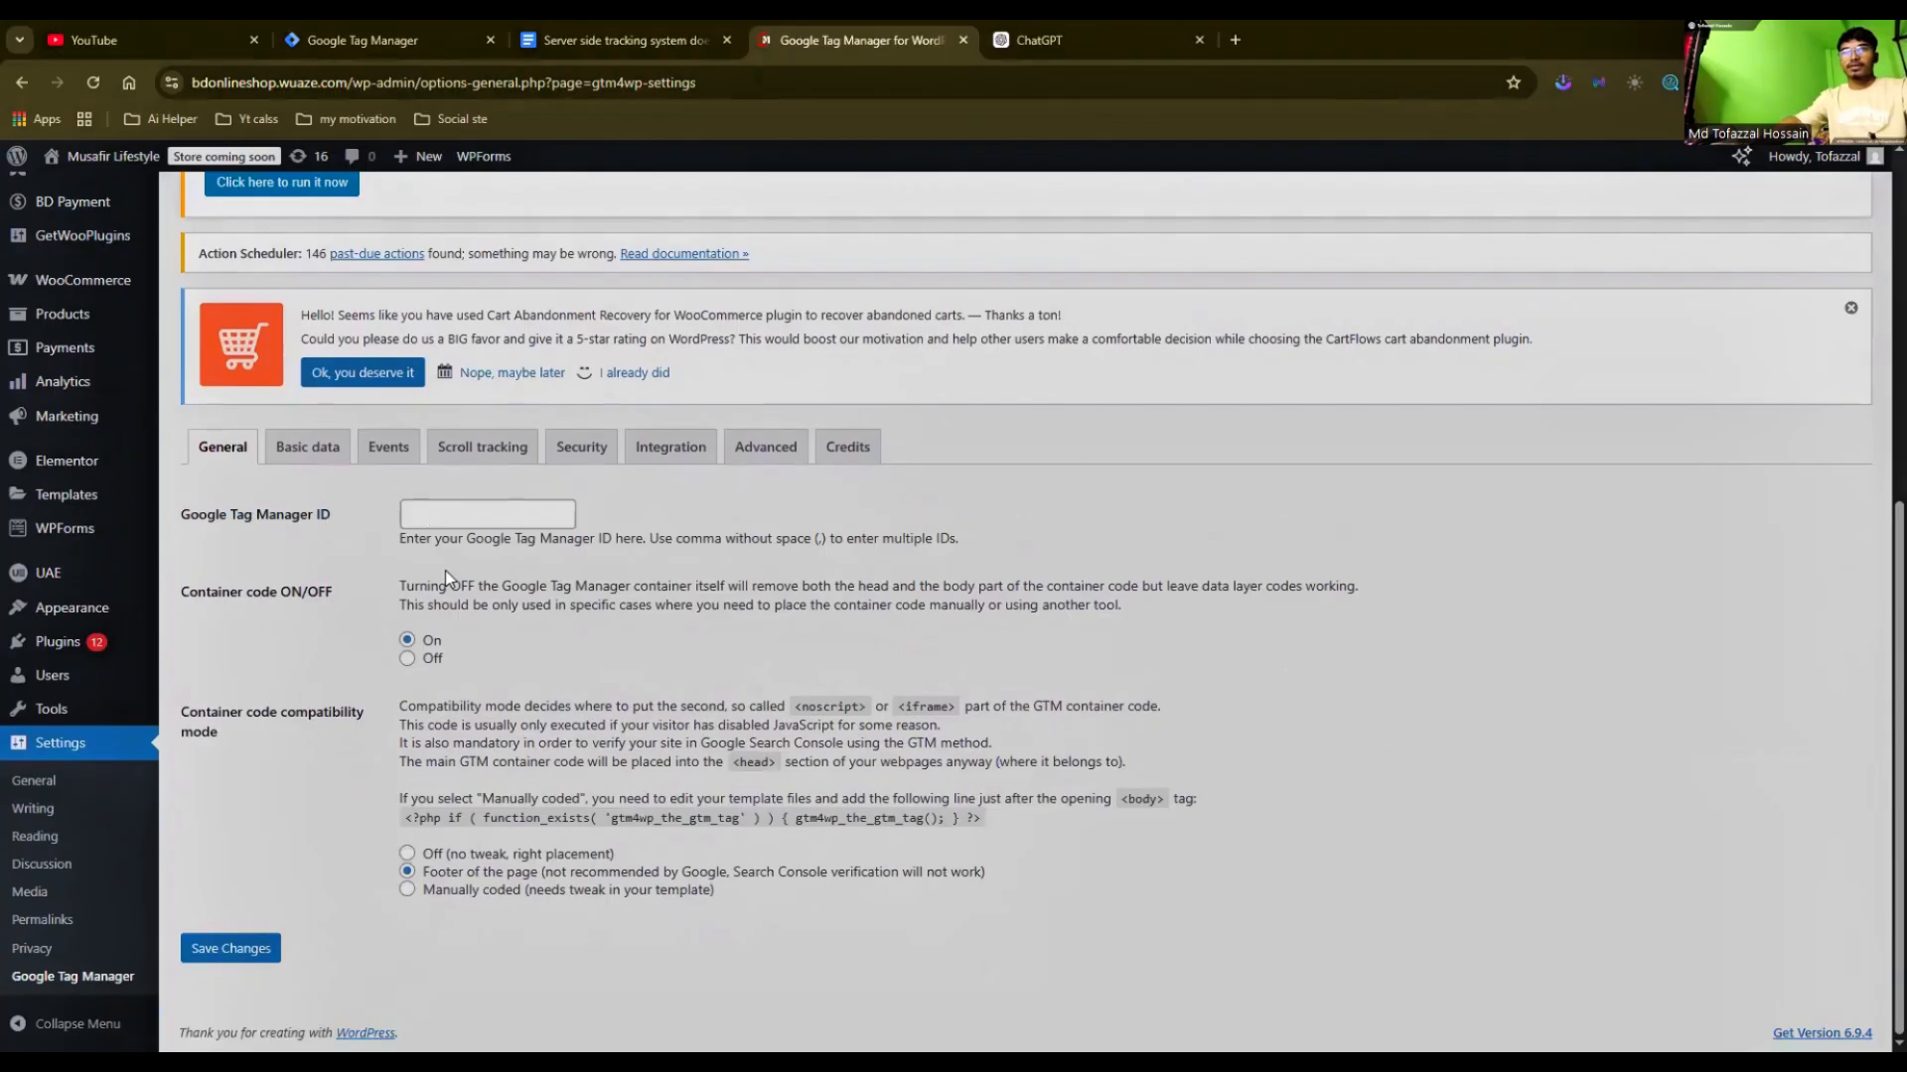
{"action": "left_click", "coordinate": [338, 39]}
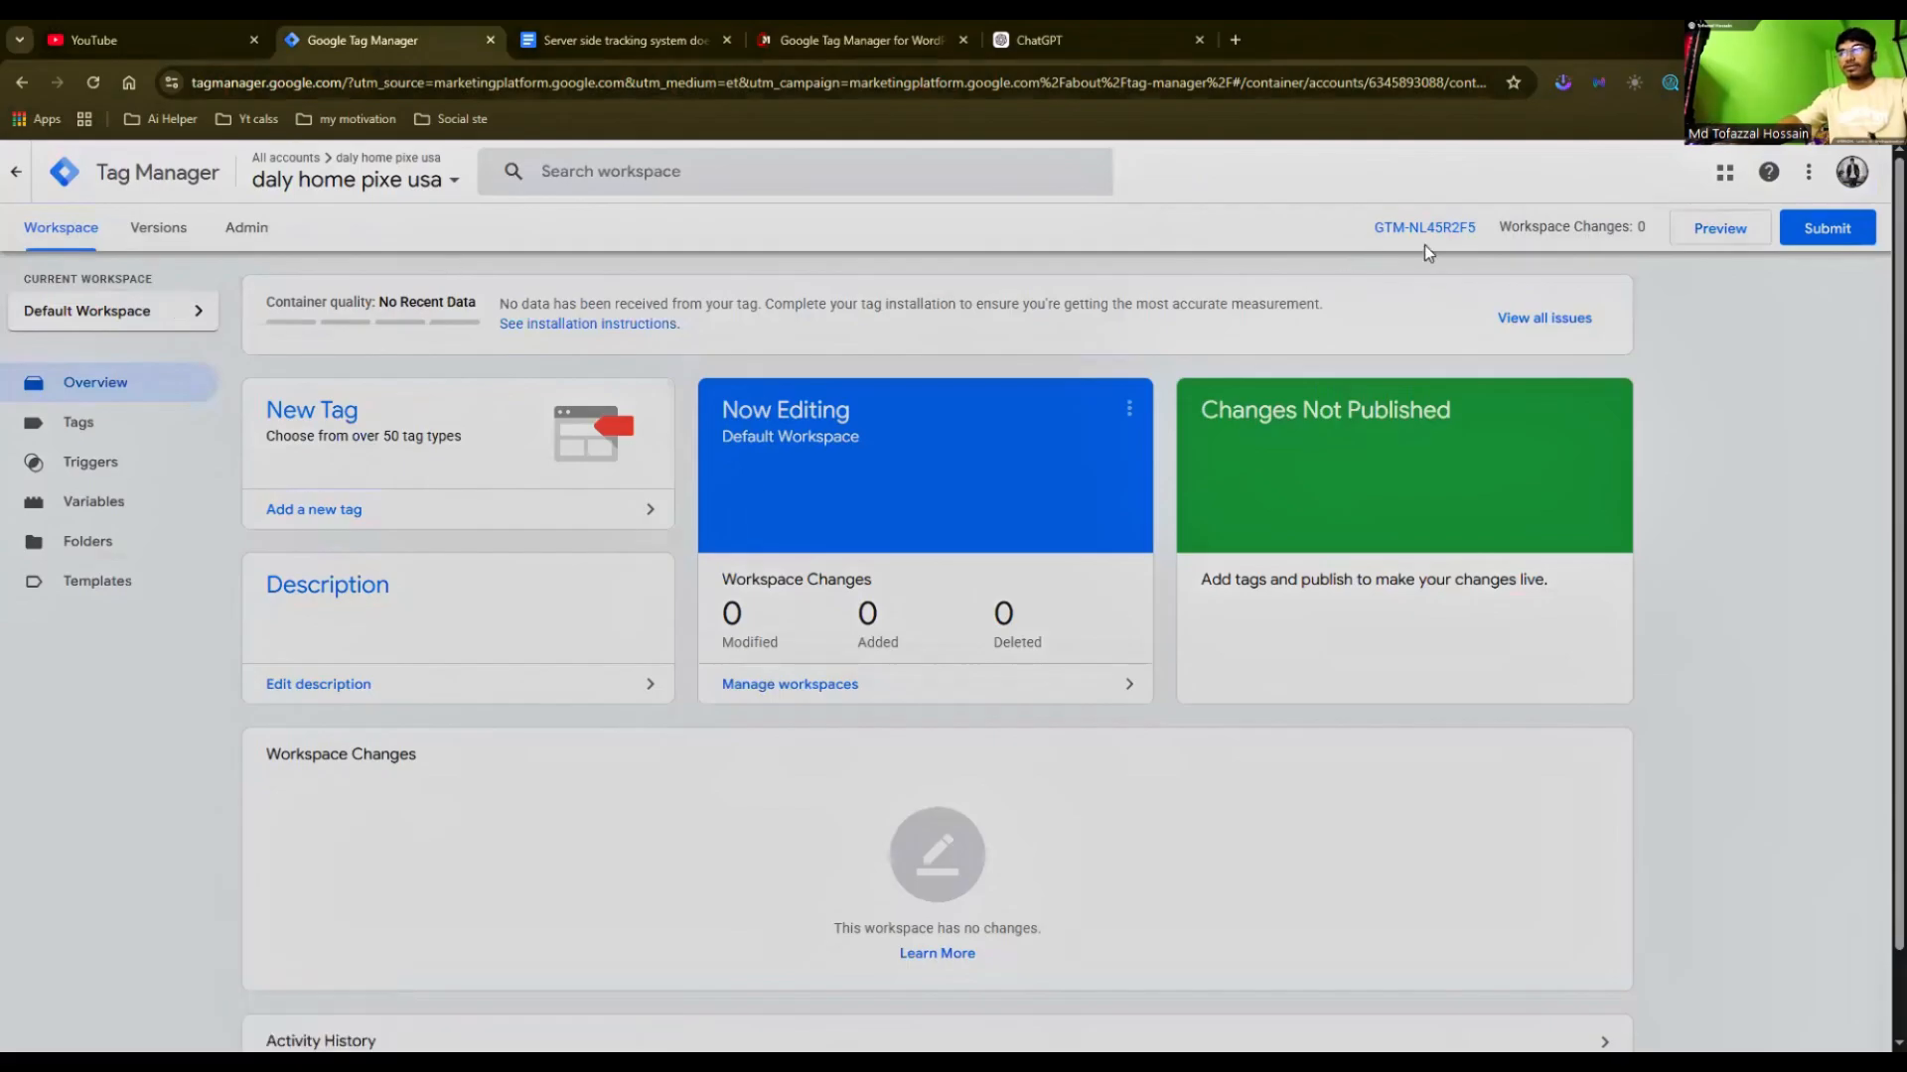
{"action": "left_click_drag", "start_coordinate": [1355, 227], "coordinate": [1479, 234]}
{"action": "key", "text": "ctrl+c"}
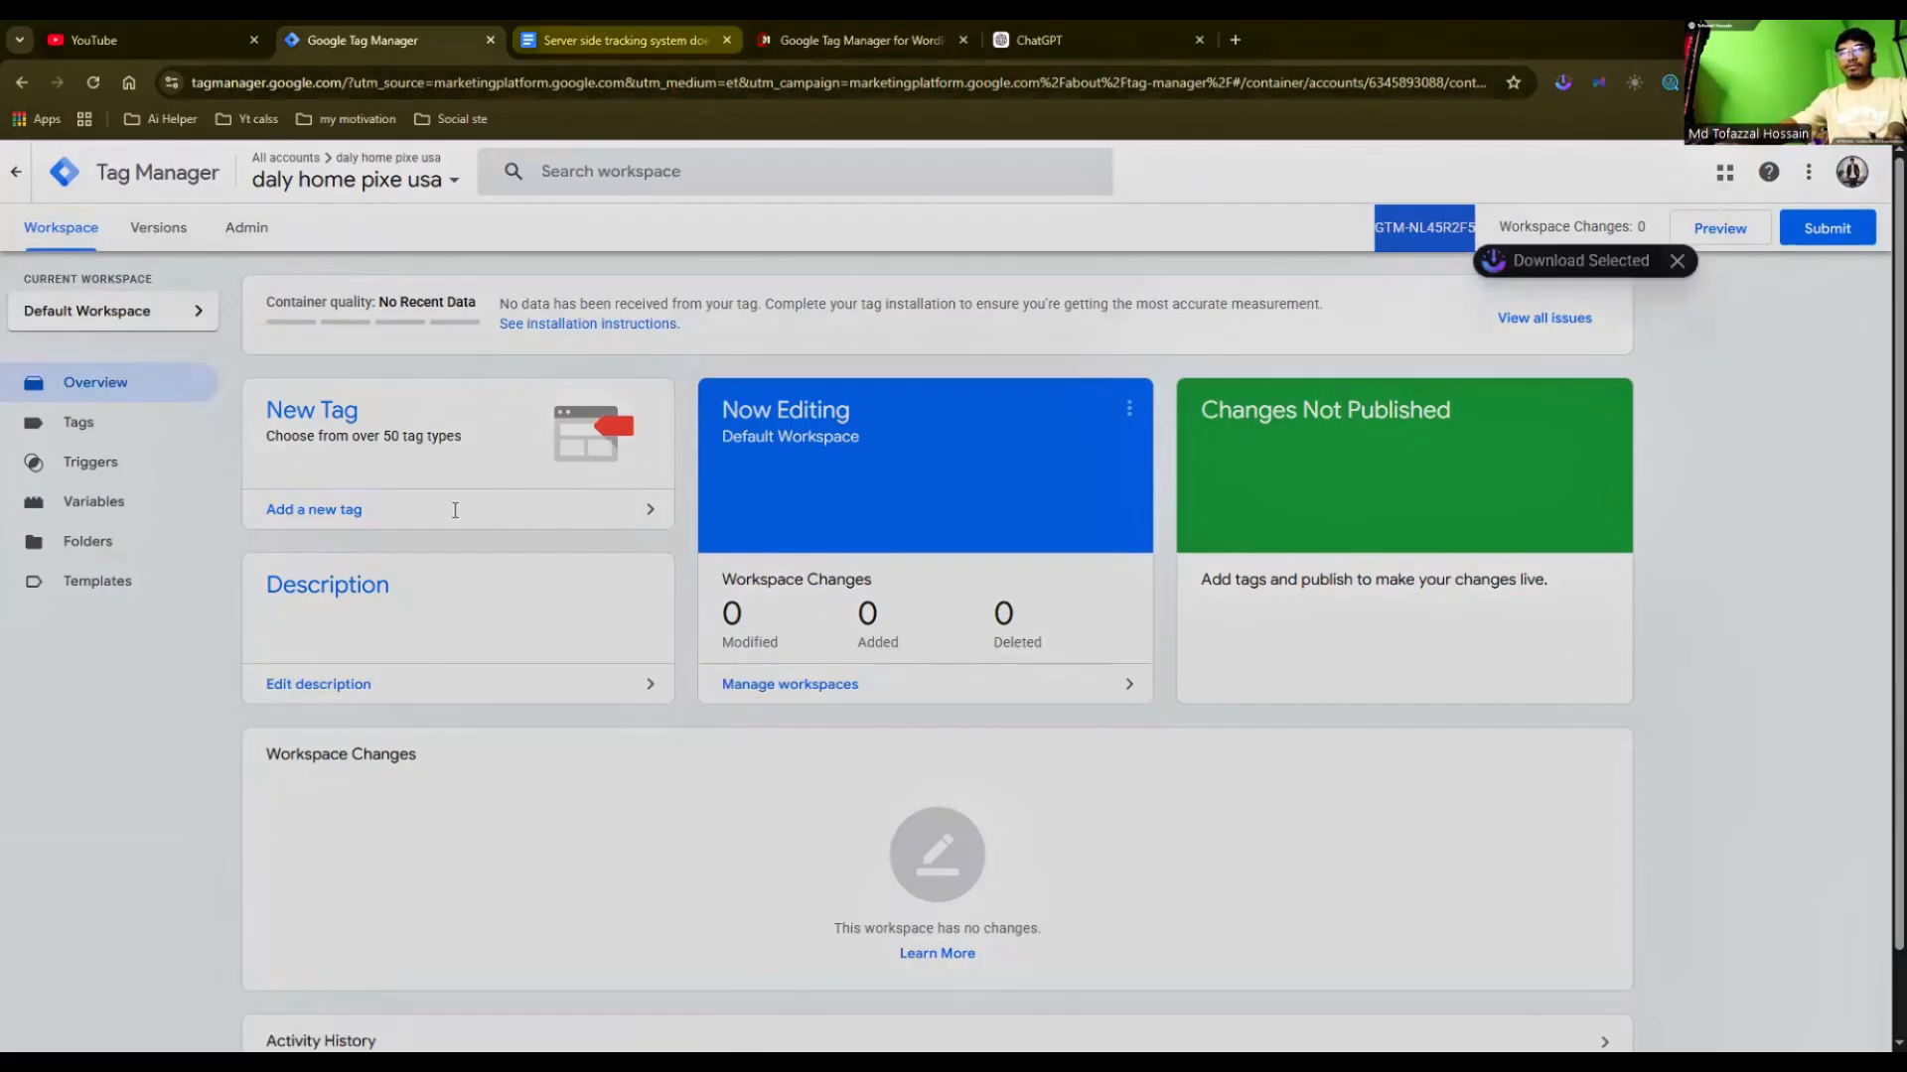
{"action": "left_click", "coordinate": [844, 40]}
{"action": "left_click_drag", "start_coordinate": [411, 525], "coordinate": [566, 554]}
{"action": "key", "text": "ctrl+v"}
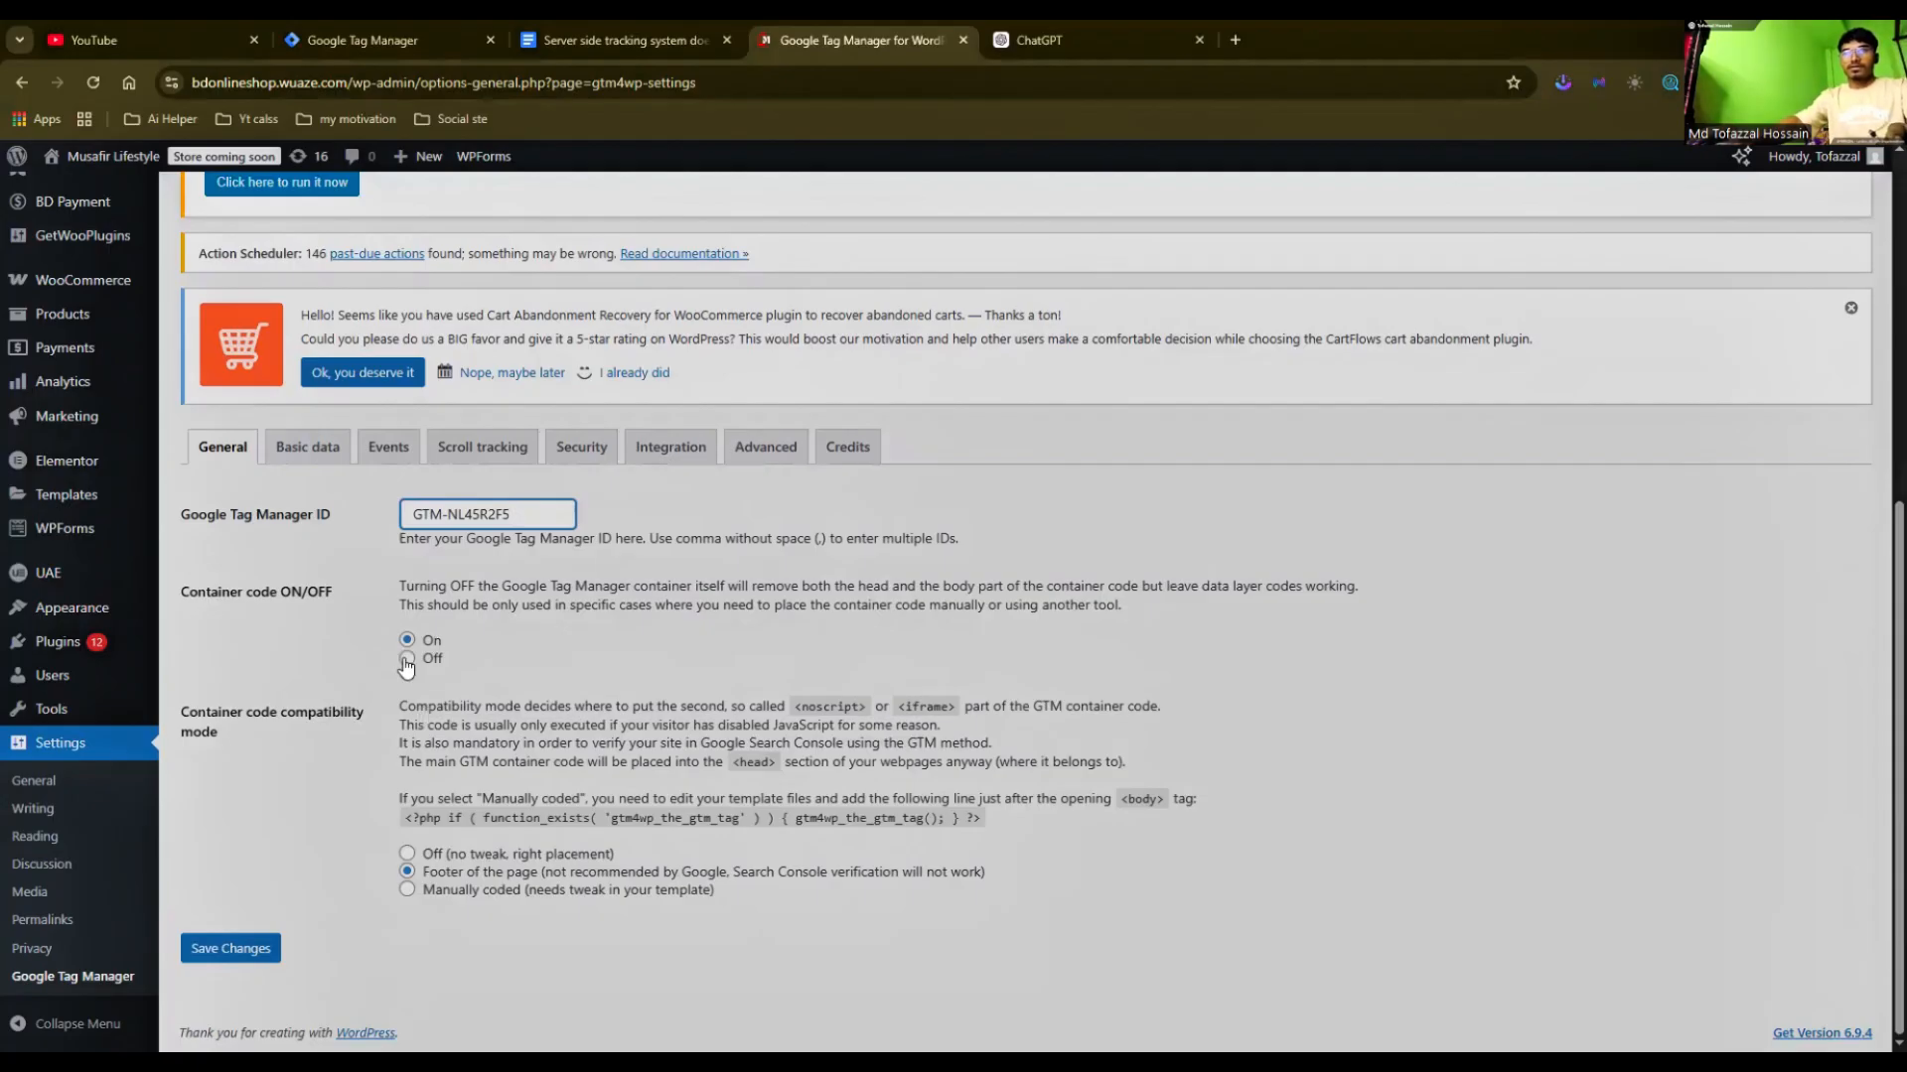
Step: Set container code to On and compatibility mode to Off (no tweak, right placement), and save the changes
{"action": "left_click", "coordinate": [406, 660]}
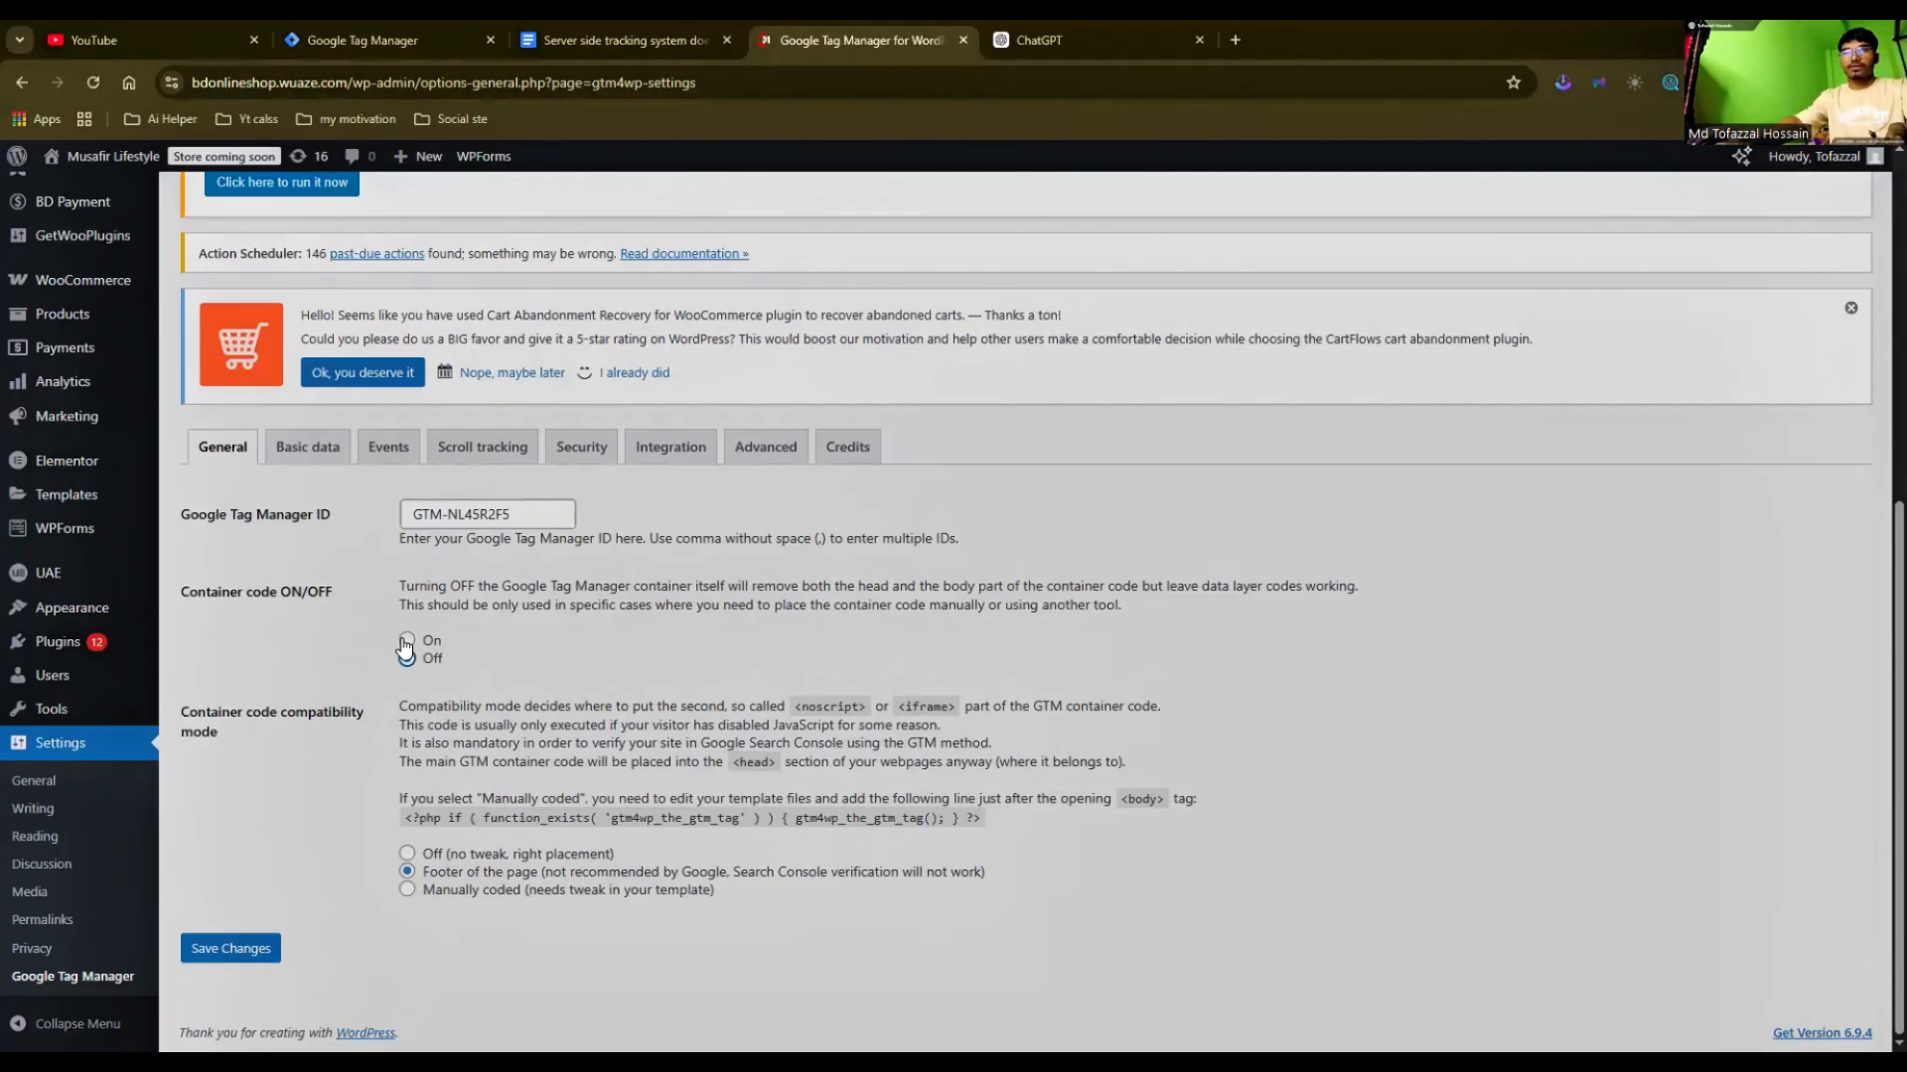
{"action": "left_click", "coordinate": [406, 642]}
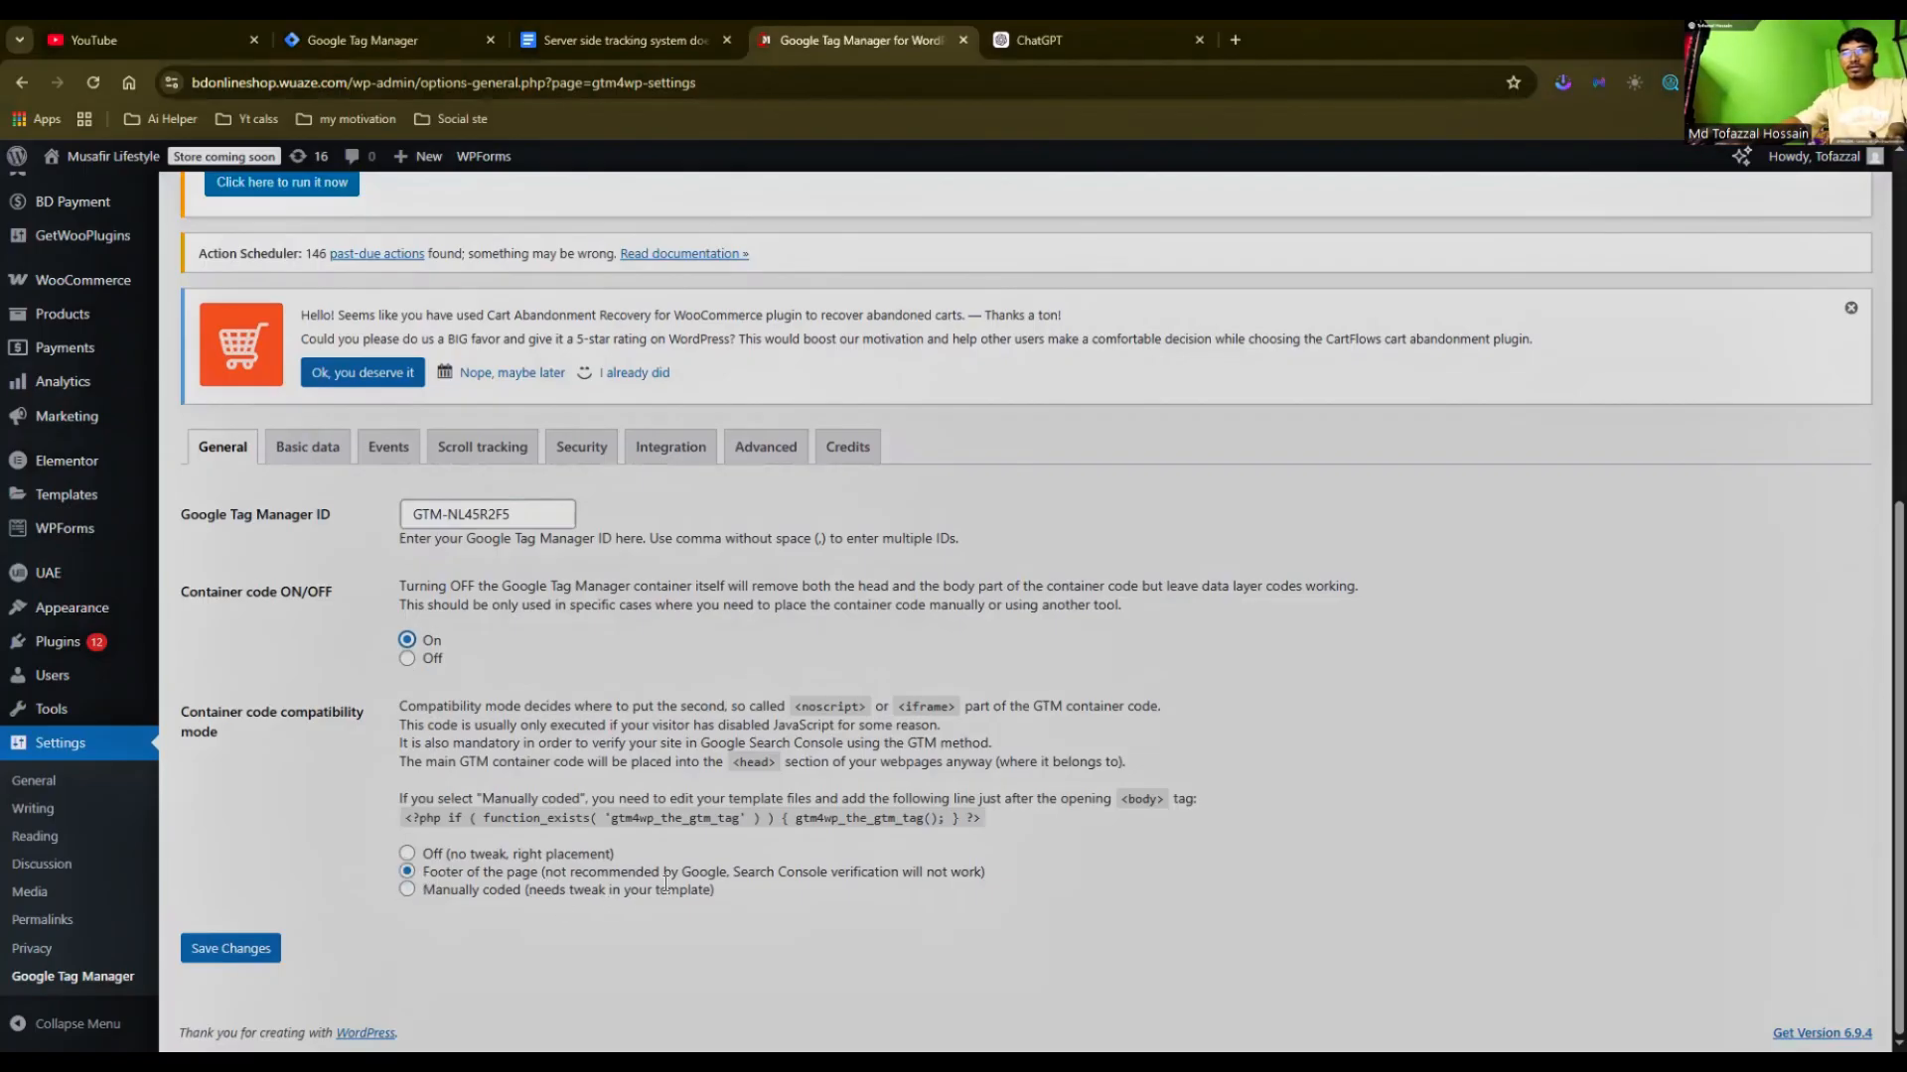
{"action": "left_click", "coordinate": [419, 852]}
{"action": "left_click", "coordinate": [235, 942]}
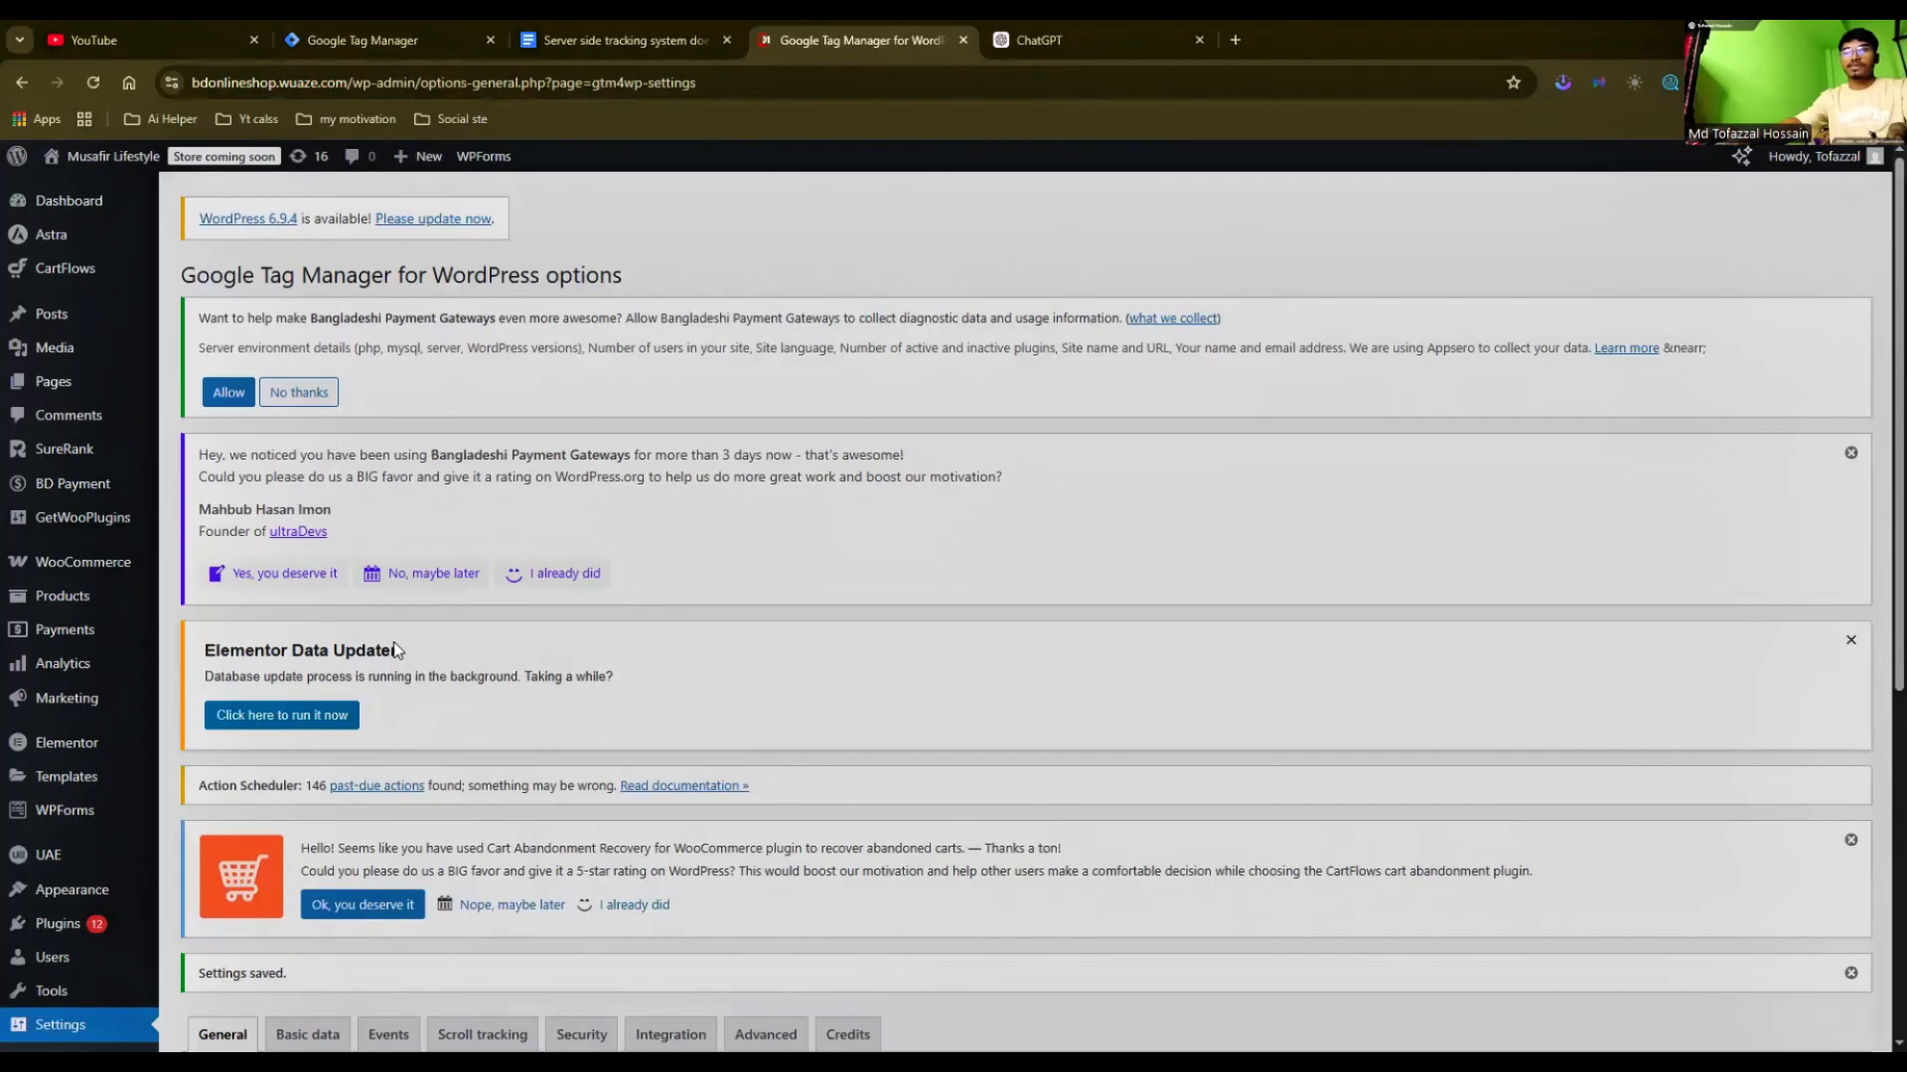
Step: Reselect container code On and compatibility mode Off (no tweak), and save the General settings again
{"action": "scroll", "coordinate": [368, 695], "scroll_direction": "down", "scroll_amount": 5}
{"action": "scroll", "coordinate": [417, 651], "scroll_direction": "down", "scroll_amount": 2}
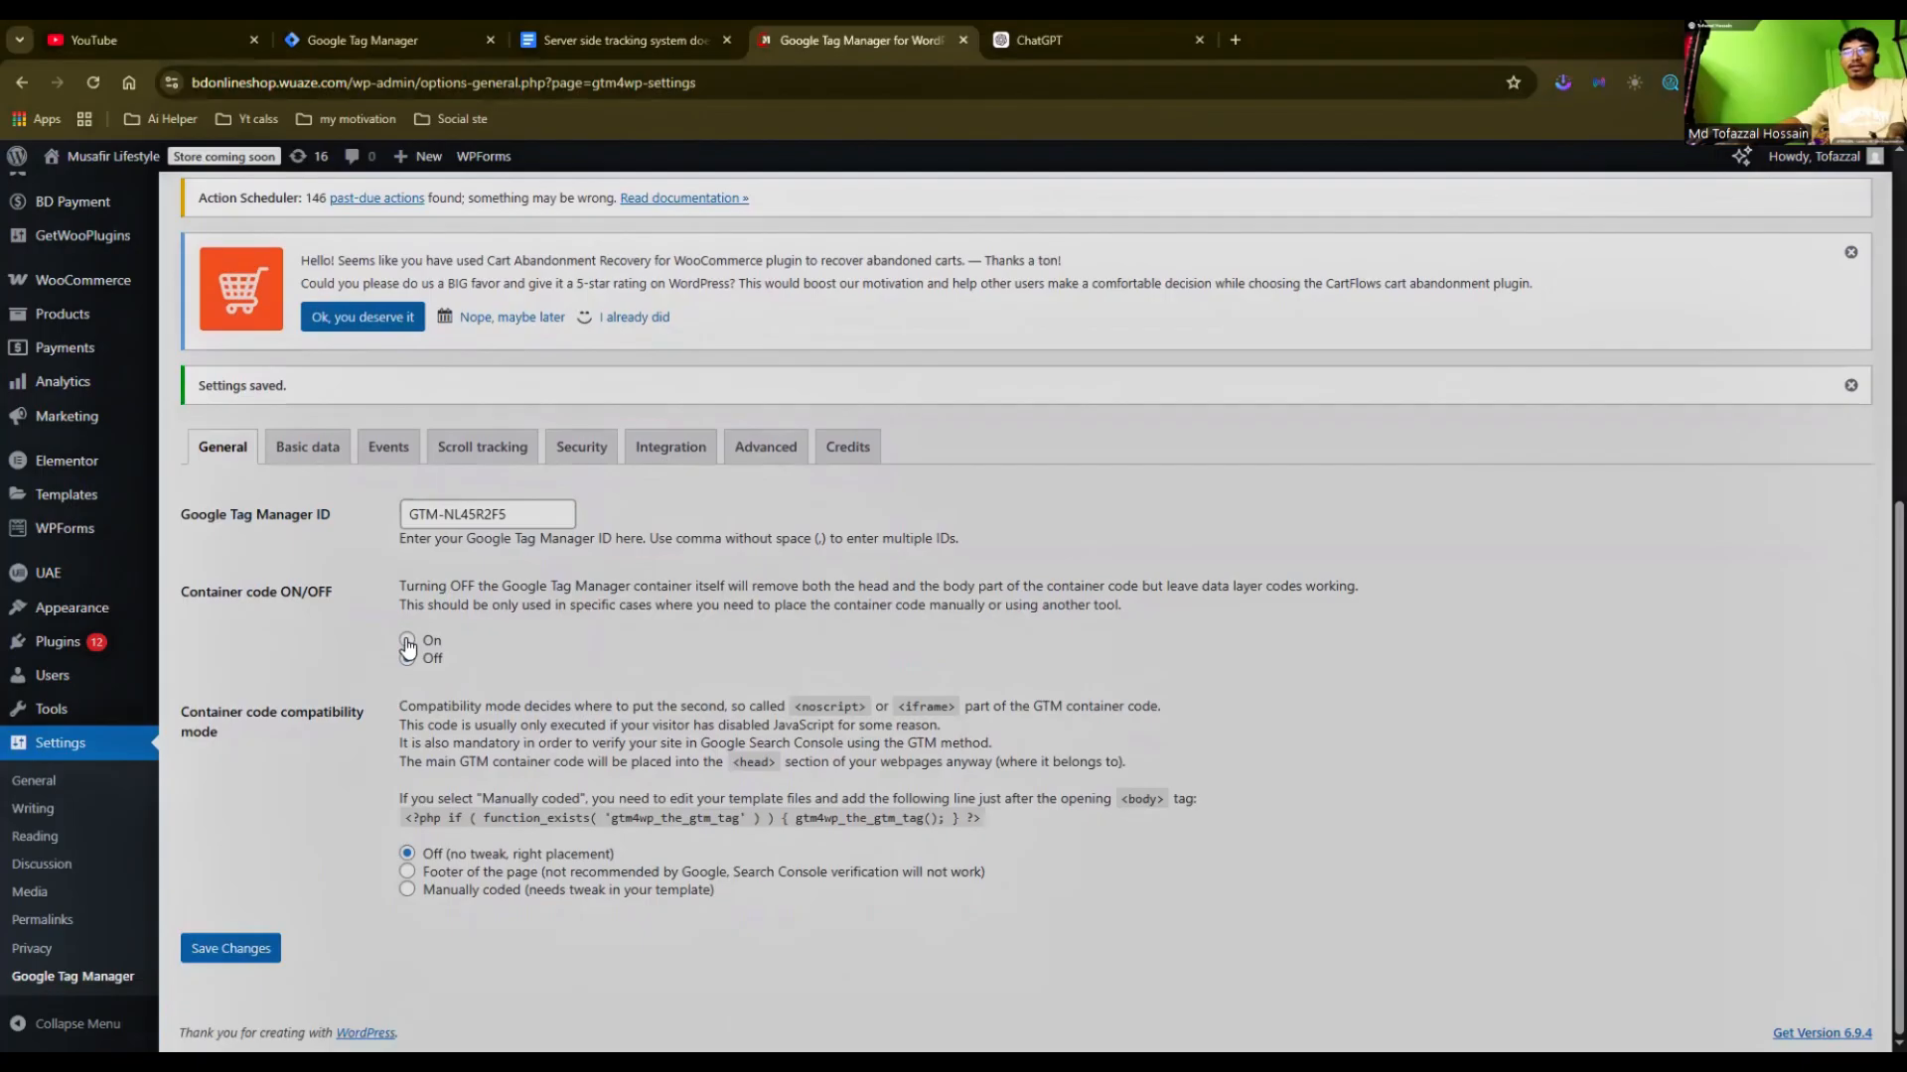
{"action": "left_click", "coordinate": [407, 644]}
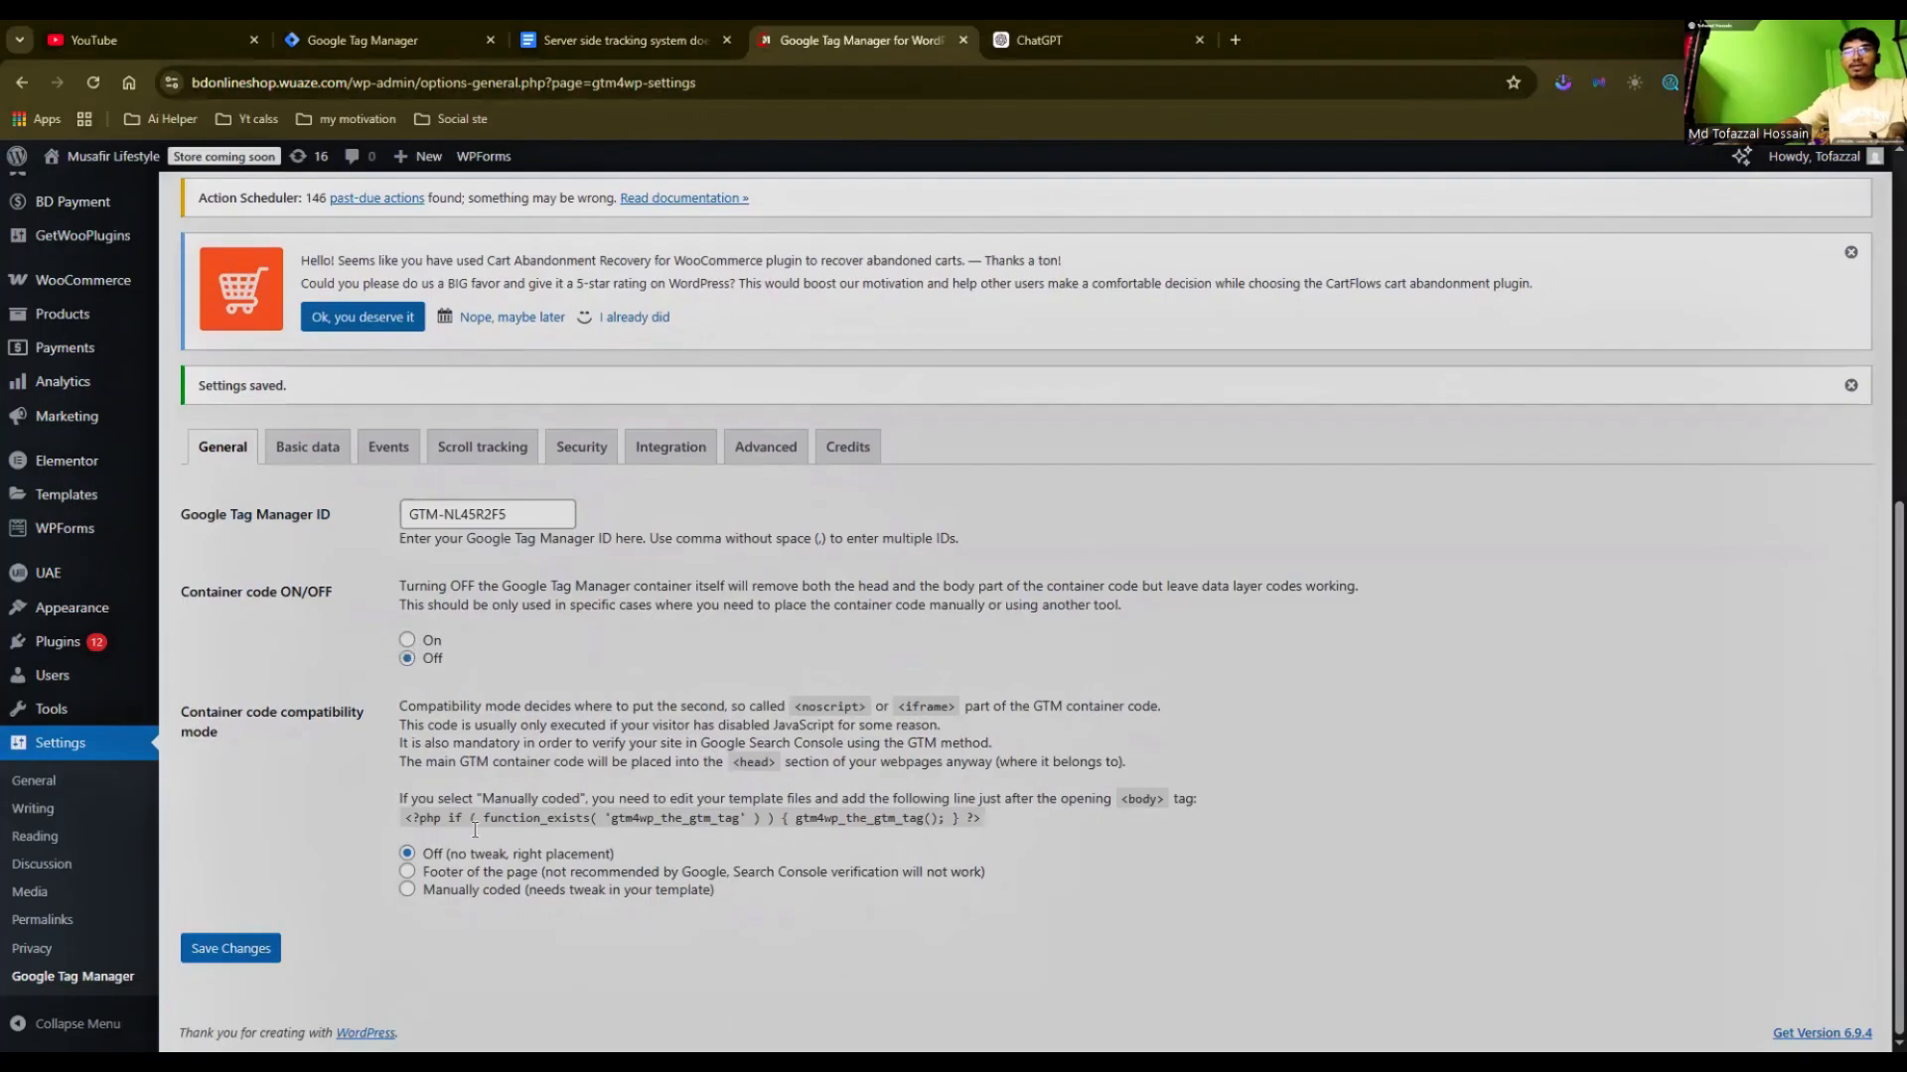
{"action": "left_click", "coordinate": [407, 854]}
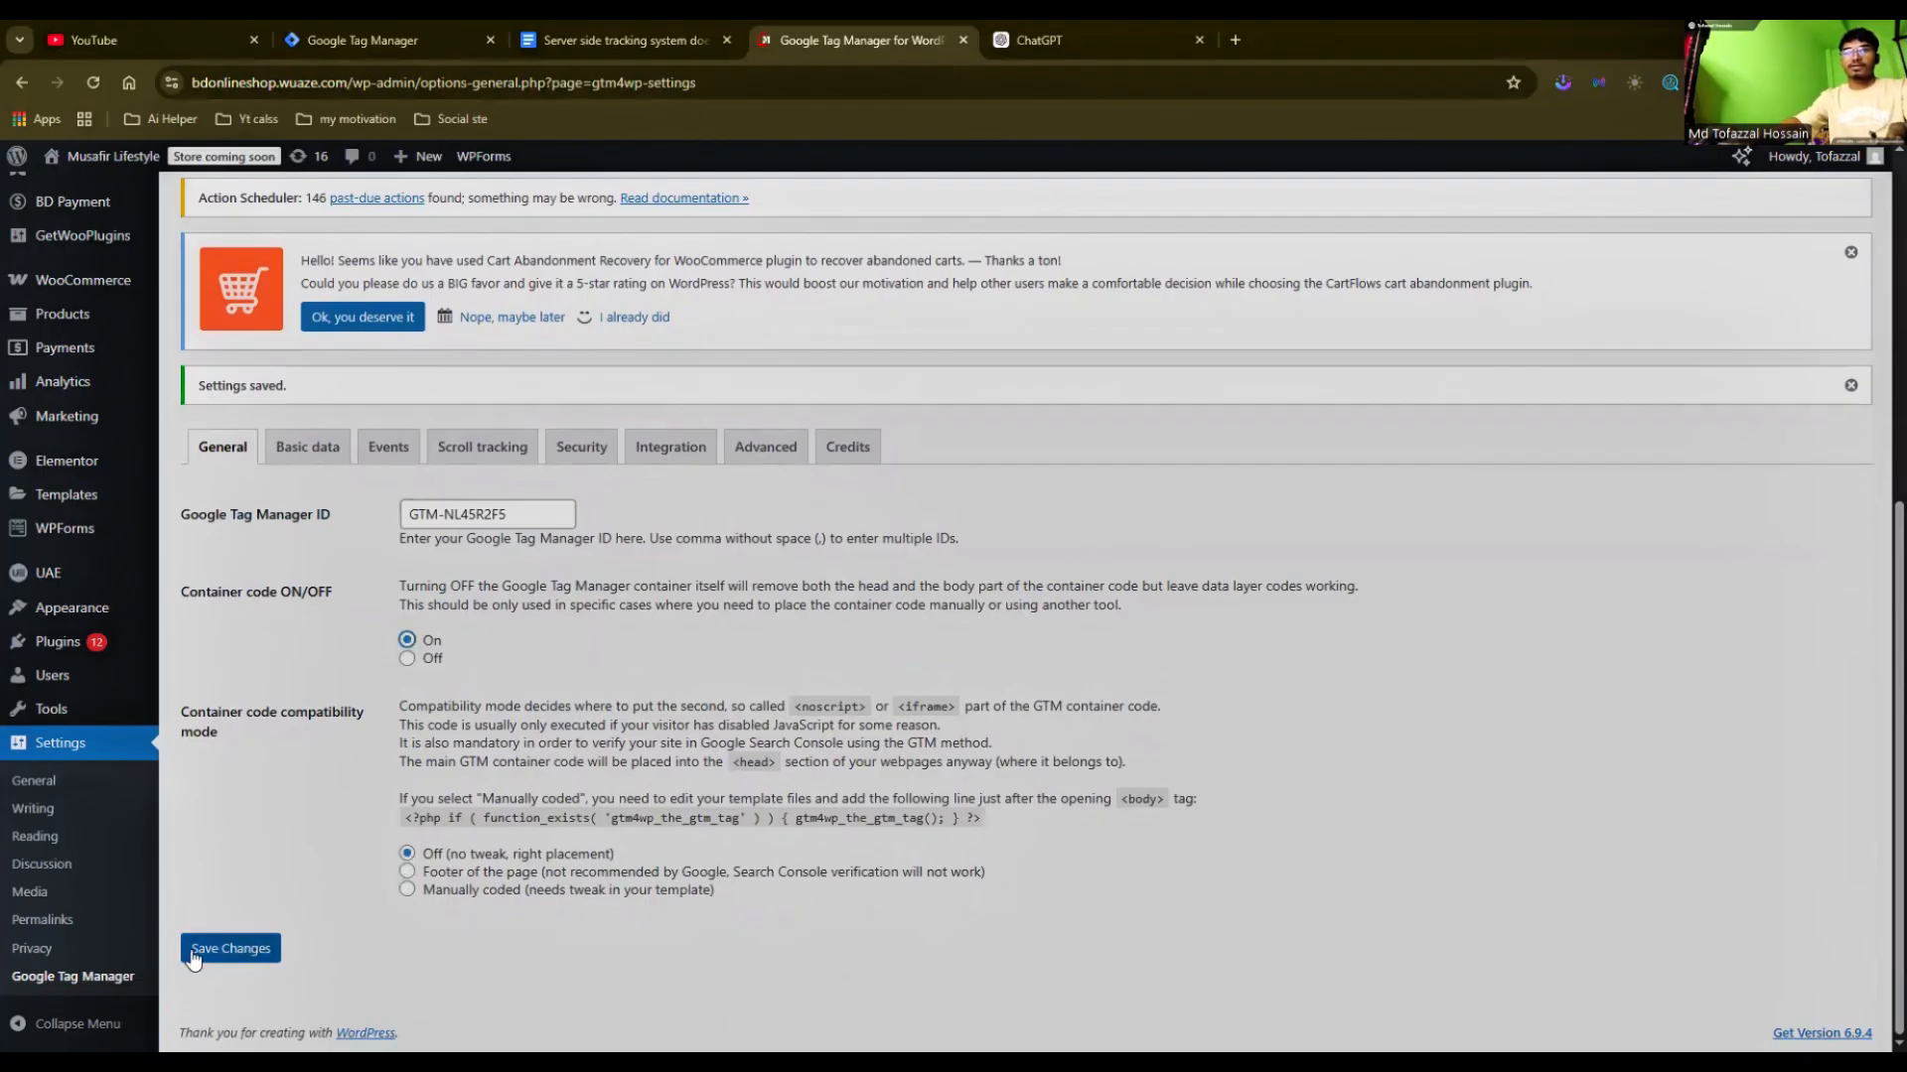
{"action": "left_click", "coordinate": [249, 953]}
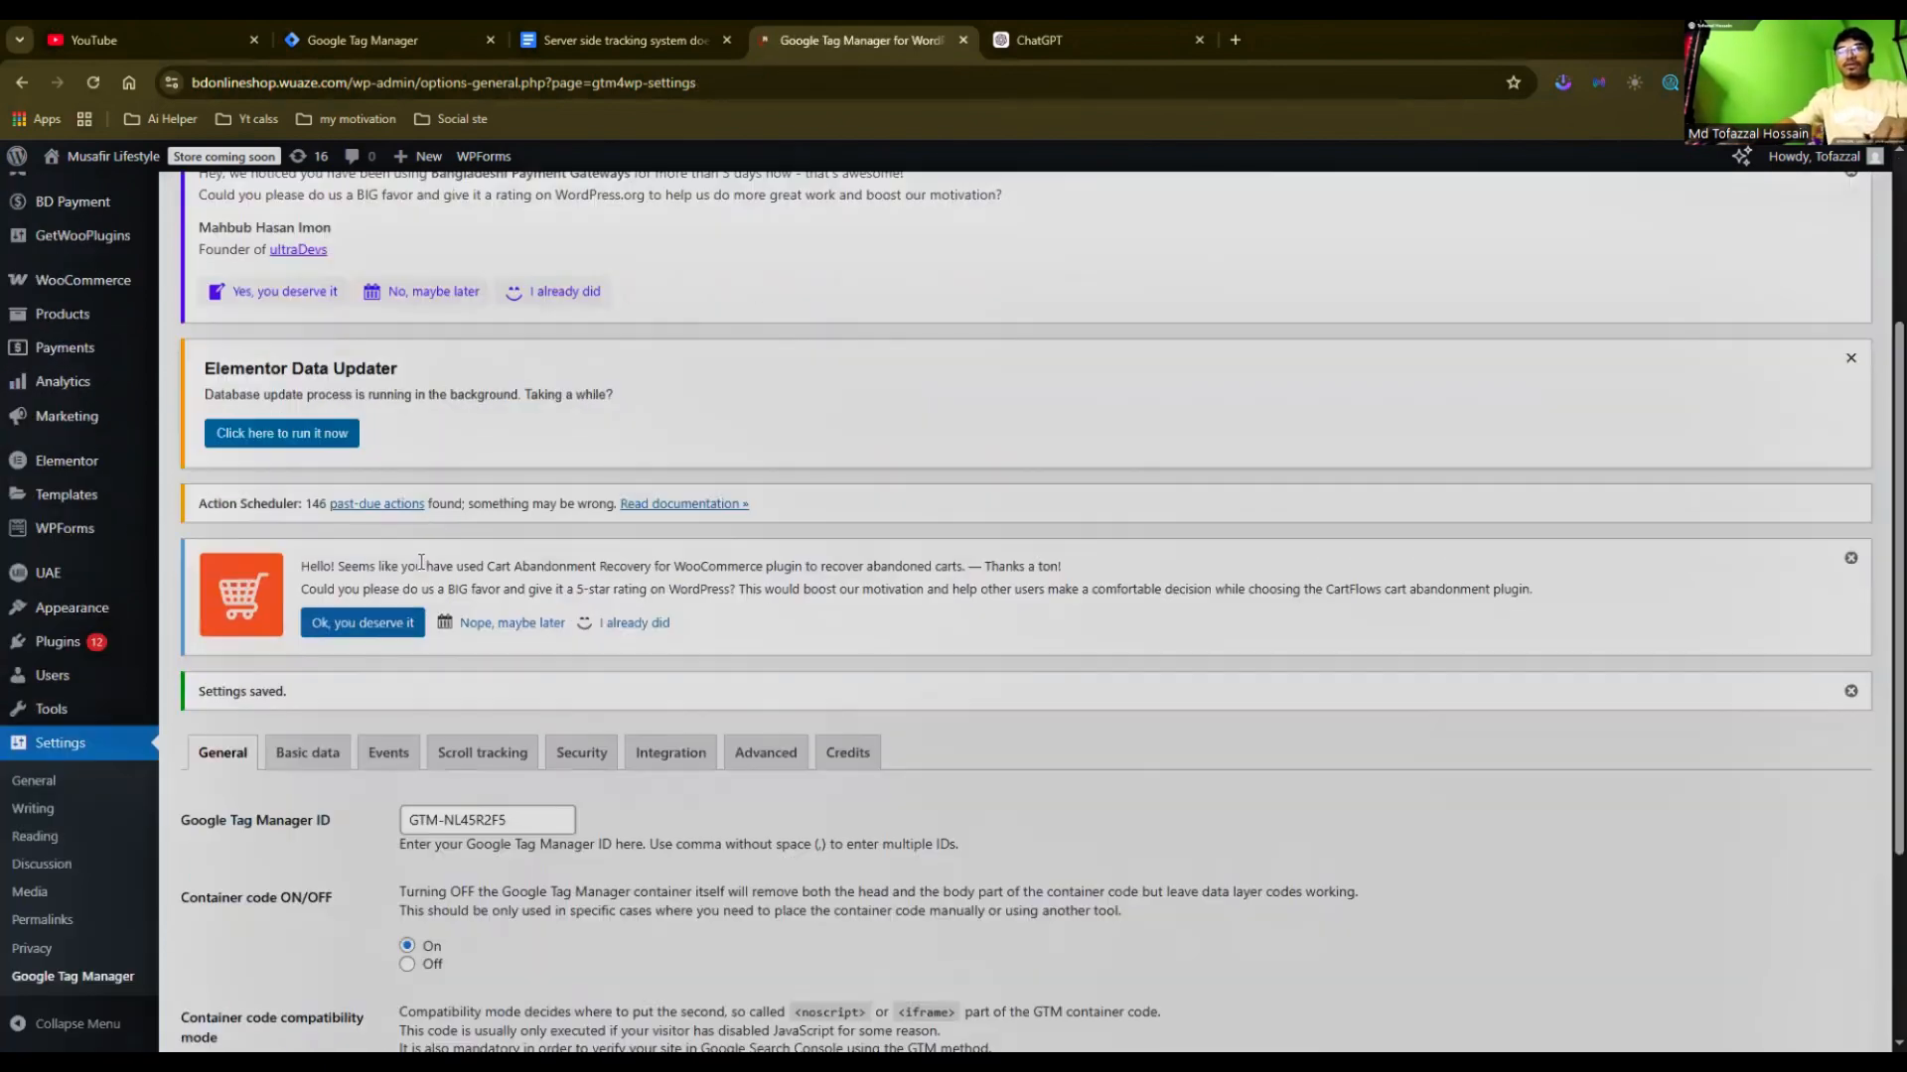
Step: In Basic data's Visitors section, enable Logged in status, Logged in user role and Logged in user ID
{"action": "scroll", "coordinate": [421, 563], "scroll_direction": "down", "scroll_amount": 3}
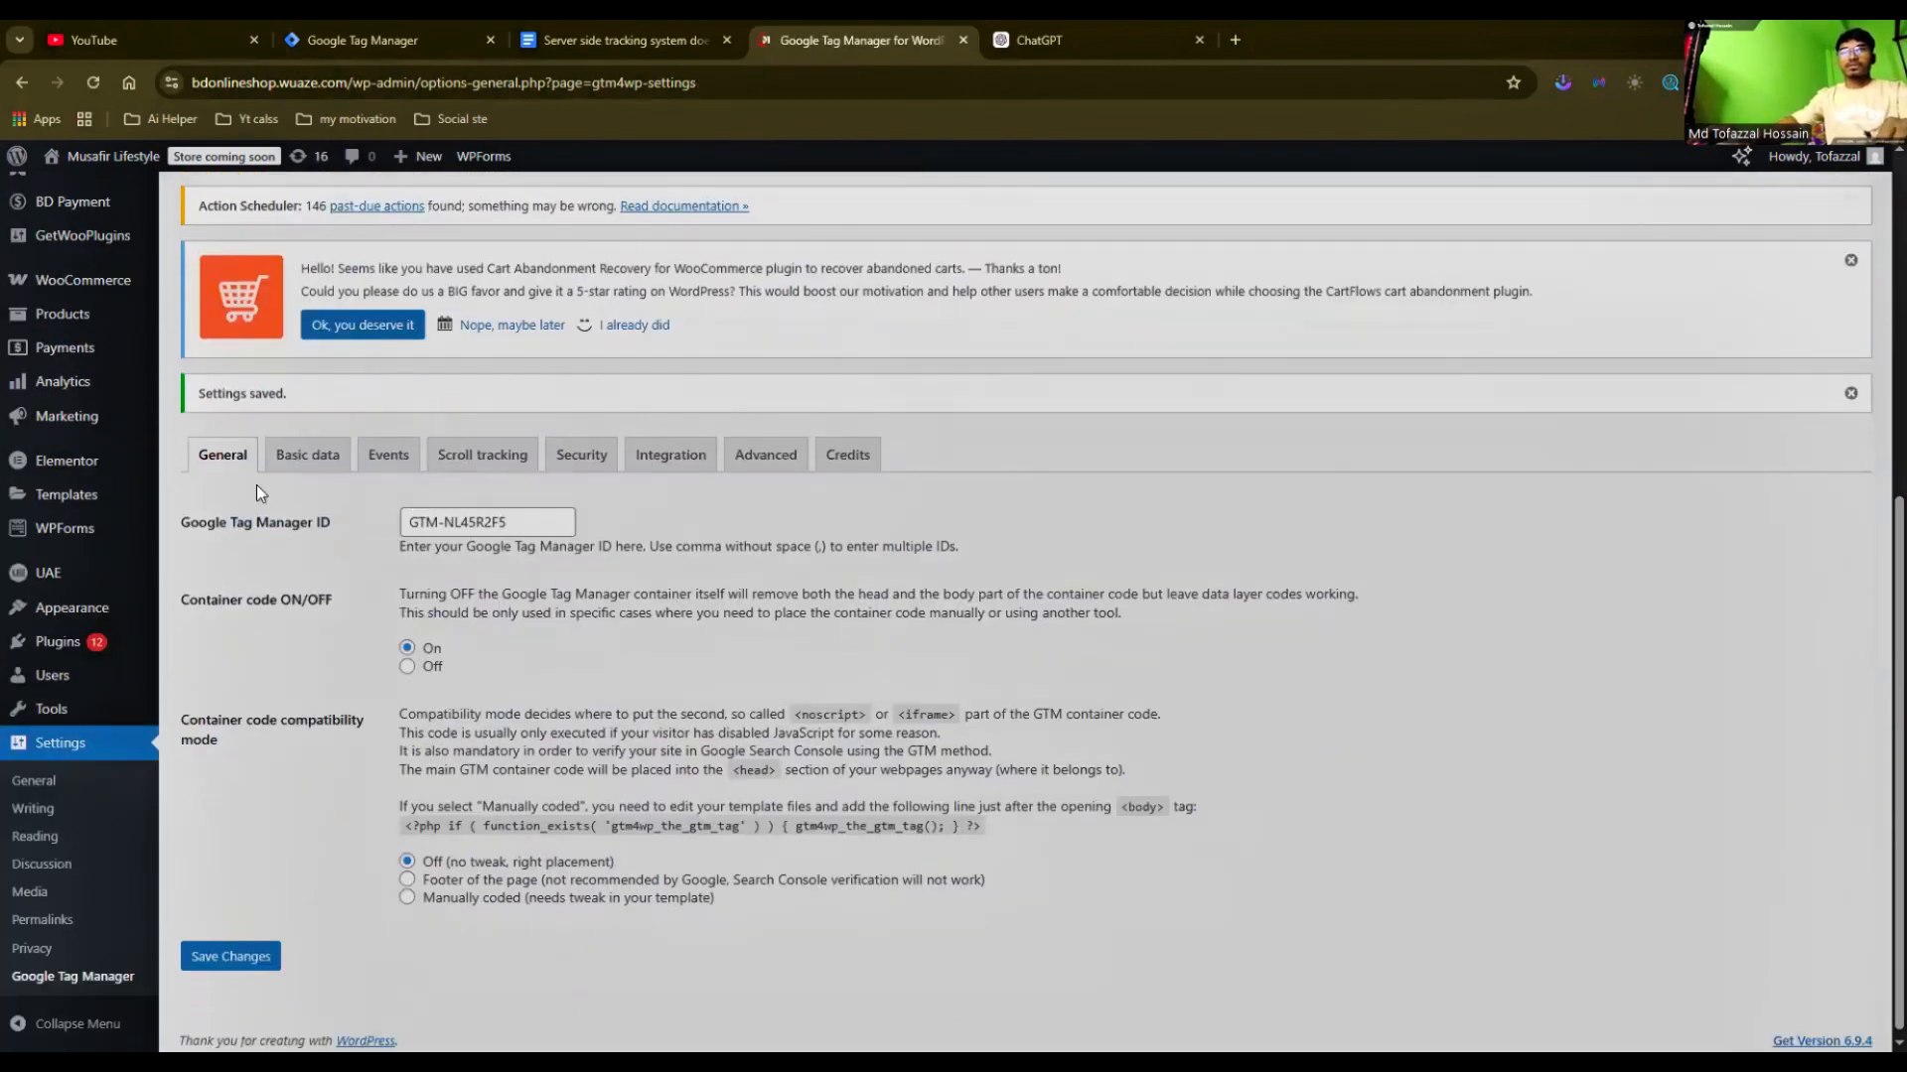
{"action": "left_click", "coordinate": [317, 462]}
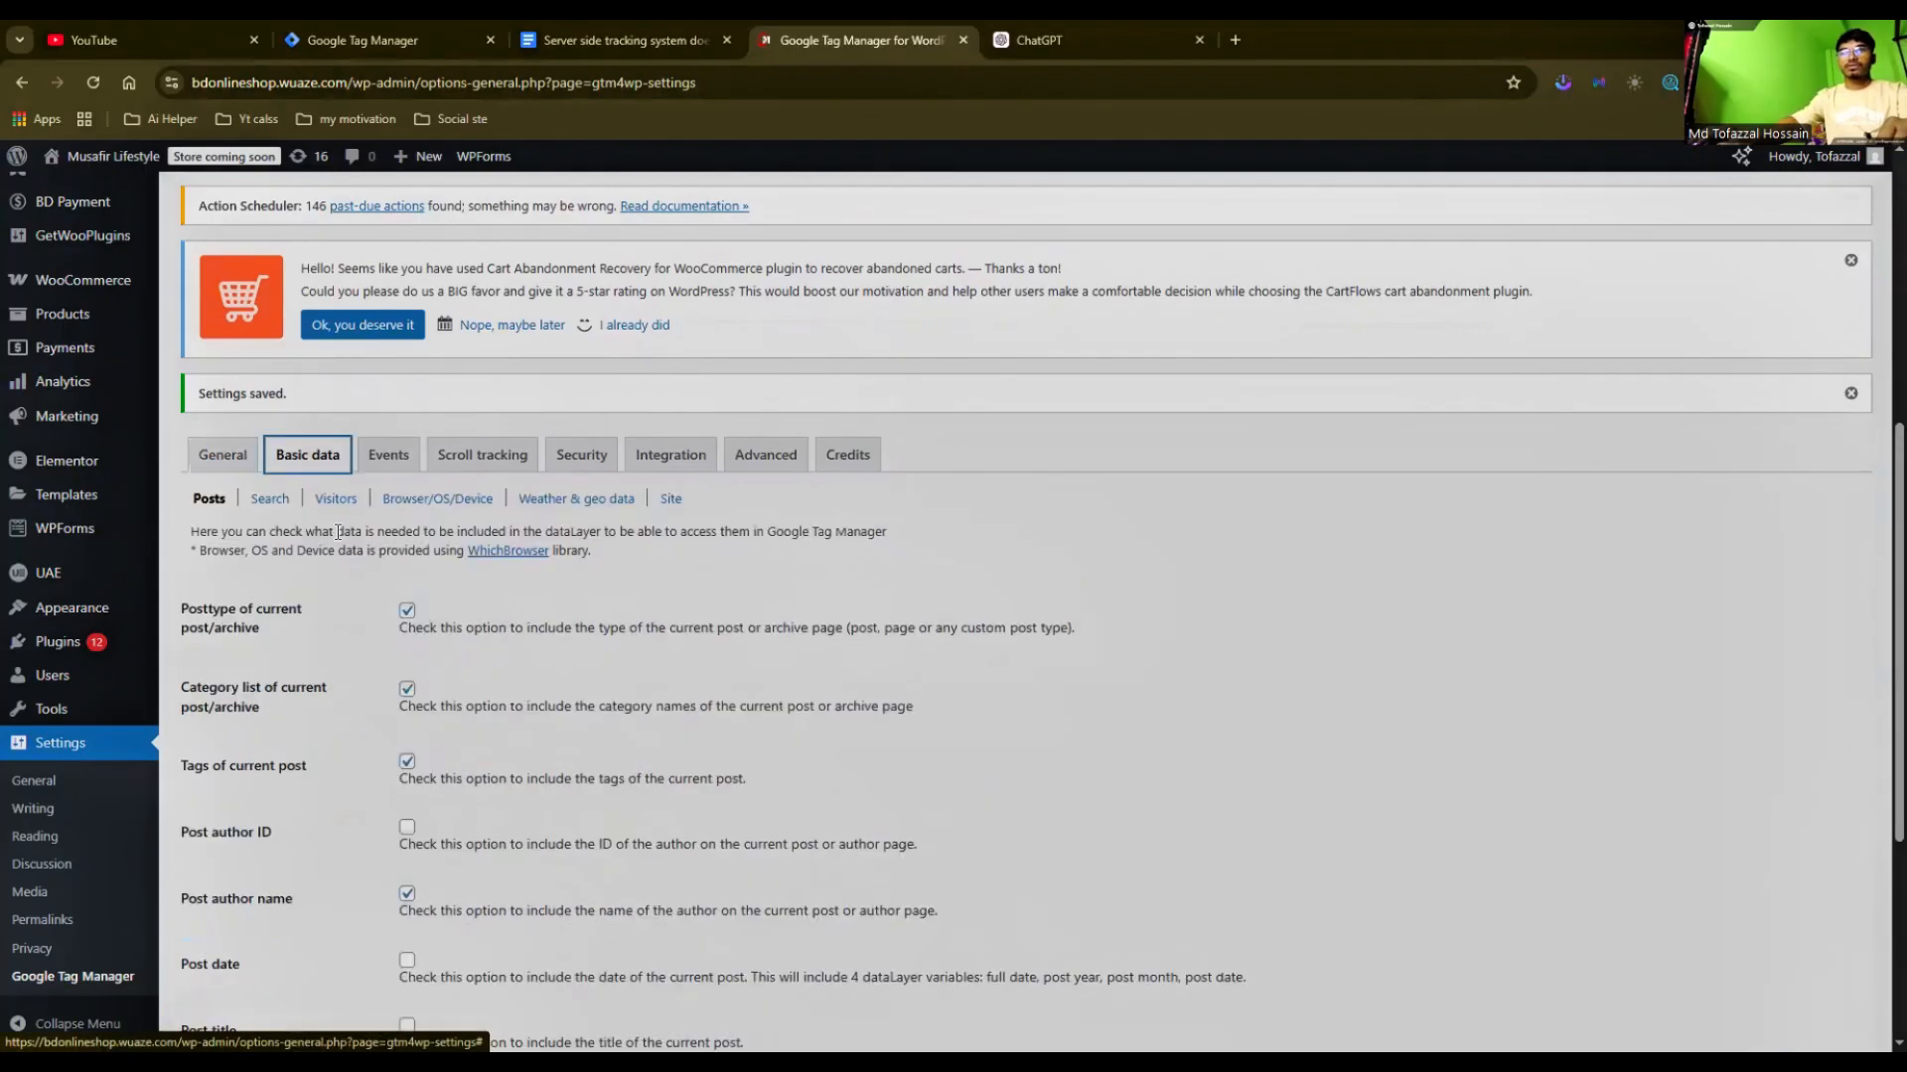
{"action": "left_click", "coordinate": [335, 498]}
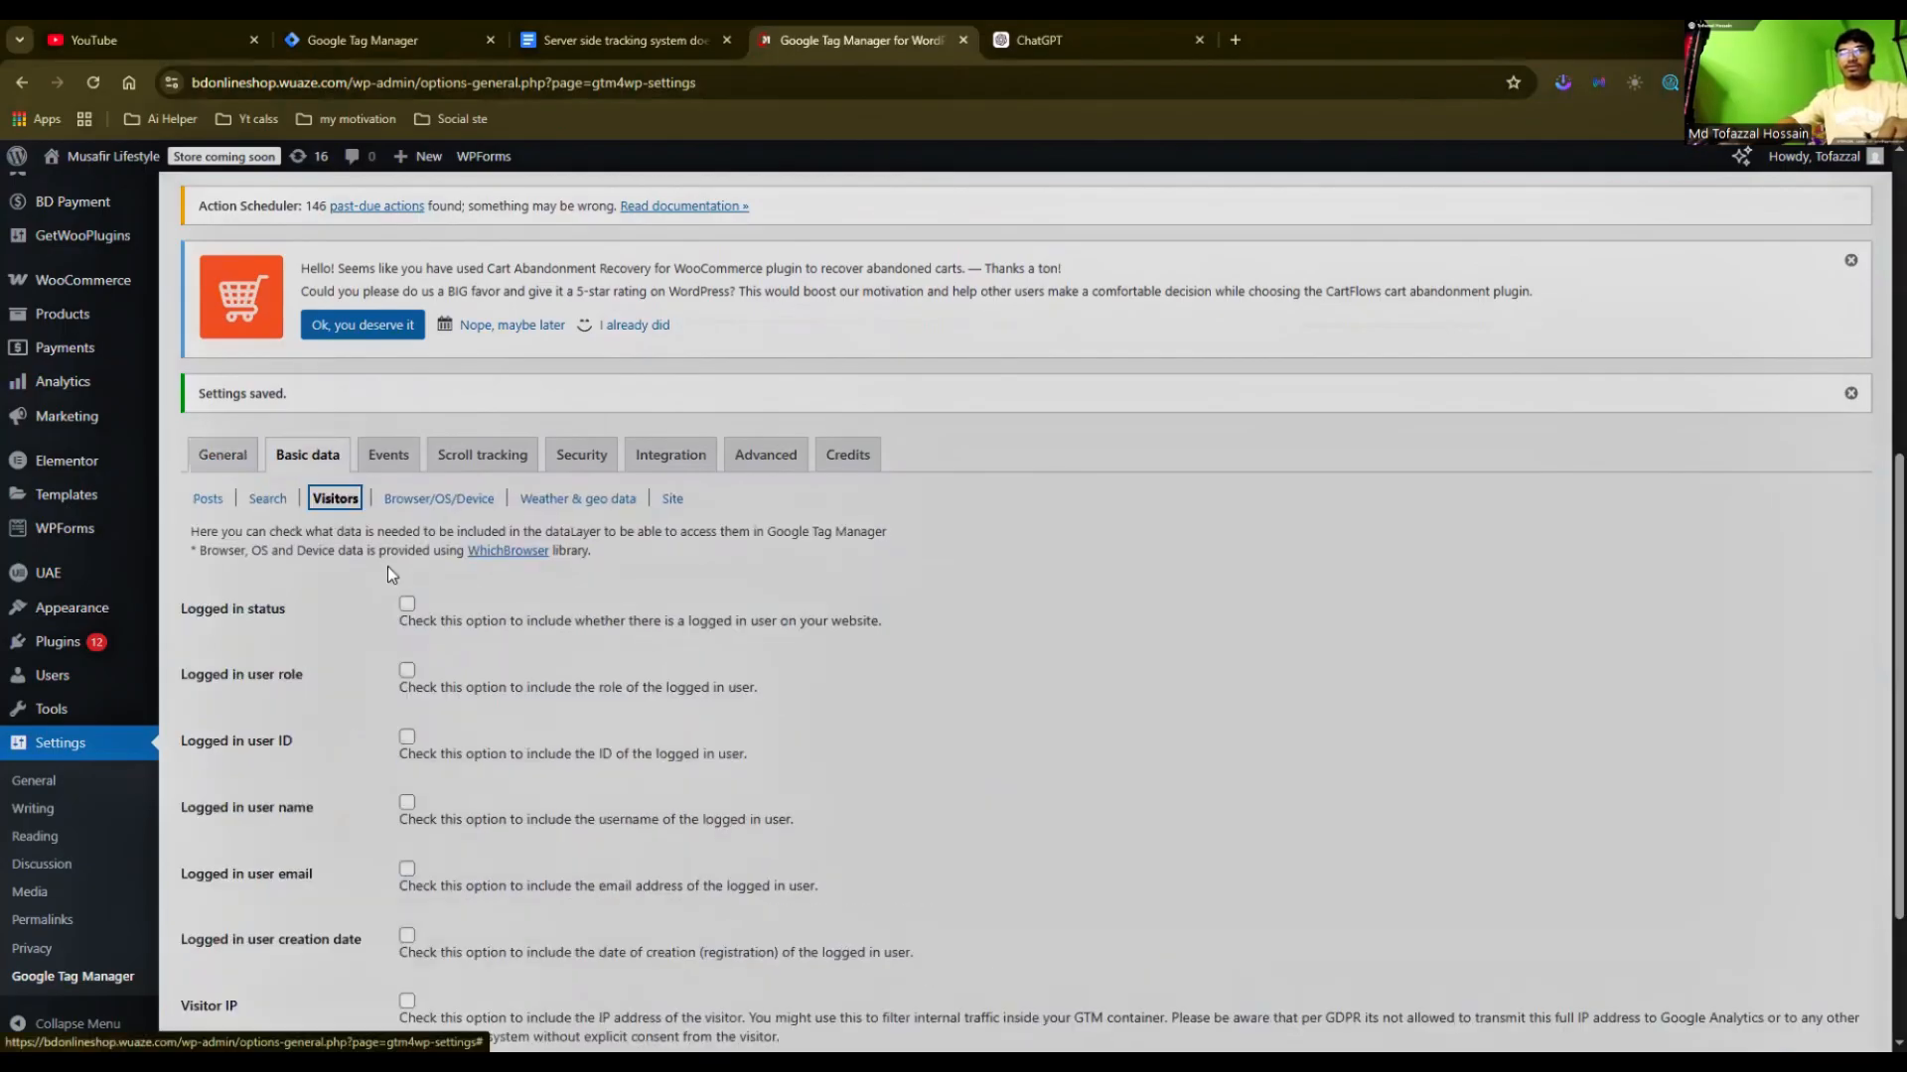
{"action": "scroll", "coordinate": [397, 635], "scroll_direction": "down", "scroll_amount": 1}
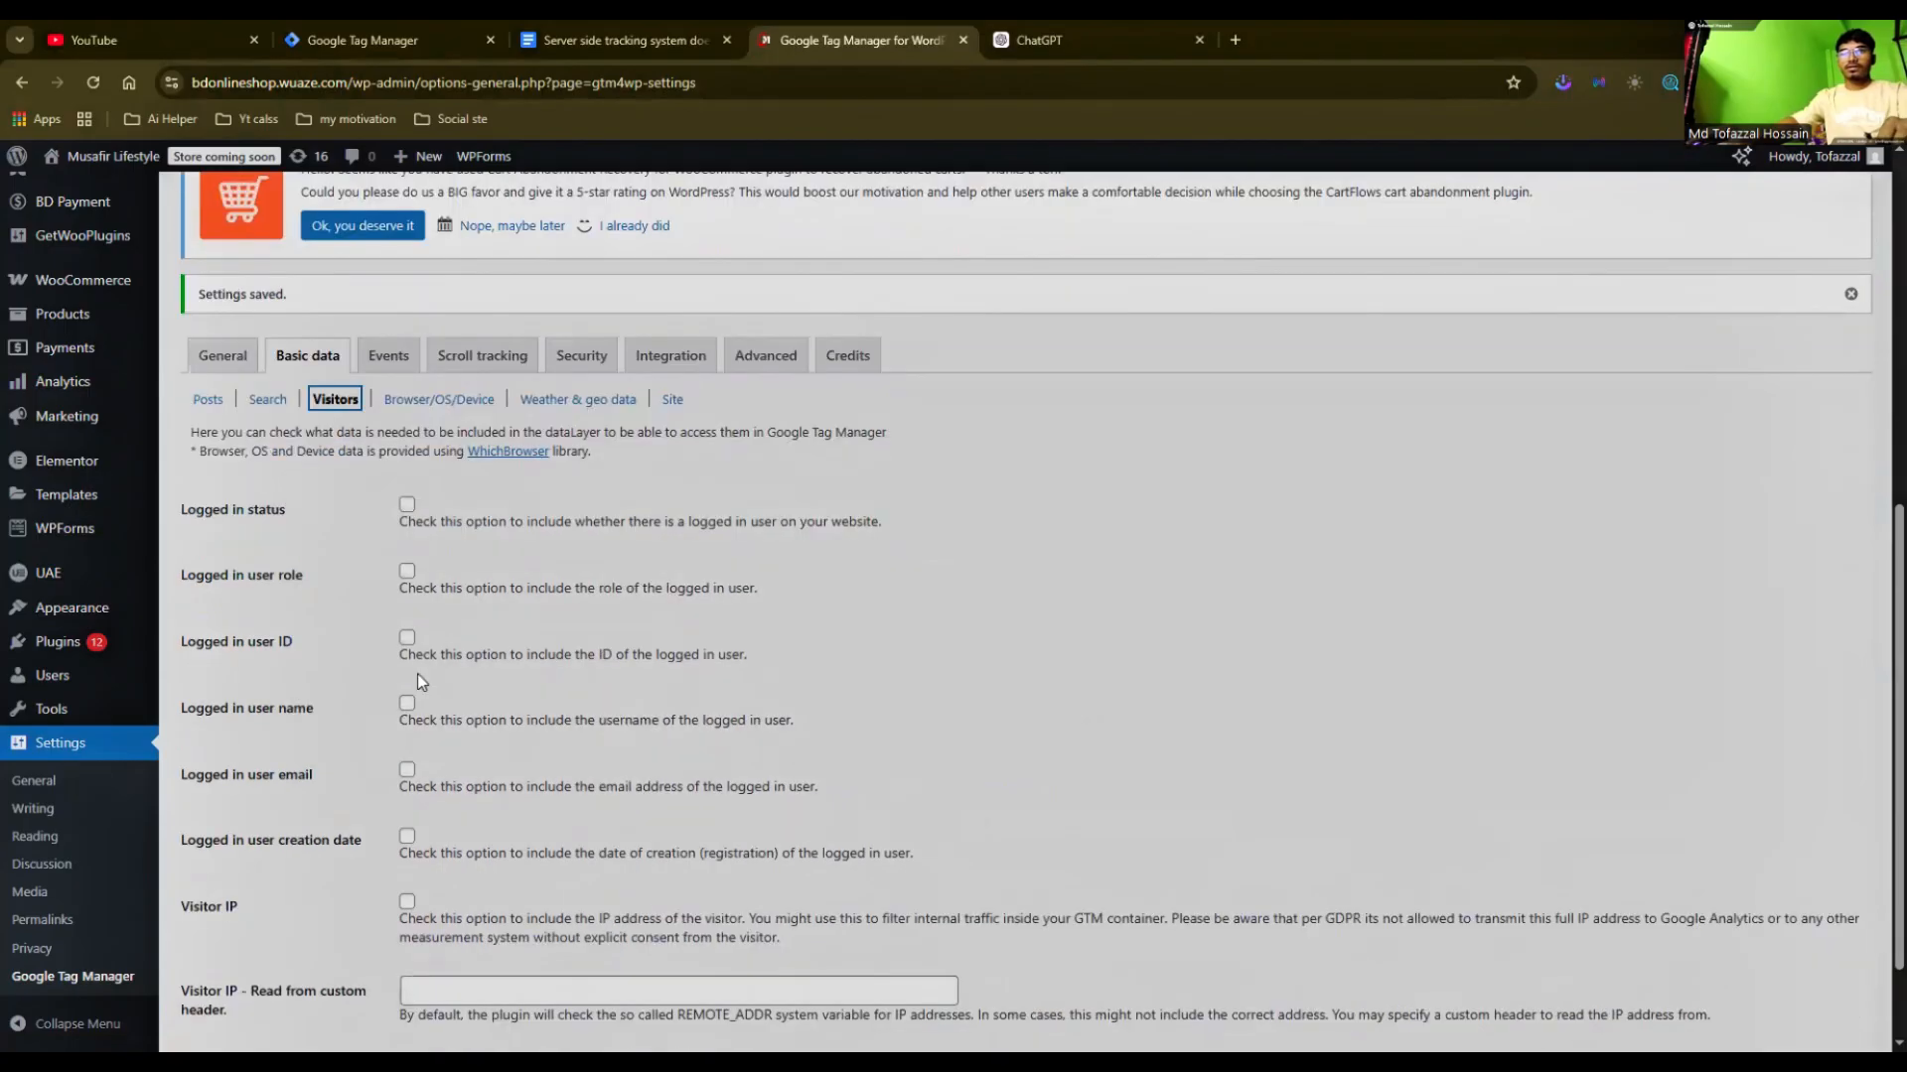
{"action": "scroll", "coordinate": [403, 797], "scroll_direction": "down", "scroll_amount": 1}
{"action": "scroll", "coordinate": [372, 745], "scroll_direction": "up", "scroll_amount": 2}
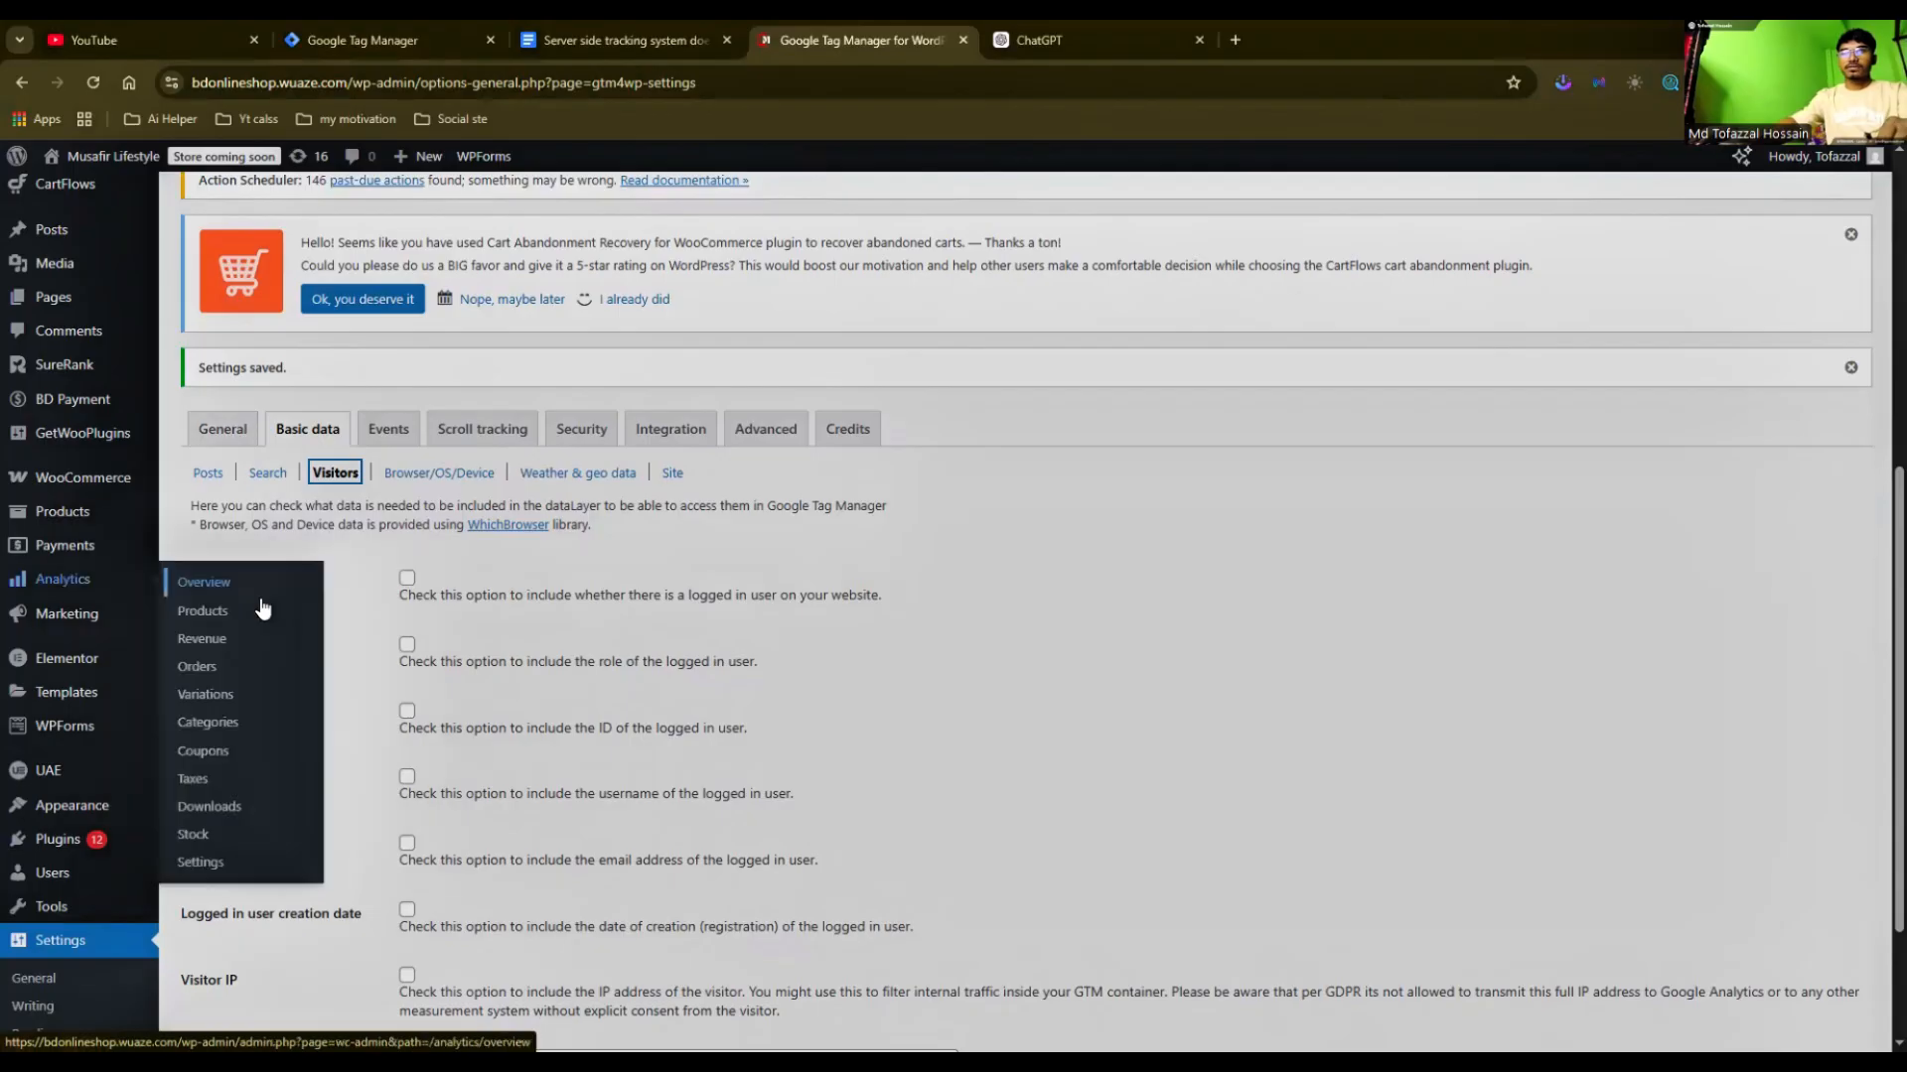
{"action": "left_click", "coordinate": [406, 578]}
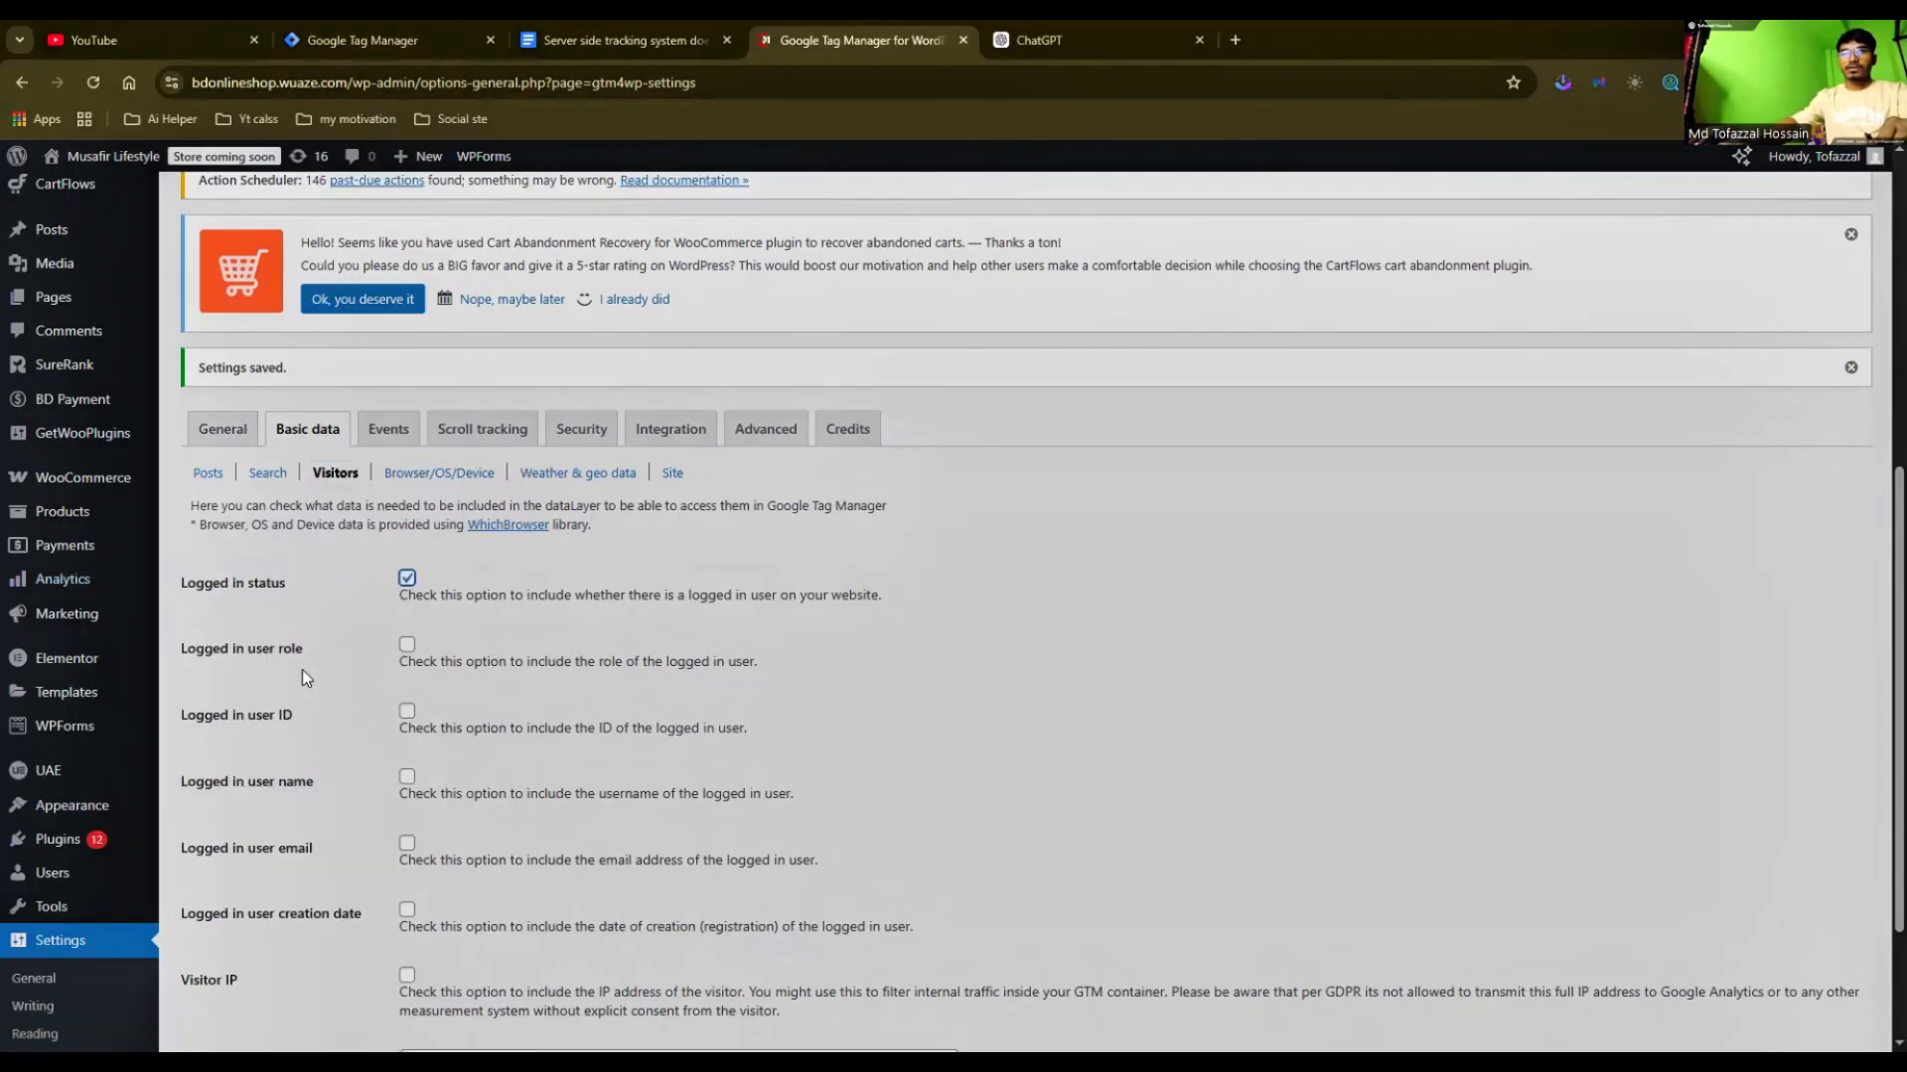
{"action": "left_click", "coordinate": [407, 645]}
{"action": "left_click", "coordinate": [407, 711]}
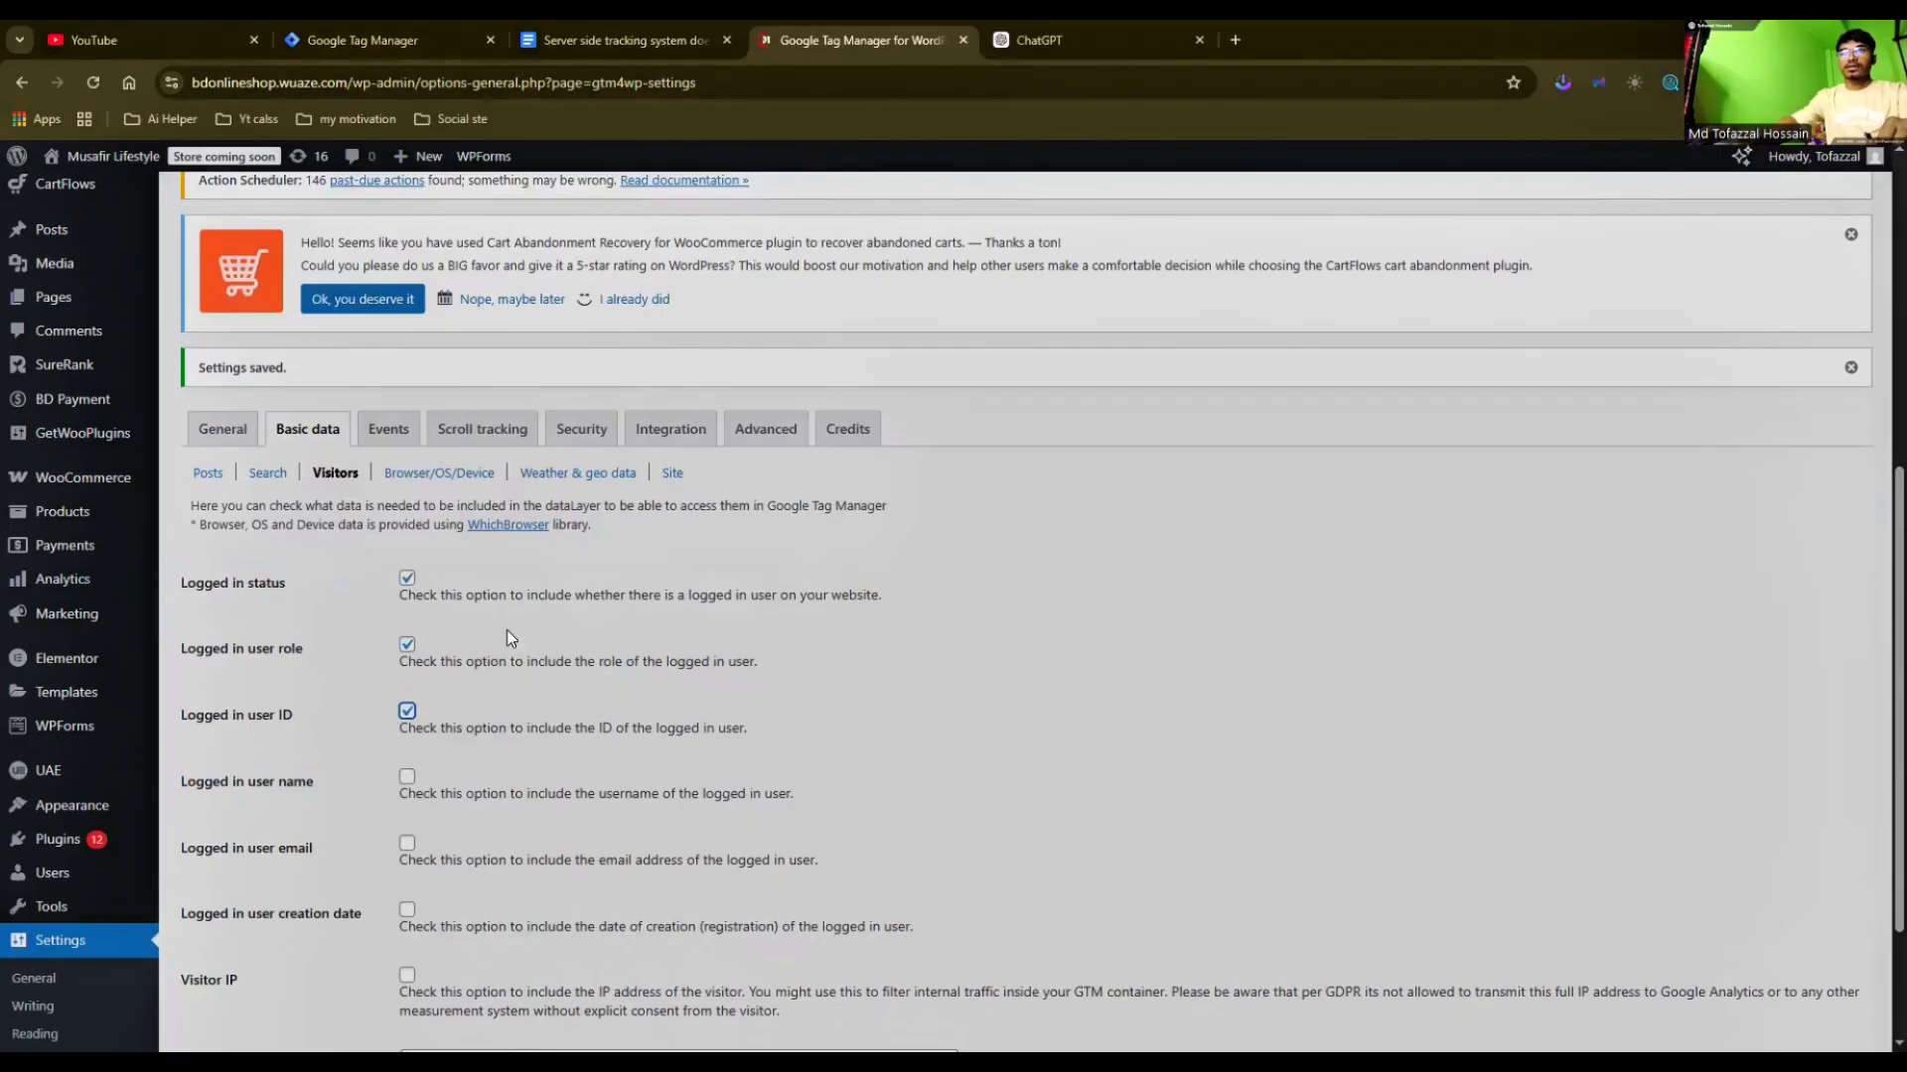
Step: Review the GTM wp configure notes in the tracking document for the required plugin settings
{"action": "key", "text": "ctrl+shift+Tab"}
{"action": "scroll", "coordinate": [639, 616], "scroll_direction": "down", "scroll_amount": 3}
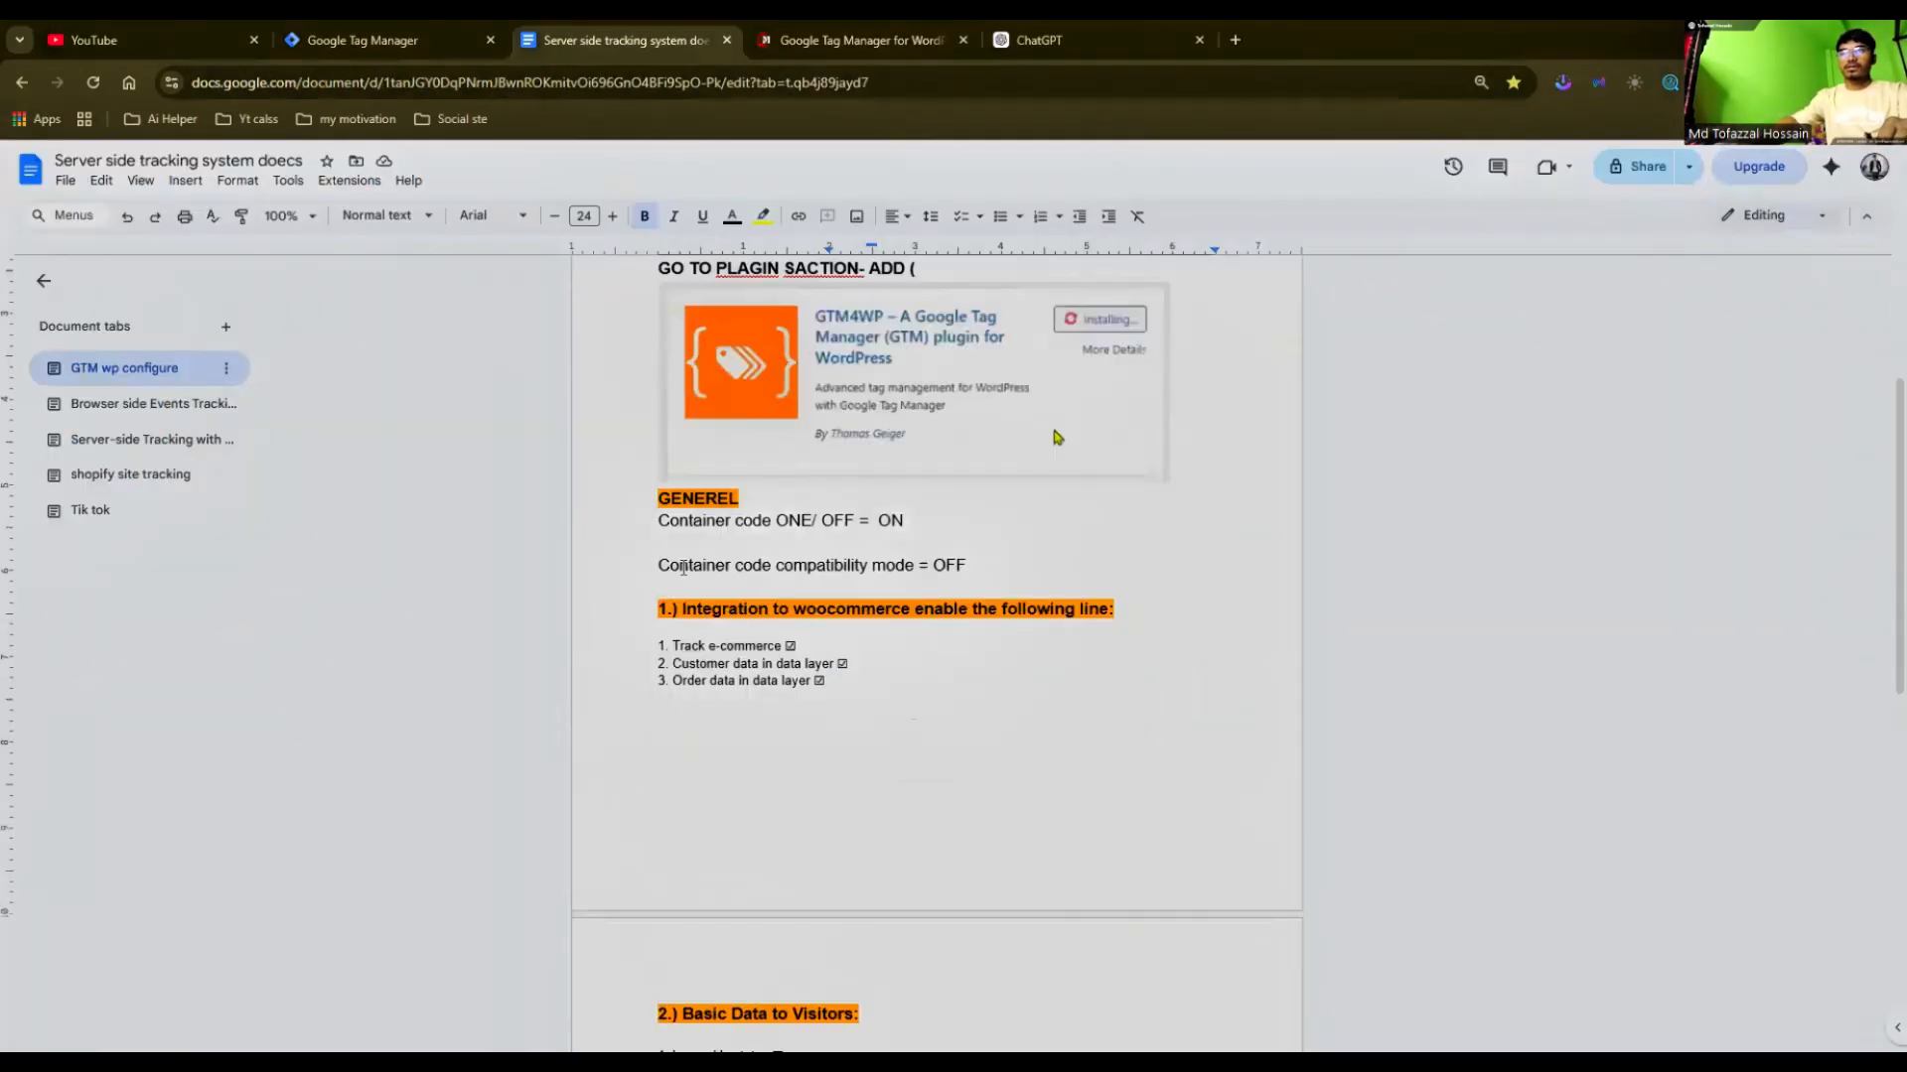
{"action": "scroll", "coordinate": [683, 568], "scroll_direction": "down", "scroll_amount": 1}
{"action": "scroll", "coordinate": [695, 635], "scroll_direction": "up", "scroll_amount": 1}
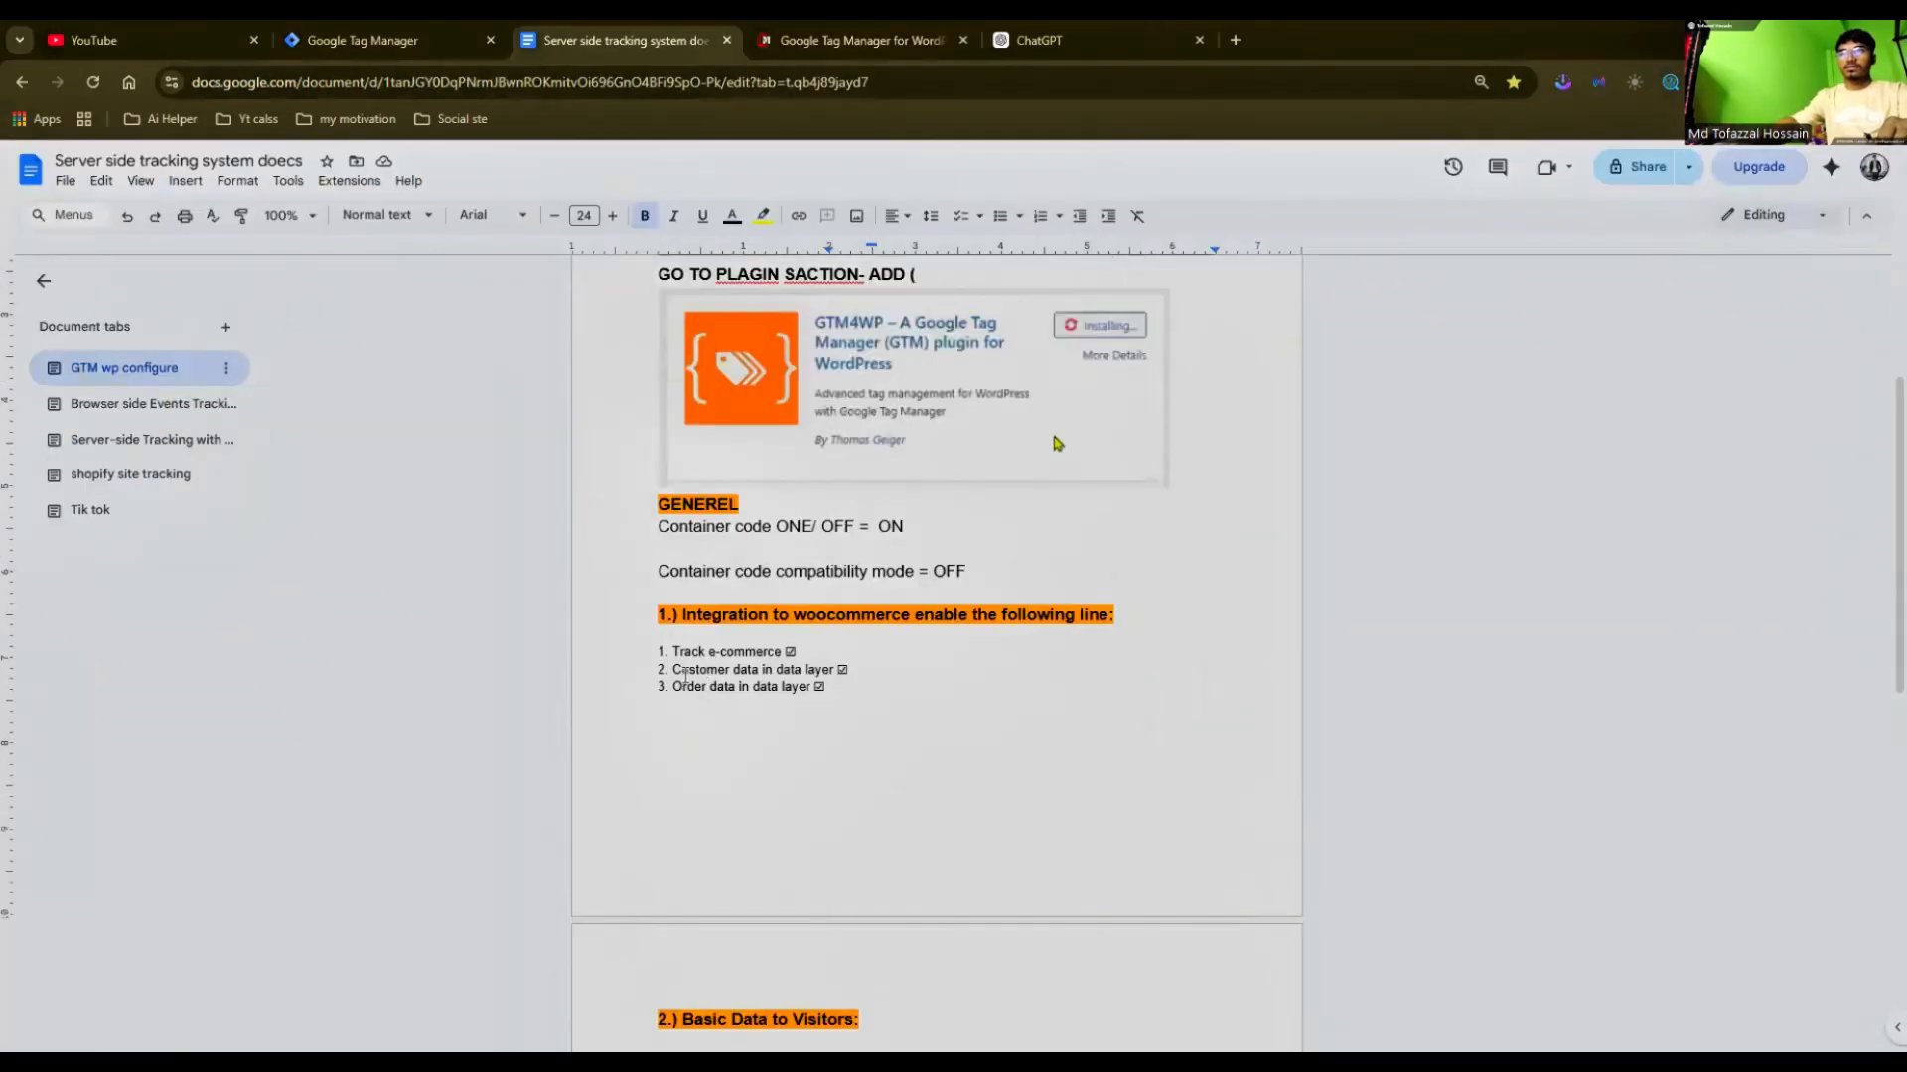
{"action": "scroll", "coordinate": [696, 685], "scroll_direction": "up", "scroll_amount": 3}
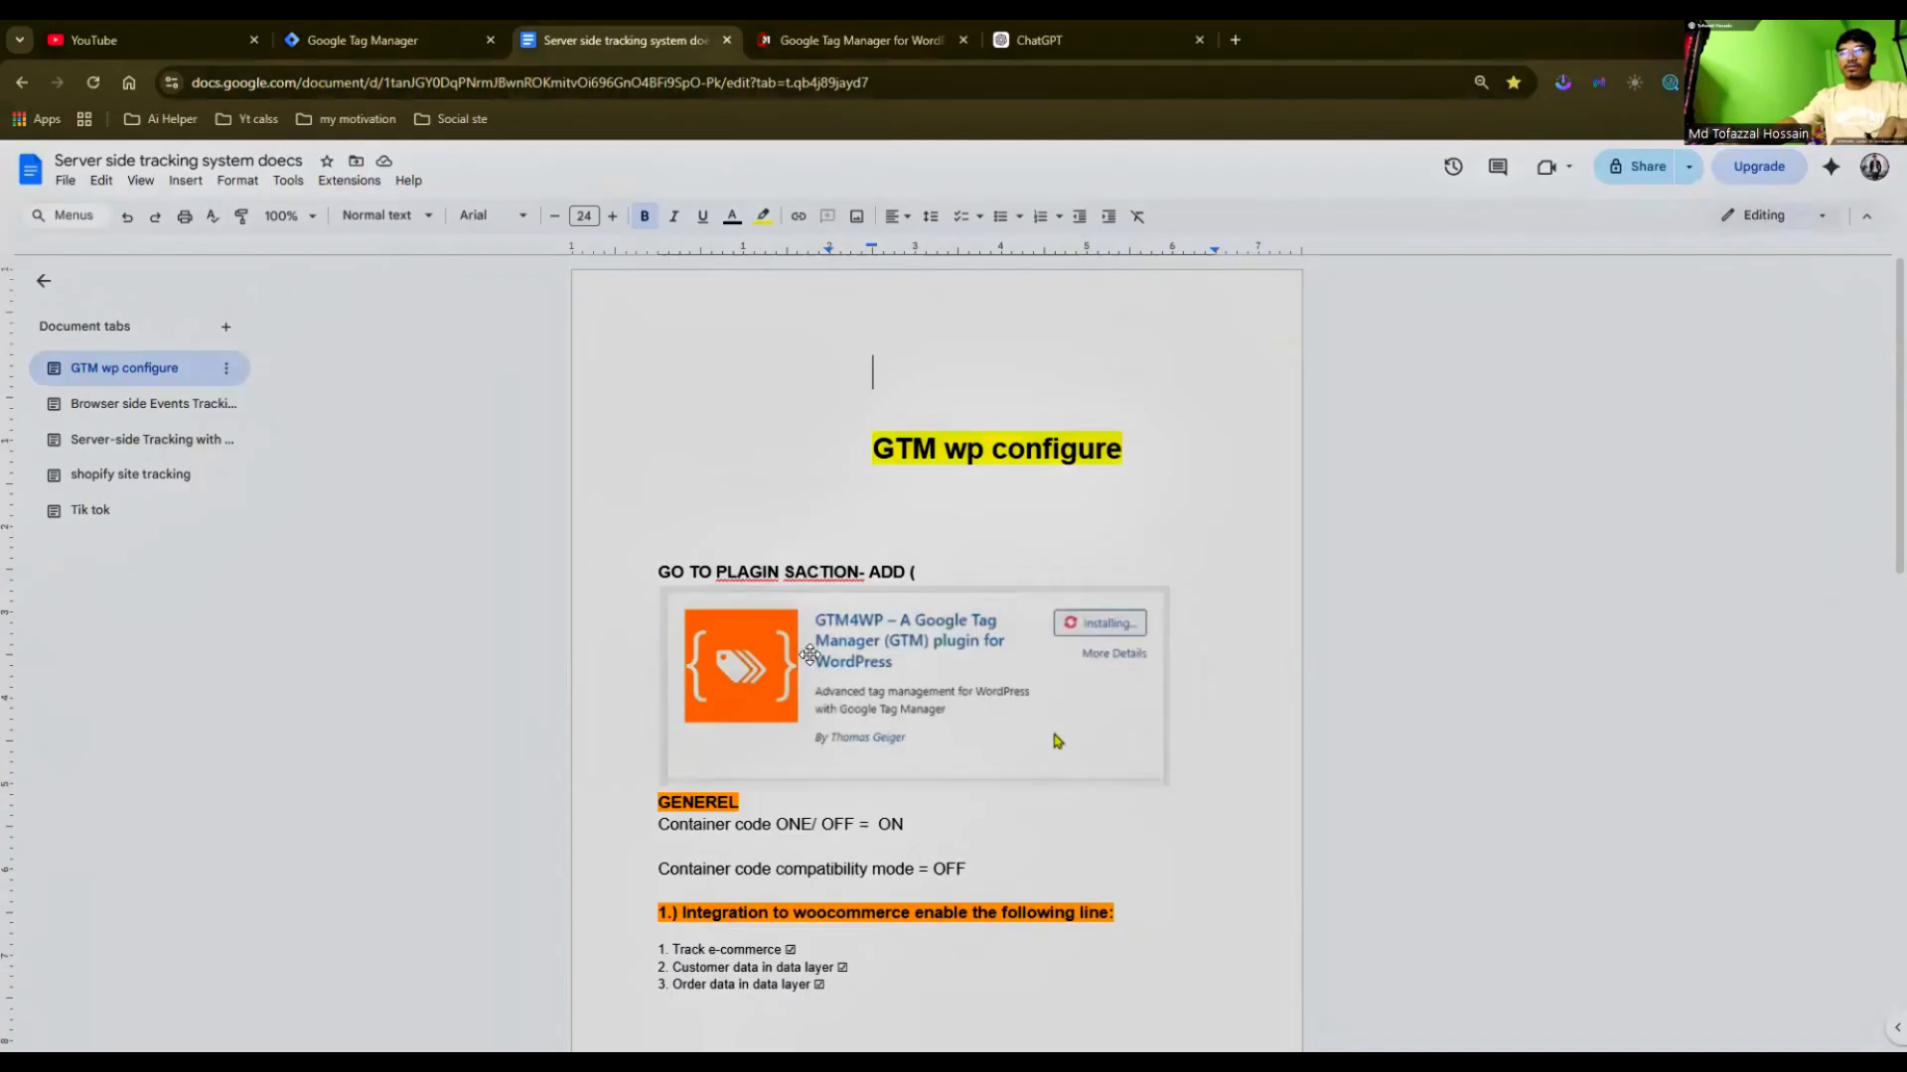
{"action": "scroll", "coordinate": [809, 657], "scroll_direction": "down", "scroll_amount": 3}
{"action": "scroll", "coordinate": [811, 710], "scroll_direction": "down", "scroll_amount": 3}
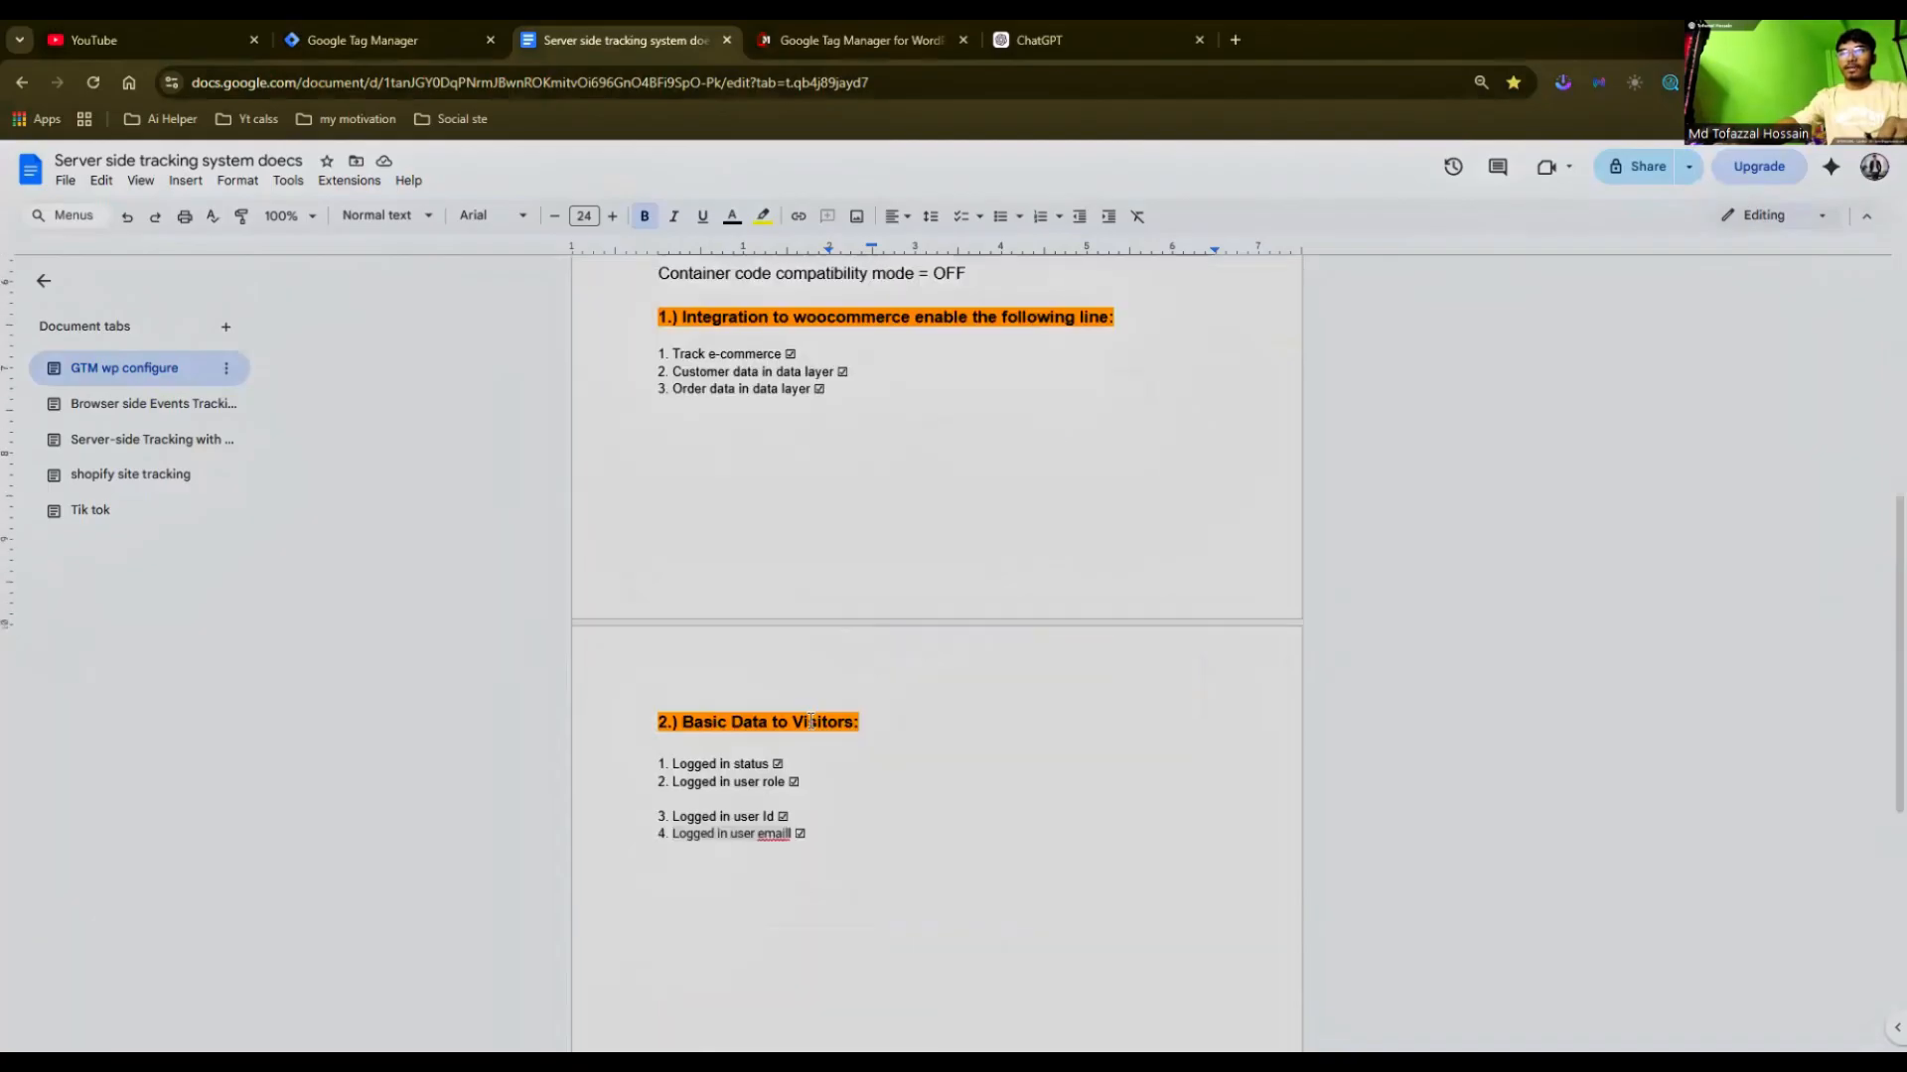
{"action": "scroll", "coordinate": [811, 722], "scroll_direction": "down", "scroll_amount": 3}
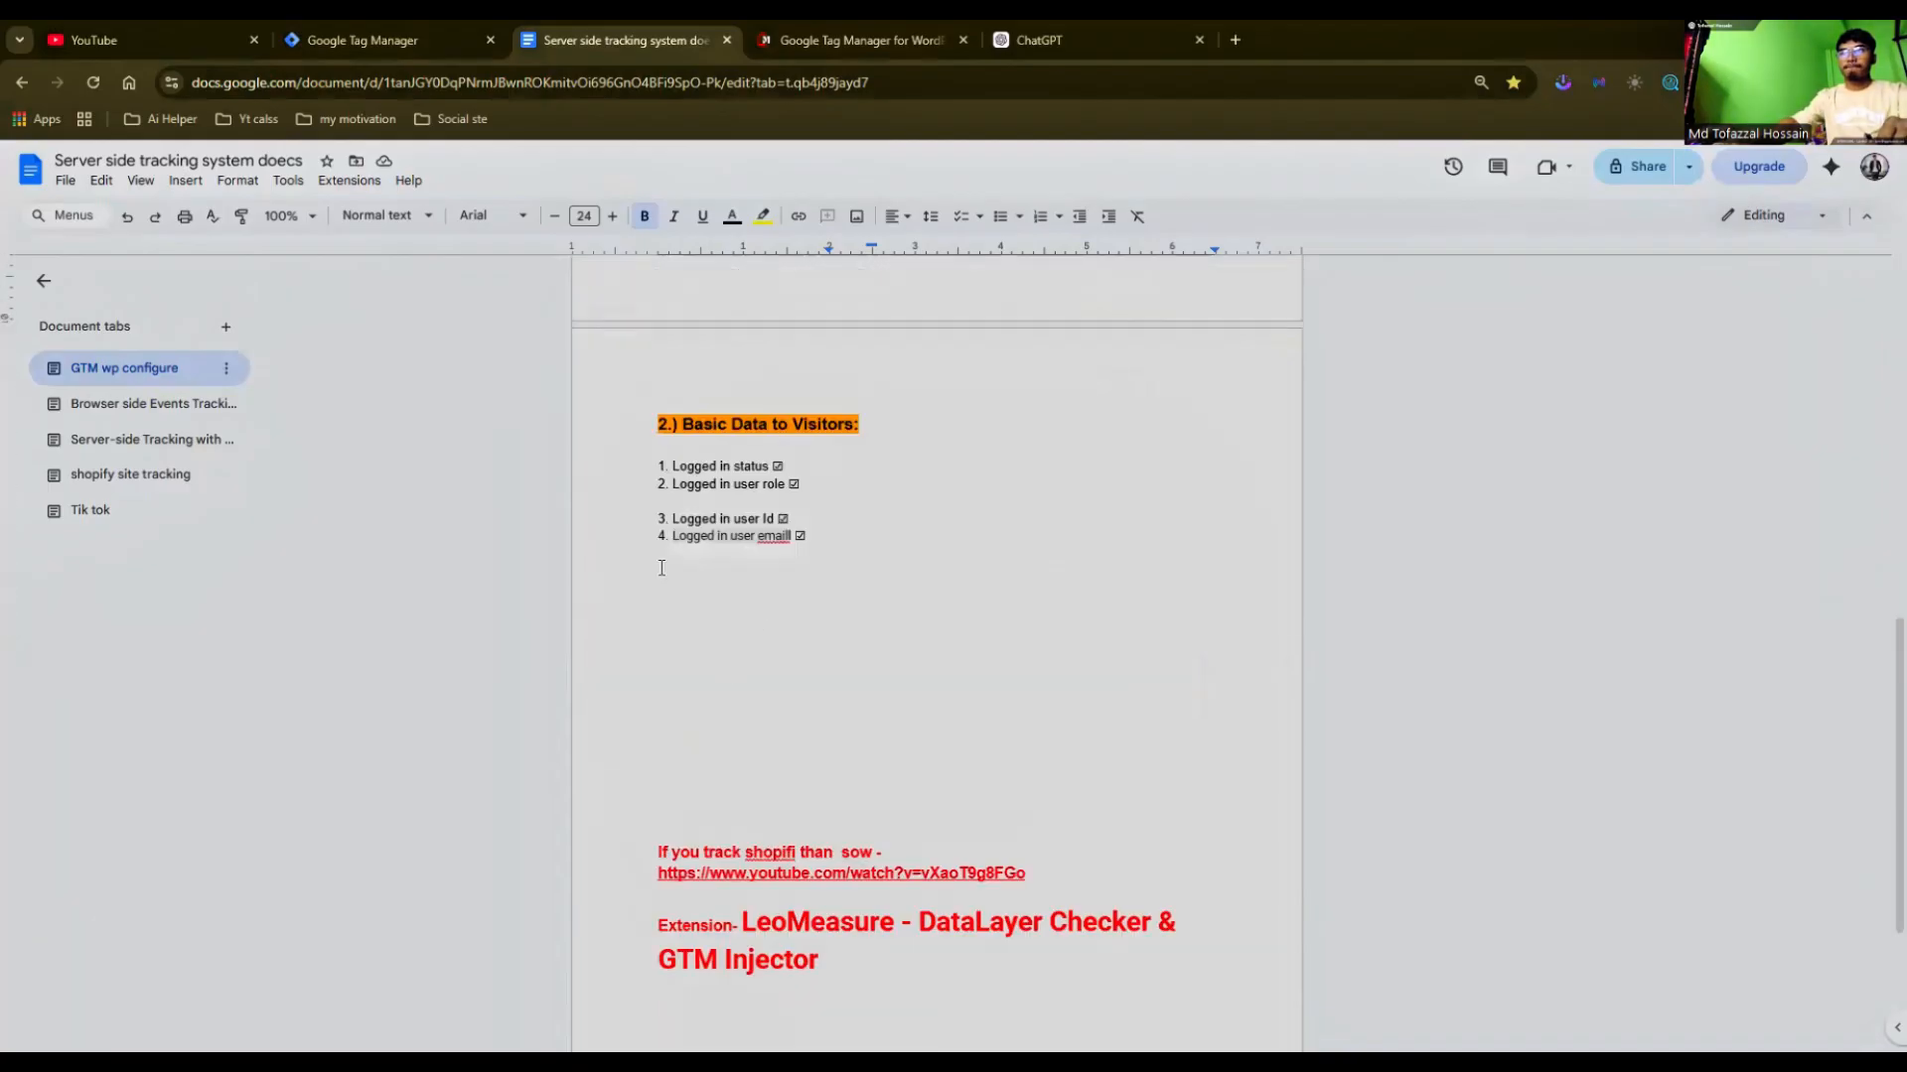
{"action": "scroll", "coordinate": [704, 603], "scroll_direction": "up", "scroll_amount": 1}
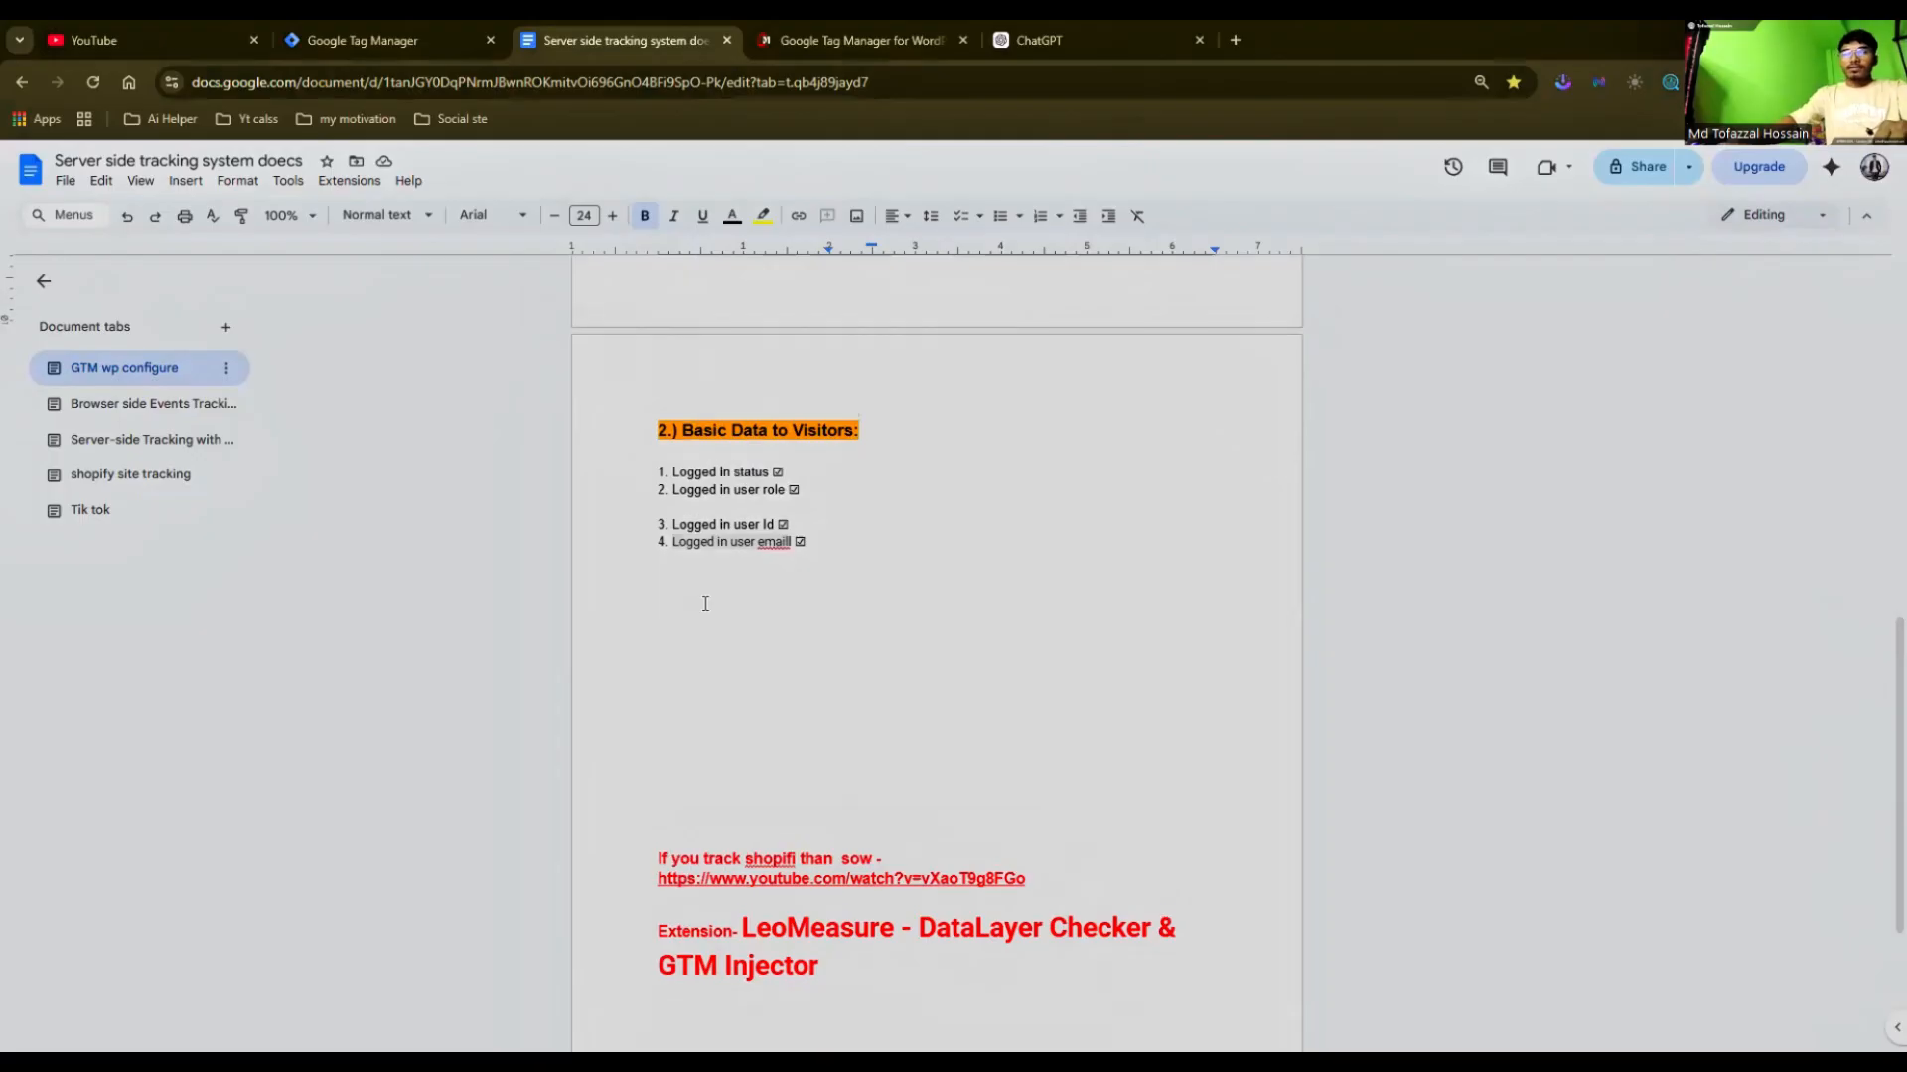
{"action": "scroll", "coordinate": [995, 441], "scroll_direction": "up", "scroll_amount": 4}
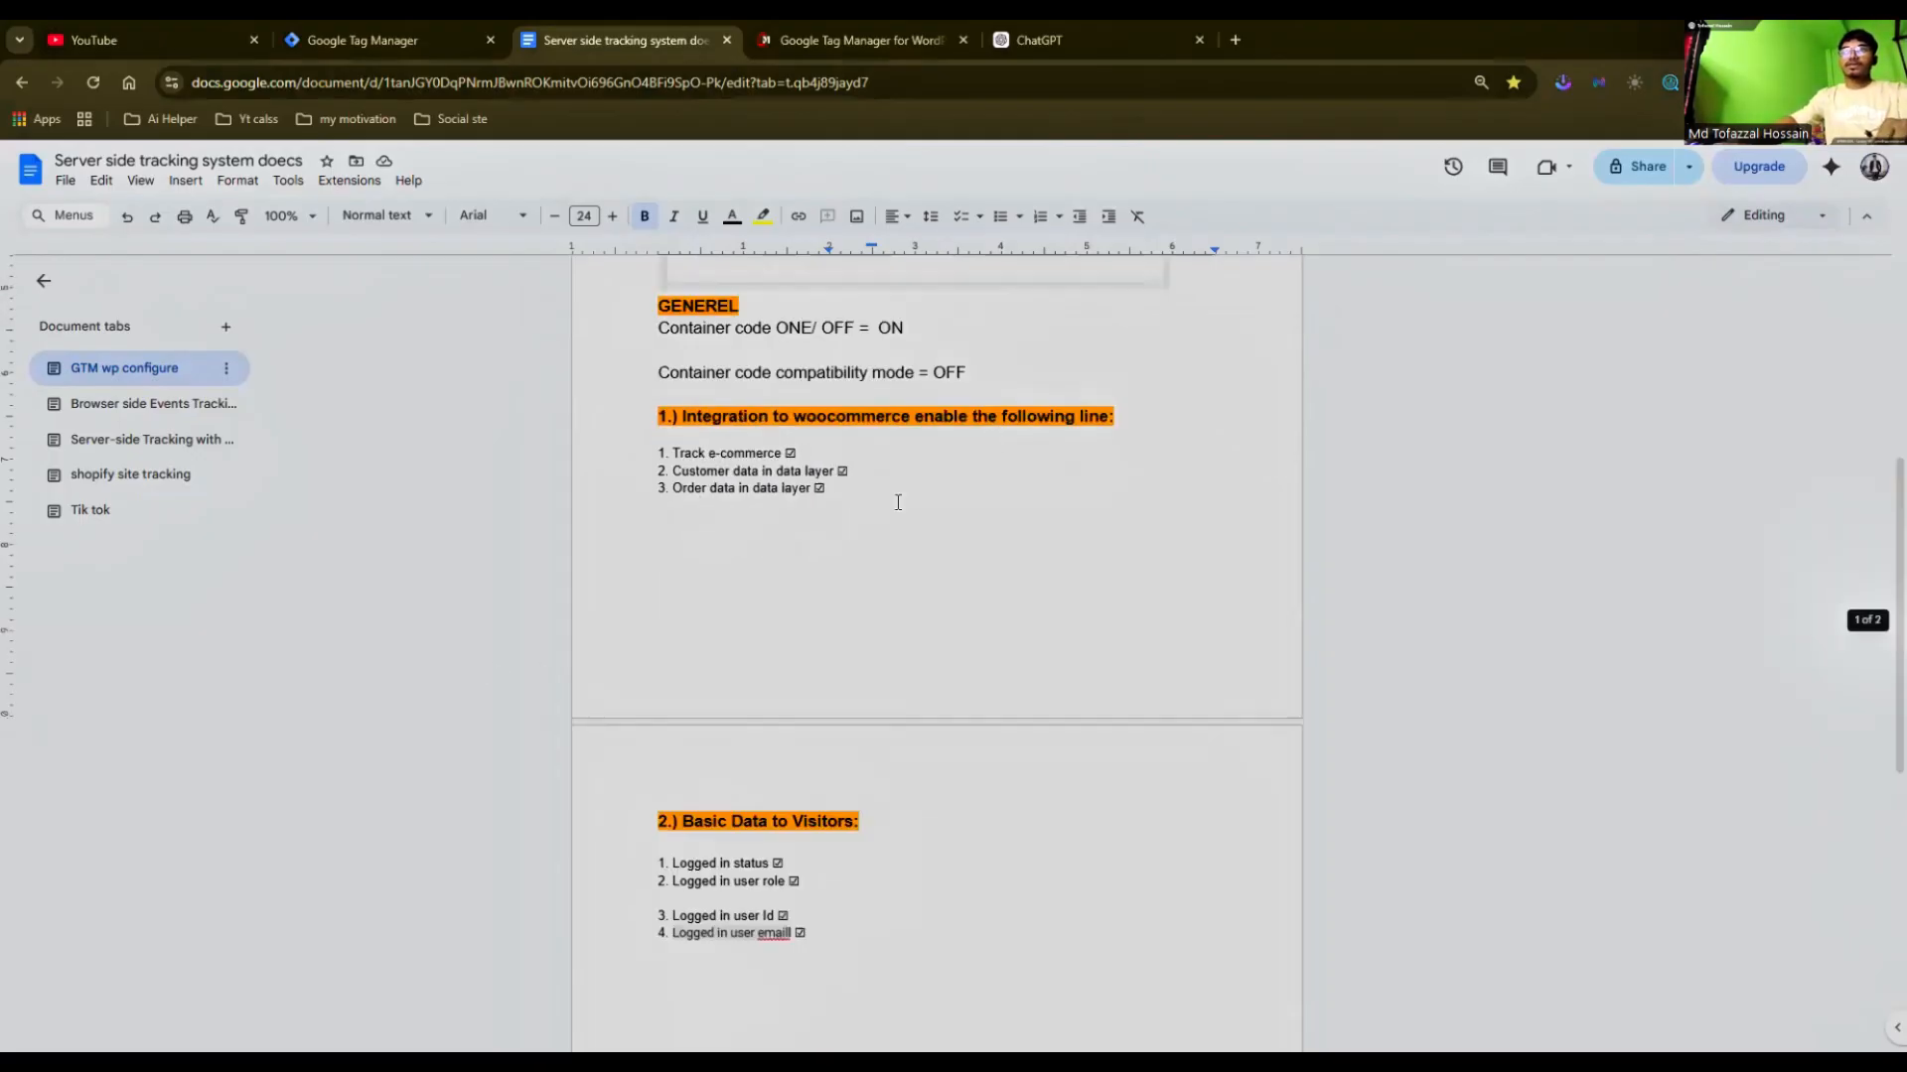
{"action": "scroll", "coordinate": [897, 503], "scroll_direction": "up", "scroll_amount": 4}
{"action": "scroll", "coordinate": [898, 502], "scroll_direction": "down", "scroll_amount": 10}
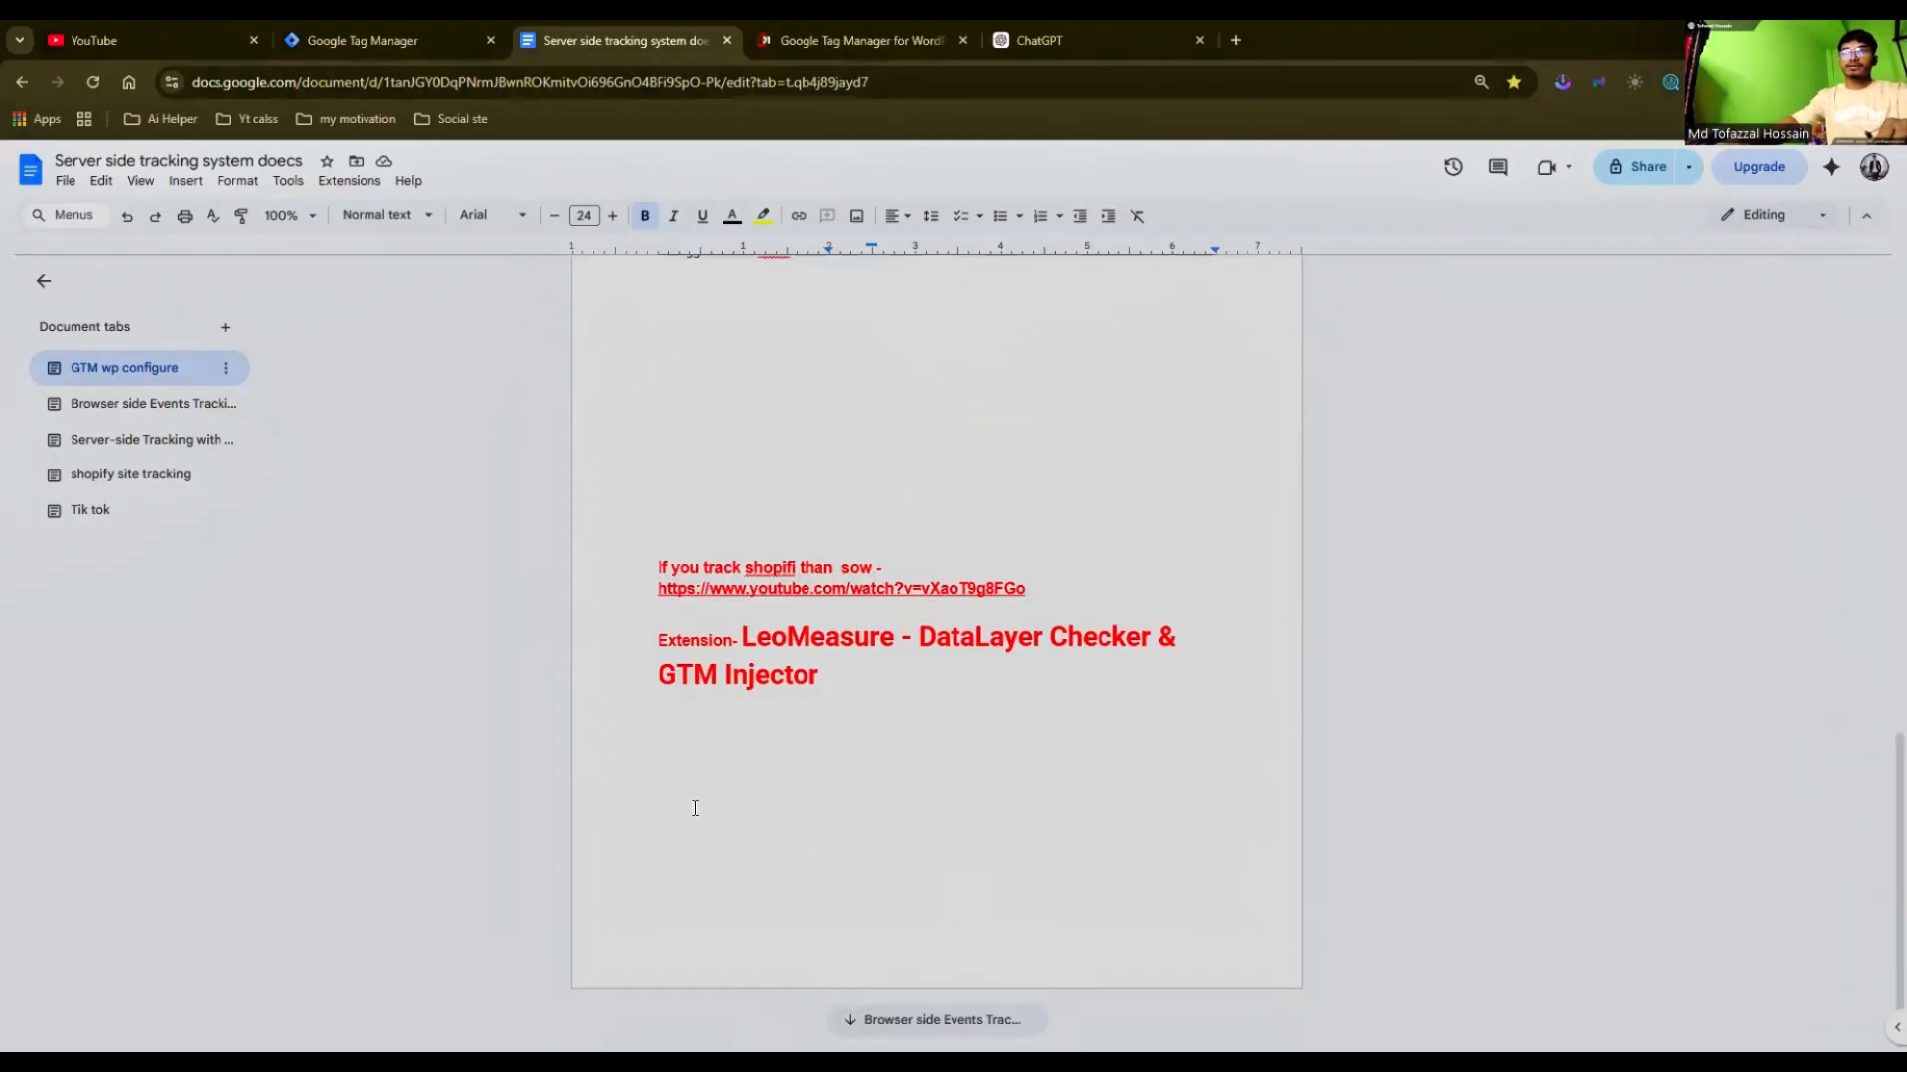
{"action": "scroll", "coordinate": [877, 557], "scroll_direction": "up", "scroll_amount": 8}
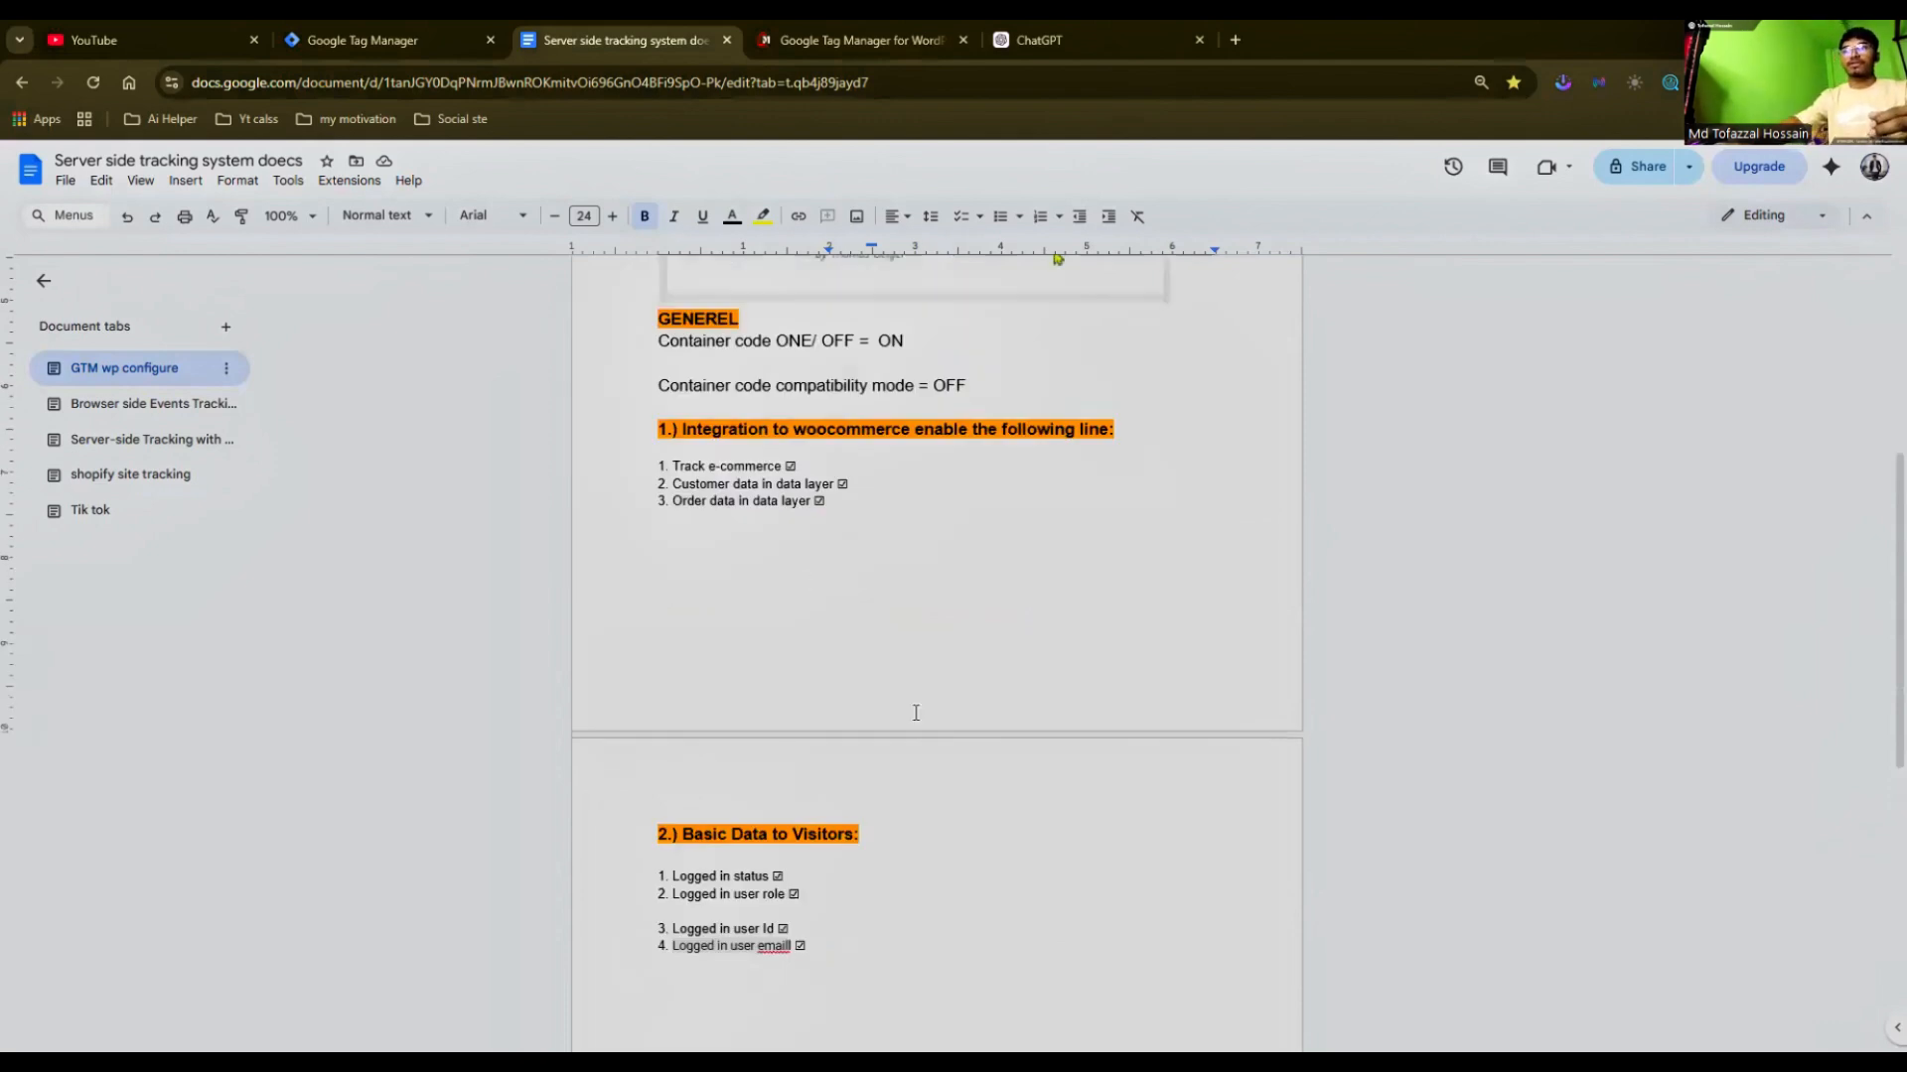
{"action": "scroll", "coordinate": [758, 630], "scroll_direction": "down", "scroll_amount": 4}
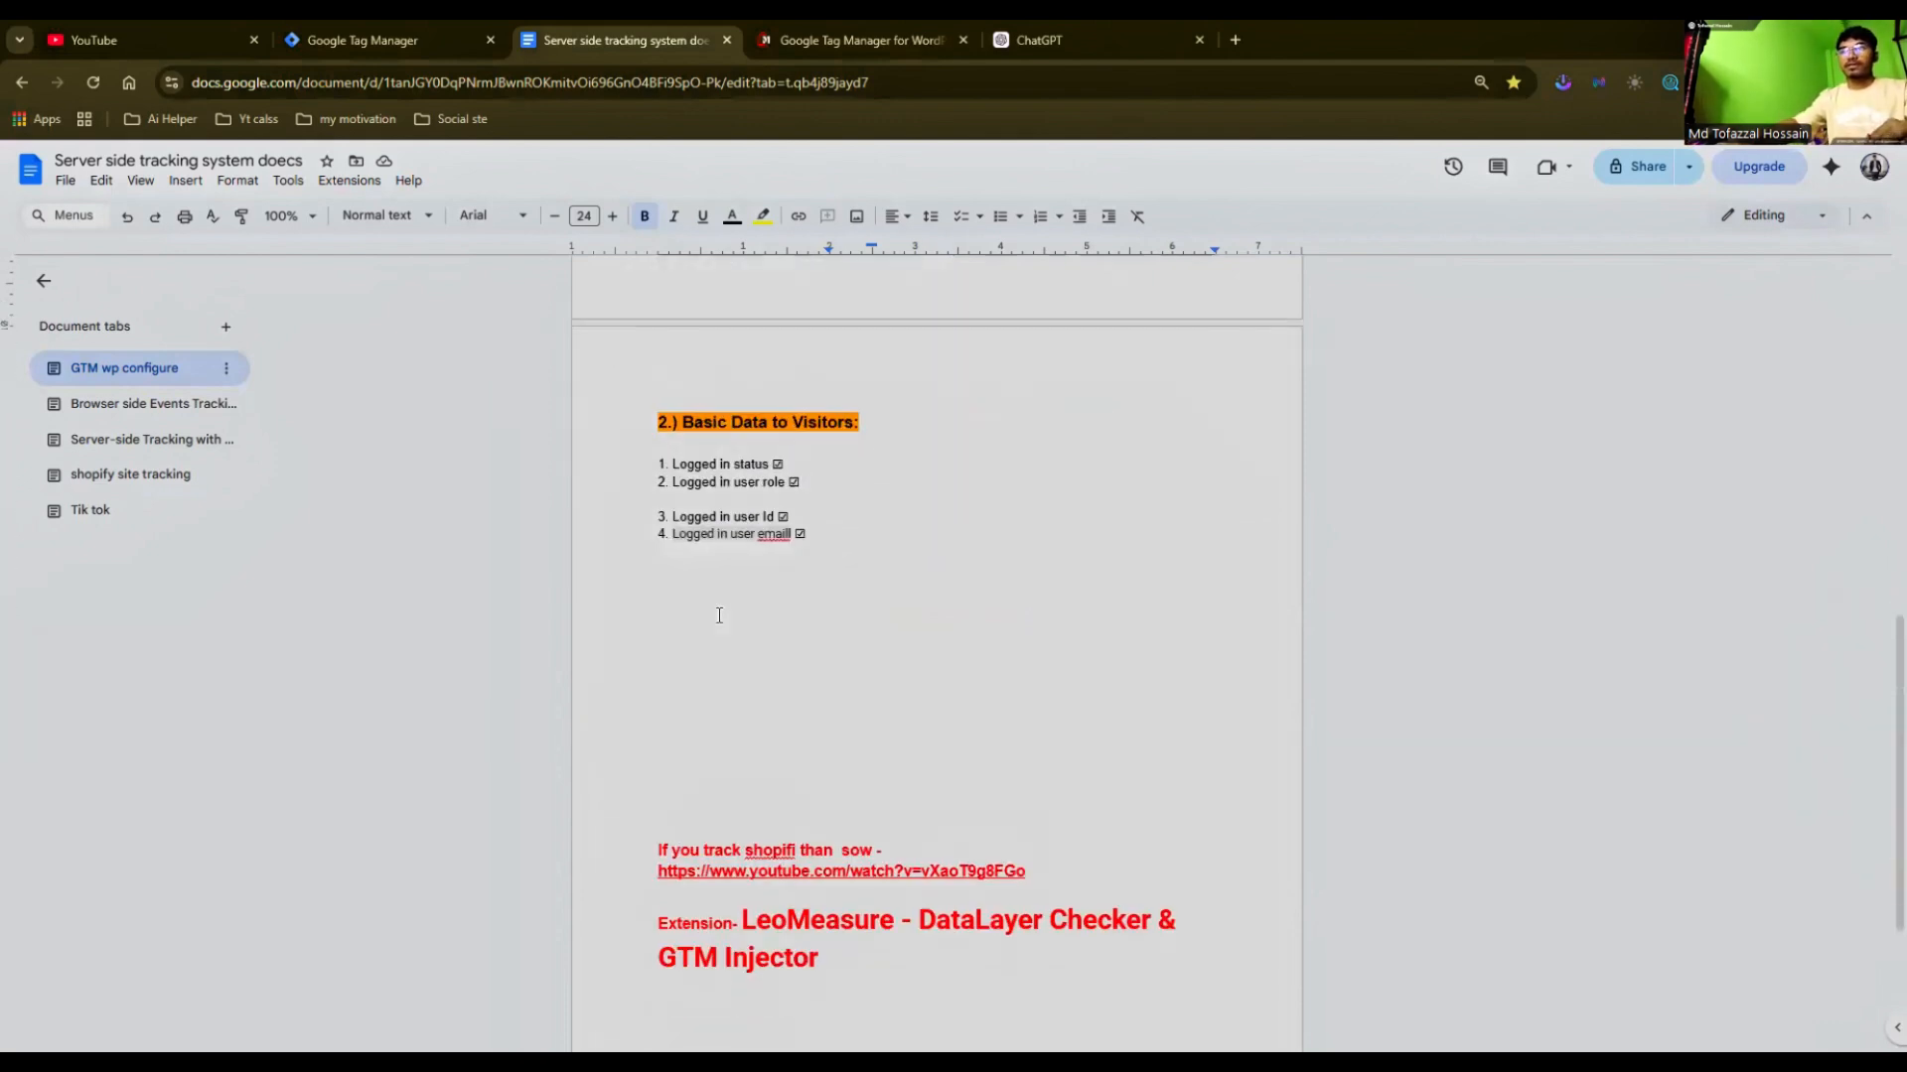
{"action": "scroll", "coordinate": [743, 523], "scroll_direction": "down", "scroll_amount": 1}
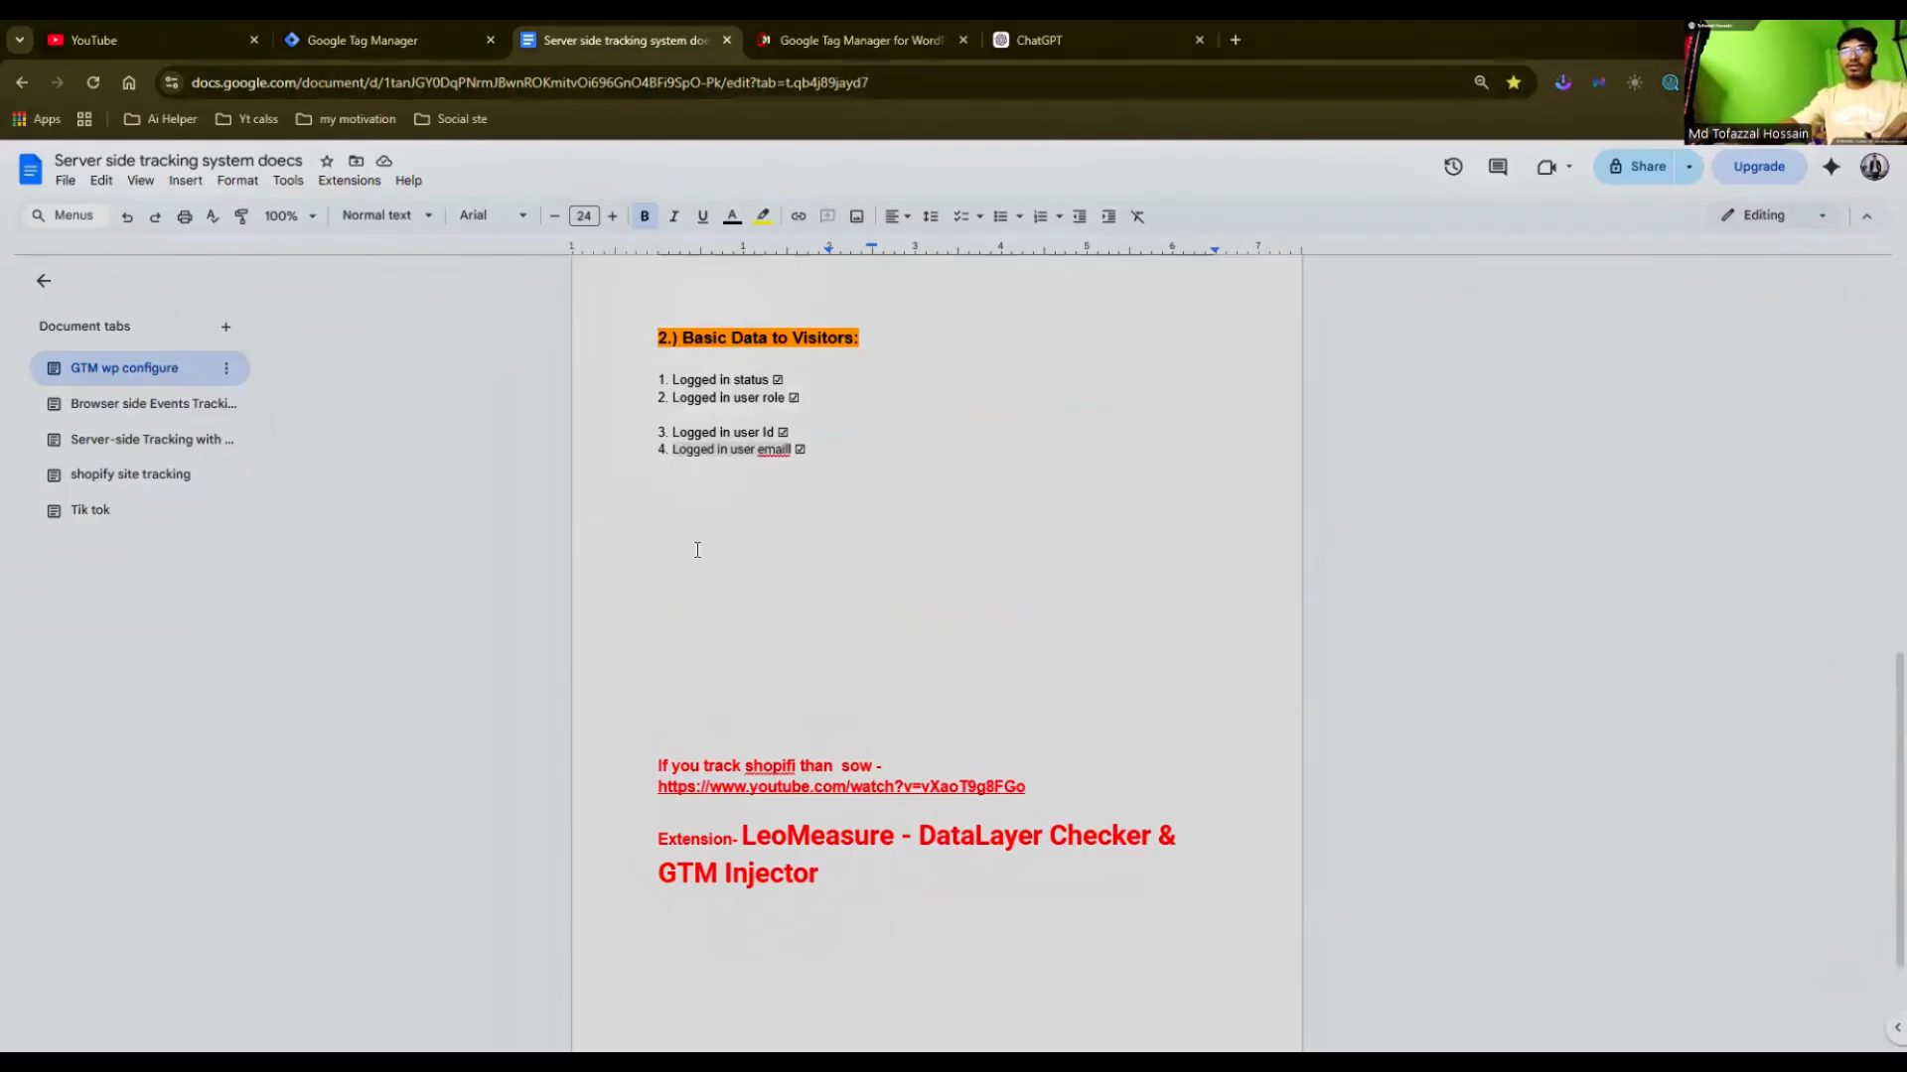
Step: Return to the plugin's Visitors settings and enable Logged in user email
{"action": "left_click", "coordinate": [325, 38]}
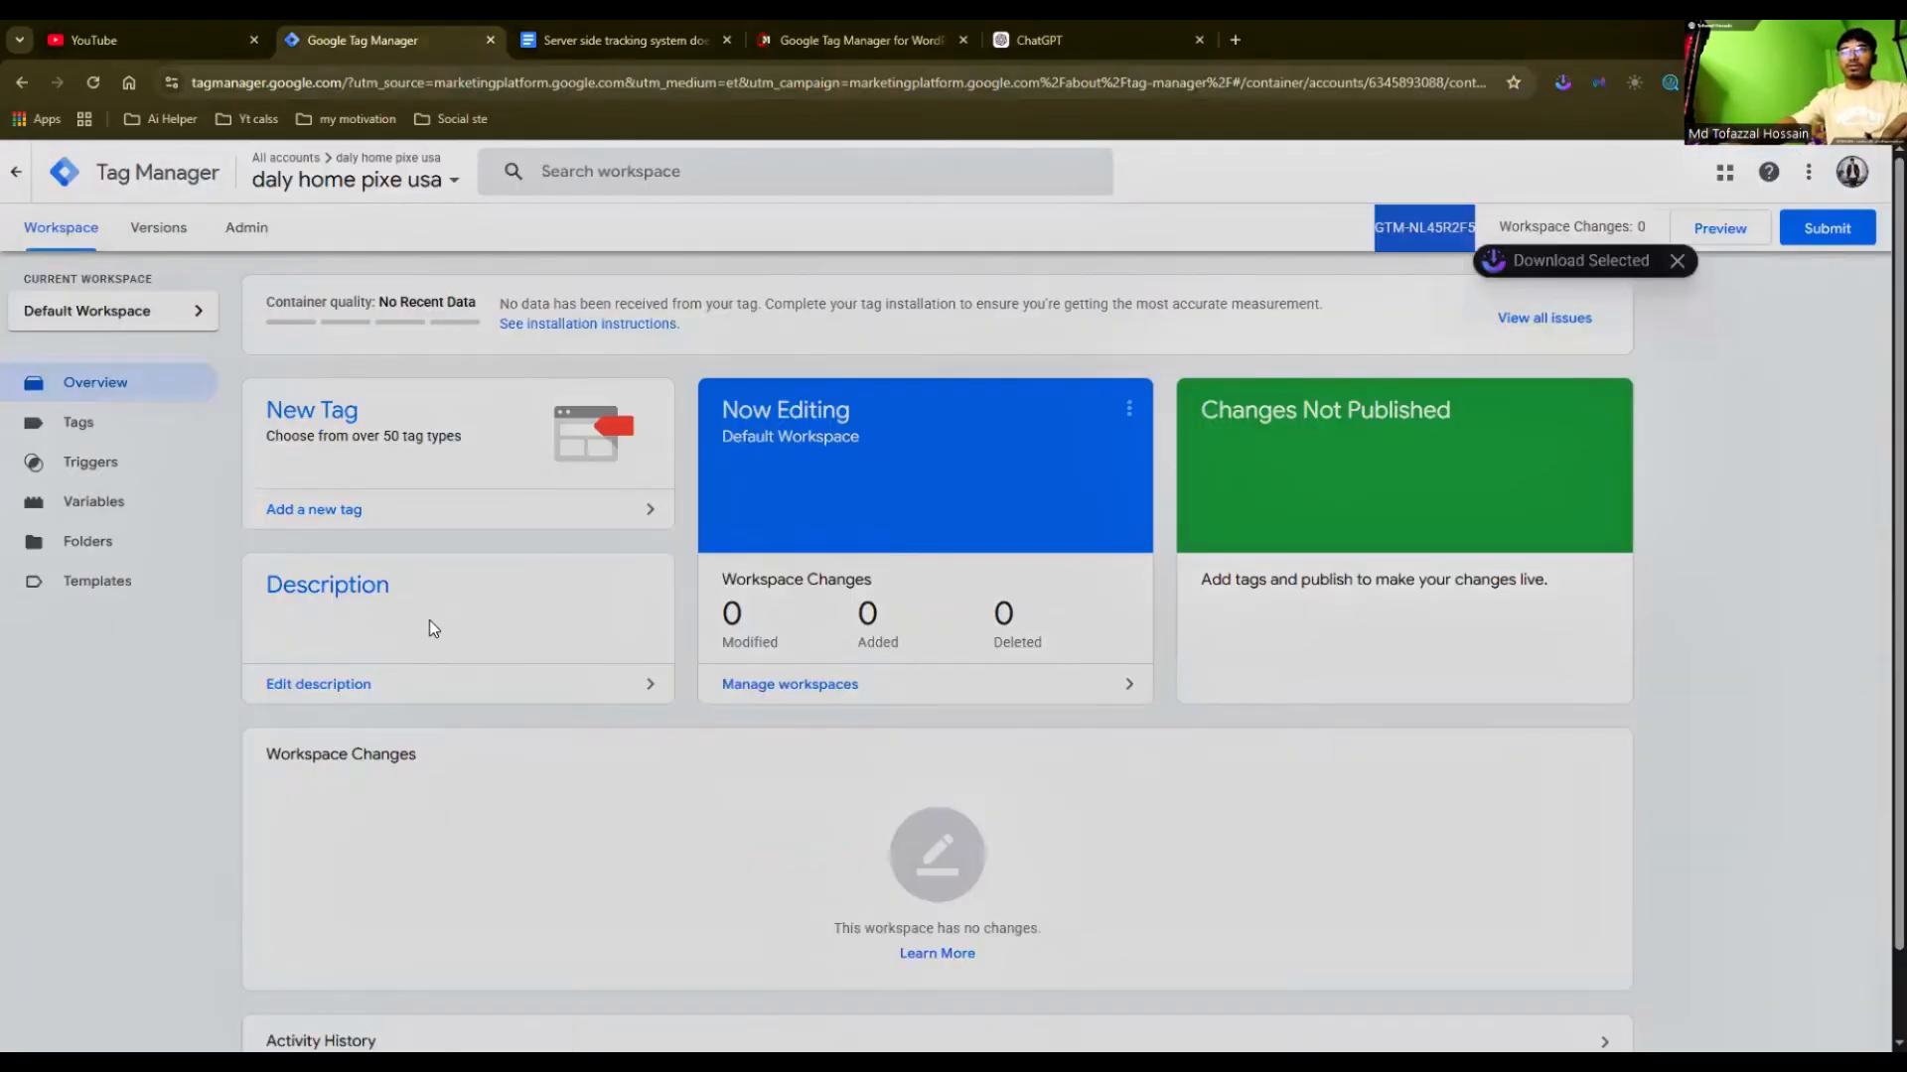
{"action": "key", "text": "ctrl+4"}
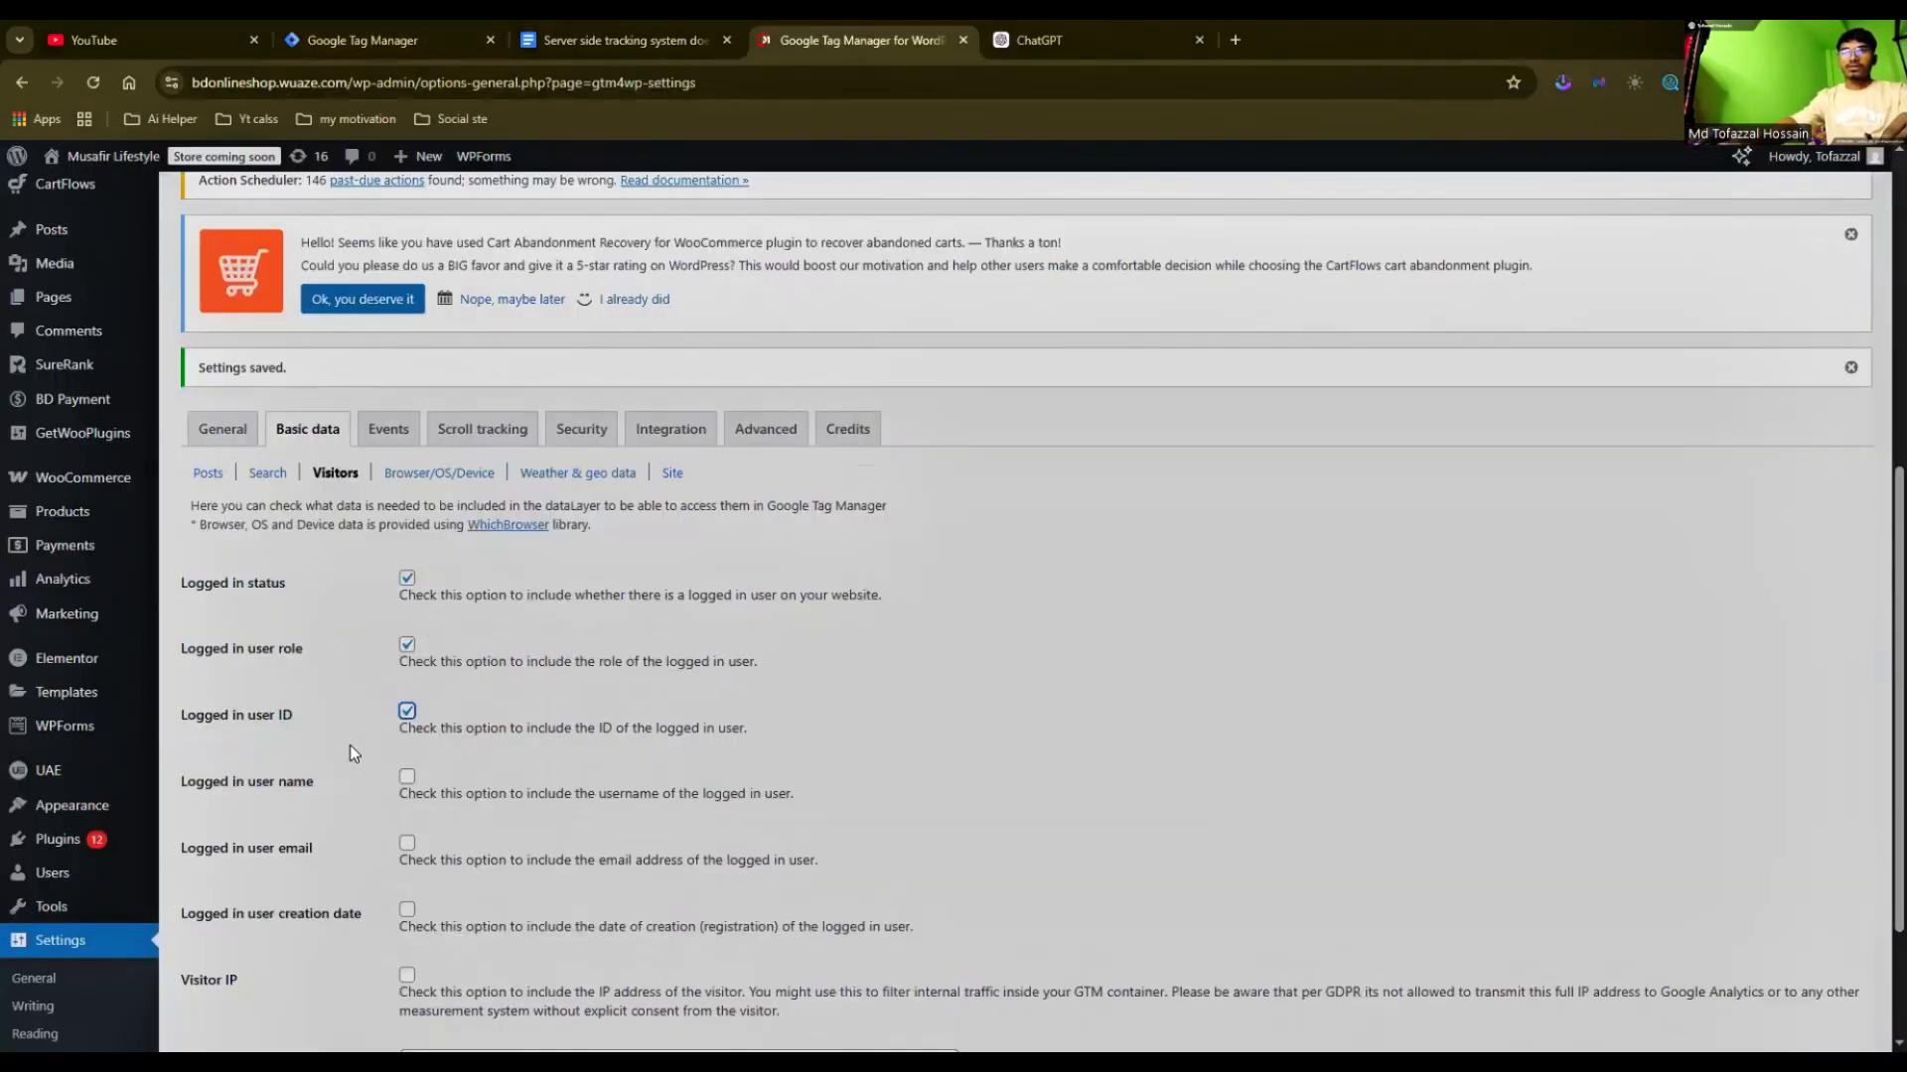
{"action": "left_click", "coordinate": [614, 40]}
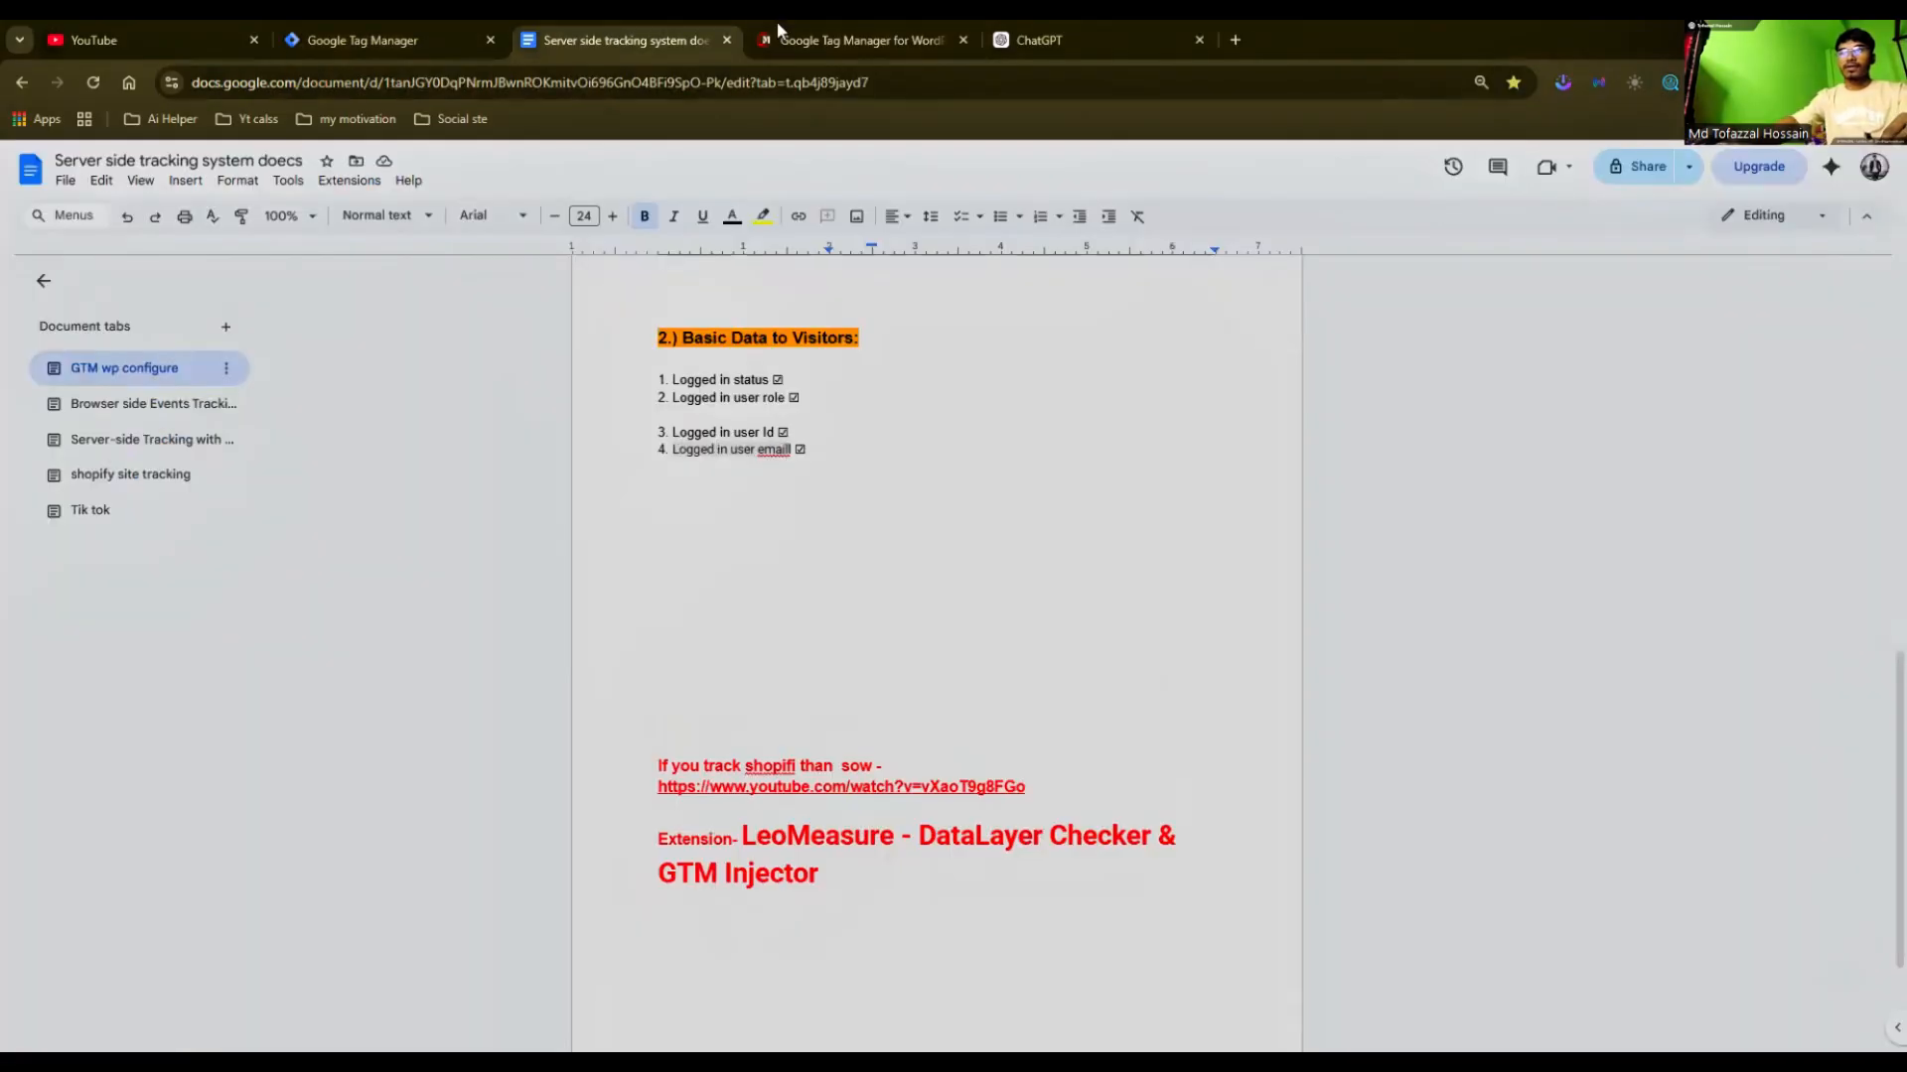
{"action": "left_click", "coordinate": [847, 38]}
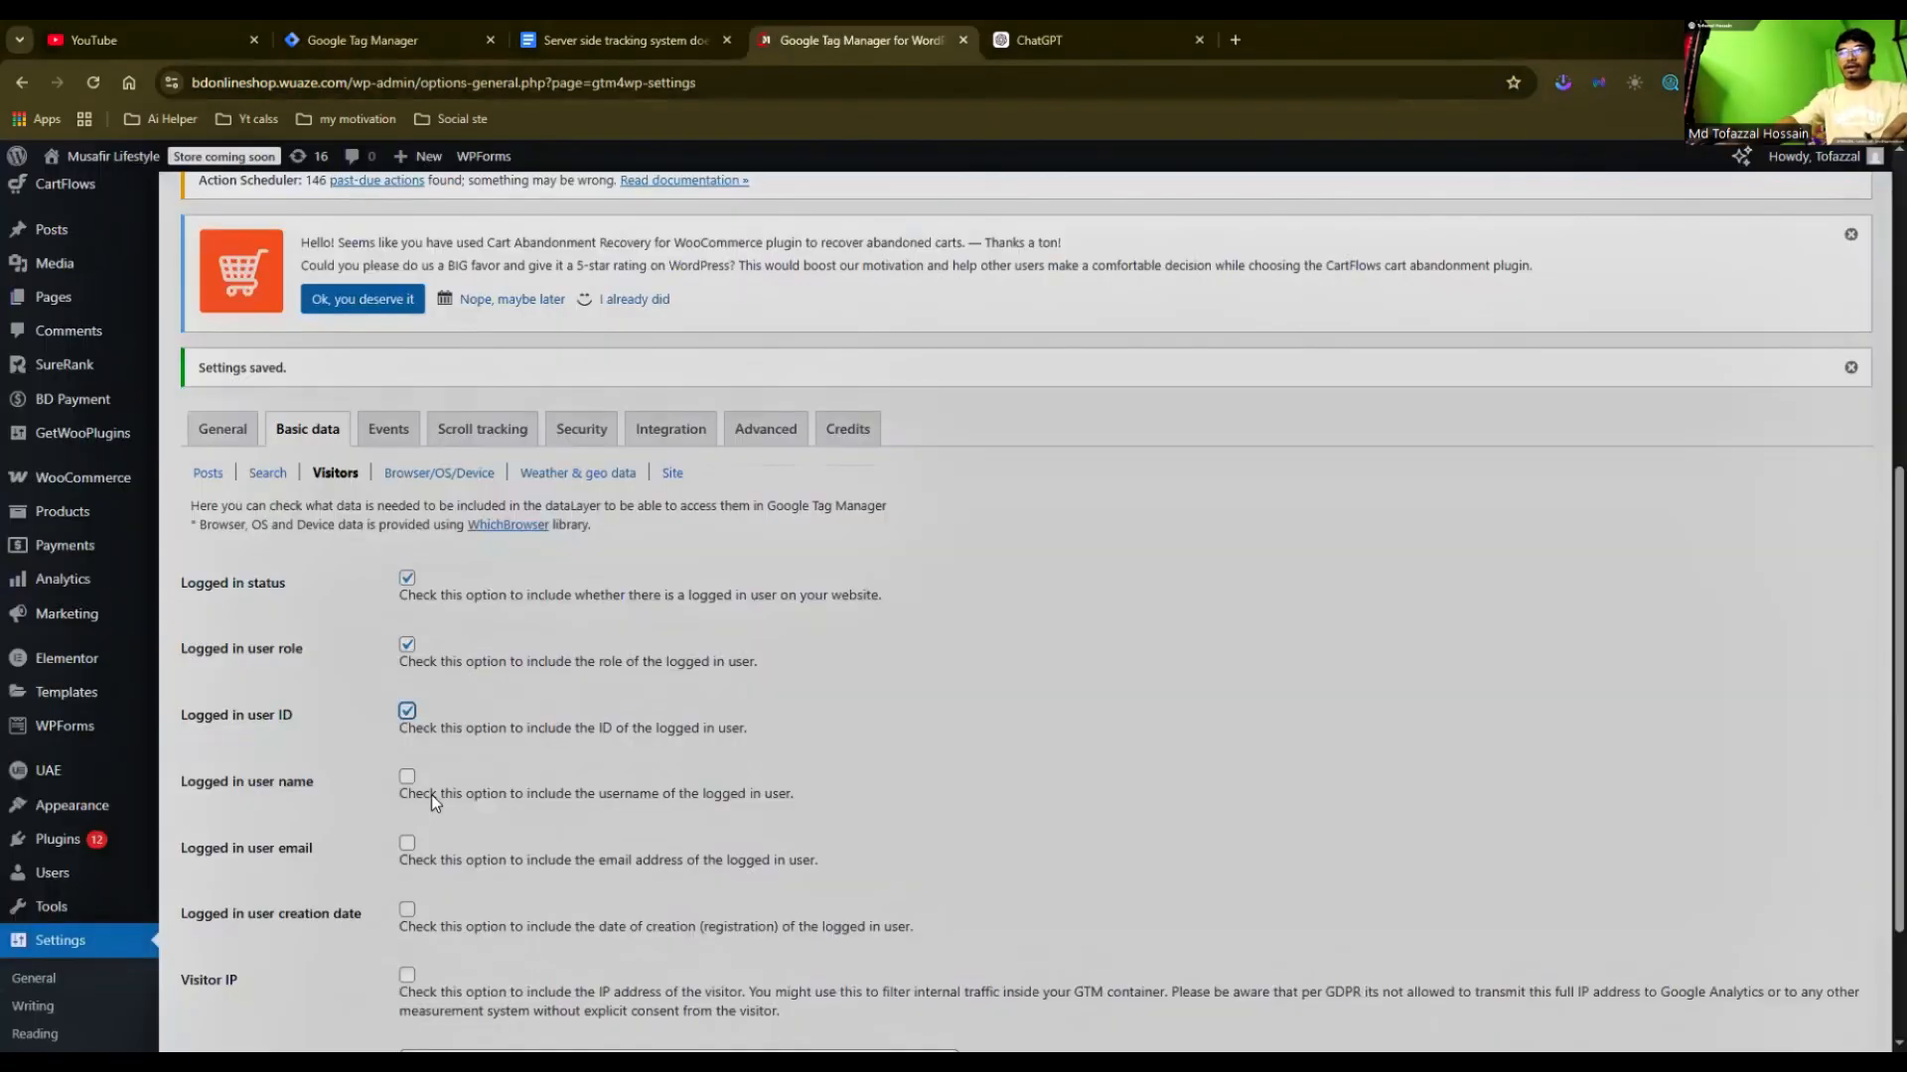
{"action": "scroll", "coordinate": [402, 660], "scroll_direction": "down", "scroll_amount": 2}
{"action": "key", "text": "Tab"}
{"action": "key", "text": "Tab"}
{"action": "key", "text": "space"}
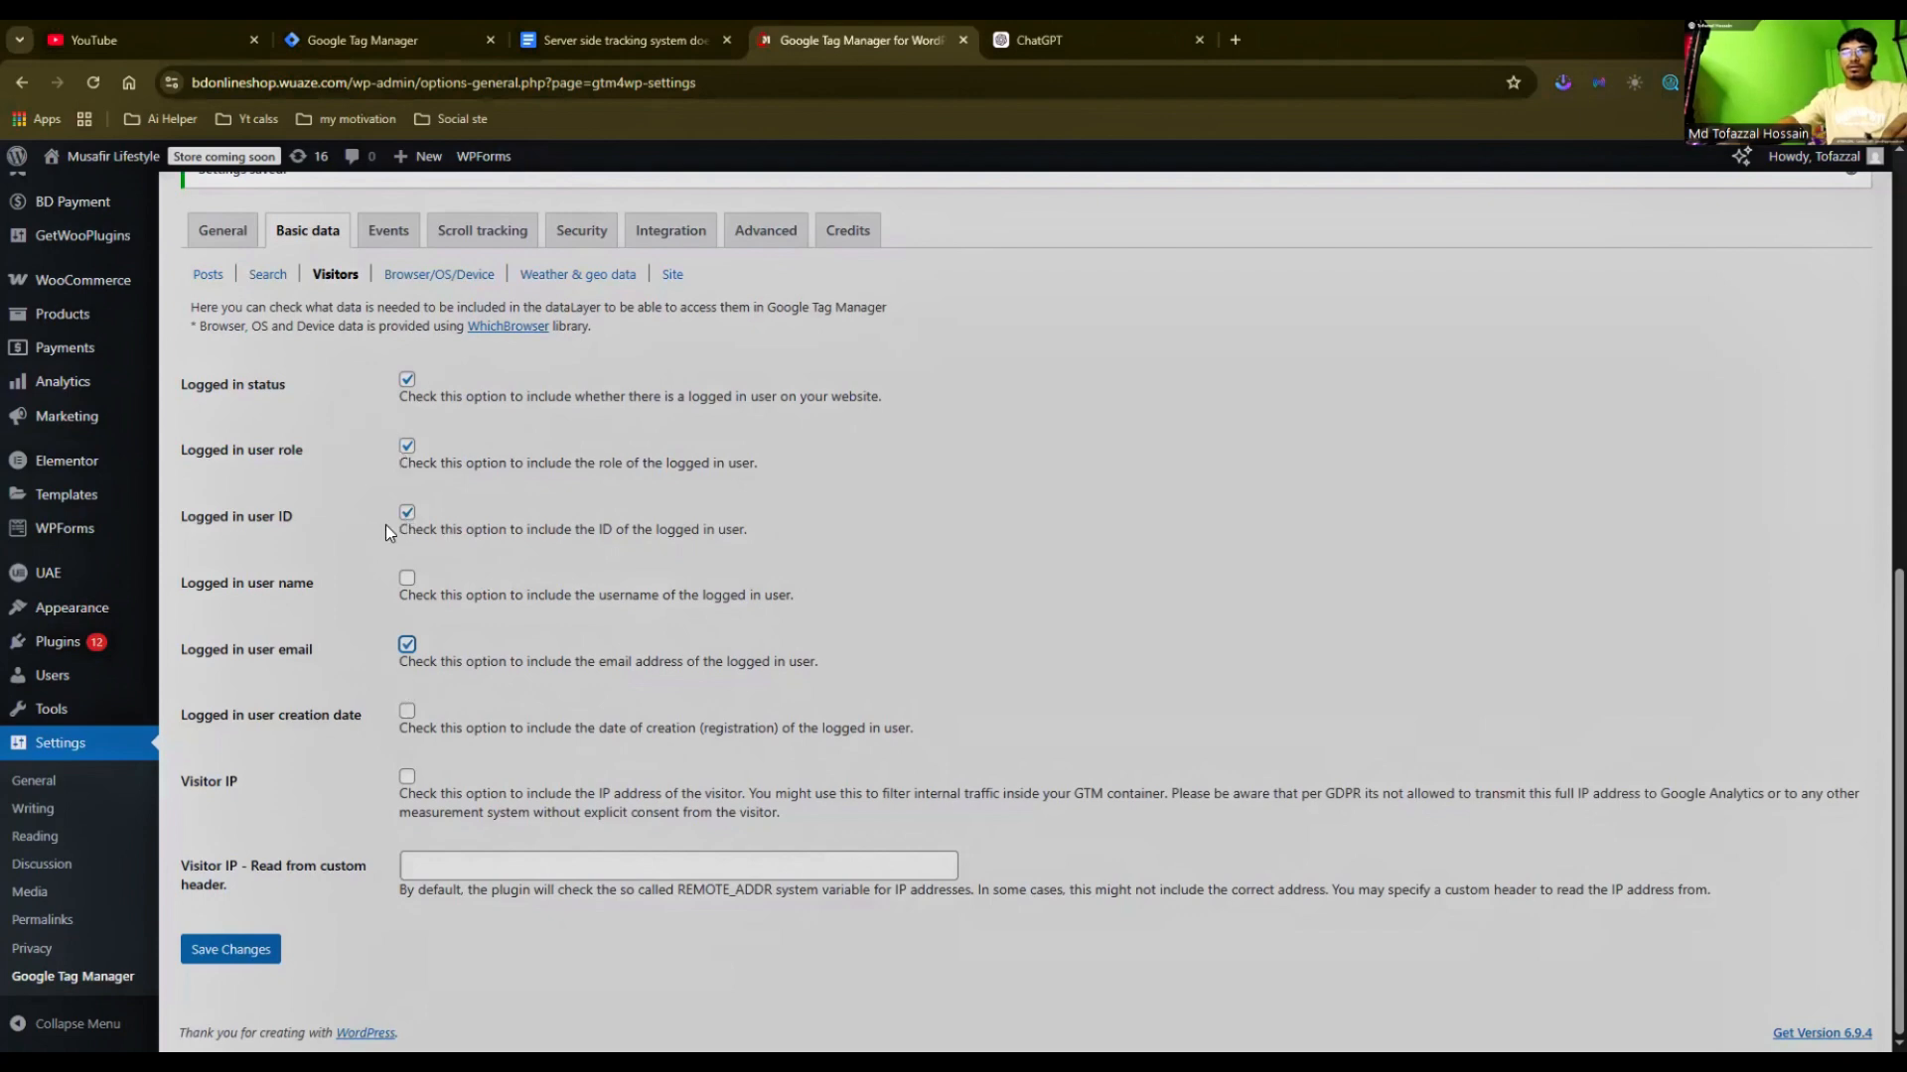
Step: Save the Visitors data layer settings
{"action": "scroll", "coordinate": [395, 669], "scroll_direction": "up", "scroll_amount": 1}
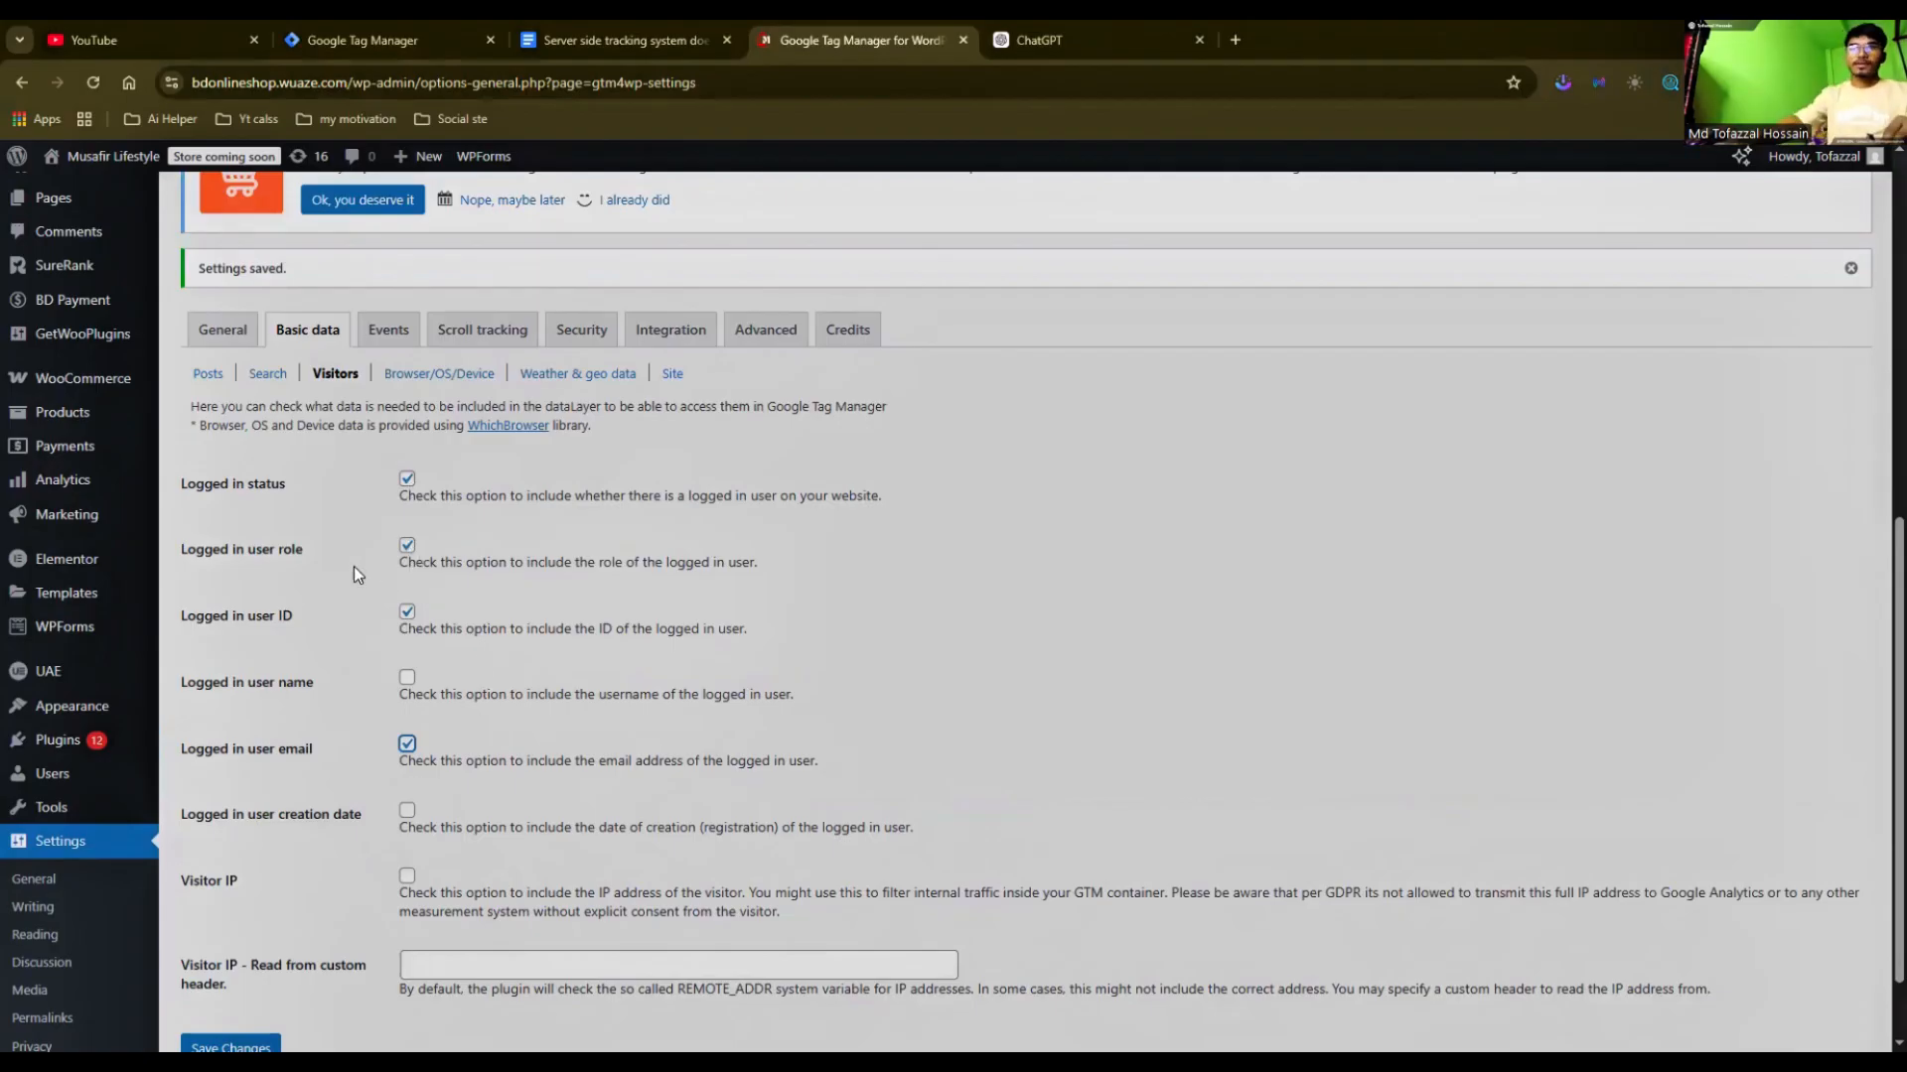
{"action": "scroll", "coordinate": [382, 851], "scroll_direction": "down", "scroll_amount": 1}
{"action": "scroll", "coordinate": [199, 968], "scroll_direction": "down", "scroll_amount": 1}
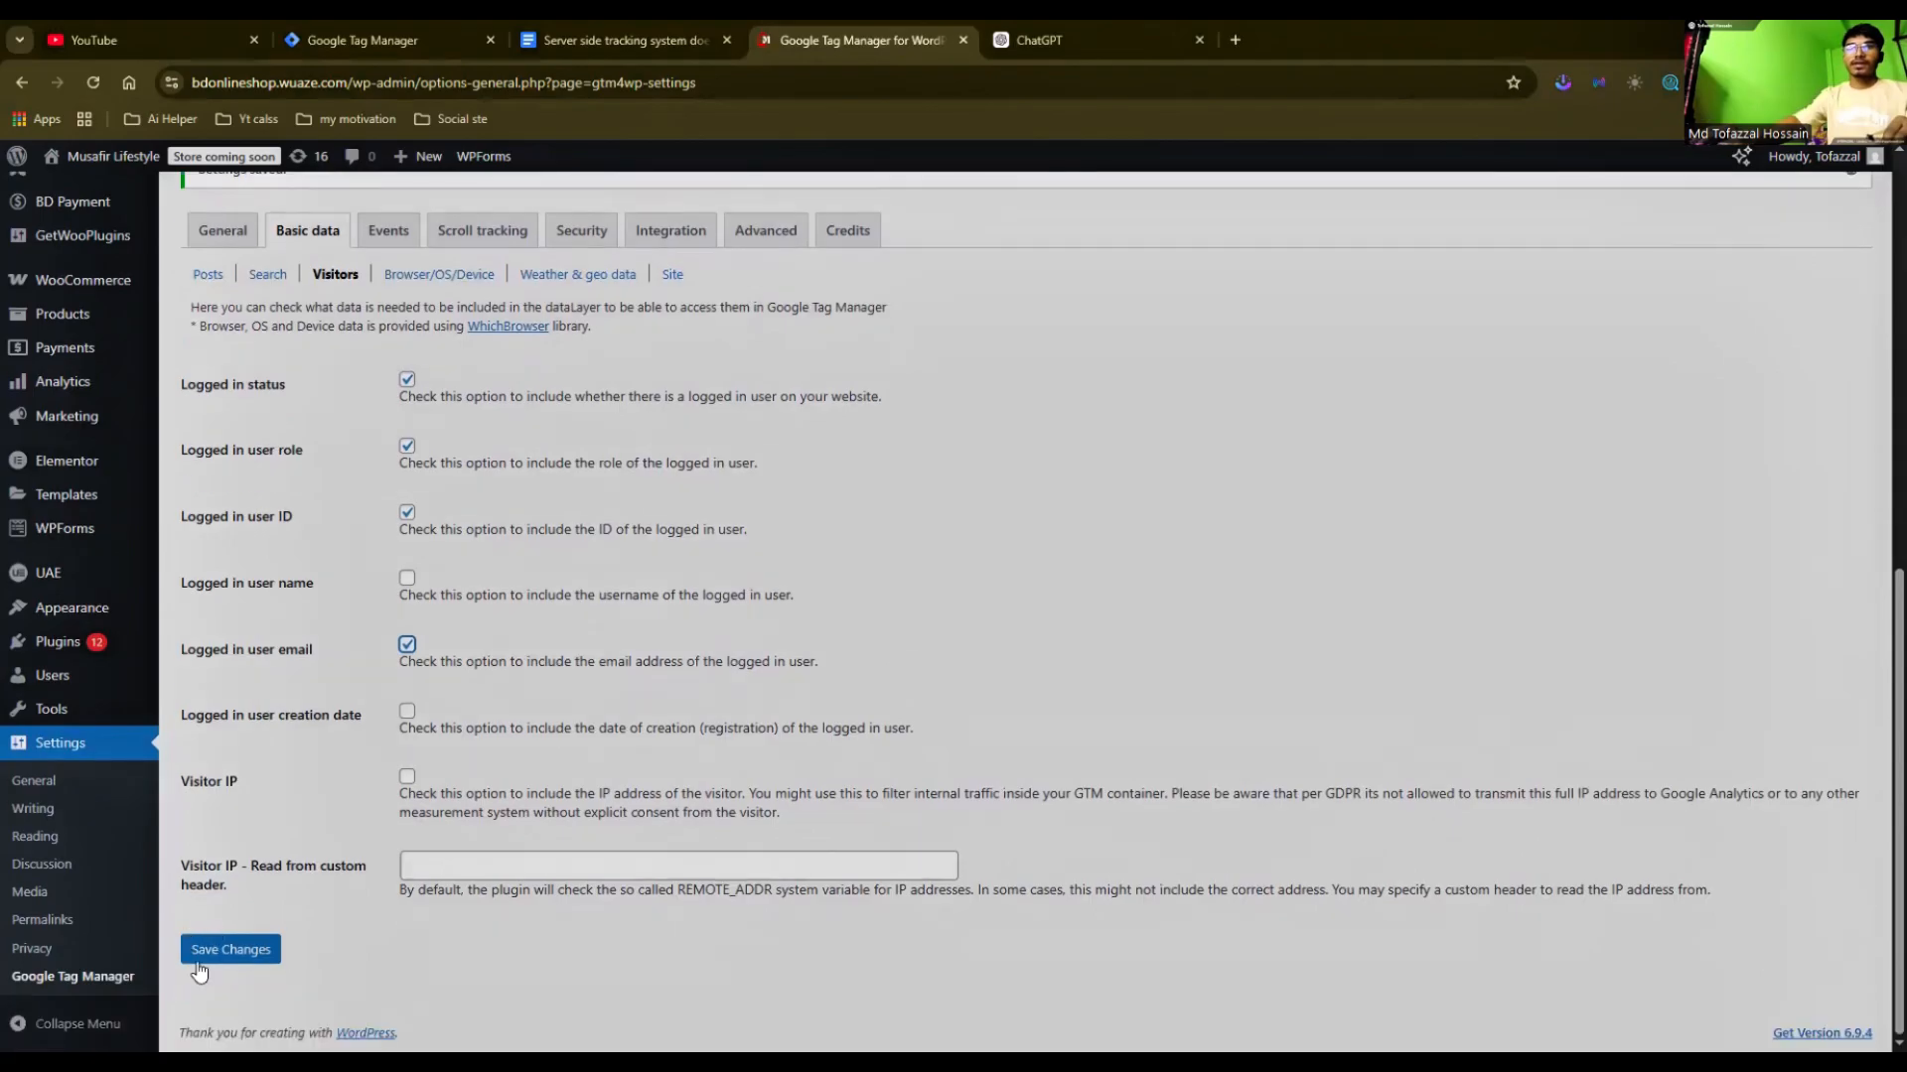
{"action": "left_click", "coordinate": [229, 950]}
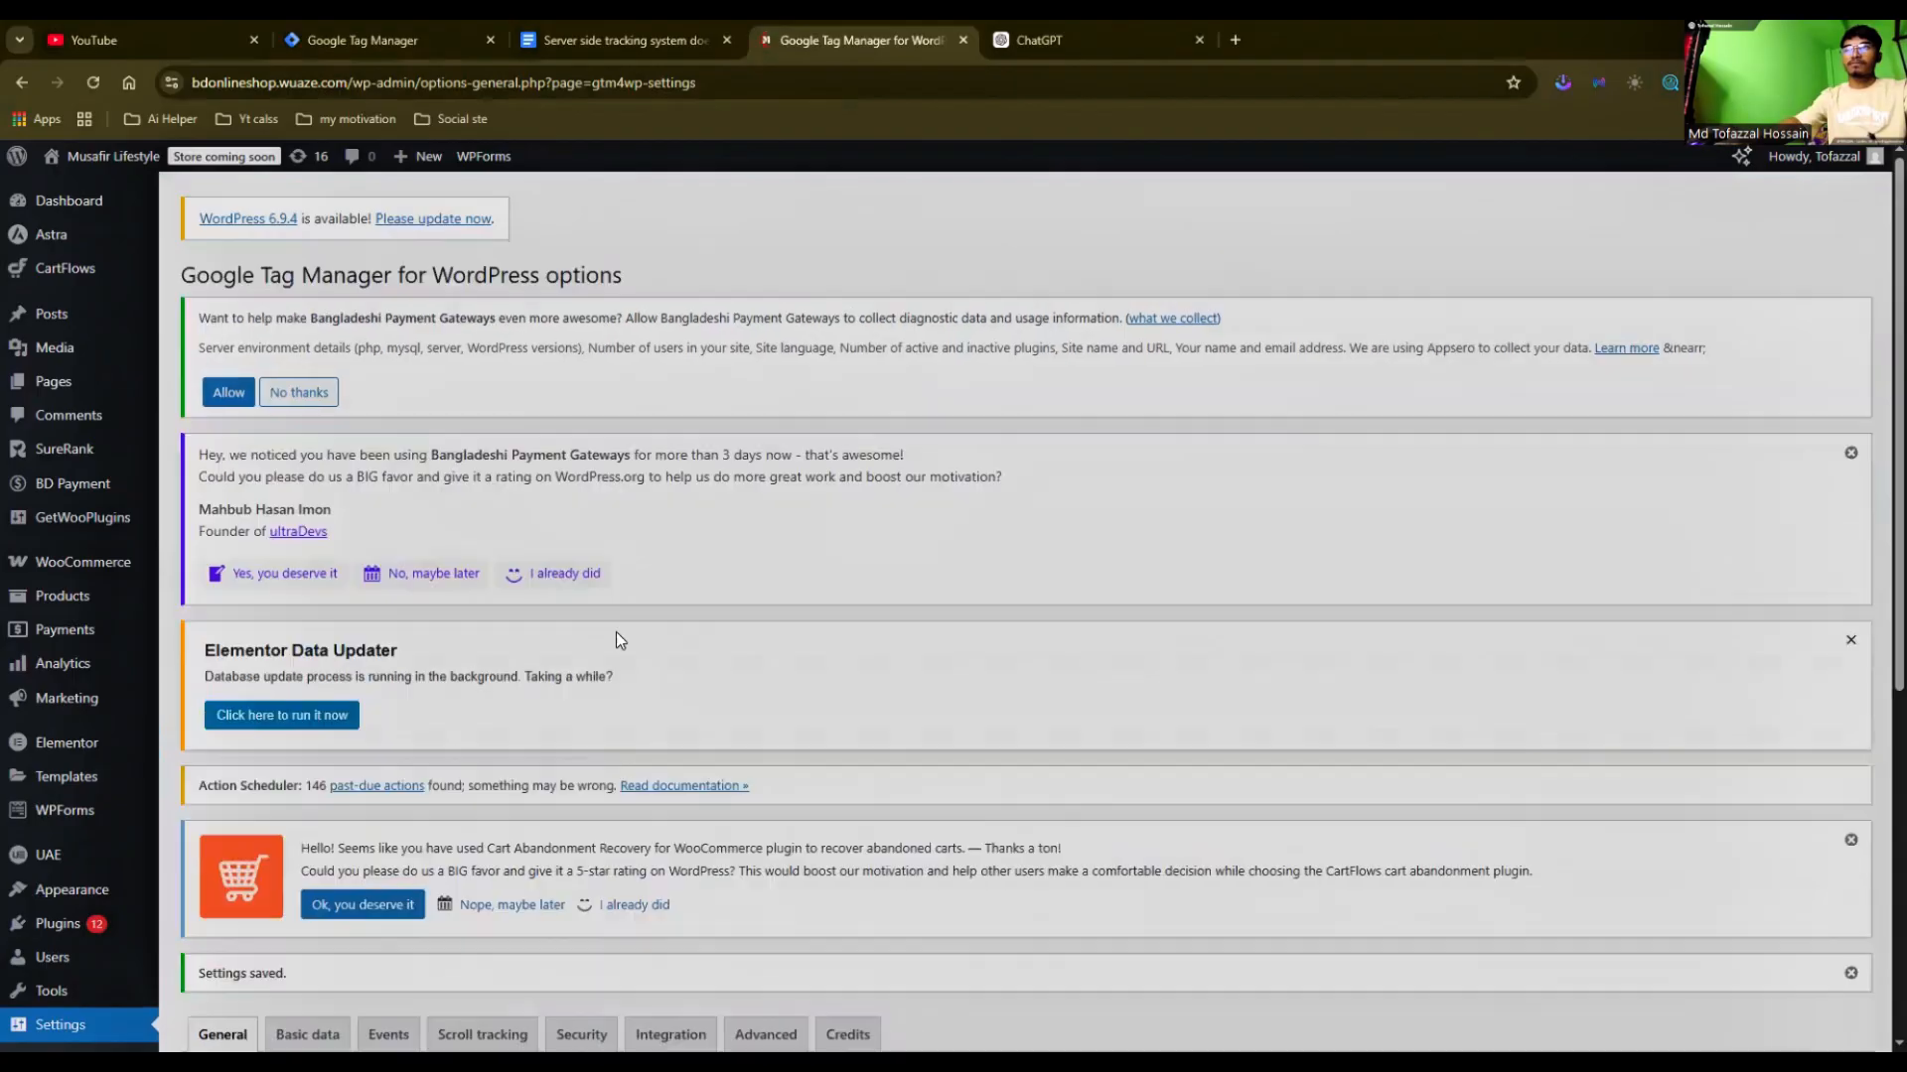
Step: In the plugin's Integration settings, open the WooCommerce section and enable Track e-commerce
{"action": "scroll", "coordinate": [513, 823], "scroll_direction": "down", "scroll_amount": 3}
{"action": "scroll", "coordinate": [487, 900], "scroll_direction": "down", "scroll_amount": 2}
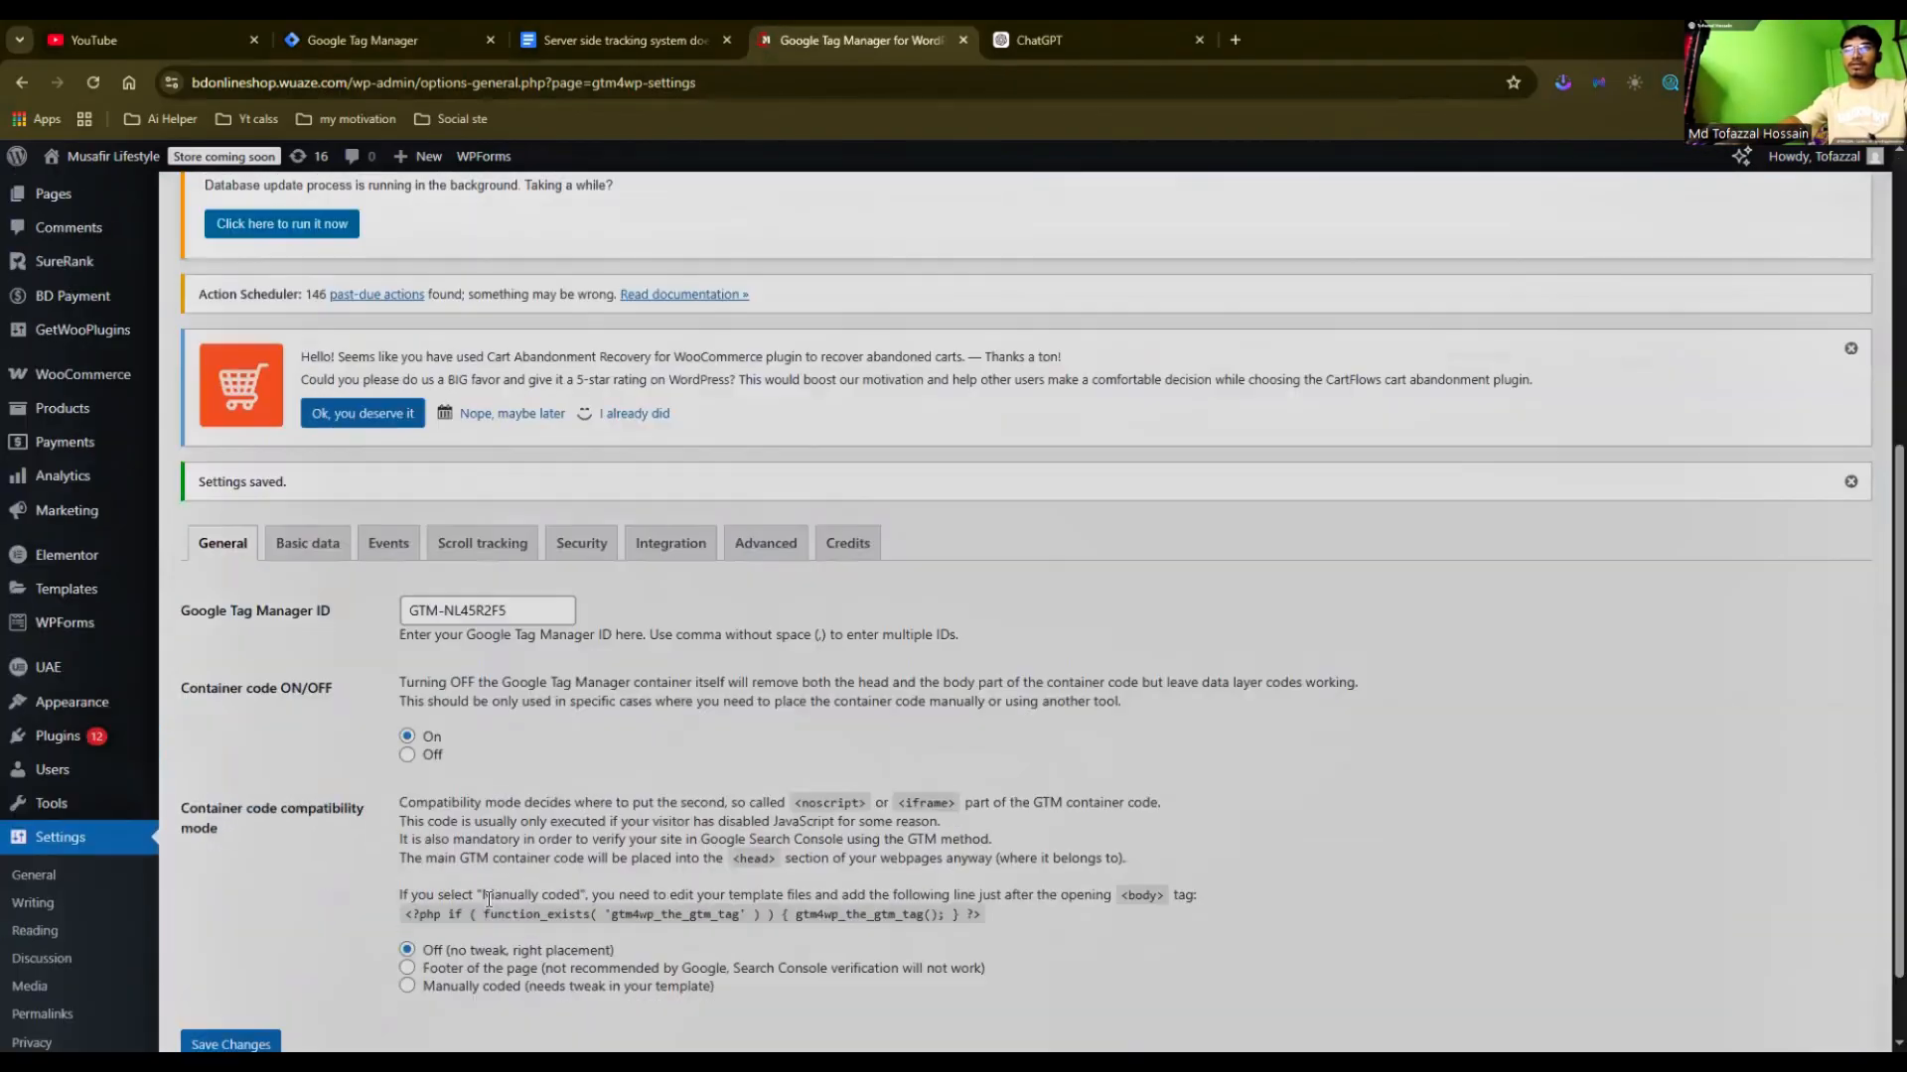
{"action": "scroll", "coordinate": [397, 686], "scroll_direction": "up", "scroll_amount": 1}
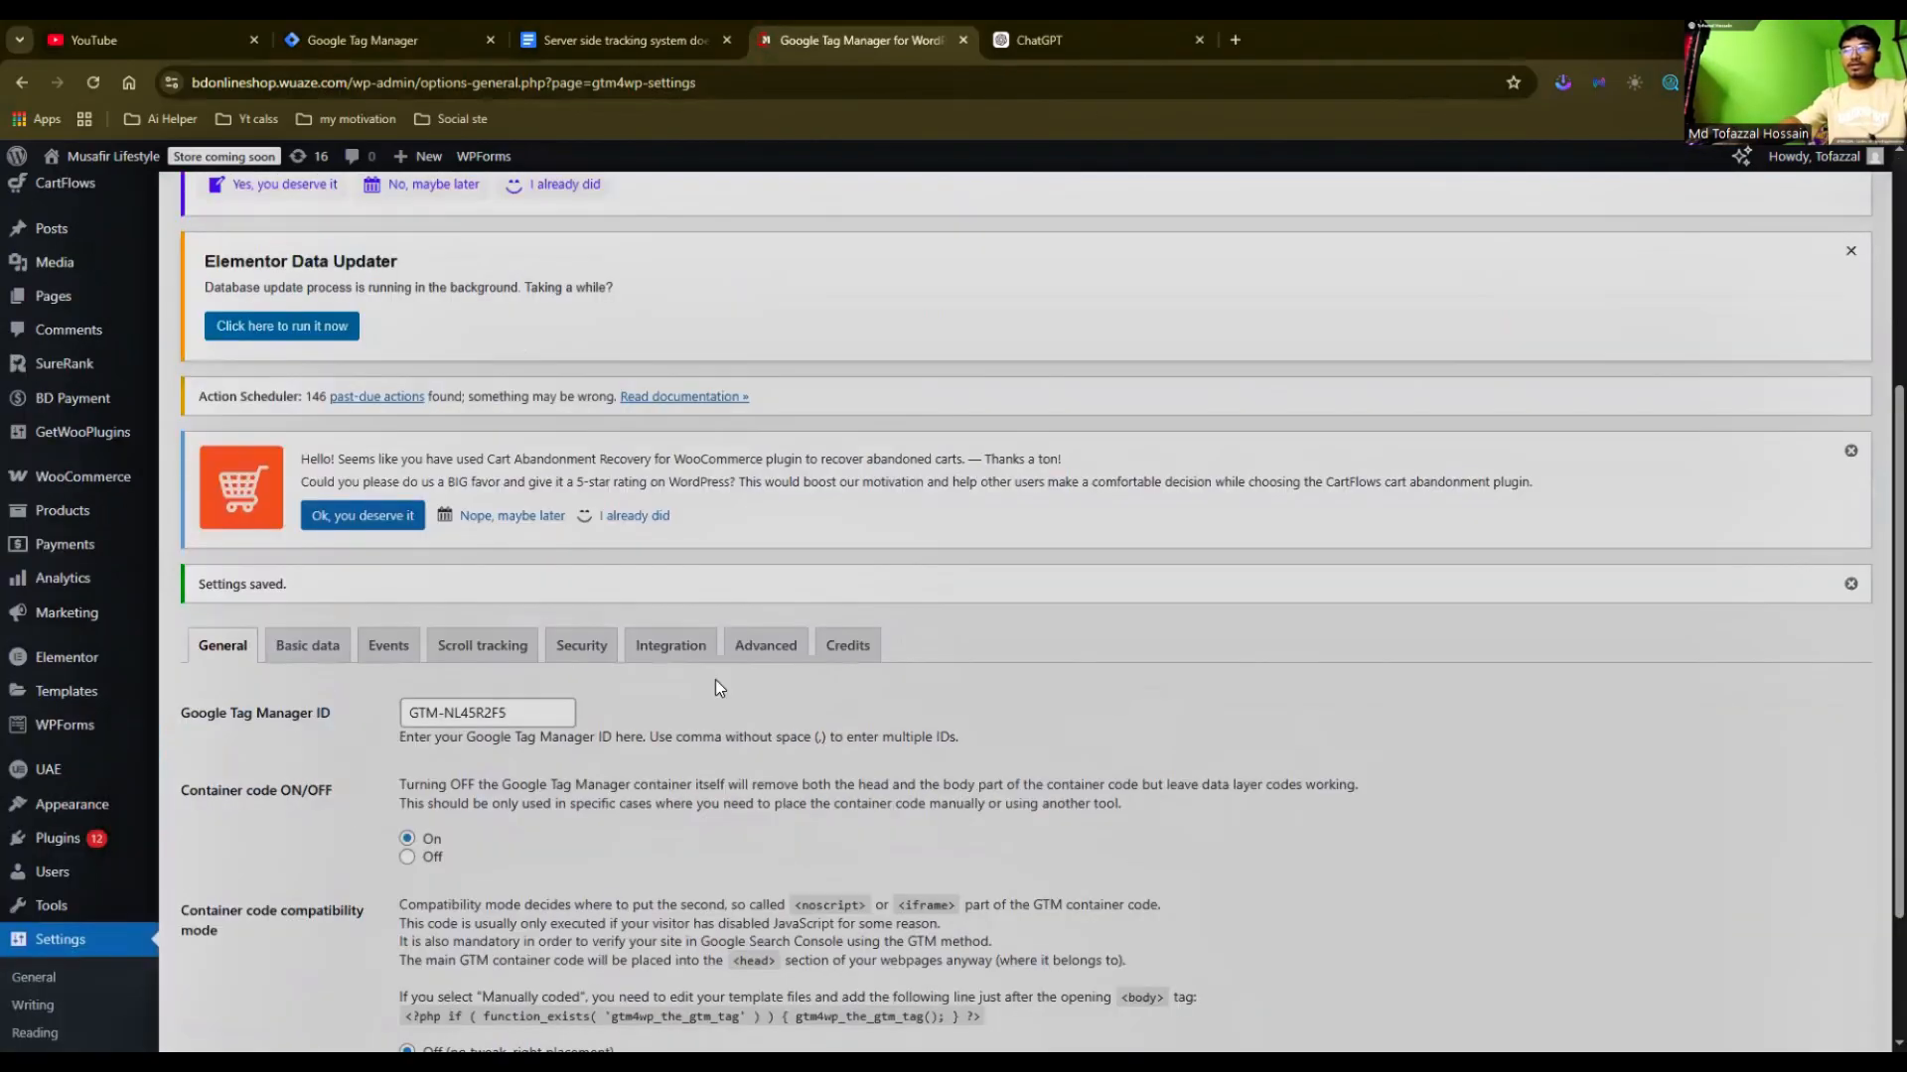
{"action": "left_click", "coordinate": [670, 646]}
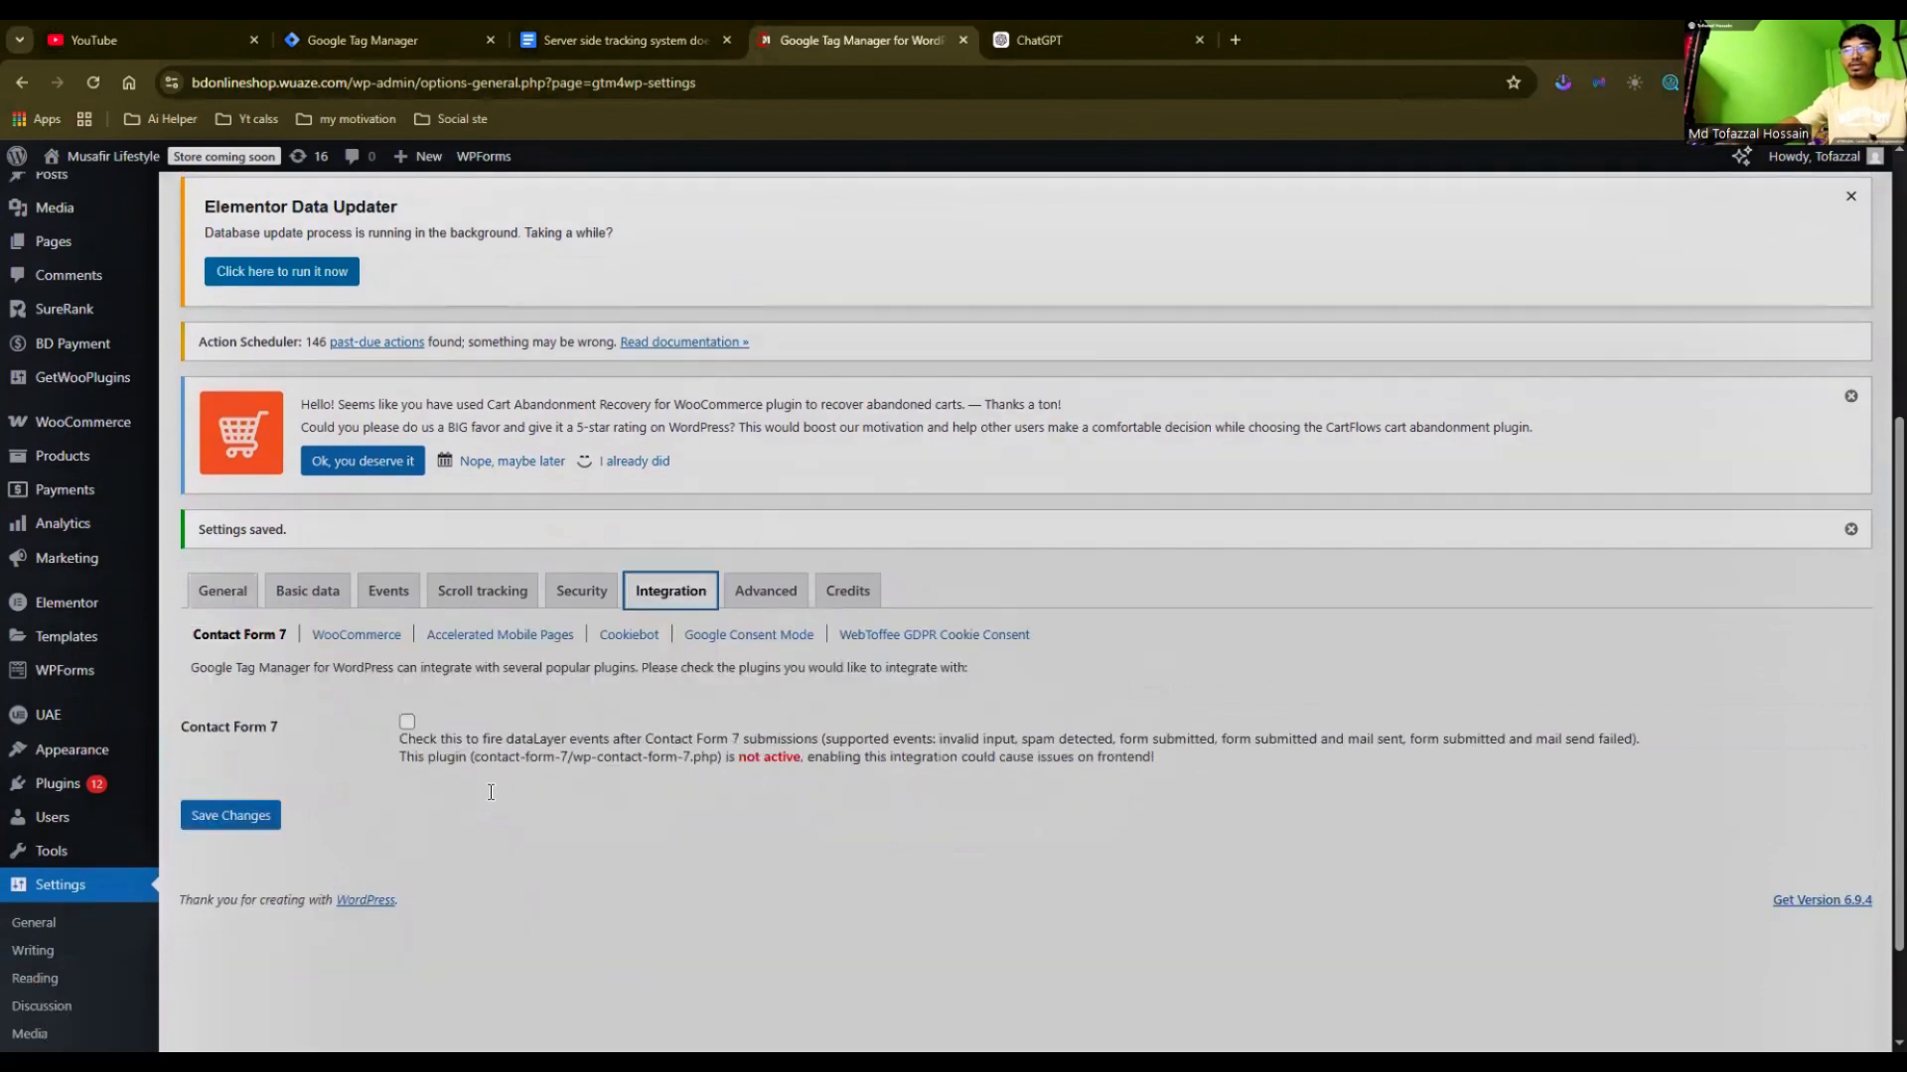
{"action": "scroll", "coordinate": [355, 606], "scroll_direction": "down", "scroll_amount": 1}
{"action": "left_click", "coordinate": [381, 593]}
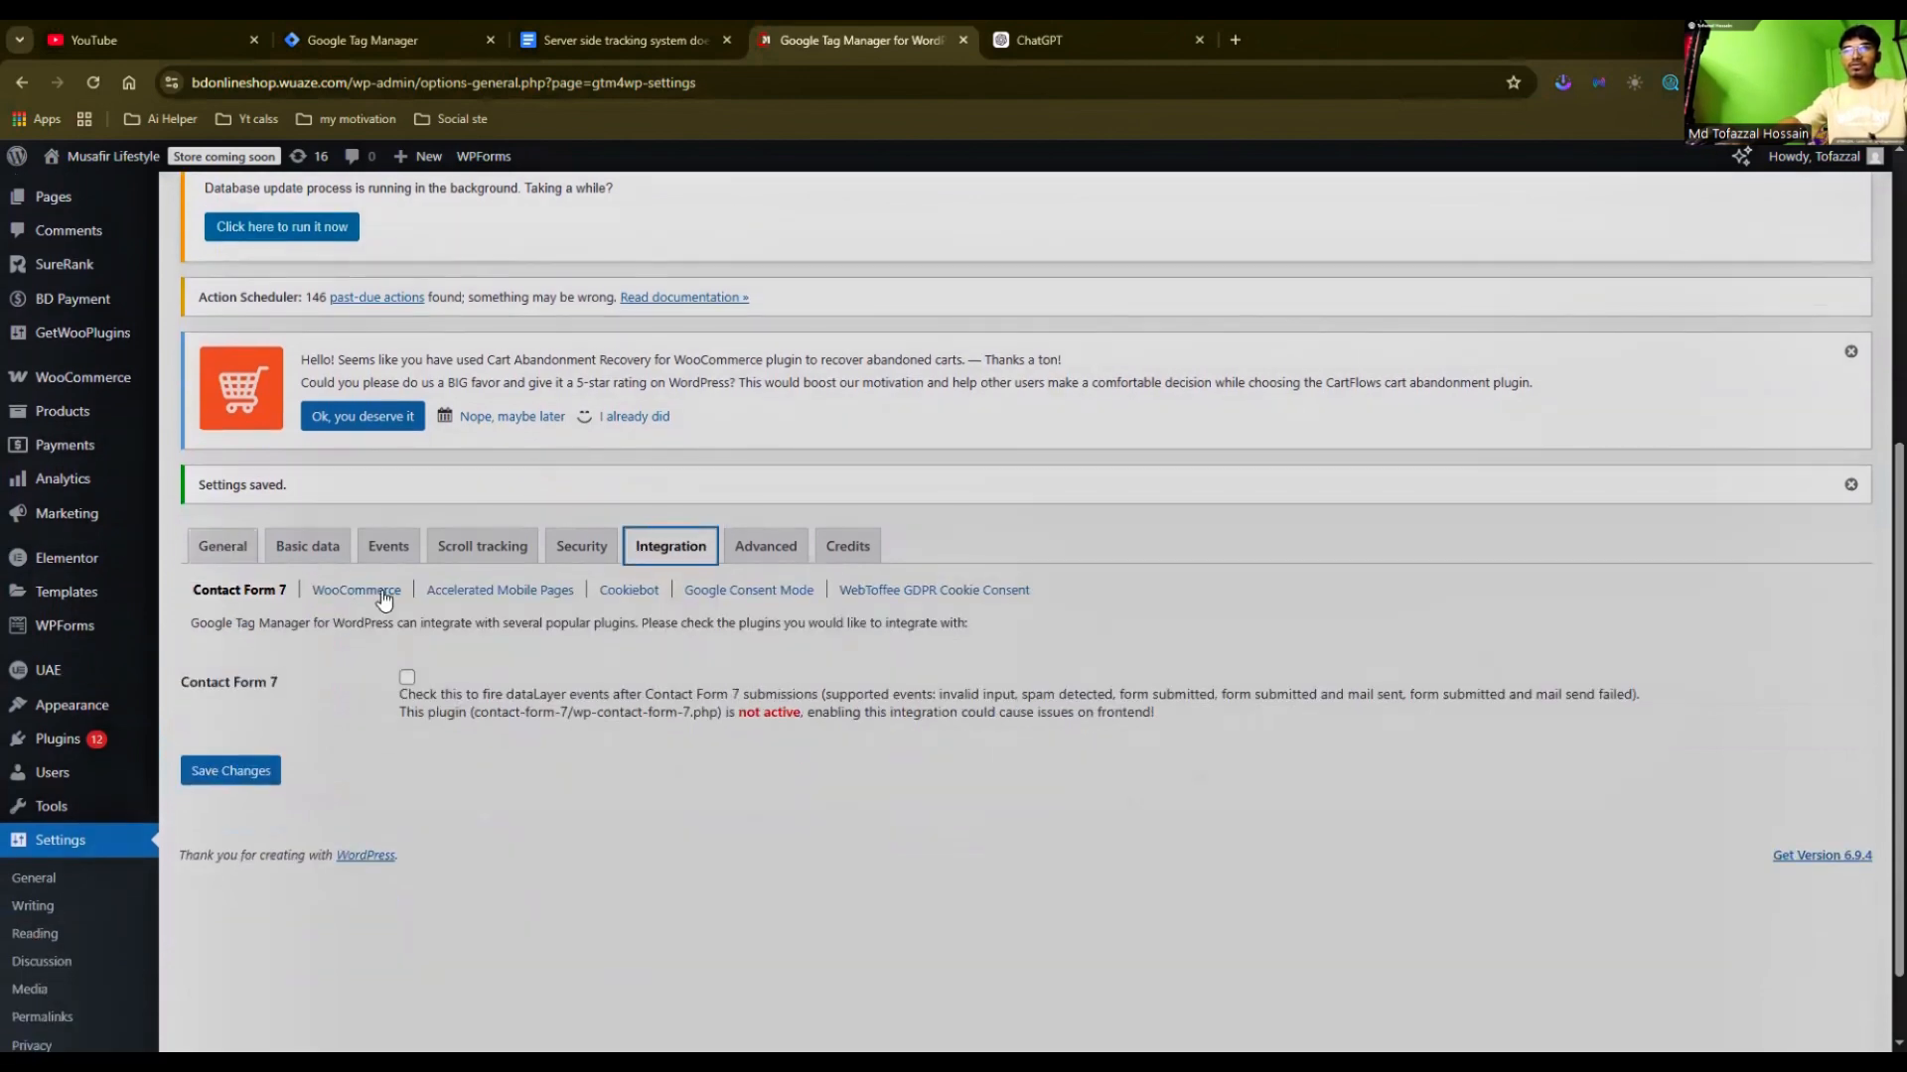
{"action": "scroll", "coordinate": [292, 737], "scroll_direction": "down", "scroll_amount": 1}
{"action": "scroll", "coordinate": [209, 521], "scroll_direction": "down", "scroll_amount": 1}
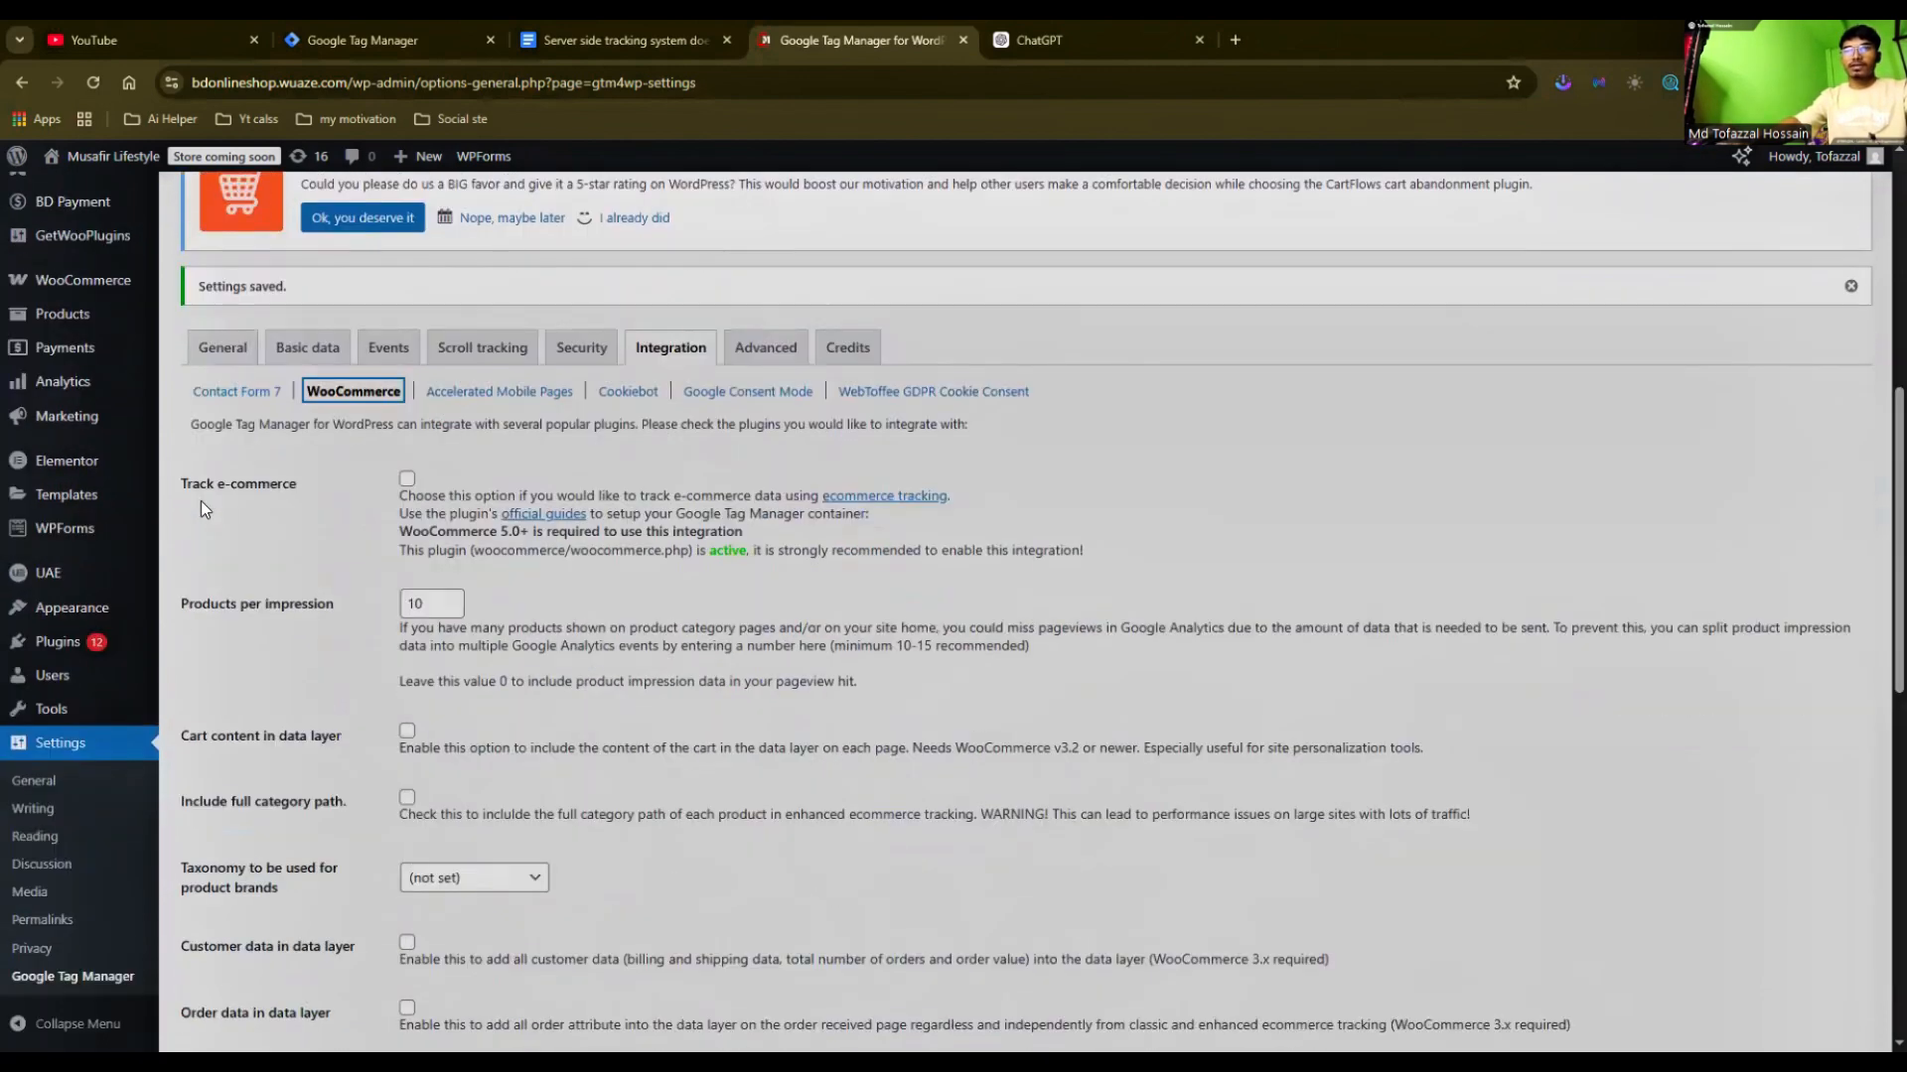
{"action": "left_click", "coordinate": [405, 480]}
Step: Compare the WooCommerce integration options with the integration notes in the tracking document
{"action": "scroll", "coordinate": [334, 772], "scroll_direction": "down", "scroll_amount": 1}
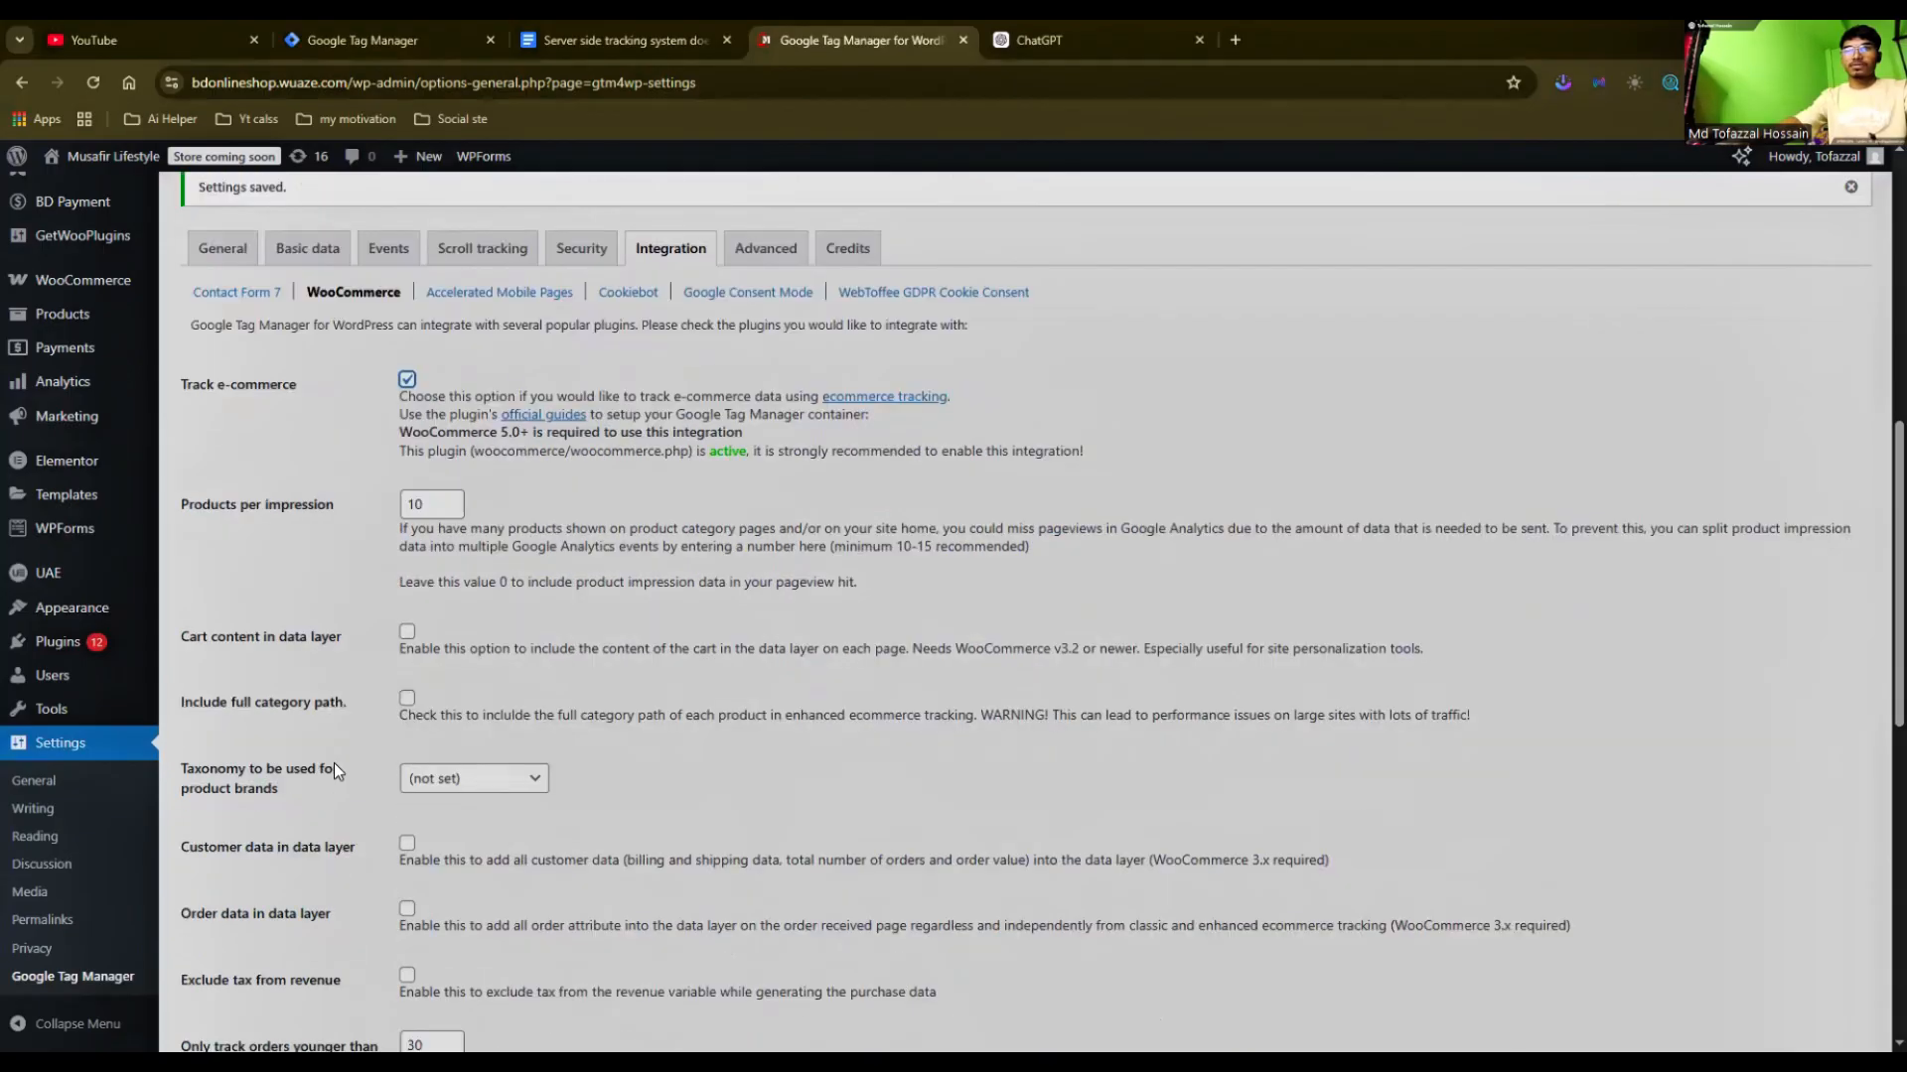
{"action": "scroll", "coordinate": [334, 770], "scroll_direction": "down", "scroll_amount": 2}
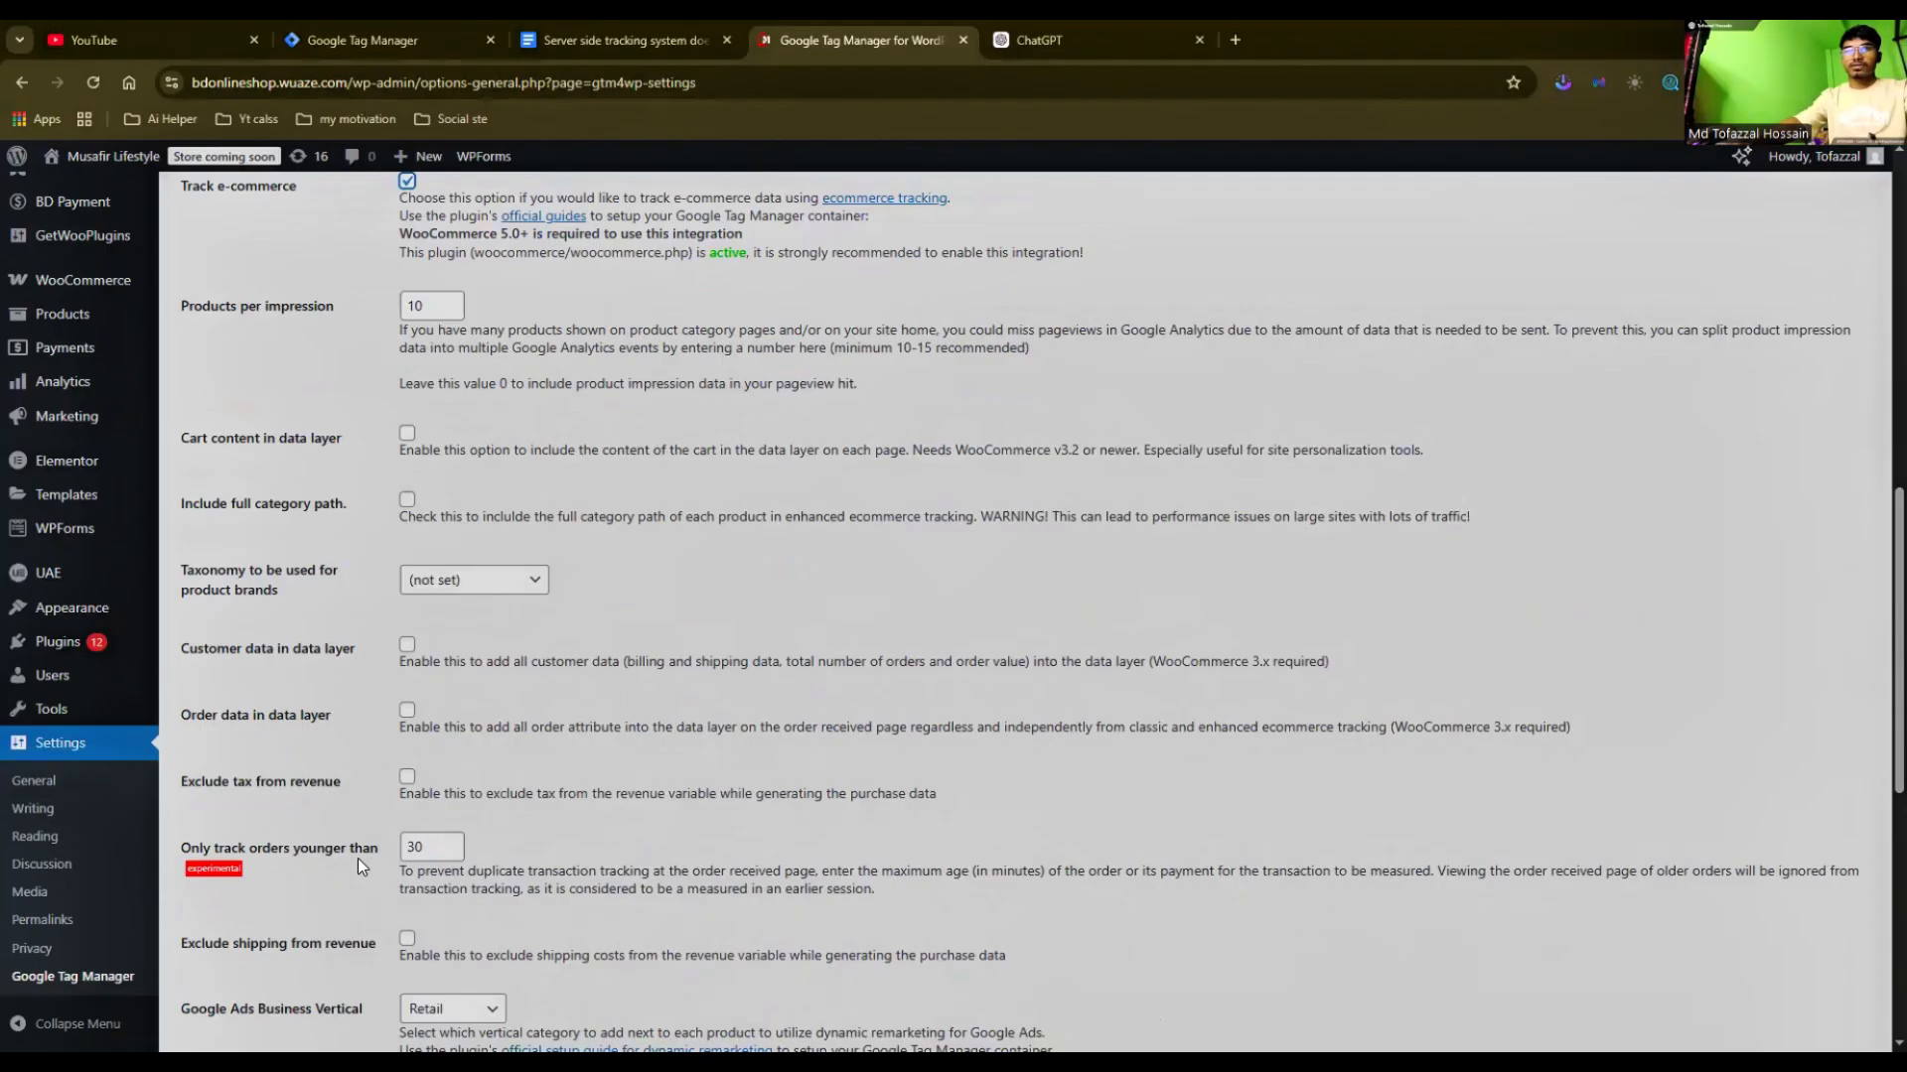
{"action": "scroll", "coordinate": [341, 761], "scroll_direction": "up", "scroll_amount": 1}
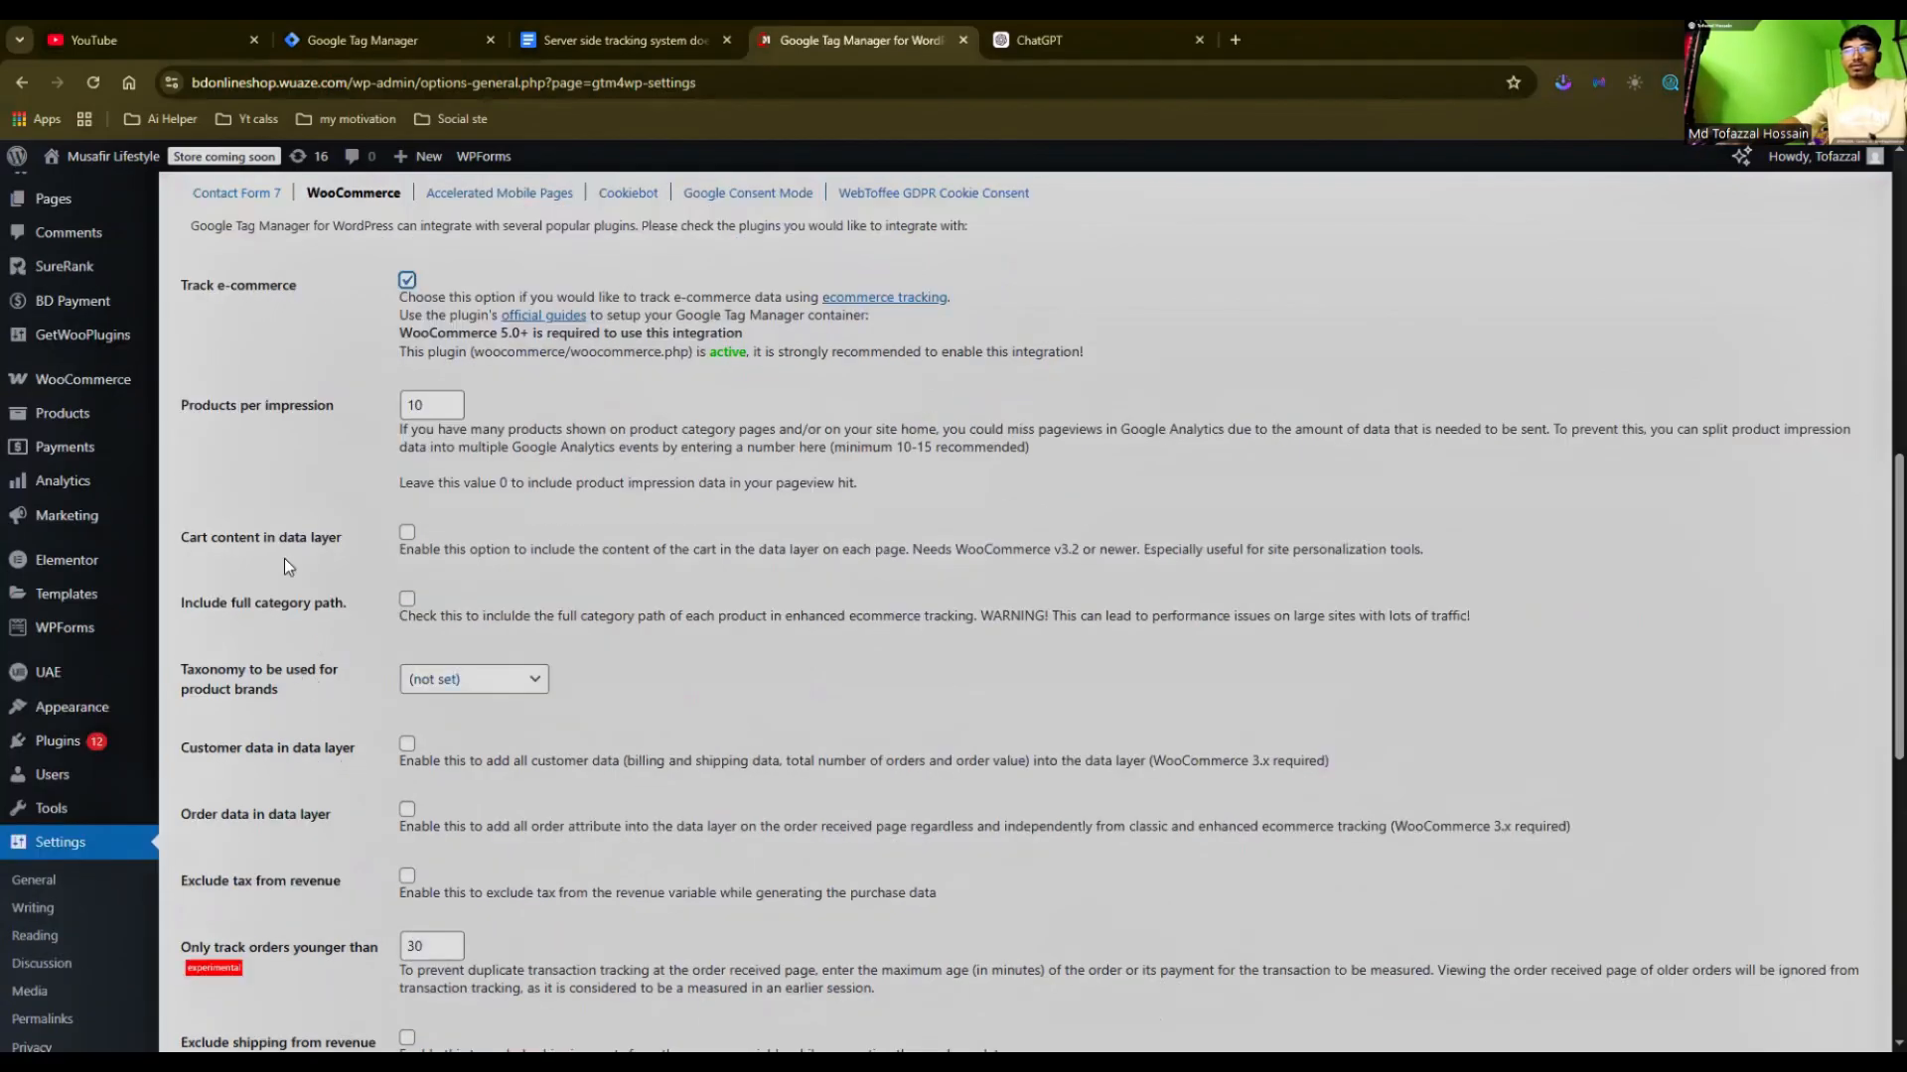
{"action": "left_click", "coordinate": [612, 40]}
{"action": "scroll", "coordinate": [713, 603], "scroll_direction": "up", "scroll_amount": 5}
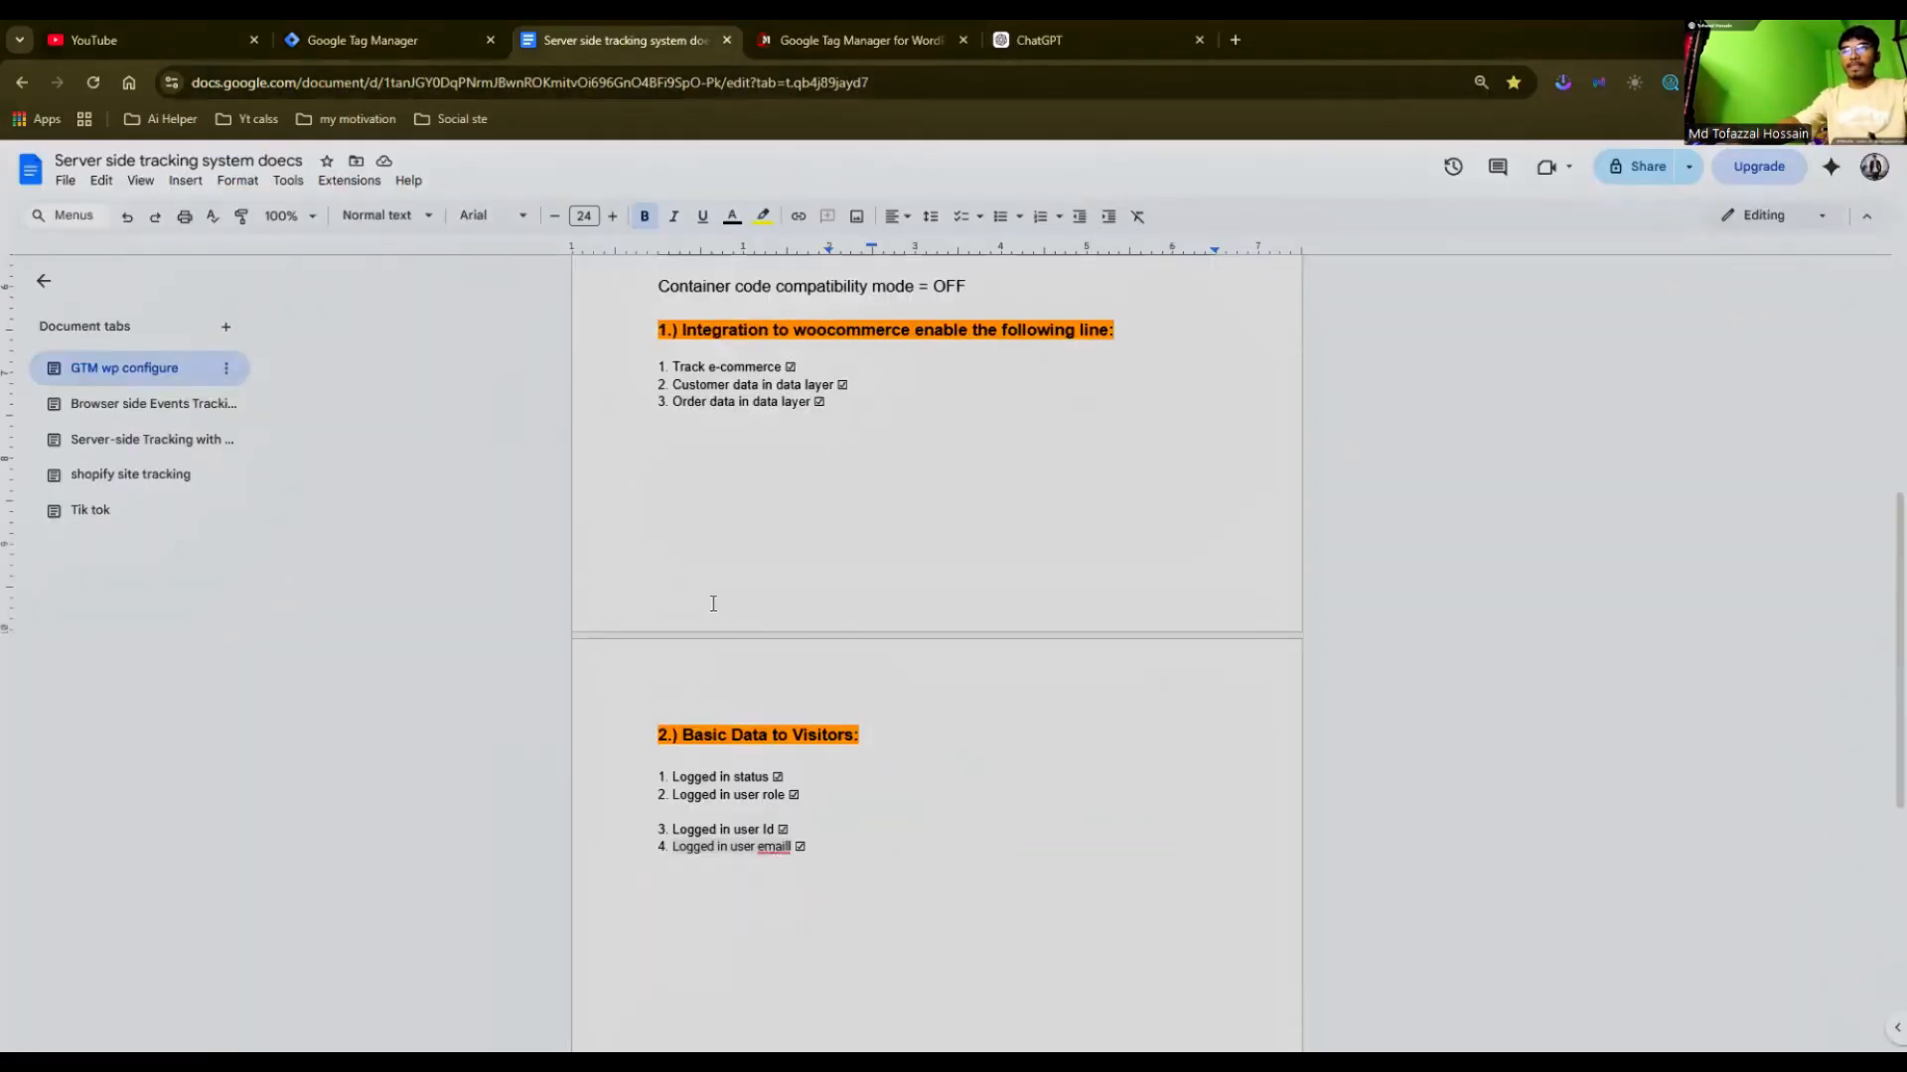
{"action": "scroll", "coordinate": [695, 601], "scroll_direction": "up", "scroll_amount": 1}
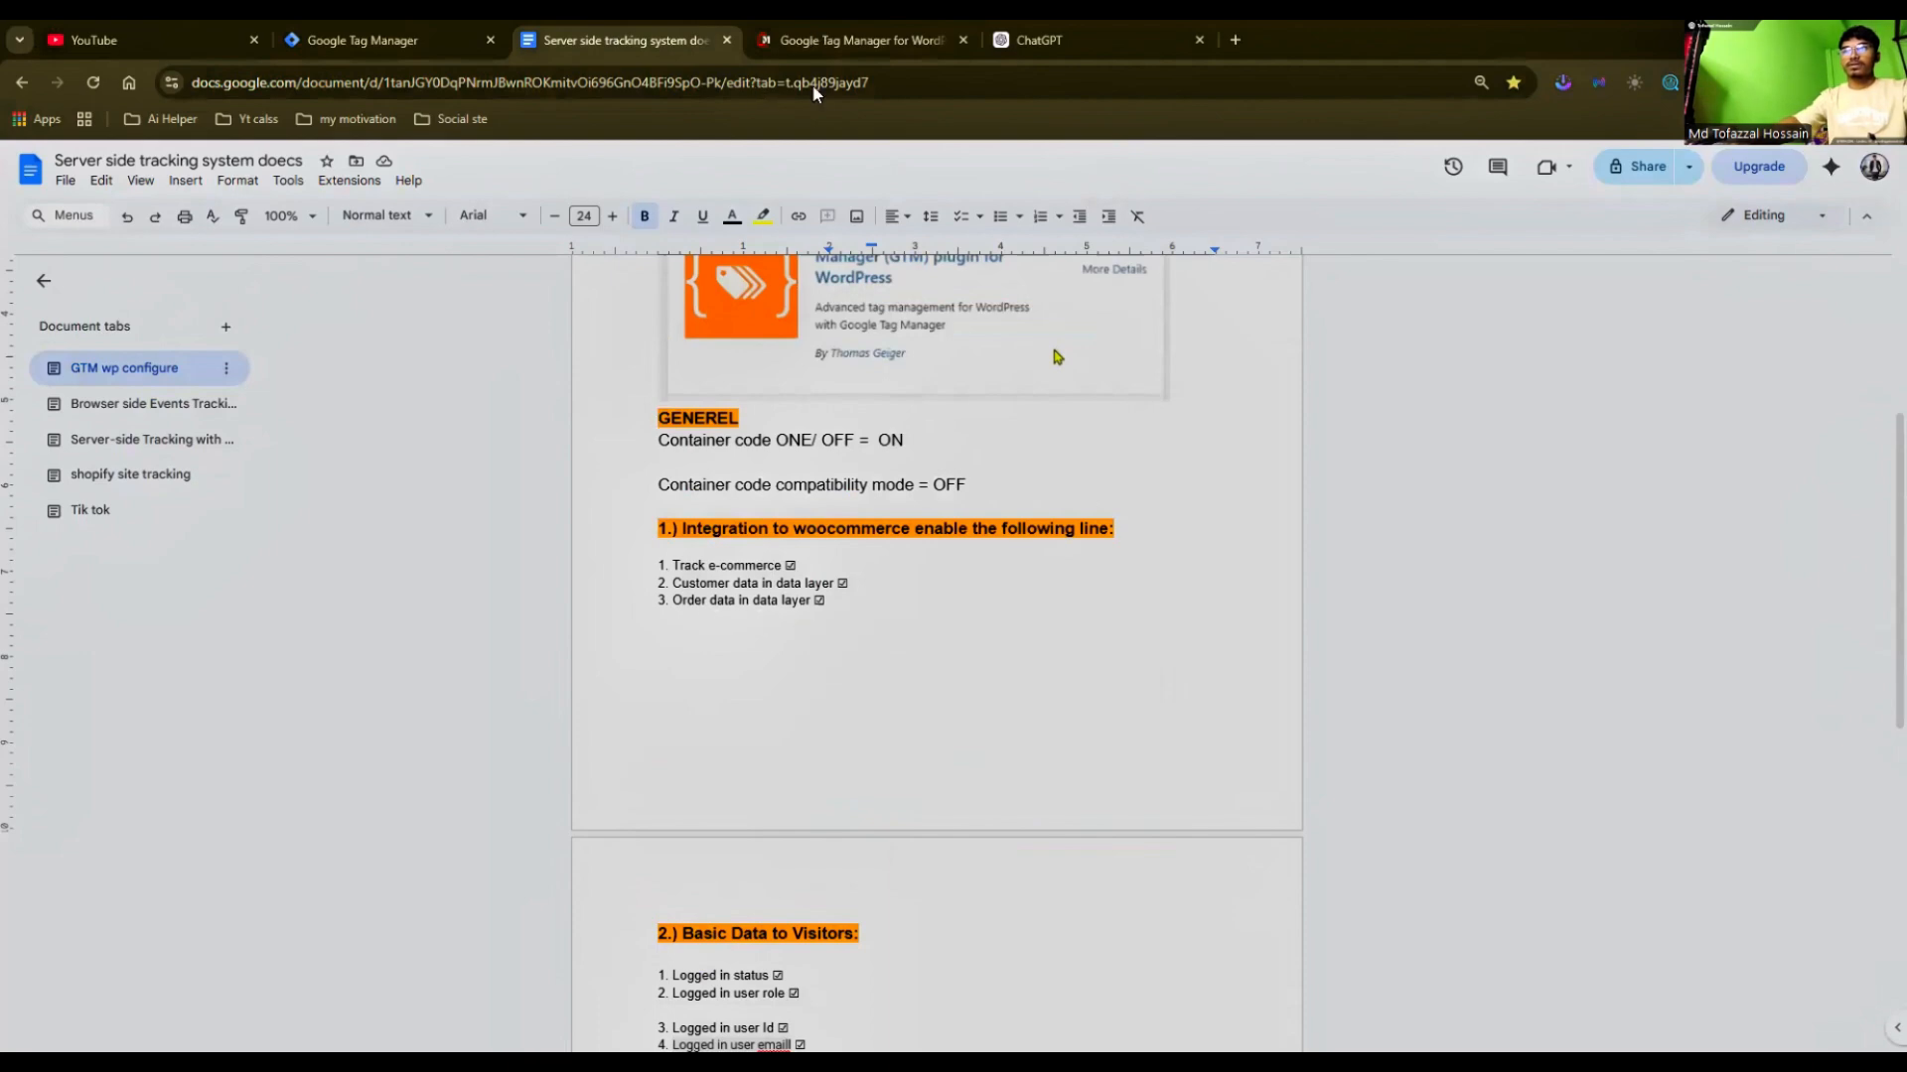
{"action": "left_click", "coordinate": [811, 38]}
{"action": "scroll", "coordinate": [444, 622], "scroll_direction": "up", "scroll_amount": 2}
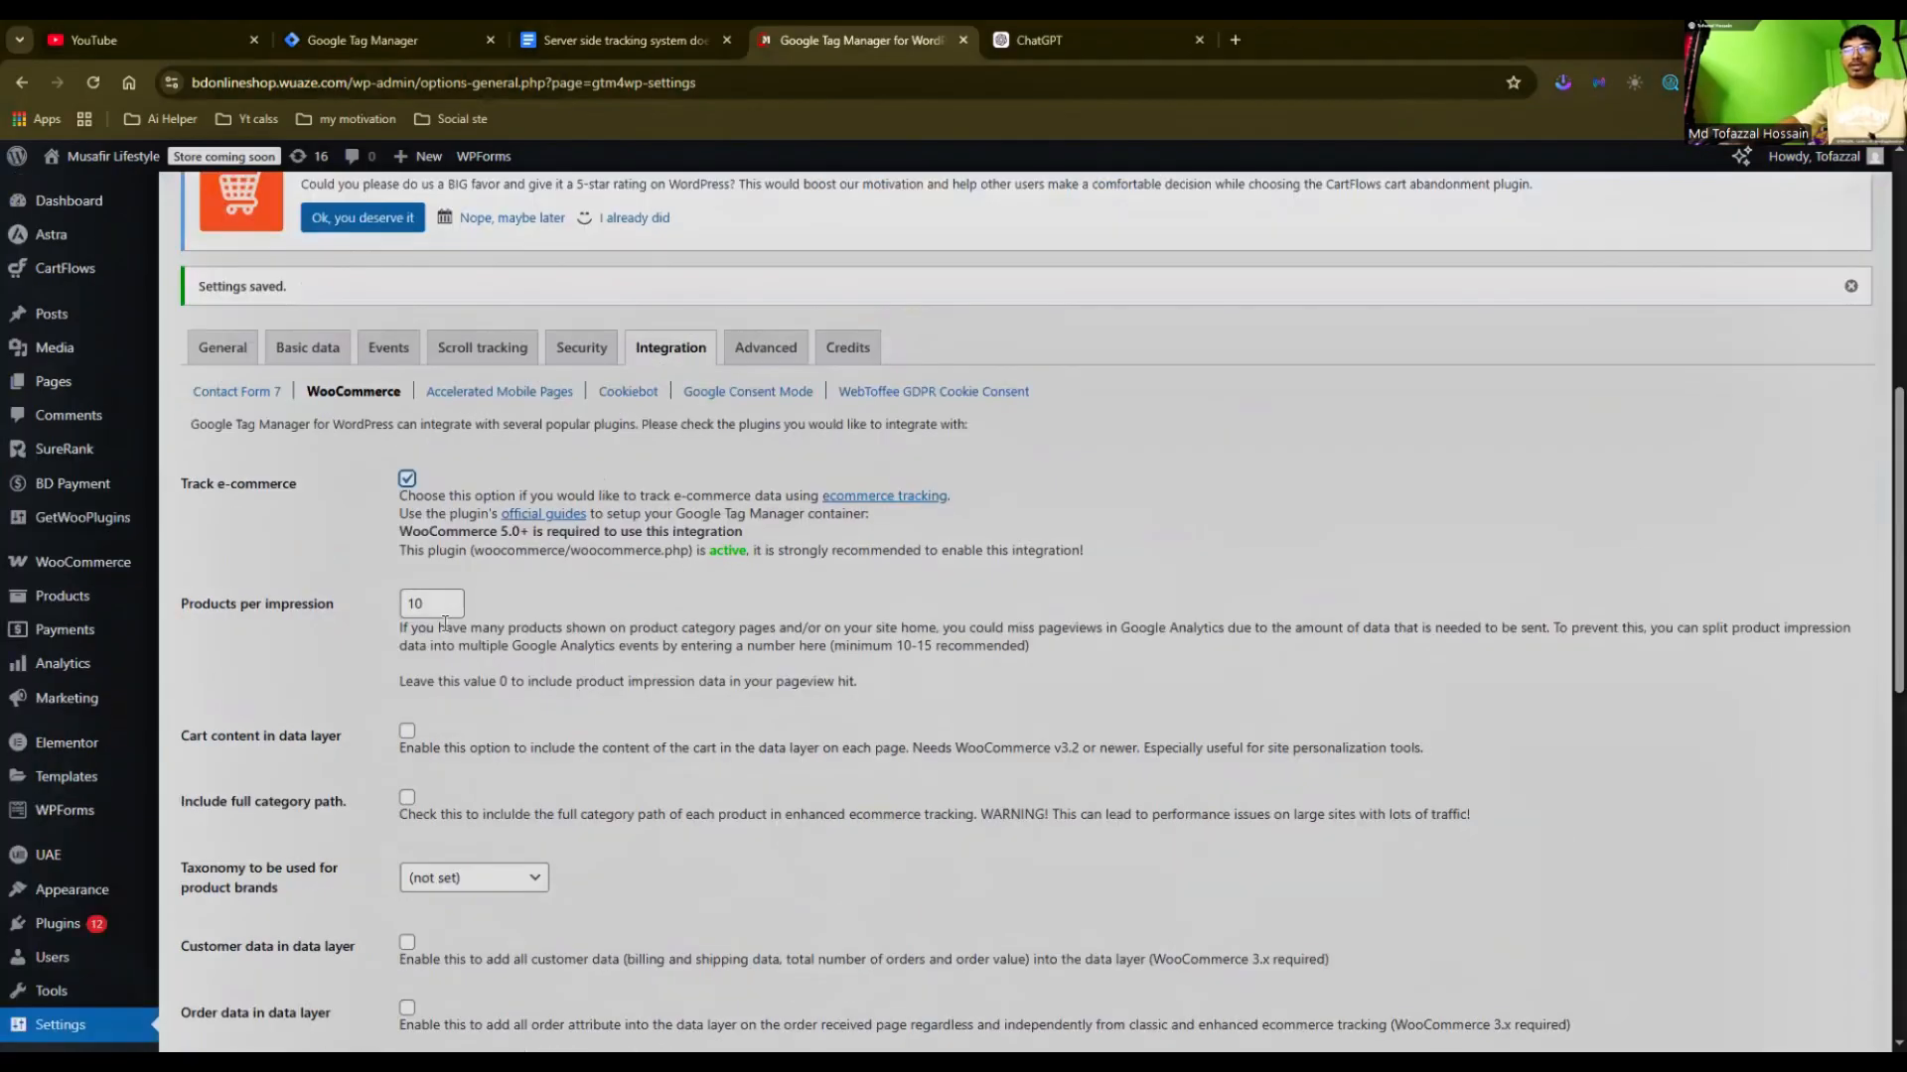
Step: Enable Customer data in data layer and Order data in data layer, leaving Cart content in data layer off
{"action": "scroll", "coordinate": [414, 661], "scroll_direction": "down", "scroll_amount": 1}
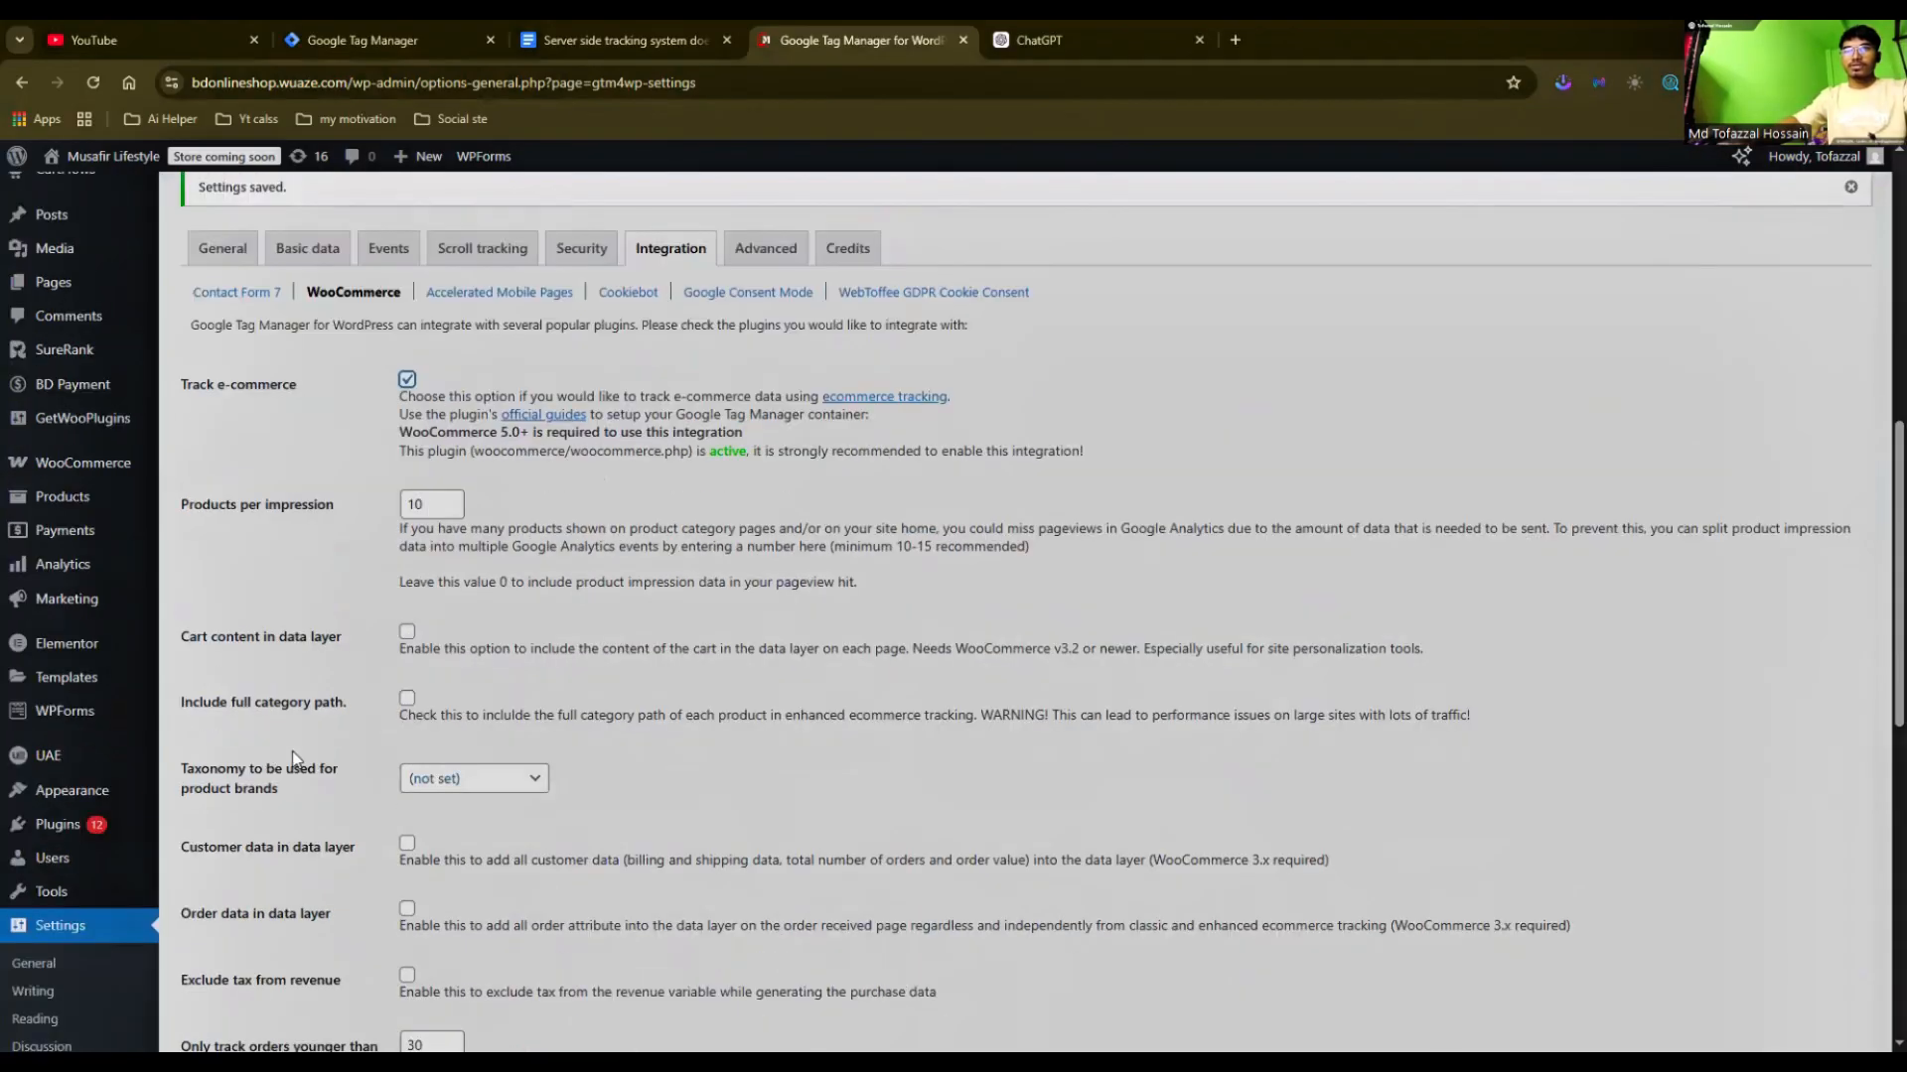
{"action": "scroll", "coordinate": [382, 562], "scroll_direction": "down", "scroll_amount": 1}
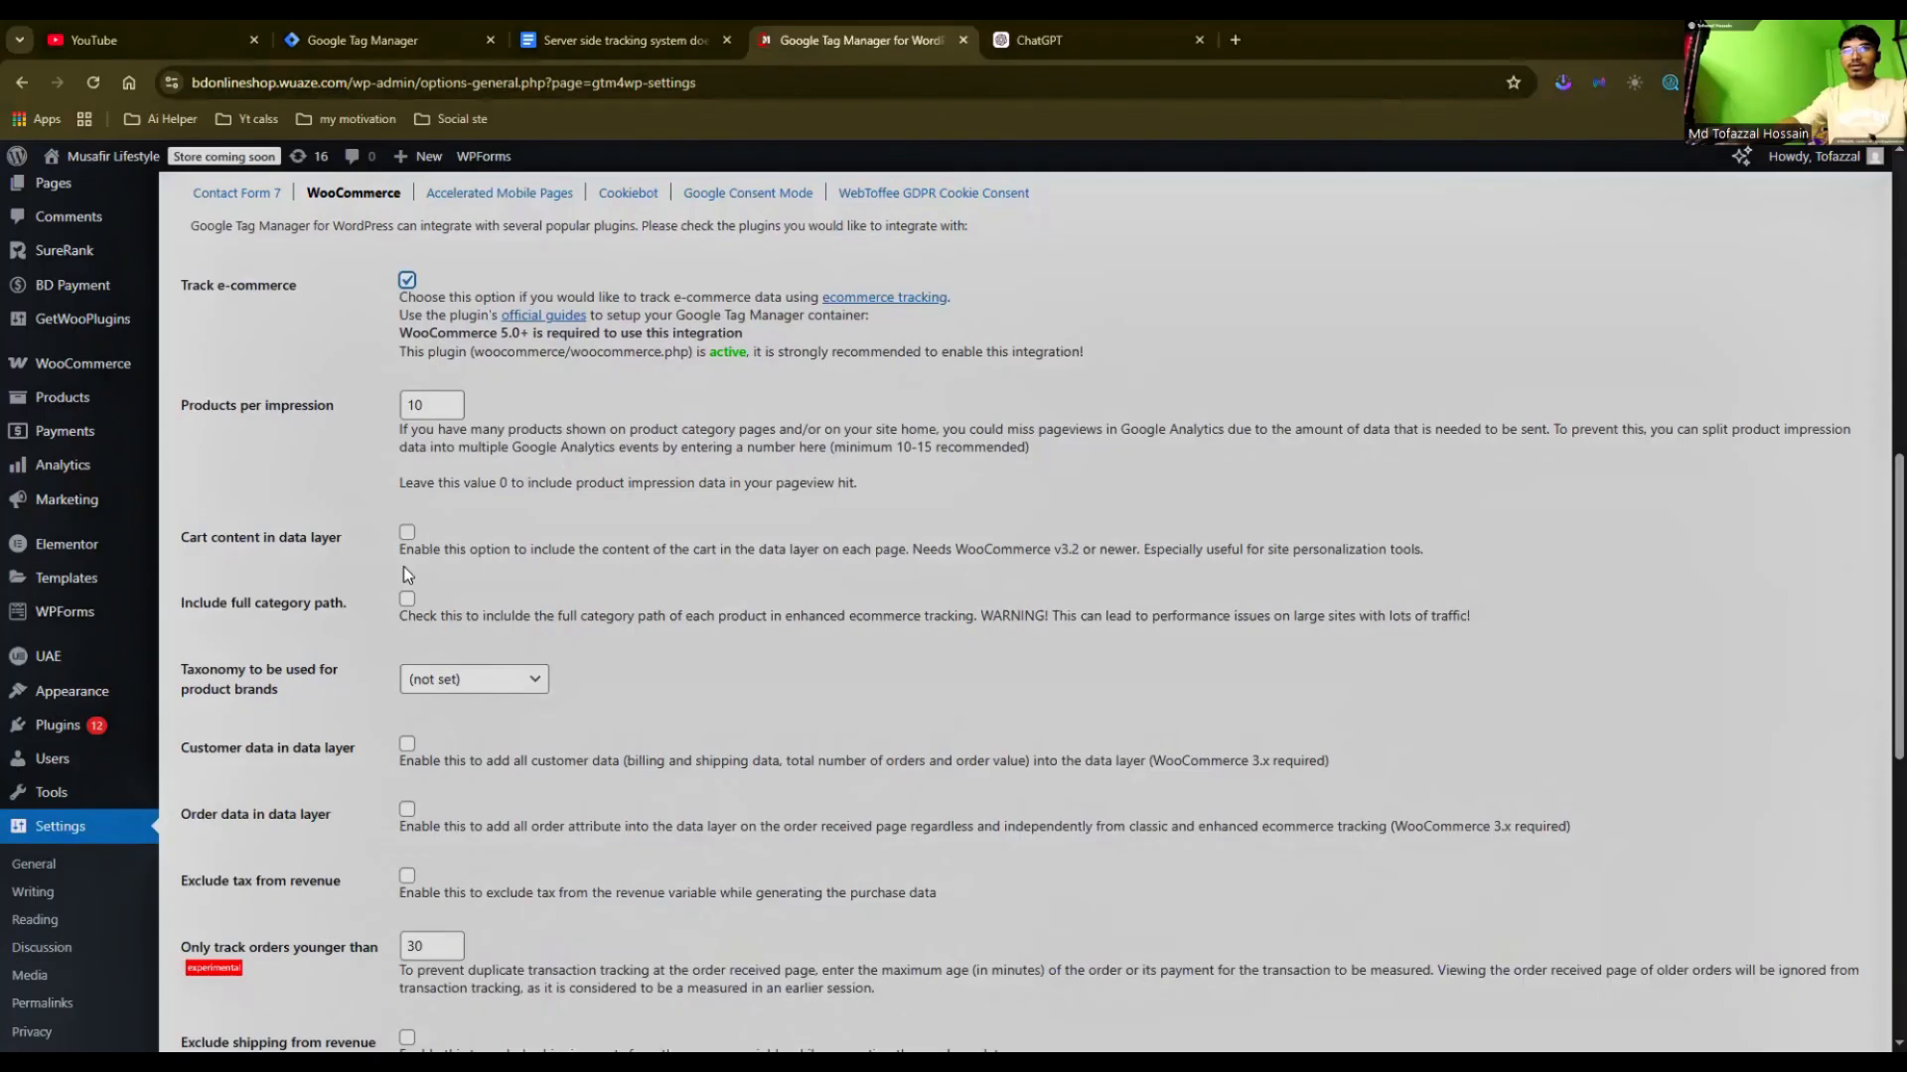
{"action": "left_click", "coordinate": [407, 533]}
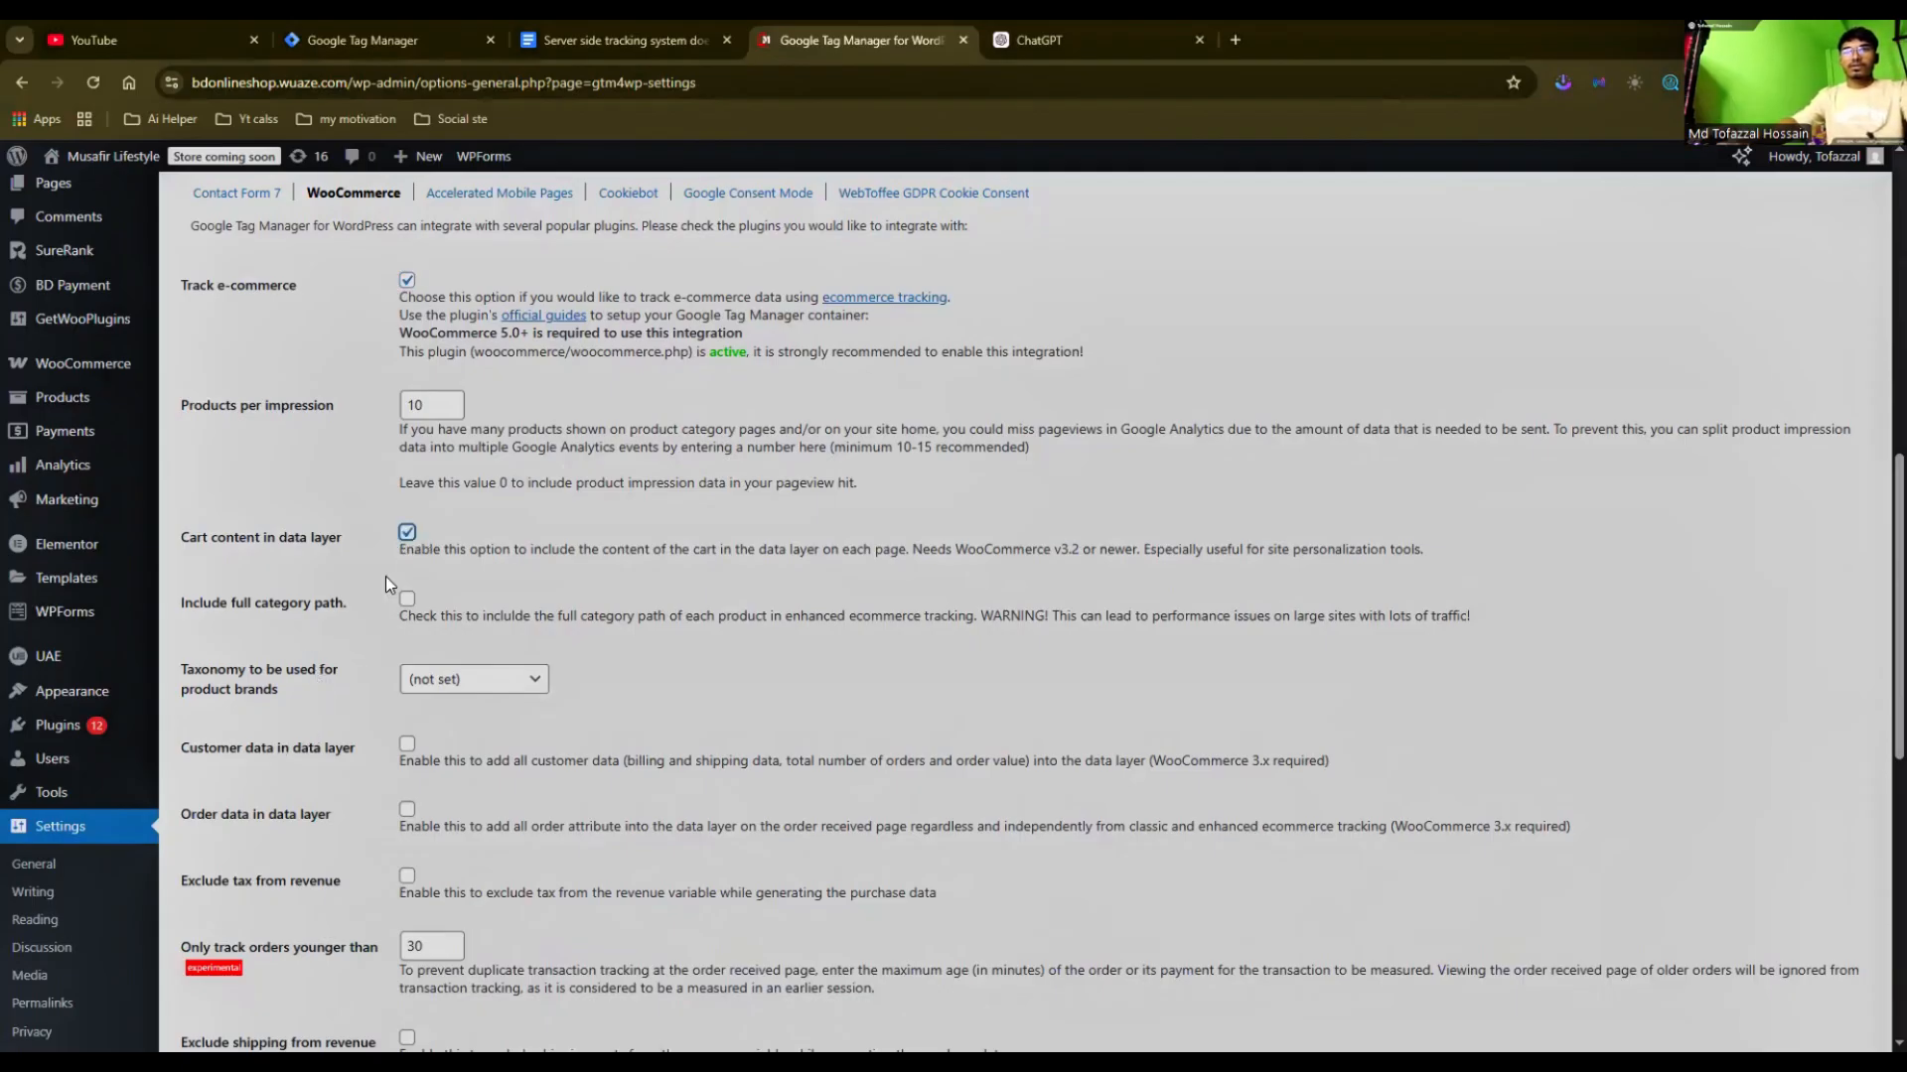
{"action": "left_click", "coordinate": [407, 745]}
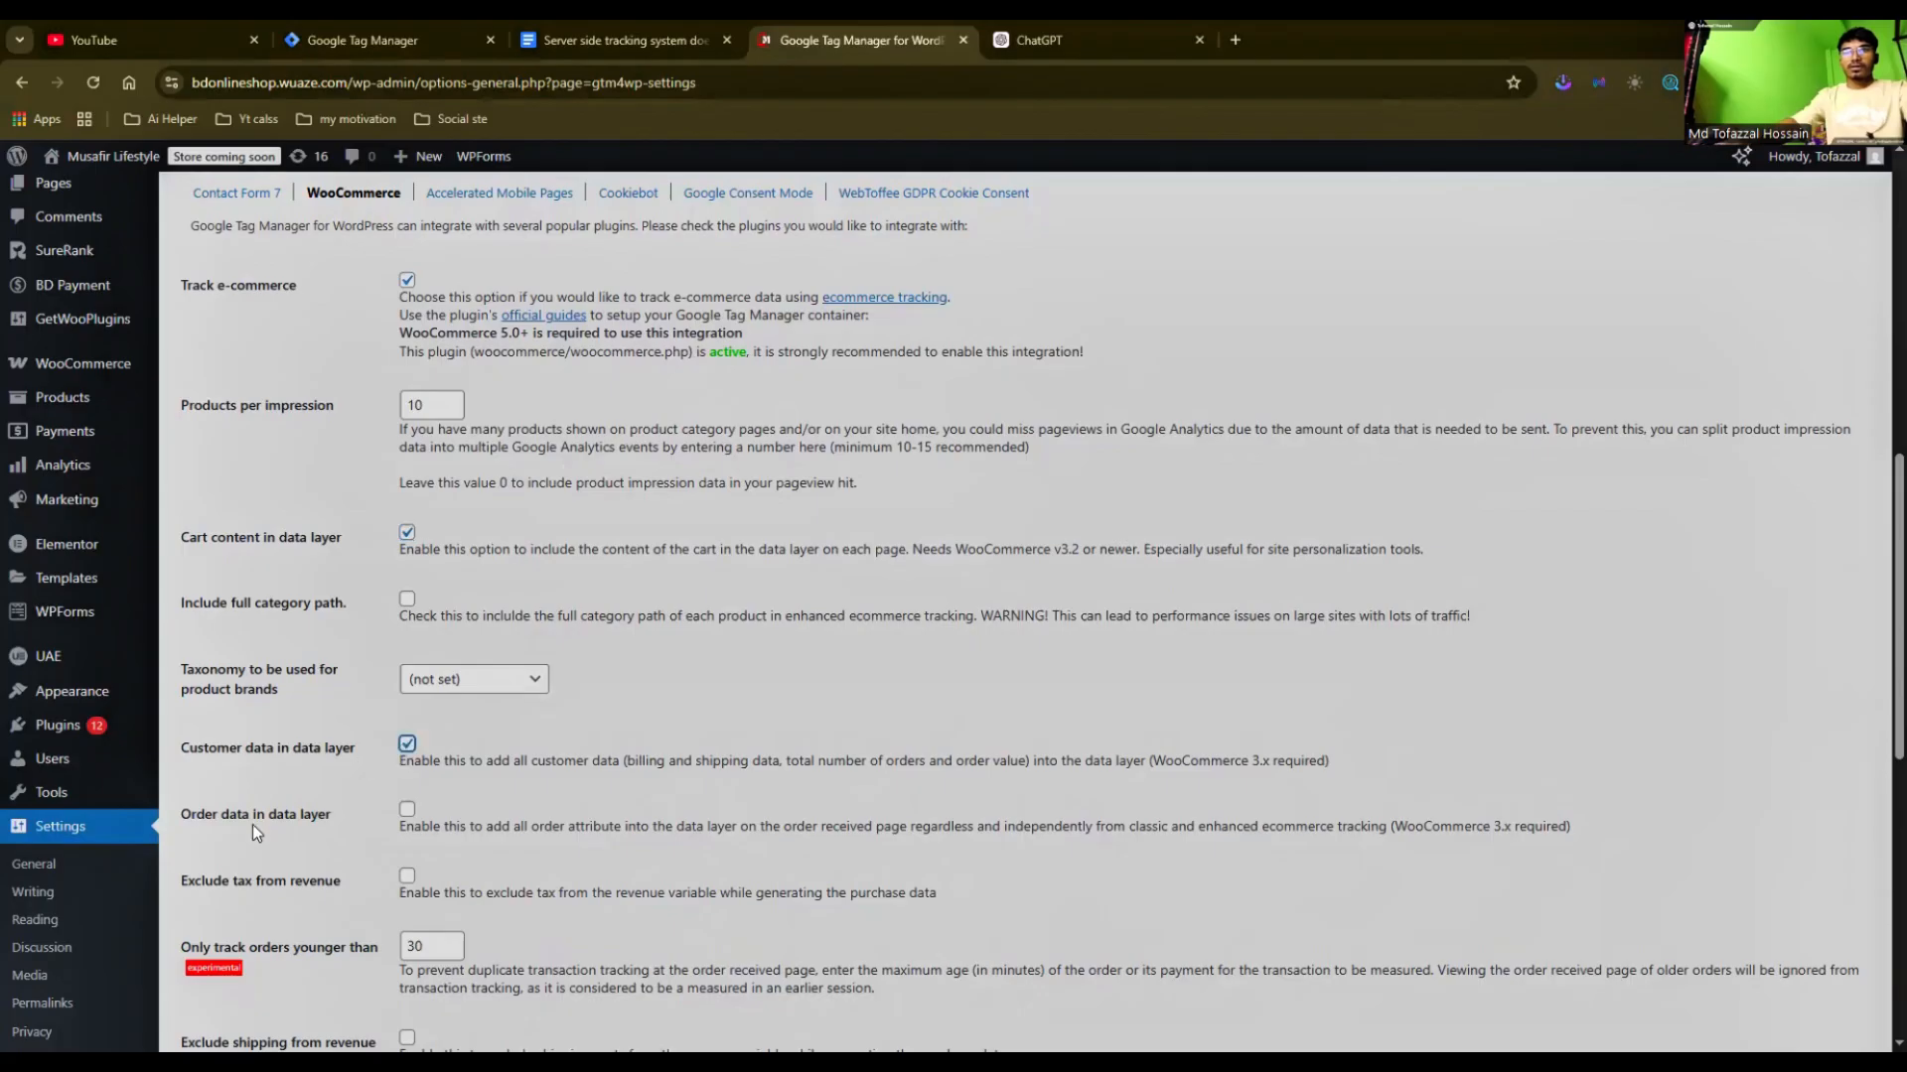
{"action": "left_click", "coordinate": [408, 810]}
{"action": "left_click", "coordinate": [407, 533]}
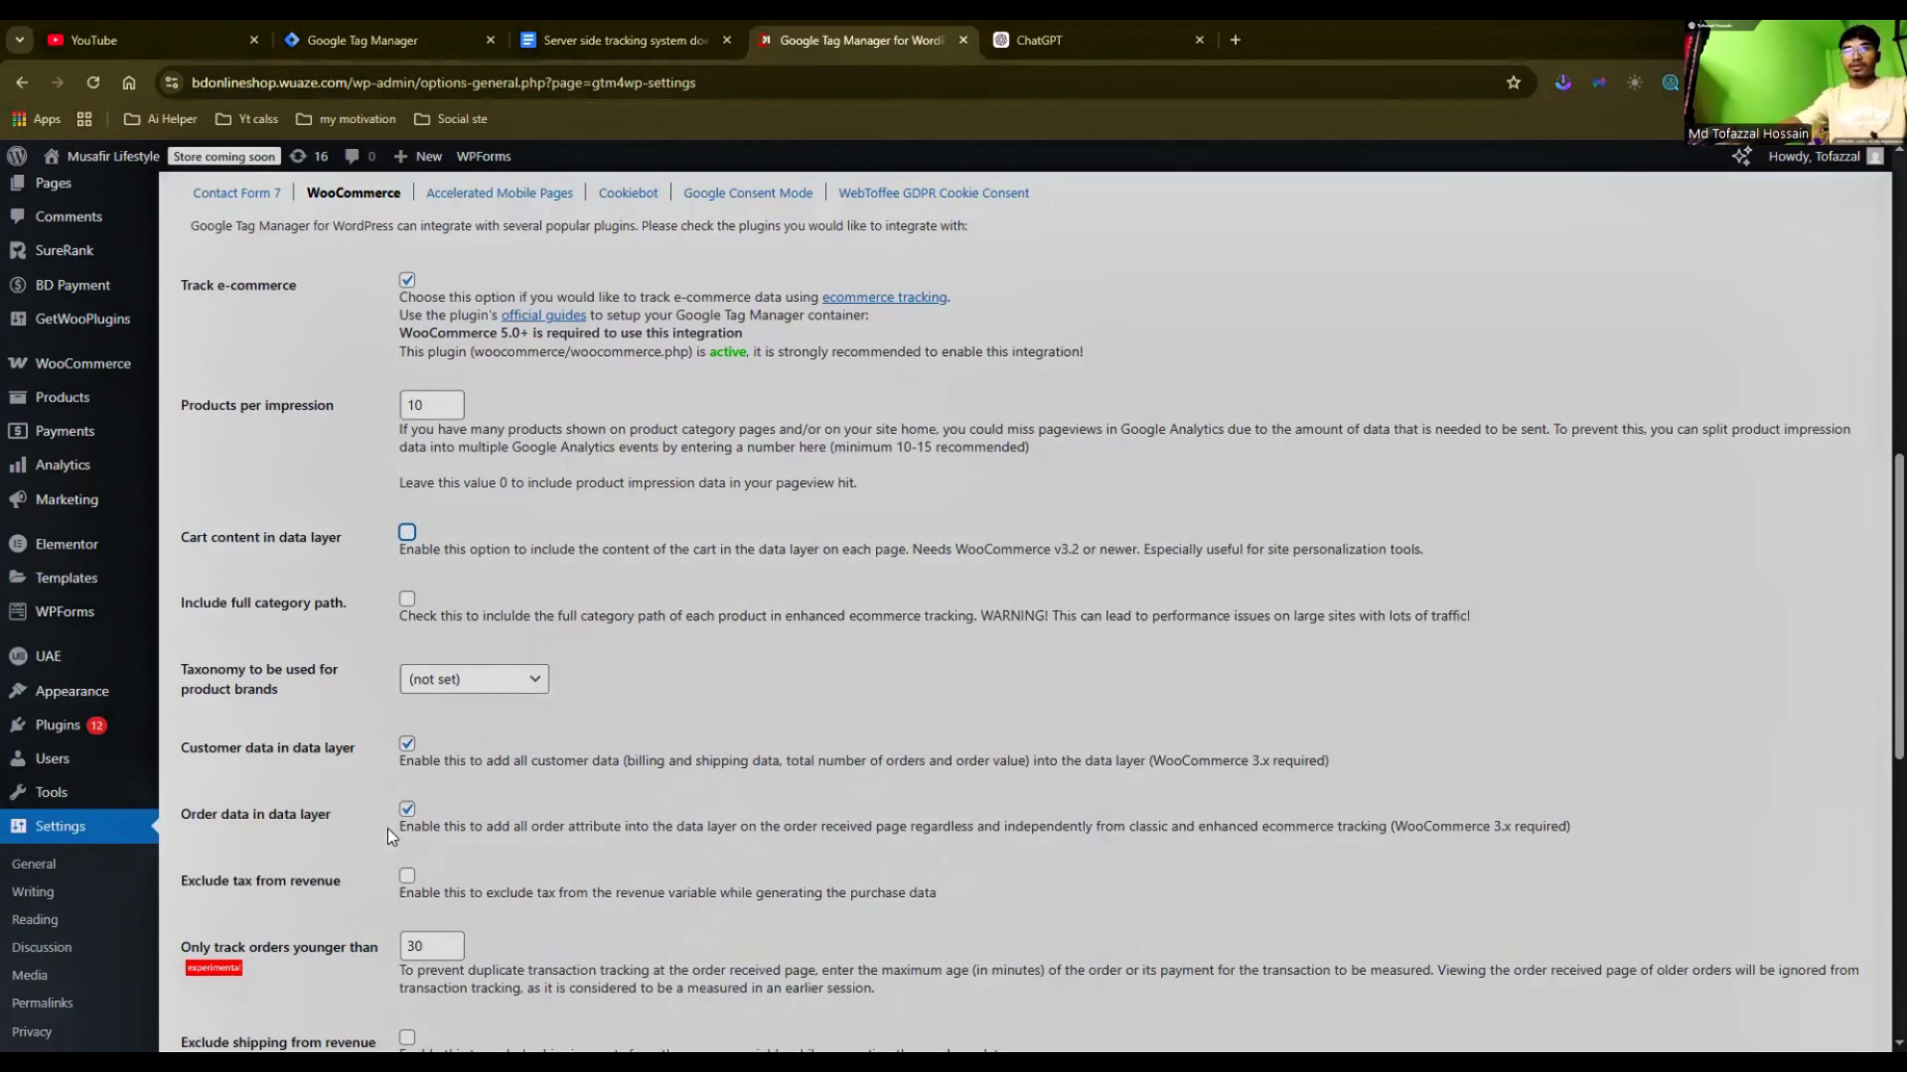
Step: Save the WooCommerce integration settings
{"action": "scroll", "coordinate": [389, 670], "scroll_direction": "down", "scroll_amount": 1}
{"action": "scroll", "coordinate": [397, 460], "scroll_direction": "up", "scroll_amount": 2}
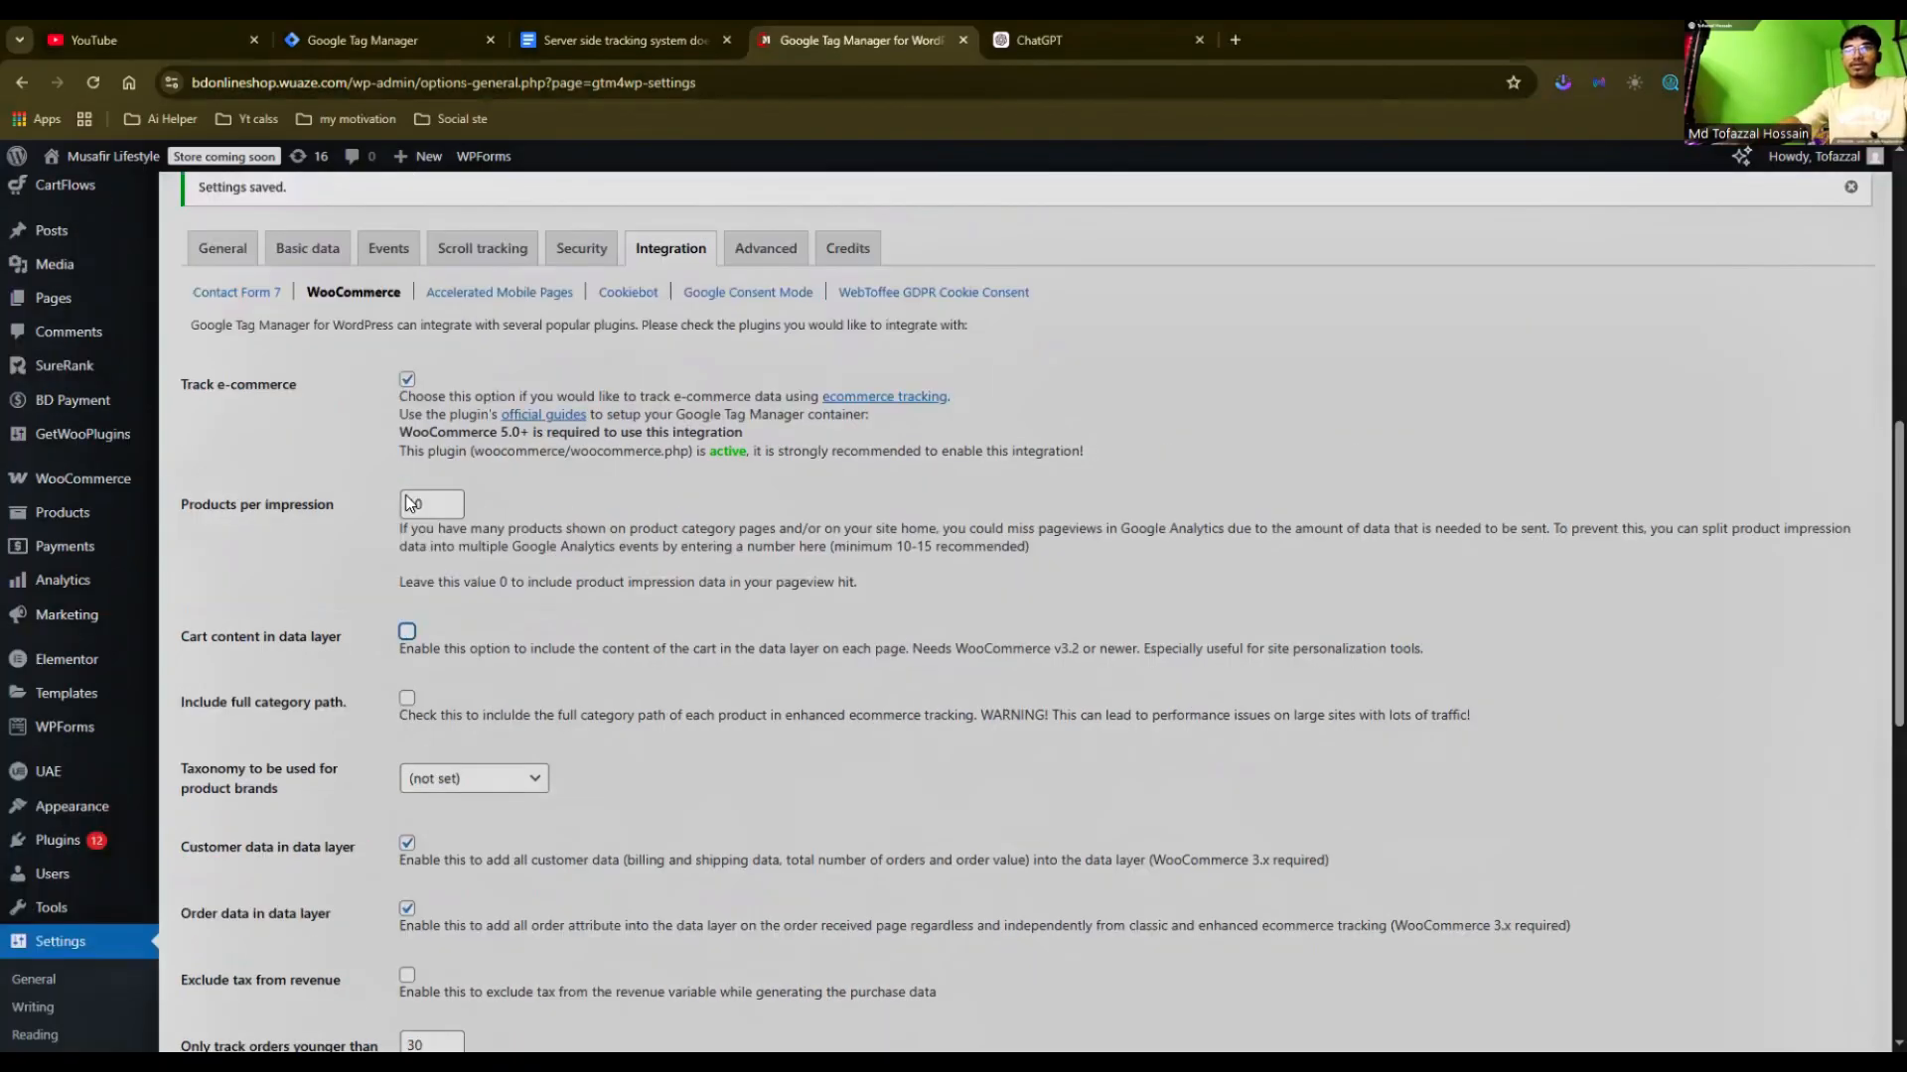
{"action": "scroll", "coordinate": [336, 592], "scroll_direction": "up", "scroll_amount": 4}
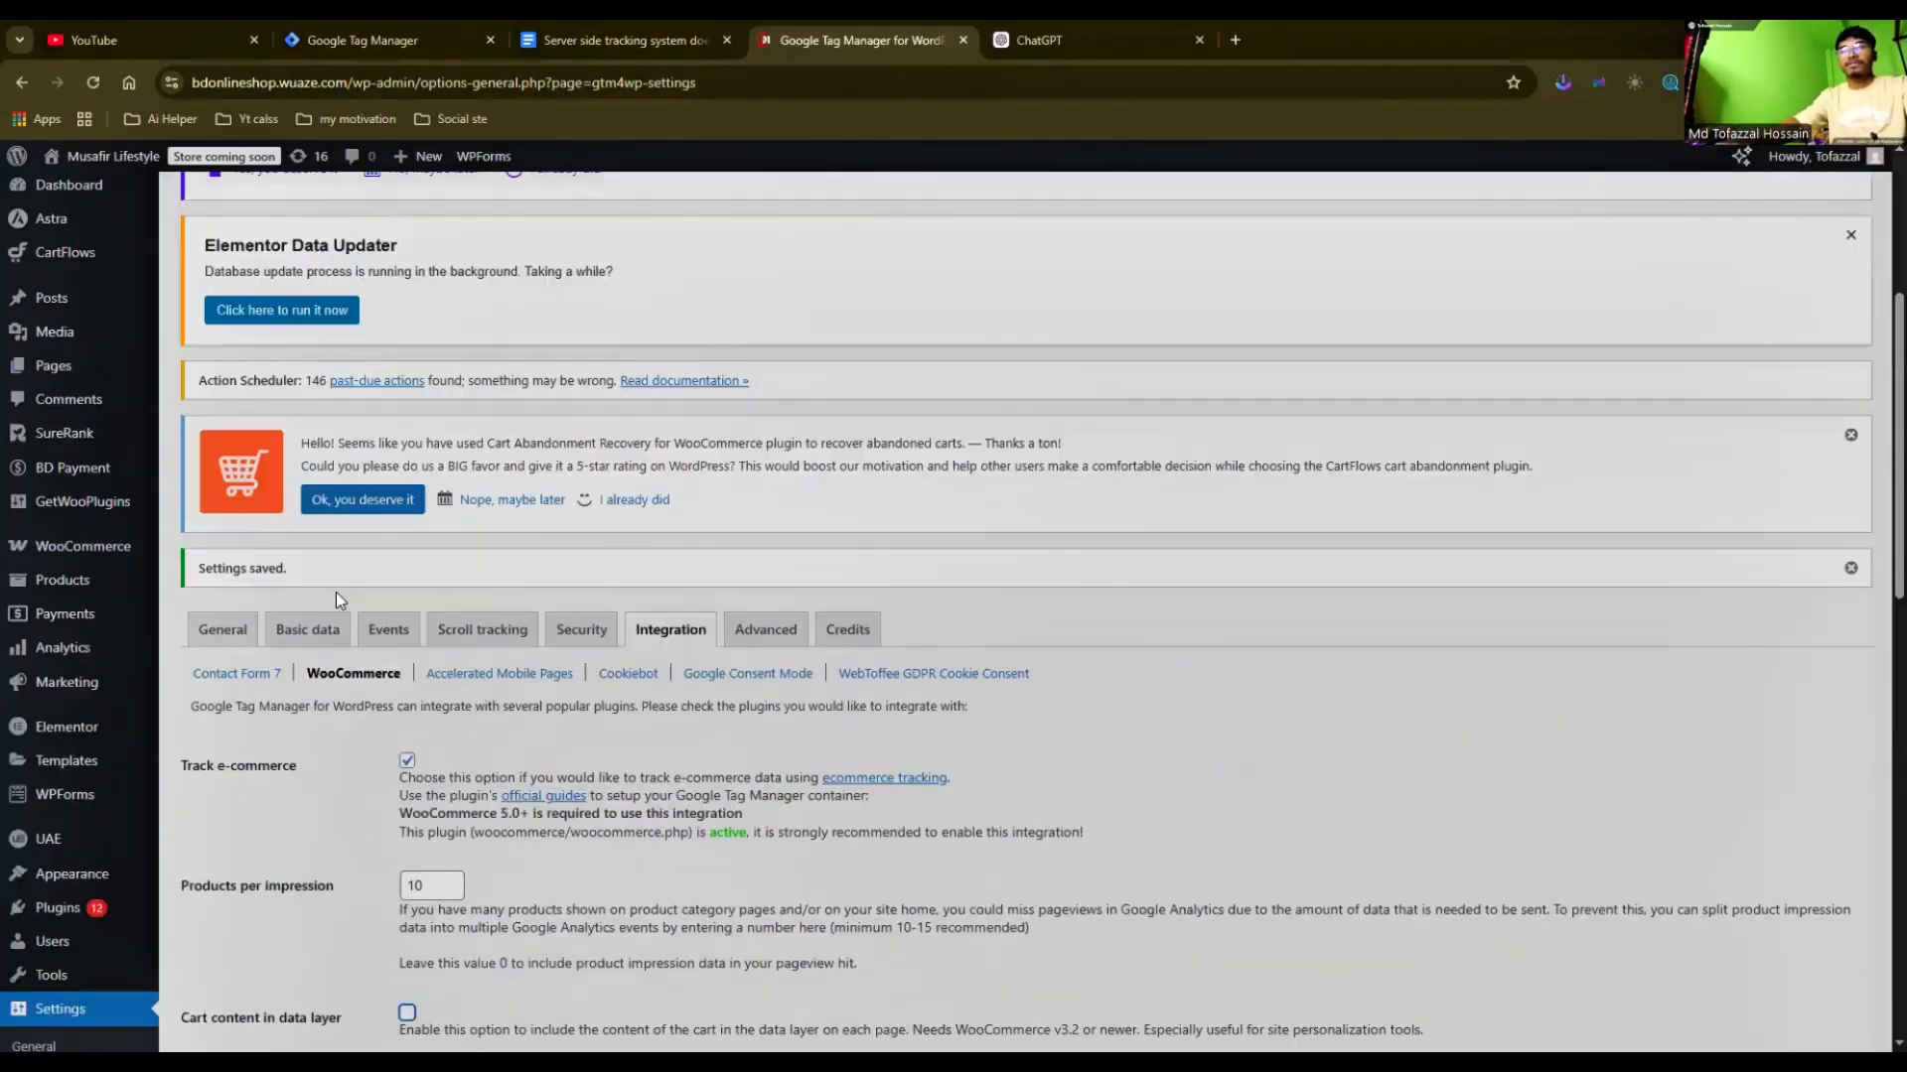
{"action": "scroll", "coordinate": [336, 592], "scroll_direction": "down", "scroll_amount": 6}
{"action": "scroll", "coordinate": [336, 591], "scroll_direction": "down", "scroll_amount": 3}
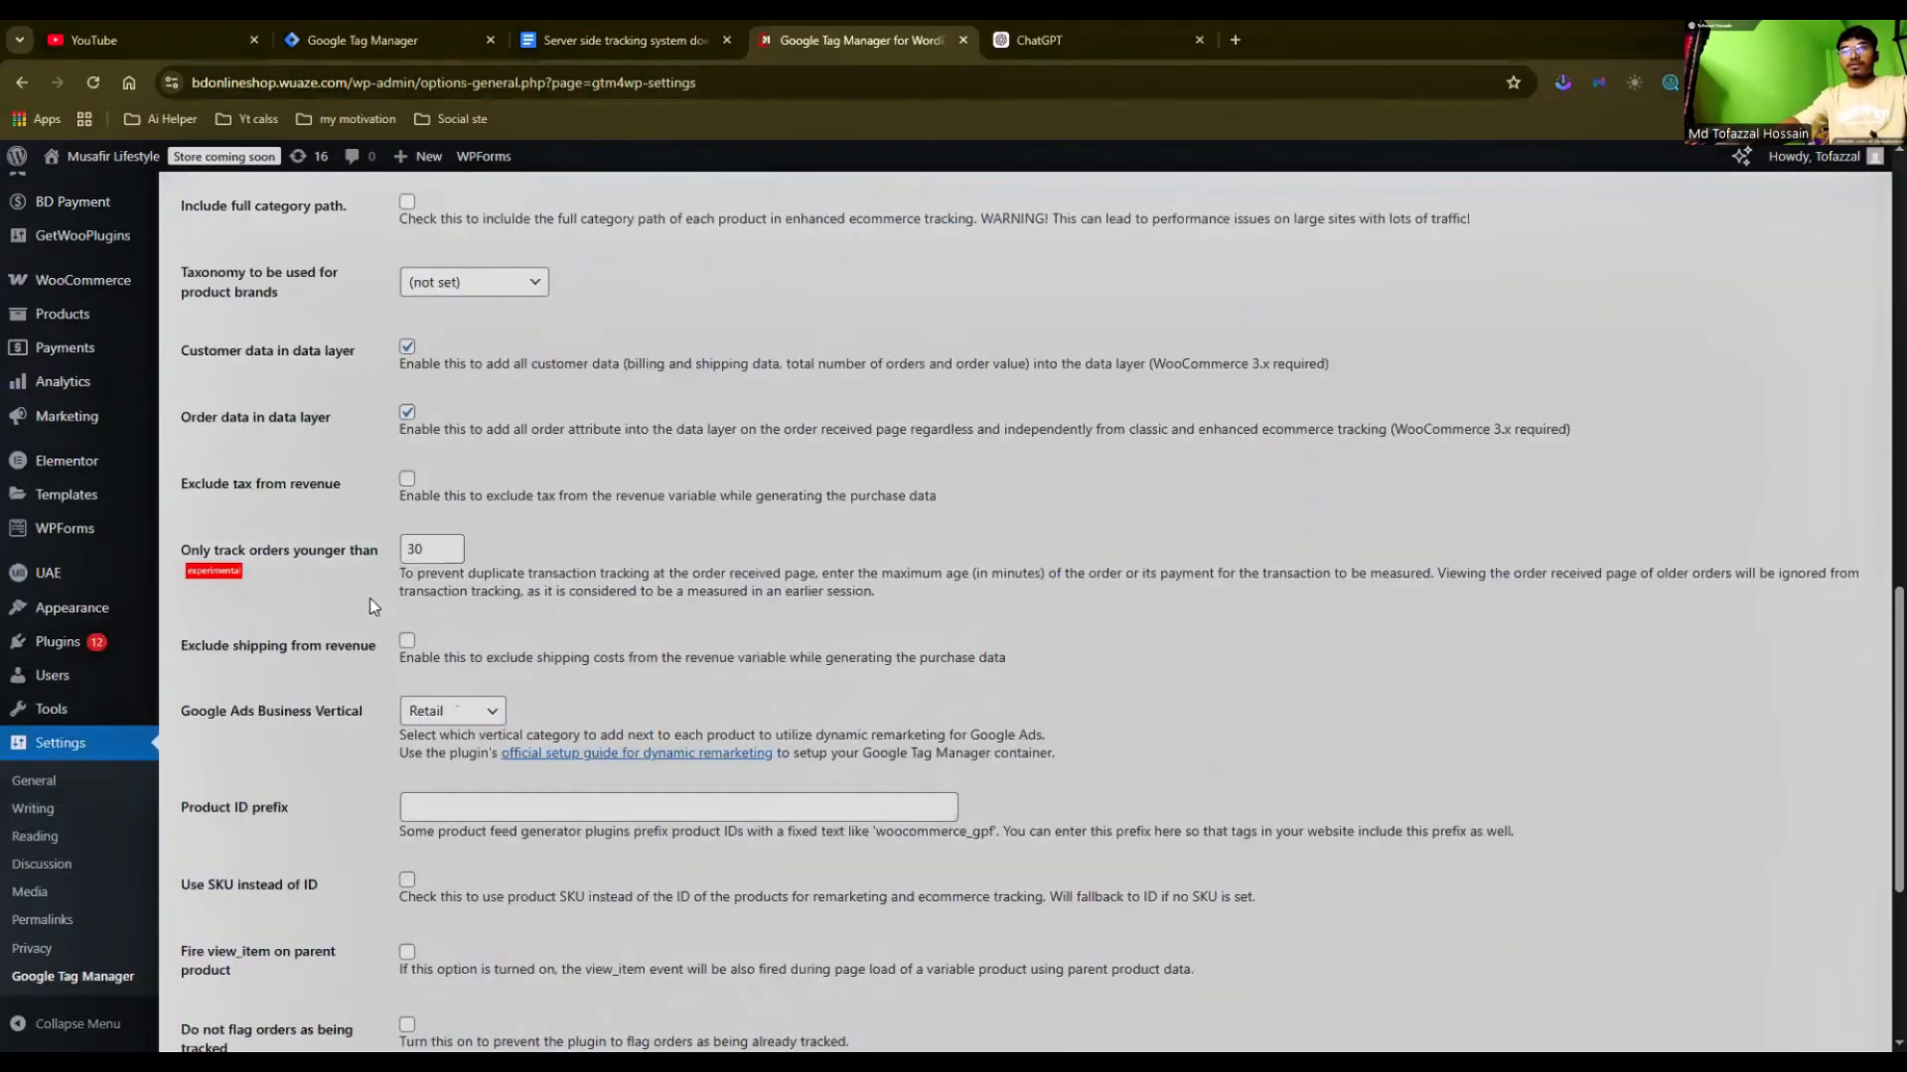
{"action": "scroll", "coordinate": [328, 939], "scroll_direction": "down", "scroll_amount": 1}
{"action": "scroll", "coordinate": [350, 928], "scroll_direction": "down", "scroll_amount": 3}
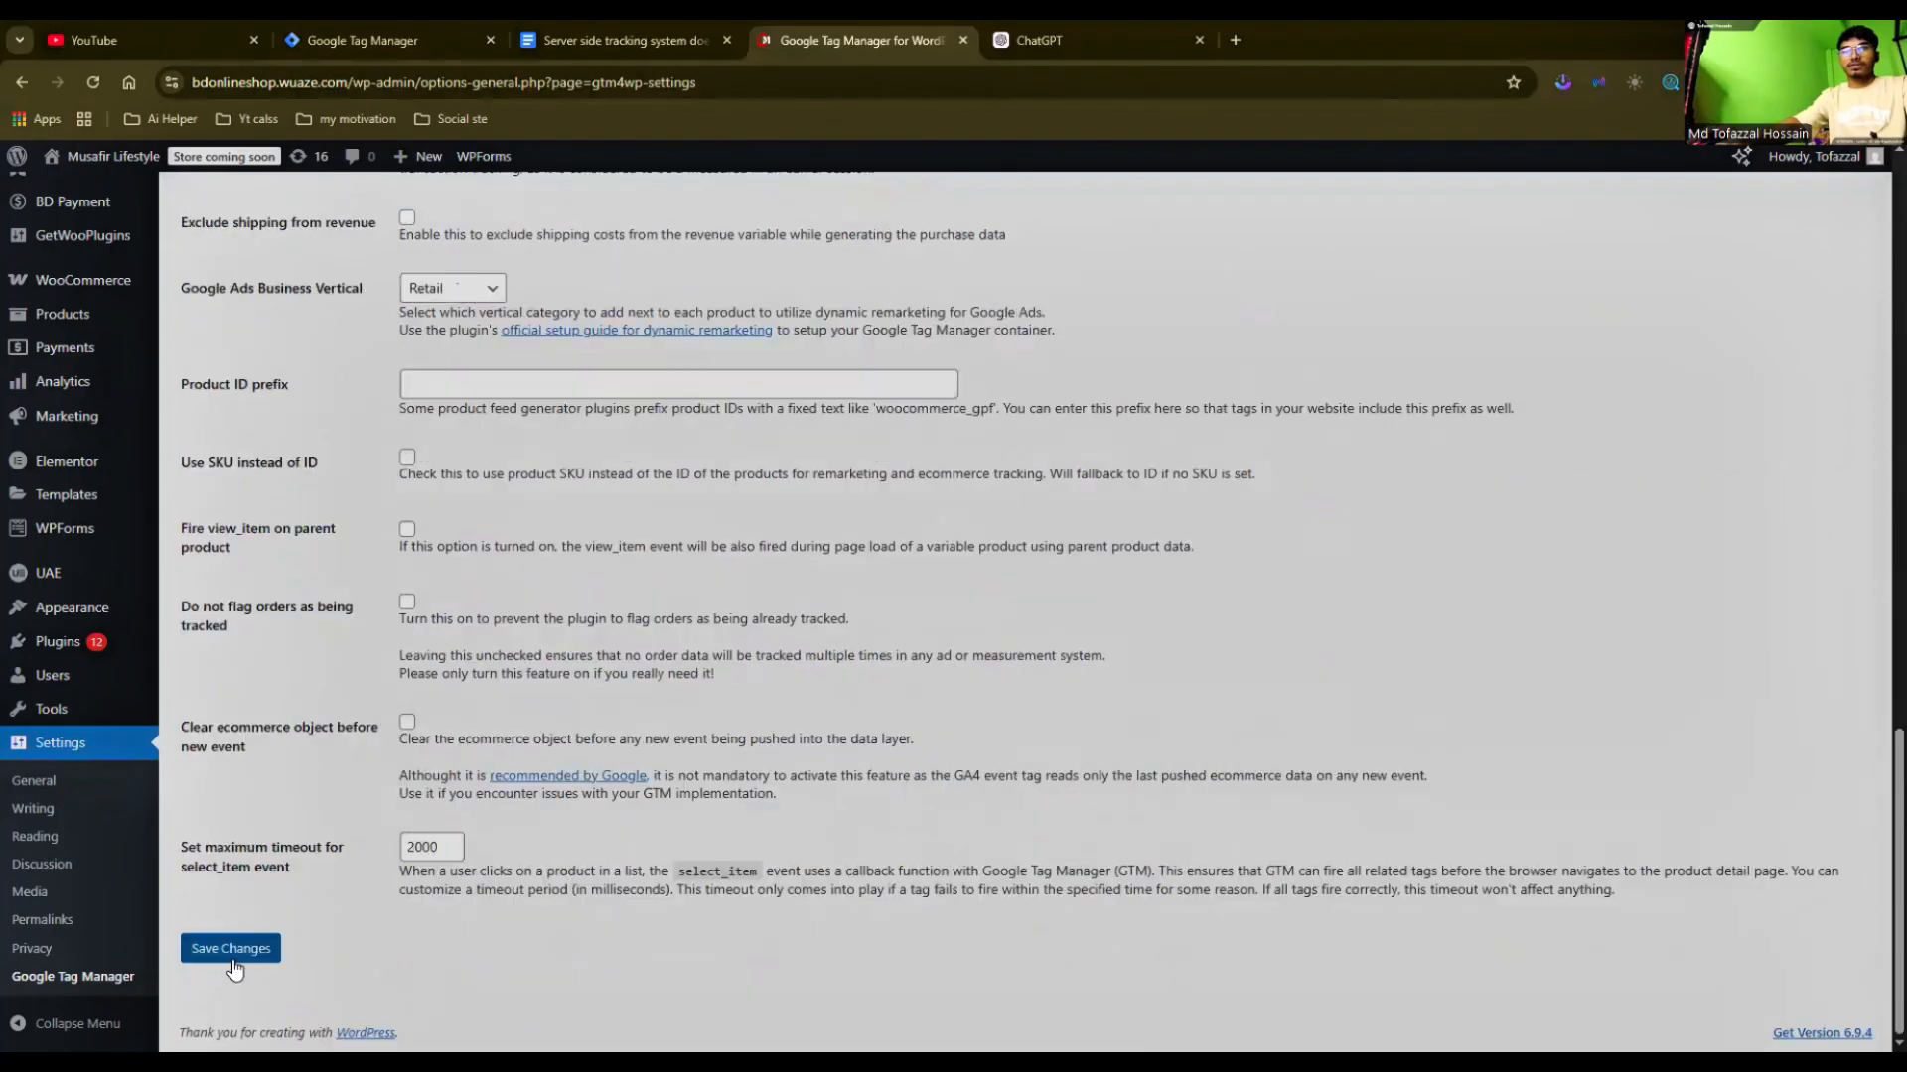
{"action": "left_click", "coordinate": [227, 950]}
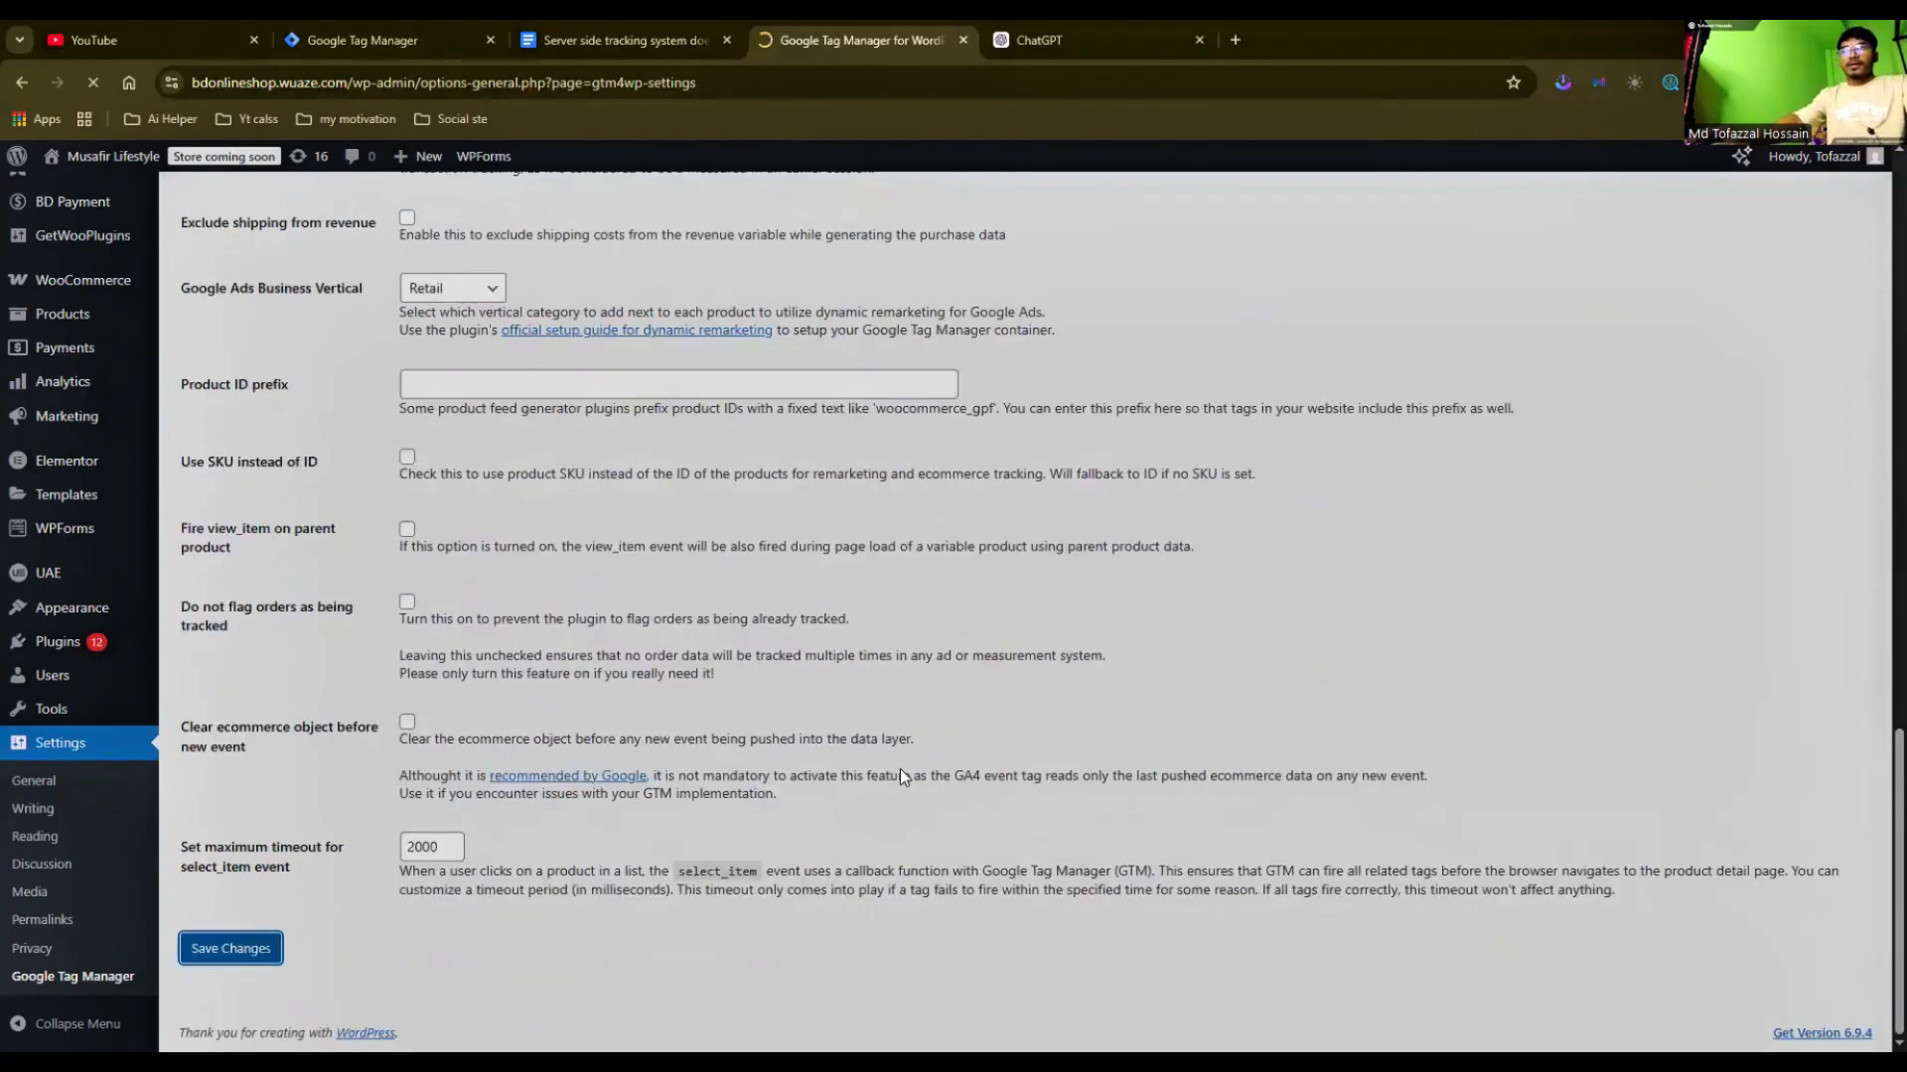
Step: Review the tracking document from the top and the plugin's General settings
{"action": "left_click", "coordinate": [685, 37]}
{"action": "scroll", "coordinate": [942, 757], "scroll_direction": "down", "scroll_amount": 7}
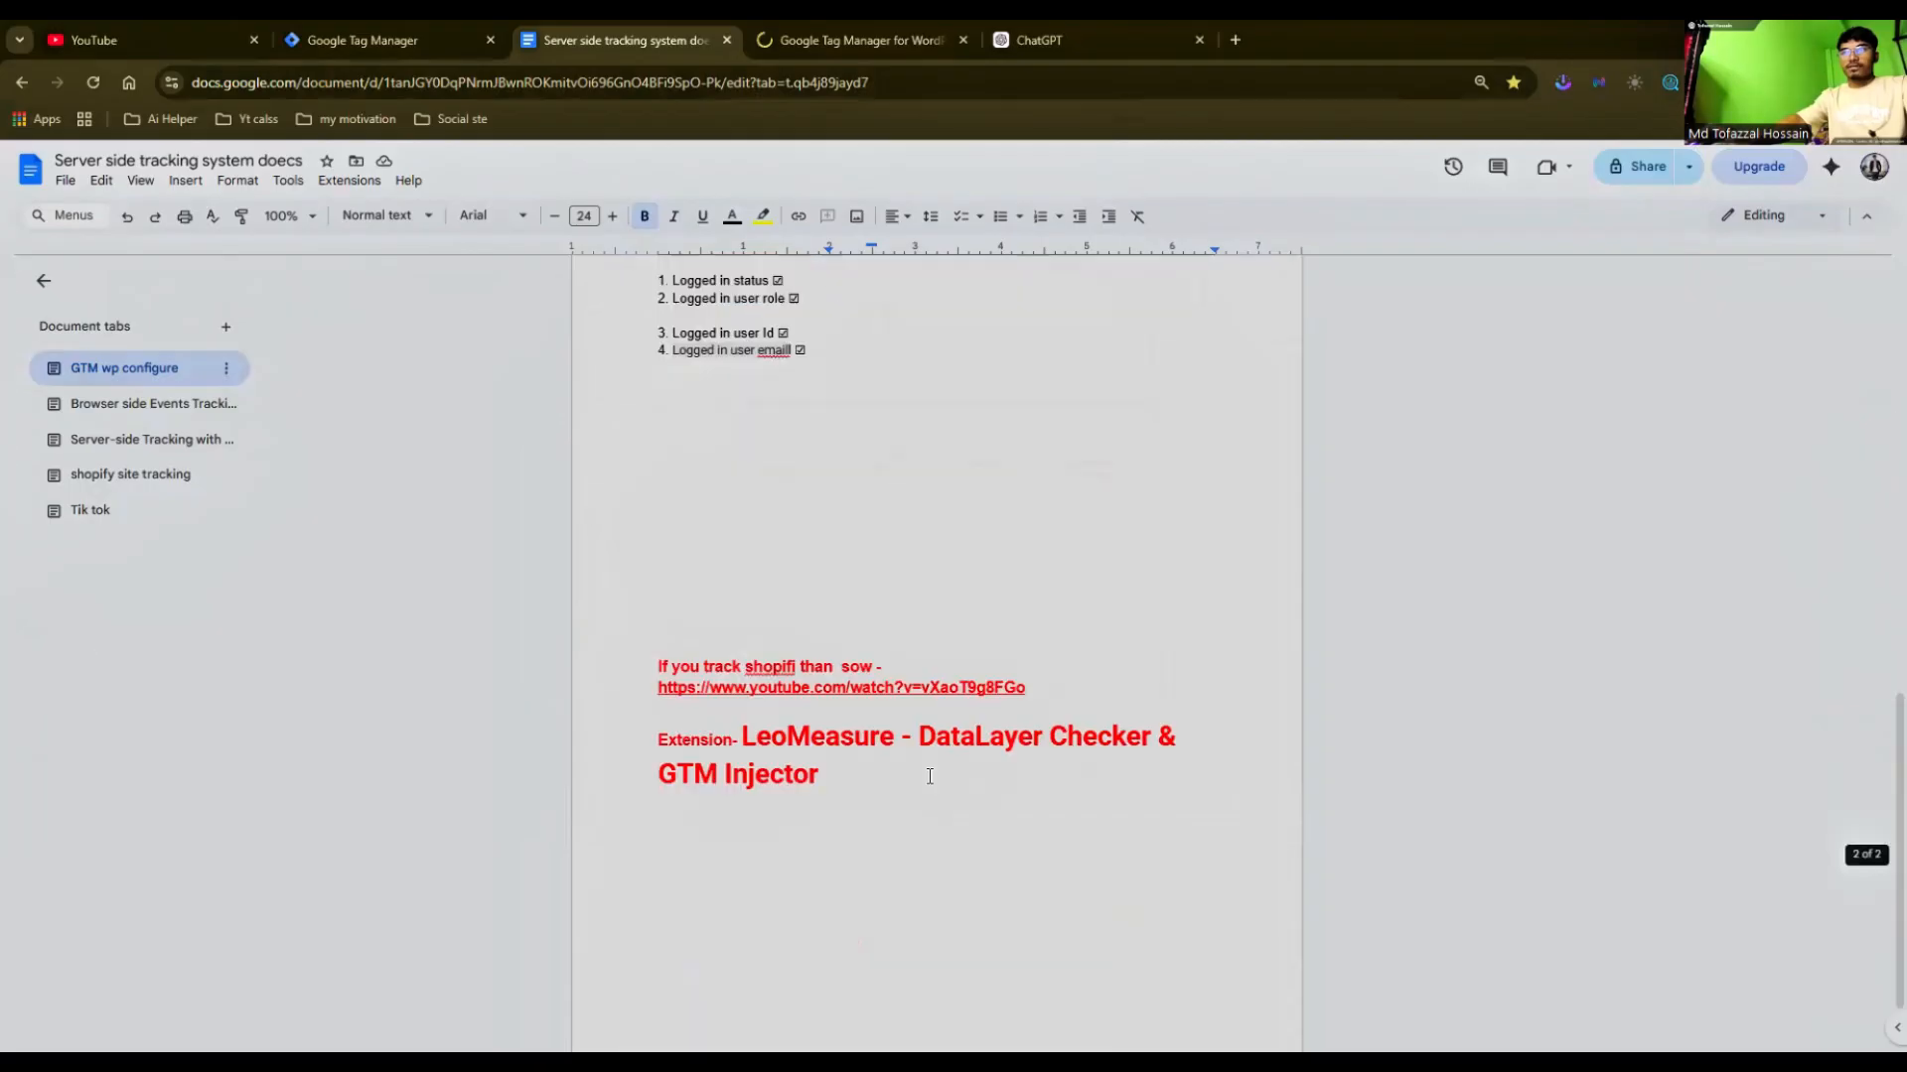
{"action": "key", "text": "ctrl+Home"}
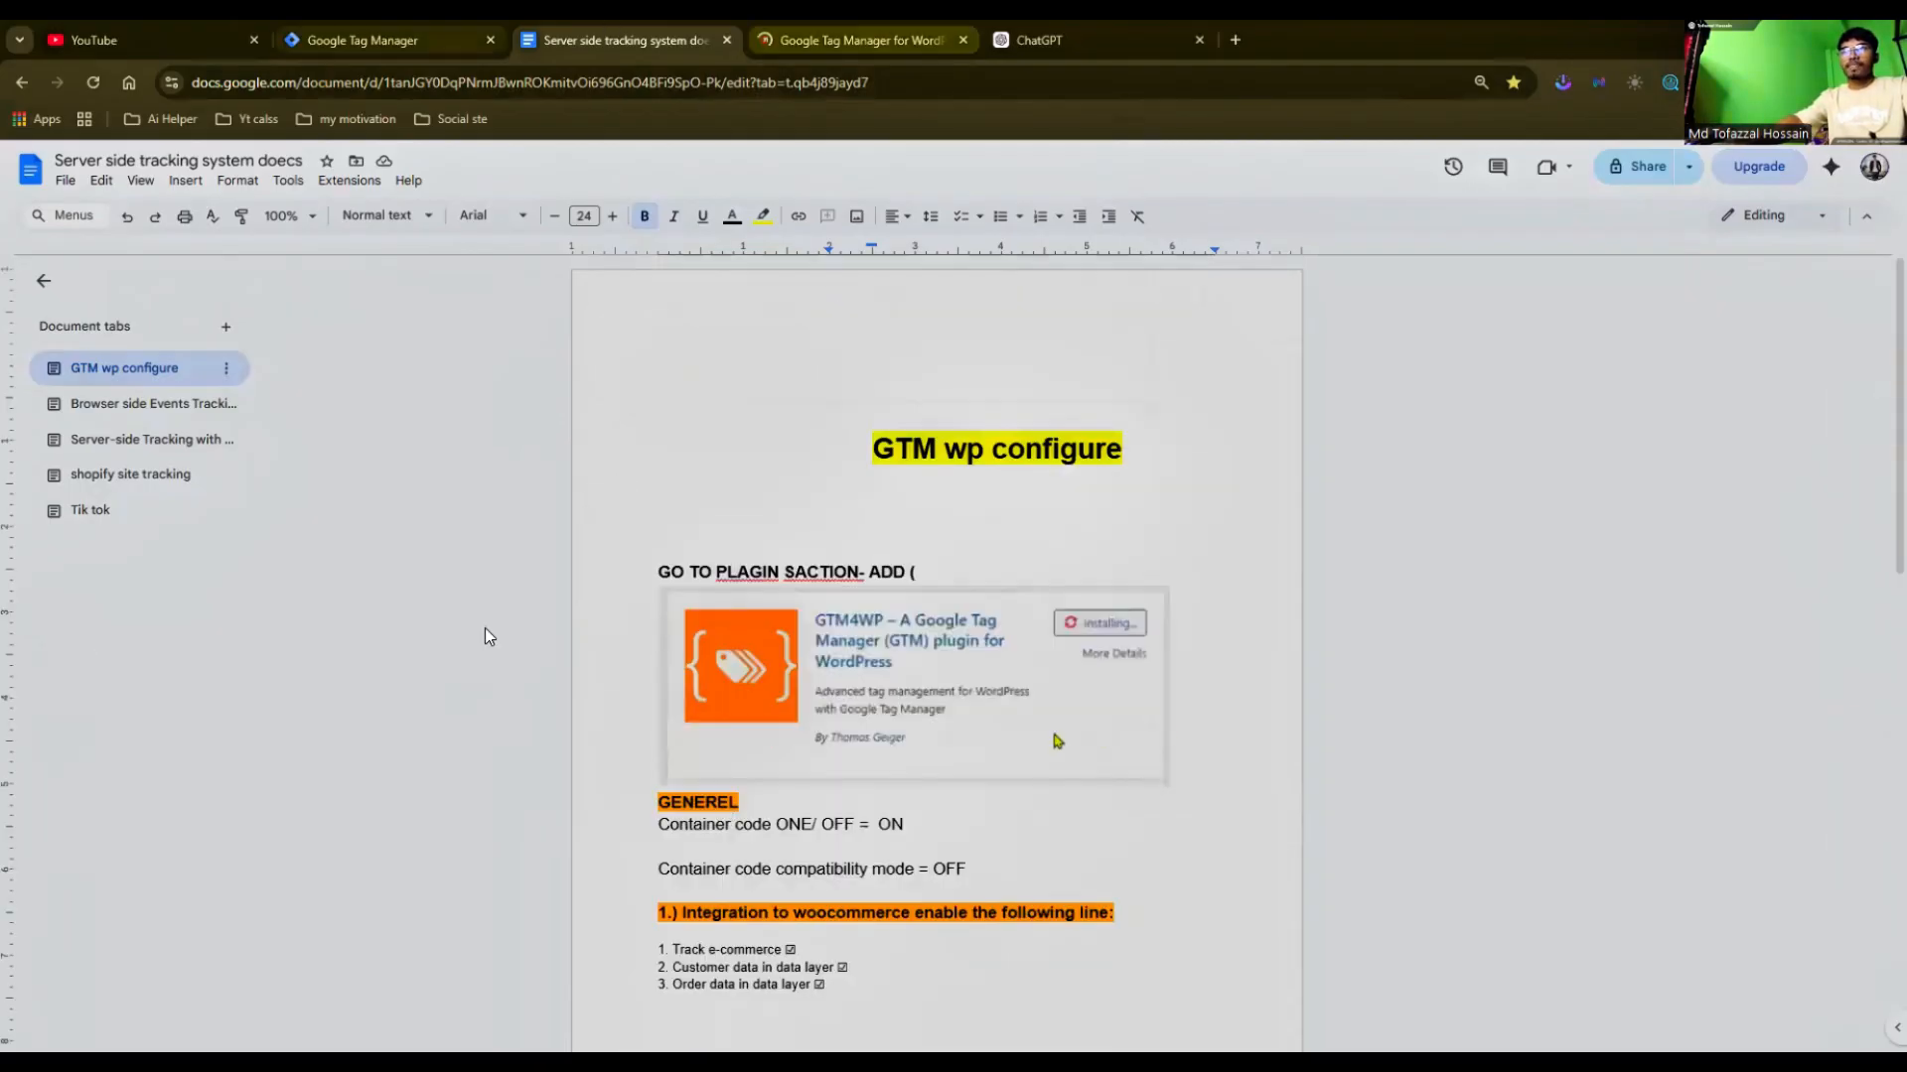
{"action": "key", "text": "ctrl+Tab"}
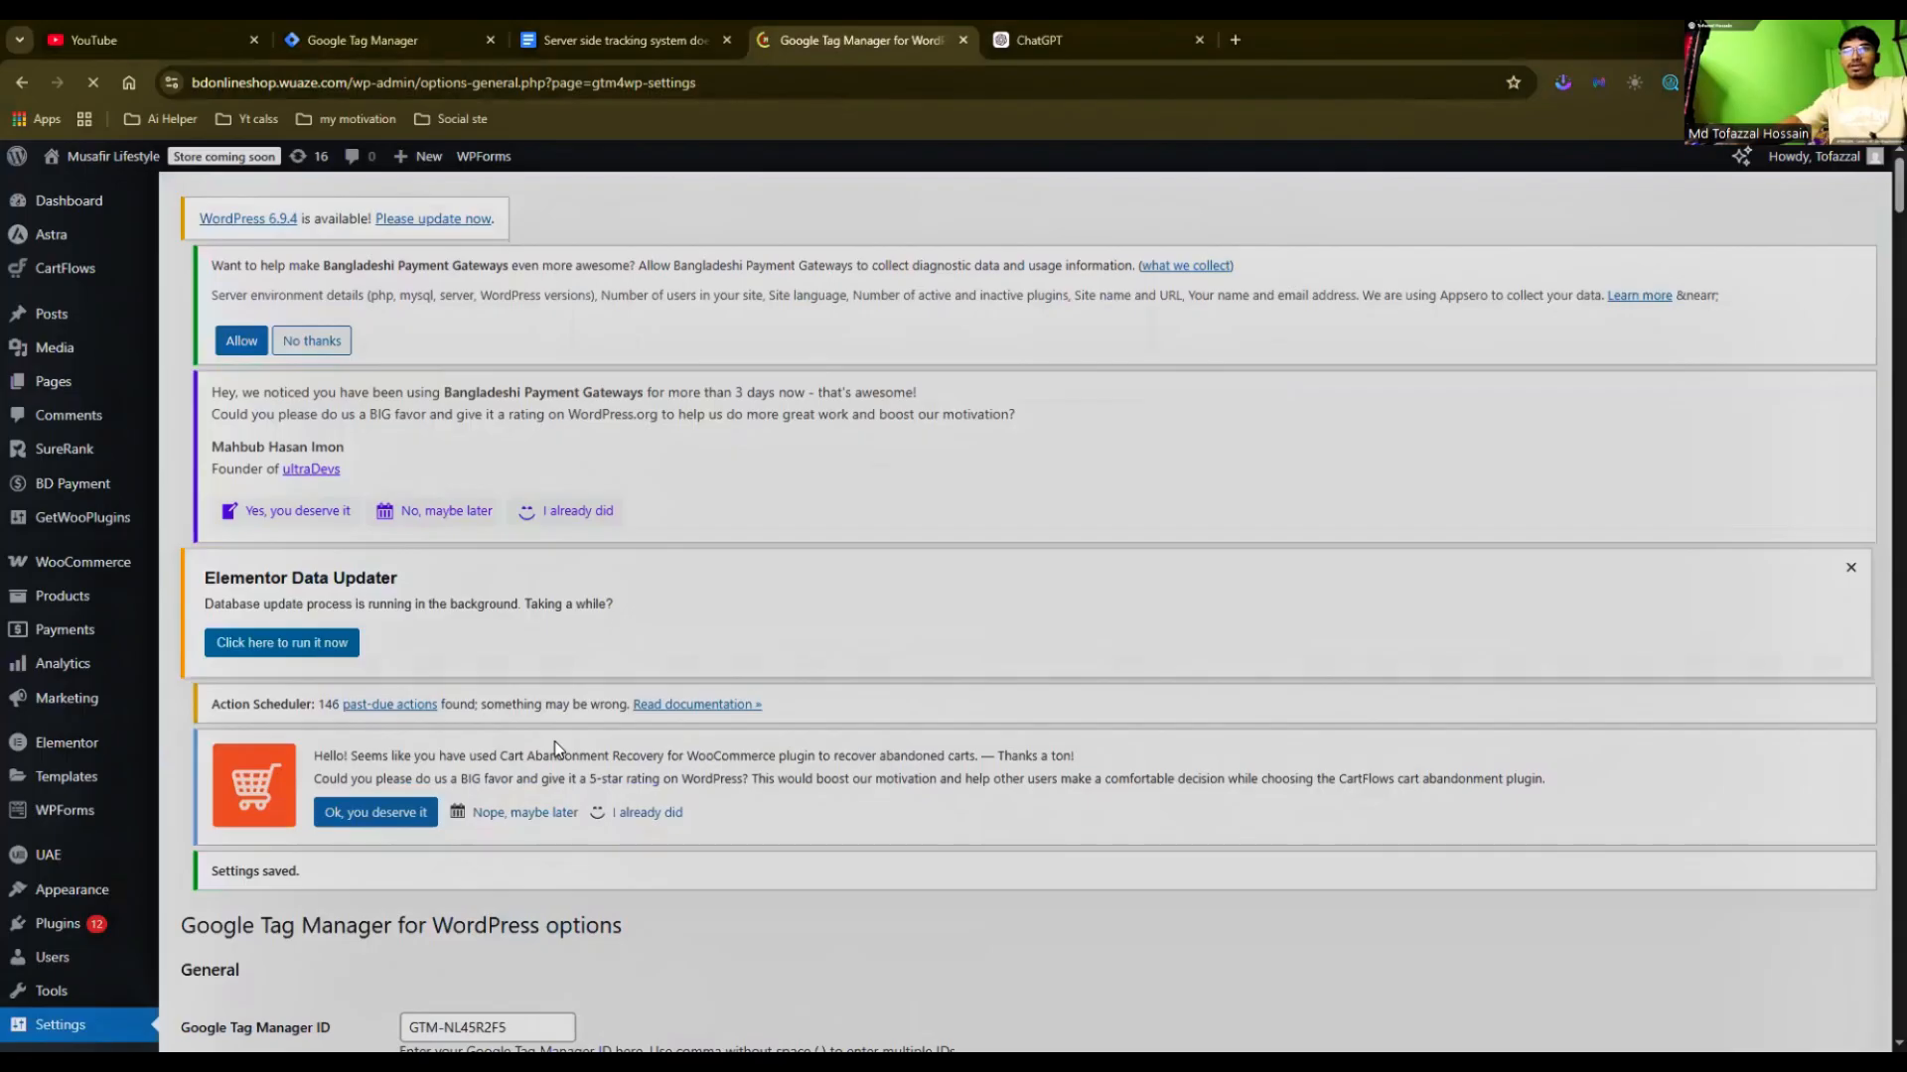
{"action": "scroll", "coordinate": [554, 741], "scroll_direction": "down", "scroll_amount": 6}
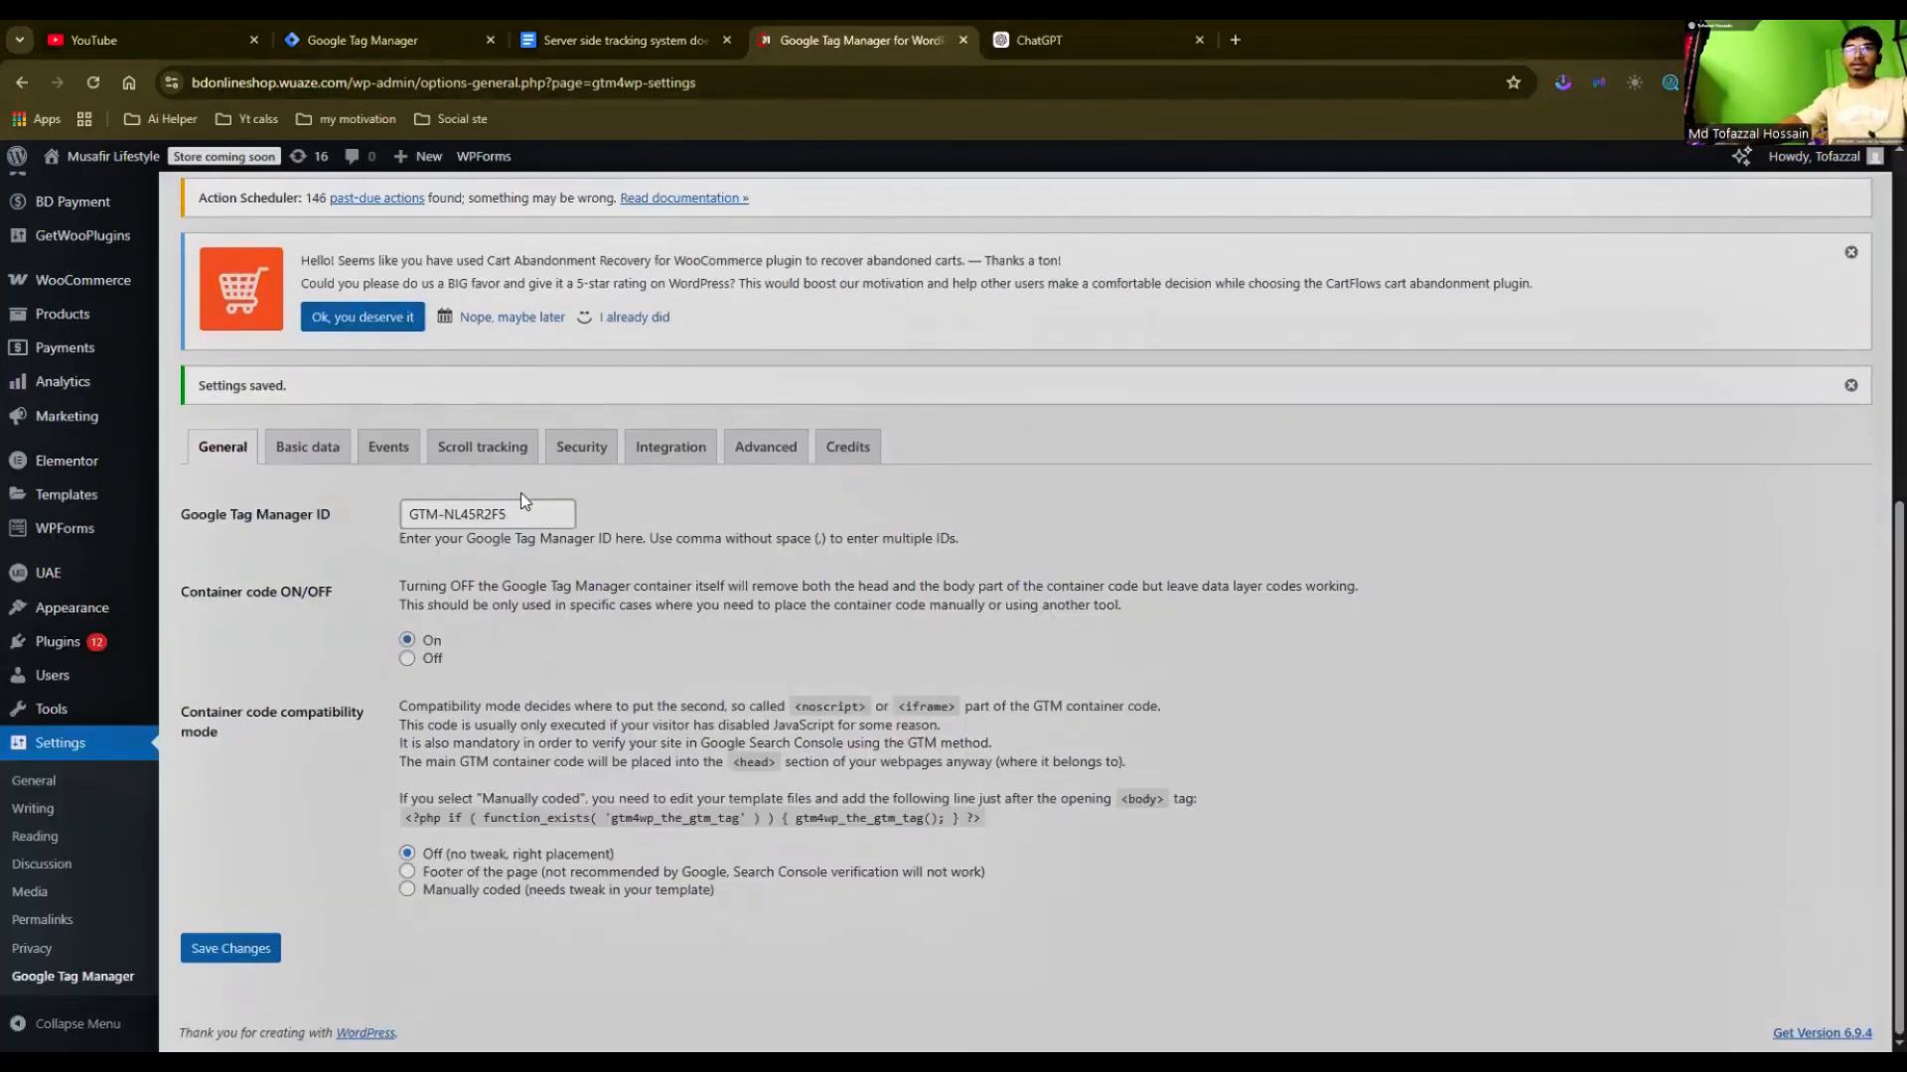
{"action": "key", "text": "ctrl+shift+Tab"}
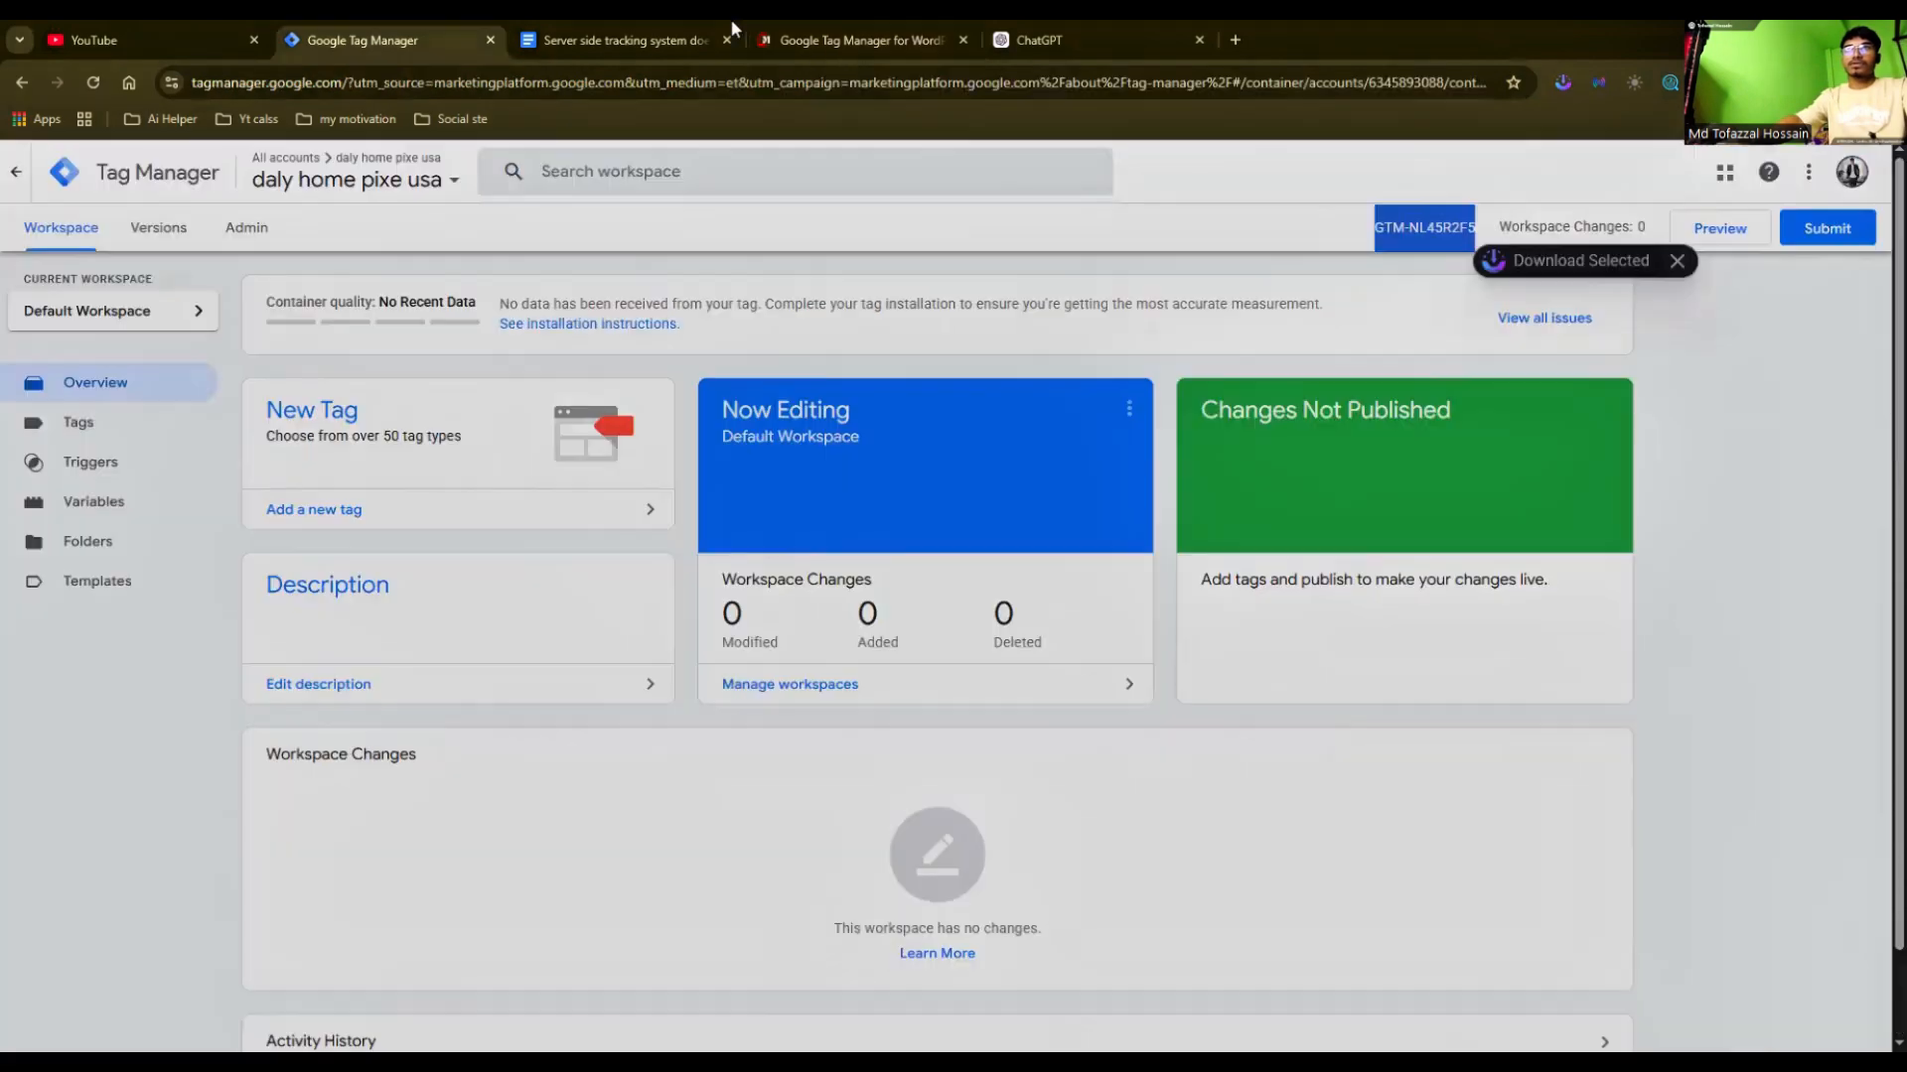
{"action": "key", "text": "ctrl+4"}
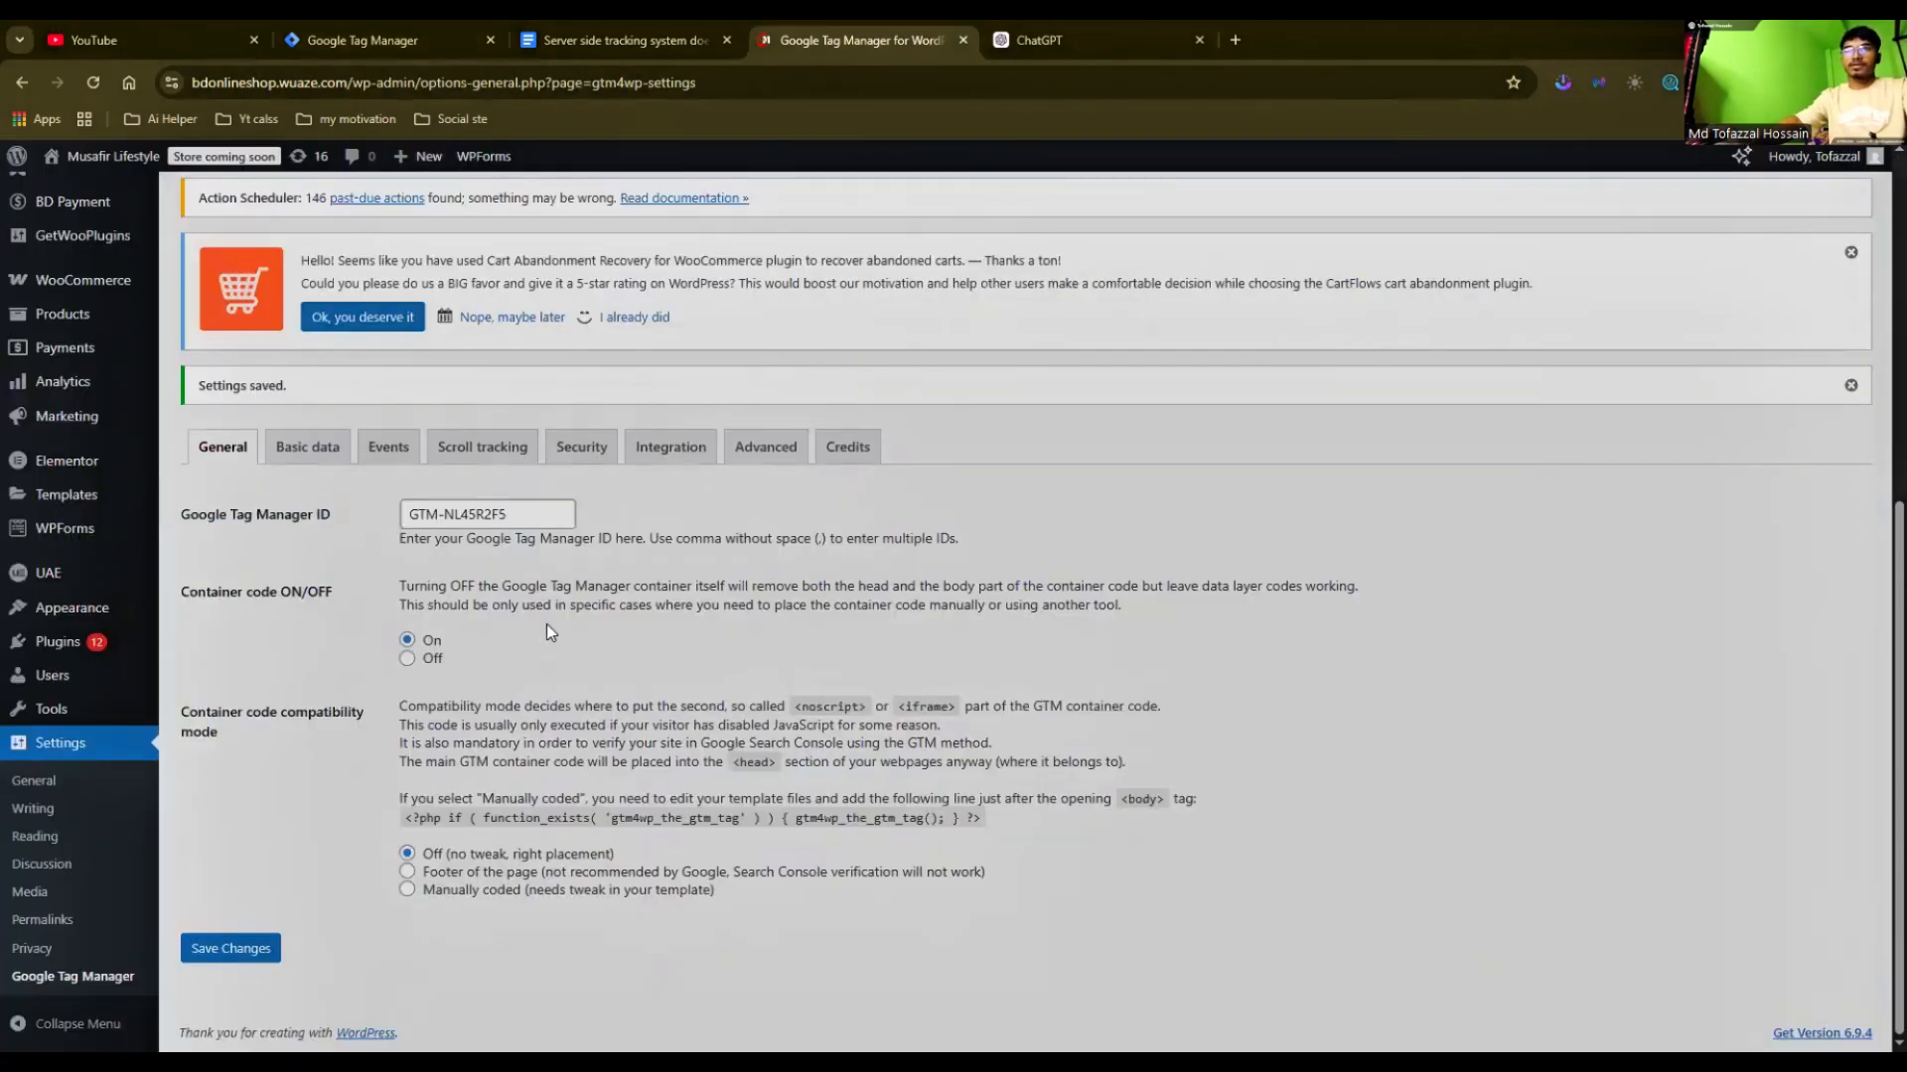
Step: In Tag Manager, dismiss the download popup, start Preview mode and select the website URL field
{"action": "left_click", "coordinate": [400, 35]}
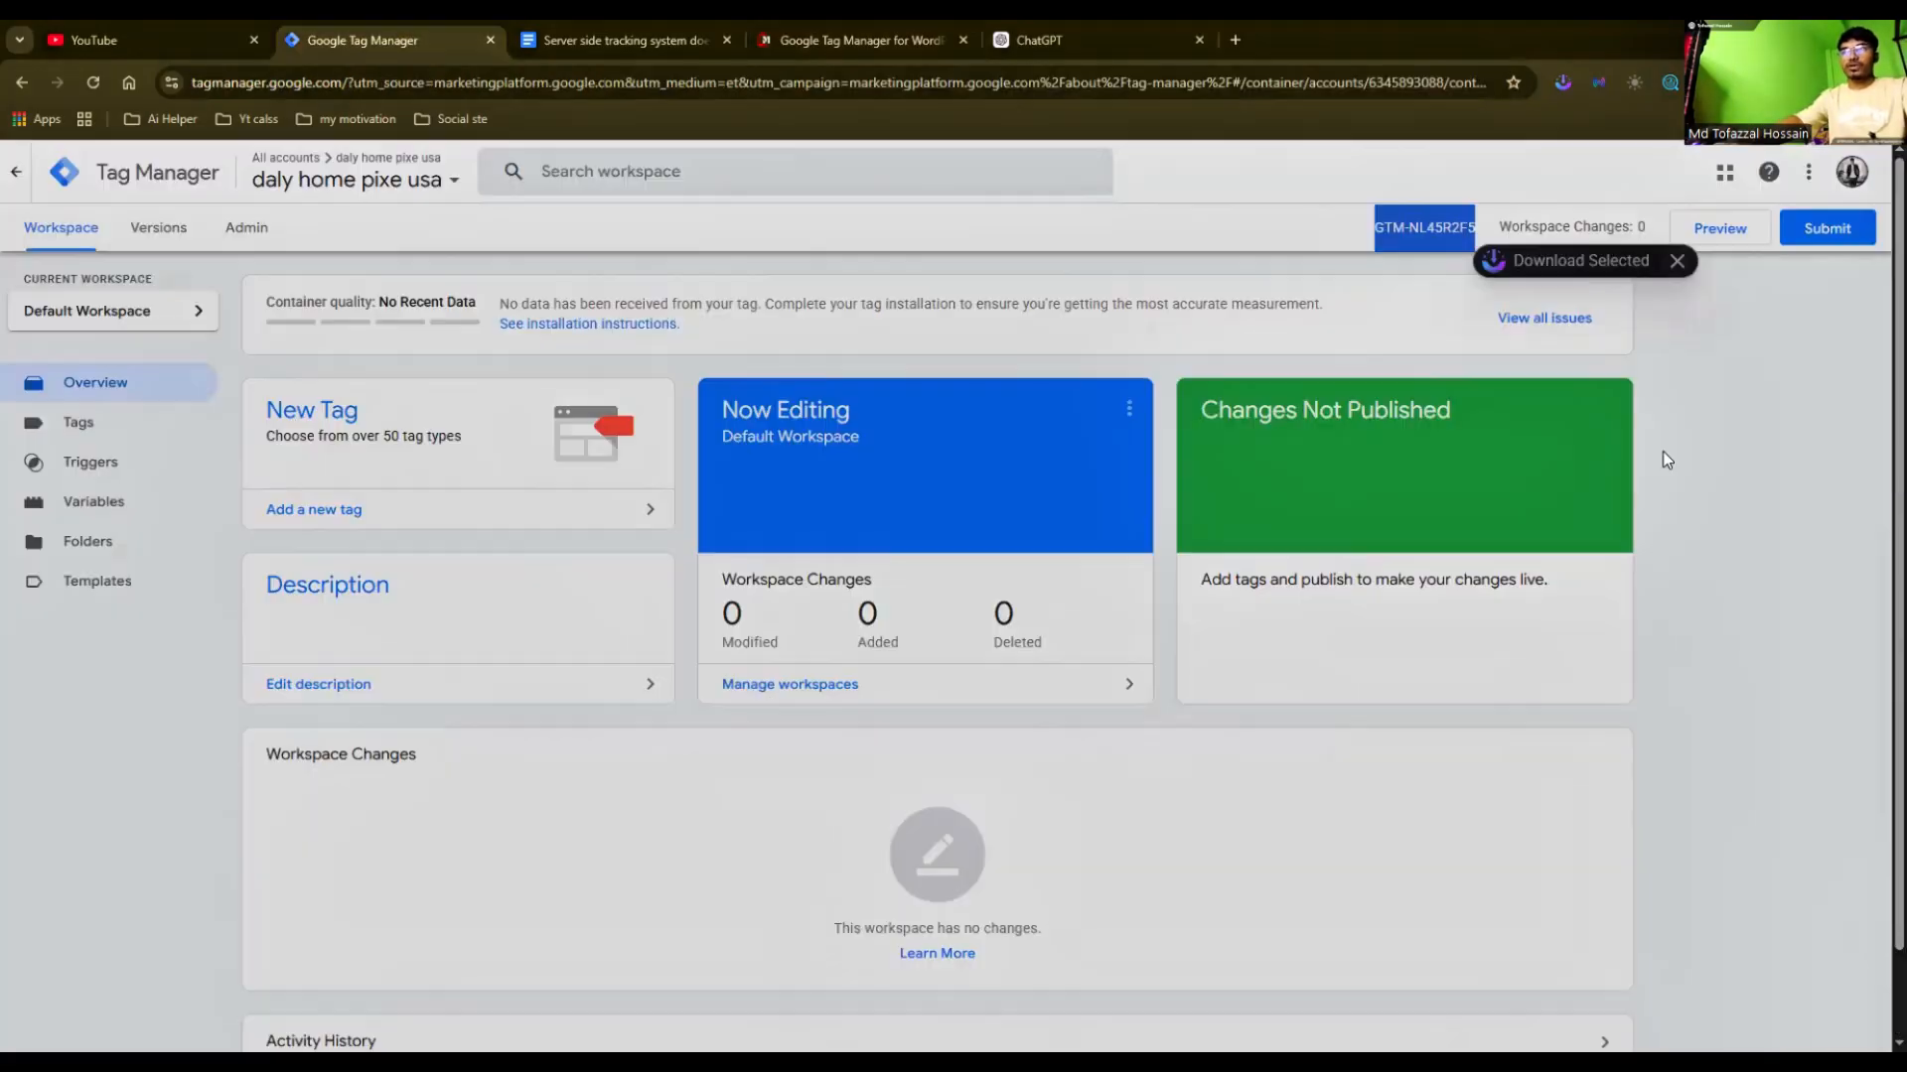
{"action": "left_click", "coordinate": [1675, 261]}
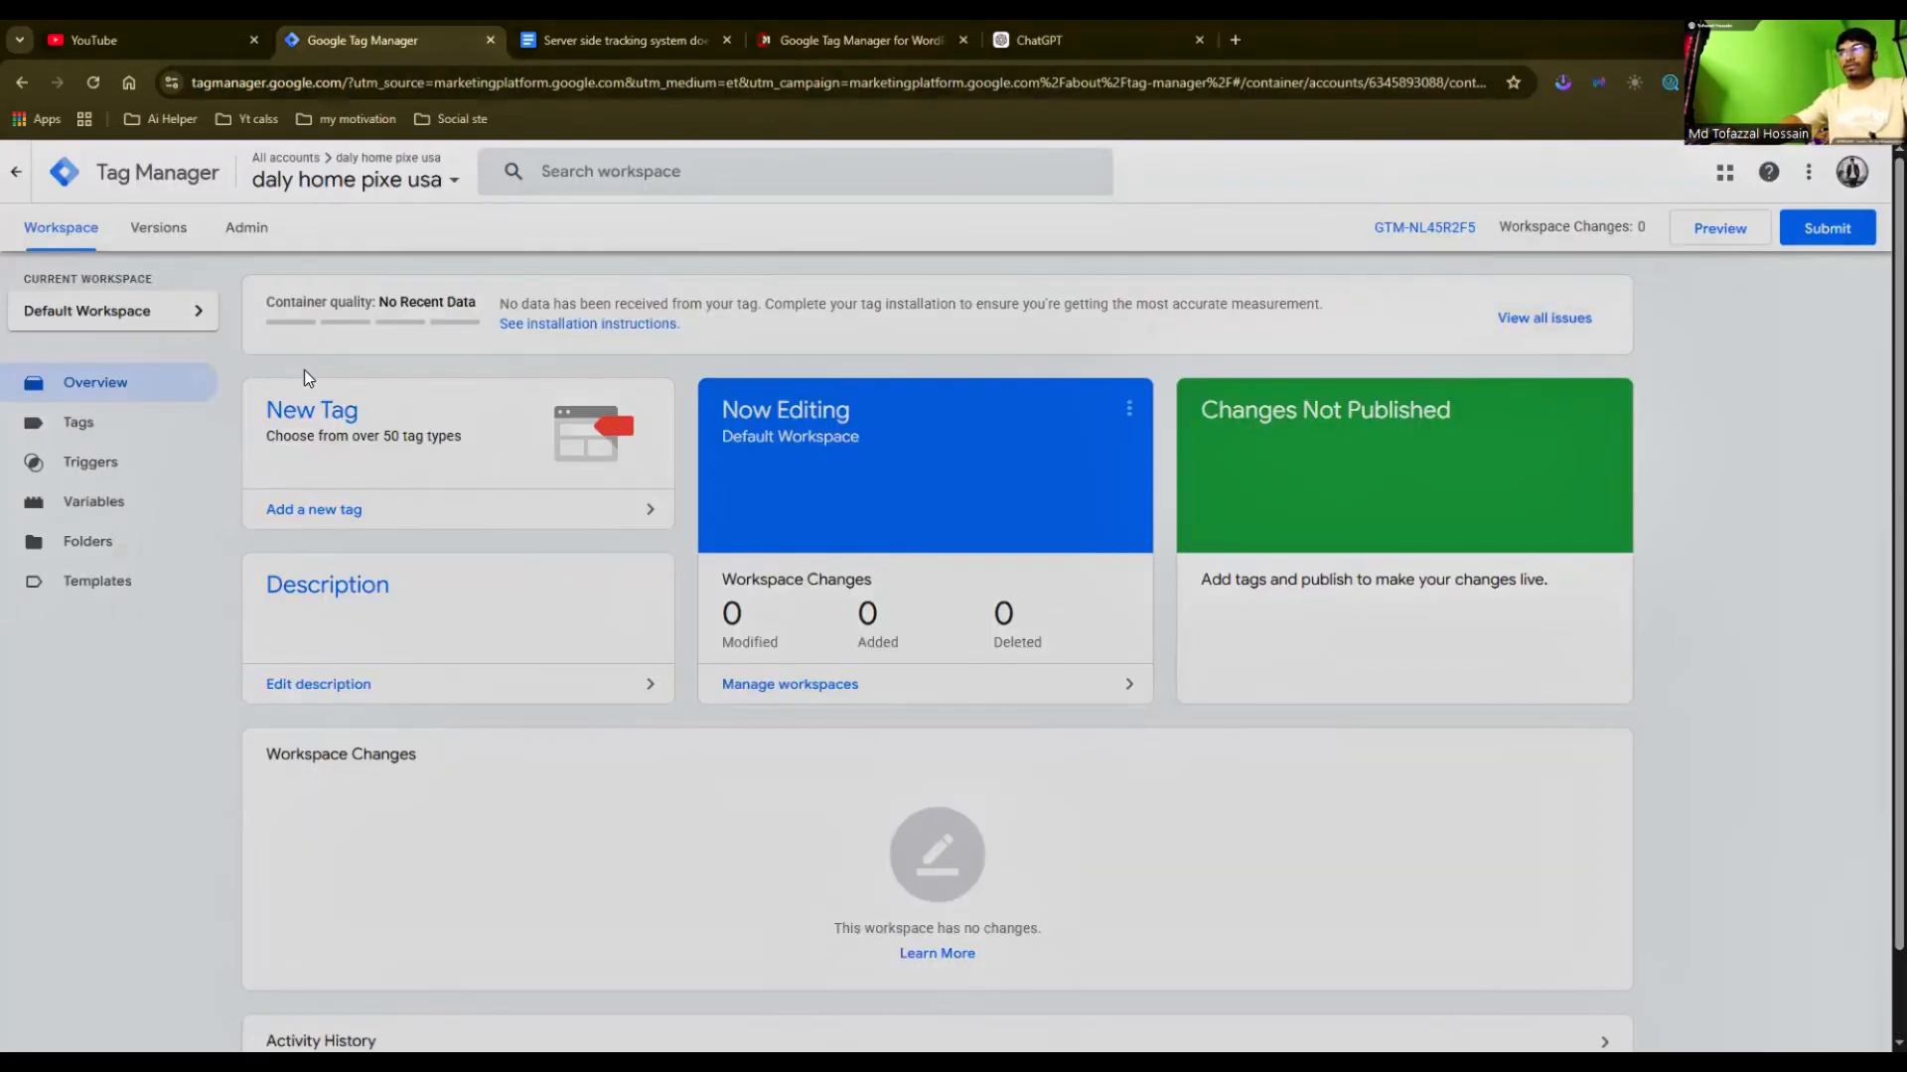
{"action": "left_click", "coordinate": [1726, 233]}
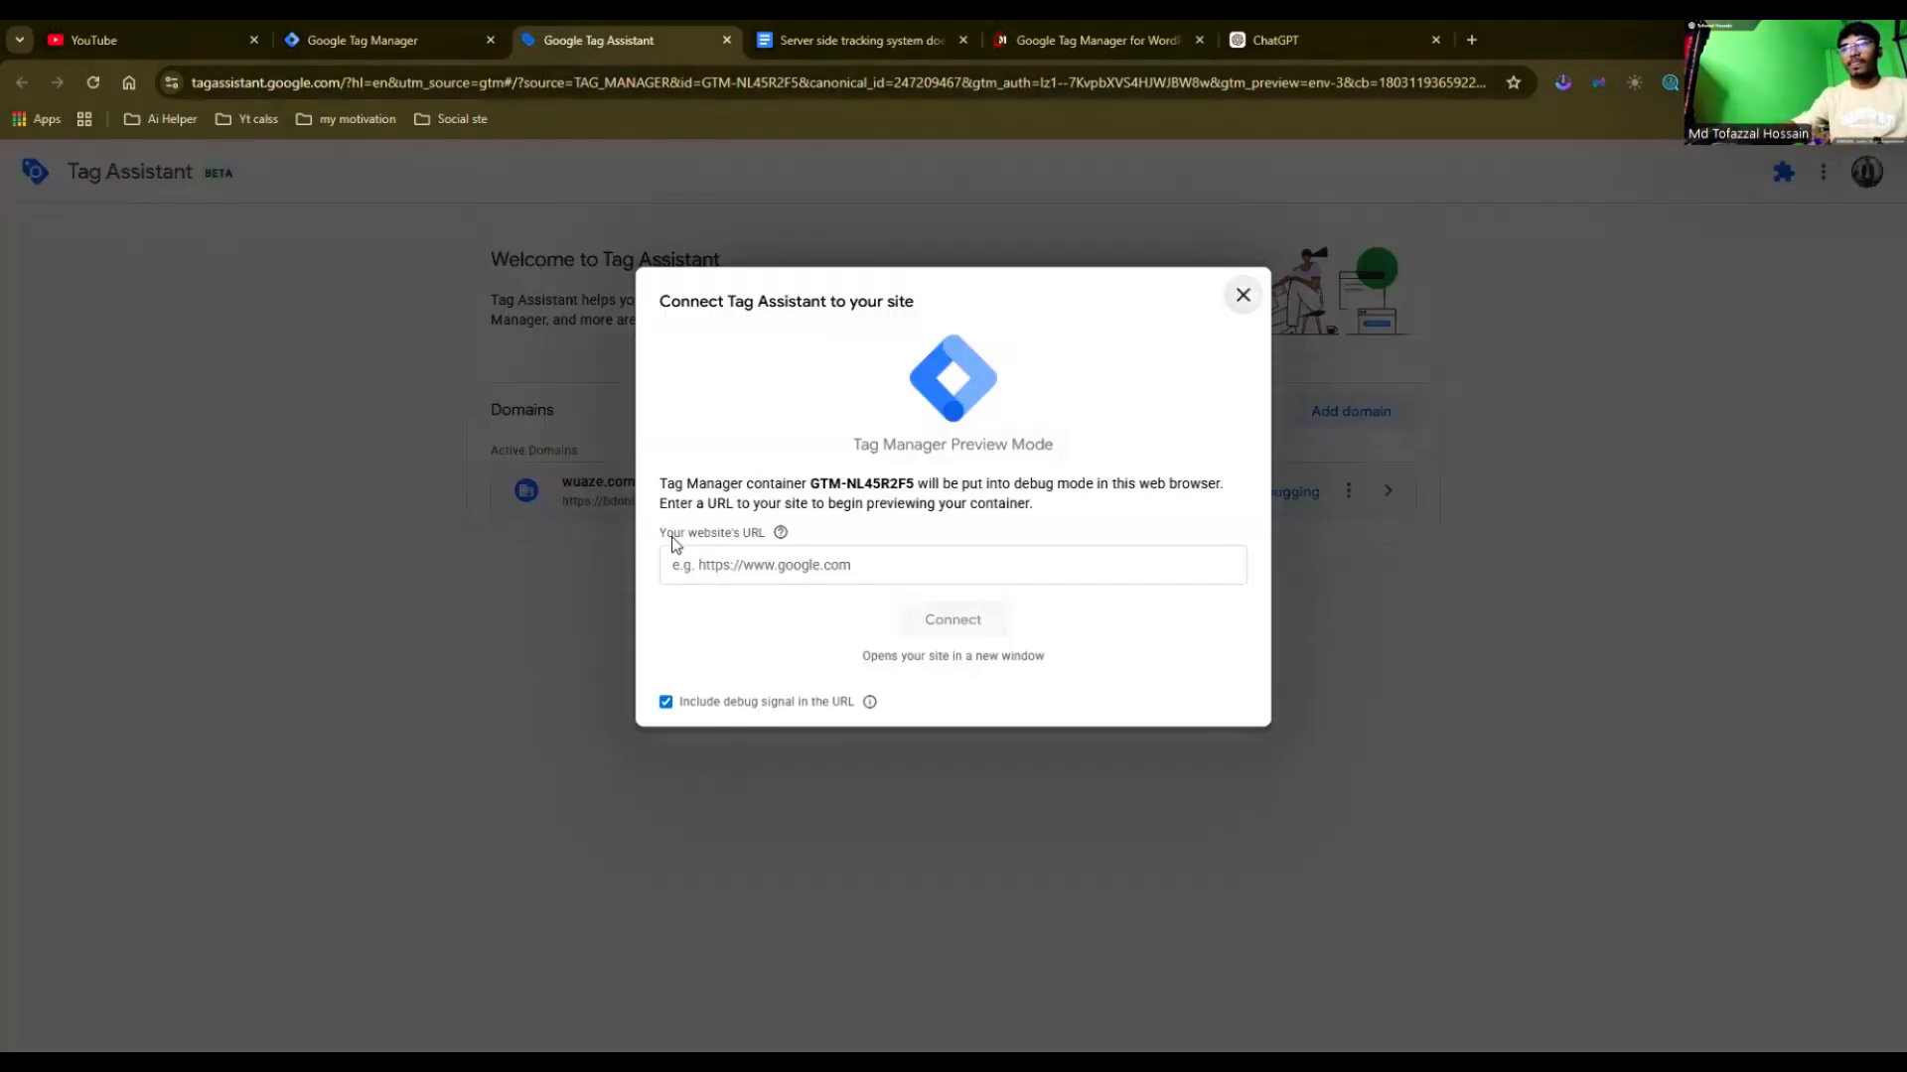
{"action": "left_click", "coordinate": [763, 576]}
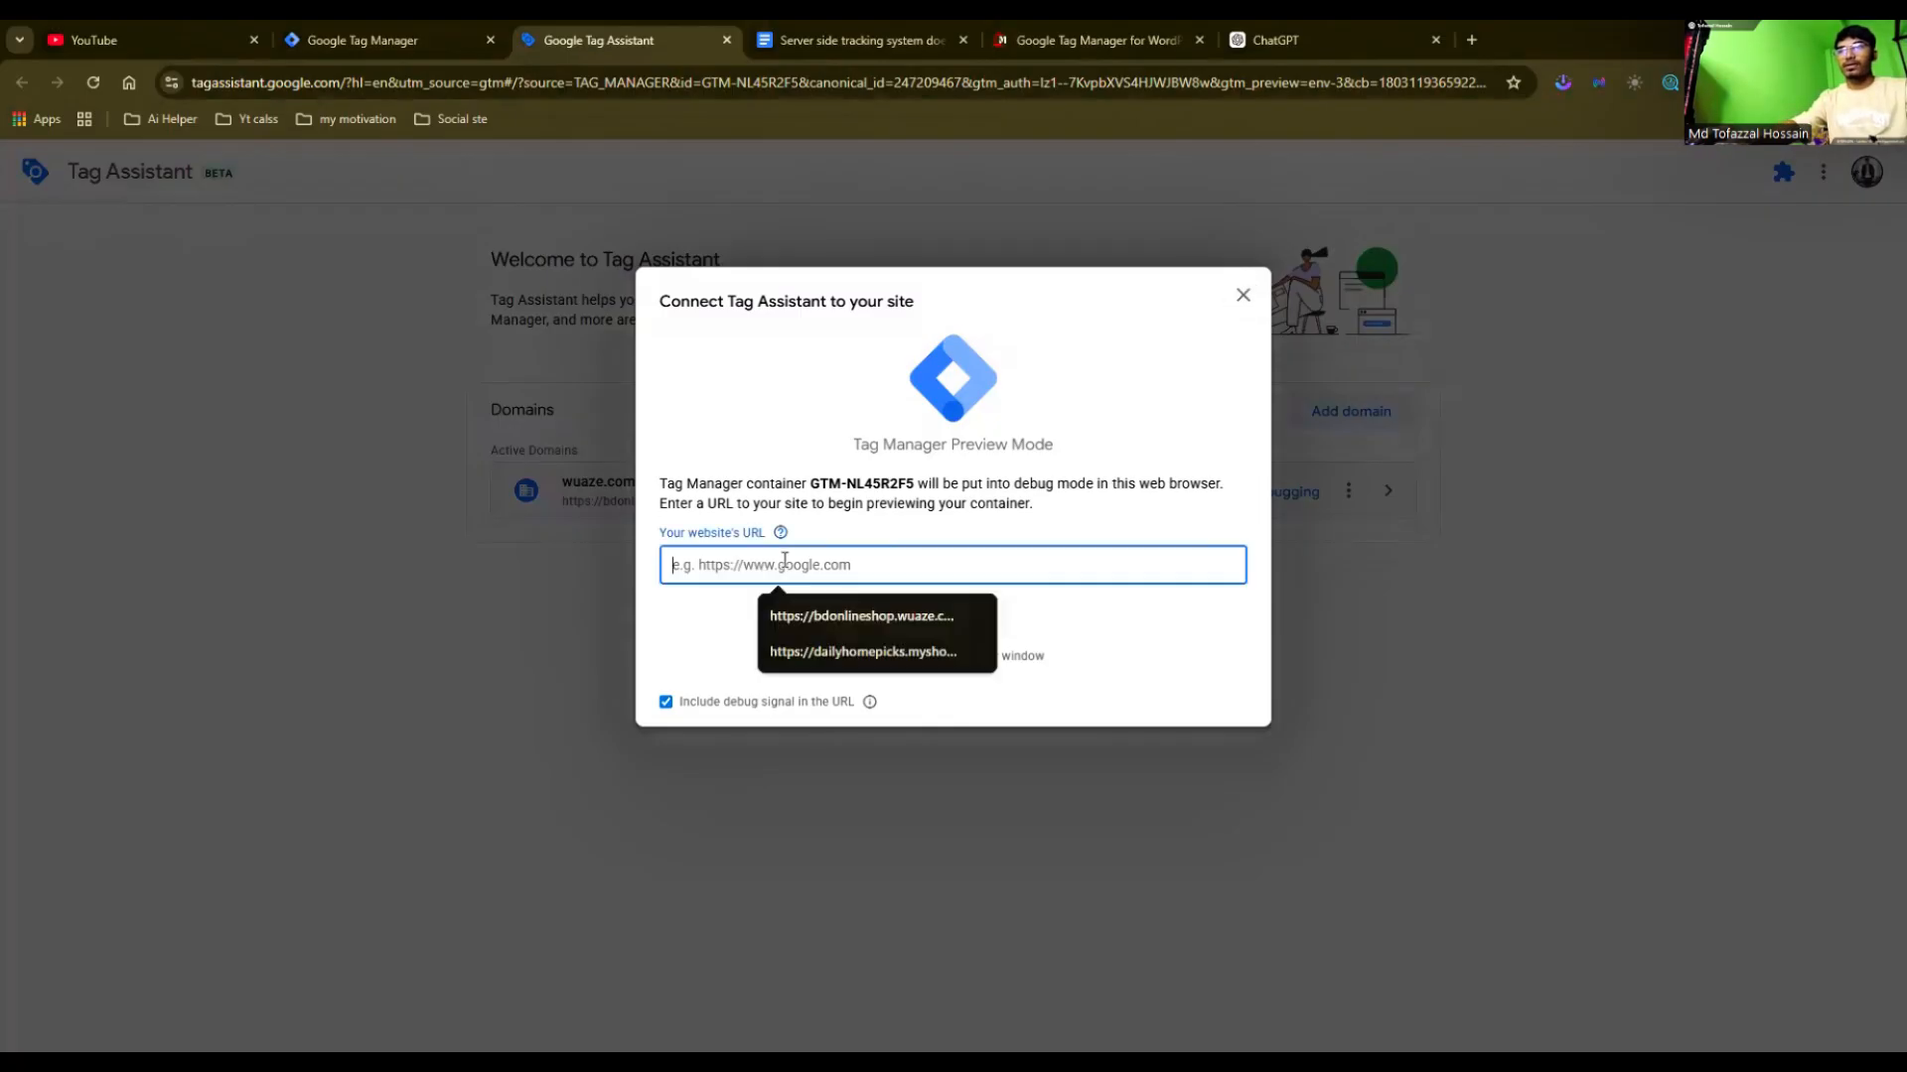
{"action": "left_click", "coordinate": [1022, 27]}
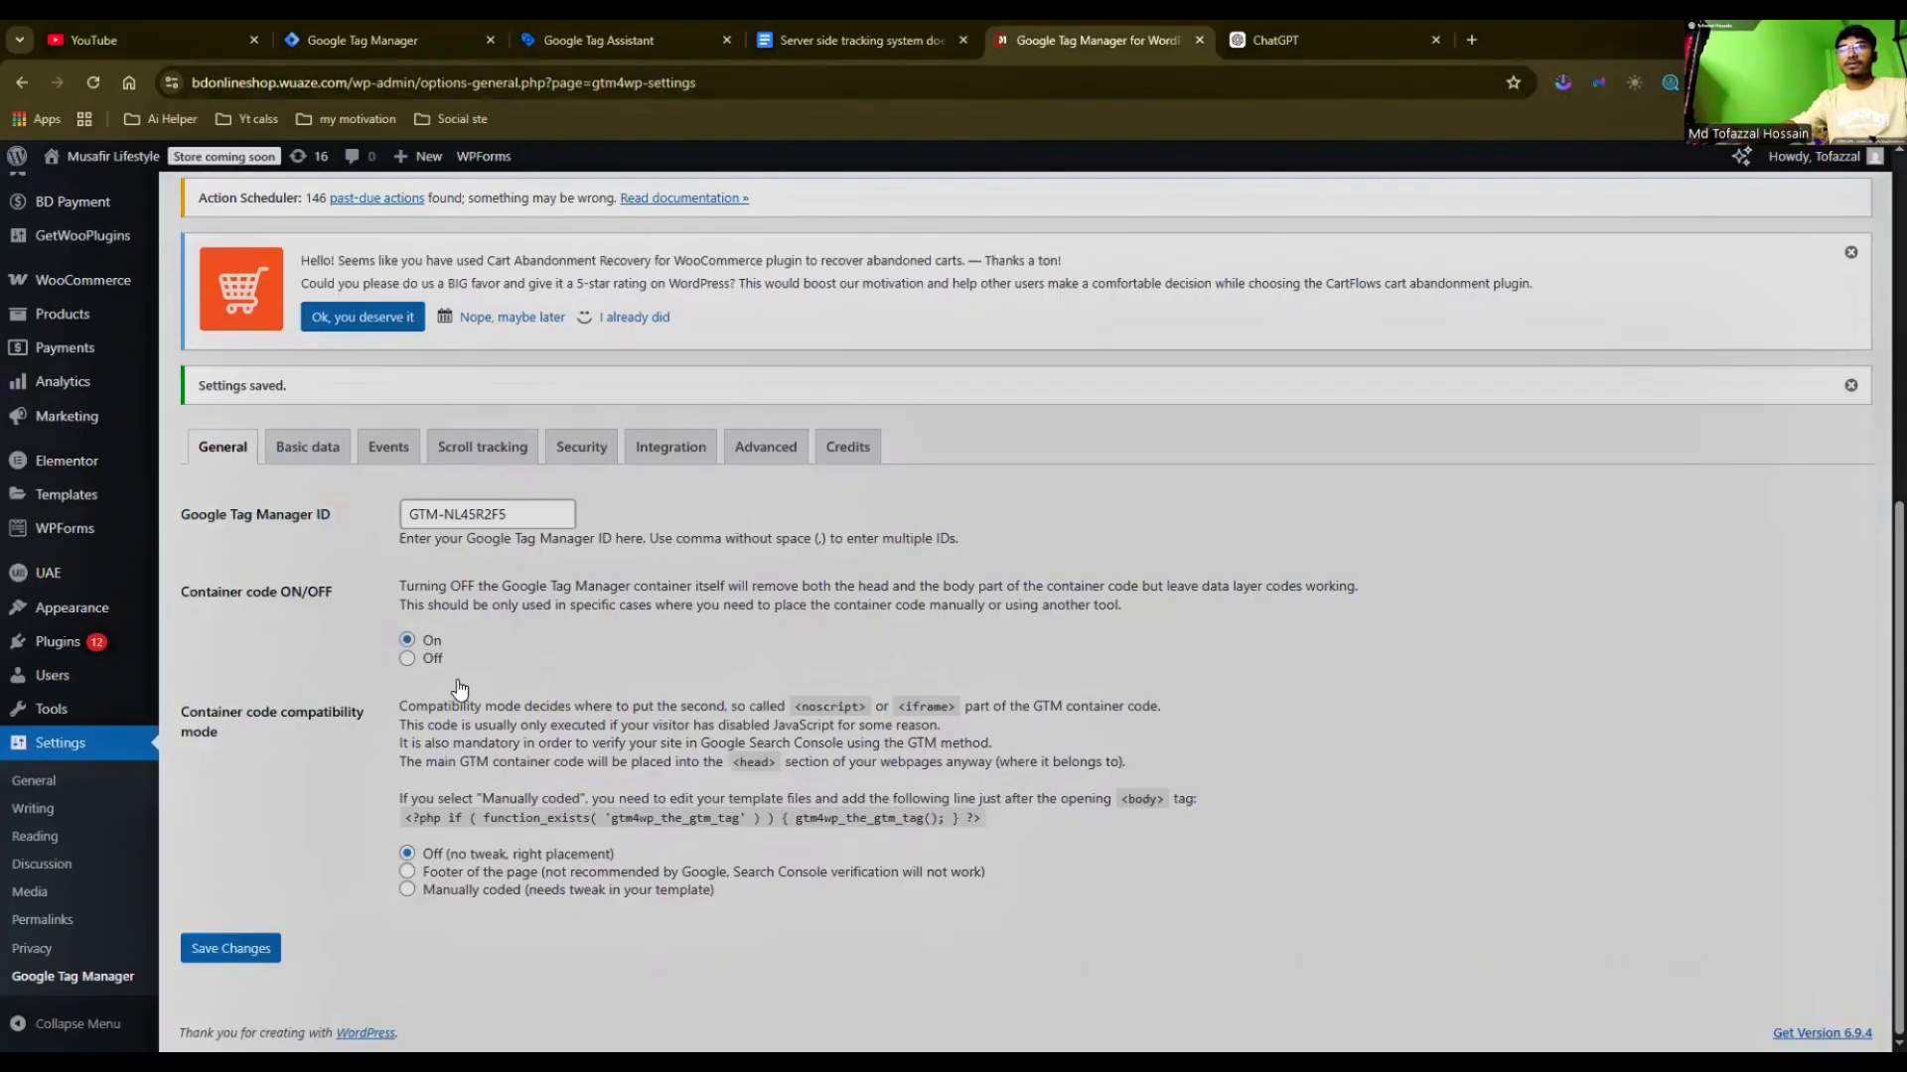
{"action": "scroll", "coordinate": [226, 120], "scroll_direction": "up", "scroll_amount": 5}
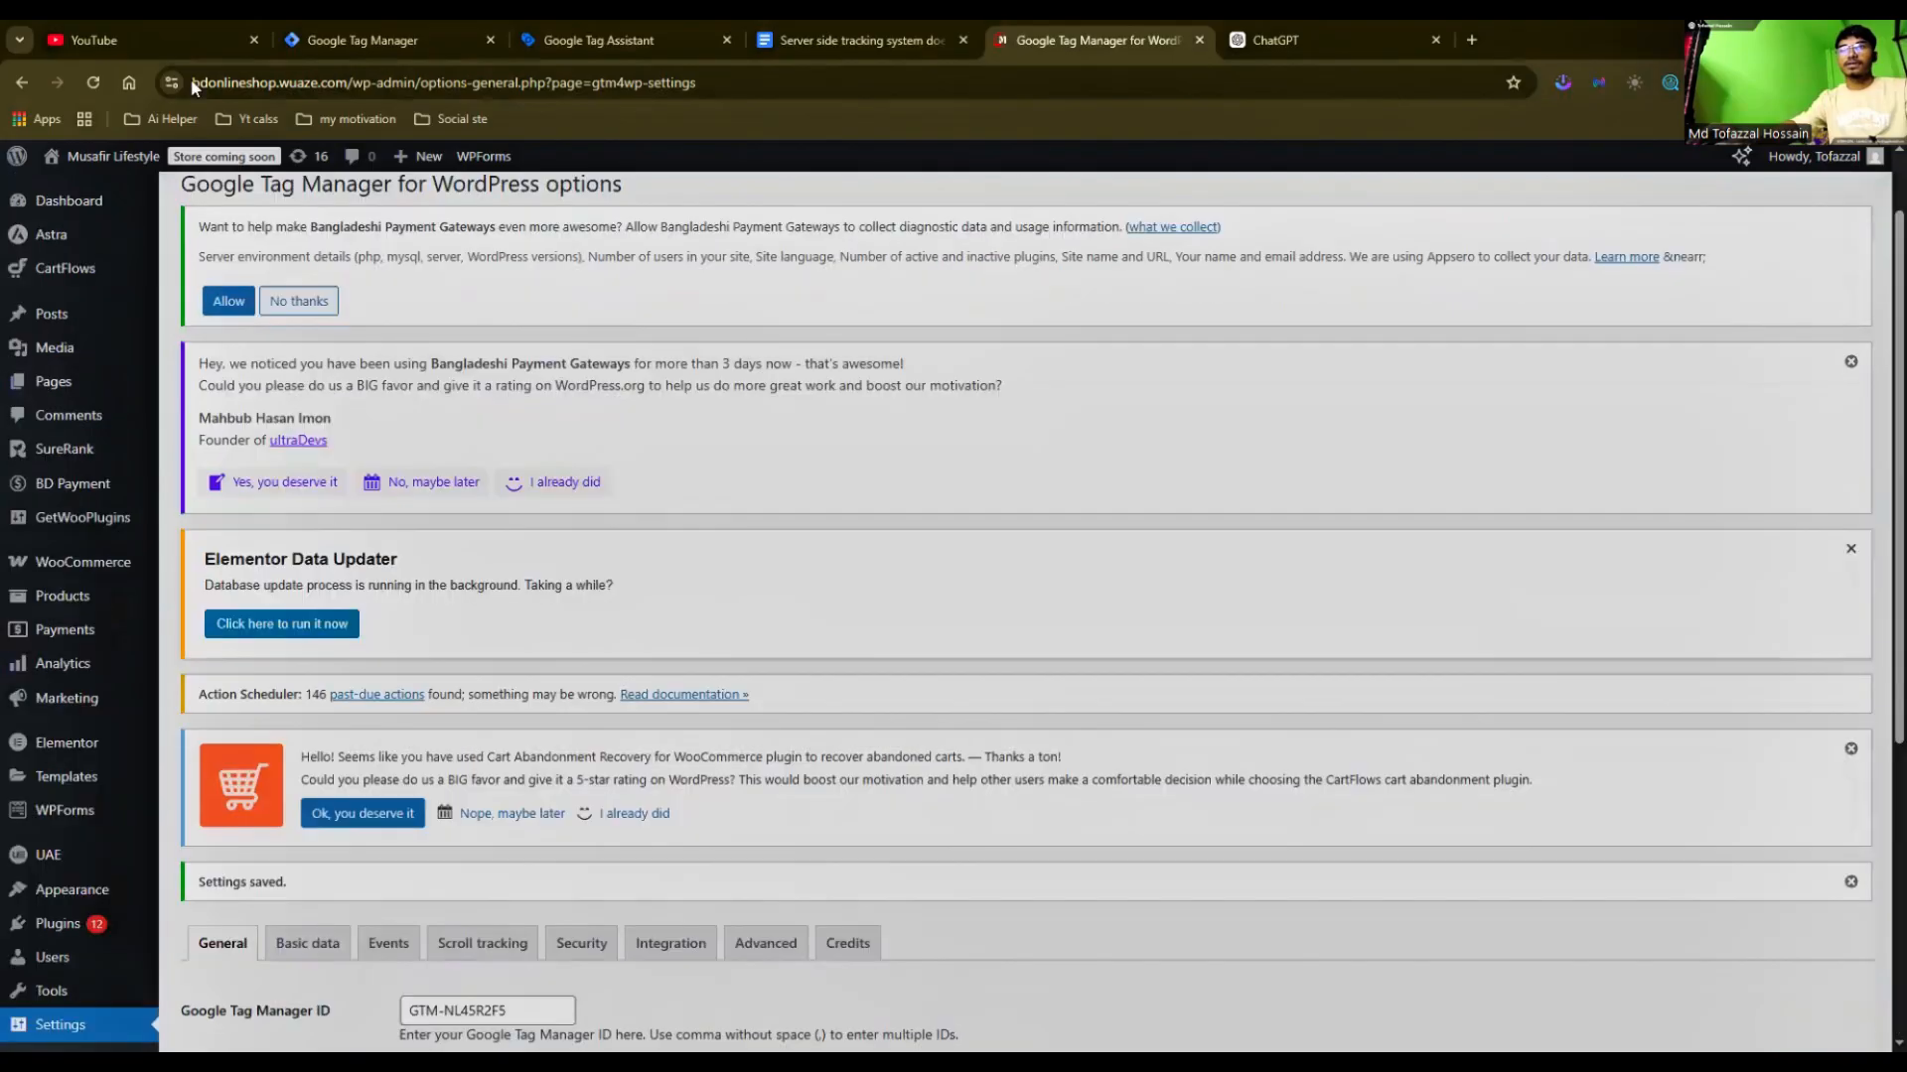
{"action": "left_click_drag", "start_coordinate": [192, 82], "coordinate": [358, 87]}
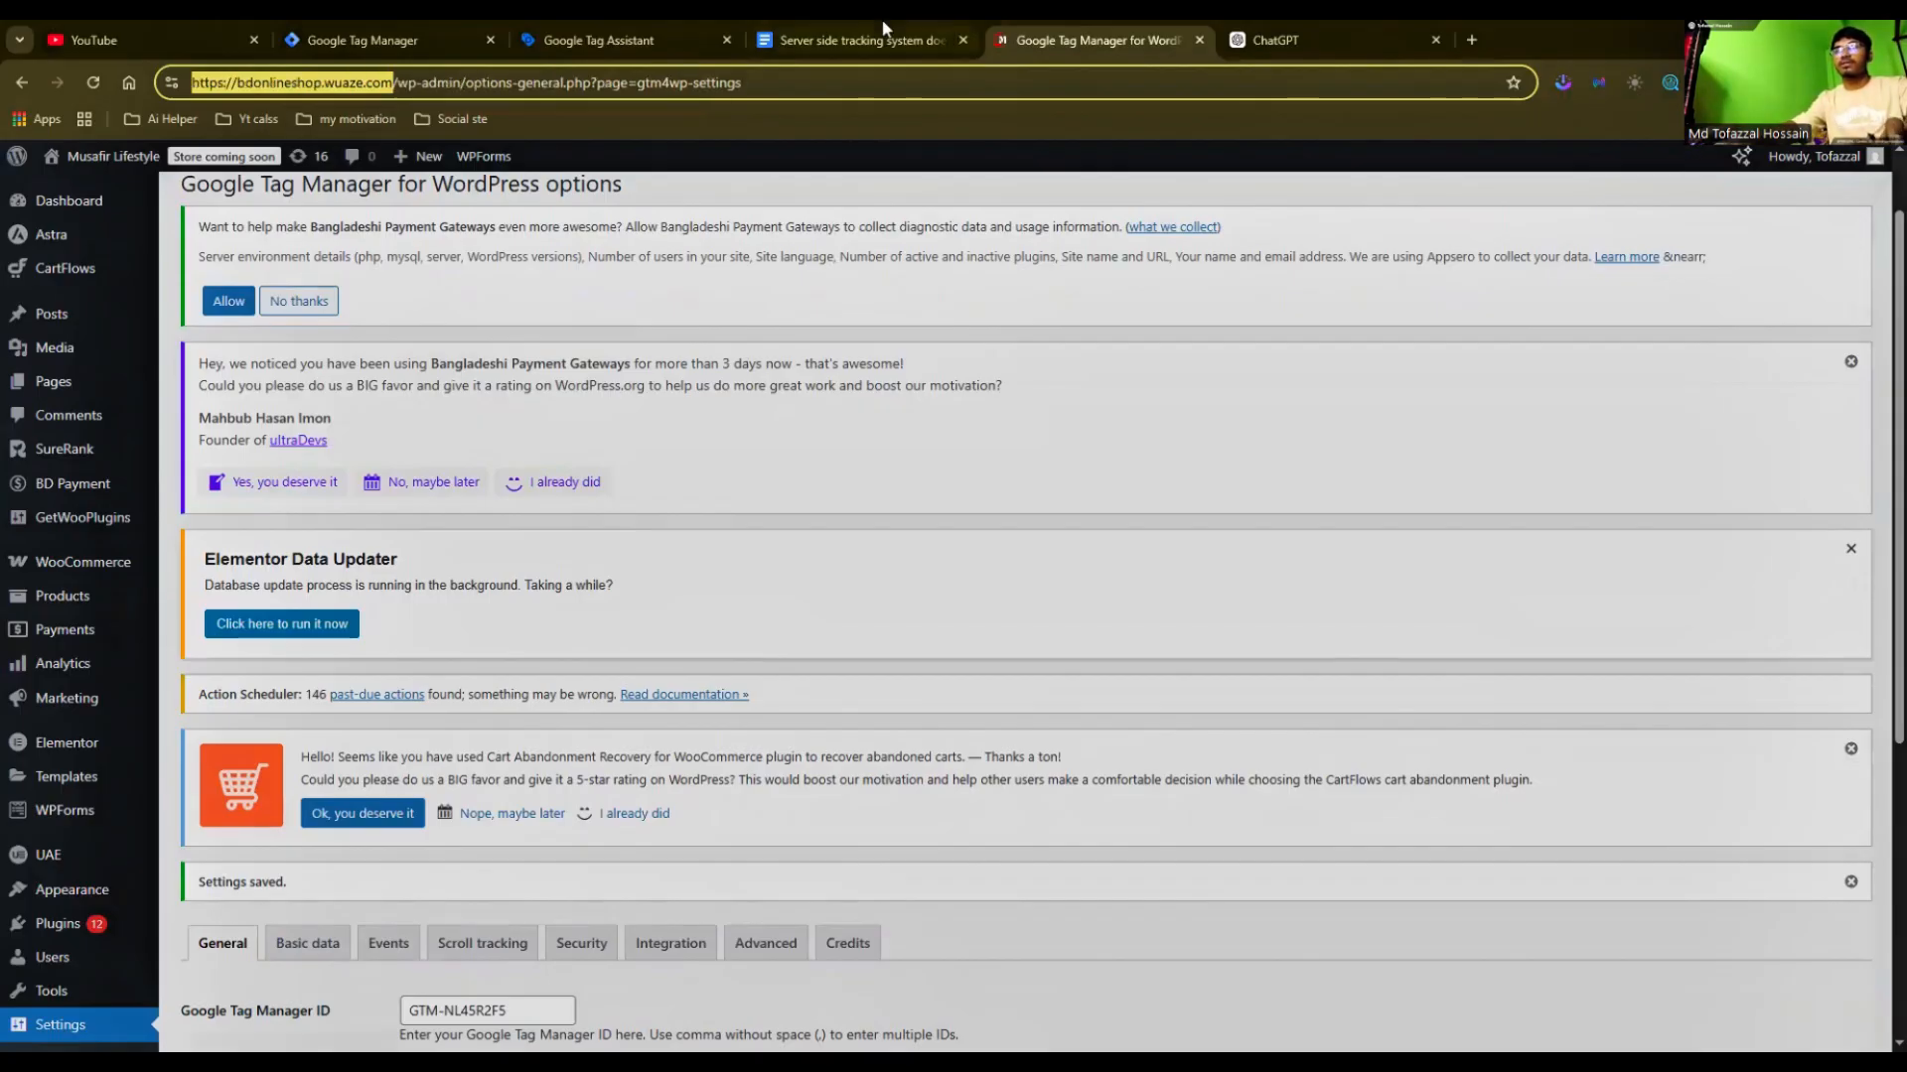
{"action": "key", "text": "ctrl+shift+Tab"}
{"action": "key", "text": "ctrl+shift+Tab"}
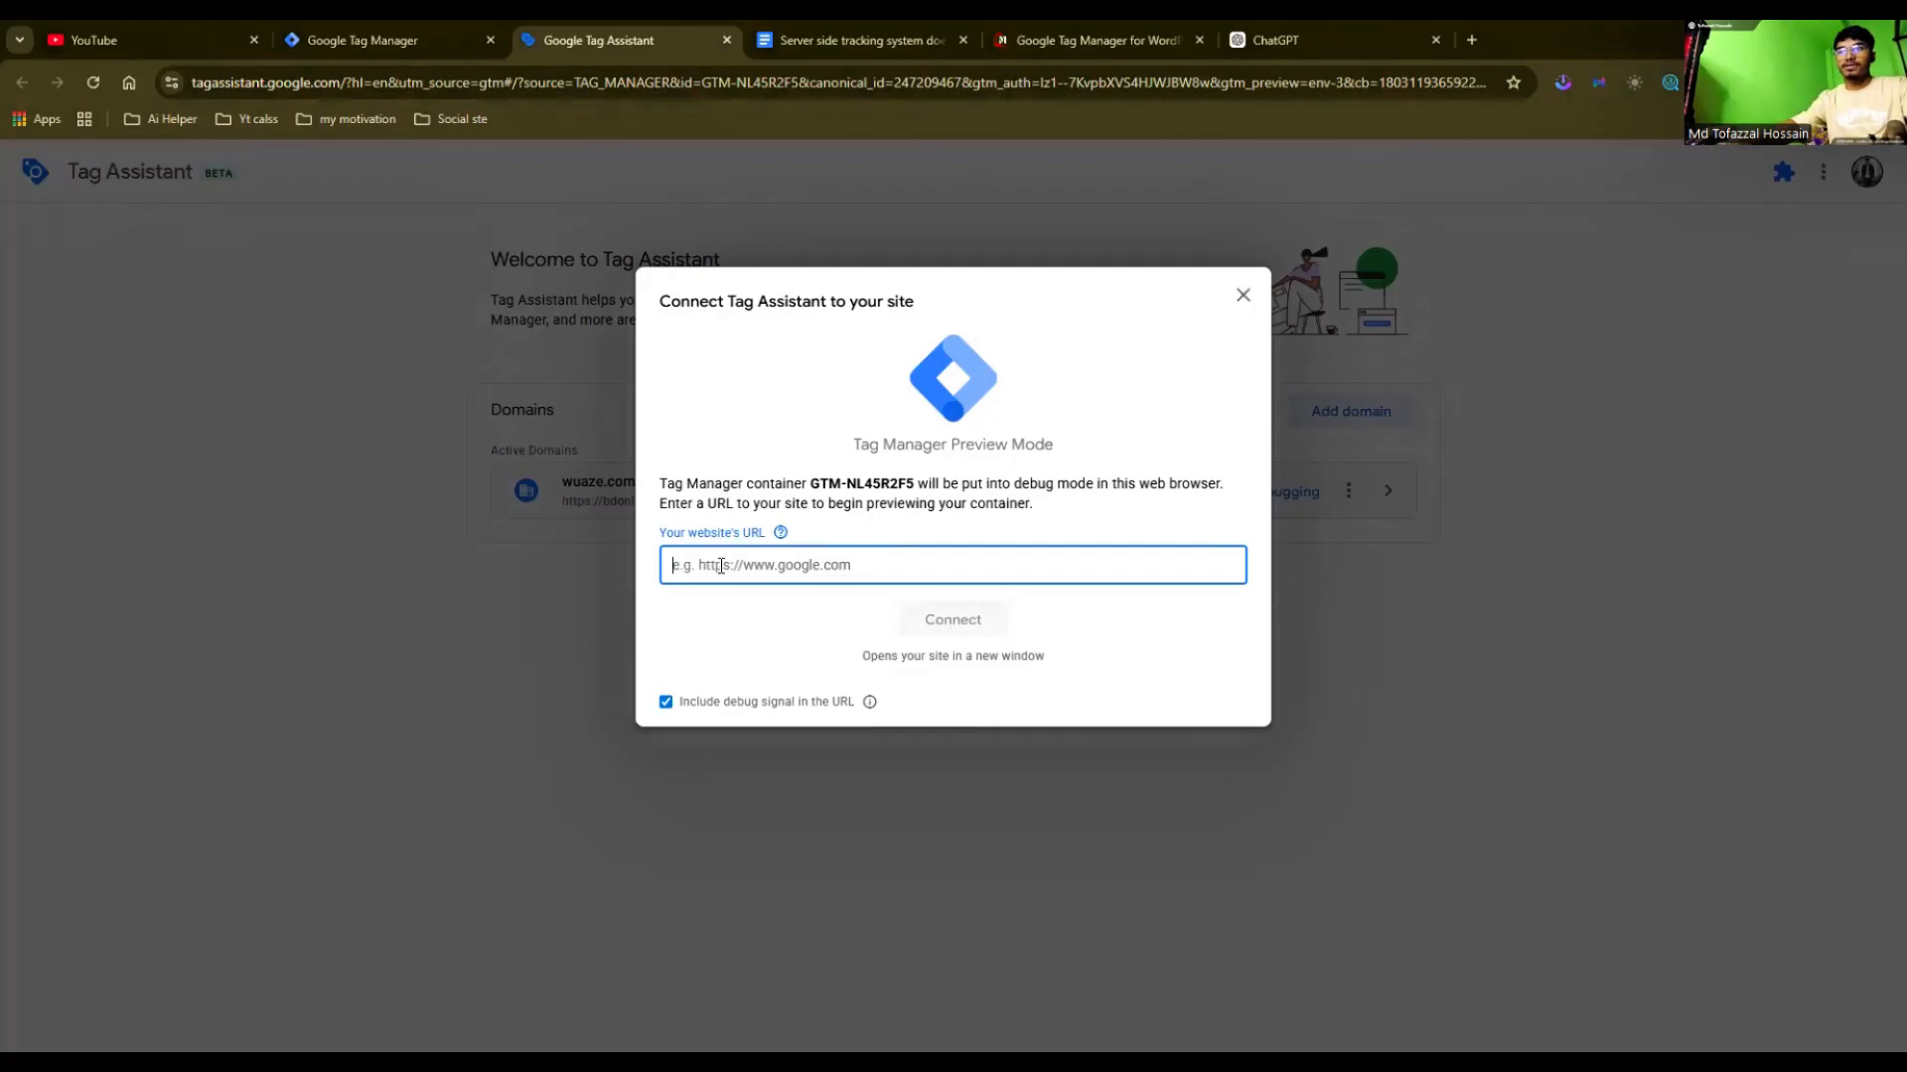
{"action": "left_click", "coordinate": [1242, 298]}
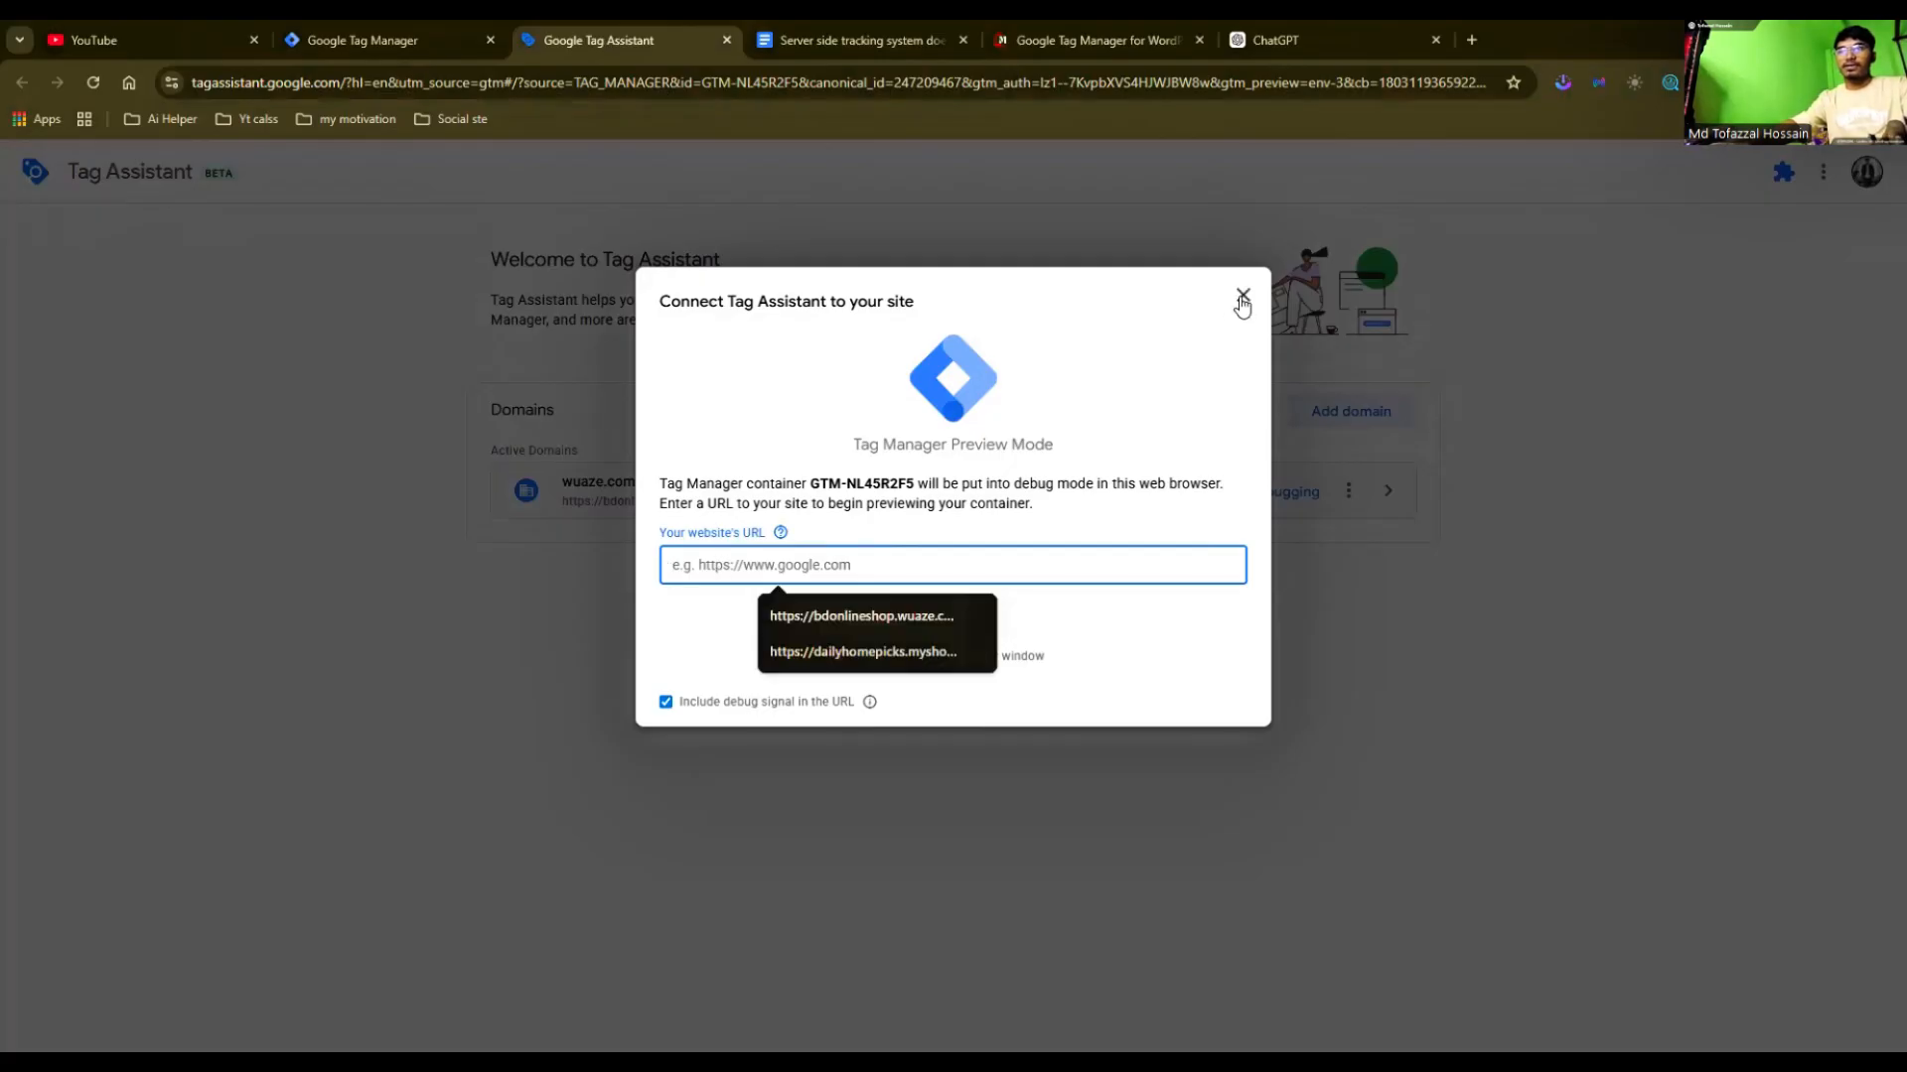
{"action": "left_click", "coordinate": [864, 616]}
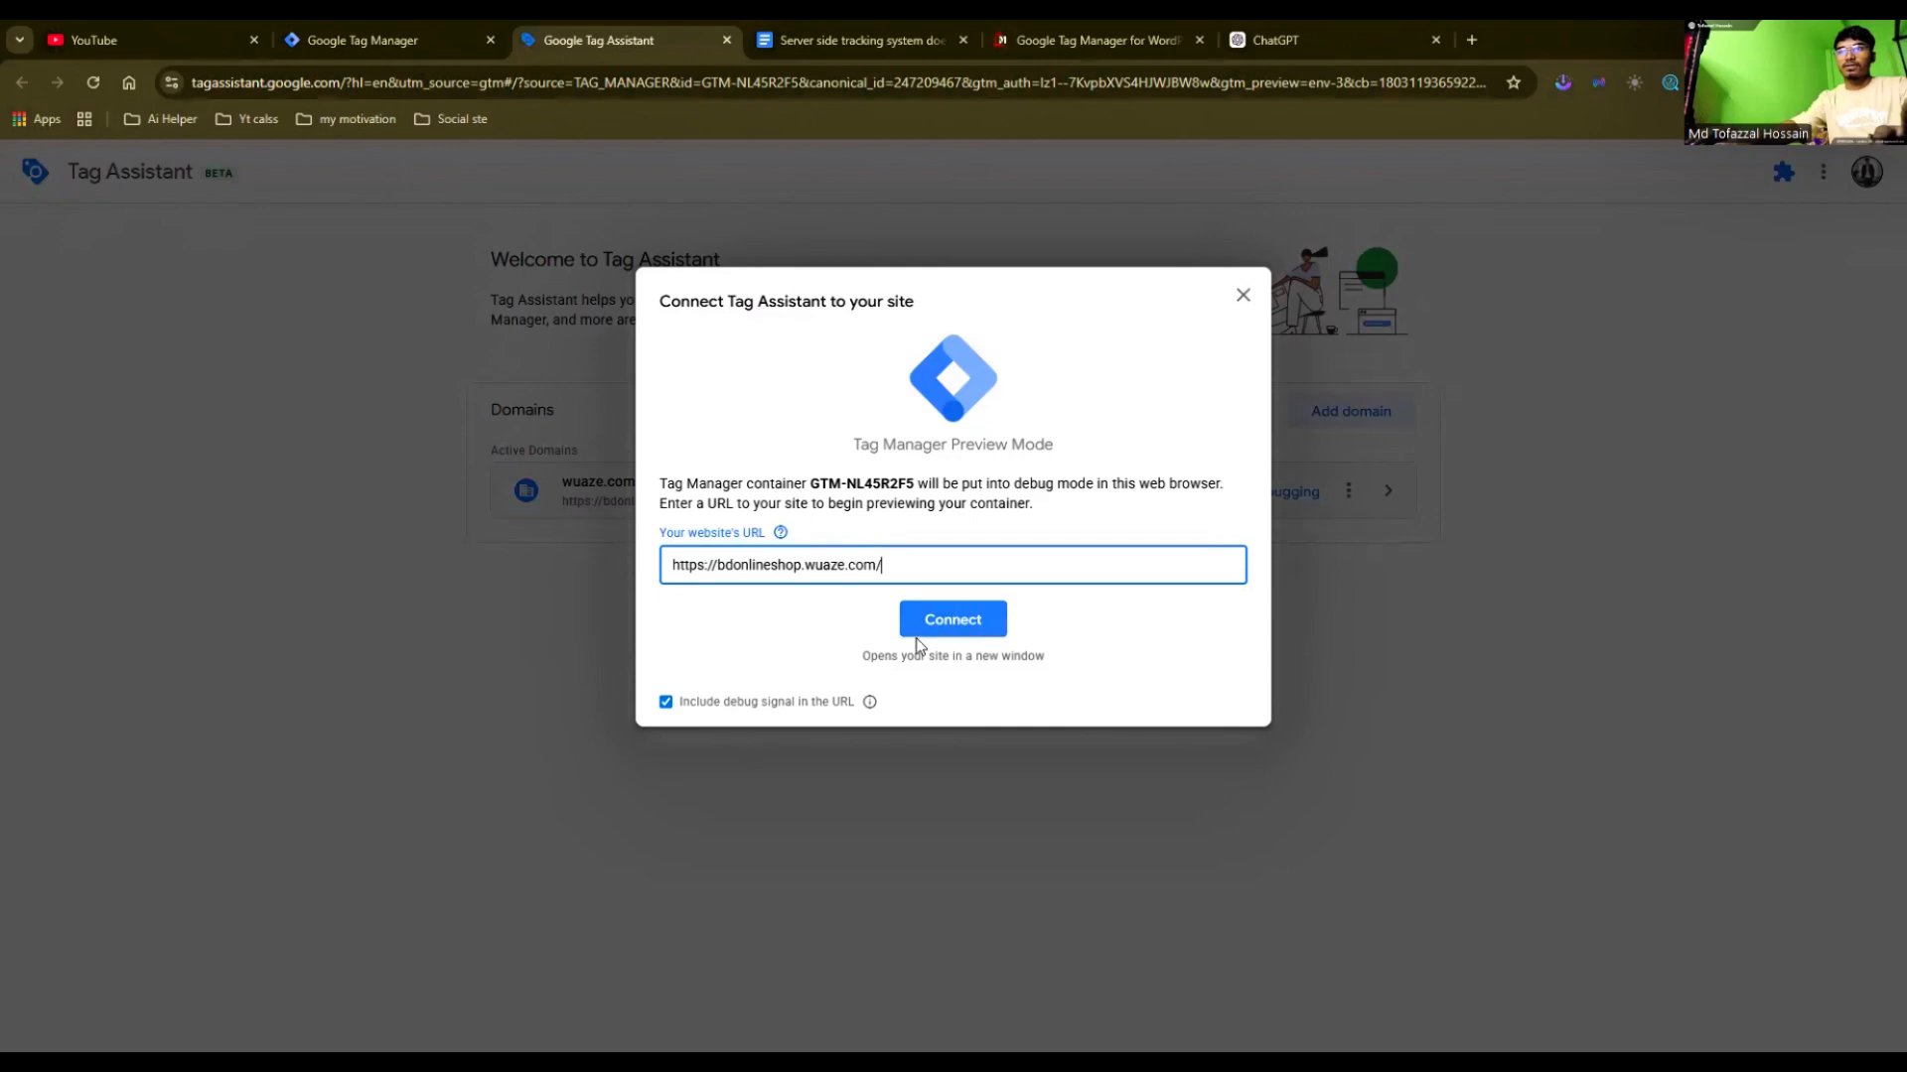
{"action": "left_click", "coordinate": [957, 628]}
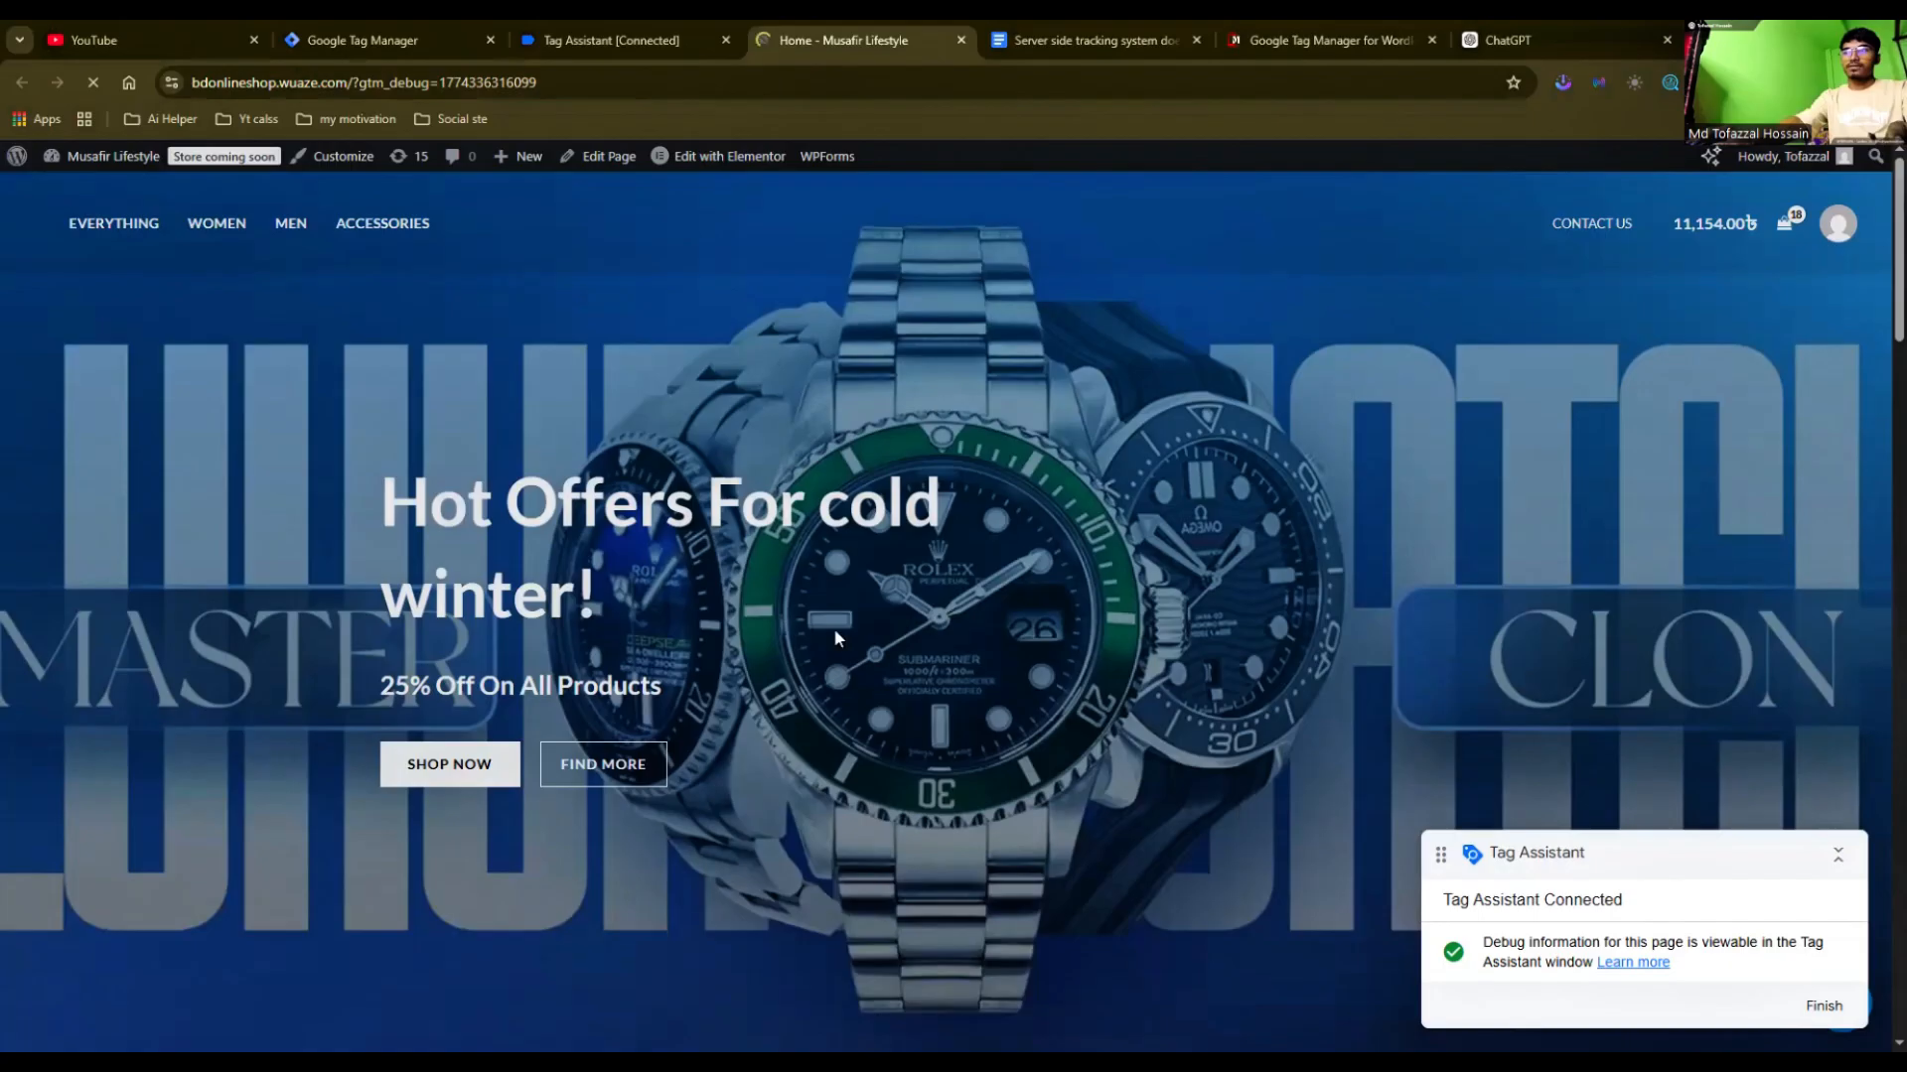
Step: Browse the debug-mode store homepage and acknowledge the Tag Assistant connection confirmation
{"action": "scroll", "coordinate": [1118, 760], "scroll_direction": "down", "scroll_amount": 1}
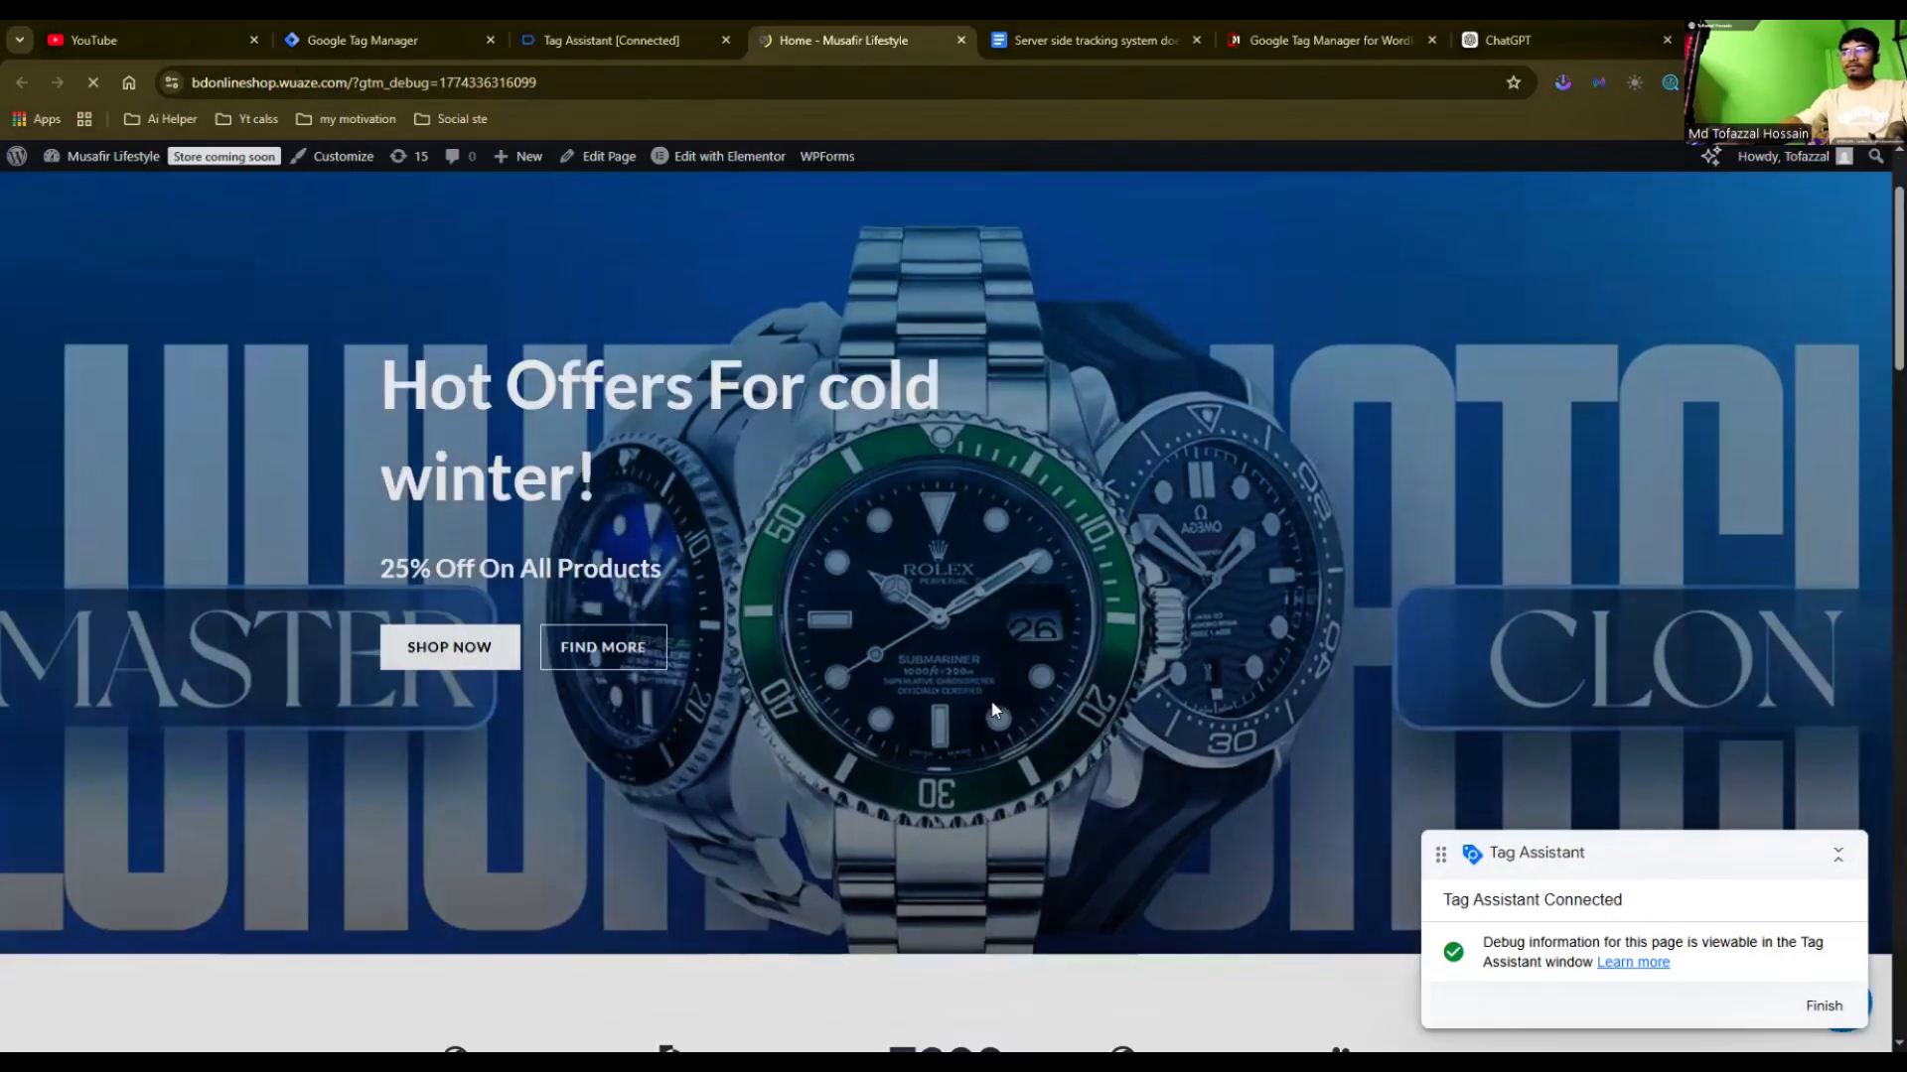
{"action": "scroll", "coordinate": [993, 710], "scroll_direction": "down", "scroll_amount": 2}
{"action": "scroll", "coordinate": [993, 710], "scroll_direction": "down", "scroll_amount": 3}
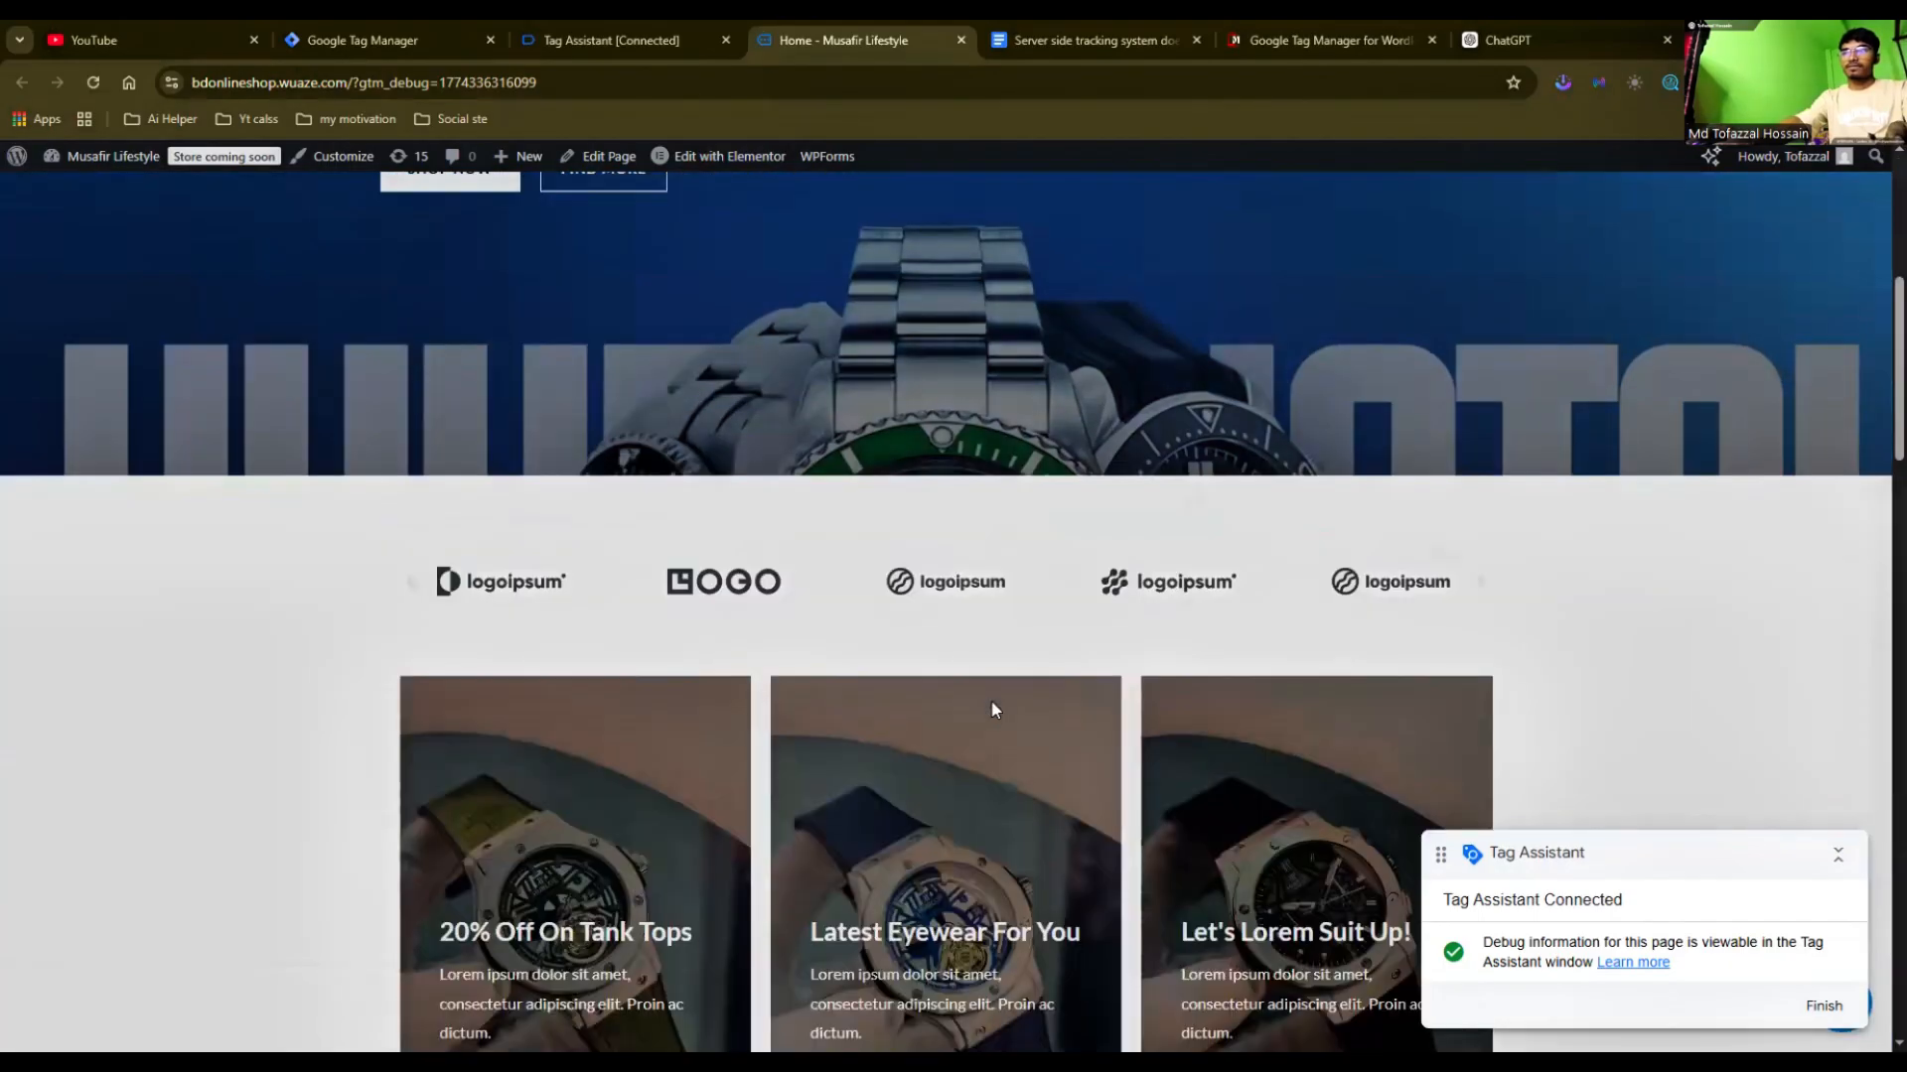
{"action": "scroll", "coordinate": [993, 710], "scroll_direction": "down", "scroll_amount": 5}
{"action": "scroll", "coordinate": [993, 710], "scroll_direction": "down", "scroll_amount": 10}
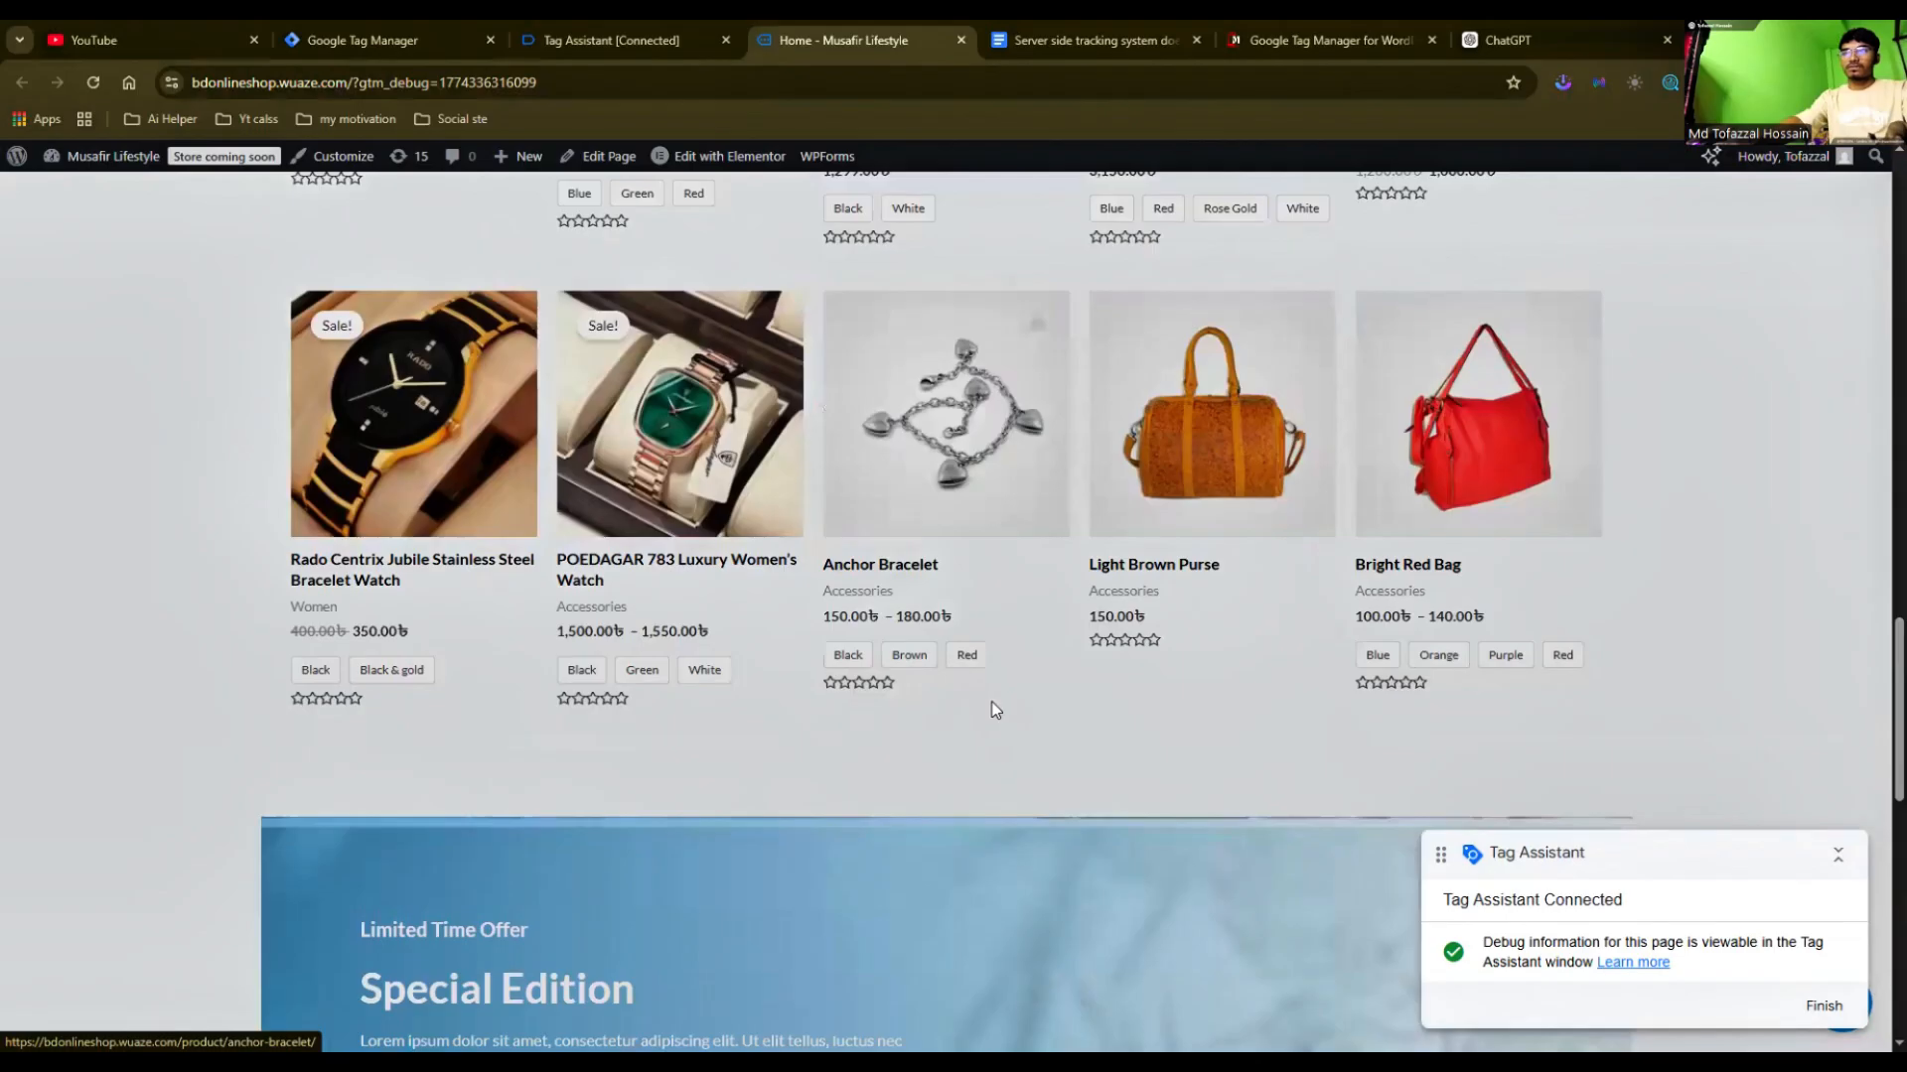
{"action": "scroll", "coordinate": [993, 710], "scroll_direction": "up", "scroll_amount": 6}
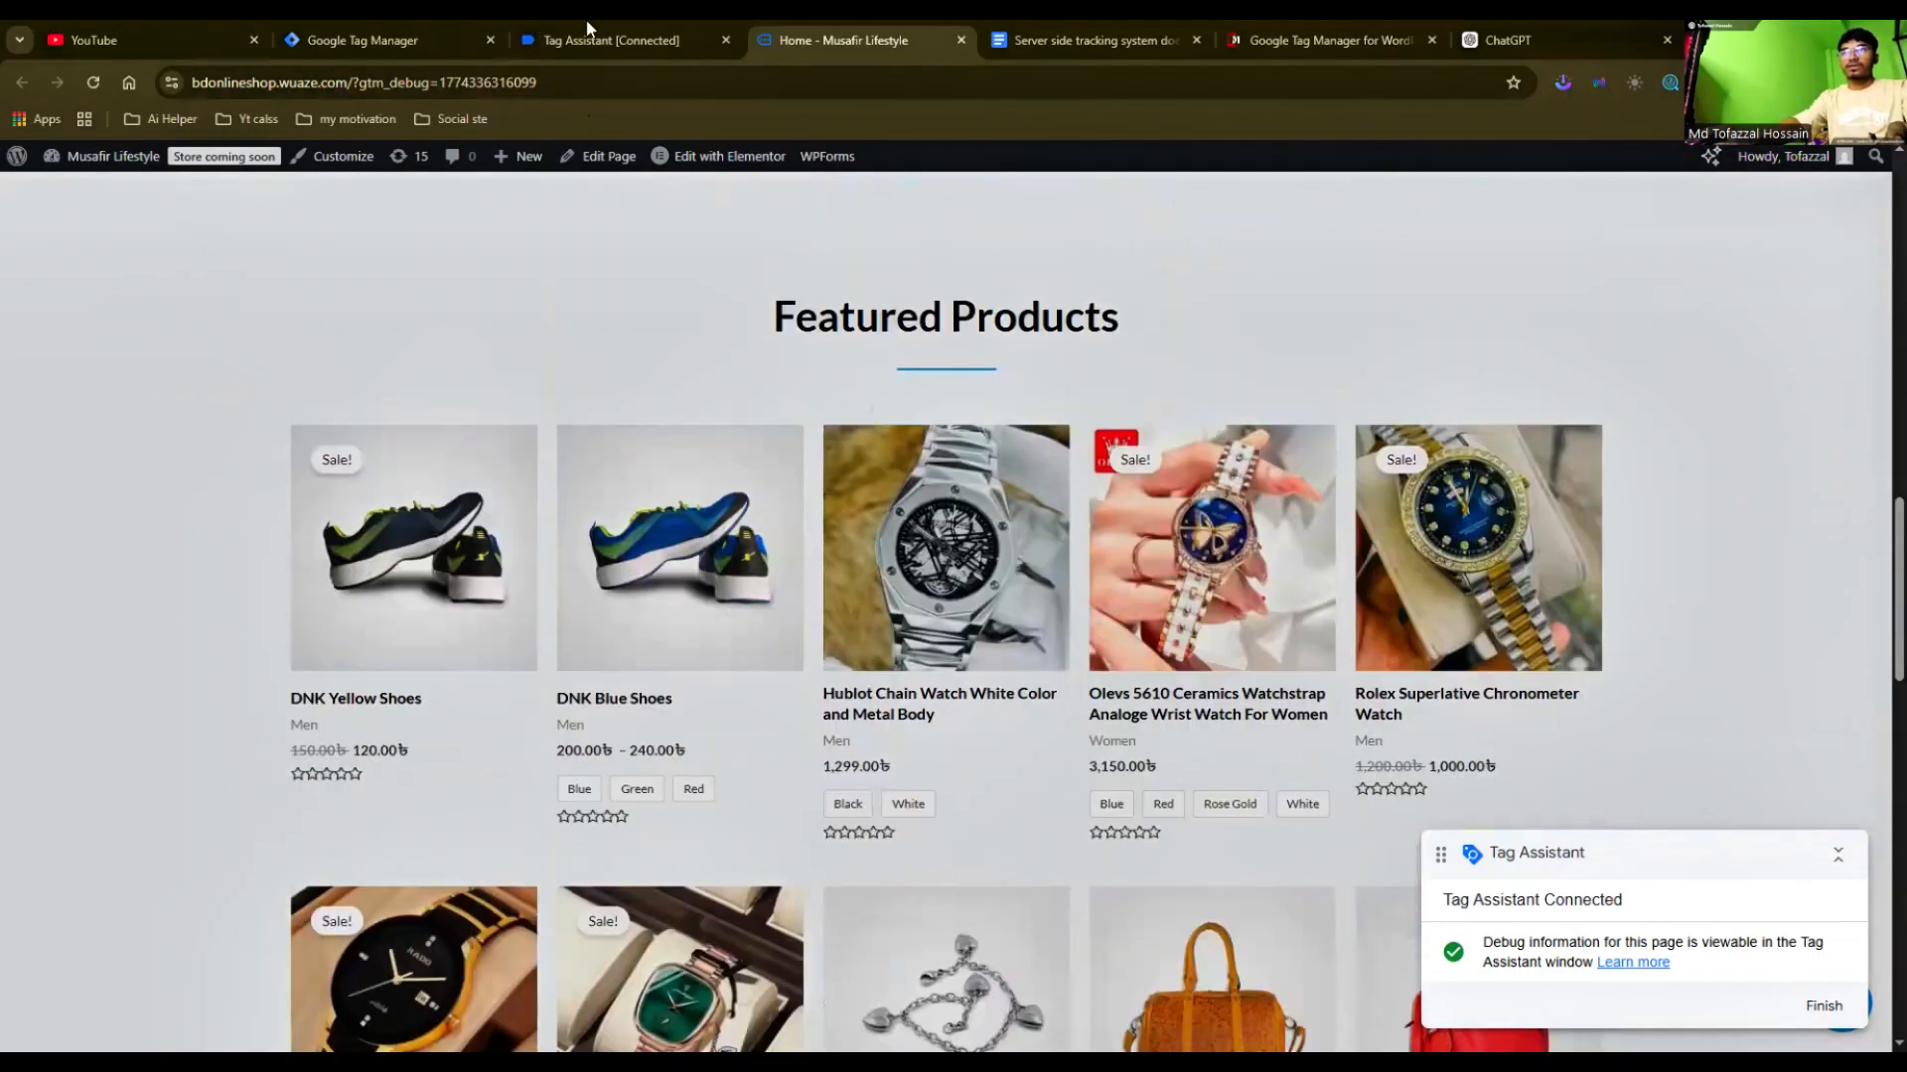
{"action": "left_click", "coordinate": [587, 38]}
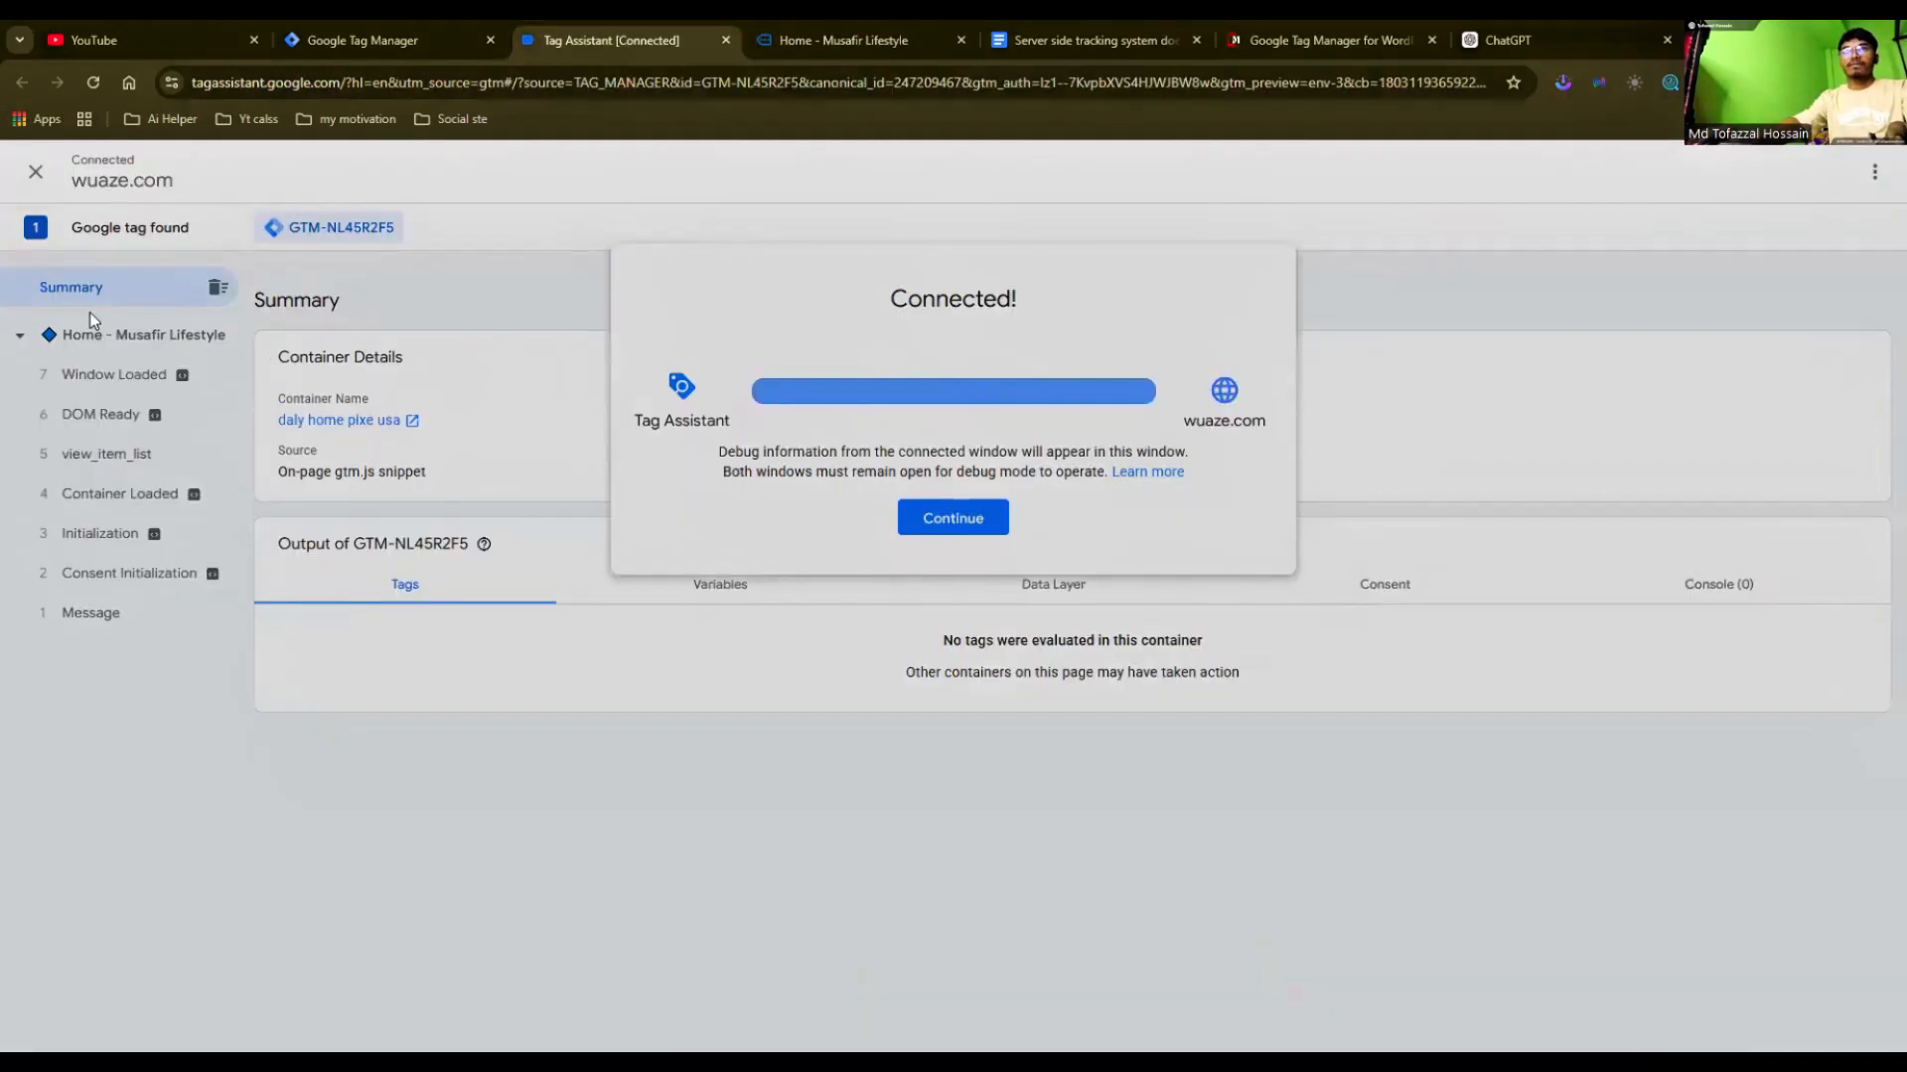
{"action": "left_click", "coordinate": [971, 522]}
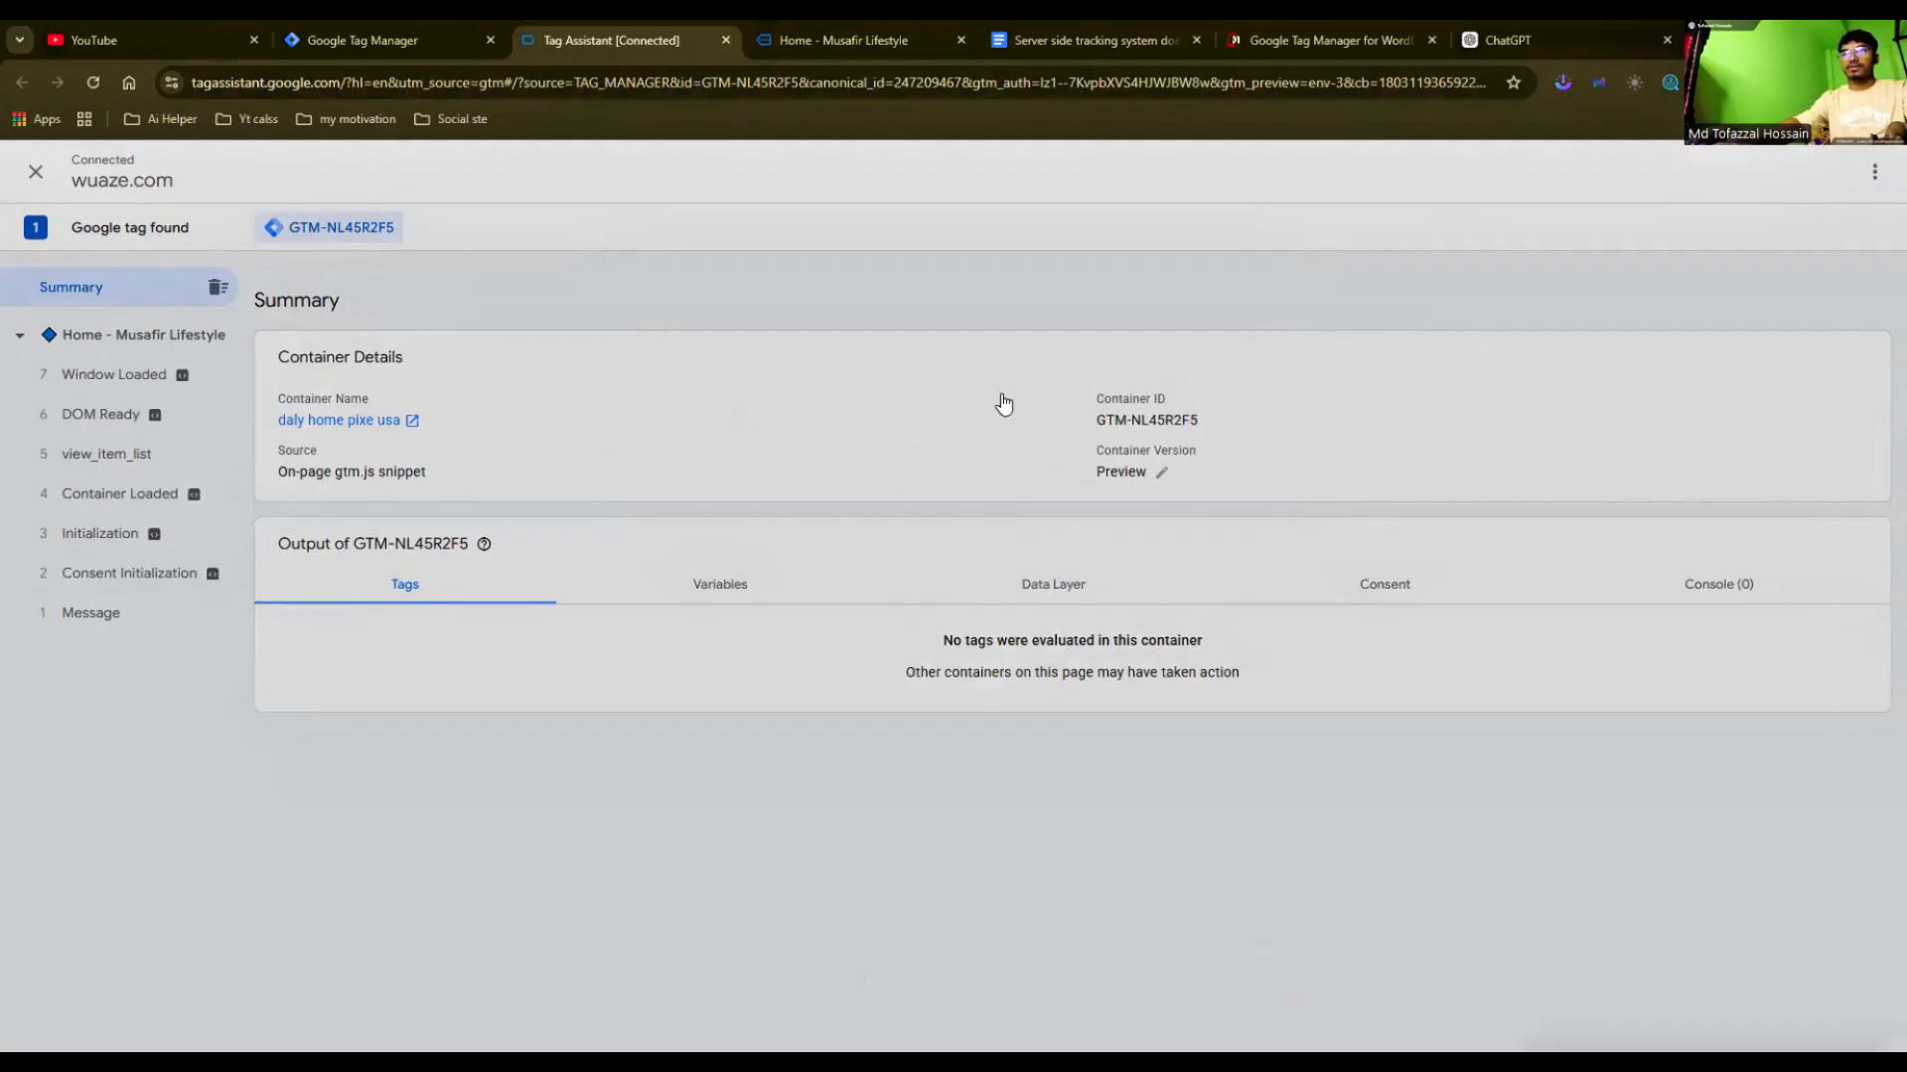
Step: Open the Hublot Chain Watch product page and inspect its page entry in Tag Assistant
{"action": "key", "text": "ctrl+Tab"}
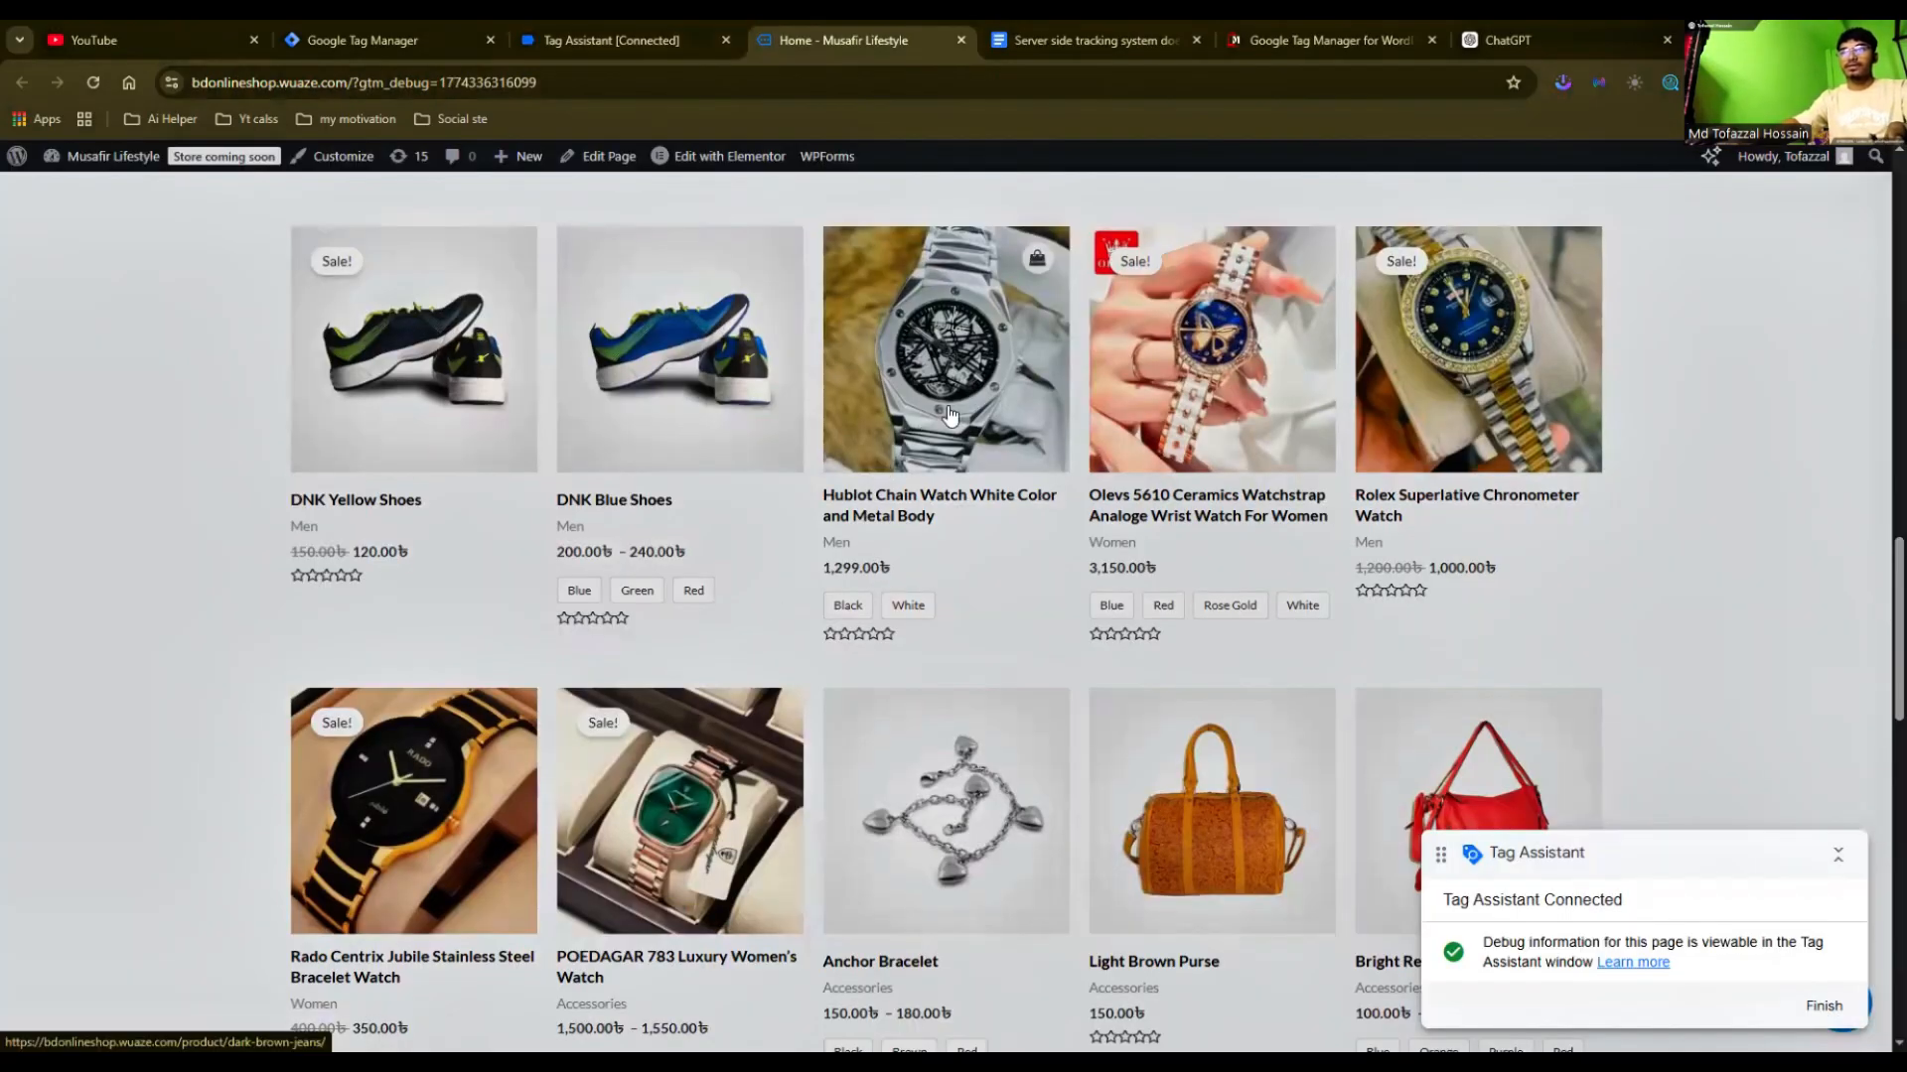
{"action": "left_click", "coordinate": [864, 522]}
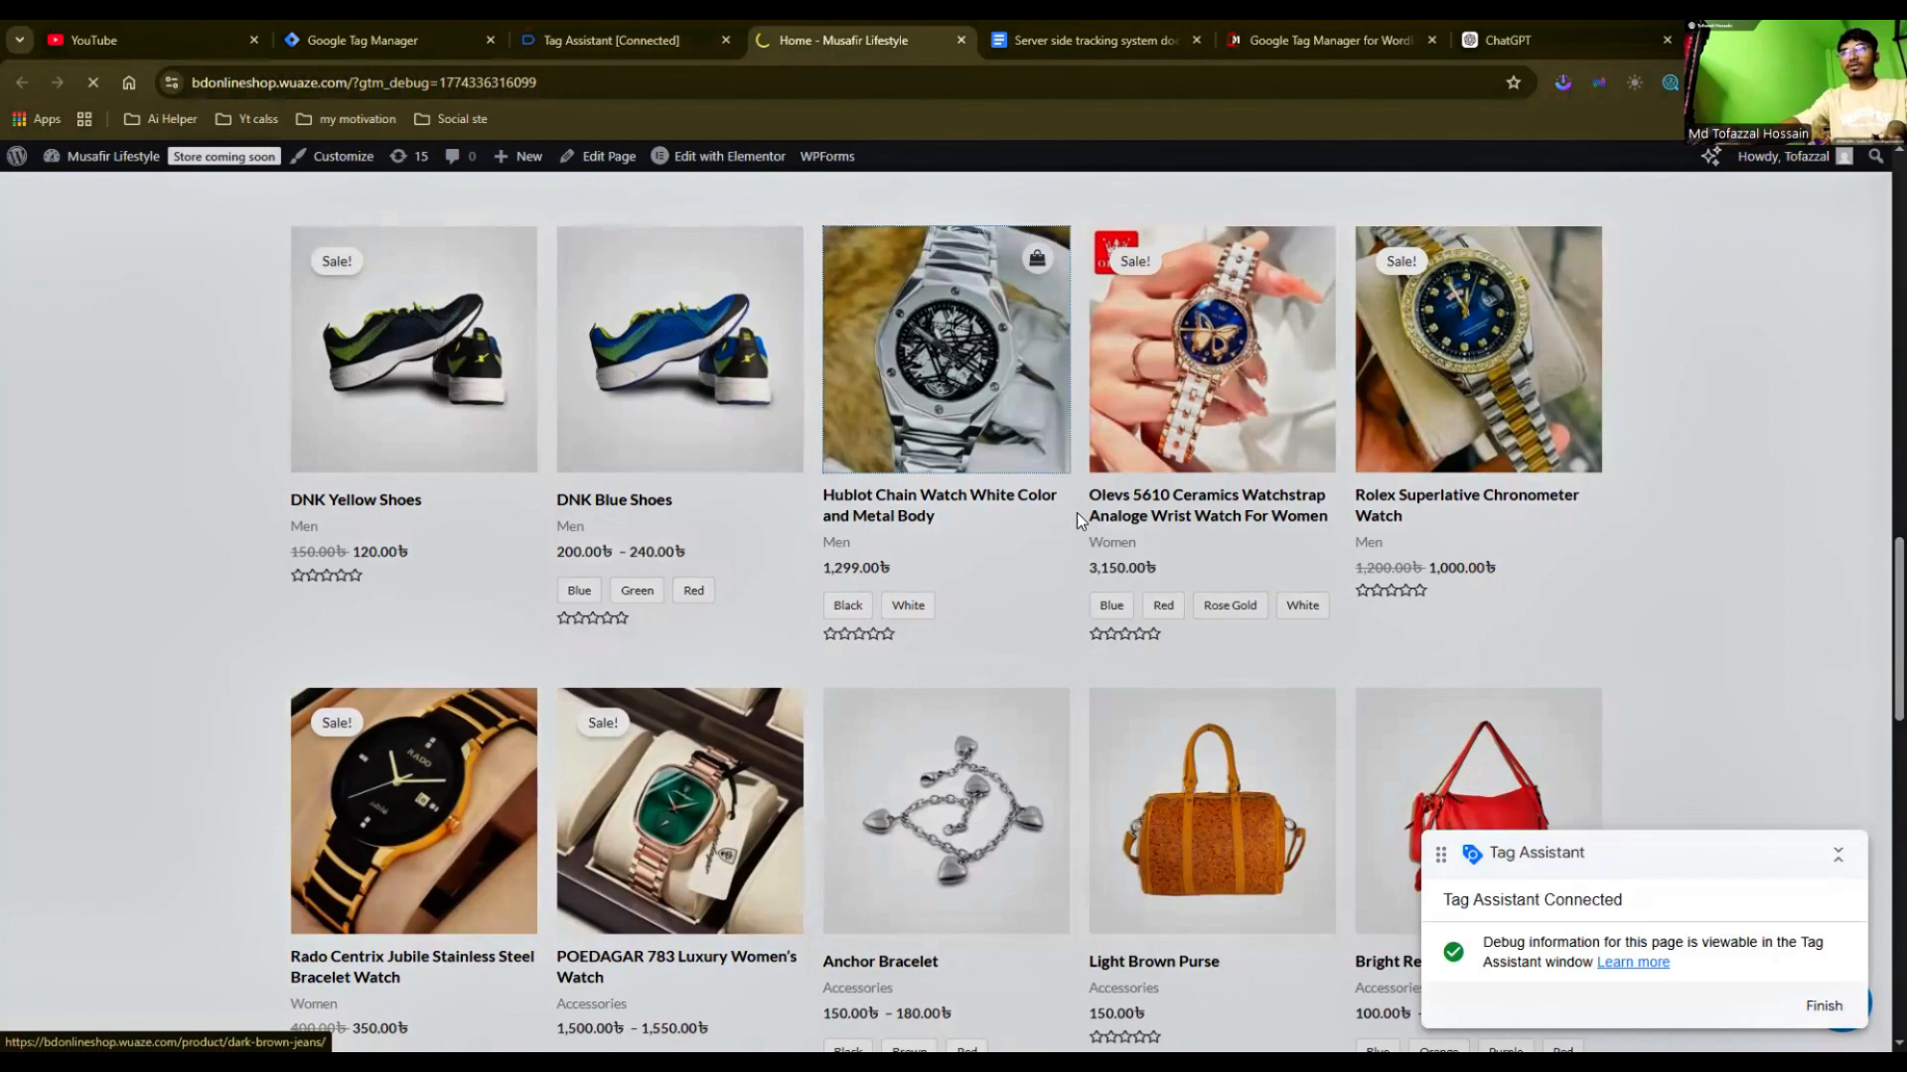
{"action": "key", "text": "ctrl+shift+Tab"}
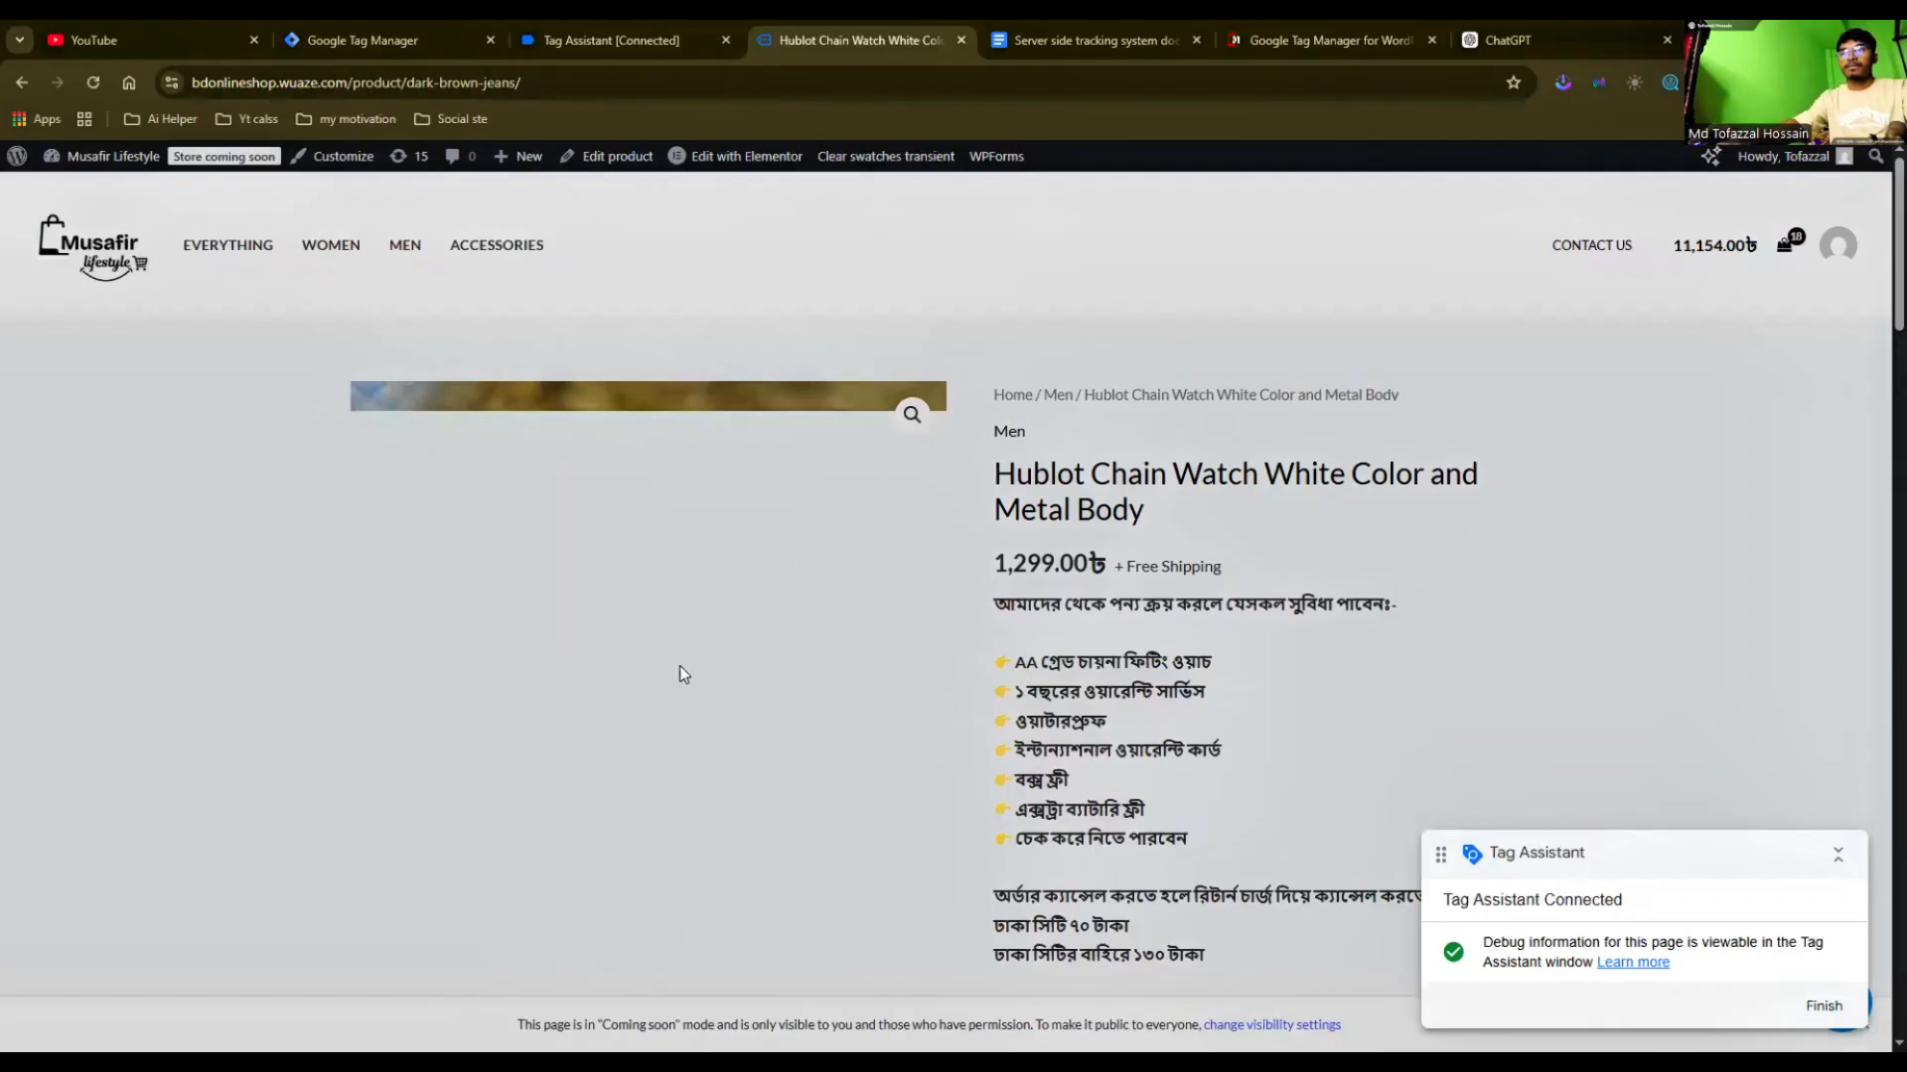
{"action": "scroll", "coordinate": [676, 672], "scroll_direction": "down", "scroll_amount": 5}
{"action": "left_click", "coordinate": [629, 35]}
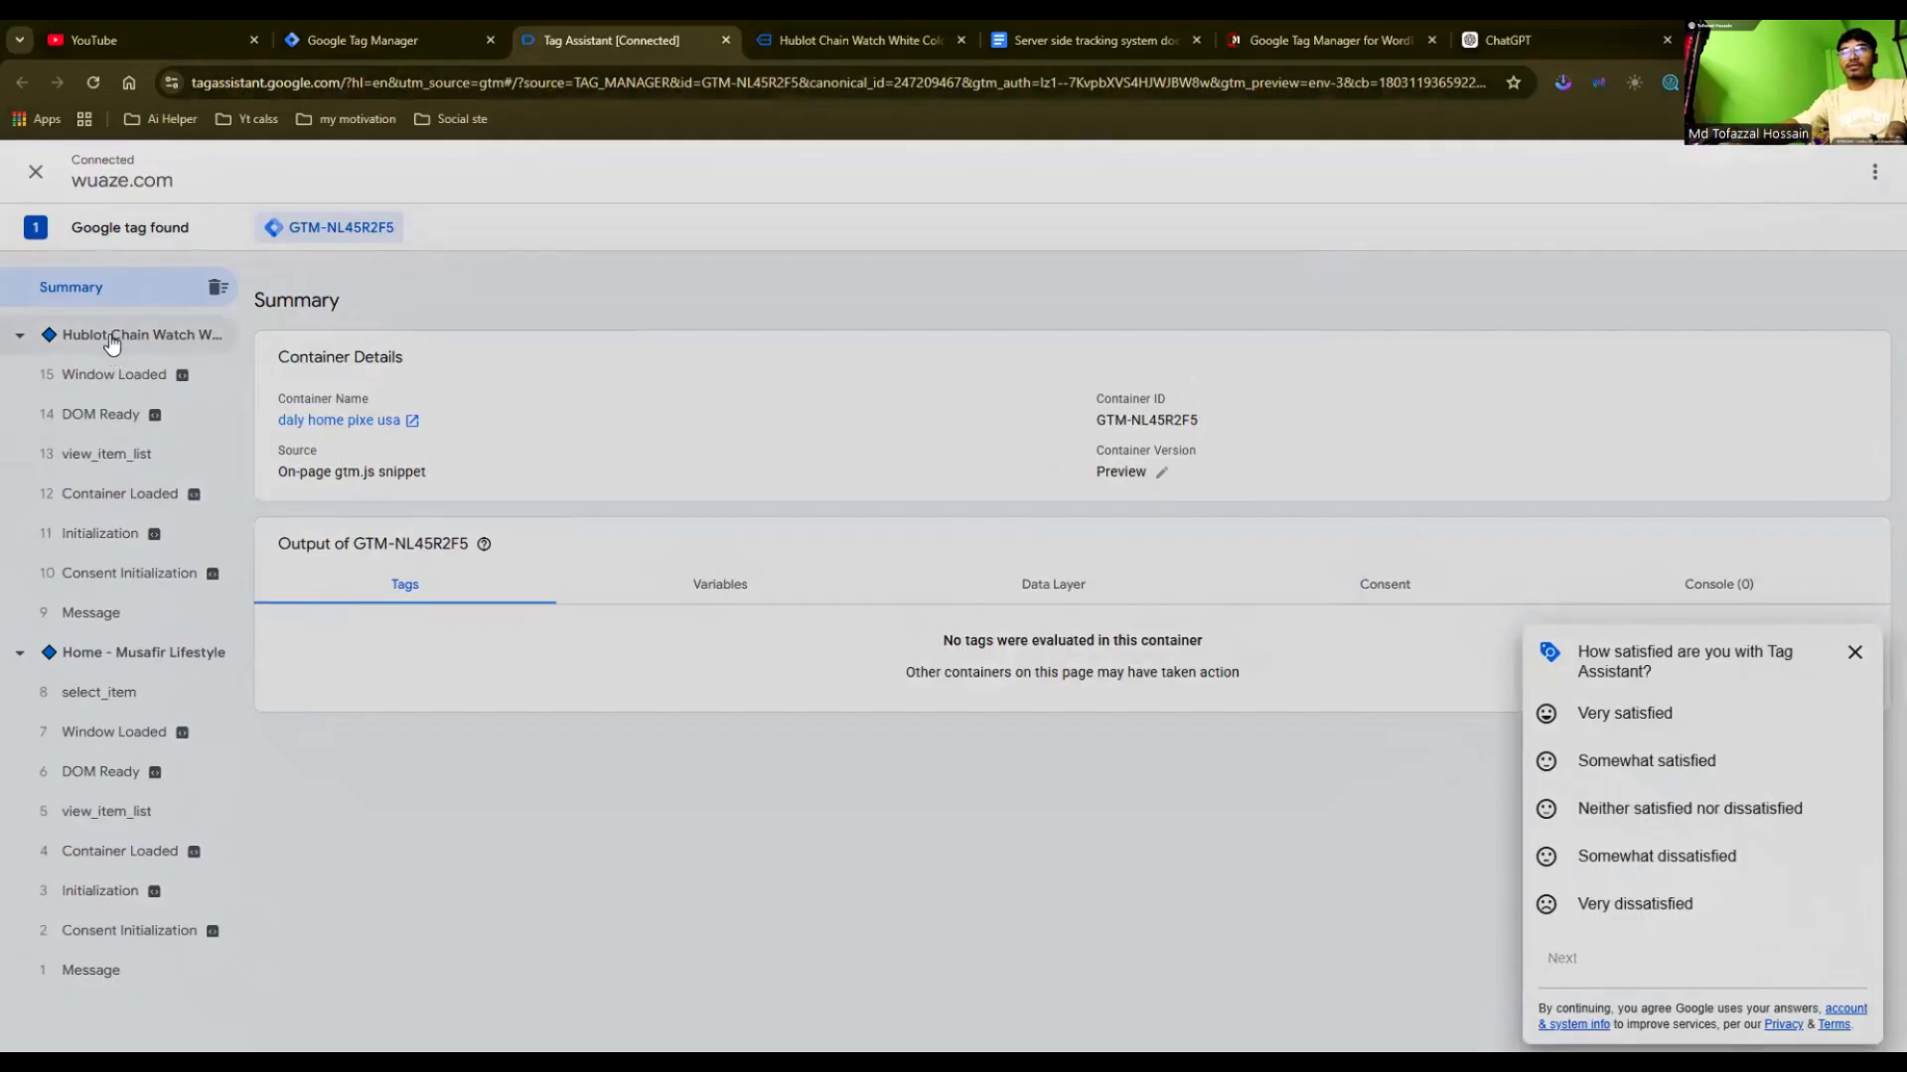
{"action": "left_click", "coordinate": [123, 348]}
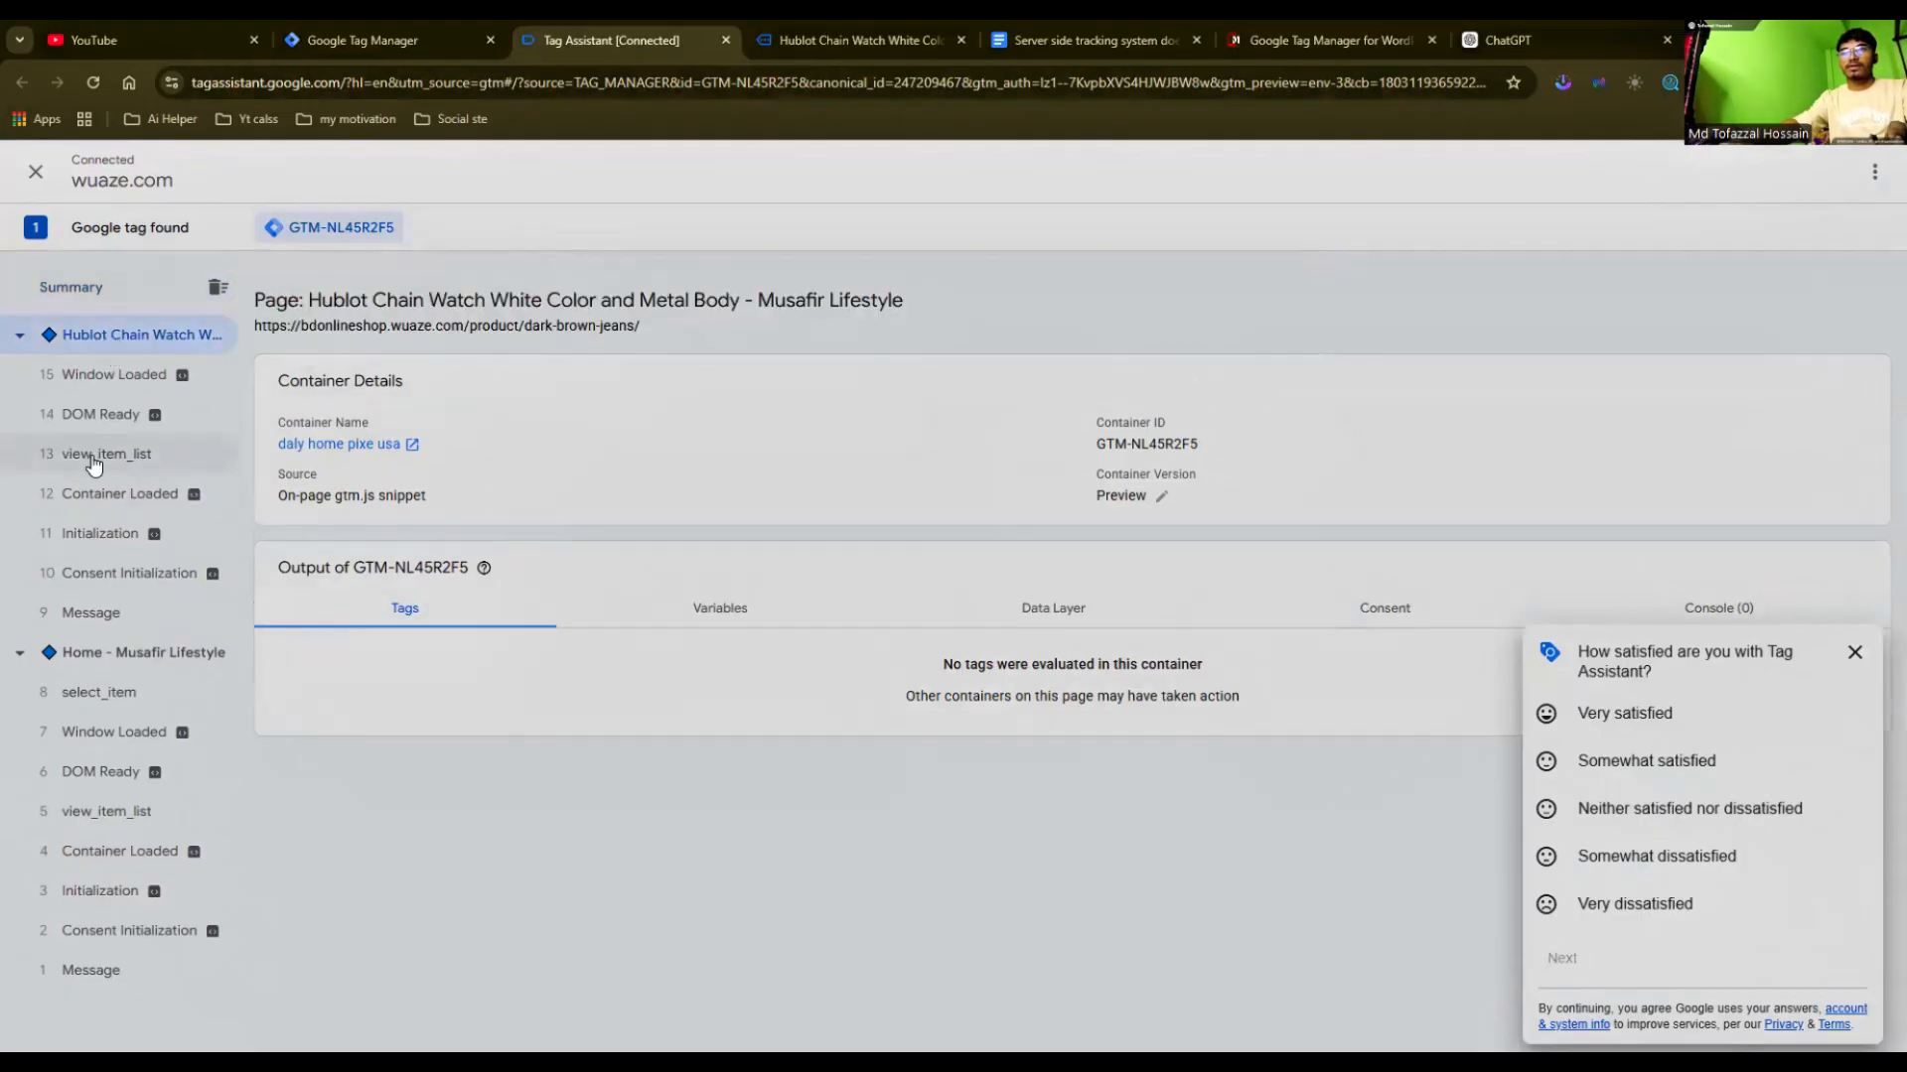
Step: Open the related DNK Green Shoes product and select its page entry in Tag Assistant
{"action": "key", "text": "ctrl+Tab"}
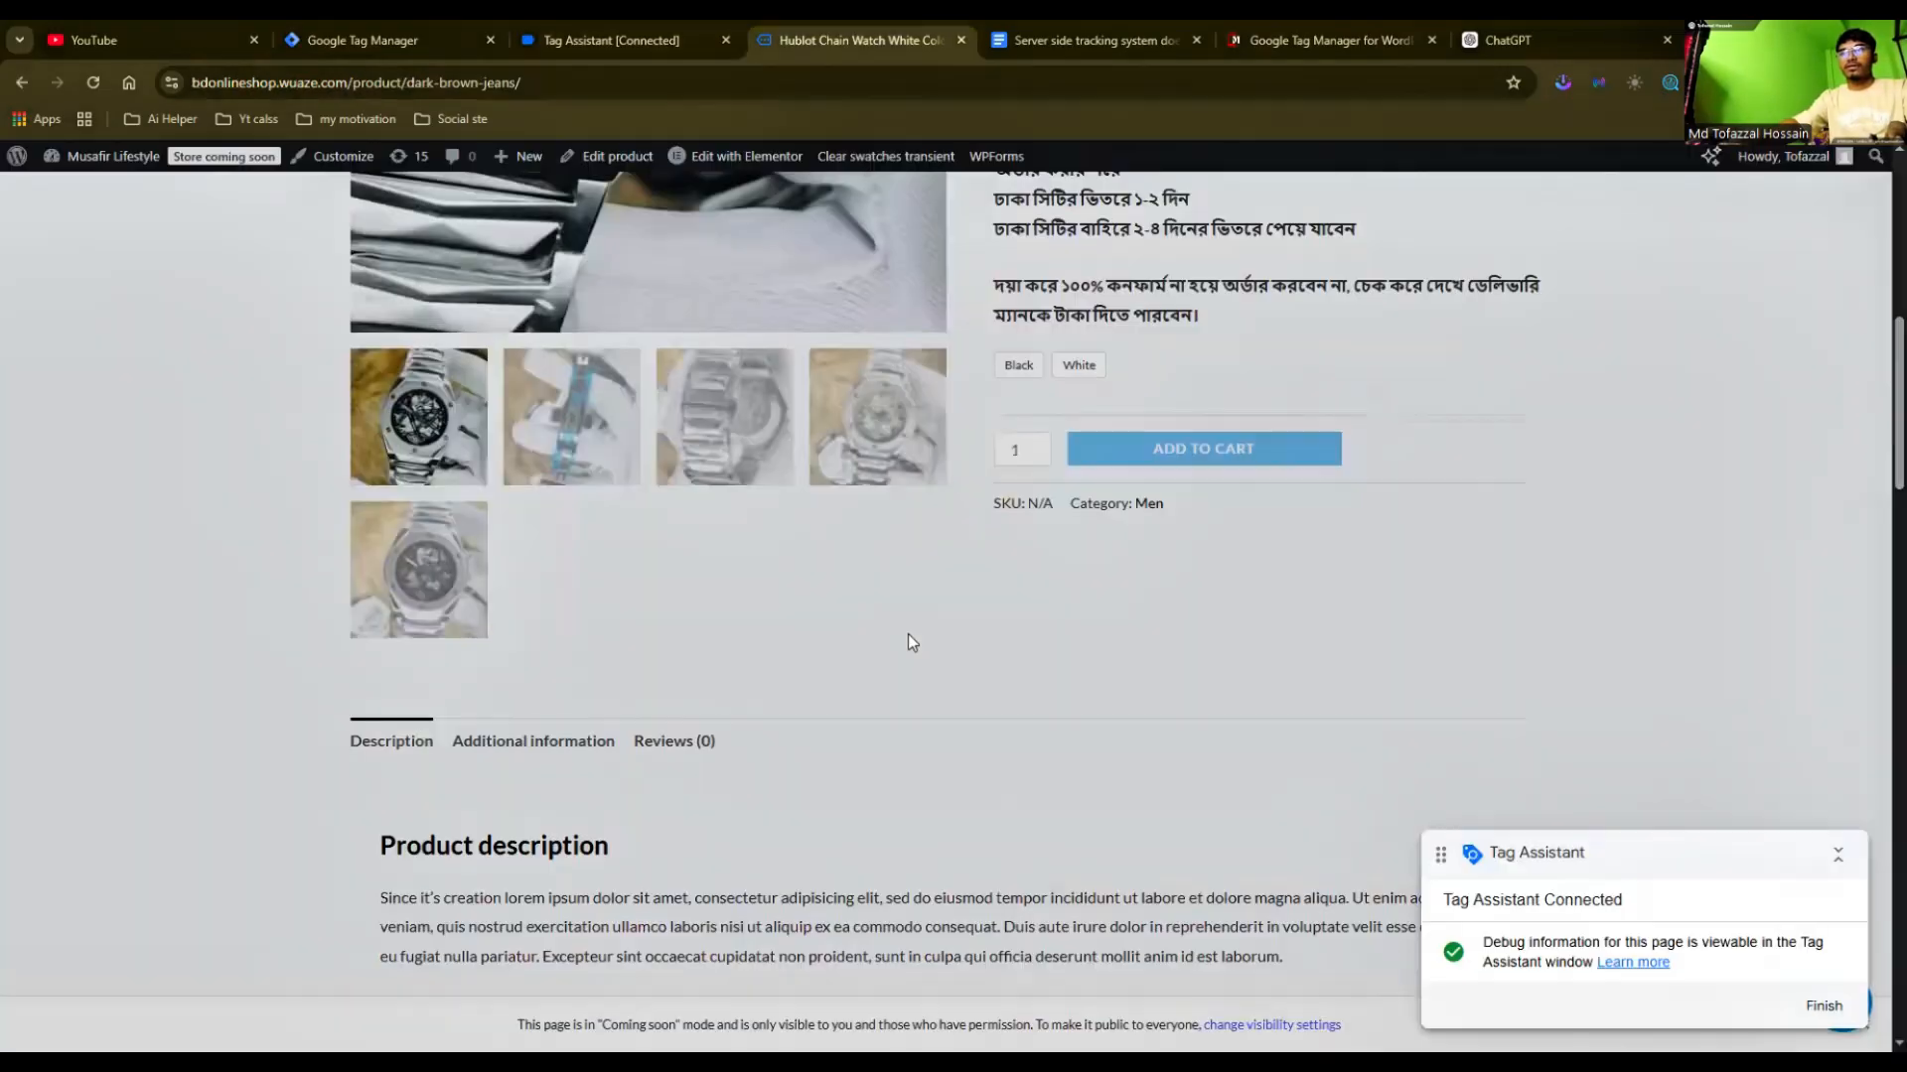
{"action": "scroll", "coordinate": [908, 633], "scroll_direction": "down", "scroll_amount": 5}
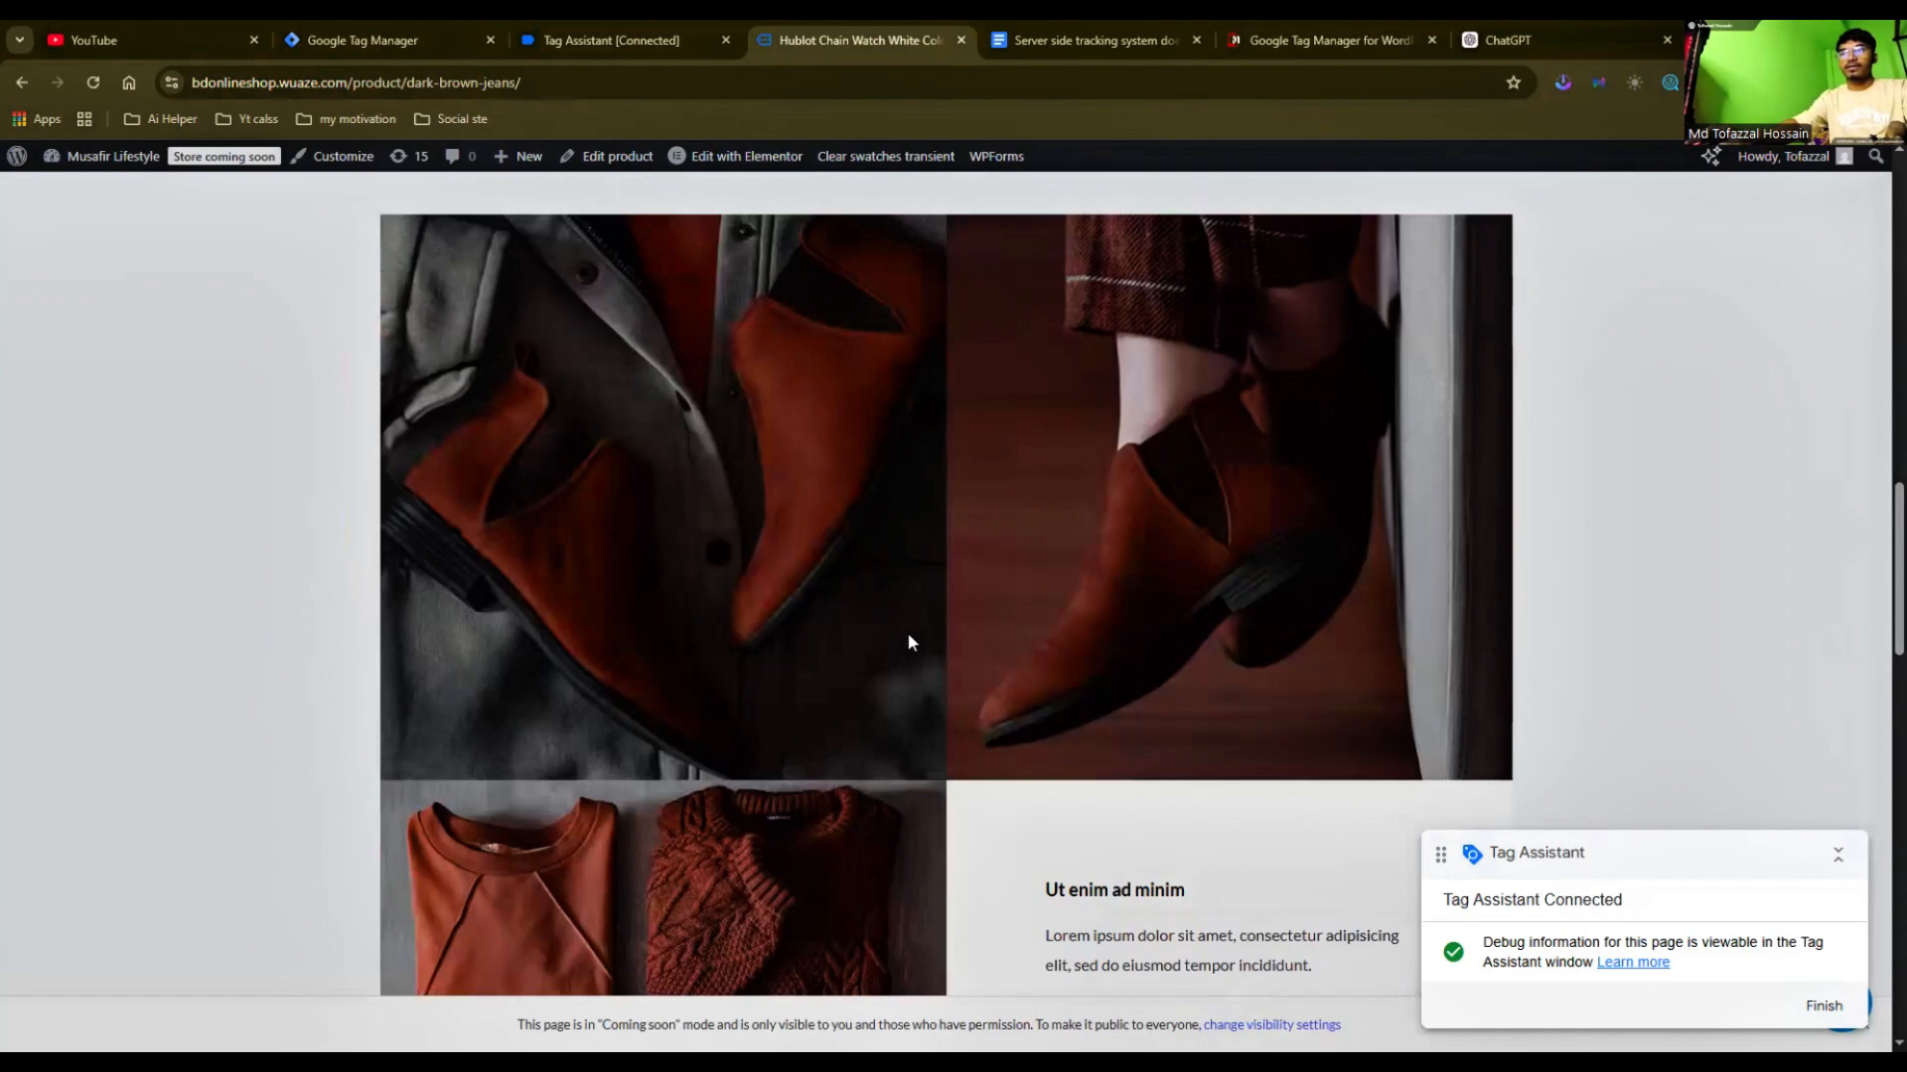
{"action": "scroll", "coordinate": [828, 647], "scroll_direction": "down", "scroll_amount": 5}
{"action": "scroll", "coordinate": [832, 655], "scroll_direction": "down", "scroll_amount": 7}
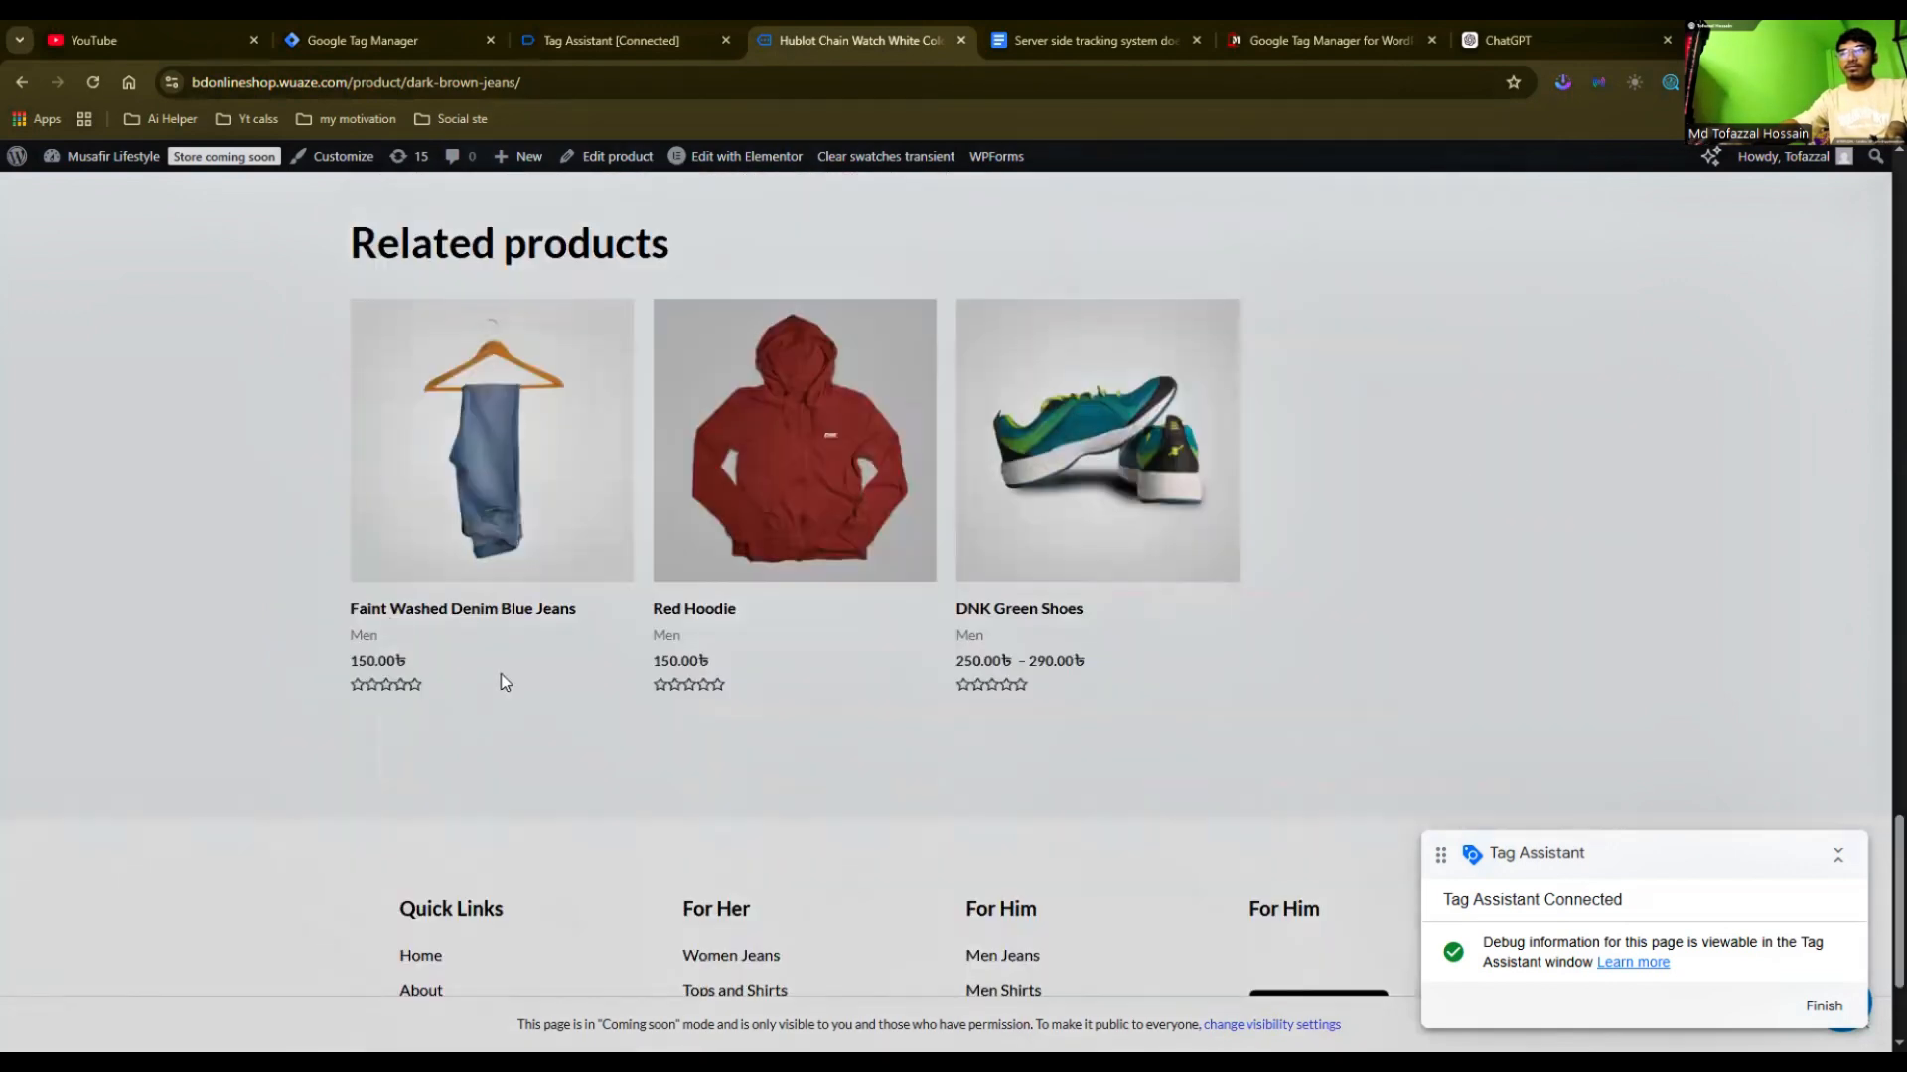
{"action": "left_click", "coordinate": [1033, 529]}
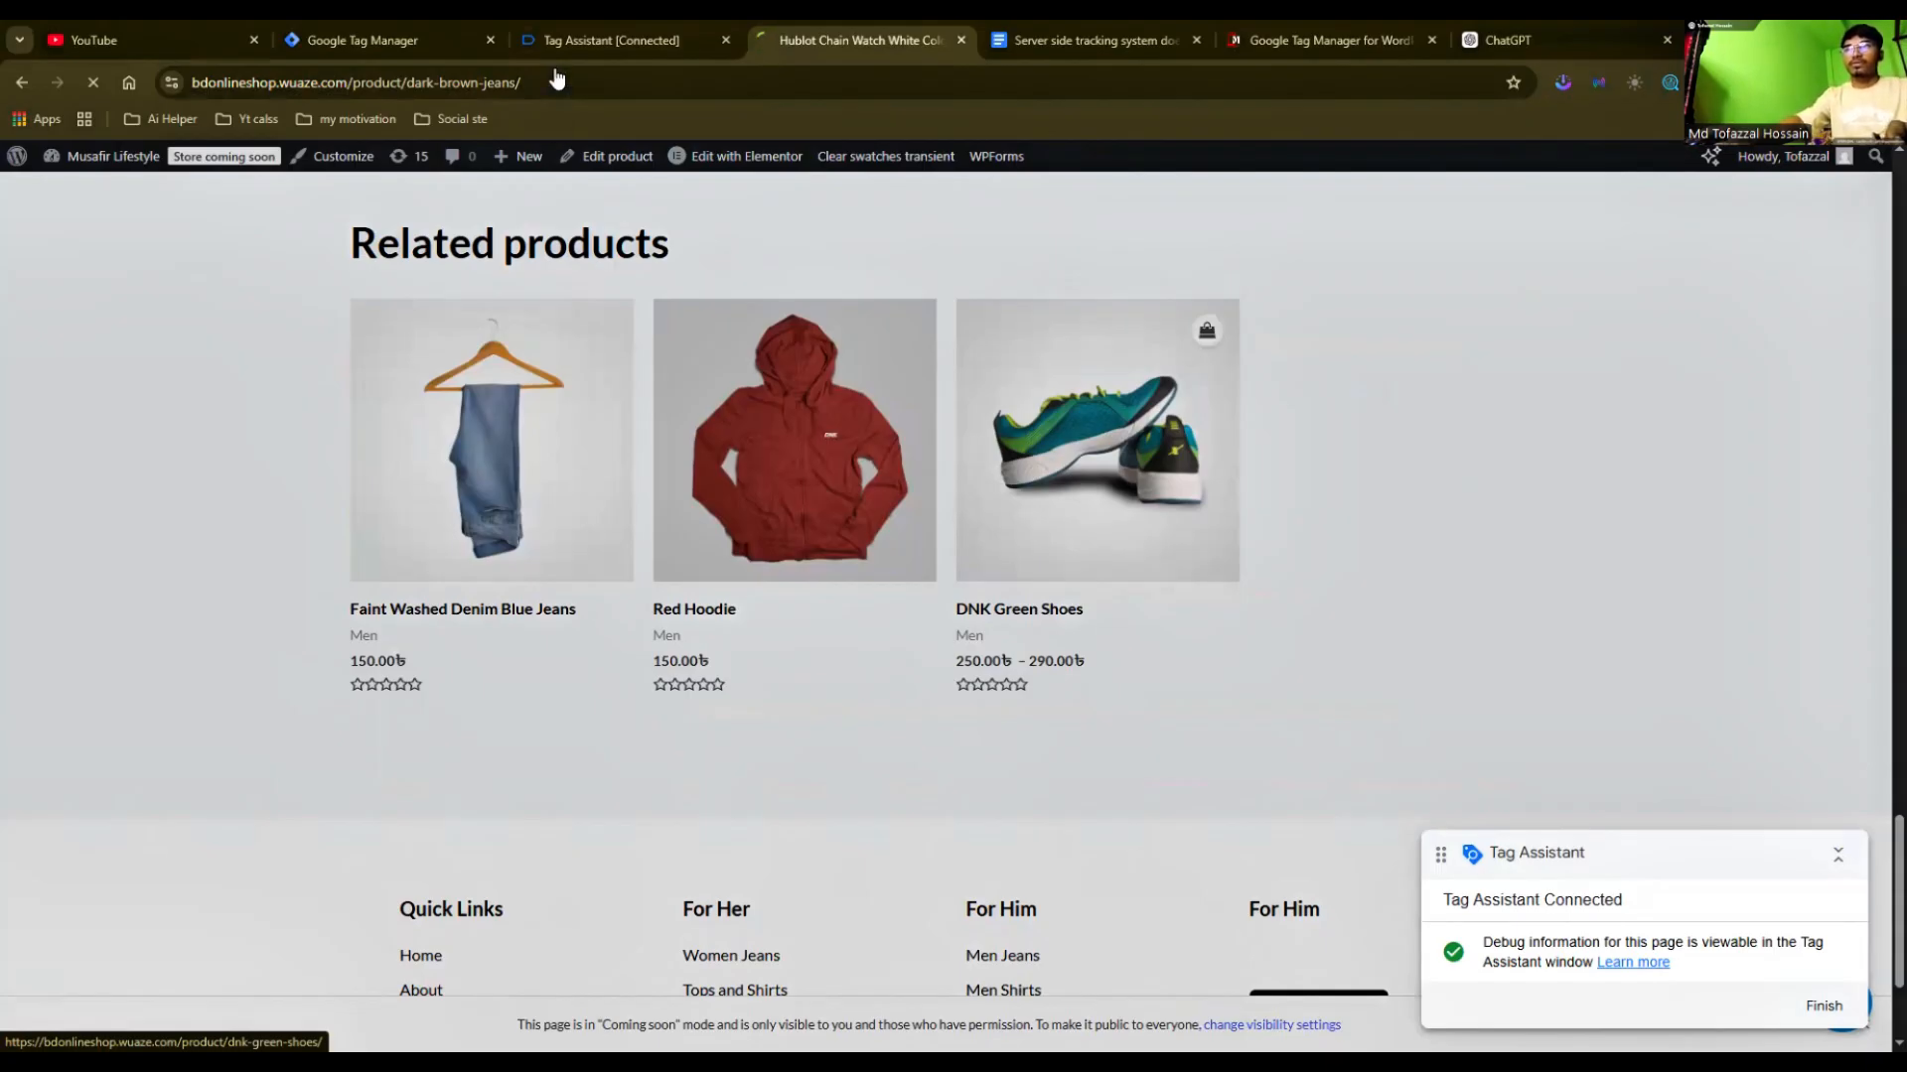
{"action": "left_click", "coordinate": [610, 35]}
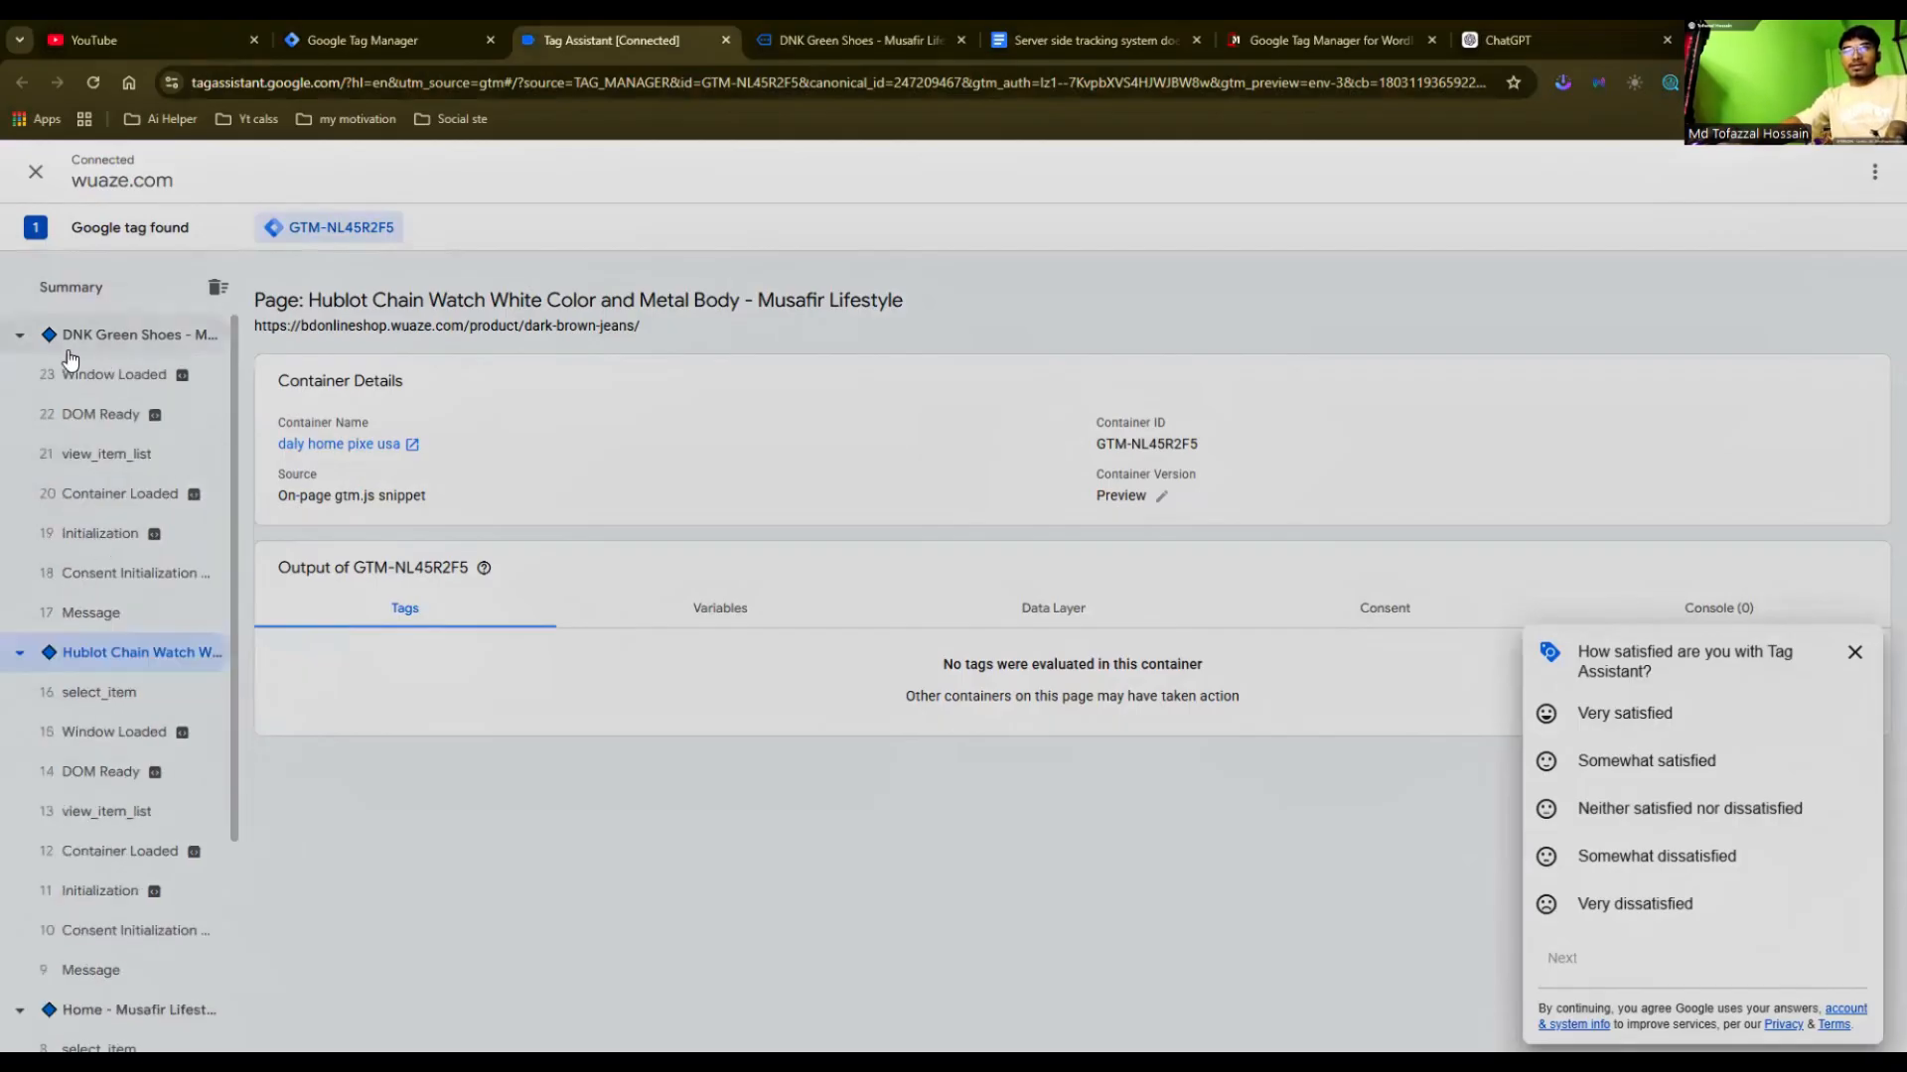
{"action": "left_click", "coordinate": [121, 336]}
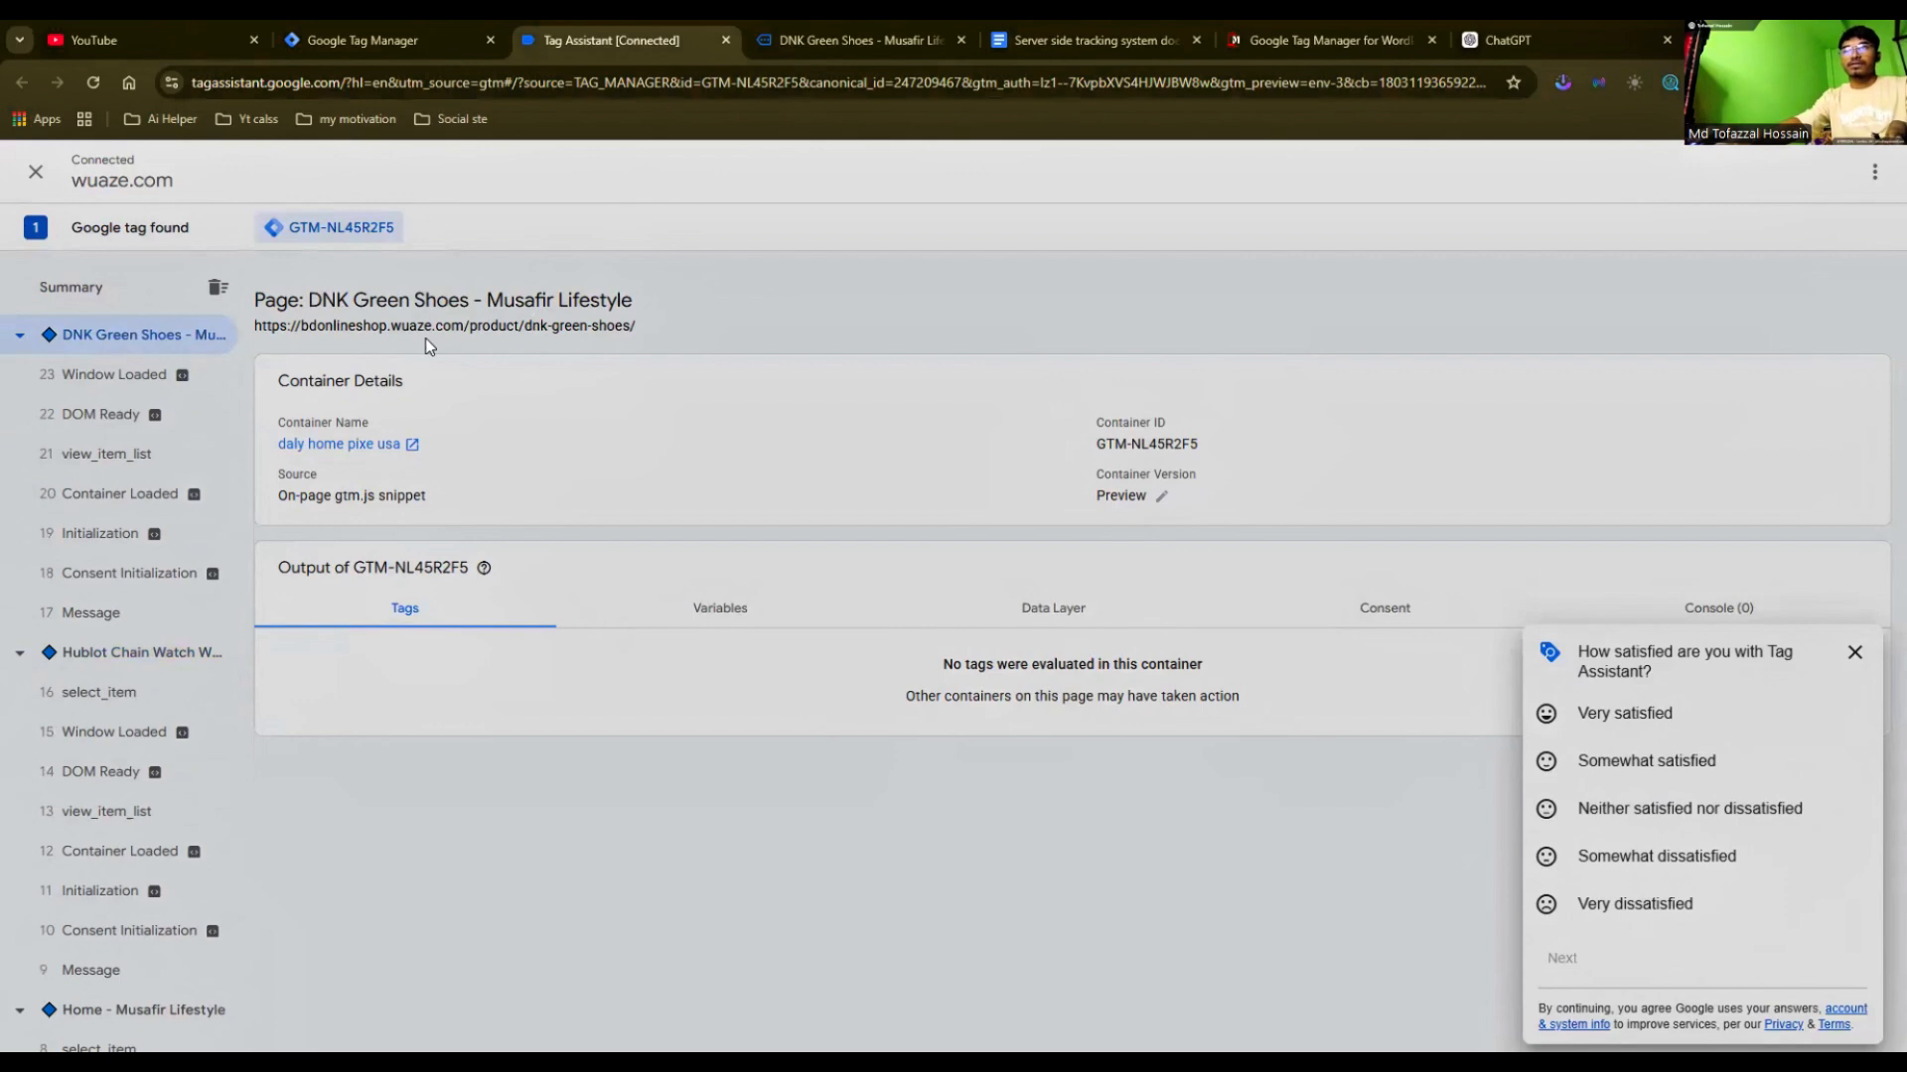
Step: Inspect the view_item_list and Window Loaded events for the DNK Green Shoes page and dismiss the survey
{"action": "mouse_move", "coordinate": [149, 484]}
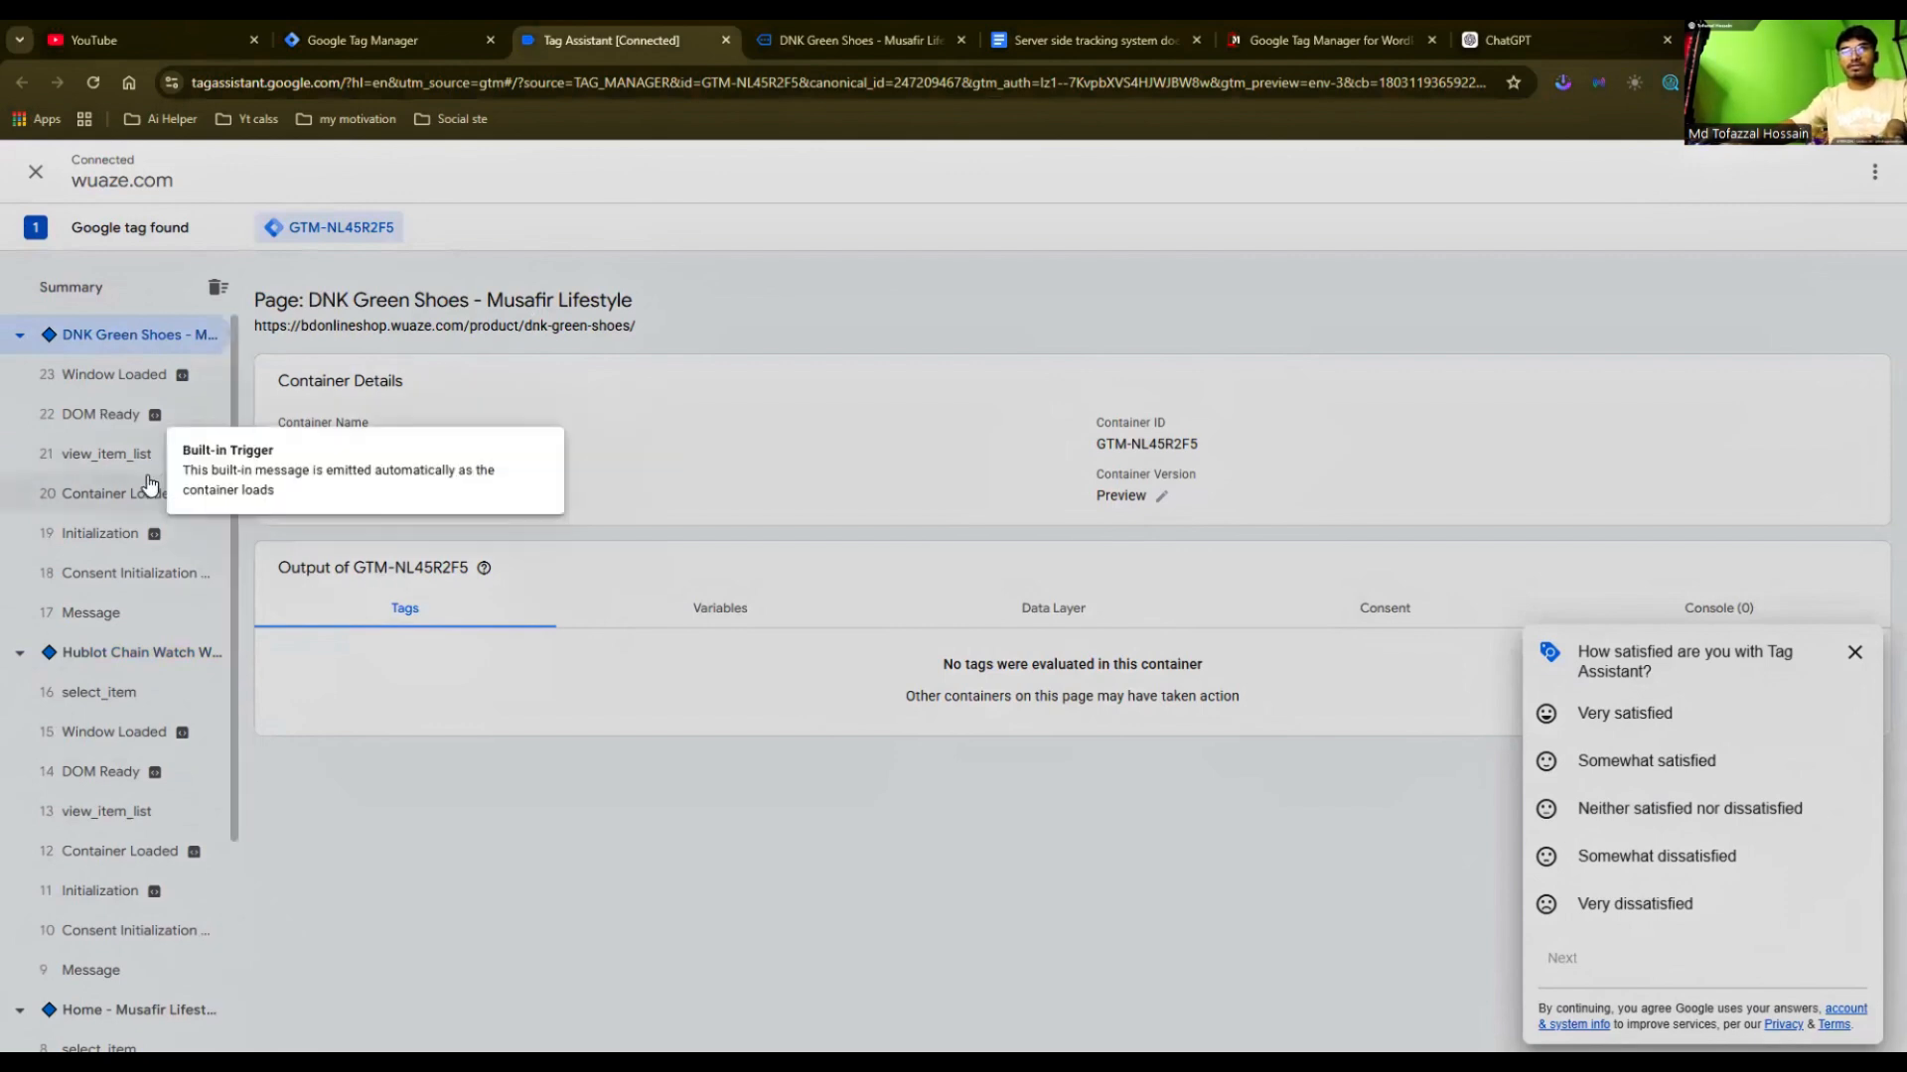
{"action": "left_click", "coordinate": [104, 459]}
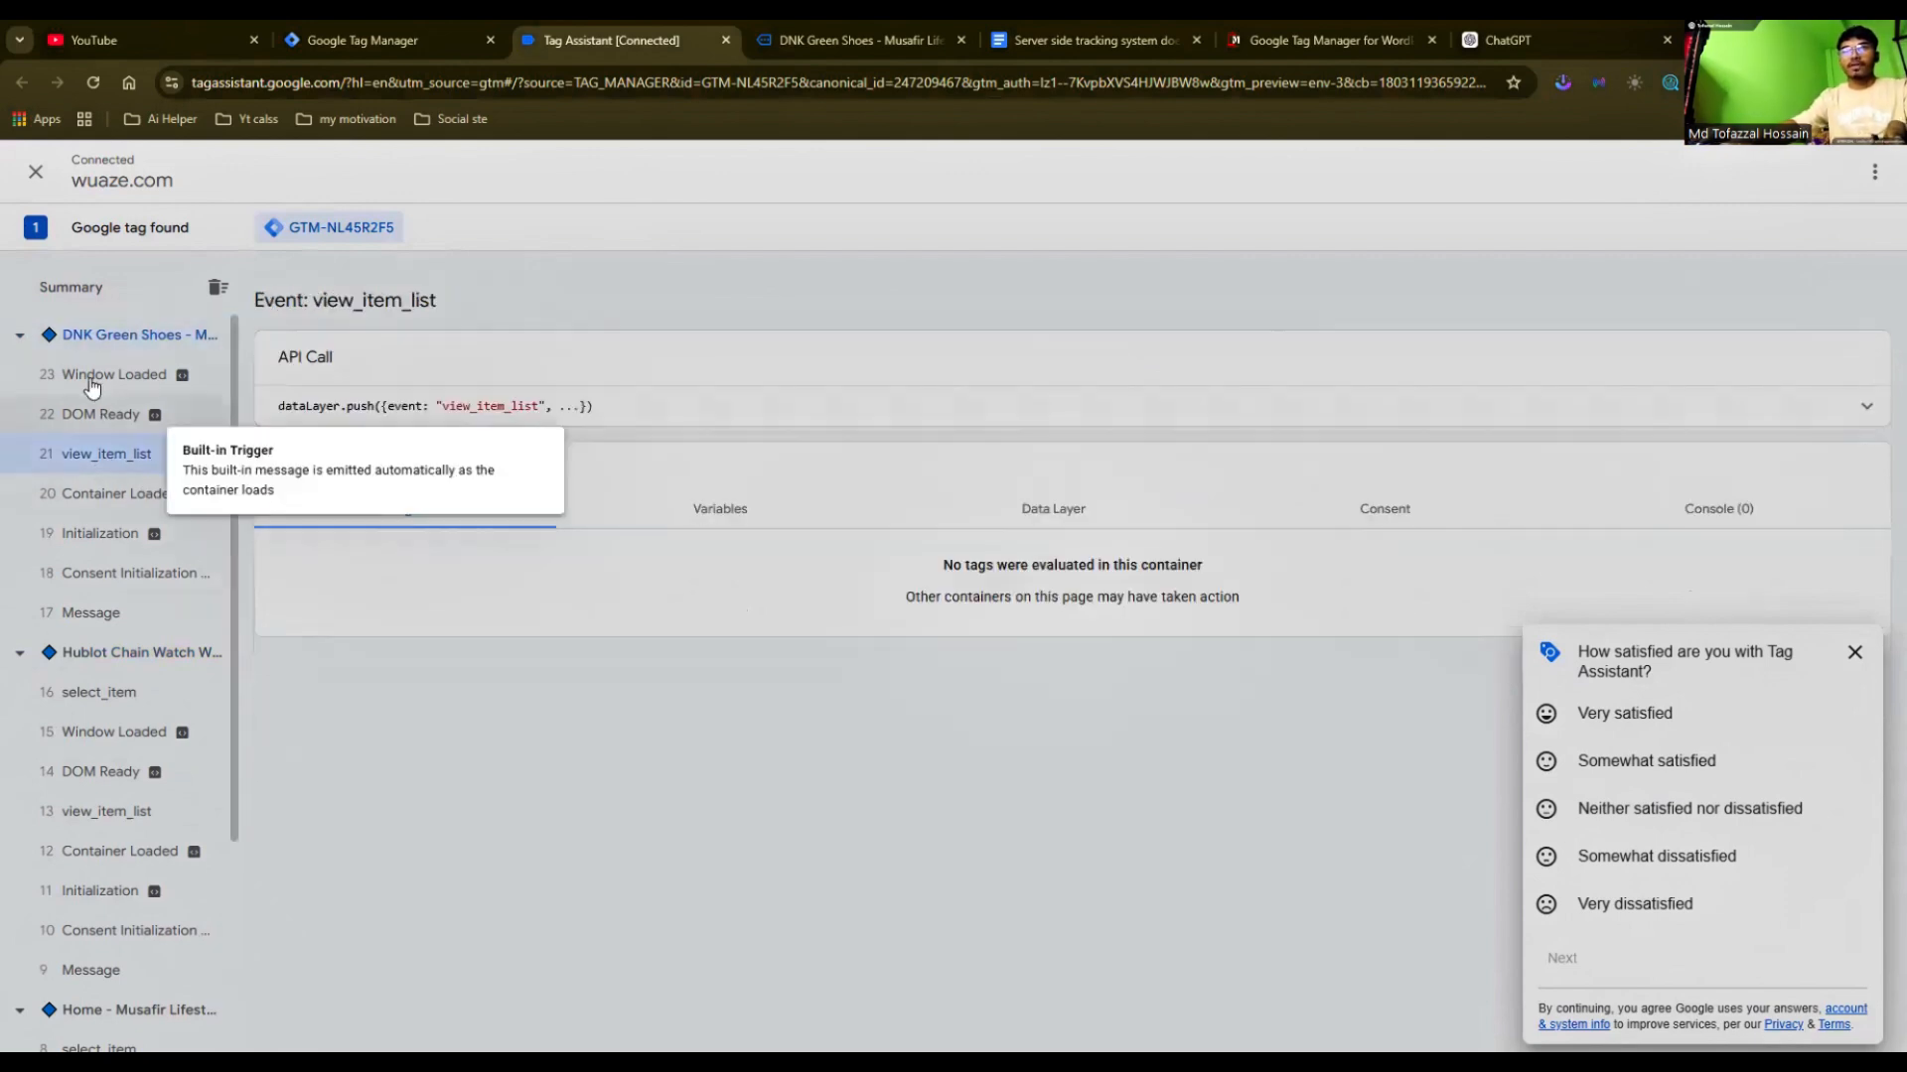
{"action": "left_click", "coordinate": [91, 385]}
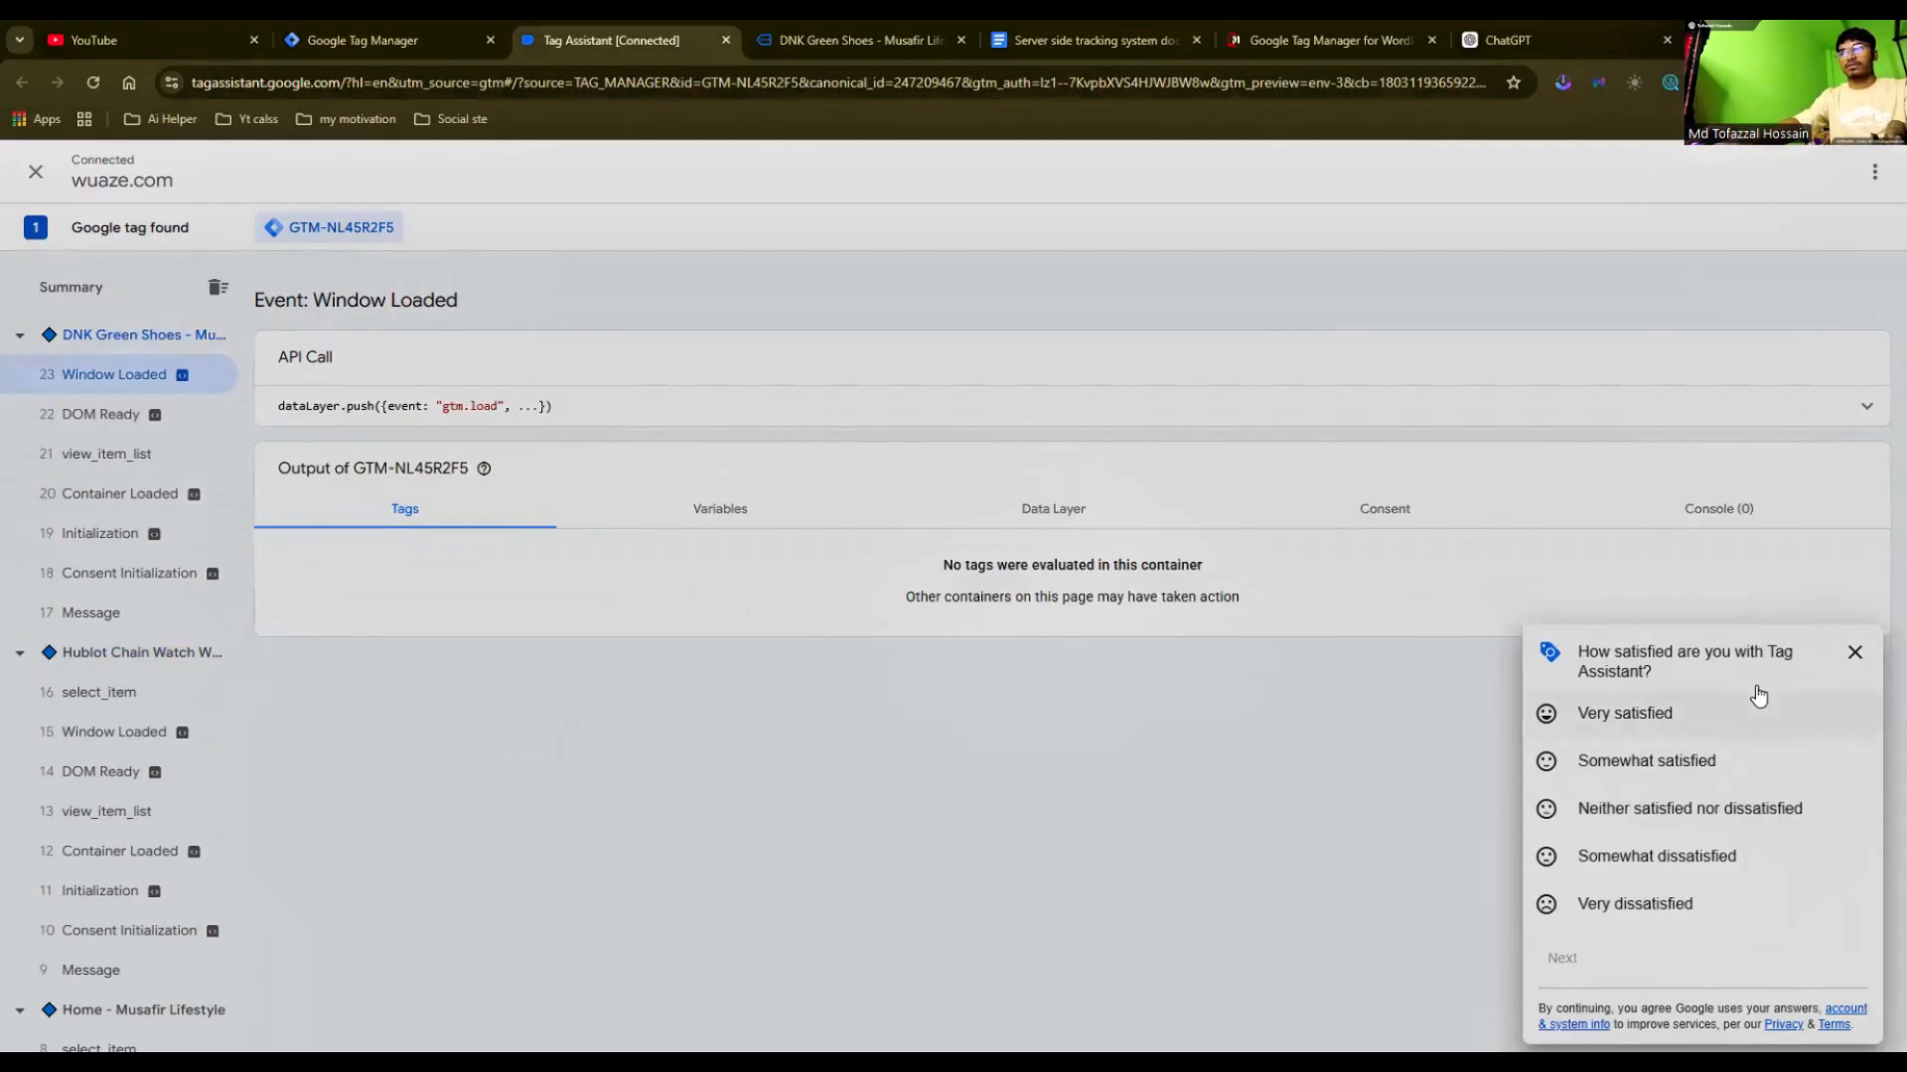
{"action": "left_click", "coordinate": [1854, 653]}
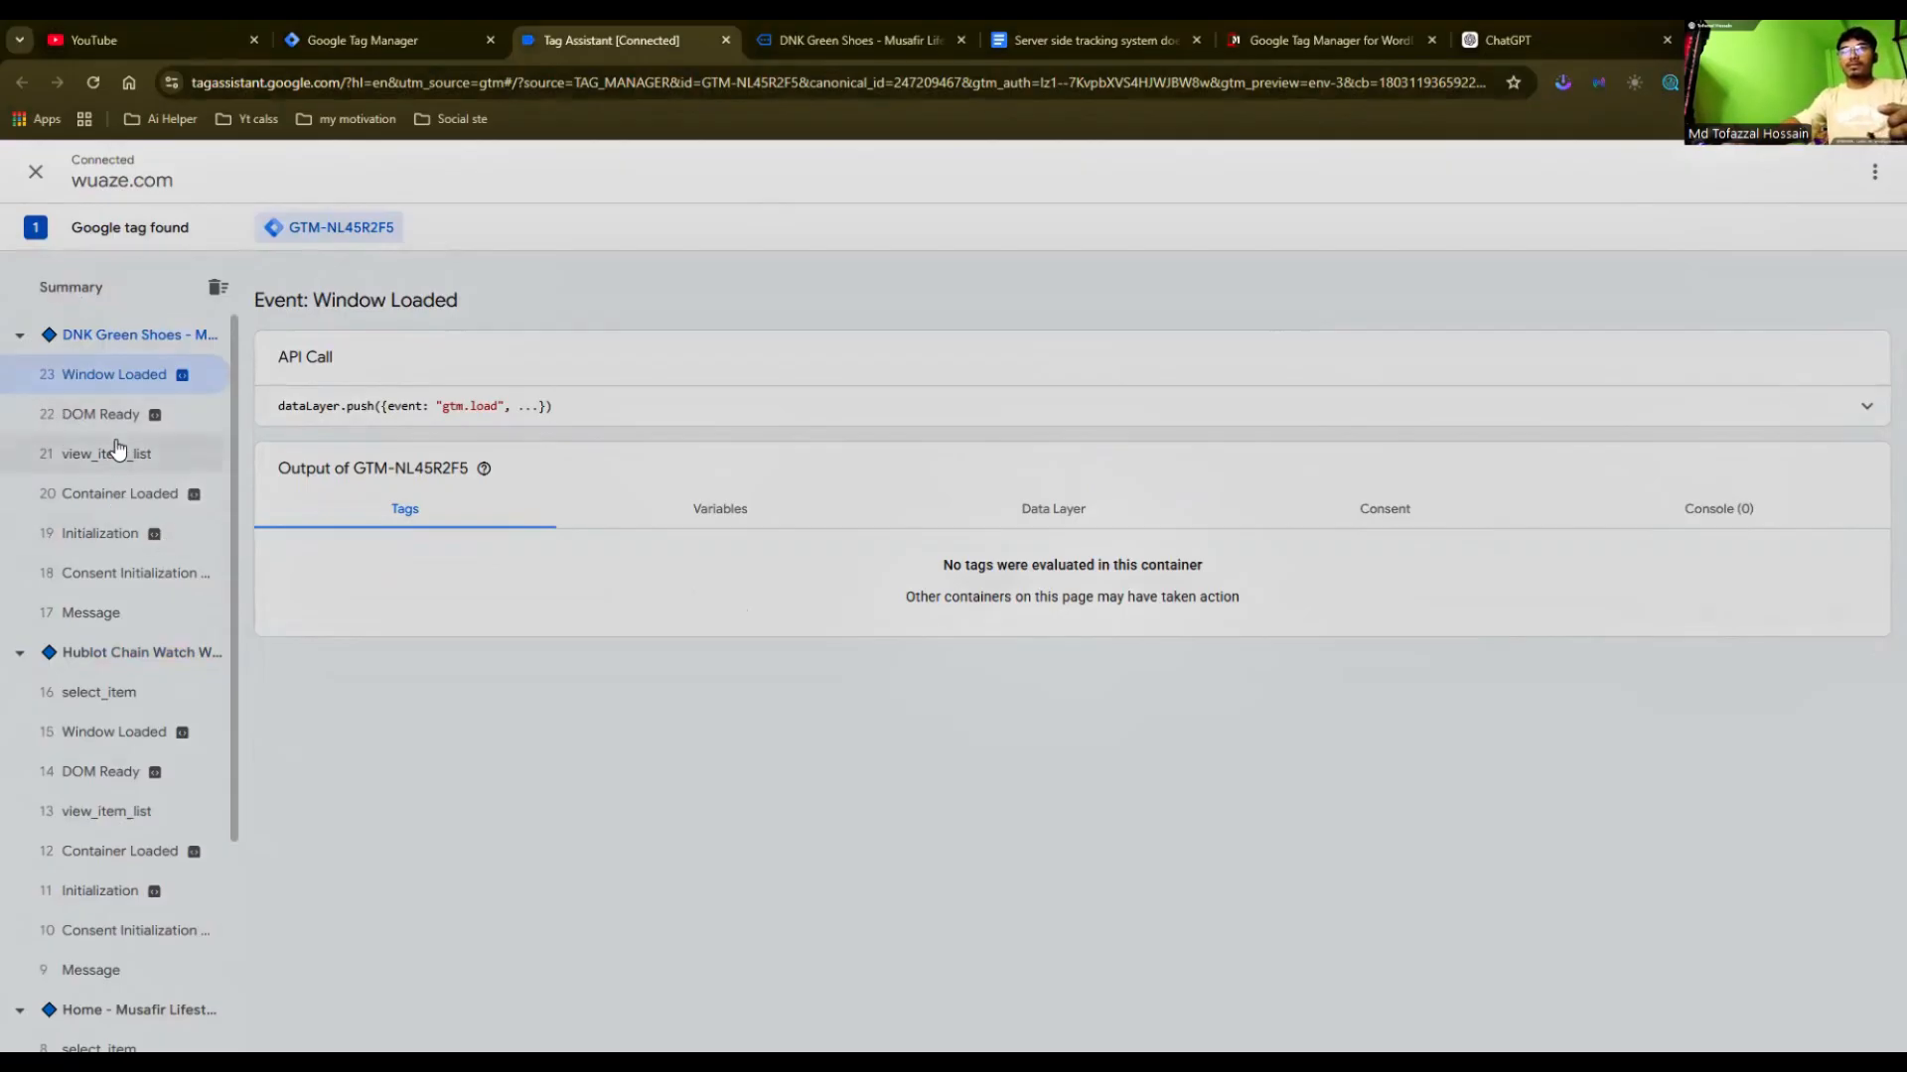
Step: Close the Tag Assistant preview and debug store tabs
{"action": "left_click", "coordinate": [800, 45]}
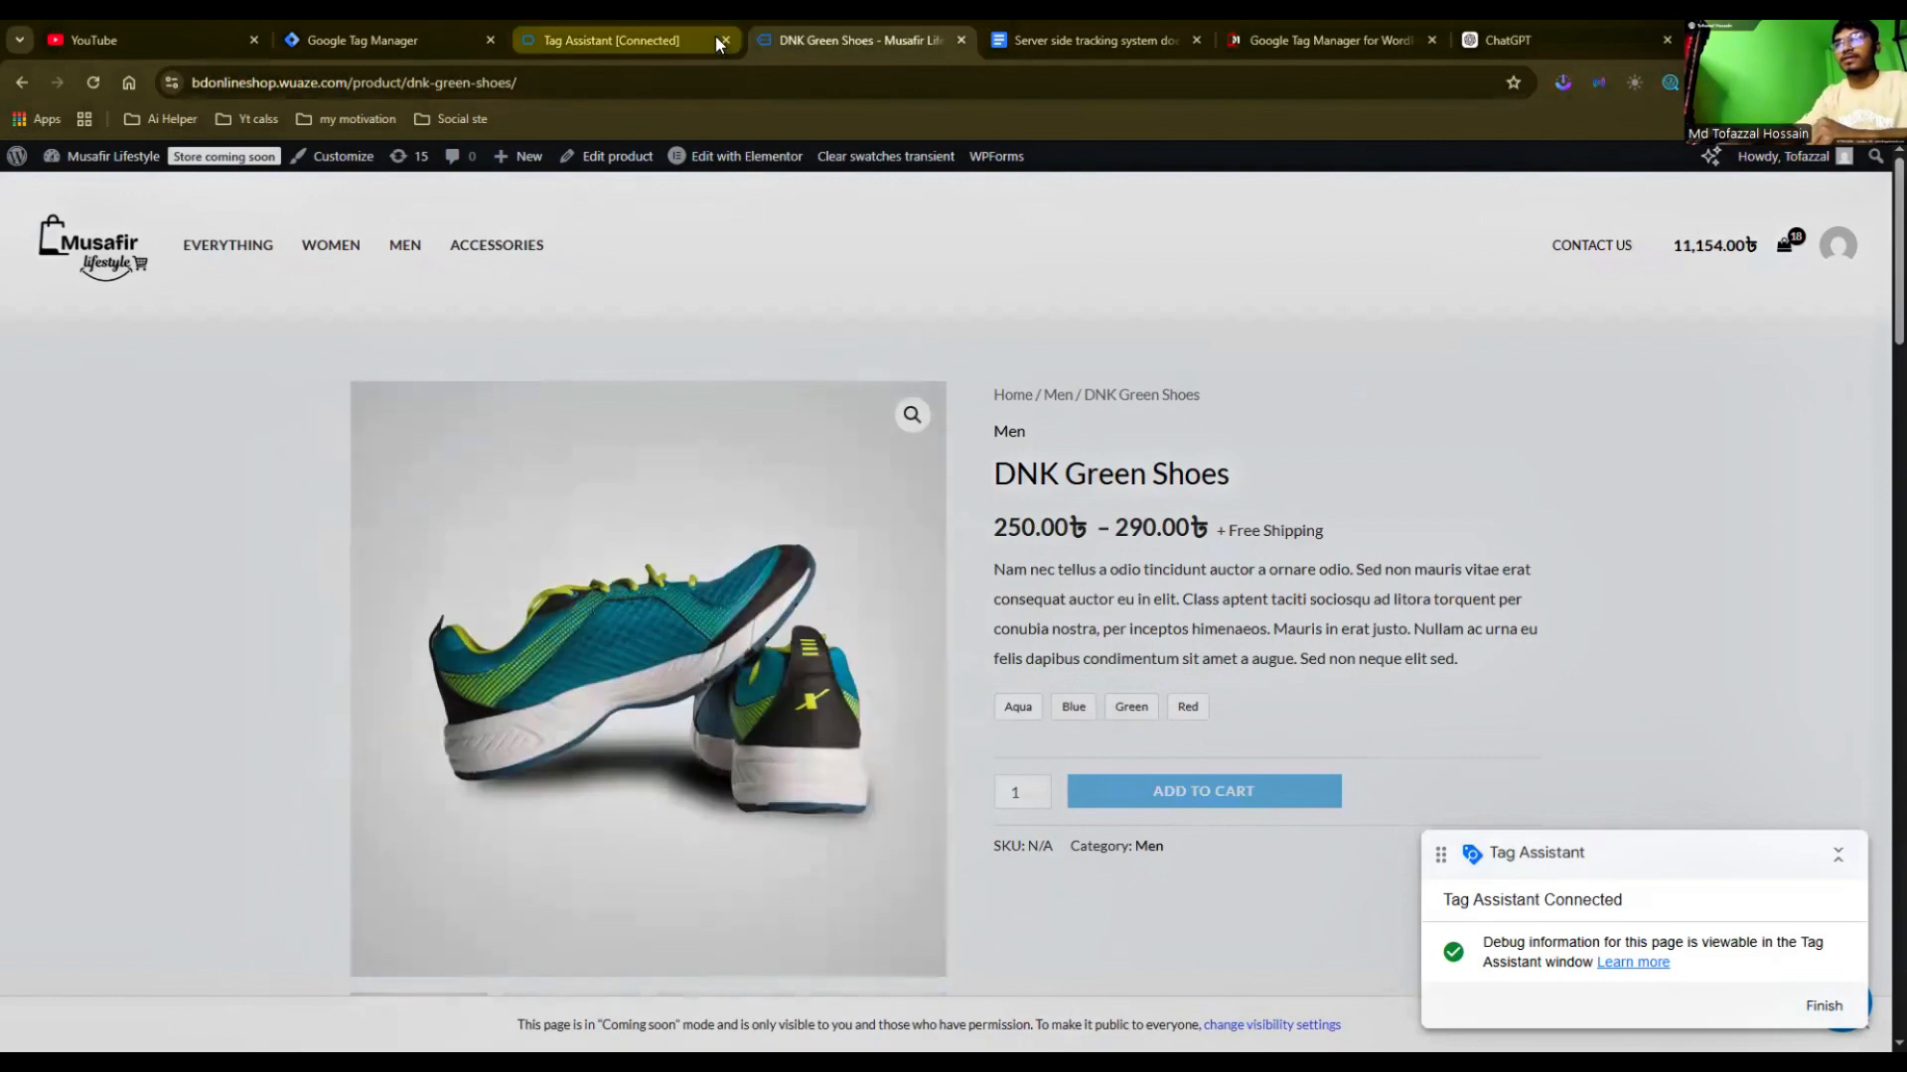
{"action": "left_click", "coordinate": [703, 40]}
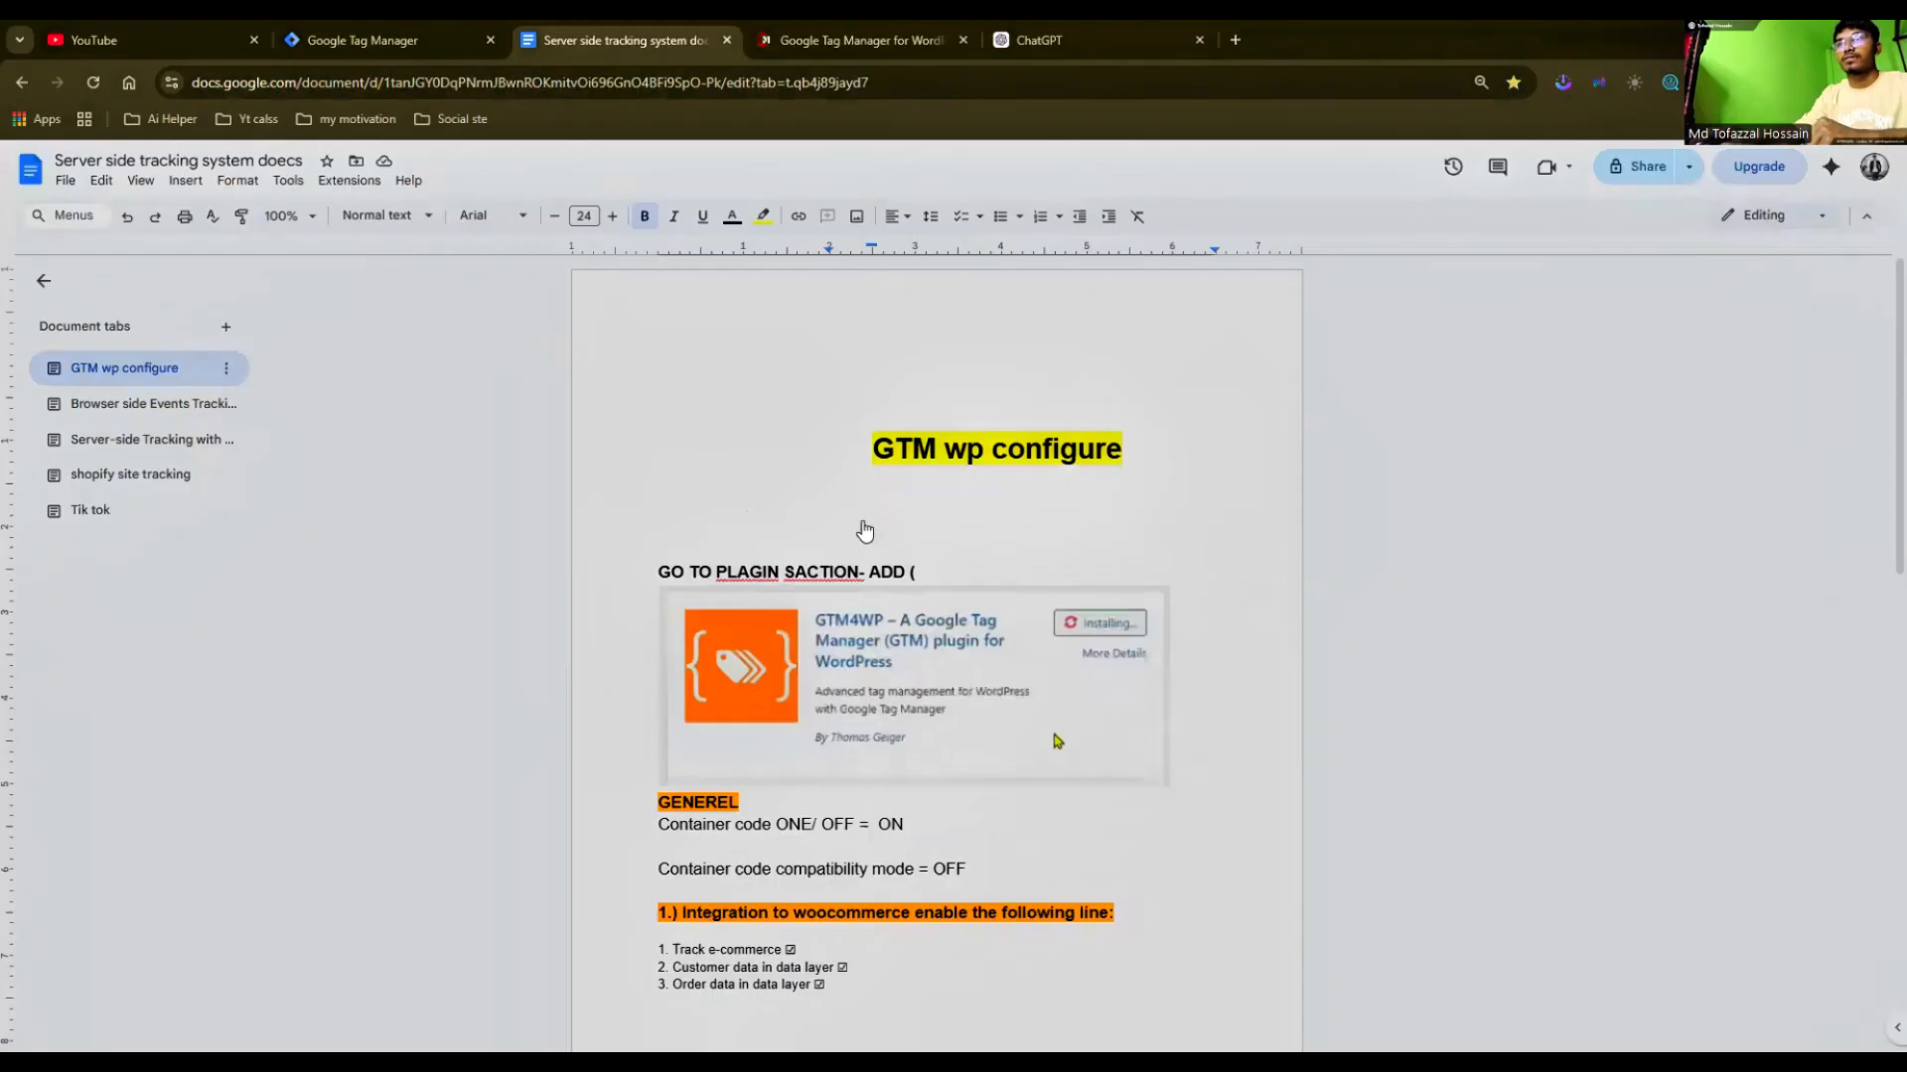
Step: Open the Variables section of the Tag Manager workspace
{"action": "left_click", "coordinate": [362, 41]}
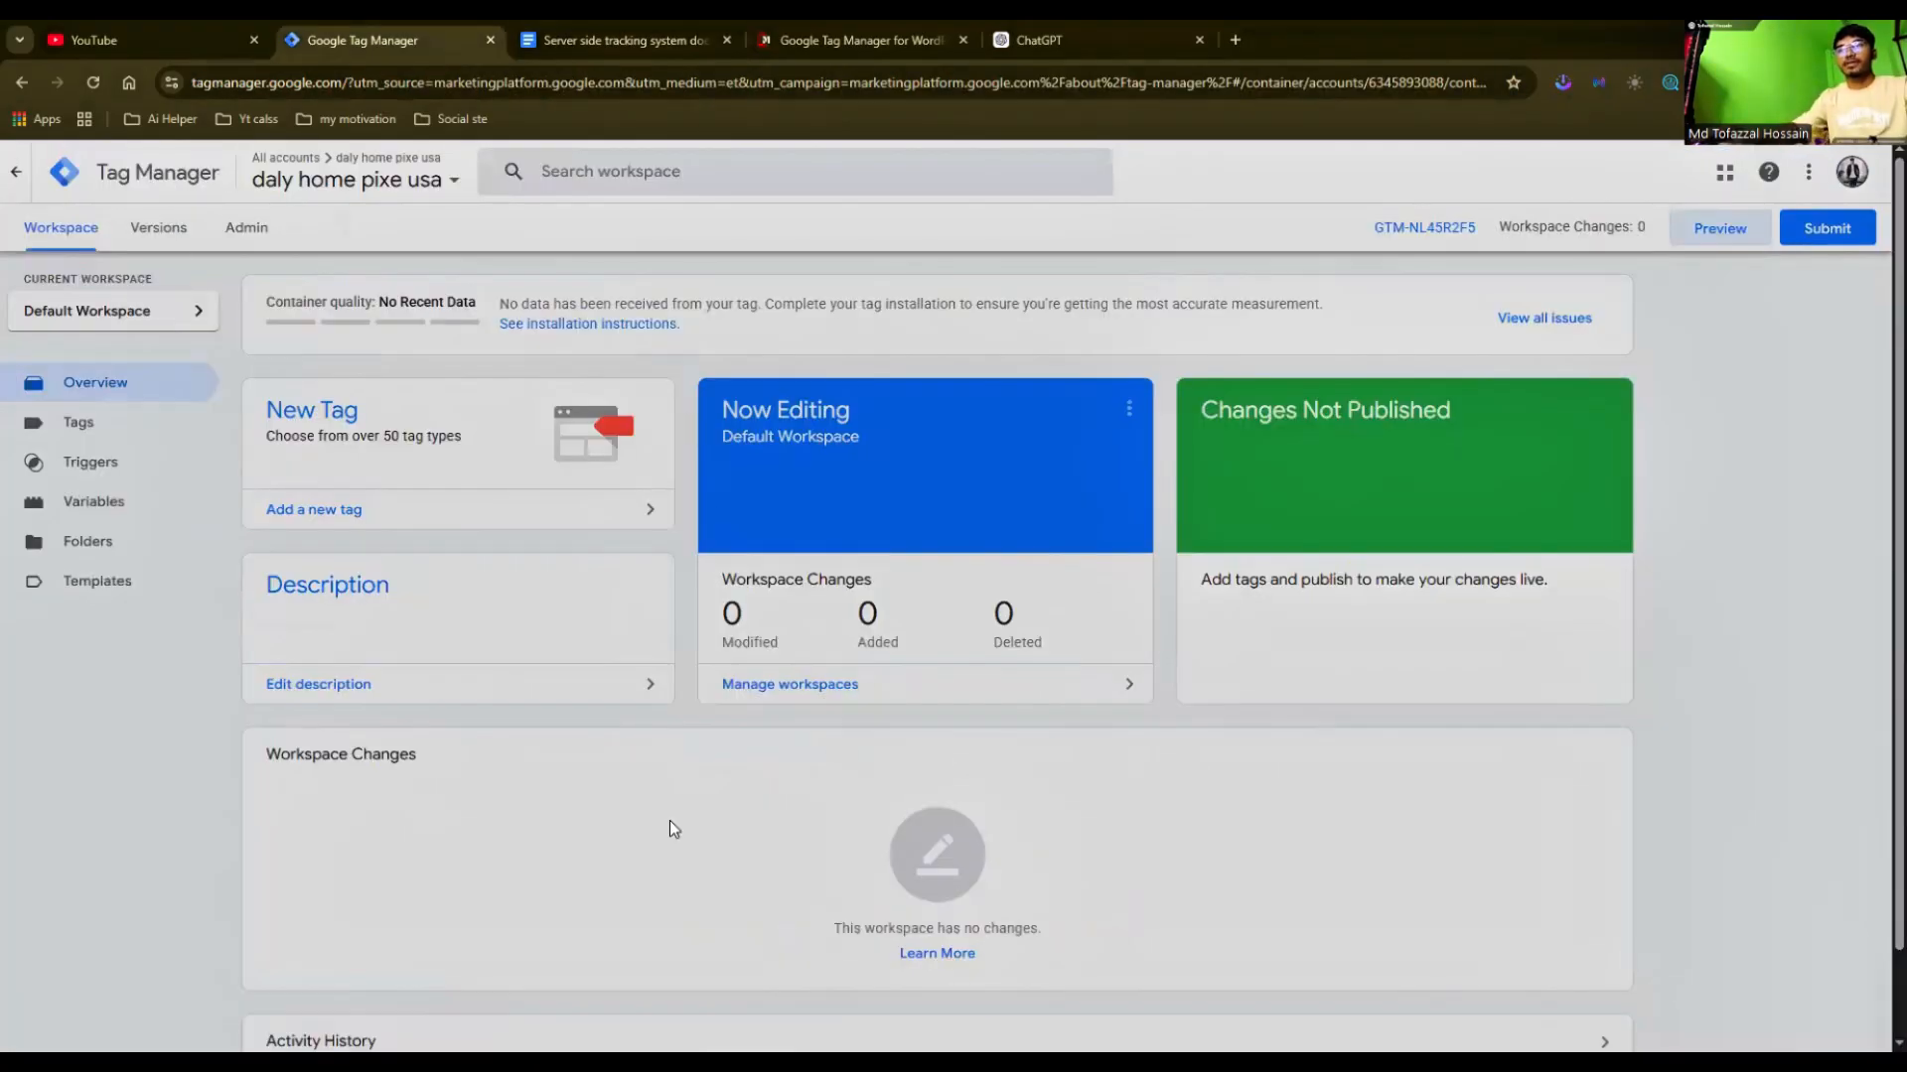
{"action": "left_click", "coordinate": [96, 473]}
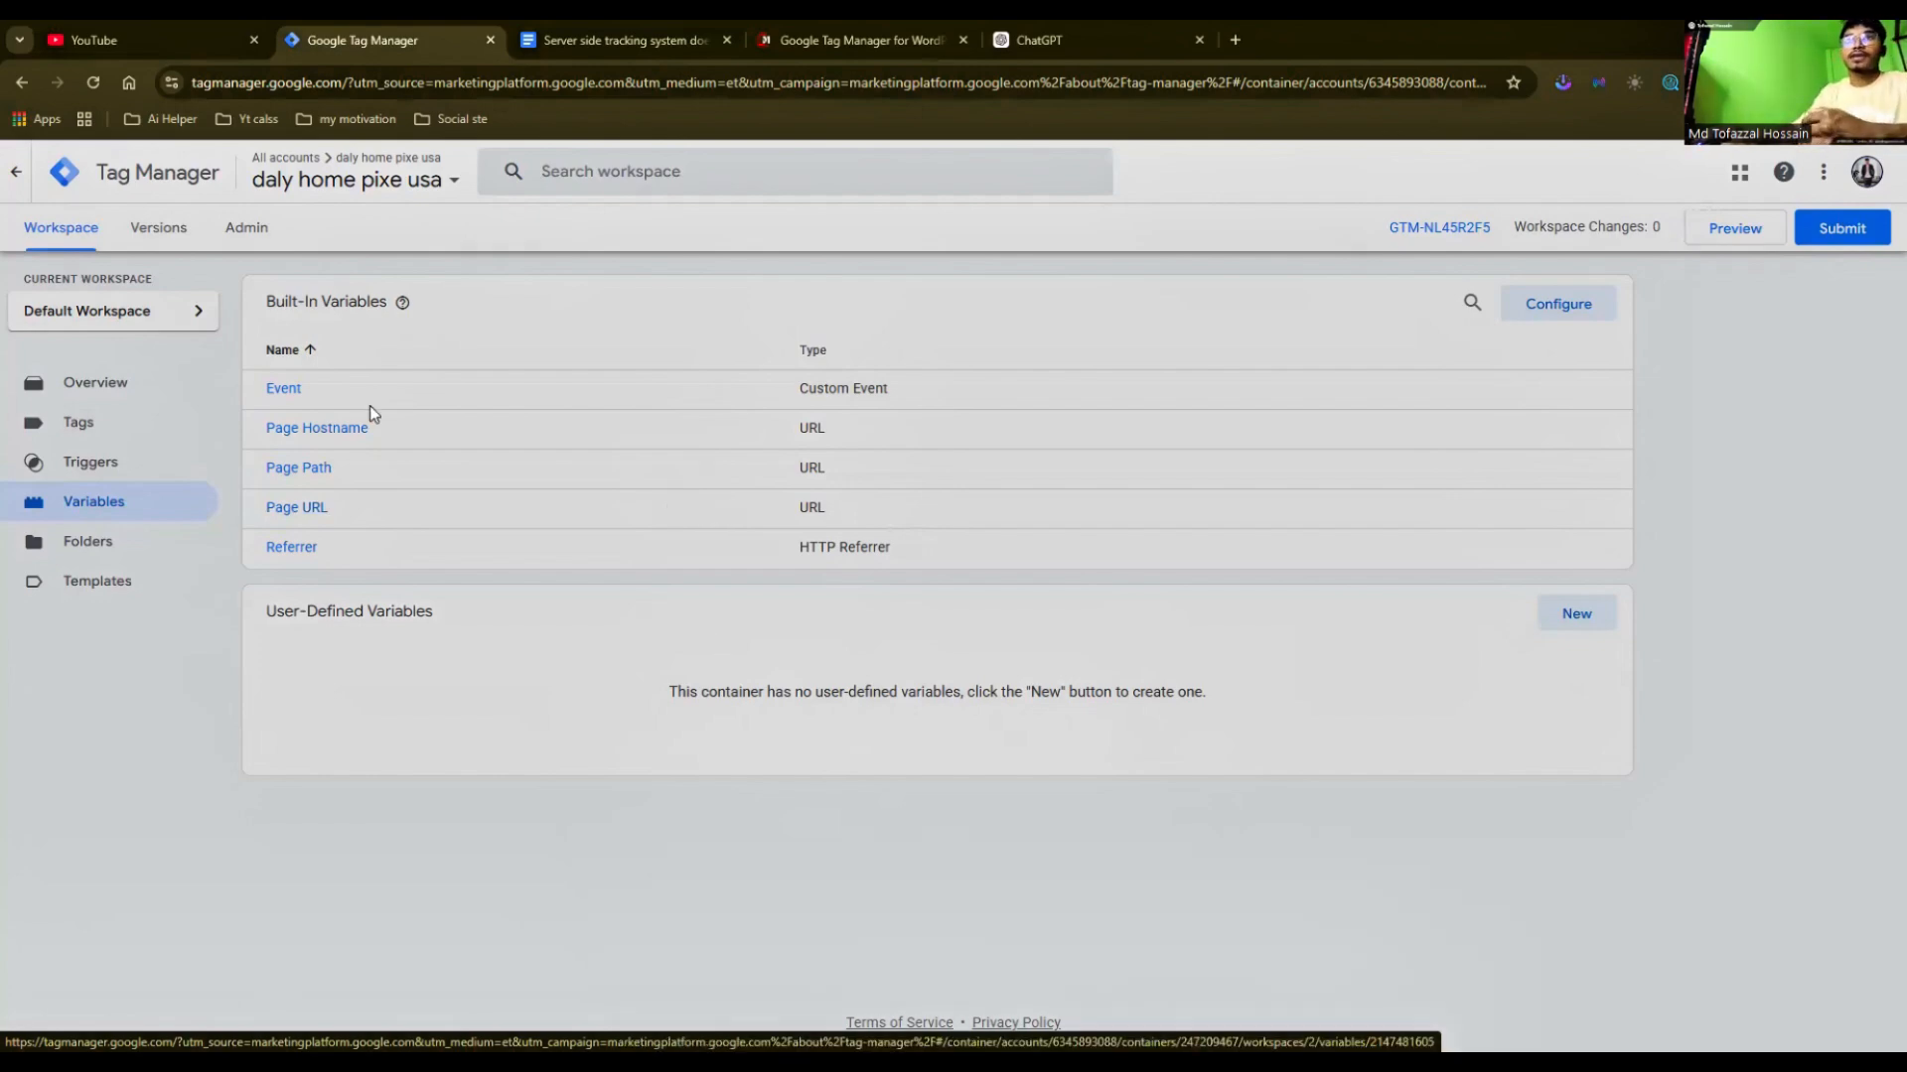
Step: Review the Browser side Events Tracking tab of the tracking document
{"action": "left_click", "coordinate": [610, 33]}
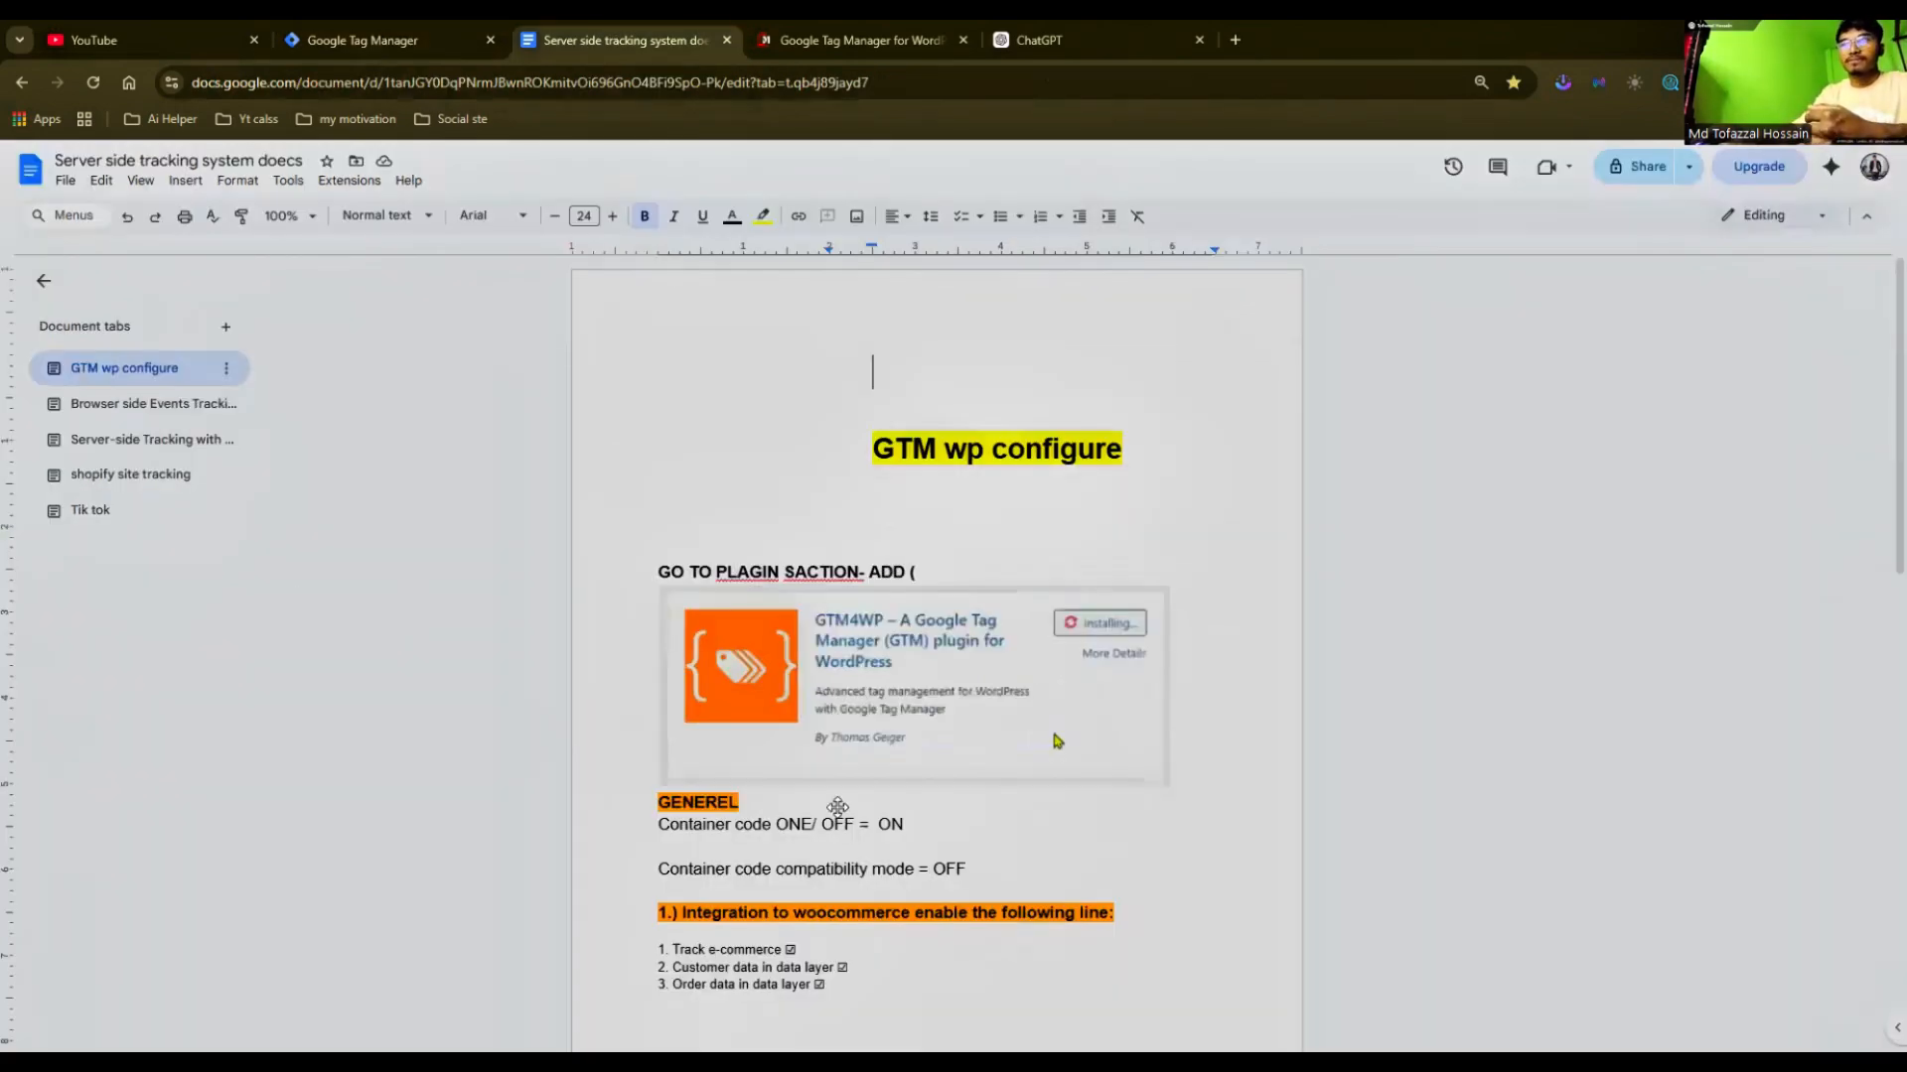
{"action": "scroll", "coordinate": [832, 806], "scroll_direction": "down", "scroll_amount": 5}
{"action": "scroll", "coordinate": [149, 438], "scroll_direction": "up", "scroll_amount": 5}
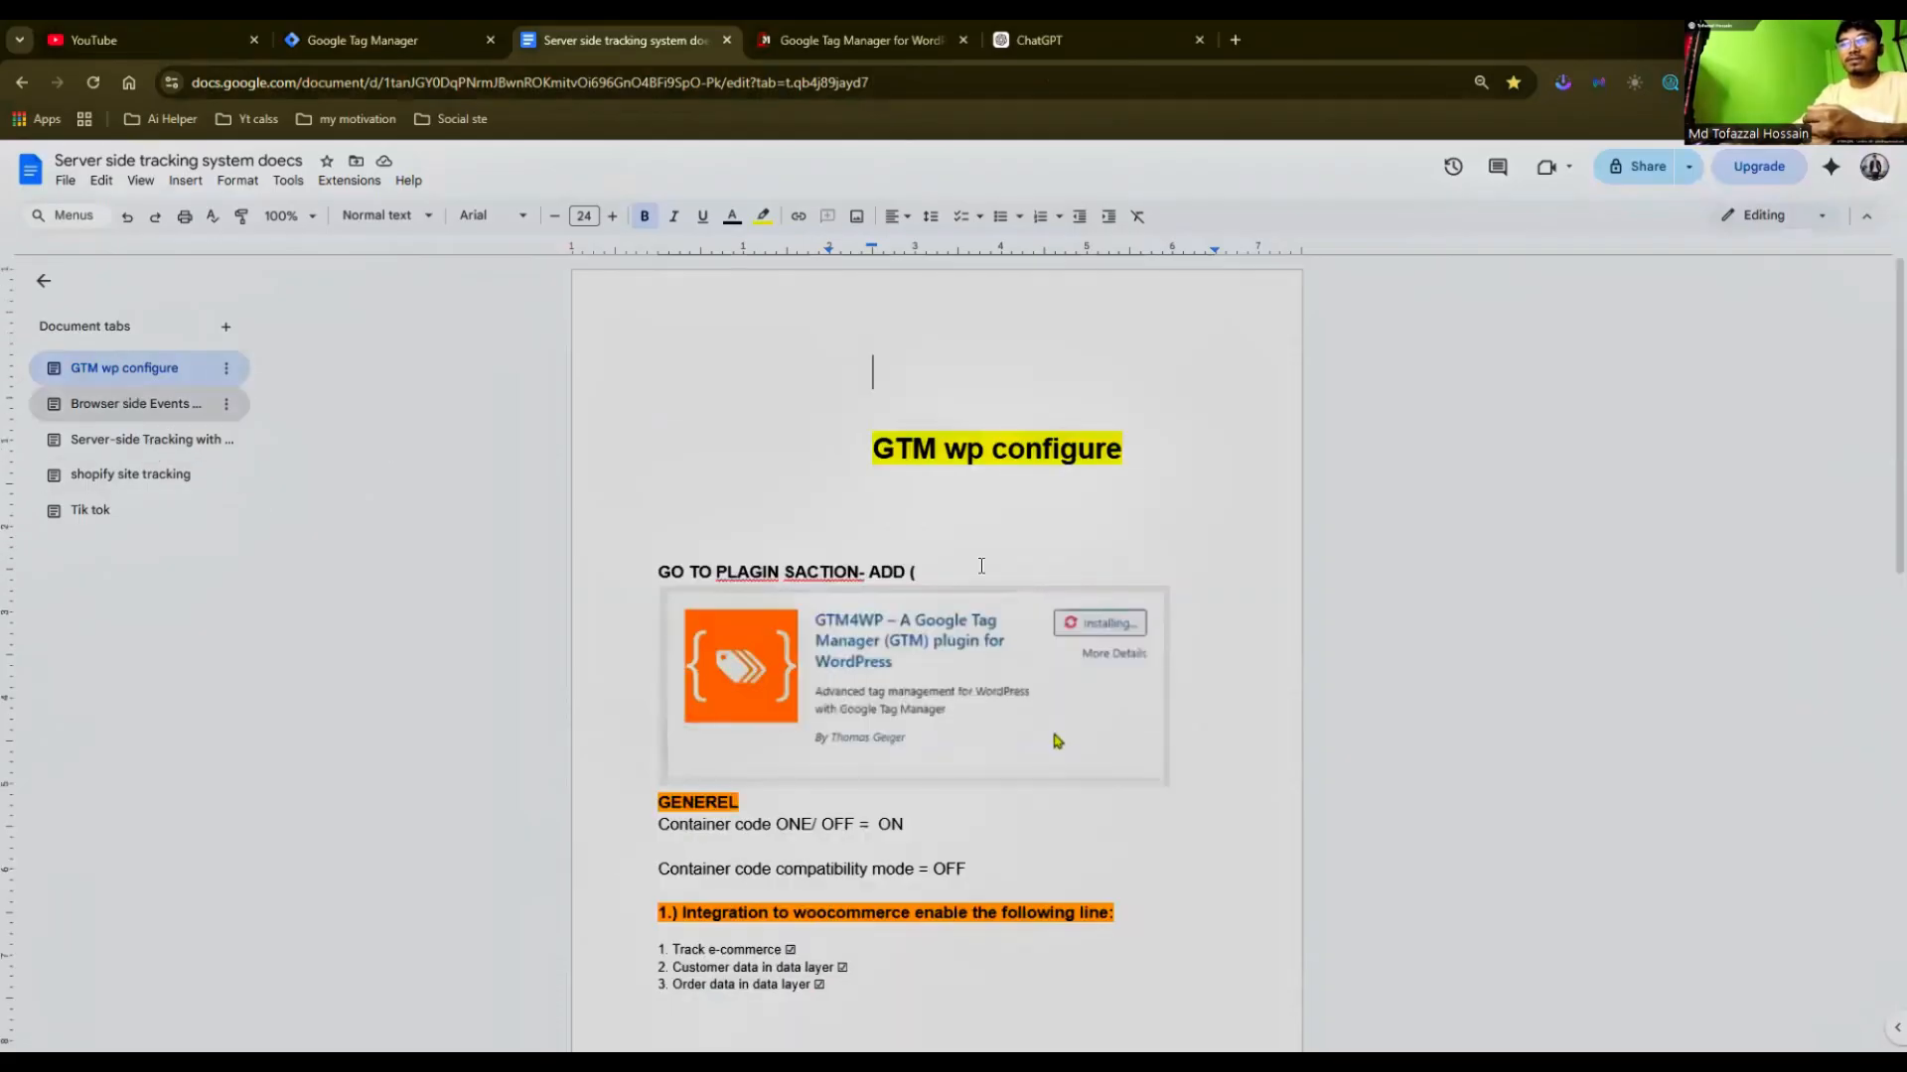
{"action": "scroll", "coordinate": [799, 677], "scroll_direction": "up", "scroll_amount": 1}
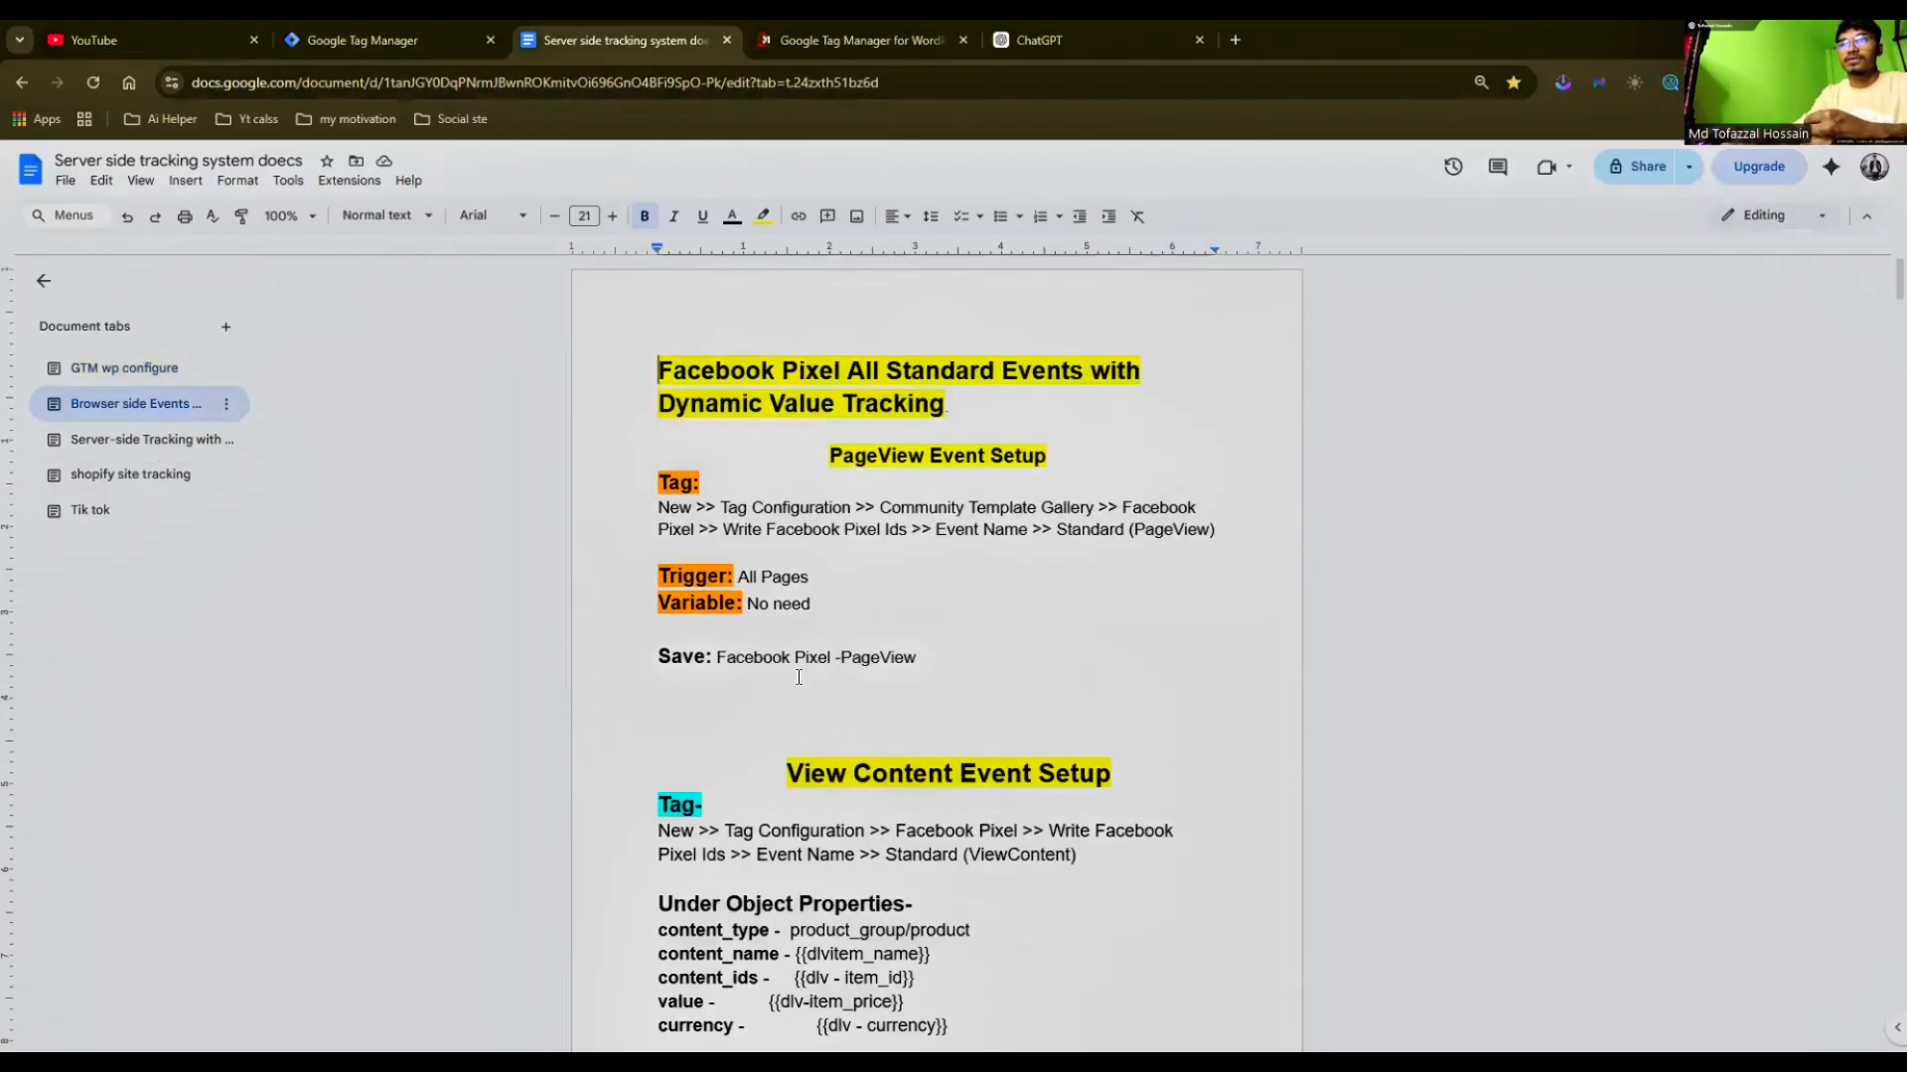
{"action": "scroll", "coordinate": [772, 739], "scroll_direction": "down", "scroll_amount": 2}
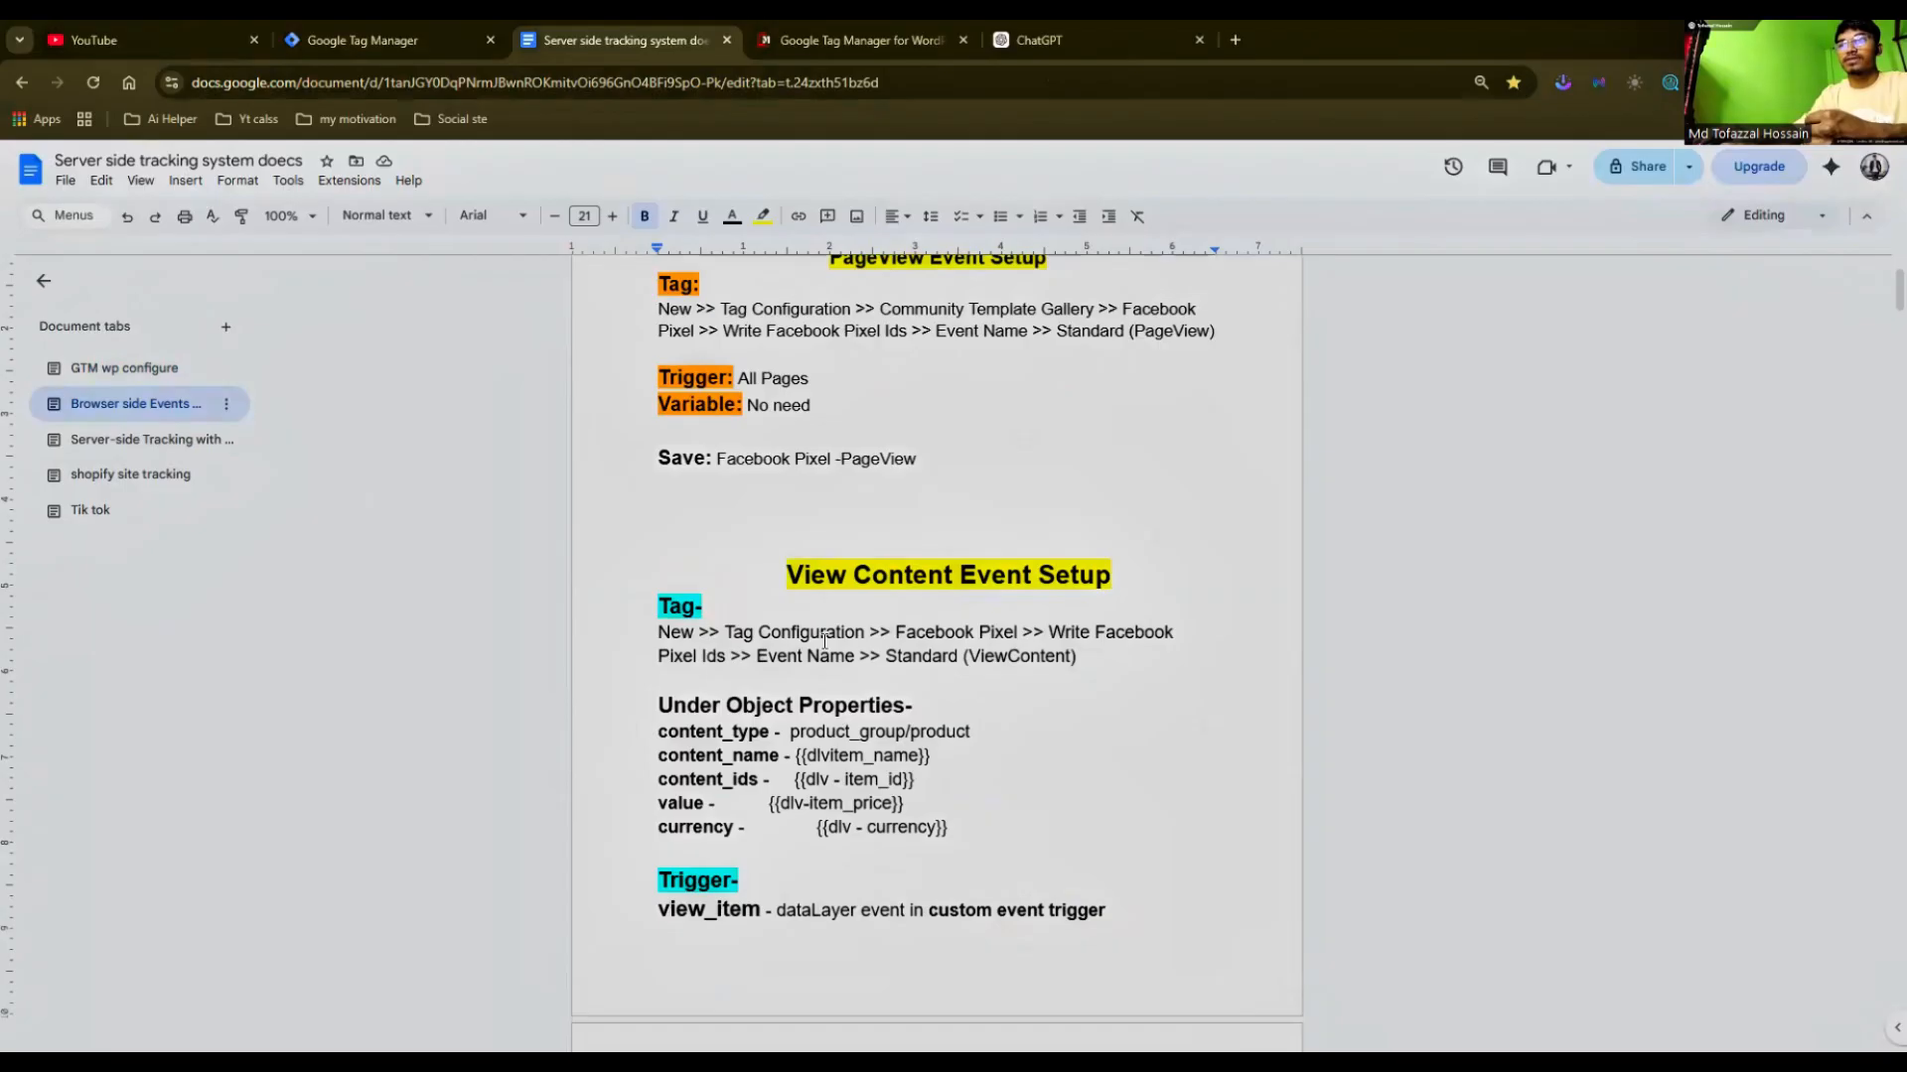
{"action": "key", "text": "ctrl+Tab"}
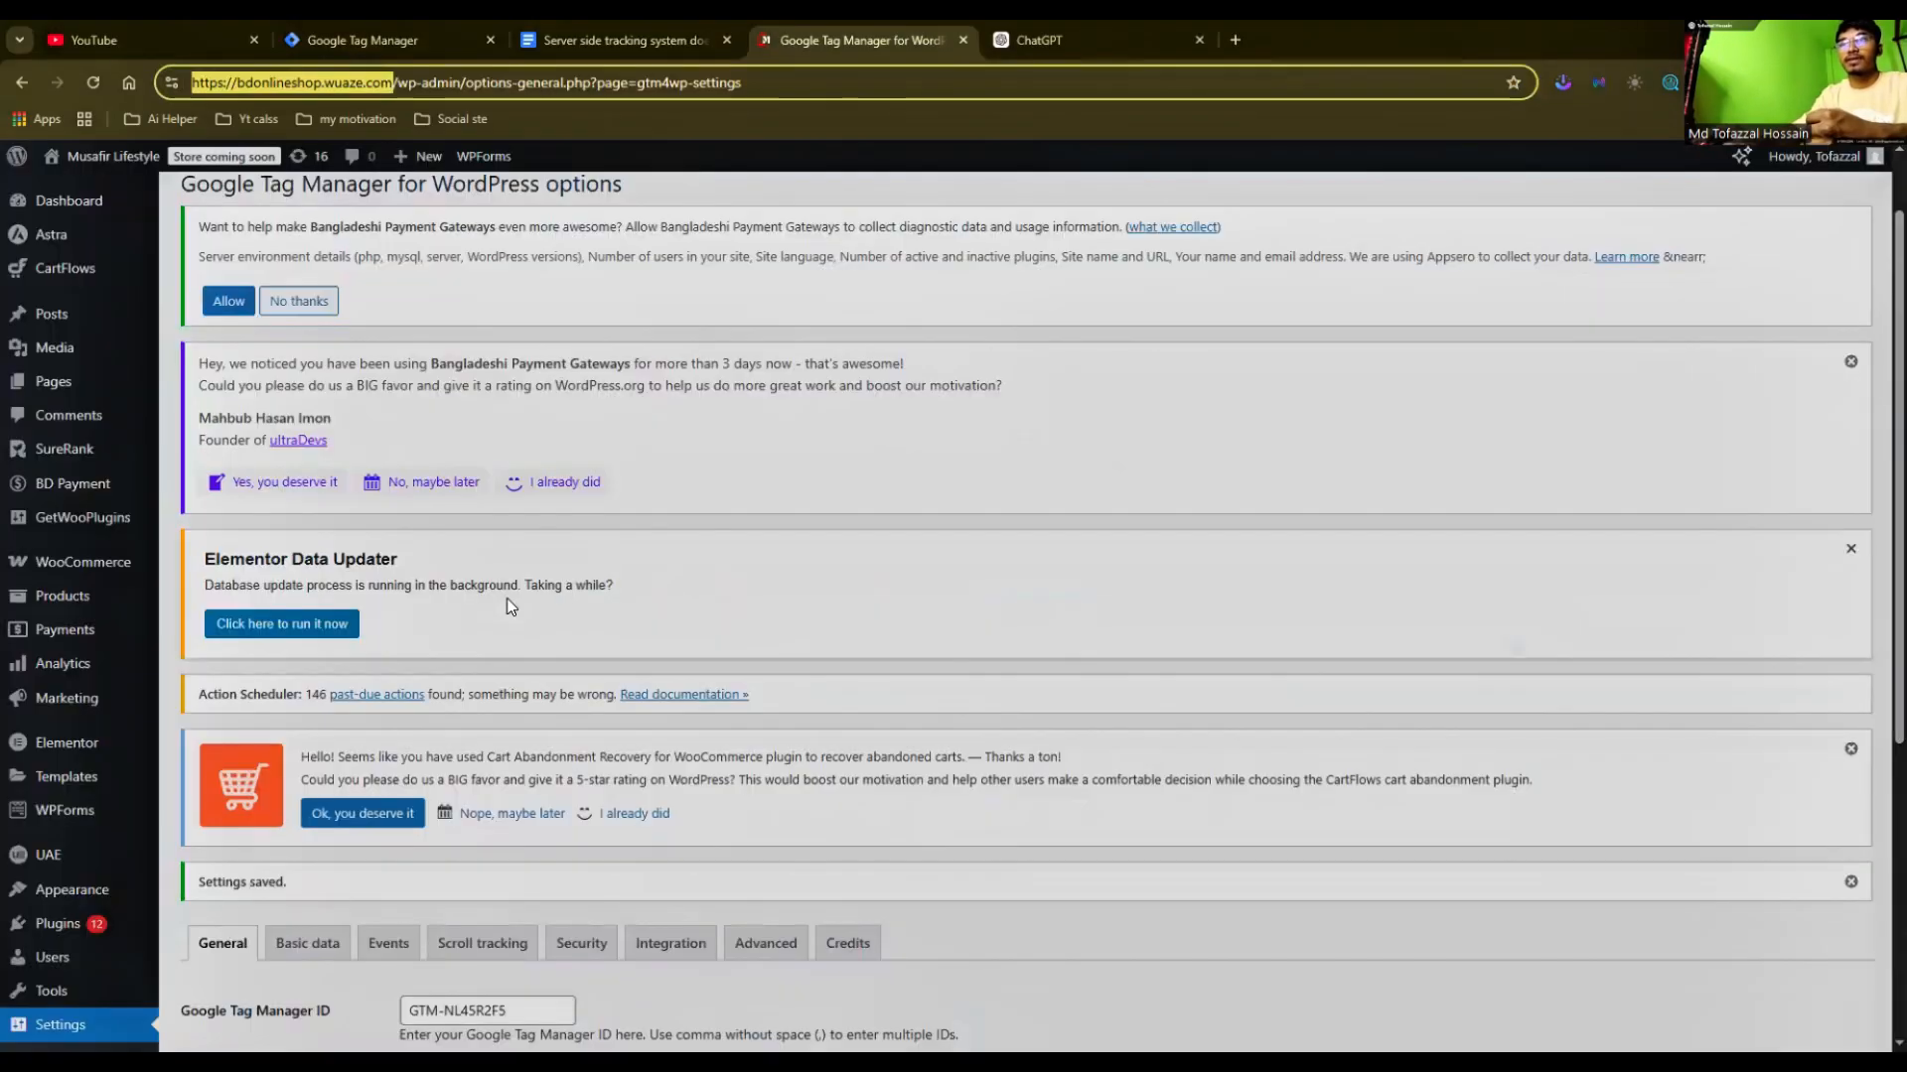
Step: Review the PageView Event Setup instructions in the tracking document alongside the Tag Manager workspace
{"action": "left_click", "coordinate": [692, 44]}
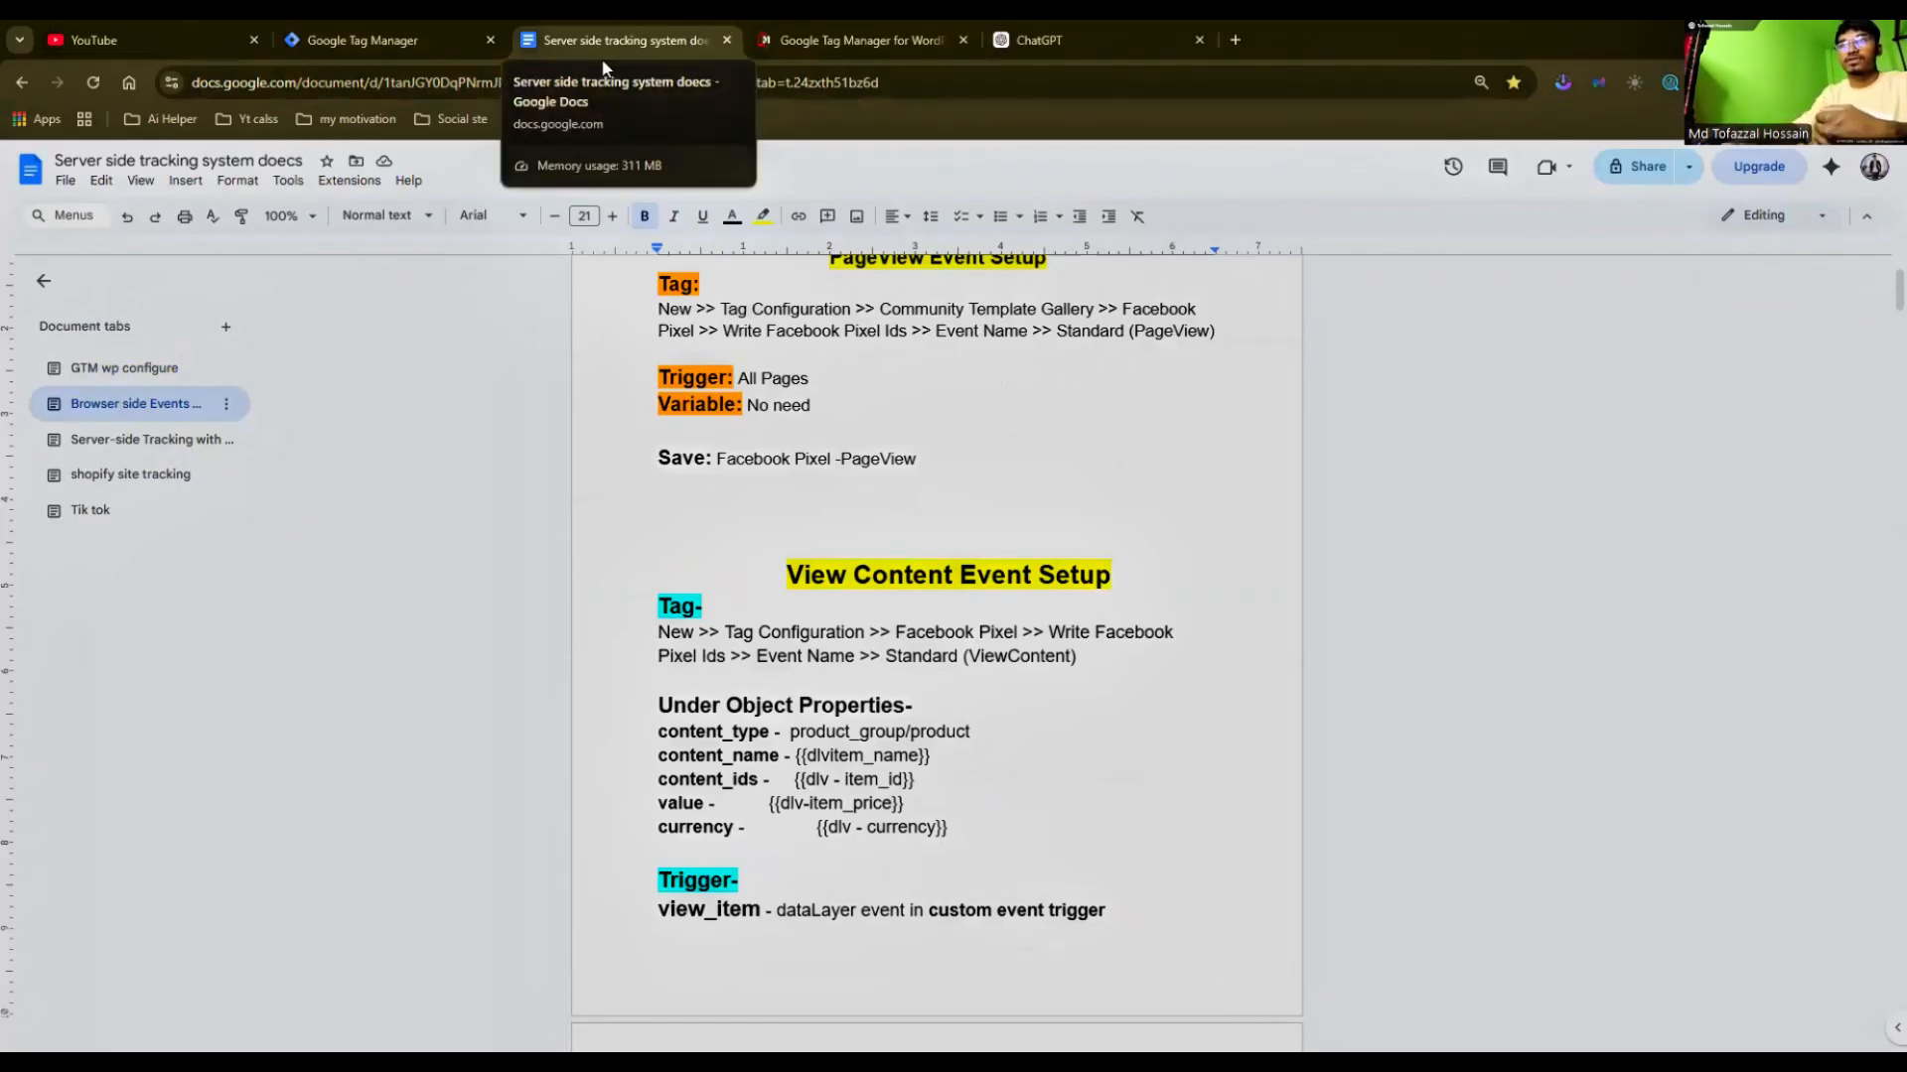
{"action": "scroll", "coordinate": [927, 810], "scroll_direction": "up", "scroll_amount": 2}
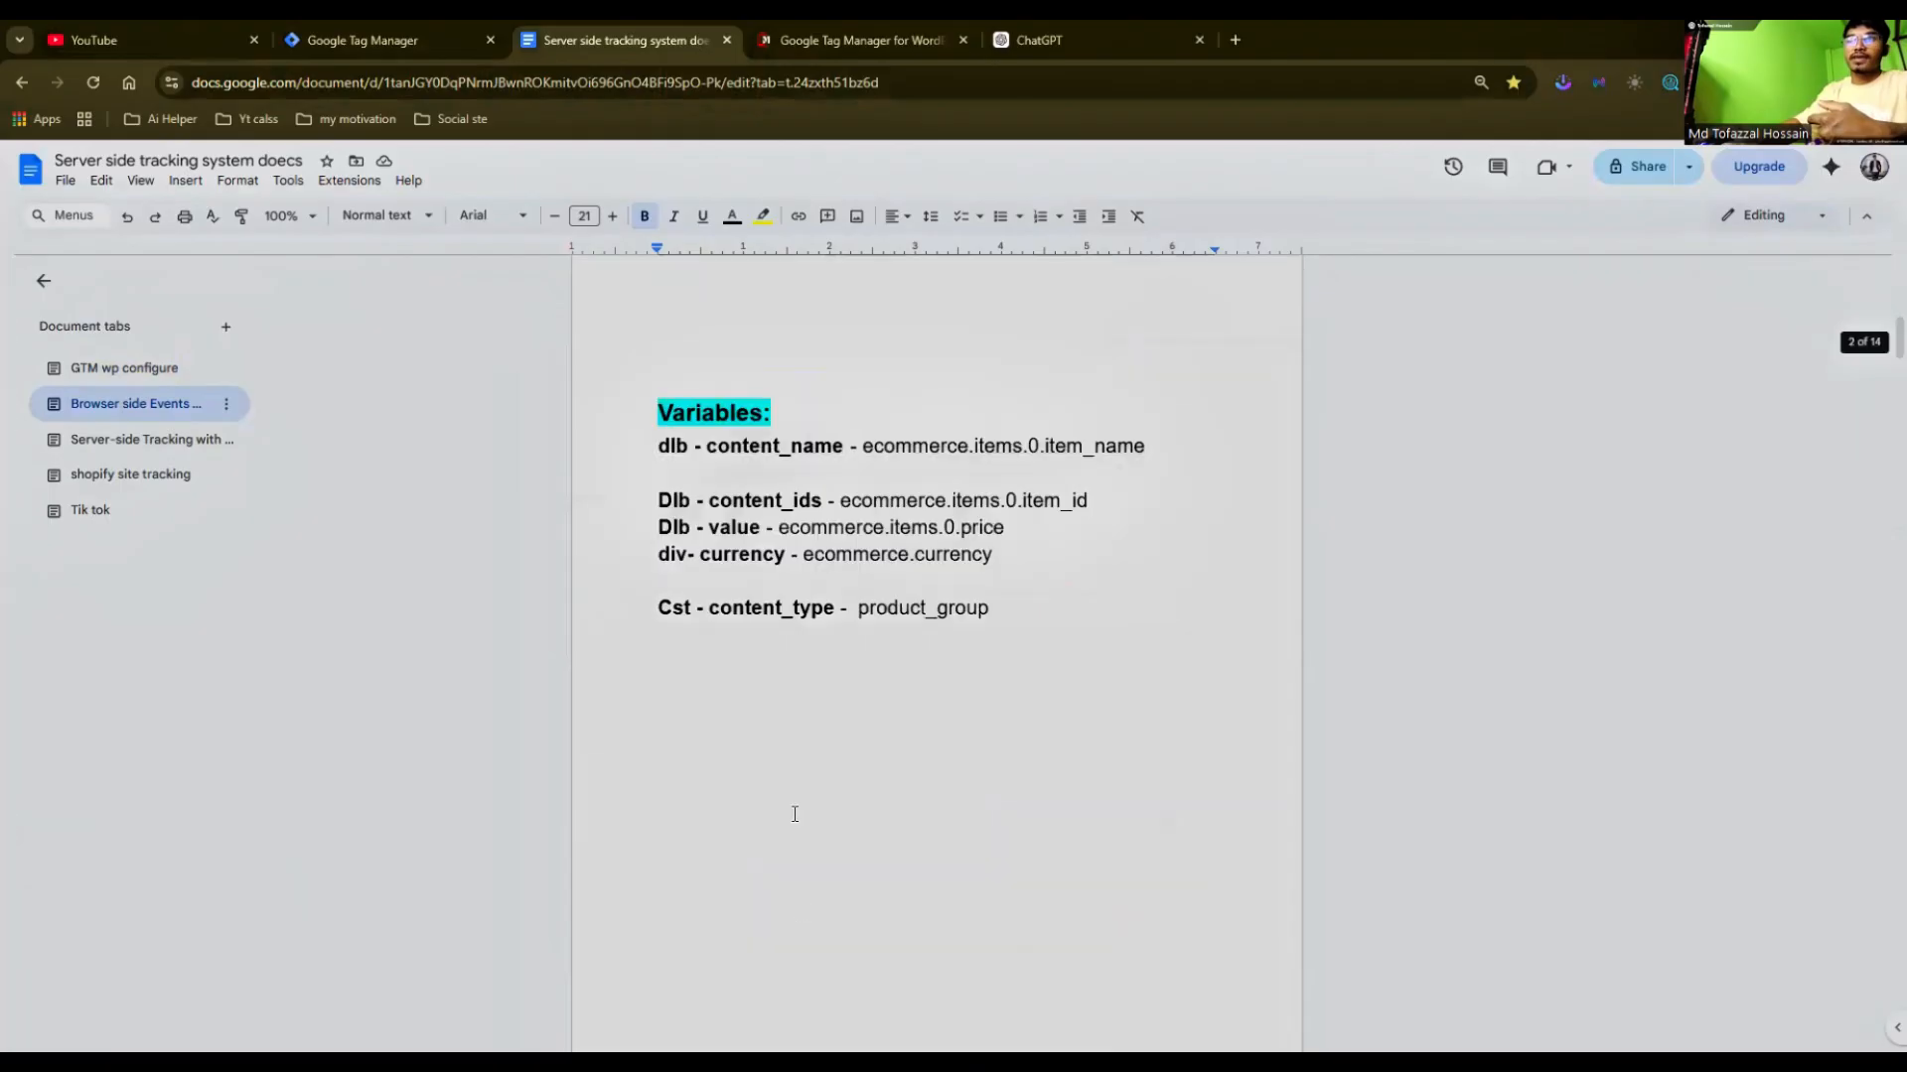
{"action": "scroll", "coordinate": [791, 808], "scroll_direction": "up", "scroll_amount": 5}
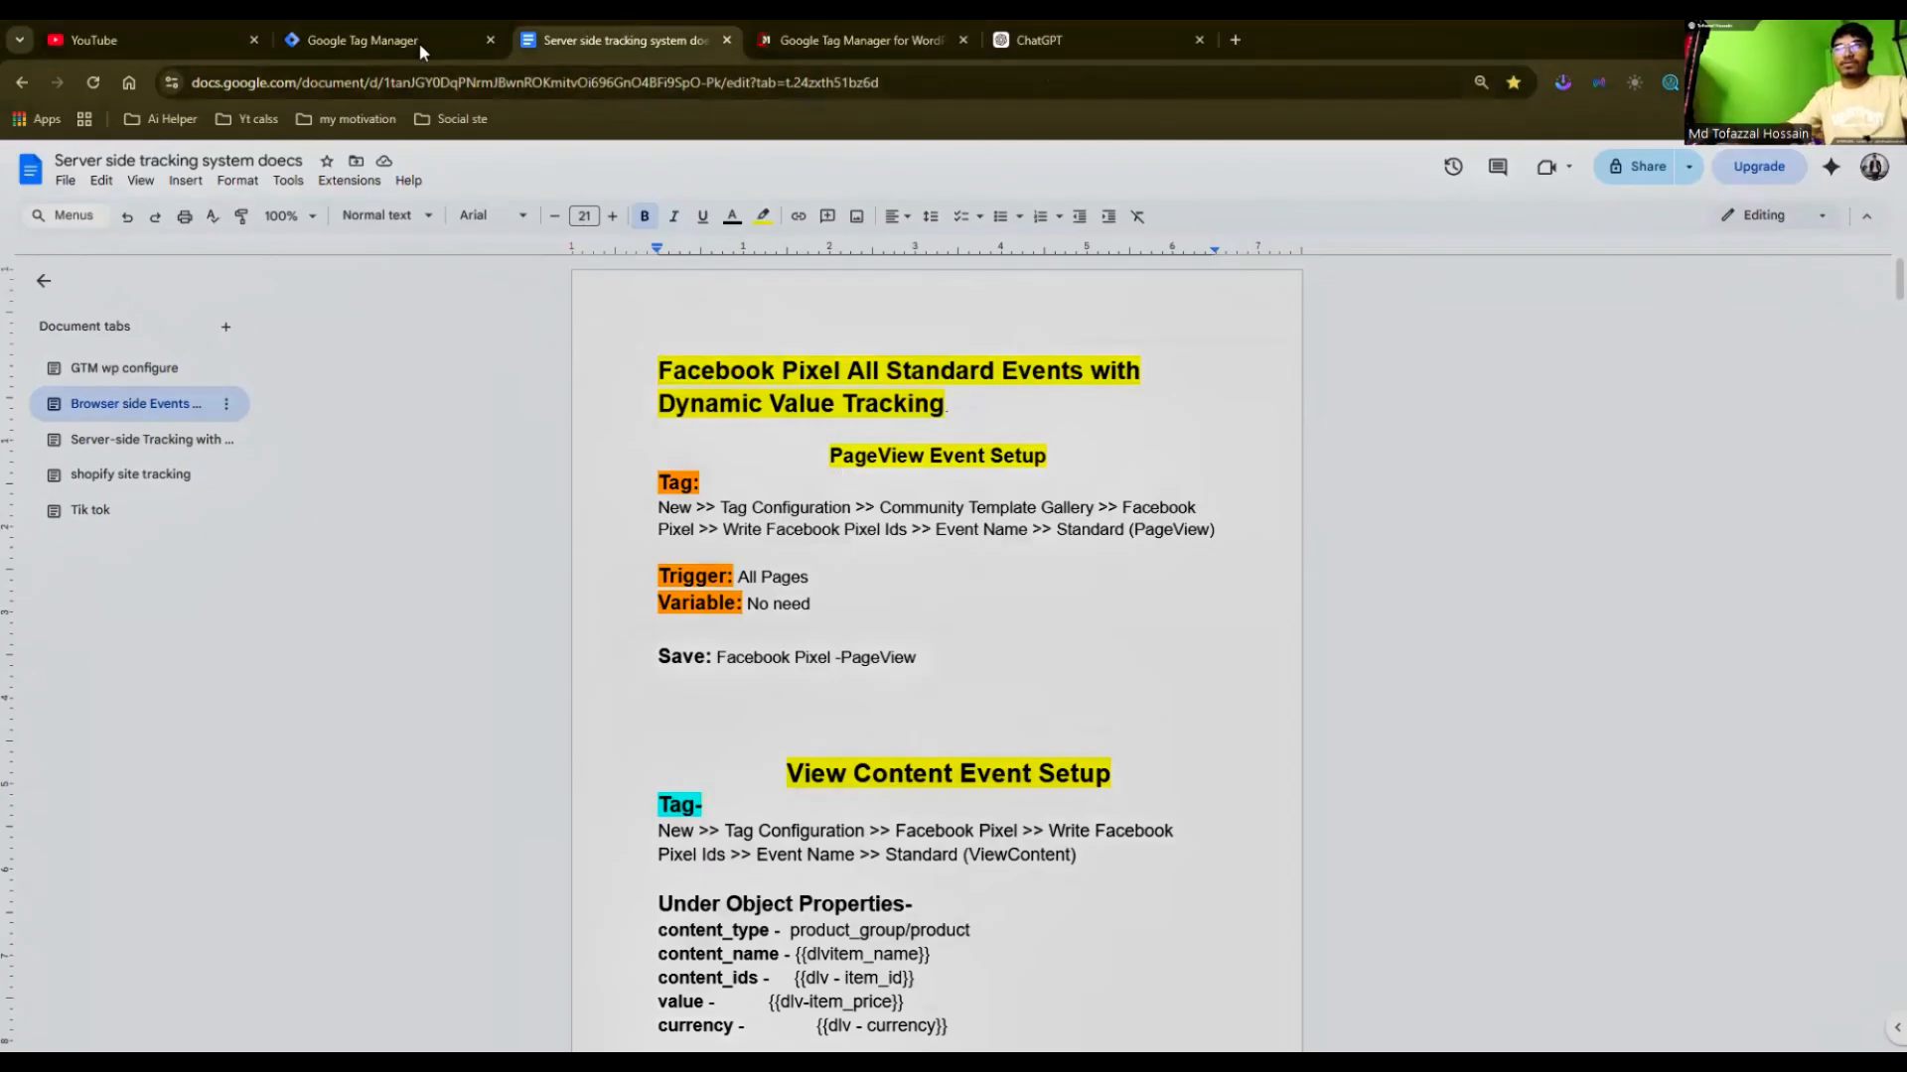
{"action": "left_click", "coordinate": [390, 35]}
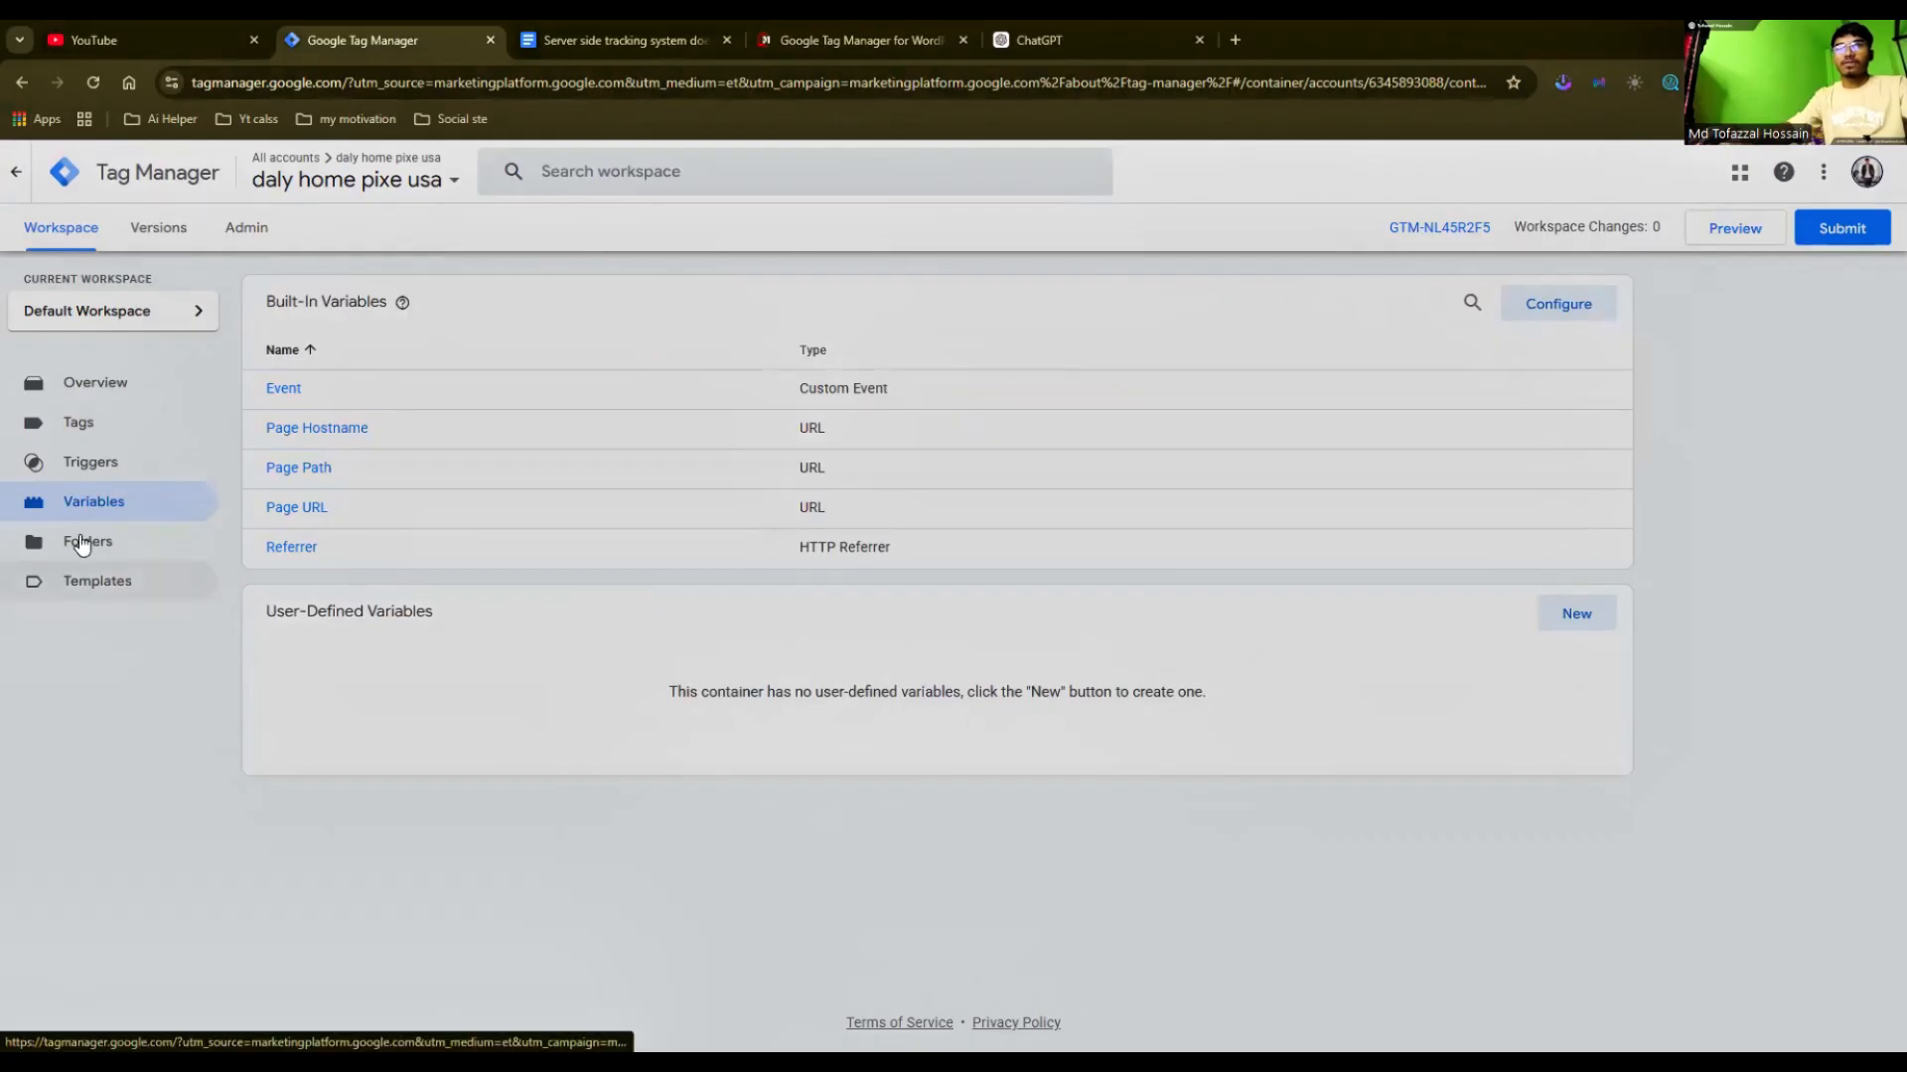
{"action": "left_click", "coordinate": [607, 42]}
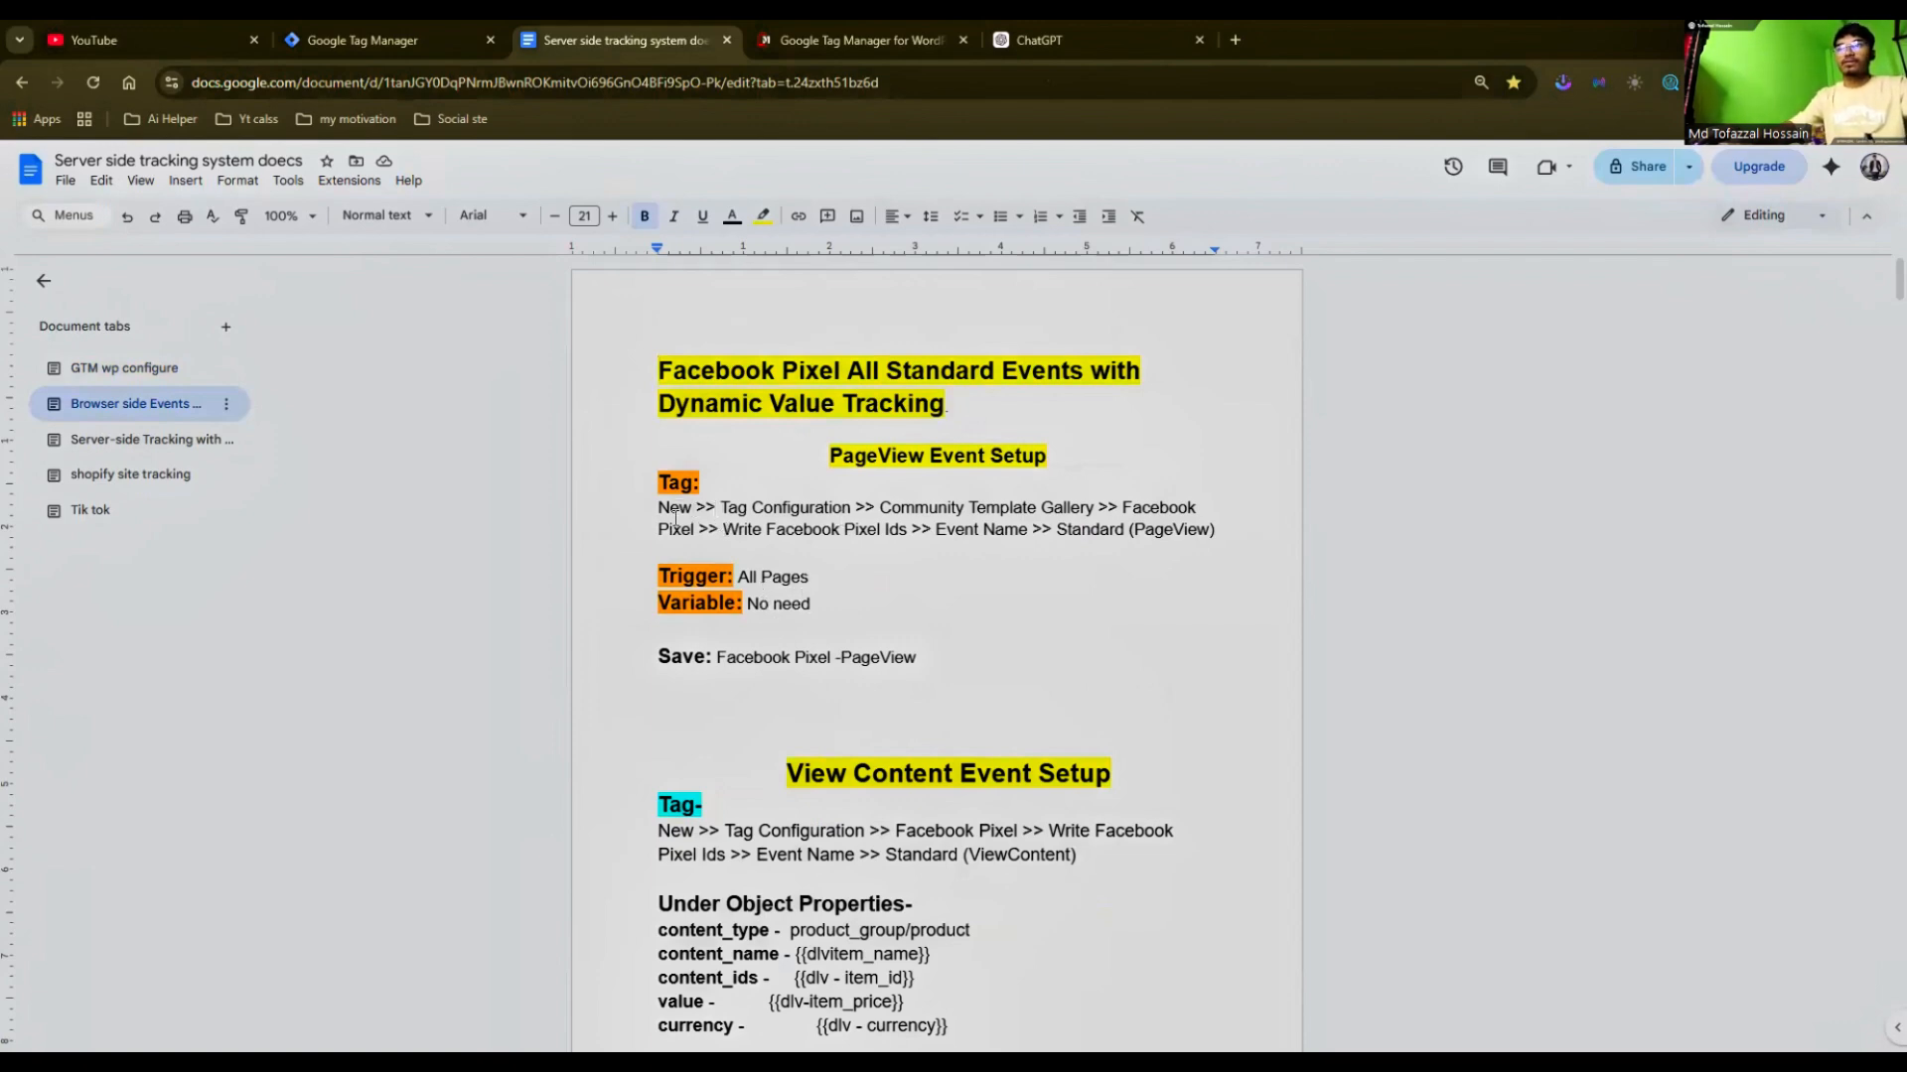
{"action": "left_click", "coordinate": [344, 32]}
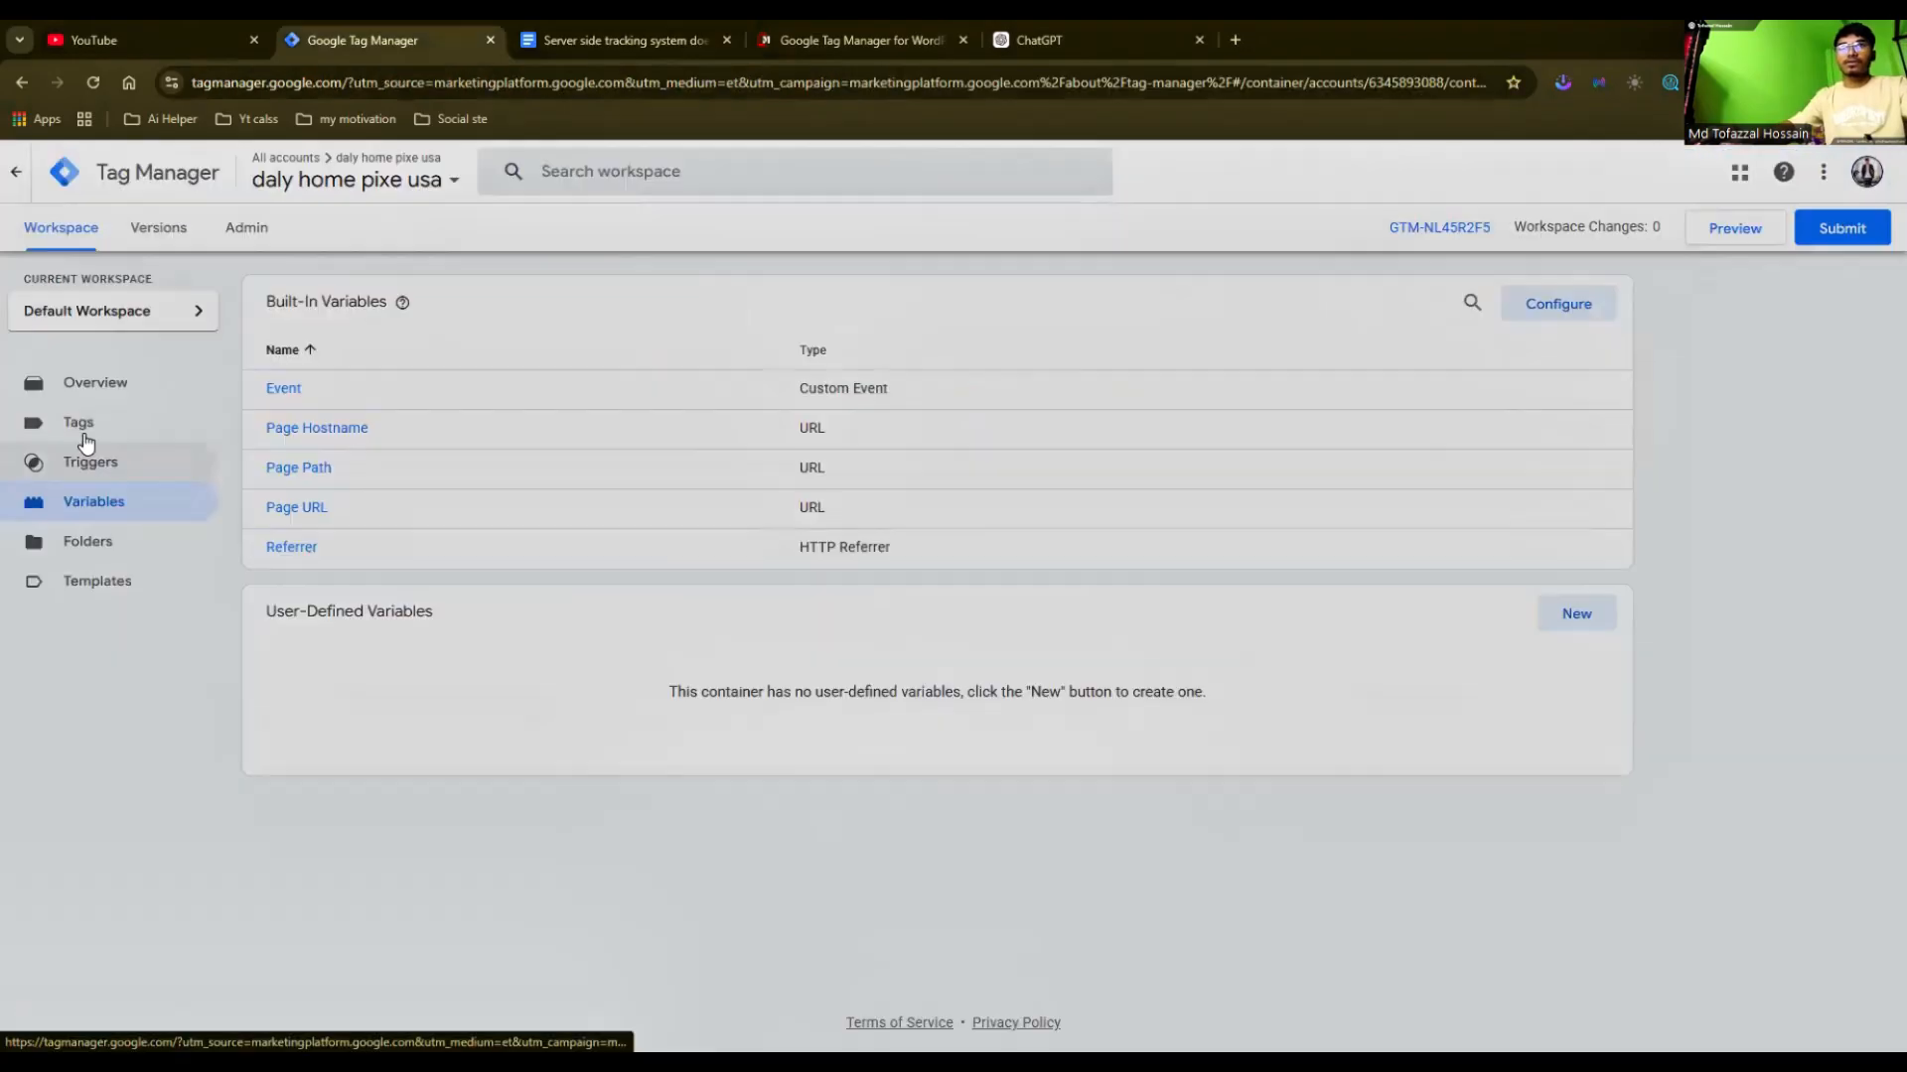
Step: Create a new tag in the Tags section and open its tag type chooser
{"action": "left_click", "coordinate": [107, 427]}
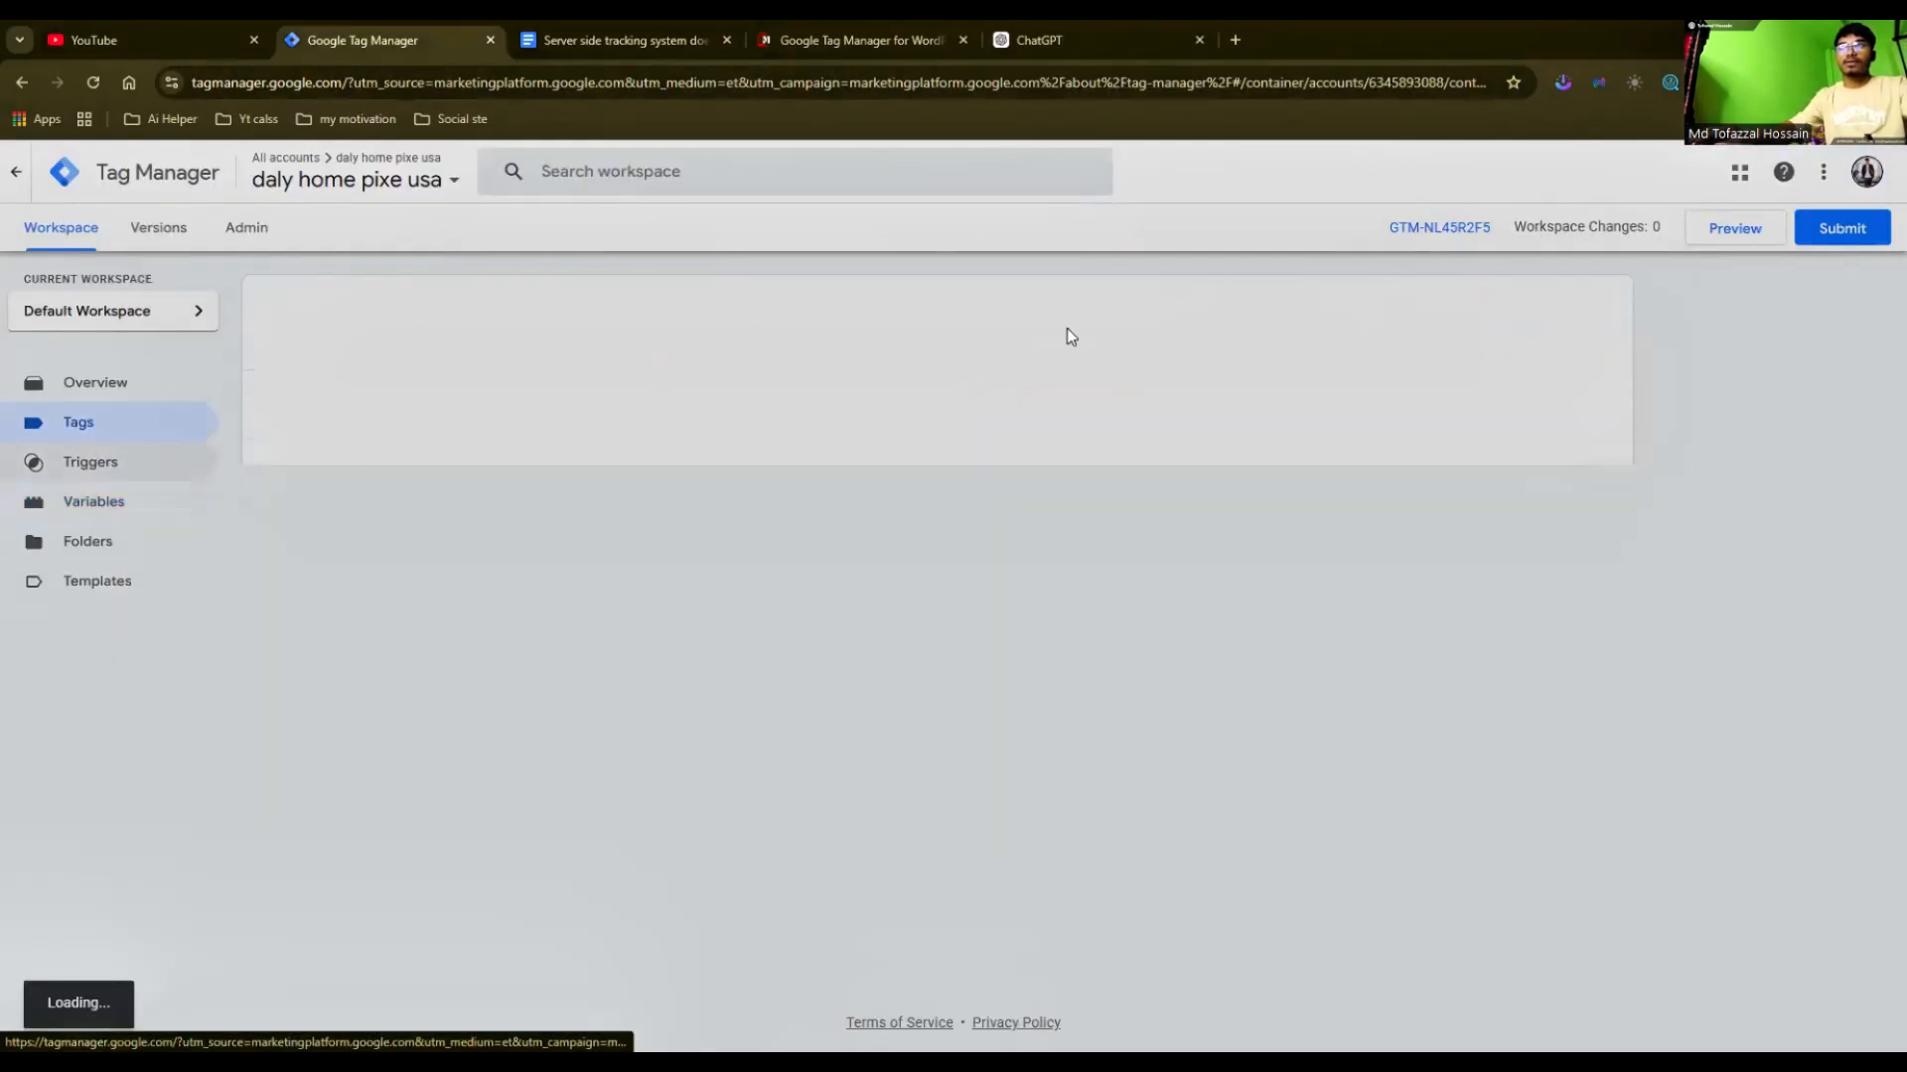
{"action": "left_click", "coordinate": [1579, 314]}
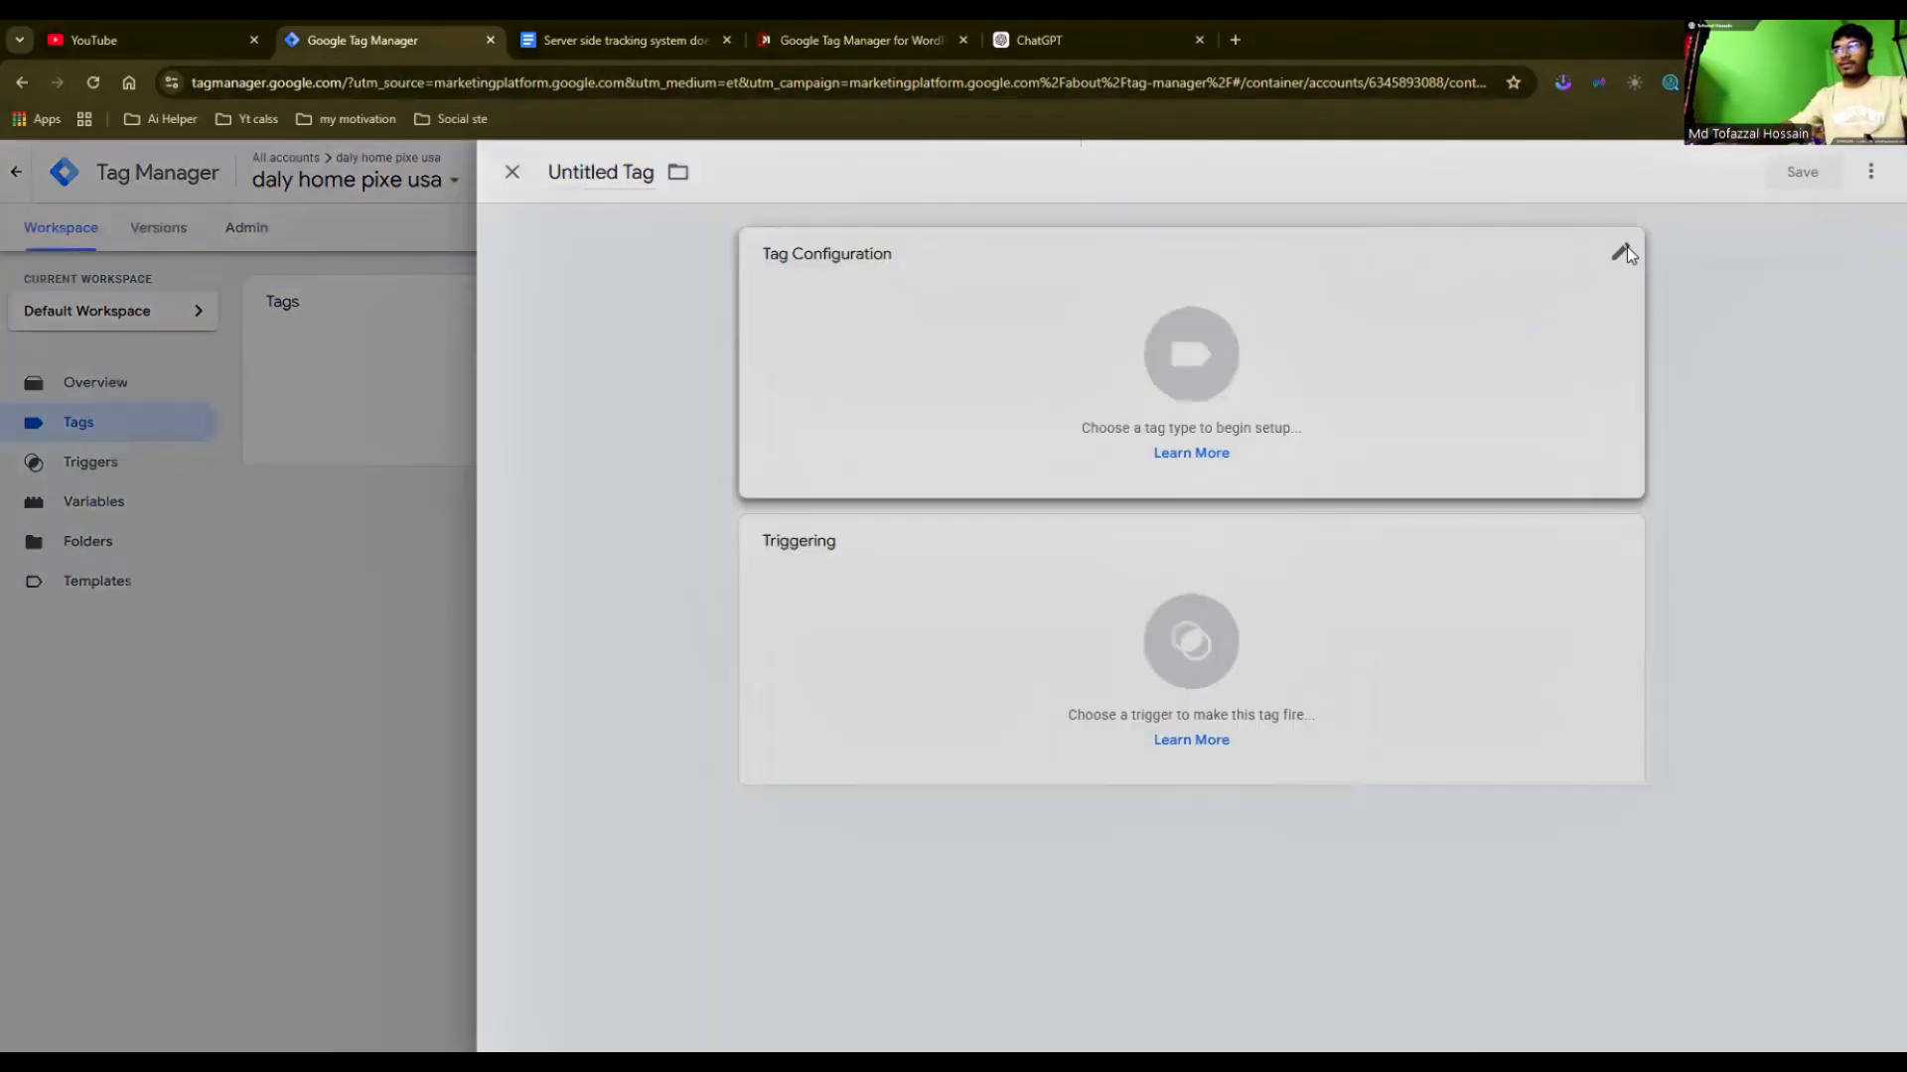
{"action": "left_click", "coordinate": [1624, 251]}
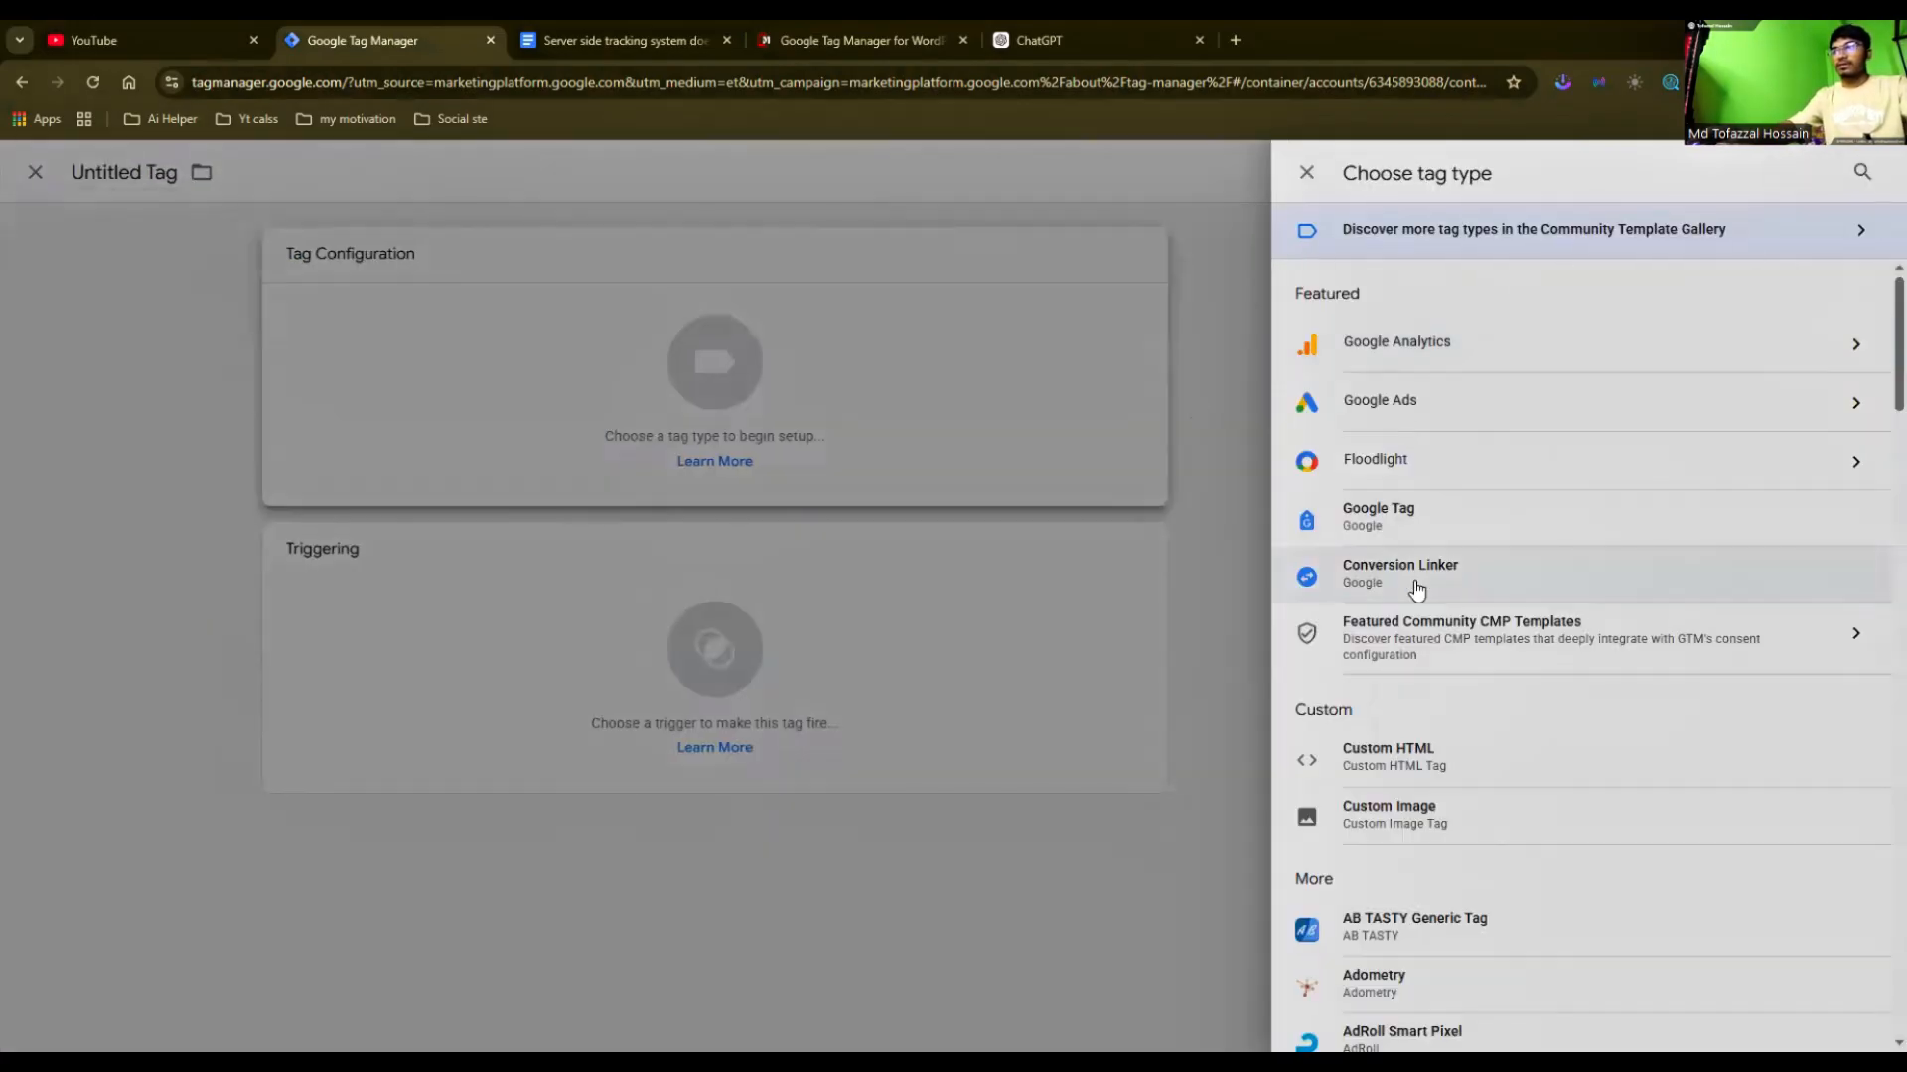
Step: Search the Community Template Gallery for facebook pixel
{"action": "scroll", "coordinate": [1440, 794], "scroll_direction": "down", "scroll_amount": 6}
{"action": "scroll", "coordinate": [1439, 554], "scroll_direction": "up", "scroll_amount": 2}
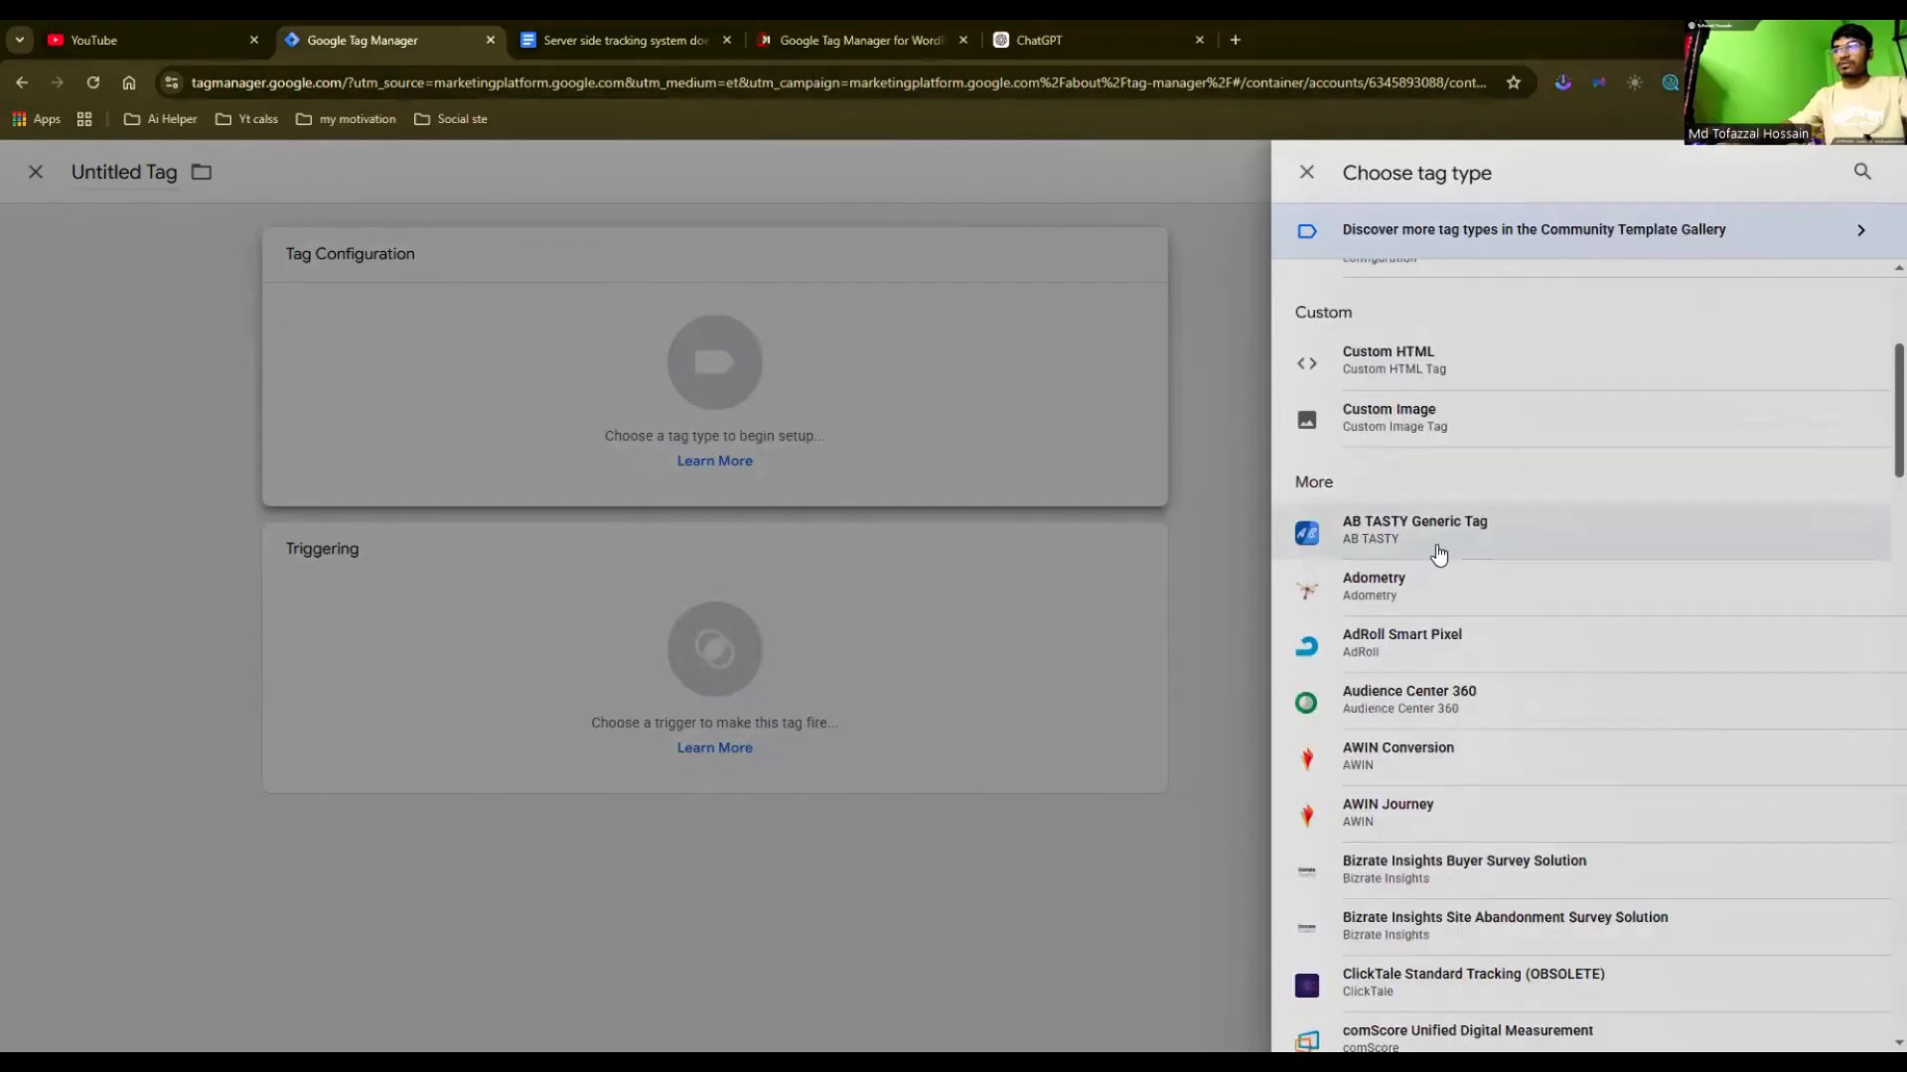
{"action": "scroll", "coordinate": [1449, 675], "scroll_direction": "down", "scroll_amount": 5}
{"action": "scroll", "coordinate": [1458, 707], "scroll_direction": "up", "scroll_amount": 8}
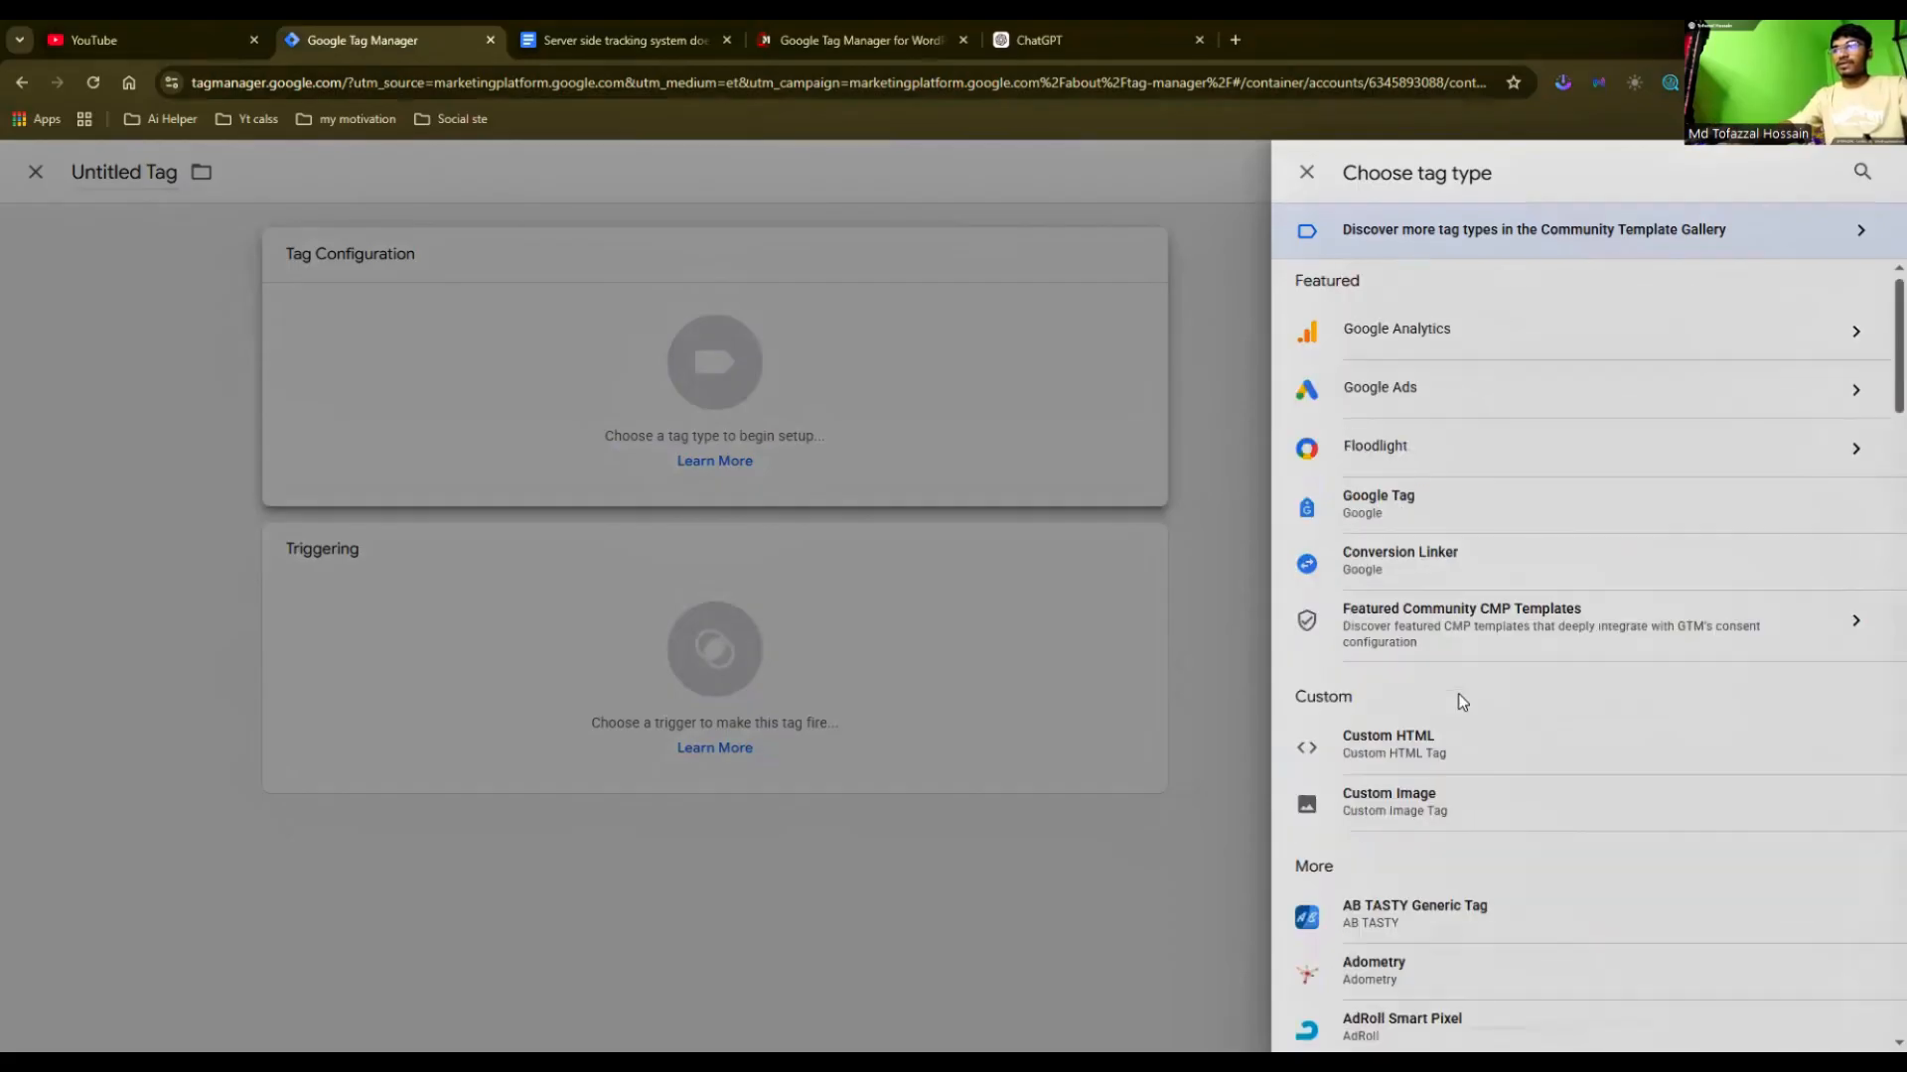
{"action": "key", "text": "ctrl+Tab"}
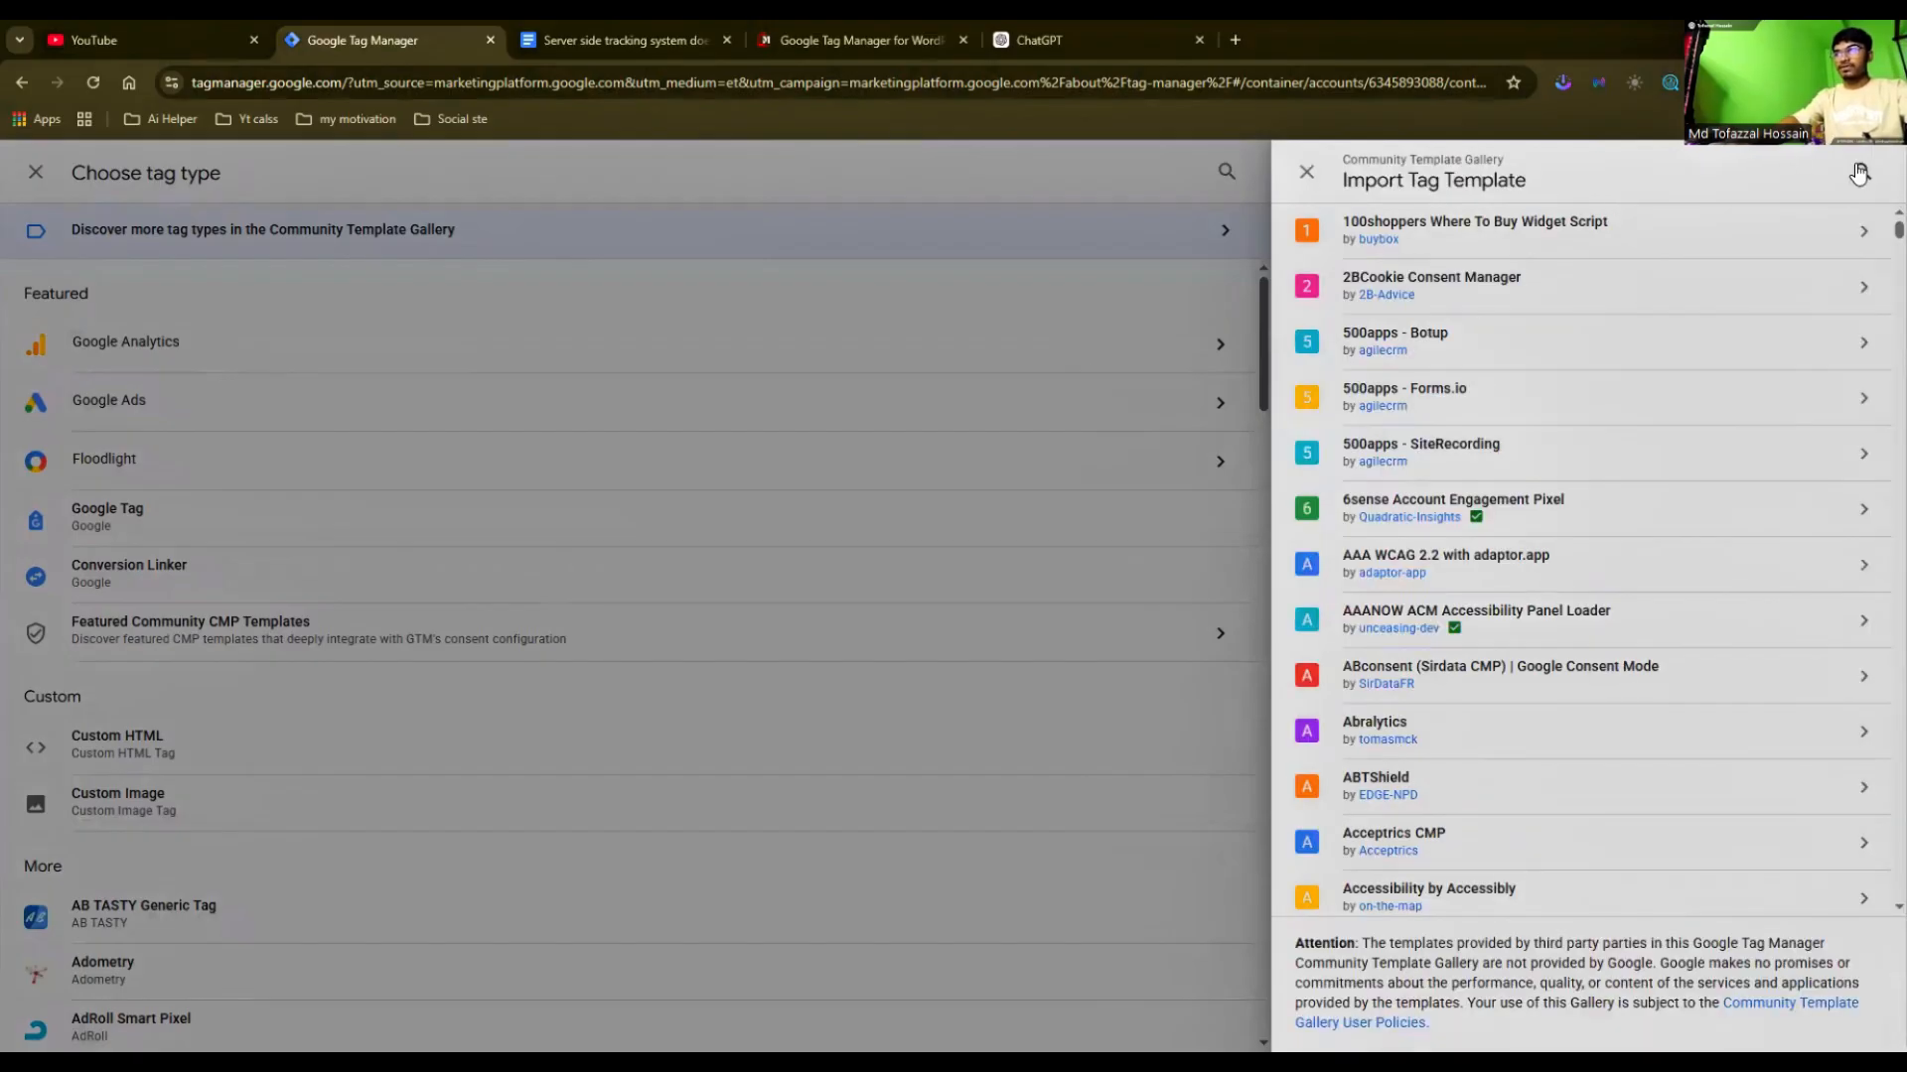
{"action": "left_click", "coordinate": [1858, 173]}
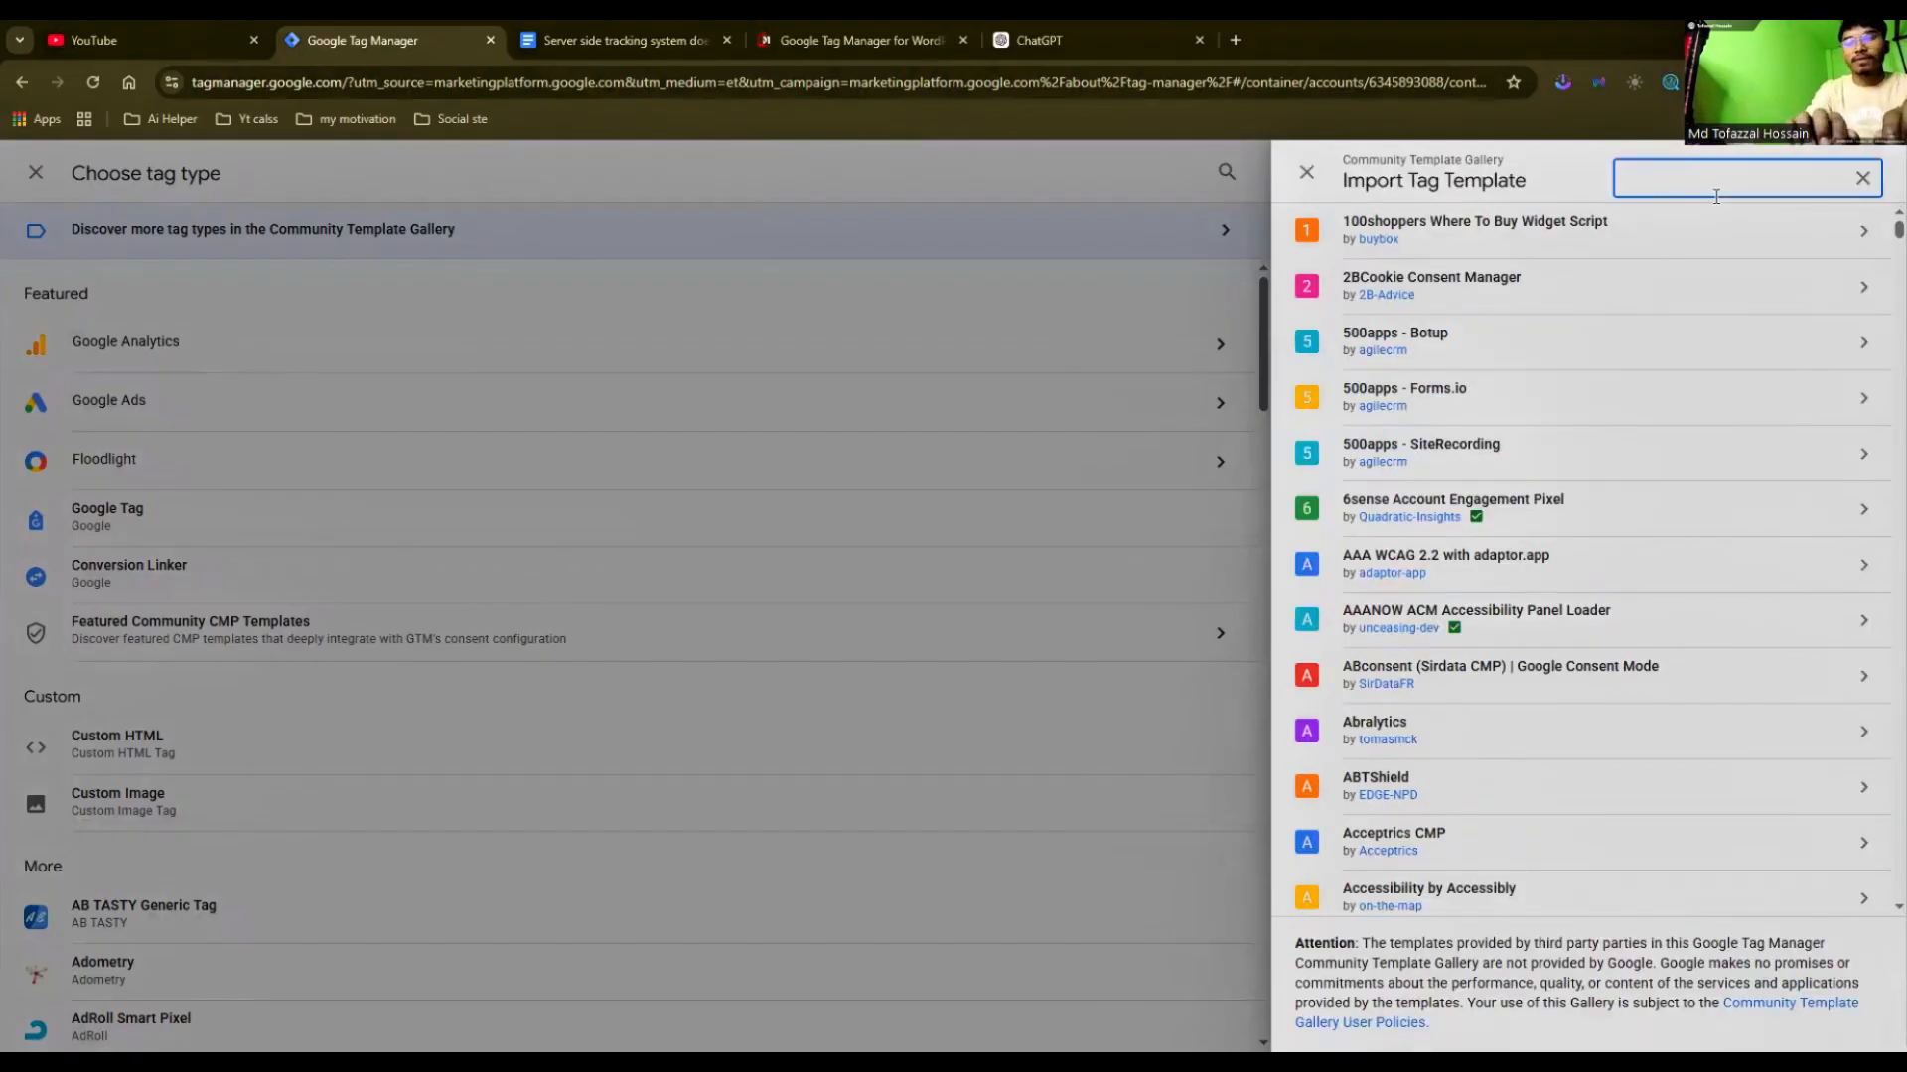
{"action": "type", "text": "face"}
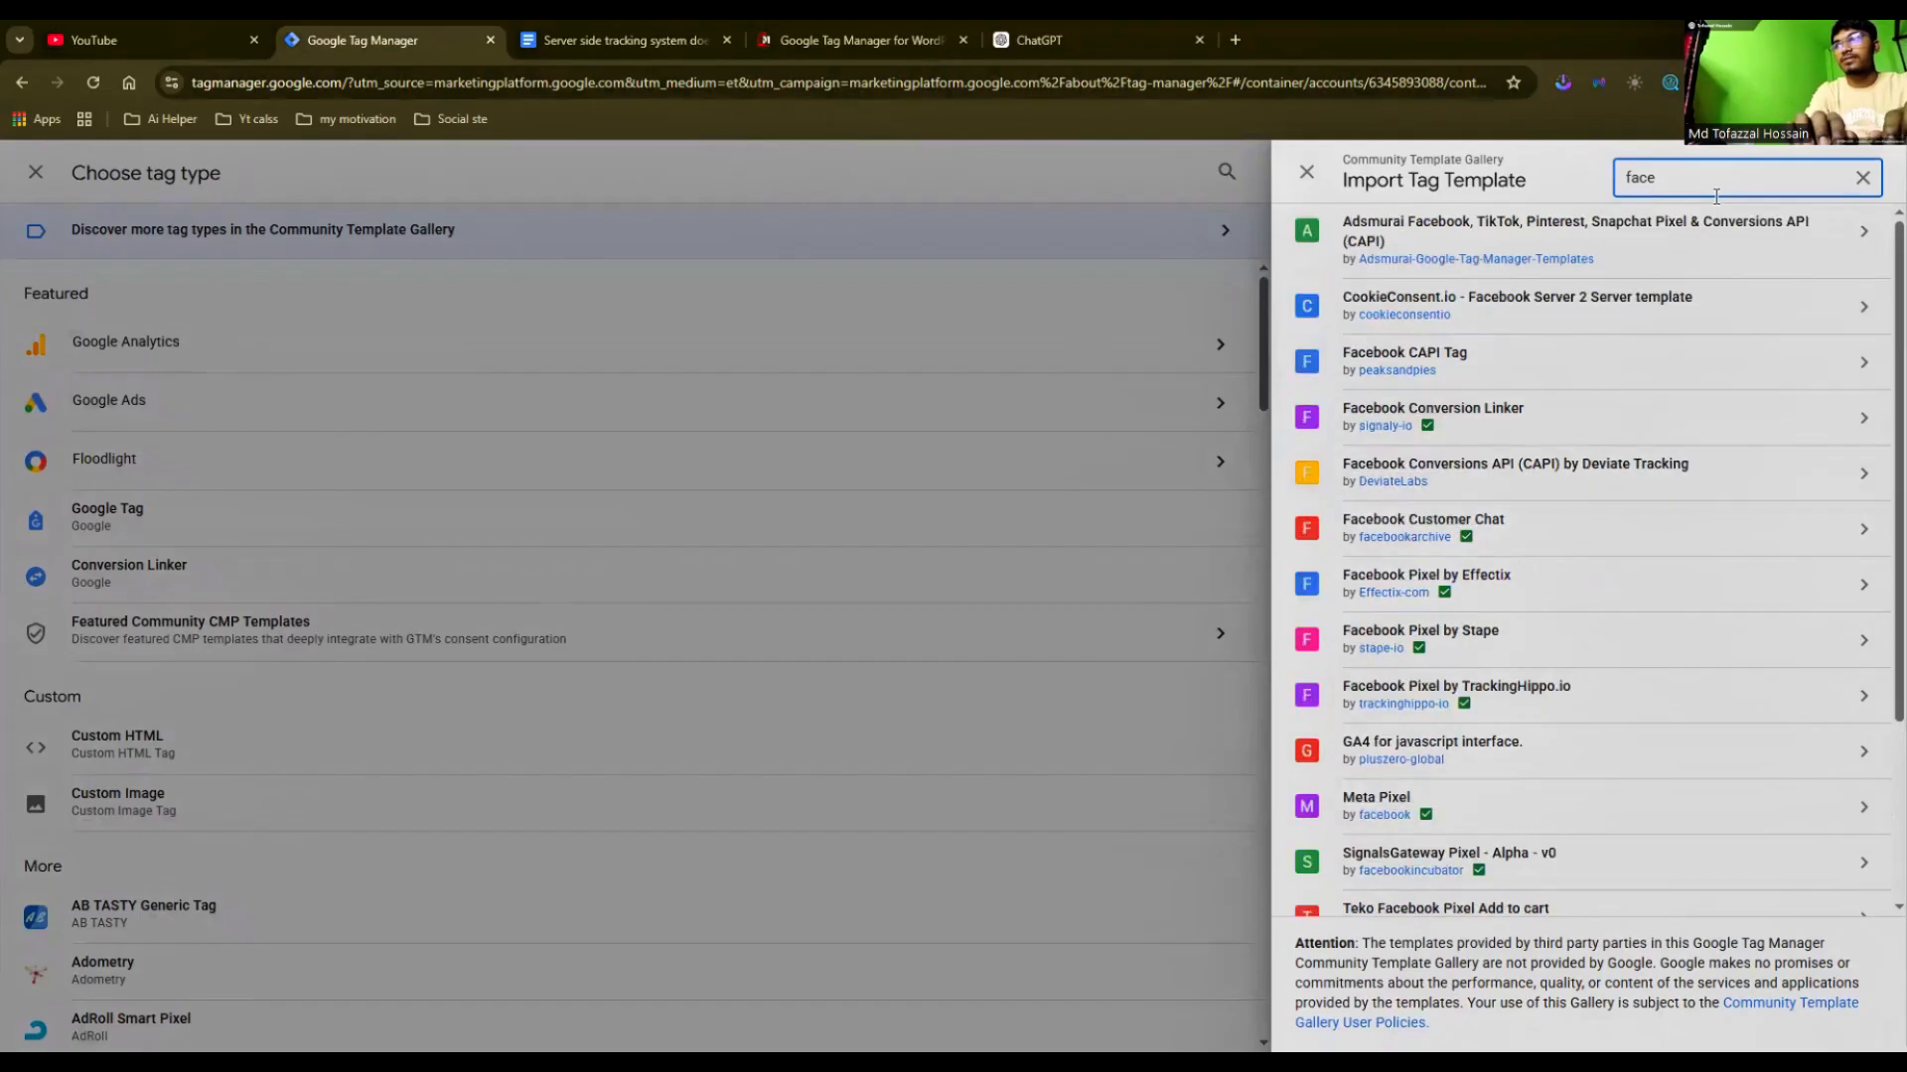
{"action": "type", "text": "book"}
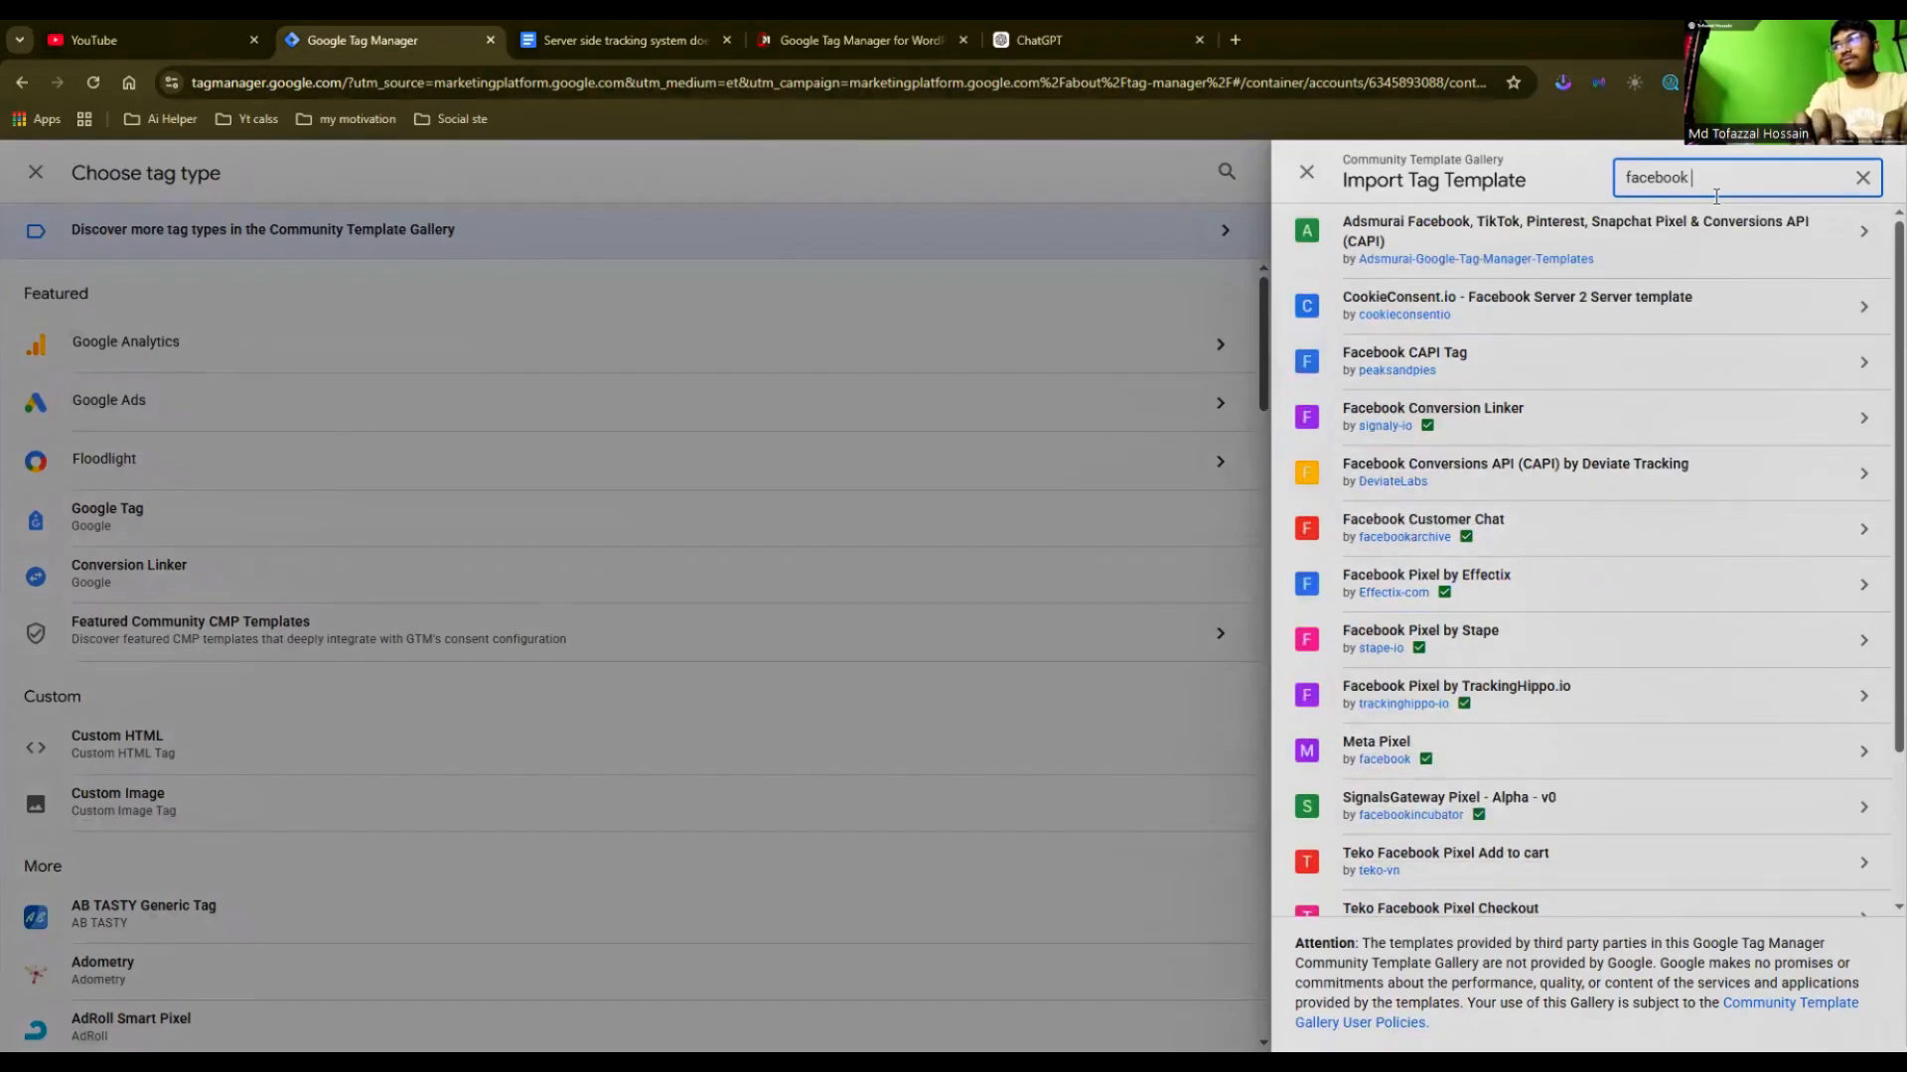
{"action": "type", "text": " pi"}
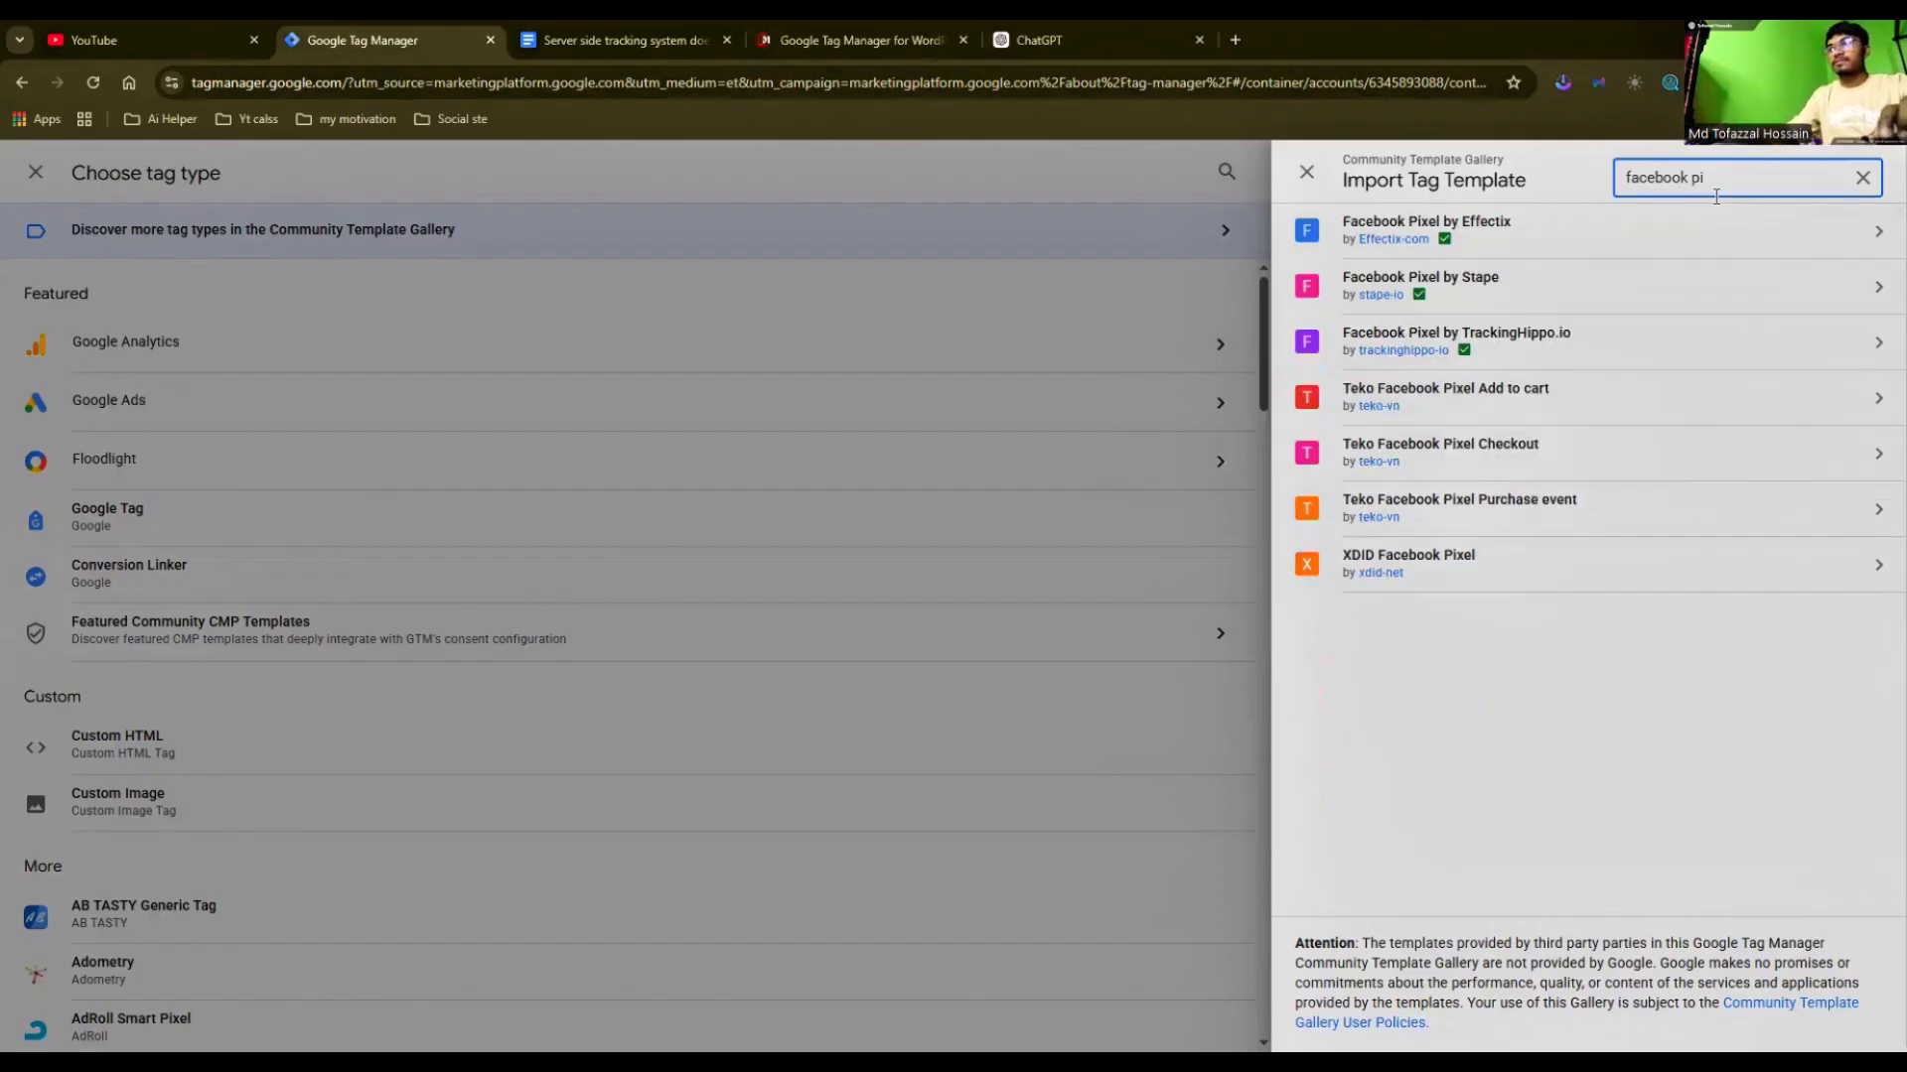
{"action": "type", "text": "xe"}
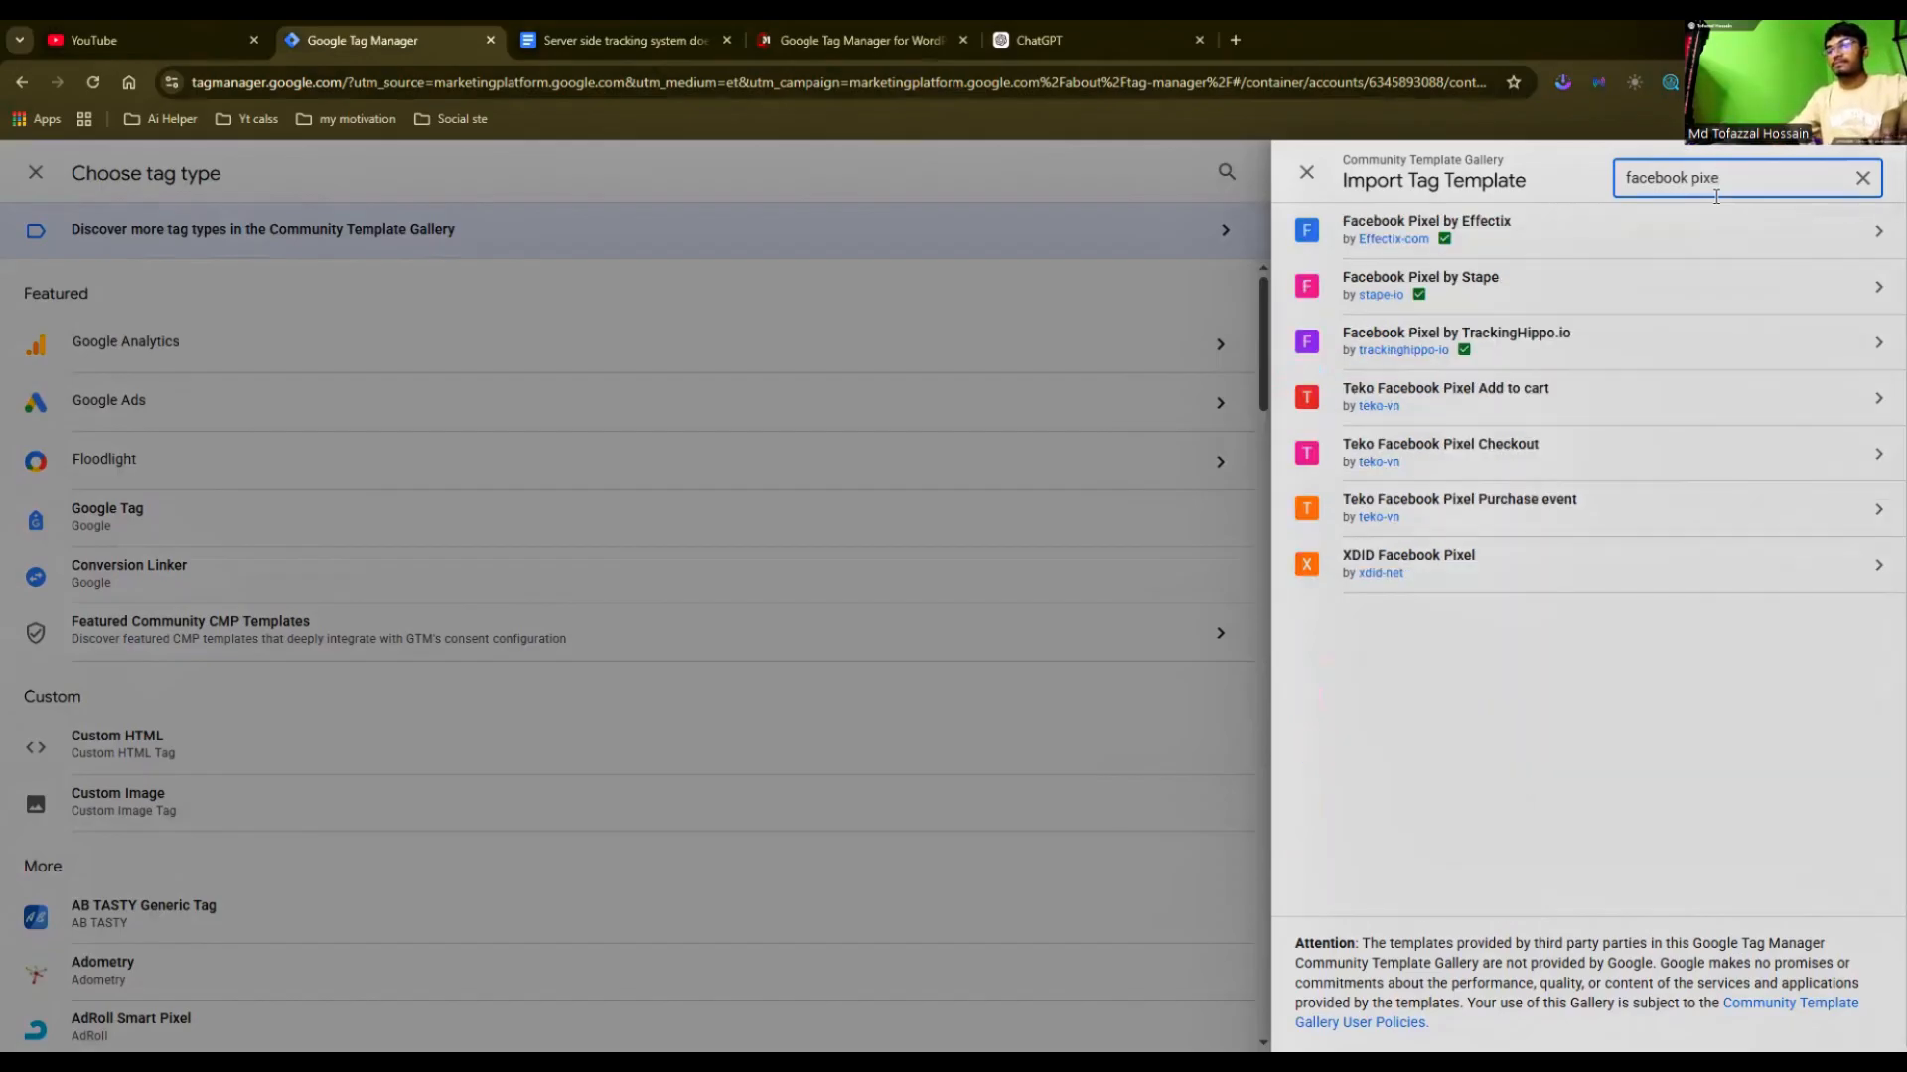
{"action": "type", "text": "l"}
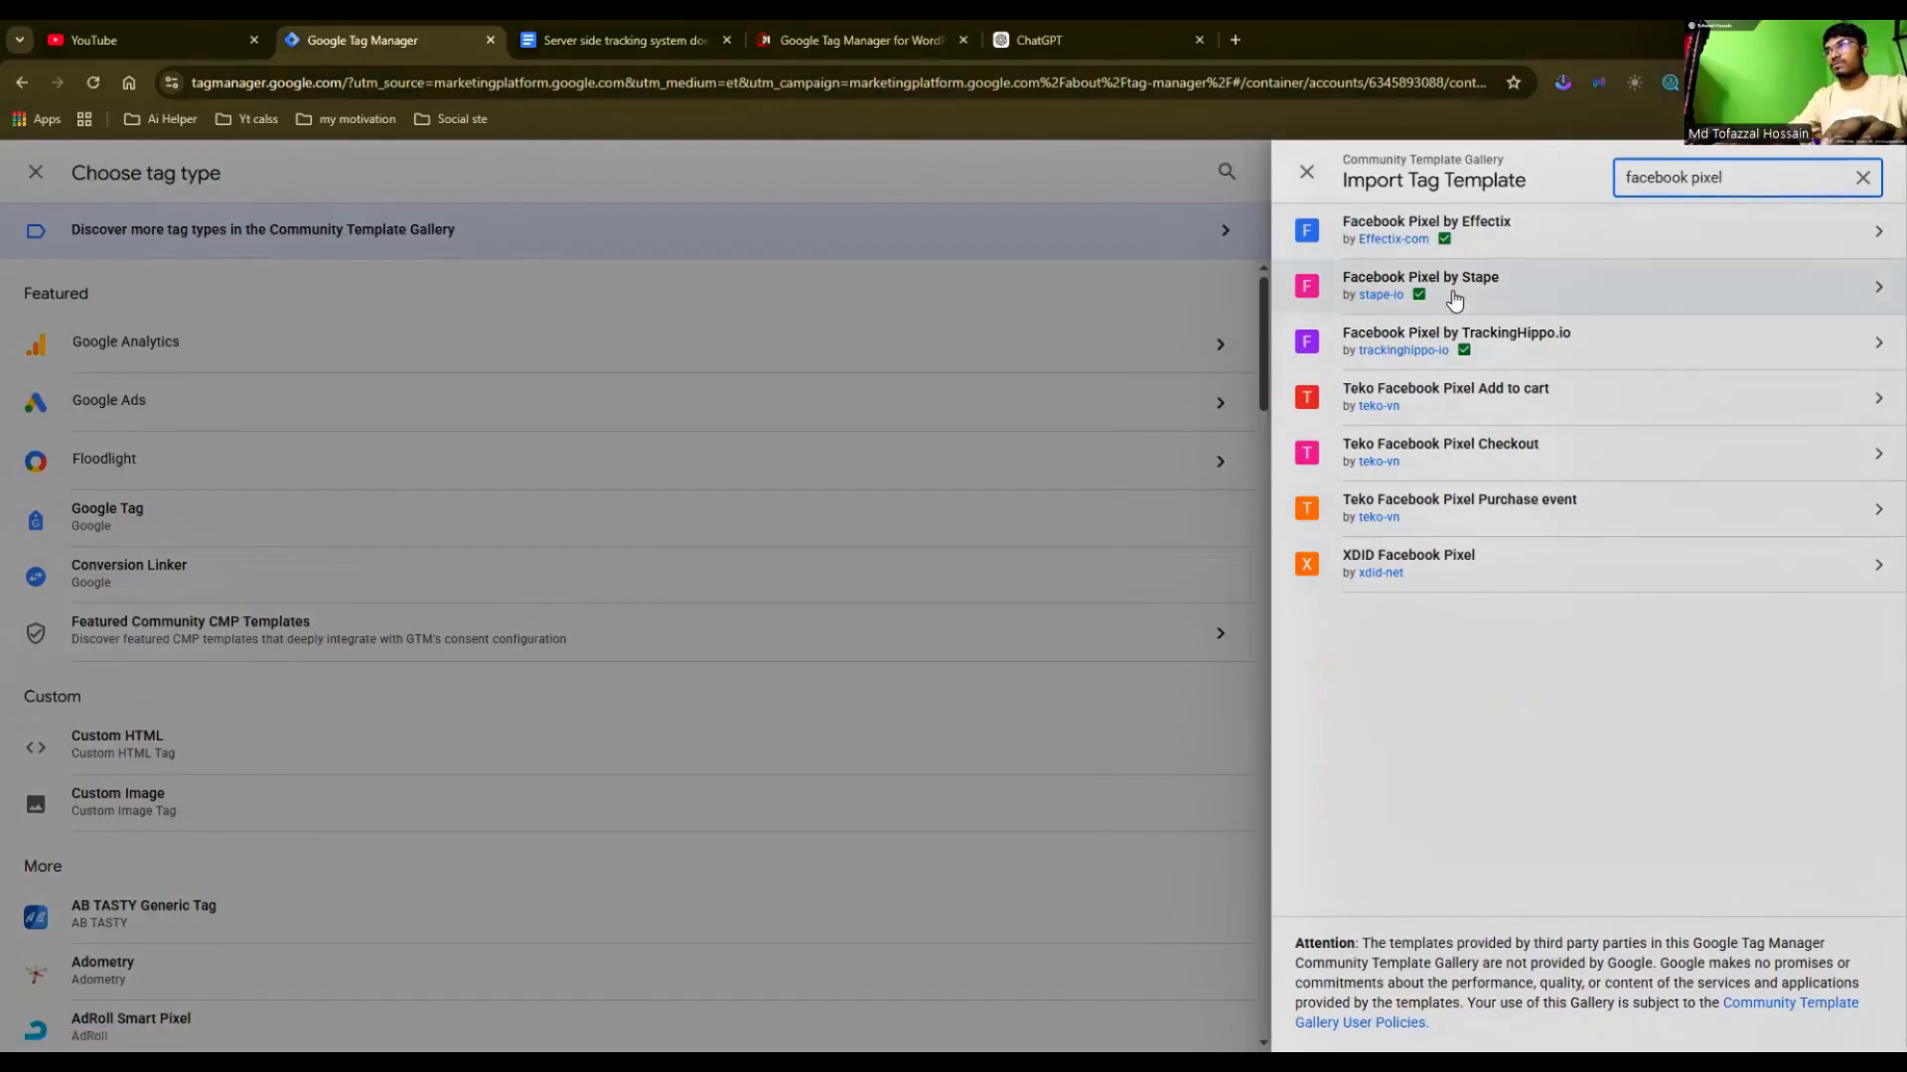
{"action": "left_click", "coordinate": [1549, 148]}
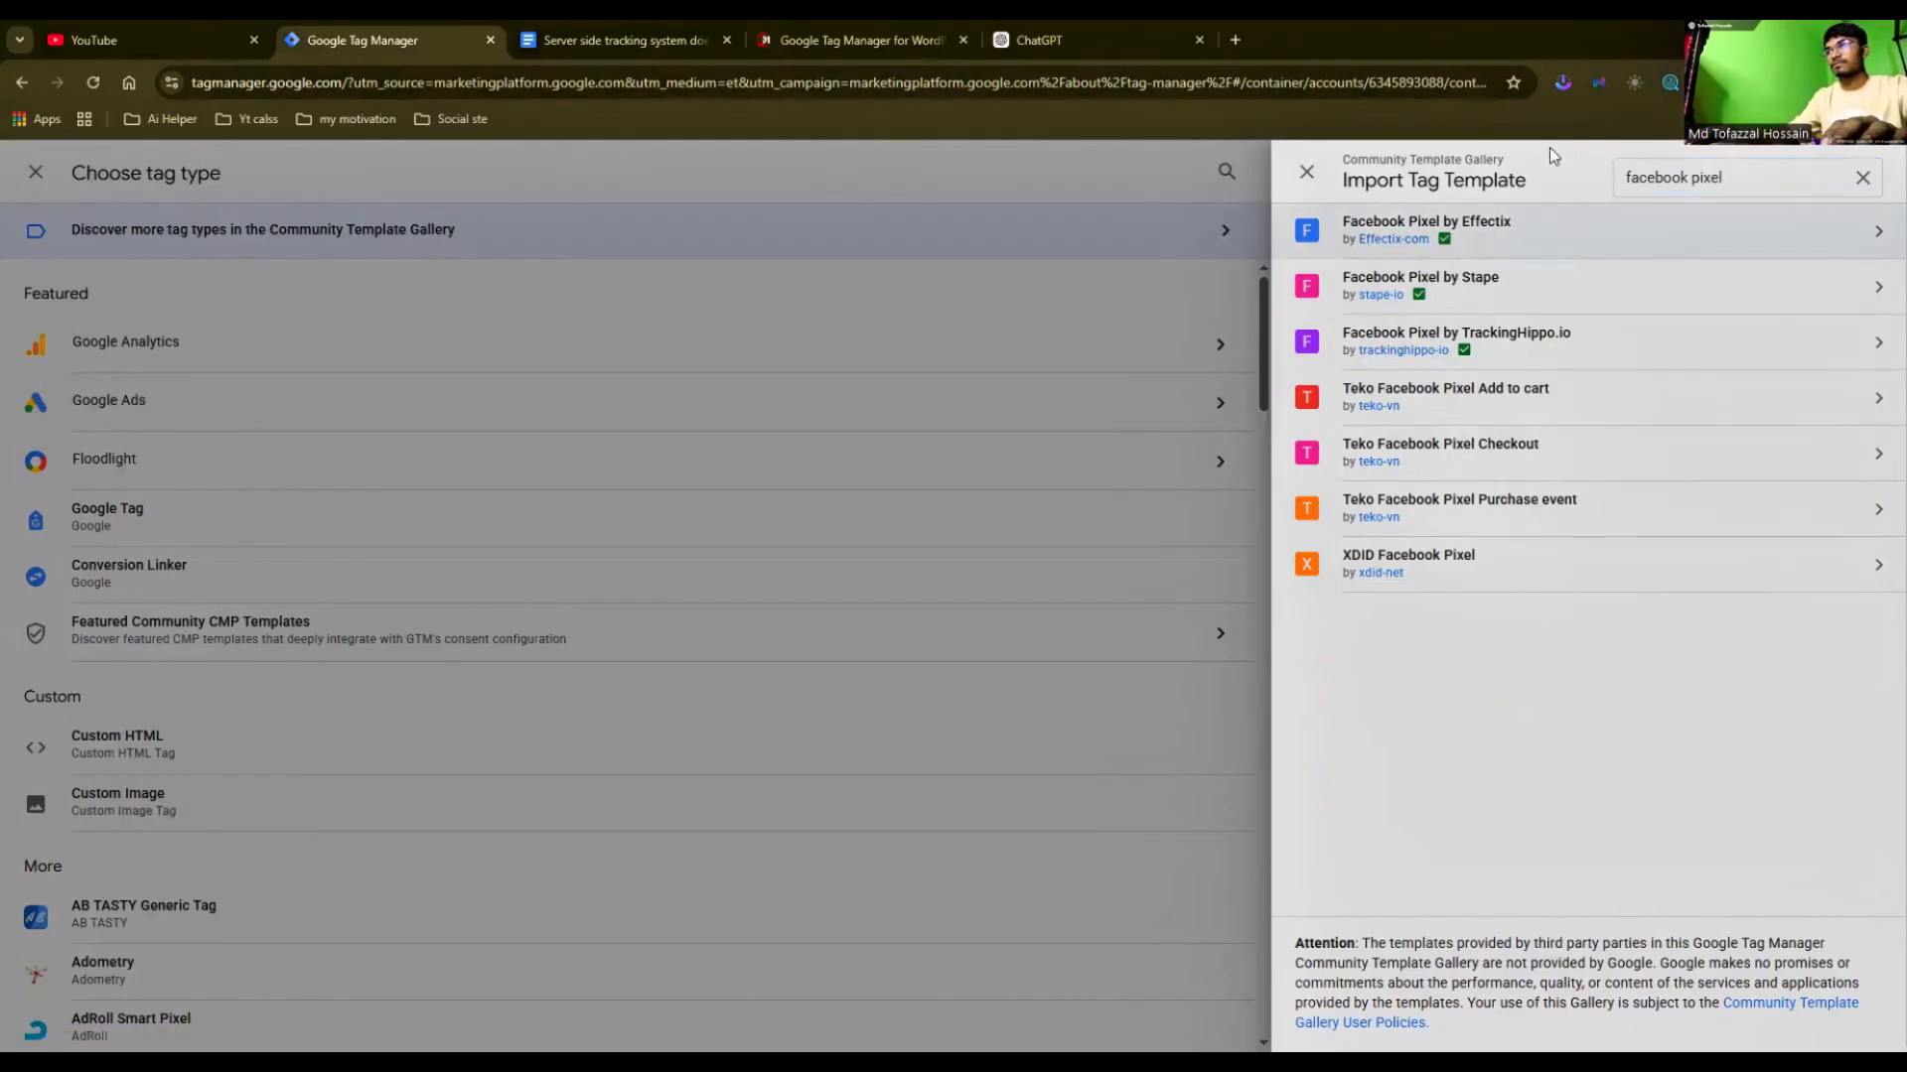
{"action": "left_click", "coordinate": [1744, 176]}
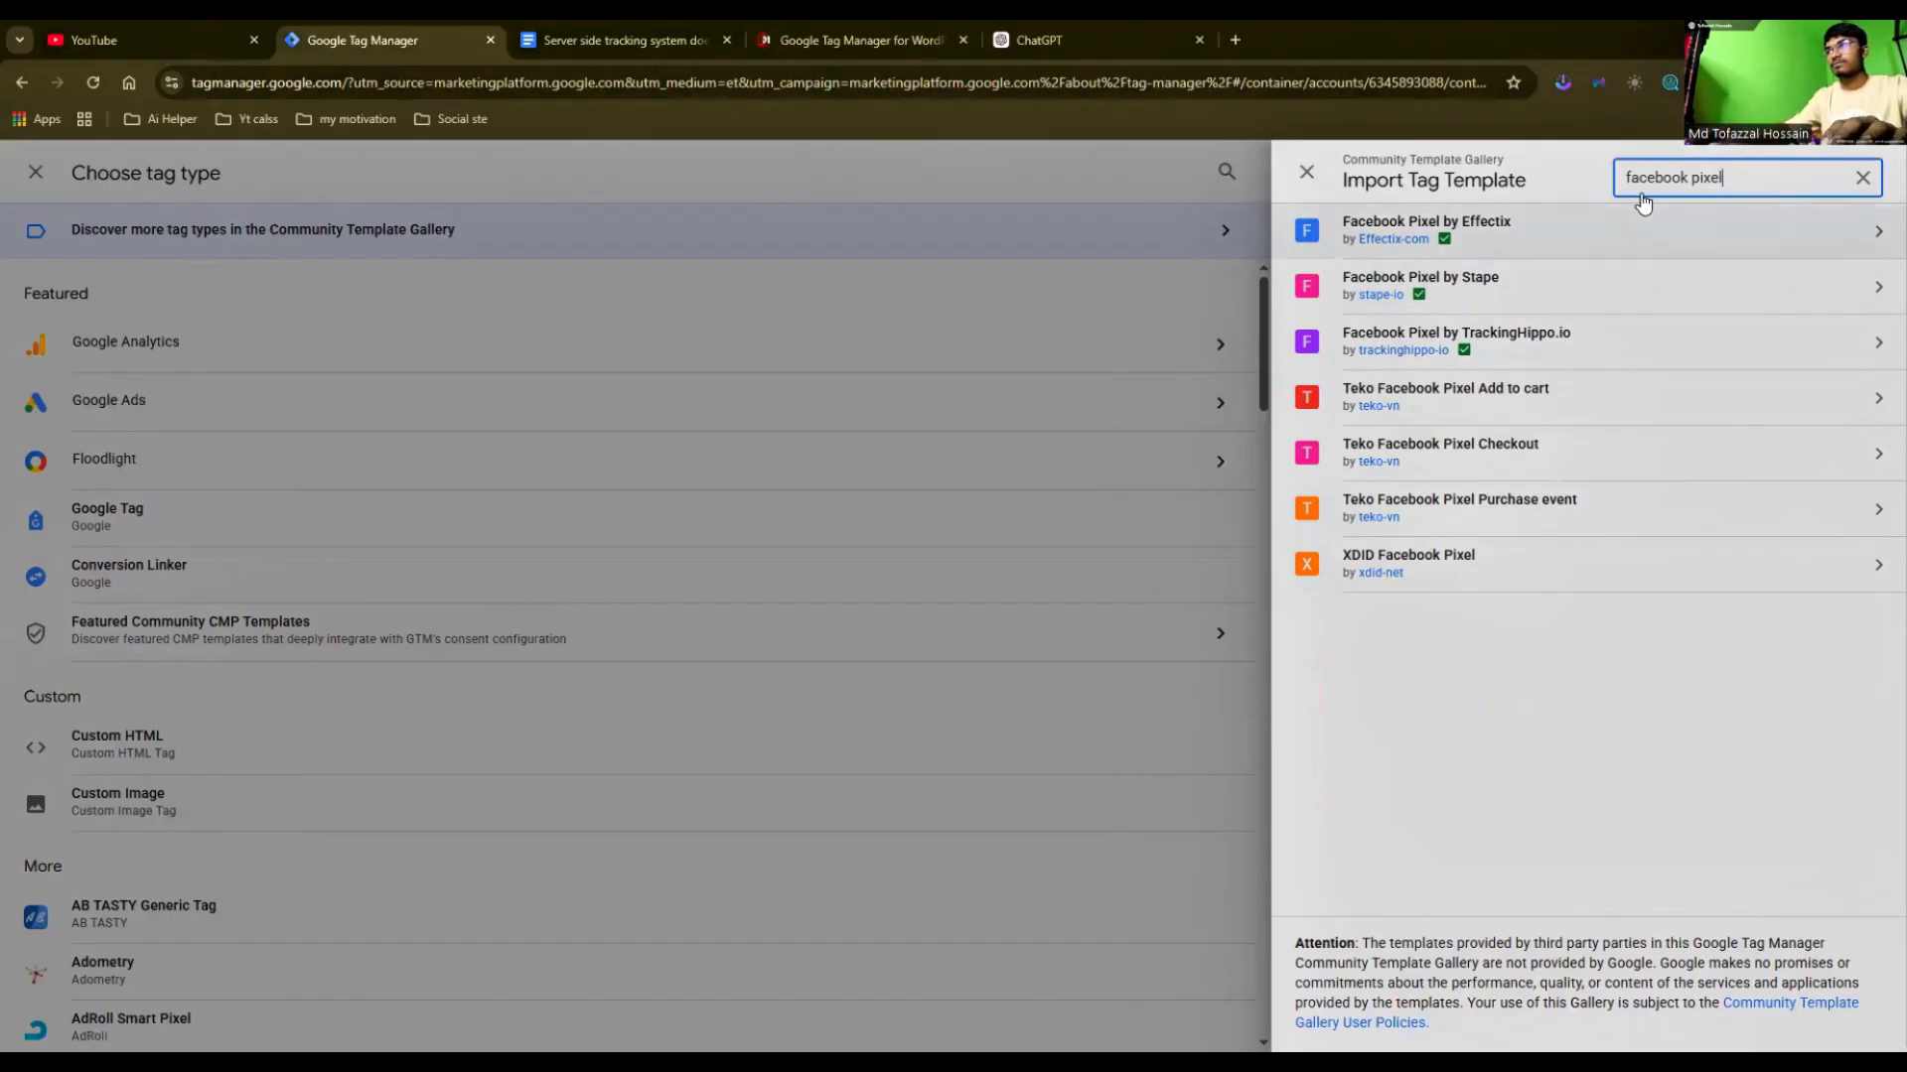
Step: Close the template gallery and browse the built-in tag types list
{"action": "left_click", "coordinate": [1270, 228]}
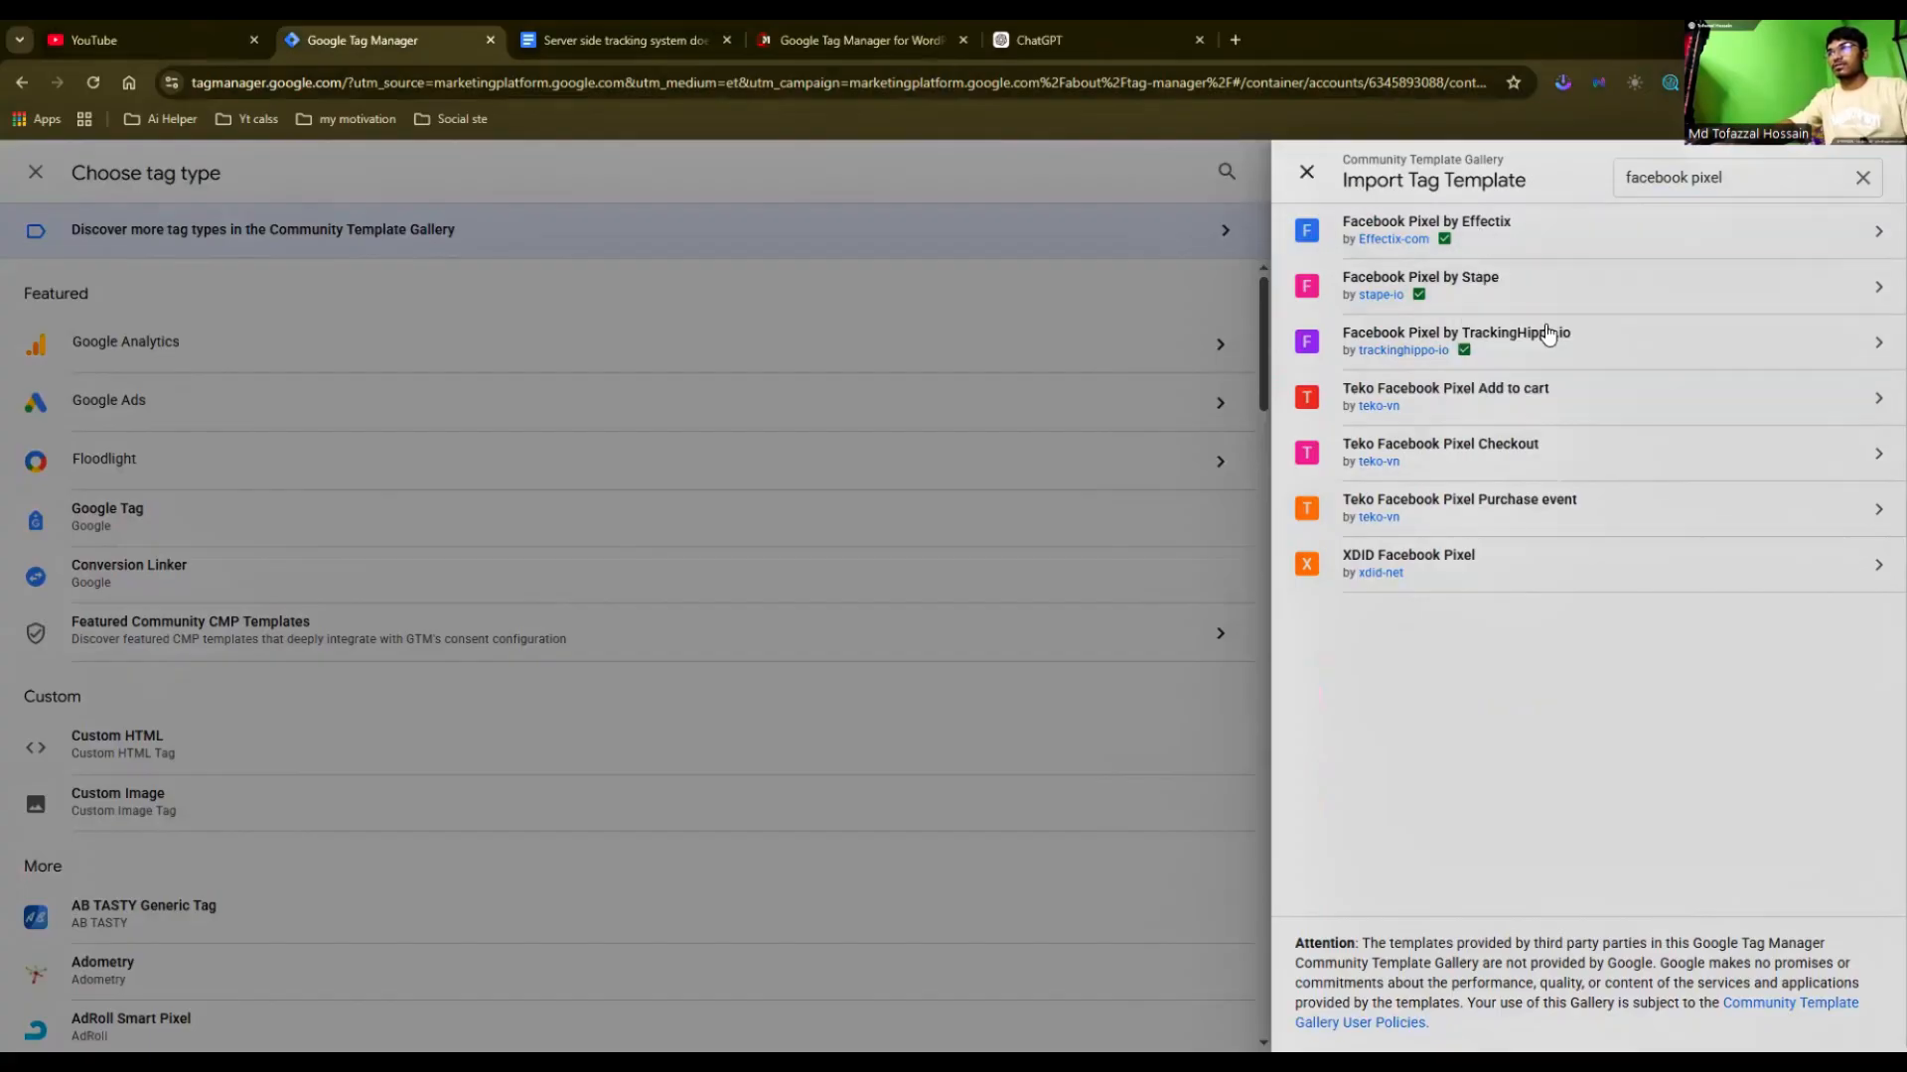
{"action": "scroll", "coordinate": [1498, 618], "scroll_direction": "down", "scroll_amount": 3}
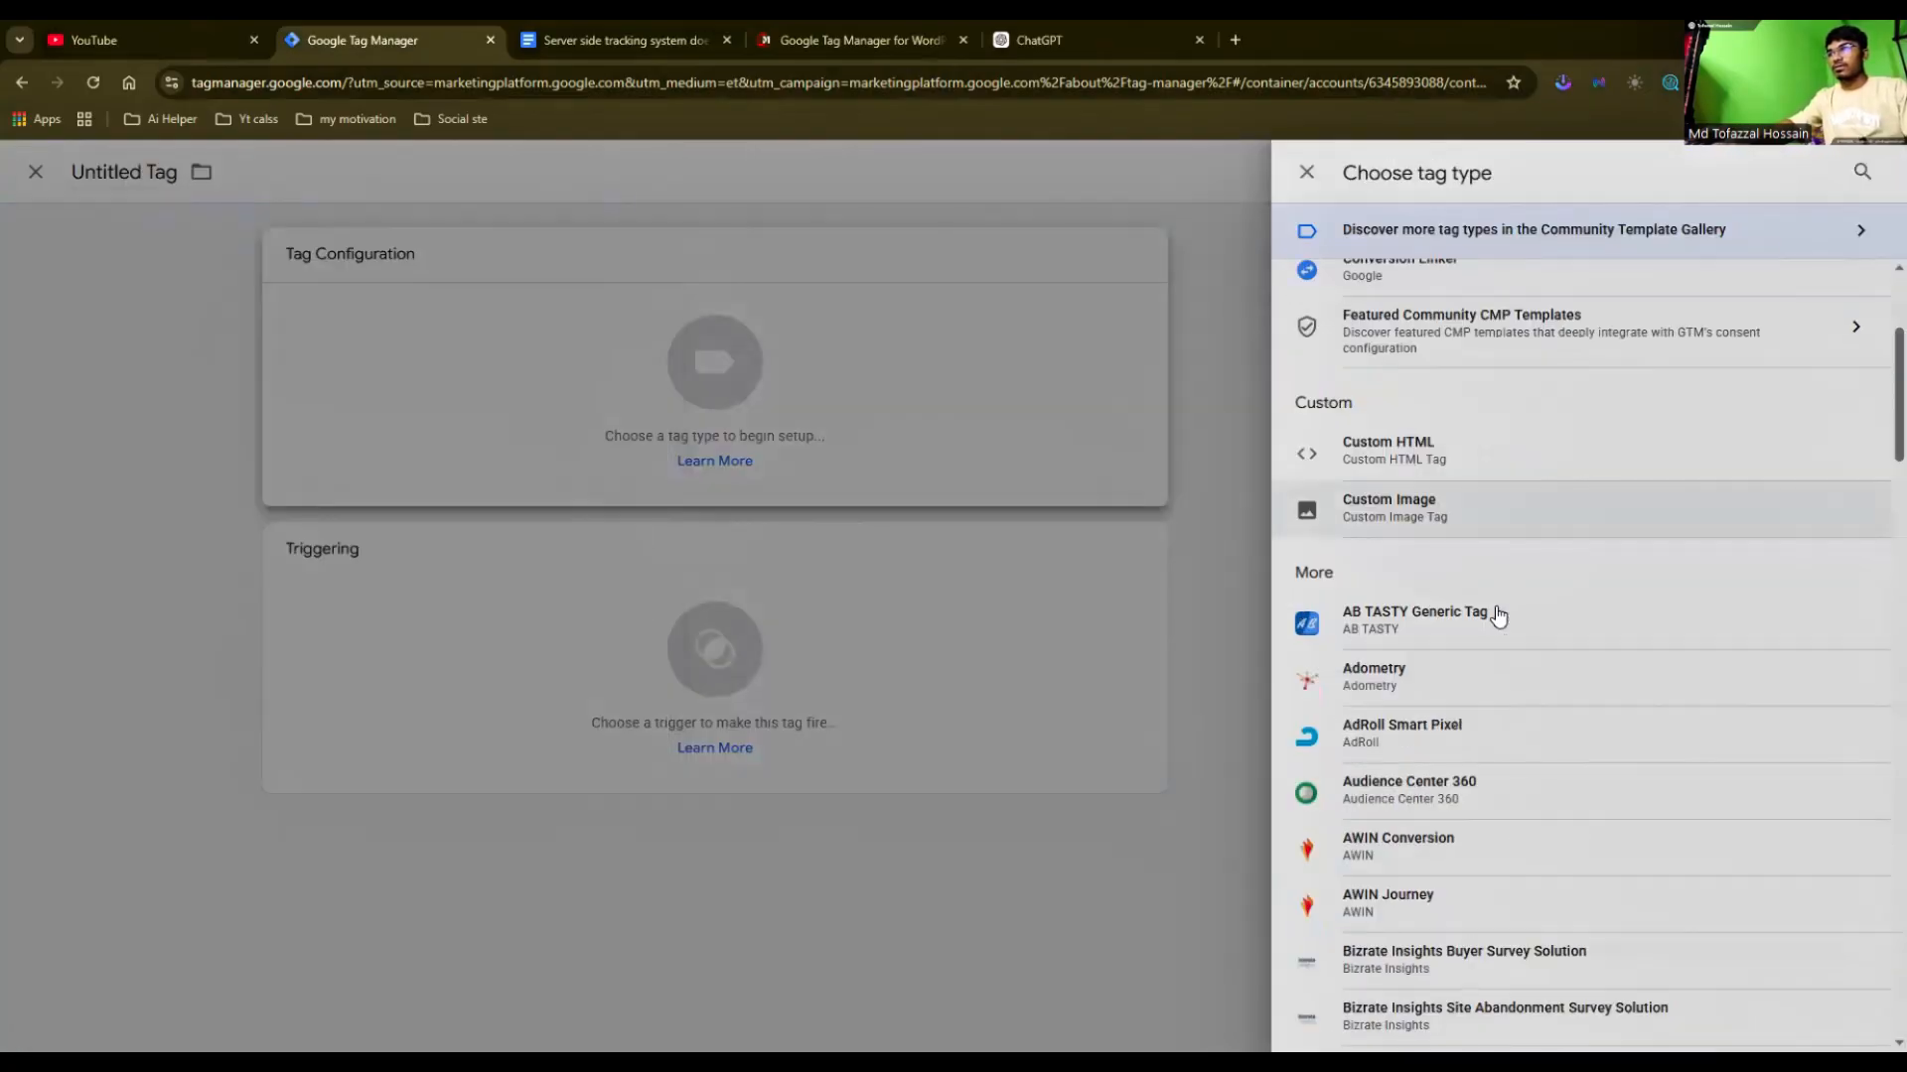
{"action": "scroll", "coordinate": [1427, 711], "scroll_direction": "down", "scroll_amount": 3}
{"action": "scroll", "coordinate": [1424, 734], "scroll_direction": "down", "scroll_amount": 8}
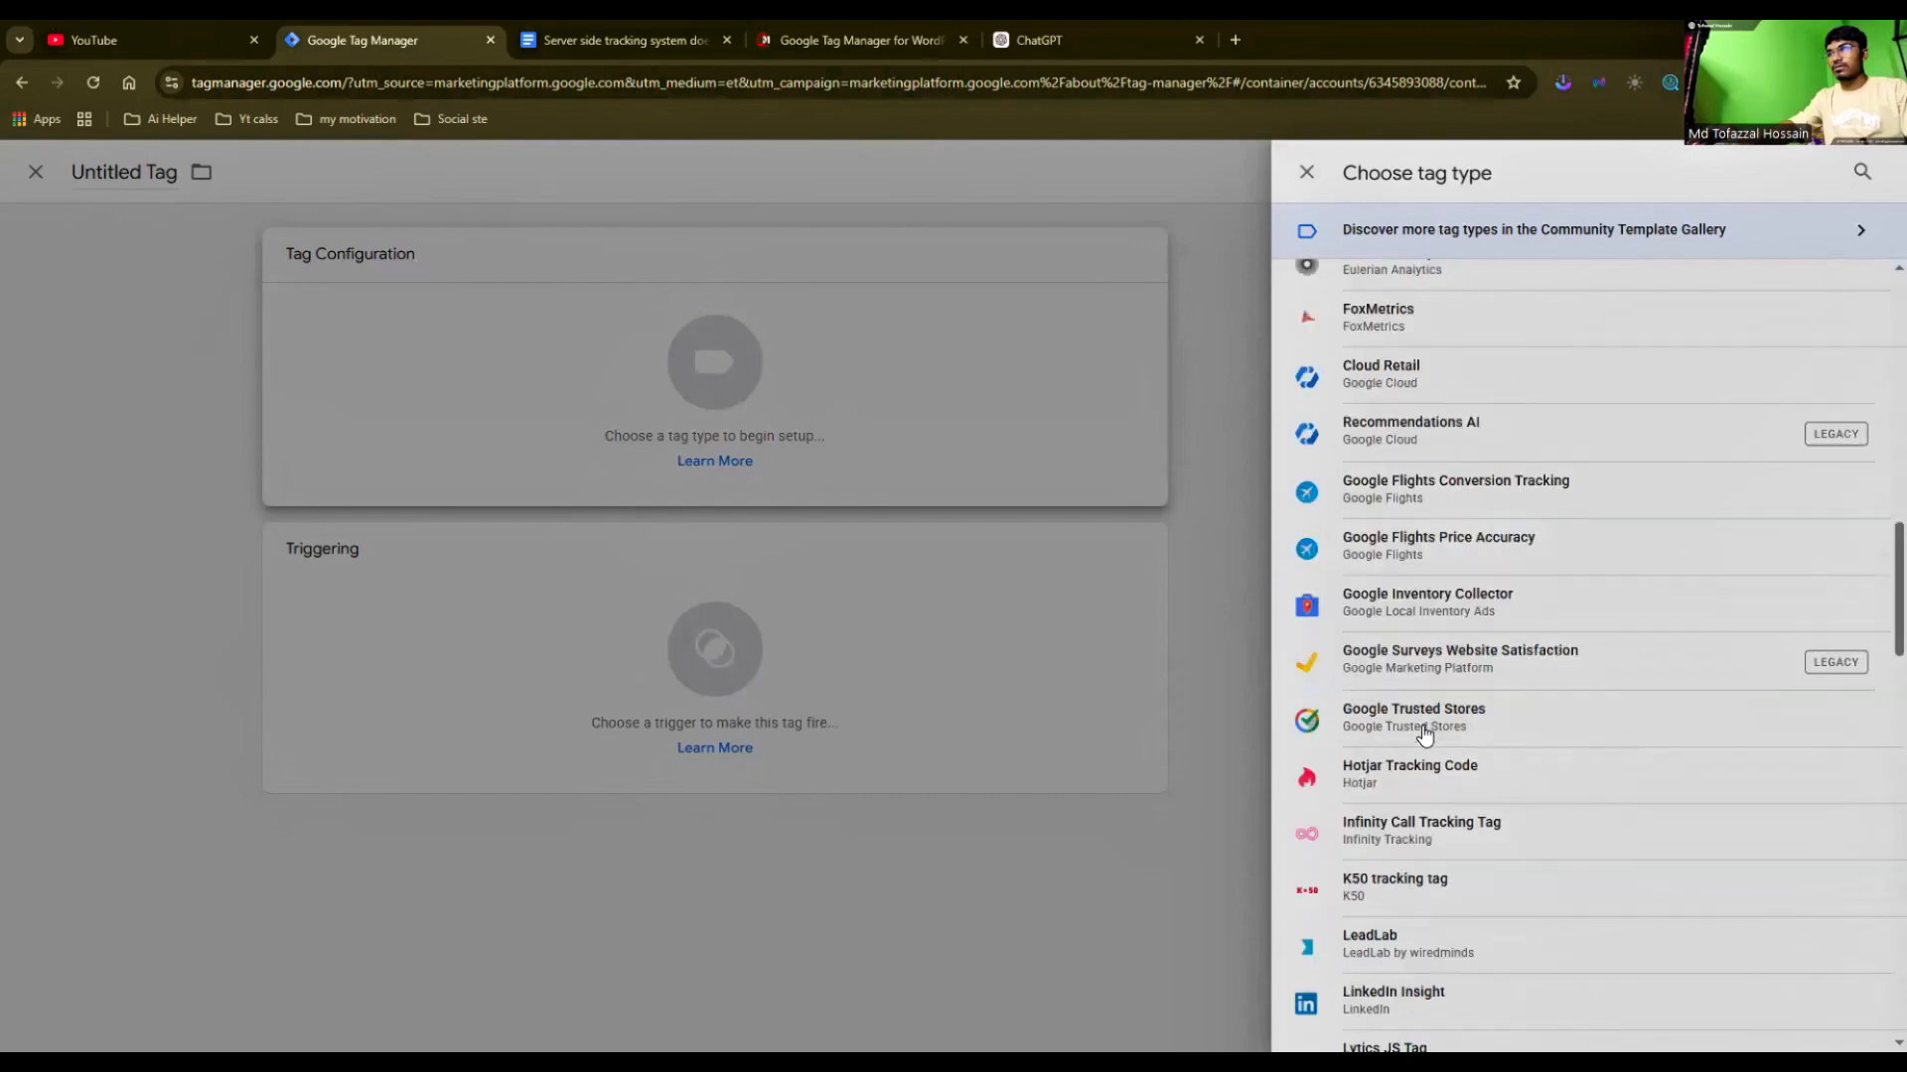
{"action": "scroll", "coordinate": [1424, 734], "scroll_direction": "down", "scroll_amount": 7}
{"action": "scroll", "coordinate": [1426, 733], "scroll_direction": "down", "scroll_amount": 7}
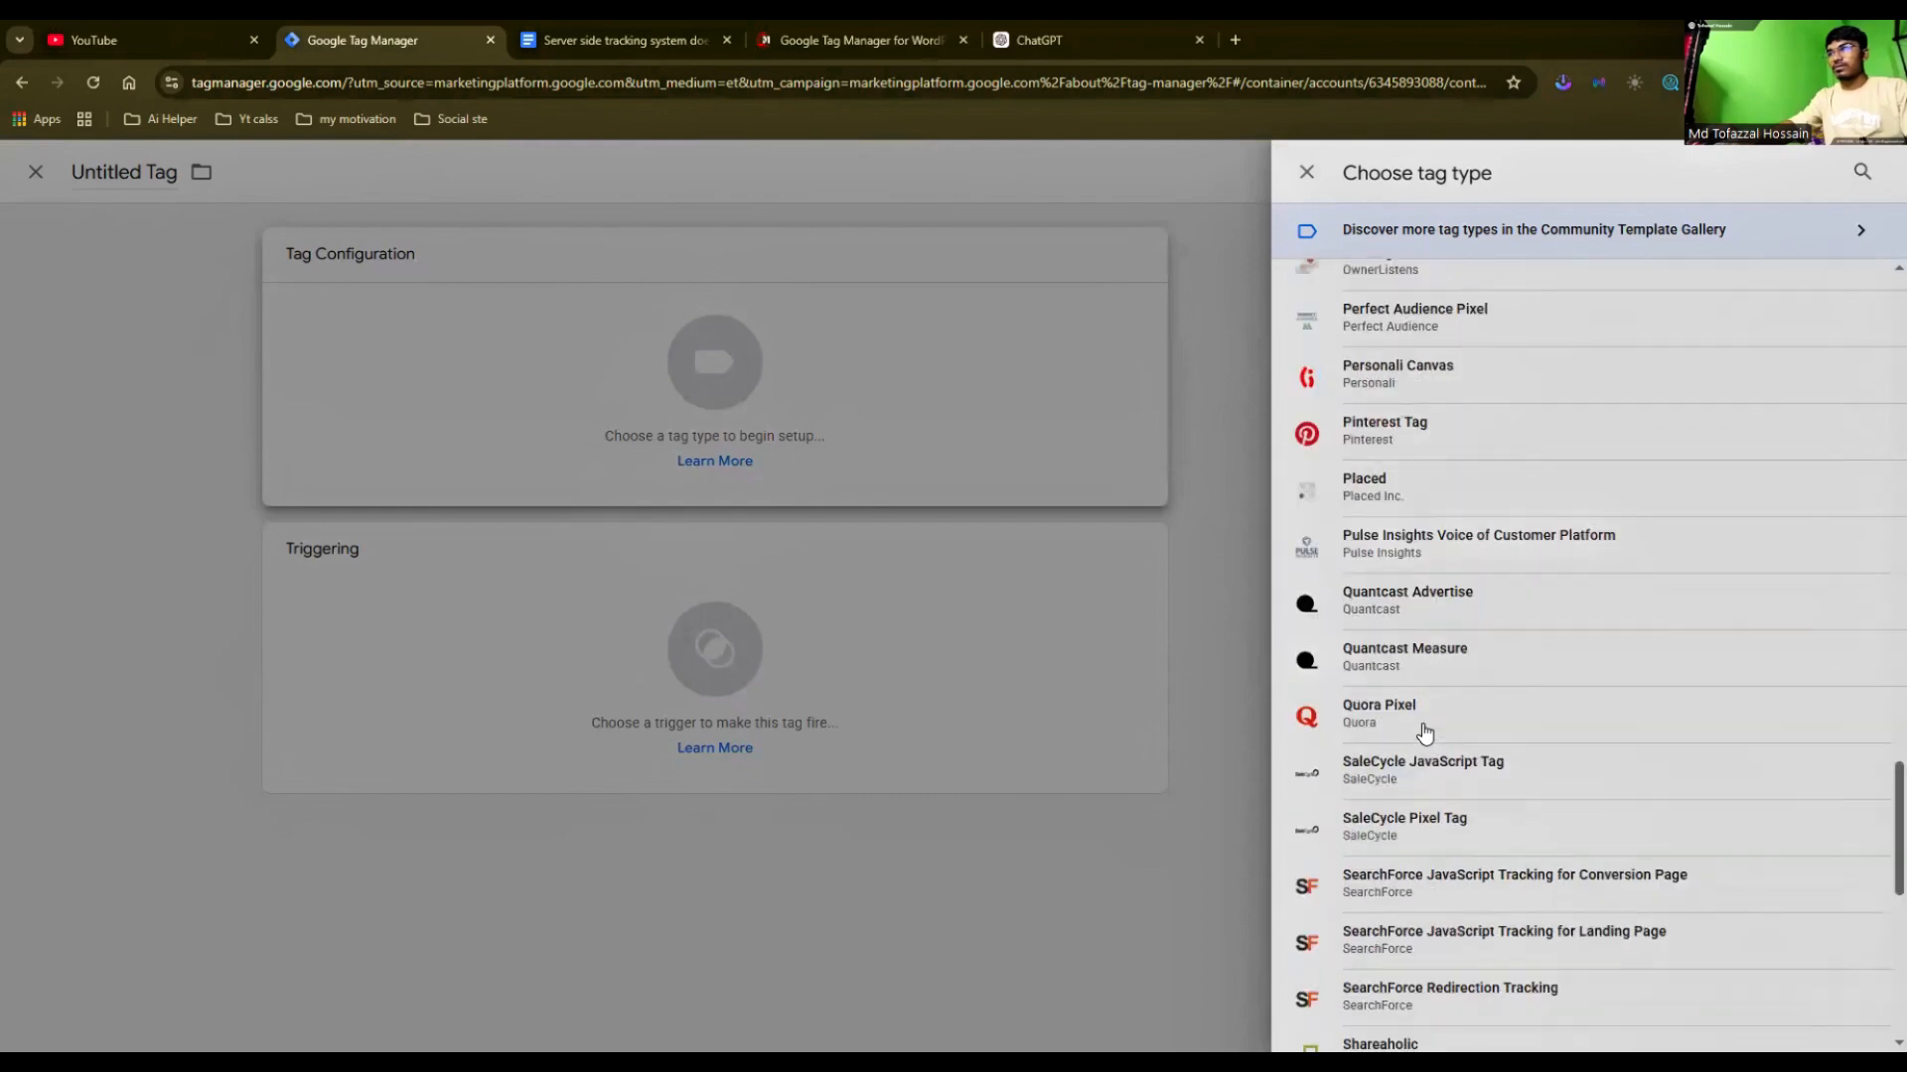
{"action": "scroll", "coordinate": [1428, 733], "scroll_direction": "down", "scroll_amount": 1}
{"action": "scroll", "coordinate": [1430, 725], "scroll_direction": "down", "scroll_amount": 7}
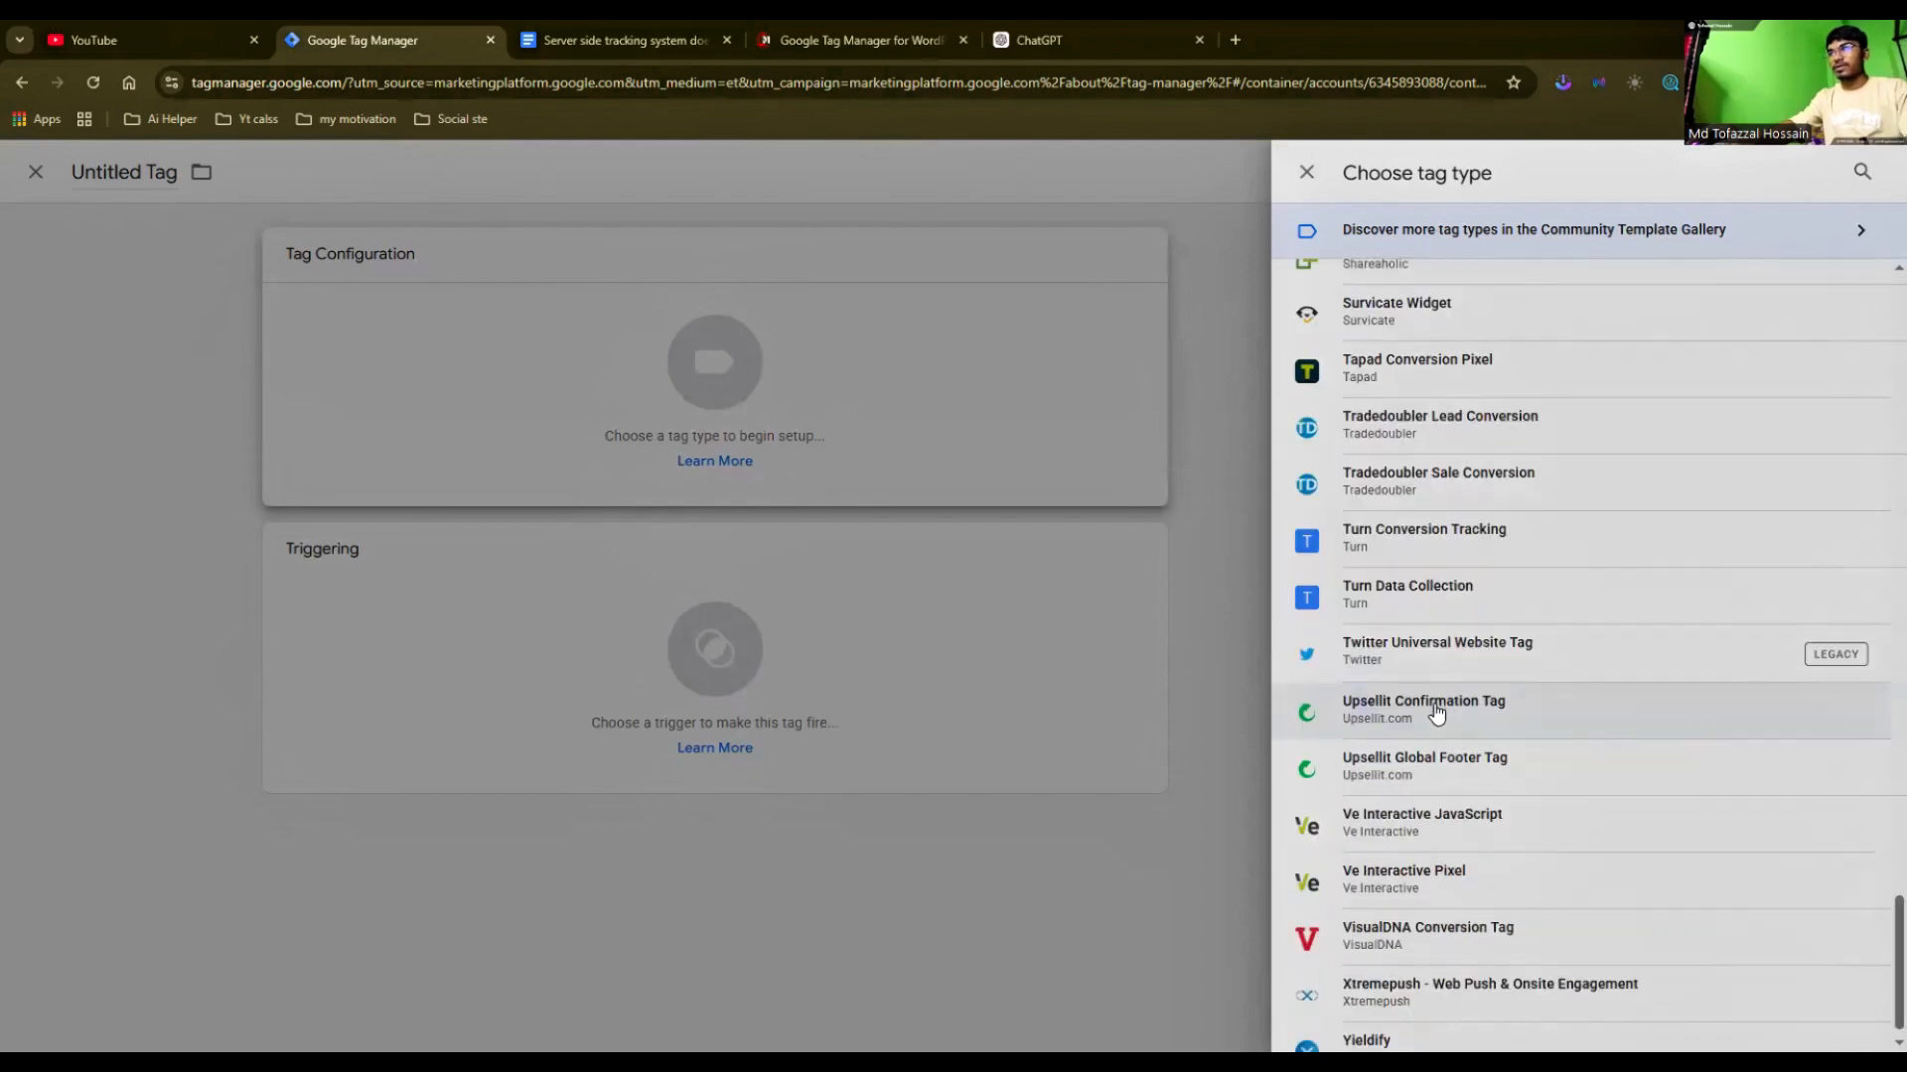
{"action": "scroll", "coordinate": [1519, 638], "scroll_direction": "up", "scroll_amount": 5}
{"action": "scroll", "coordinate": [1430, 476], "scroll_direction": "up", "scroll_amount": 10}
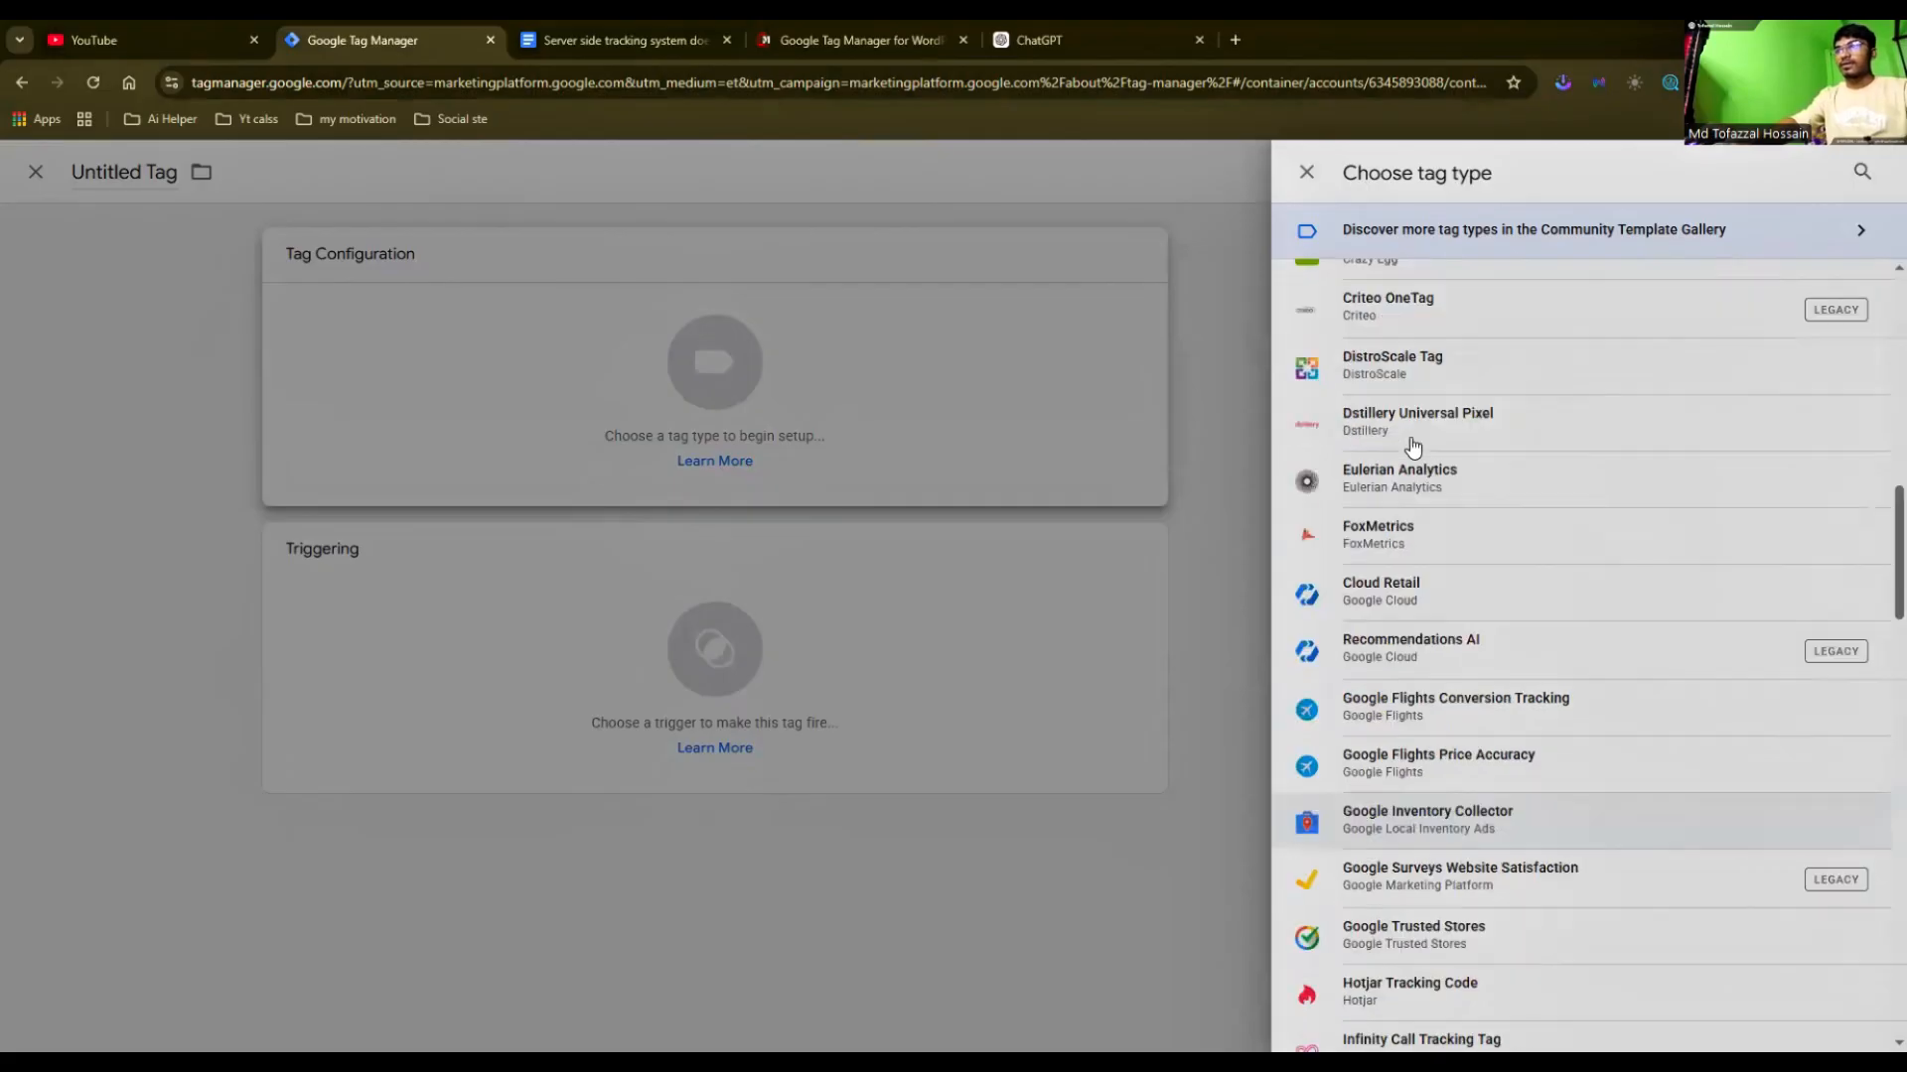
{"action": "scroll", "coordinate": [1411, 443], "scroll_direction": "up", "scroll_amount": 5}
{"action": "scroll", "coordinate": [1412, 446], "scroll_direction": "up", "scroll_amount": 5}
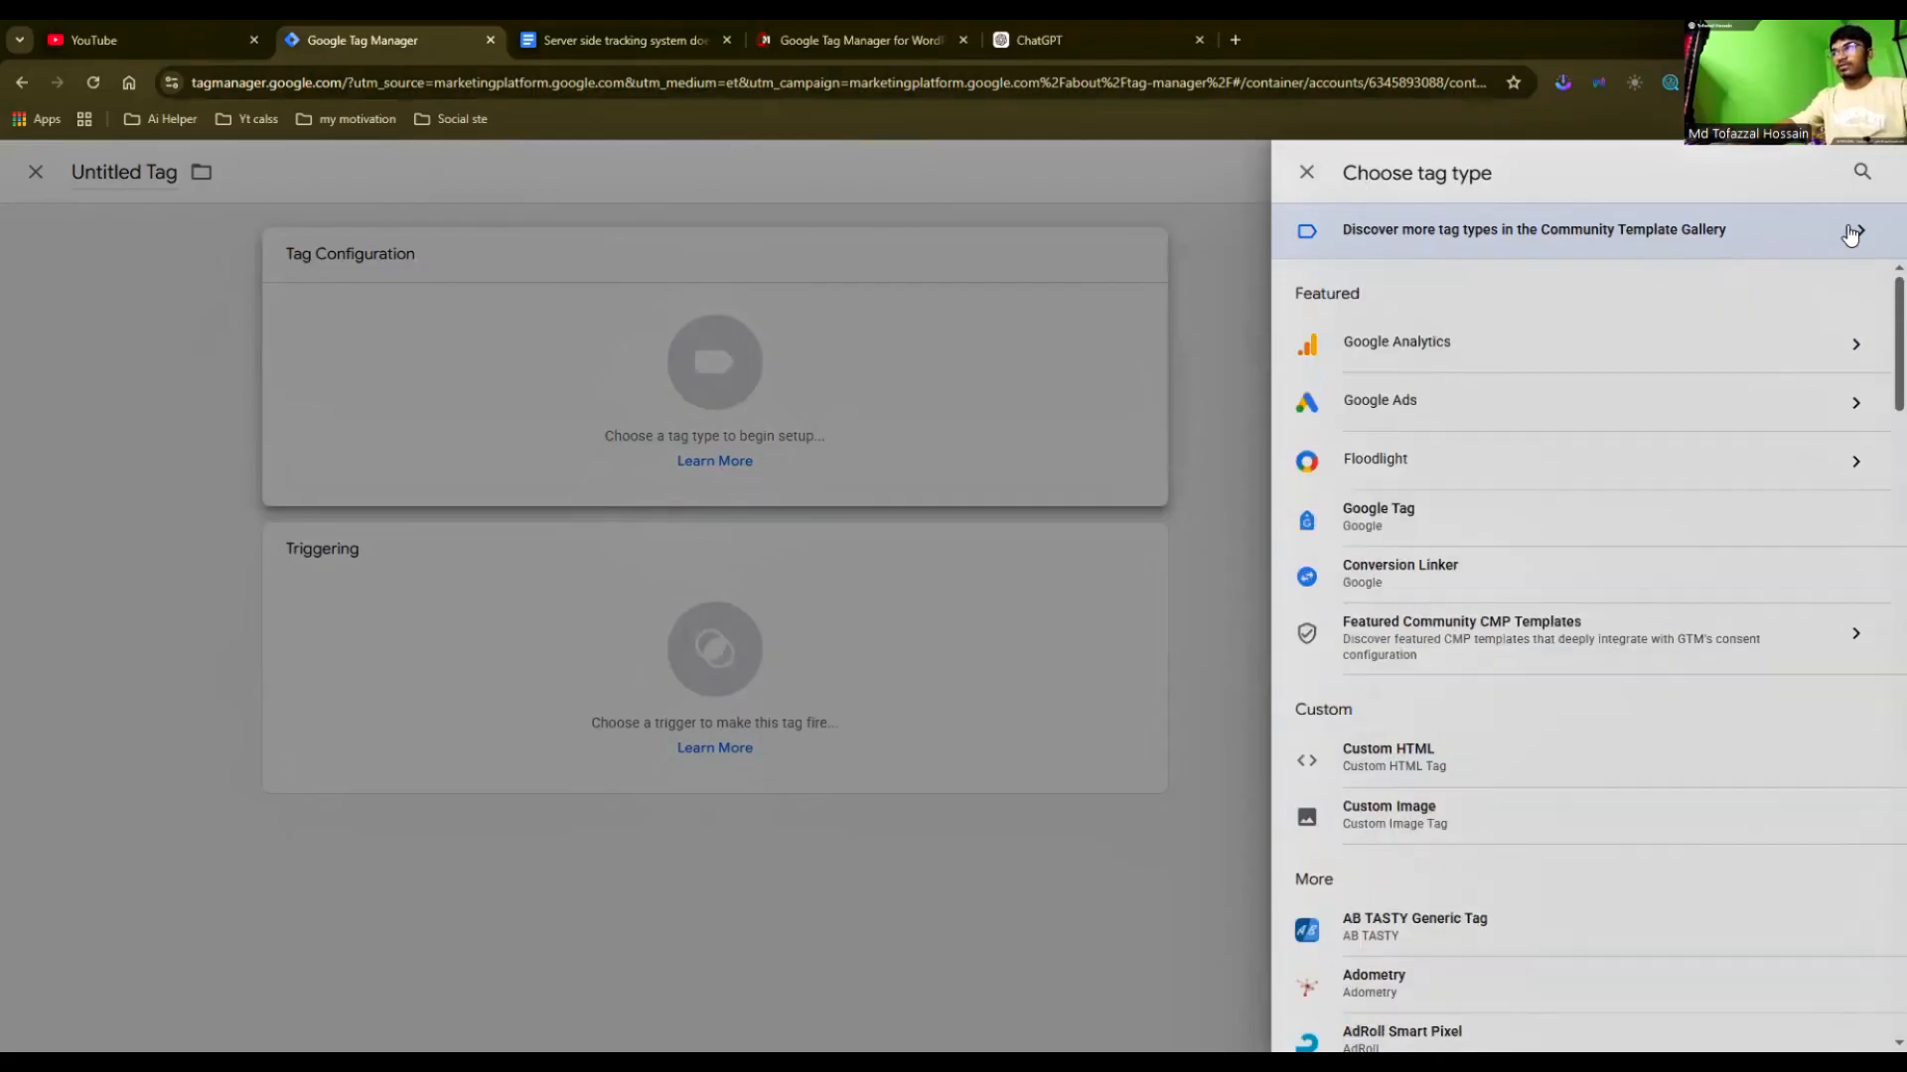
Step: Search the Community Template Gallery again for Facebook pixel, checking the tracking document meanwhile
{"action": "left_click", "coordinate": [1837, 231]}
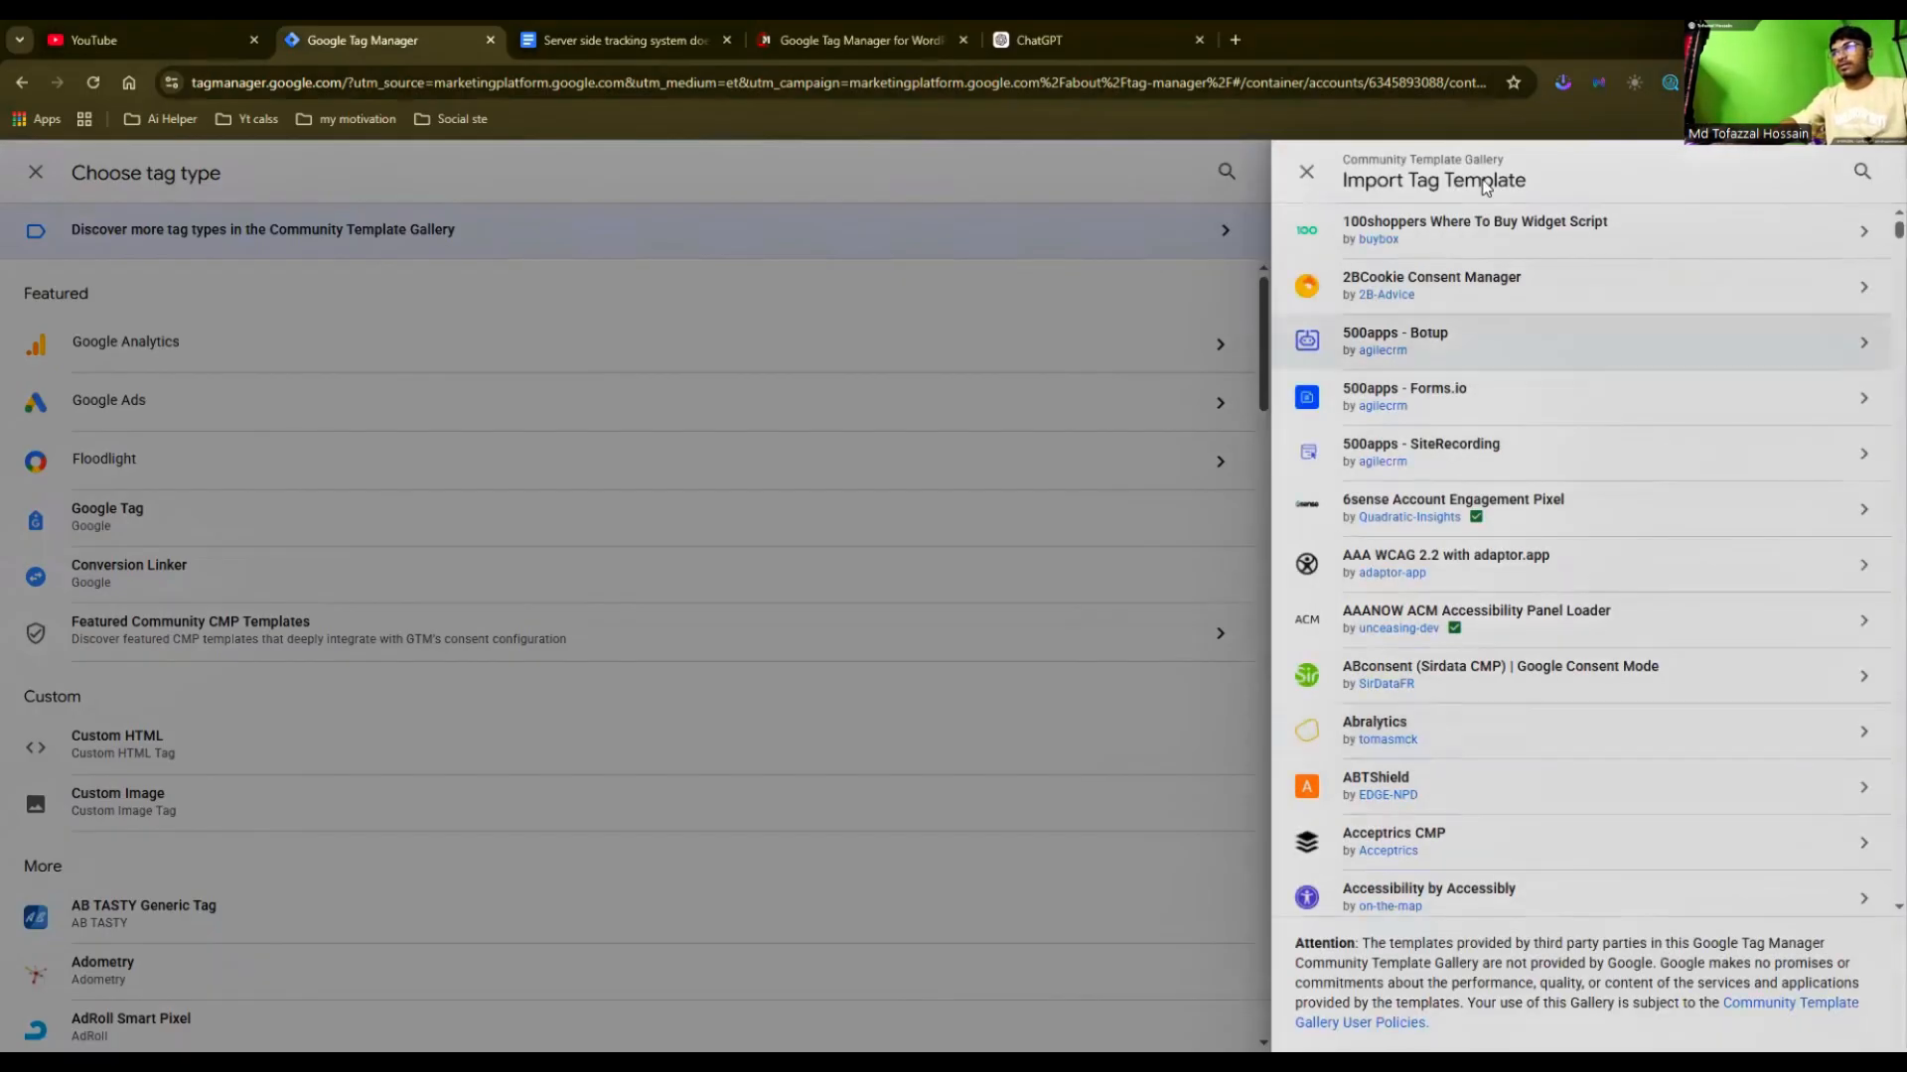
{"action": "left_click", "coordinate": [1861, 170]}
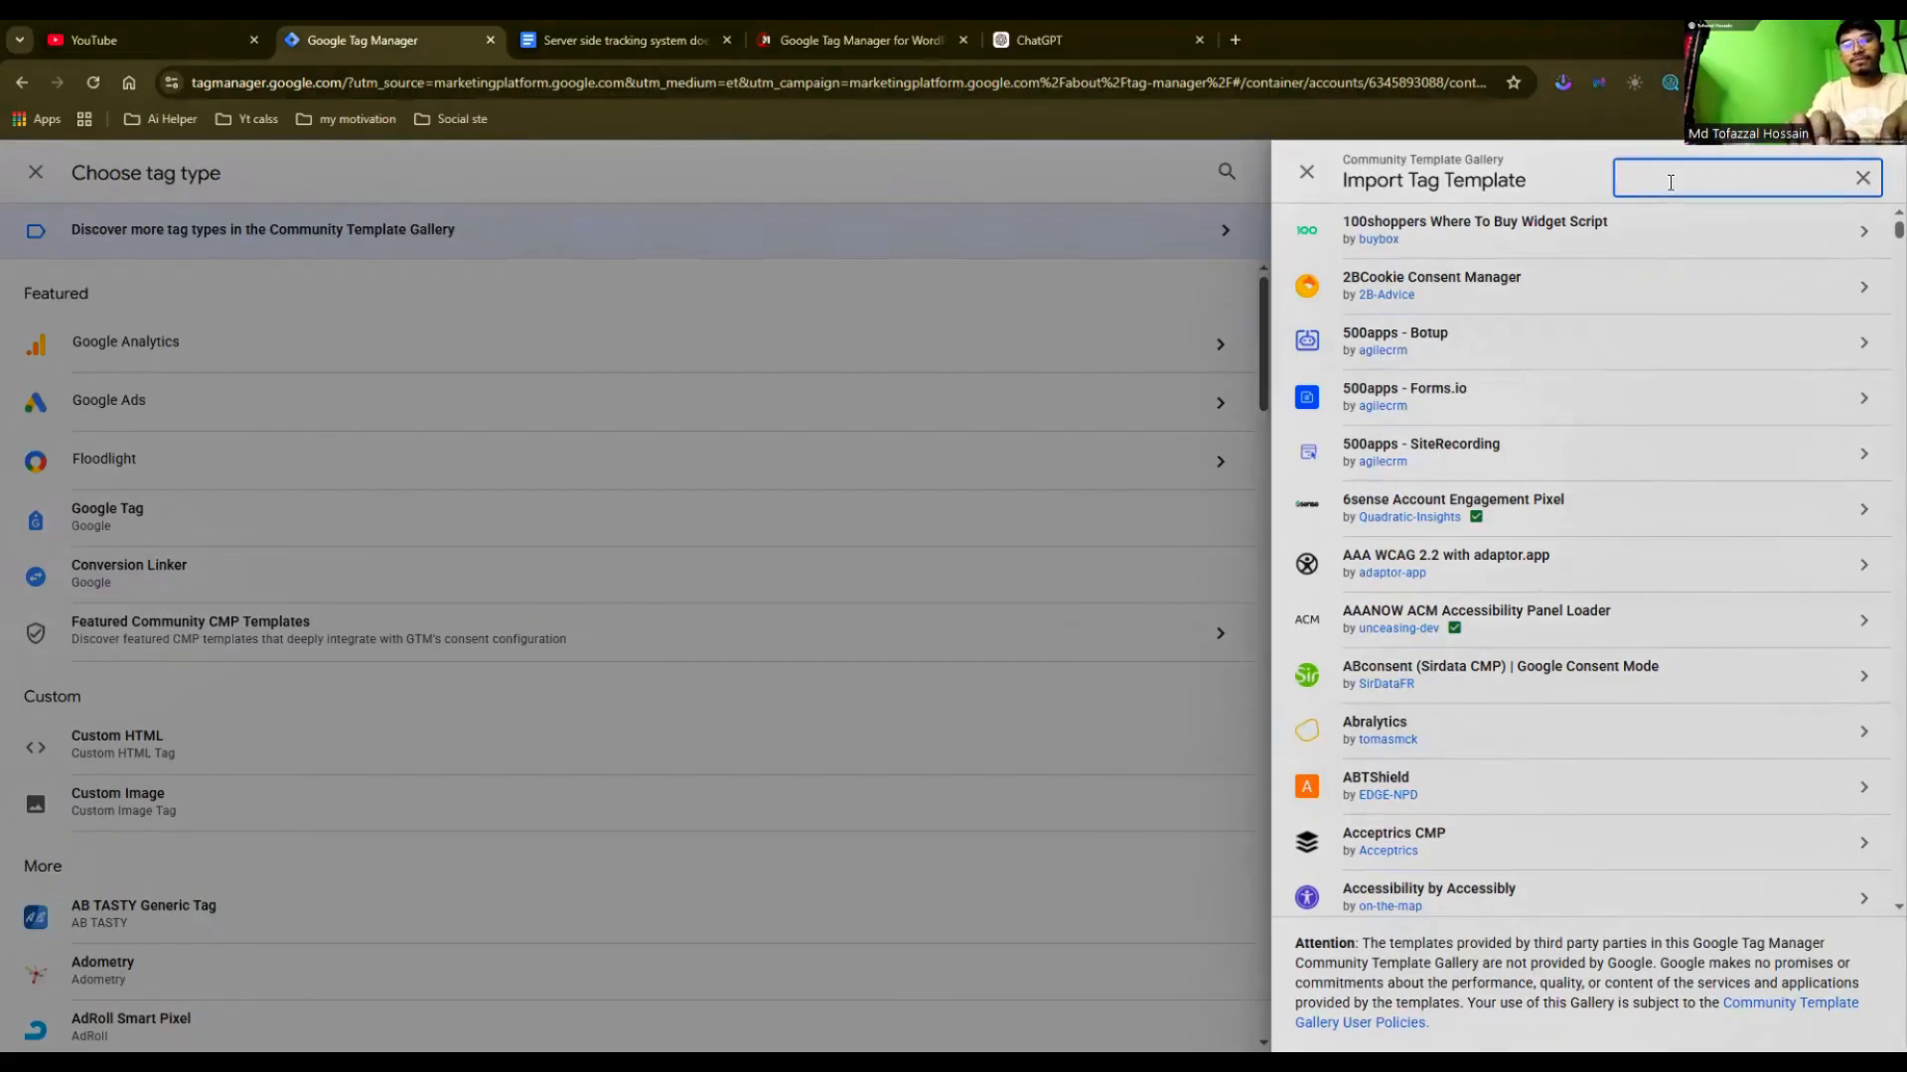
{"action": "type", "text": "Face"}
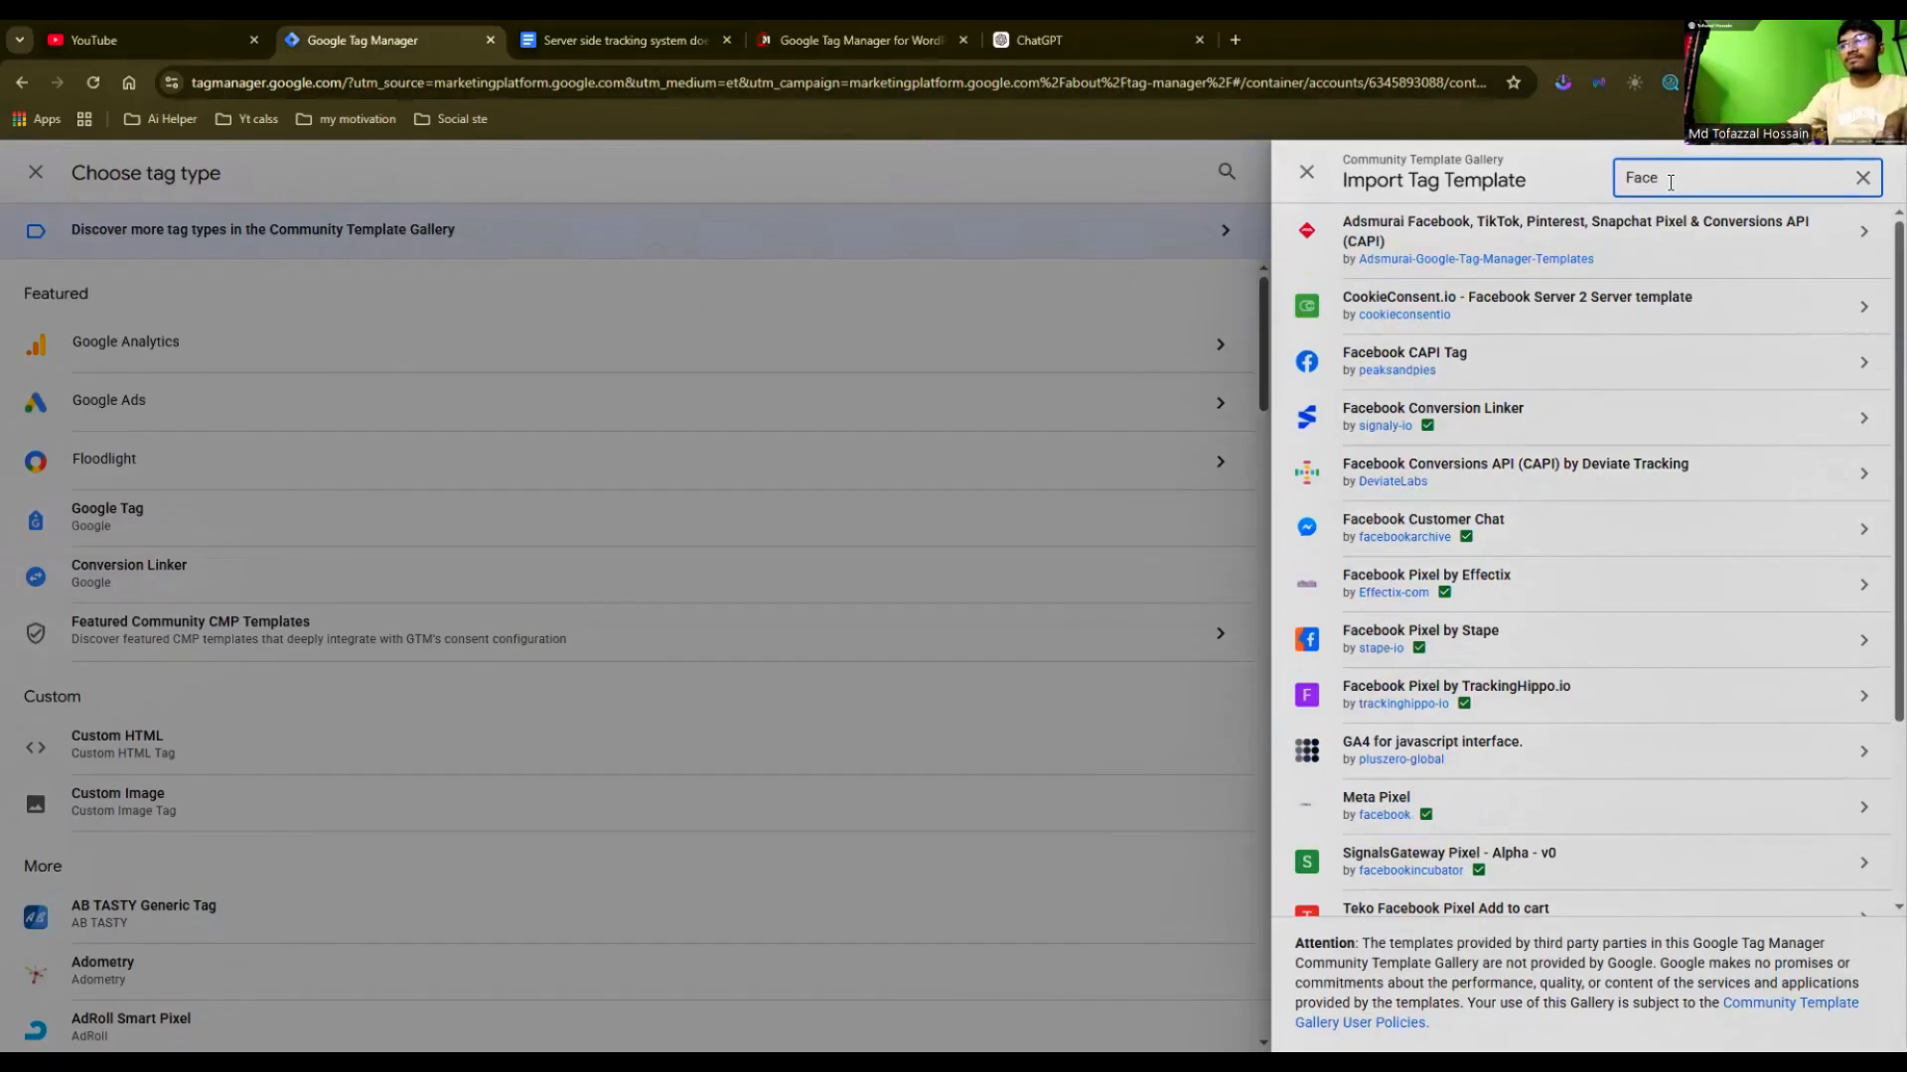
{"action": "type", "text": "book"}
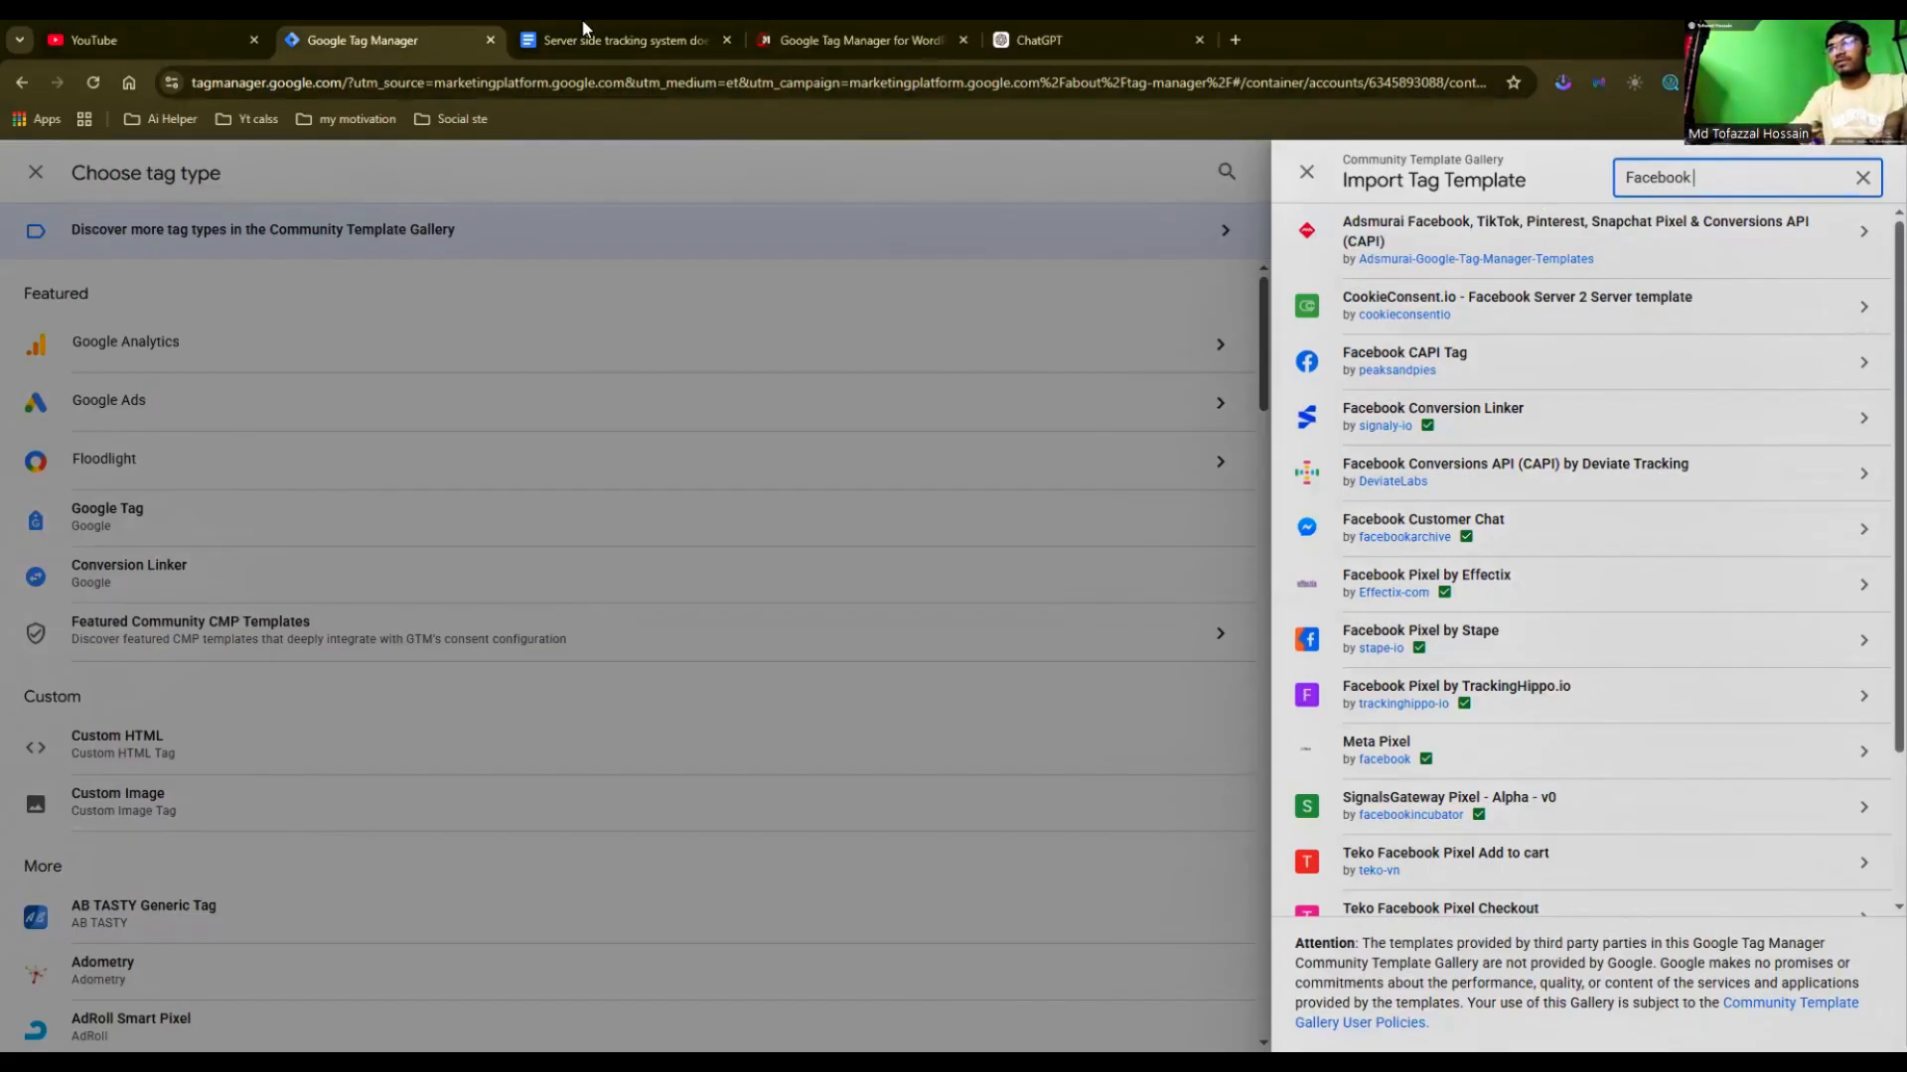
{"action": "key", "text": "ctrl+Tab"}
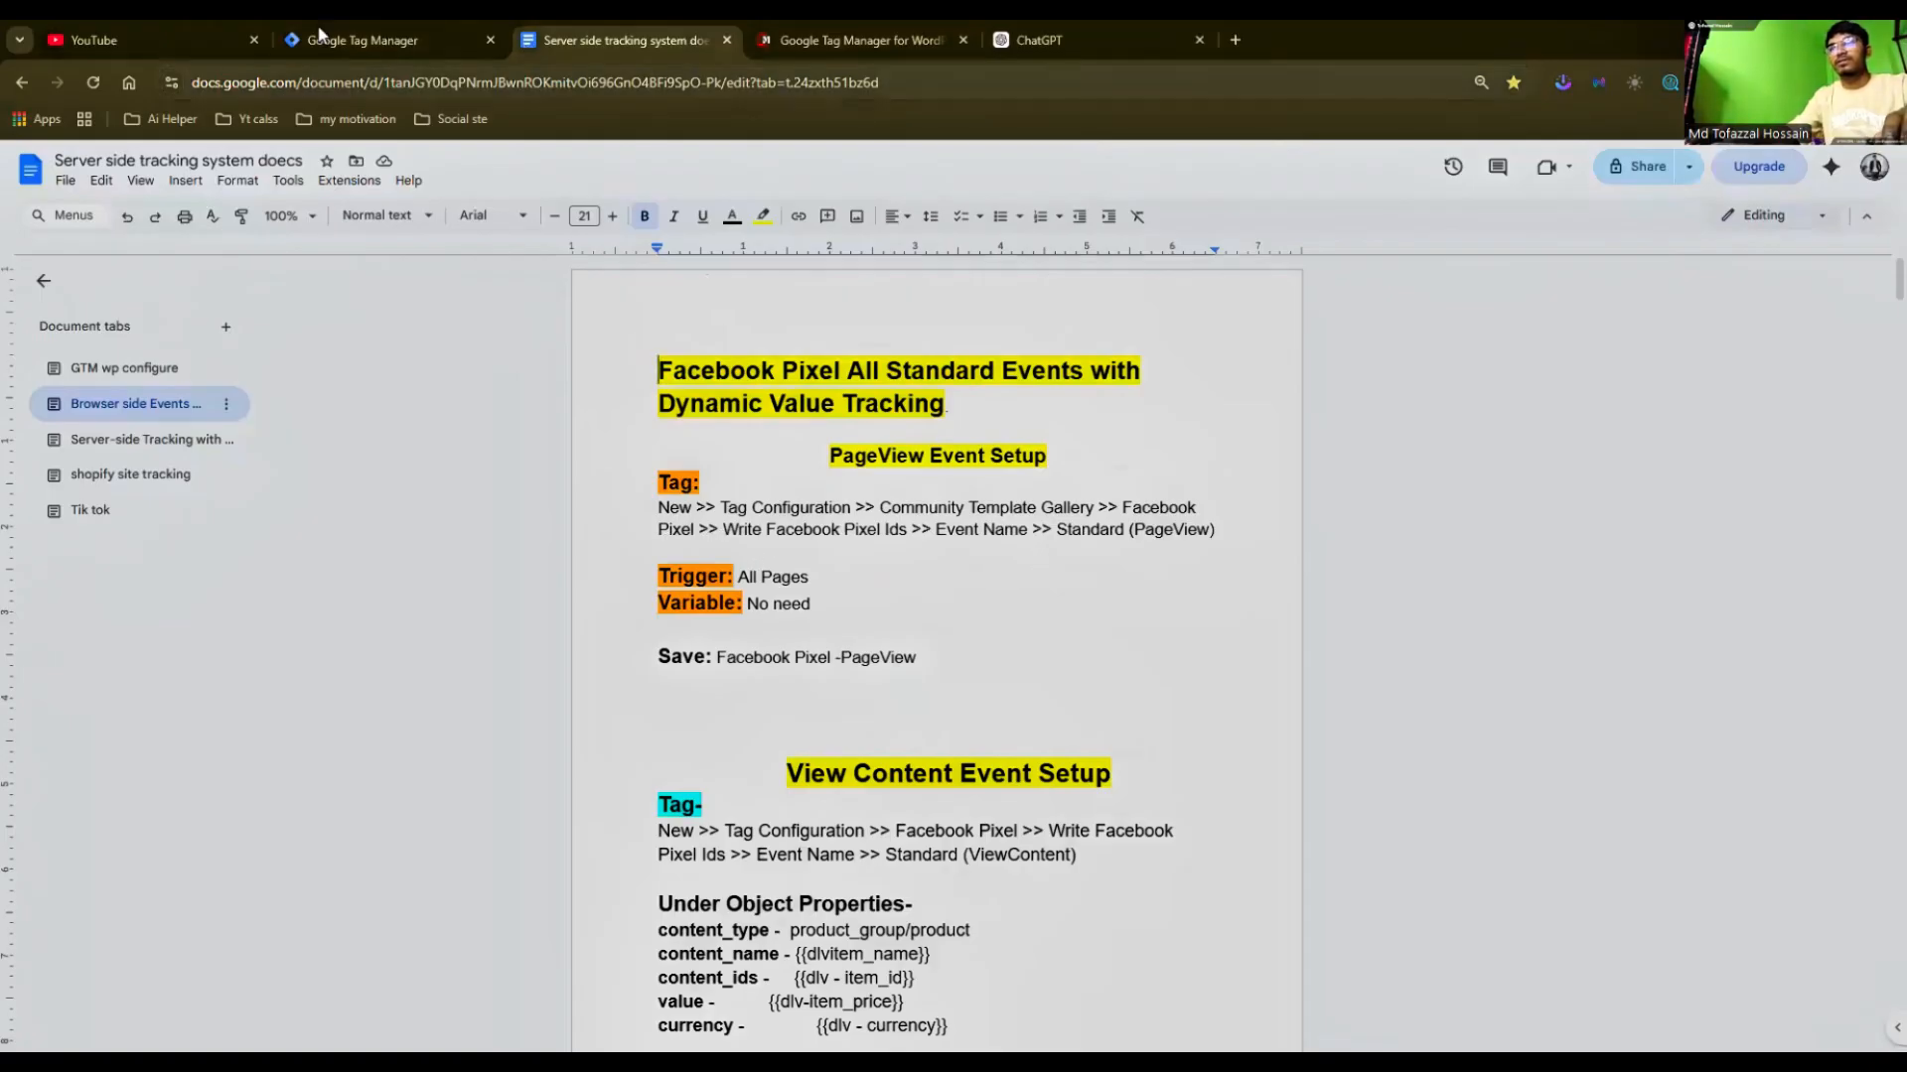
{"action": "key", "text": "ctrl+shift+Tab"}
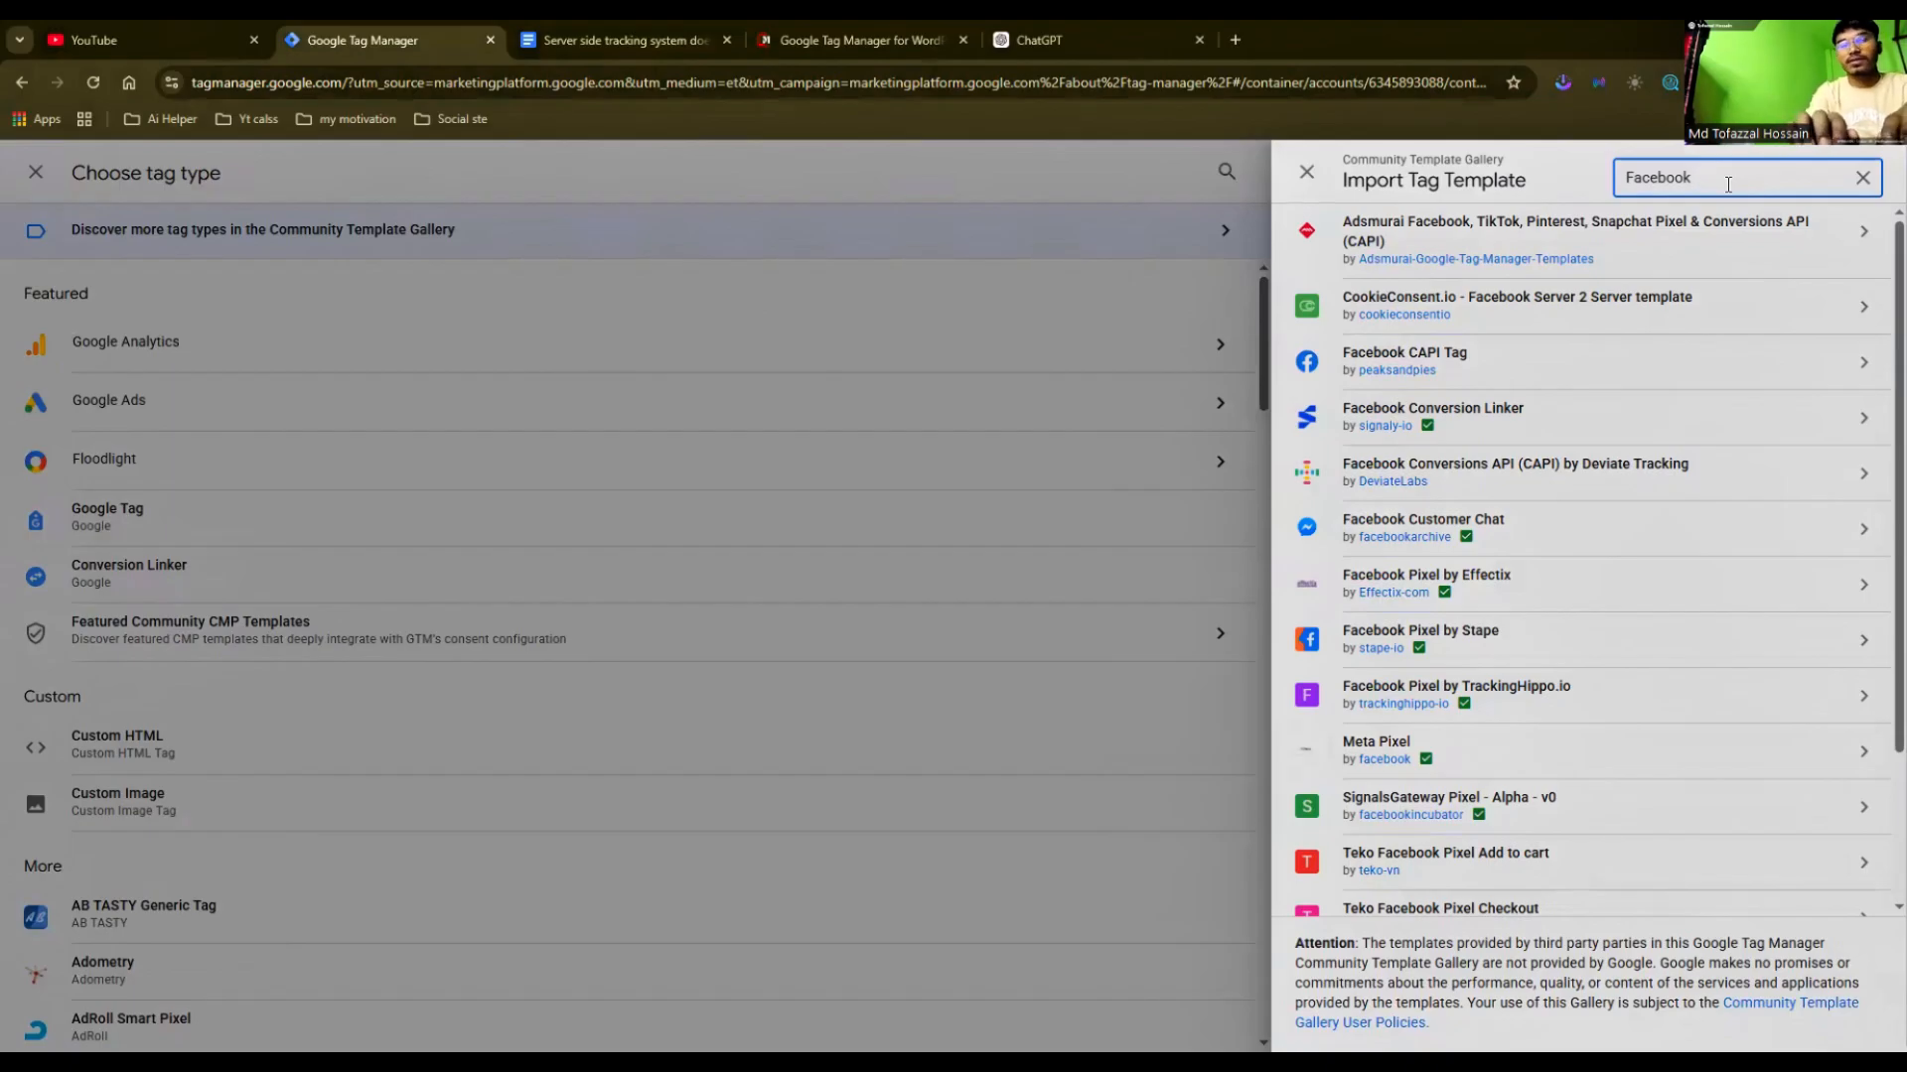
{"action": "type", "text": "pix"}
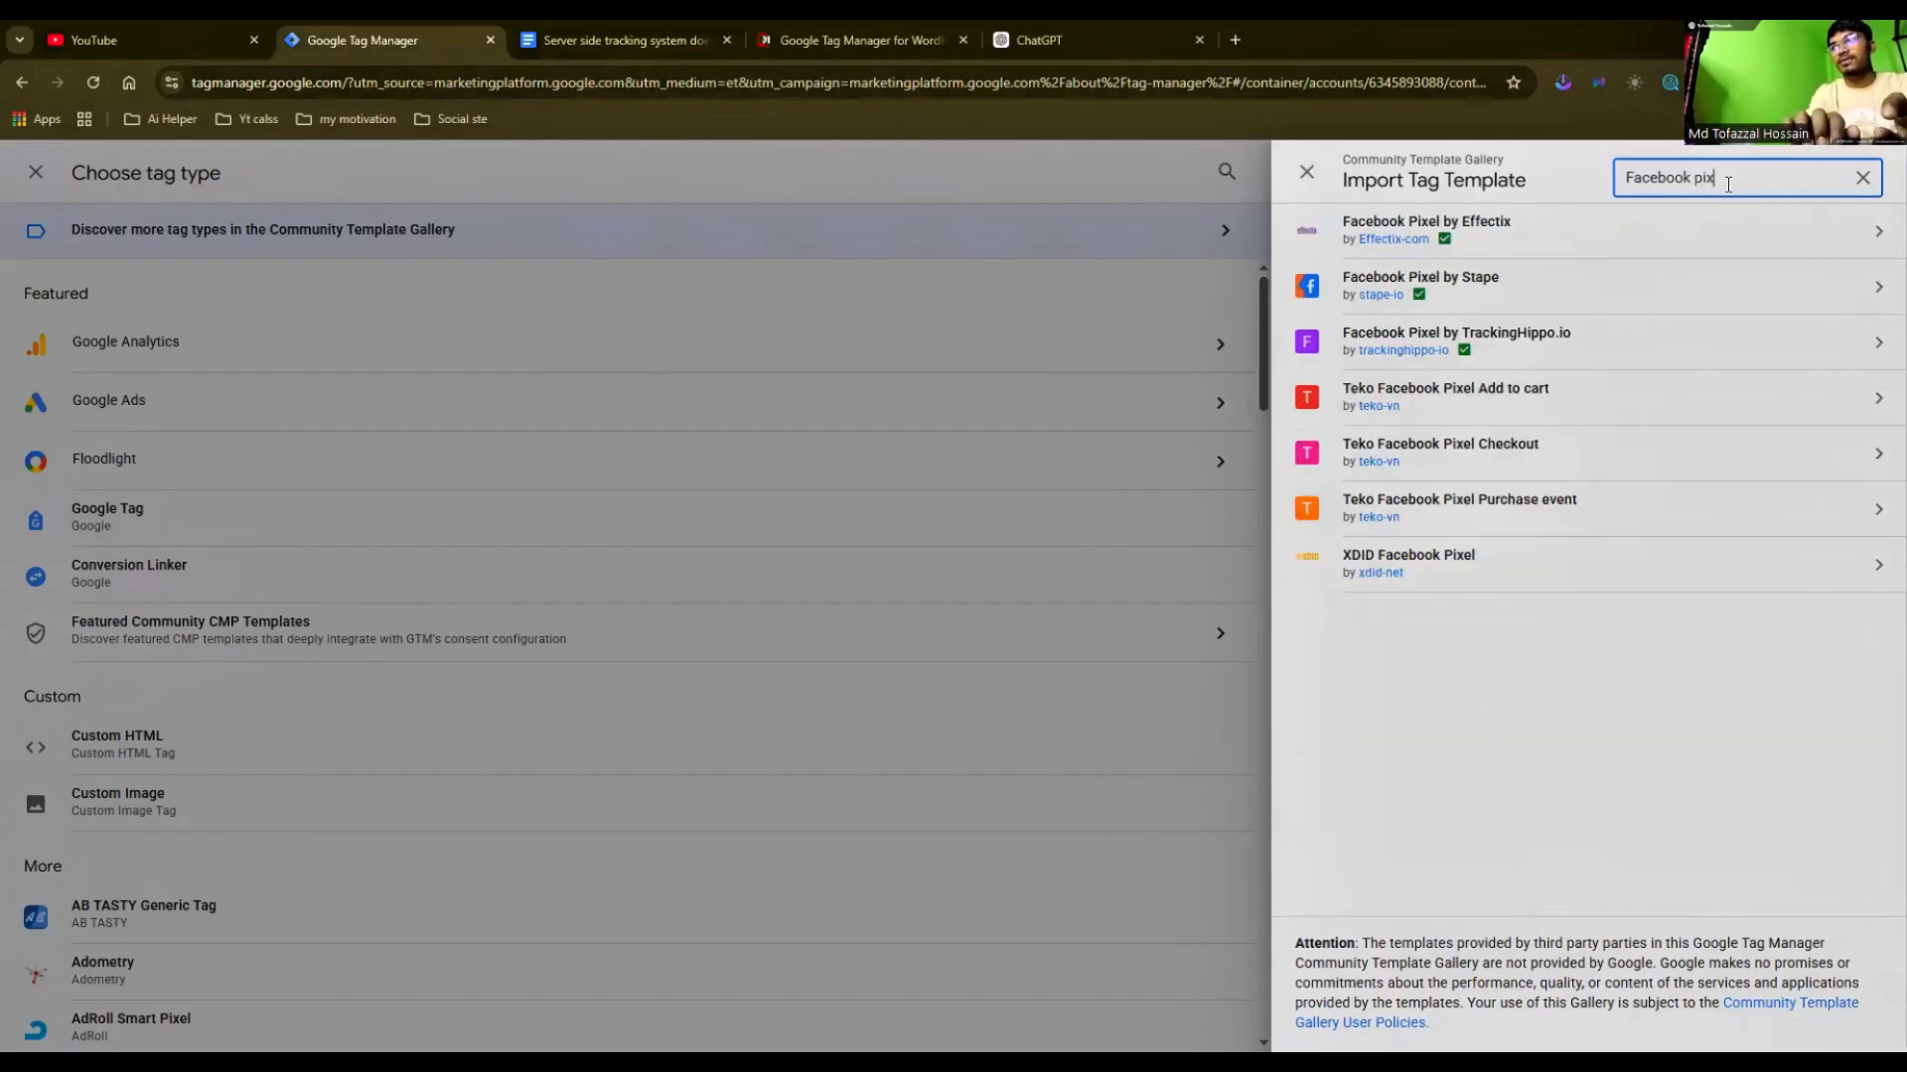
{"action": "type", "text": "el"}
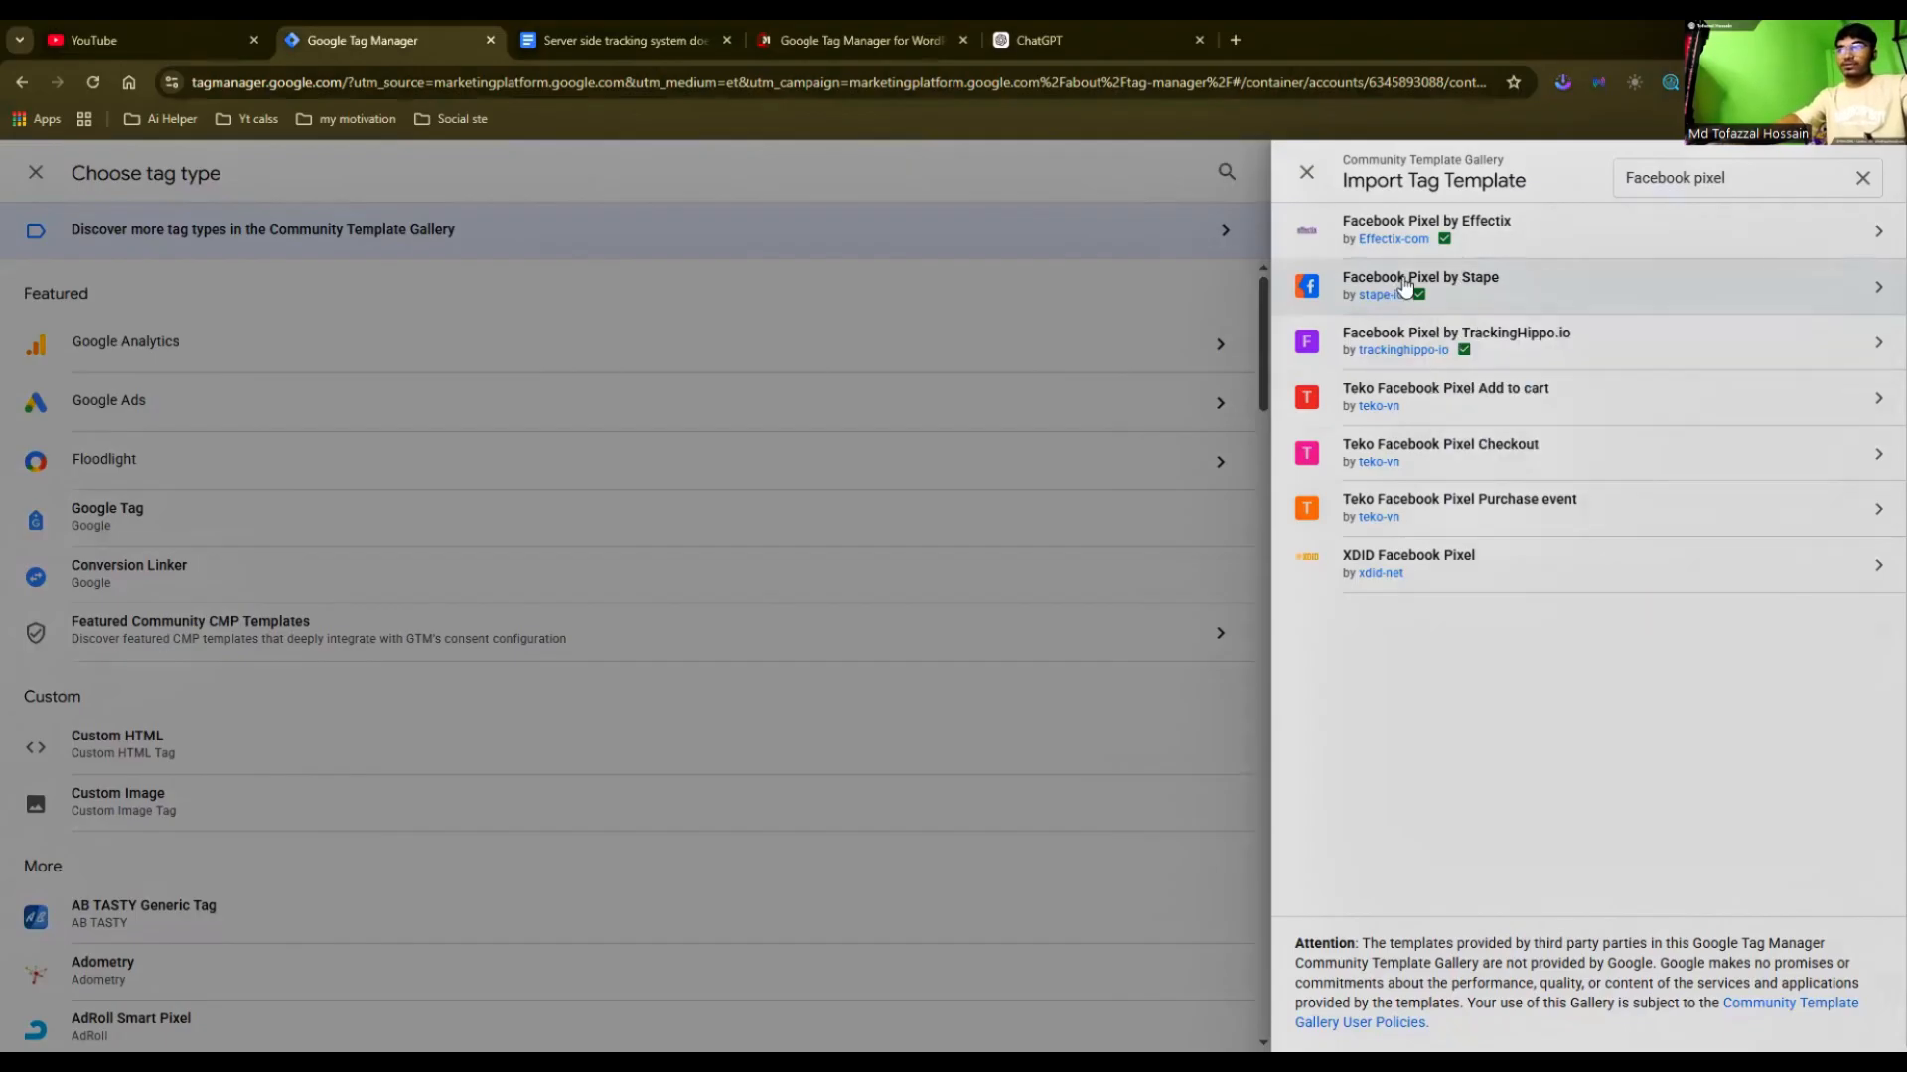
Step: Add the Facebook Pixel by Stape community template to the workspace as the new tag's type
{"action": "left_click", "coordinate": [1511, 289]}
{"action": "scroll", "coordinate": [1628, 405], "scroll_direction": "down", "scroll_amount": 1}
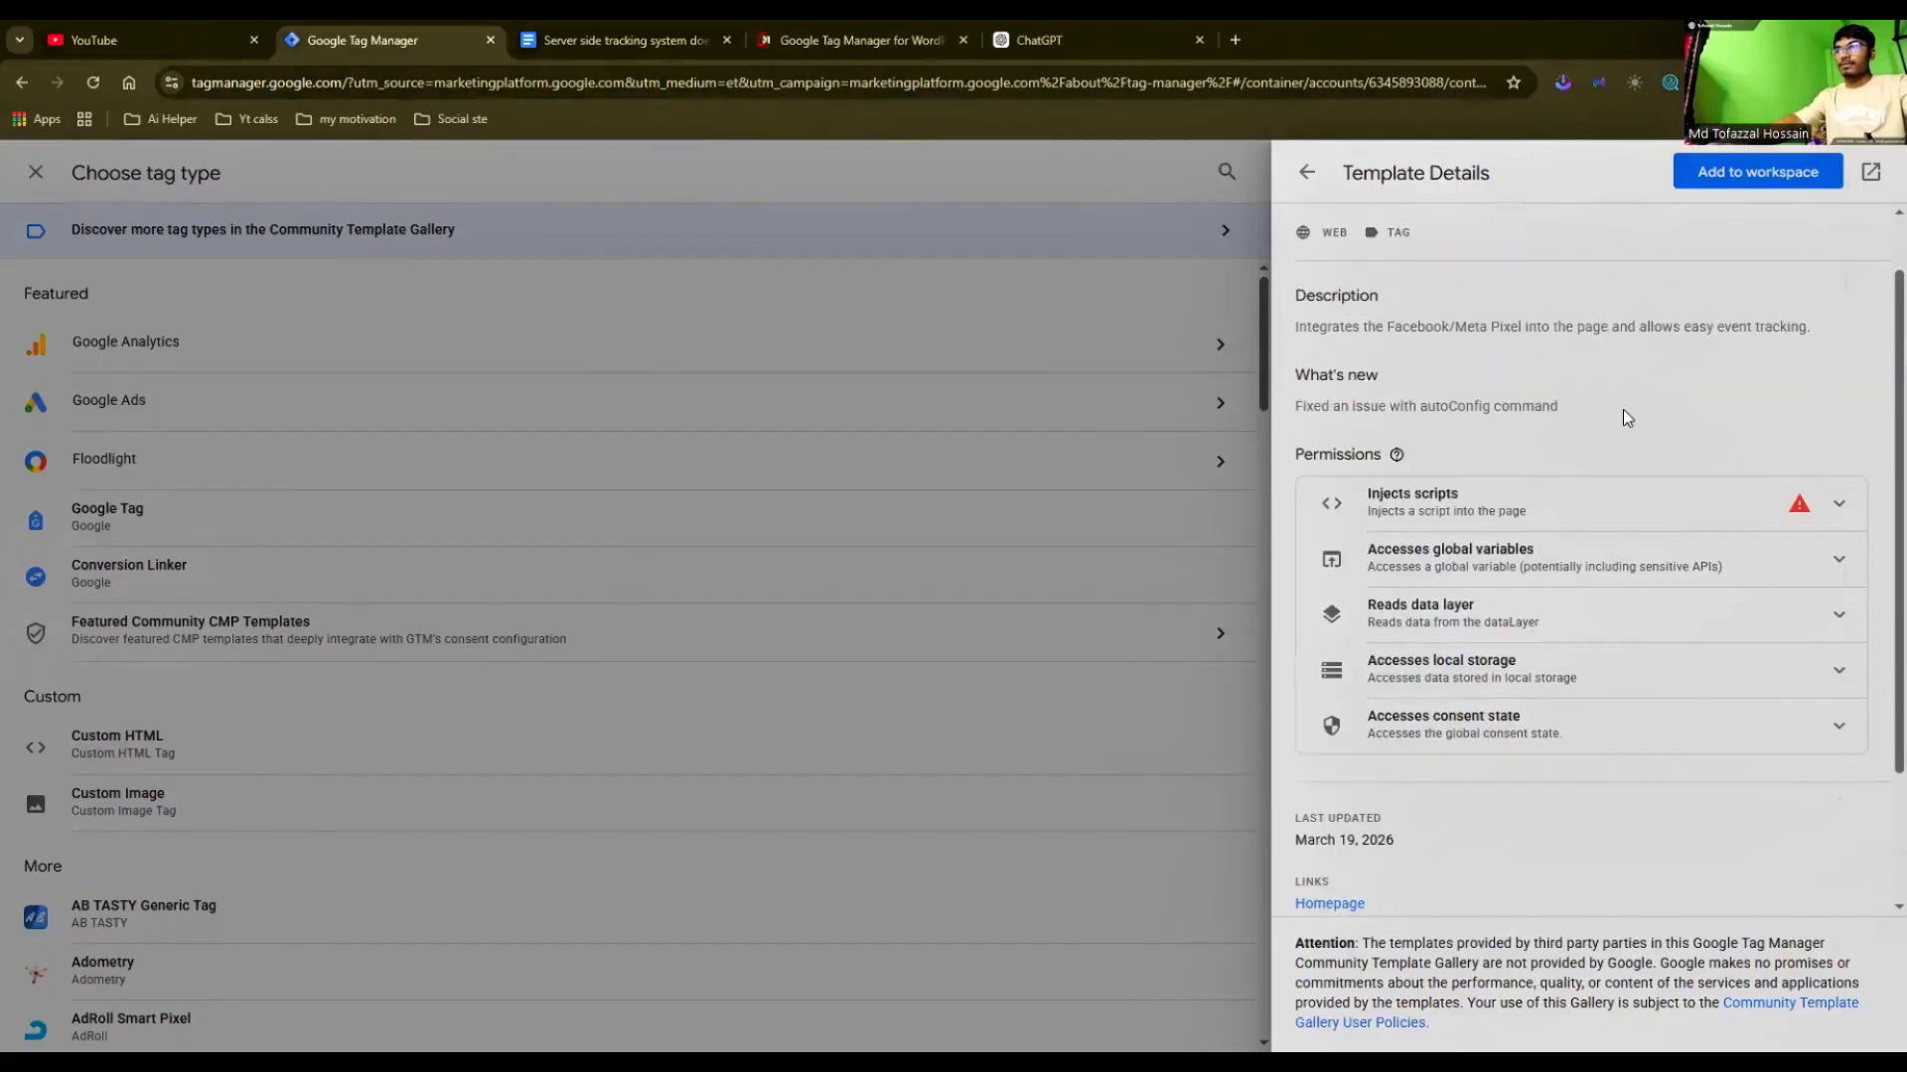
{"action": "scroll", "coordinate": [1708, 177], "scroll_direction": "up", "scroll_amount": 1}
{"action": "left_click", "coordinate": [1770, 174]}
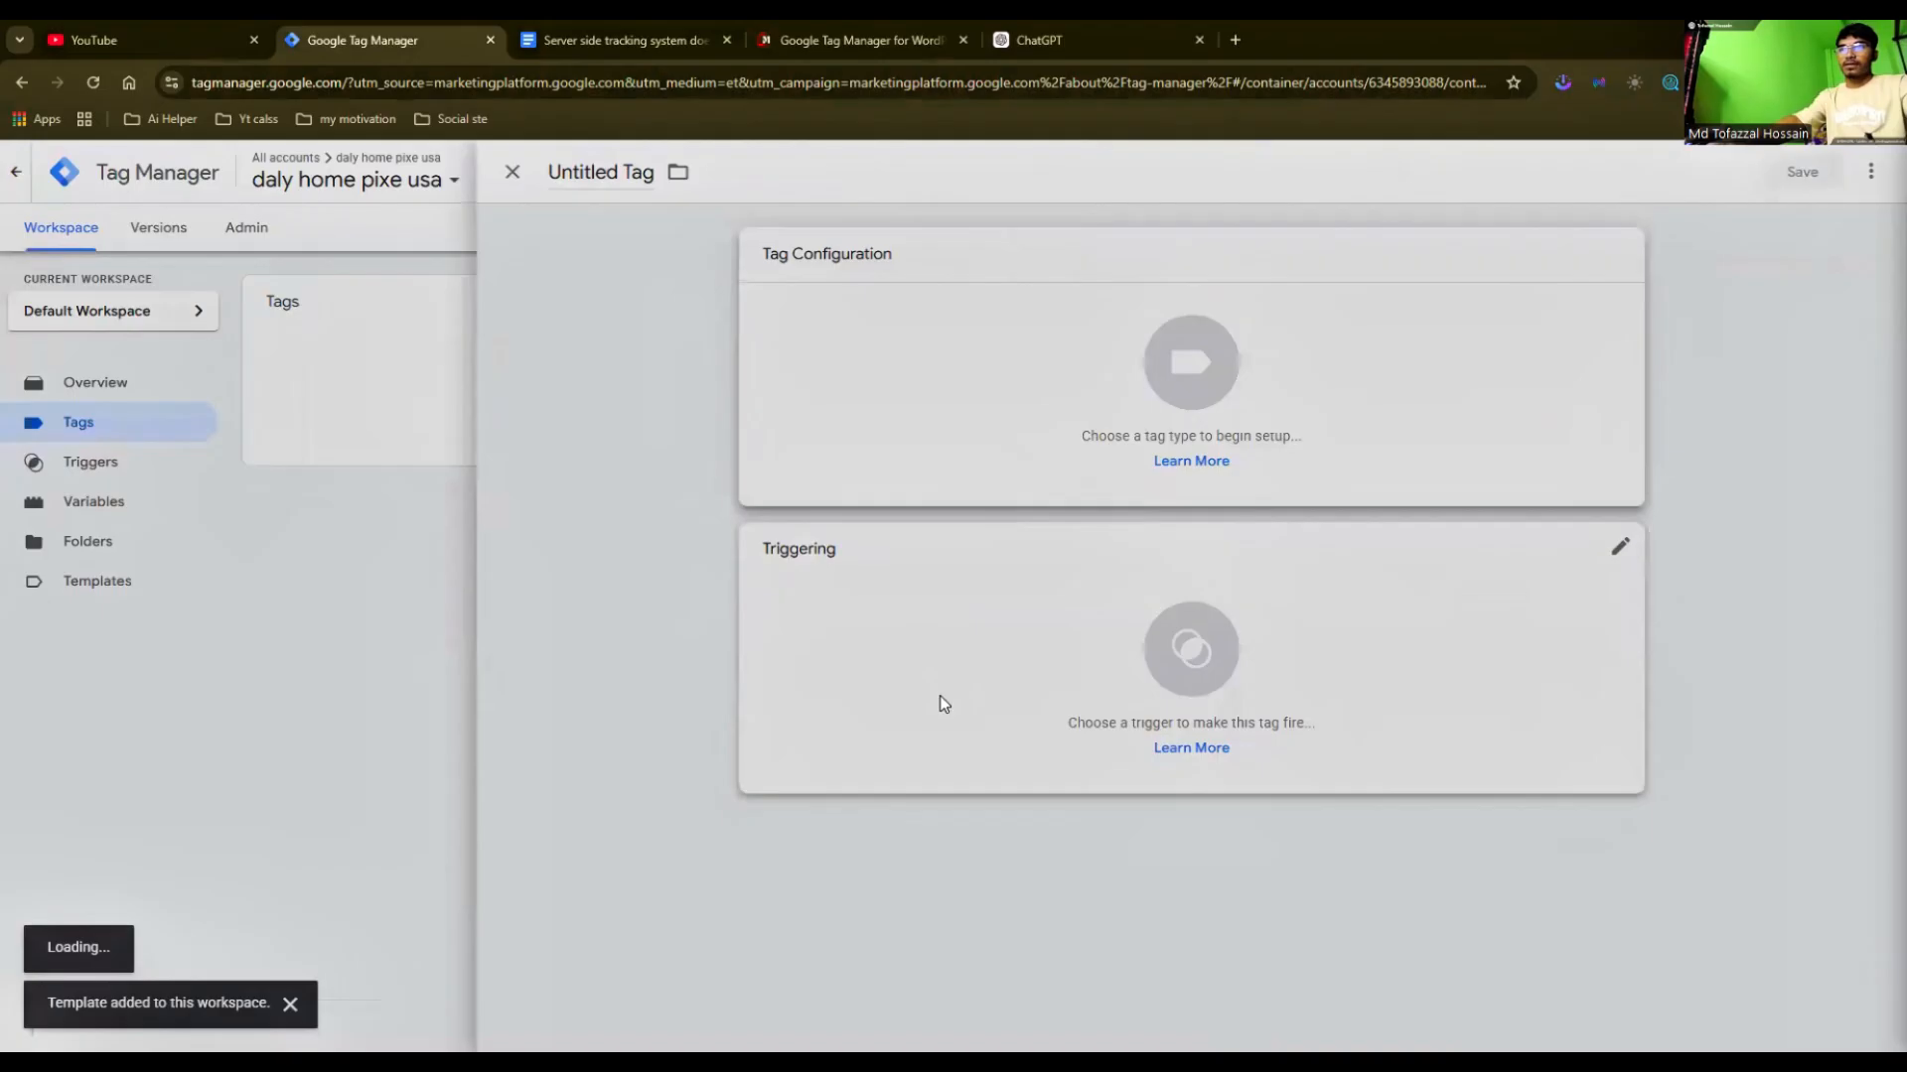
{"action": "scroll", "coordinate": [1152, 611], "scroll_direction": "down", "scroll_amount": 3}
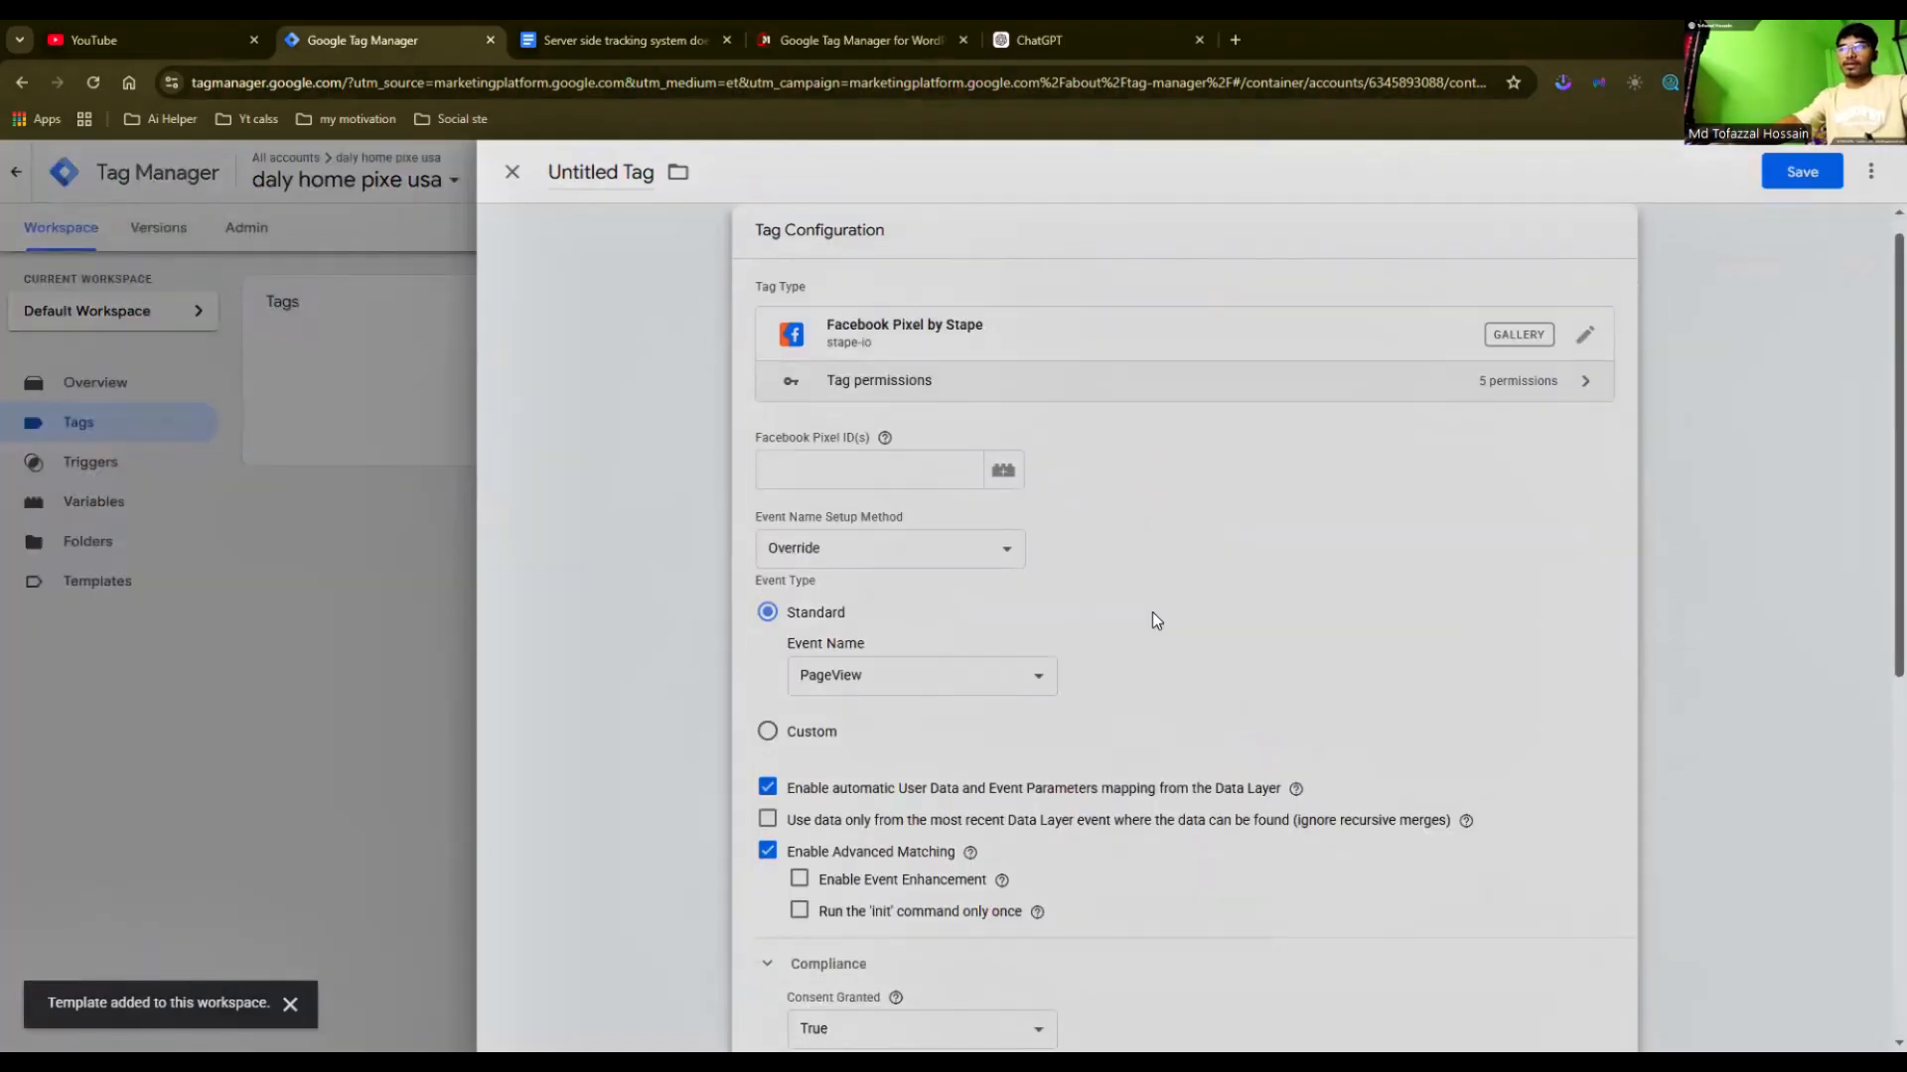
{"action": "scroll", "coordinate": [827, 511], "scroll_direction": "up", "scroll_amount": 3}
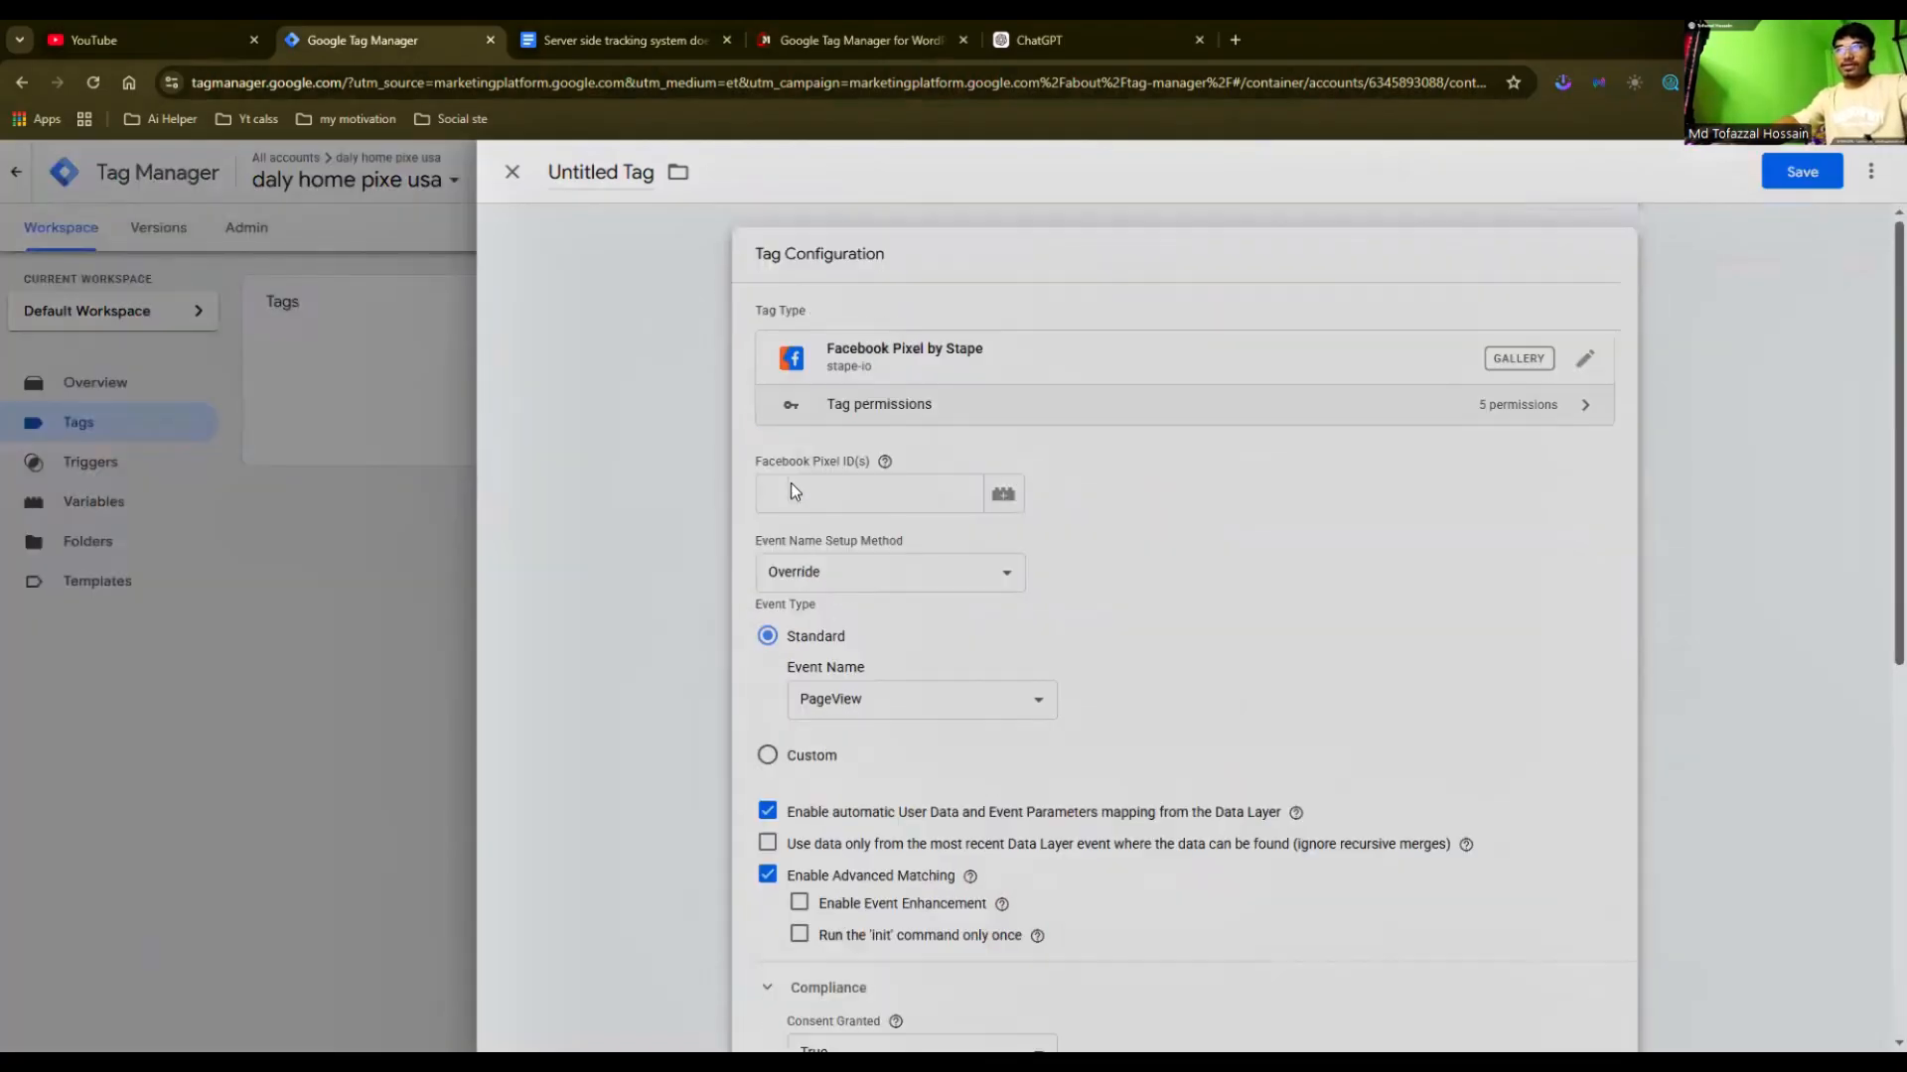
{"action": "left_click", "coordinate": [871, 493]}
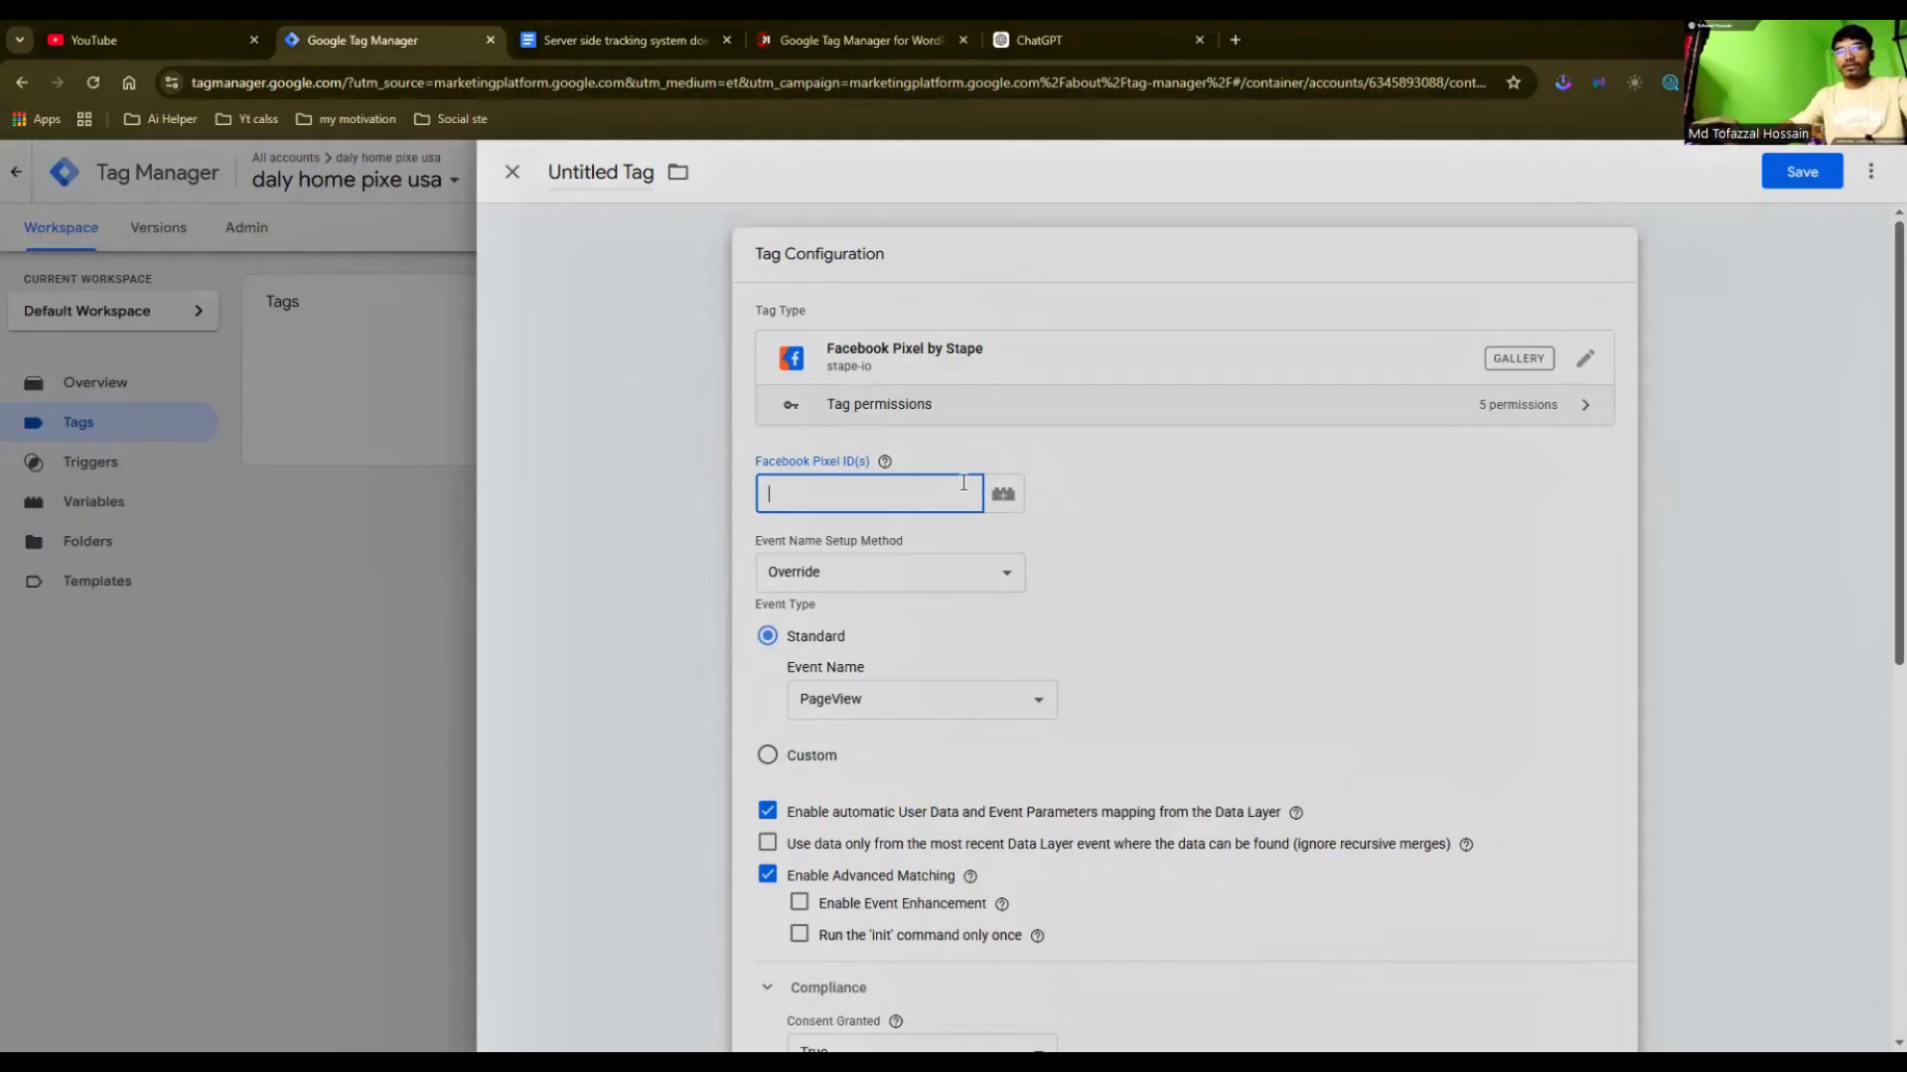
{"action": "key", "text": "shift+Tab"}
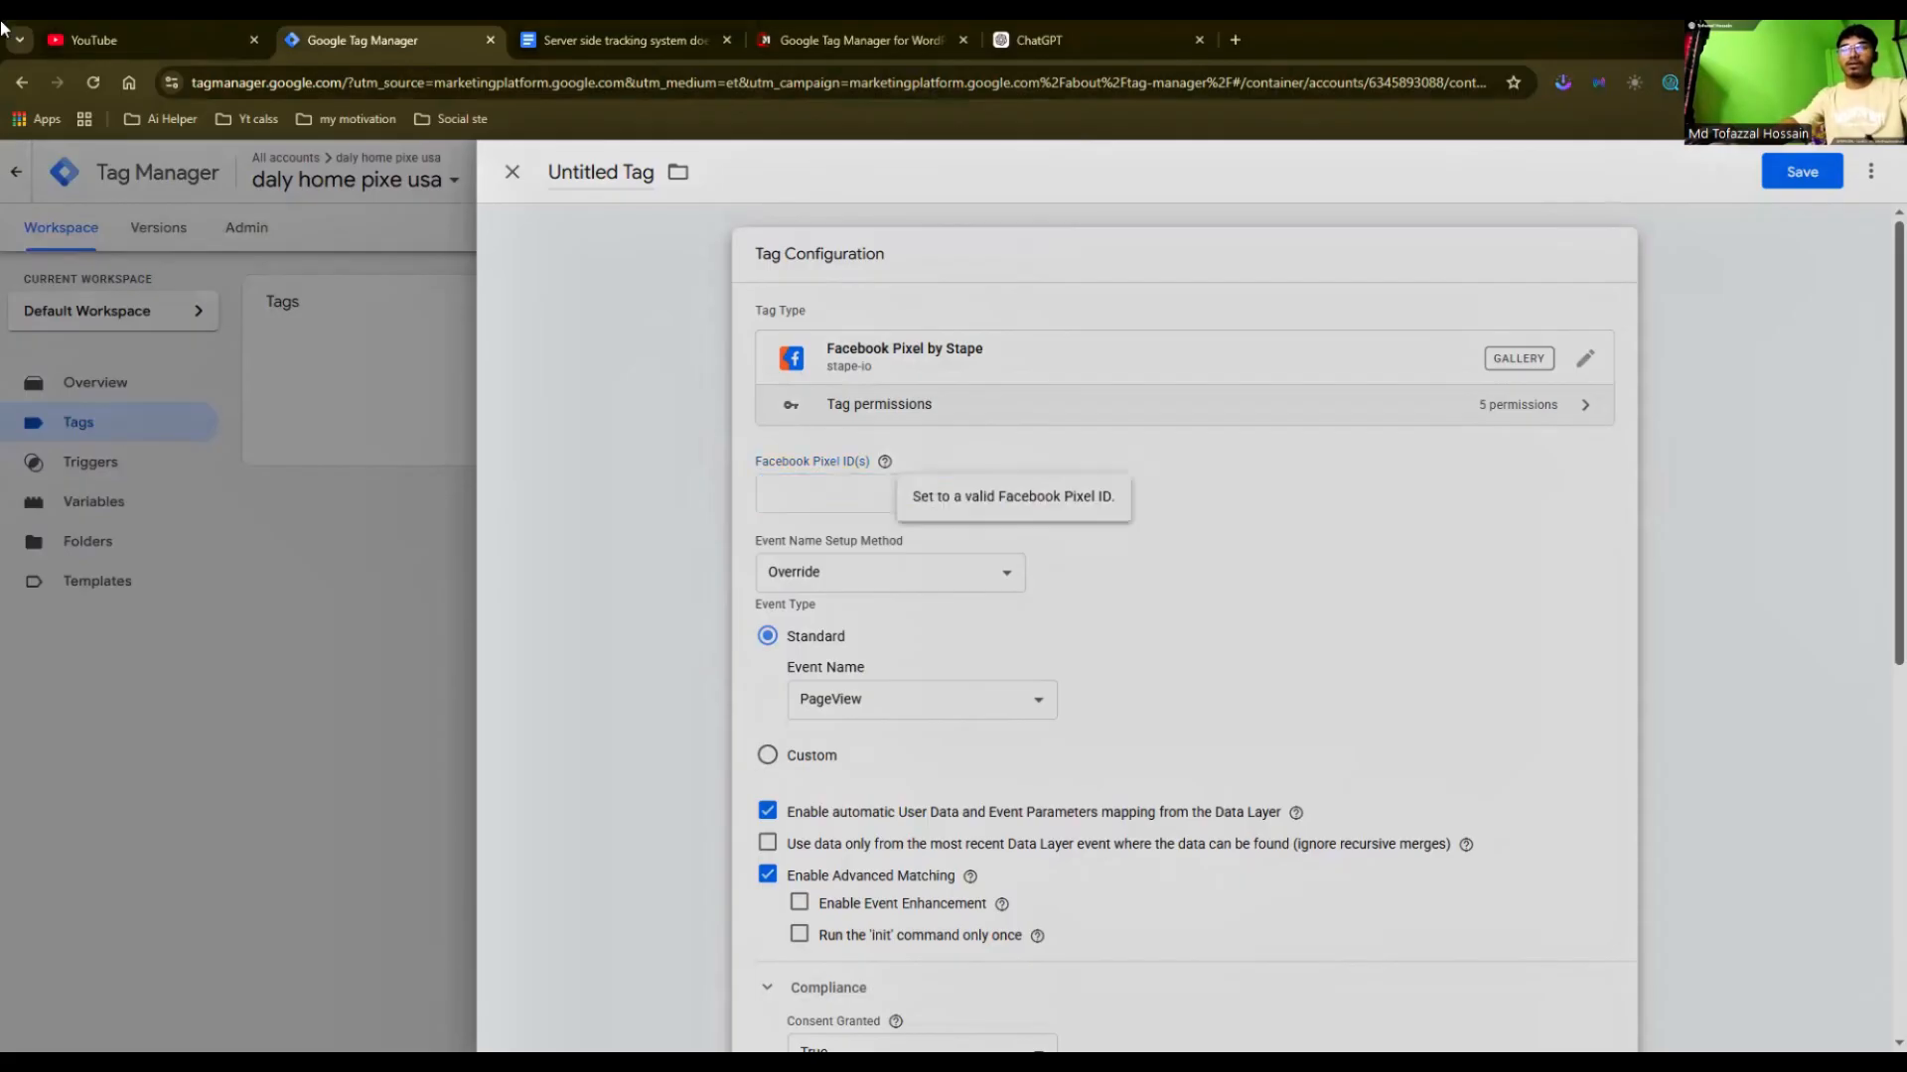
{"action": "left_click", "coordinate": [113, 39]}
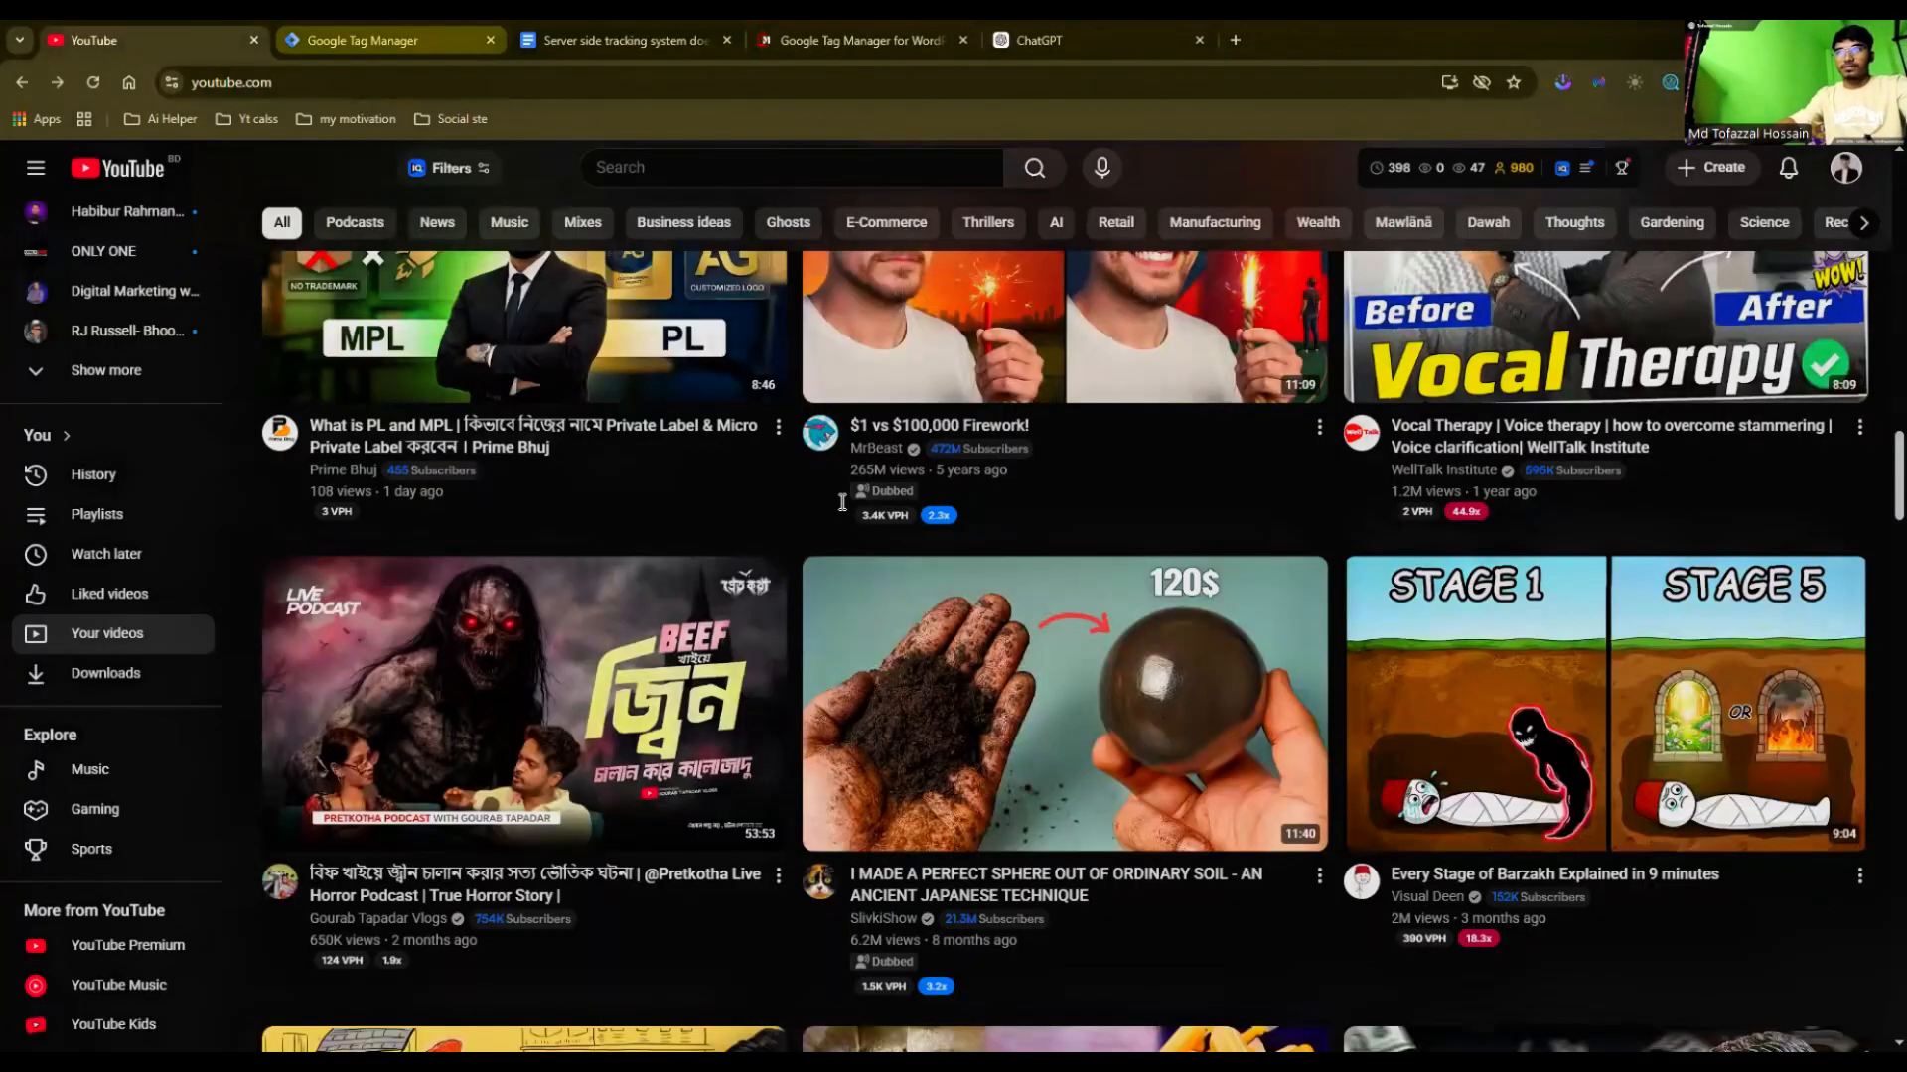
{"action": "left_click", "coordinate": [397, 39]}
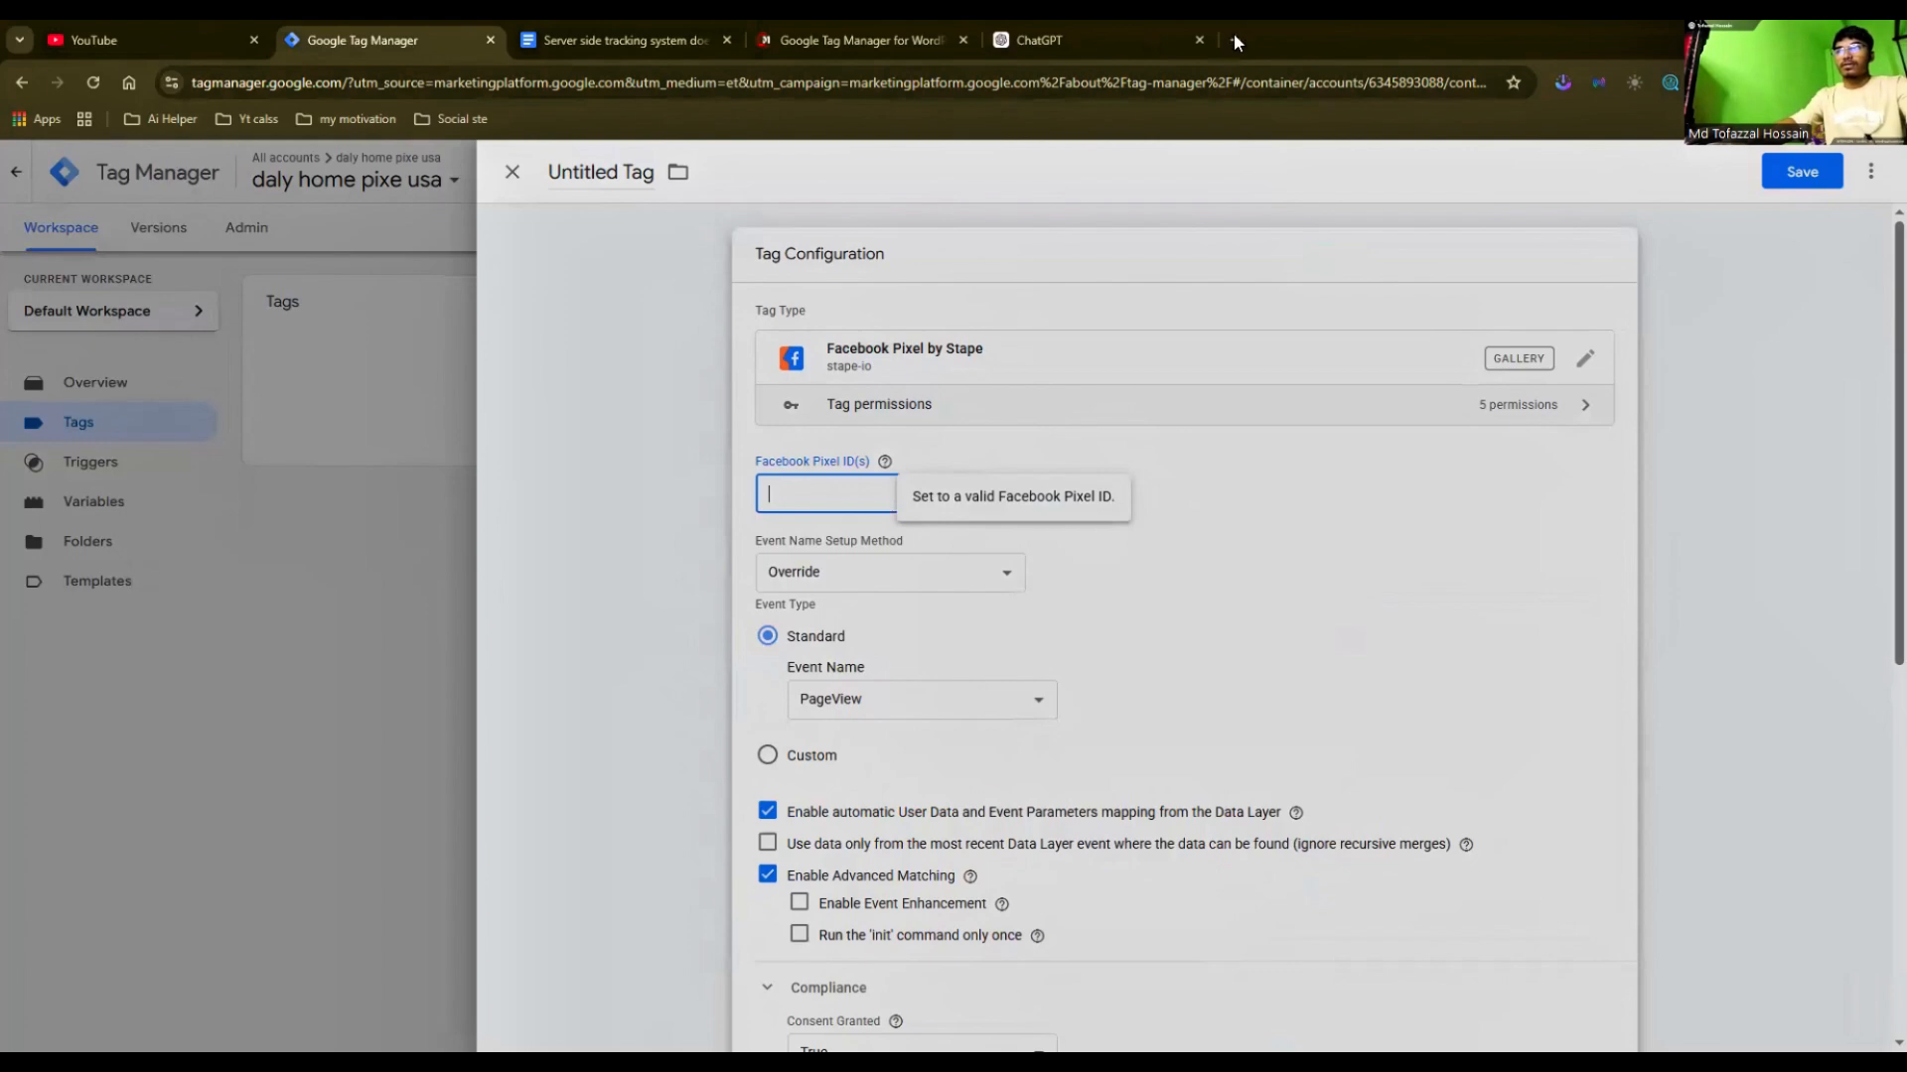
Step: Open Facebook in a new tab and switch to the Daily Home Picks USA page profile
{"action": "key", "text": "ctrl+t"}
{"action": "left_click", "coordinate": [437, 118]}
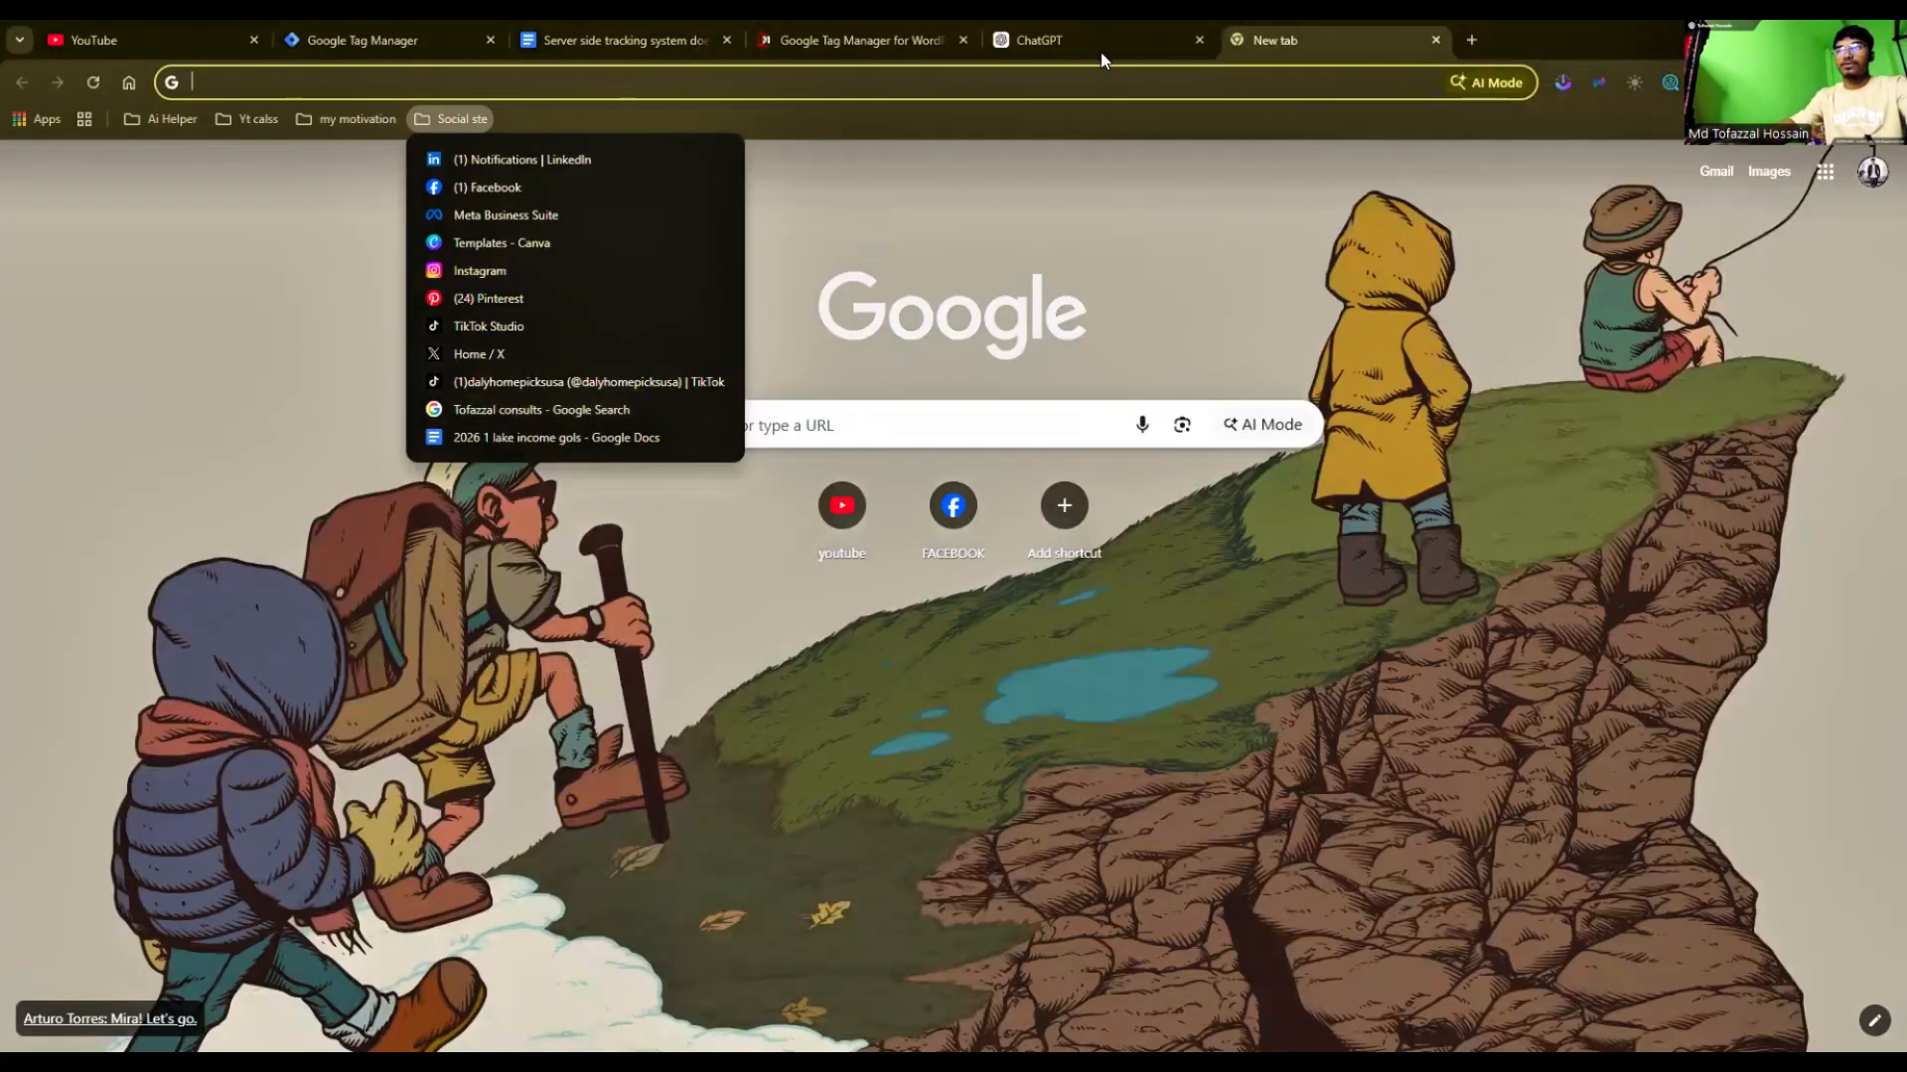
{"action": "left_click", "coordinate": [486, 187]}
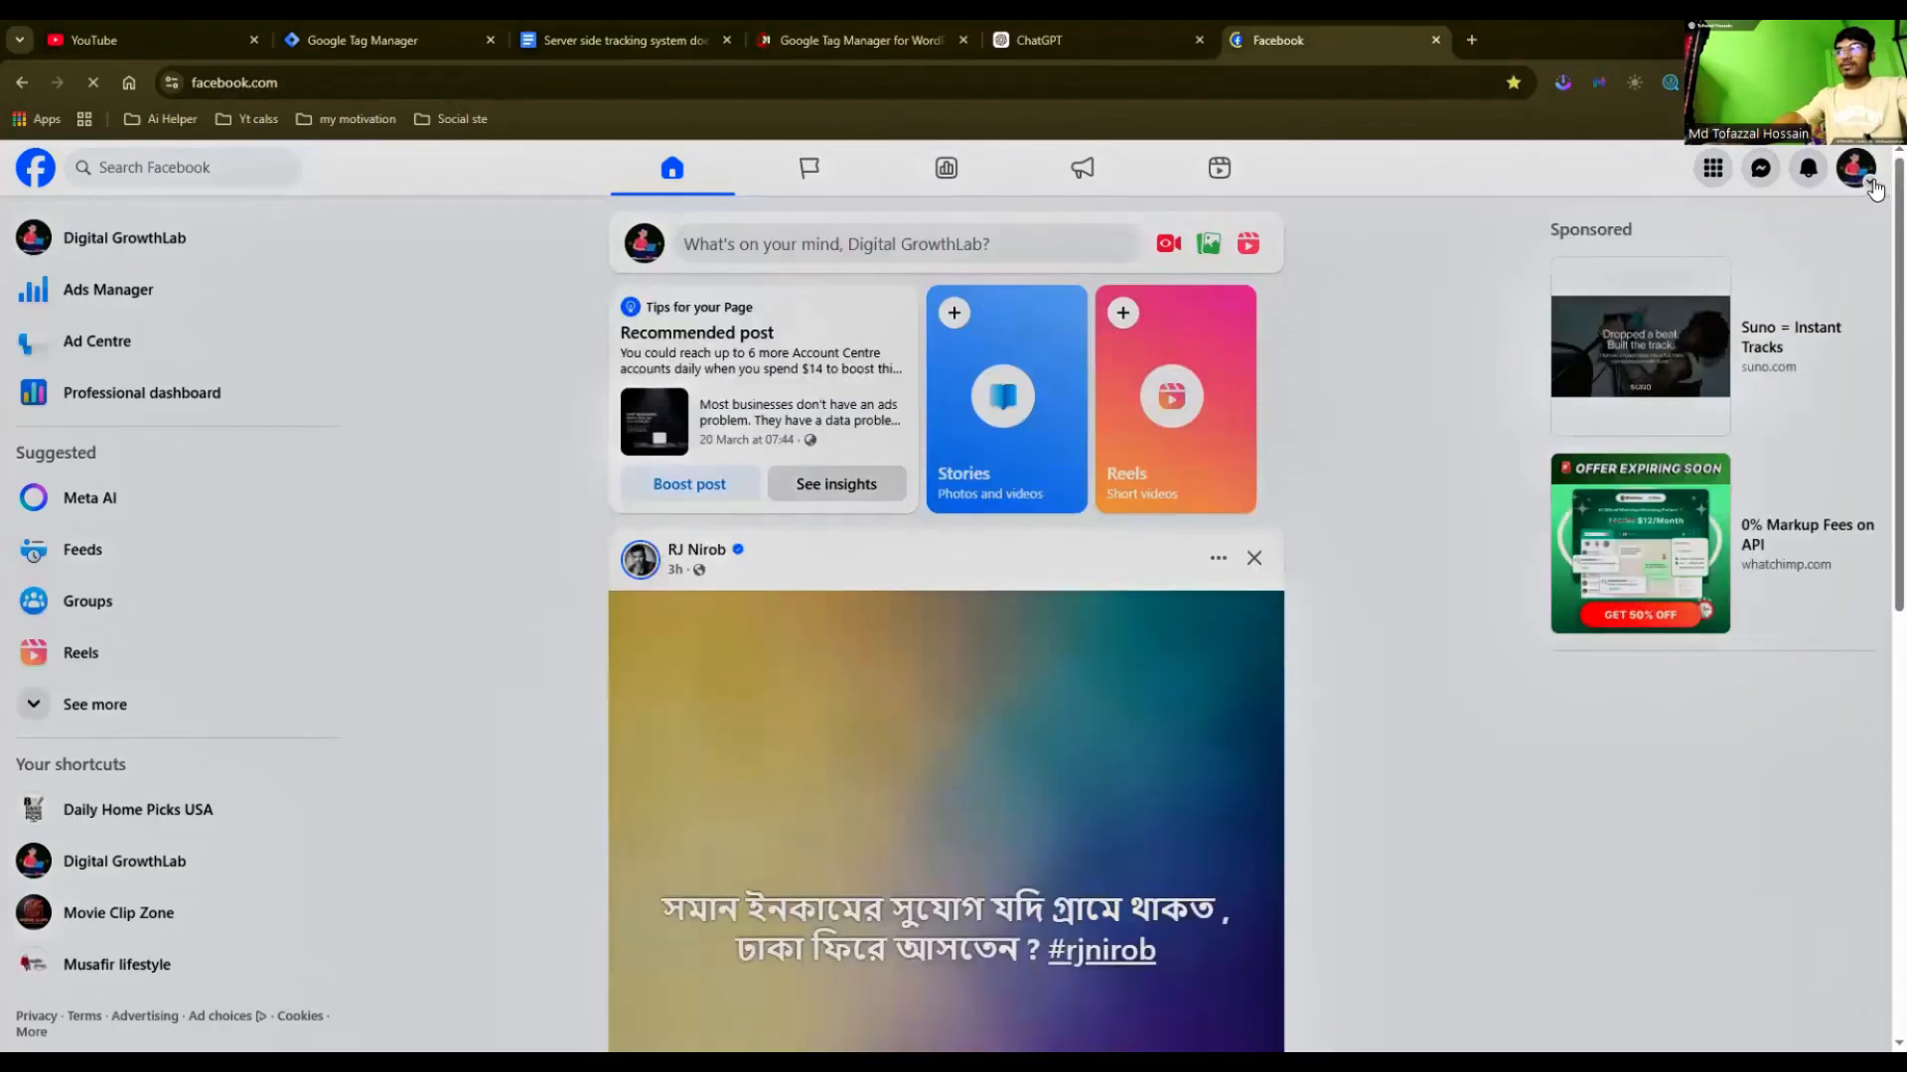
{"action": "left_click", "coordinate": [1855, 169]}
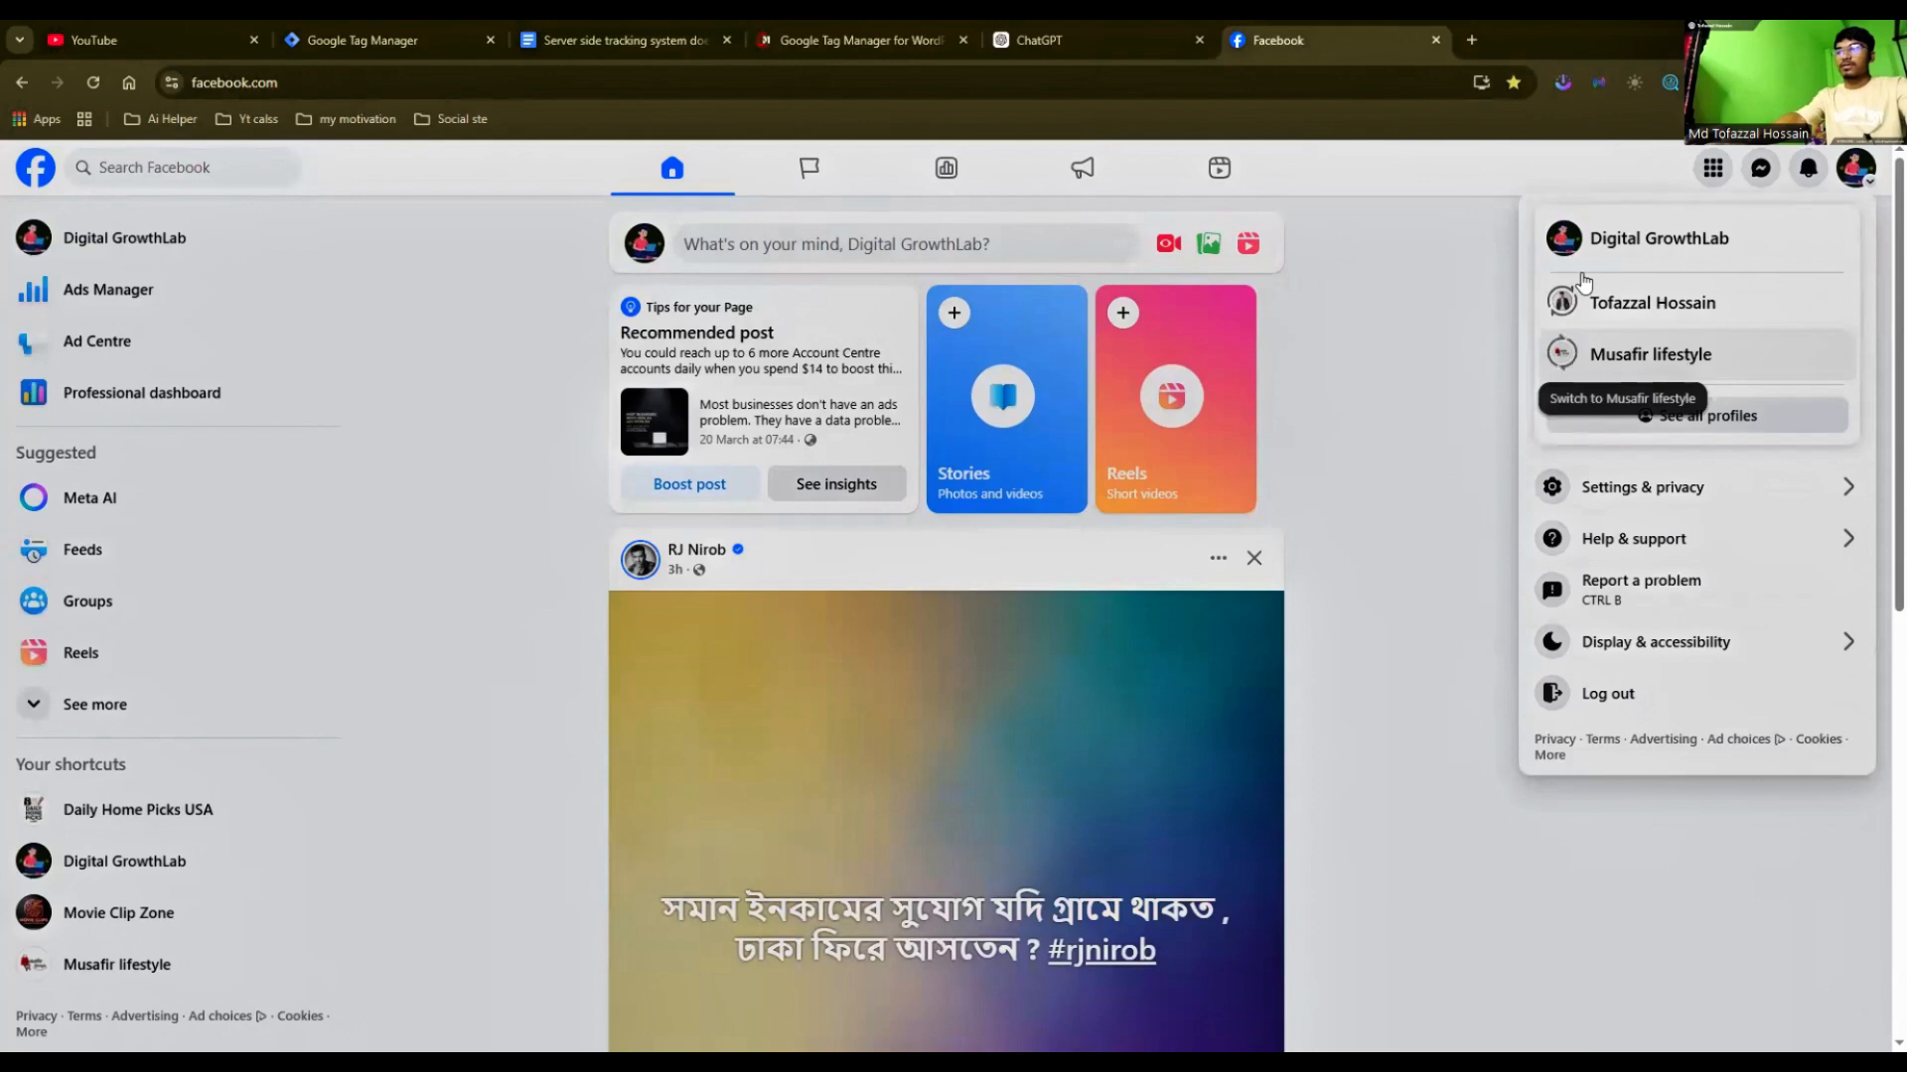
{"action": "left_click", "coordinate": [1723, 424]}
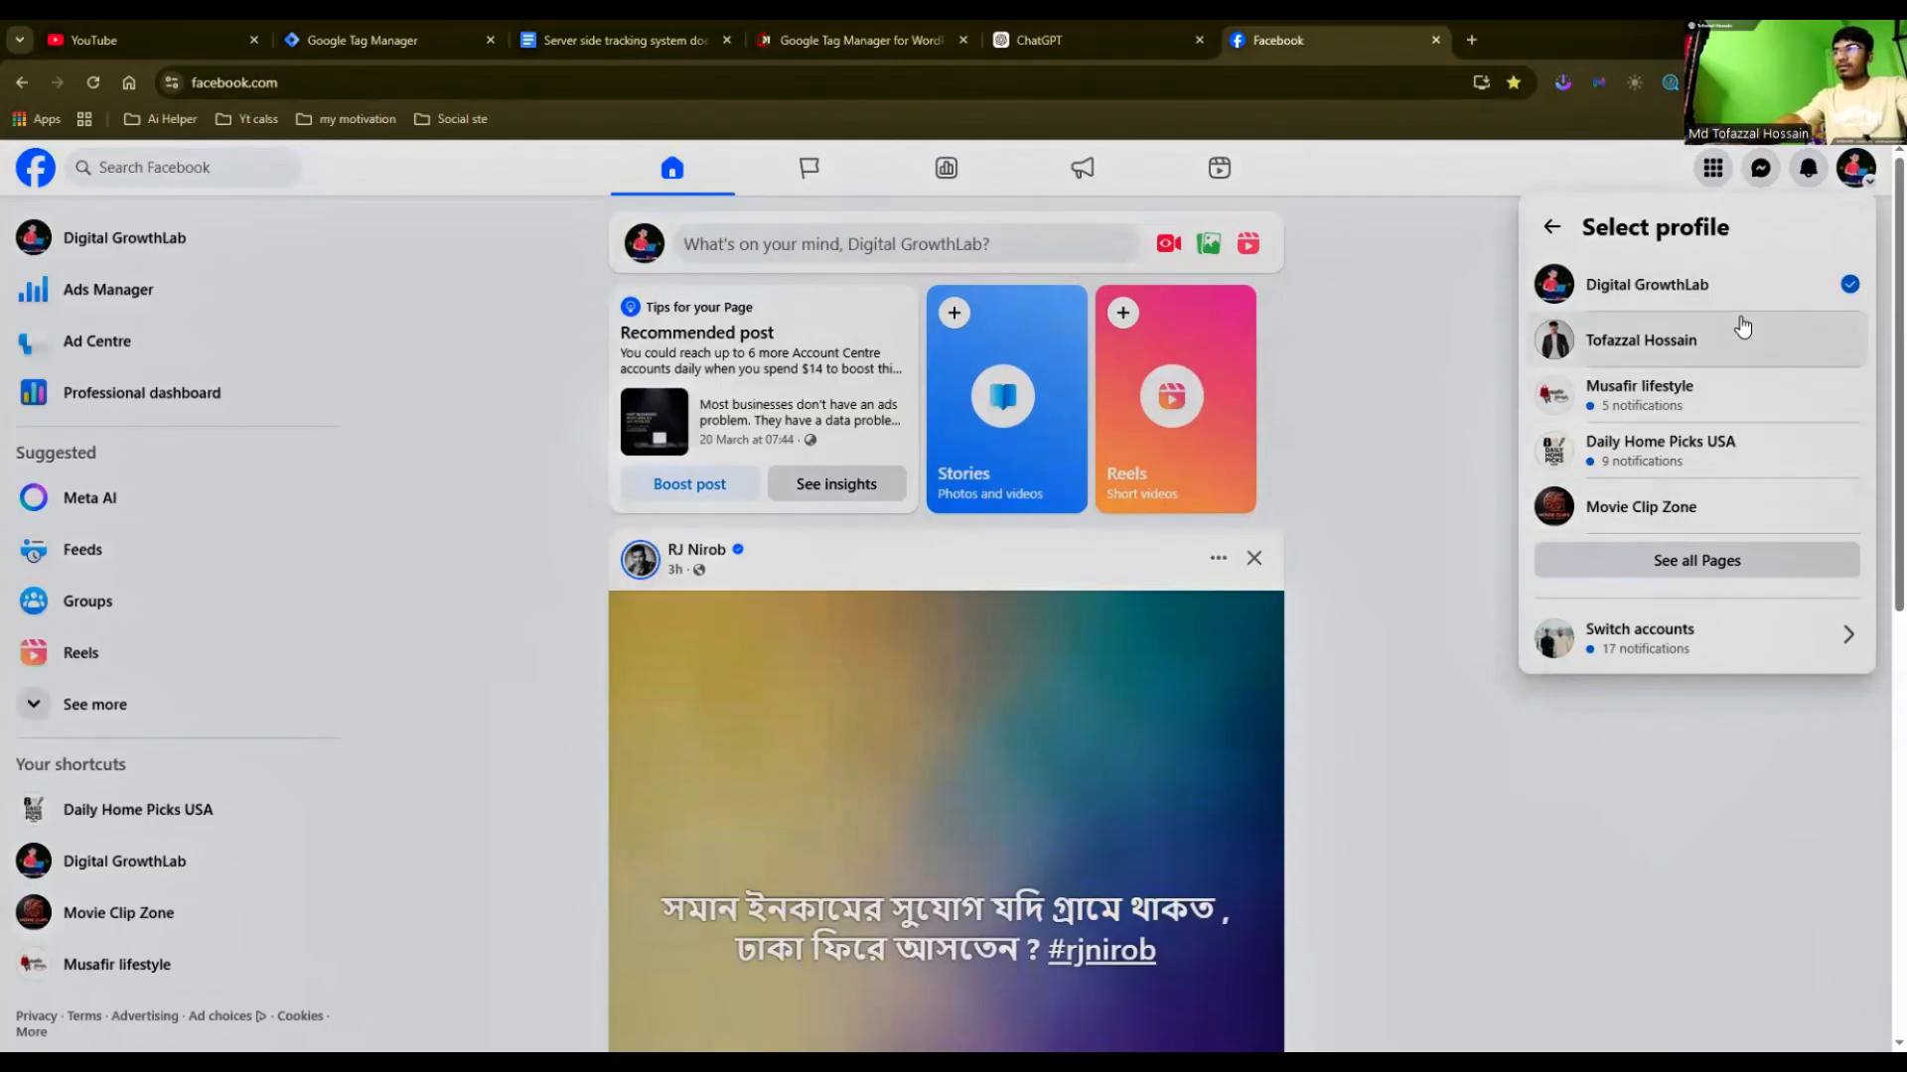
{"action": "left_click", "coordinate": [1718, 562]}
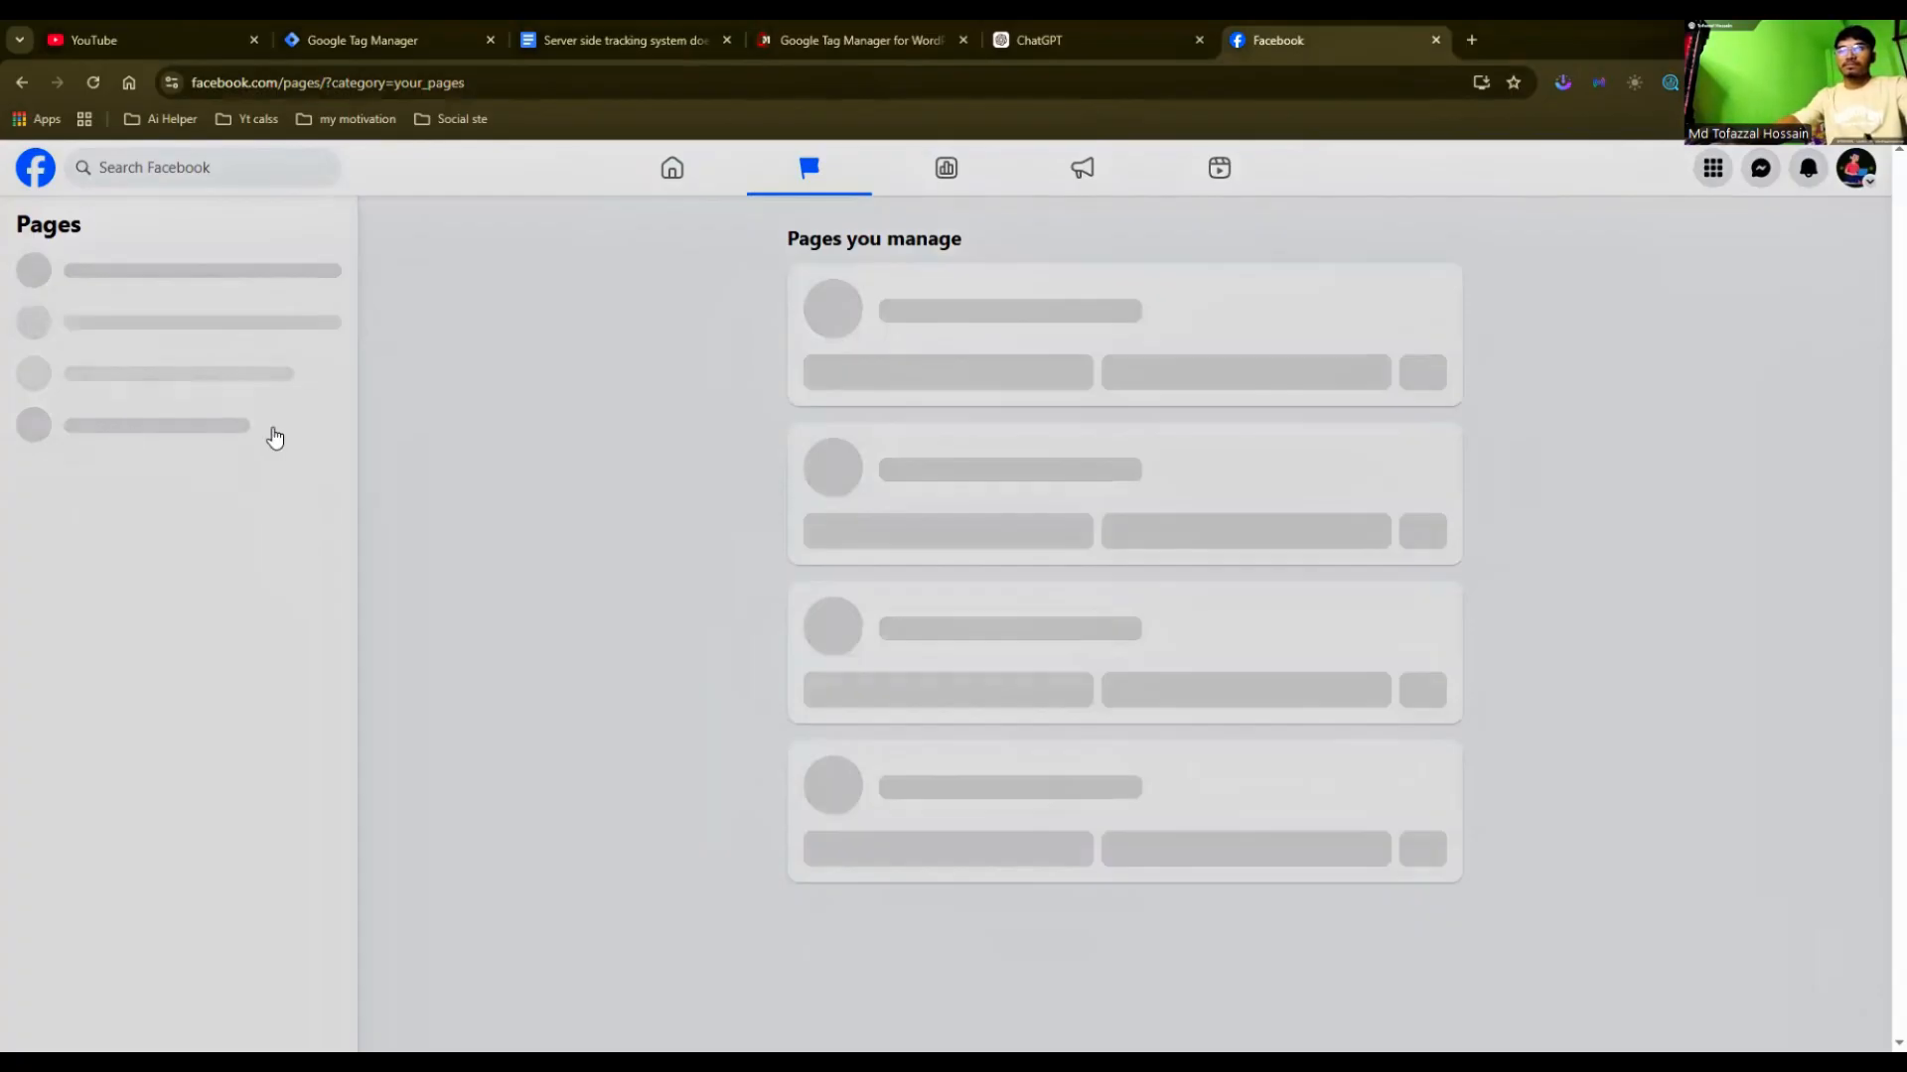
{"action": "left_click", "coordinate": [128, 413]}
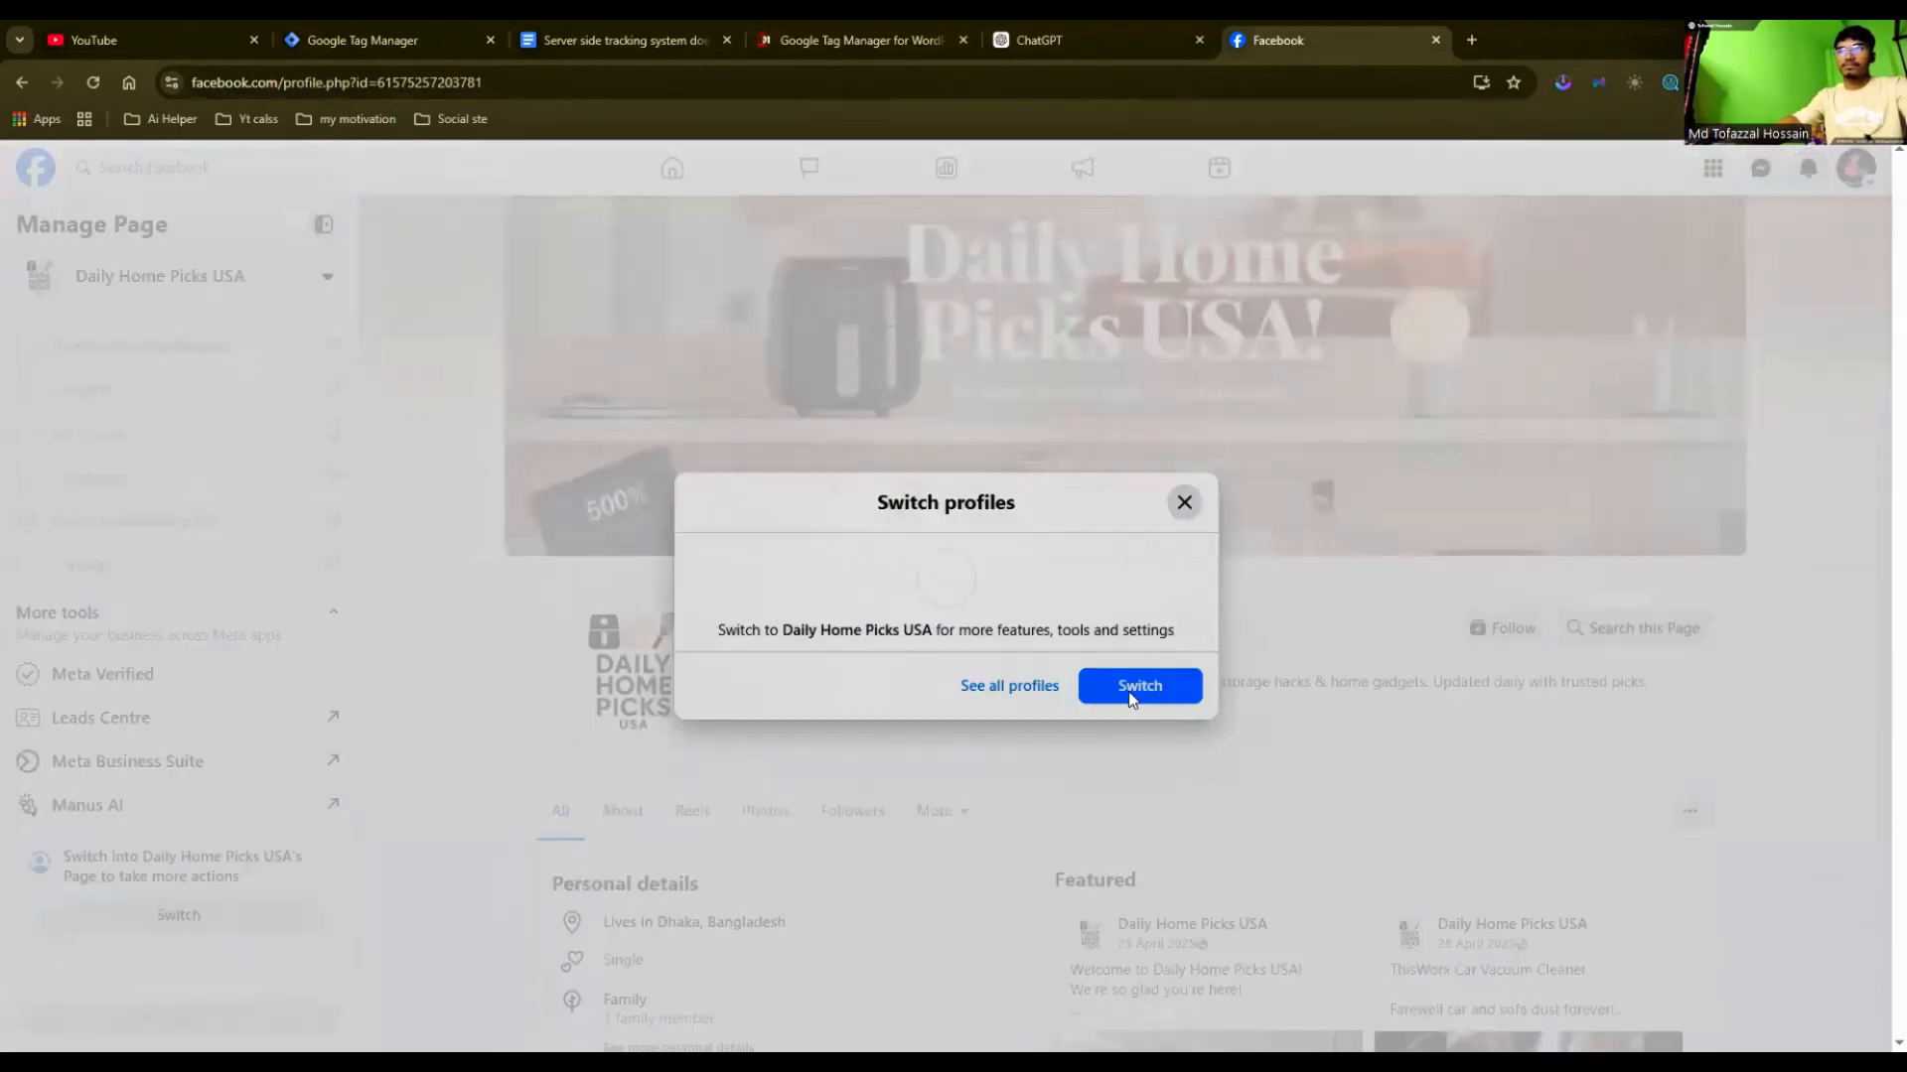
{"action": "left_click", "coordinate": [1132, 695]}
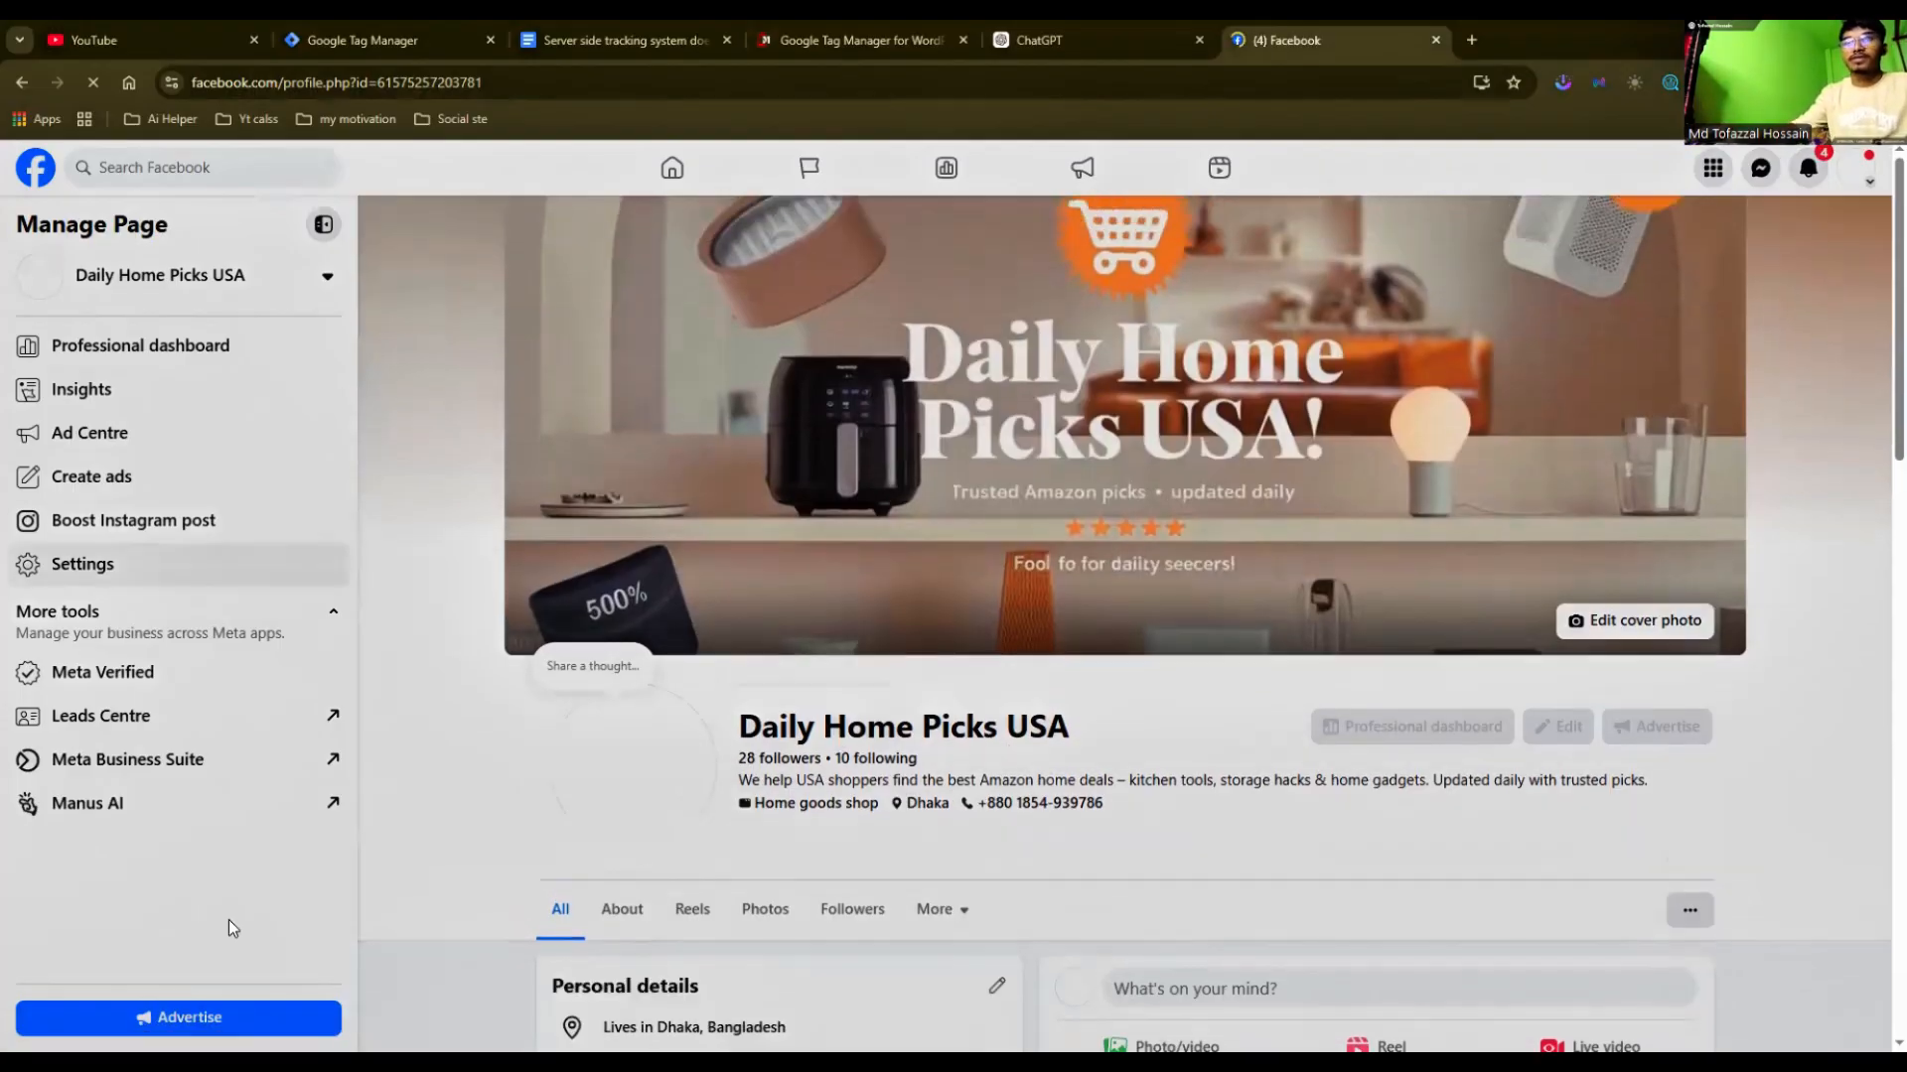
Step: Open Meta Business Suite for the page and launch Events Manager from All tools
{"action": "scroll", "coordinate": [149, 794], "scroll_direction": "down", "scroll_amount": 3}
{"action": "left_click", "coordinate": [127, 760]}
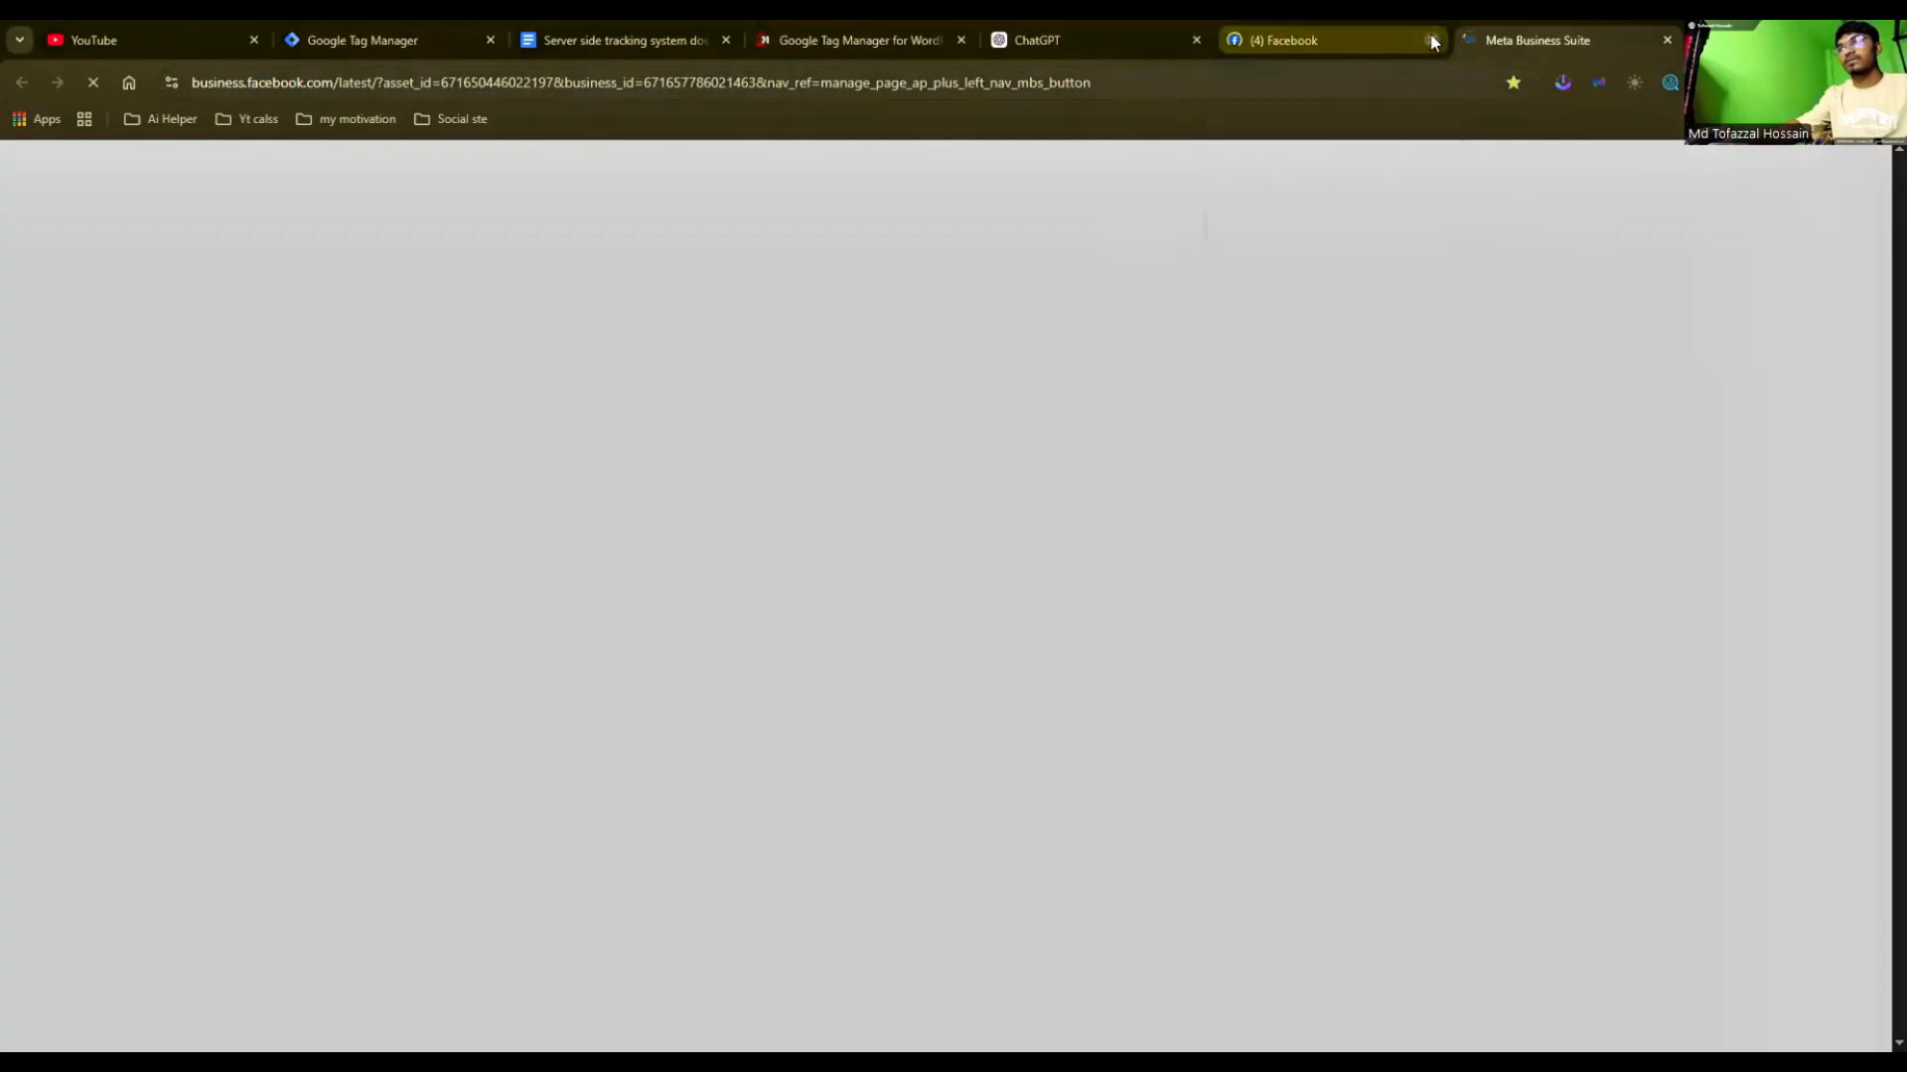
{"action": "middle_click", "coordinate": [1320, 39]}
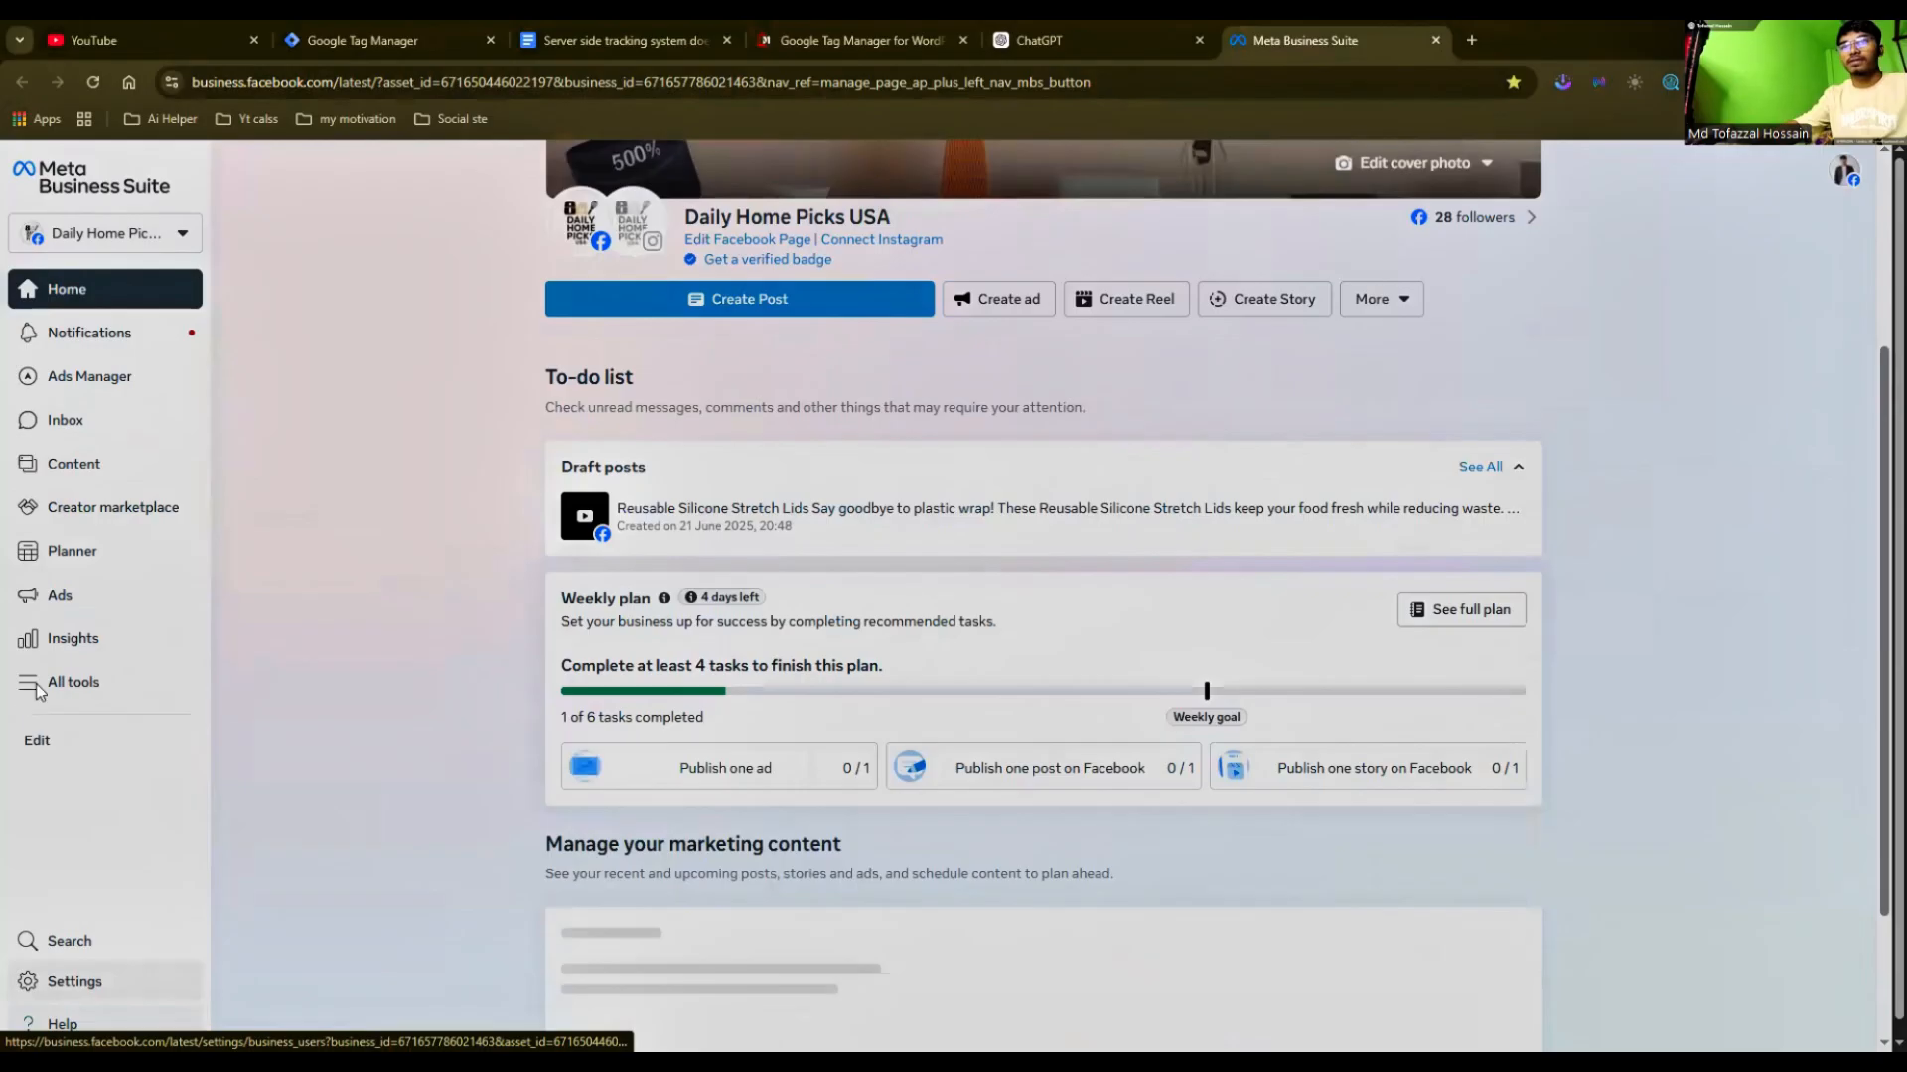
{"action": "left_click", "coordinate": [24, 670]}
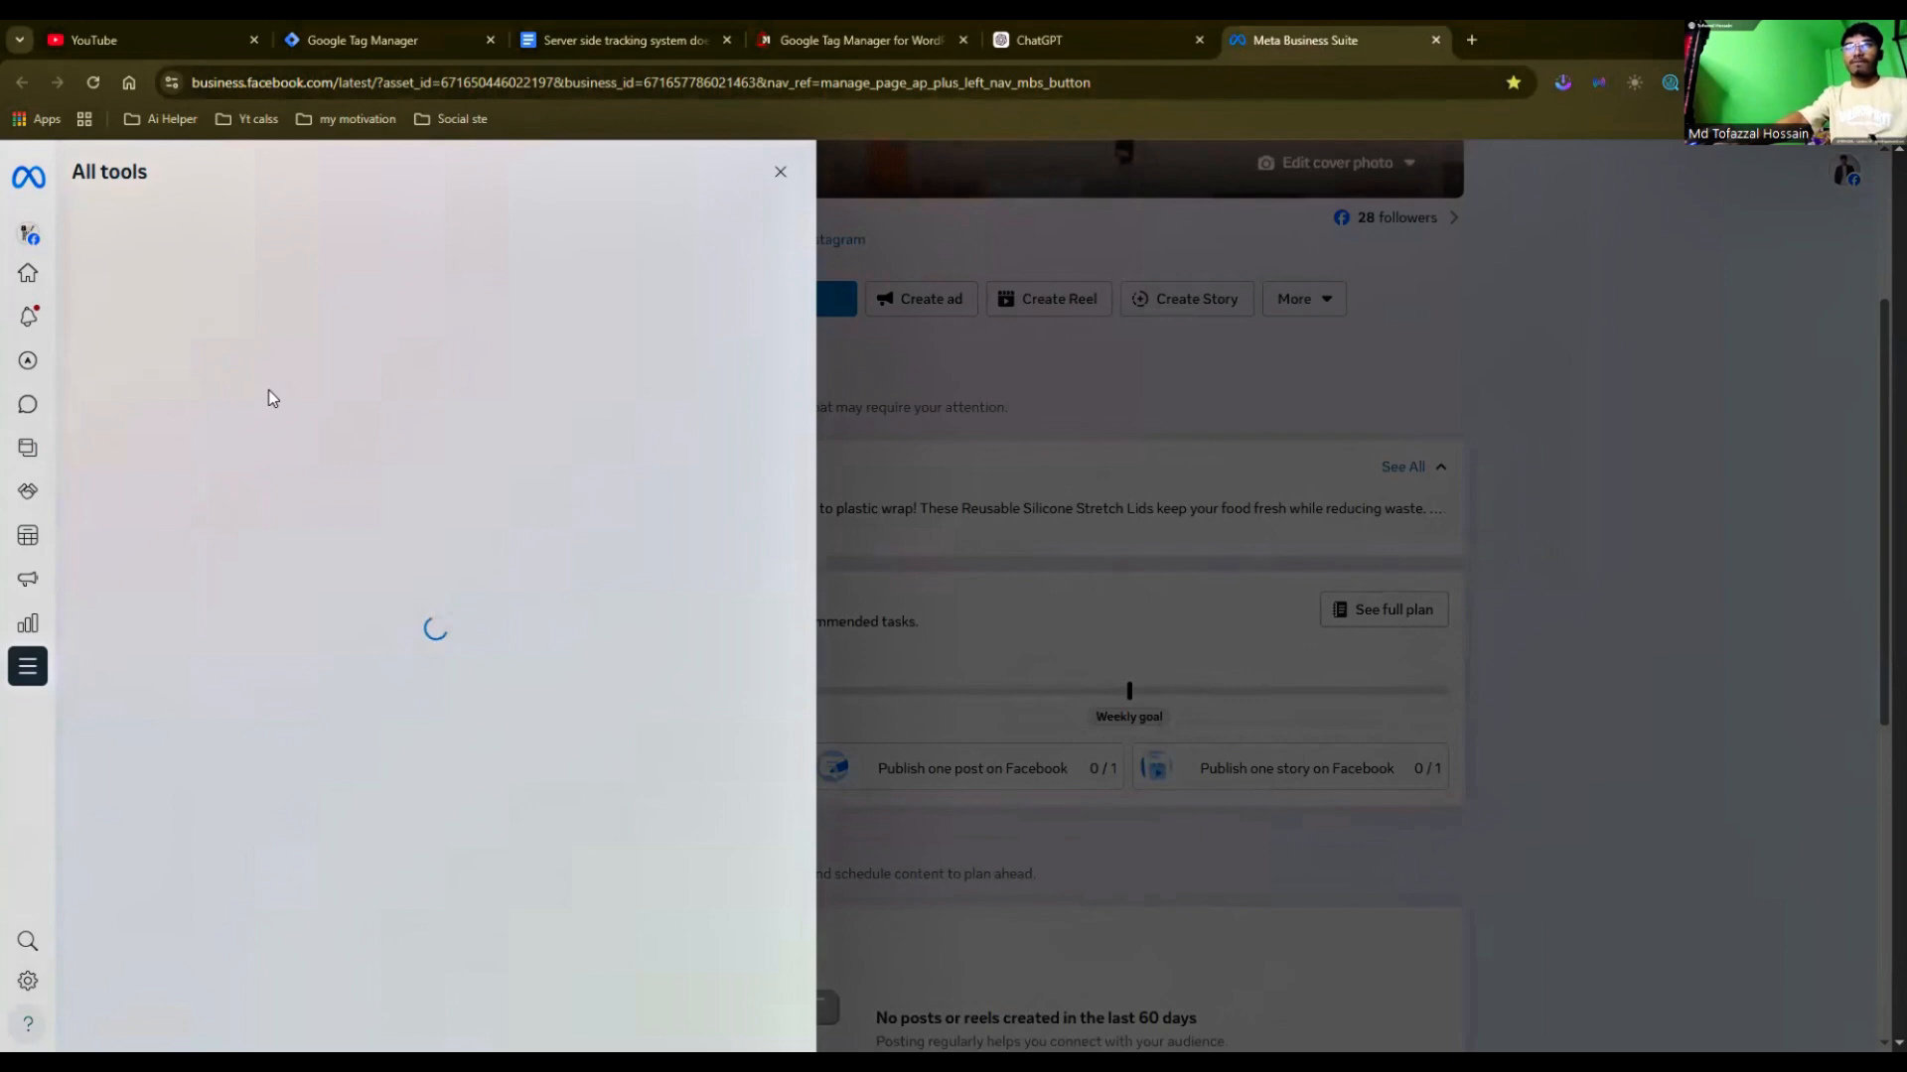
{"action": "scroll", "coordinate": [264, 665], "scroll_direction": "down", "scroll_amount": 2}
{"action": "scroll", "coordinate": [449, 398], "scroll_direction": "up", "scroll_amount": 2}
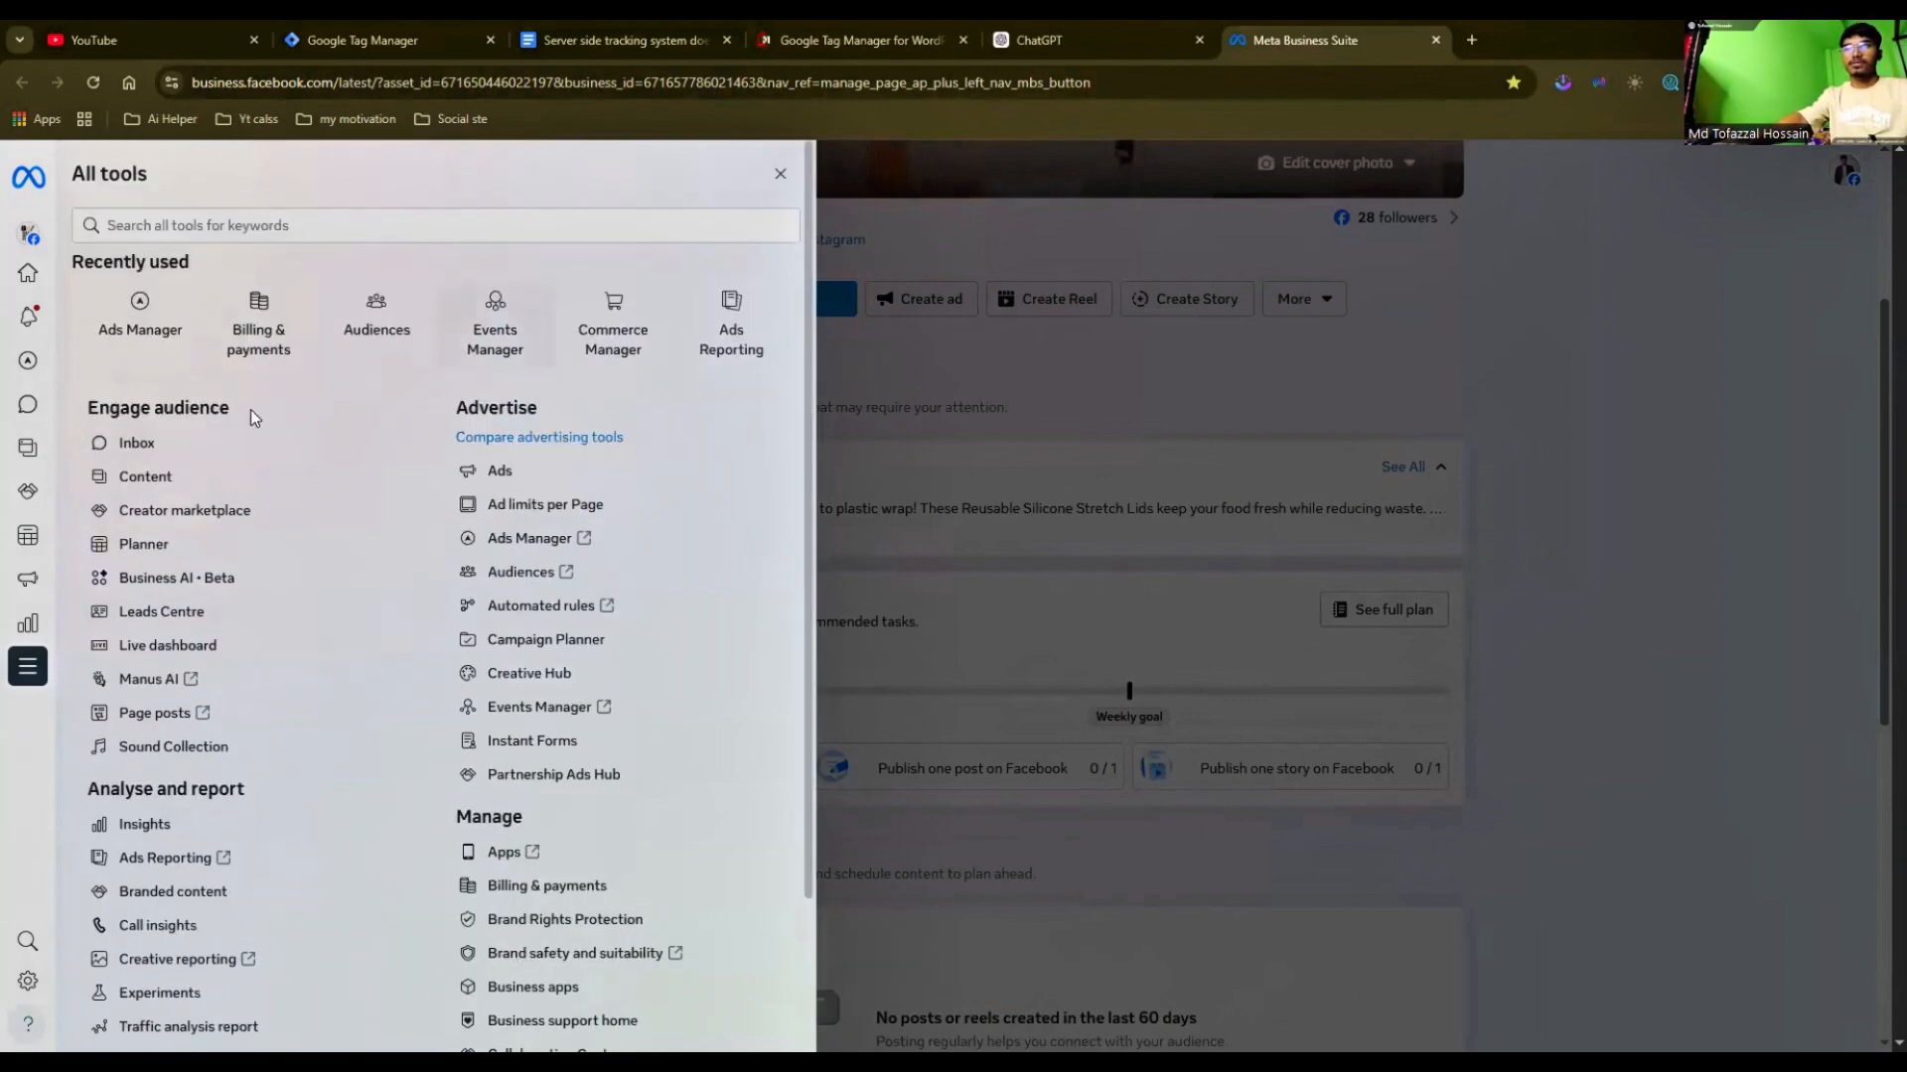
{"action": "scroll", "coordinate": [455, 767], "scroll_direction": "down", "scroll_amount": 2}
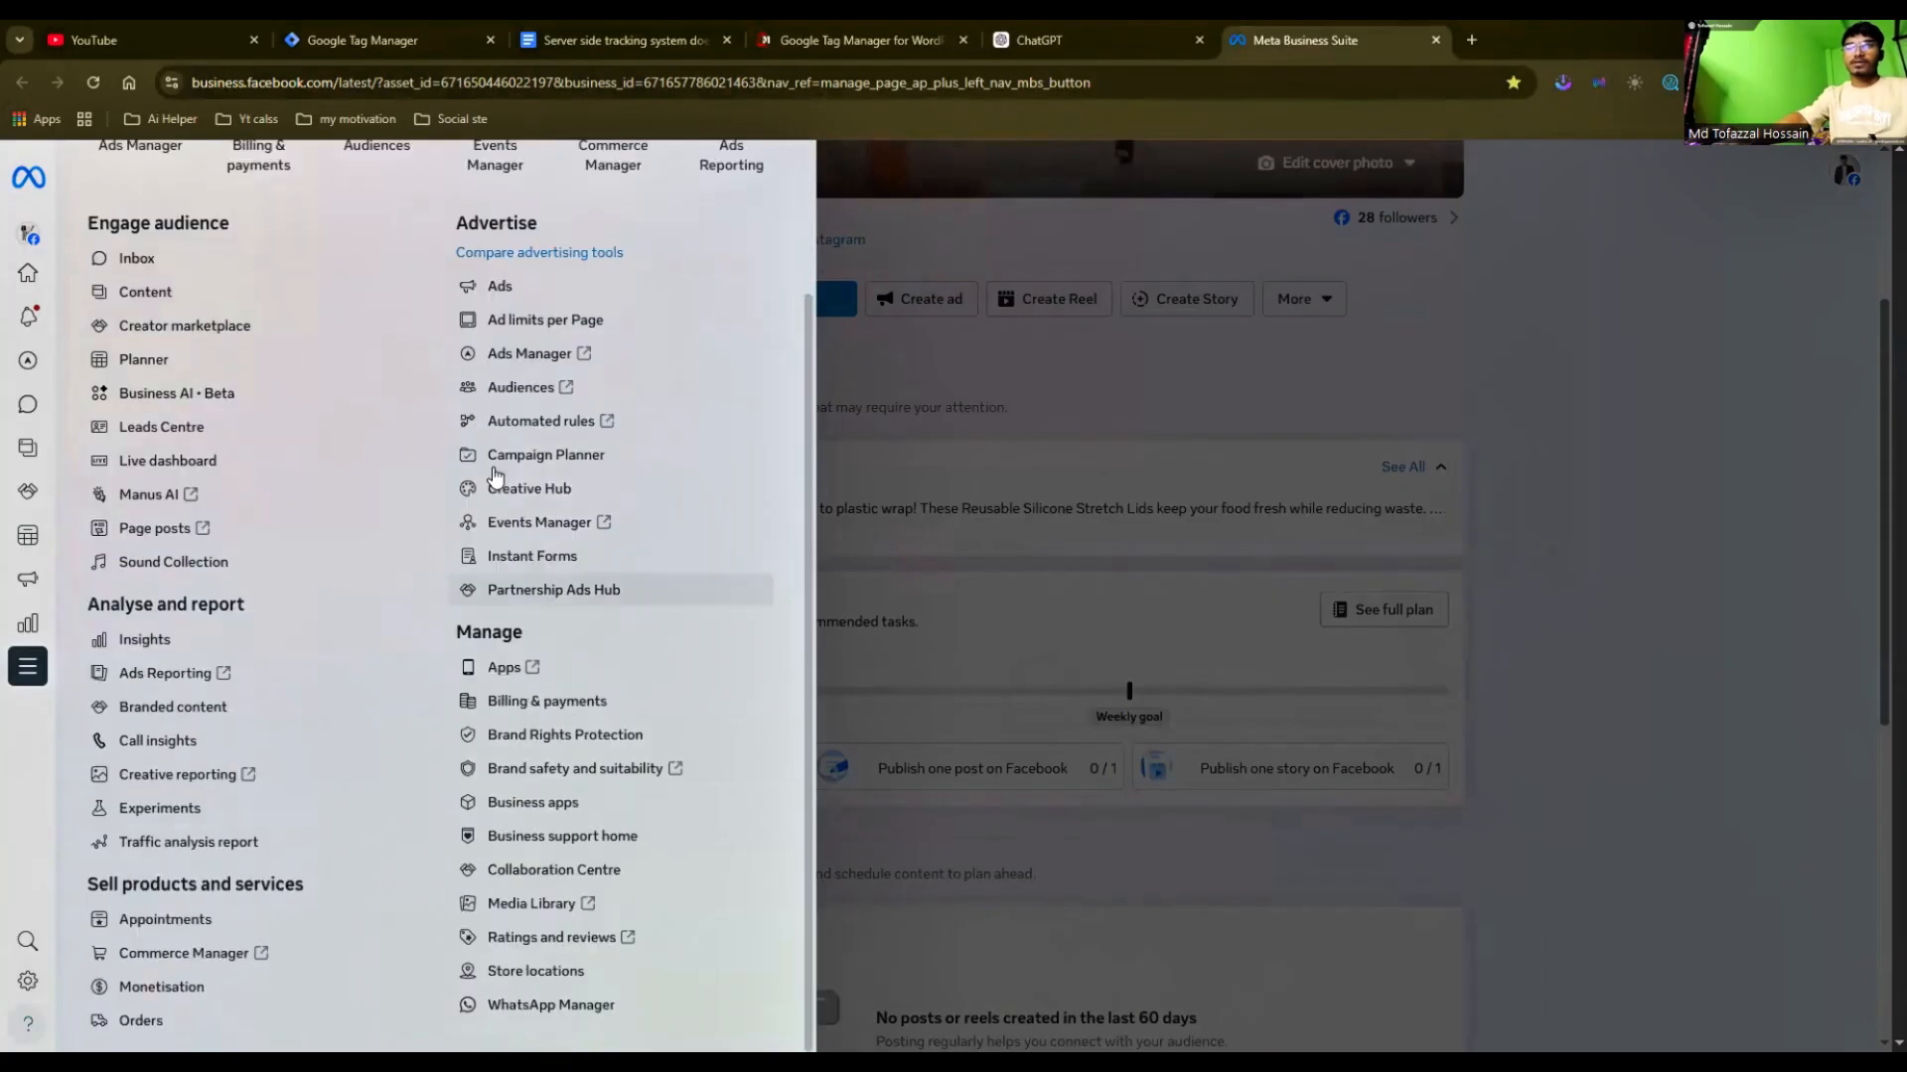
{"action": "scroll", "coordinate": [463, 335], "scroll_direction": "up", "scroll_amount": 2}
{"action": "left_click", "coordinate": [499, 334]}
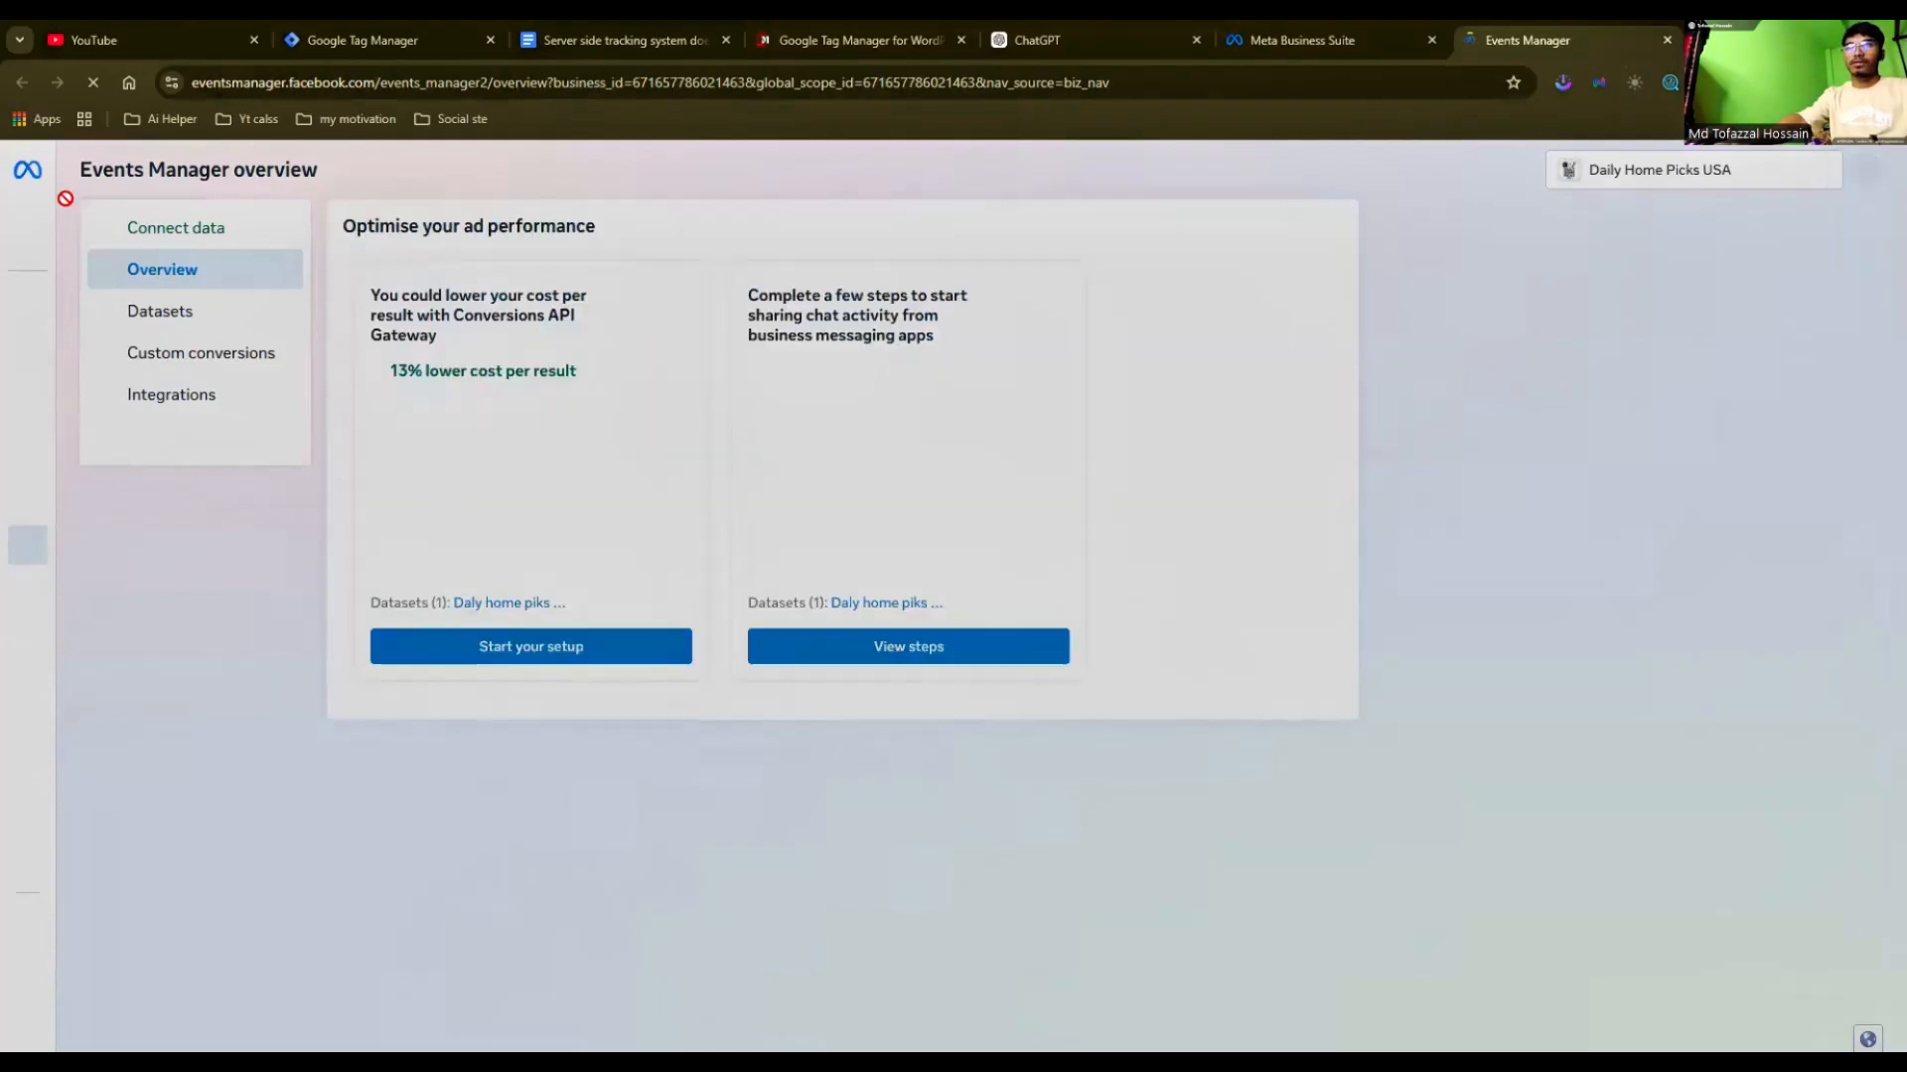
Step: Copy the dataset ID from the Daly home piks usa ds dataset's Settings in Events Manager
{"action": "mouse_move", "coordinate": [109, 551]}
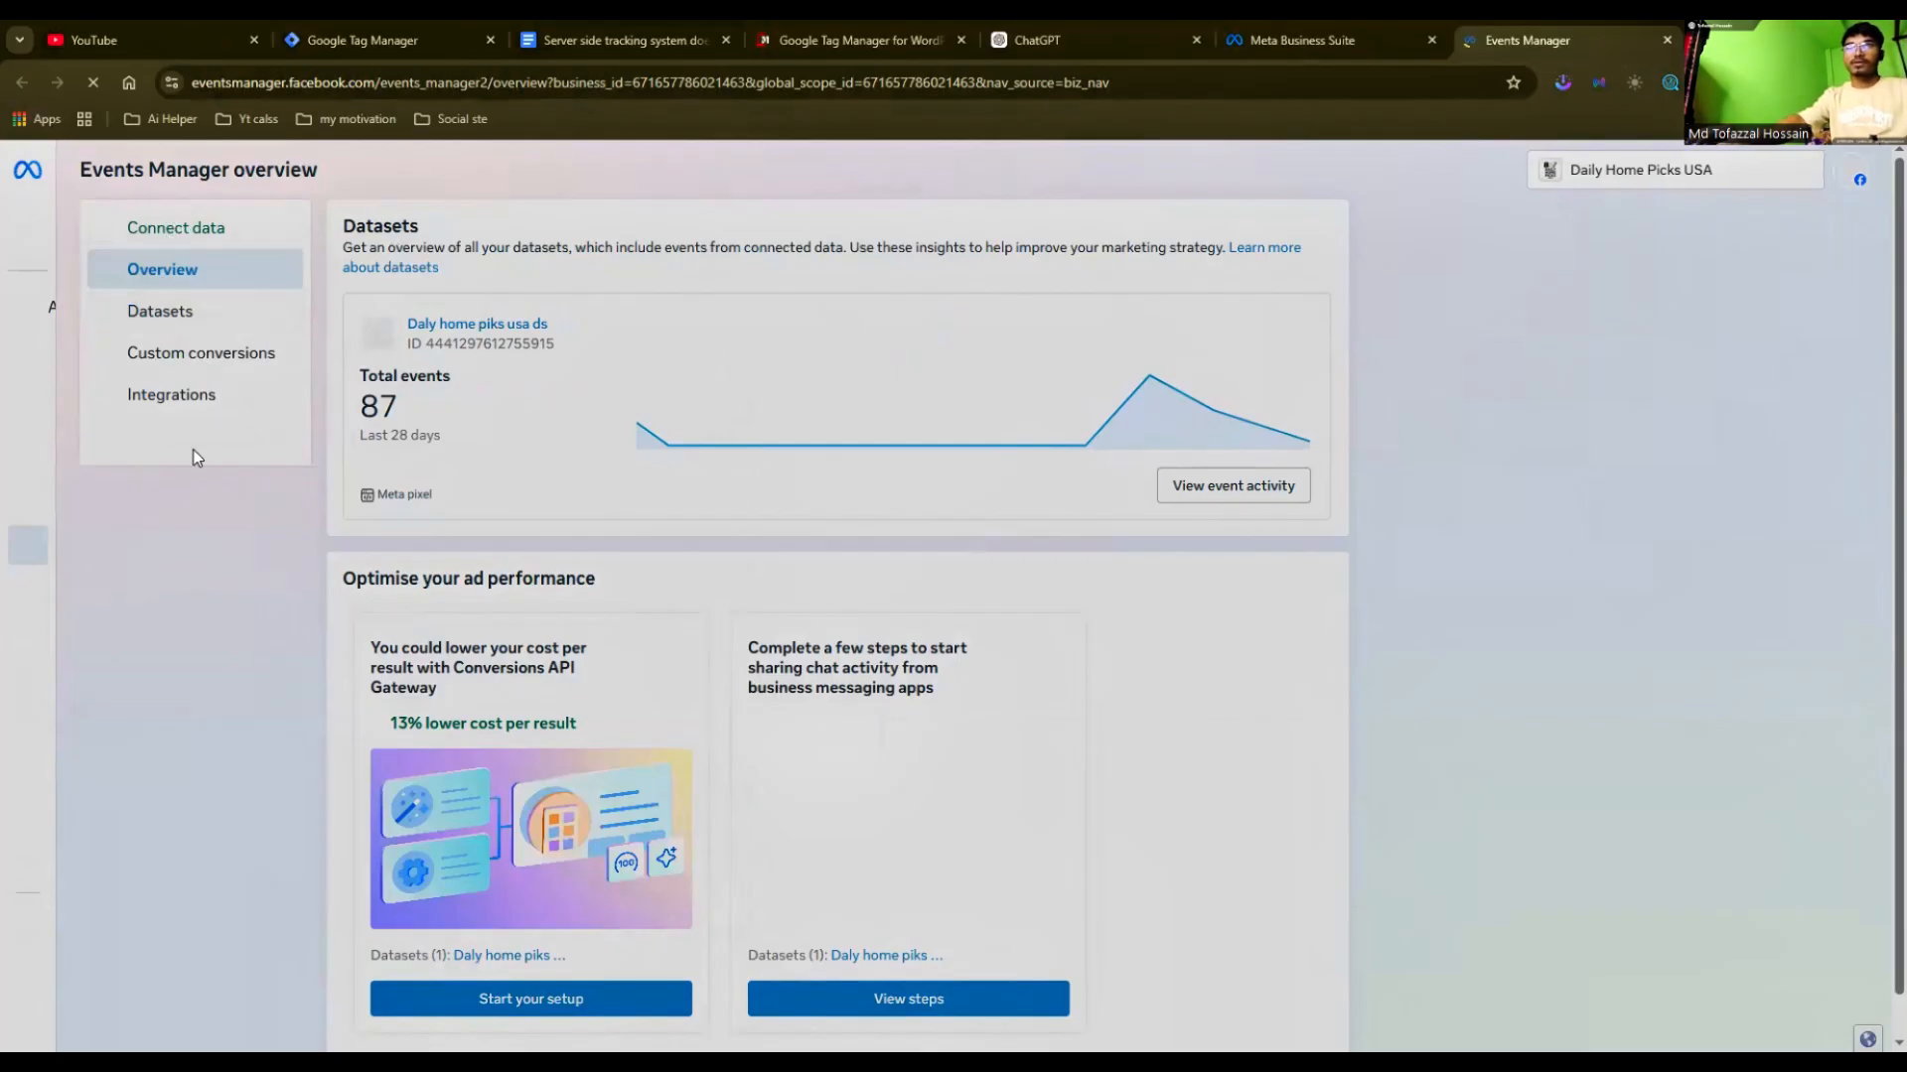
{"action": "left_click", "coordinate": [236, 322]}
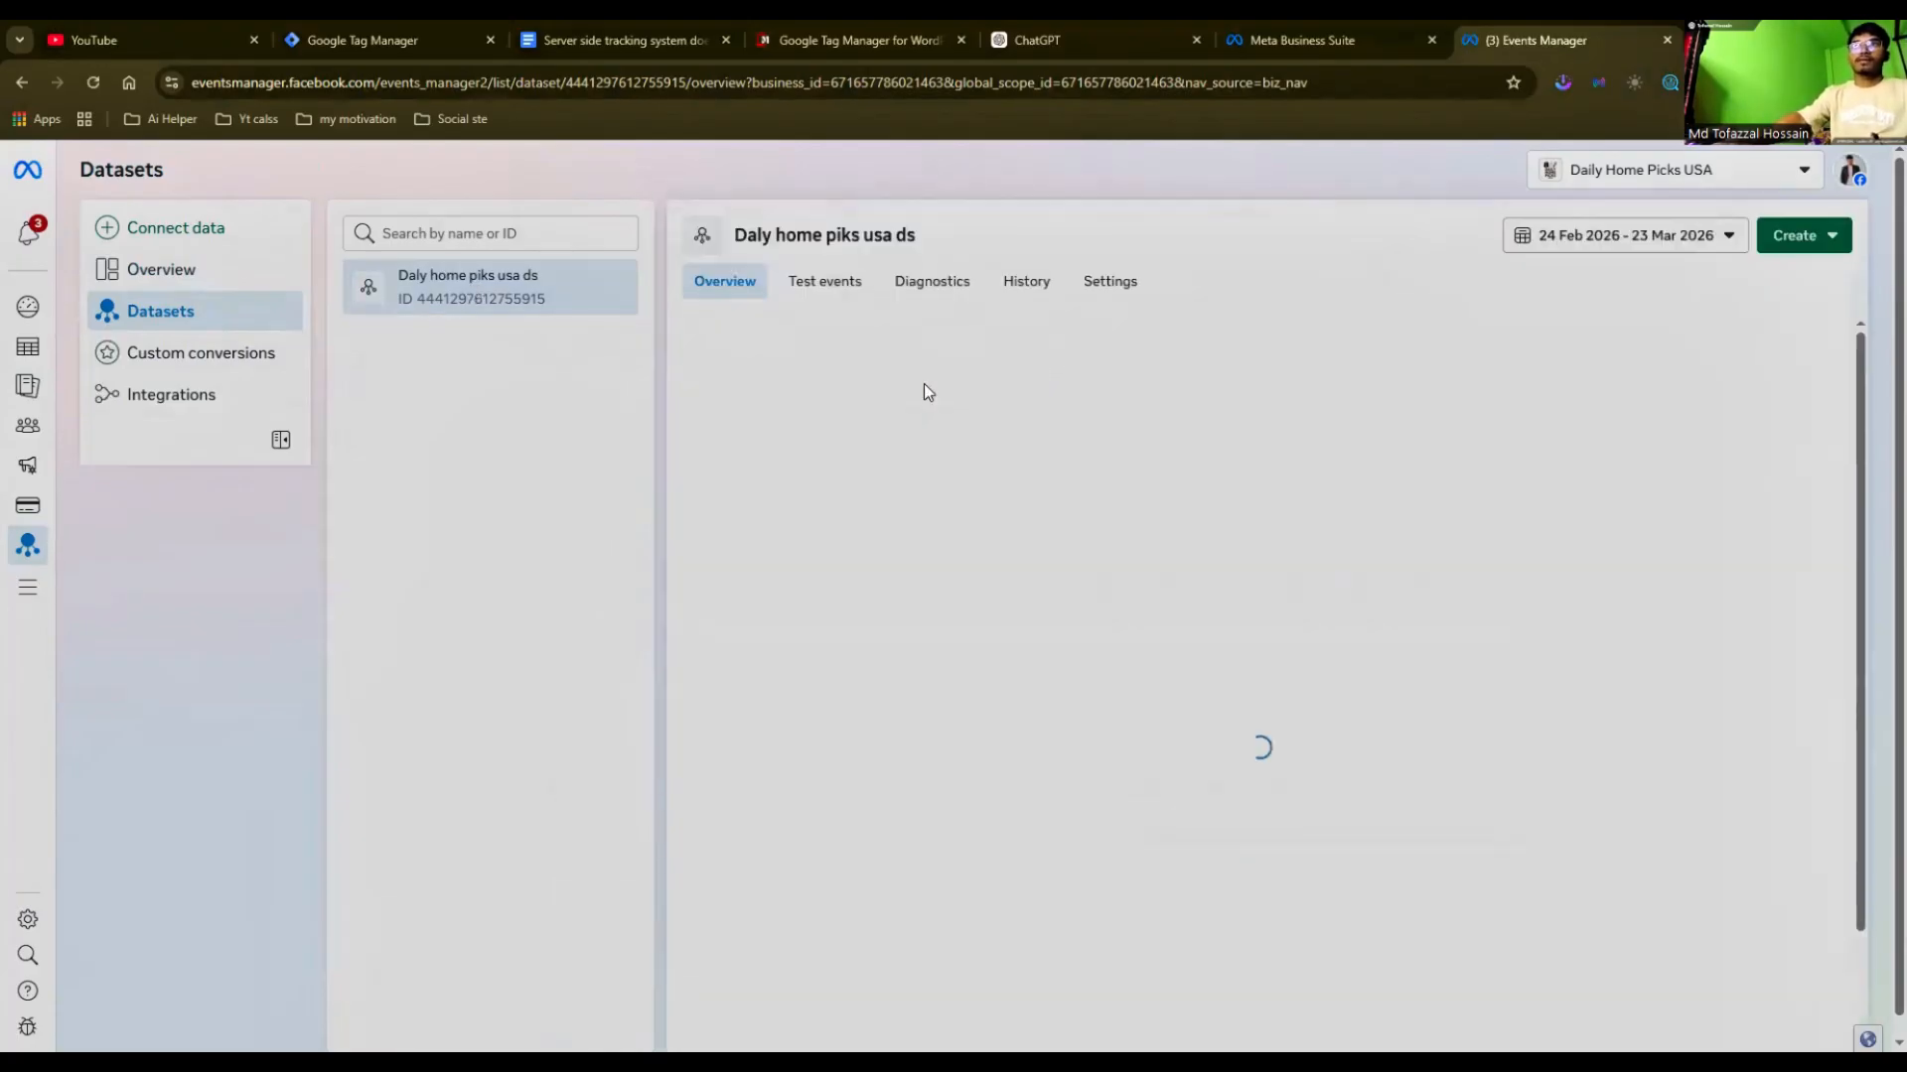
{"action": "left_click", "coordinate": [1098, 294]}
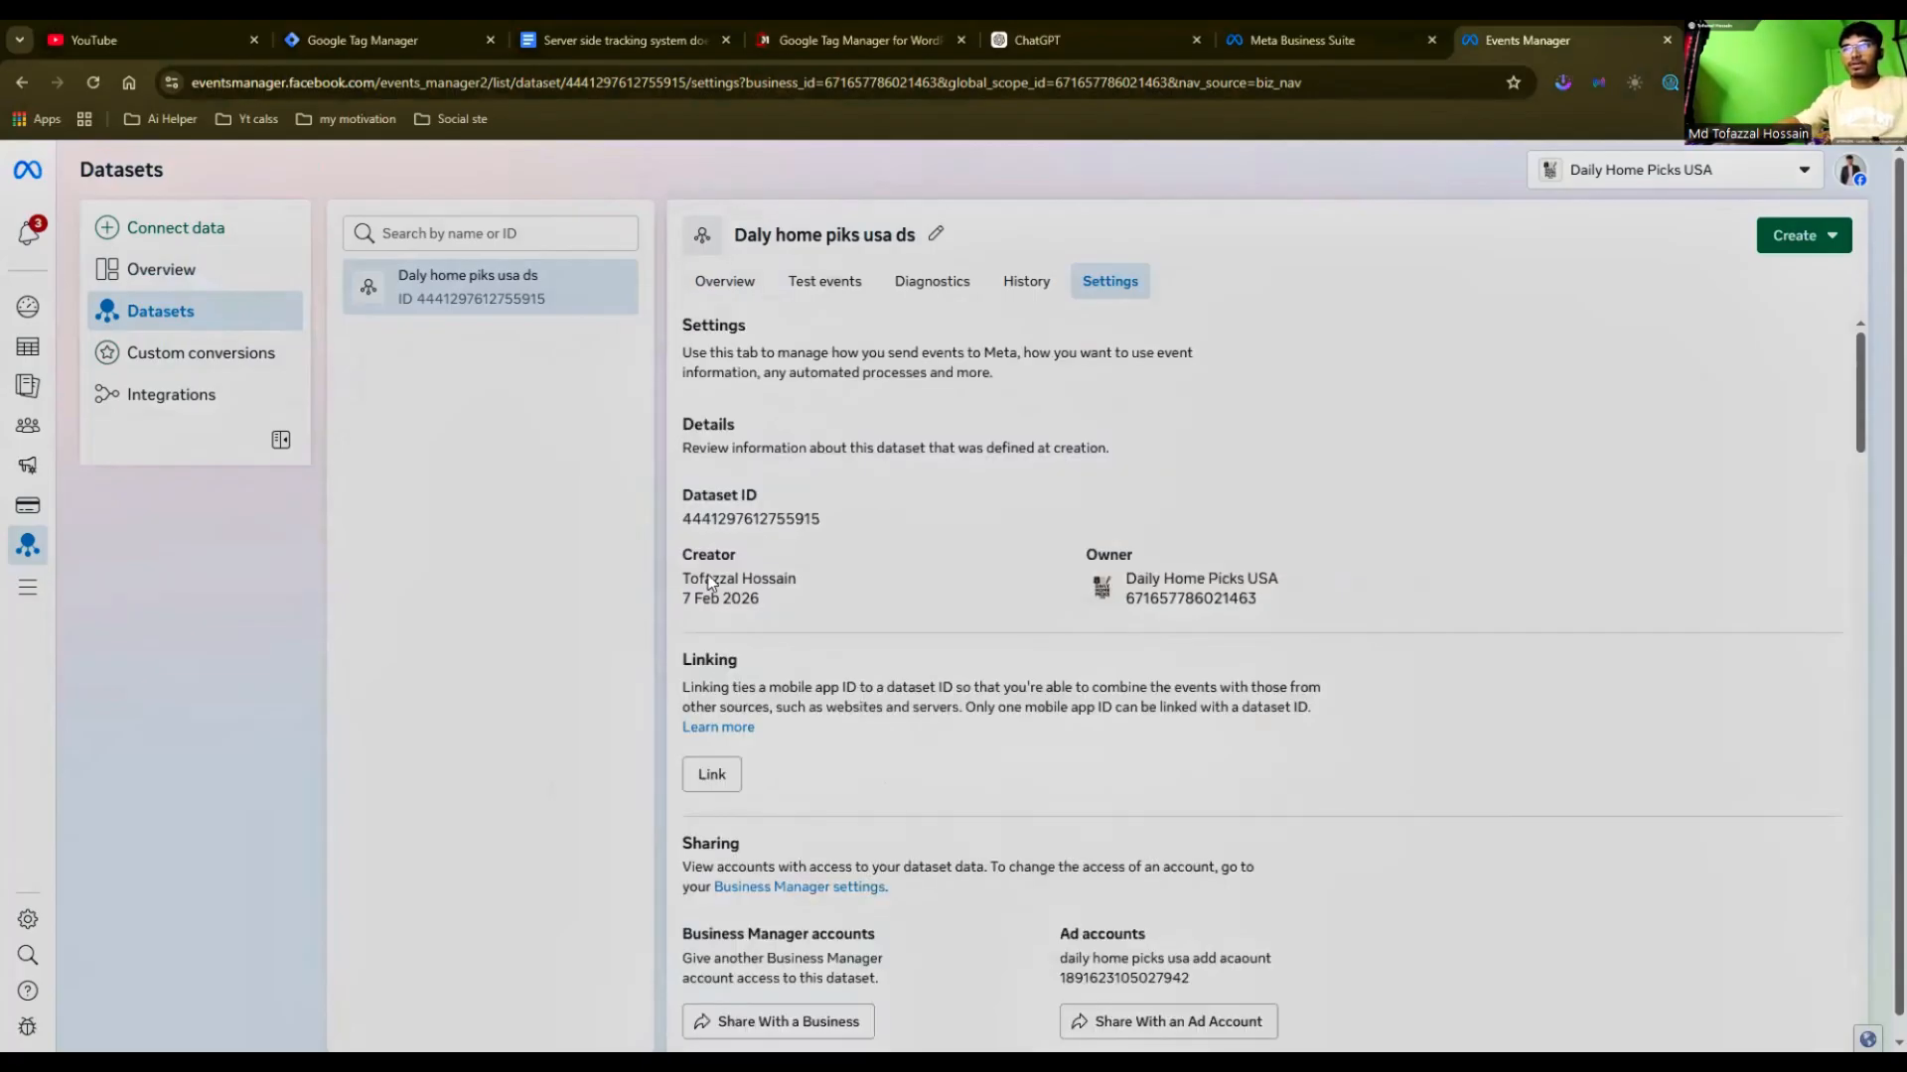
{"action": "left_click", "coordinate": [702, 531]}
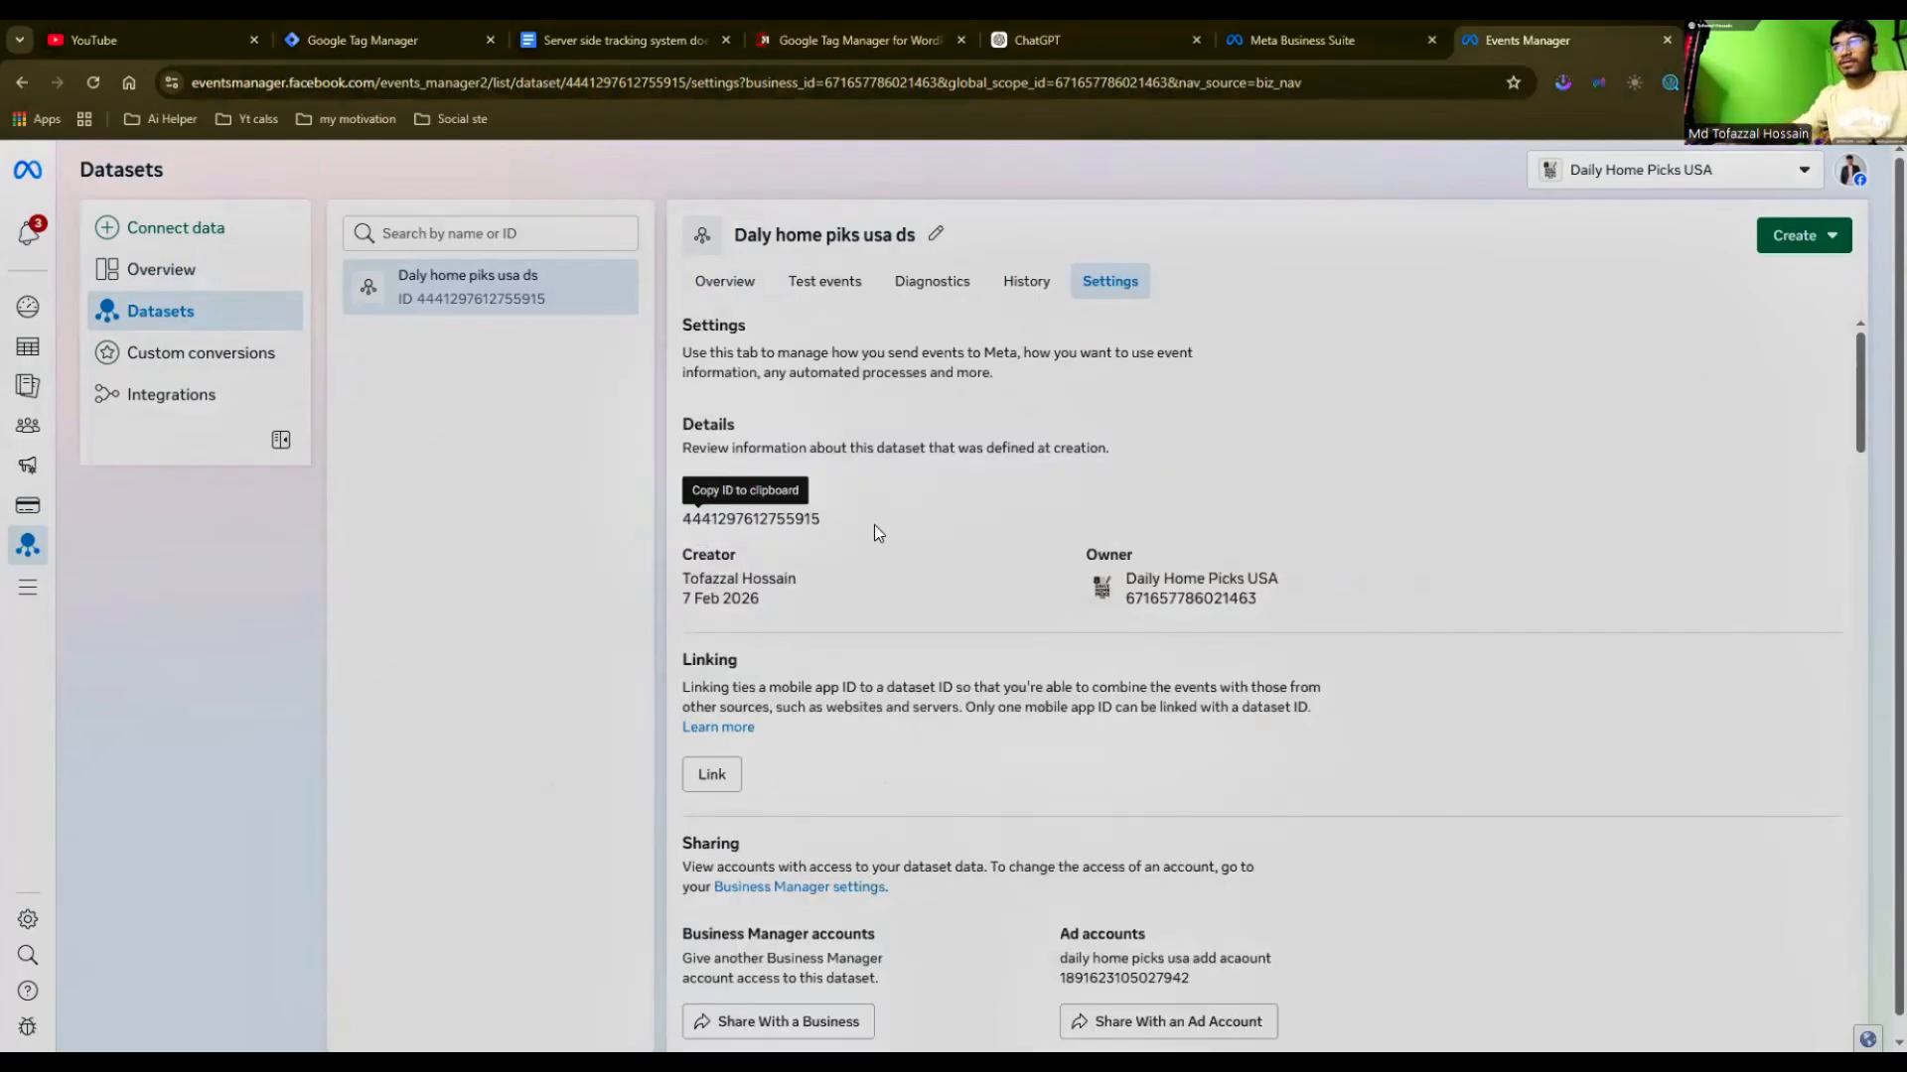
{"action": "left_click", "coordinate": [690, 524]}
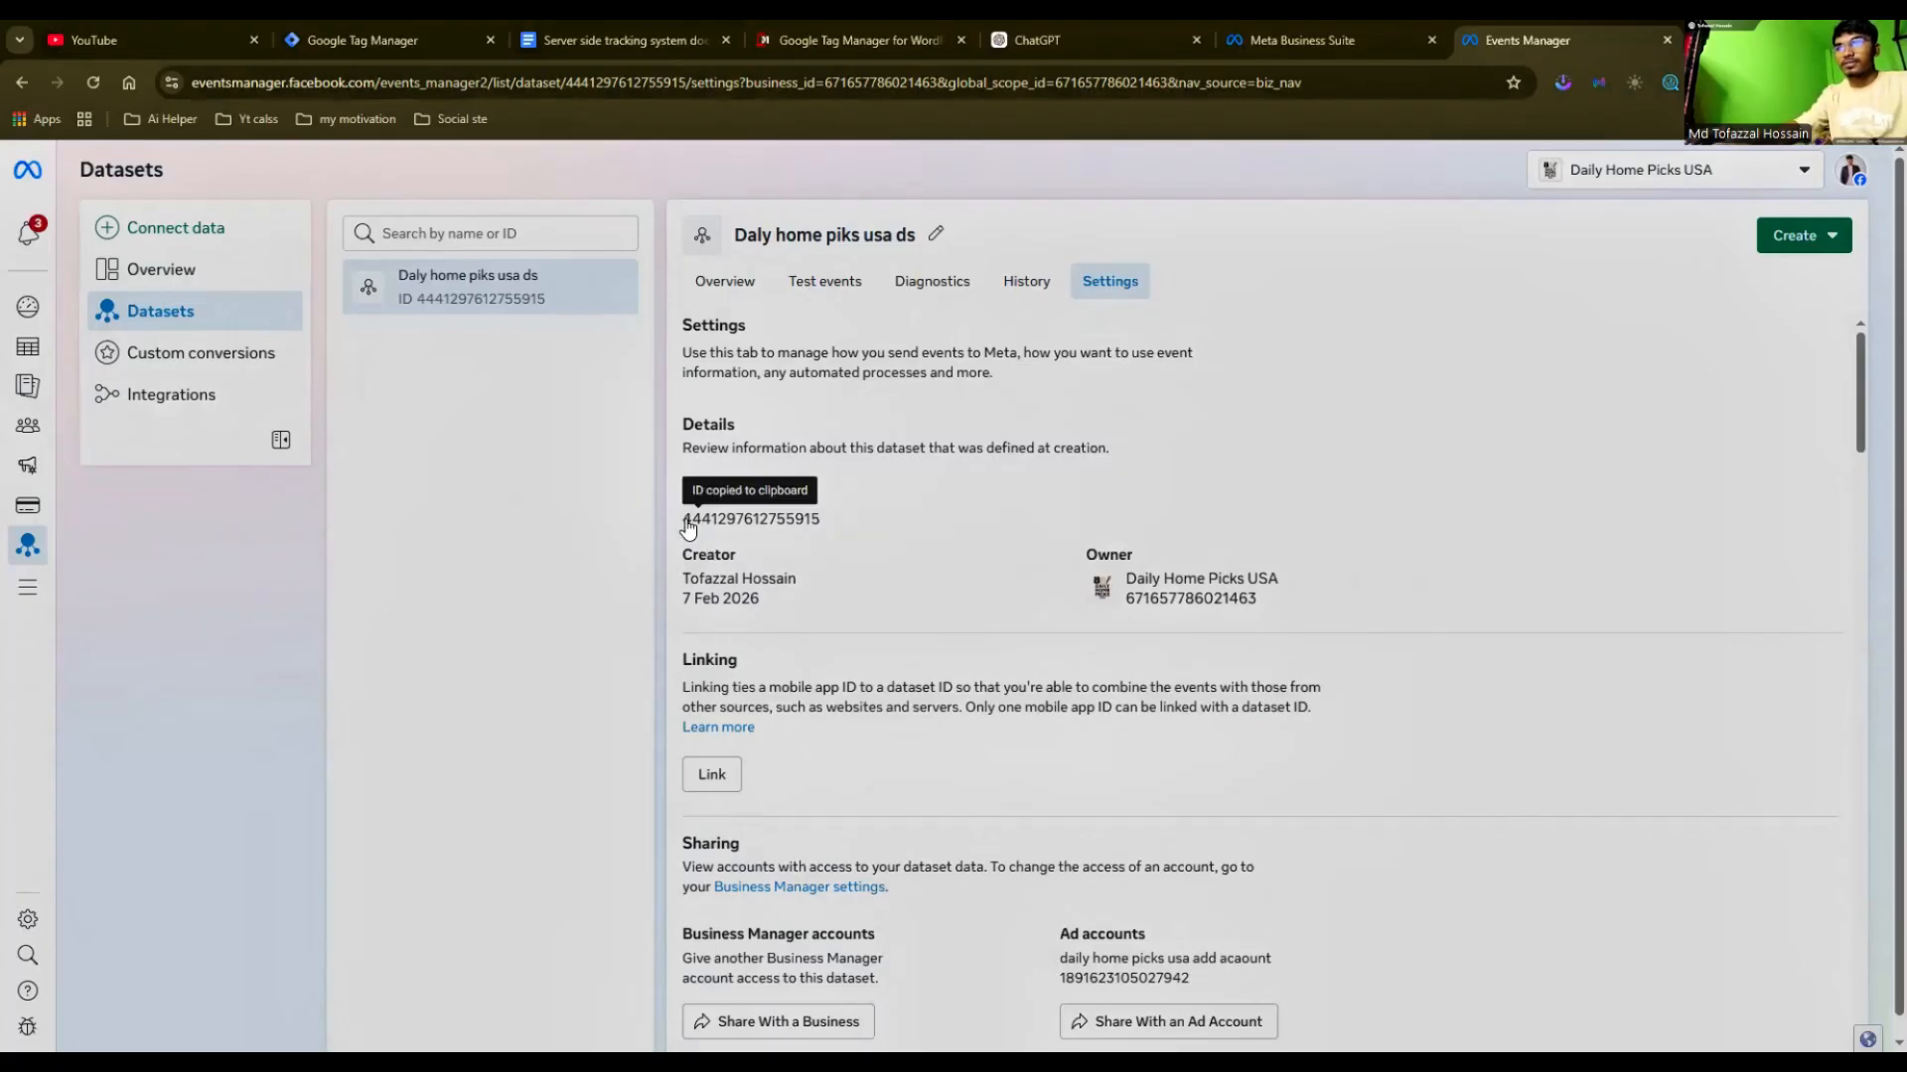
{"action": "left_click", "coordinate": [692, 524]}
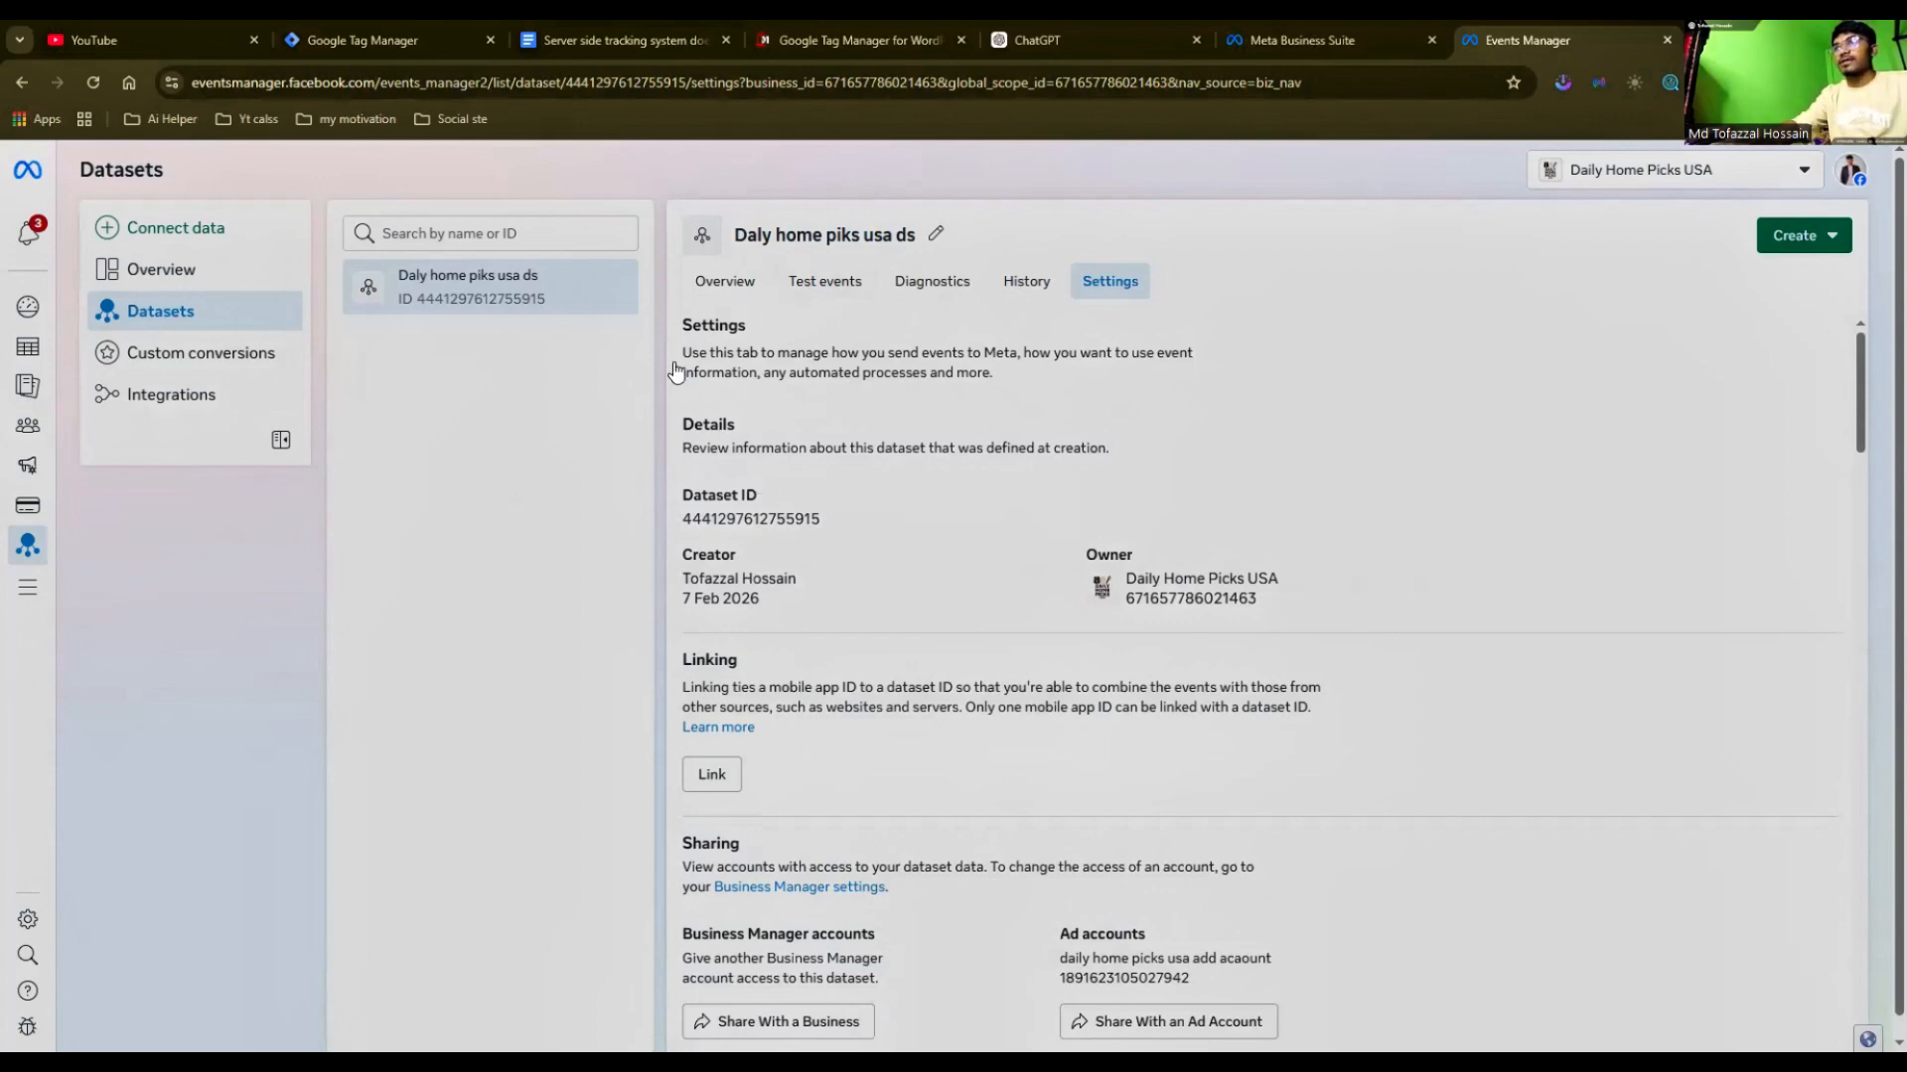
Step: Return to Tag Manager and paste the copied dataset ID into the Facebook Pixel ID(s) field
{"action": "left_click", "coordinate": [1311, 36]}
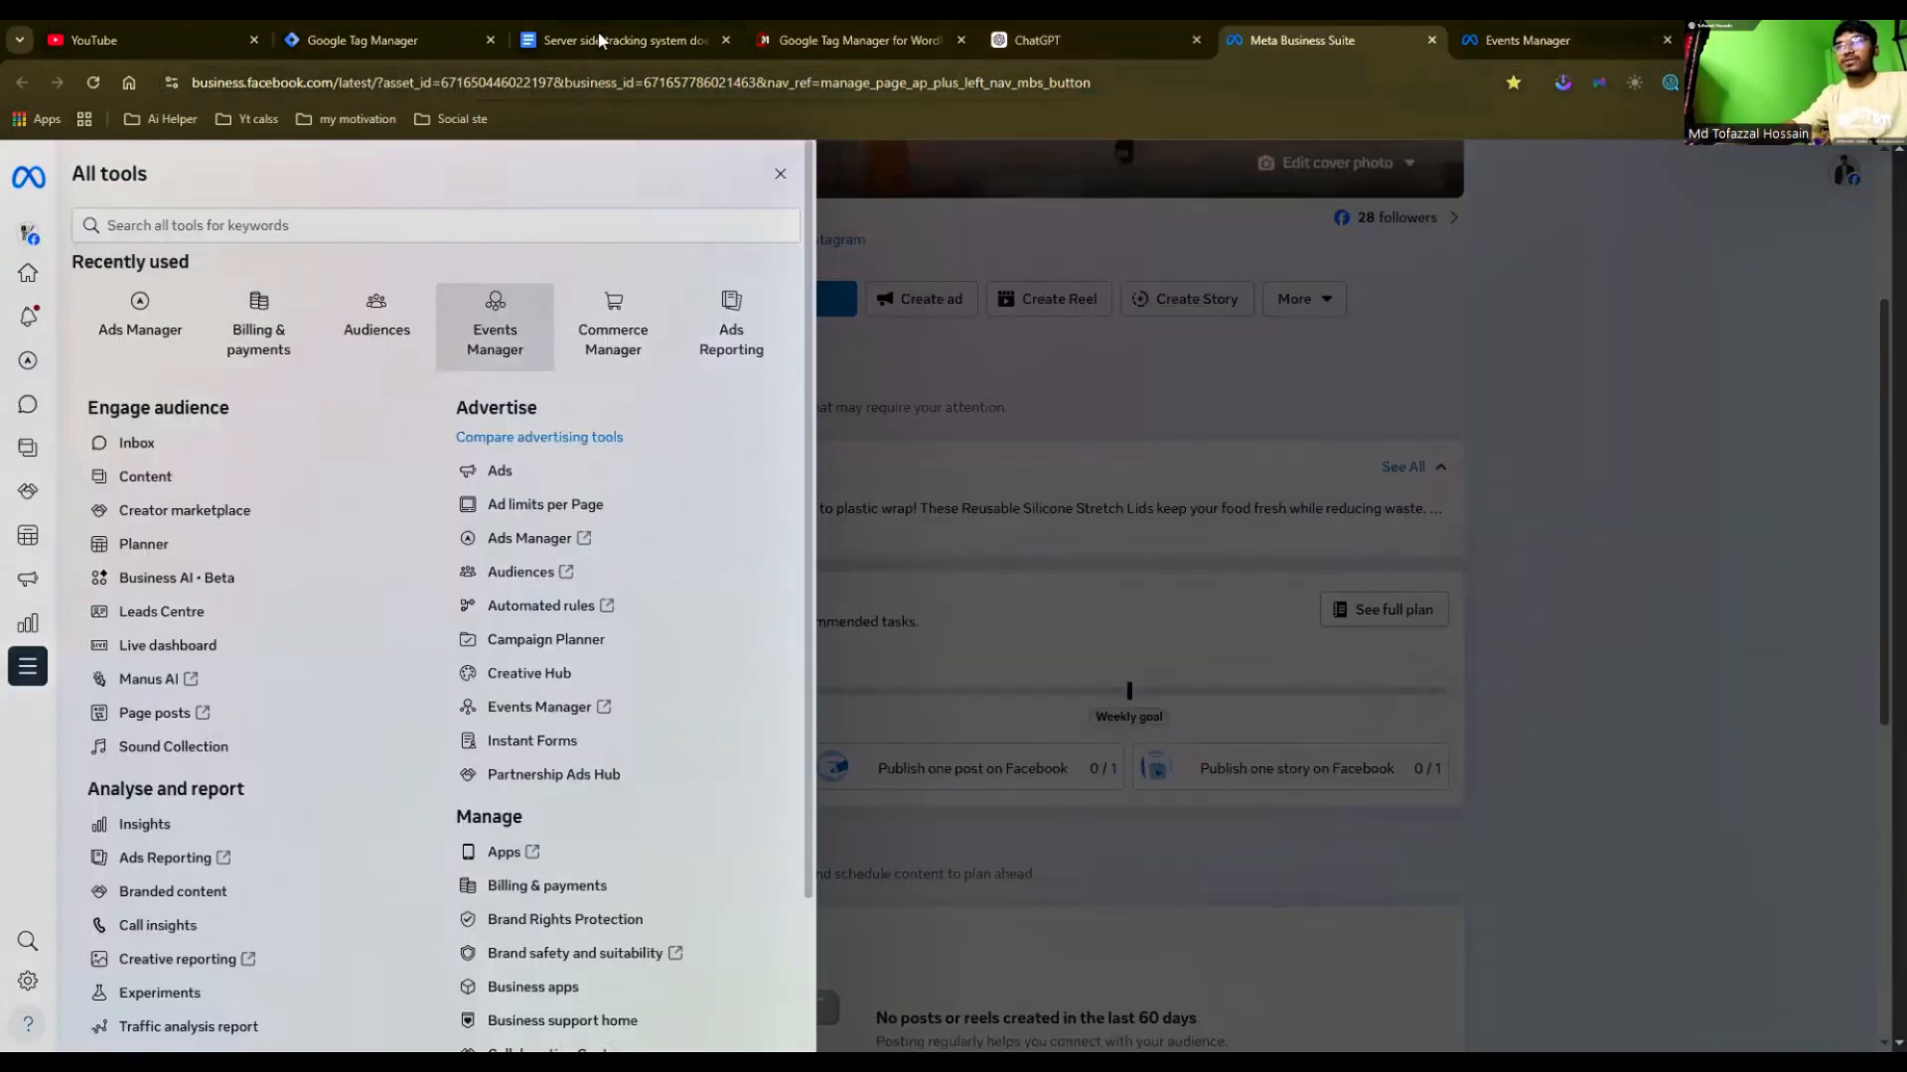
{"action": "left_click", "coordinate": [373, 35]}
{"action": "left_click", "coordinate": [802, 491]}
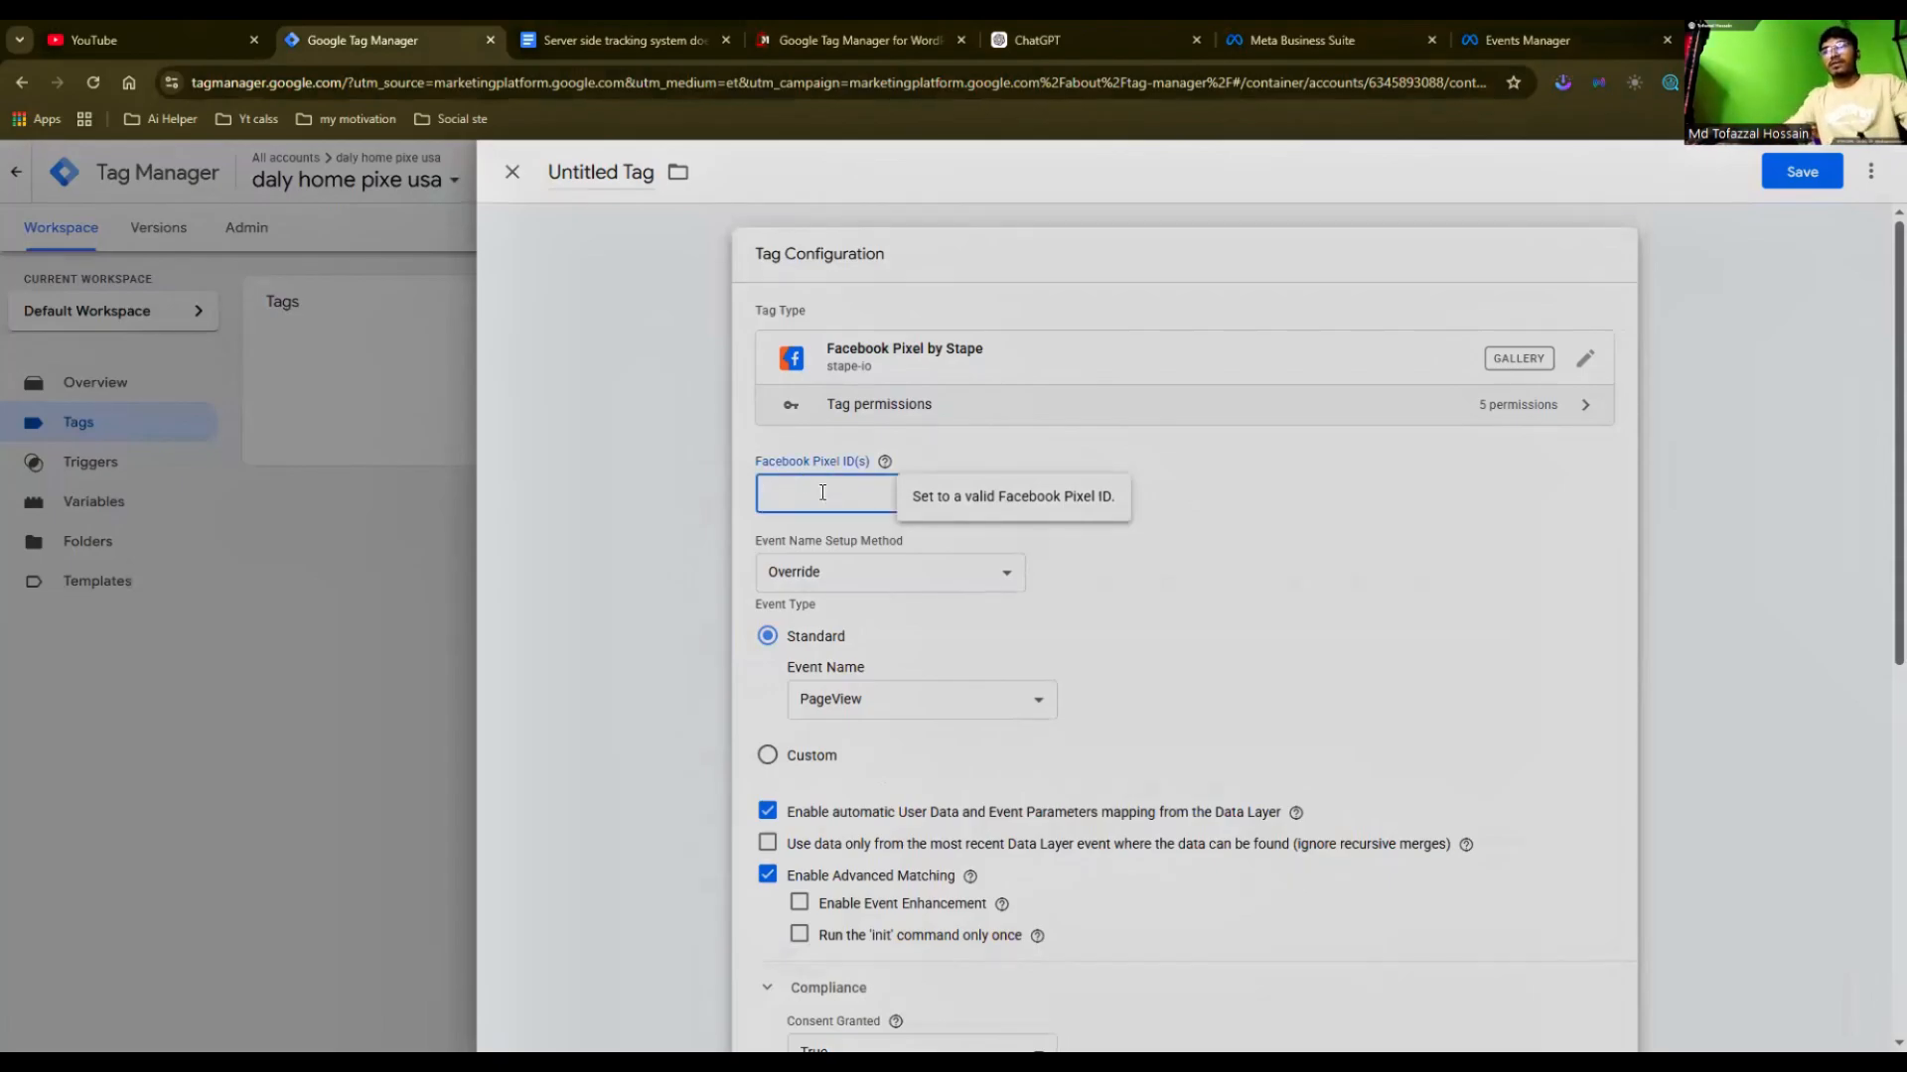
{"action": "key", "text": "ctrl+v"}
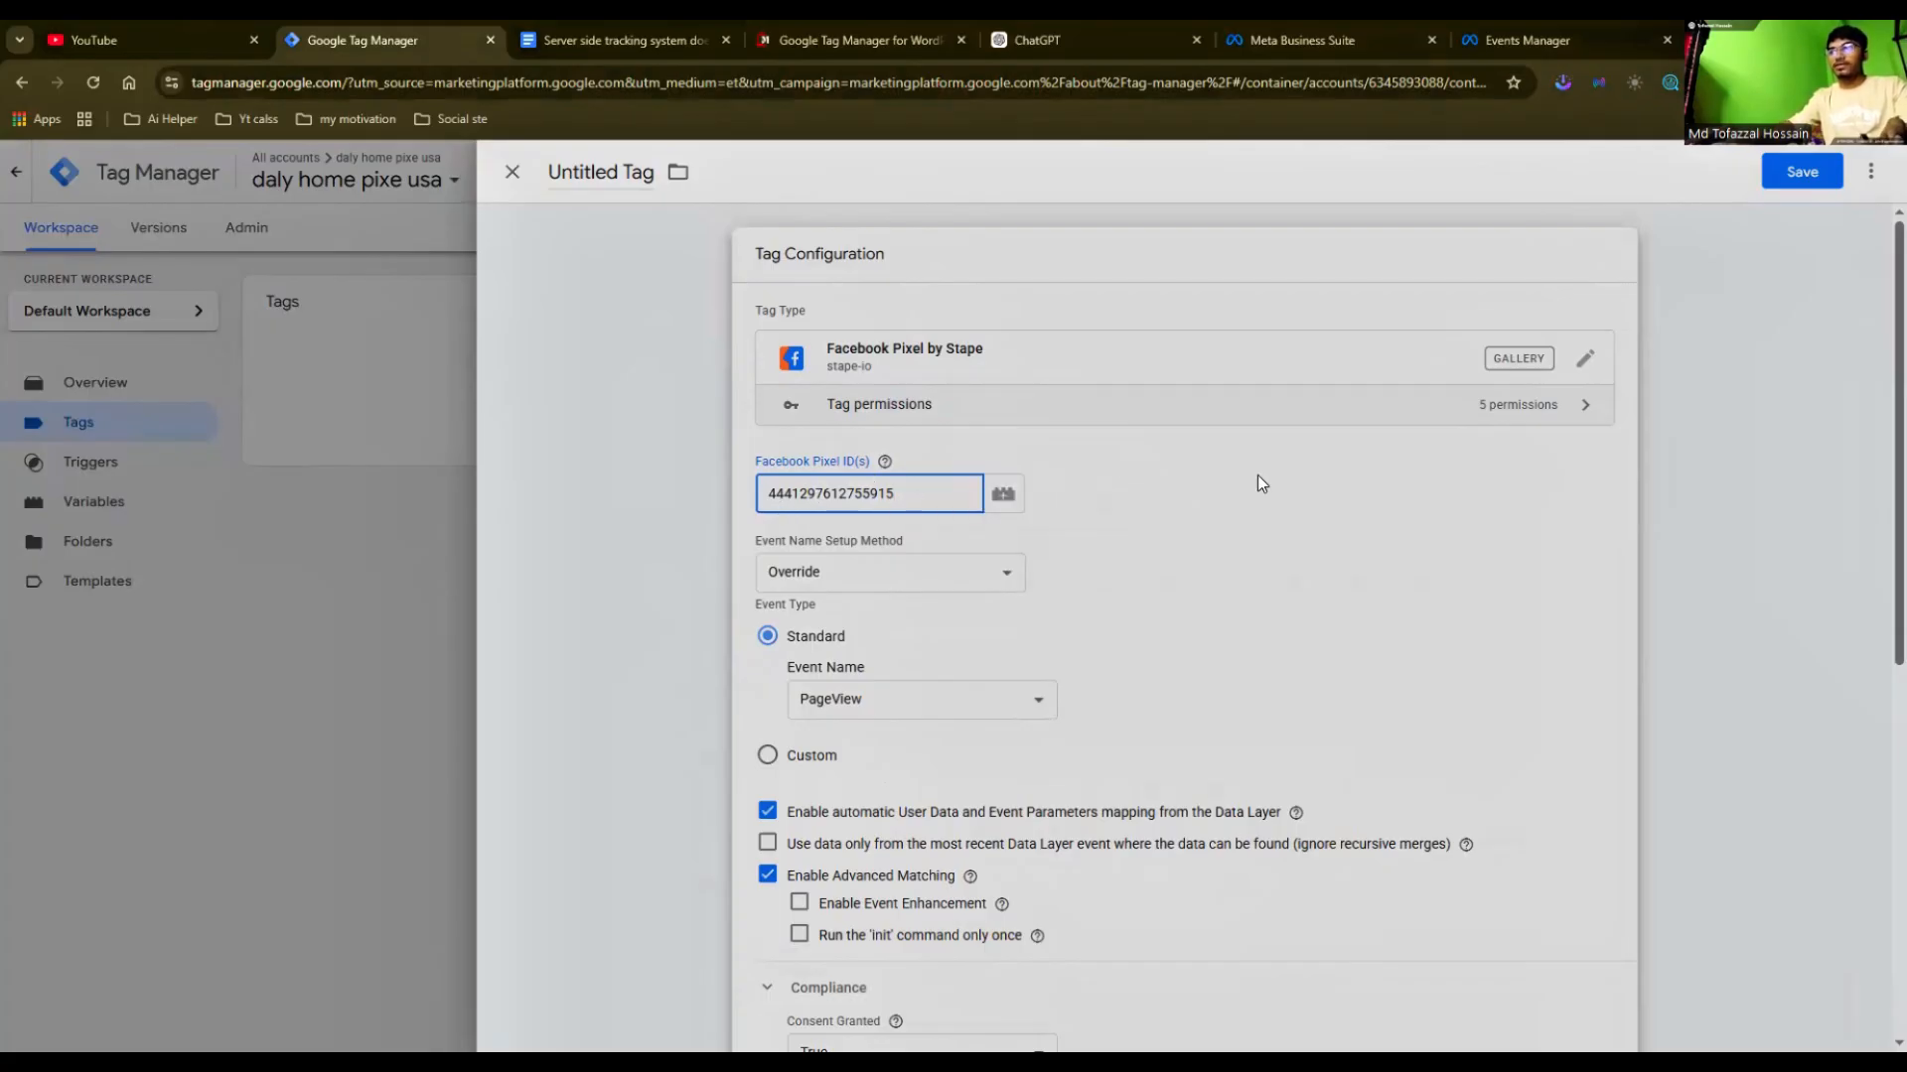
Step: Review the variable choices for the pixel ID and the standard event names, keeping PageView as the event
{"action": "left_click", "coordinate": [1002, 497]}
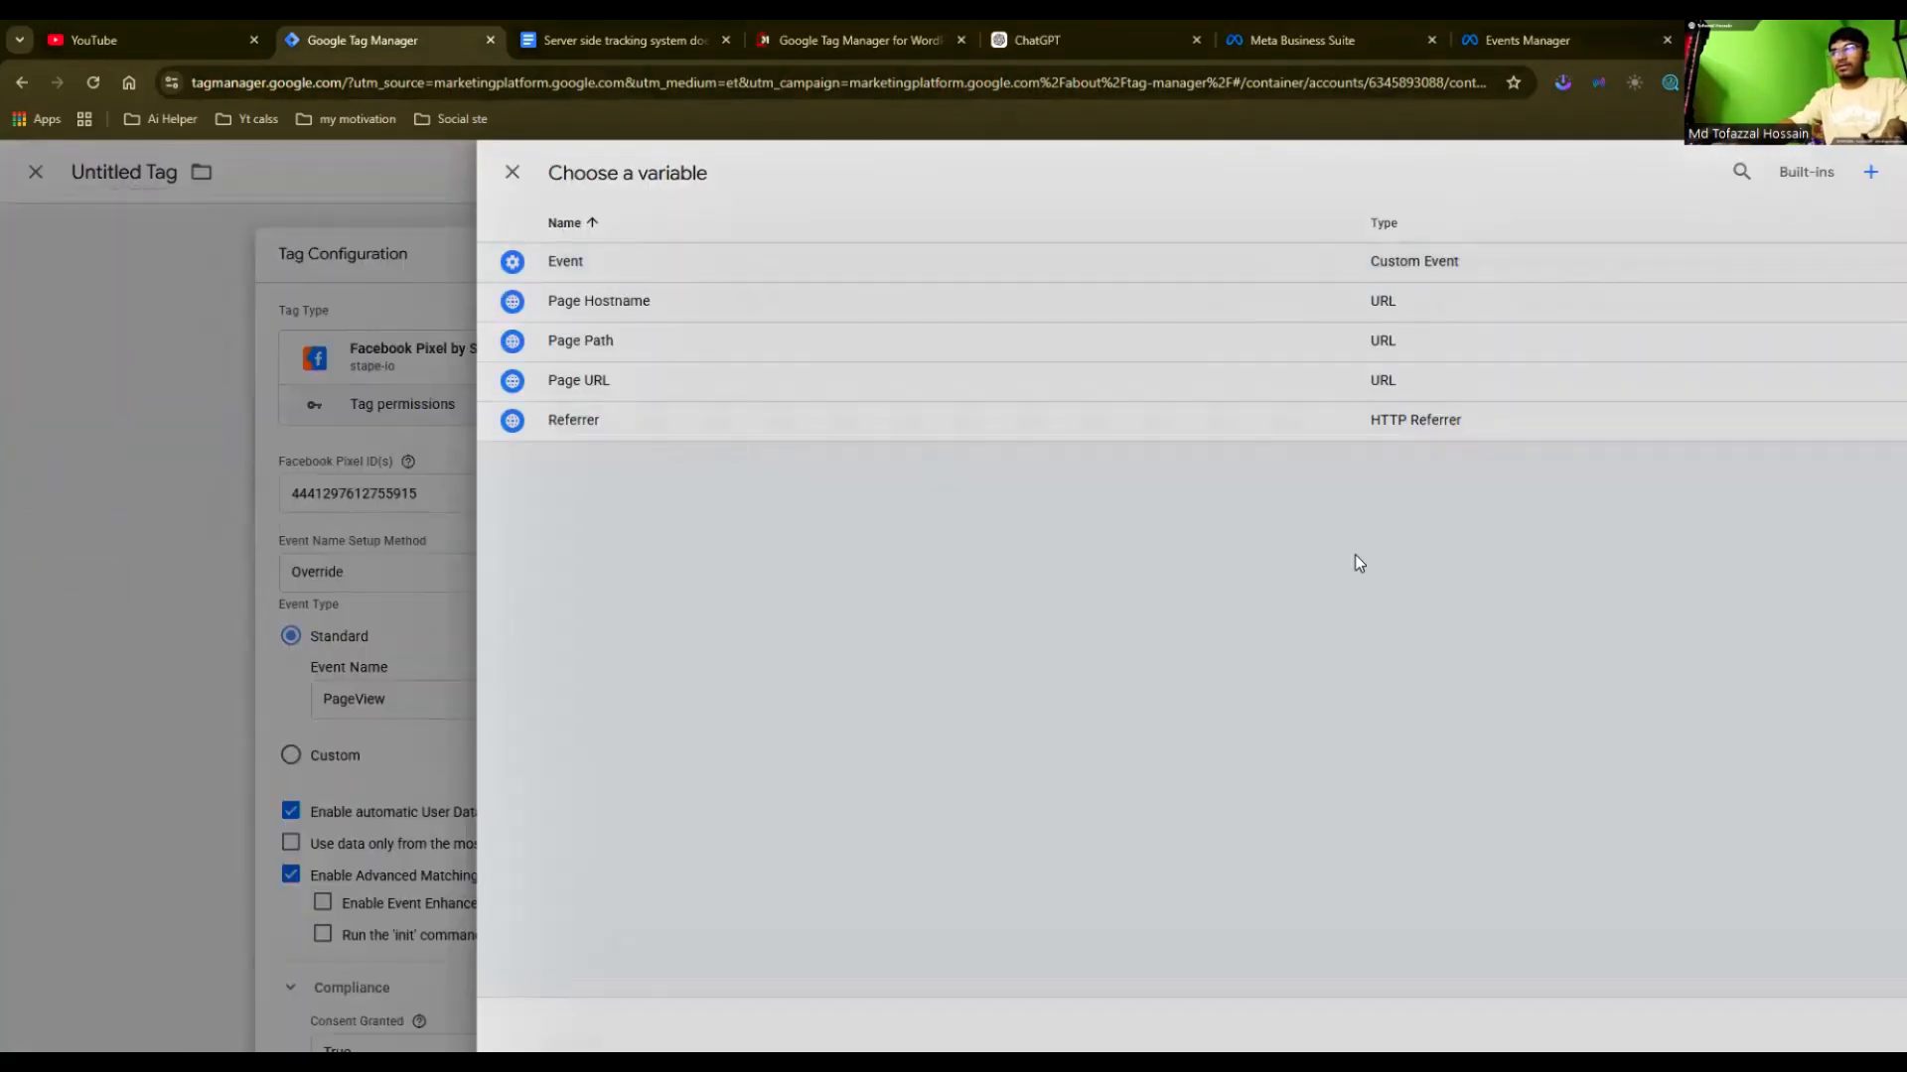
{"action": "left_click", "coordinate": [512, 176]}
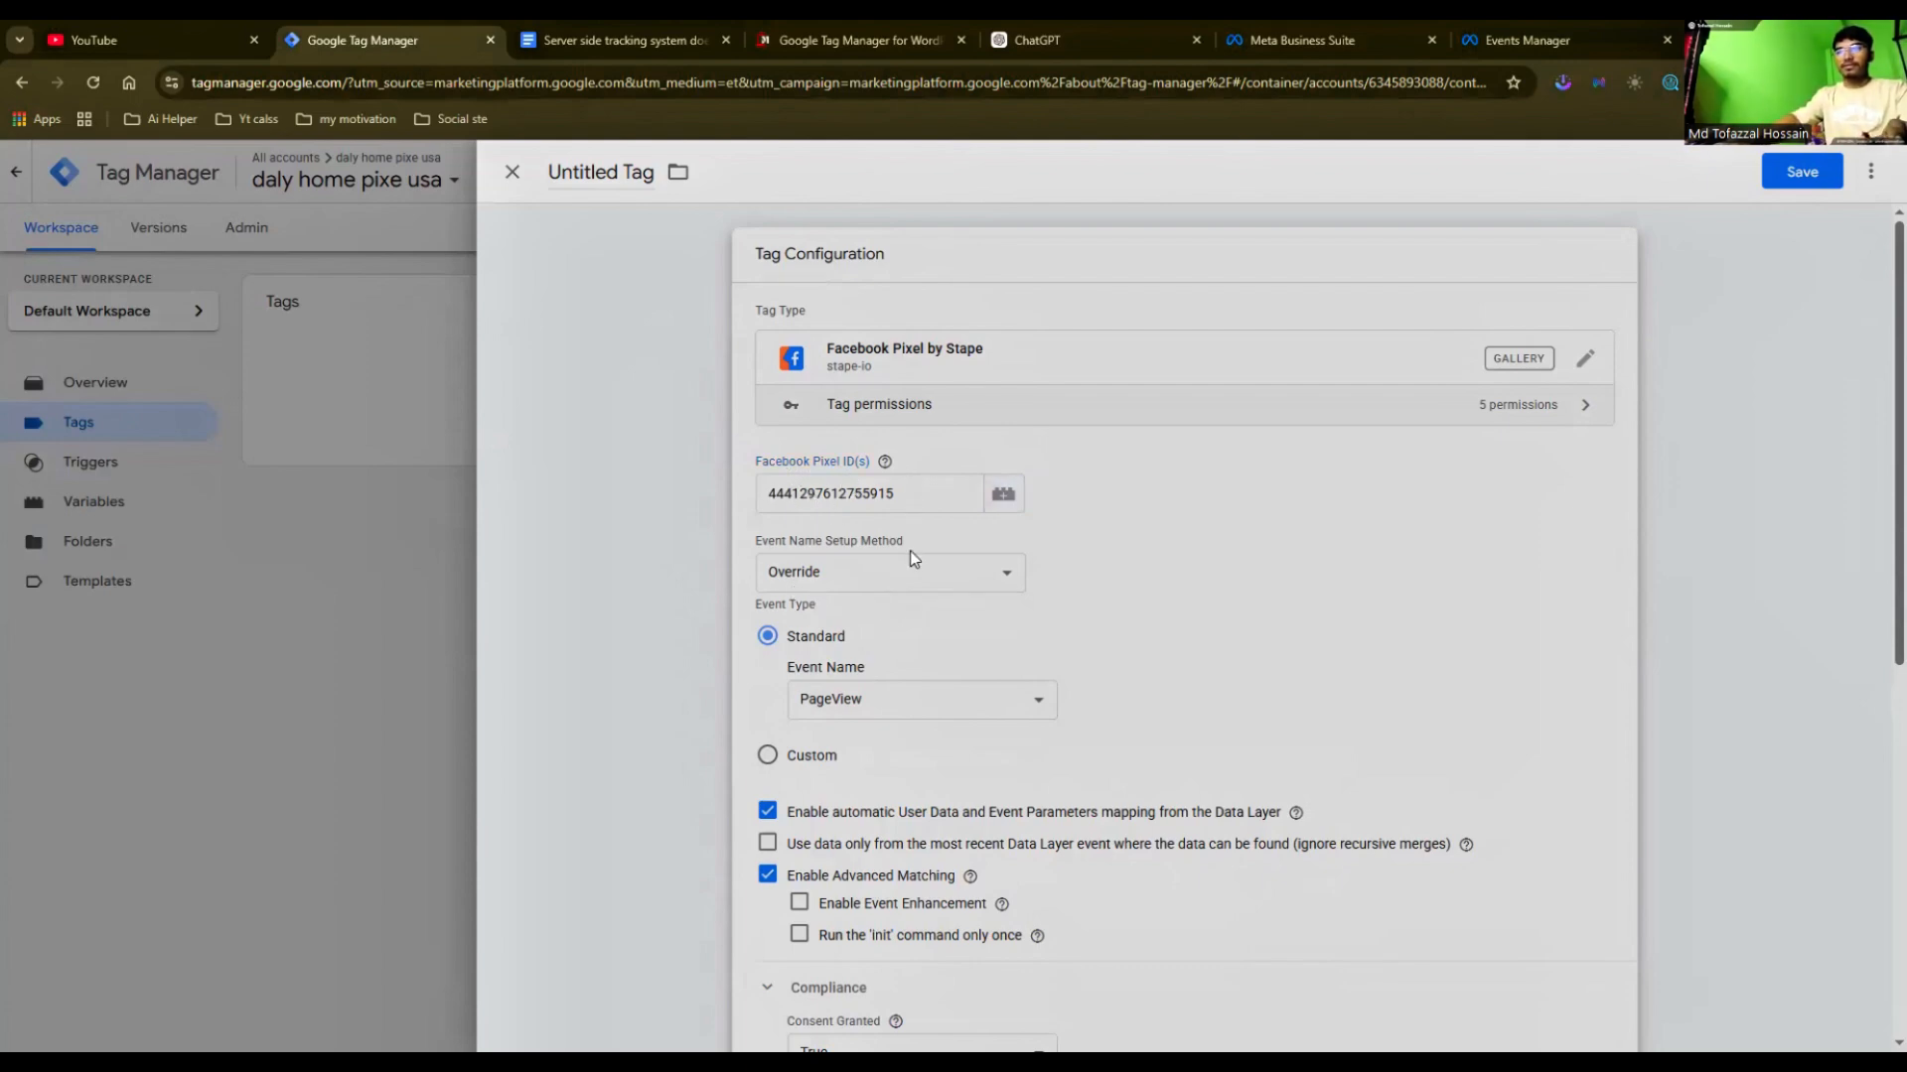
{"action": "scroll", "coordinate": [803, 587], "scroll_direction": "down", "scroll_amount": 1}
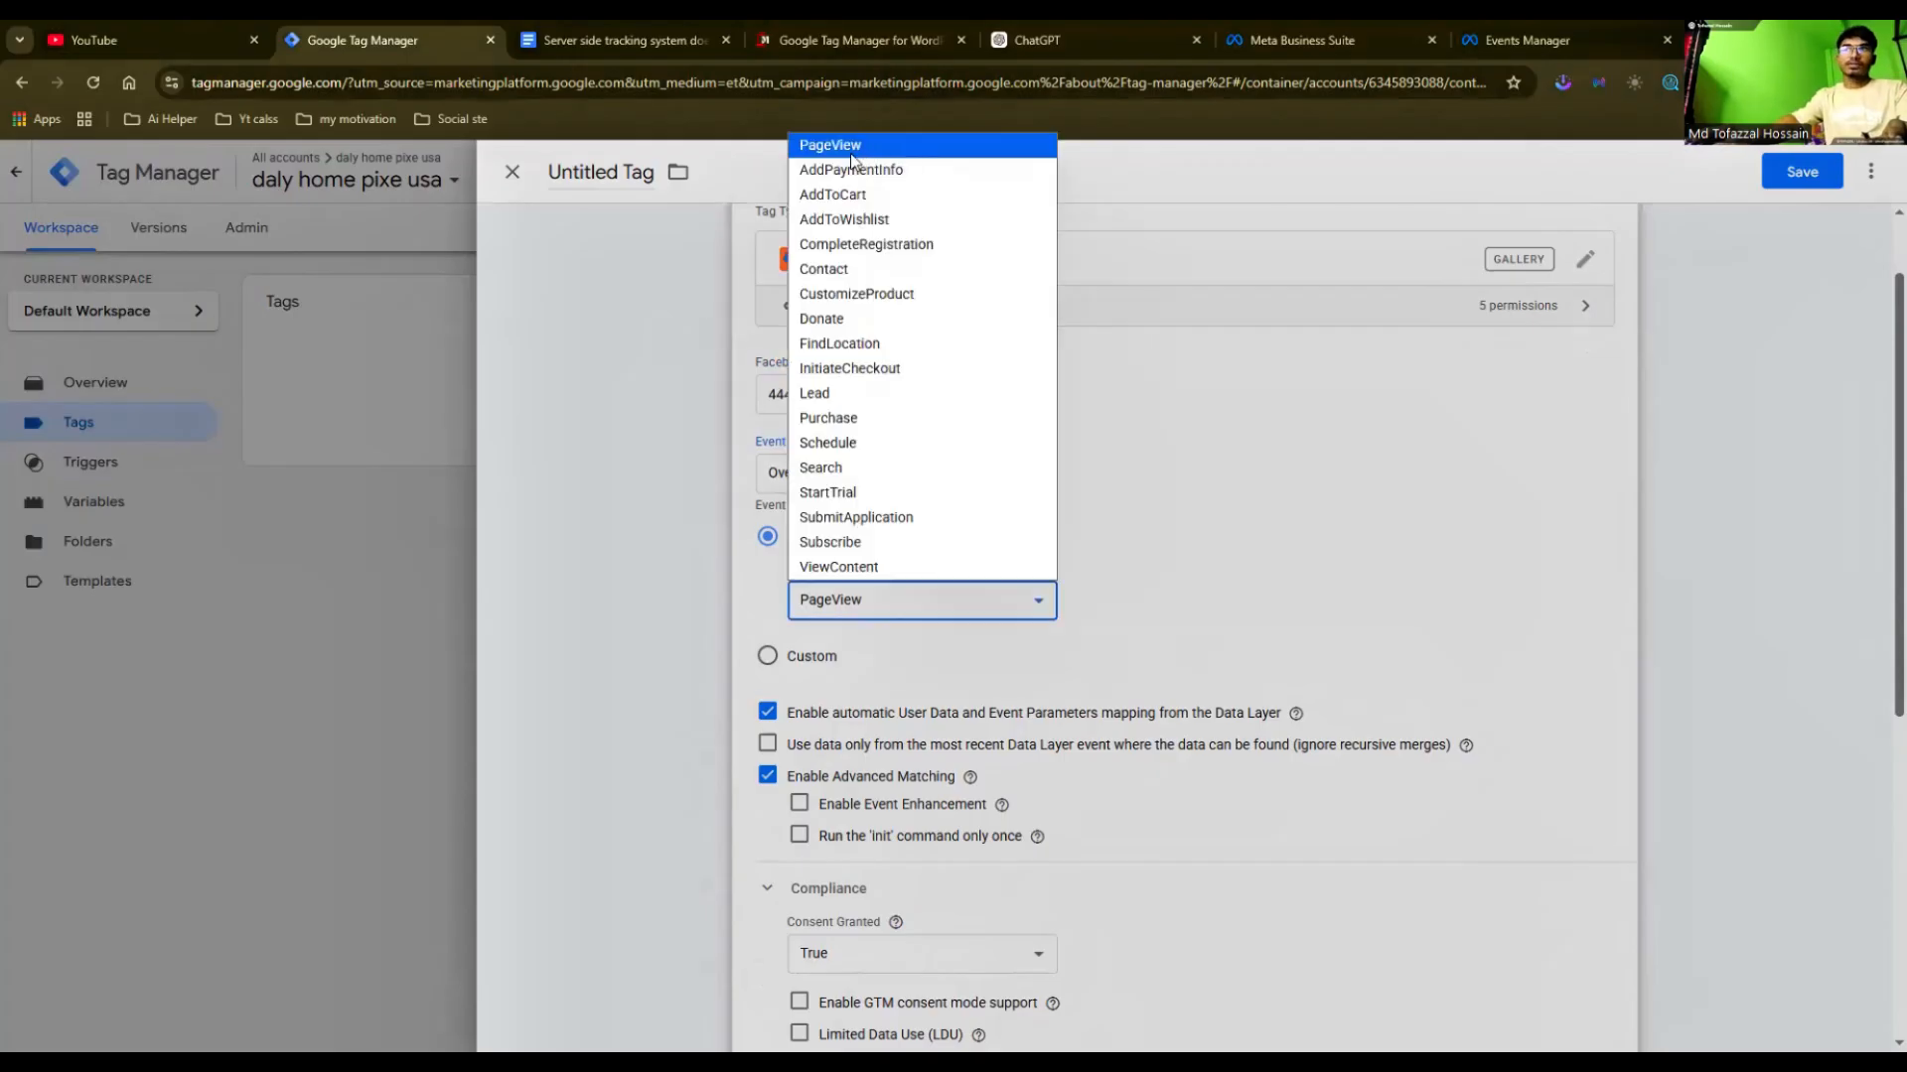
{"action": "left_click", "coordinate": [854, 681]}
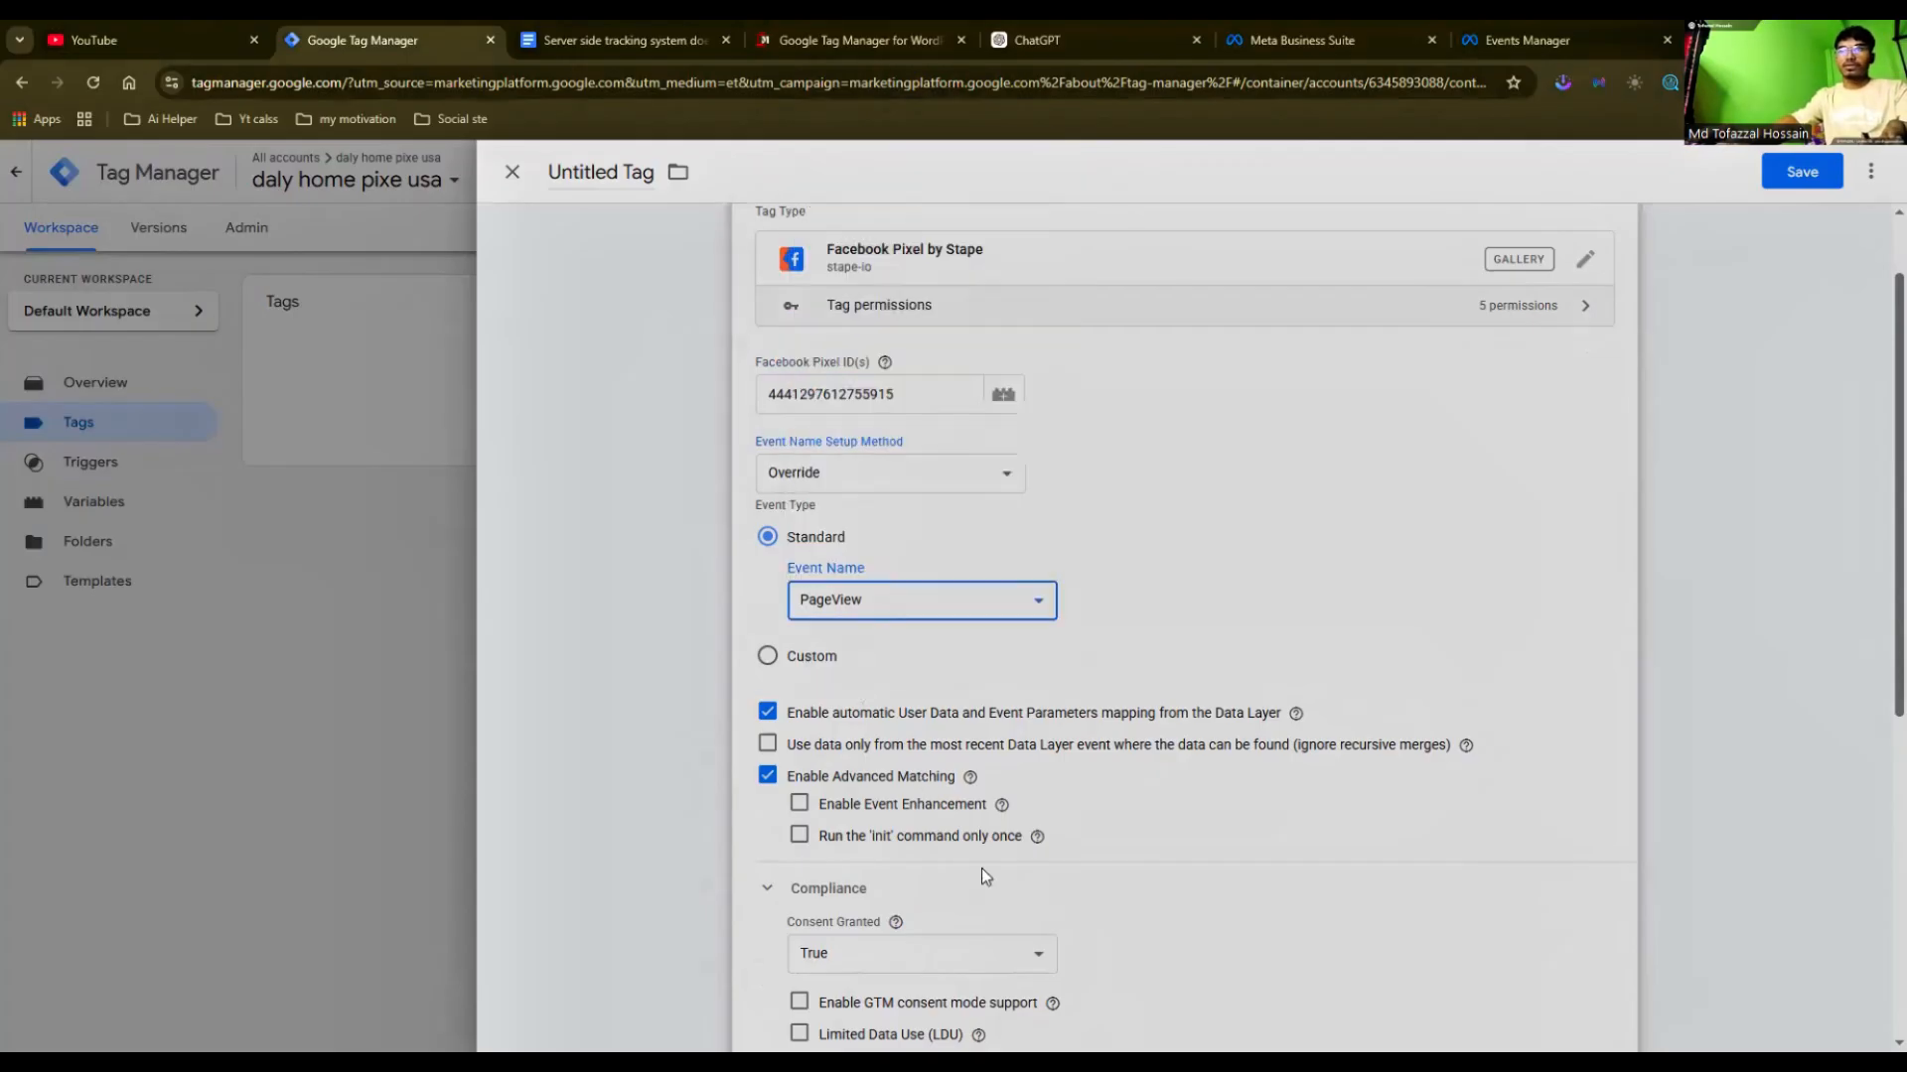
{"action": "scroll", "coordinate": [982, 864], "scroll_direction": "down", "scroll_amount": 5}
{"action": "scroll", "coordinate": [1033, 719], "scroll_direction": "down", "scroll_amount": 1}
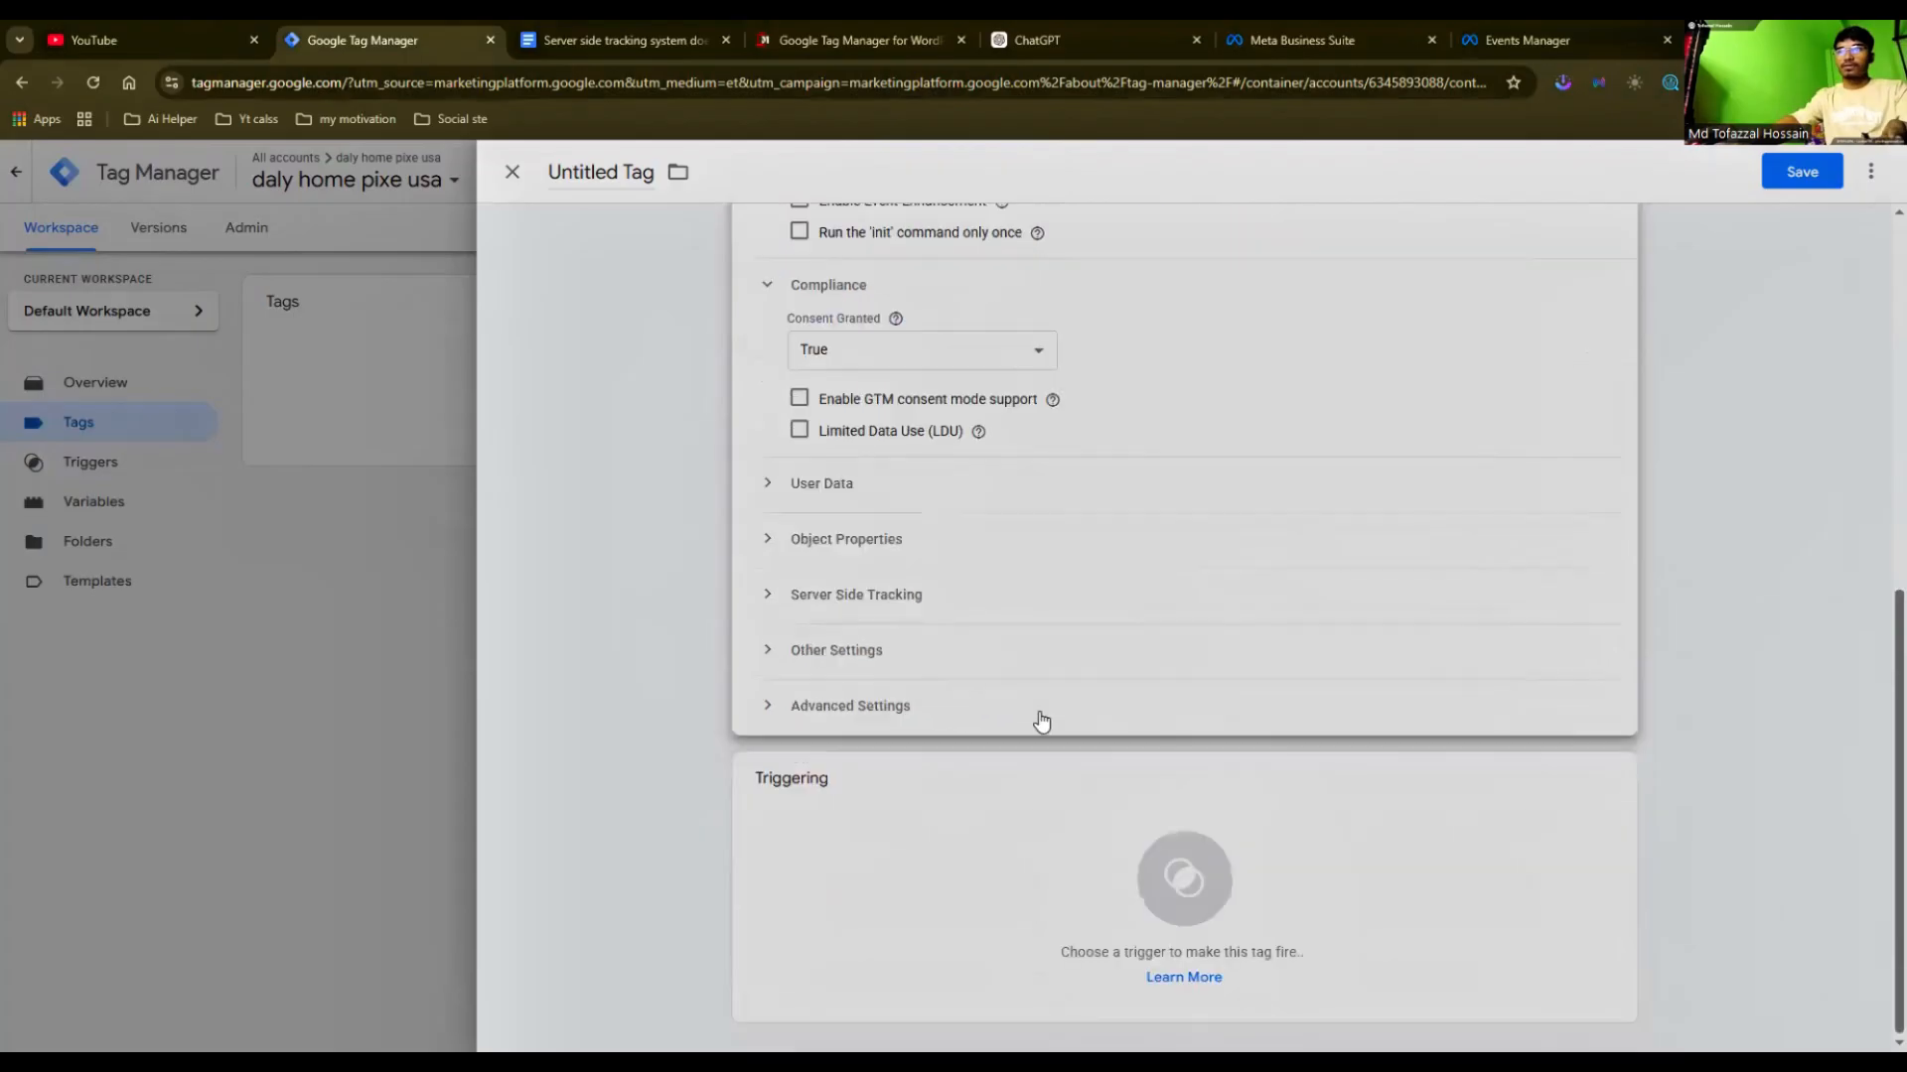
Step: Set the tag's firing trigger to All Pages
{"action": "scroll", "coordinate": [993, 774], "scroll_direction": "up", "scroll_amount": 4}
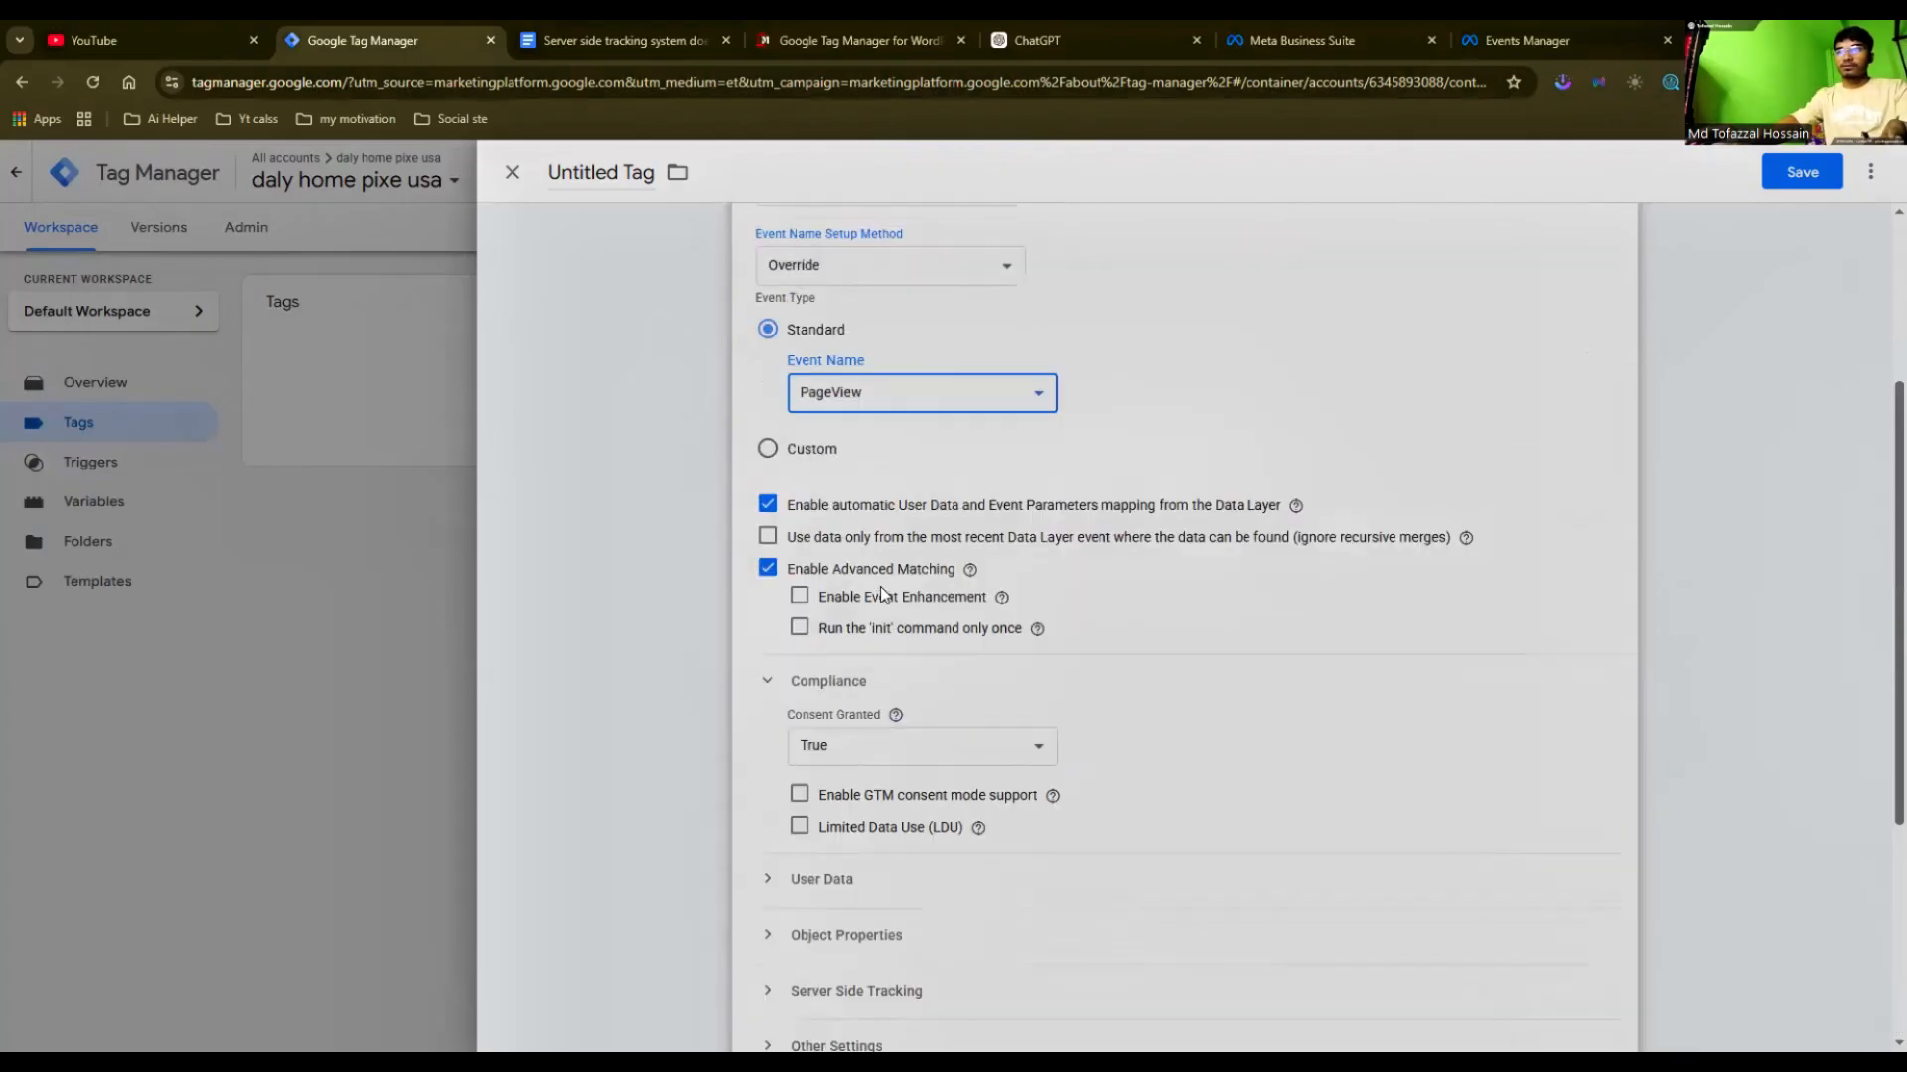
{"action": "scroll", "coordinate": [1116, 715], "scroll_direction": "down", "scroll_amount": 4}
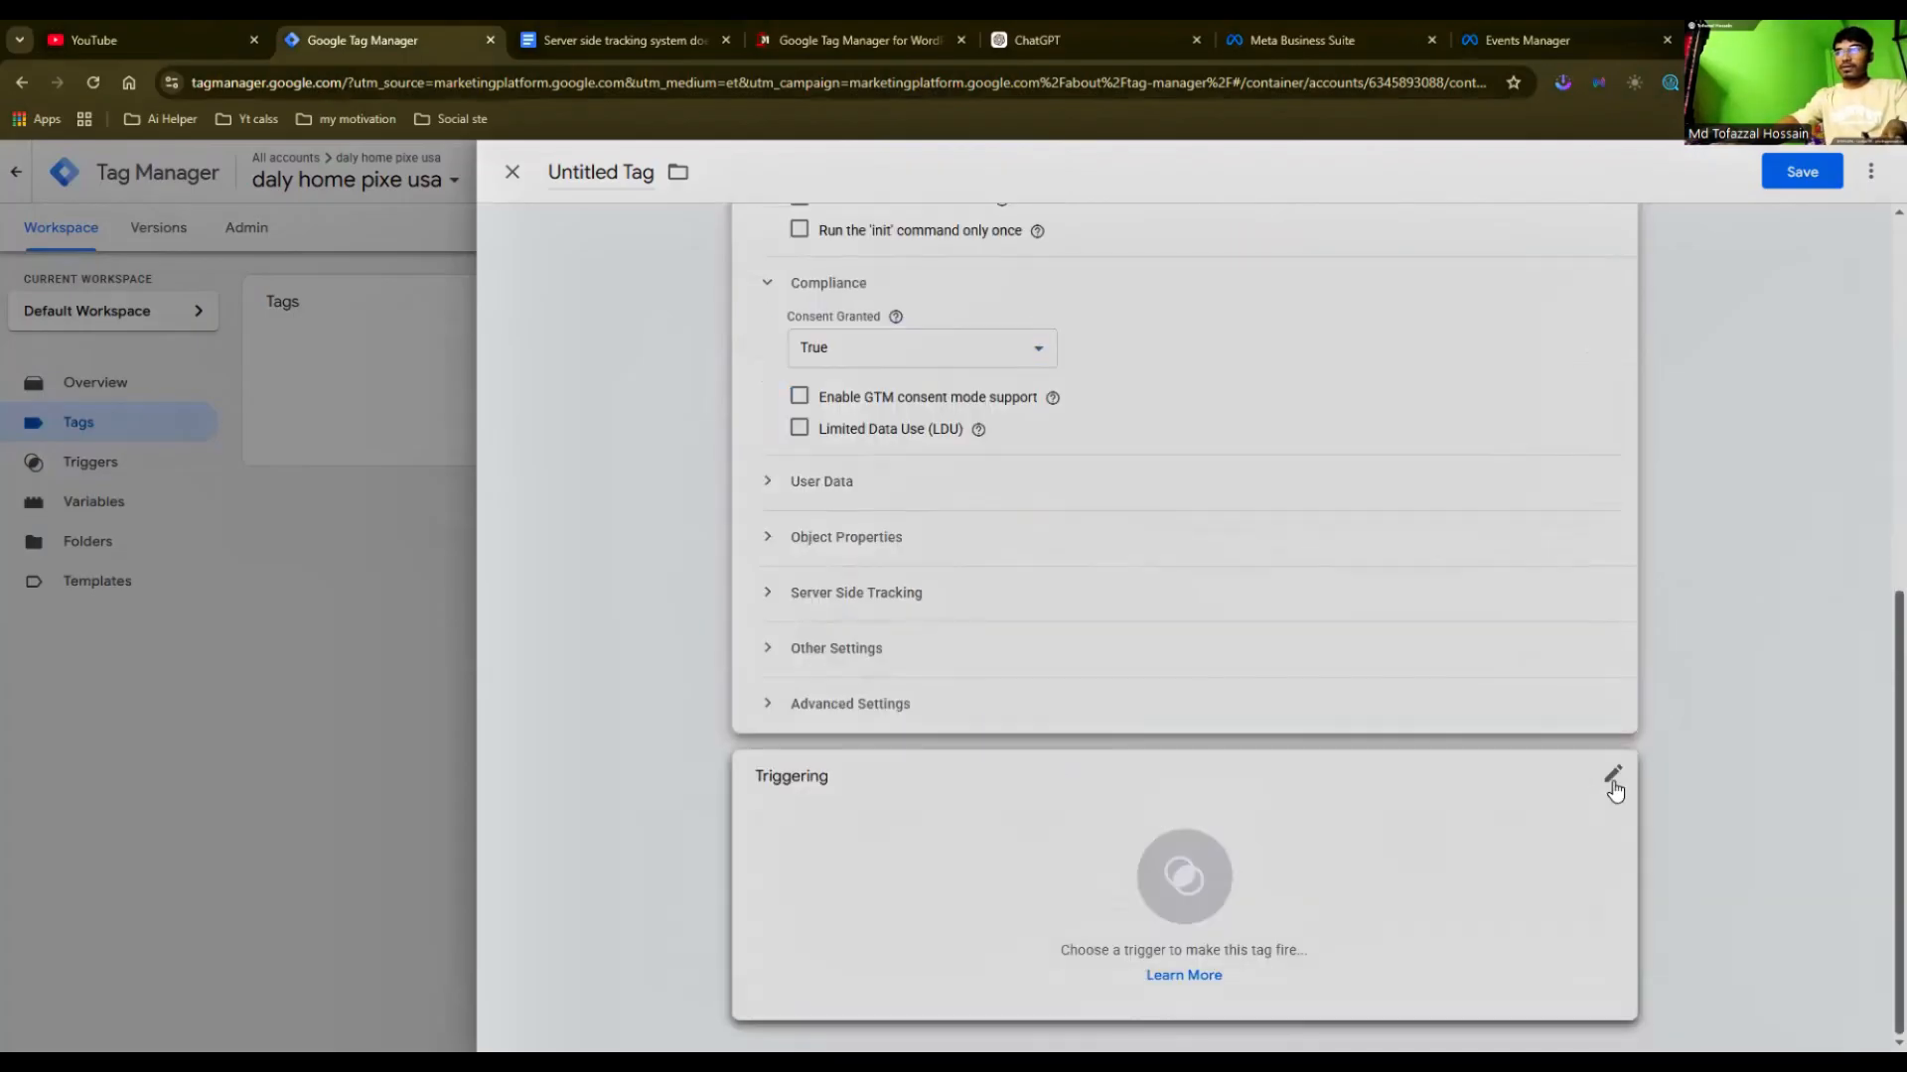
{"action": "left_click", "coordinate": [1610, 783]}
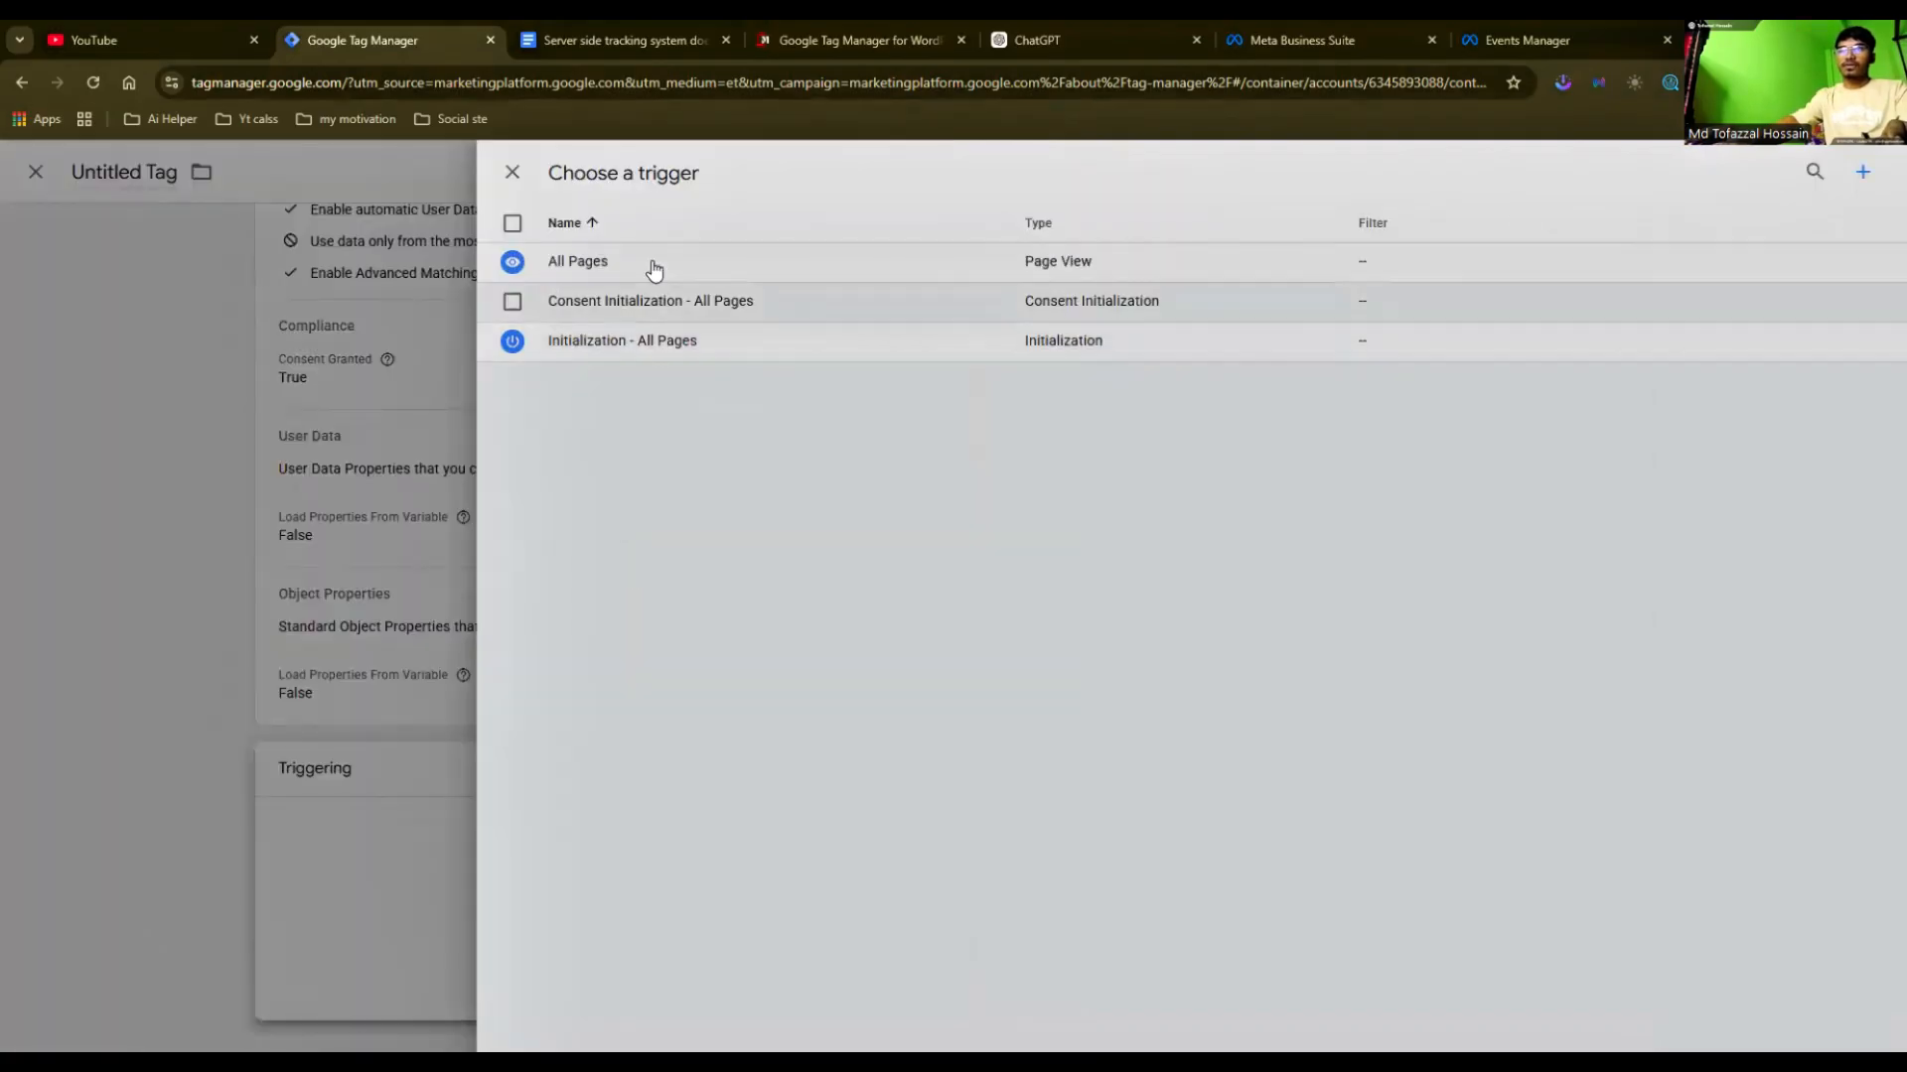
{"action": "left_click", "coordinate": [767, 261]}
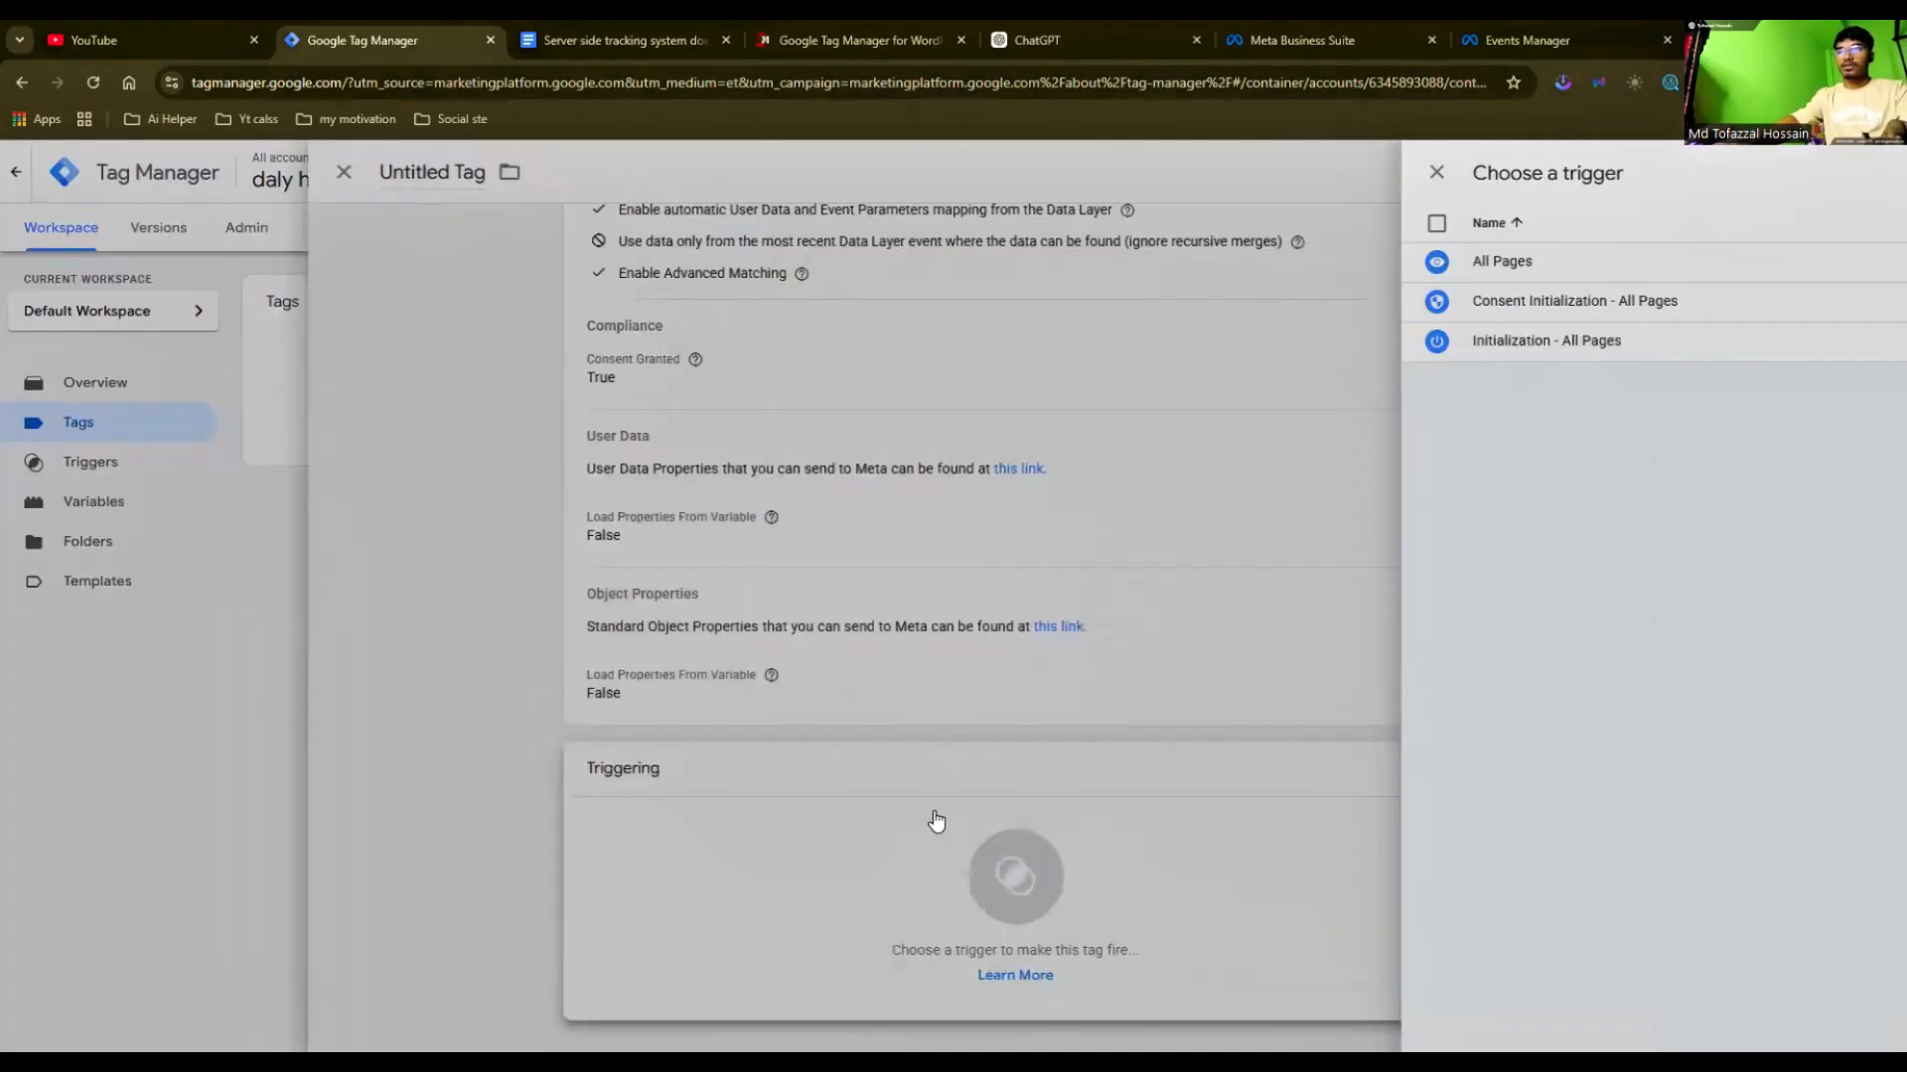
{"action": "scroll", "coordinate": [724, 668], "scroll_direction": "up", "scroll_amount": 3}
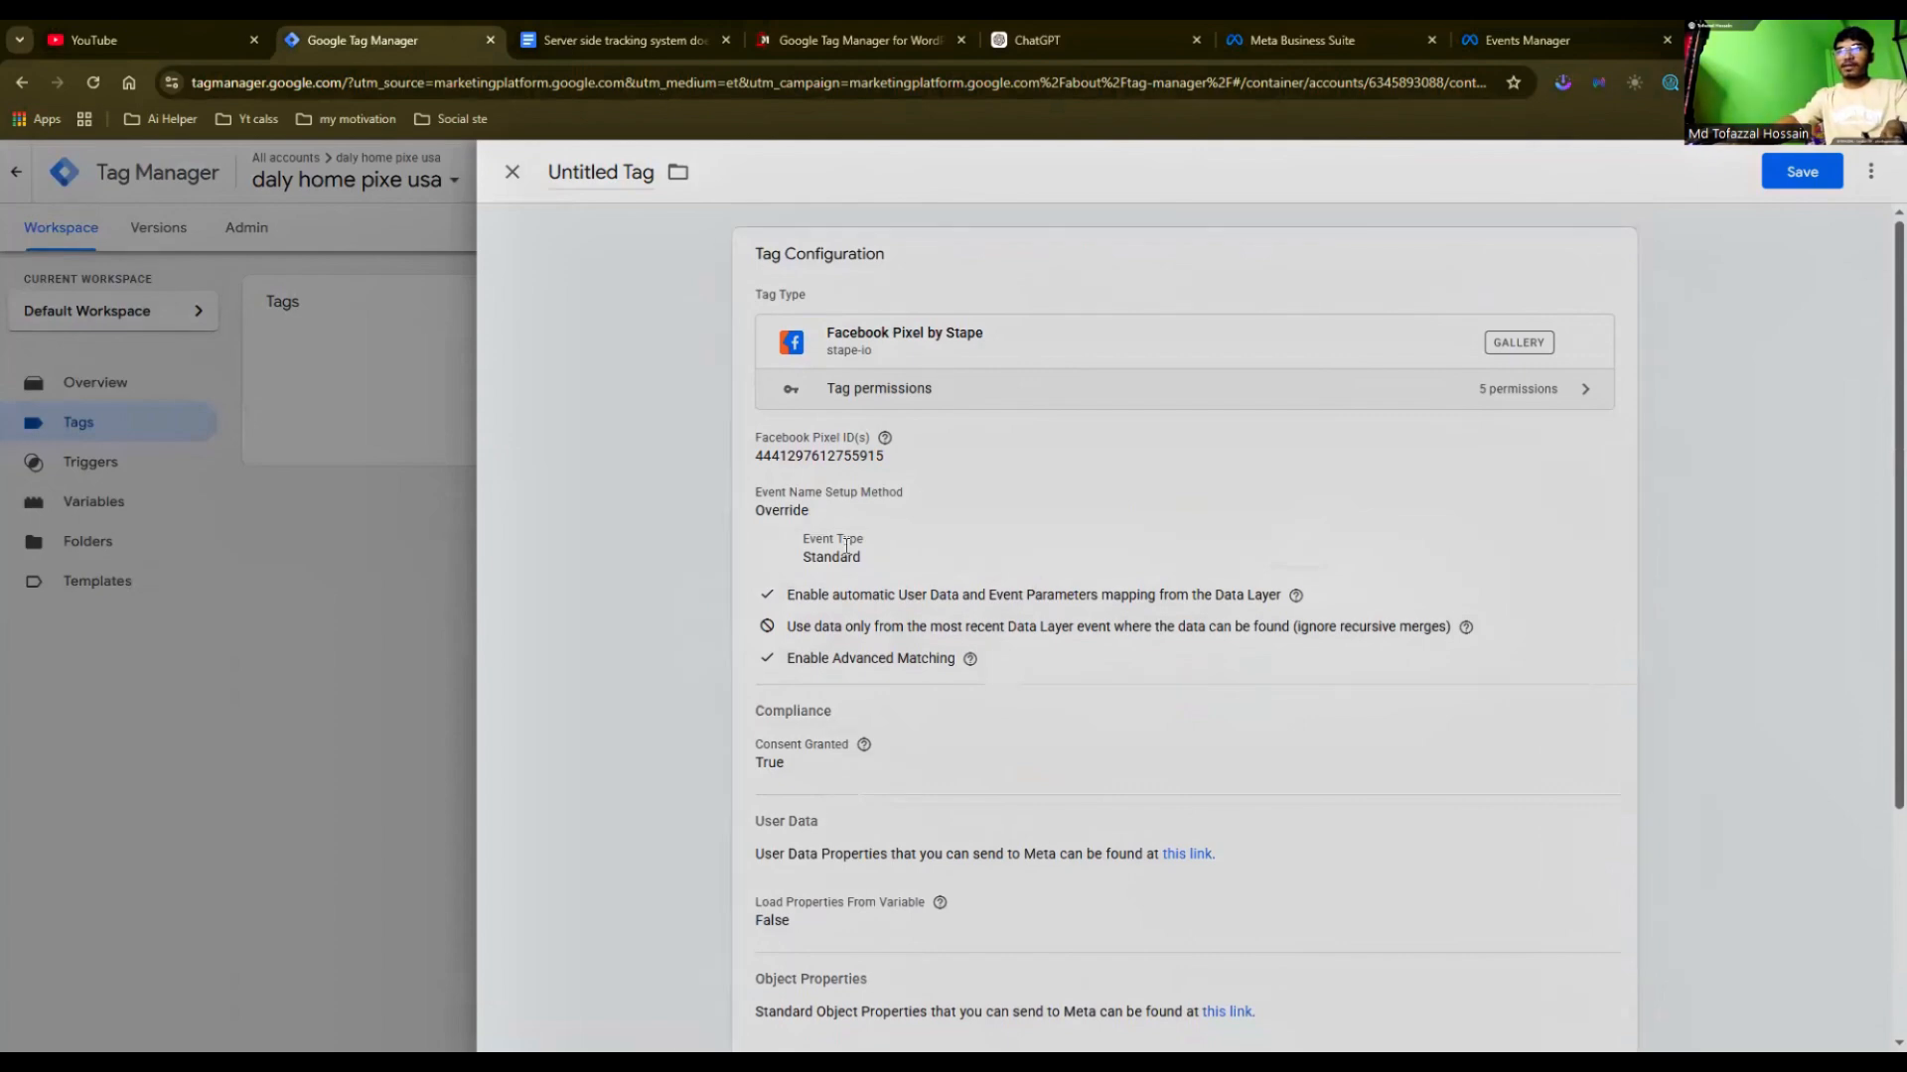
Step: Check the PageView instructions in the tracking setup document against the tag's configuration and trigger
{"action": "left_click", "coordinate": [566, 40]}
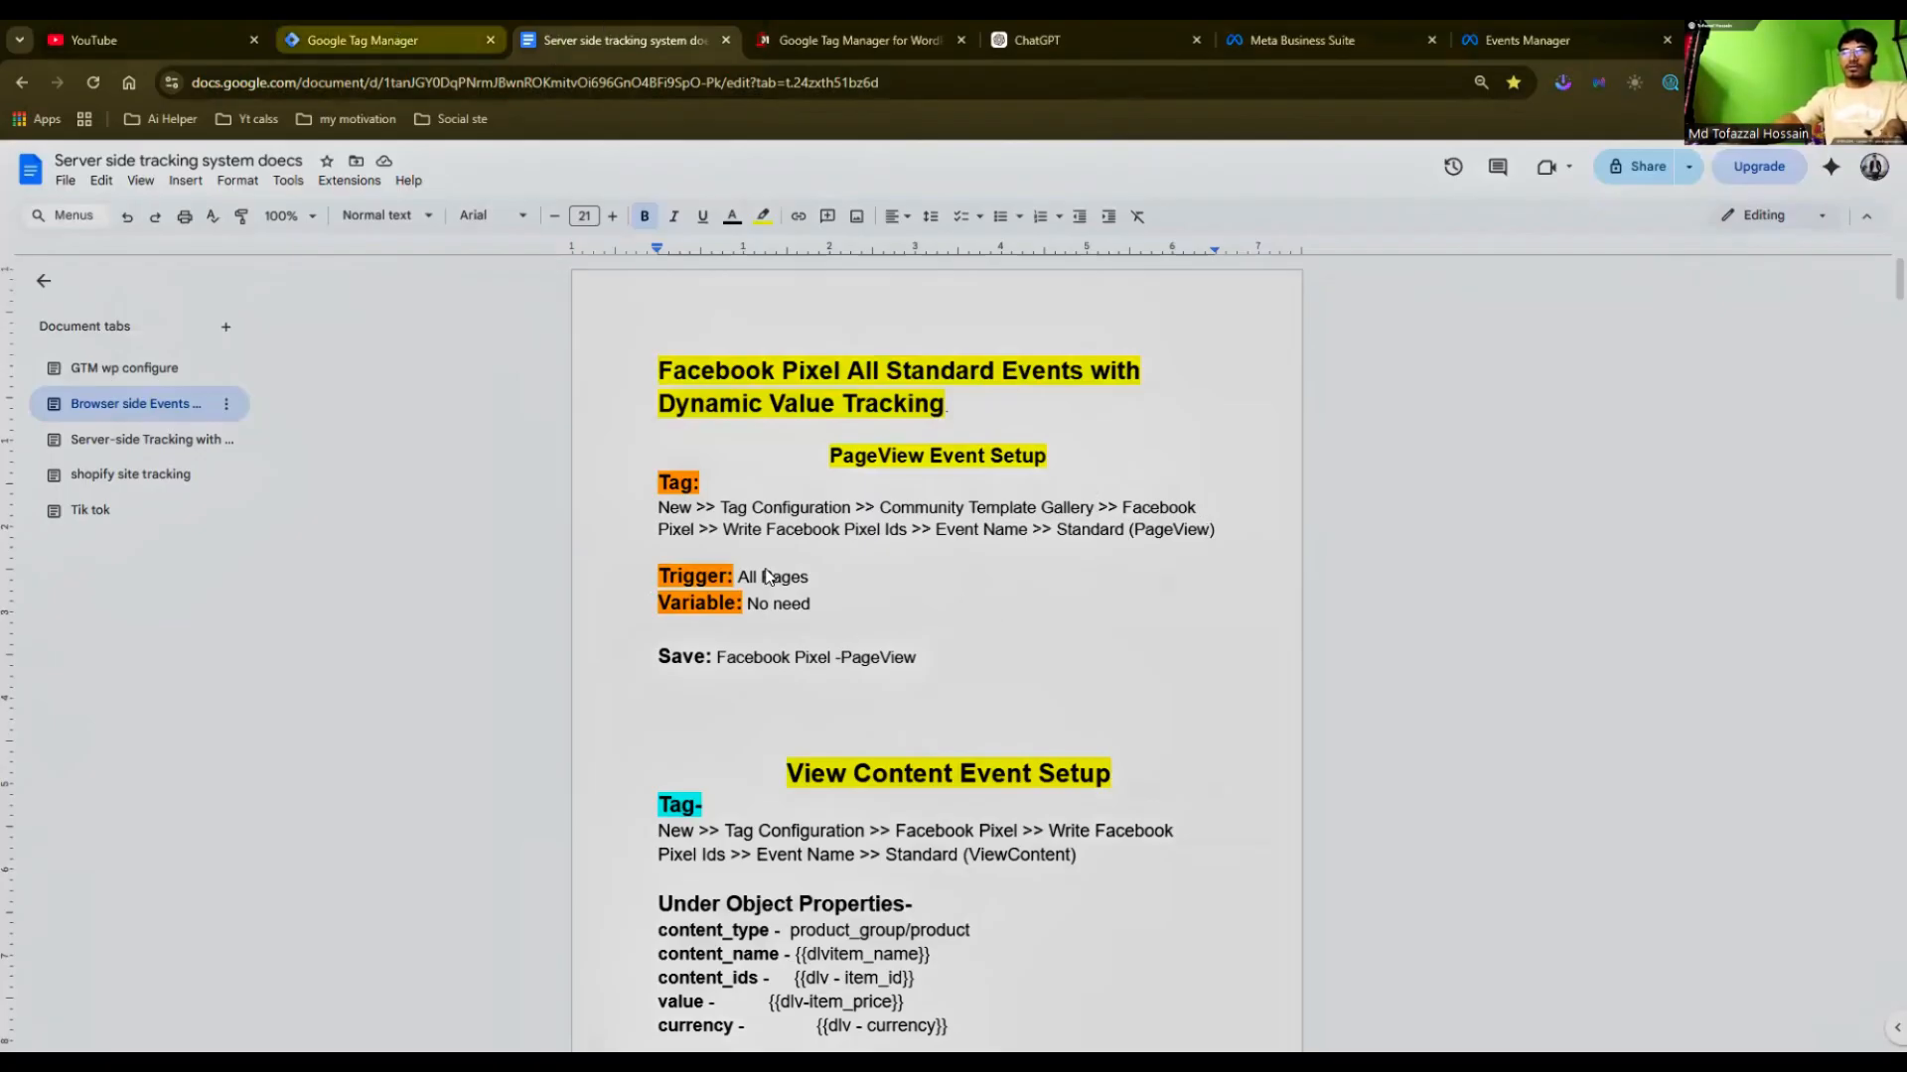
{"action": "left_click", "coordinate": [389, 41]}
{"action": "scroll", "coordinate": [979, 832], "scroll_direction": "down", "scroll_amount": 2}
{"action": "scroll", "coordinate": [1012, 872], "scroll_direction": "down", "scroll_amount": 1}
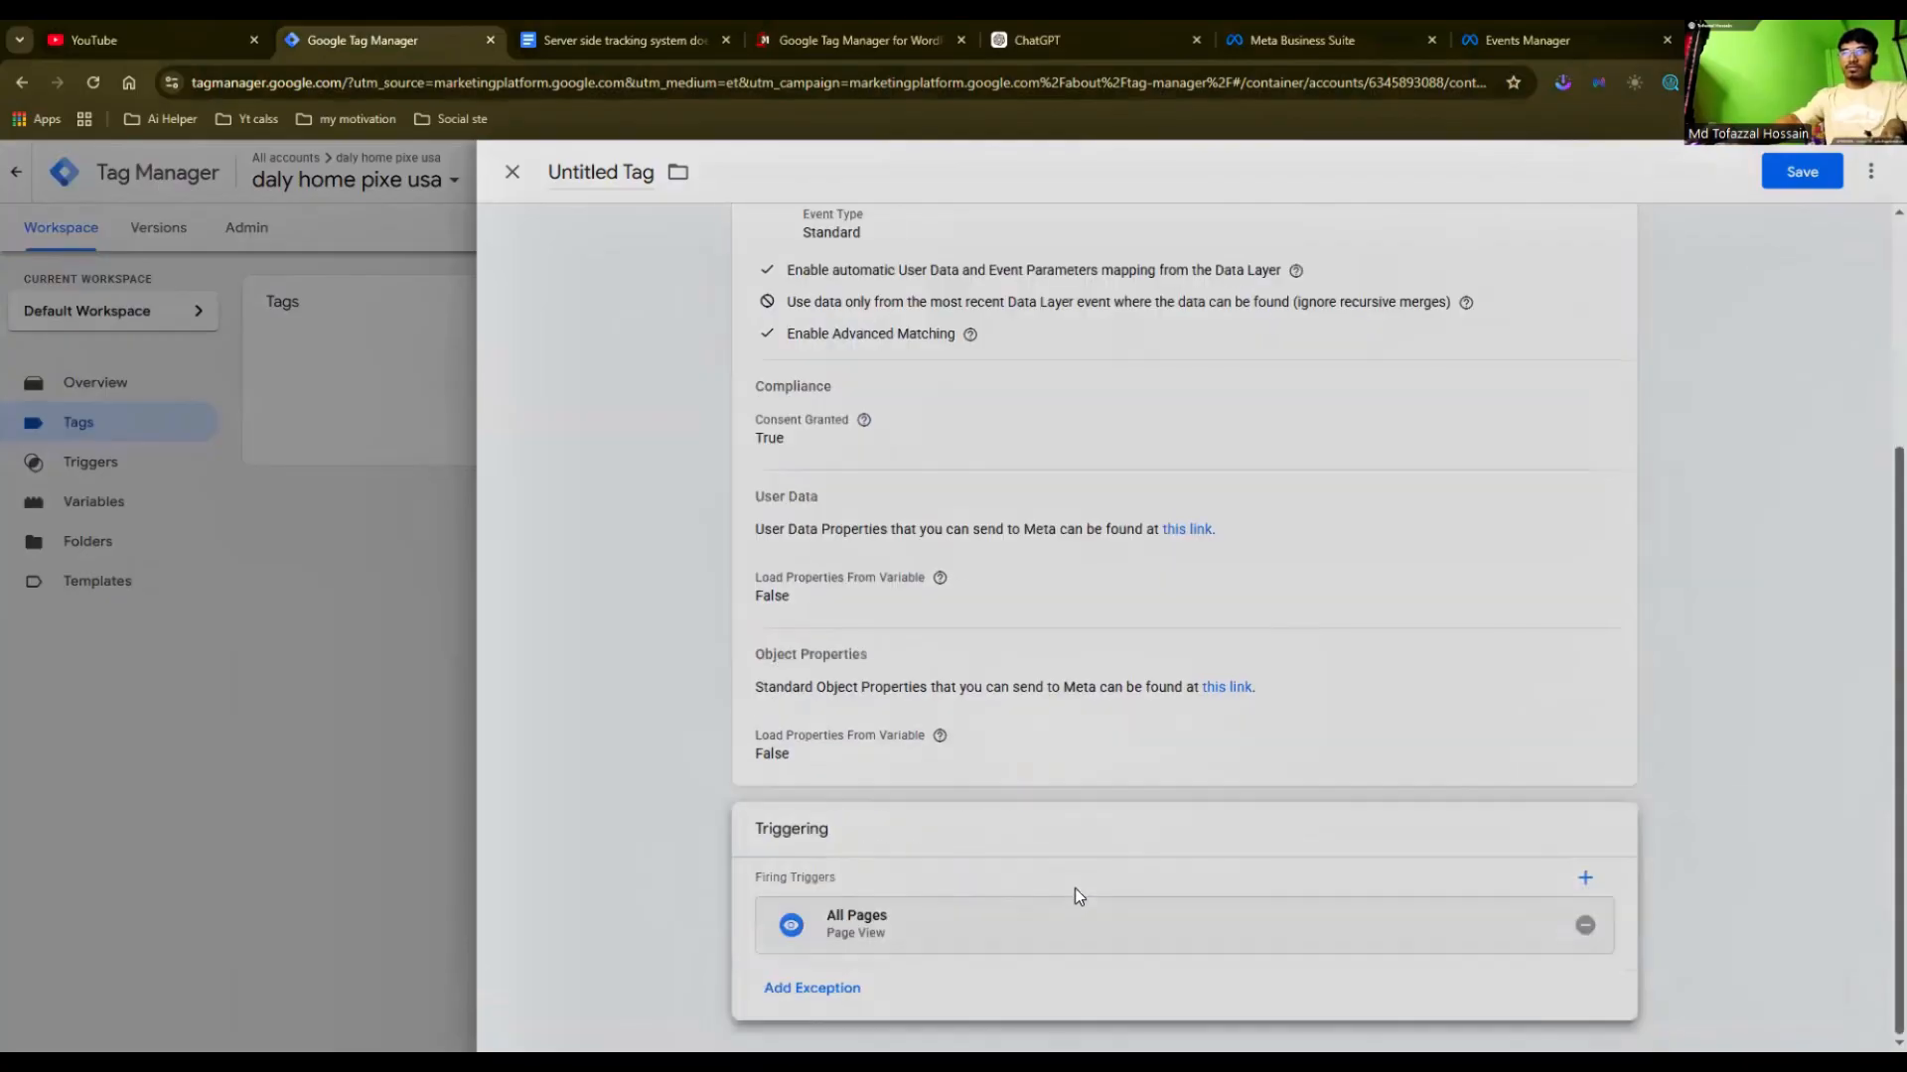
{"action": "scroll", "coordinate": [1756, 278], "scroll_direction": "up", "scroll_amount": 3}
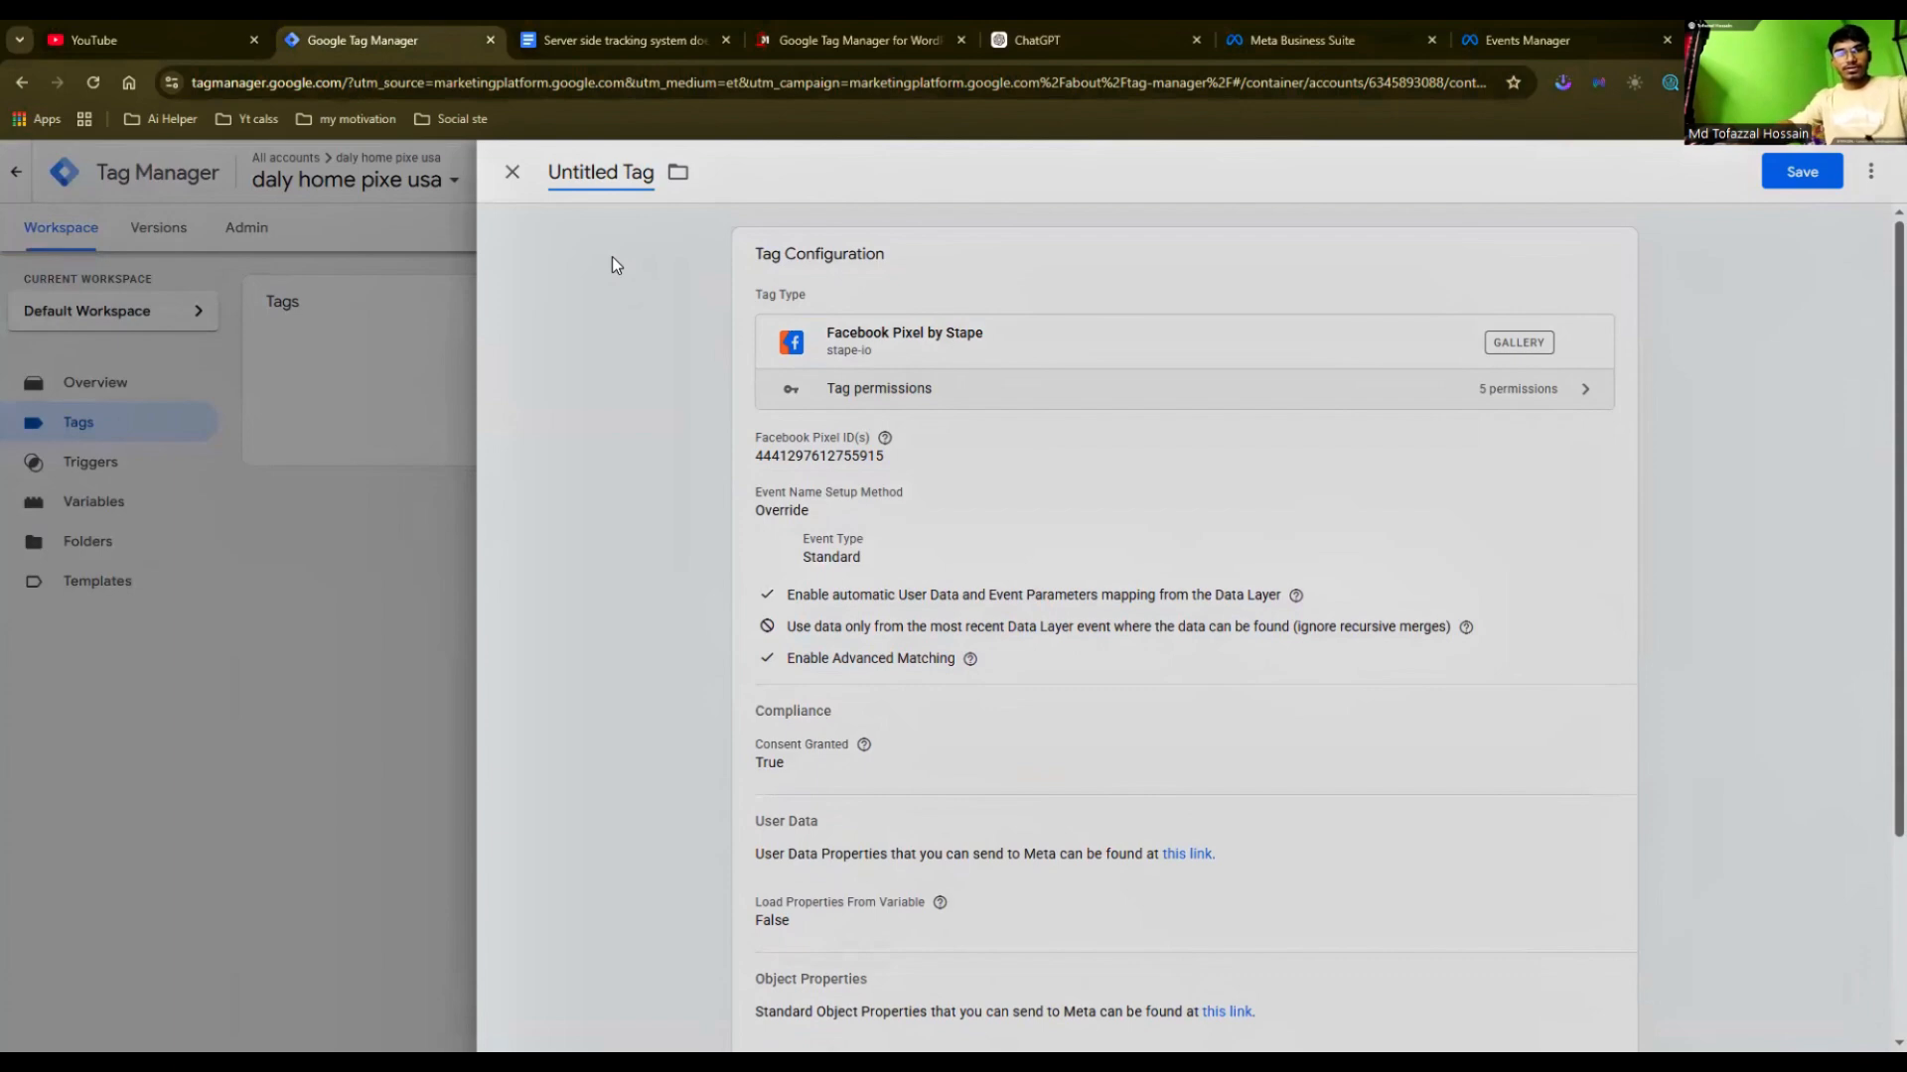
Step: Name the tag PageView Event, copying the heading text from the setup document
{"action": "key", "text": "ctrl+a"}
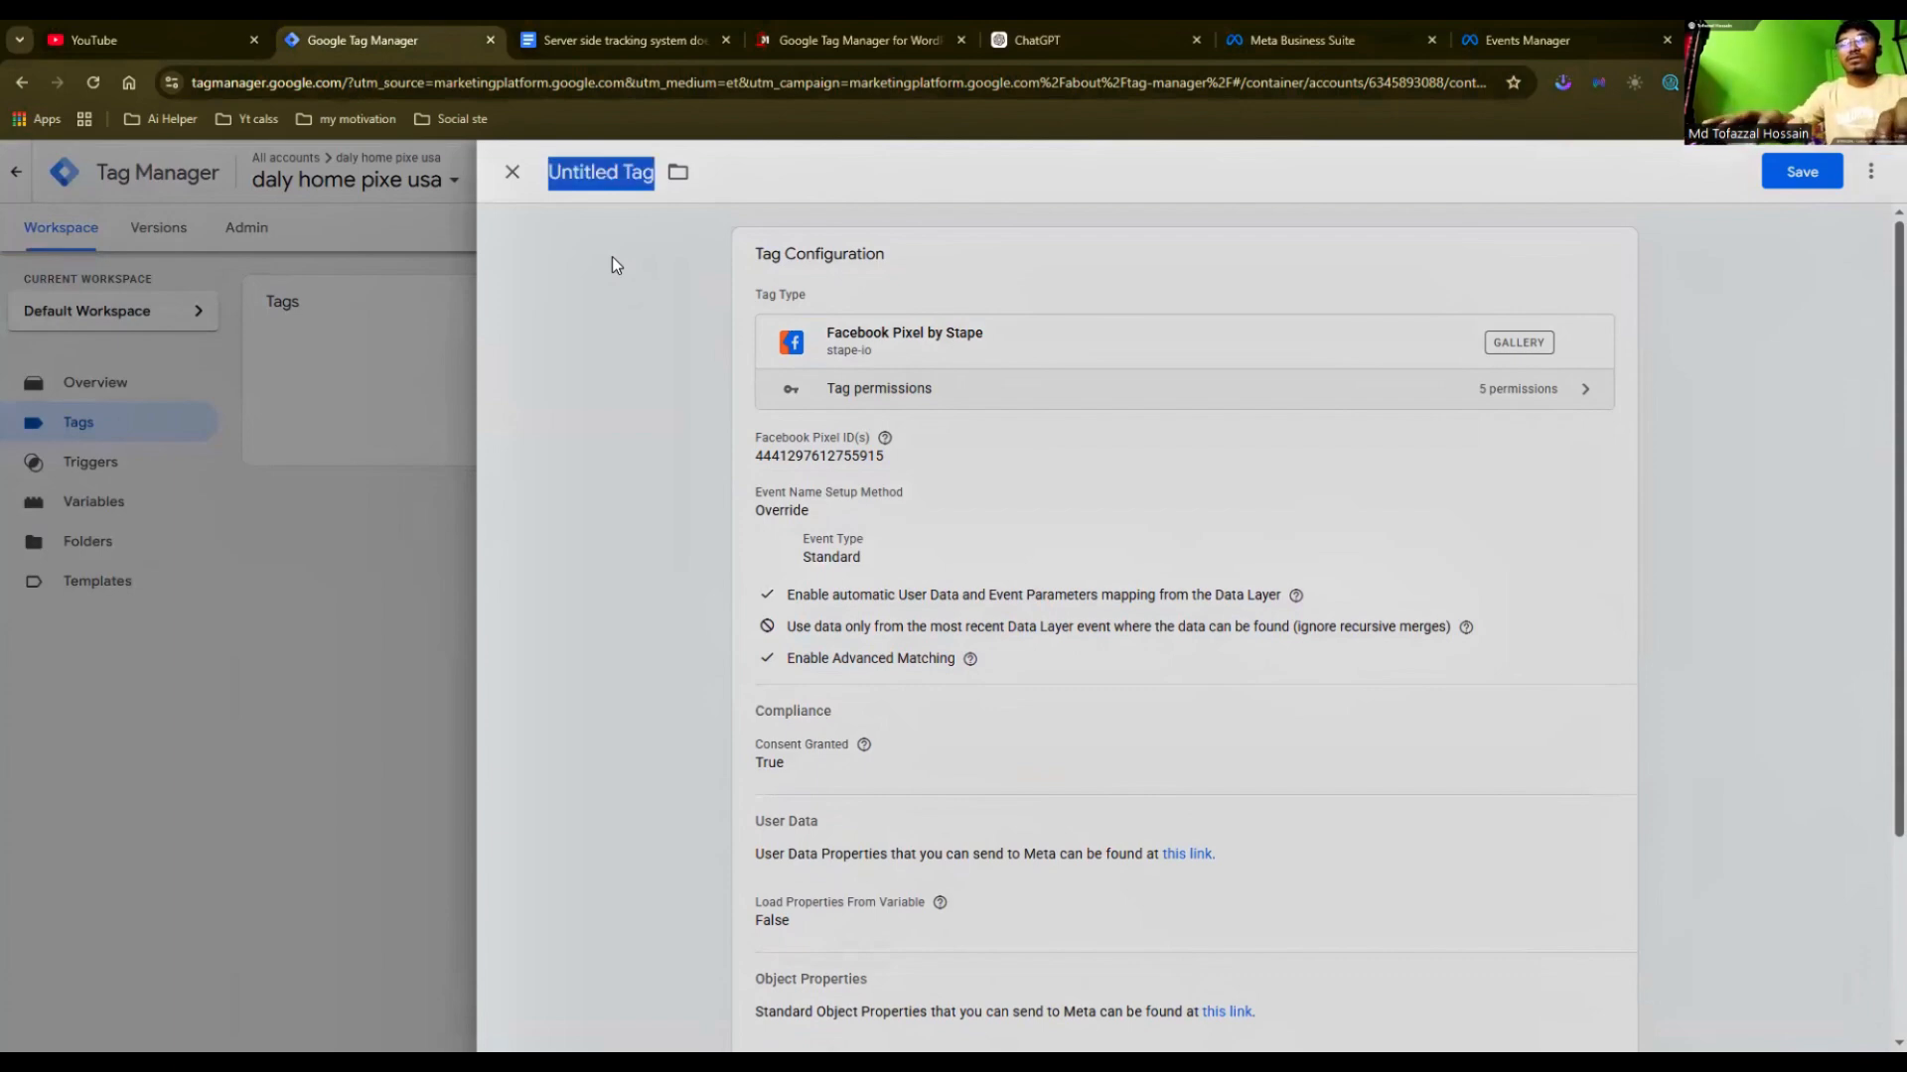
{"action": "key", "text": "BackSpace"}
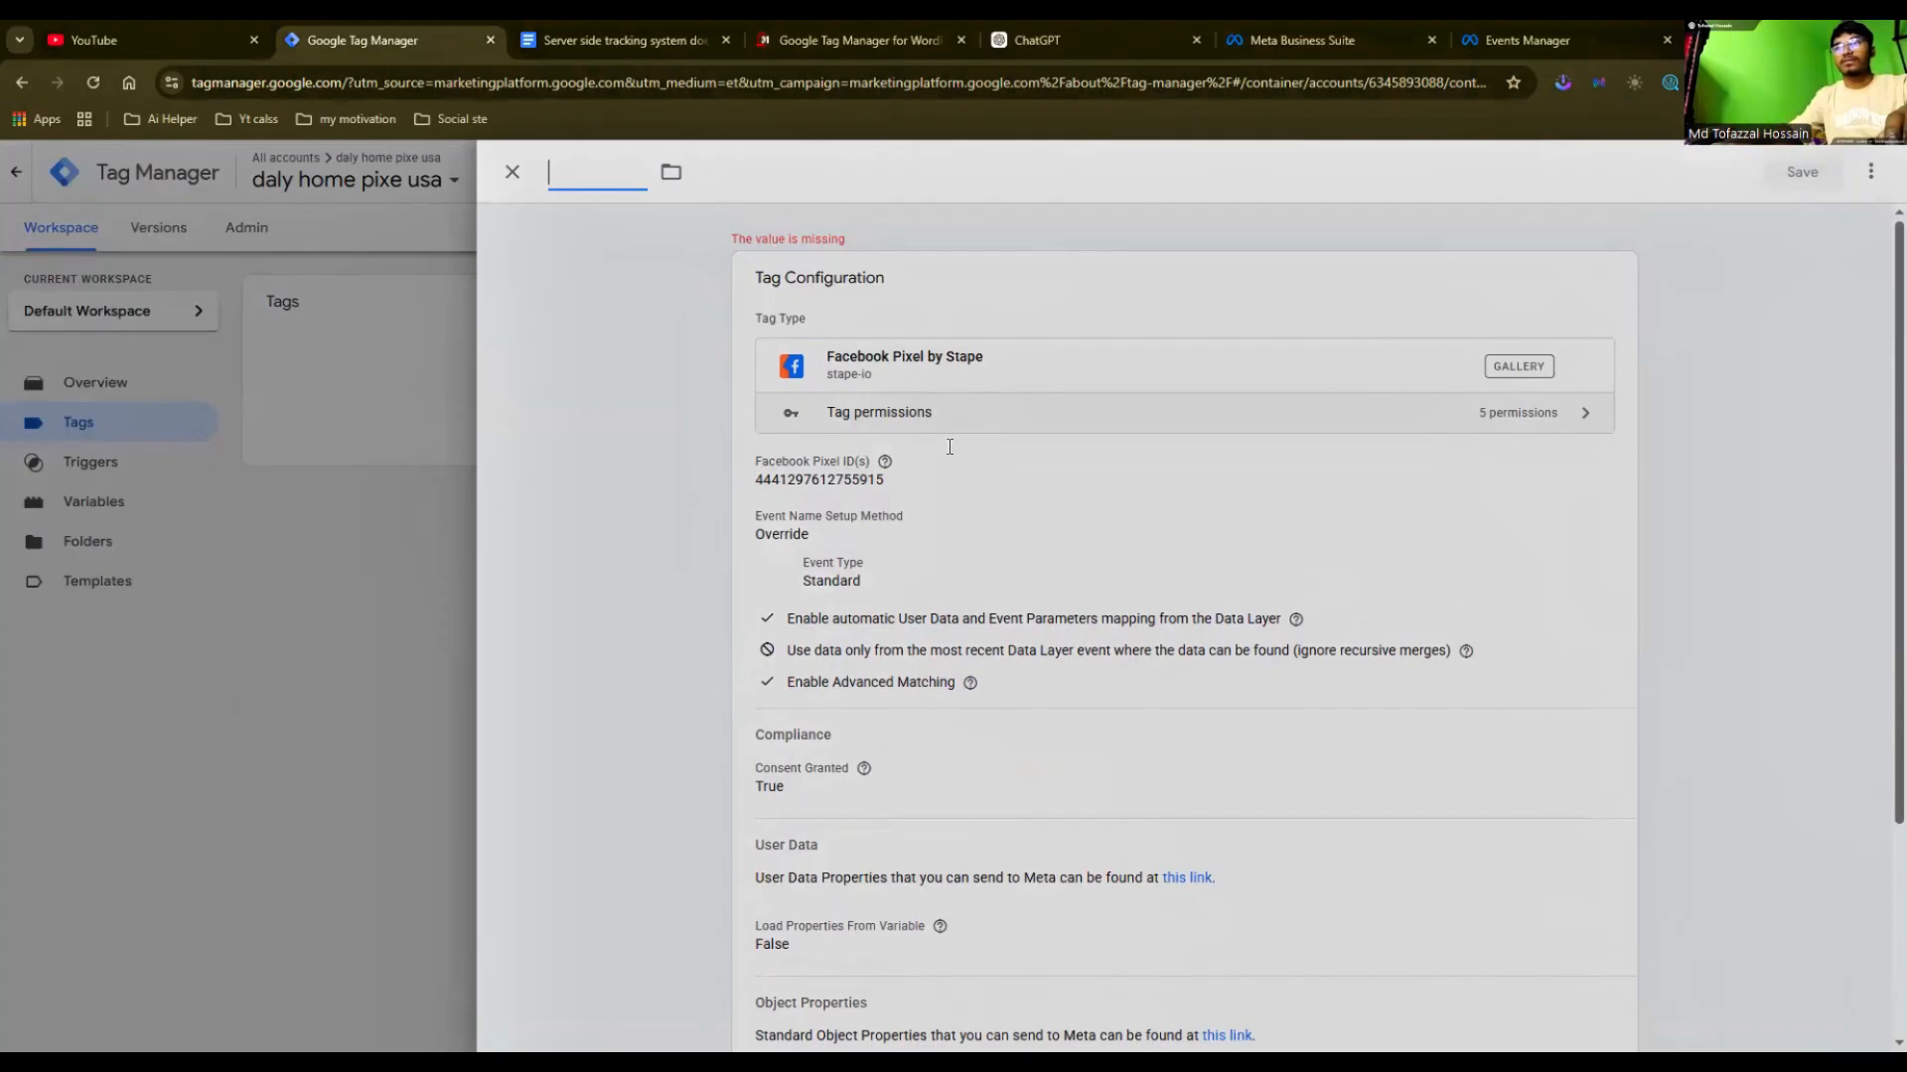
{"action": "key", "text": "ctrl+Tab"}
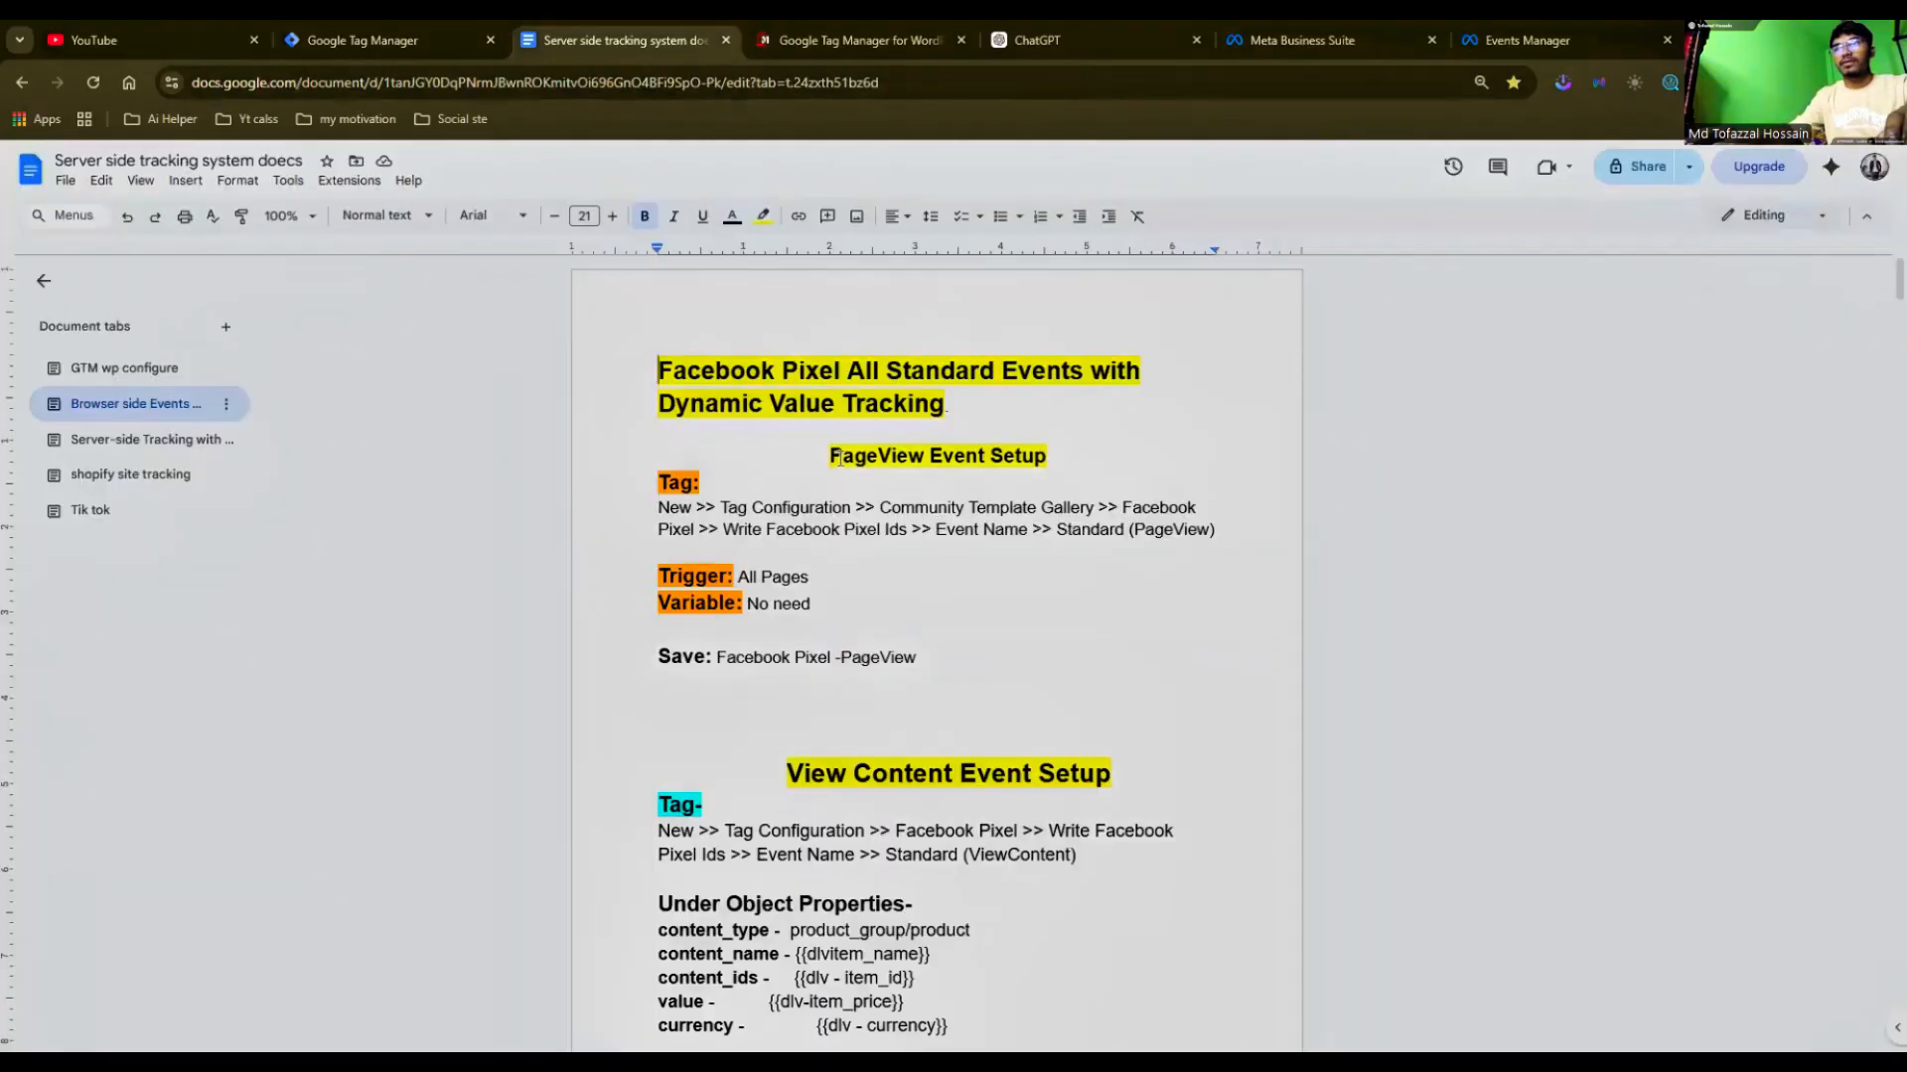
{"action": "left_click_drag", "start_coordinate": [830, 457], "coordinate": [987, 458]}
{"action": "key", "text": "ctrl+c"}
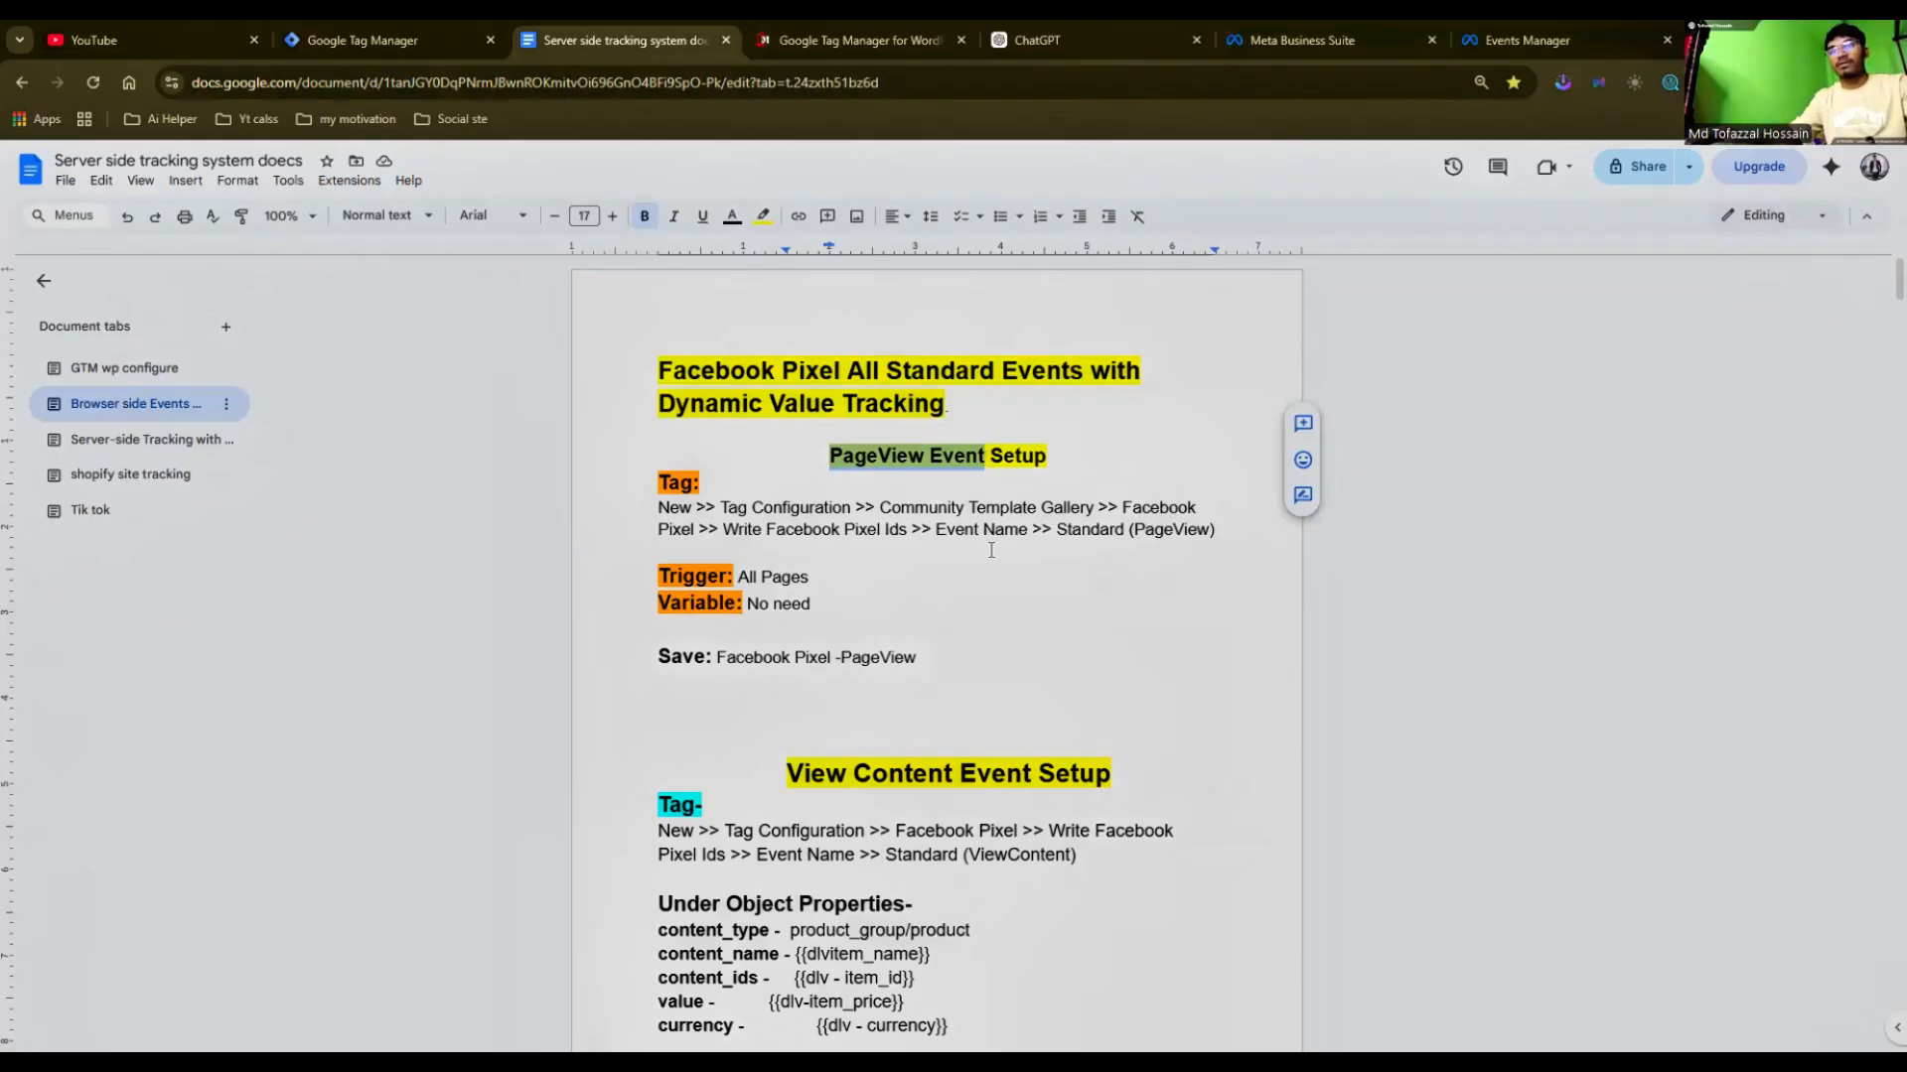
{"action": "left_click", "coordinate": [309, 38]}
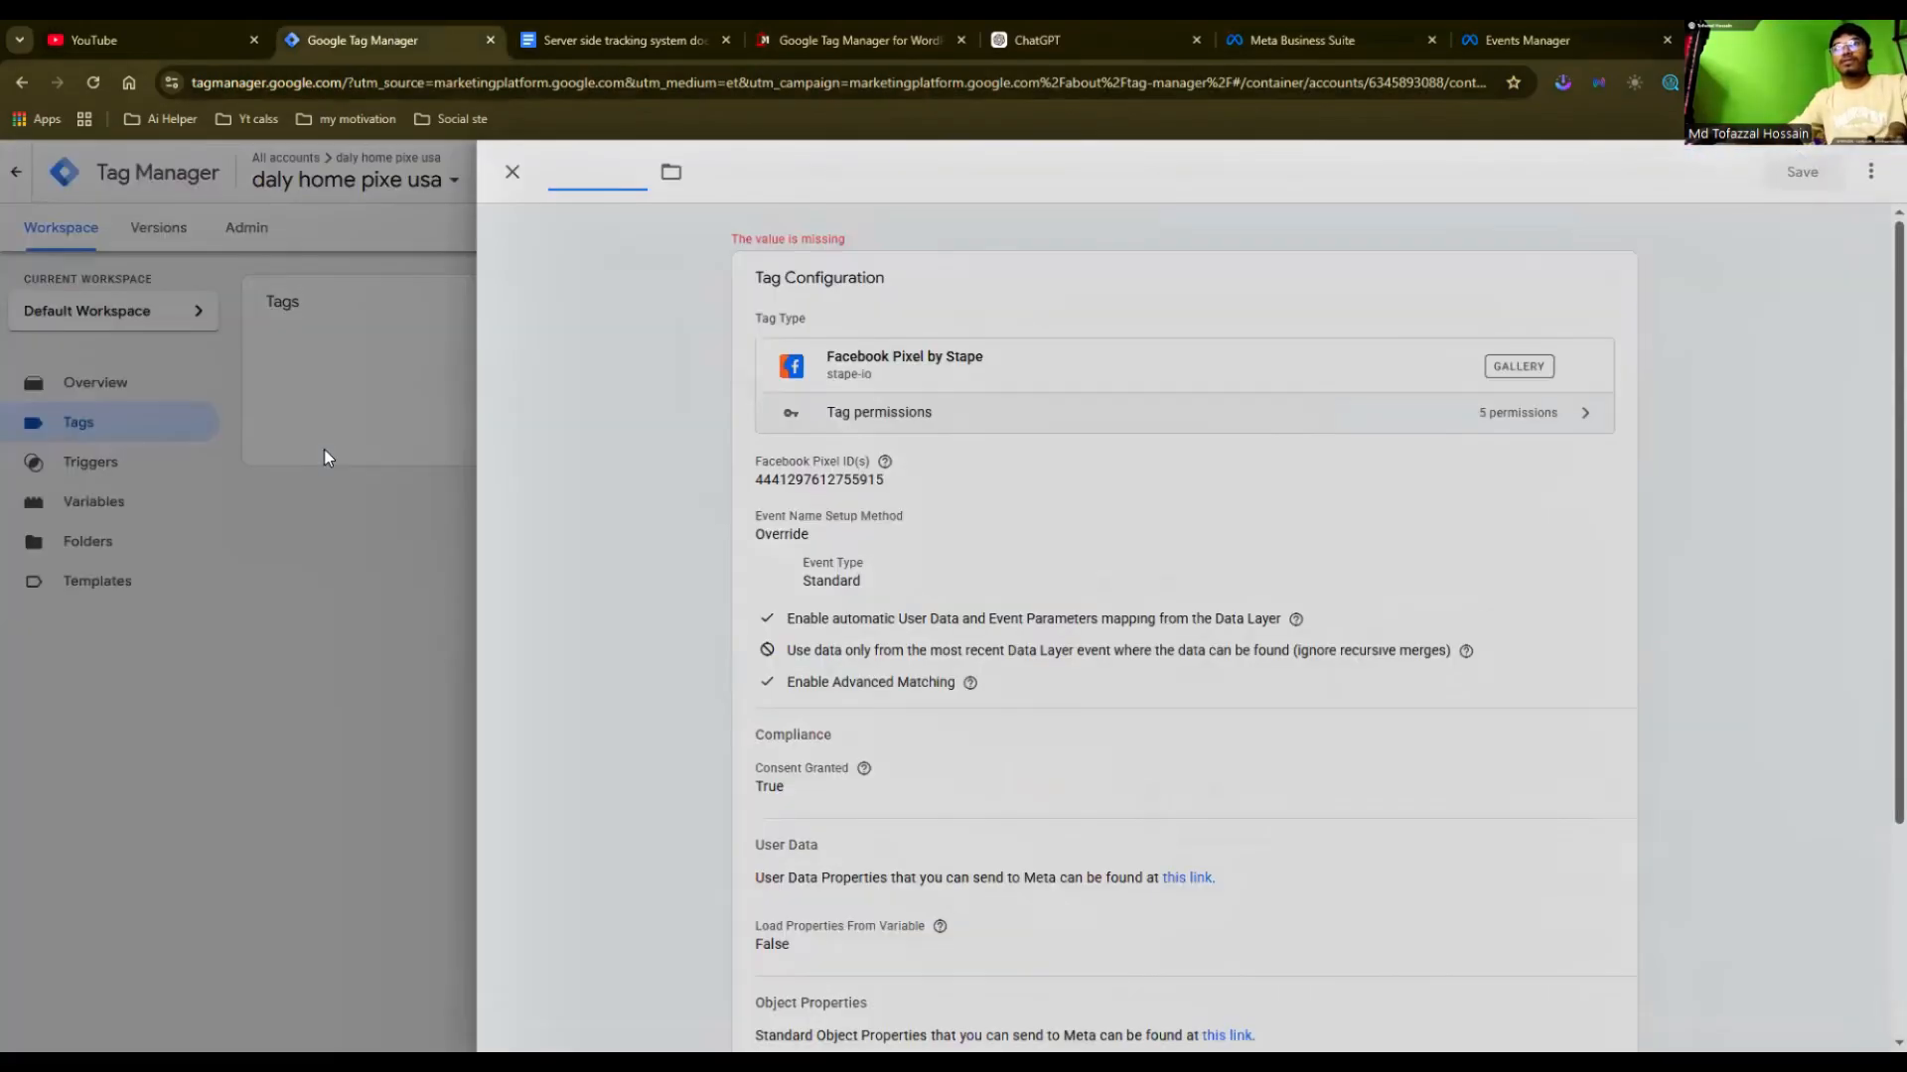
{"action": "key", "text": "ctrl+v"}
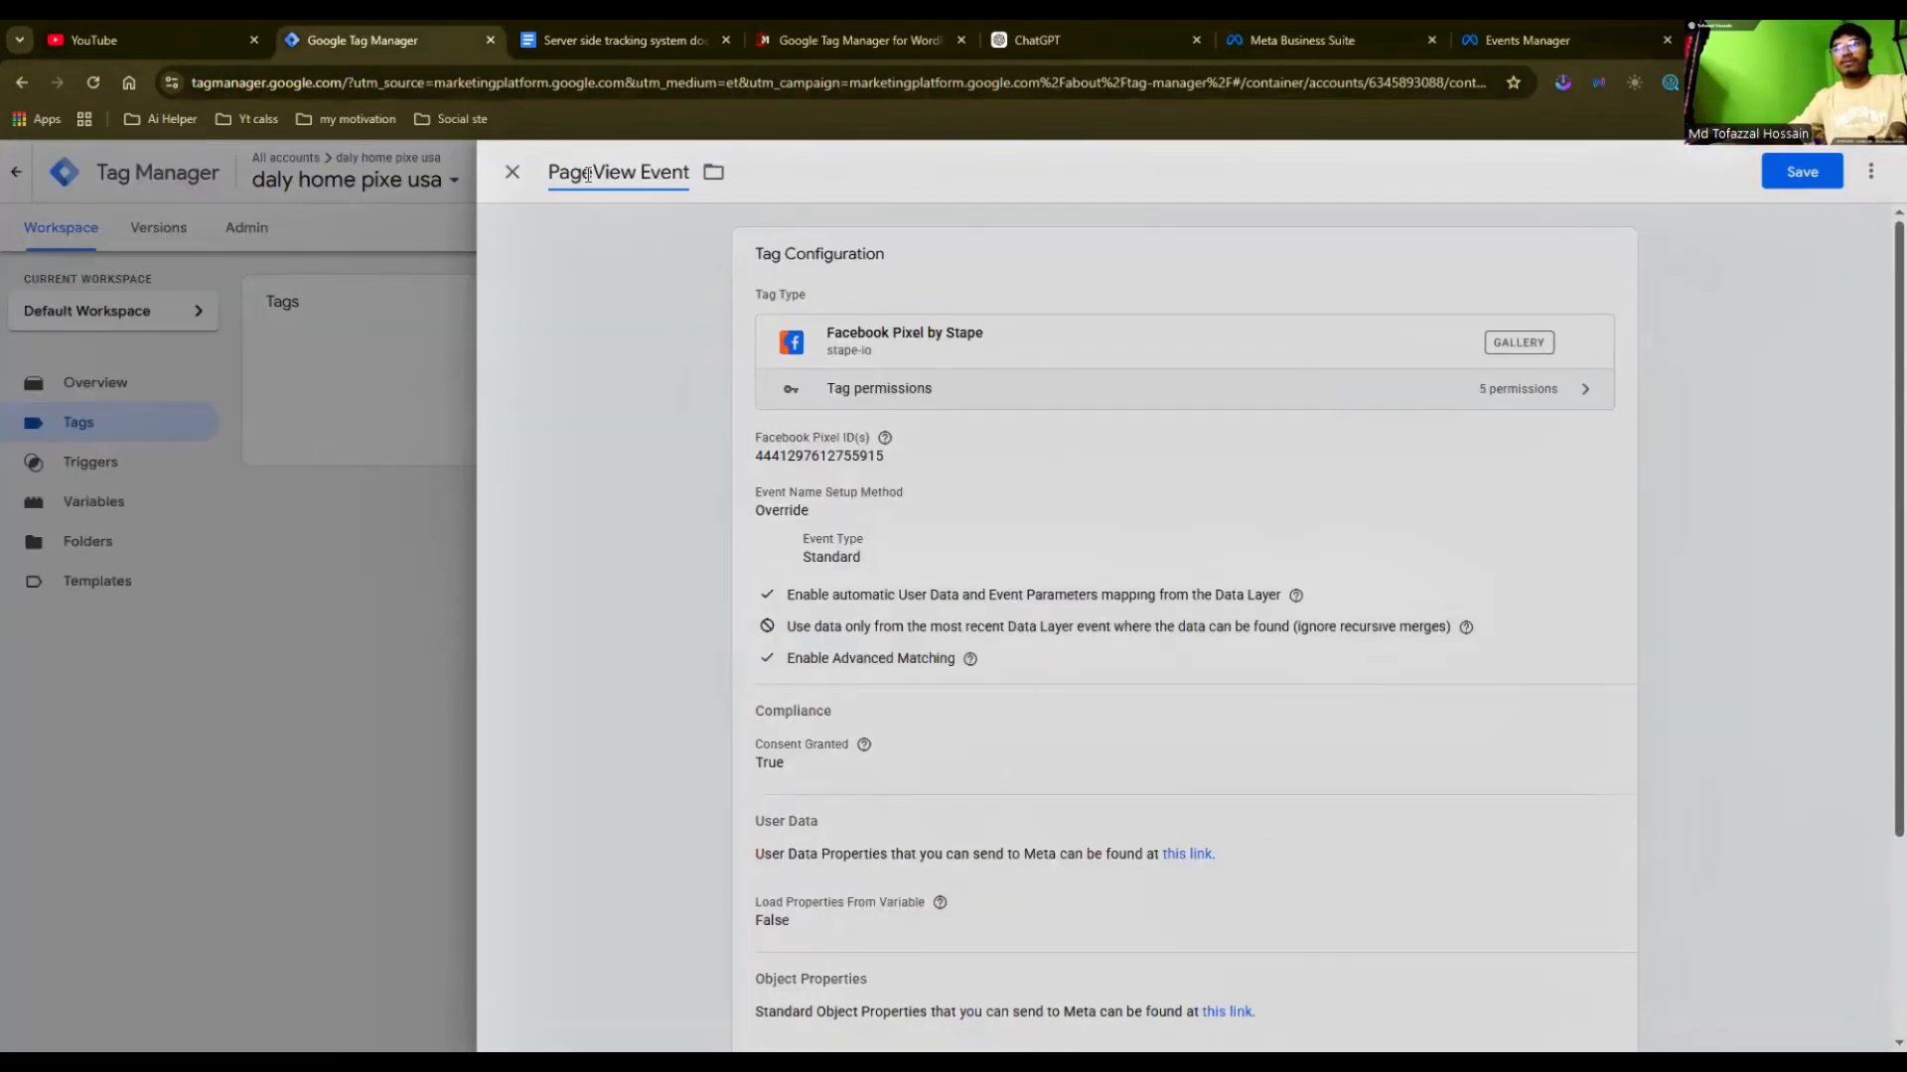
Step: Prefix the tag name with FB to make it FB PageView Event and save the tag
{"action": "left_click_drag", "start_coordinate": [592, 175], "coordinate": [555, 171]}
{"action": "left_click", "coordinate": [552, 172]}
{"action": "type", "text": "s"}
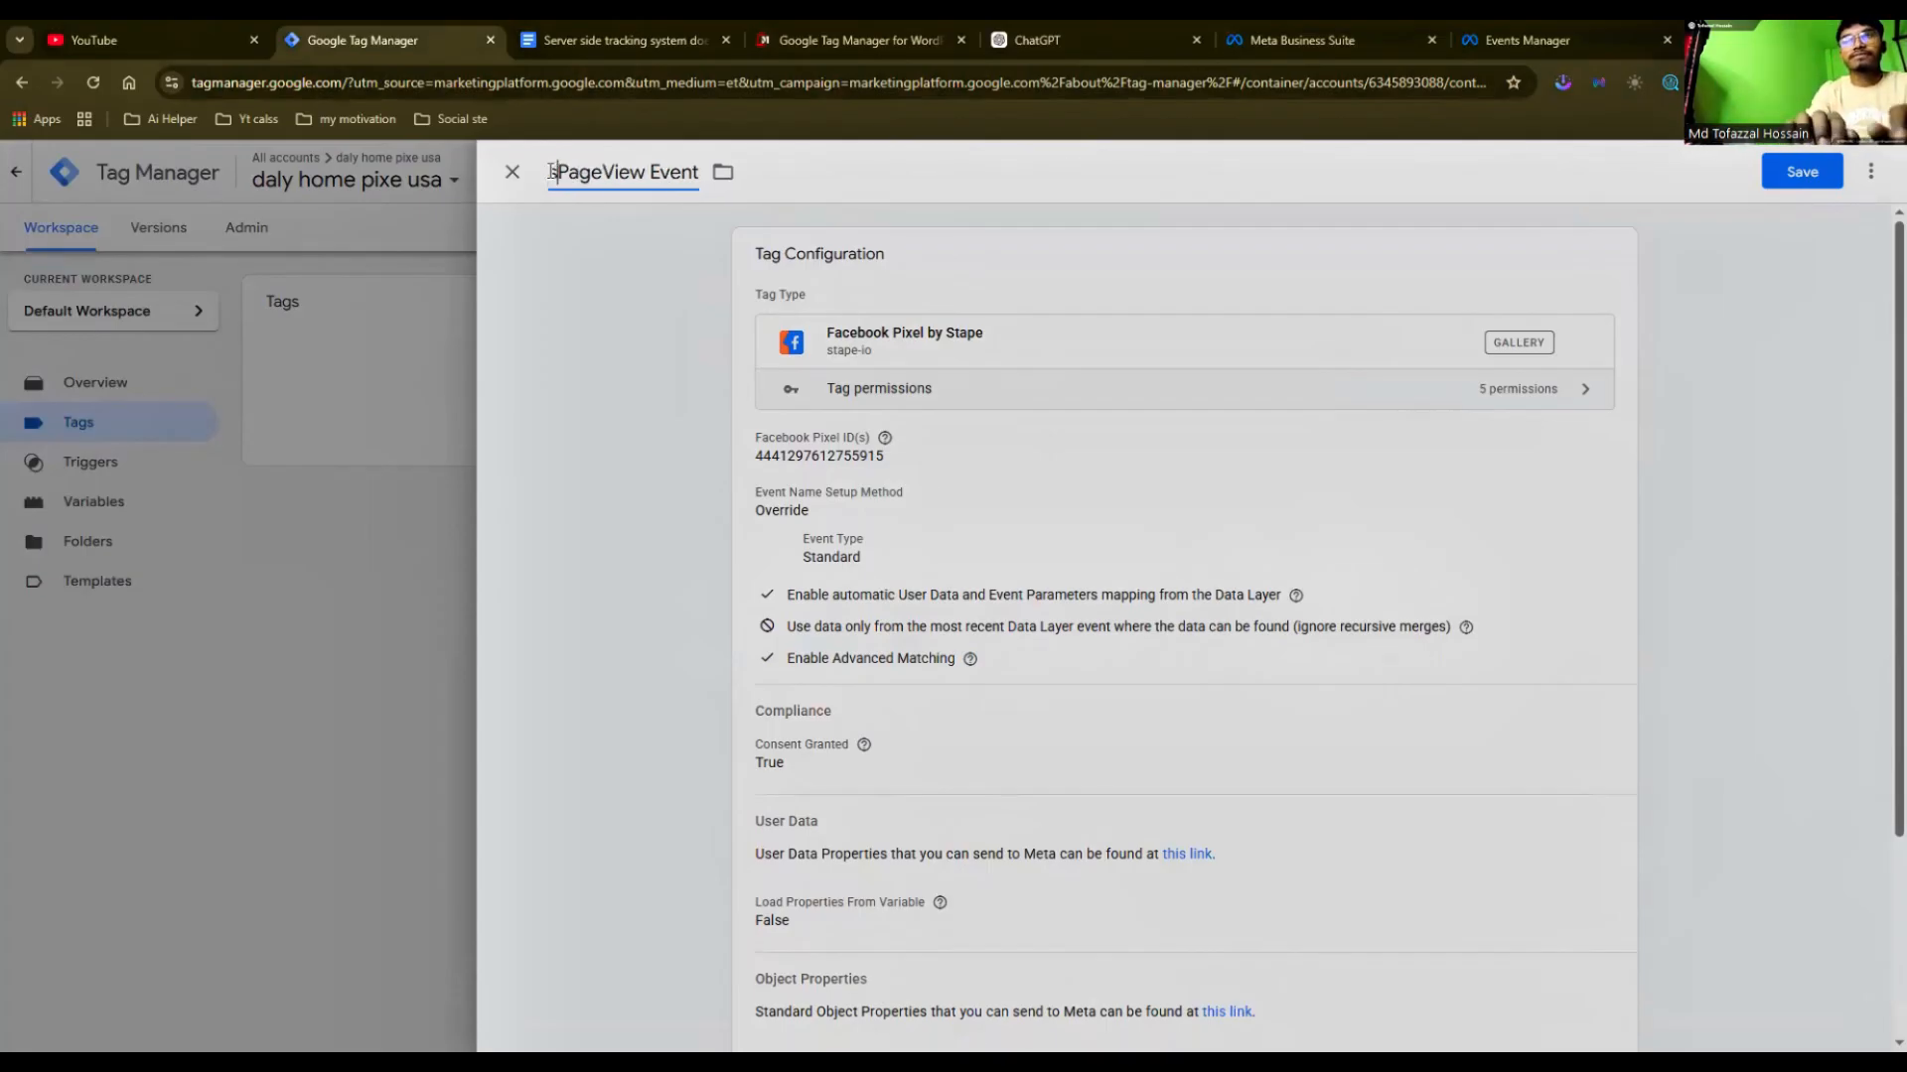
{"action": "key", "text": "BackSpace"}
{"action": "type", "text": "F"}
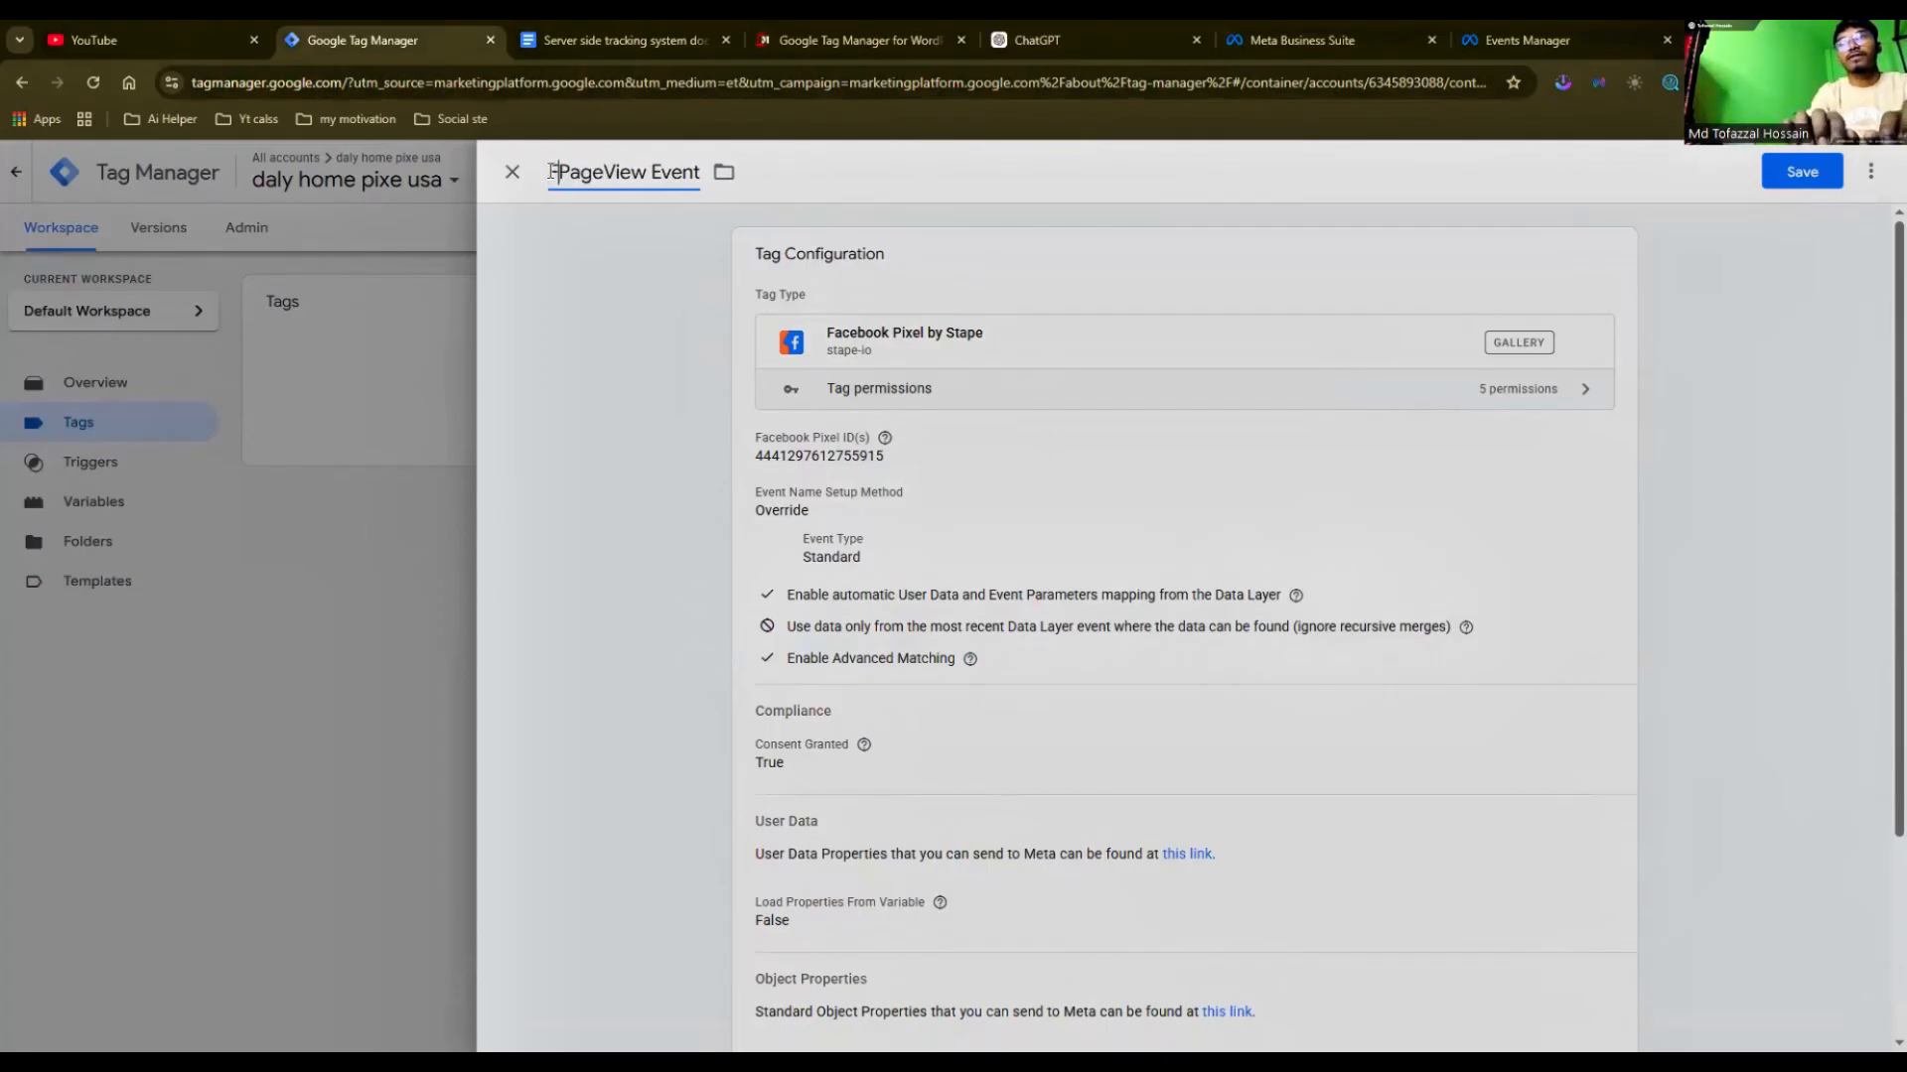
{"action": "type", "text": "B"}
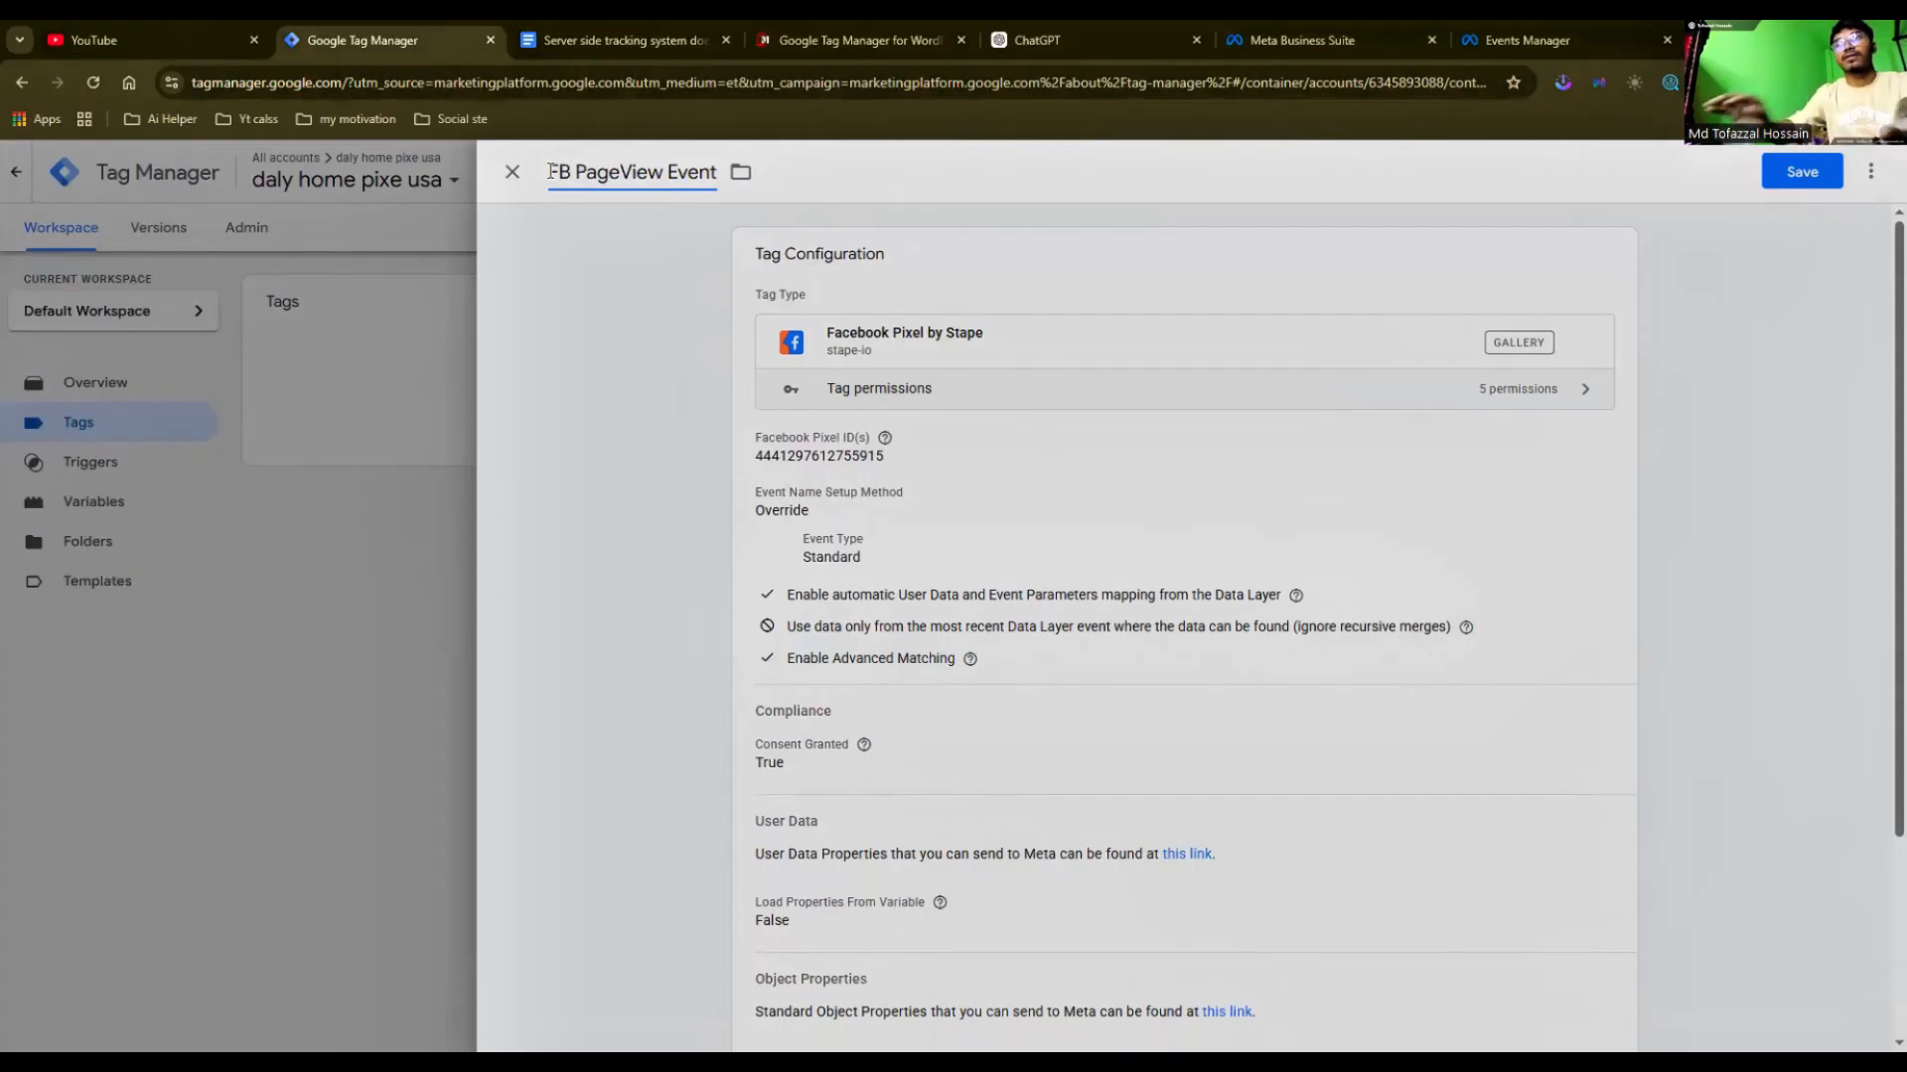
{"action": "left_click", "coordinate": [715, 171]}
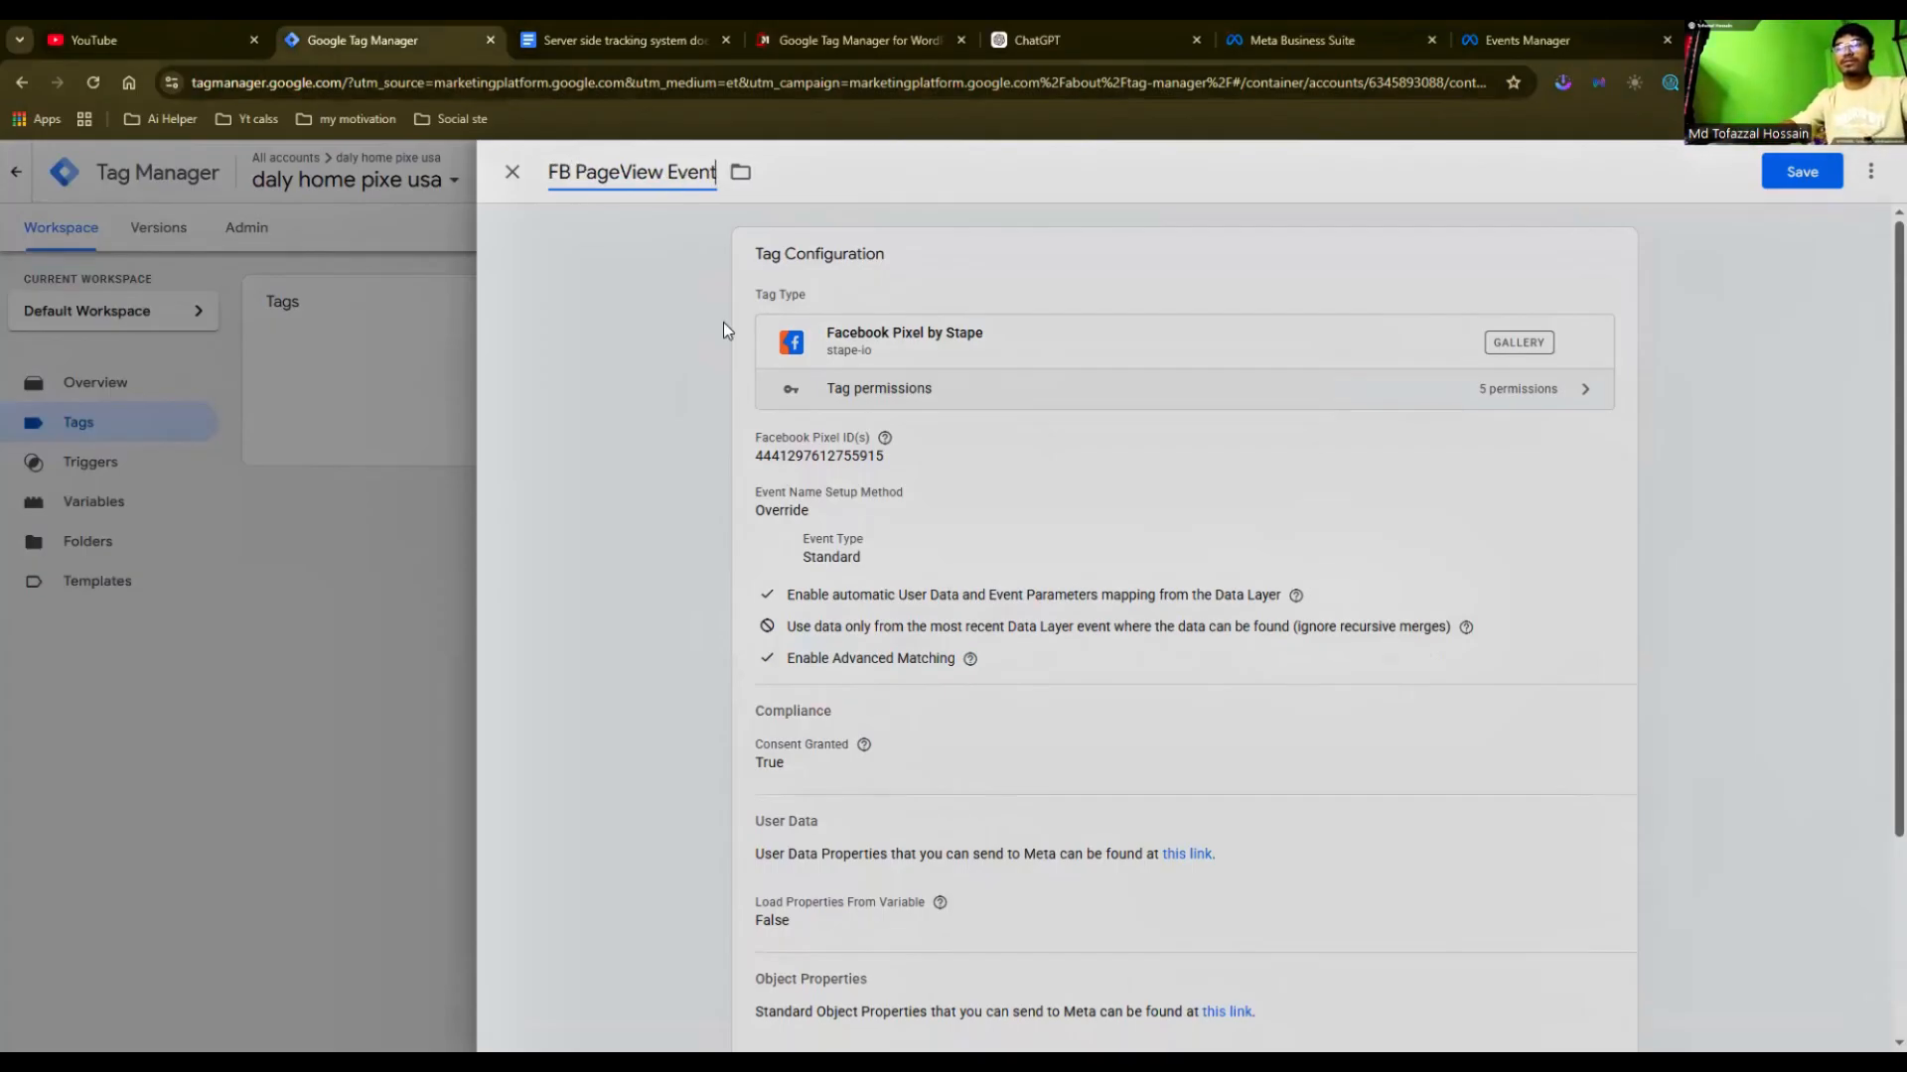
{"action": "left_click", "coordinate": [1793, 175]}
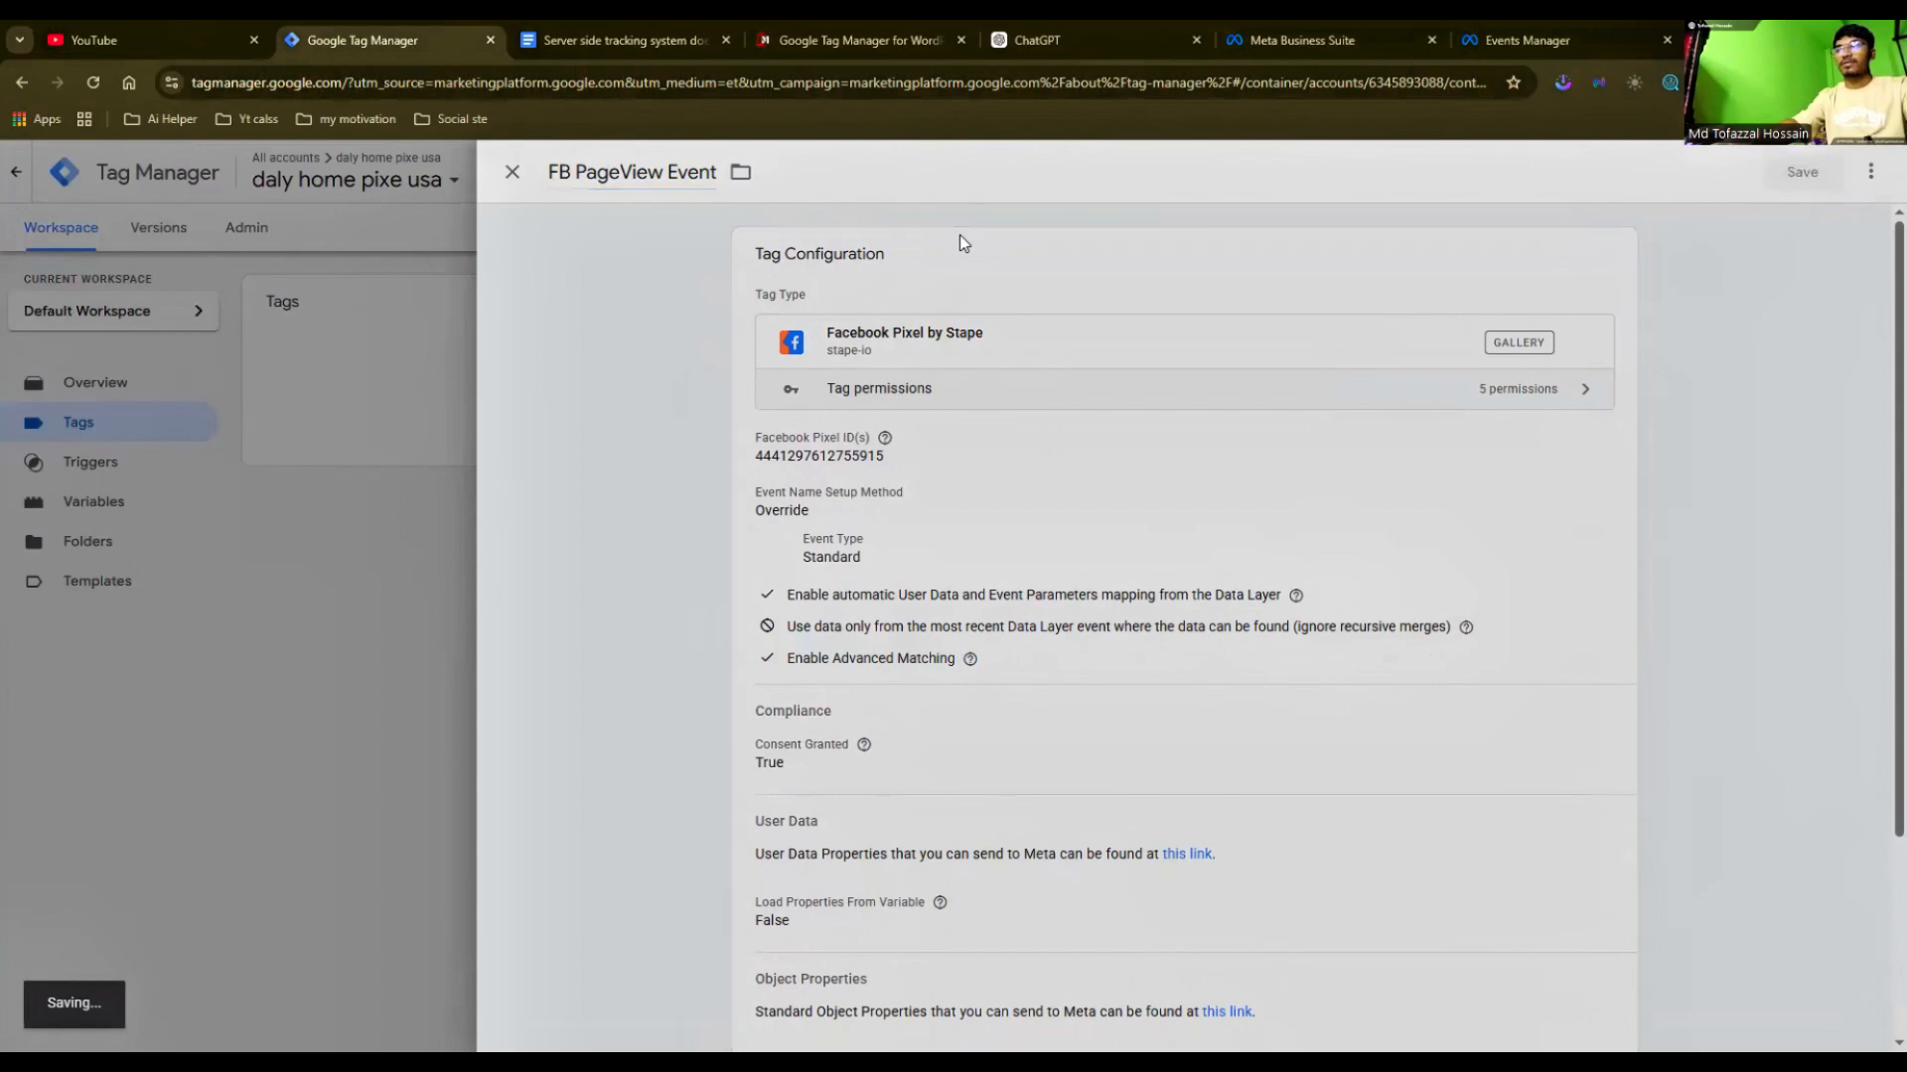
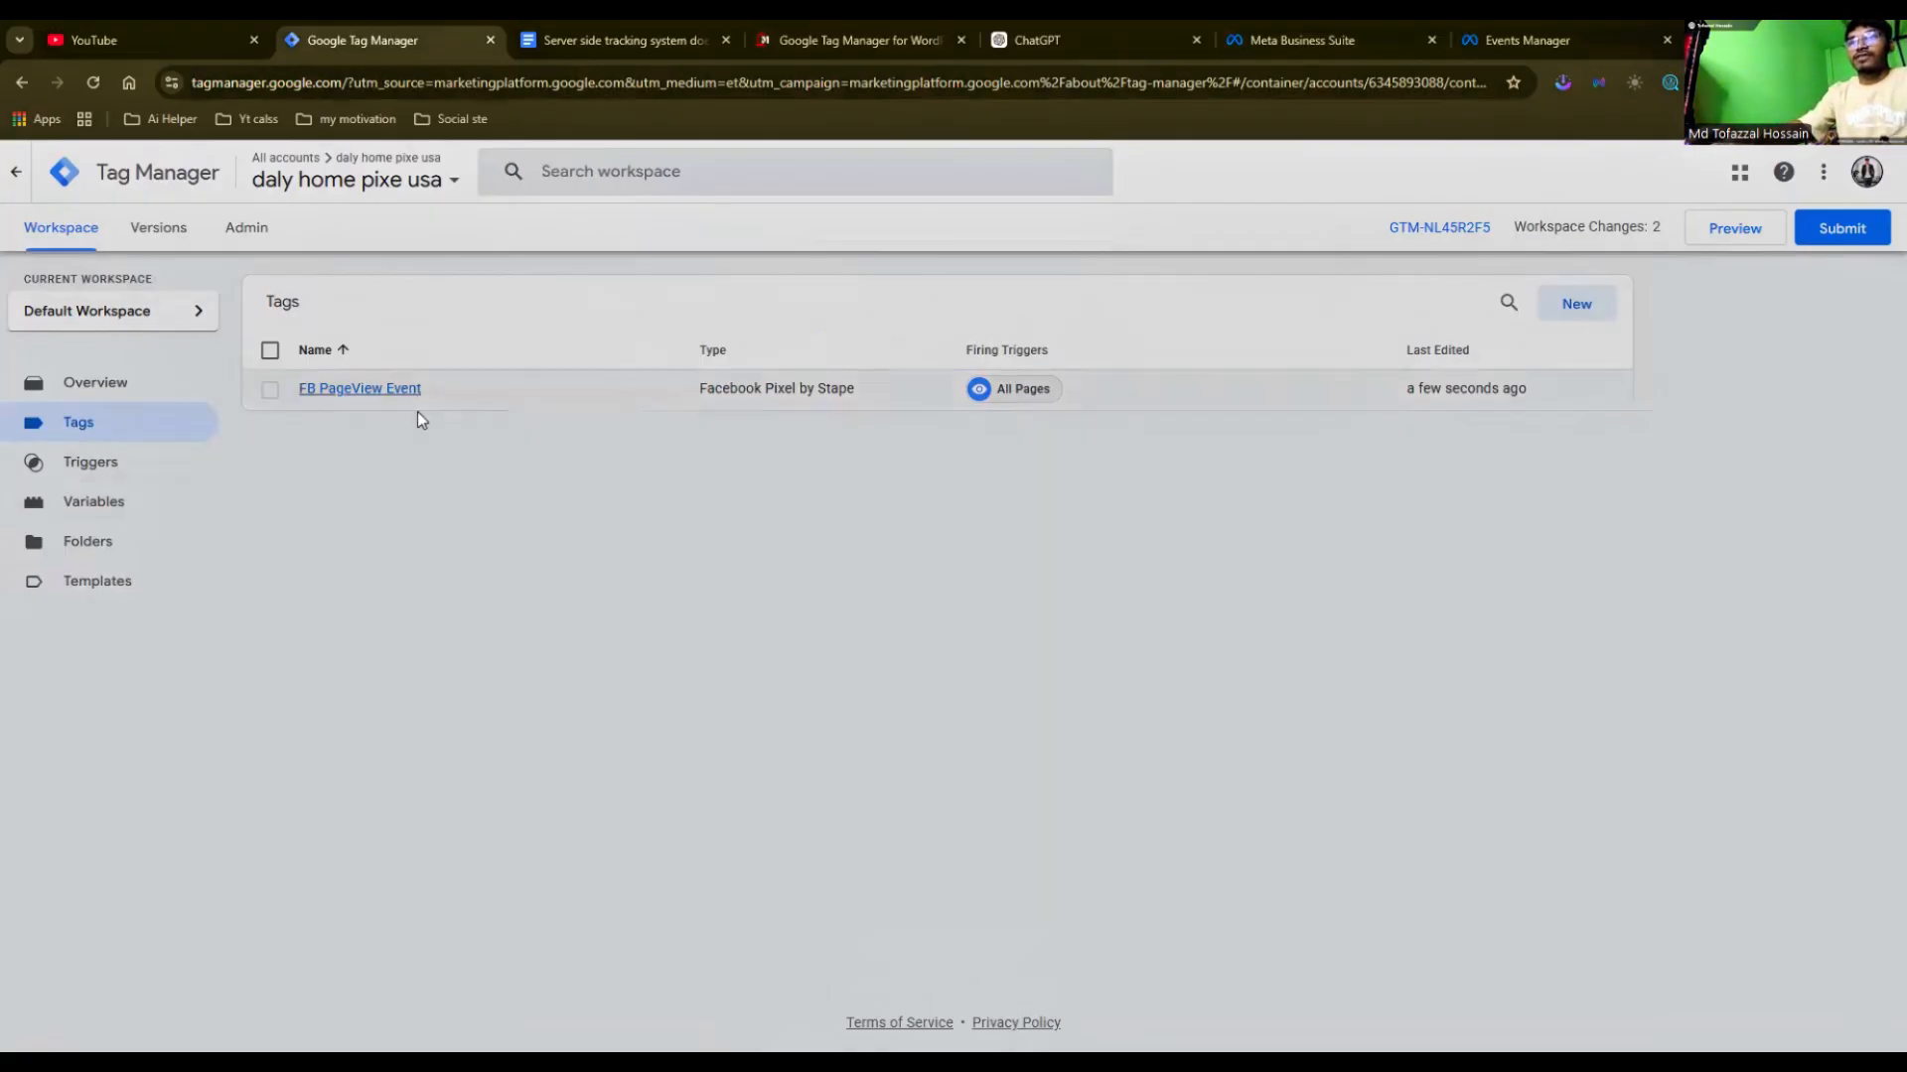
Step: Review the View Content event setup and the Variables section in the tracking setup document
{"action": "left_click", "coordinate": [594, 24]}
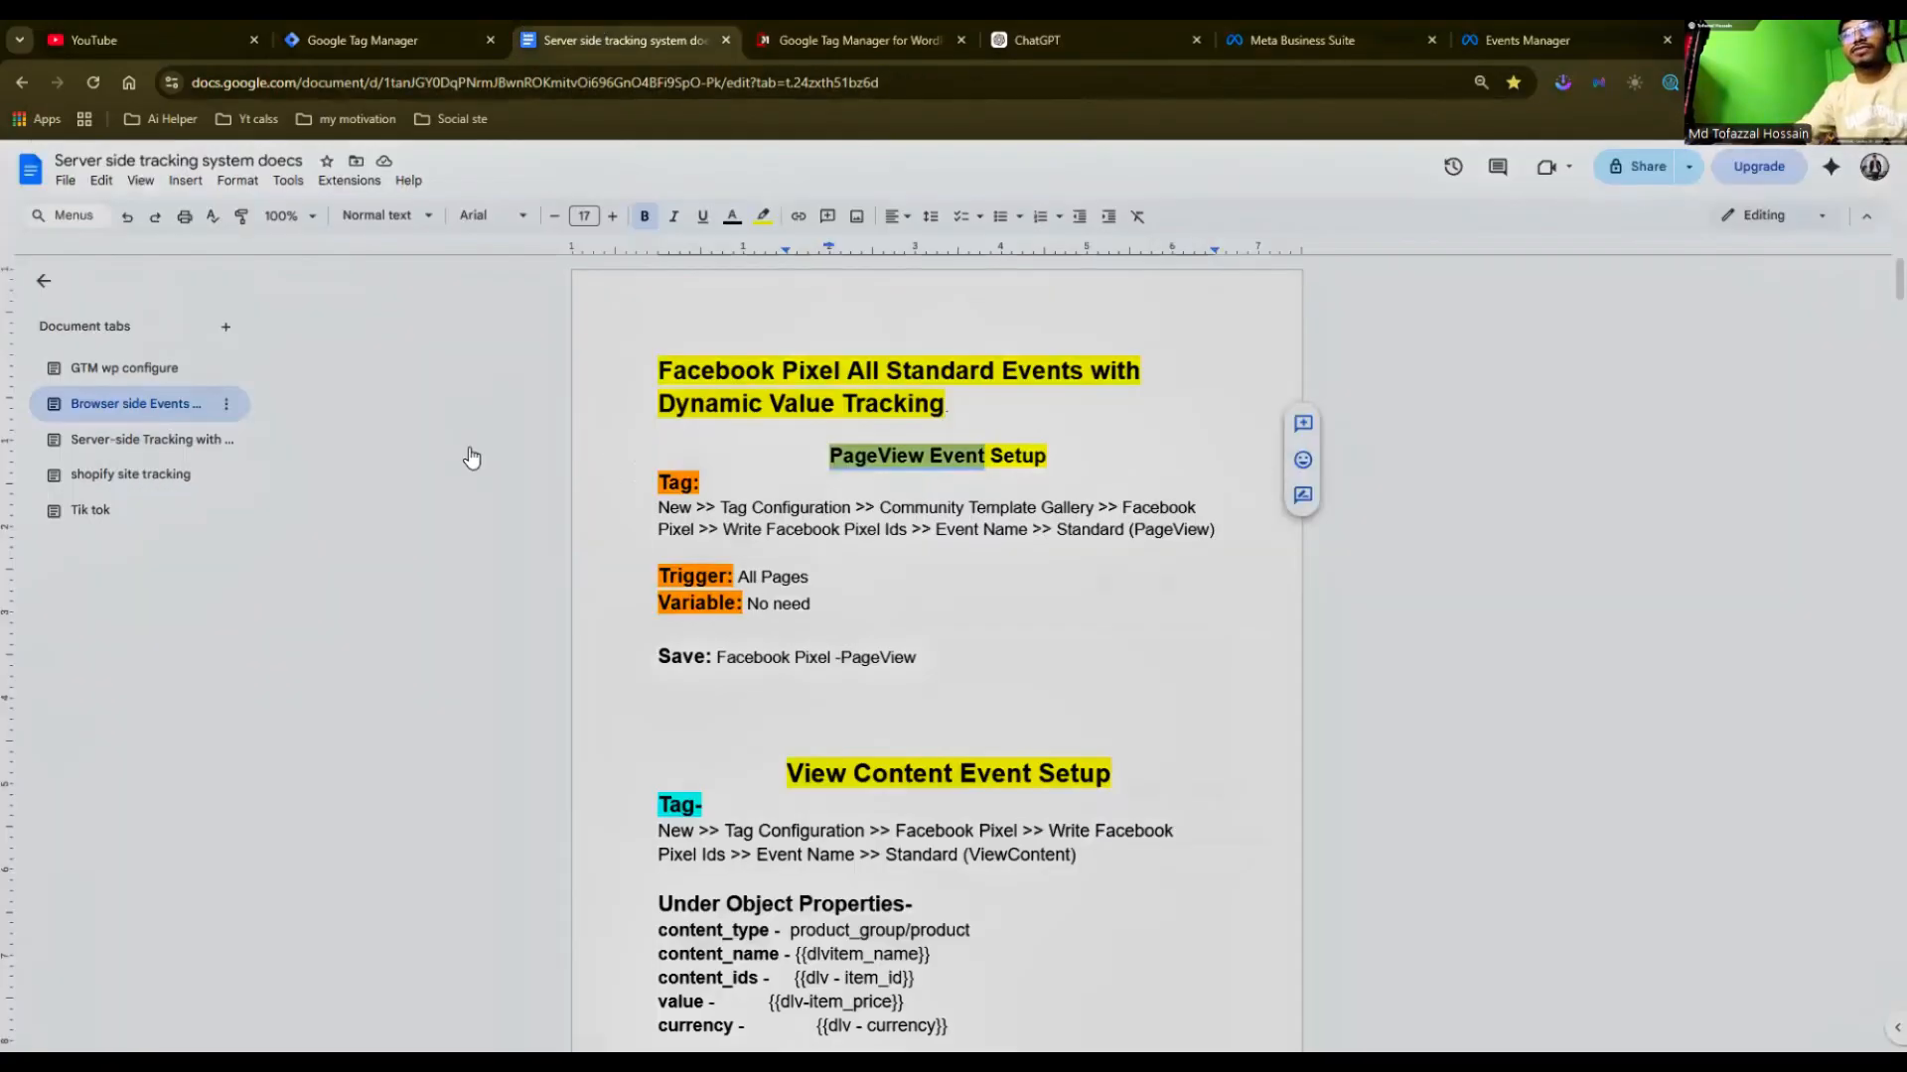
{"action": "left_click", "coordinate": [396, 34]}
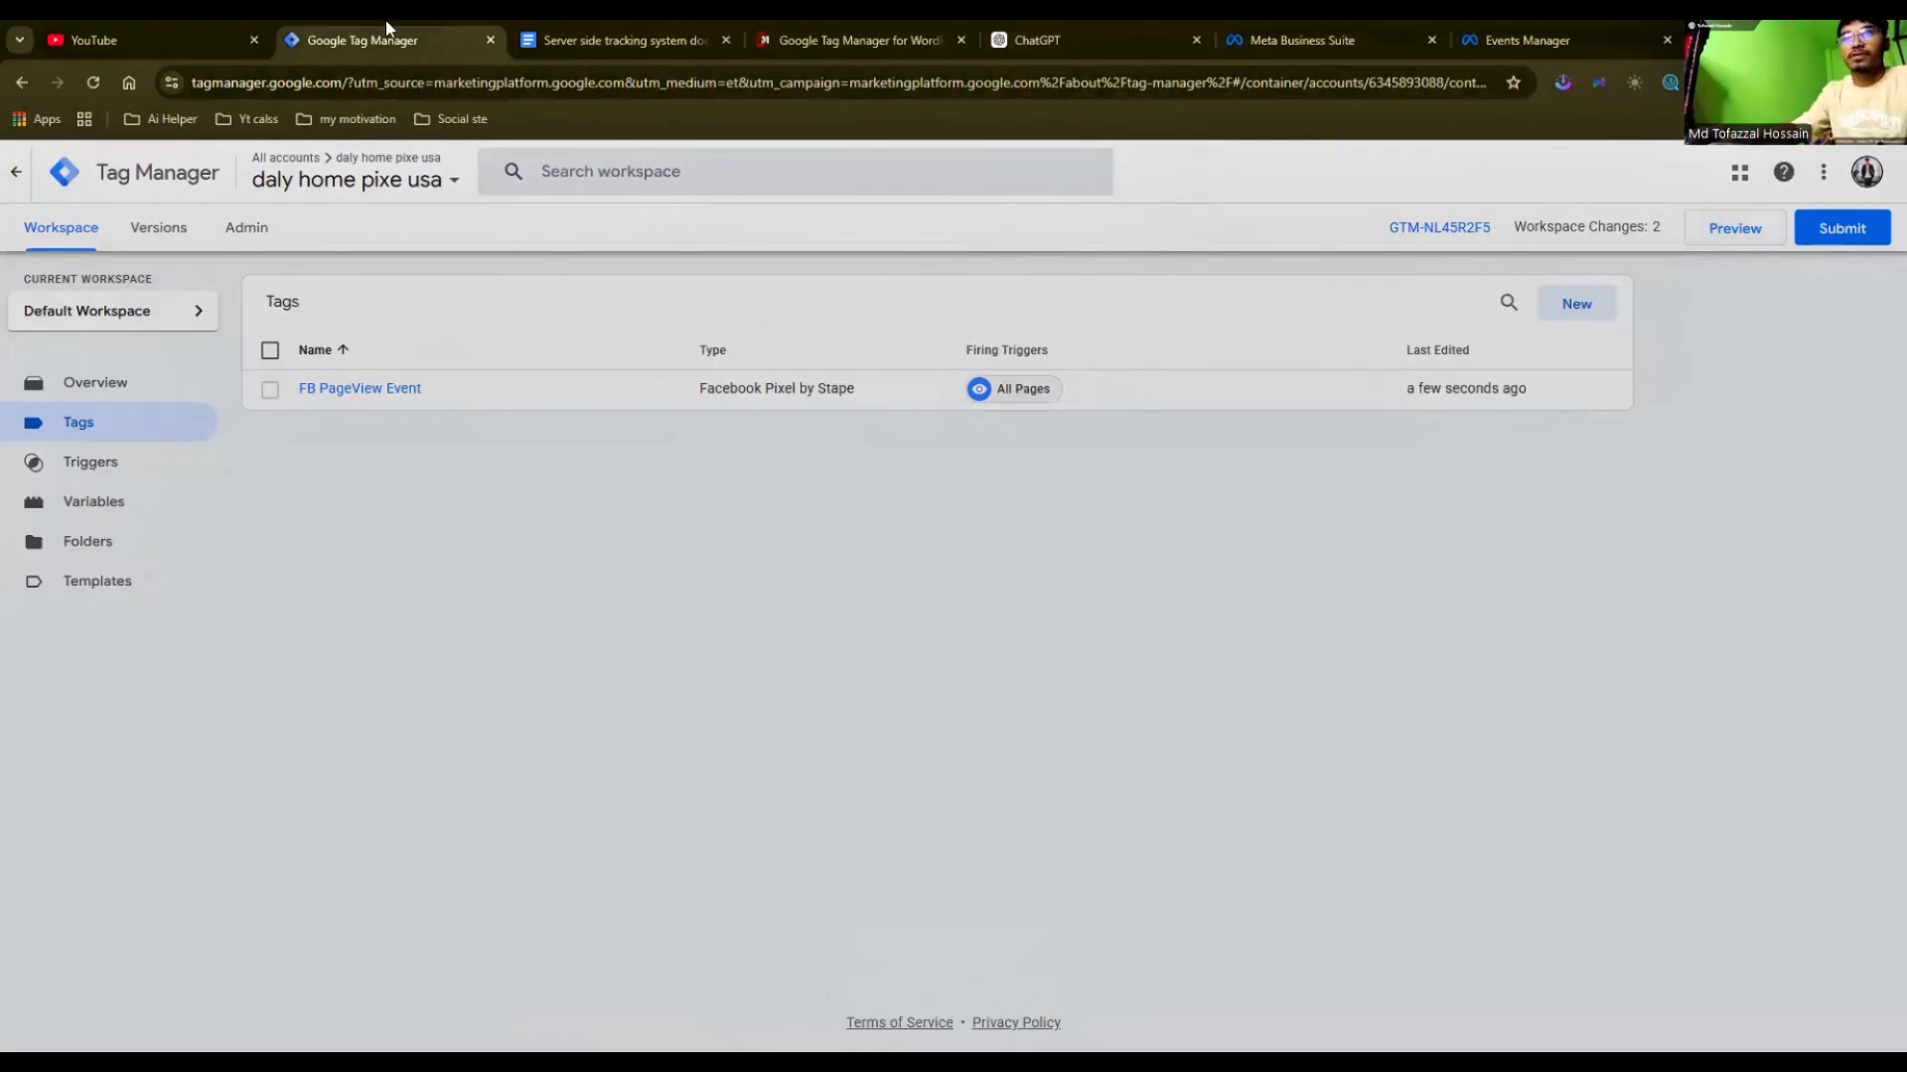
{"action": "left_click", "coordinate": [615, 40]}
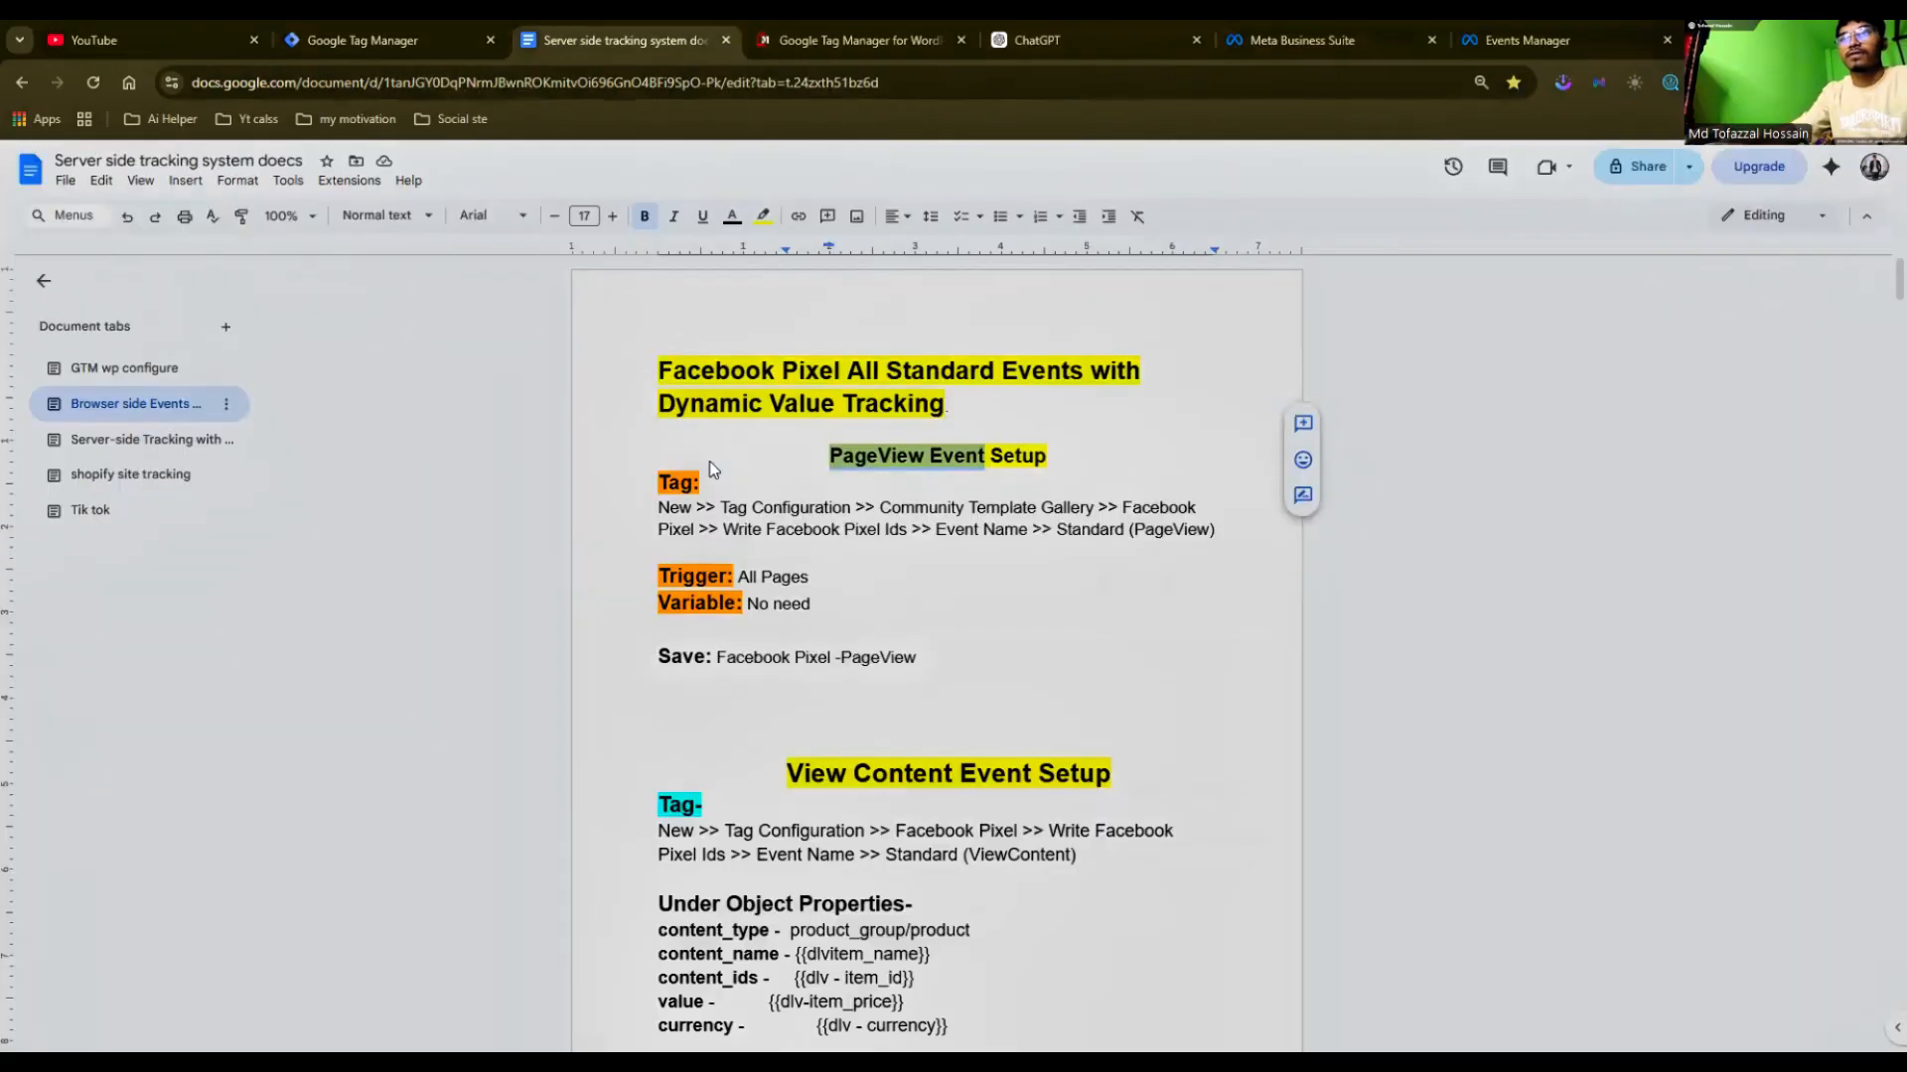
{"action": "scroll", "coordinate": [747, 607], "scroll_direction": "down", "scroll_amount": 2}
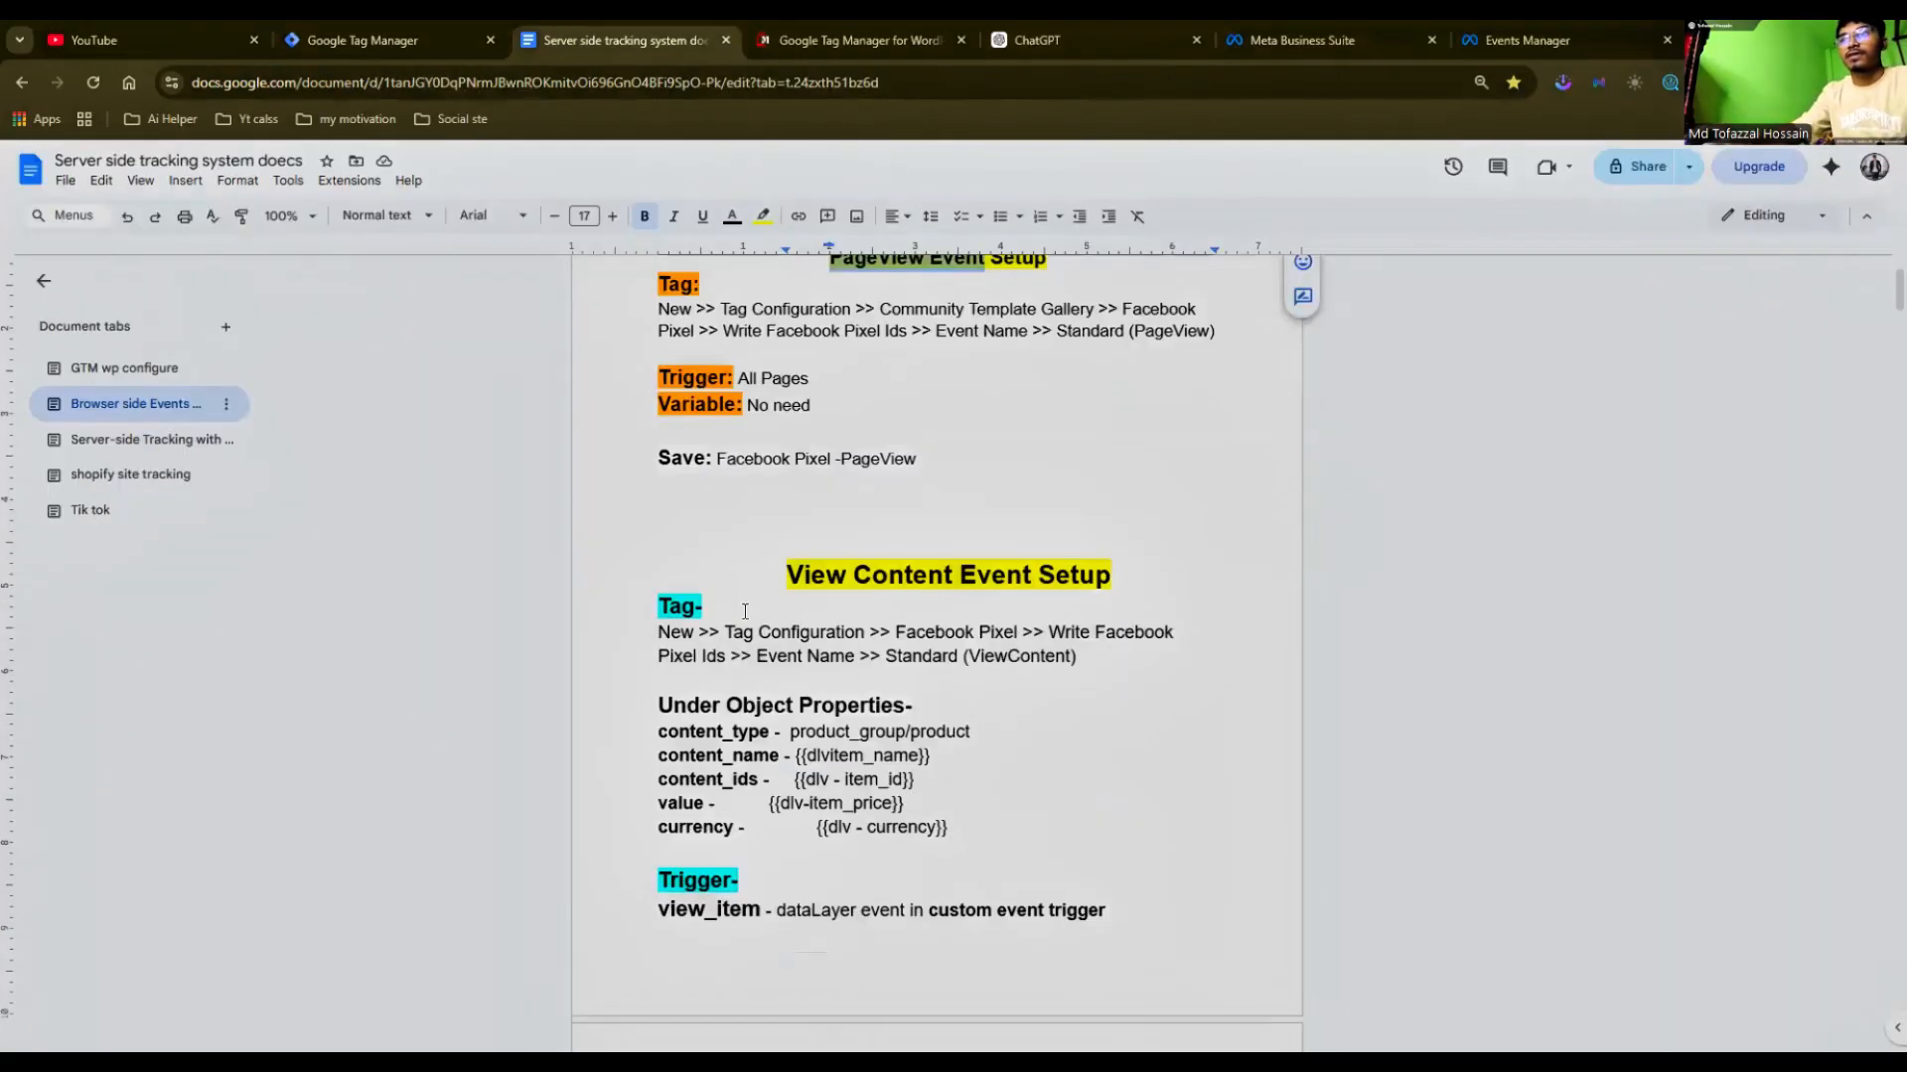
{"action": "scroll", "coordinate": [1024, 481], "scroll_direction": "down", "scroll_amount": 1}
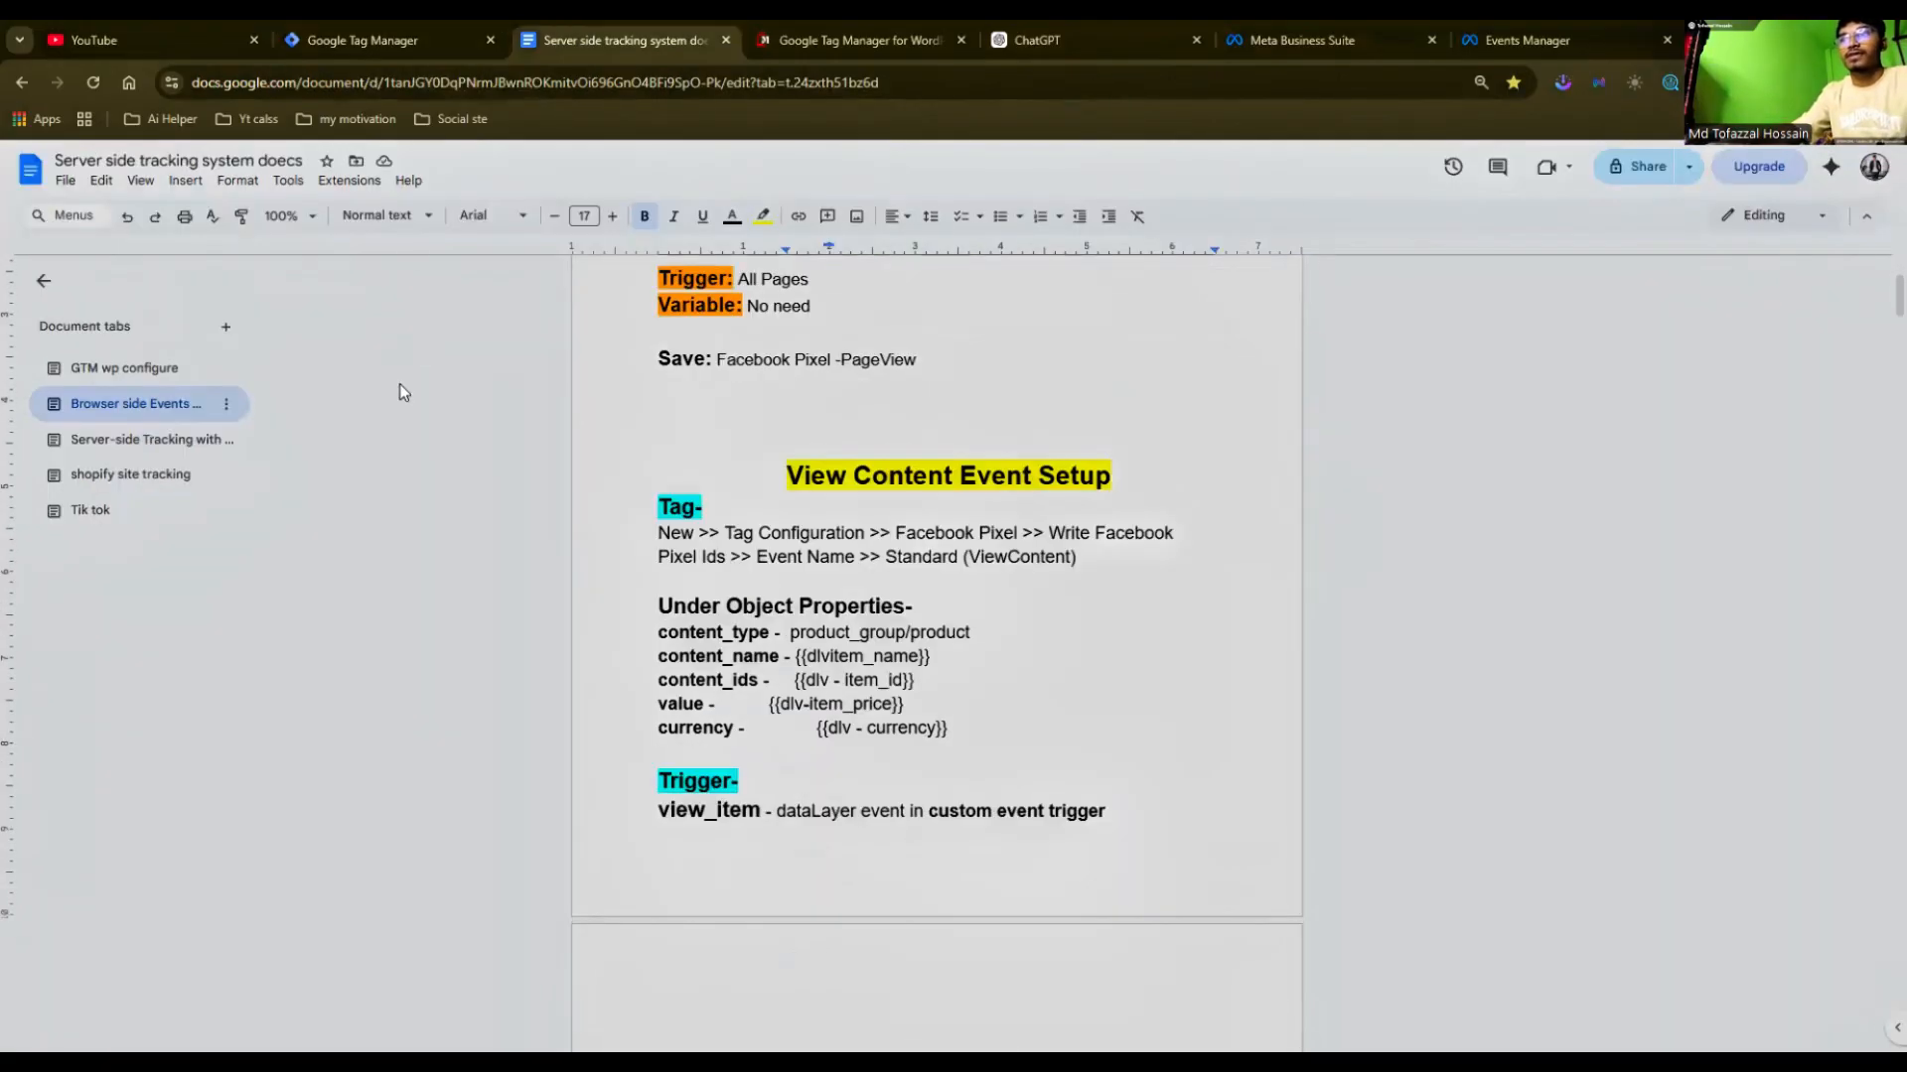
{"action": "scroll", "coordinate": [549, 453], "scroll_direction": "down", "scroll_amount": 2}
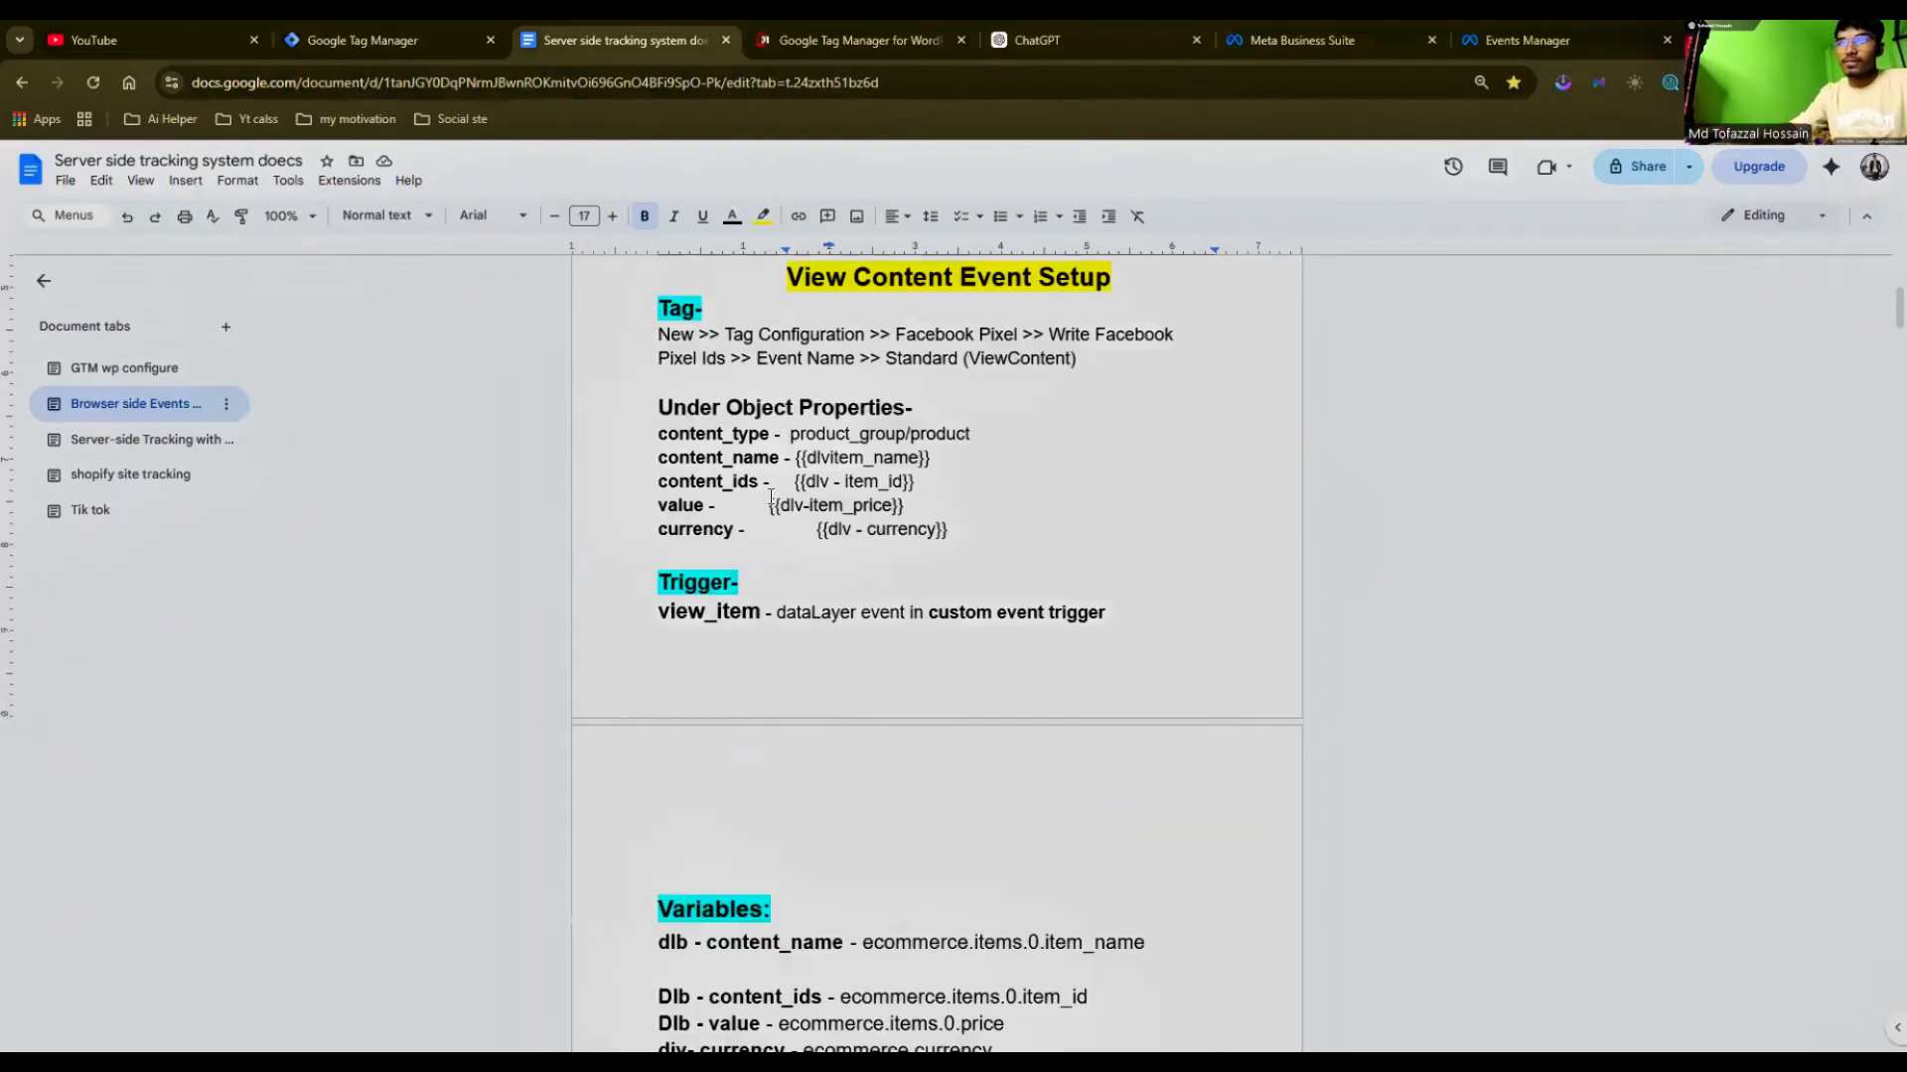
{"action": "scroll", "coordinate": [839, 483], "scroll_direction": "up", "scroll_amount": 2}
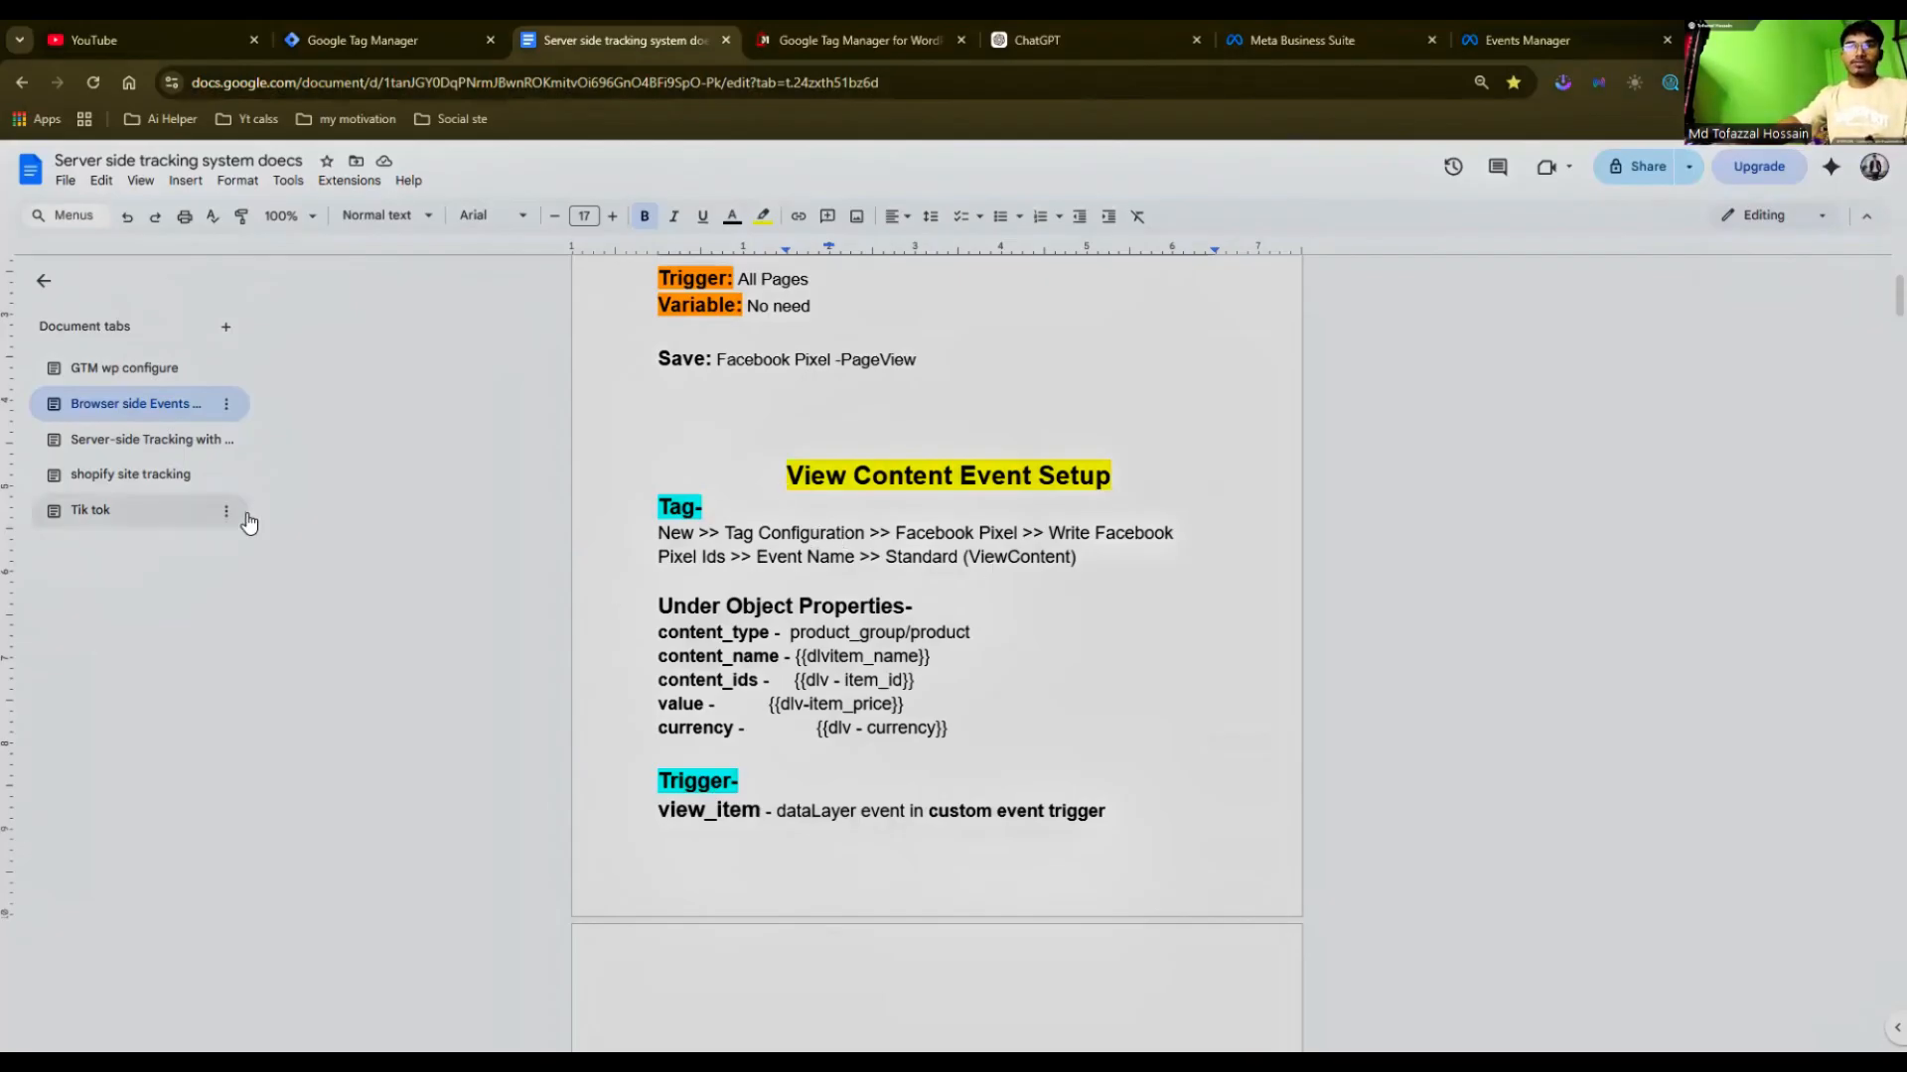
{"action": "scroll", "coordinate": [466, 703], "scroll_direction": "down", "scroll_amount": 1}
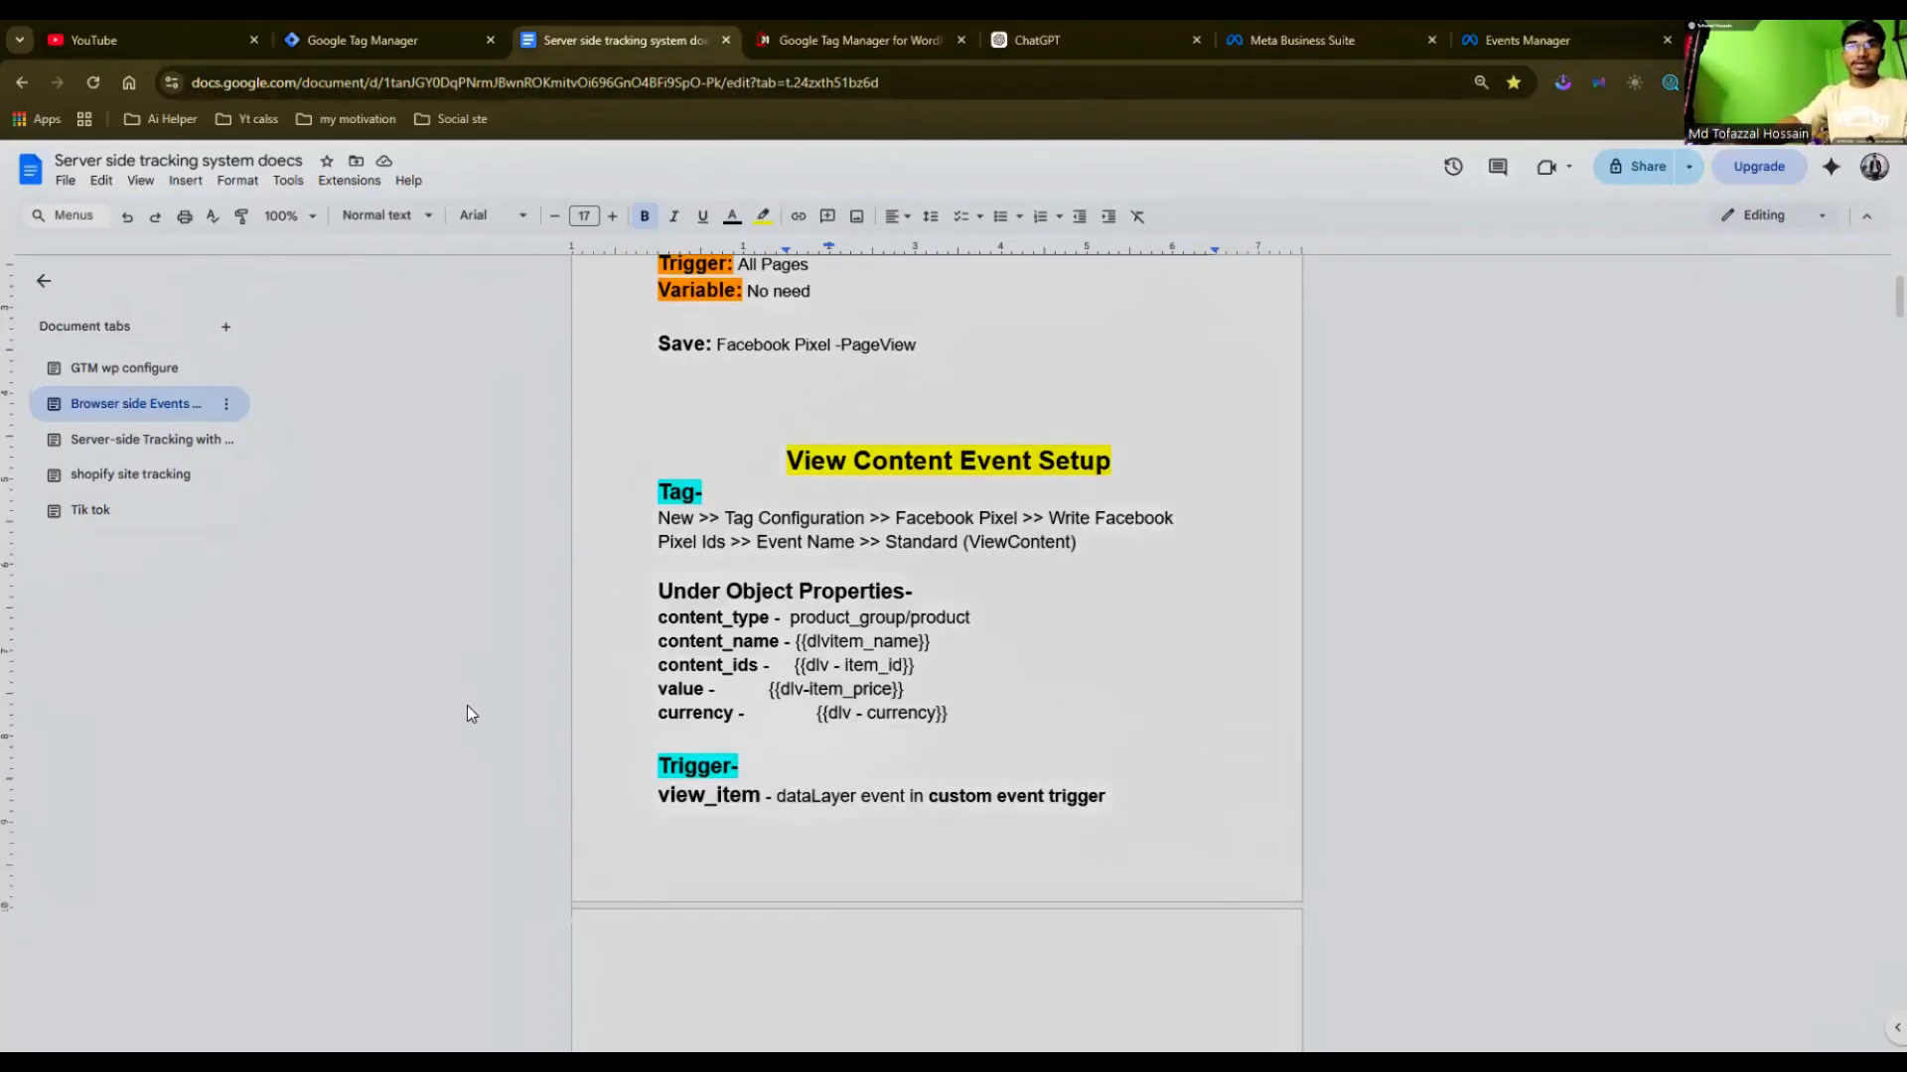
{"action": "scroll", "coordinate": [527, 744], "scroll_direction": "down", "scroll_amount": 1}
{"action": "scroll", "coordinate": [616, 736], "scroll_direction": "down", "scroll_amount": 5}
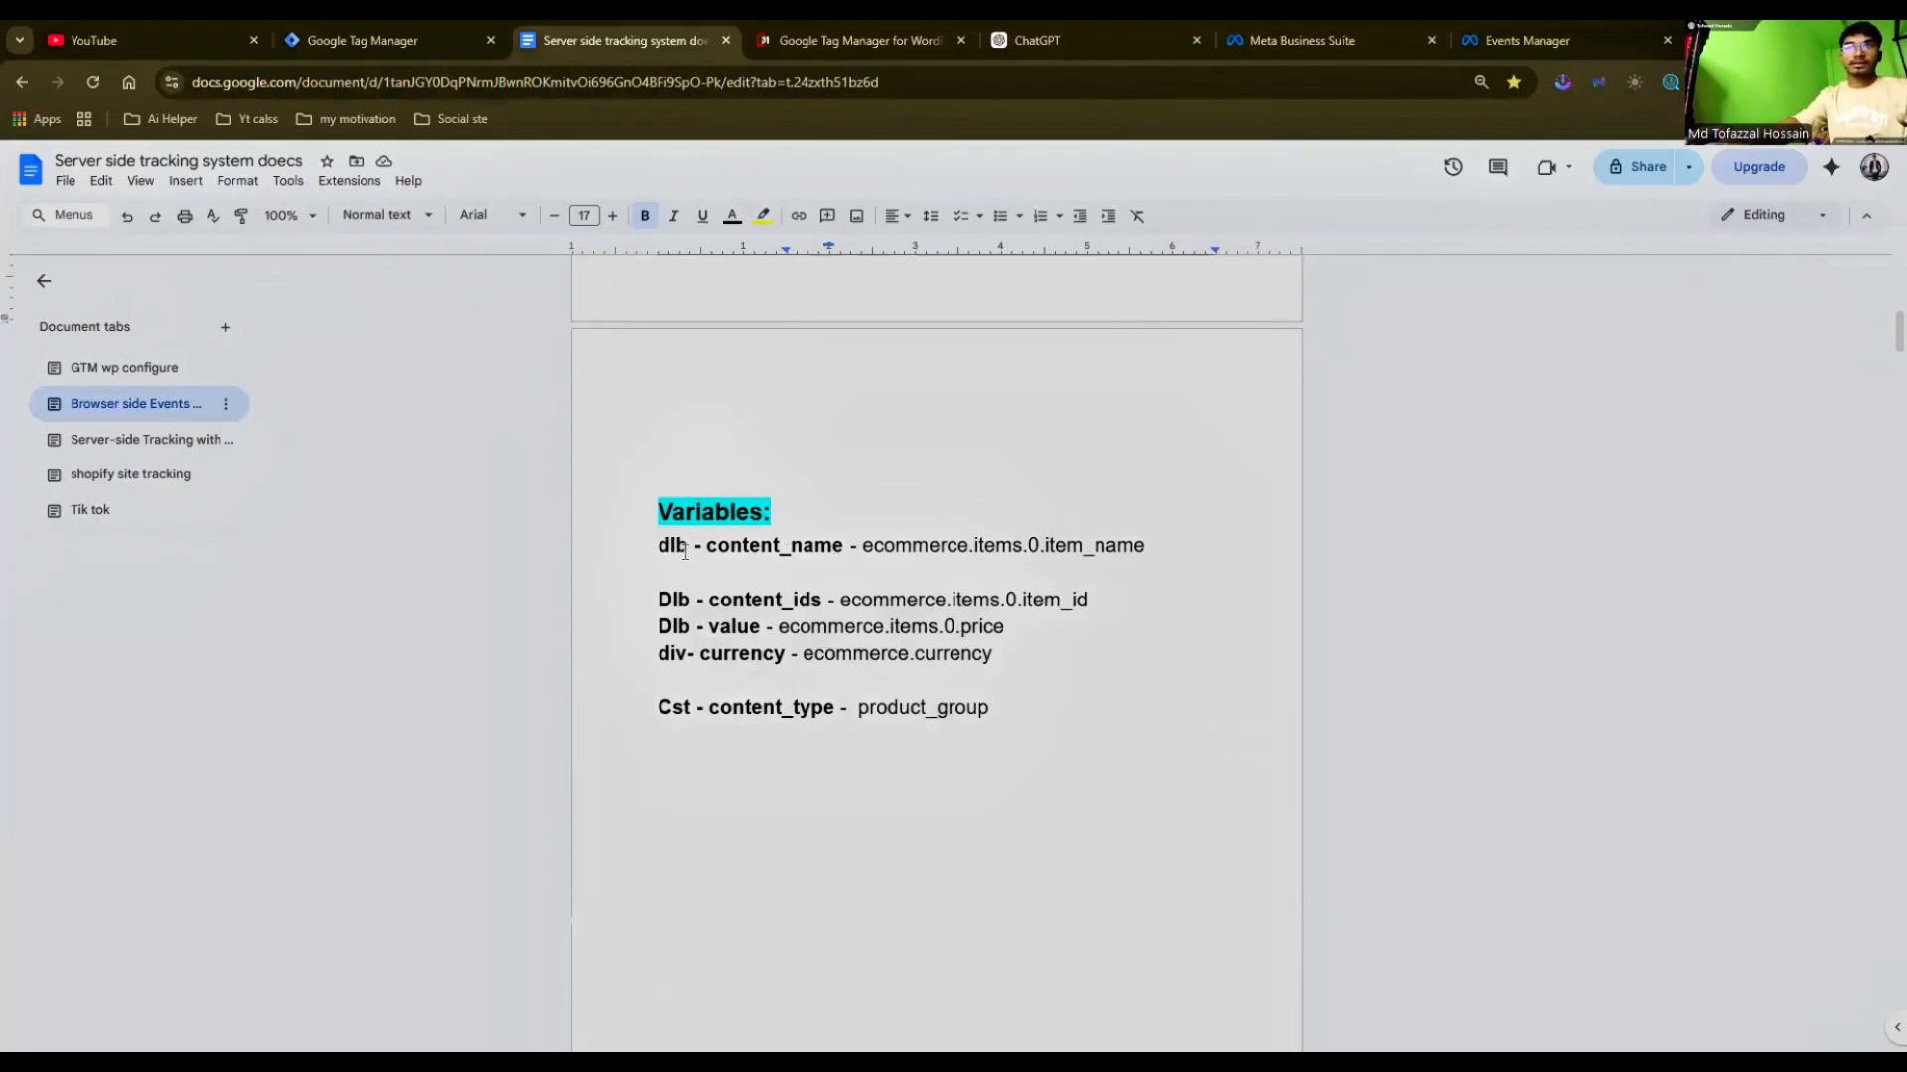
{"action": "left_click", "coordinate": [344, 29]}
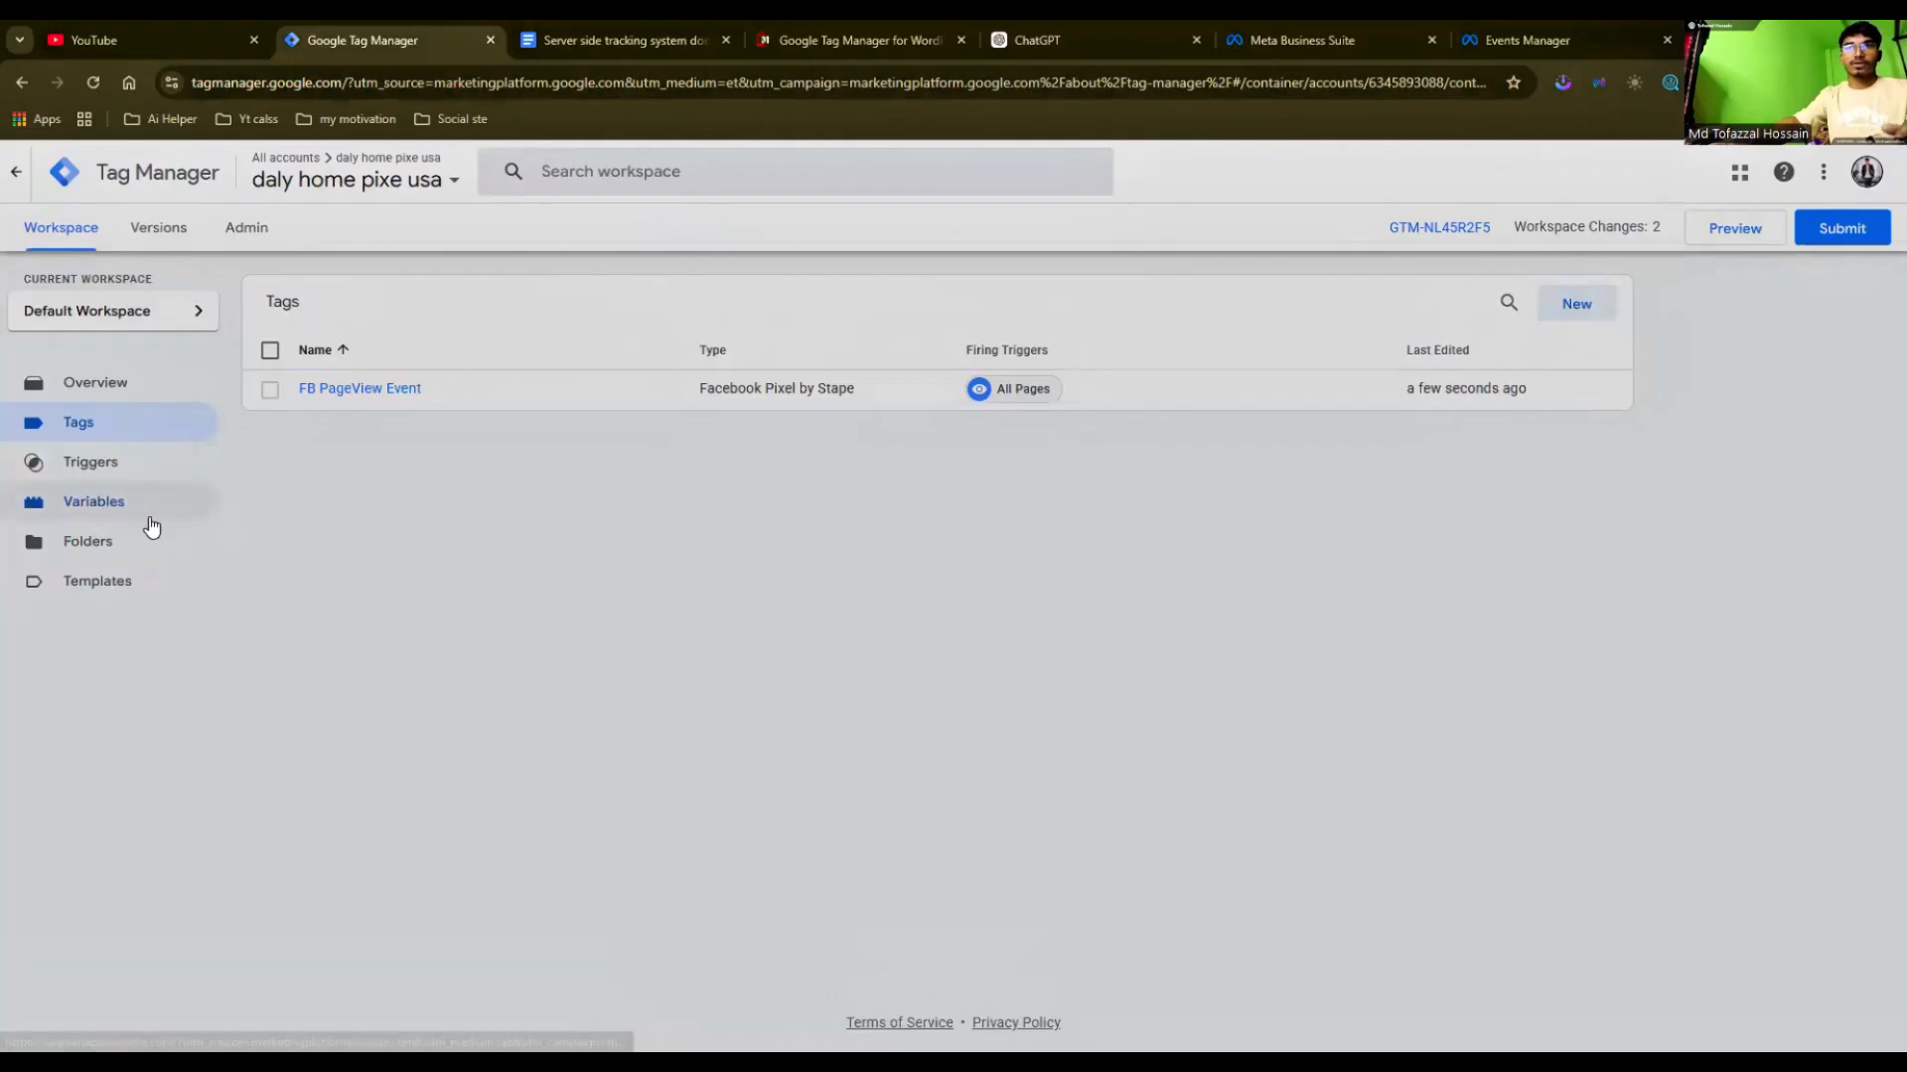
Step: Create a new Constant user-defined variable and paste the Facebook Pixel ID as its value
{"action": "left_click", "coordinate": [99, 501]}
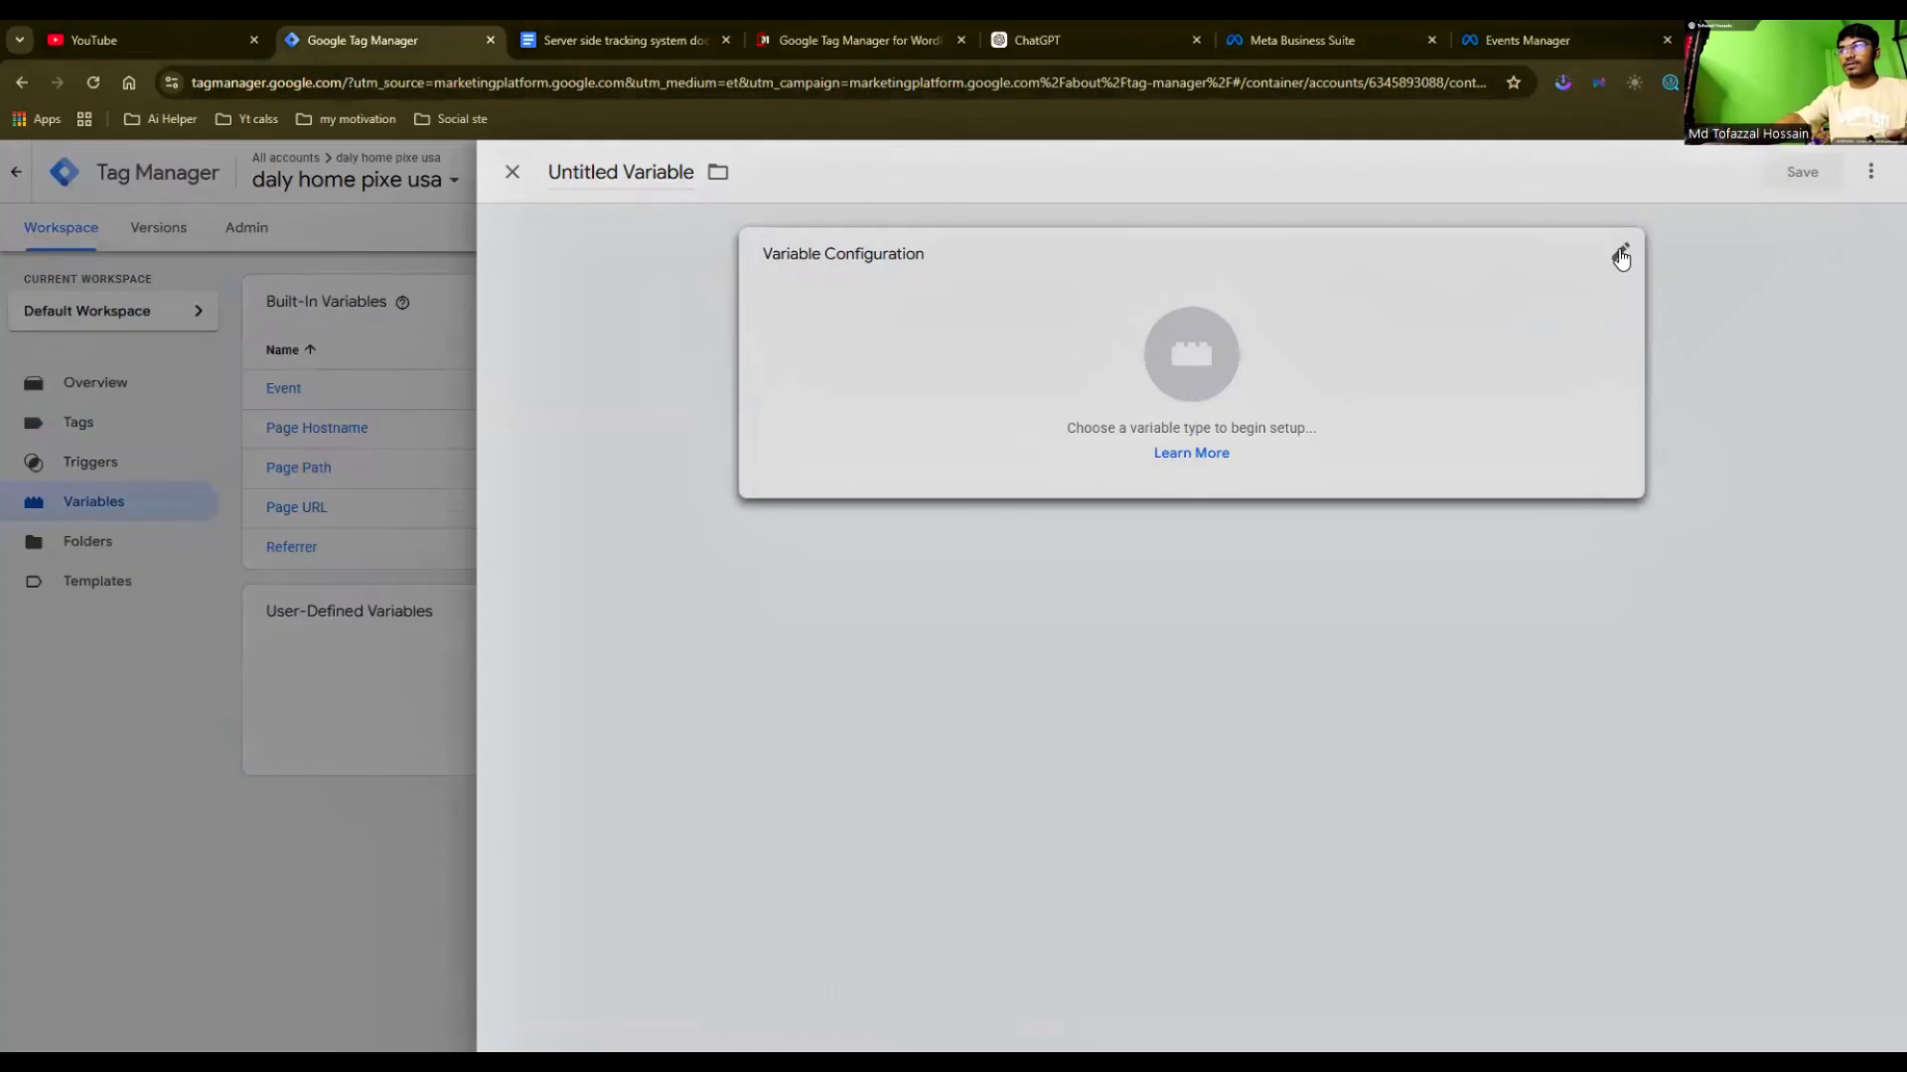
{"action": "left_click", "coordinate": [1615, 456]}
{"action": "scroll", "coordinate": [1410, 610], "scroll_direction": "down", "scroll_amount": 2}
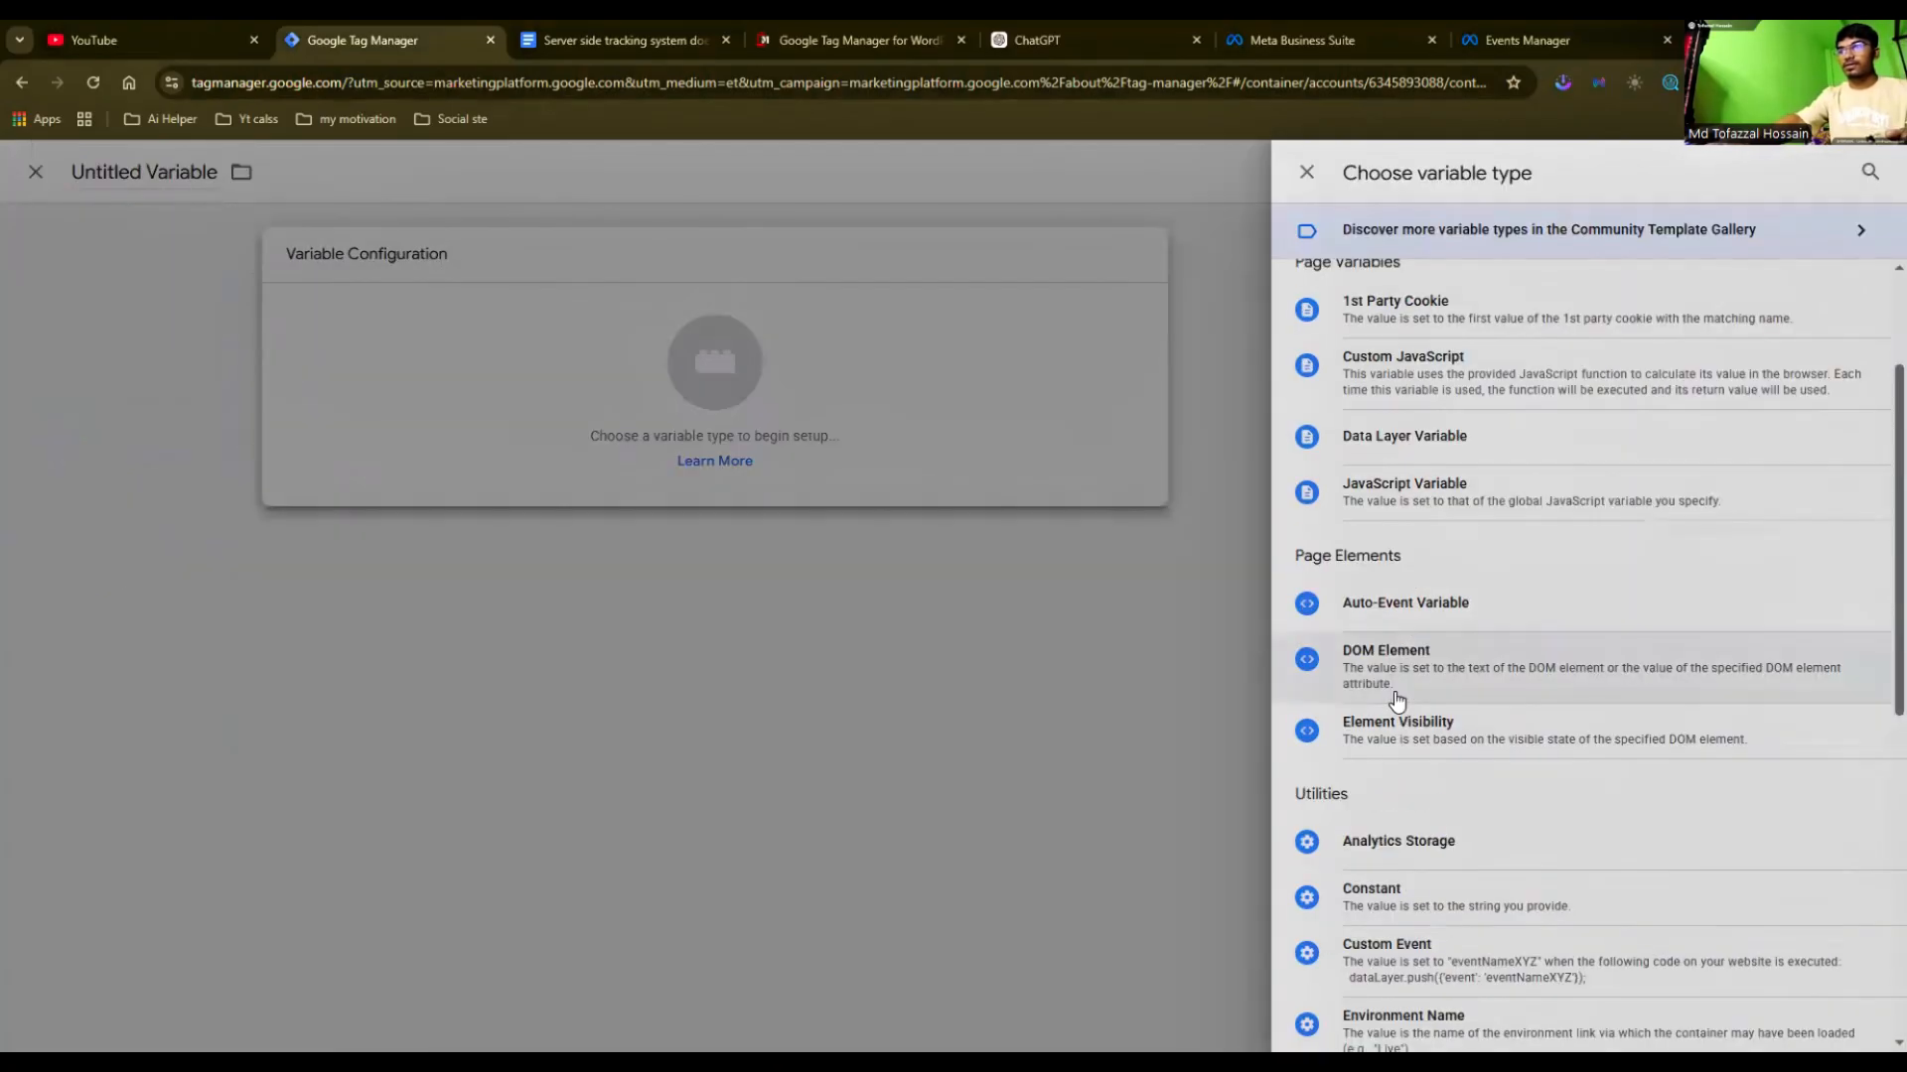
{"action": "scroll", "coordinate": [1426, 743], "scroll_direction": "down", "scroll_amount": 2}
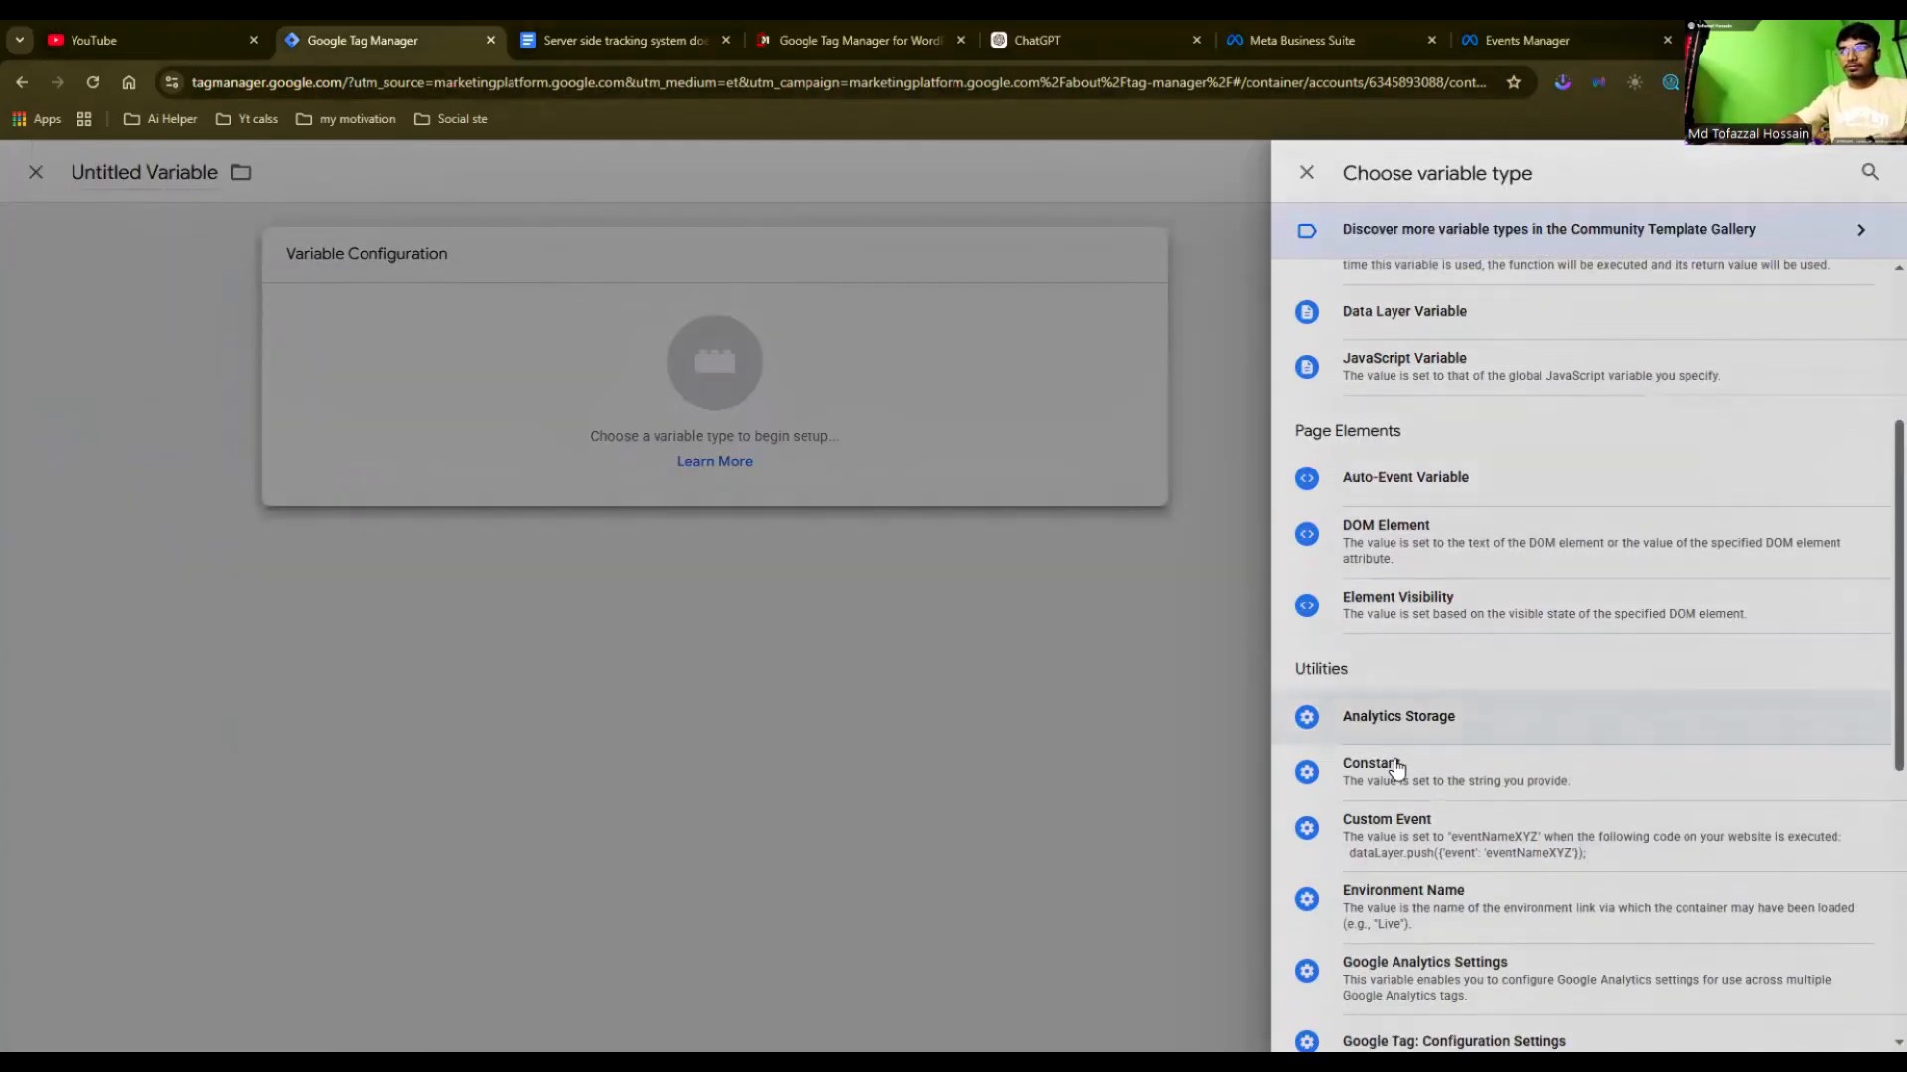
{"action": "scroll", "coordinate": [1402, 839], "scroll_direction": "down", "scroll_amount": 3}
{"action": "scroll", "coordinate": [1460, 794], "scroll_direction": "down", "scroll_amount": 3}
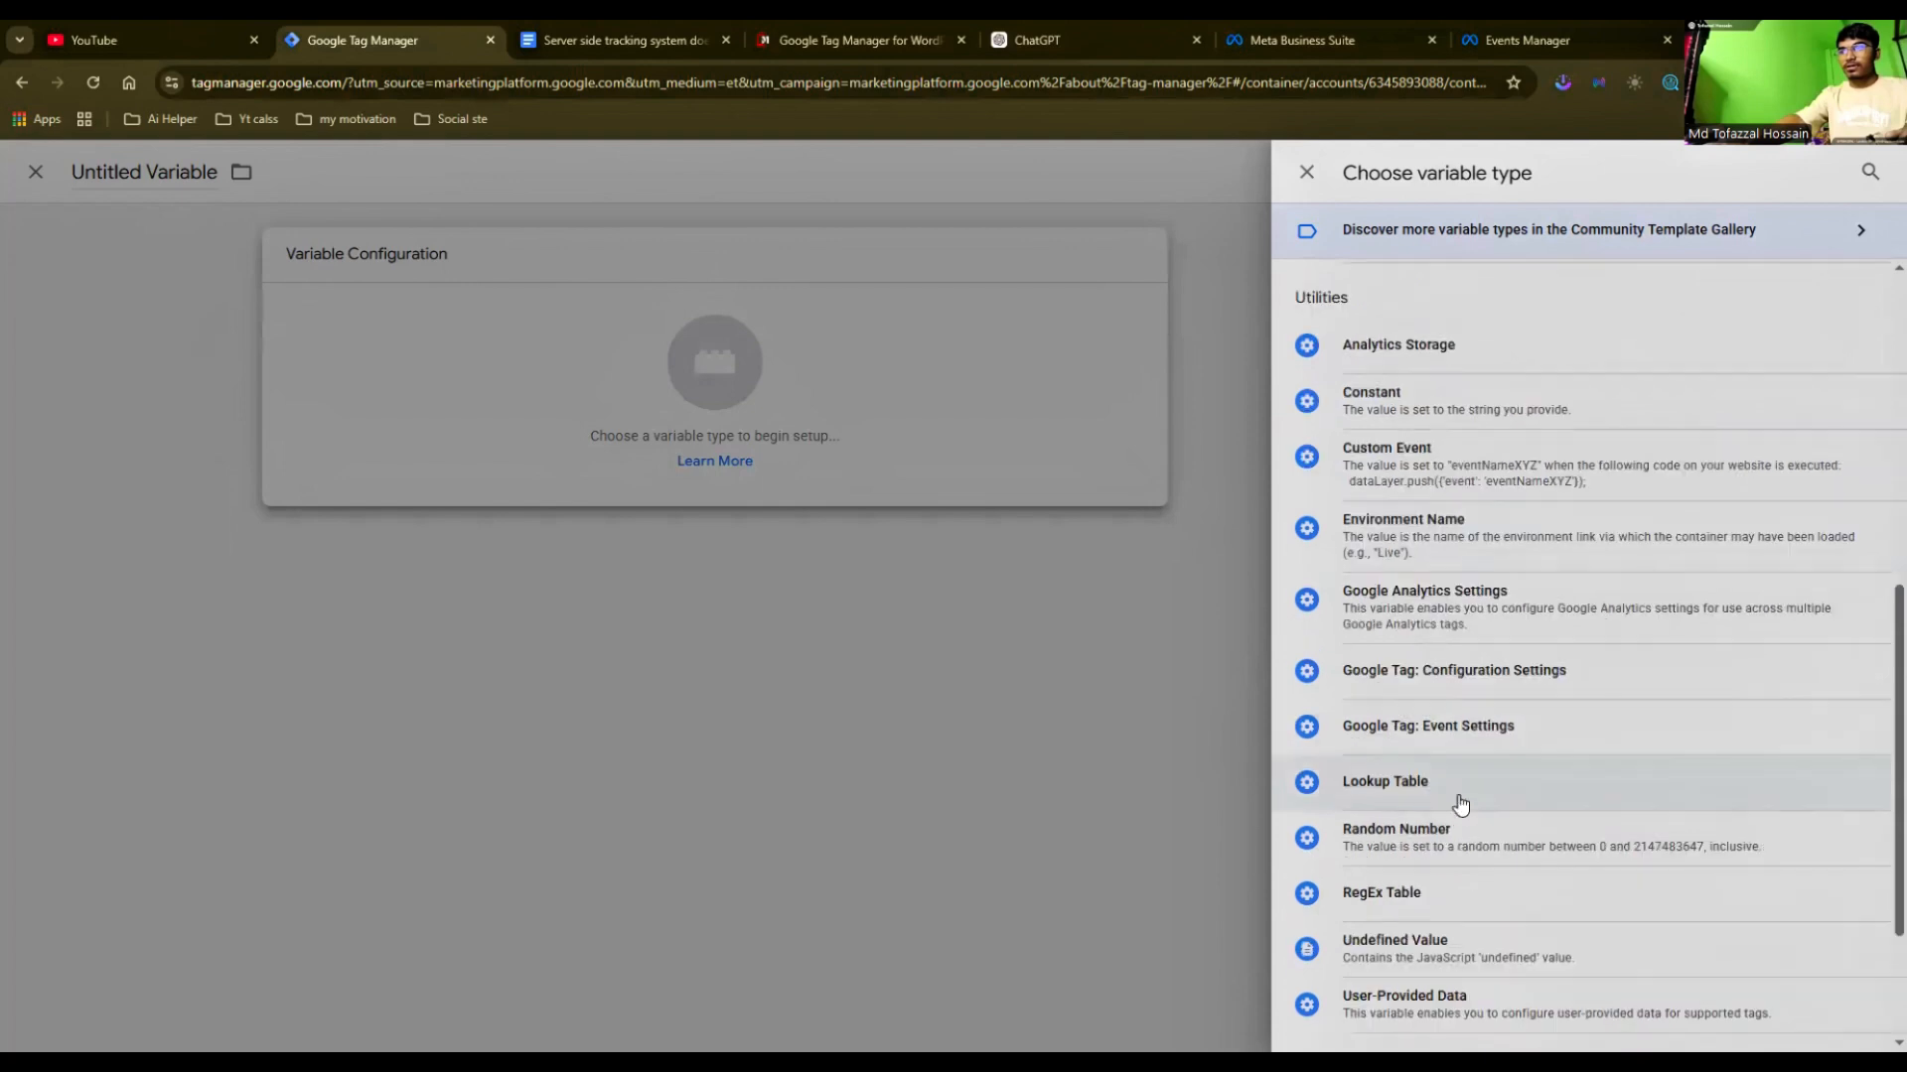
{"action": "scroll", "coordinate": [1460, 795], "scroll_direction": "down", "scroll_amount": 1}
{"action": "scroll", "coordinate": [1420, 558], "scroll_direction": "up", "scroll_amount": 2}
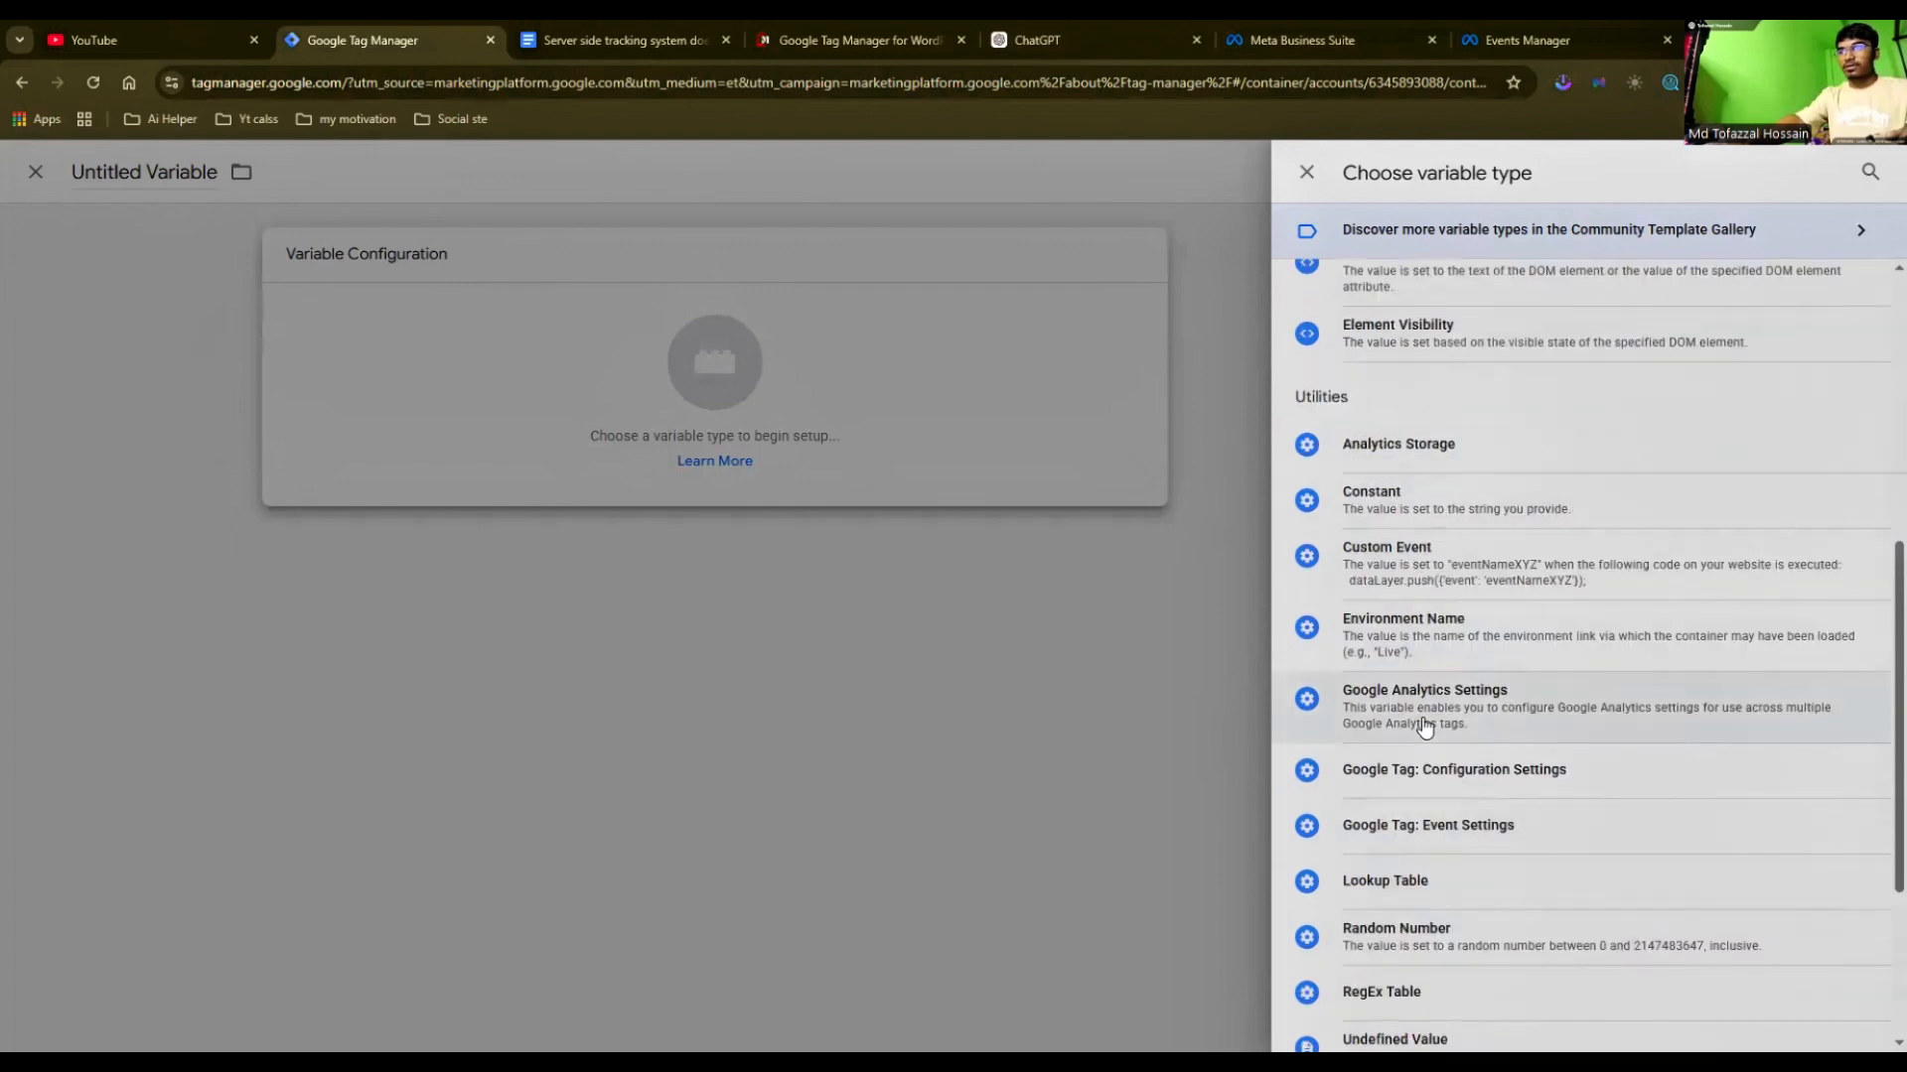
{"action": "scroll", "coordinate": [1452, 874], "scroll_direction": "up", "scroll_amount": 3}
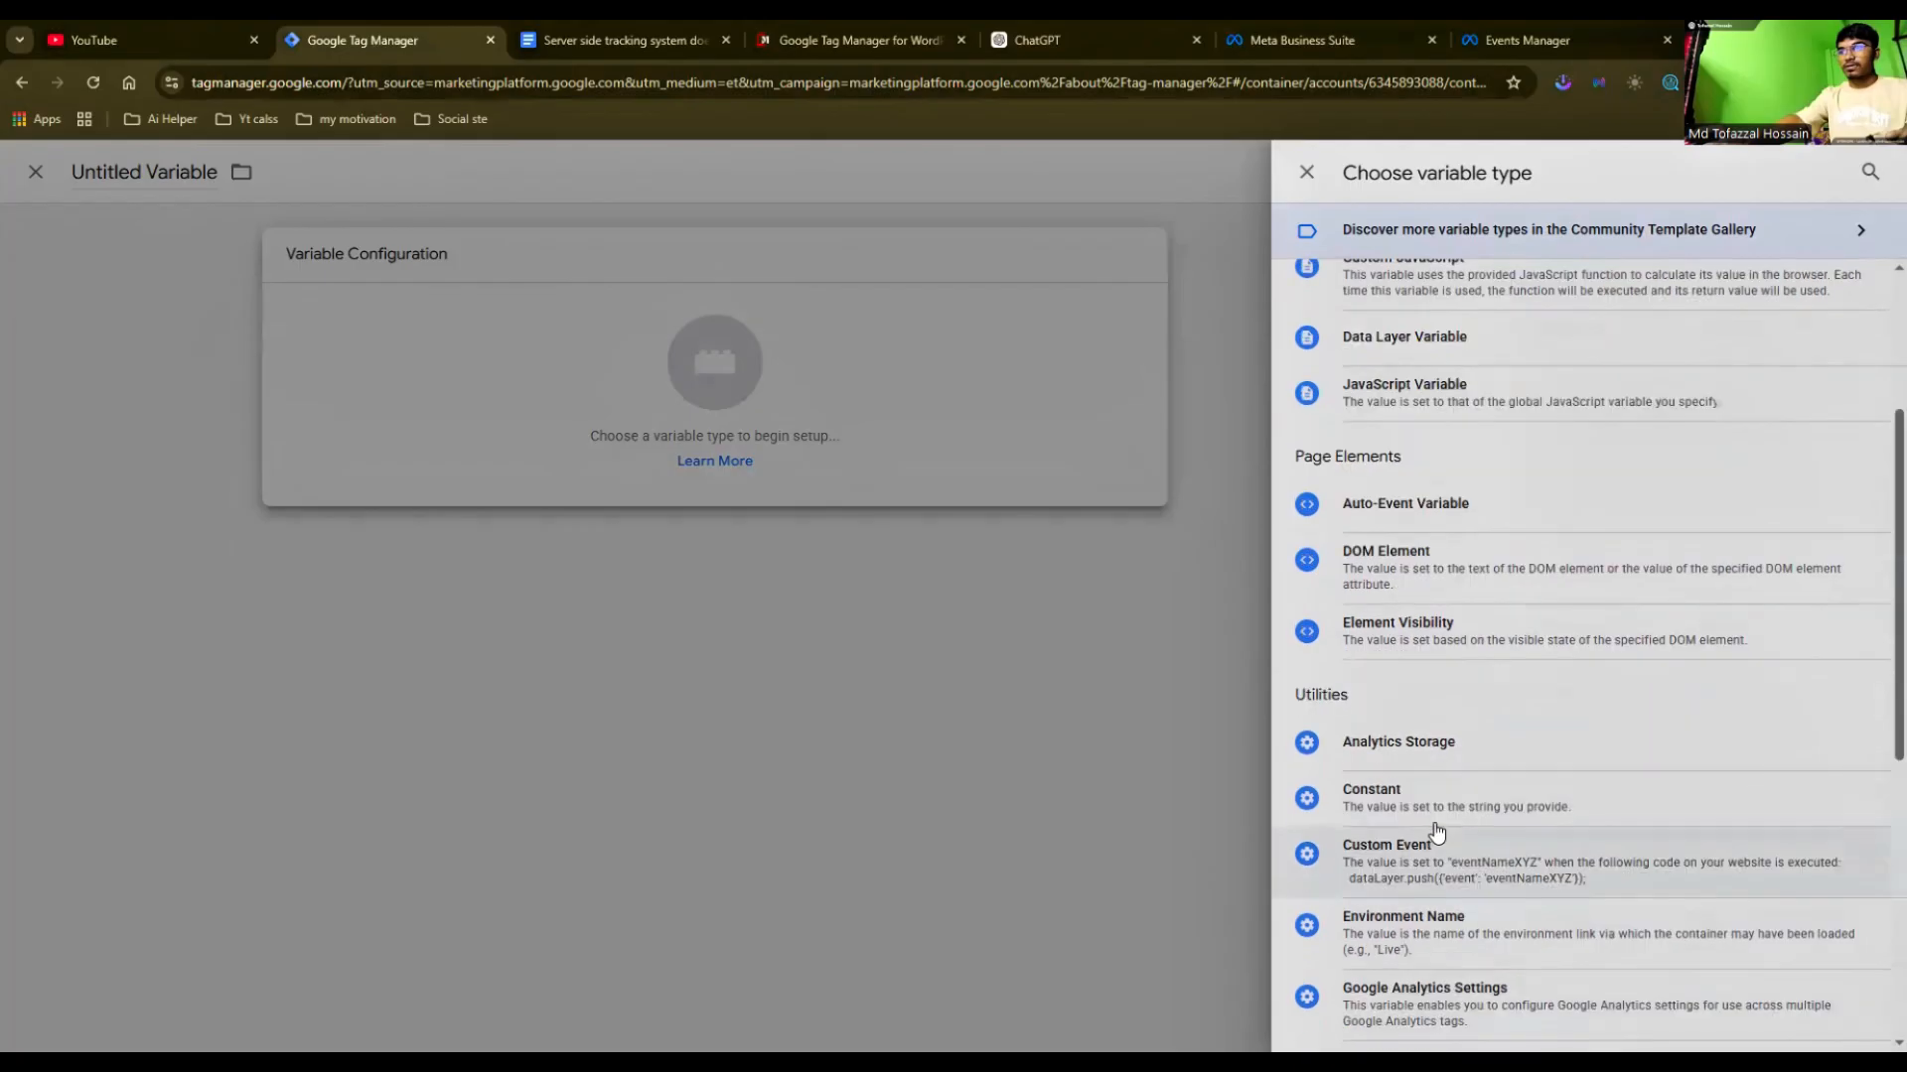
{"action": "scroll", "coordinate": [1435, 760], "scroll_direction": "down", "scroll_amount": 1}
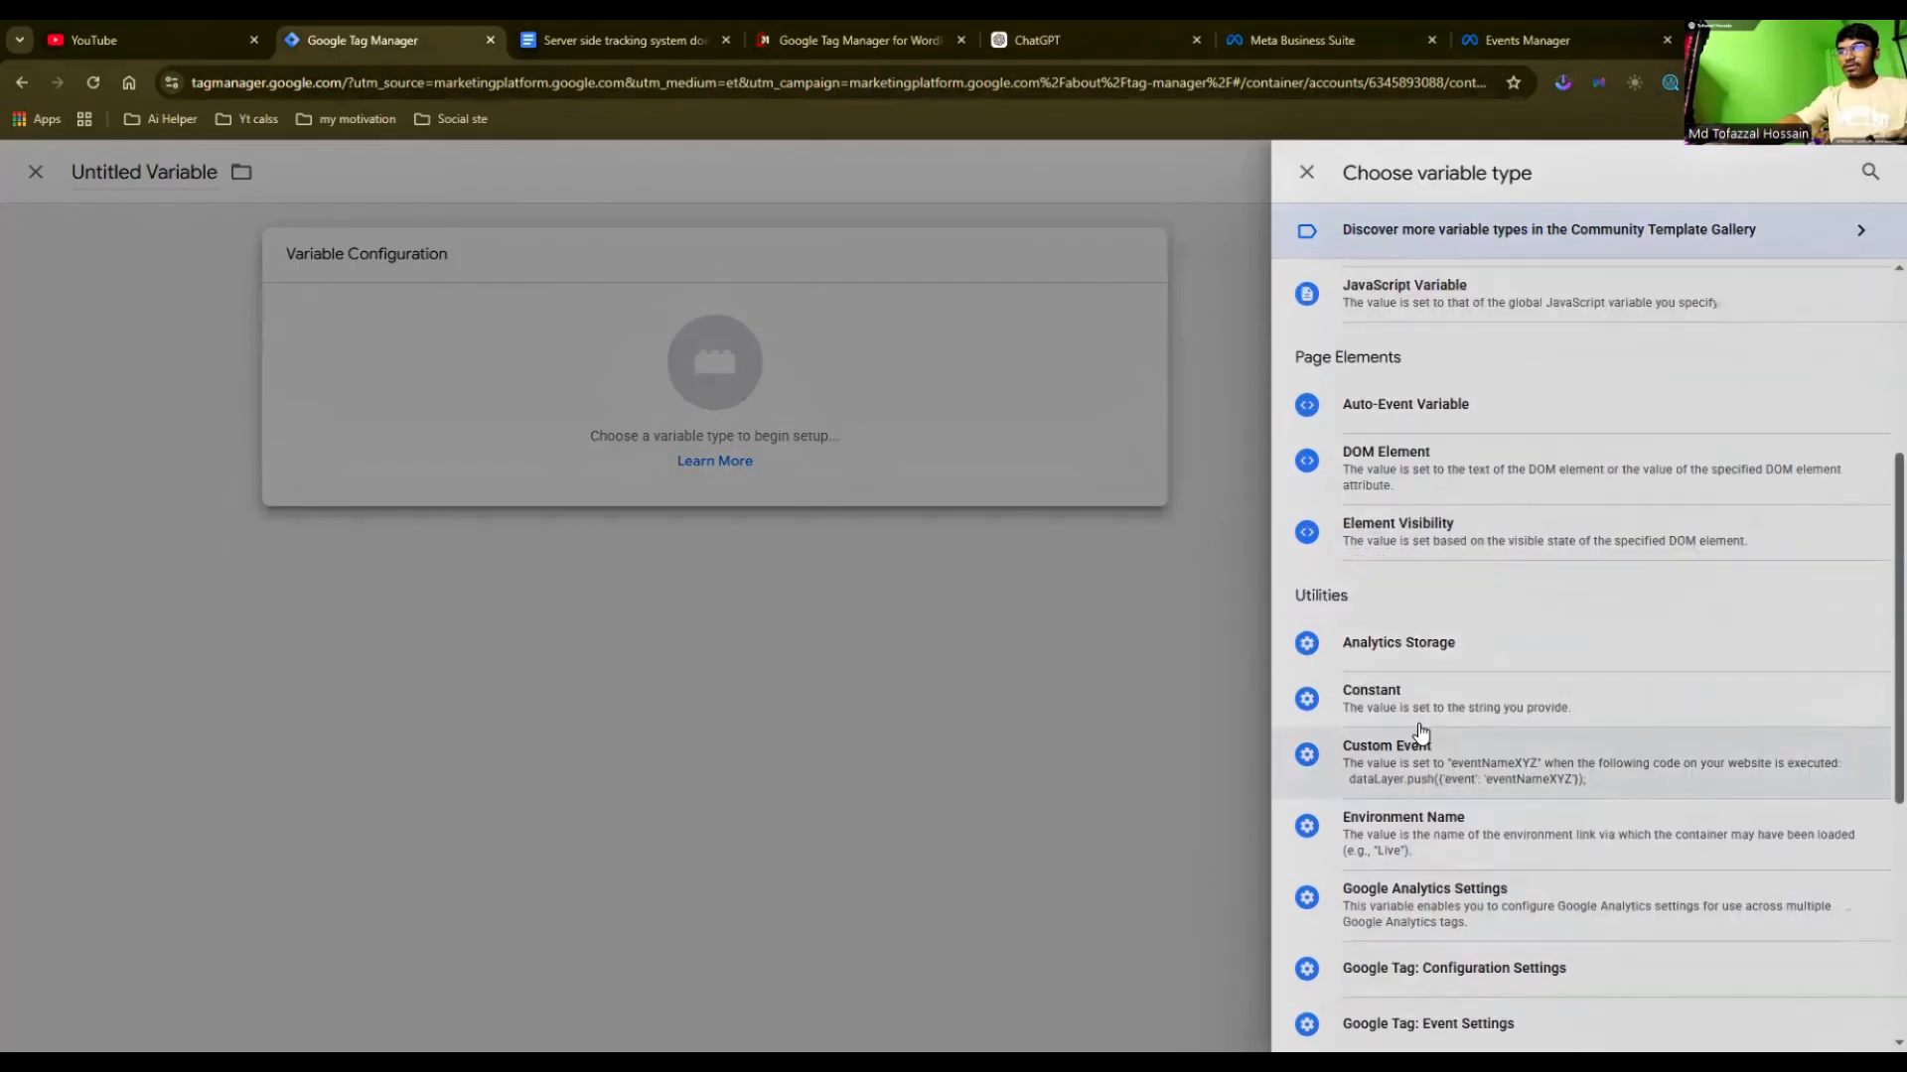
{"action": "scroll", "coordinate": [1436, 522], "scroll_direction": "up", "scroll_amount": 2}
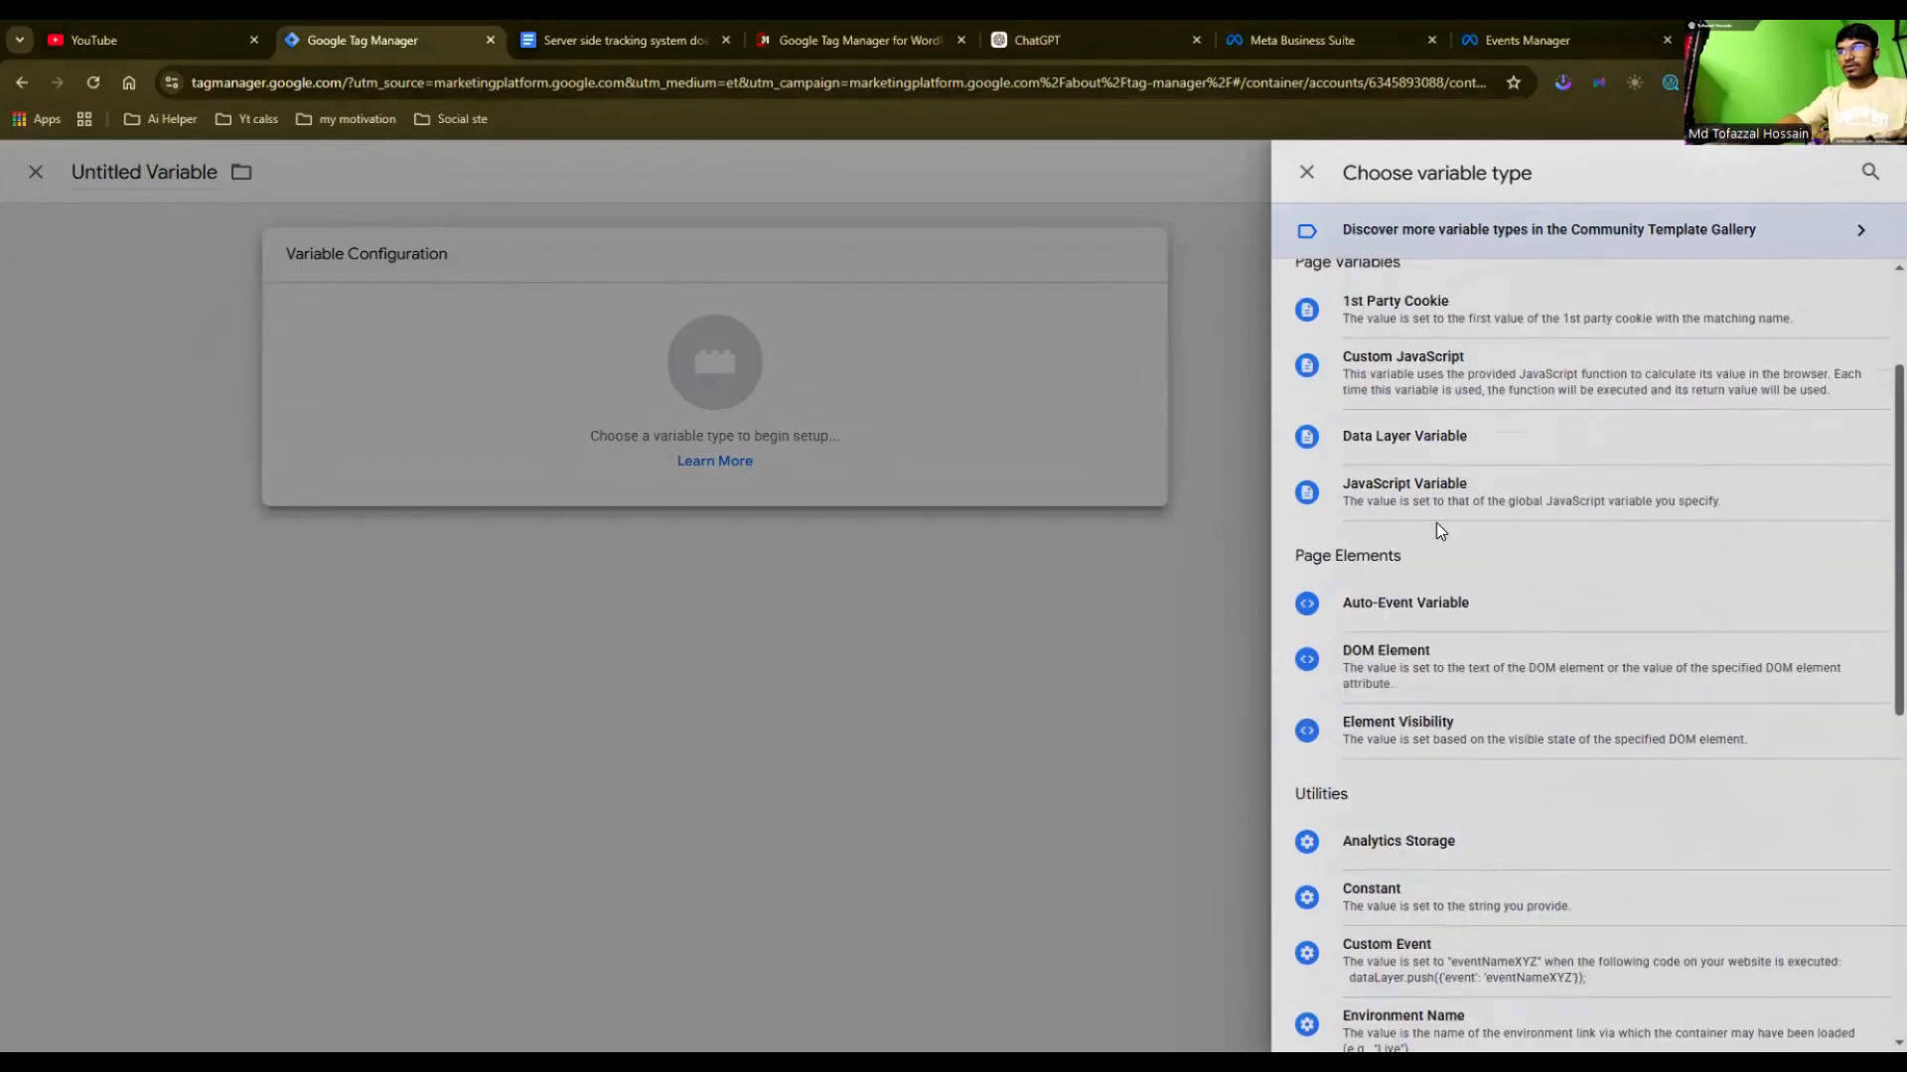
{"action": "scroll", "coordinate": [1360, 546], "scroll_direction": "up", "scroll_amount": 1}
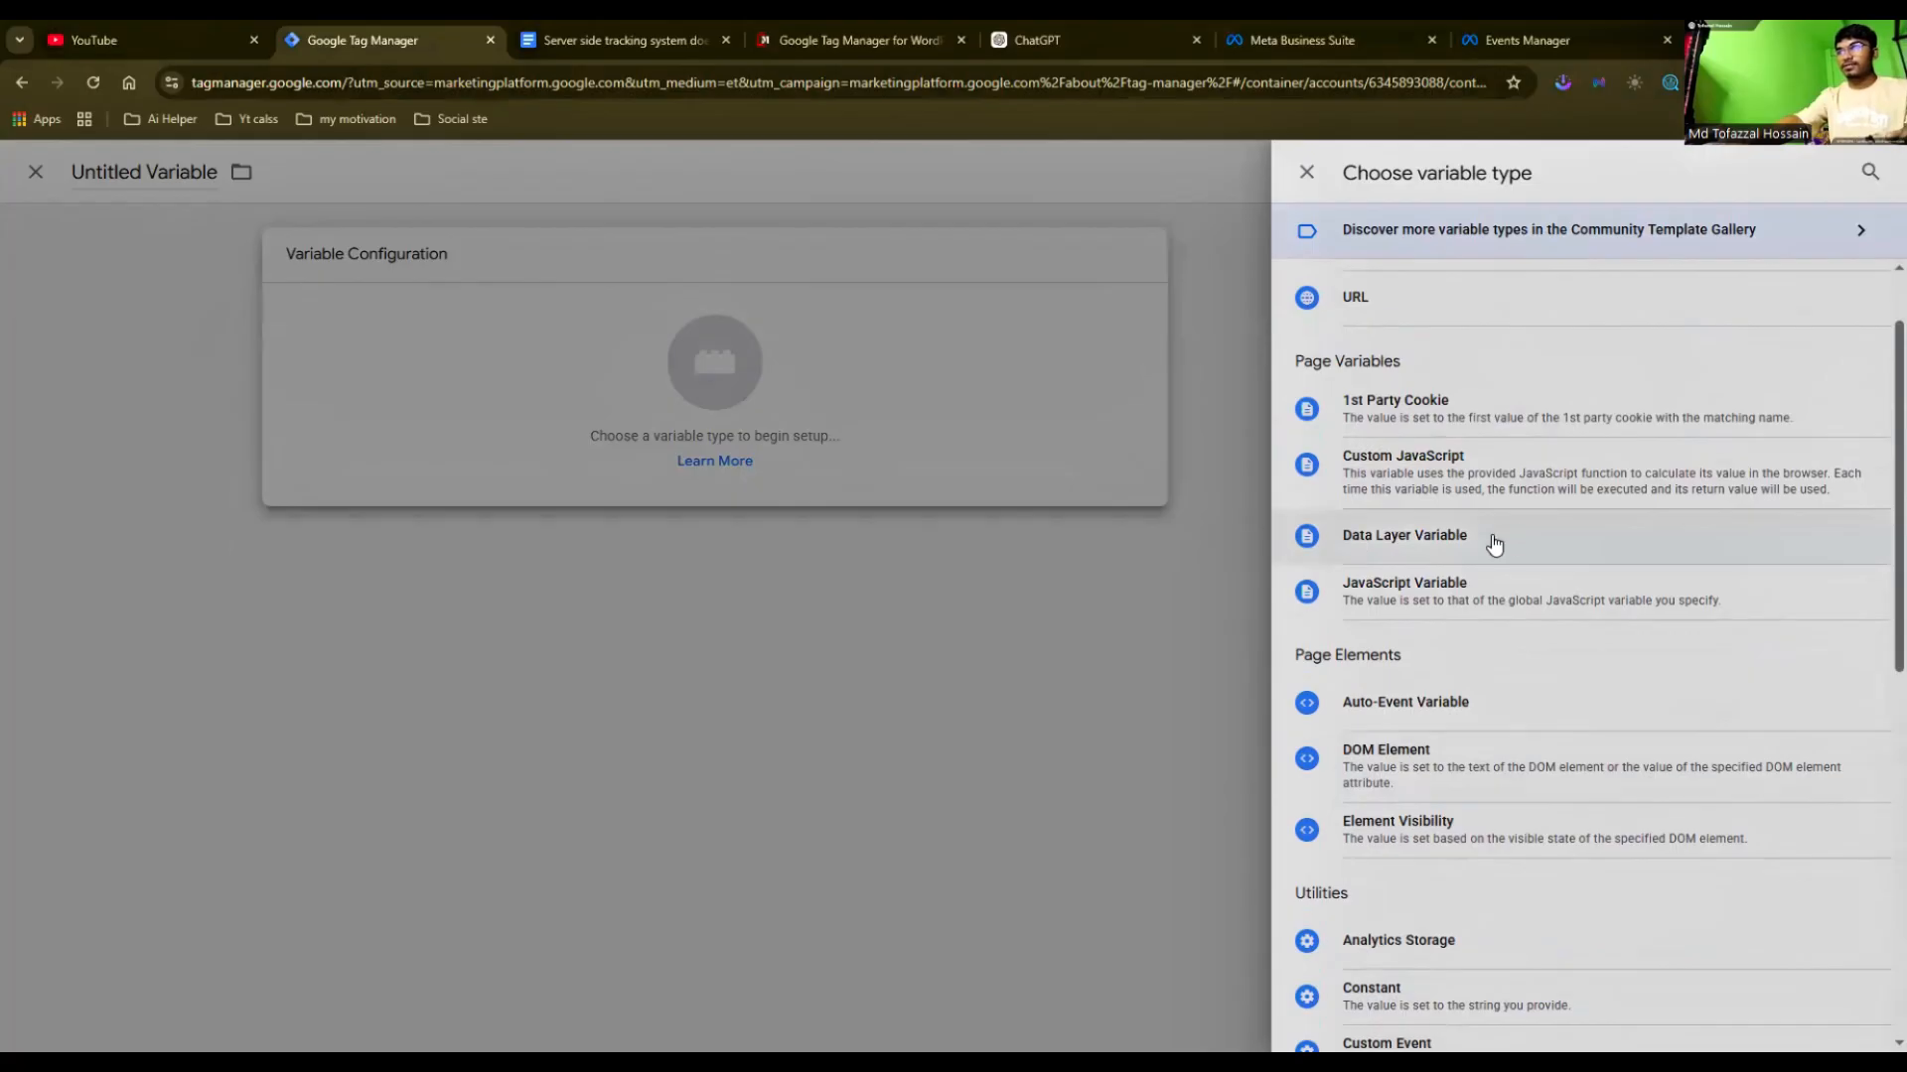
{"action": "scroll", "coordinate": [1402, 556], "scroll_direction": "down", "scroll_amount": 1}
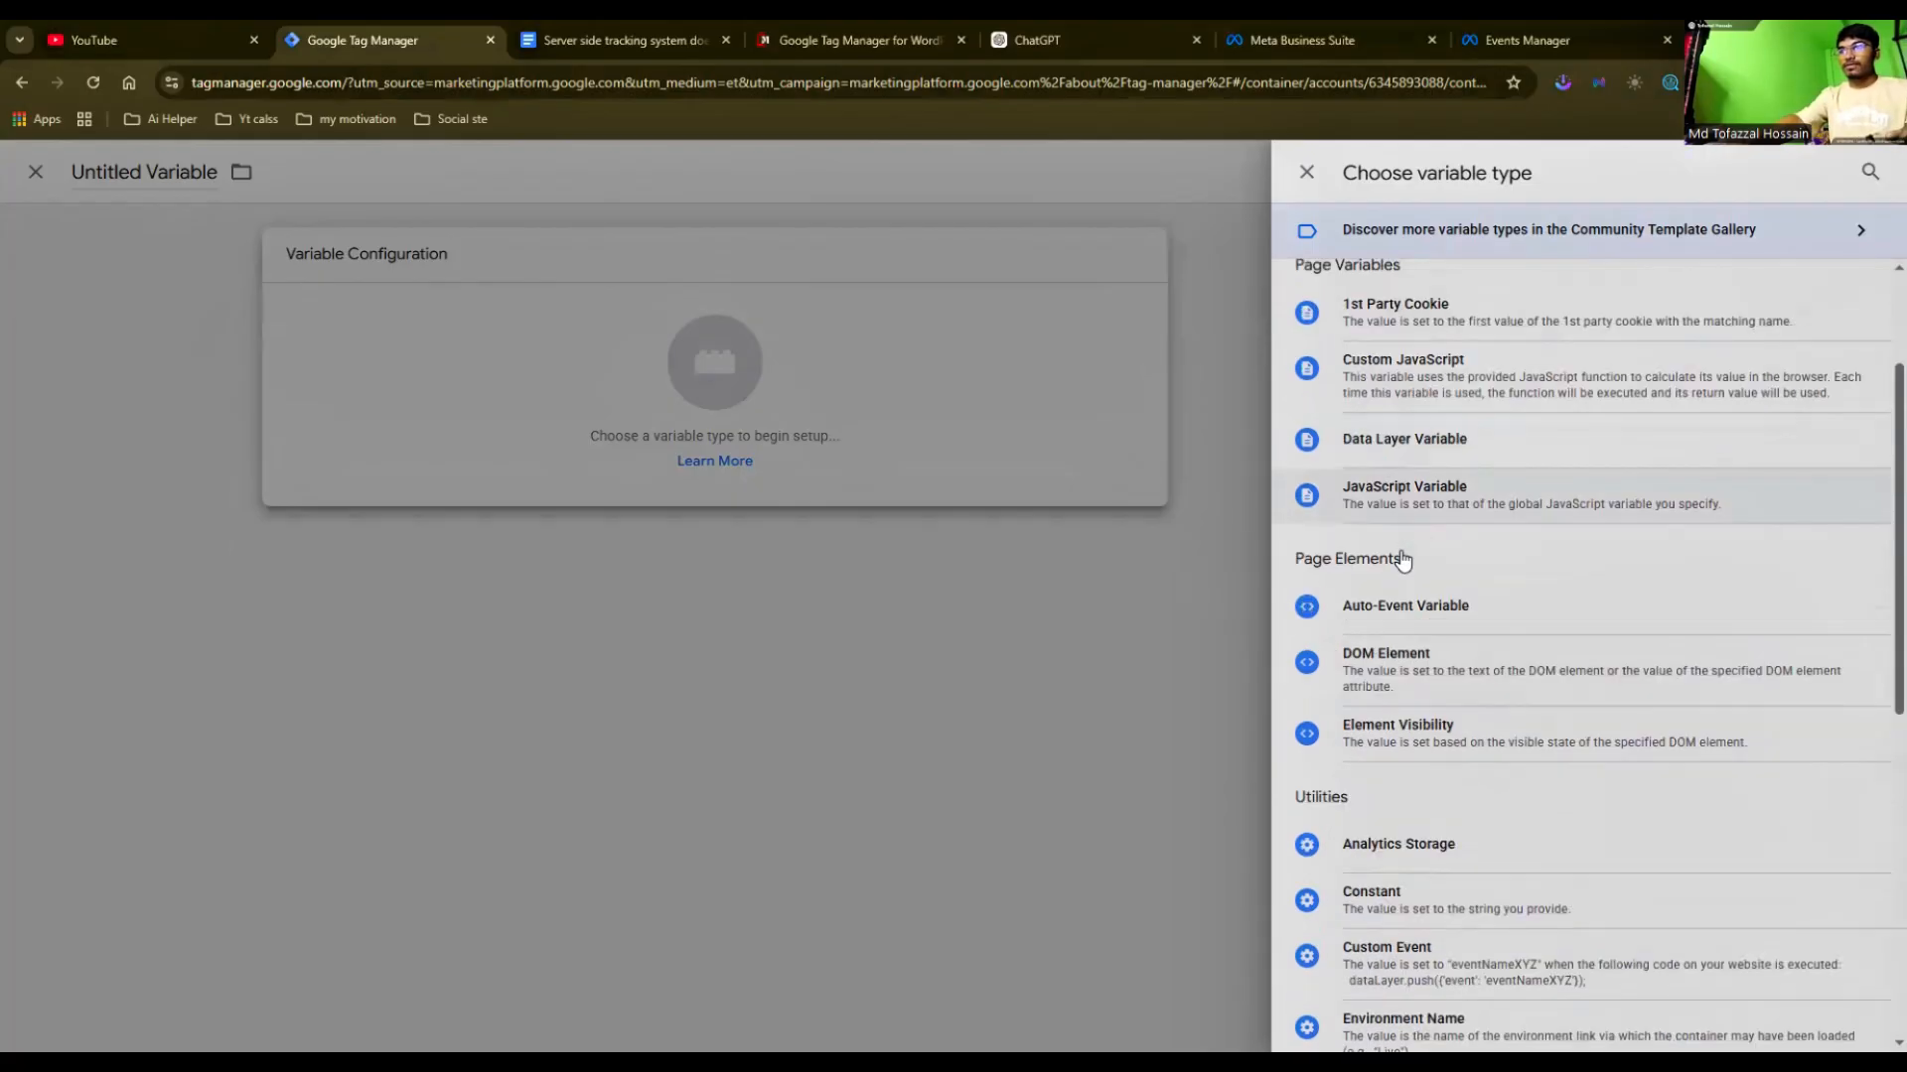
{"action": "scroll", "coordinate": [1440, 683], "scroll_direction": "down", "scroll_amount": 2}
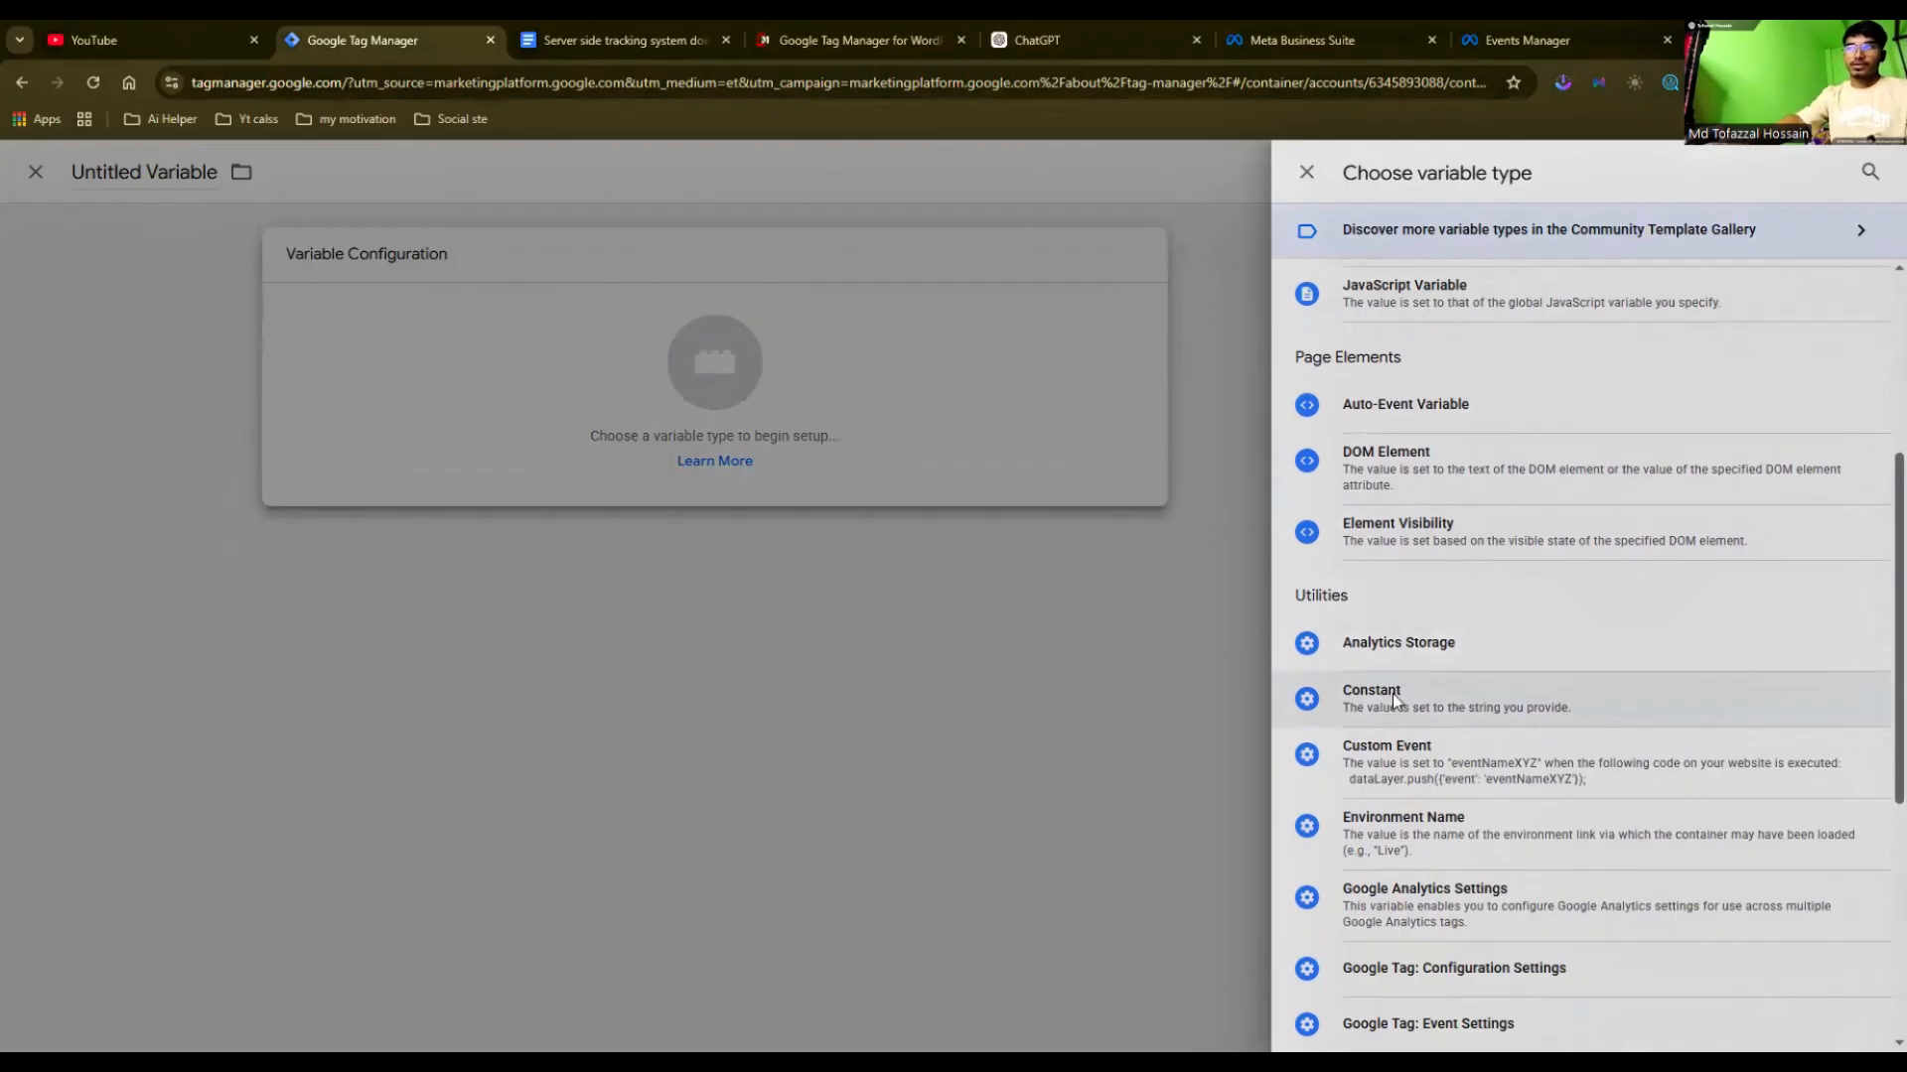
{"action": "left_click", "coordinate": [1293, 695]}
{"action": "left_click", "coordinate": [832, 457]}
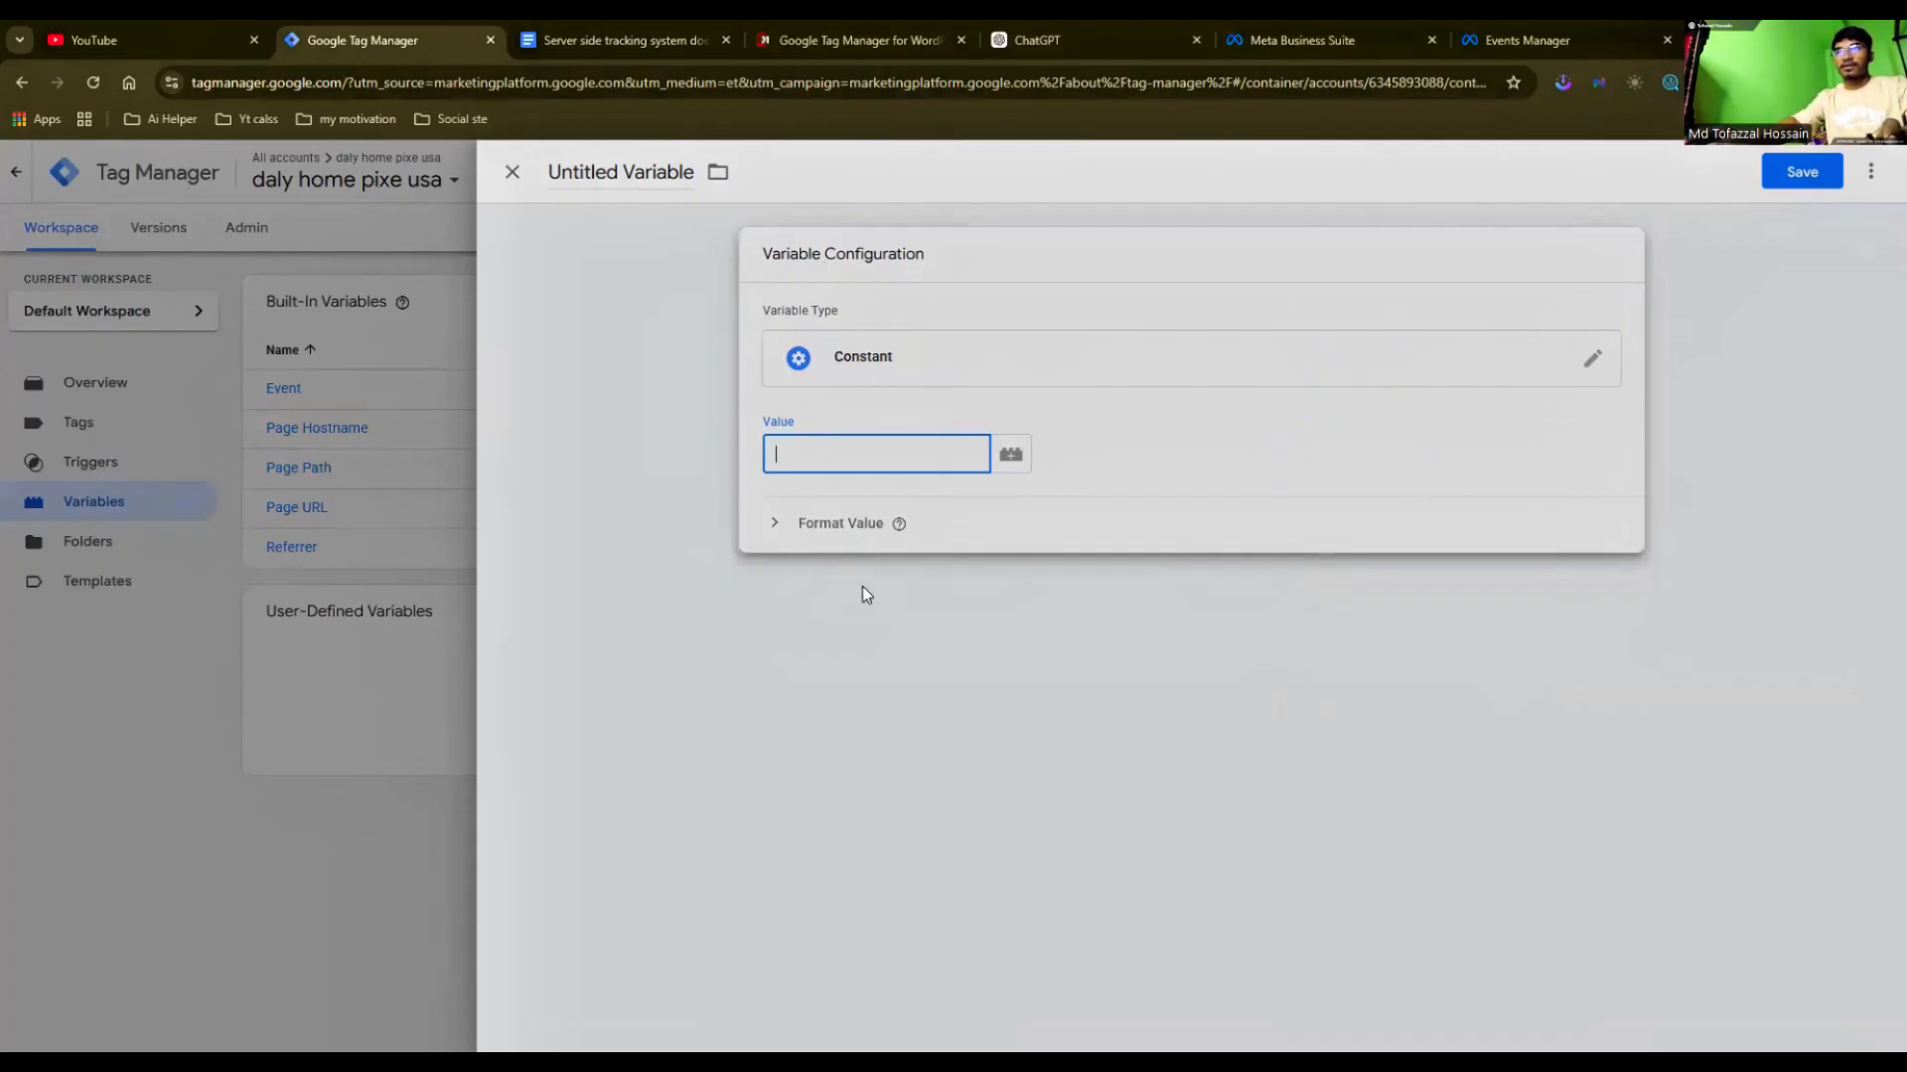
{"action": "key", "text": "ctrl+v"}
Step: Name the constant variable FB PIXEL ID and save it
{"action": "left_click", "coordinate": [628, 174]}
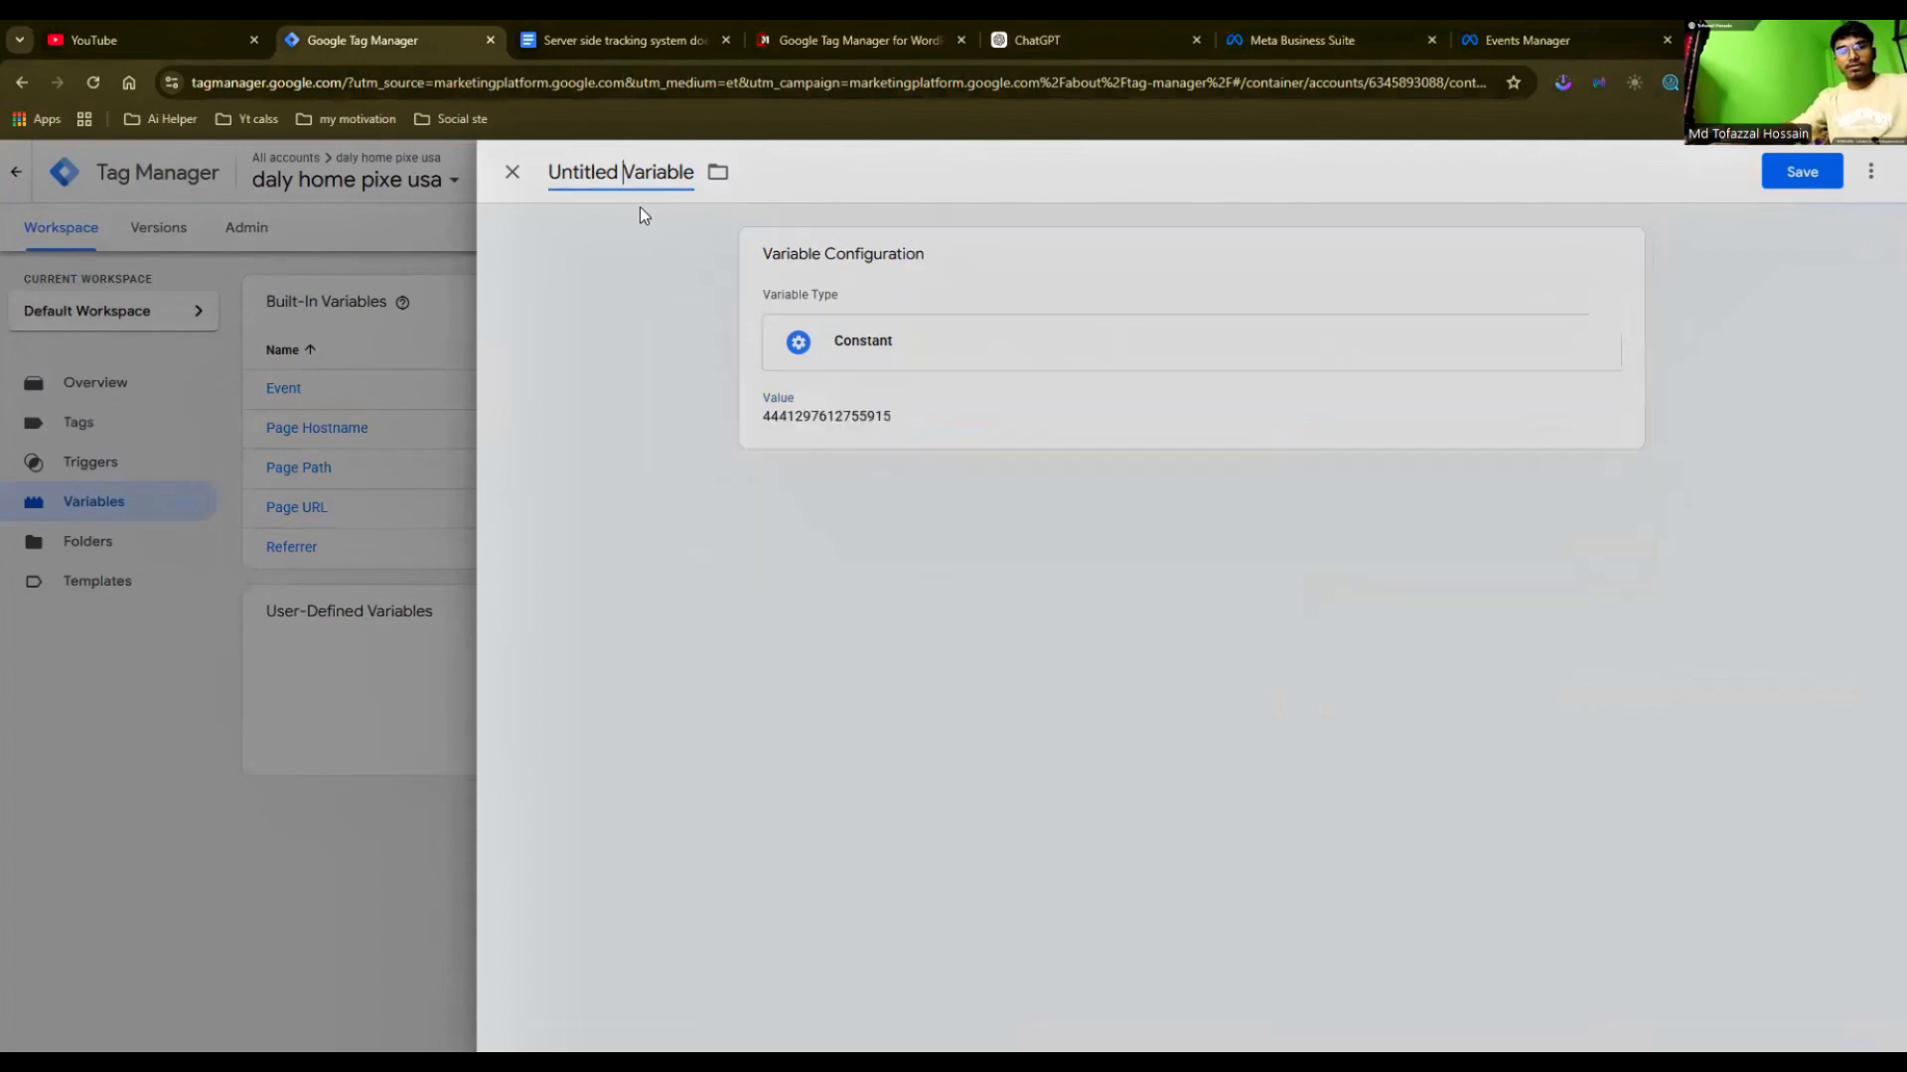
{"action": "key", "text": "ctrl+a"}
{"action": "key", "text": "BackSpace"}
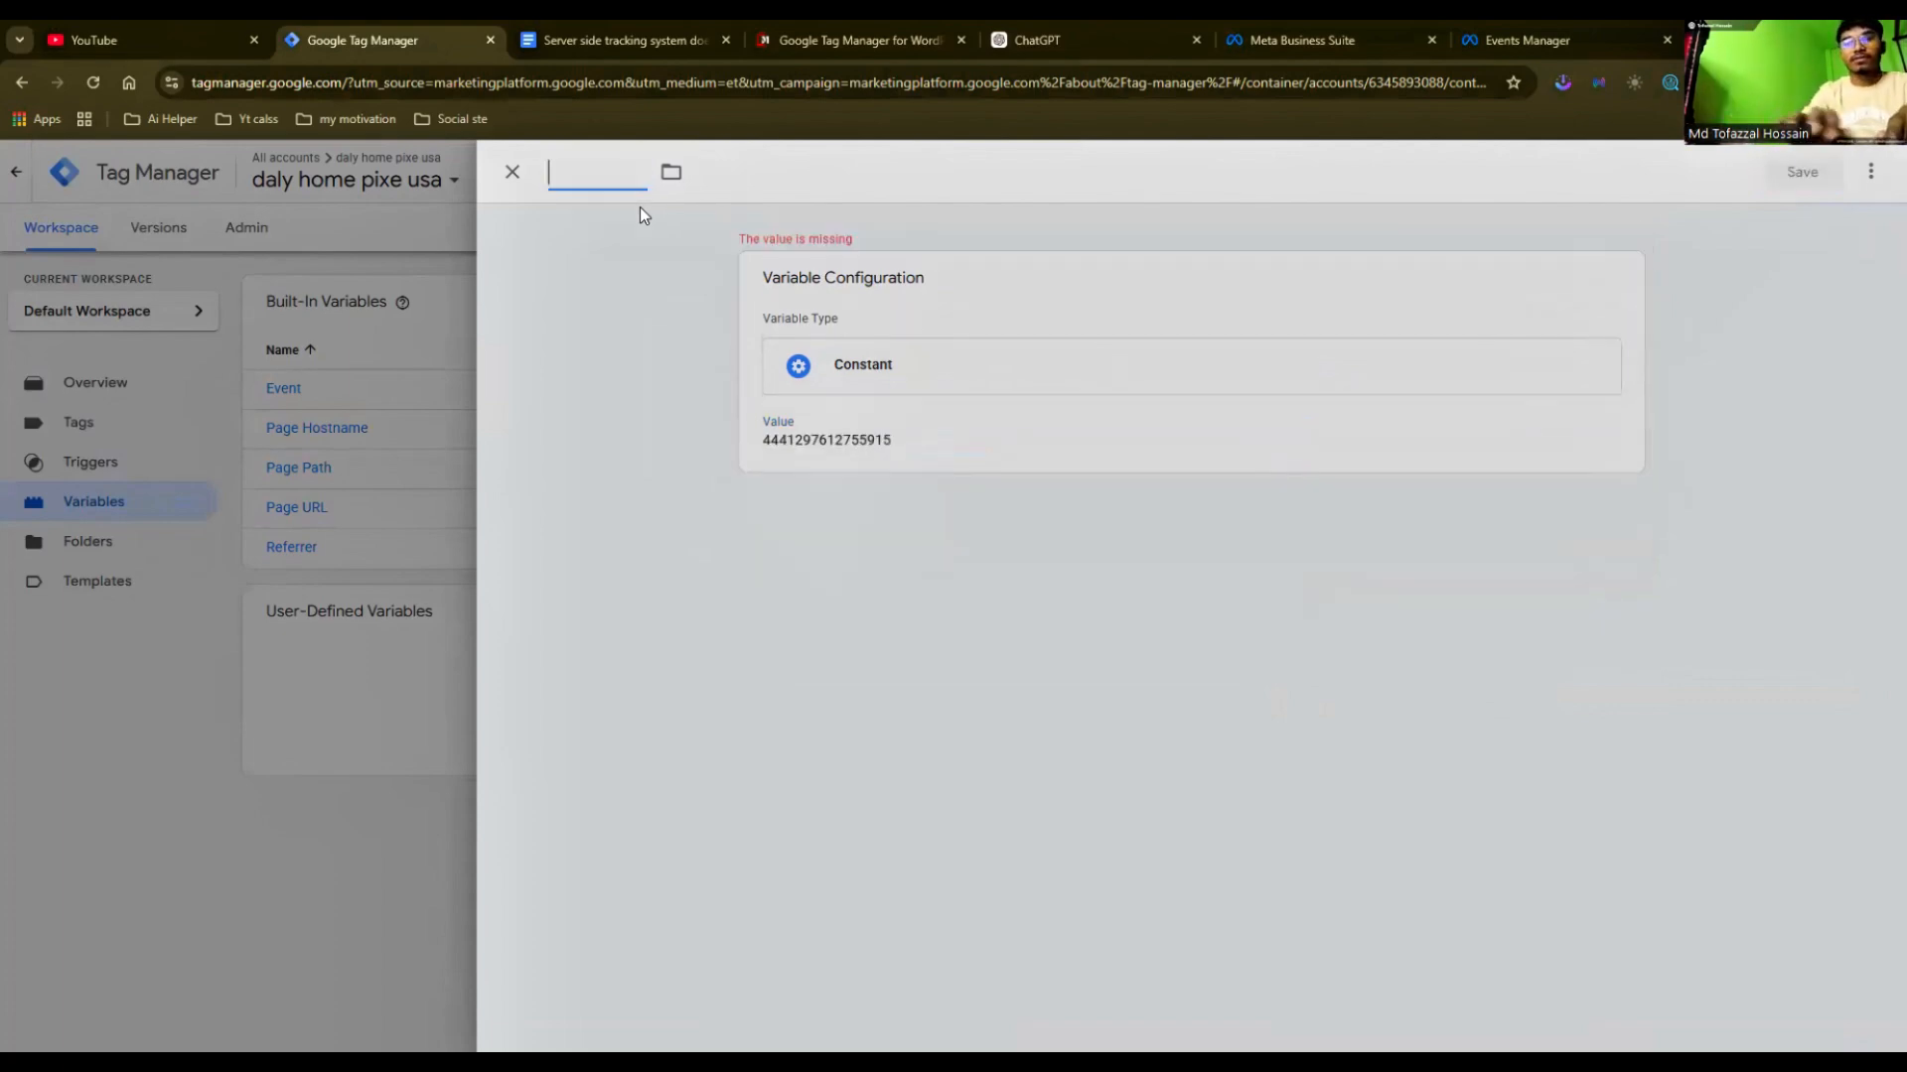
{"action": "type", "text": "FB"}
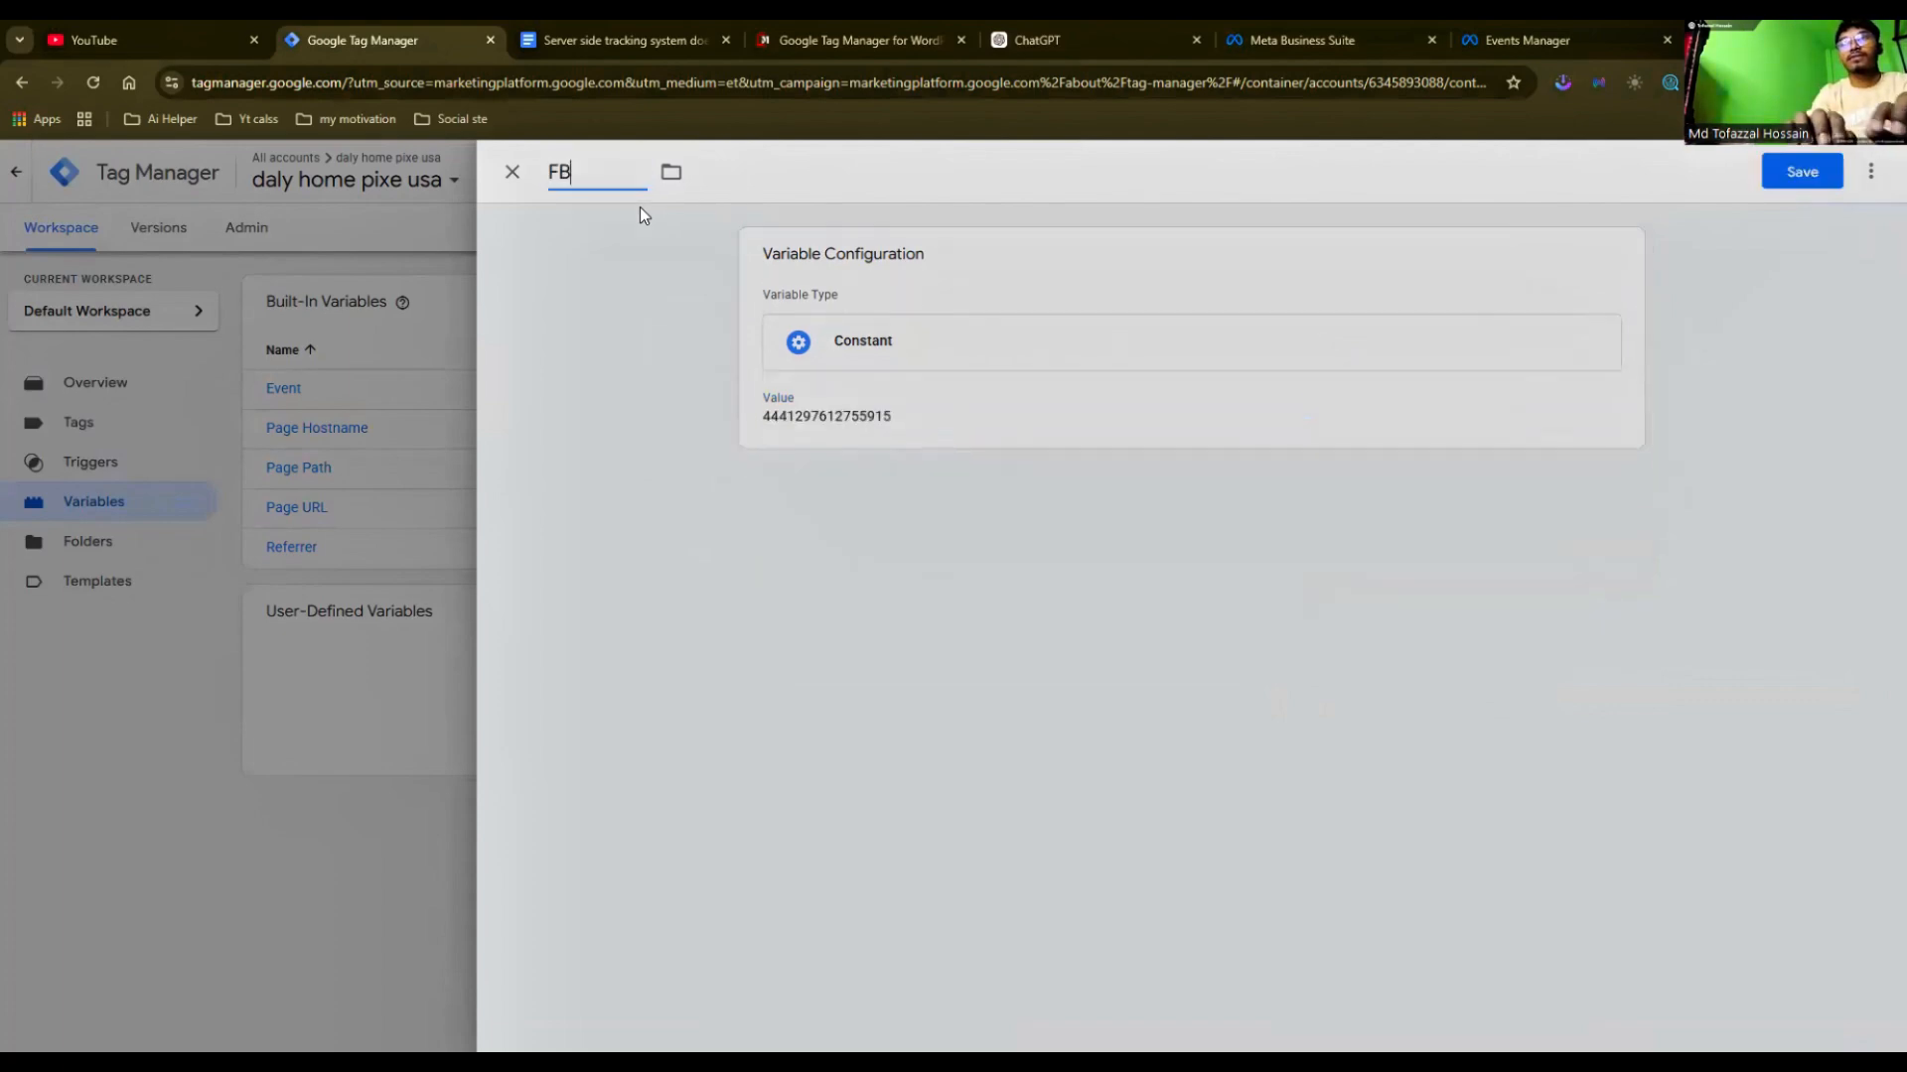
{"action": "type", "text": " PIXEL I"}
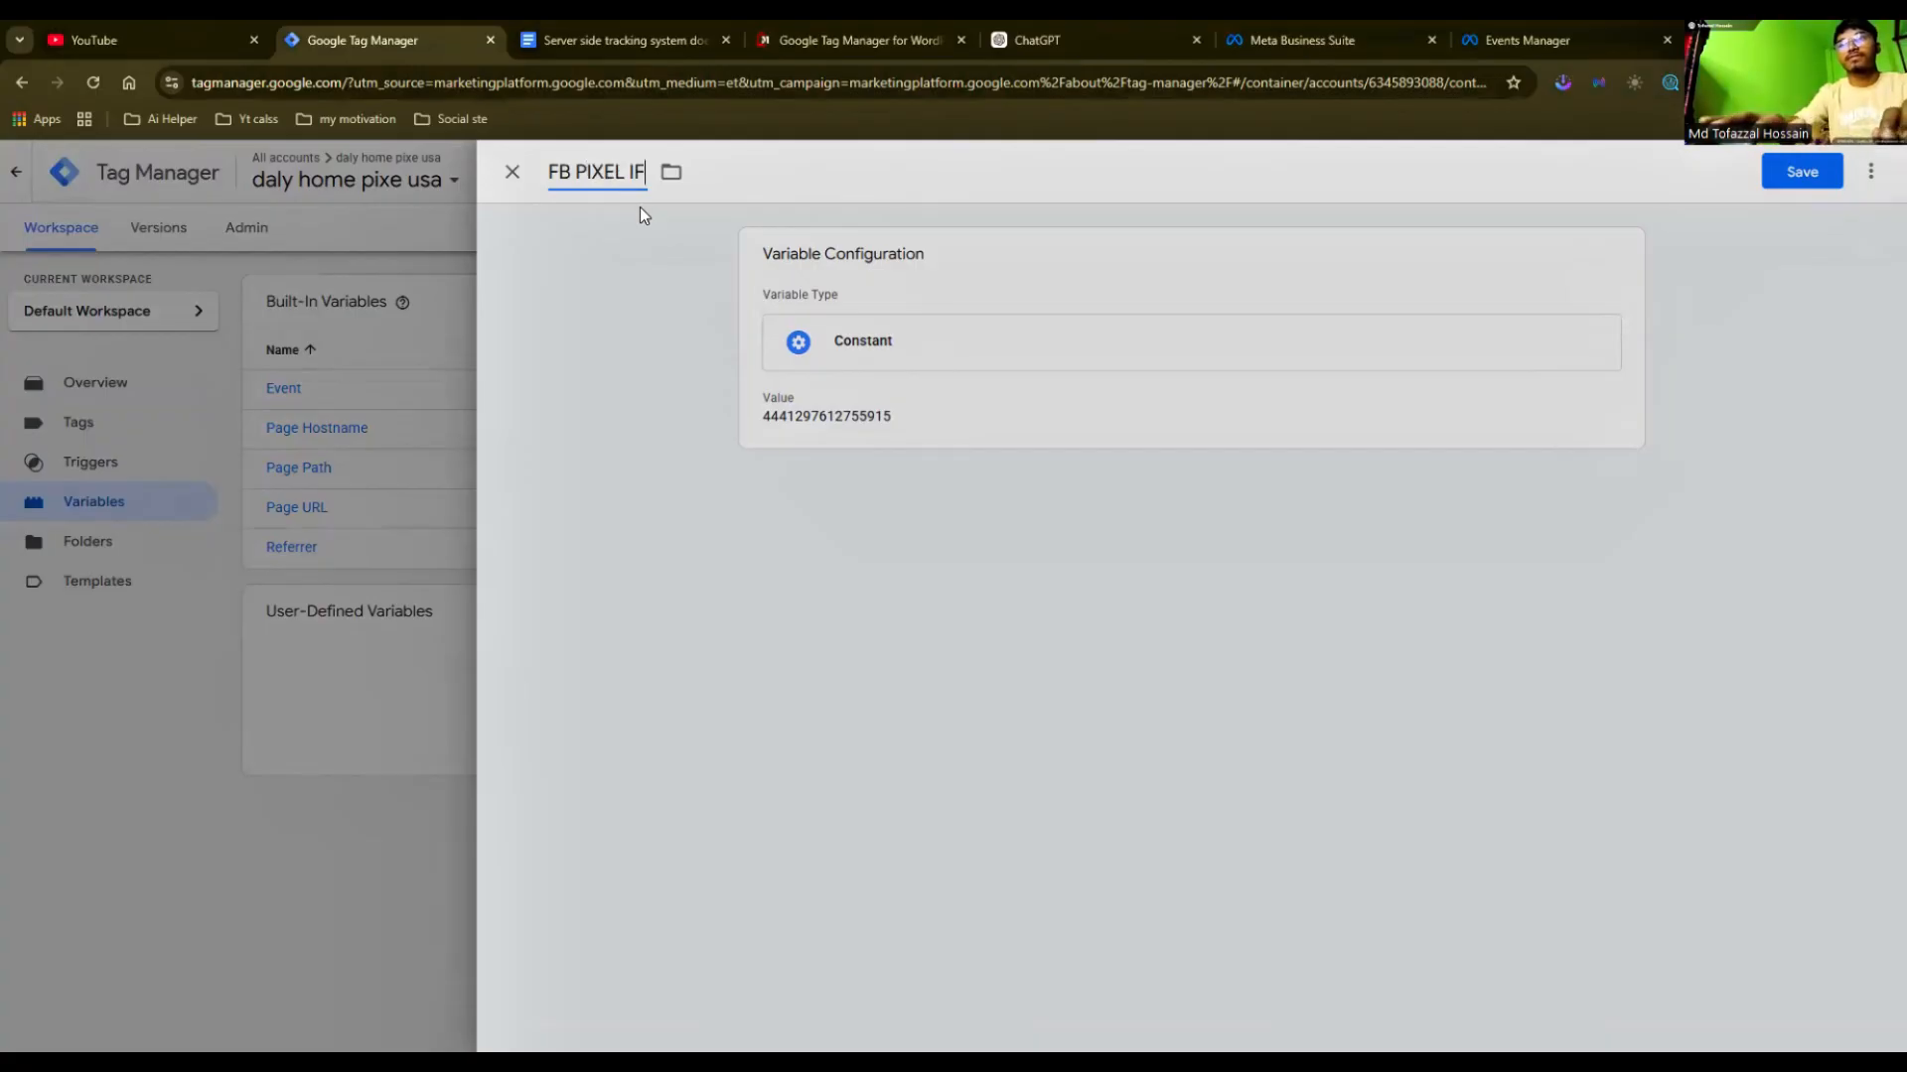
{"action": "type", "text": "S"}
{"action": "key", "text": "BackSpace"}
{"action": "type", "text": "D"}
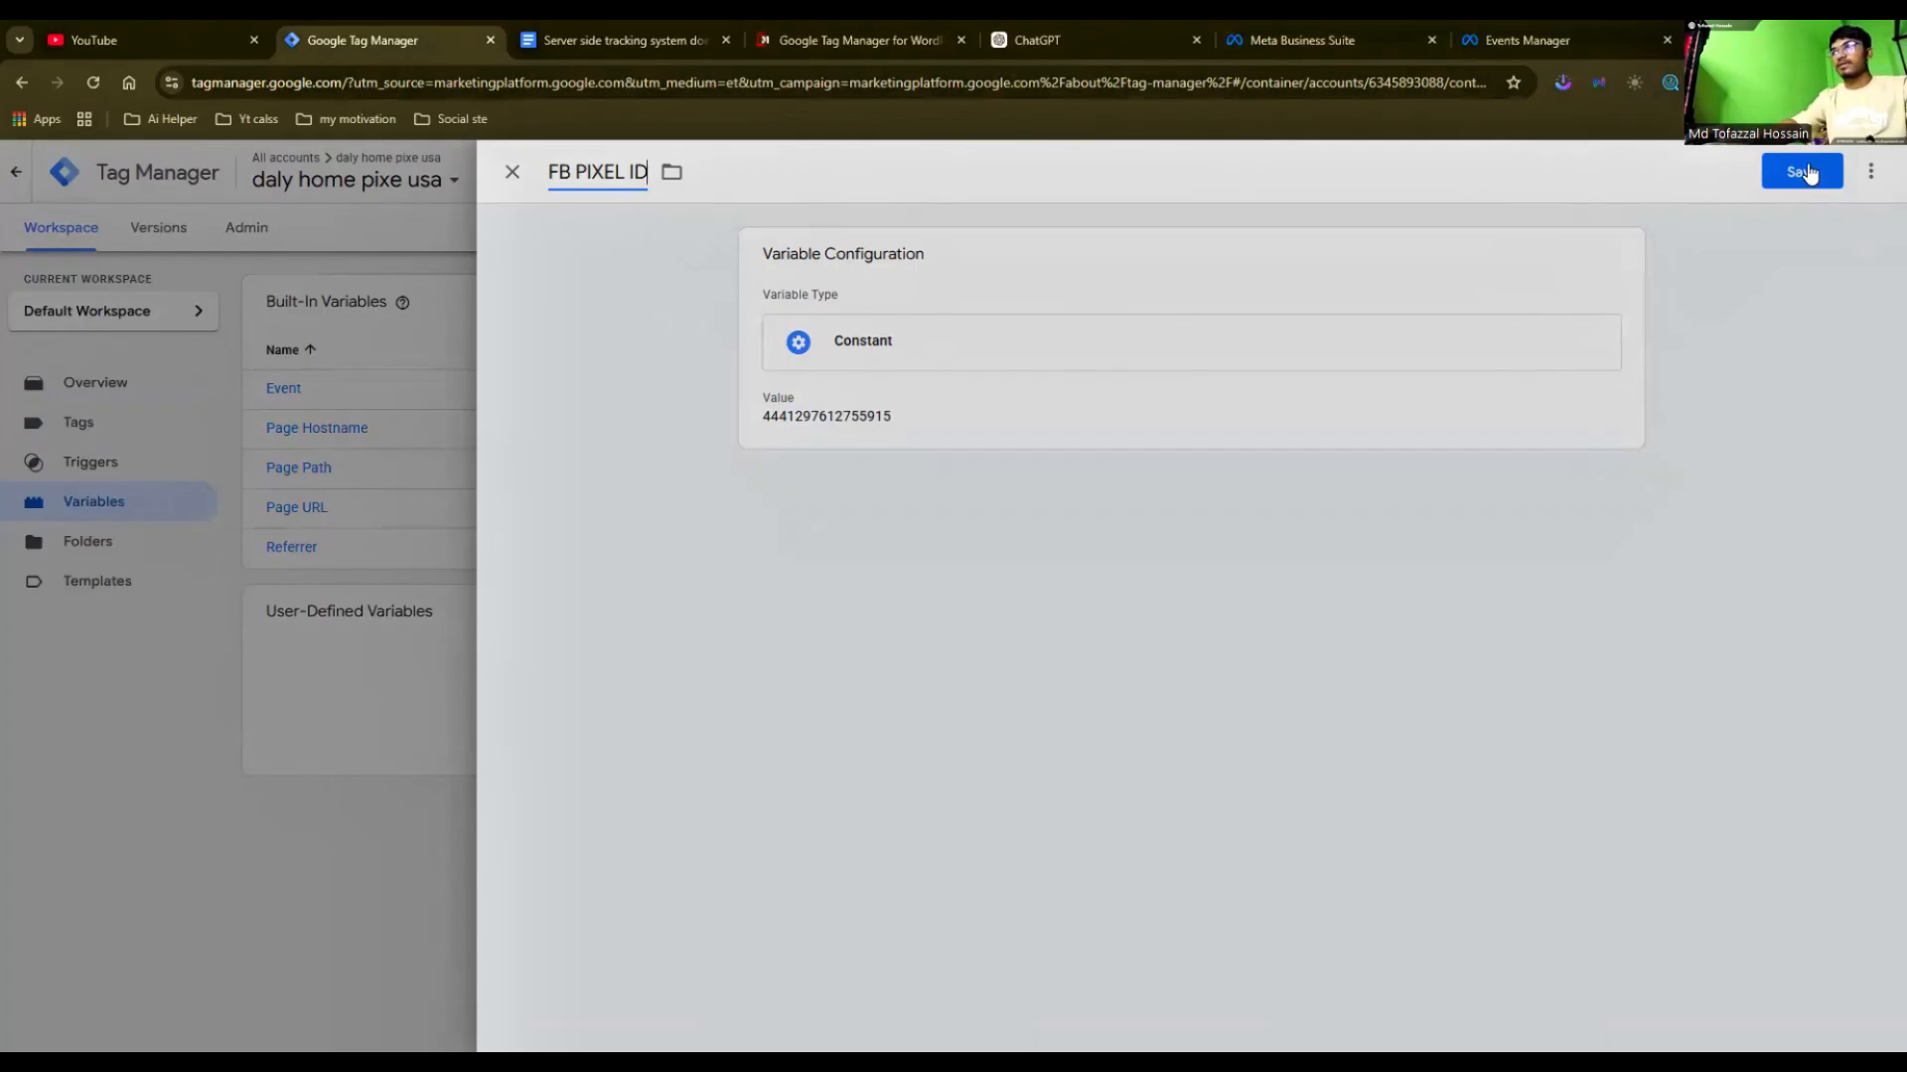
{"action": "key", "text": "ctrl+s"}
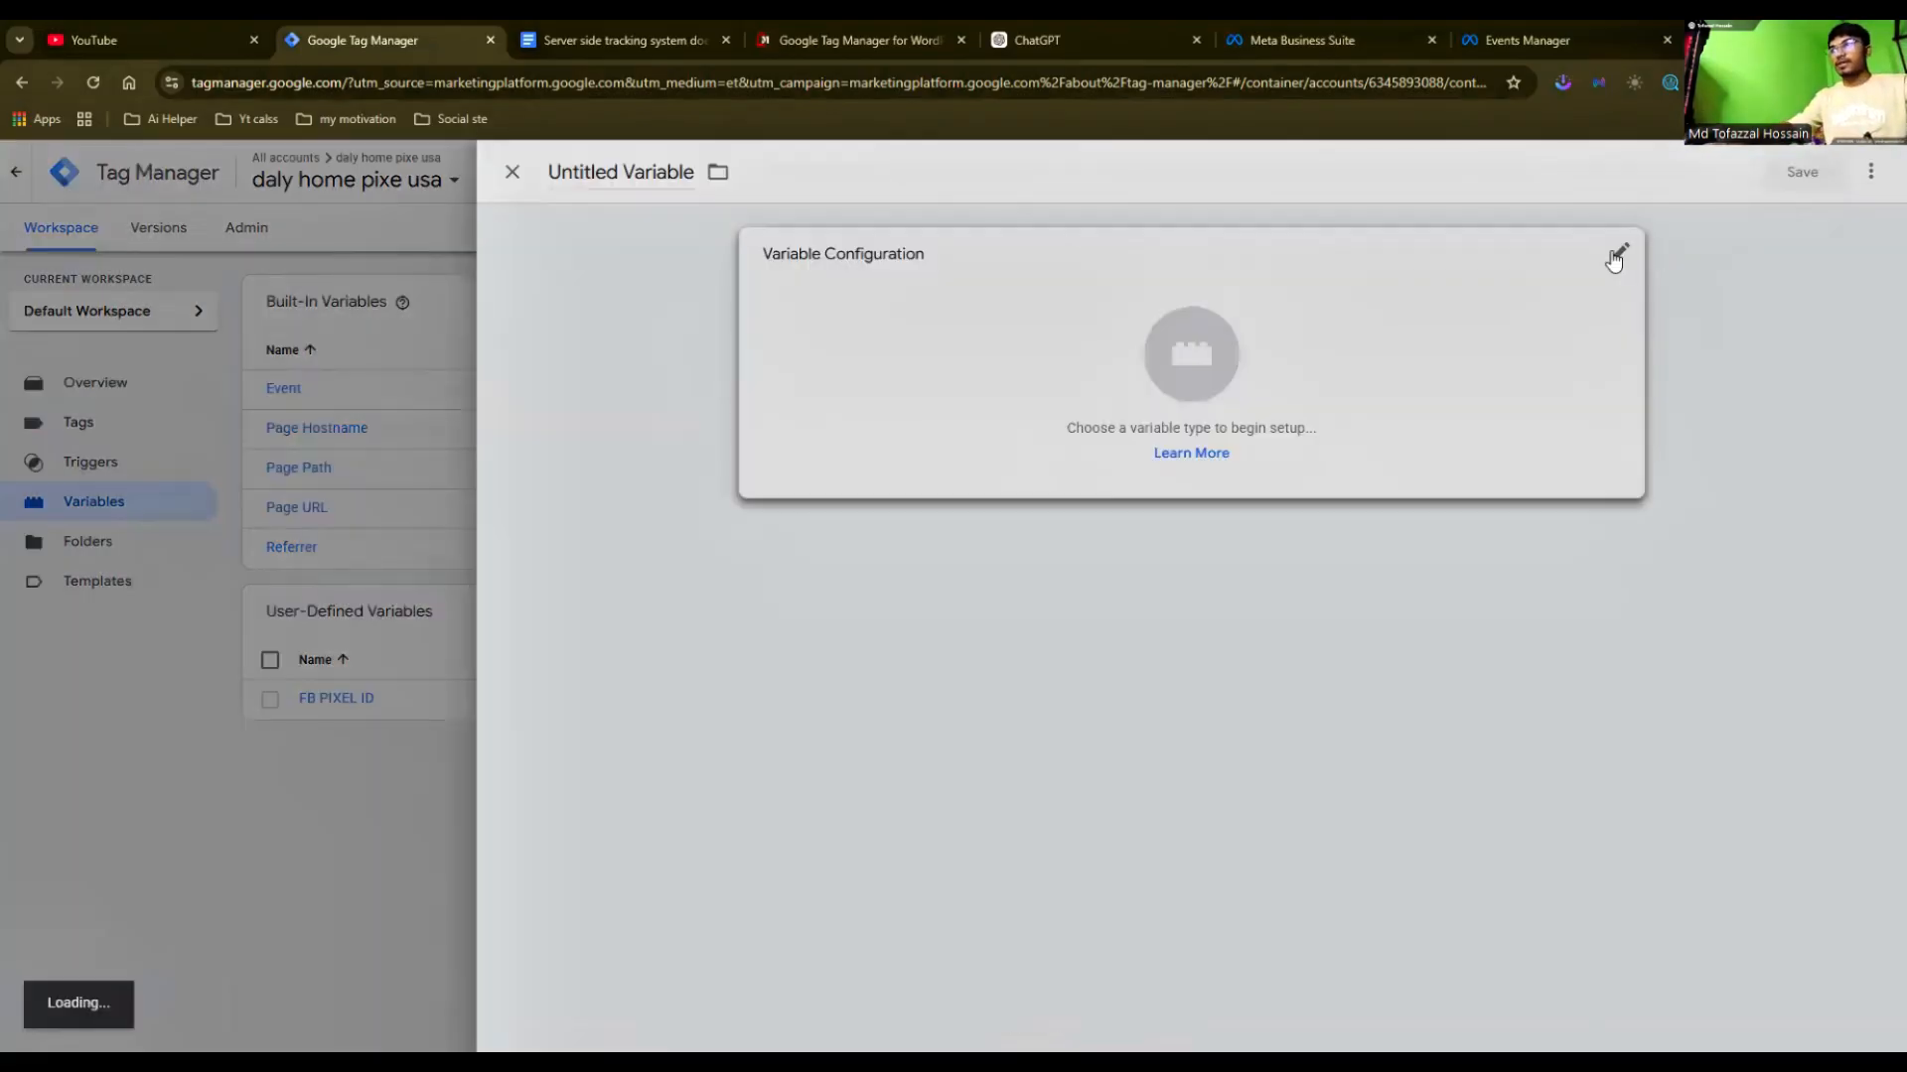
Step: Create a new Data Layer Variable and set its name to ecommerce.items.0.item_name, copied from the setup document
{"action": "left_click", "coordinate": [1617, 256]}
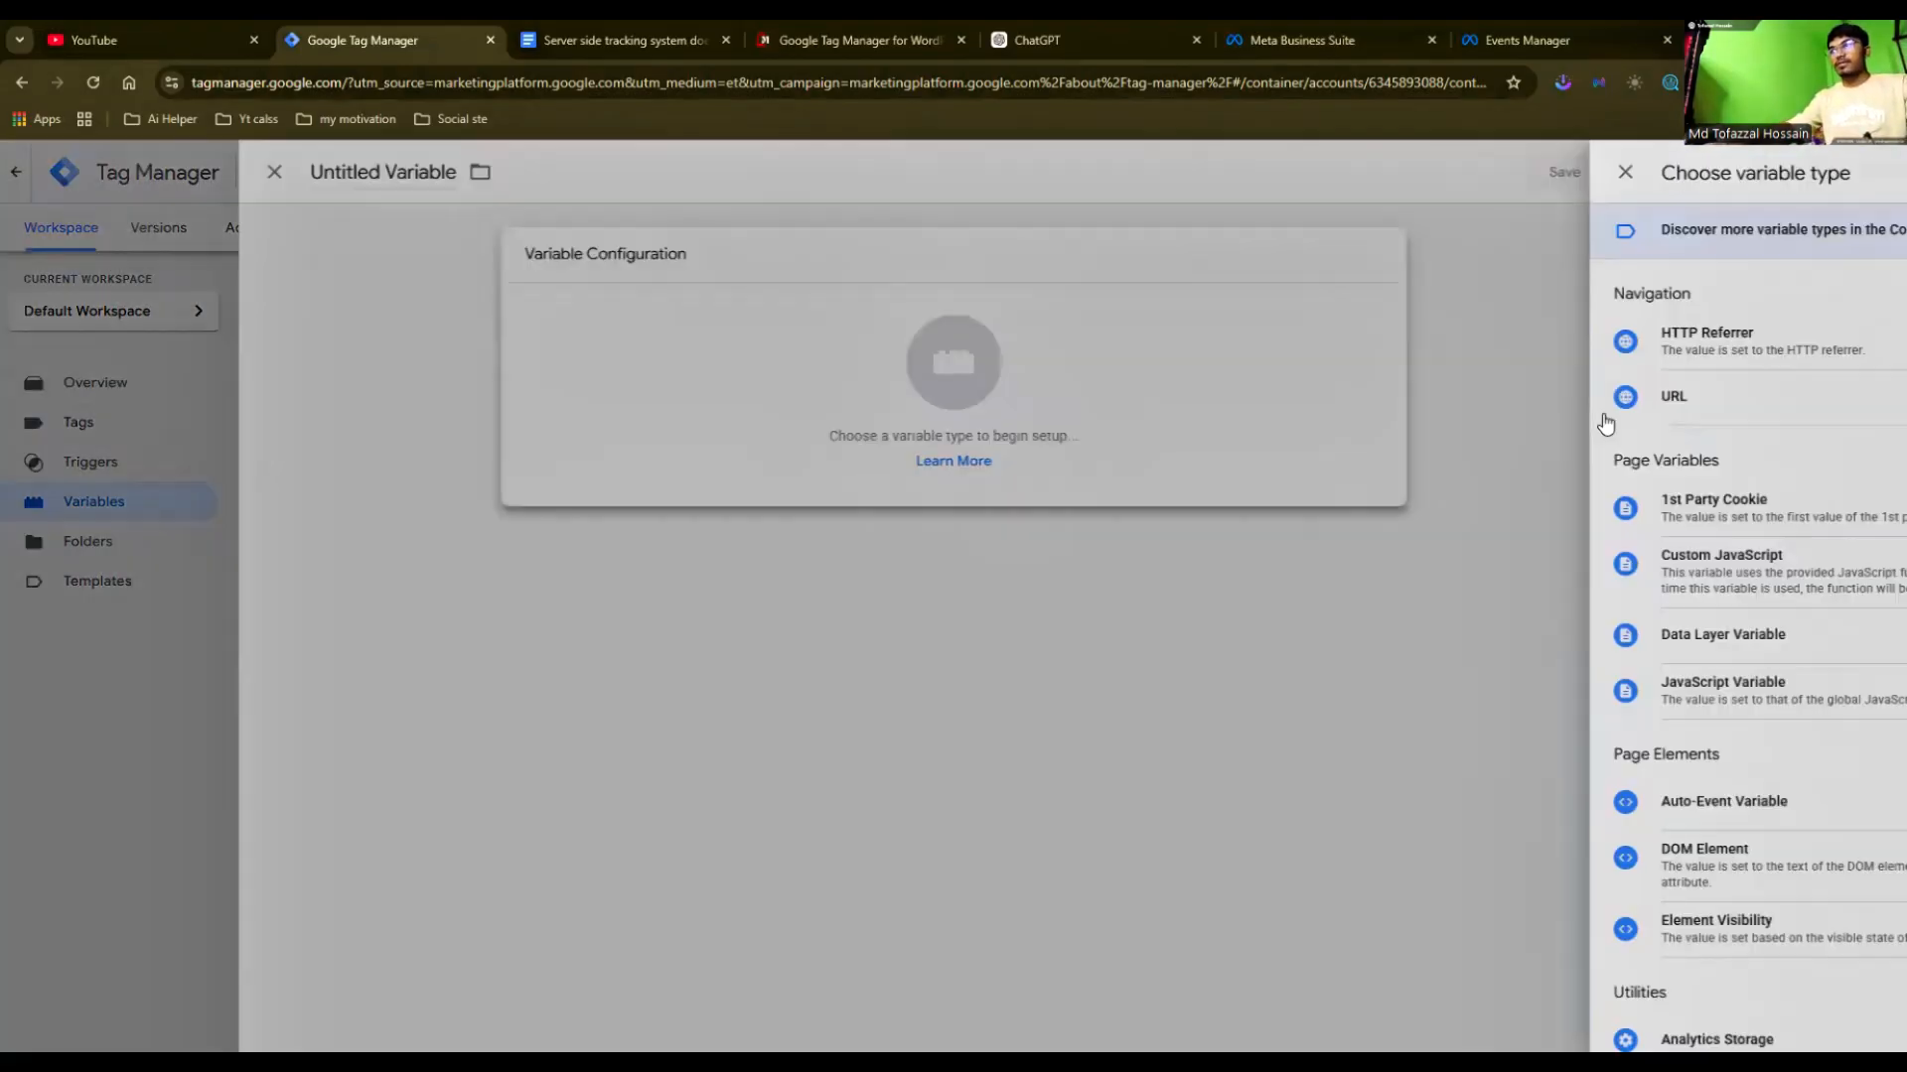
{"action": "scroll", "coordinate": [1454, 659], "scroll_direction": "down", "scroll_amount": 1}
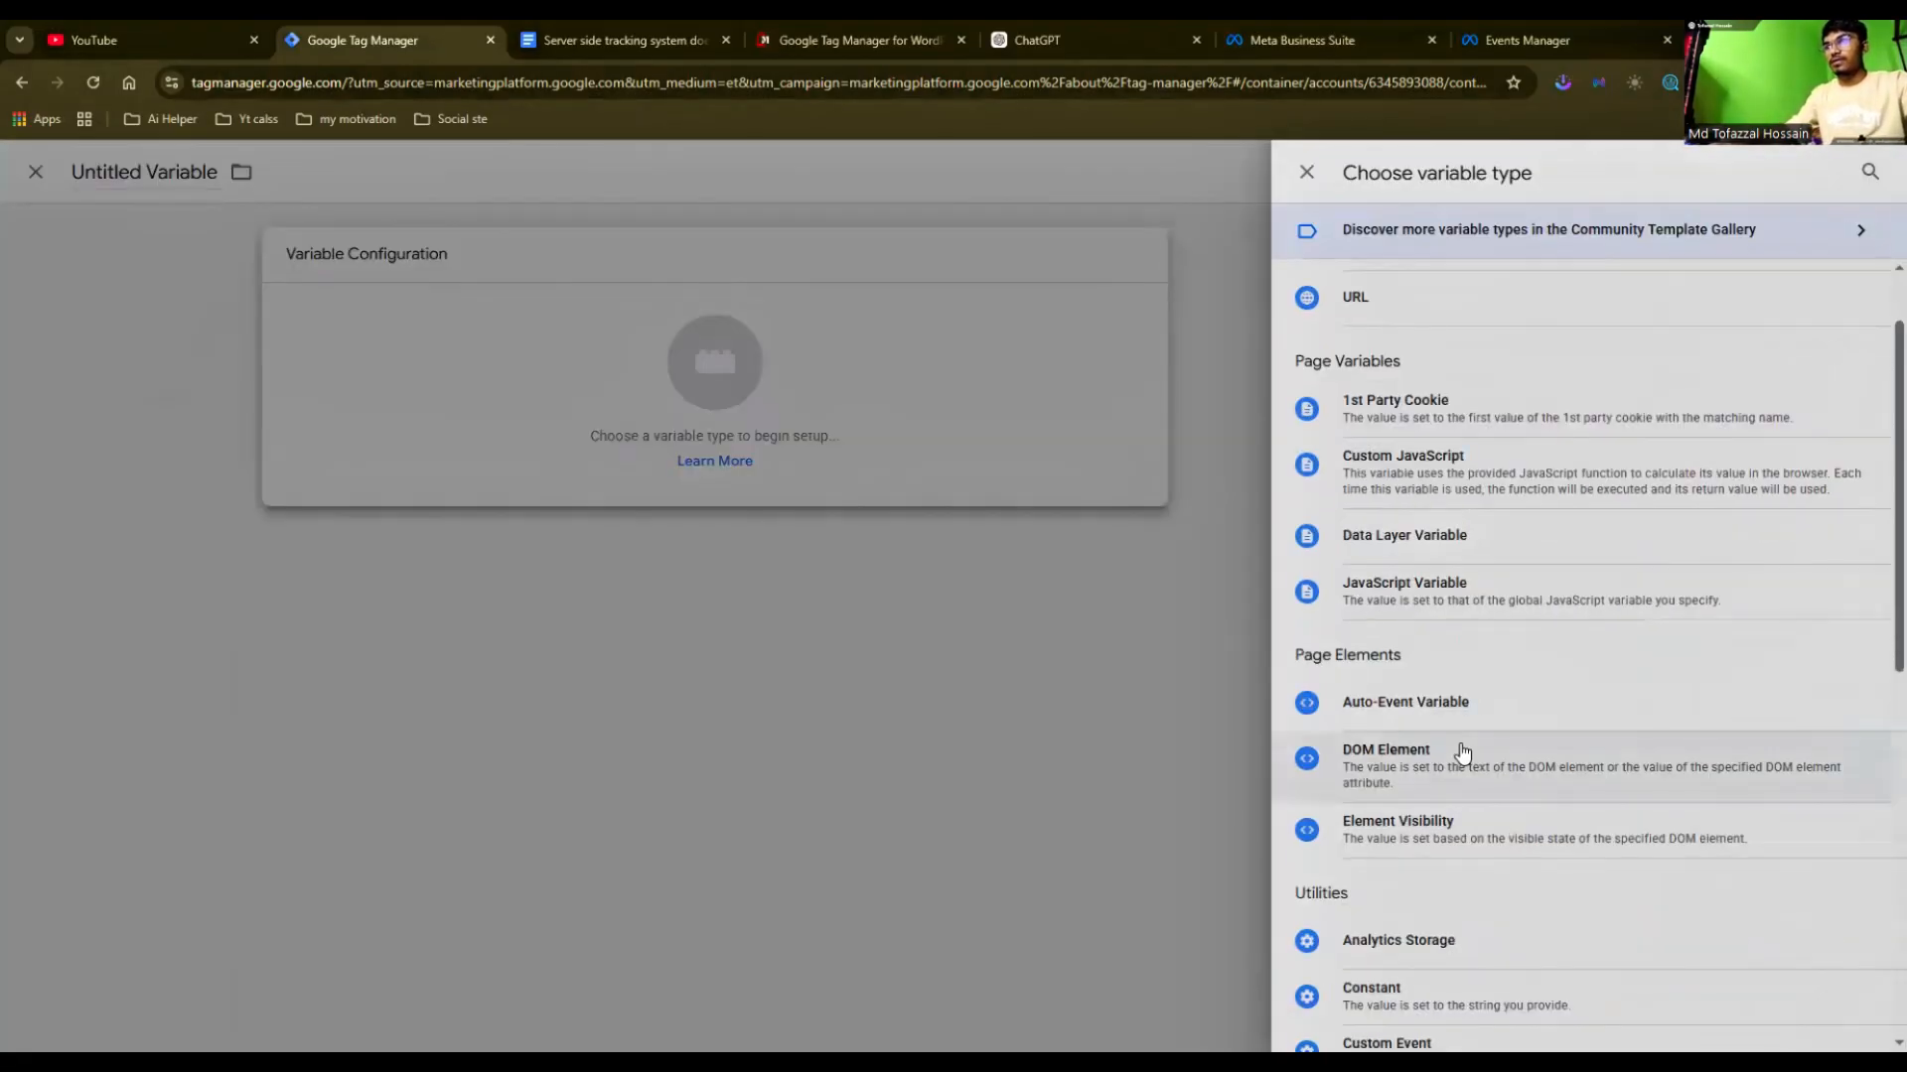
{"action": "left_click", "coordinate": [1402, 546]}
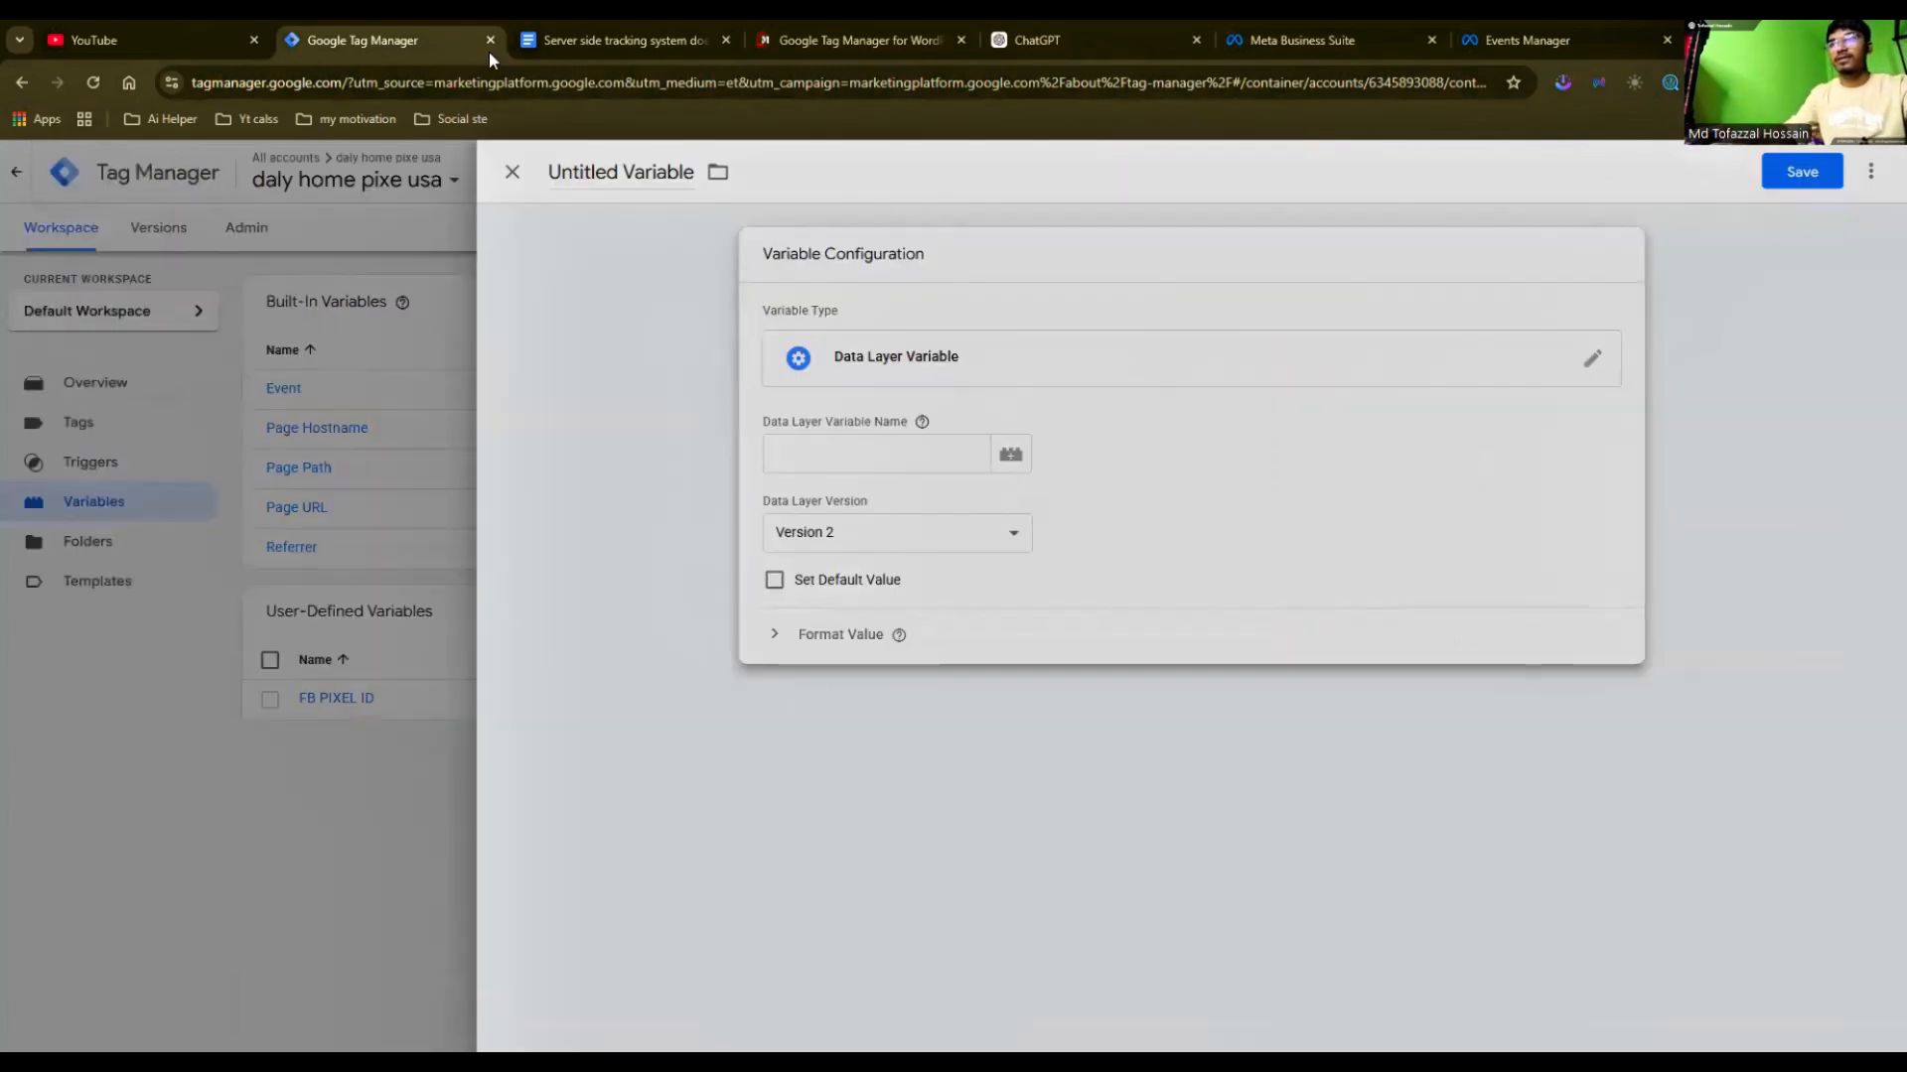
{"action": "key", "text": "ctrl+Tab"}
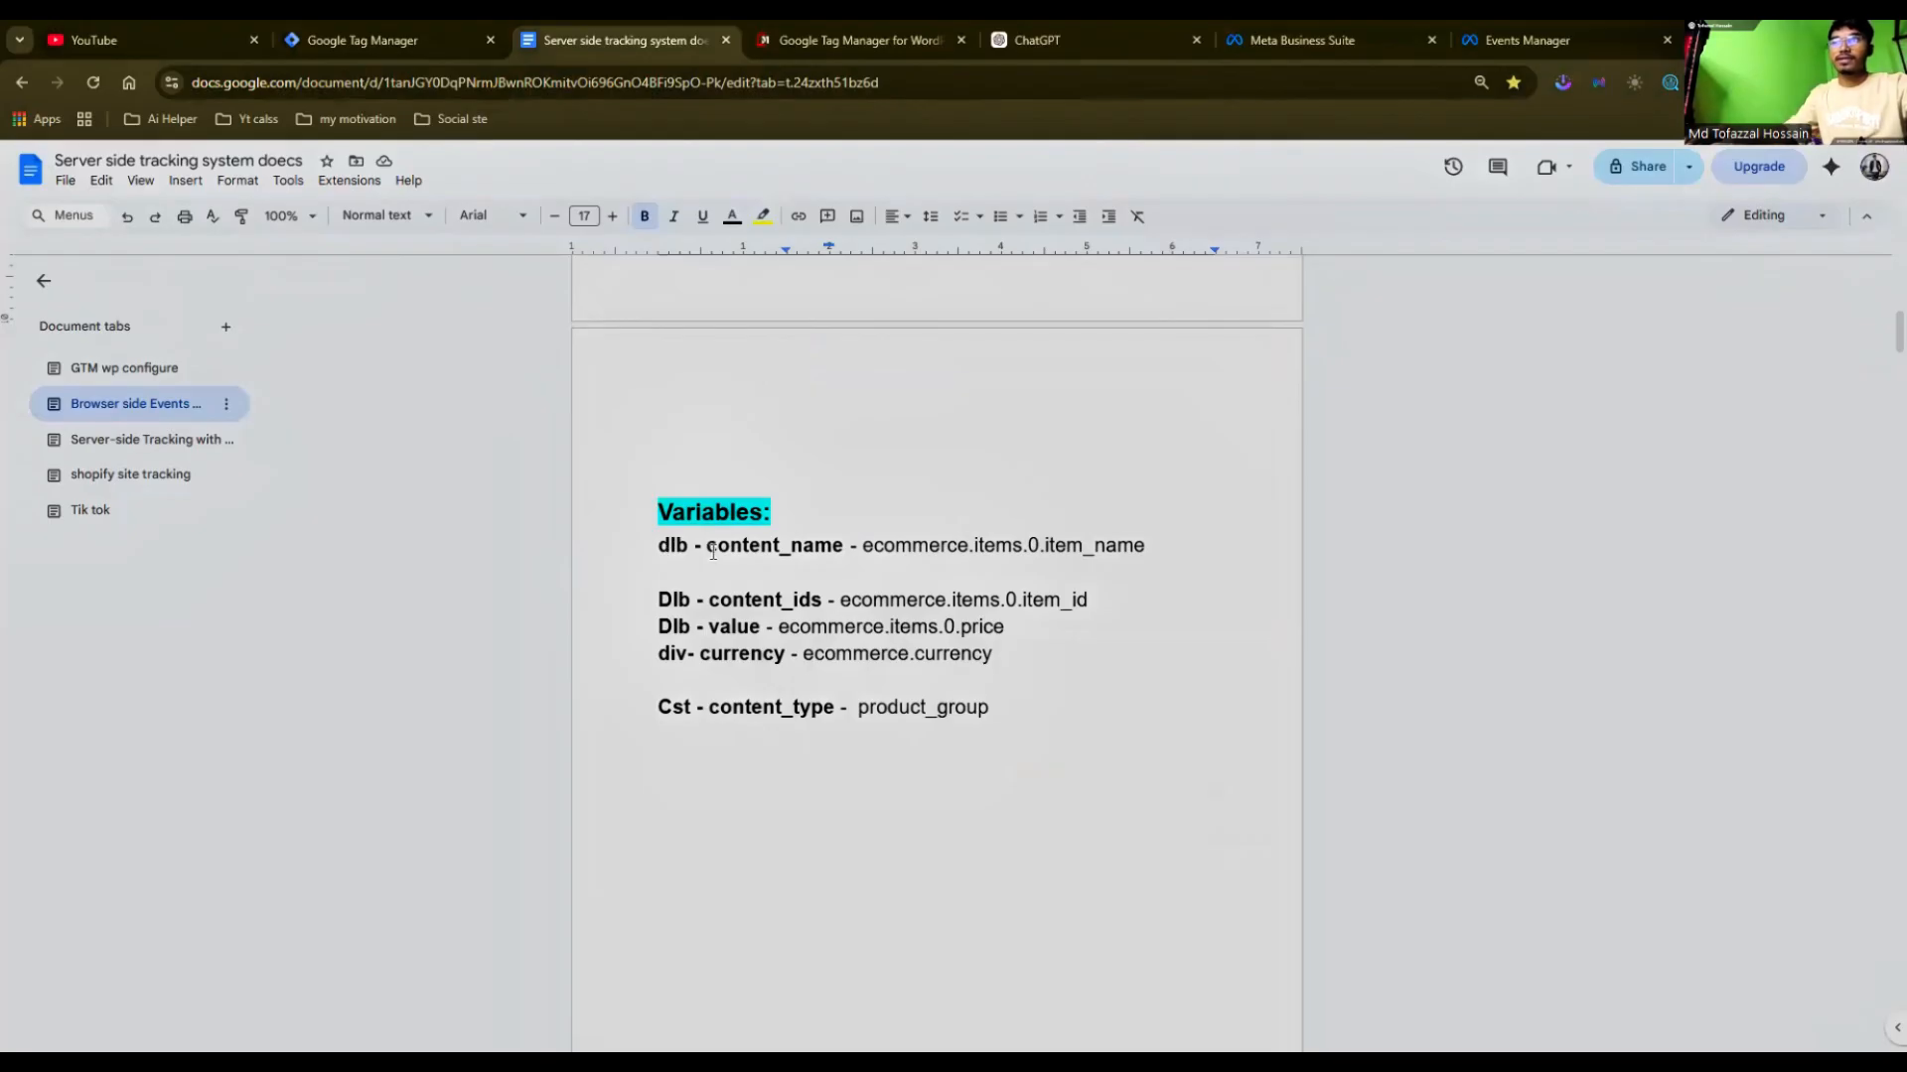
{"action": "left_click", "coordinate": [866, 547]}
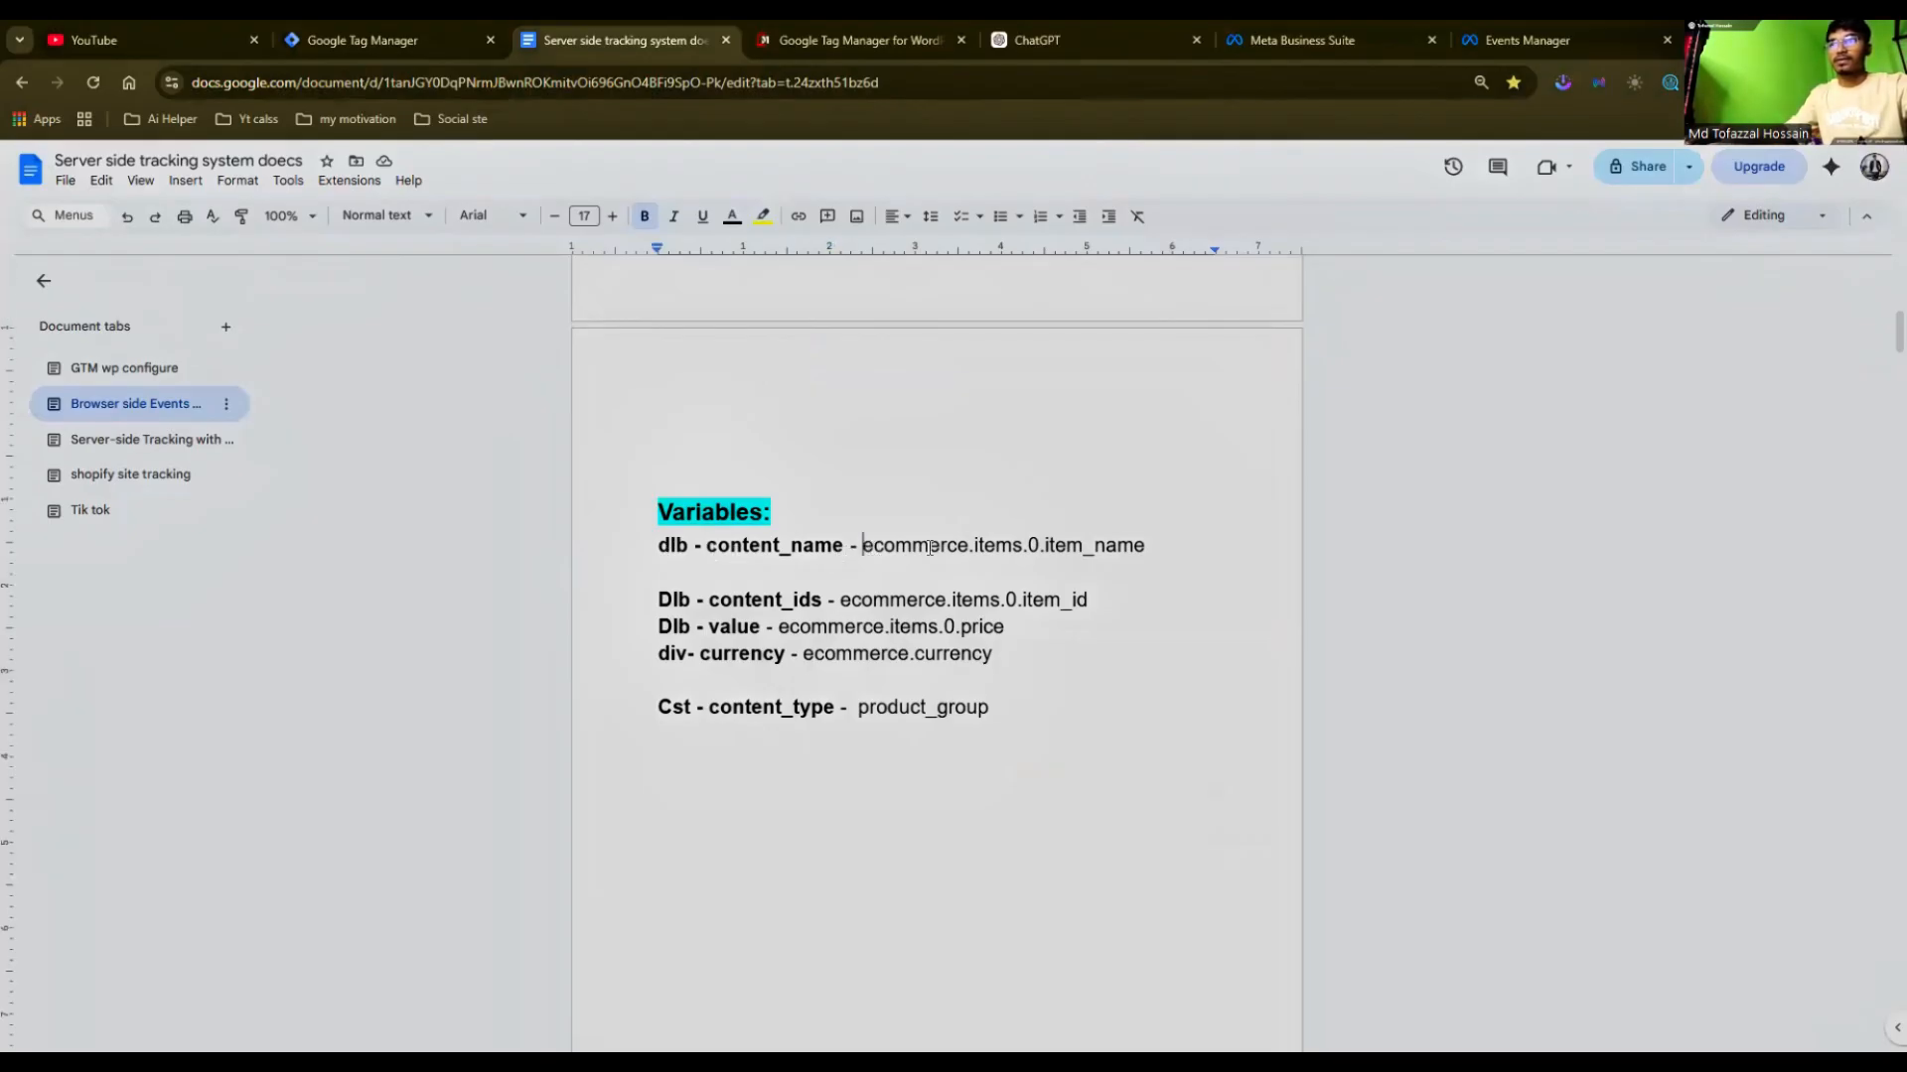
{"action": "left_click", "coordinate": [1144, 549], "text": "shift"}
{"action": "key", "text": "ctrl+c"}
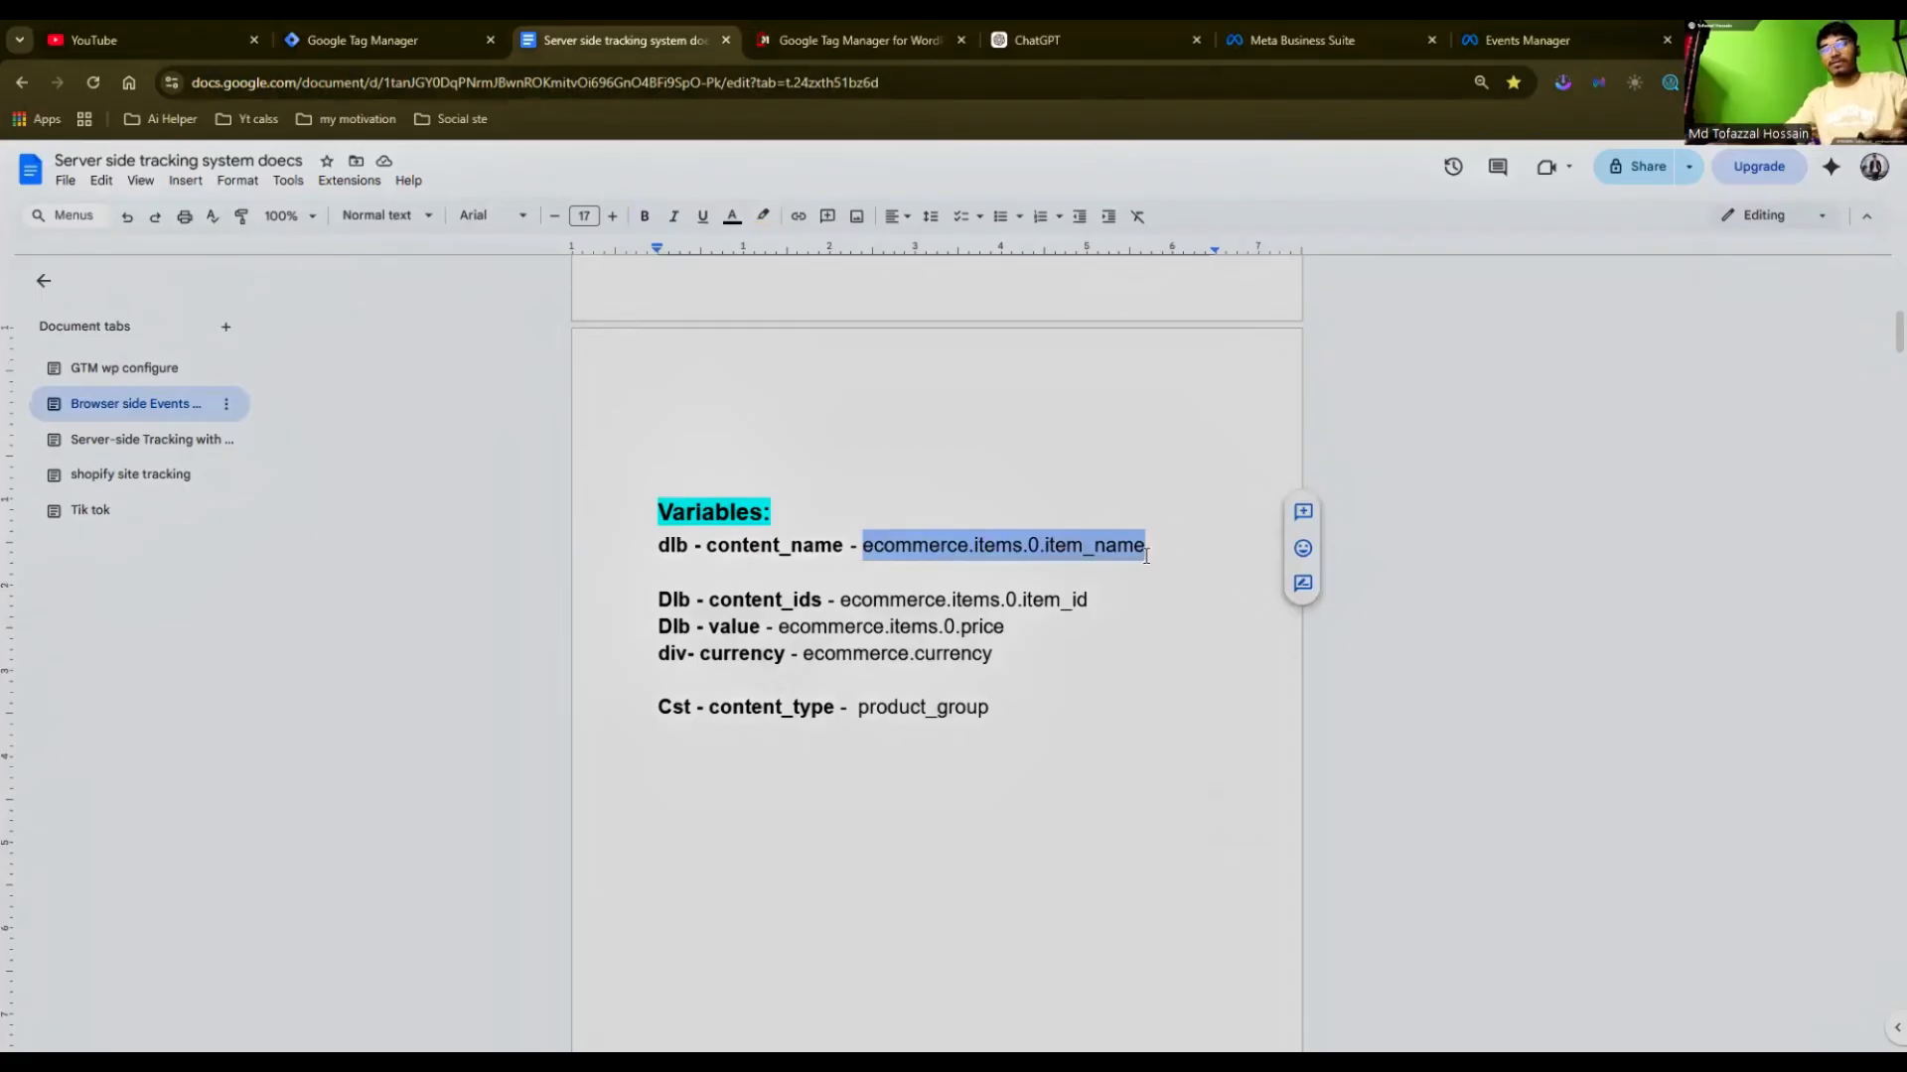
{"action": "key", "text": "ctrl+shift+Tab"}
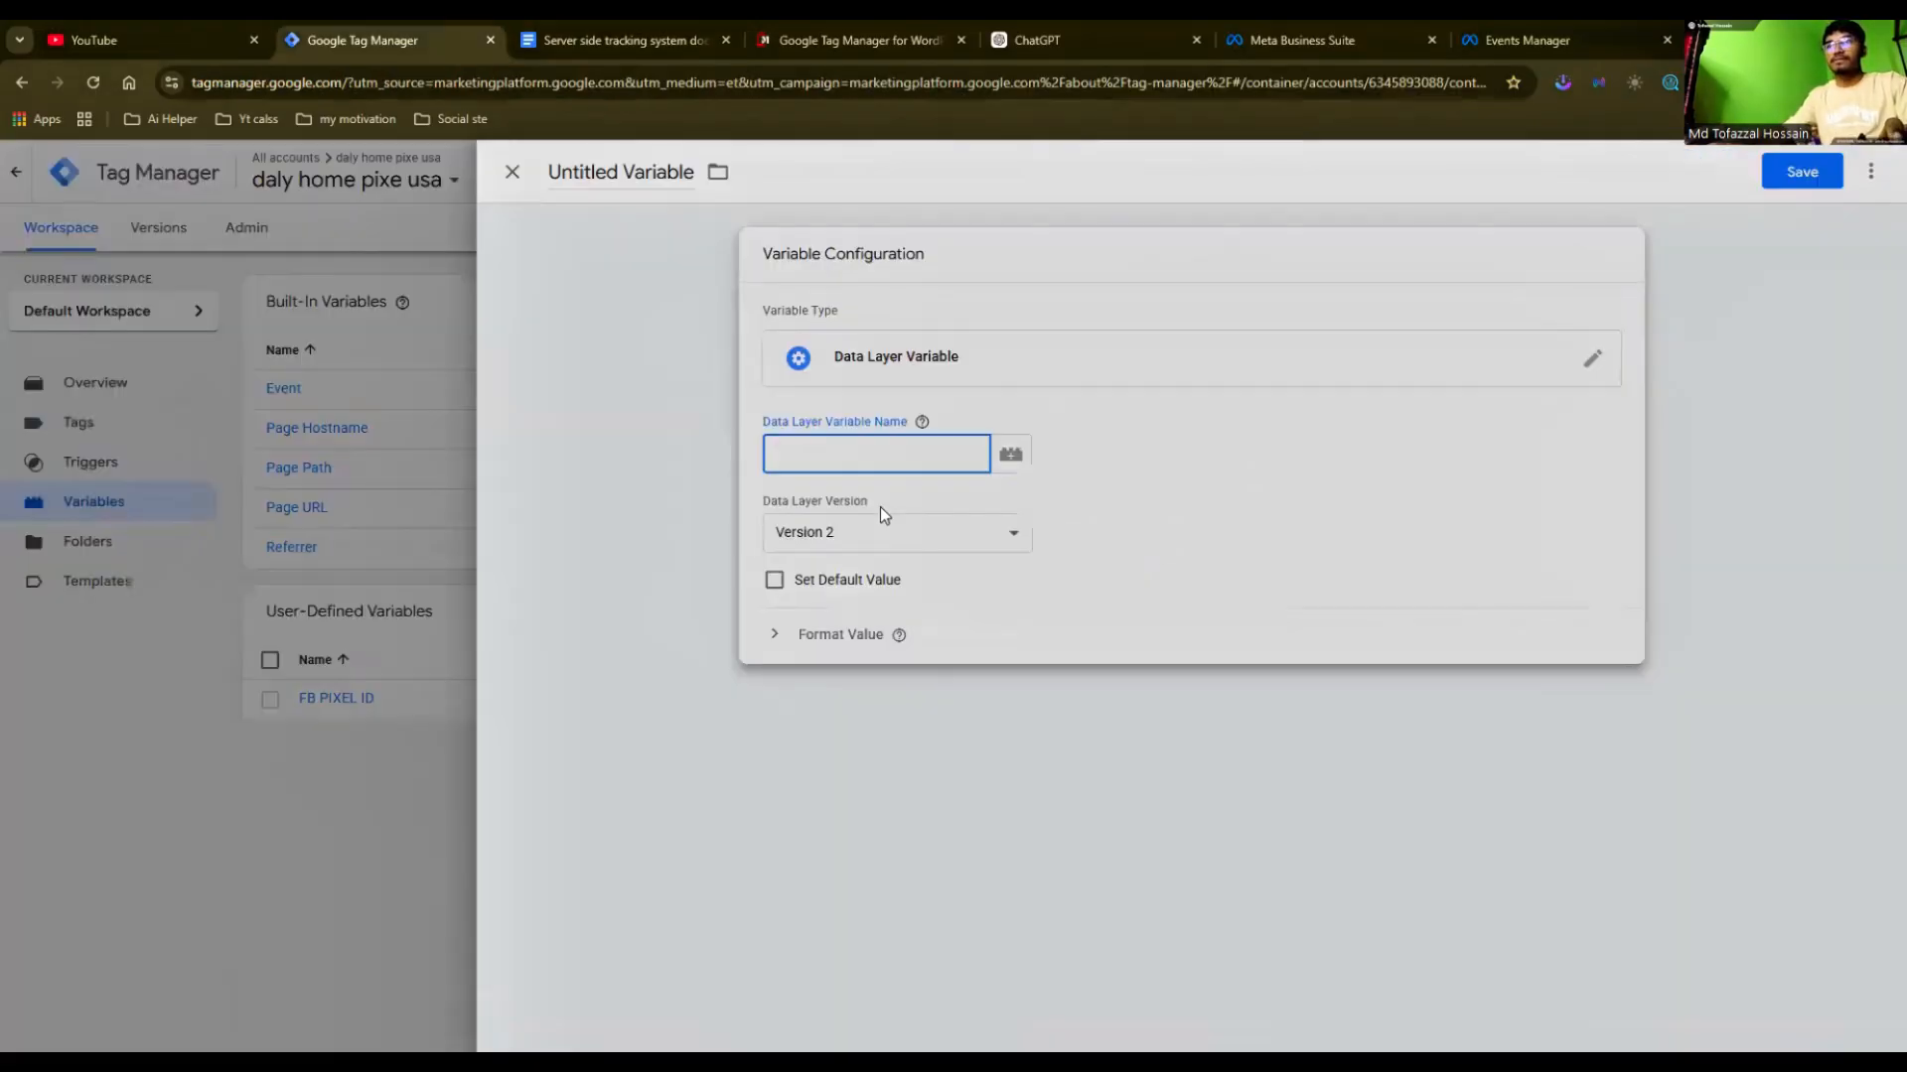
{"action": "key", "text": "ctrl+v"}
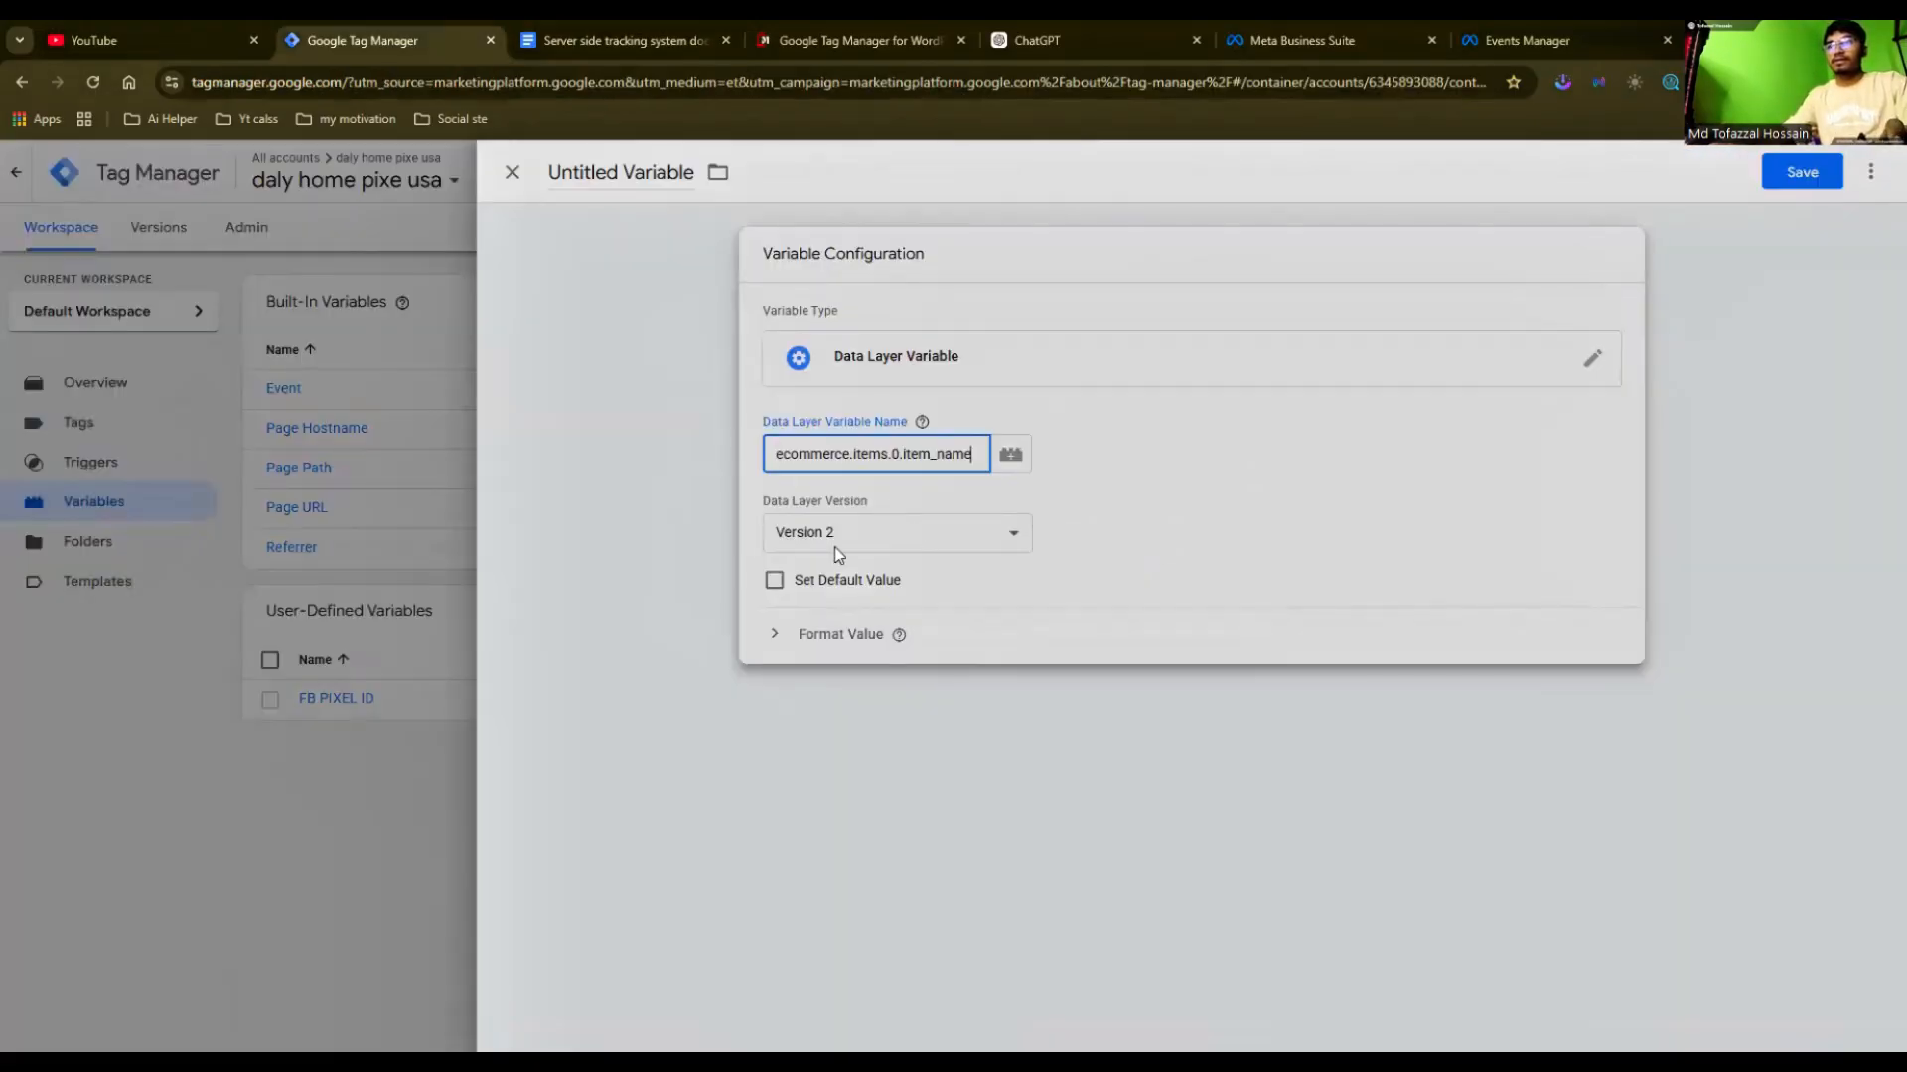
Step: Name the data layer variable dlb - content_name, copied from the setup document, and save it
{"action": "key", "text": "ctrl+Tab"}
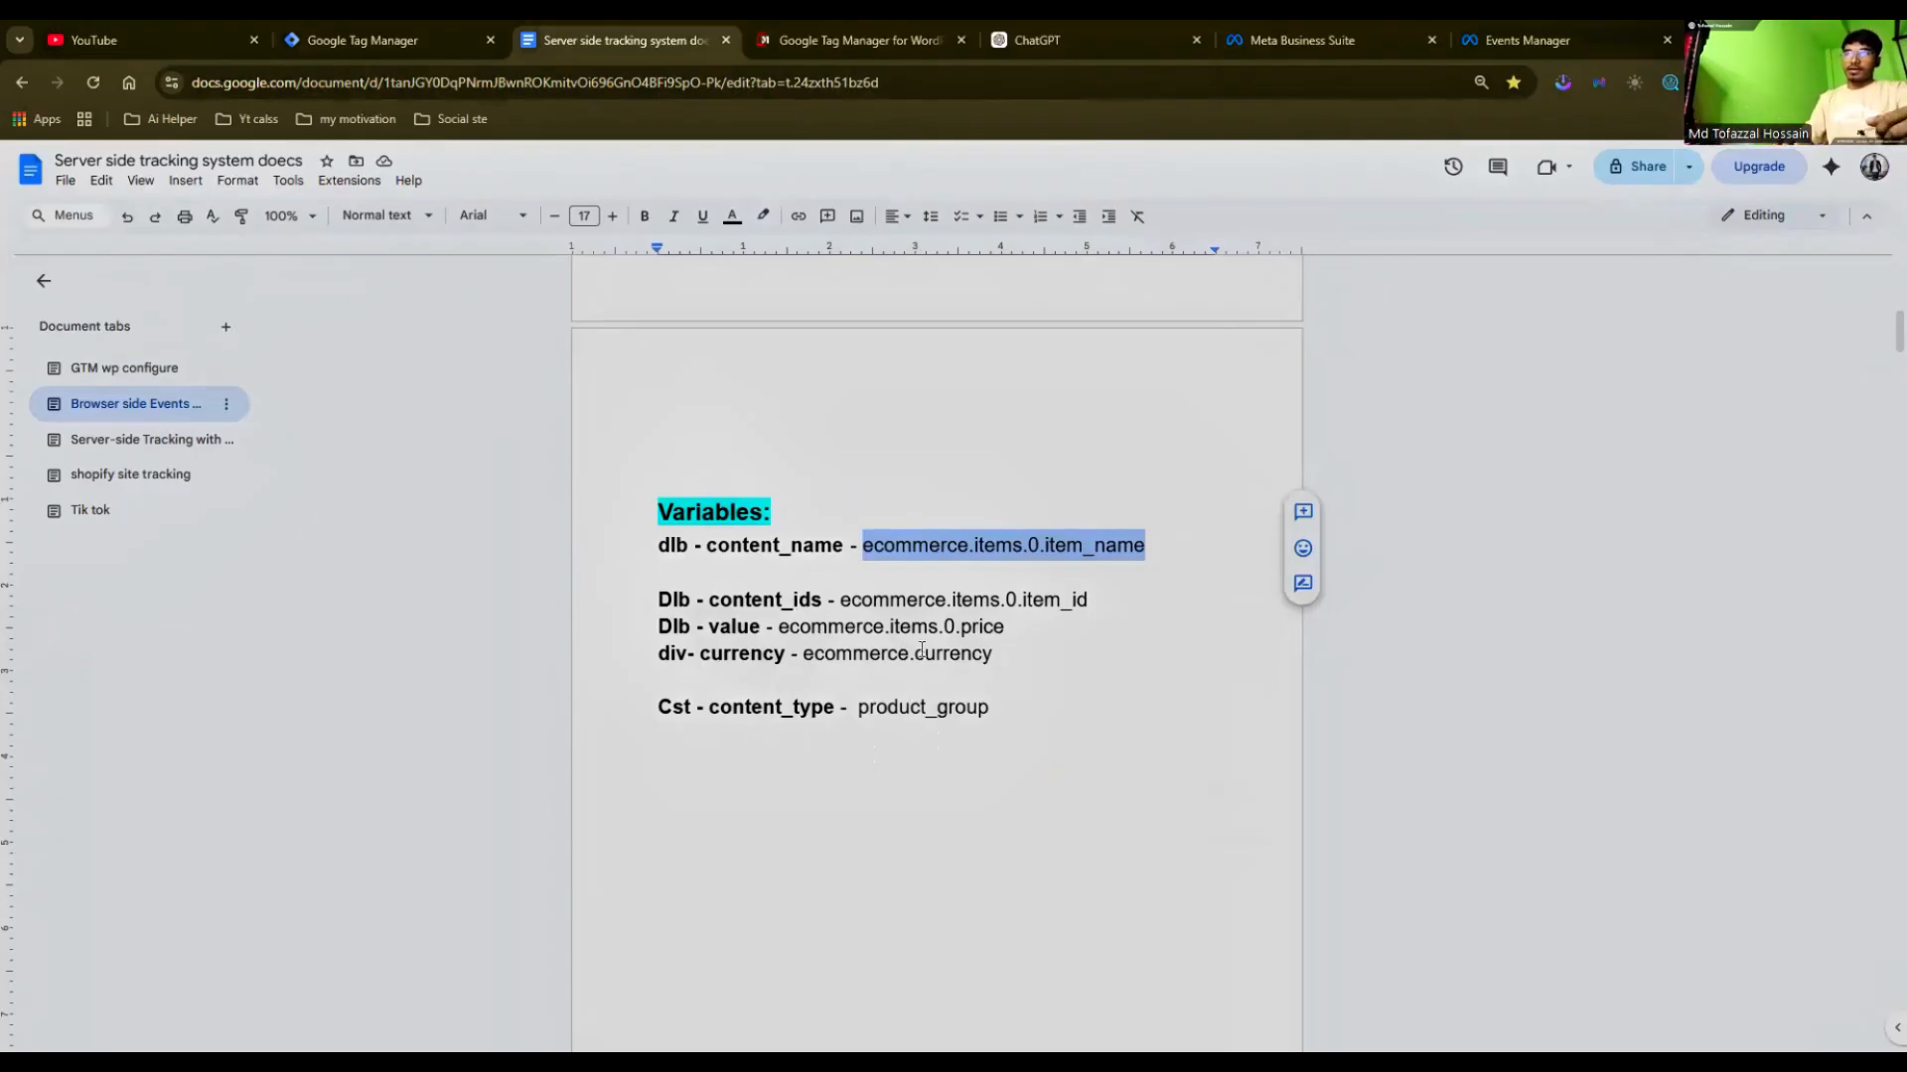
{"action": "left_click", "coordinate": [400, 40]}
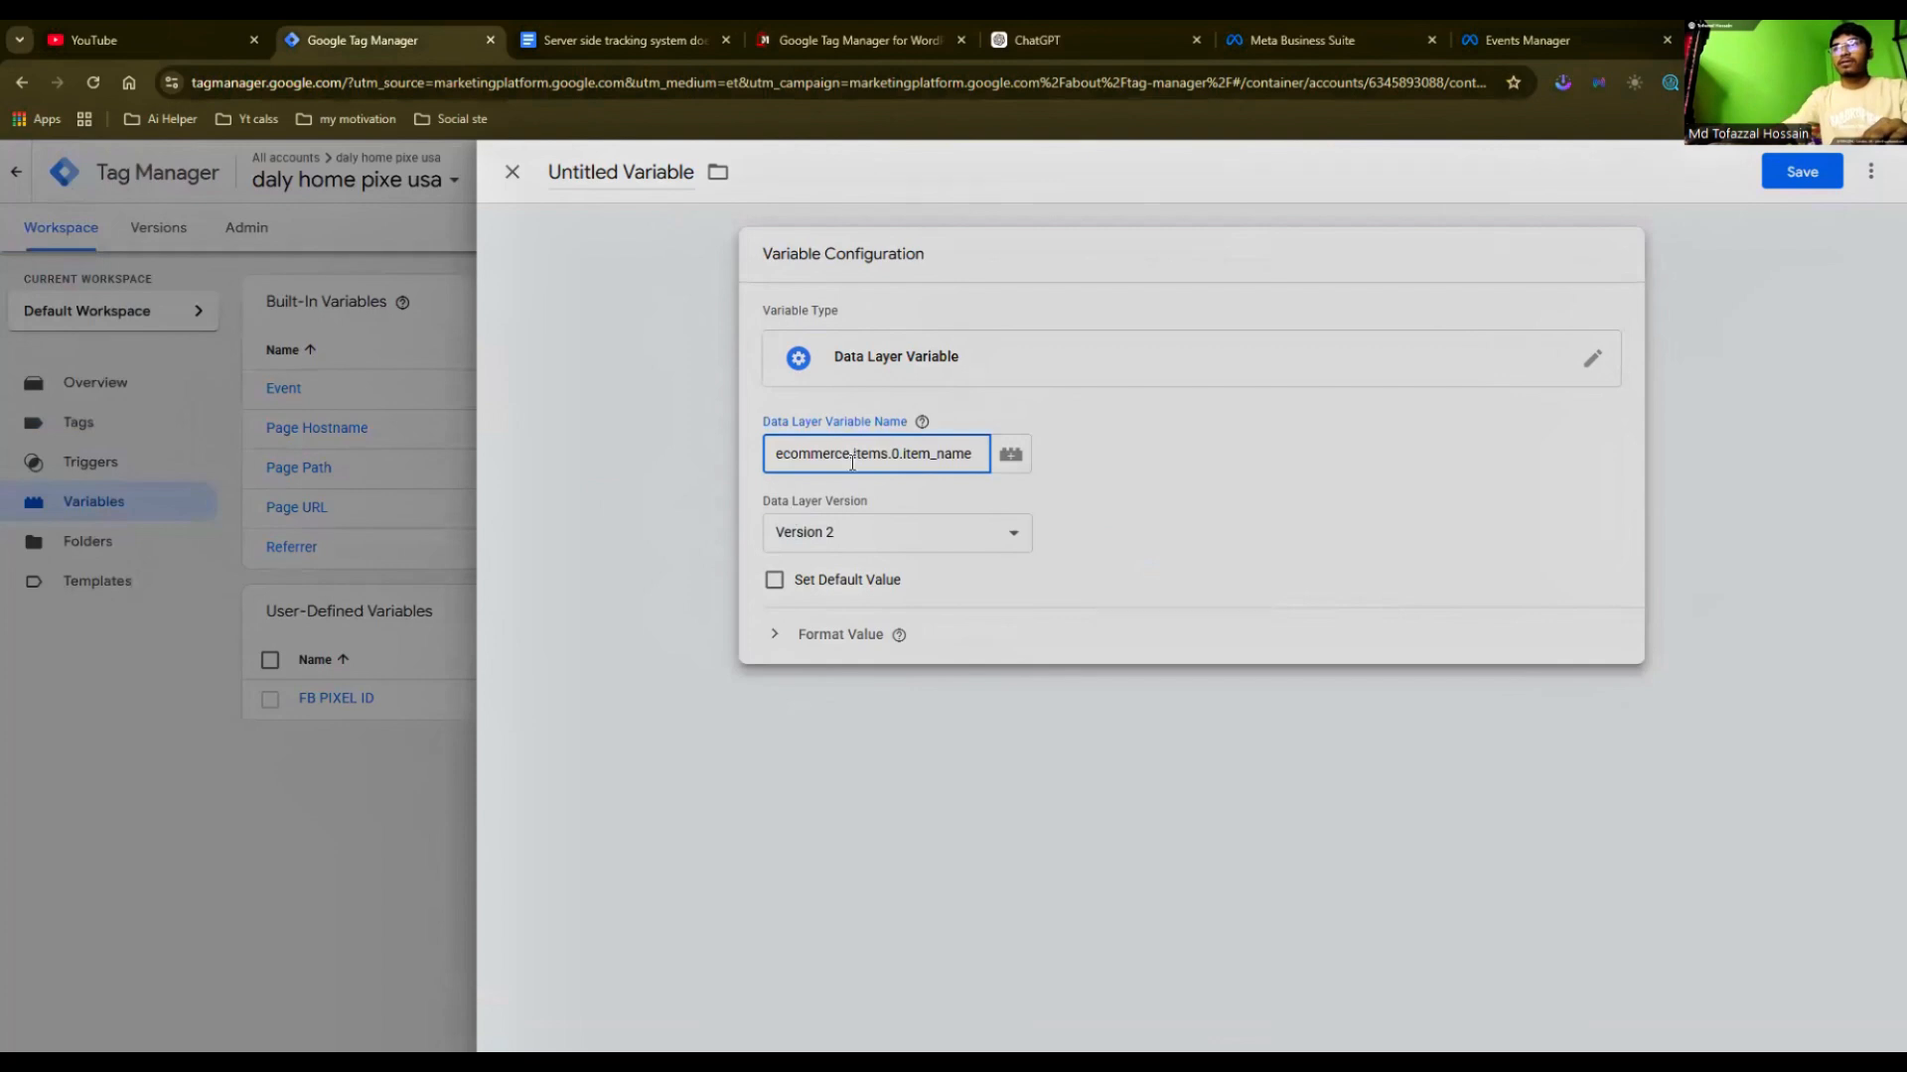
{"action": "left_click", "coordinate": [615, 40]}
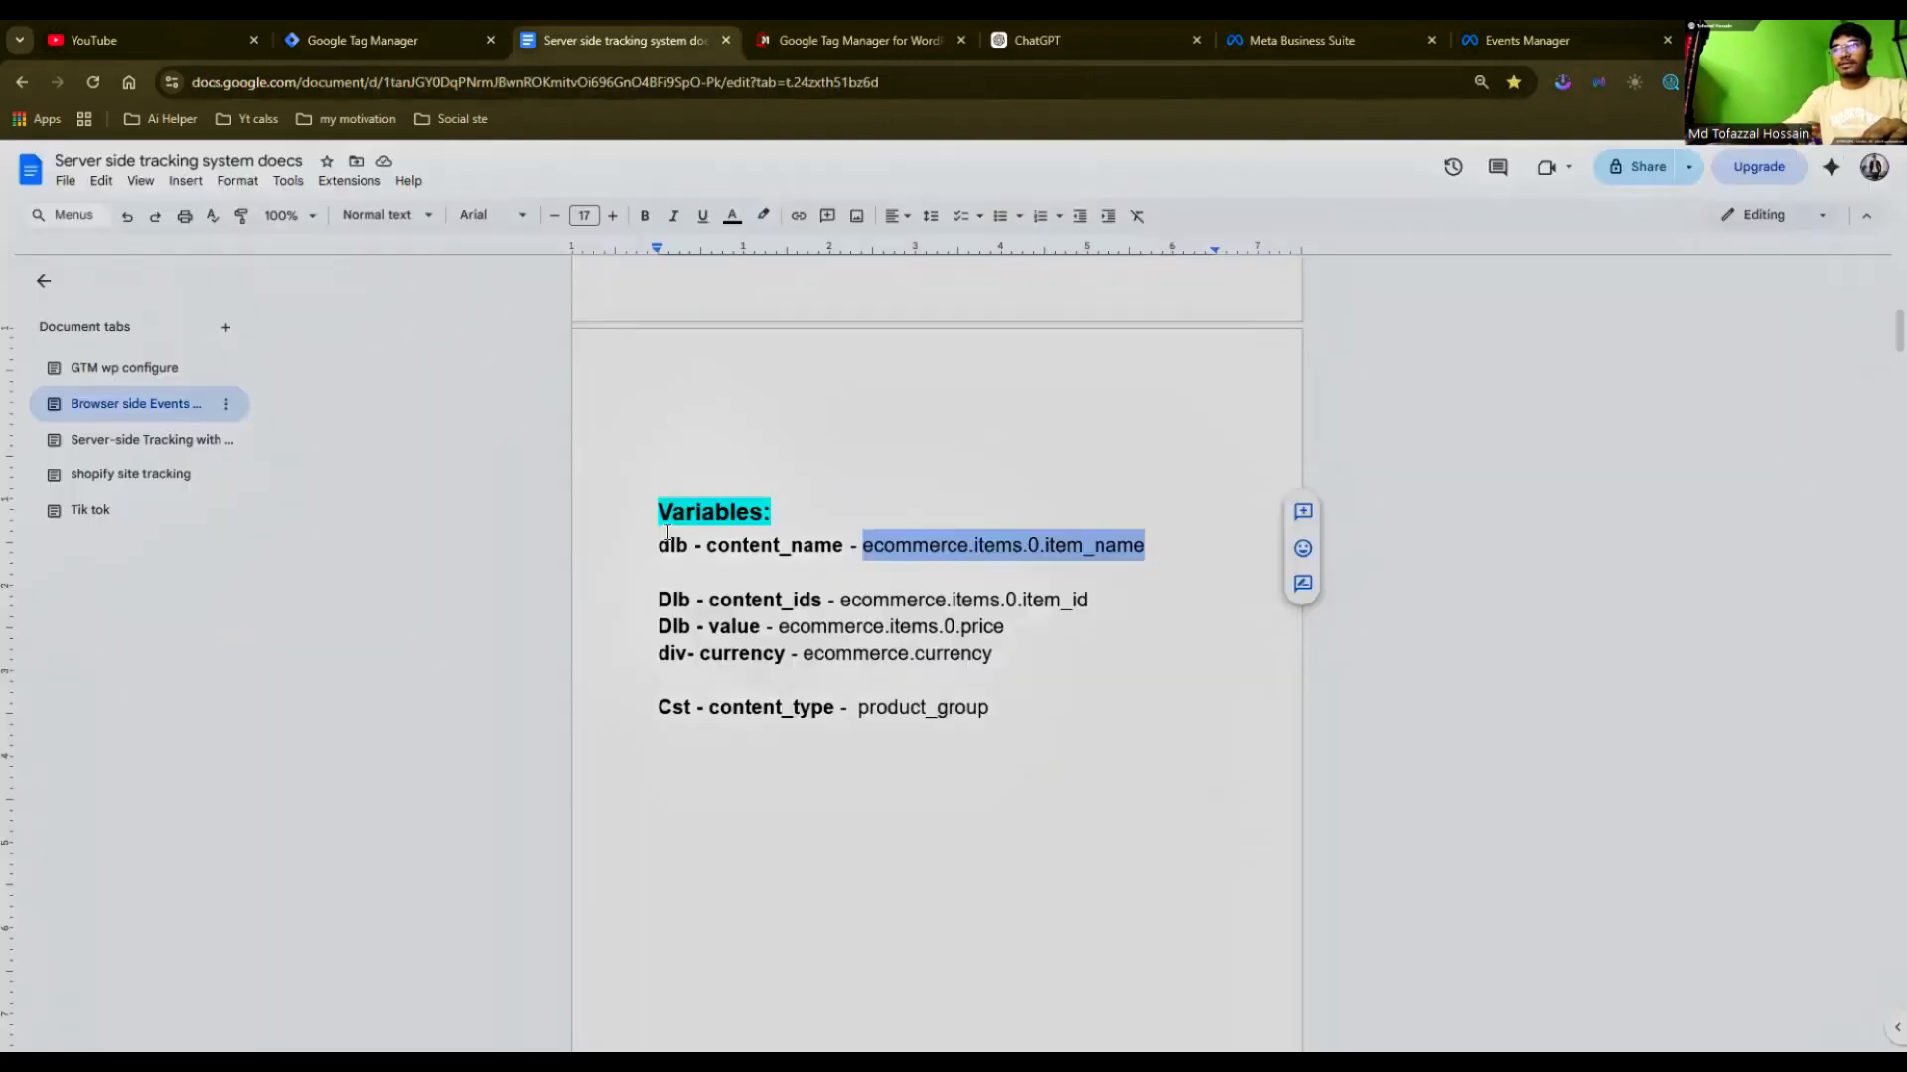
{"action": "left_click", "coordinate": [657, 544]}
{"action": "left_click", "coordinate": [843, 547], "text": "shift"}
{"action": "key", "text": "ctrl+c"}
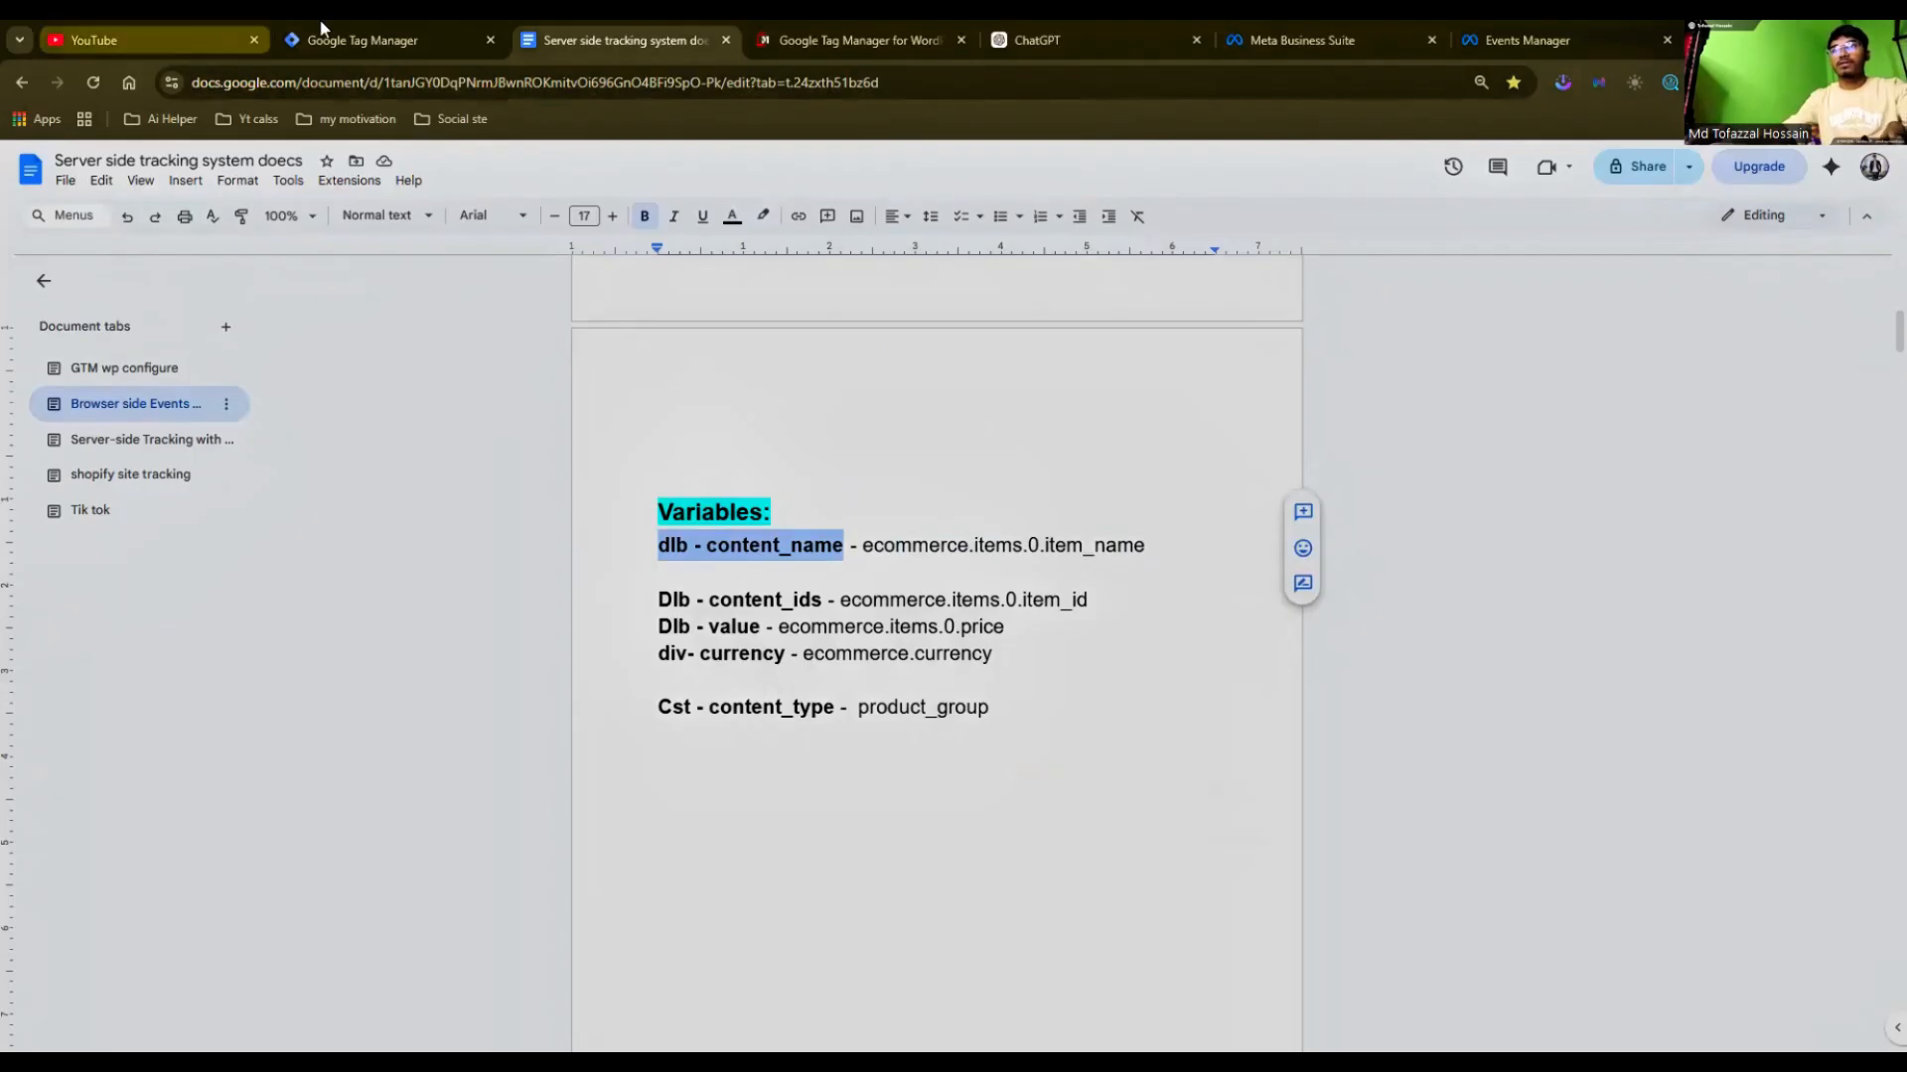
{"action": "key", "text": "ctrl+shift+Tab"}
{"action": "left_click", "coordinate": [566, 179]}
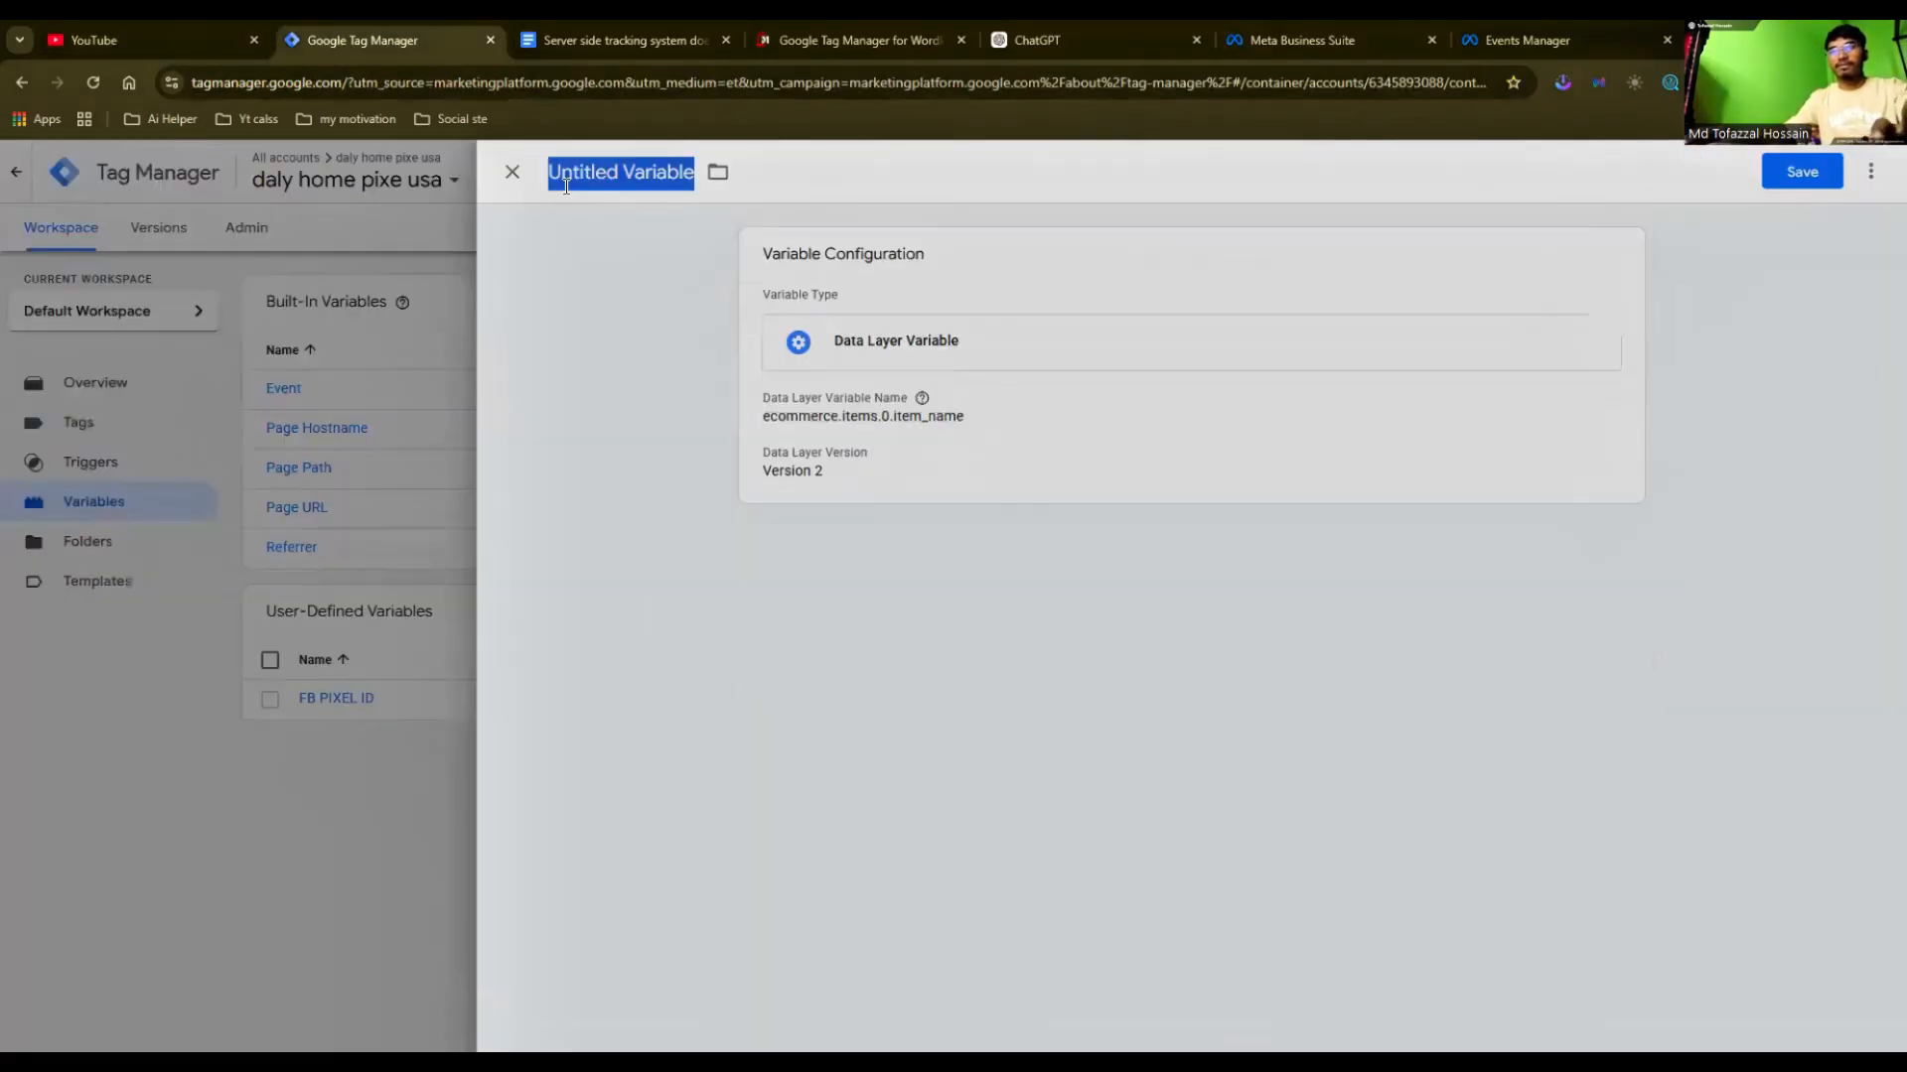
{"action": "key", "text": "ctrl+v"}
{"action": "left_click", "coordinate": [1802, 170]}
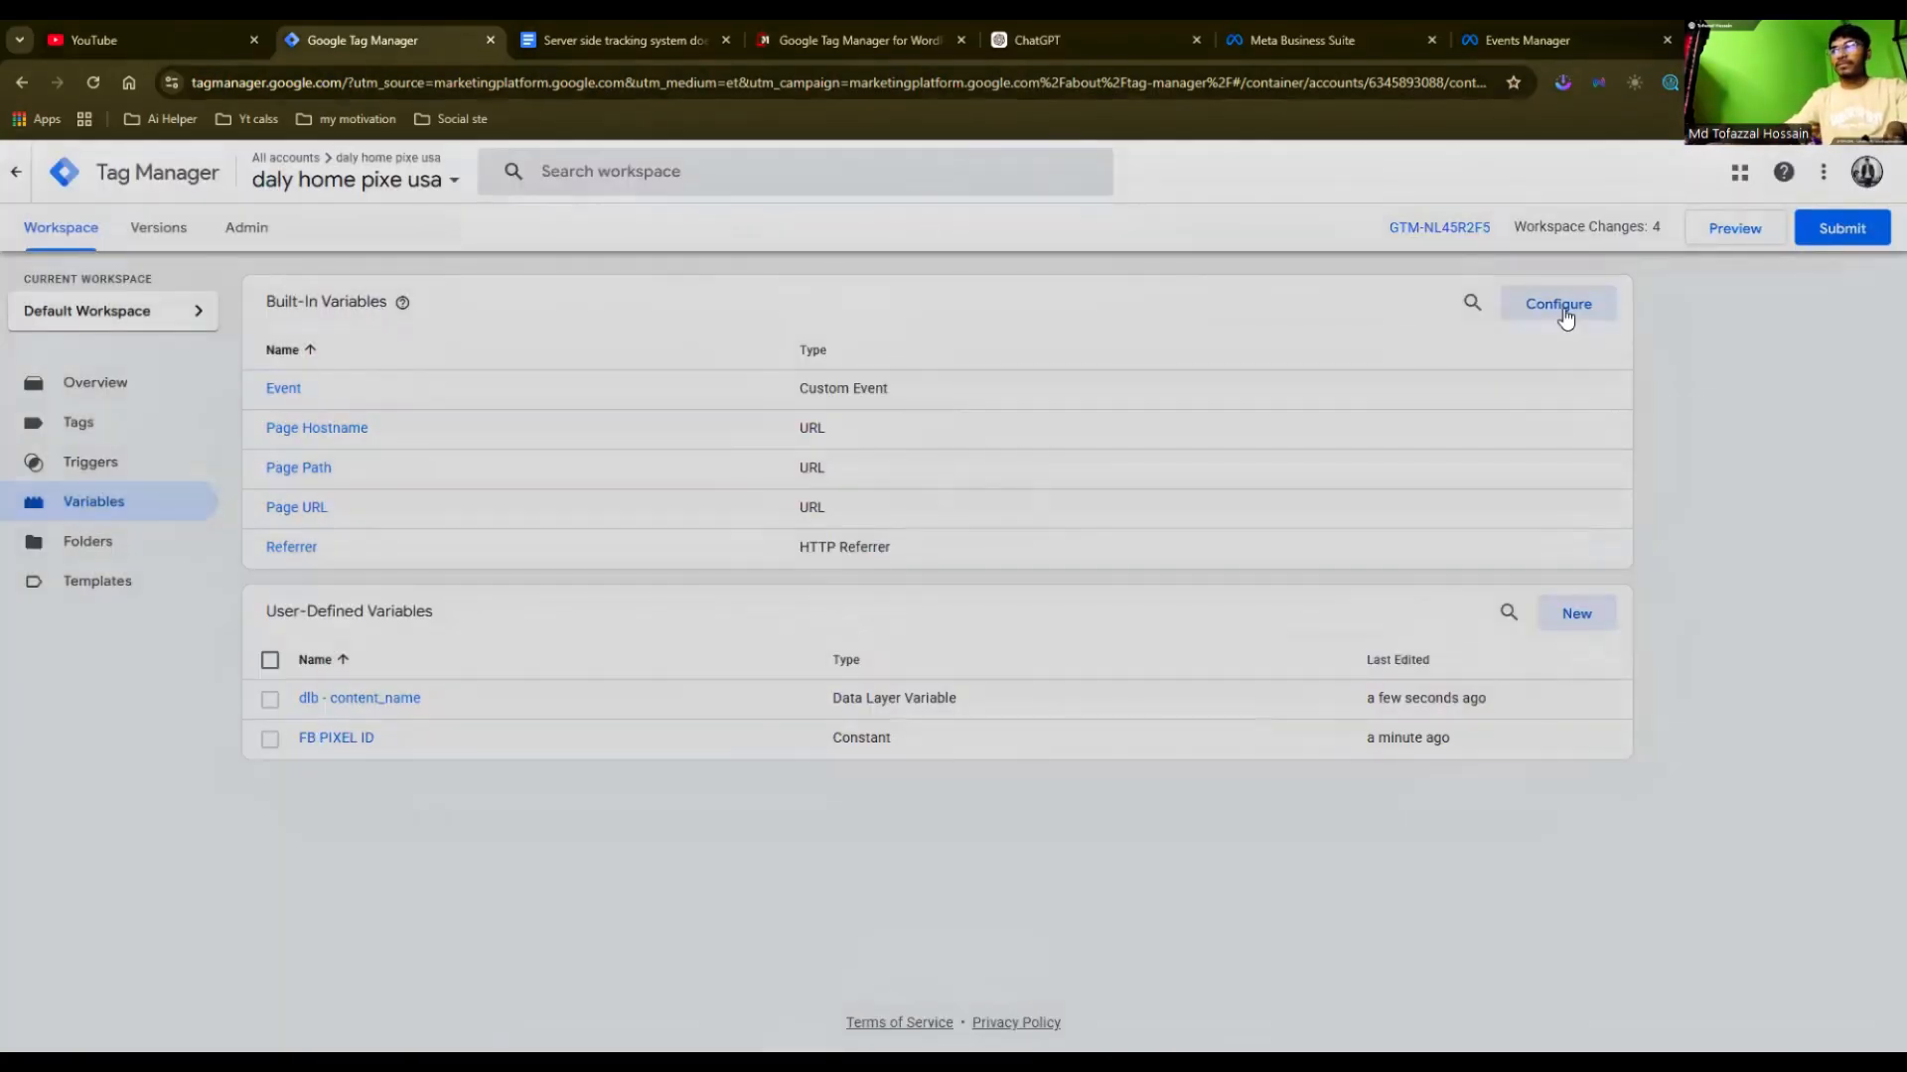
{"action": "left_click", "coordinate": [1730, 230]}
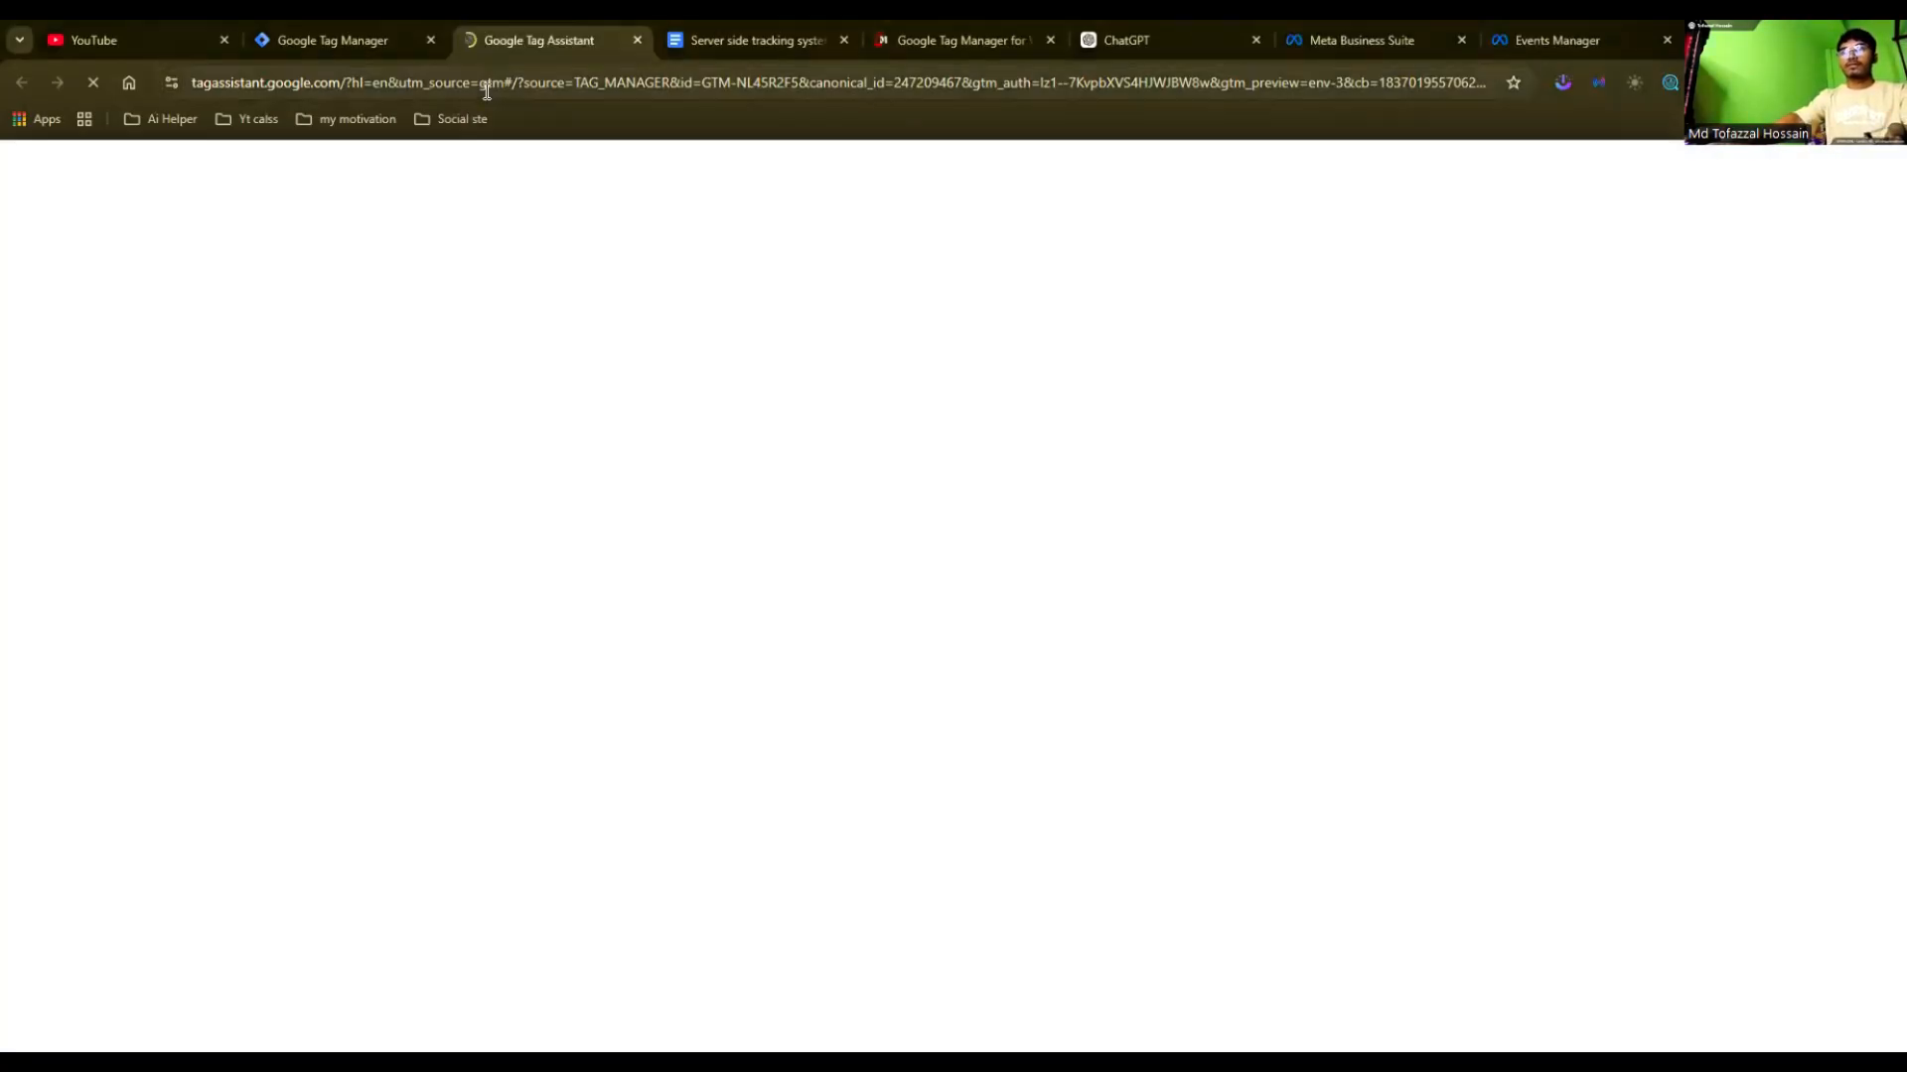
{"action": "left_click", "coordinate": [727, 44]}
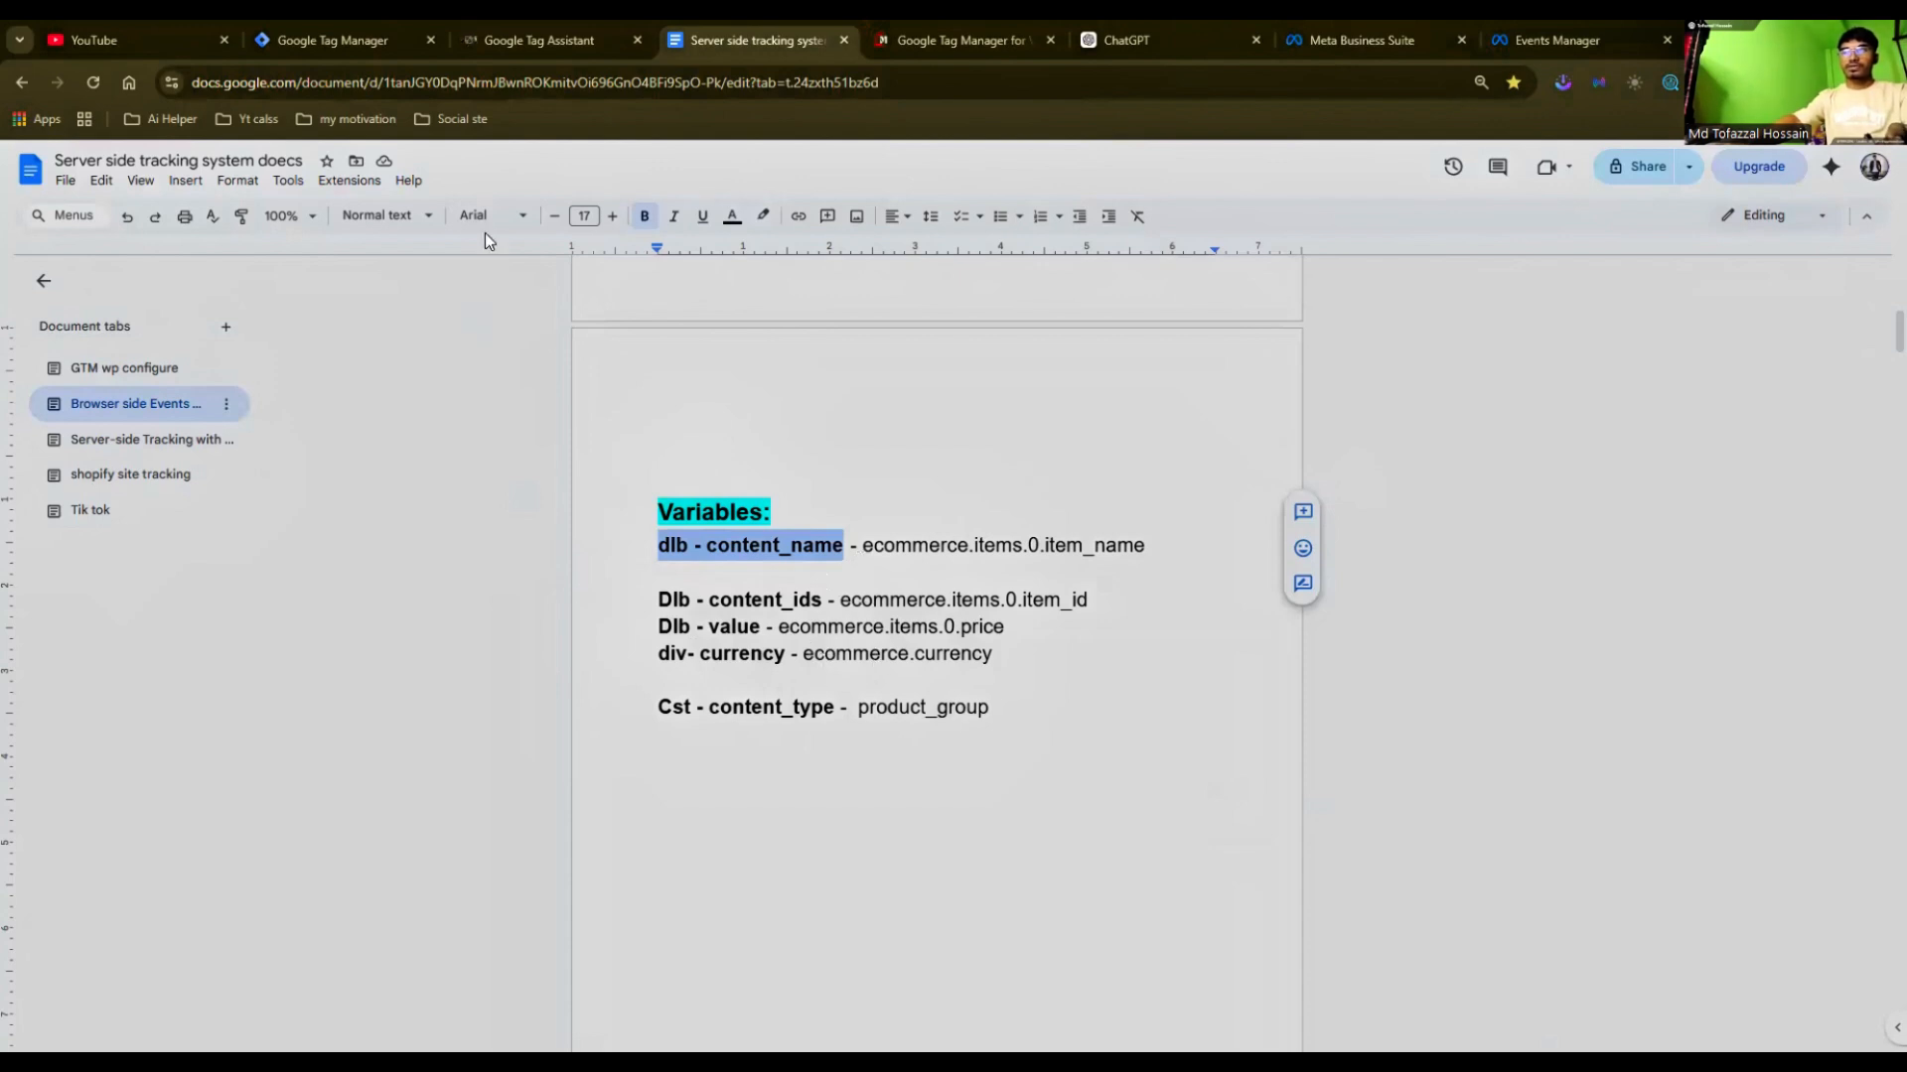
{"action": "left_click", "coordinate": [529, 28]}
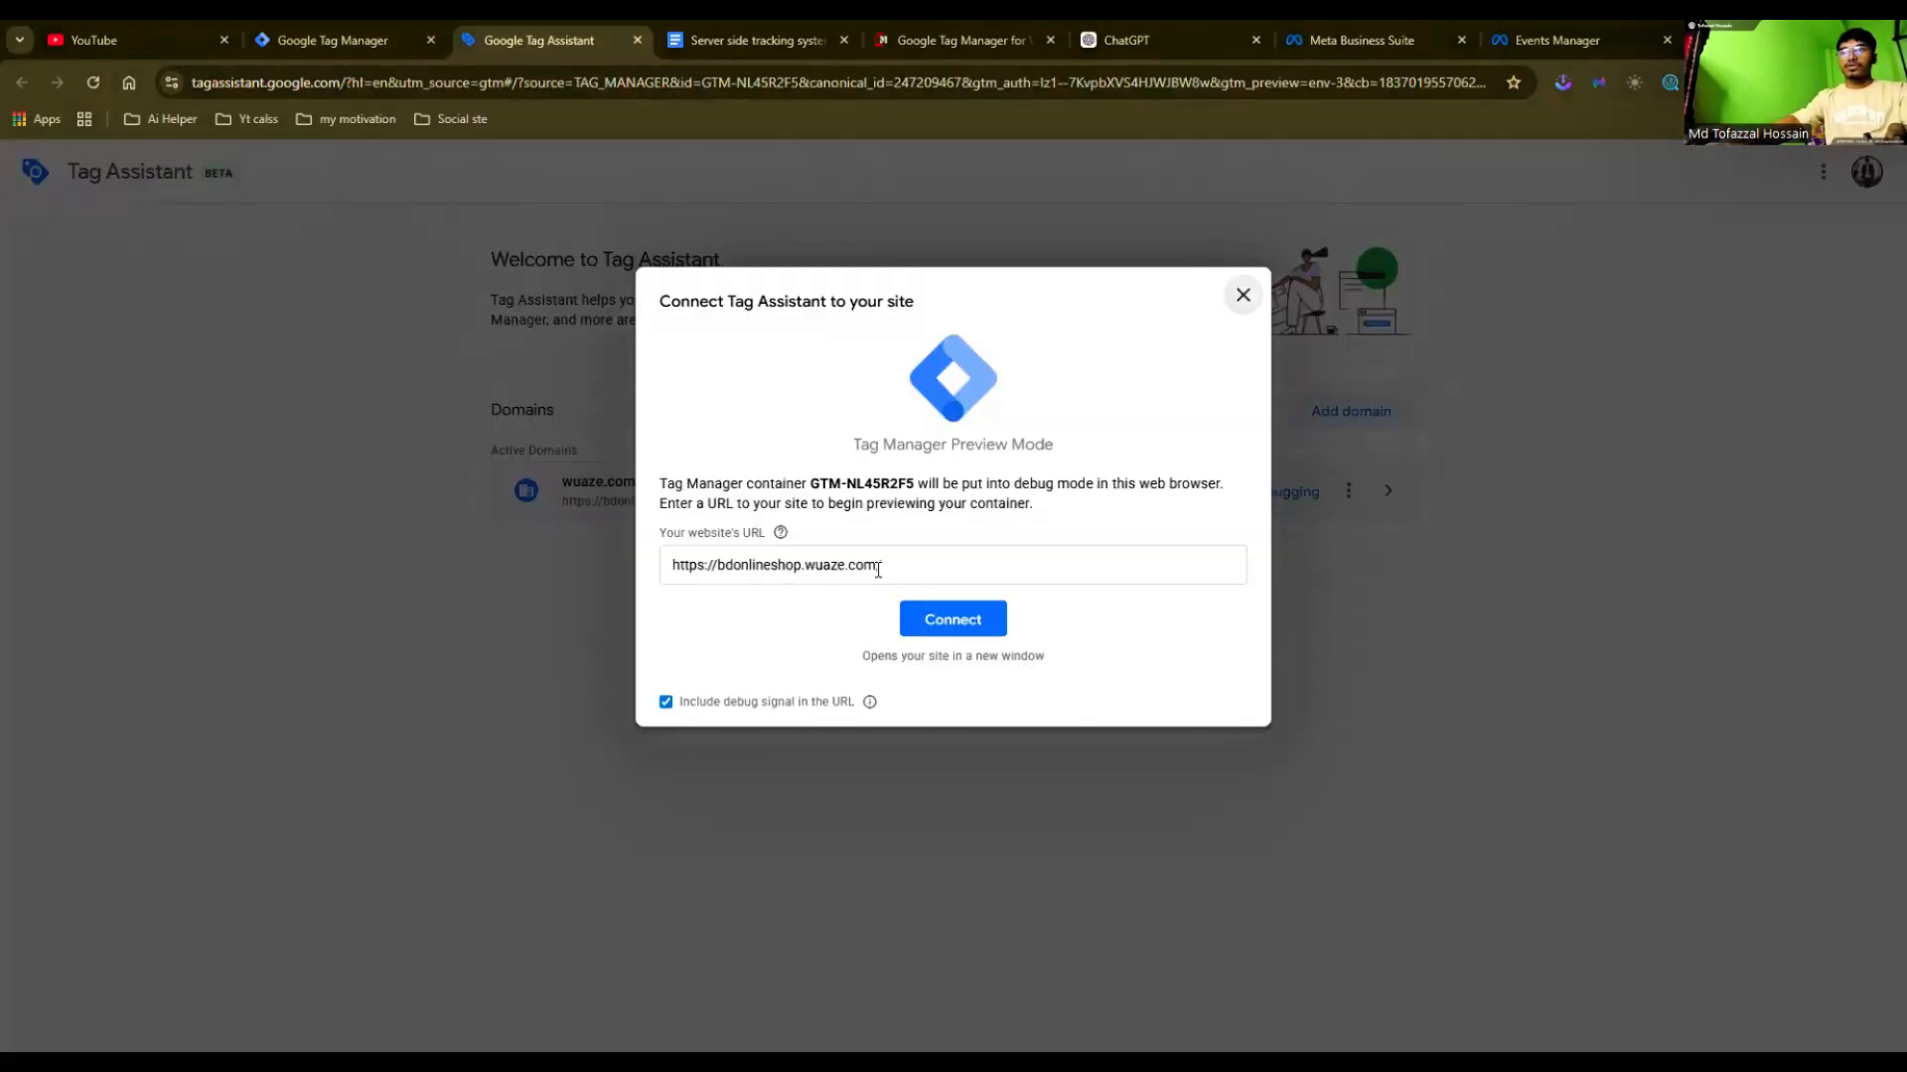
{"action": "left_click", "coordinate": [908, 624]}
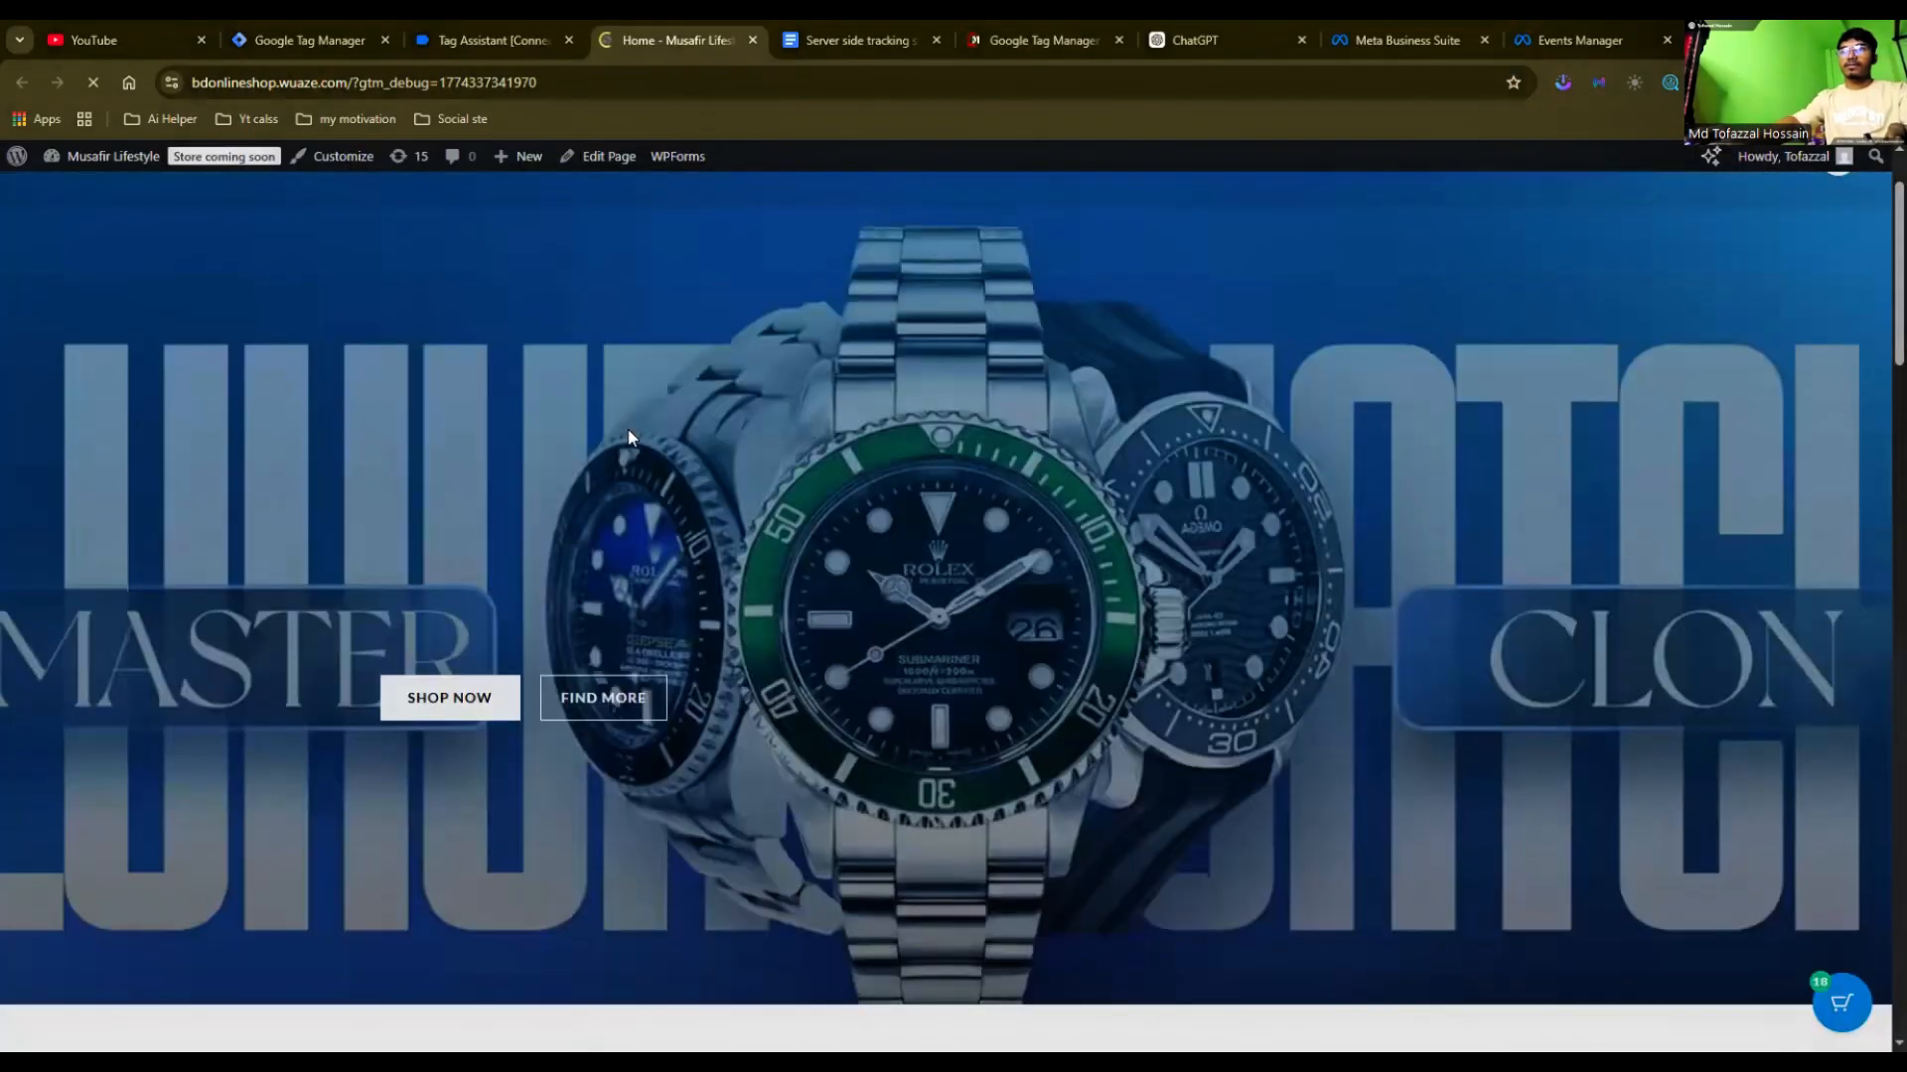
{"action": "scroll", "coordinate": [633, 437], "scroll_direction": "down", "scroll_amount": 8}
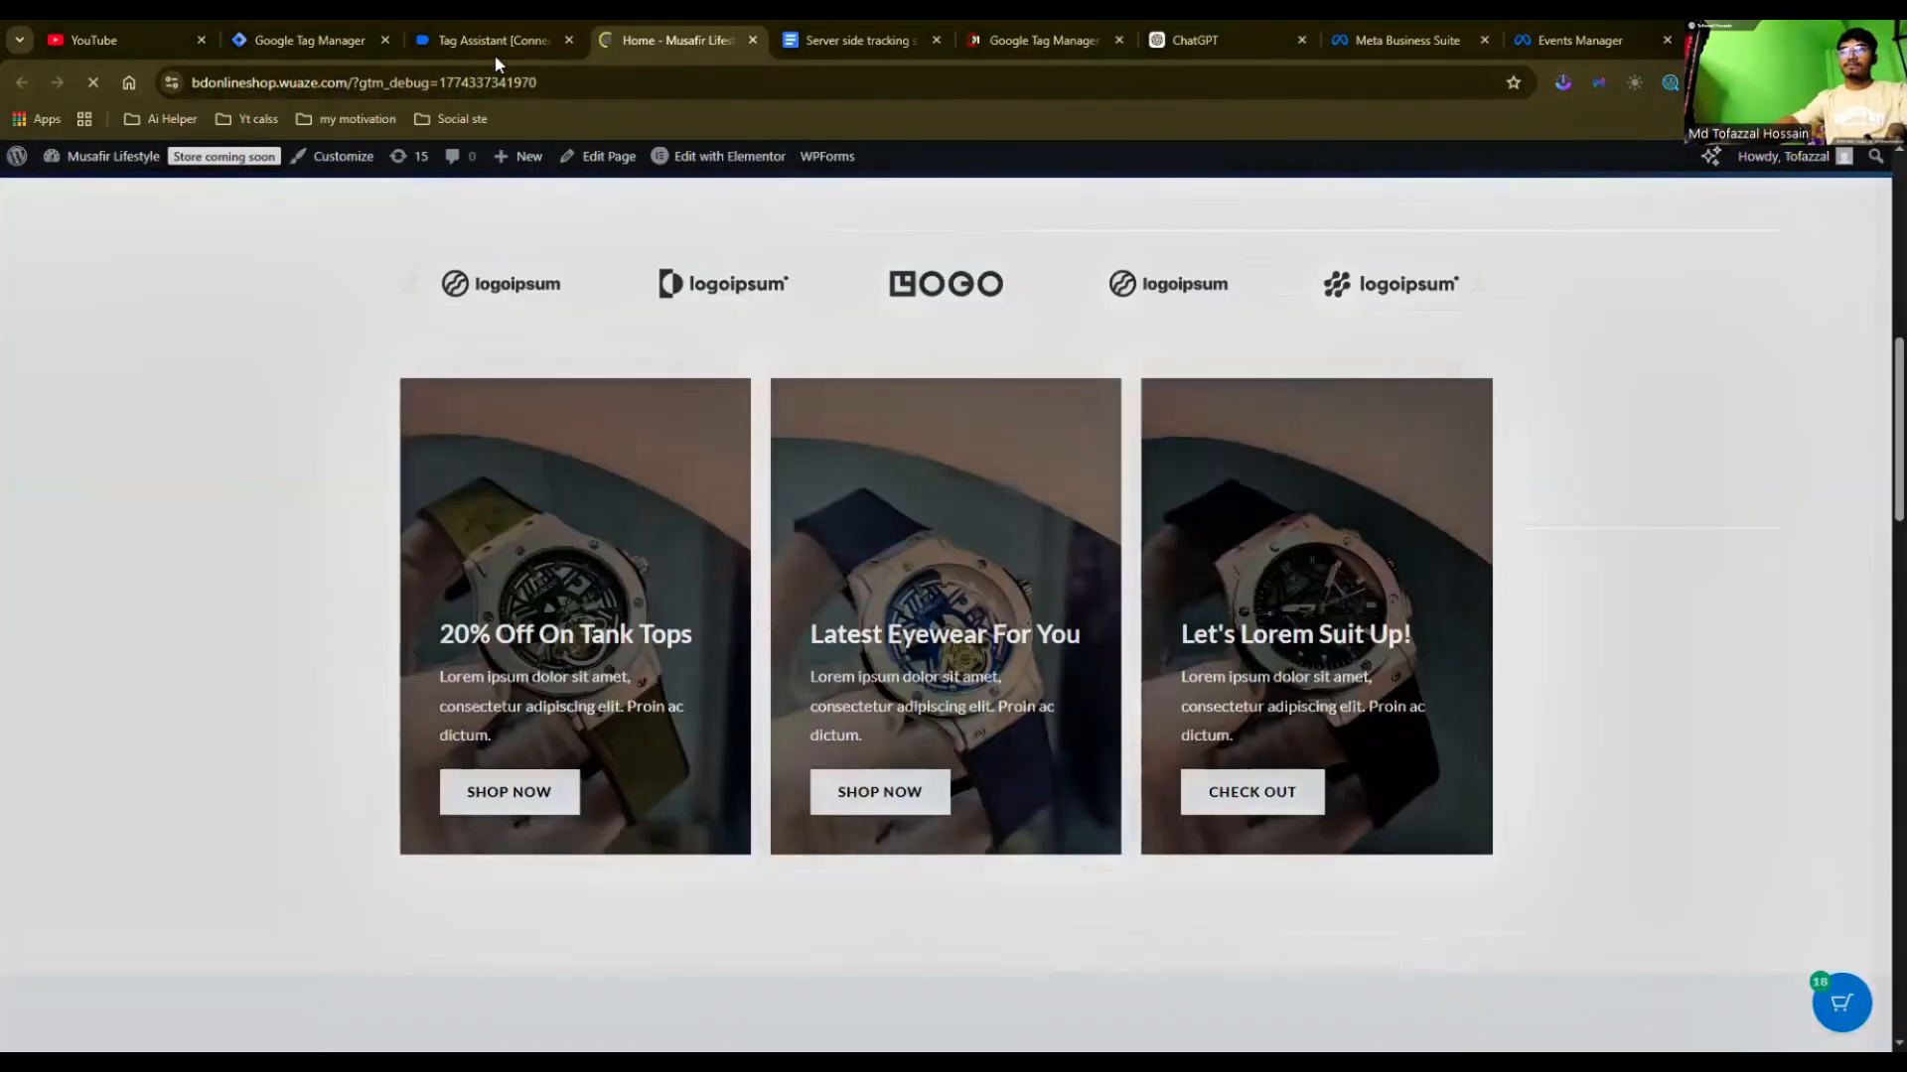
{"action": "left_click", "coordinate": [495, 45]}
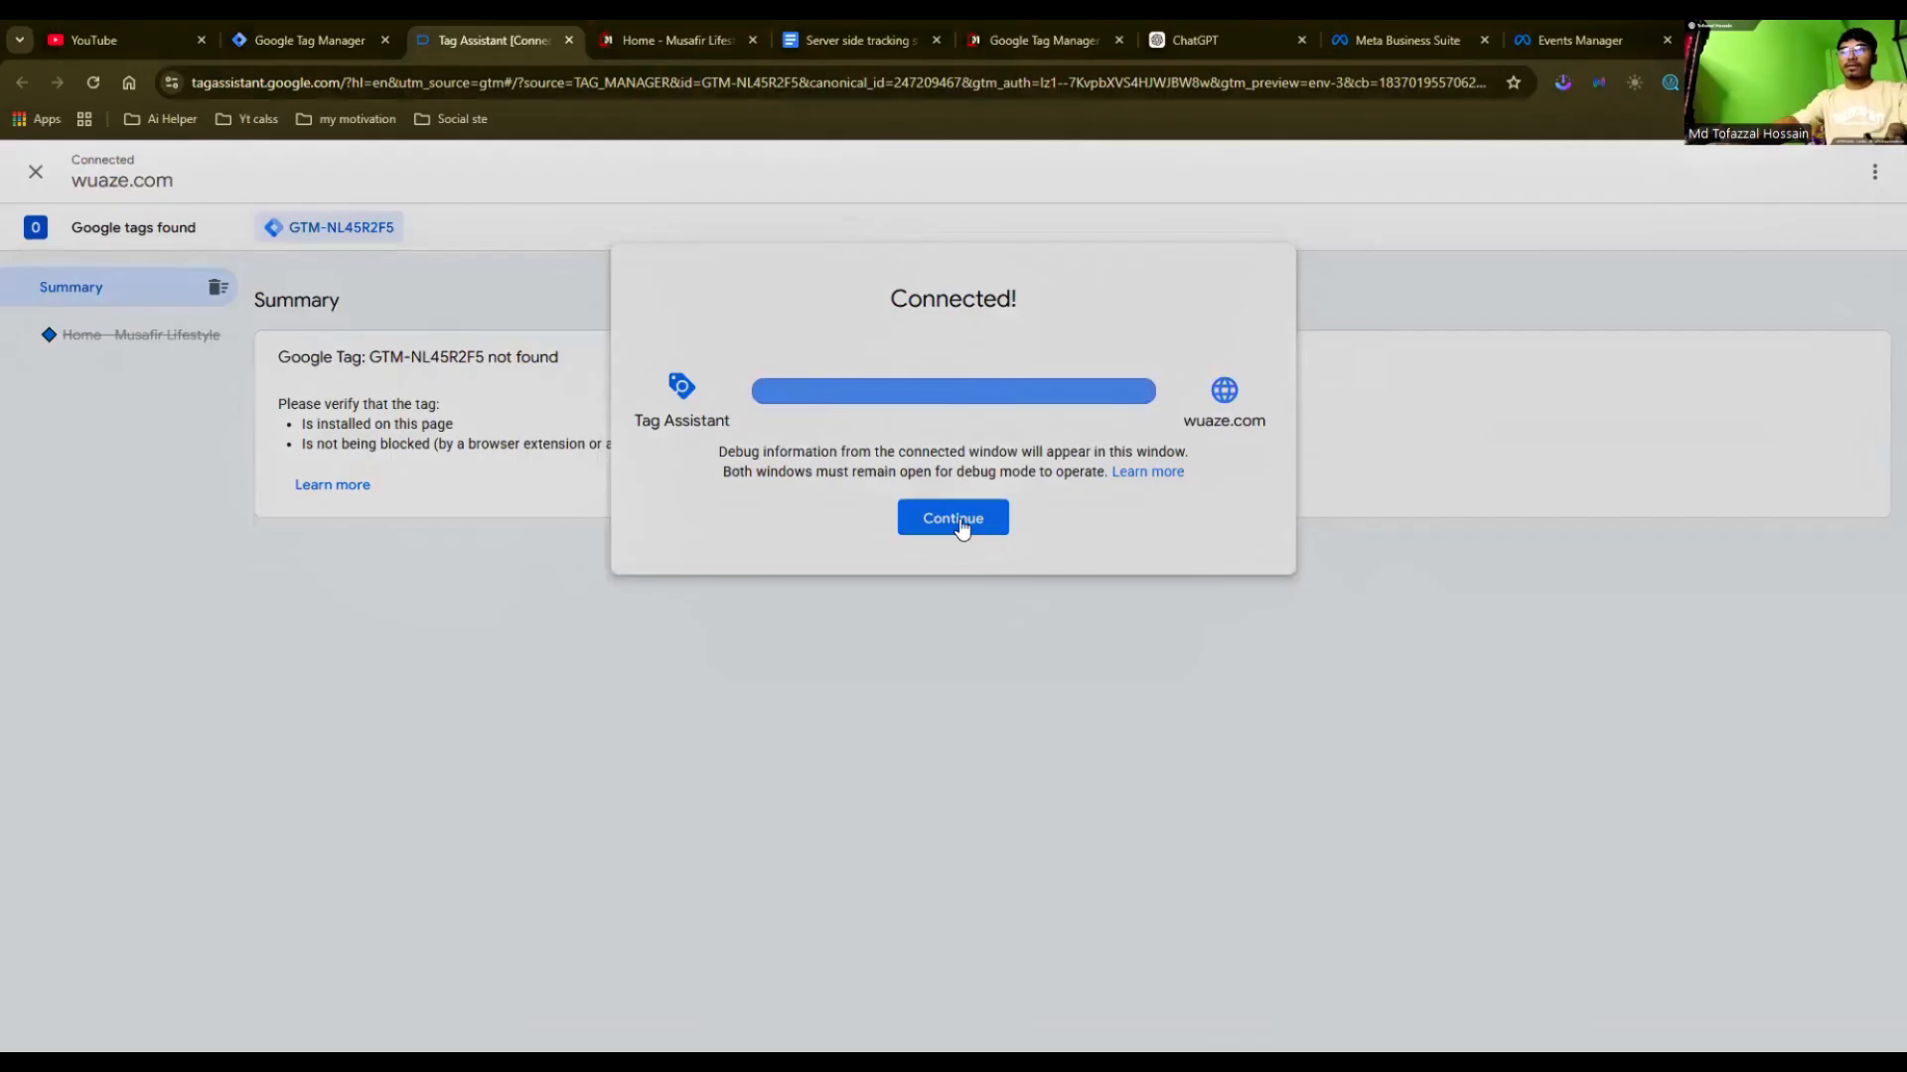
{"action": "left_click", "coordinate": [960, 527]}
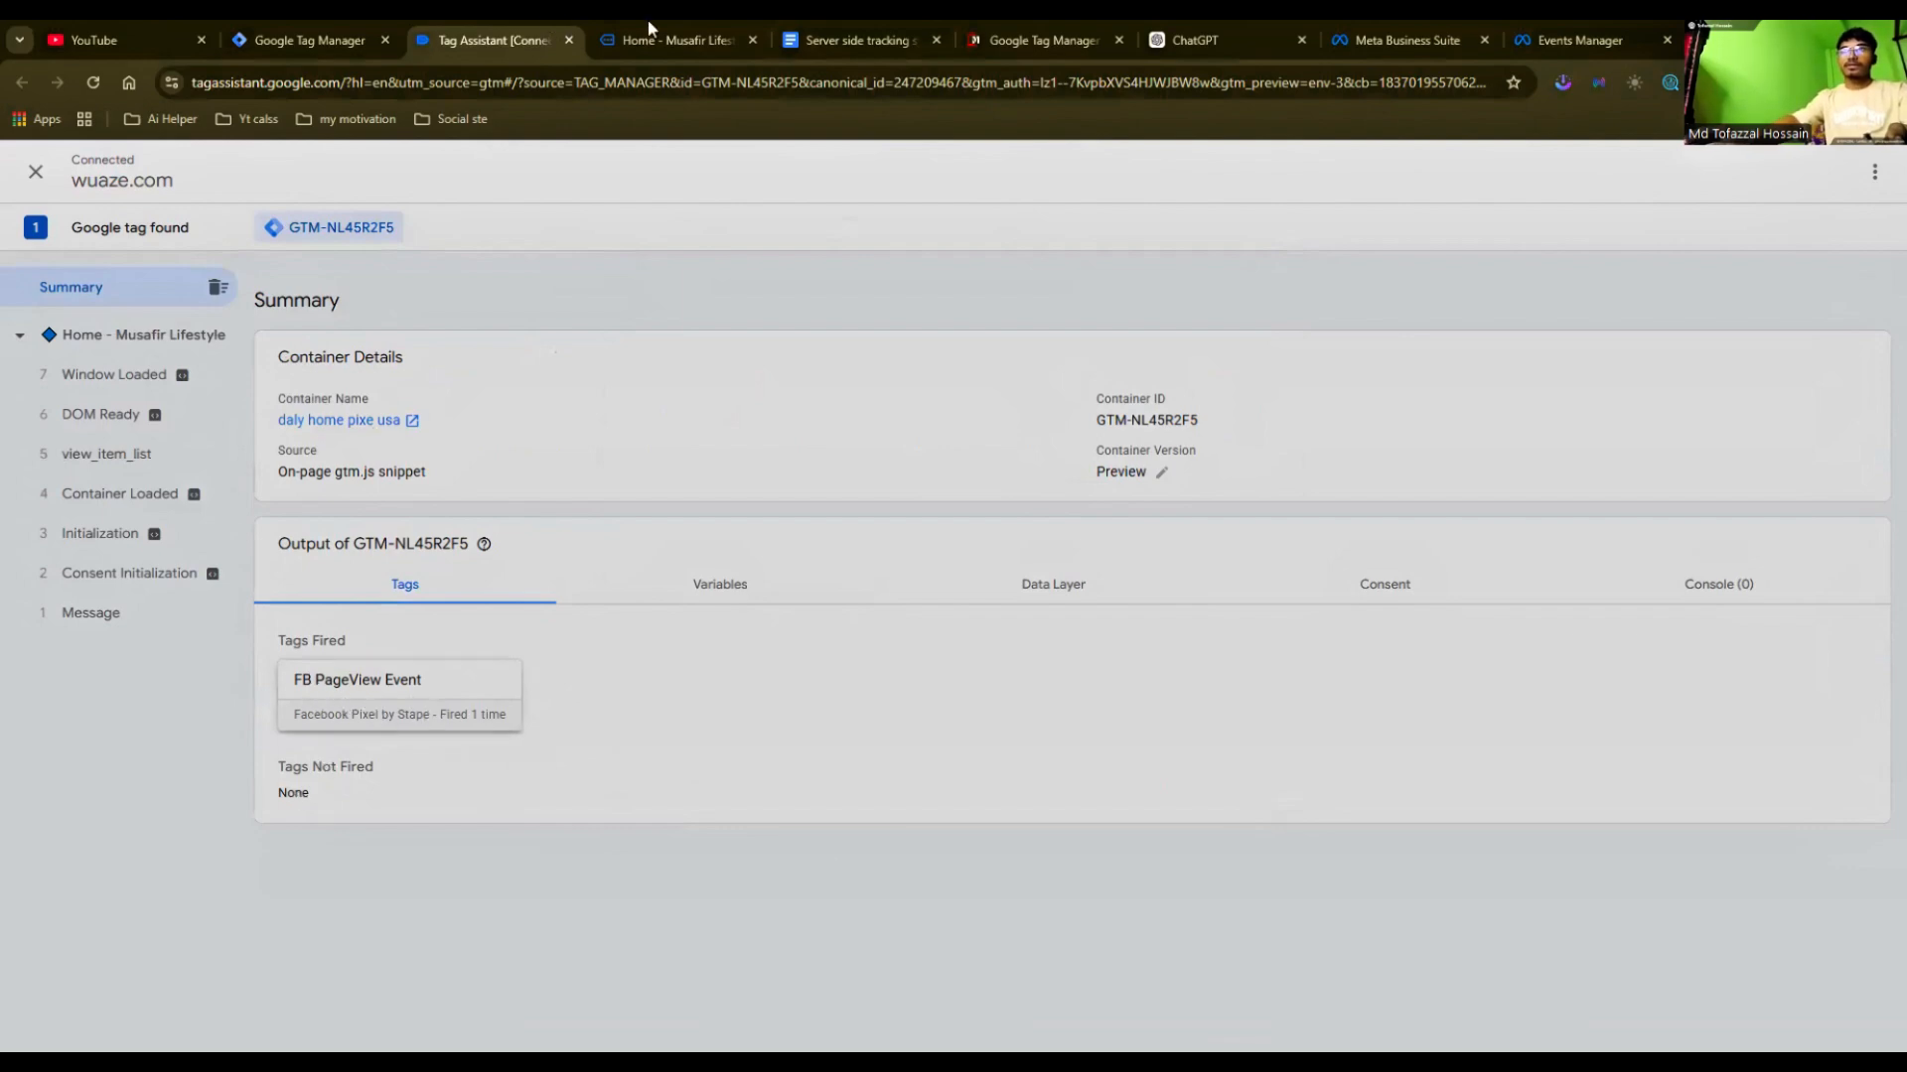
Step: Open the Hublot Chain Watch White Color and Metal Body product page on the debugged store
{"action": "key", "text": "ctrl+Tab"}
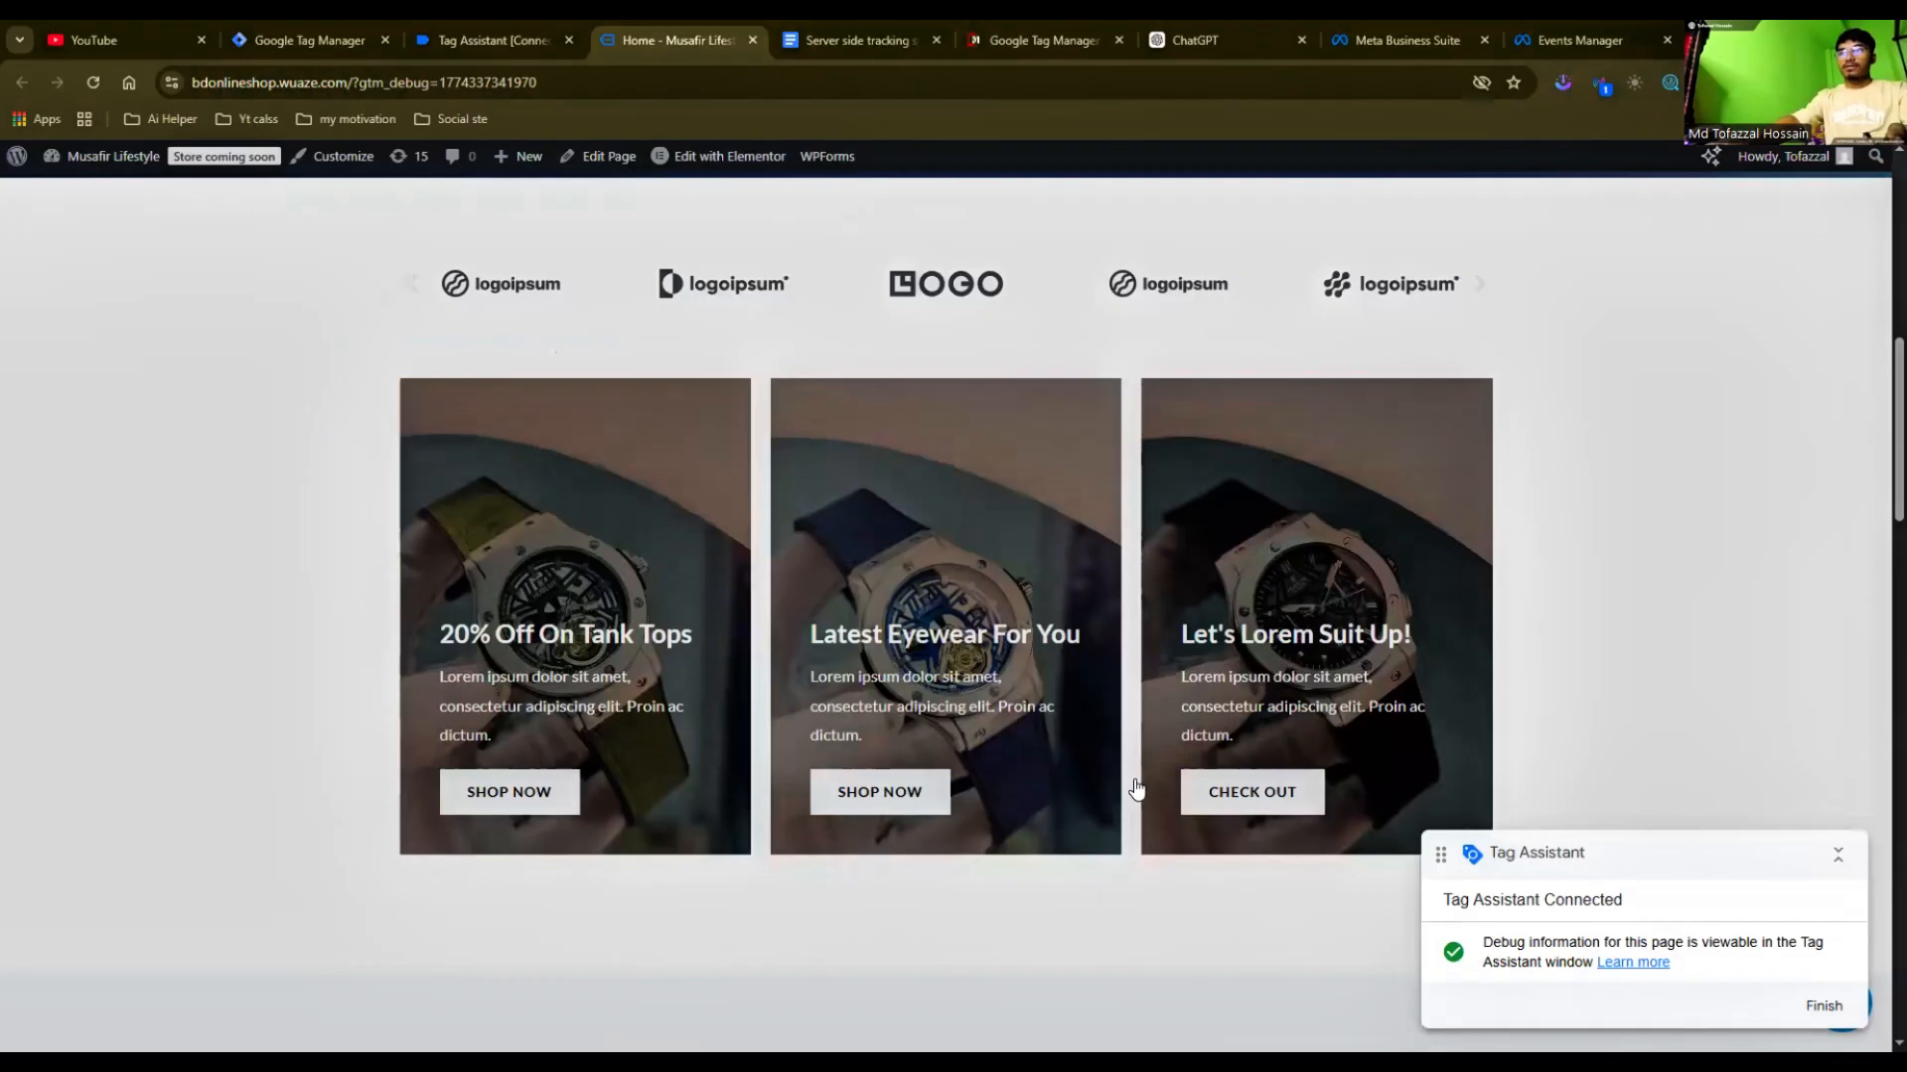
{"action": "scroll", "coordinate": [1134, 781], "scroll_direction": "down", "scroll_amount": 8}
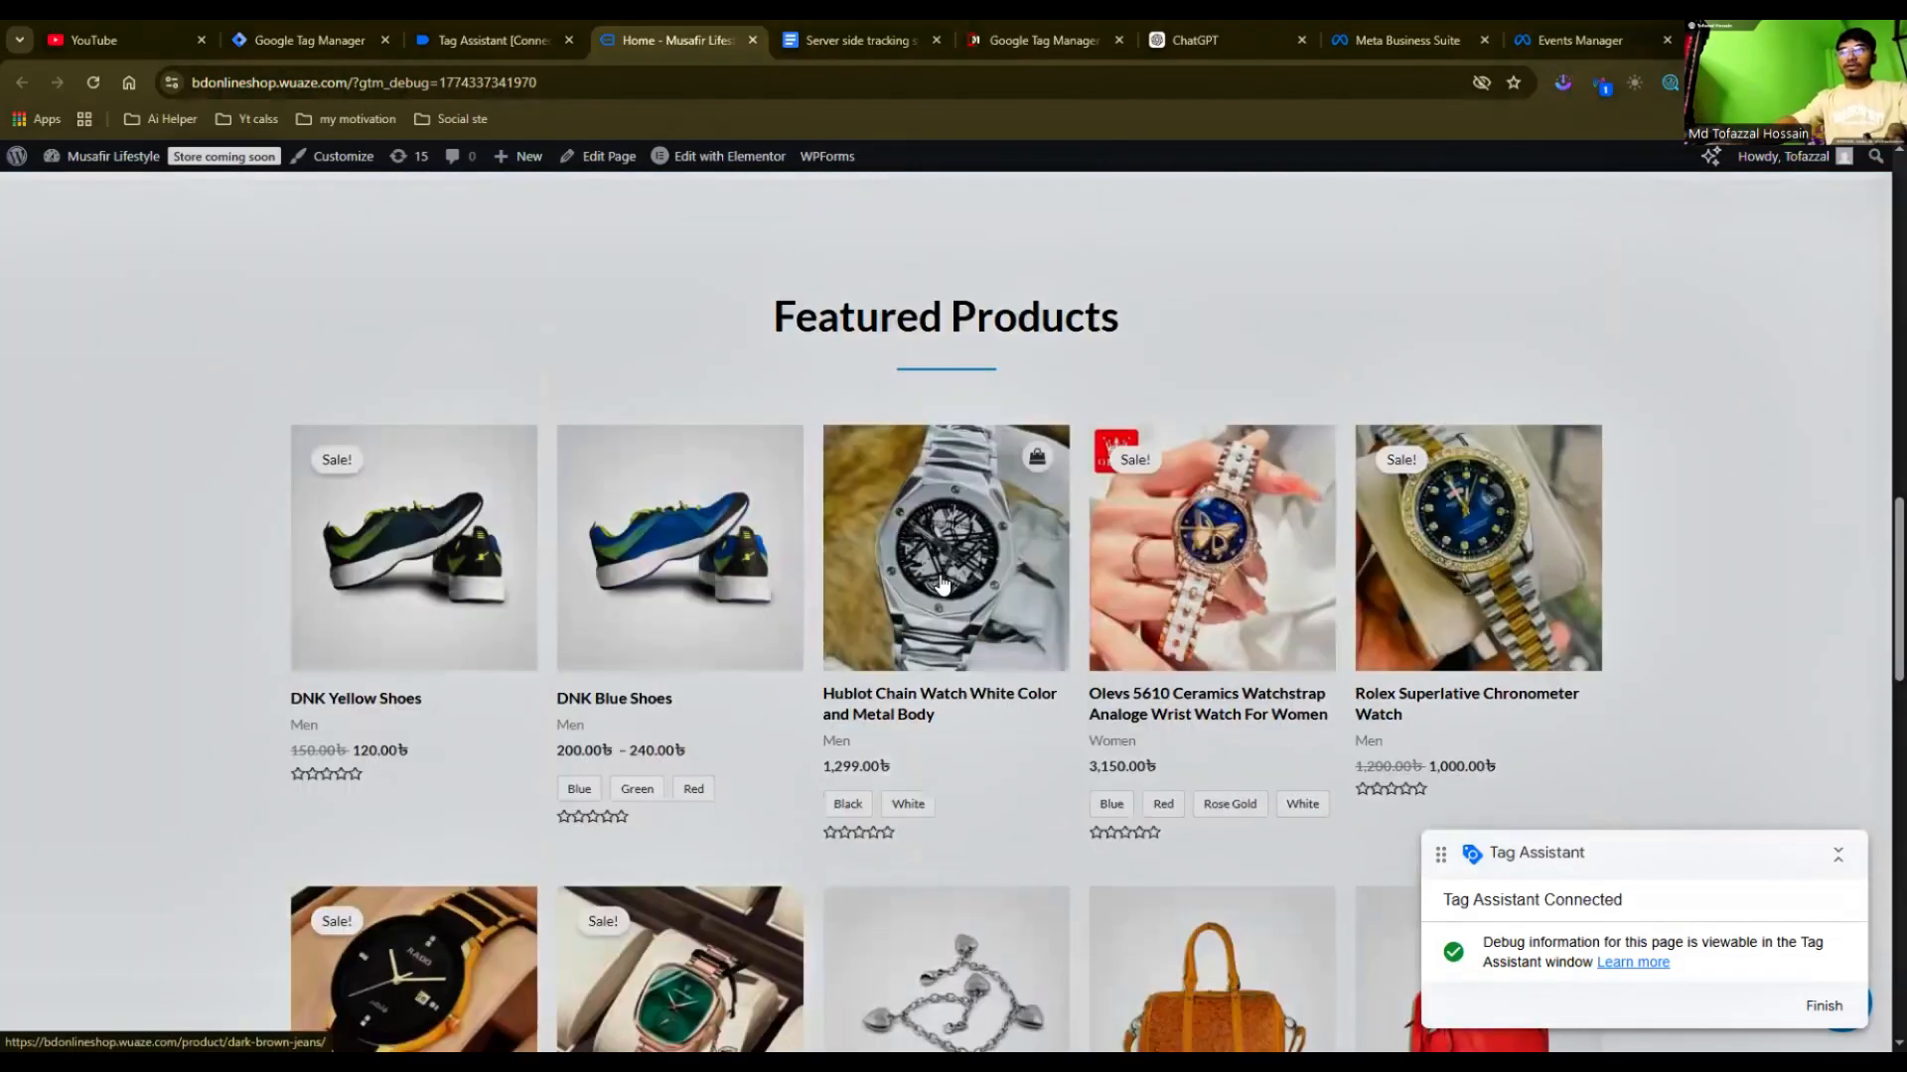
{"action": "scroll", "coordinate": [941, 587], "scroll_direction": "up", "scroll_amount": 2}
{"action": "left_click", "coordinate": [941, 584]}
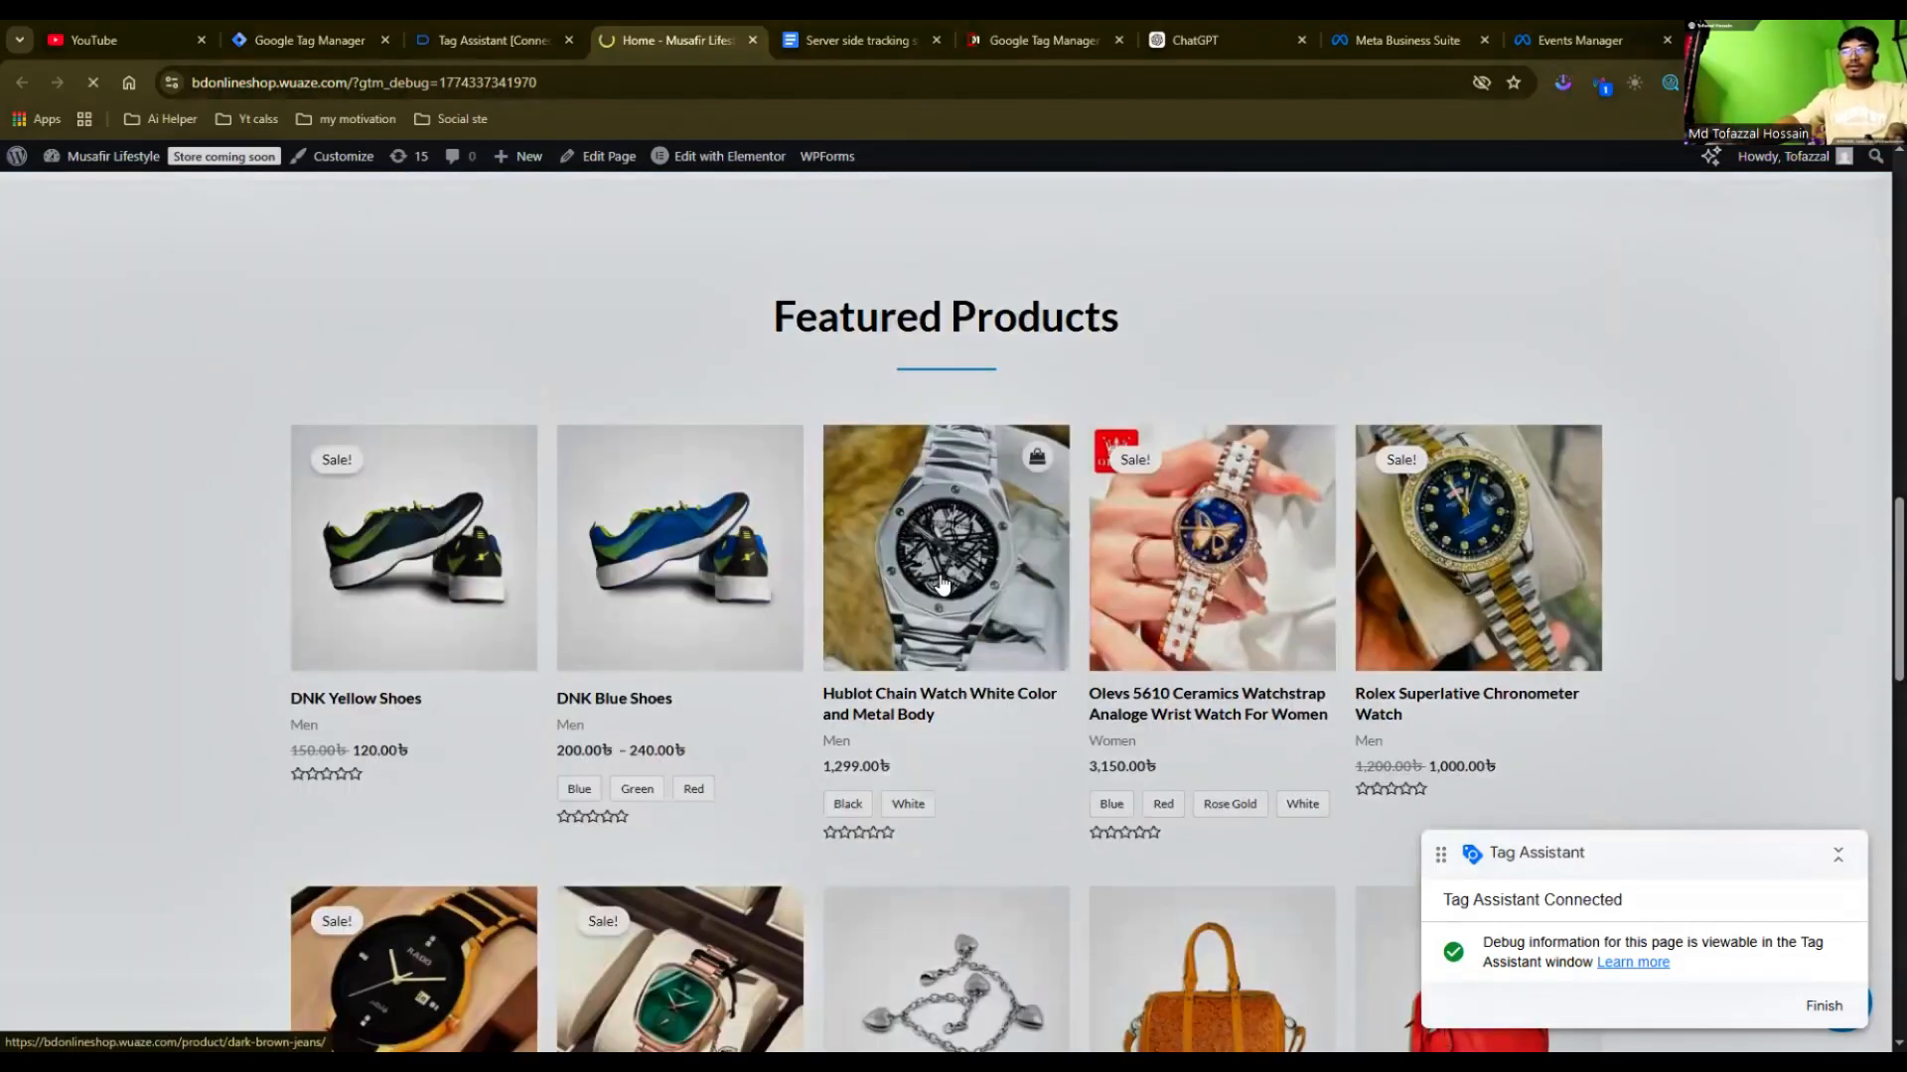
{"action": "left_click", "coordinate": [435, 22]}
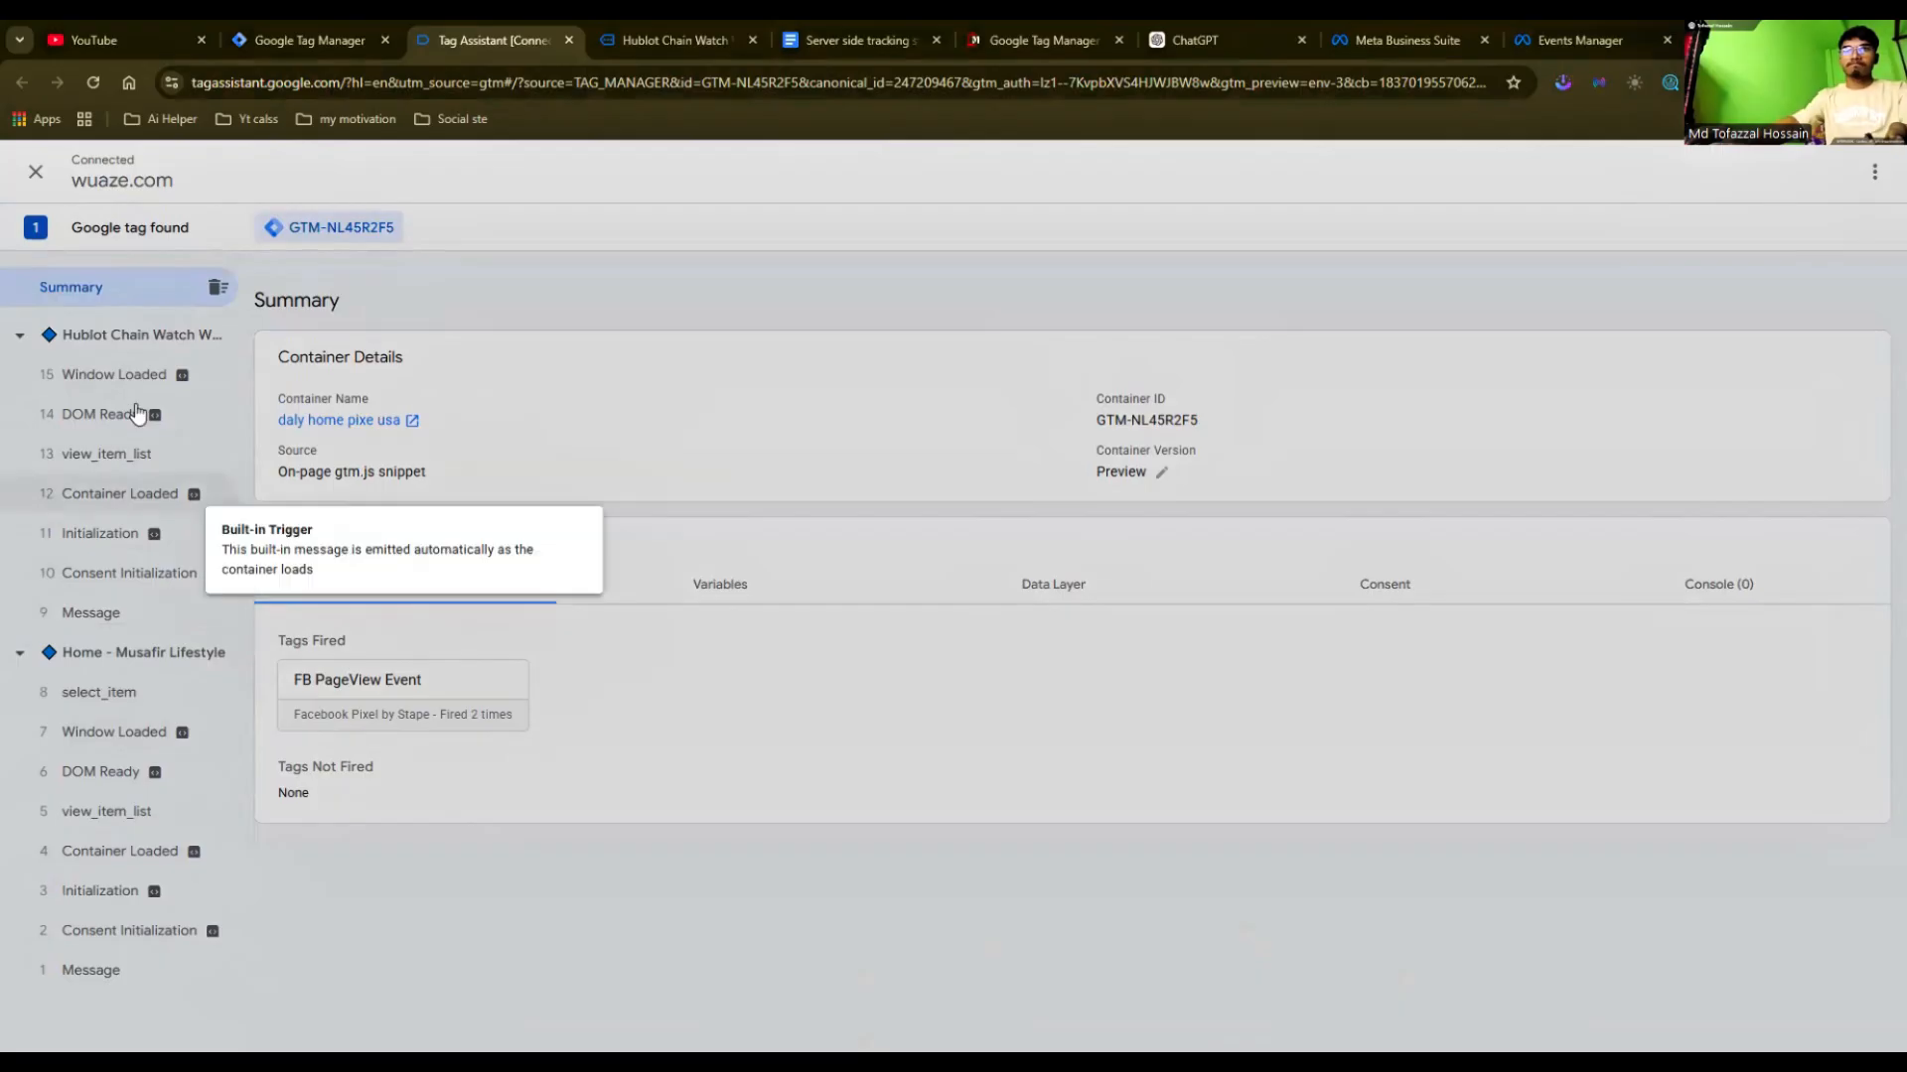
Step: Inspect the product page's events in Tag Assistant and expand the view_item_list data layer push
{"action": "left_click", "coordinate": [113, 337]}
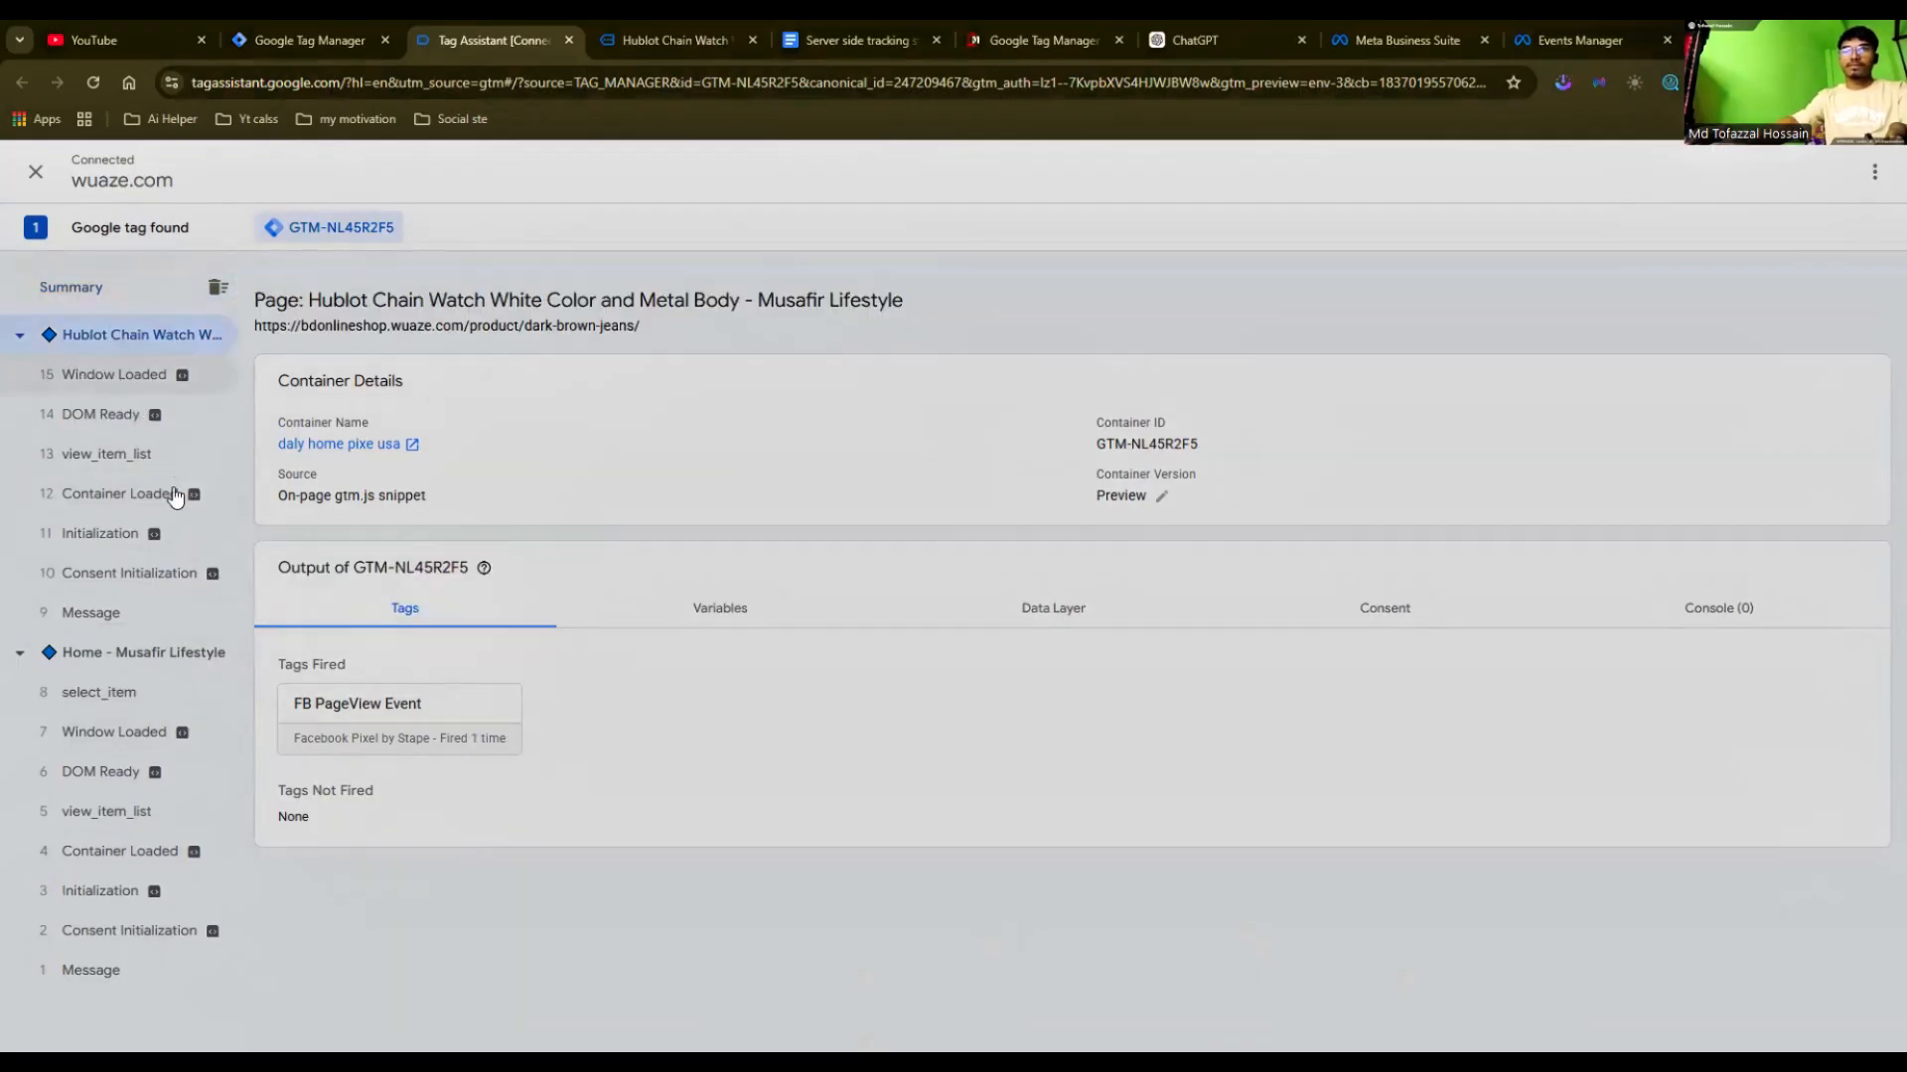
{"action": "left_click", "coordinate": [94, 377]}
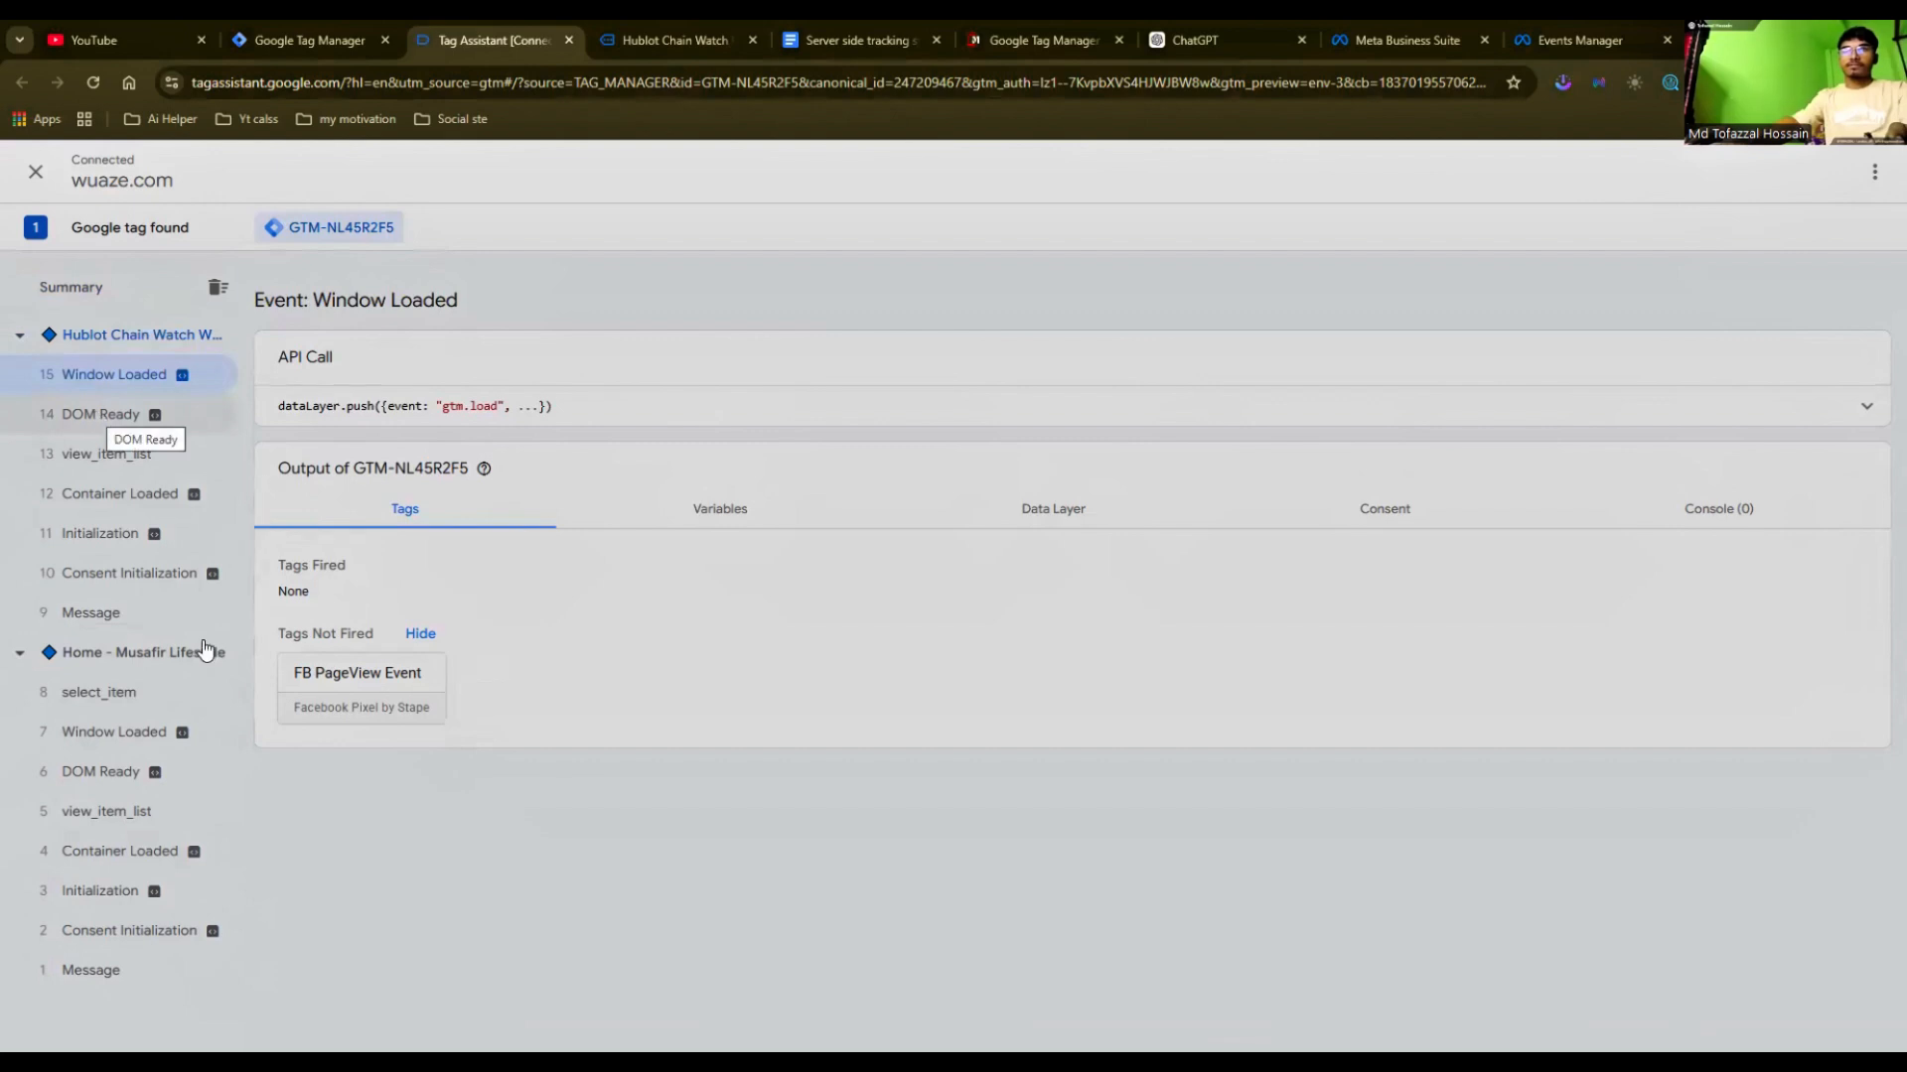
{"action": "left_click", "coordinate": [113, 457]}
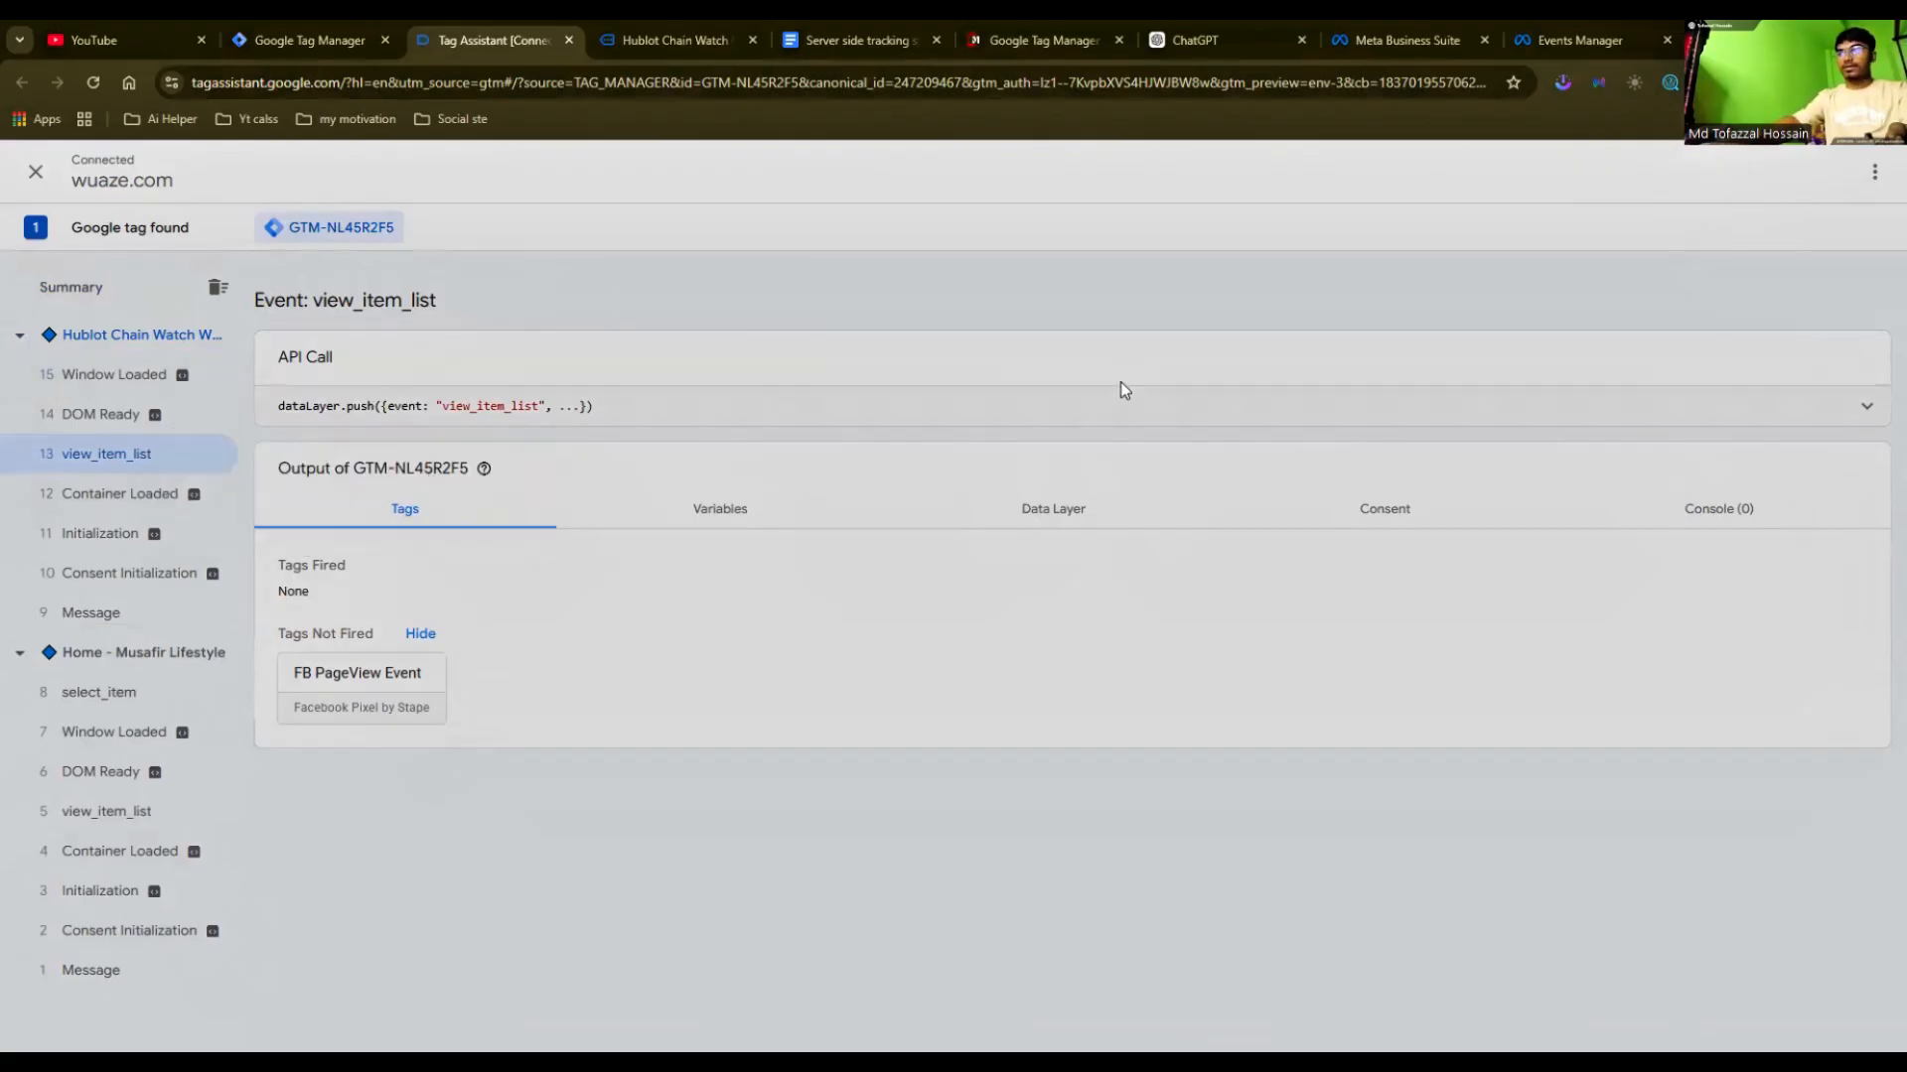
{"action": "left_click", "coordinate": [1864, 417]}
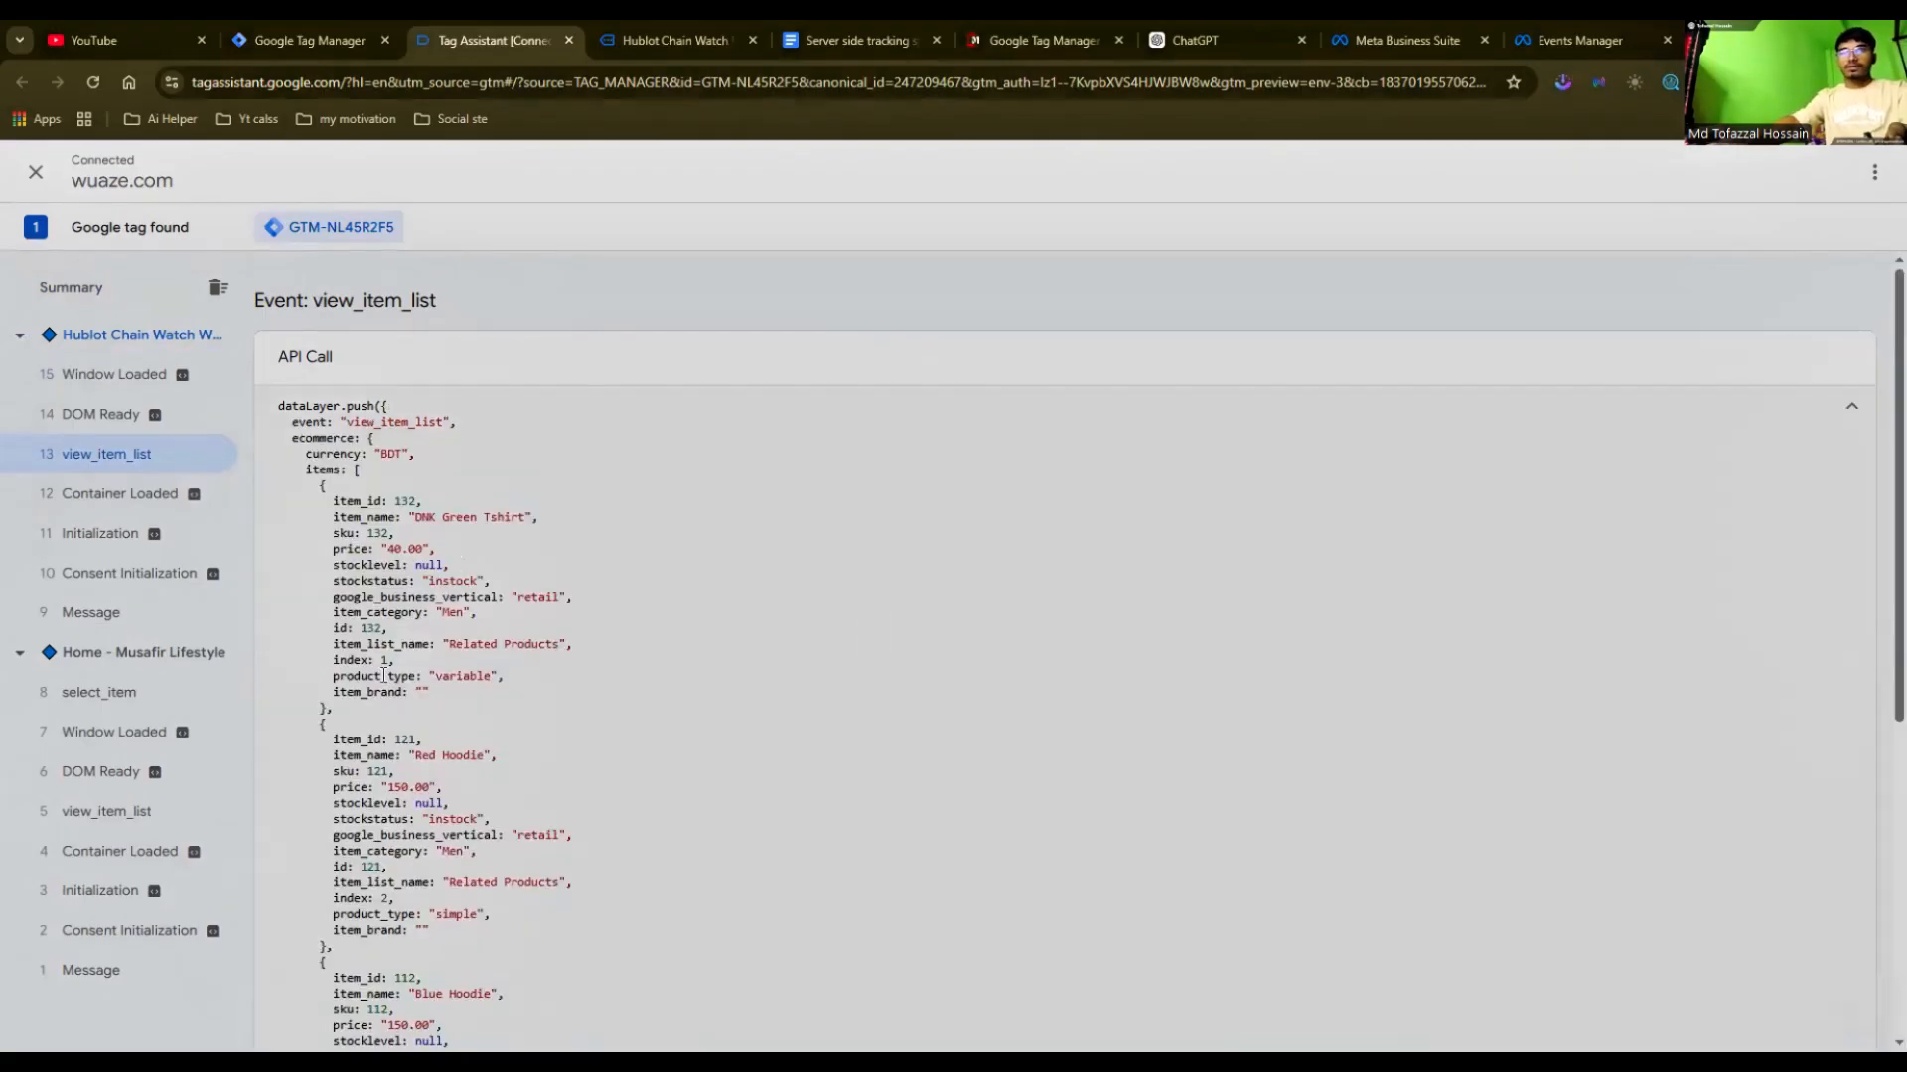
{"action": "scroll", "coordinate": [425, 750], "scroll_direction": "down", "scroll_amount": 5}
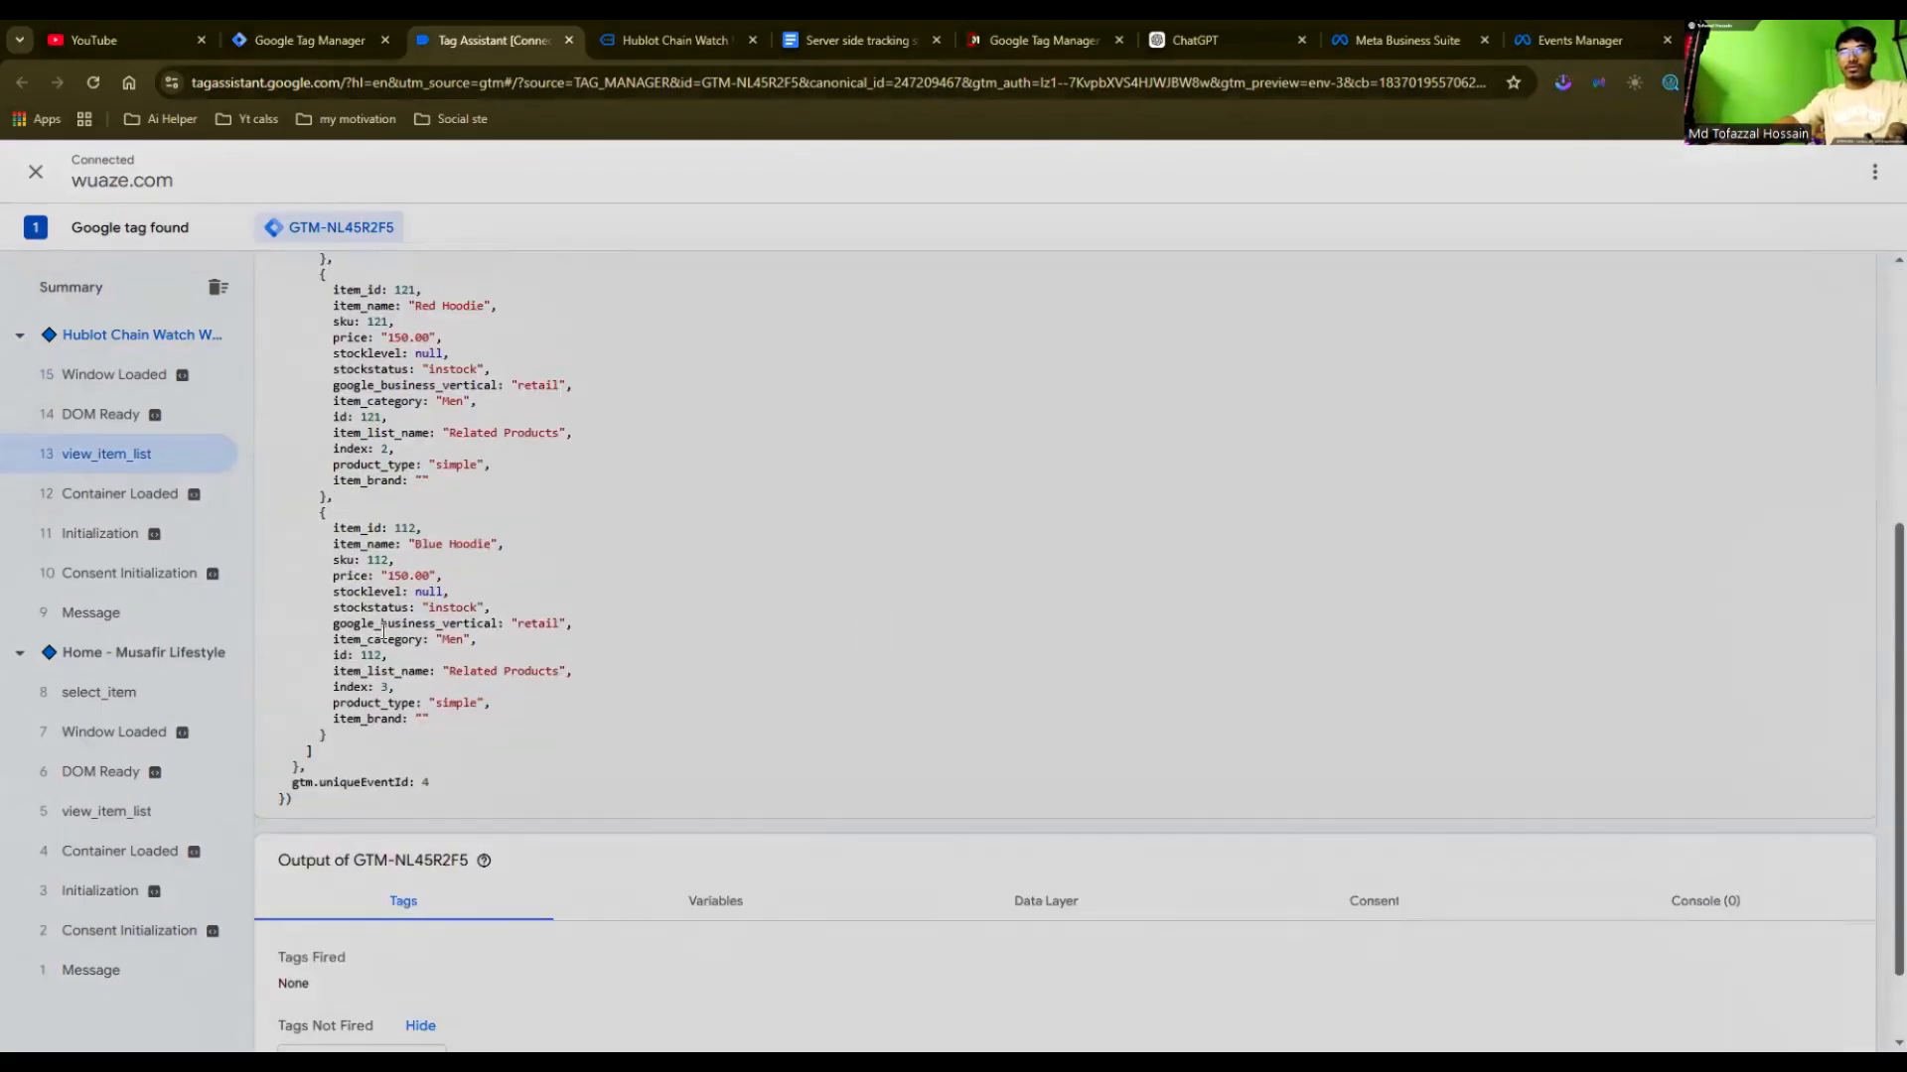
{"action": "scroll", "coordinate": [433, 690], "scroll_direction": "up", "scroll_amount": 4}
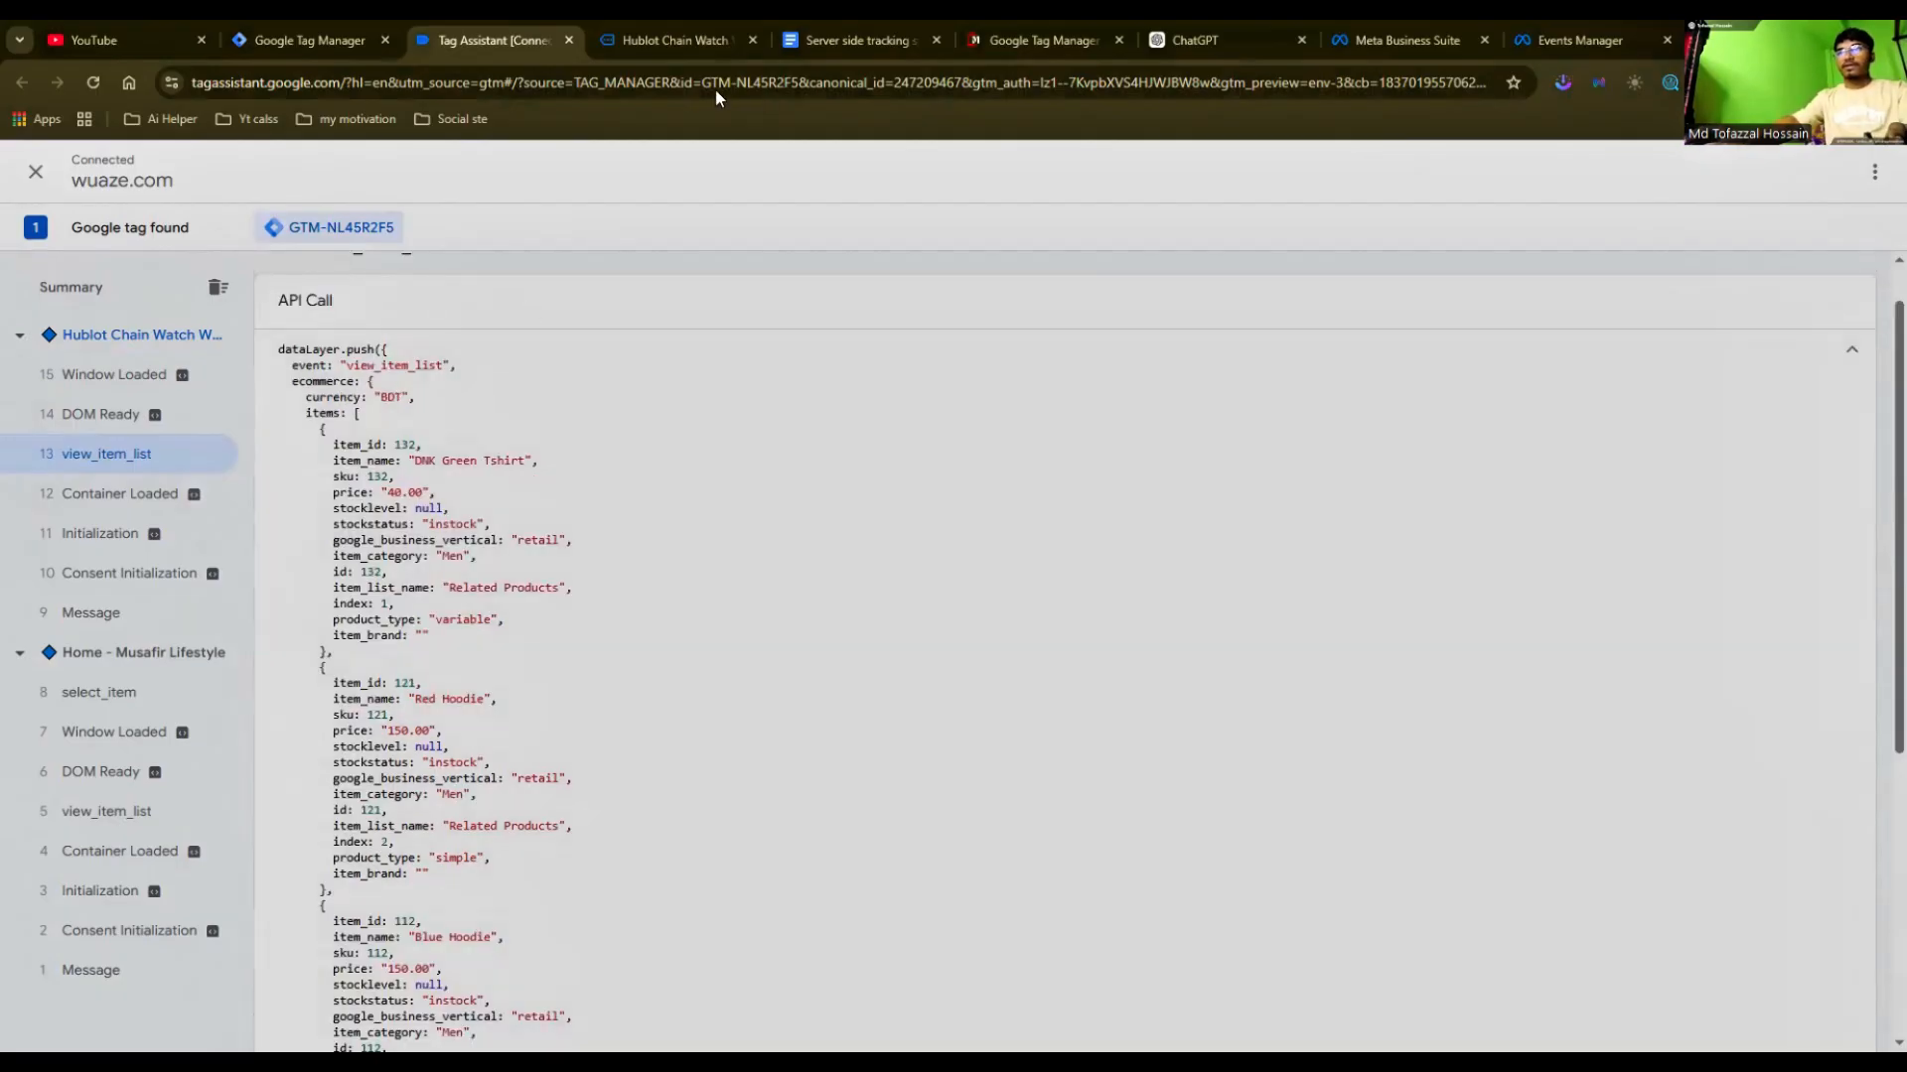
Step: Examine the view_item_list ecommerce items structure against the variable paths listed in the setup document
{"action": "left_click", "coordinate": [705, 38]}
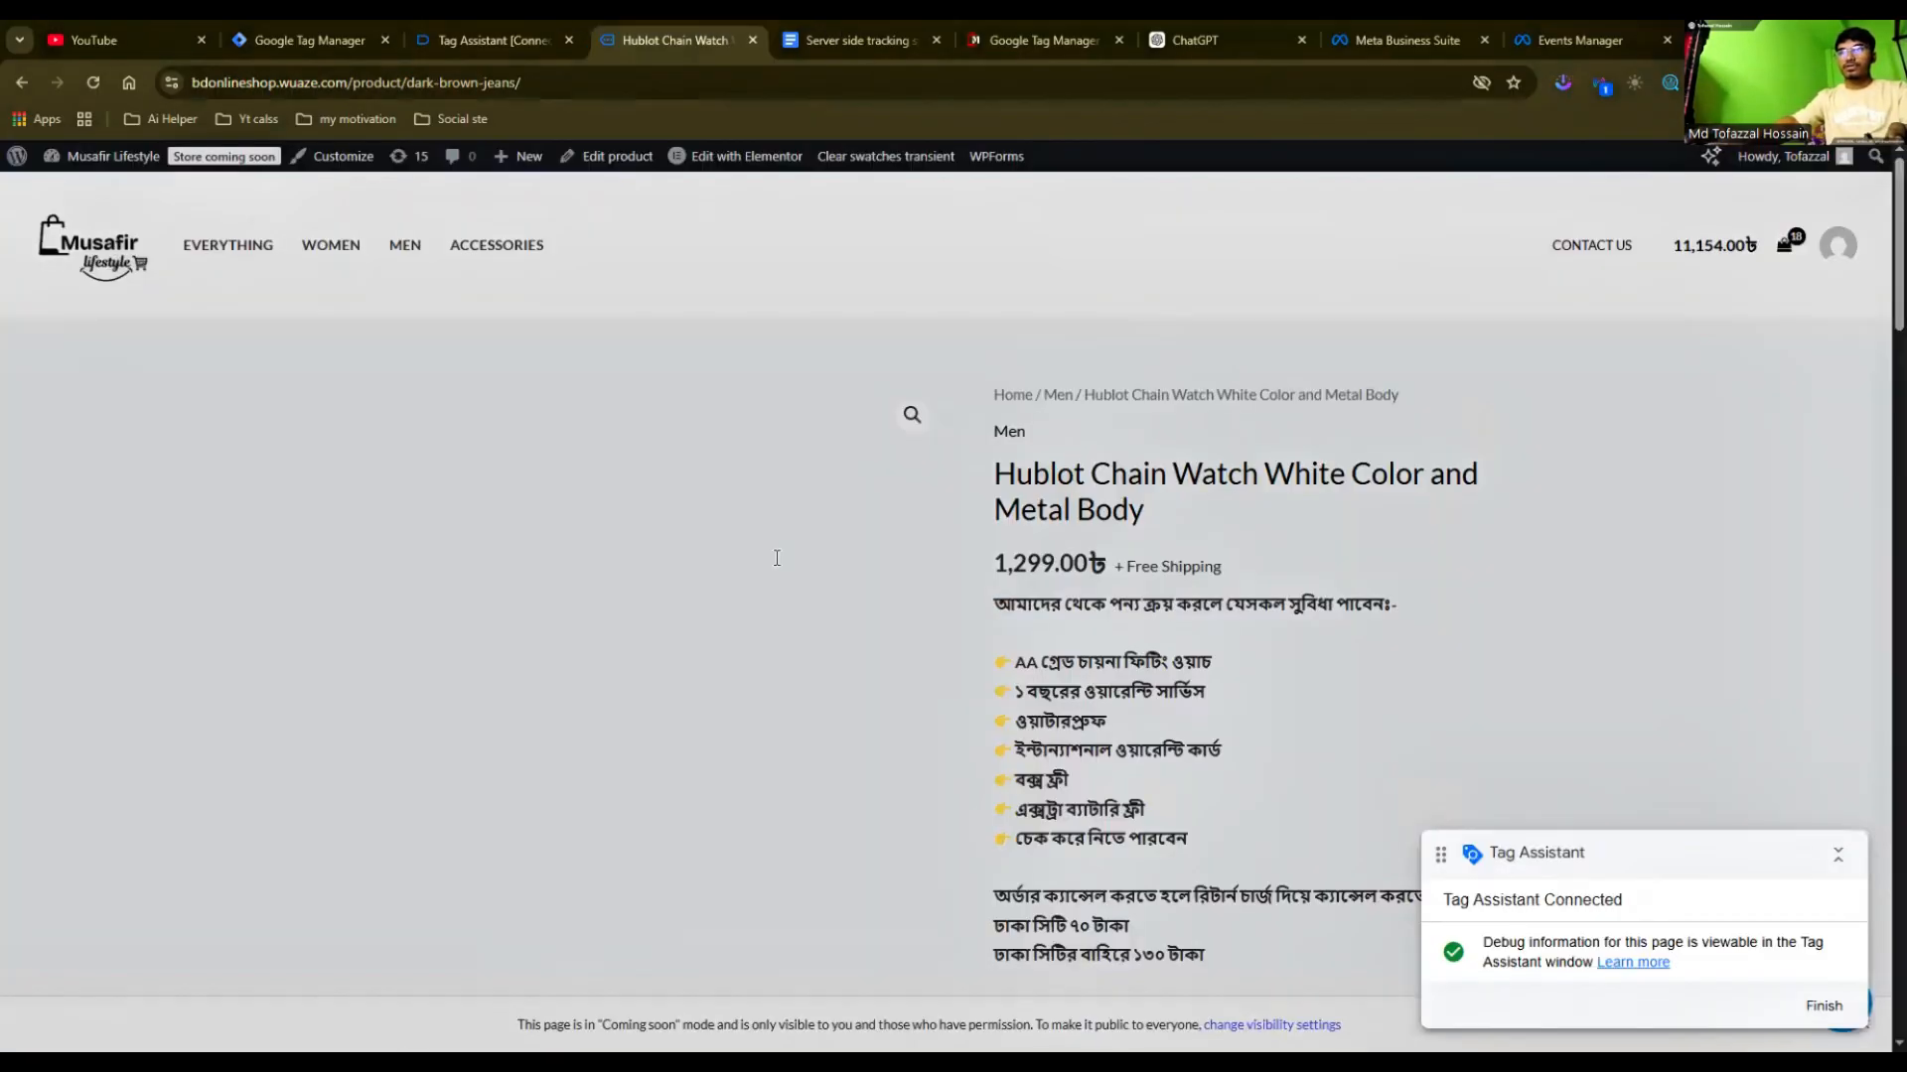
{"action": "key", "text": "ctrl+Tab"}
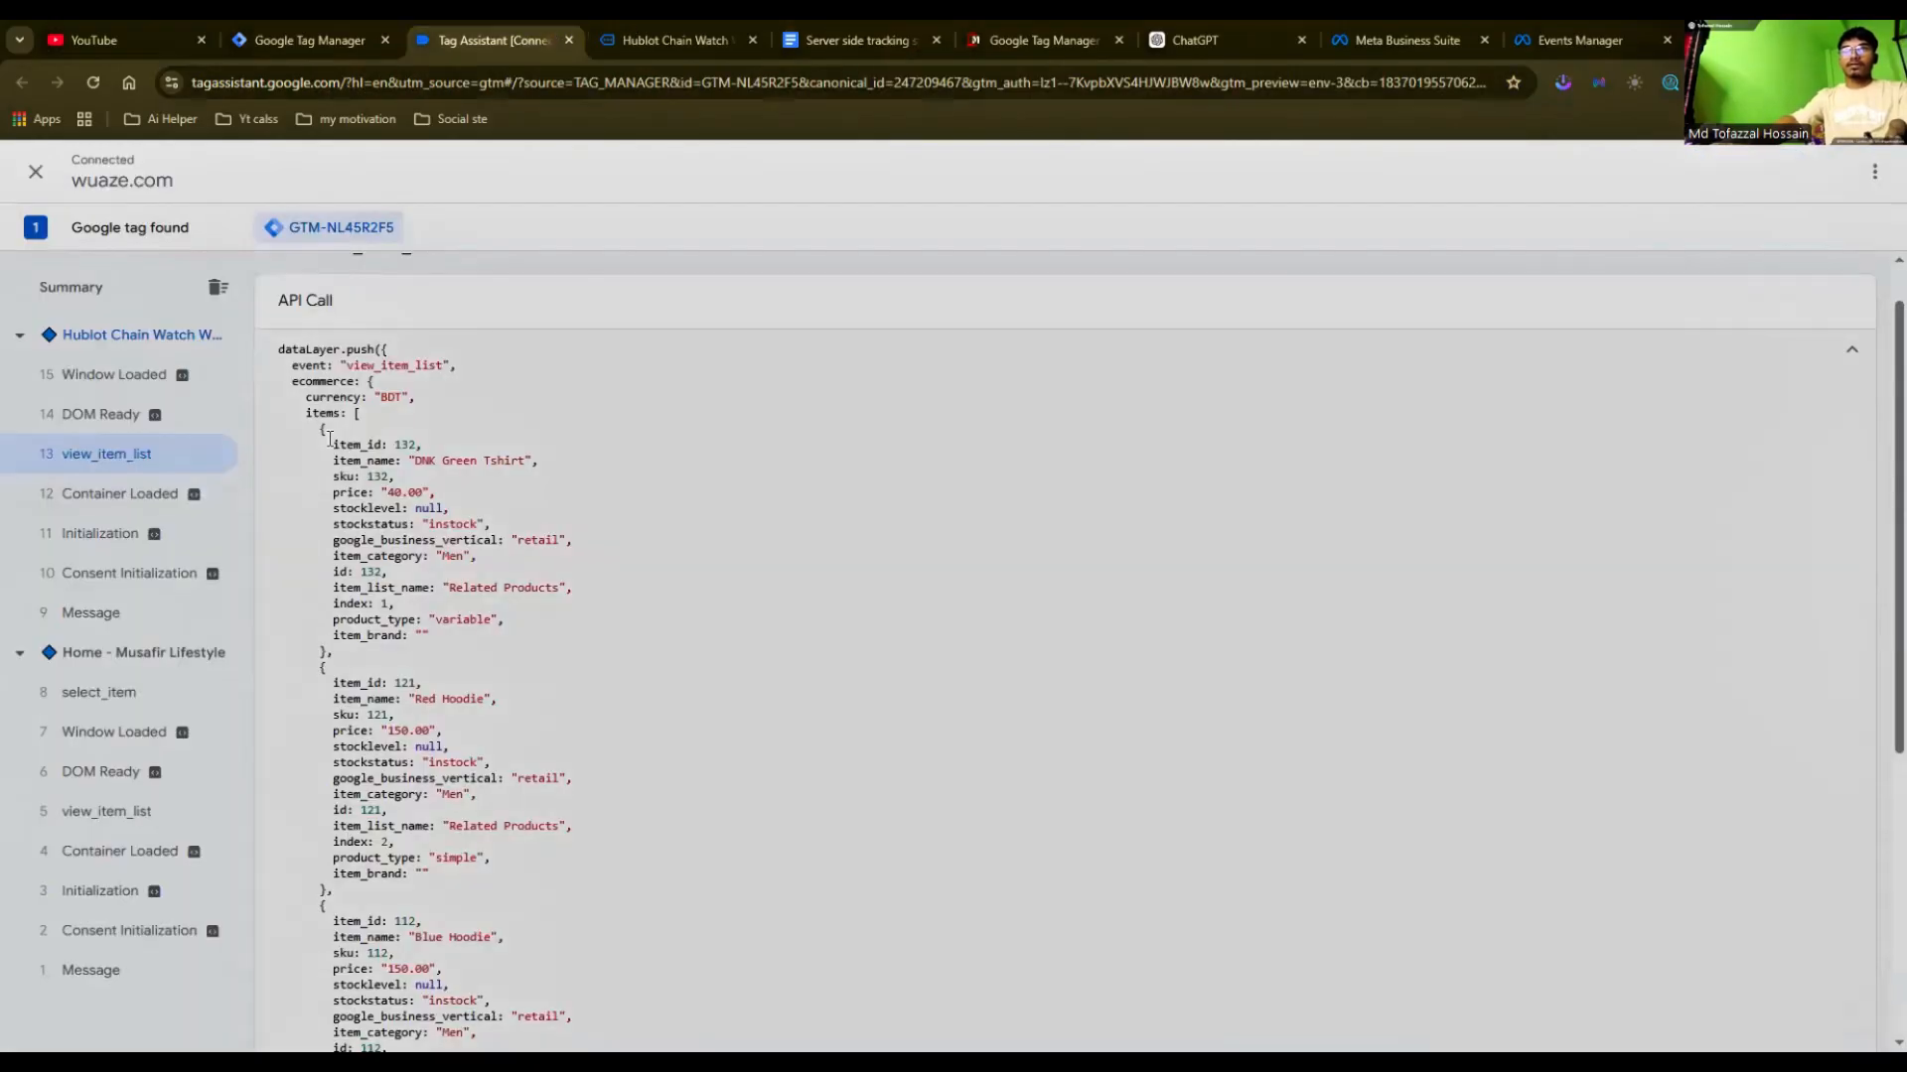
{"action": "scroll", "coordinate": [318, 477], "scroll_direction": "up", "scroll_amount": 1}
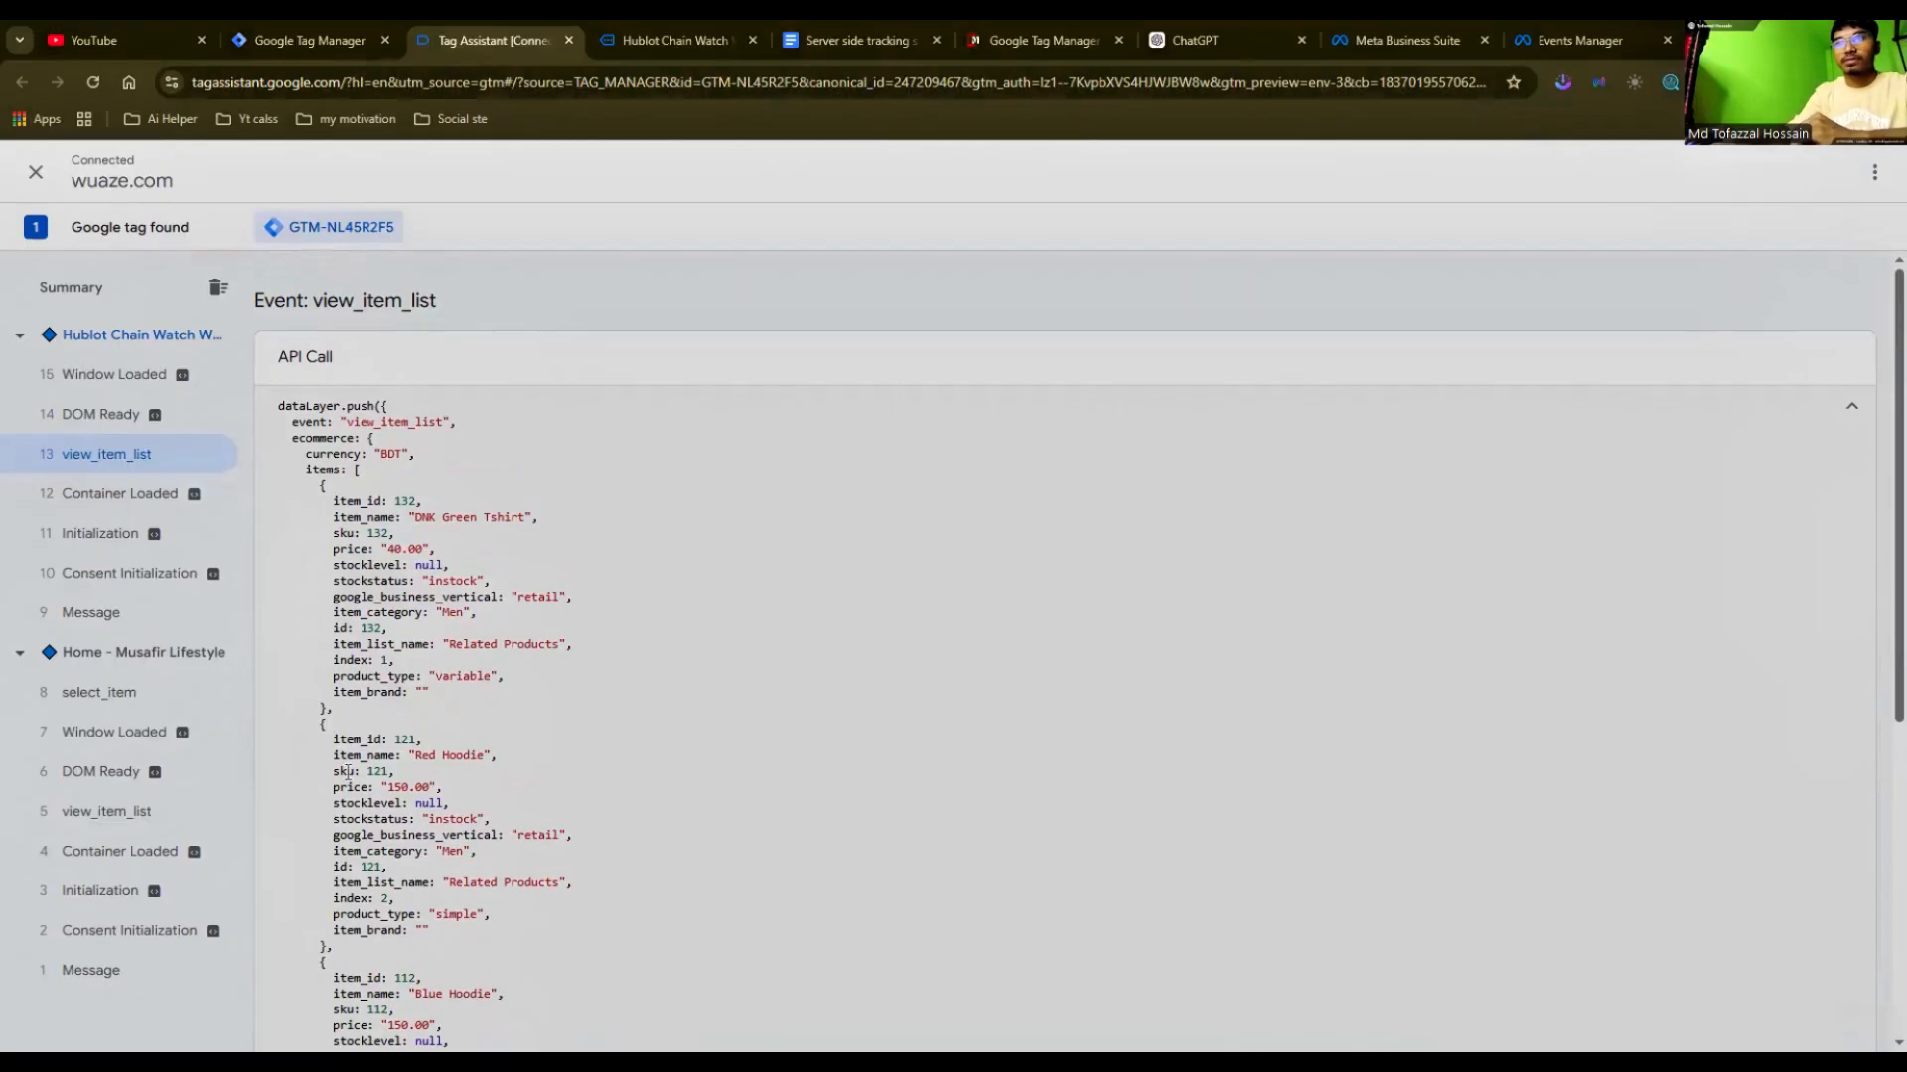
{"action": "scroll", "coordinate": [331, 787], "scroll_direction": "down", "scroll_amount": 4}
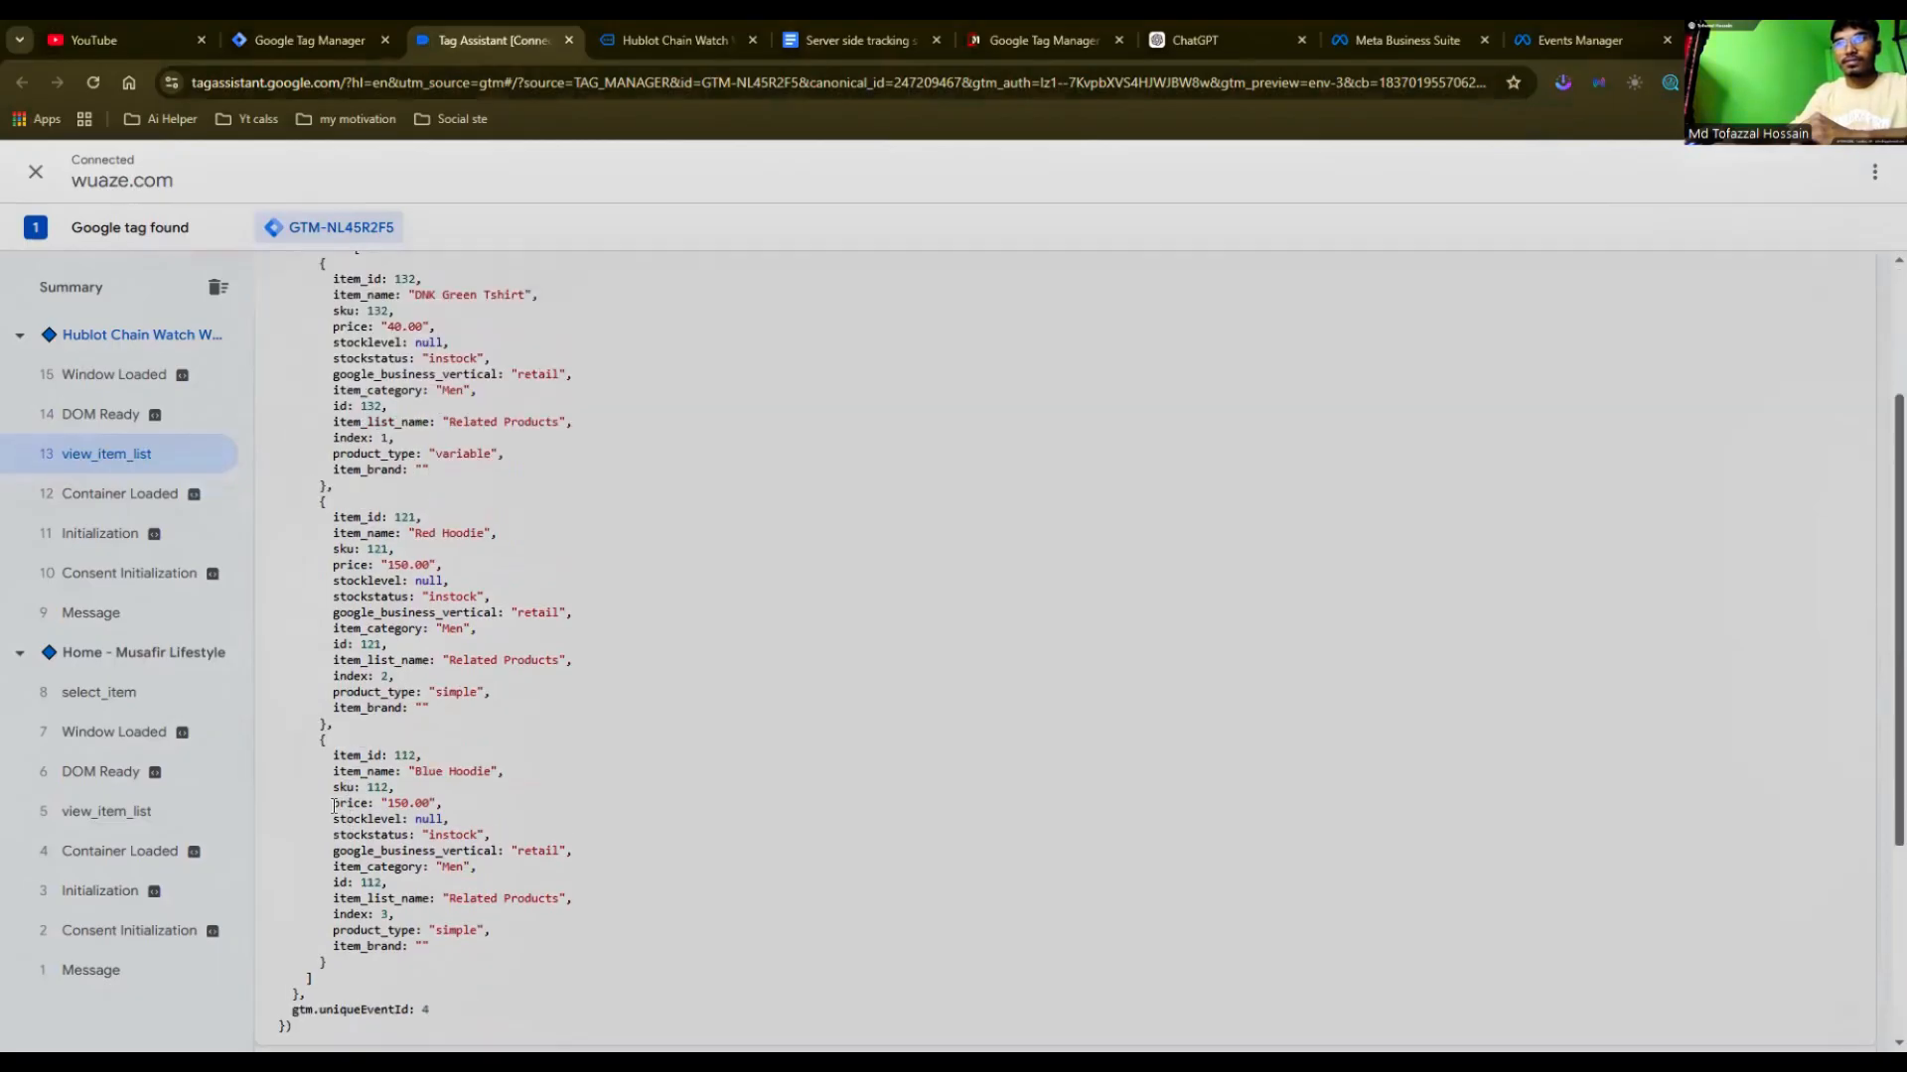
{"action": "scroll", "coordinate": [367, 770], "scroll_direction": "up", "scroll_amount": 2}
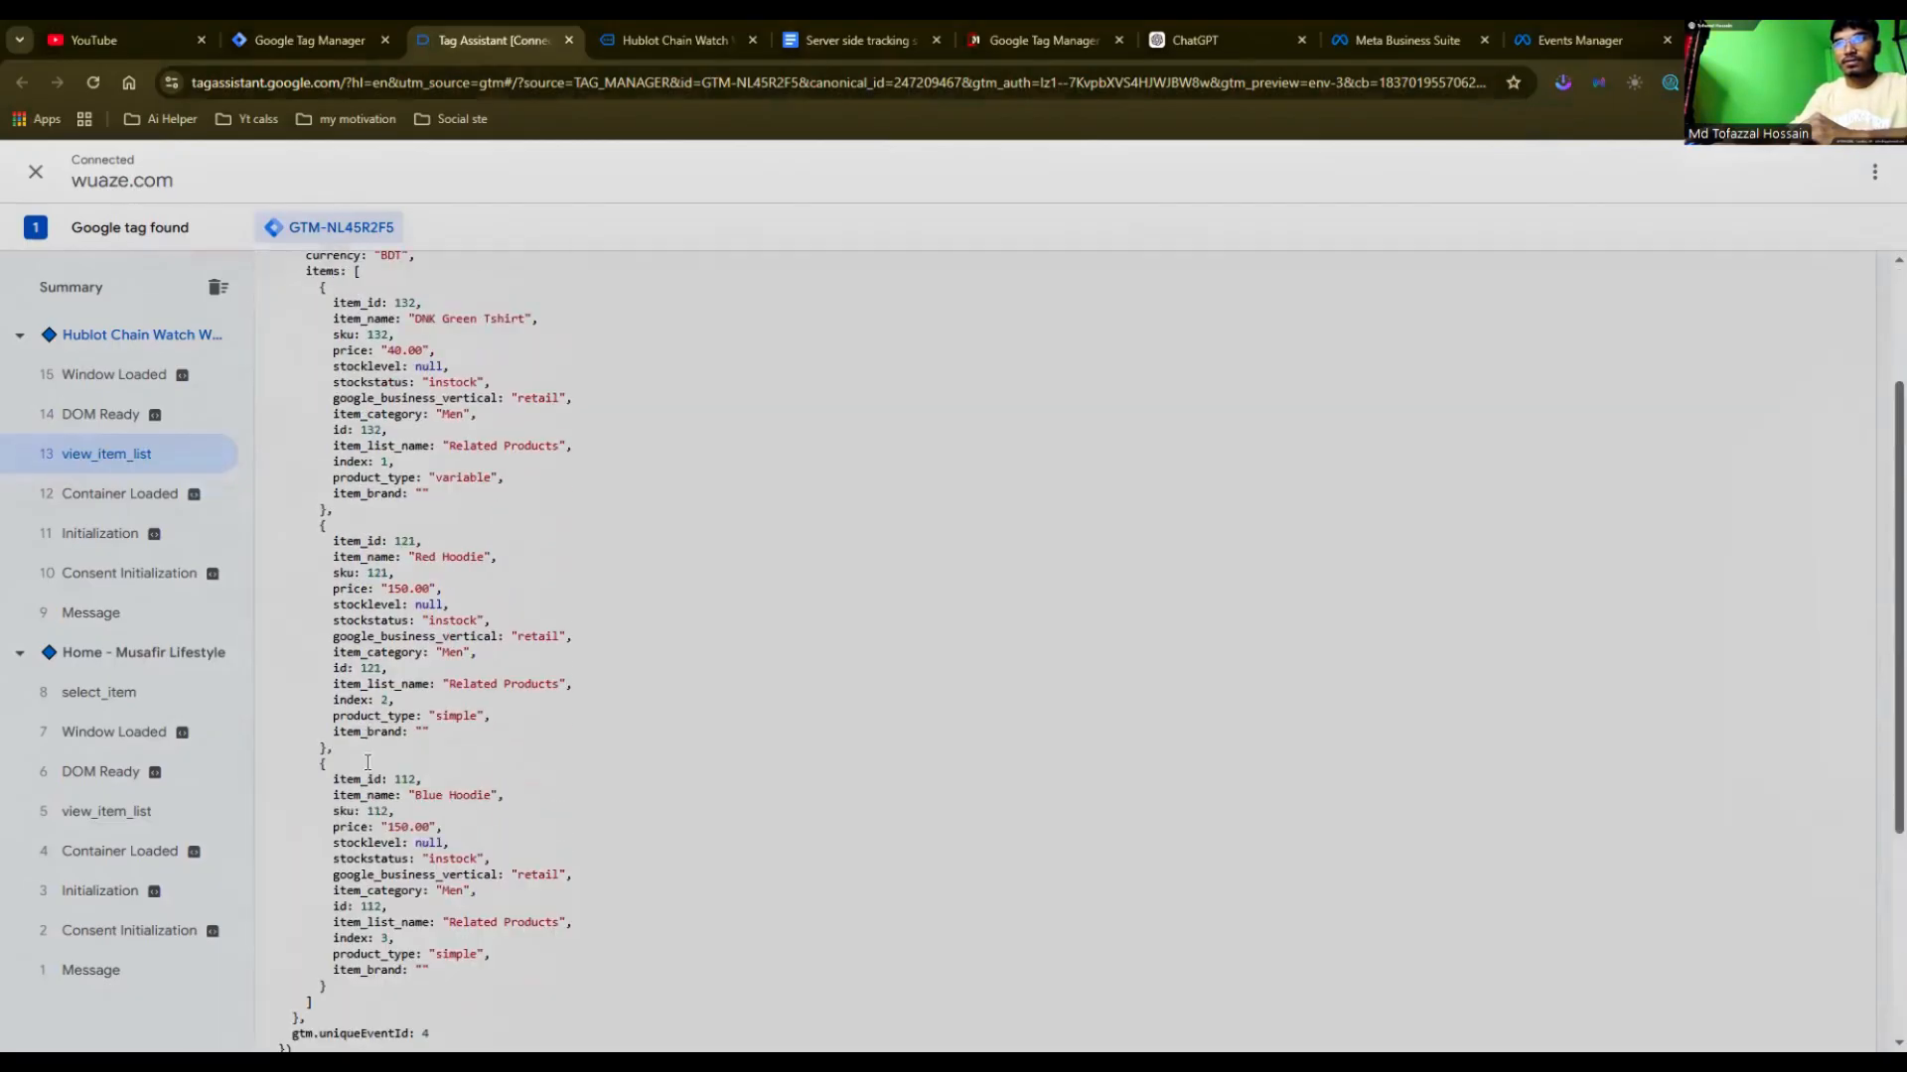
{"action": "scroll", "coordinate": [355, 767], "scroll_direction": "up", "scroll_amount": 2}
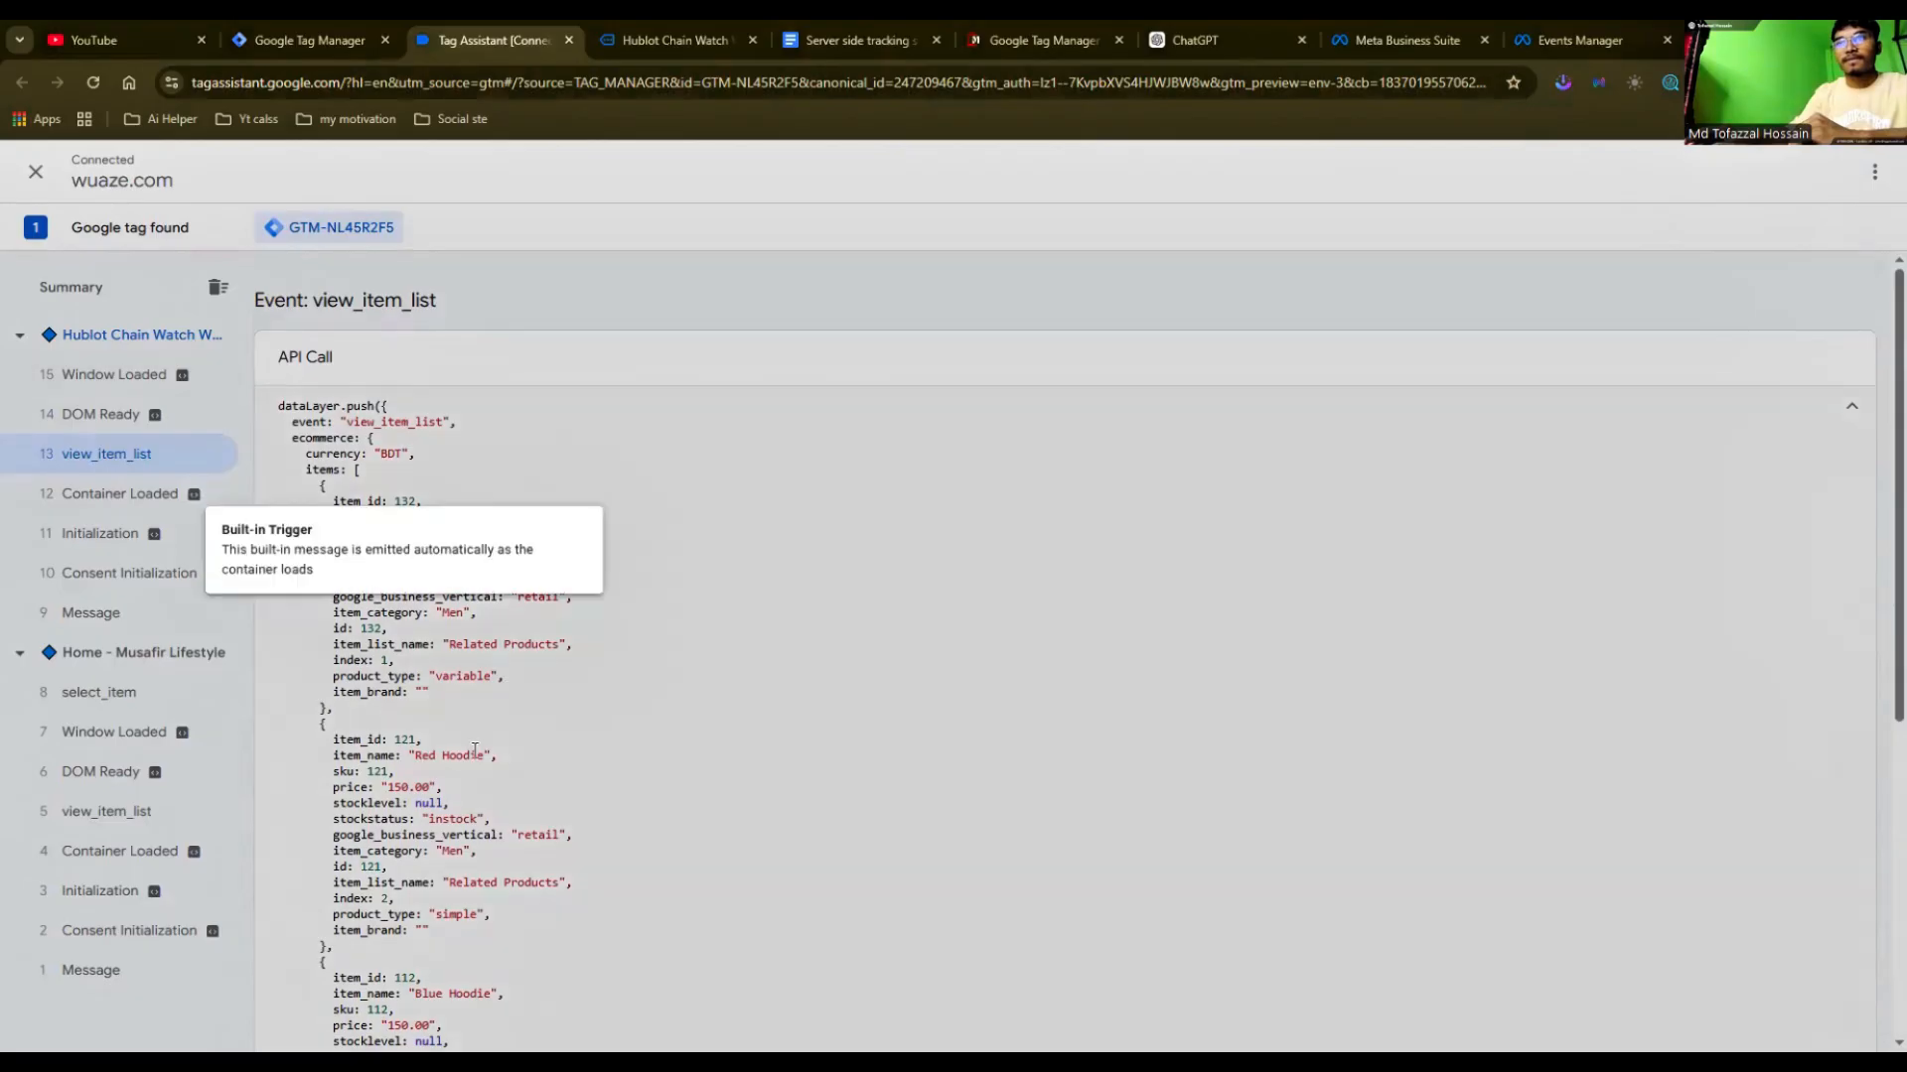
{"action": "scroll", "coordinate": [459, 856], "scroll_direction": "down", "scroll_amount": 2}
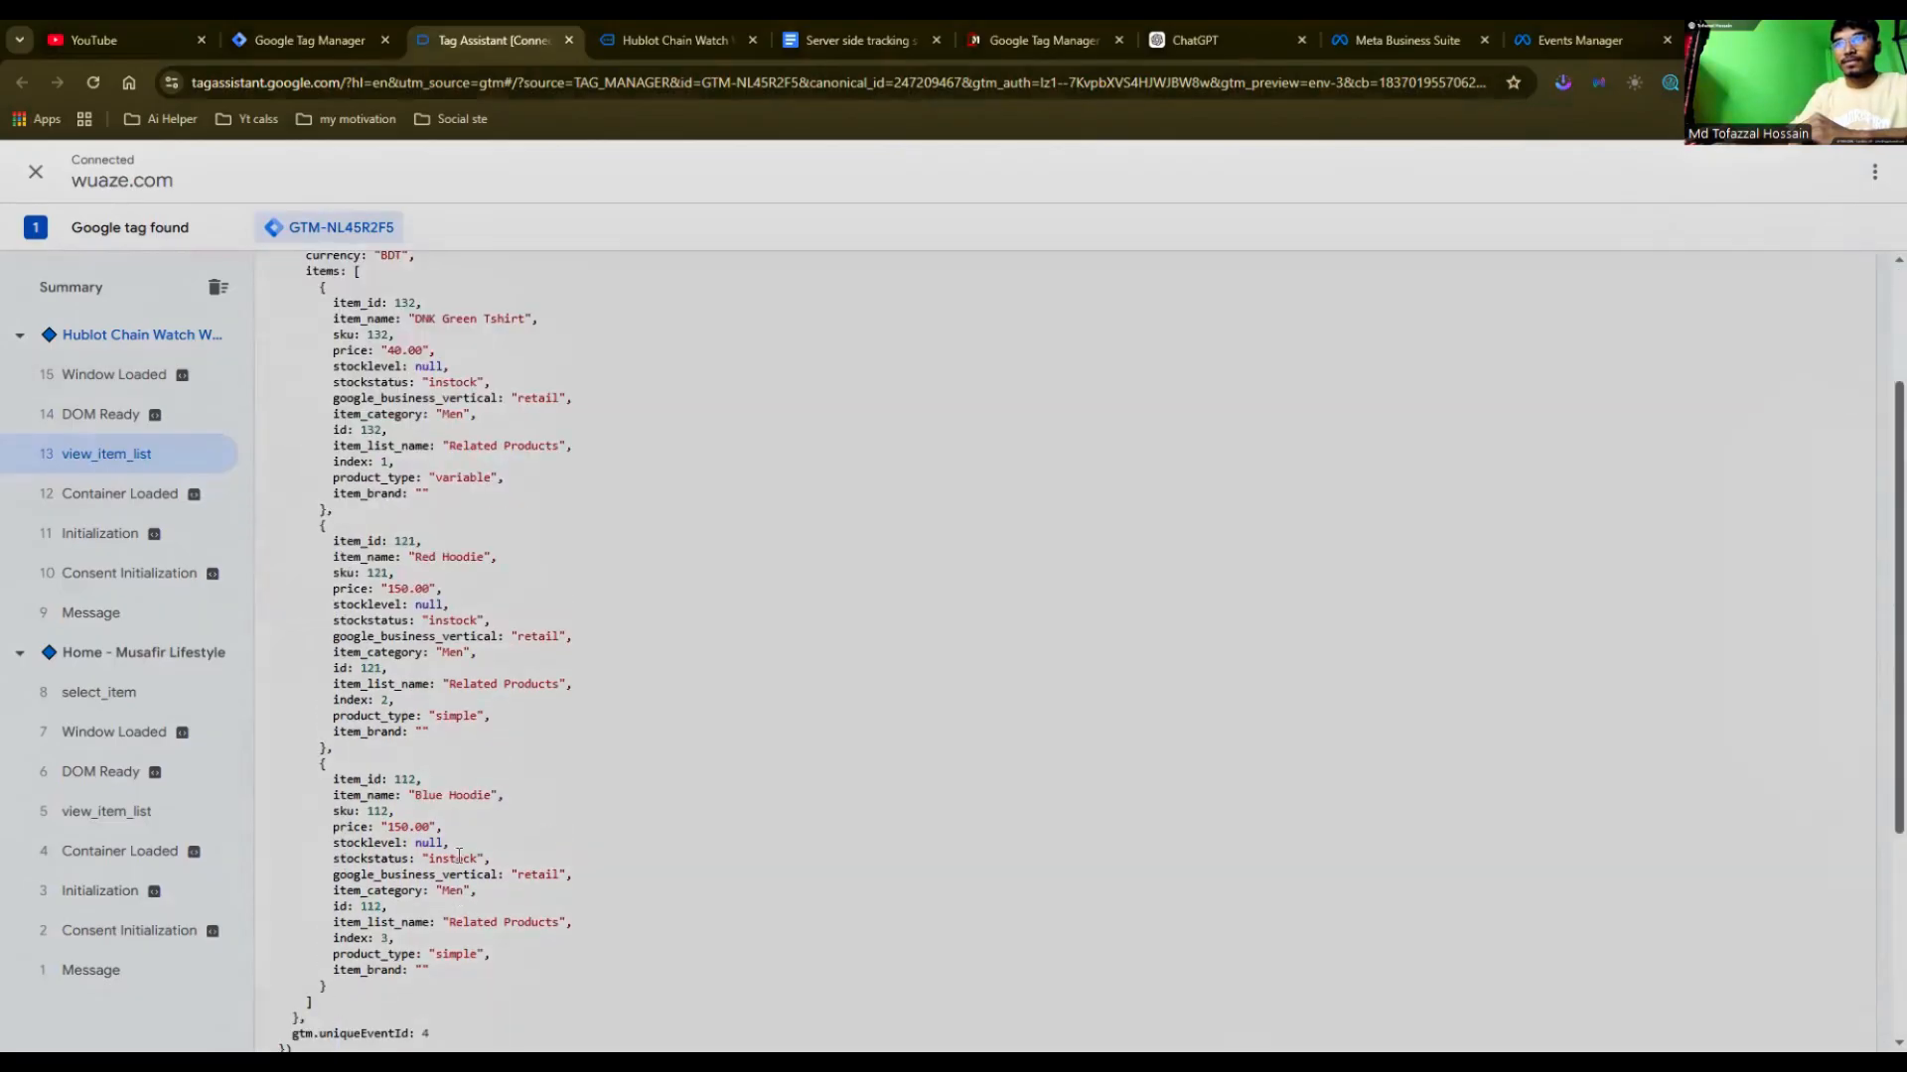
{"action": "scroll", "coordinate": [458, 856], "scroll_direction": "down", "scroll_amount": 1}
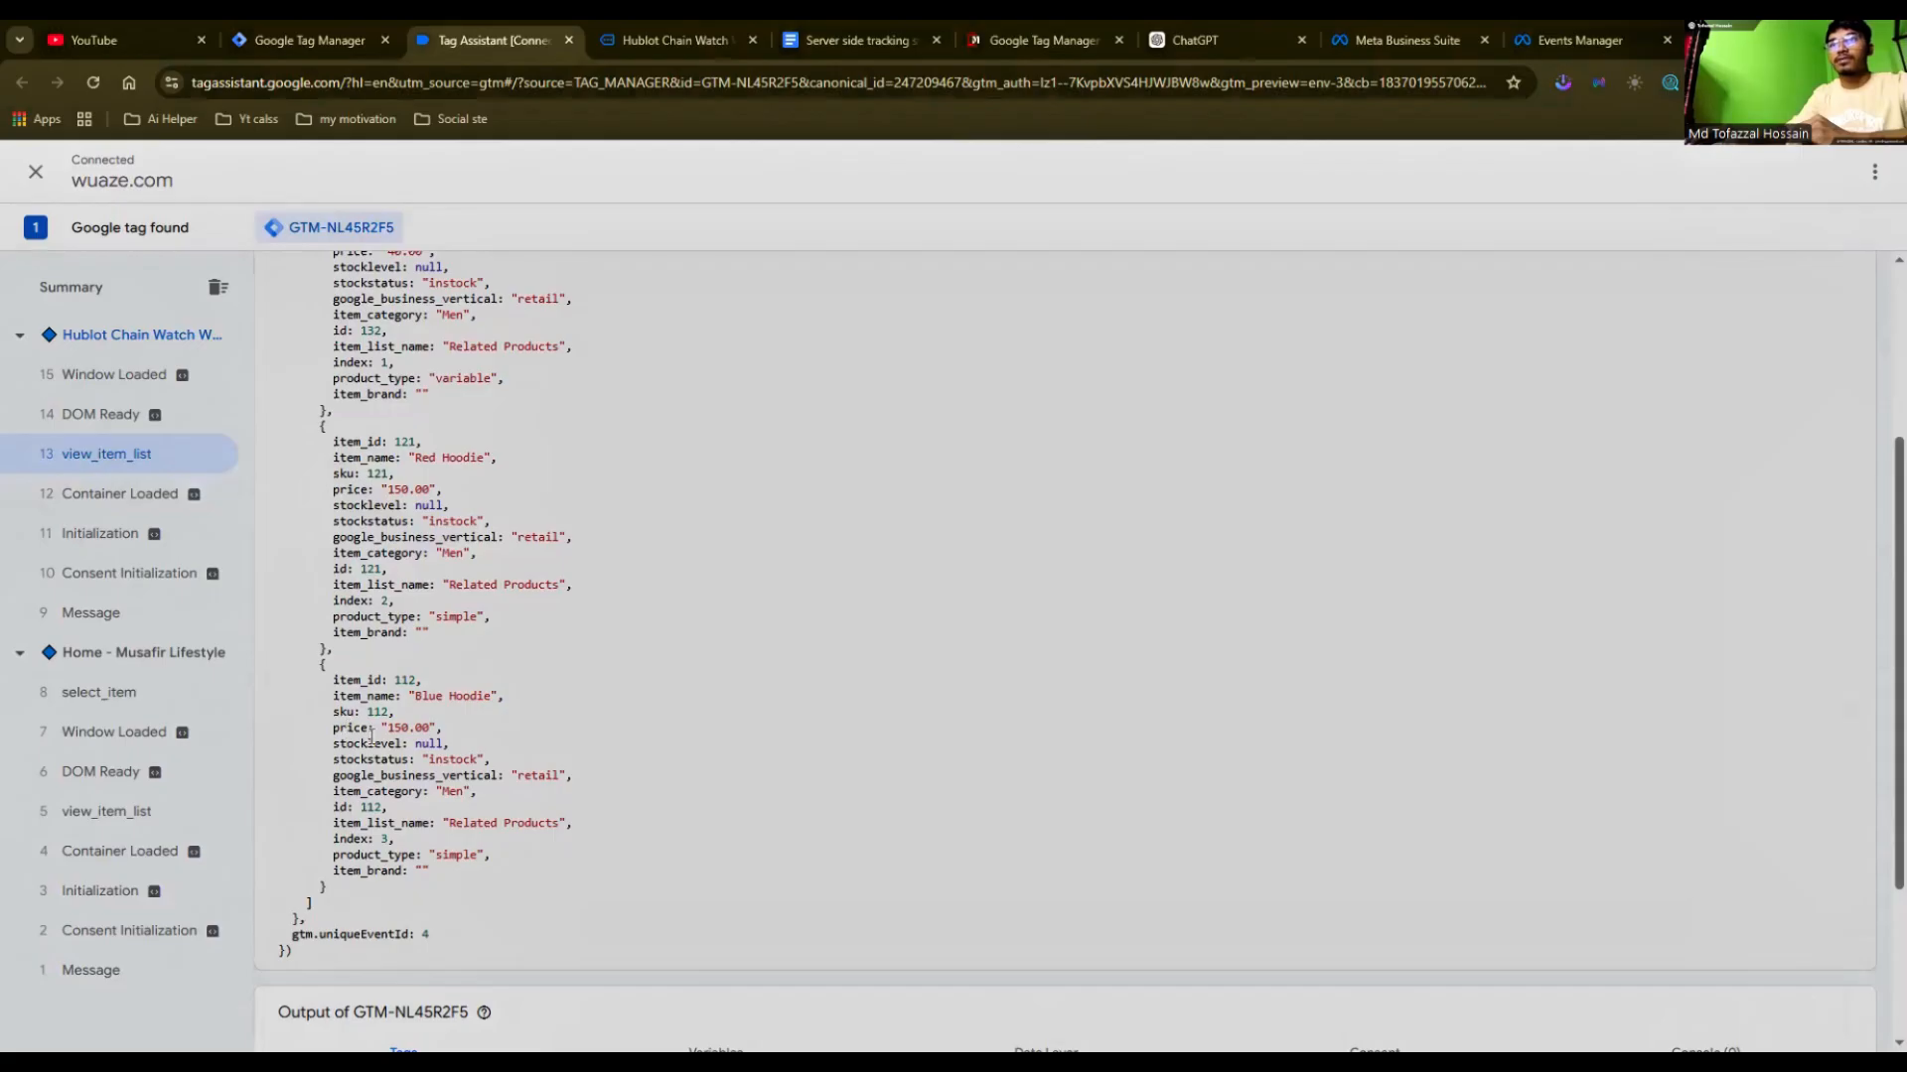
{"action": "key", "text": "ctrl+Tab"}
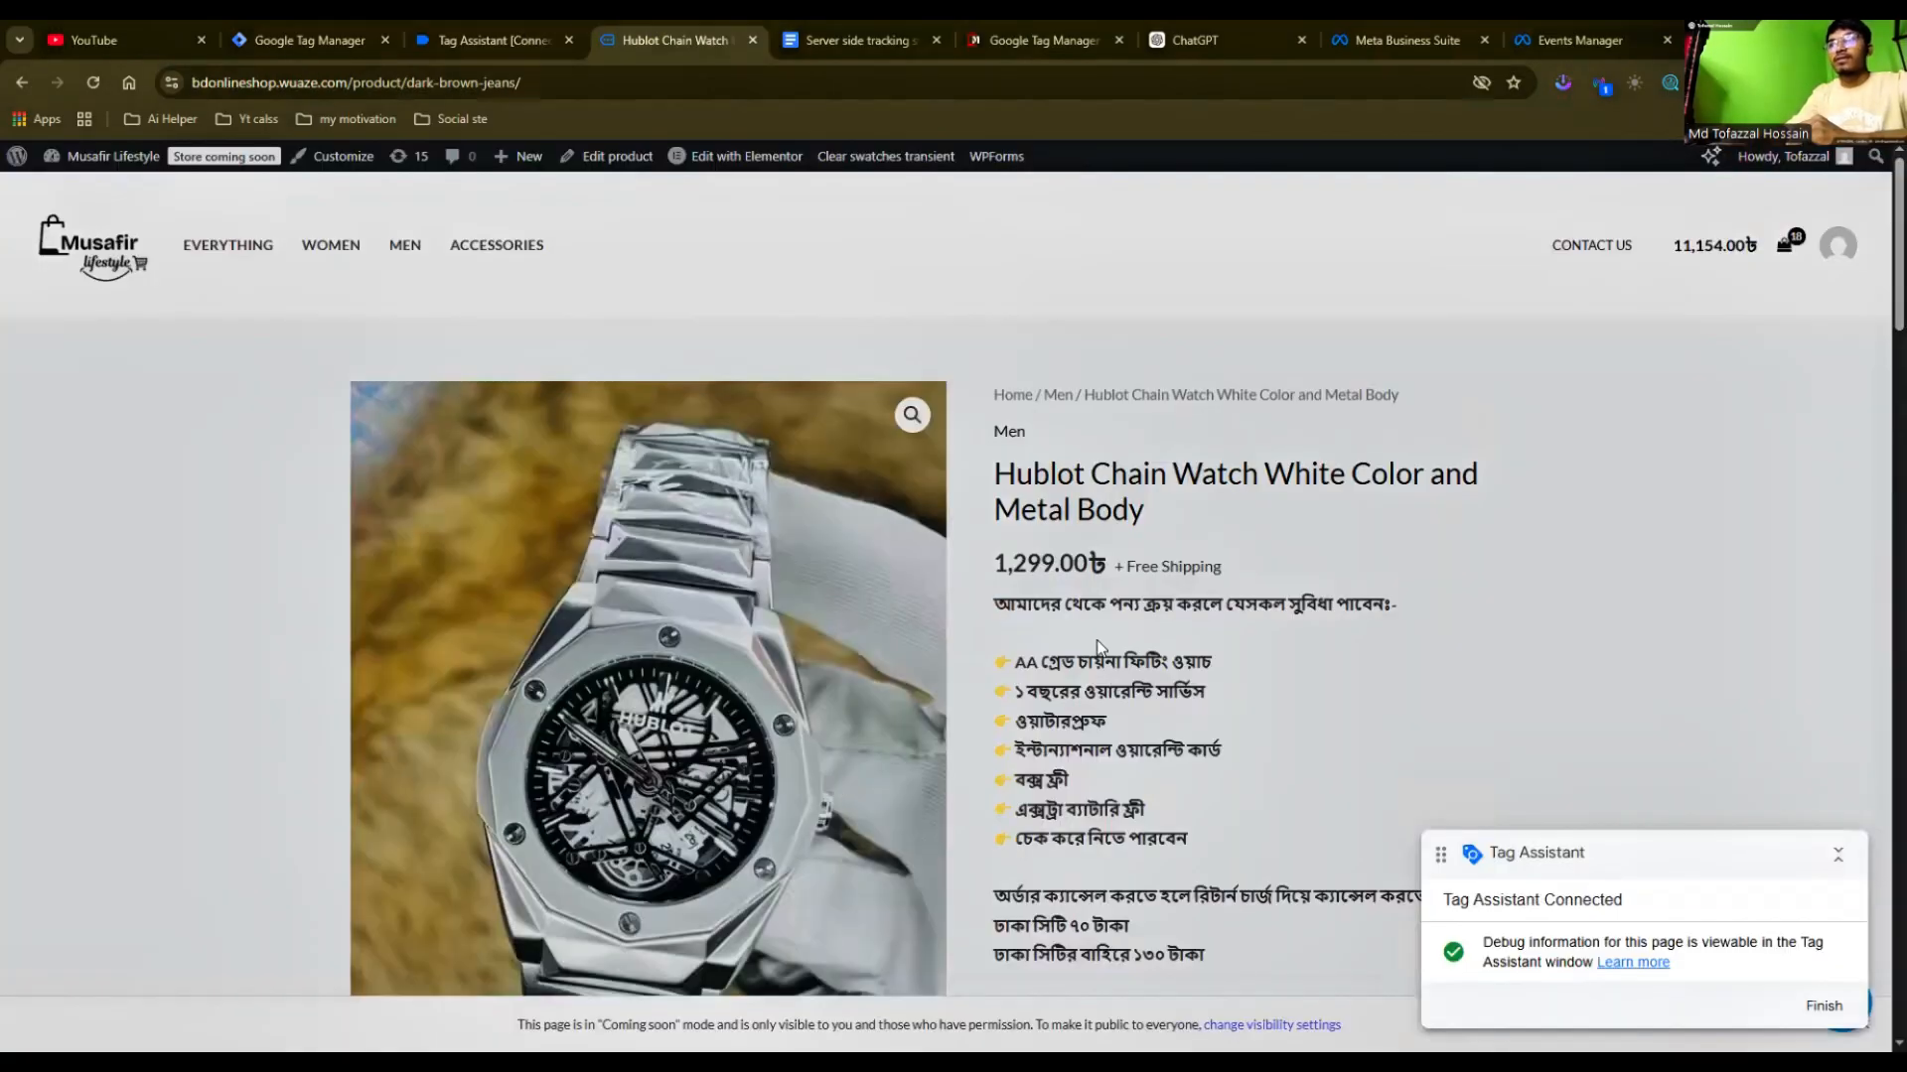
{"action": "left_click", "coordinate": [876, 22]}
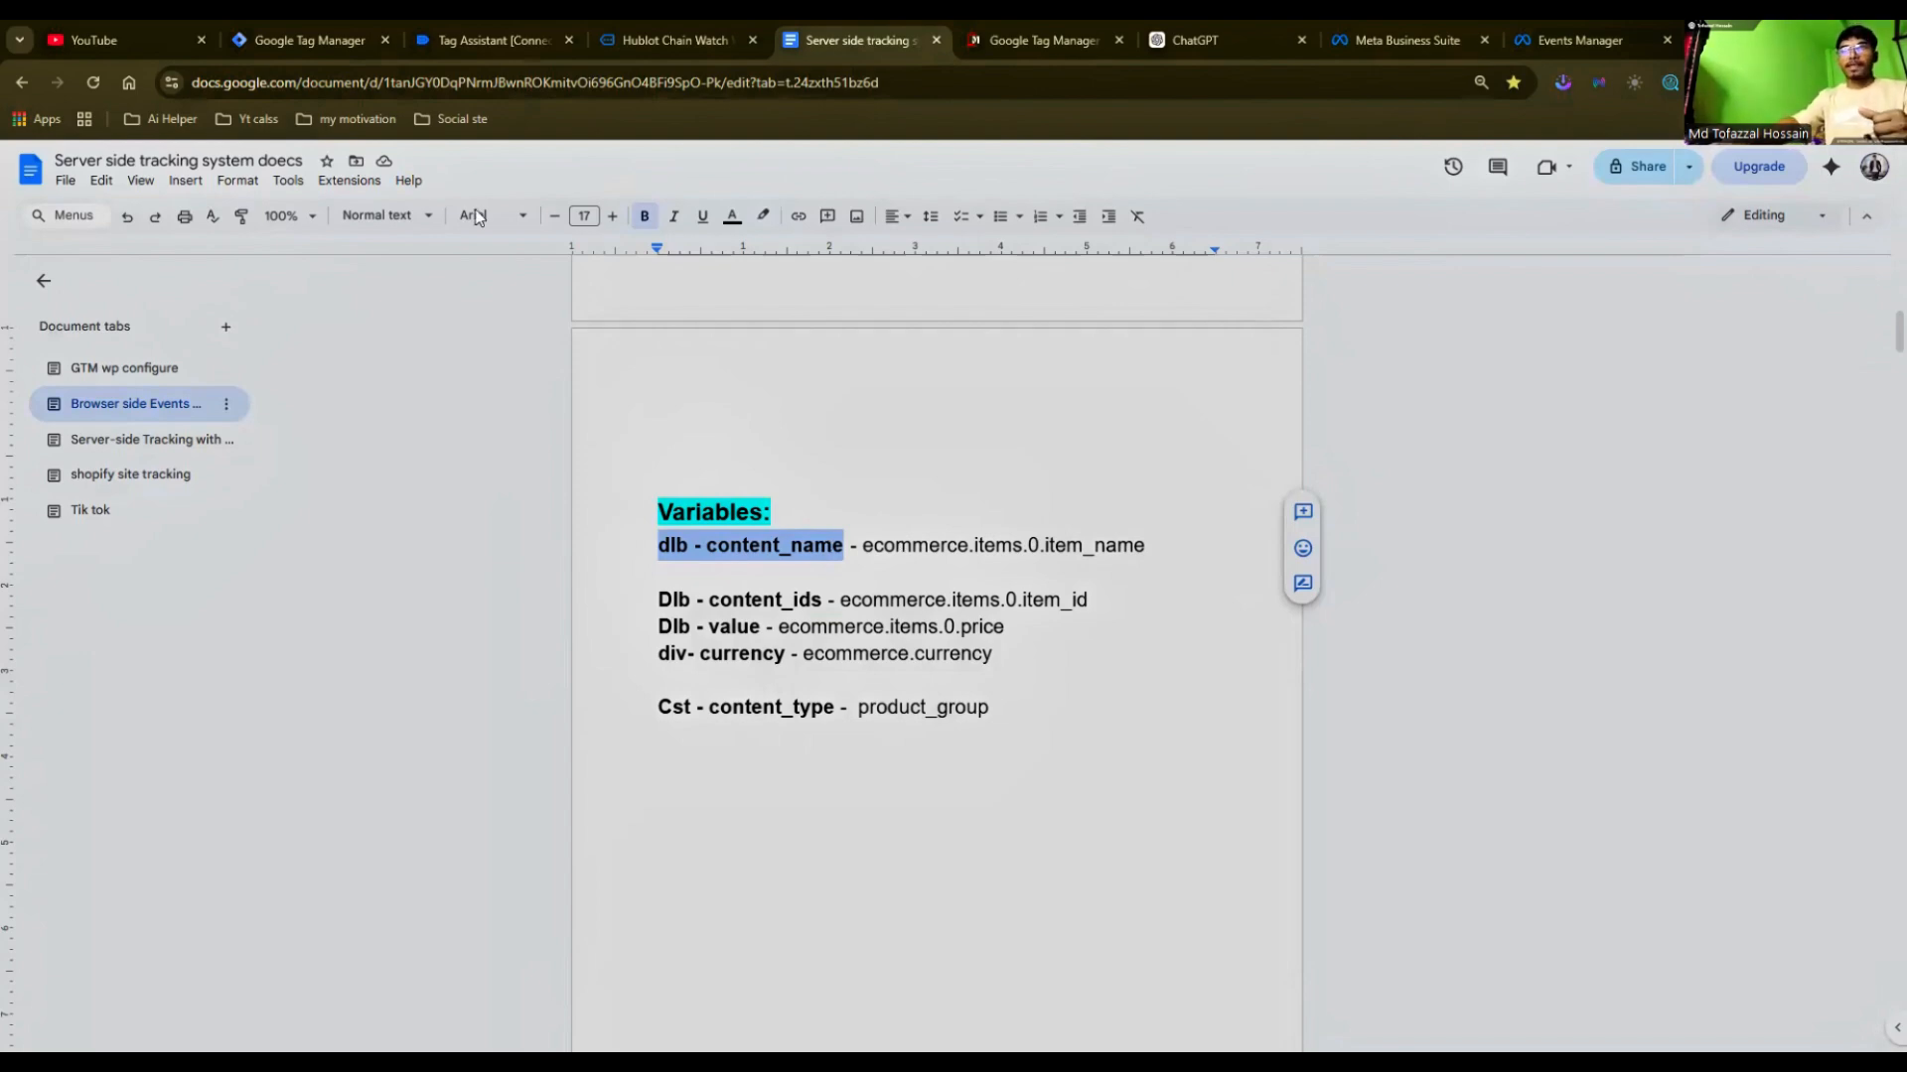
{"action": "left_click", "coordinate": [457, 41]}
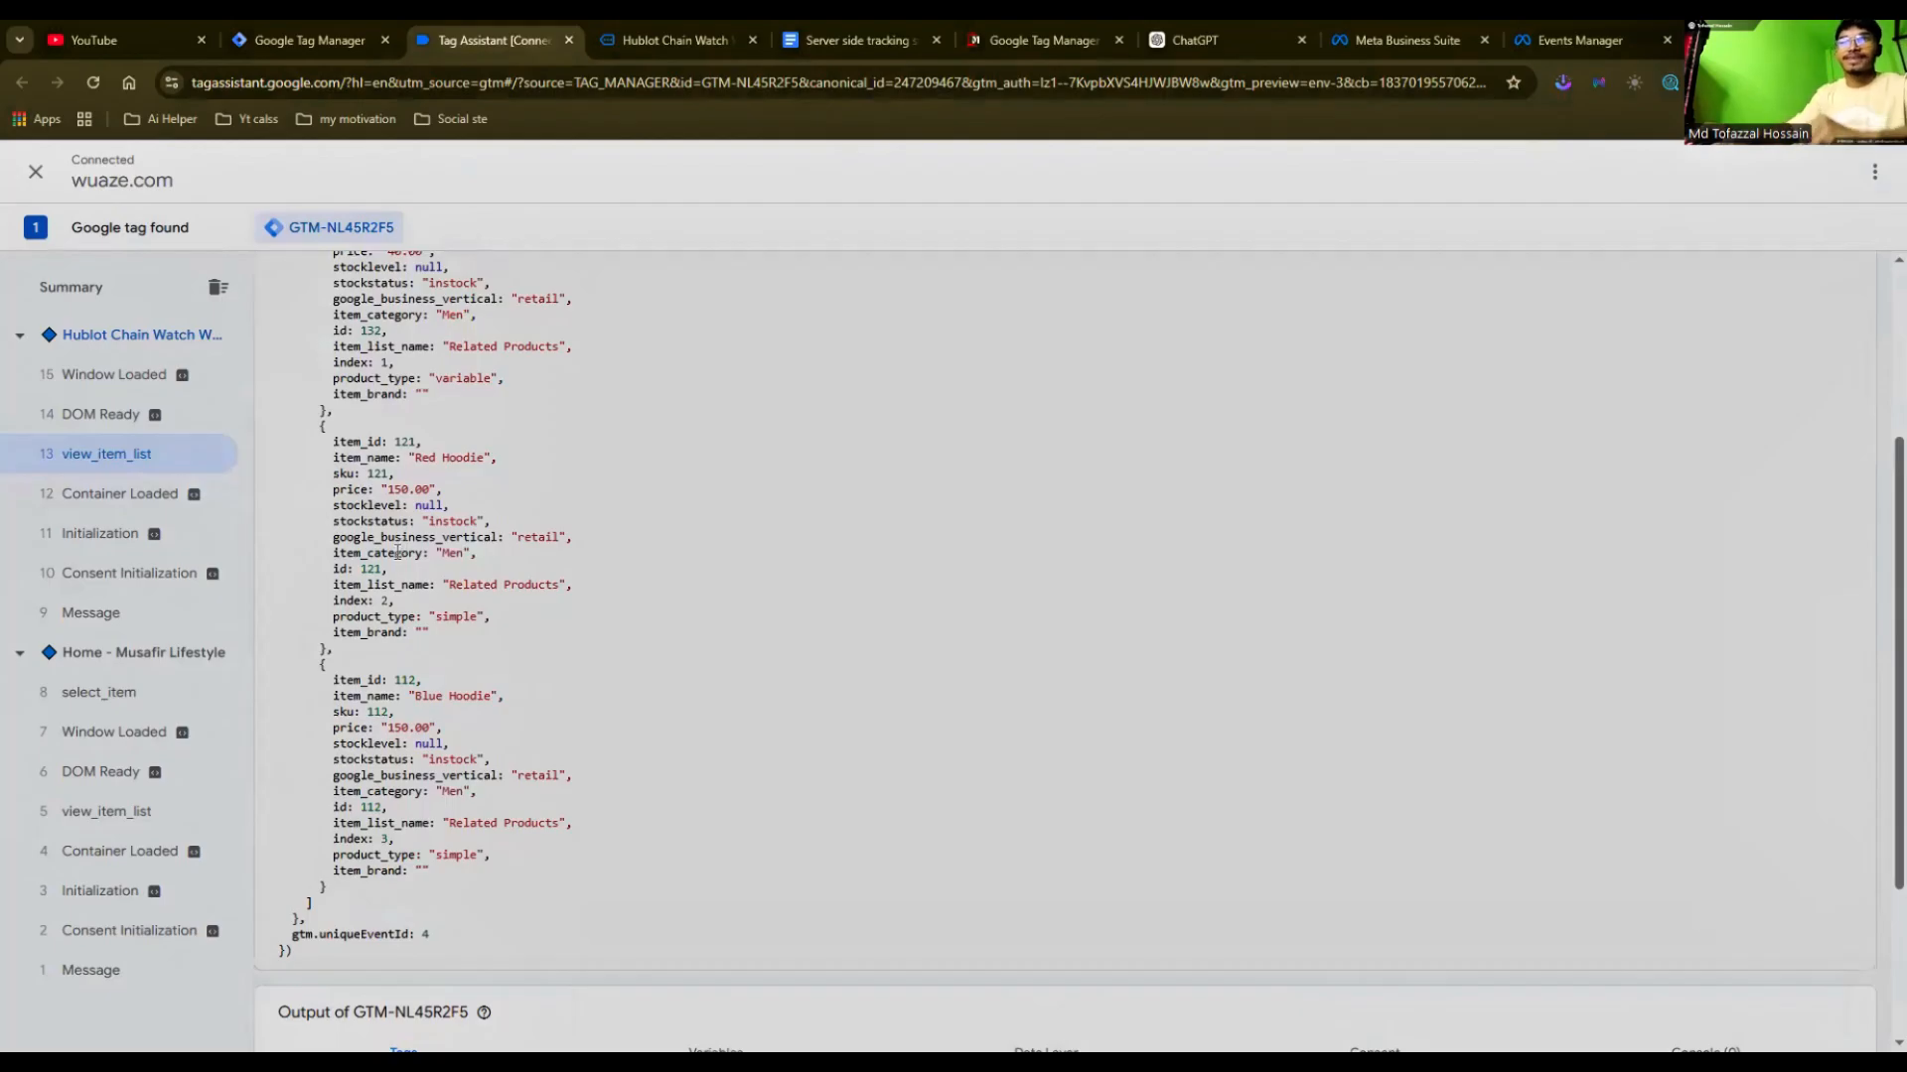
{"action": "scroll", "coordinate": [355, 496], "scroll_direction": "up", "scroll_amount": 3}
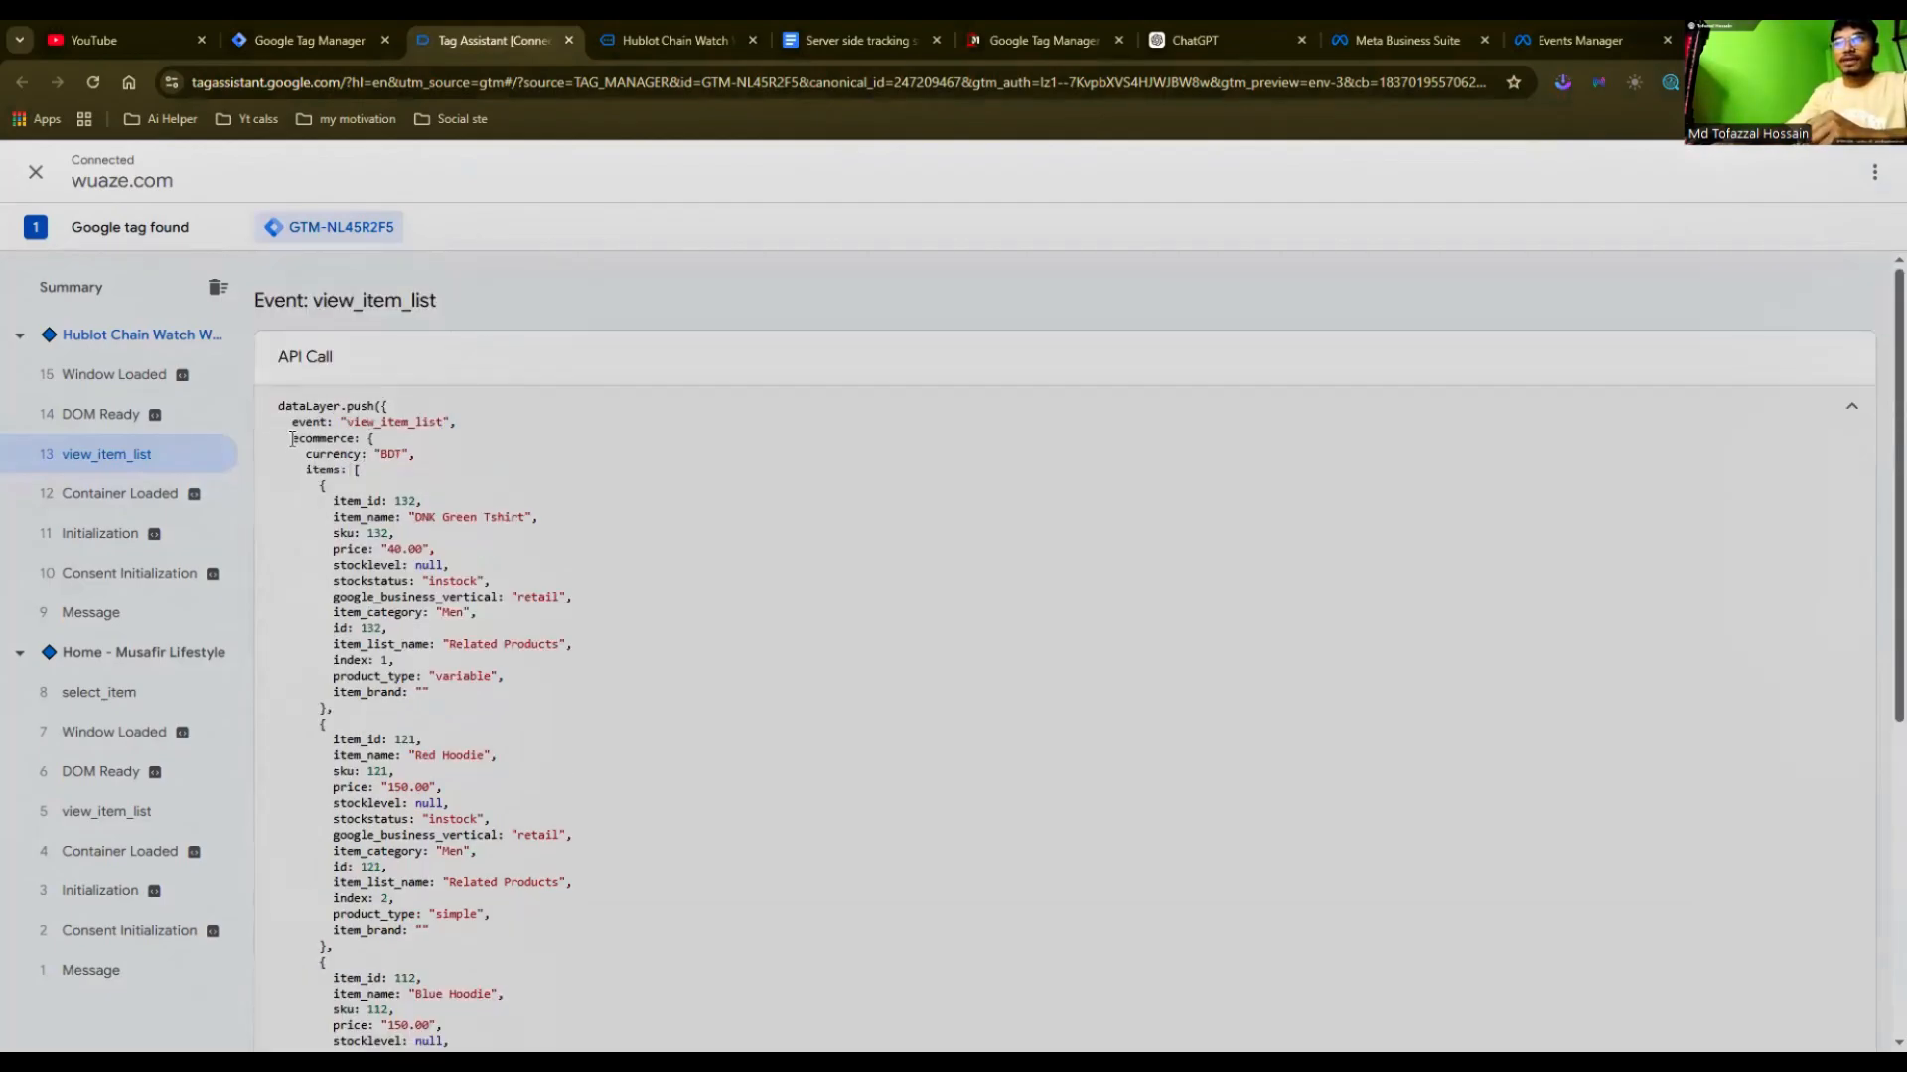
{"action": "double_click", "coordinate": [354, 437]}
{"action": "key", "text": "ctrl+c"}
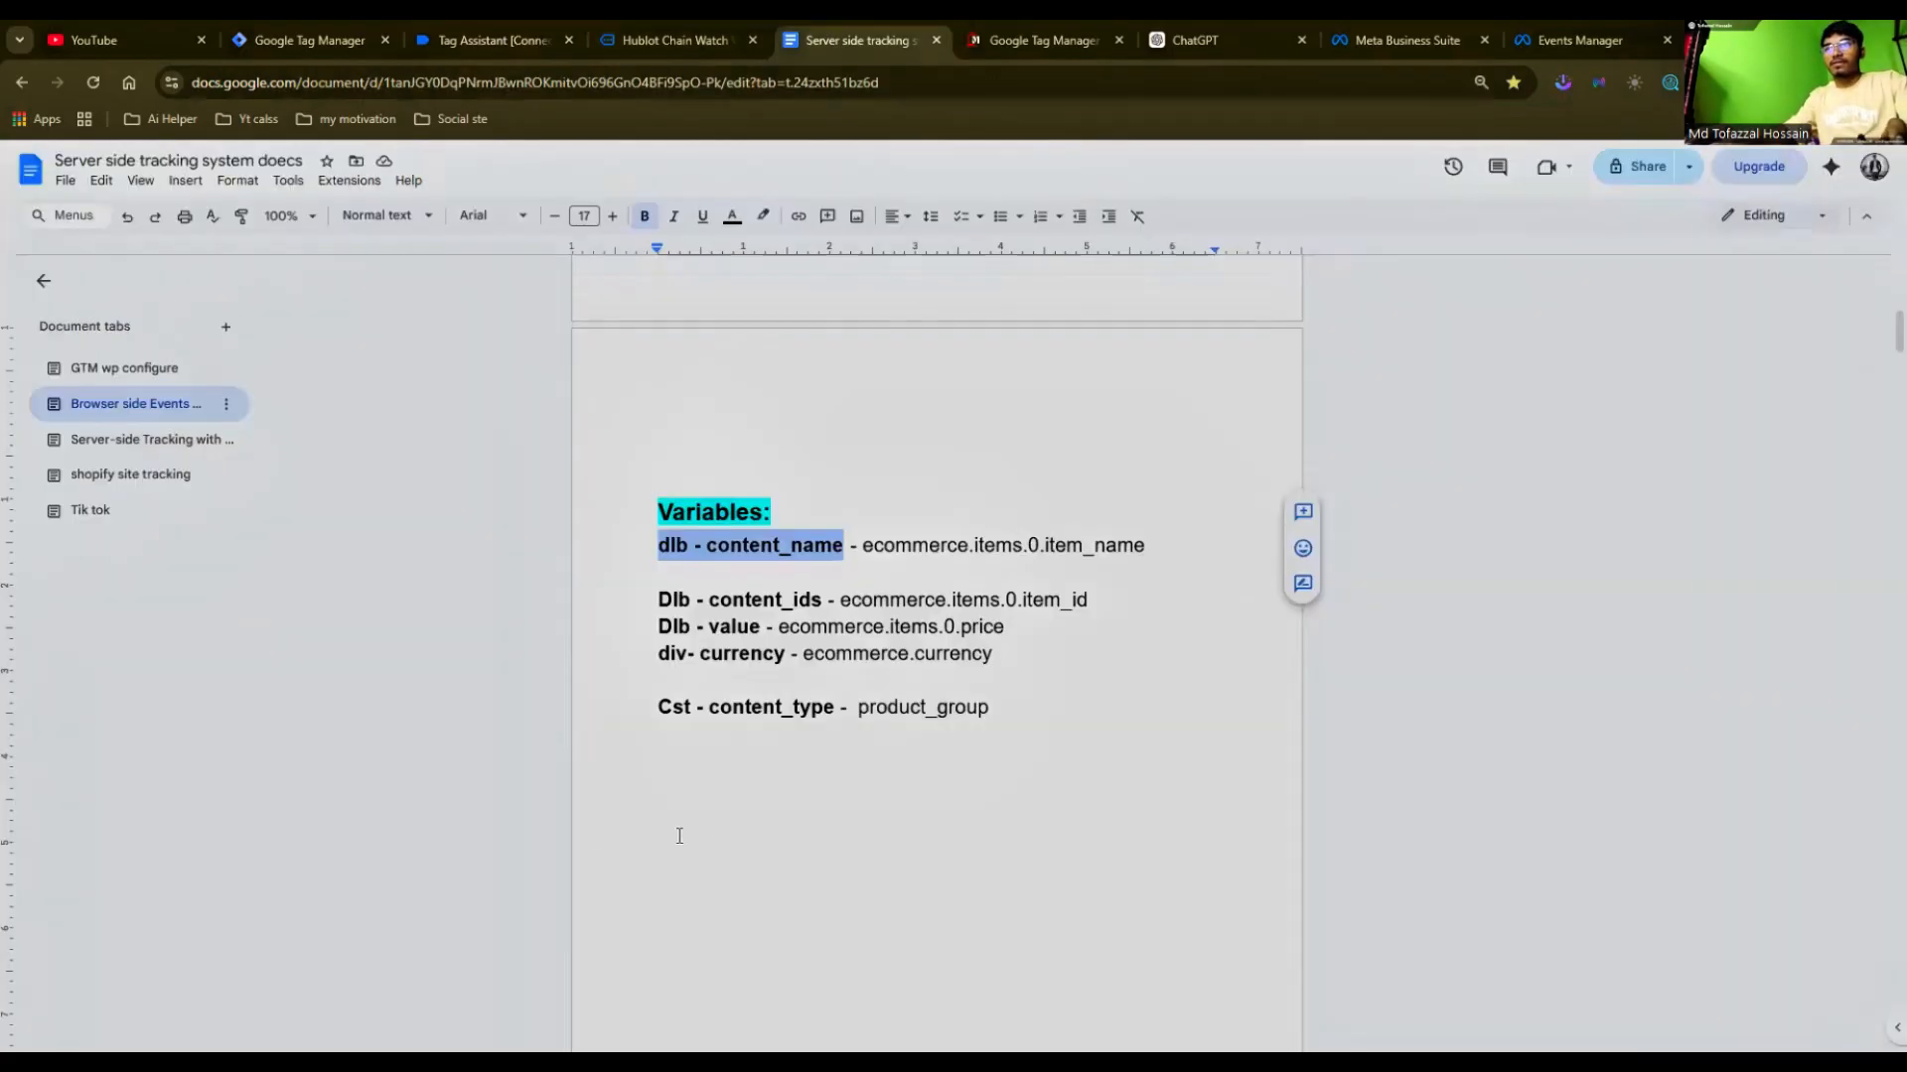
Step: Draft a sample path ecommerce.item_id in the setup document by copying keys from the view_item_list push
{"action": "left_click", "coordinate": [941, 834]}
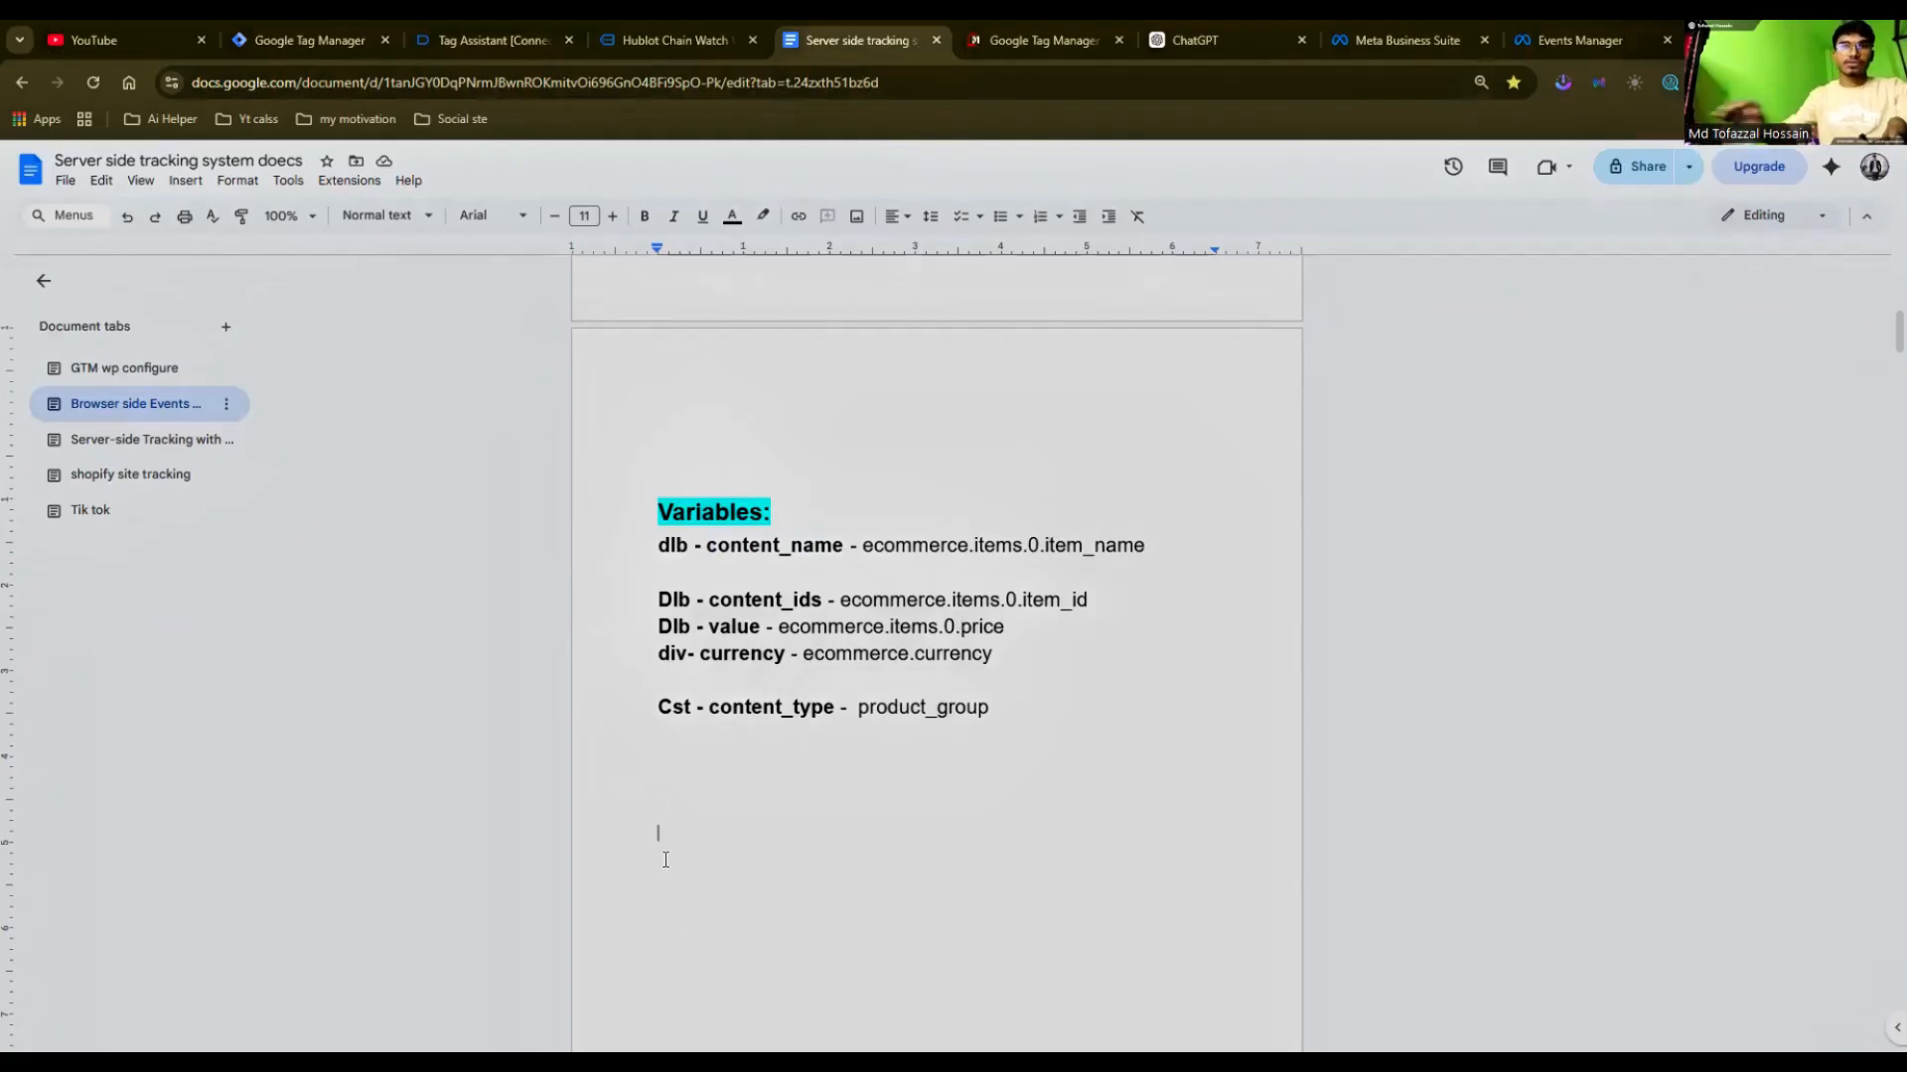
{"action": "key", "text": "ctrl+v"}
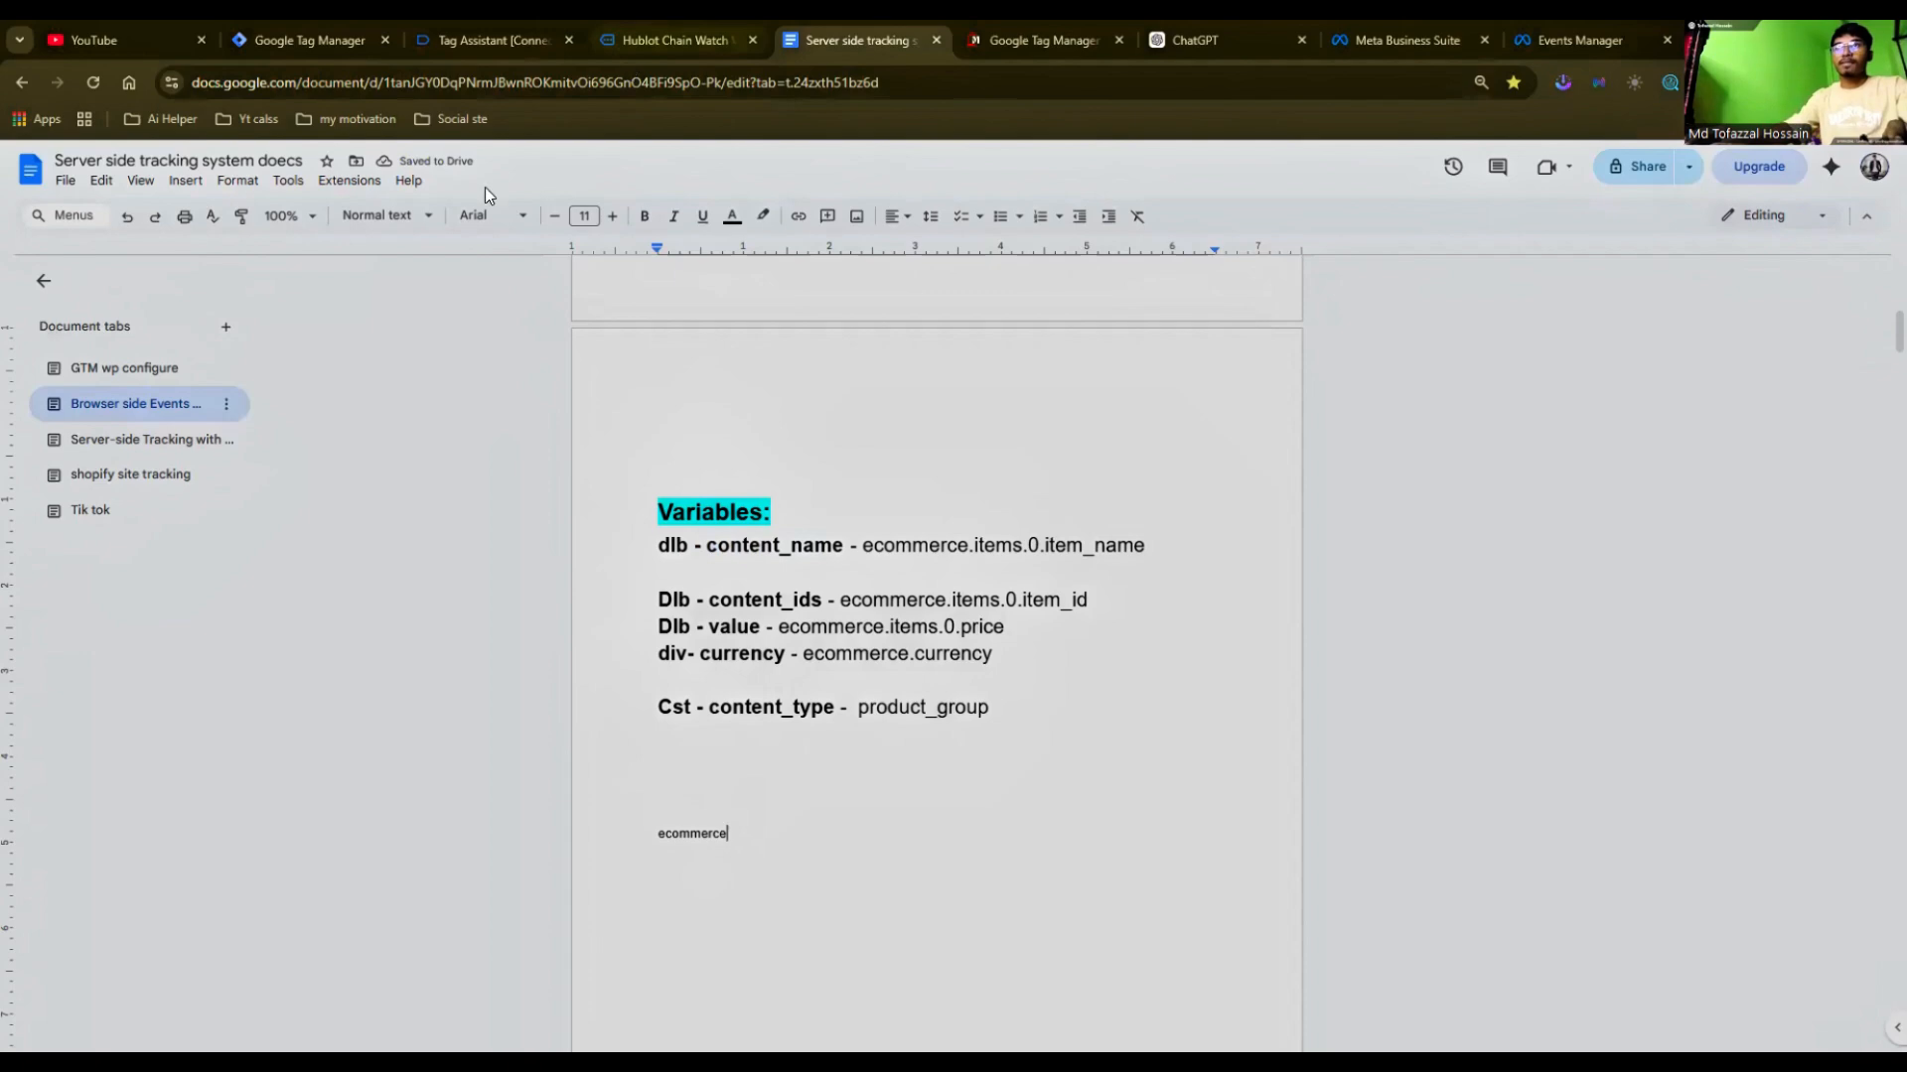
{"action": "left_click", "coordinate": [664, 39]}
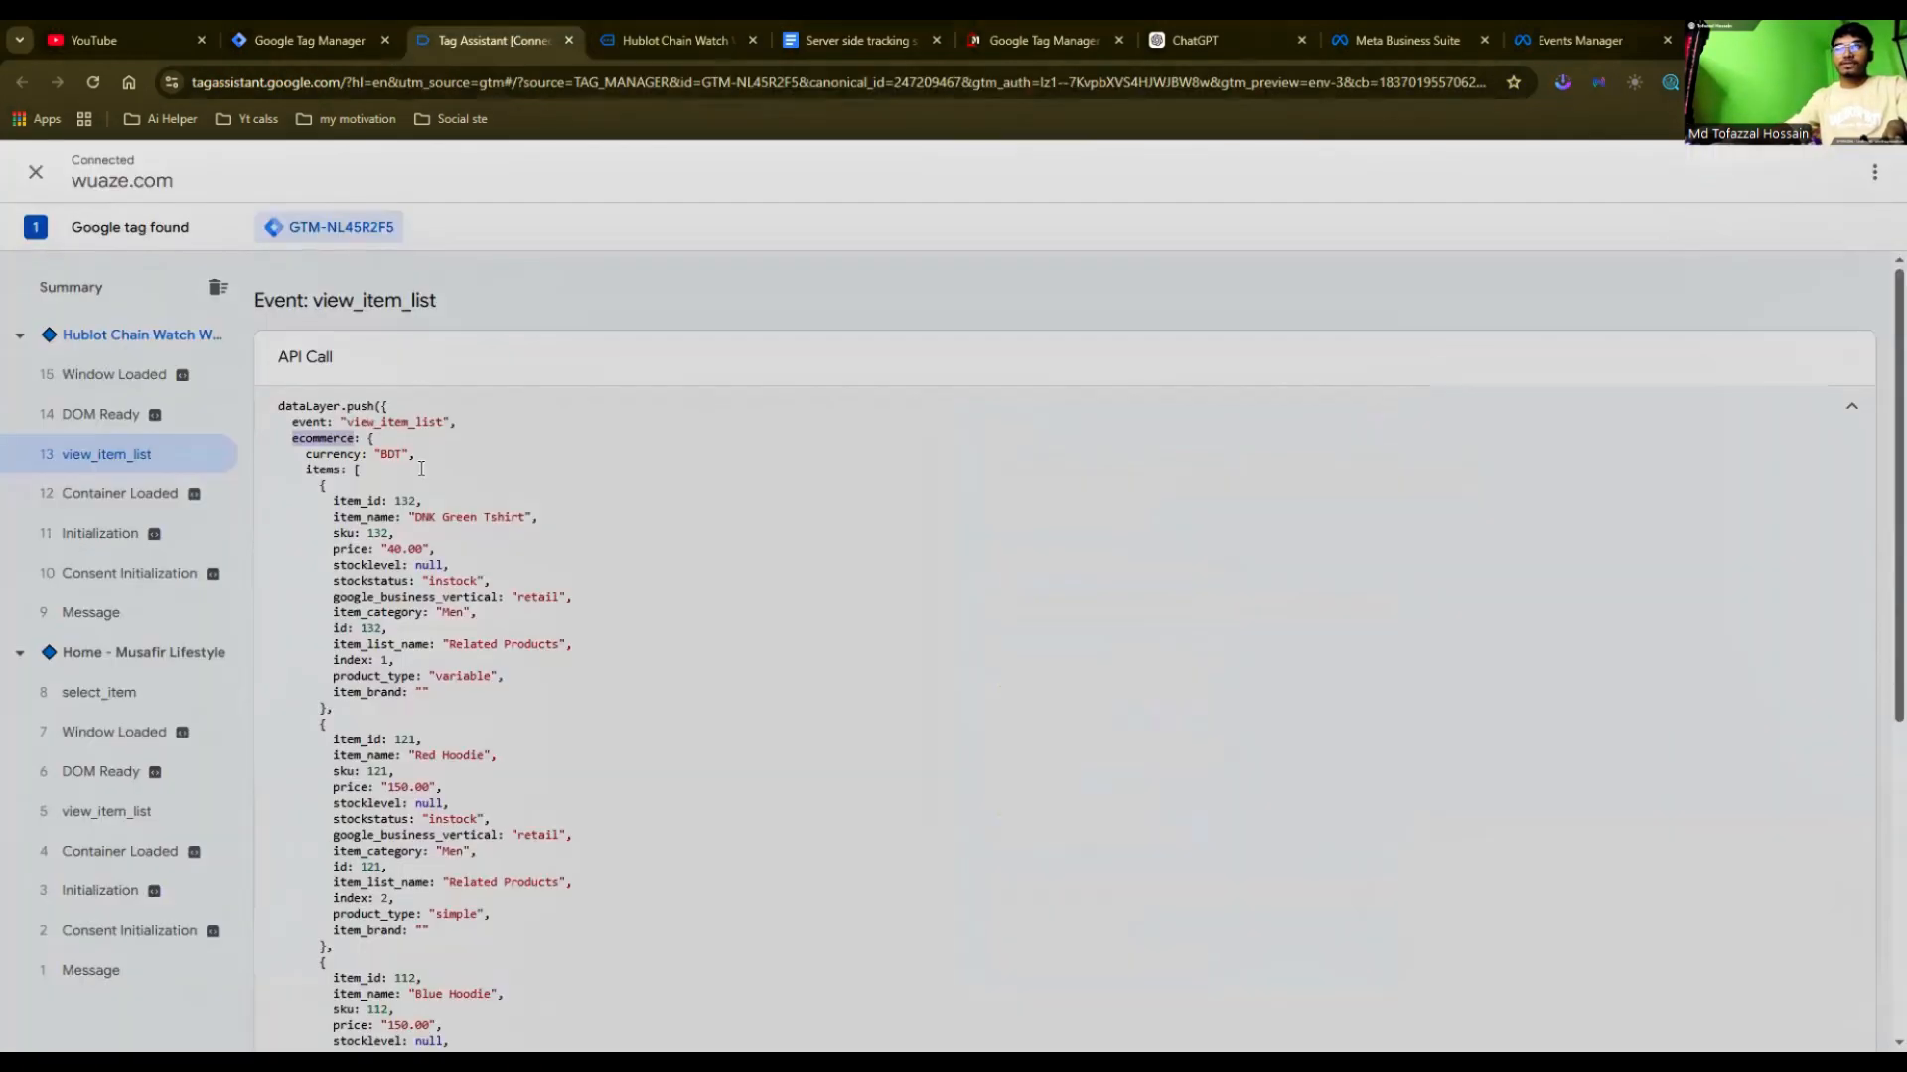
{"action": "left_click", "coordinate": [509, 40]}
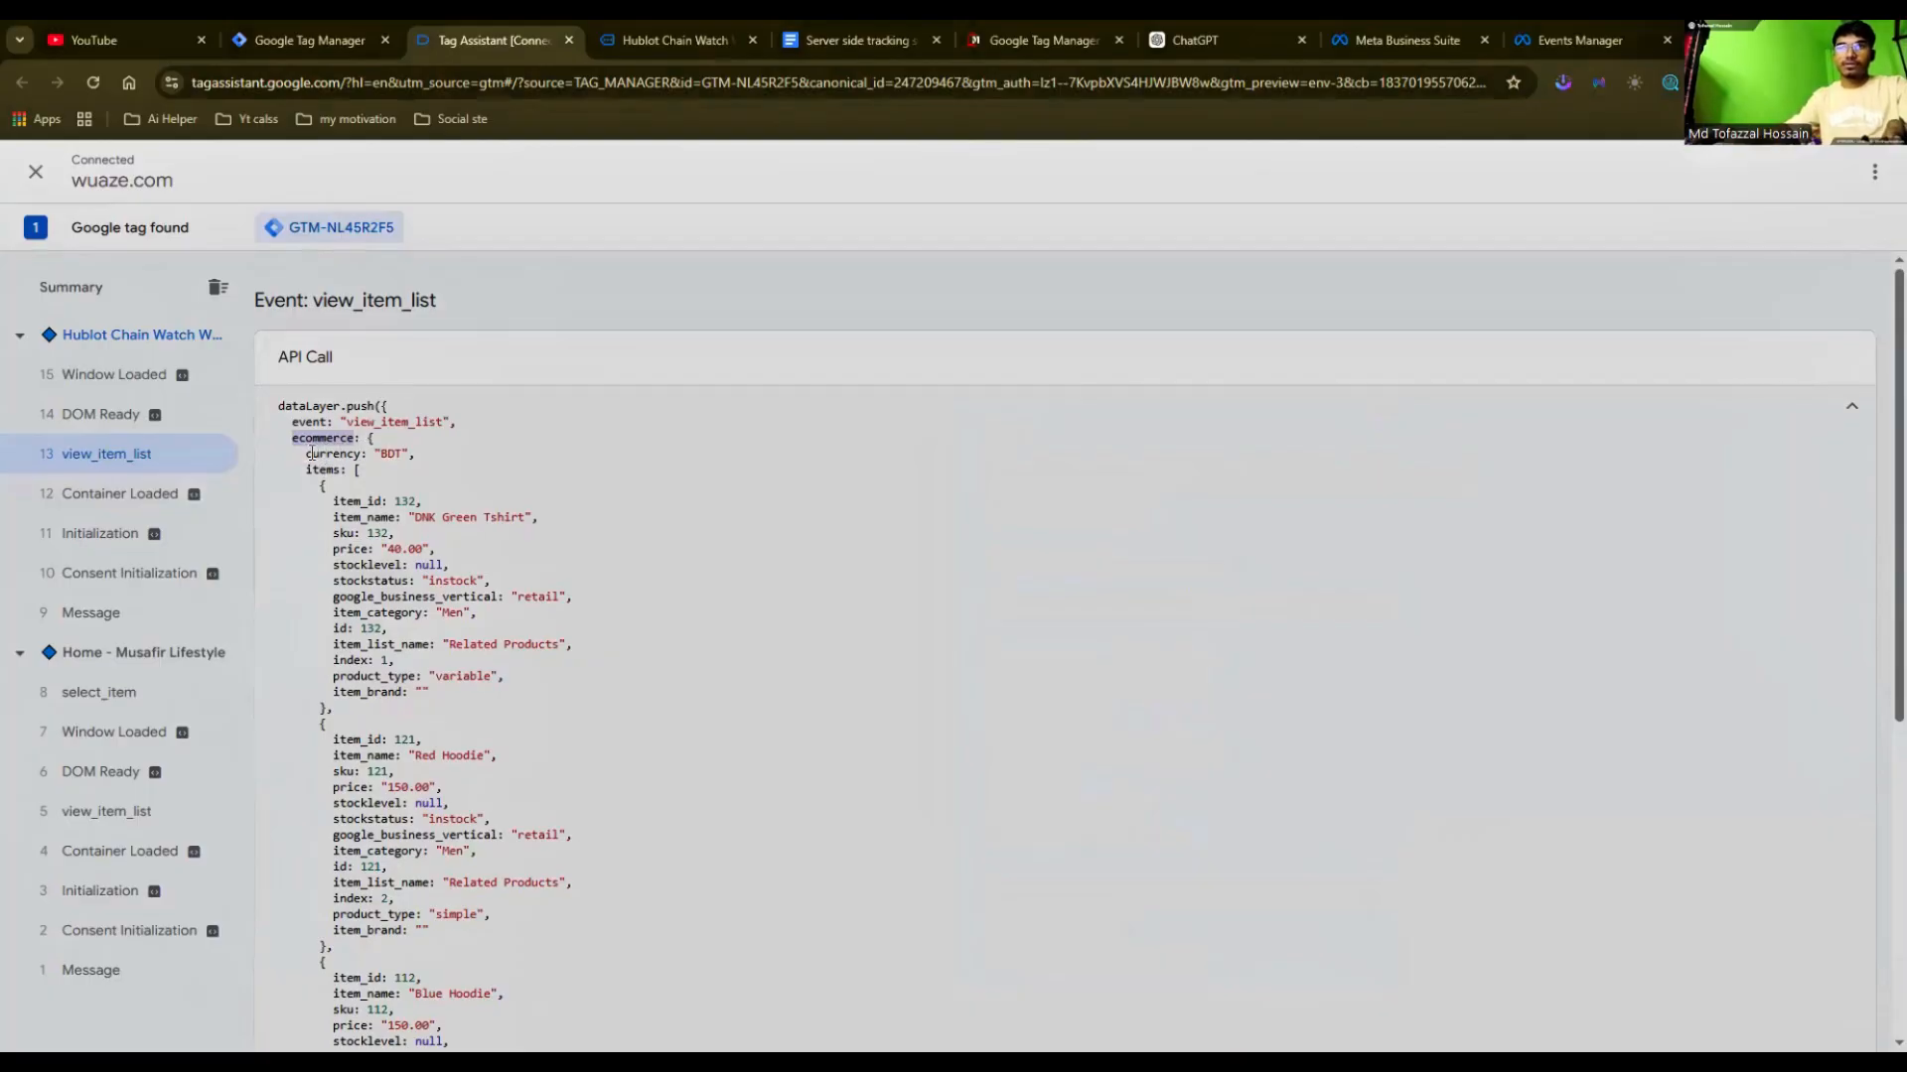
{"action": "left_click_drag", "start_coordinate": [307, 453], "coordinate": [355, 453]}
{"action": "left_click", "coordinate": [375, 438]}
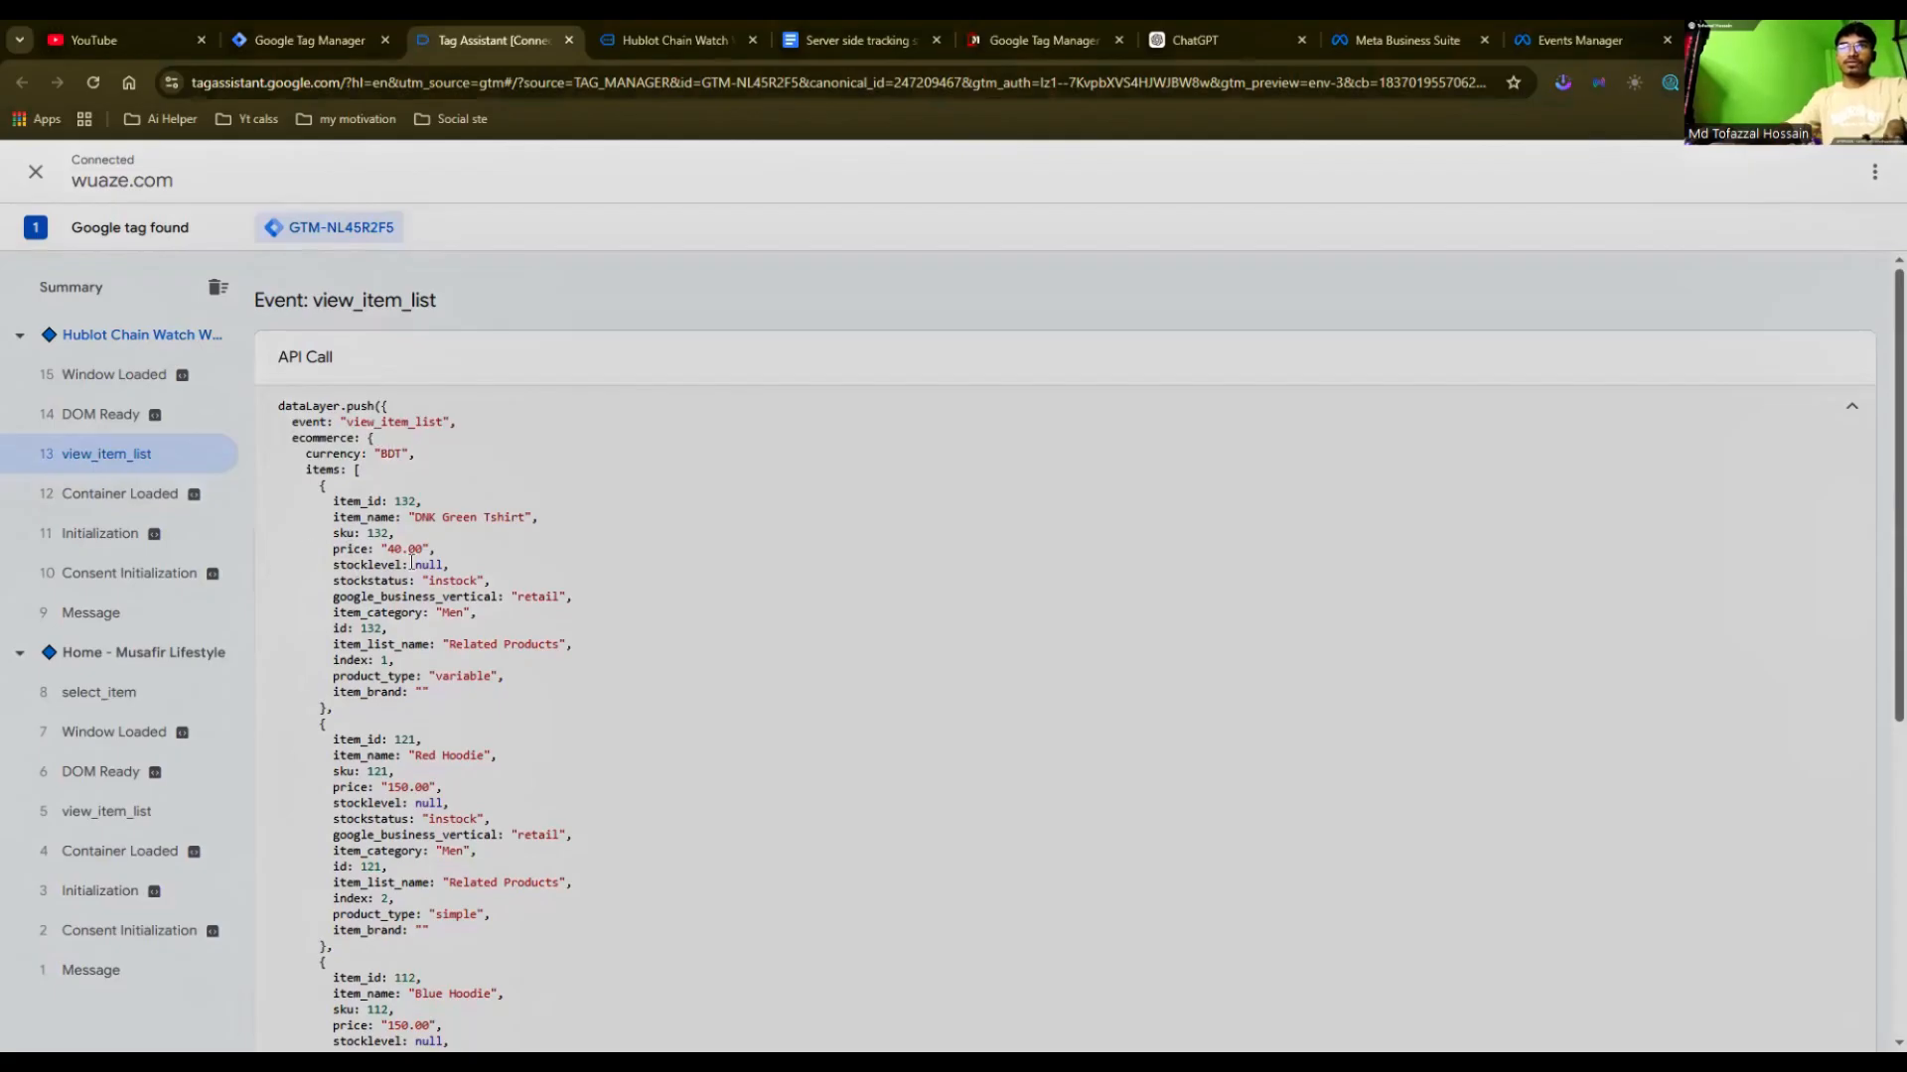
{"action": "key", "text": "ctrl+Tab"}
{"action": "key", "text": "ctrl+Tab"}
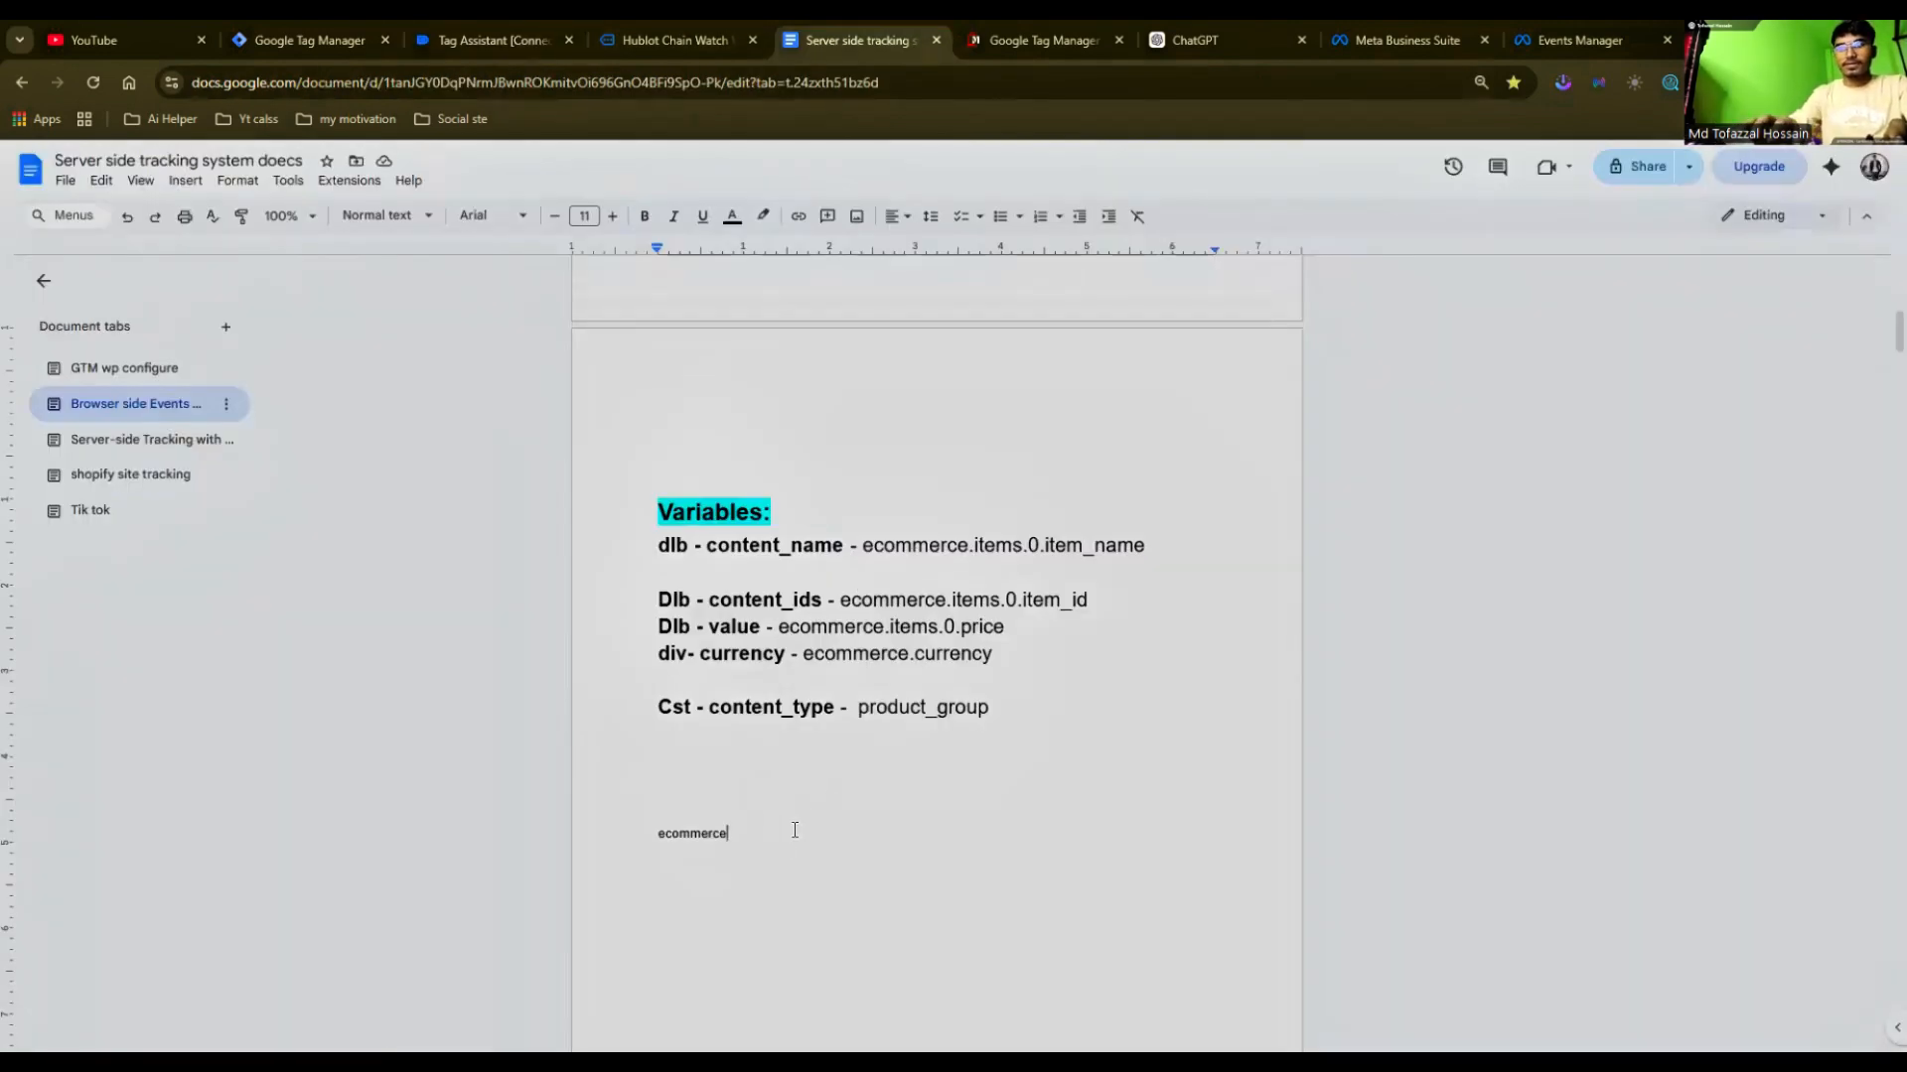
{"action": "type", "text": "."}
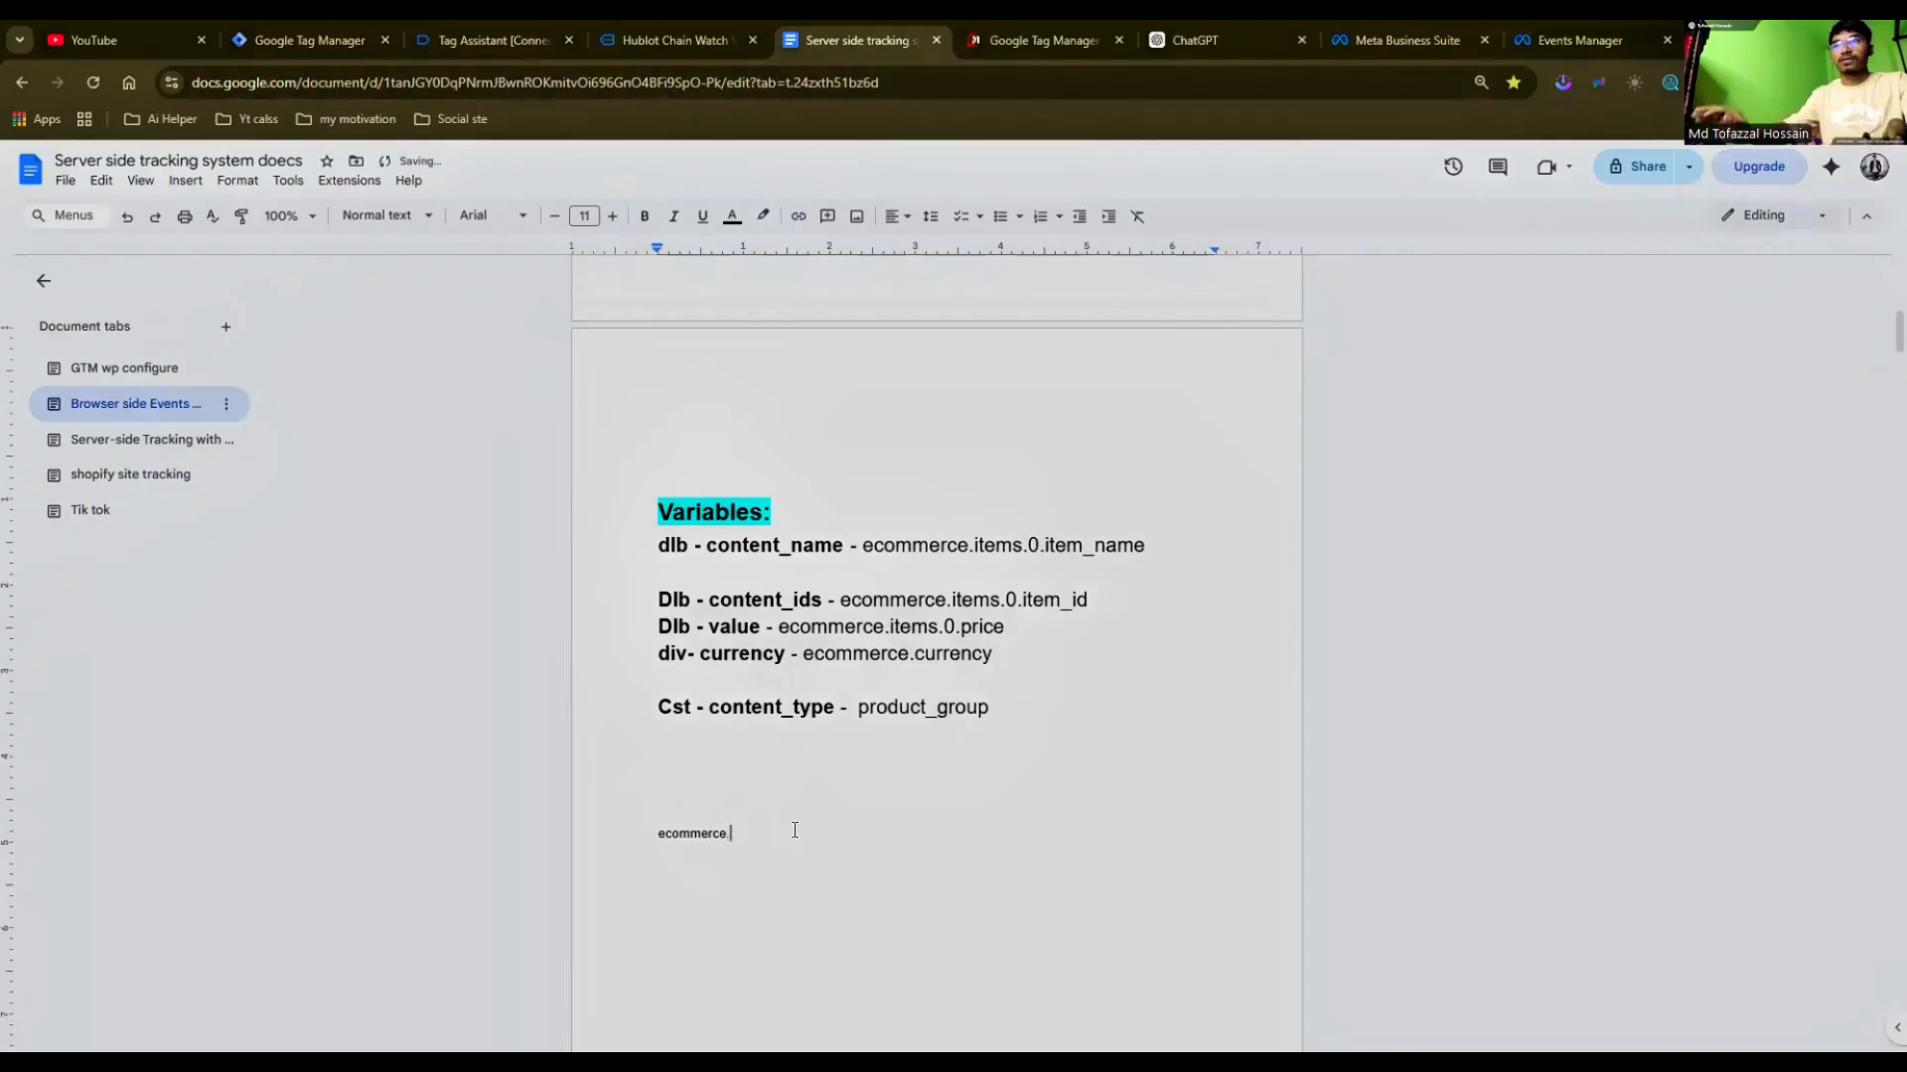
{"action": "left_click", "coordinate": [447, 40]}
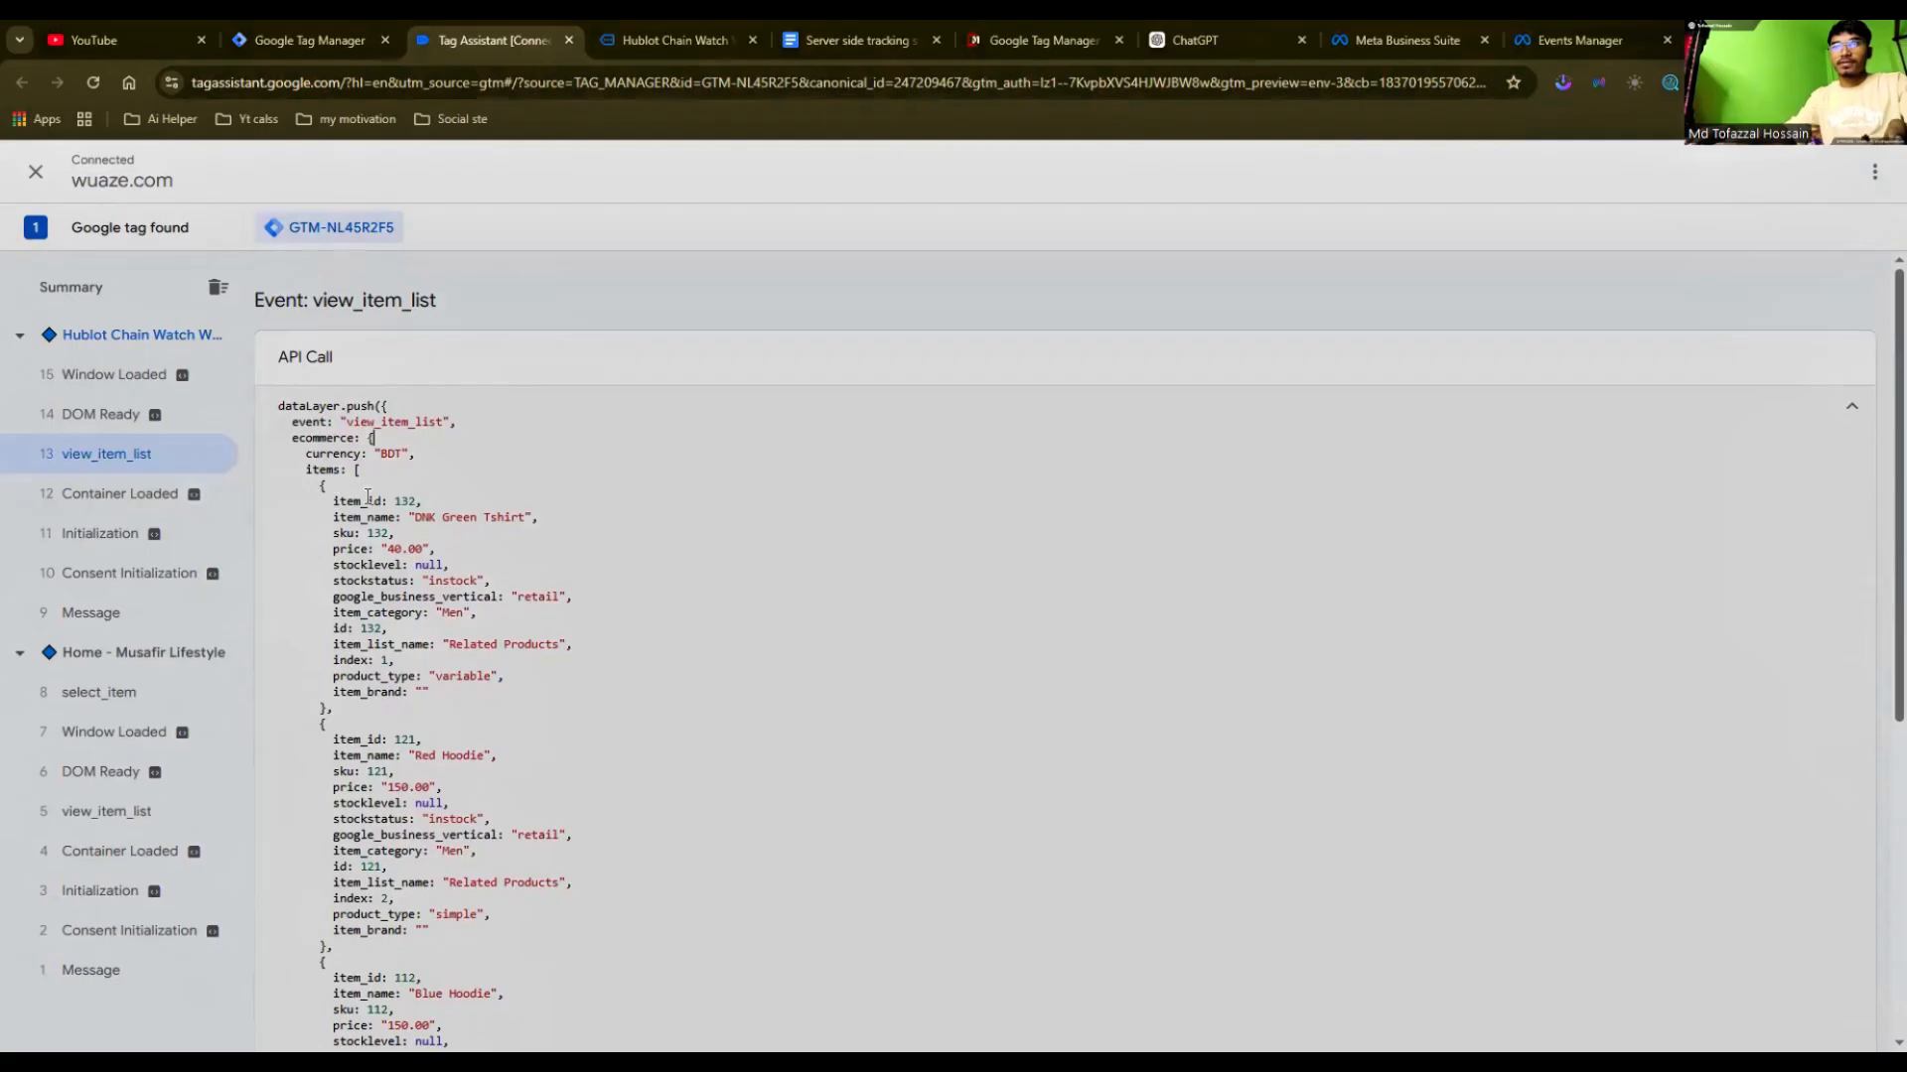
{"action": "double_click", "coordinate": [383, 498]}
{"action": "key", "text": "ctrl+c"}
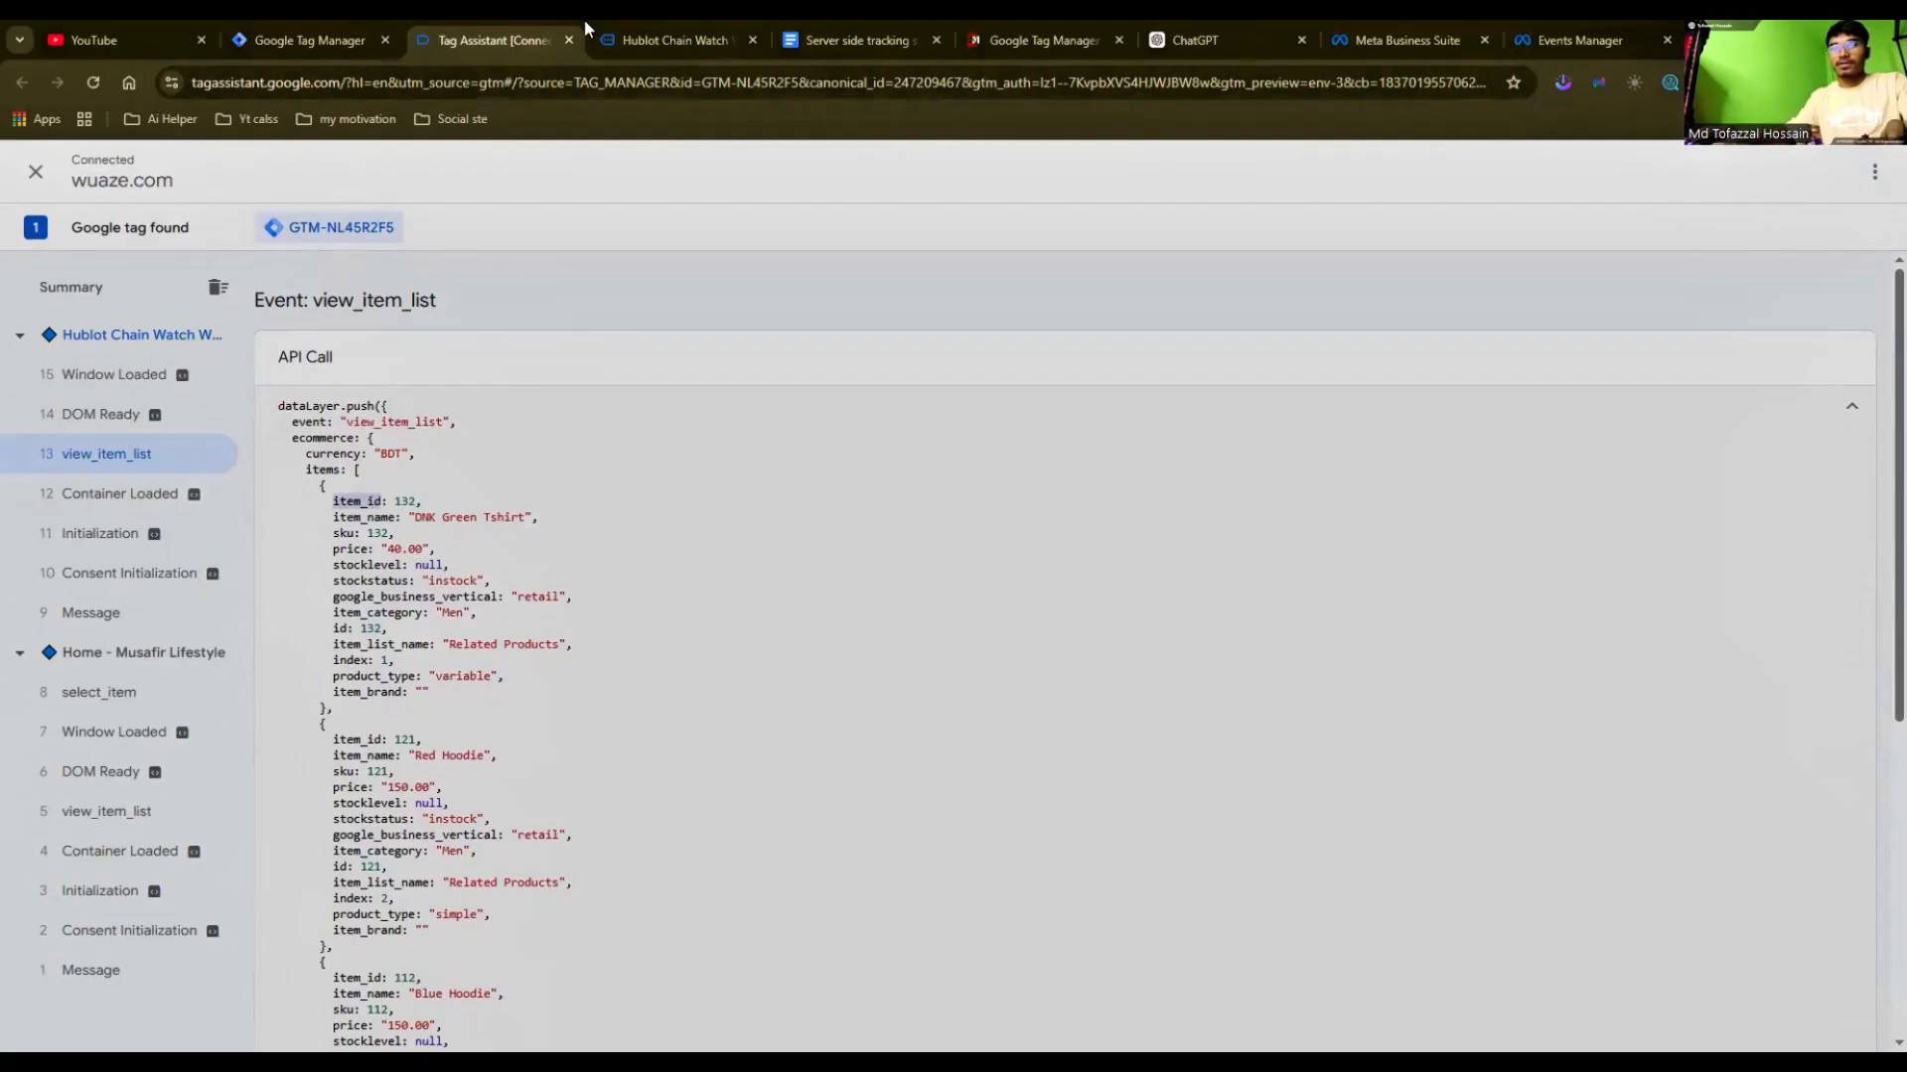
{"action": "left_click", "coordinate": [809, 38]}
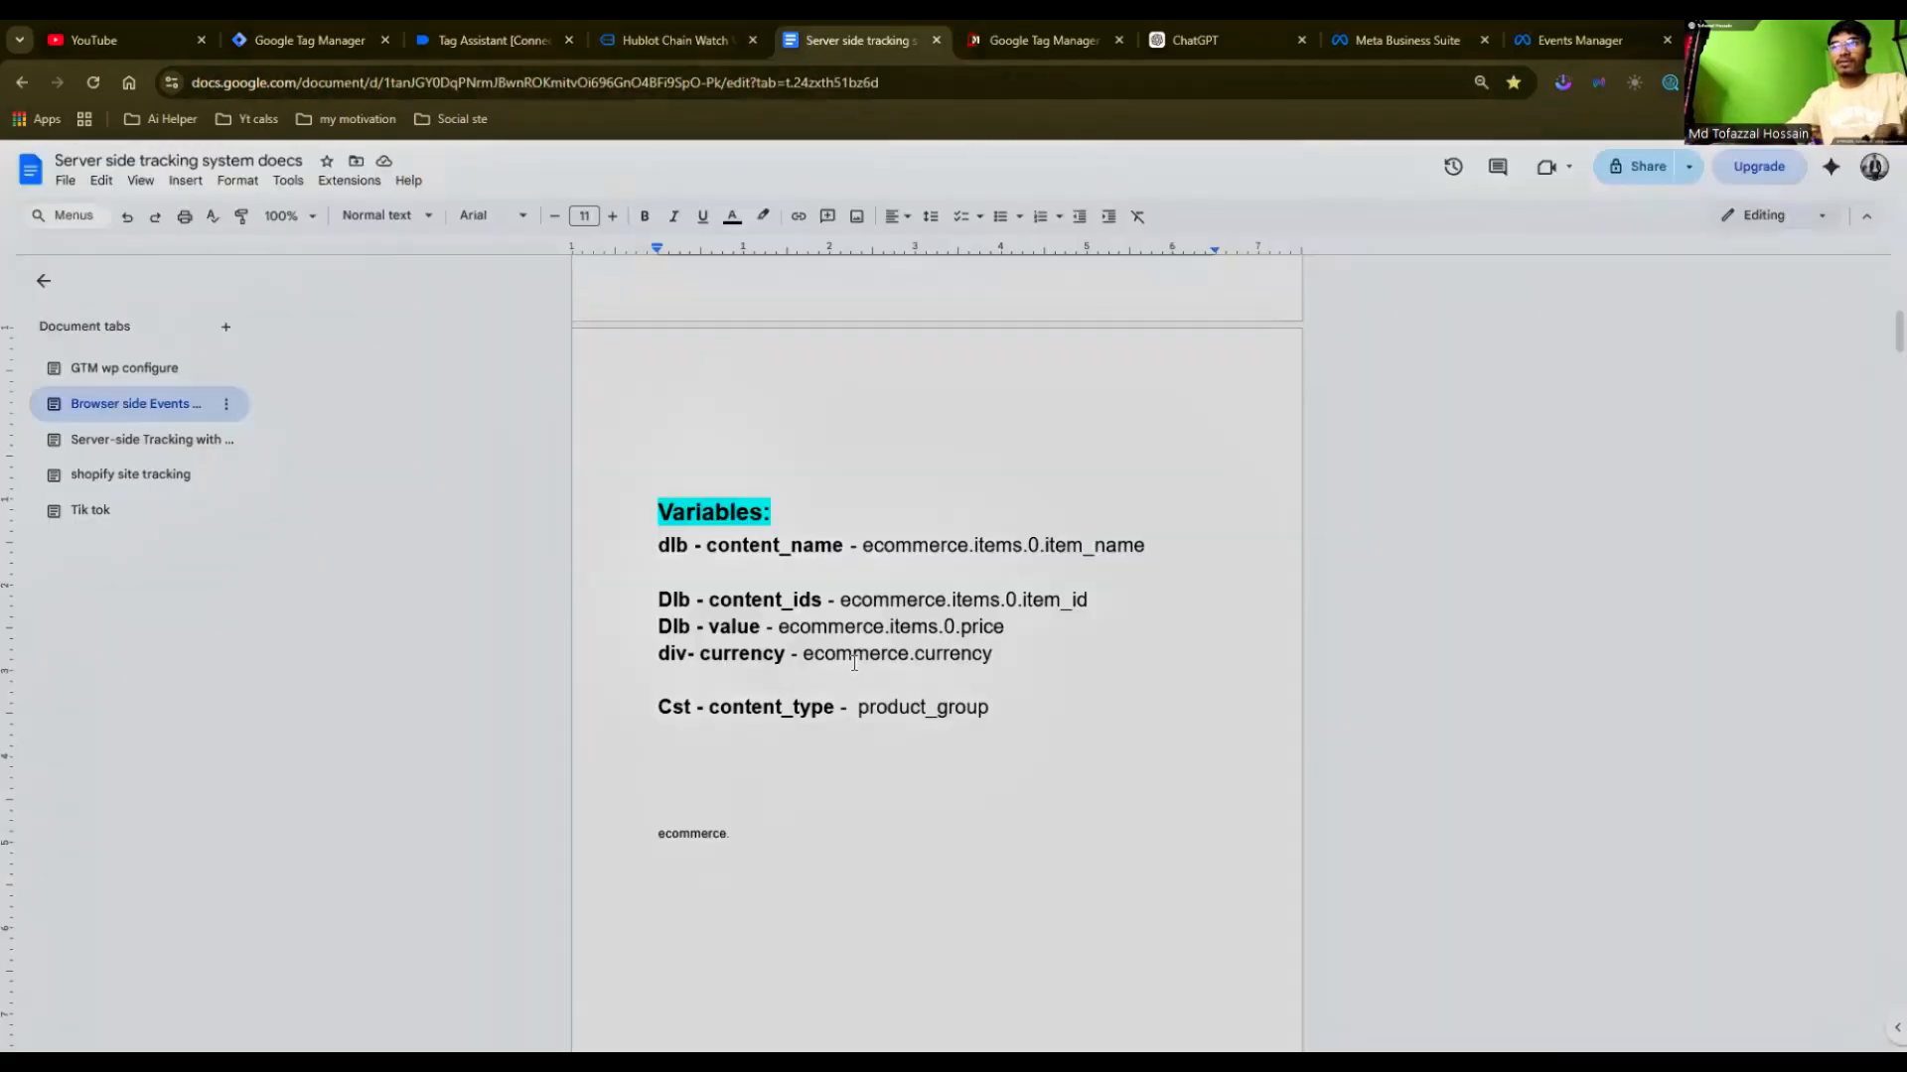
{"action": "key", "text": "ctrl+v"}
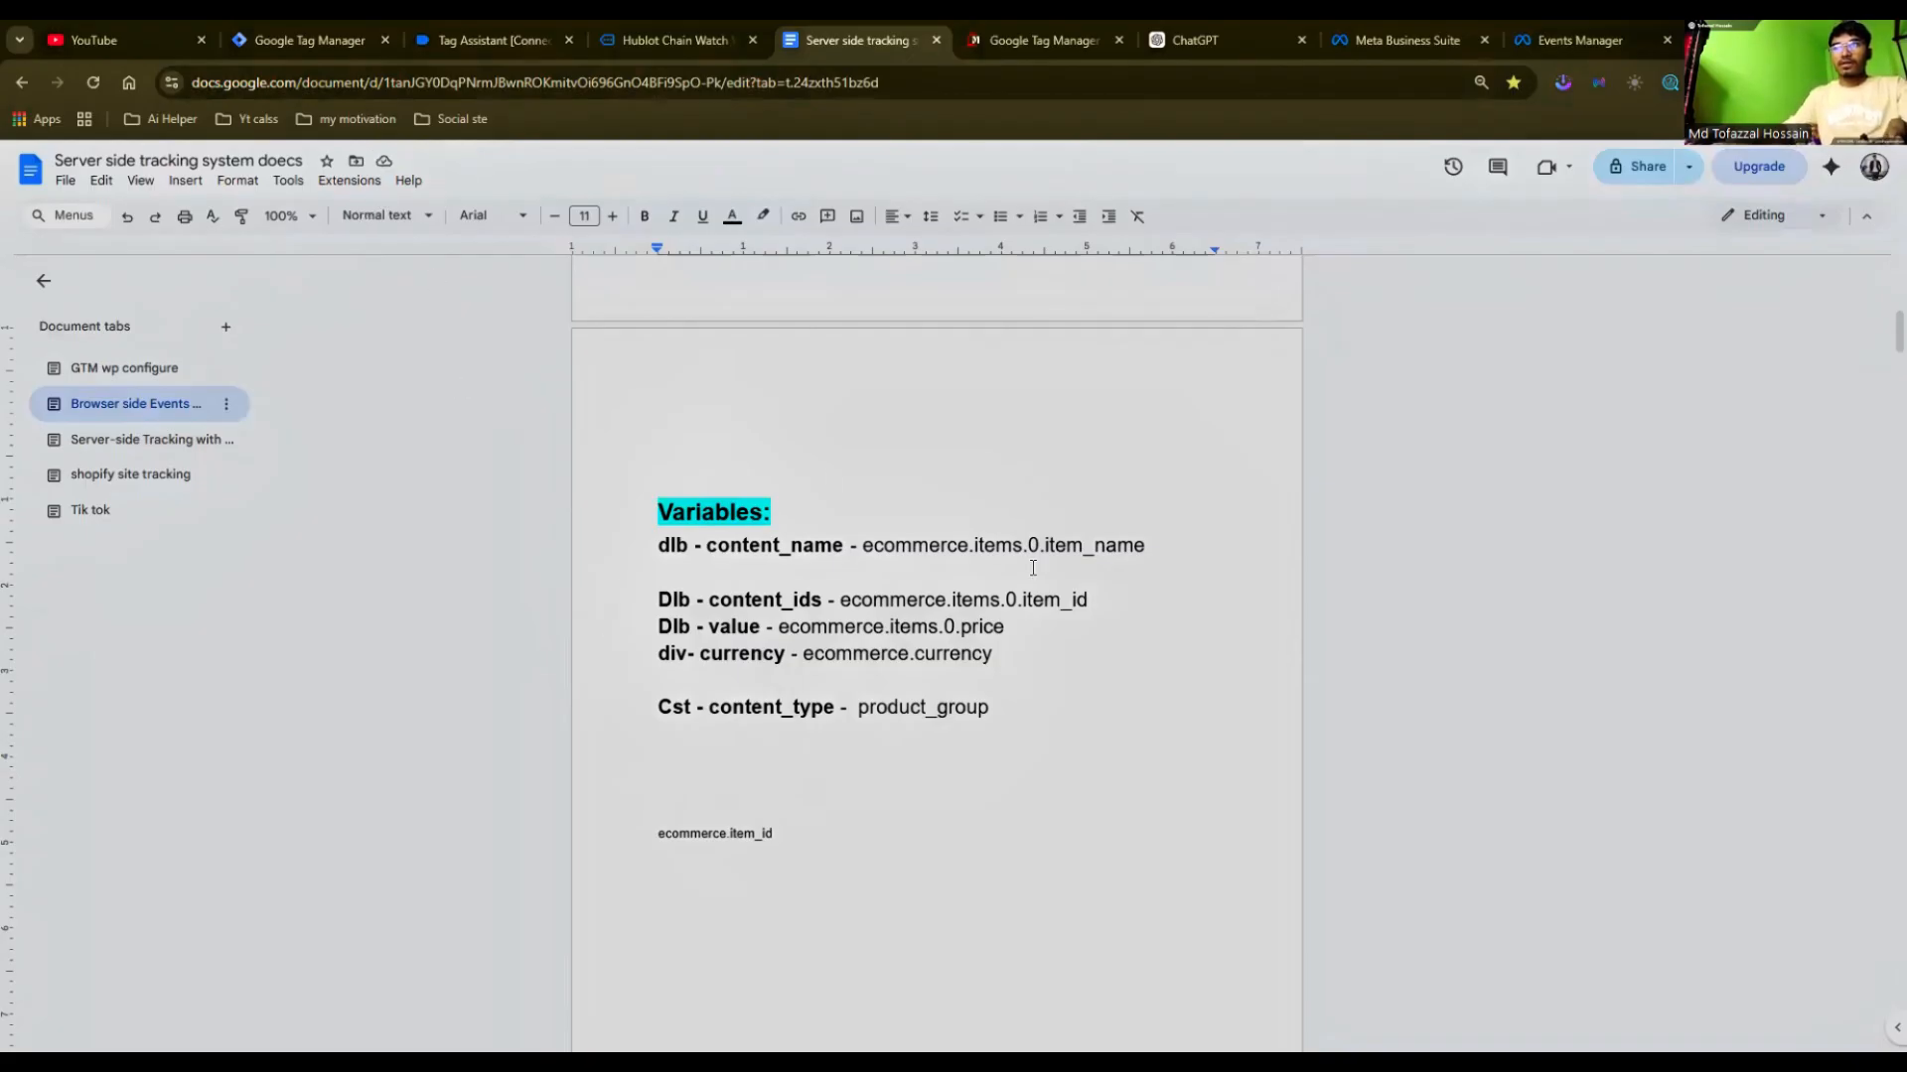
Step: Append 0. item_name to the sample path after comparing item keys in the view_item_list push
{"action": "left_click", "coordinate": [485, 39]}
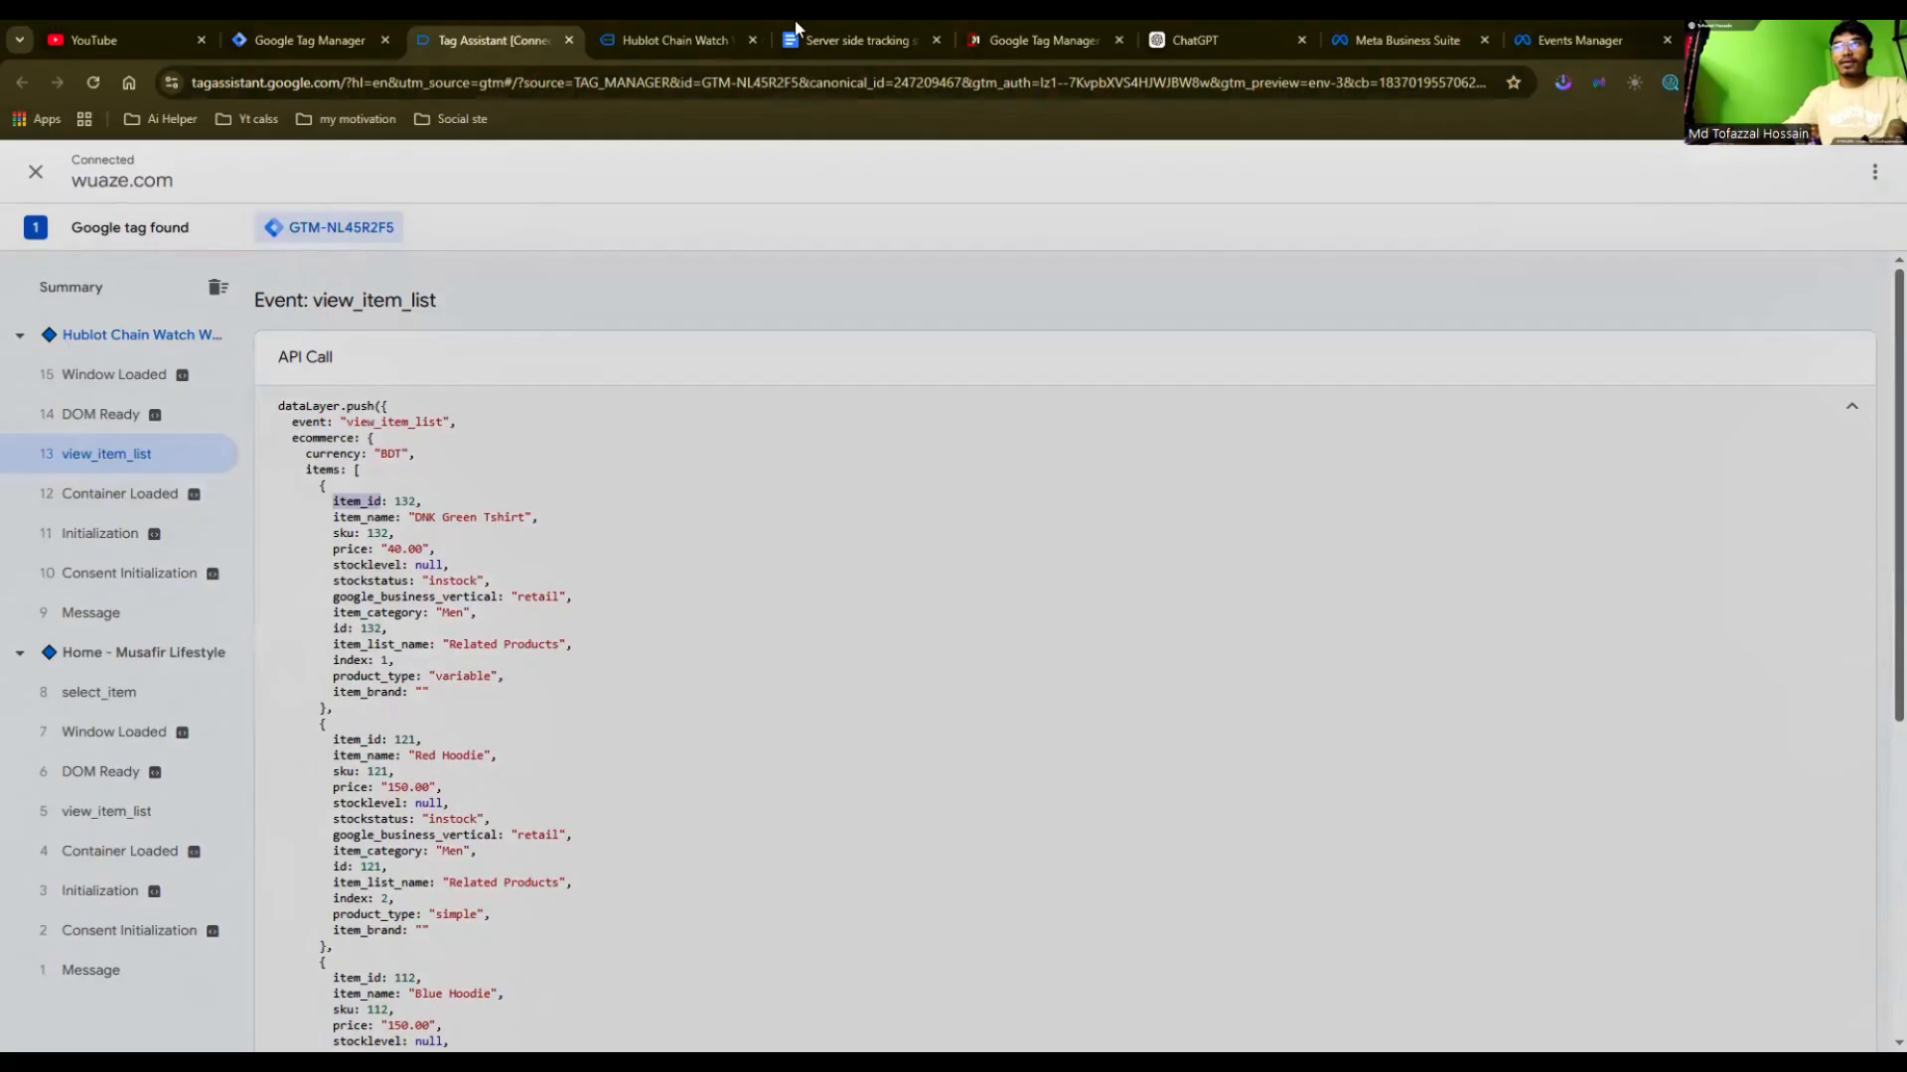
{"action": "left_click", "coordinate": [860, 39]}
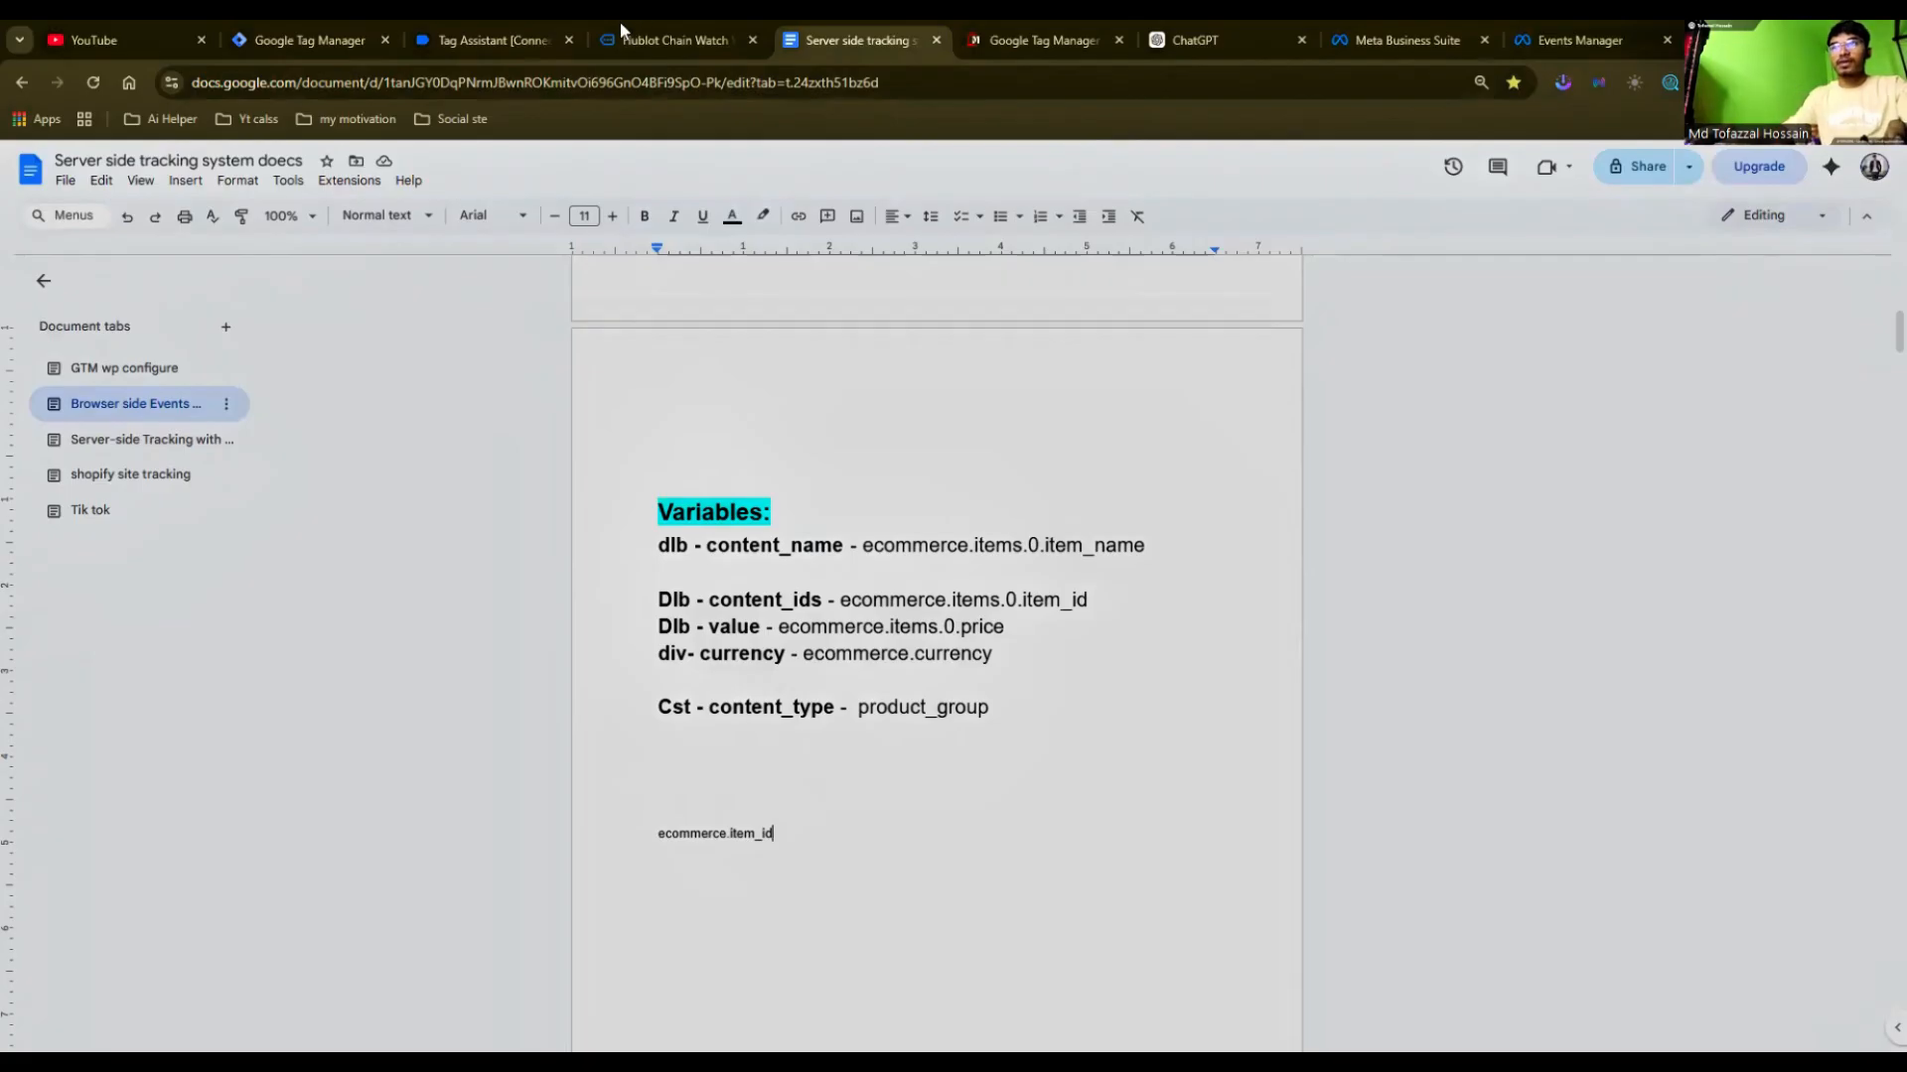
{"action": "left_click", "coordinate": [457, 22]}
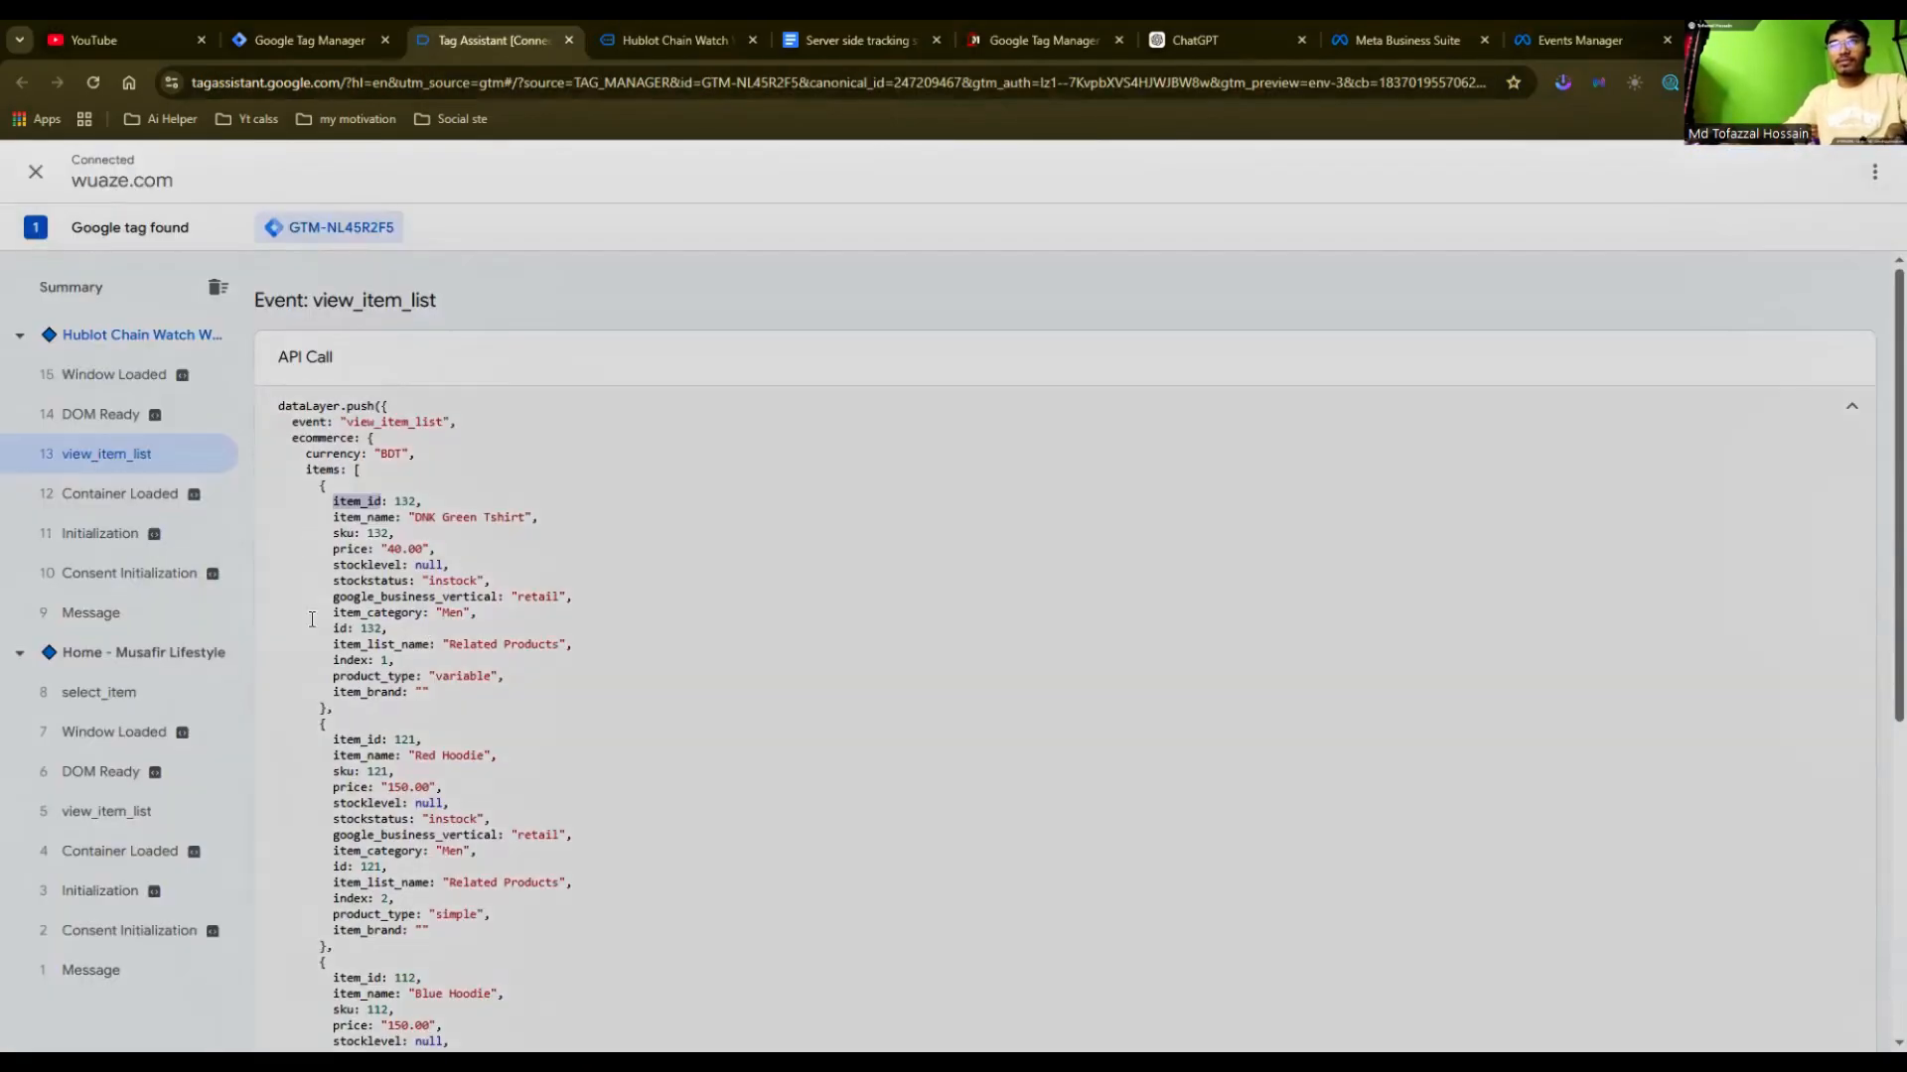
{"action": "left_click", "coordinate": [334, 755]}
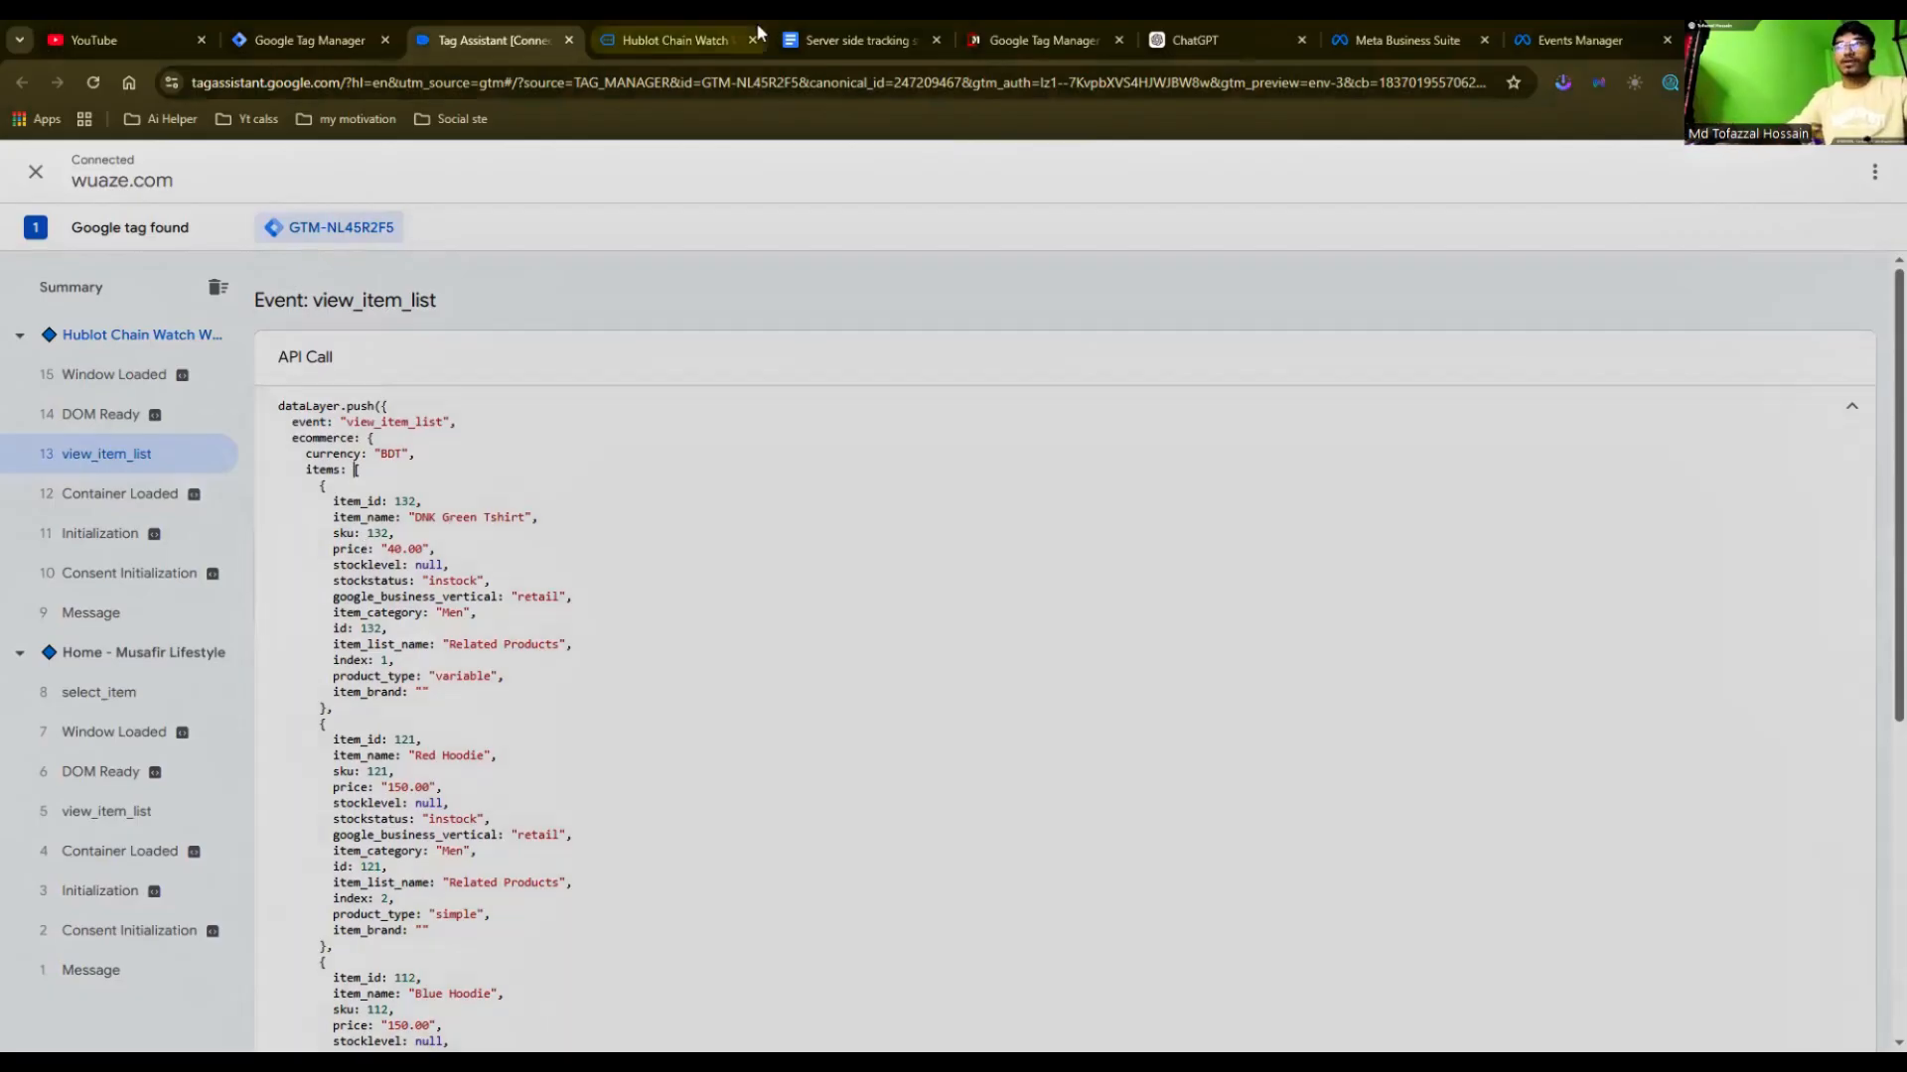
{"action": "left_click", "coordinate": [825, 37]}
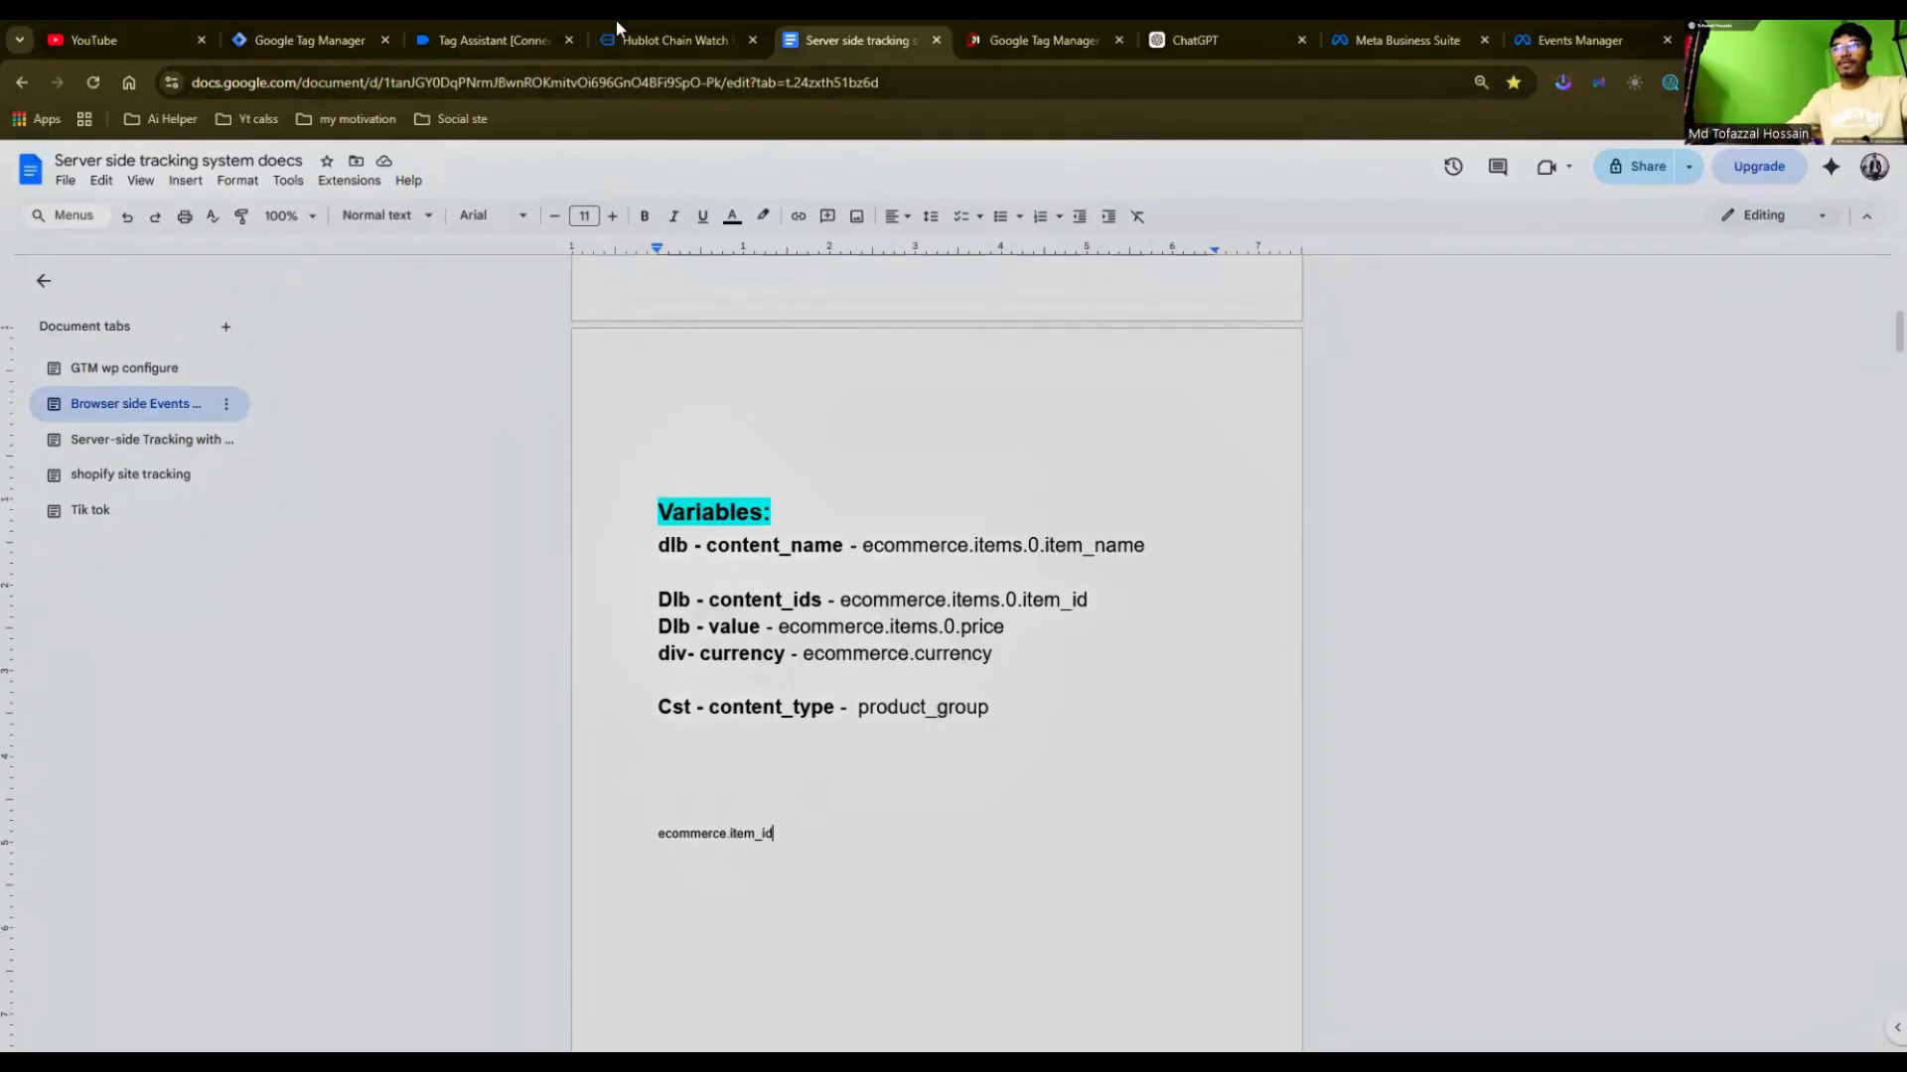
{"action": "key", "text": "ctrl+shift+Tab"}
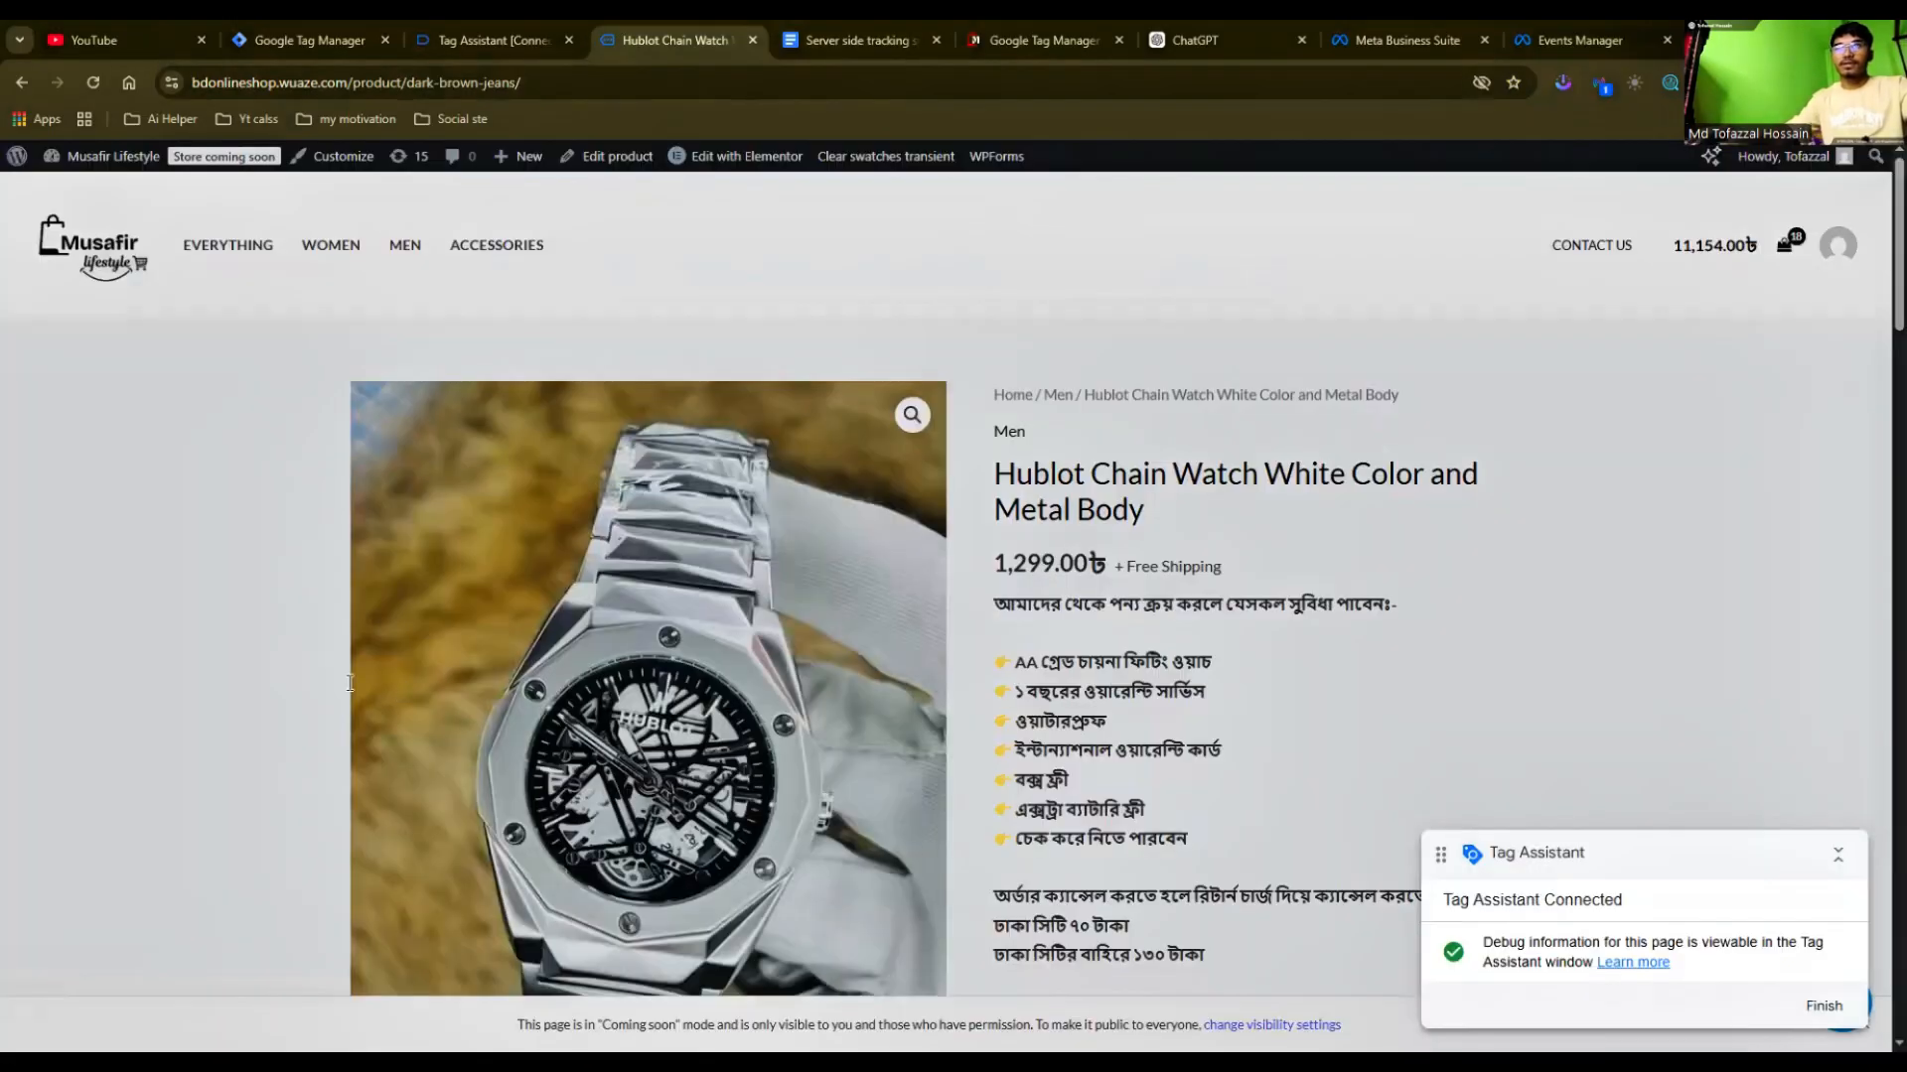
{"action": "key", "text": "ctrl+shift+Tab"}
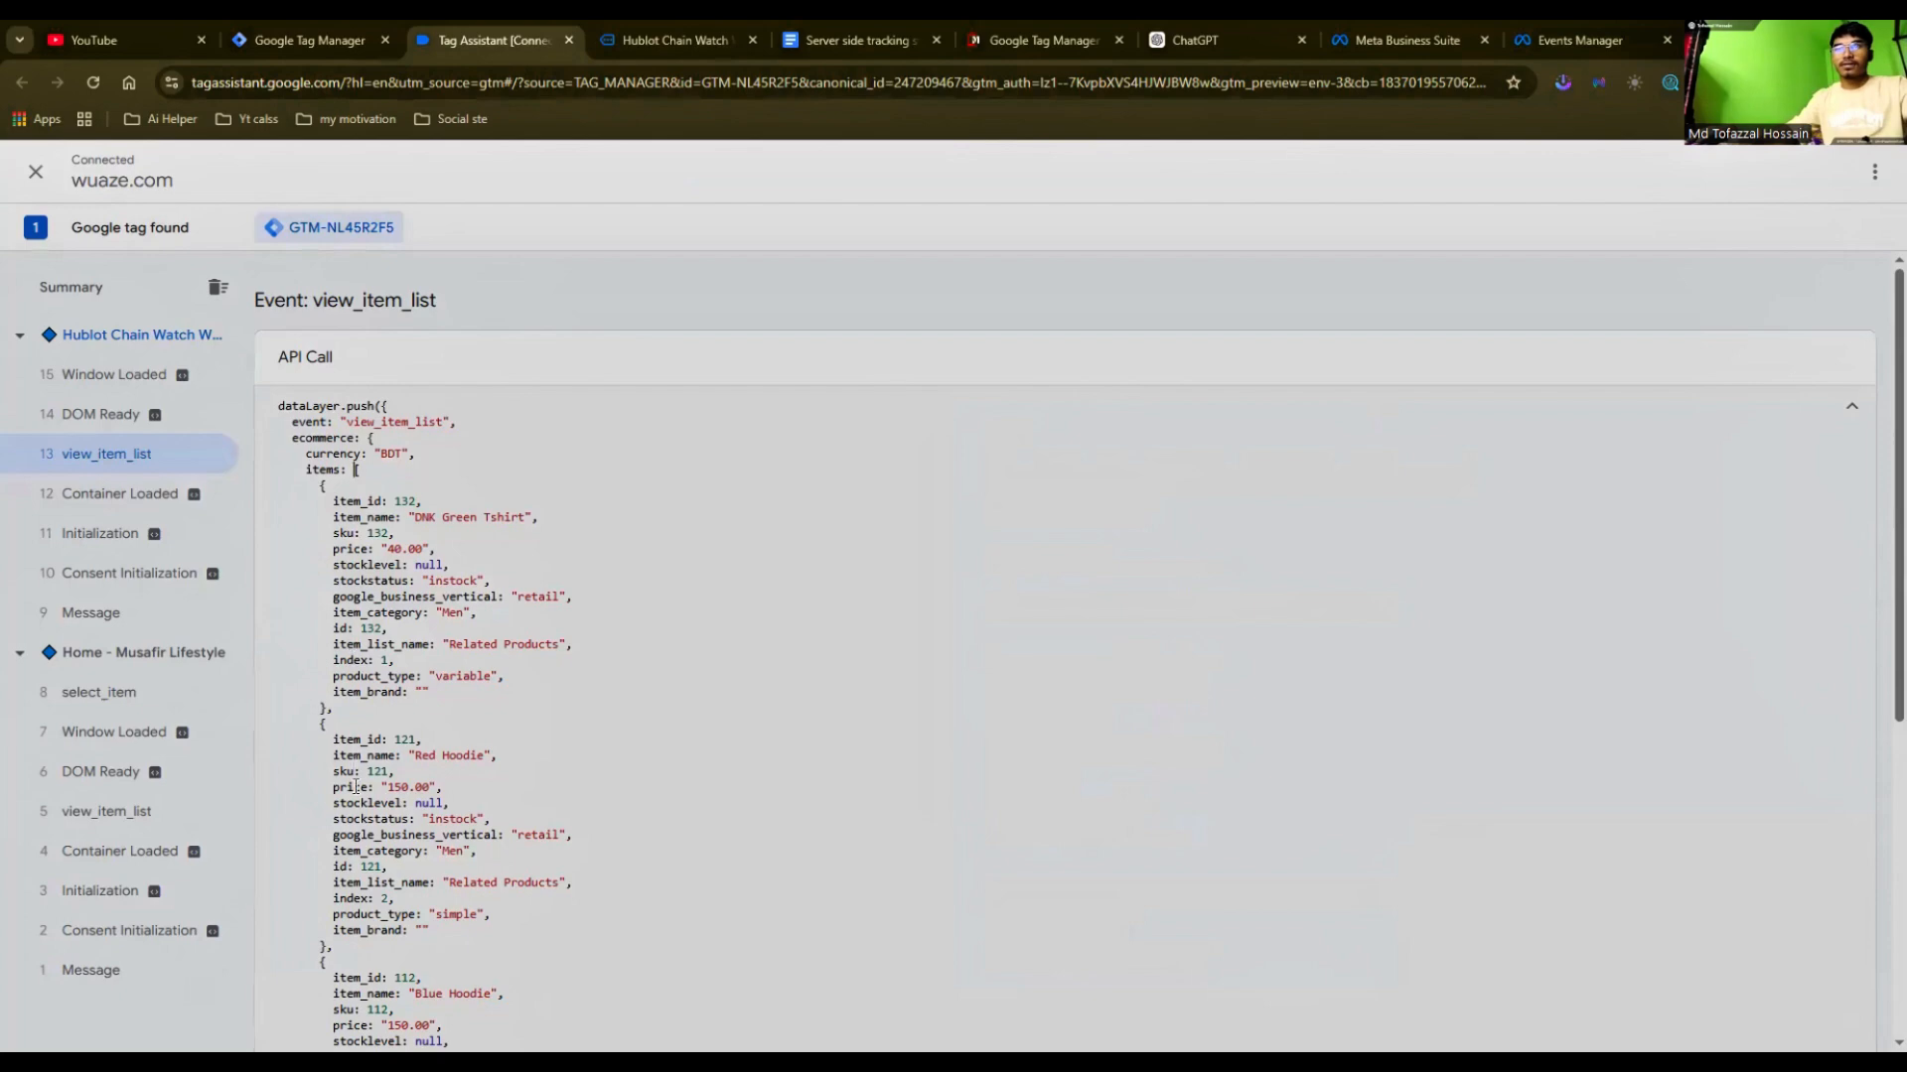
{"action": "double_click", "coordinate": [380, 751]}
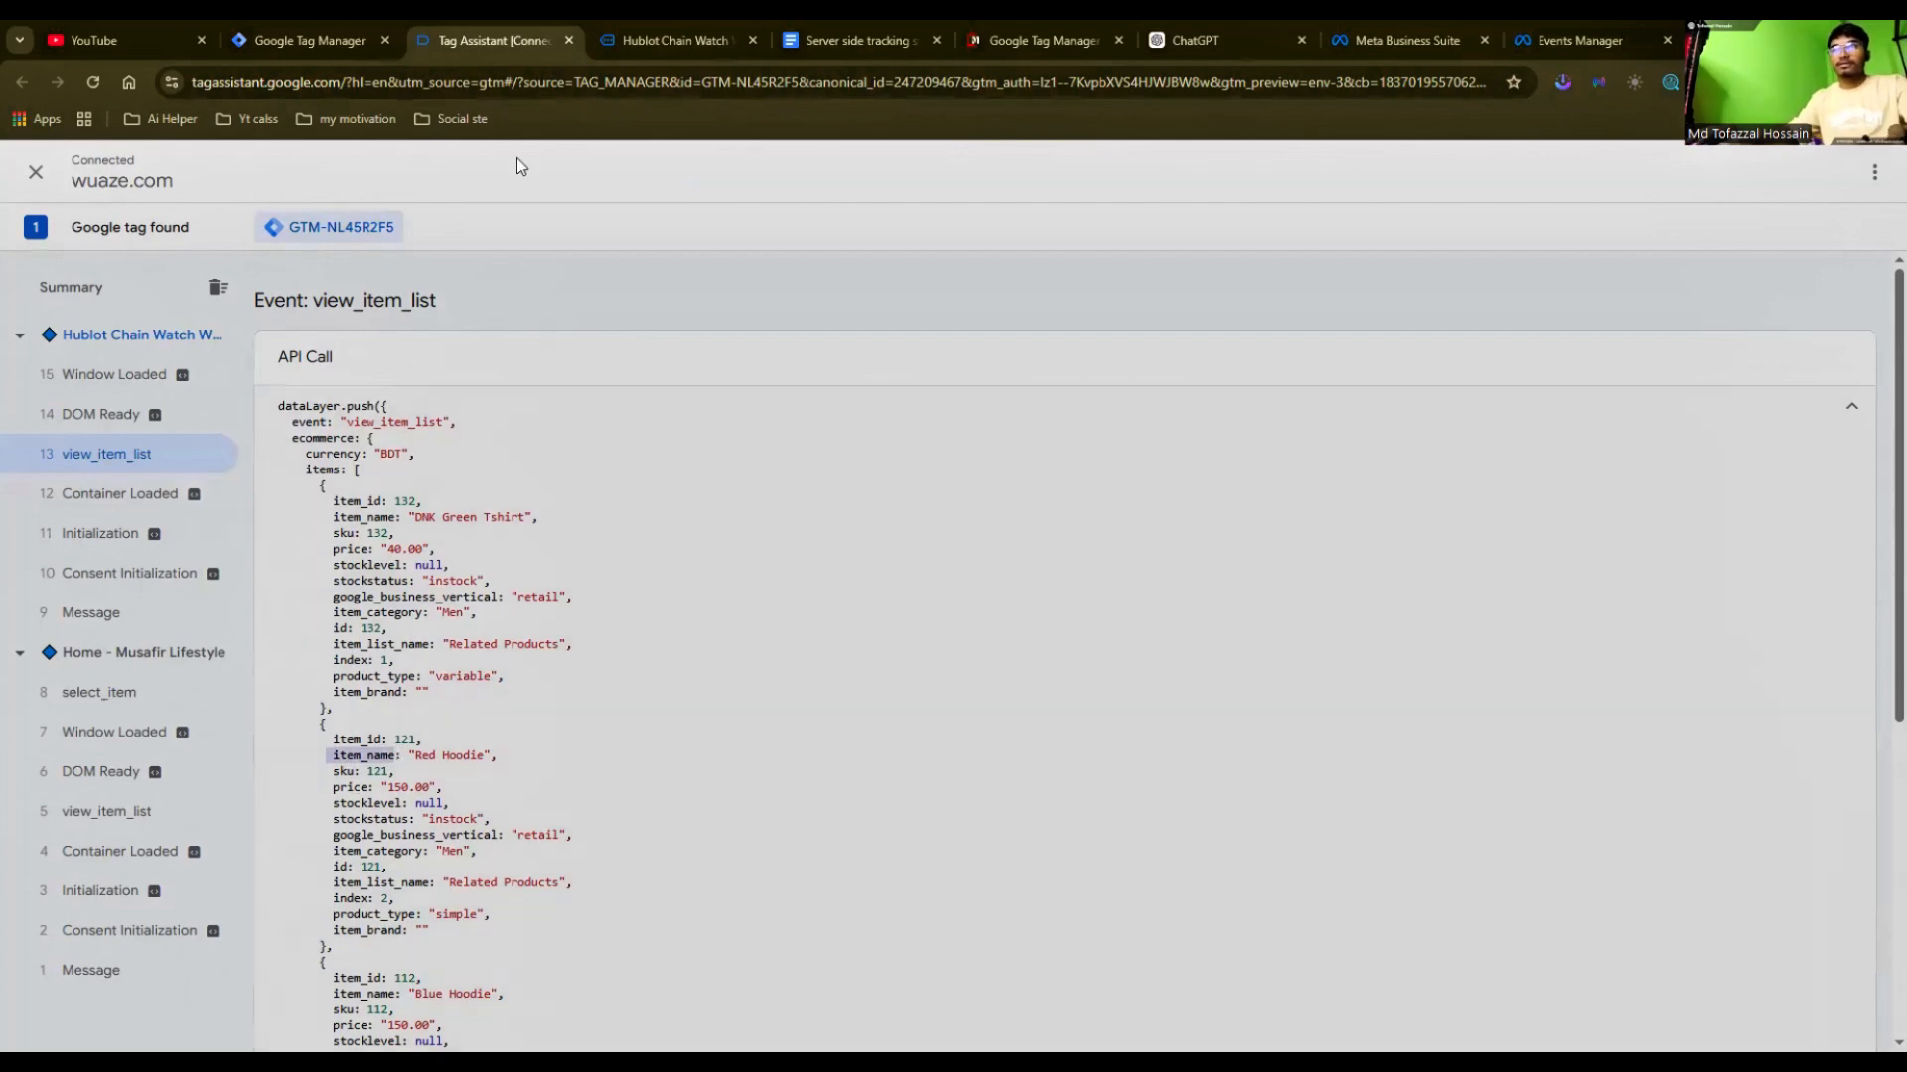
{"action": "left_click", "coordinate": [854, 39]}
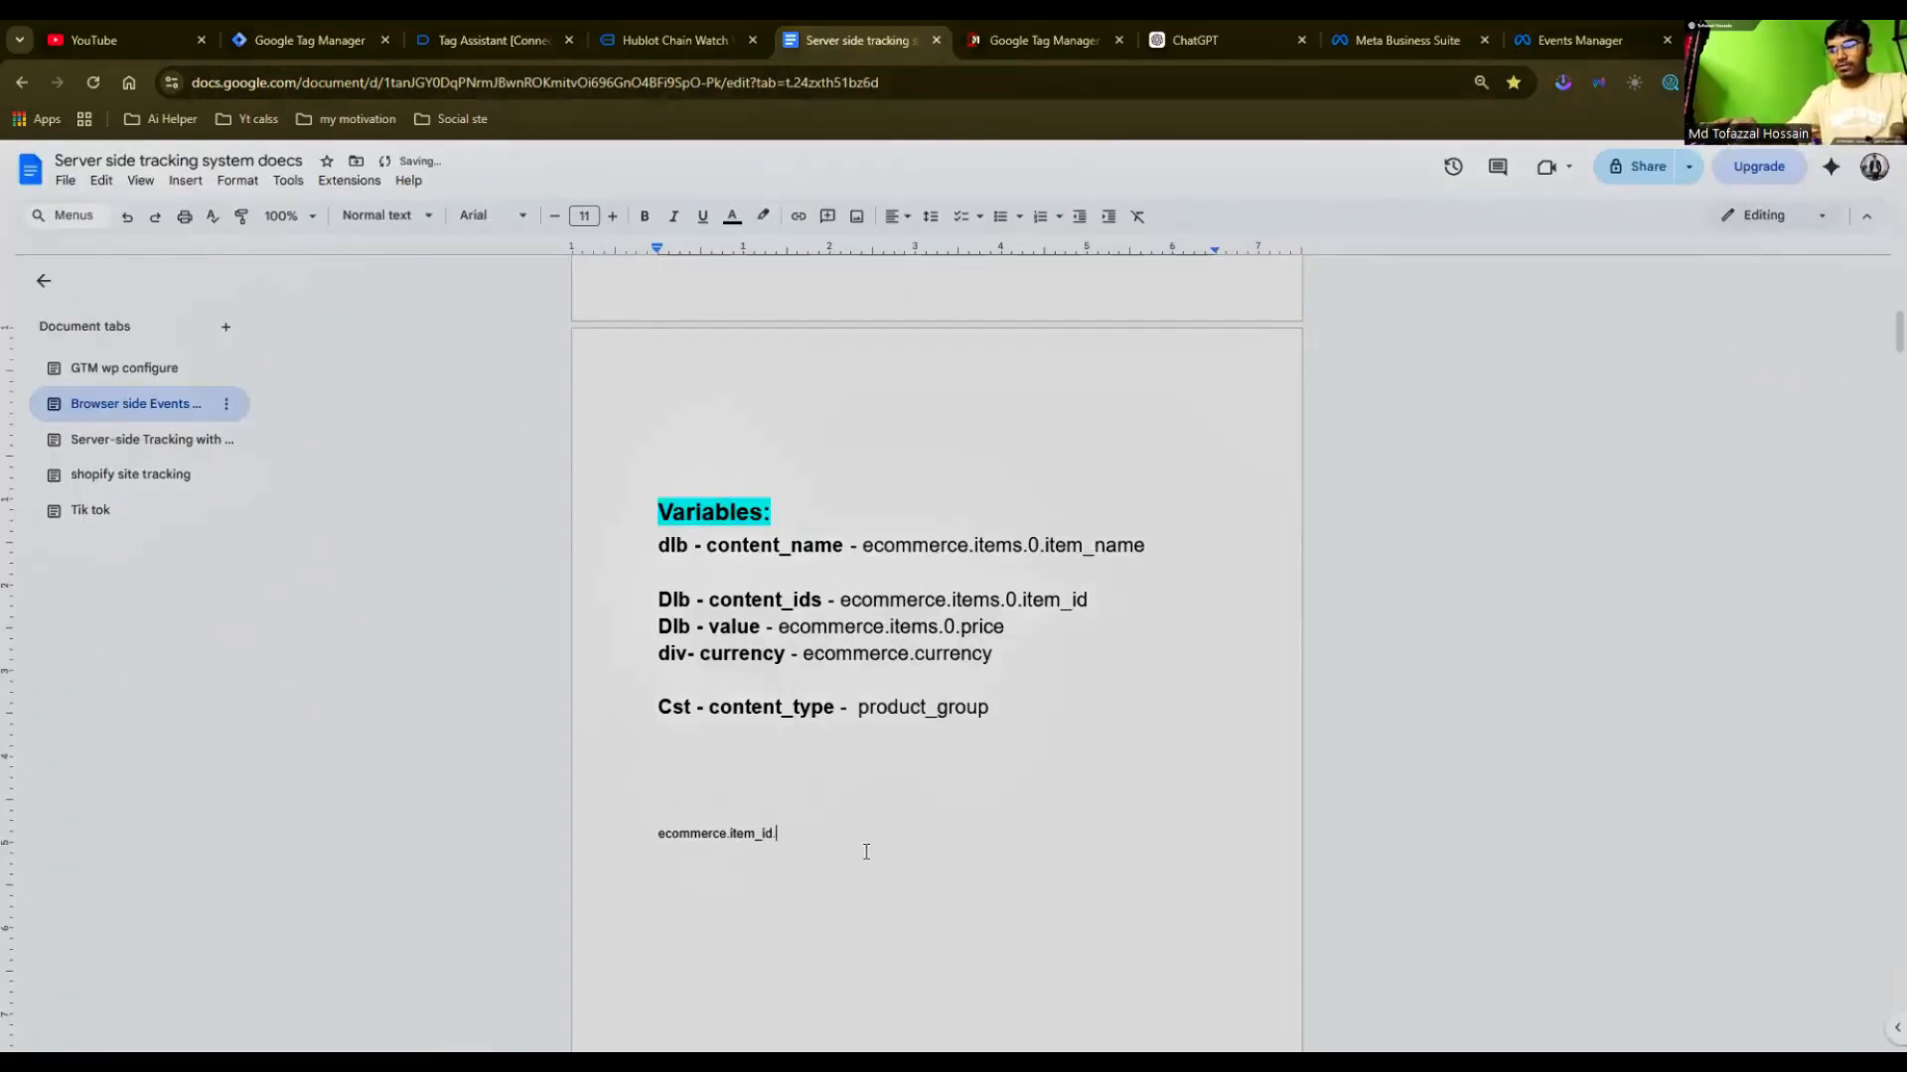
{"action": "type", "text": "0."}
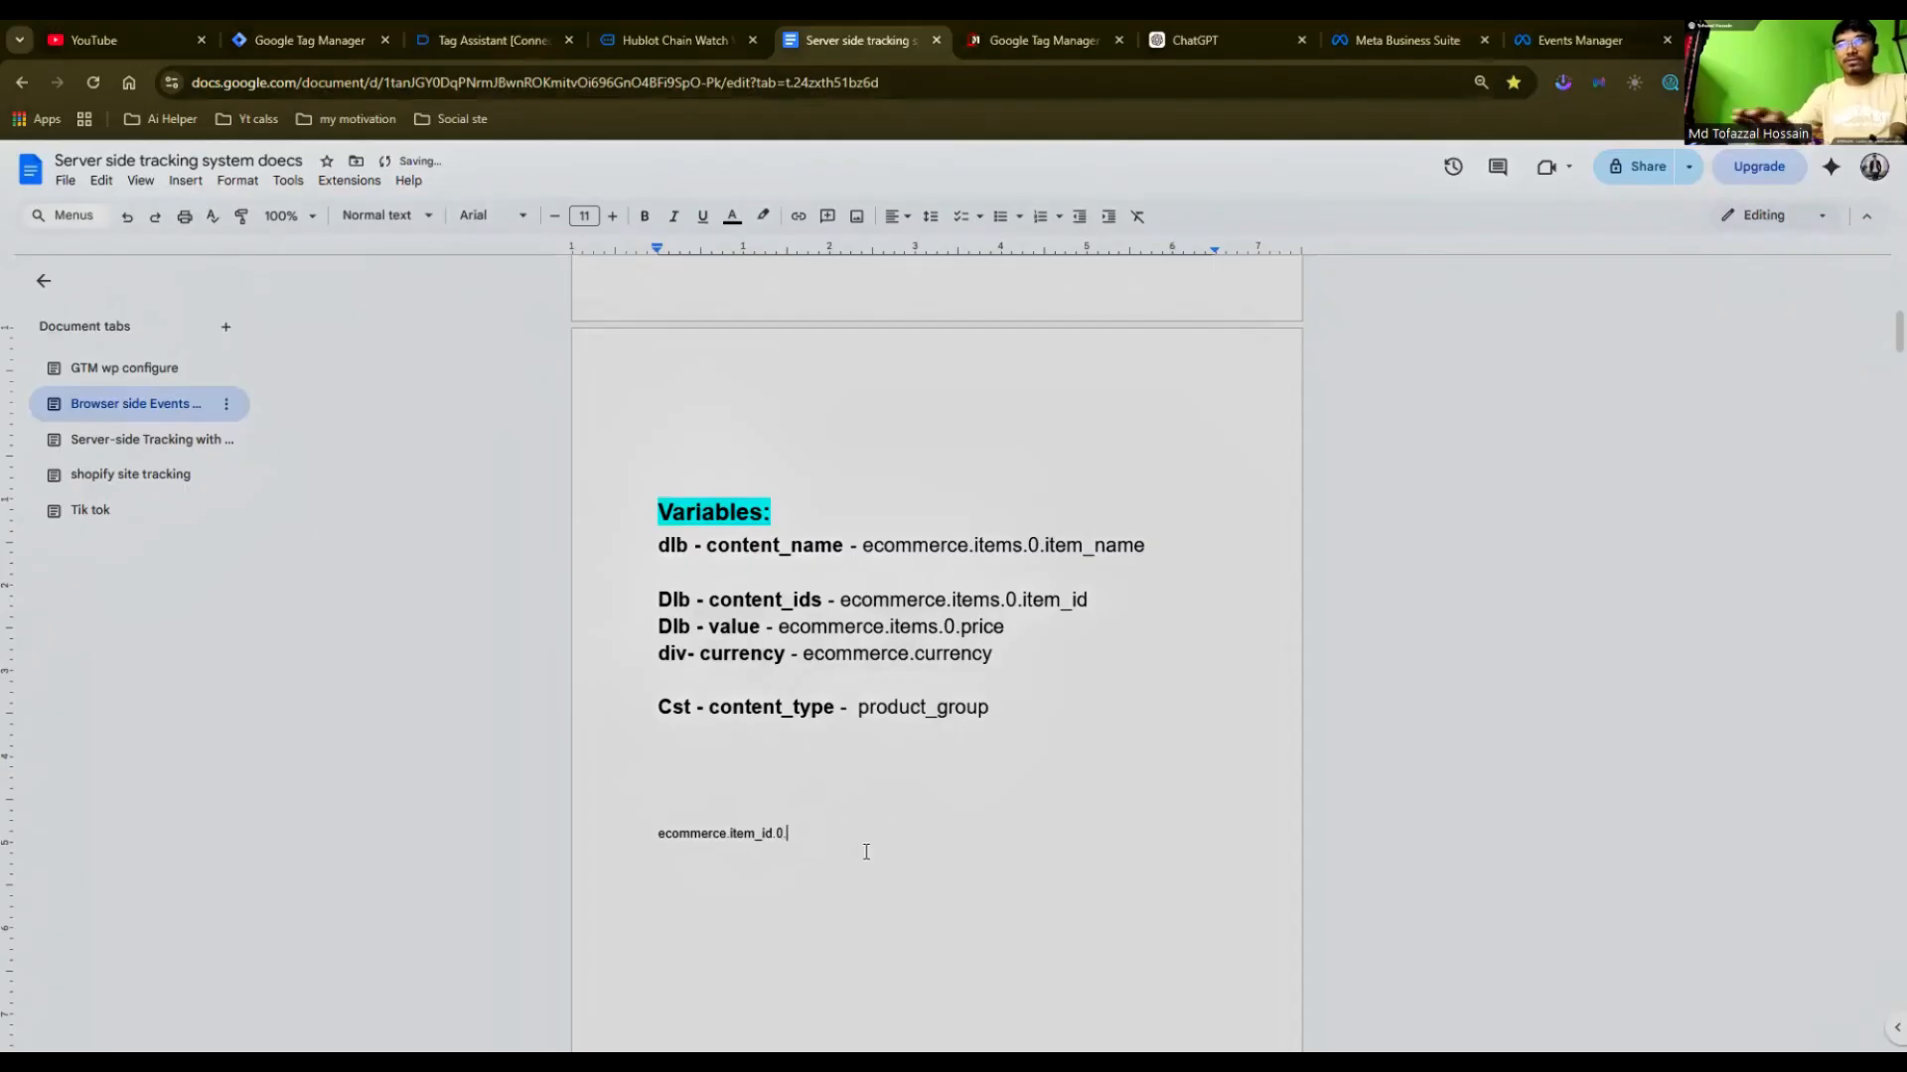
{"action": "type", "text": " item_name"}
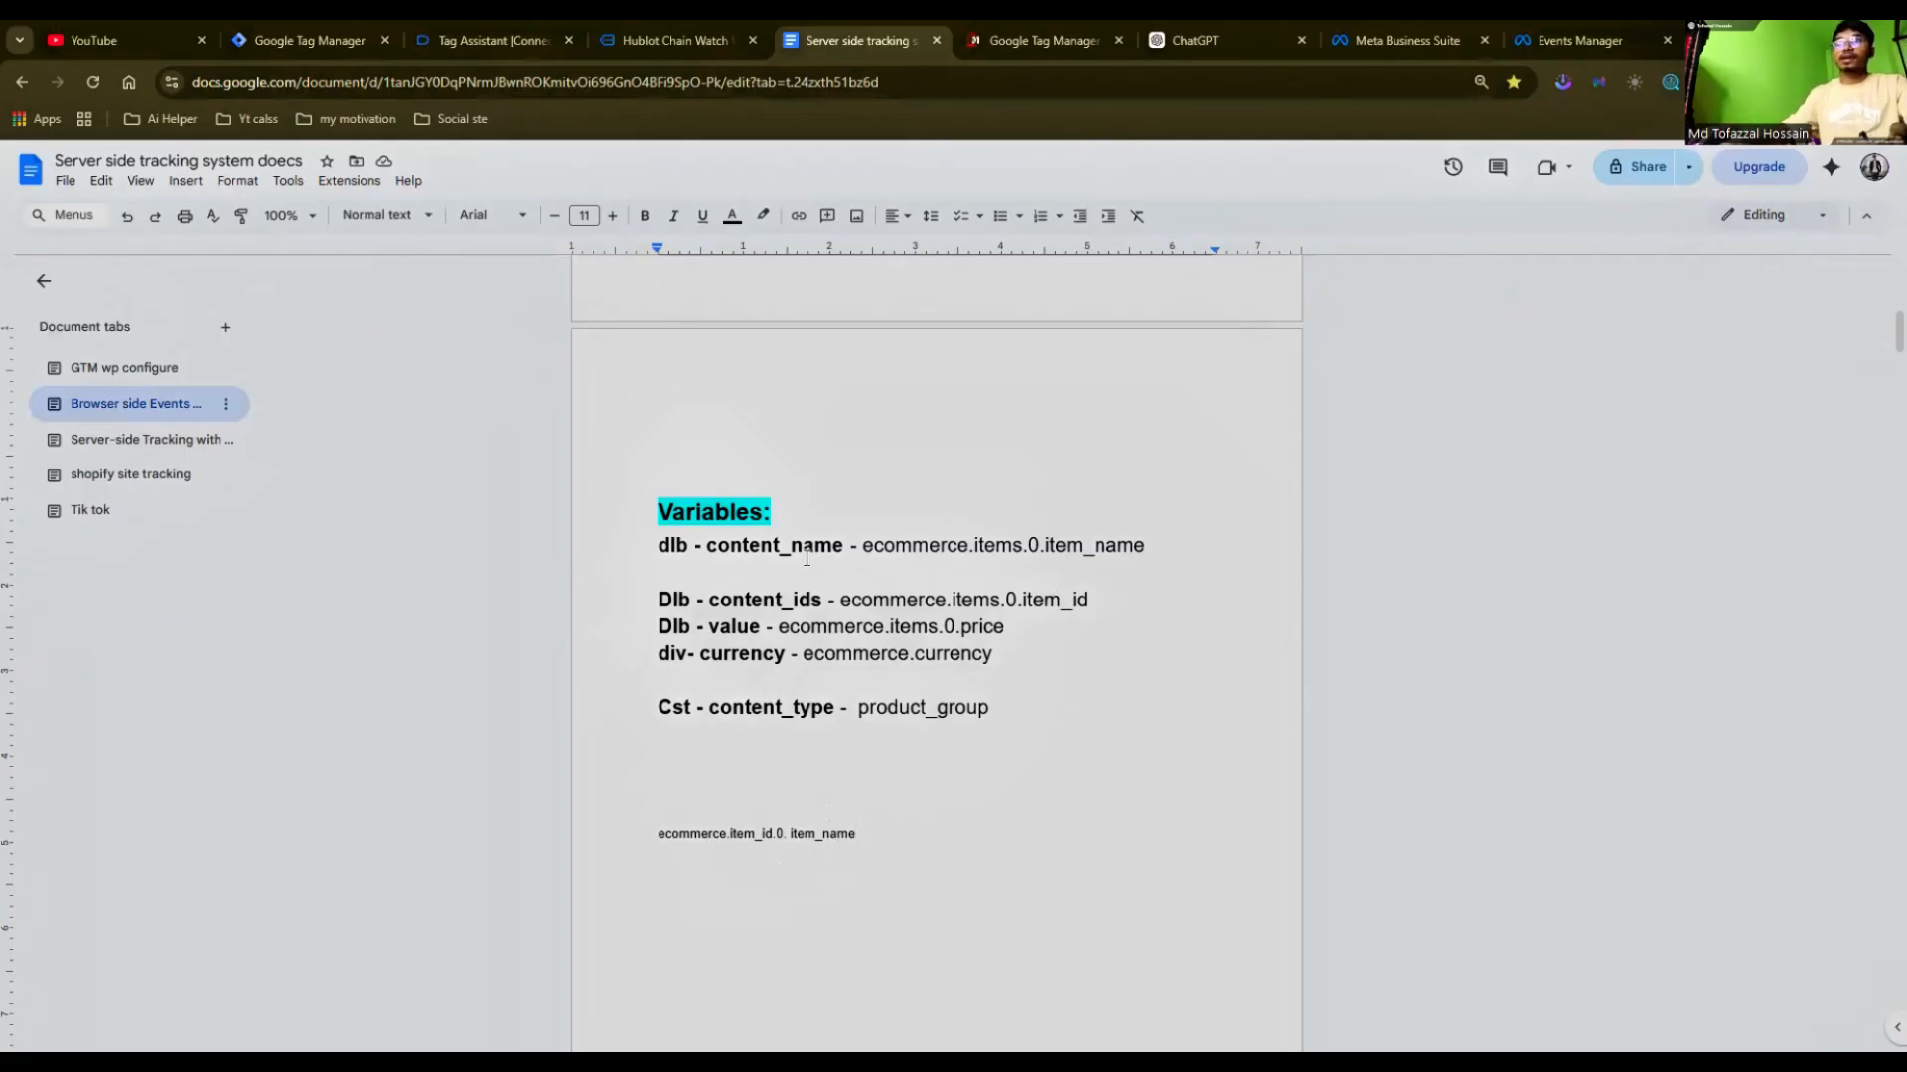
Step: Delete the sample path line from below the variables list in the setup document
{"action": "scroll", "coordinate": [876, 912], "scroll_direction": "down", "scroll_amount": 4}
{"action": "scroll", "coordinate": [776, 582], "scroll_direction": "down", "scroll_amount": 4}
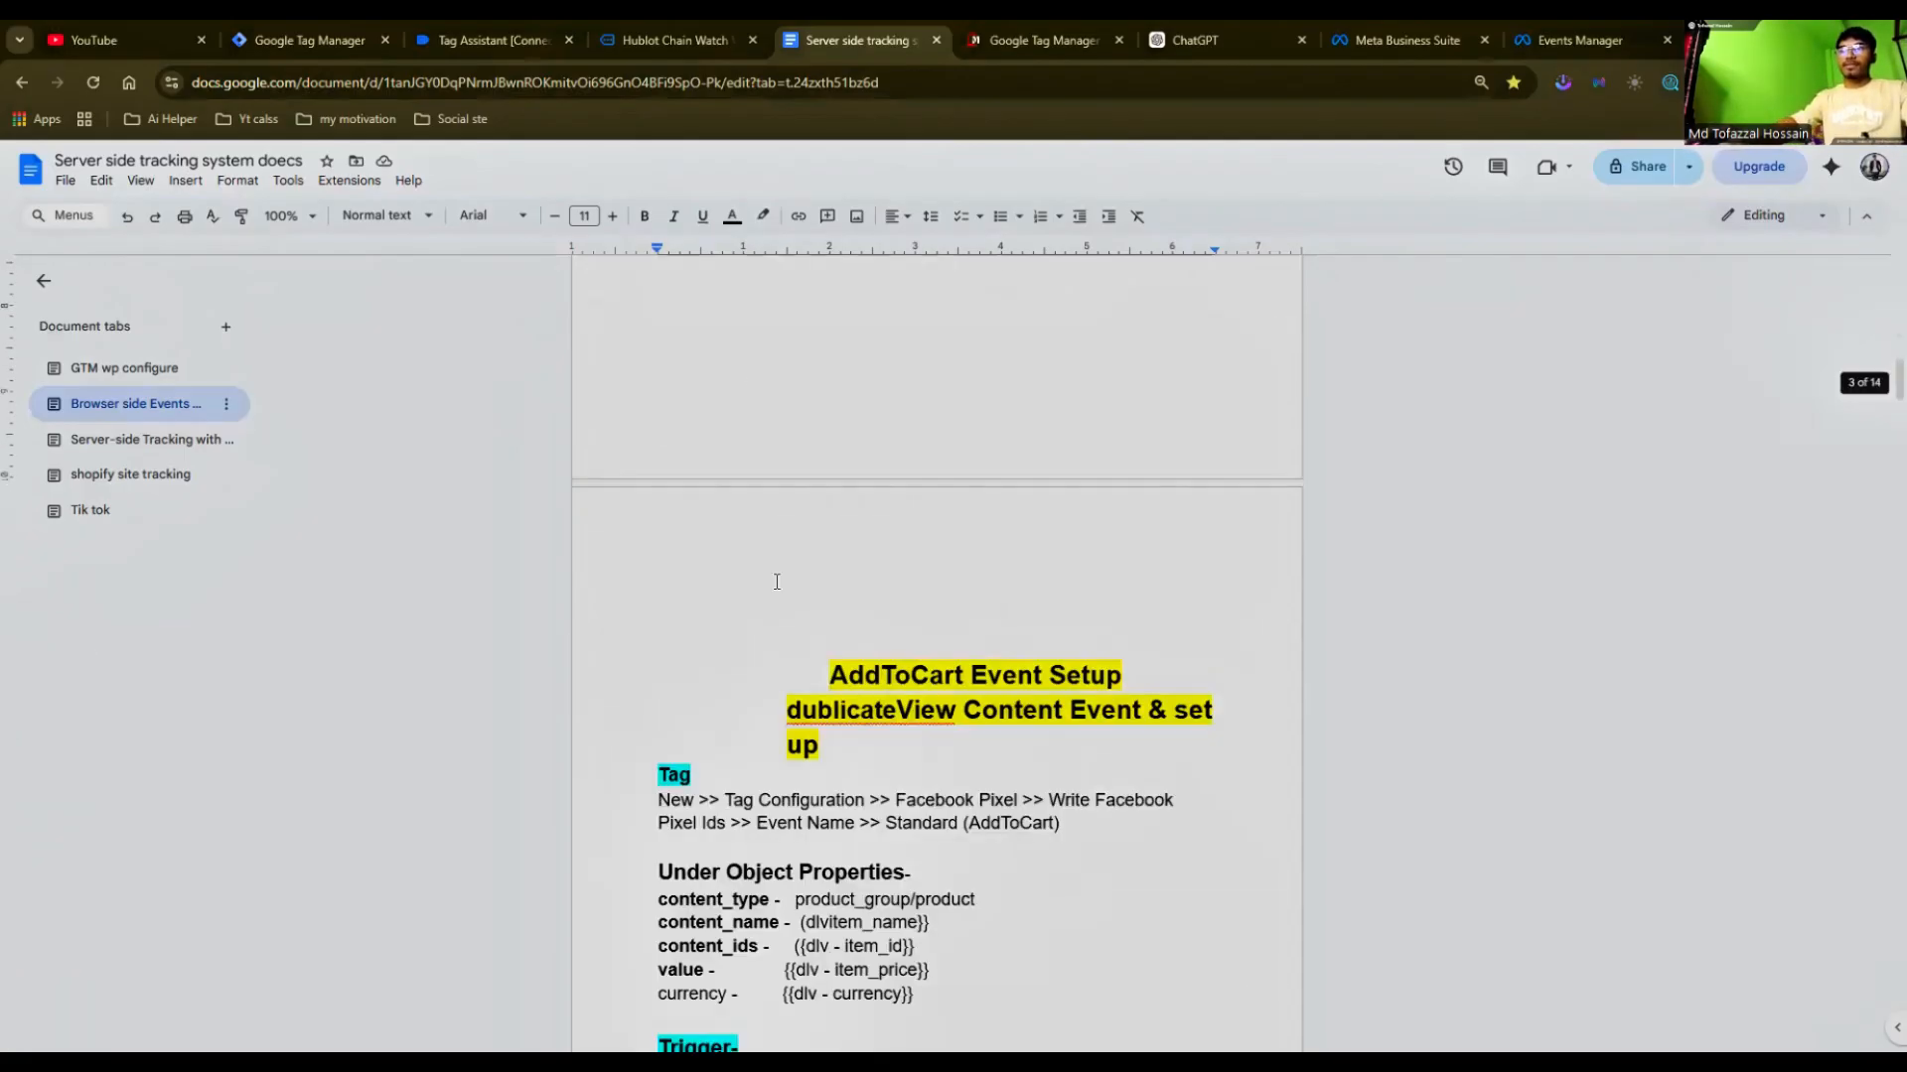
{"action": "scroll", "coordinate": [761, 738], "scroll_direction": "up", "scroll_amount": 8}
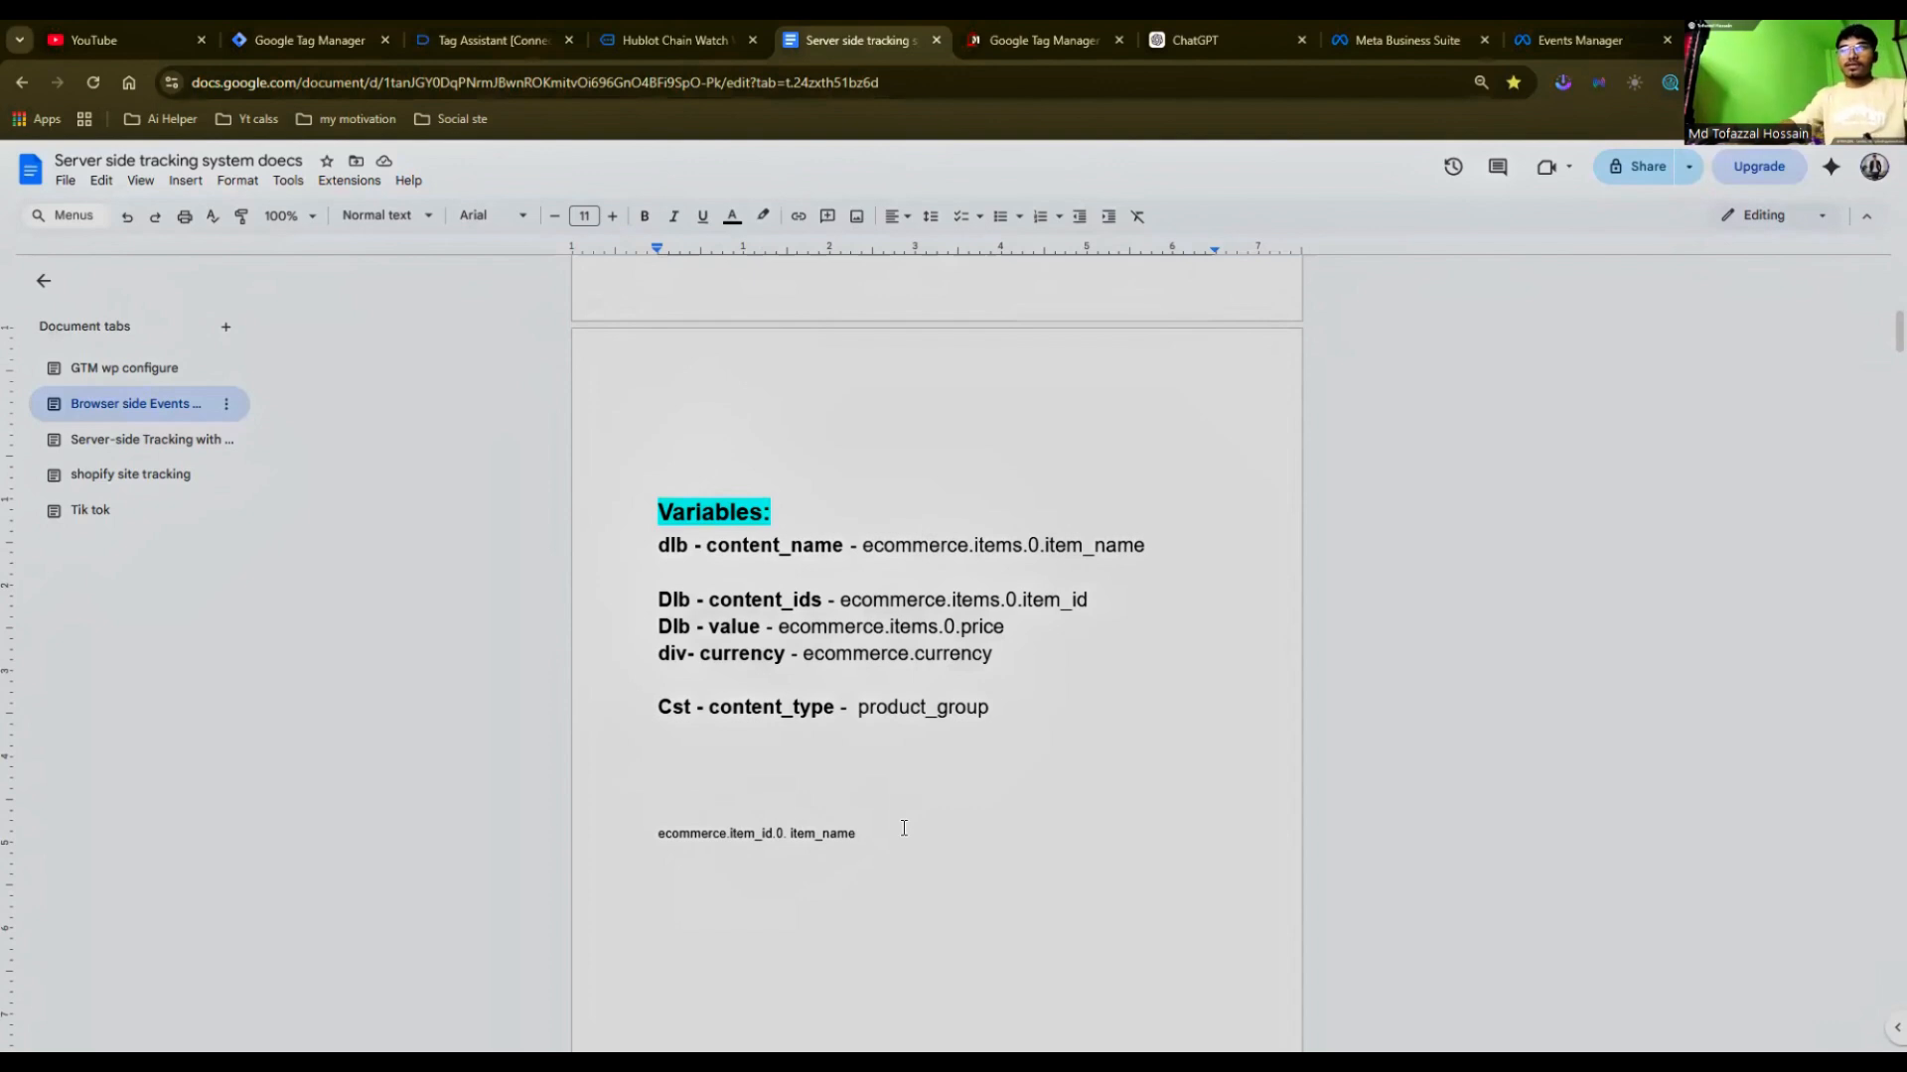
{"action": "left_click_drag", "start_coordinate": [627, 827], "coordinate": [881, 859]}
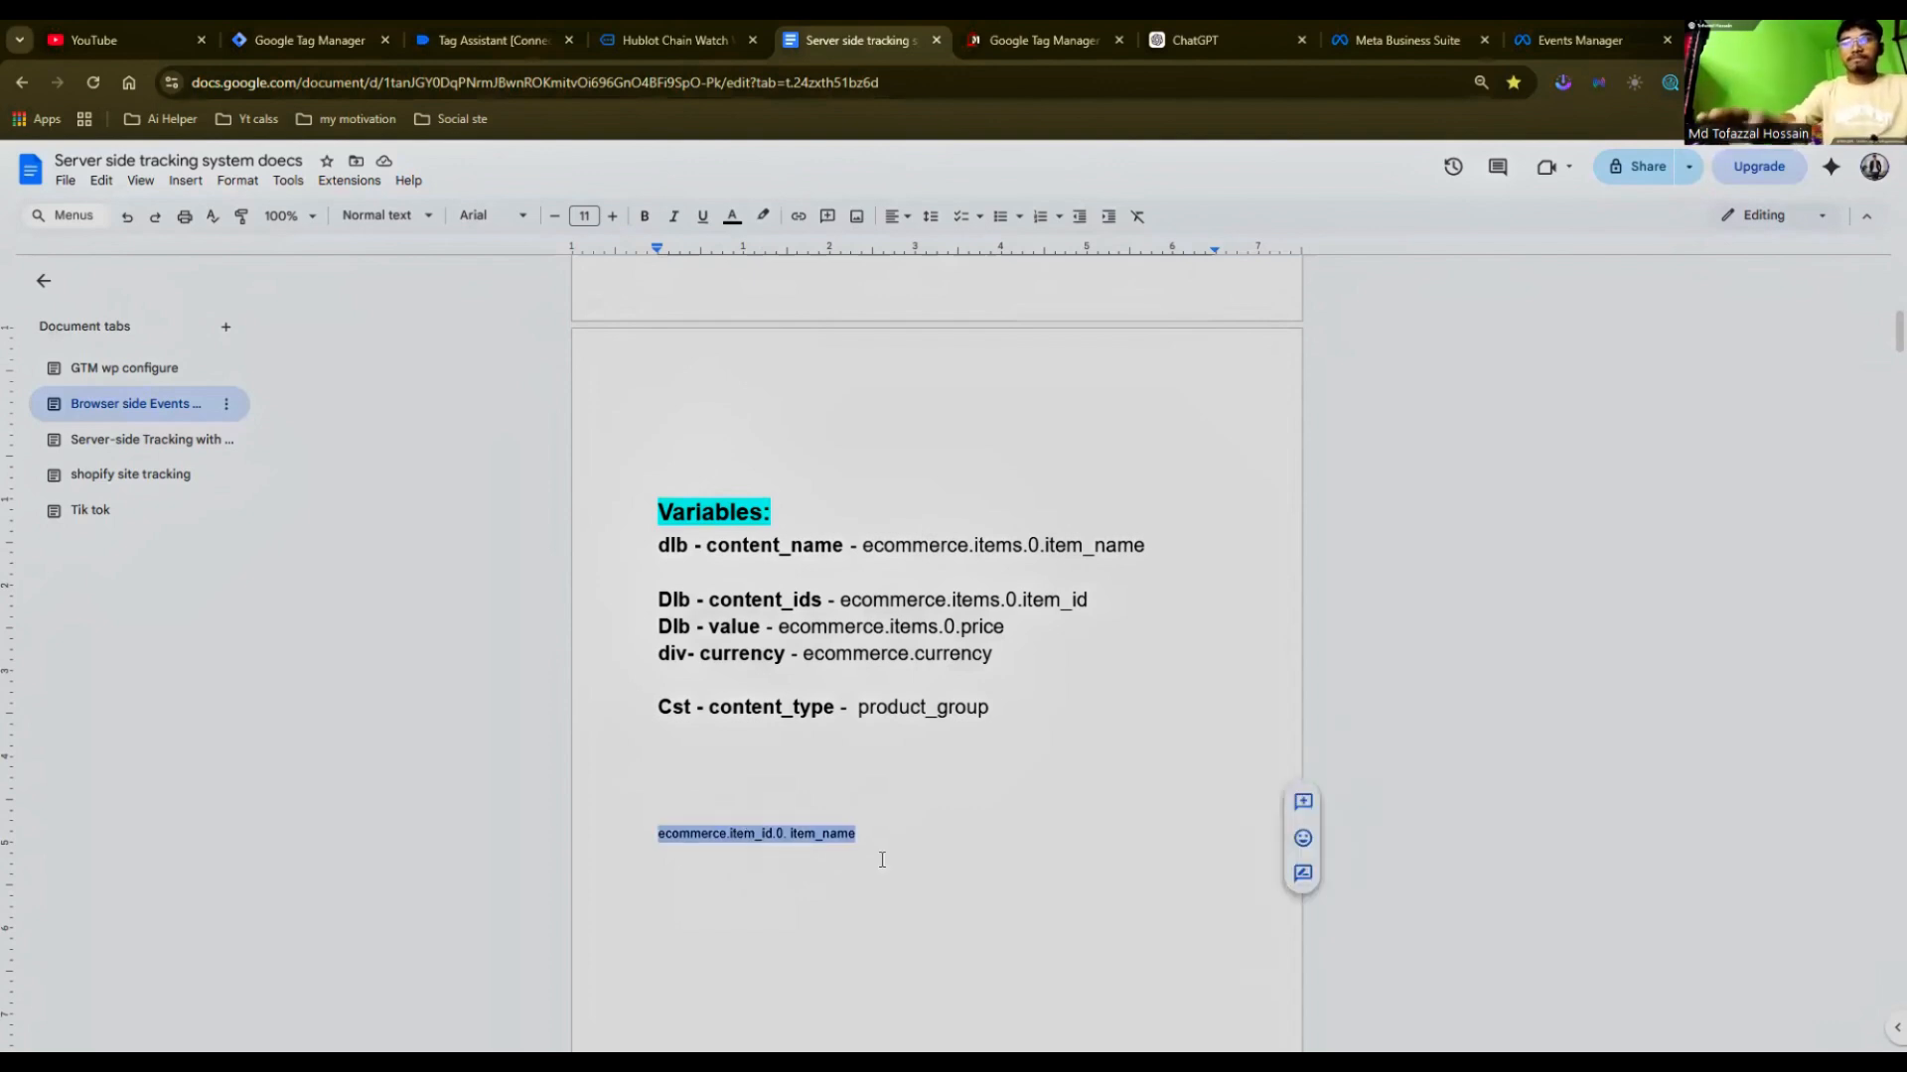
{"action": "key", "text": "BackSpace"}
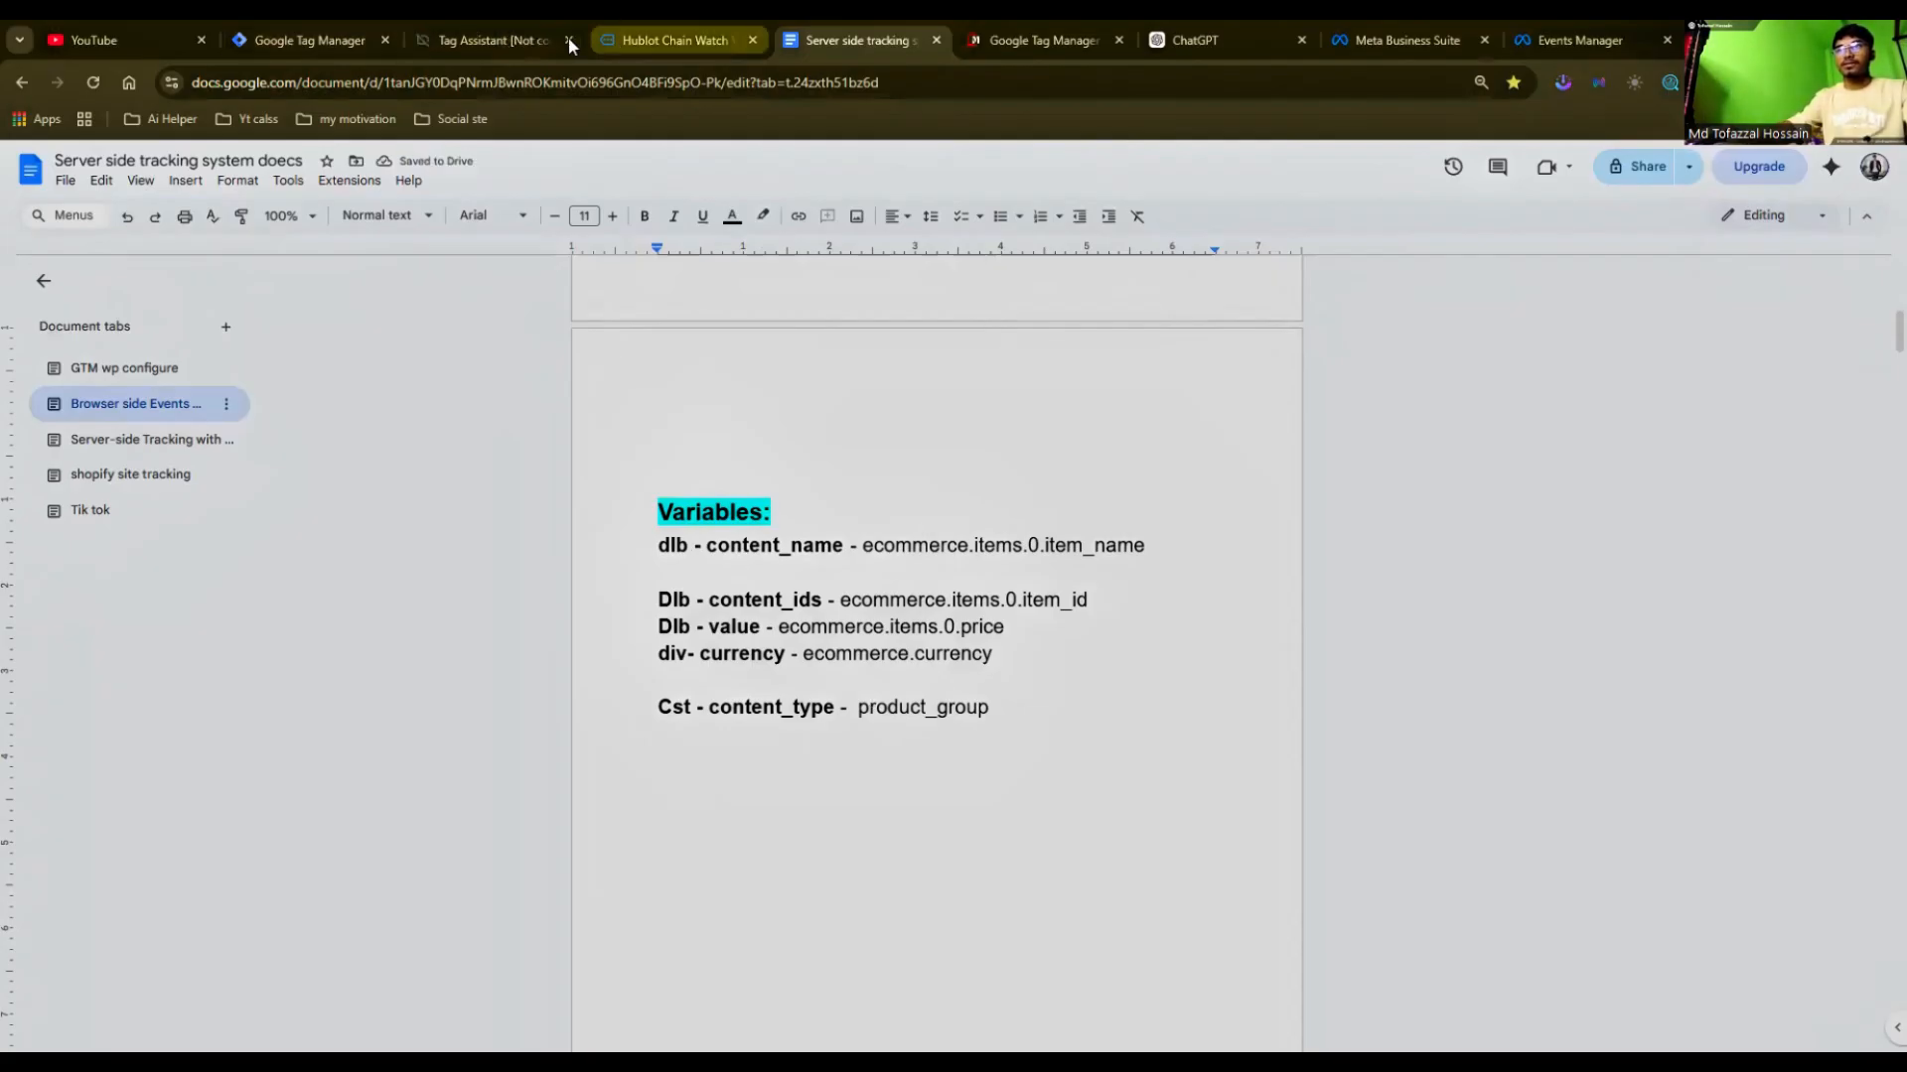
Step: Close the preview tabs and start a new user-defined variable in Tag Manager
{"action": "left_click", "coordinate": [642, 38]}
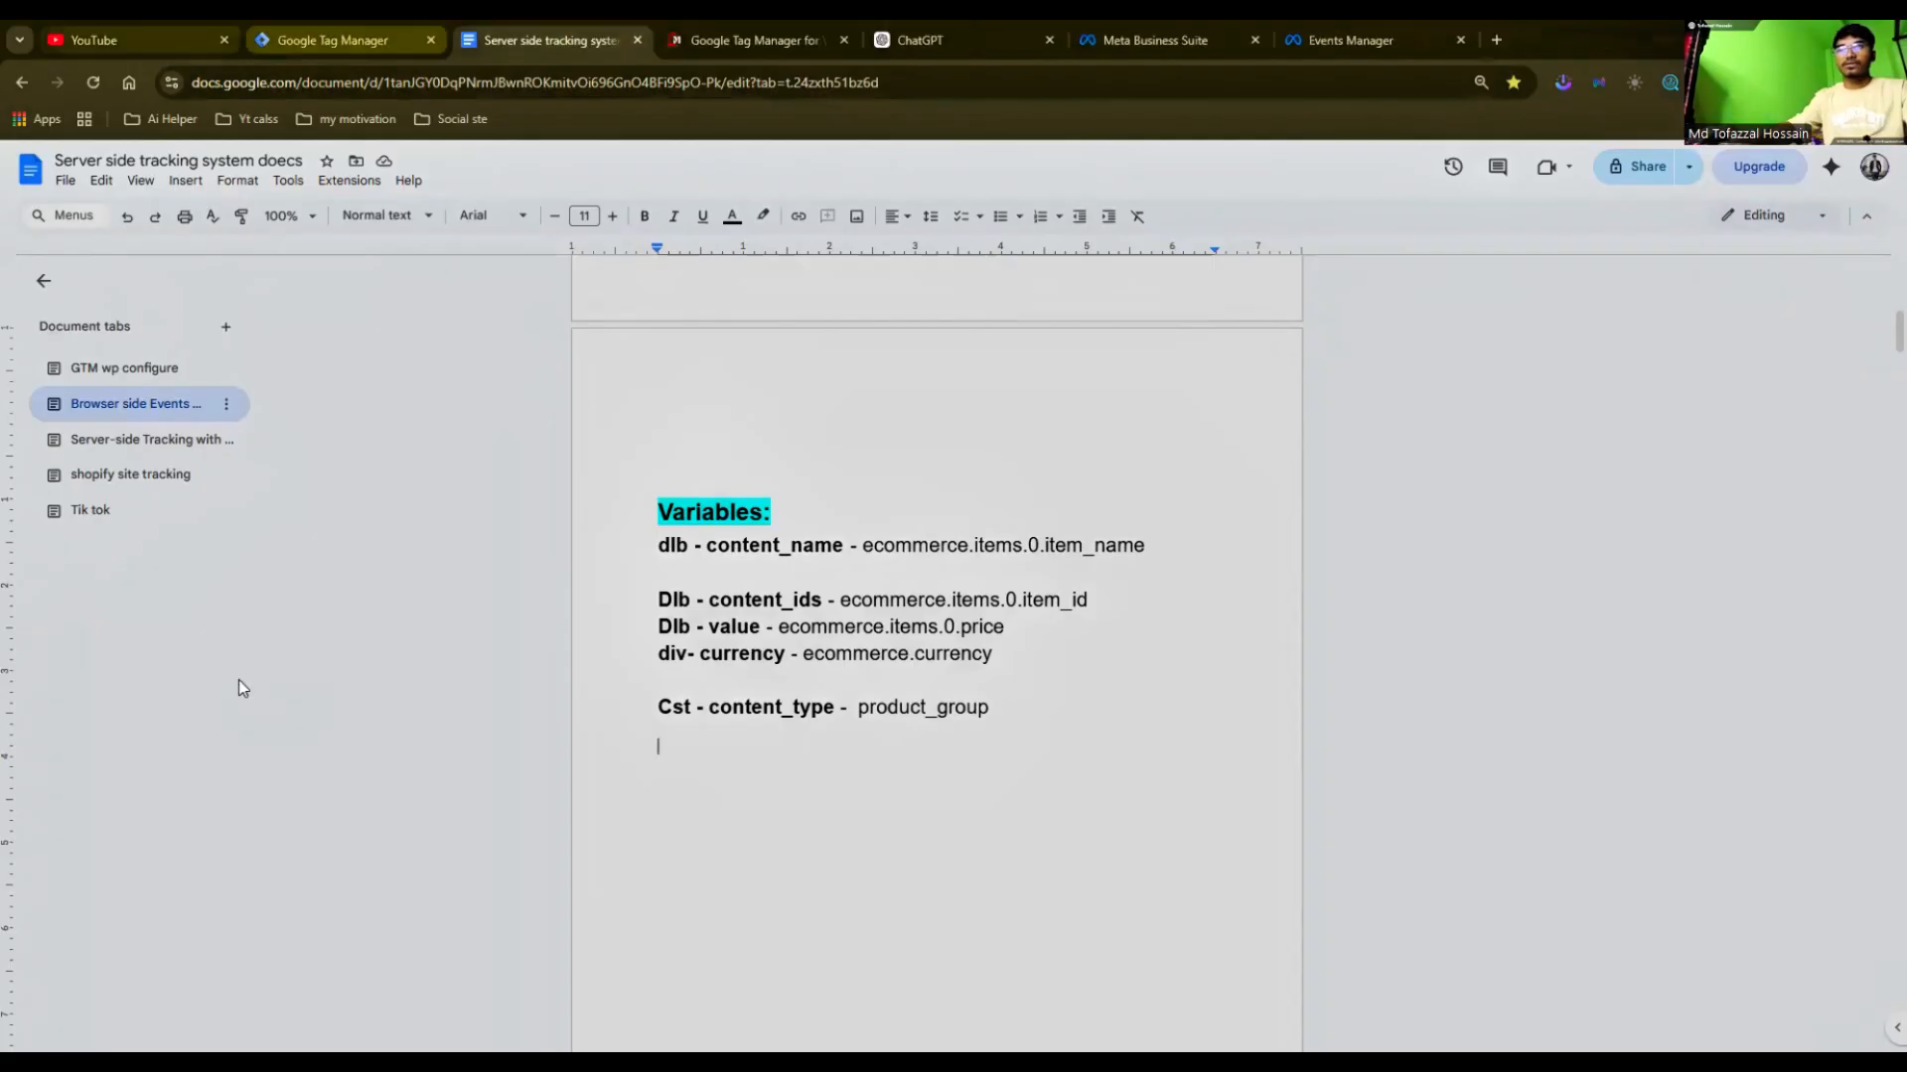
{"action": "left_click", "coordinate": [342, 41]}
{"action": "left_click", "coordinate": [1599, 626]}
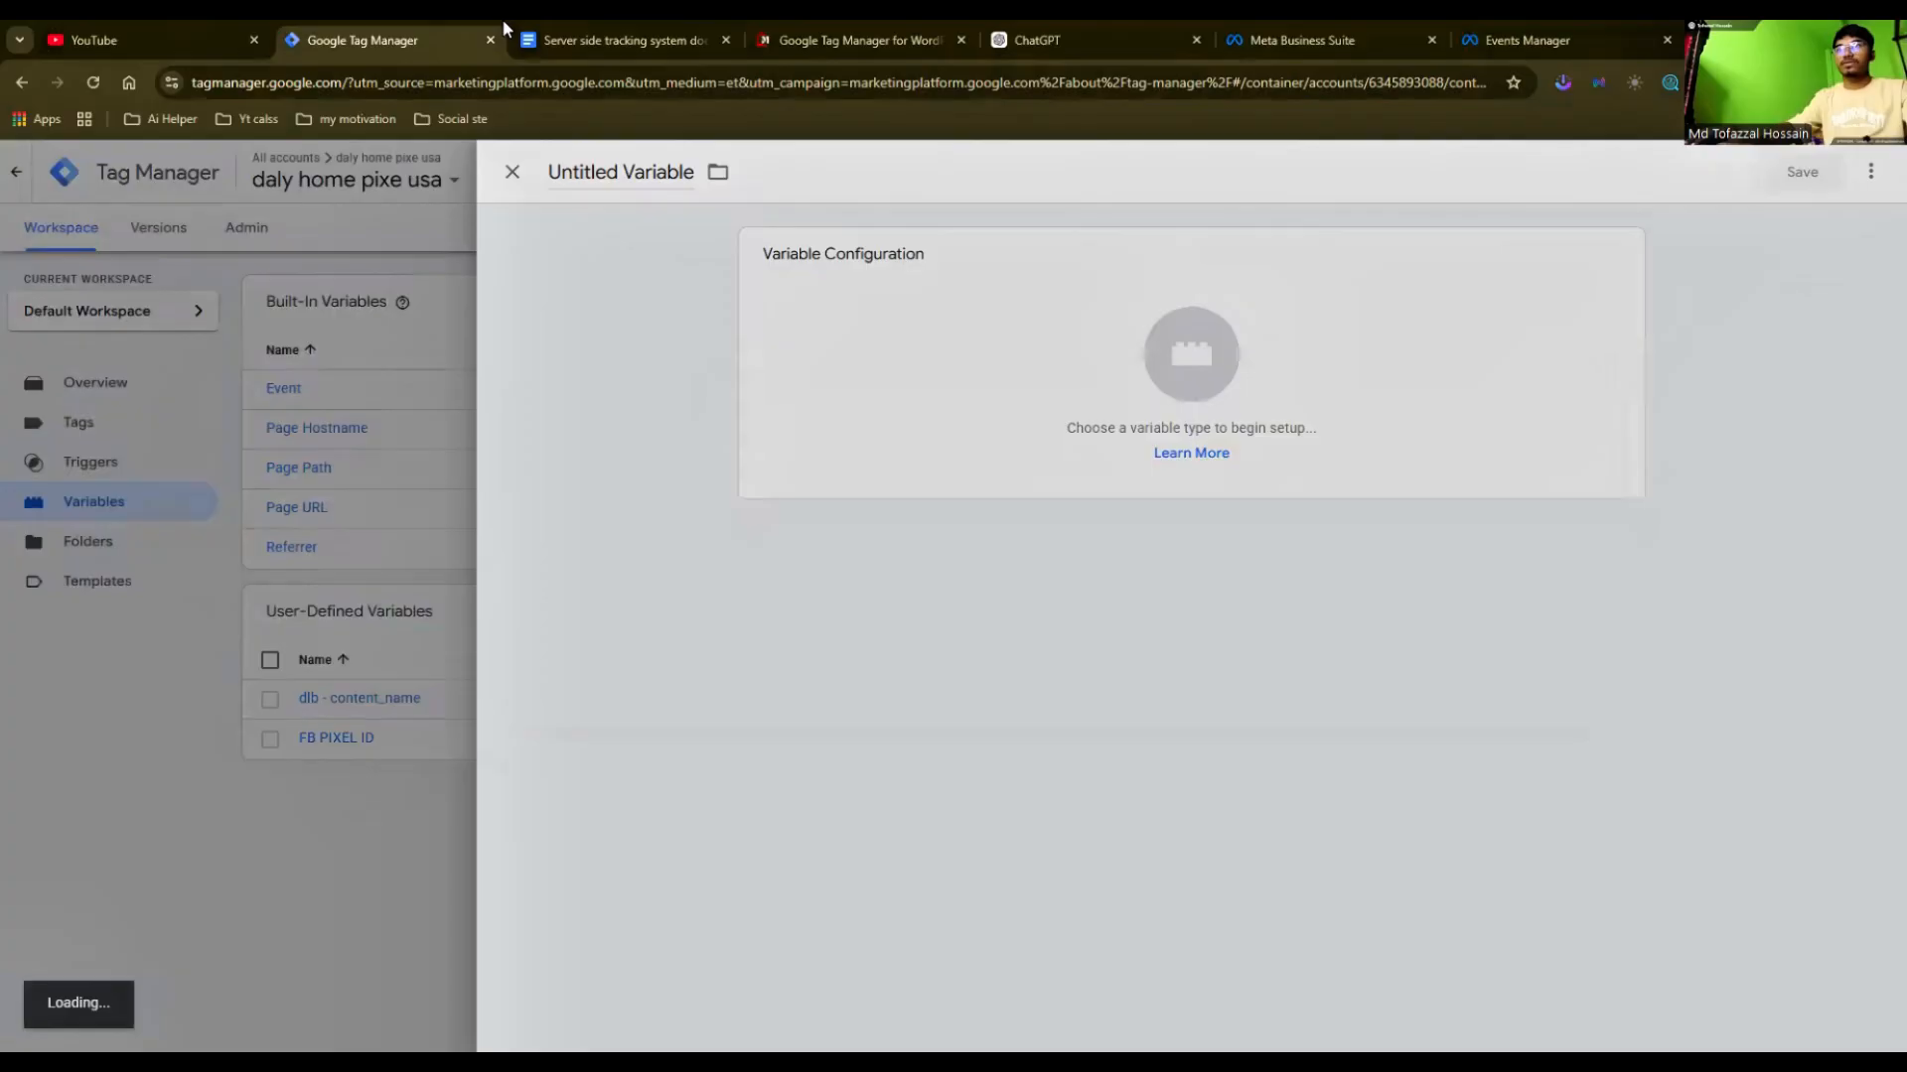
Step: Start a Data Layer Variable whose variable name is ecommerce.items.0.item_id, copied from the setup document
{"action": "left_click", "coordinate": [616, 38]}
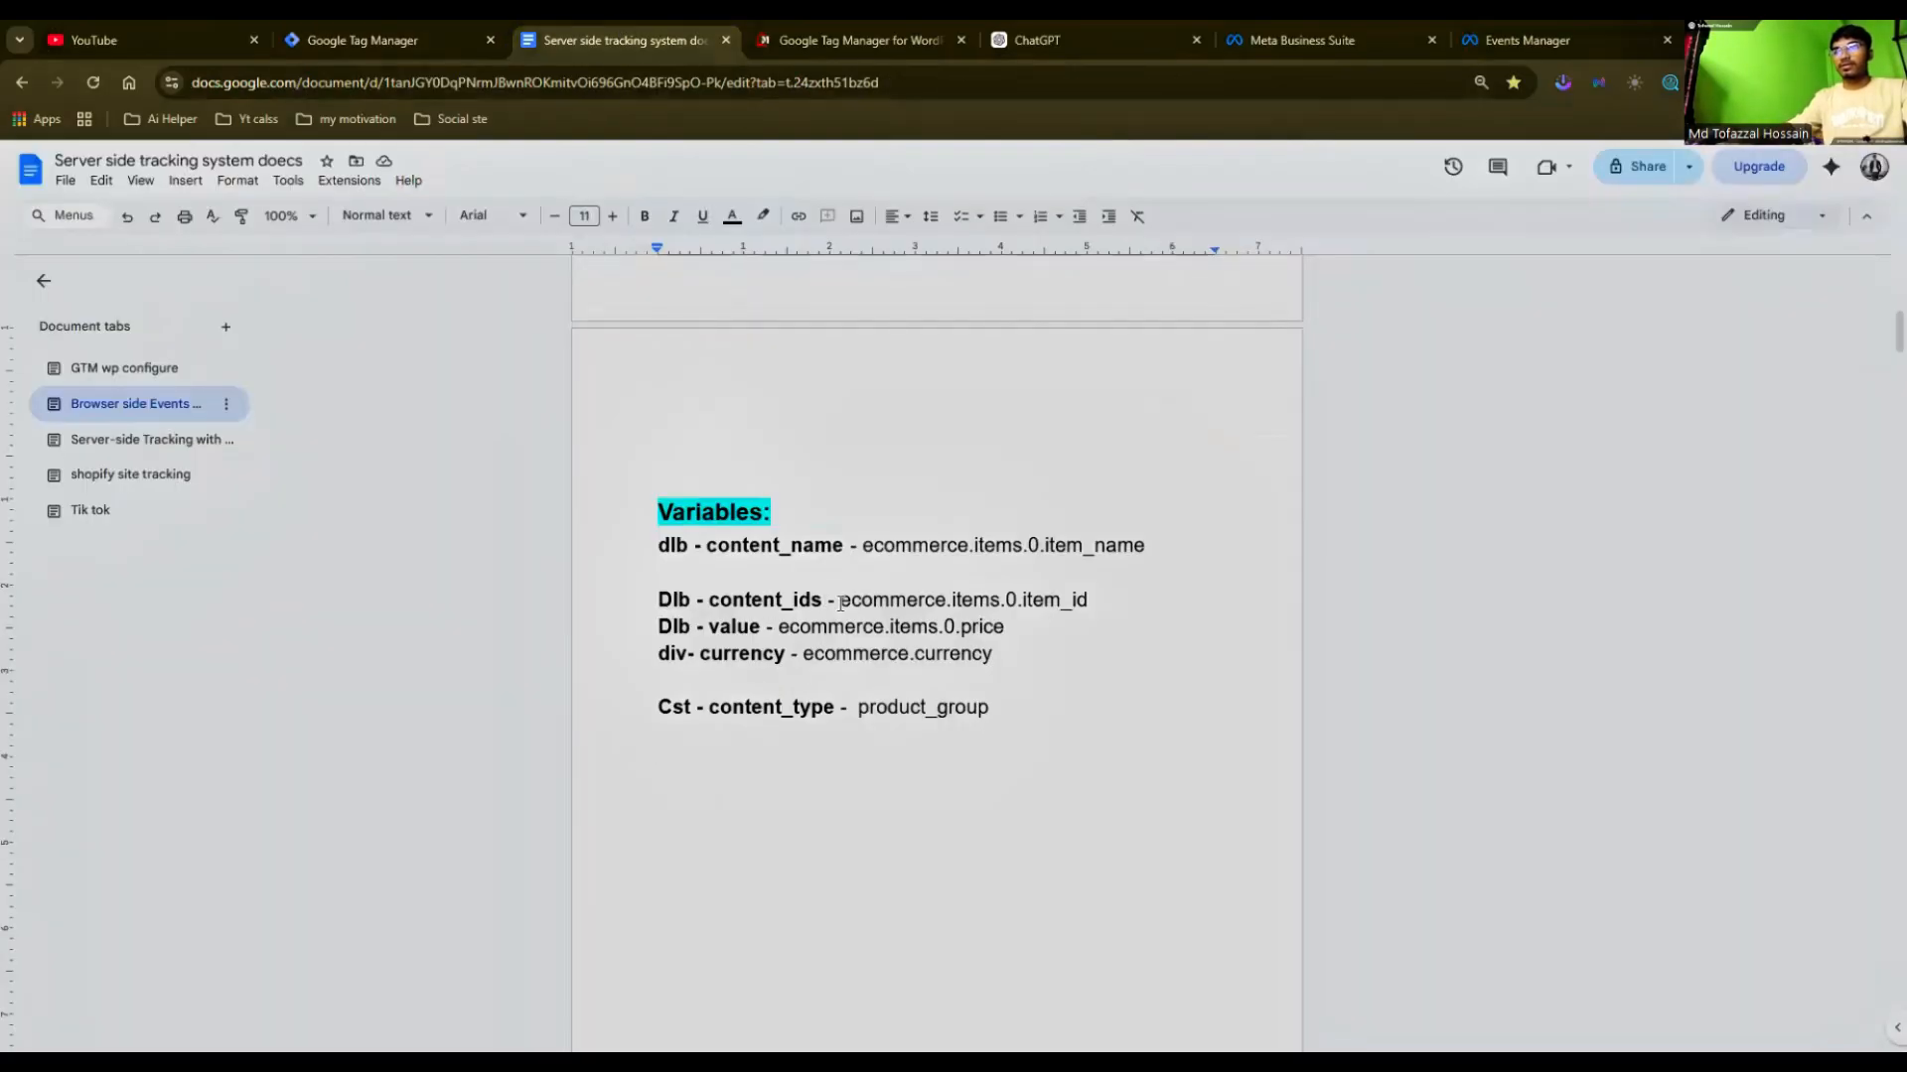
{"action": "left_click_drag", "start_coordinate": [841, 601], "coordinate": [1091, 604]}
{"action": "key", "text": "ctrl+c"}
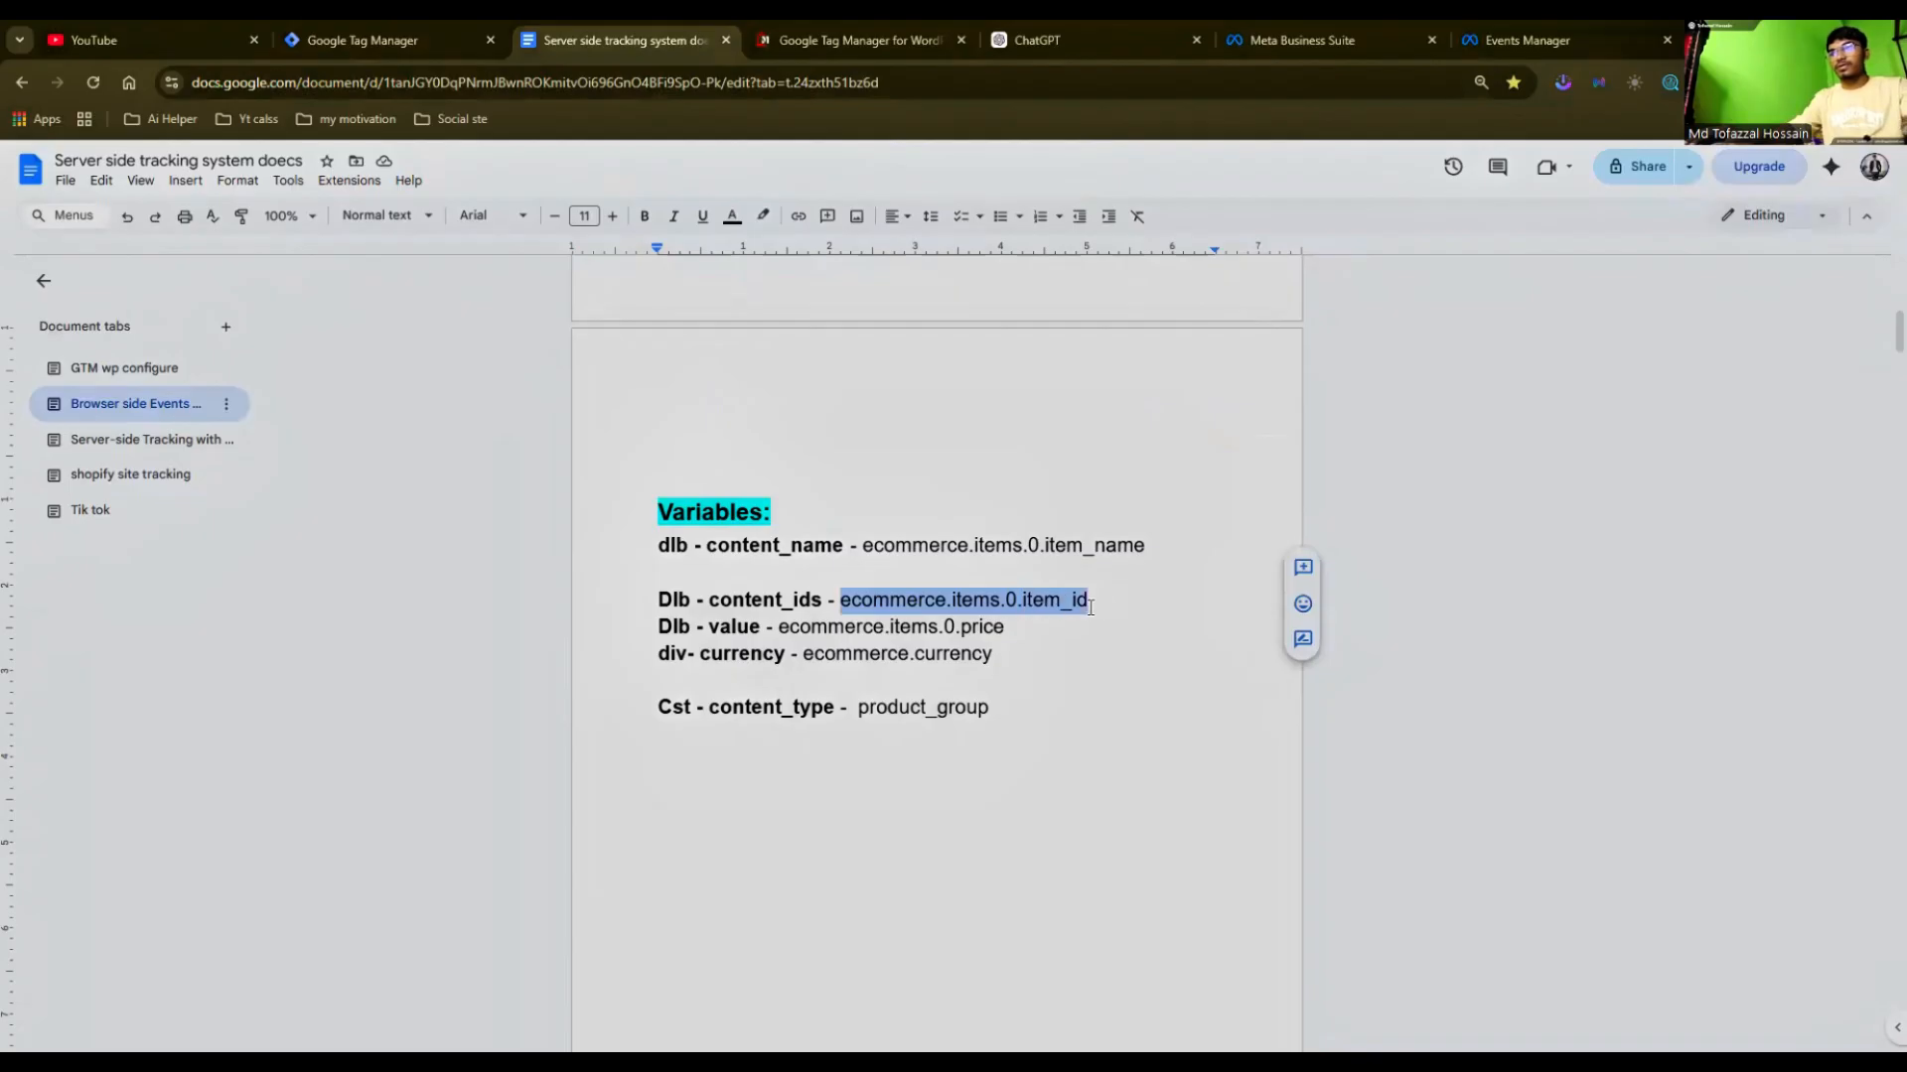
{"action": "left_click", "coordinate": [412, 37]}
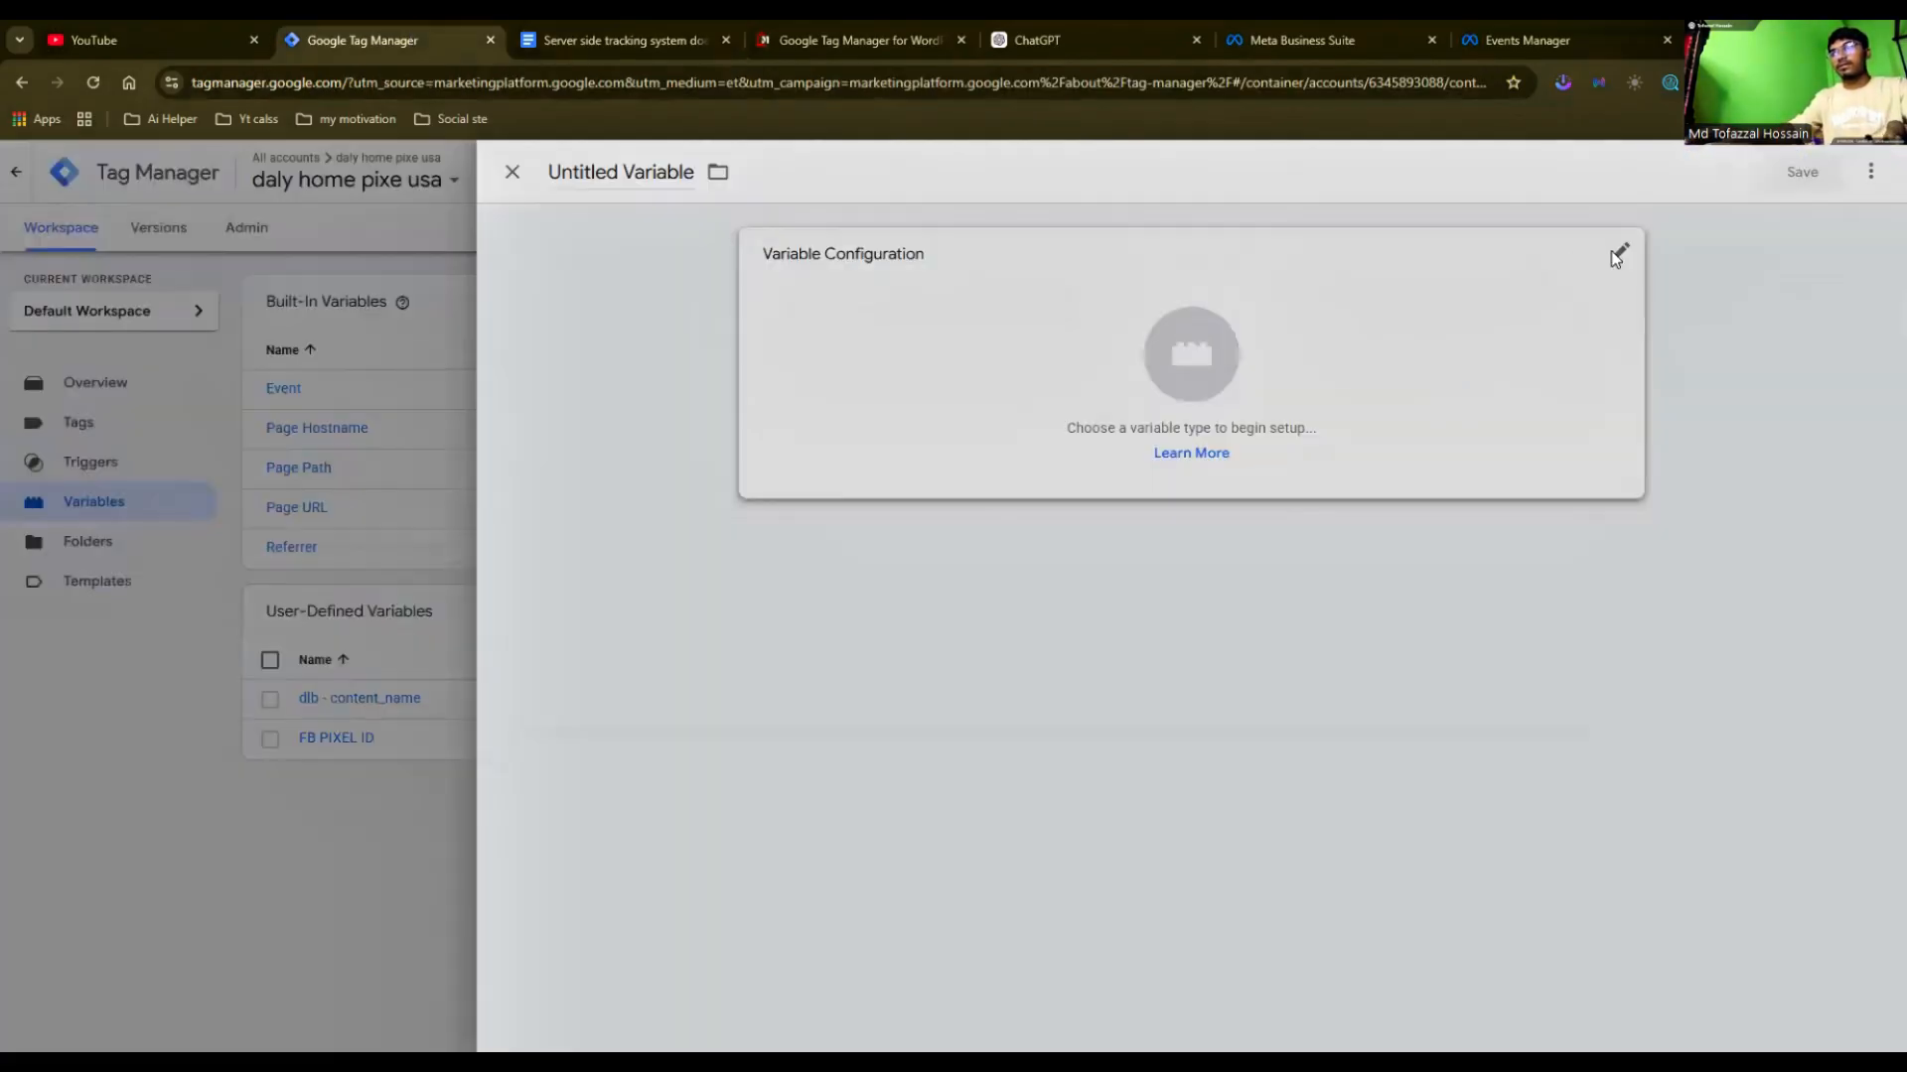
{"action": "left_click", "coordinate": [1614, 260]}
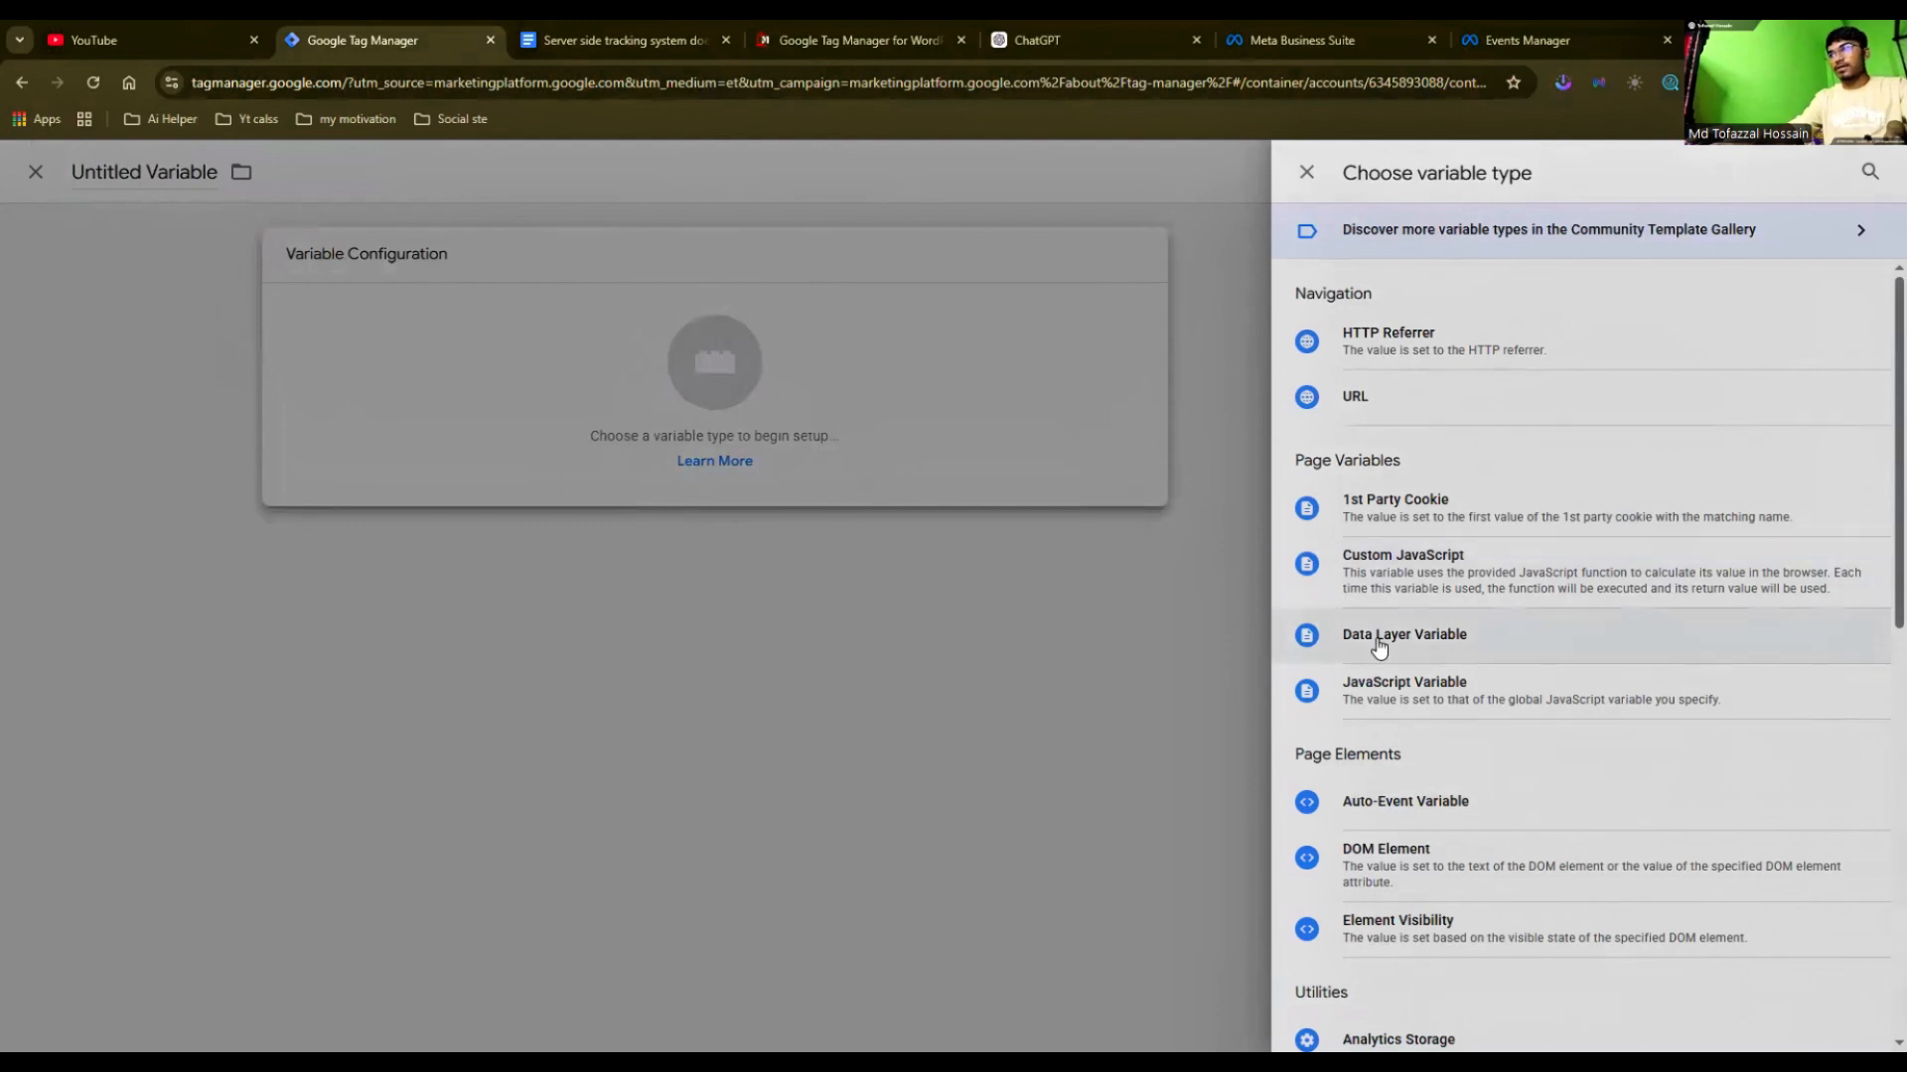
{"action": "left_click", "coordinate": [1516, 628]}
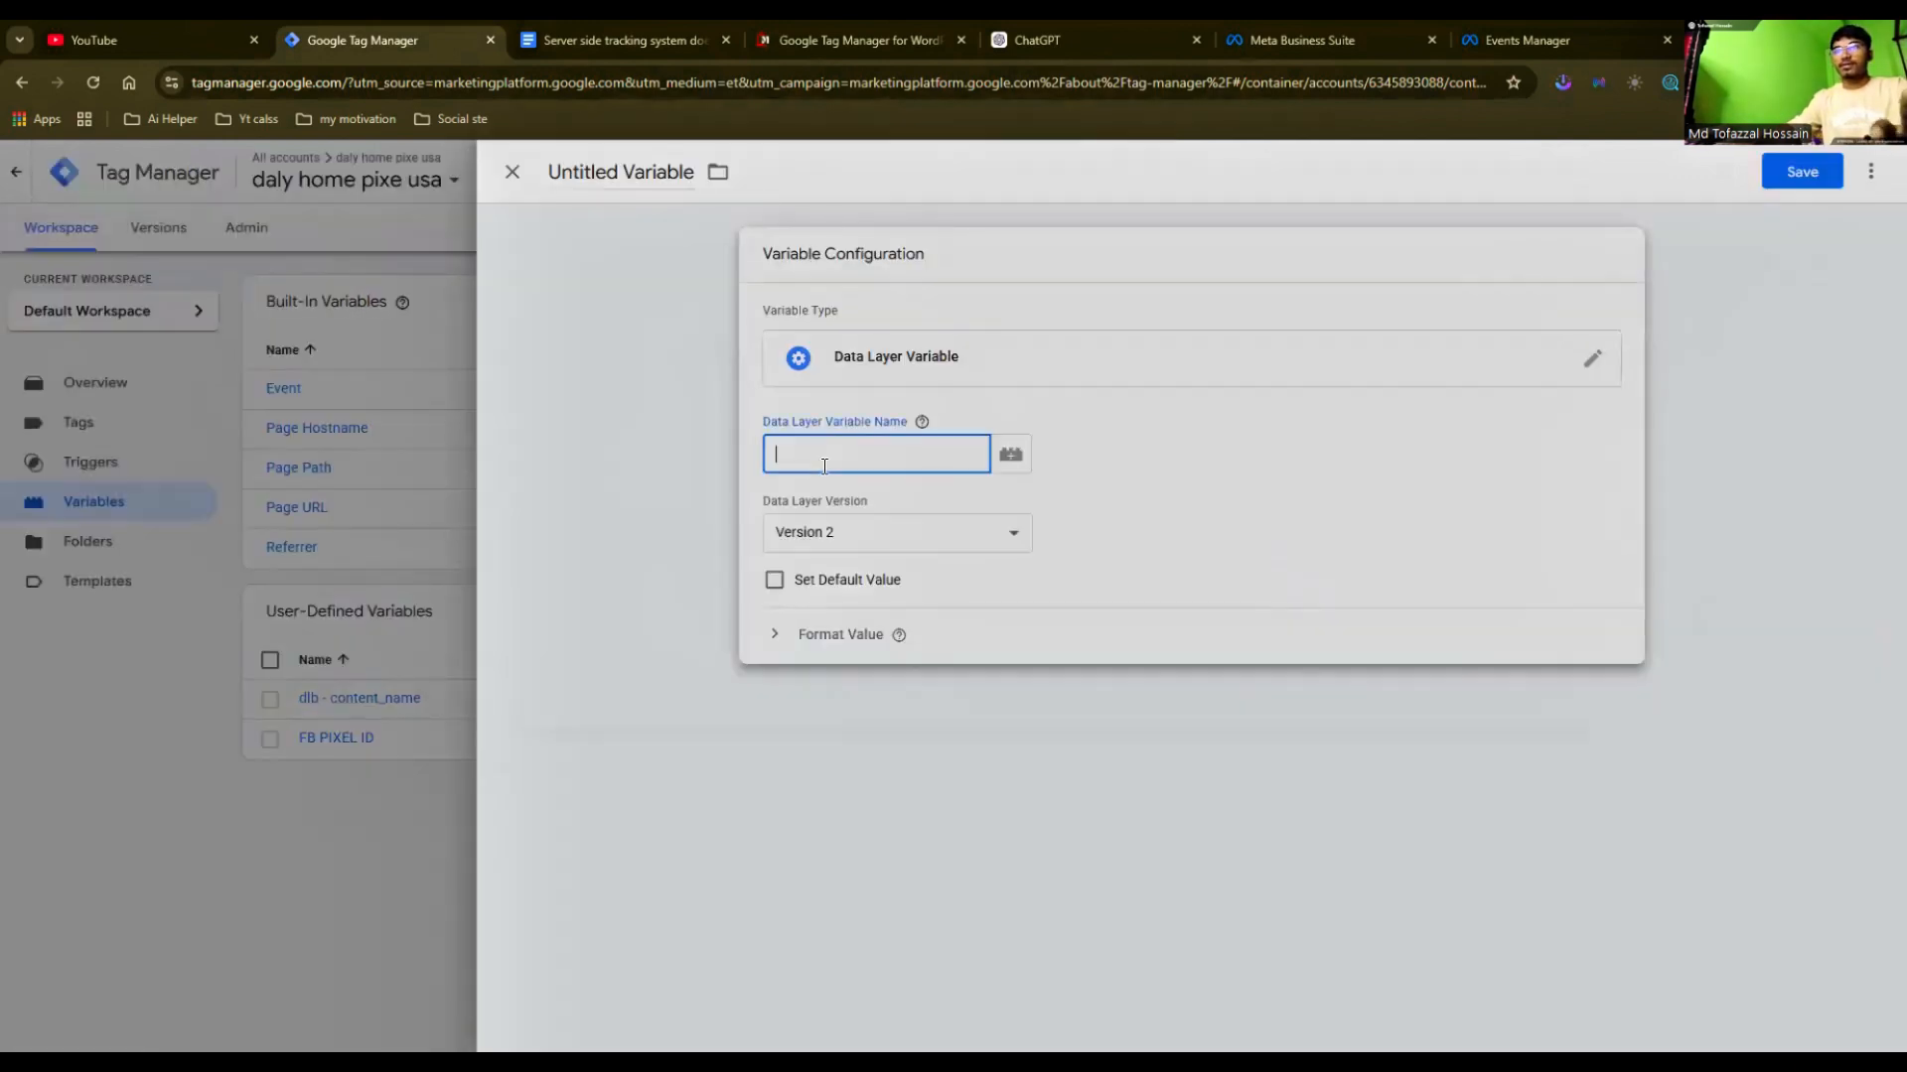
{"action": "key", "text": "ctrl+v"}
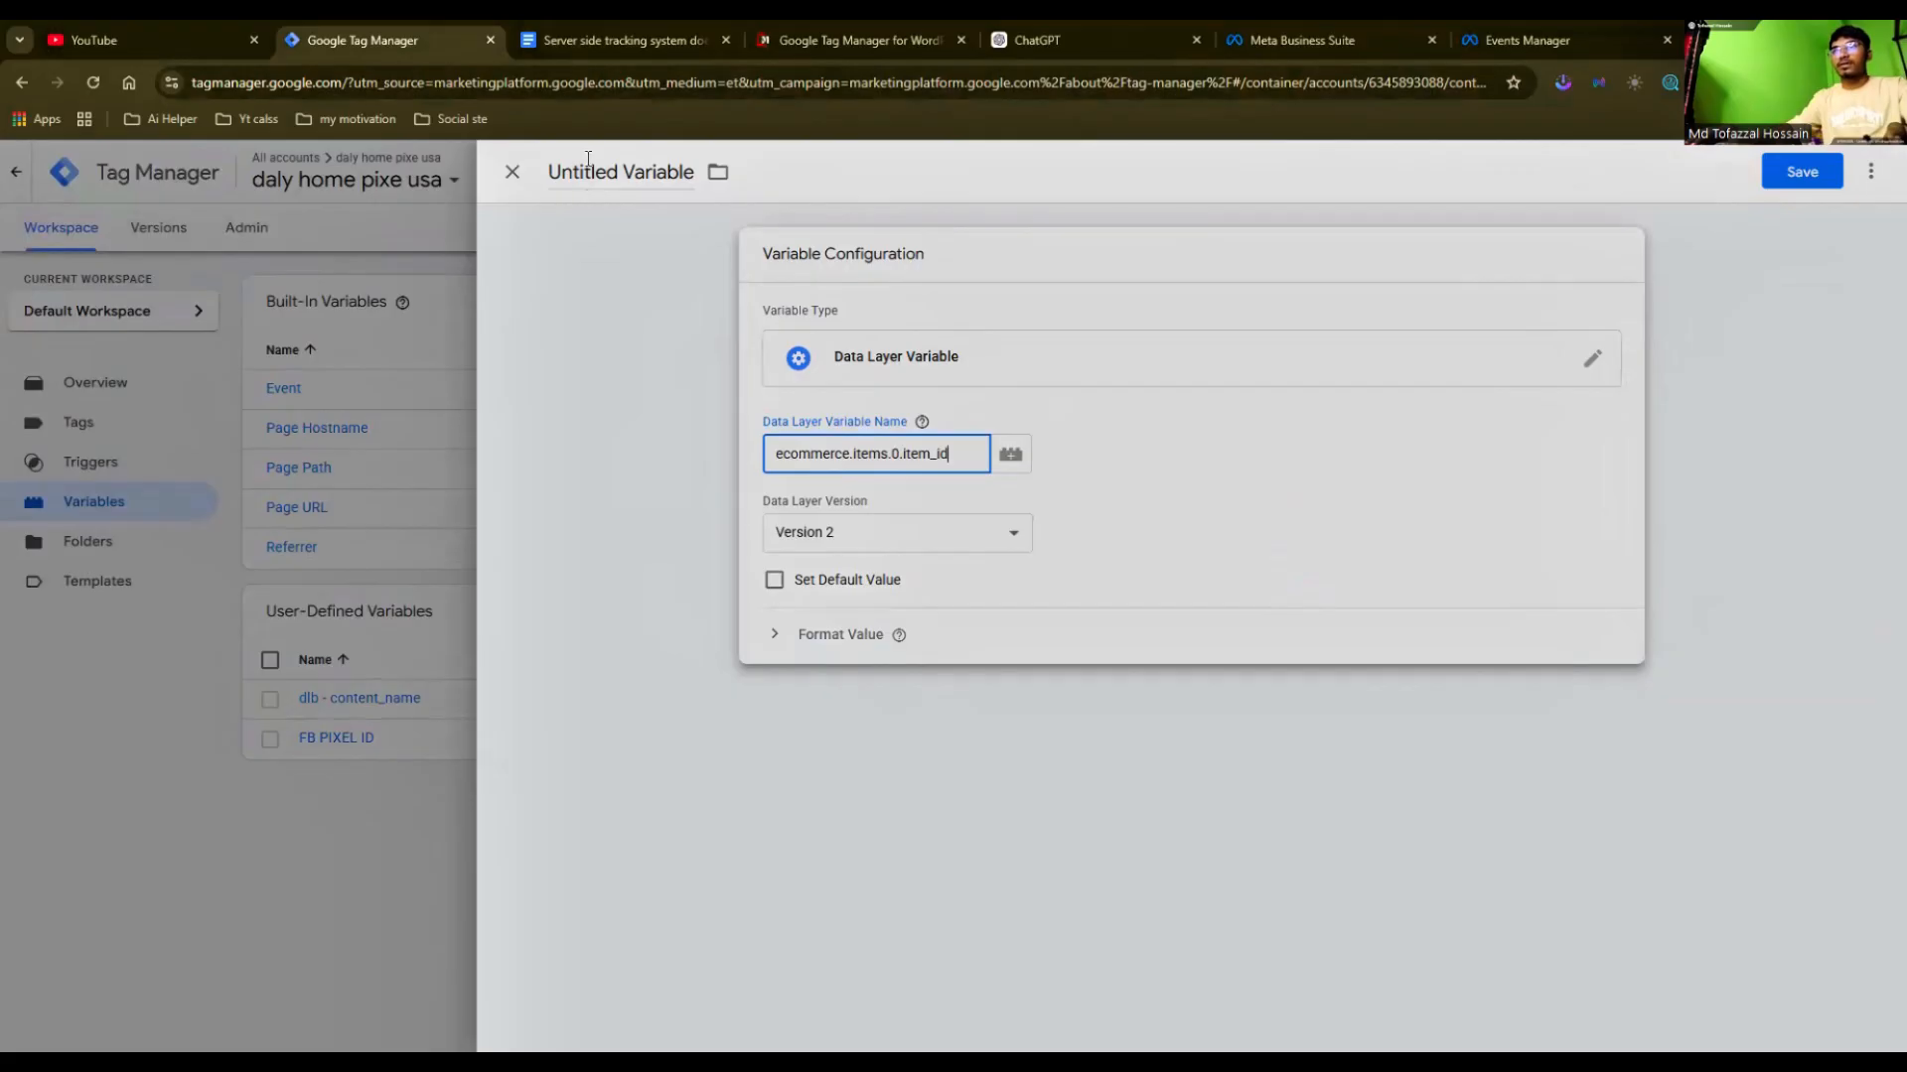
Step: Name the variable Dlb - content_ids, copying the label from the setup document, and save it
{"action": "left_click", "coordinate": [583, 175]}
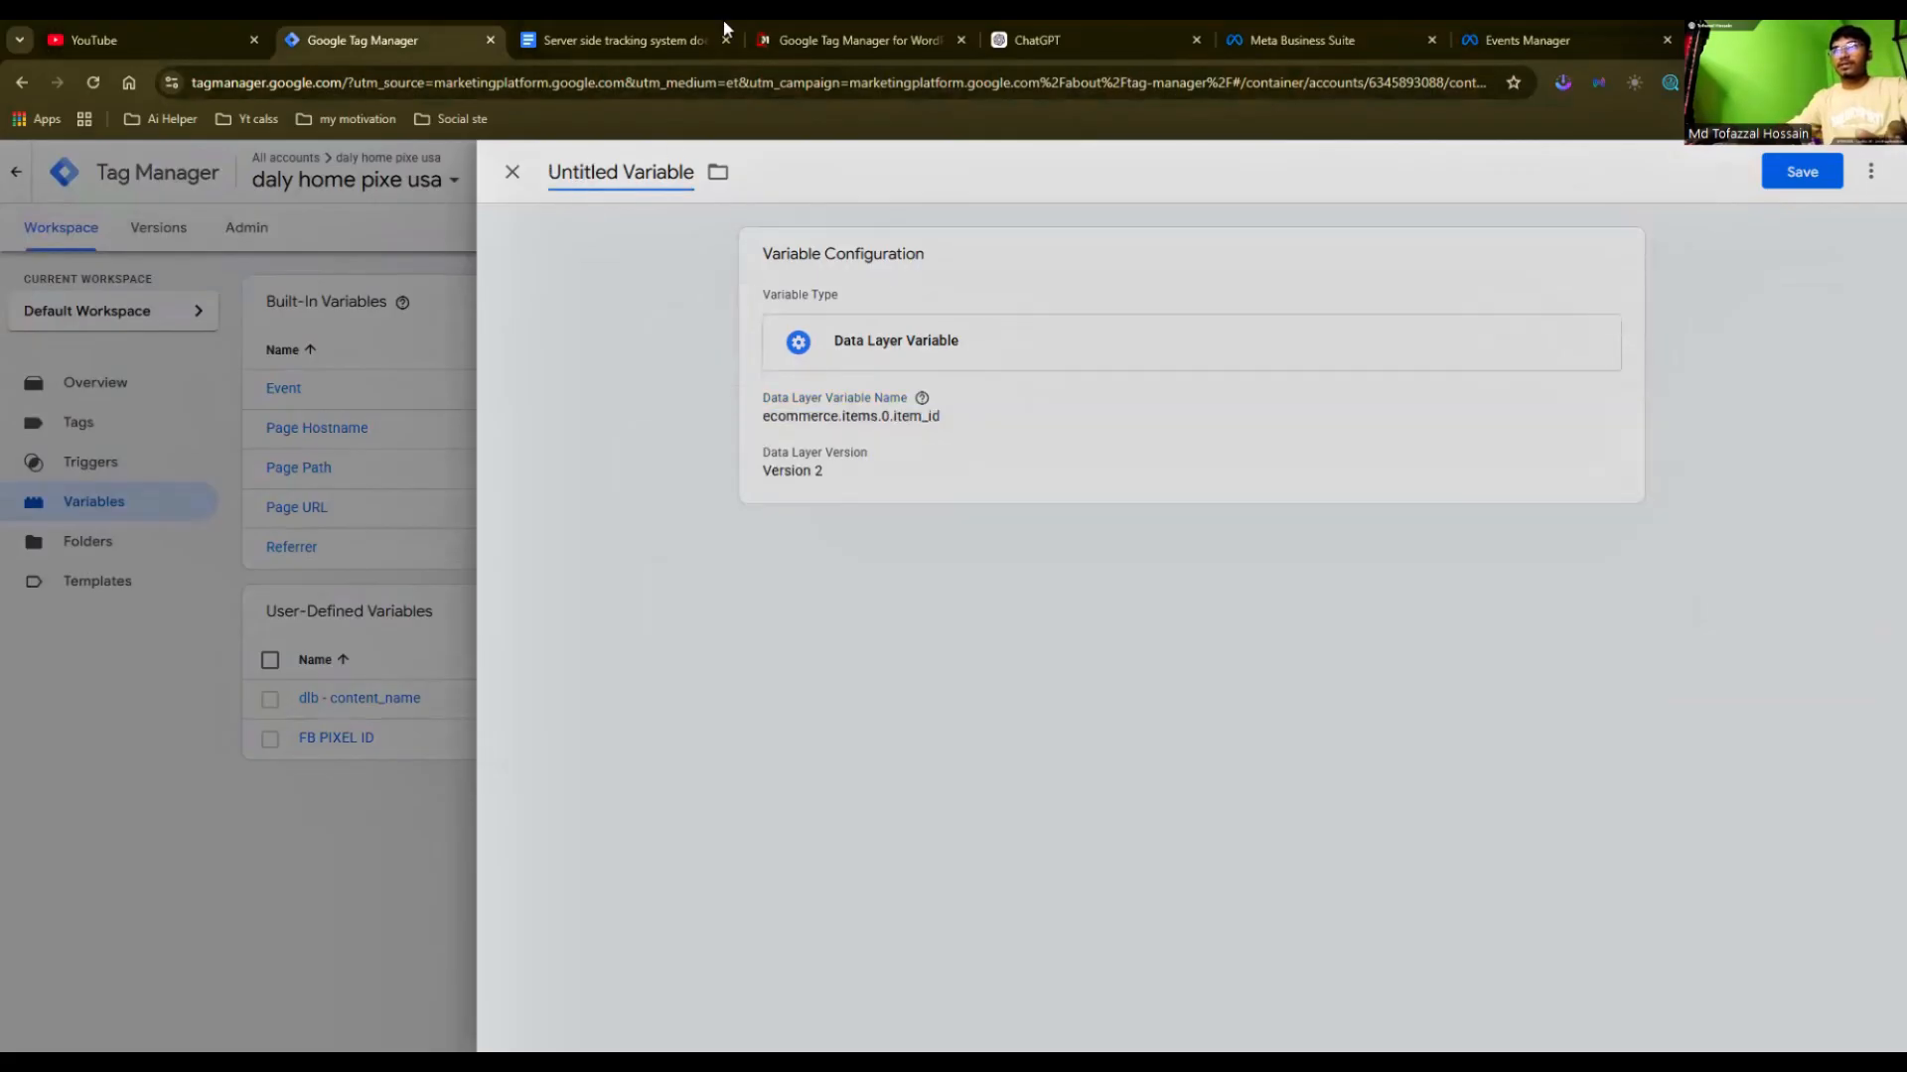
{"action": "left_click", "coordinate": [641, 35]}
{"action": "left_click_drag", "start_coordinate": [661, 599], "coordinate": [823, 599]}
{"action": "key", "text": "ctrl+c"}
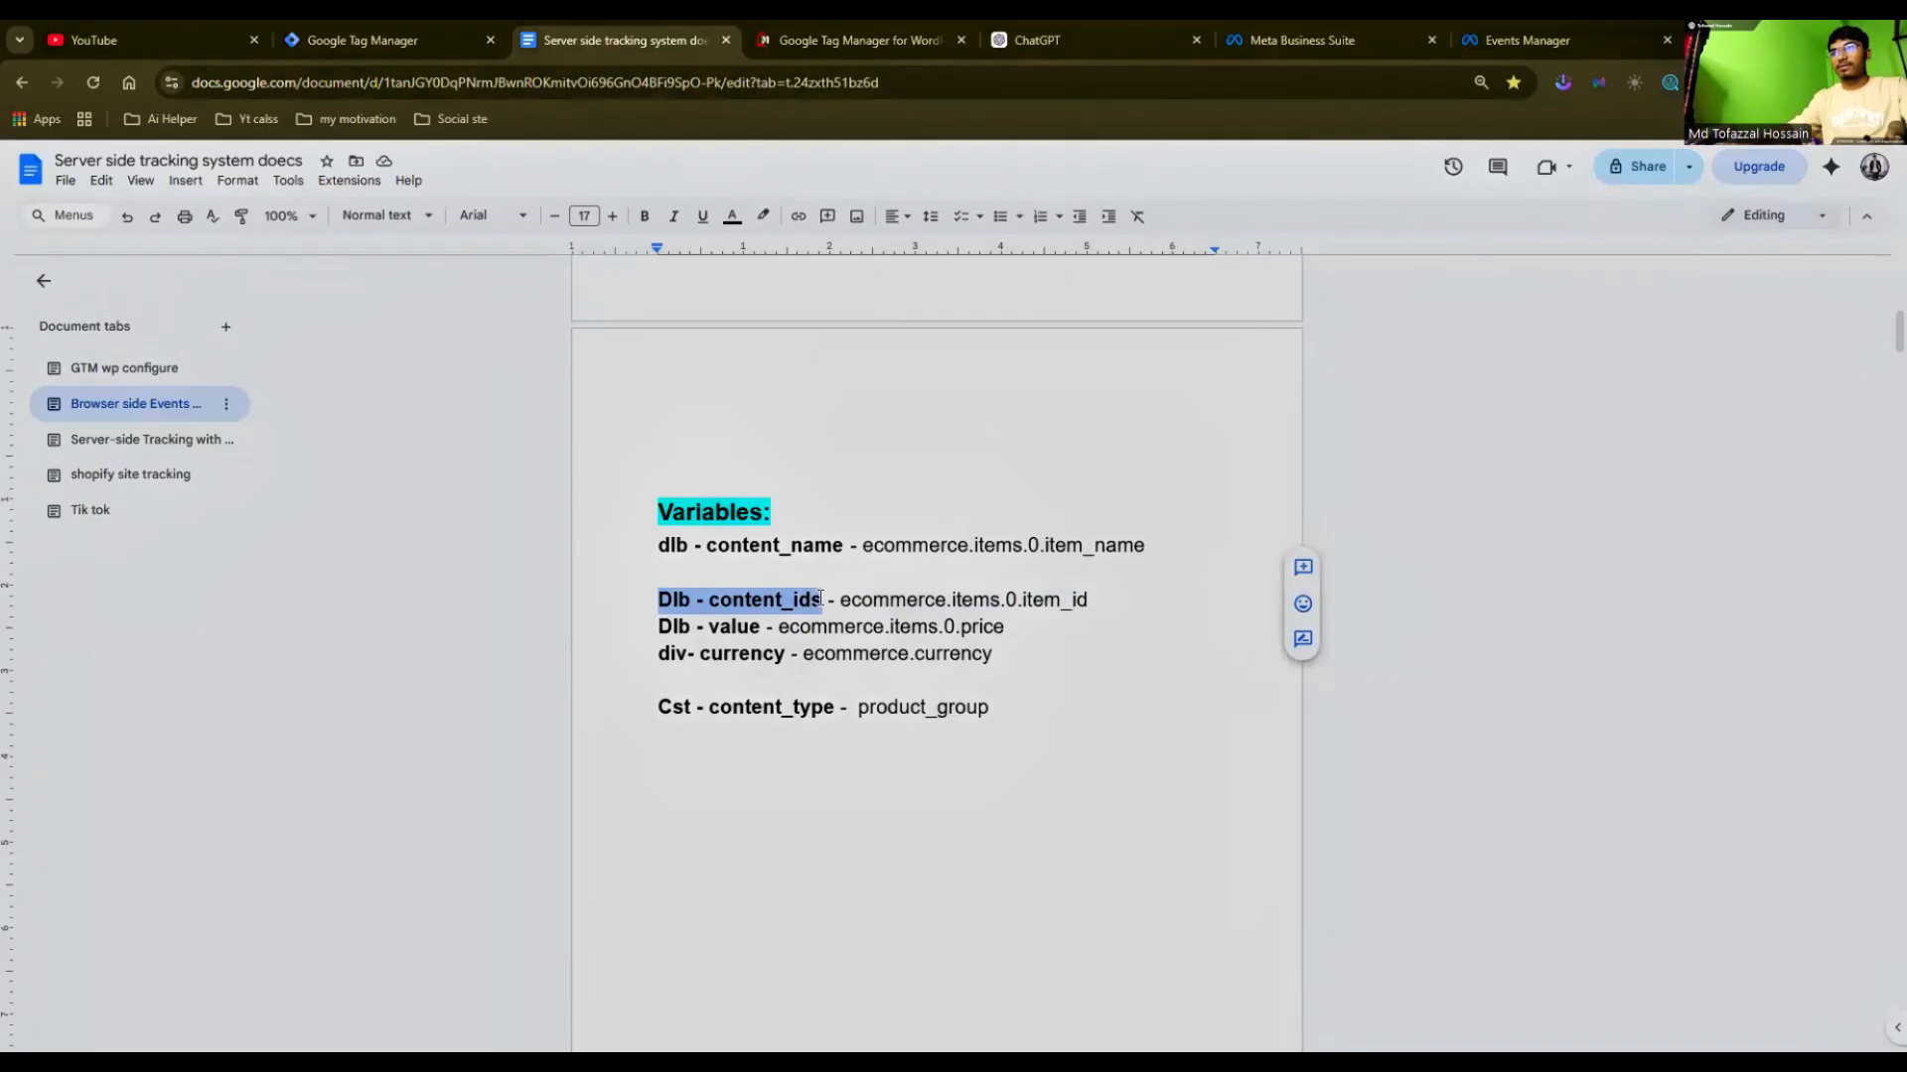
{"action": "left_click", "coordinate": [403, 30]}
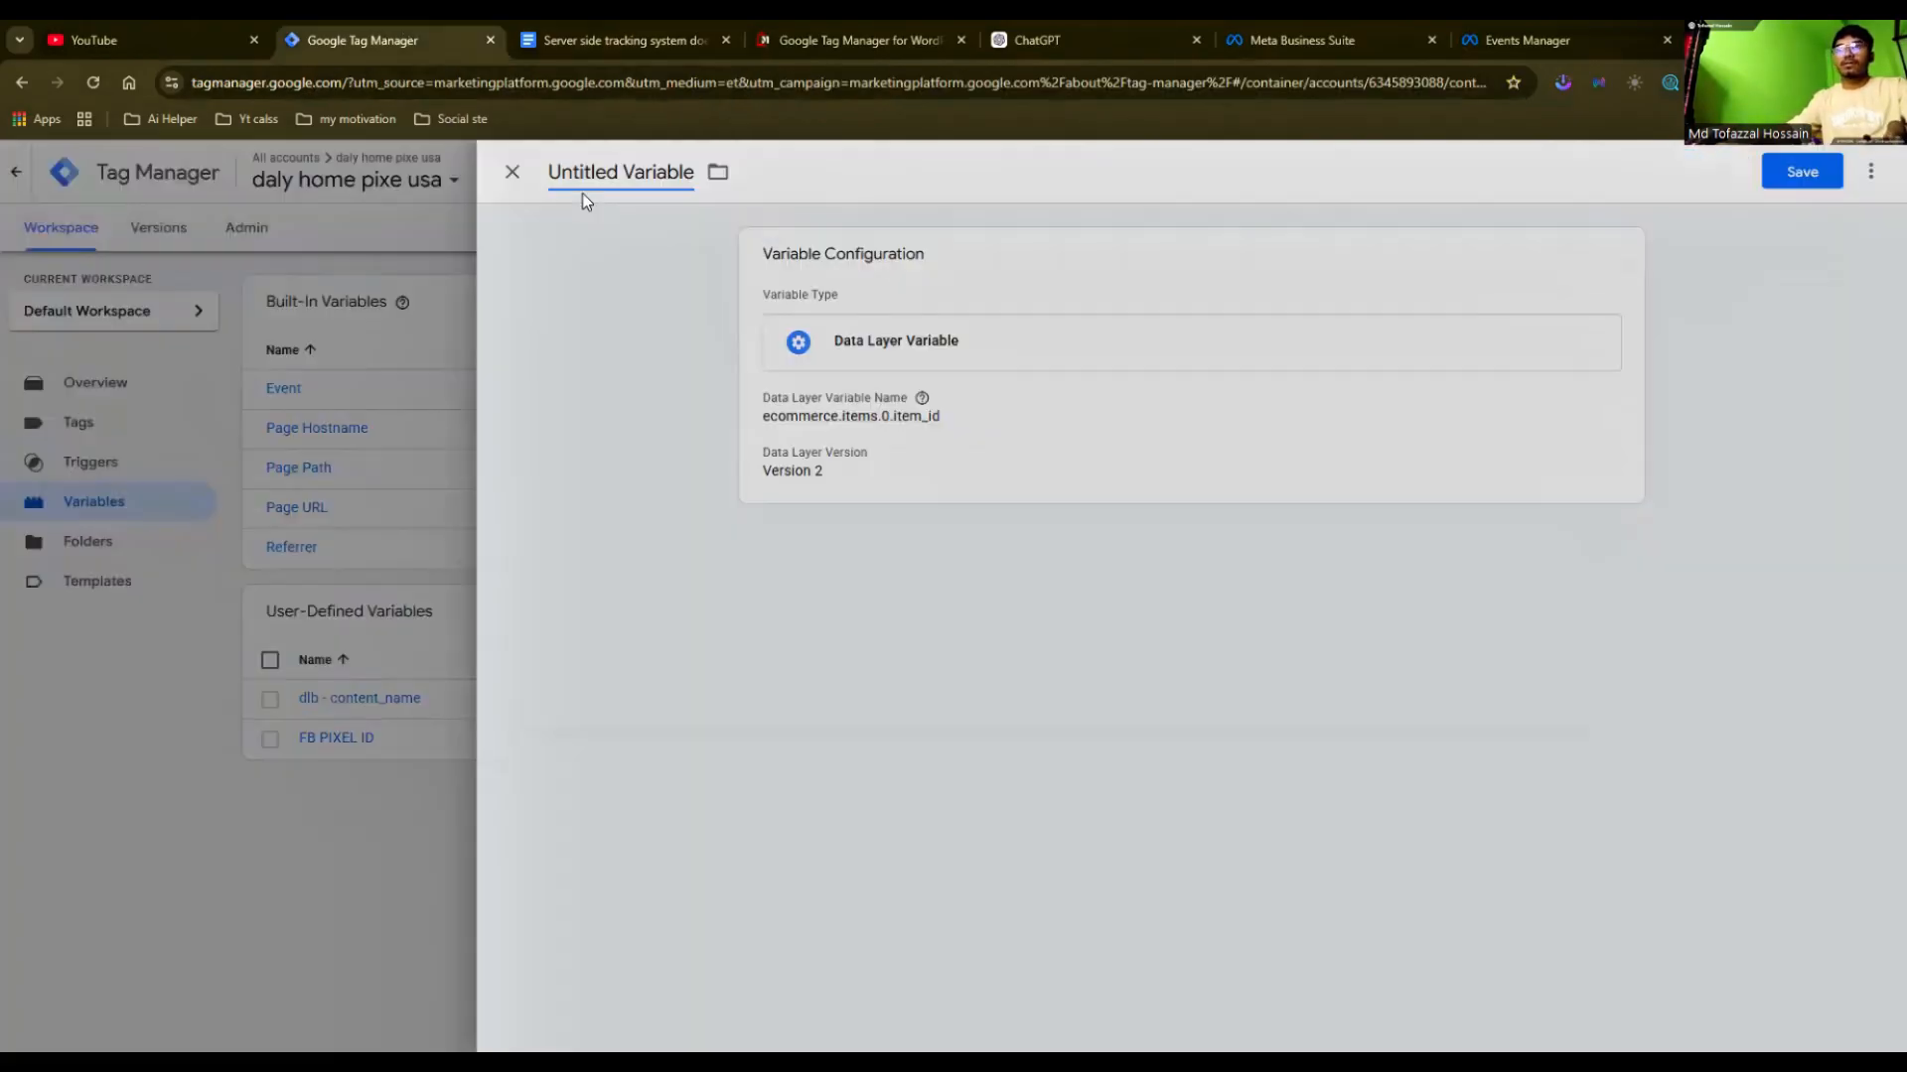
{"action": "key", "text": "ctrl+a"}
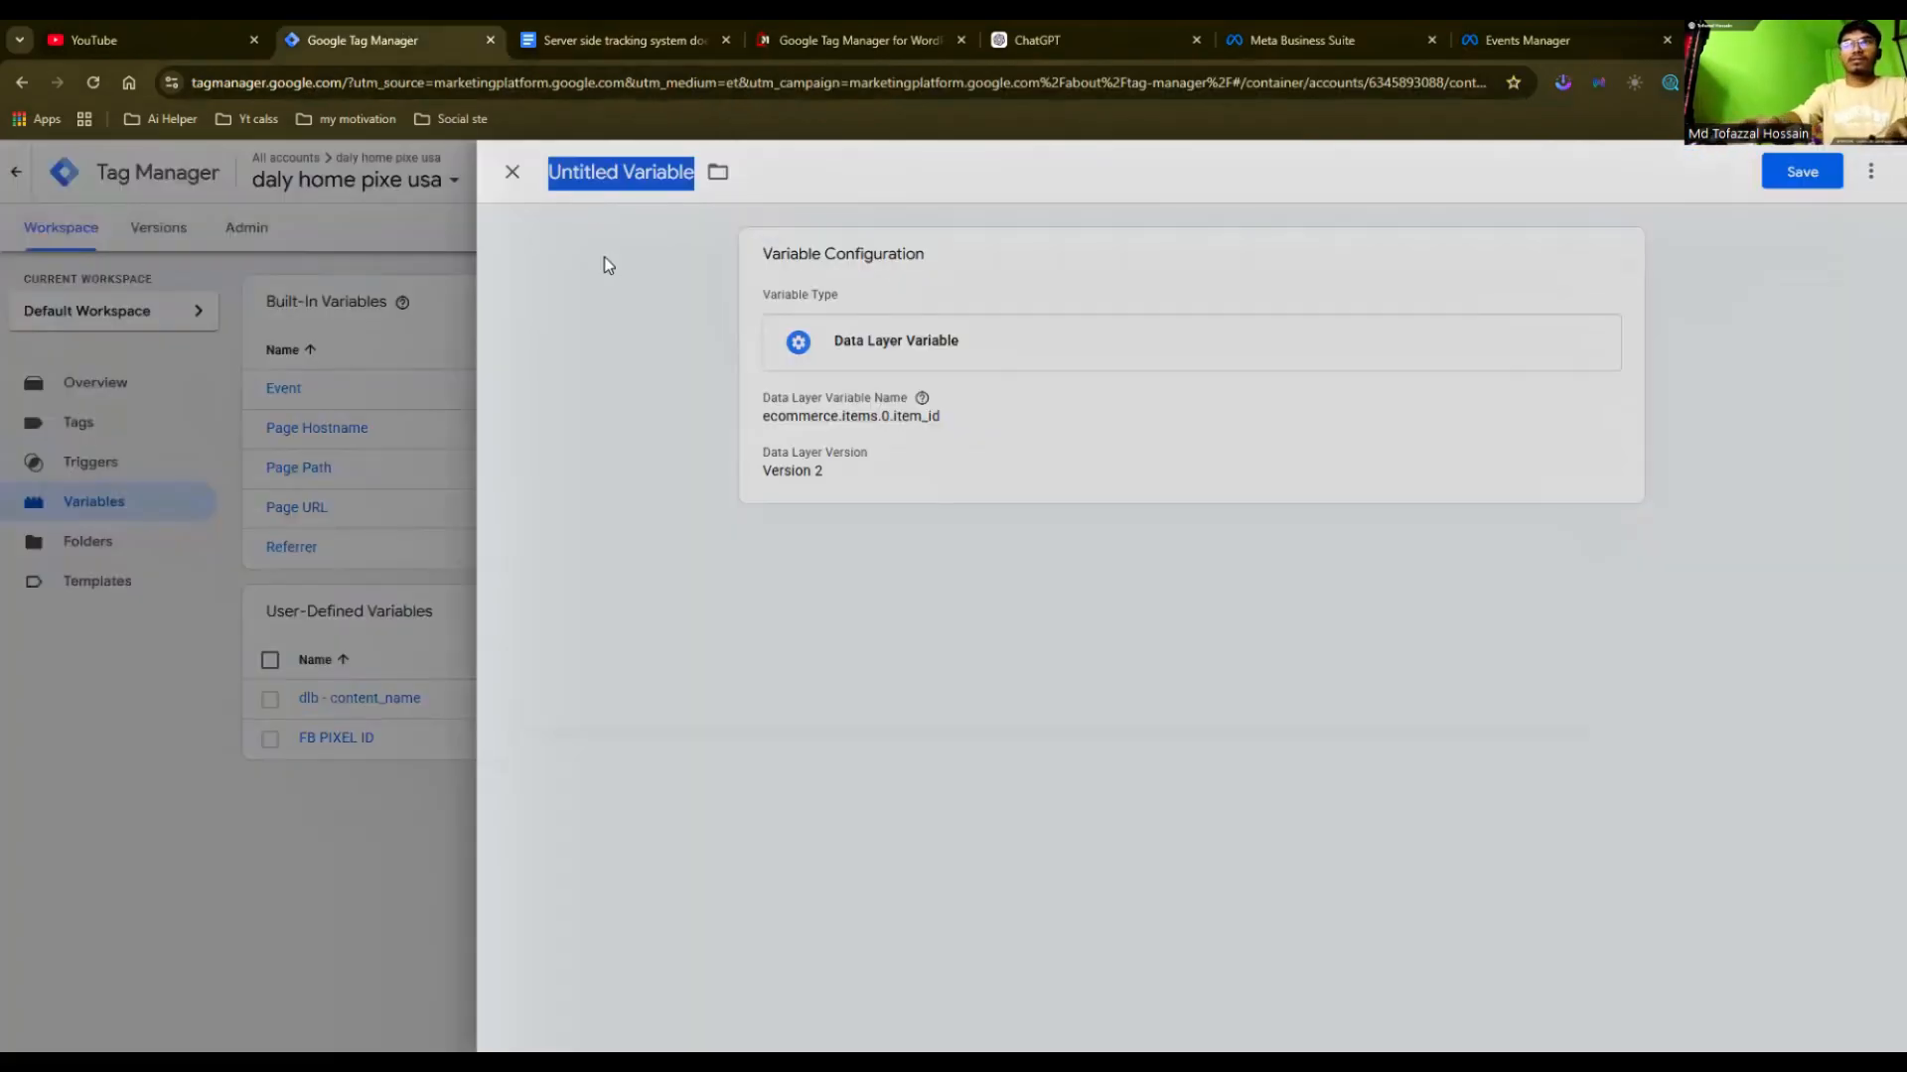
{"action": "key", "text": "BackSpace"}
{"action": "key", "text": "ctrl+v"}
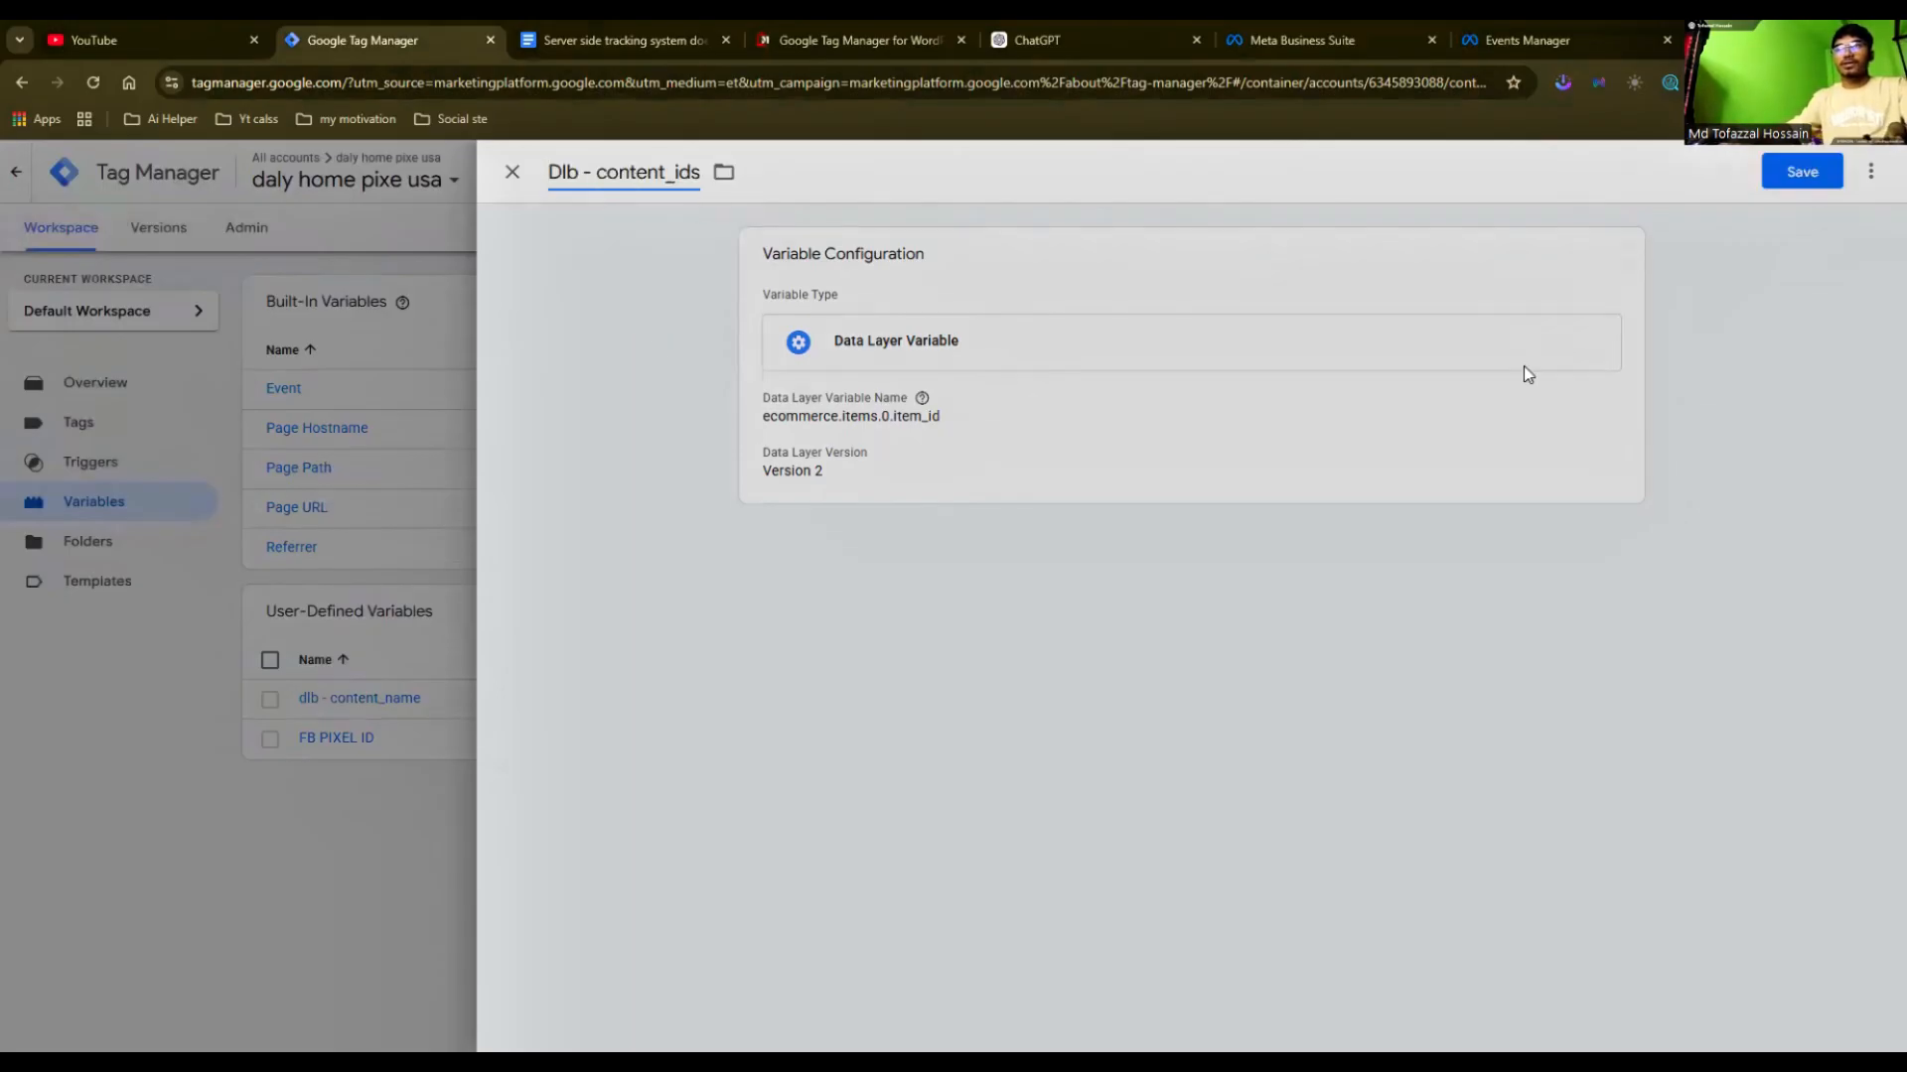
{"action": "left_click", "coordinate": [1800, 172]}
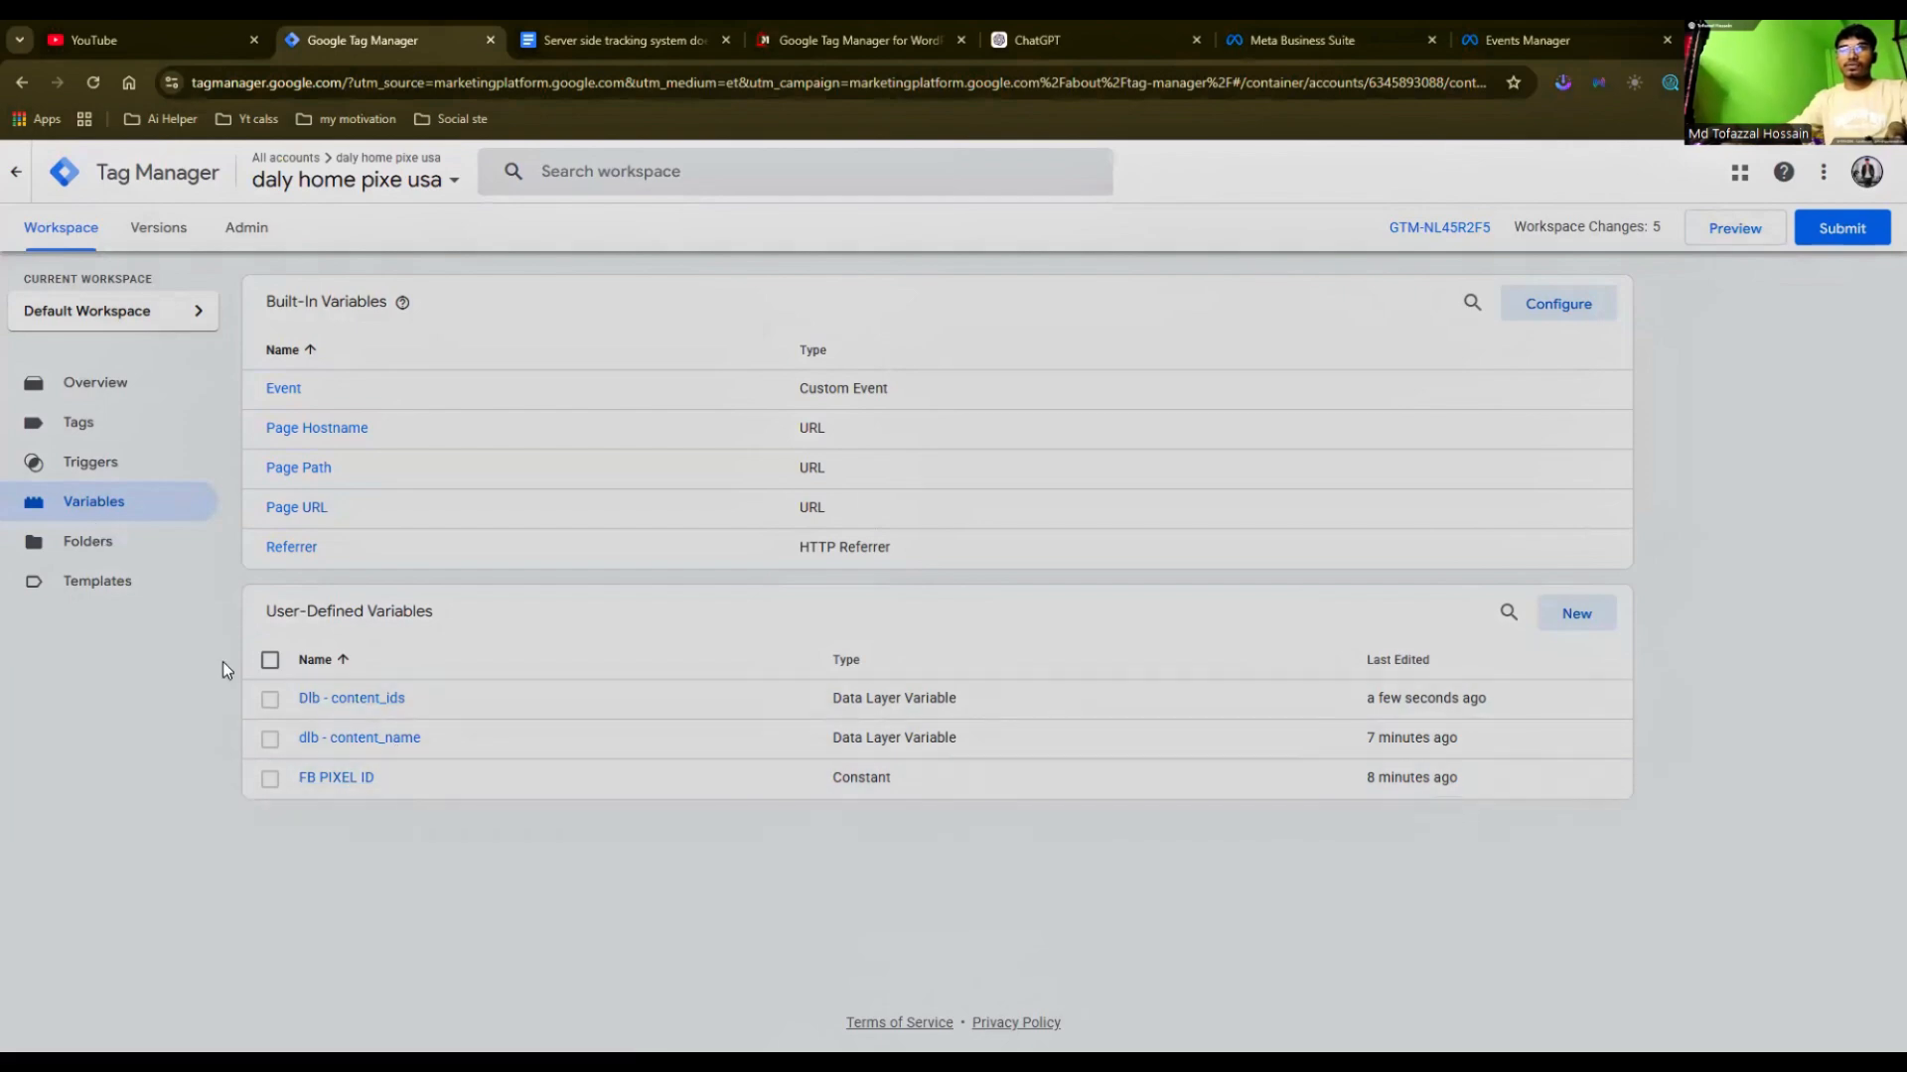
Step: Create a new Data Layer Variable with the name ecommerce.items.0.price copied from the setup document
{"action": "key", "text": "ctrl+Tab"}
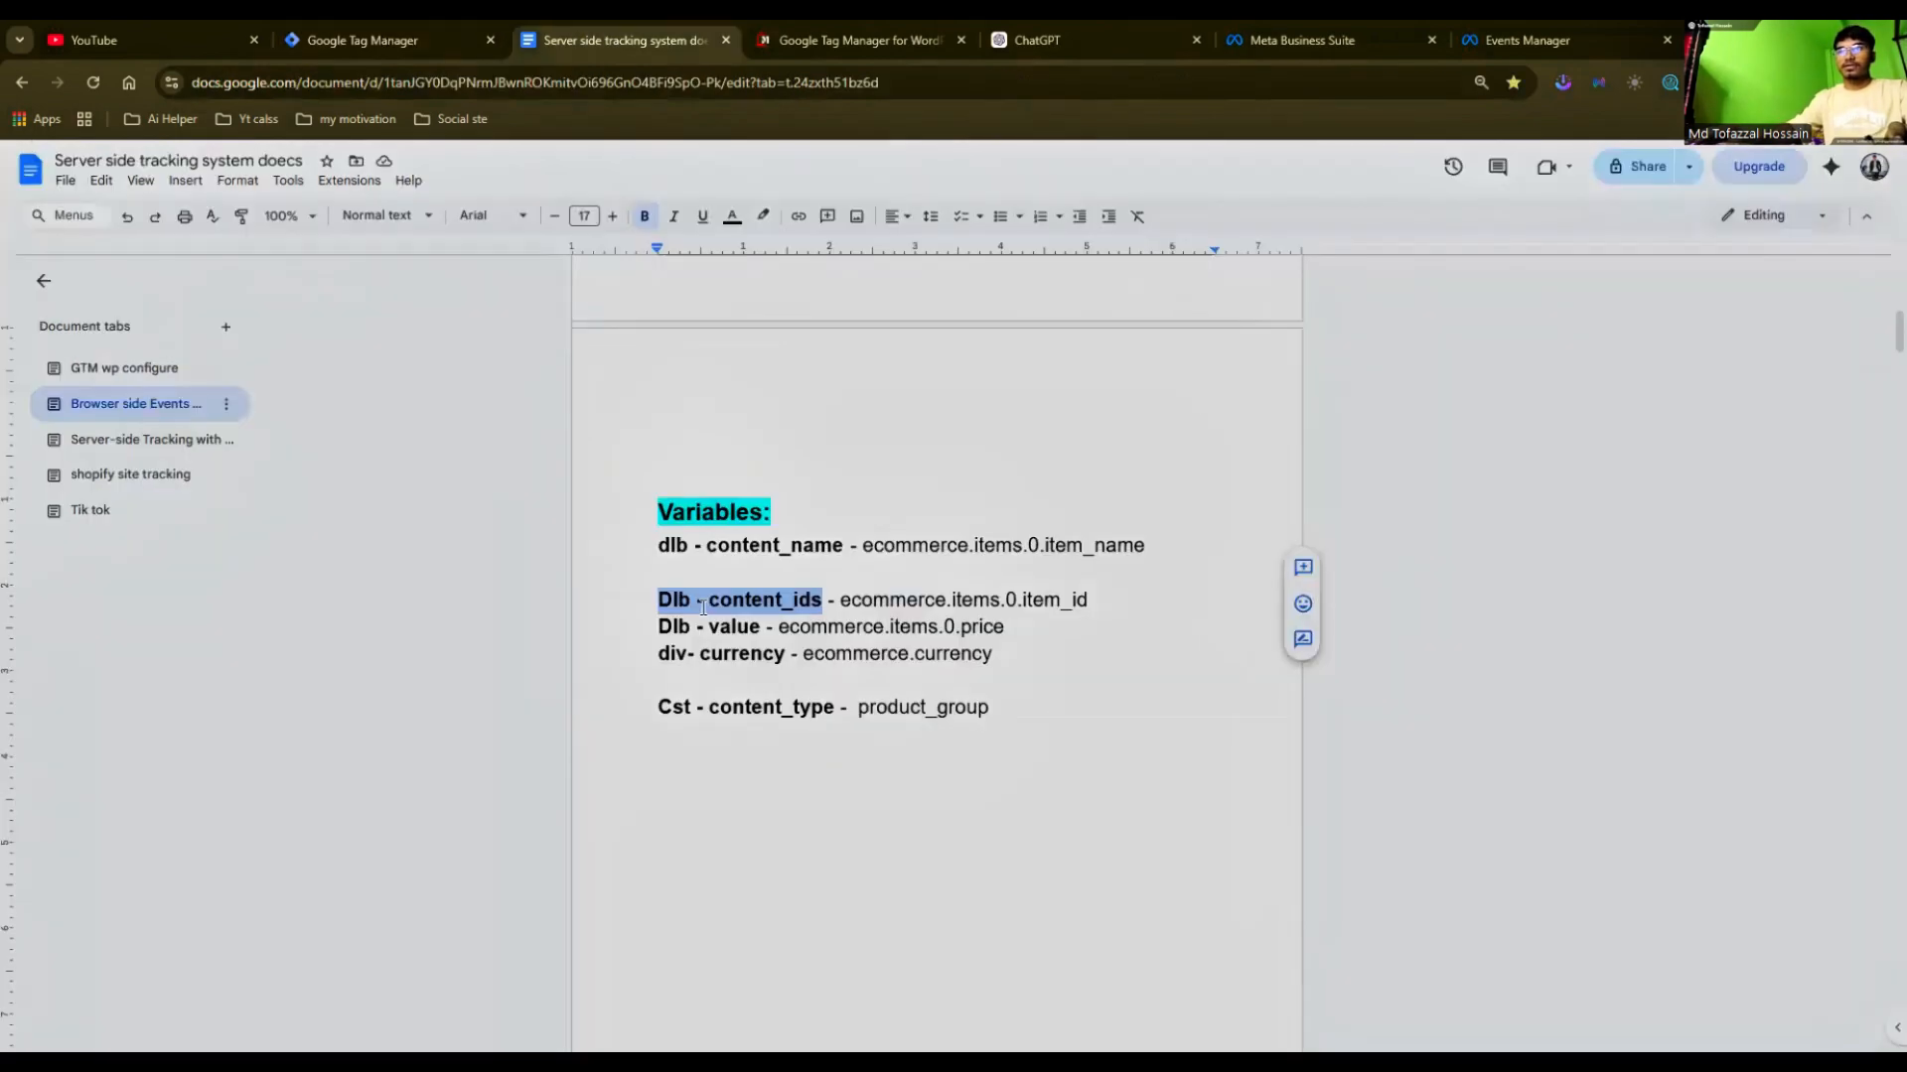
{"action": "left_click", "coordinate": [658, 626]}
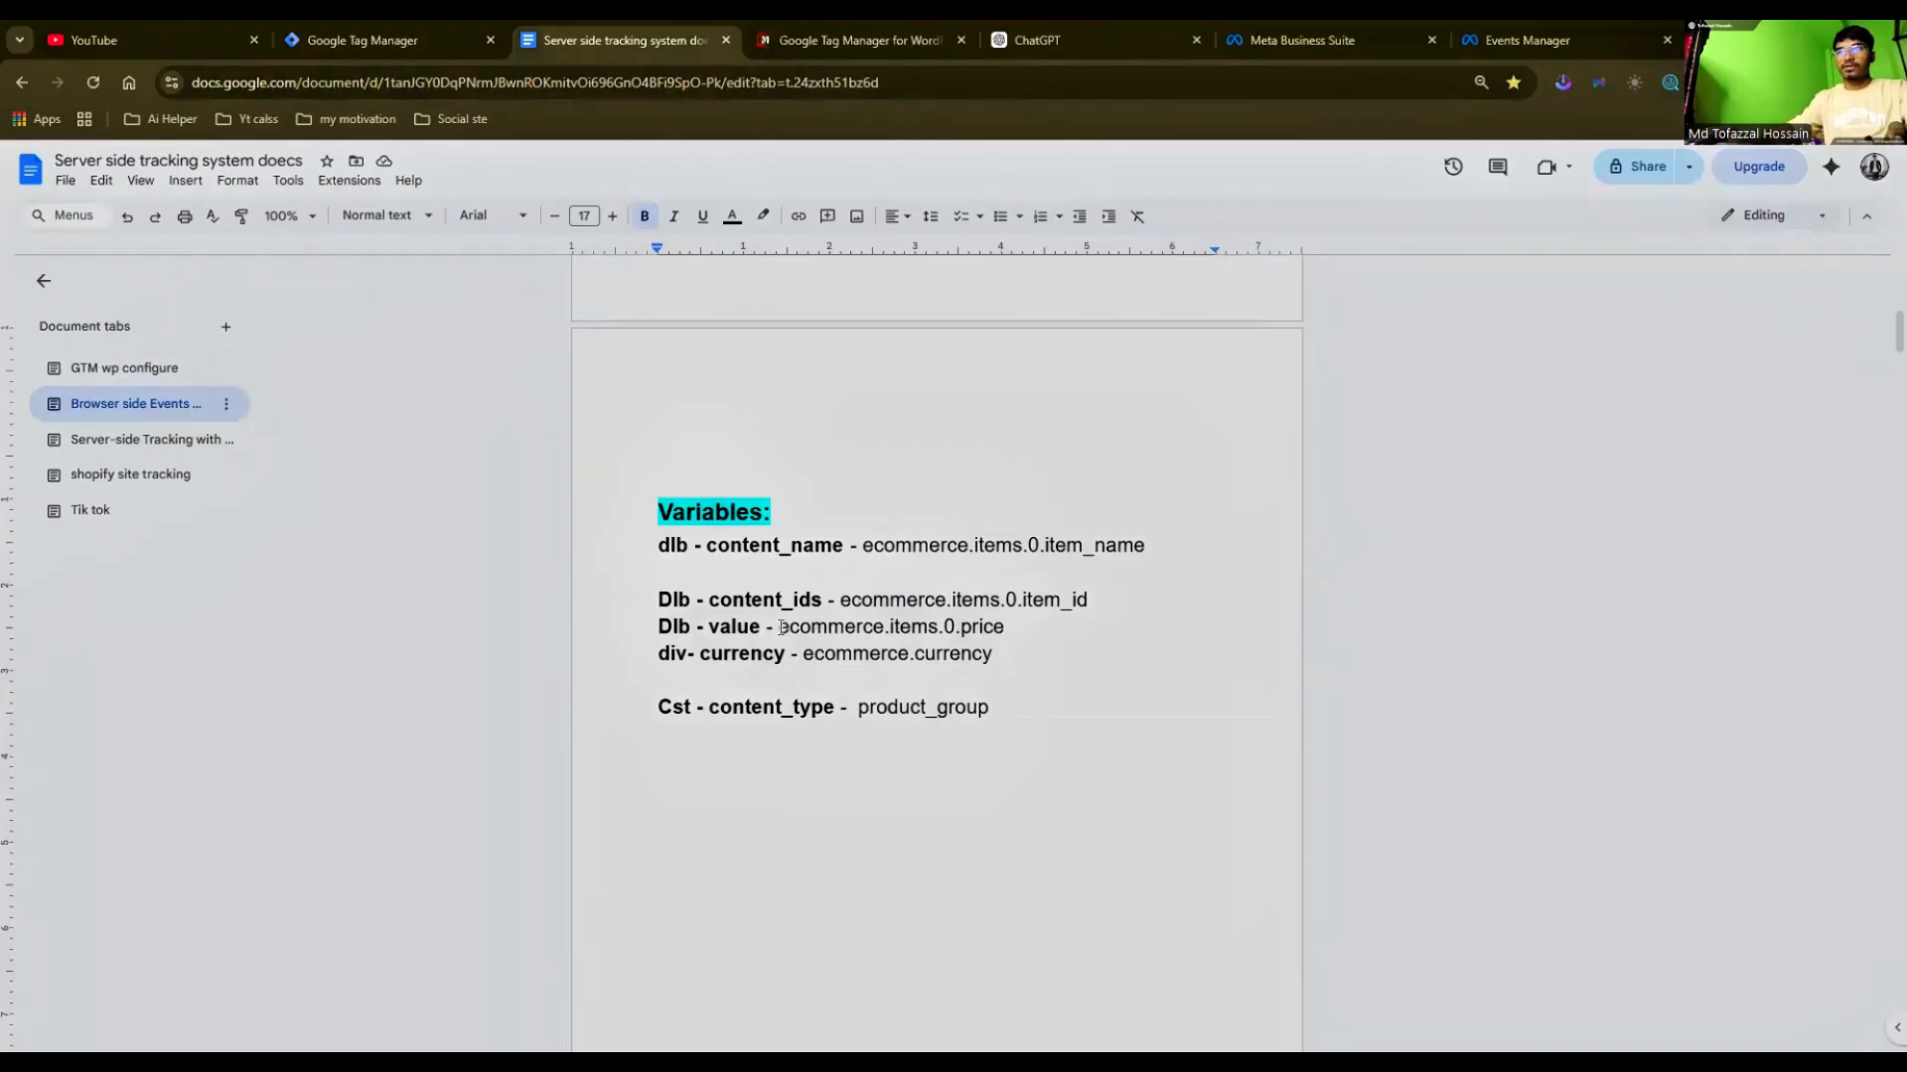
{"action": "left_click_drag", "start_coordinate": [796, 628], "coordinate": [1005, 623]}
{"action": "key", "text": "ctrl+c"}
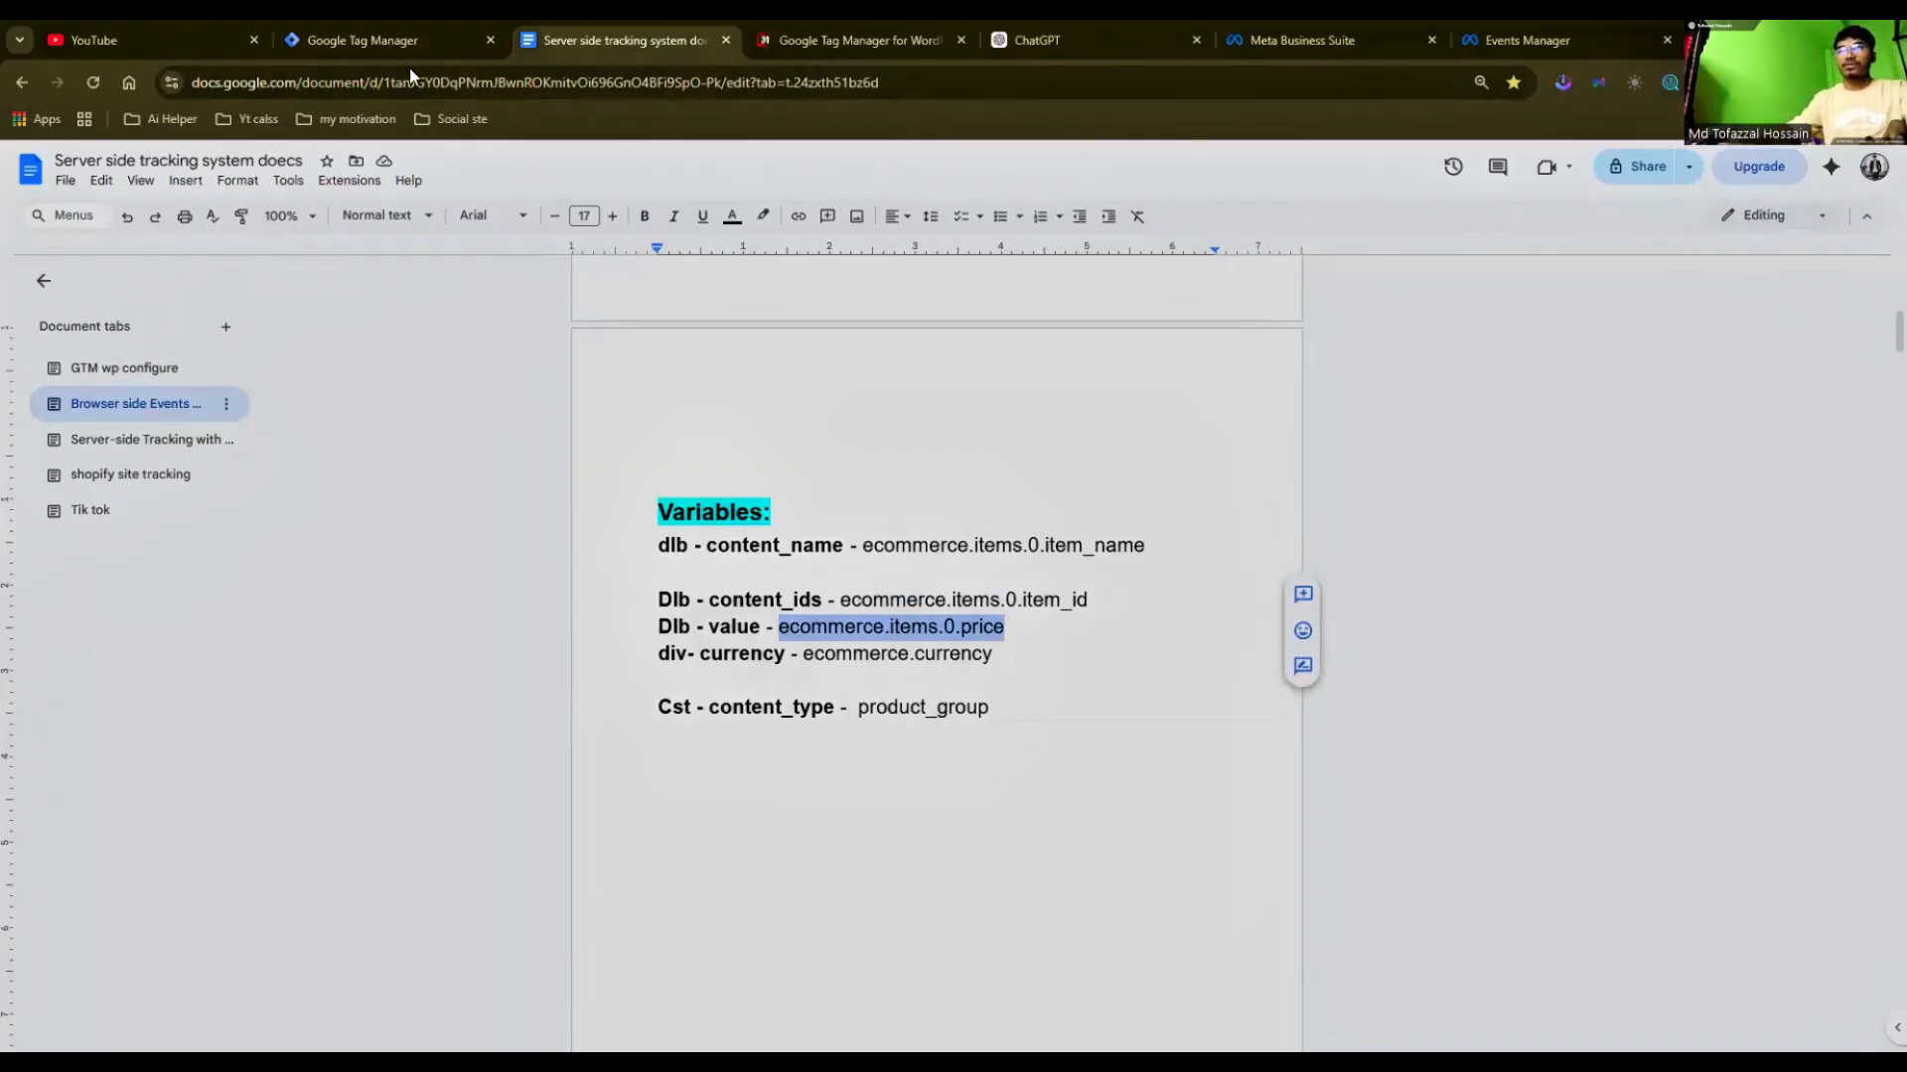
{"action": "key", "text": "ctrl+shift+Tab"}
{"action": "left_click", "coordinate": [1577, 613]}
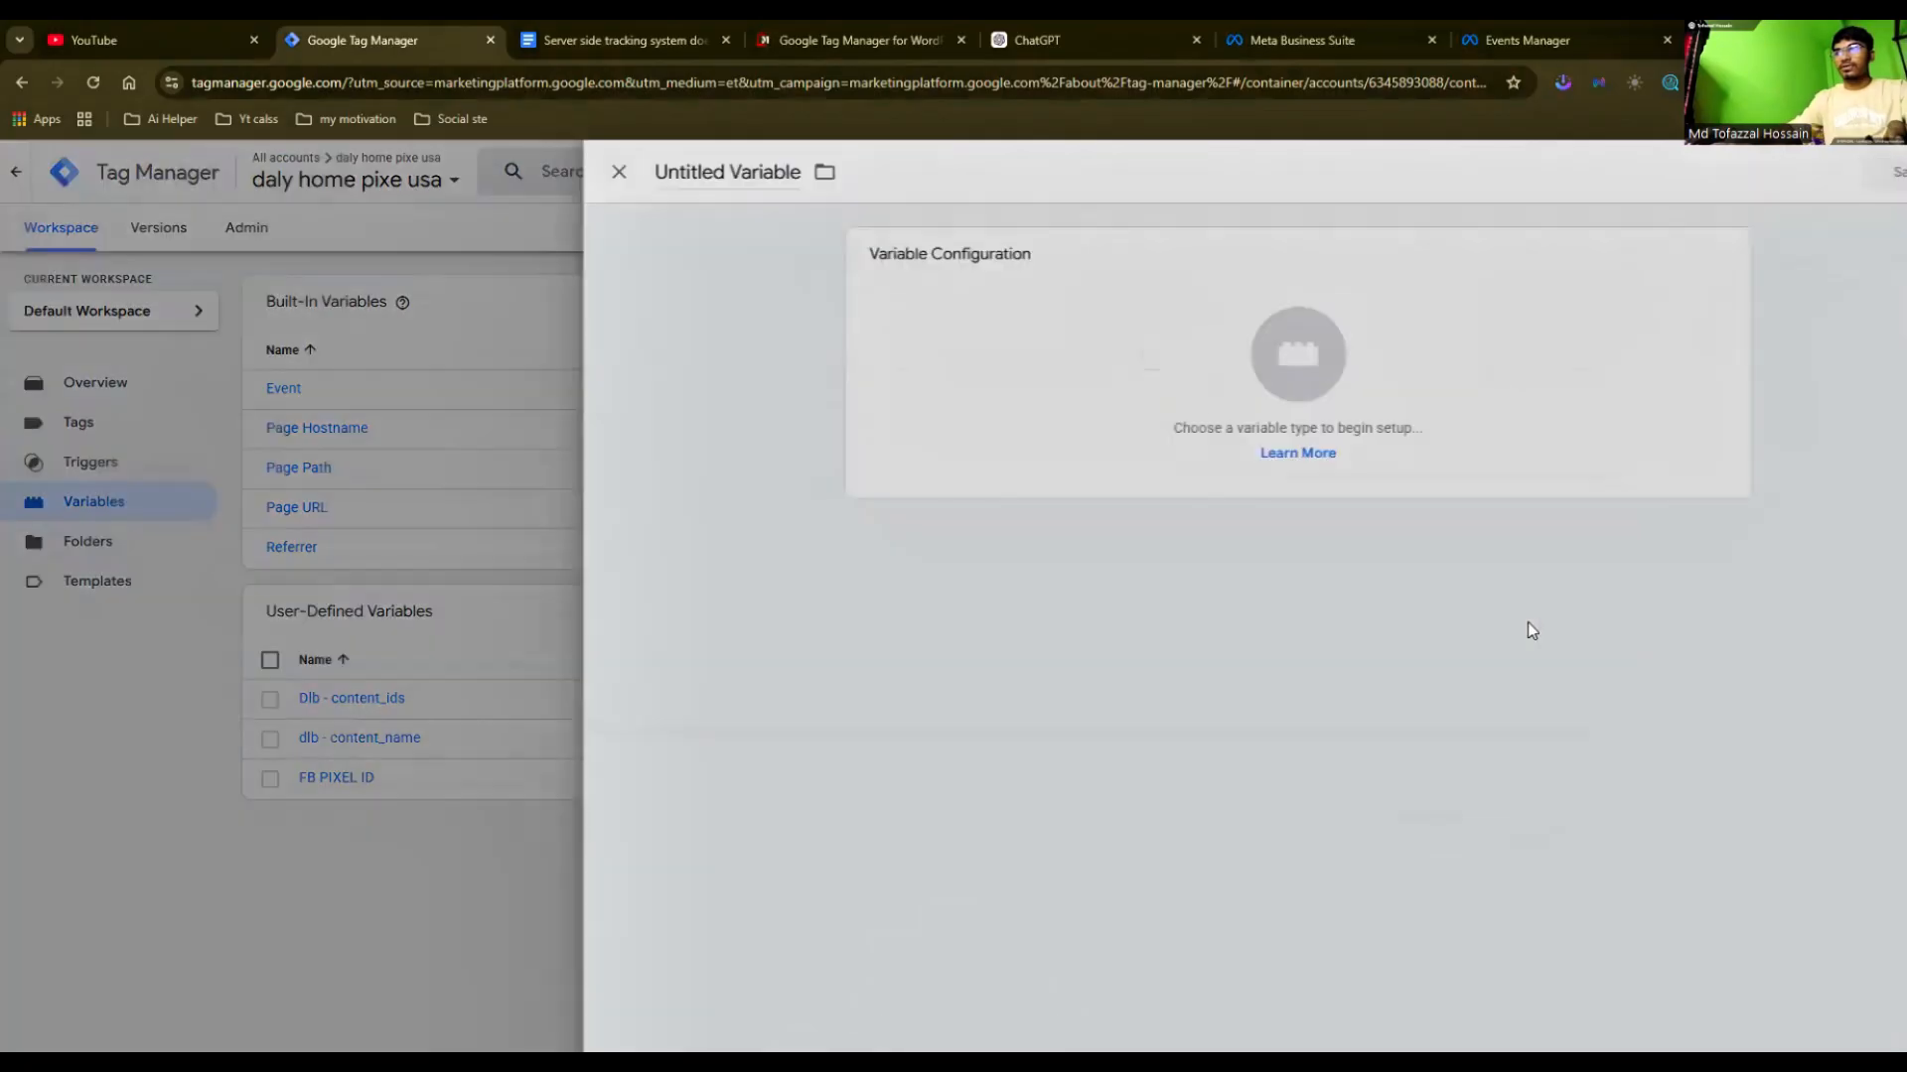
{"action": "left_click", "coordinate": [1617, 264]}
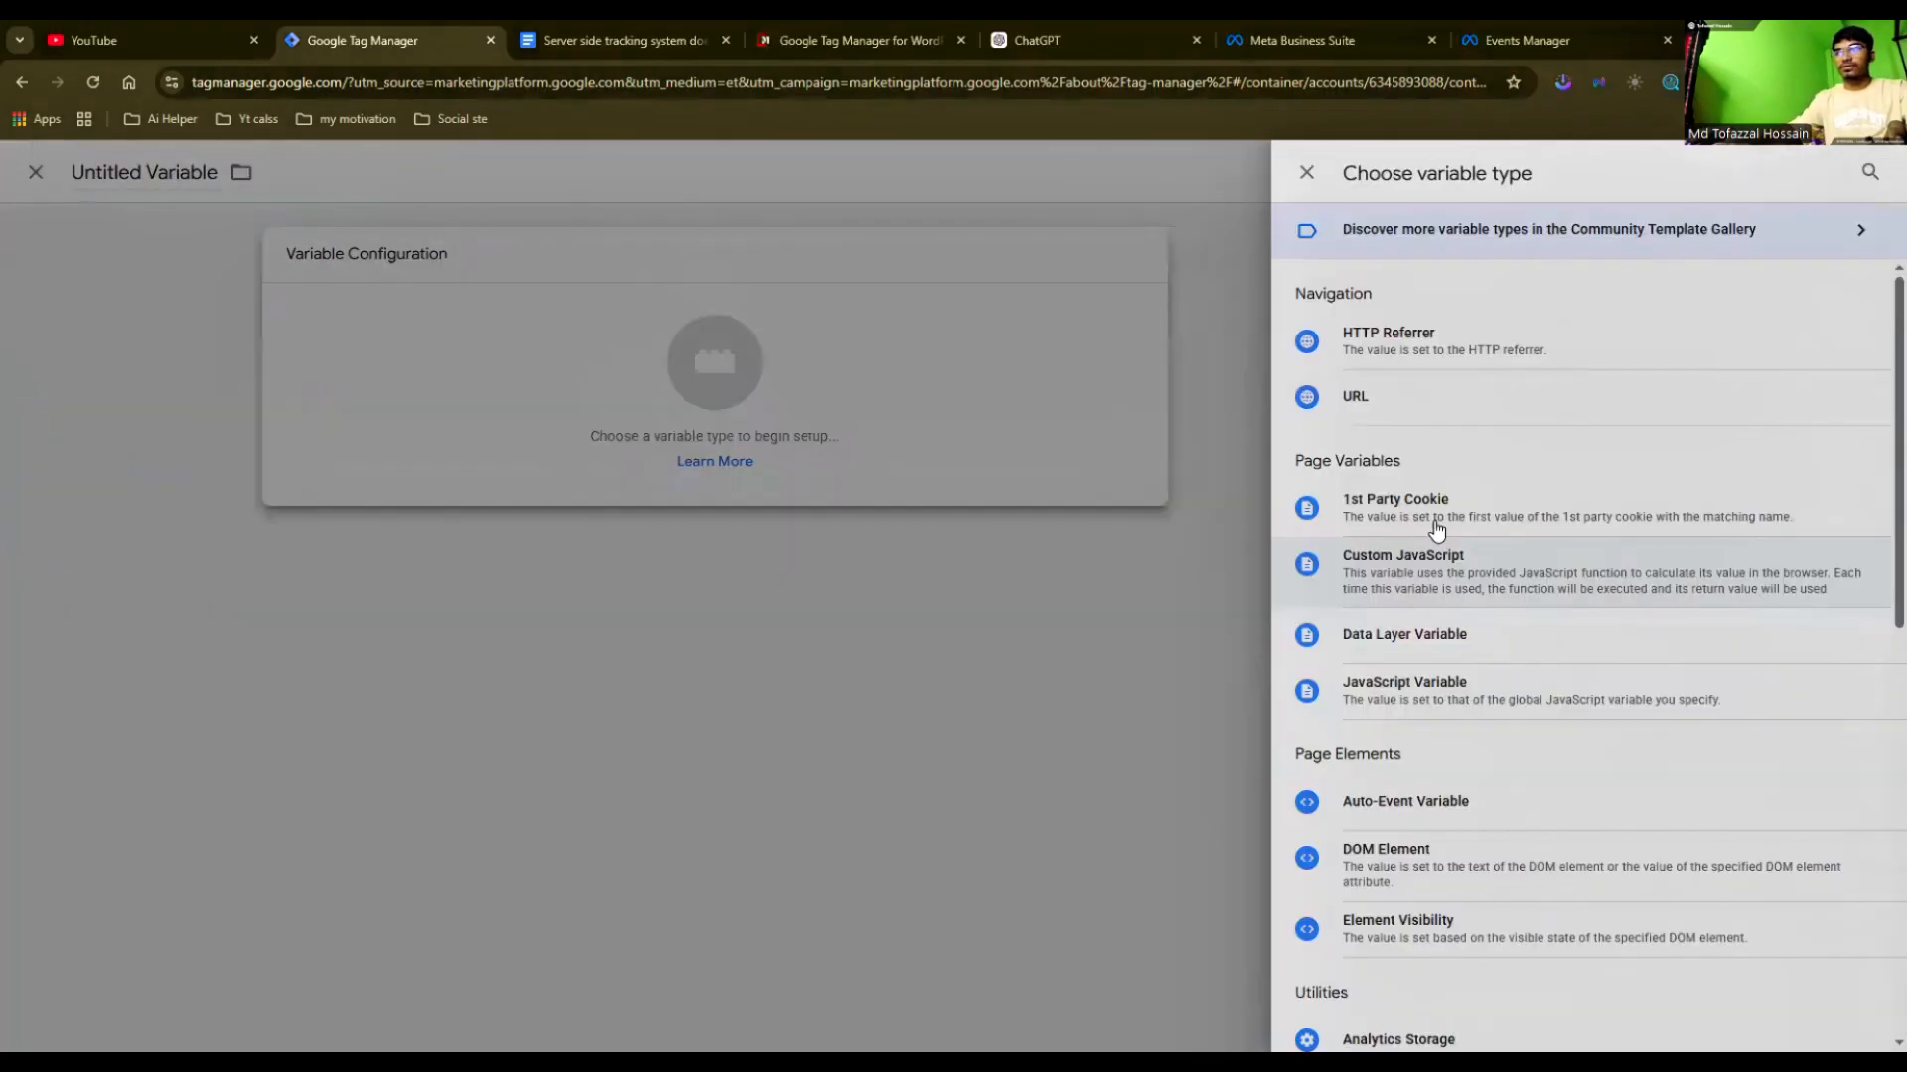
{"action": "left_click", "coordinate": [1440, 640]}
{"action": "left_click", "coordinate": [818, 455]}
{"action": "key", "text": "ctrl+v"}
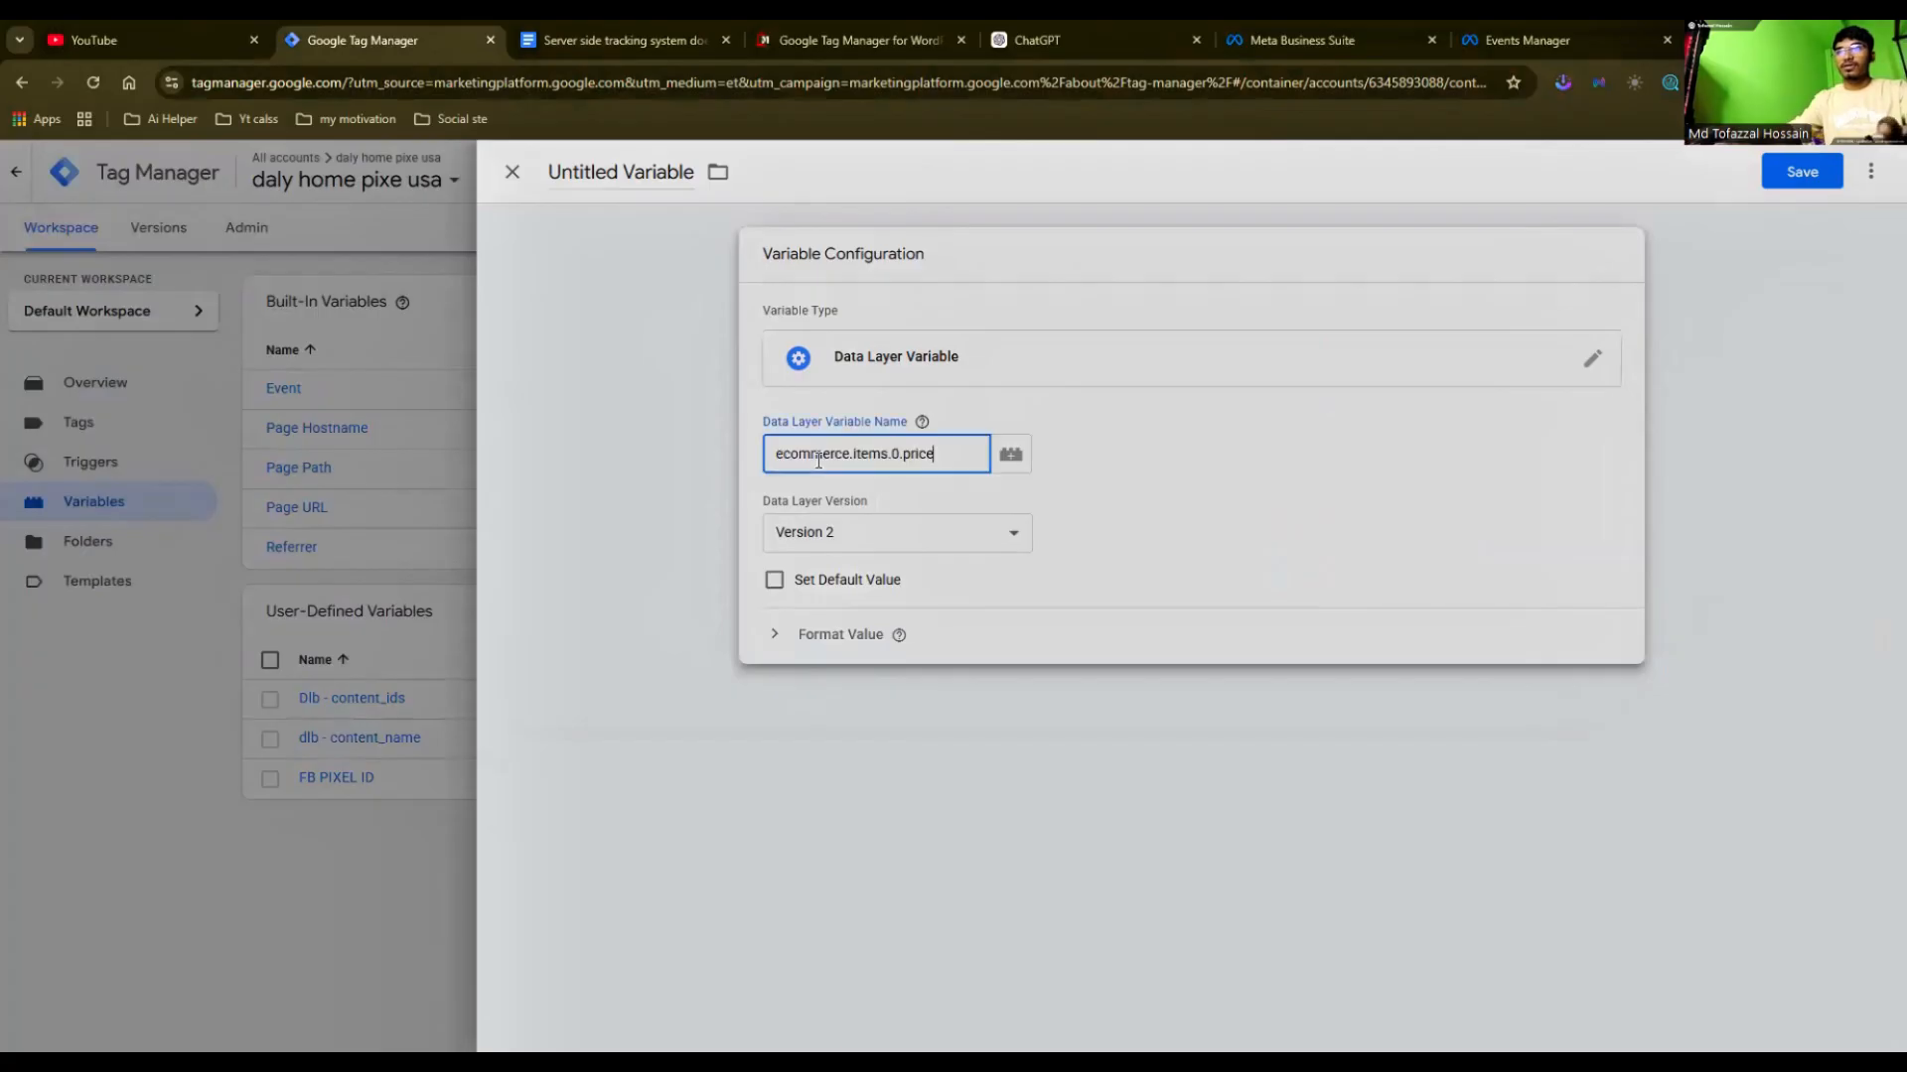
Step: Name the price variable Dlb - value, copying the label from the setup document, and save it
{"action": "left_click", "coordinate": [608, 174]}
{"action": "key", "text": "BackSpace"}
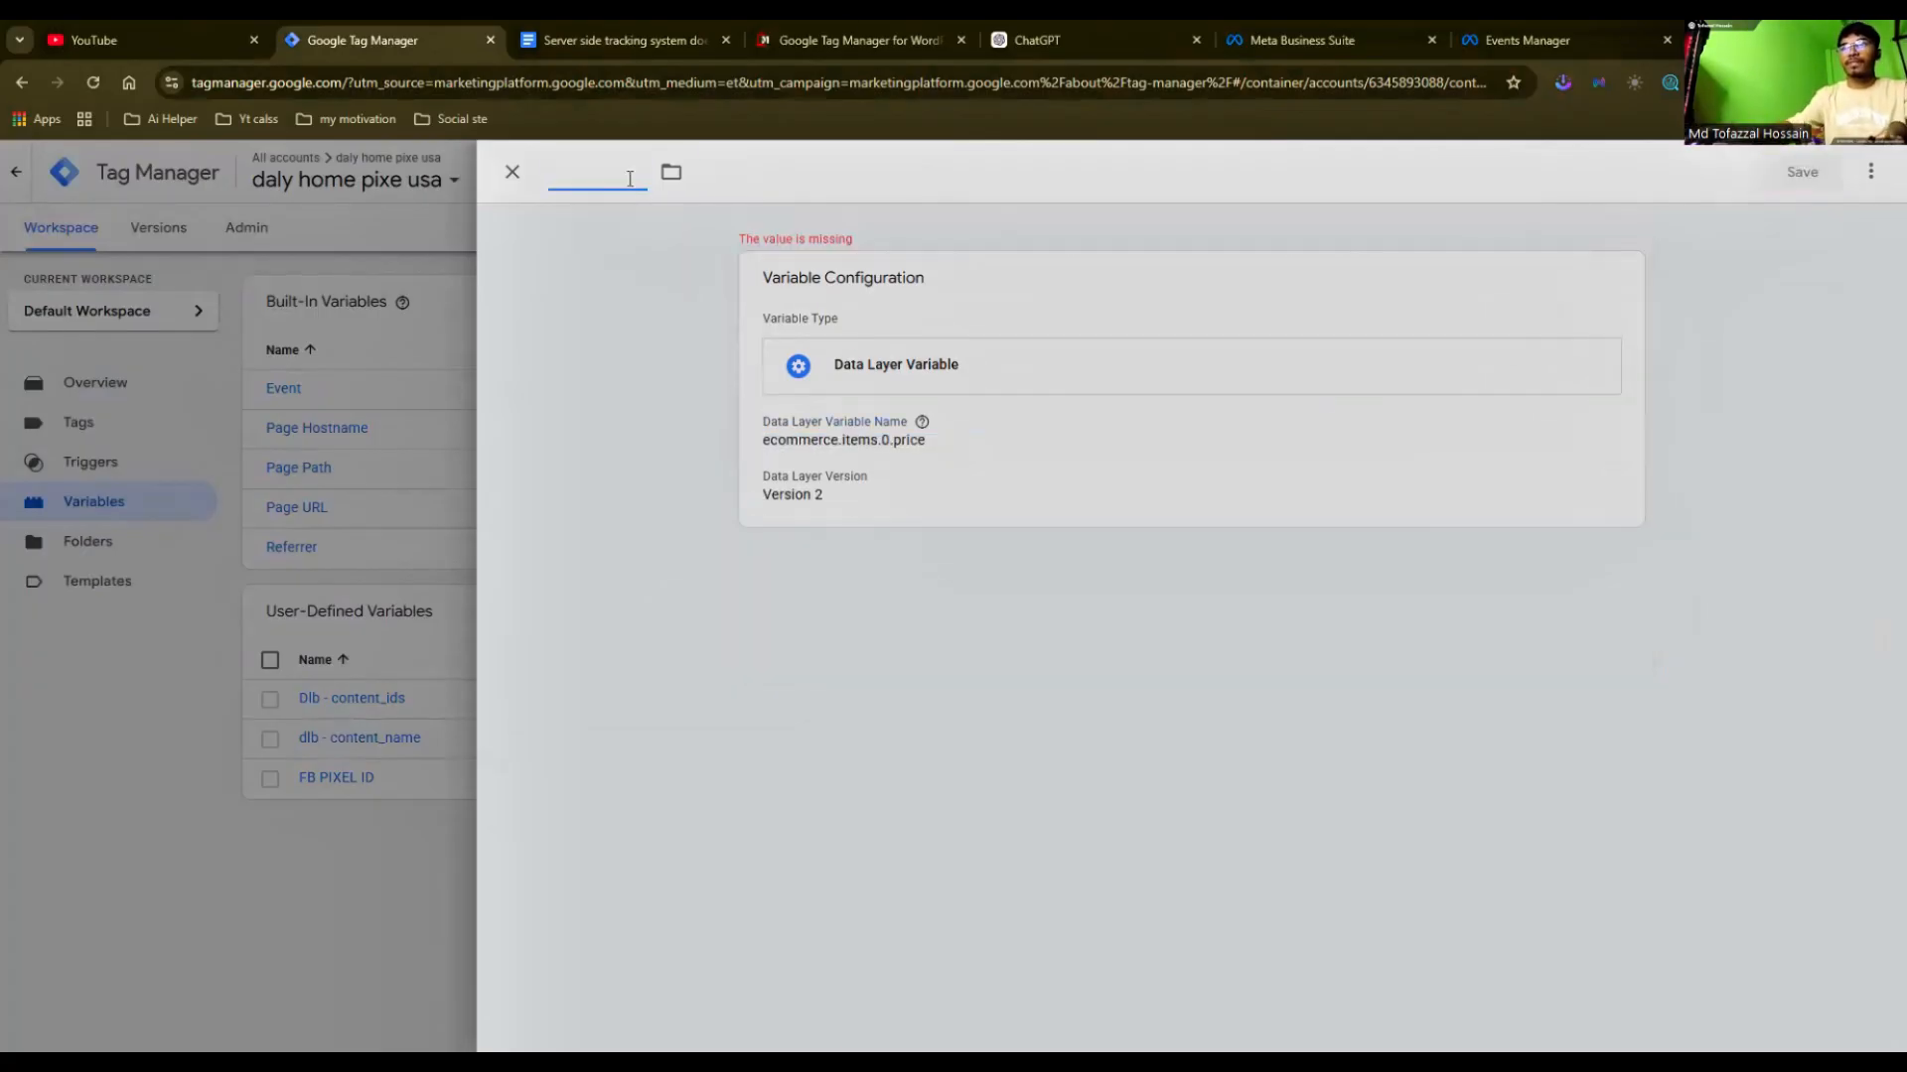
{"action": "left_click", "coordinate": [615, 39]}
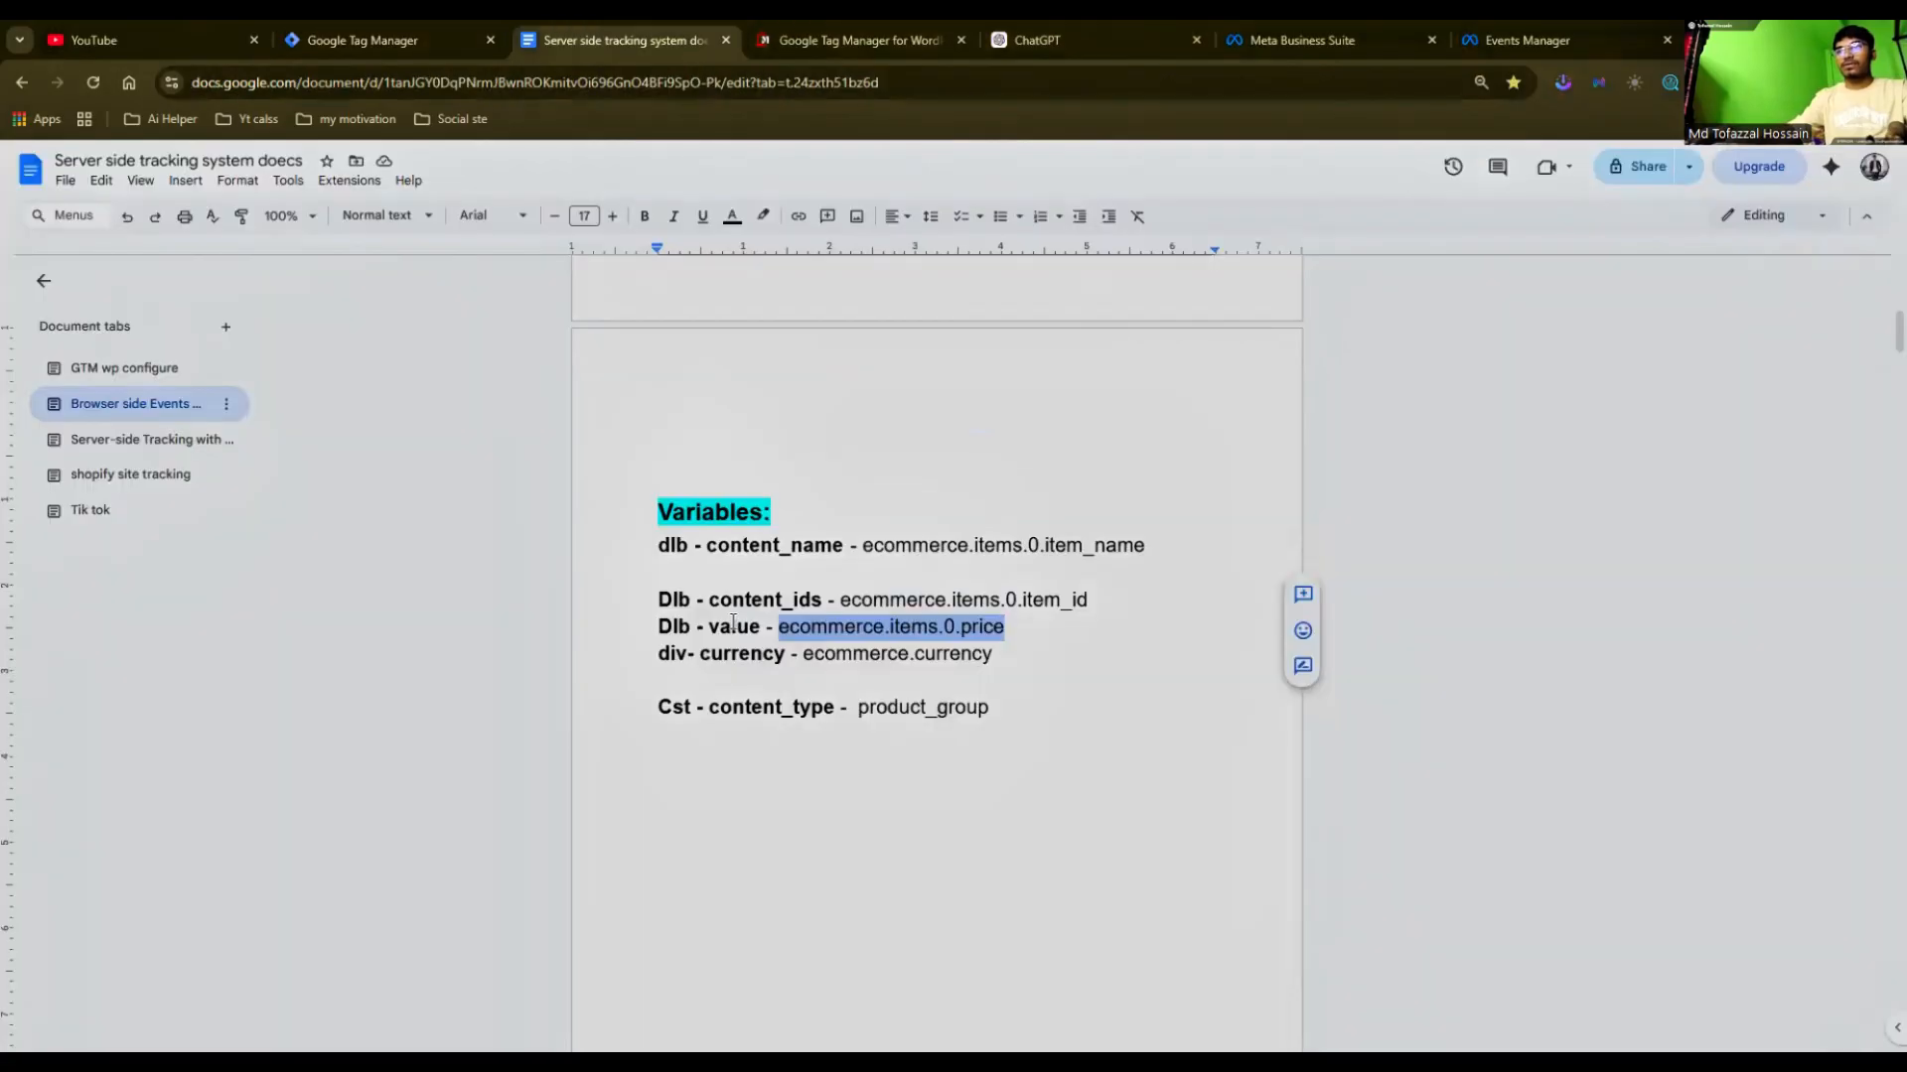
{"action": "left_click", "coordinate": [665, 627]}
{"action": "left_click", "coordinate": [758, 626], "text": "shift"}
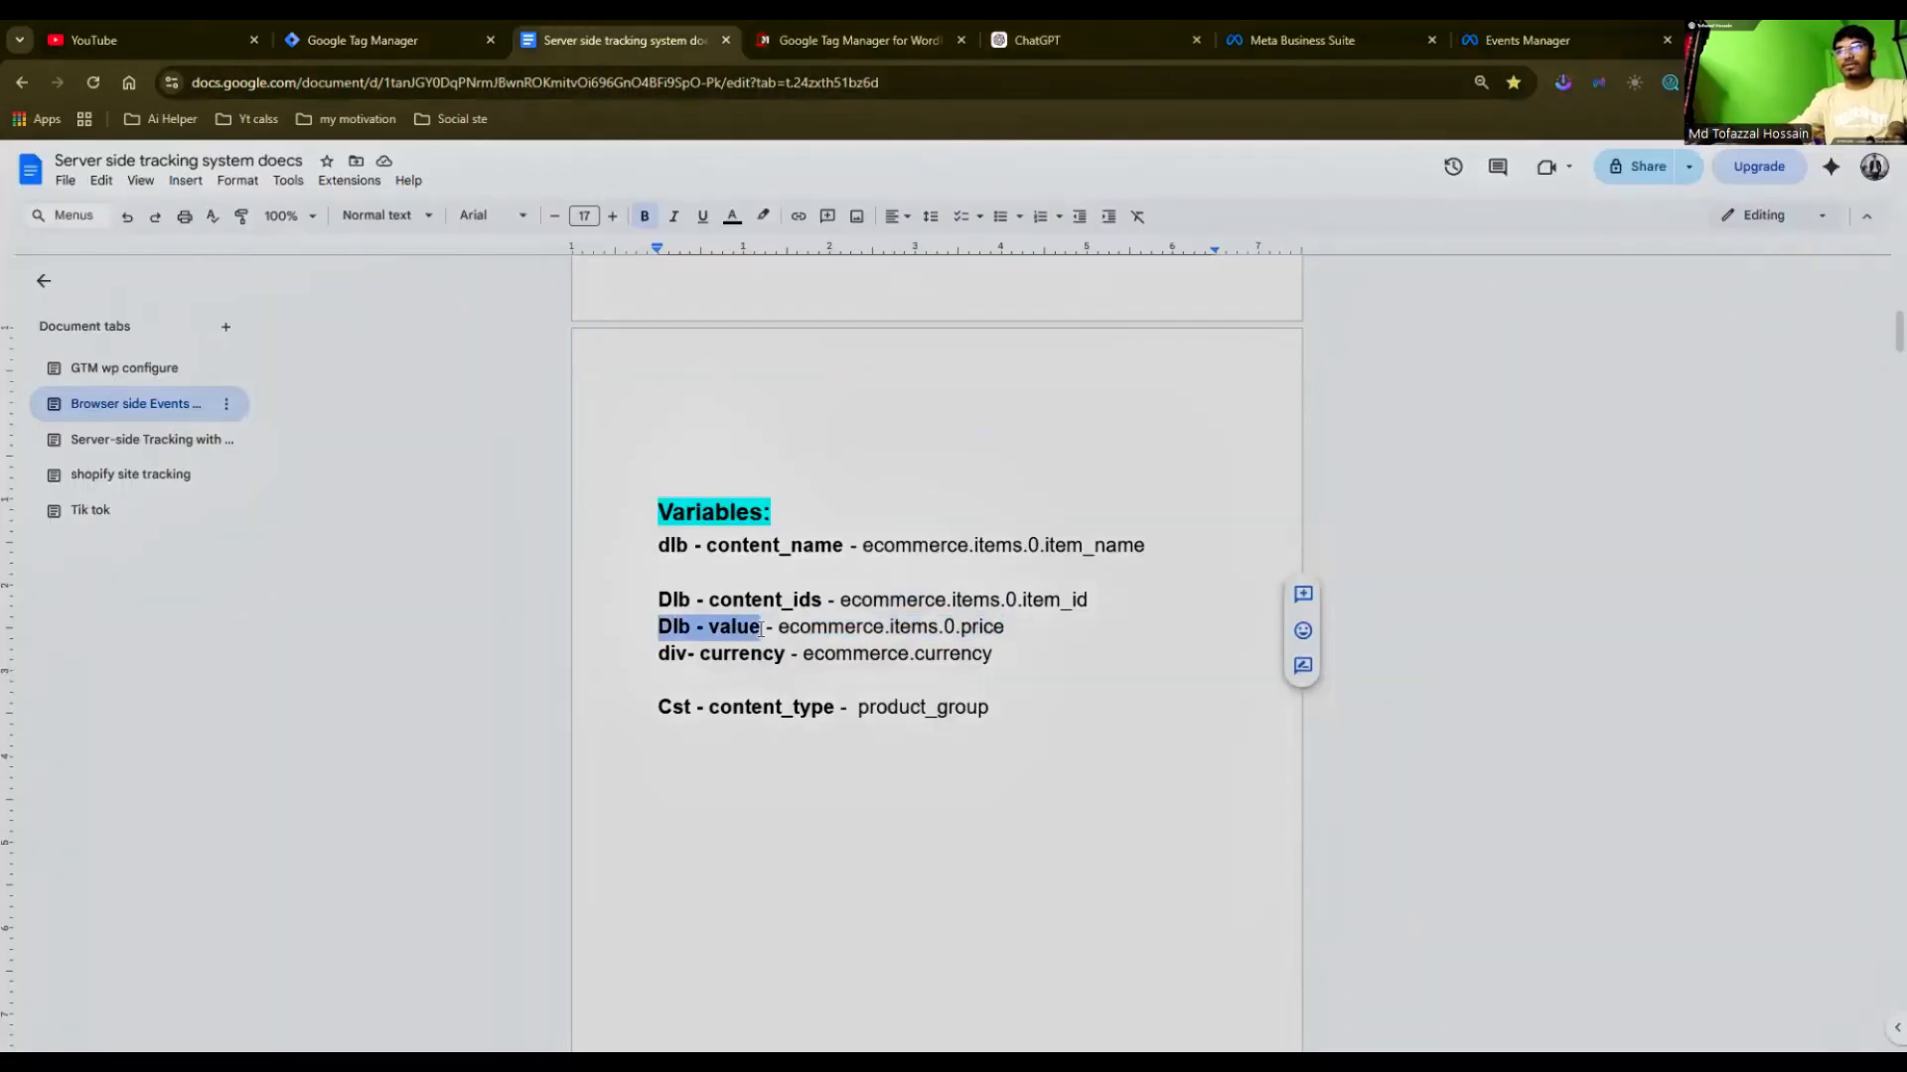
{"action": "left_click", "coordinate": [328, 40]}
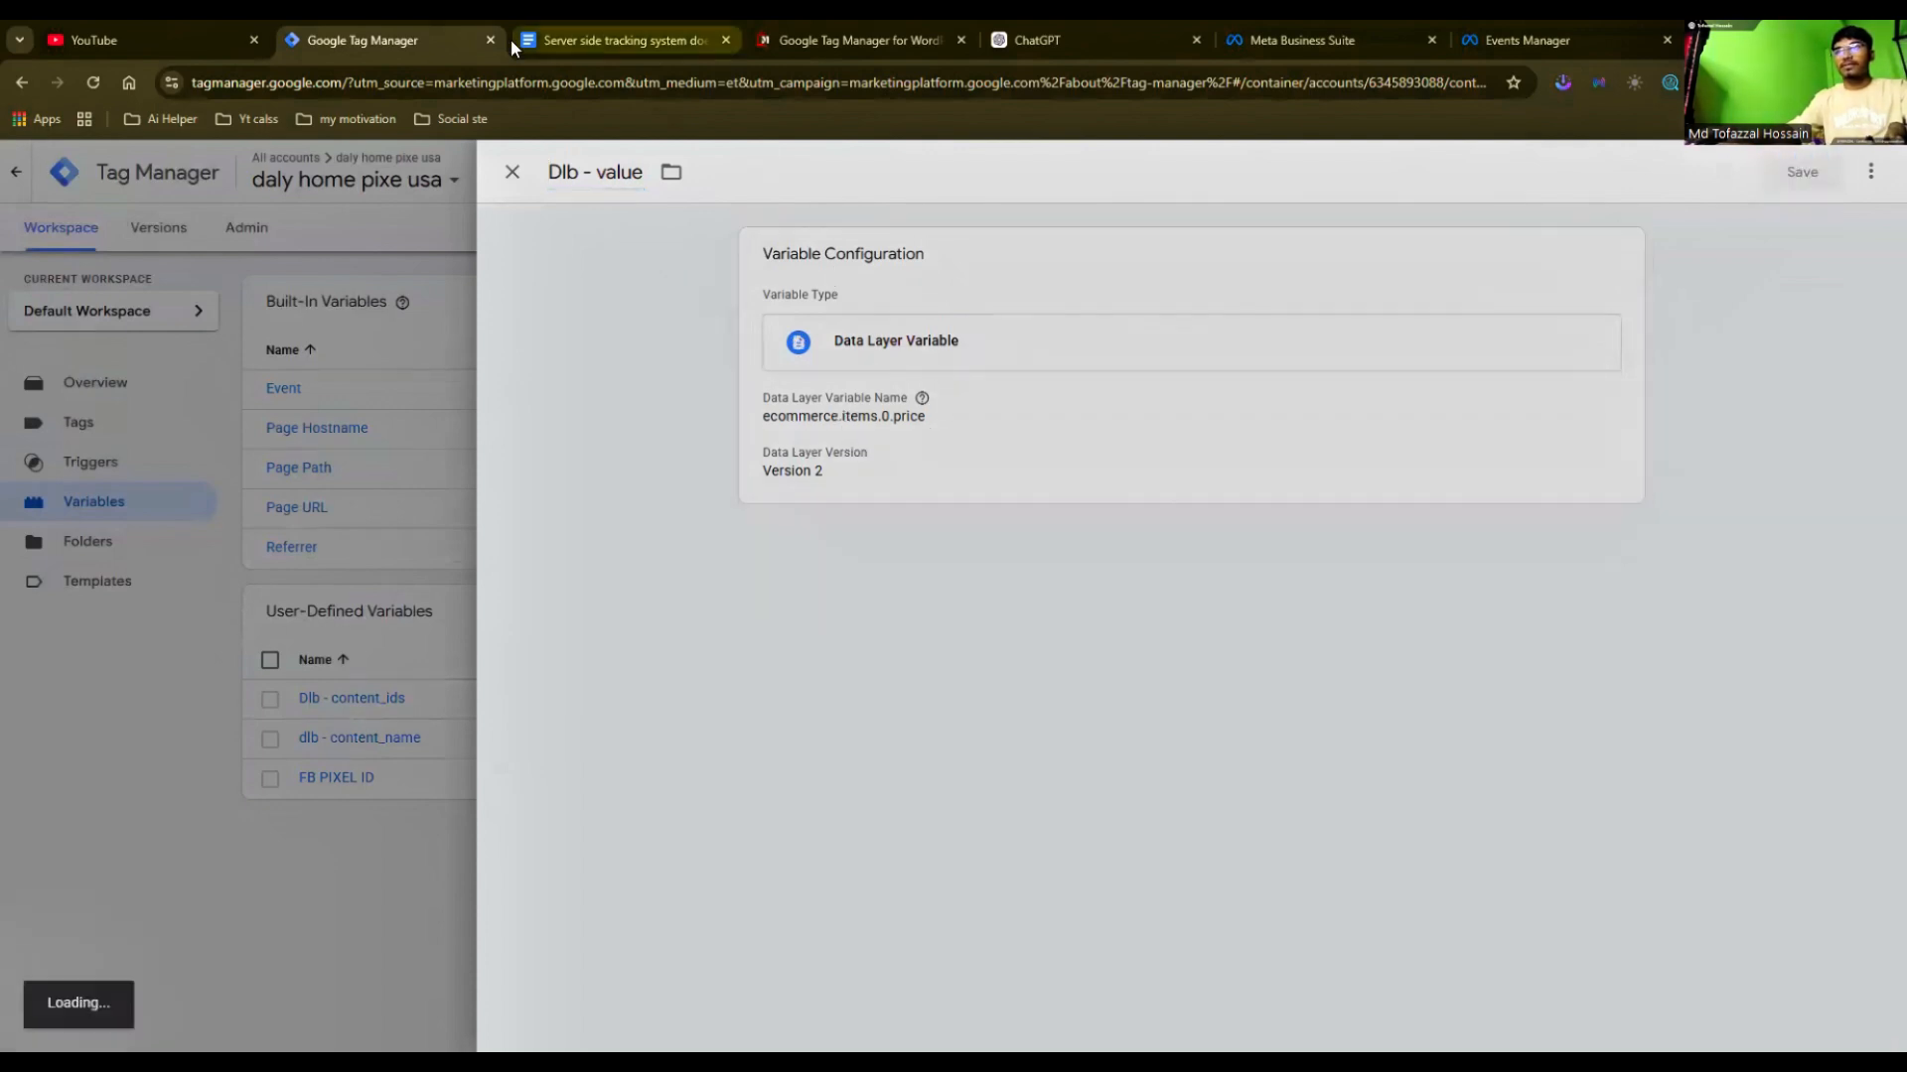
Step: Create a new Data Layer Variable with the name ecommerce.currency copied from the setup document
{"action": "left_click", "coordinate": [568, 26]}
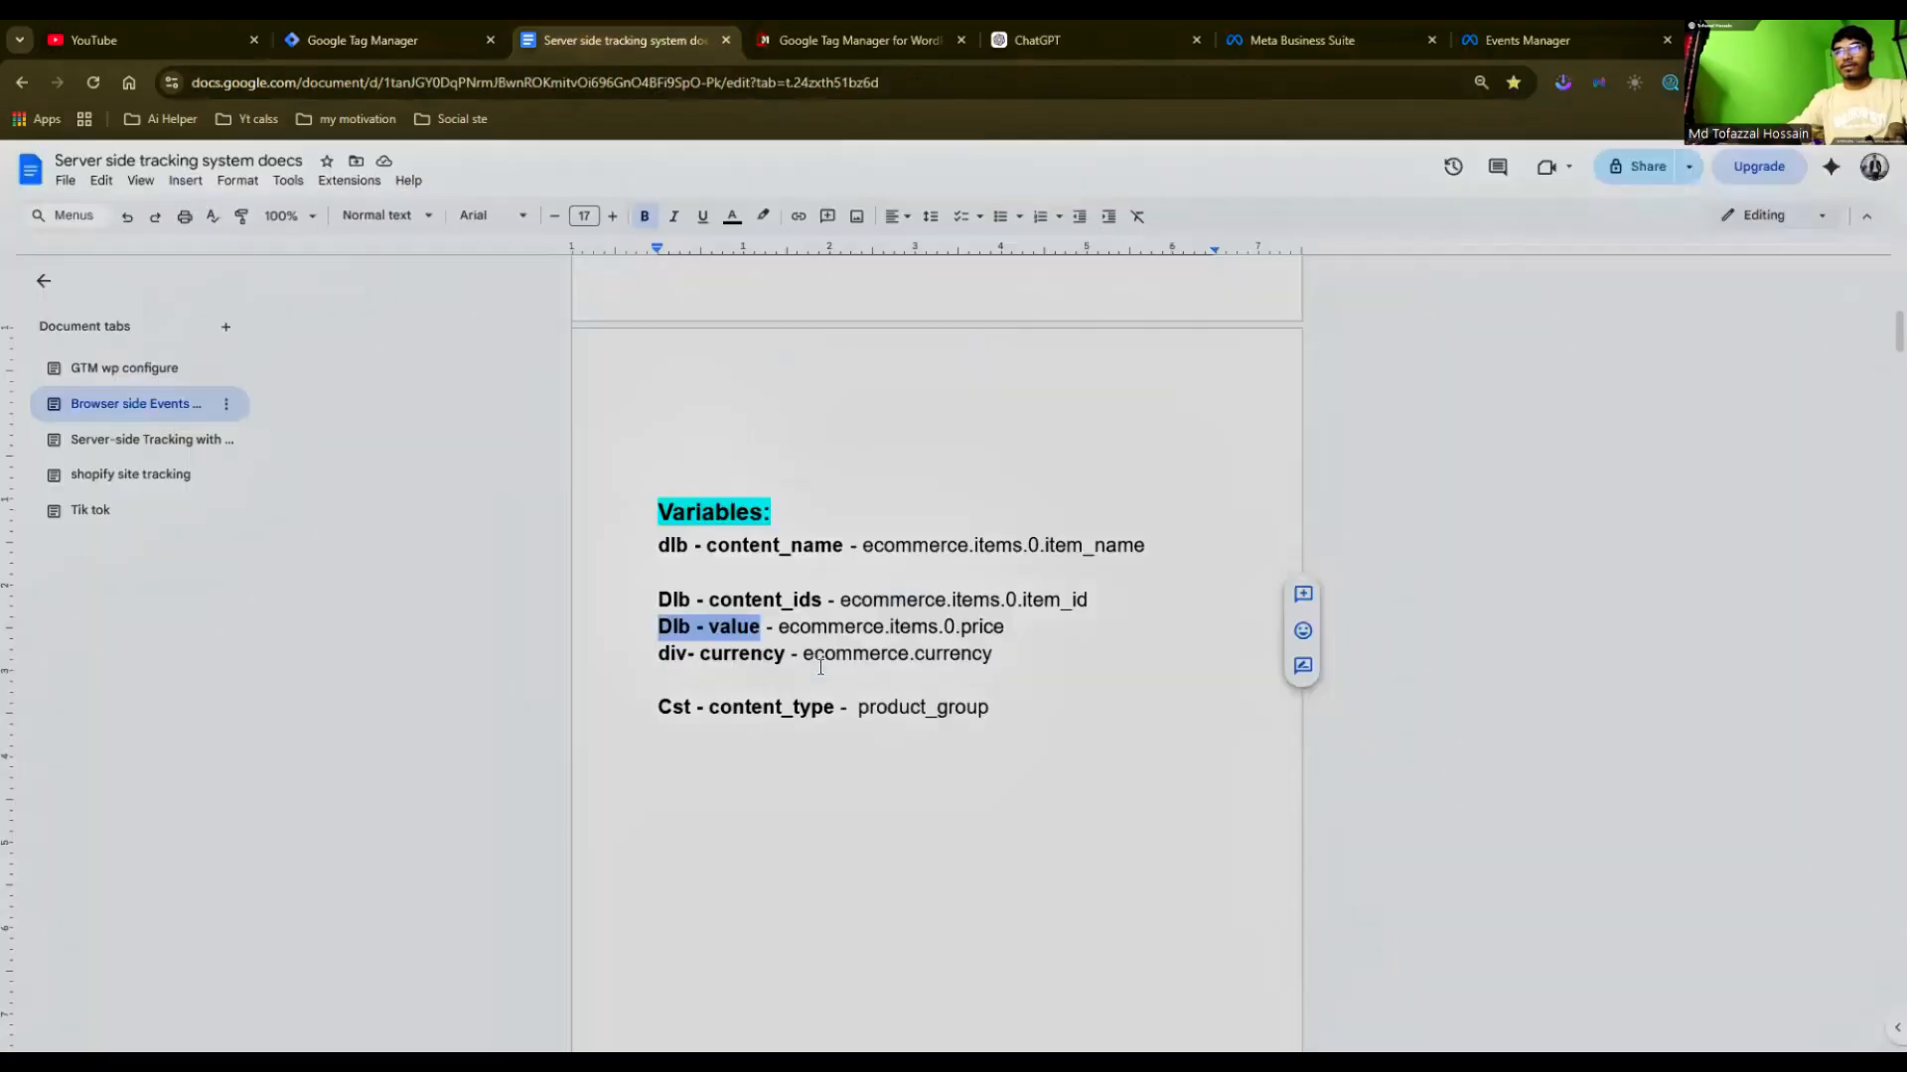
{"action": "left_click", "coordinate": [782, 654]}
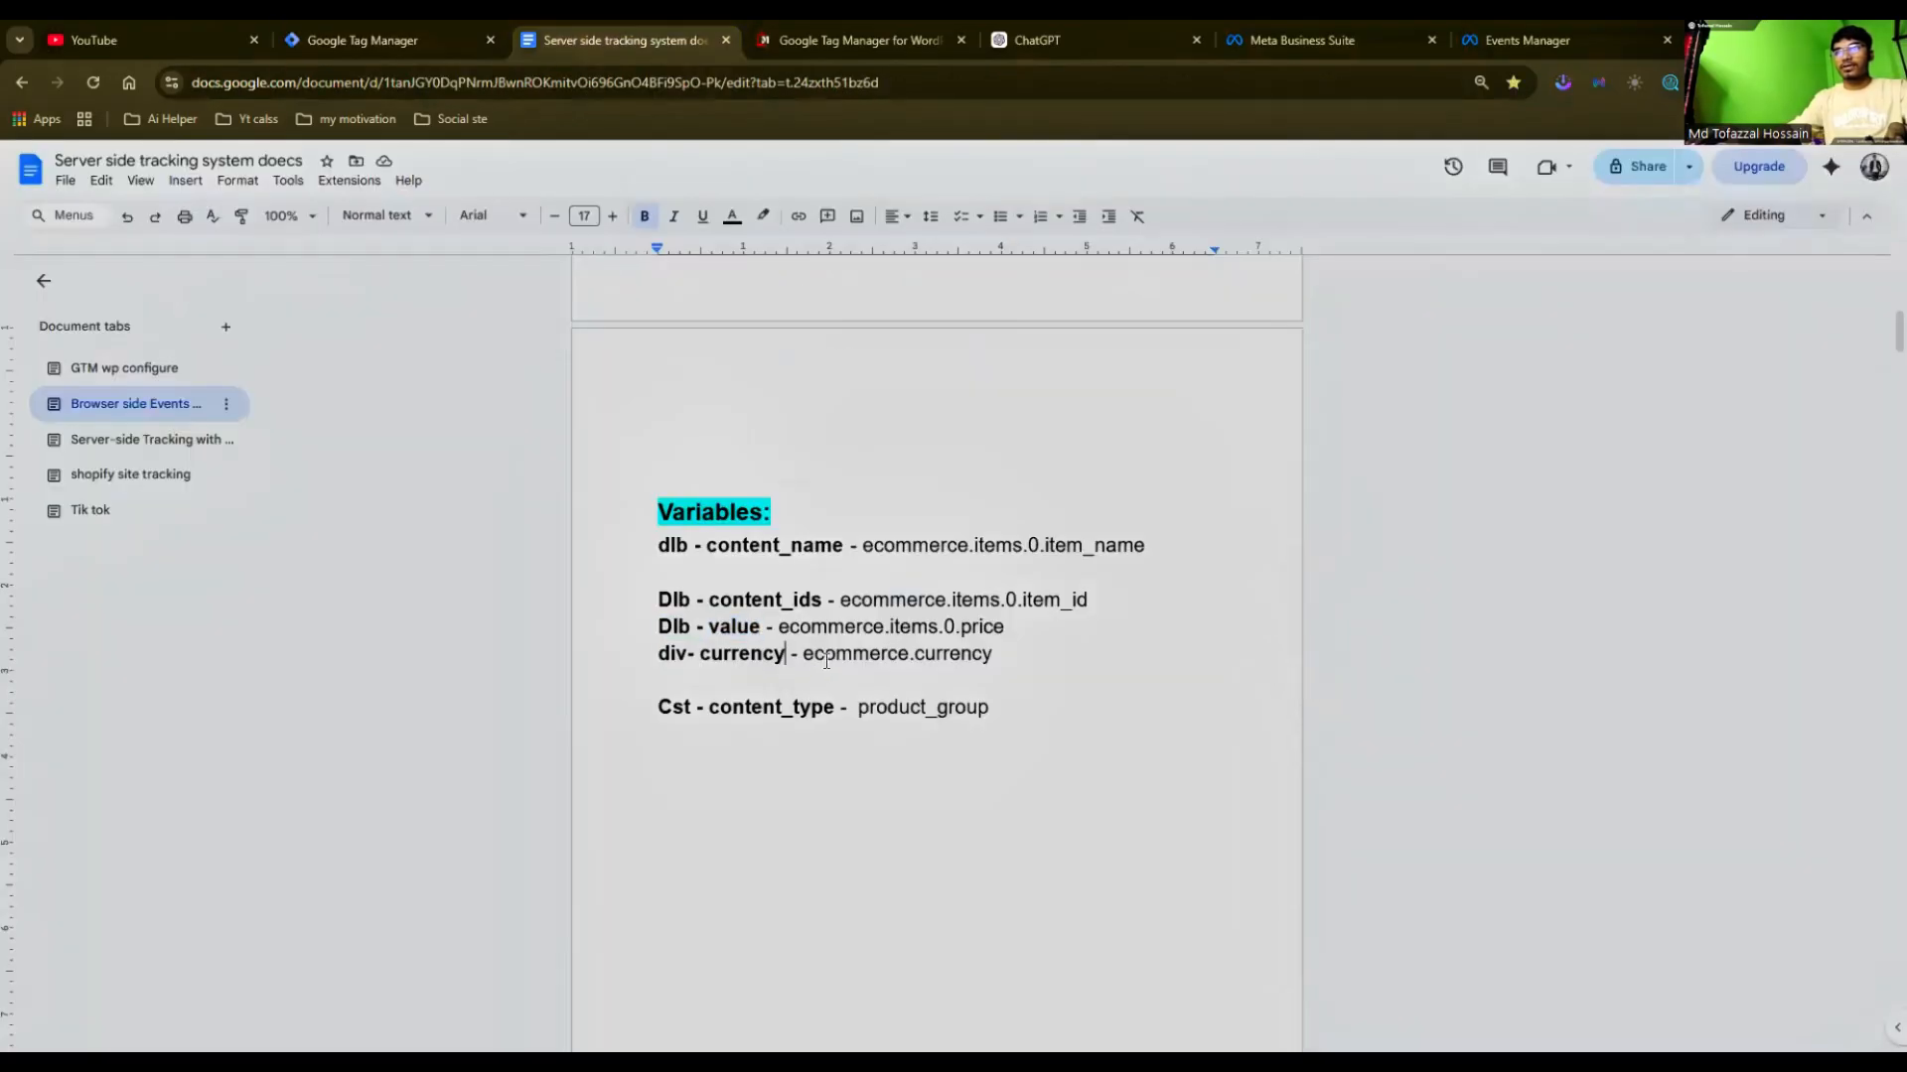
{"action": "left_click_drag", "start_coordinate": [804, 656], "coordinate": [993, 656]}
{"action": "key", "text": "ctrl+c"}
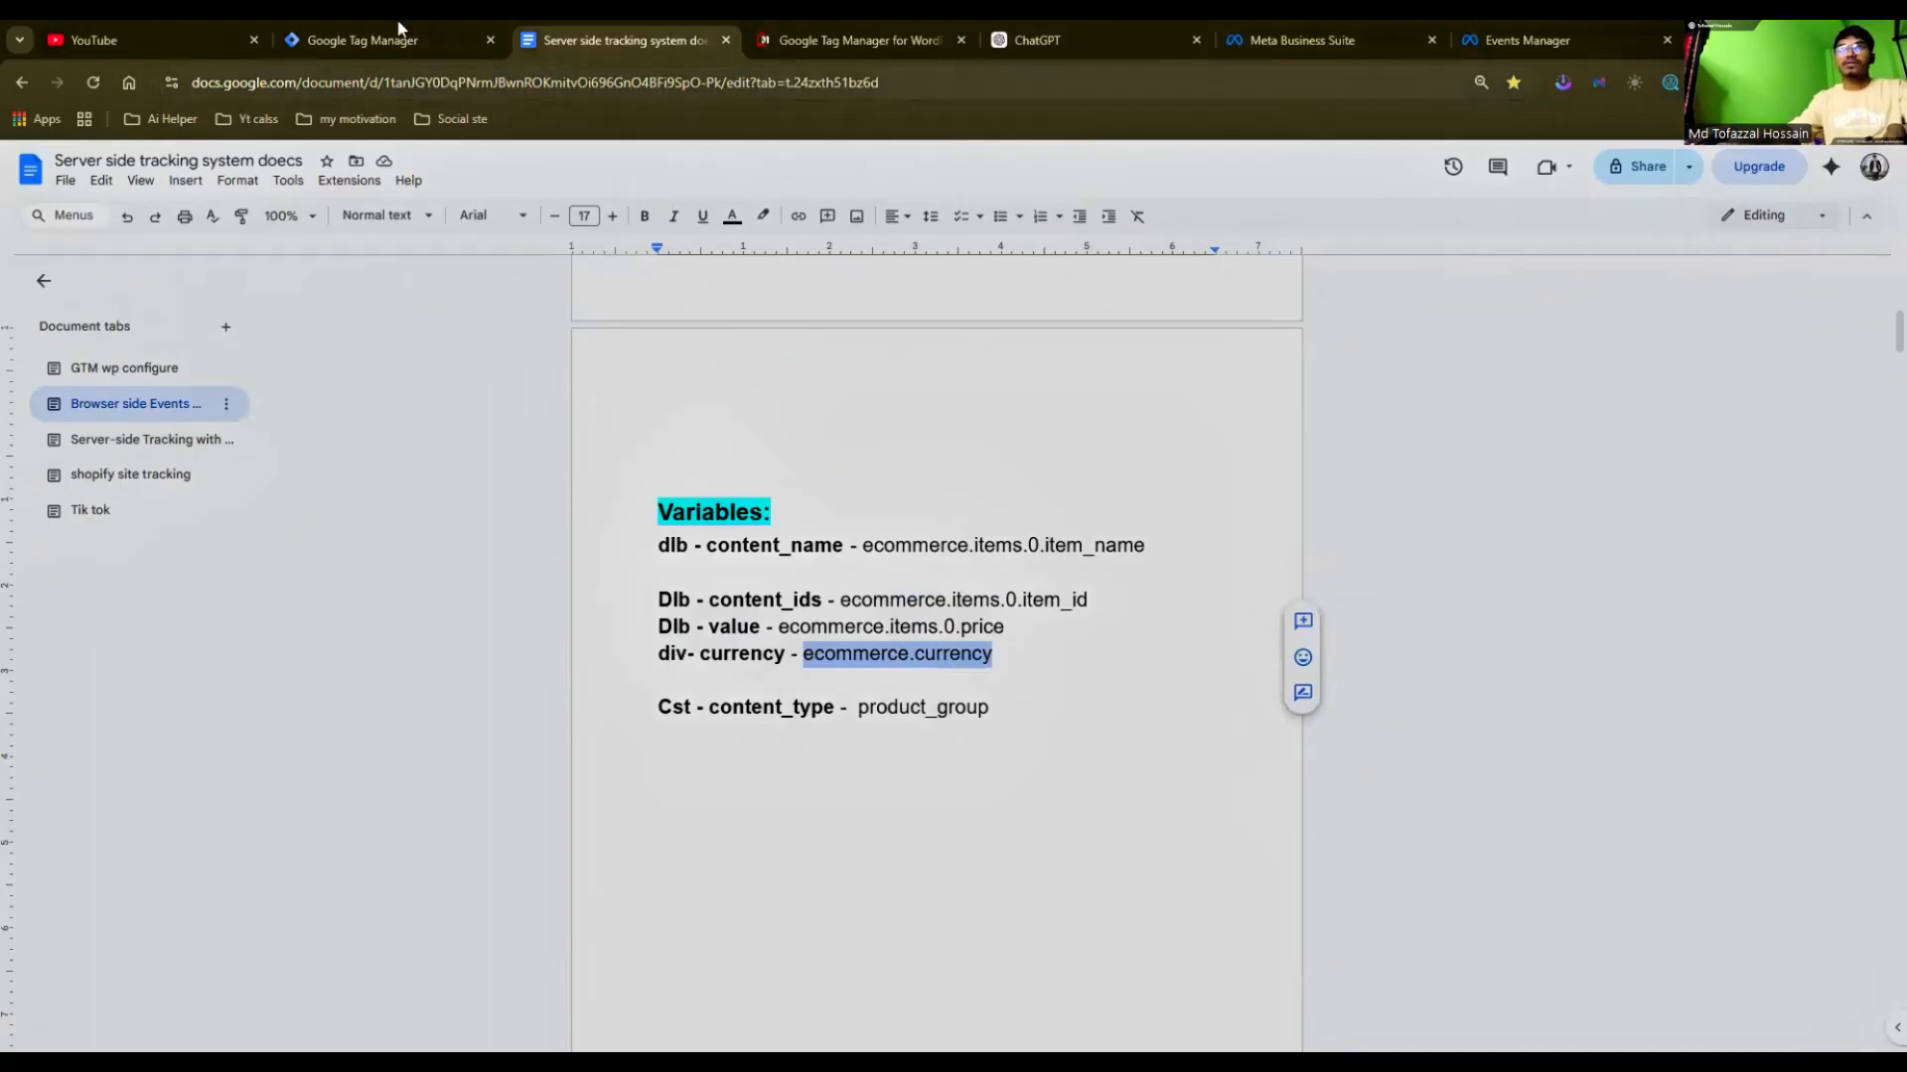
{"action": "key", "text": "ctrl+shift+Tab"}
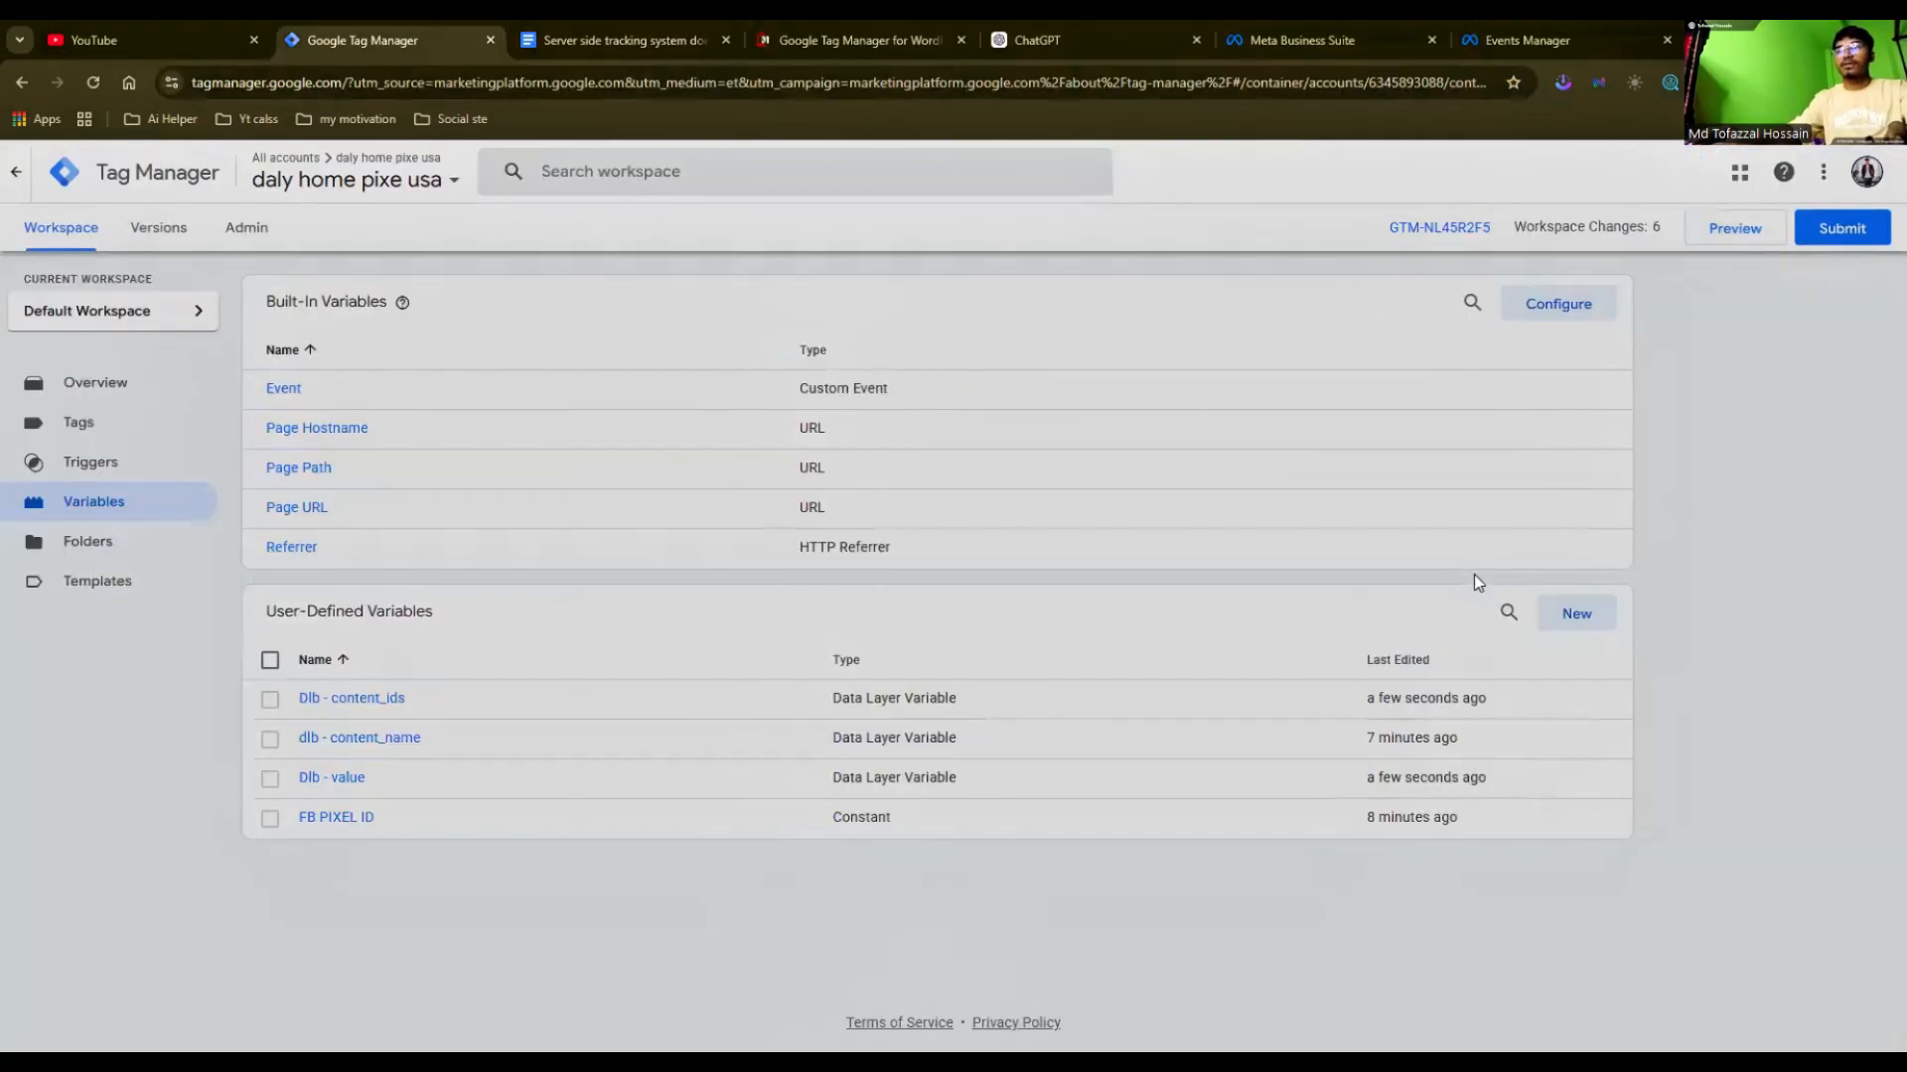
{"action": "left_click", "coordinate": [1576, 613]}
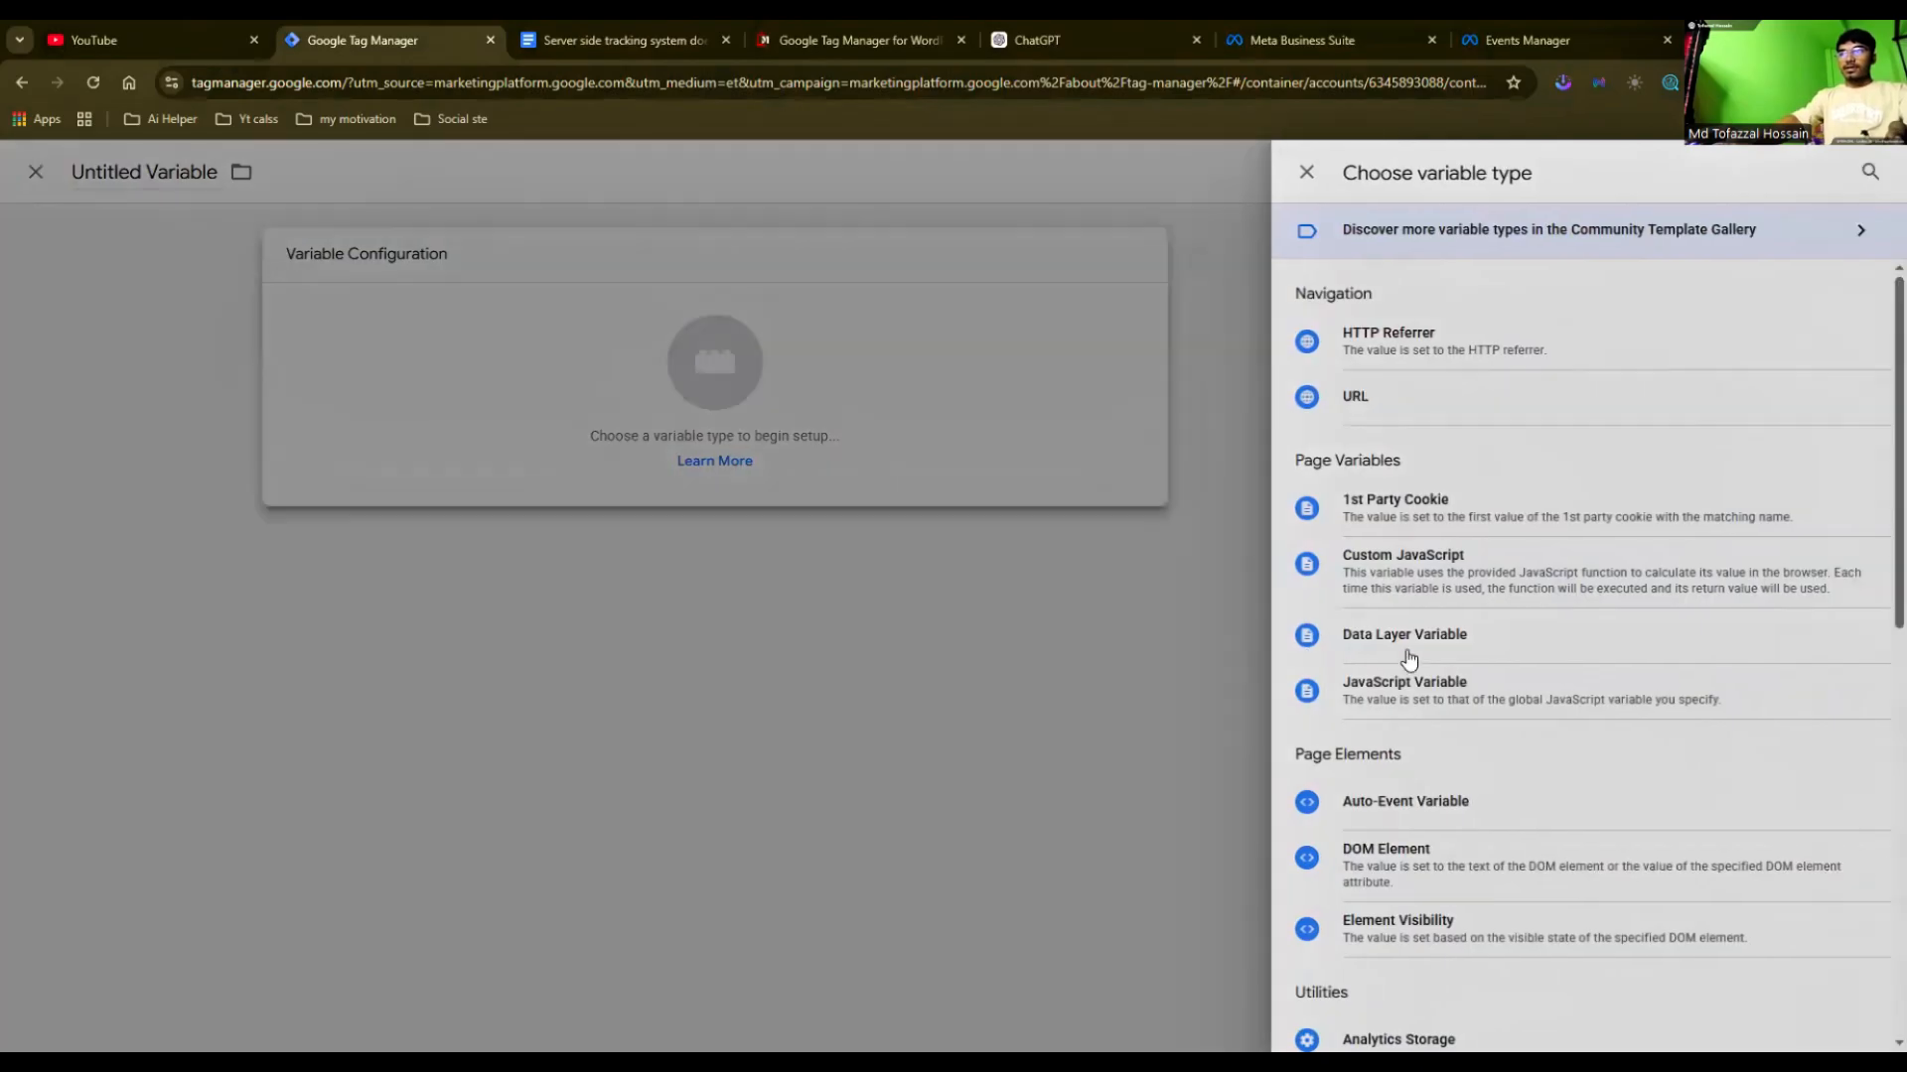
{"action": "left_click", "coordinate": [1418, 644]}
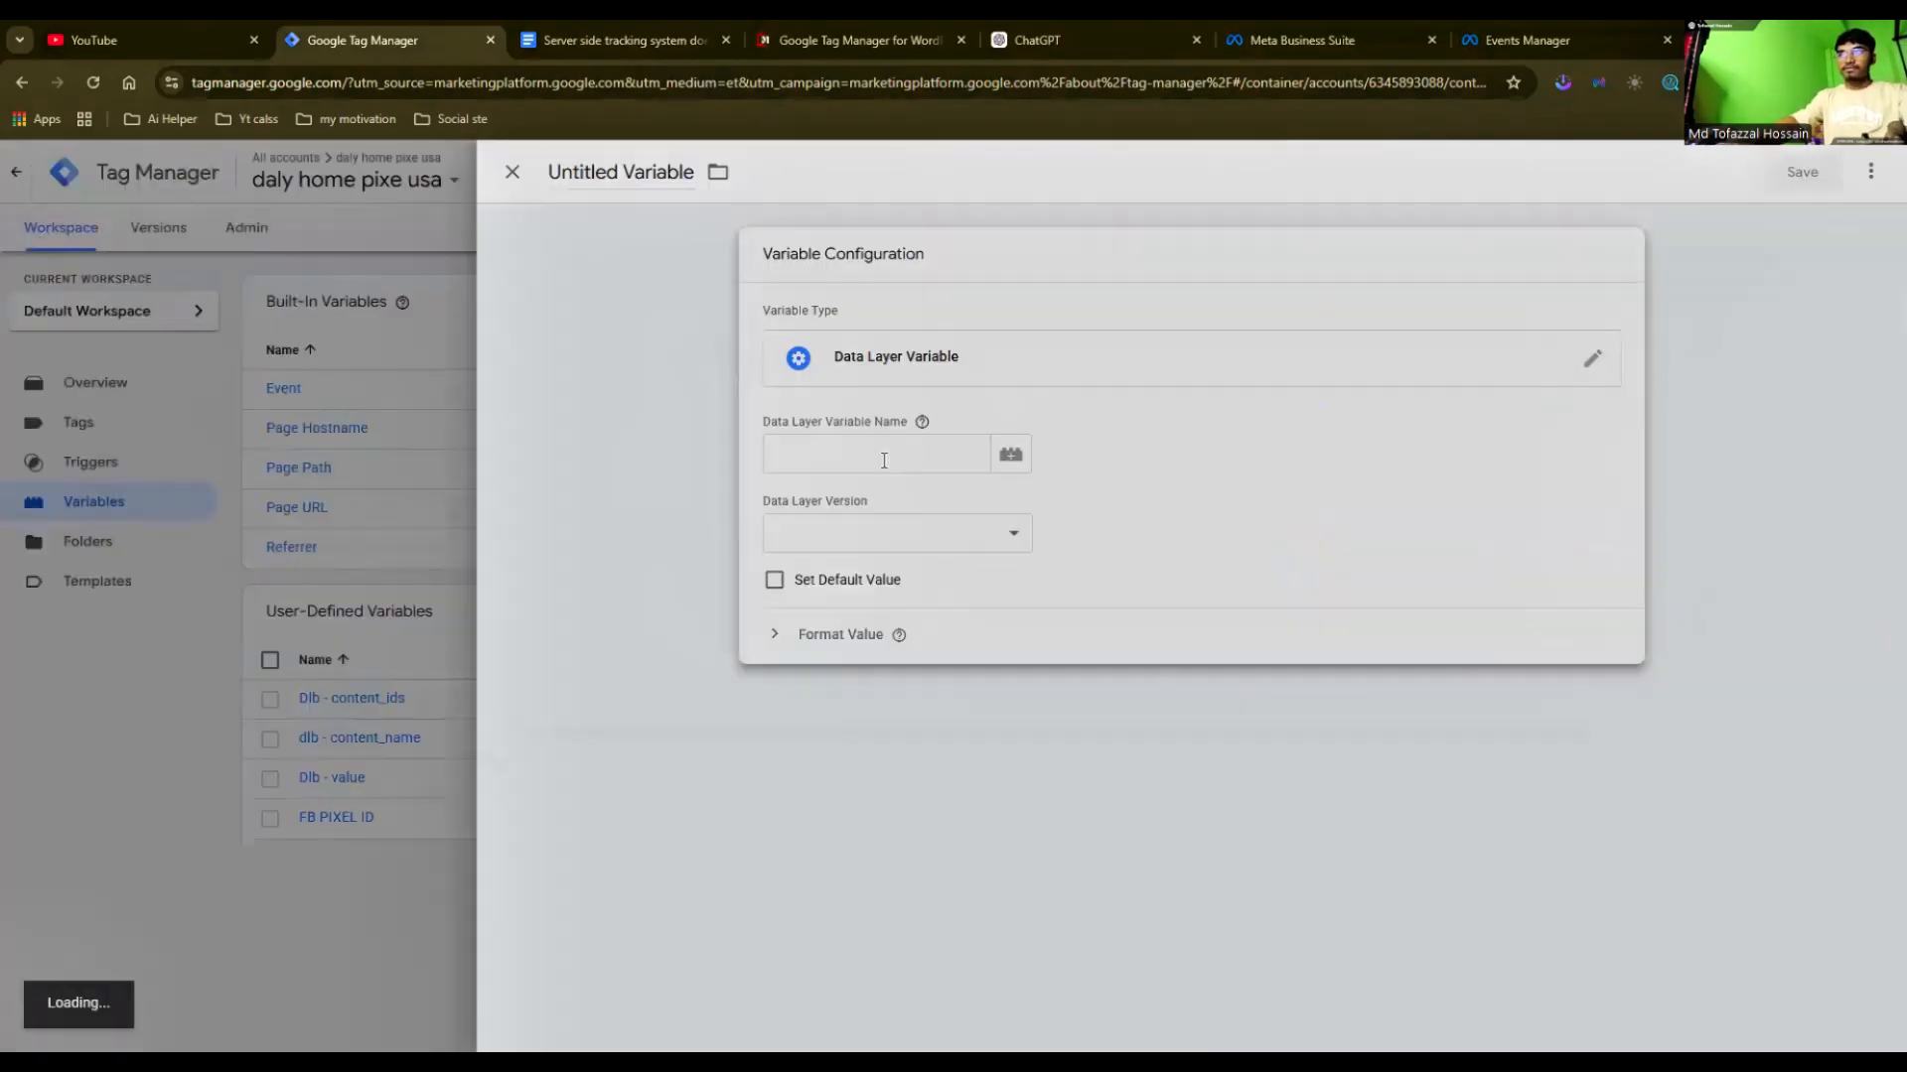
{"action": "left_click", "coordinate": [921, 462]}
{"action": "key", "text": "ctrl+v"}
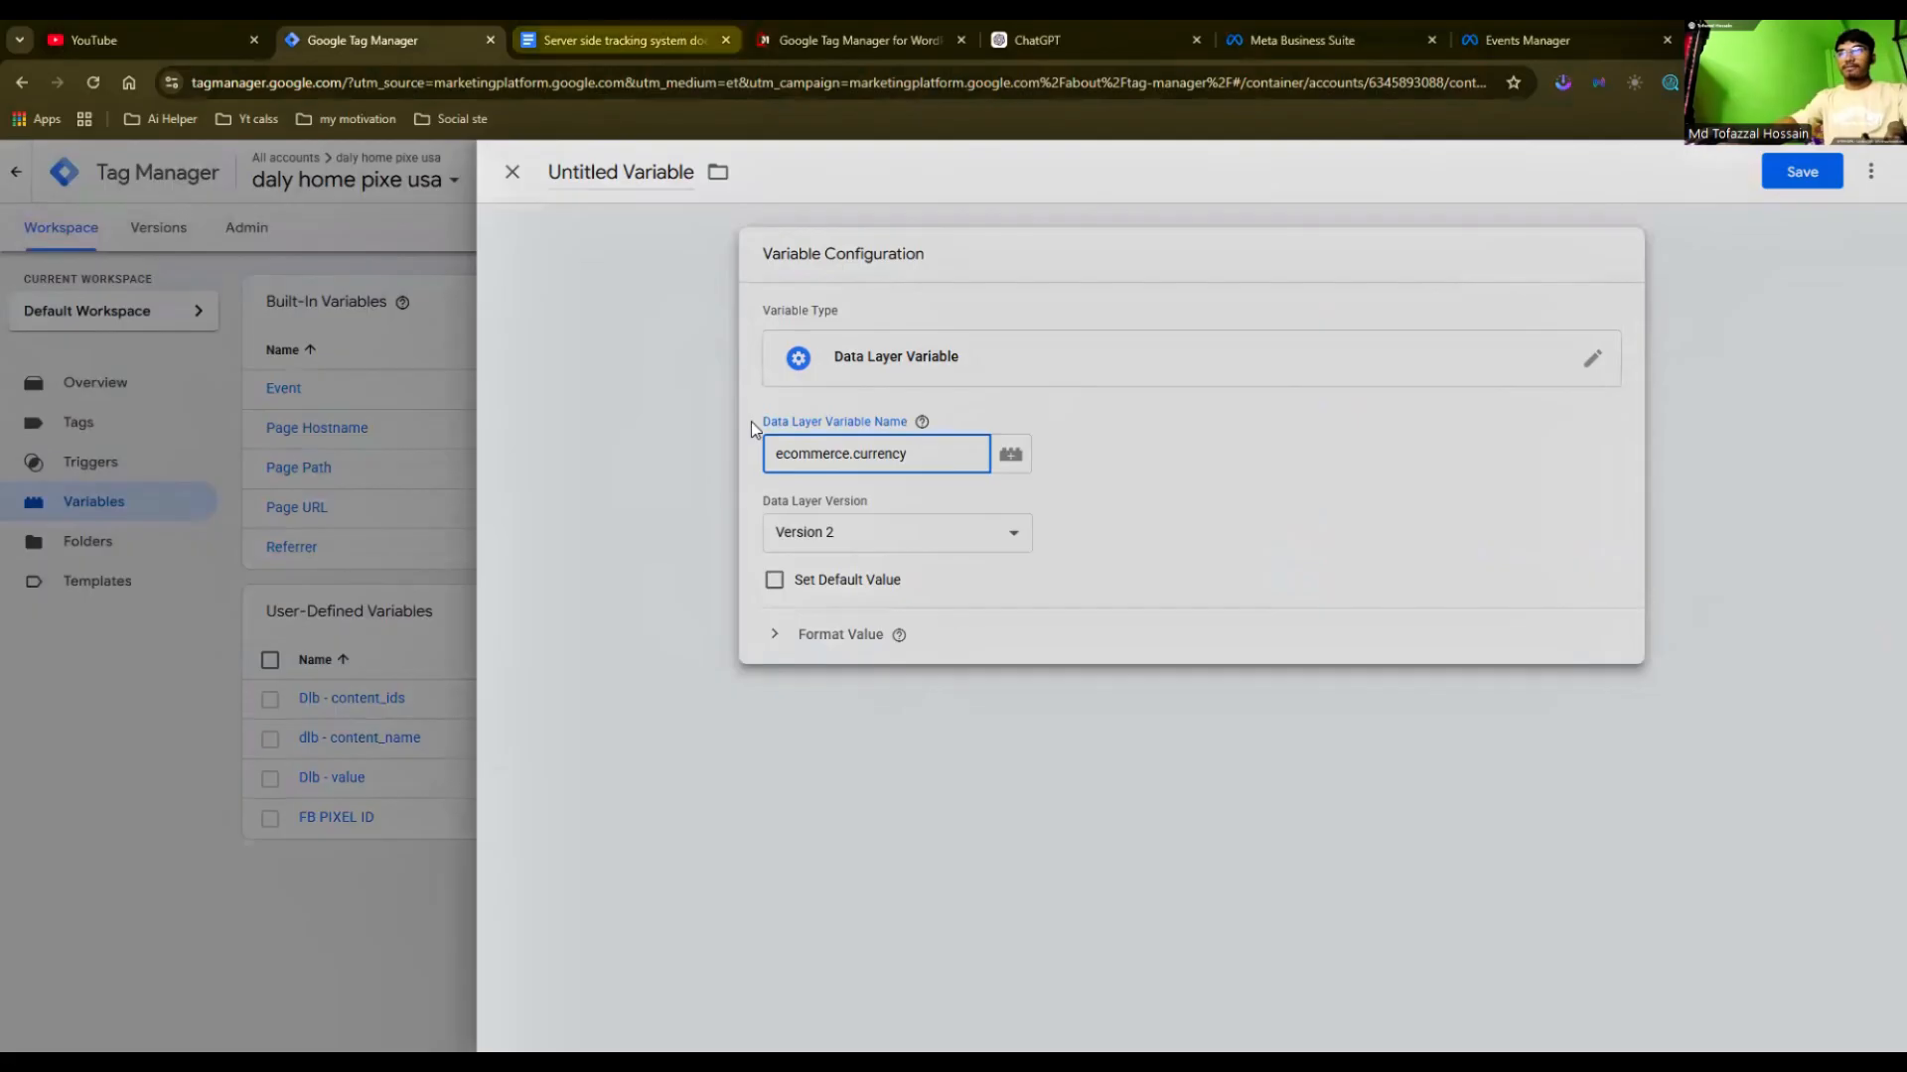
Step: Name the currency variable div- currency, copying the label from the setup document, and save it
{"action": "key", "text": "ctrl+Tab"}
{"action": "left_click_drag", "start_coordinate": [658, 653], "coordinate": [787, 654]}
{"action": "key", "text": "ctrl+c"}
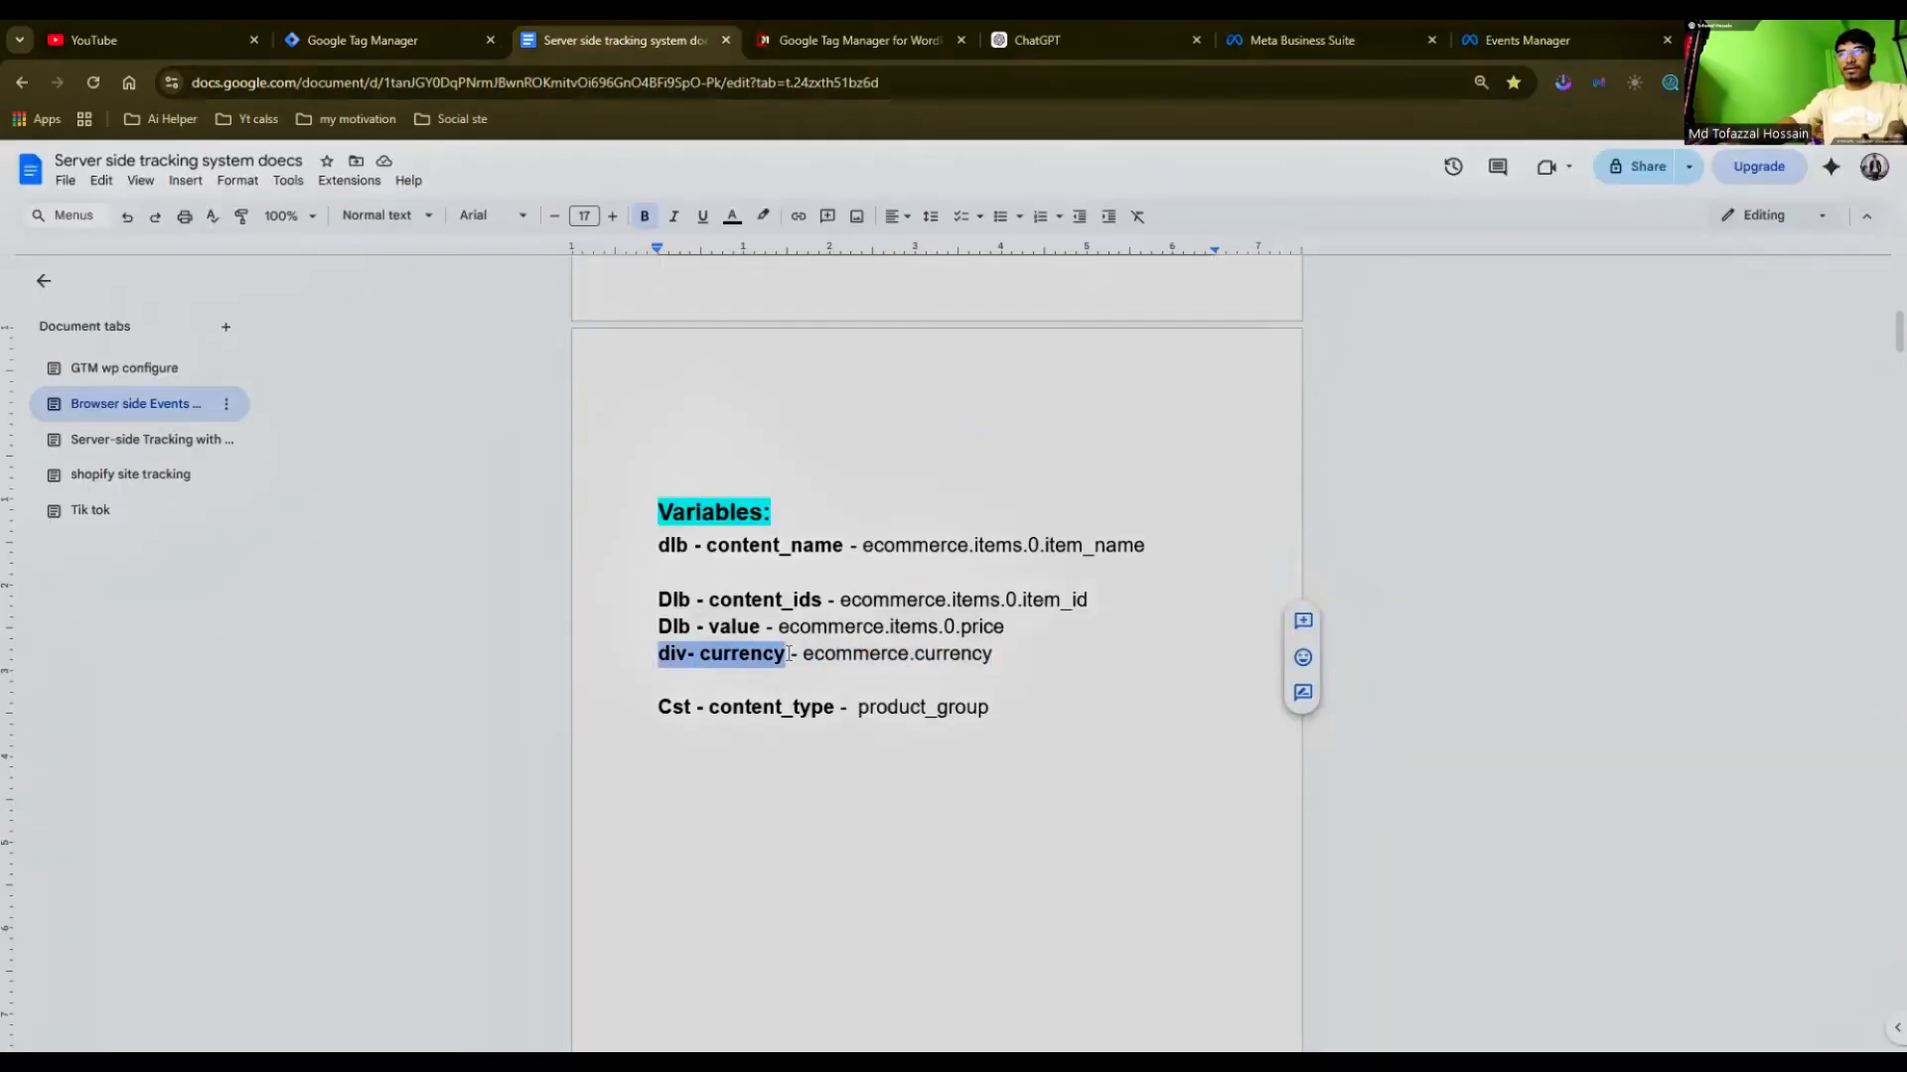
{"action": "key", "text": "ctrl+shift+Tab"}
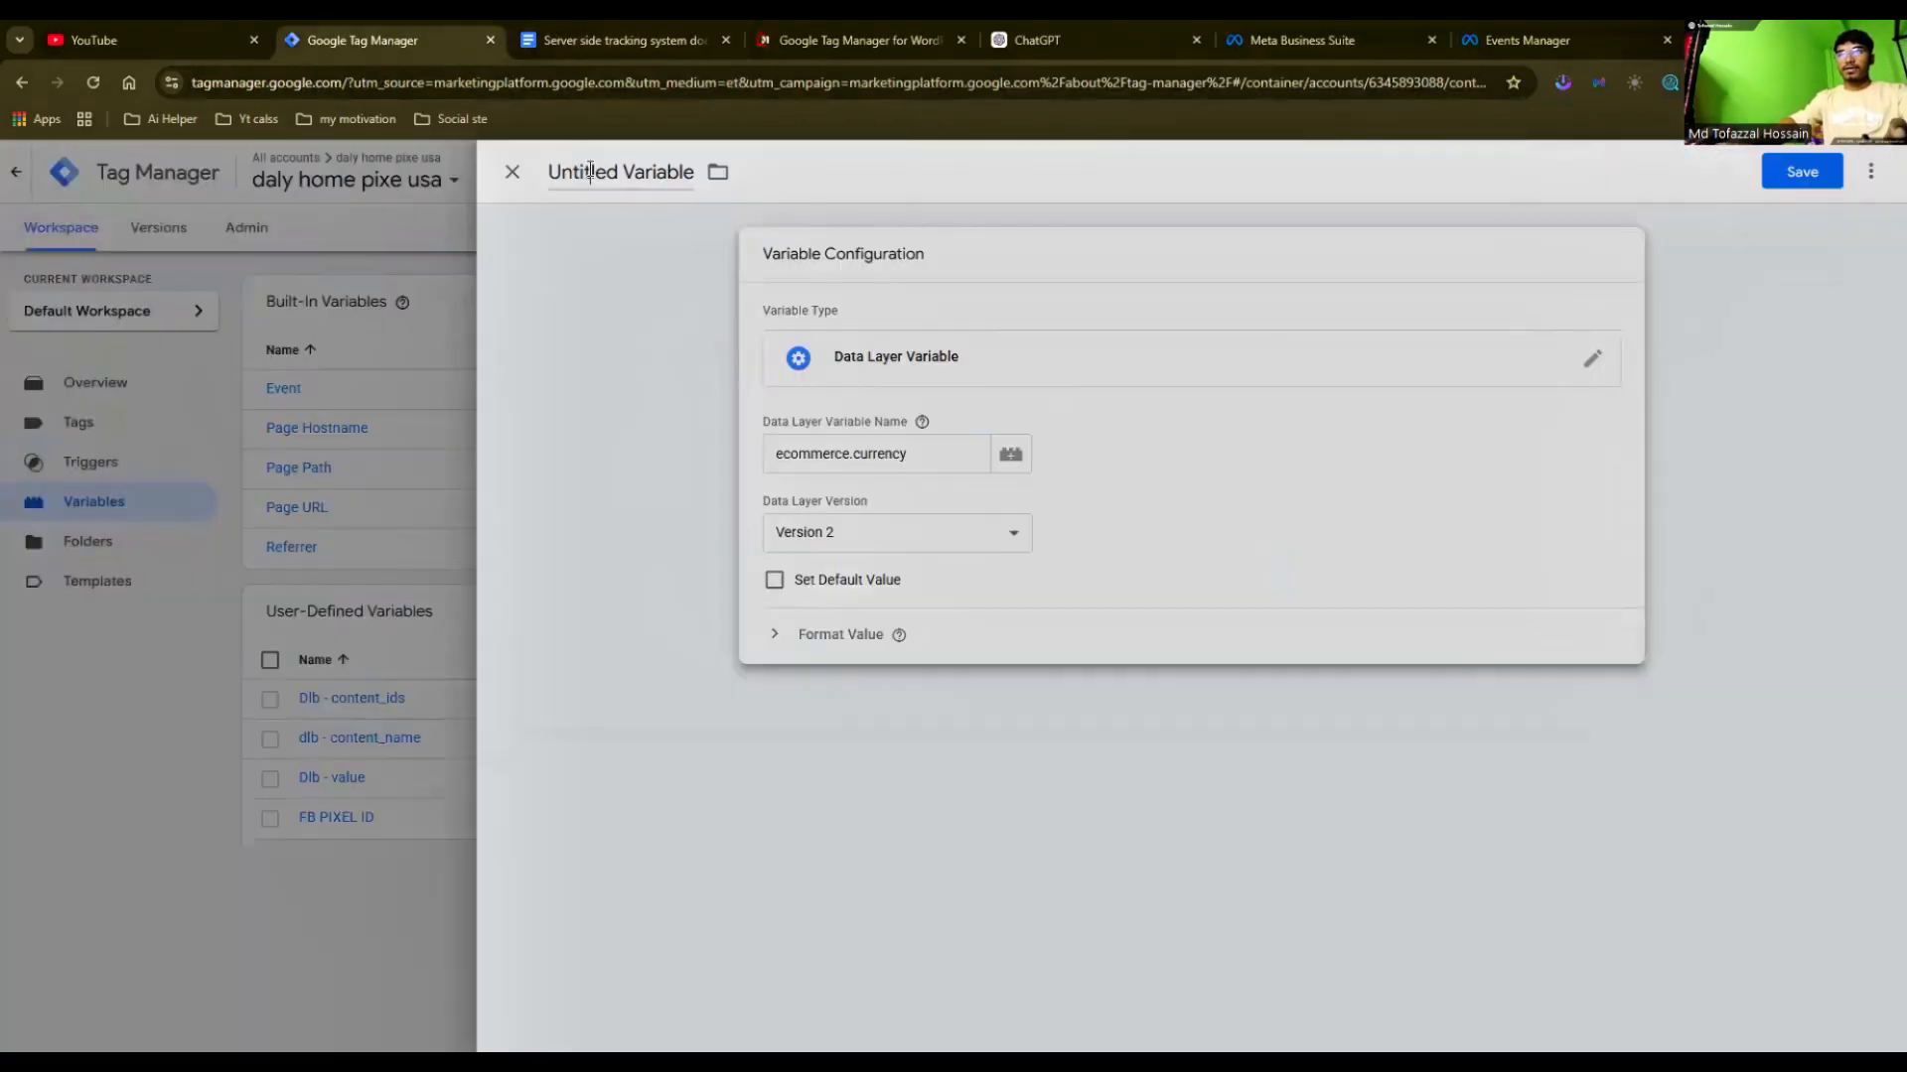
{"action": "left_click", "coordinate": [592, 172]}
{"action": "key", "text": "ctrl+v"}
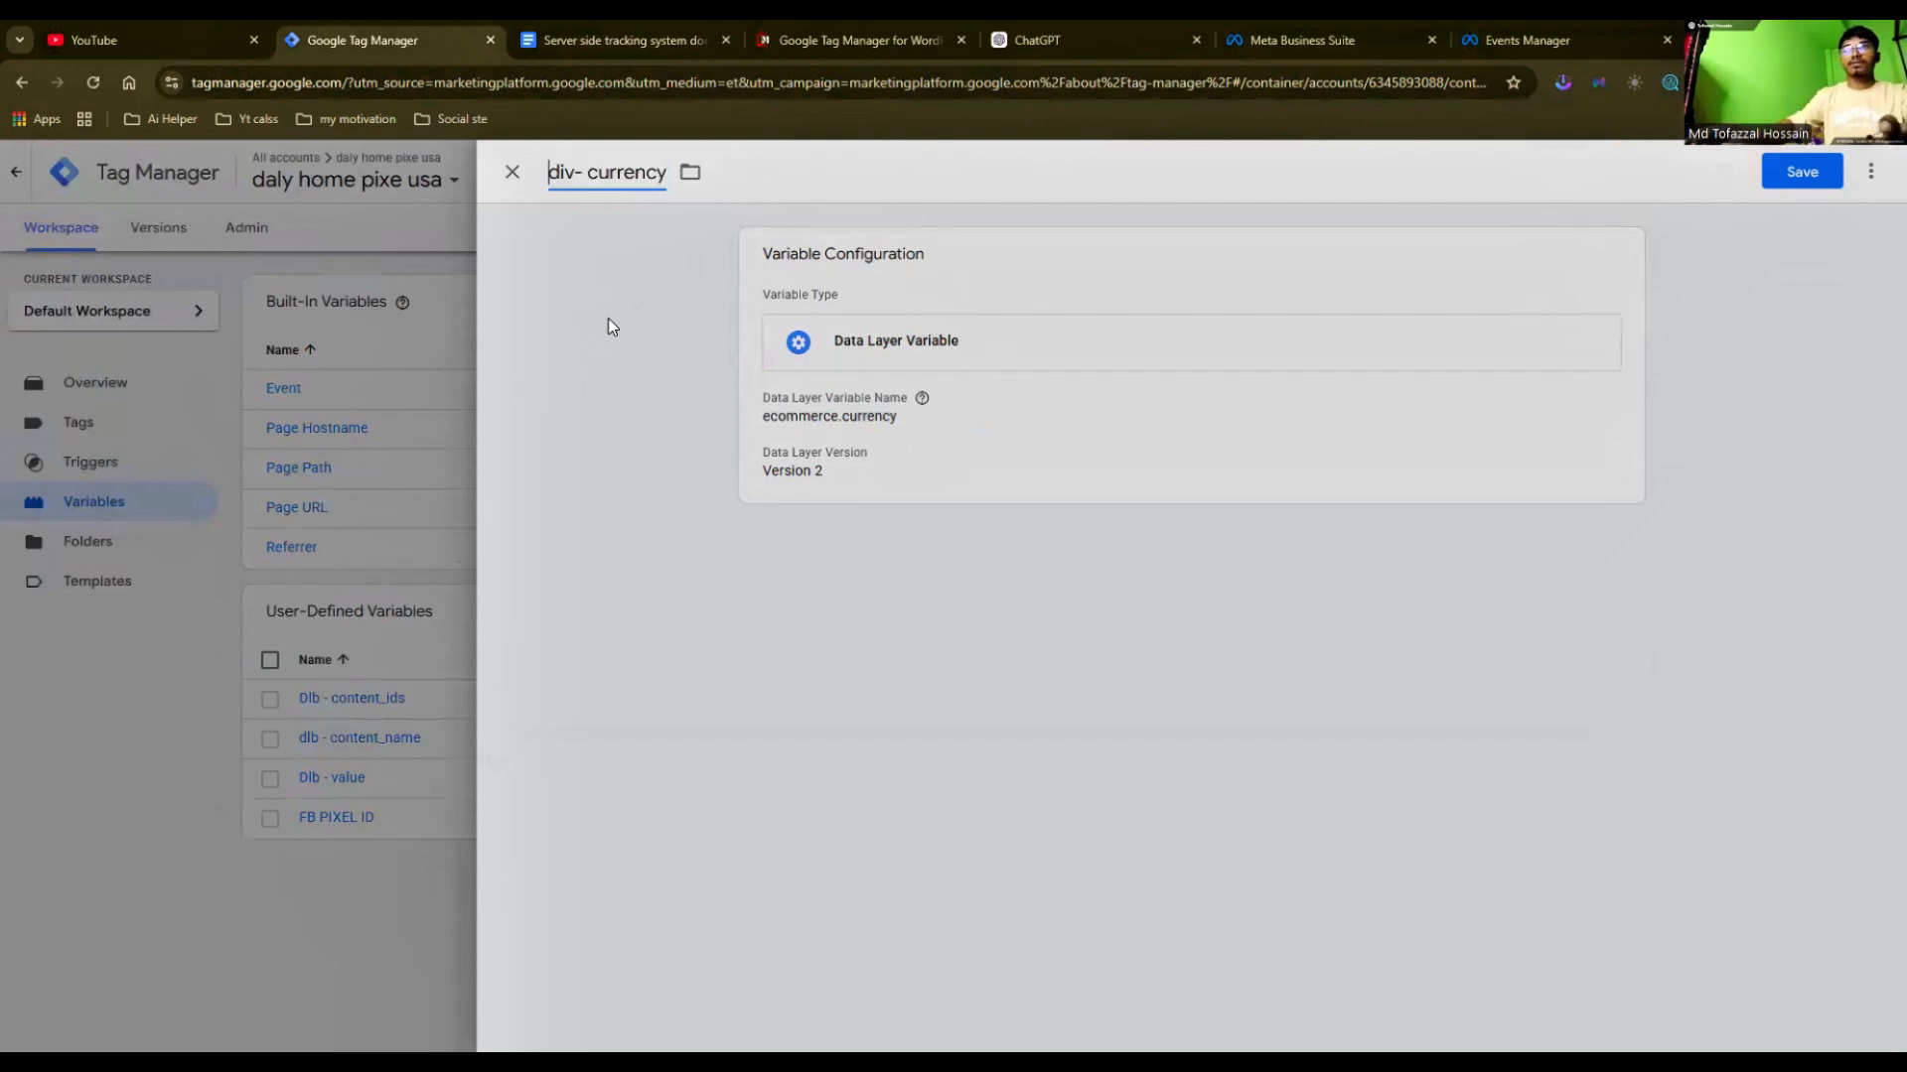
{"action": "left_click", "coordinate": [1833, 171]}
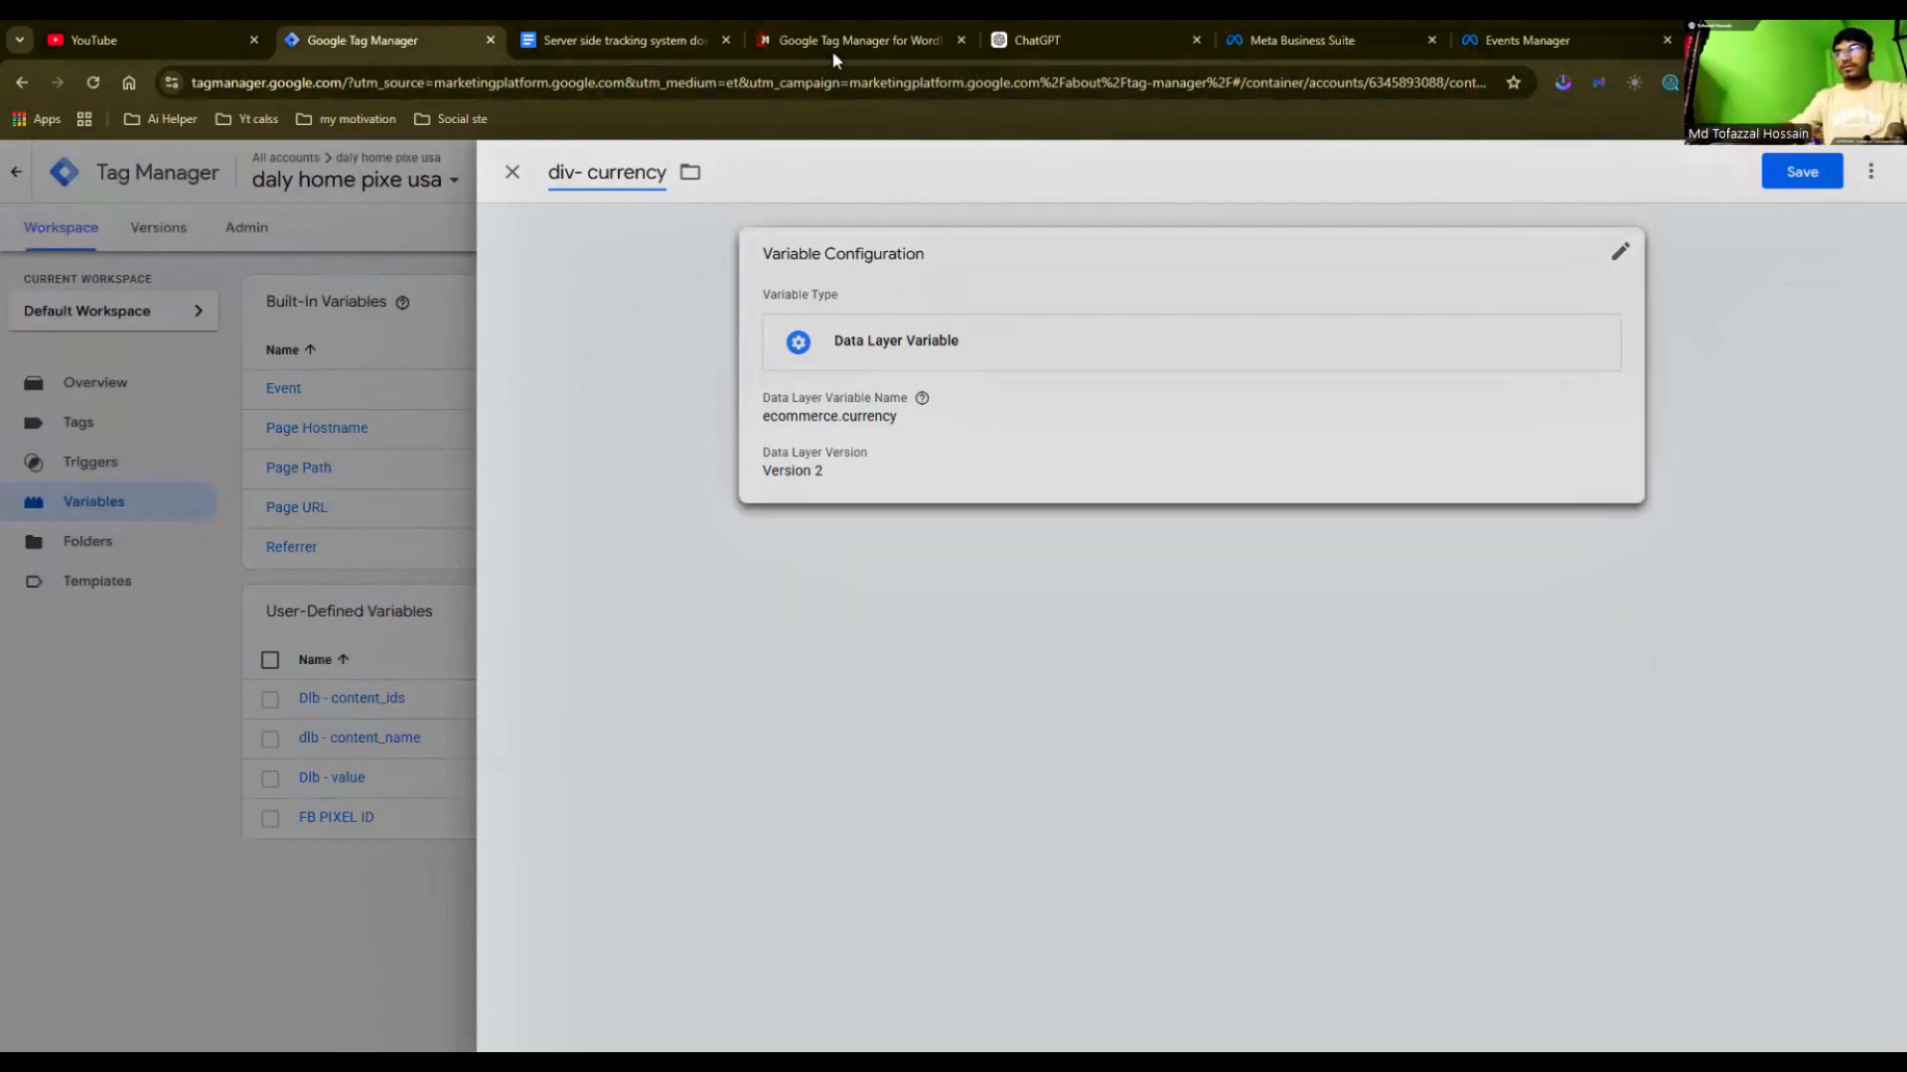
{"action": "left_click", "coordinate": [615, 39]}
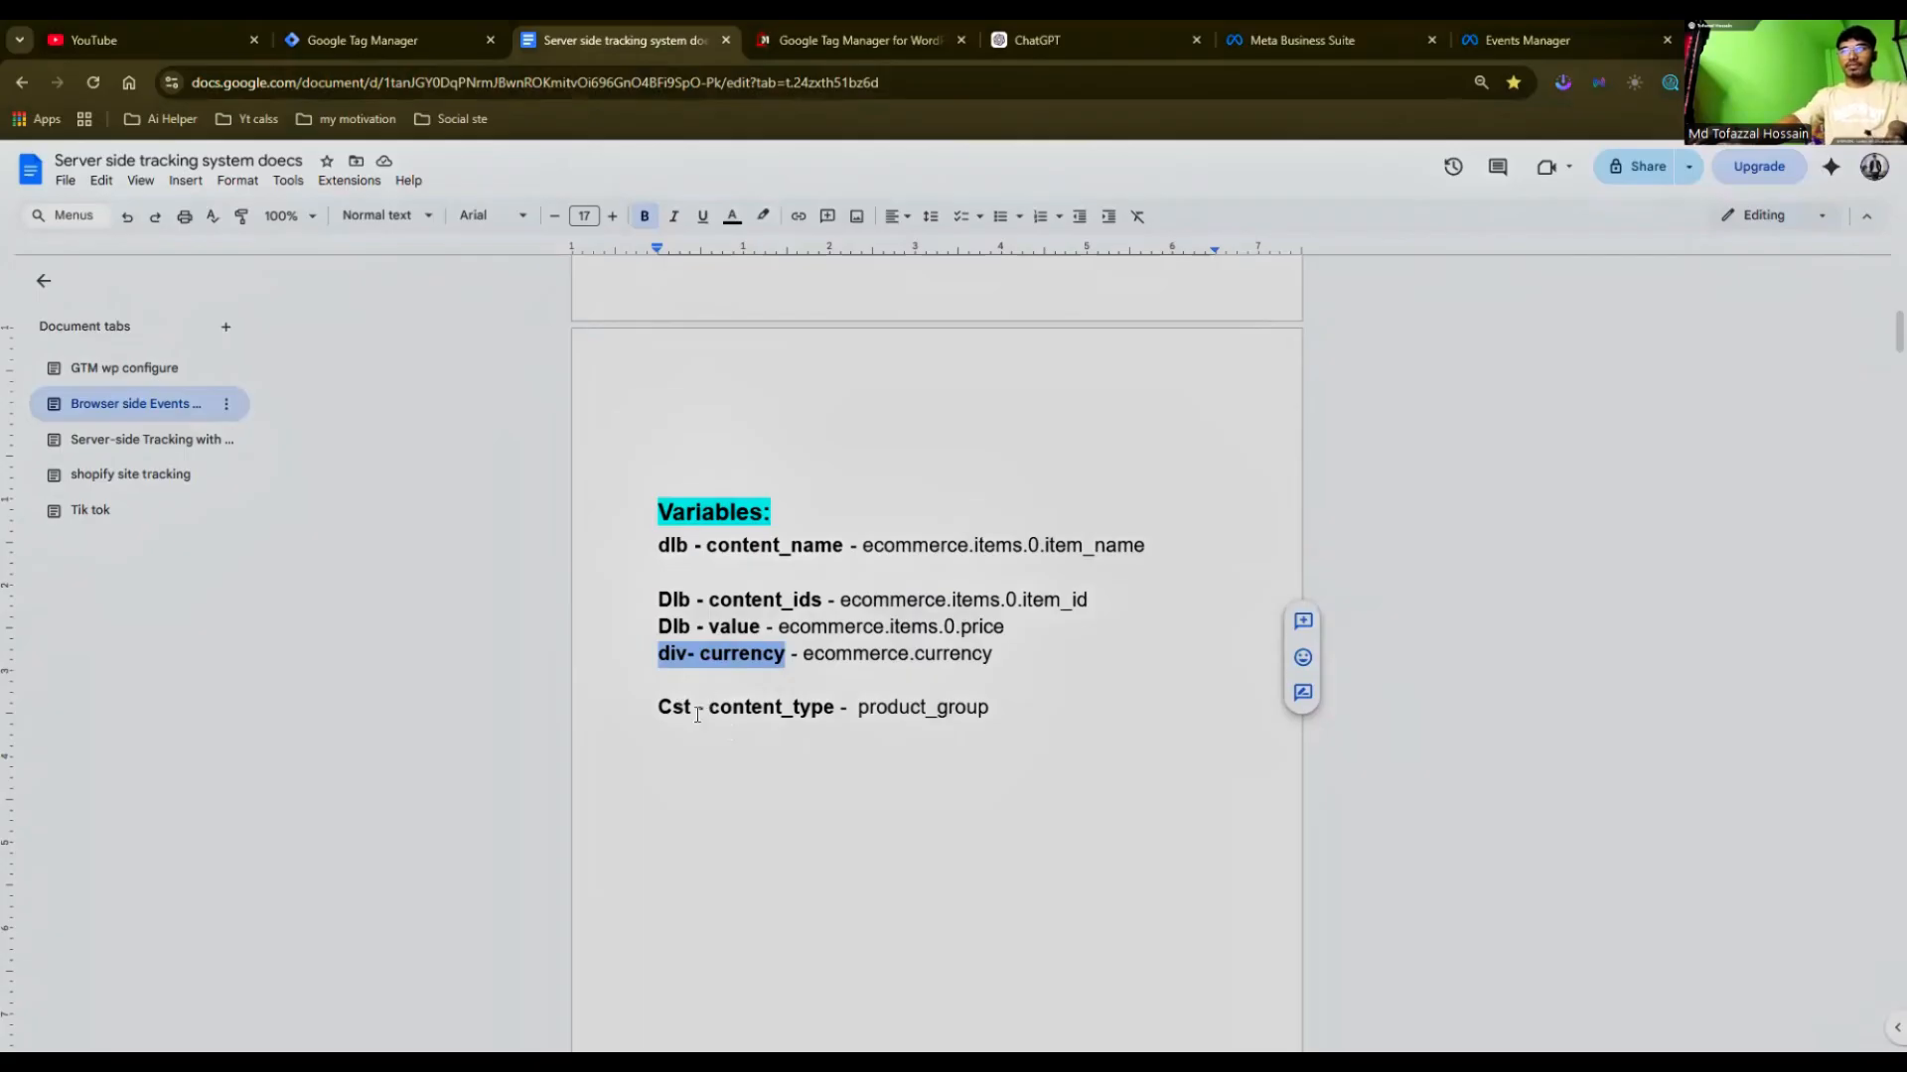
{"action": "left_click", "coordinate": [362, 40]}
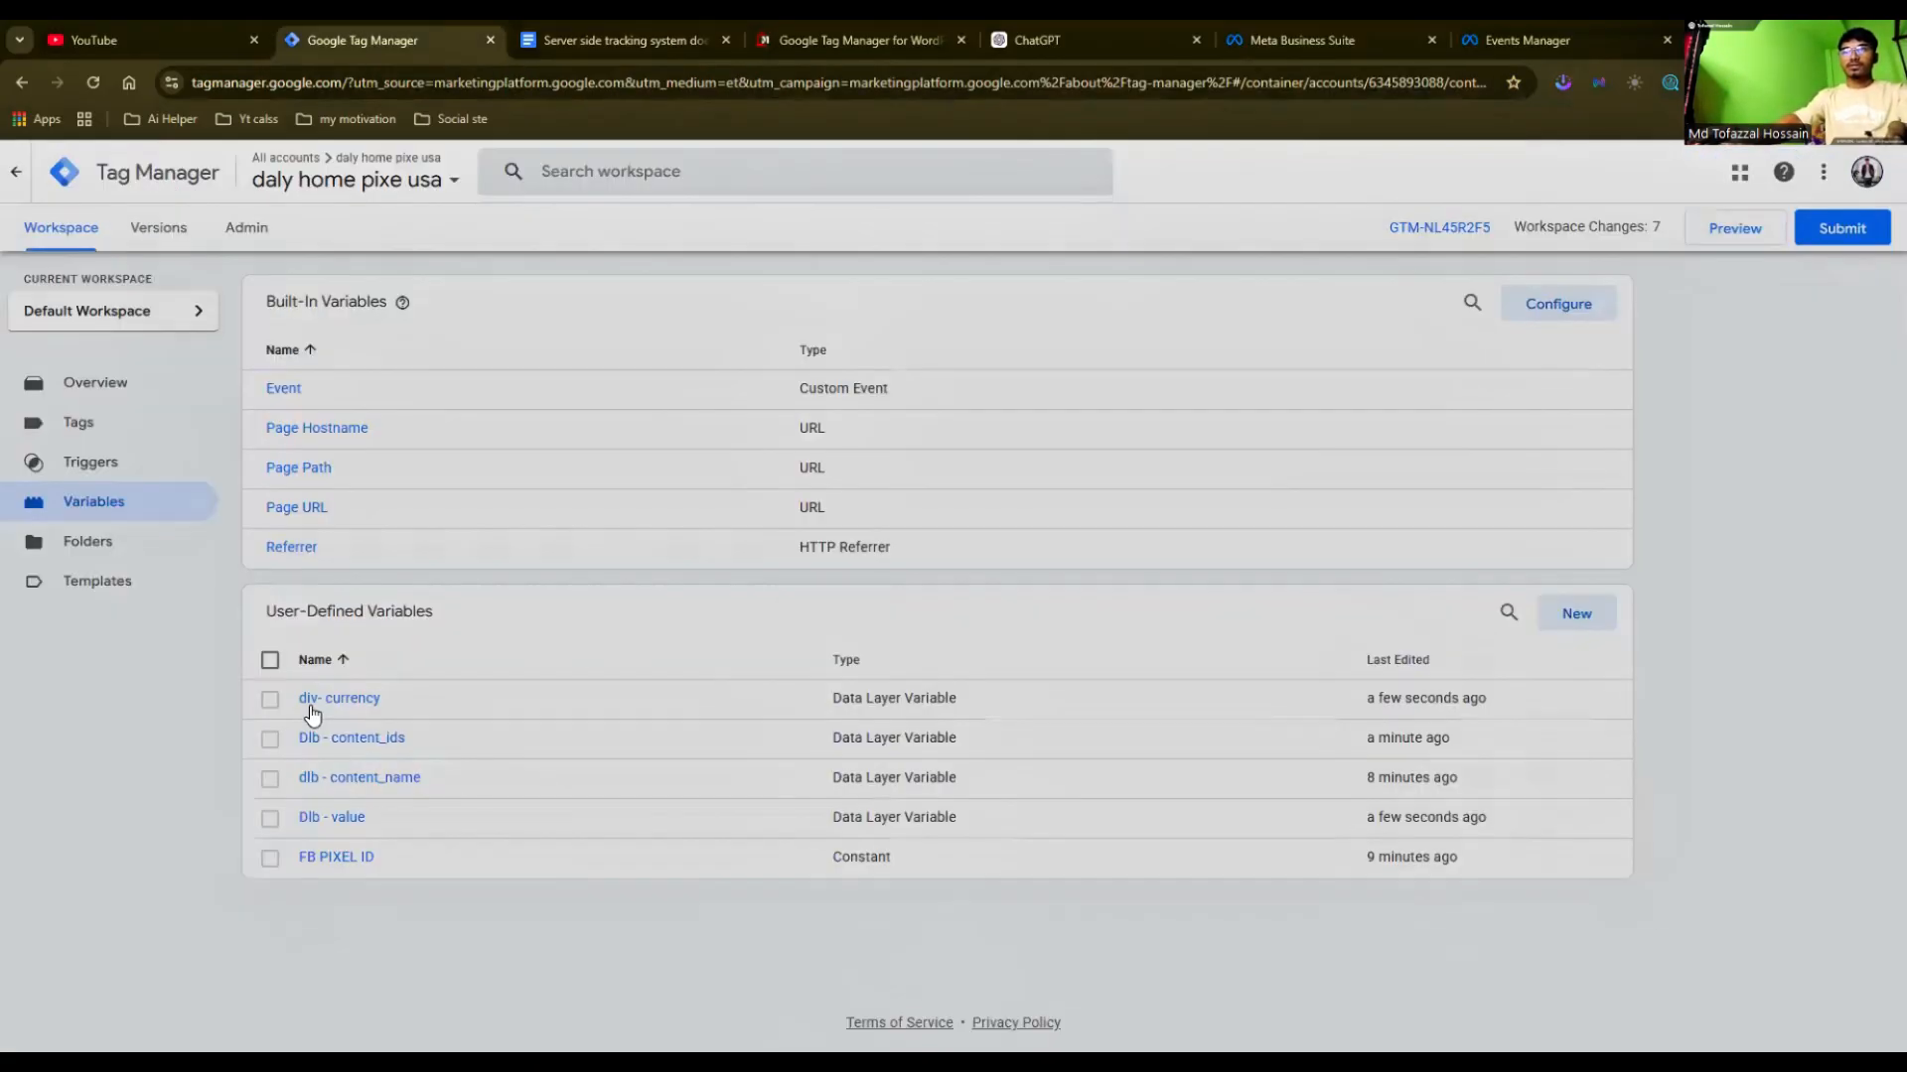
Step: Create a new Constant variable with the value product_group copied from the setup document
{"action": "left_click", "coordinate": [1576, 613]}
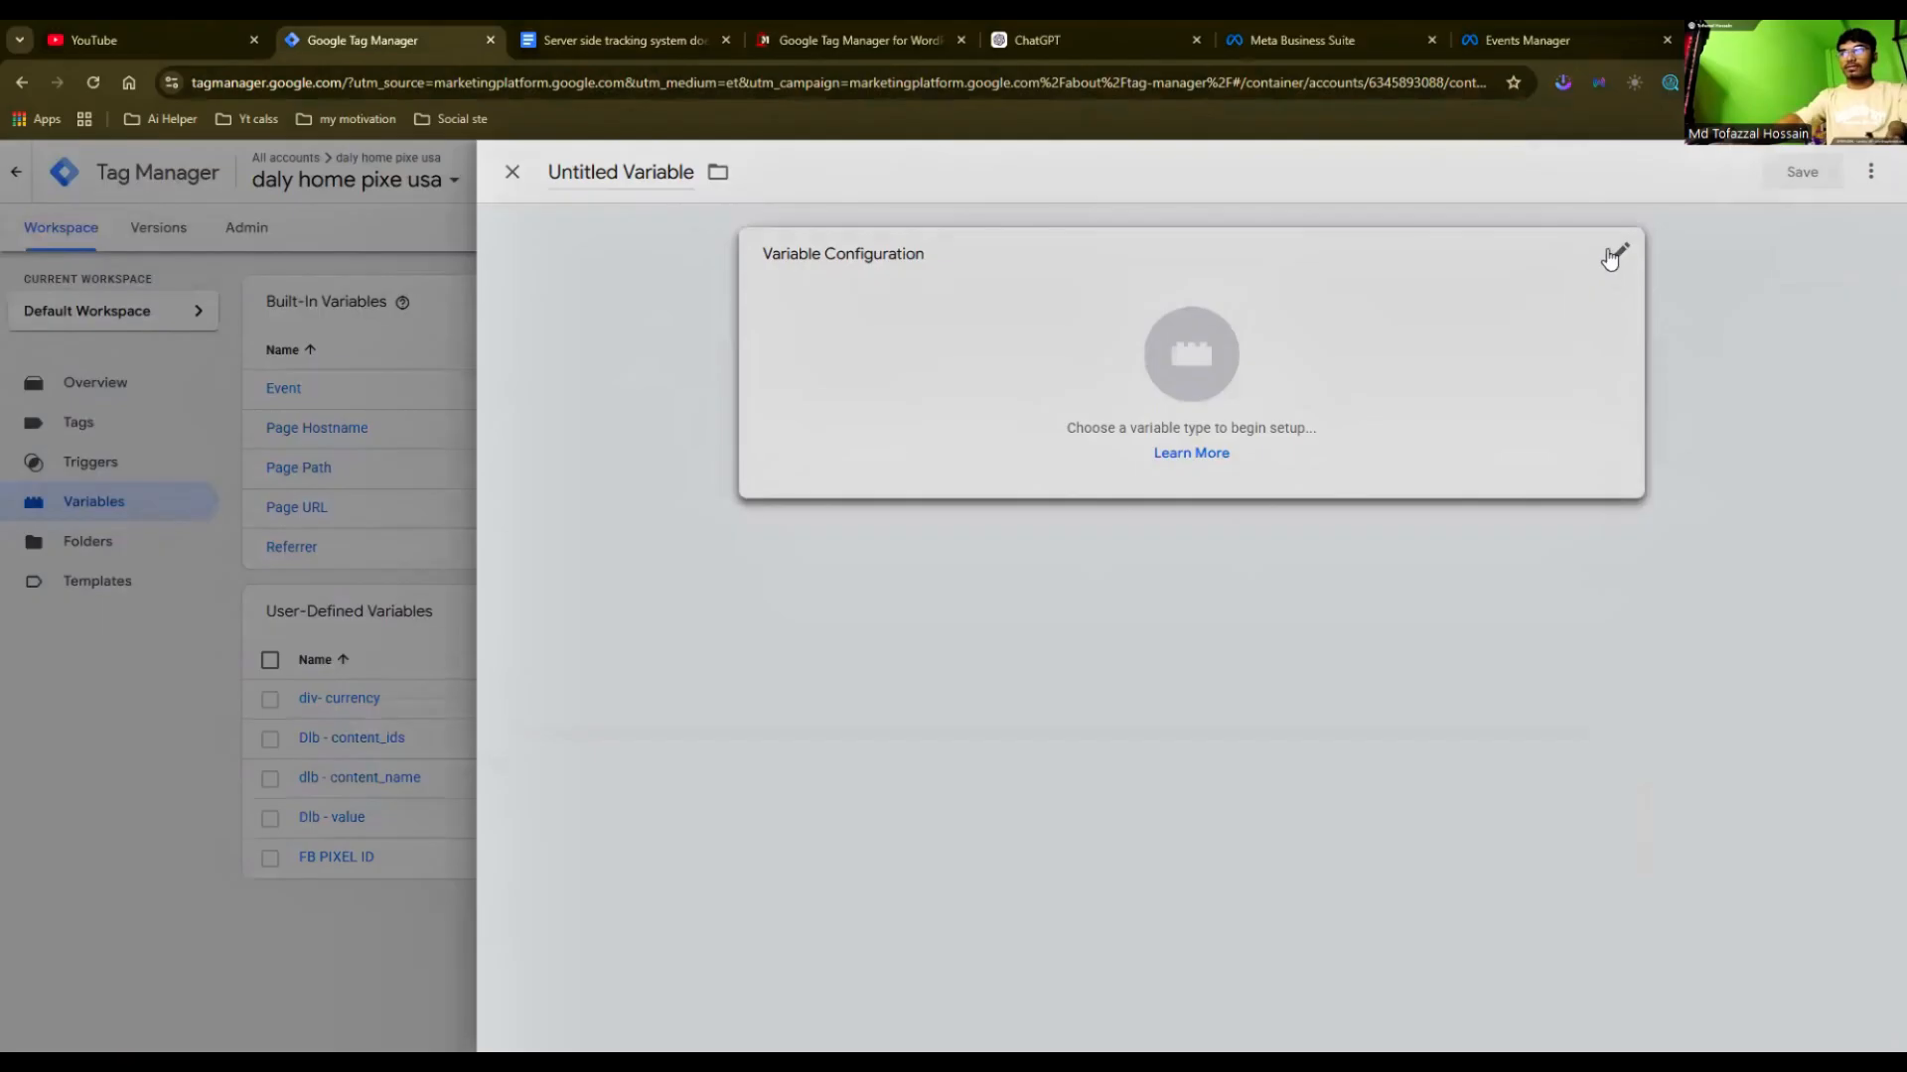
{"action": "left_click", "coordinate": [1422, 488]}
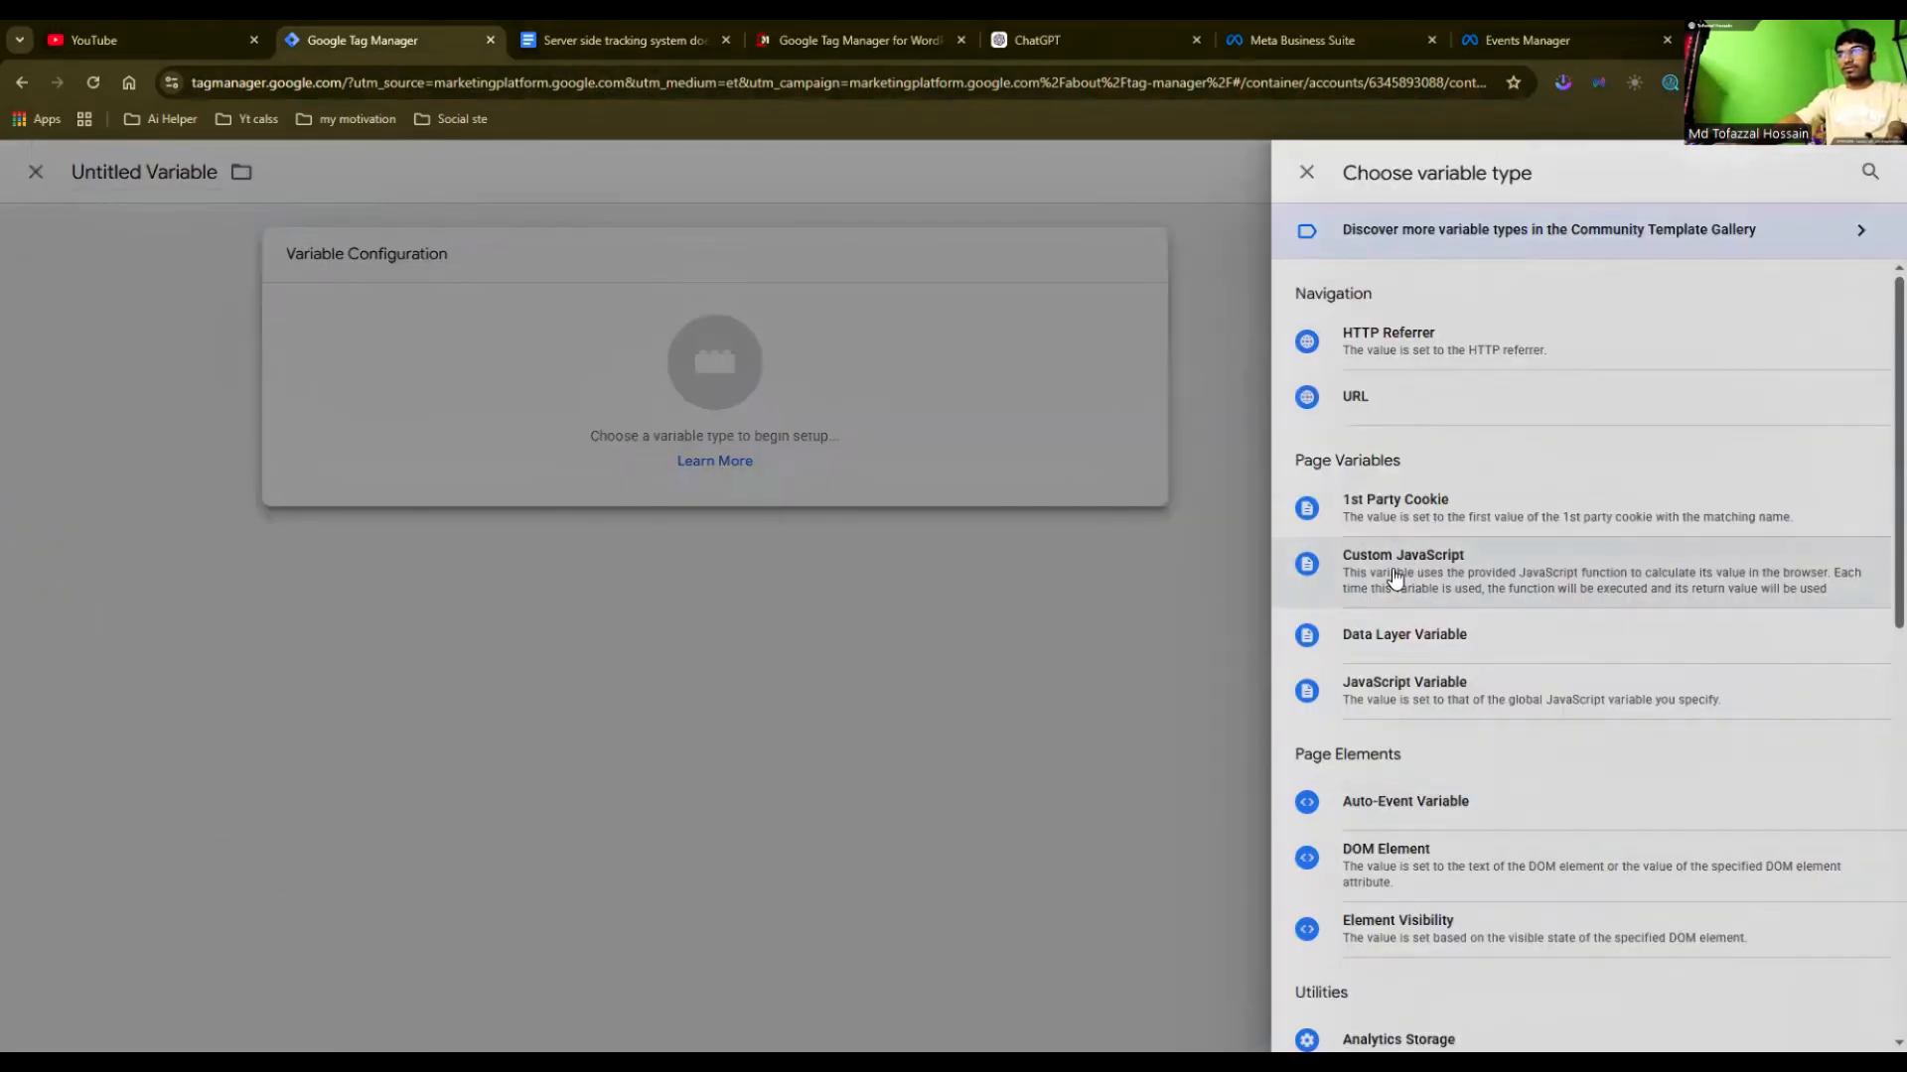
{"action": "scroll", "coordinate": [1410, 556], "scroll_direction": "down", "scroll_amount": 3}
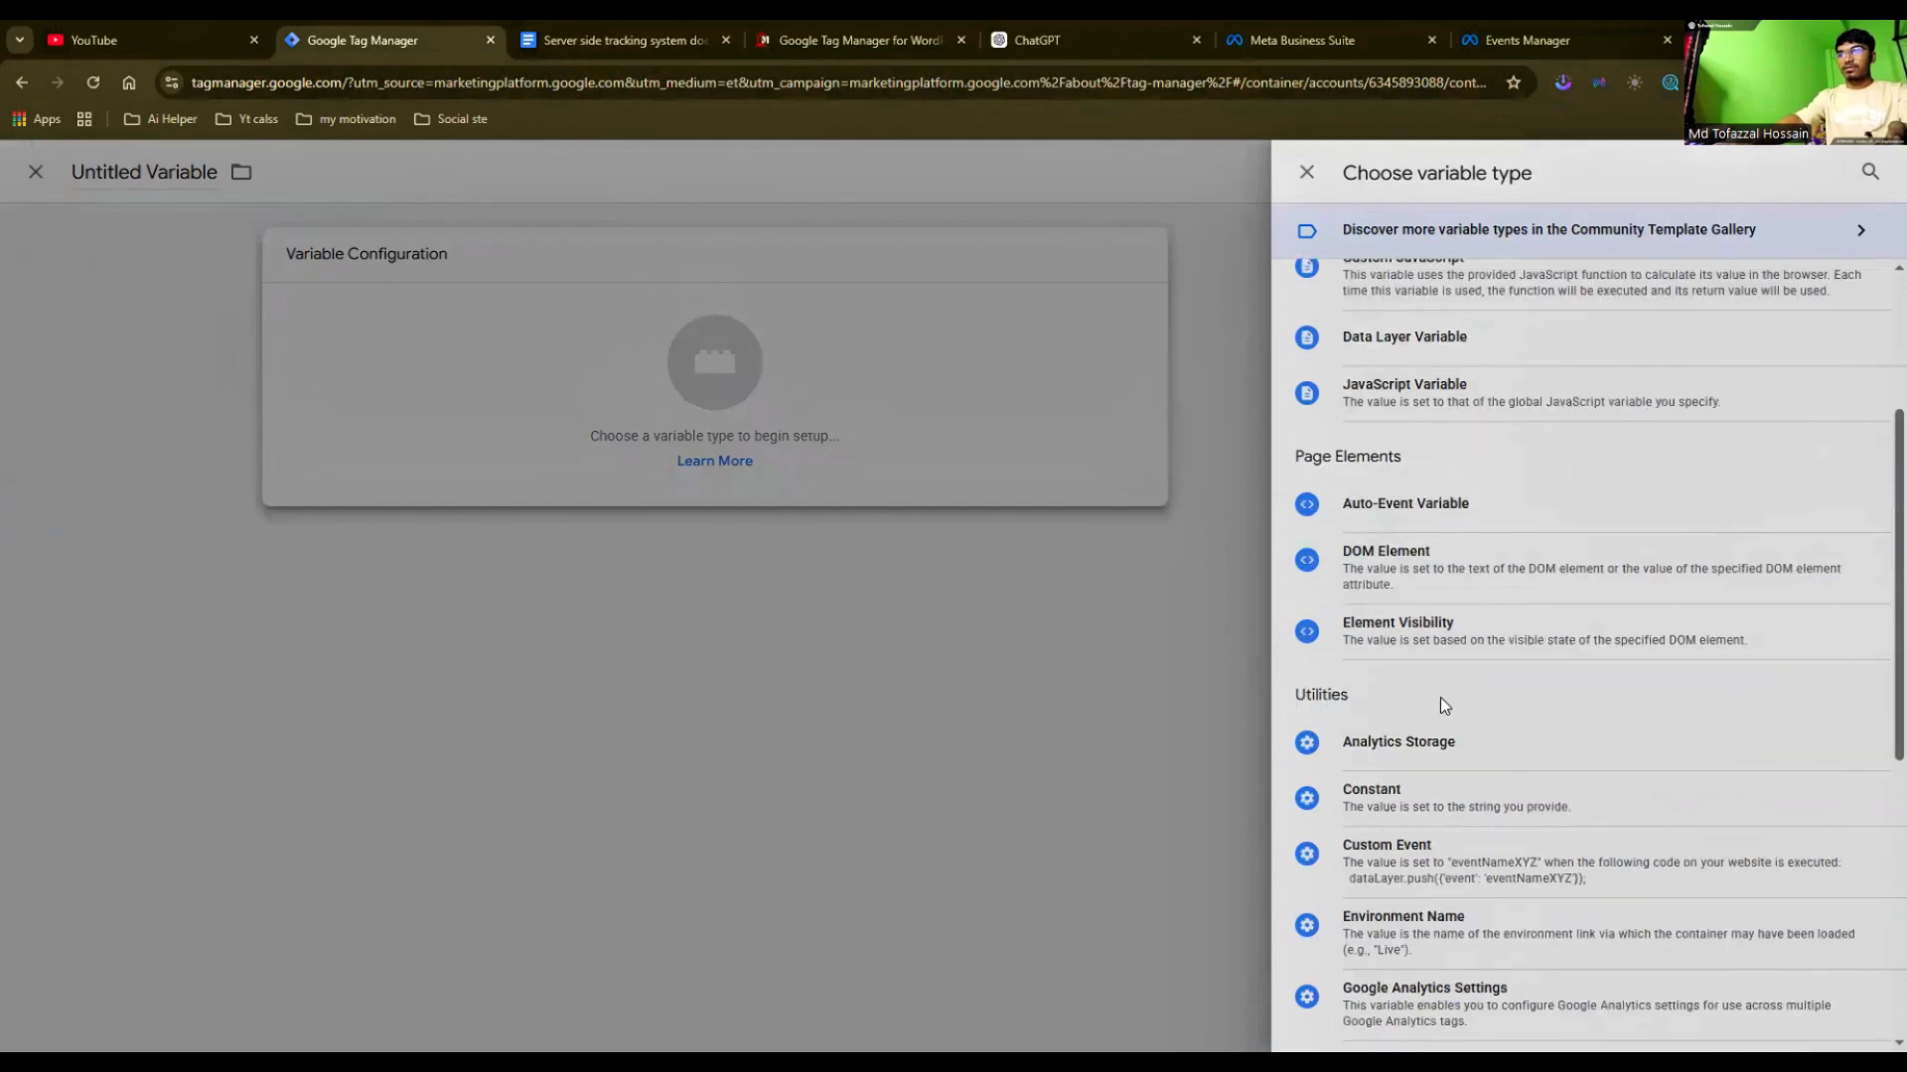
{"action": "left_click", "coordinate": [1319, 815]}
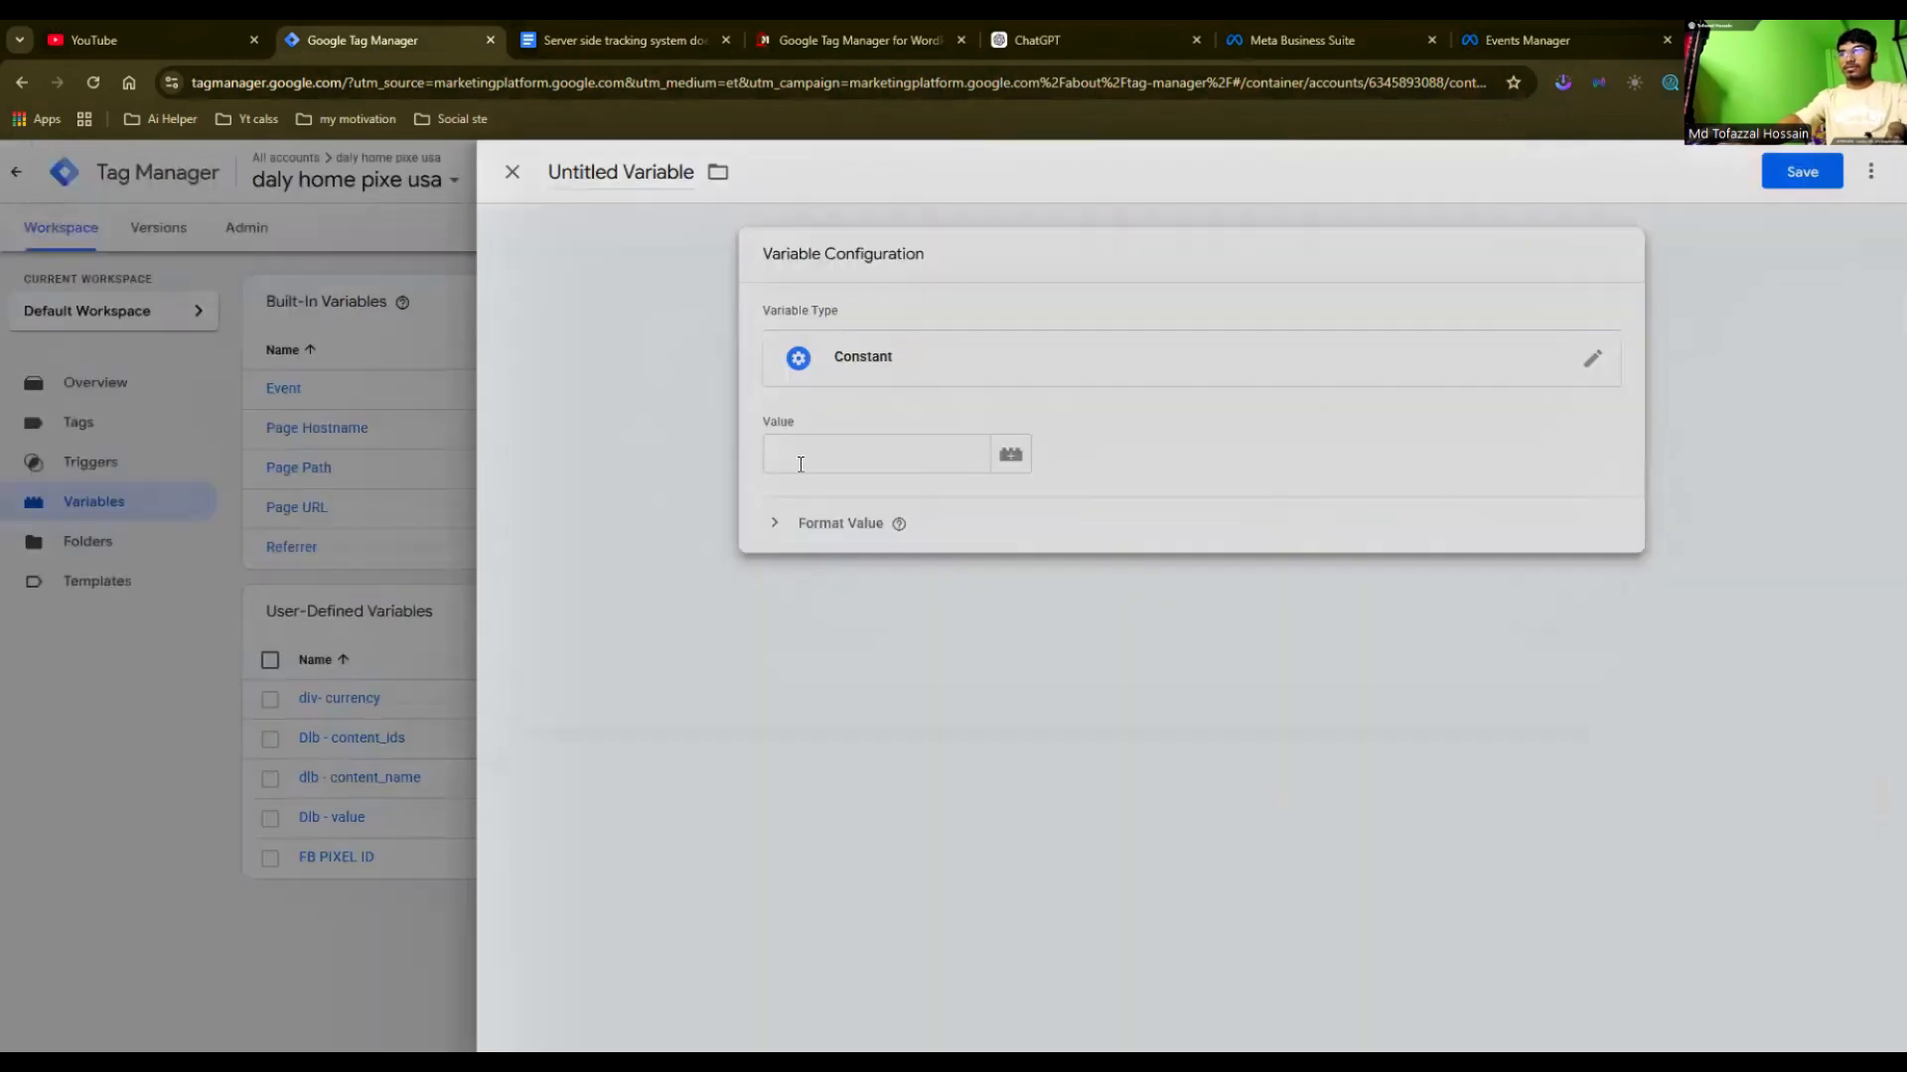
{"action": "left_click", "coordinate": [586, 40]}
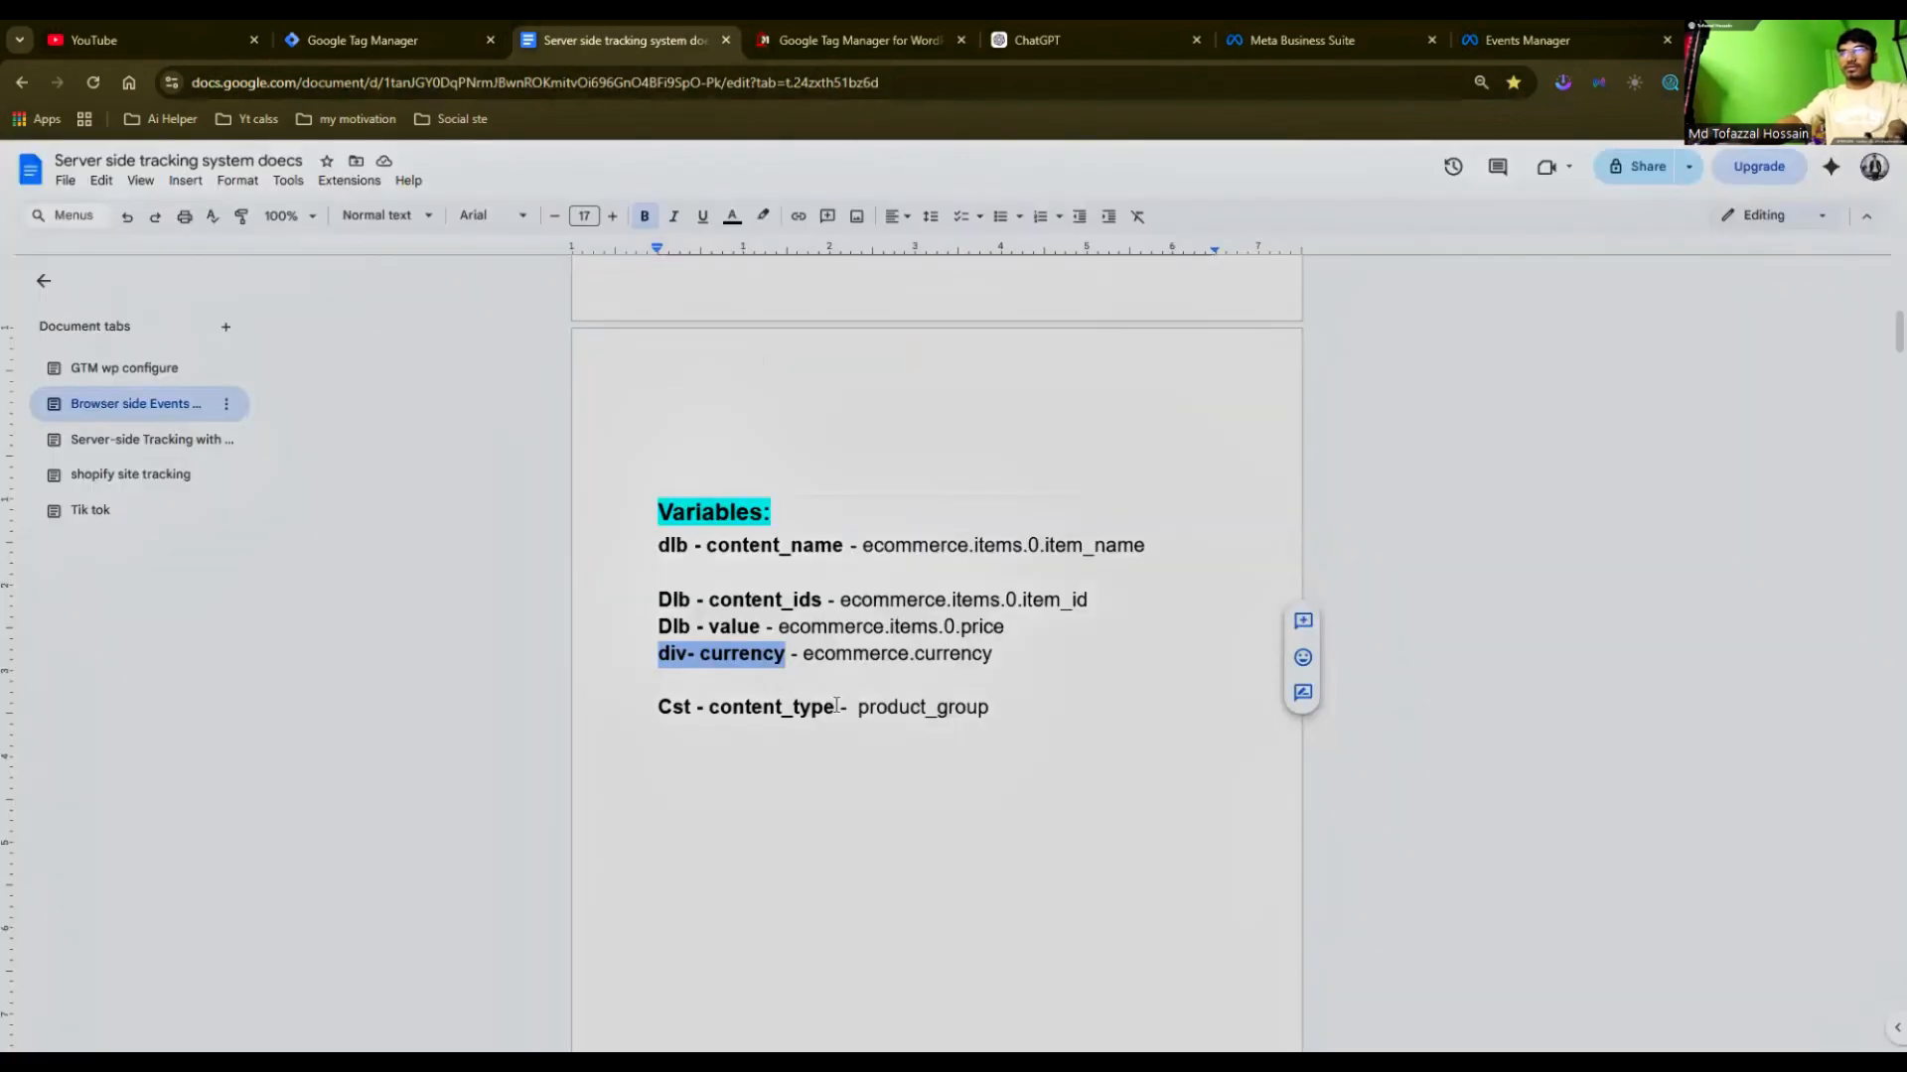
{"action": "double_click", "coordinate": [985, 712]}
{"action": "key", "text": "ctrl+c"}
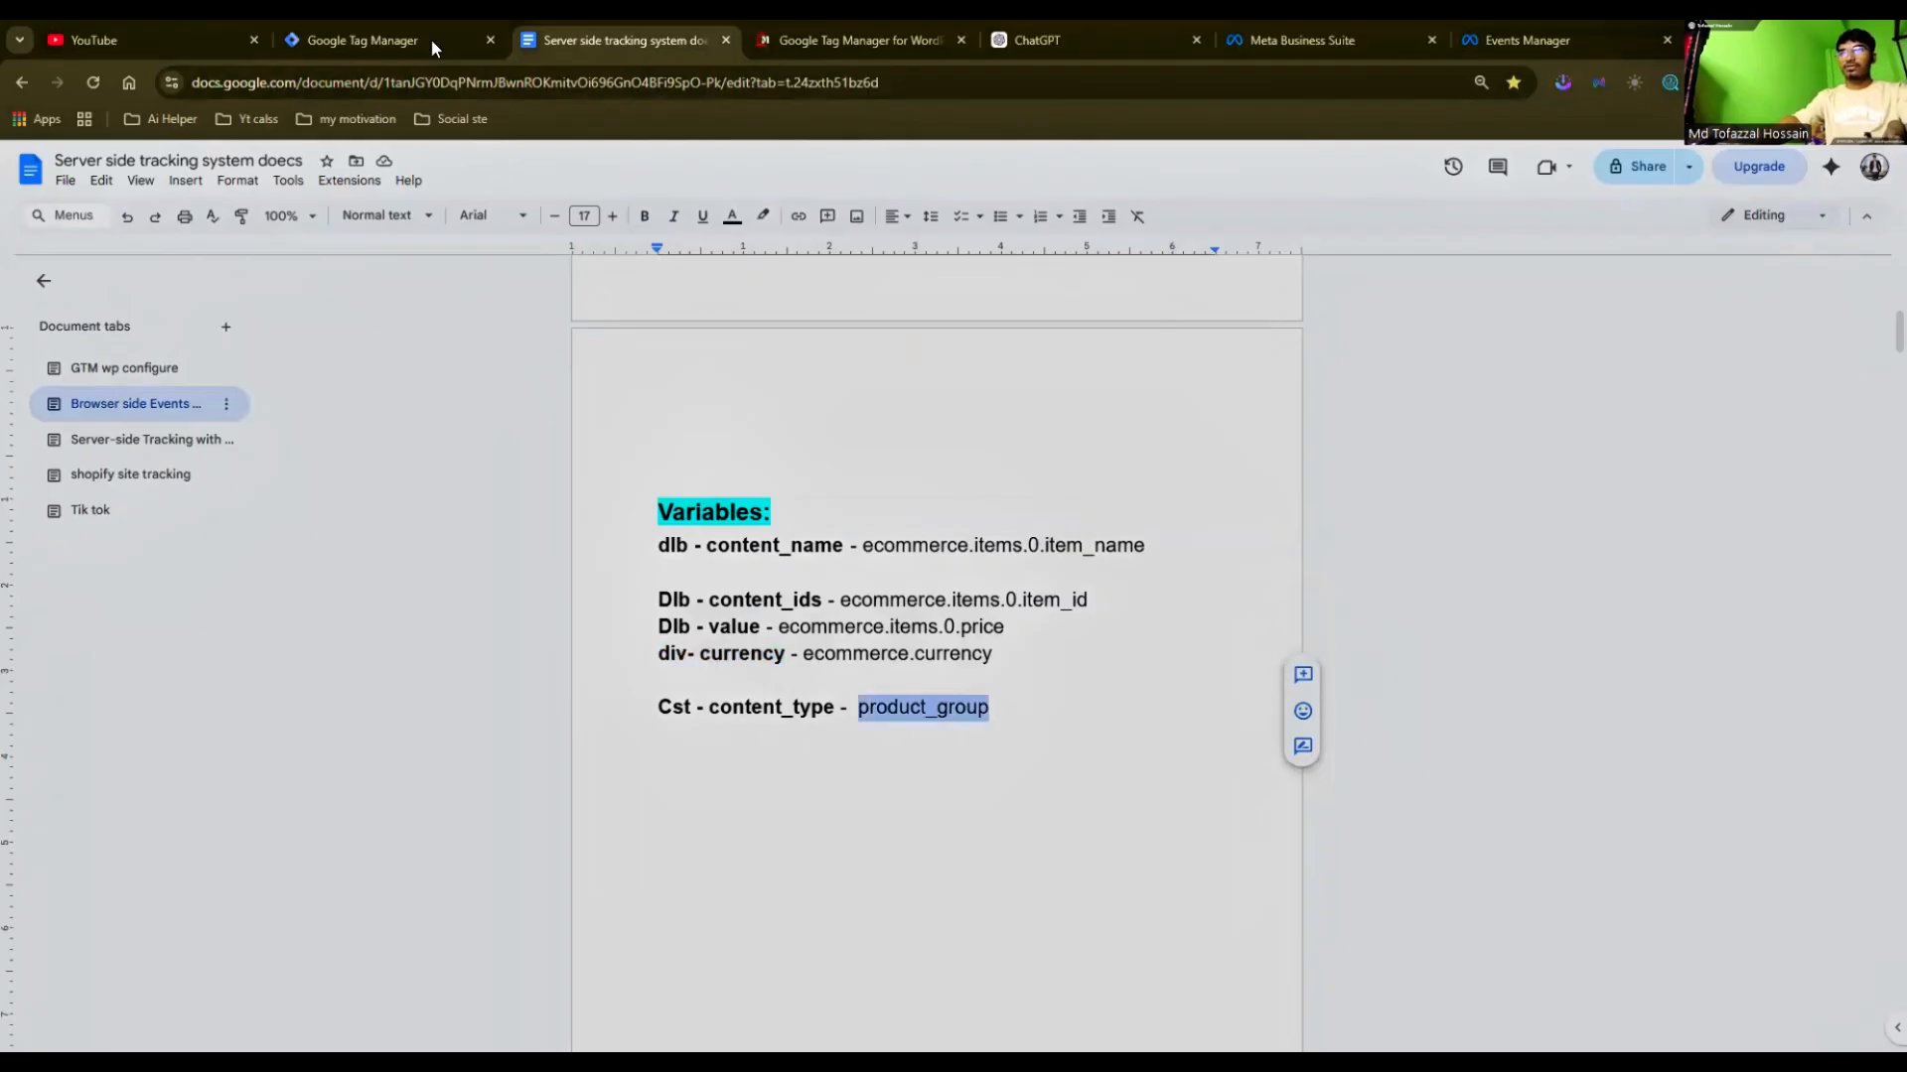
{"action": "left_click", "coordinate": [431, 38]}
{"action": "key", "text": "ctrl+v"}
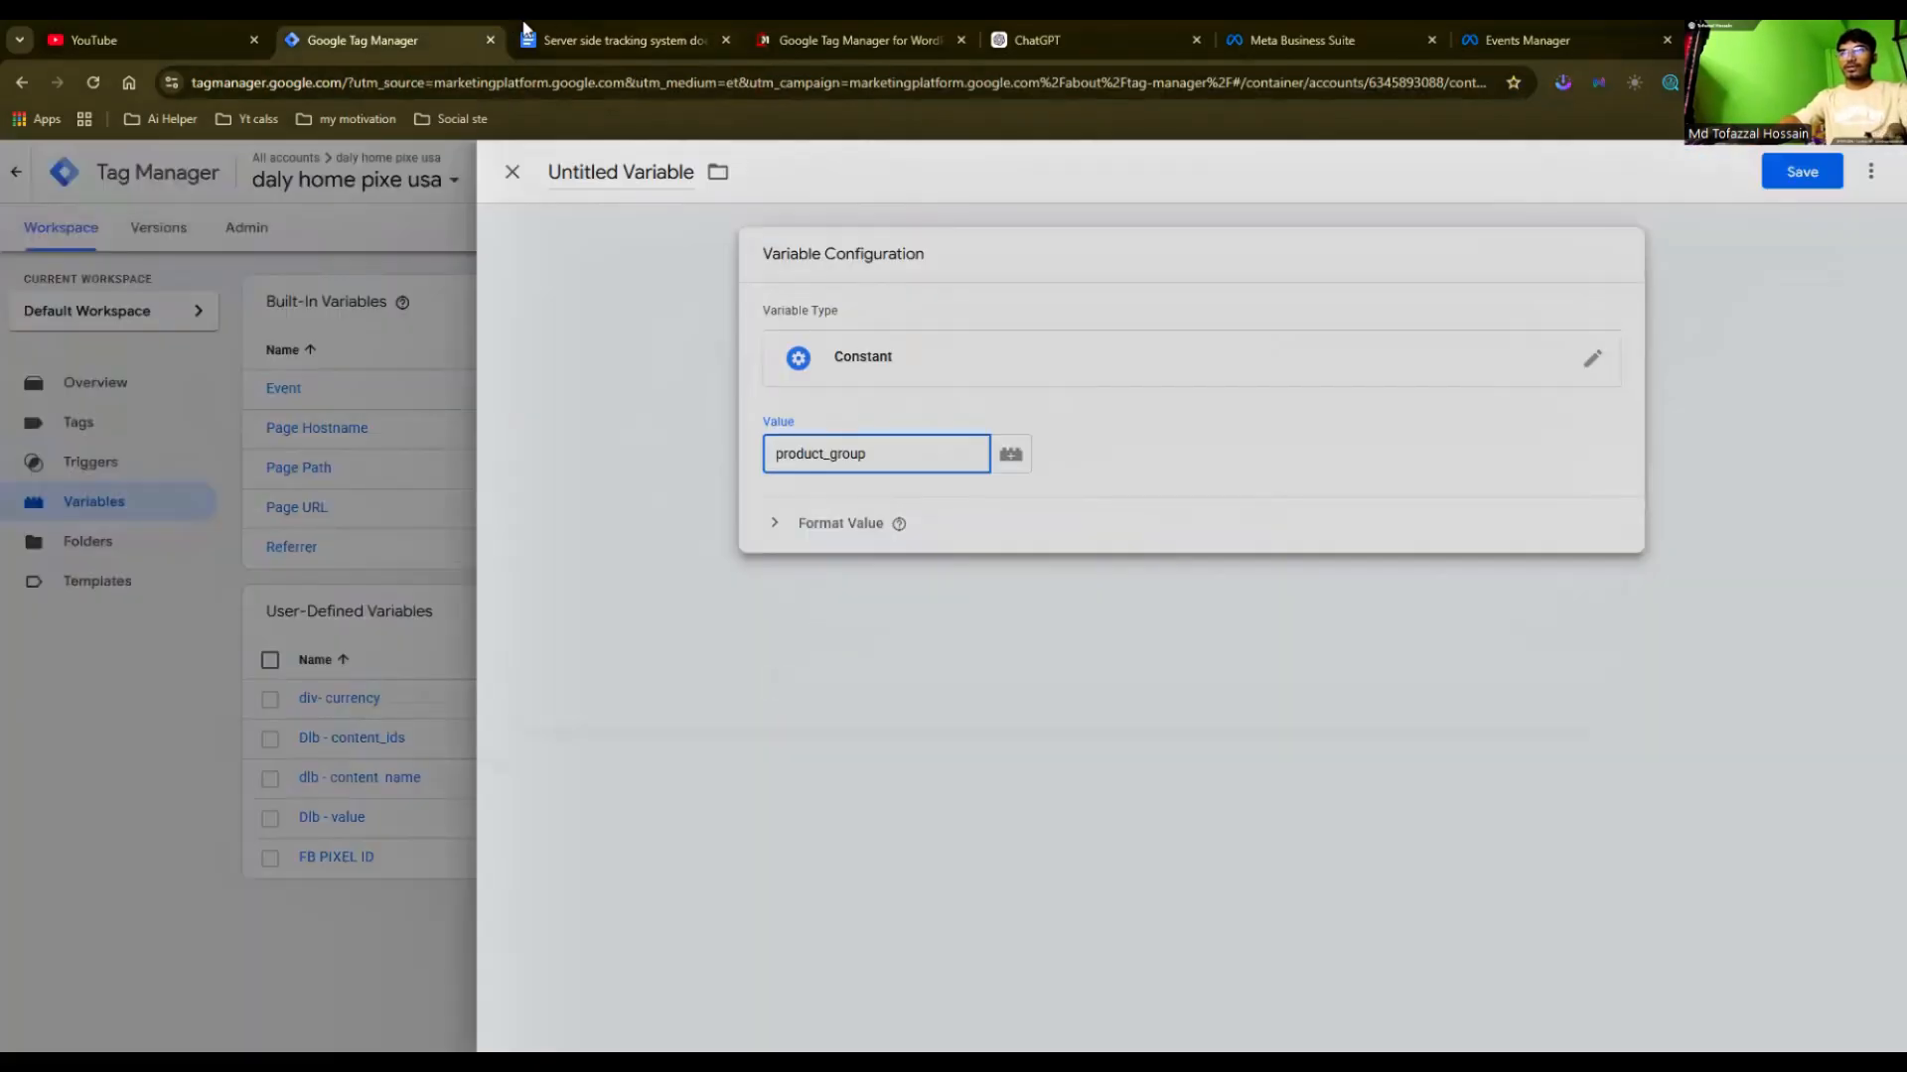
Step: Name the constant variable Cst - content_type, copying the label from the setup document, and save it
{"action": "key", "text": "ctrl+Tab"}
{"action": "left_click_drag", "start_coordinate": [659, 707], "coordinate": [834, 707]}
{"action": "key", "text": "ctrl+c"}
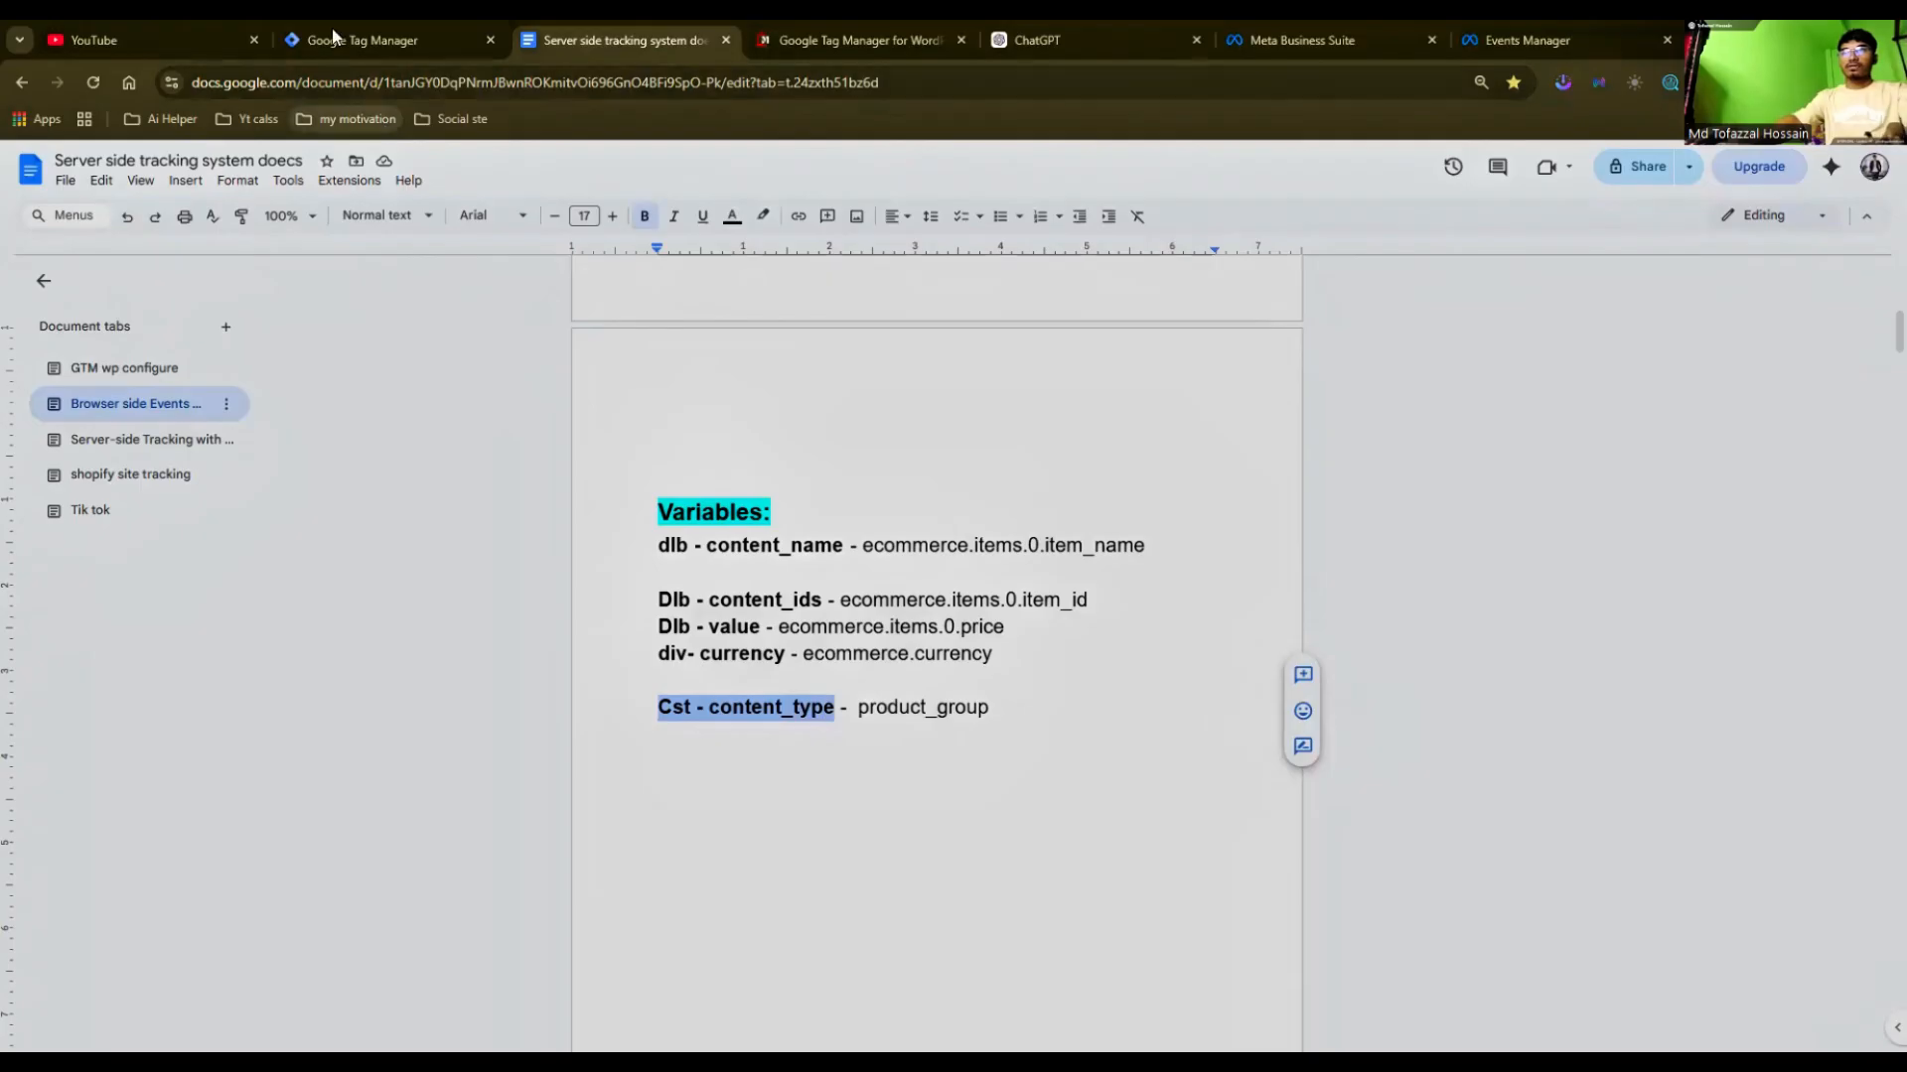
{"action": "left_click", "coordinate": [362, 40]}
{"action": "left_click", "coordinate": [602, 171]}
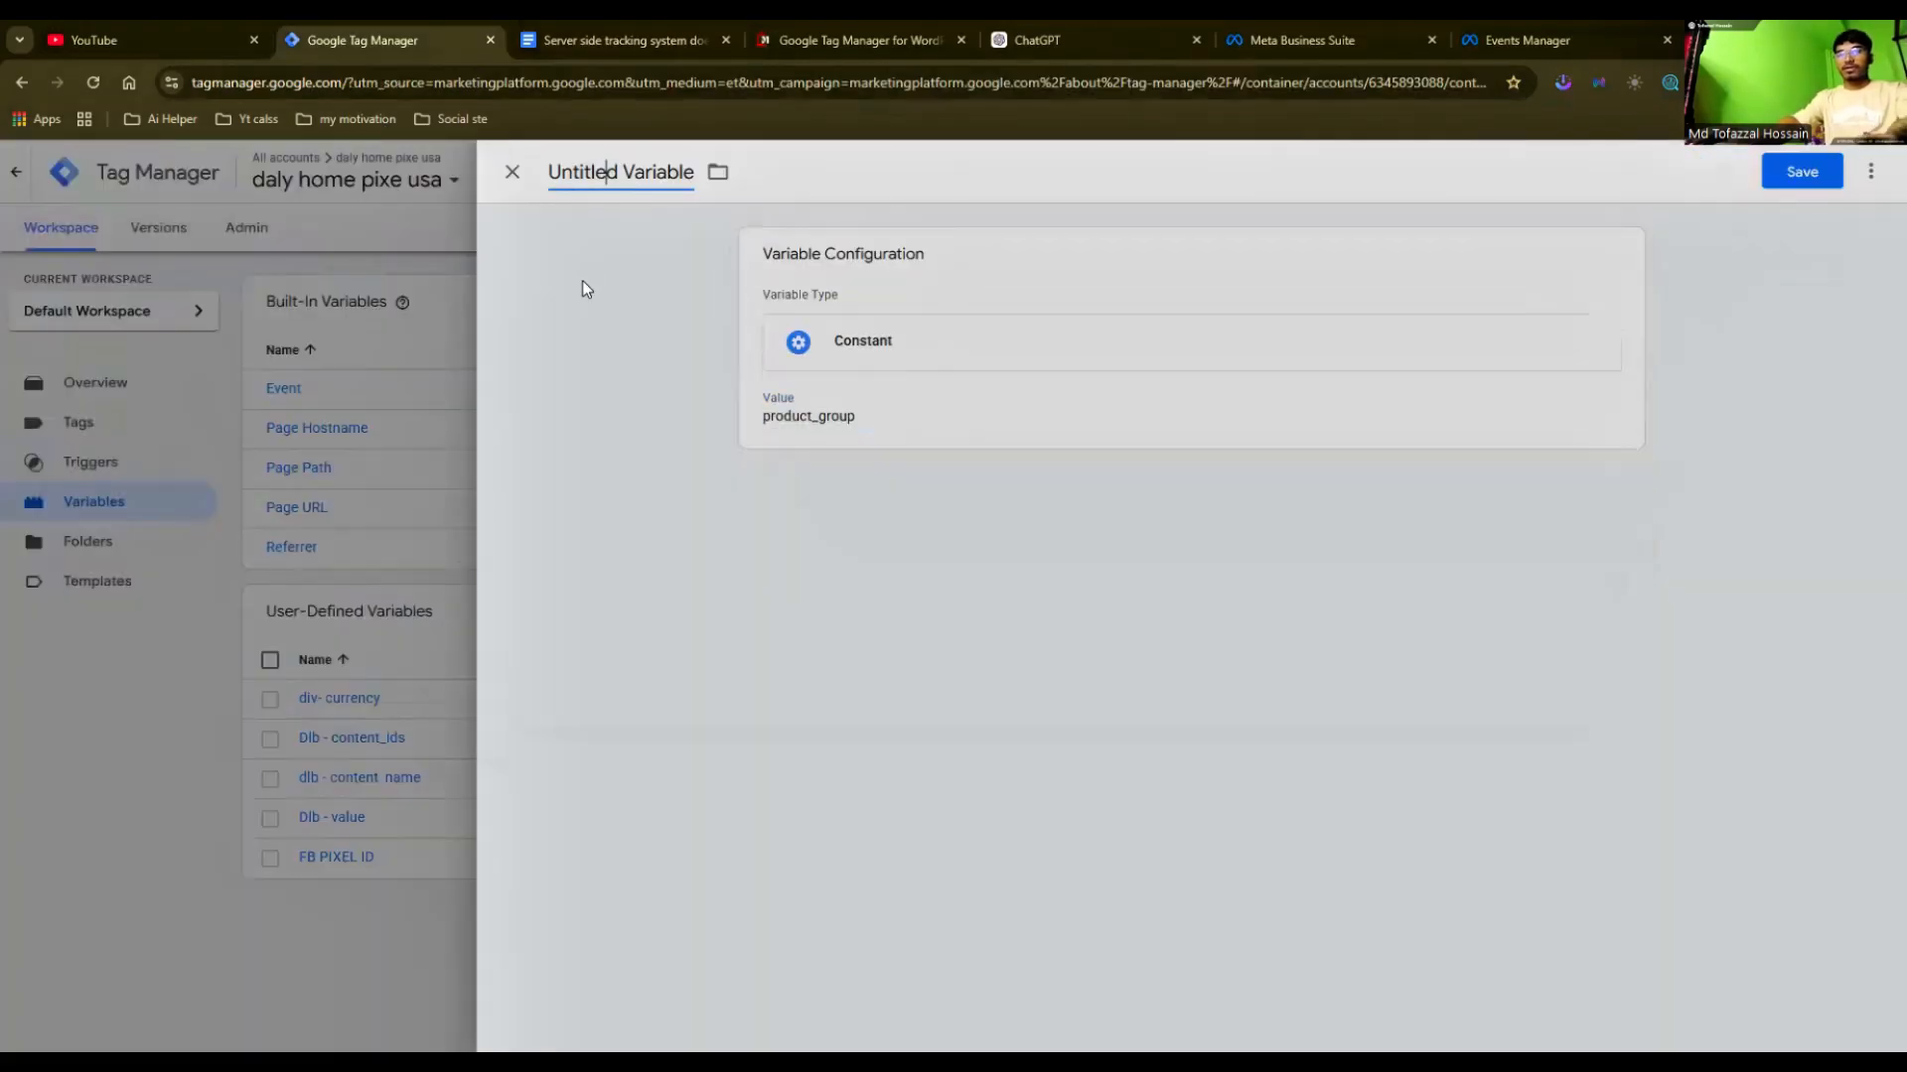
{"action": "key", "text": "ctrl+a"}
{"action": "key", "text": "ctrl+v"}
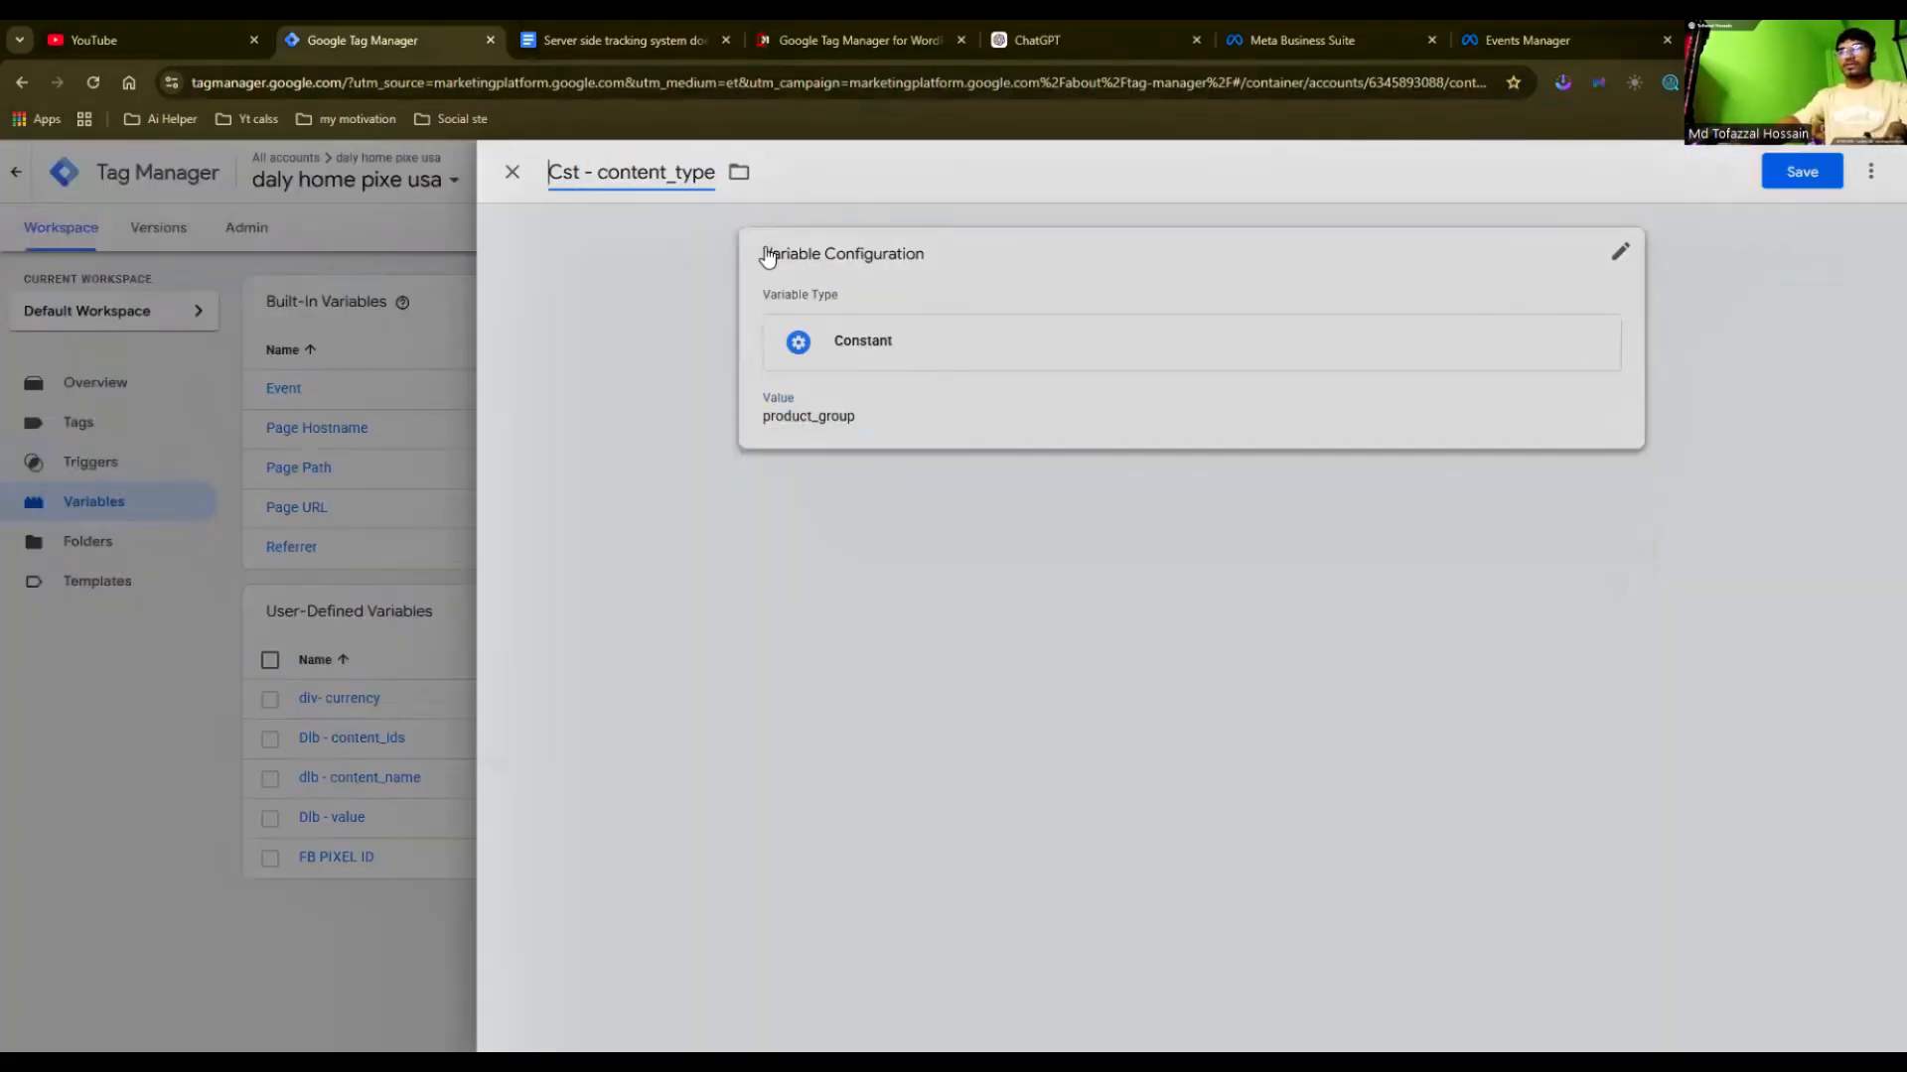
{"action": "left_click", "coordinate": [1804, 170]}
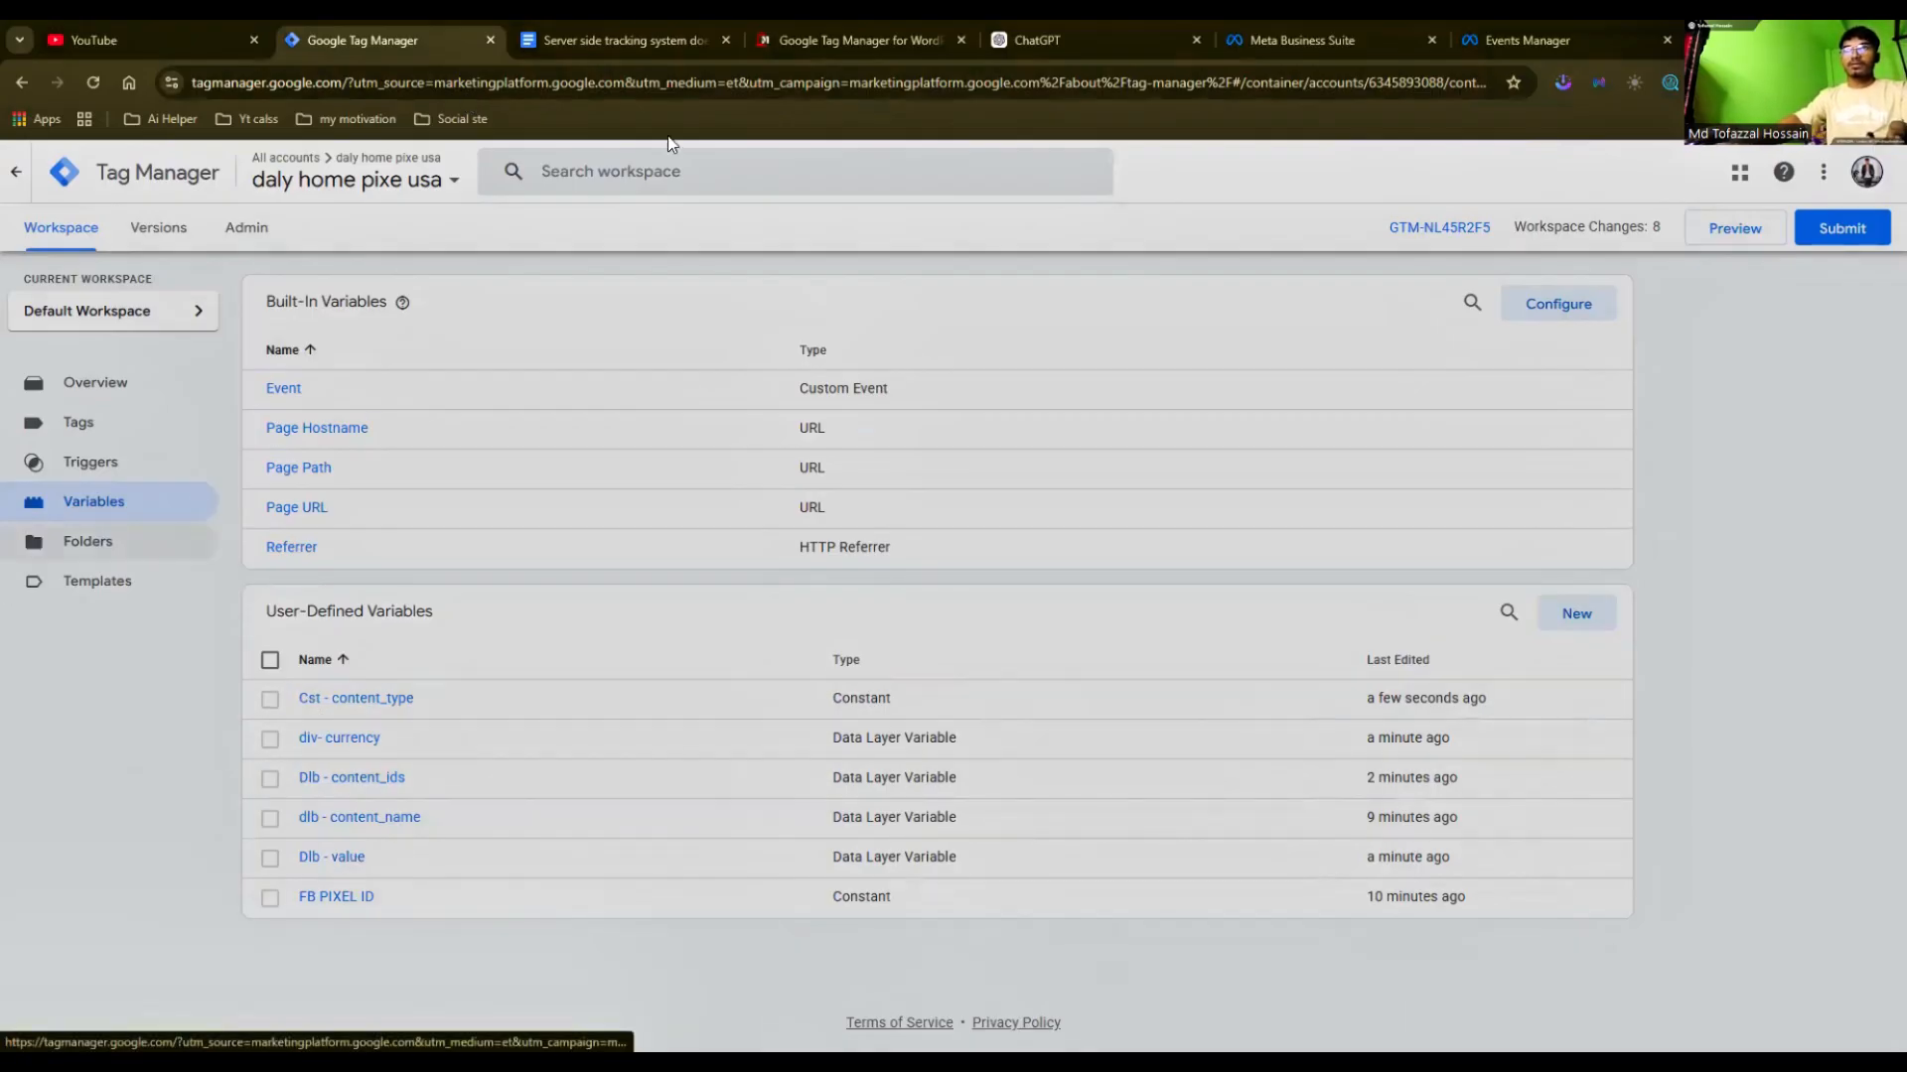
Step: Check the View Content event setup in the document and start a new Custom Event trigger
{"action": "left_click", "coordinate": [643, 38]}
{"action": "scroll", "coordinate": [939, 824], "scroll_direction": "down", "scroll_amount": 1}
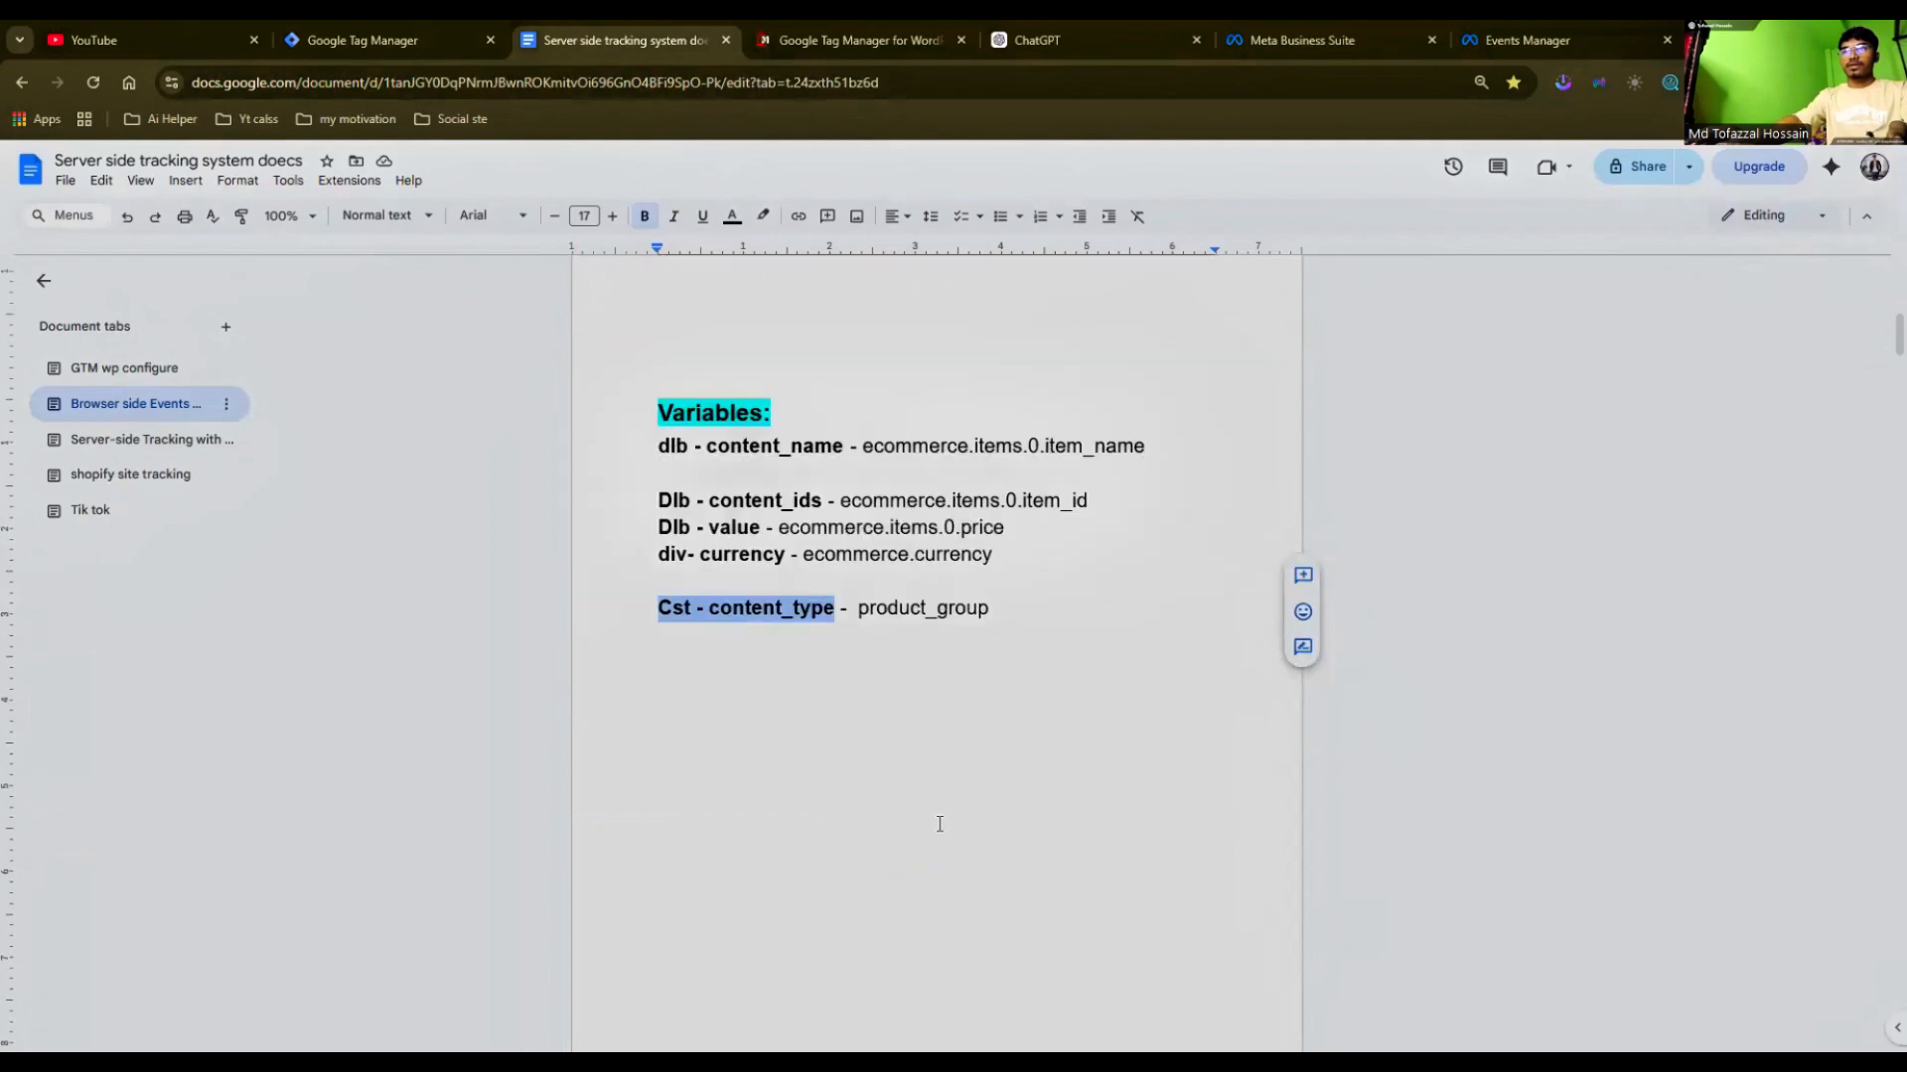
{"action": "scroll", "coordinate": [935, 840], "scroll_direction": "down", "scroll_amount": 5}
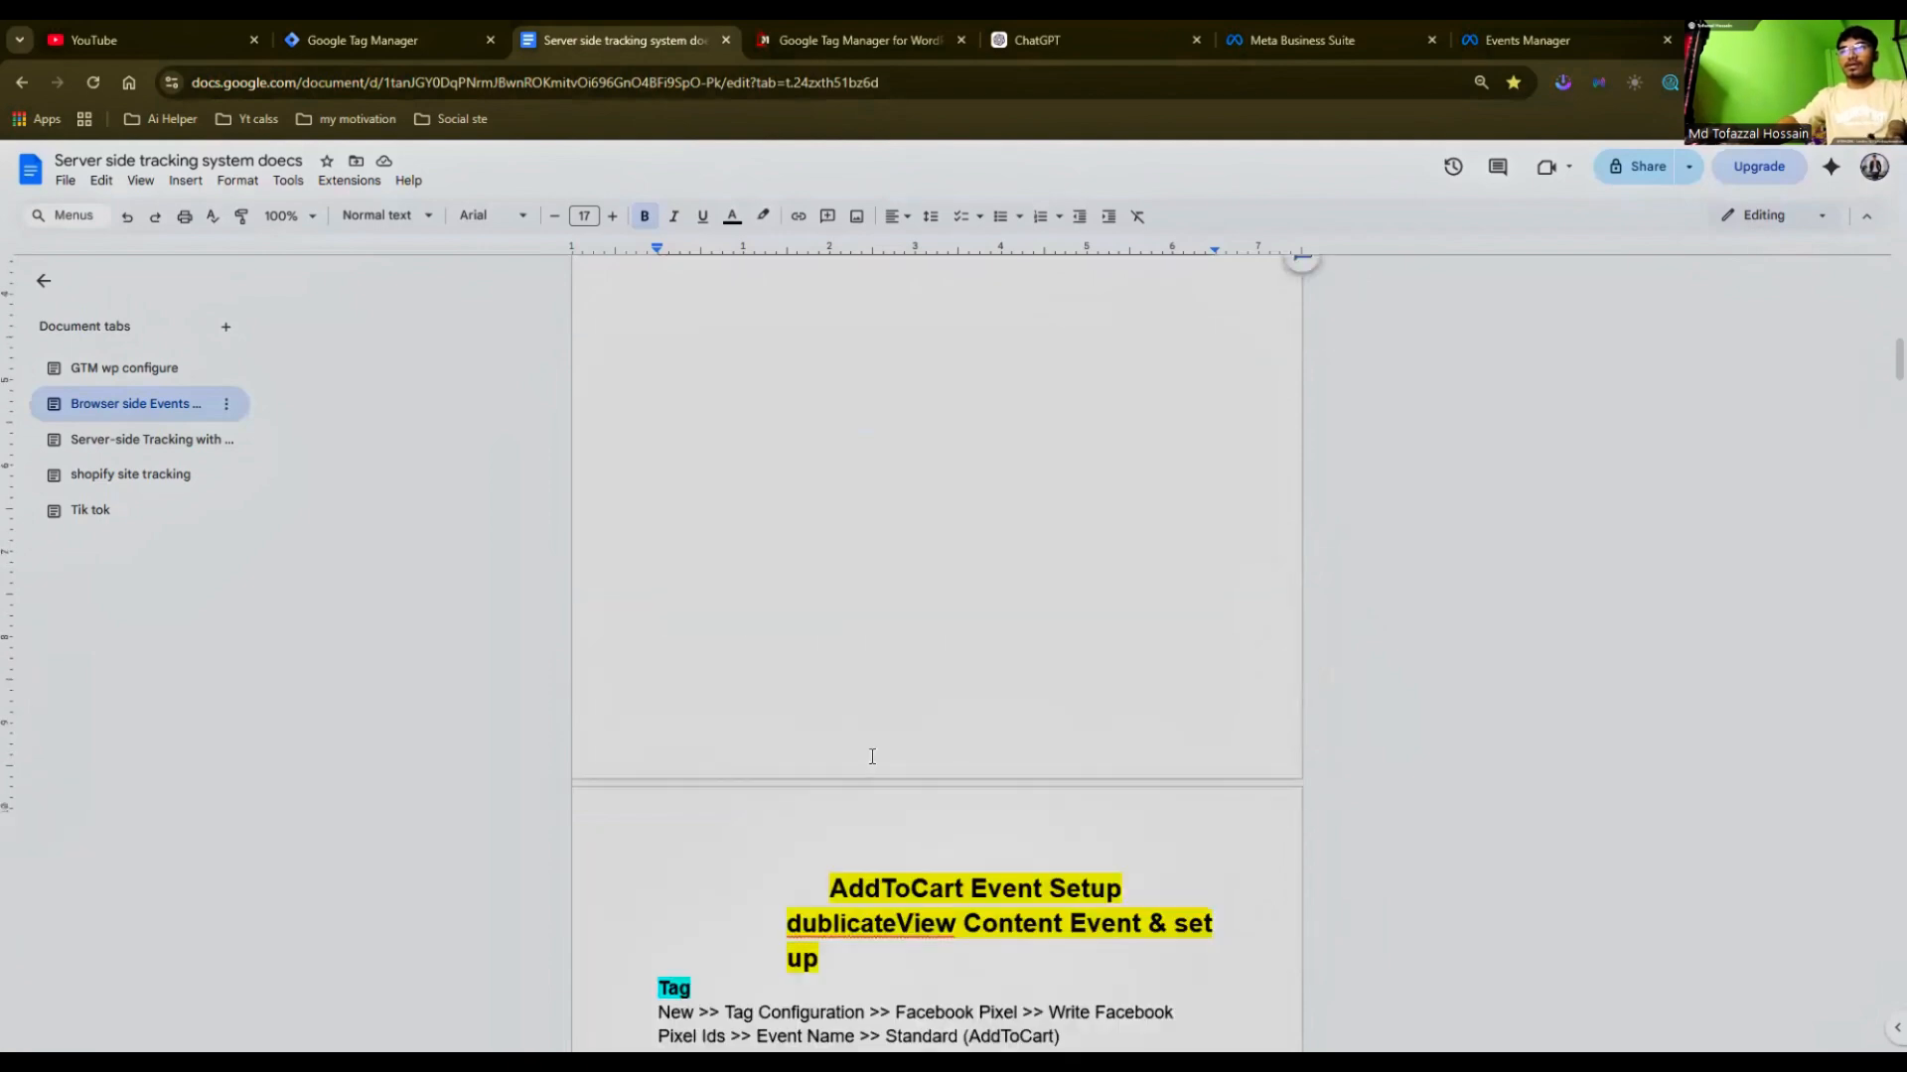
{"action": "scroll", "coordinate": [871, 757], "scroll_direction": "up", "scroll_amount": 5}
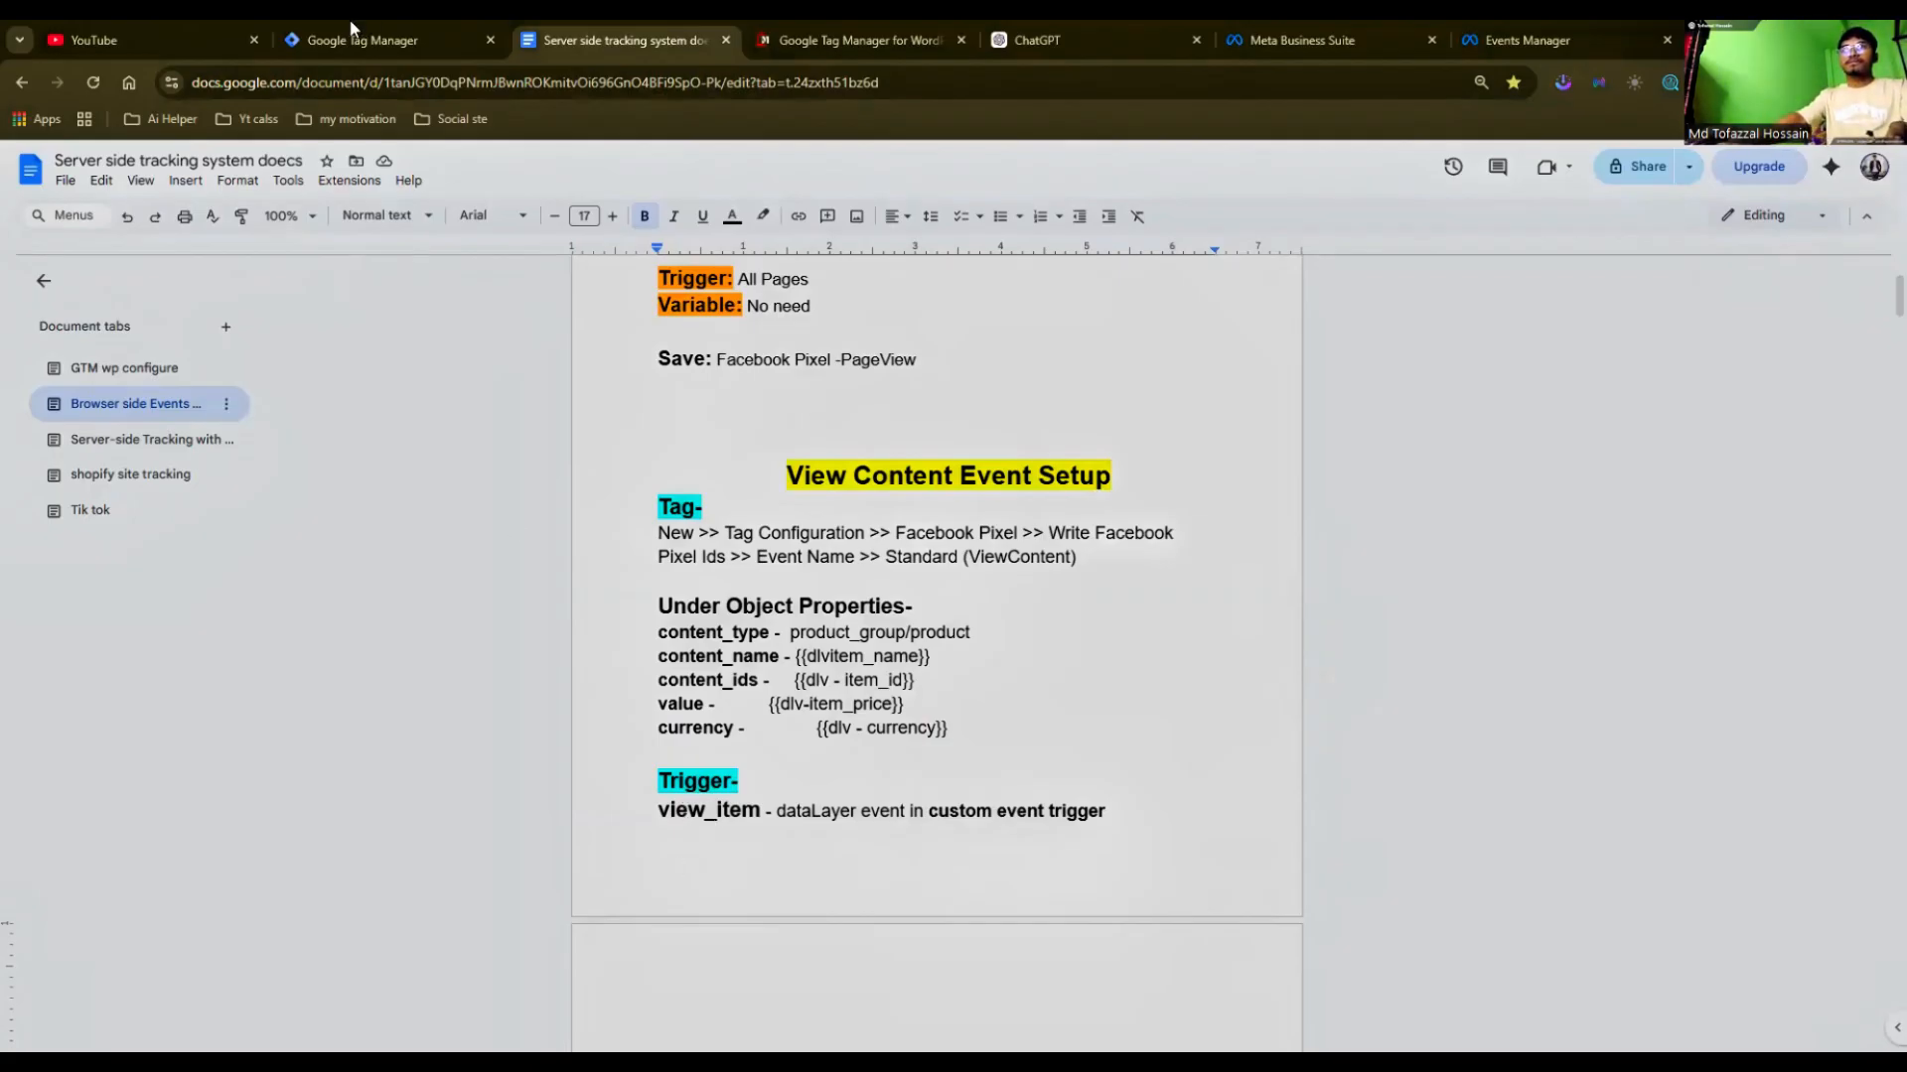
{"action": "key", "text": "ctrl+shift+Tab"}
{"action": "left_click", "coordinate": [85, 462]}
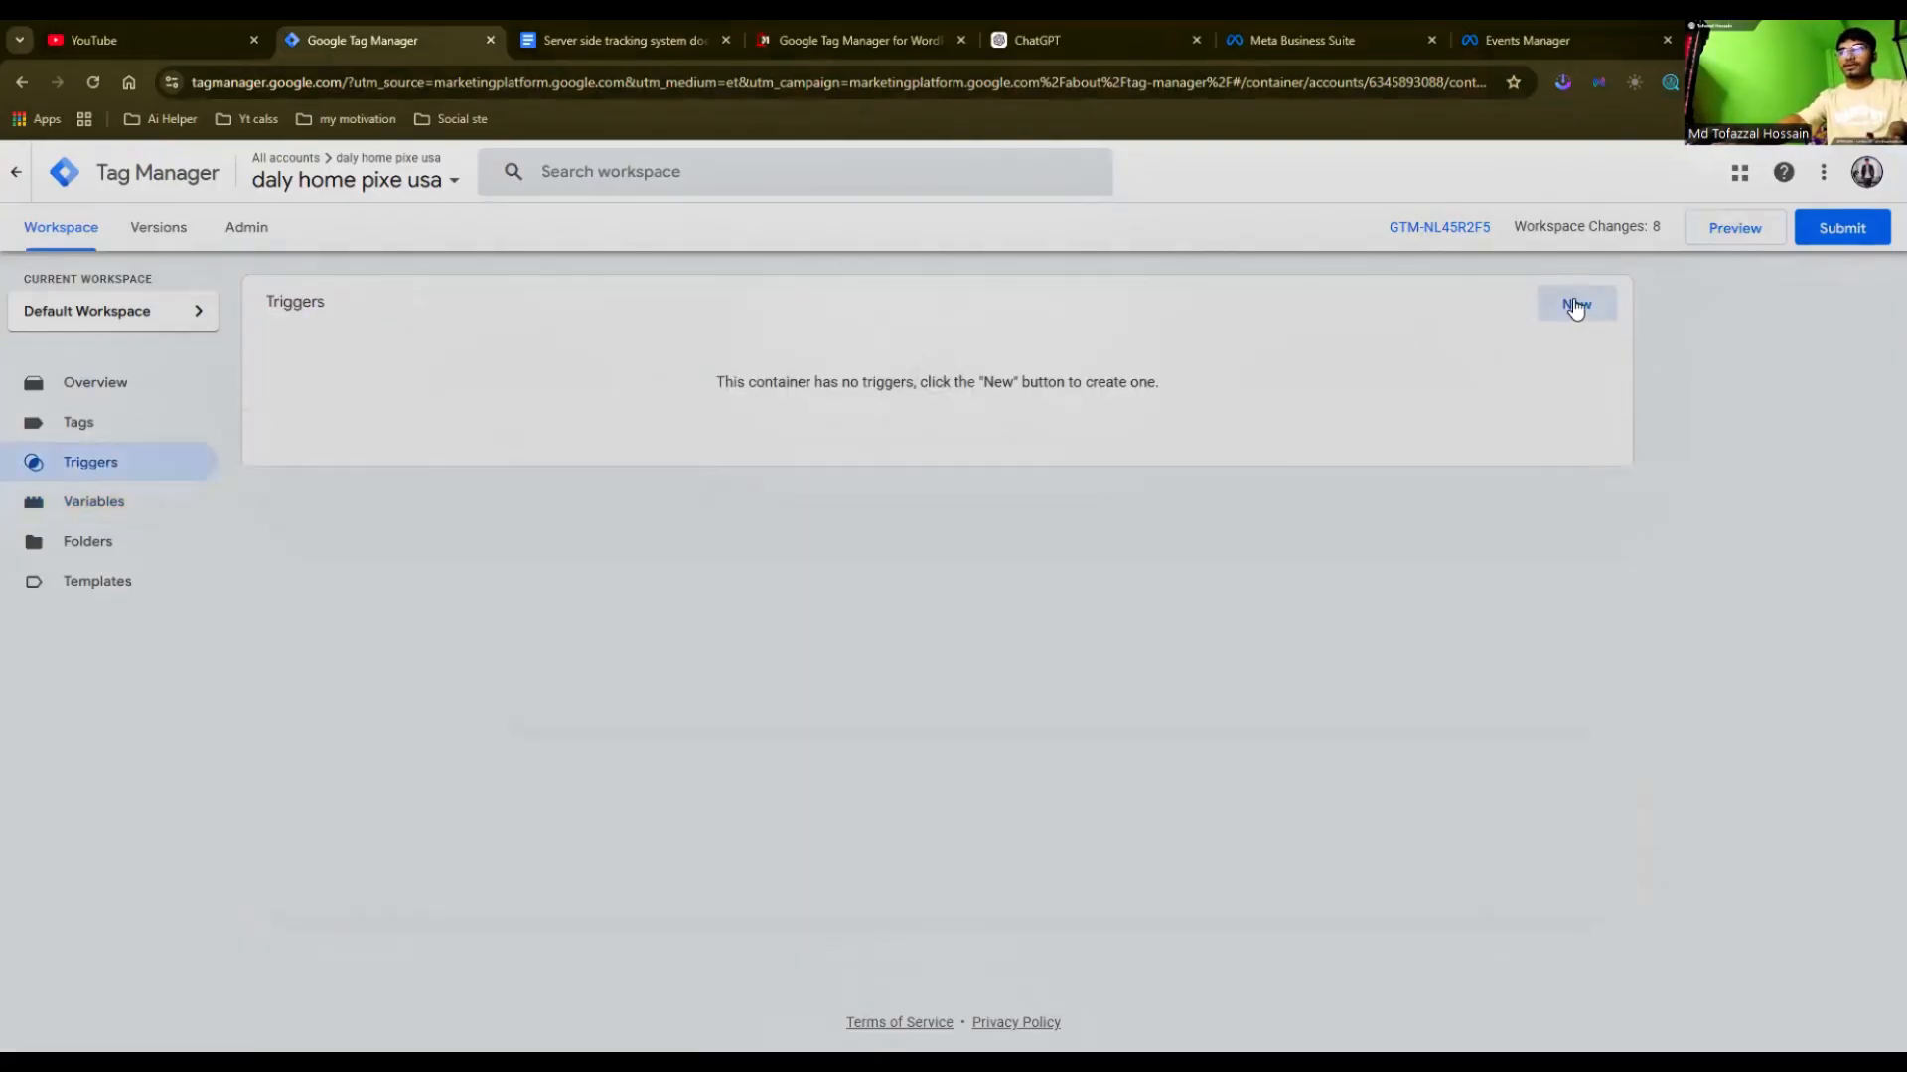
{"action": "left_click", "coordinate": [1562, 336]}
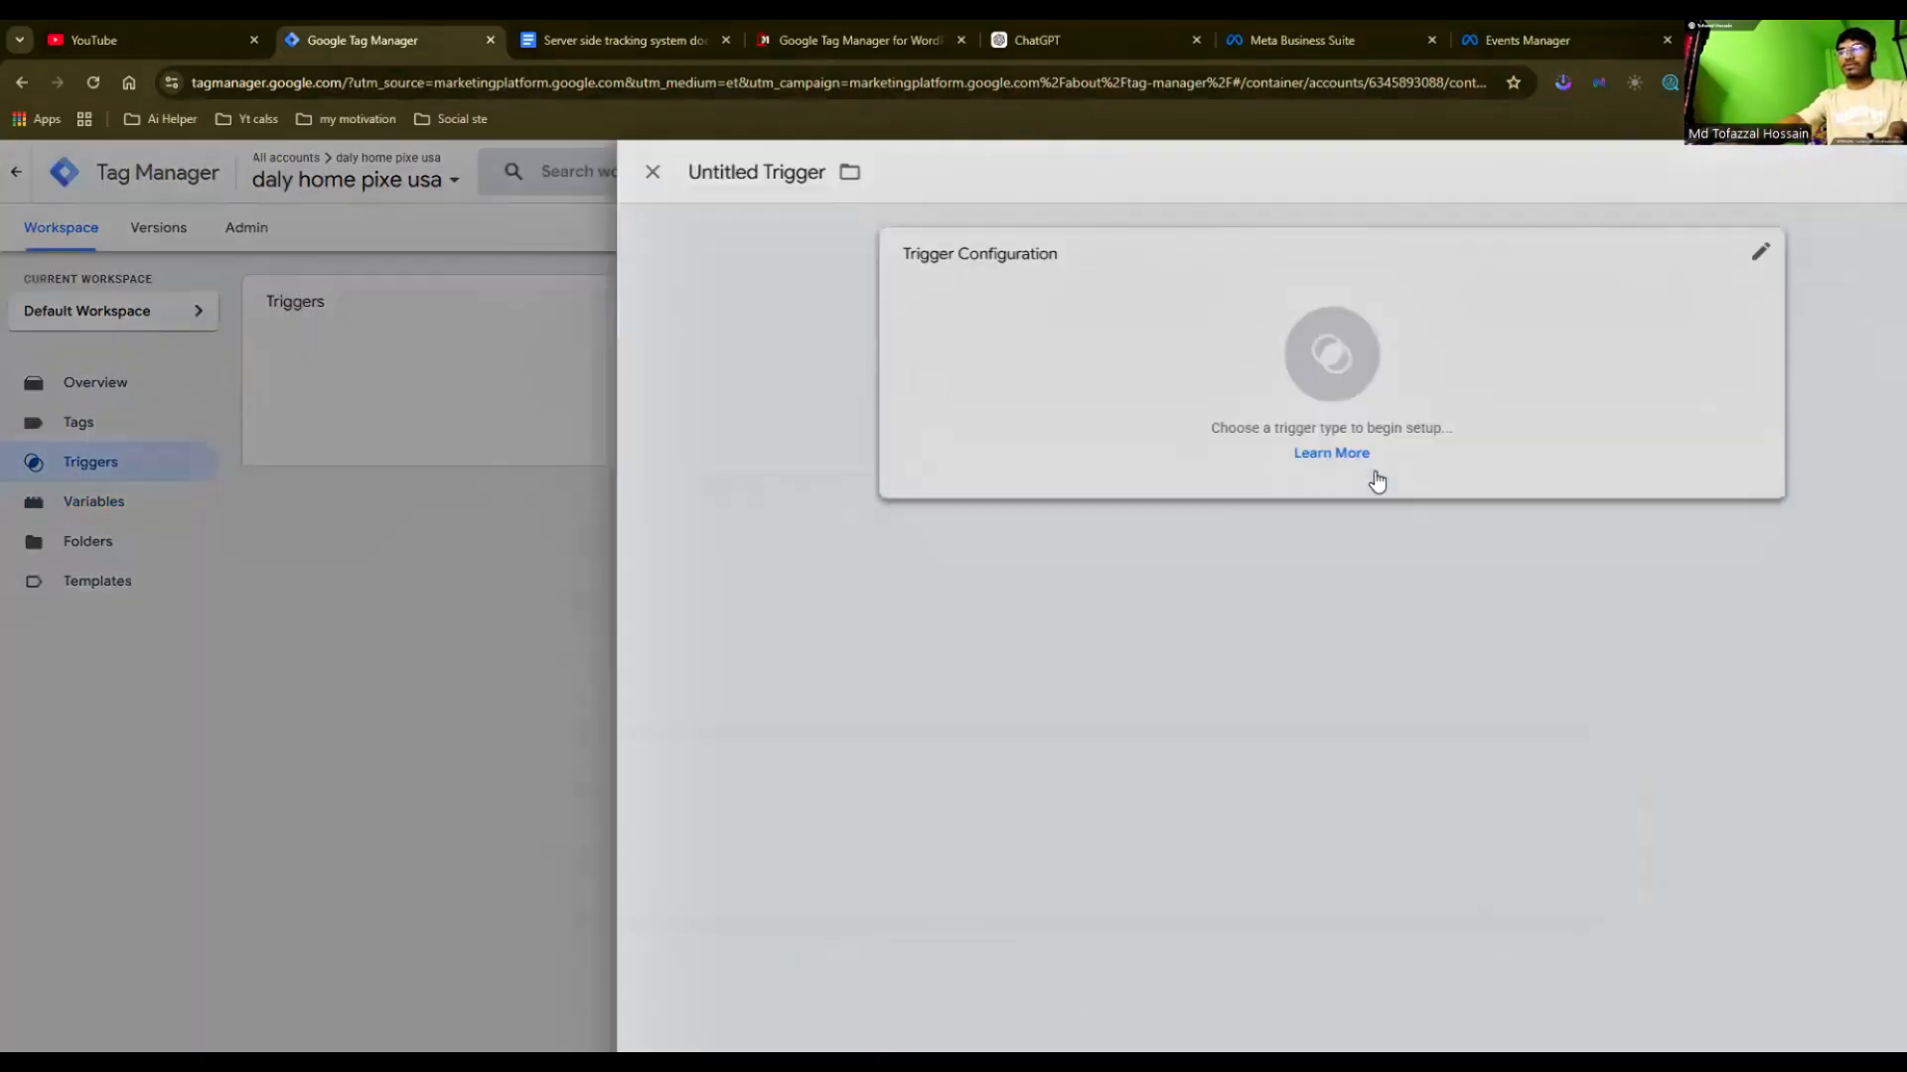
{"action": "left_click", "coordinate": [1622, 252]}
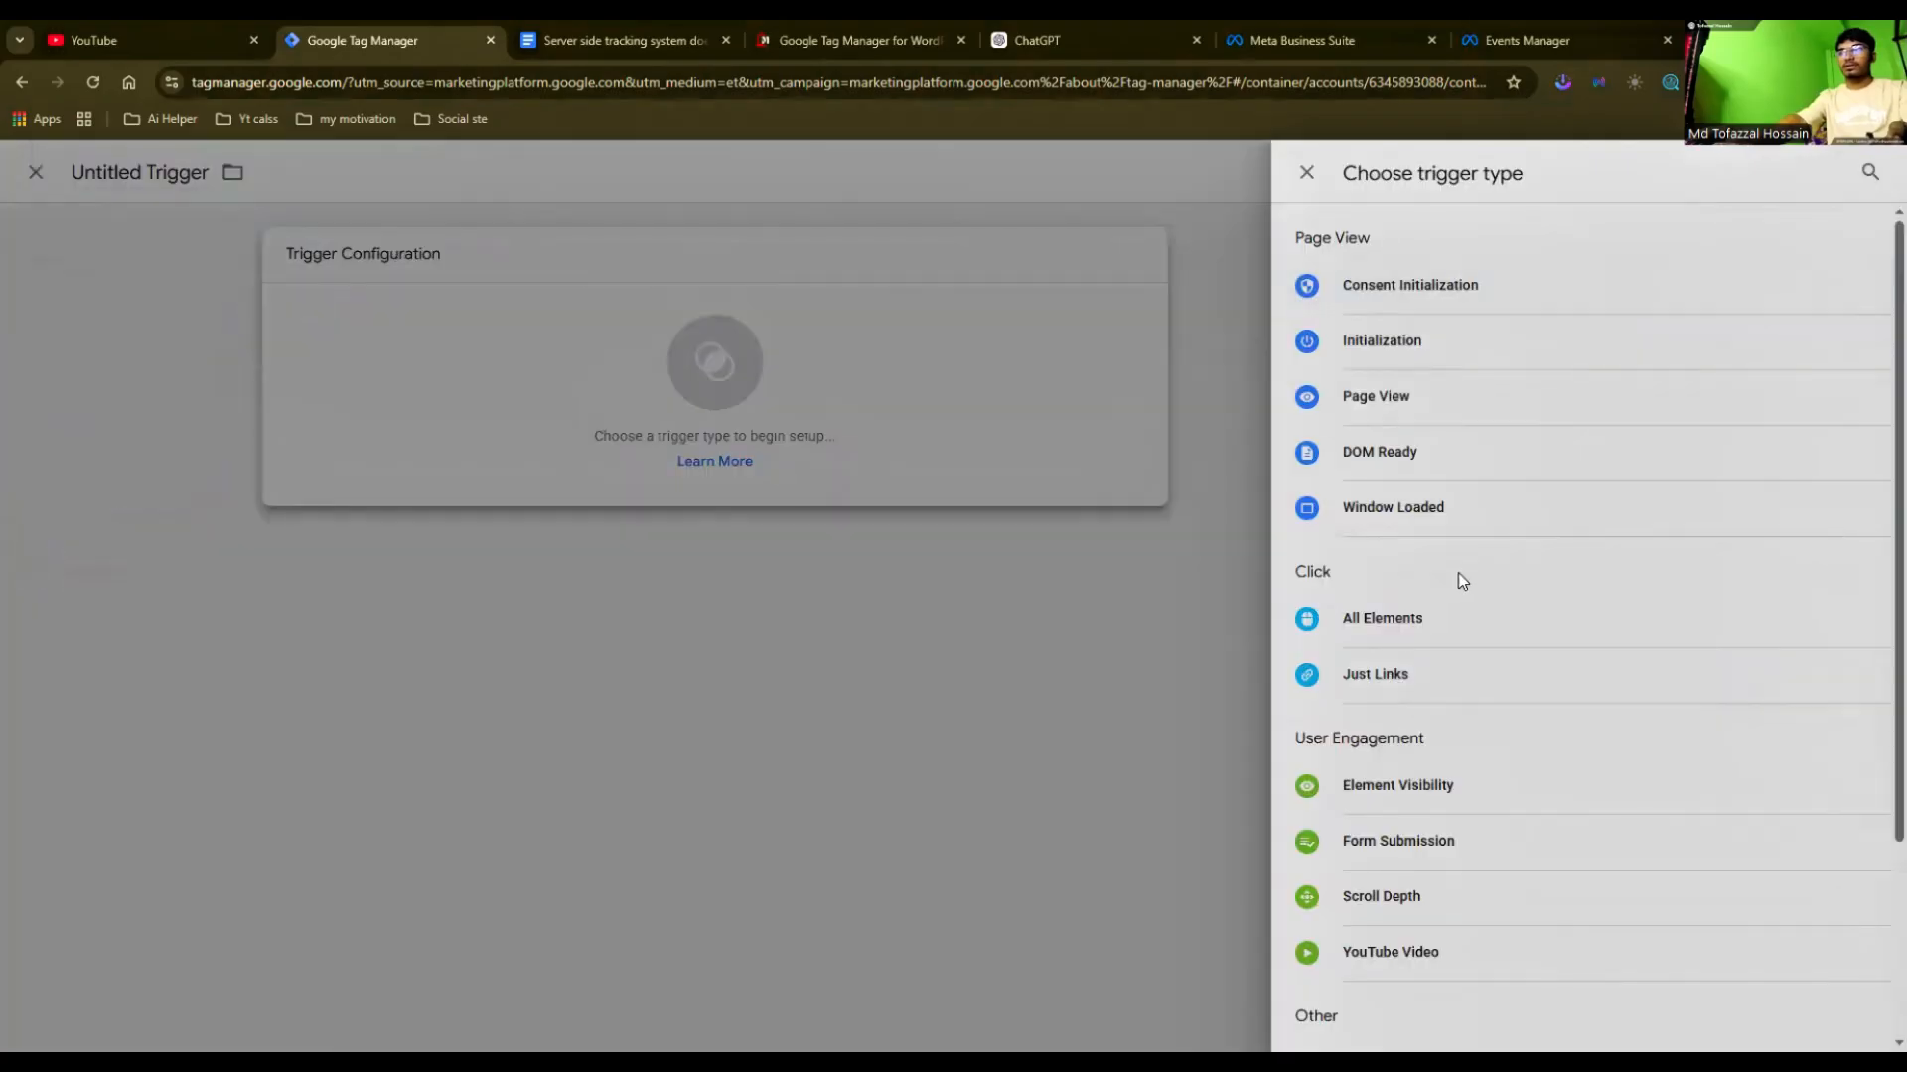
{"action": "scroll", "coordinate": [1459, 583], "scroll_direction": "down", "scroll_amount": 1}
{"action": "scroll", "coordinate": [1460, 583], "scroll_direction": "down", "scroll_amount": 2}
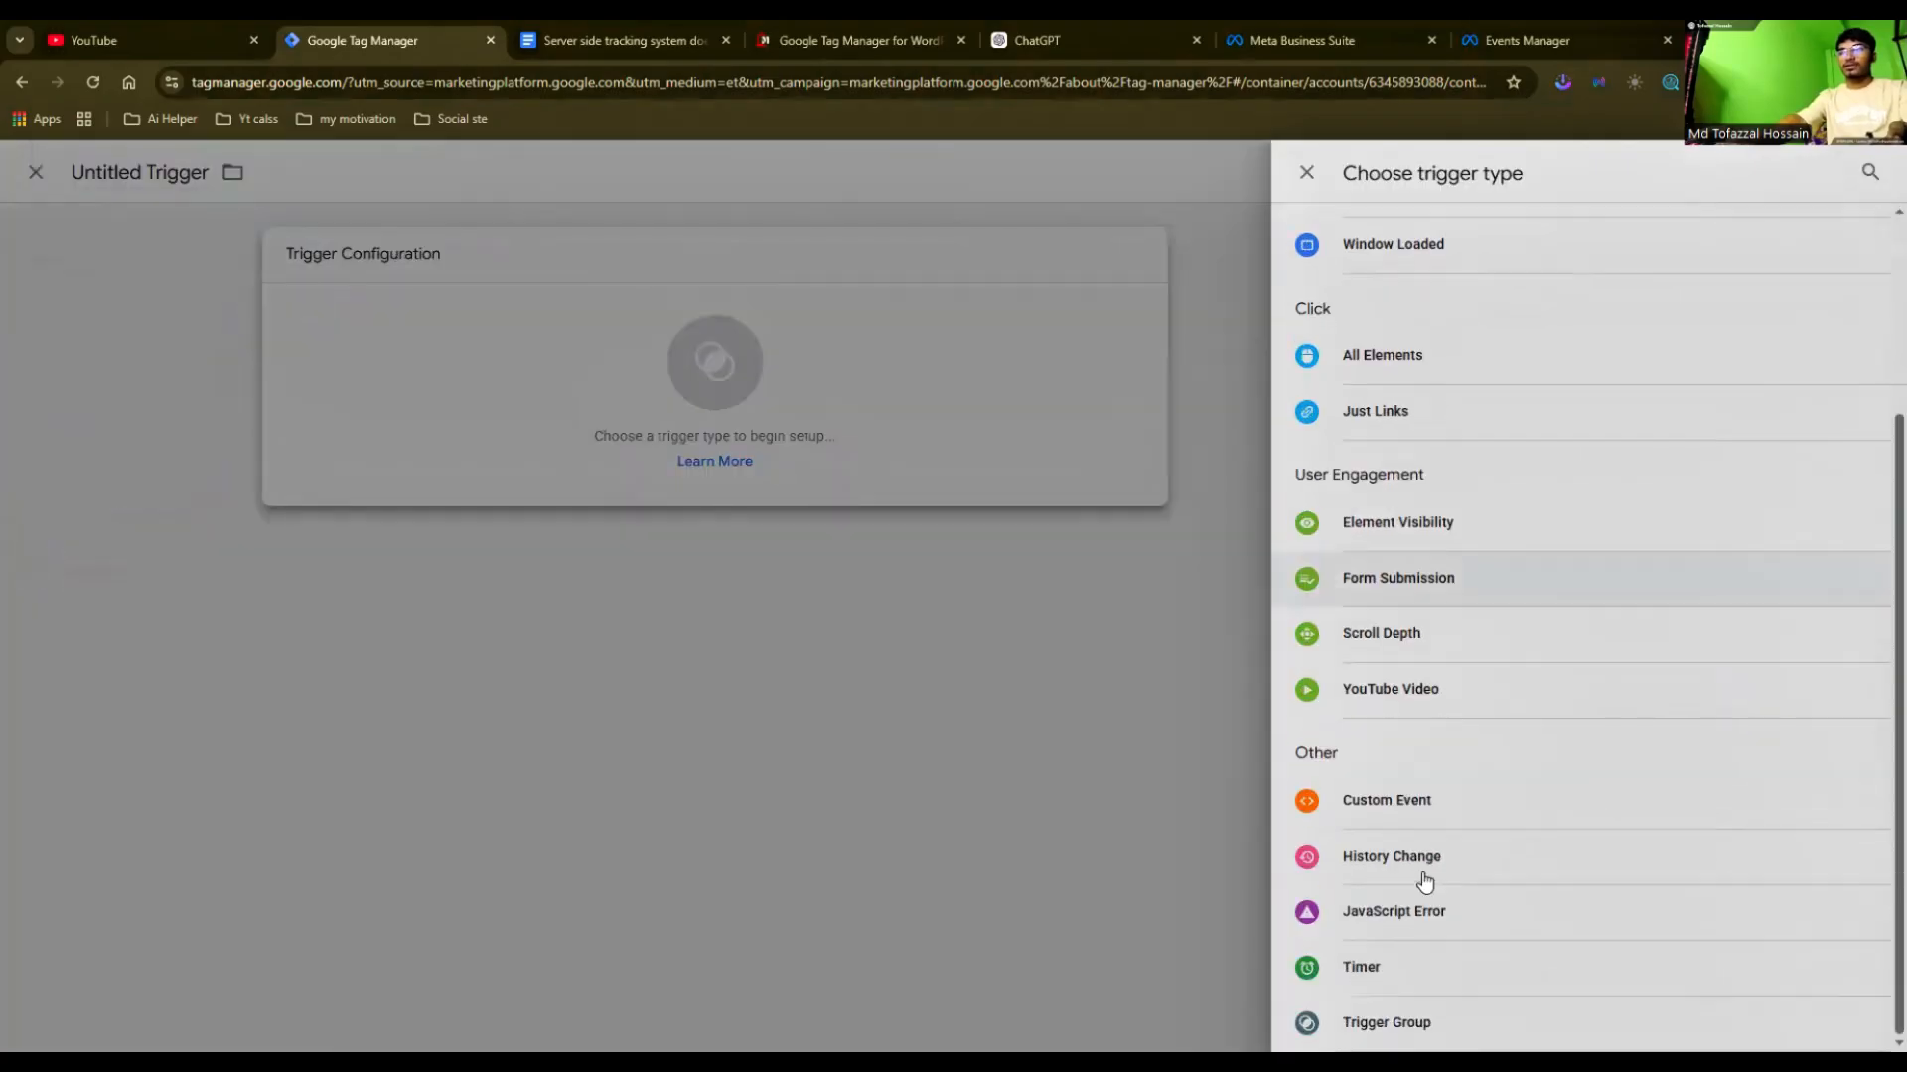
{"action": "left_click", "coordinate": [1535, 799]}
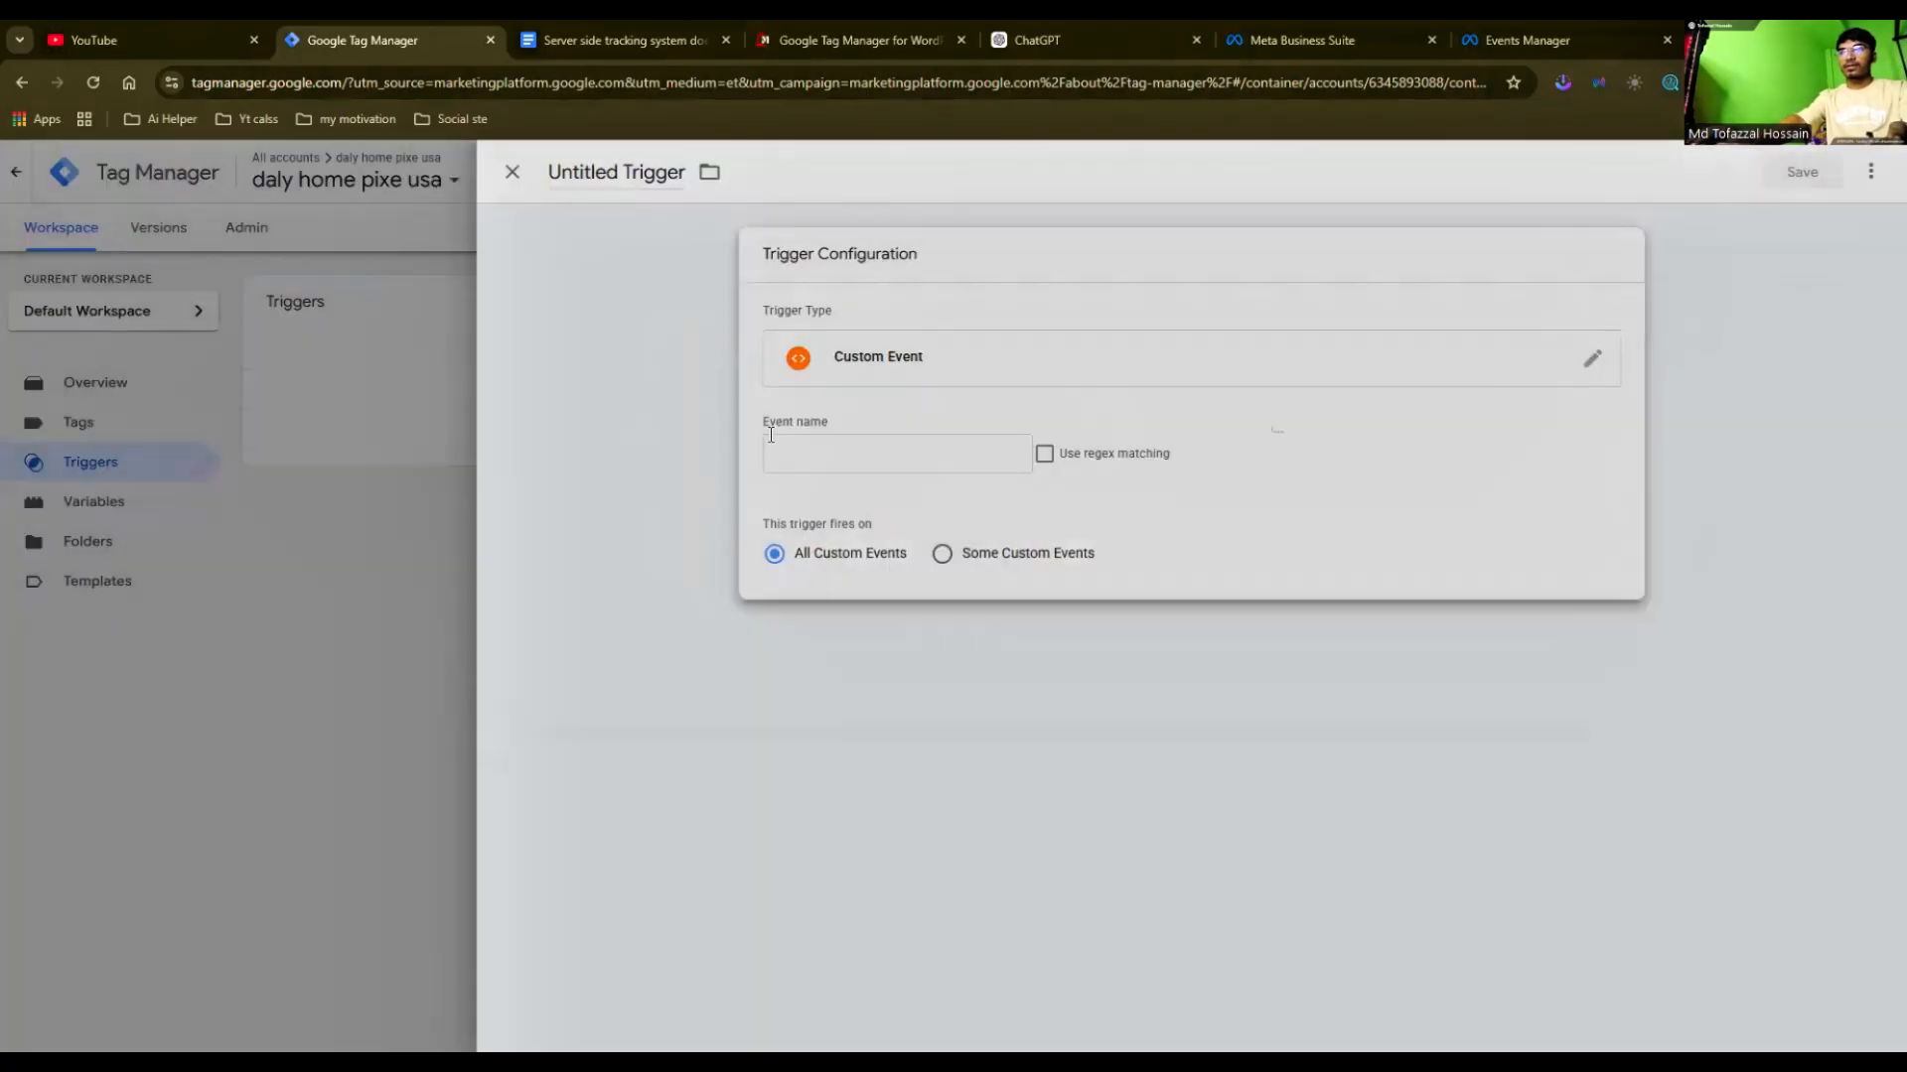
Step: Set the trigger's event name to view_item, copied from the setup document
{"action": "left_click", "coordinate": [579, 32]}
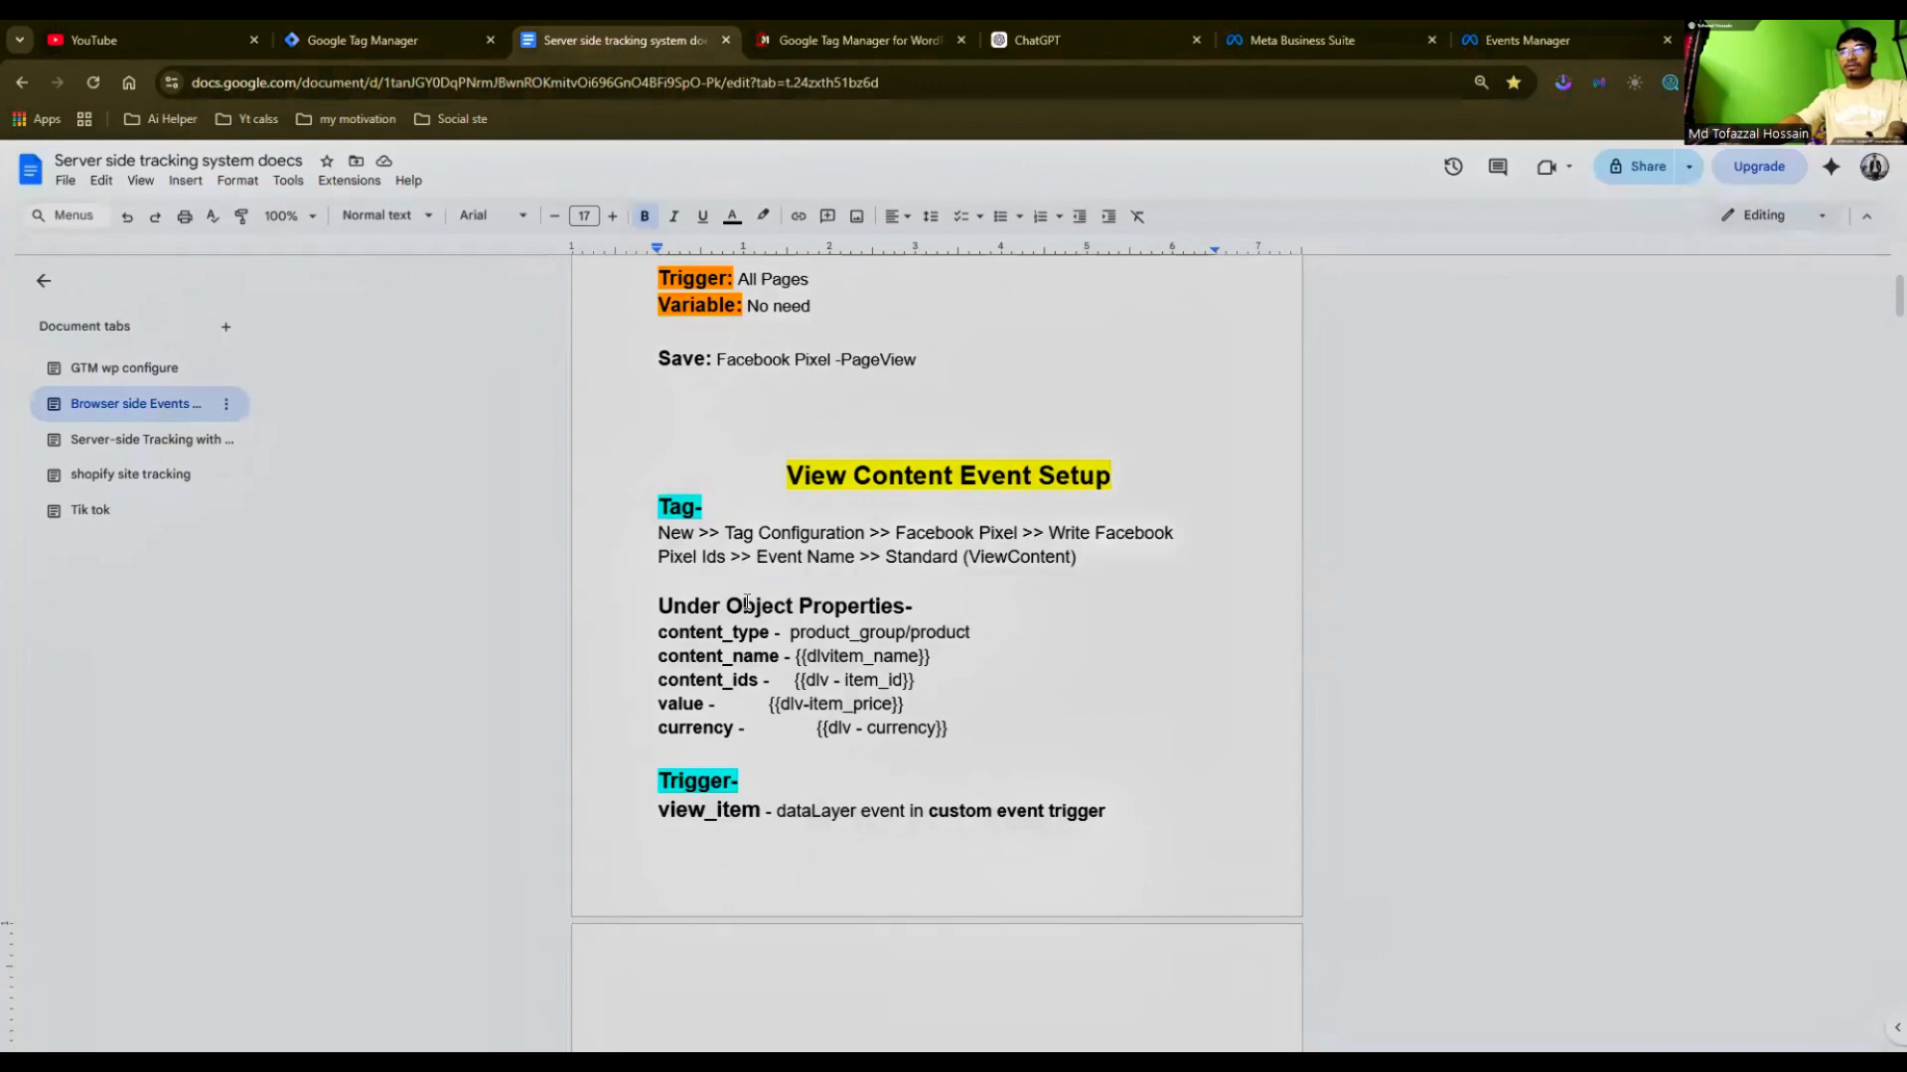
{"action": "scroll", "coordinate": [715, 687], "scroll_direction": "up", "scroll_amount": 1}
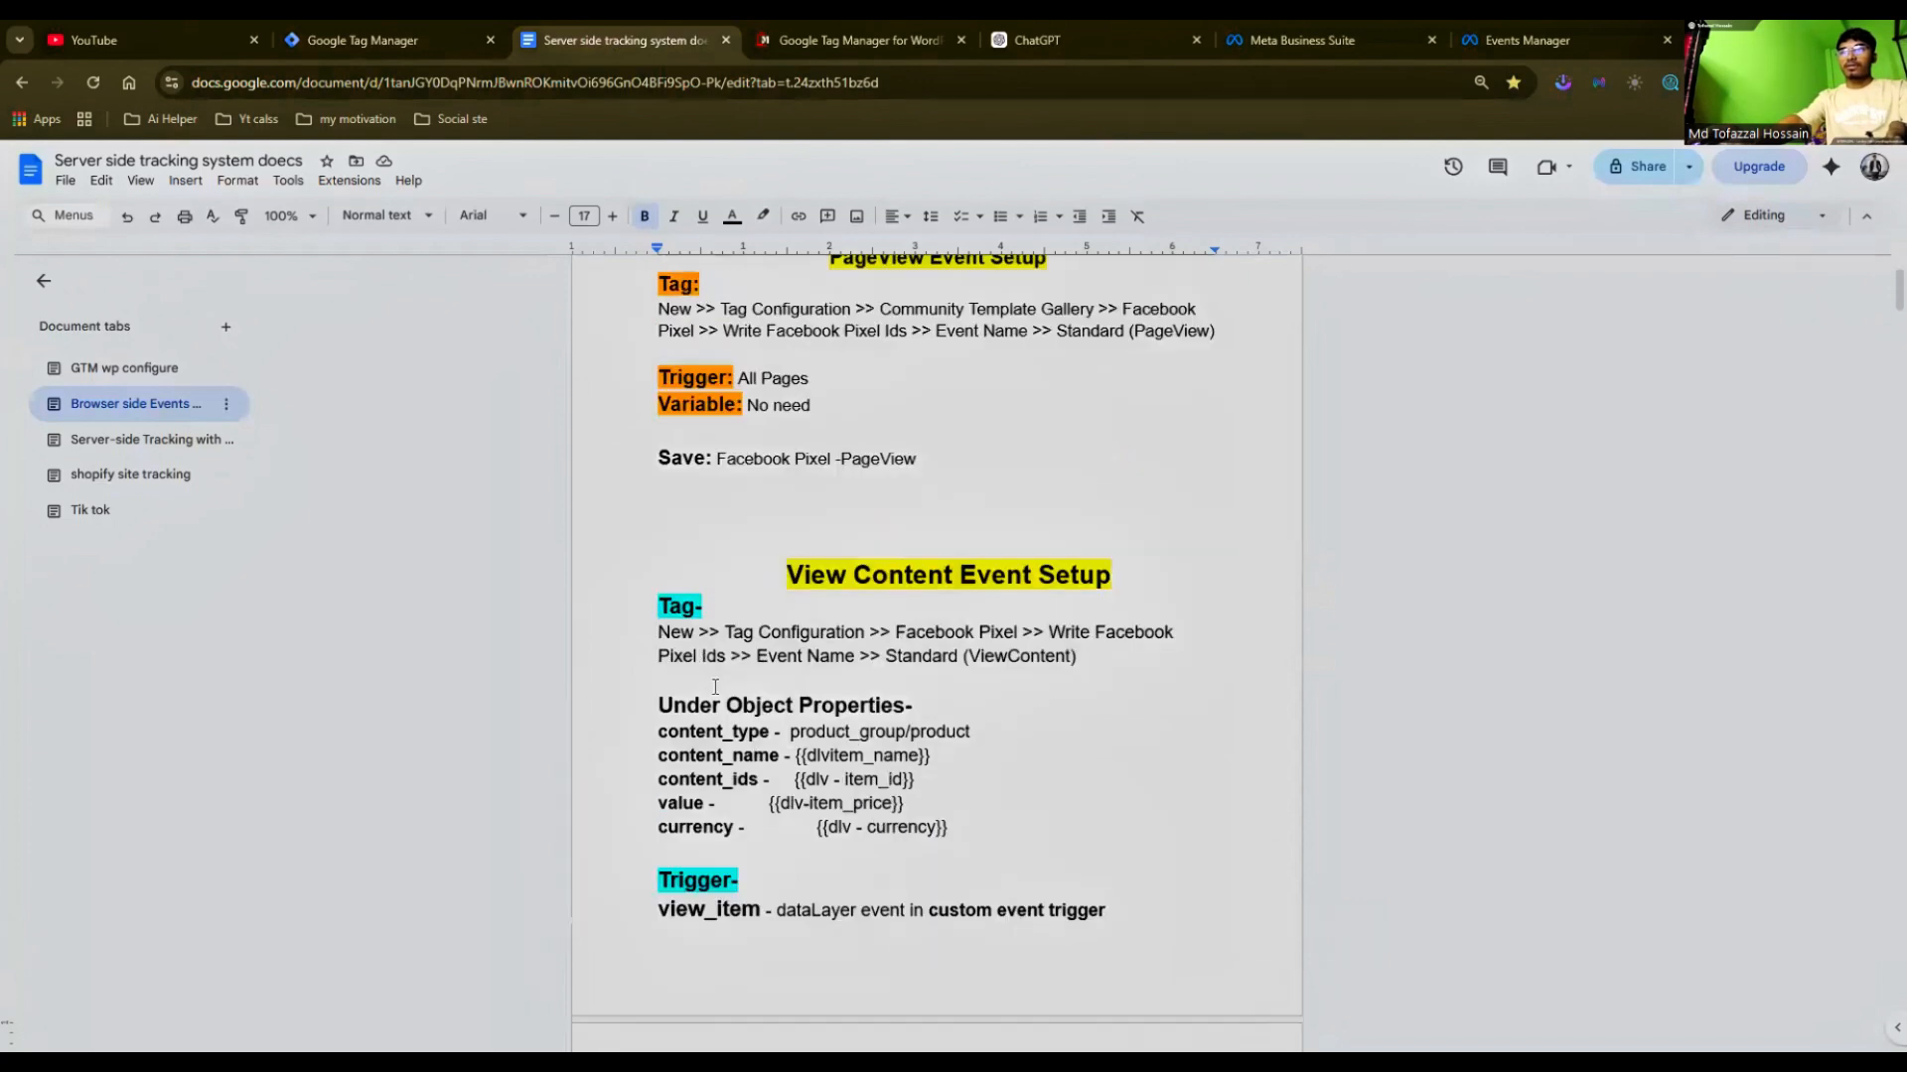
{"action": "scroll", "coordinate": [765, 736], "scroll_direction": "down", "scroll_amount": 2}
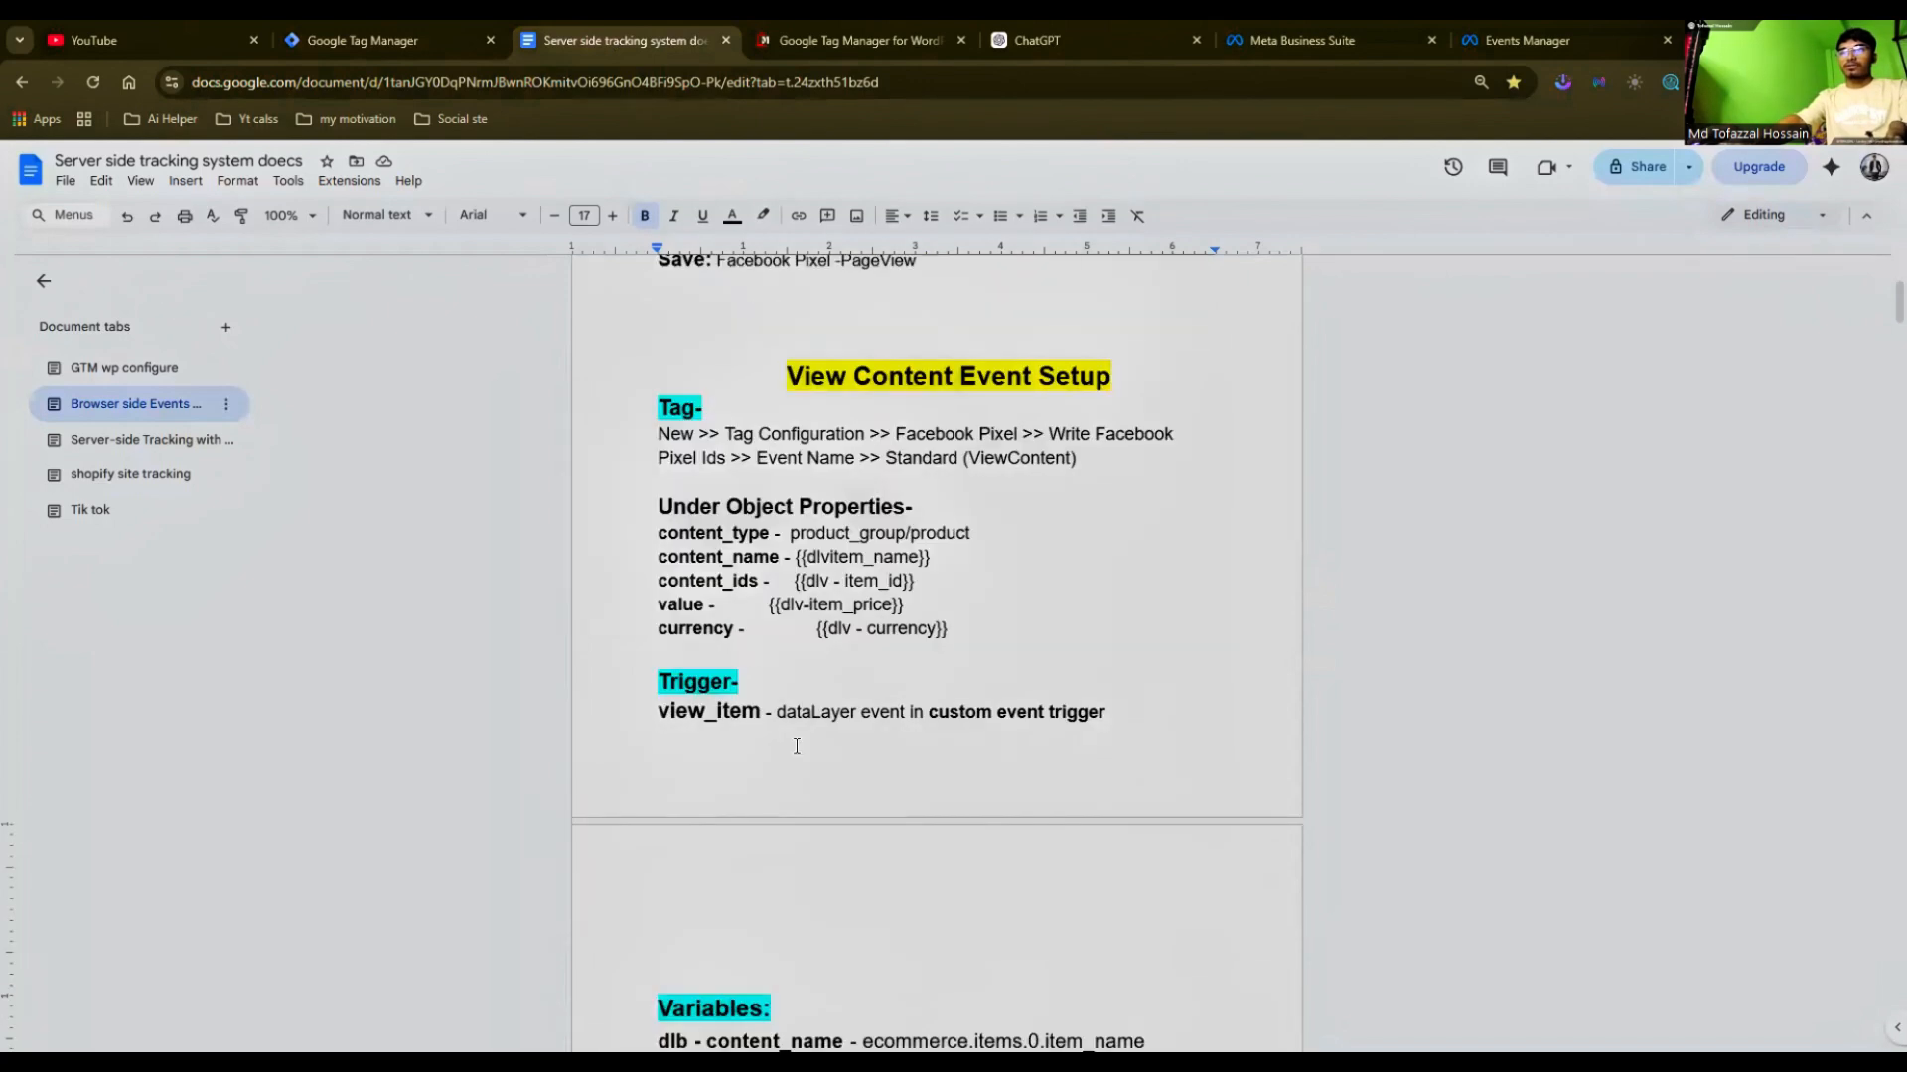
{"action": "left_click", "coordinate": [660, 712]}
{"action": "double_click", "coordinate": [750, 715]}
{"action": "key", "text": "ctrl+c"}
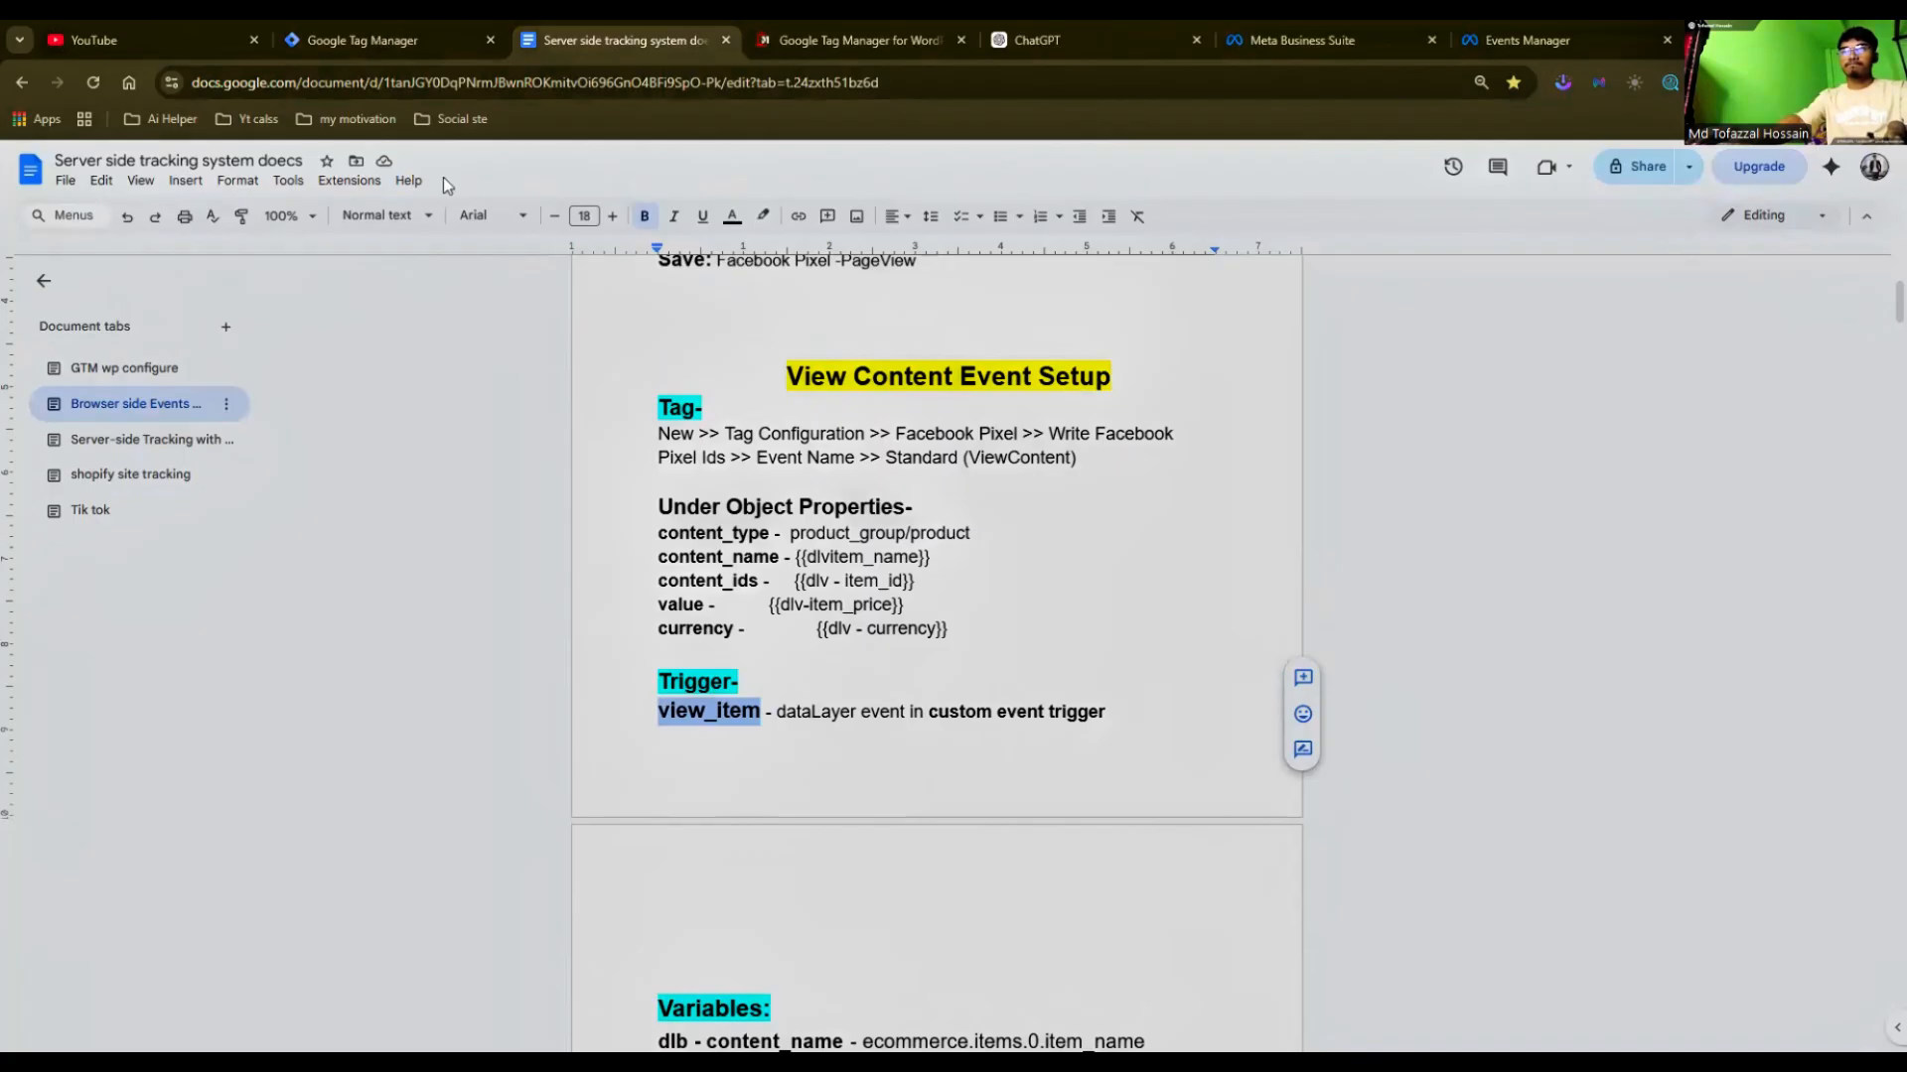
{"action": "key", "text": "ctrl+shift+Tab"}
{"action": "left_click", "coordinate": [868, 468]}
{"action": "key", "text": "ctrl+v"}
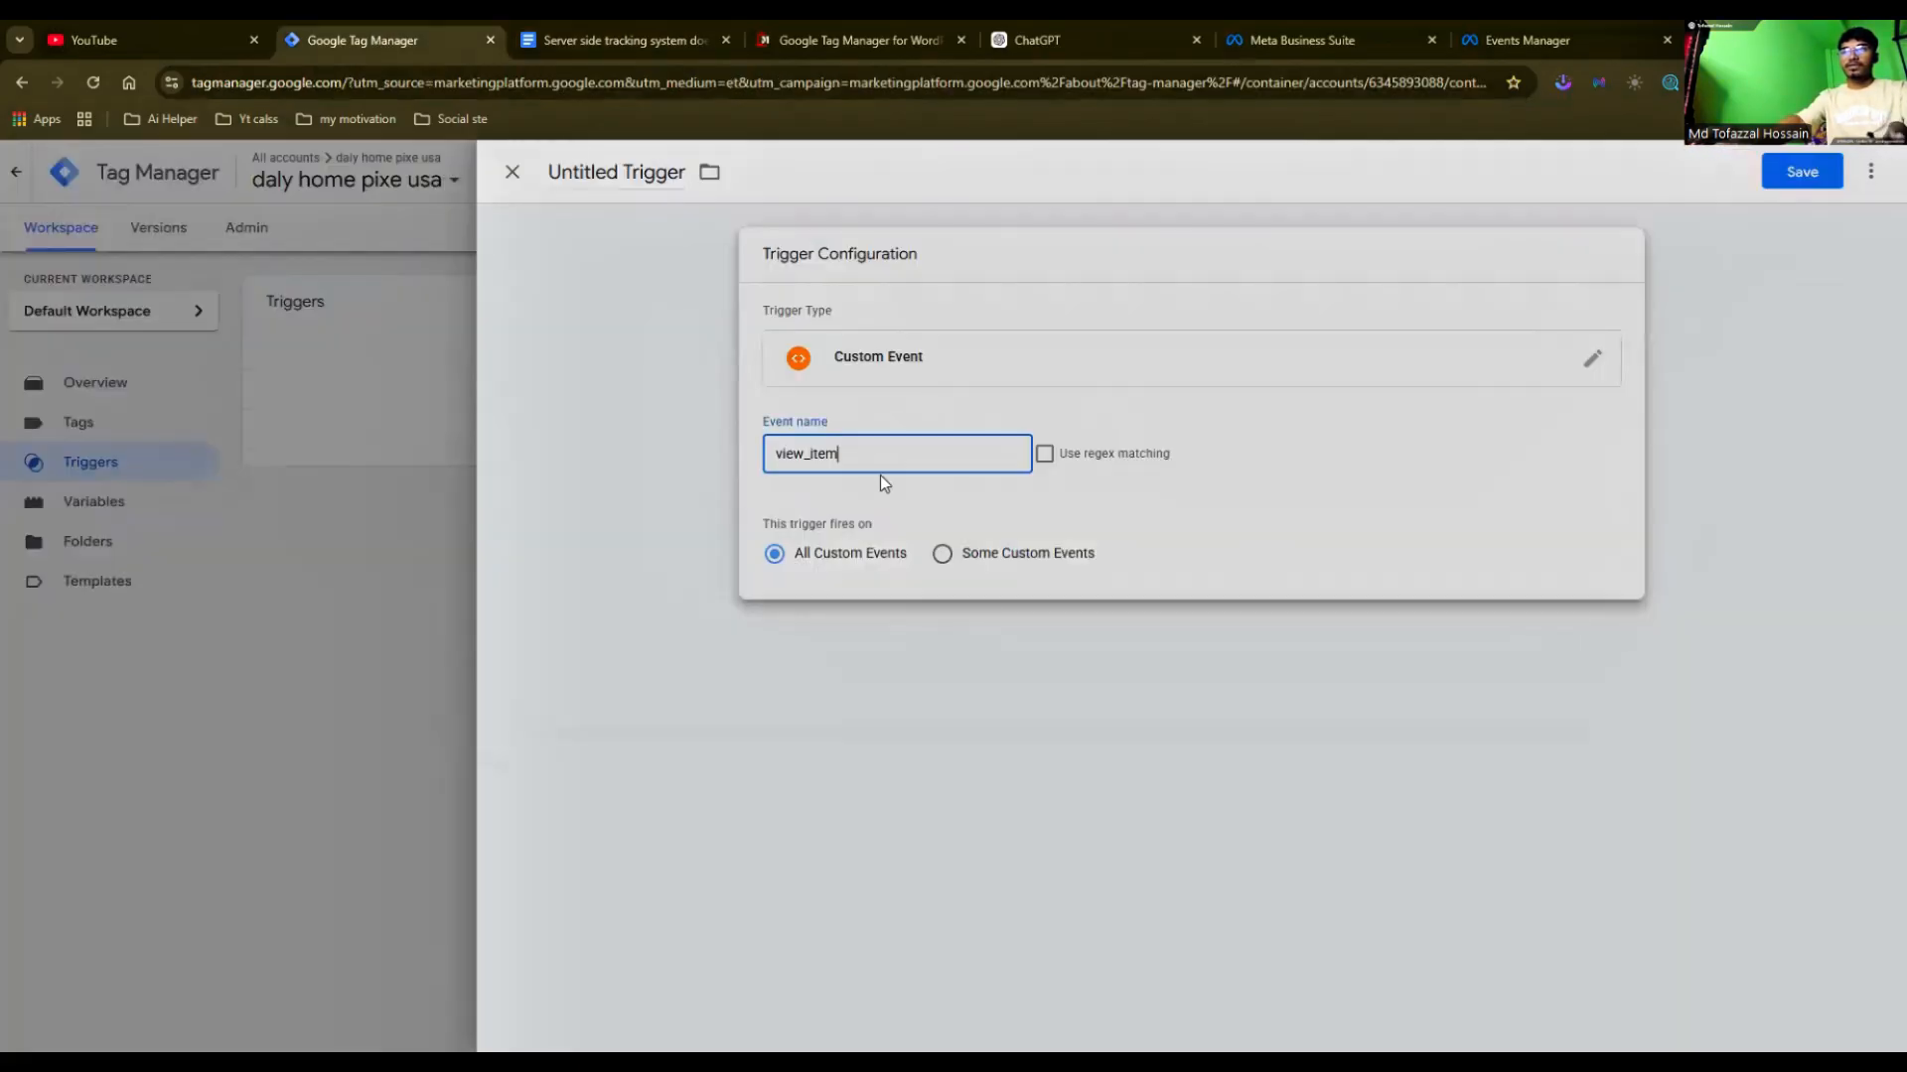
Step: Name the trigger view_item triger and save it
{"action": "left_click", "coordinate": [611, 173]}
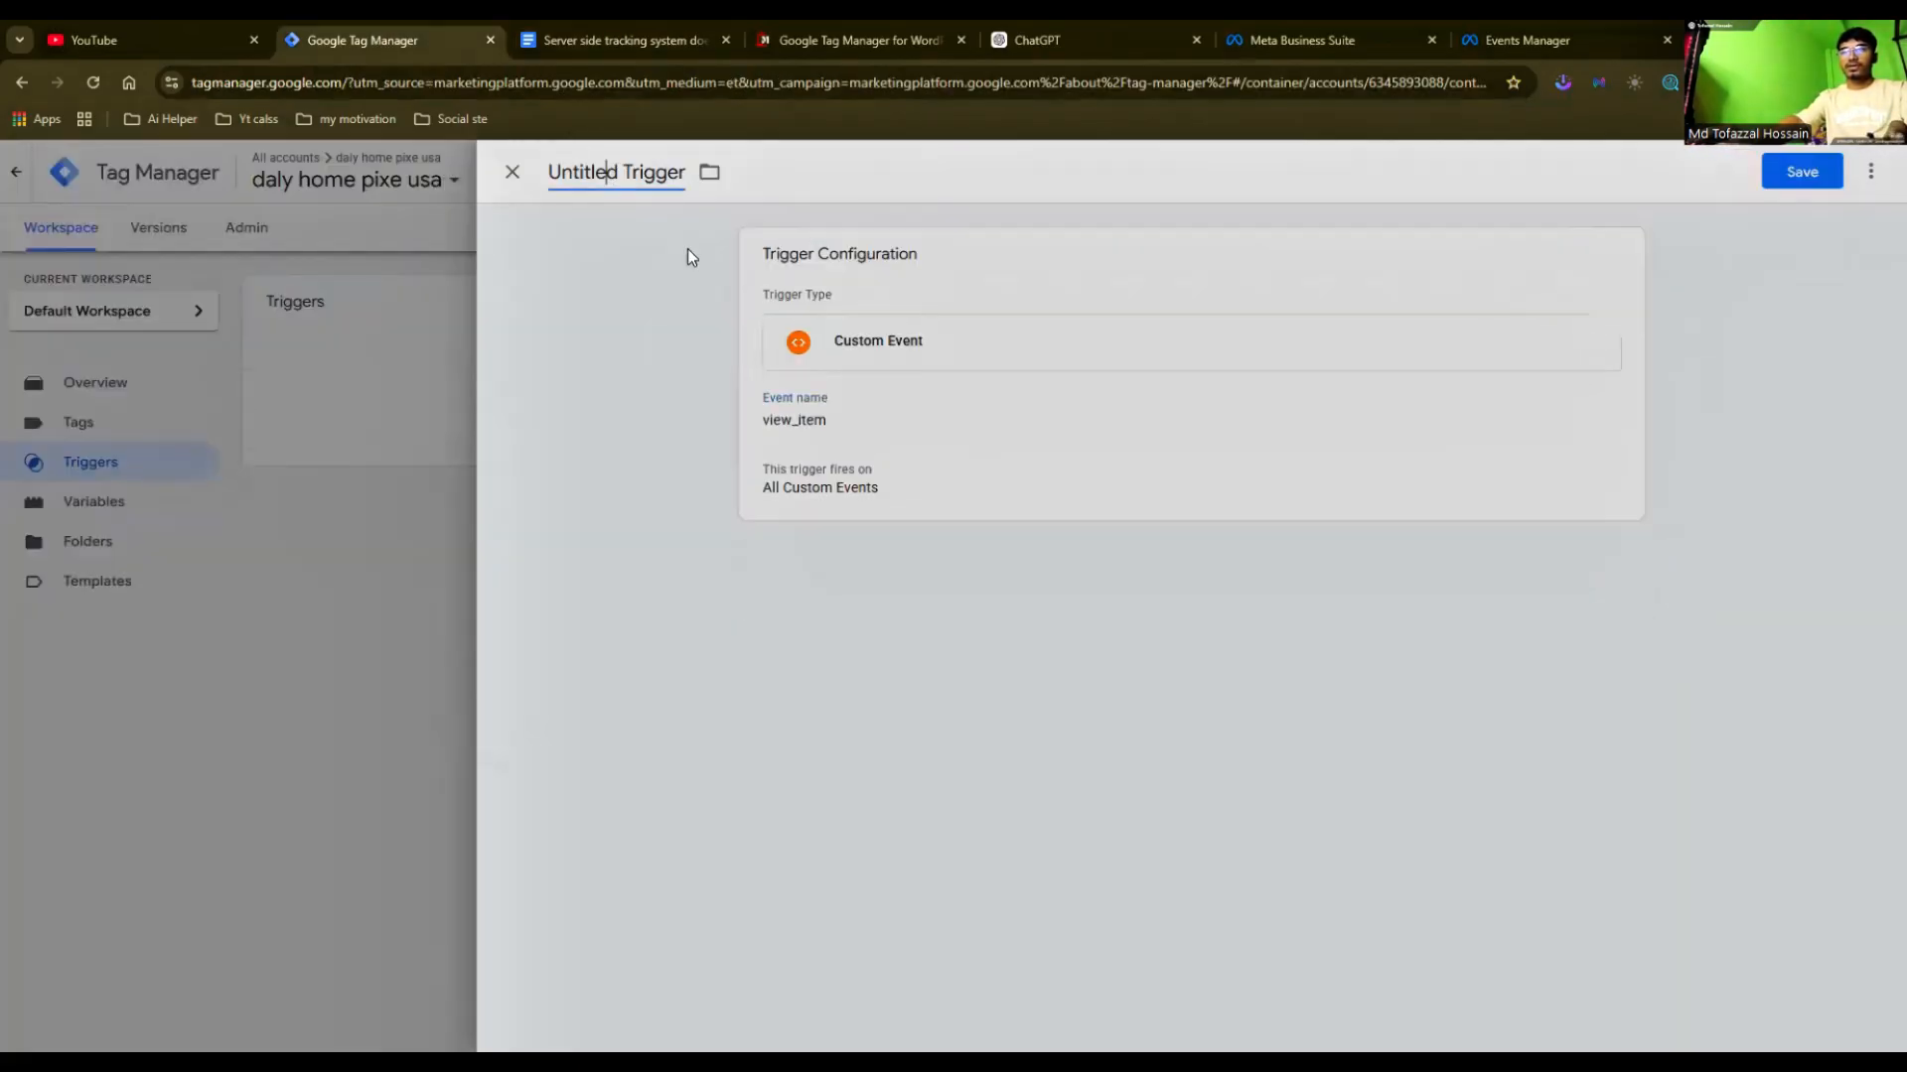
{"action": "key", "text": "ctrl+a"}
{"action": "key", "text": "BackSpace"}
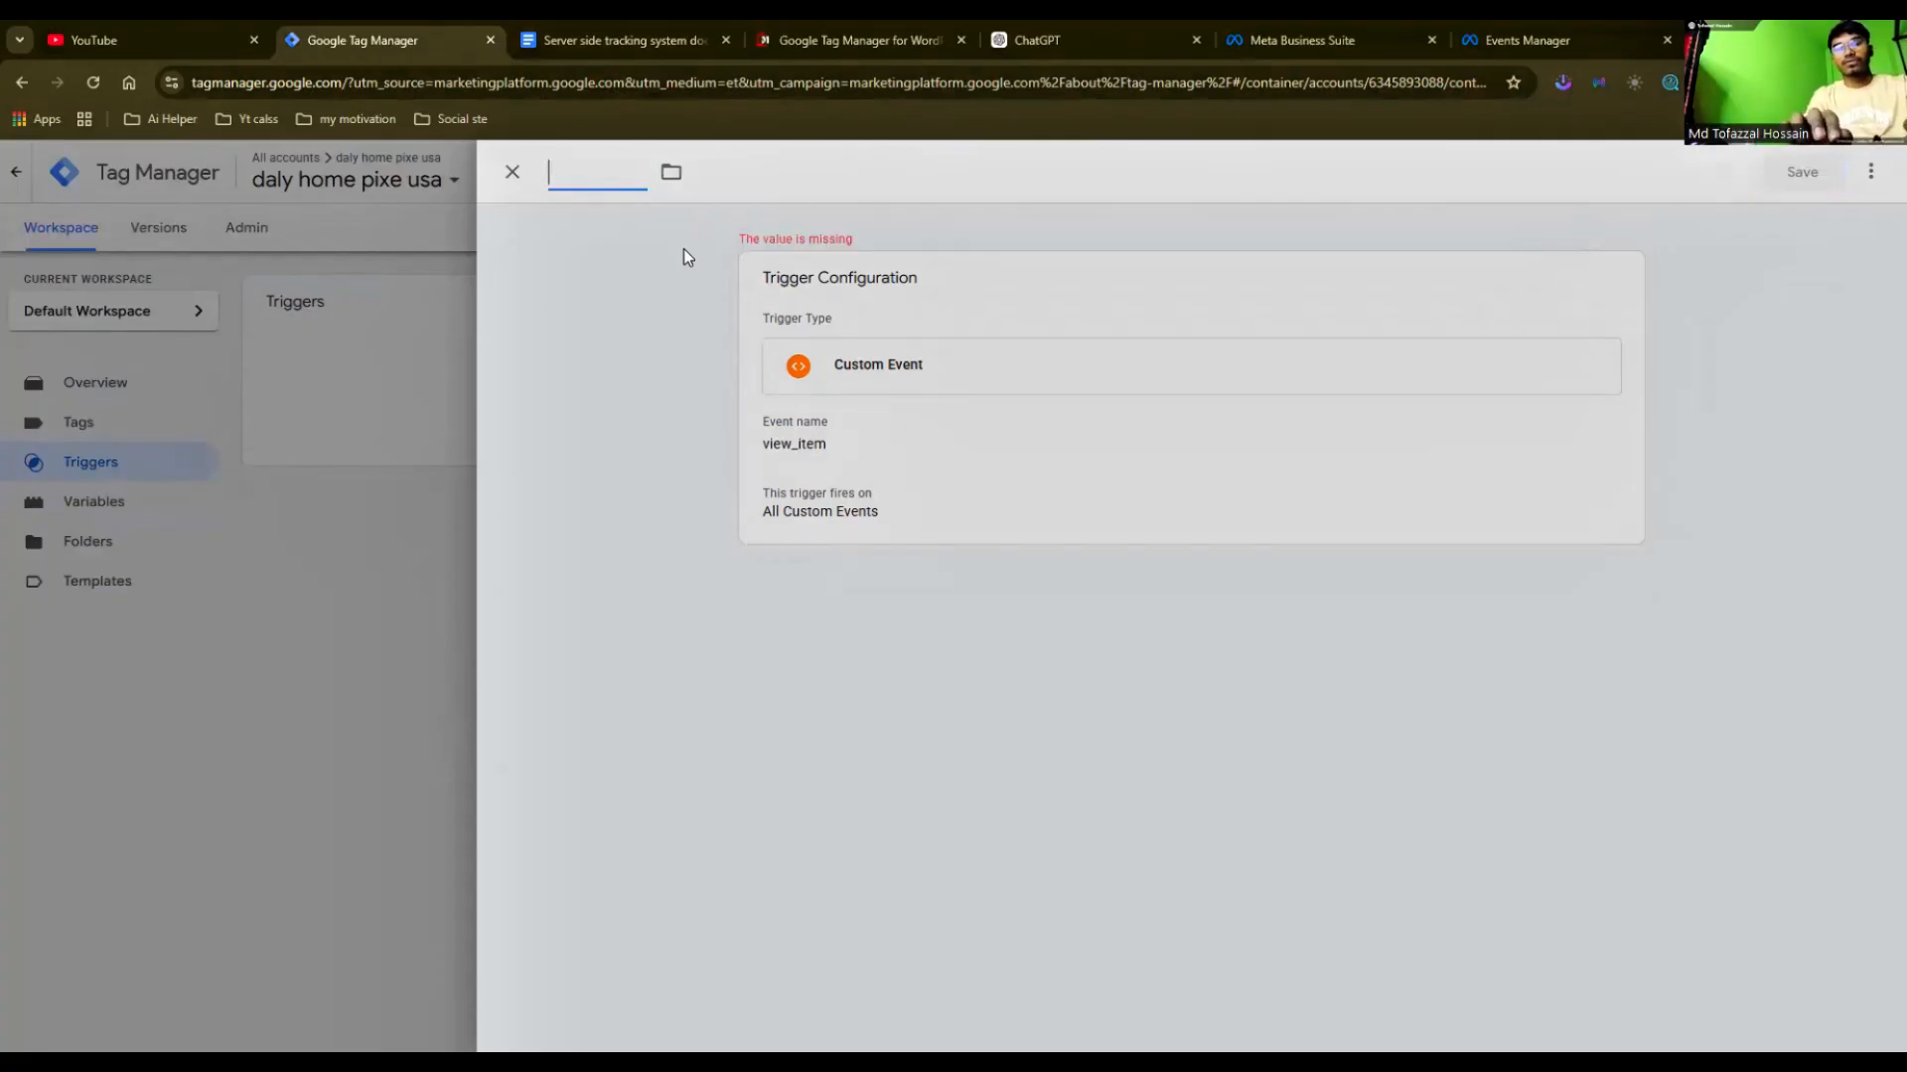
{"action": "key", "text": "ctrl+v"}
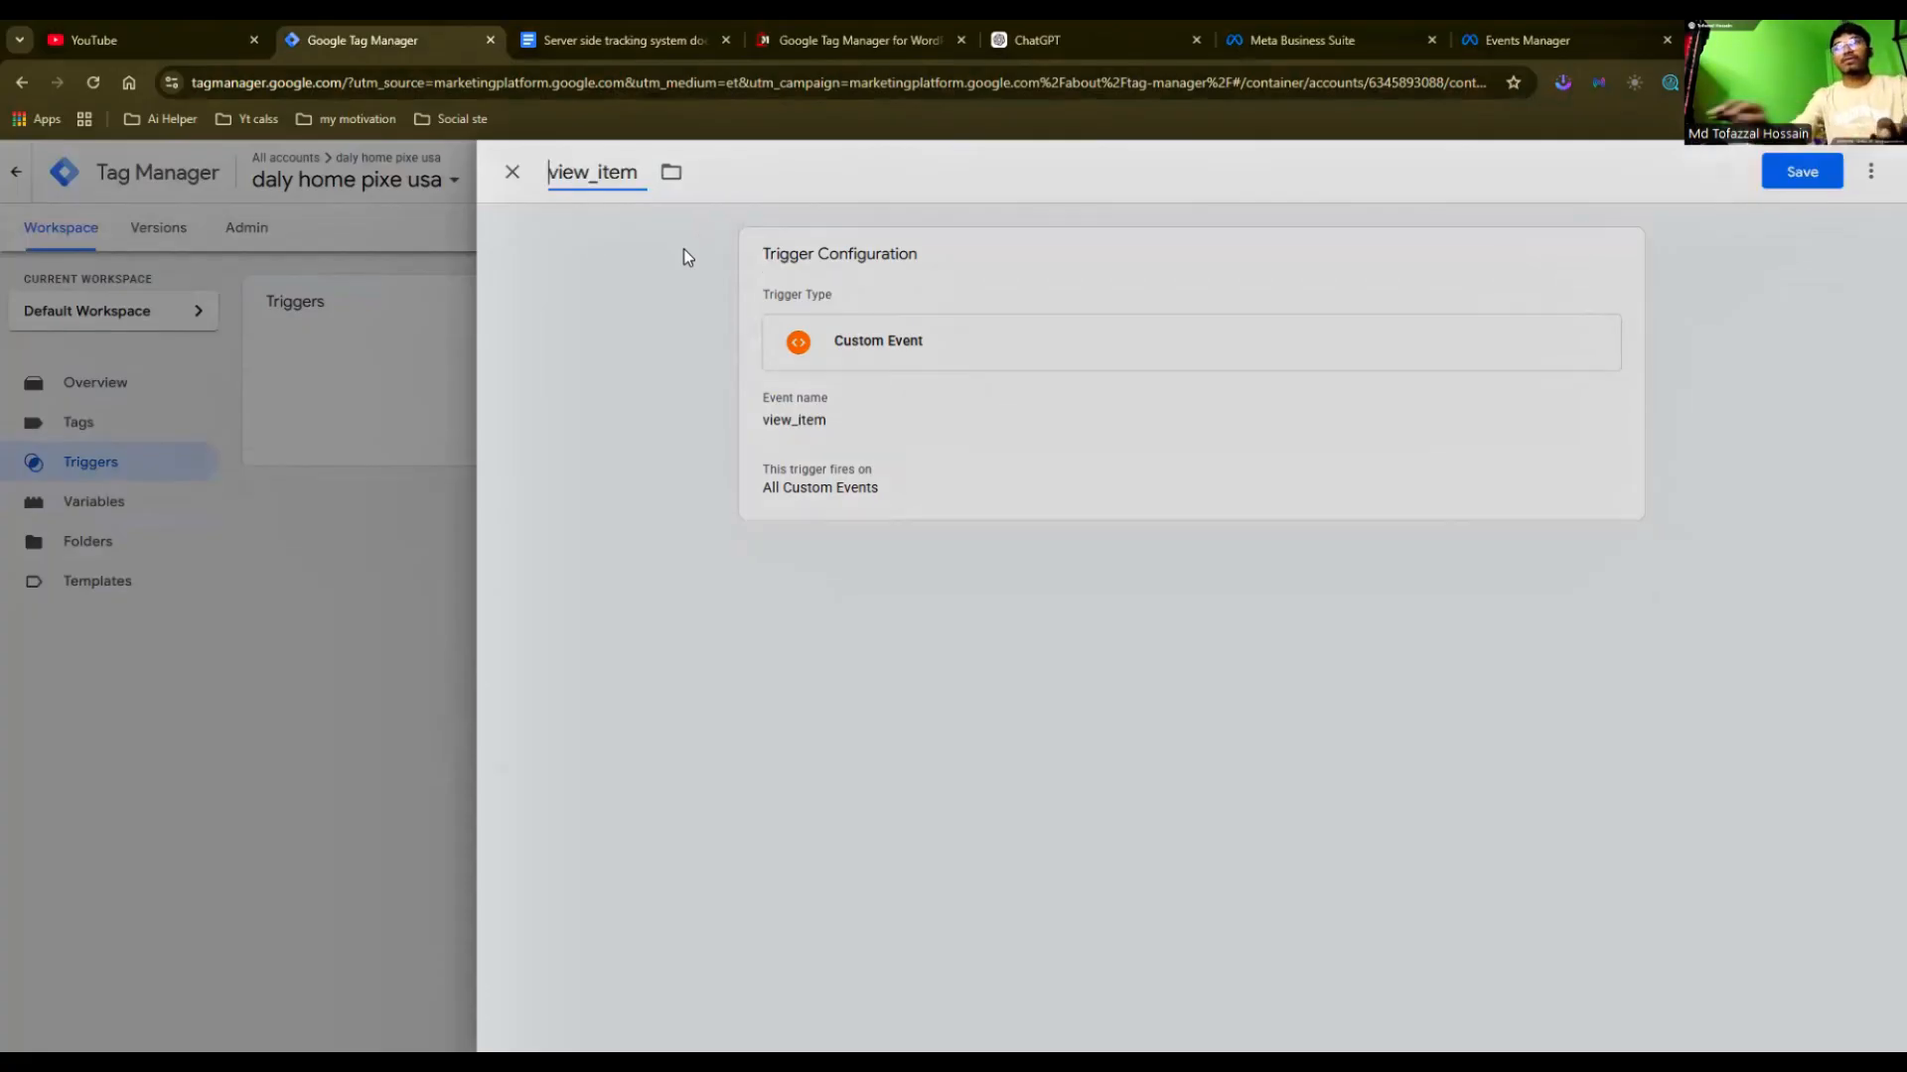
{"action": "left_click", "coordinate": [636, 189]}
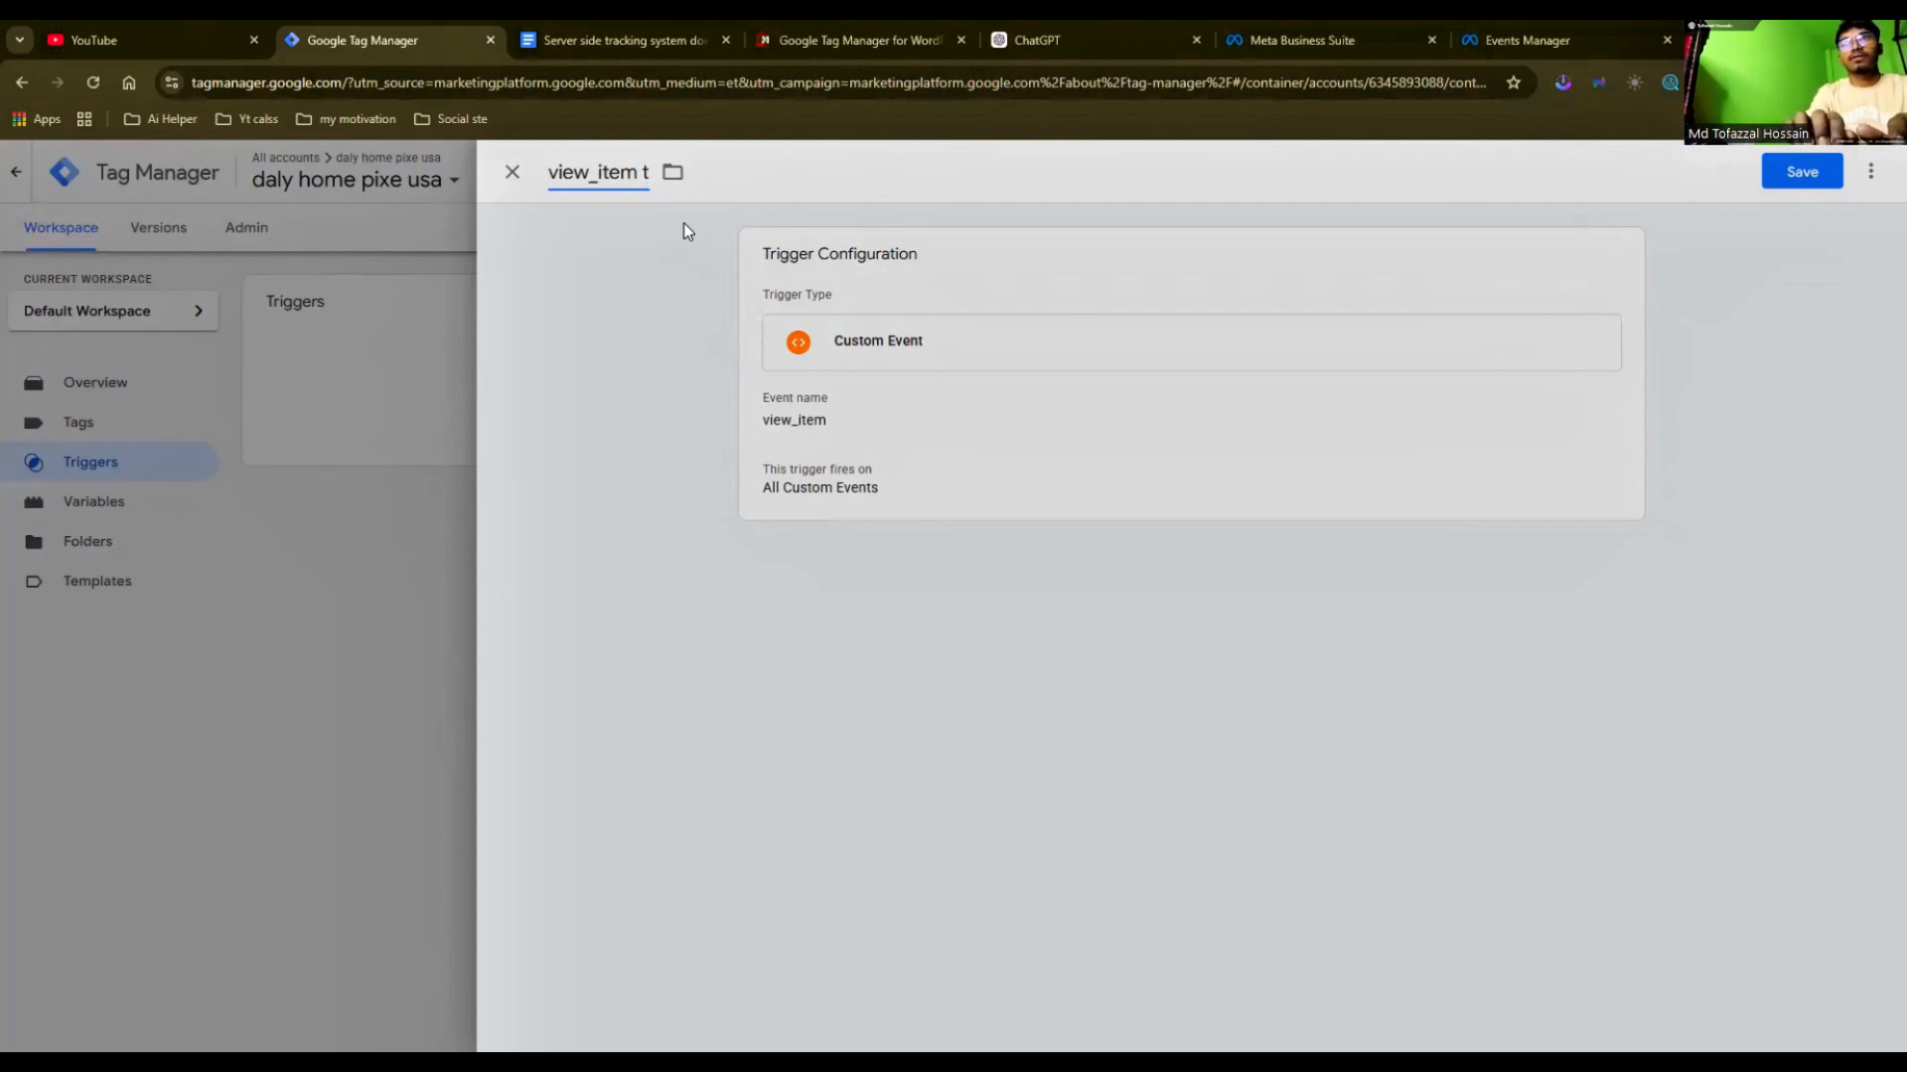
{"action": "type", "text": "ger"}
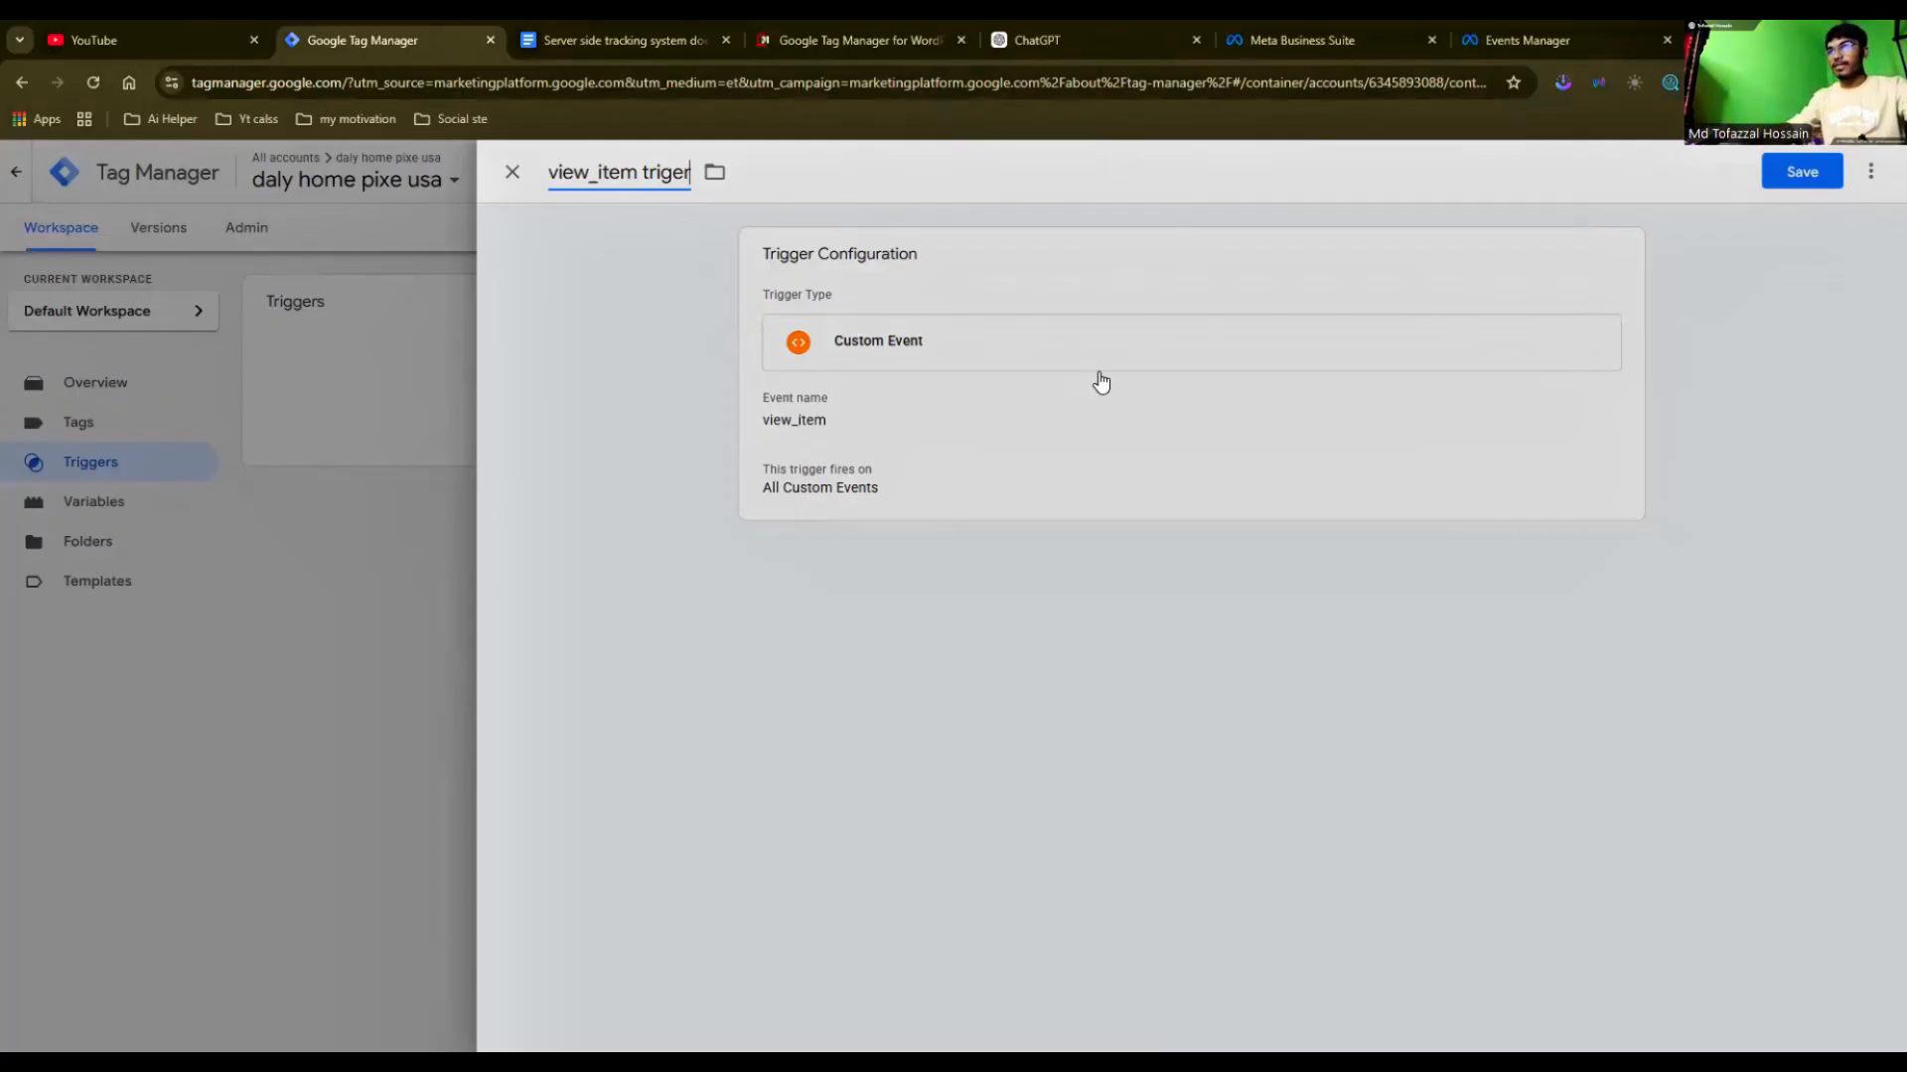
{"action": "left_click", "coordinate": [1801, 171]}
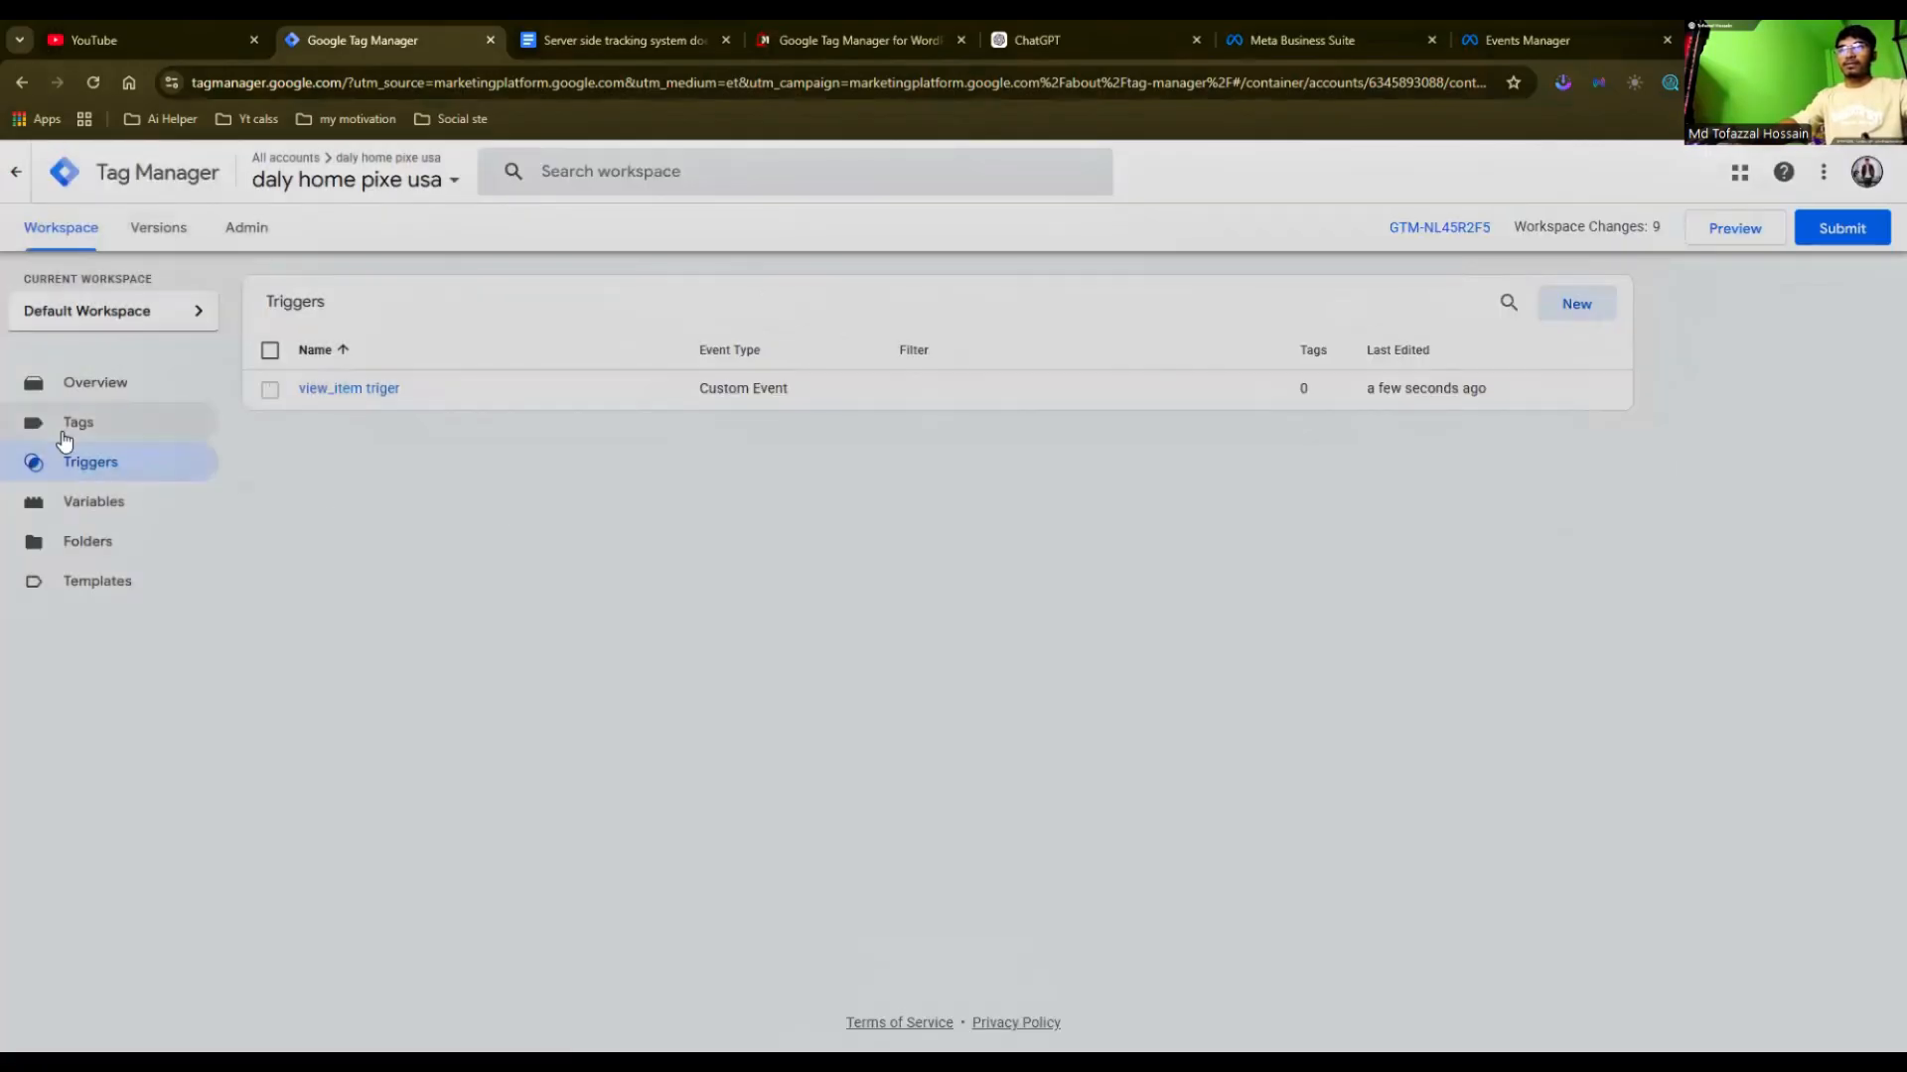
Step: Check the View Content tag instructions in the setup document and start a new tag of type Facebook Pixel by Stape
{"action": "left_click", "coordinate": [576, 38]}
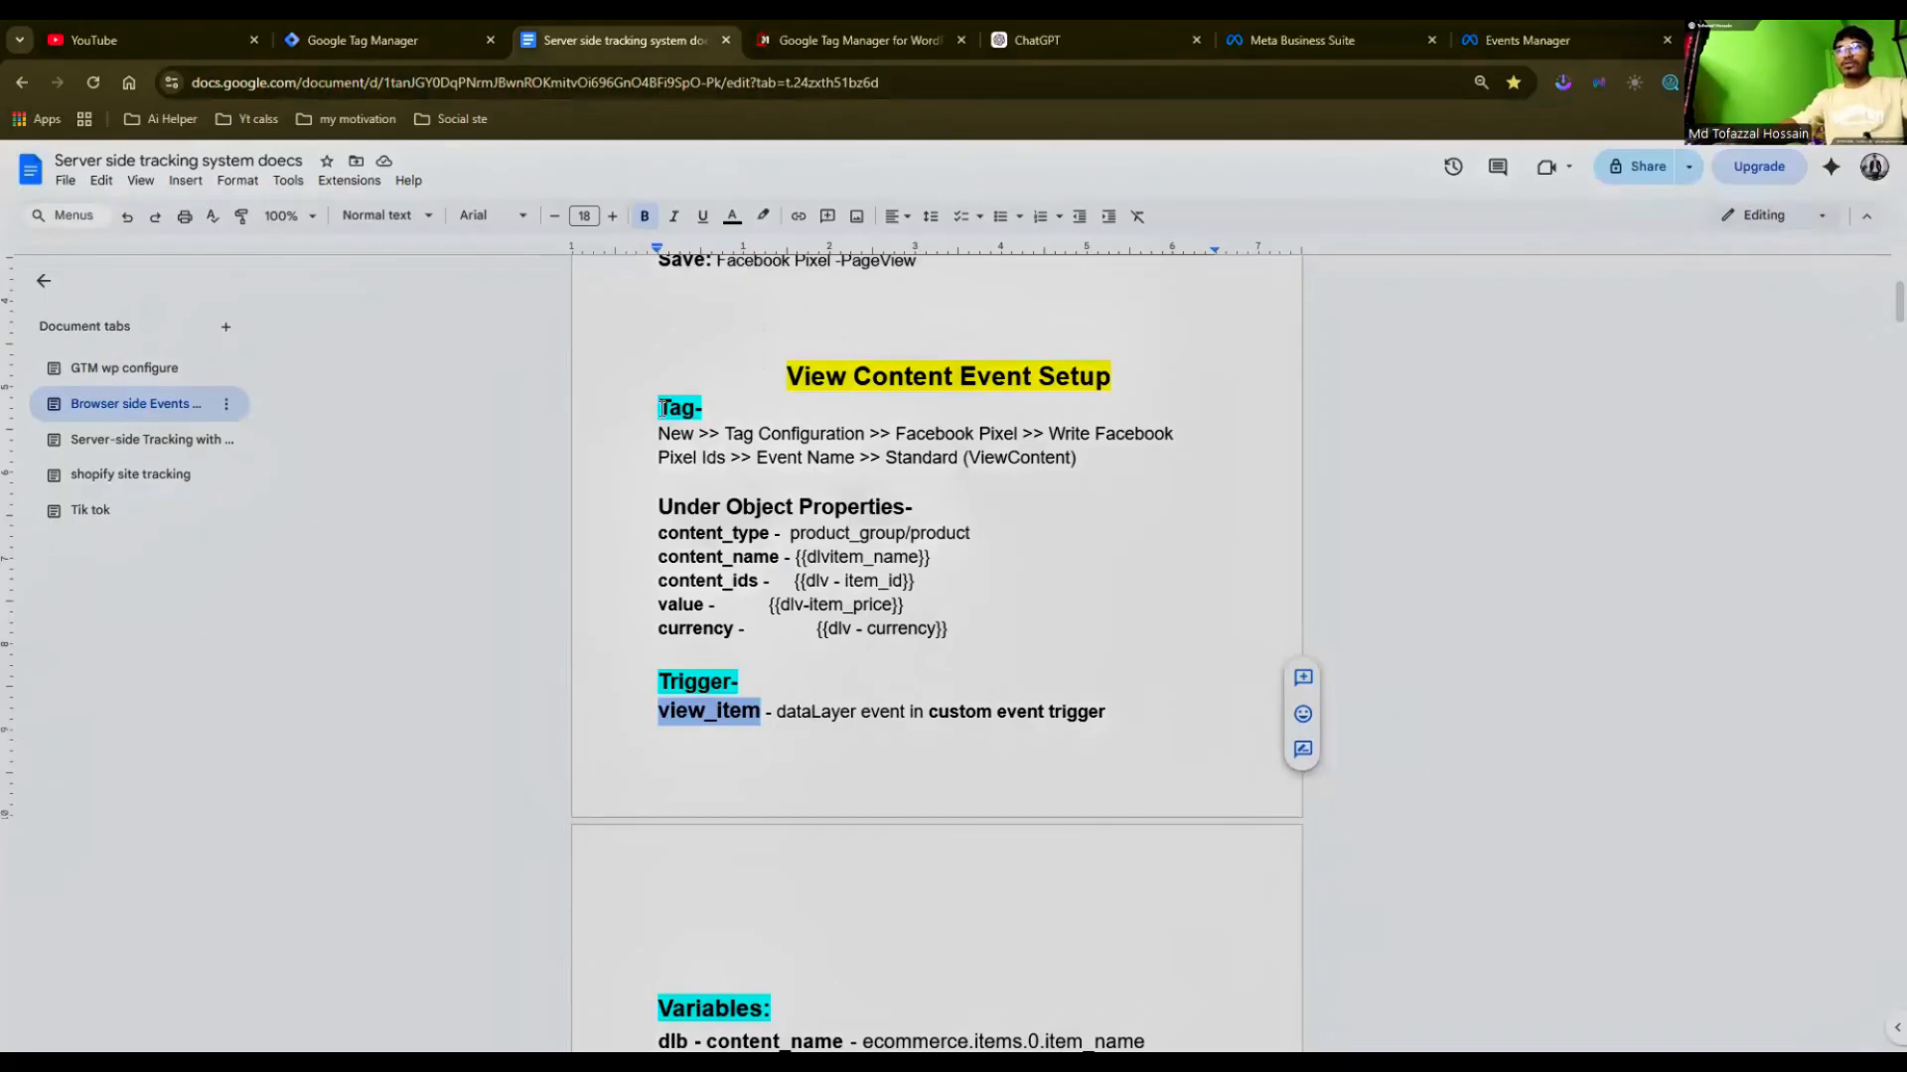
{"action": "key", "text": "ctrl+shift+Tab"}
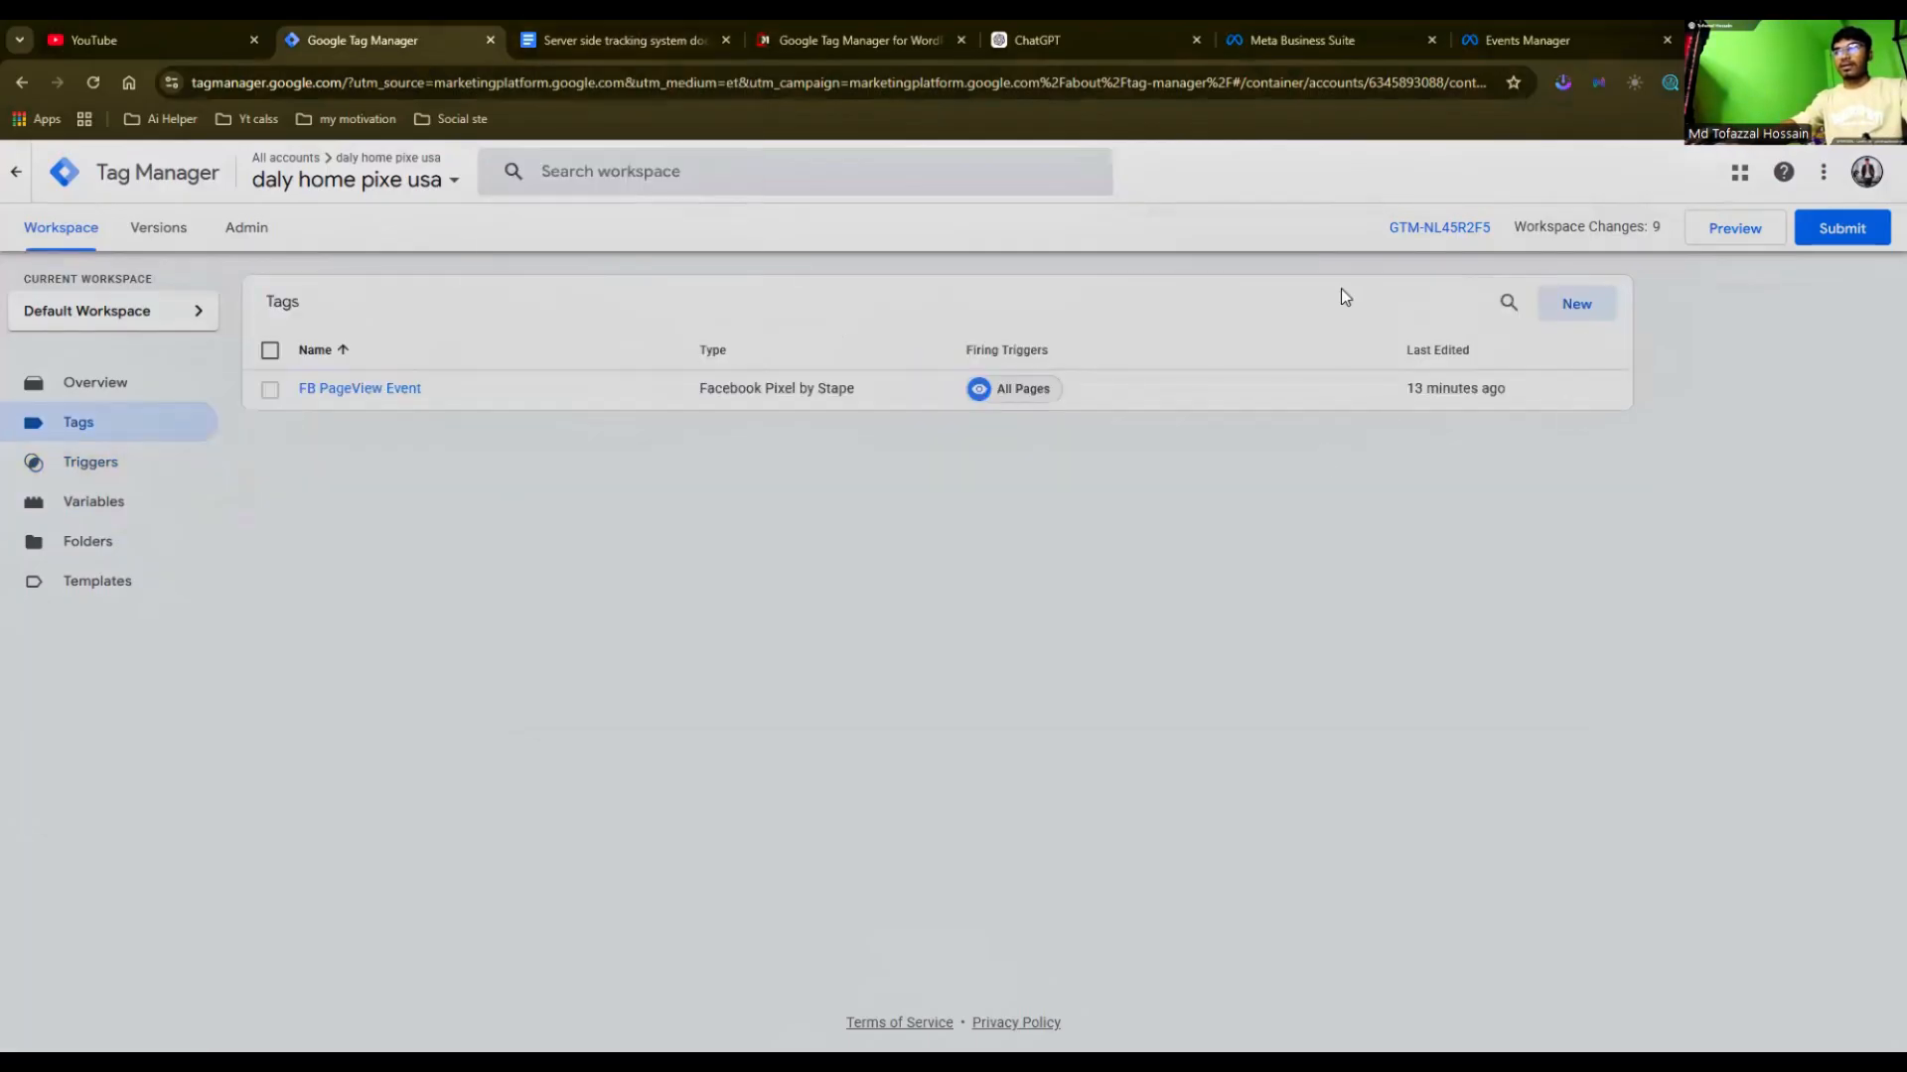
{"action": "left_click", "coordinate": [1578, 309]}
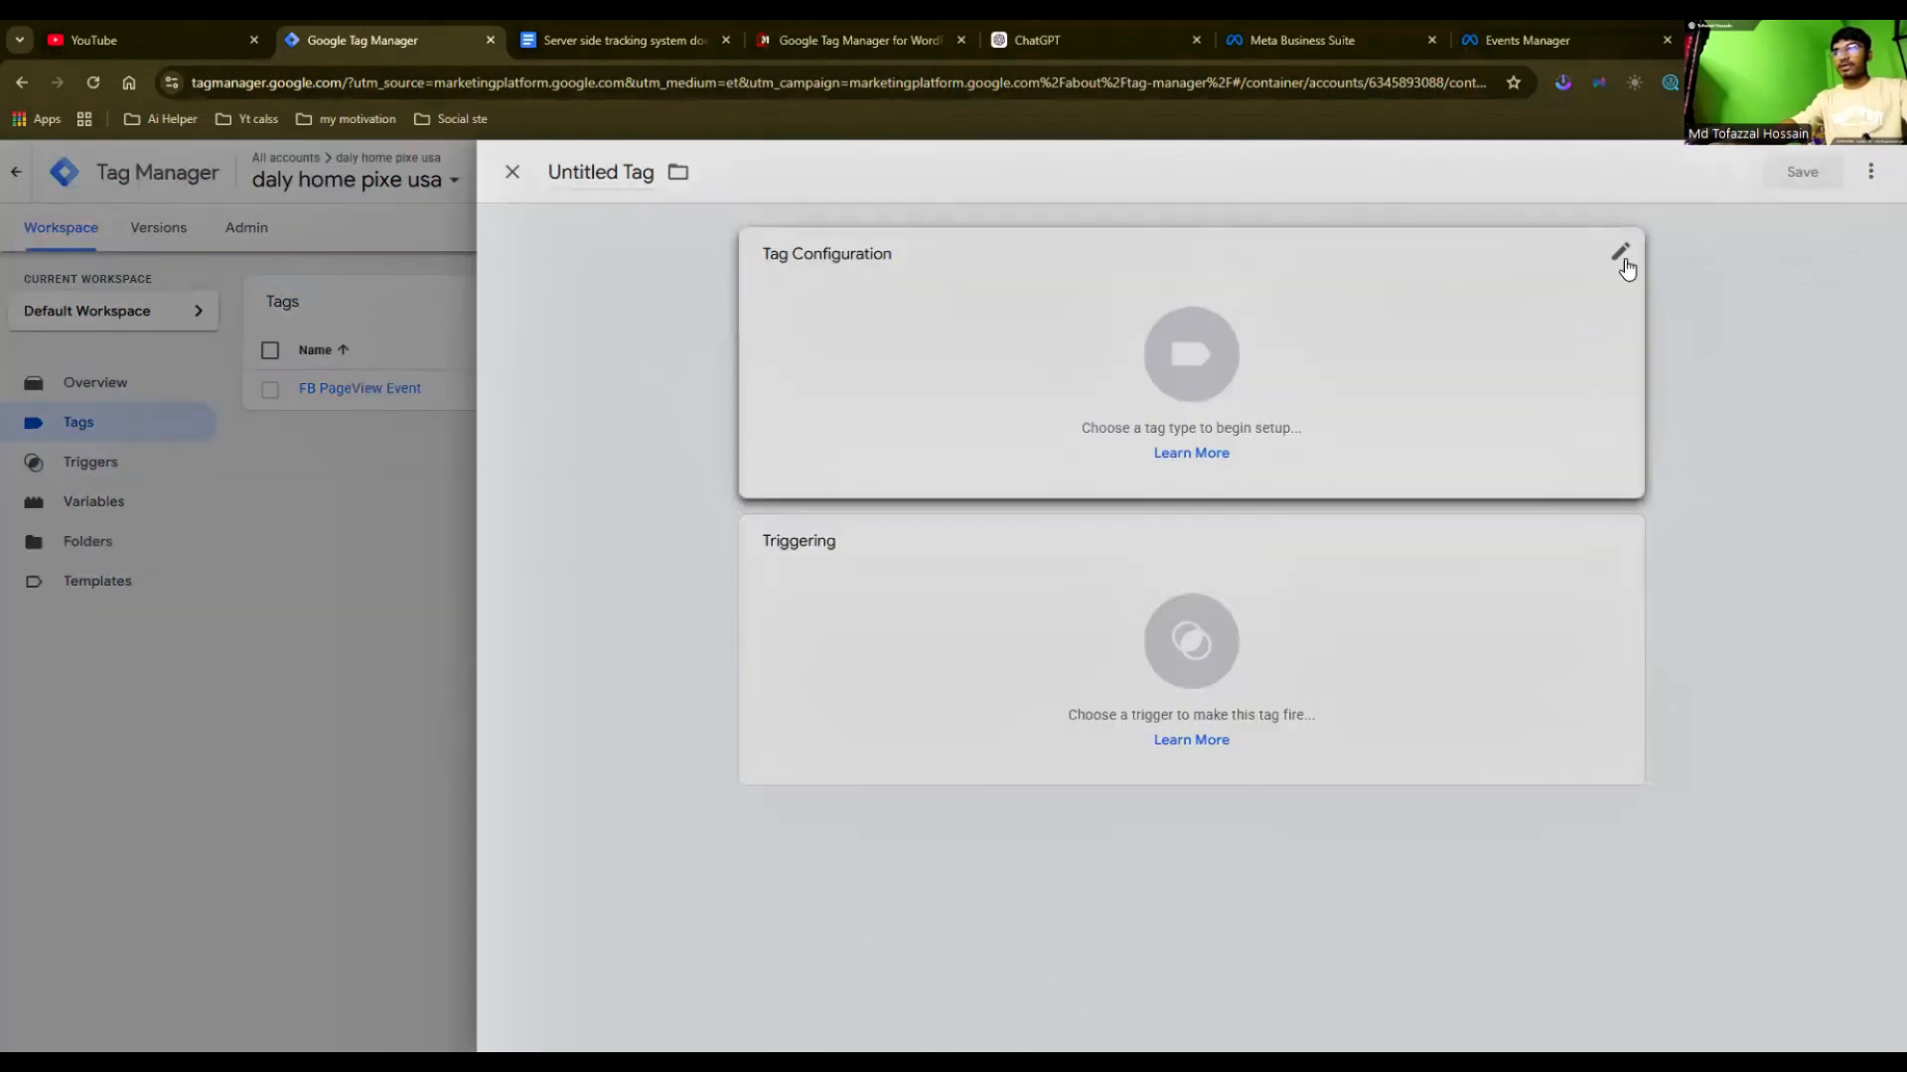
{"action": "left_click", "coordinate": [862, 481]}
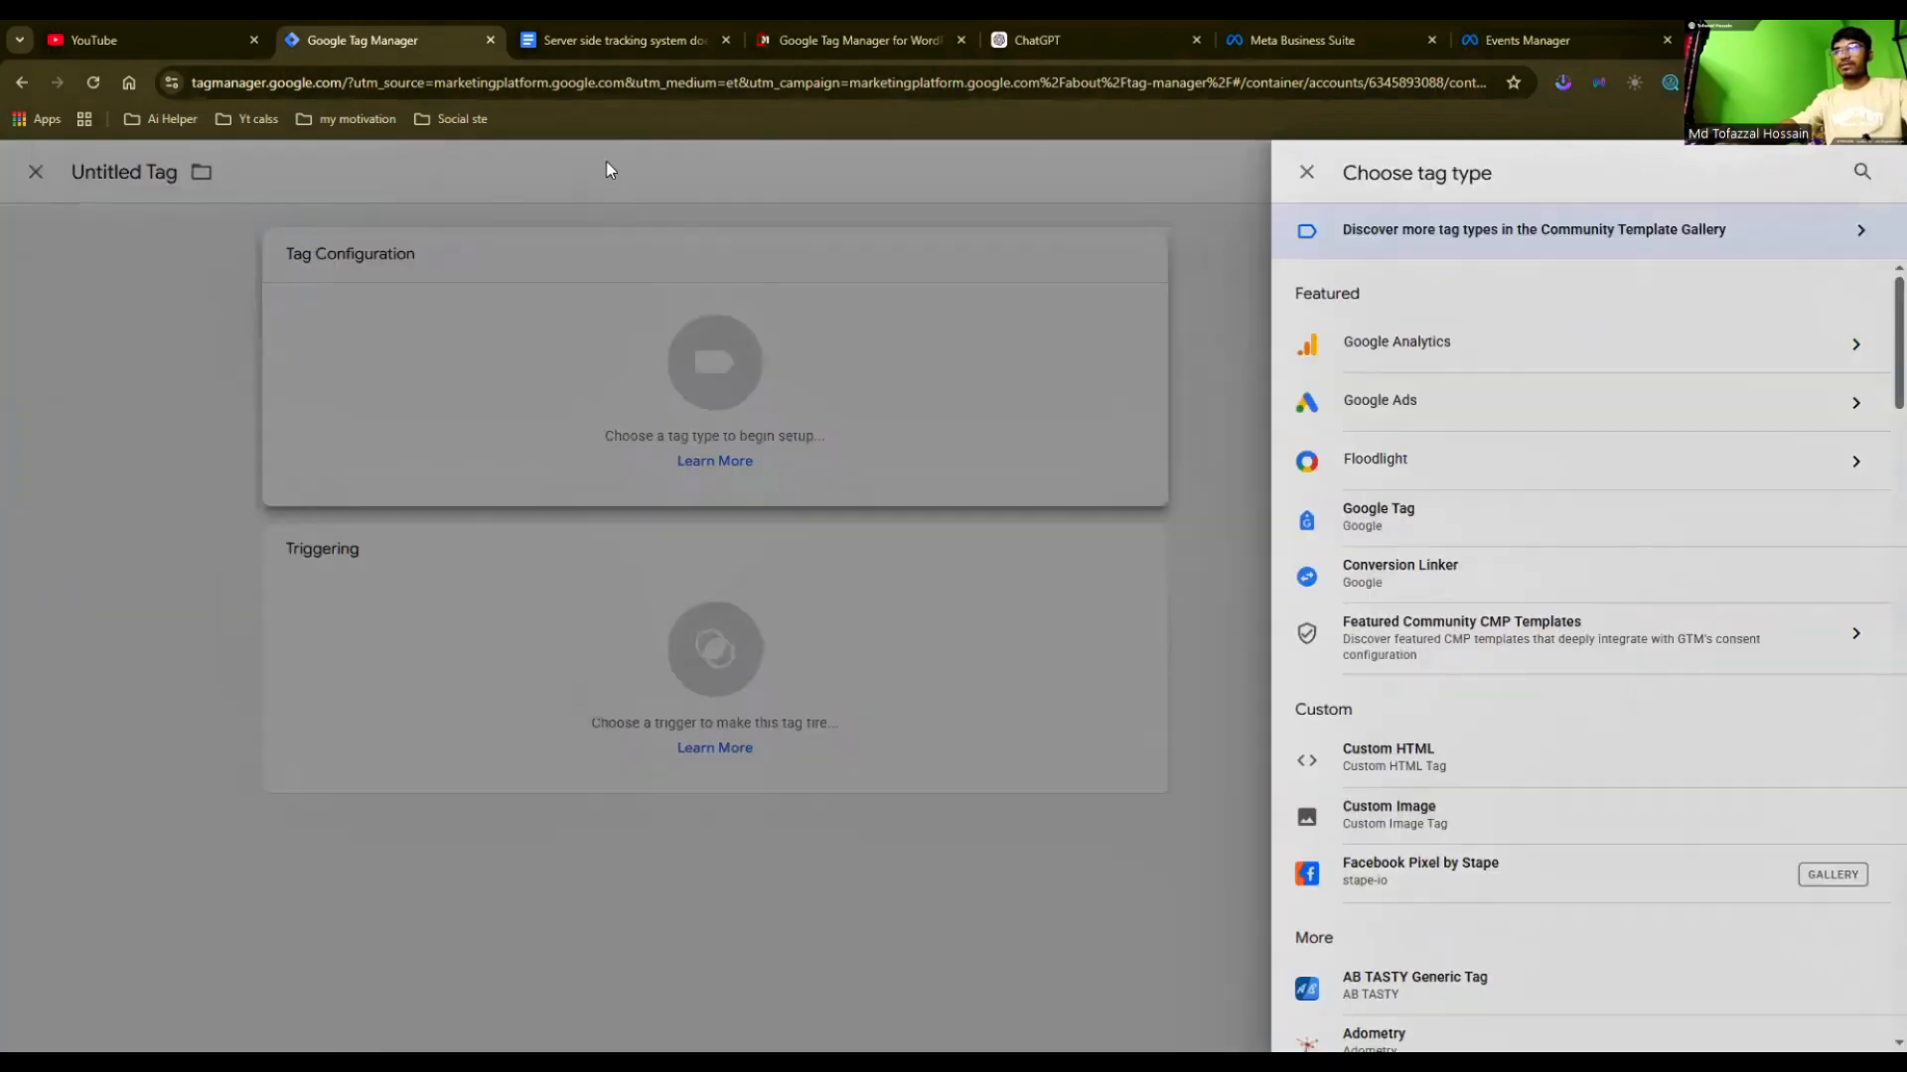
{"action": "left_click", "coordinate": [616, 39]}
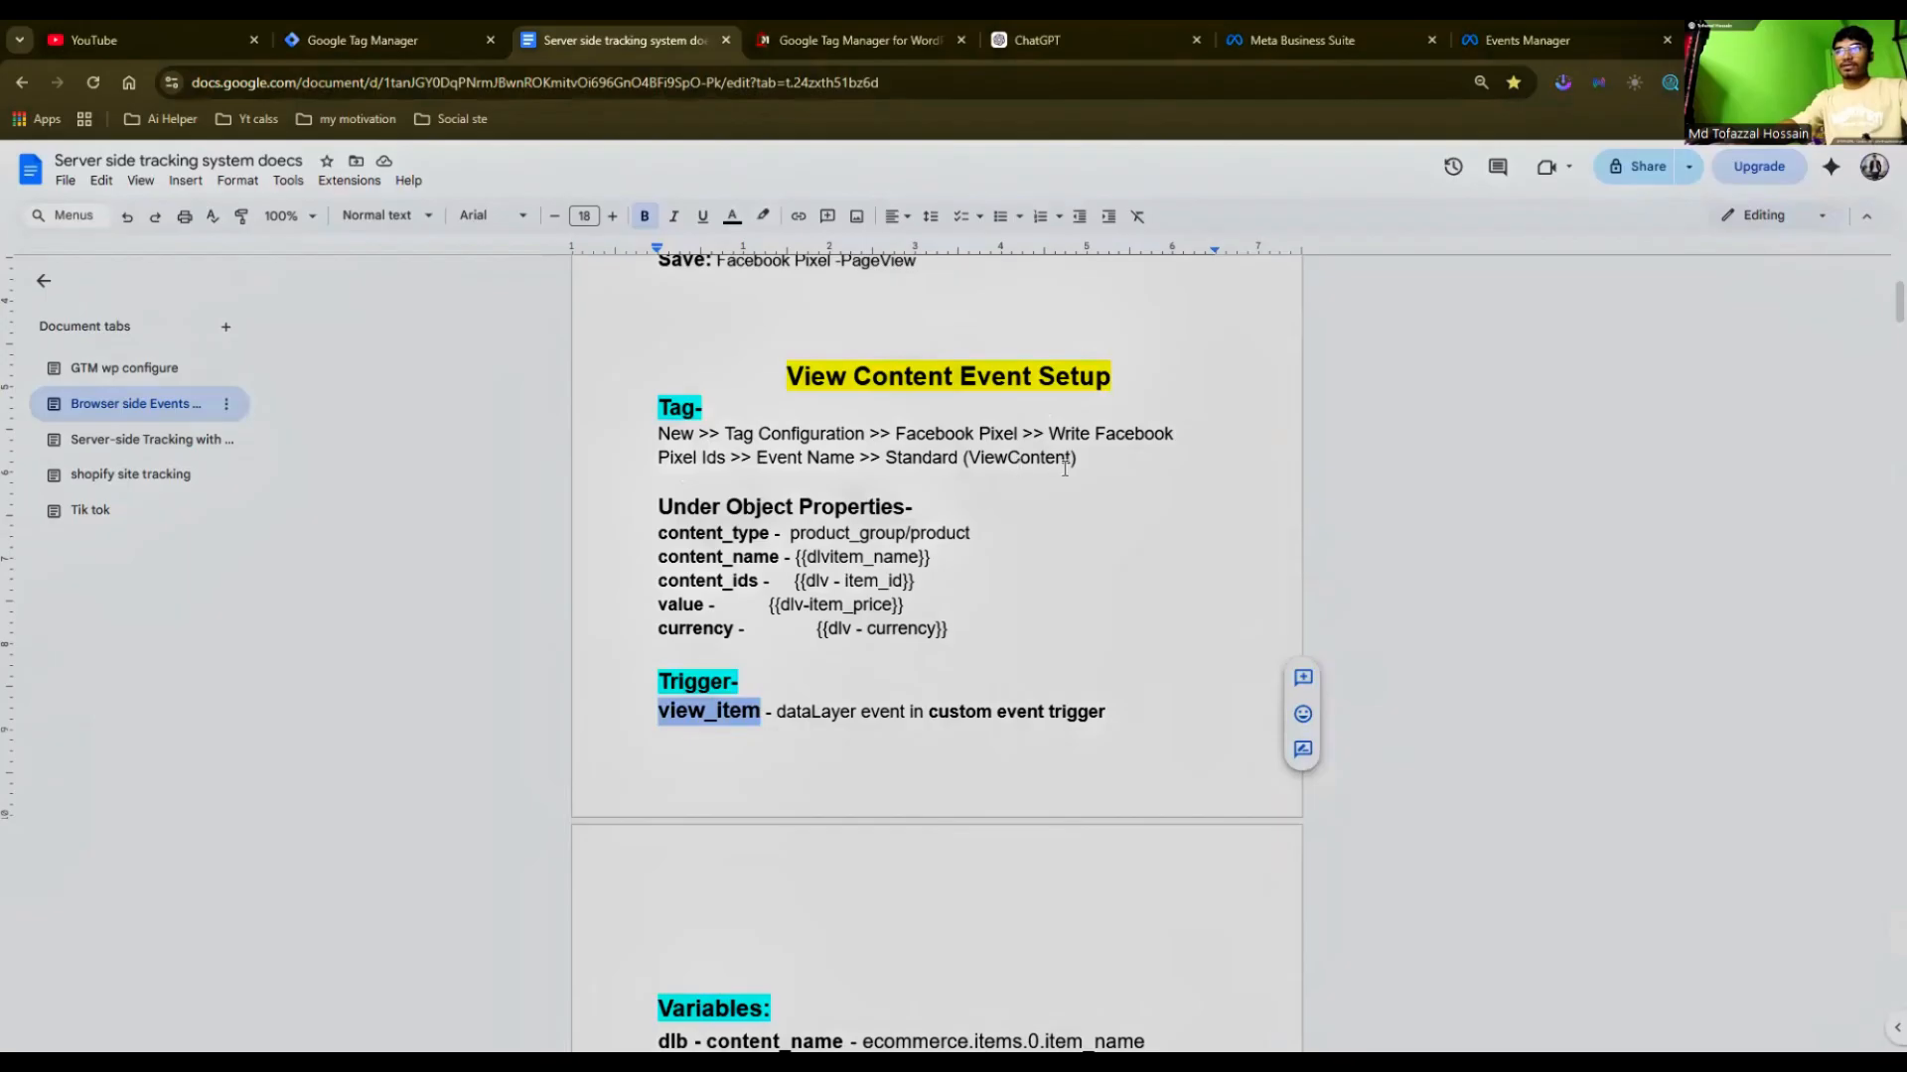
{"action": "left_click", "coordinate": [330, 27]}
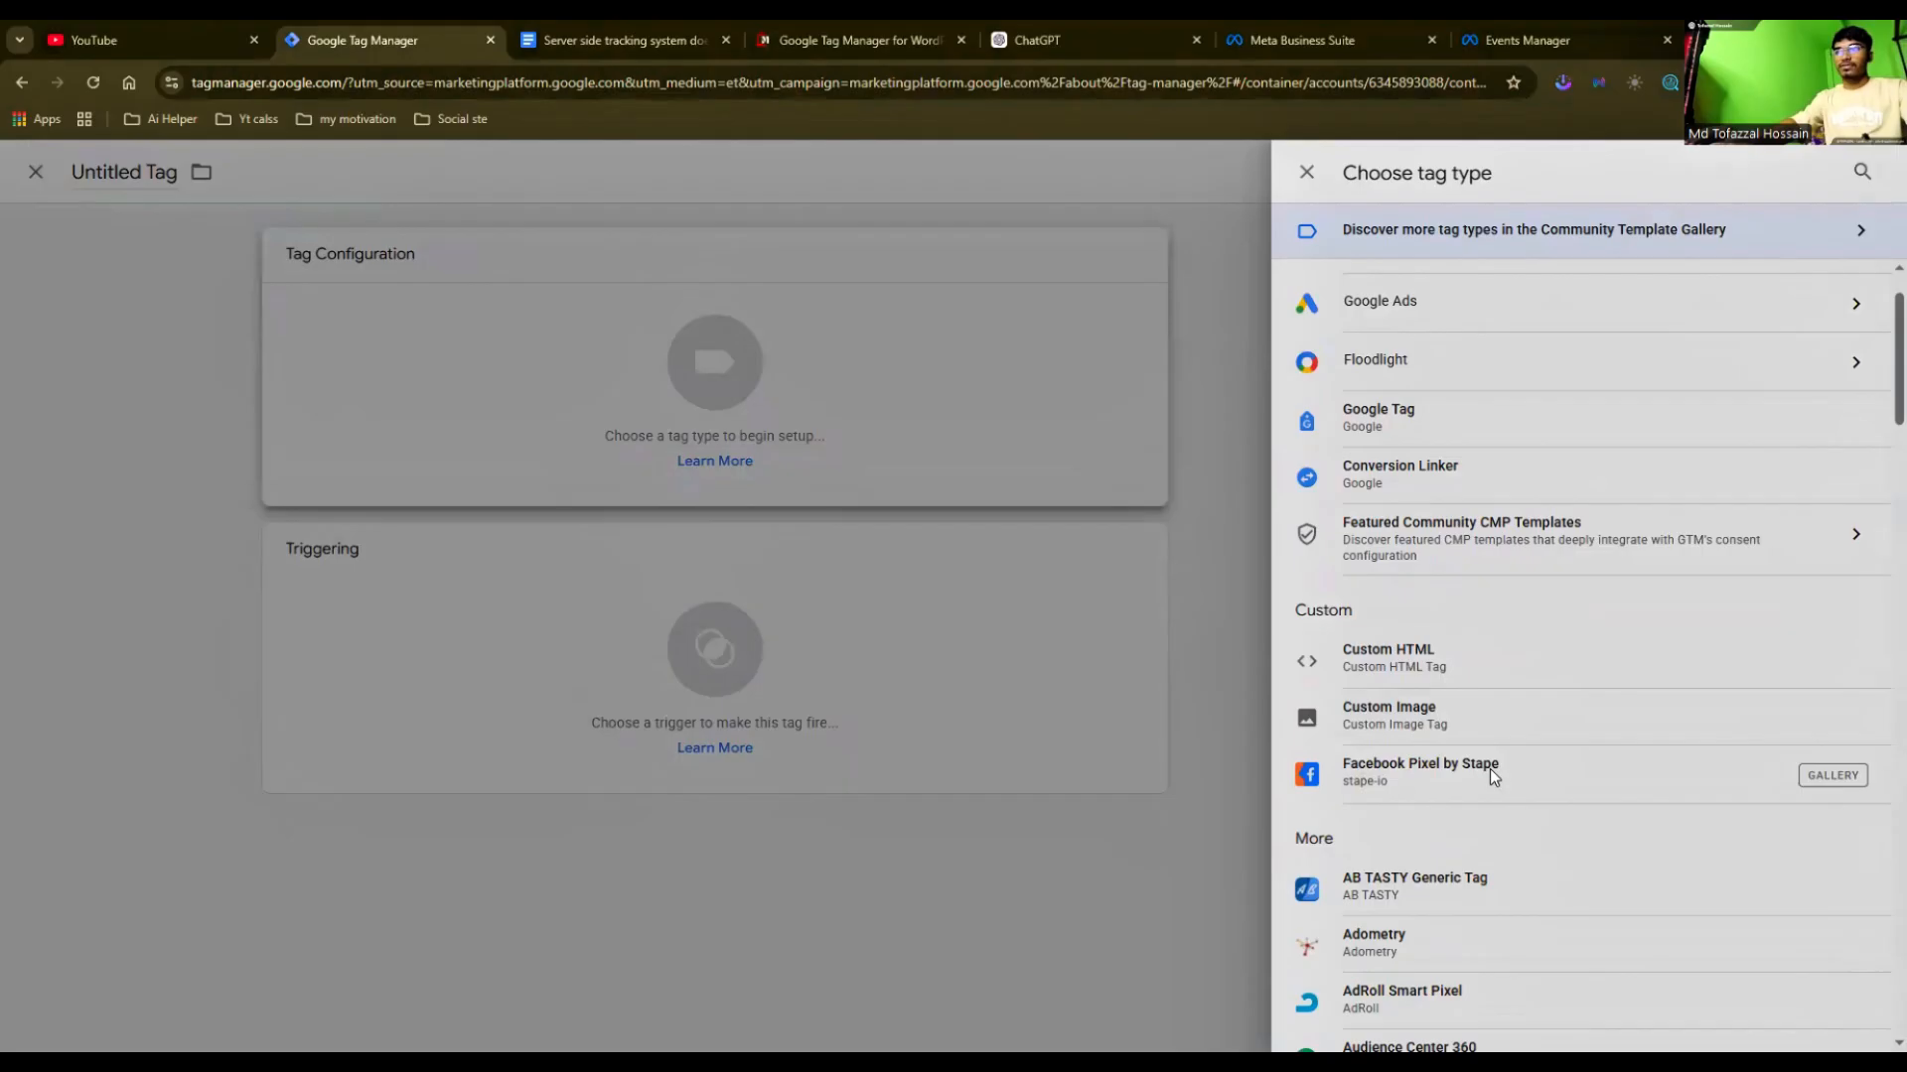
{"action": "left_click", "coordinate": [973, 308]}
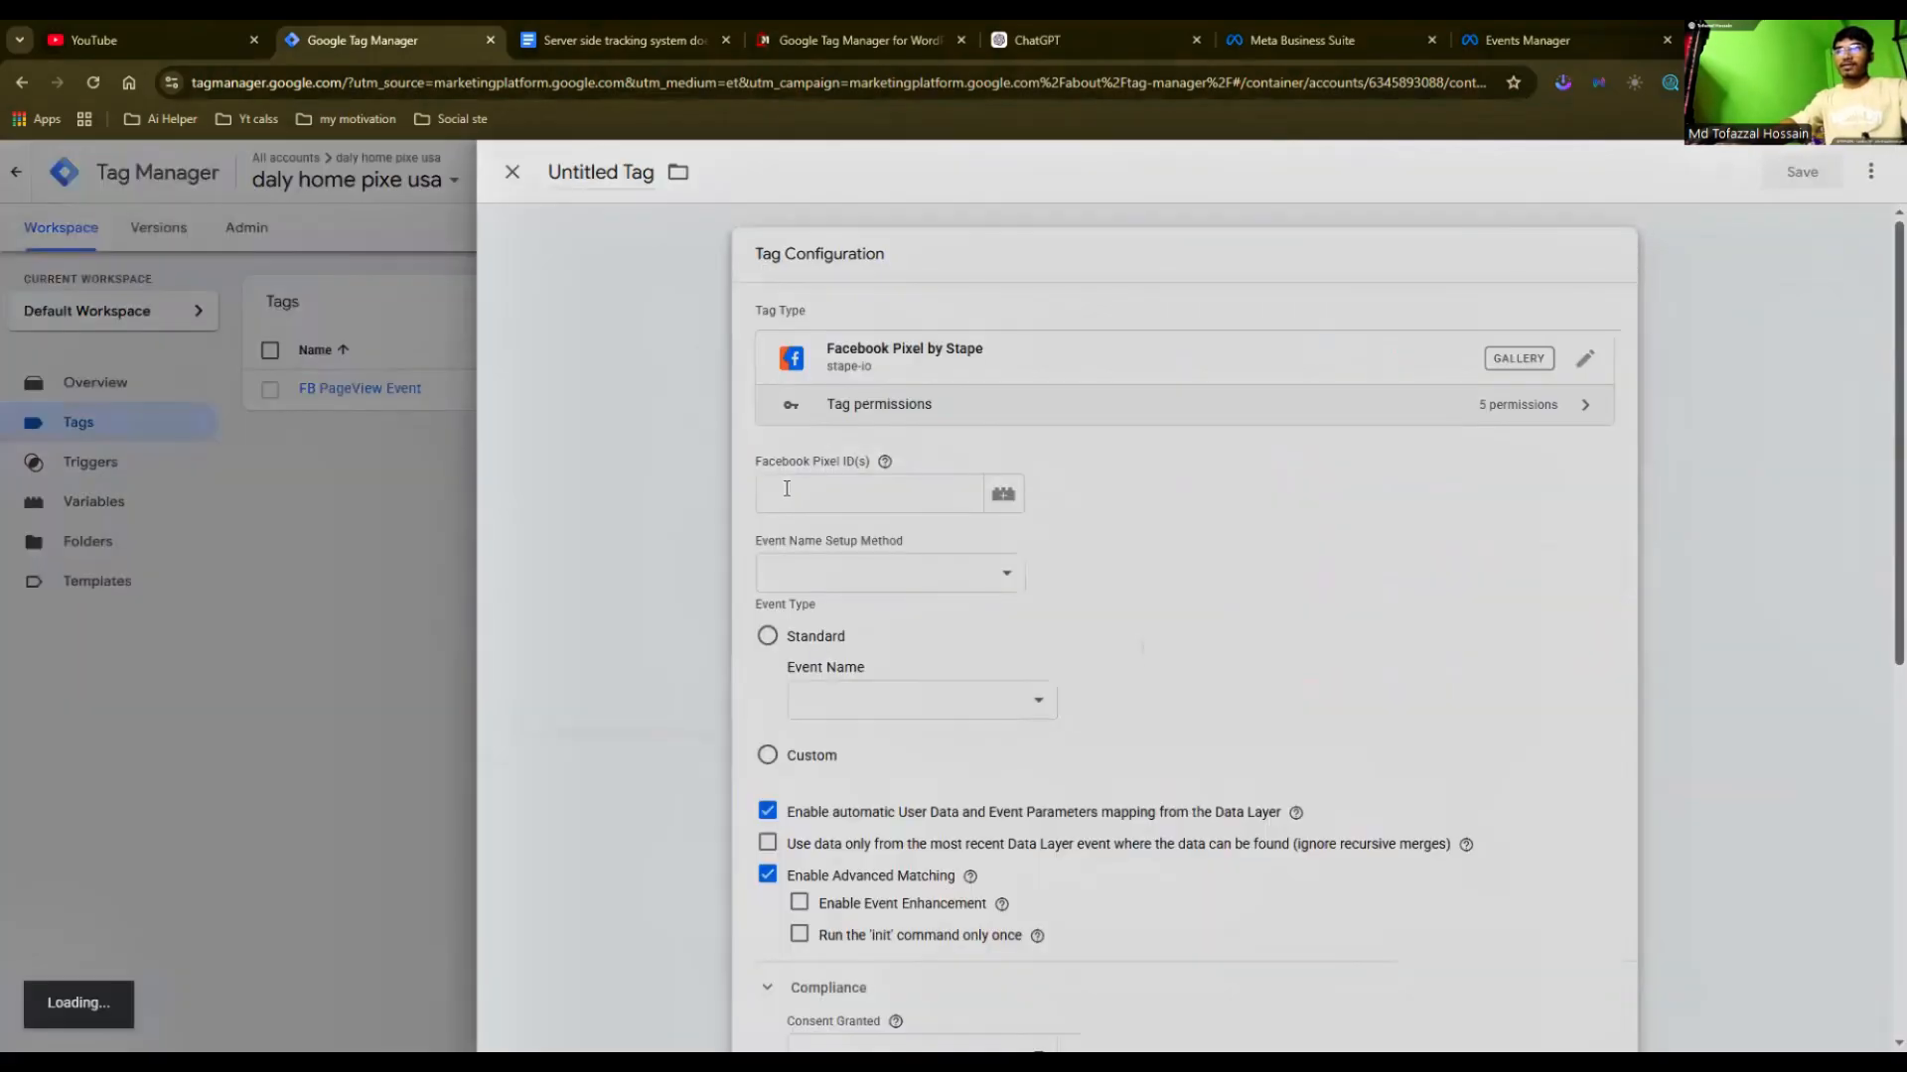
{"action": "left_click", "coordinate": [786, 488]}
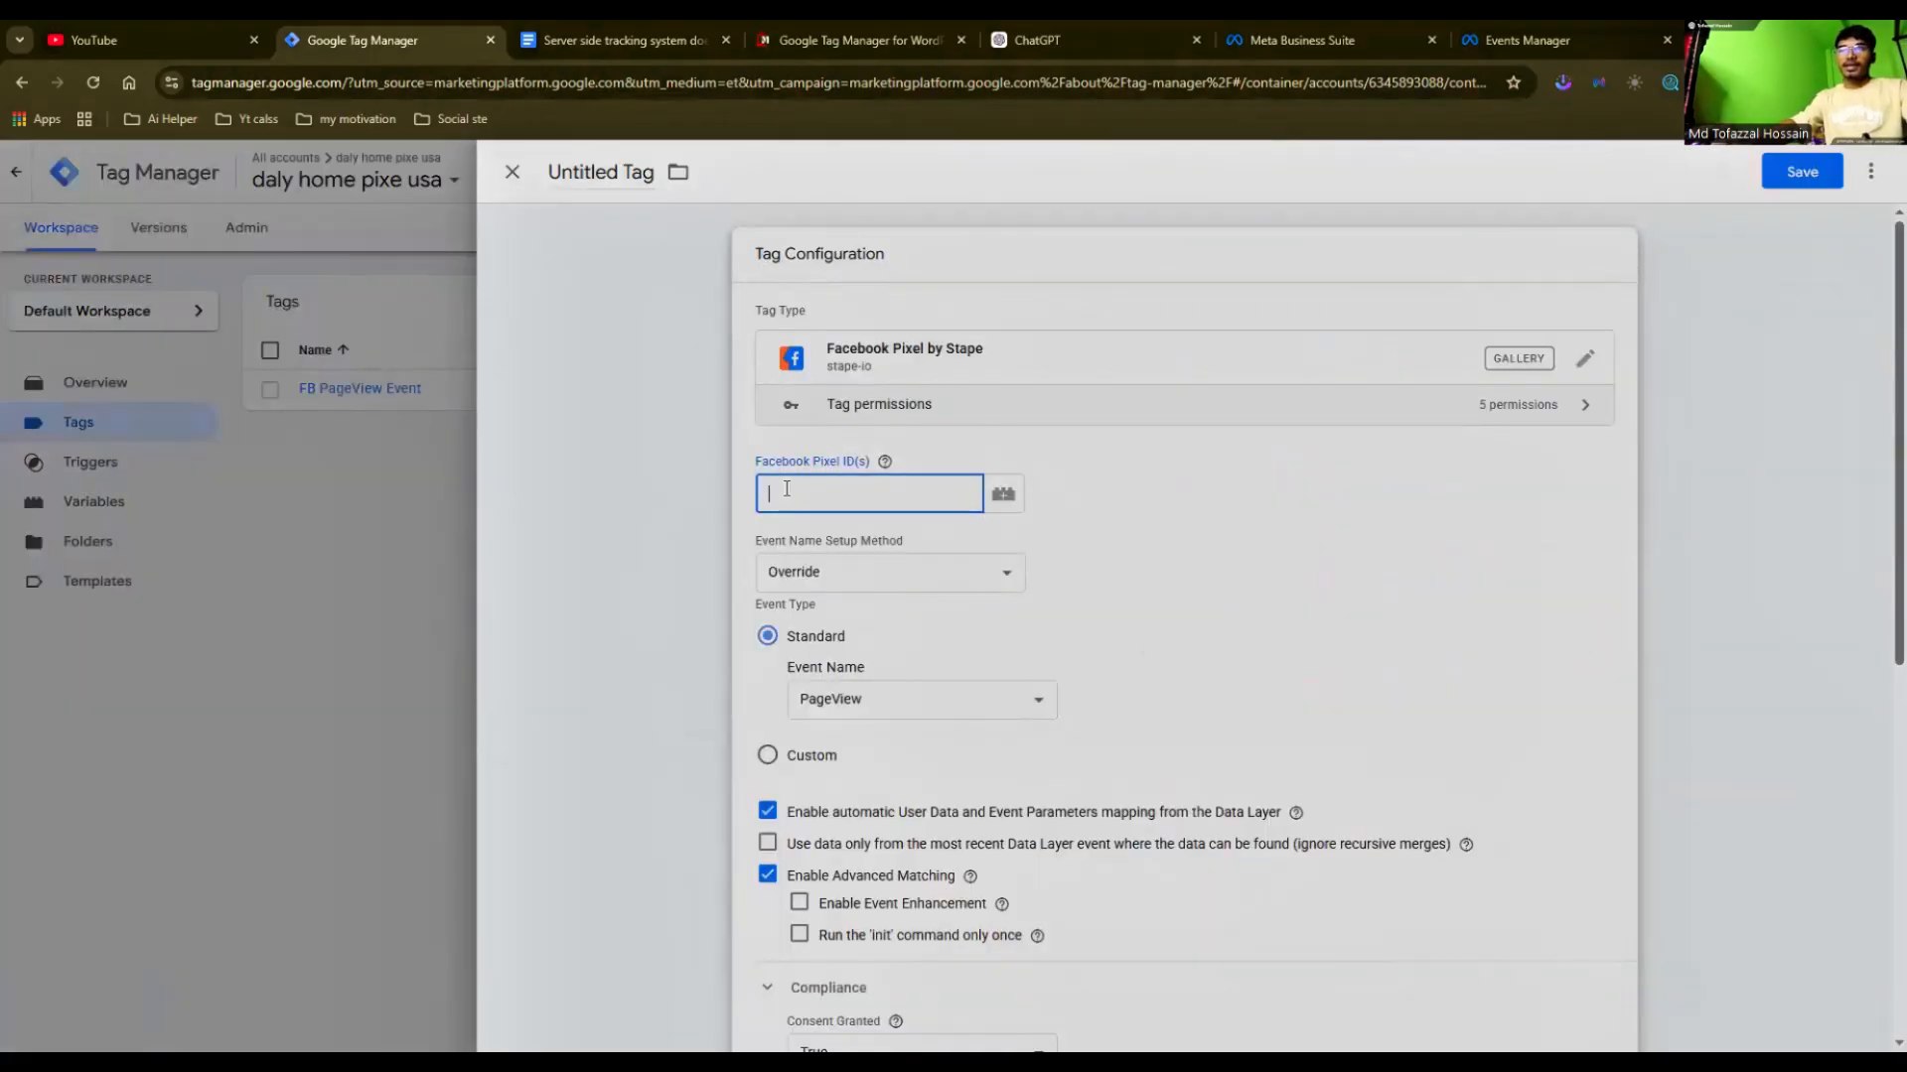
Step: Set the Facebook Pixel ID to the {{FB PIXEL ID}} variable and the standard event name to ViewContent
{"action": "scroll", "coordinate": [837, 471], "scroll_direction": "down", "scroll_amount": 1}
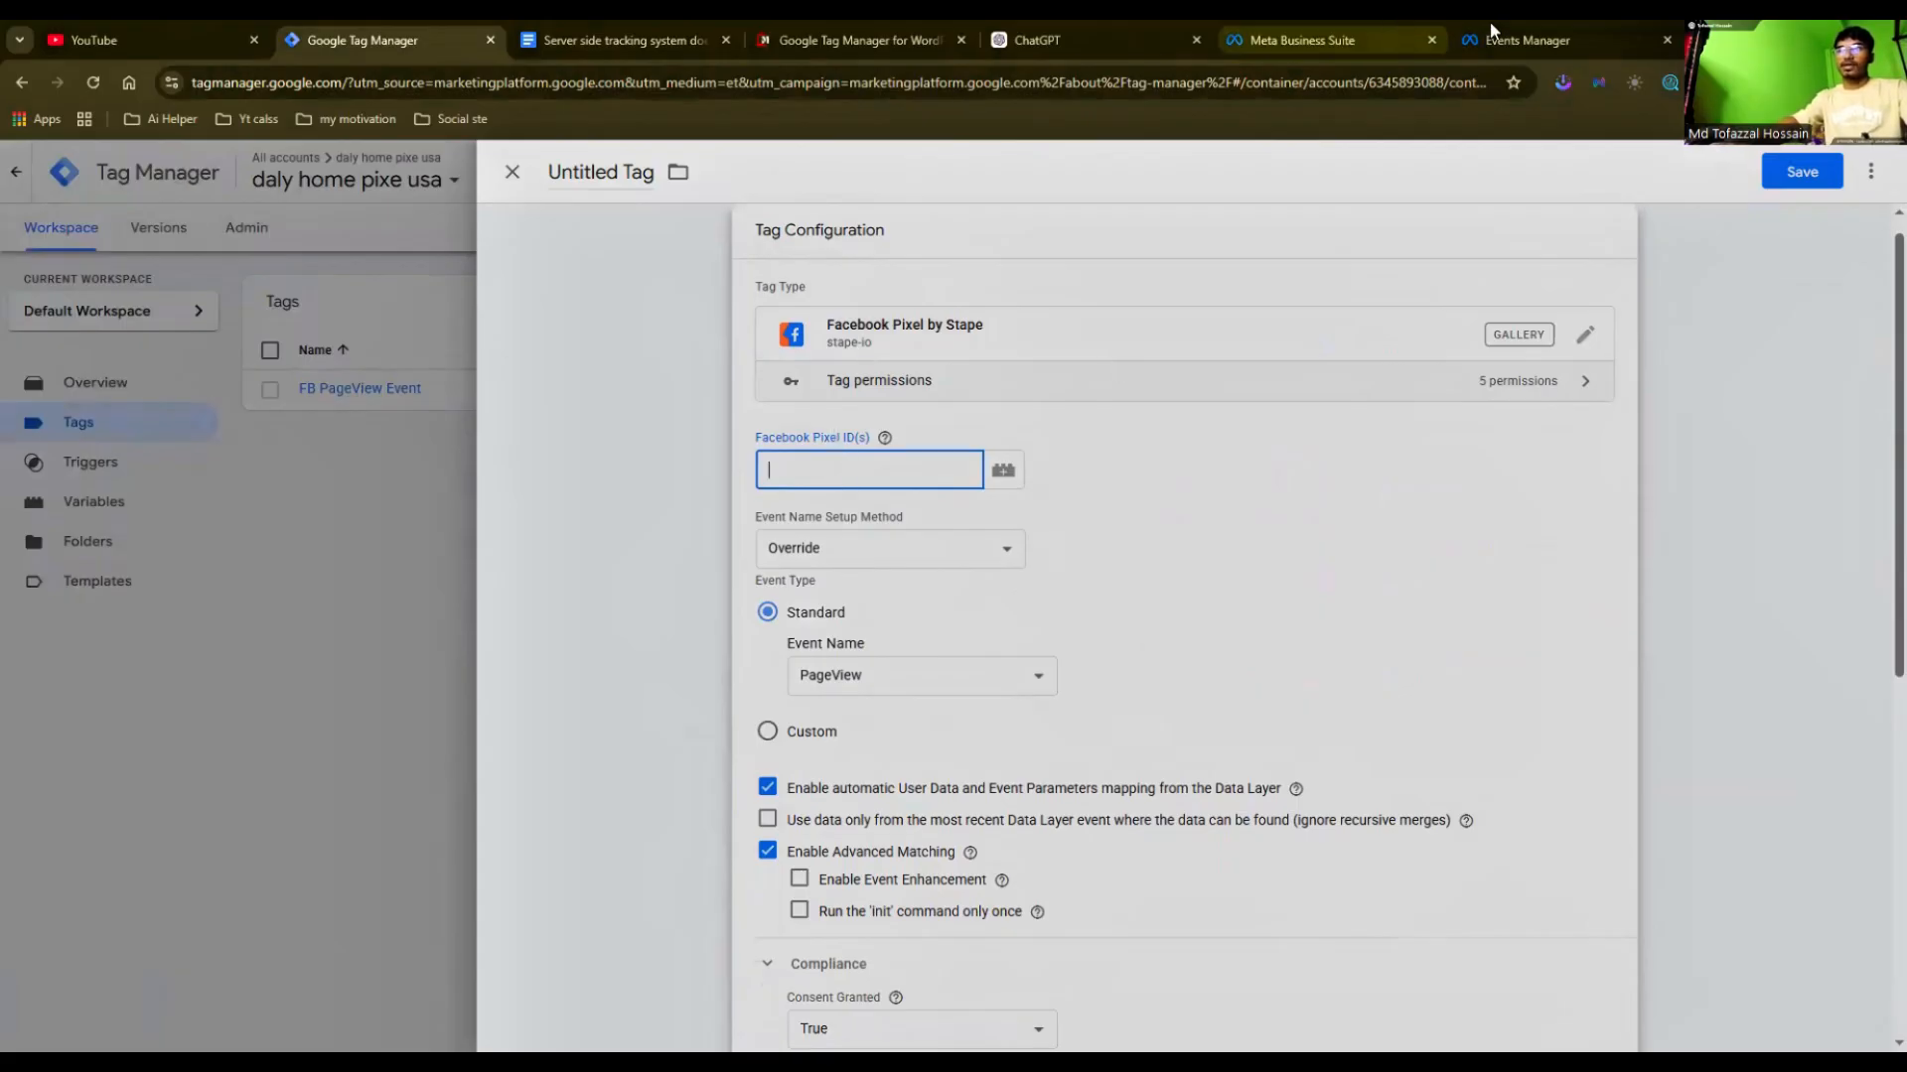
{"action": "left_click", "coordinate": [1005, 474]}
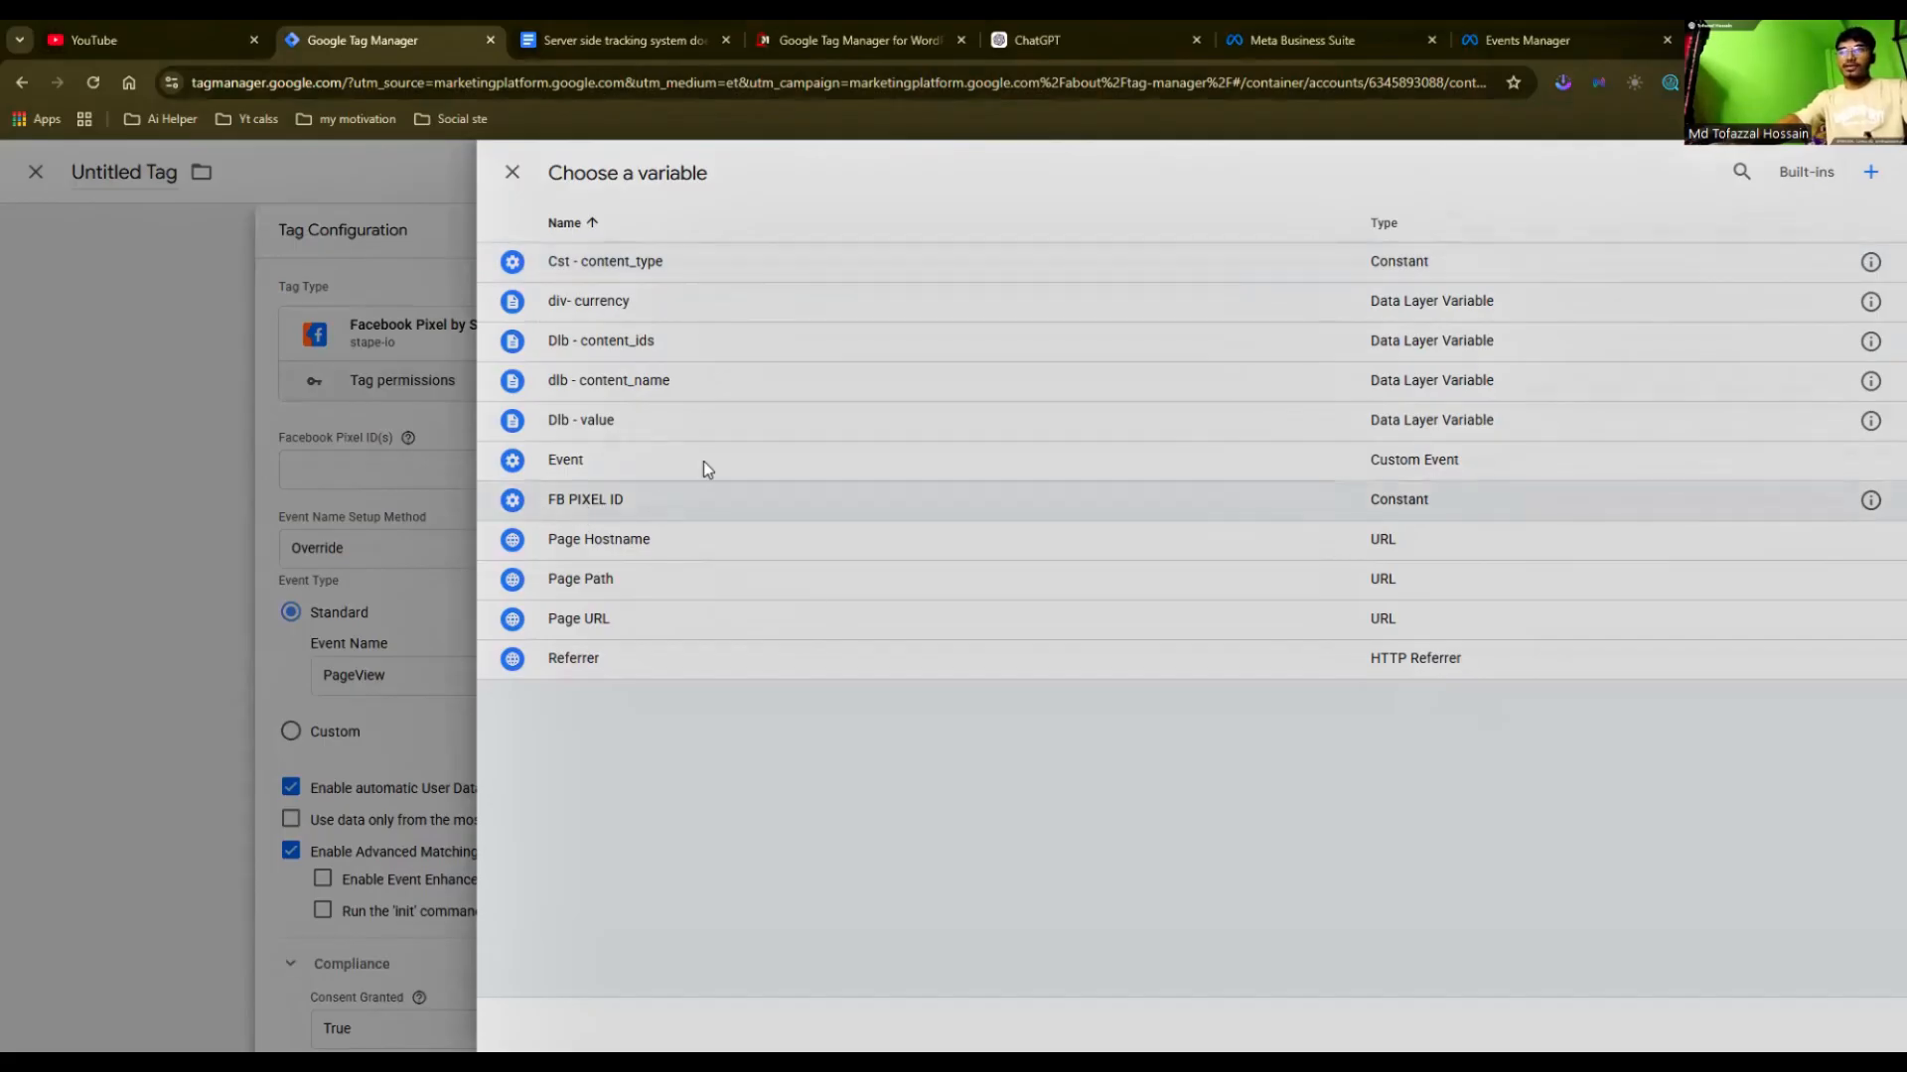
{"action": "left_click", "coordinate": [705, 487]}
{"action": "key", "text": "Escape"}
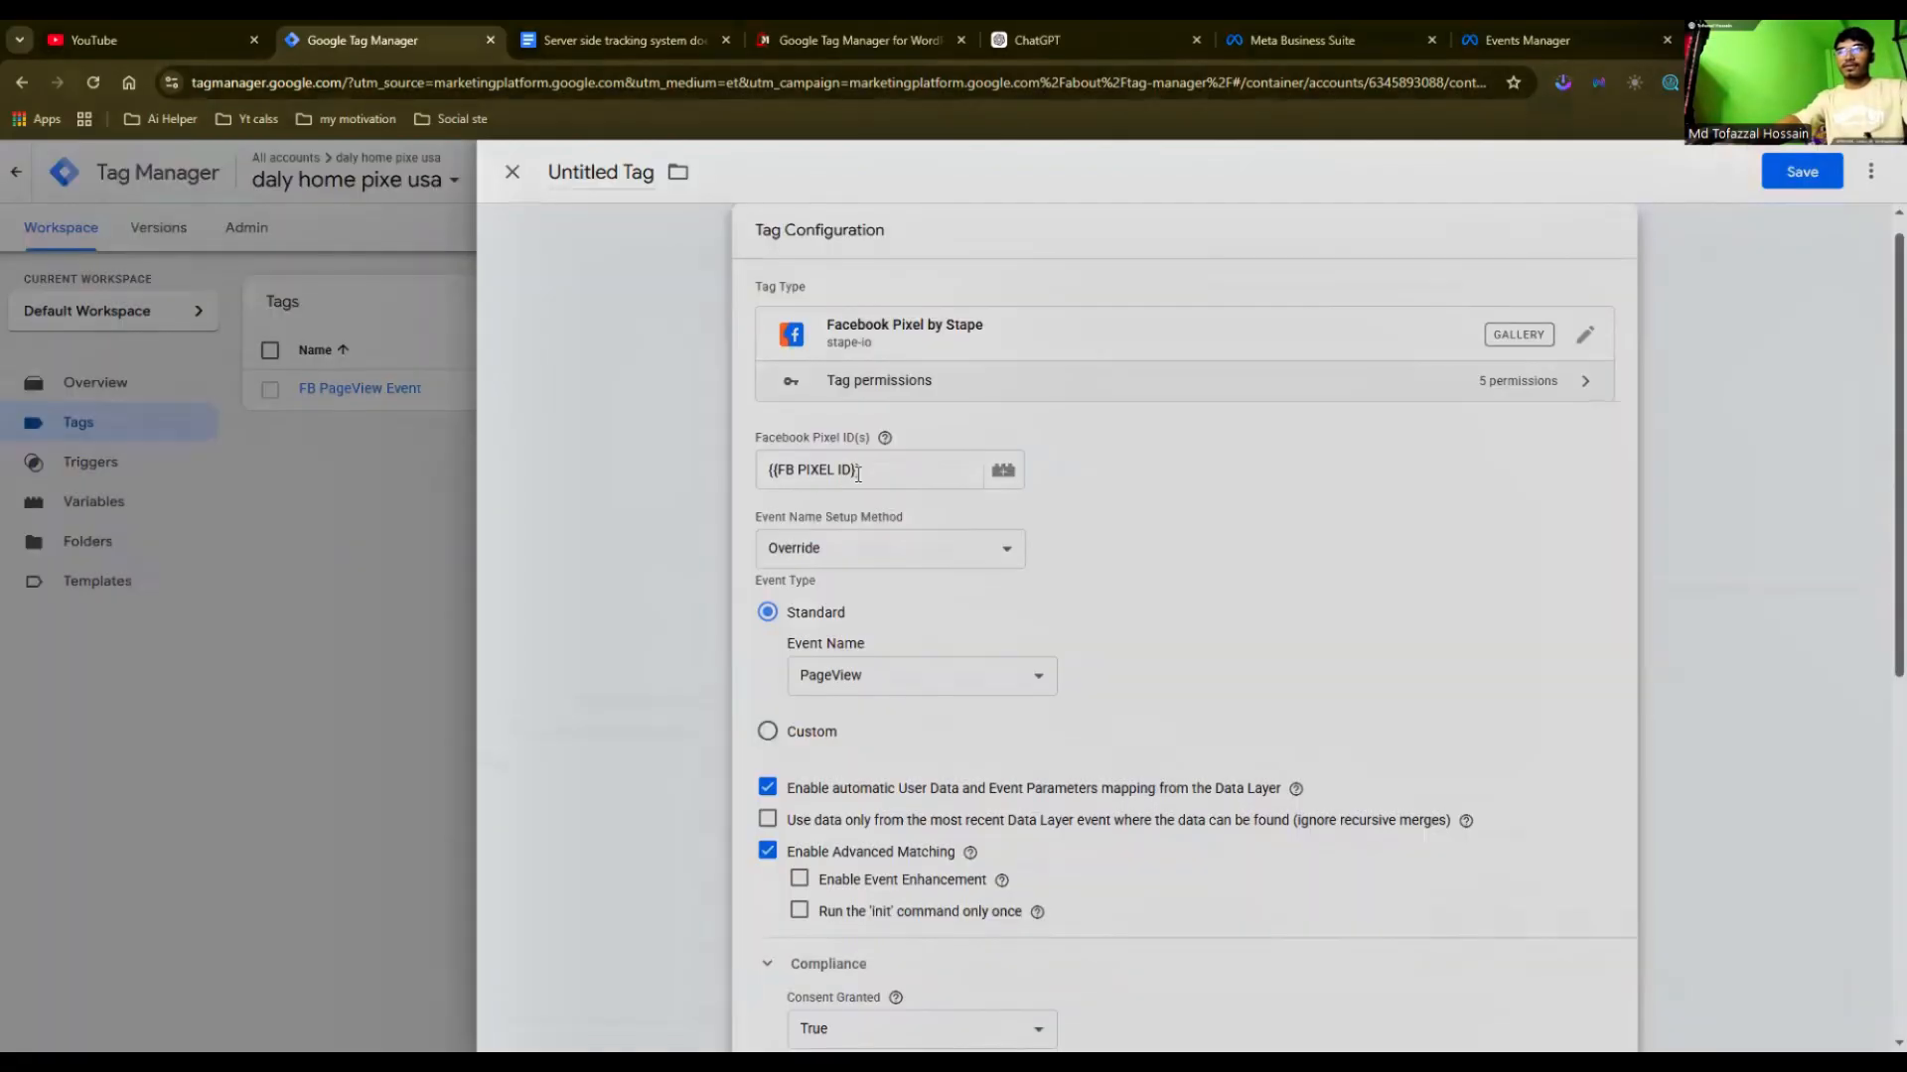
{"action": "left_click", "coordinate": [805, 469]}
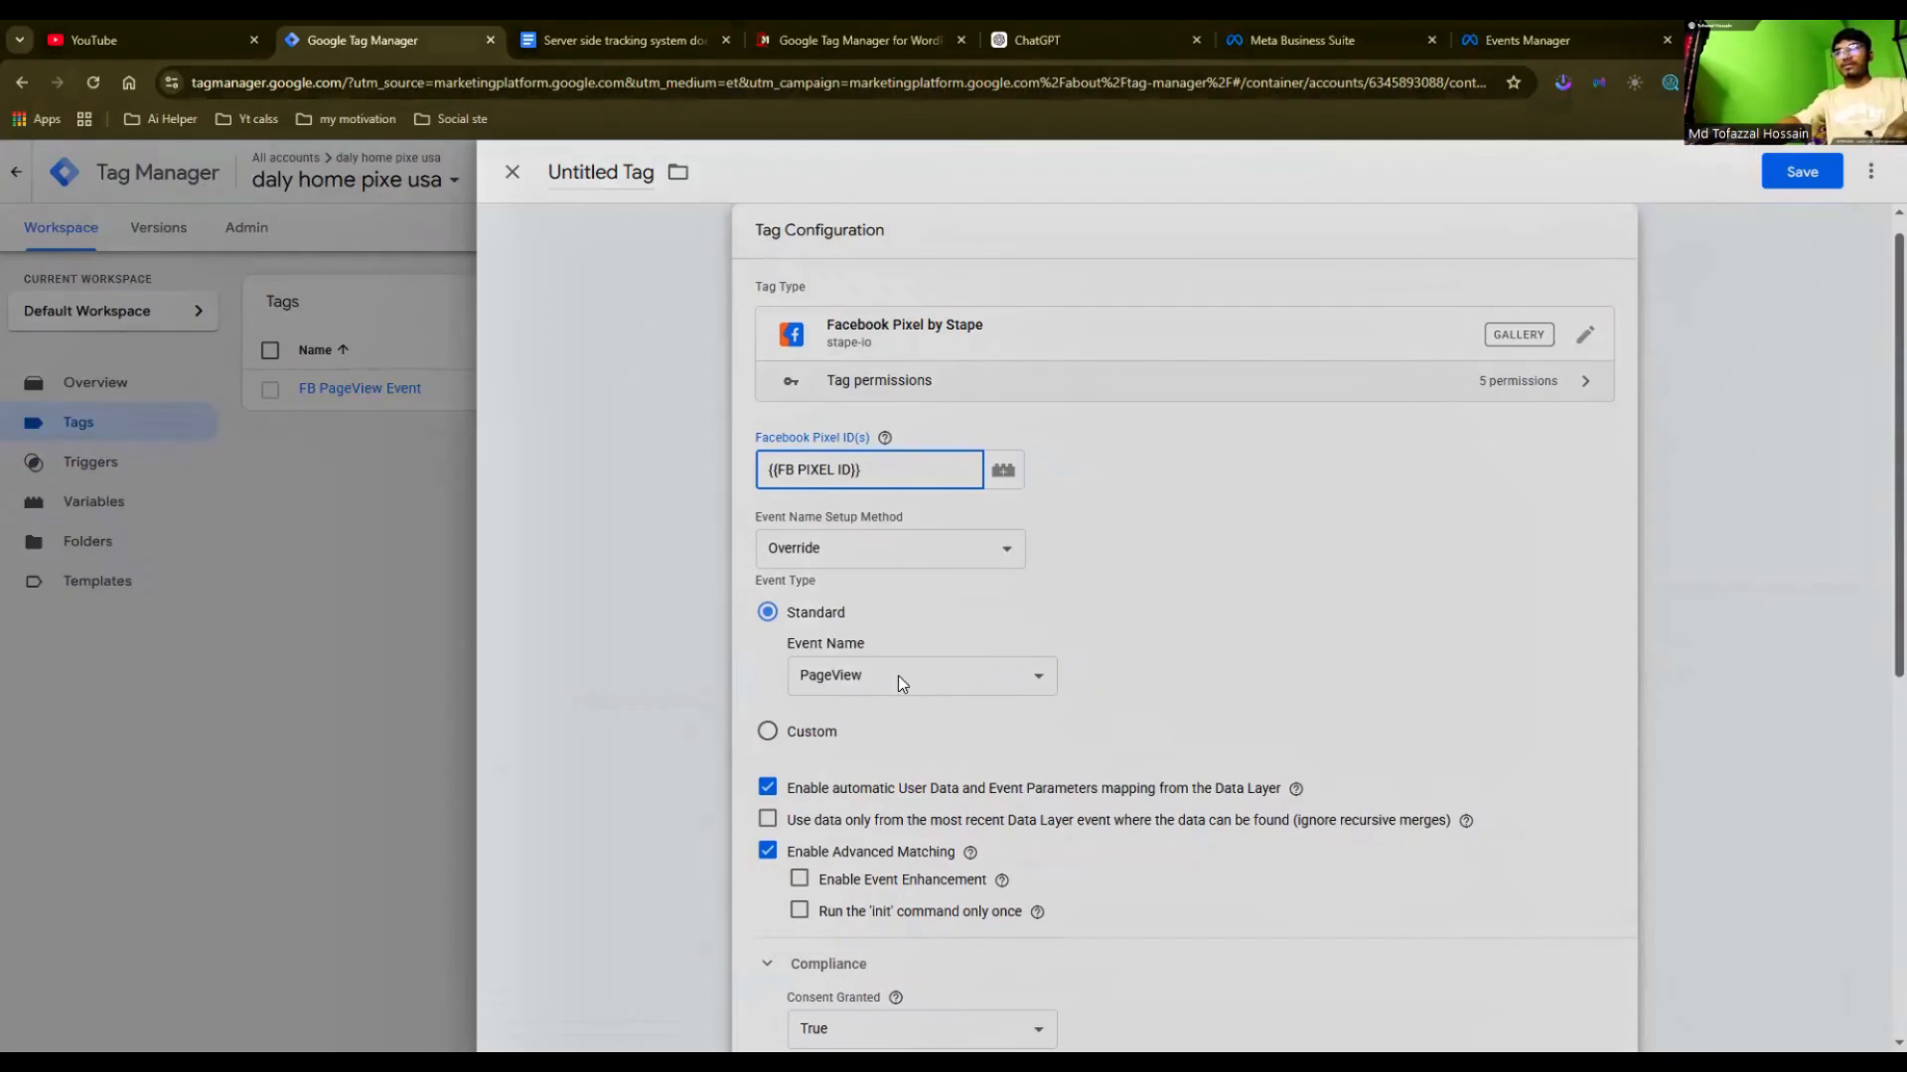
{"action": "left_click", "coordinate": [852, 660]}
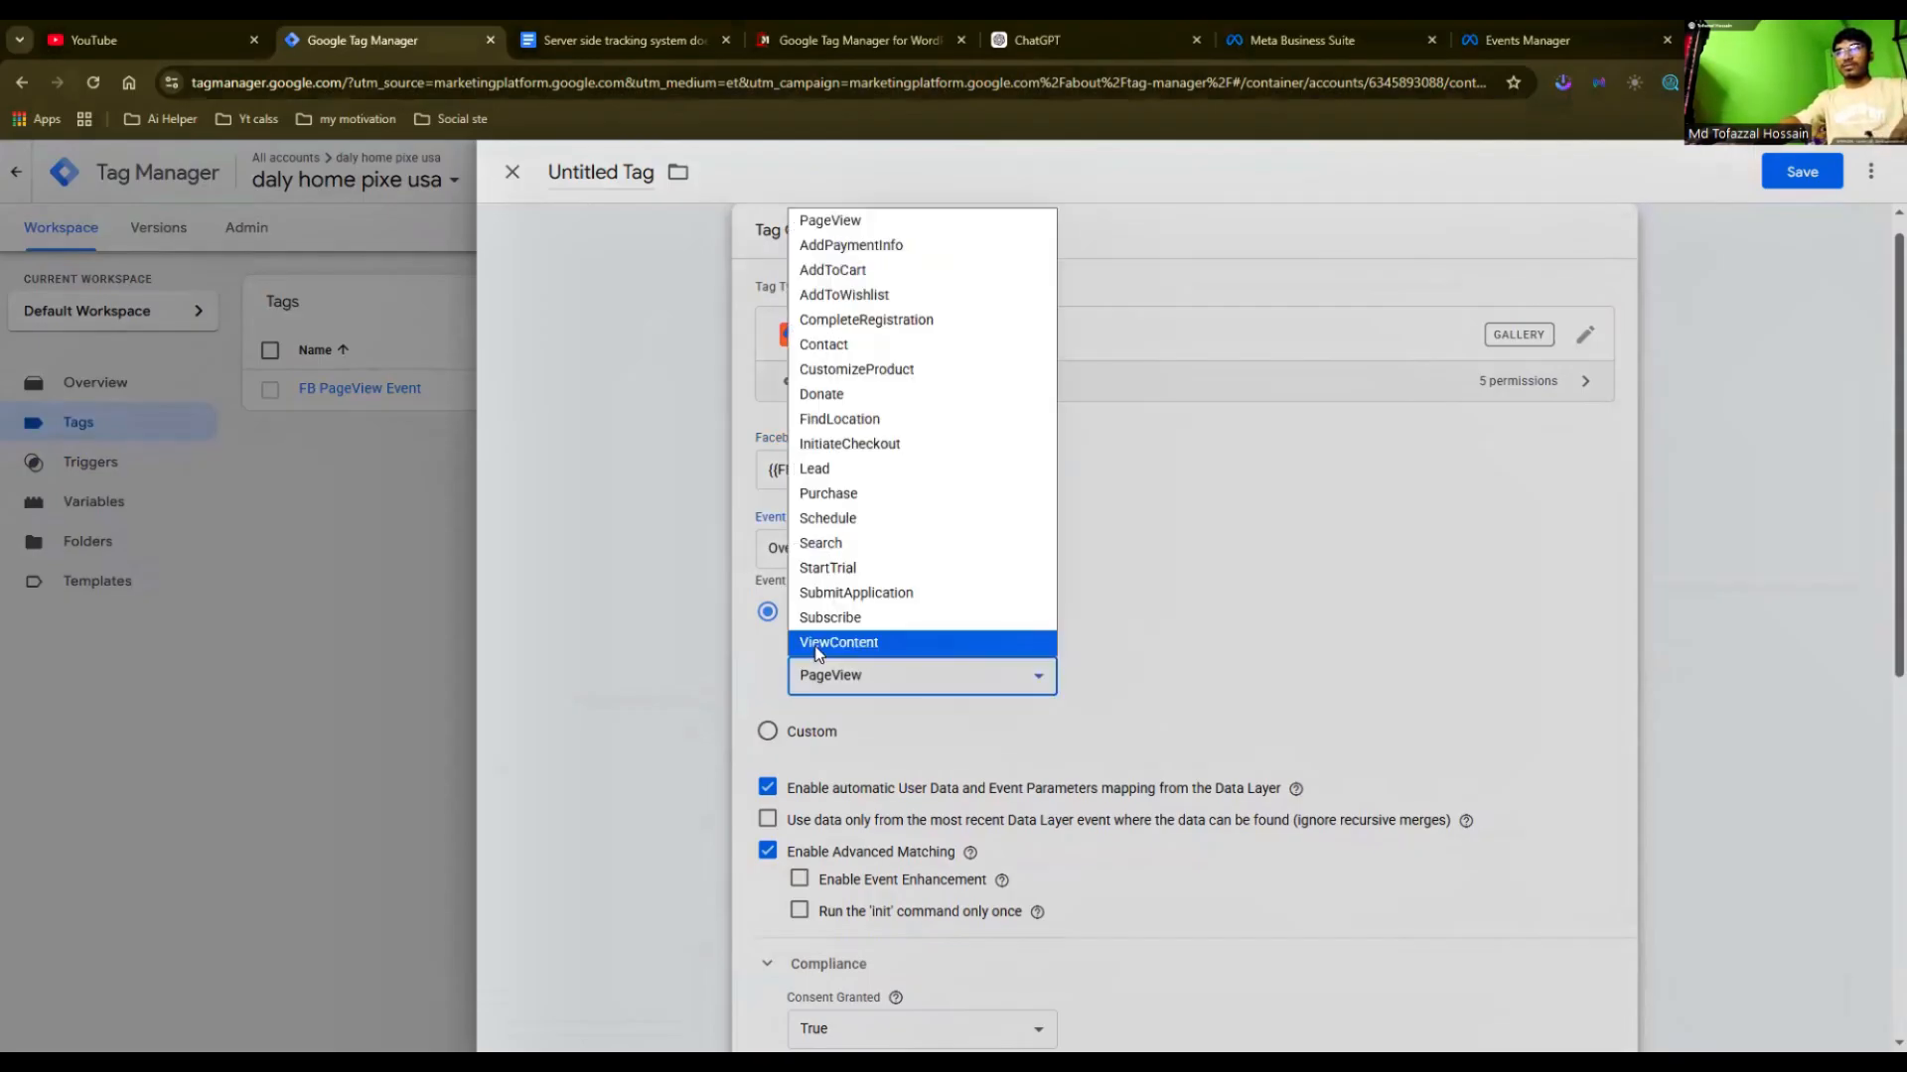
{"action": "left_click", "coordinate": [866, 643]}
Step: Expand the tag's Object Properties section and add five empty property rows
{"action": "scroll", "coordinate": [972, 757], "scroll_direction": "down", "scroll_amount": 2}
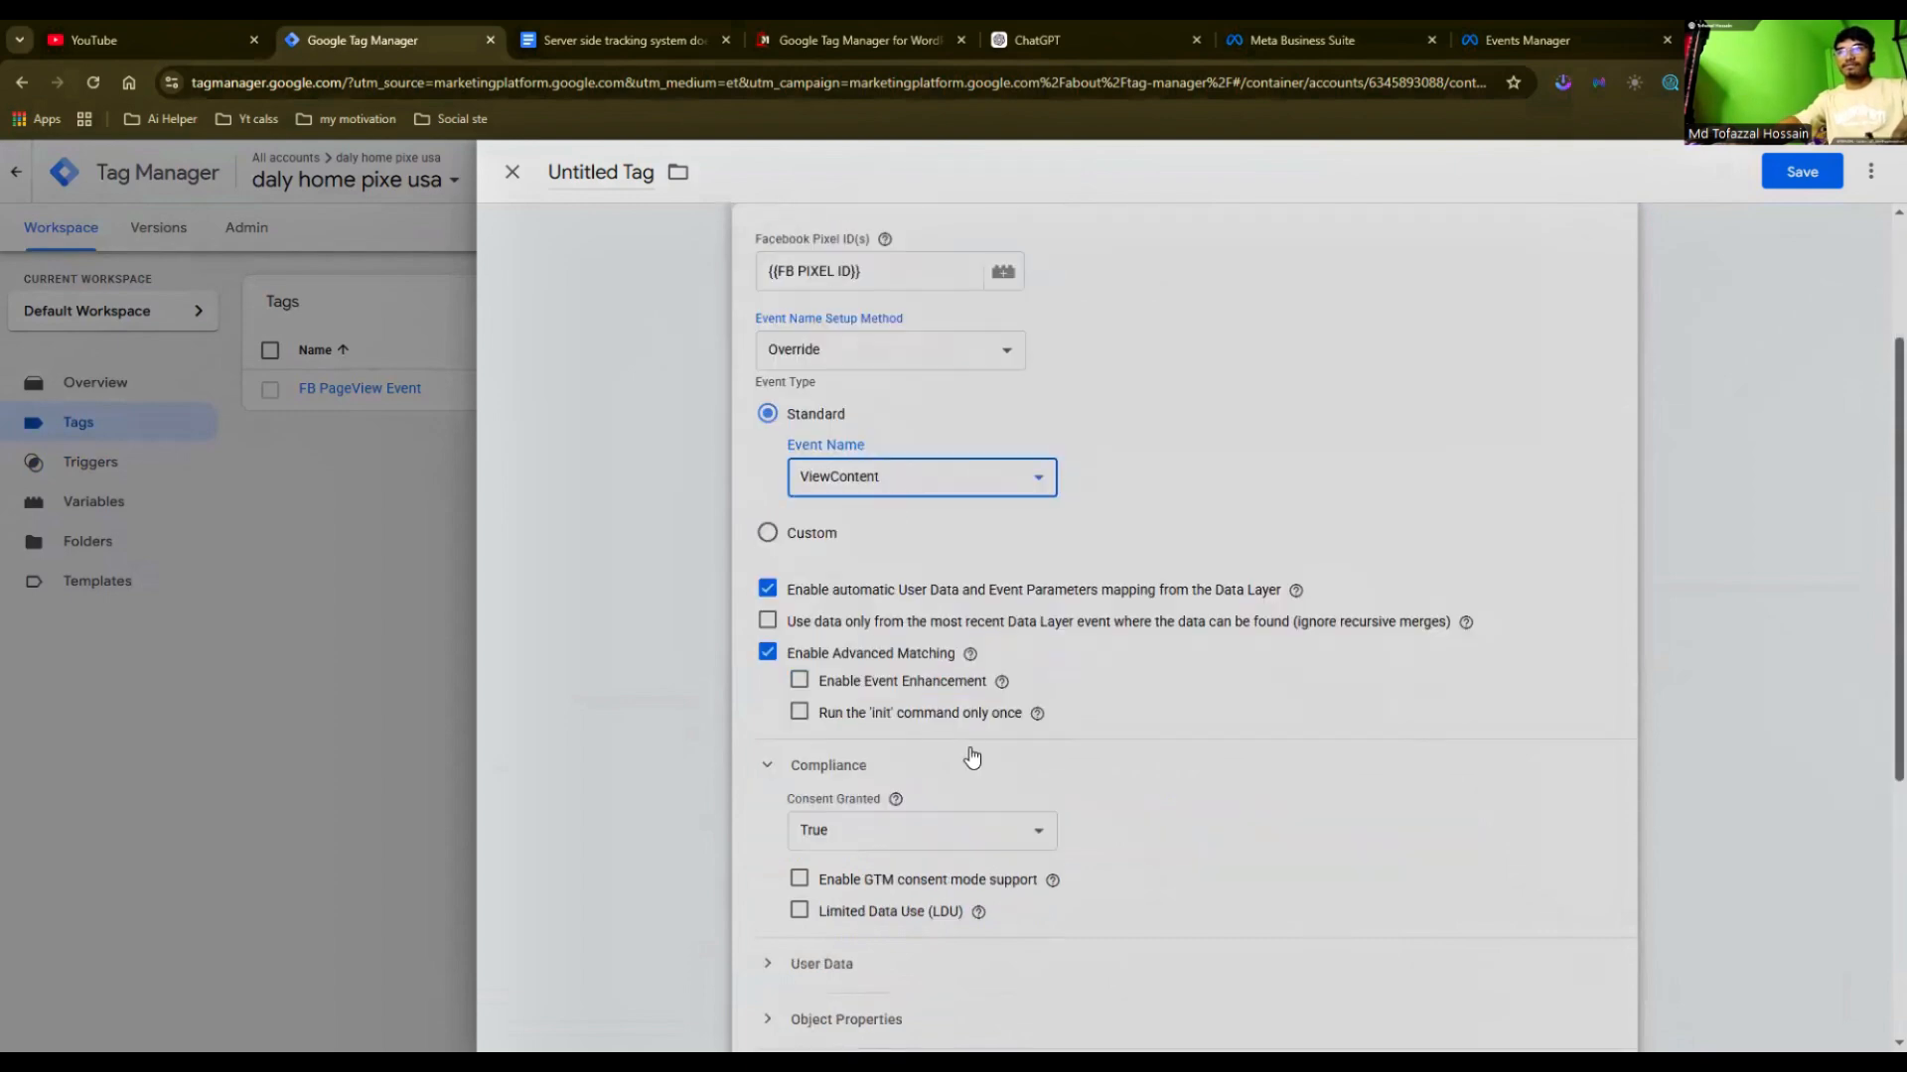
{"action": "scroll", "coordinate": [908, 544], "scroll_direction": "up", "scroll_amount": 2}
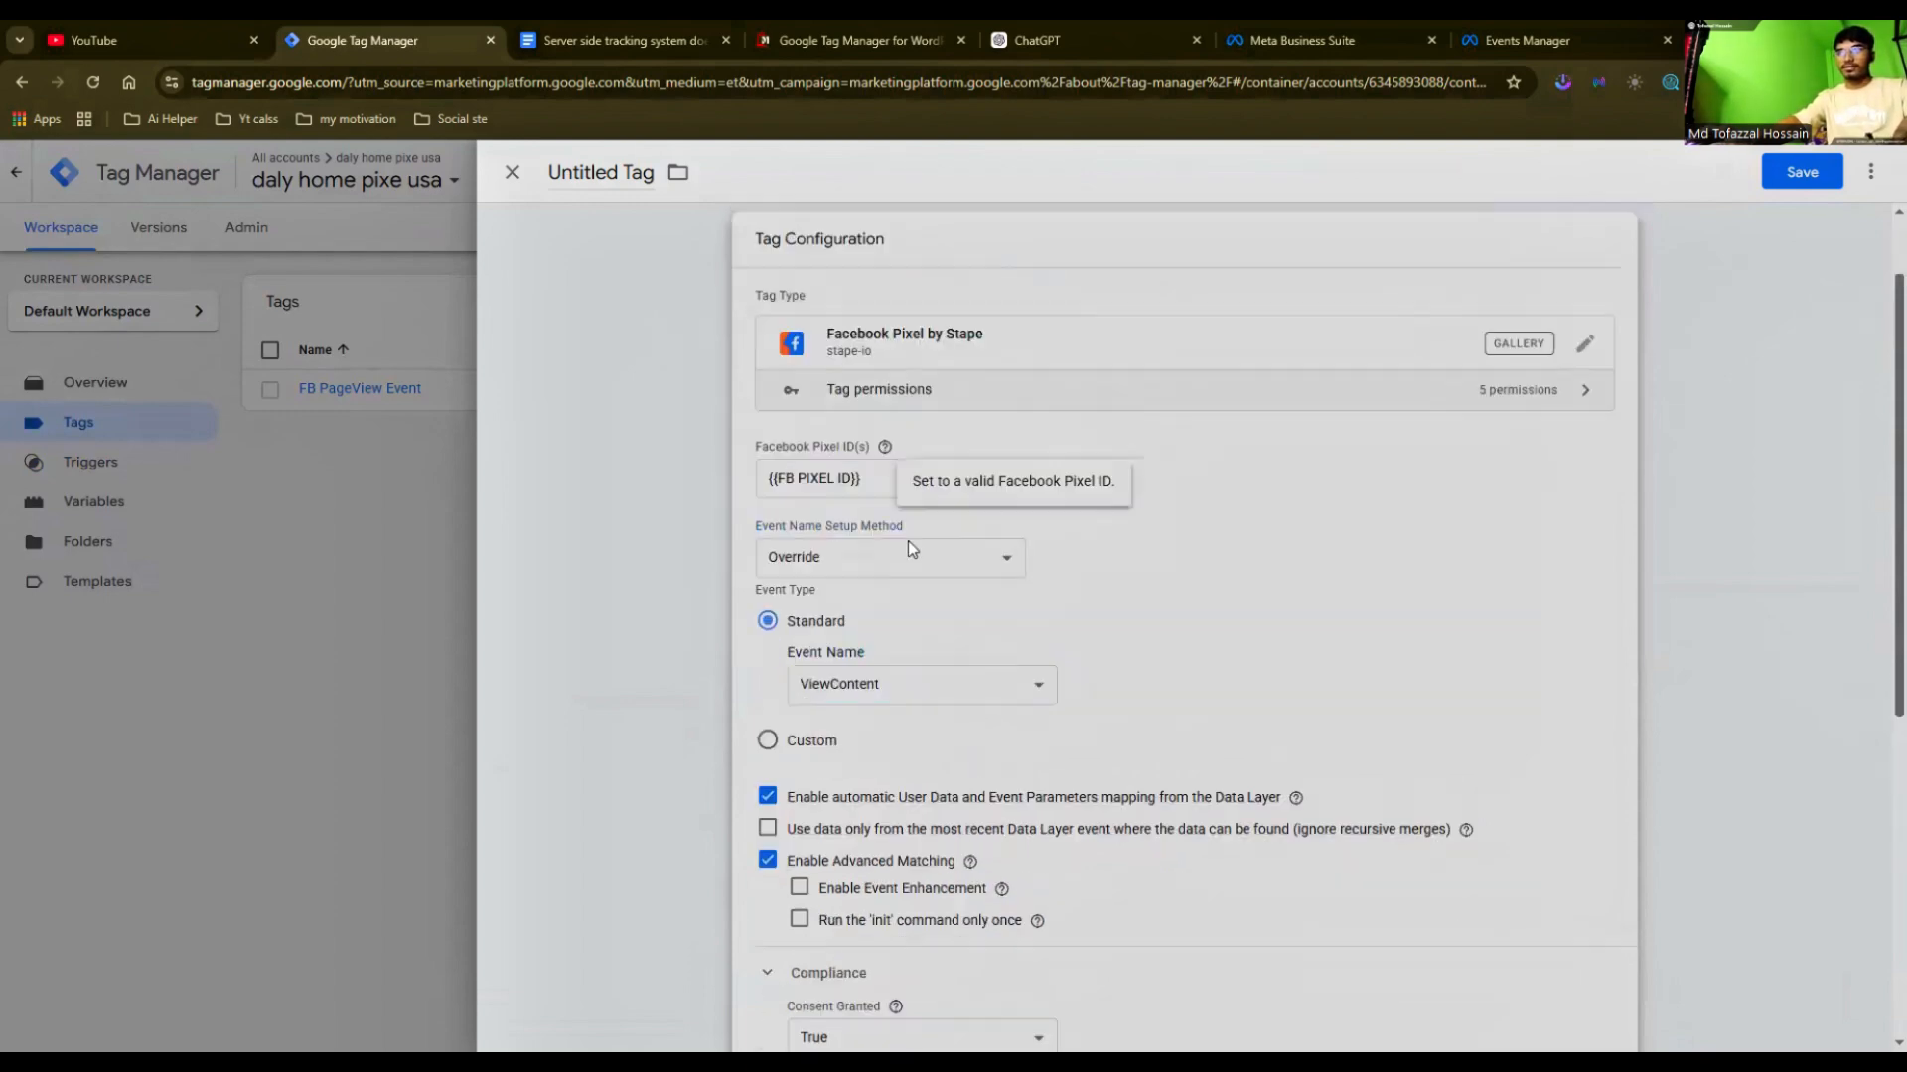
{"action": "scroll", "coordinate": [908, 544], "scroll_direction": "down", "scroll_amount": 7}
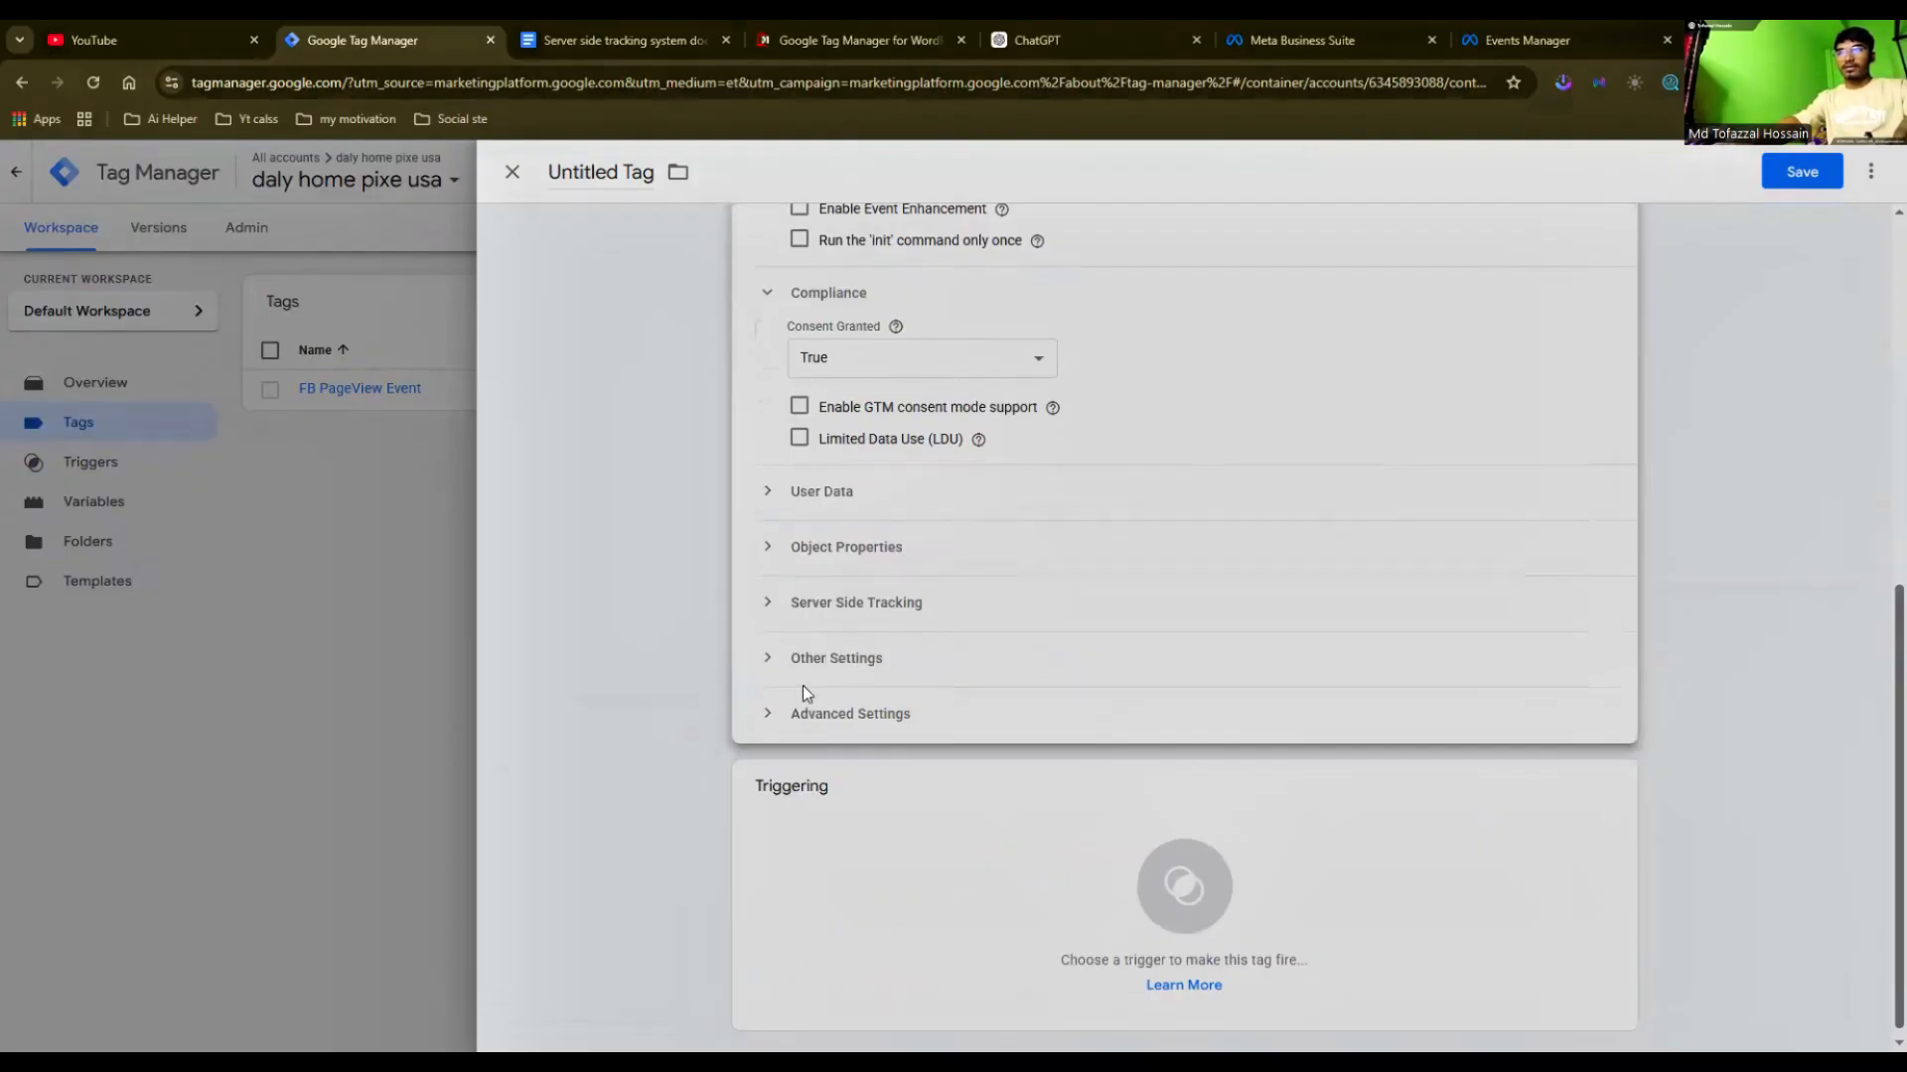
{"action": "left_click", "coordinate": [770, 549]}
{"action": "left_click", "coordinate": [856, 581]}
{"action": "left_click", "coordinate": [770, 547]}
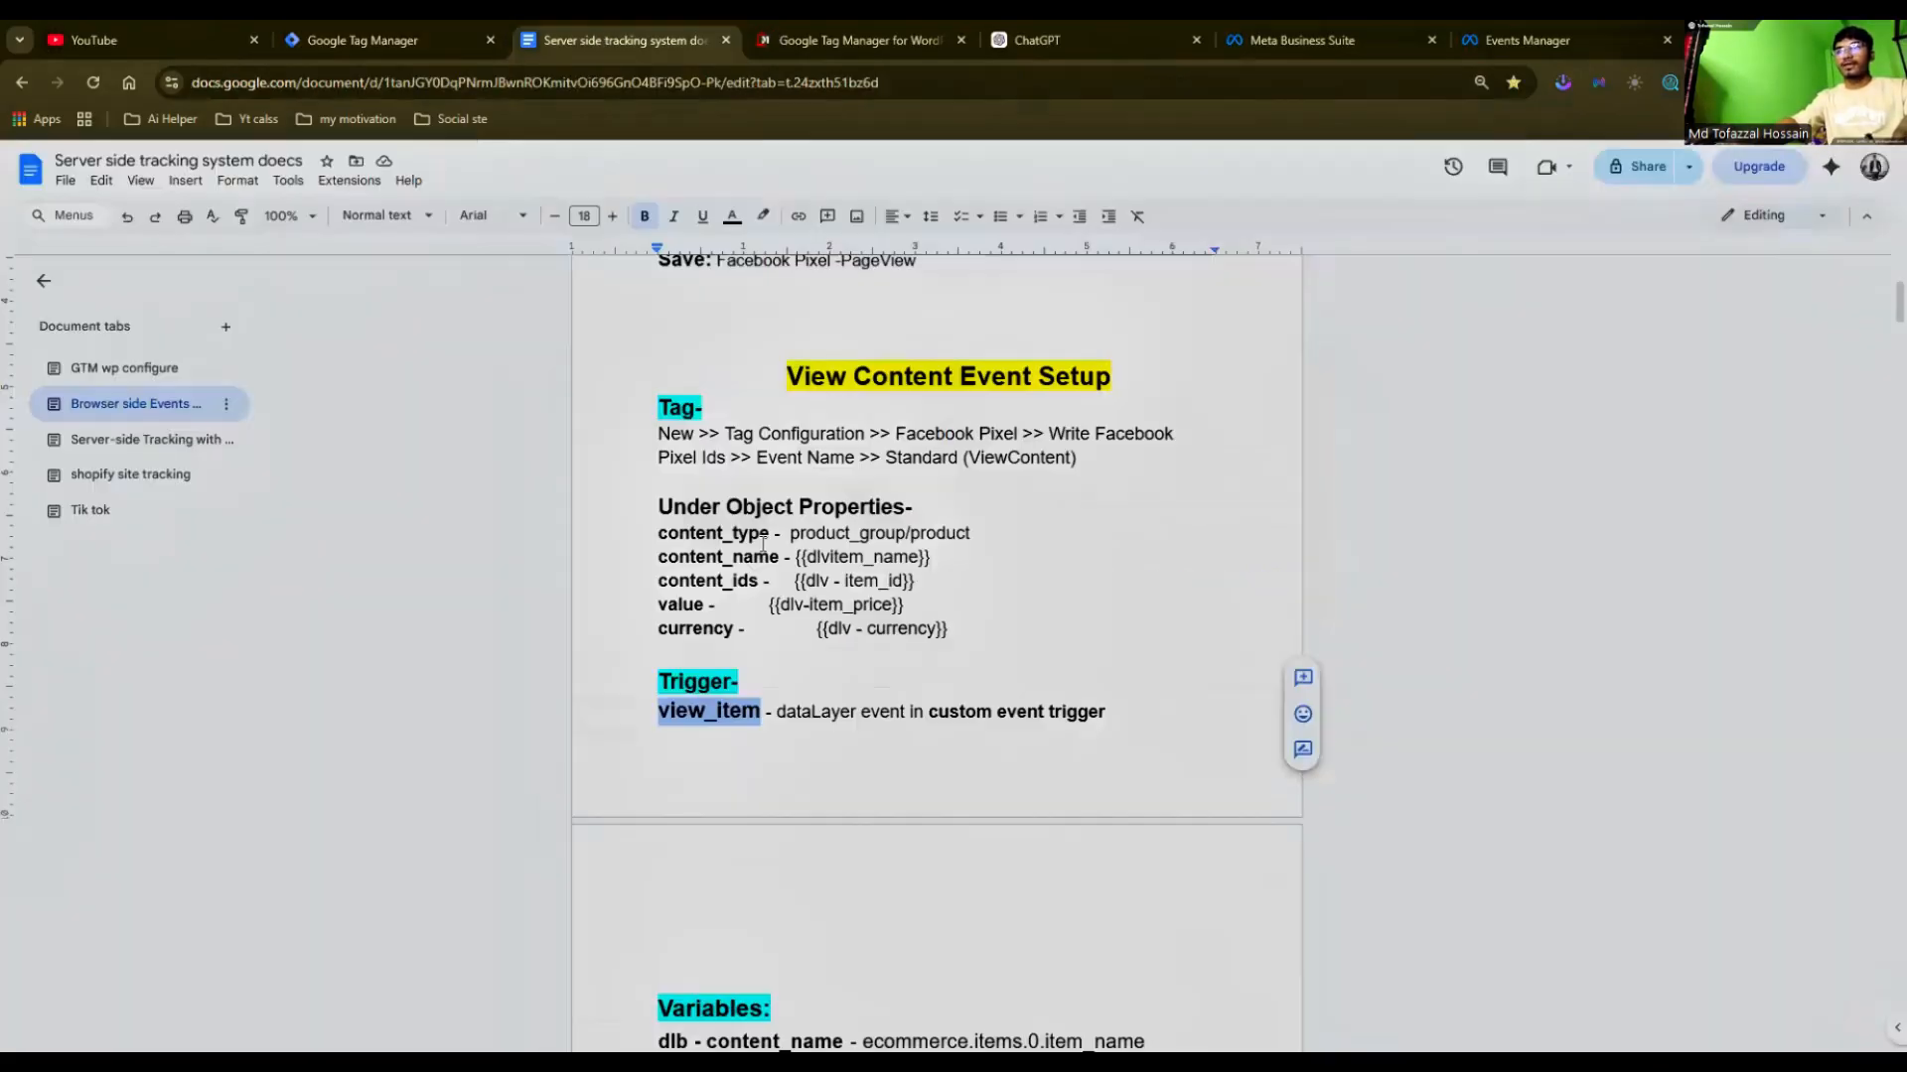
{"action": "left_click", "coordinate": [602, 39]}
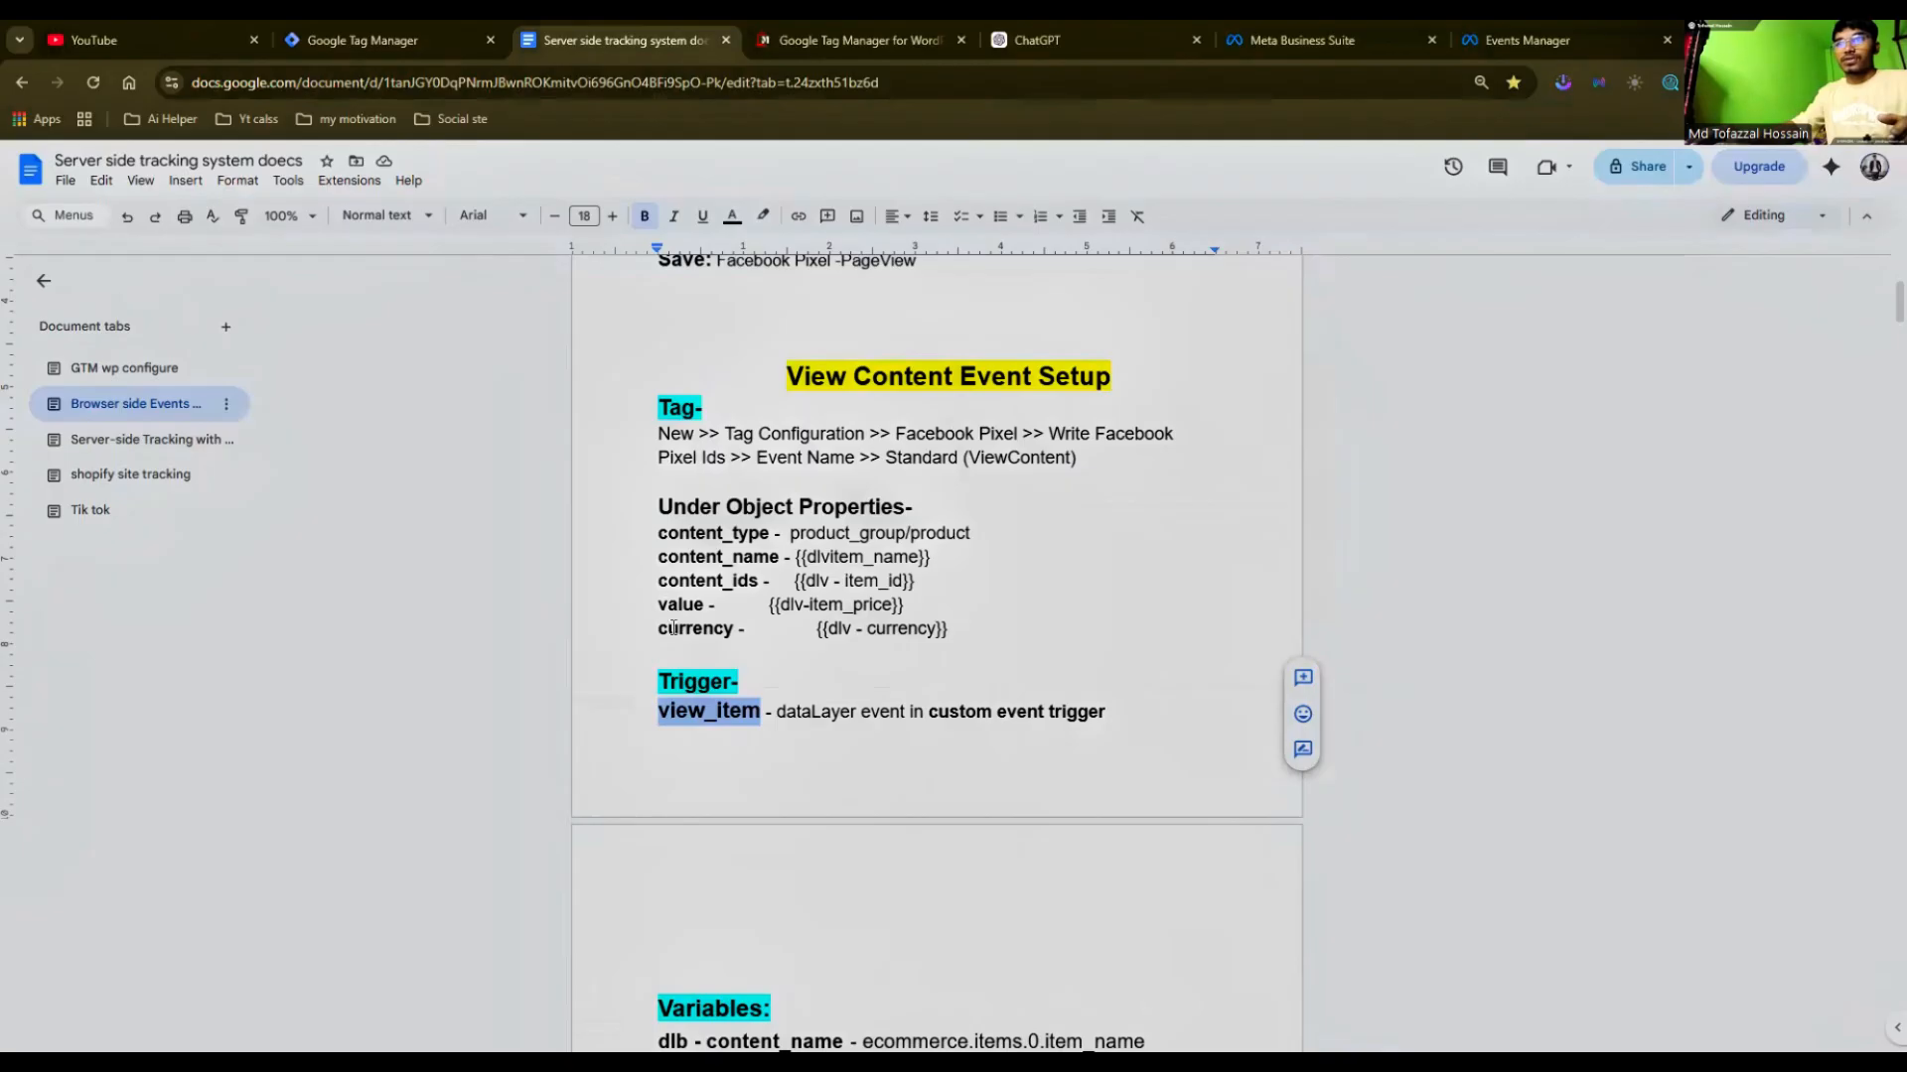
{"action": "left_click", "coordinate": [382, 41]}
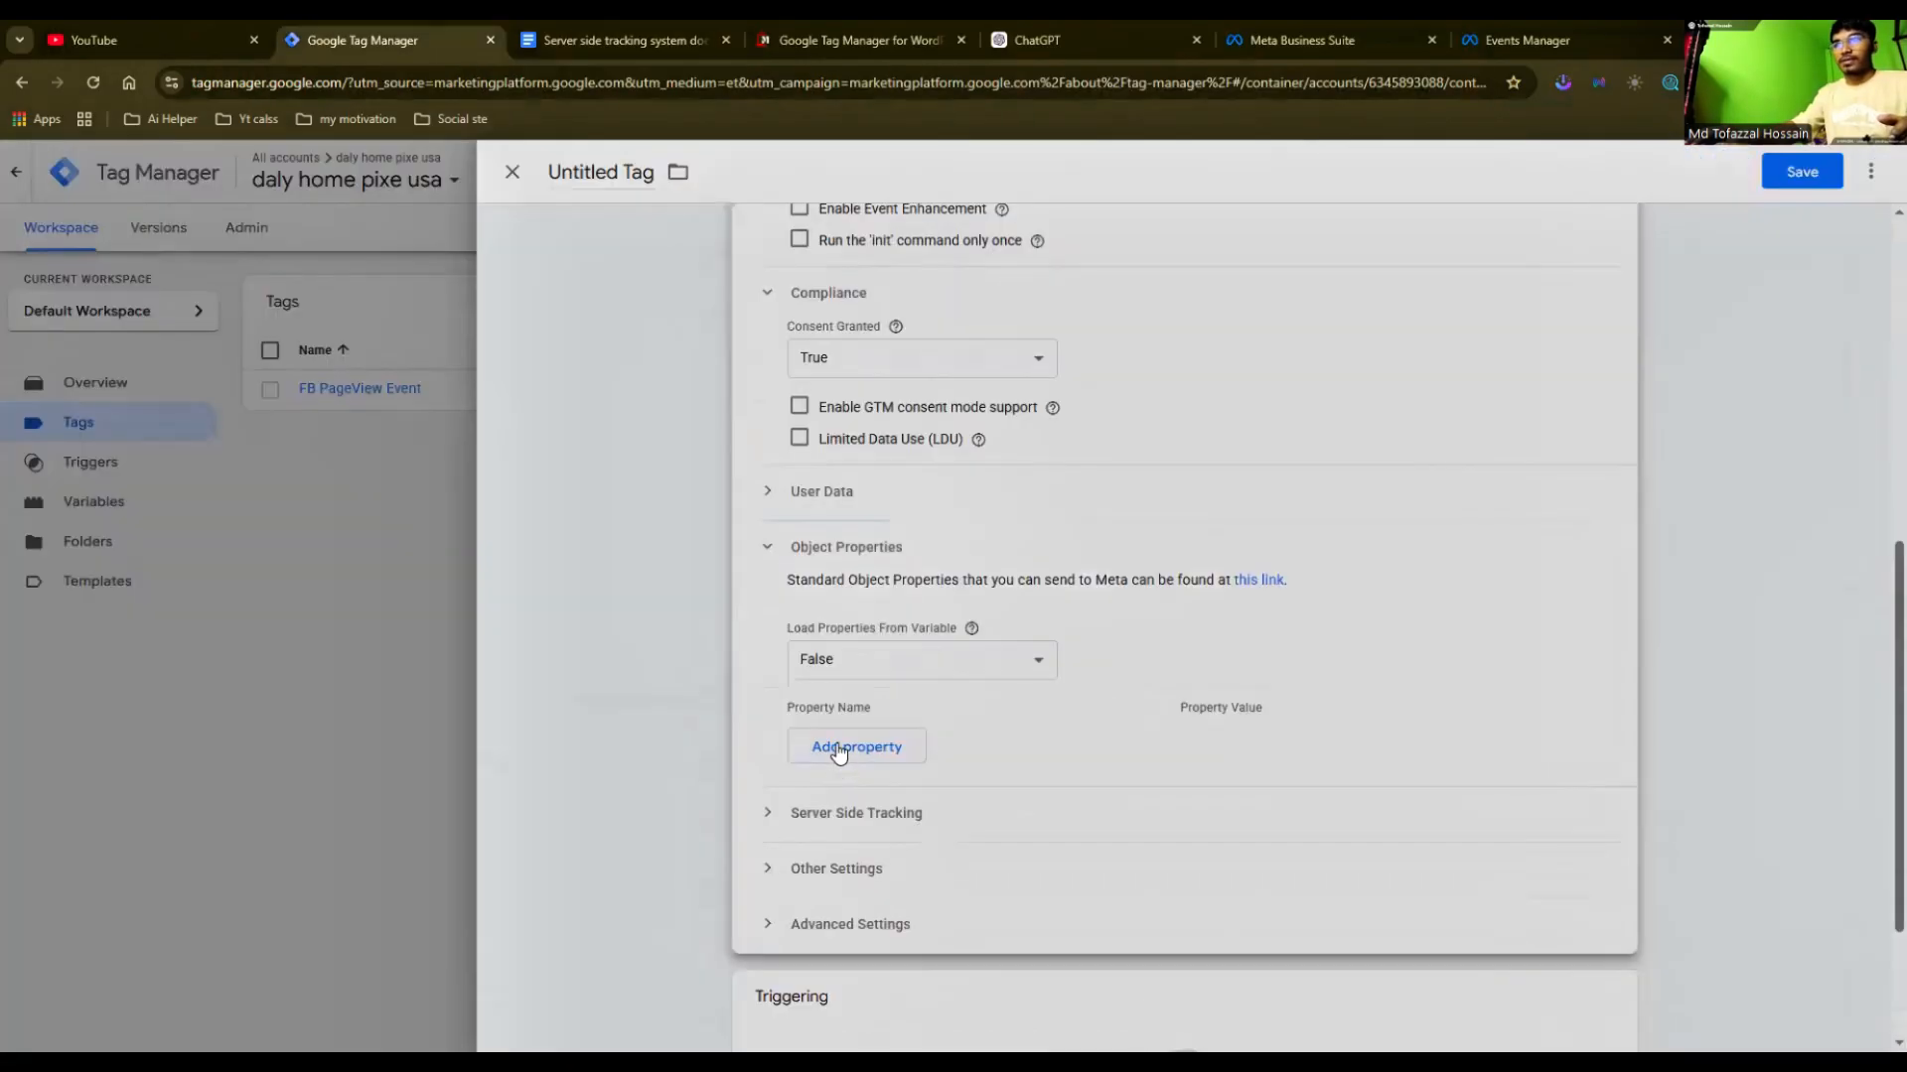
{"action": "left_click", "coordinate": [840, 752]}
{"action": "left_click", "coordinate": [873, 839]}
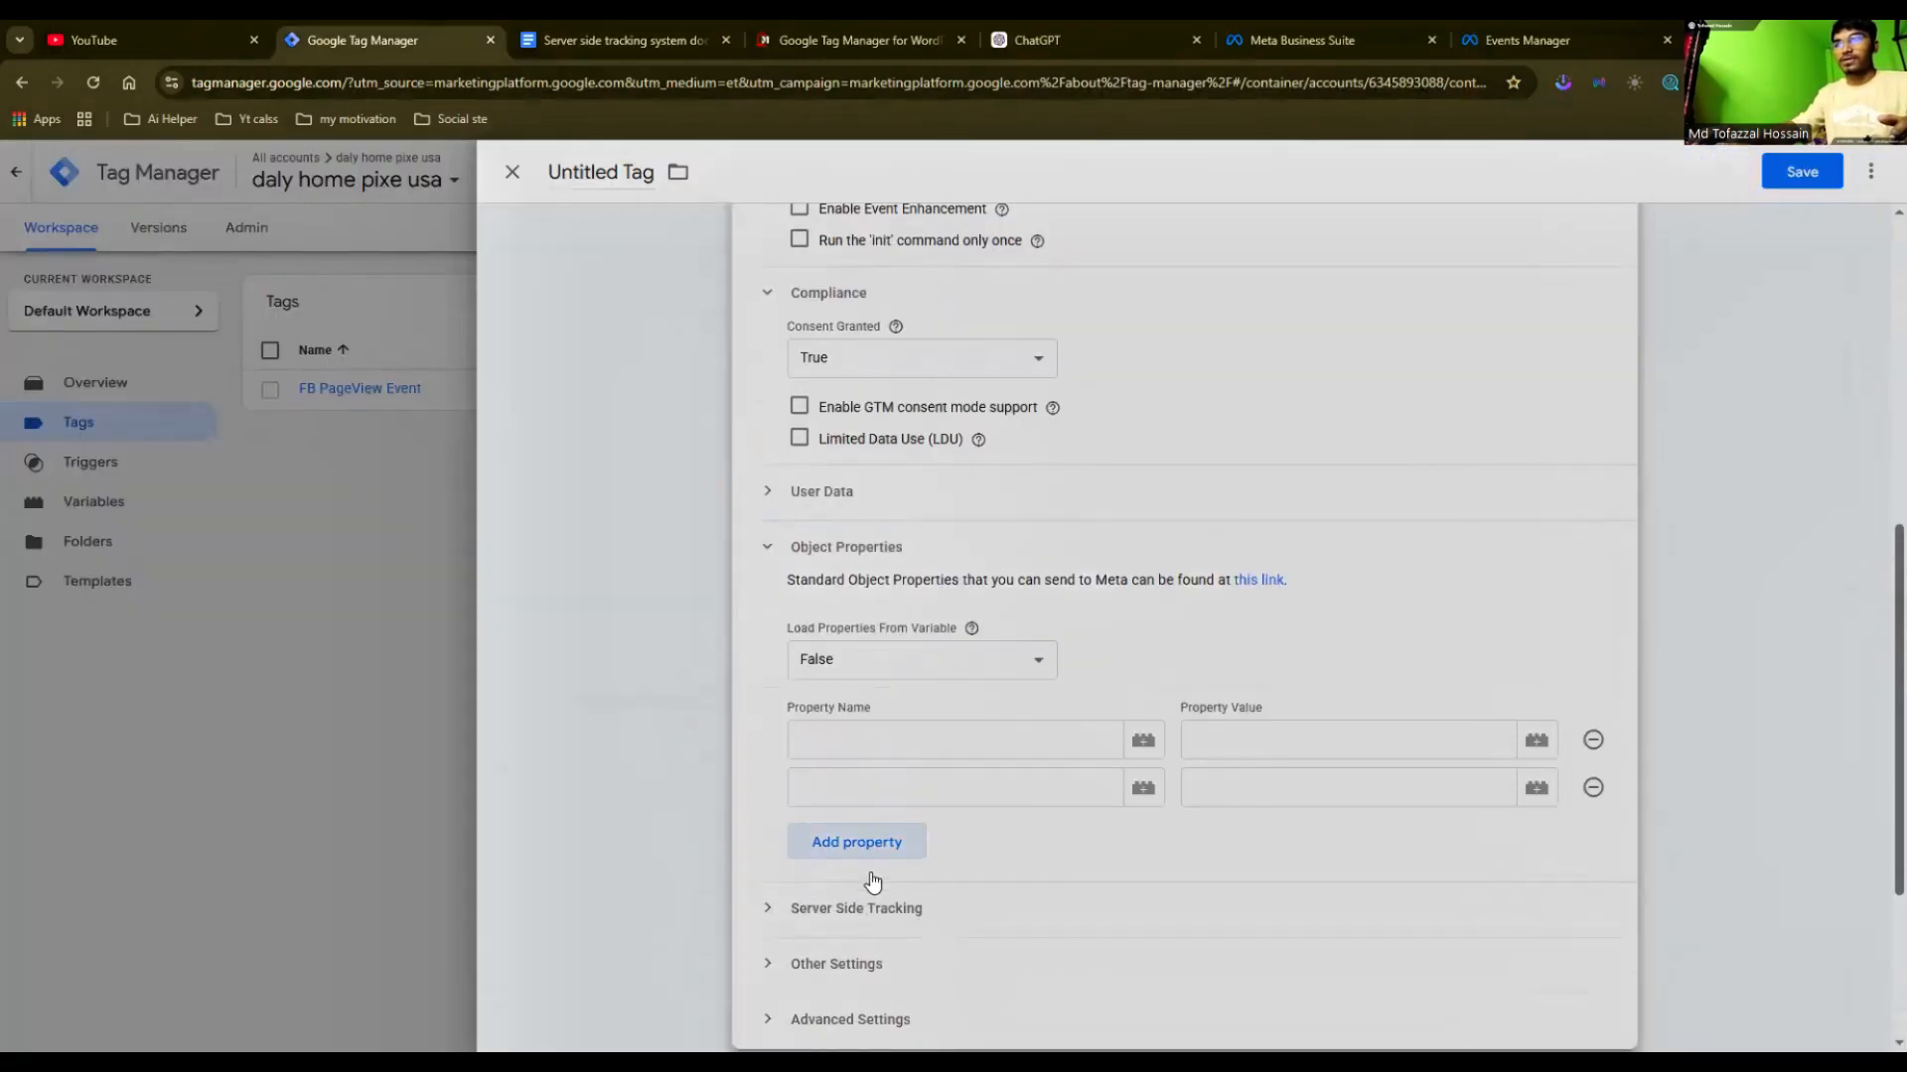
{"action": "left_click", "coordinate": [873, 876]}
{"action": "left_click", "coordinate": [877, 926]}
{"action": "left_click", "coordinate": [875, 934]}
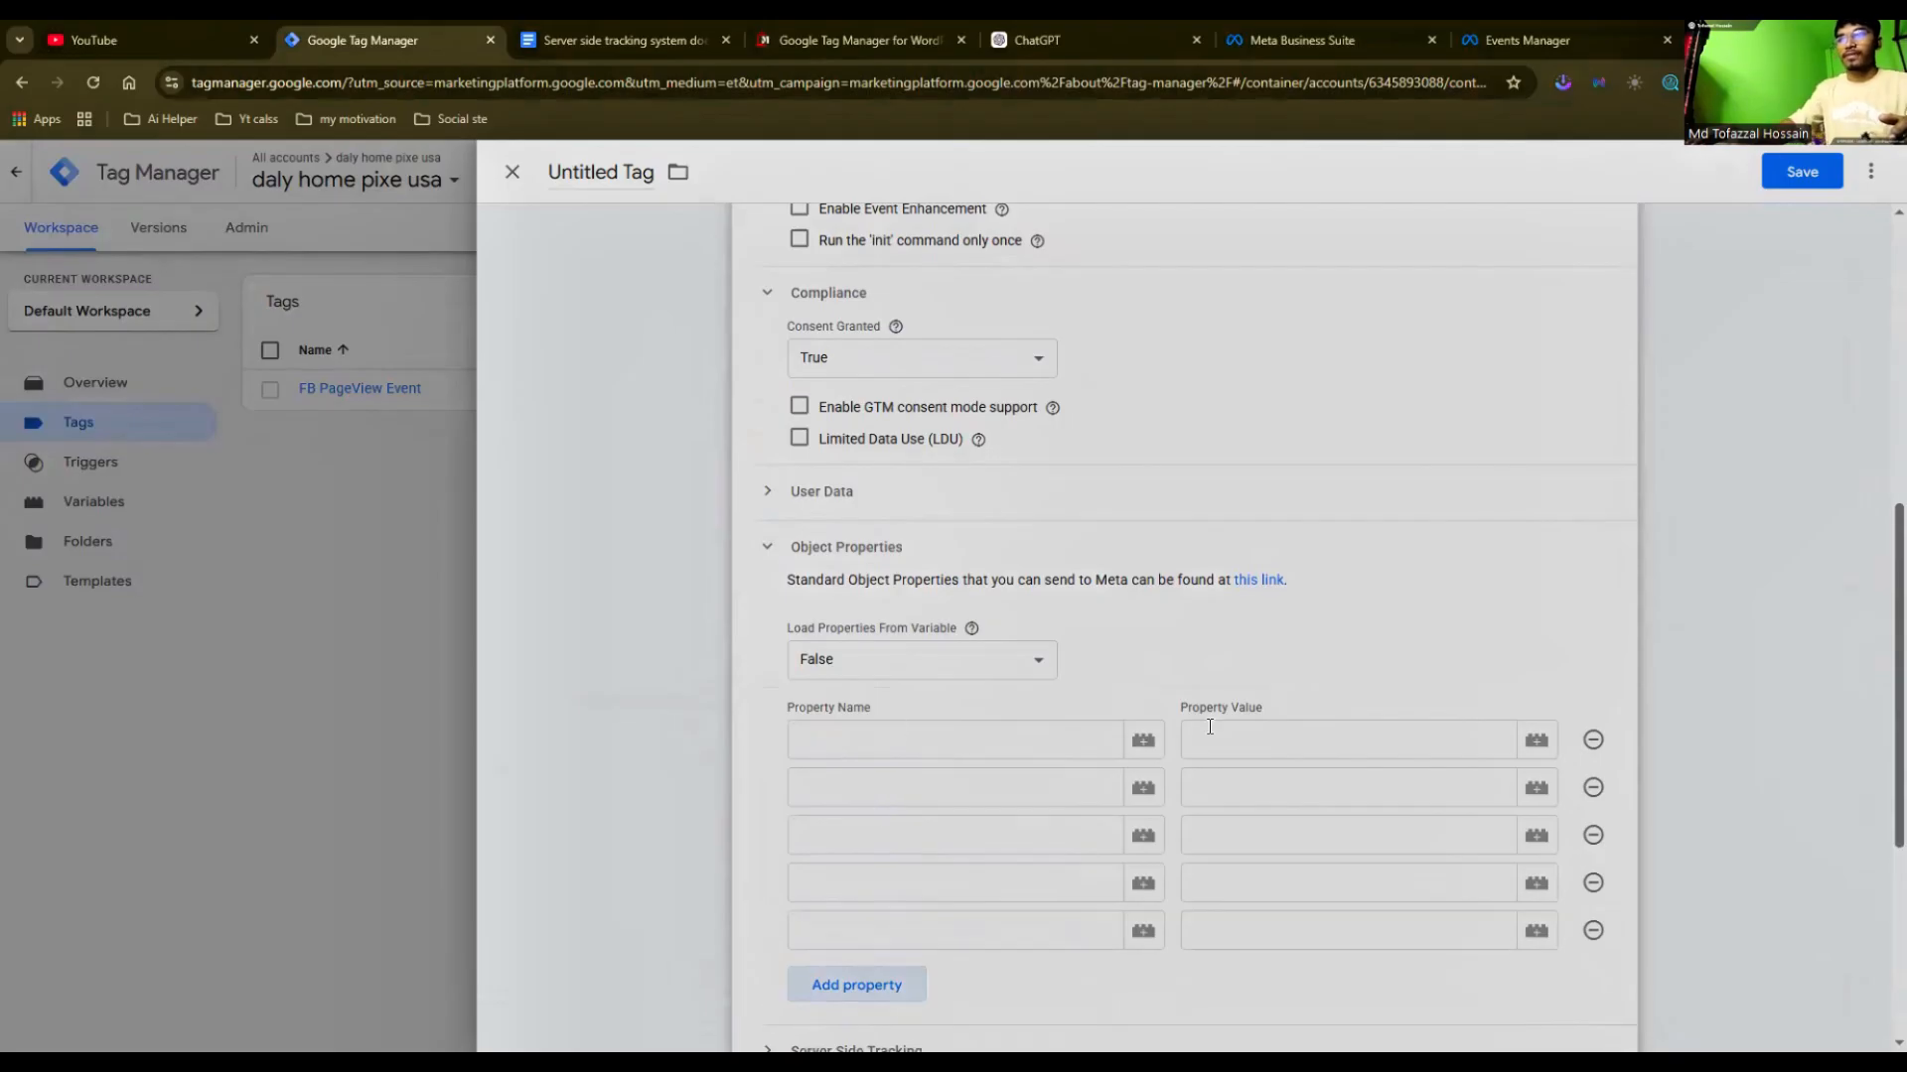
Step: Copy content_type, content_name and content_ids from the setup document into the first three property name fields
{"action": "key", "text": "ctrl+Tab"}
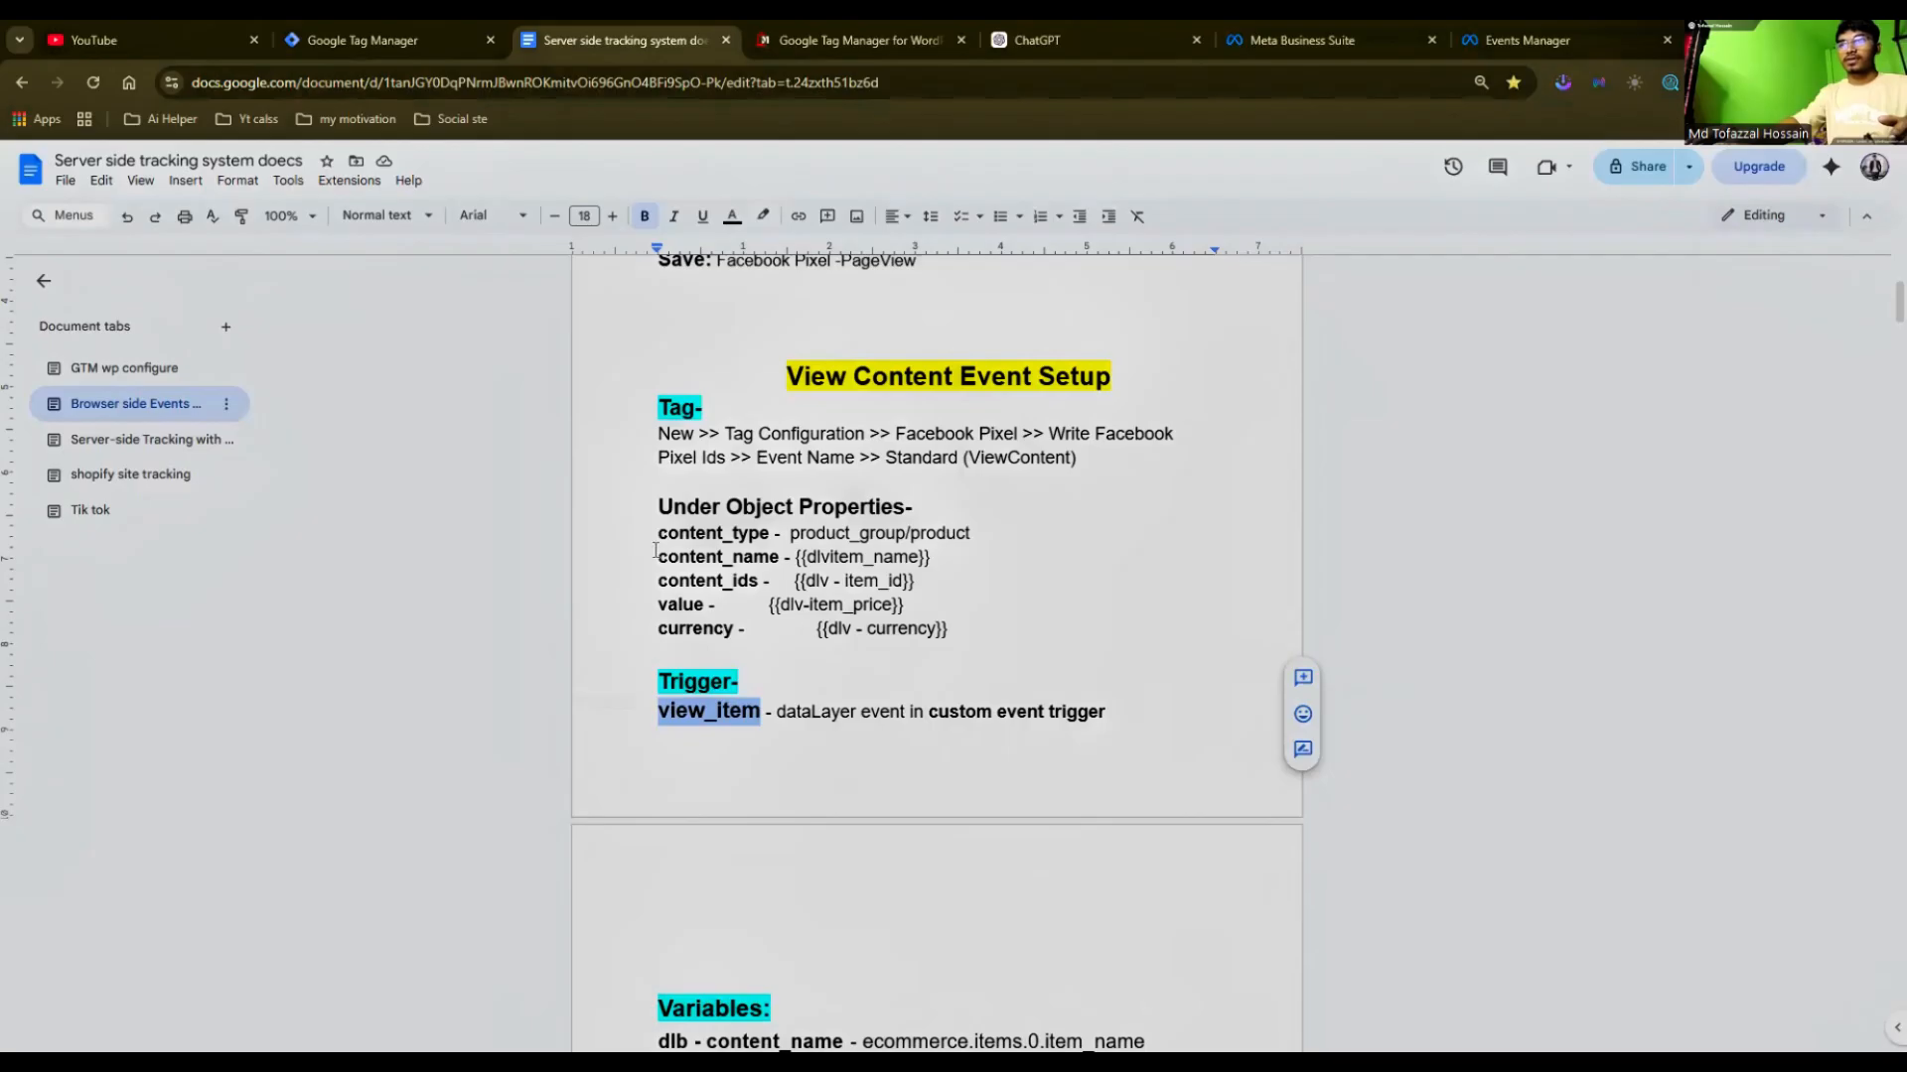
{"action": "left_click_drag", "start_coordinate": [659, 533], "coordinate": [770, 535]}
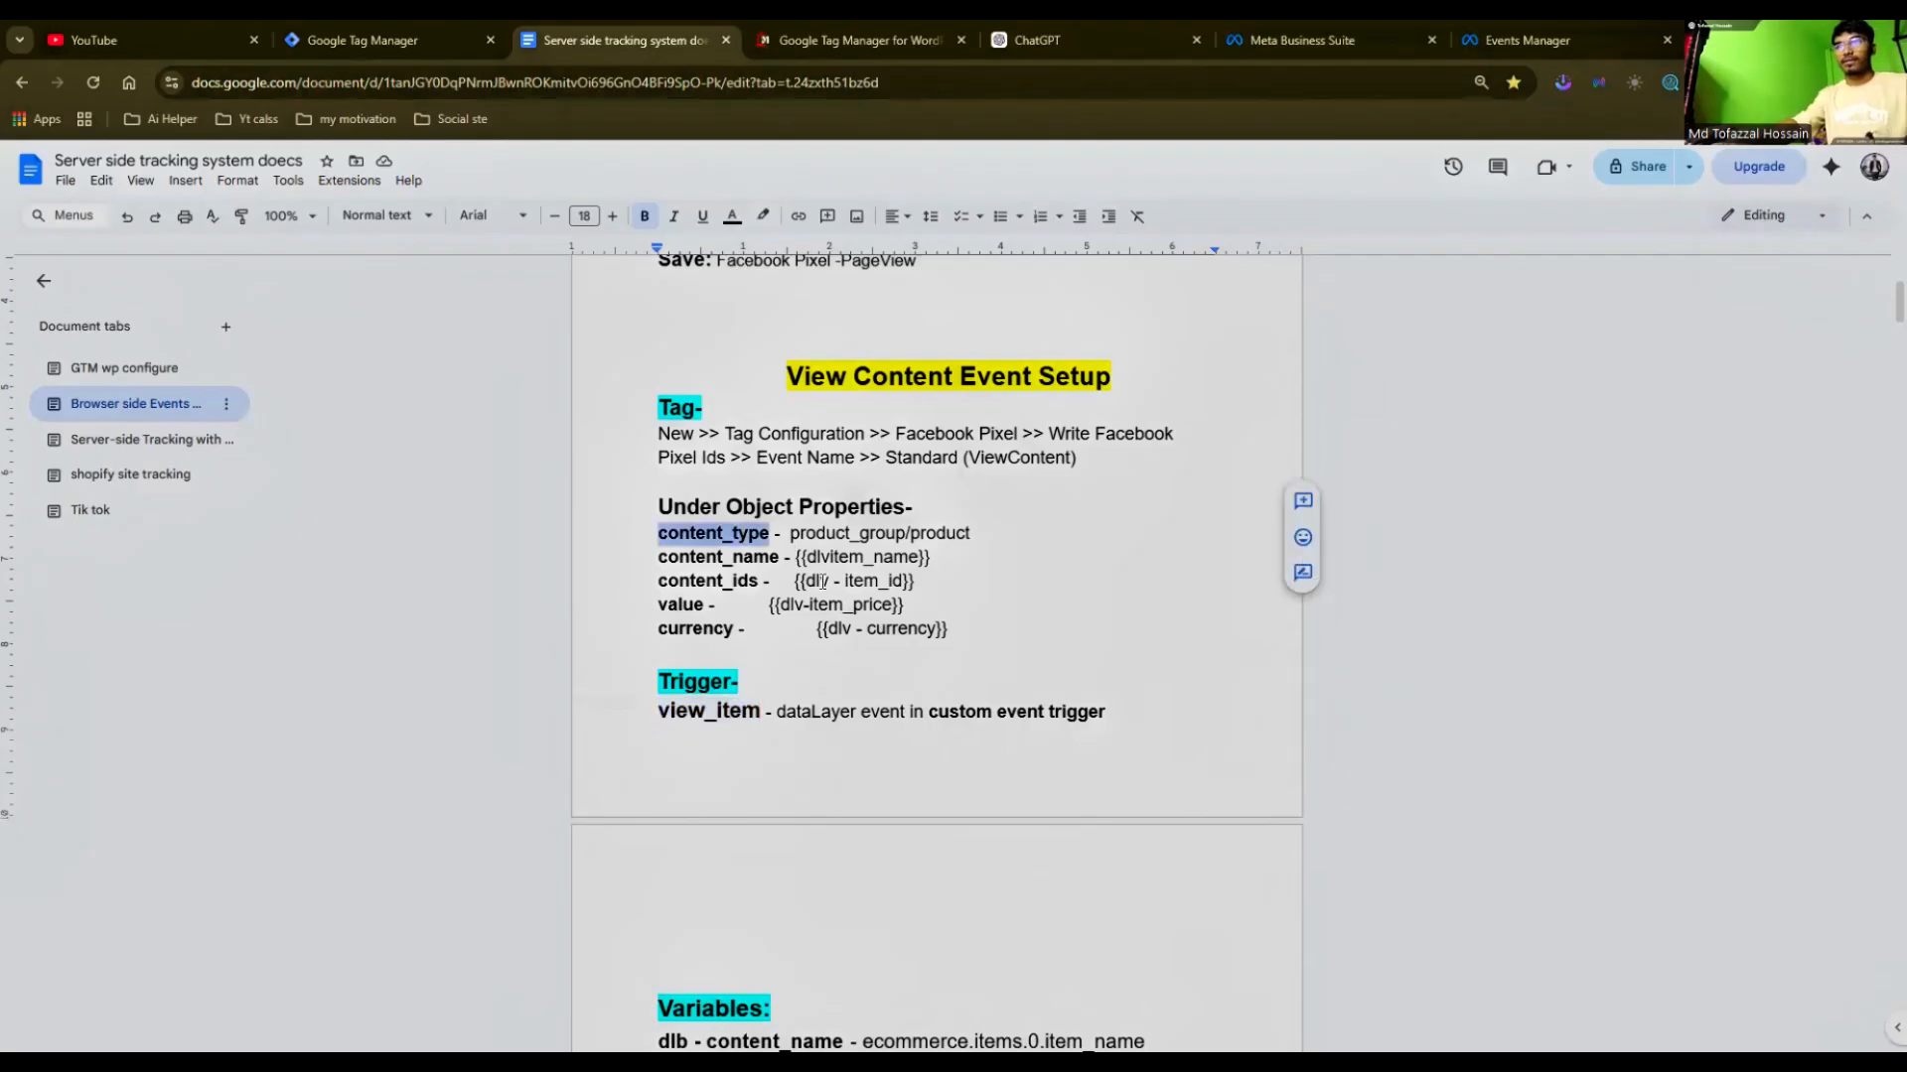
{"action": "left_click", "coordinate": [409, 46]}
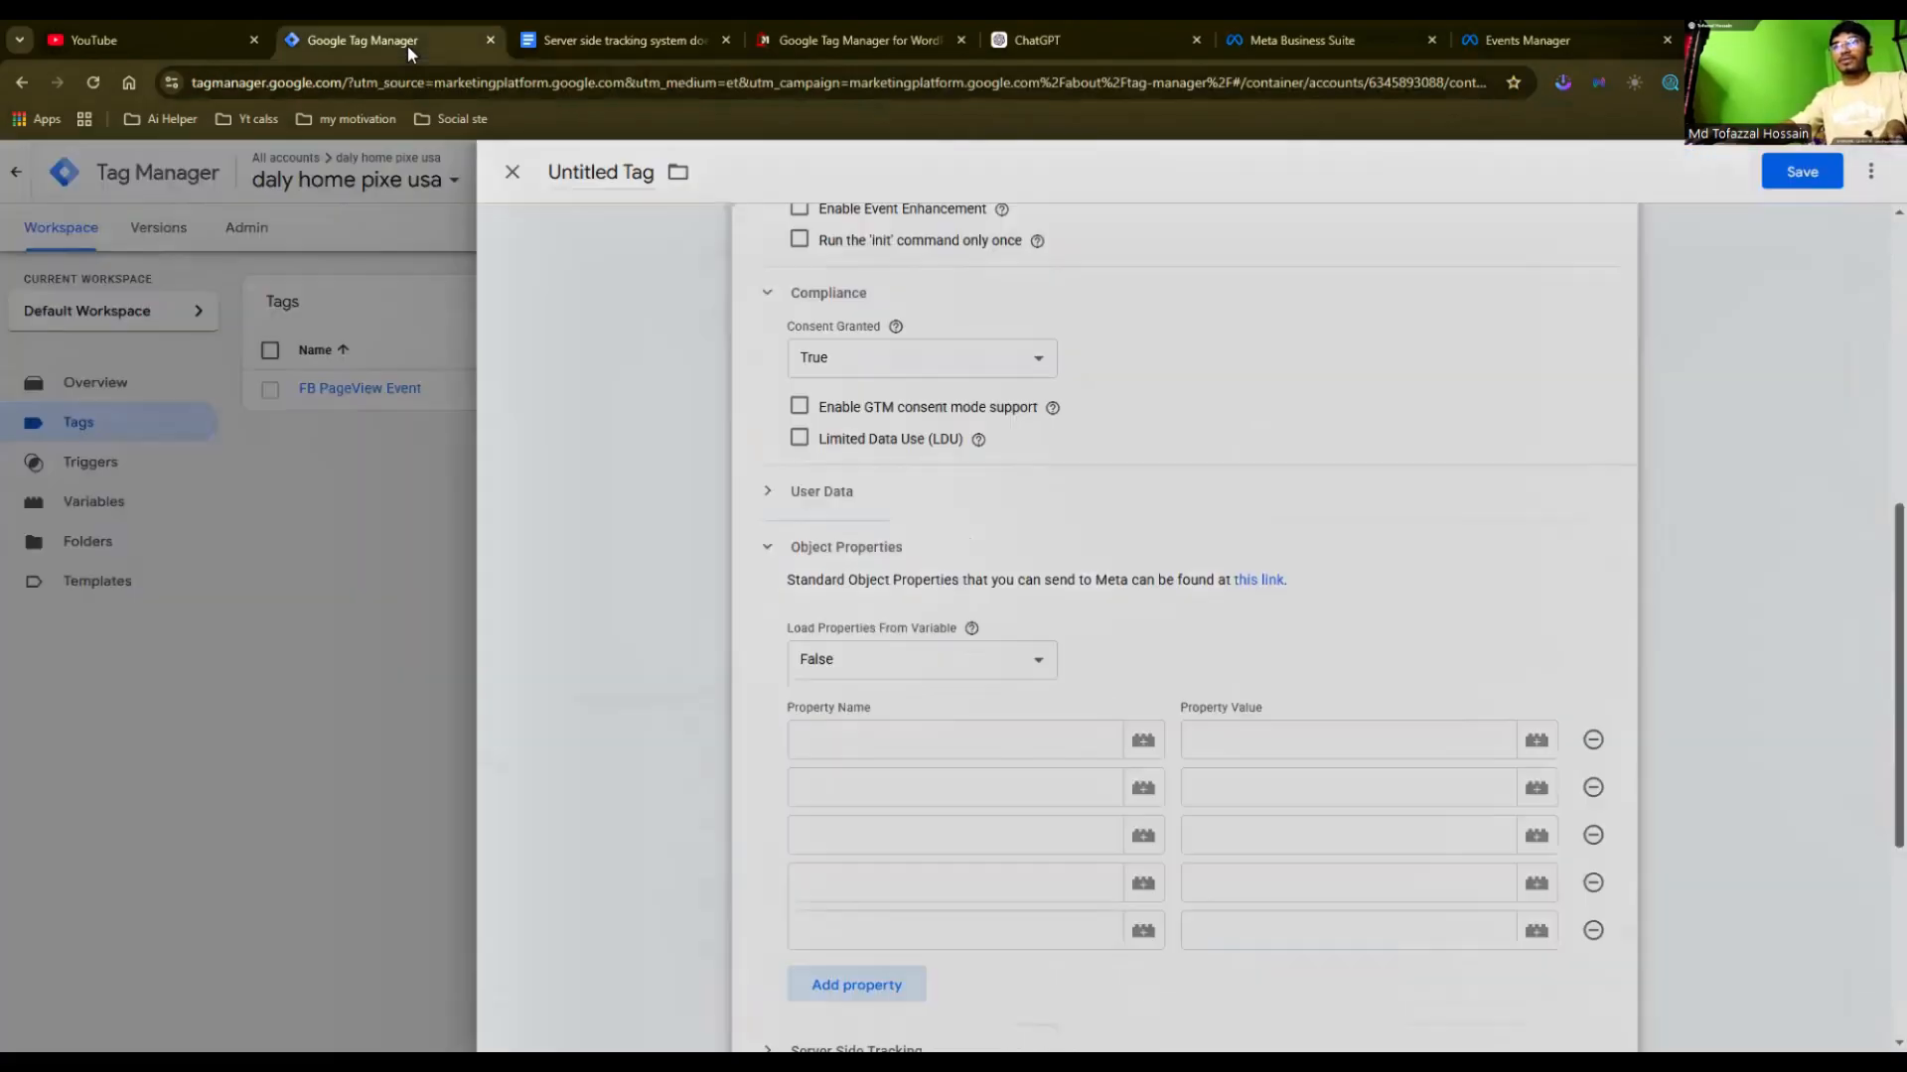
{"action": "left_click", "coordinate": [586, 41]}
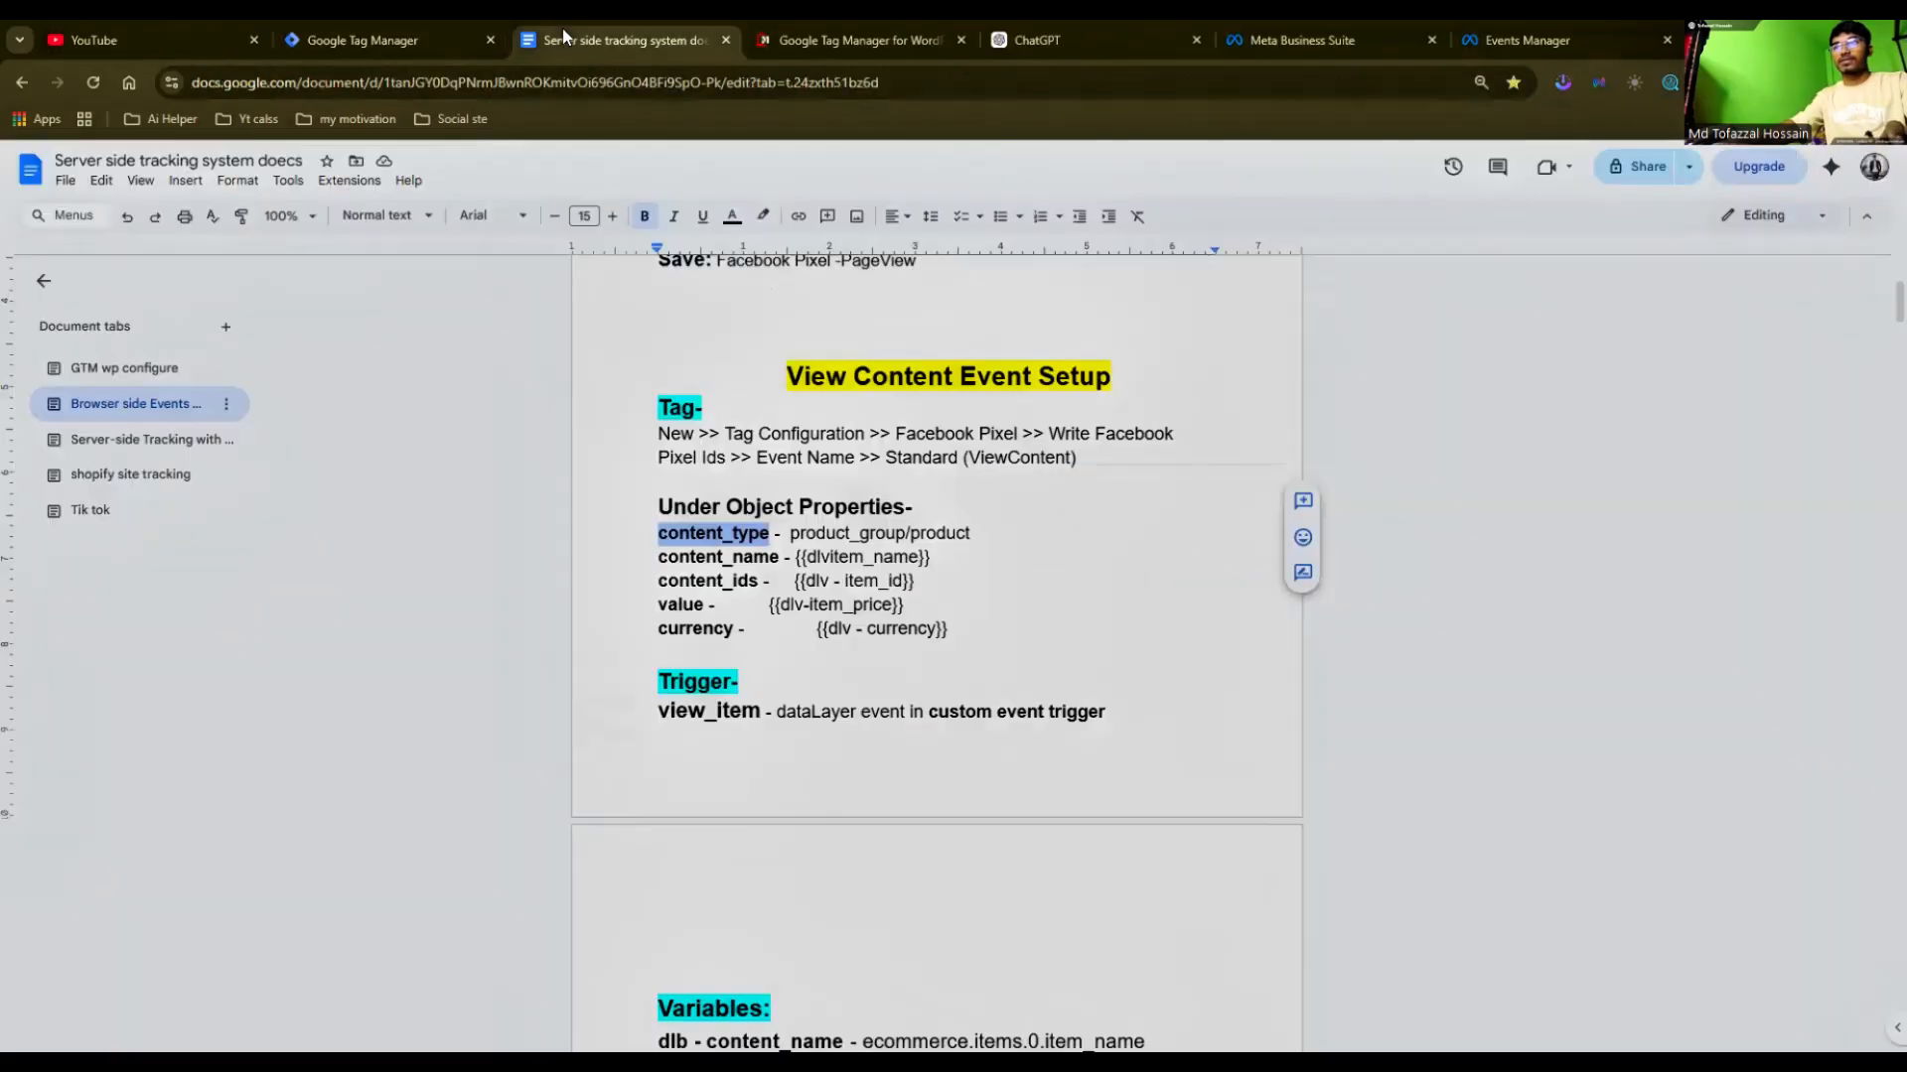
{"action": "double_click", "coordinate": [755, 558]}
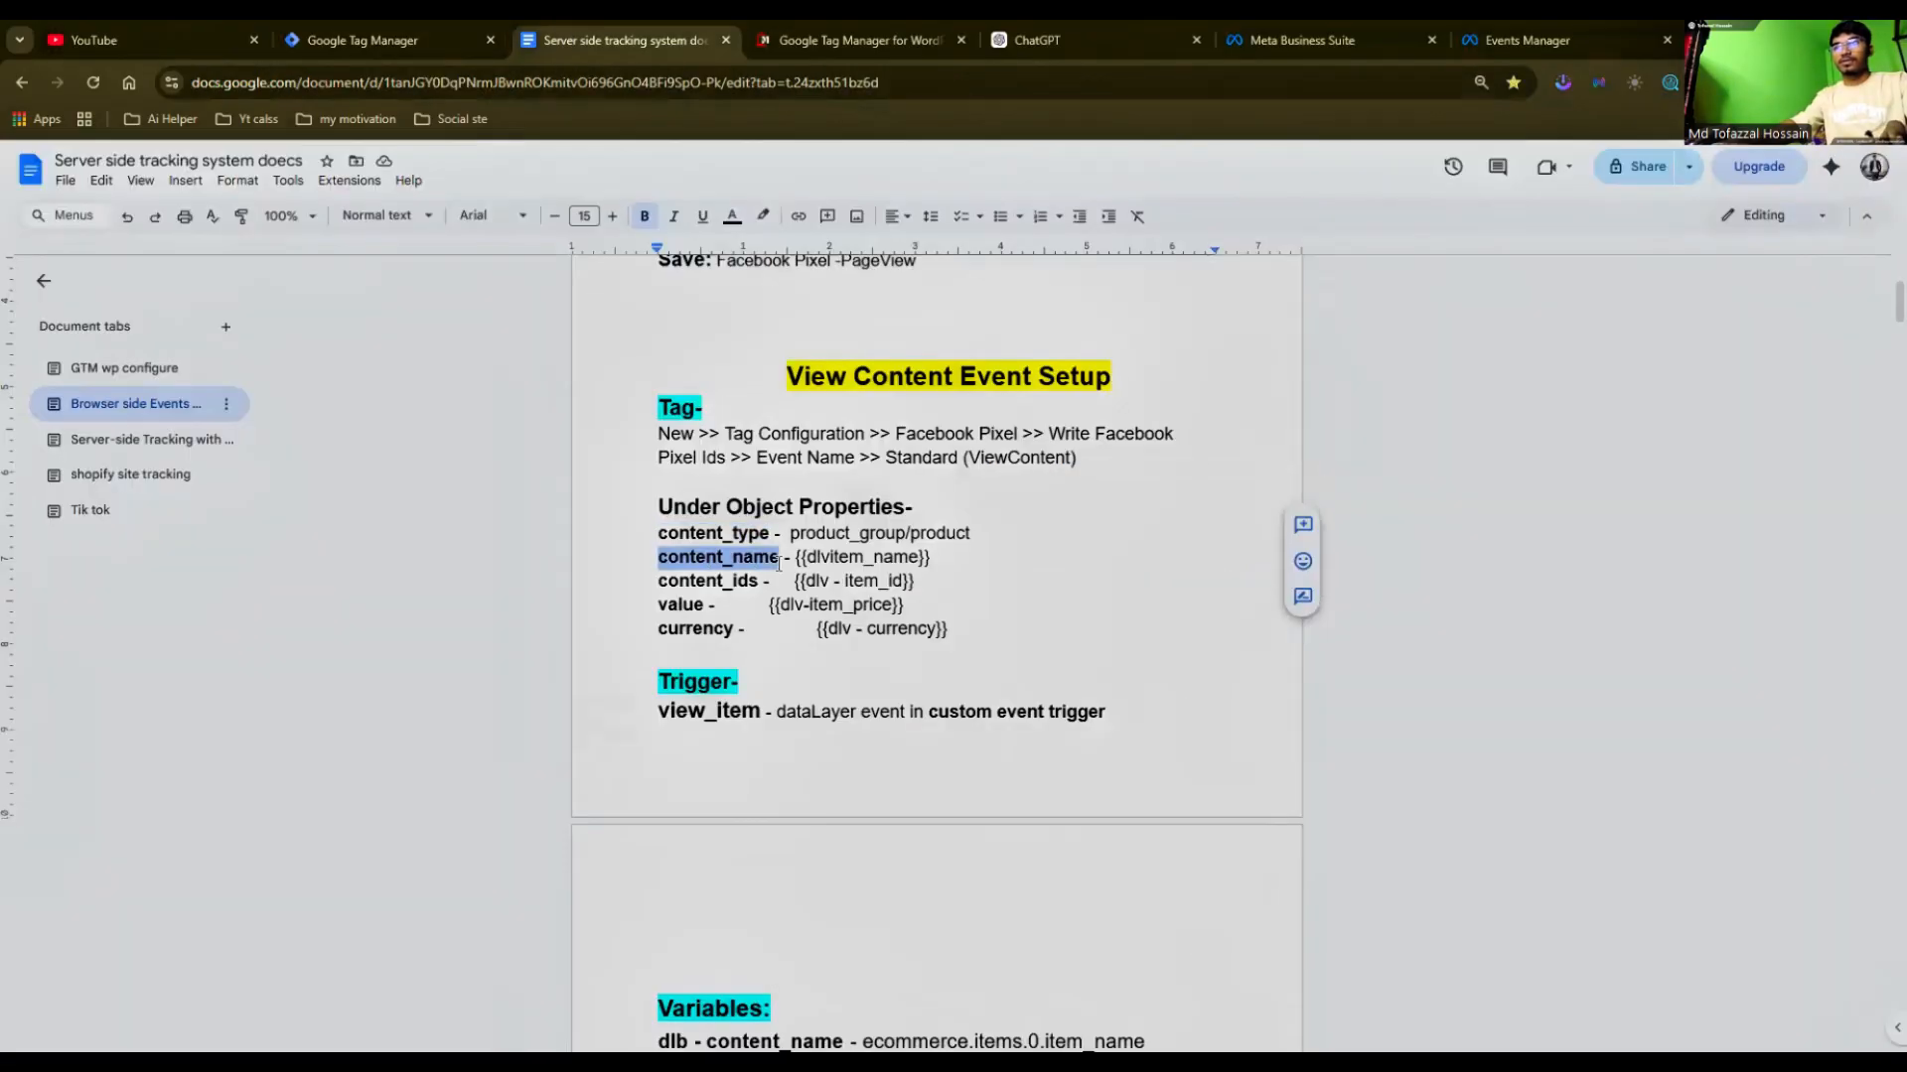
{"action": "left_click", "coordinate": [397, 39]}
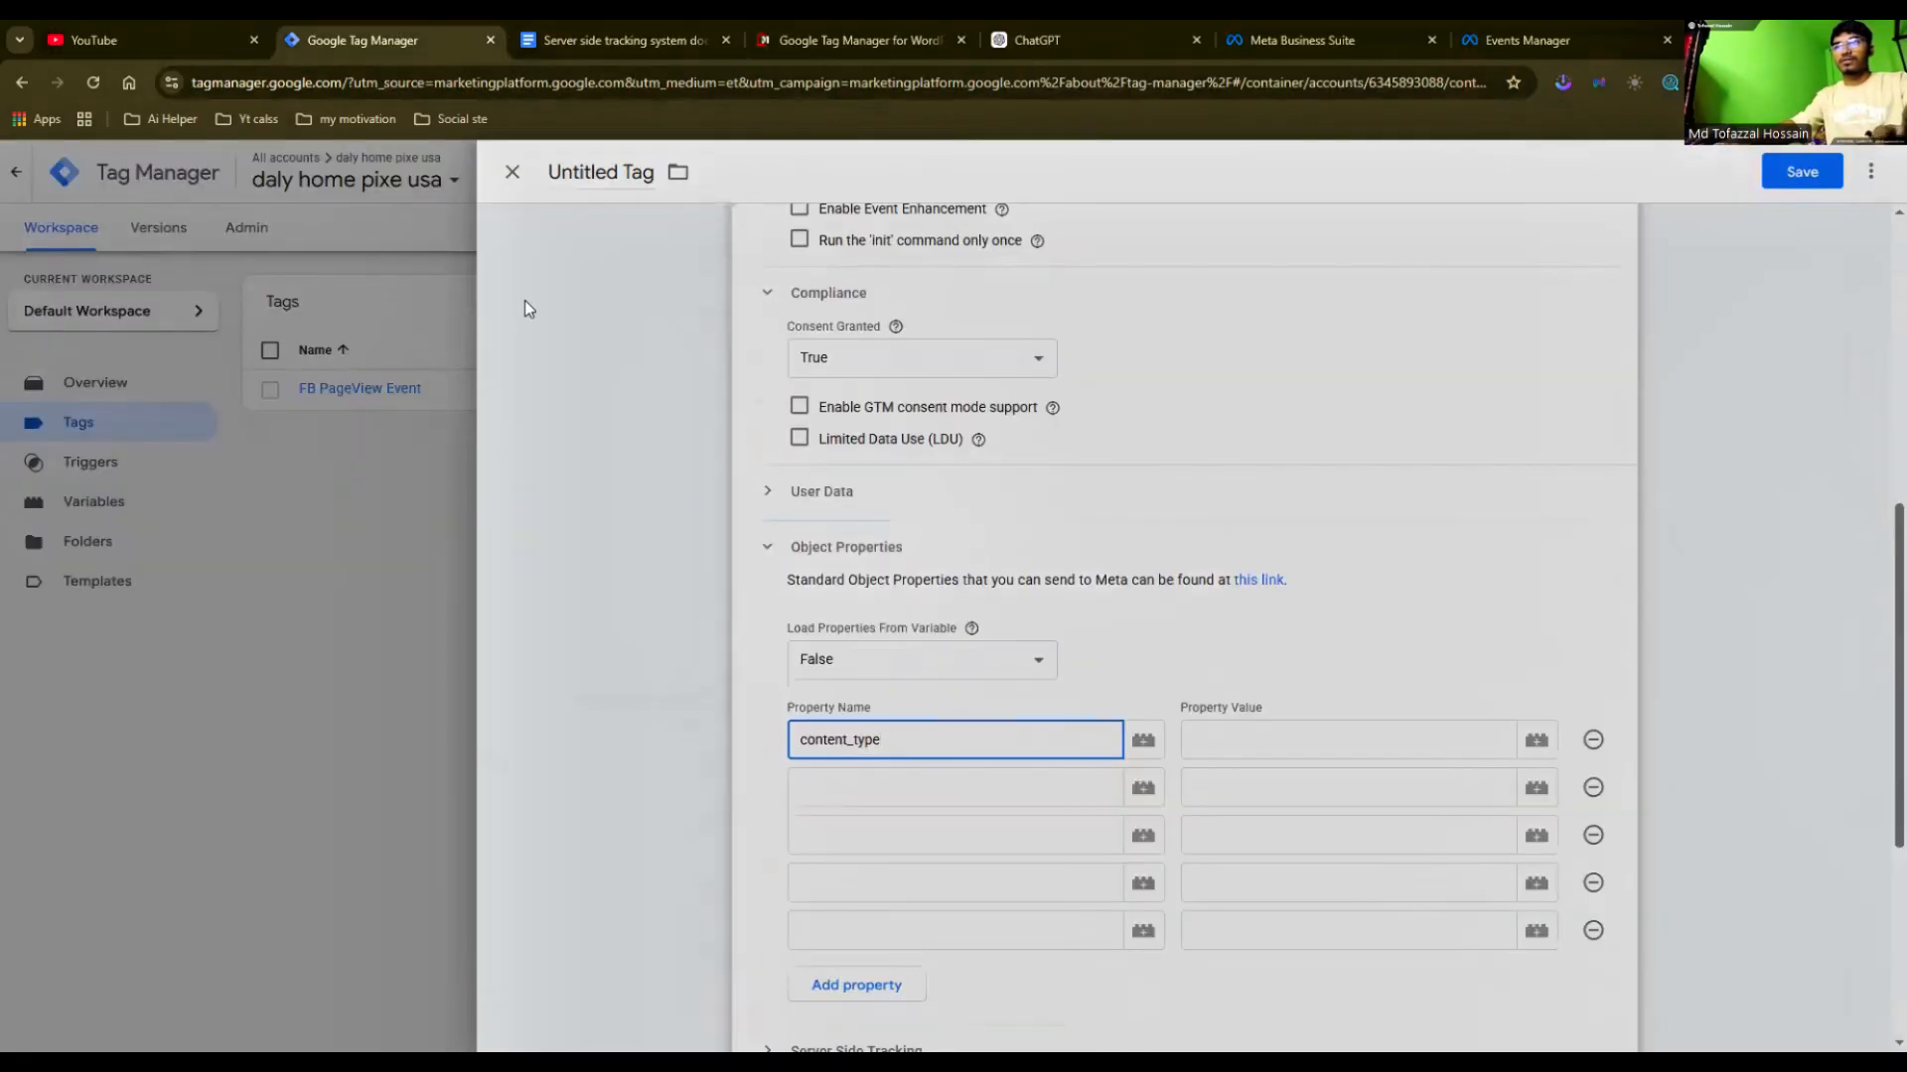
{"action": "left_click", "coordinate": [586, 39]}
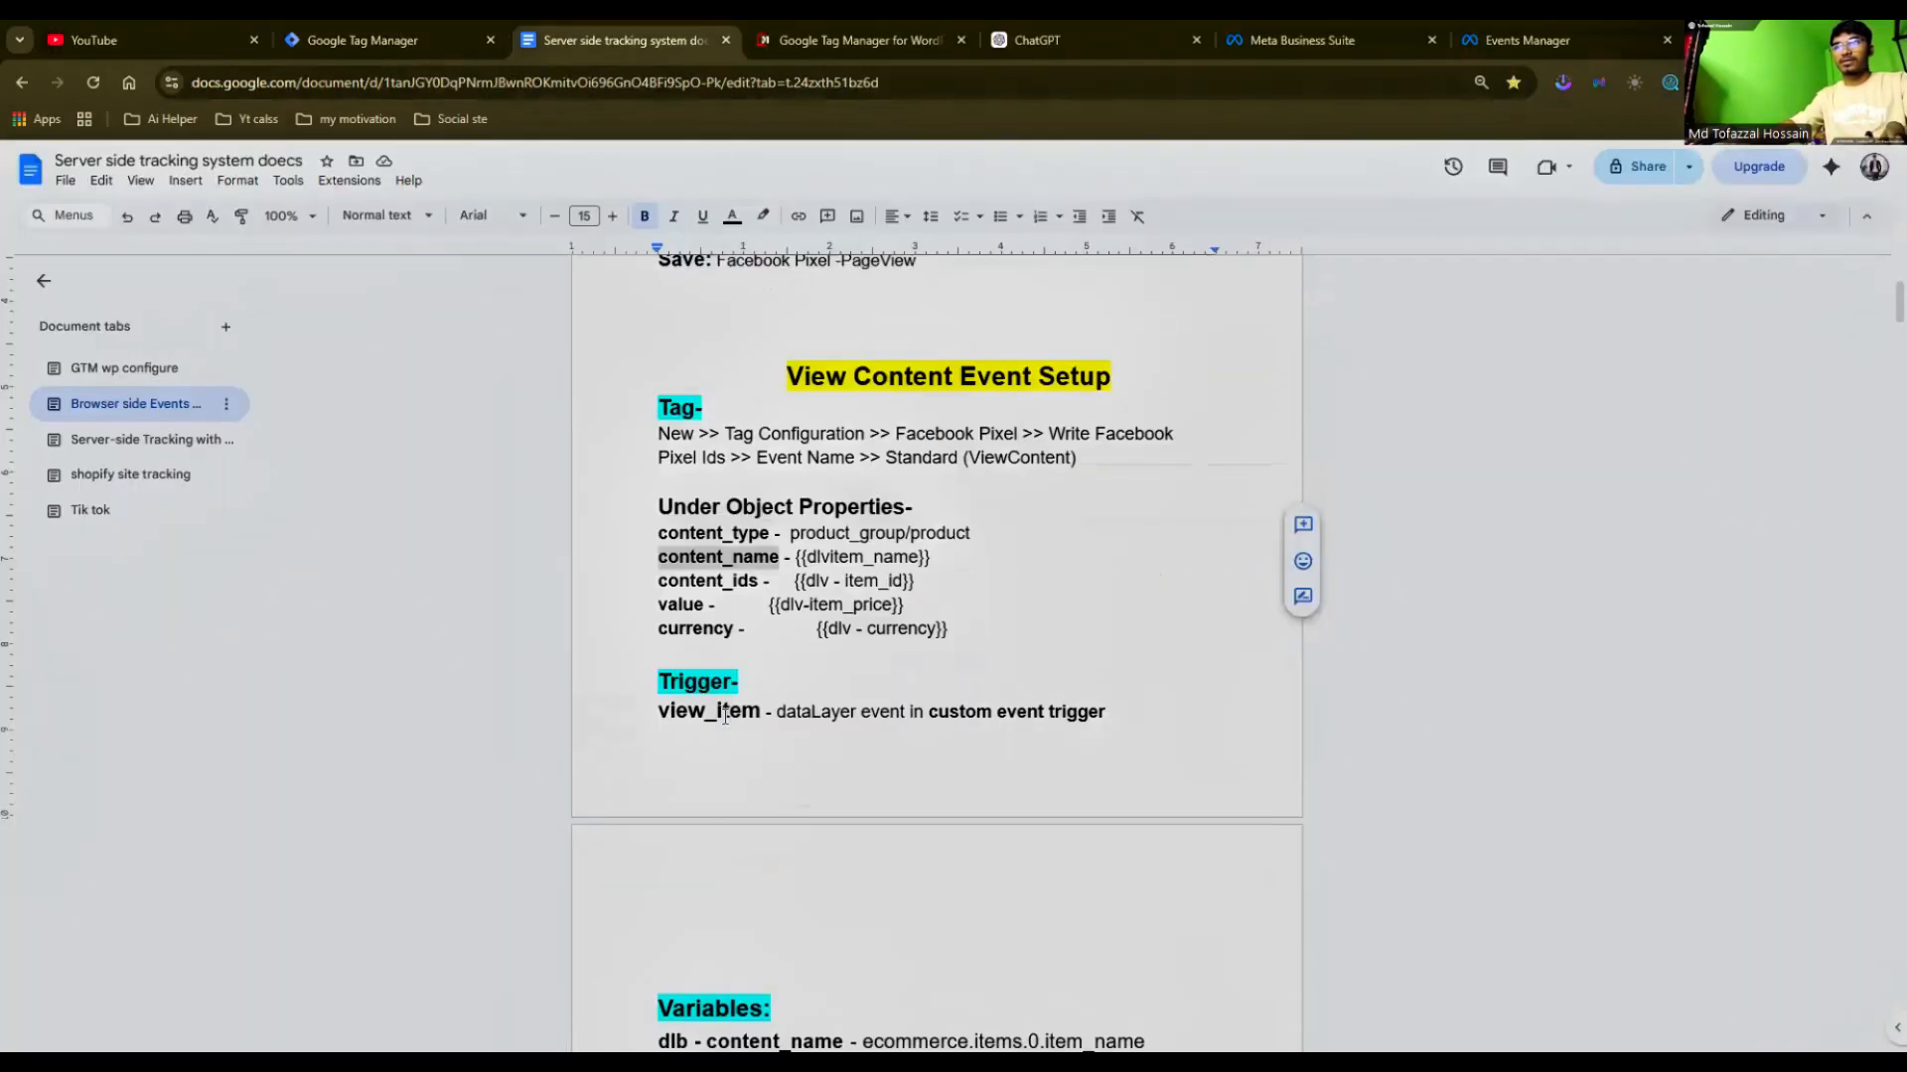
{"action": "double_click", "coordinate": [759, 585]}
{"action": "key", "text": "ctrl+c"}
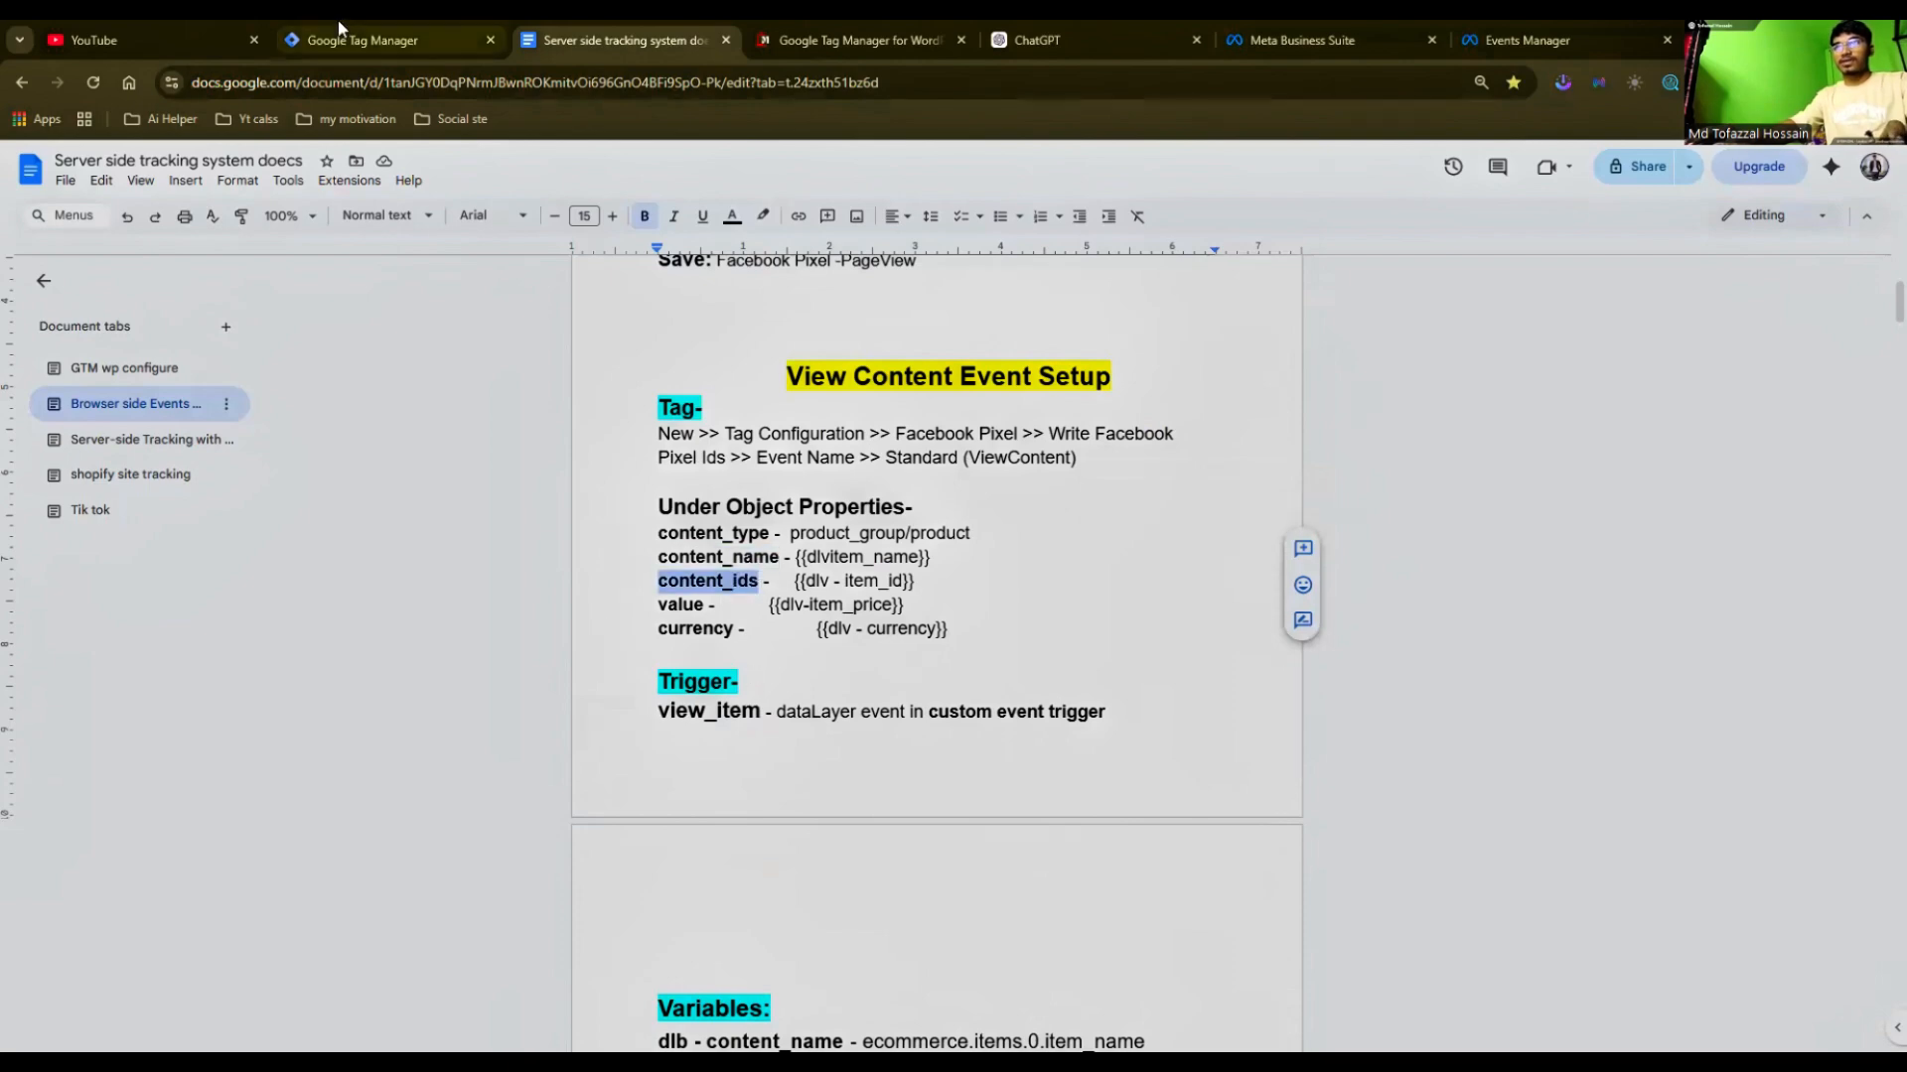
{"action": "left_click", "coordinate": [397, 40]}
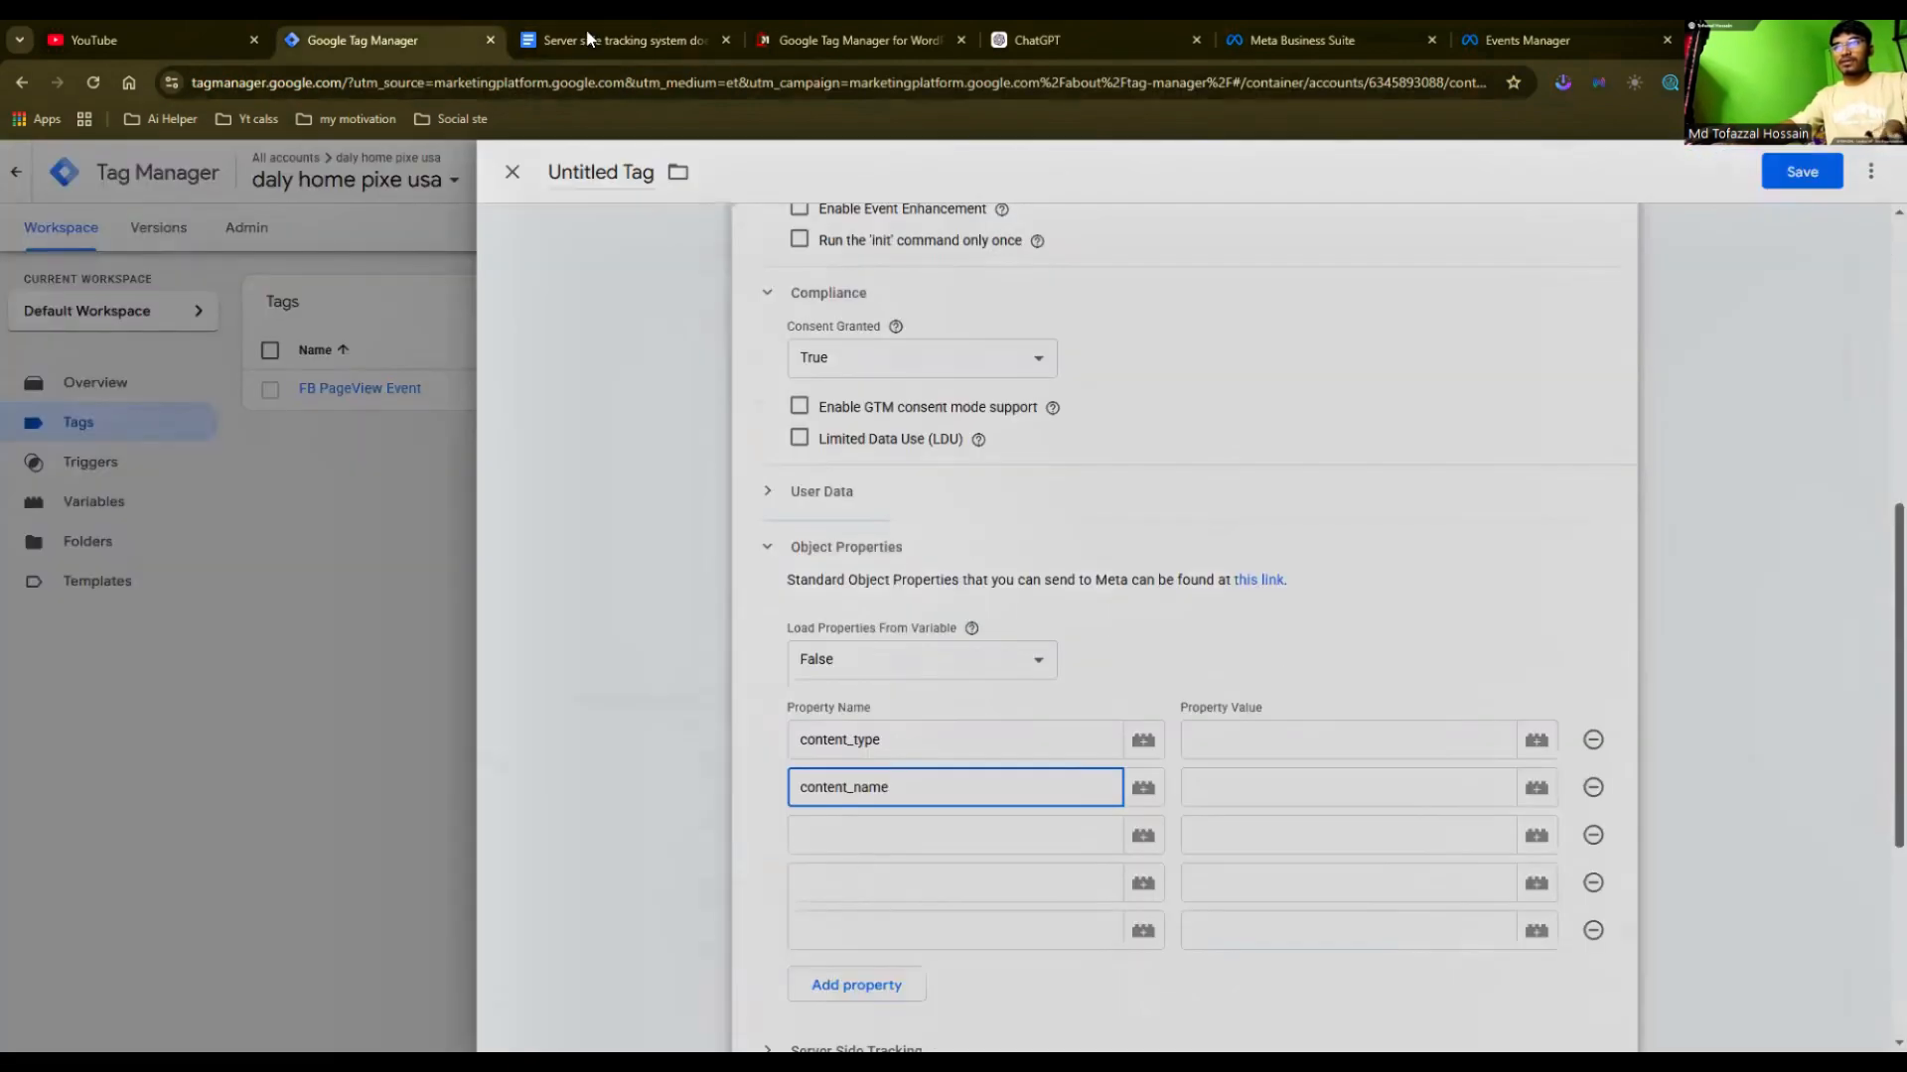
{"action": "left_click", "coordinate": [860, 844]}
{"action": "key", "text": "ctrl+v"}
Step: Copy value and currency from the setup document into the fourth property name field
{"action": "left_click", "coordinate": [615, 40]}
{"action": "double_click", "coordinate": [693, 606]}
{"action": "key", "text": "ctrl+c"}
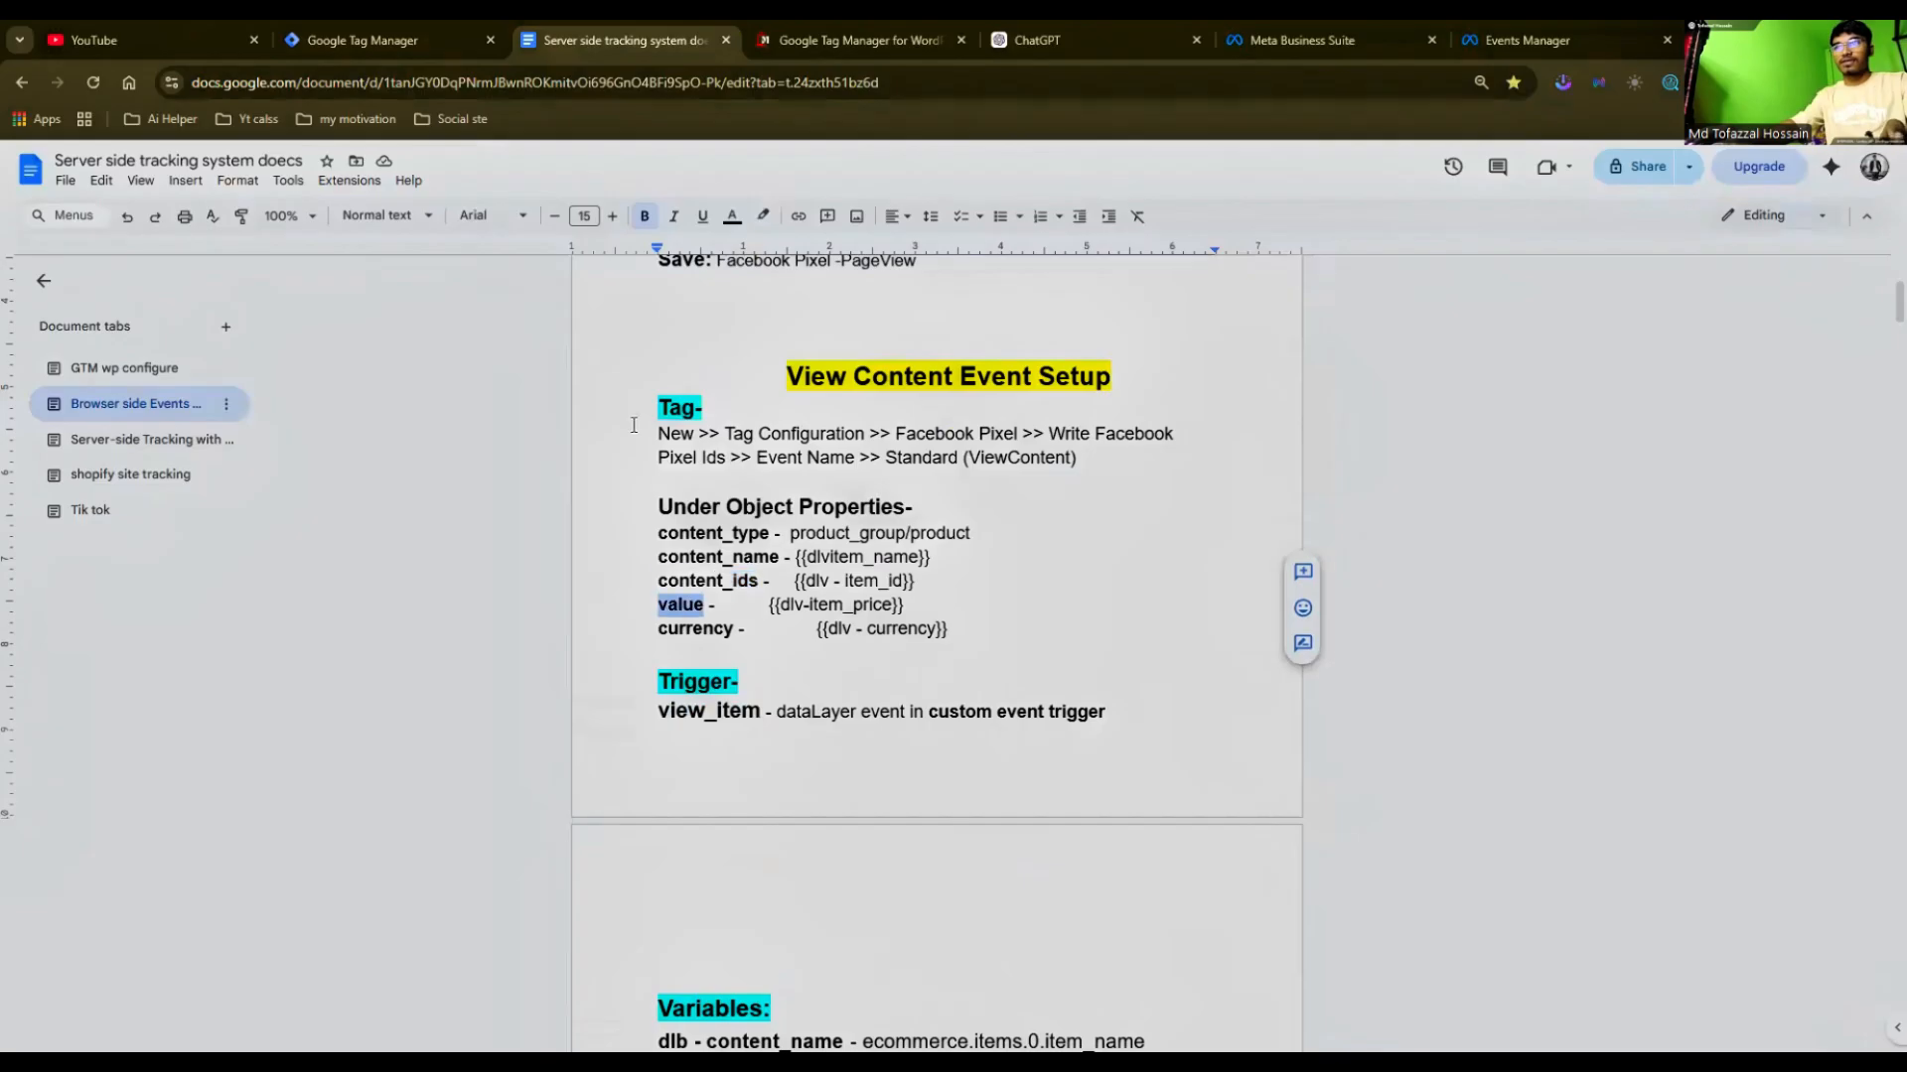
{"action": "left_click", "coordinate": [473, 30]}
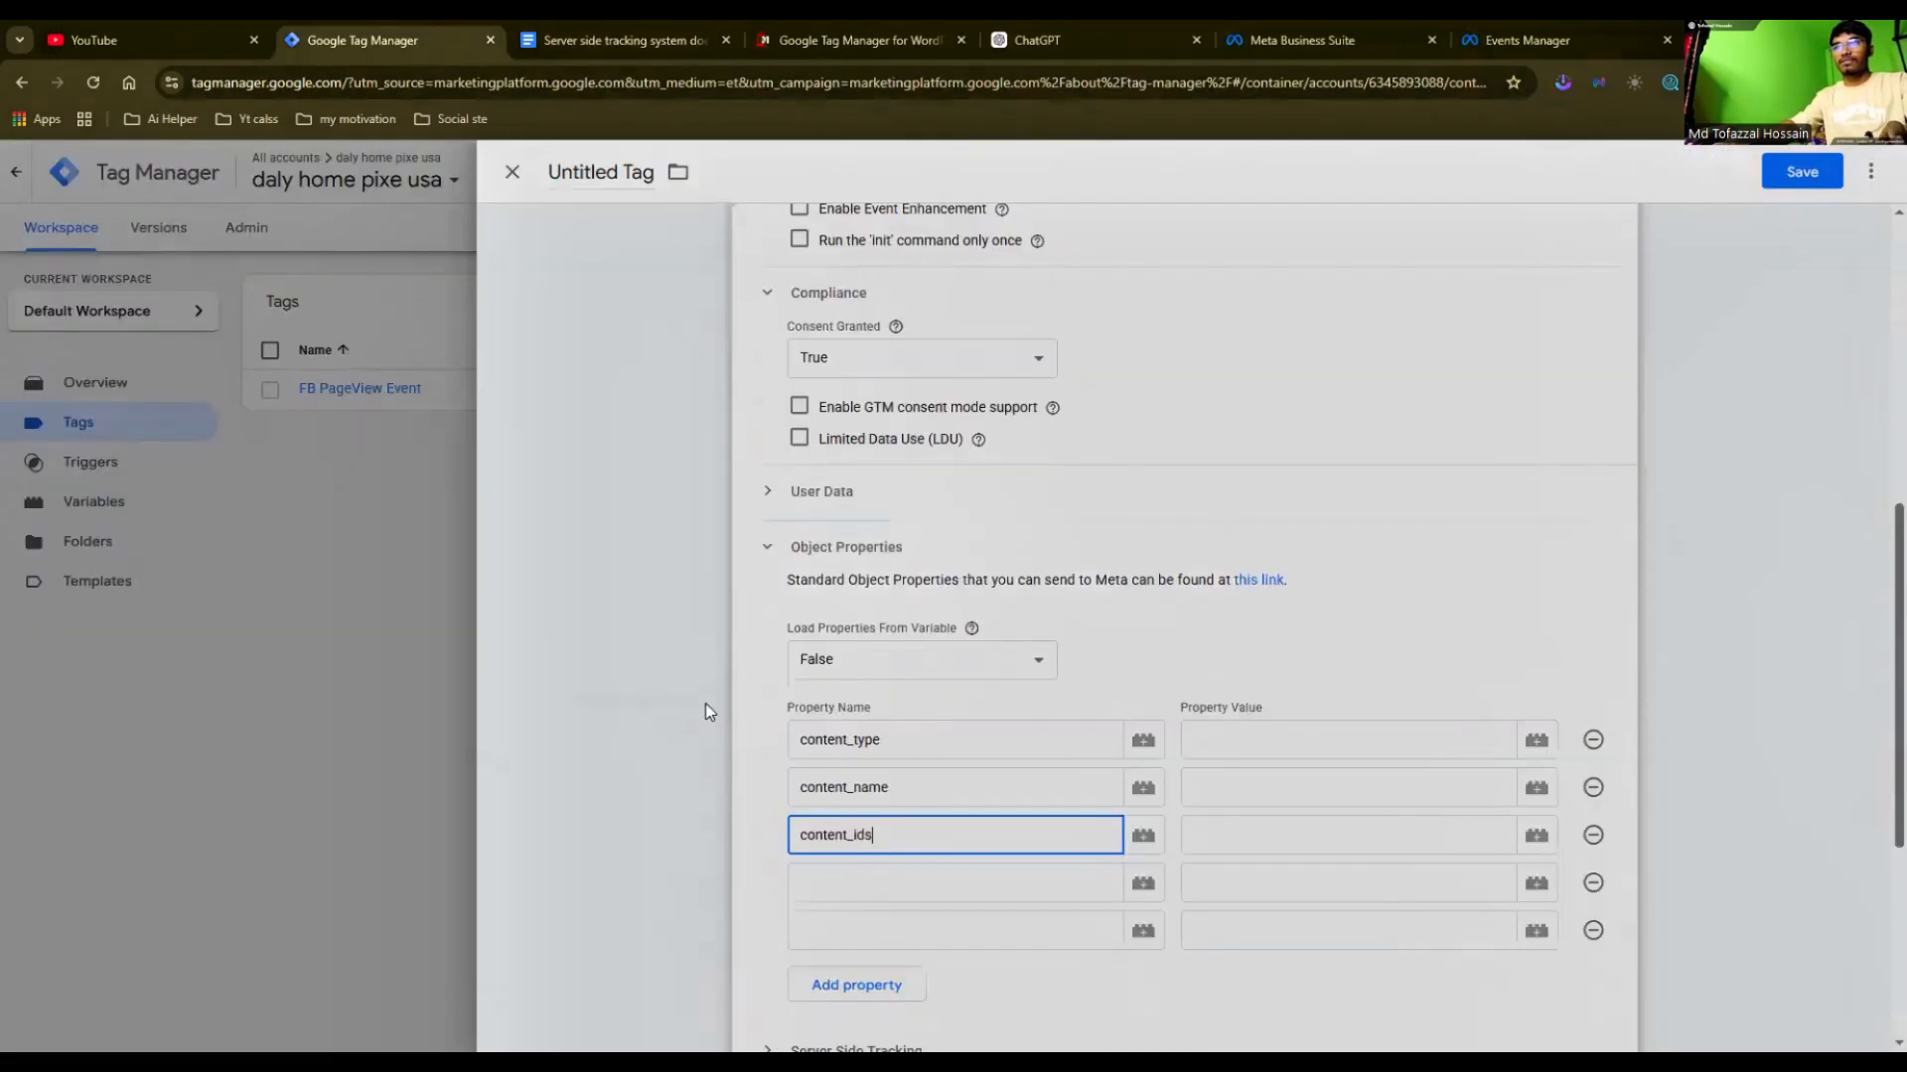
{"action": "left_click", "coordinate": [806, 882]}
{"action": "key", "text": "ctrl+v"}
{"action": "key", "text": "ctrl+Tab"}
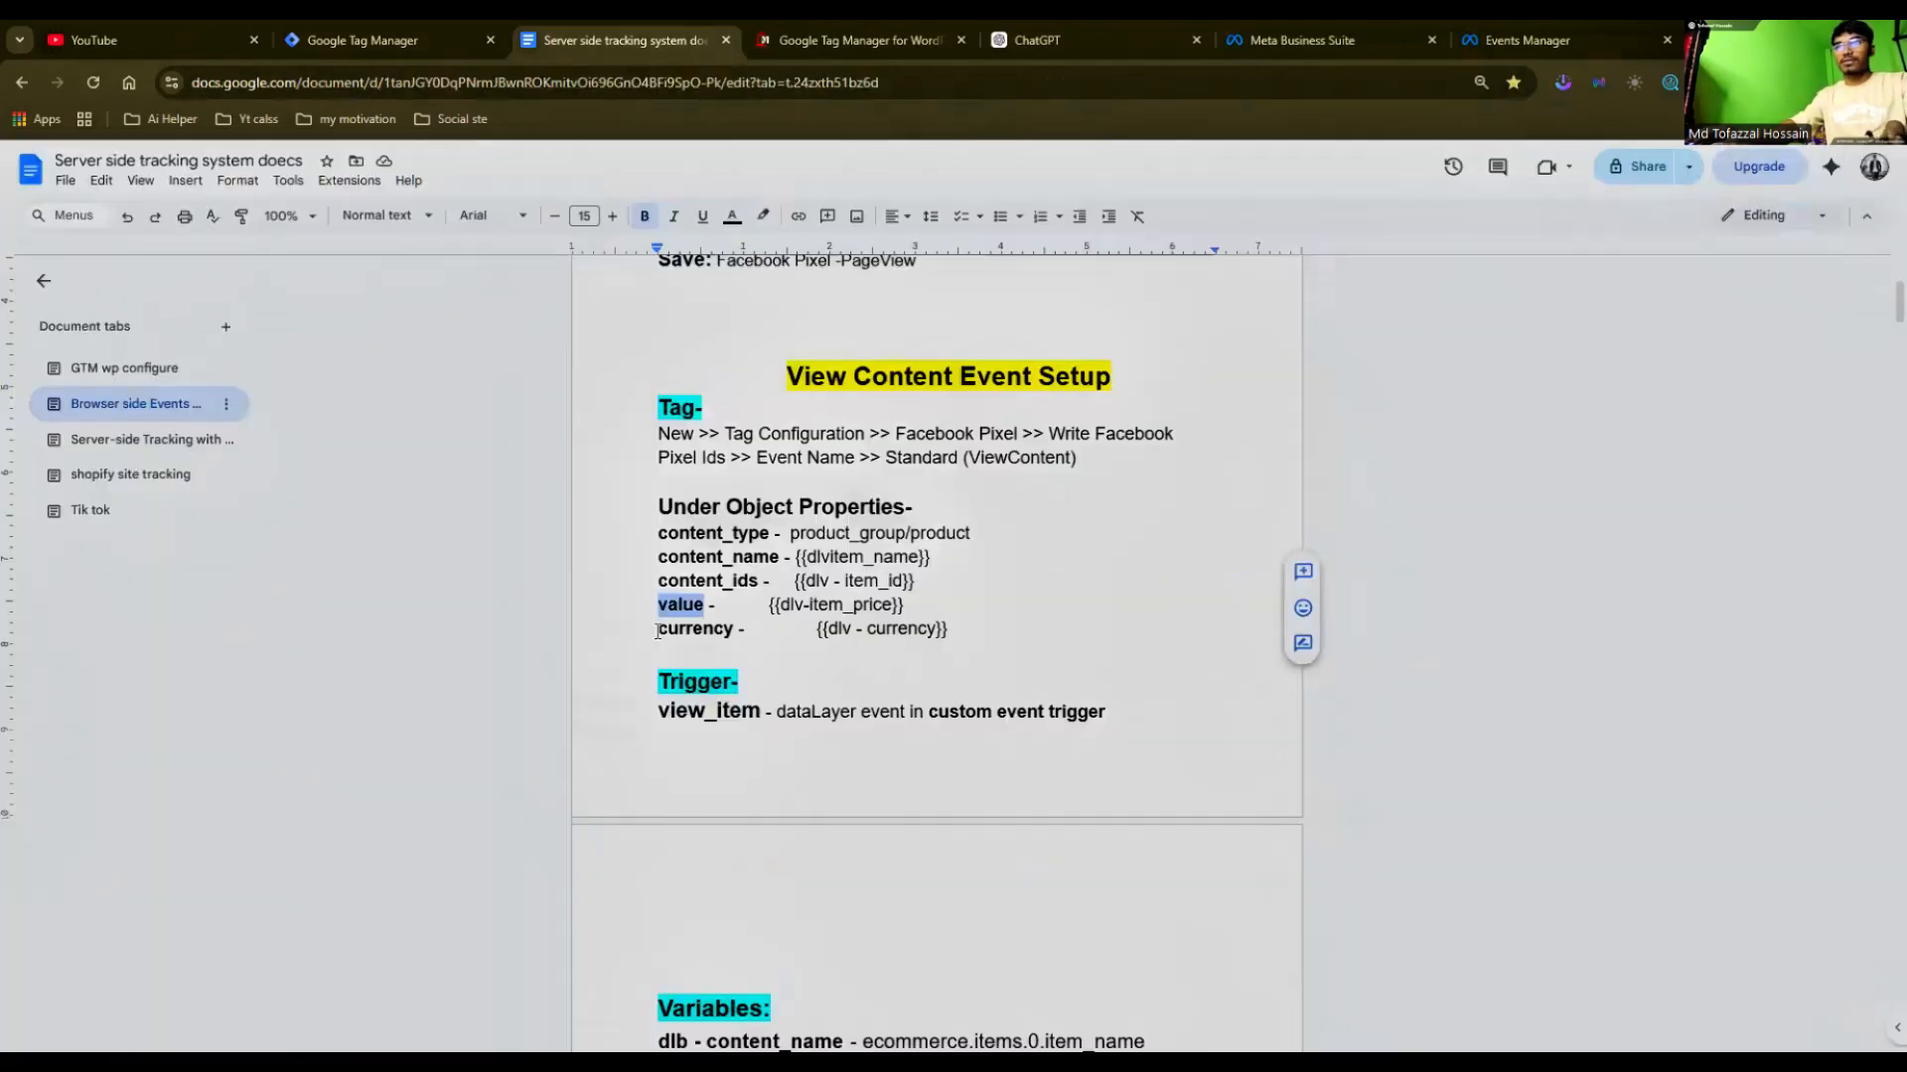
{"action": "double_click", "coordinate": [727, 629]}
{"action": "key", "text": "ctrl+c"}
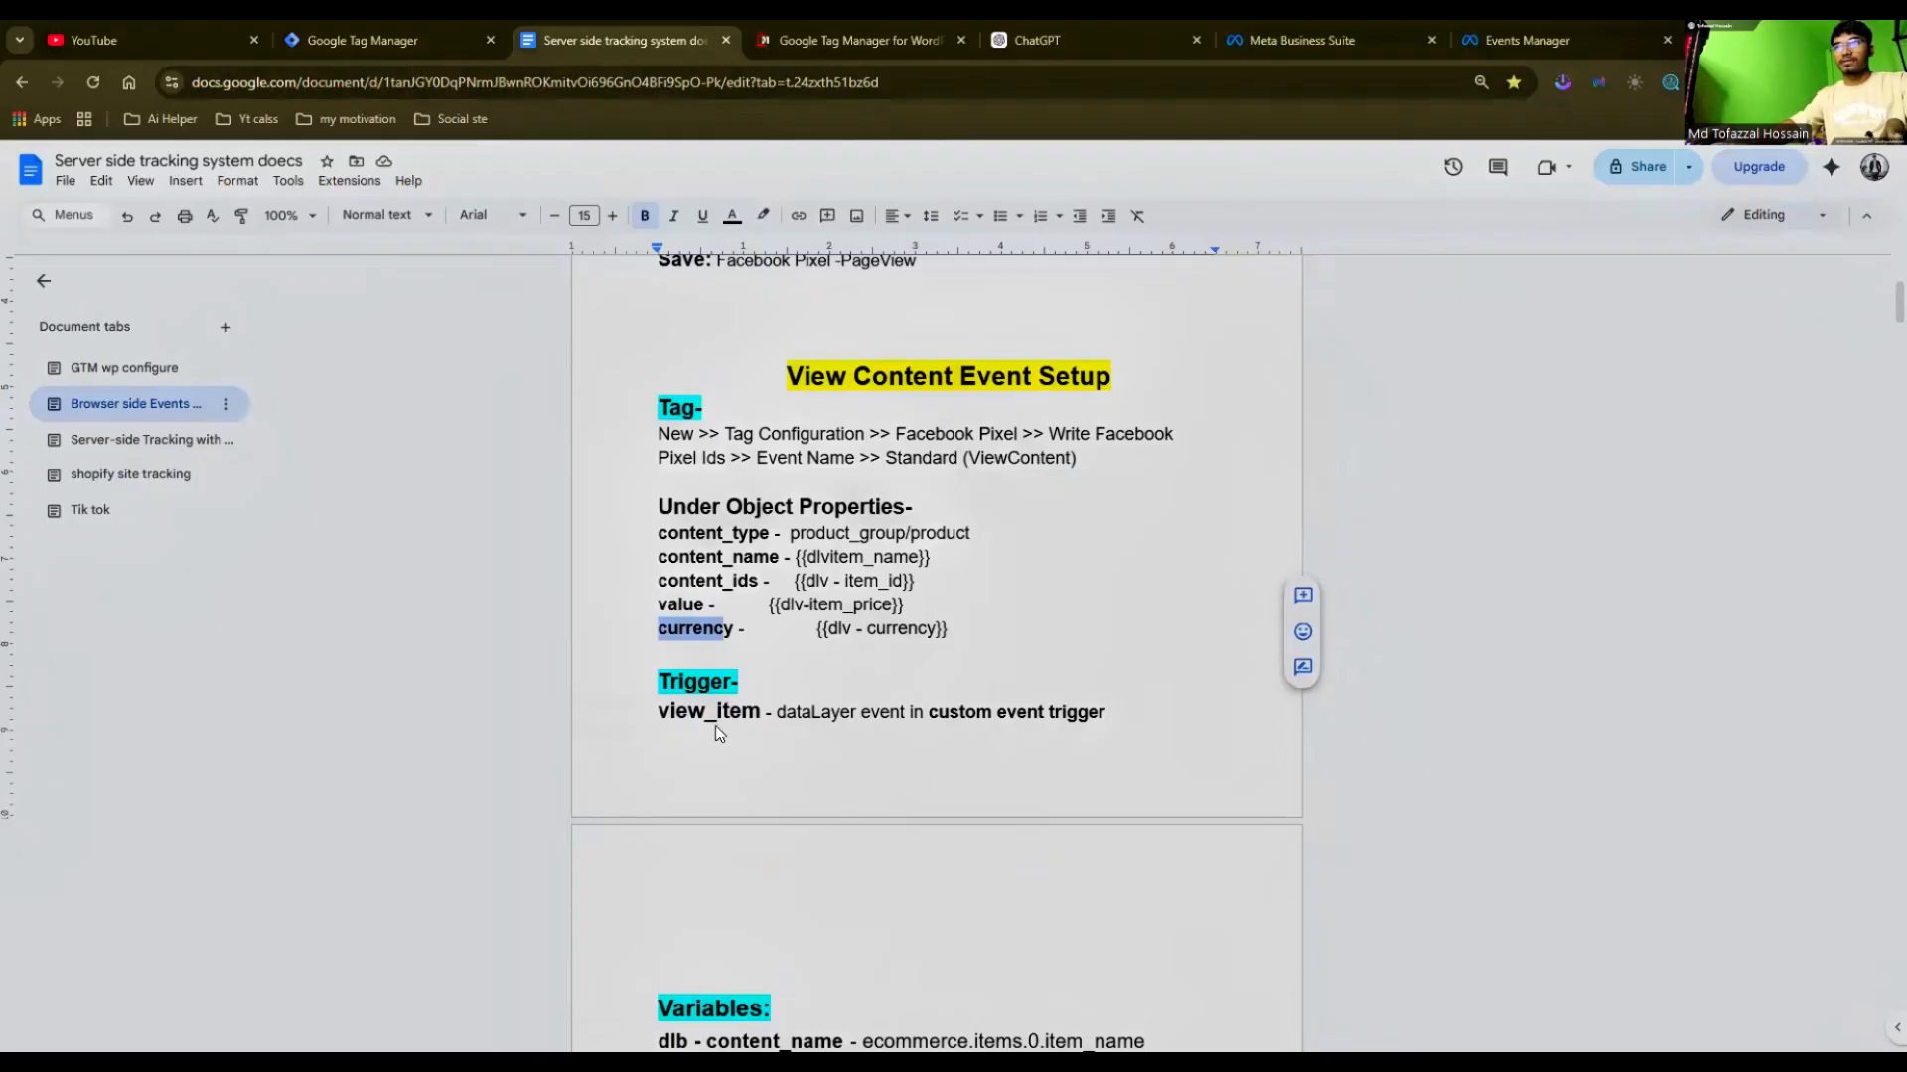
{"action": "key", "text": "ctrl+shift+Tab"}
{"action": "key", "text": "ctrl+v"}
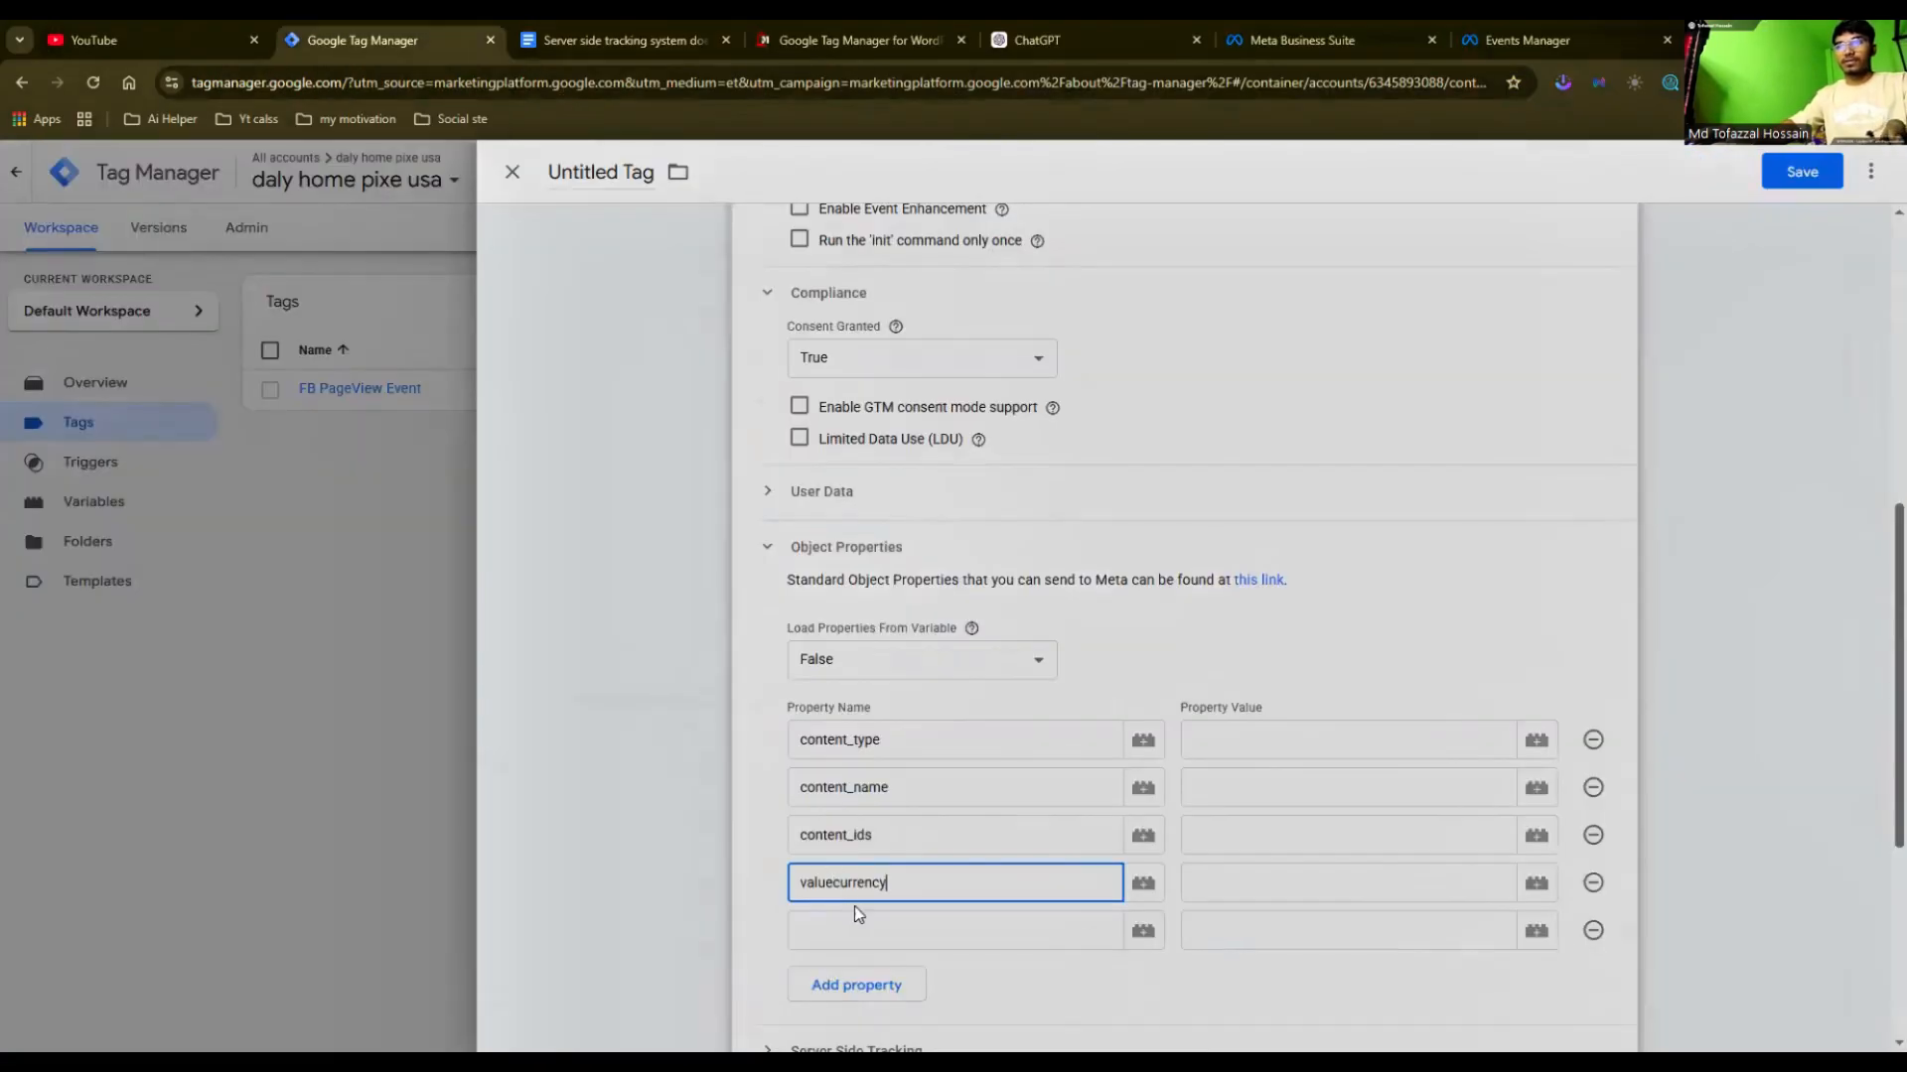
Step: Undo the merged paste in the fourth property name and paste currency into the fifth property name field instead
{"action": "key", "text": "ctrl+z"}
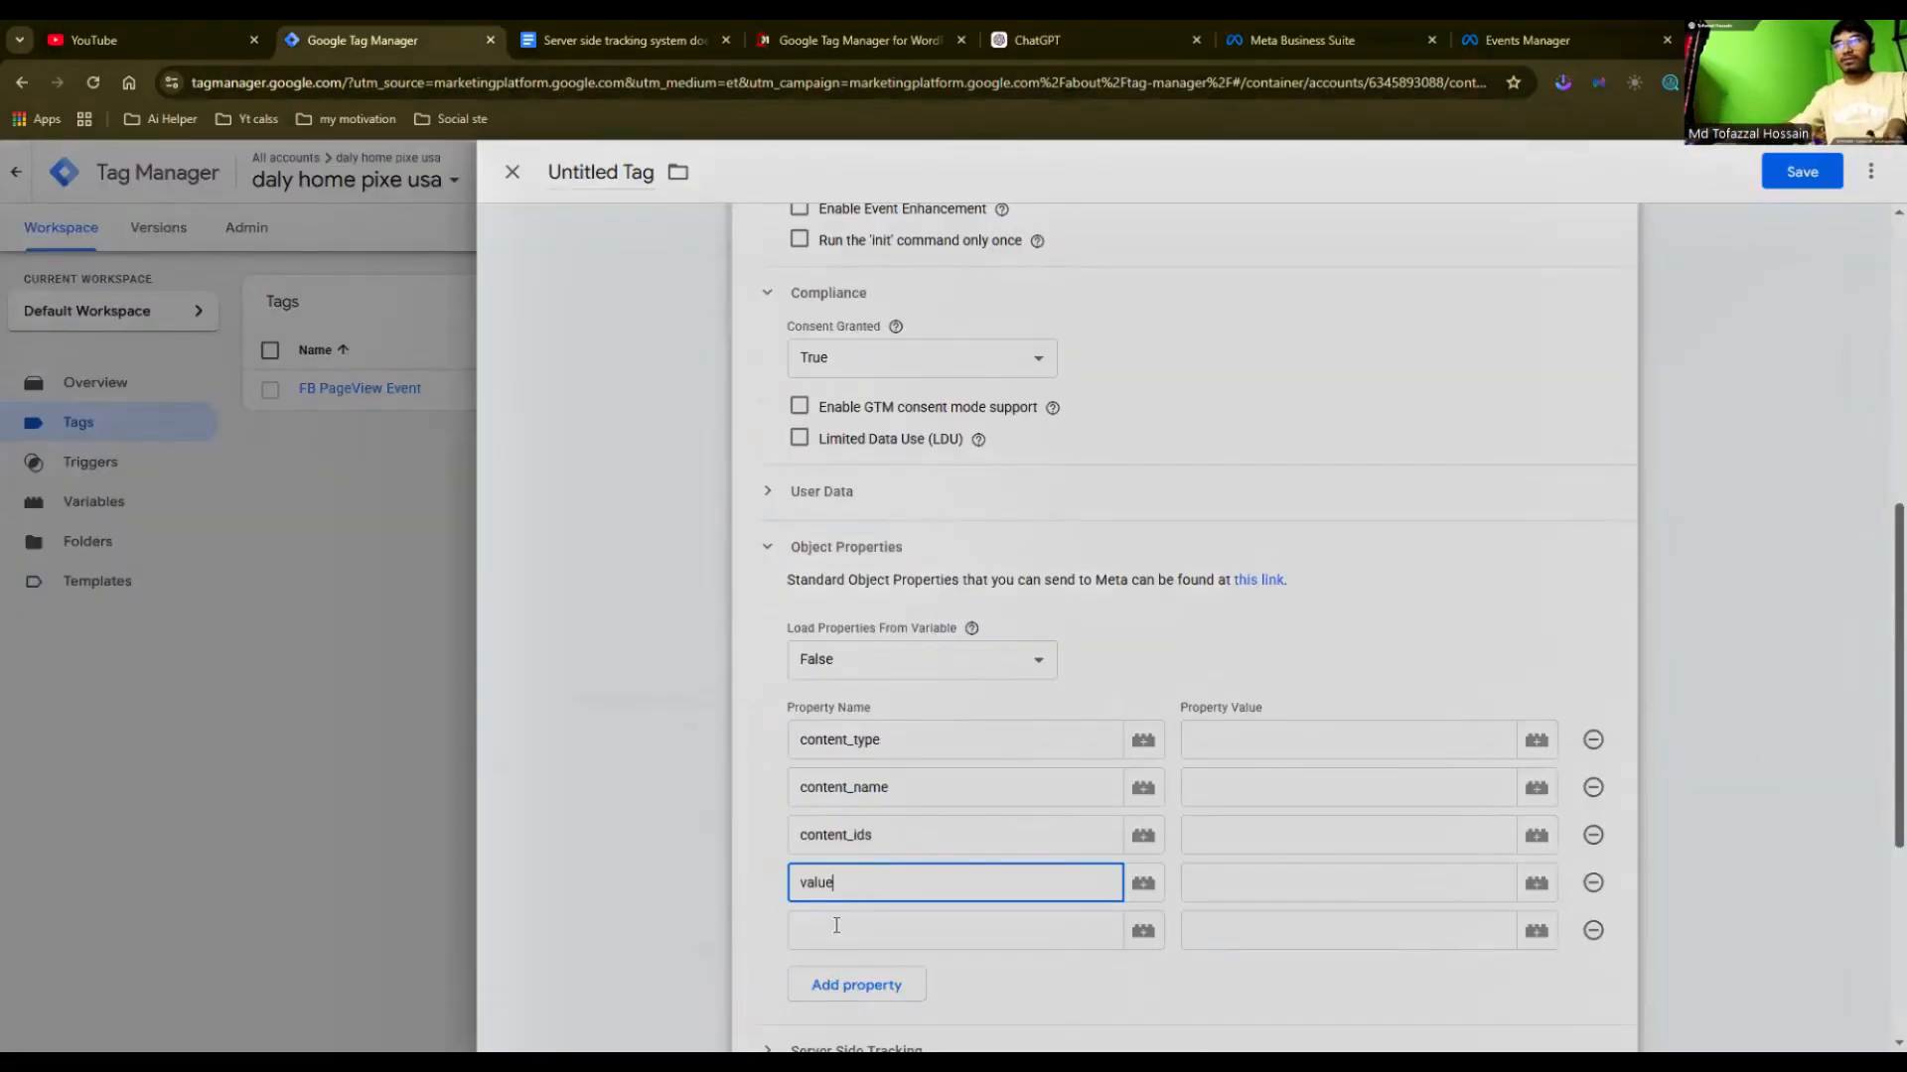
{"action": "left_click", "coordinate": [930, 927]}
{"action": "key", "text": "ctrl+v"}
{"action": "scroll", "coordinate": [957, 720], "scroll_direction": "down", "scroll_amount": 1}
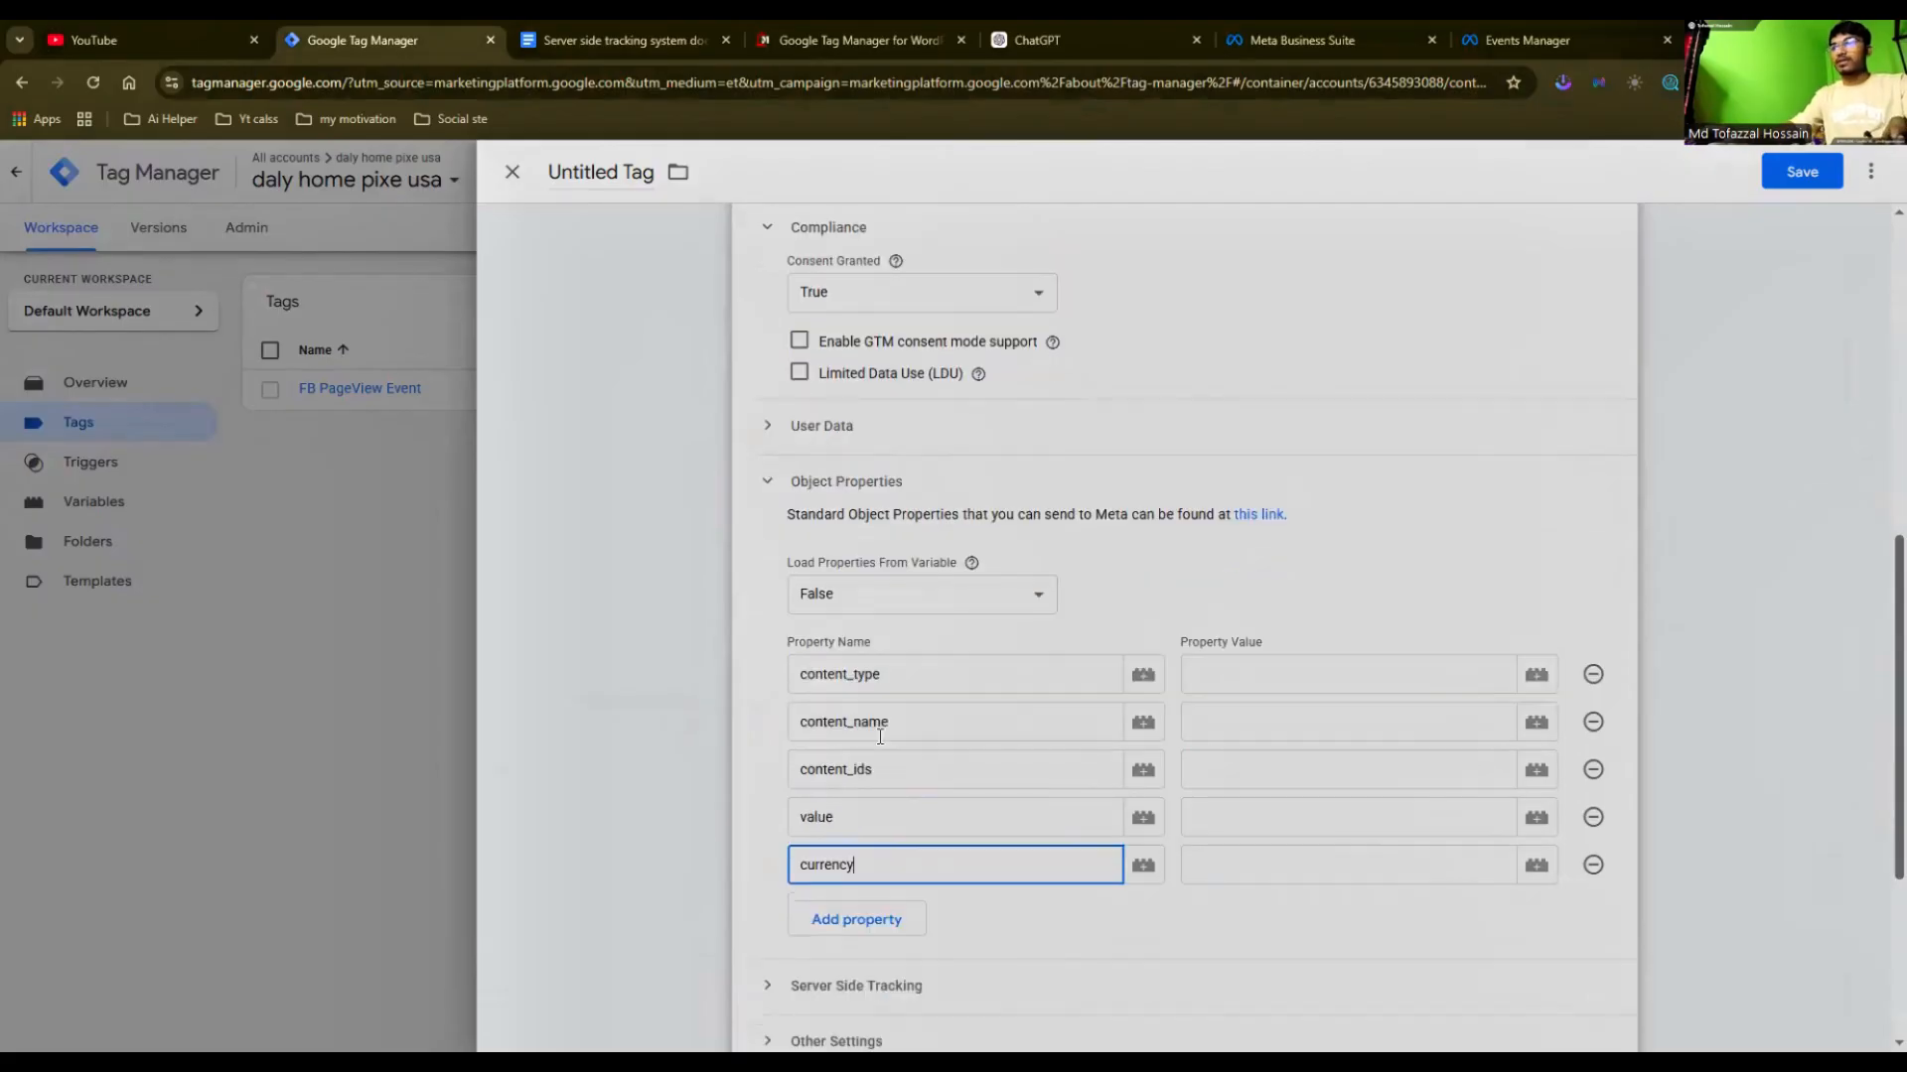
Step: Set the content_type property value to the {{Cst - content_type}} variable, checking the setup document first
{"action": "left_click", "coordinate": [1271, 641]}
{"action": "left_click", "coordinate": [695, 40]}
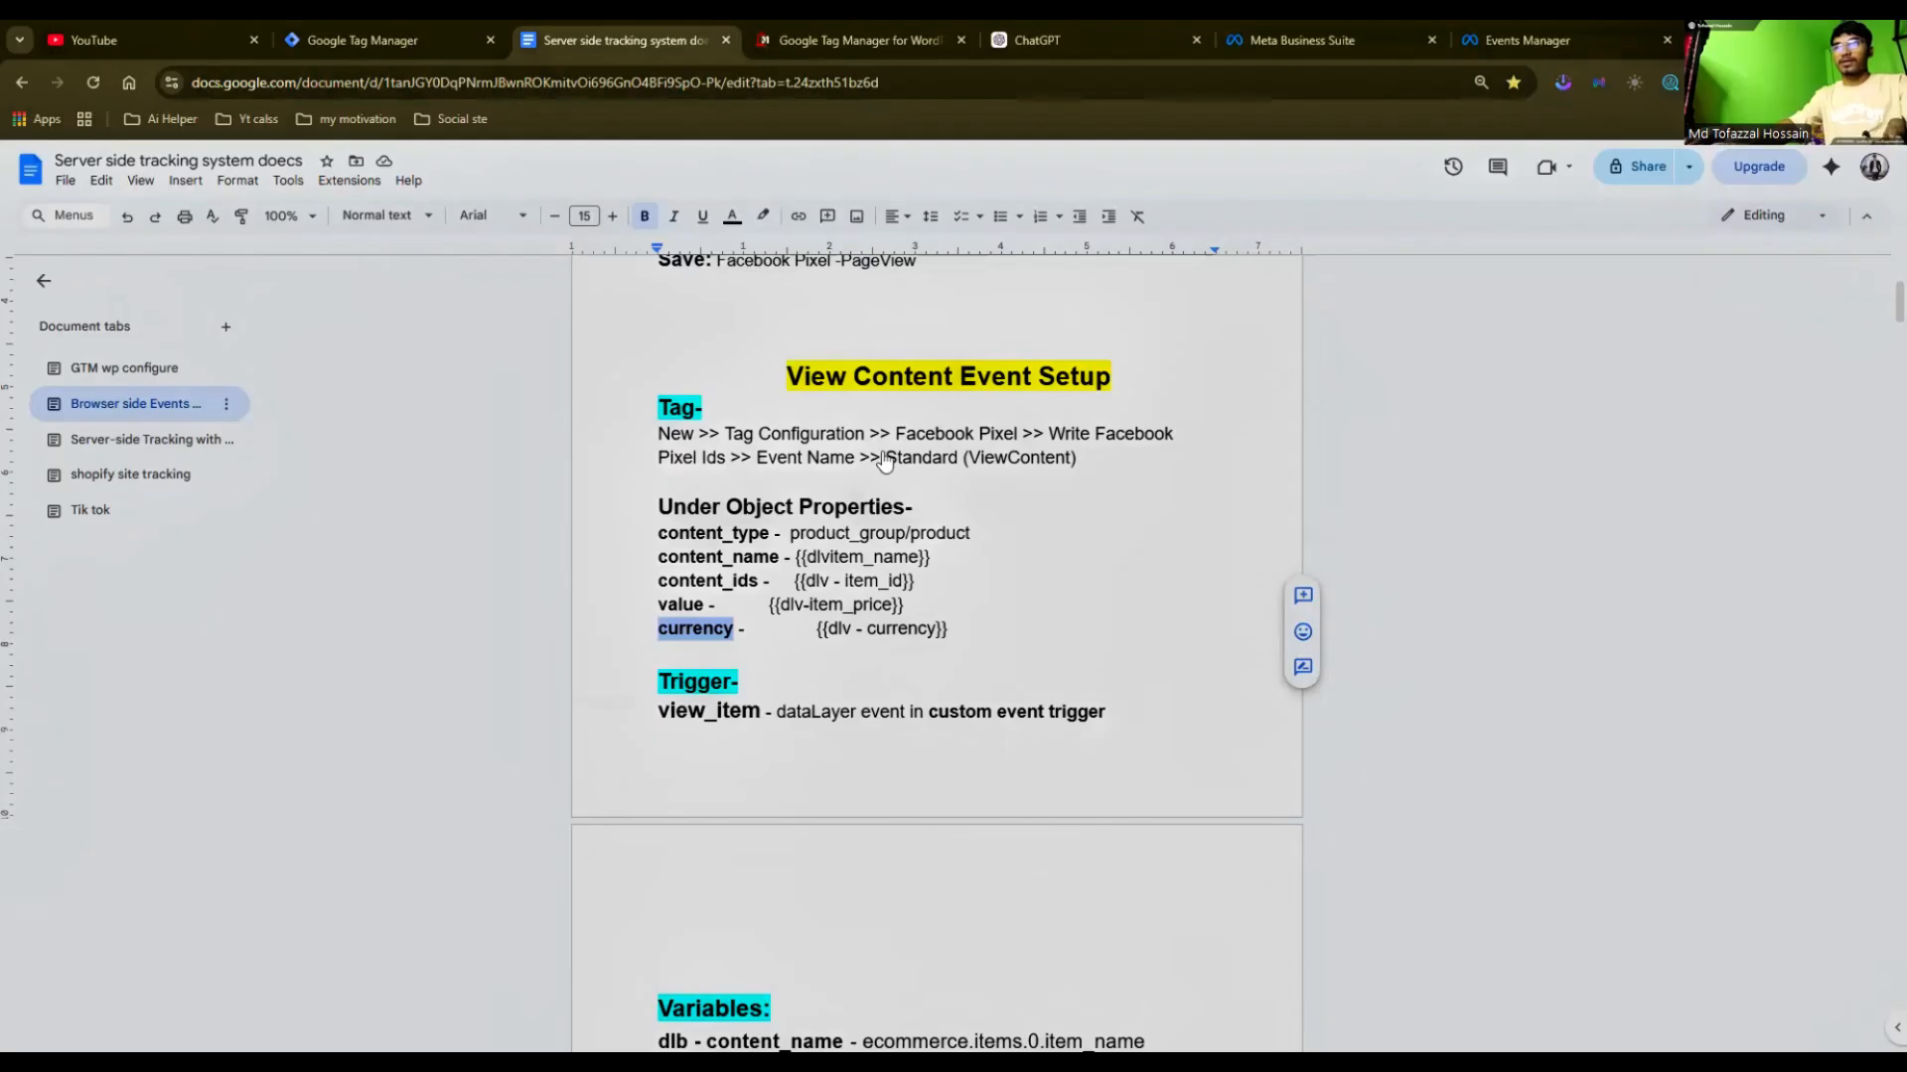
{"action": "left_click", "coordinate": [413, 41]}
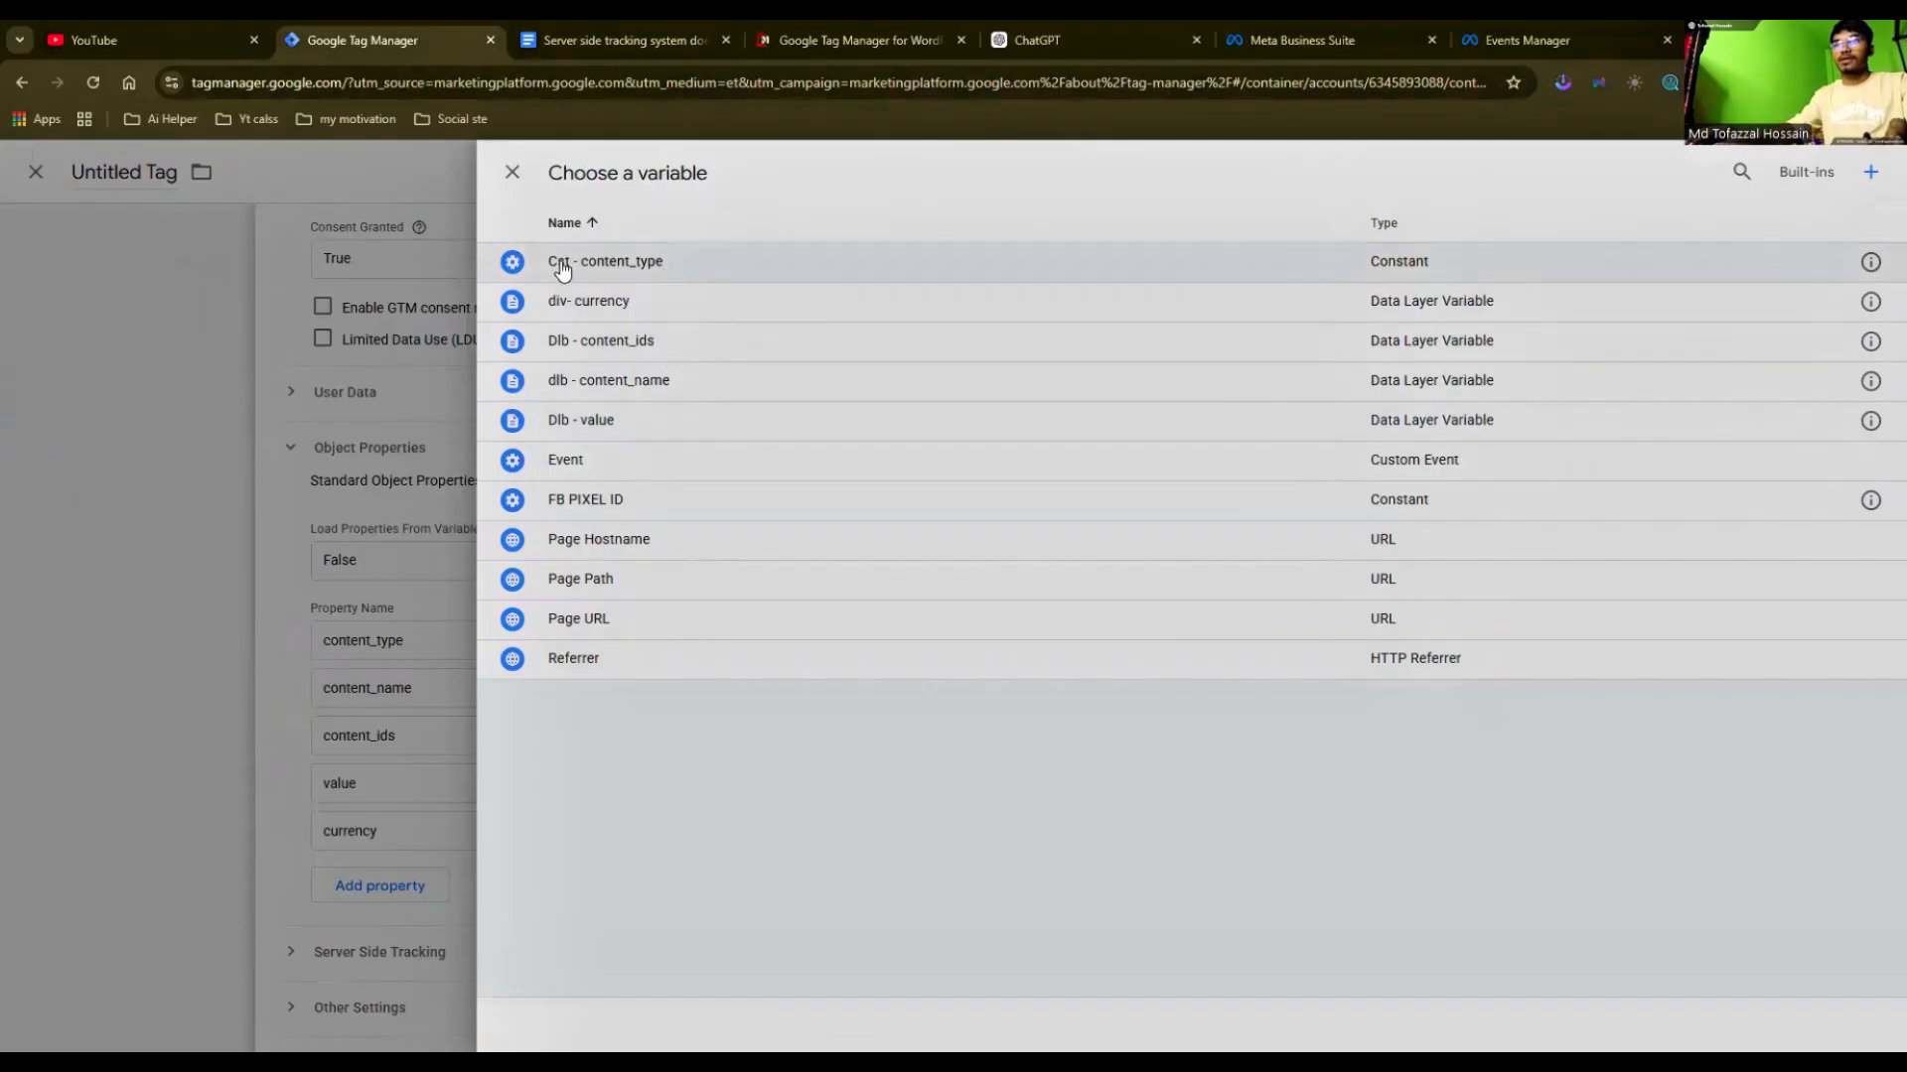
{"action": "left_click", "coordinate": [698, 266]}
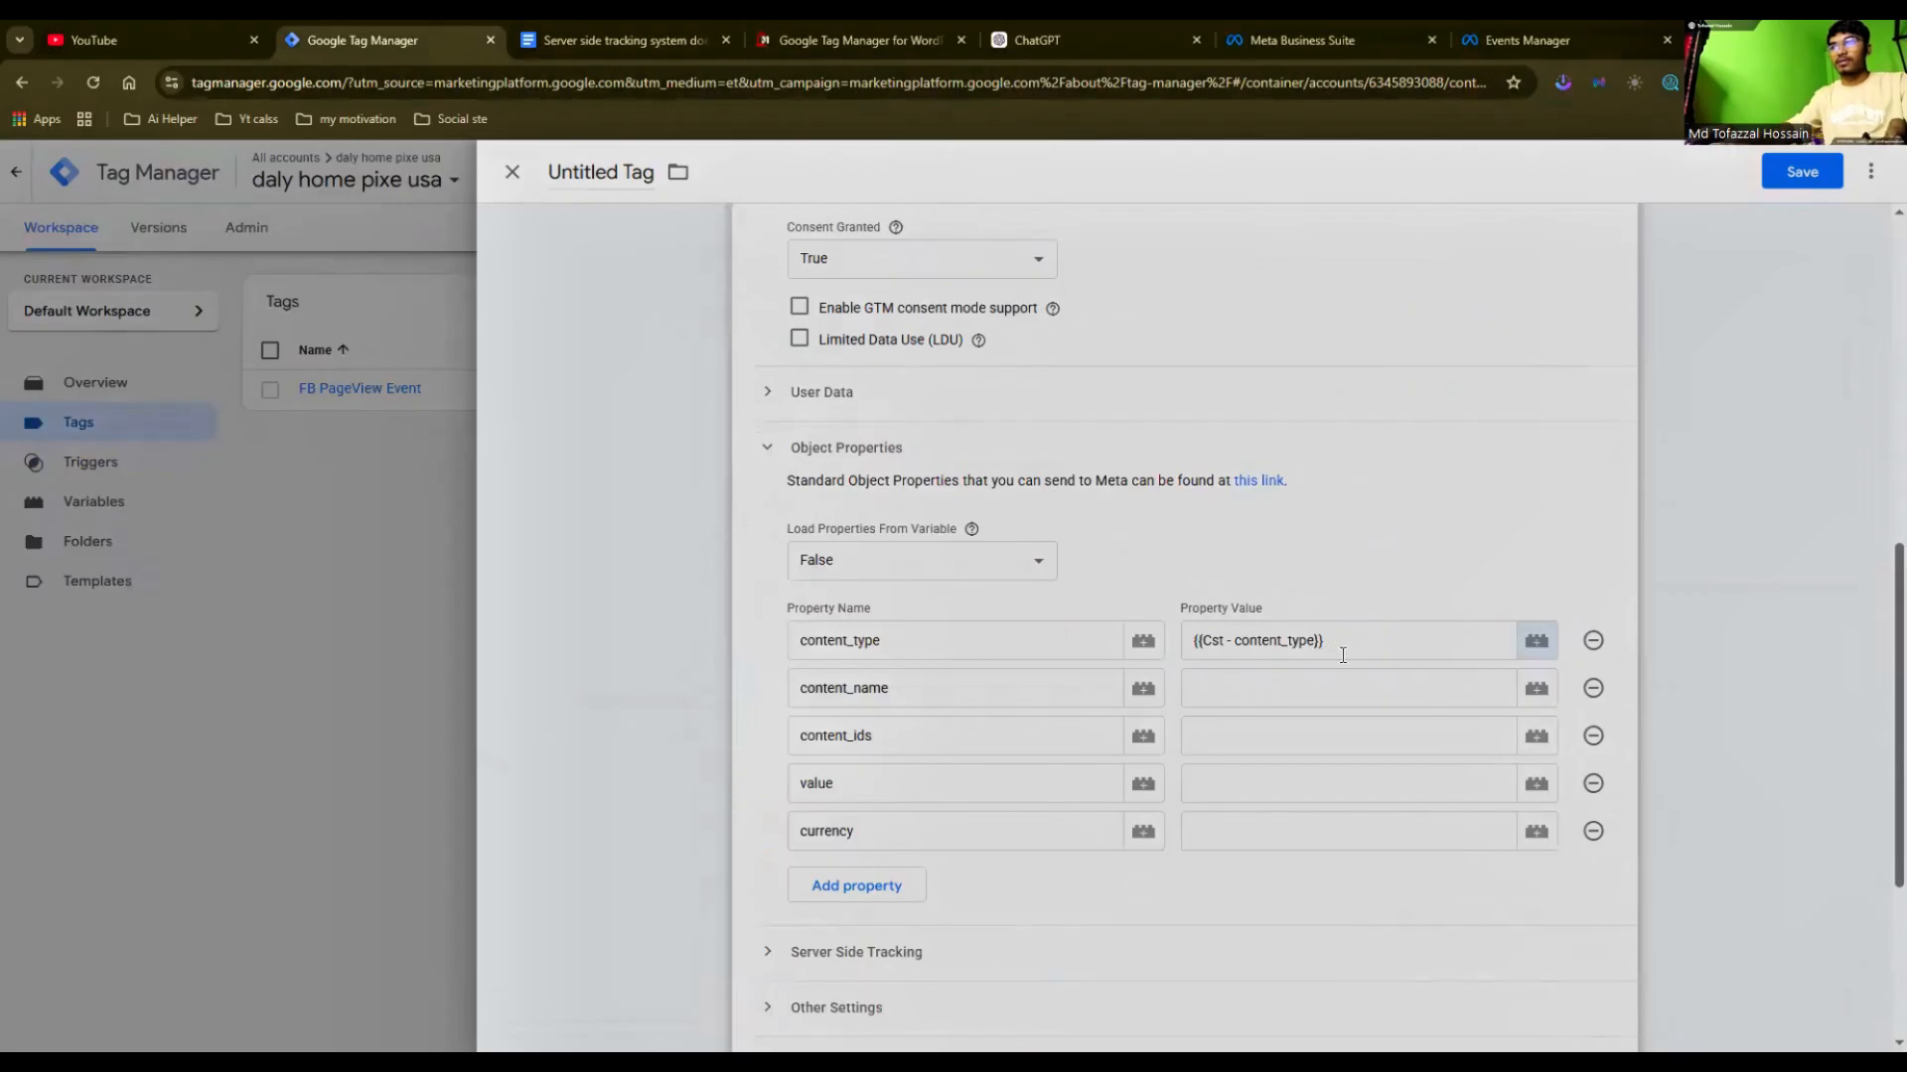
Step: Set the content_name property value to the {{dlb - content_name}} variable
{"action": "left_click", "coordinate": [1202, 687]}
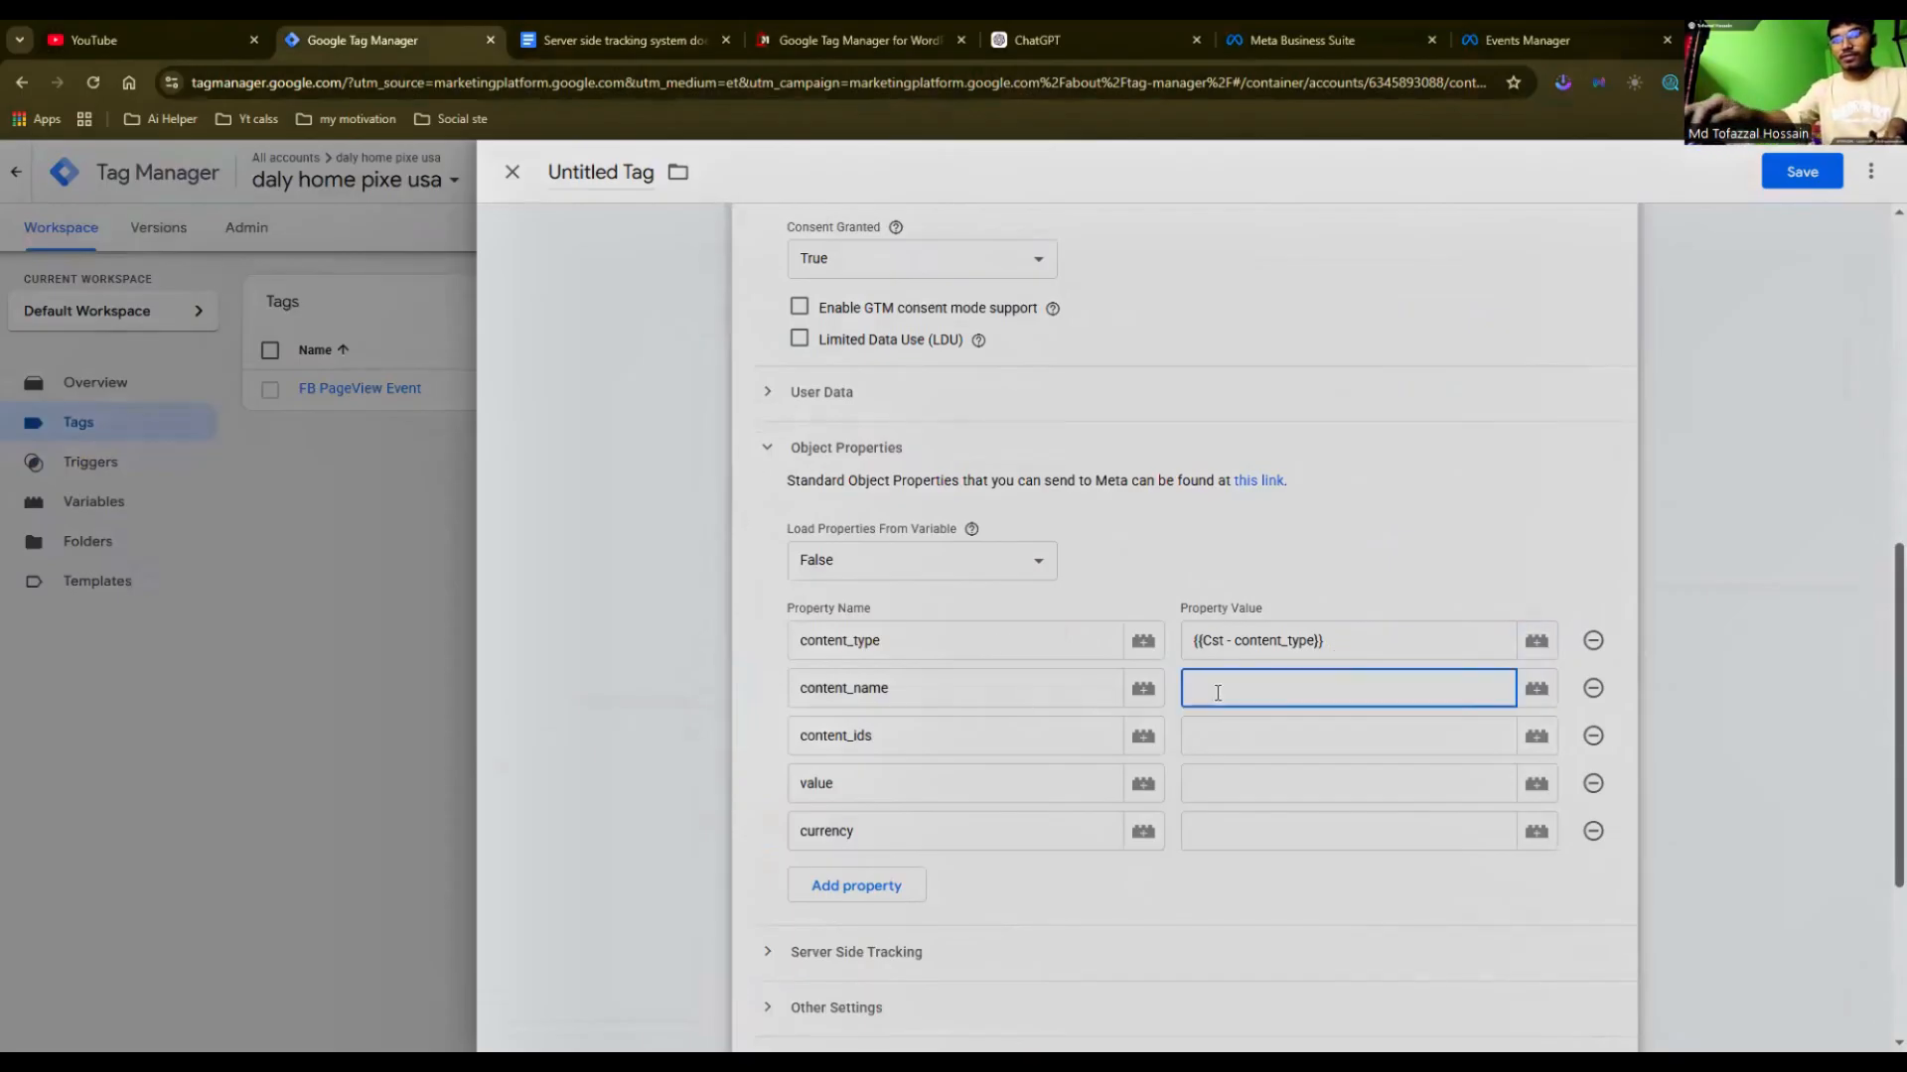
{"action": "type", "text": "{{"}
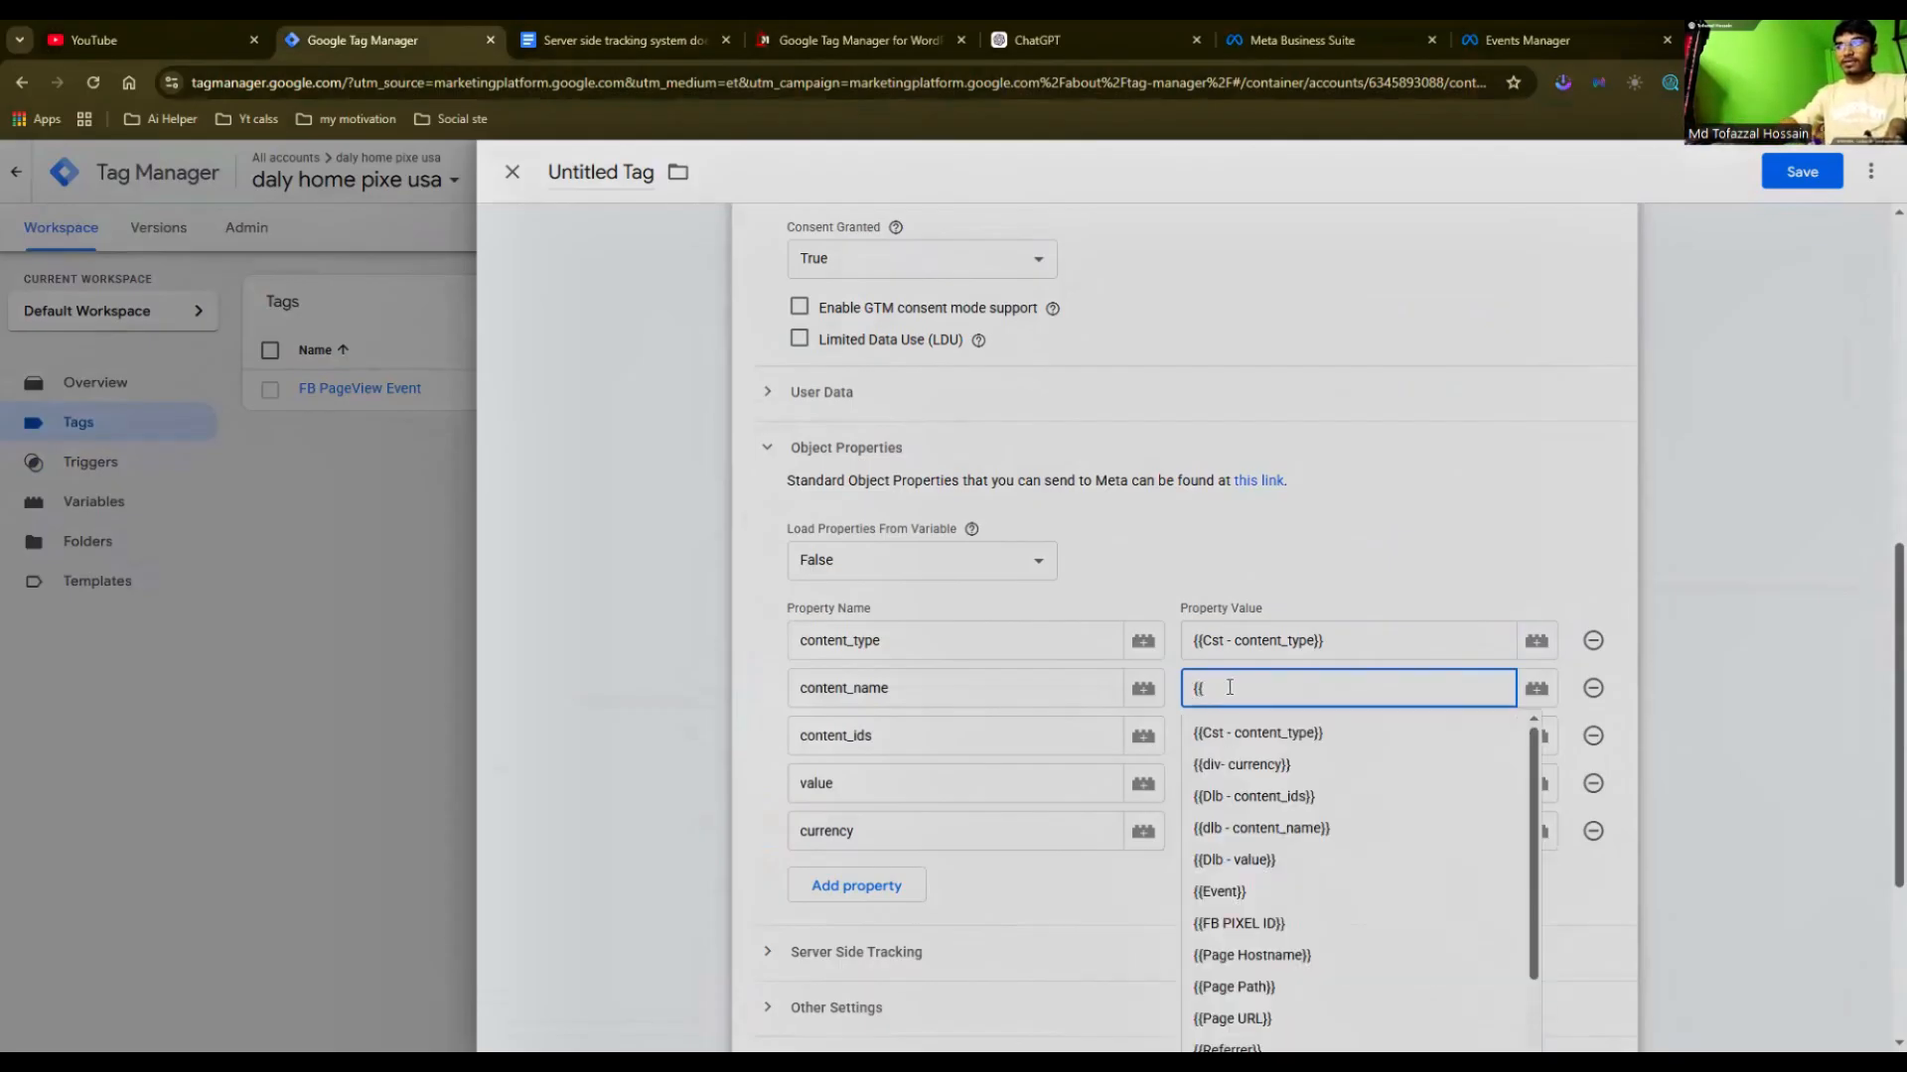
{"action": "scroll", "coordinate": [1248, 815], "scroll_direction": "down", "scroll_amount": 1}
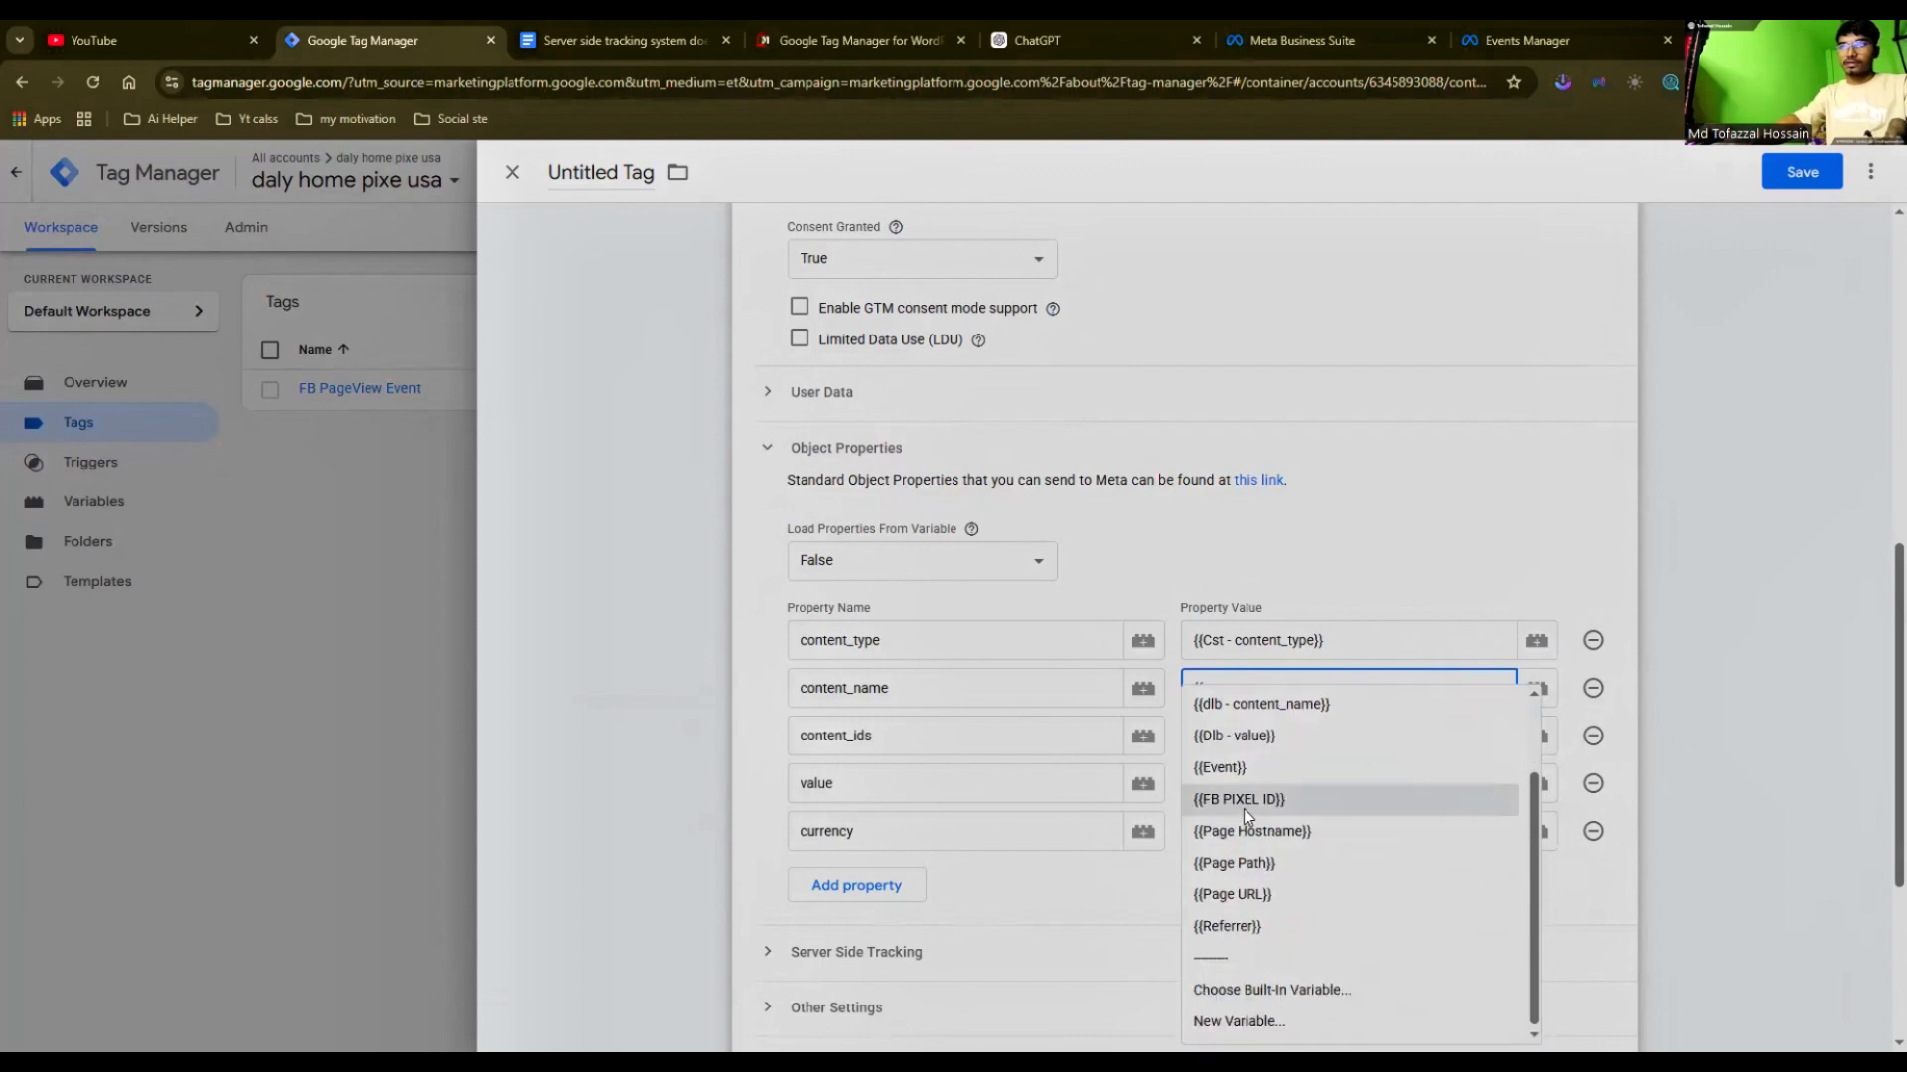
{"action": "scroll", "coordinate": [1247, 814], "scroll_direction": "up", "scroll_amount": 1}
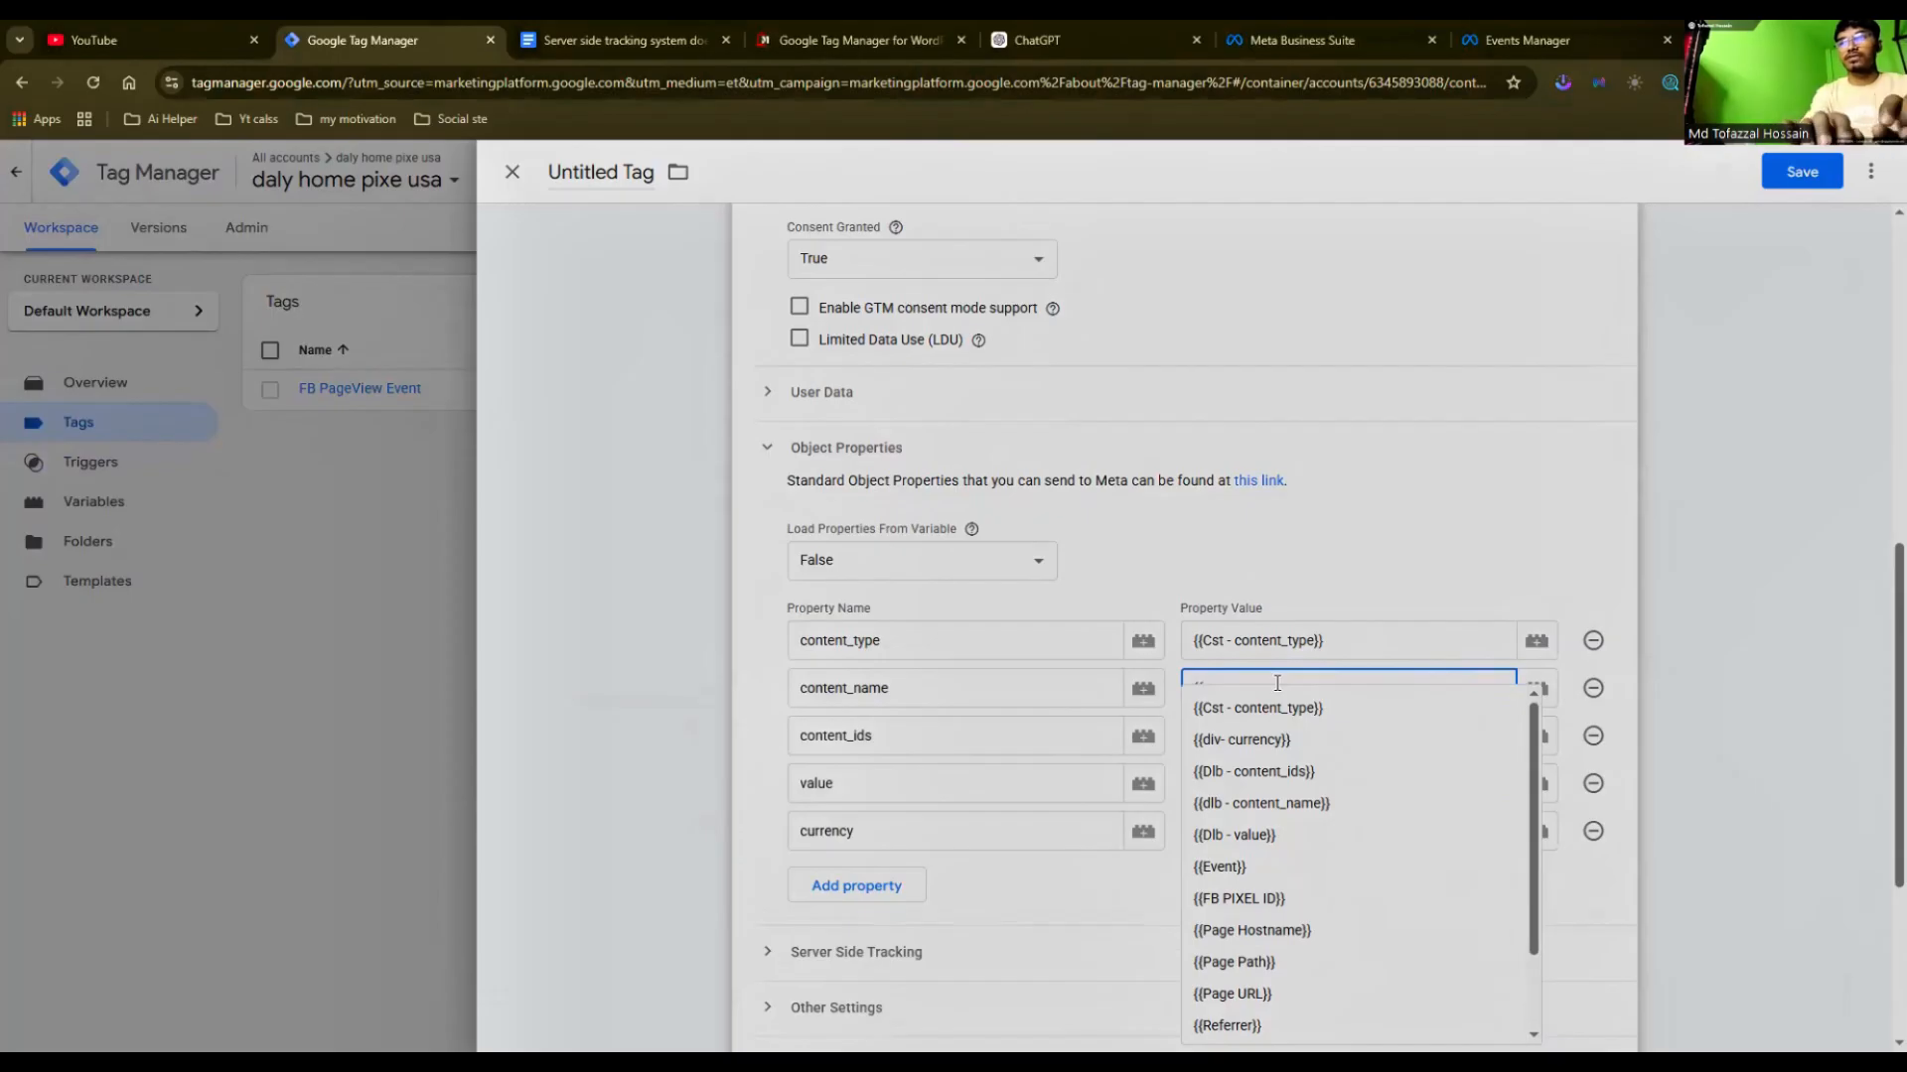
{"action": "type", "text": "con"}
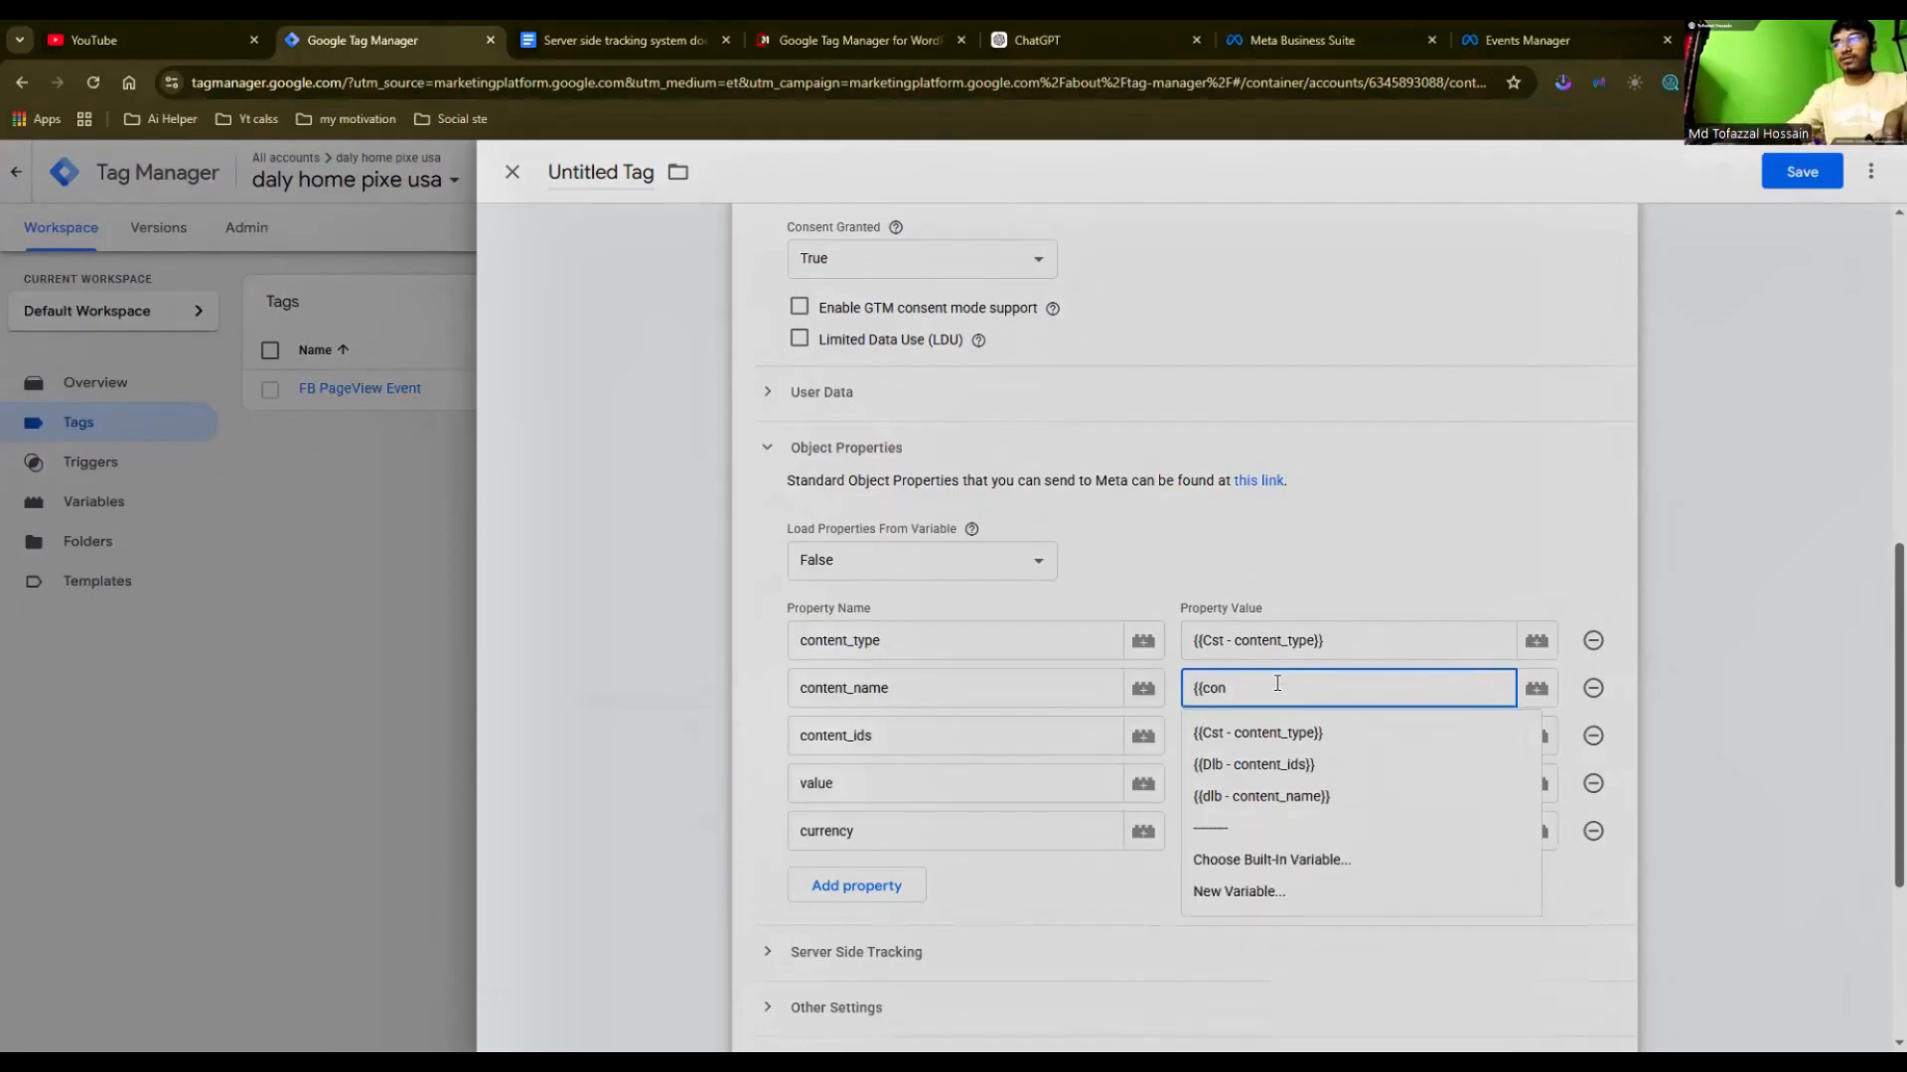
{"action": "left_click", "coordinate": [1289, 798]}
Step: Set the content_ids property value to the {{Dlb - content_ids}} variable
{"action": "left_click", "coordinate": [1216, 735]}
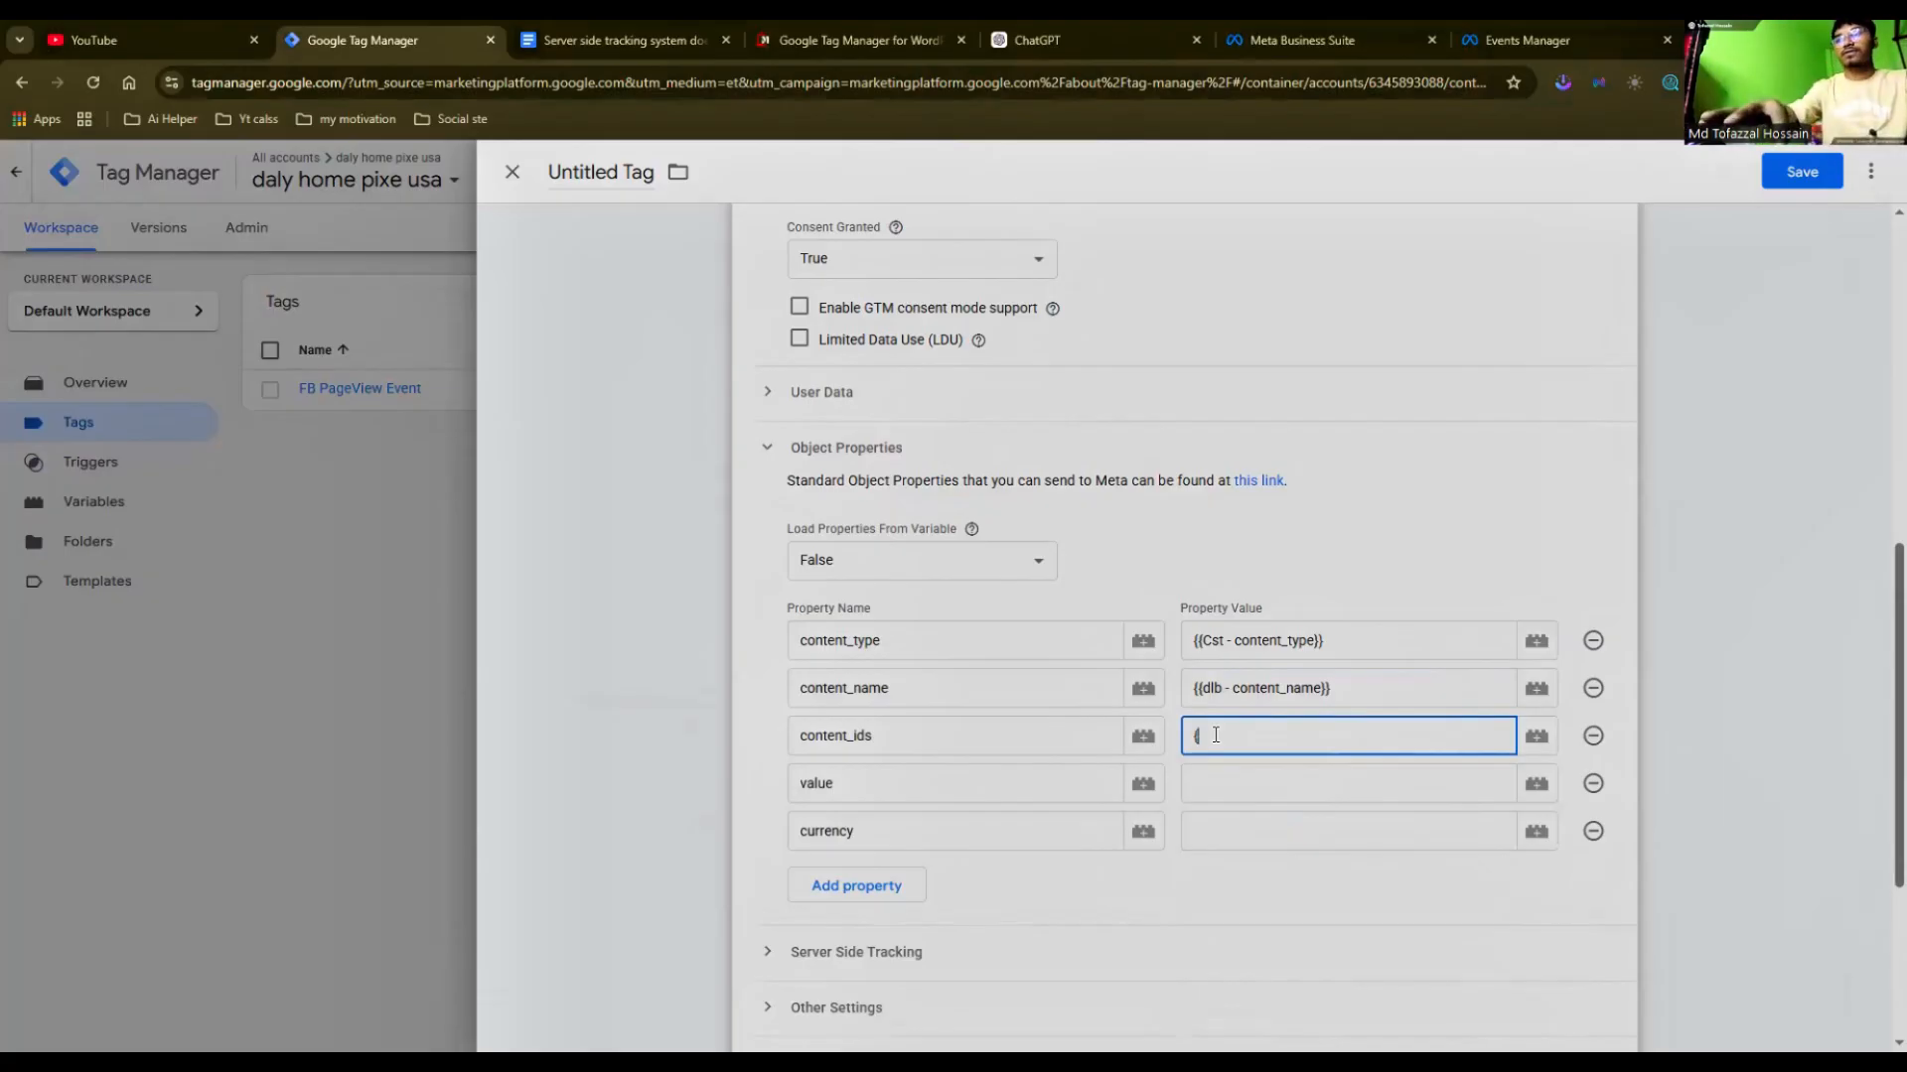
{"action": "type", "text": "{"}
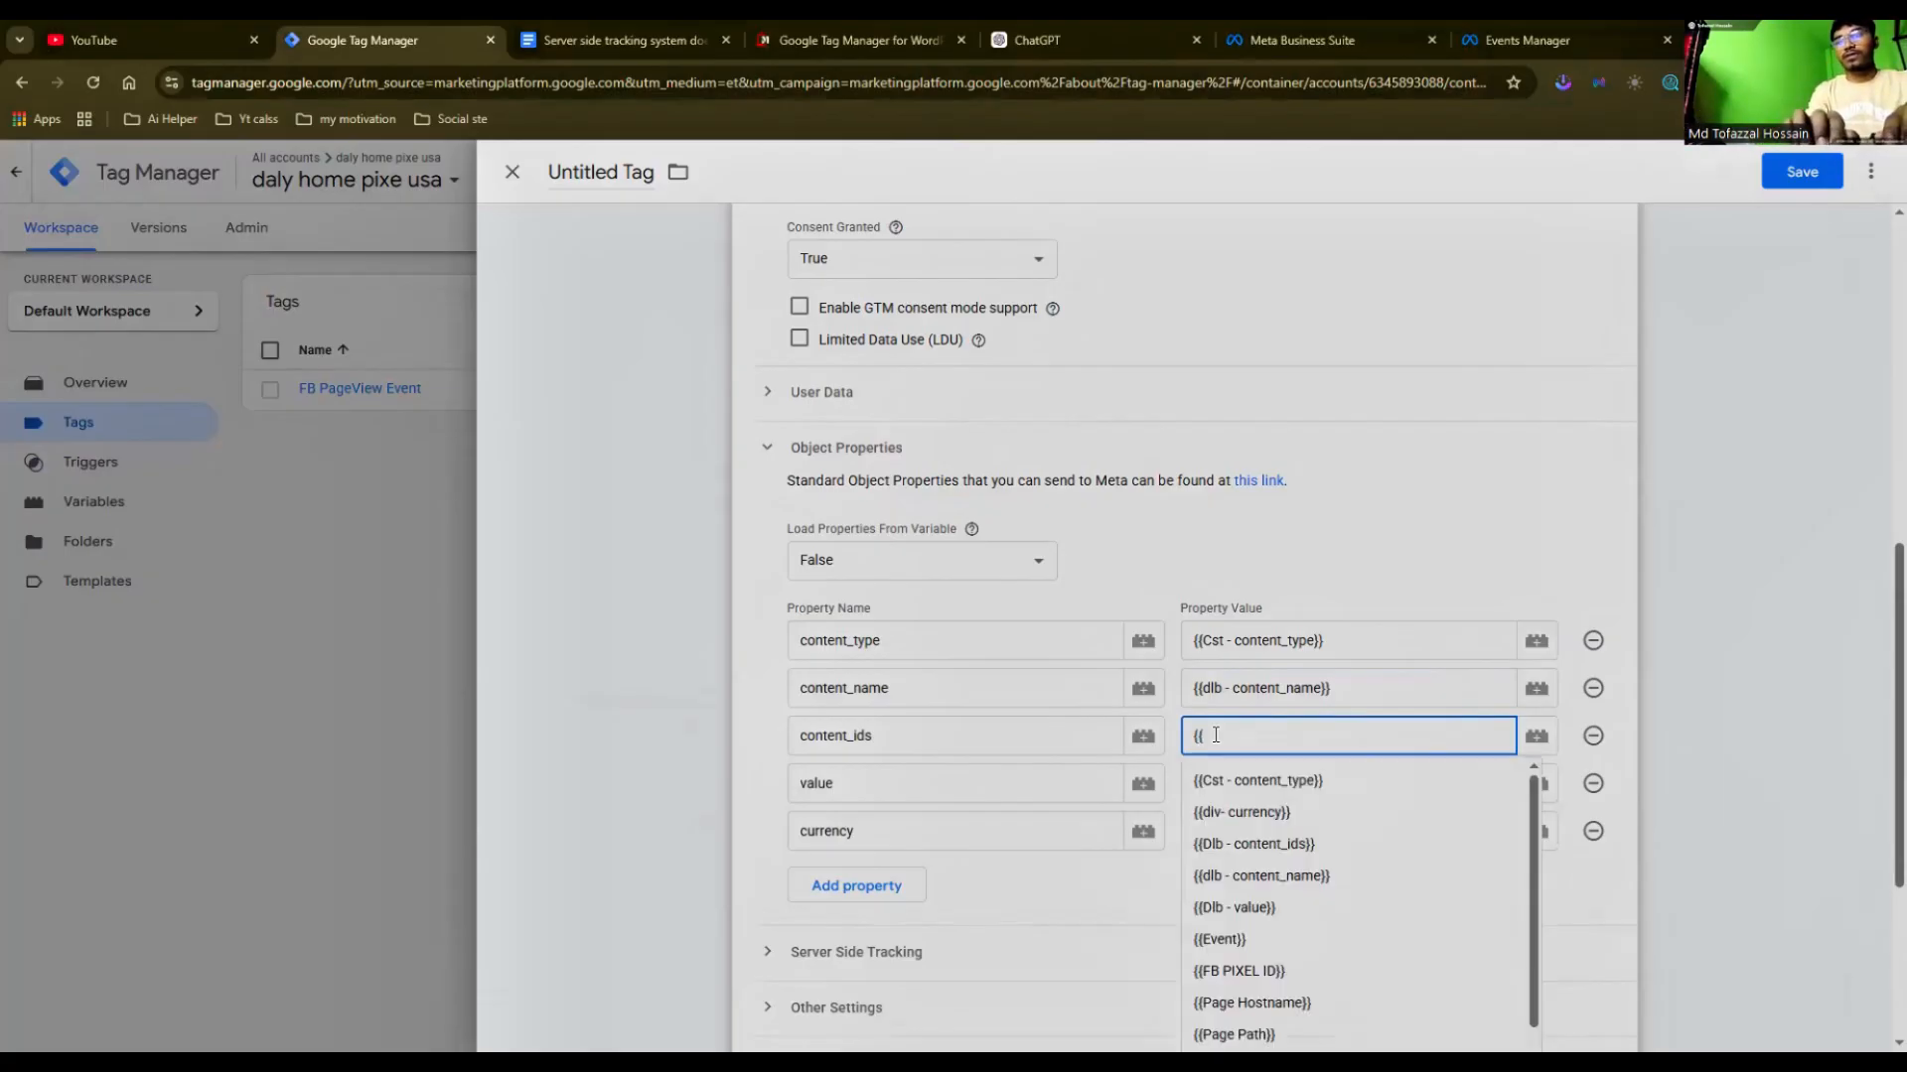
{"action": "type", "text": "id"}
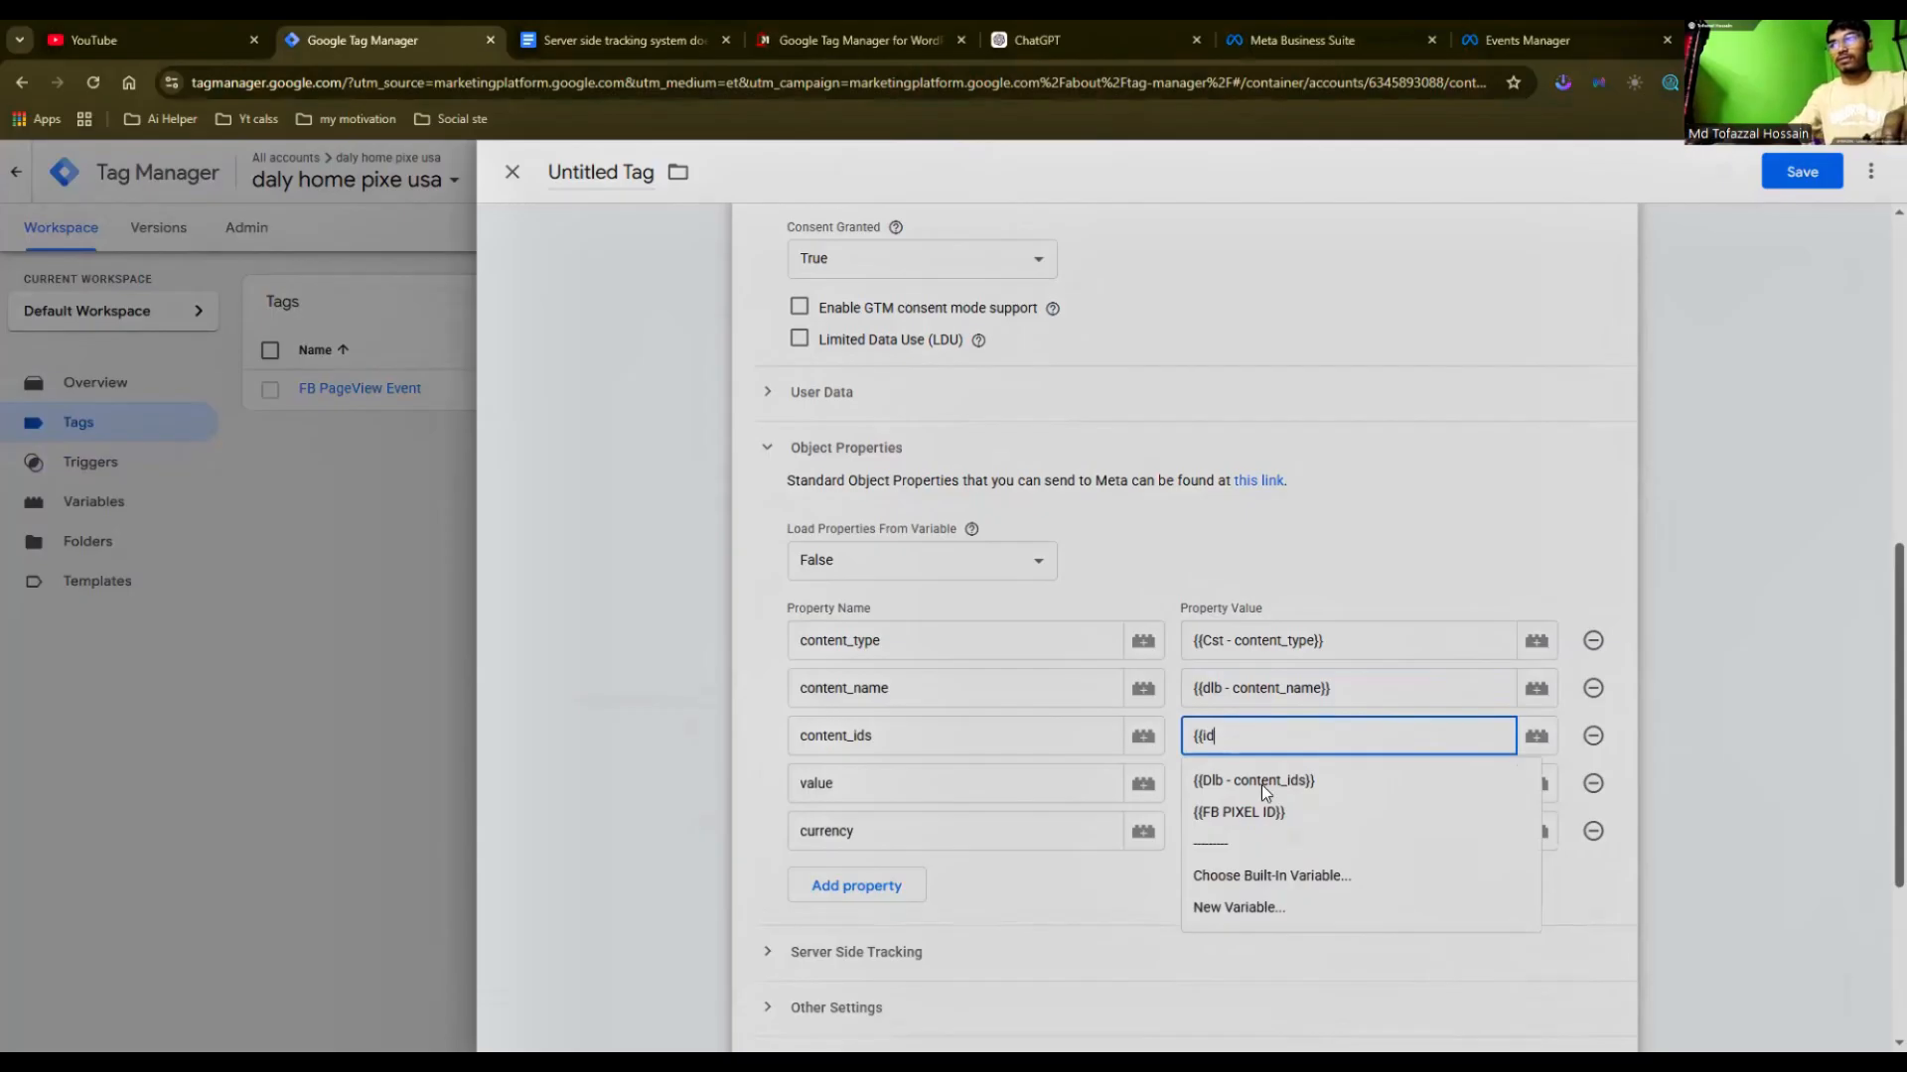
{"action": "left_click", "coordinate": [1202, 784]}
Step: Set the value property value to the {{Dlb - value}} variable
{"action": "left_click", "coordinate": [1208, 792]}
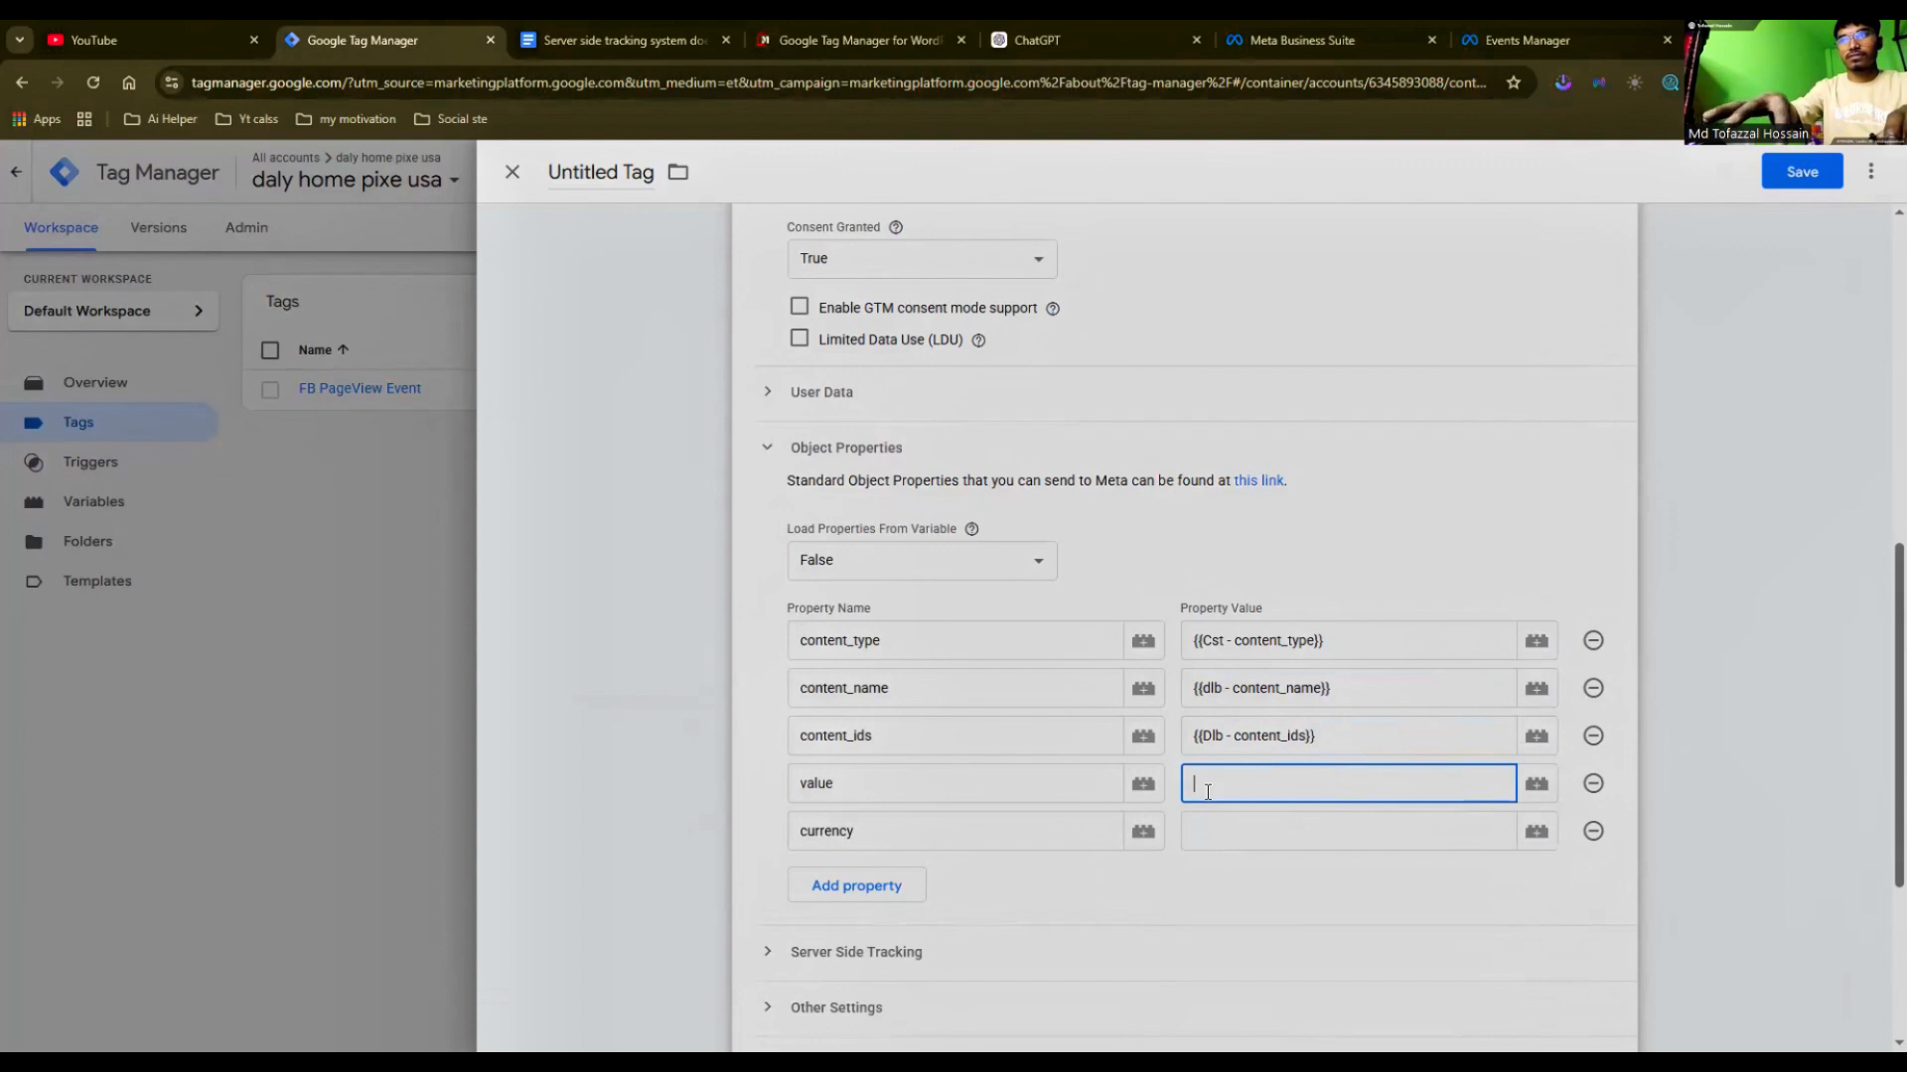
{"action": "type", "text": "{{"}
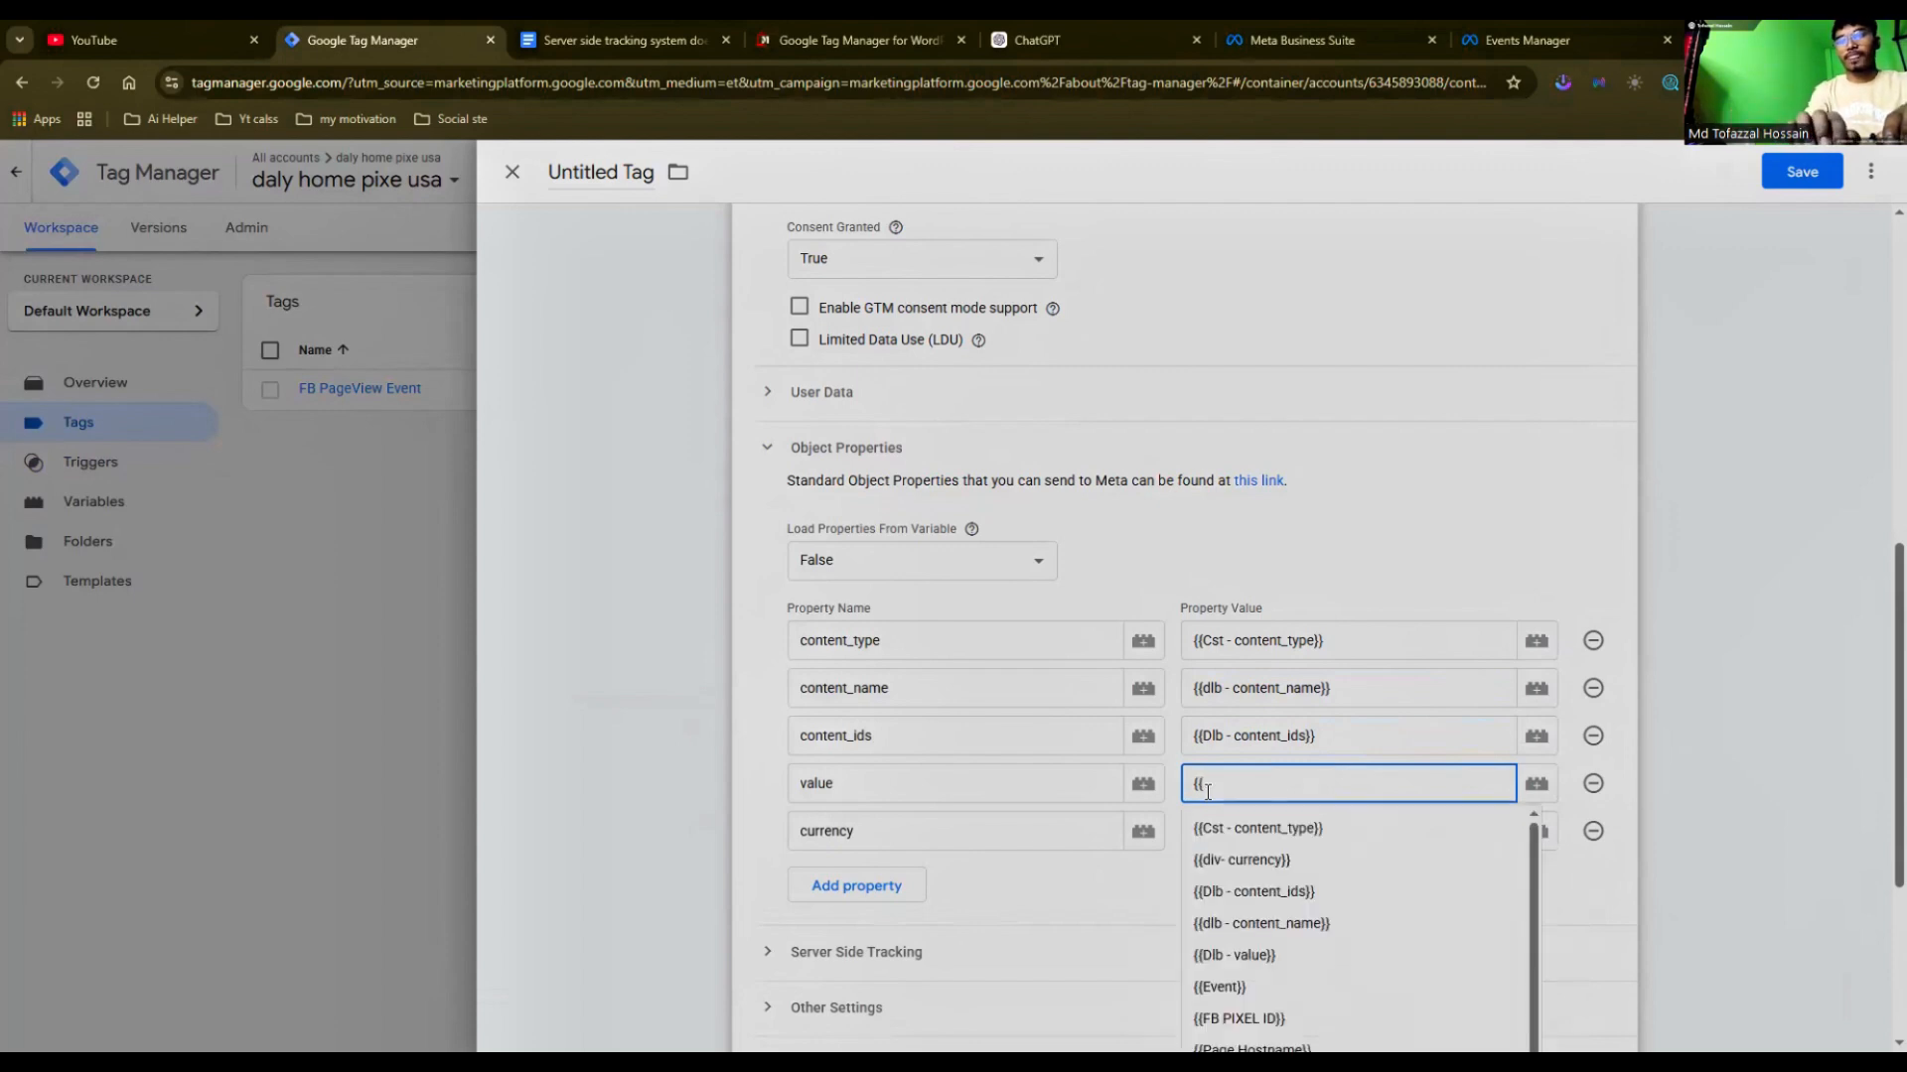
{"action": "type", "text": "v"}
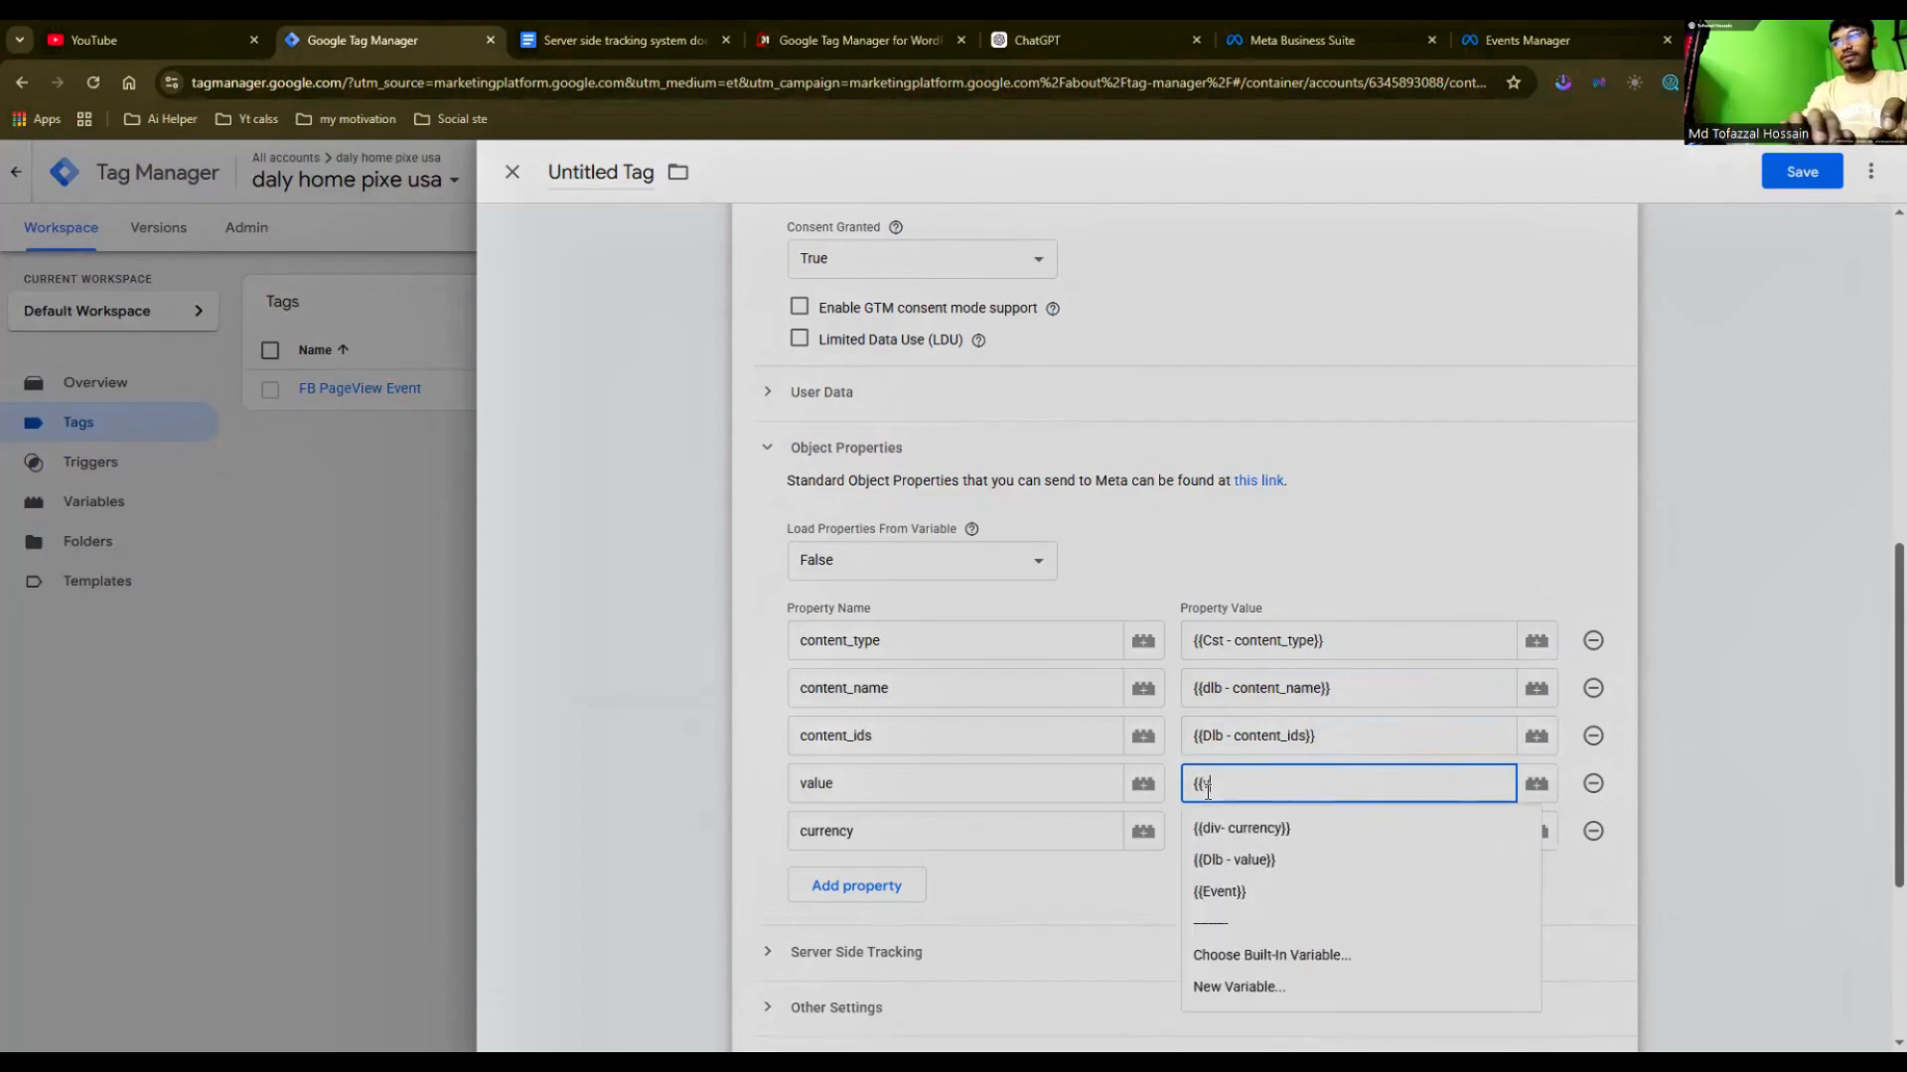
{"action": "left_click", "coordinate": [1209, 860]}
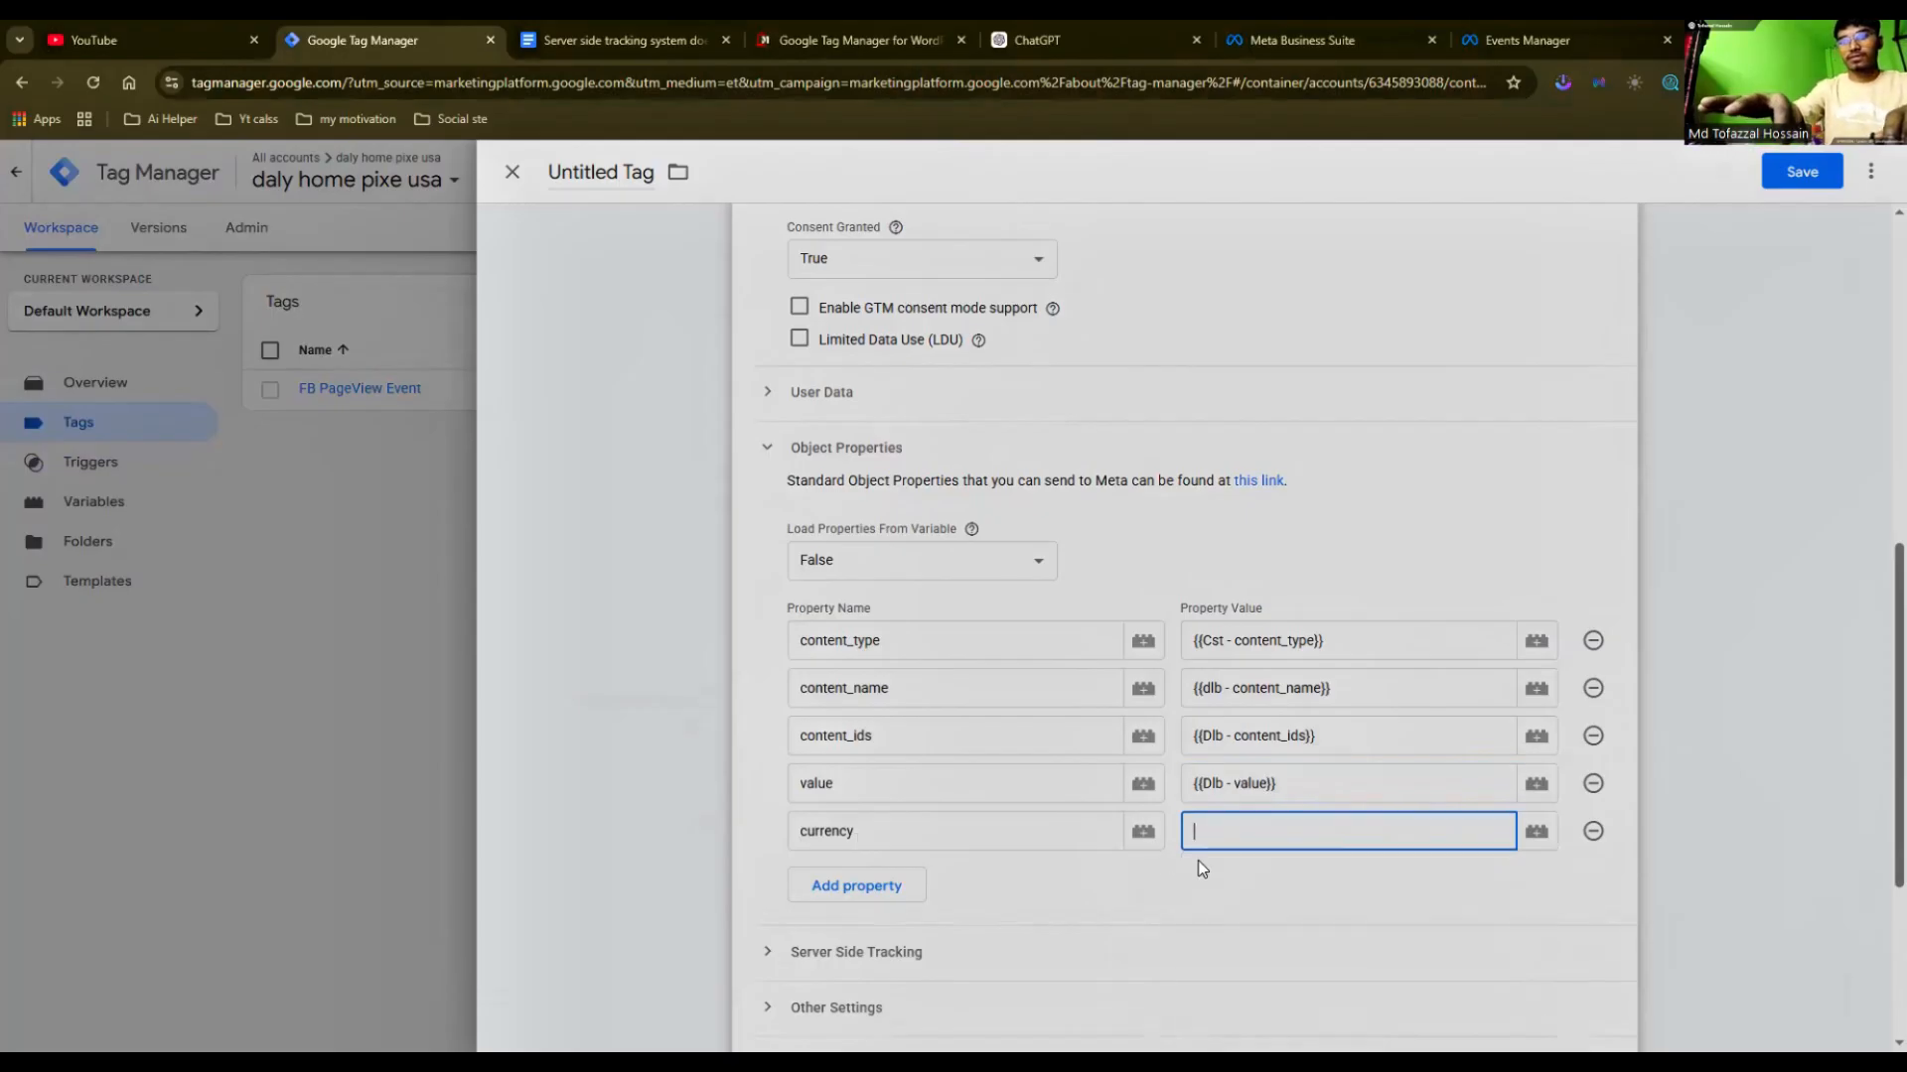
Step: Set the currency property value to the {{div- currency}} variable
{"action": "type", "text": "{{"}
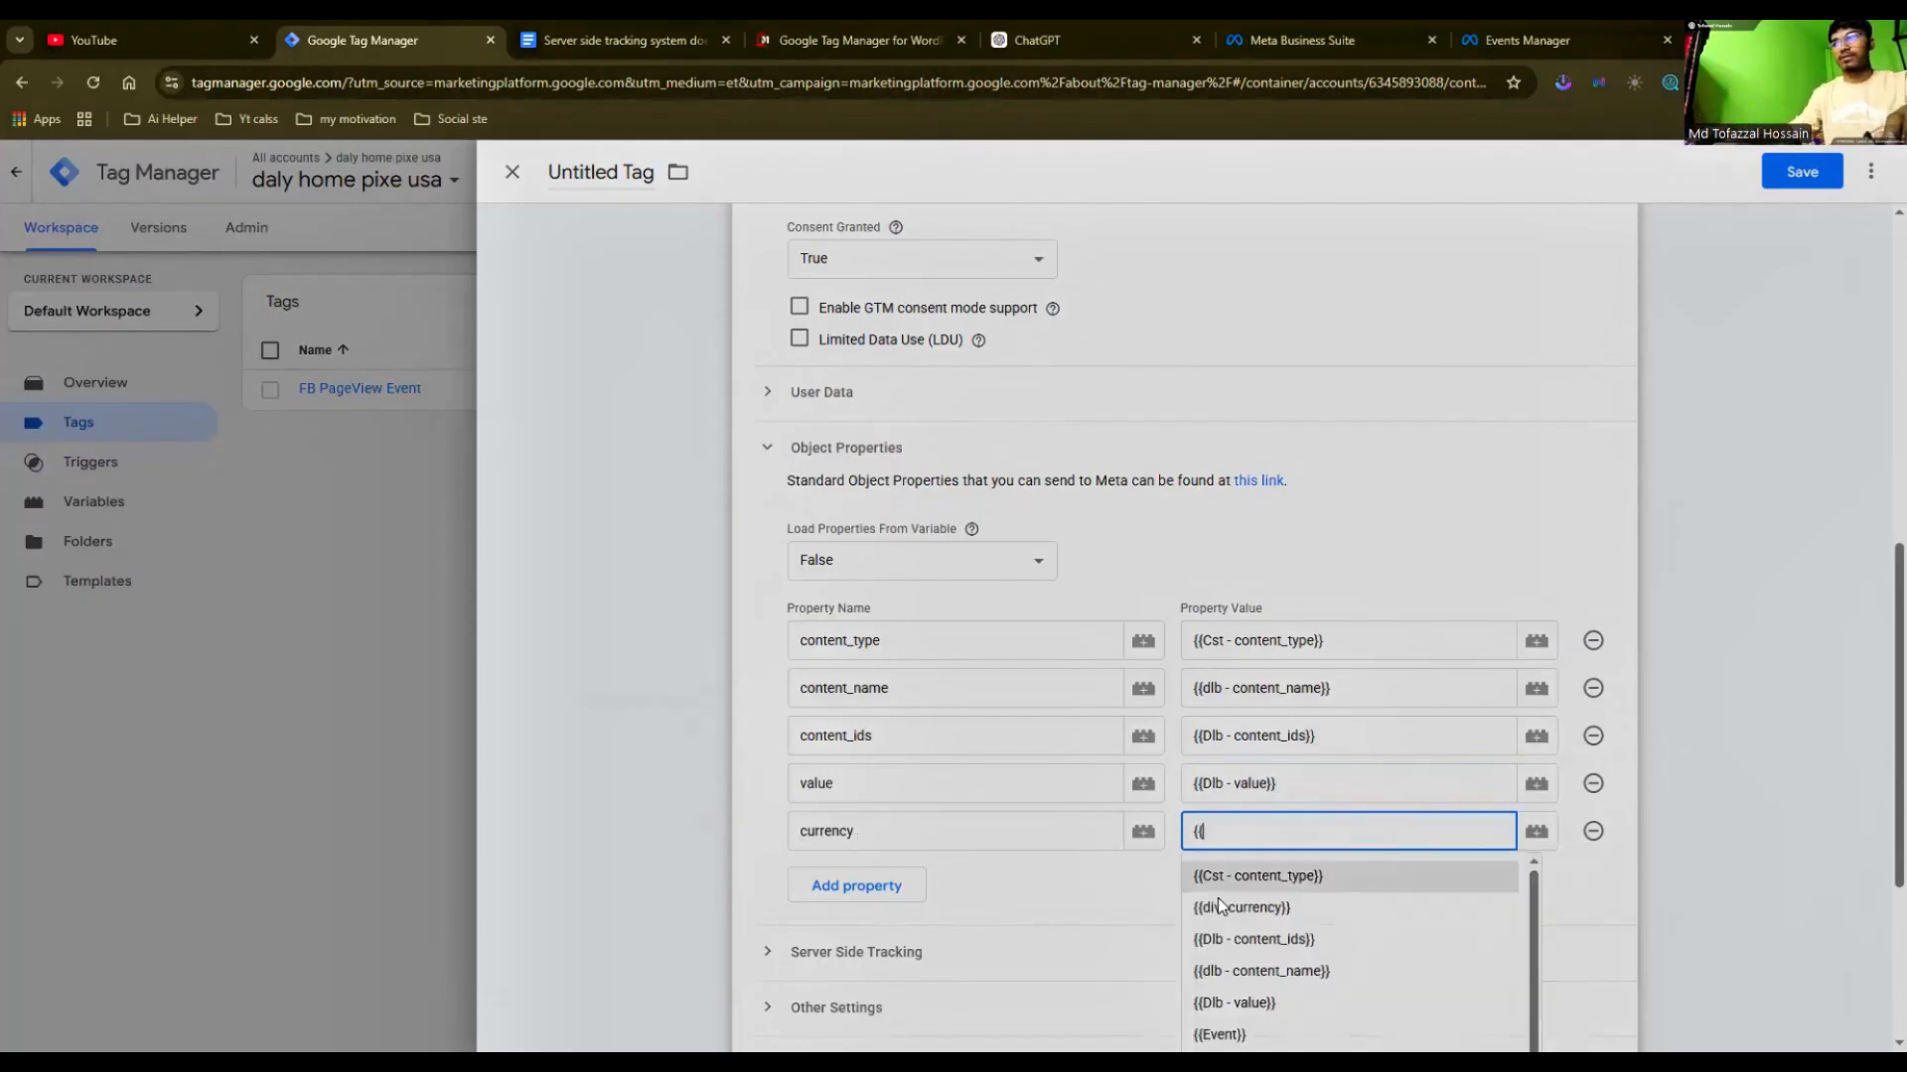
{"action": "left_click", "coordinate": [1218, 900]}
{"action": "scroll", "coordinate": [941, 711], "scroll_direction": "down", "scroll_amount": 2}
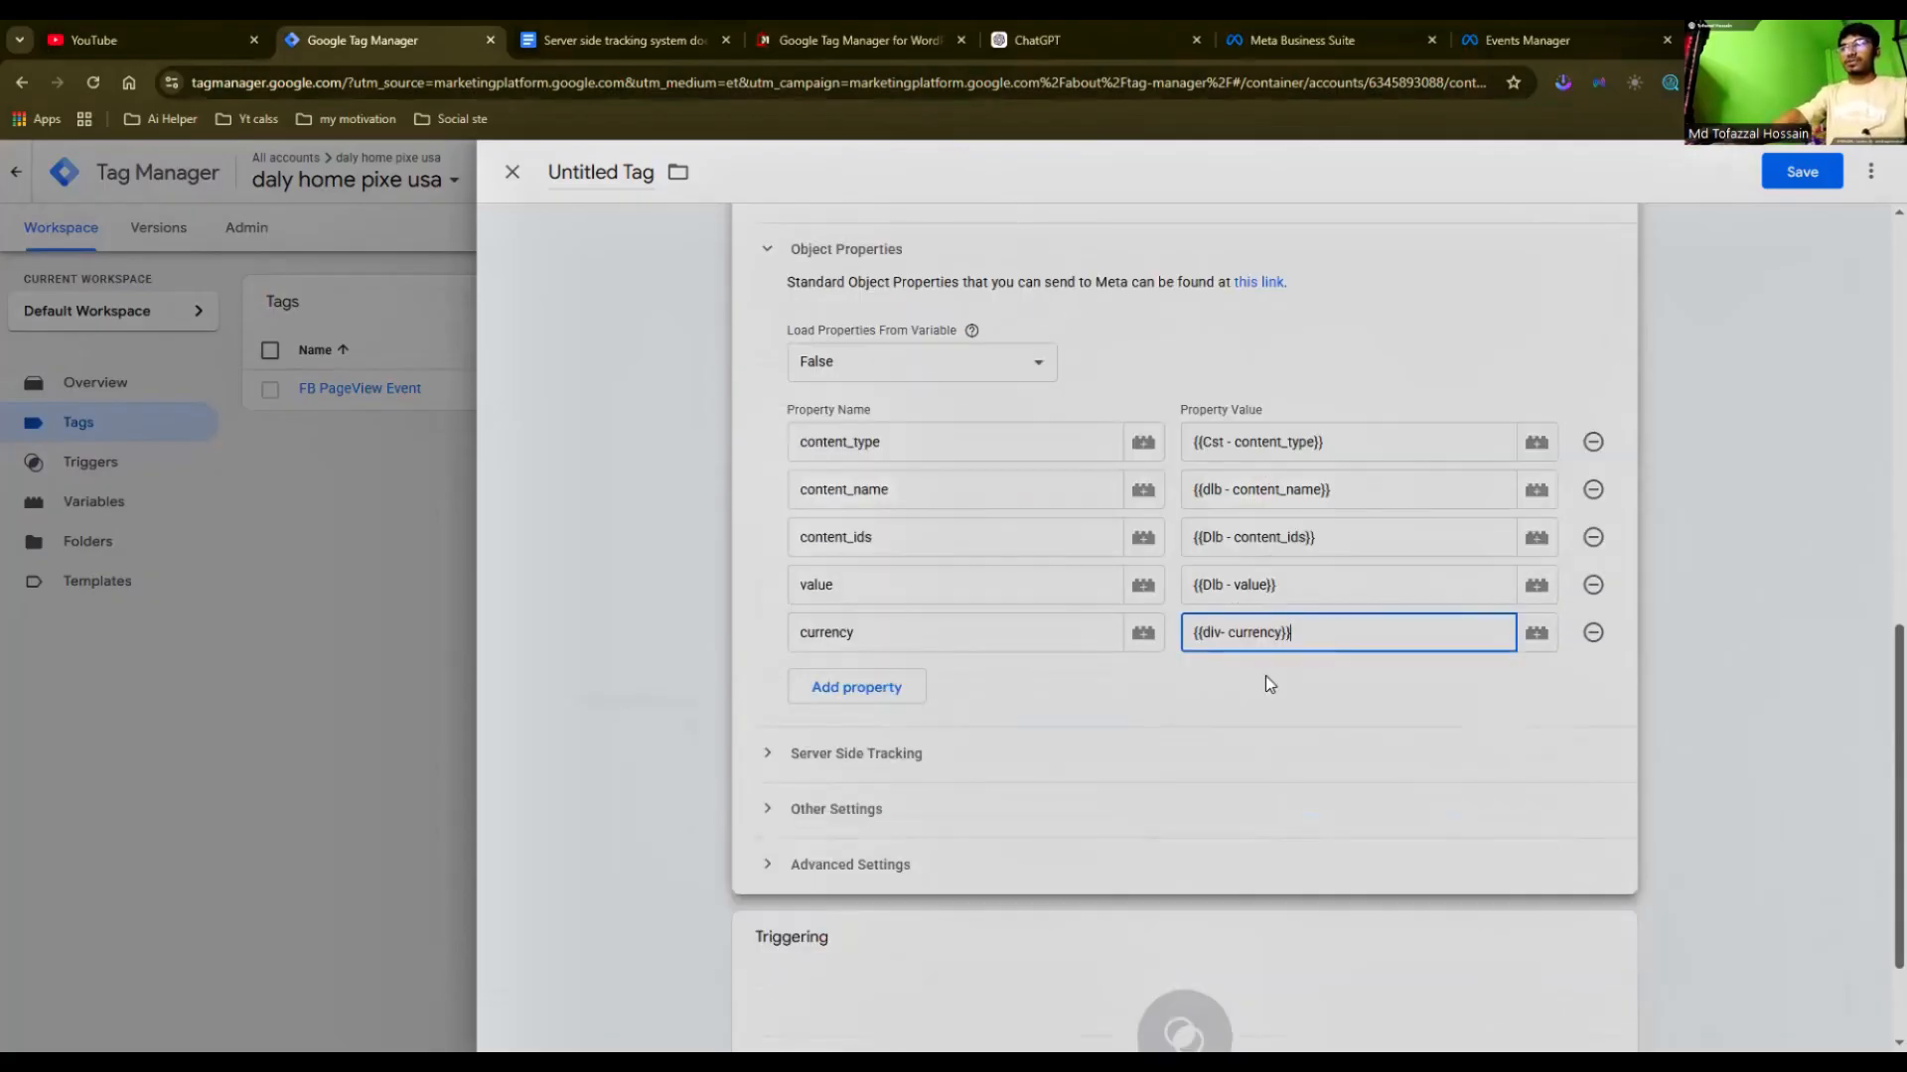
{"action": "left_click", "coordinate": [1165, 607]}
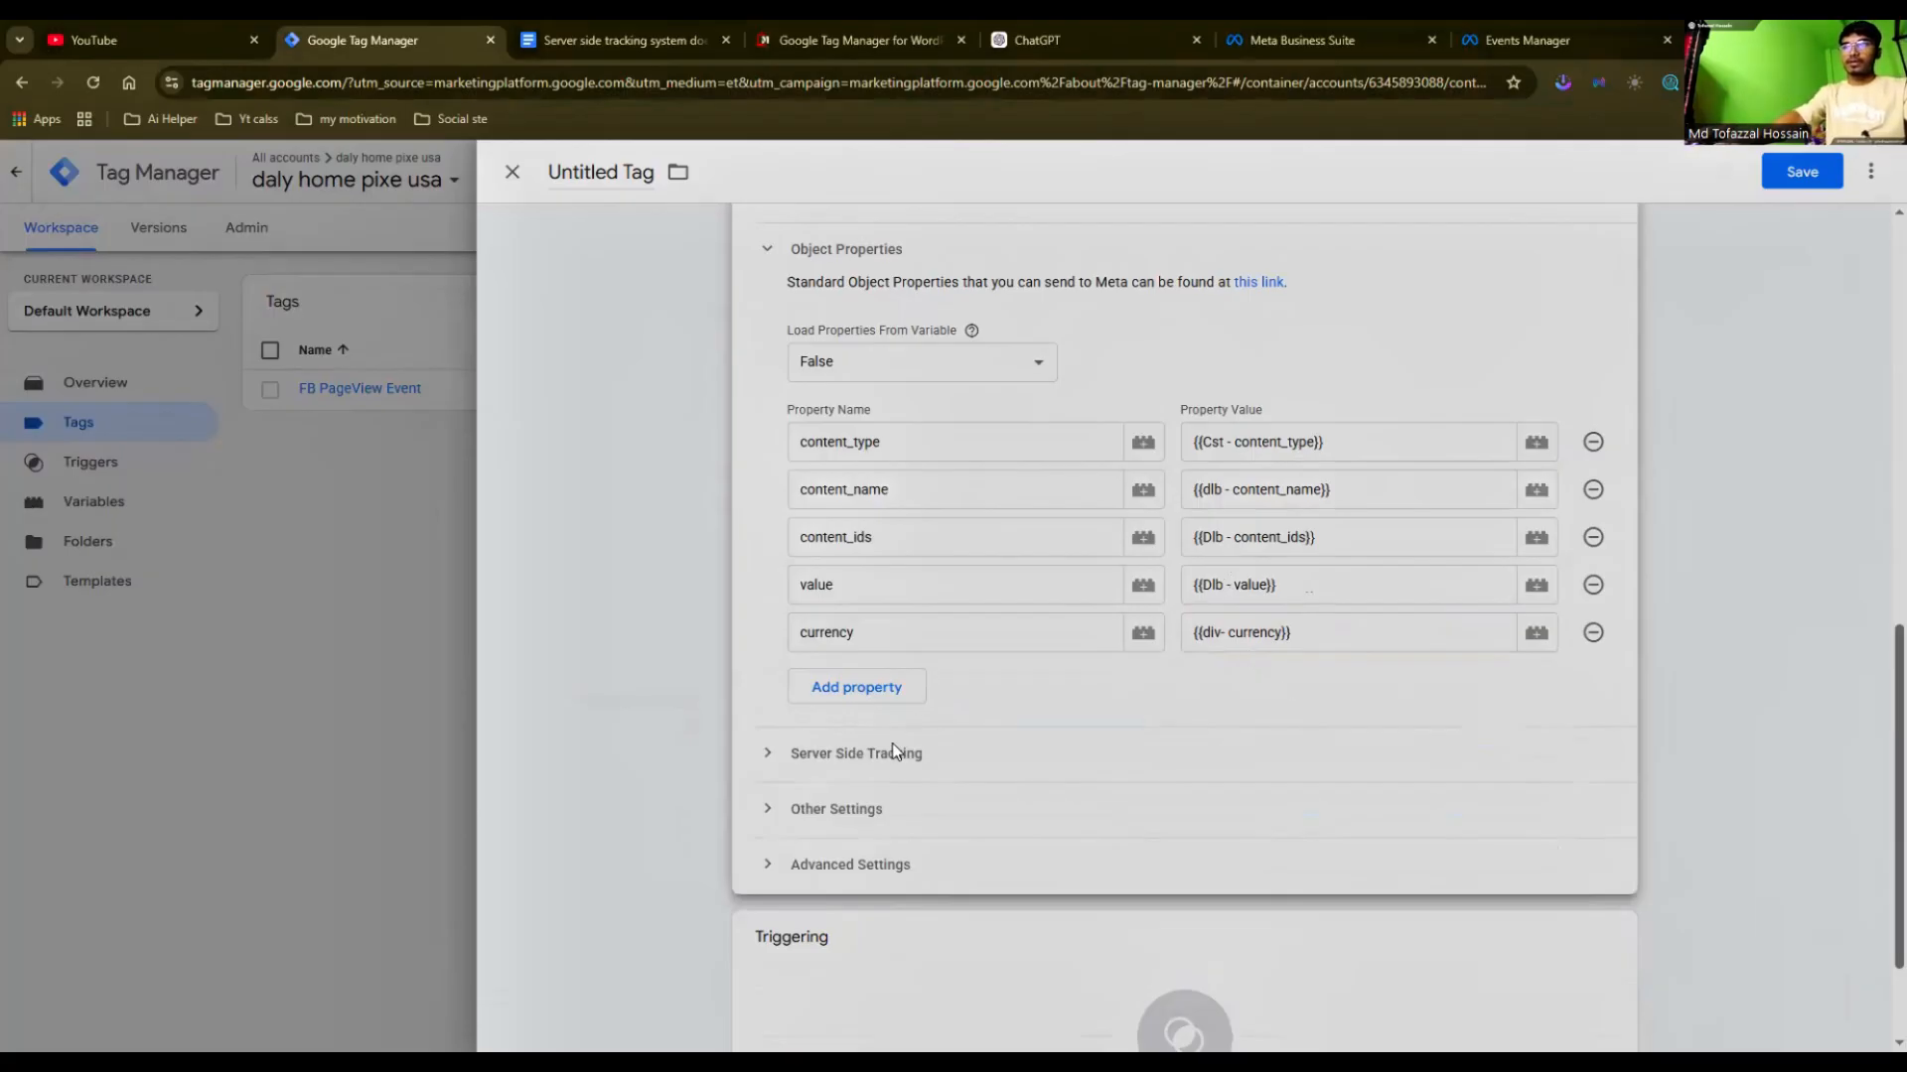
Step: Assign the view_item triger trigger to the tag's Triggering section
{"action": "scroll", "coordinate": [920, 737], "scroll_direction": "down", "scroll_amount": 2}
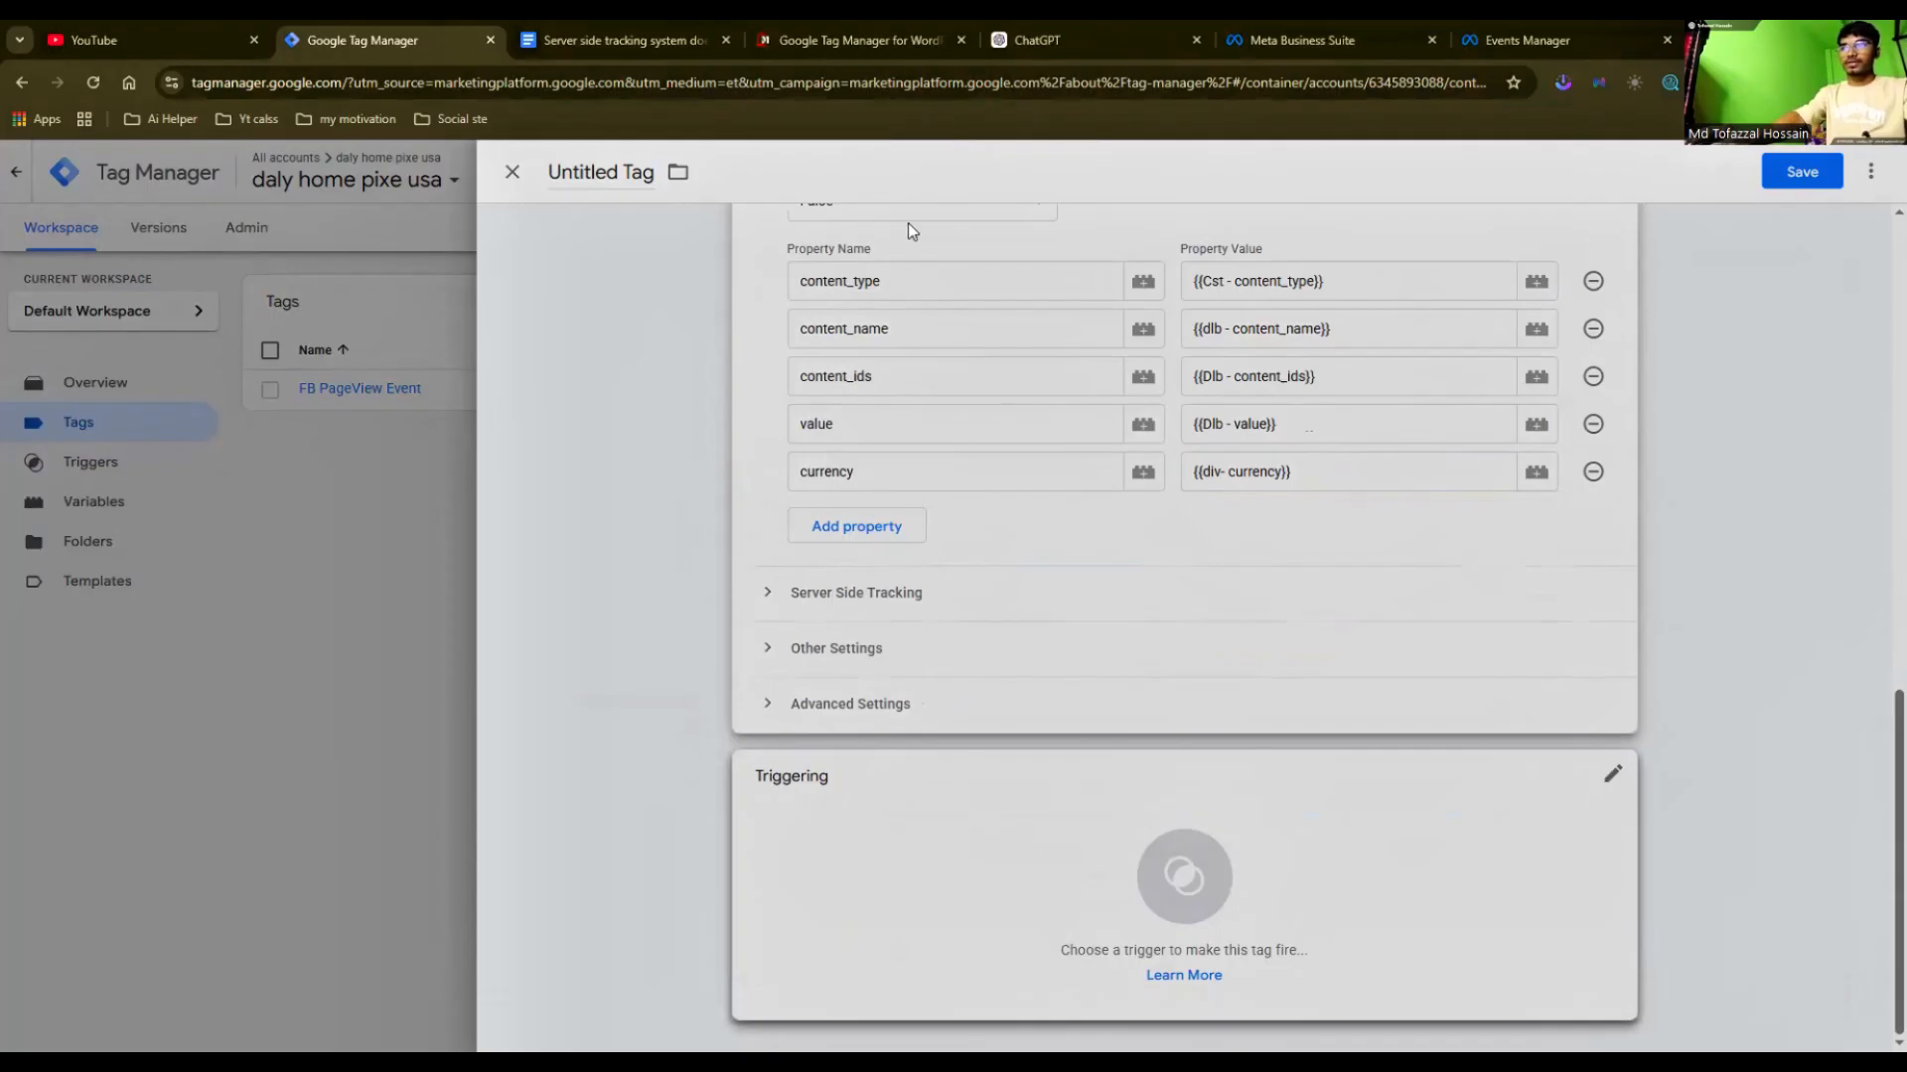
{"action": "left_click", "coordinate": [1608, 776]}
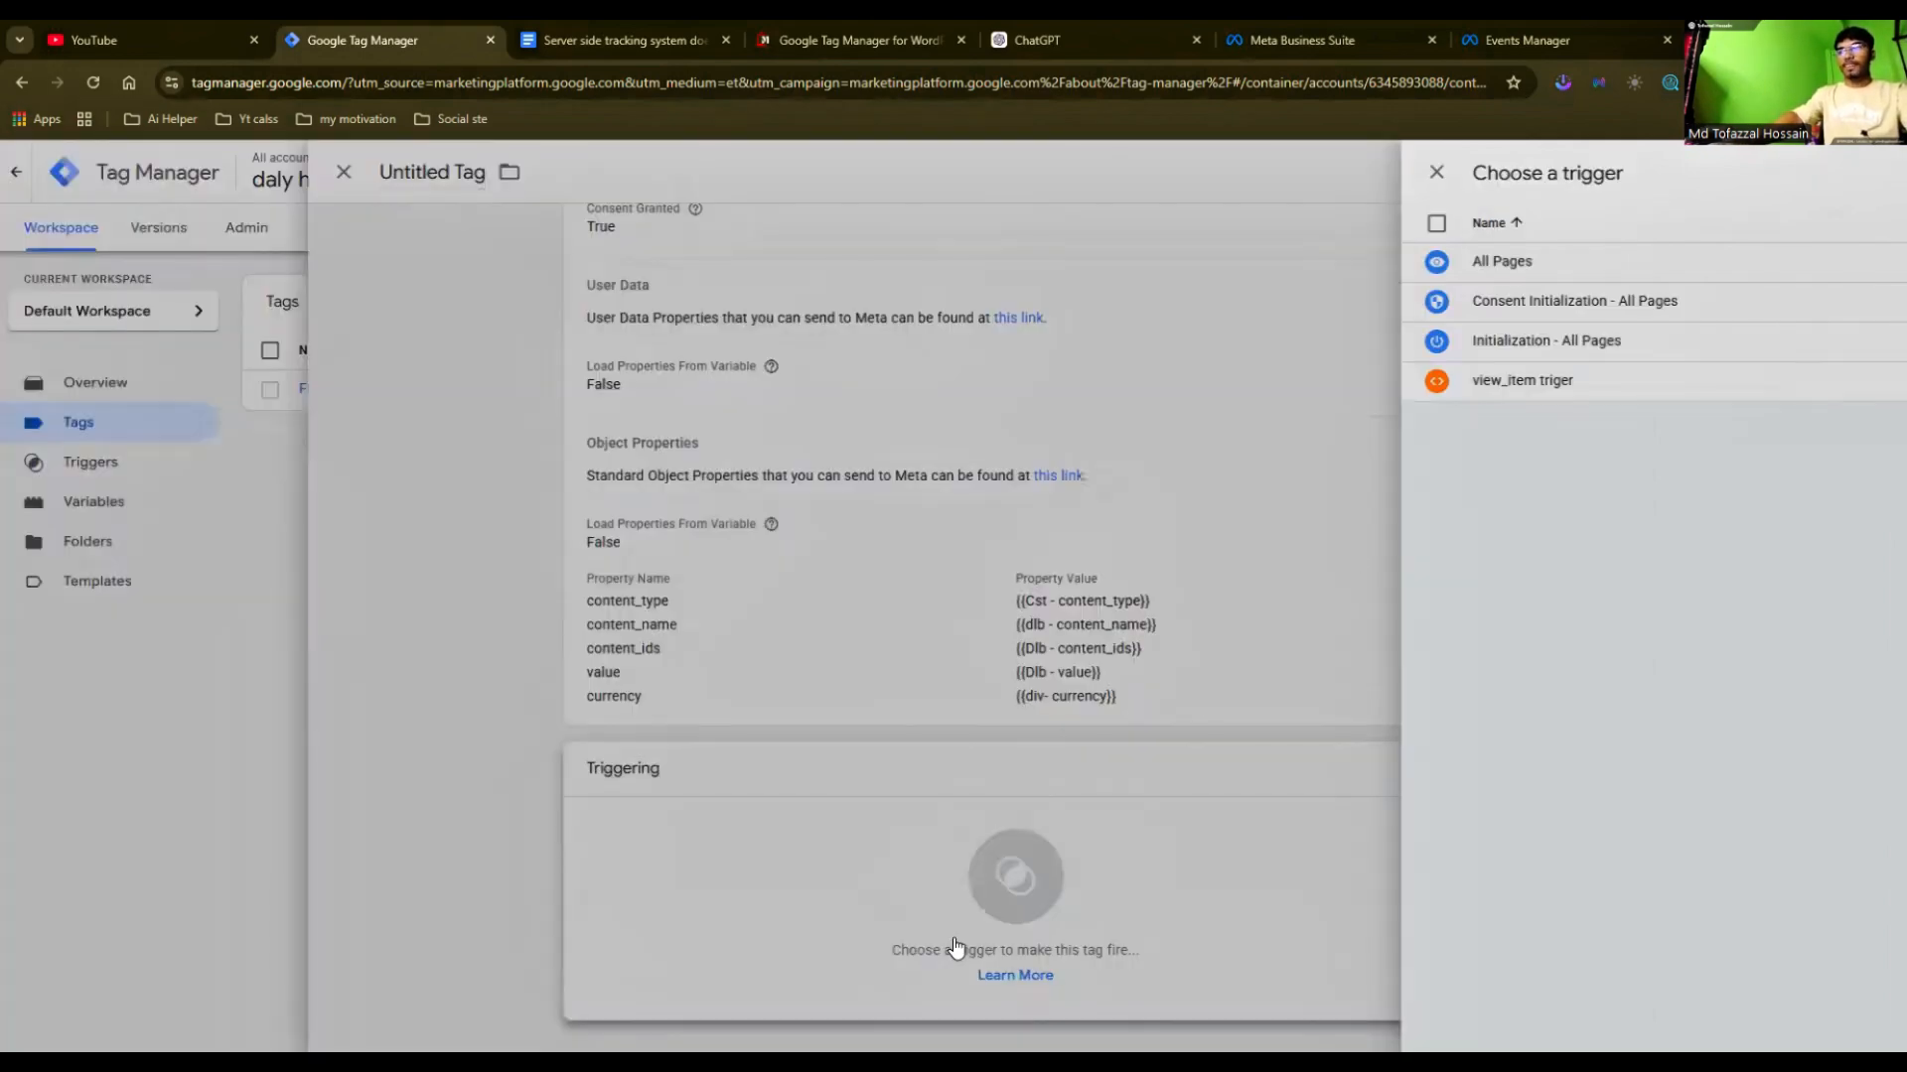
{"action": "scroll", "coordinate": [801, 345], "scroll_direction": "up", "scroll_amount": 5}
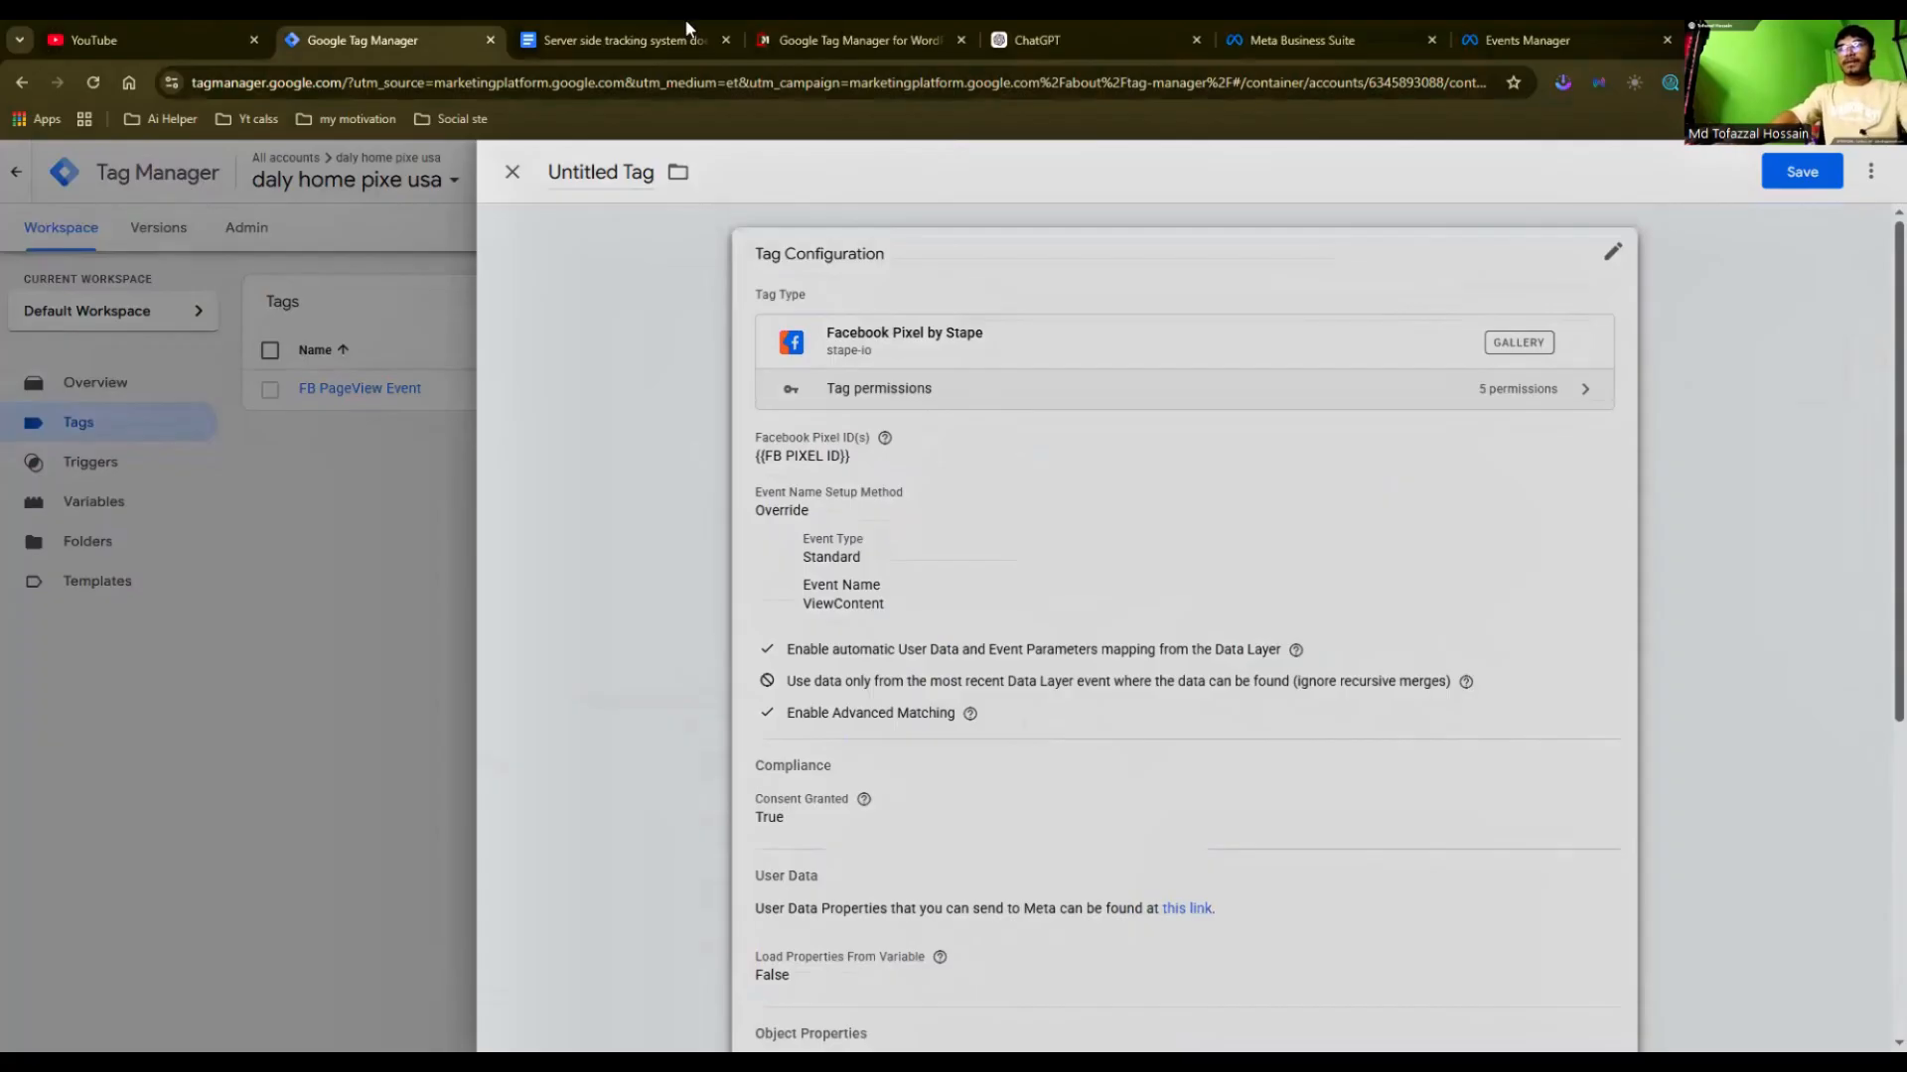
Step: Copy the View Content Event heading text from the setup document
{"action": "left_click", "coordinate": [592, 38]}
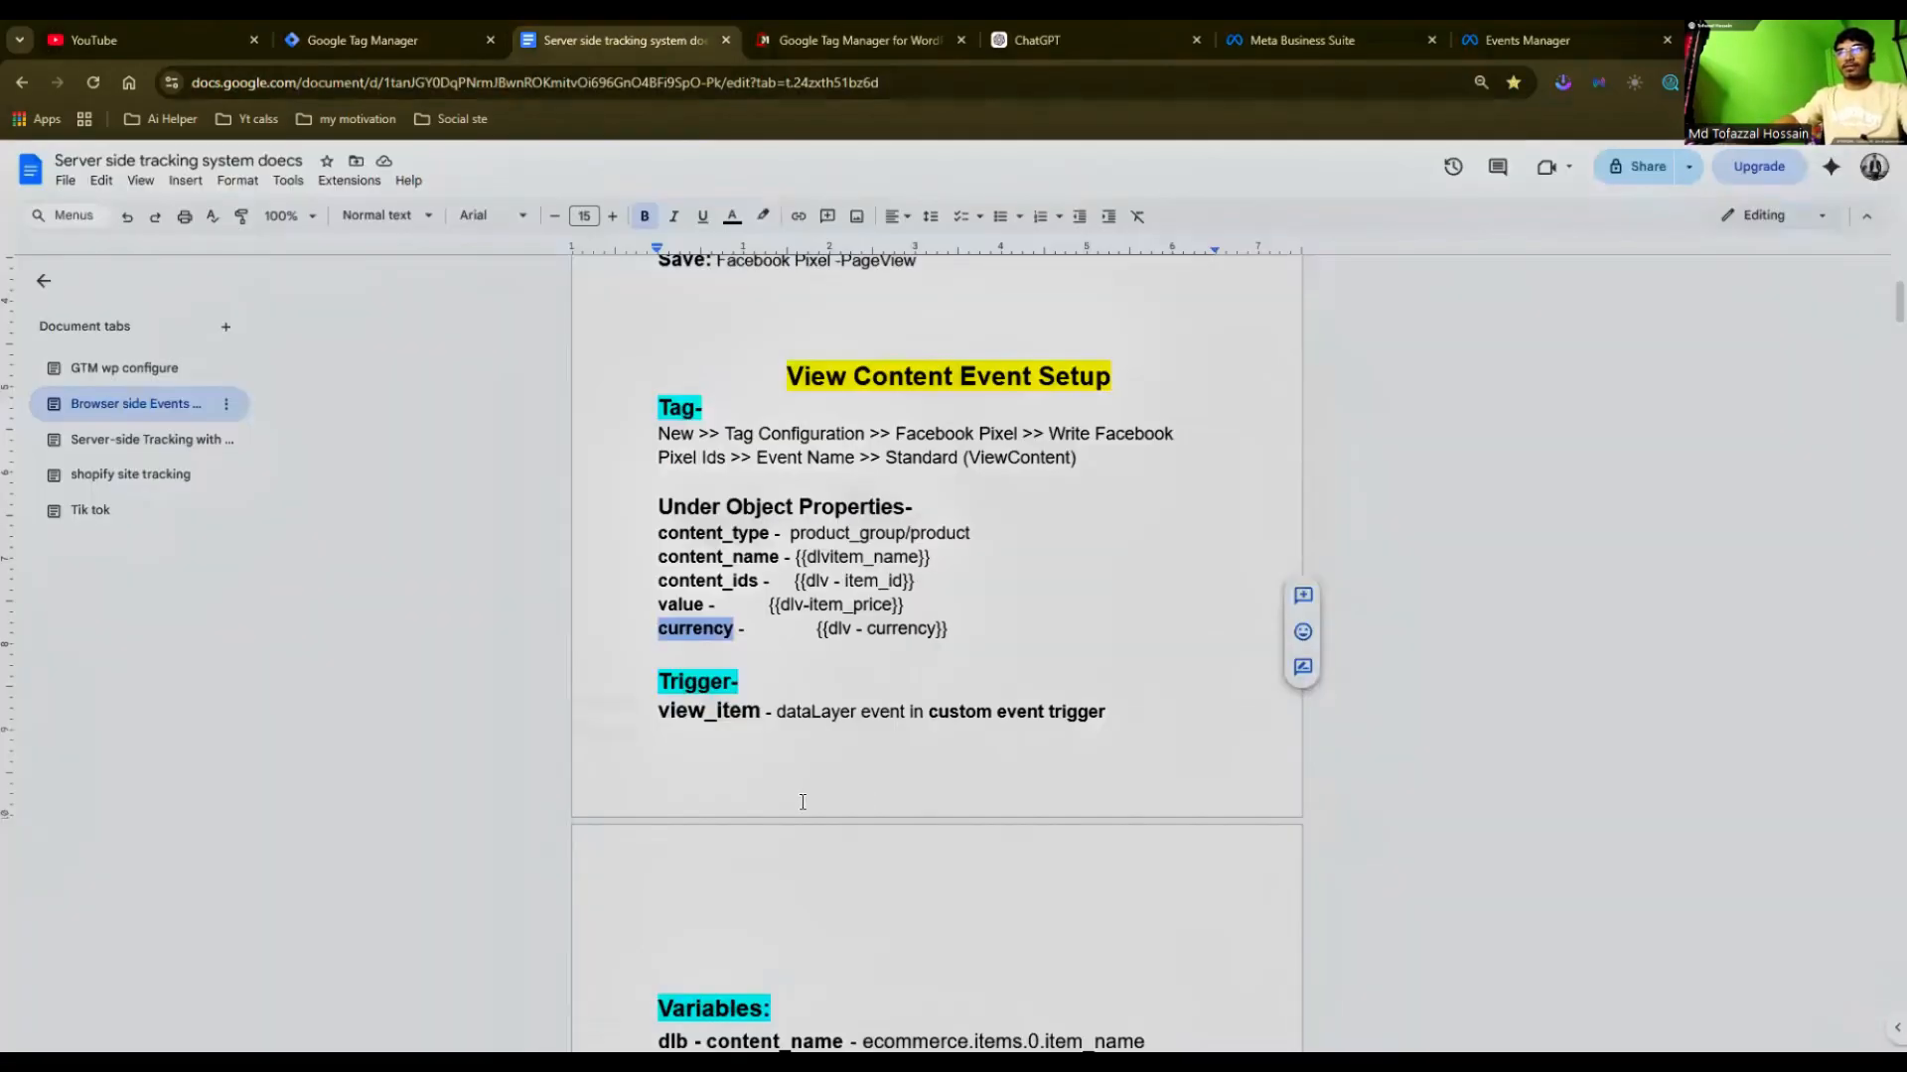
{"action": "scroll", "coordinate": [793, 803], "scroll_direction": "down", "scroll_amount": 5}
{"action": "scroll", "coordinate": [792, 803], "scroll_direction": "up", "scroll_amount": 7}
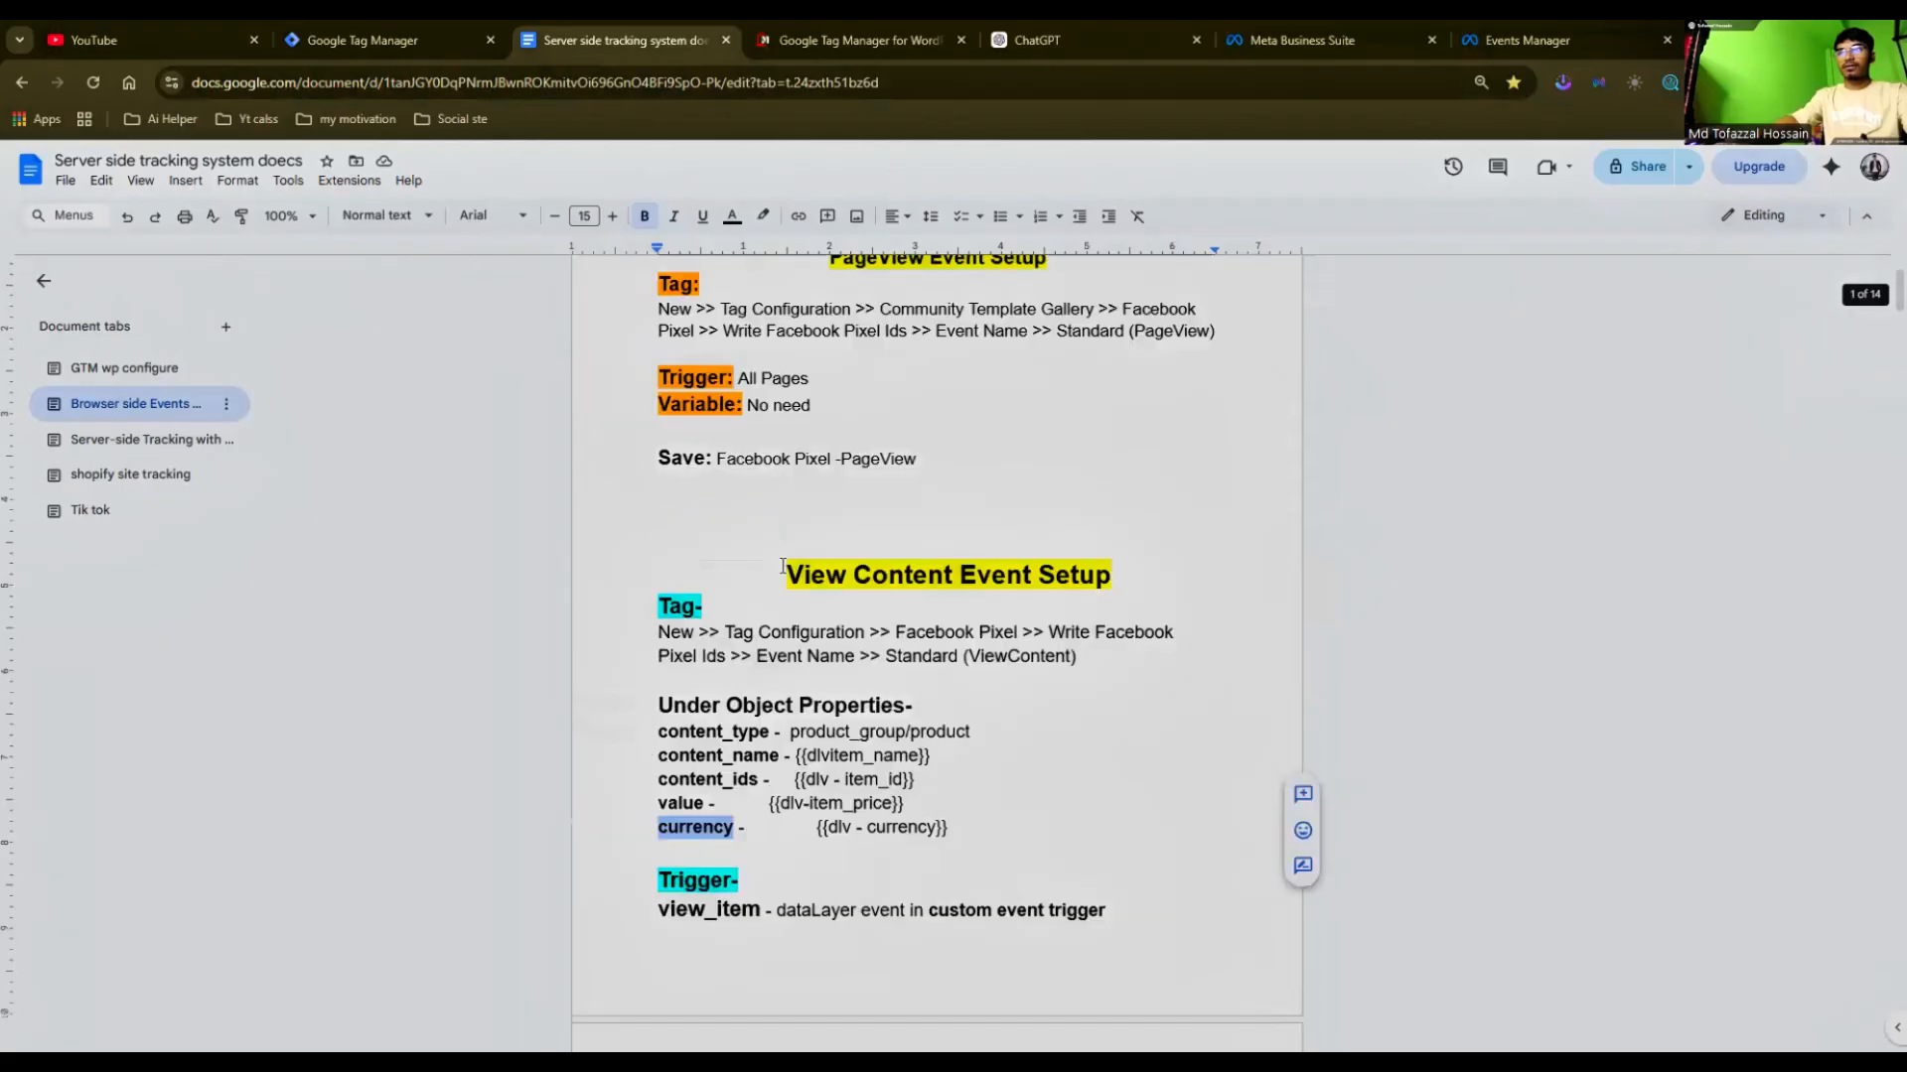
{"action": "left_click_drag", "start_coordinate": [787, 574], "coordinate": [1033, 576]}
{"action": "key", "text": "ctrl+c"}
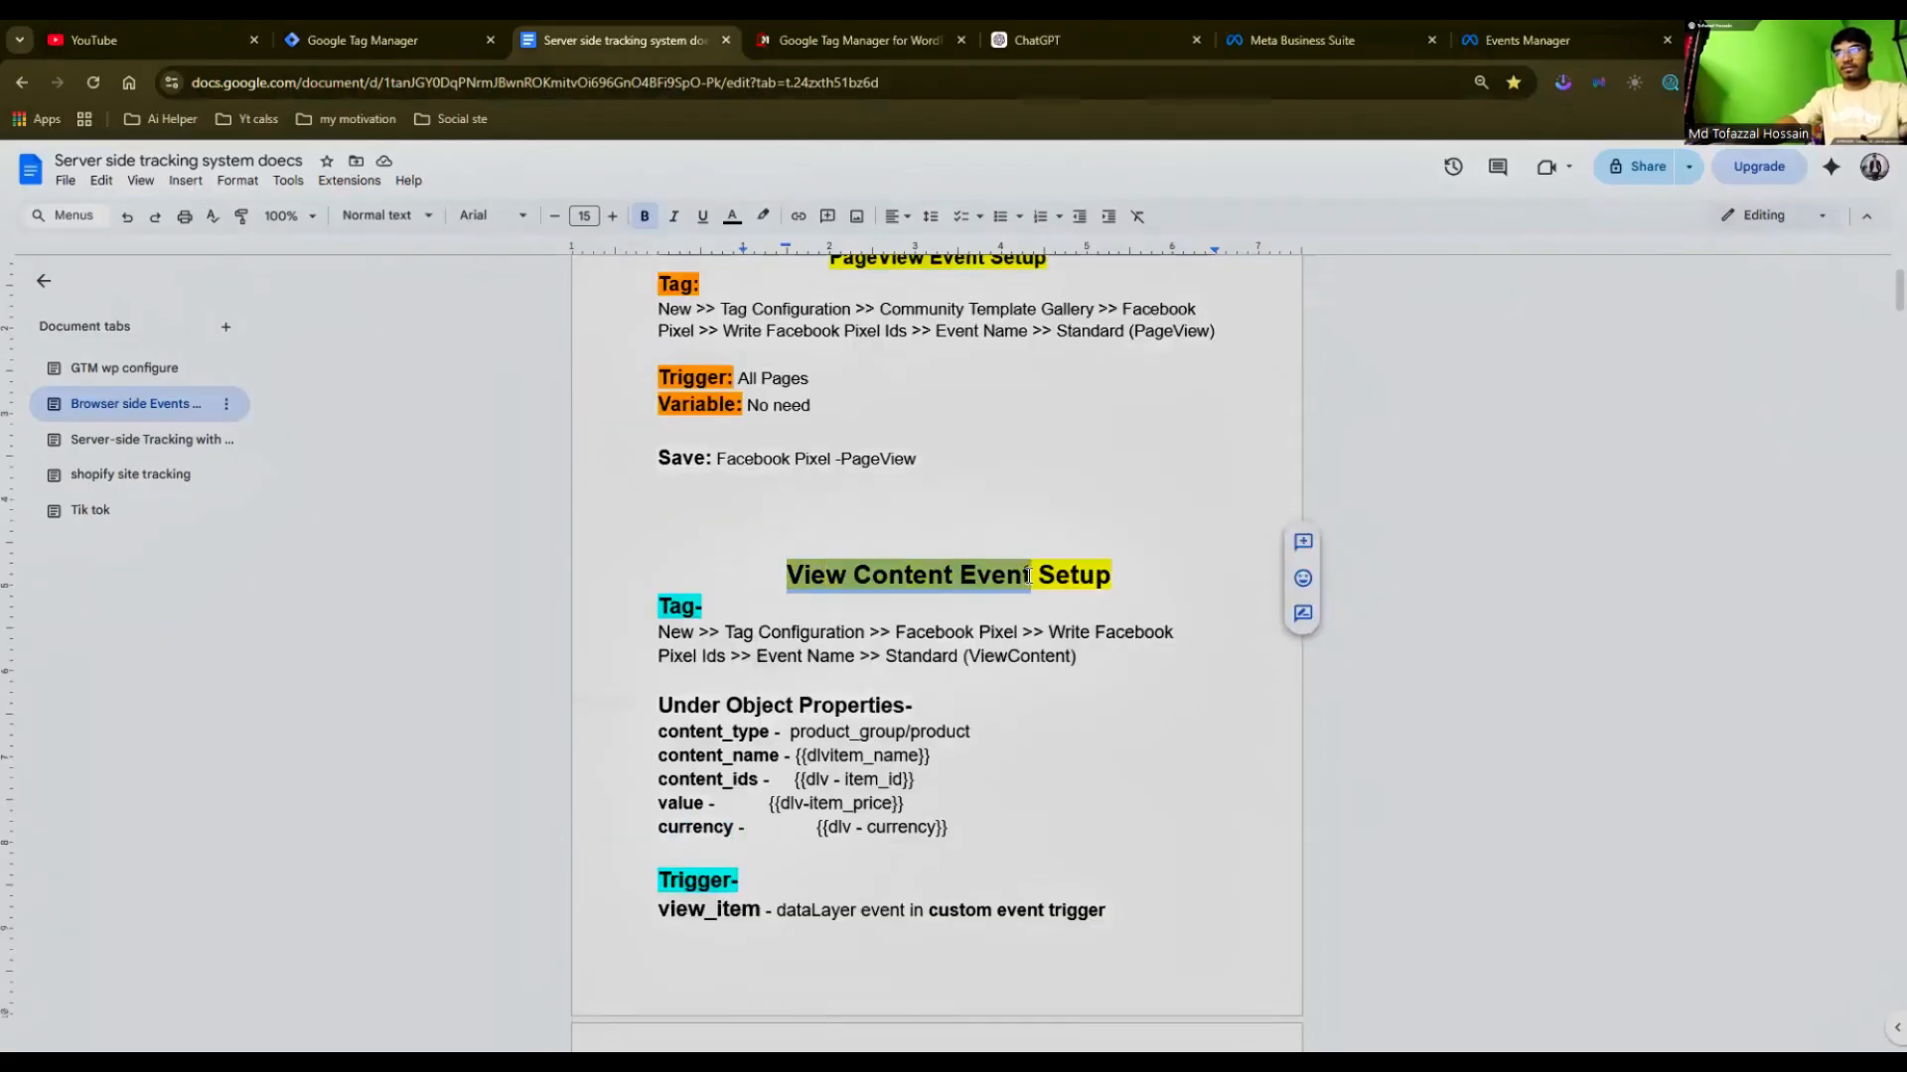
Step: Rename the tag to BF View Content Event and save it
{"action": "left_click", "coordinate": [378, 39]}
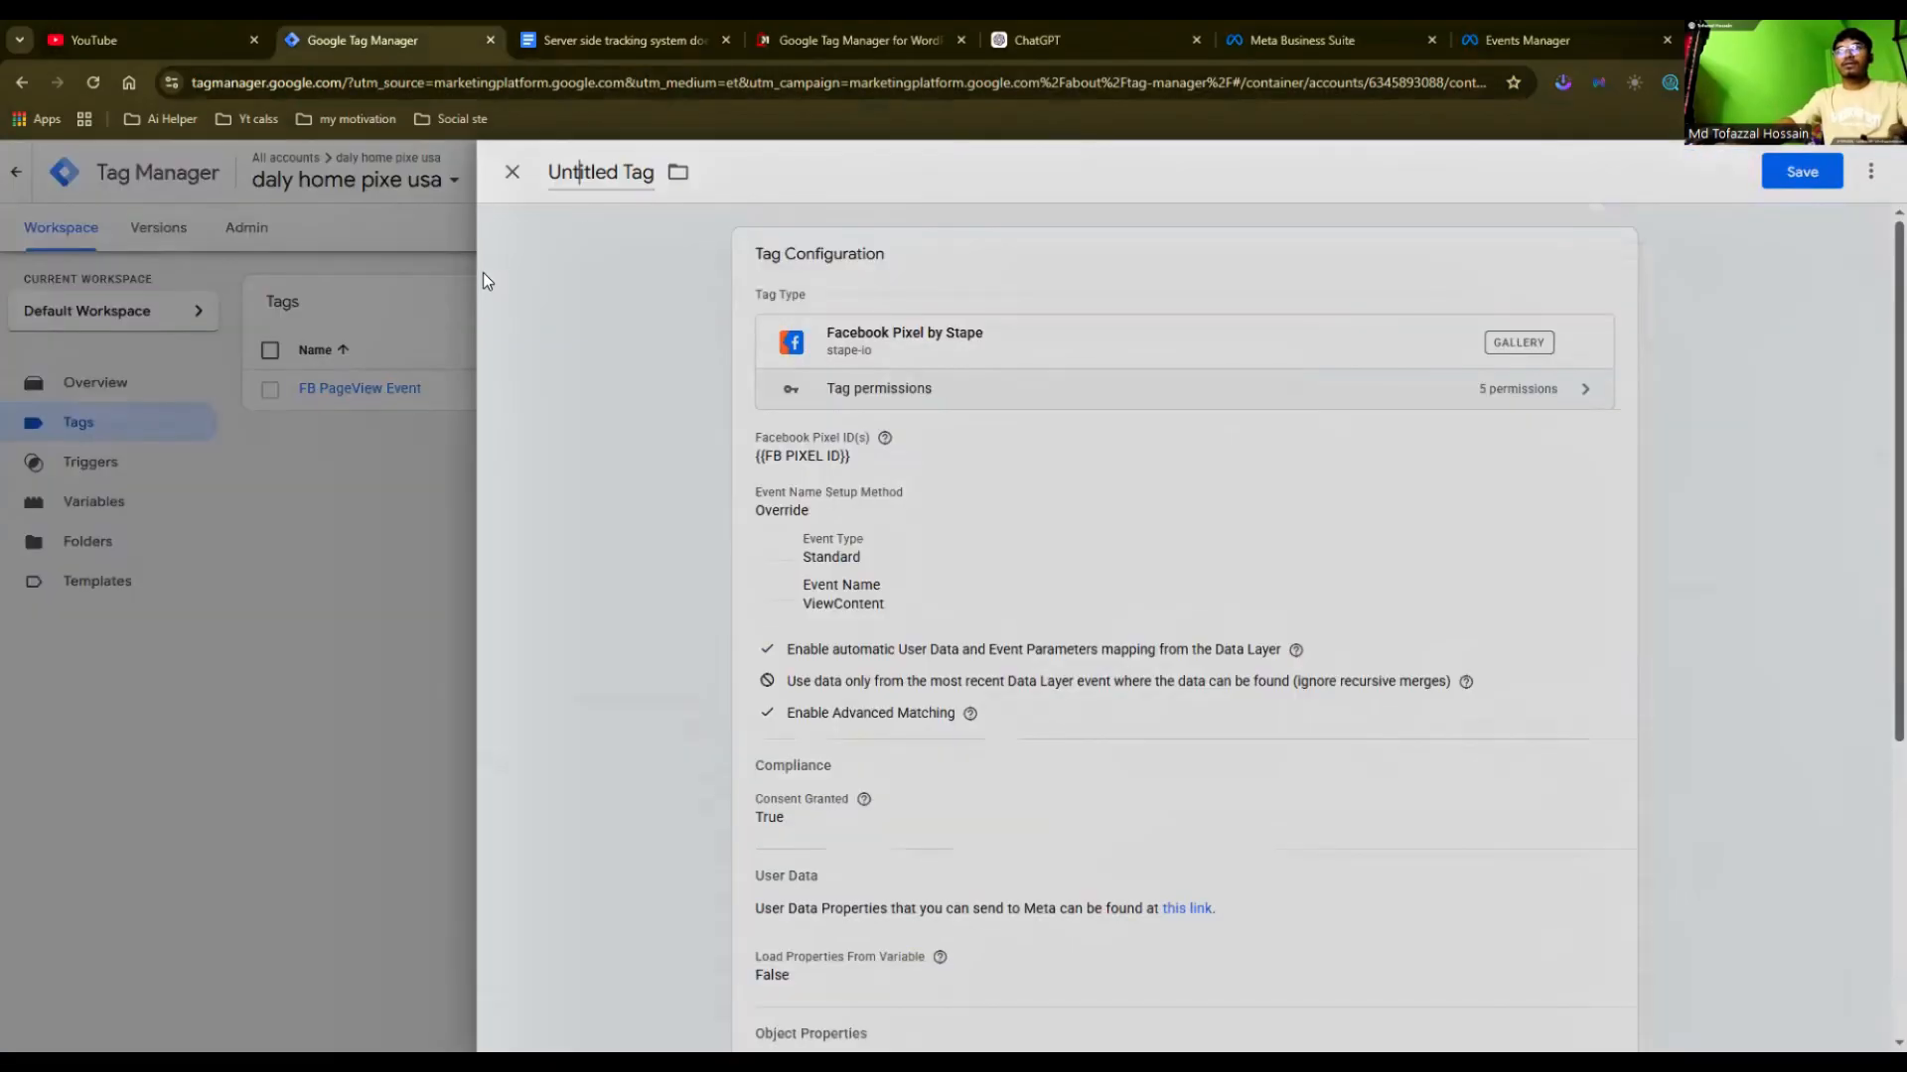
{"action": "key", "text": "ctrl+a"}
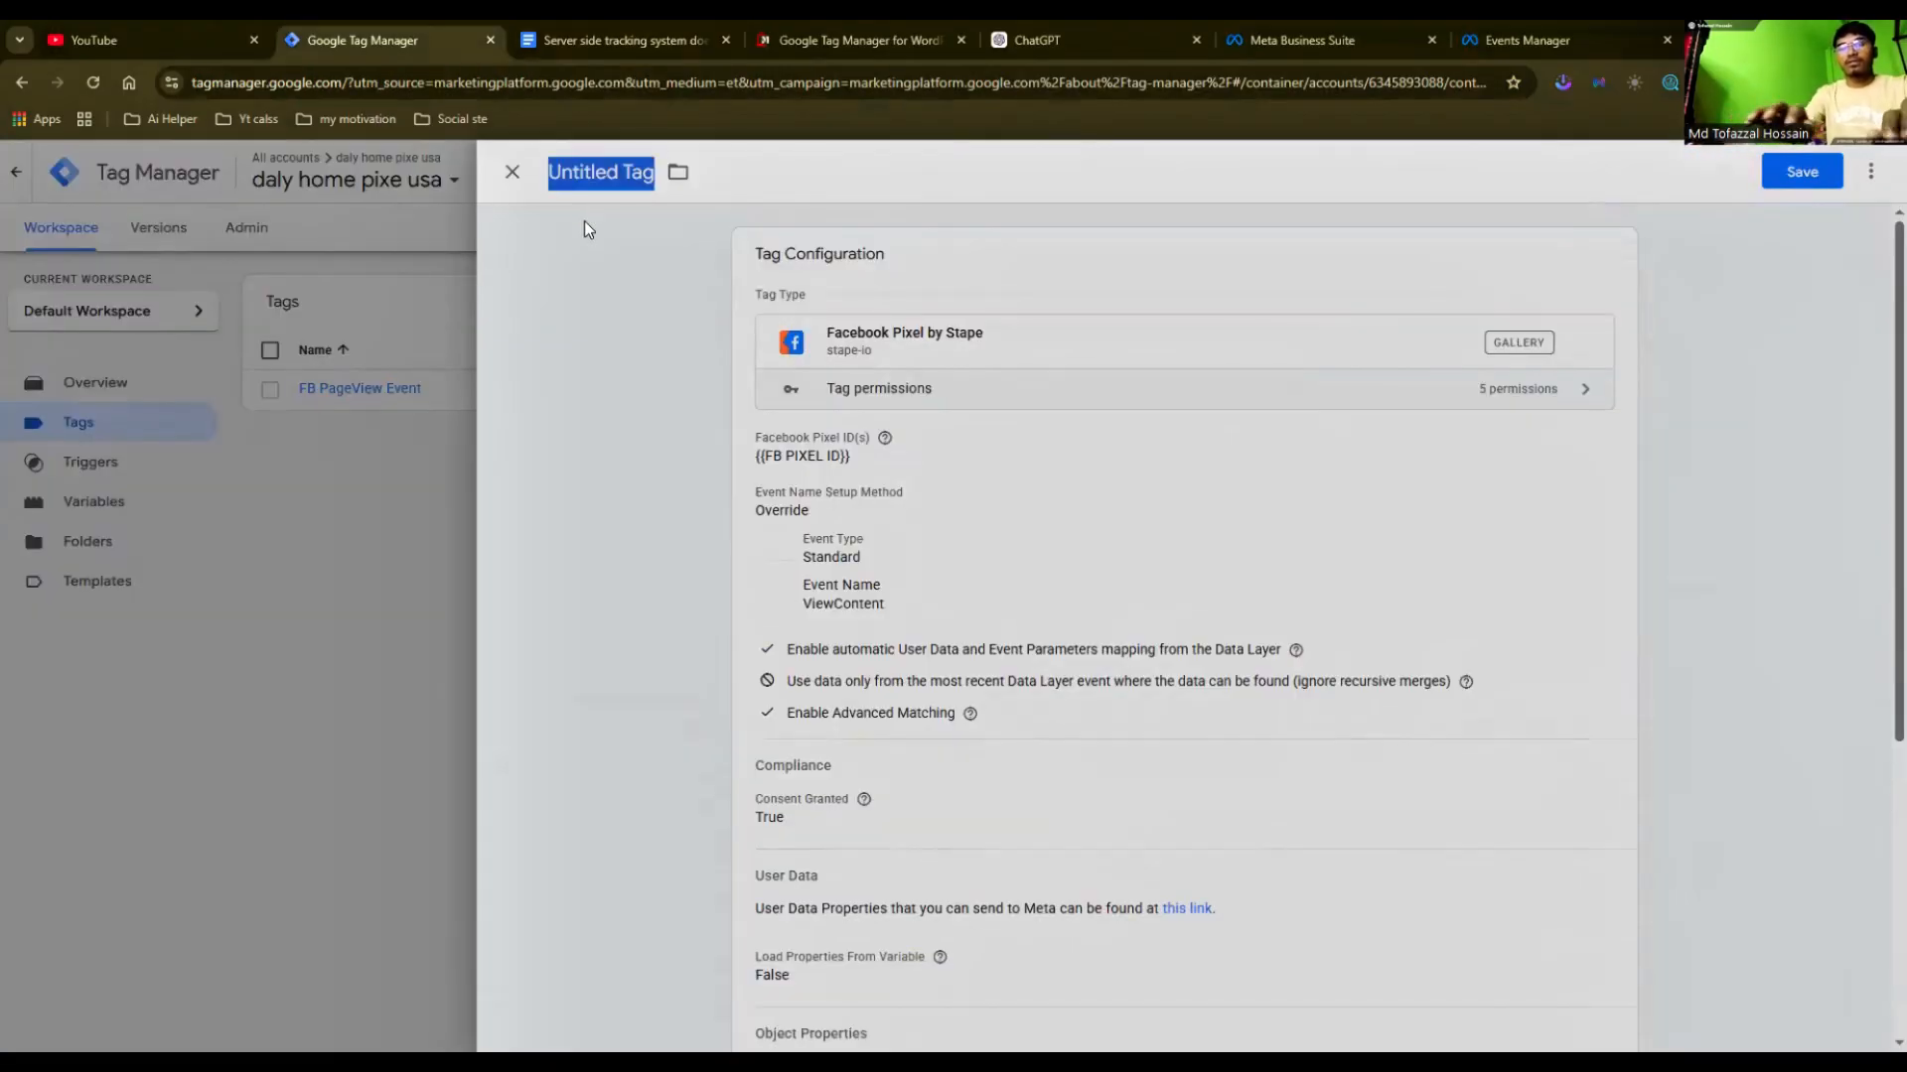
{"action": "type", "text": "f"}
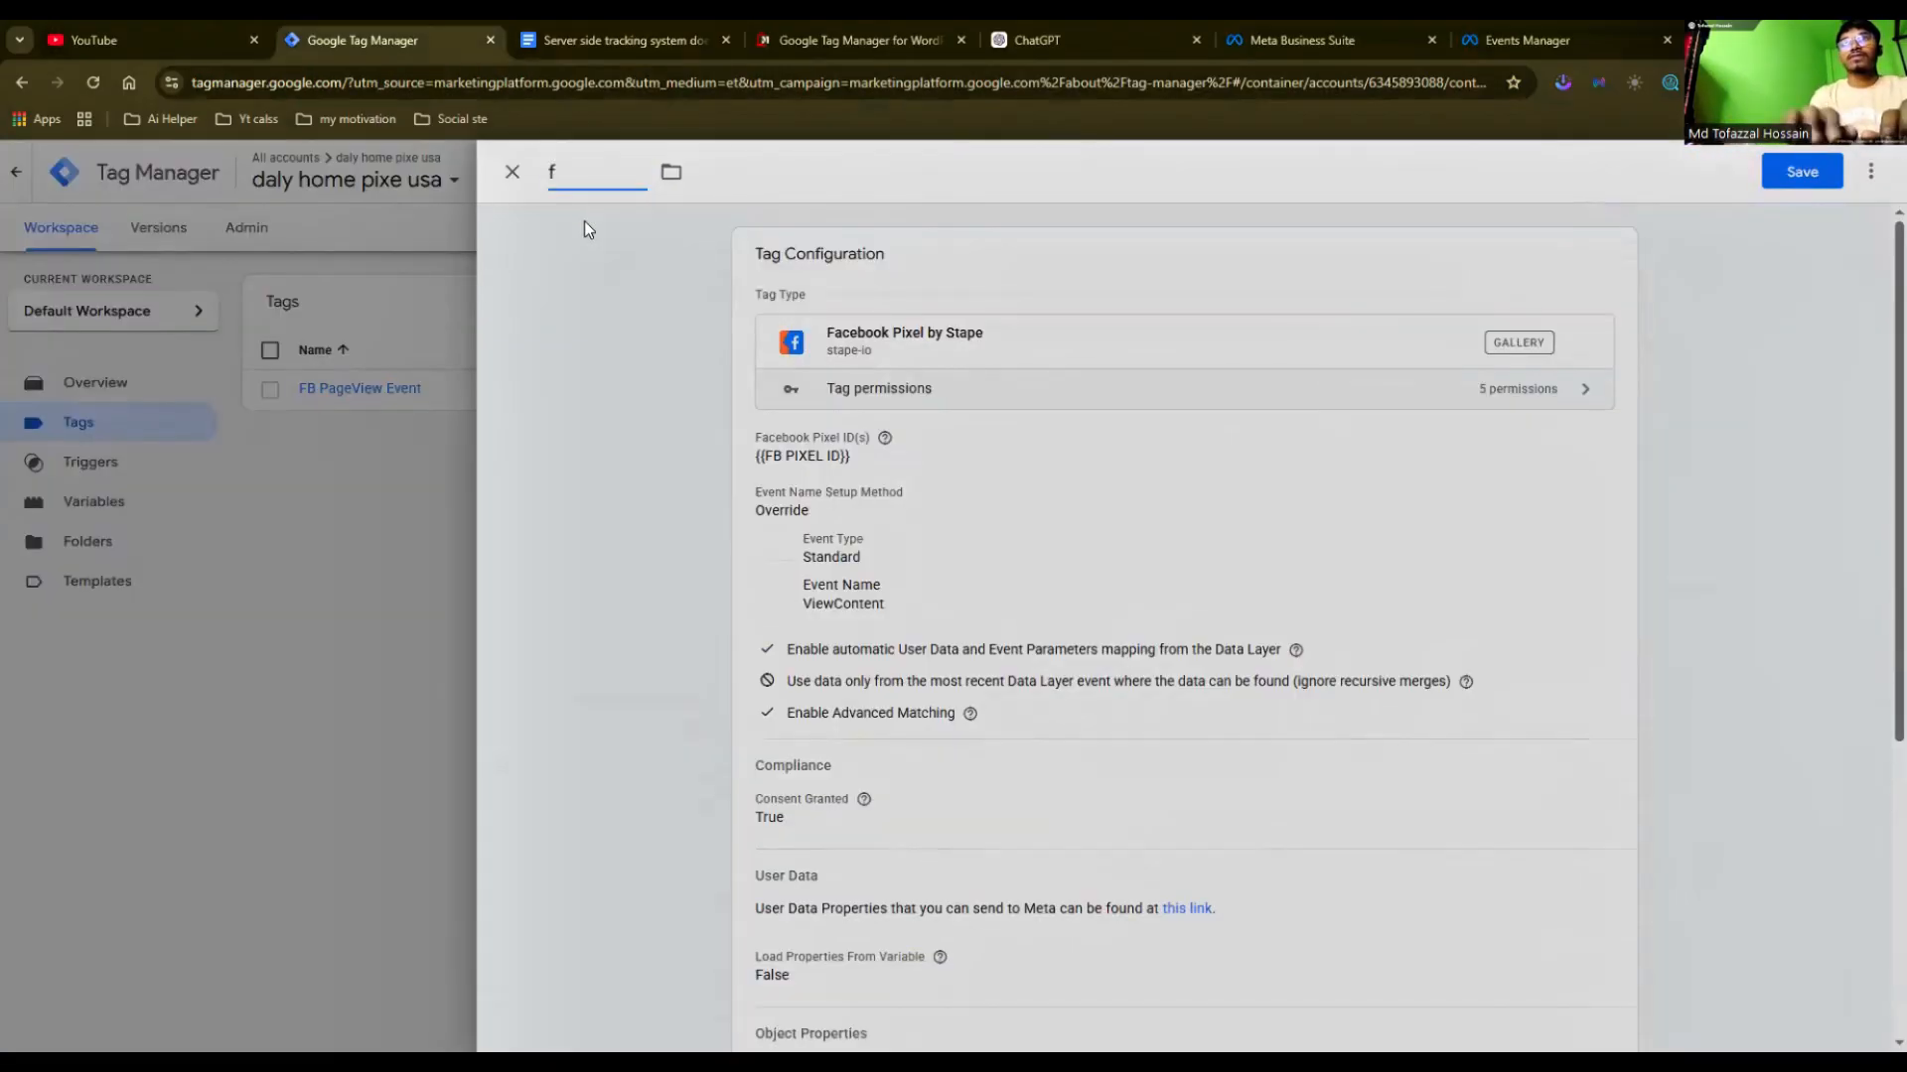
{"action": "key", "text": "BackSpace"}
{"action": "type", "text": "BF"}
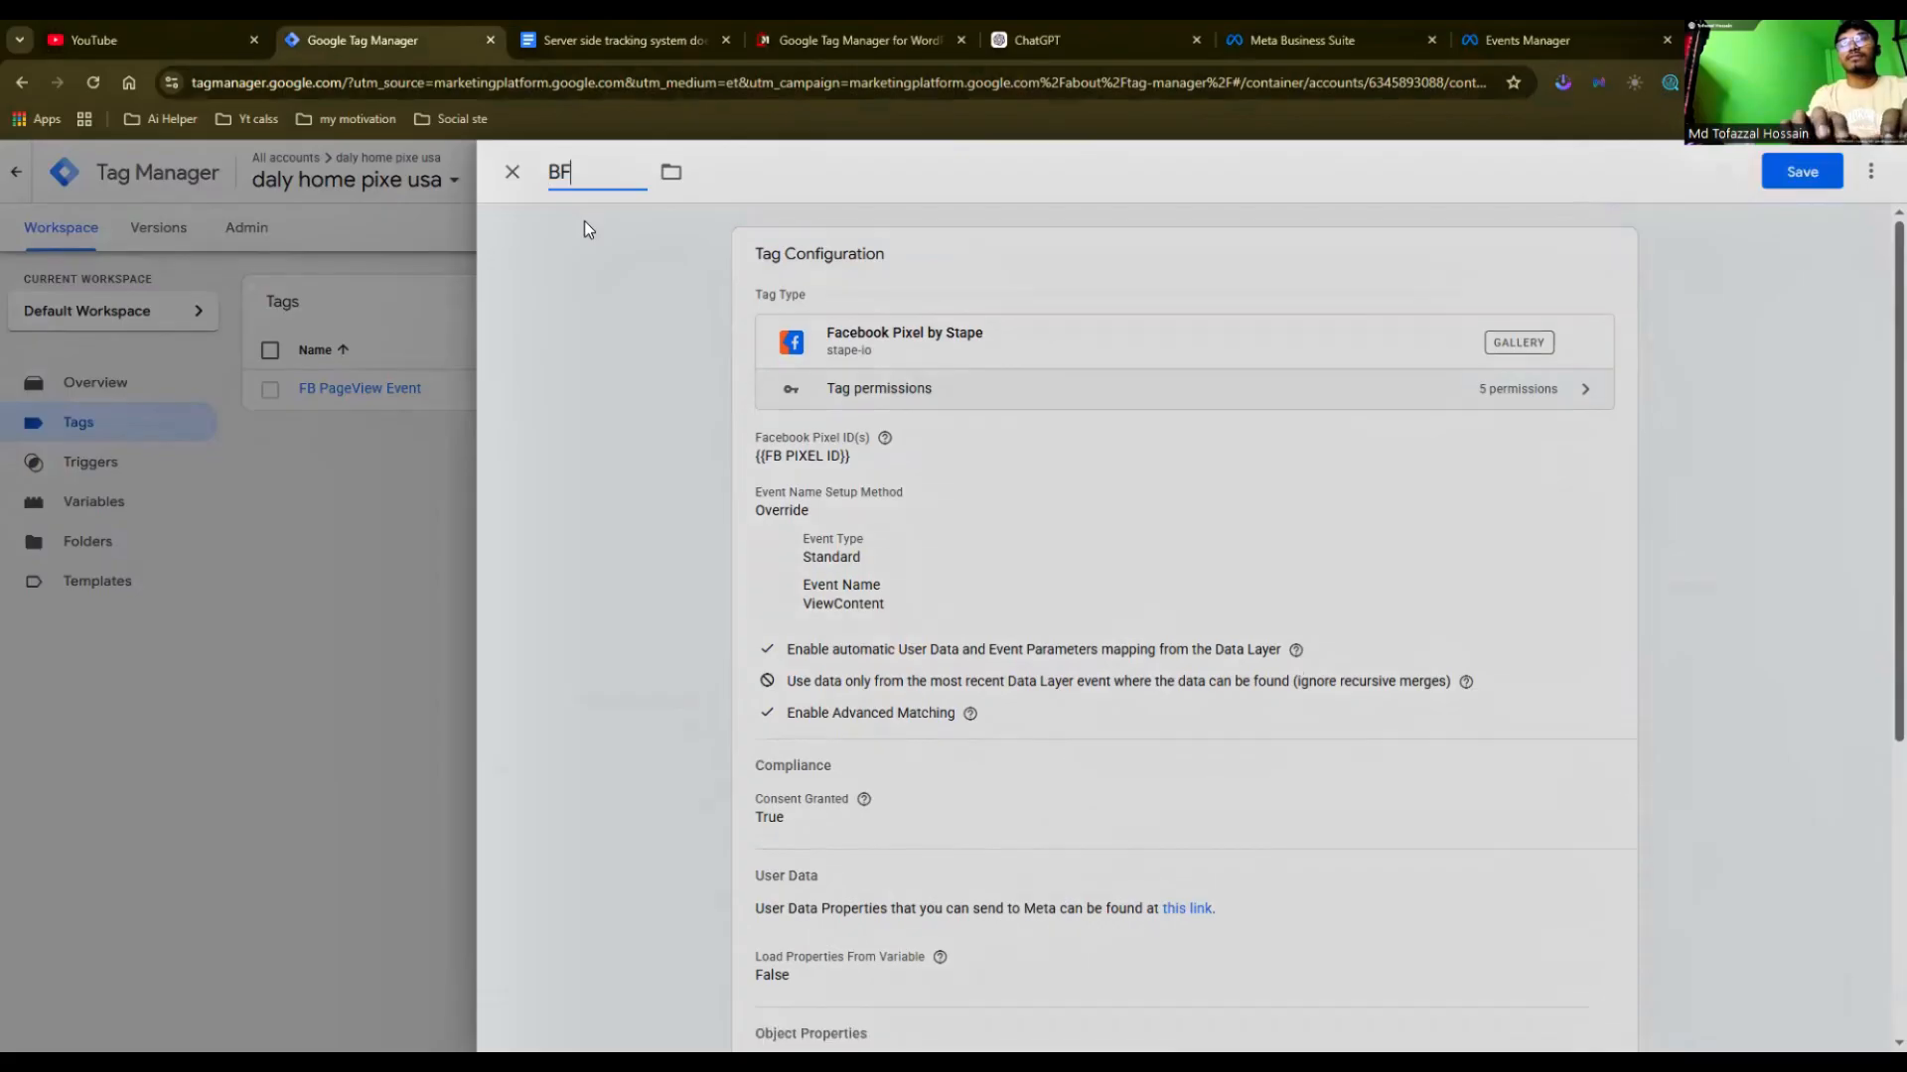
{"action": "key", "text": "ctrl+v"}
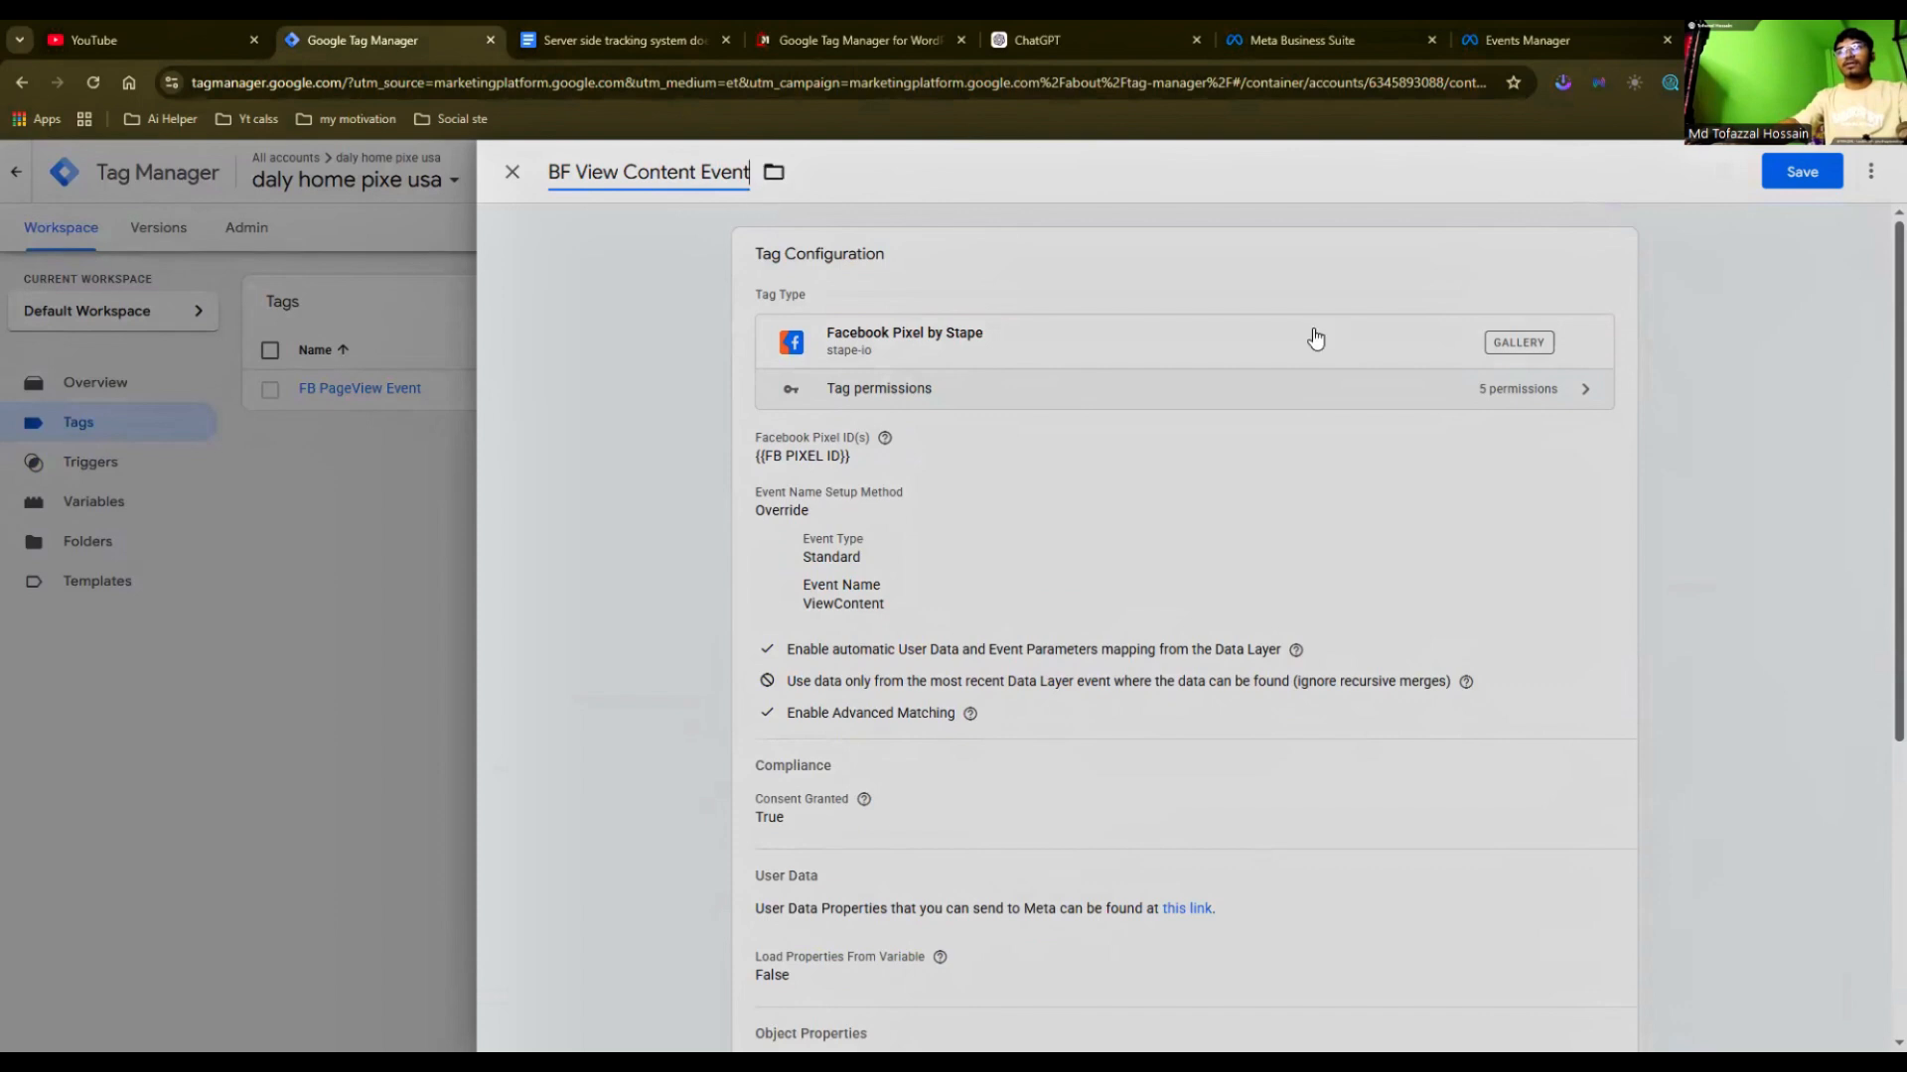
{"action": "left_click", "coordinate": [1800, 172]}
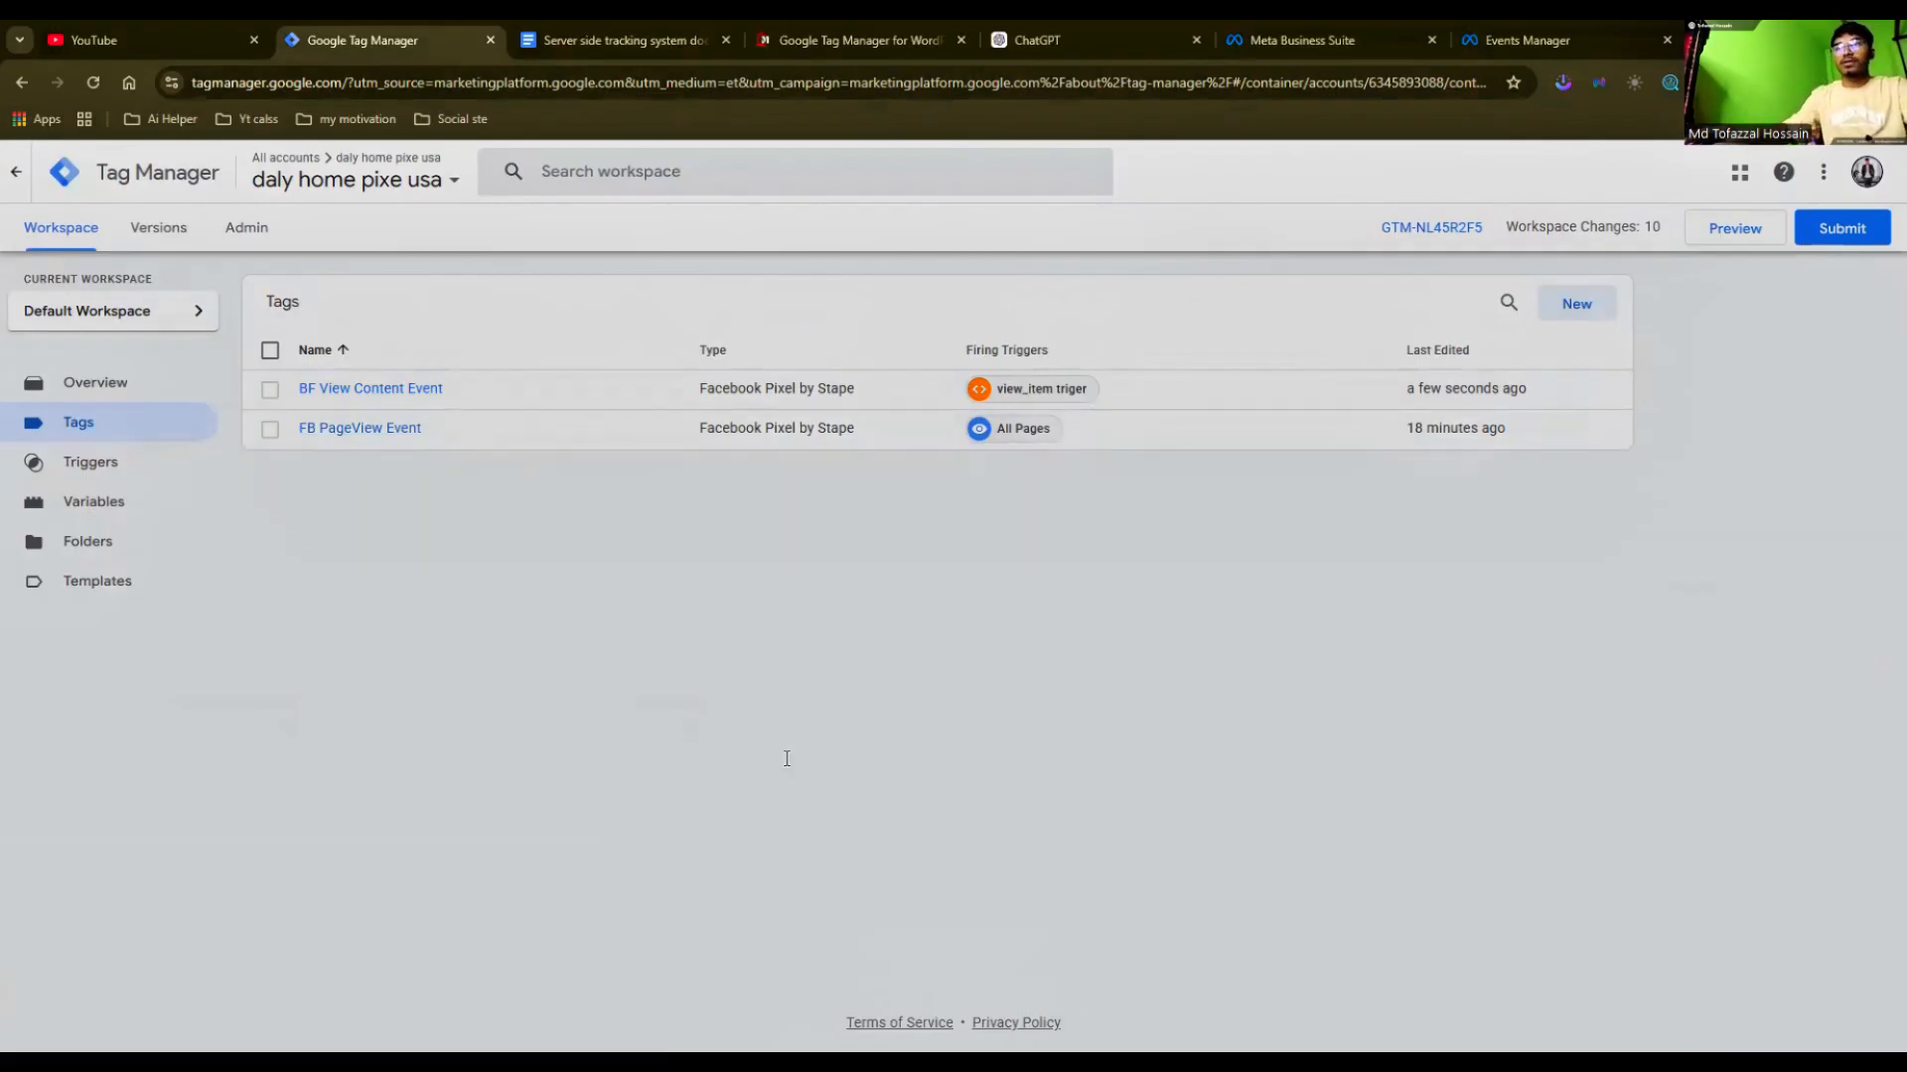
Step: Look over the setup document's next section, AddToCart Event Setup
{"action": "left_click", "coordinate": [583, 30]}
{"action": "scroll", "coordinate": [899, 805], "scroll_direction": "down", "scroll_amount": 3}
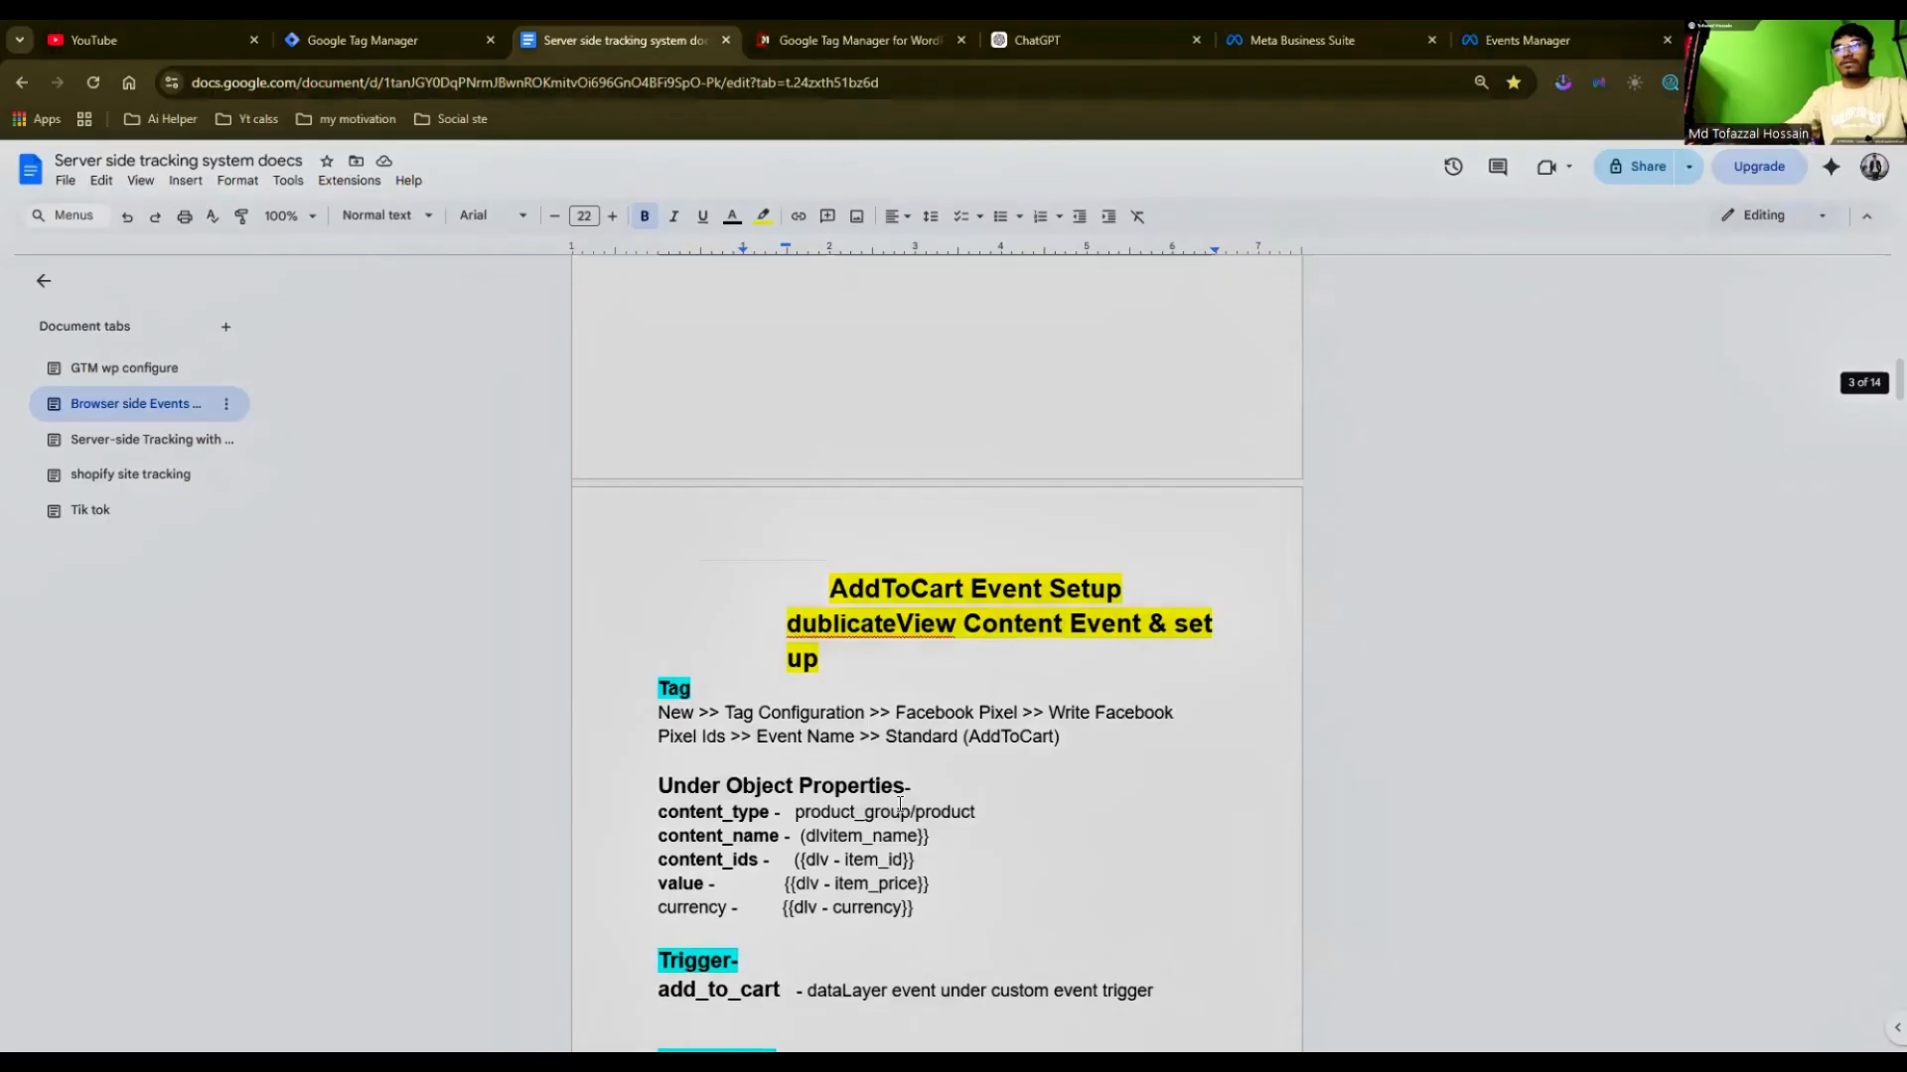
{"action": "scroll", "coordinate": [900, 804], "scroll_direction": "down", "scroll_amount": 6}
{"action": "scroll", "coordinate": [900, 804], "scroll_direction": "up", "scroll_amount": 10}
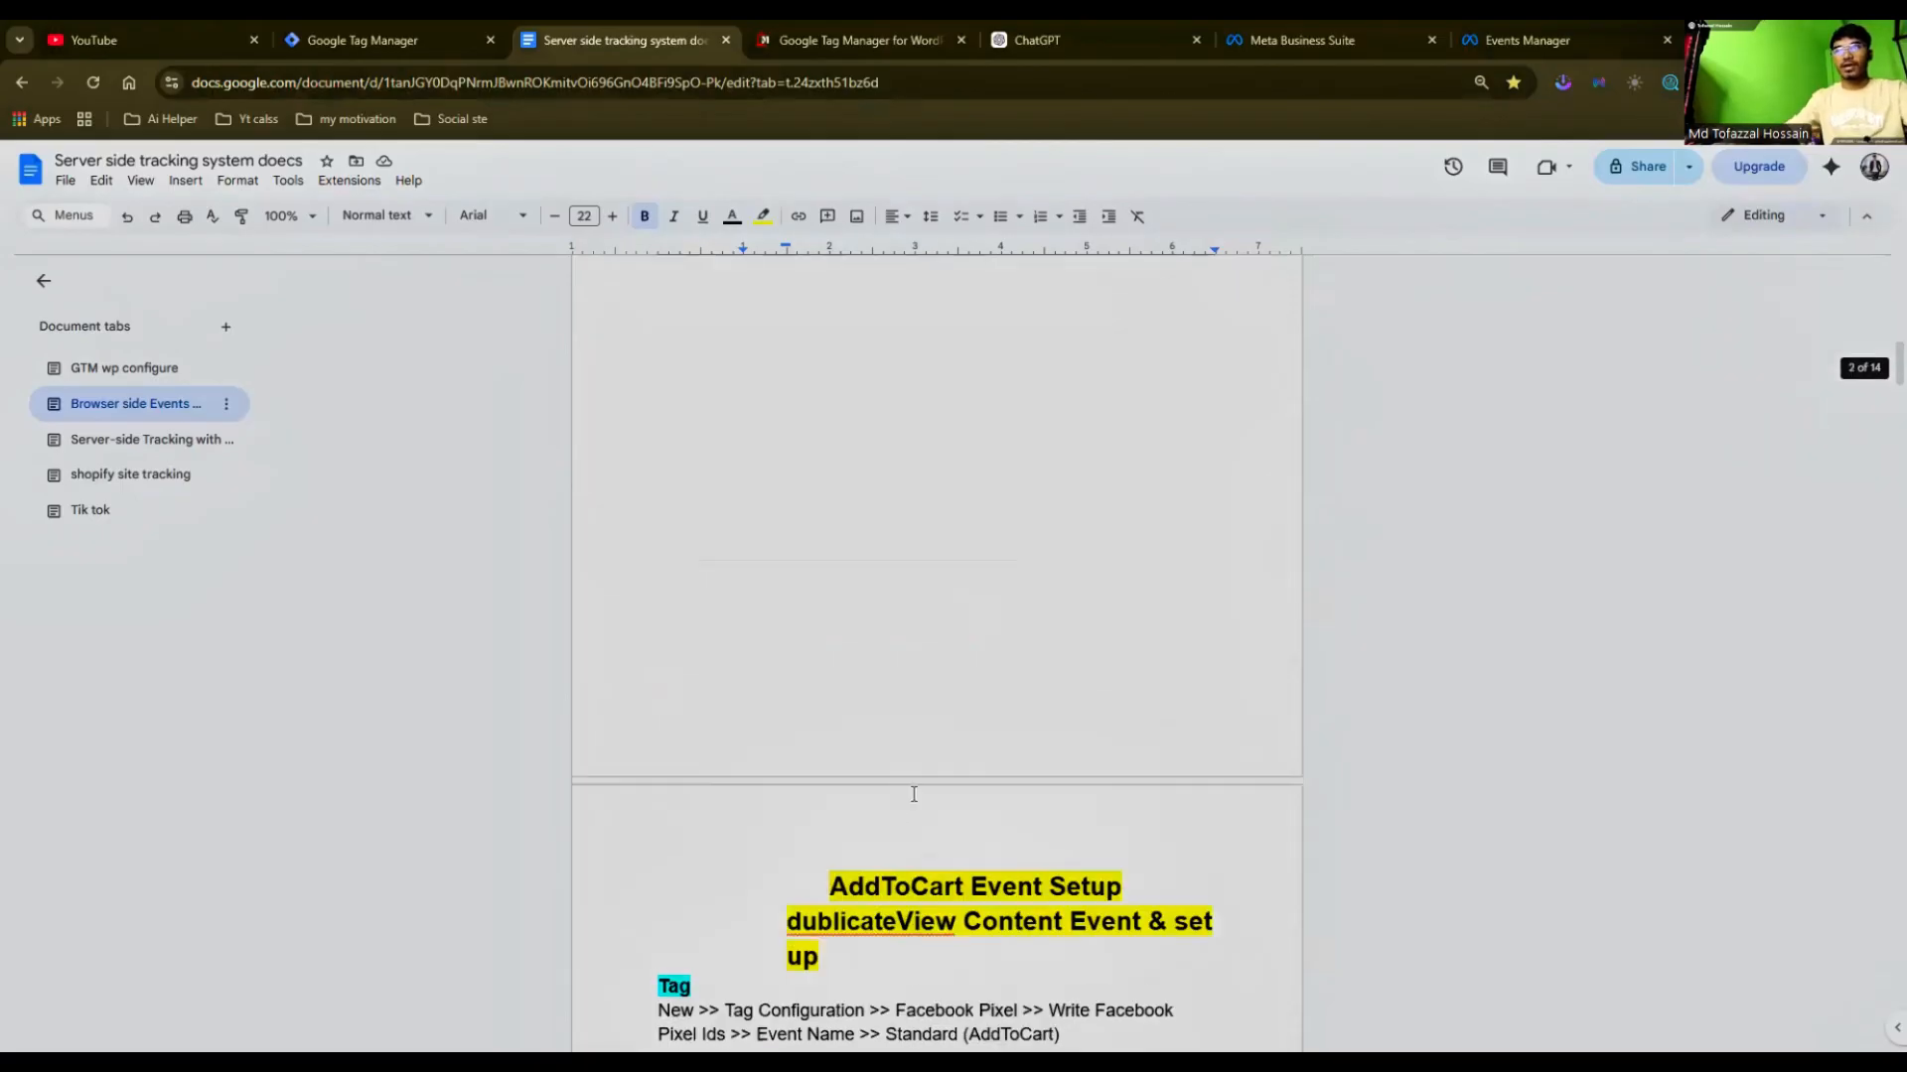
{"action": "scroll", "coordinate": [913, 794], "scroll_direction": "up", "scroll_amount": 15}
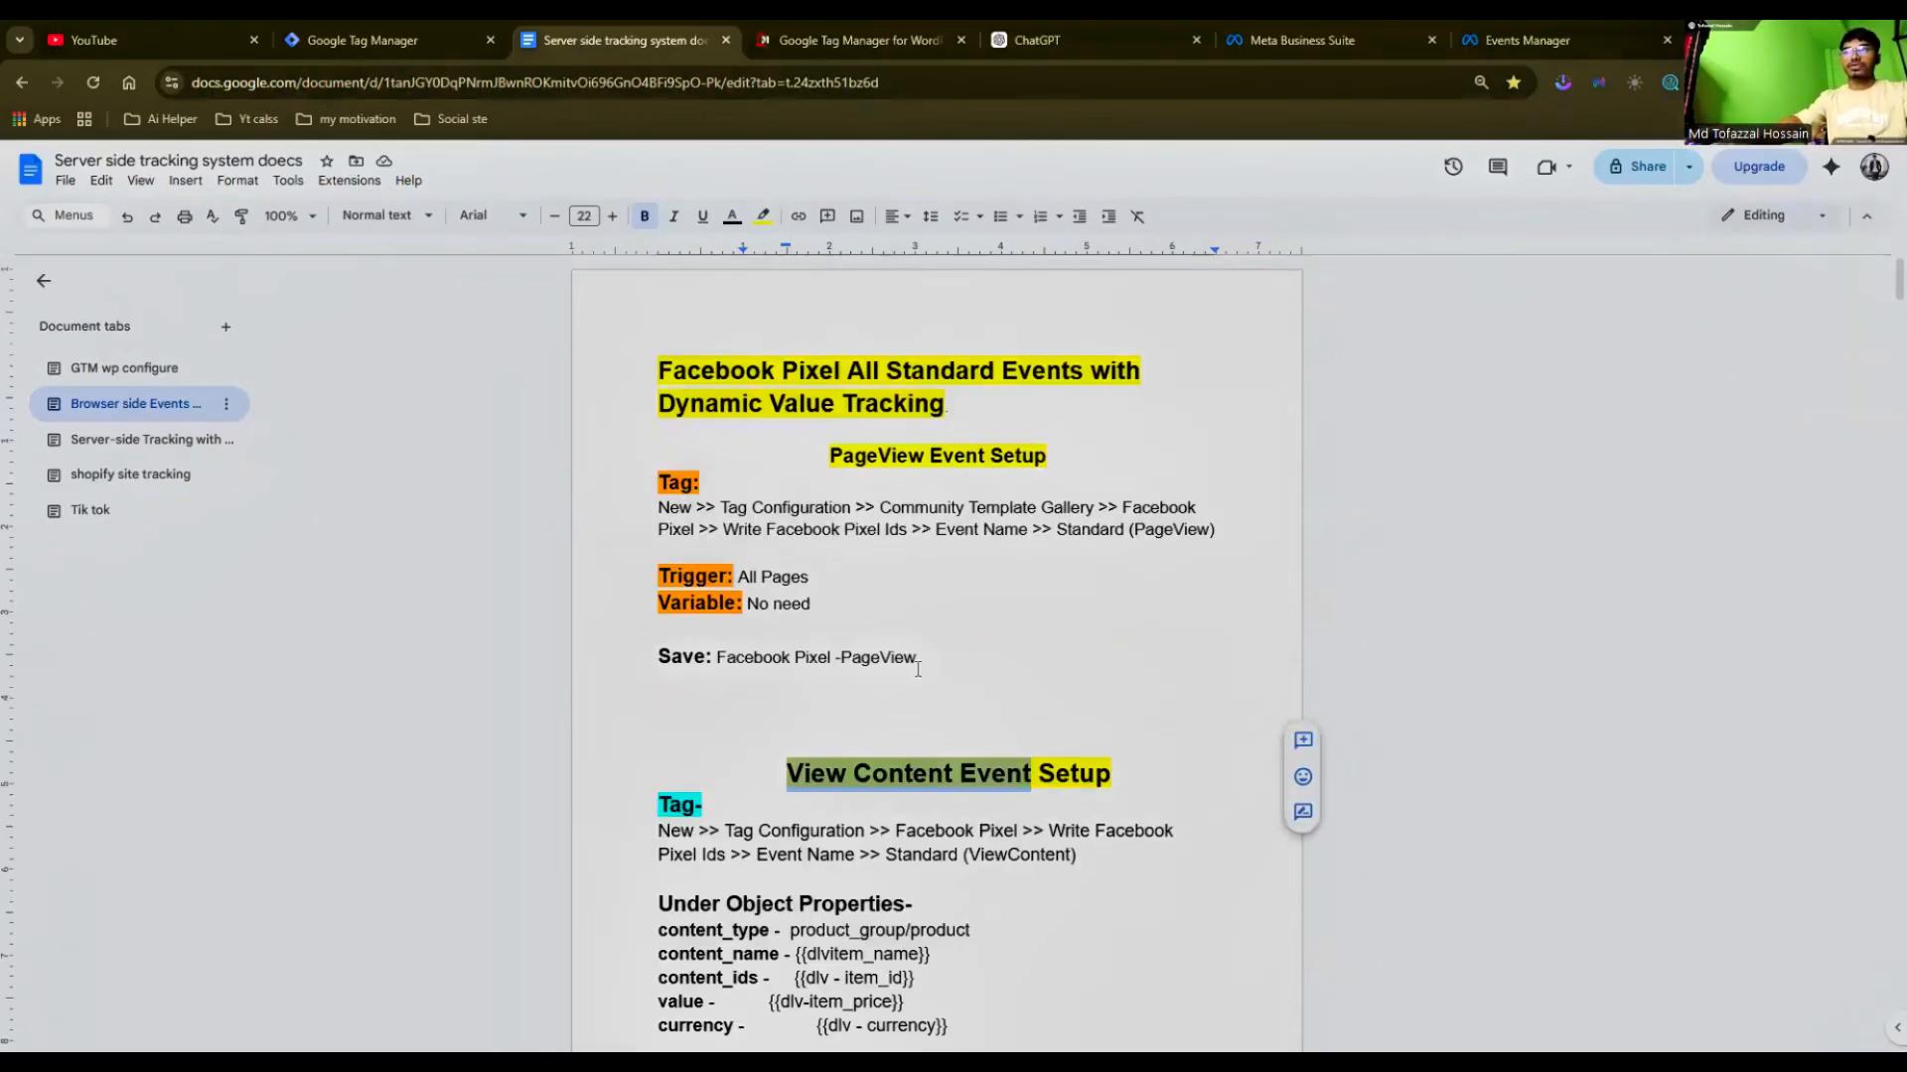
Step: Review the AddToCart section's object properties, trigger and variables in the setup document alongside Tag Manager's Variables page
{"action": "scroll", "coordinate": [889, 641], "scroll_direction": "down", "scroll_amount": 6}
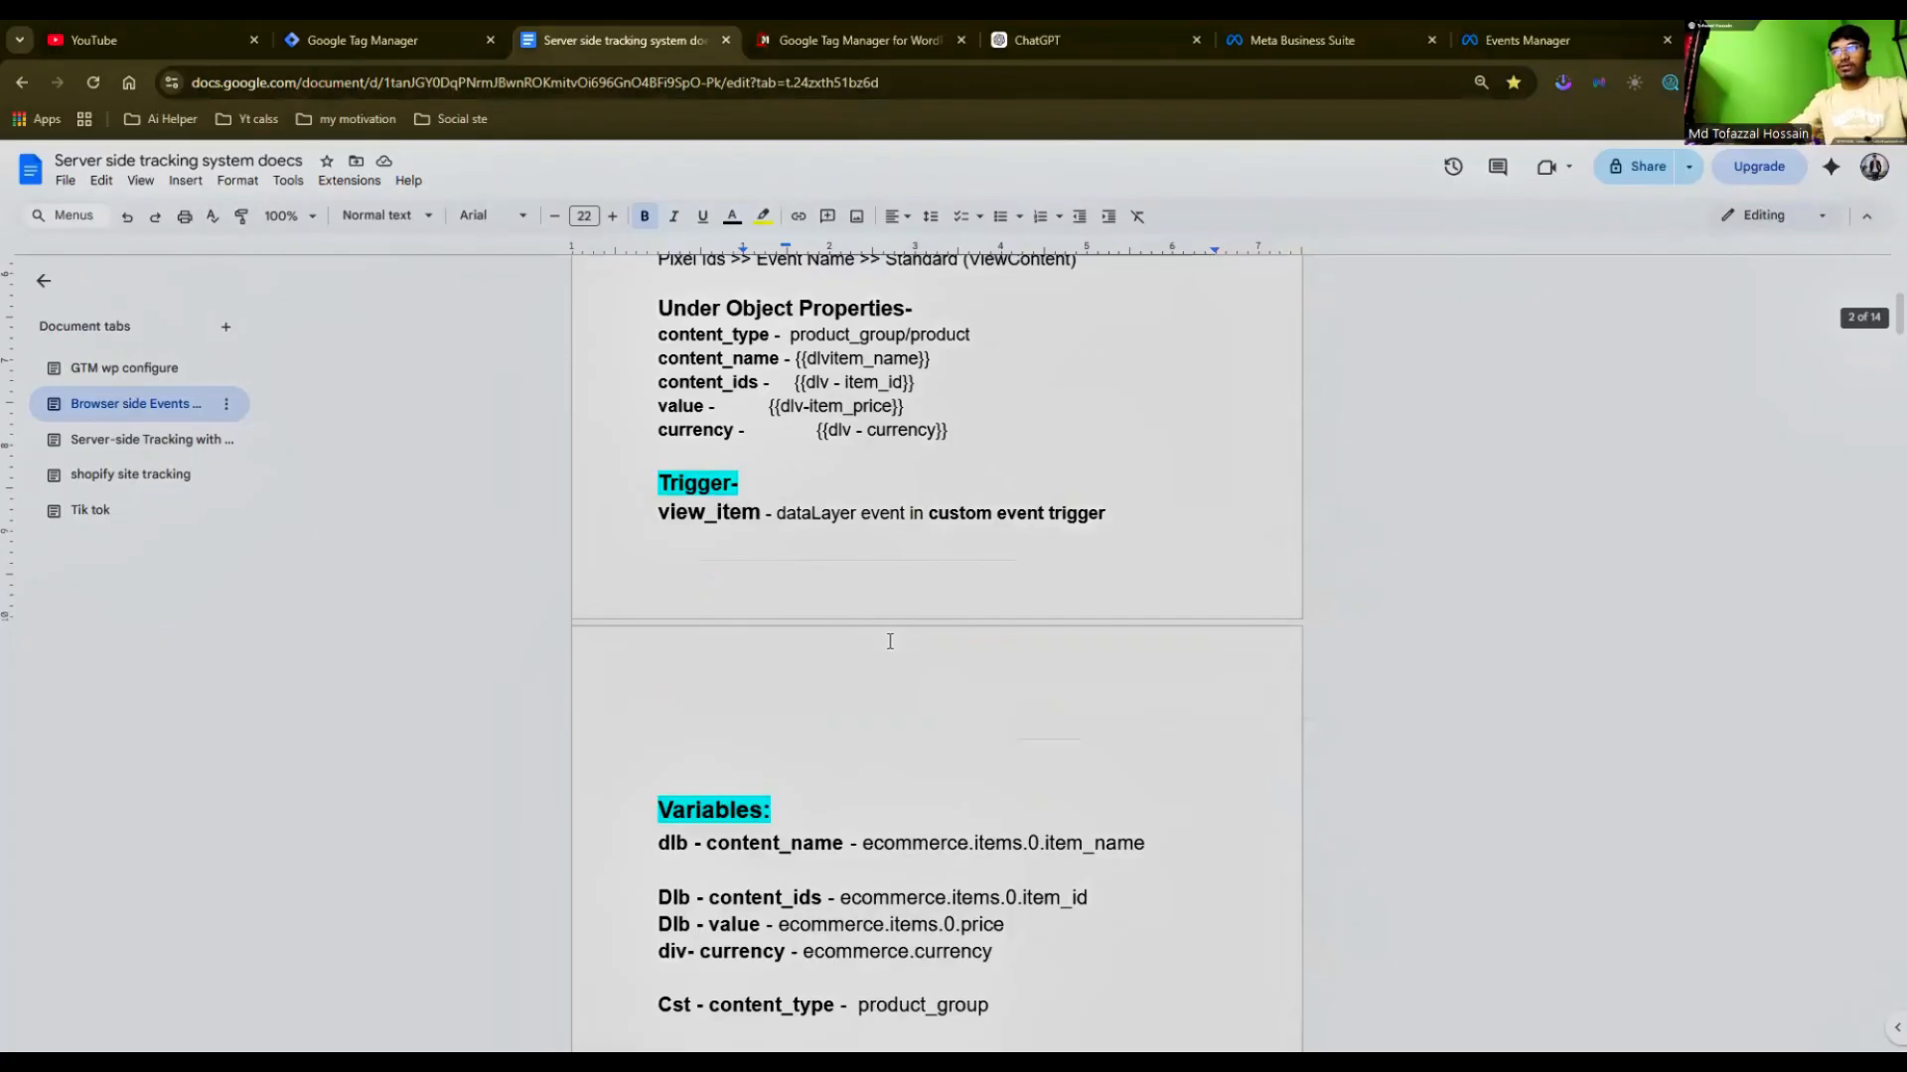
{"action": "scroll", "coordinate": [894, 596], "scroll_direction": "down", "scroll_amount": 10}
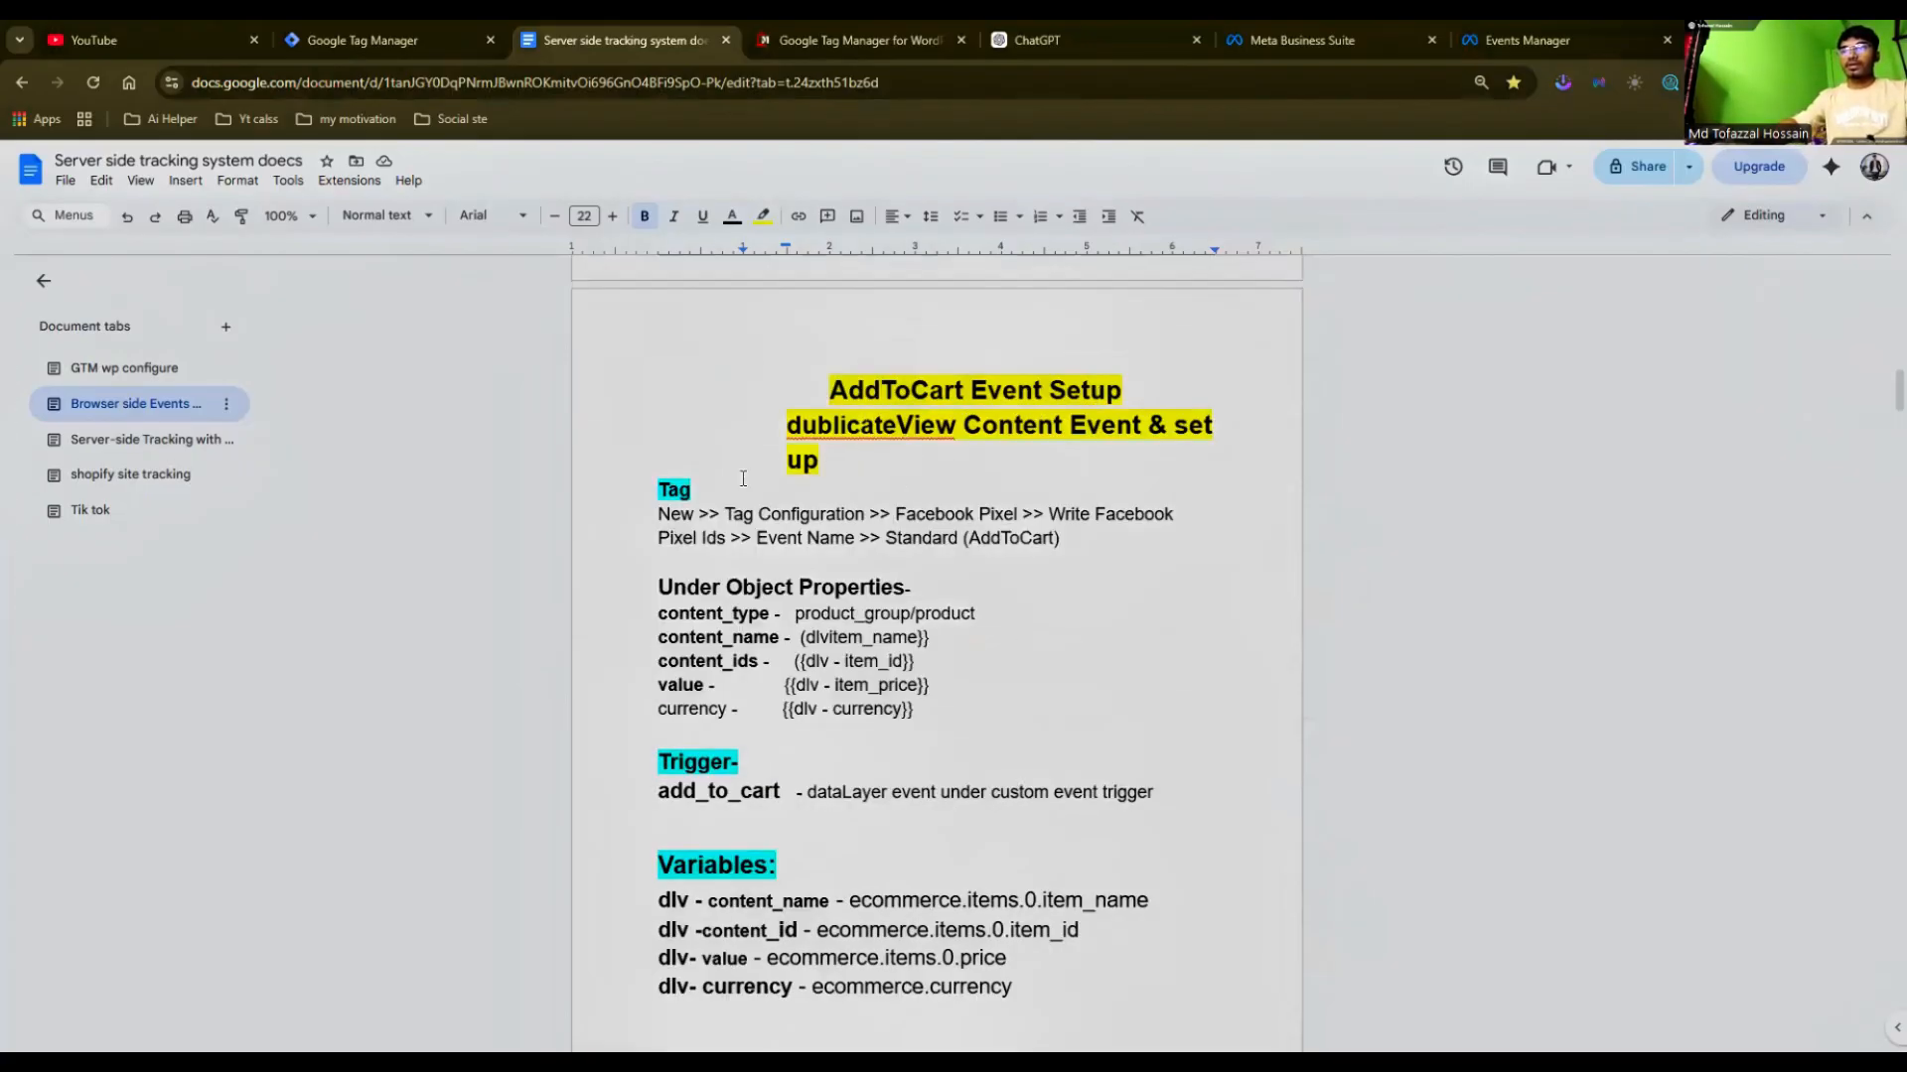
{"action": "scroll", "coordinate": [812, 738], "scroll_direction": "down", "scroll_amount": 1}
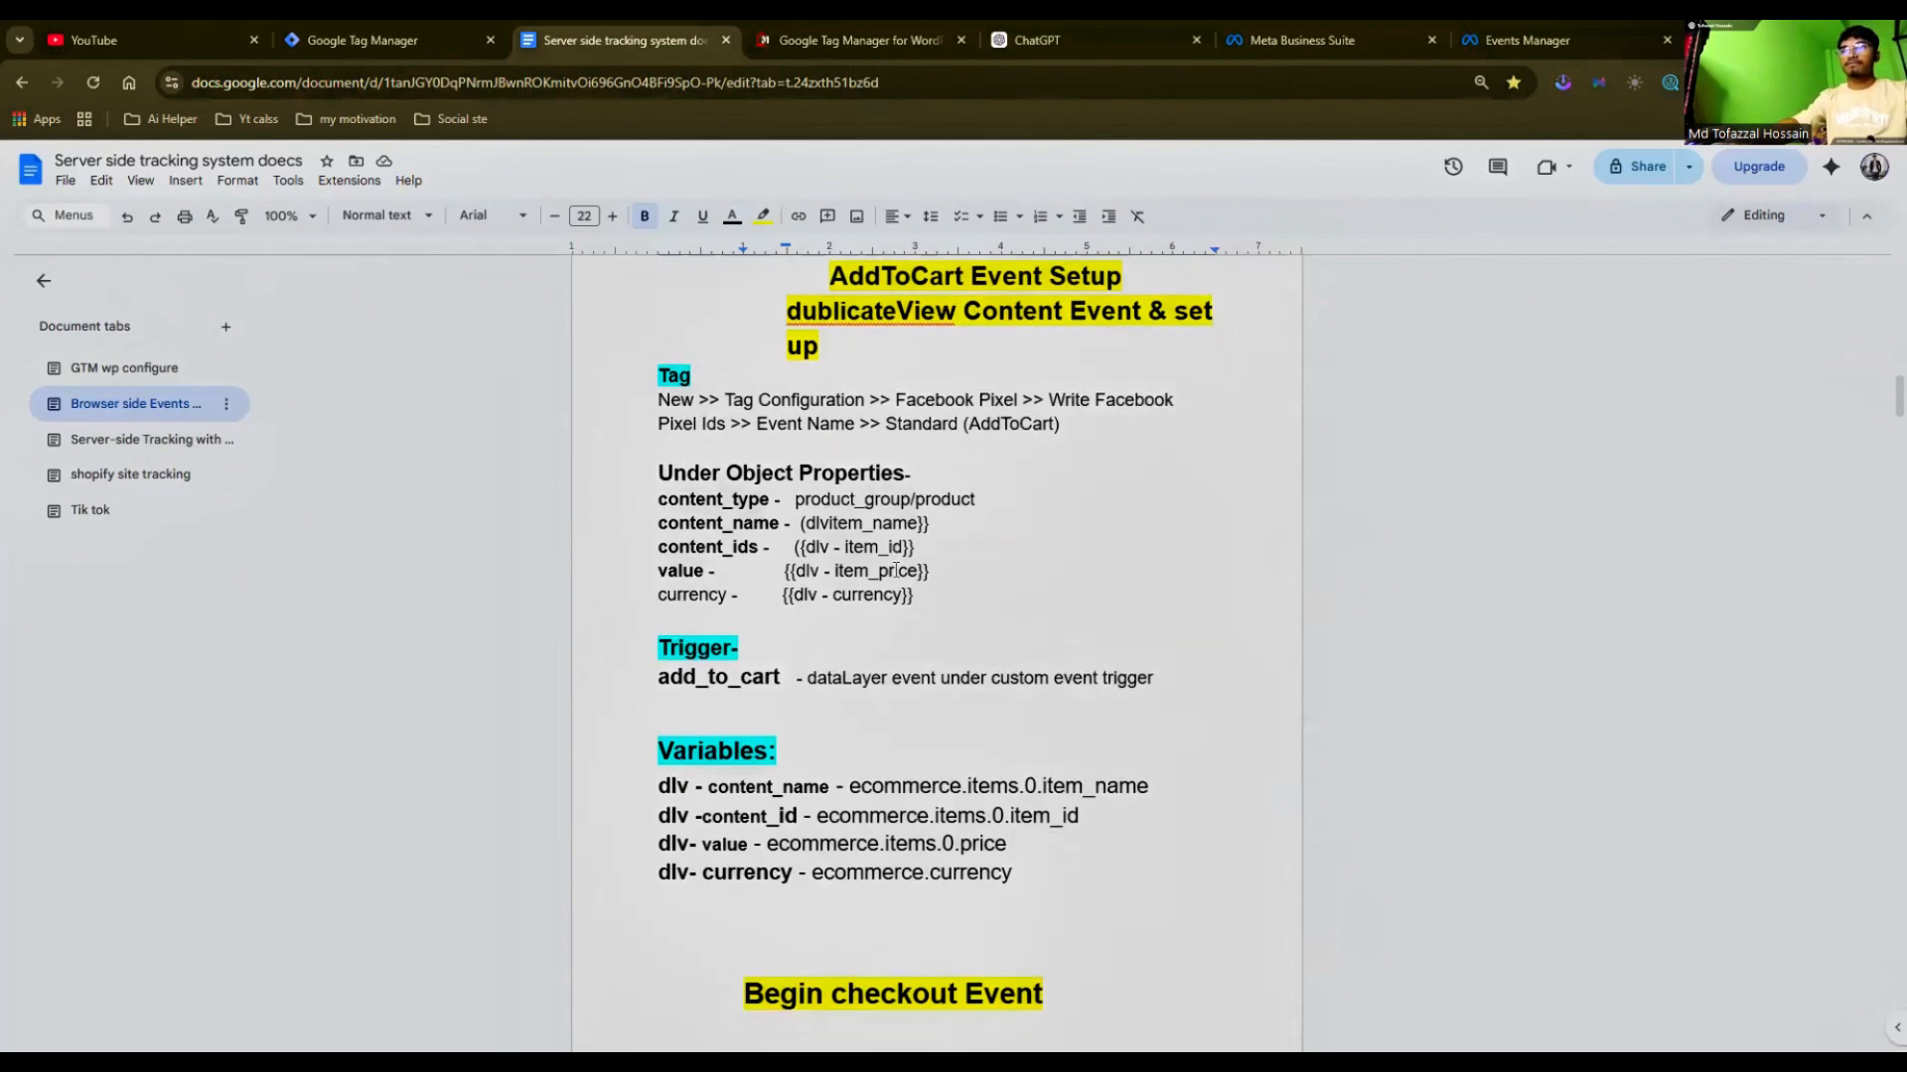
{"action": "scroll", "coordinate": [273, 512], "scroll_direction": "down", "scroll_amount": 1}
{"action": "key", "text": "ctrl+shift+Tab"}
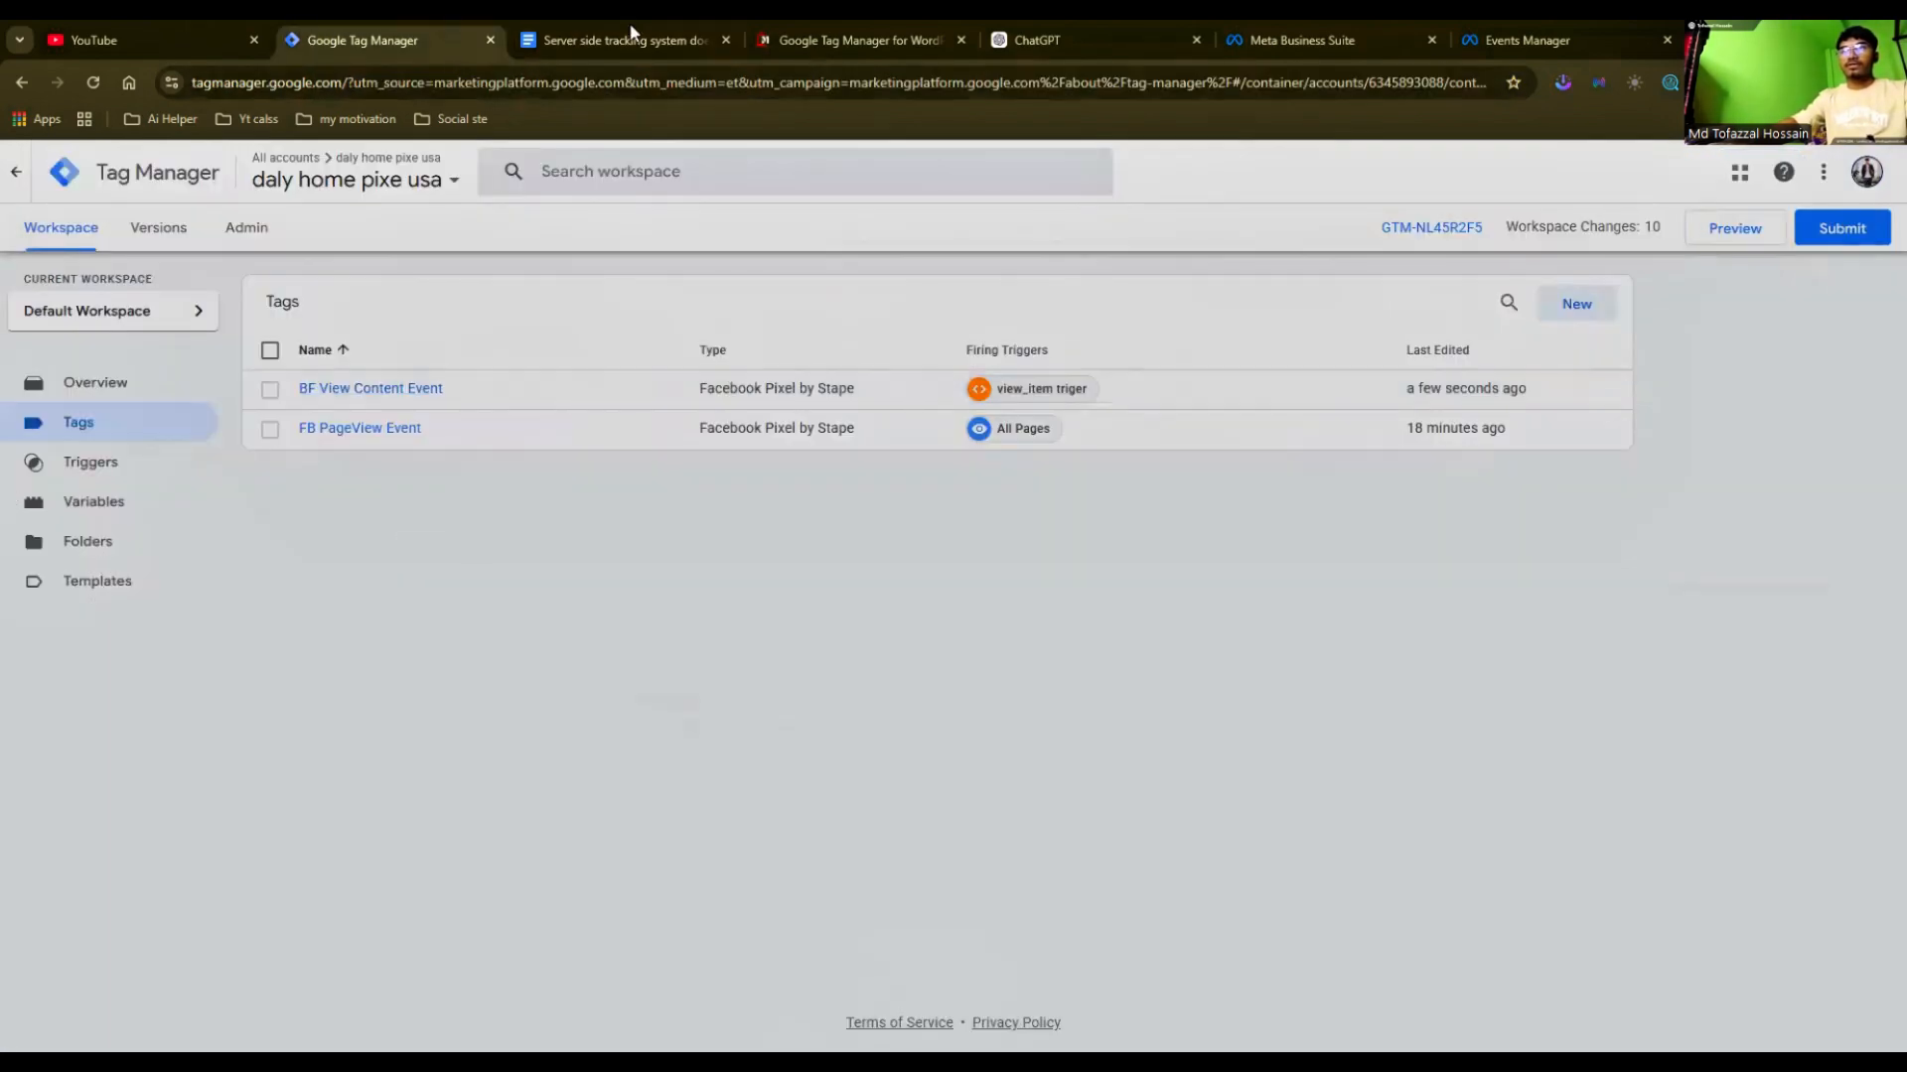
{"action": "key", "text": "ctrl+Tab"}
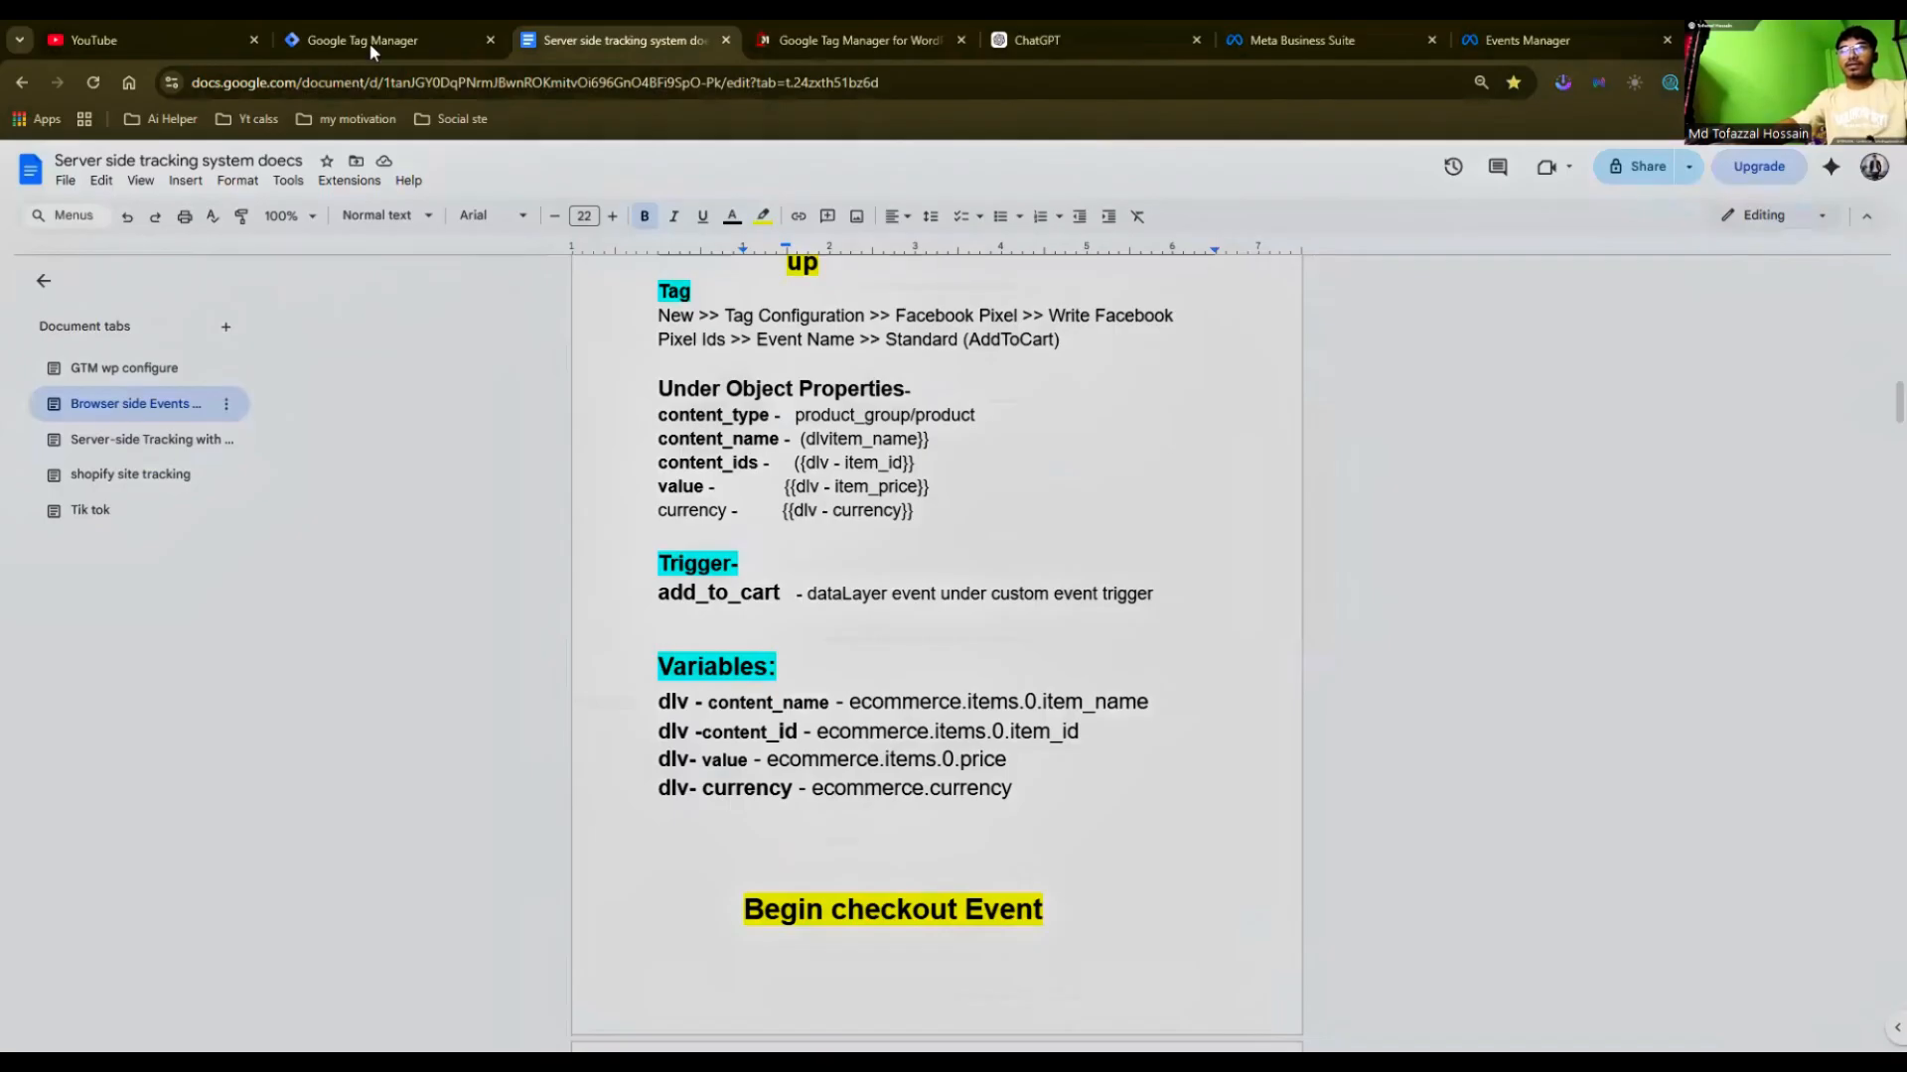
{"action": "key", "text": "ctrl+shift+Tab"}
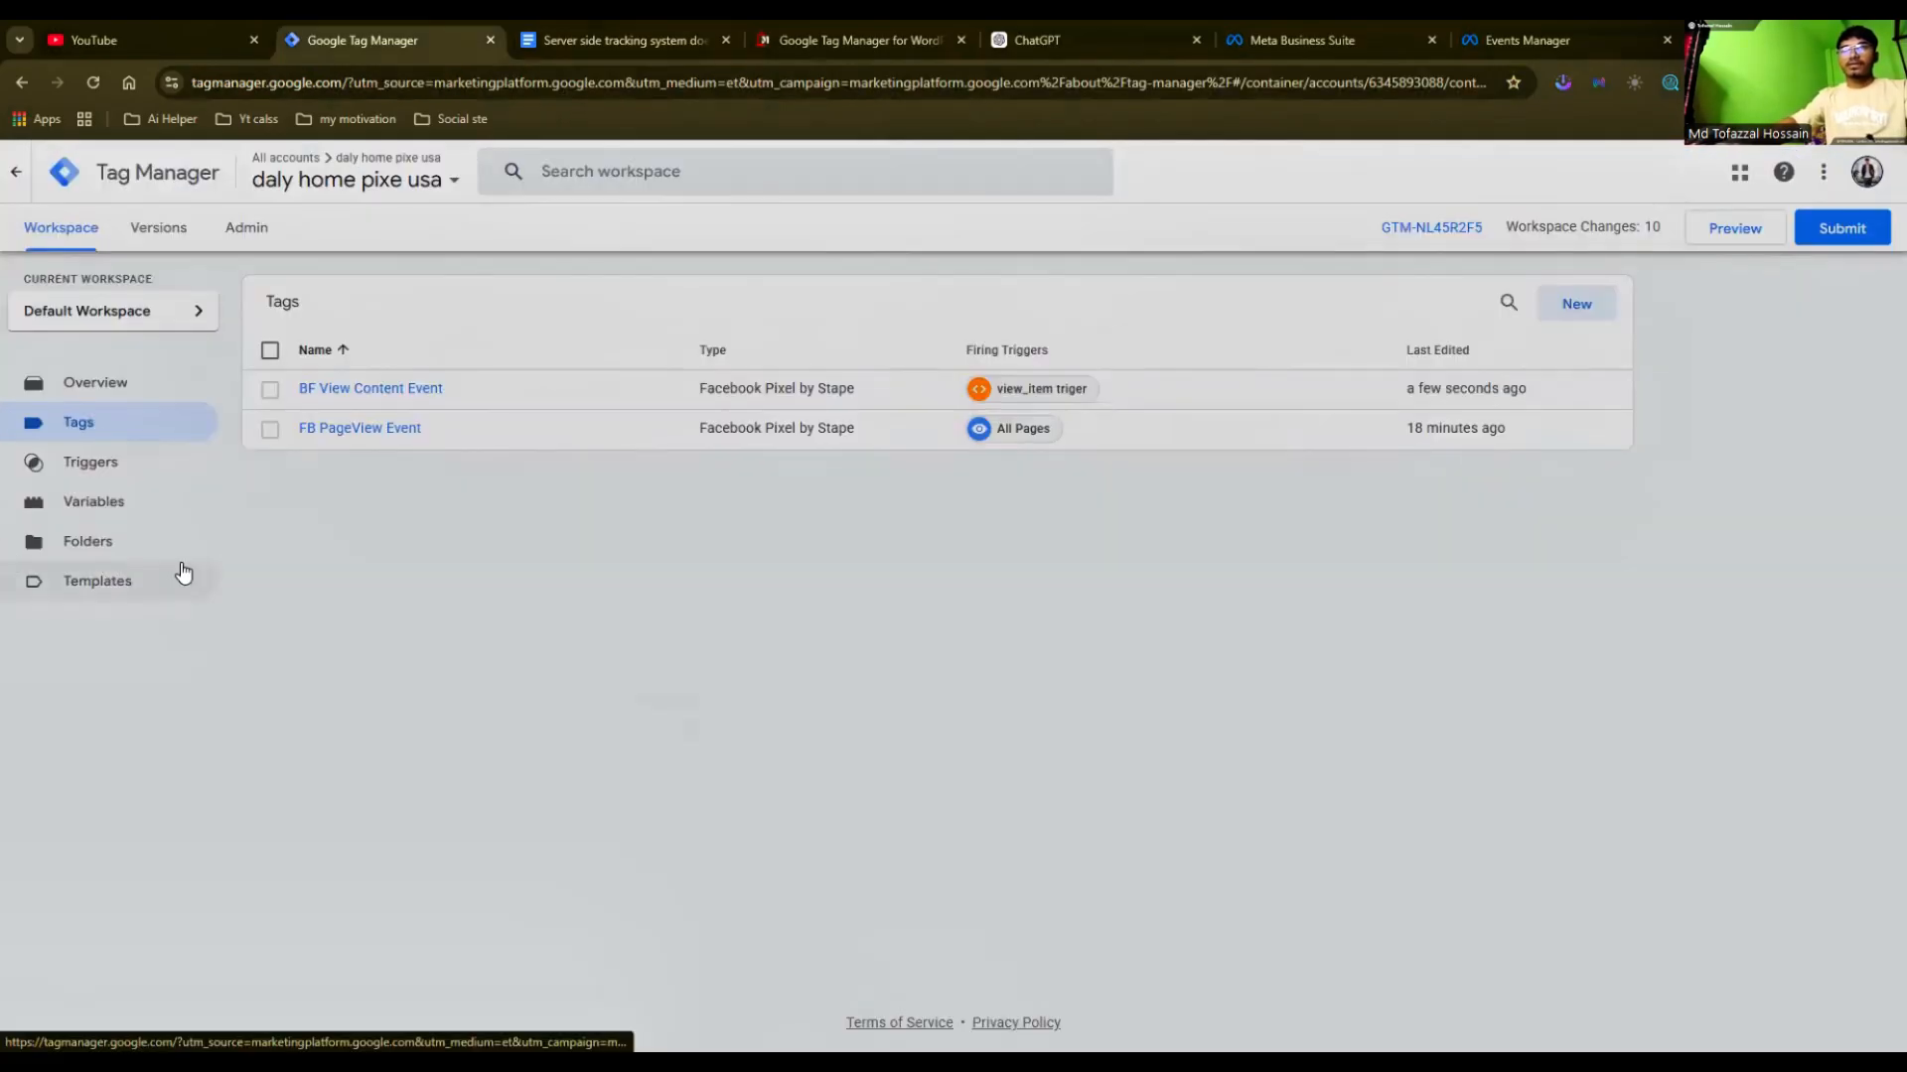
{"action": "left_click", "coordinate": [87, 512]}
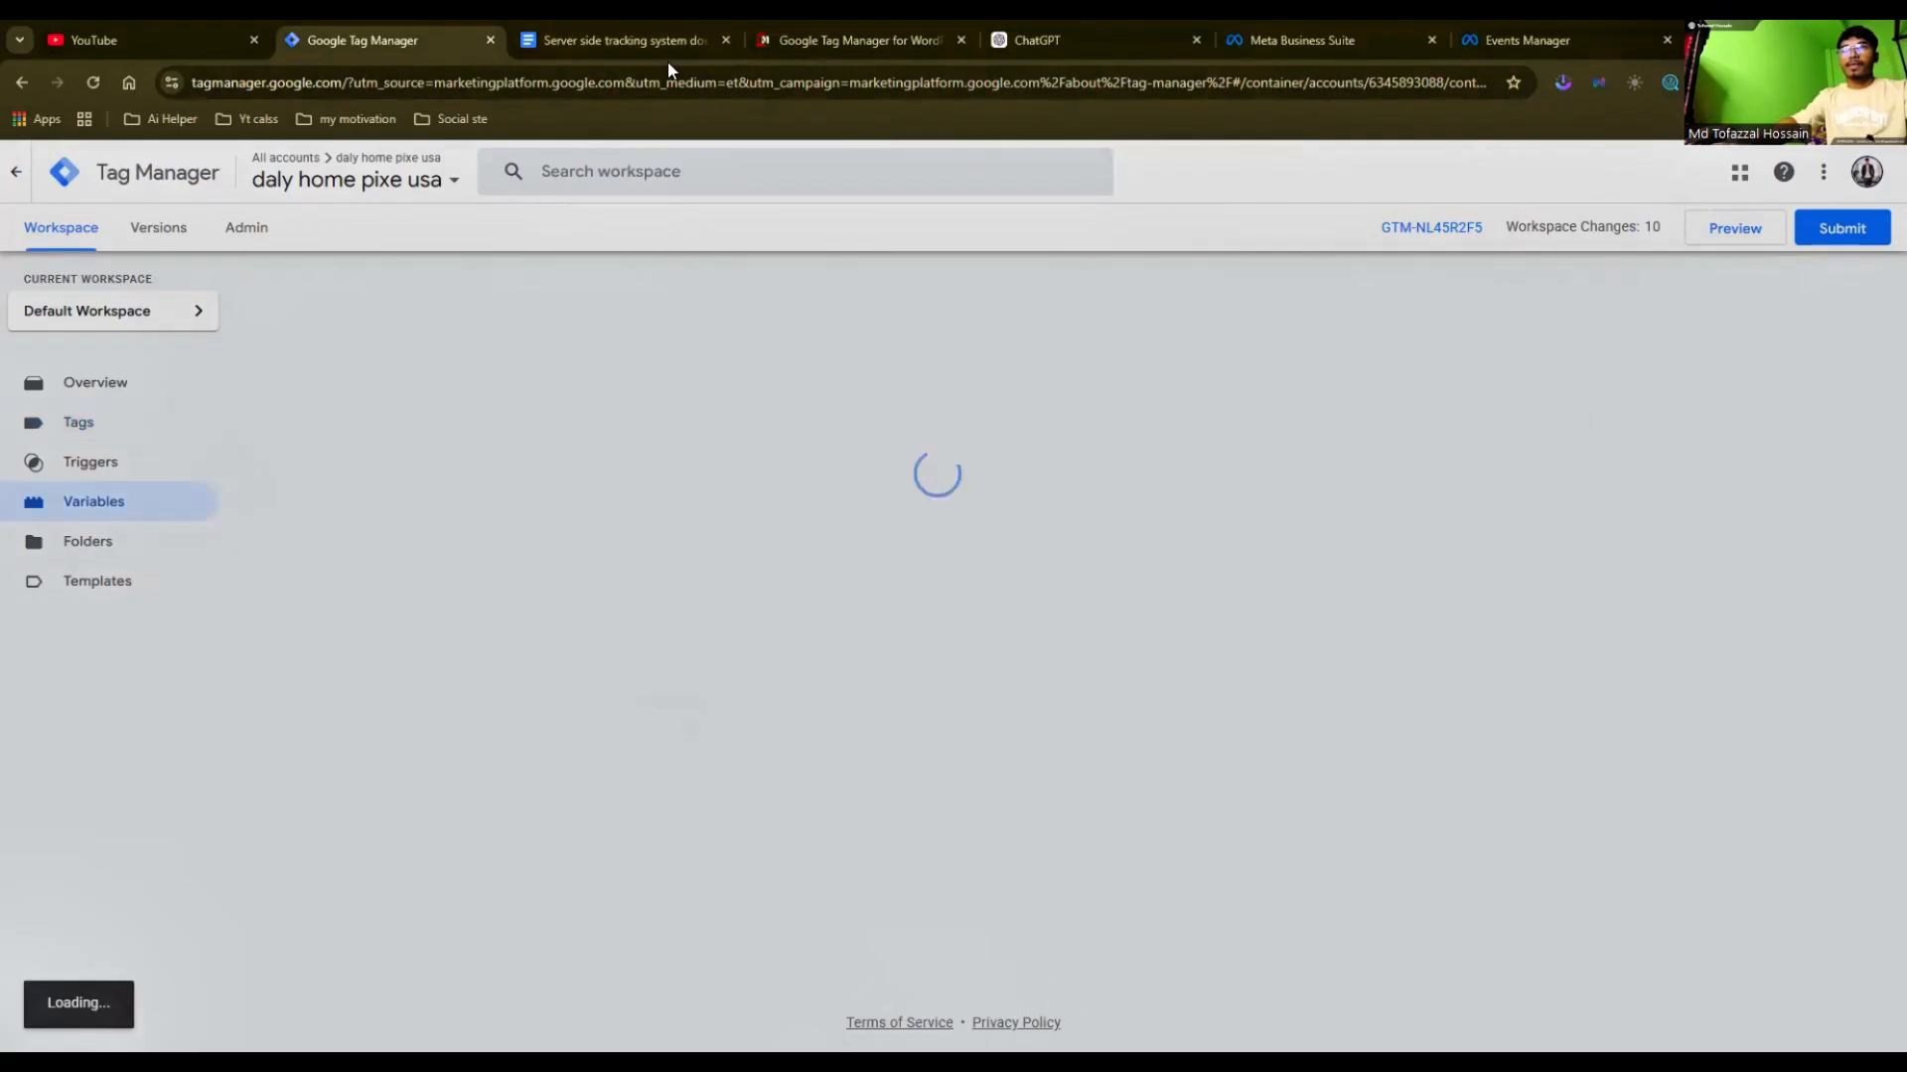
{"action": "left_click", "coordinate": [601, 30]}
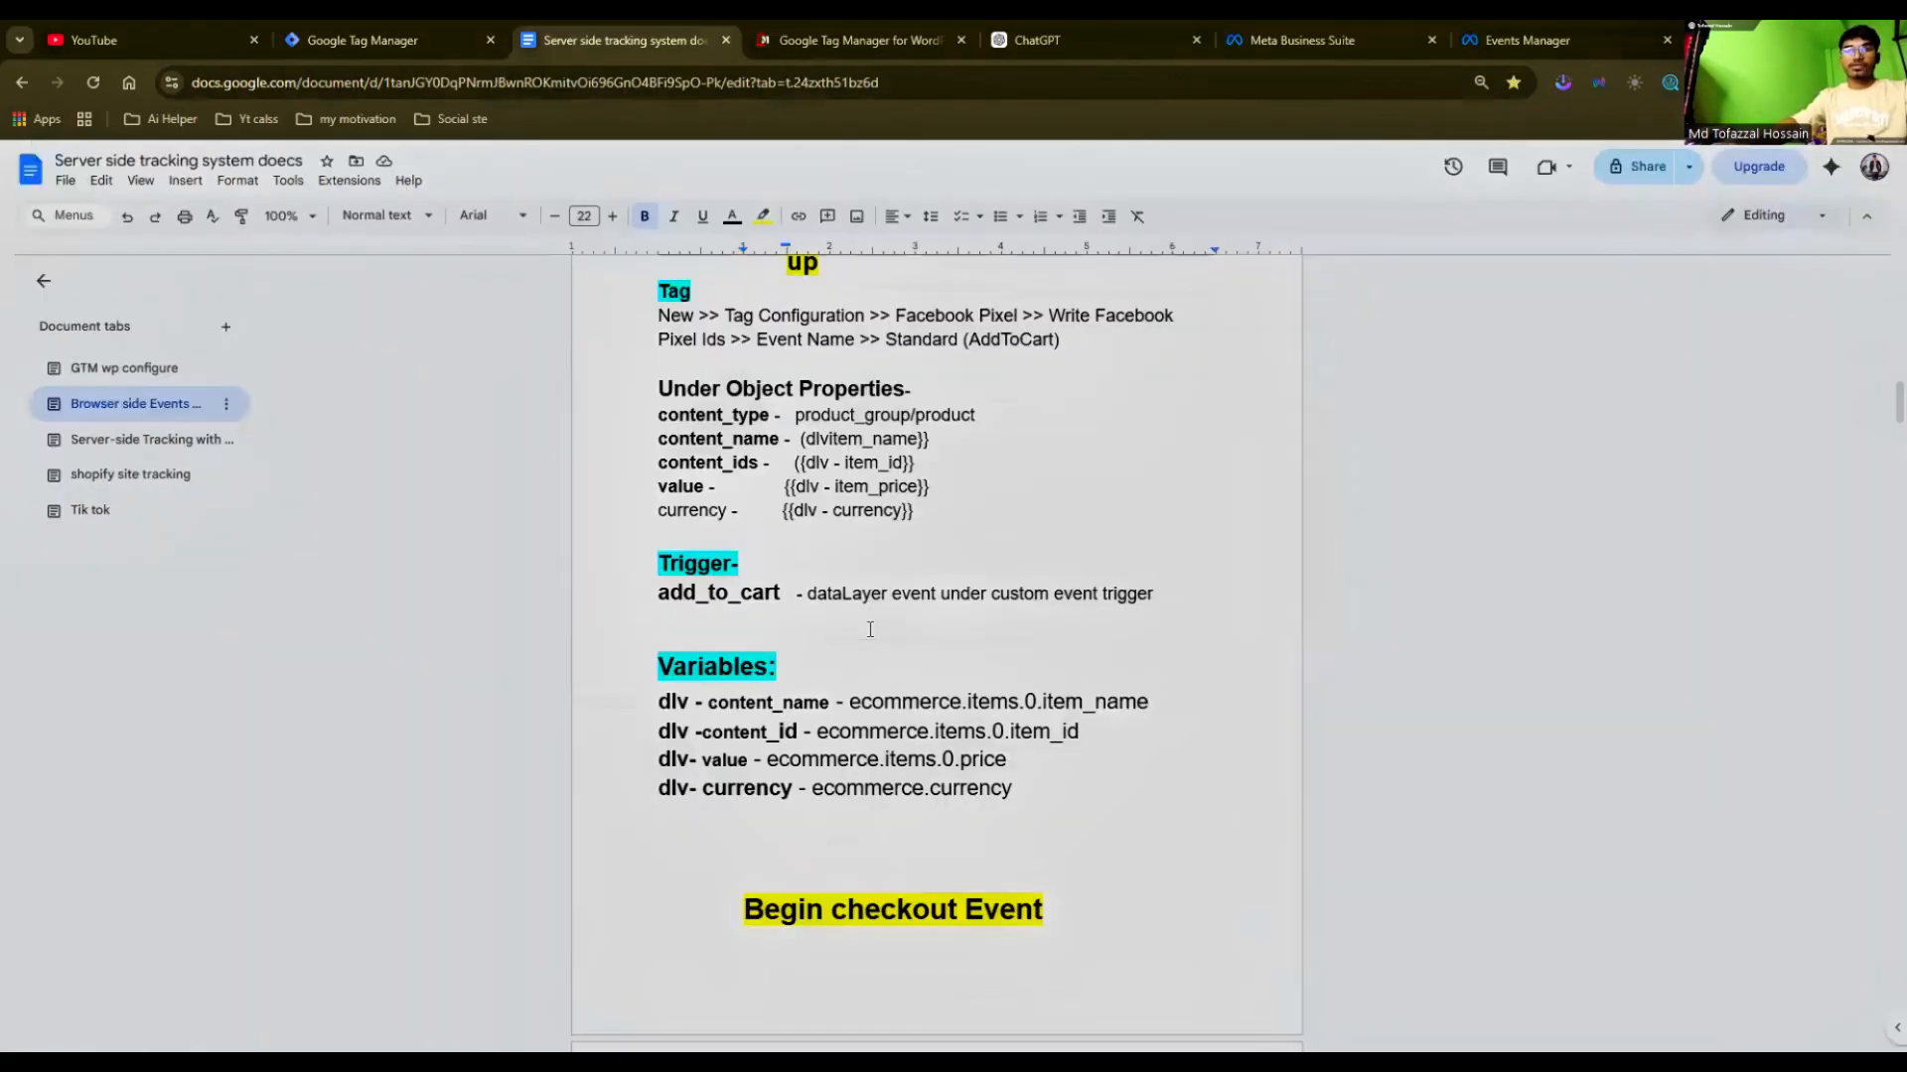
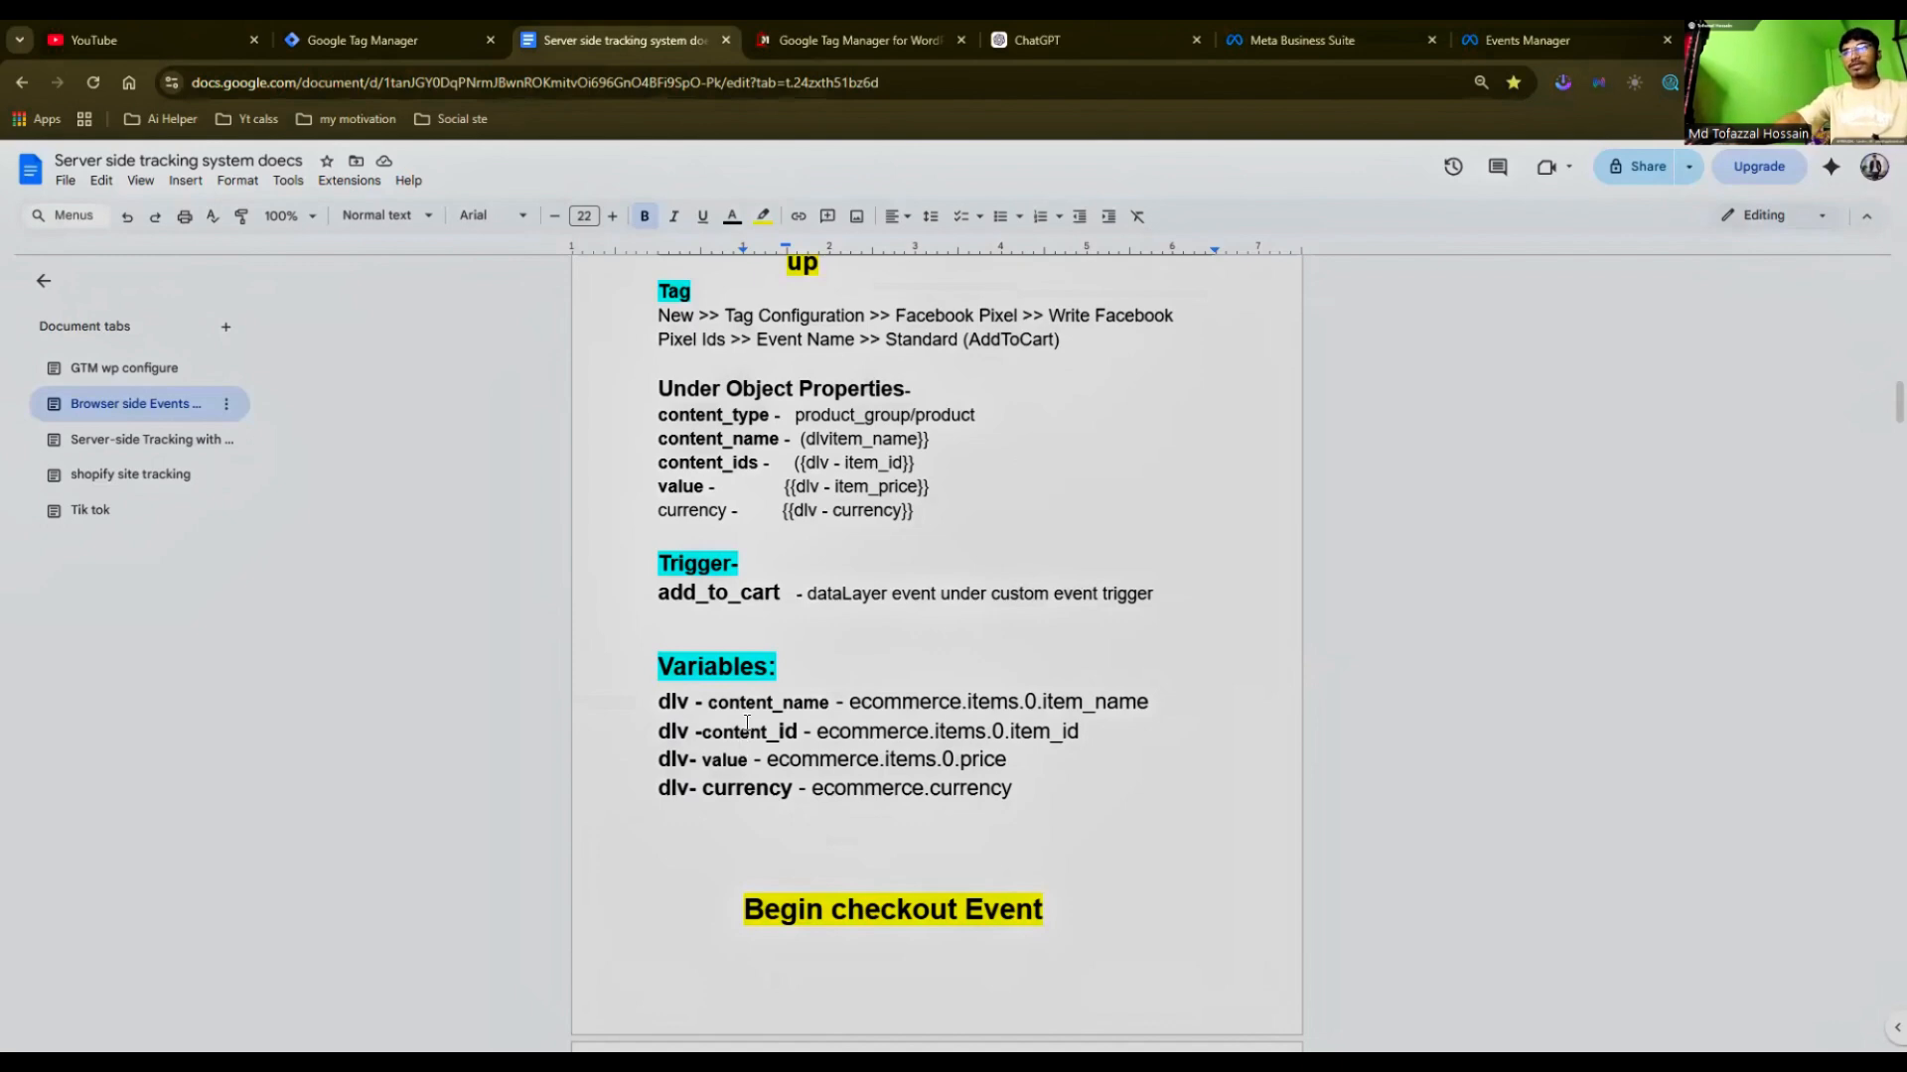
Step: Duplicate the BF View Content Event tag from the Tags list
{"action": "left_click", "coordinate": [355, 30]}
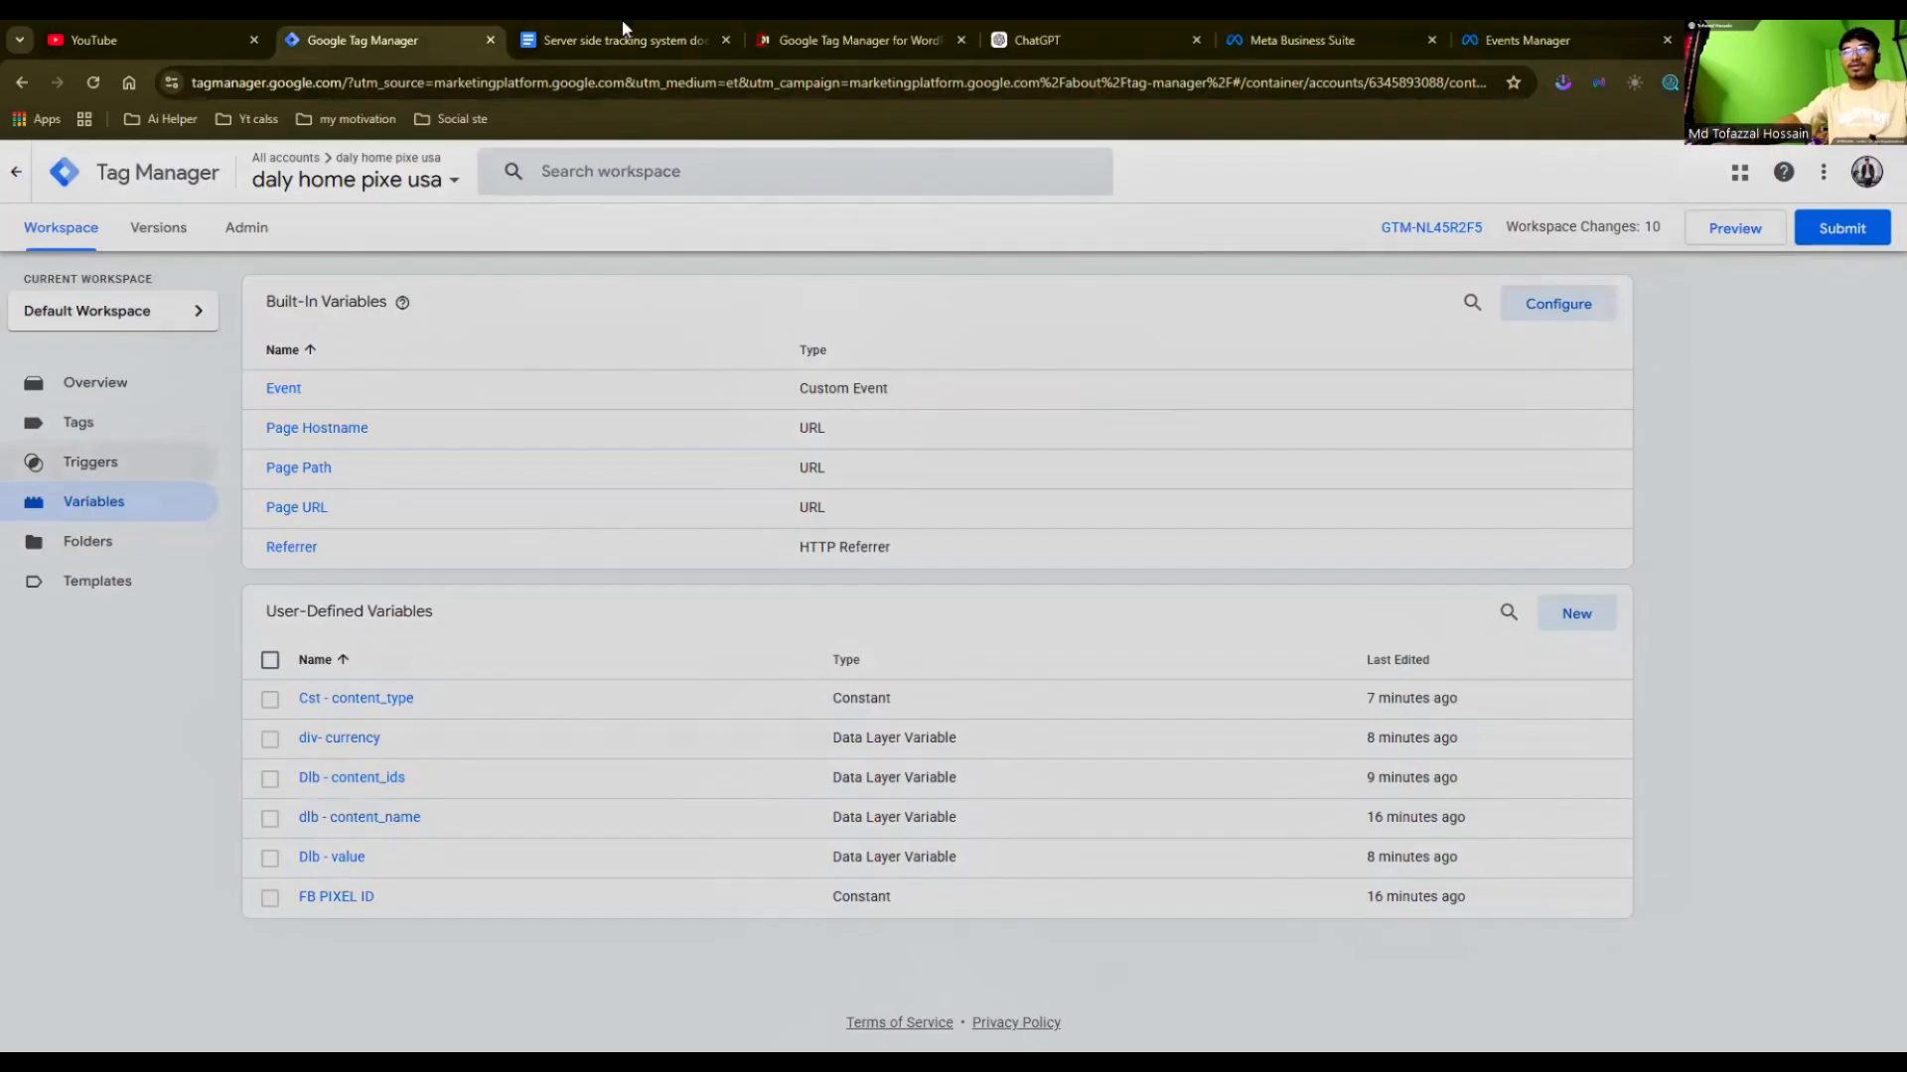
{"action": "key", "text": "ctrl+Tab"}
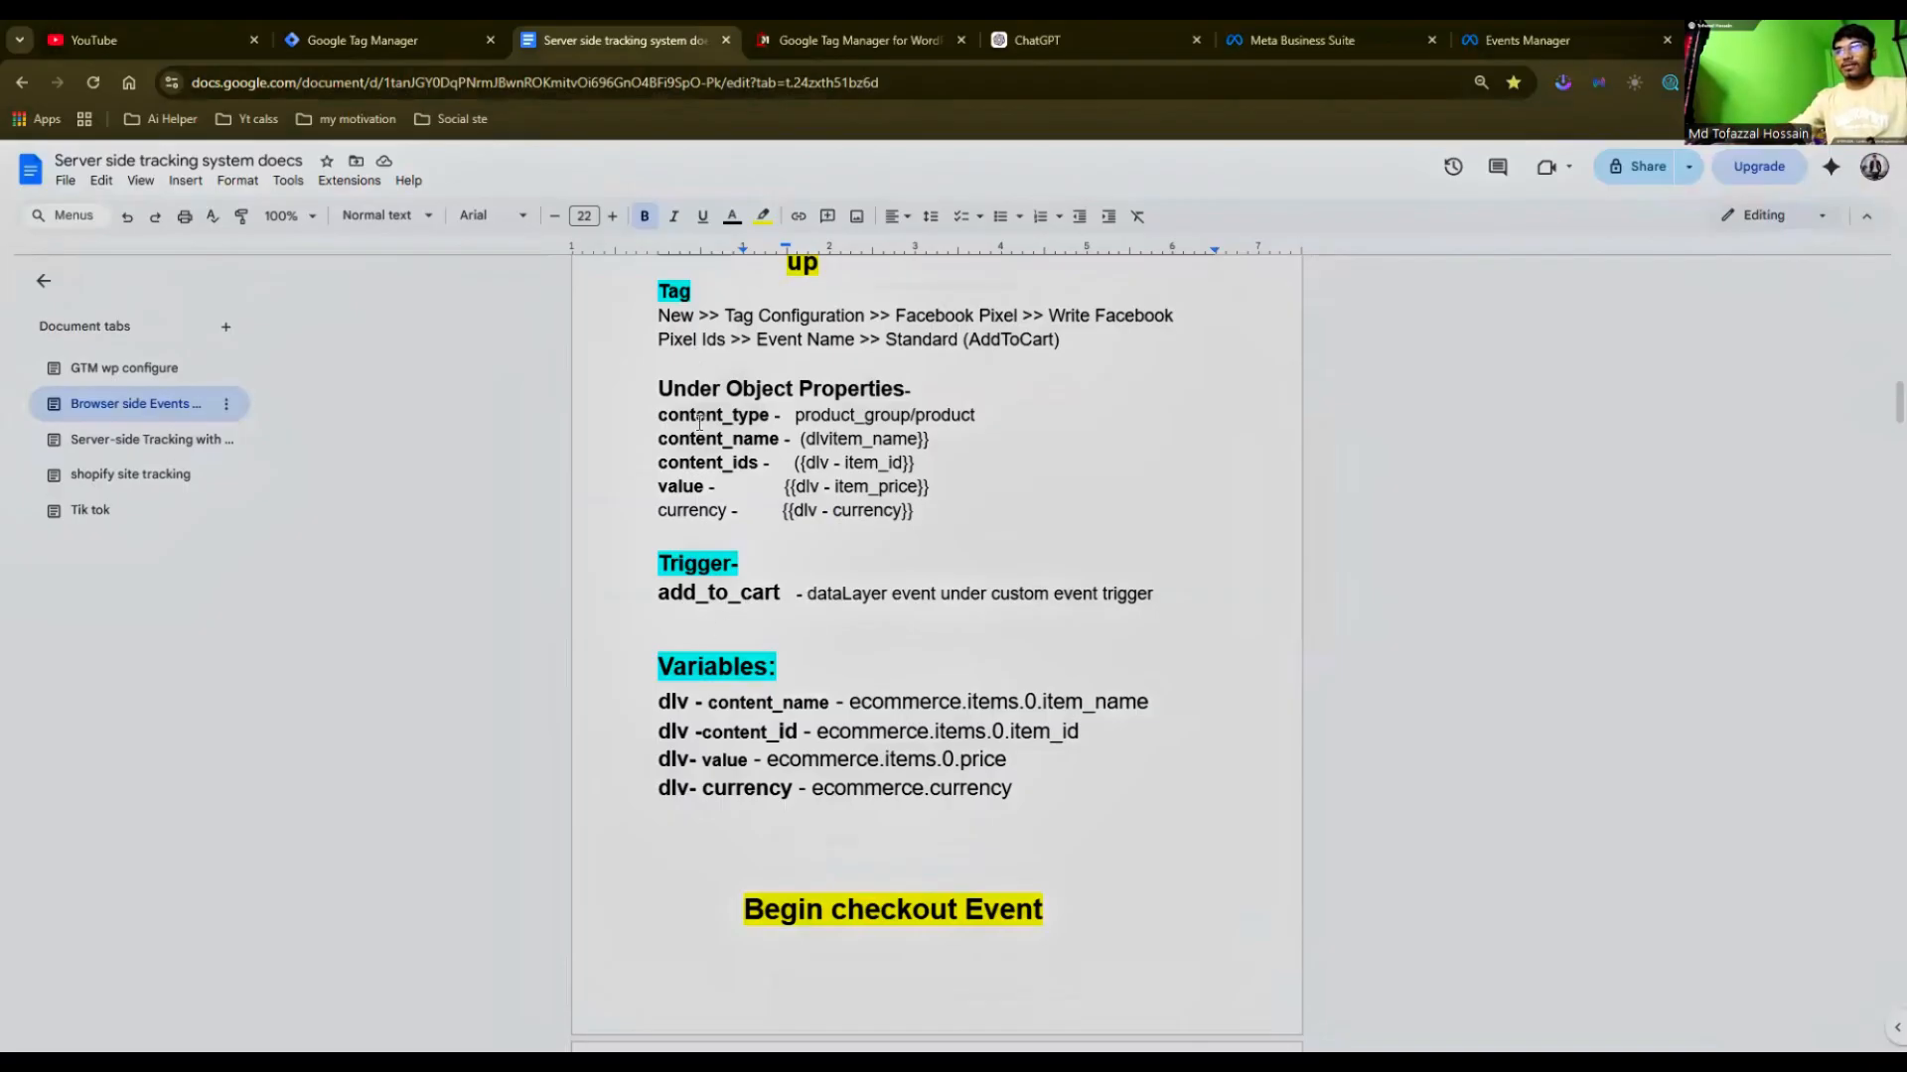
{"action": "scroll", "coordinate": [699, 493], "scroll_direction": "up", "scroll_amount": 1}
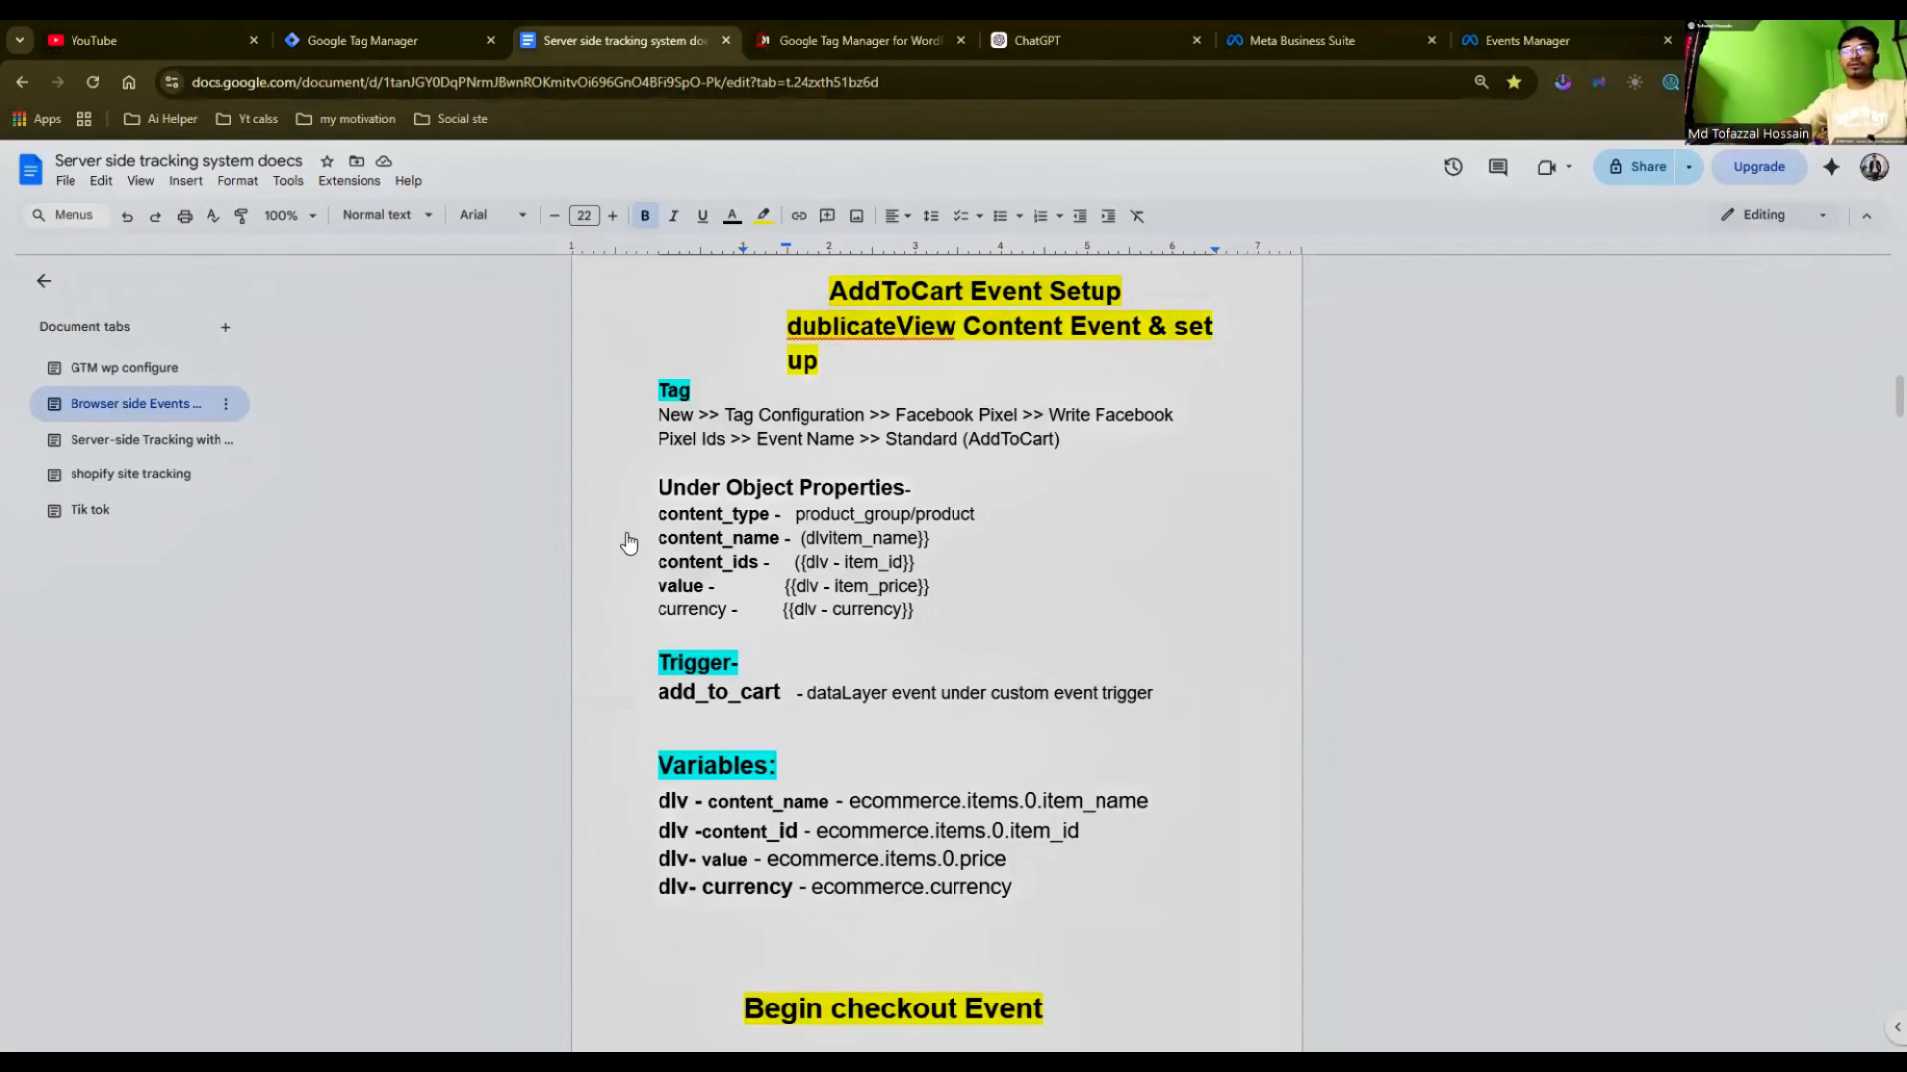
{"action": "key", "text": "ctrl+shift+Tab"}
{"action": "left_click", "coordinate": [81, 422]}
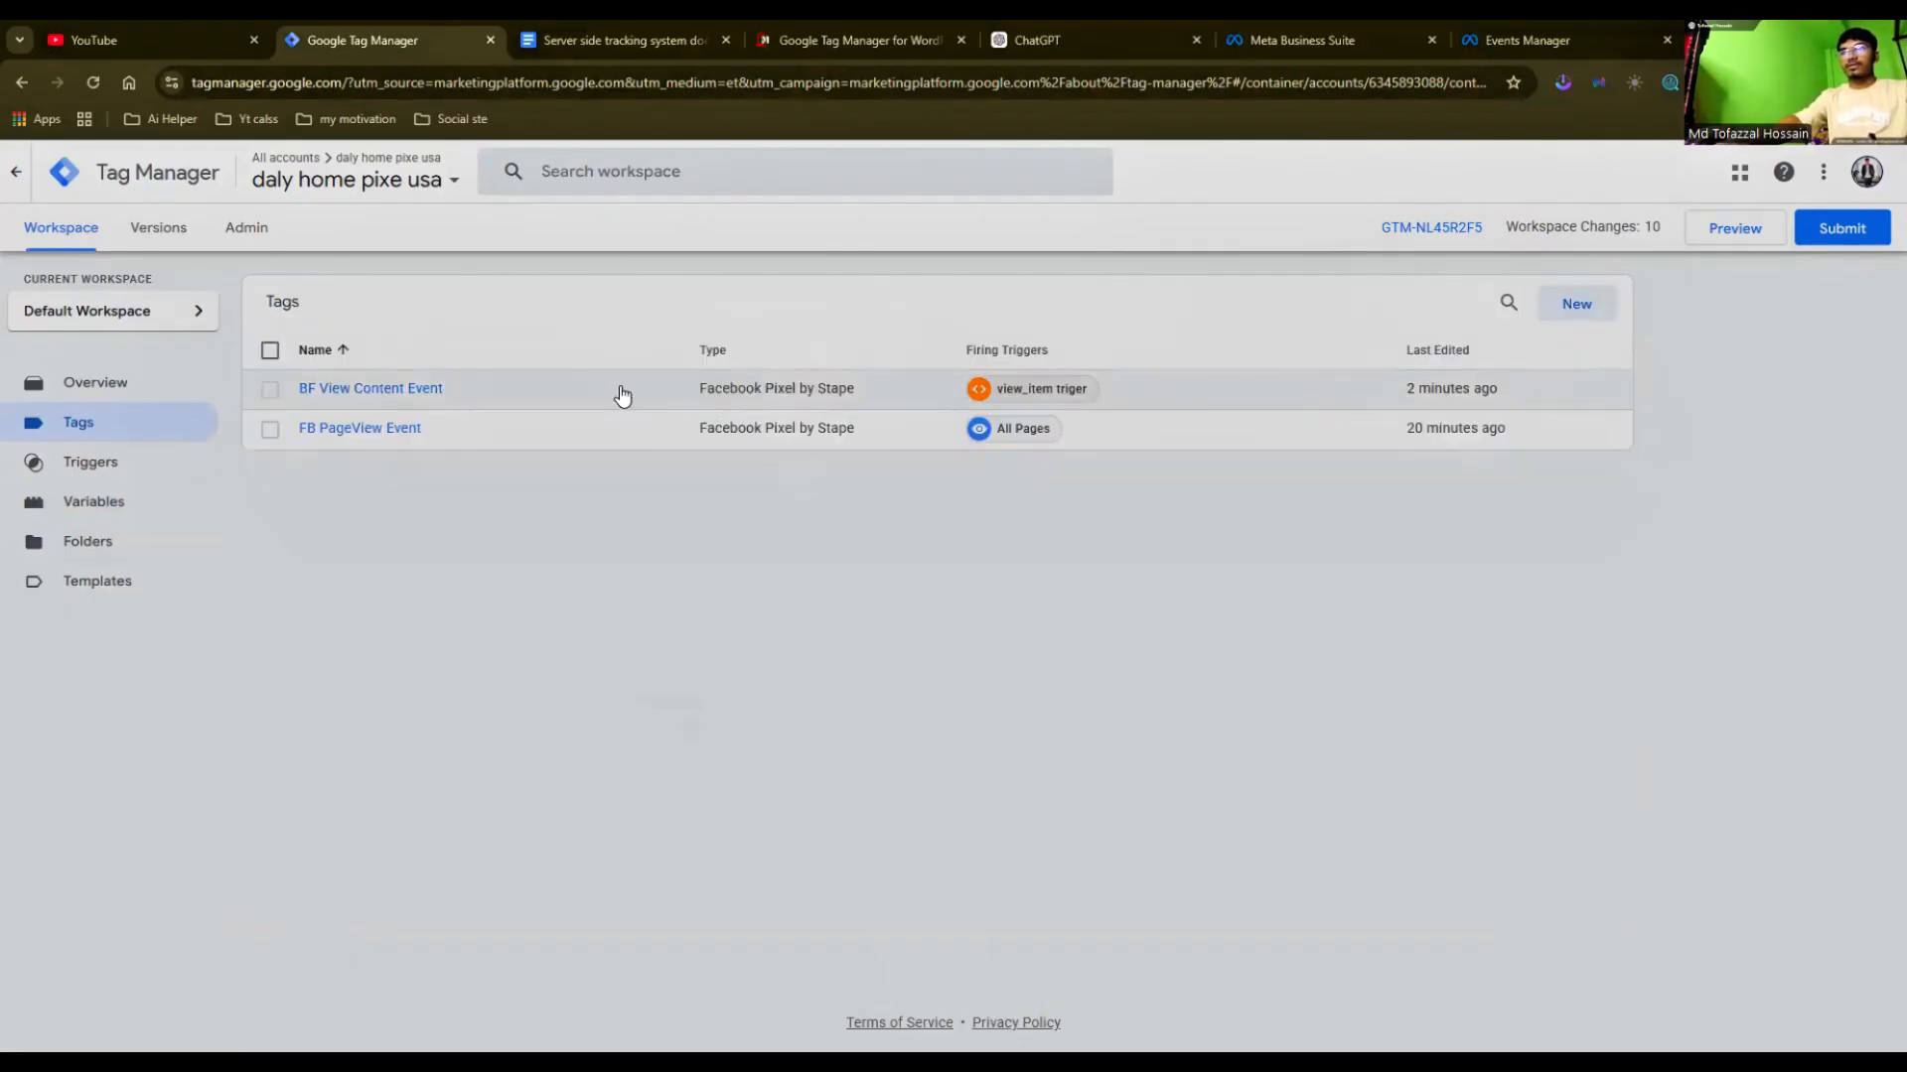
{"action": "left_click", "coordinate": [836, 407]}
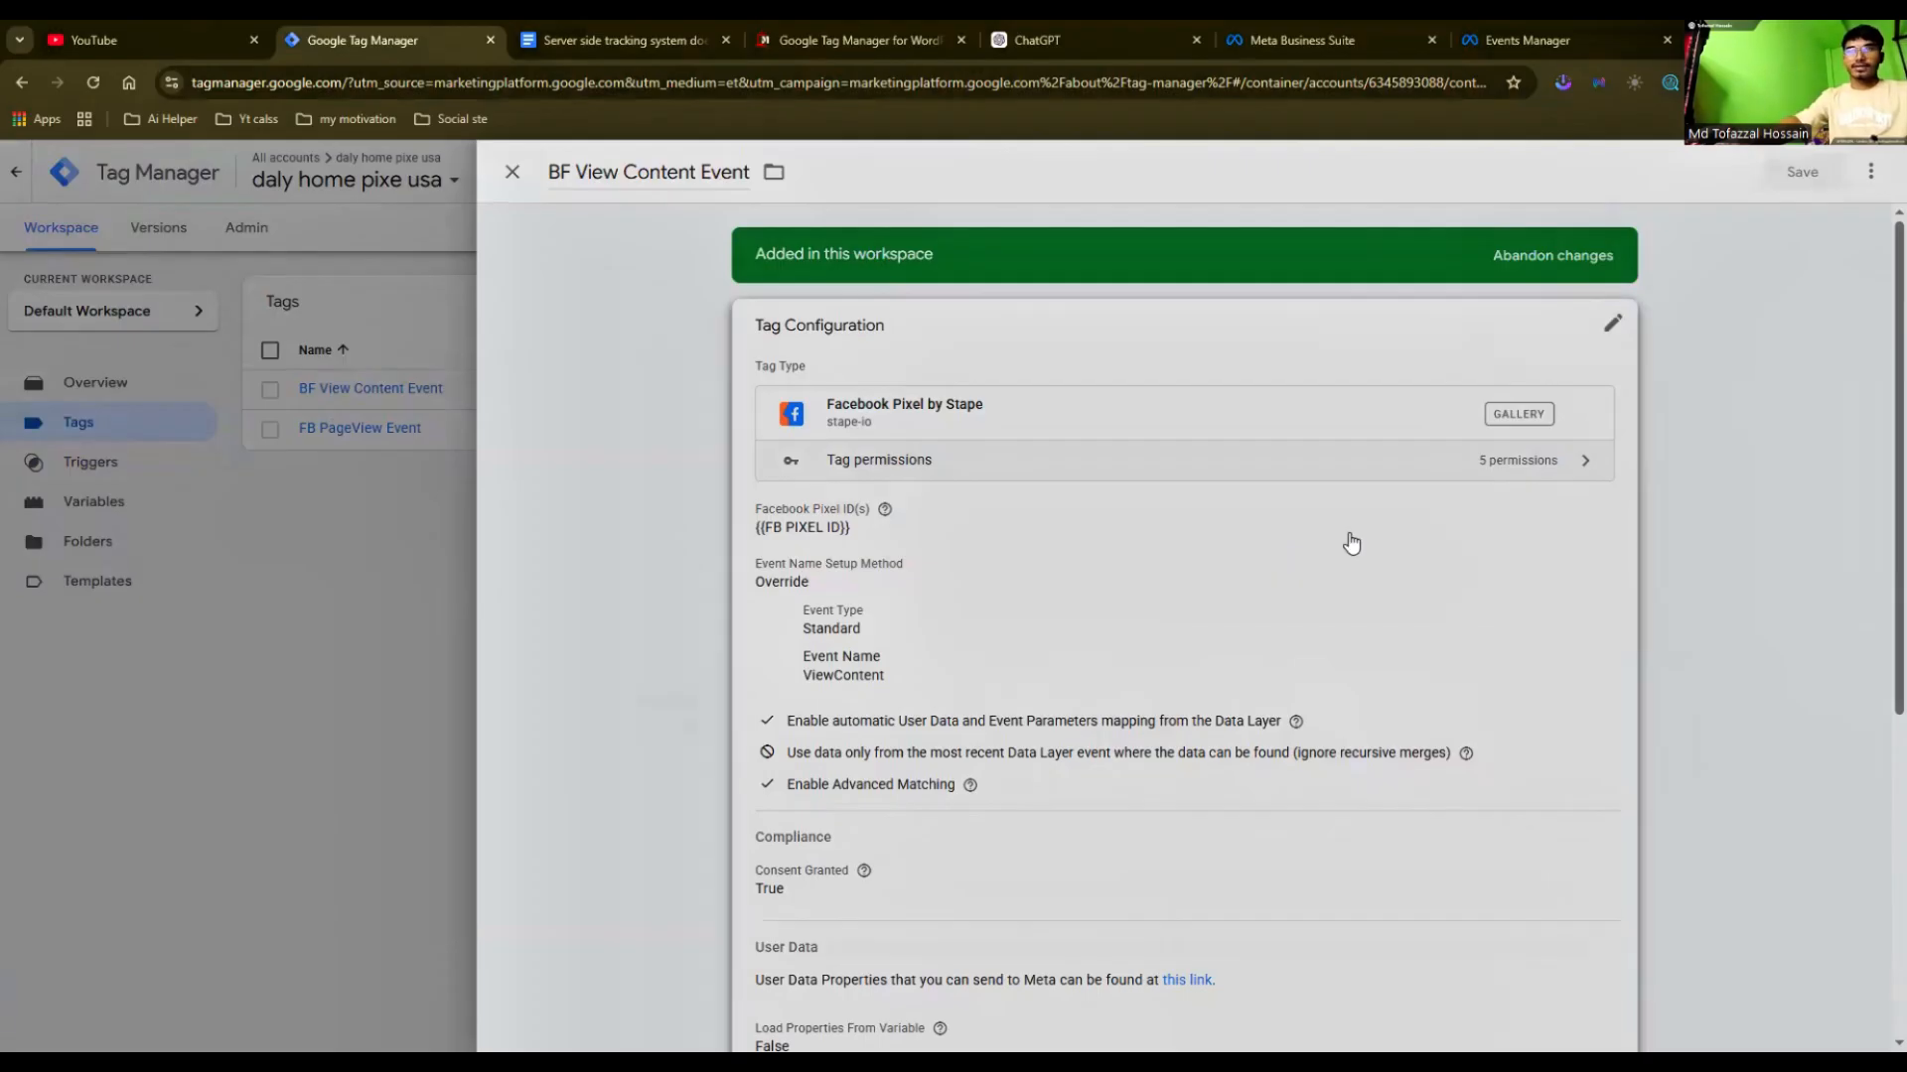
{"action": "left_click", "coordinate": [1872, 172]}
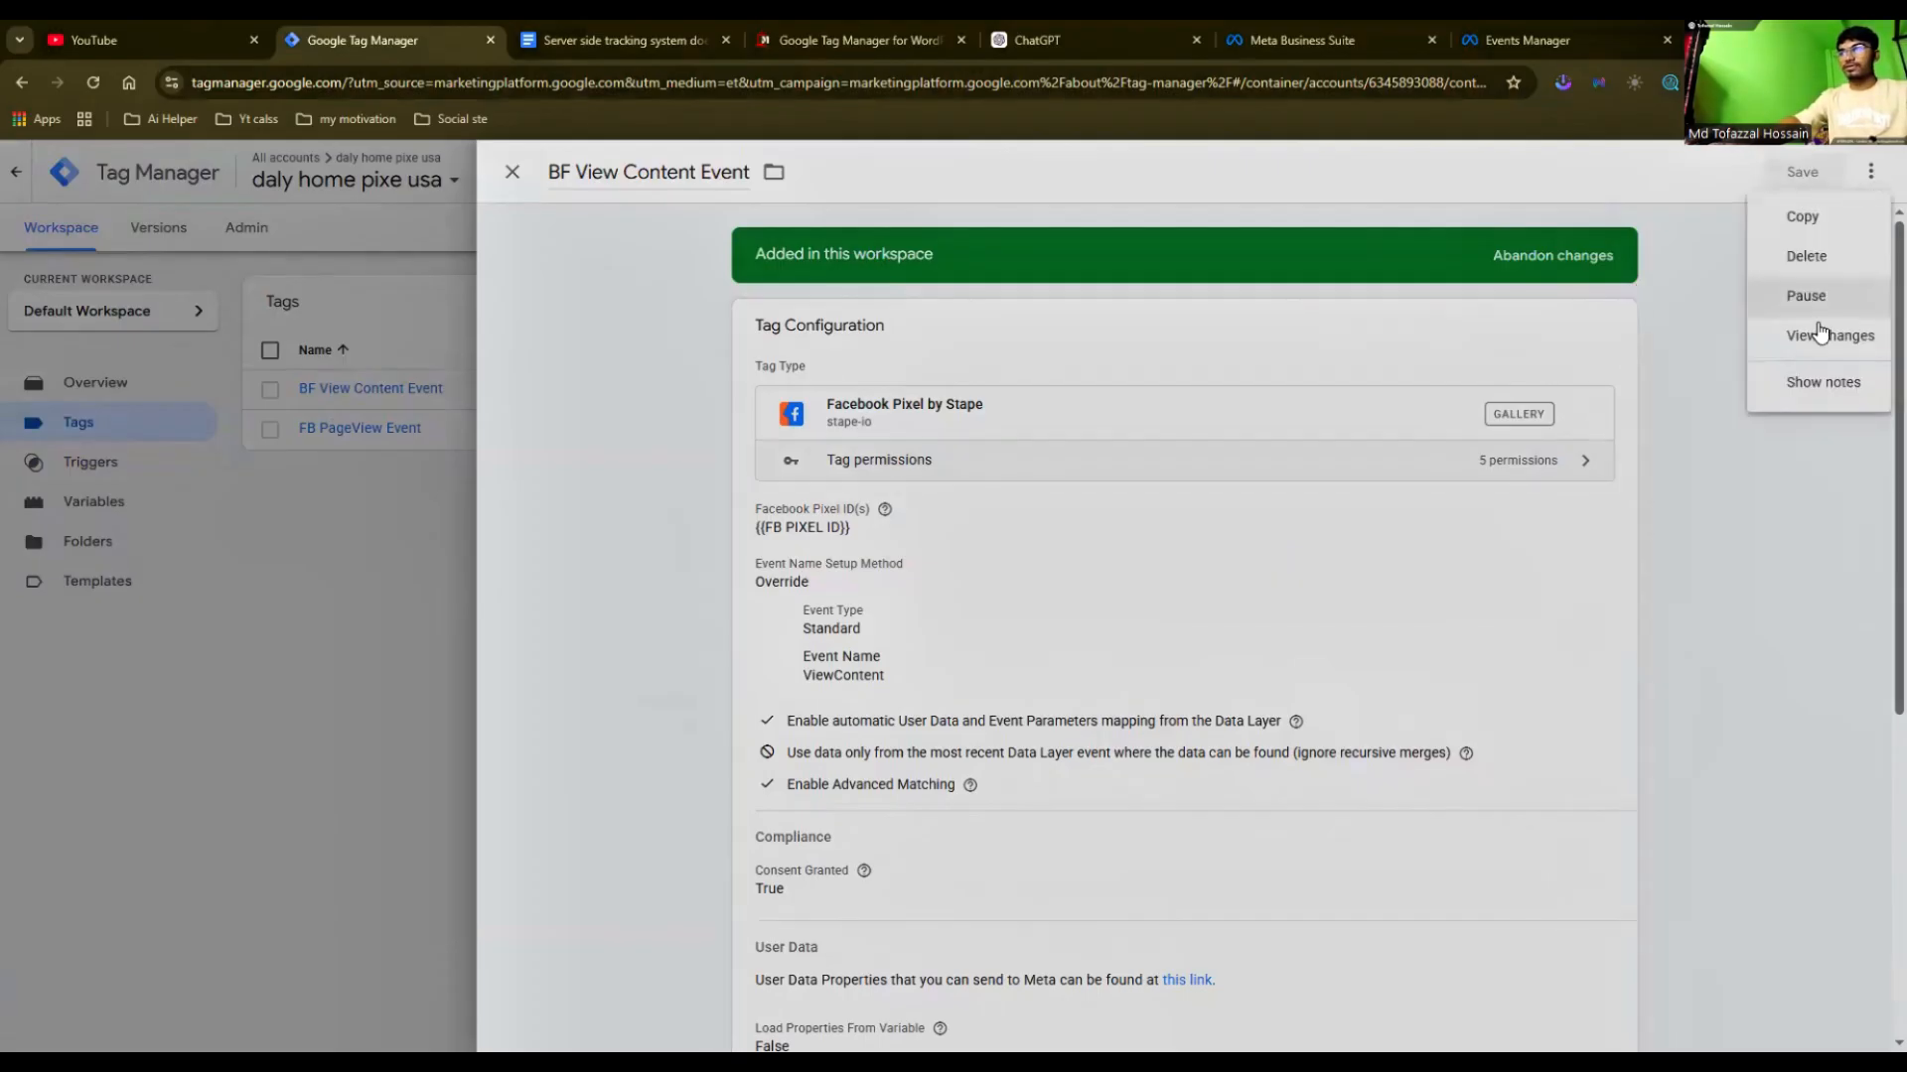
{"action": "left_click", "coordinate": [1803, 221]}
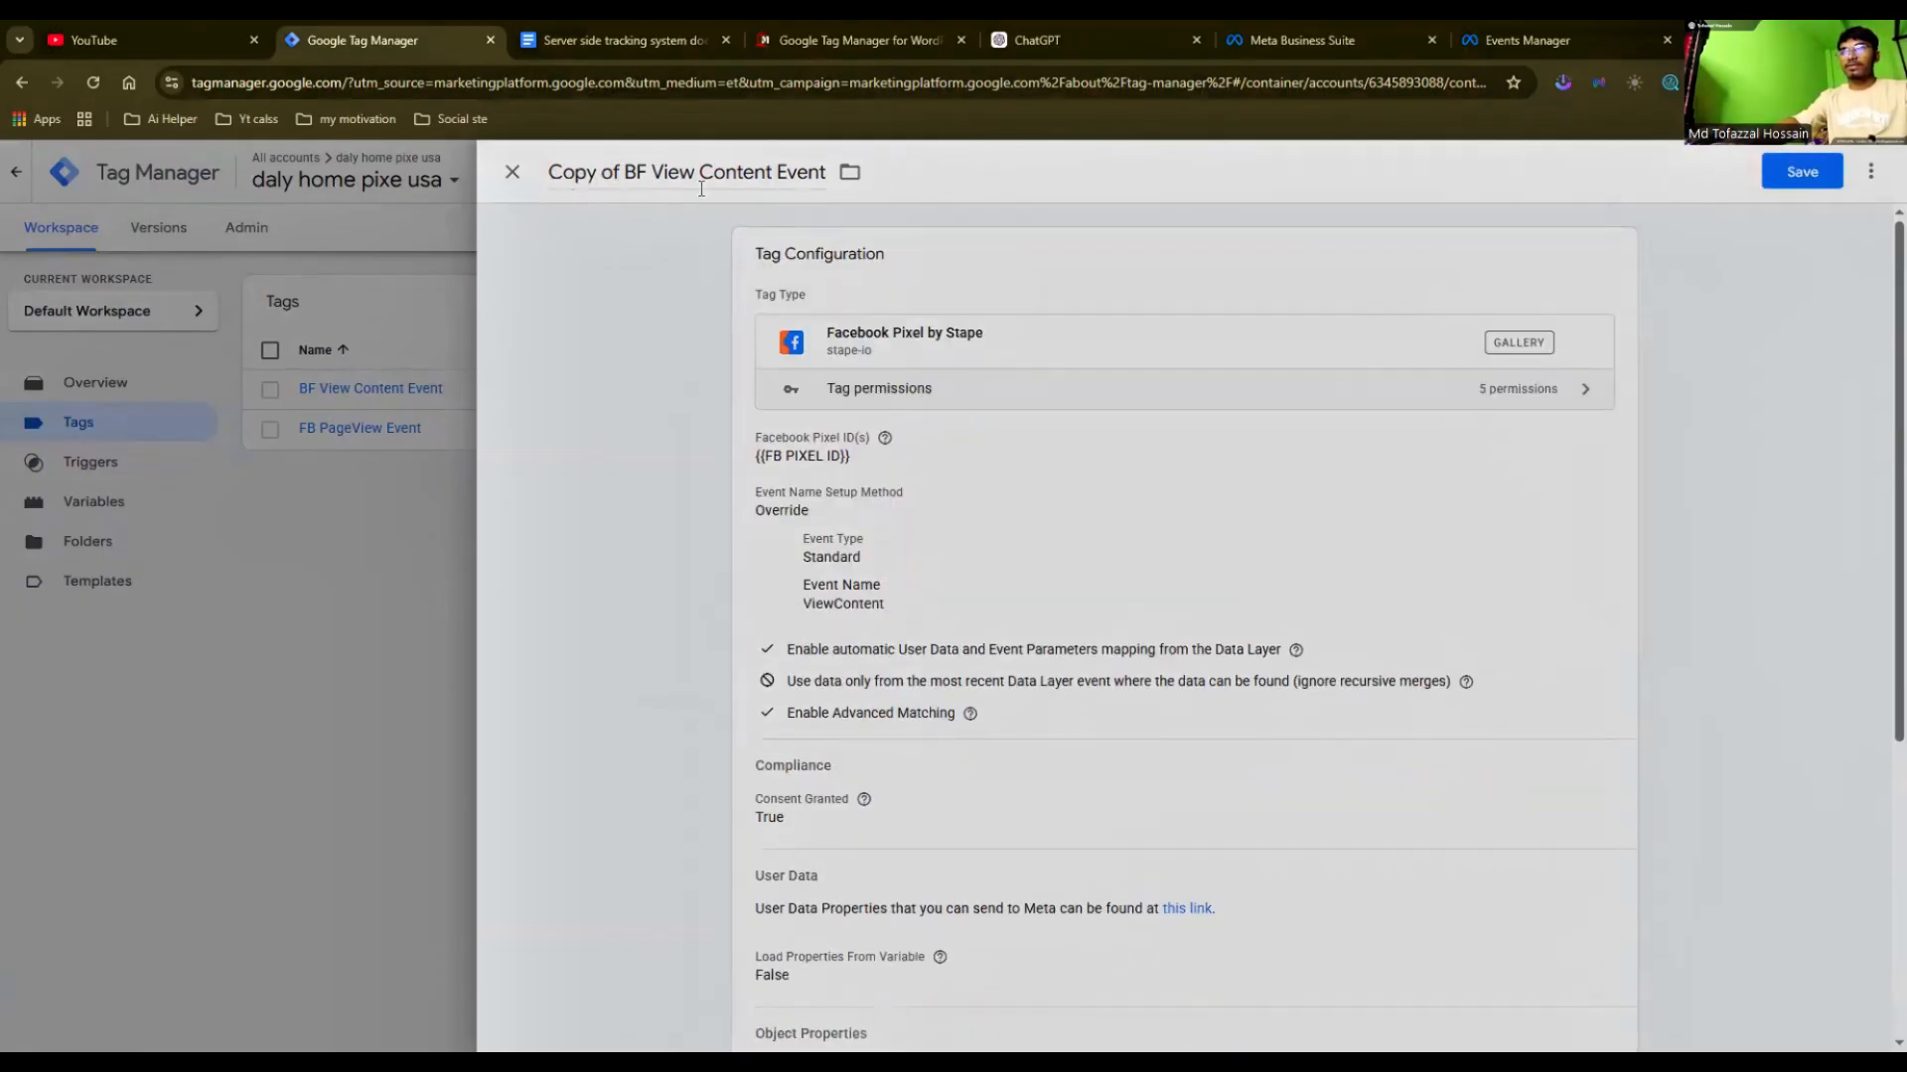
Step: Rename the copied tag to BF At to cart Content Event
{"action": "double_click", "coordinate": [608, 176]}
{"action": "left_click_drag", "start_coordinate": [608, 176], "coordinate": [554, 174]}
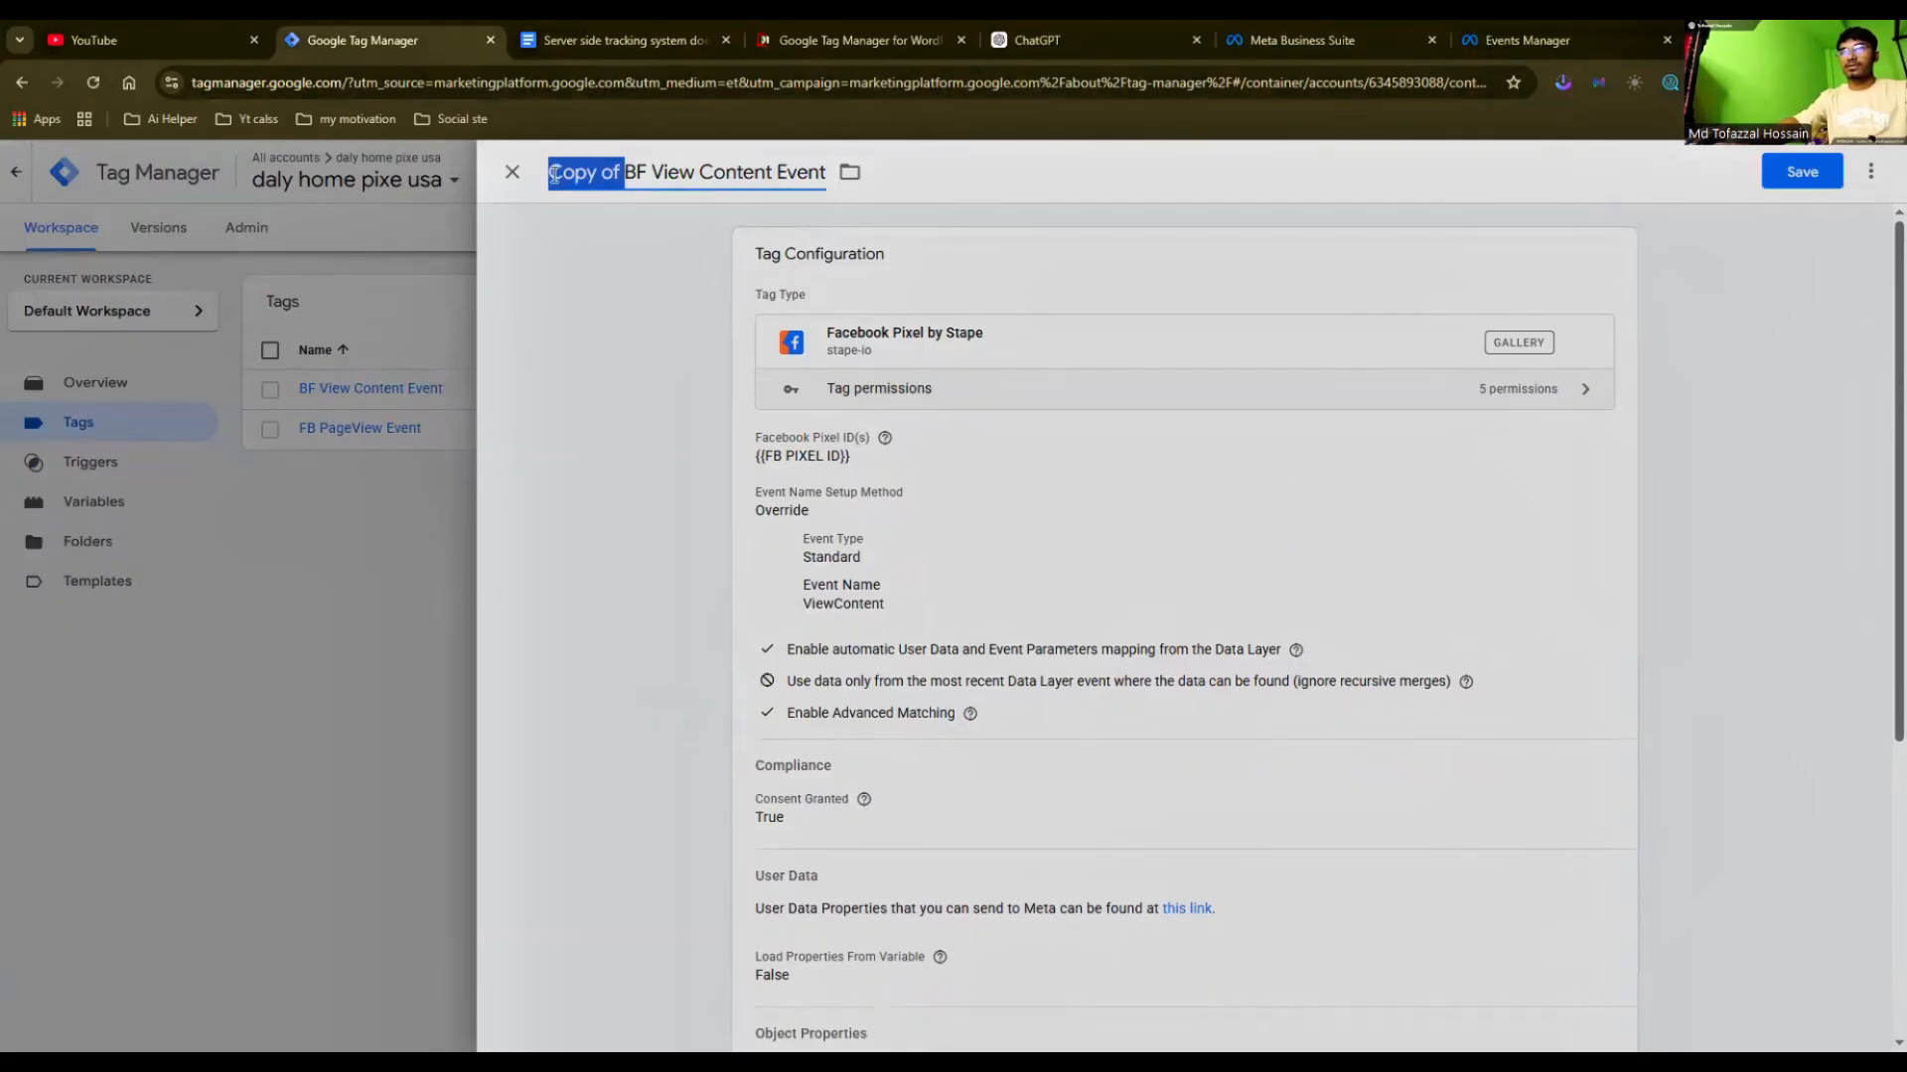
{"action": "key", "text": "BackSpace"}
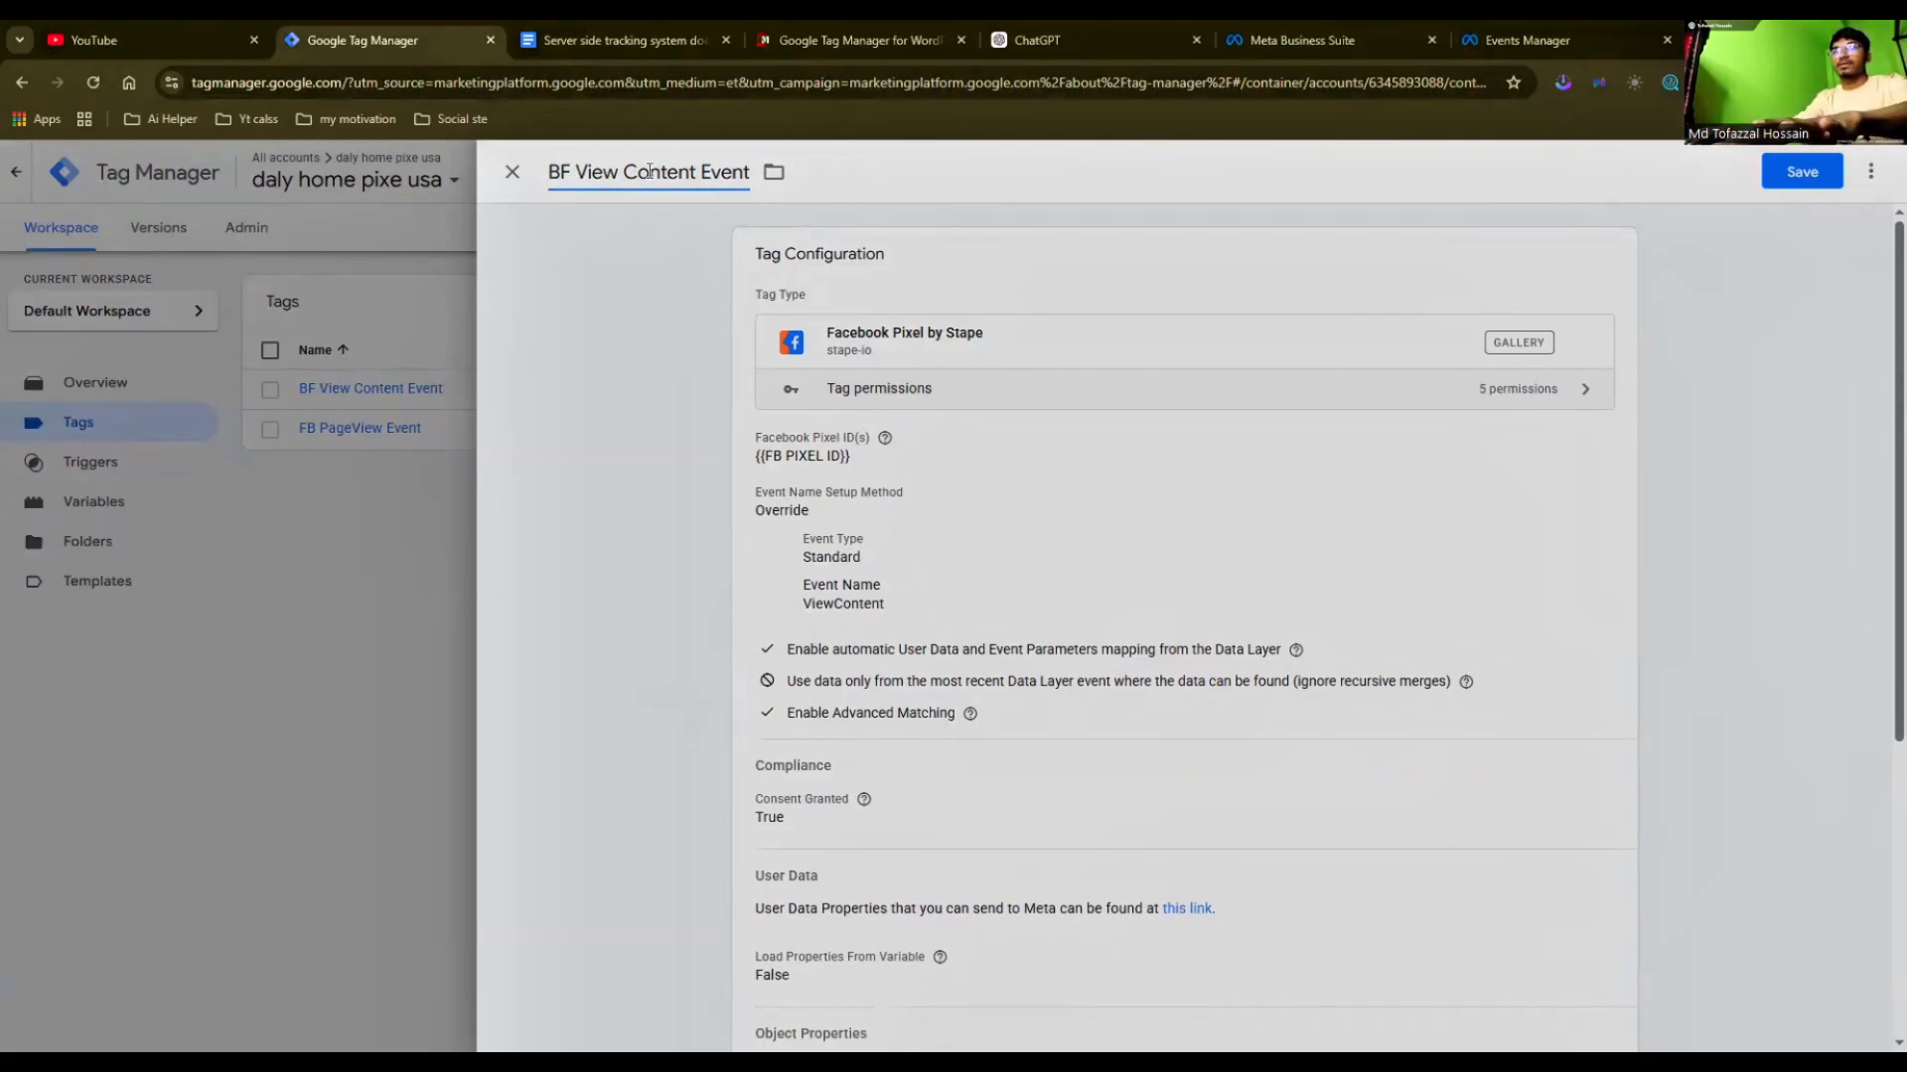
{"action": "double_click", "coordinate": [581, 171]}
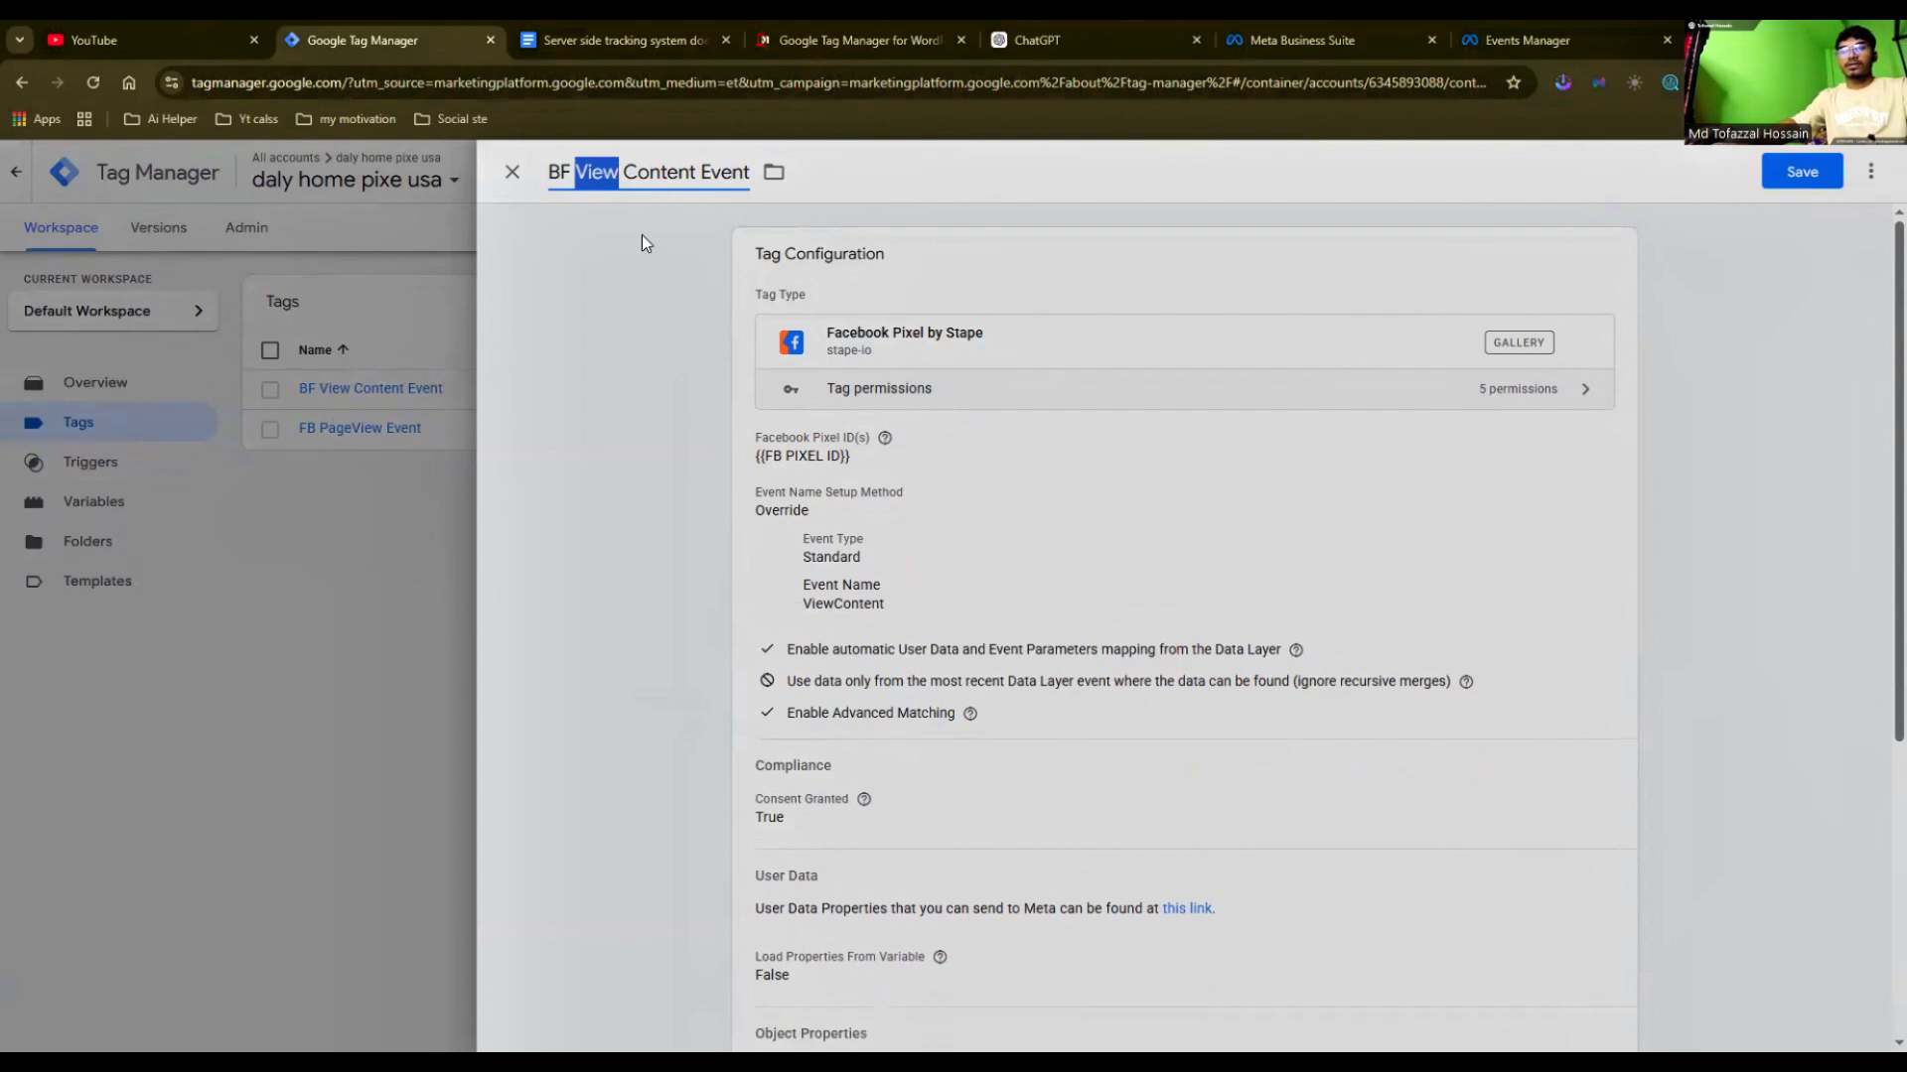
{"action": "type", "text": "ad"}
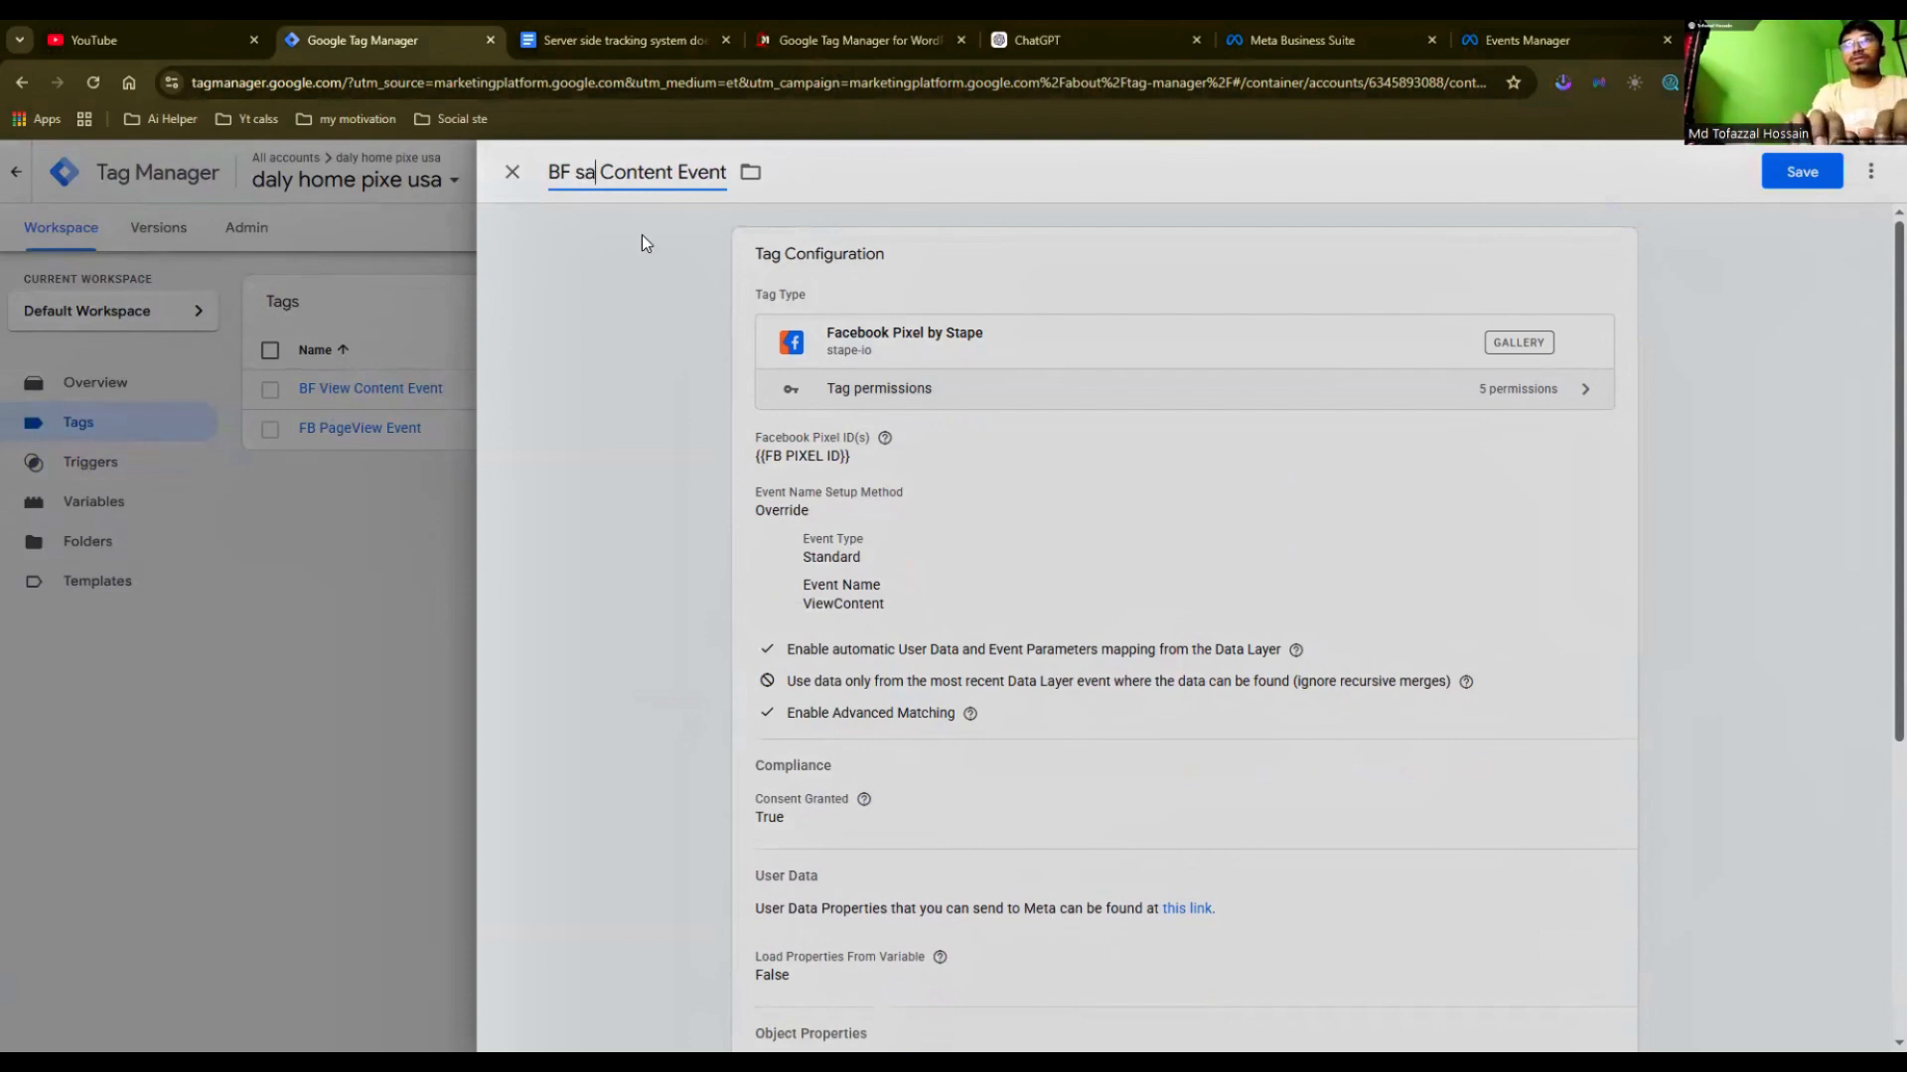
{"action": "key", "text": "BackSpace"}
{"action": "key", "text": "BackSpace"}
{"action": "type", "text": "A"}
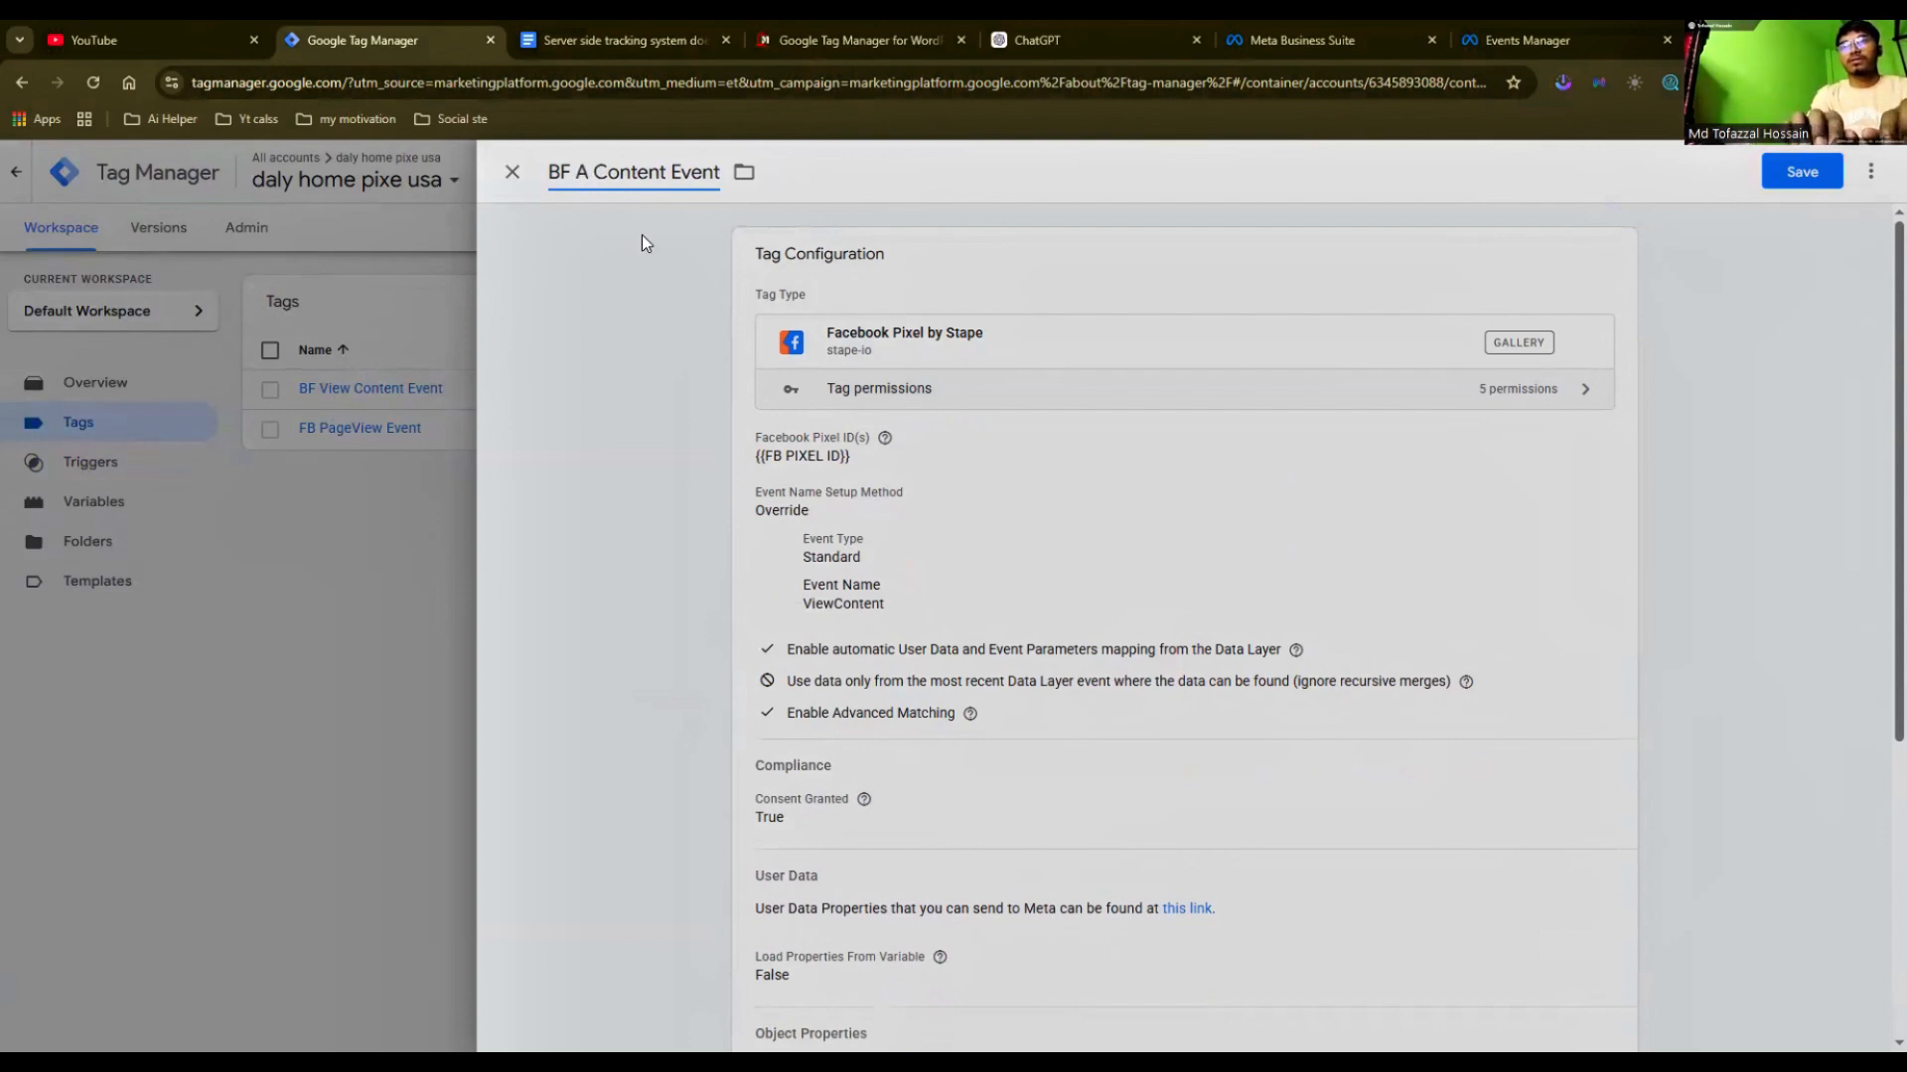
{"action": "type", "text": "D"}
{"action": "key", "text": "BackSpace"}
{"action": "type", "text": "T"}
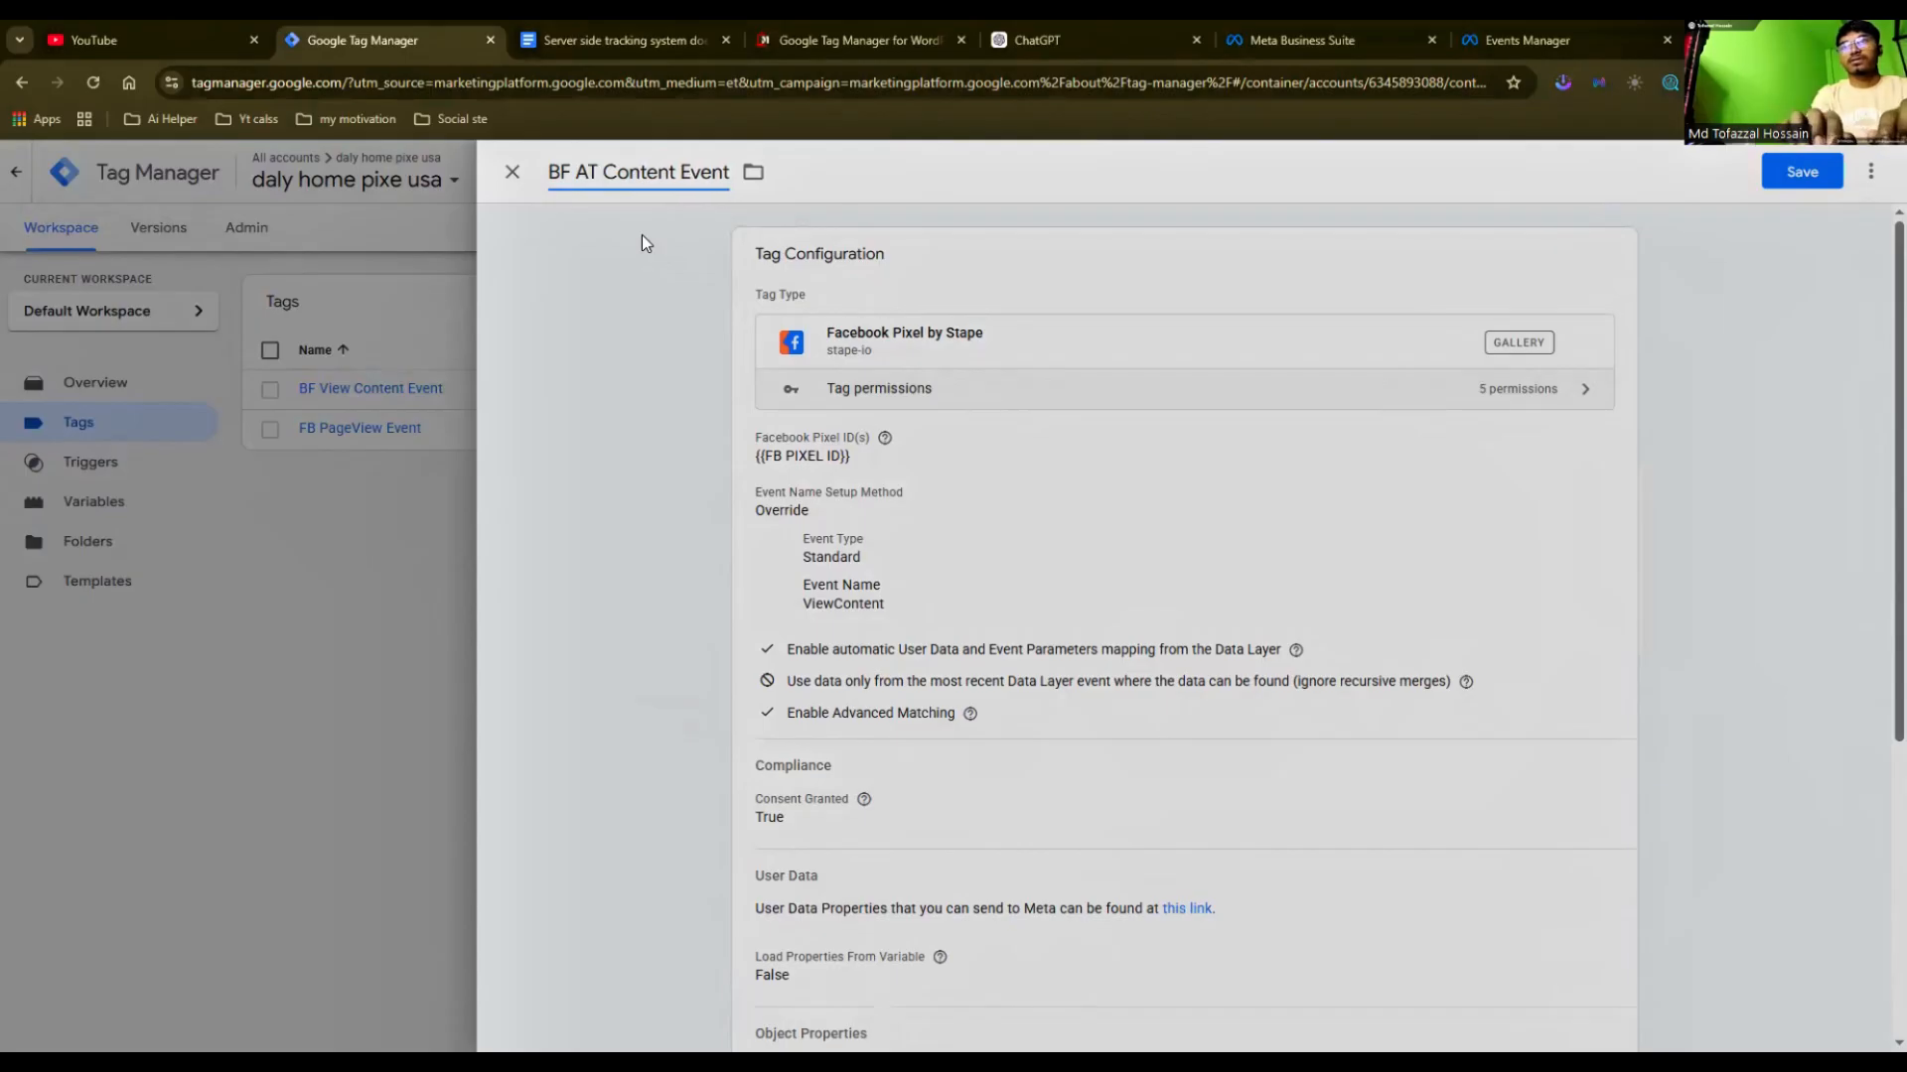
{"action": "type", "text": " TO CA"}
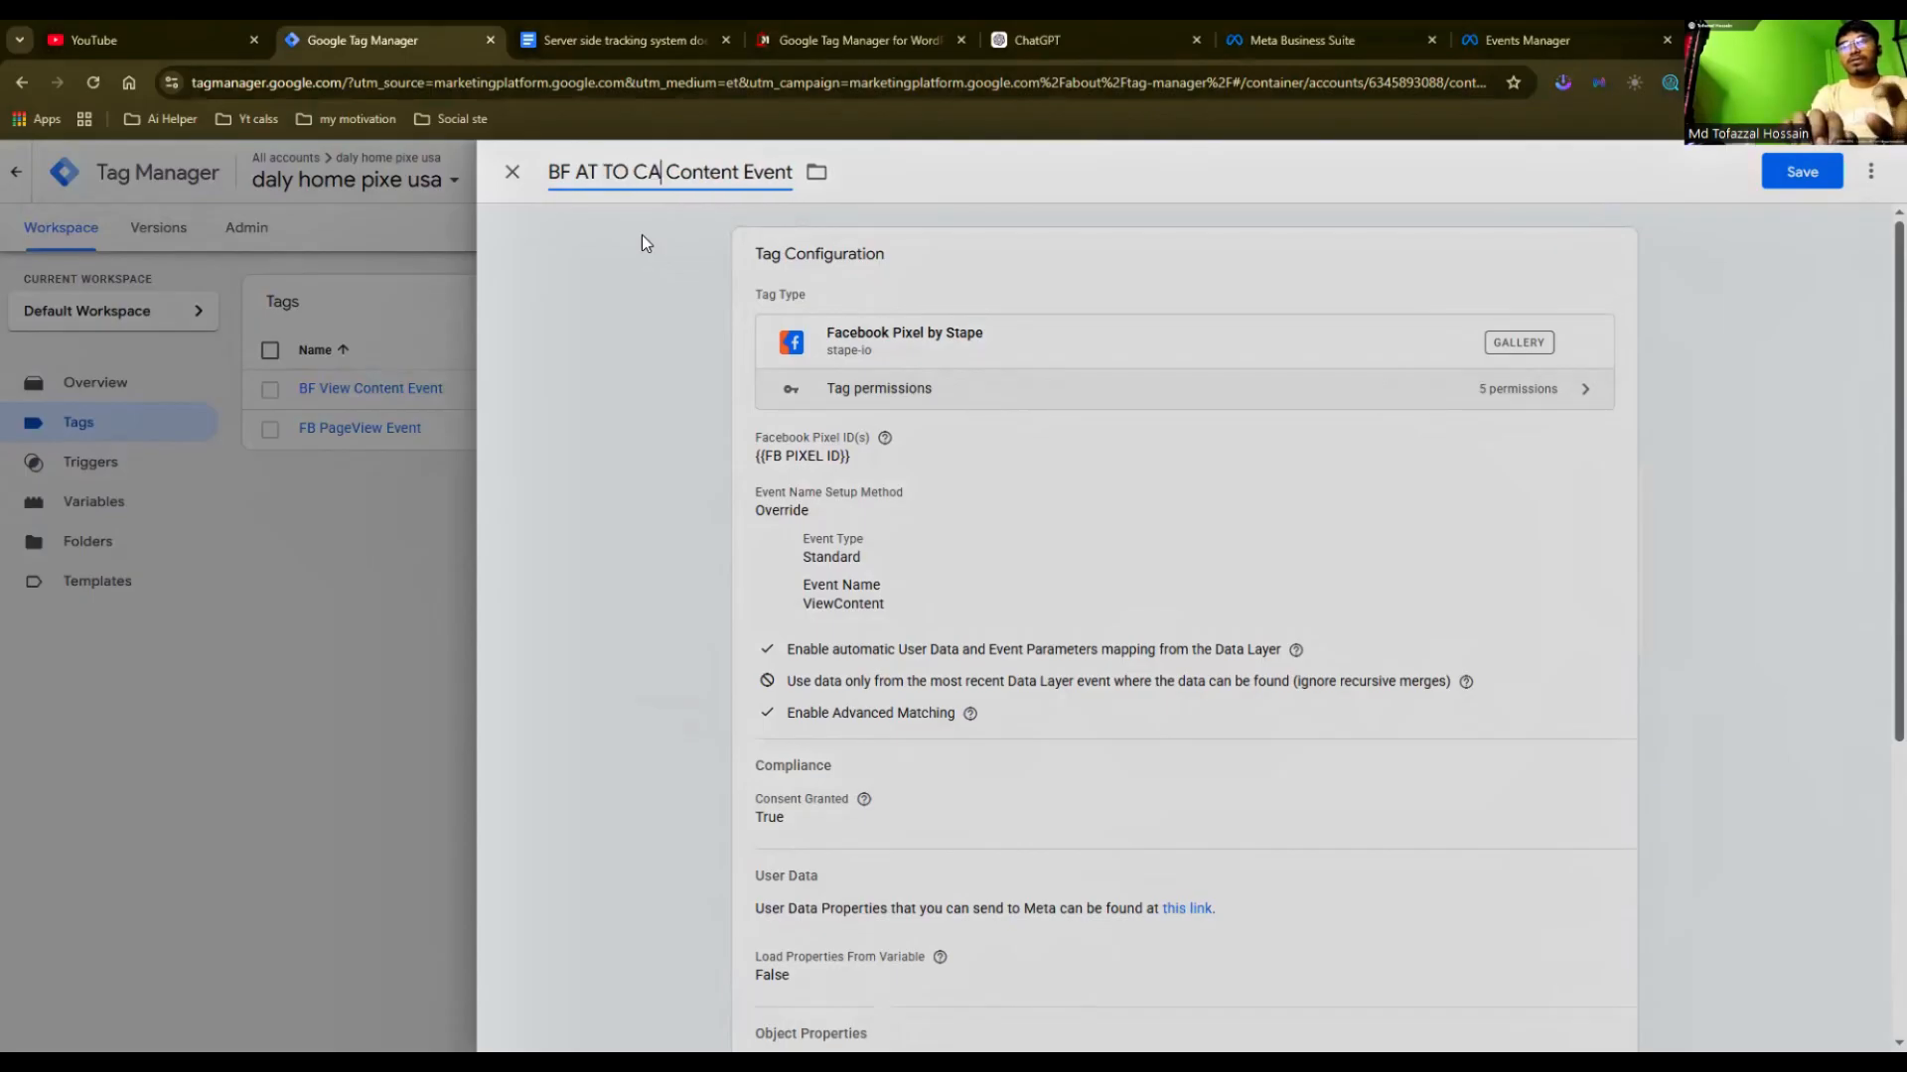
{"action": "type", "text": "NT"}
{"action": "key", "text": "BackSpace"}
{"action": "key", "text": "BackSpace"}
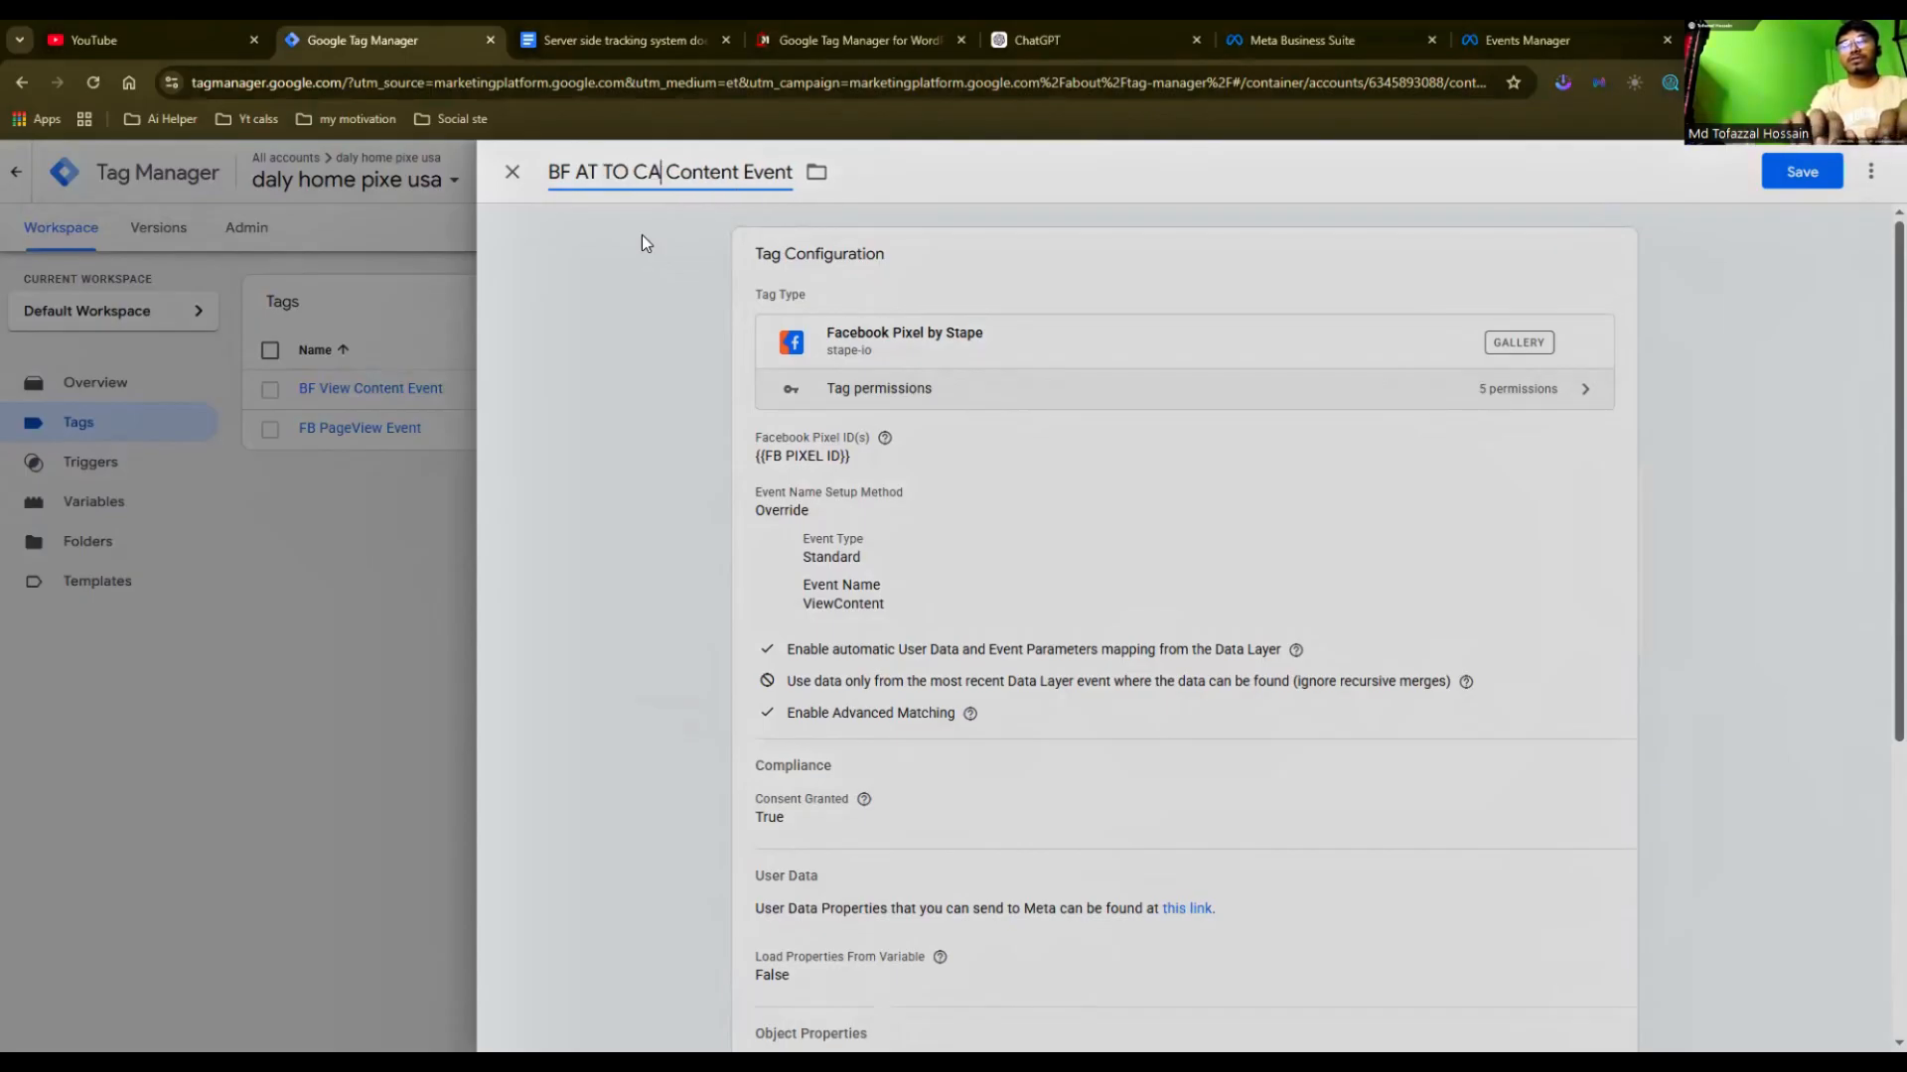
{"action": "type", "text": "RT"}
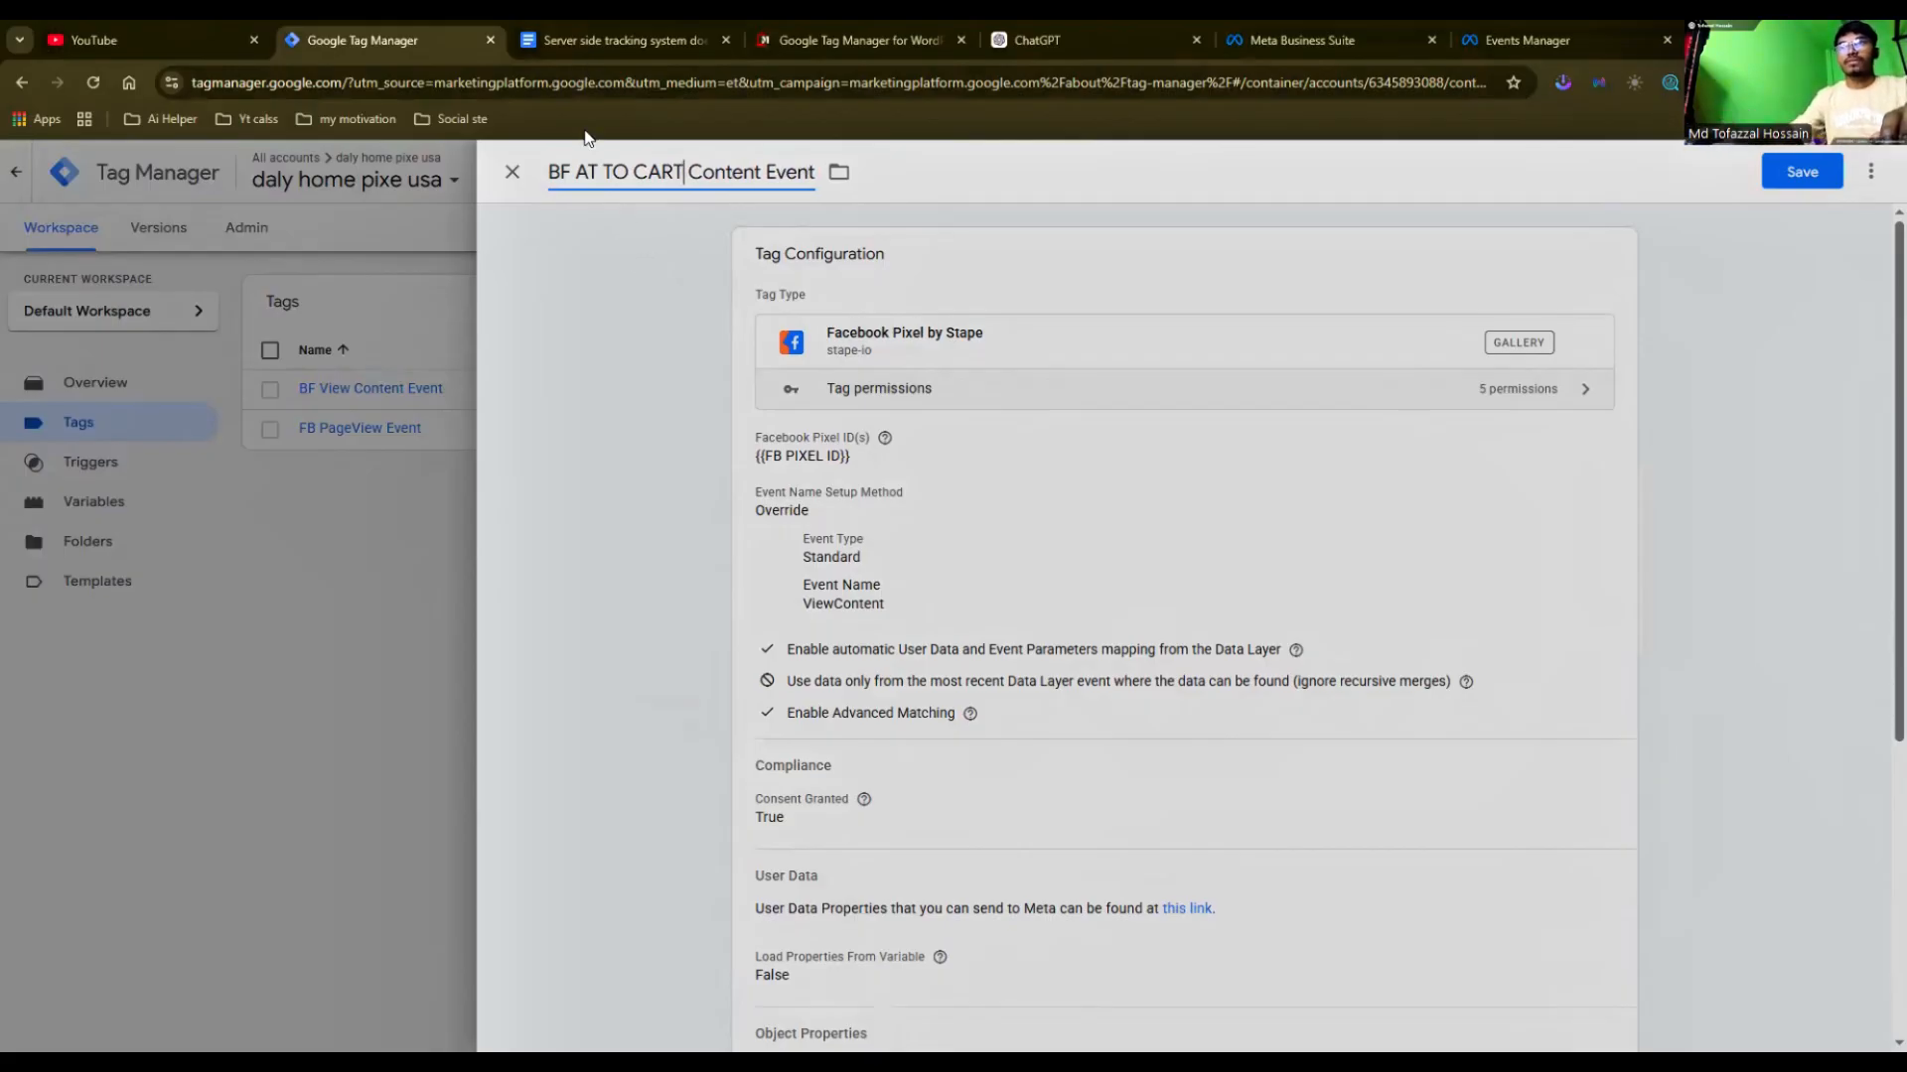
{"action": "left_click", "coordinate": [592, 171], "text": "shift"}
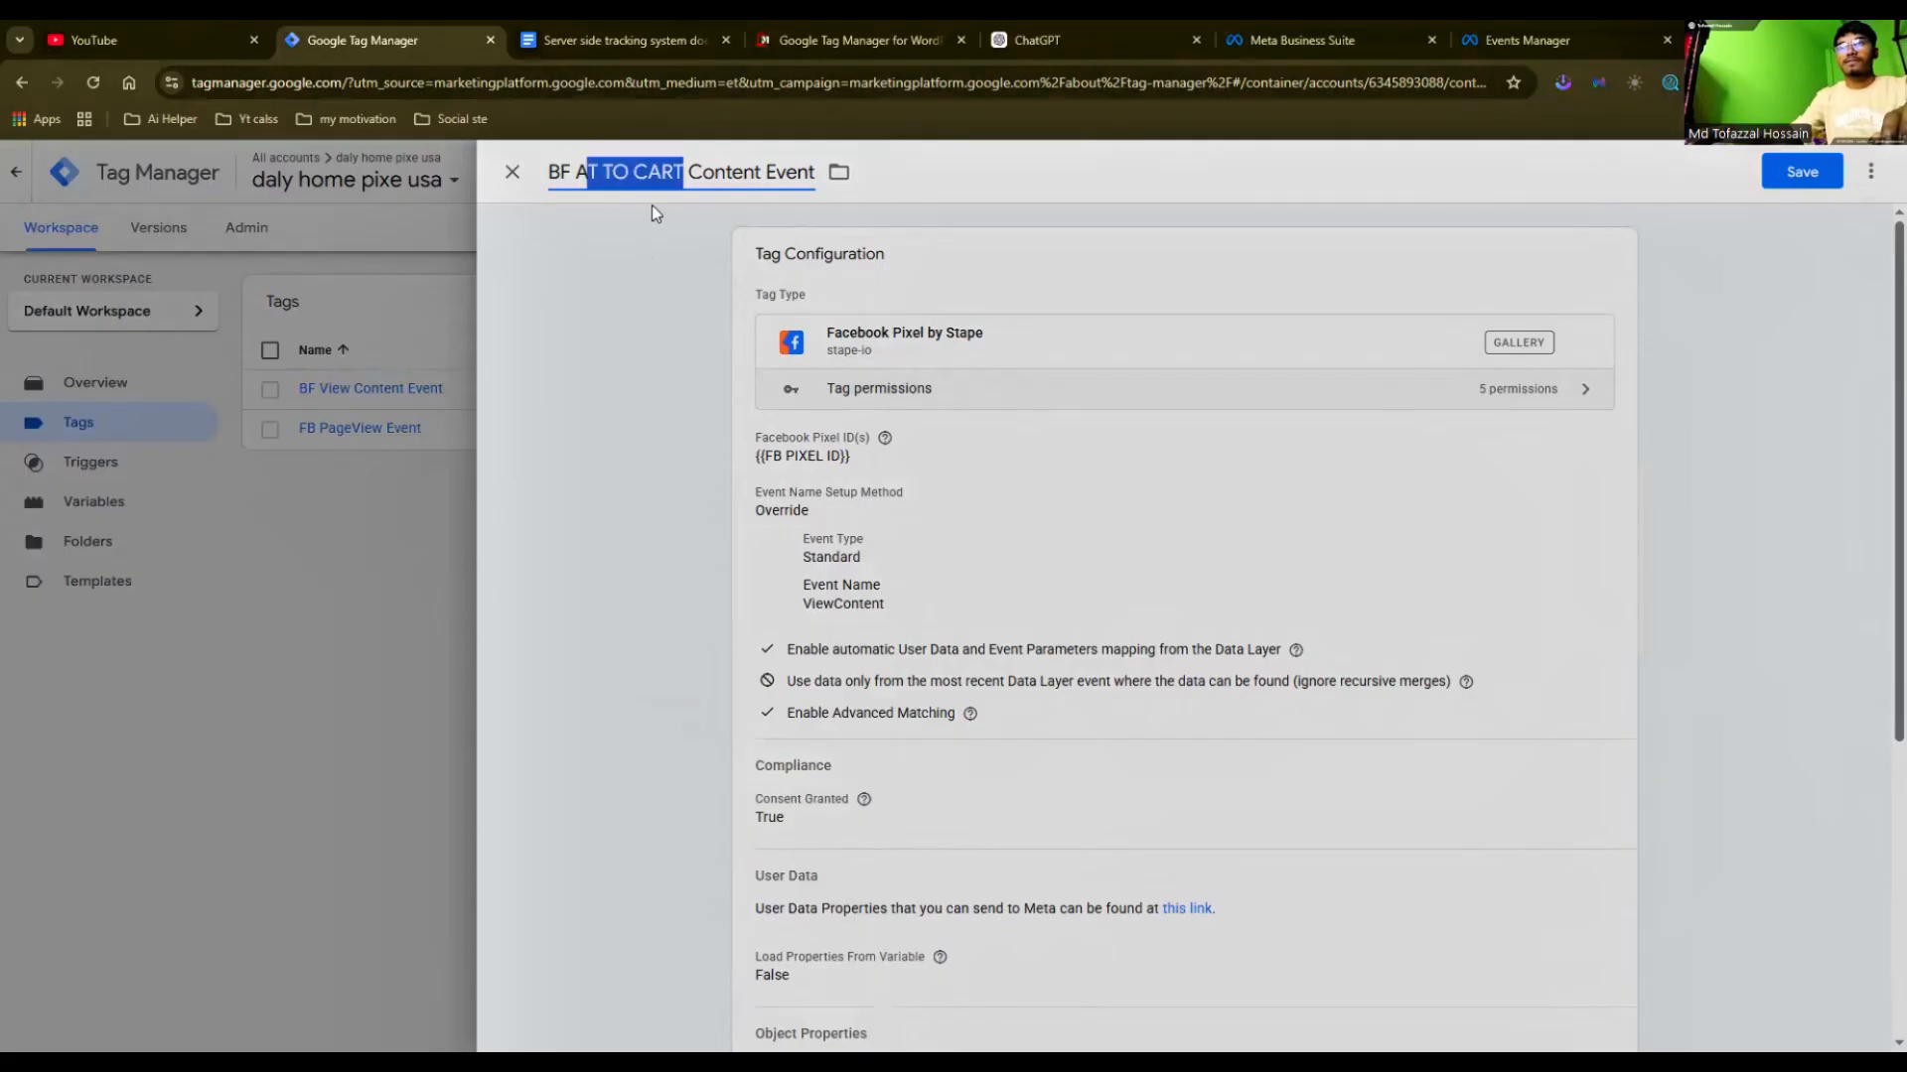
{"action": "key", "text": "BackSpace"}
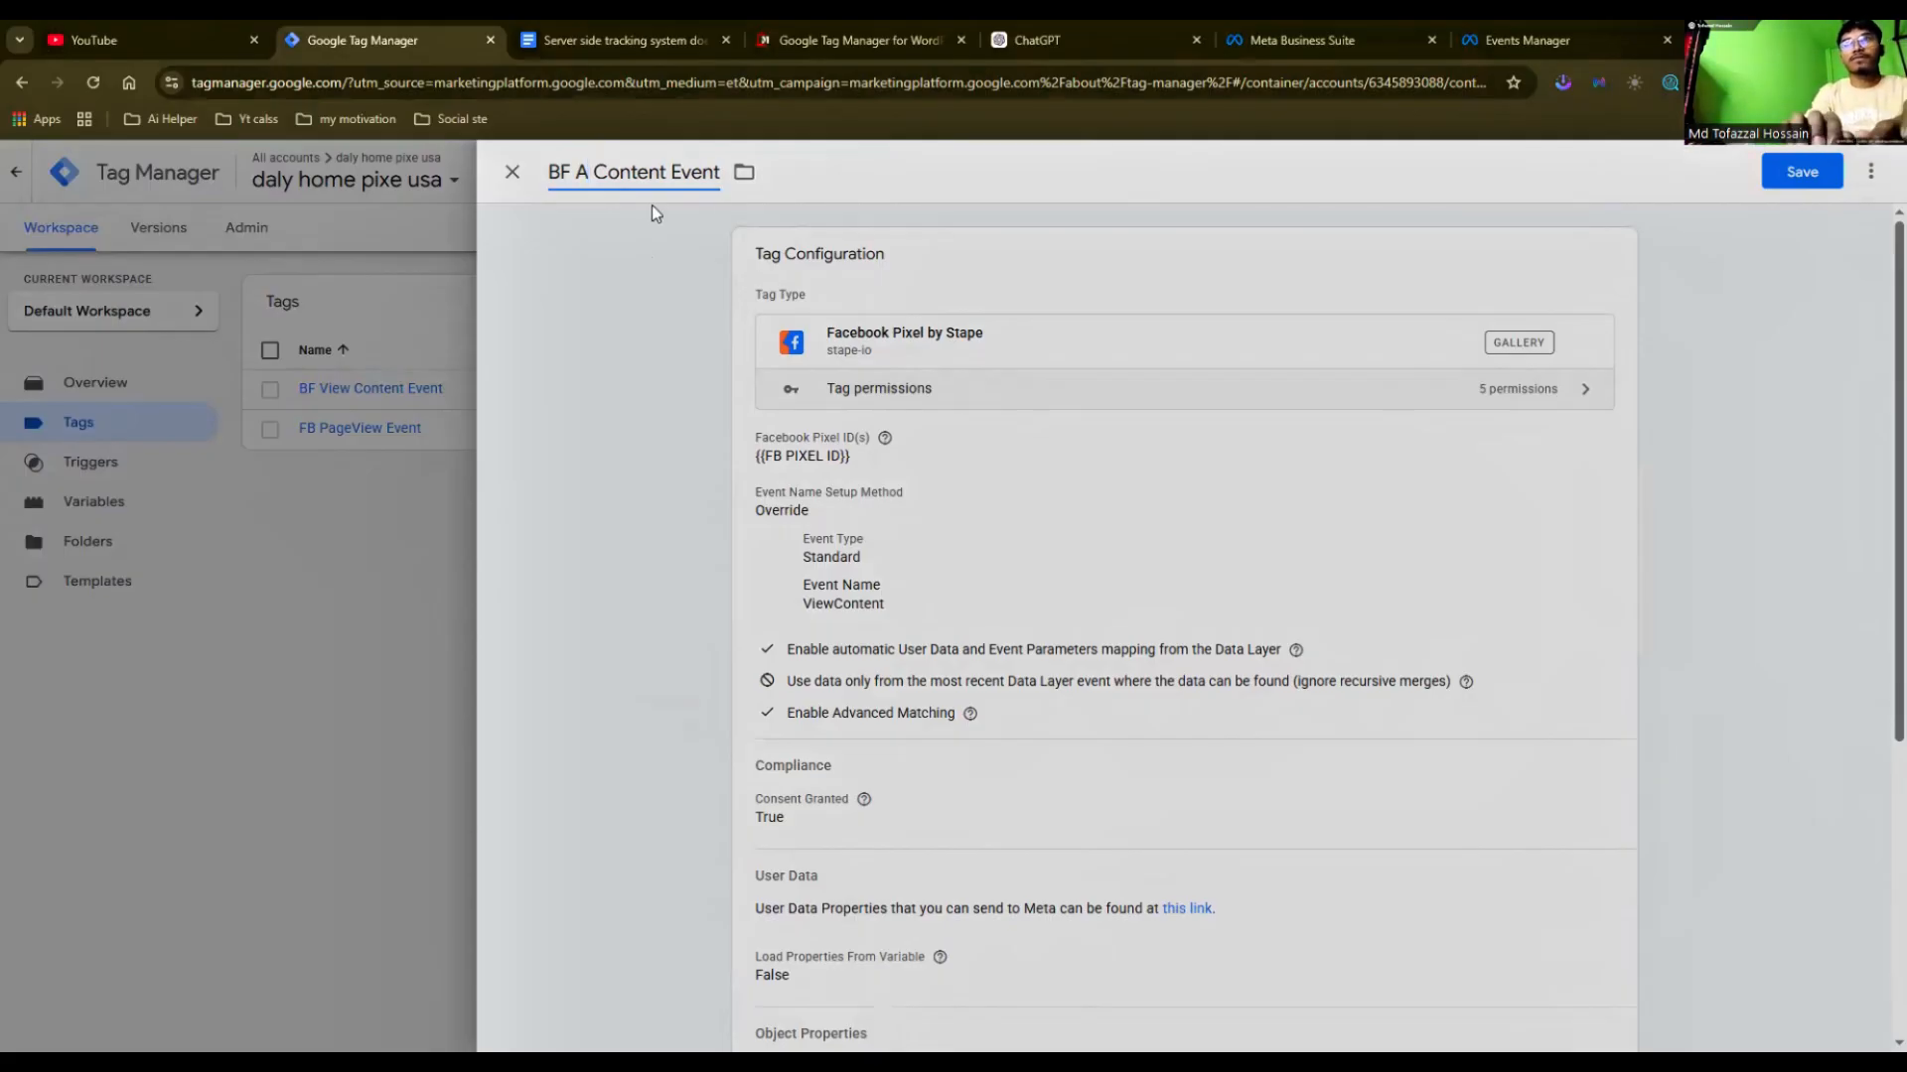
{"action": "type", "text": "t to"}
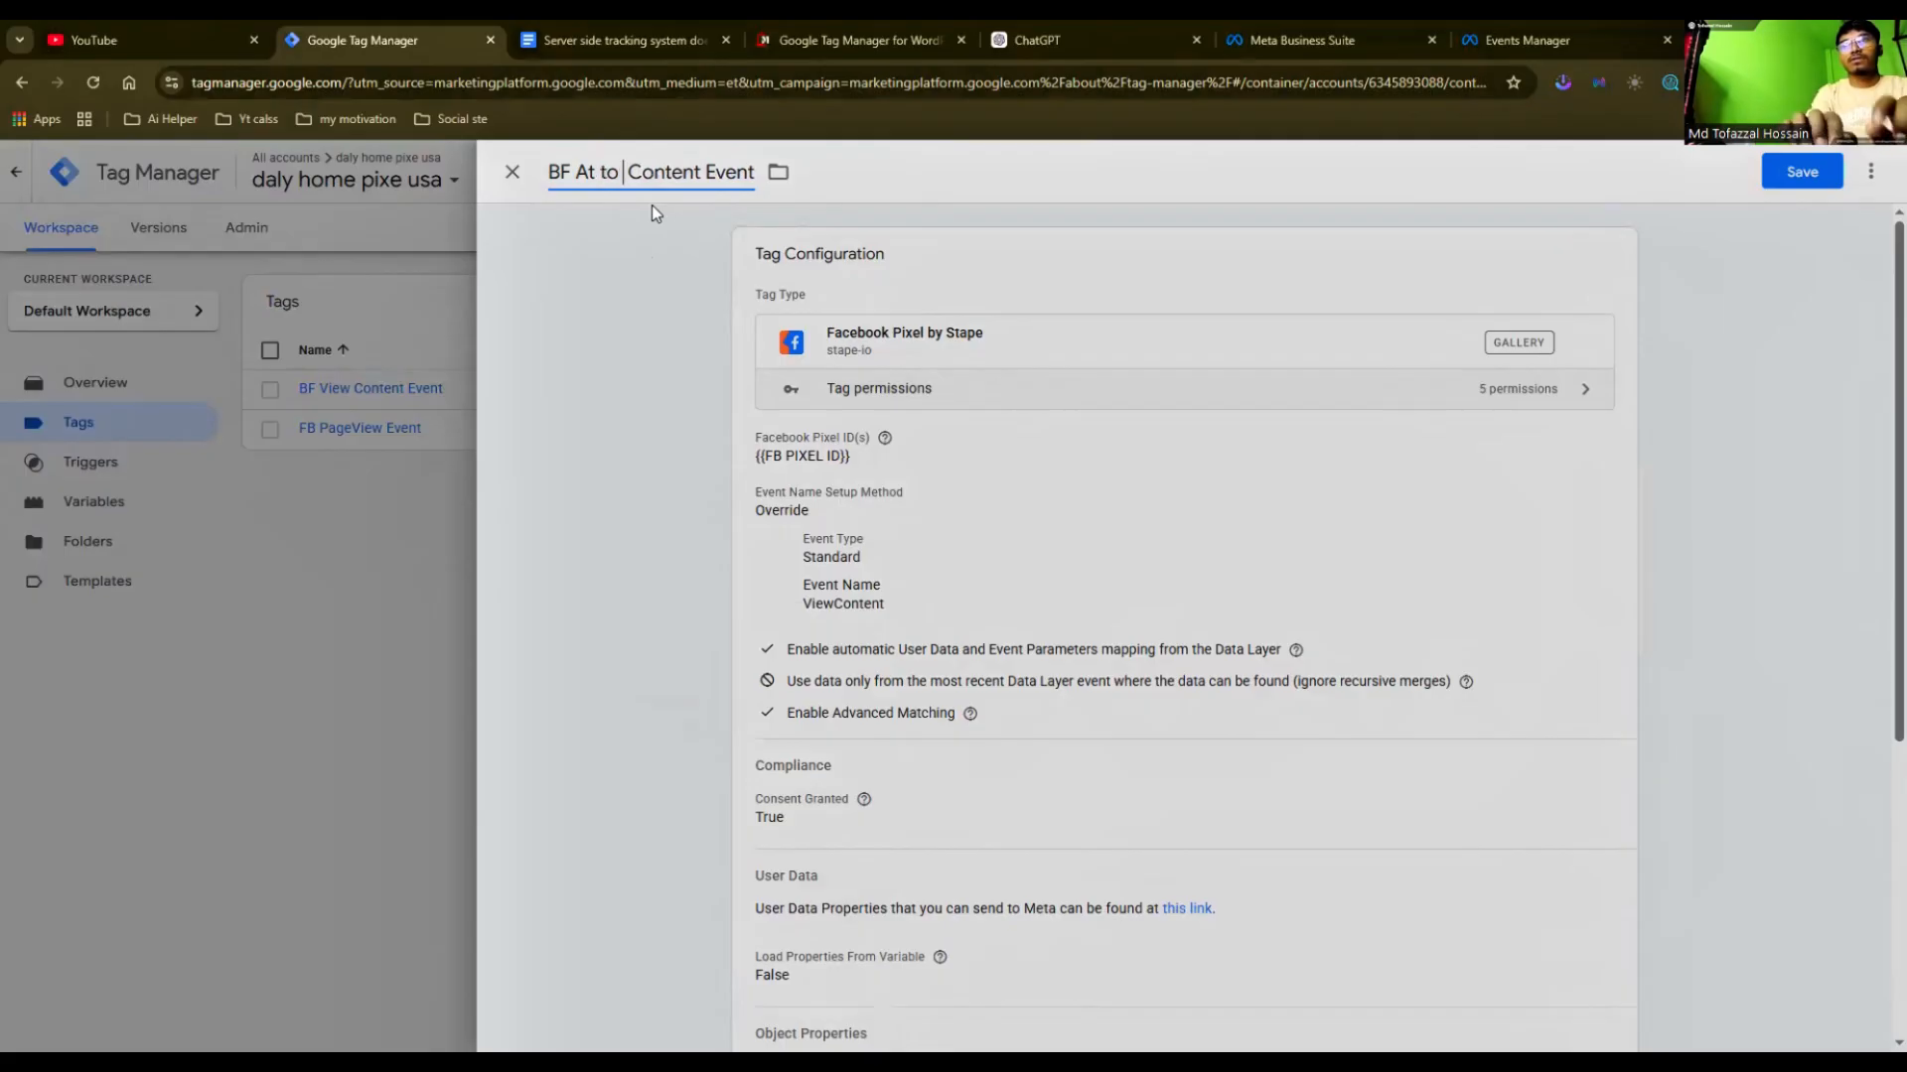
{"action": "type", "text": " cart"}
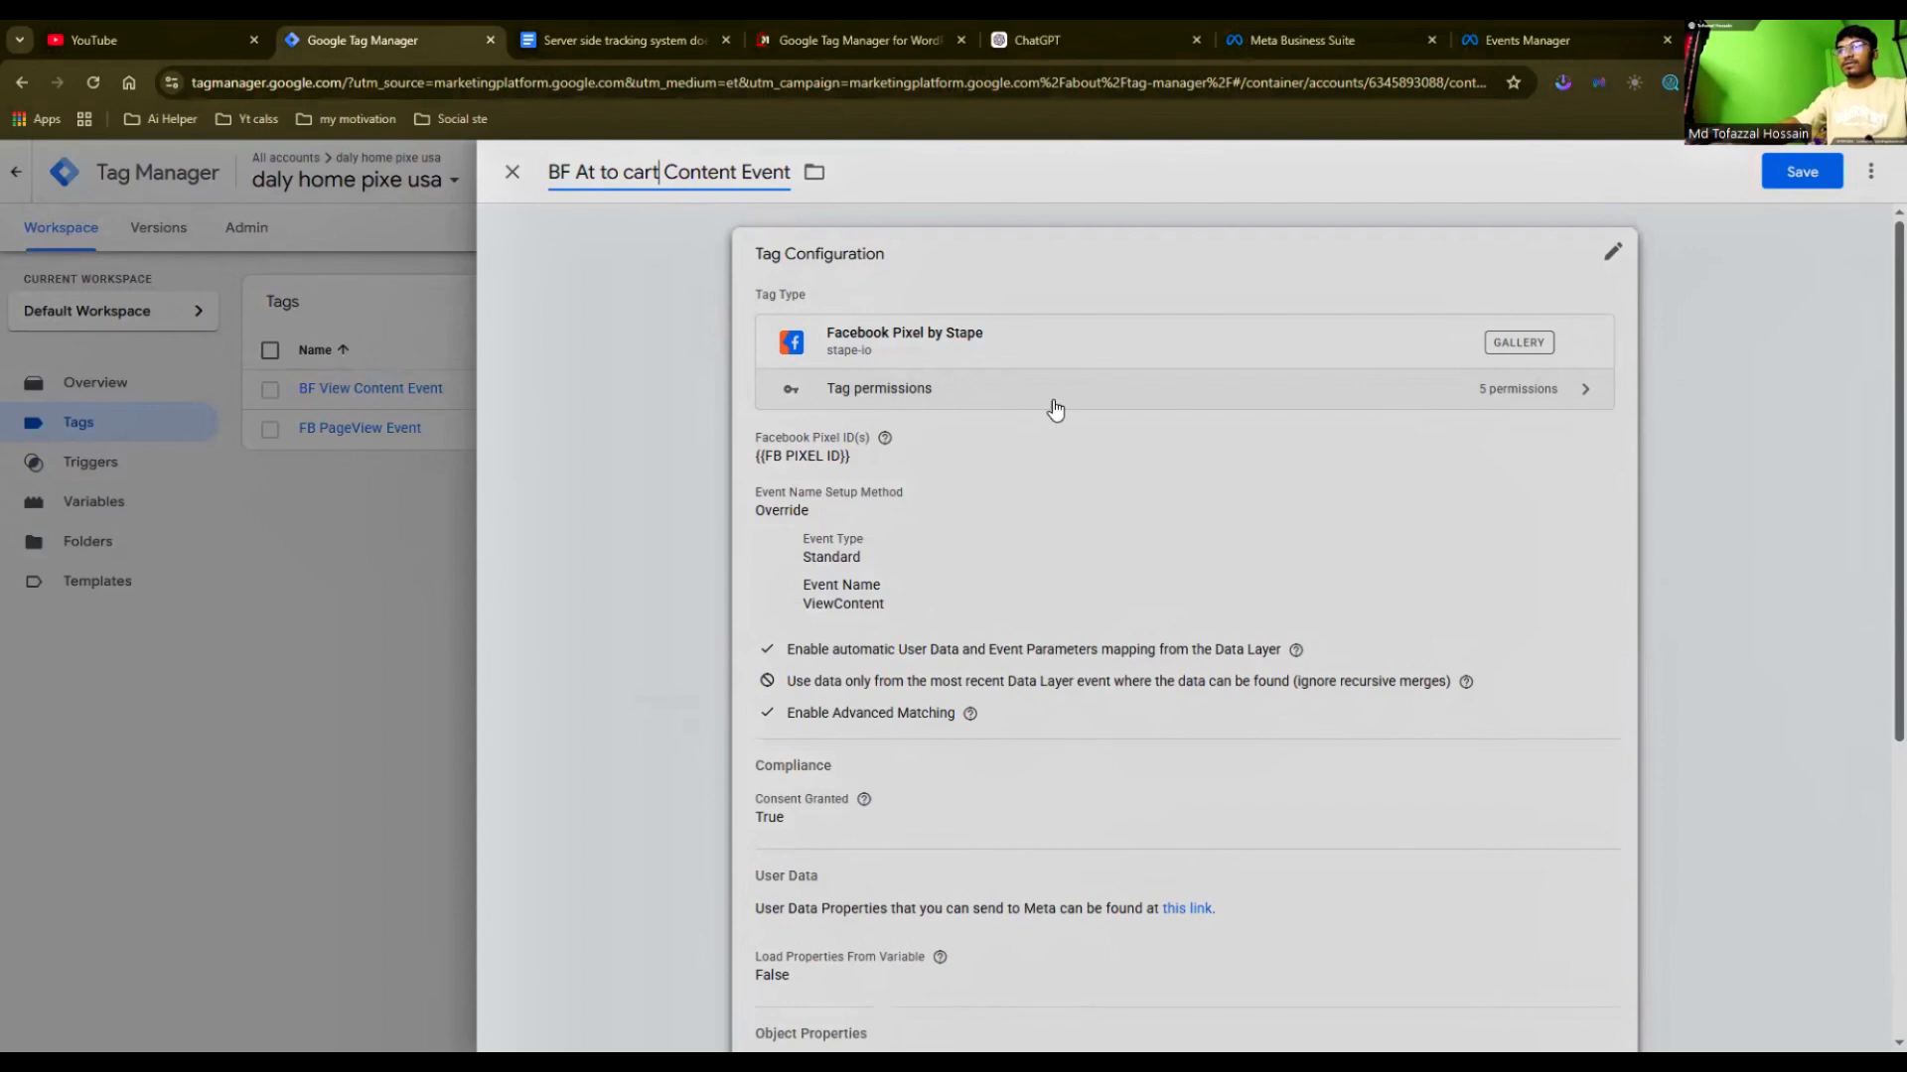
Step: Open the copied tag's configuration for editing and open the standard Event Name list
{"action": "left_click", "coordinate": [598, 594]}
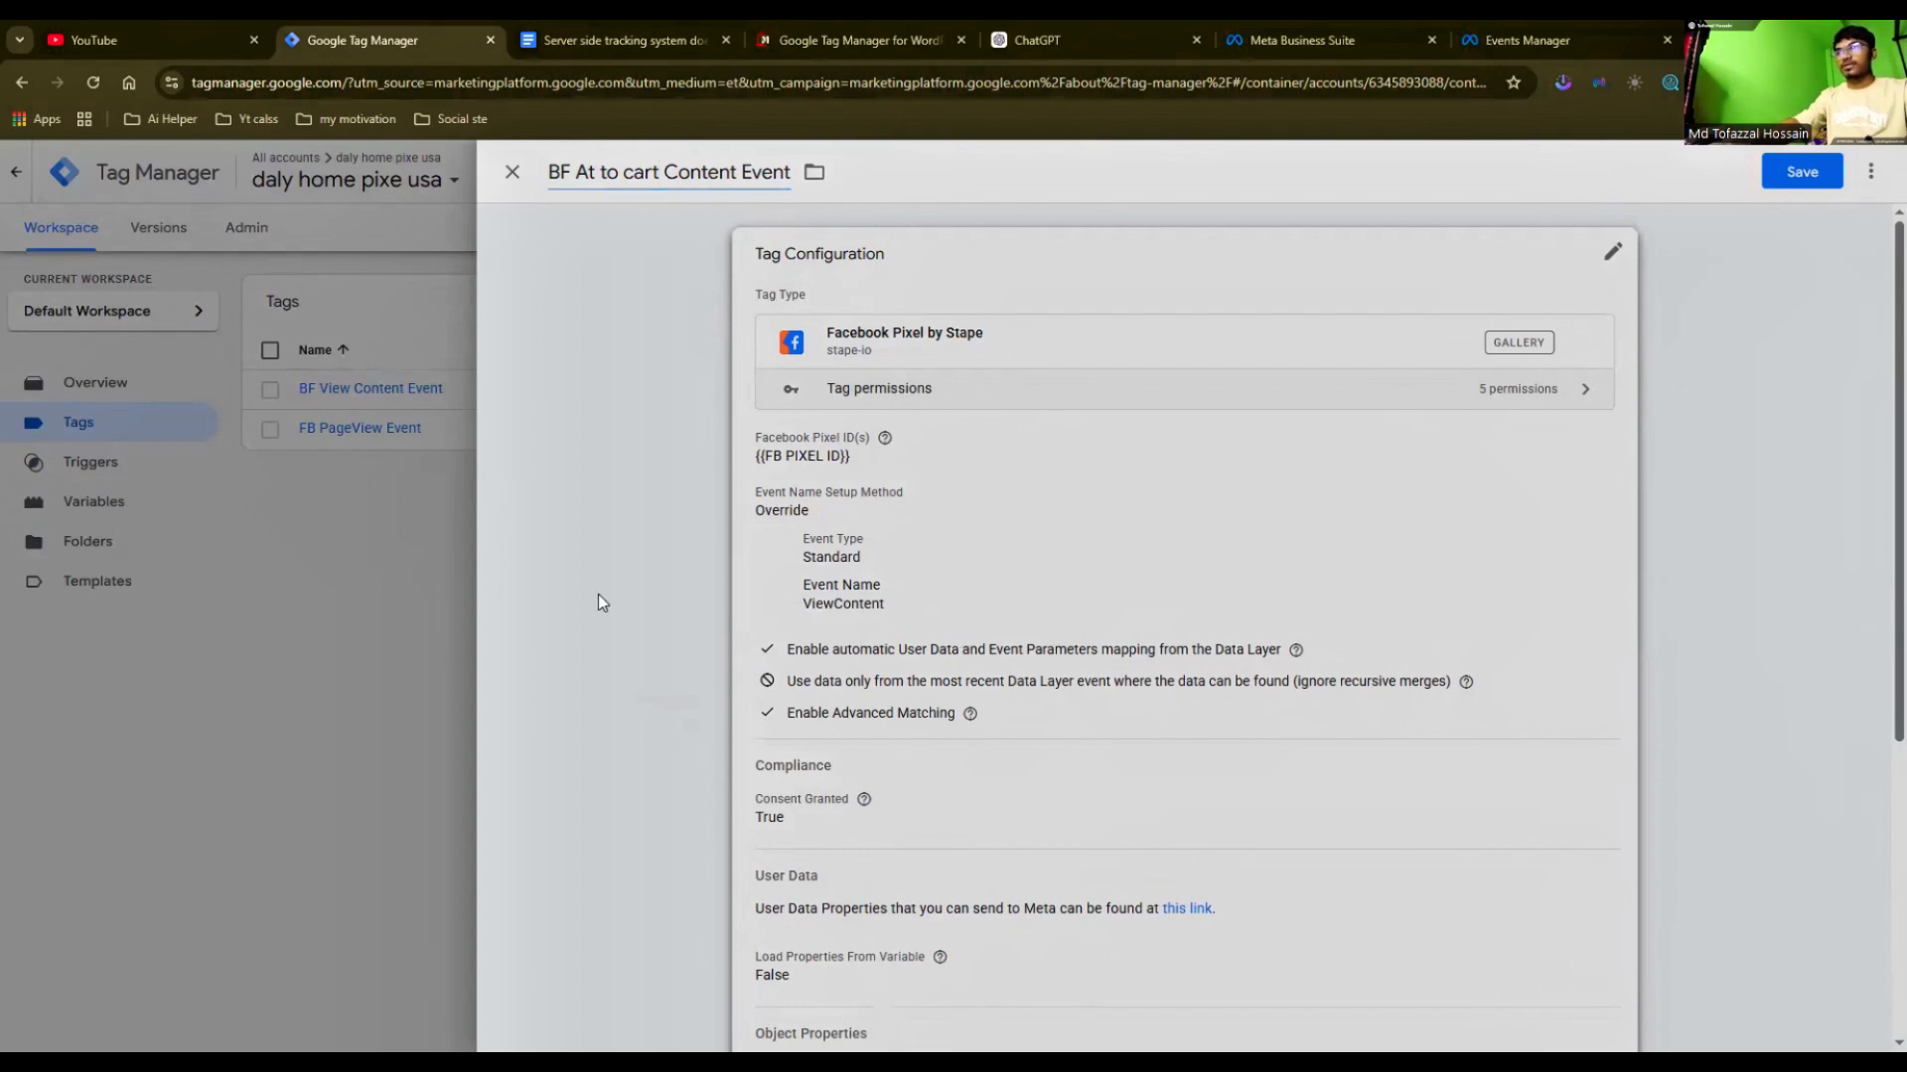
{"action": "left_click", "coordinate": [760, 534]}
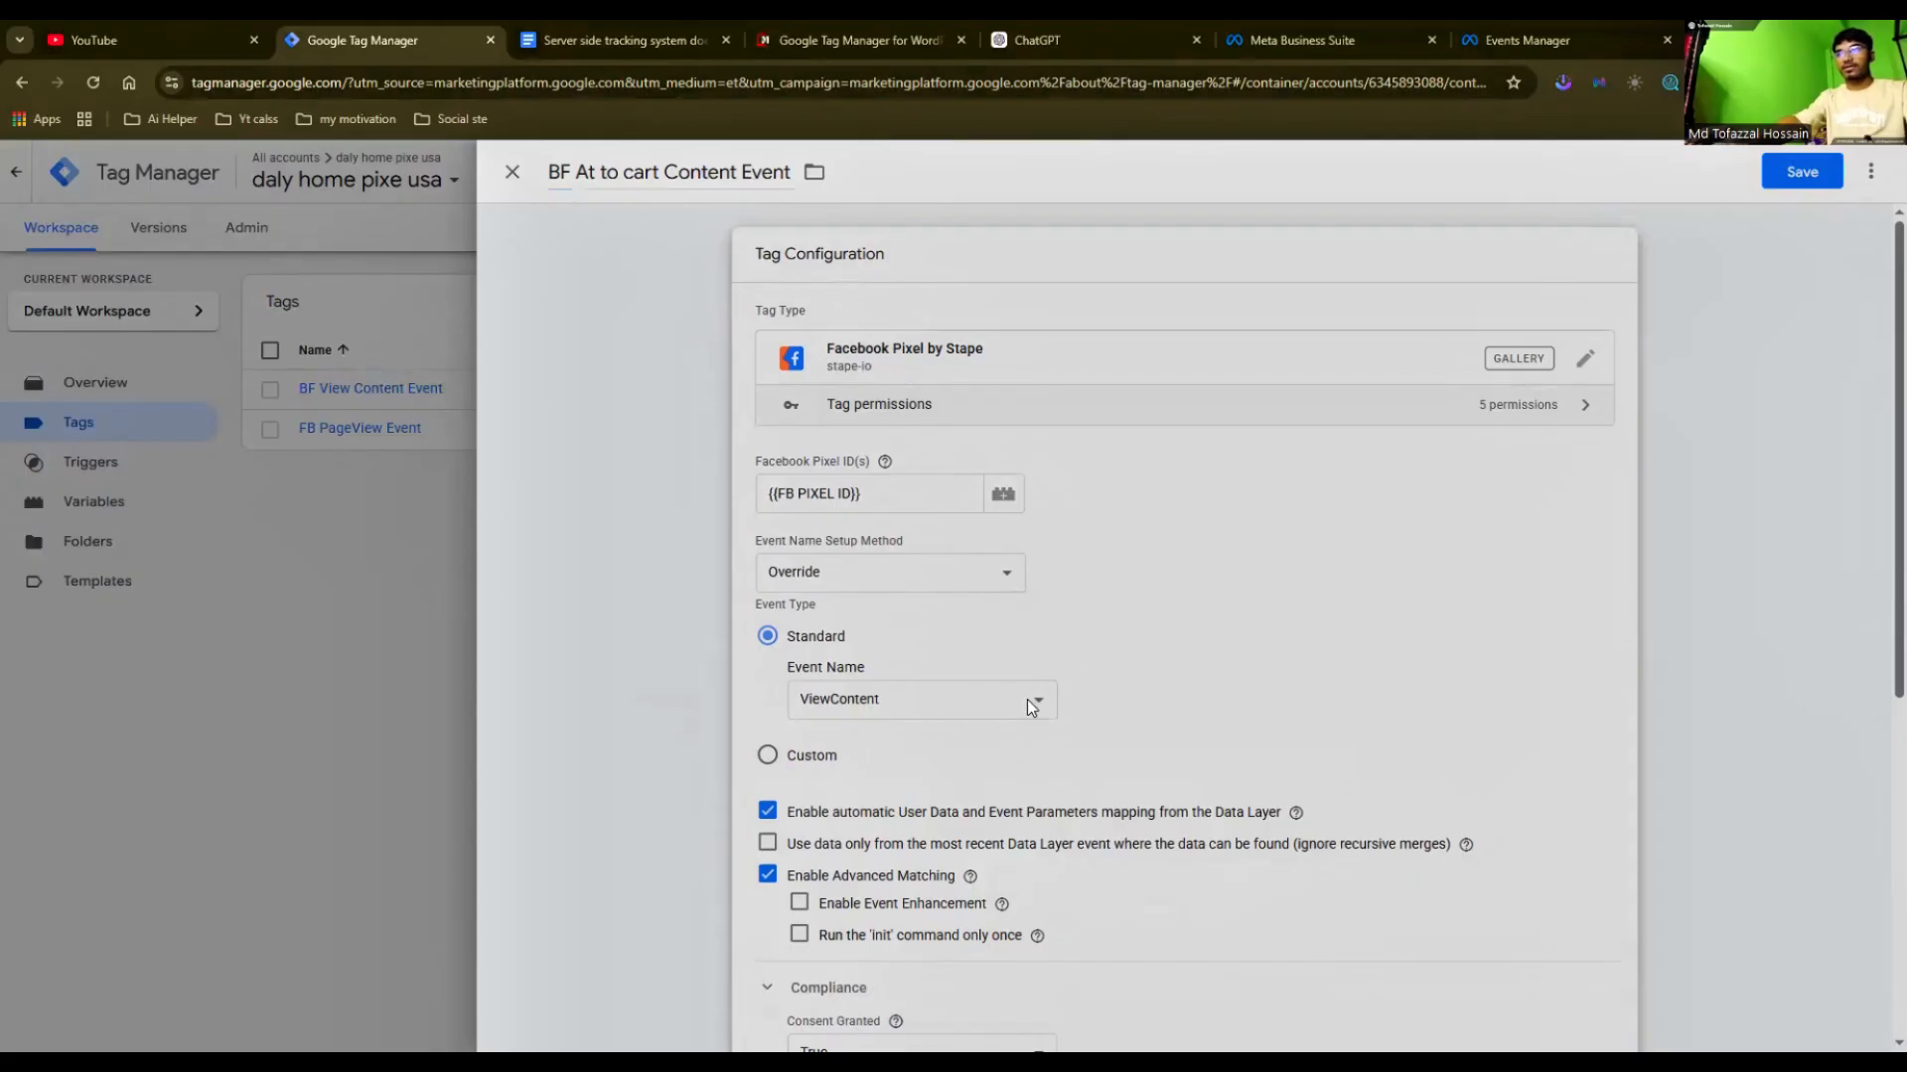
{"action": "left_click", "coordinate": [835, 699]}
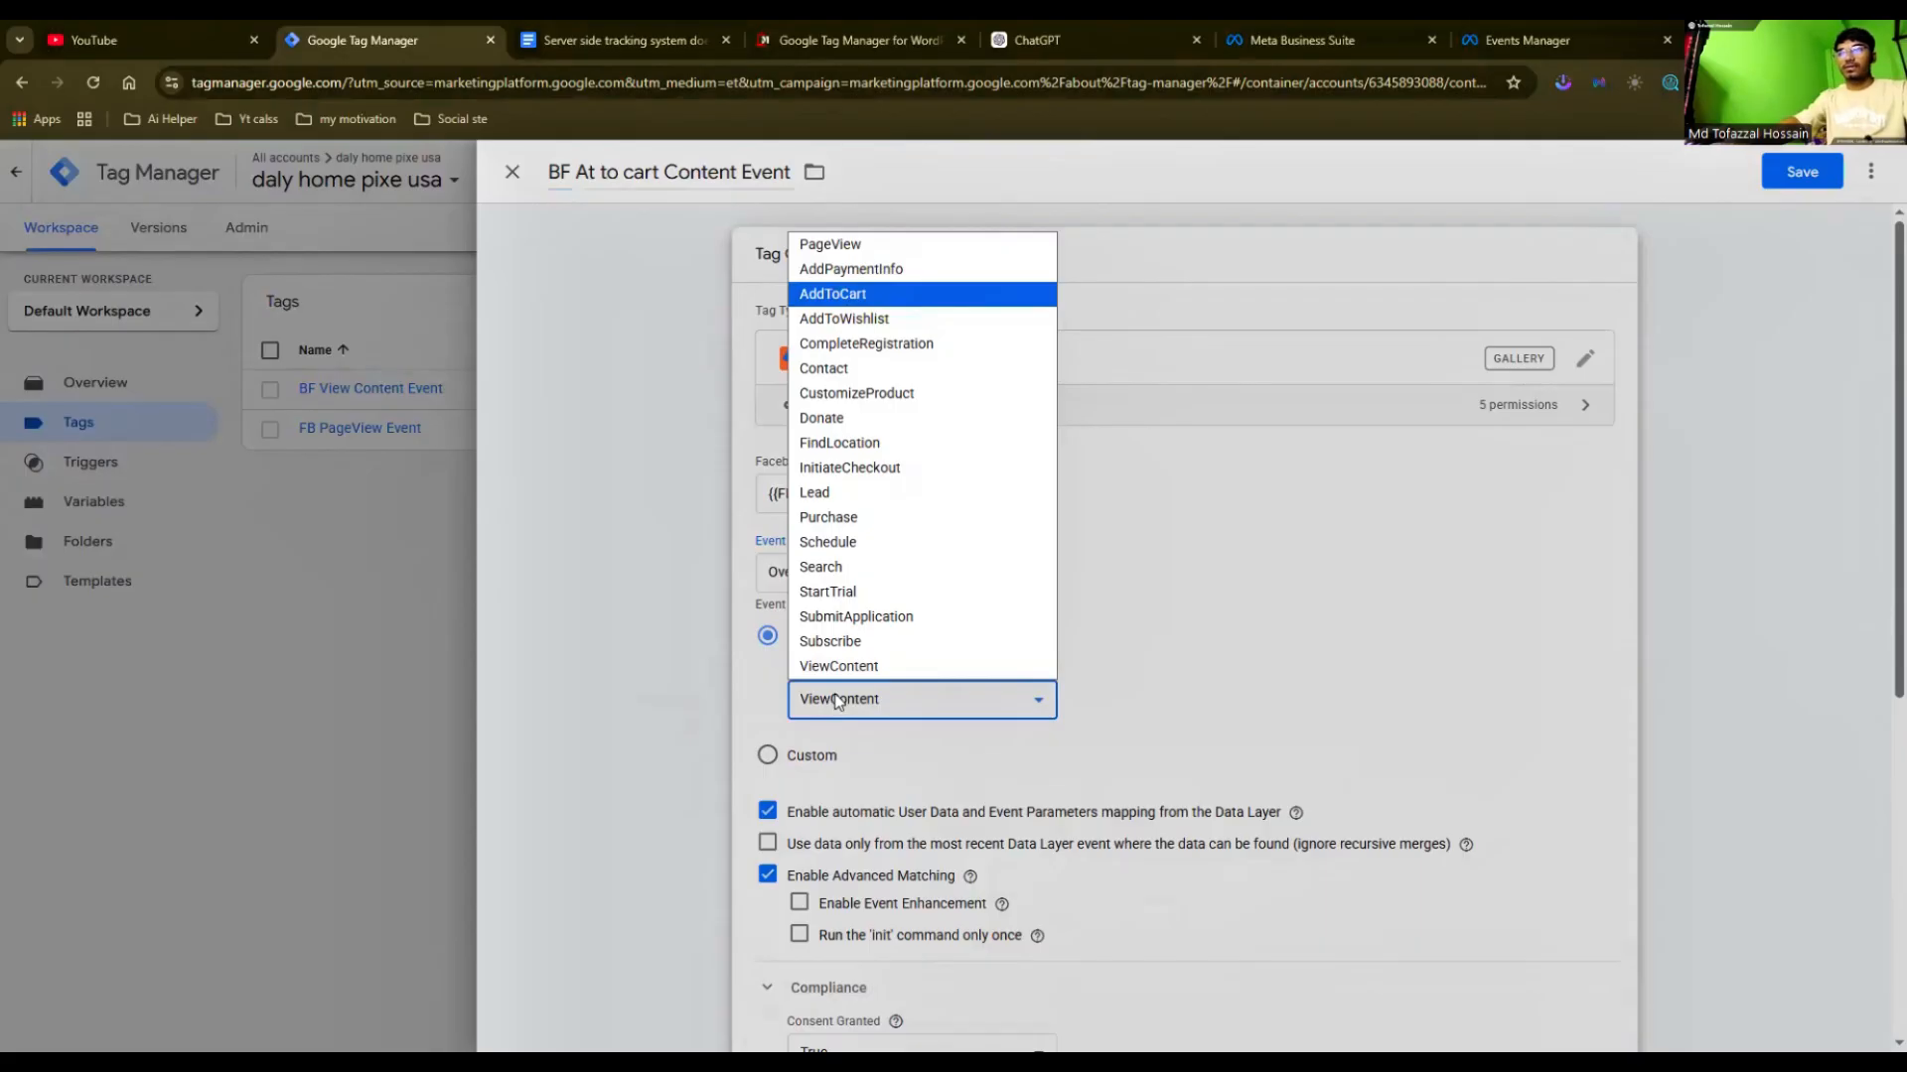
{"action": "scroll", "coordinate": [844, 784], "scroll_direction": "down", "scroll_amount": 6}
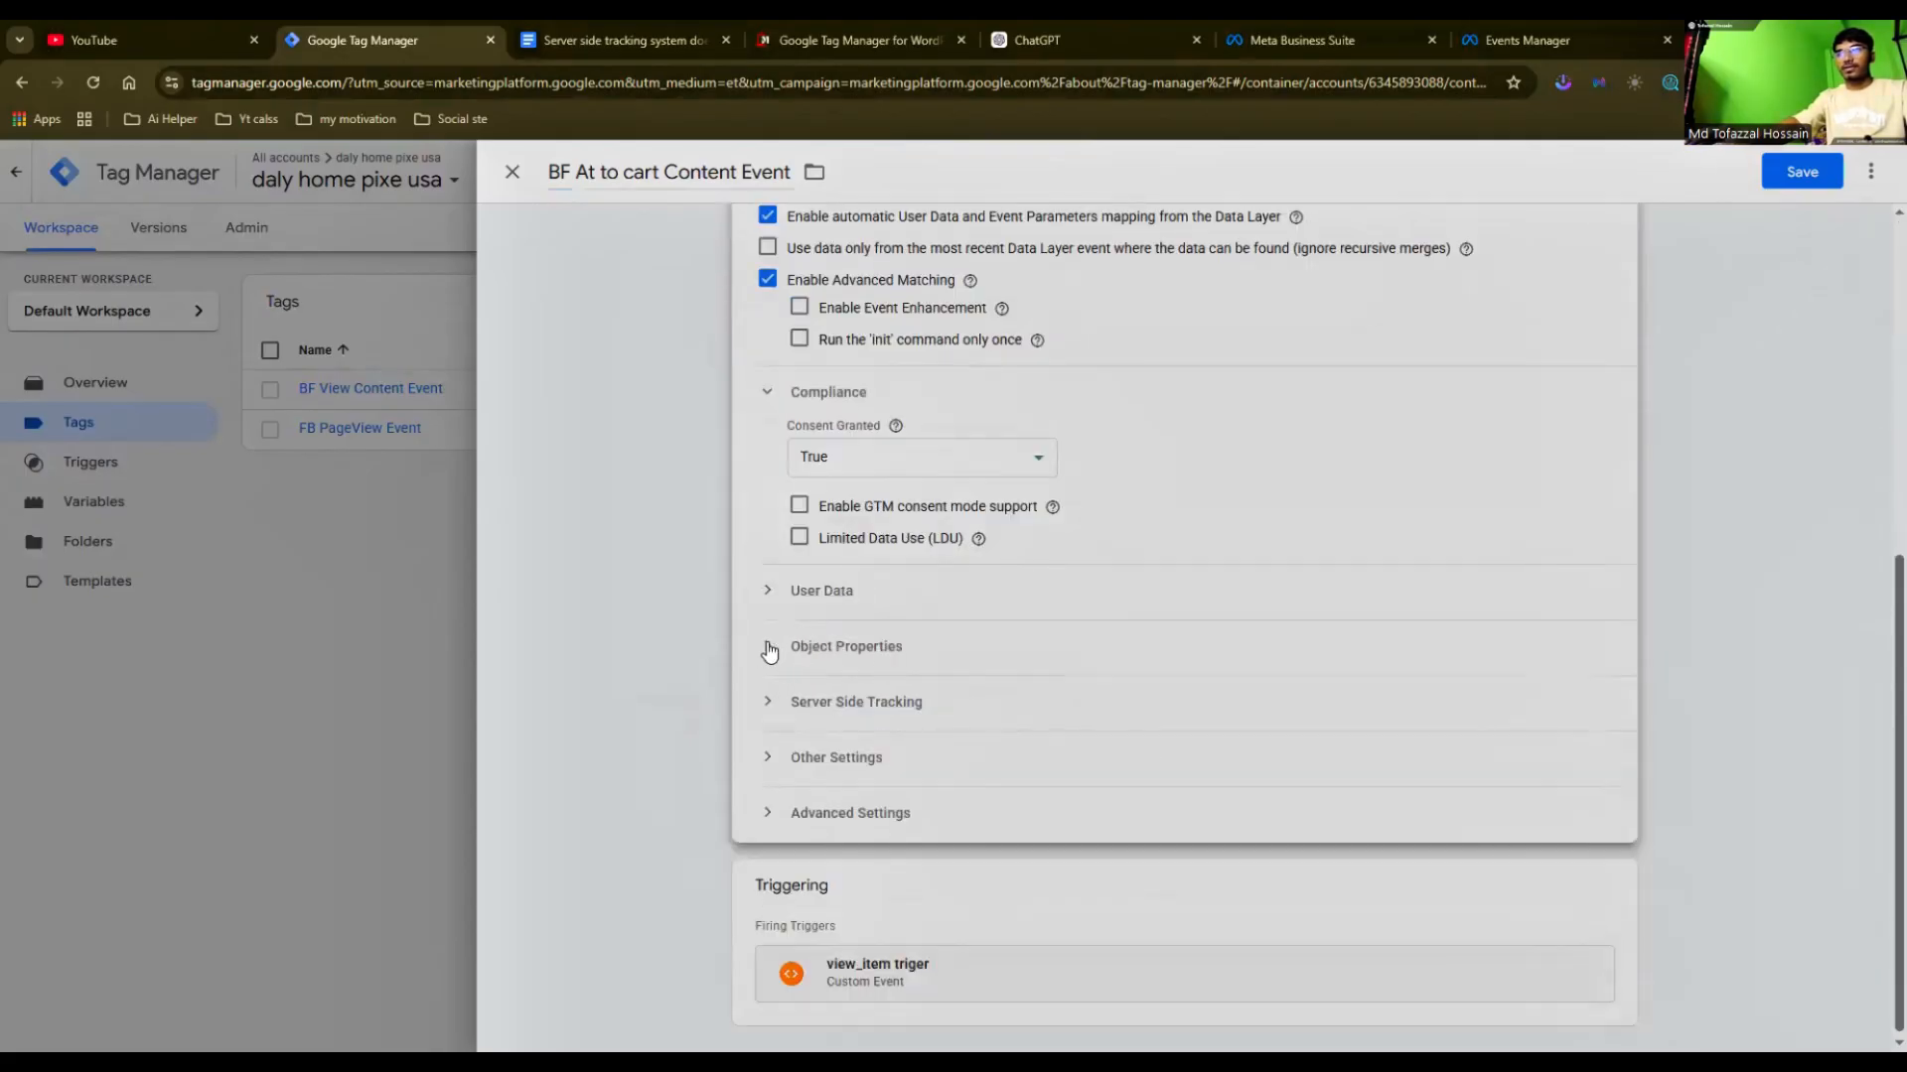
Step: Expand Object Properties and compare its property values with the AddToCart section of the setup document
{"action": "left_click", "coordinate": [769, 652]}
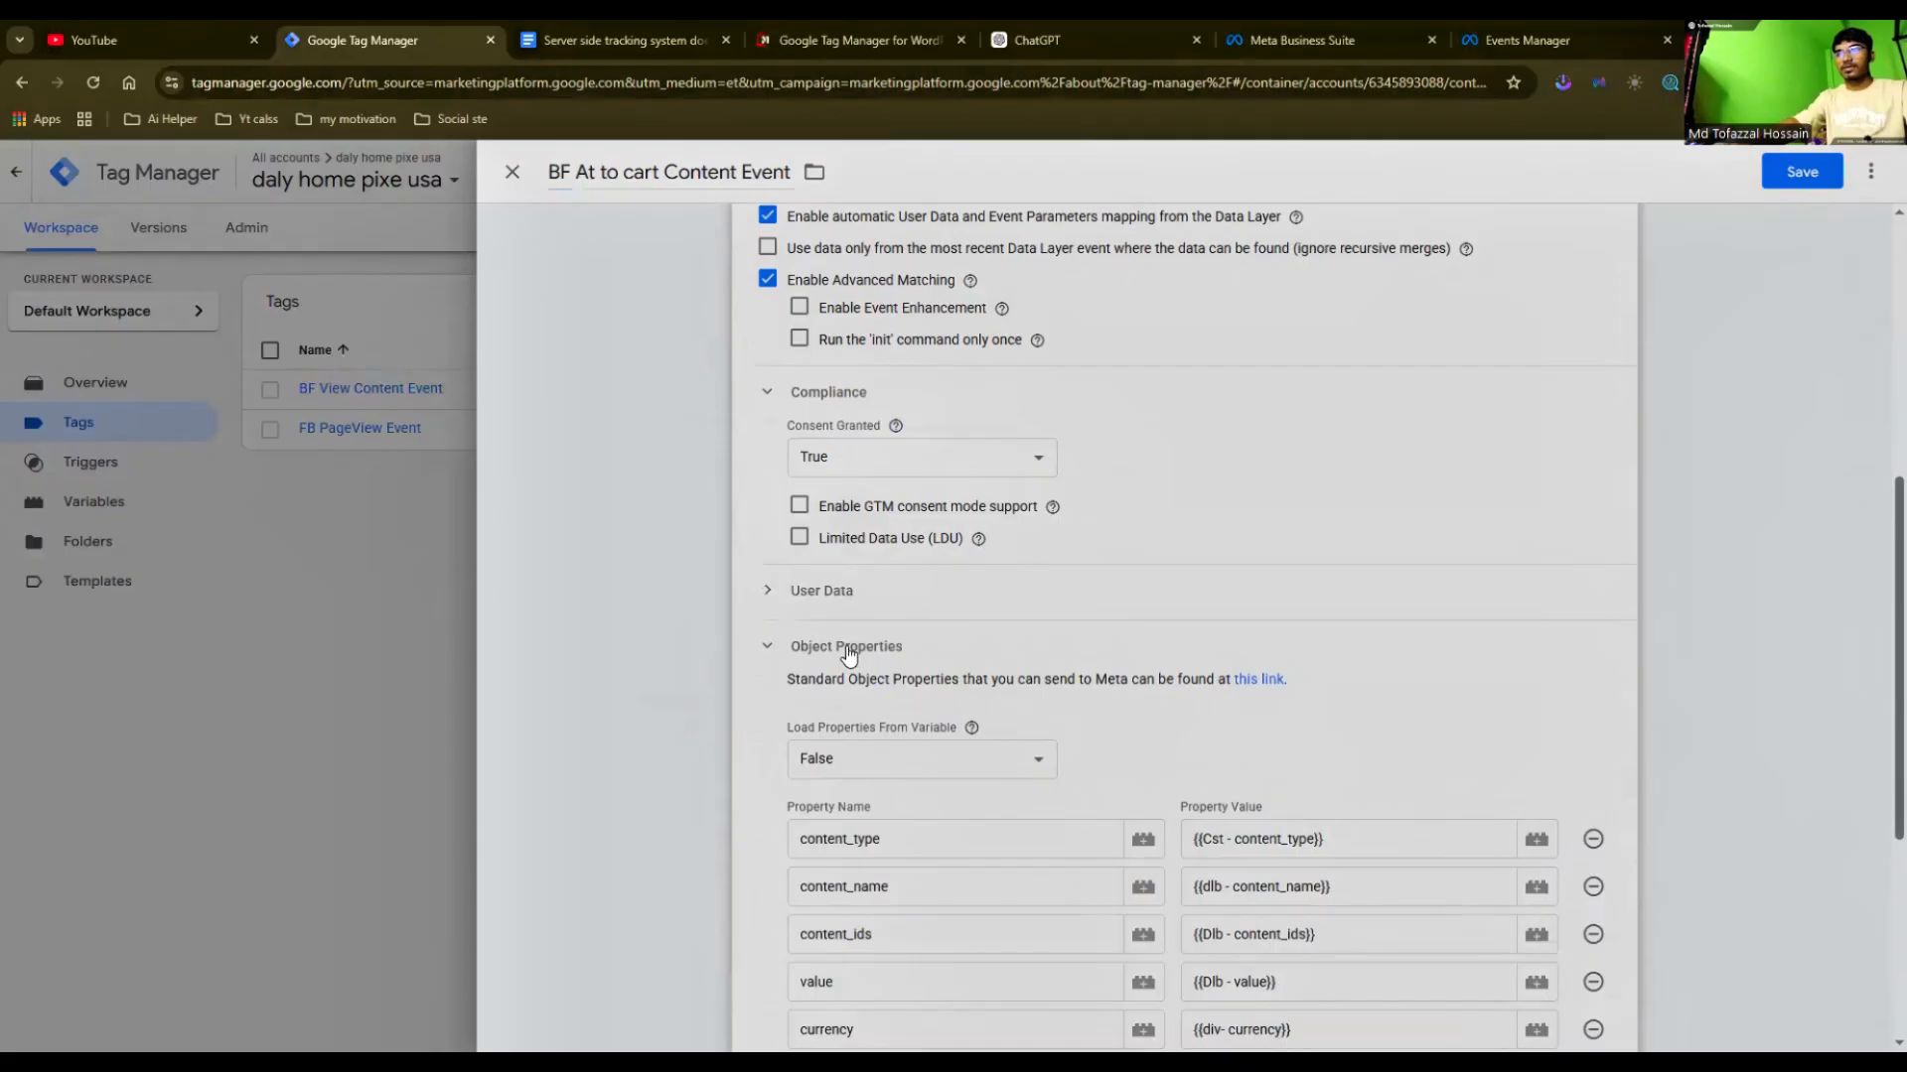
{"action": "scroll", "coordinate": [859, 635], "scroll_direction": "down", "scroll_amount": 3}
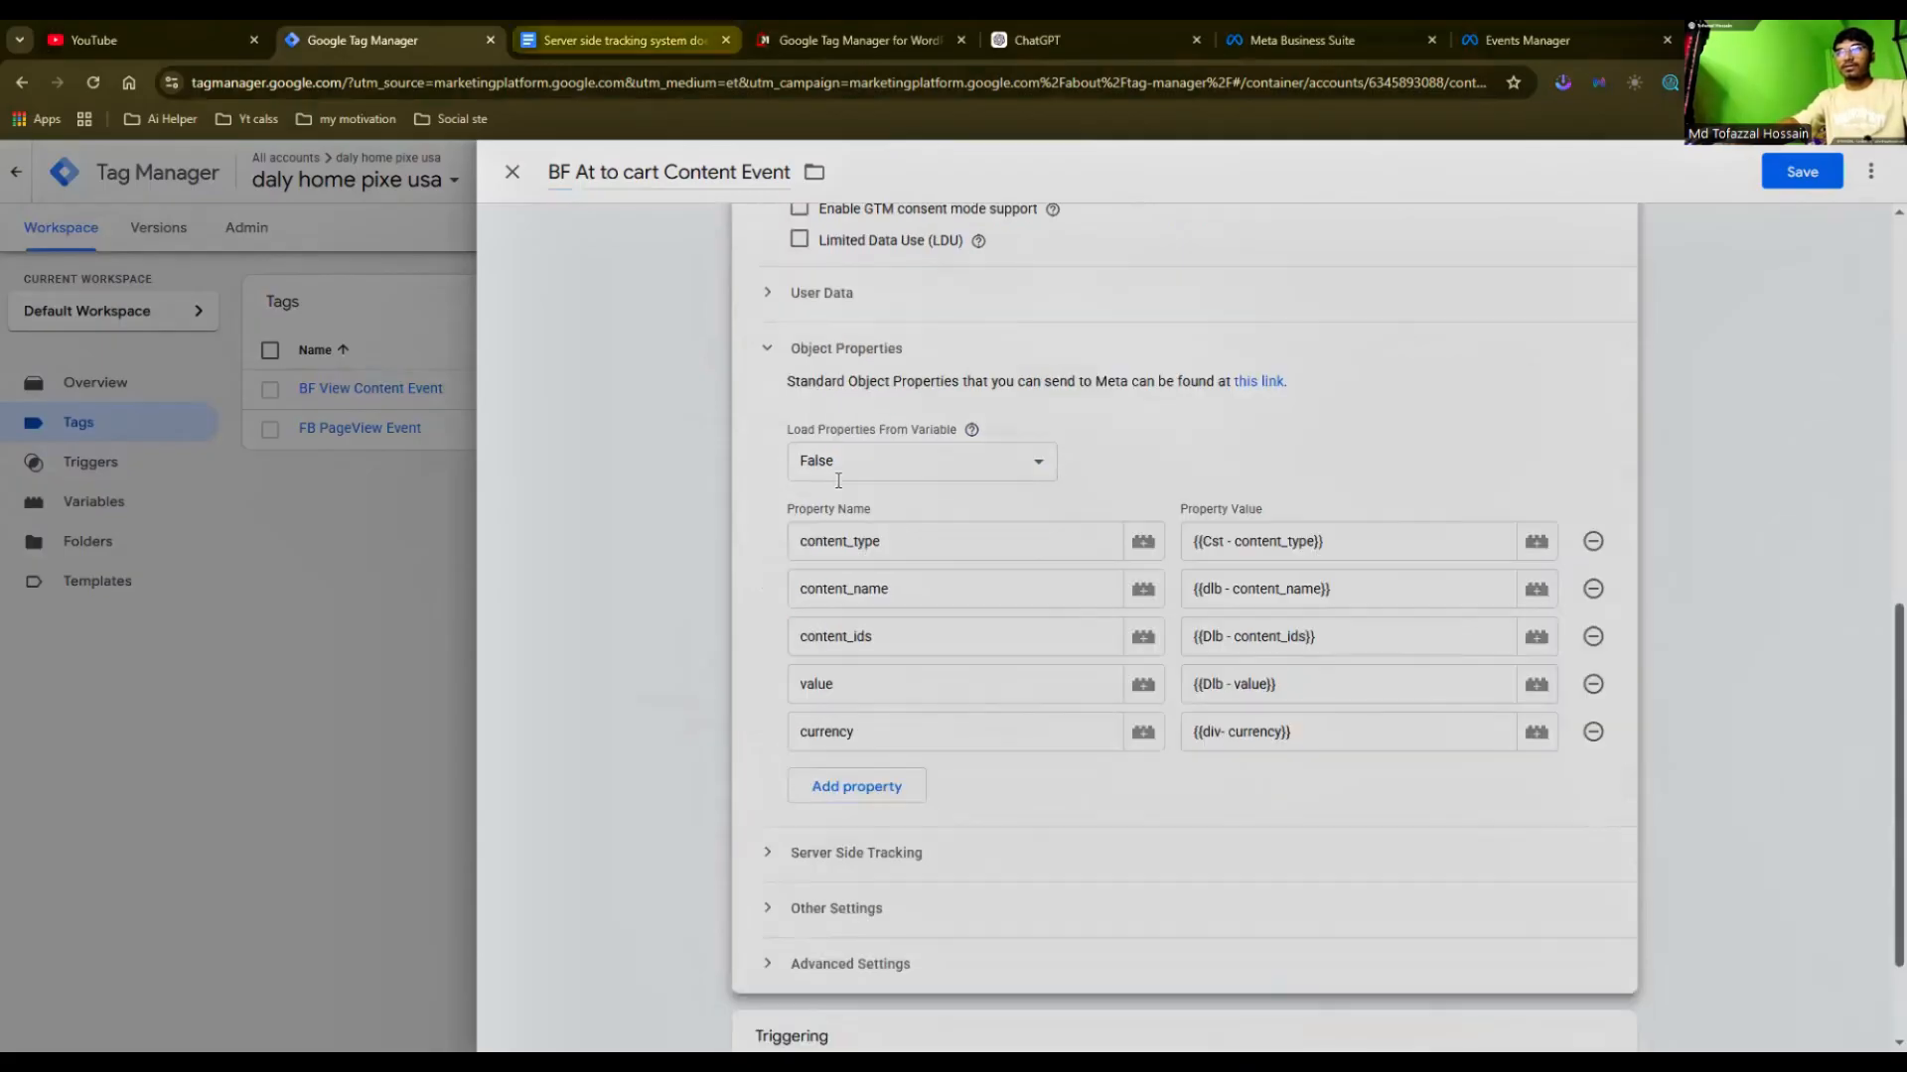
{"action": "key", "text": "ctrl+Tab"}
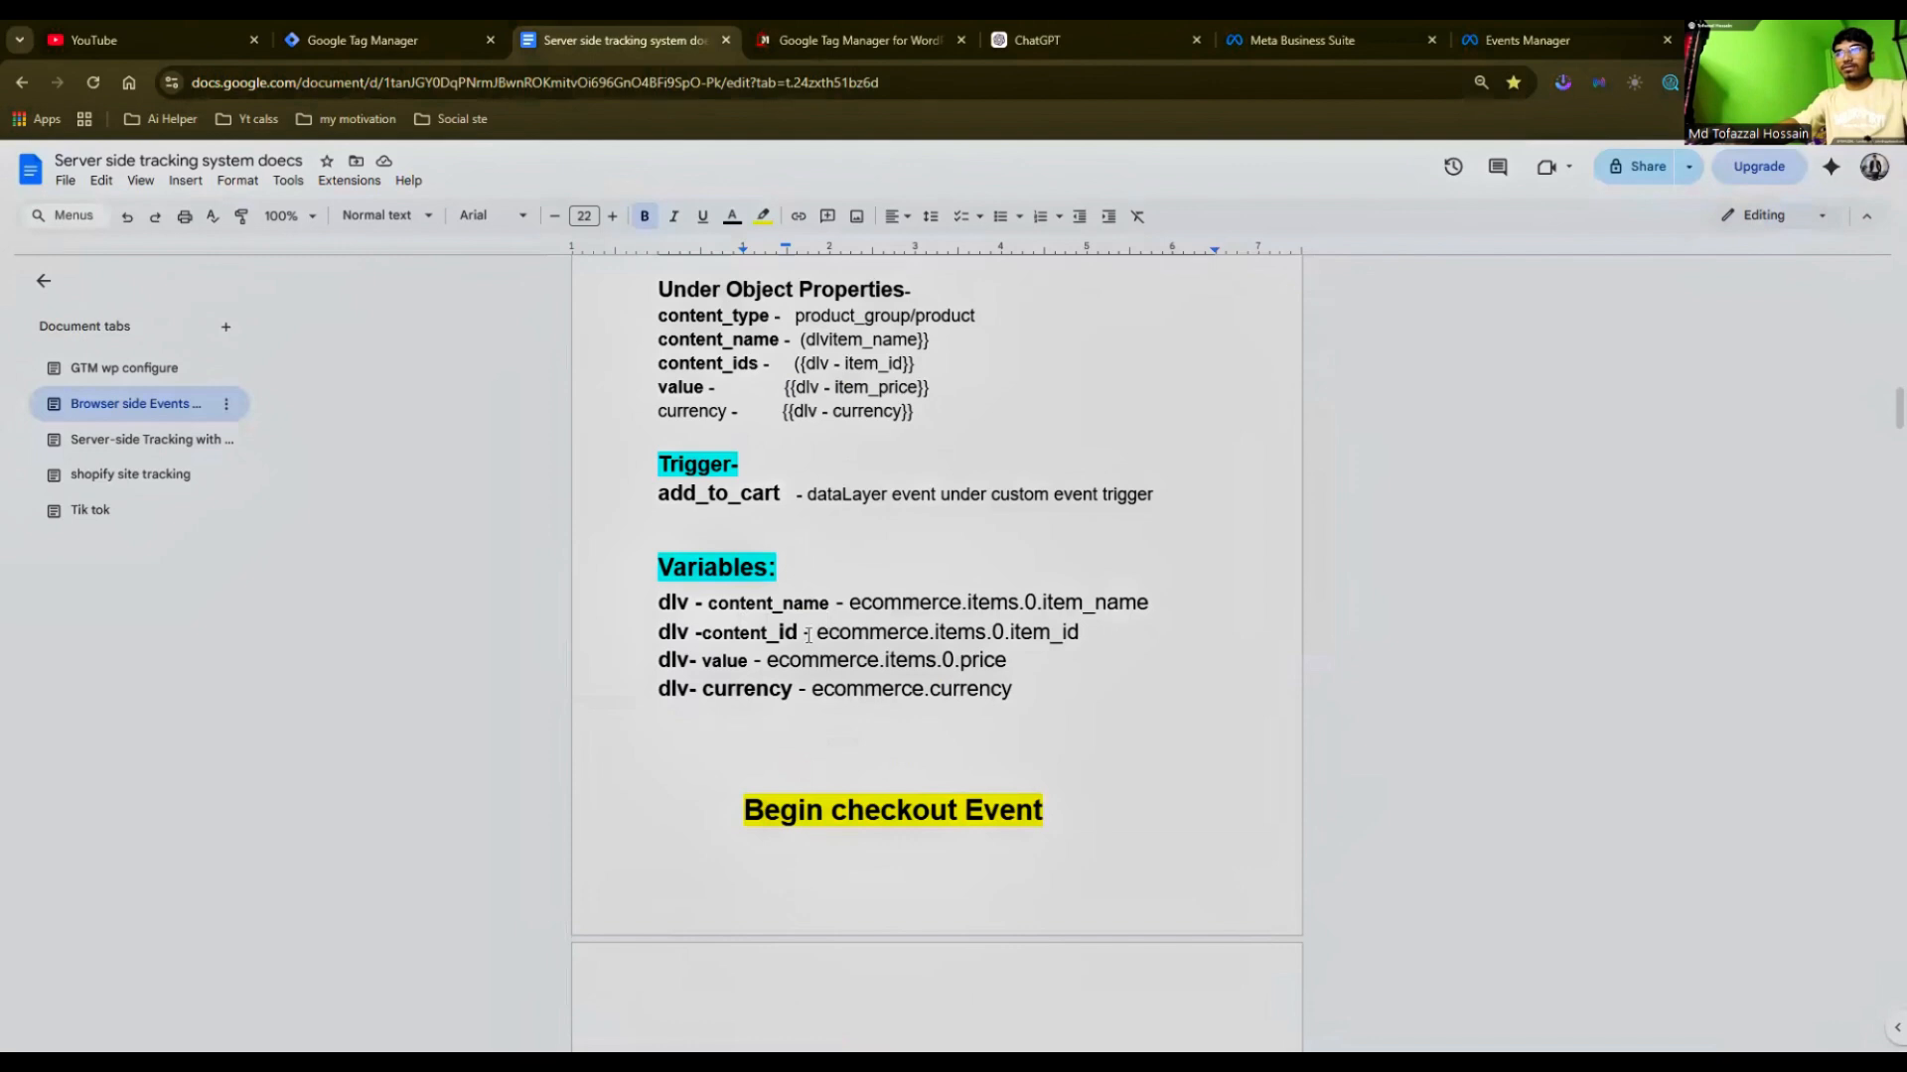
{"action": "left_click", "coordinate": [377, 45]}
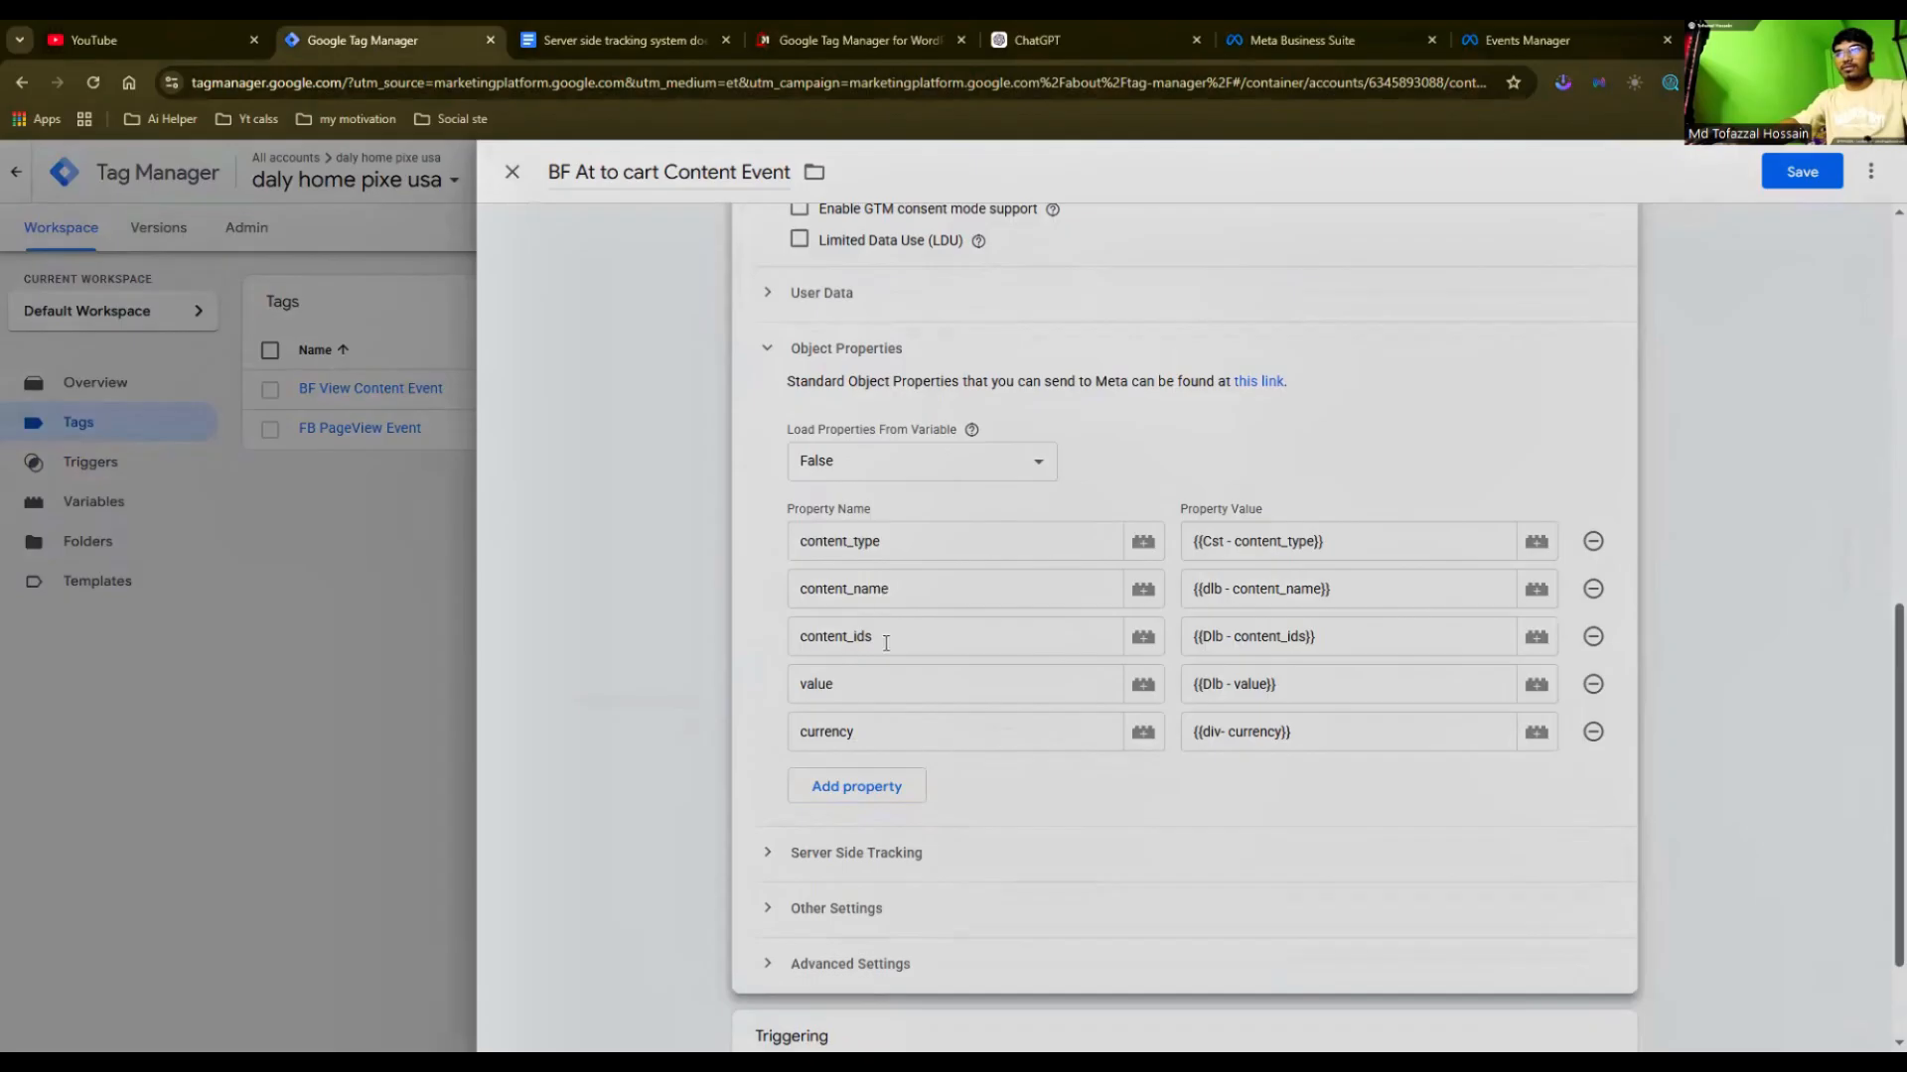
{"action": "left_click", "coordinate": [599, 28]}
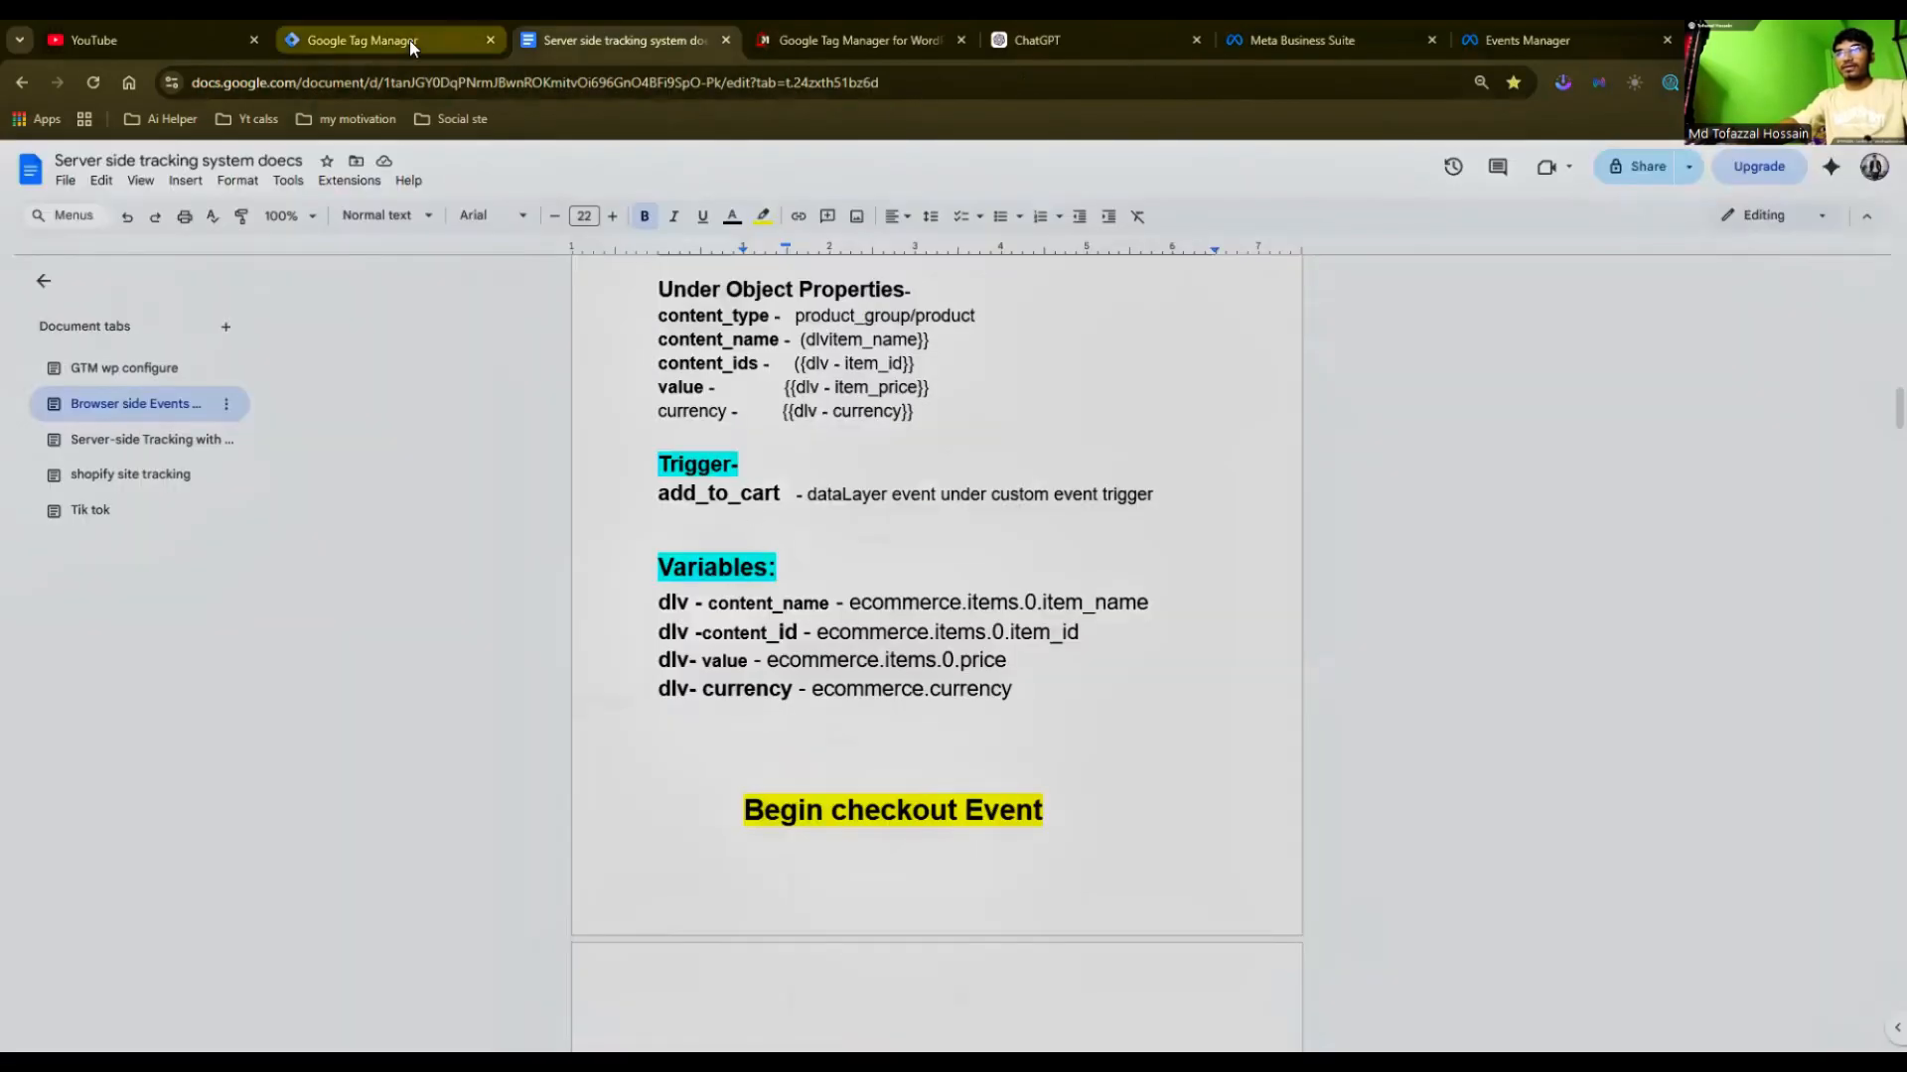
{"action": "left_click", "coordinate": [367, 40]}
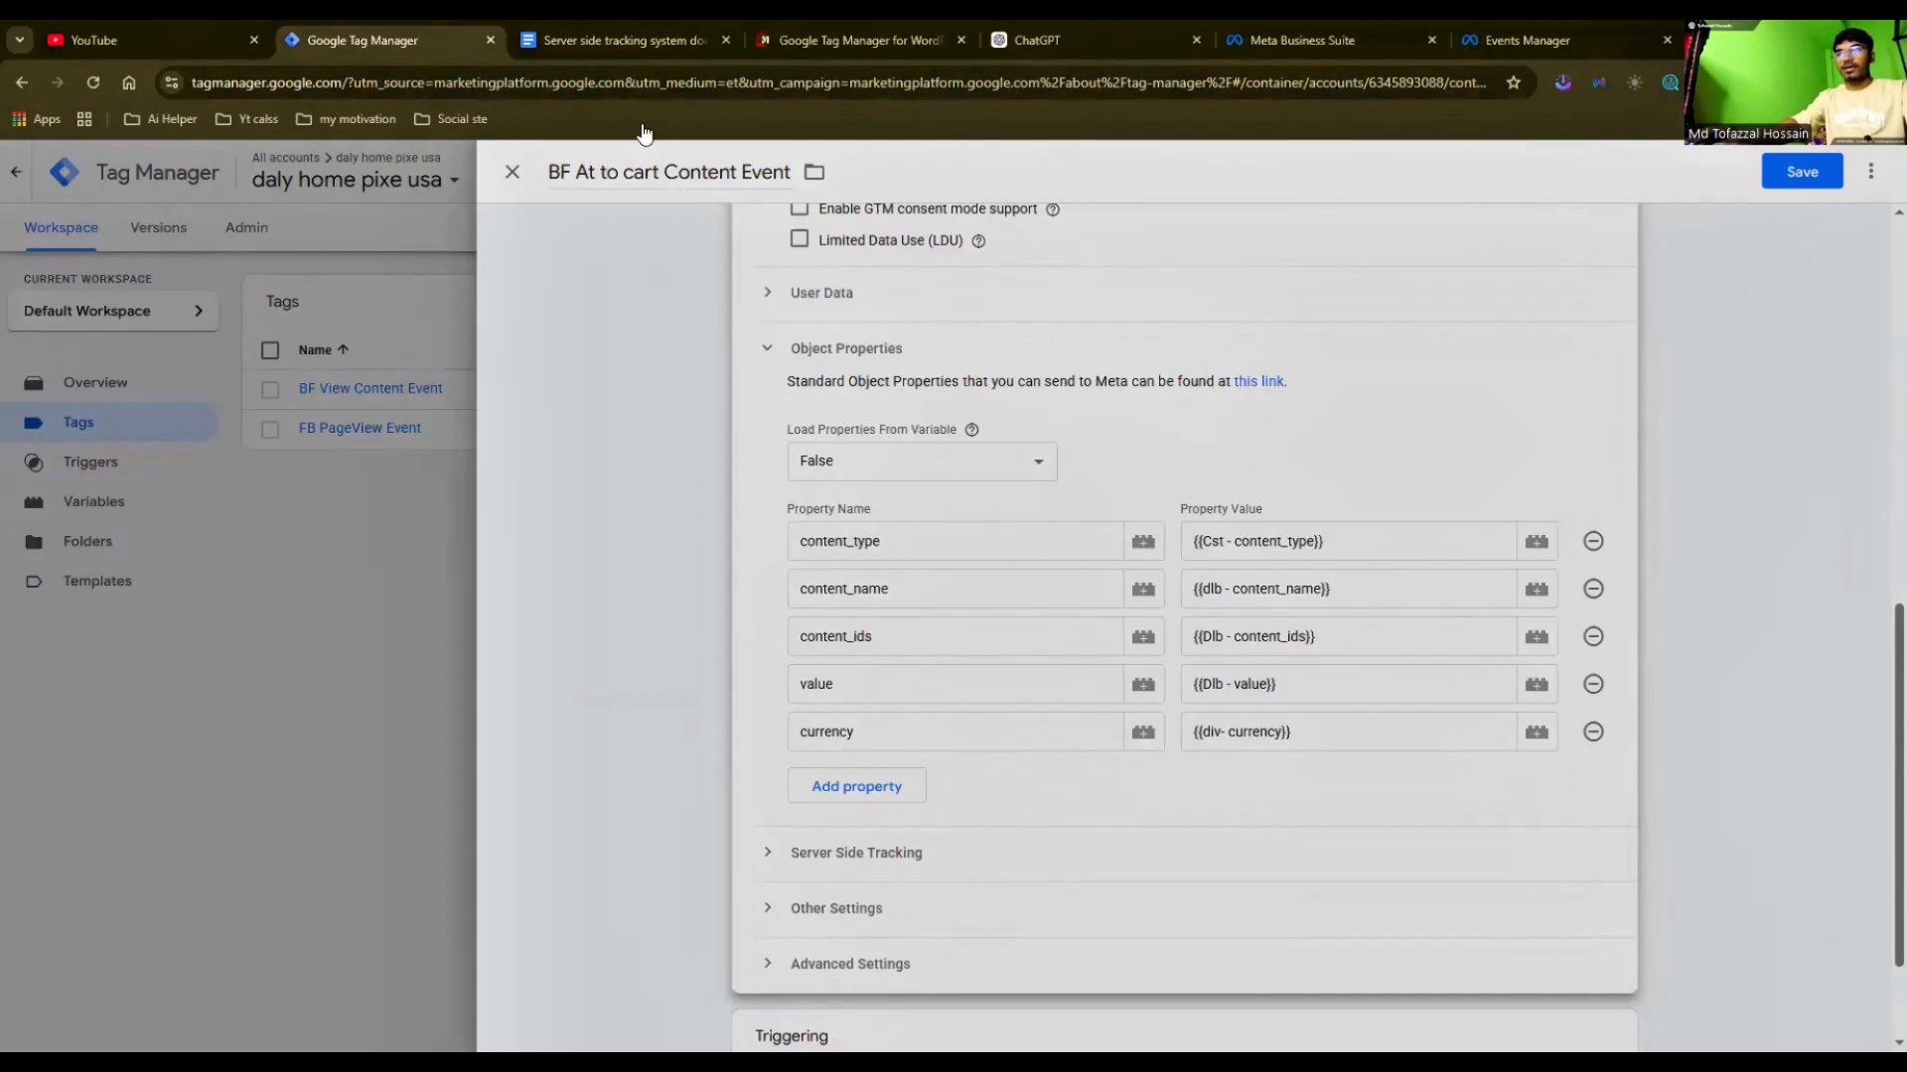
{"action": "key", "text": "ctrl+Tab"}
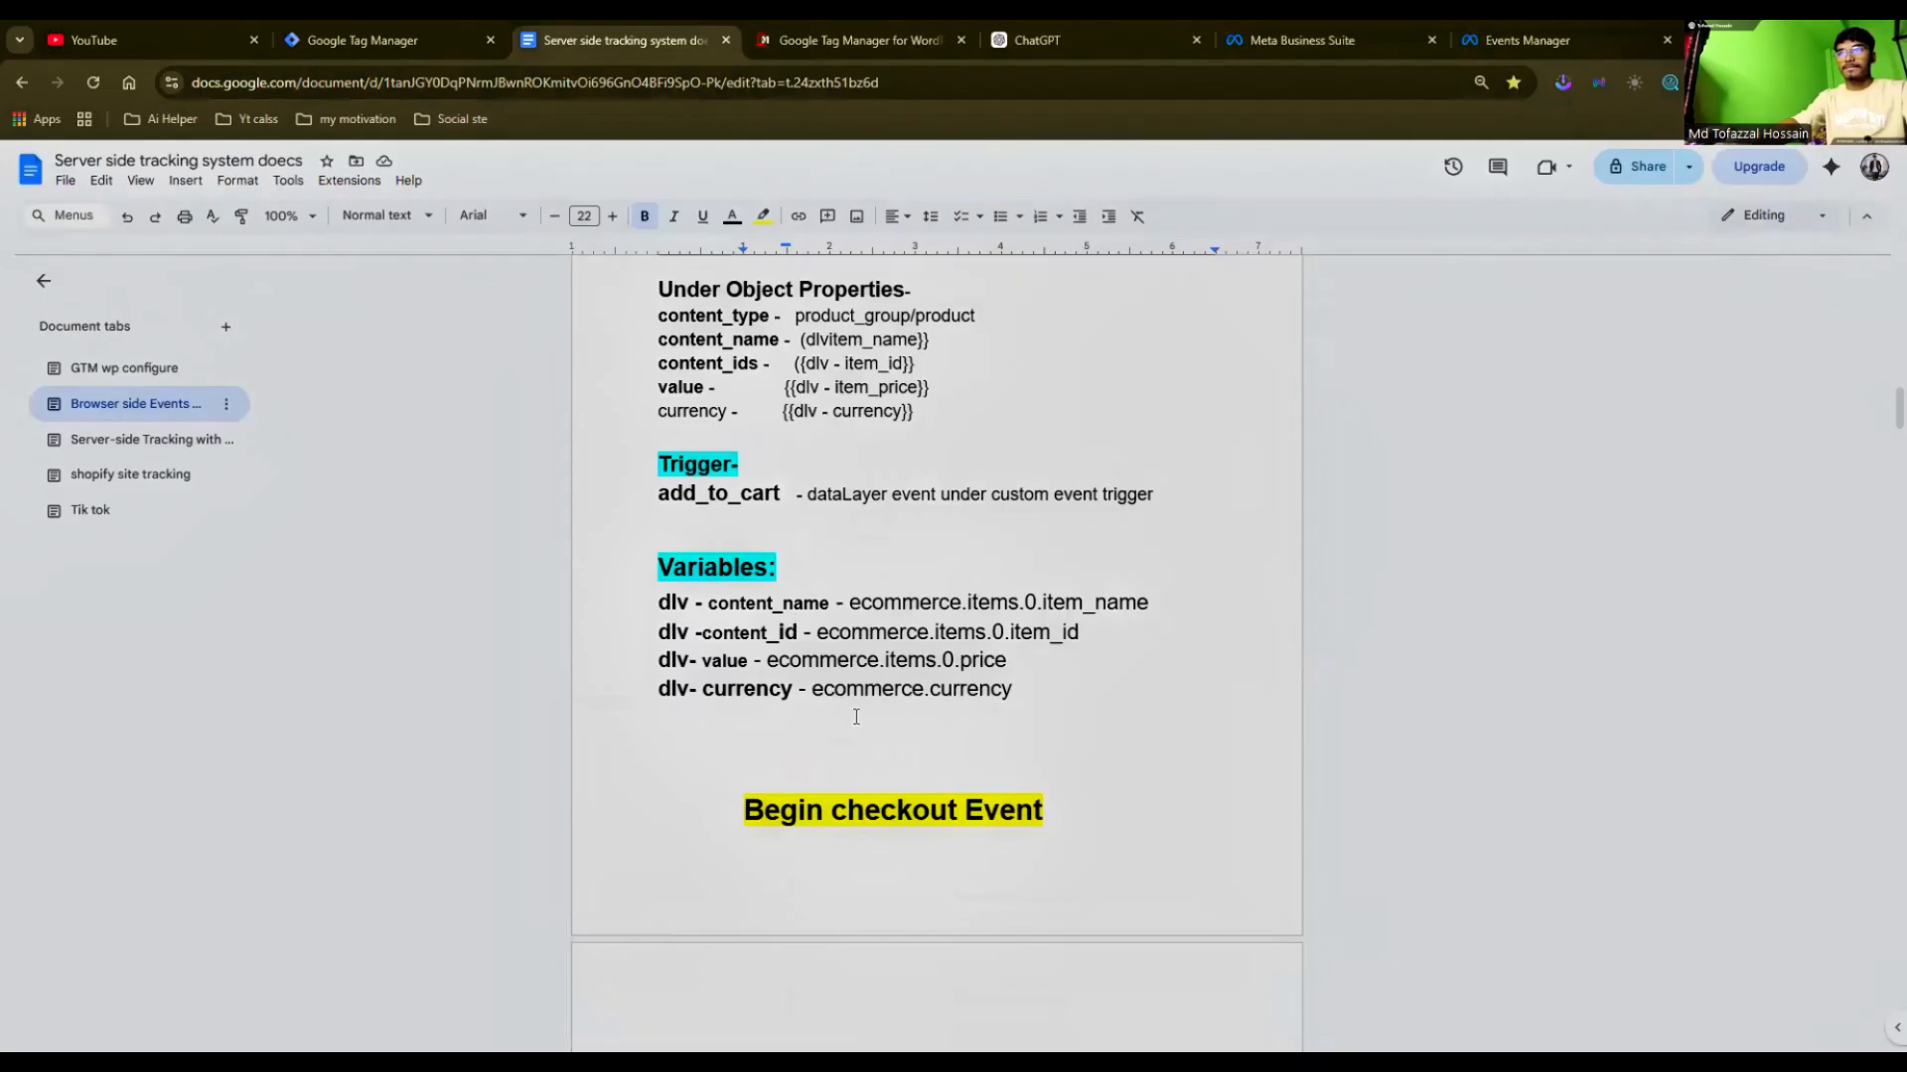
{"action": "scroll", "coordinate": [922, 852], "scroll_direction": "down", "scroll_amount": 1}
{"action": "scroll", "coordinate": [904, 838], "scroll_direction": "down", "scroll_amount": 1}
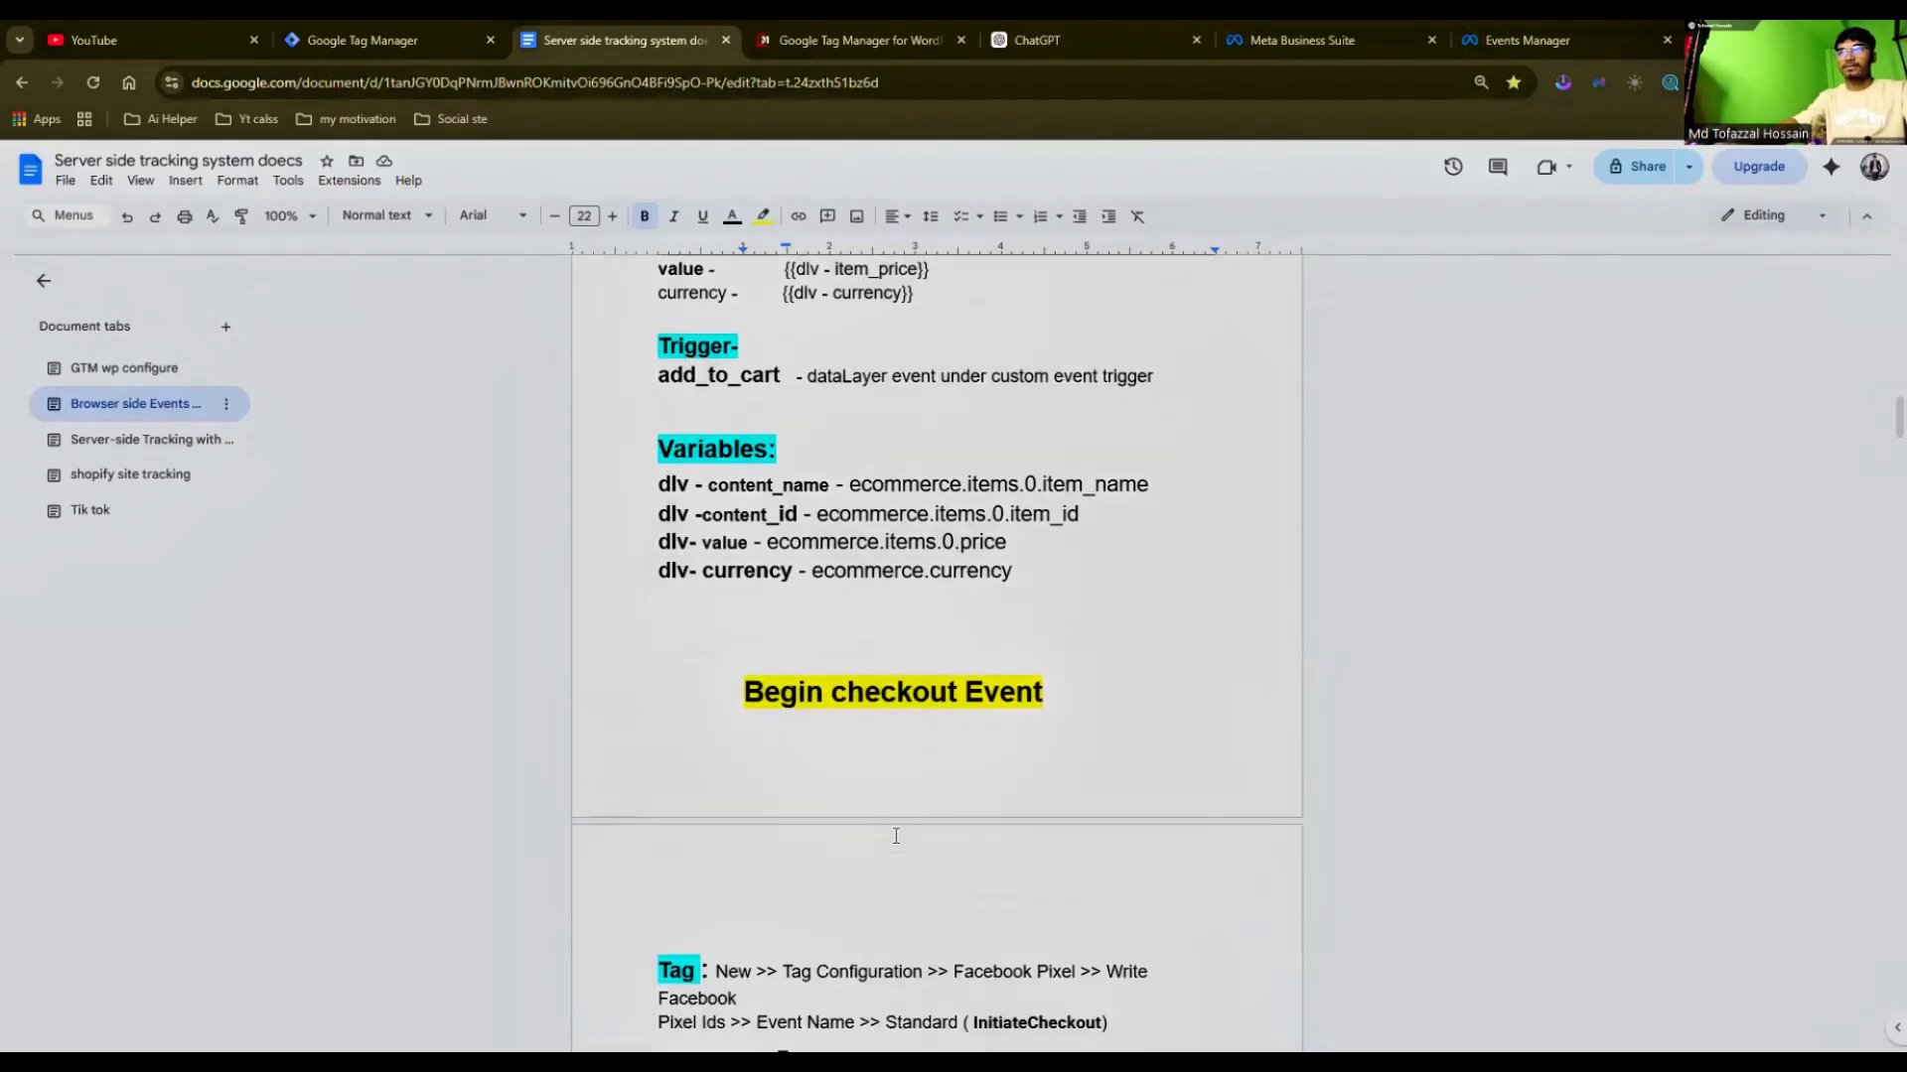
{"action": "scroll", "coordinate": [860, 763], "scroll_direction": "up", "scroll_amount": 5}
{"action": "scroll", "coordinate": [860, 763], "scroll_direction": "down", "scroll_amount": 2}
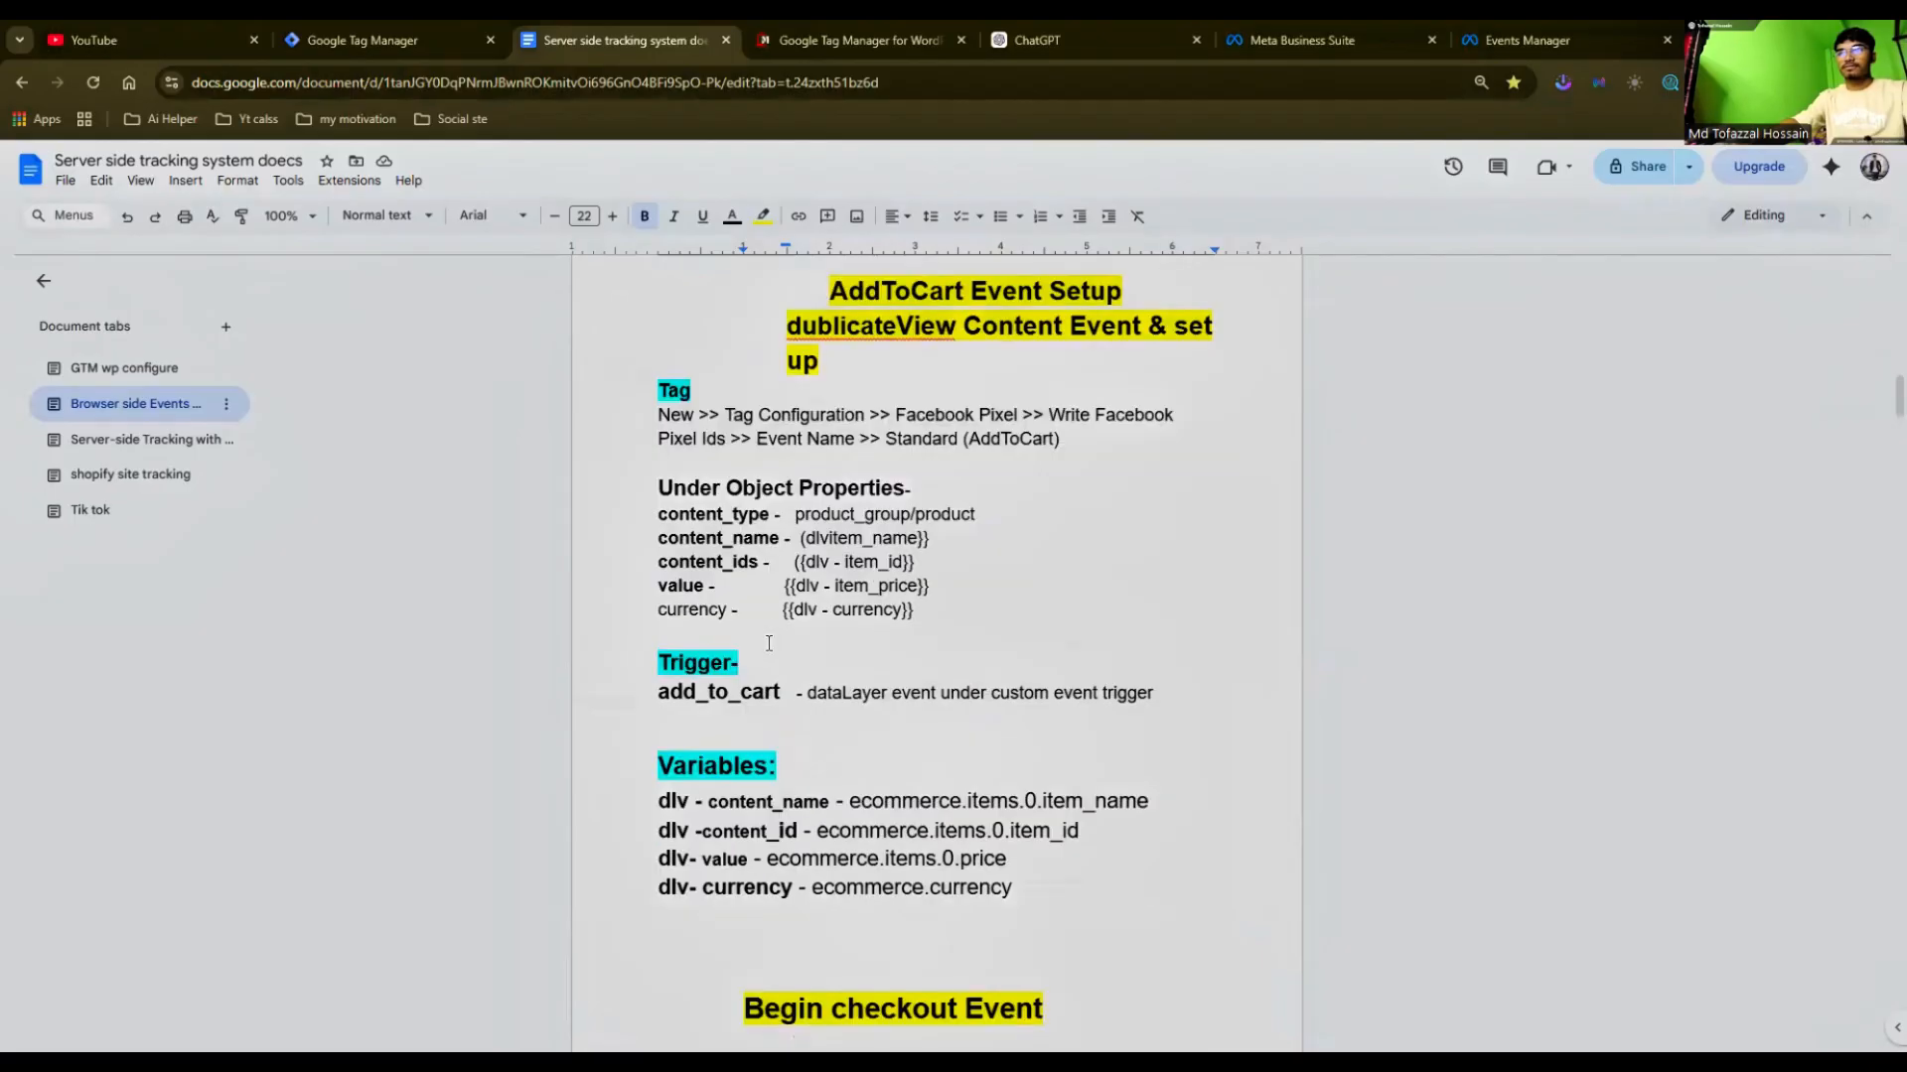
{"action": "scroll", "coordinate": [727, 681], "scroll_direction": "up", "scroll_amount": 1}
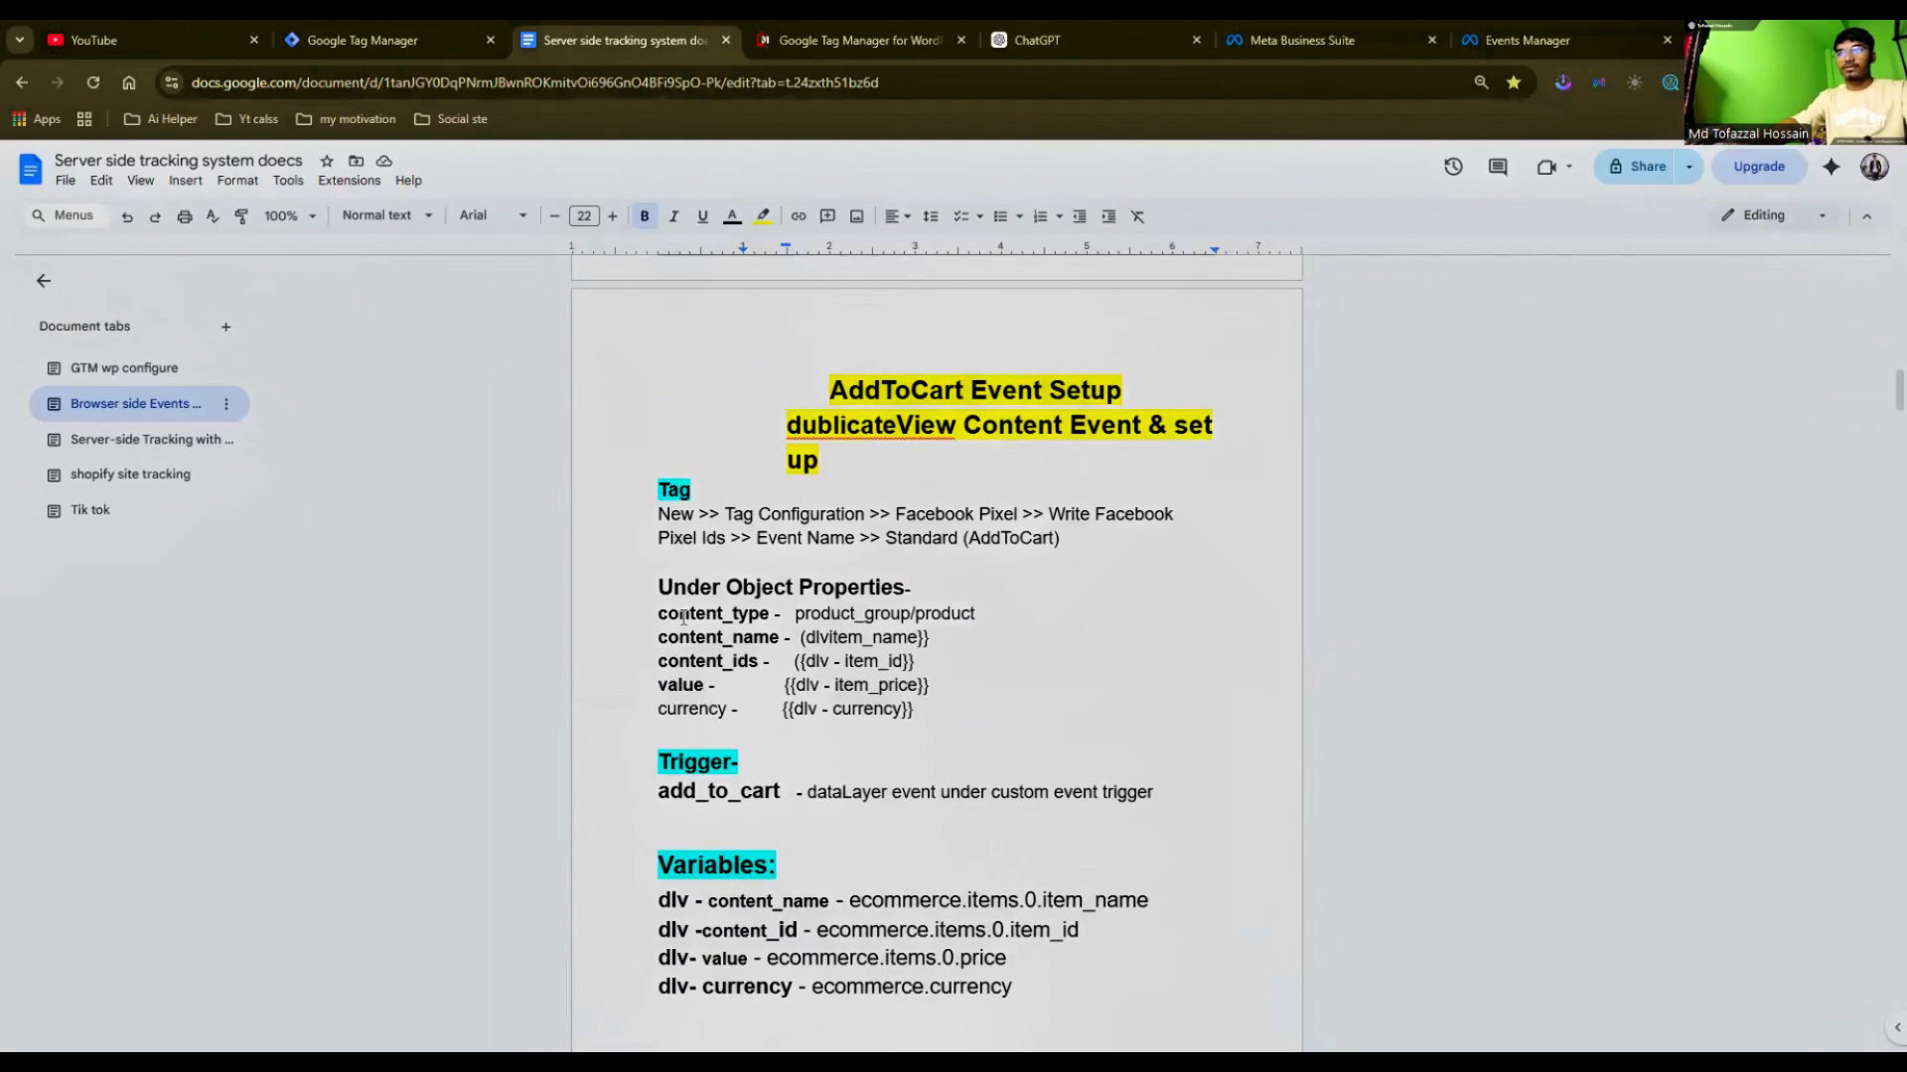
{"action": "left_click", "coordinate": [471, 43]}
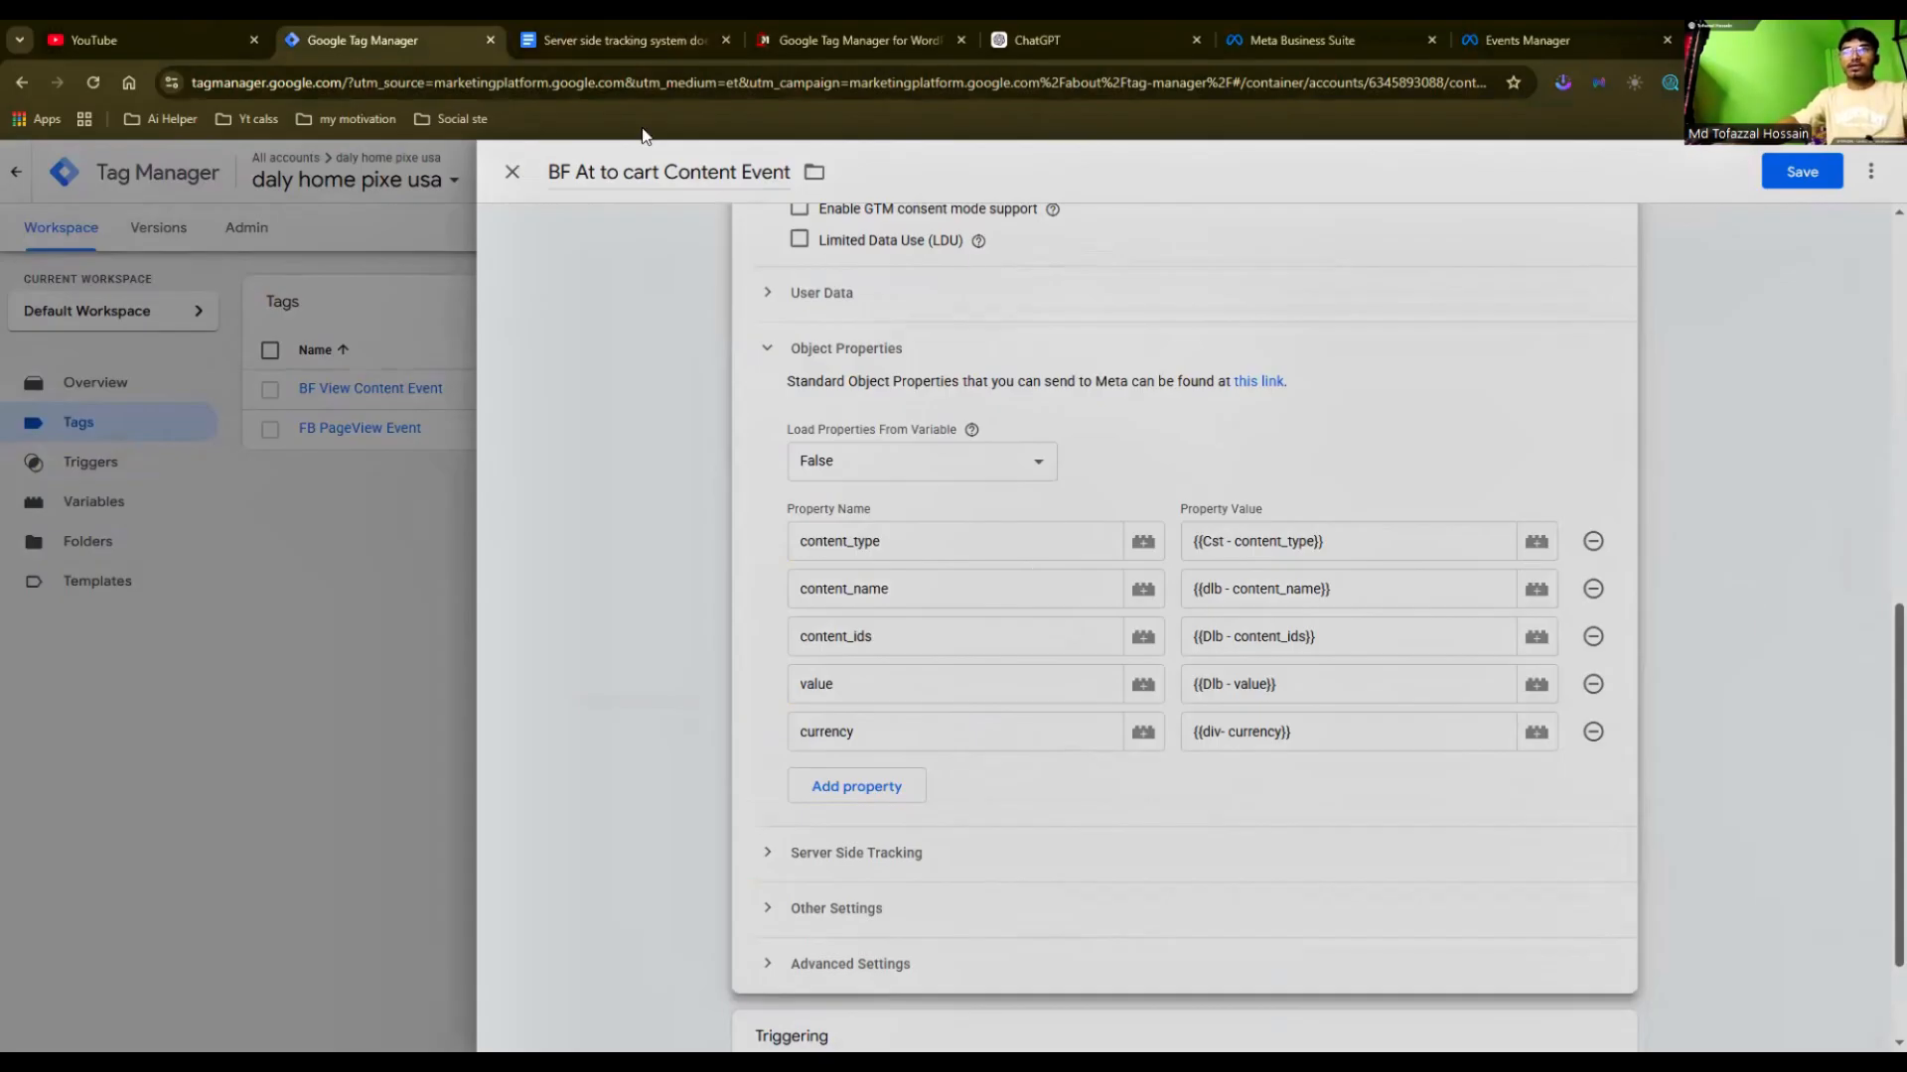
Step: Check the AddToCart section of the setup document, then remove the view_item triger firing trigger from the copied tag
{"action": "left_click", "coordinate": [545, 31]}
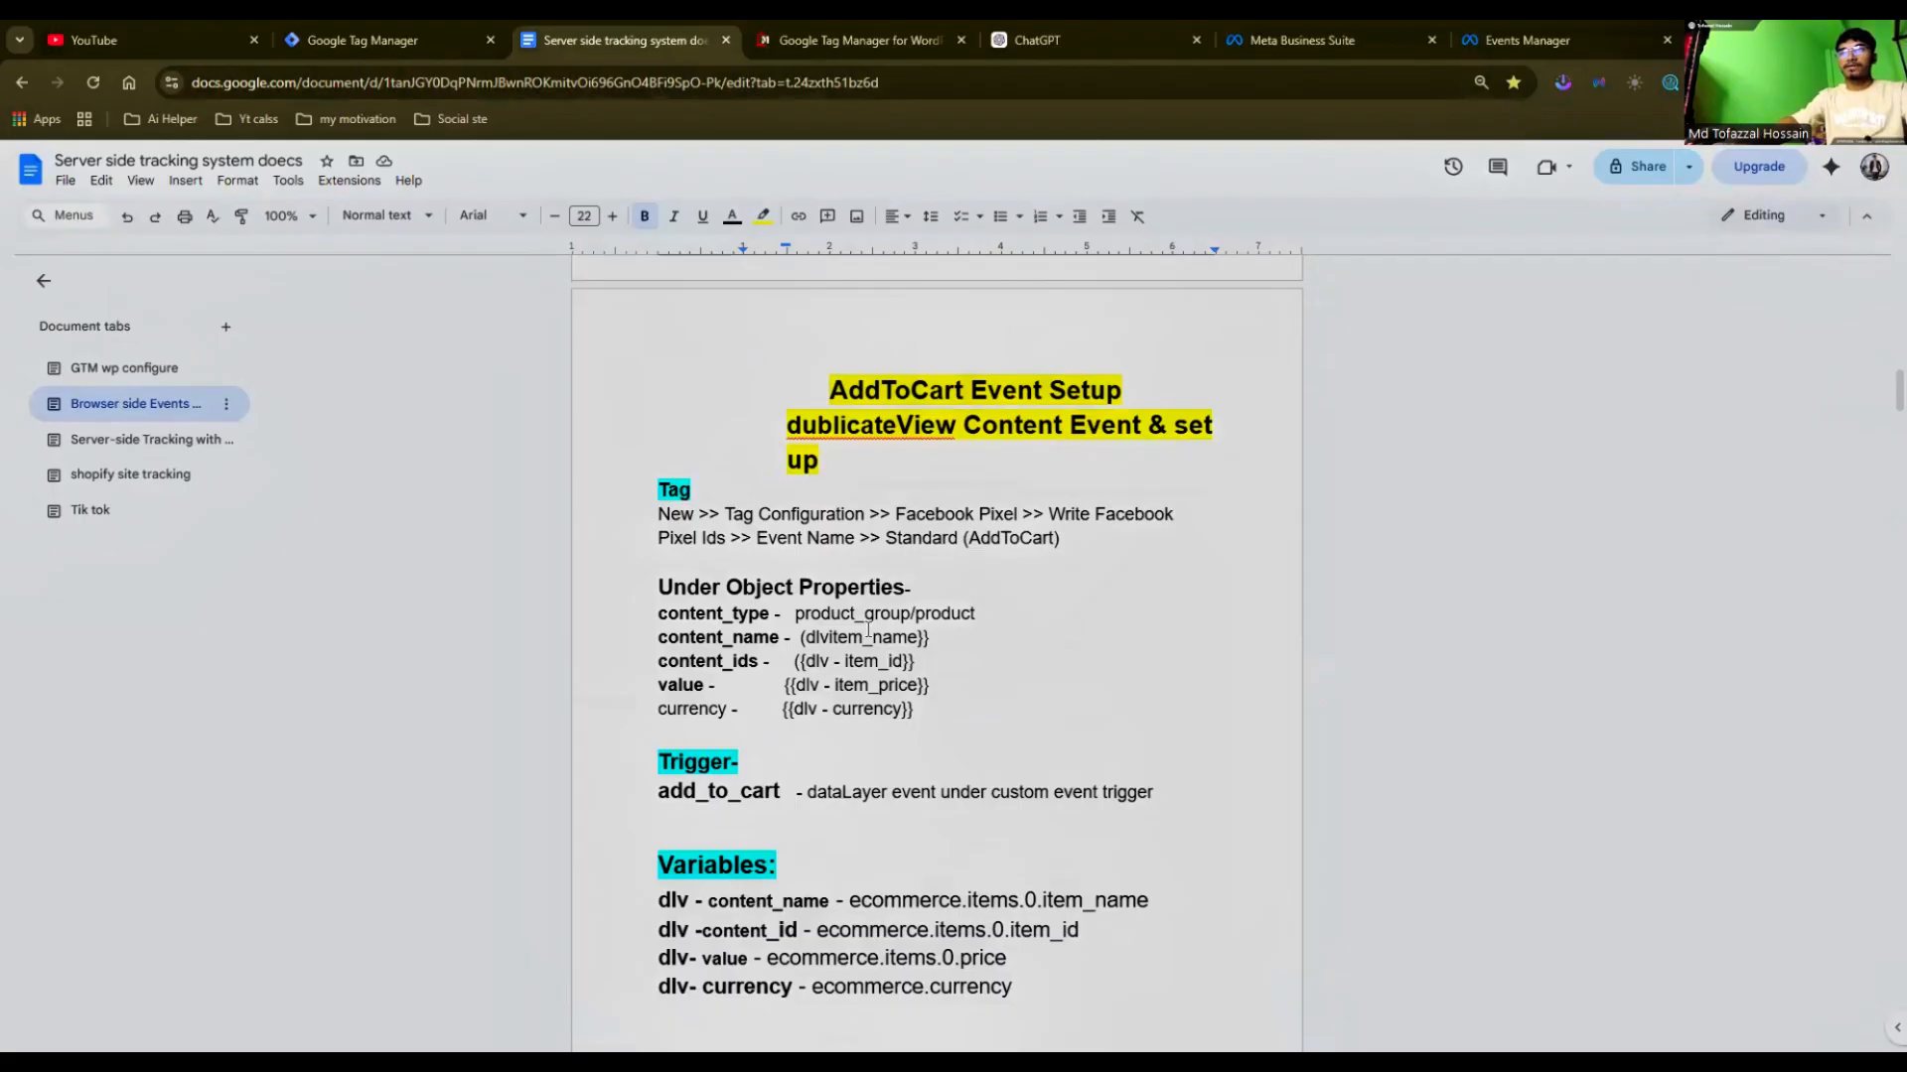
{"action": "scroll", "coordinate": [767, 544], "scroll_direction": "down", "scroll_amount": 4}
{"action": "scroll", "coordinate": [791, 573], "scroll_direction": "up", "scroll_amount": 4}
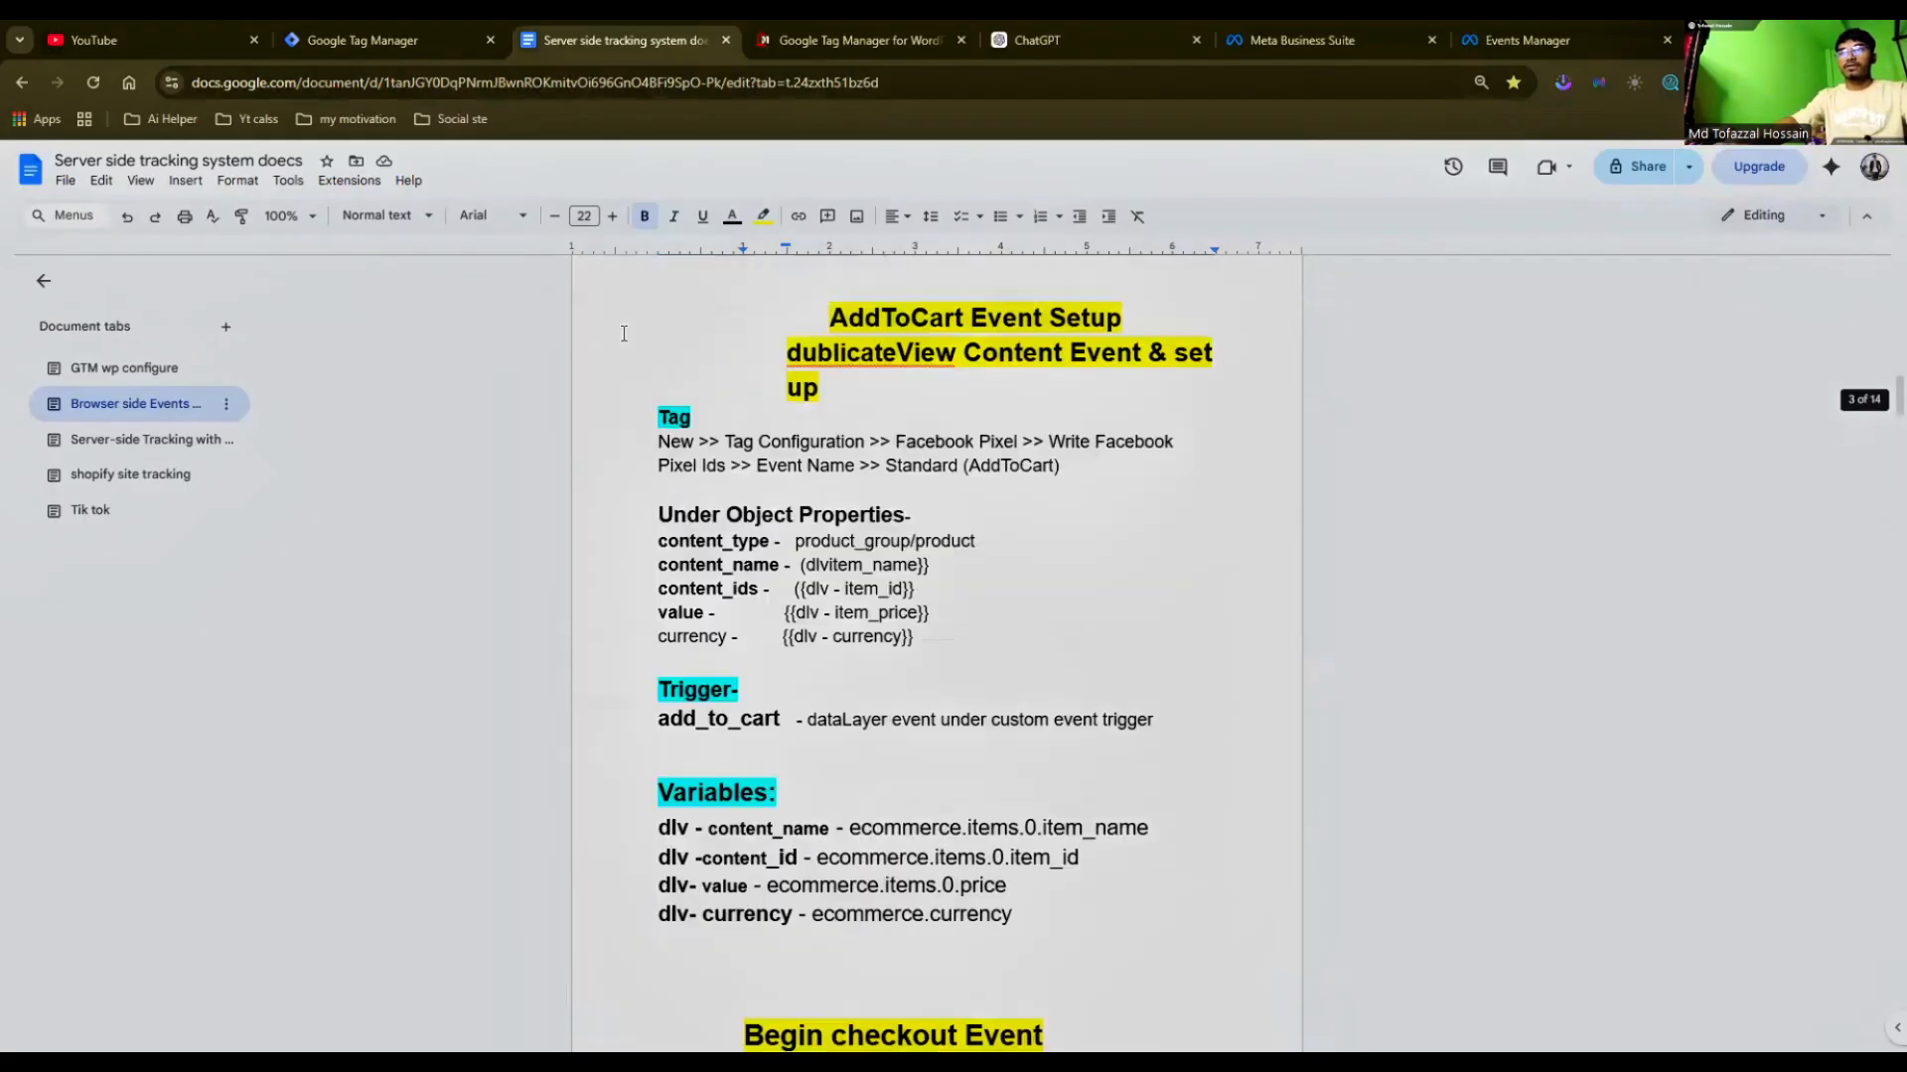
{"action": "left_click", "coordinate": [395, 40]}
{"action": "scroll", "coordinate": [1033, 624], "scroll_direction": "down", "scroll_amount": 2}
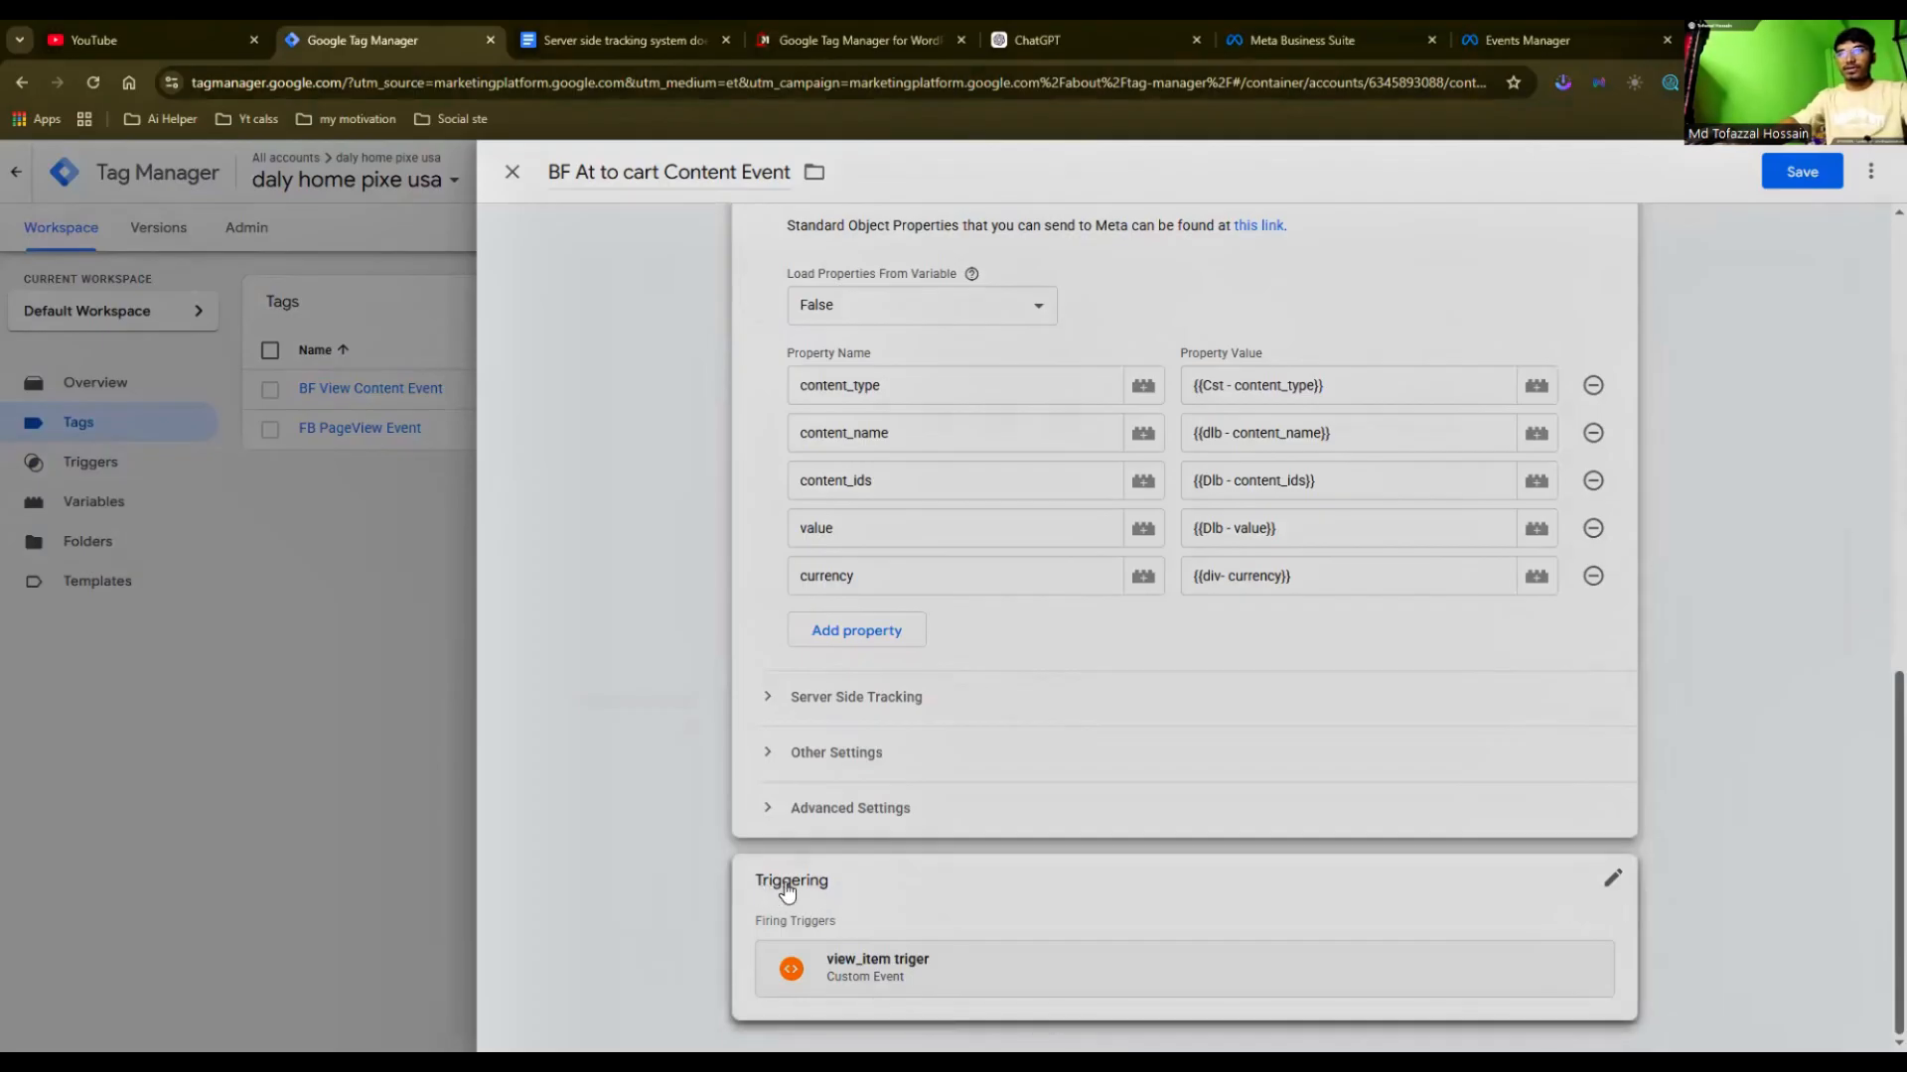
{"action": "left_click", "coordinate": [1612, 884]}
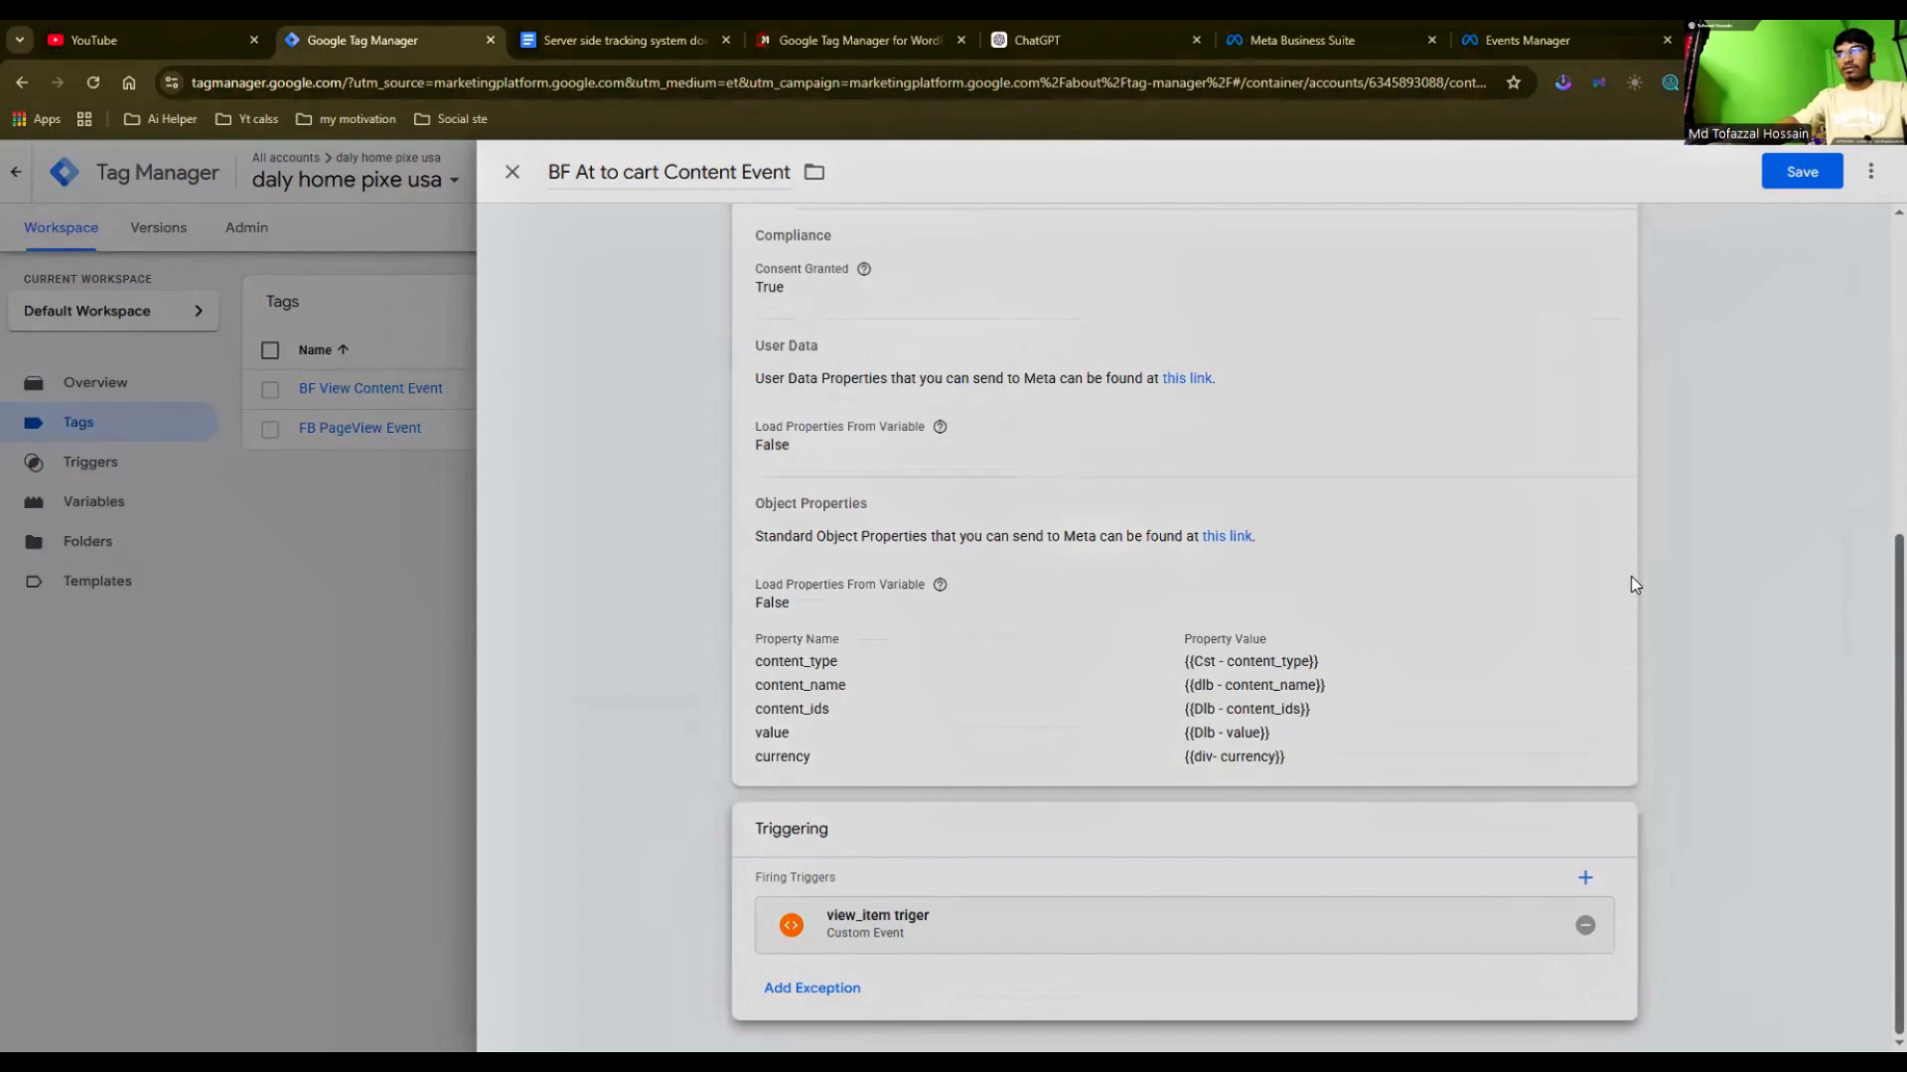
{"action": "left_click", "coordinate": [894, 832]}
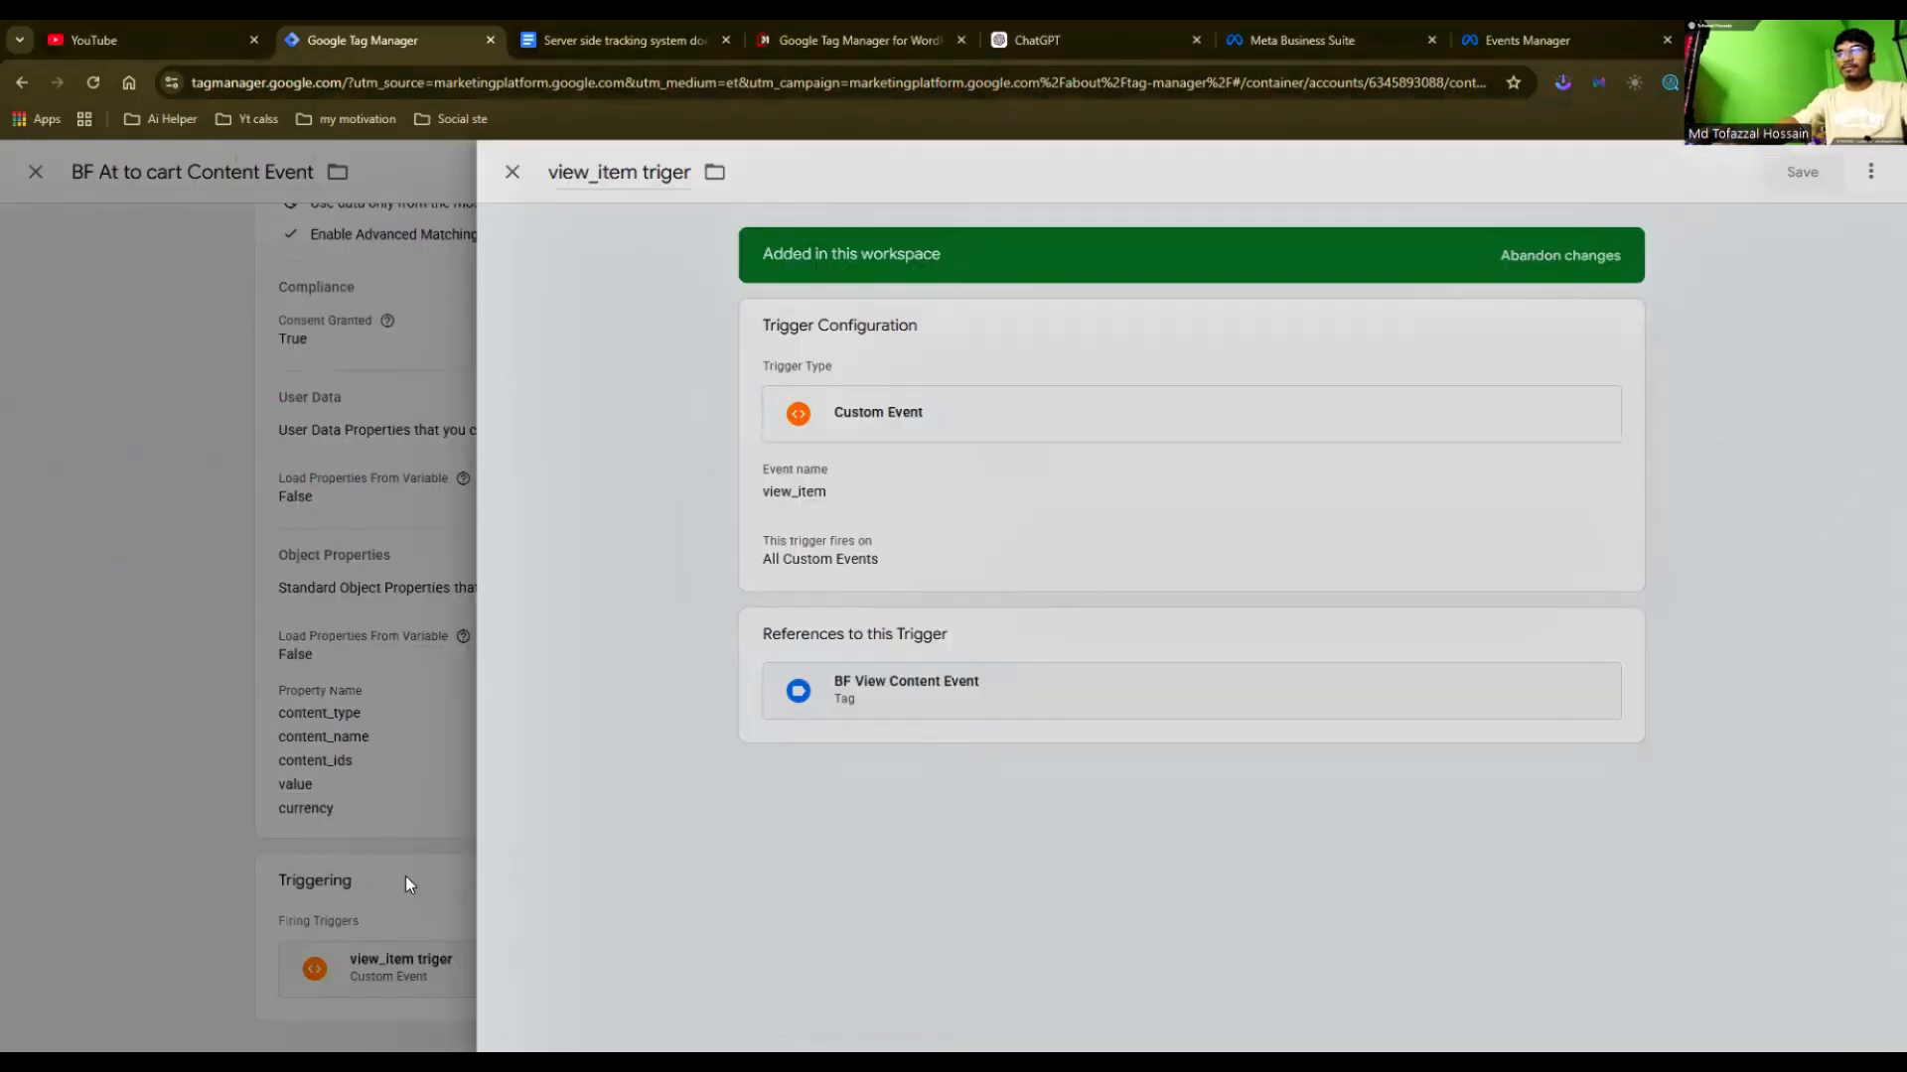
{"action": "left_click", "coordinate": [396, 861]}
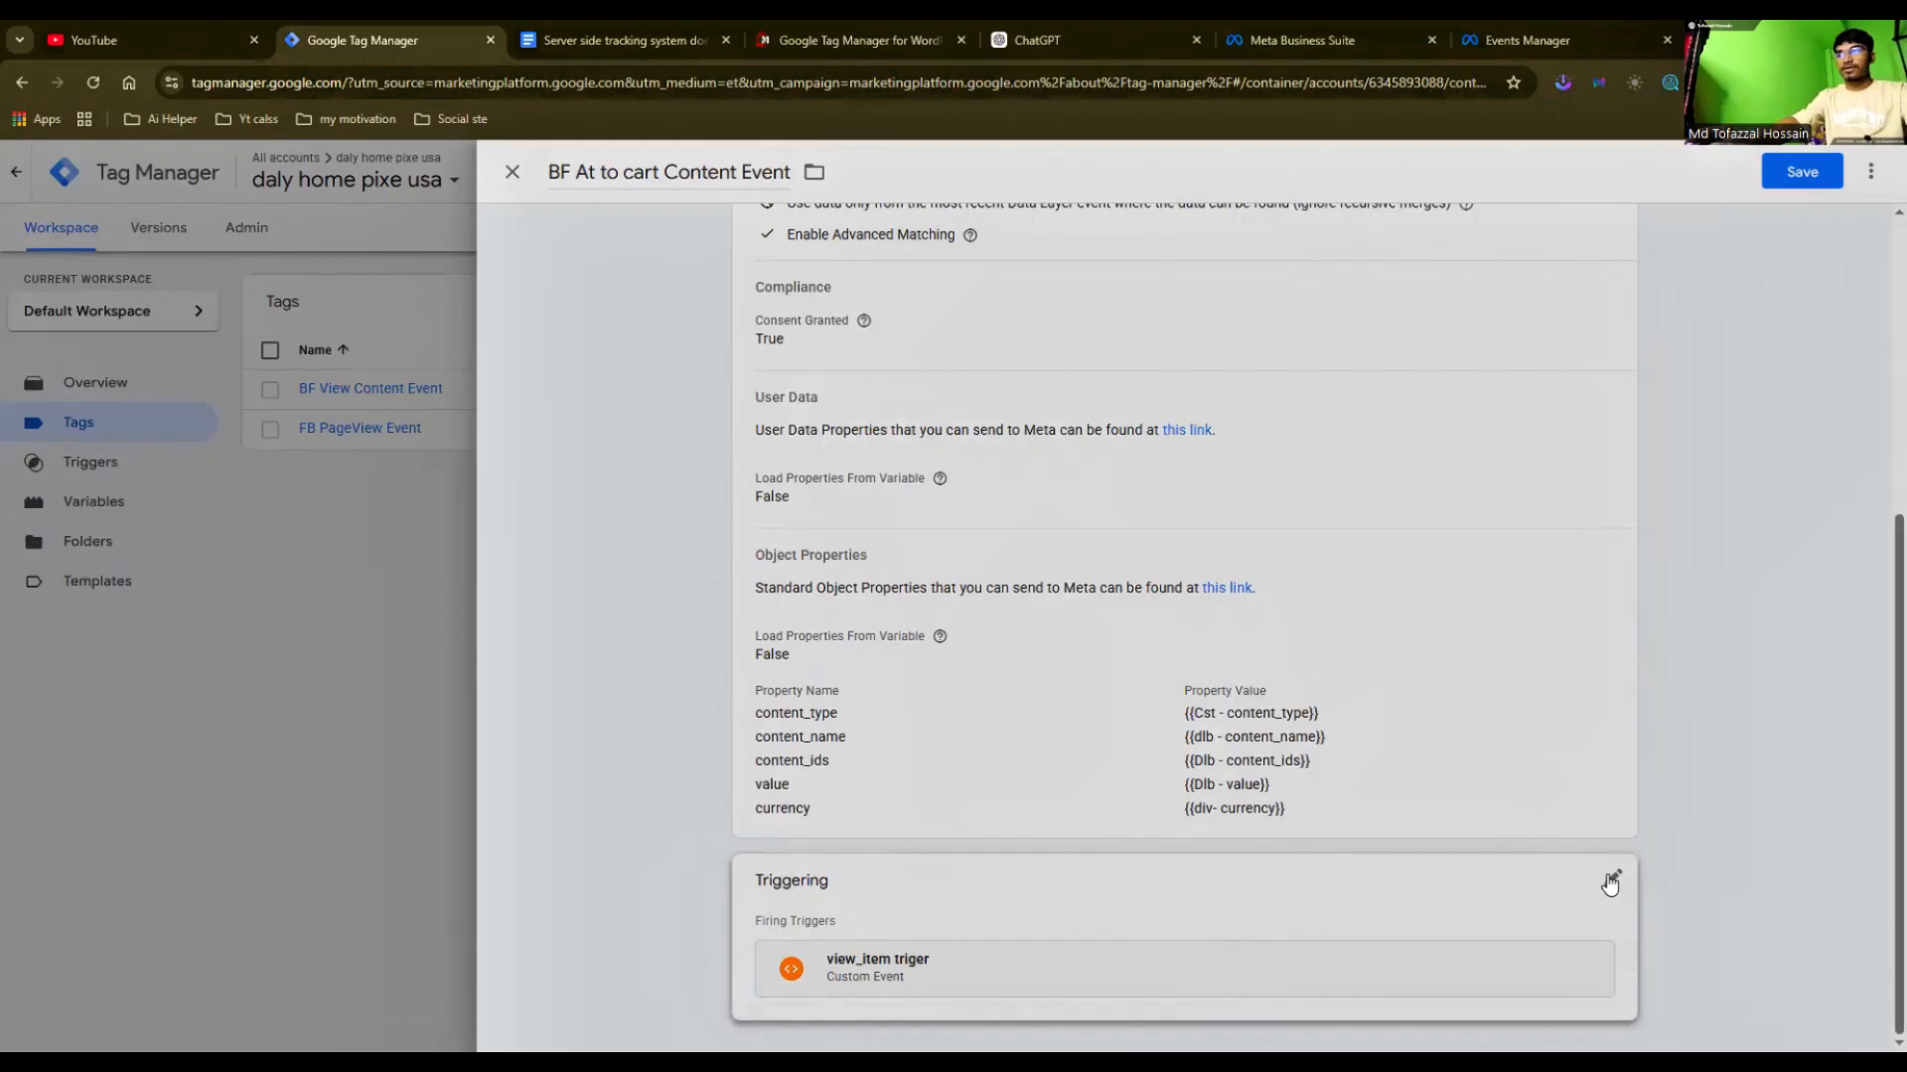
{"action": "left_click", "coordinate": [1610, 881]}
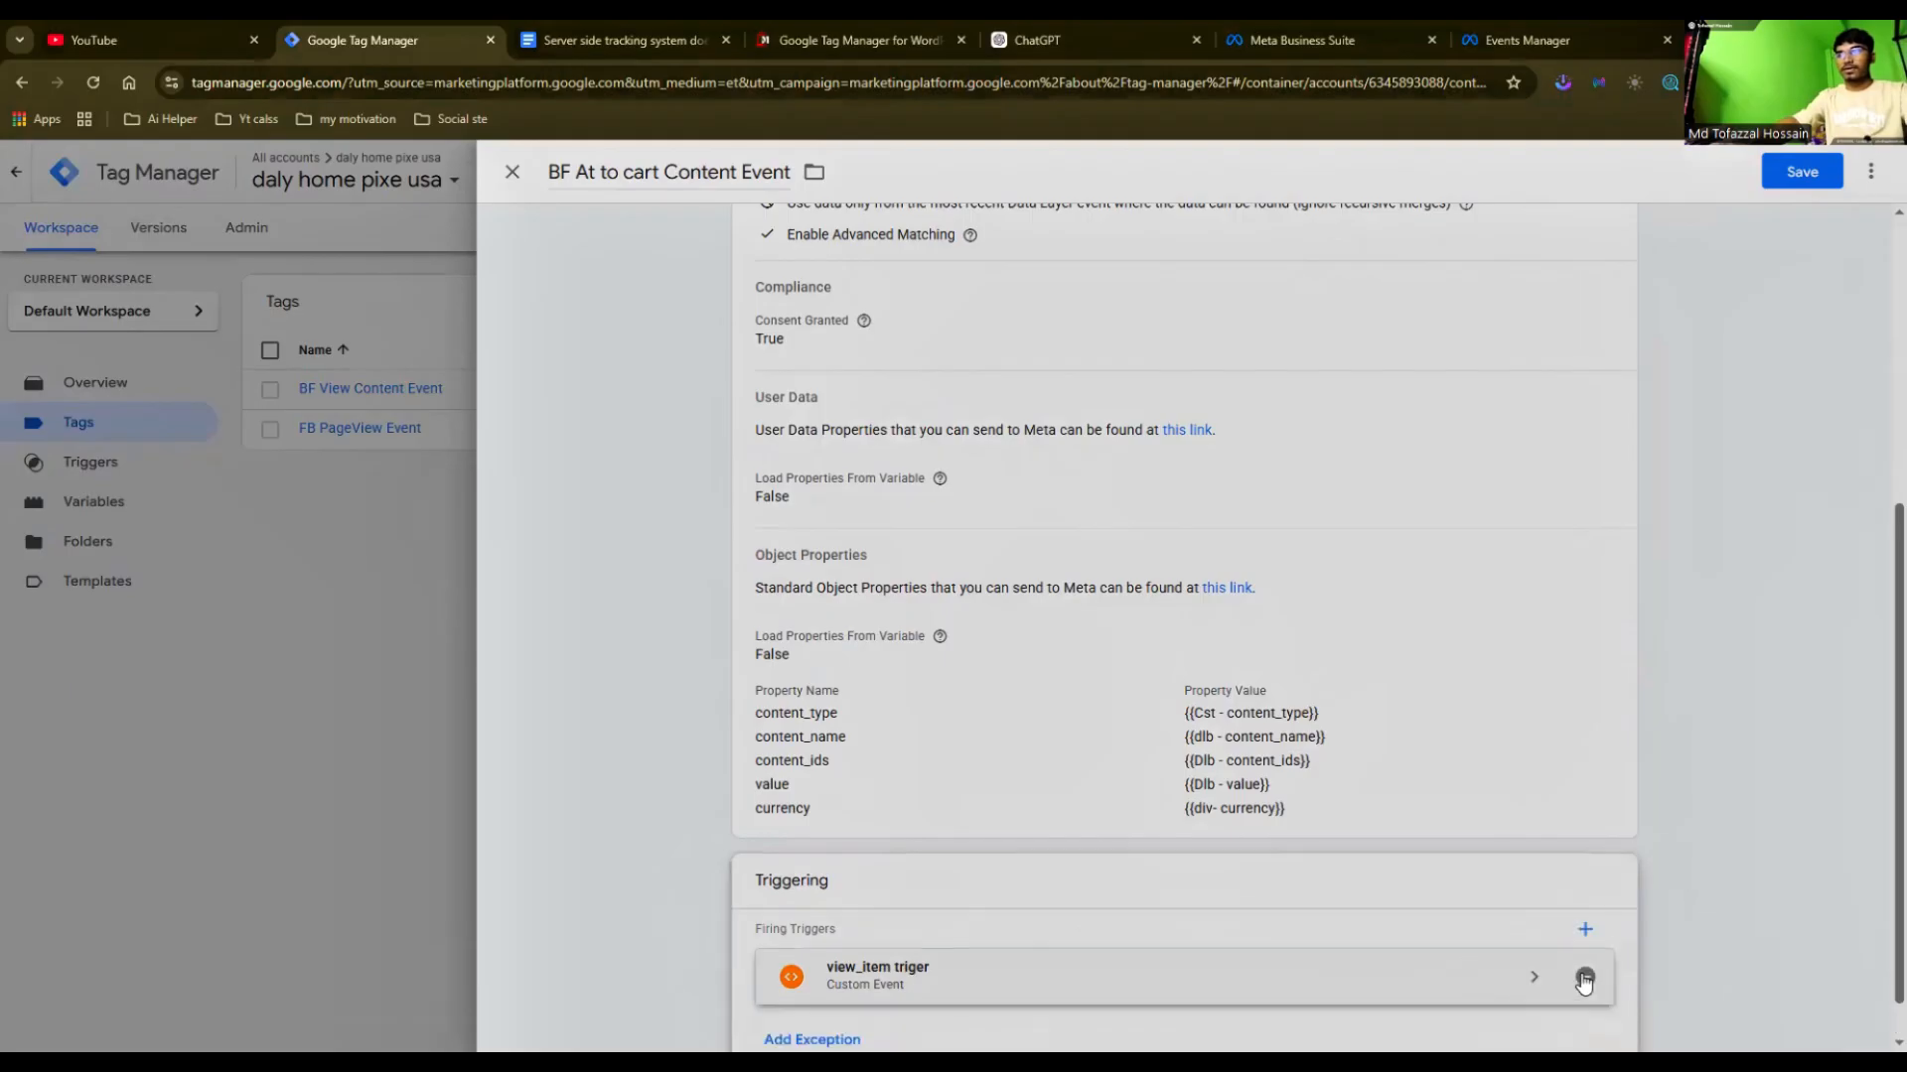
{"action": "left_click", "coordinate": [1179, 955]}
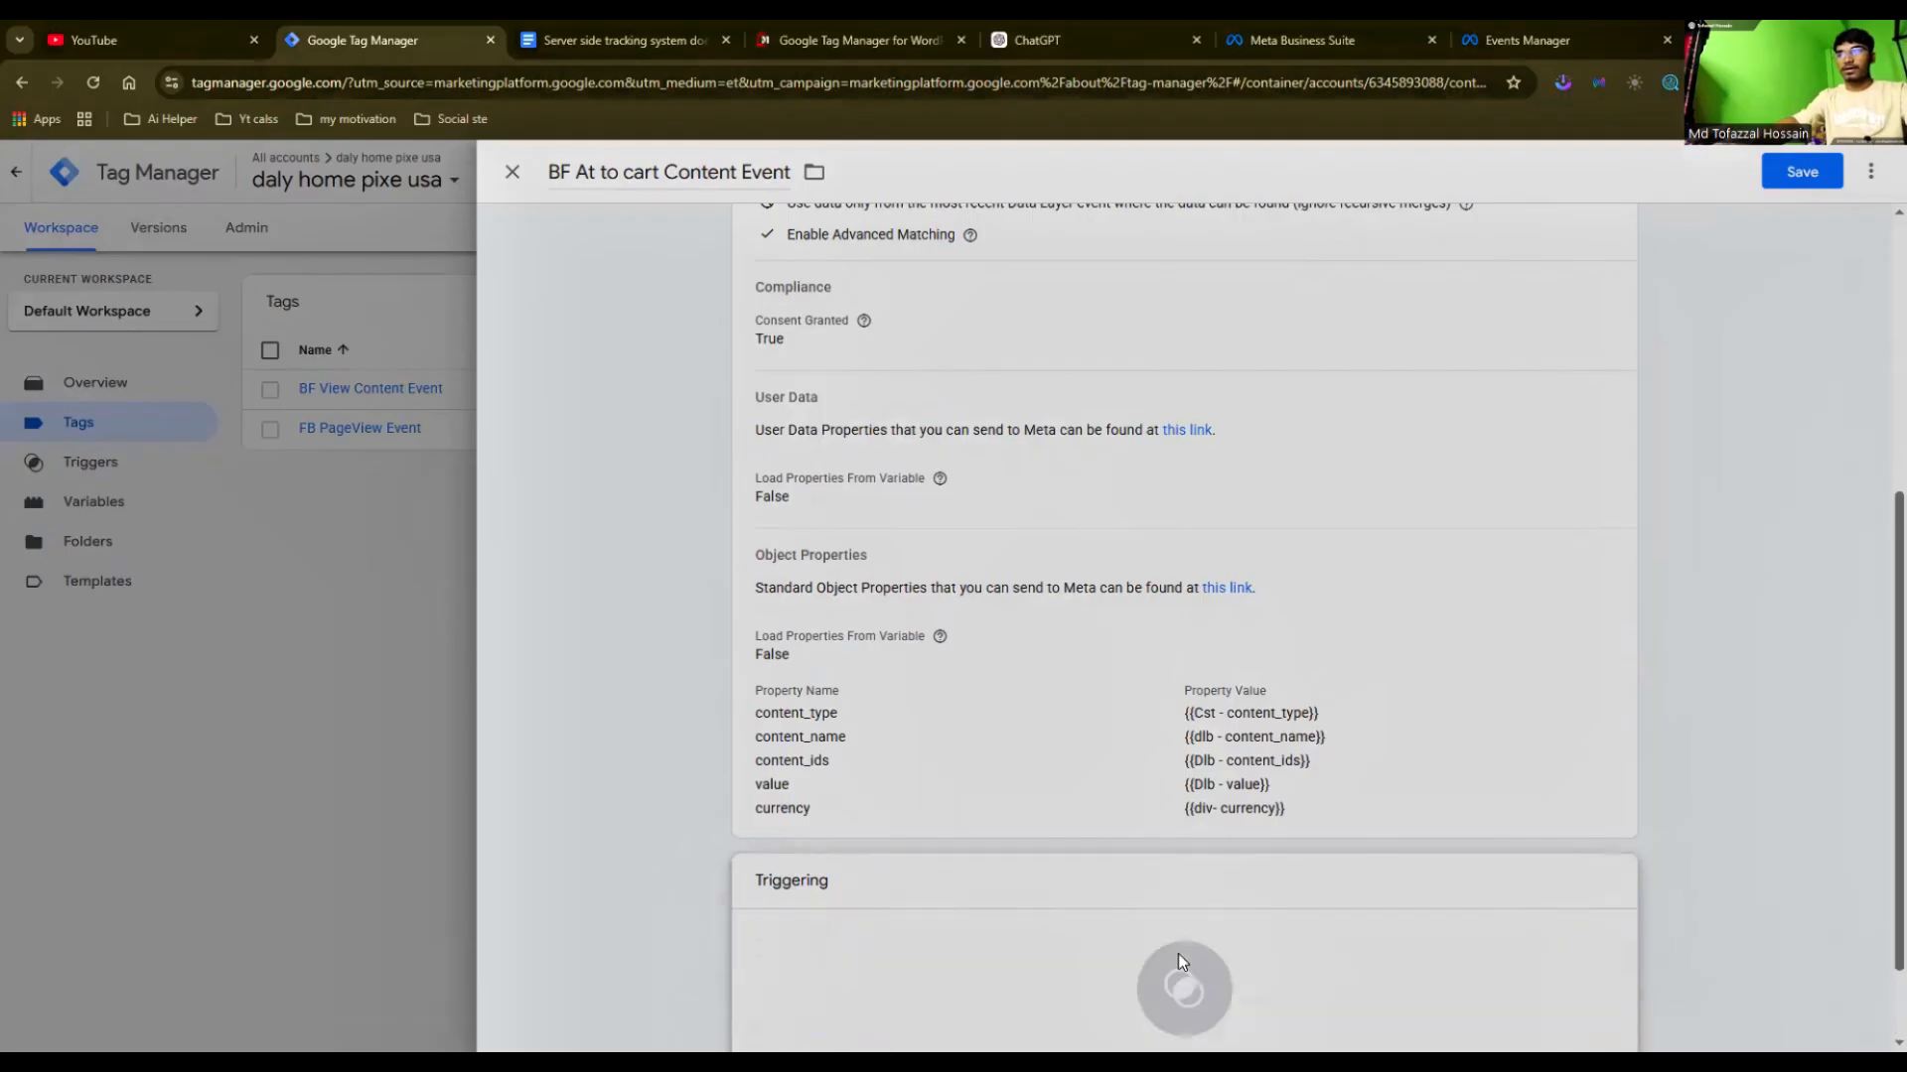
Step: Start a new Custom Event firing trigger for the tag with the event name add_to_cart
{"action": "scroll", "coordinate": [1168, 911], "scroll_direction": "down", "scroll_amount": 1}
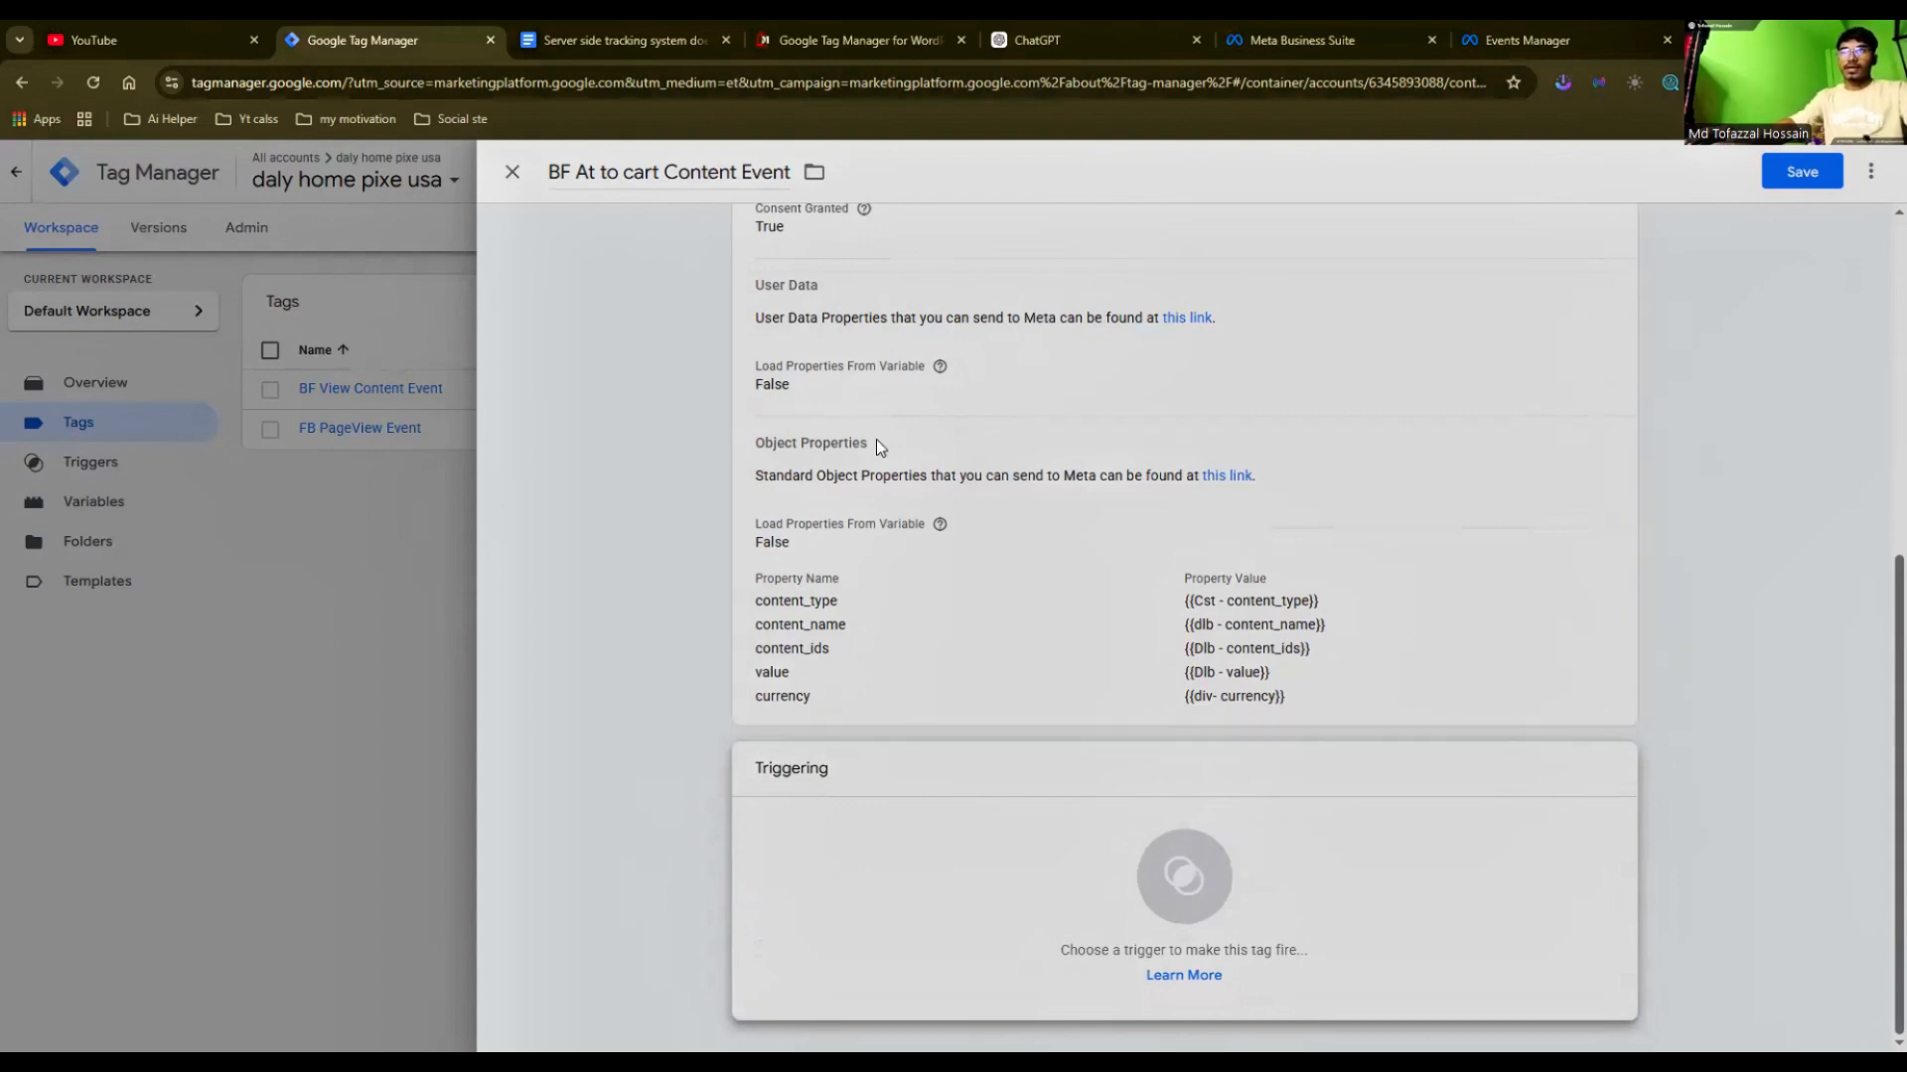
{"action": "left_click", "coordinate": [1172, 876]}
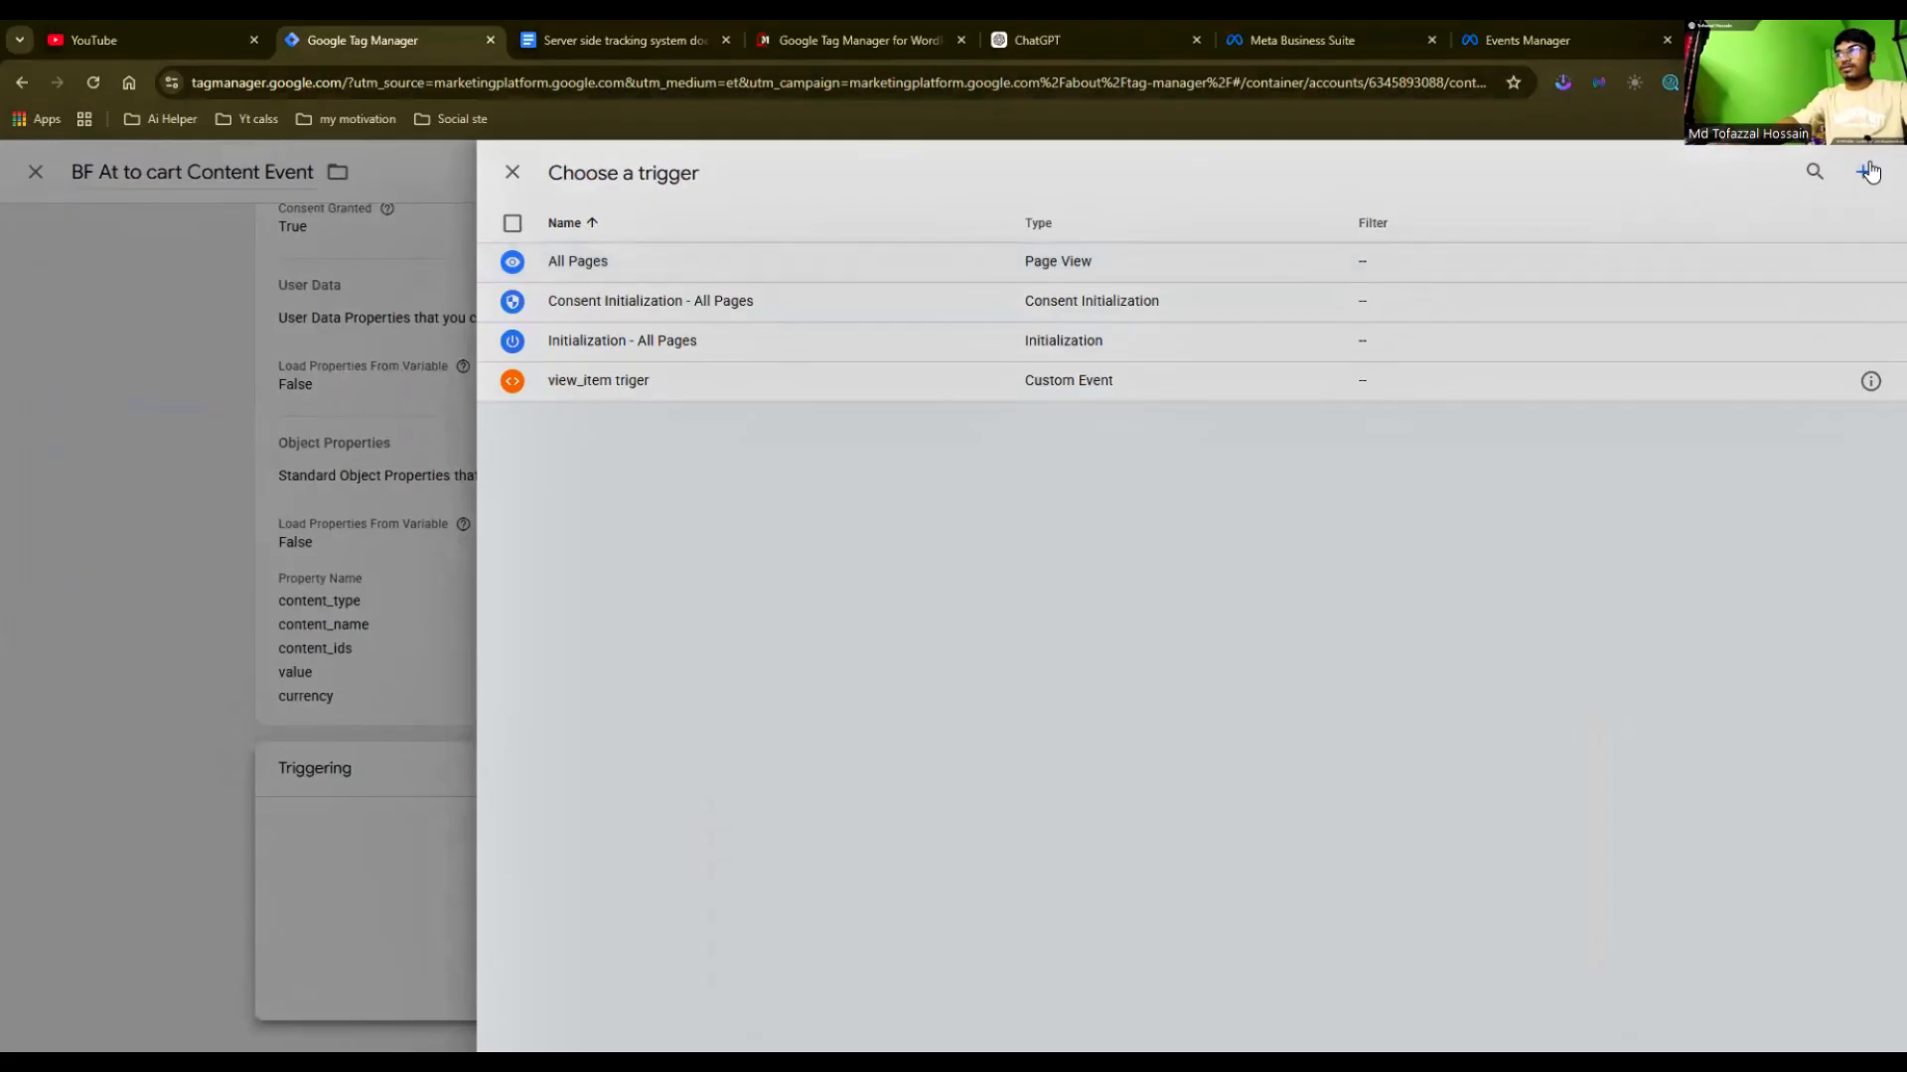
{"action": "left_click", "coordinate": [1870, 172]}
{"action": "left_click", "coordinate": [1269, 370]}
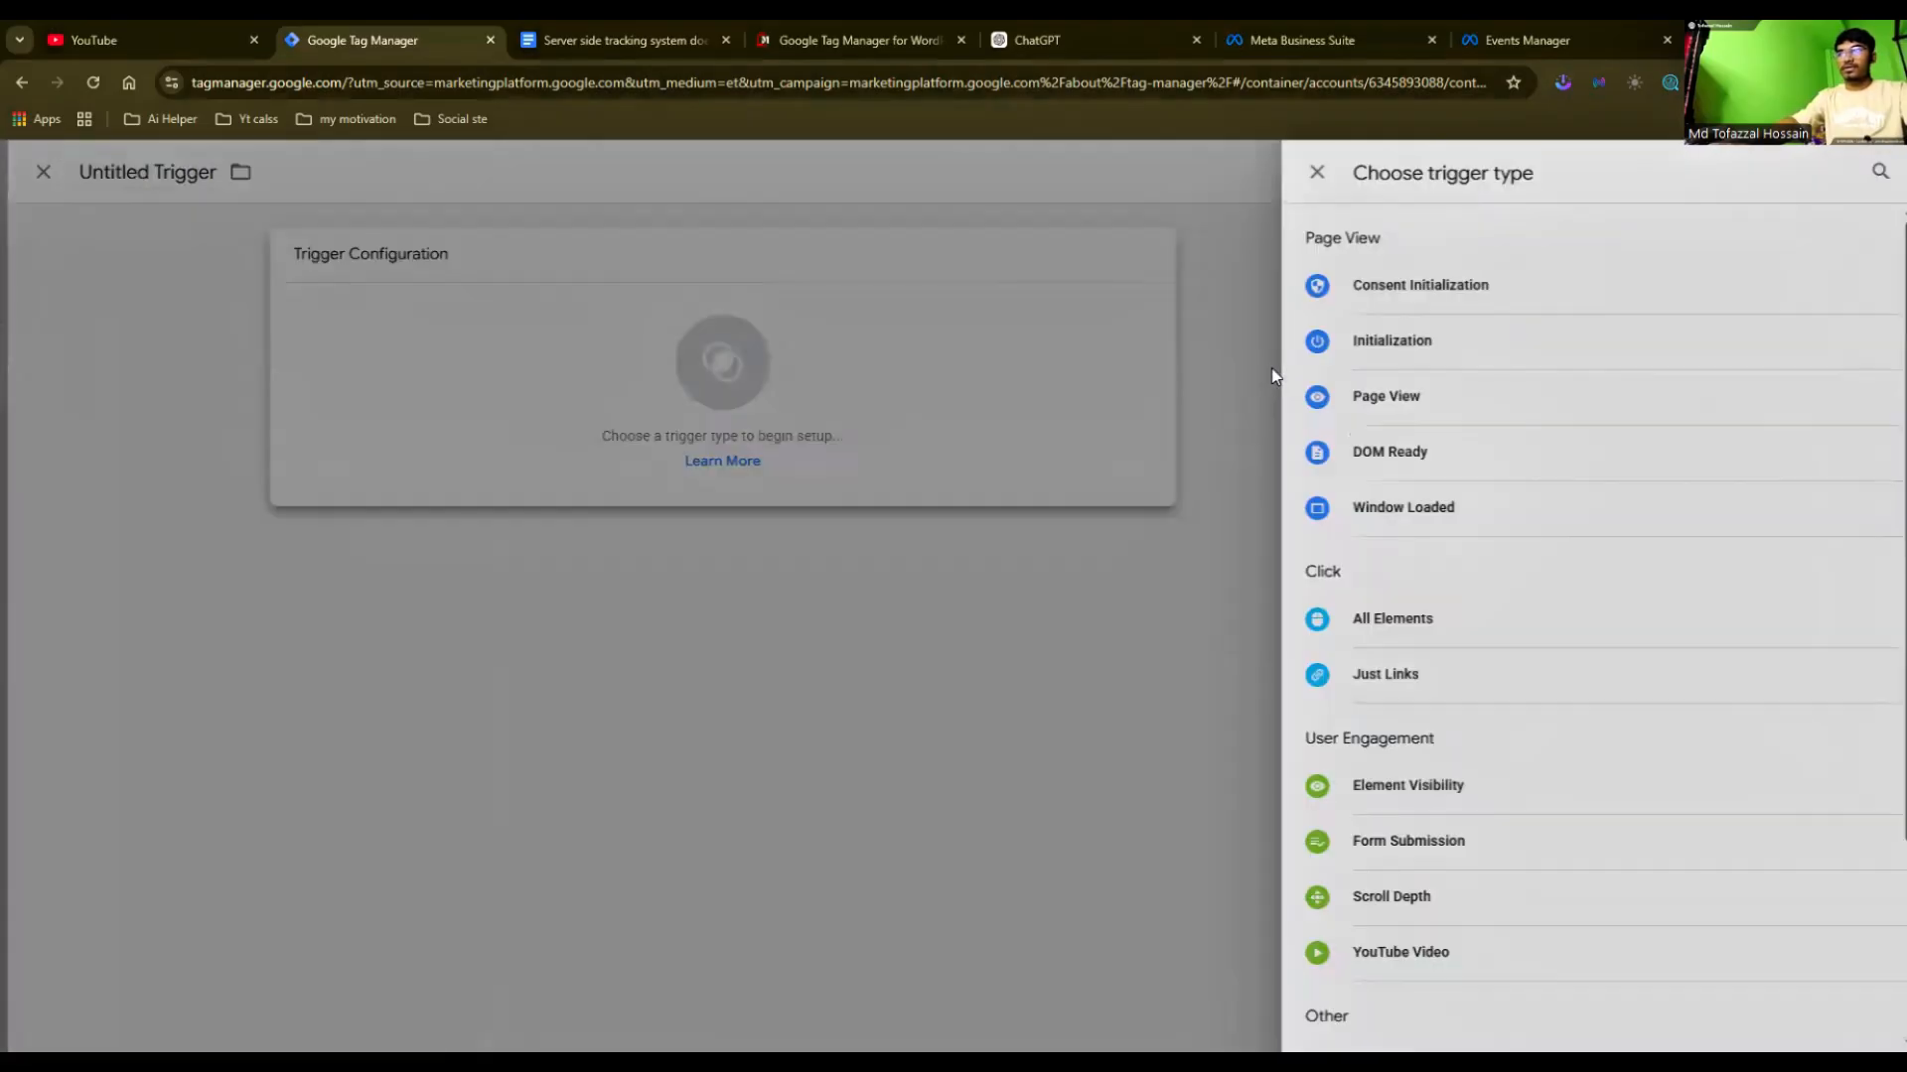
{"action": "scroll", "coordinate": [1410, 795], "scroll_direction": "down", "scroll_amount": 3}
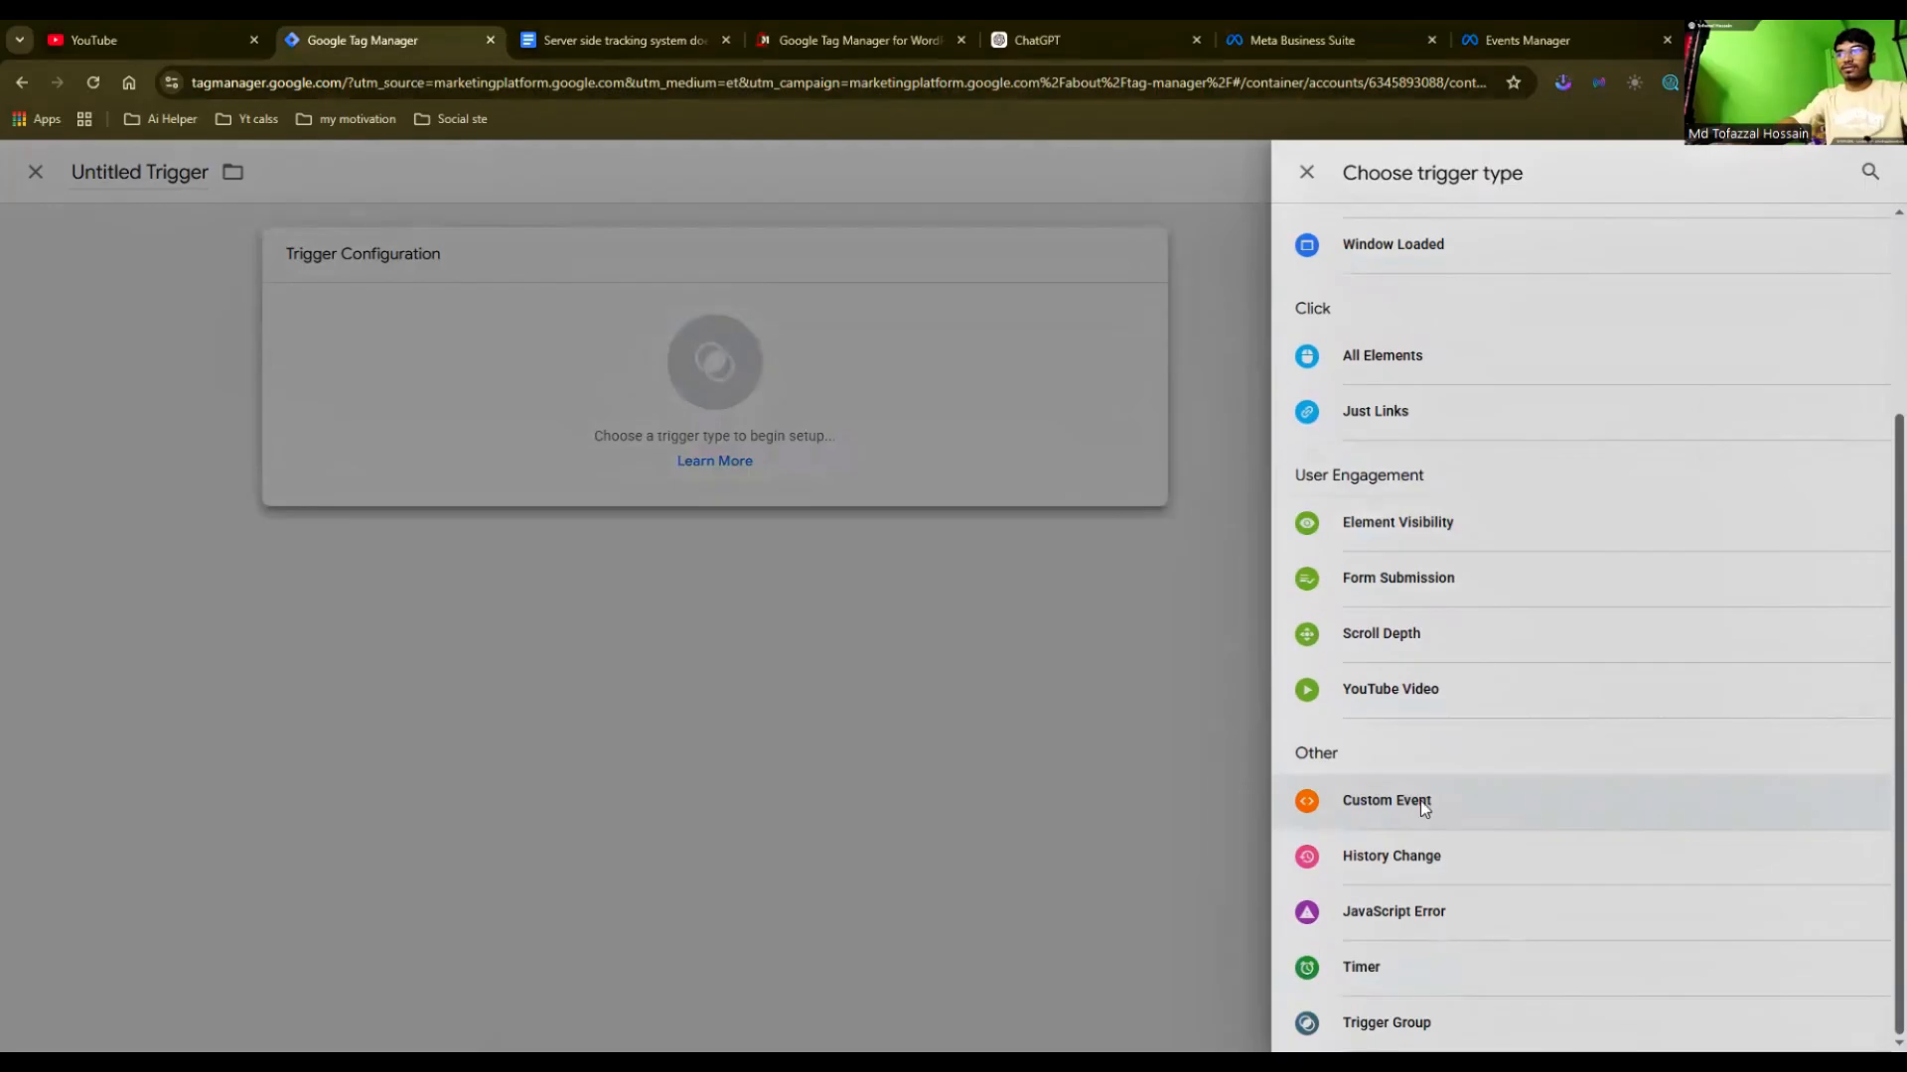
{"action": "left_click", "coordinate": [1420, 800]}
{"action": "left_click", "coordinate": [804, 457]}
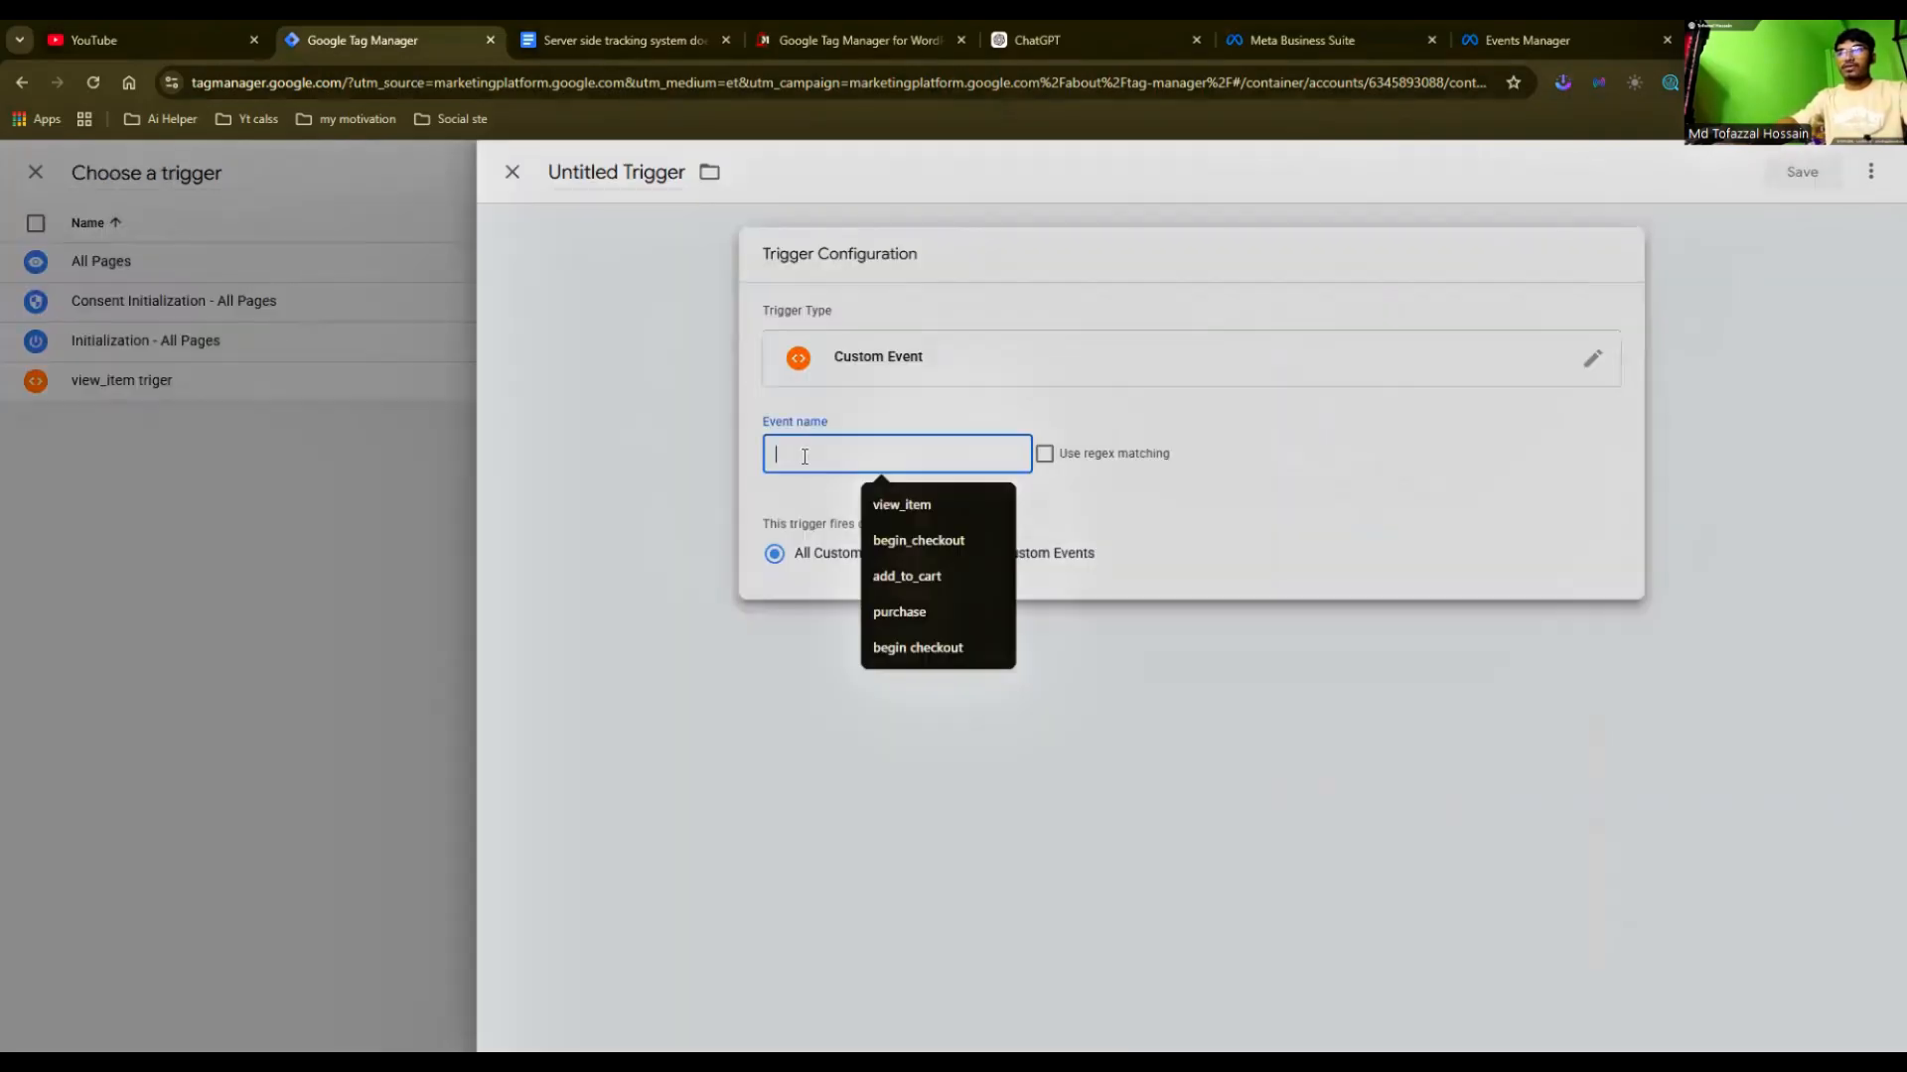
{"action": "left_click", "coordinate": [909, 581]}
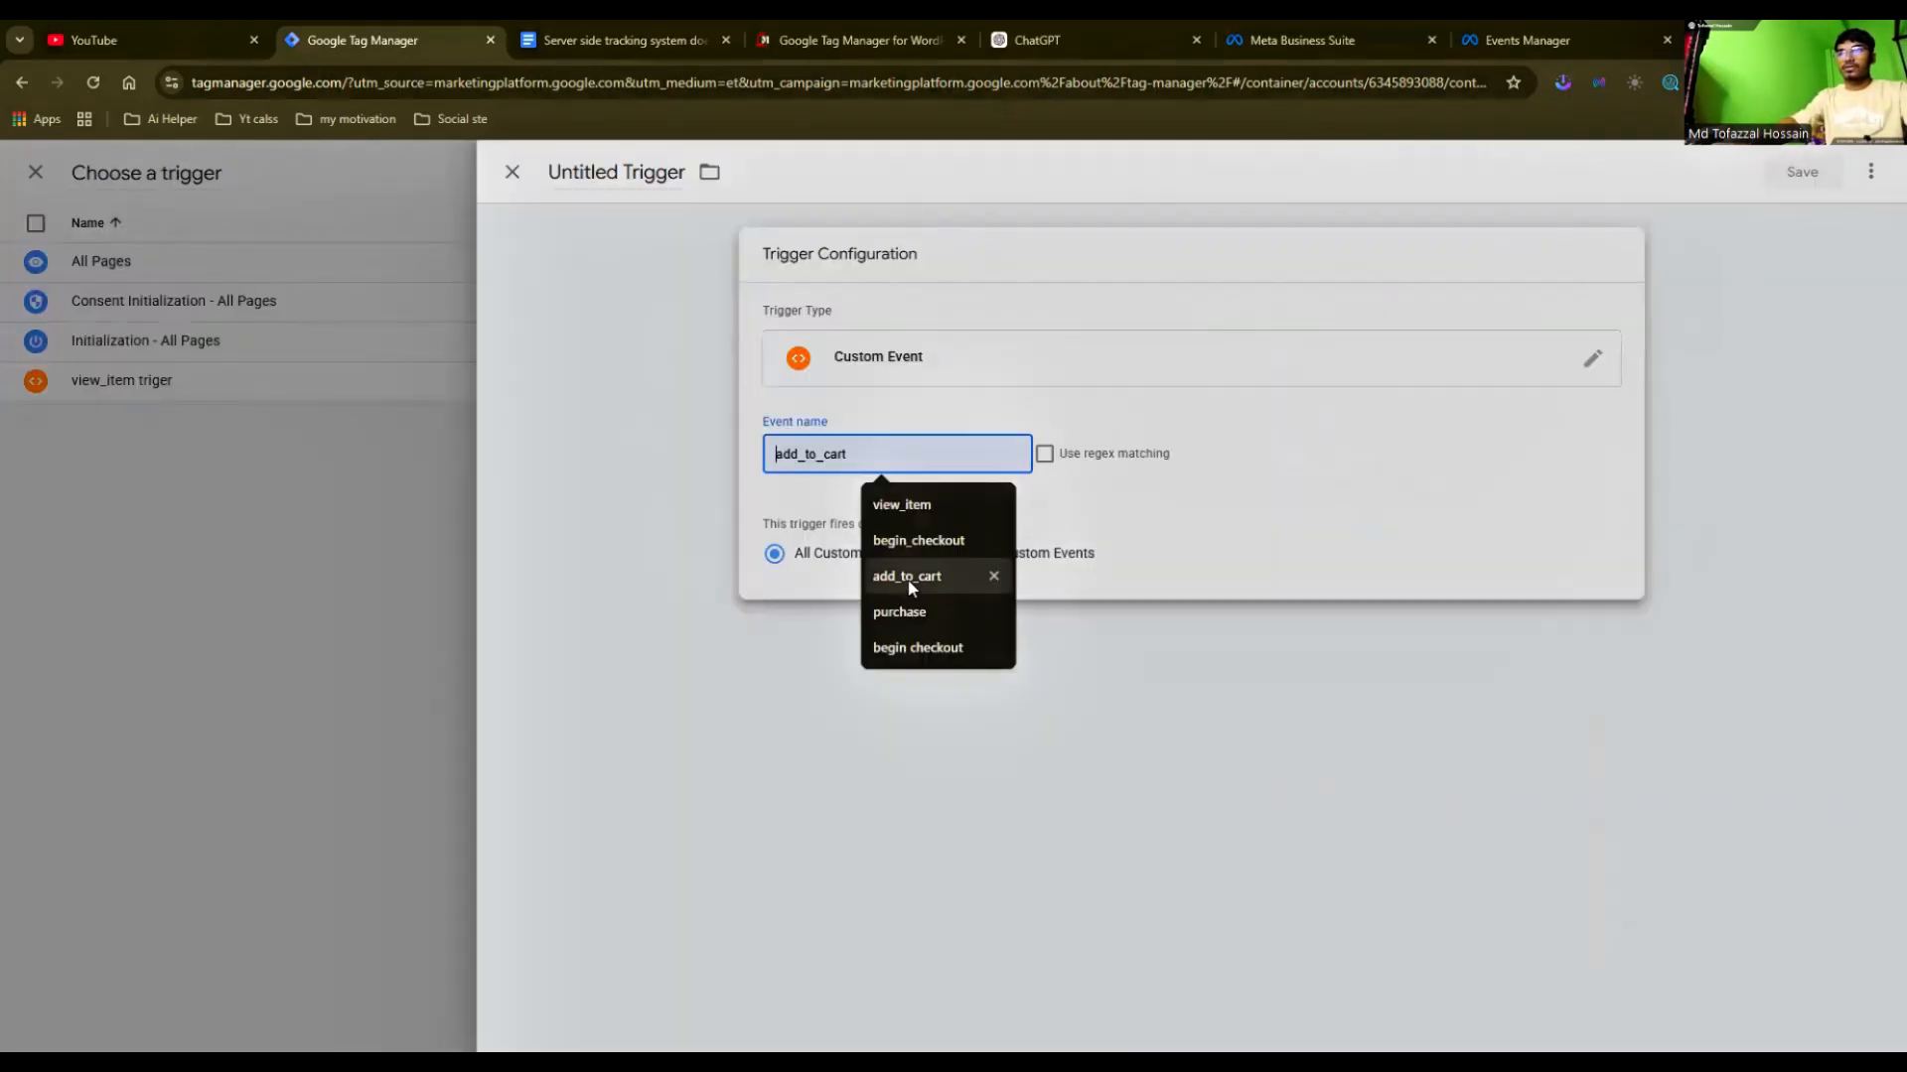
Step: Compare the trigger's event name with the trigger listed in the setup document's AddToCart section
{"action": "left_click", "coordinate": [589, 32]}
{"action": "scroll", "coordinate": [774, 561], "scroll_direction": "down", "scroll_amount": 5}
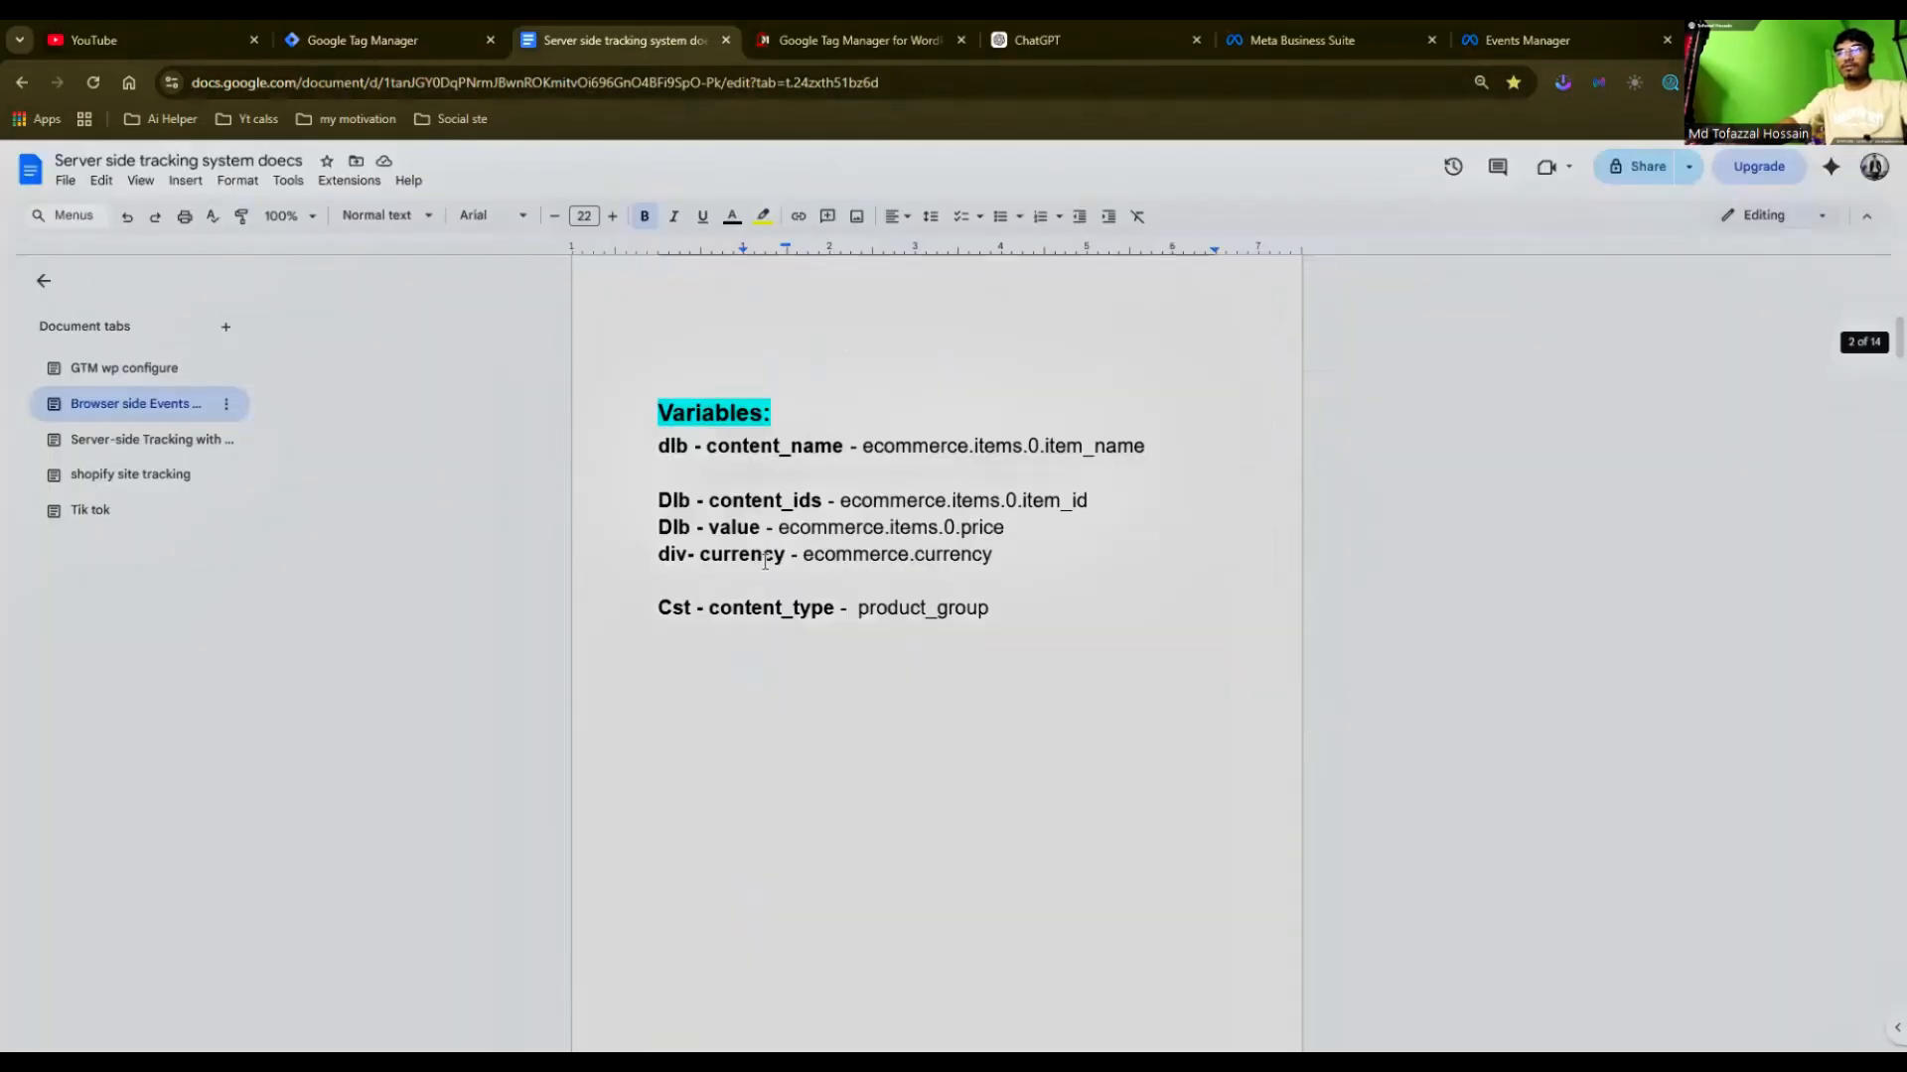
{"action": "scroll", "coordinate": [765, 563], "scroll_direction": "up", "scroll_amount": 5}
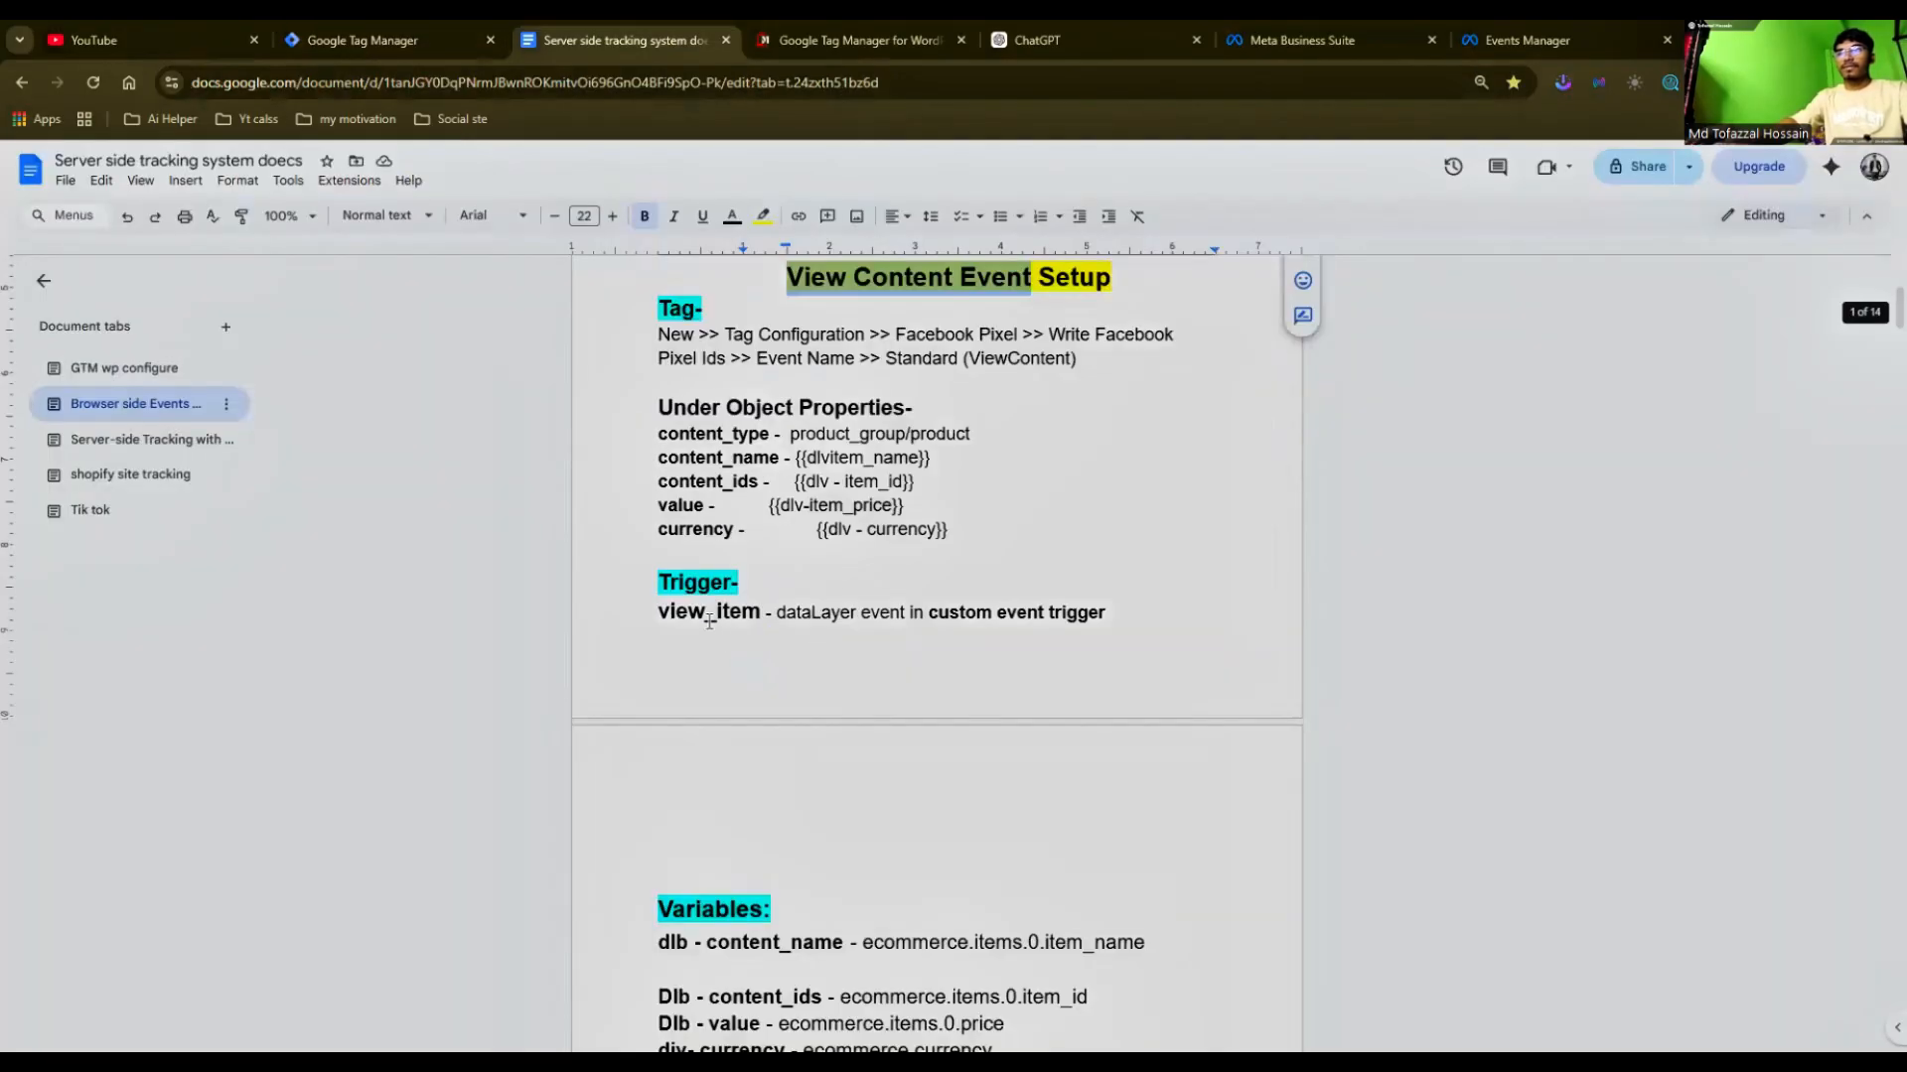
{"action": "scroll", "coordinate": [818, 621], "scroll_direction": "down", "scroll_amount": 7}
{"action": "scroll", "coordinate": [819, 622], "scroll_direction": "down", "scroll_amount": 5}
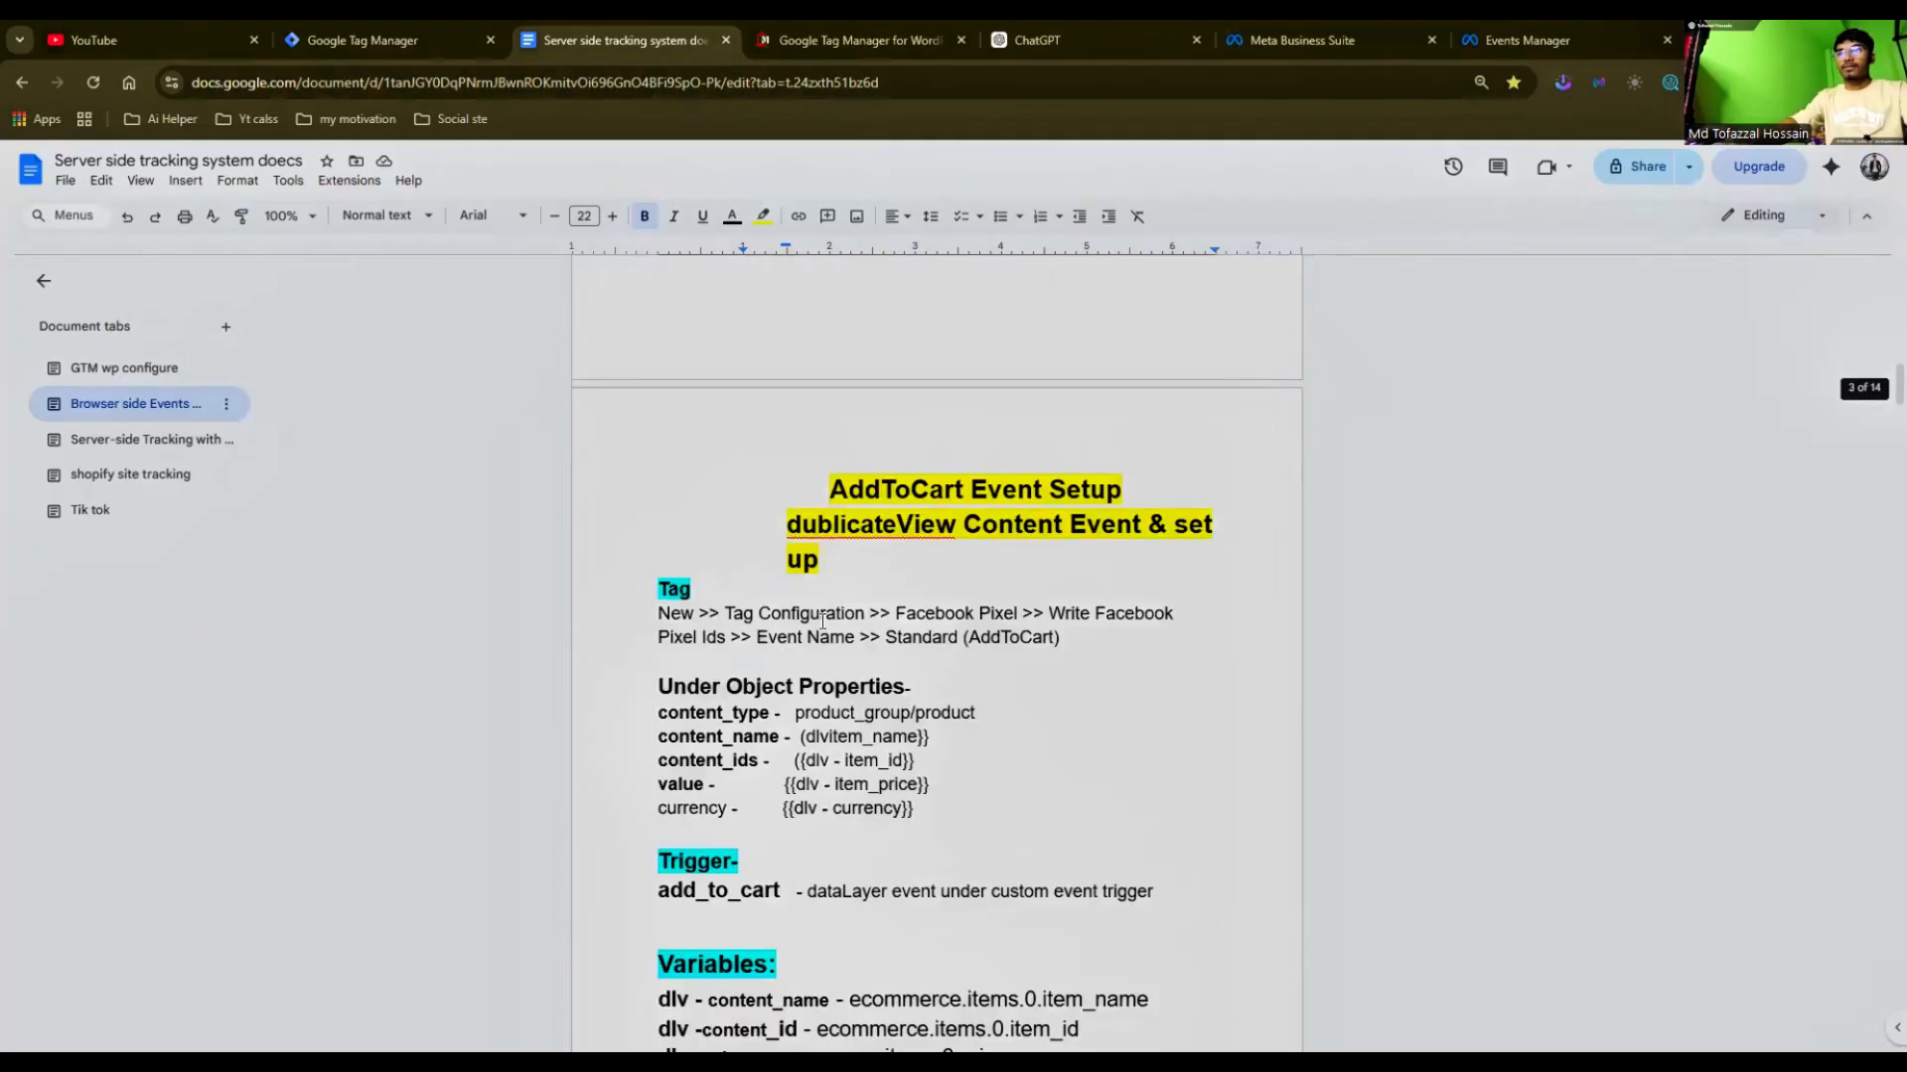
{"action": "scroll", "coordinate": [824, 620], "scroll_direction": "down", "scroll_amount": 4}
{"action": "scroll", "coordinate": [785, 551], "scroll_direction": "up", "scroll_amount": 2}
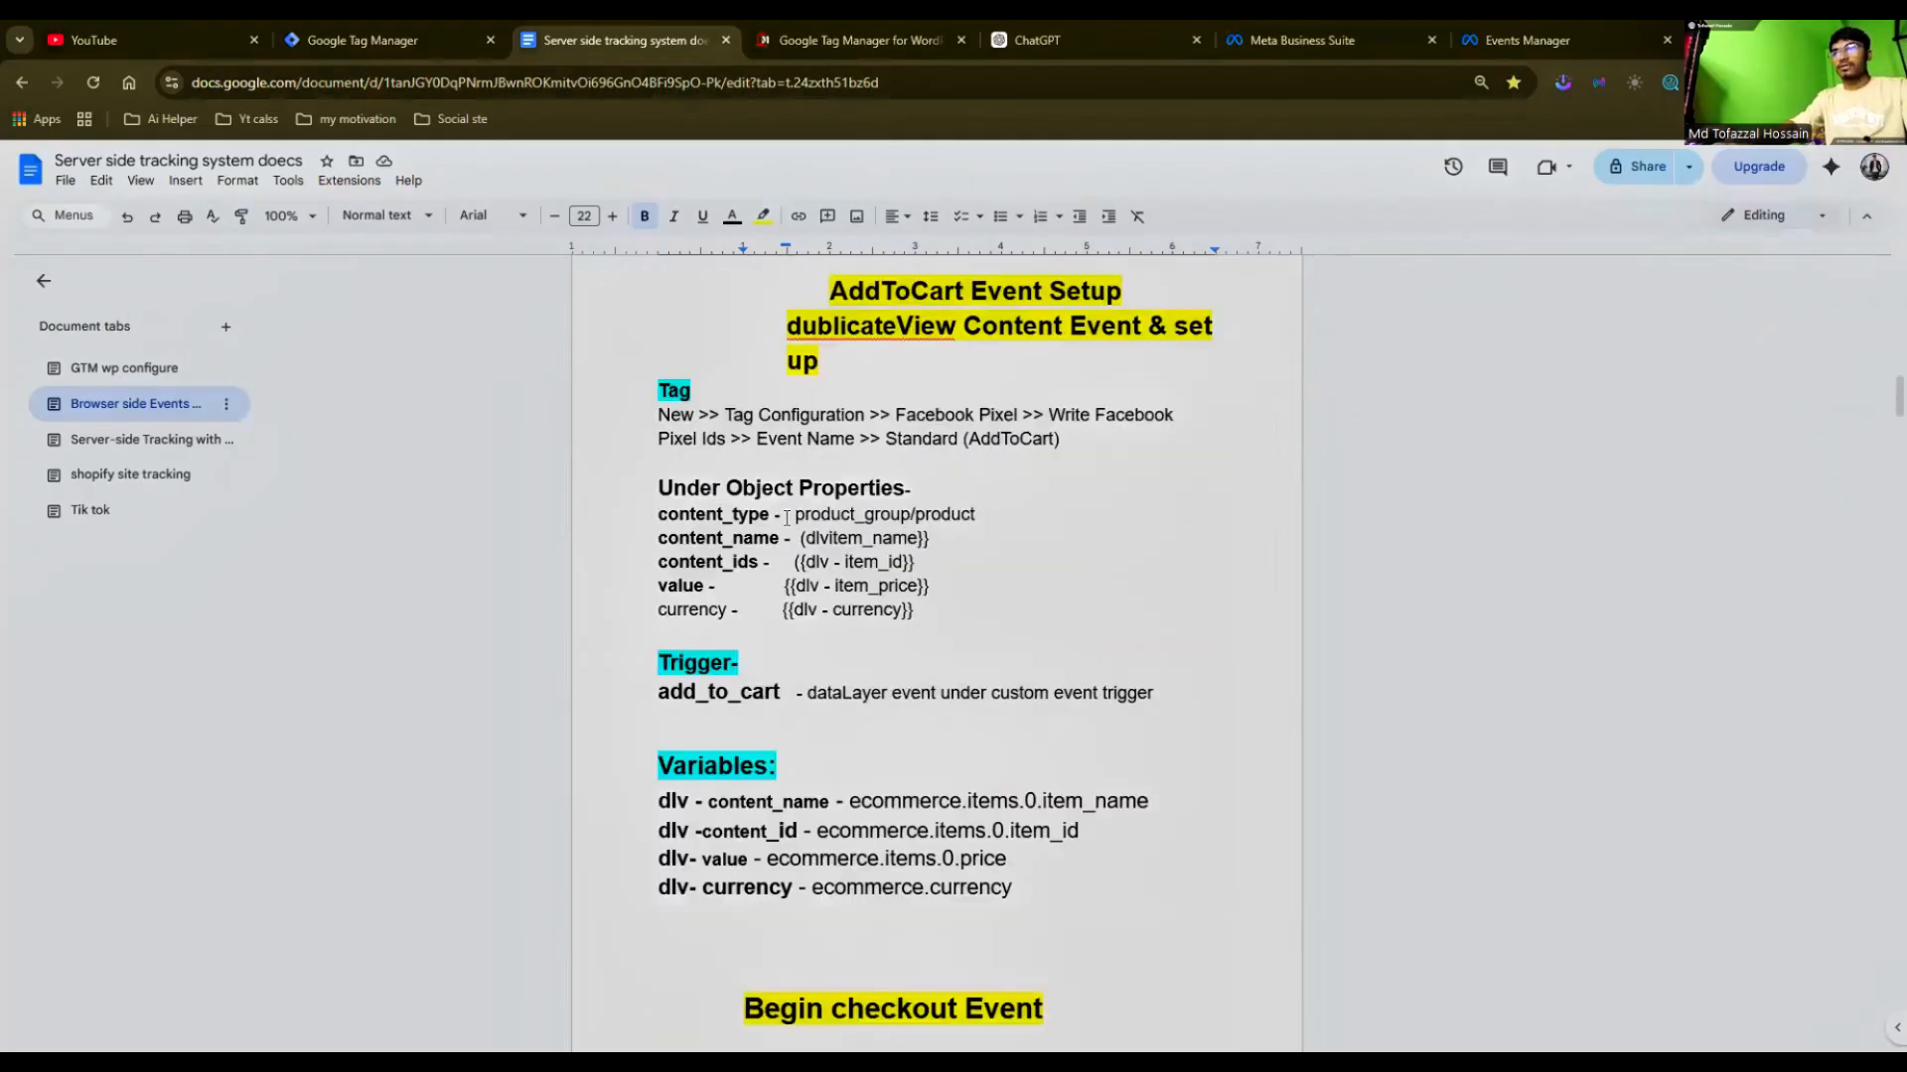
{"action": "scroll", "coordinate": [697, 610], "scroll_direction": "down", "scroll_amount": 1}
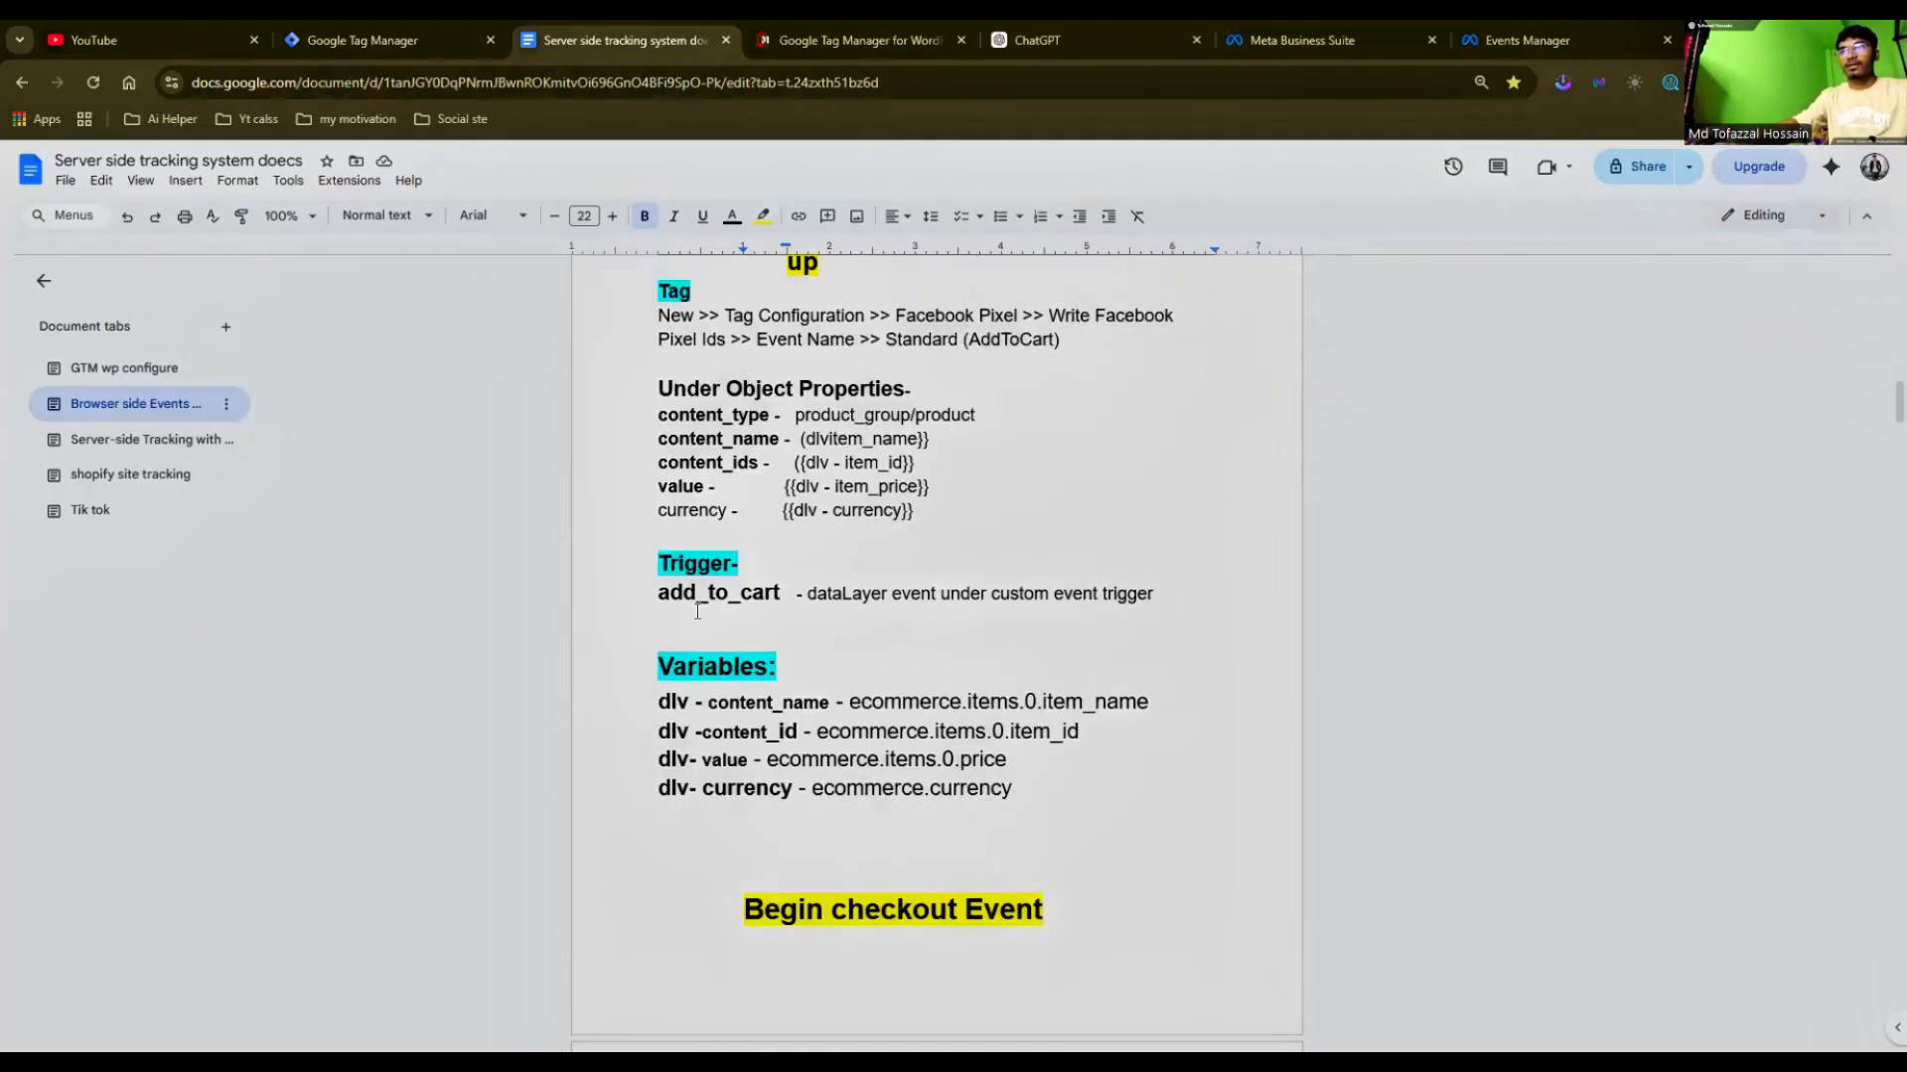
{"action": "double_click", "coordinate": [731, 595]}
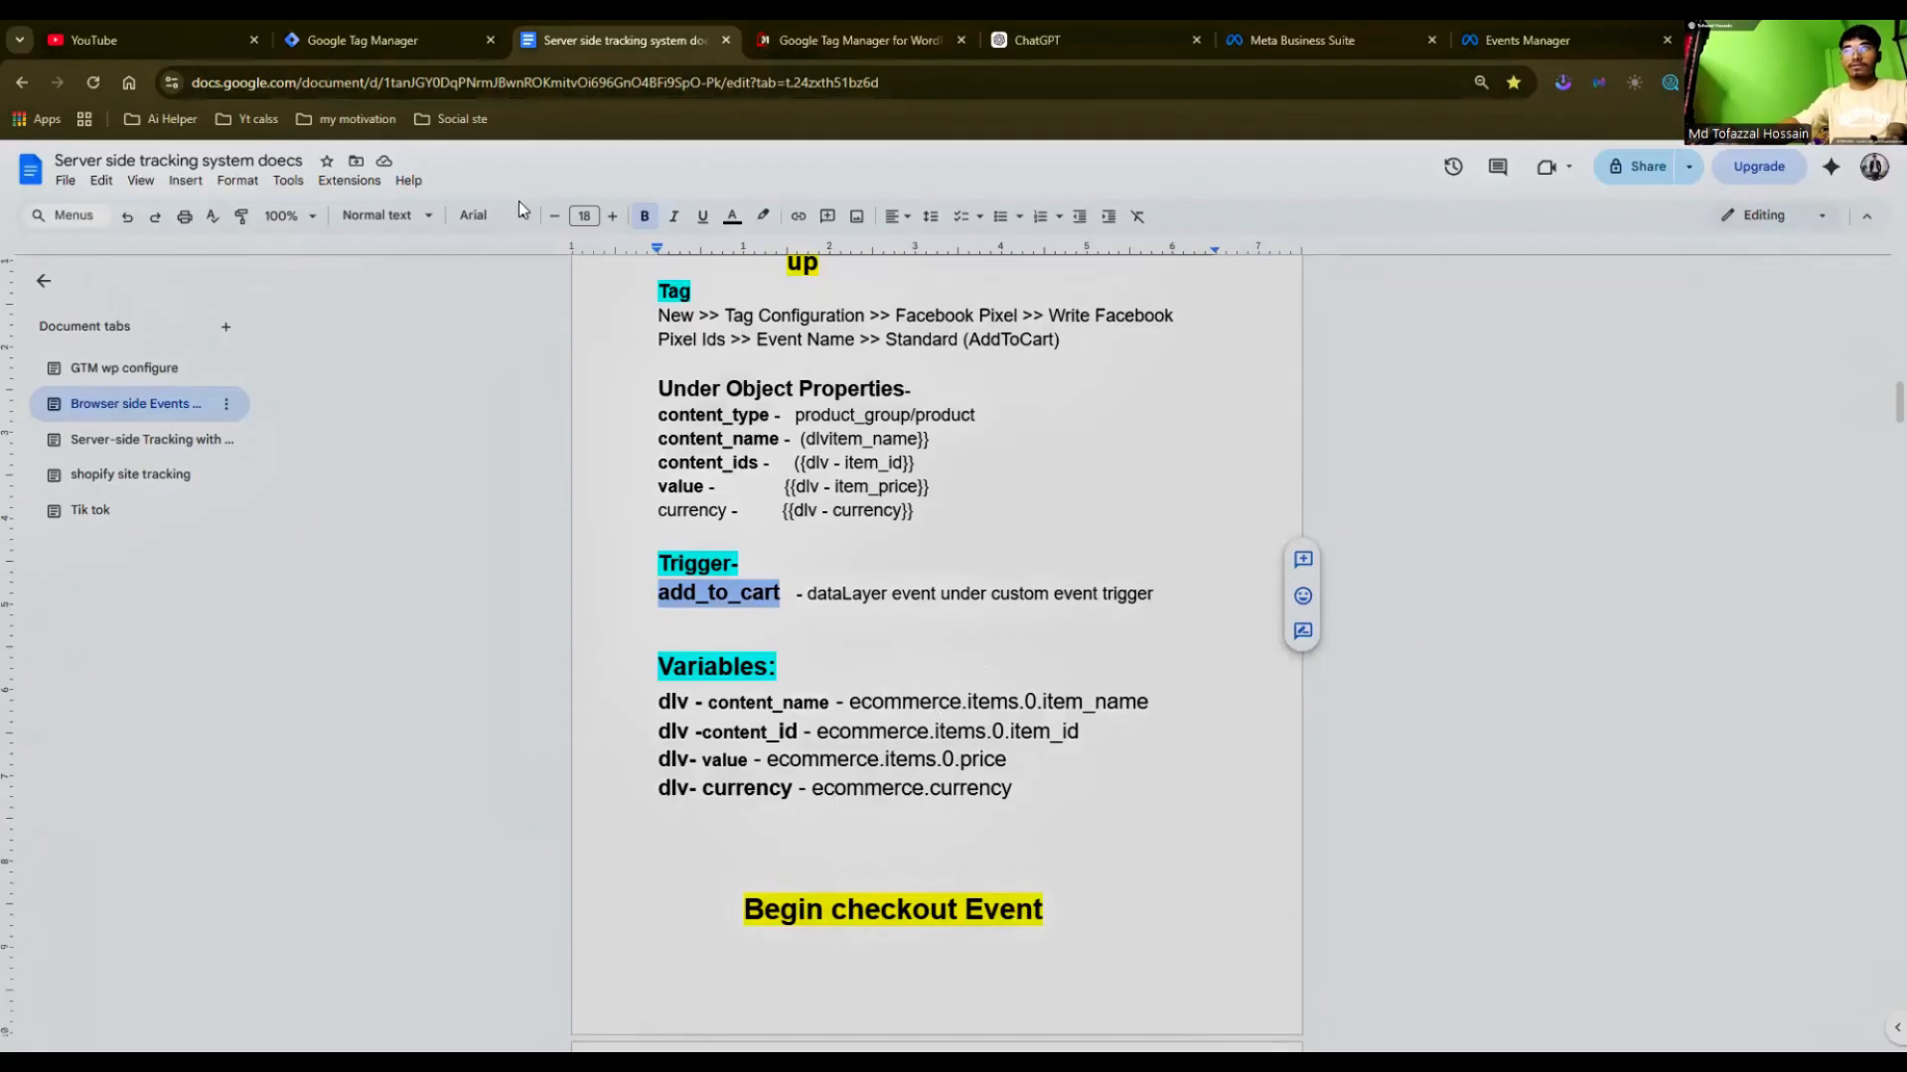
{"action": "left_click", "coordinate": [346, 29]}
{"action": "left_click_drag", "start_coordinate": [850, 452], "coordinate": [737, 453]}
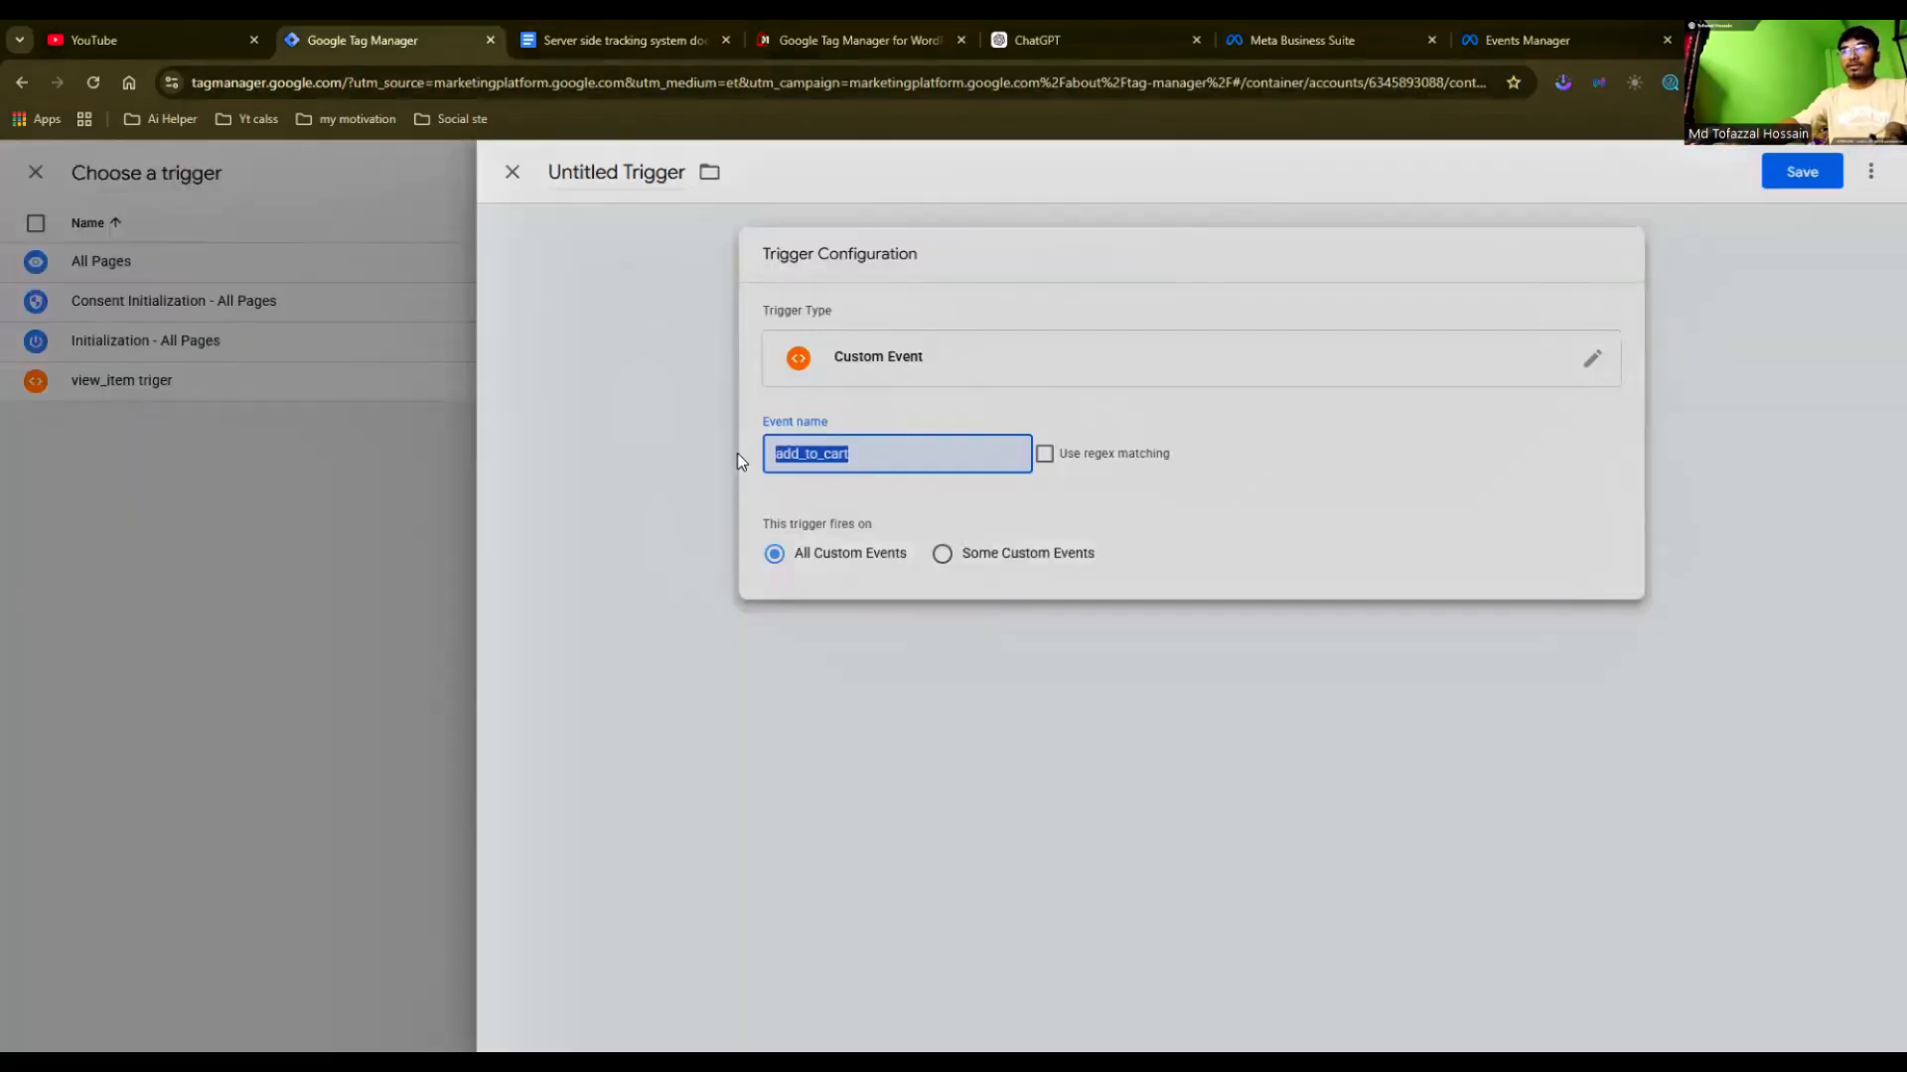
{"action": "left_click", "coordinate": [735, 453]}
{"action": "left_click", "coordinate": [870, 423]}
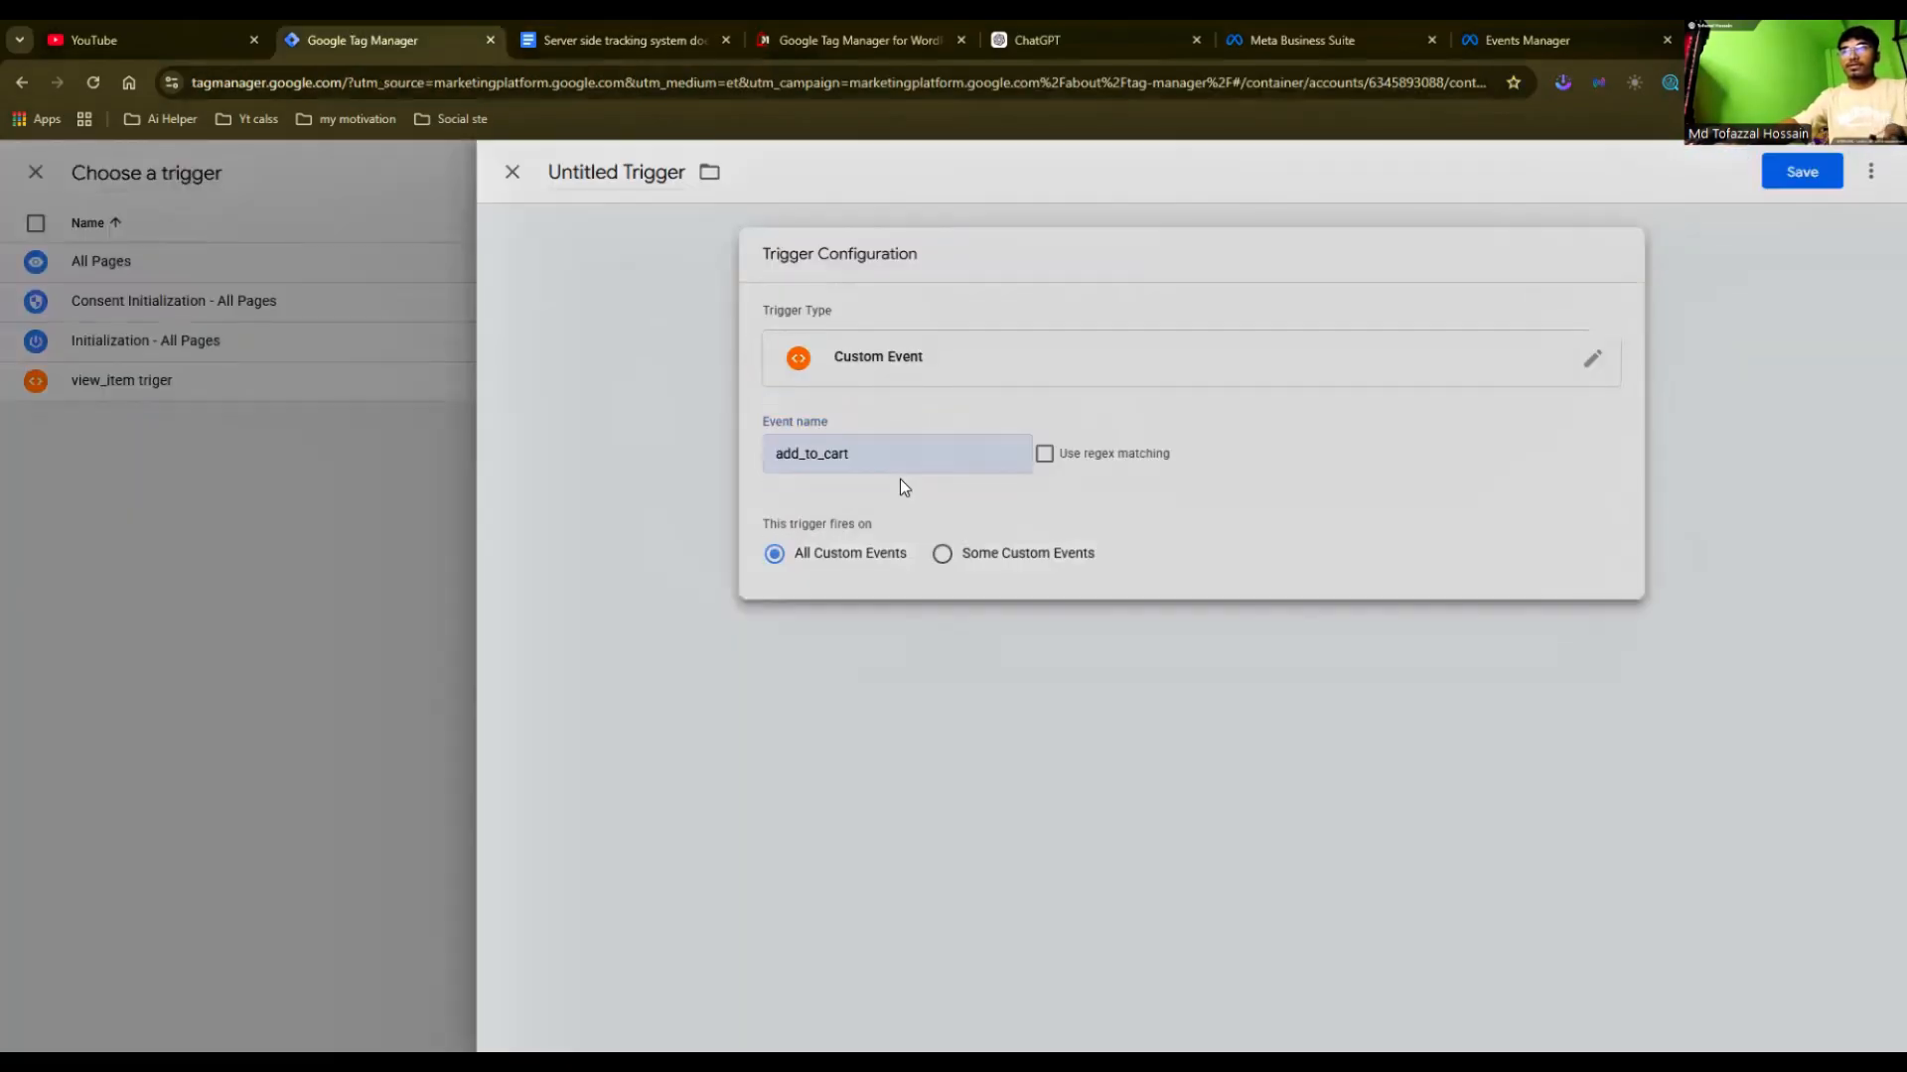
{"action": "left_click_drag", "start_coordinate": [850, 454], "coordinate": [739, 453]}
{"action": "left_click", "coordinate": [803, 457]}
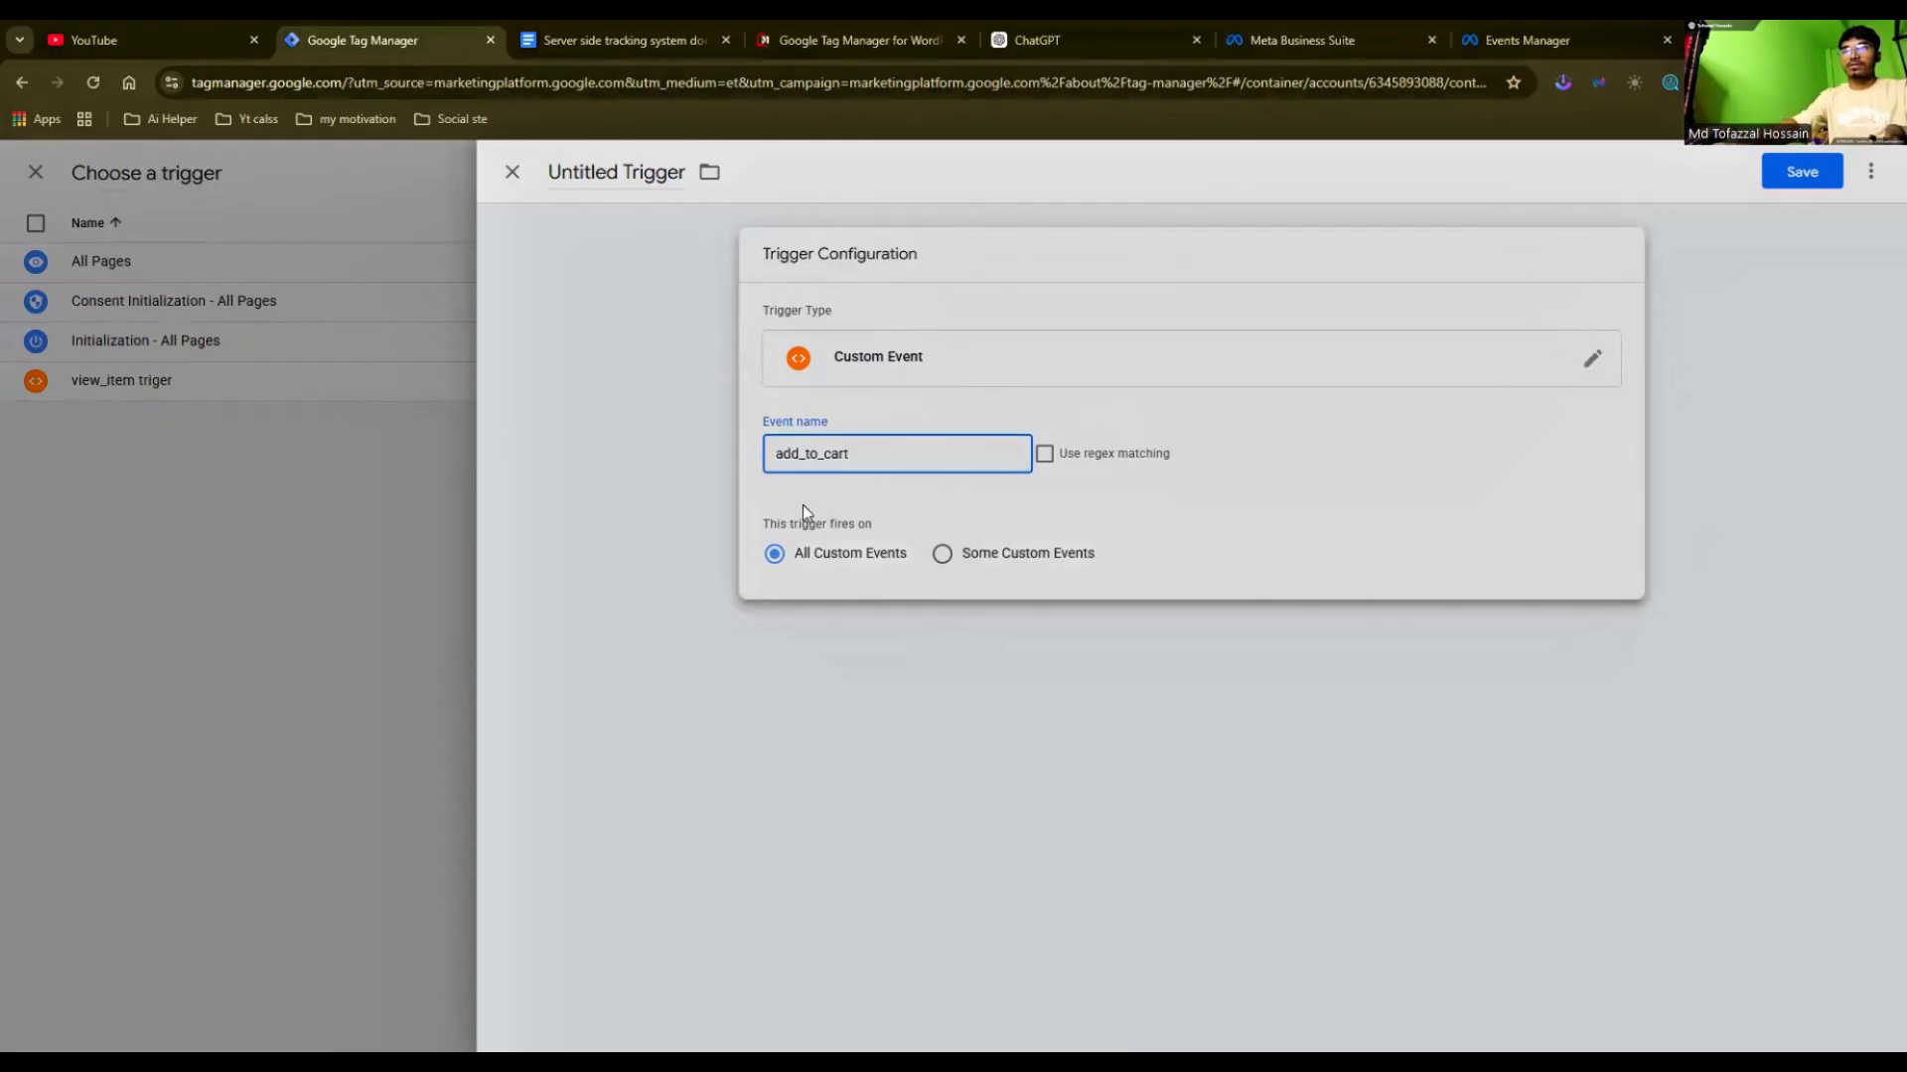
Step: Name the new trigger AddToCart Trigger and save it to the tag
{"action": "left_click", "coordinate": [610, 177]}
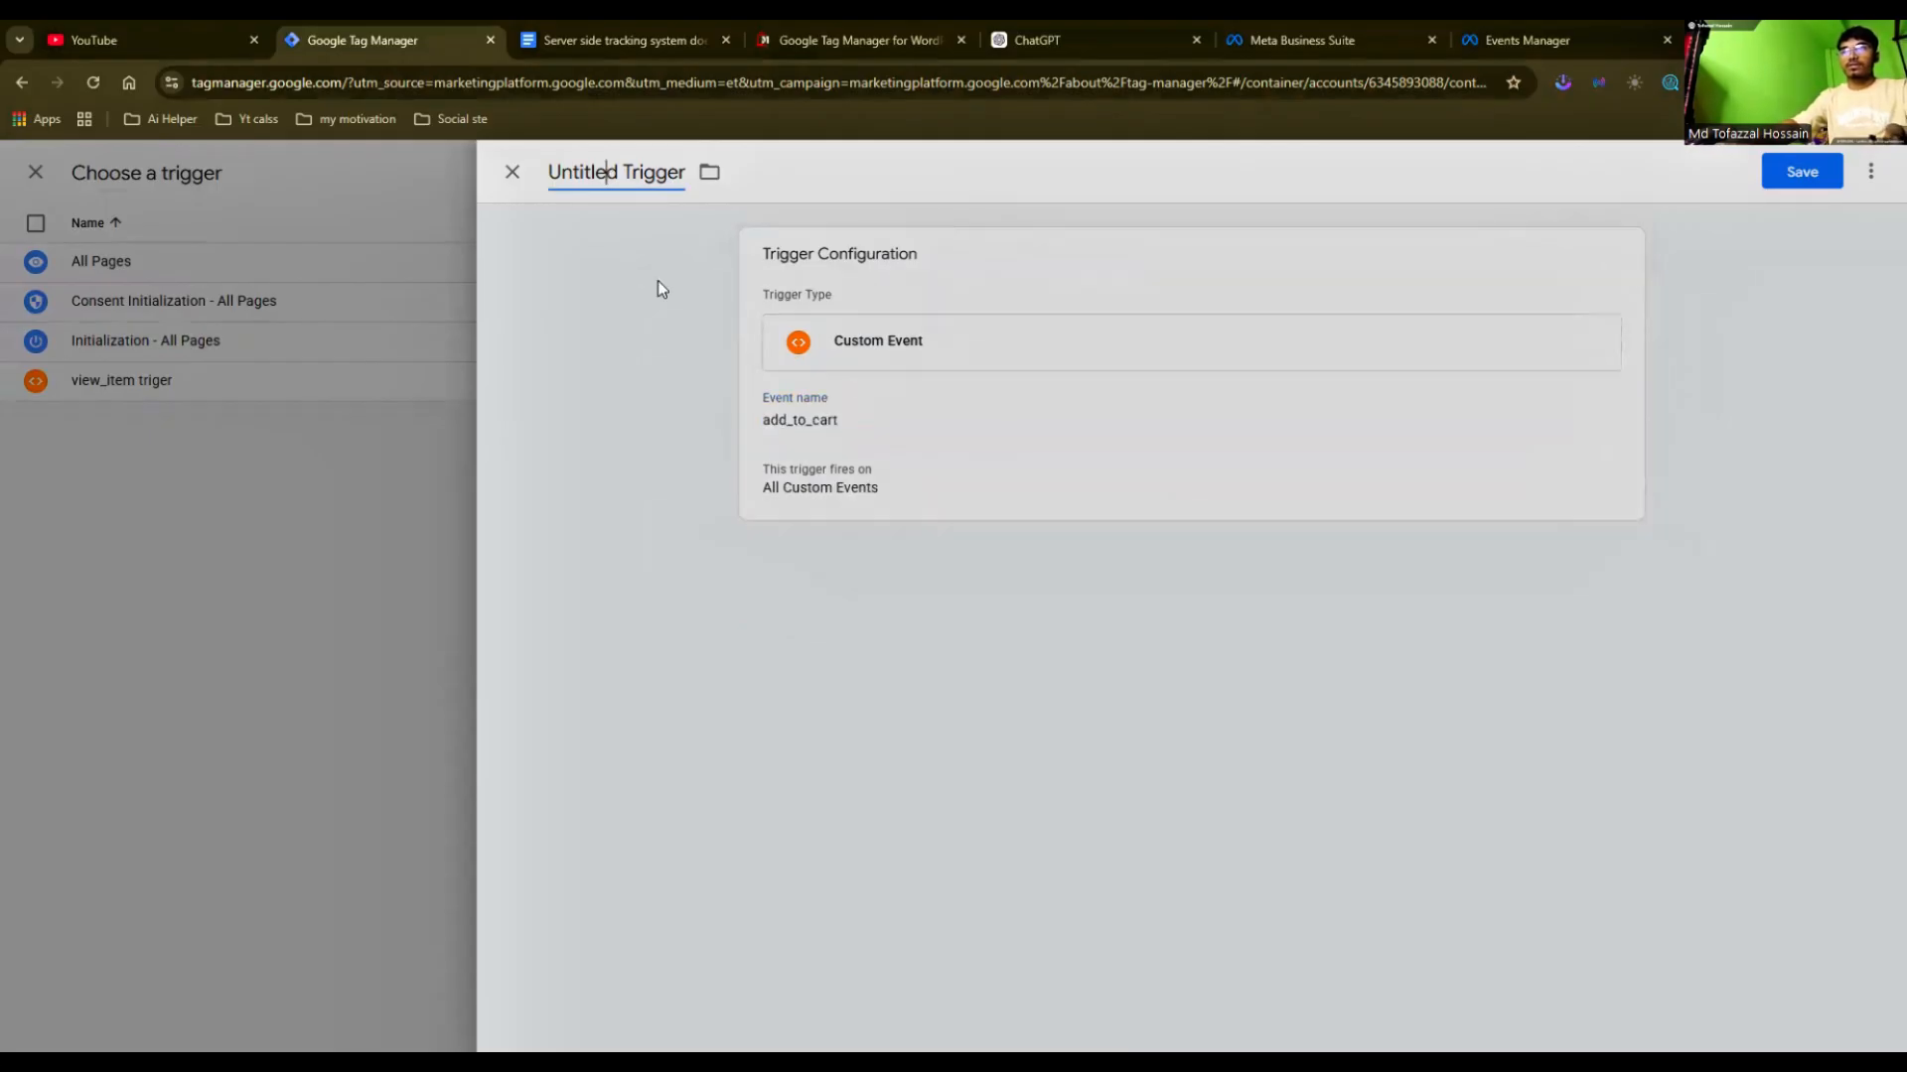
{"action": "scroll", "coordinate": [717, 596], "scroll_direction": "up", "scroll_amount": 1}
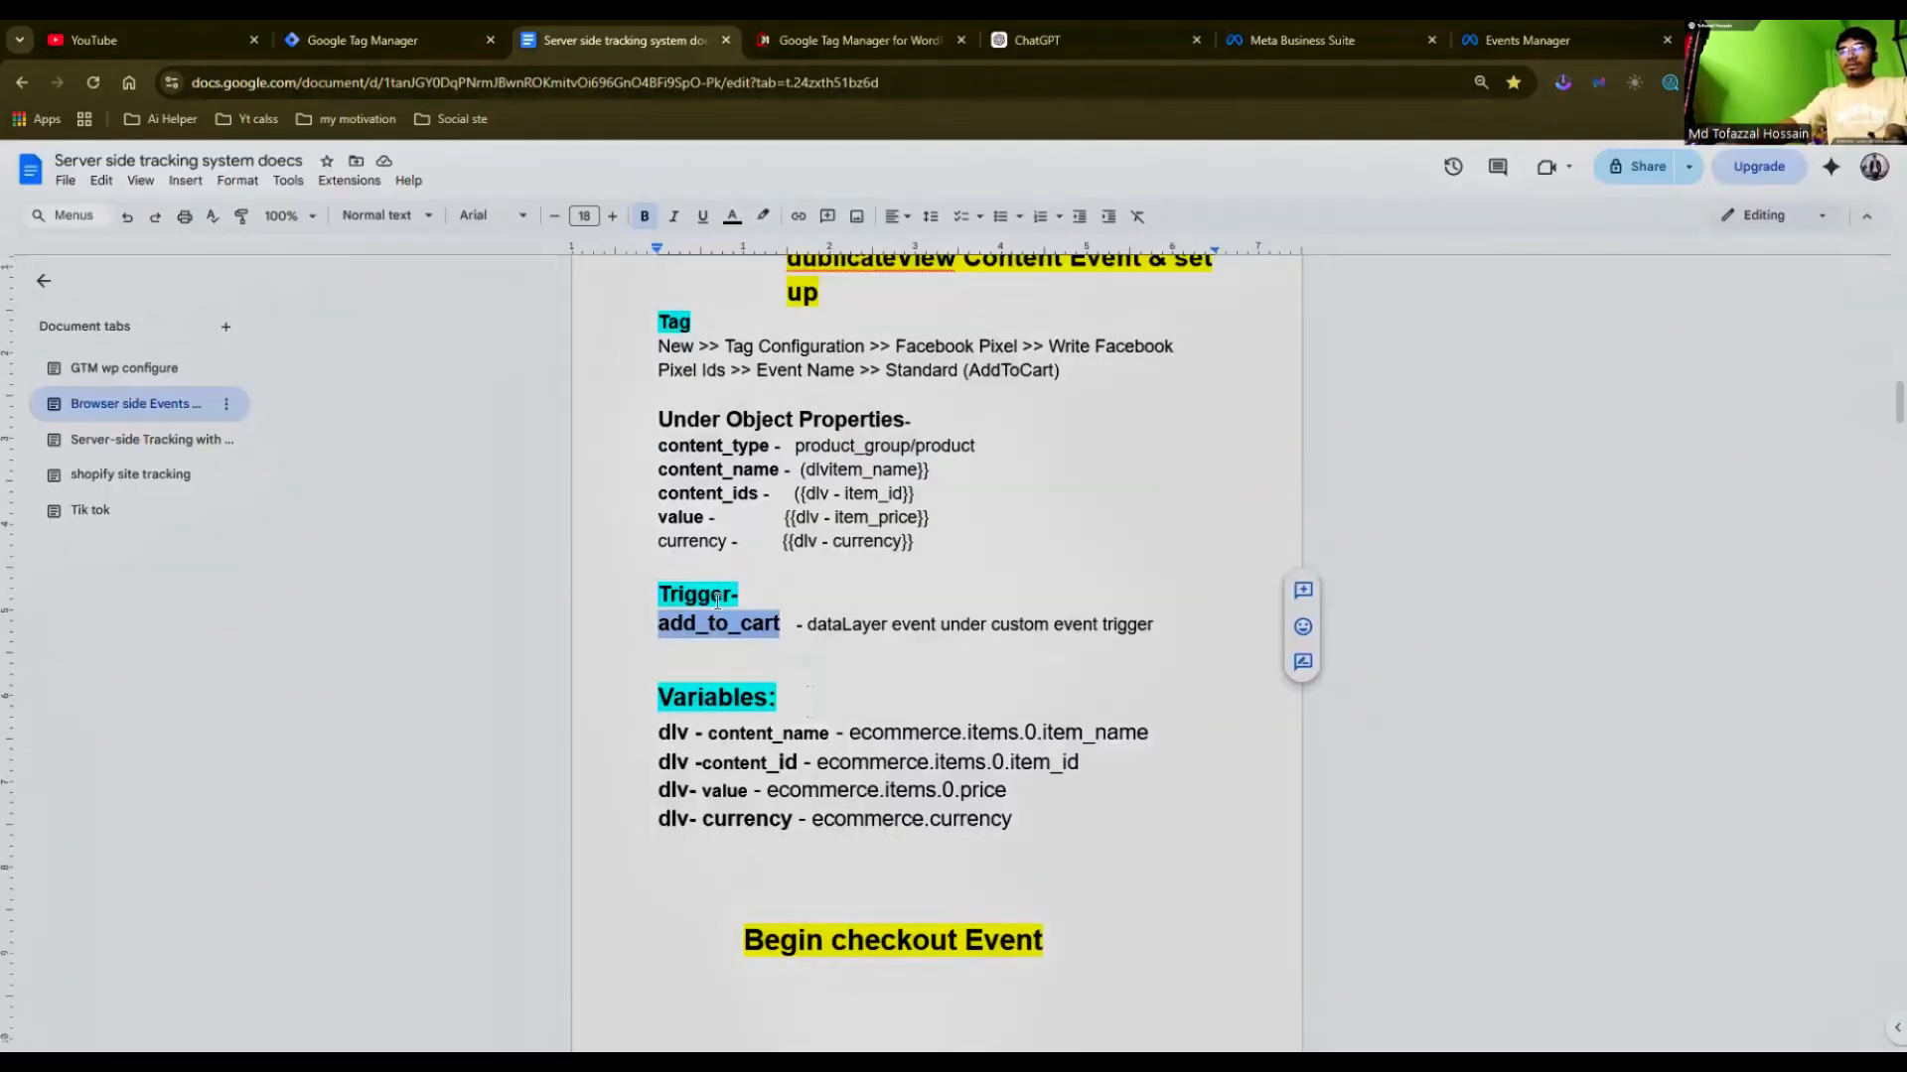
{"action": "scroll", "coordinate": [853, 487], "scroll_direction": "up", "scroll_amount": 3}
{"action": "left_click_drag", "start_coordinate": [837, 490], "coordinate": [1045, 491]}
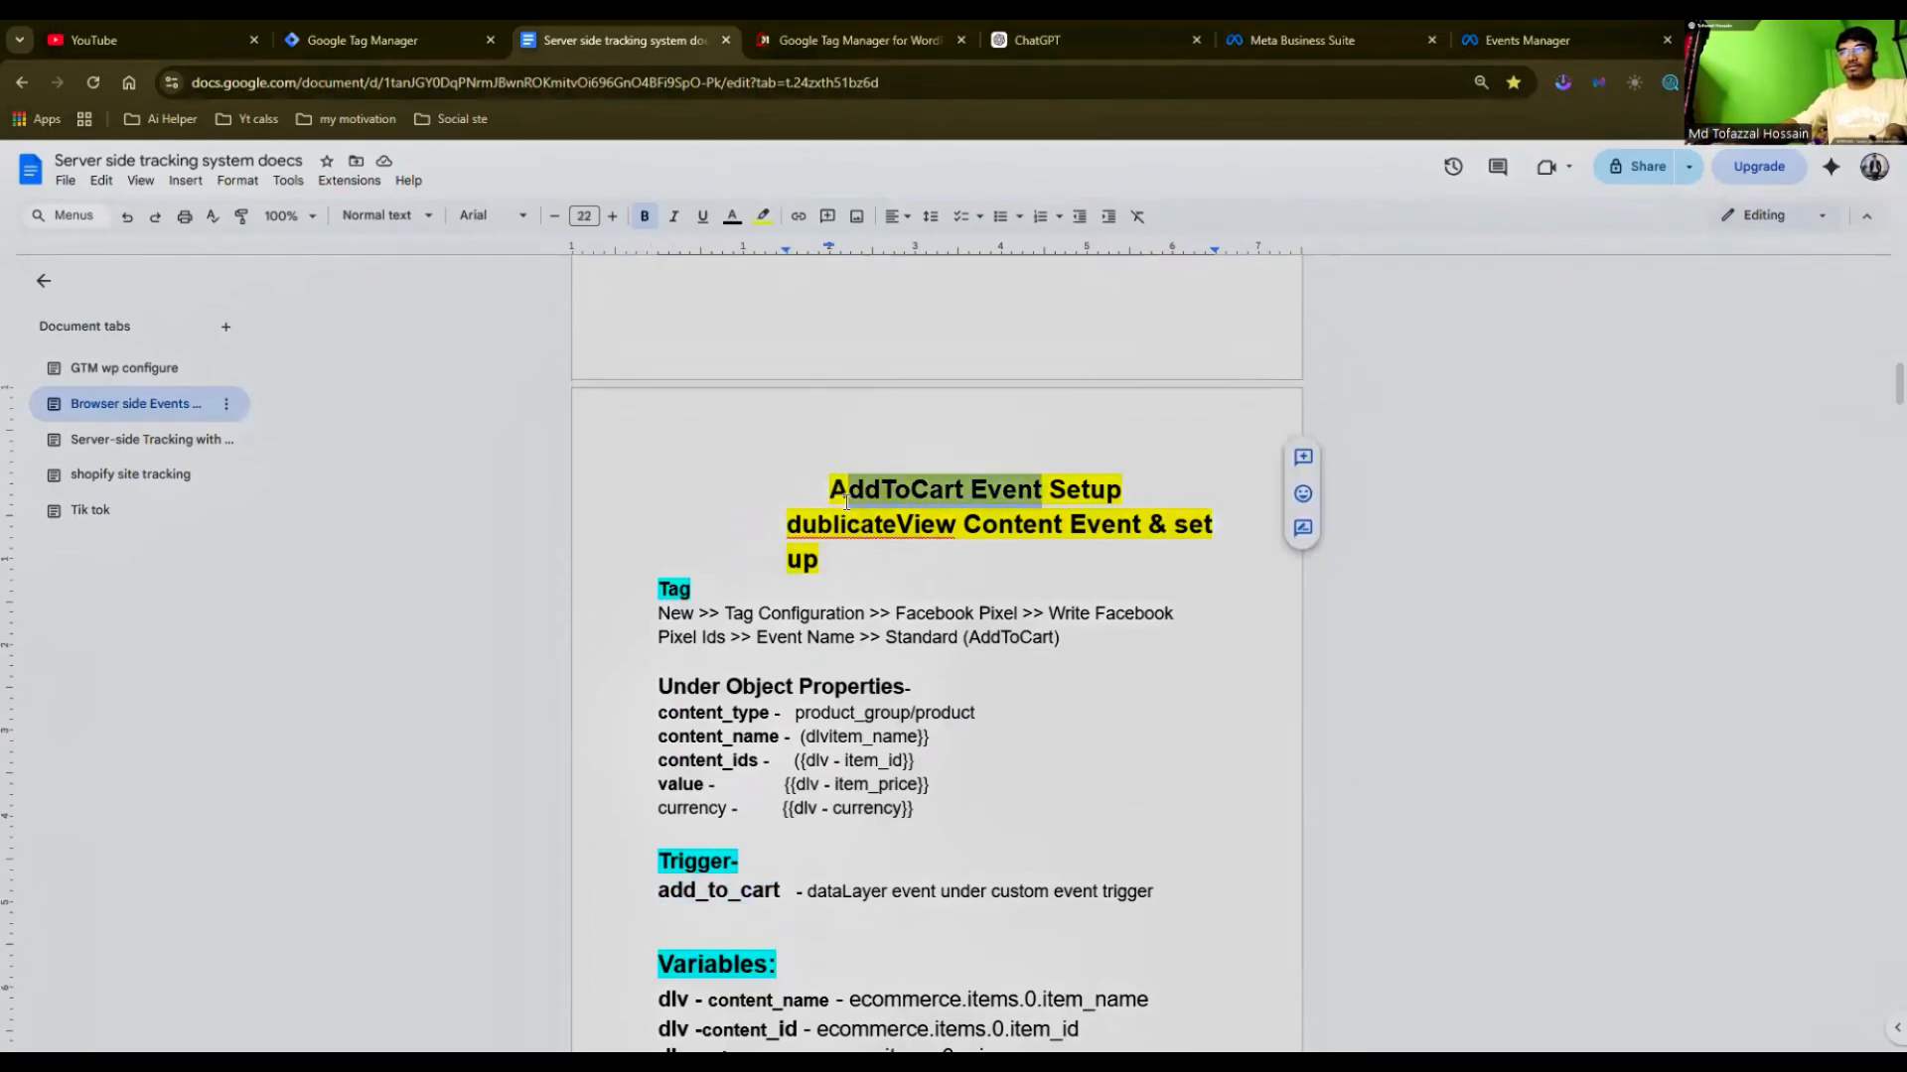
{"action": "left_click_drag", "start_coordinate": [835, 492], "coordinate": [1042, 489]}
{"action": "key", "text": "ctrl+c"}
{"action": "key", "text": "ctrl+shift+Tab"}
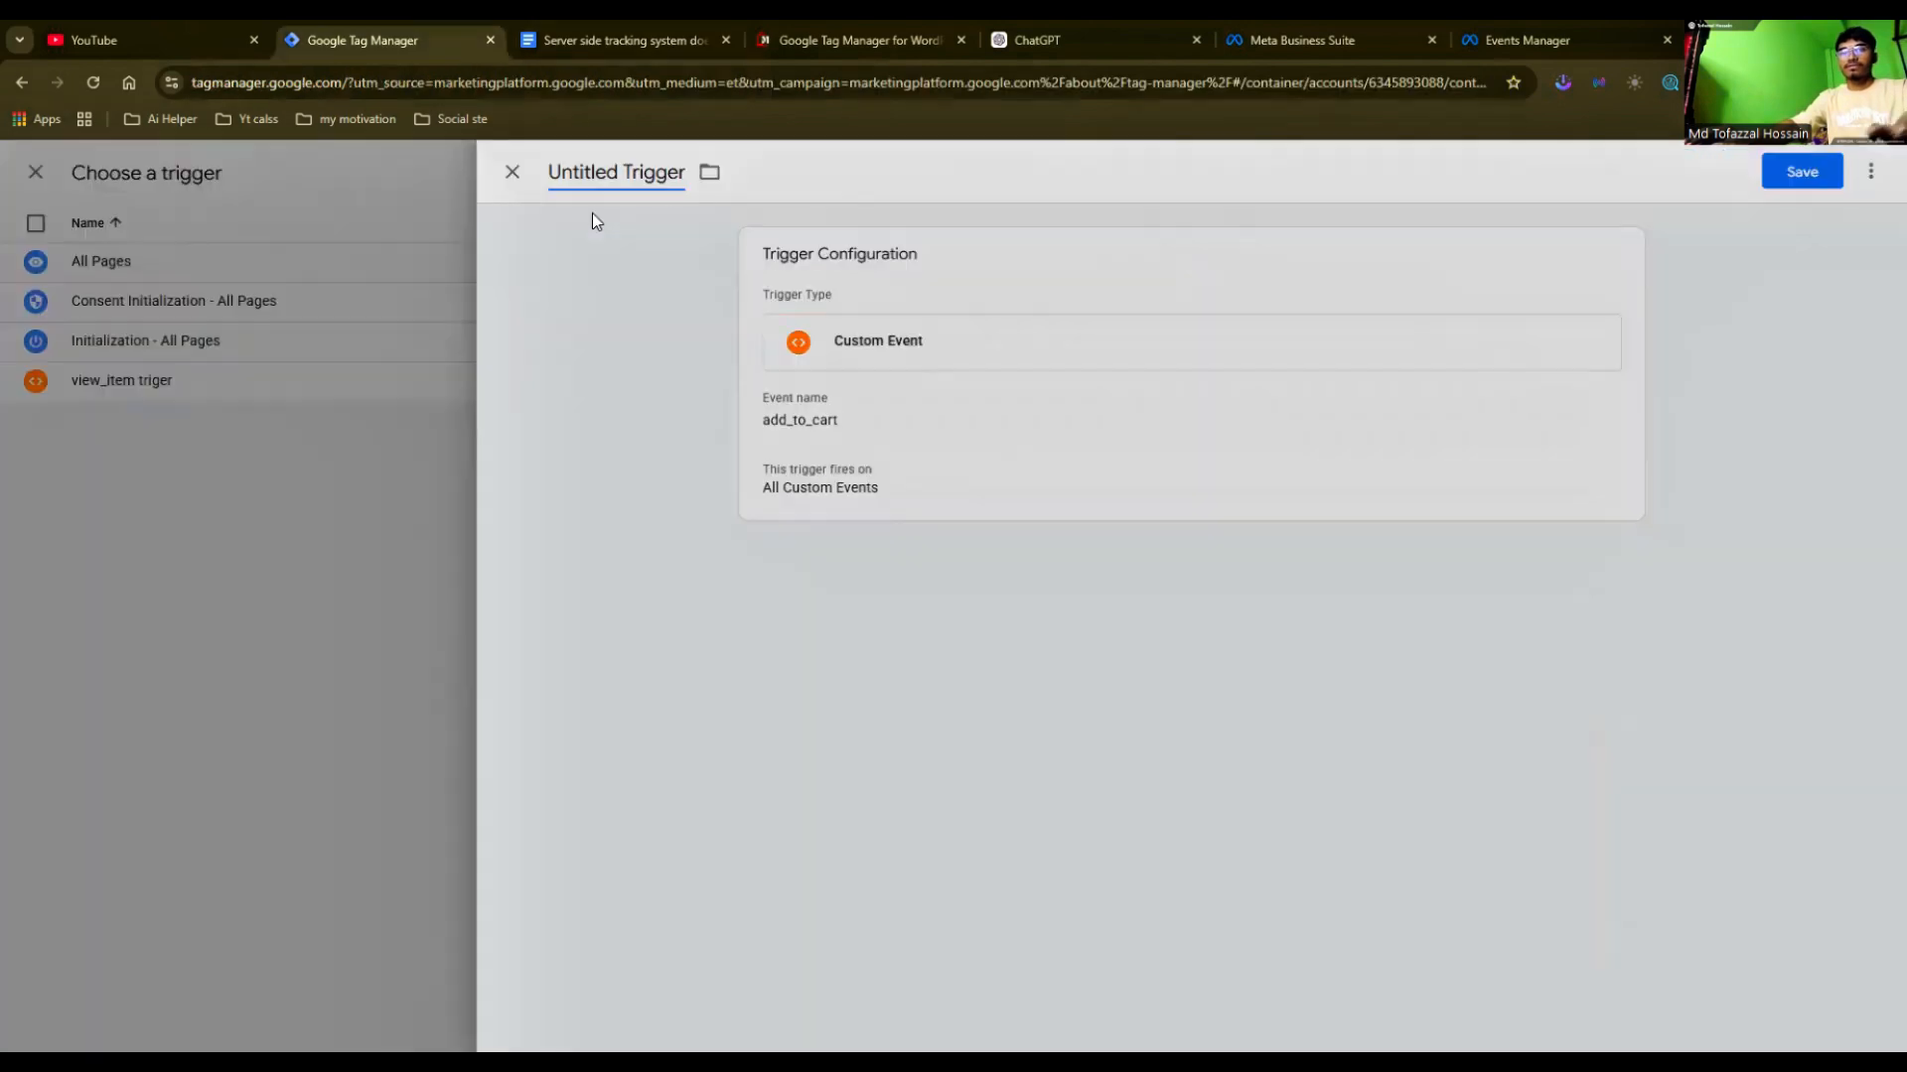
{"action": "key", "text": "ctrl+v"}
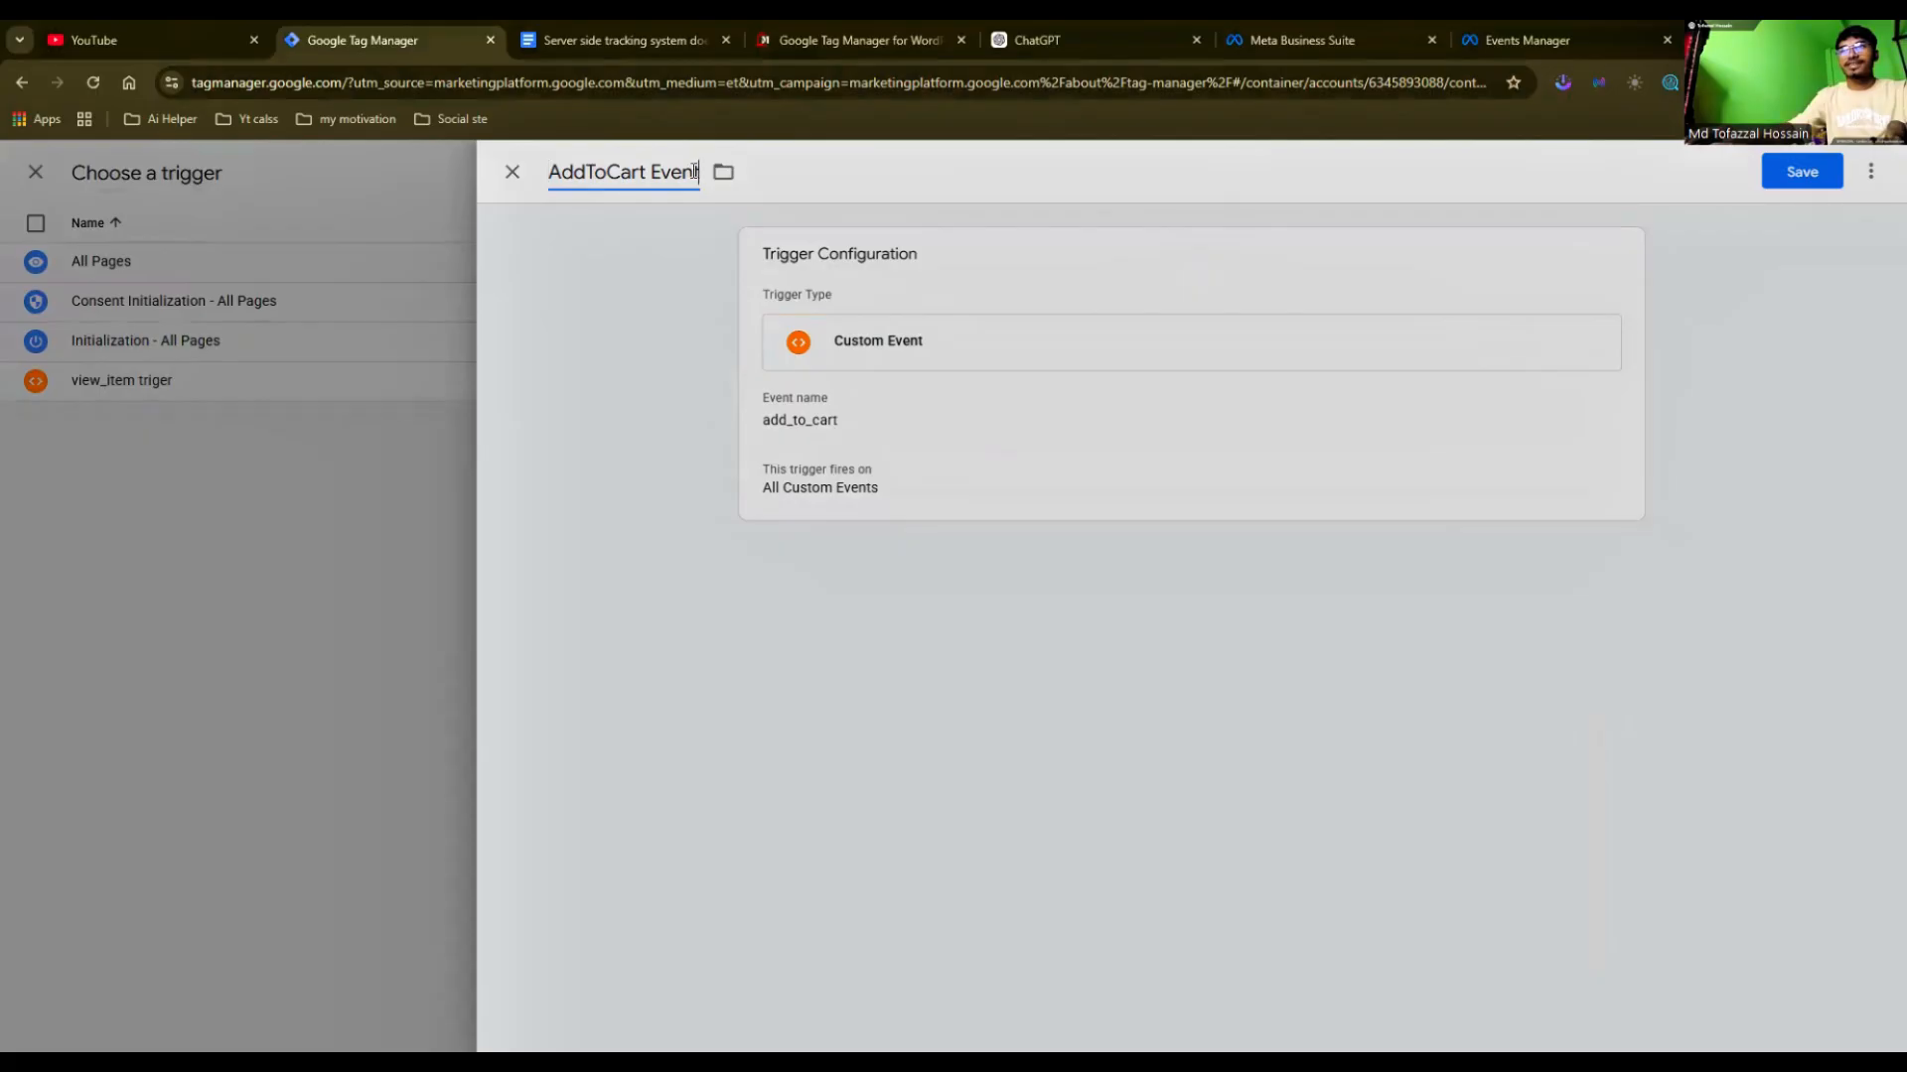
{"action": "double_click", "coordinate": [658, 171]}
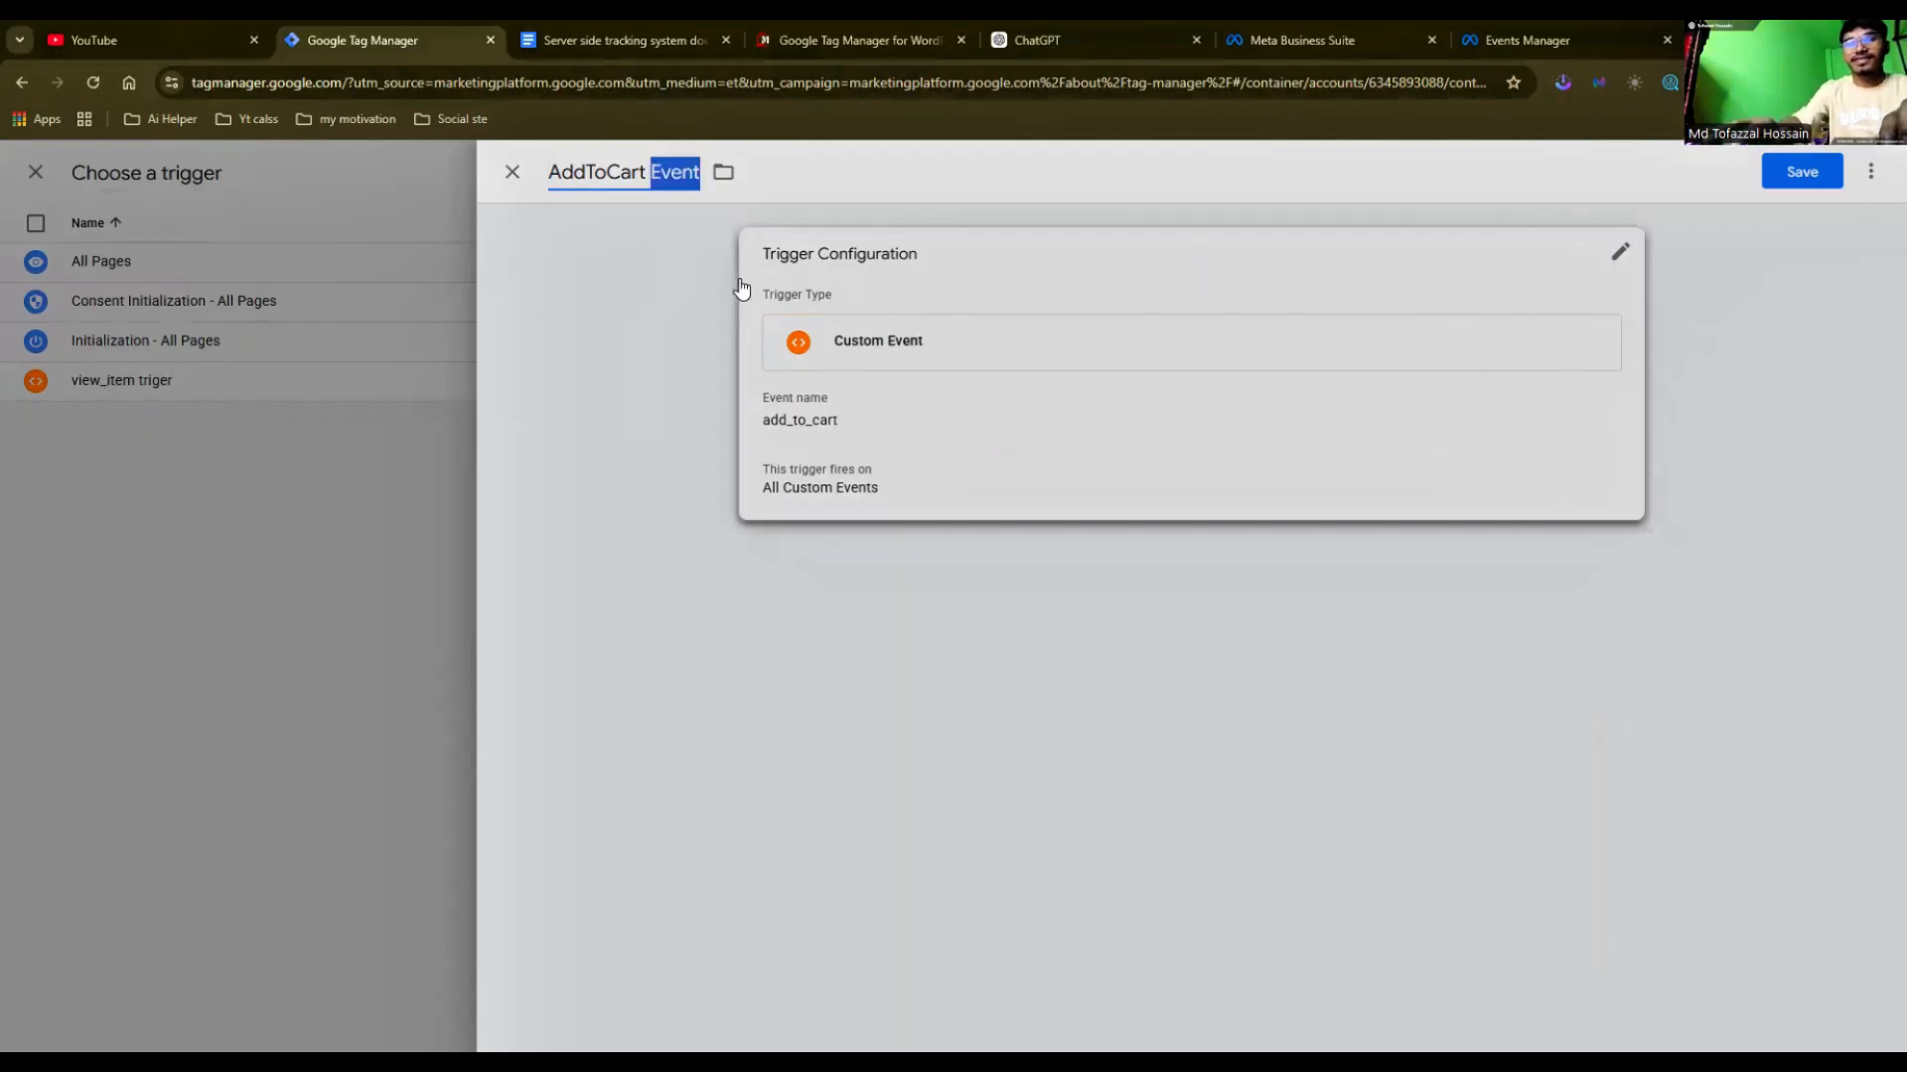
{"action": "key", "text": "BackSpace"}
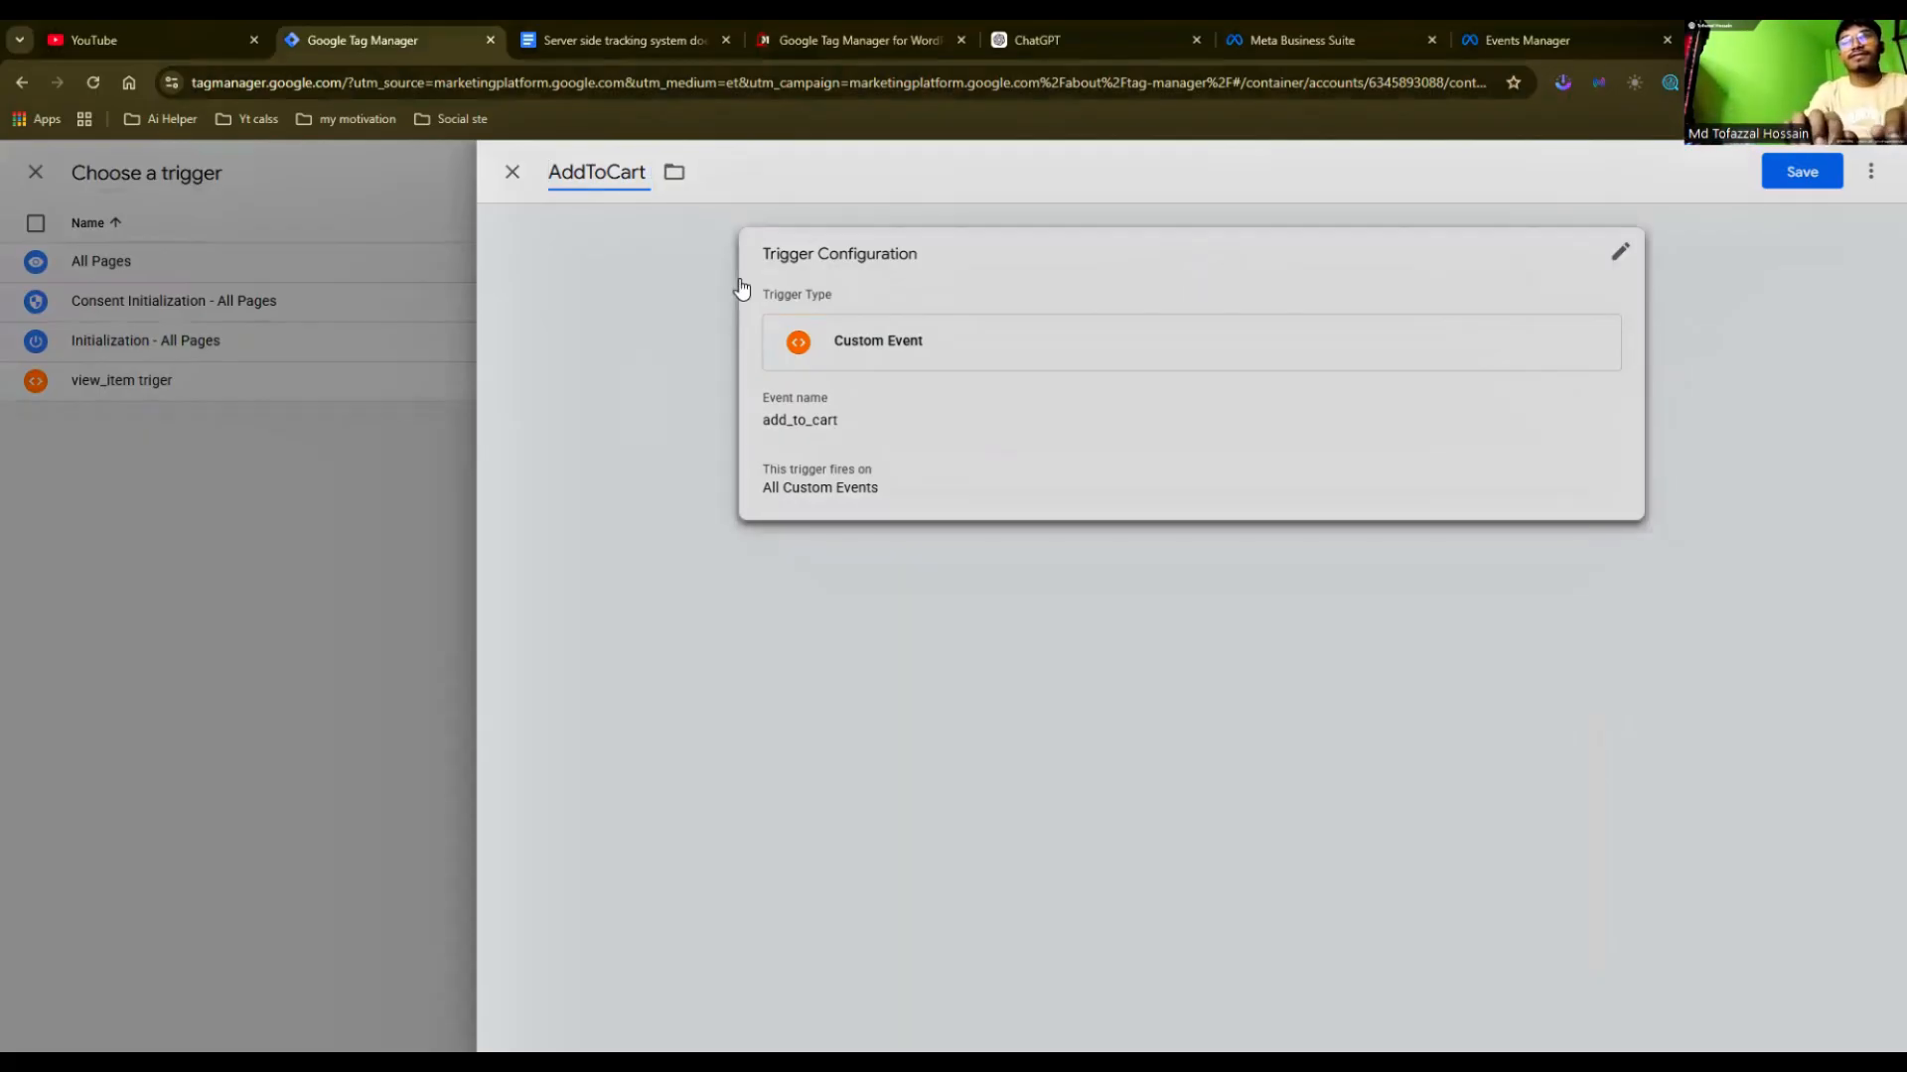
{"action": "type", "text": "TR"}
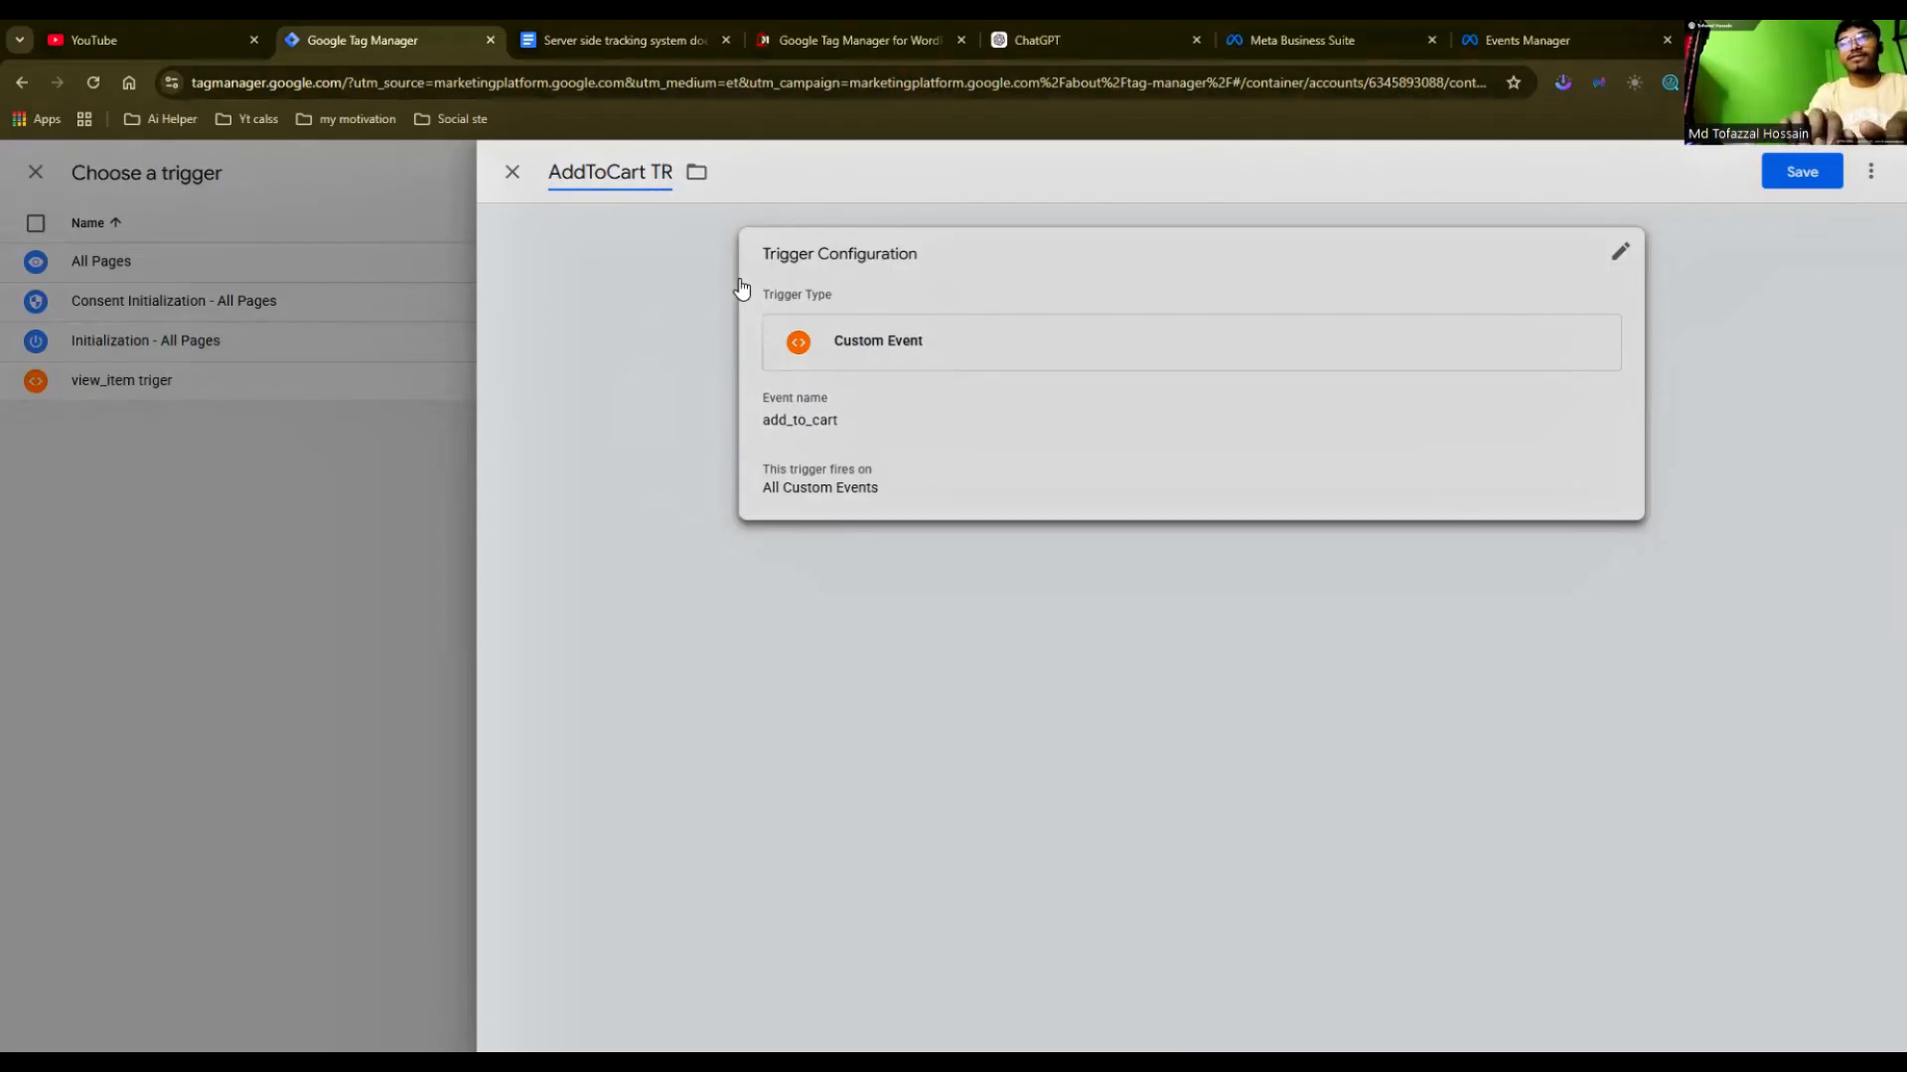
{"action": "key", "text": "BackSpace"}
{"action": "type", "text": "r"}
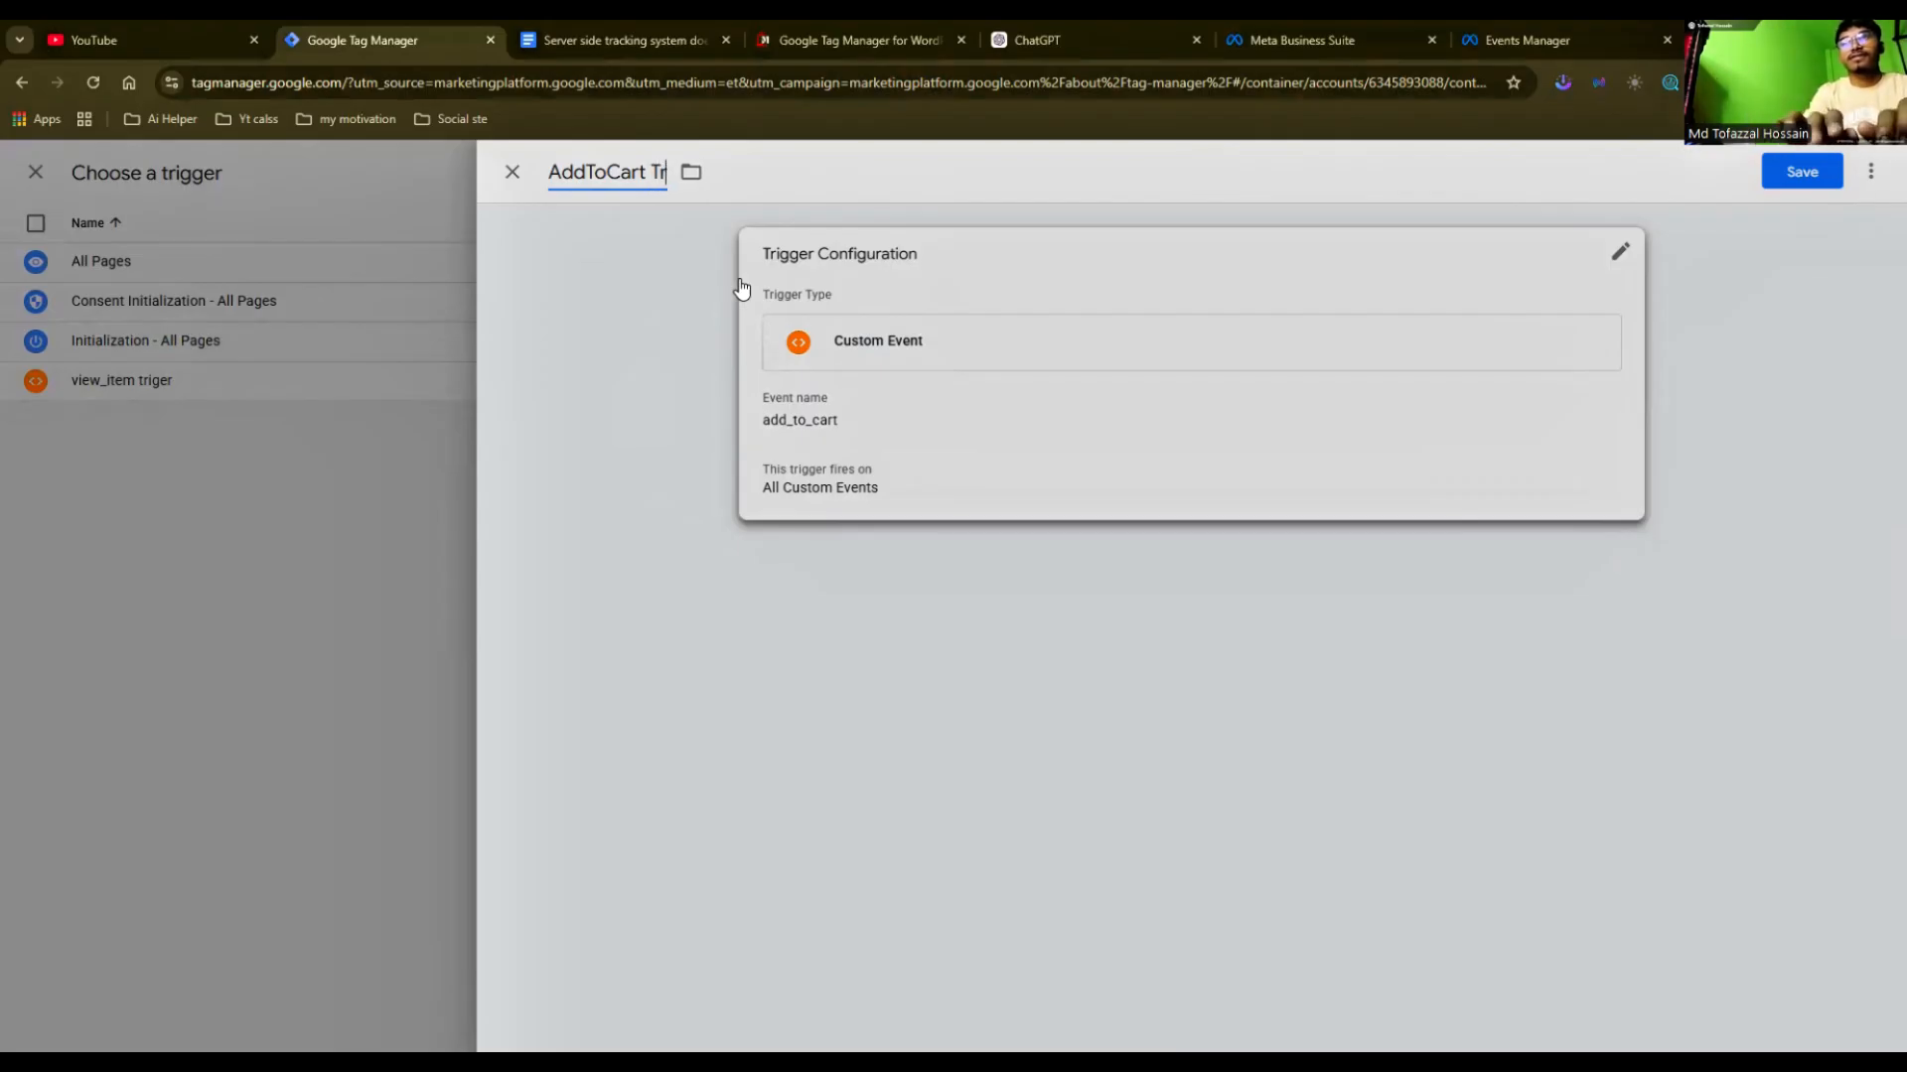
{"action": "type", "text": "igger"}
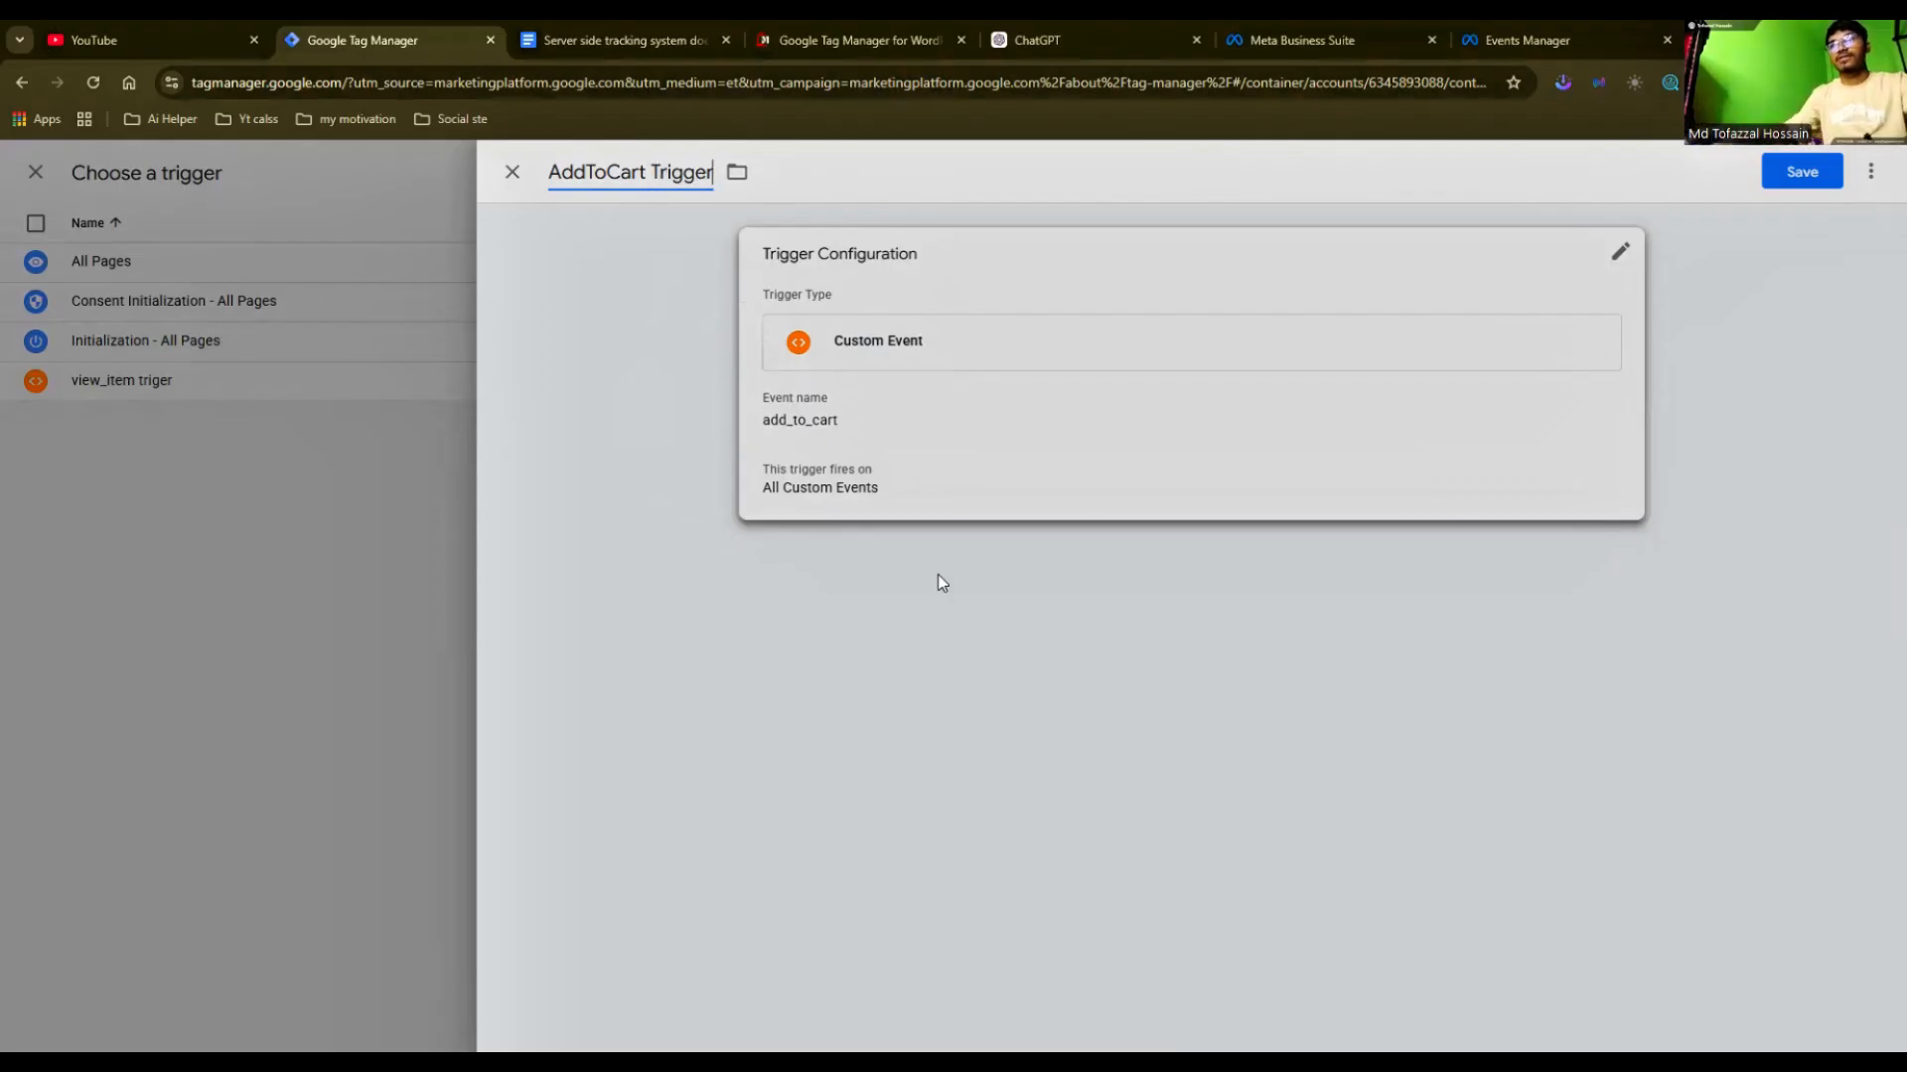
{"action": "left_click", "coordinate": [1783, 176]}
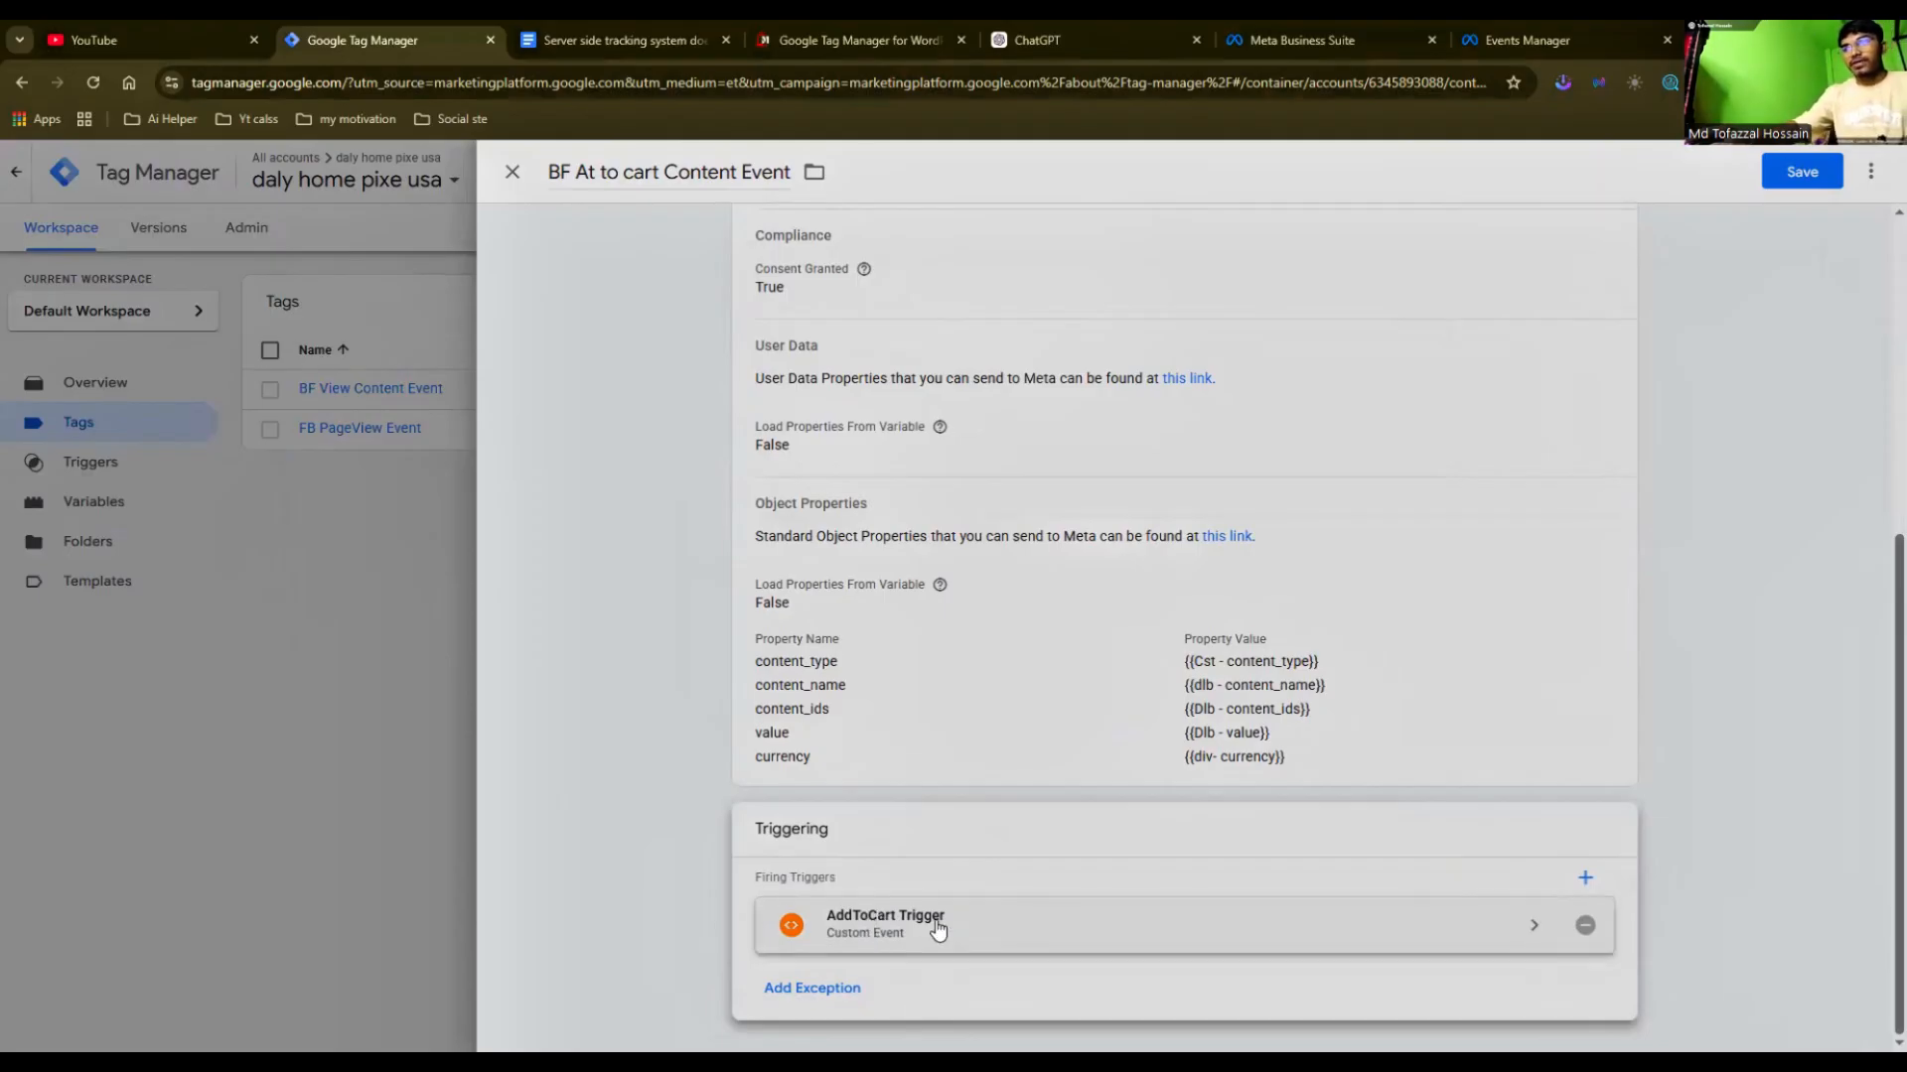
{"action": "scroll", "coordinate": [862, 626], "scroll_direction": "up", "scroll_amount": 5}
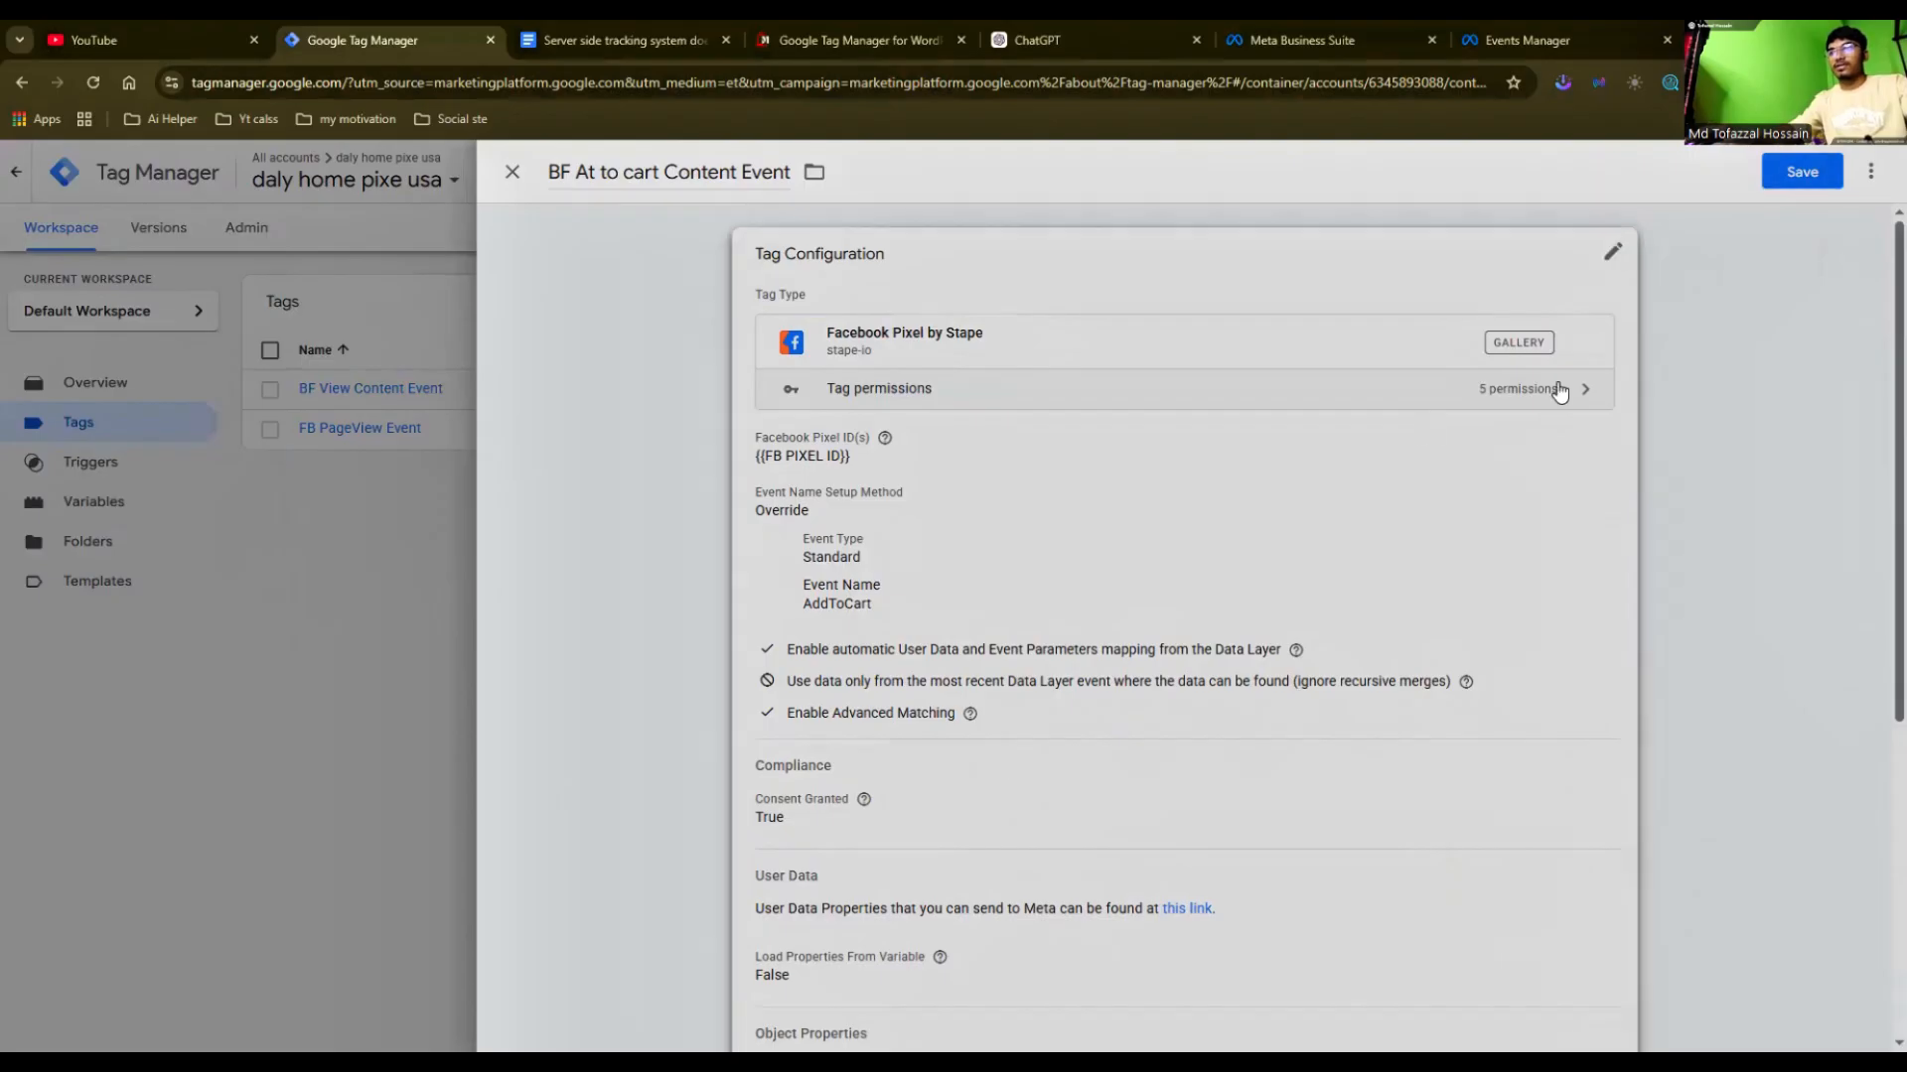
Step: Save the BF At to cart Content Event tag and review the AddToCart section of the setup document
{"action": "left_click", "coordinate": [1807, 179]}
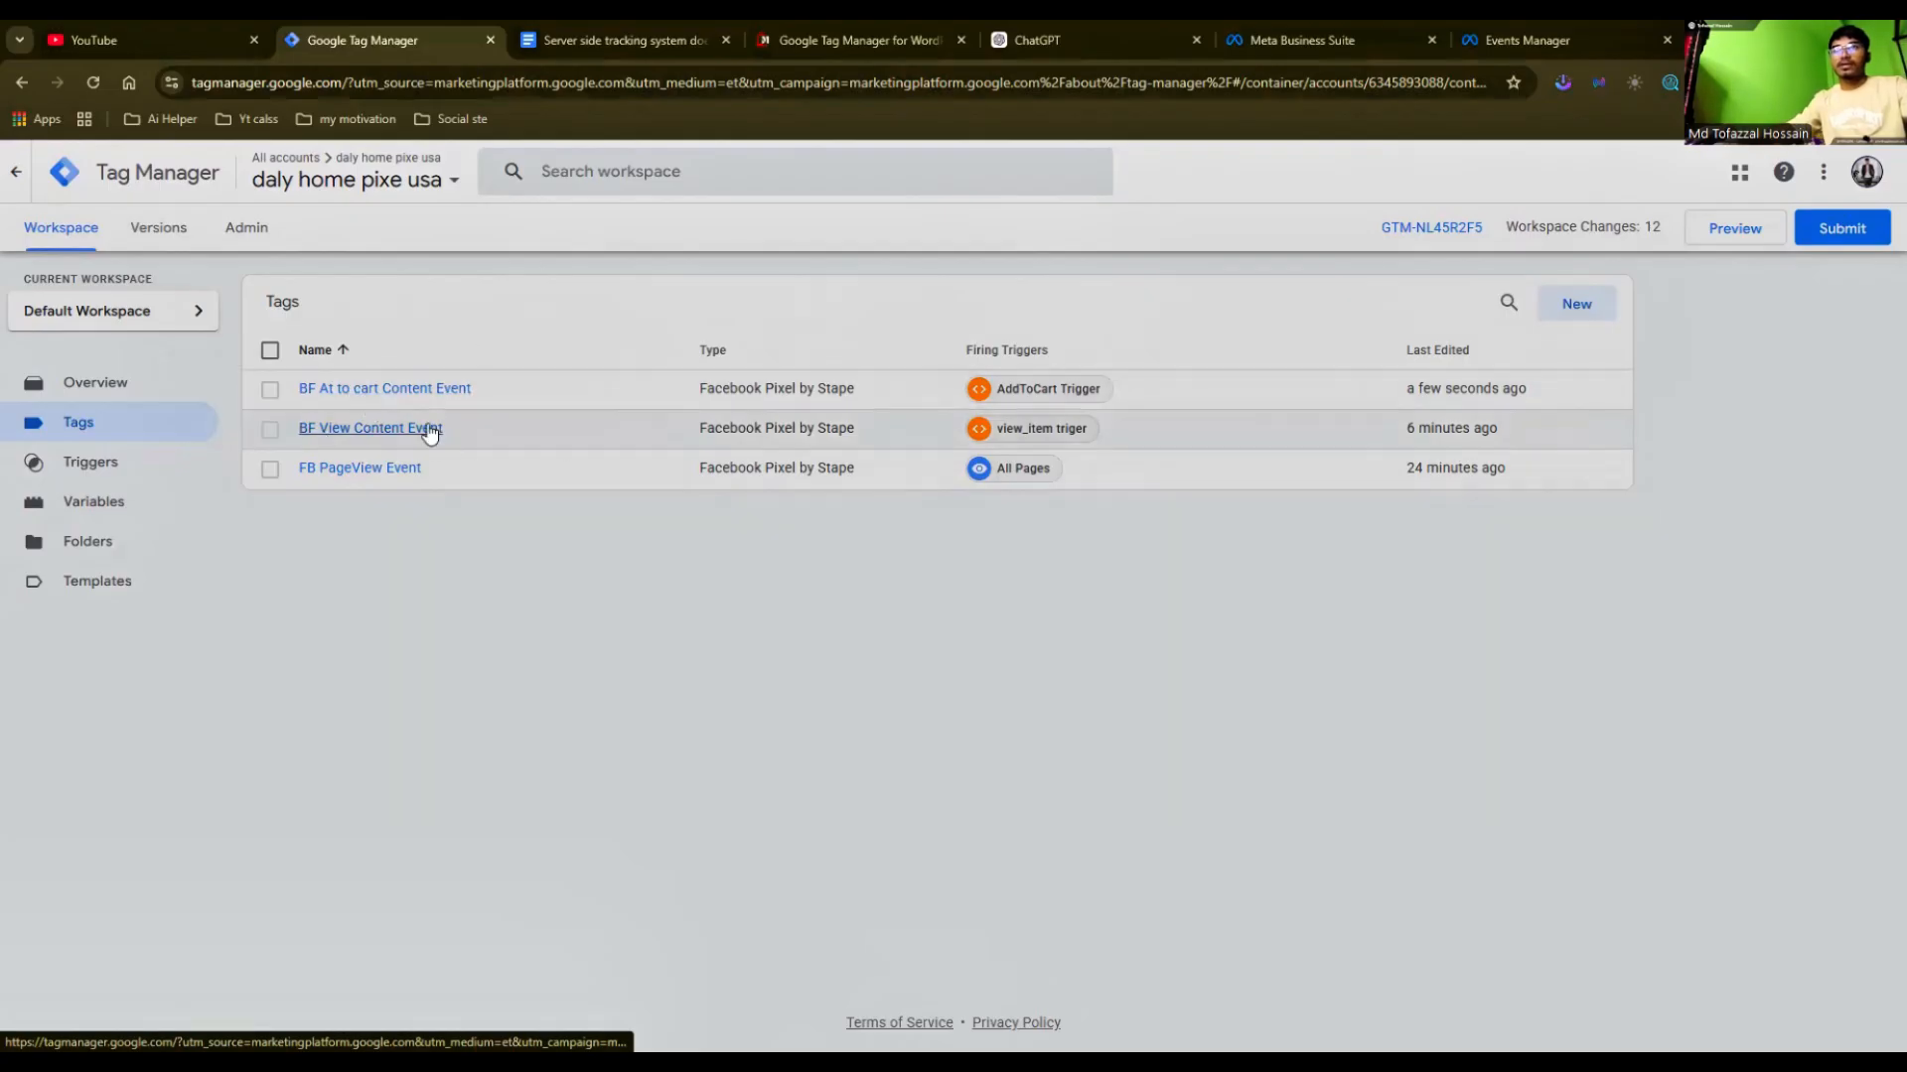
{"action": "left_click", "coordinate": [622, 40]}
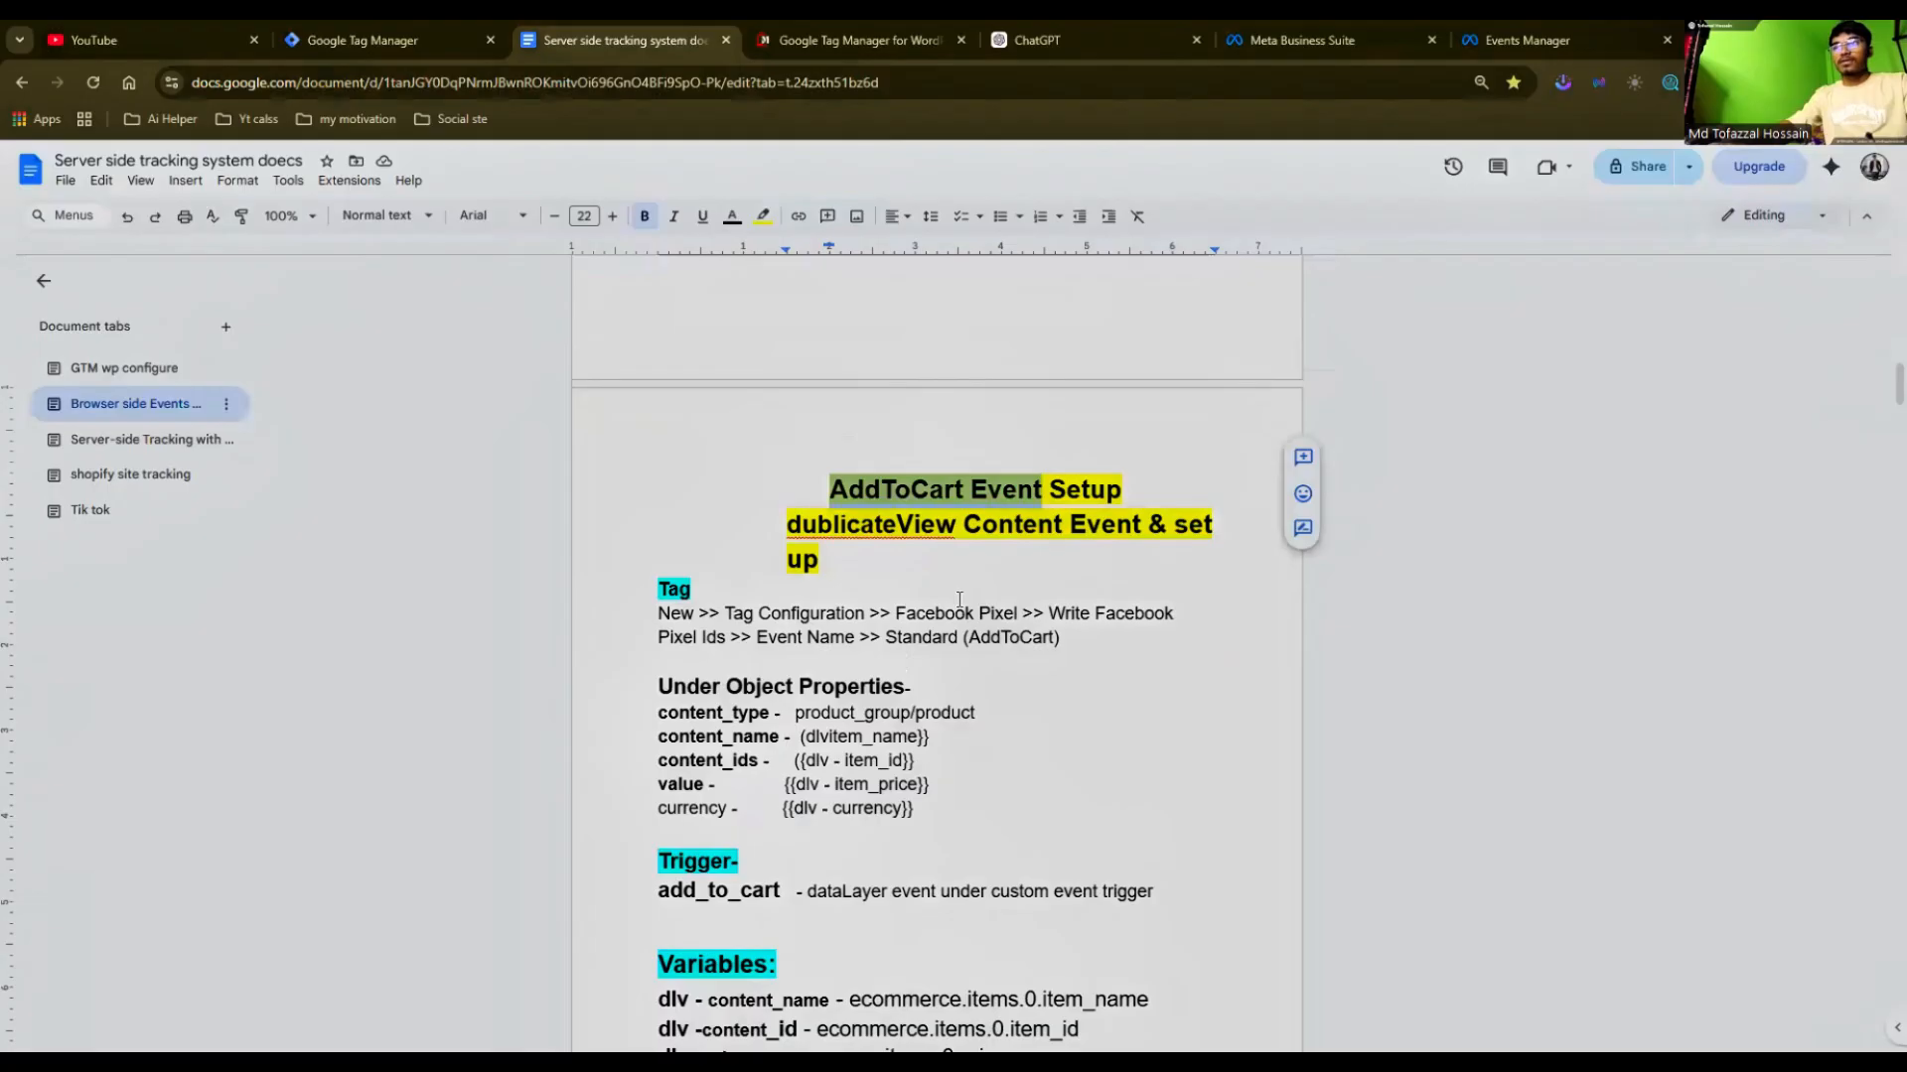
{"action": "left_click", "coordinate": [927, 568]}
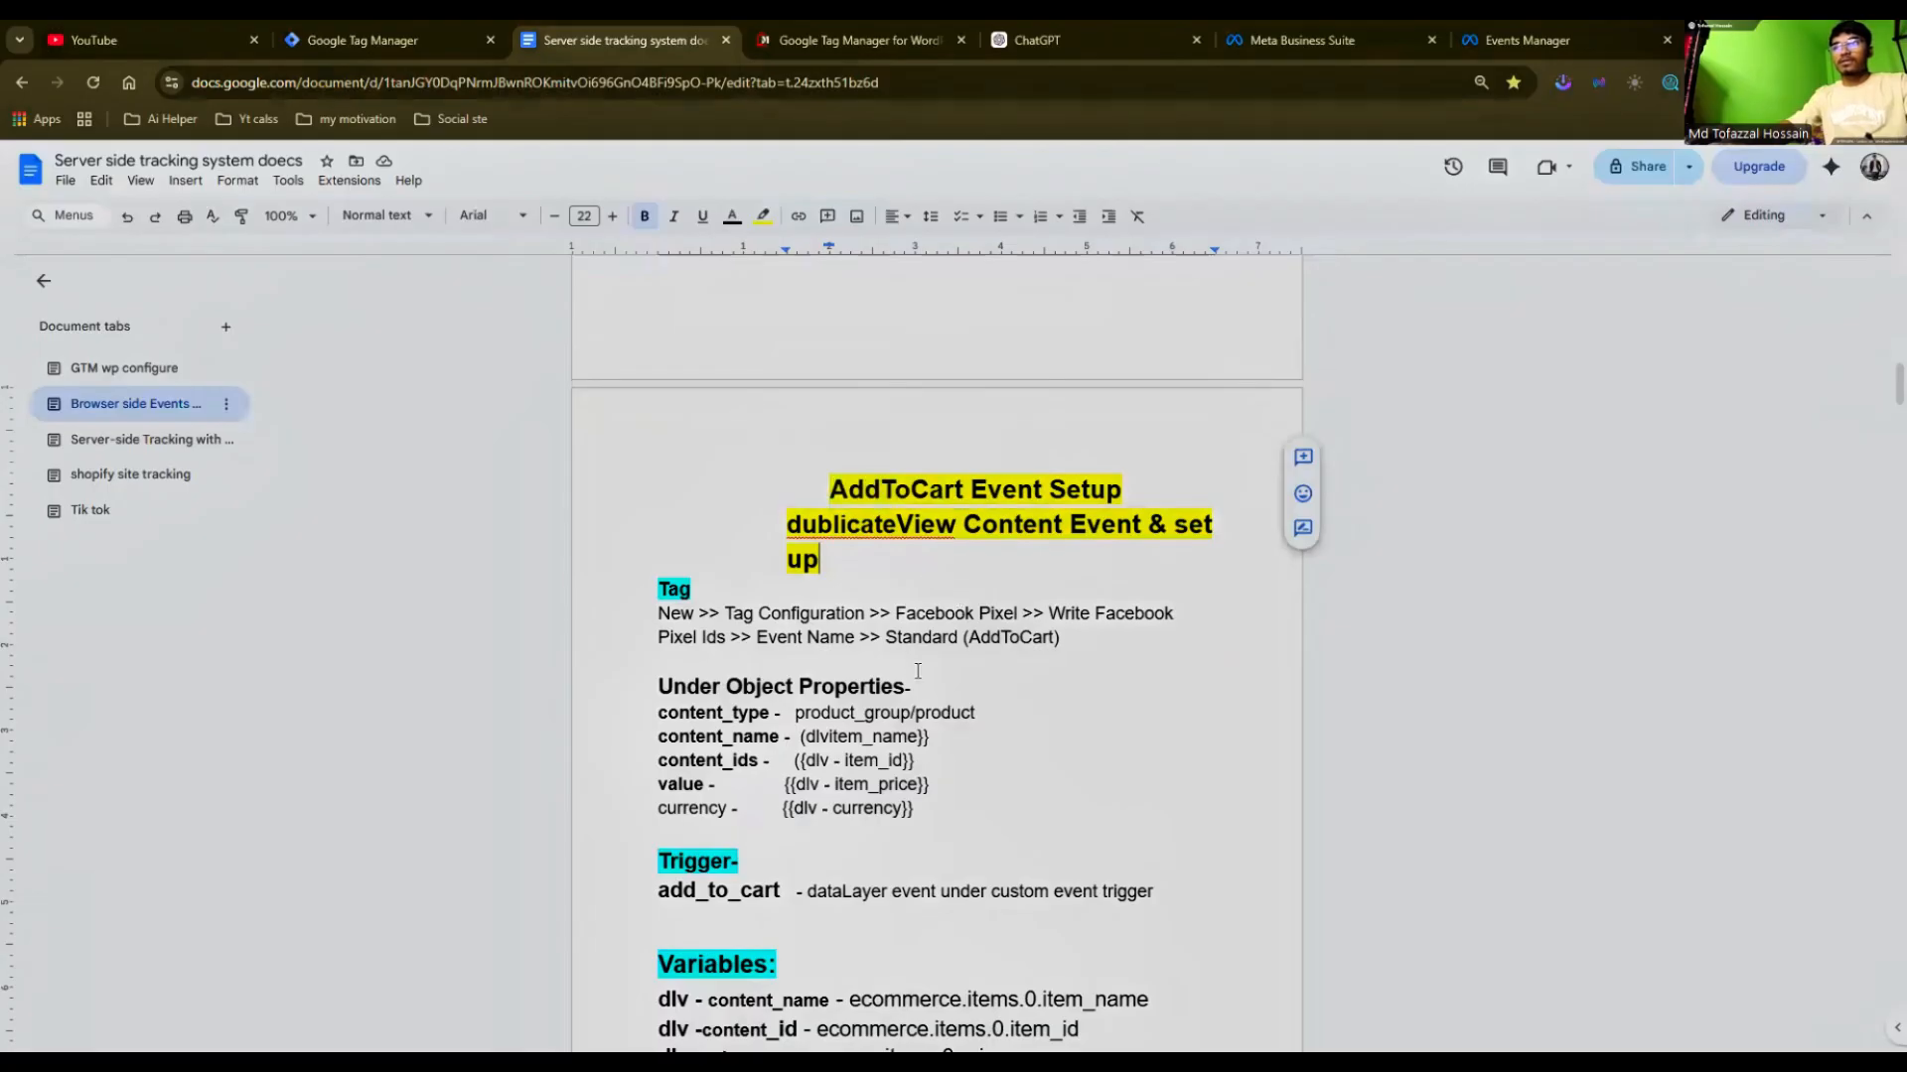
{"action": "key", "text": "ctrl+shift+Tab"}
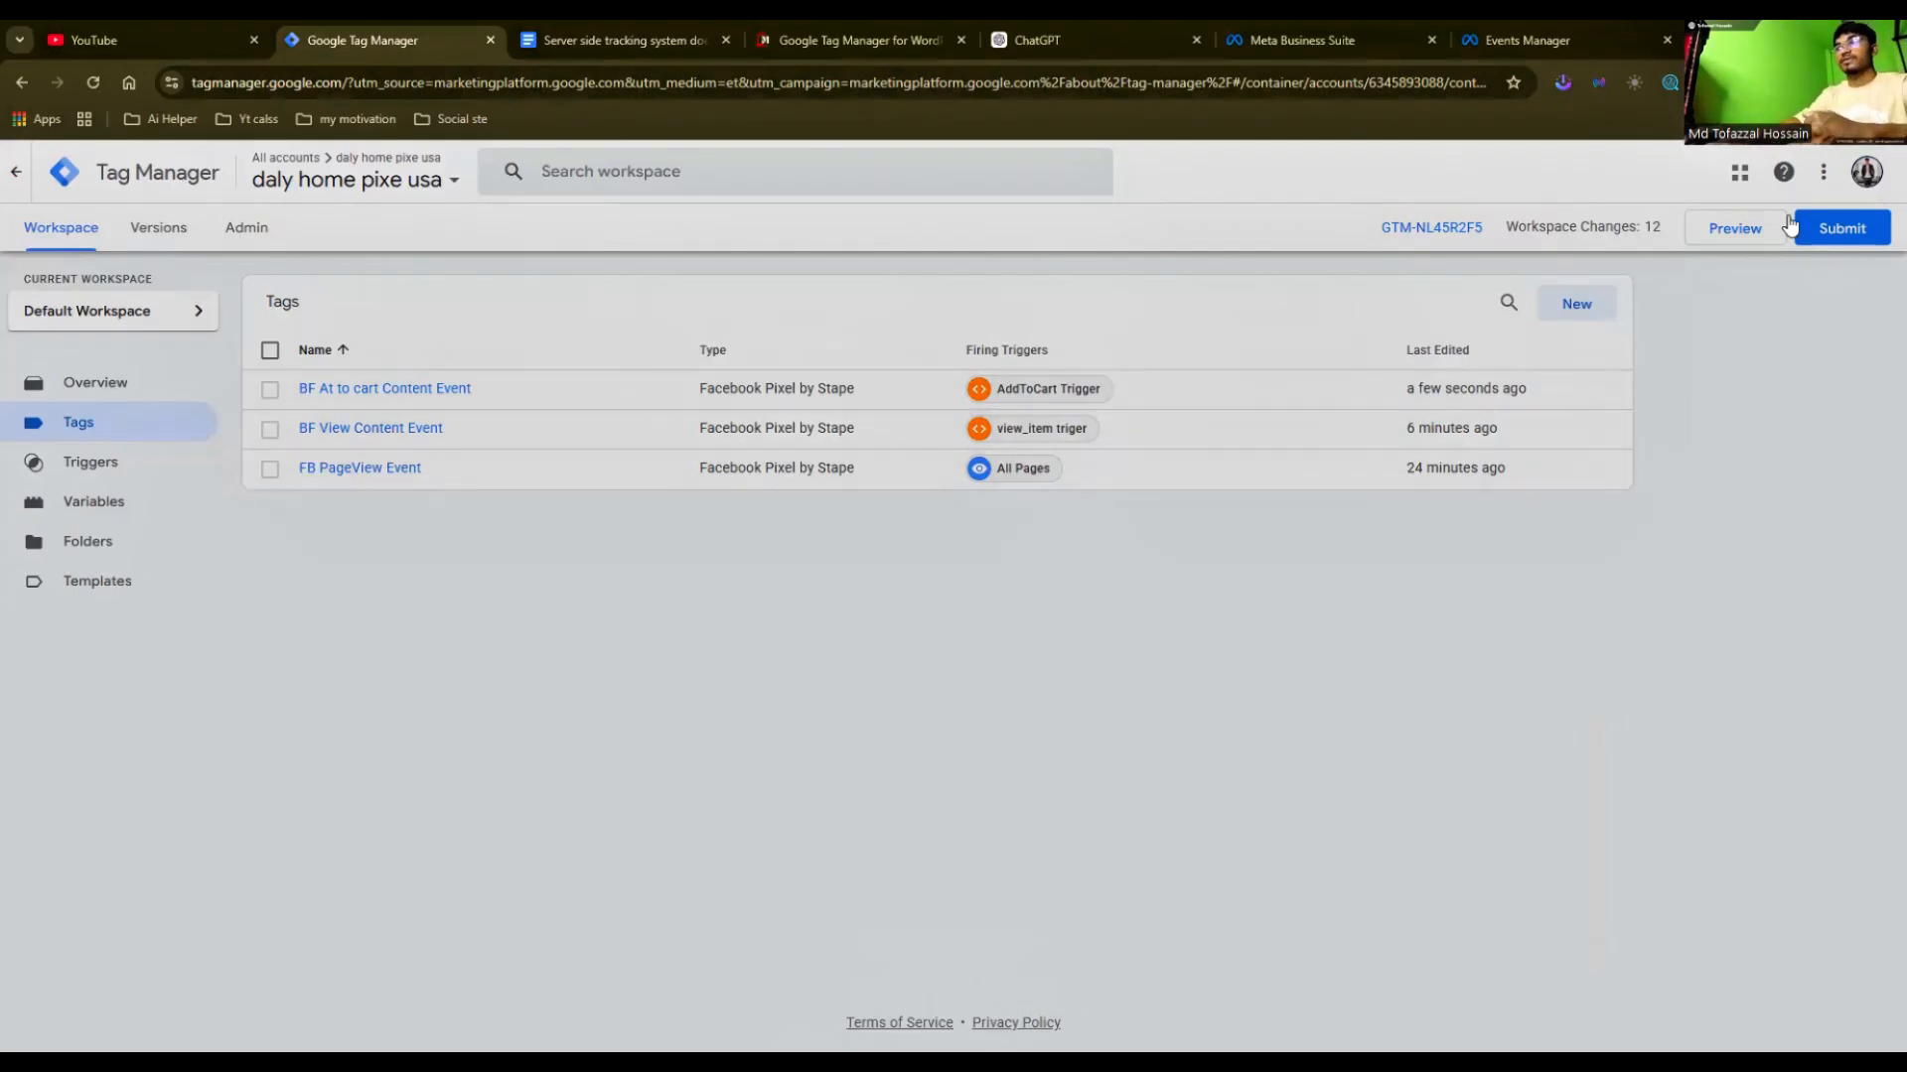
Step: Try to start Preview mode for the store site, then close the Tag Assistant tab
{"action": "left_click", "coordinate": [1722, 230]}
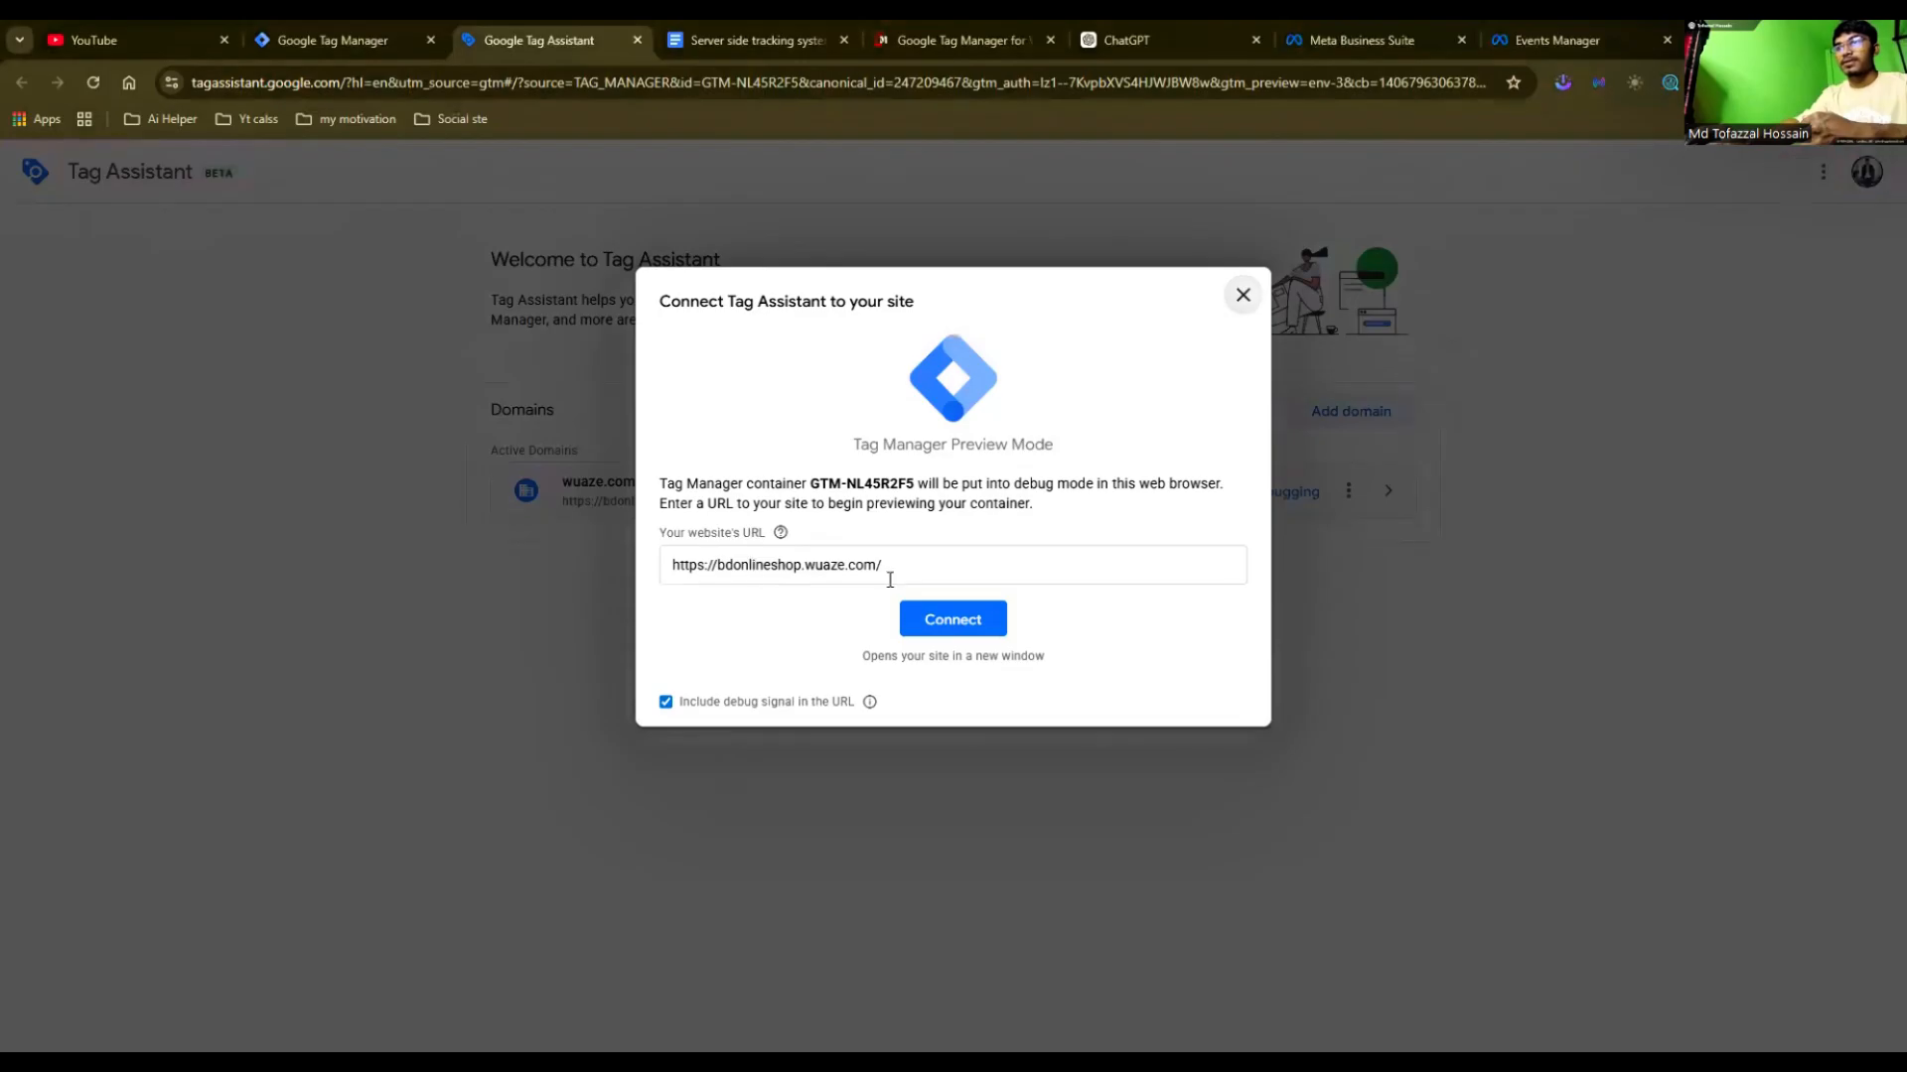
{"action": "left_click", "coordinate": [951, 631]}
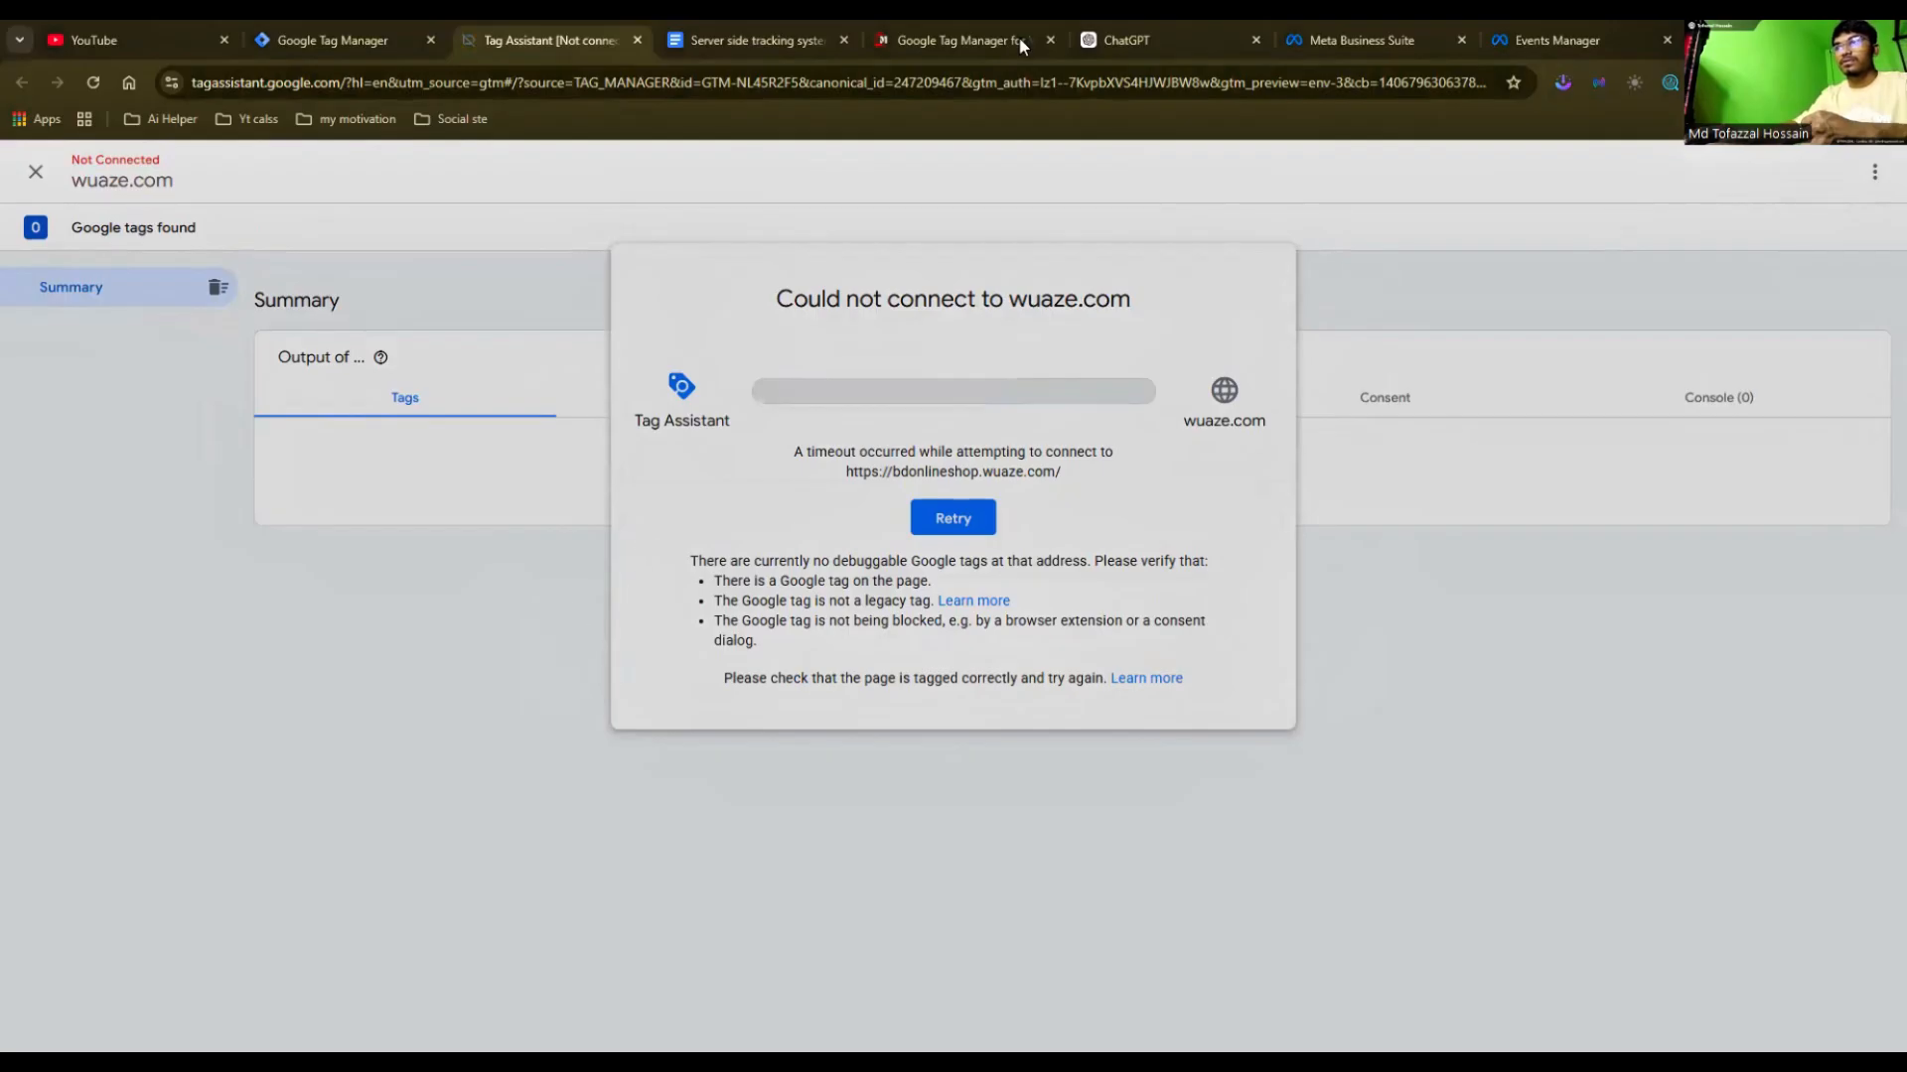
{"action": "left_click", "coordinate": [949, 520]}
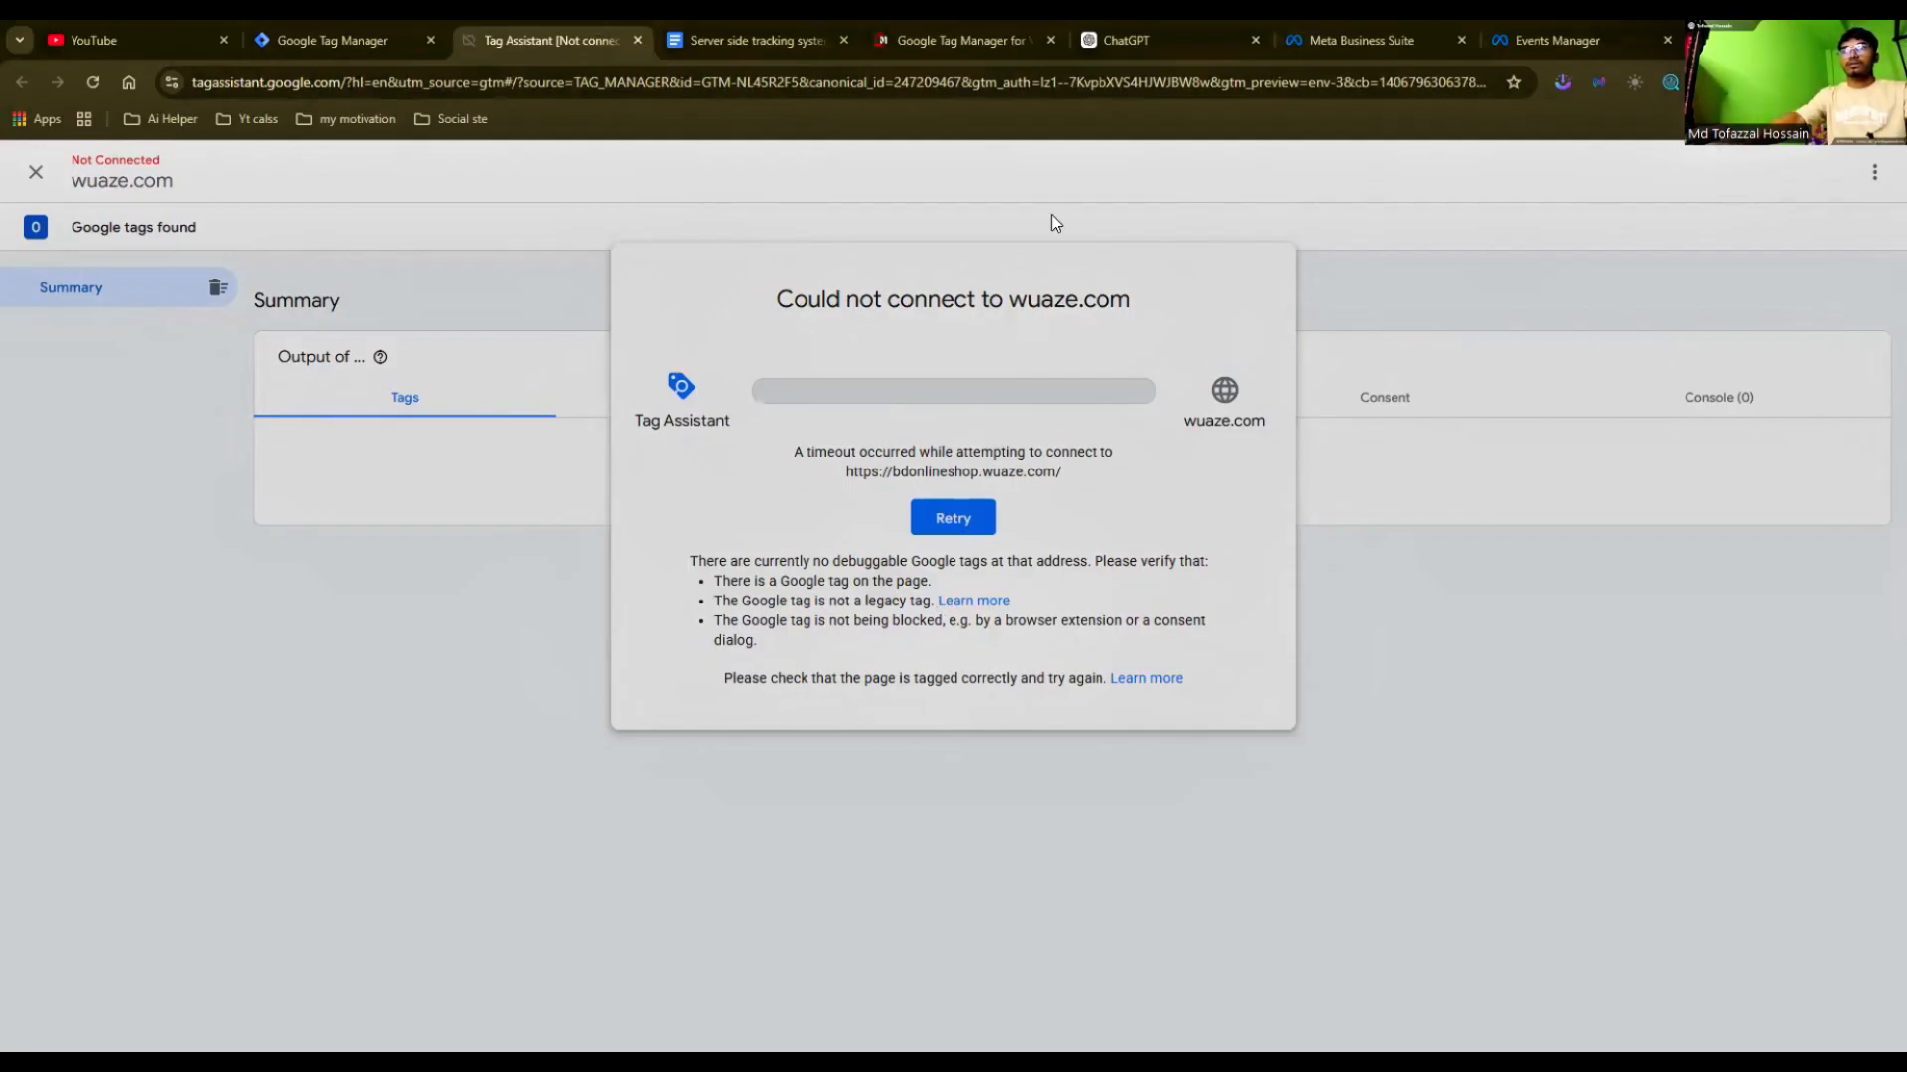
{"action": "key", "text": "ctrl+w"}
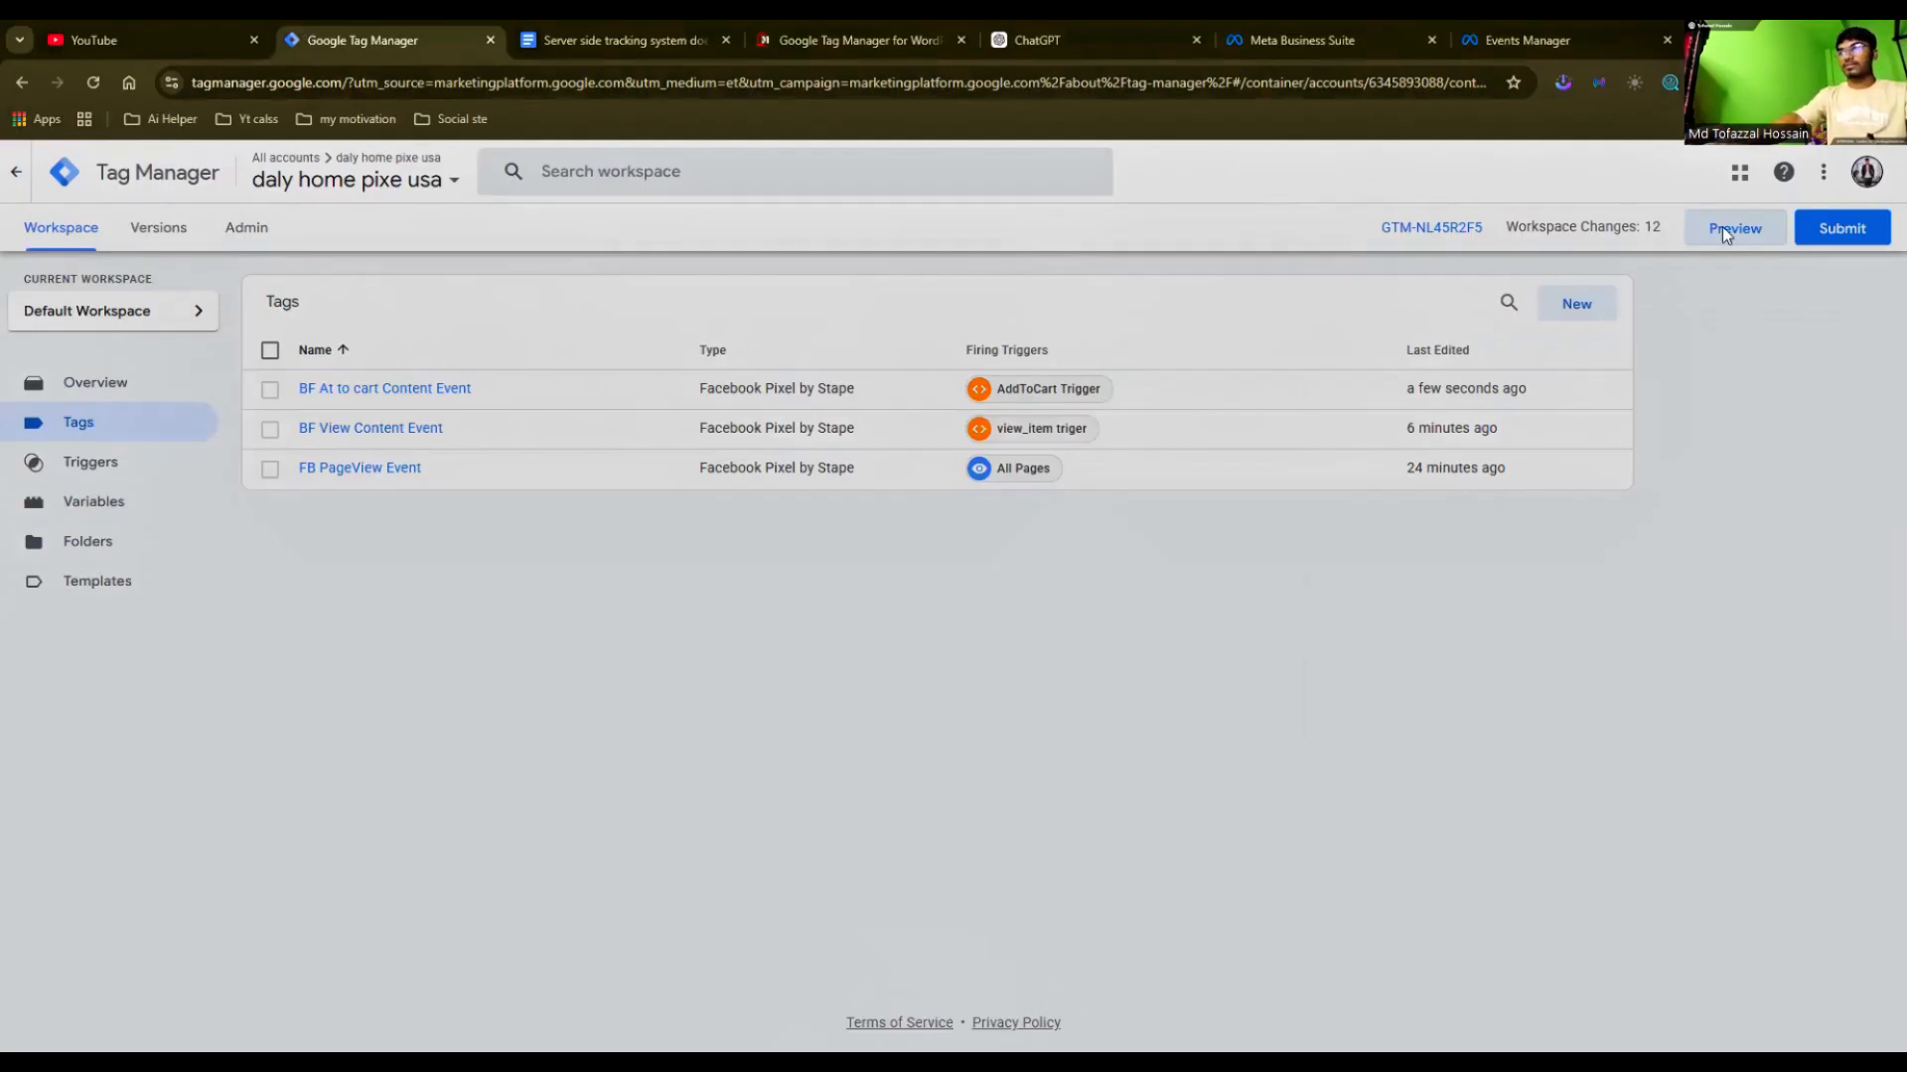
Step: Reopen Preview, stop debugging the active wuaze.com domain and delete it from the Tag Assistant history
{"action": "left_click", "coordinate": [1755, 249]}
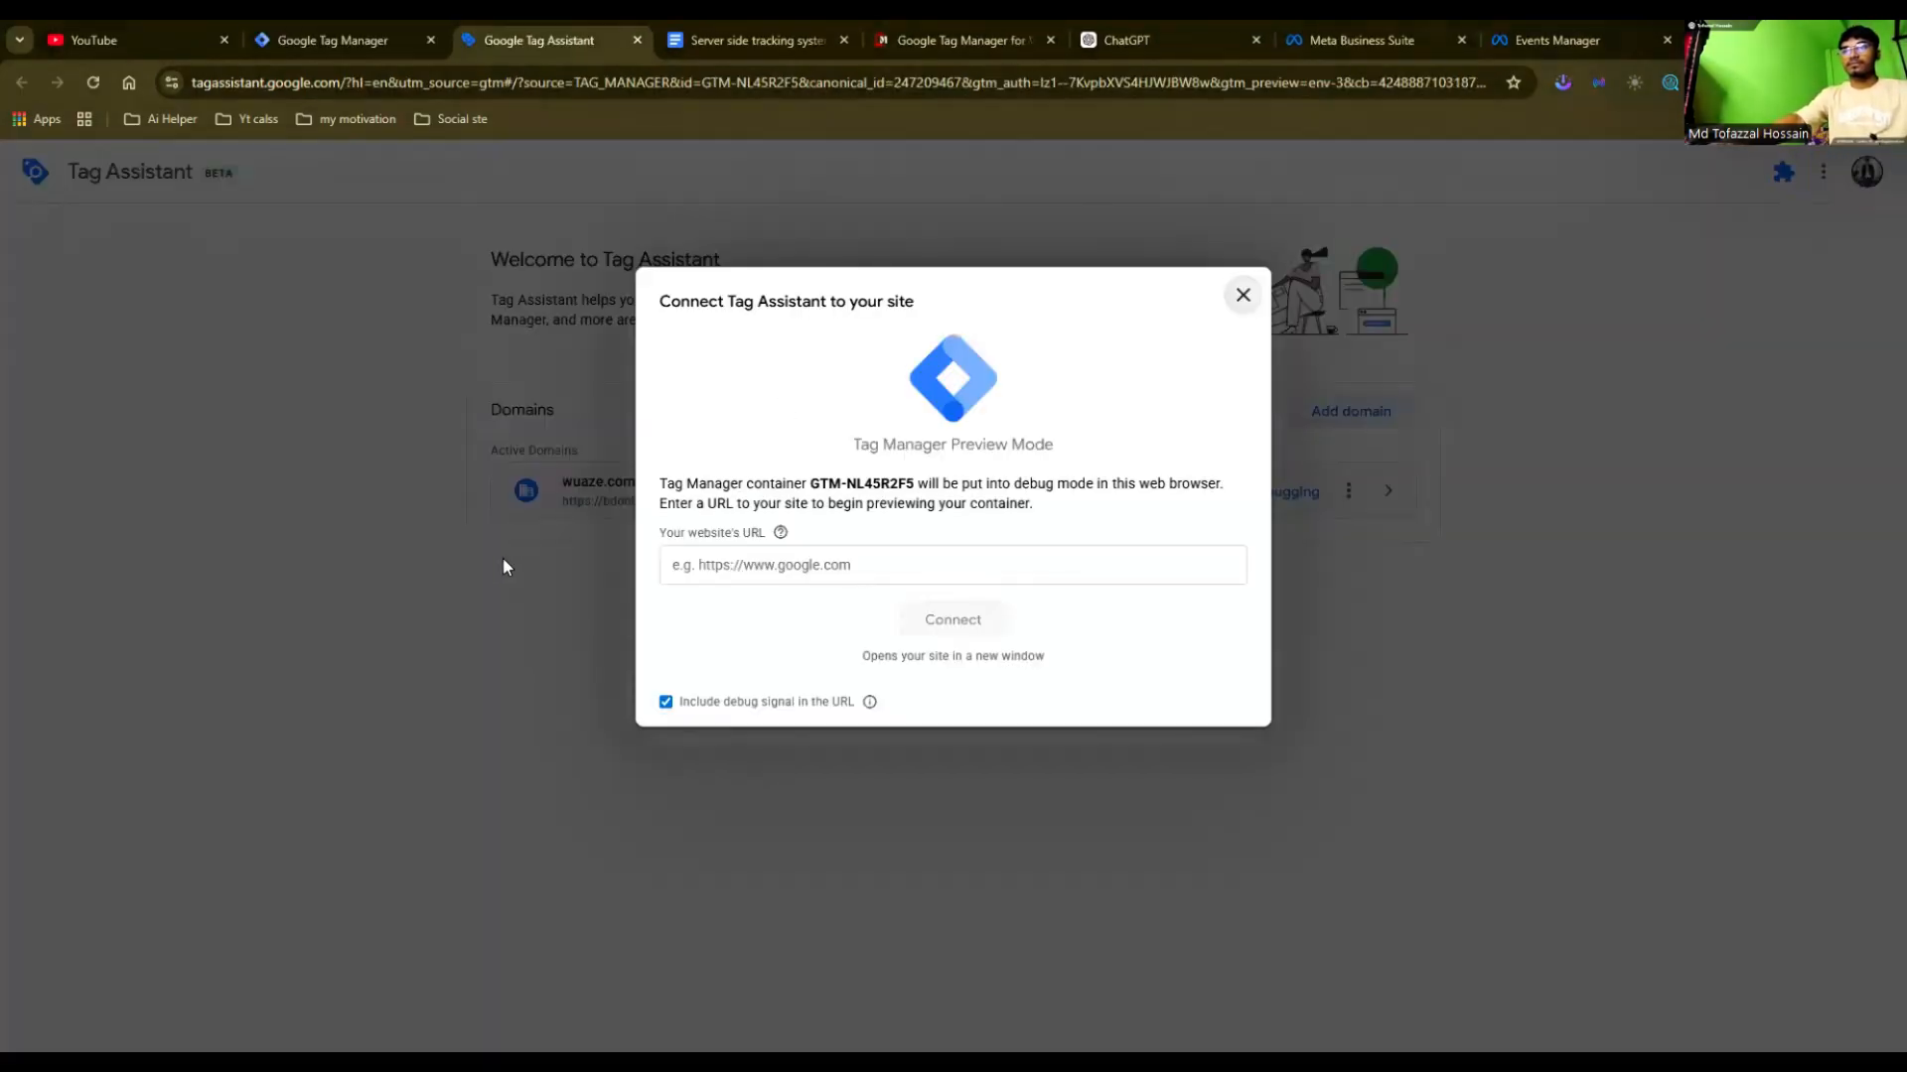
{"action": "left_click", "coordinate": [568, 494]}
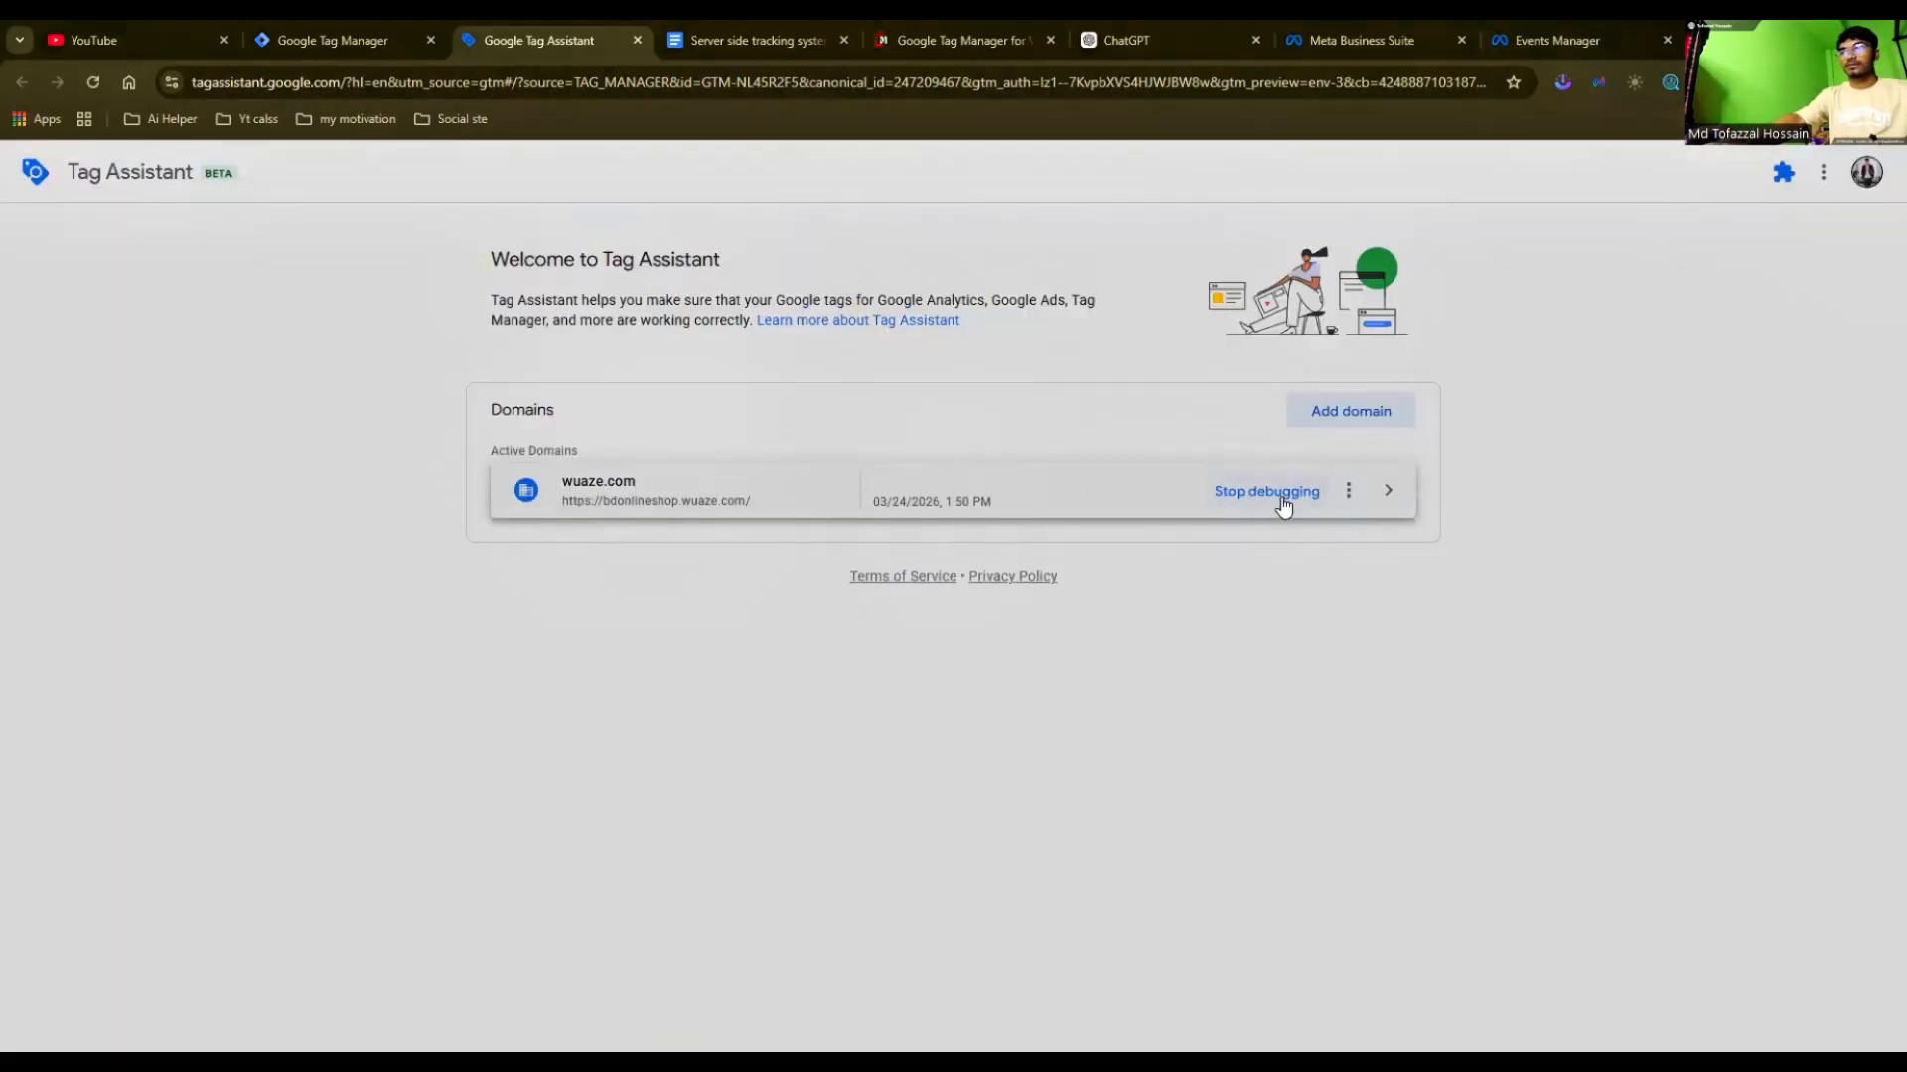
{"action": "left_click", "coordinate": [1349, 492]}
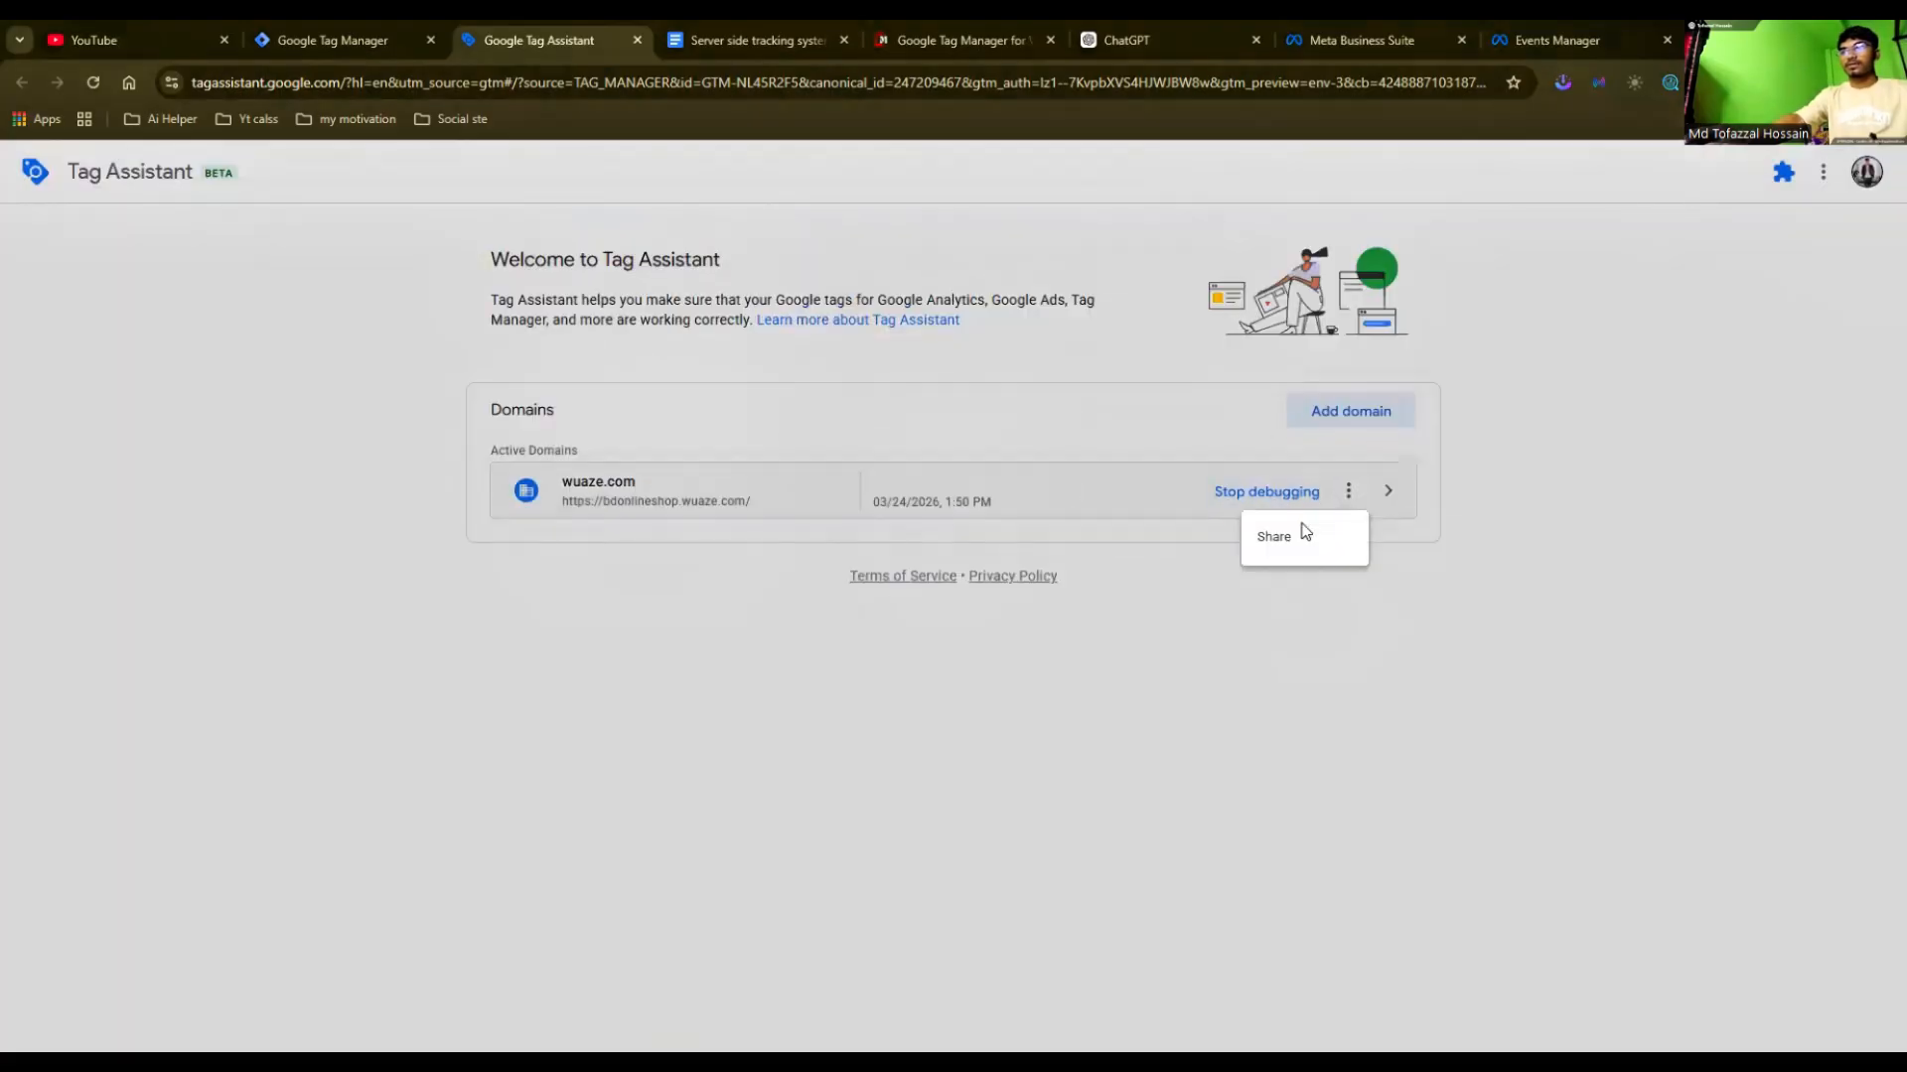
{"action": "left_click", "coordinate": [1350, 491]}
{"action": "left_click", "coordinate": [1266, 494]}
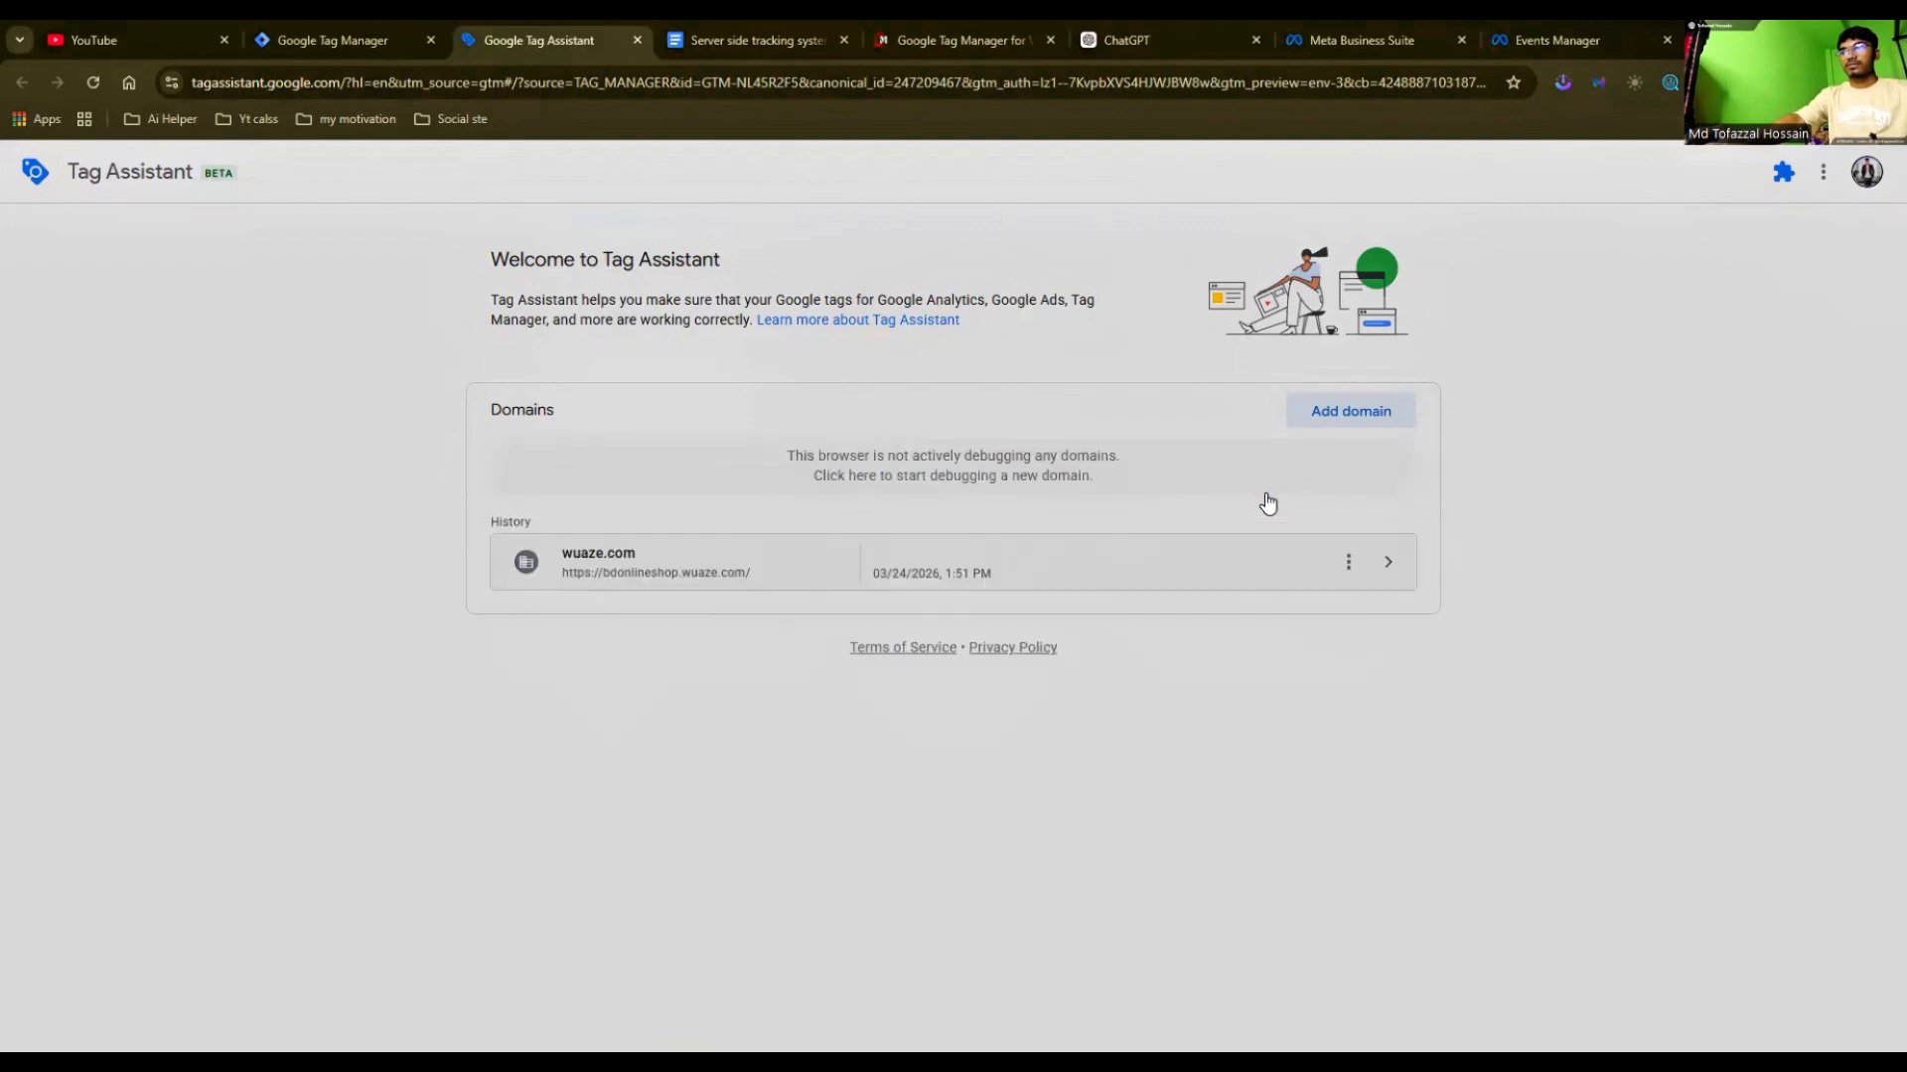
{"action": "left_click", "coordinate": [1348, 562]}
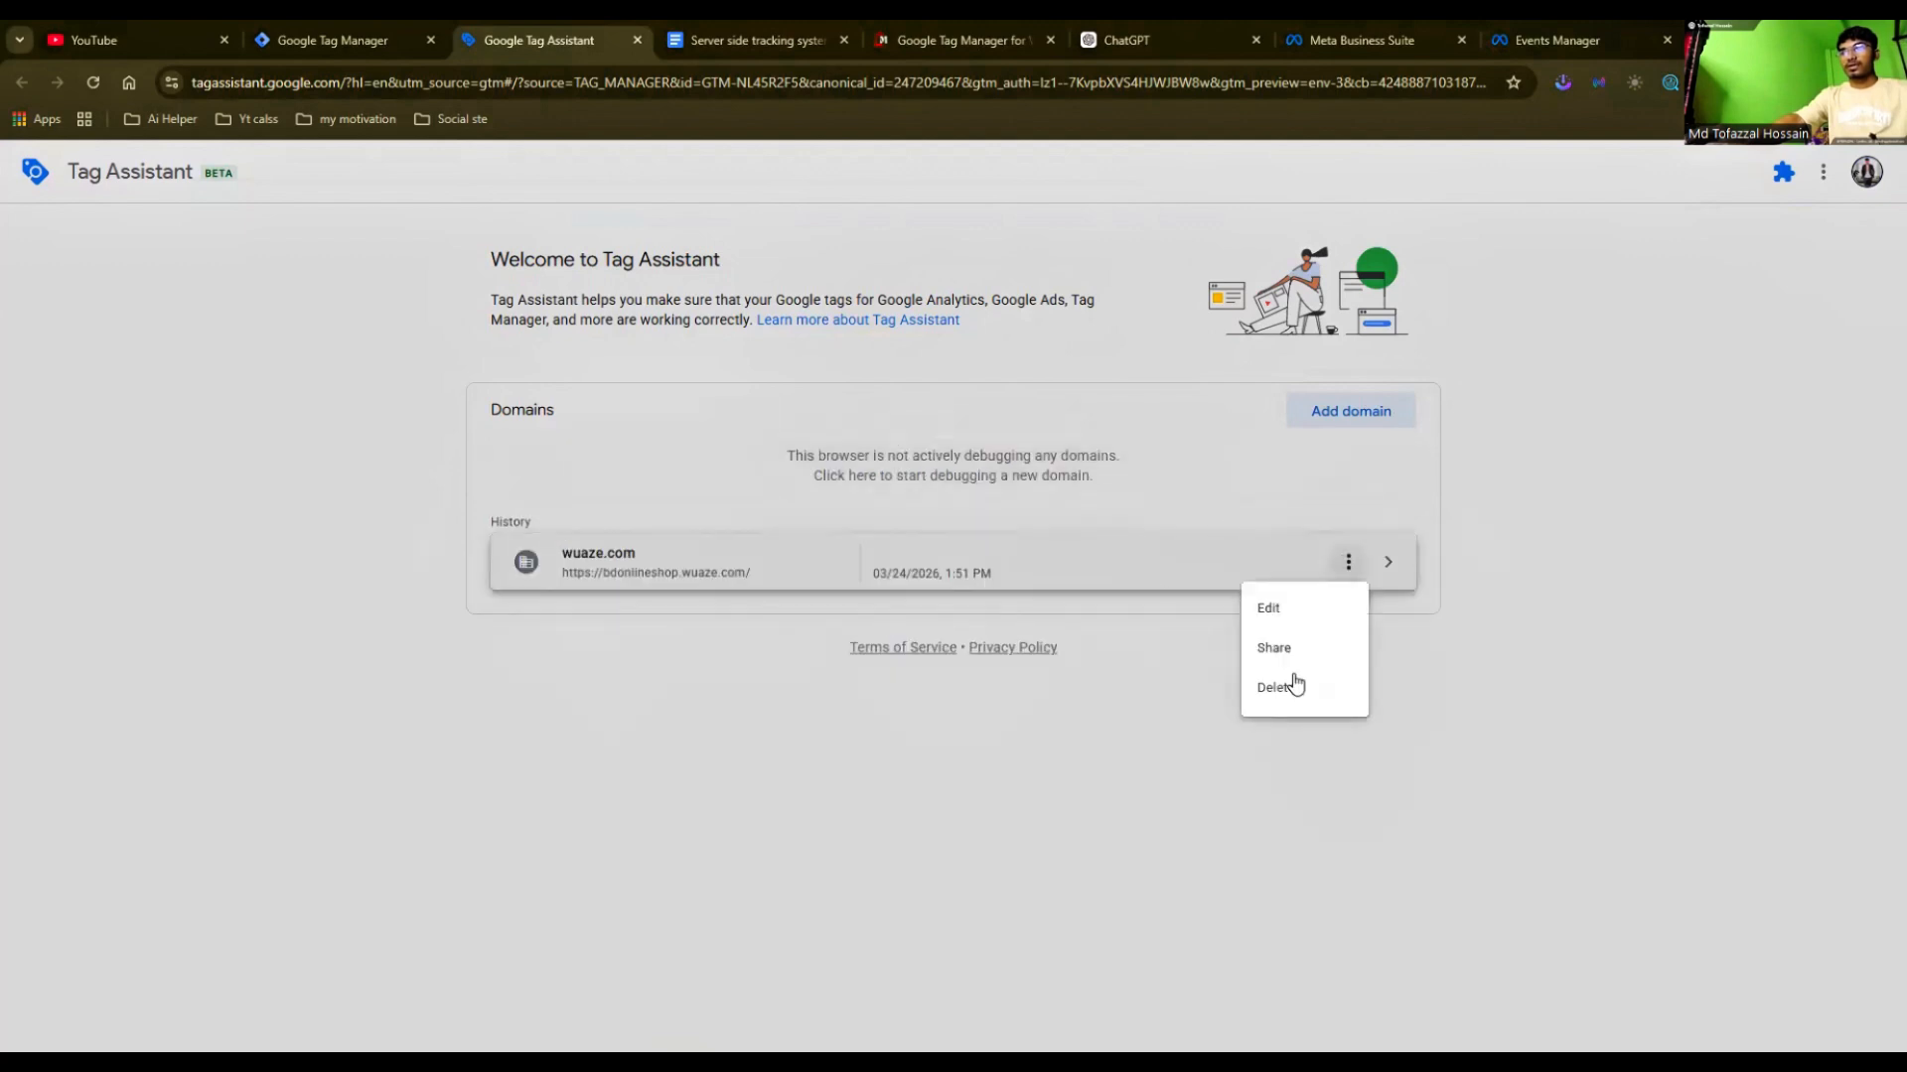
{"action": "left_click", "coordinate": [1285, 689]}
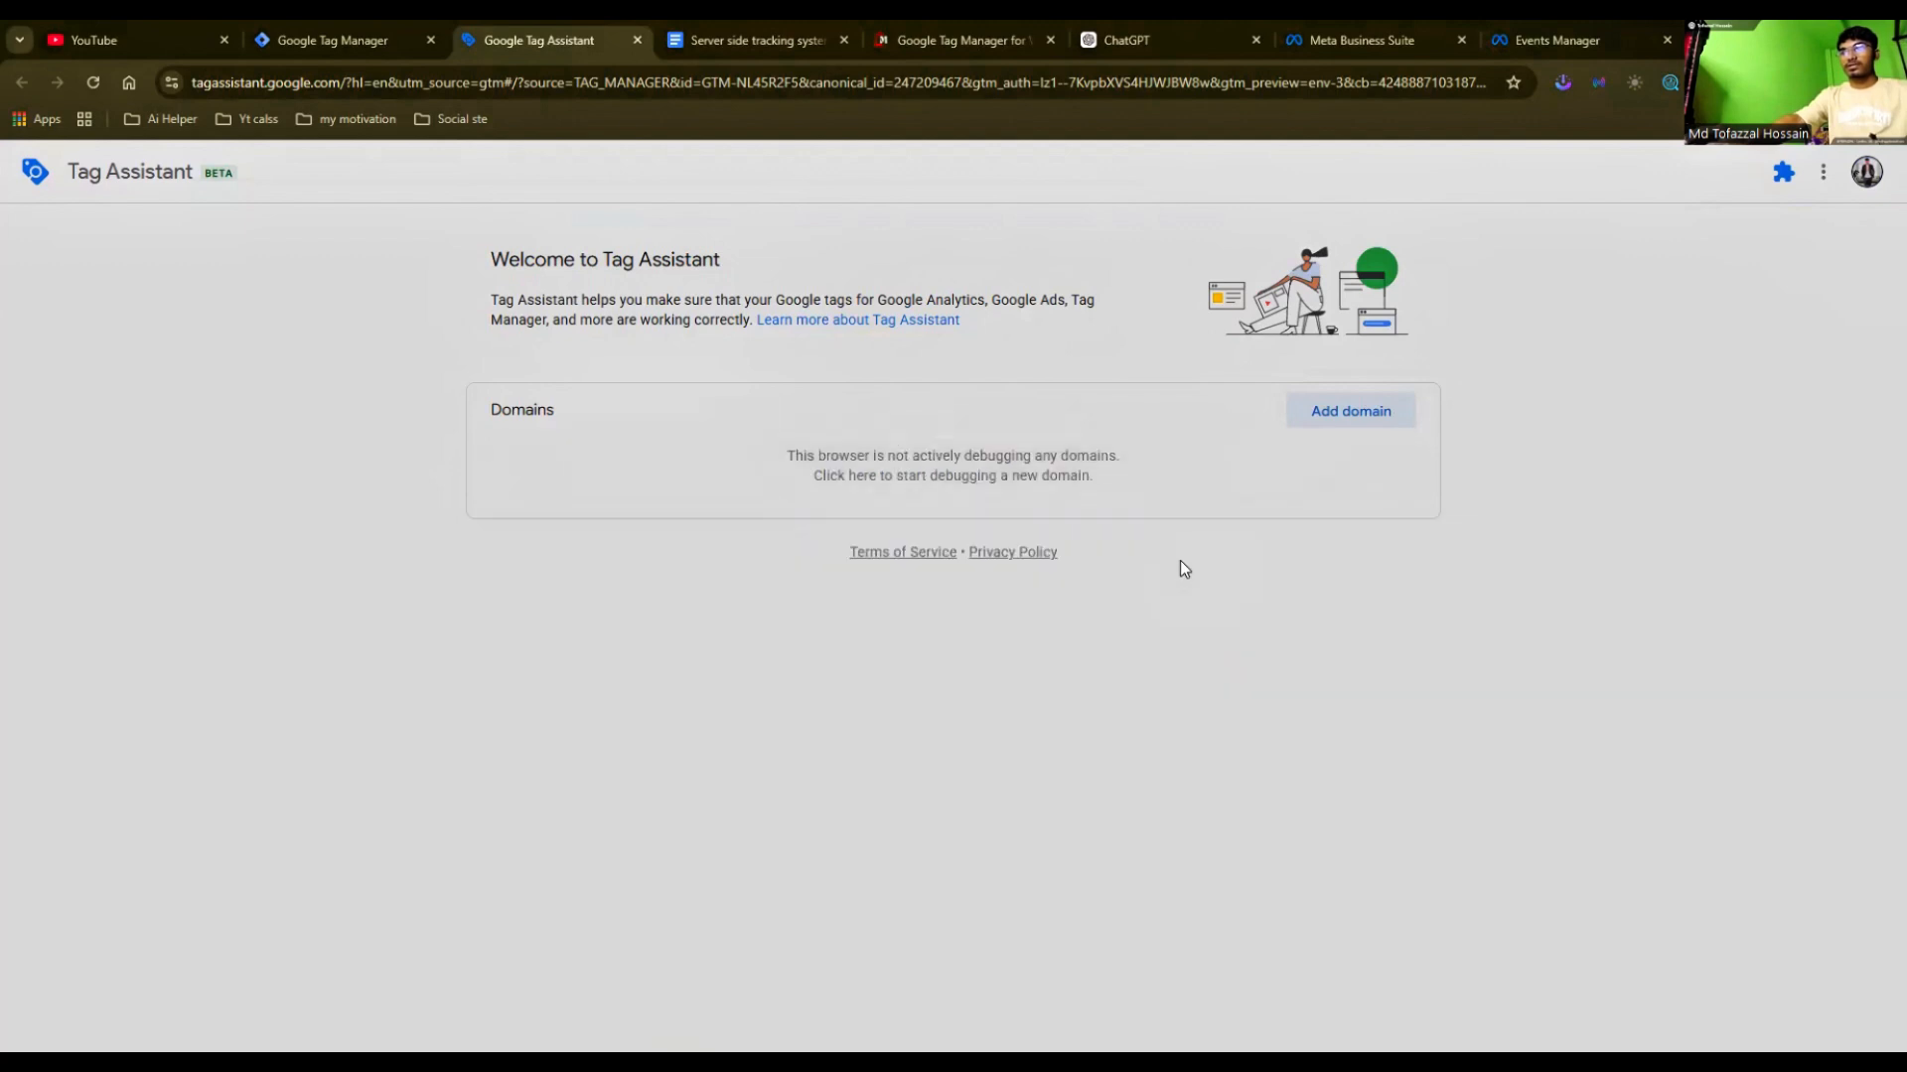
{"action": "left_click", "coordinate": [1353, 417]}
{"action": "left_click", "coordinate": [814, 566]}
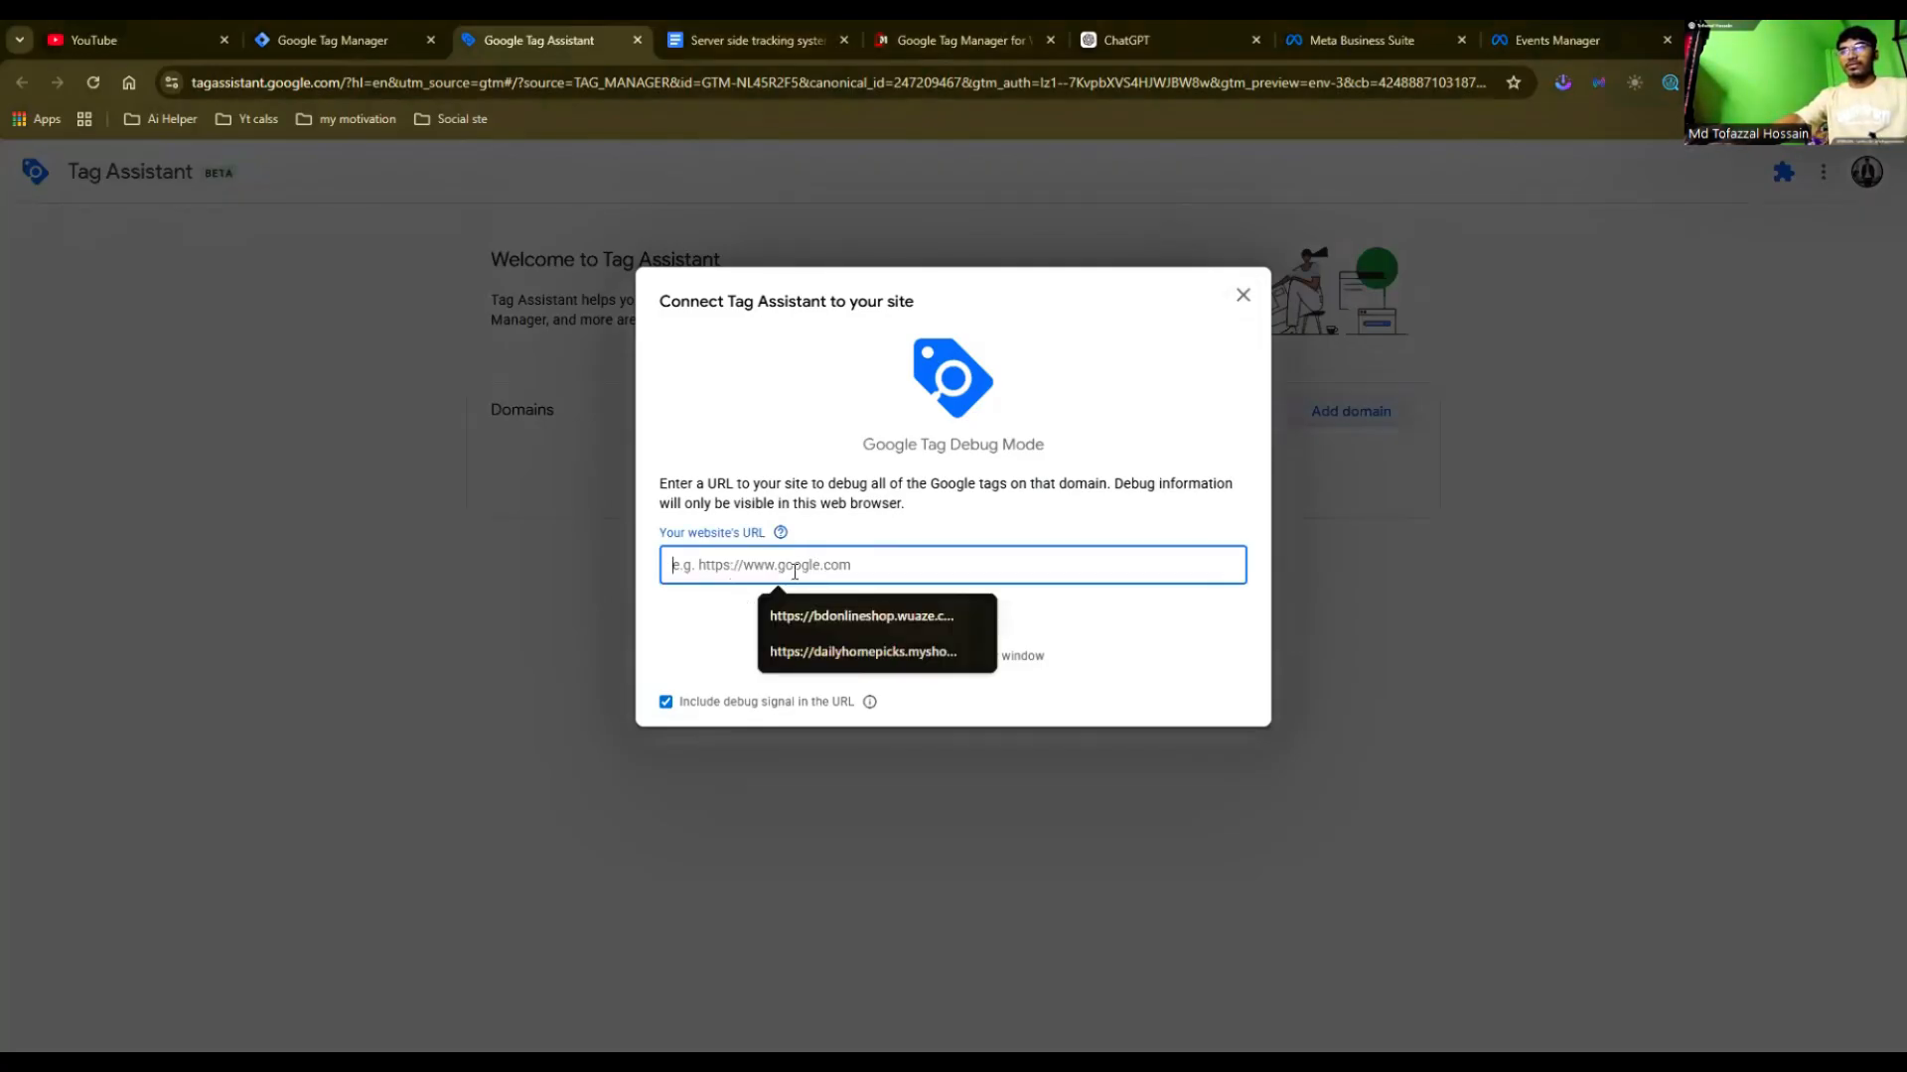
{"action": "left_click", "coordinate": [963, 40]}
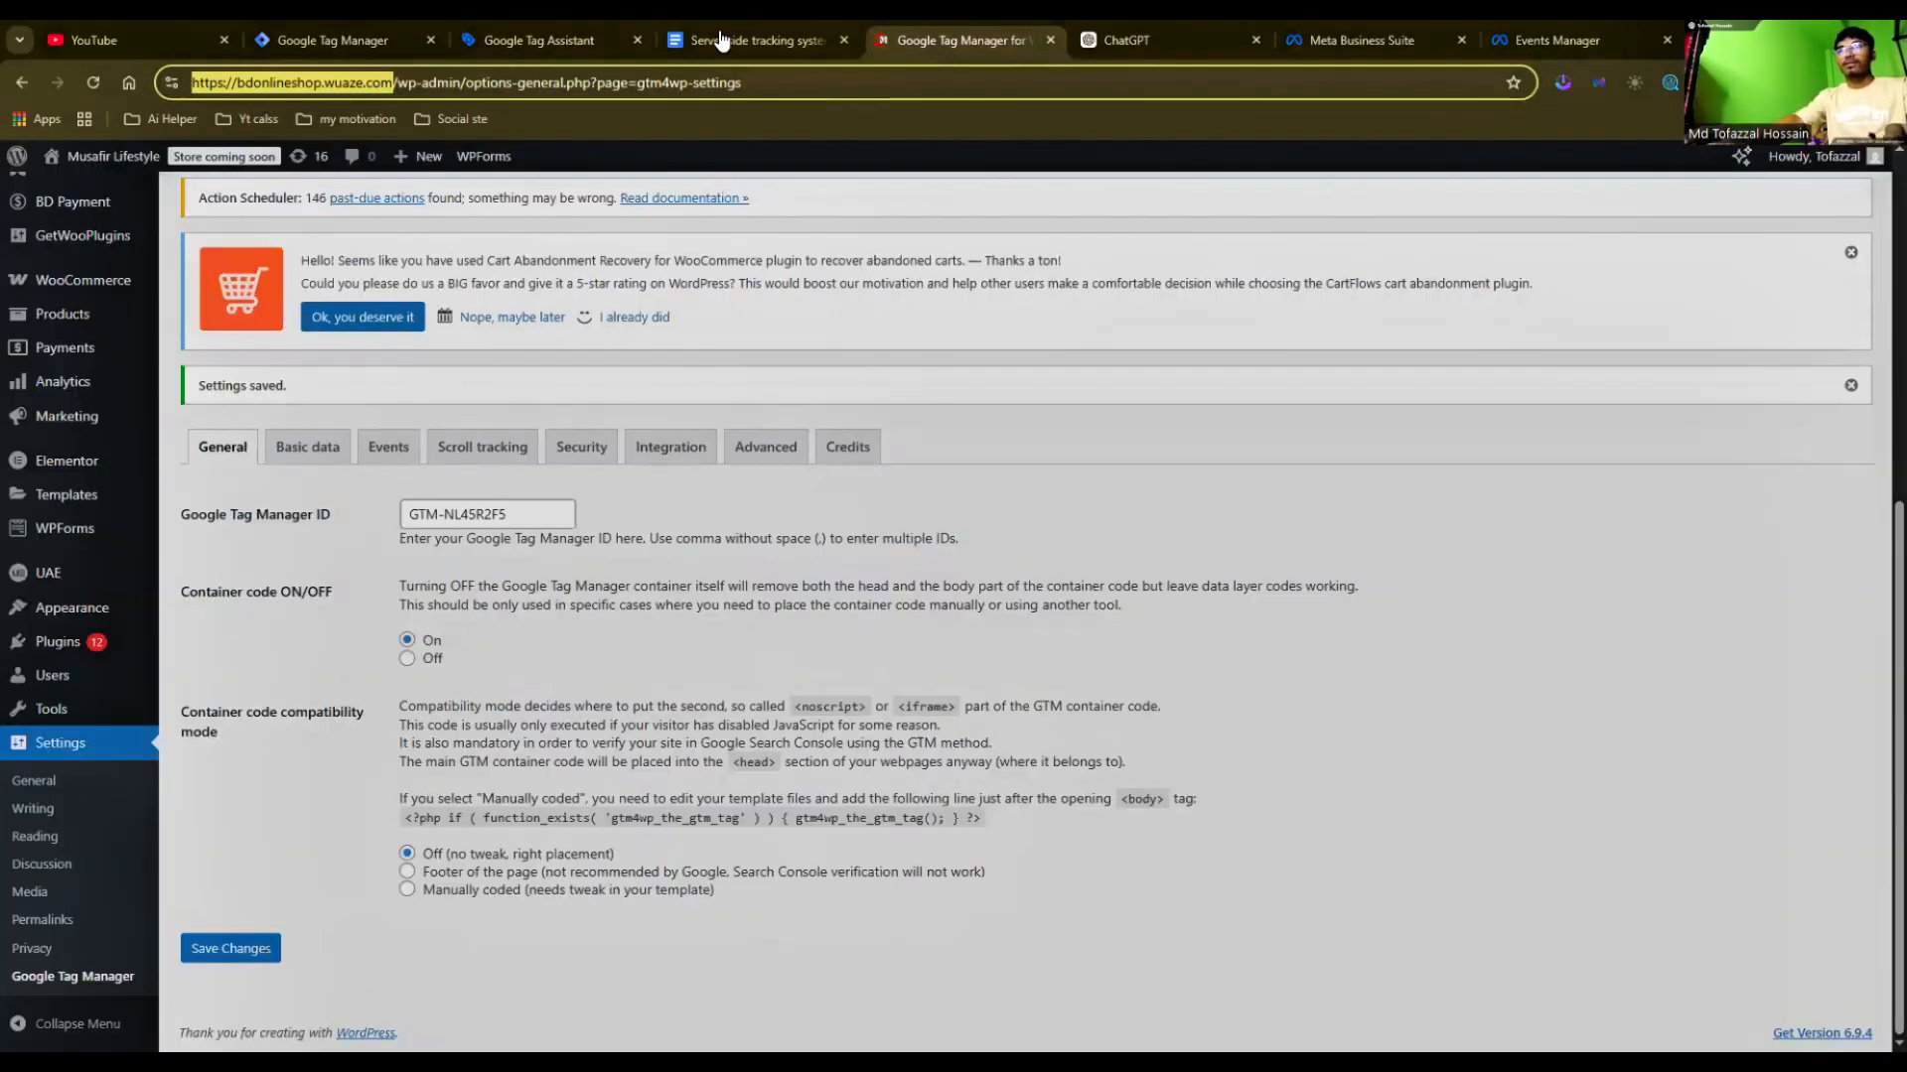
{"action": "left_click", "coordinate": [770, 30]}
{"action": "left_click", "coordinate": [303, 30]}
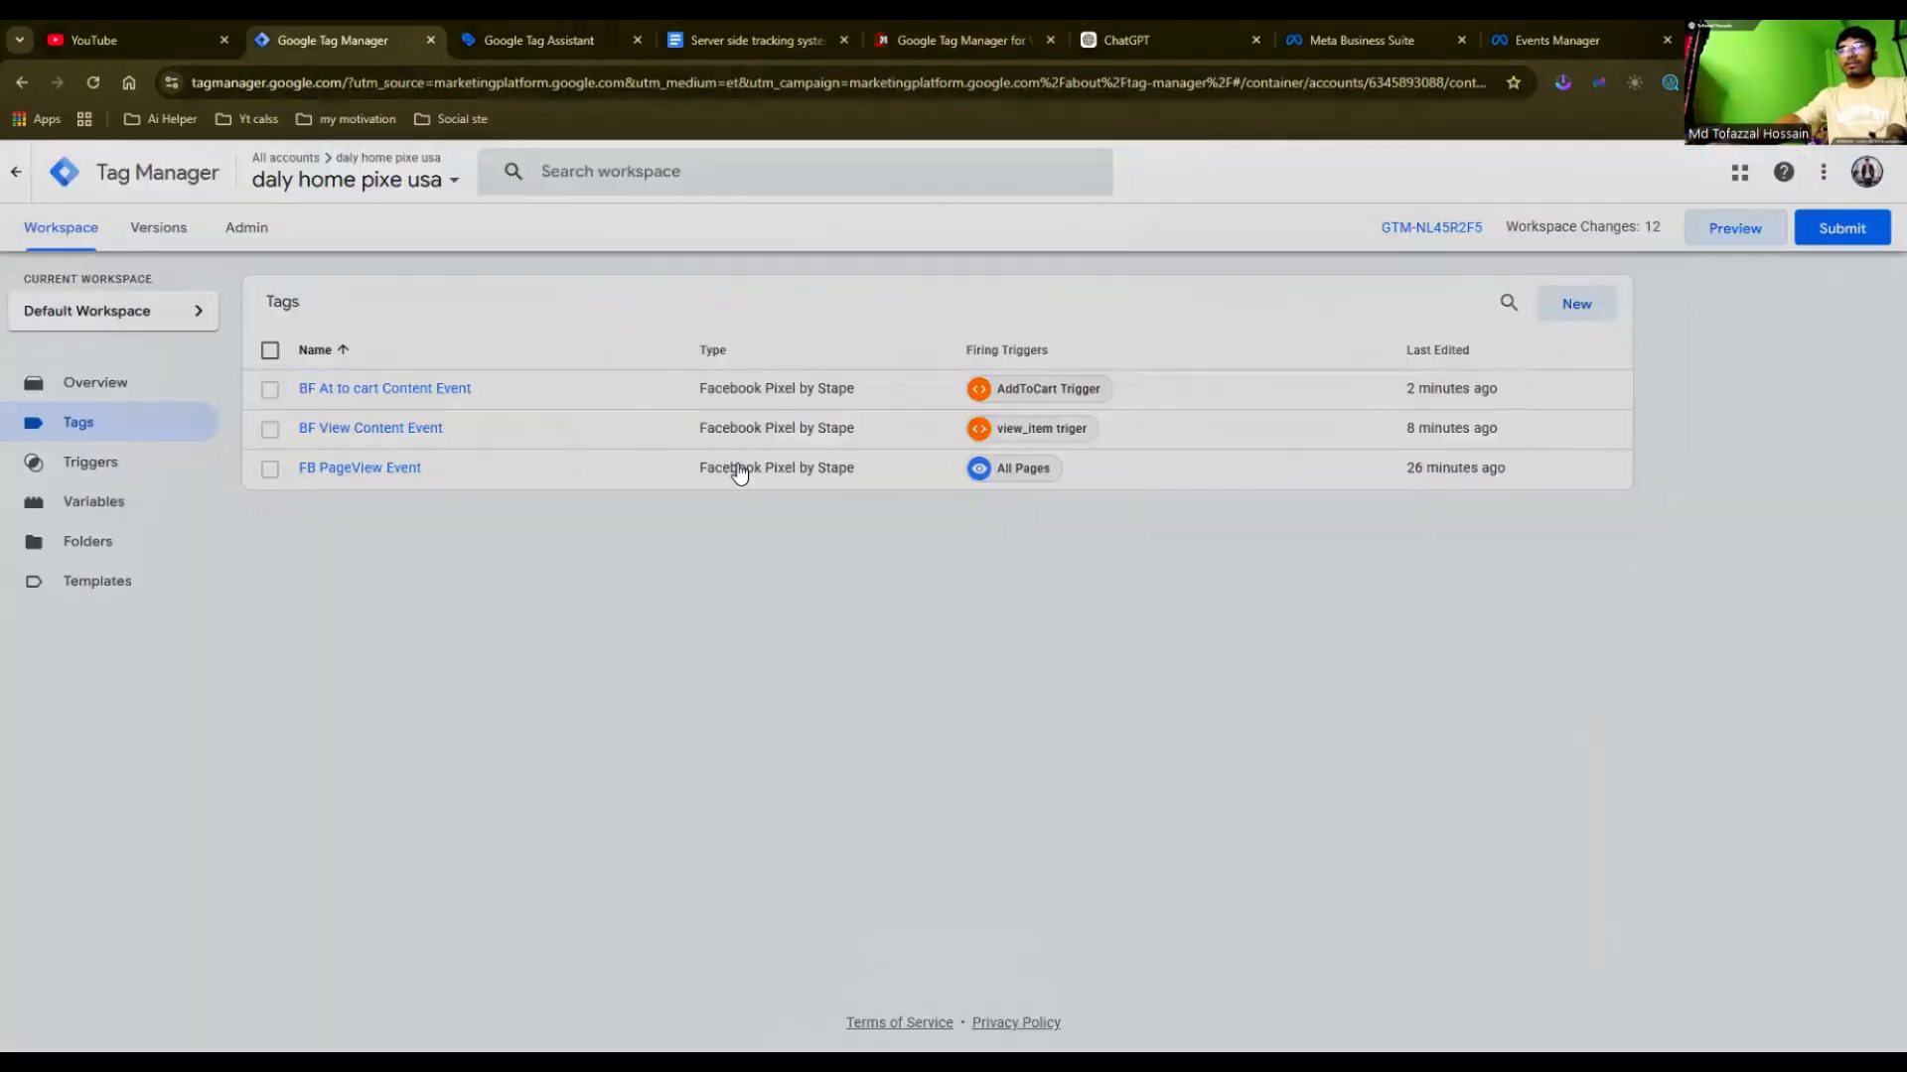
{"action": "left_click", "coordinate": [528, 36]}
{"action": "type", "text": "https://bdonlineshop.wuaze.com/"}
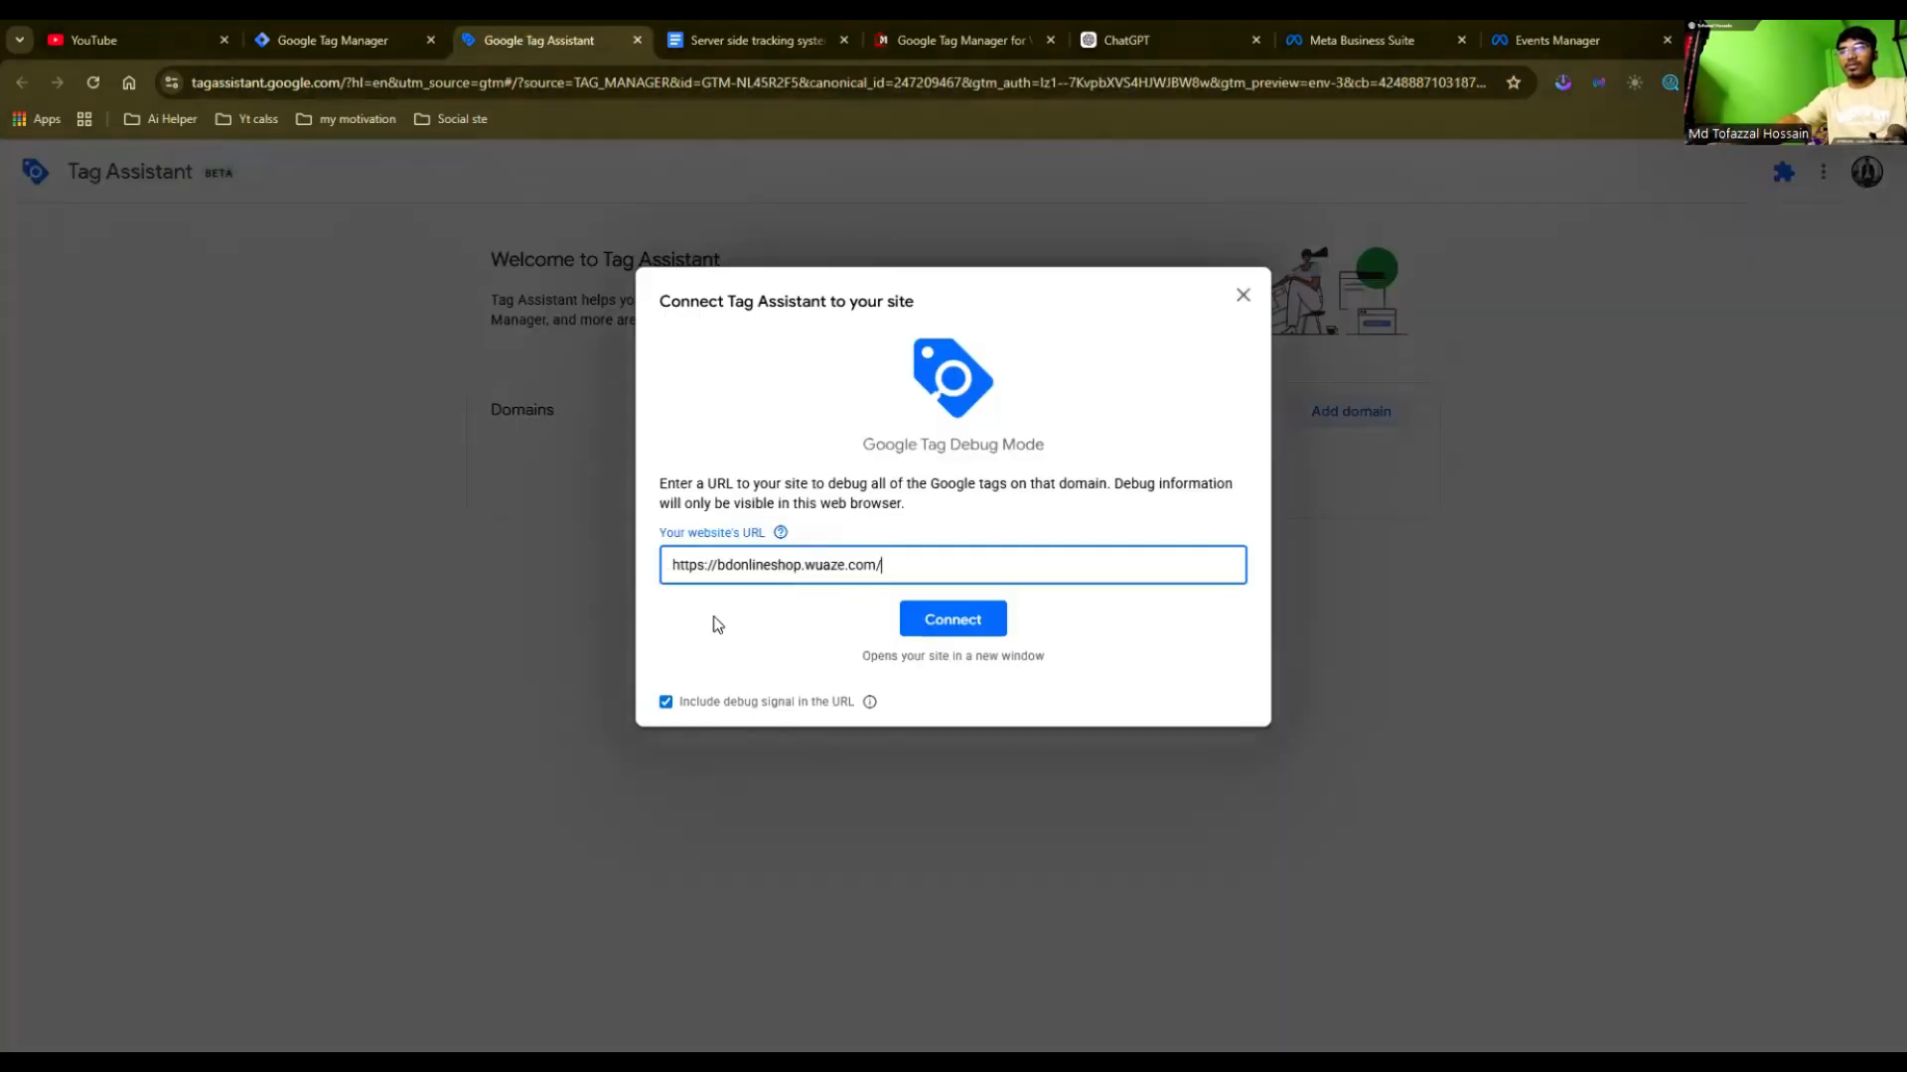
{"action": "left_click", "coordinate": [951, 622]}
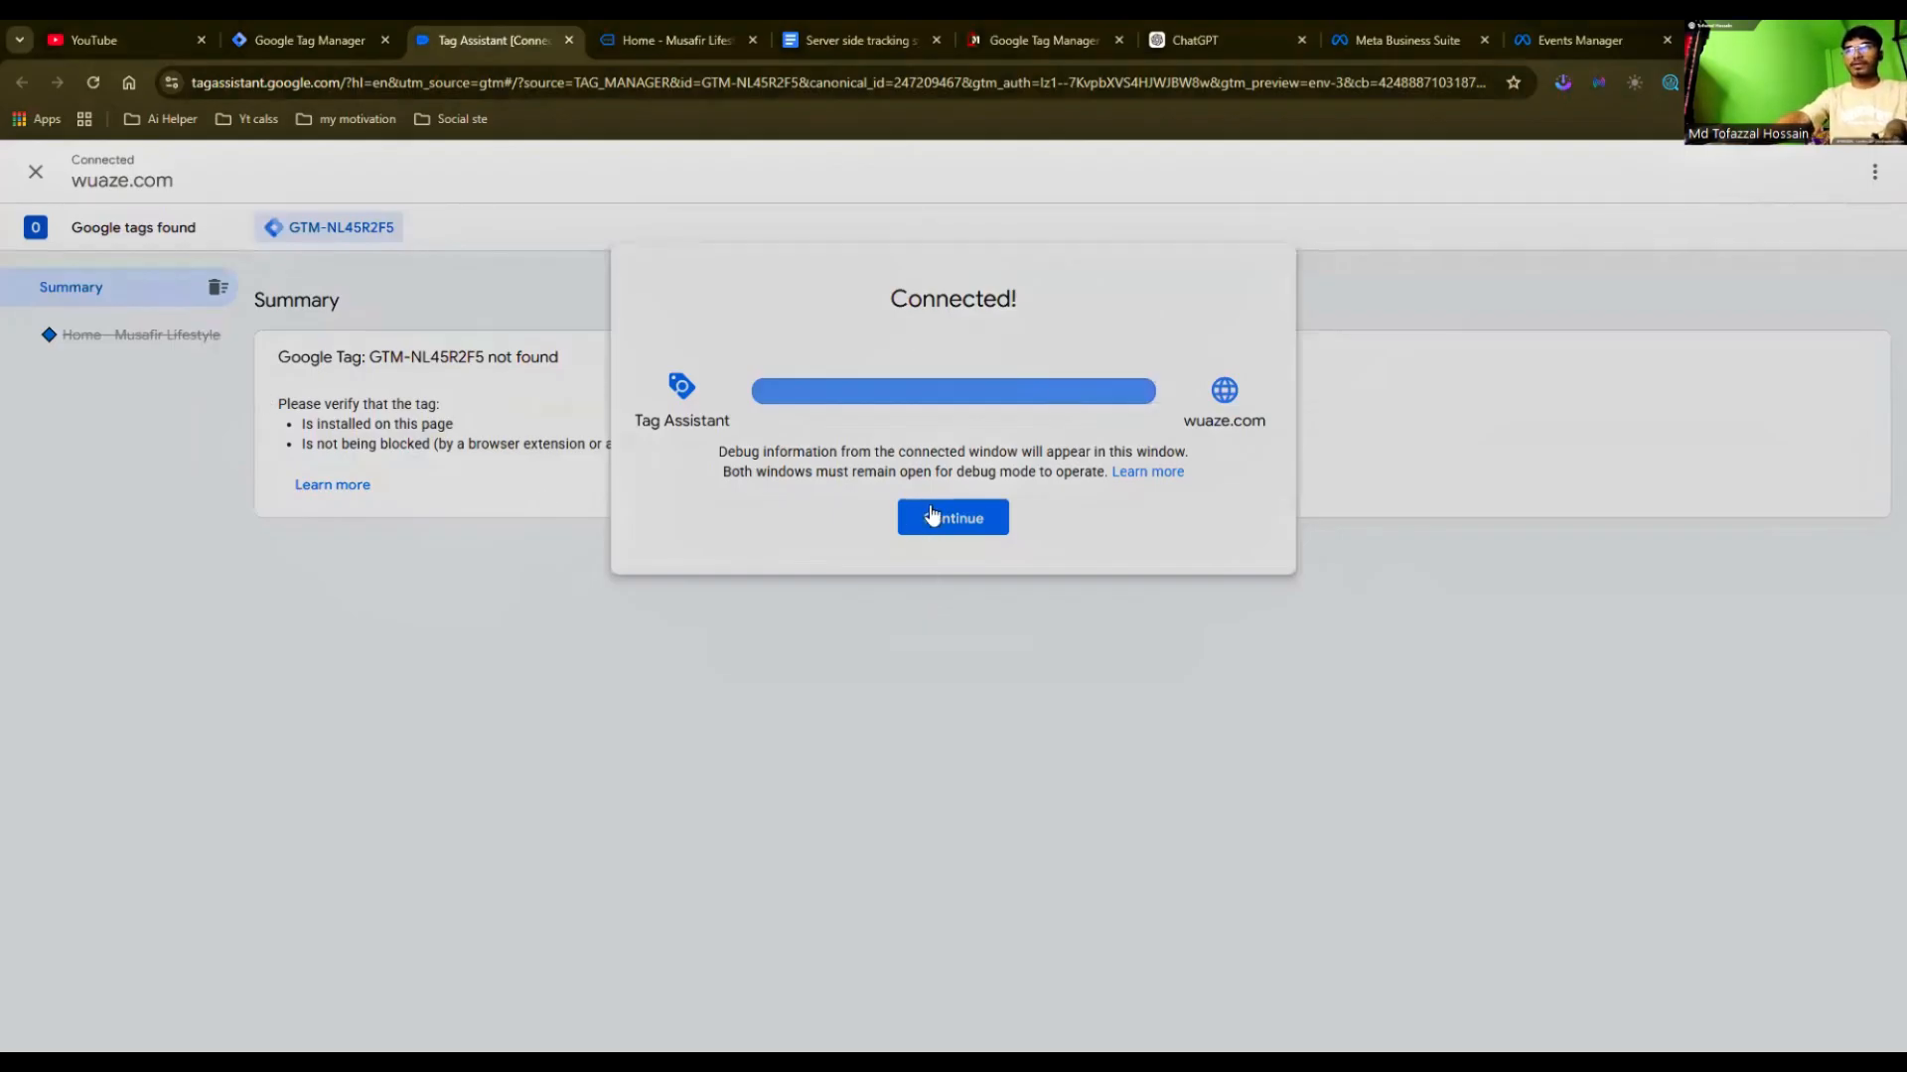
{"action": "left_click", "coordinate": [959, 526]}
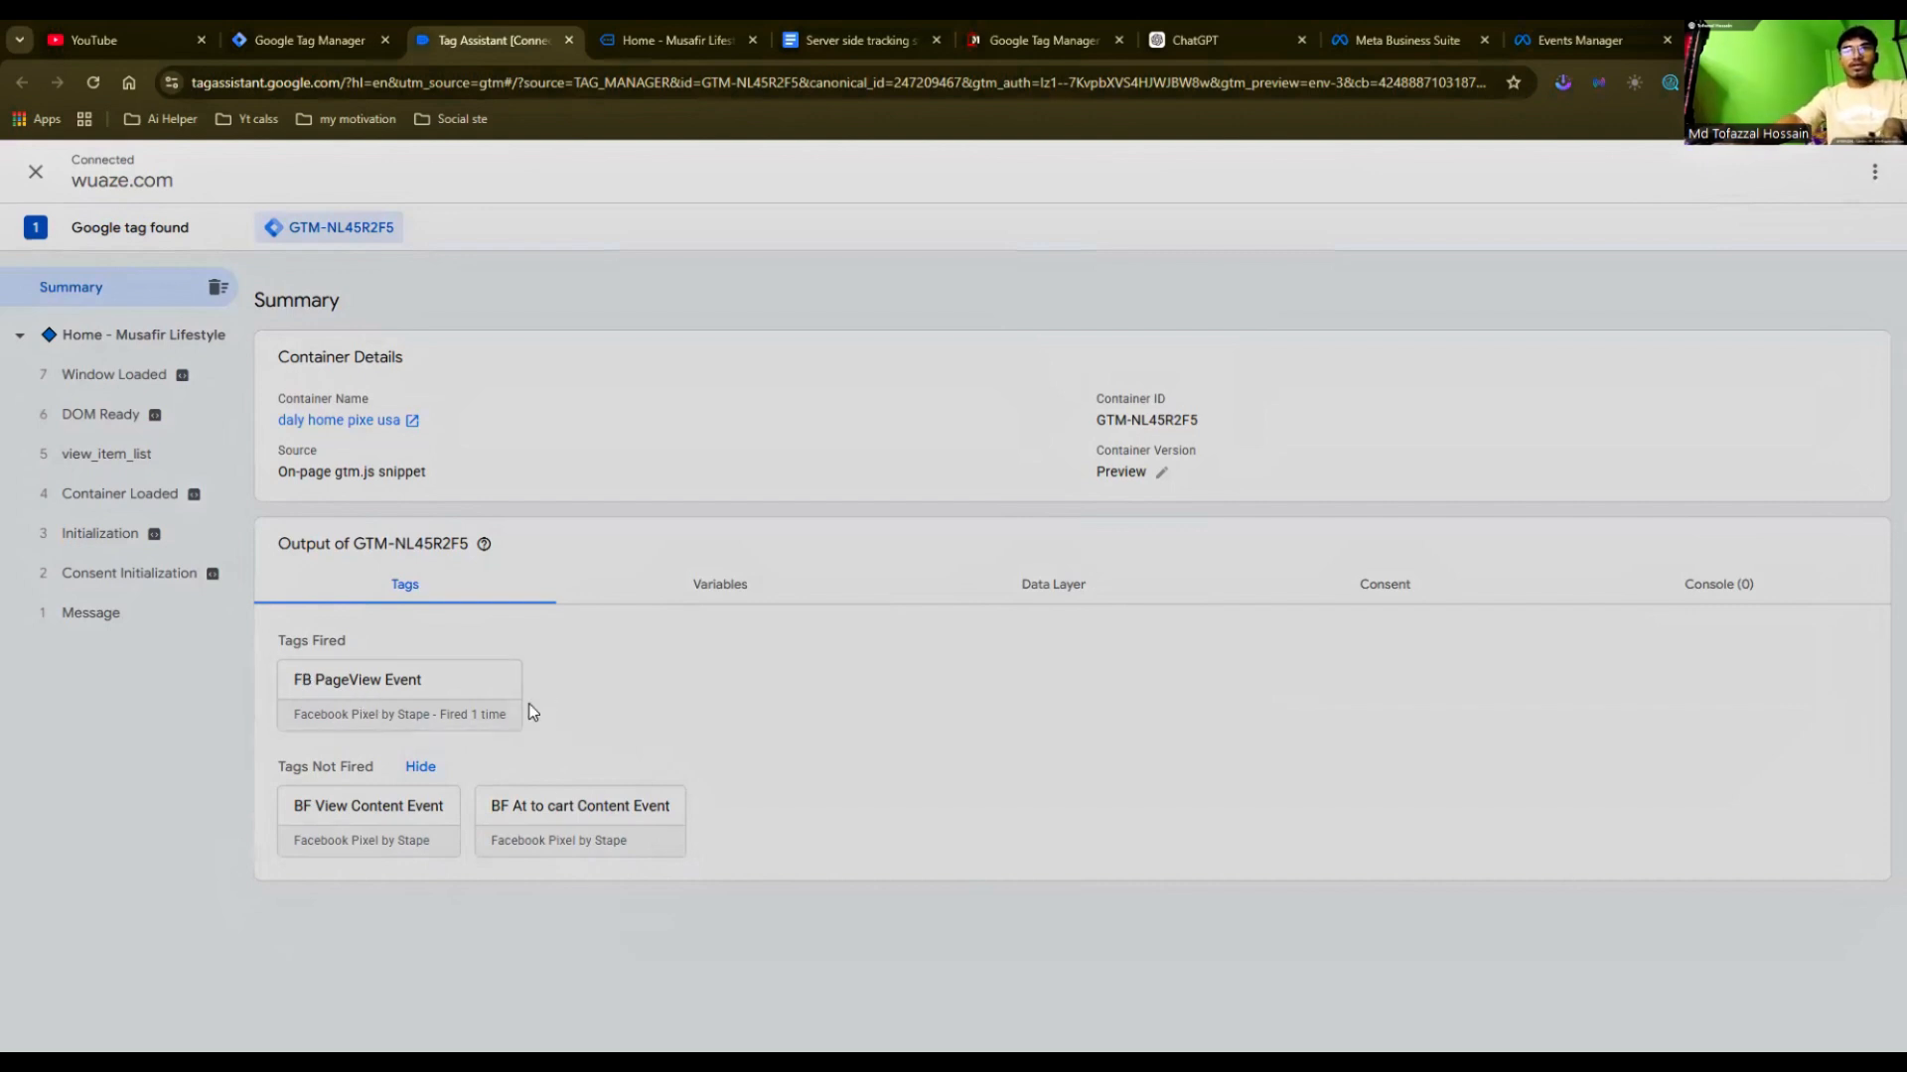
Step: Open the Rolex Superlative Chronometer Watch product page in the previewed store
{"action": "left_click", "coordinate": [717, 21]}
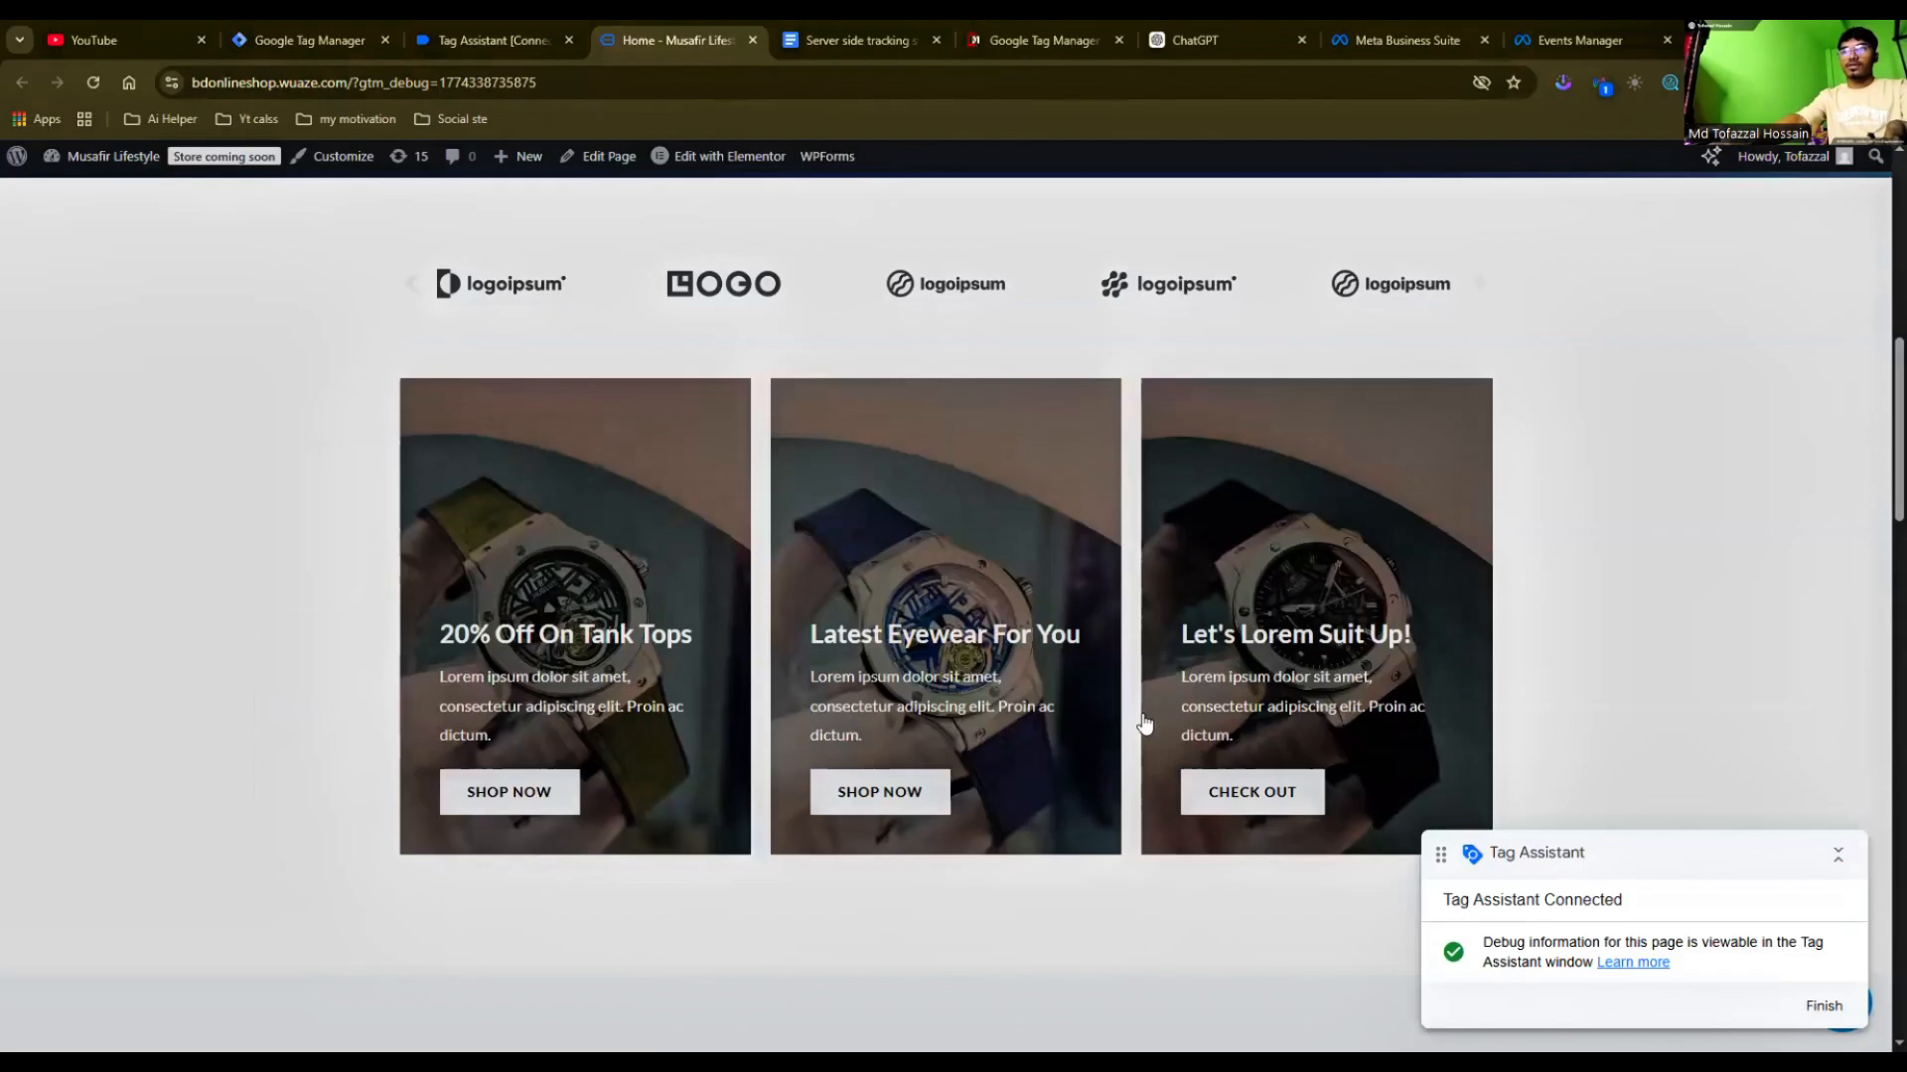
{"action": "scroll", "coordinate": [1142, 720], "scroll_direction": "down", "scroll_amount": 5}
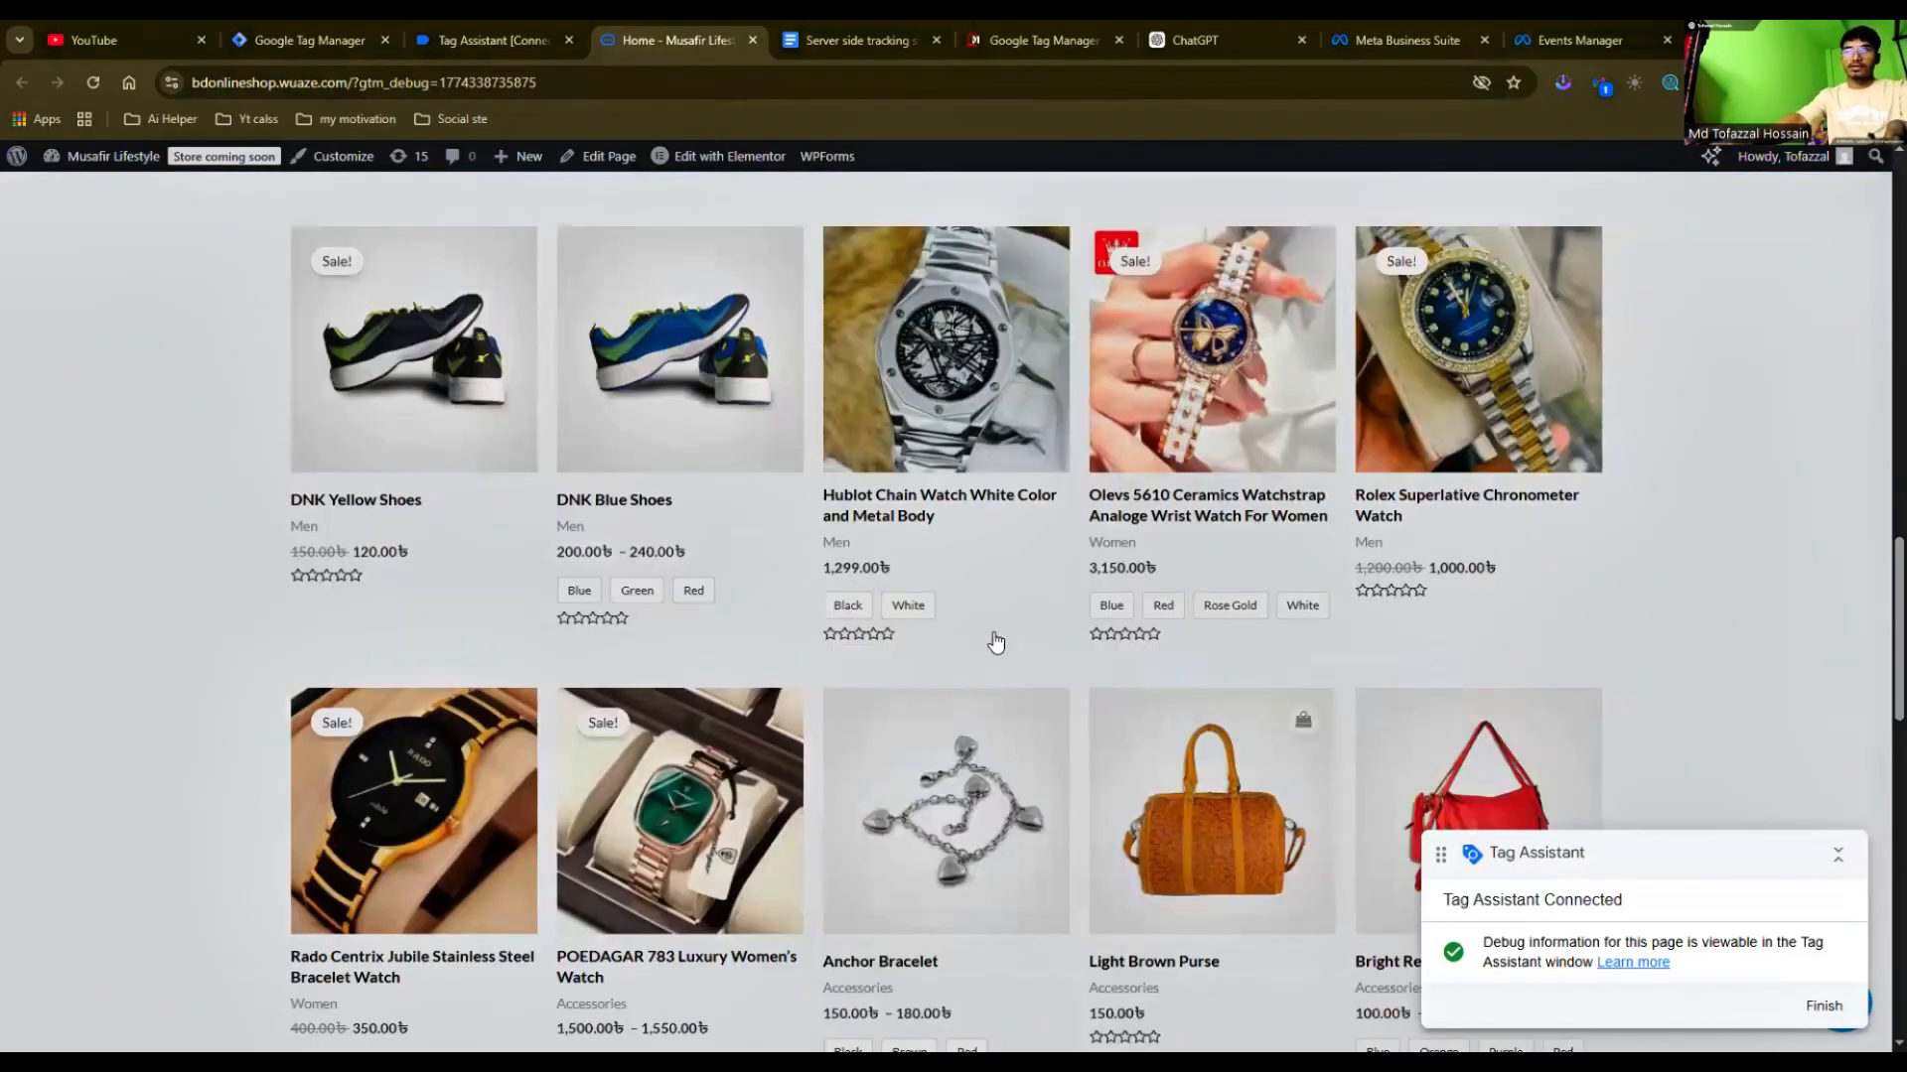
{"action": "scroll", "coordinate": [1191, 656], "scroll_direction": "up", "scroll_amount": 2}
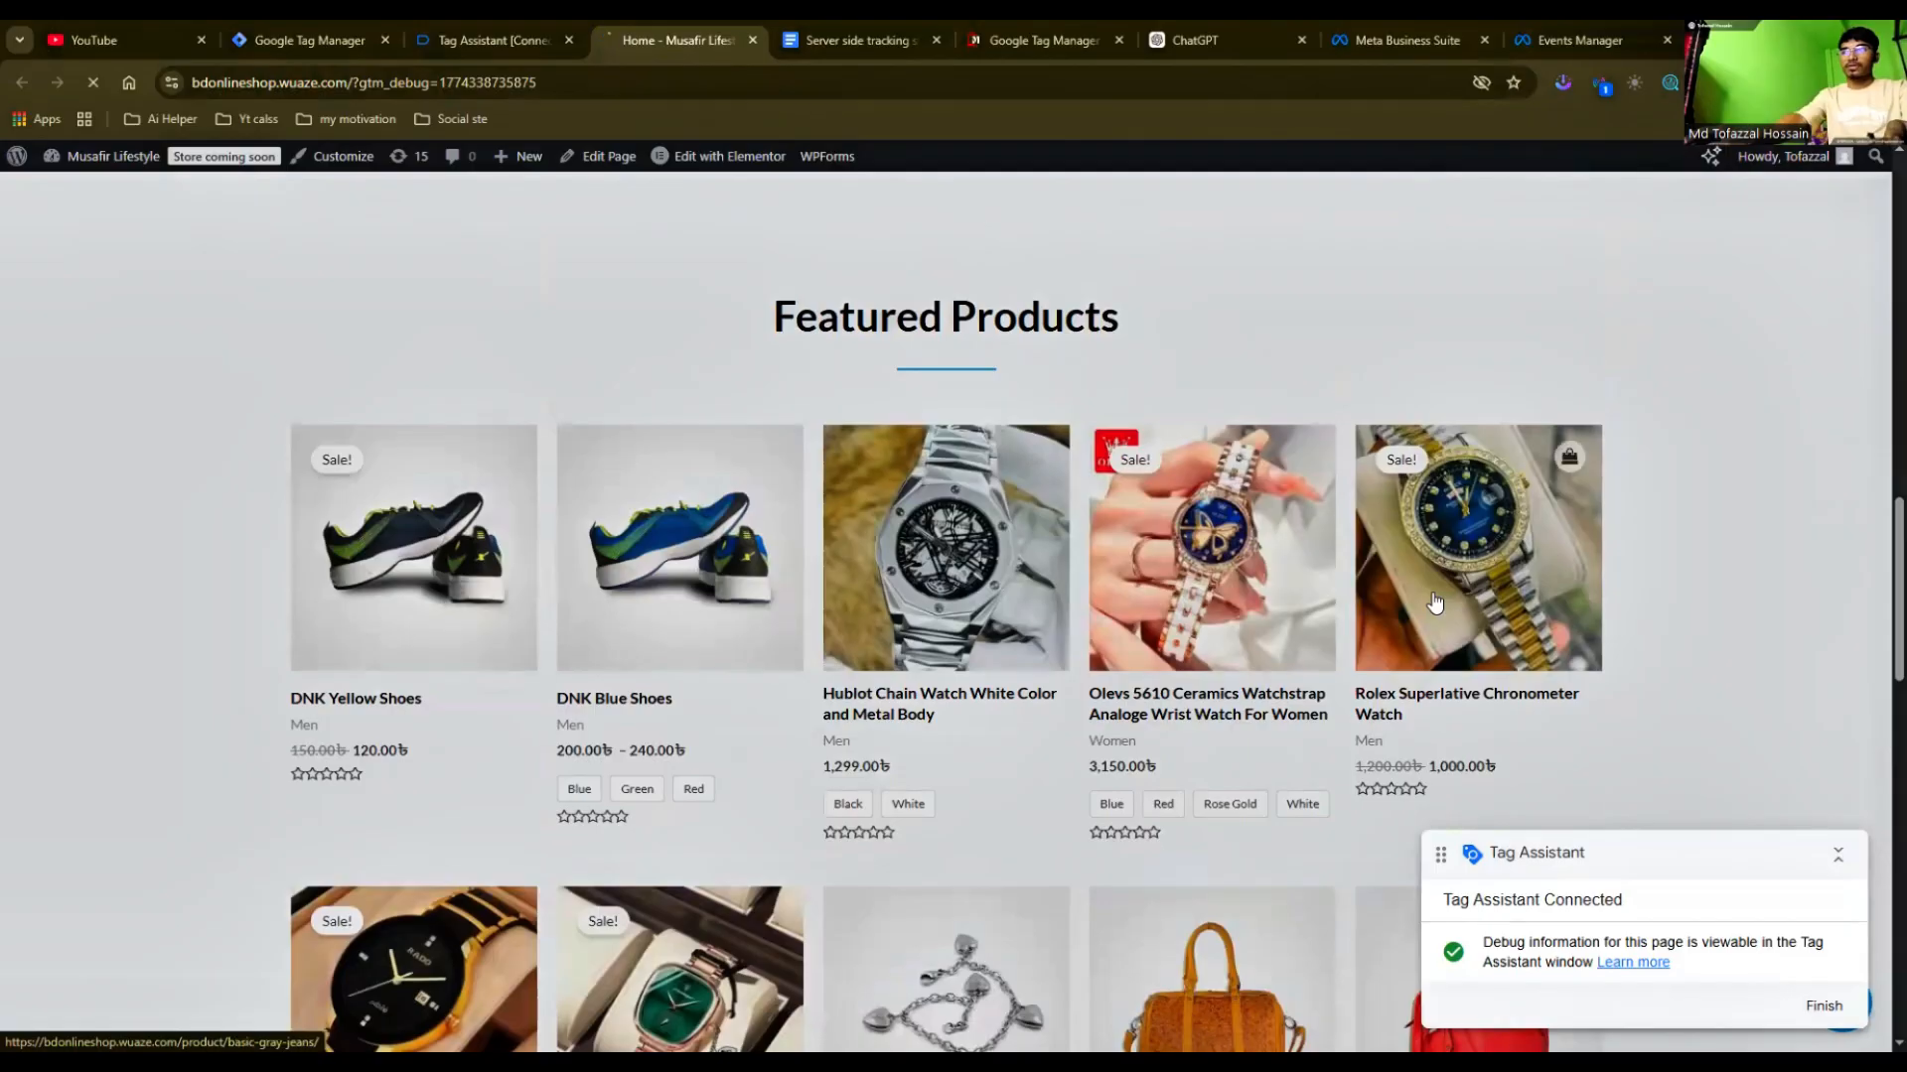
{"action": "left_click", "coordinate": [1453, 553]}
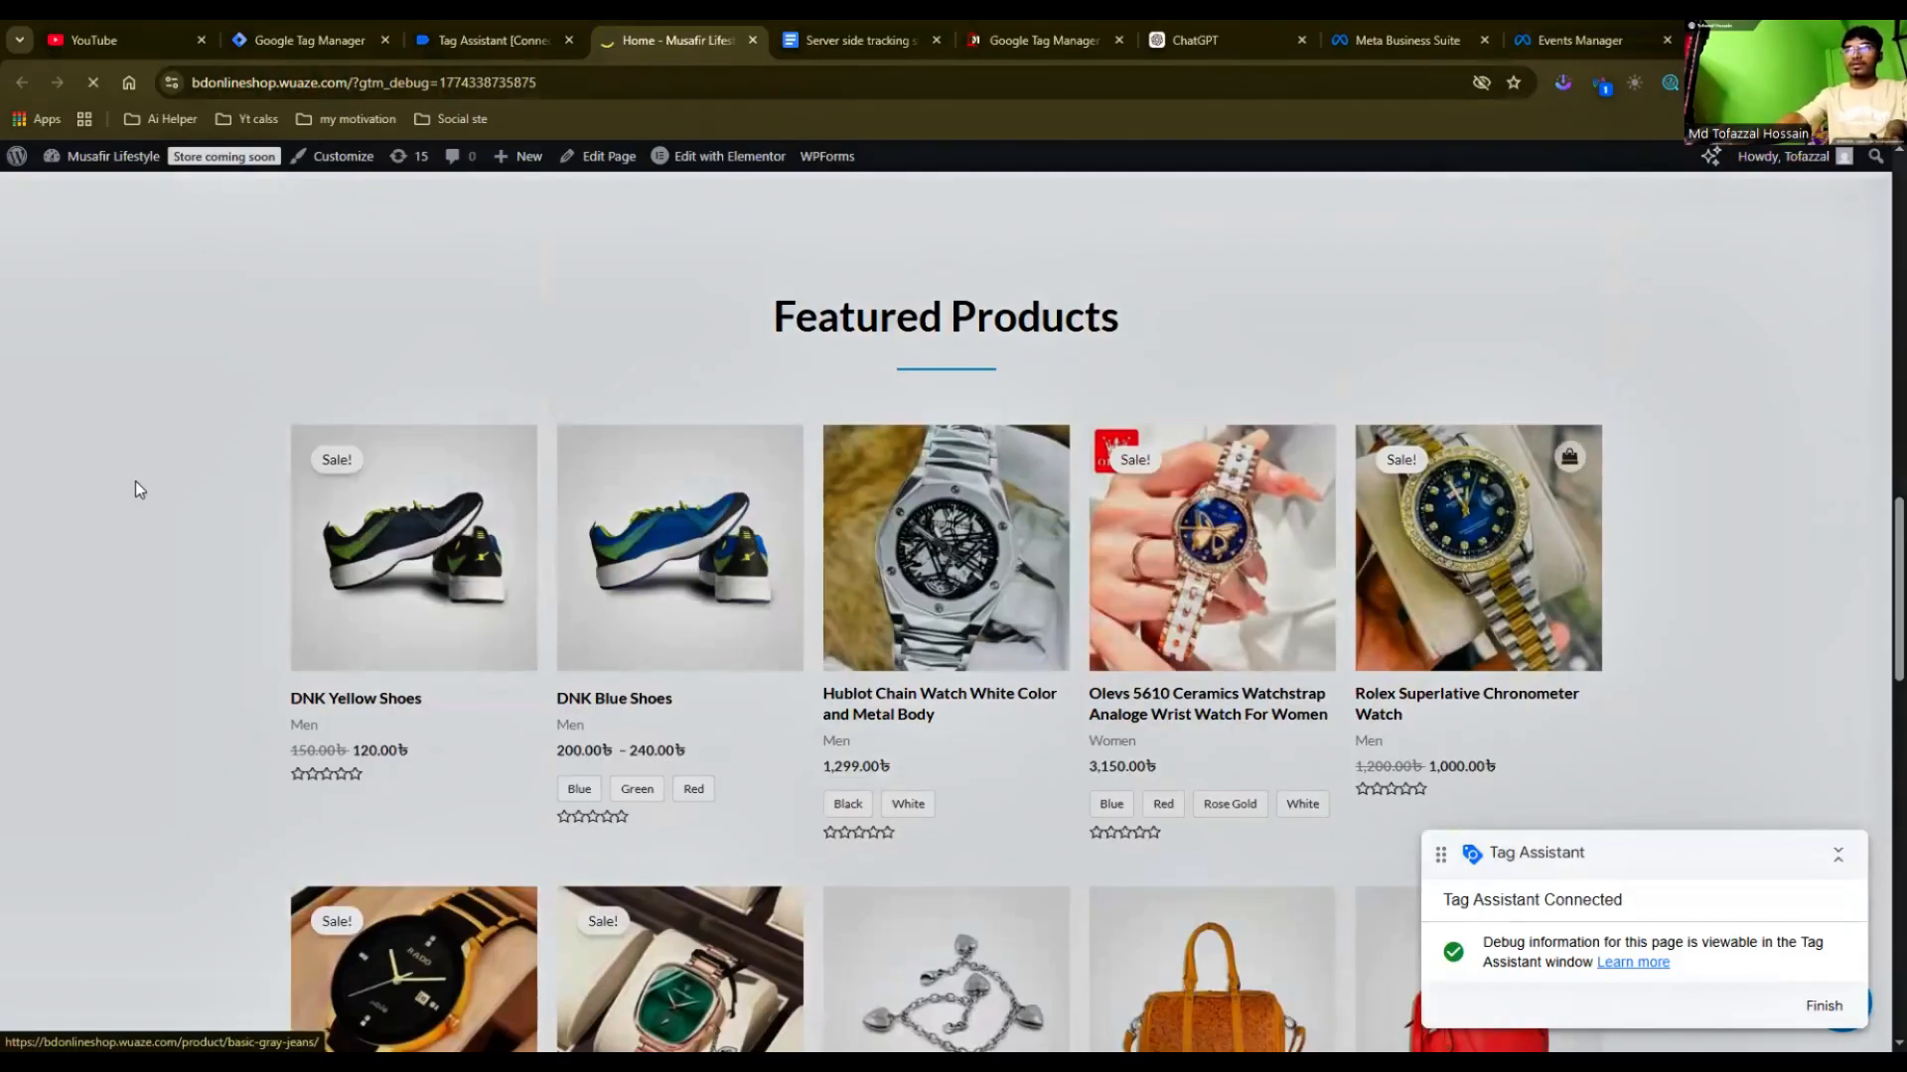
{"action": "left_click", "coordinate": [493, 41]}
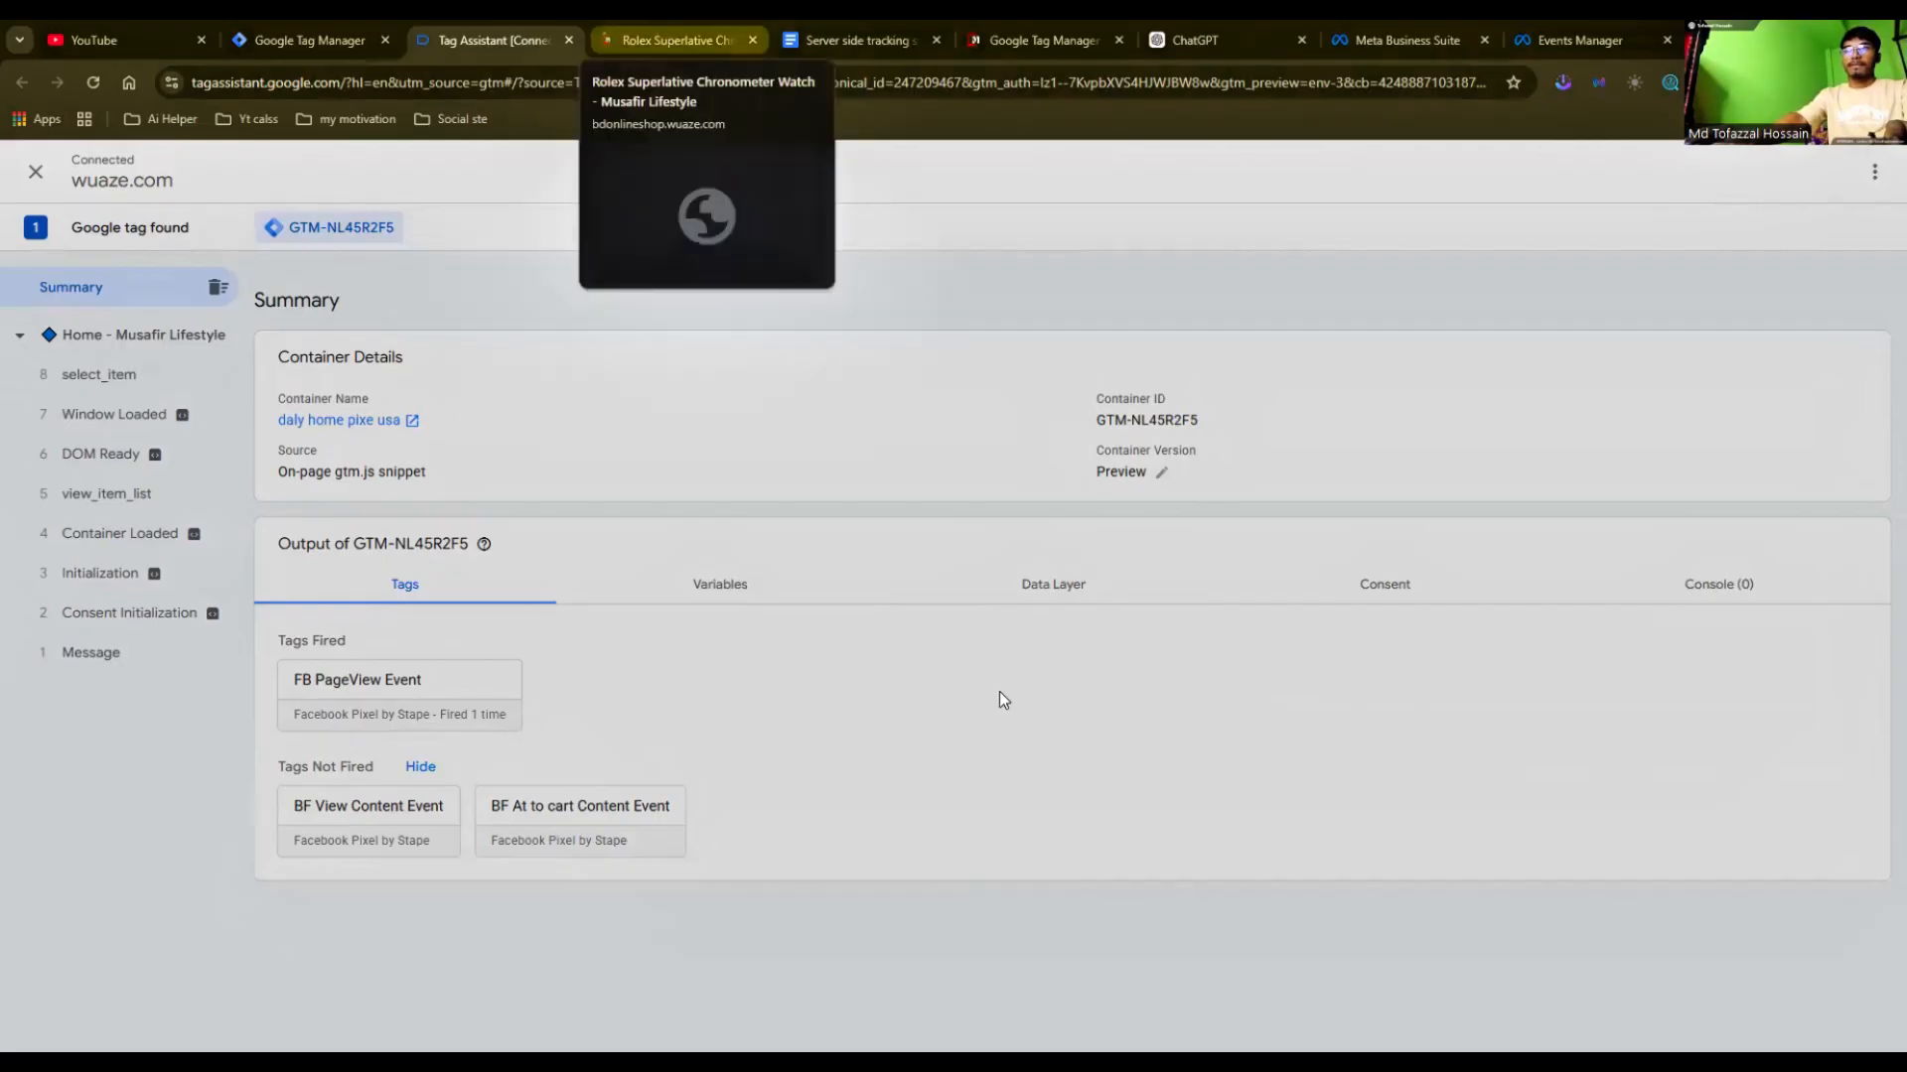
{"action": "left_click", "coordinate": [662, 35]}
{"action": "scroll", "coordinate": [626, 526], "scroll_direction": "down", "scroll_amount": 3}
{"action": "scroll", "coordinate": [616, 523], "scroll_direction": "up", "scroll_amount": 3}
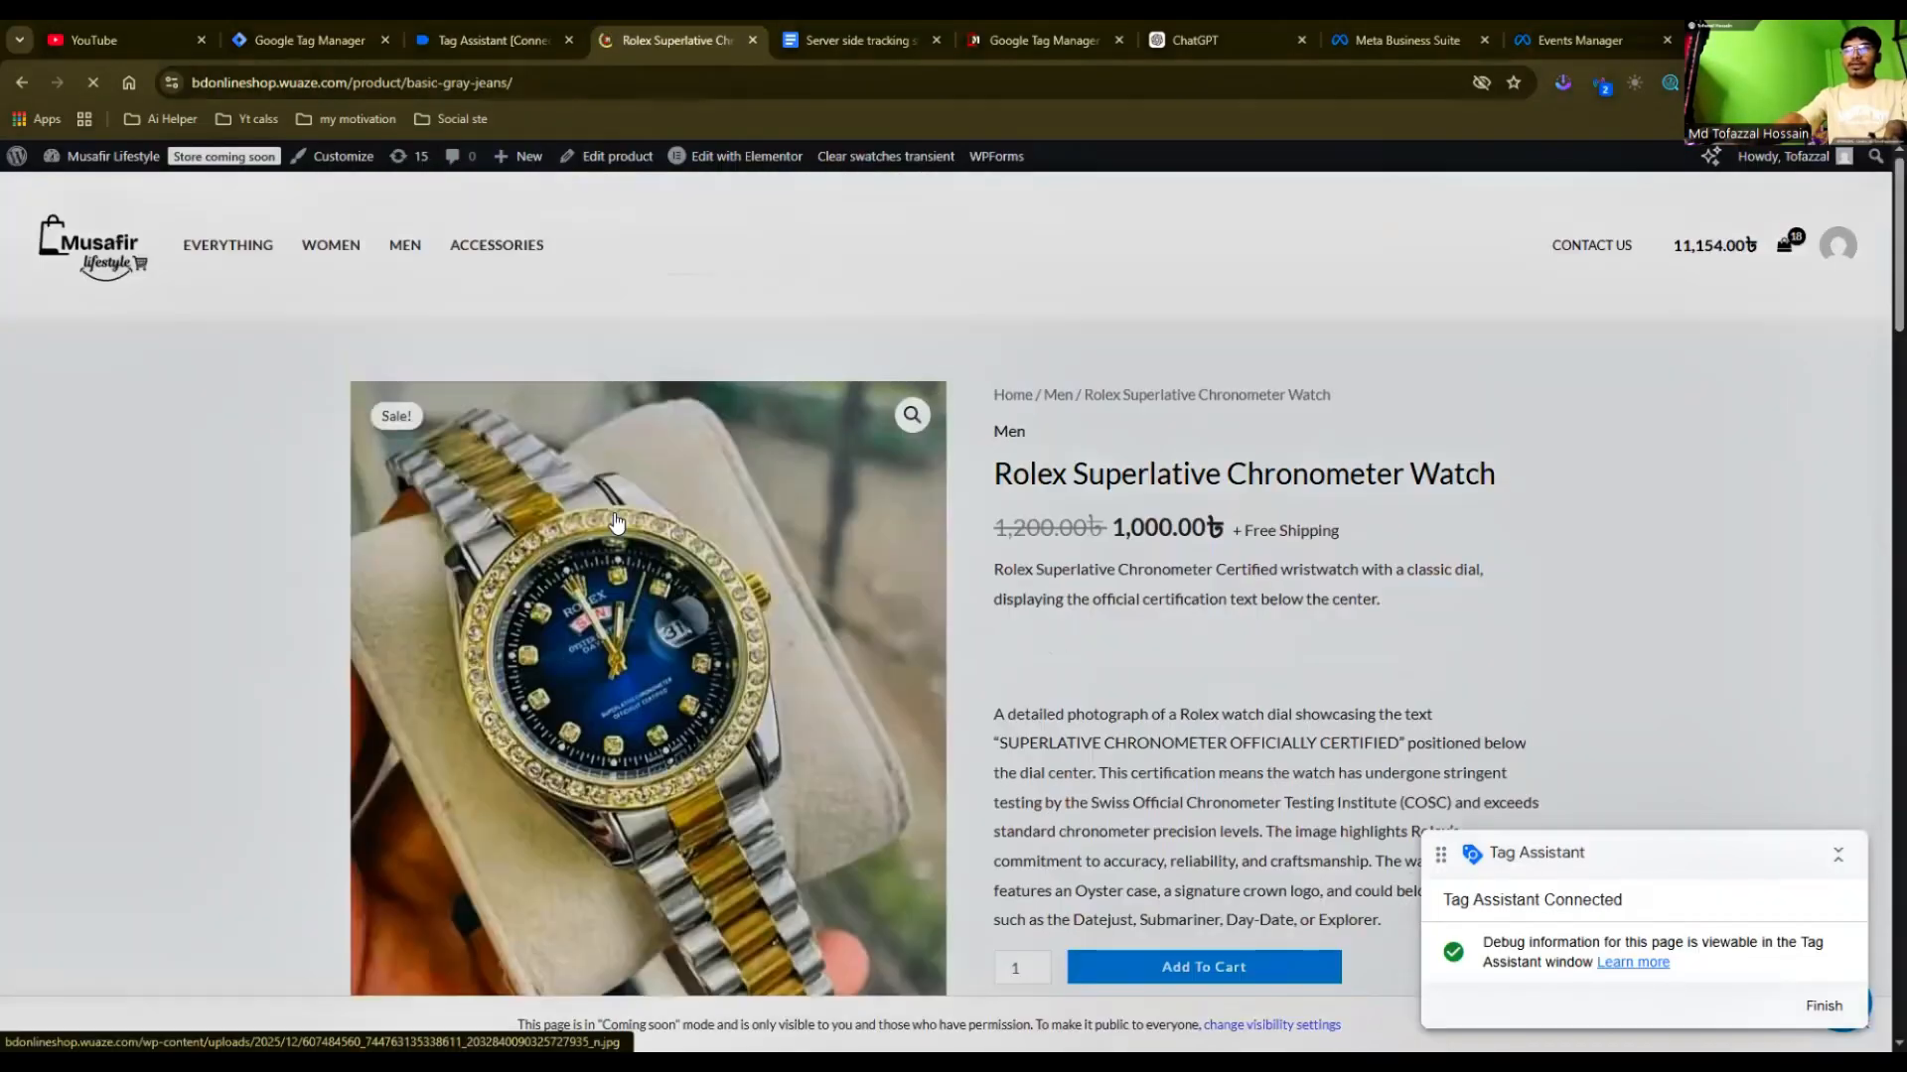
{"action": "scroll", "coordinate": [613, 512], "scroll_direction": "down", "scroll_amount": 4}
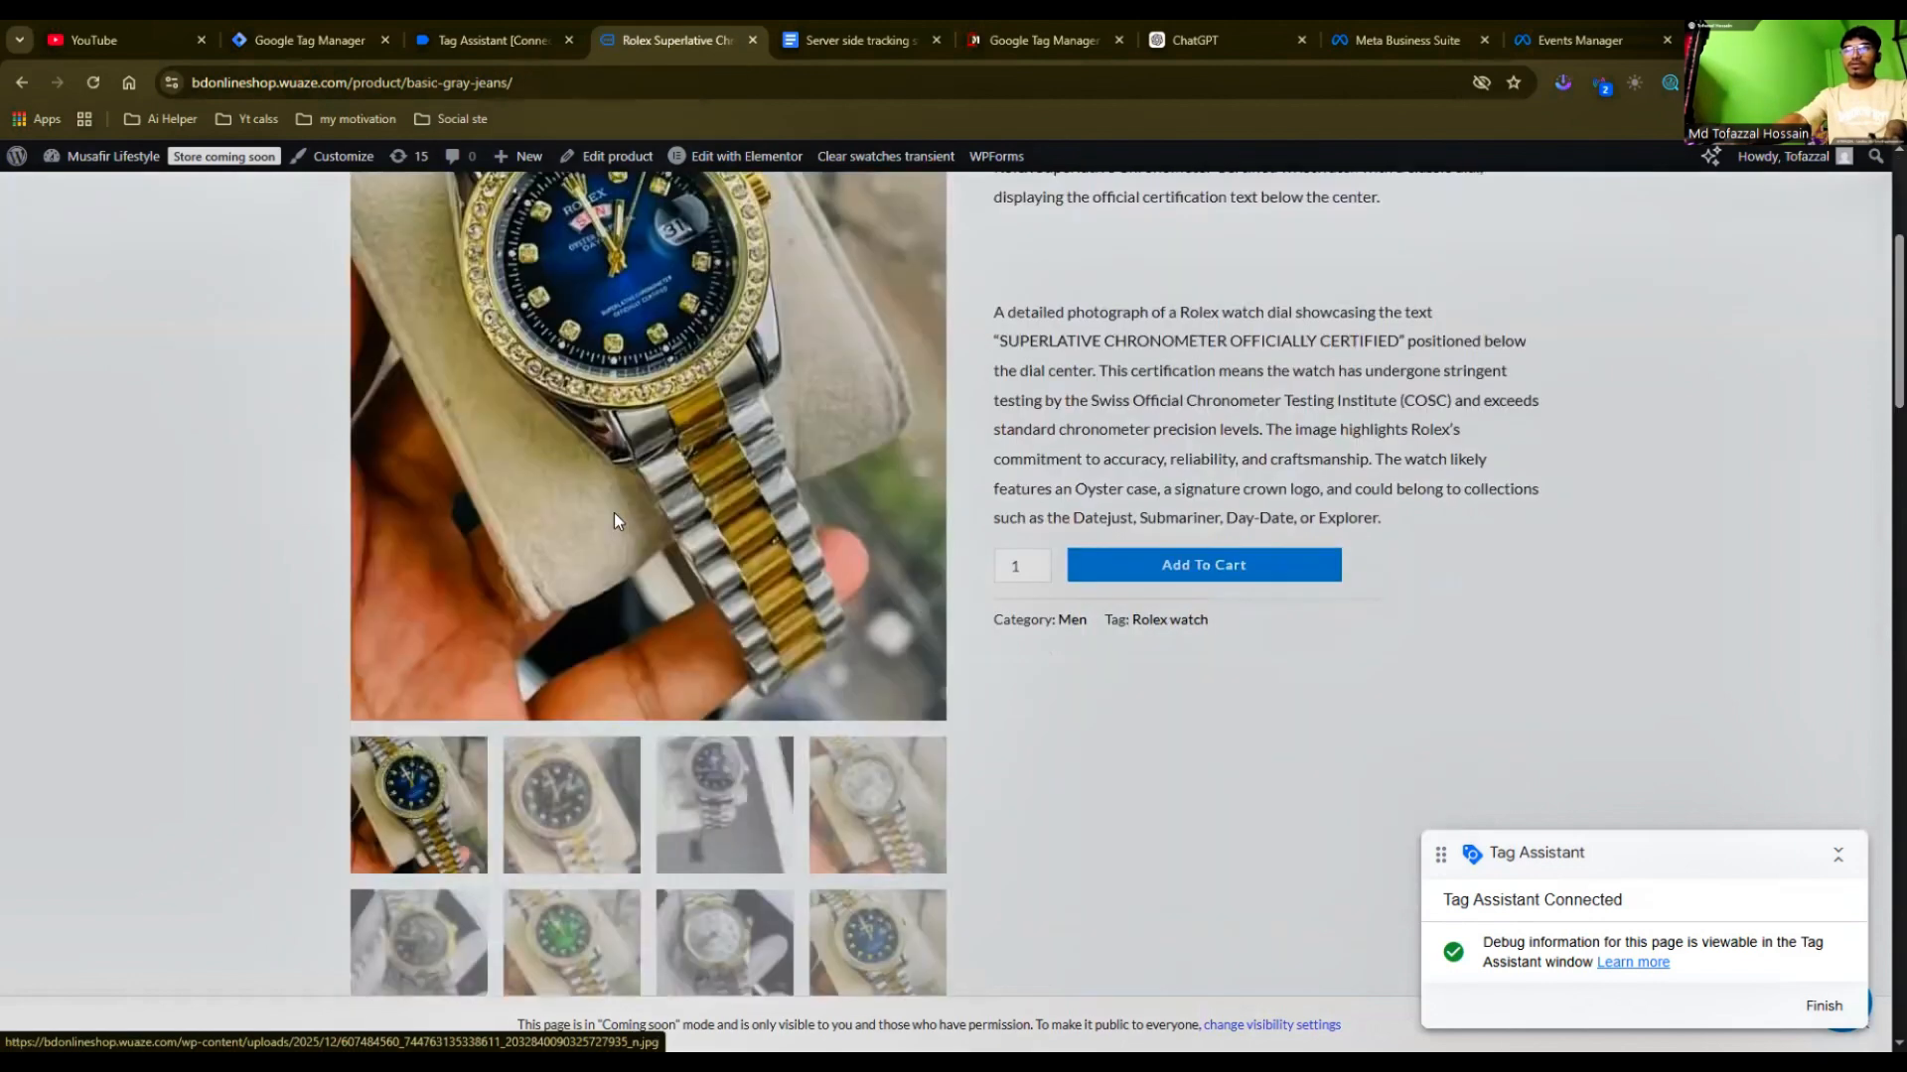
{"action": "scroll", "coordinate": [513, 248], "scroll_direction": "up", "scroll_amount": 4}
Step: Add the Rolex Superlative Chronometer Watch to the cart from its product page
{"action": "left_click", "coordinate": [493, 40]}
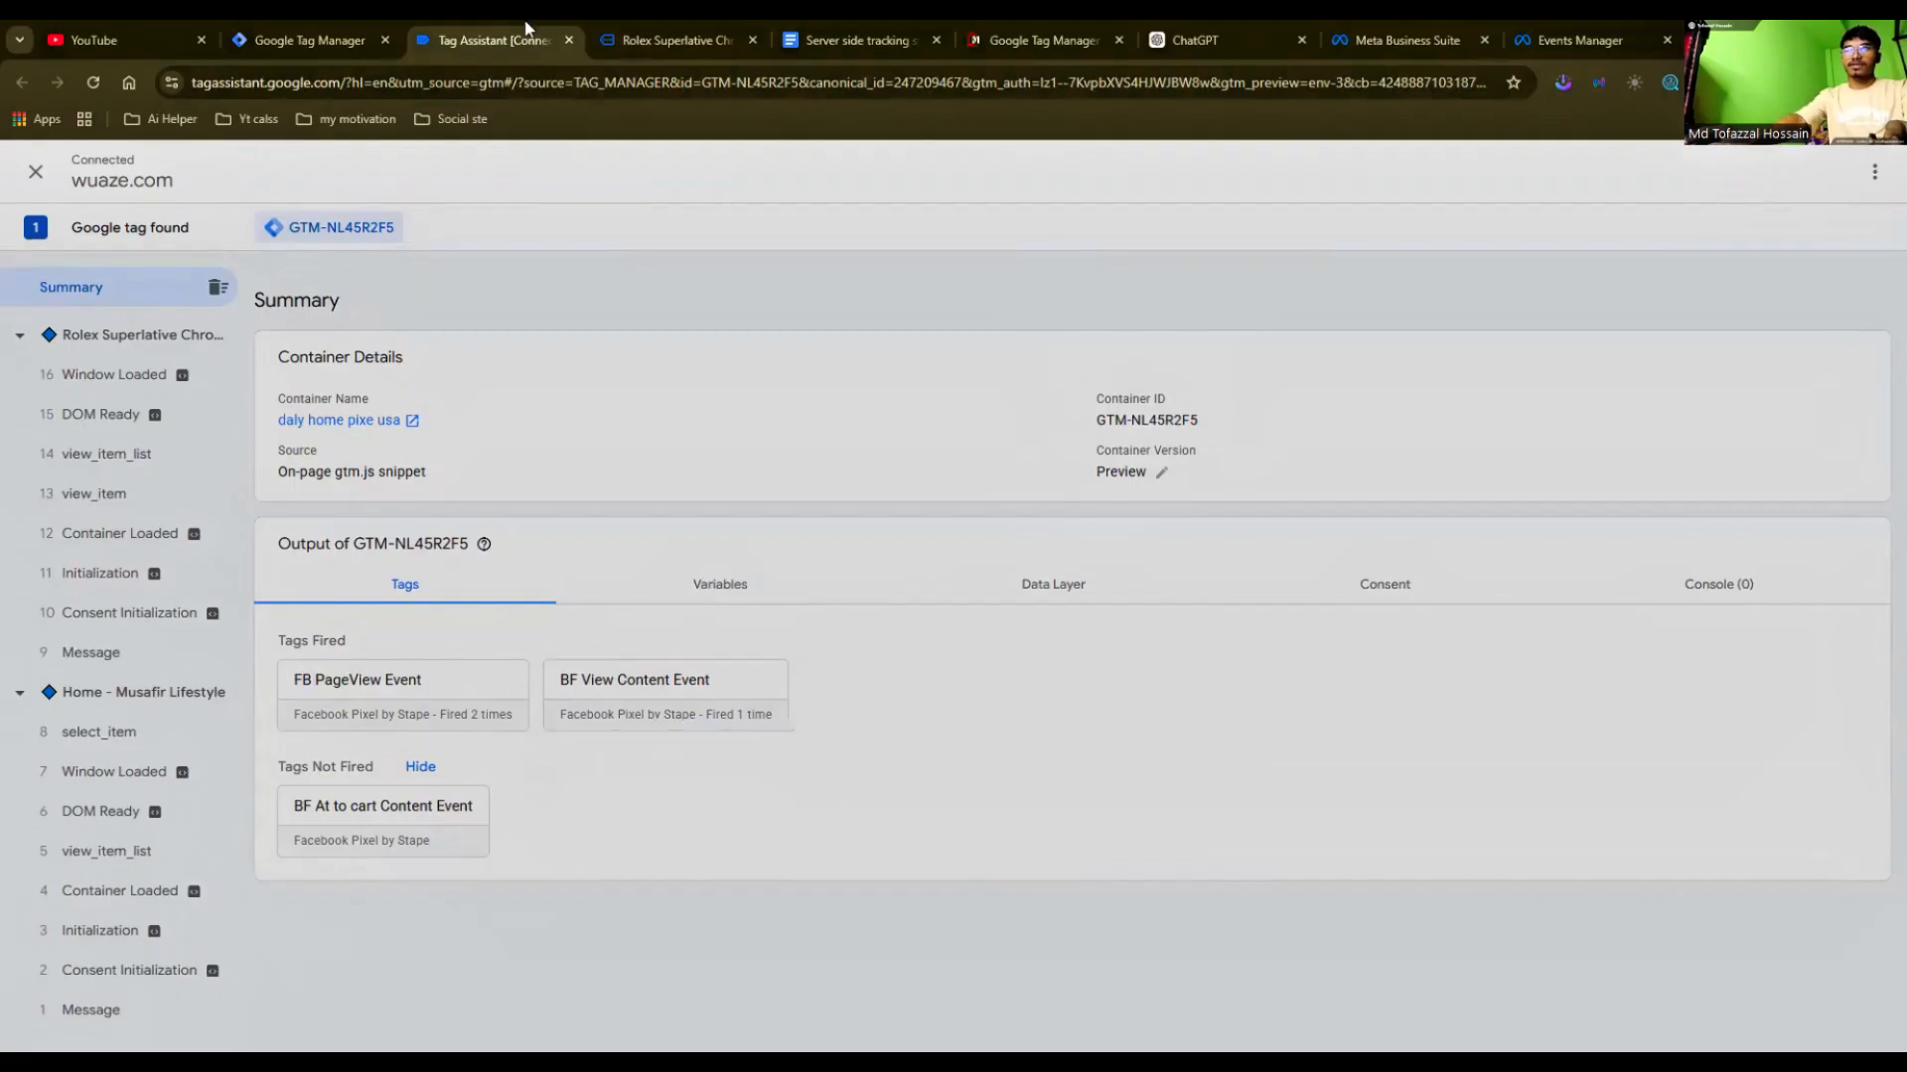
{"action": "key", "text": "ctrl+Tab"}
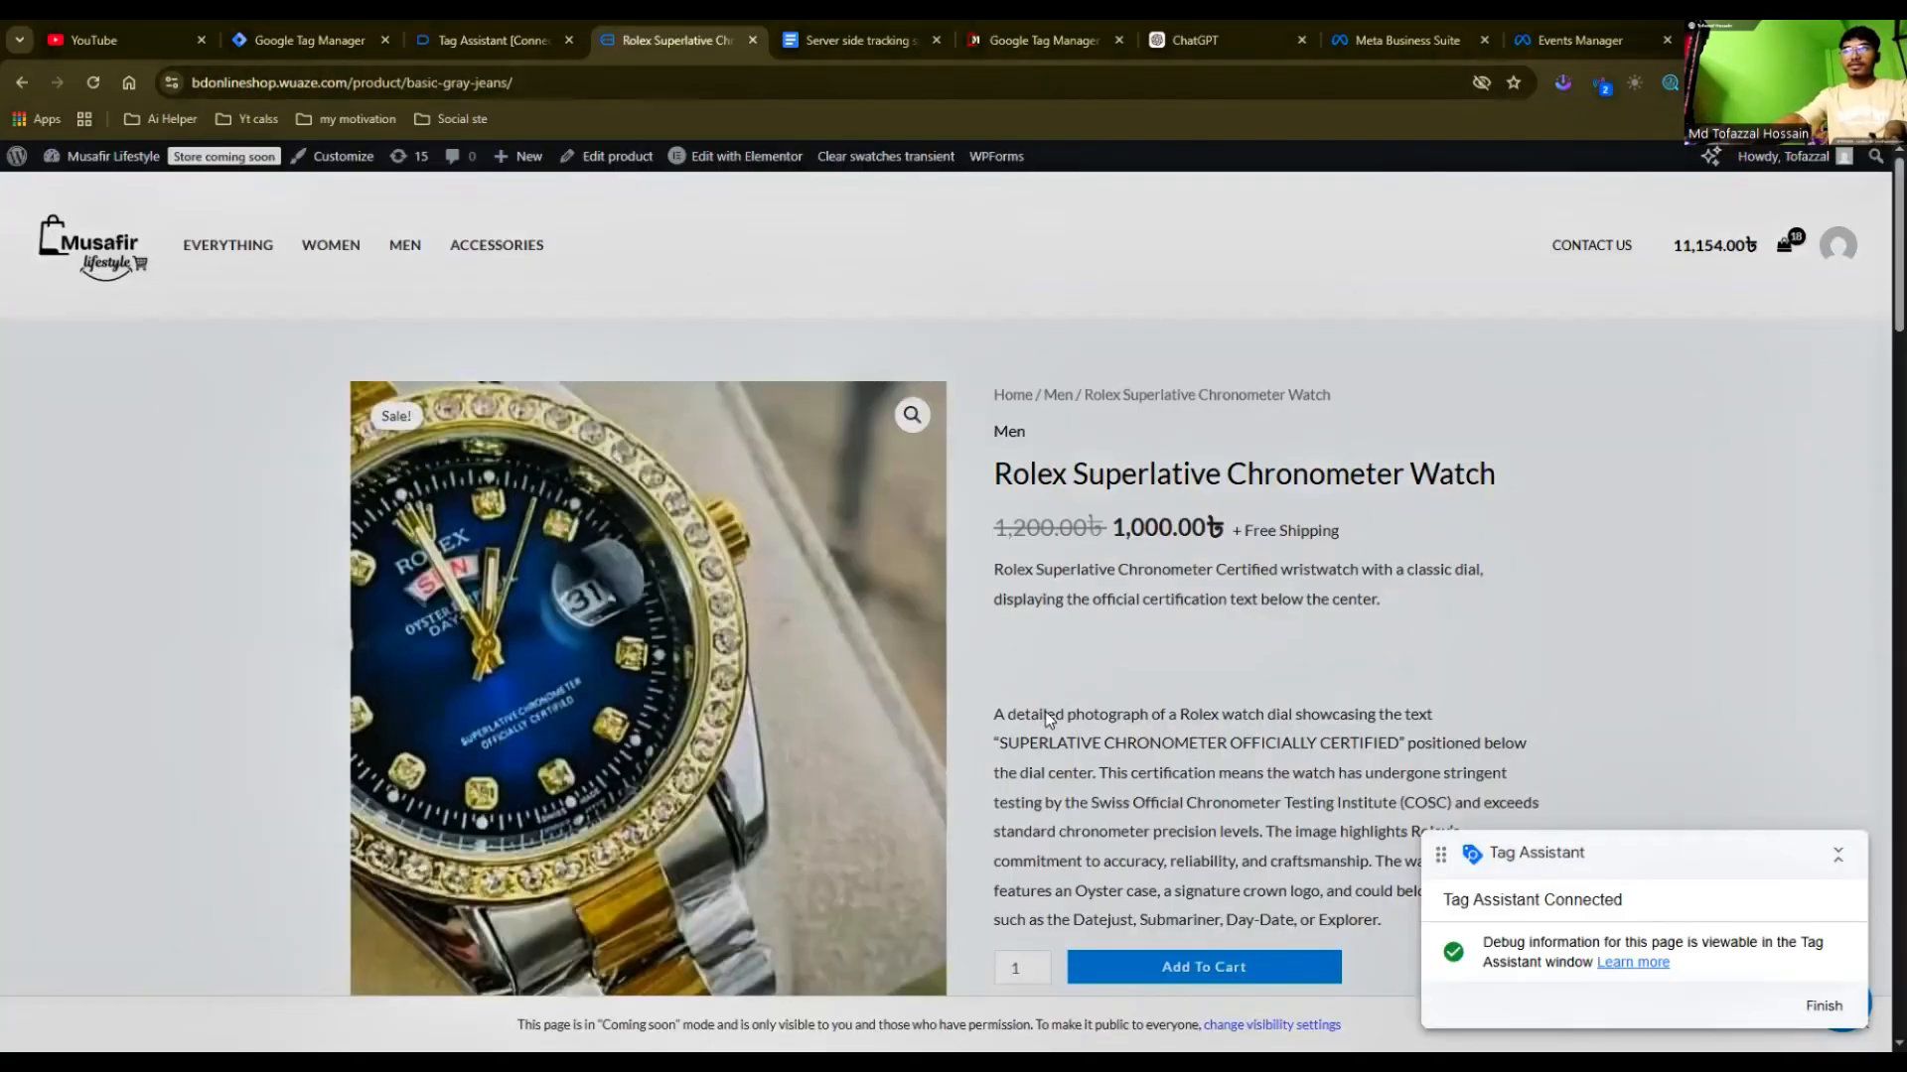
{"action": "scroll", "coordinate": [1045, 711], "scroll_direction": "down", "scroll_amount": 4}
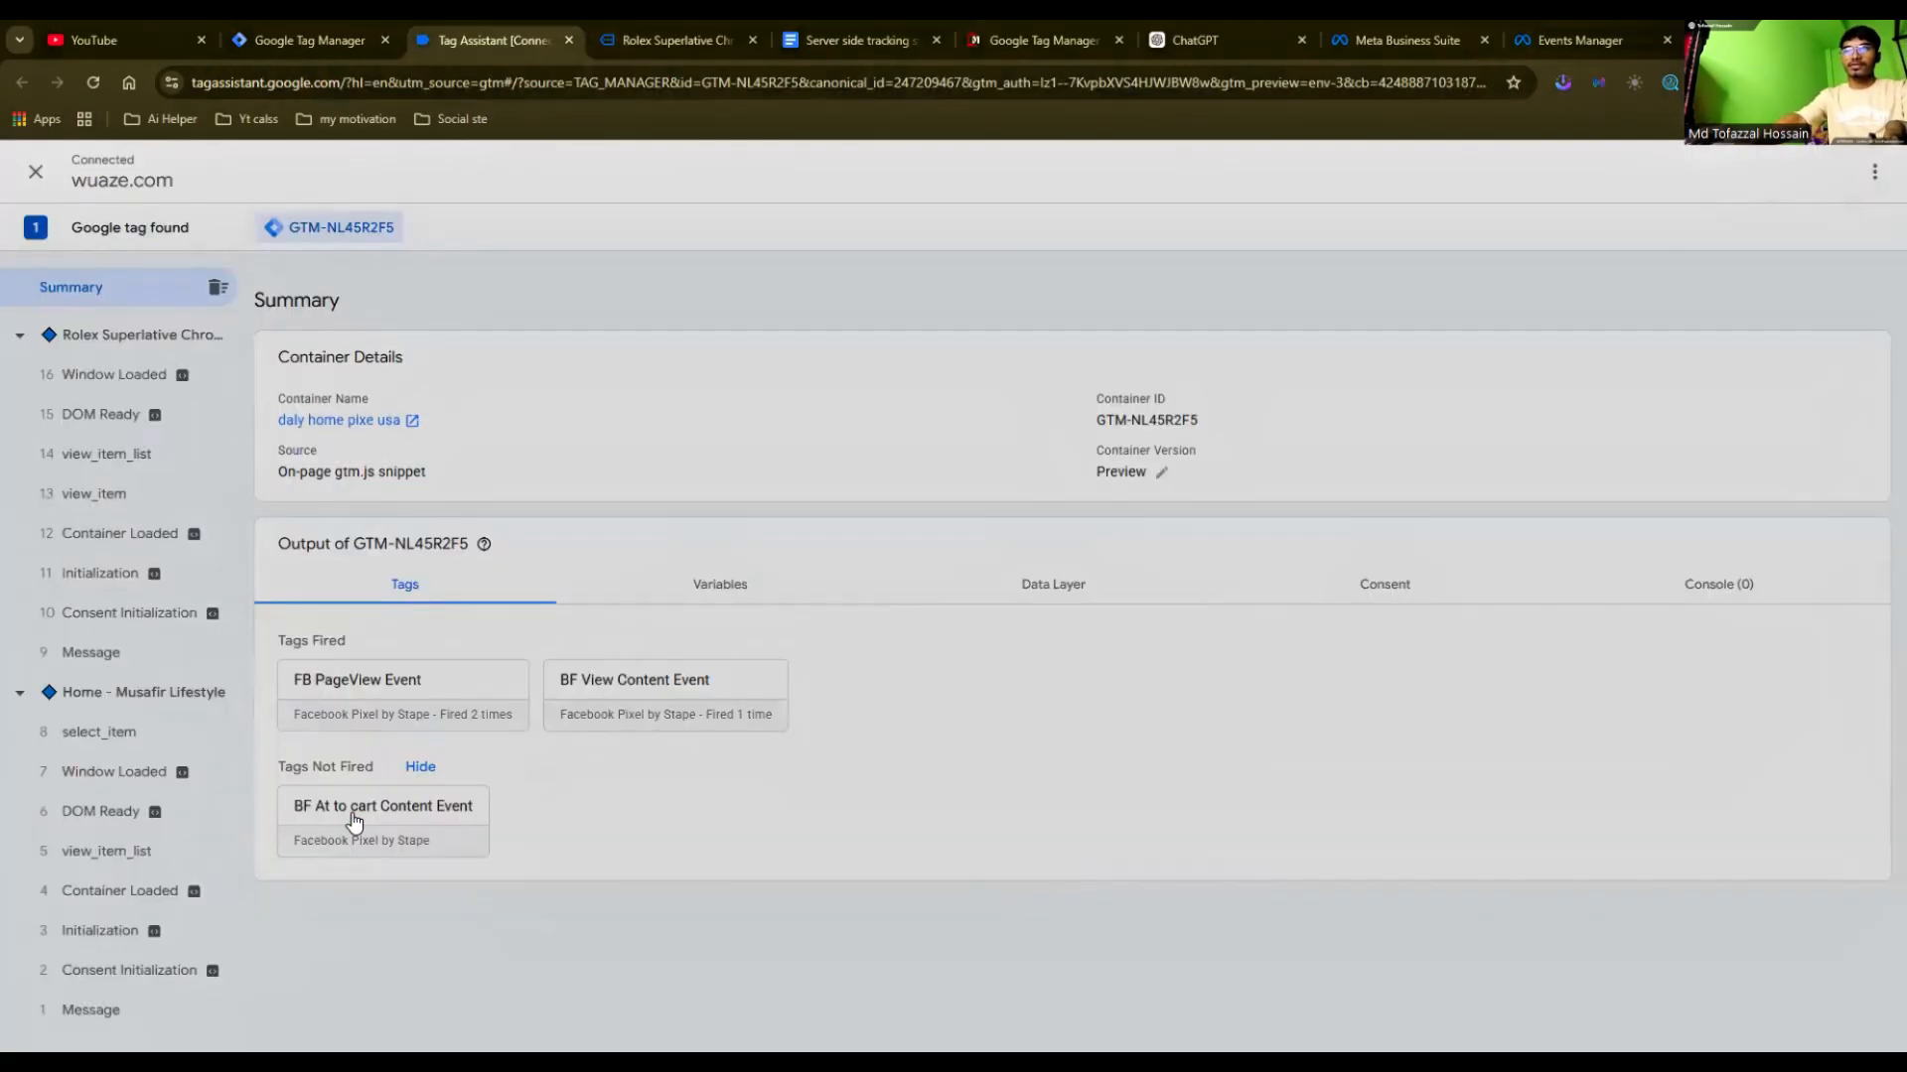
{"action": "key", "text": "ctrl+shift+Tab"}
{"action": "key", "text": "ctrl+Tab"}
{"action": "left_click", "coordinate": [1313, 586]}
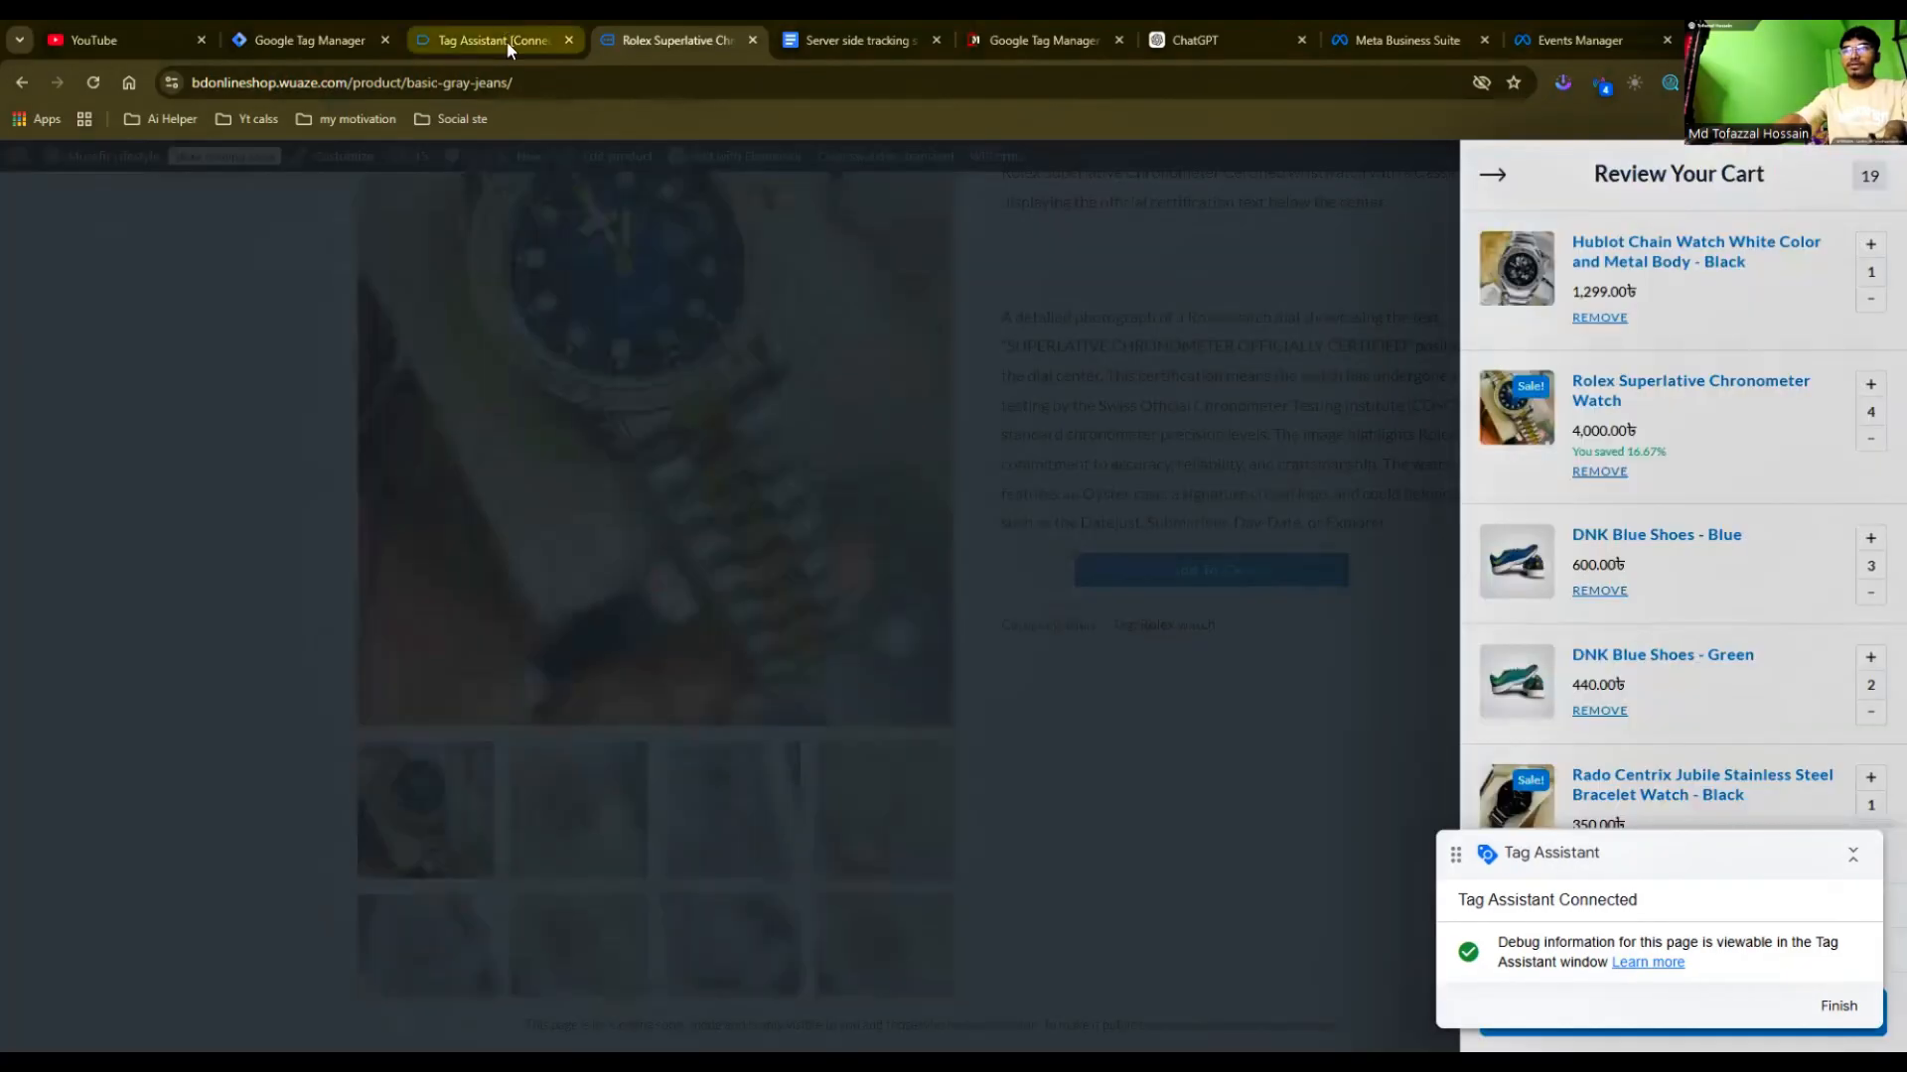
Step: Check in Tag Assistant which tags fired for the add_to_cart event, then close the store's cart panel
{"action": "left_click", "coordinate": [507, 40]}
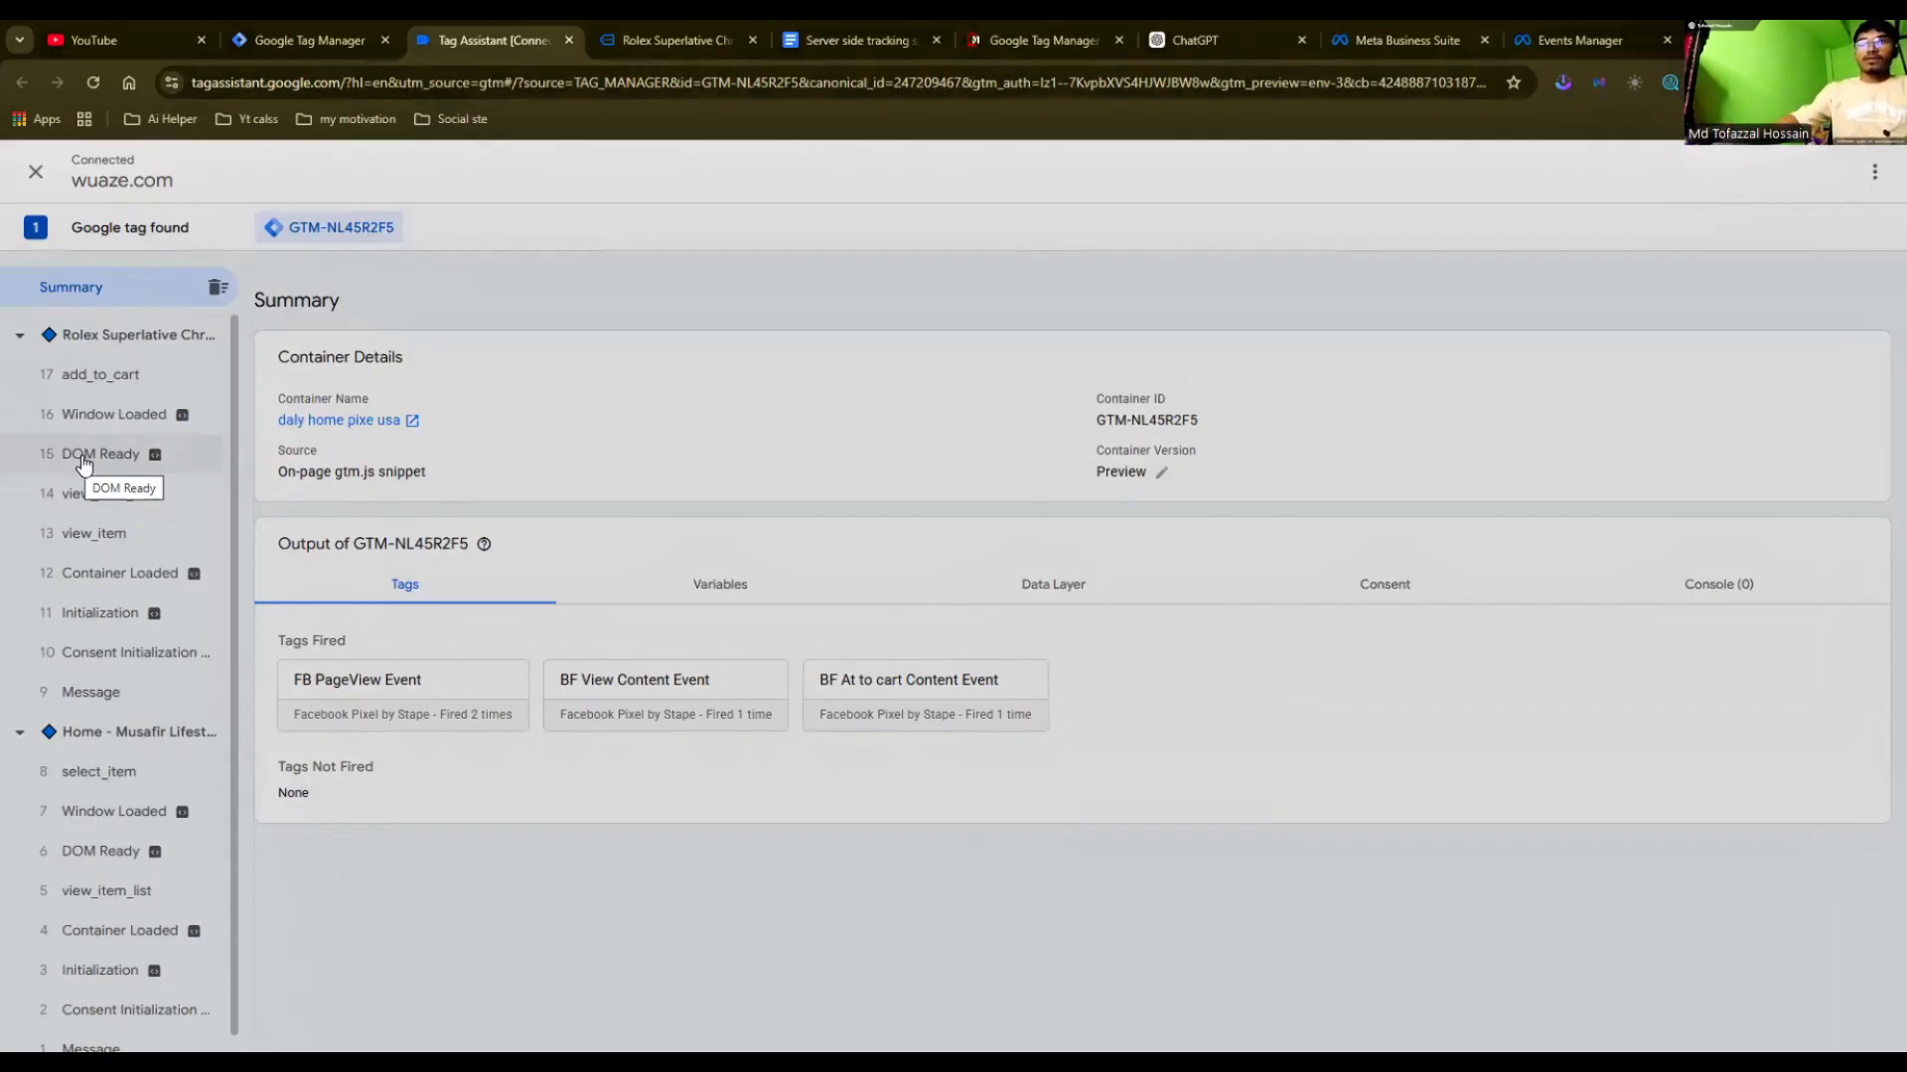
{"action": "left_click", "coordinate": [664, 41]}
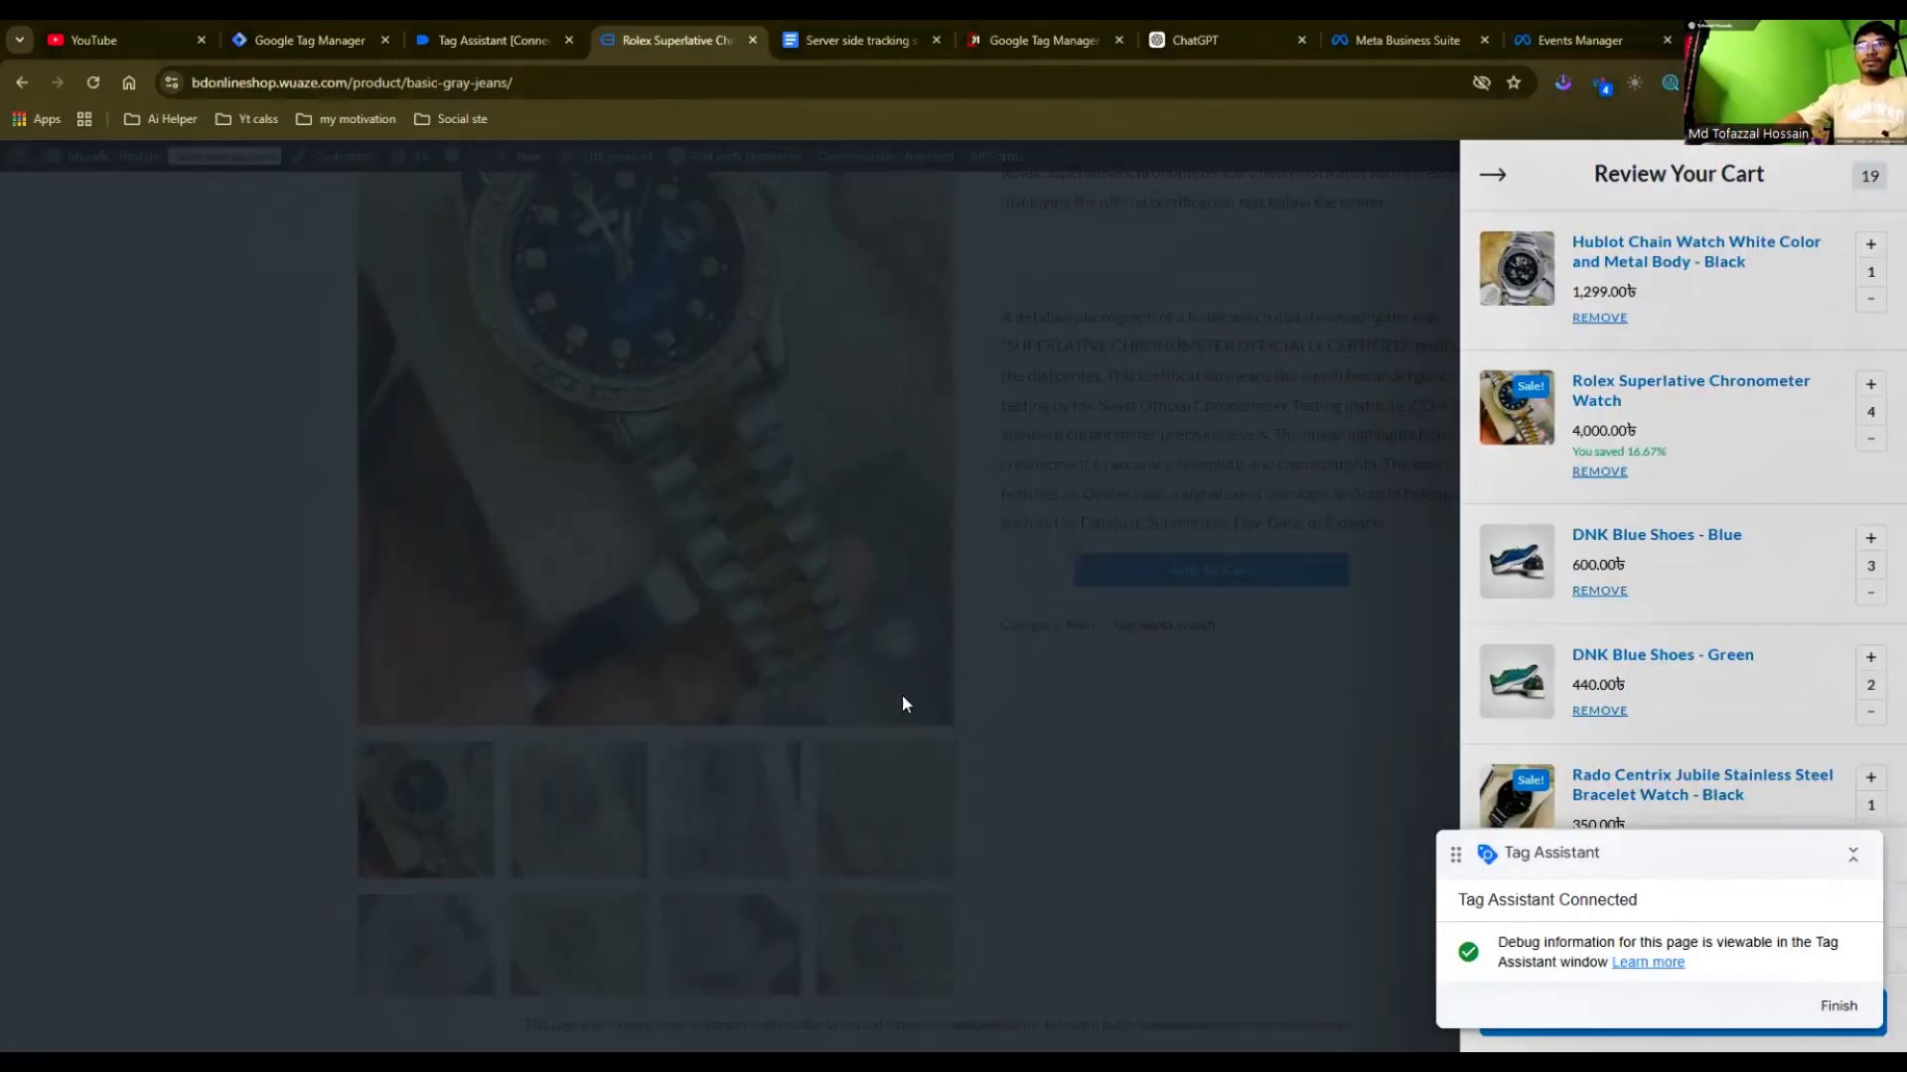
{"action": "left_click", "coordinate": [965, 493]}
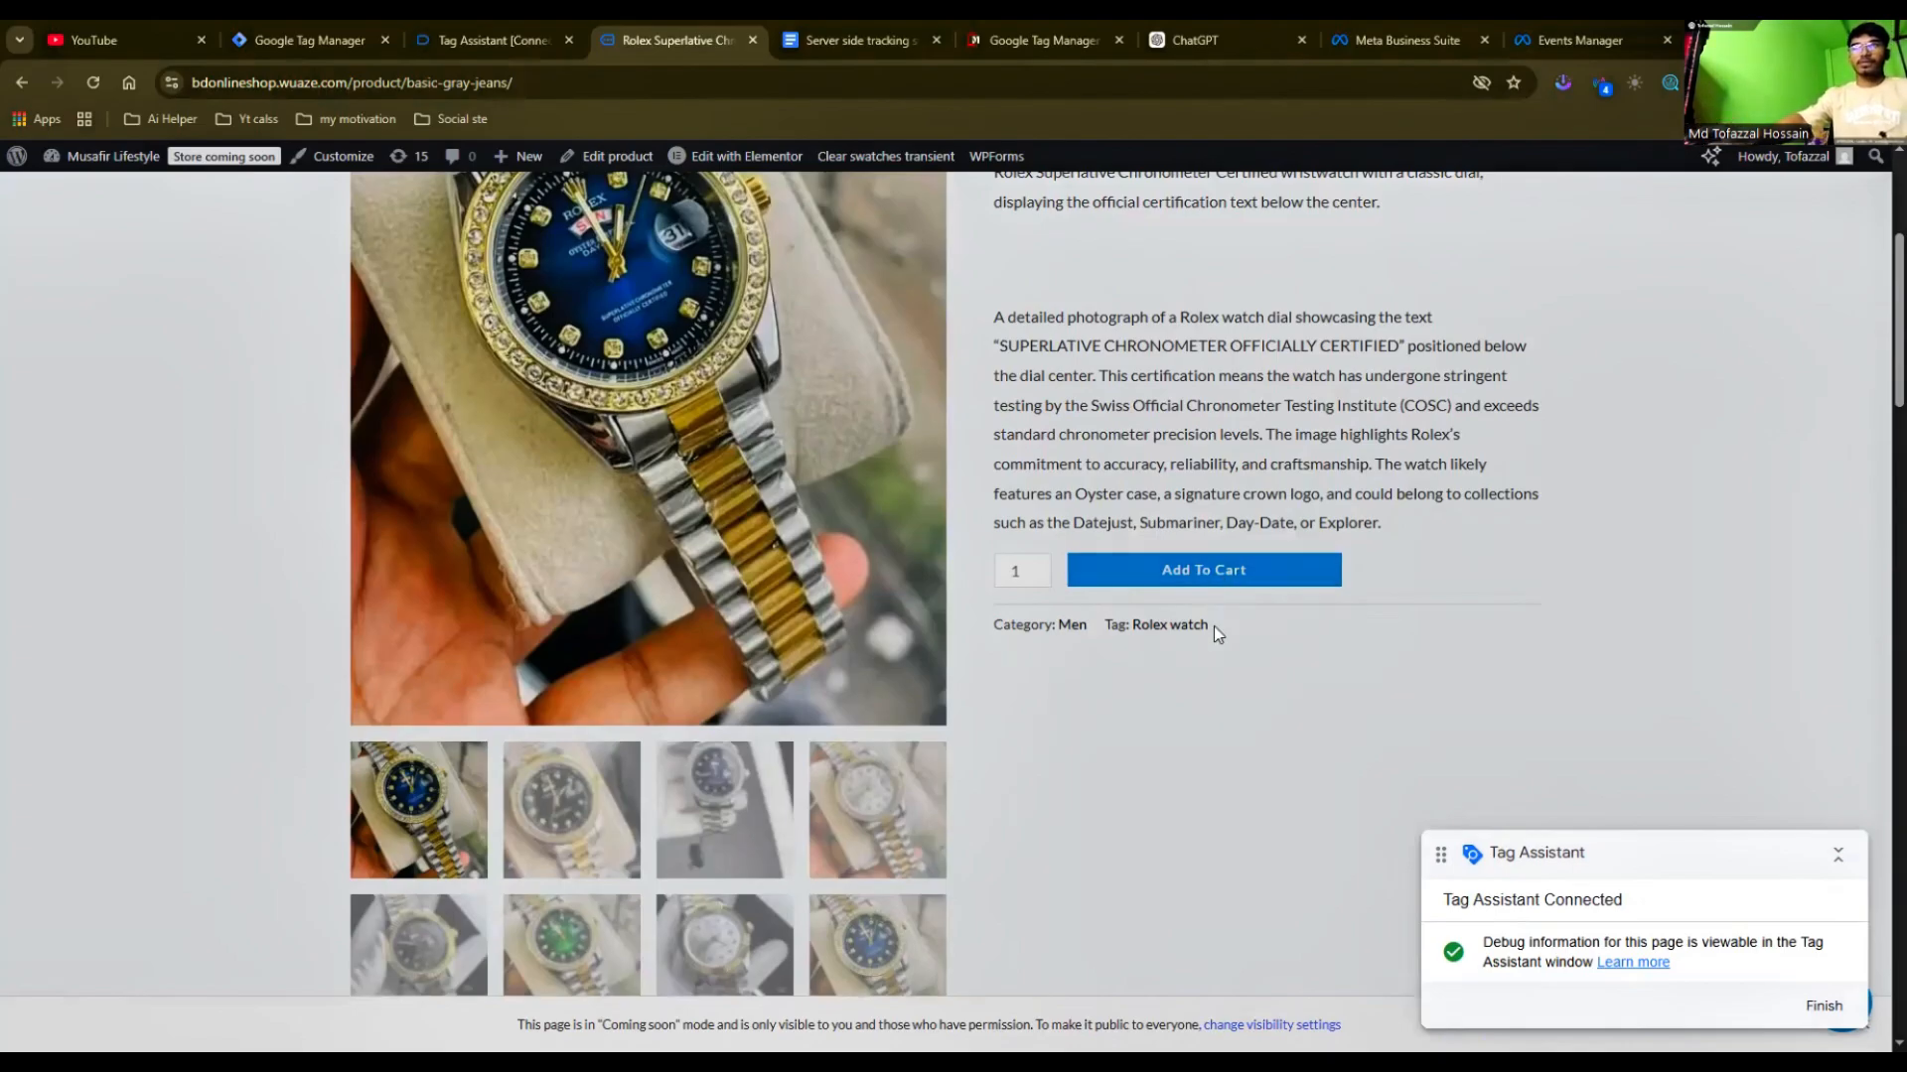
{"action": "scroll", "coordinate": [586, 596], "scroll_direction": "up", "scroll_amount": 3}
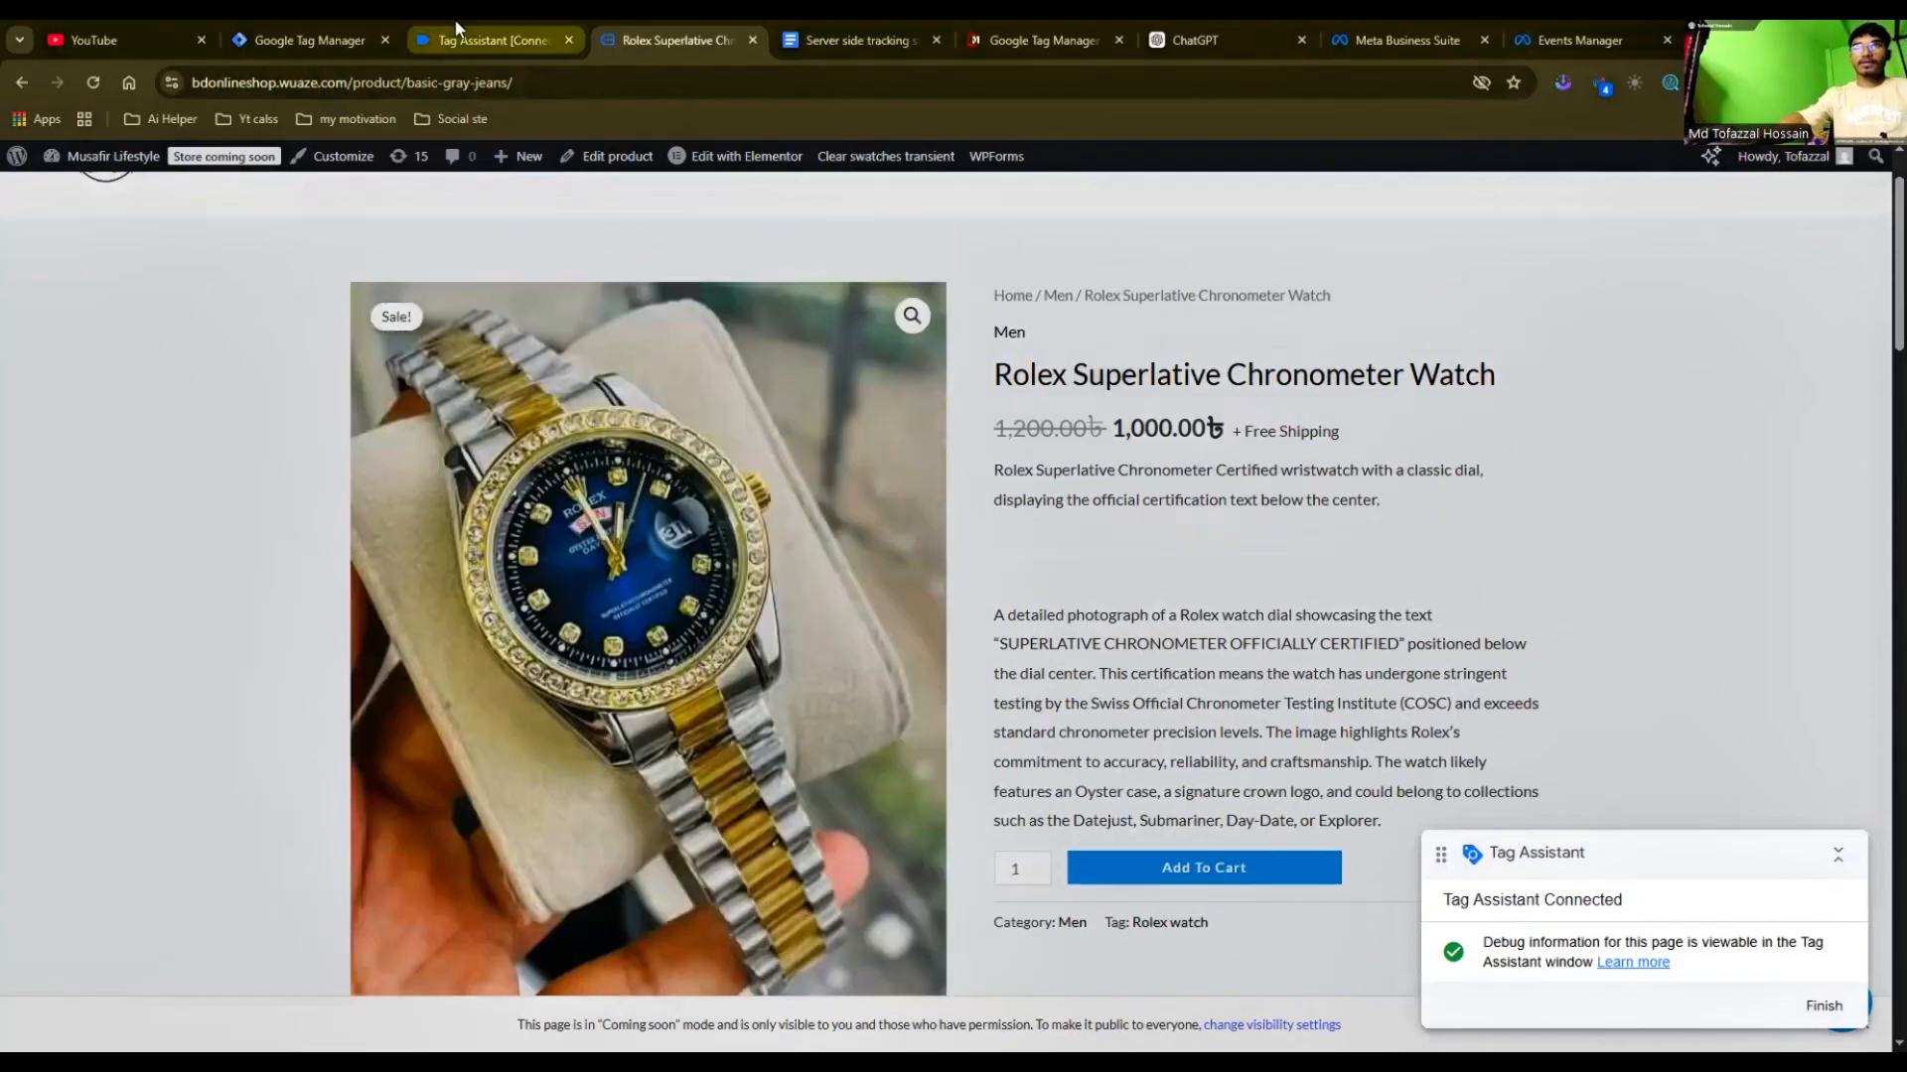
Step: Return to the Tag Assistant preview summary to review the fired tags
{"action": "key", "text": "ctrl+shift+Tab"}
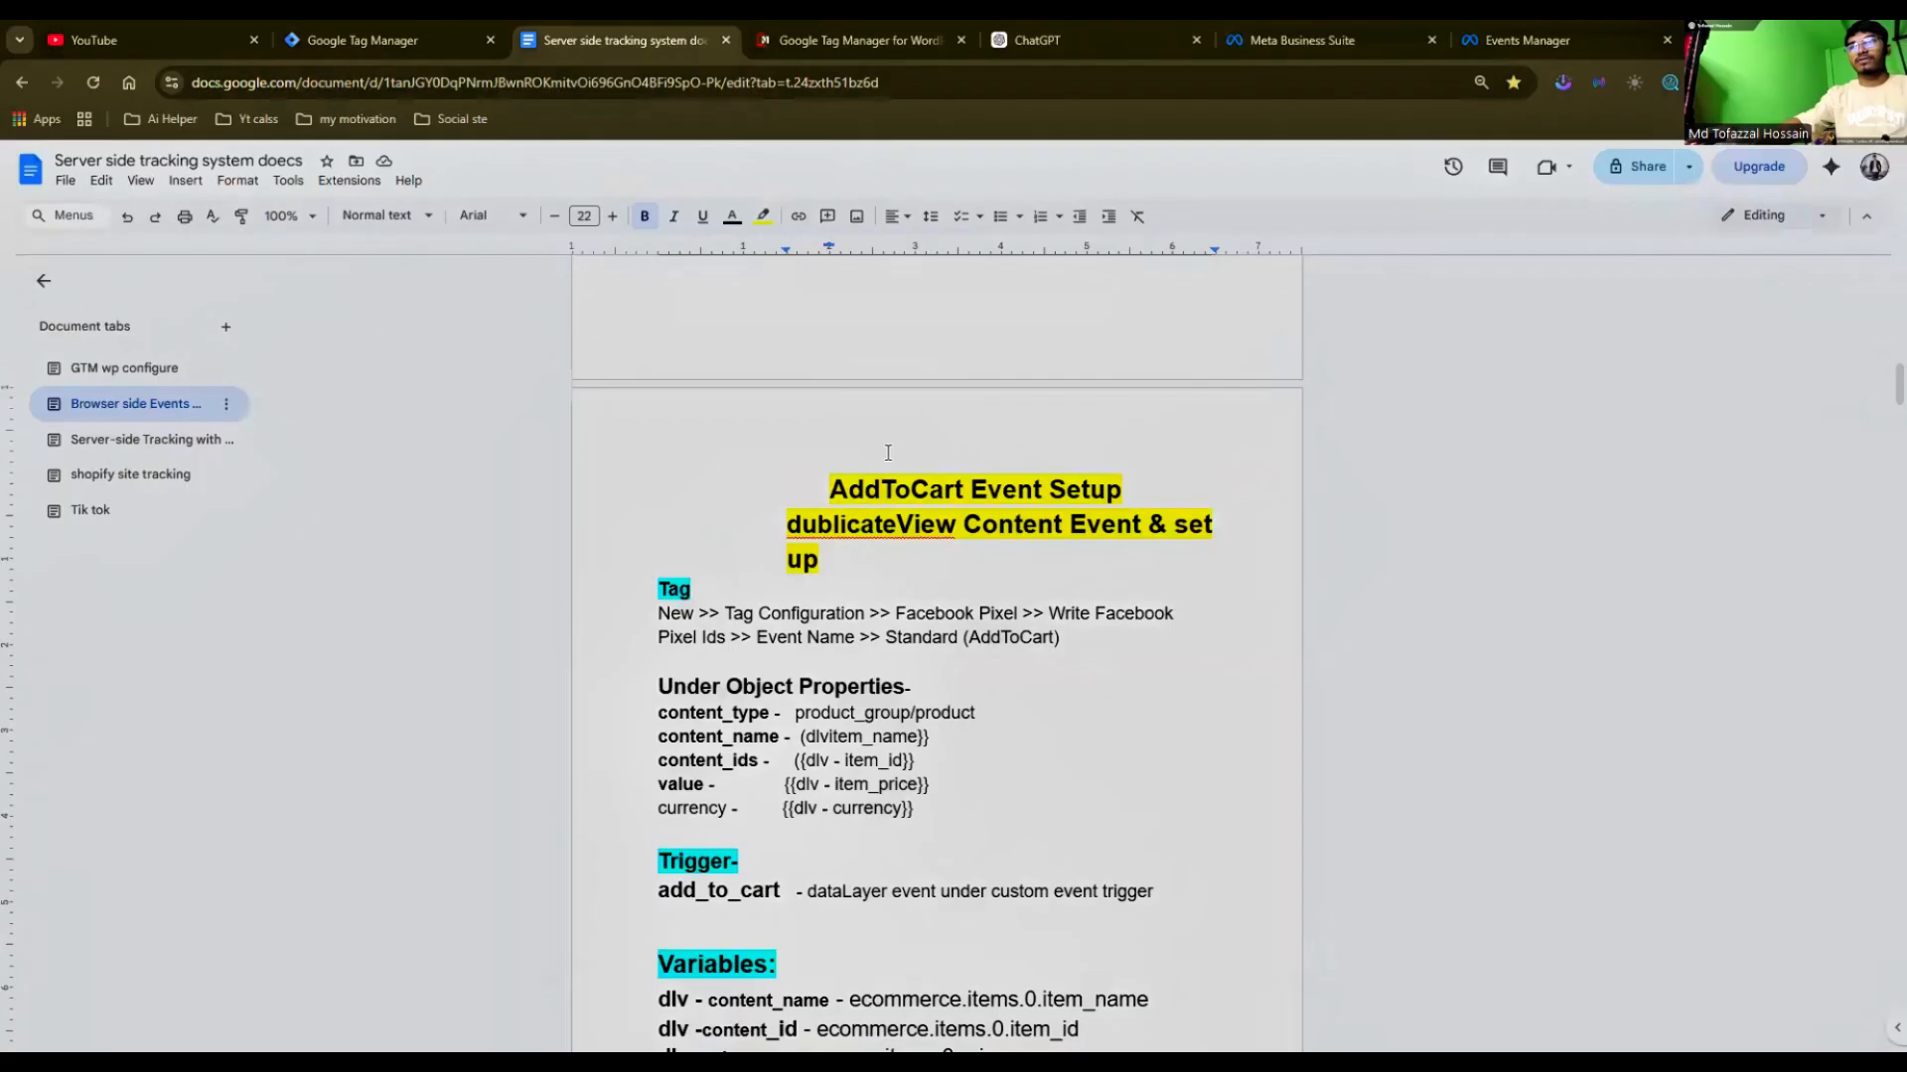
{"action": "scroll", "coordinate": [887, 454], "scroll_direction": "down", "scroll_amount": 2}
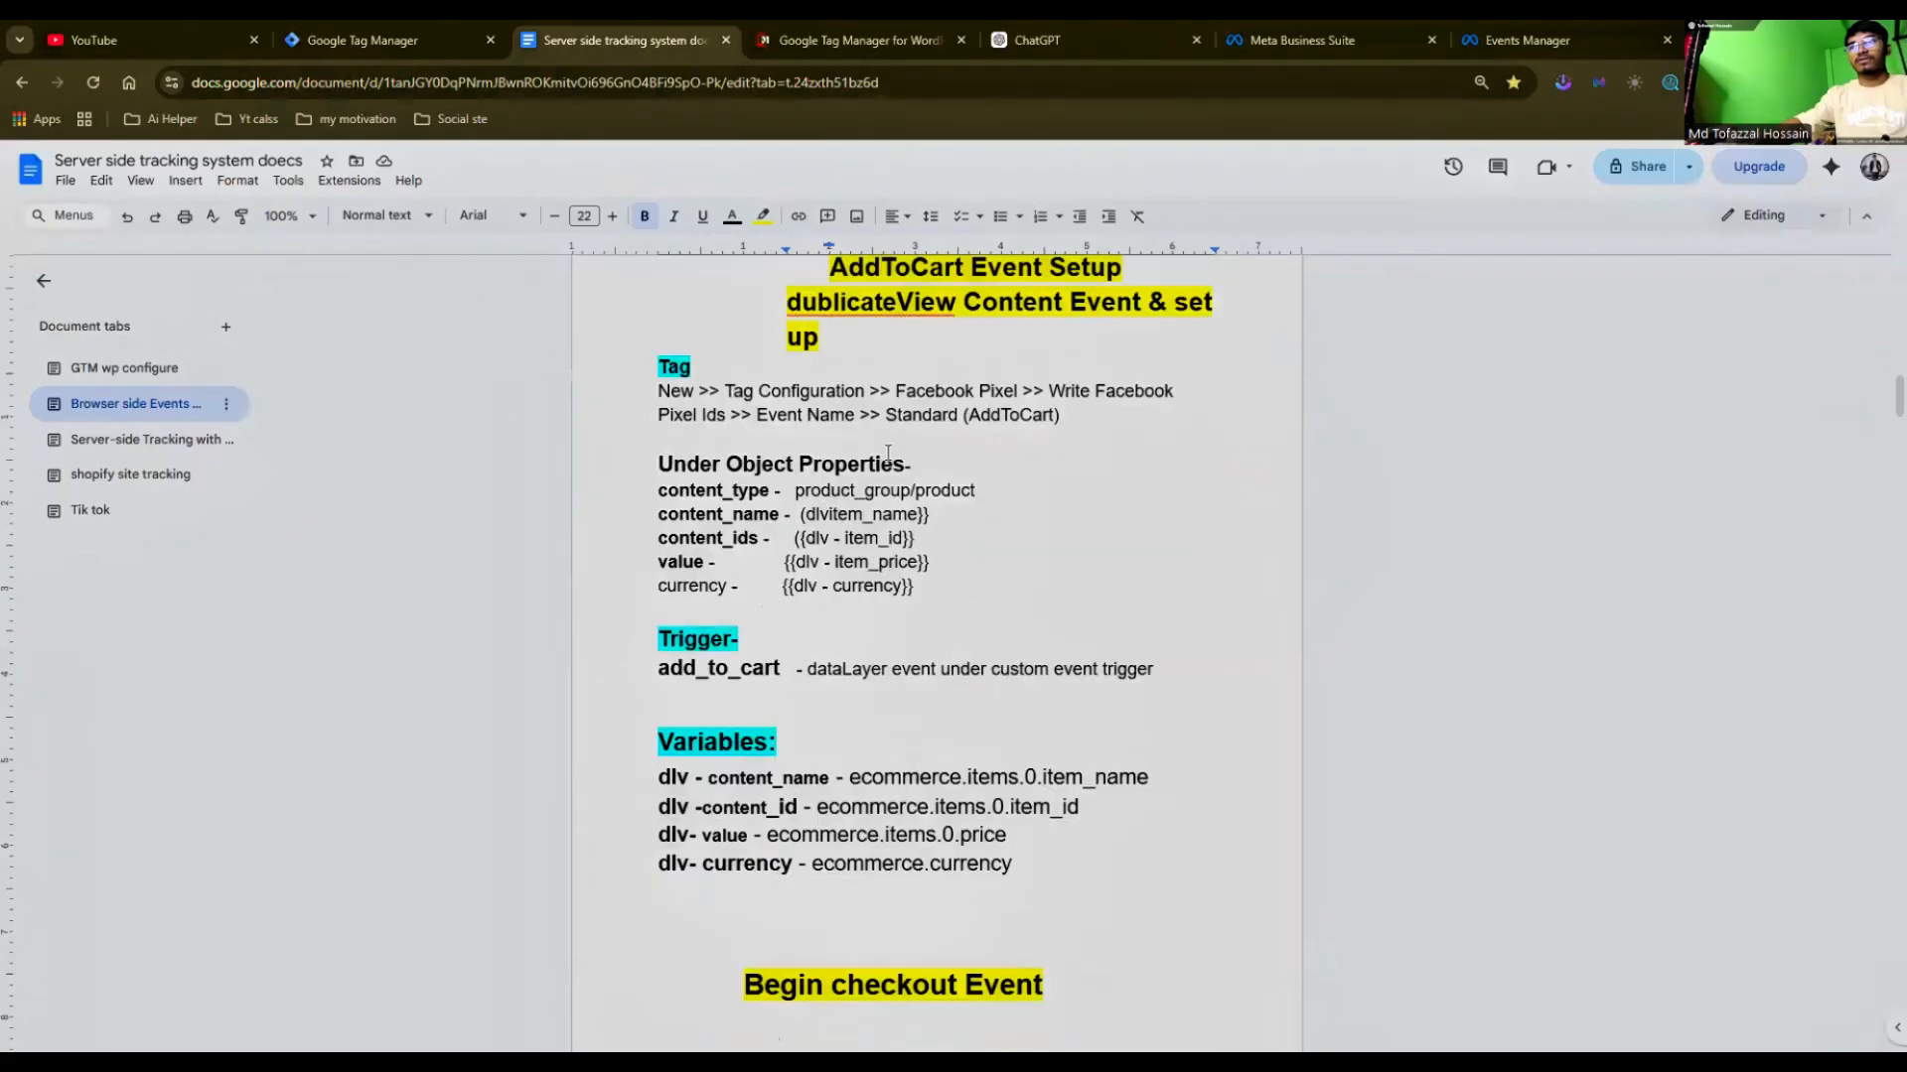
Step: Scroll through the tracking document's Browser side Events notes to find the Begin checkout event instructions
{"action": "scroll", "coordinate": [928, 563], "scroll_direction": "down", "scroll_amount": 10}
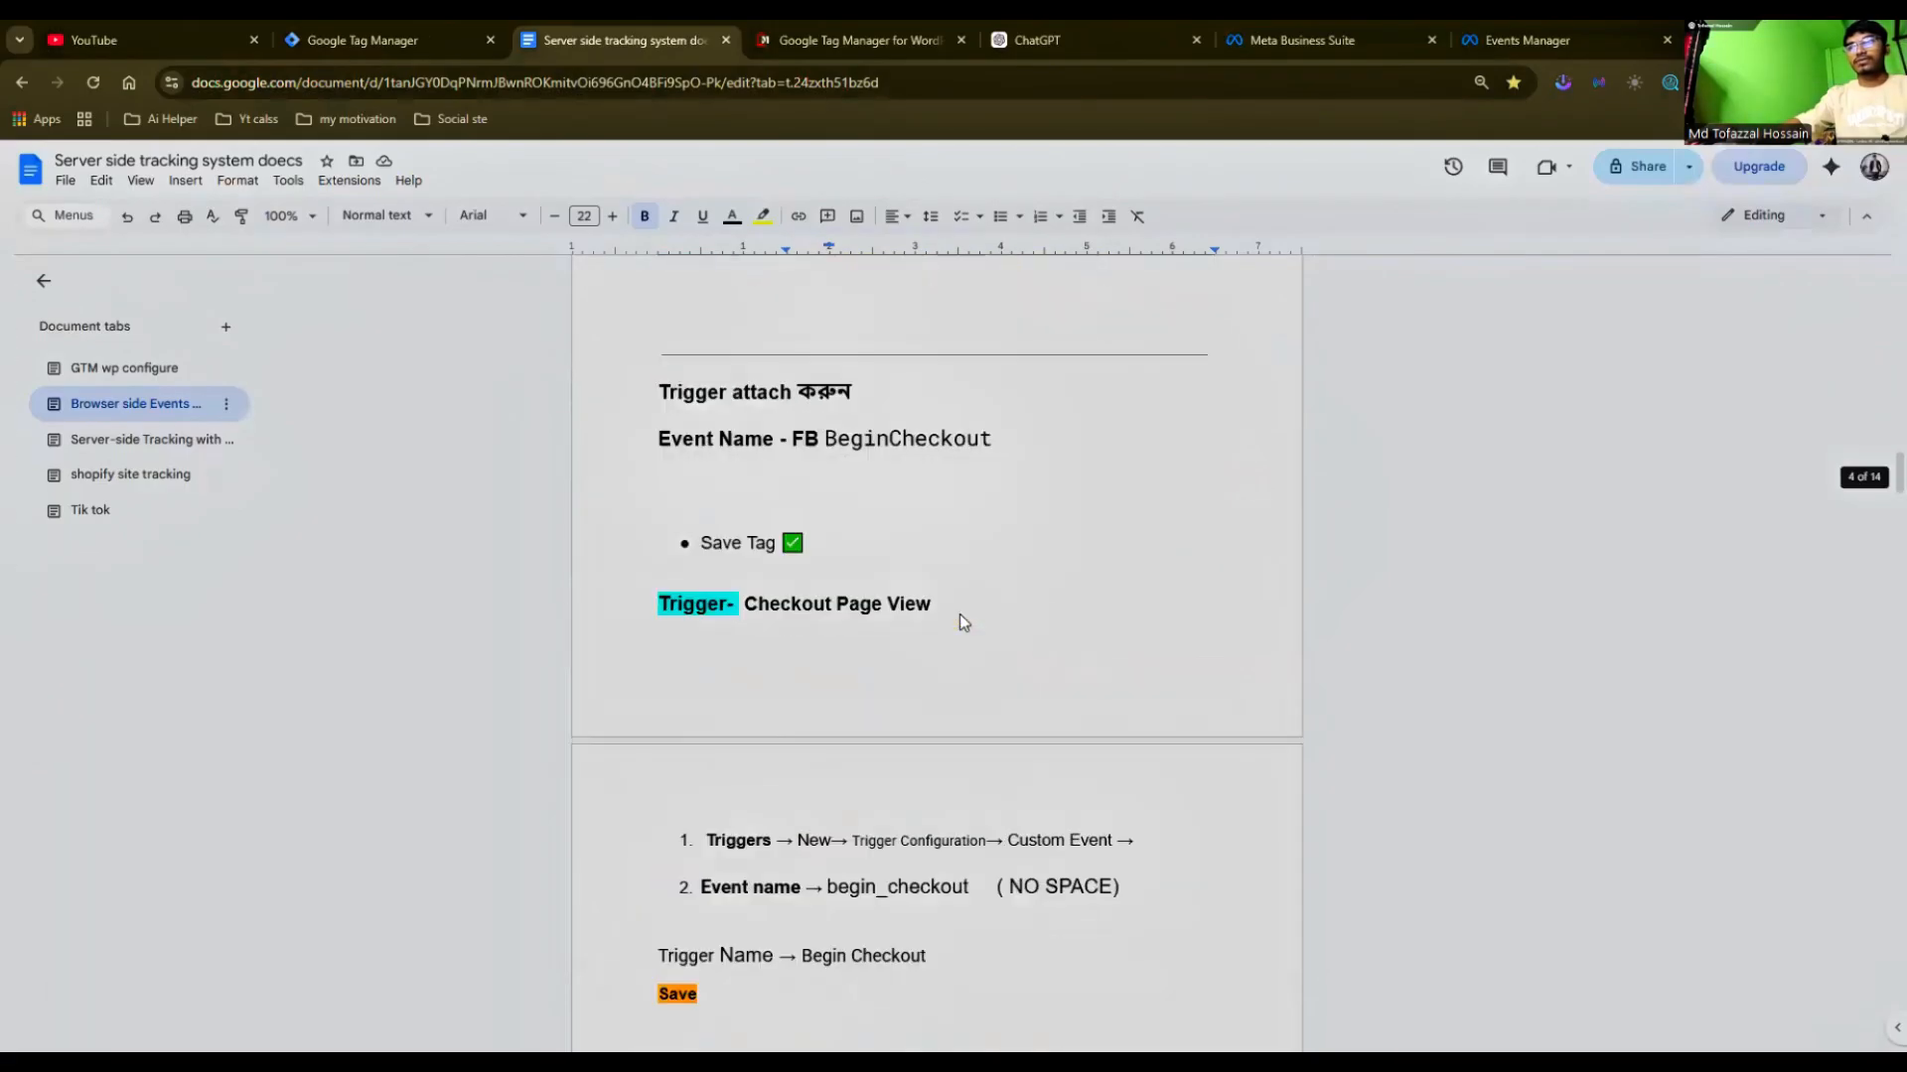
{"action": "scroll", "coordinate": [961, 613], "scroll_direction": "down", "scroll_amount": 15}
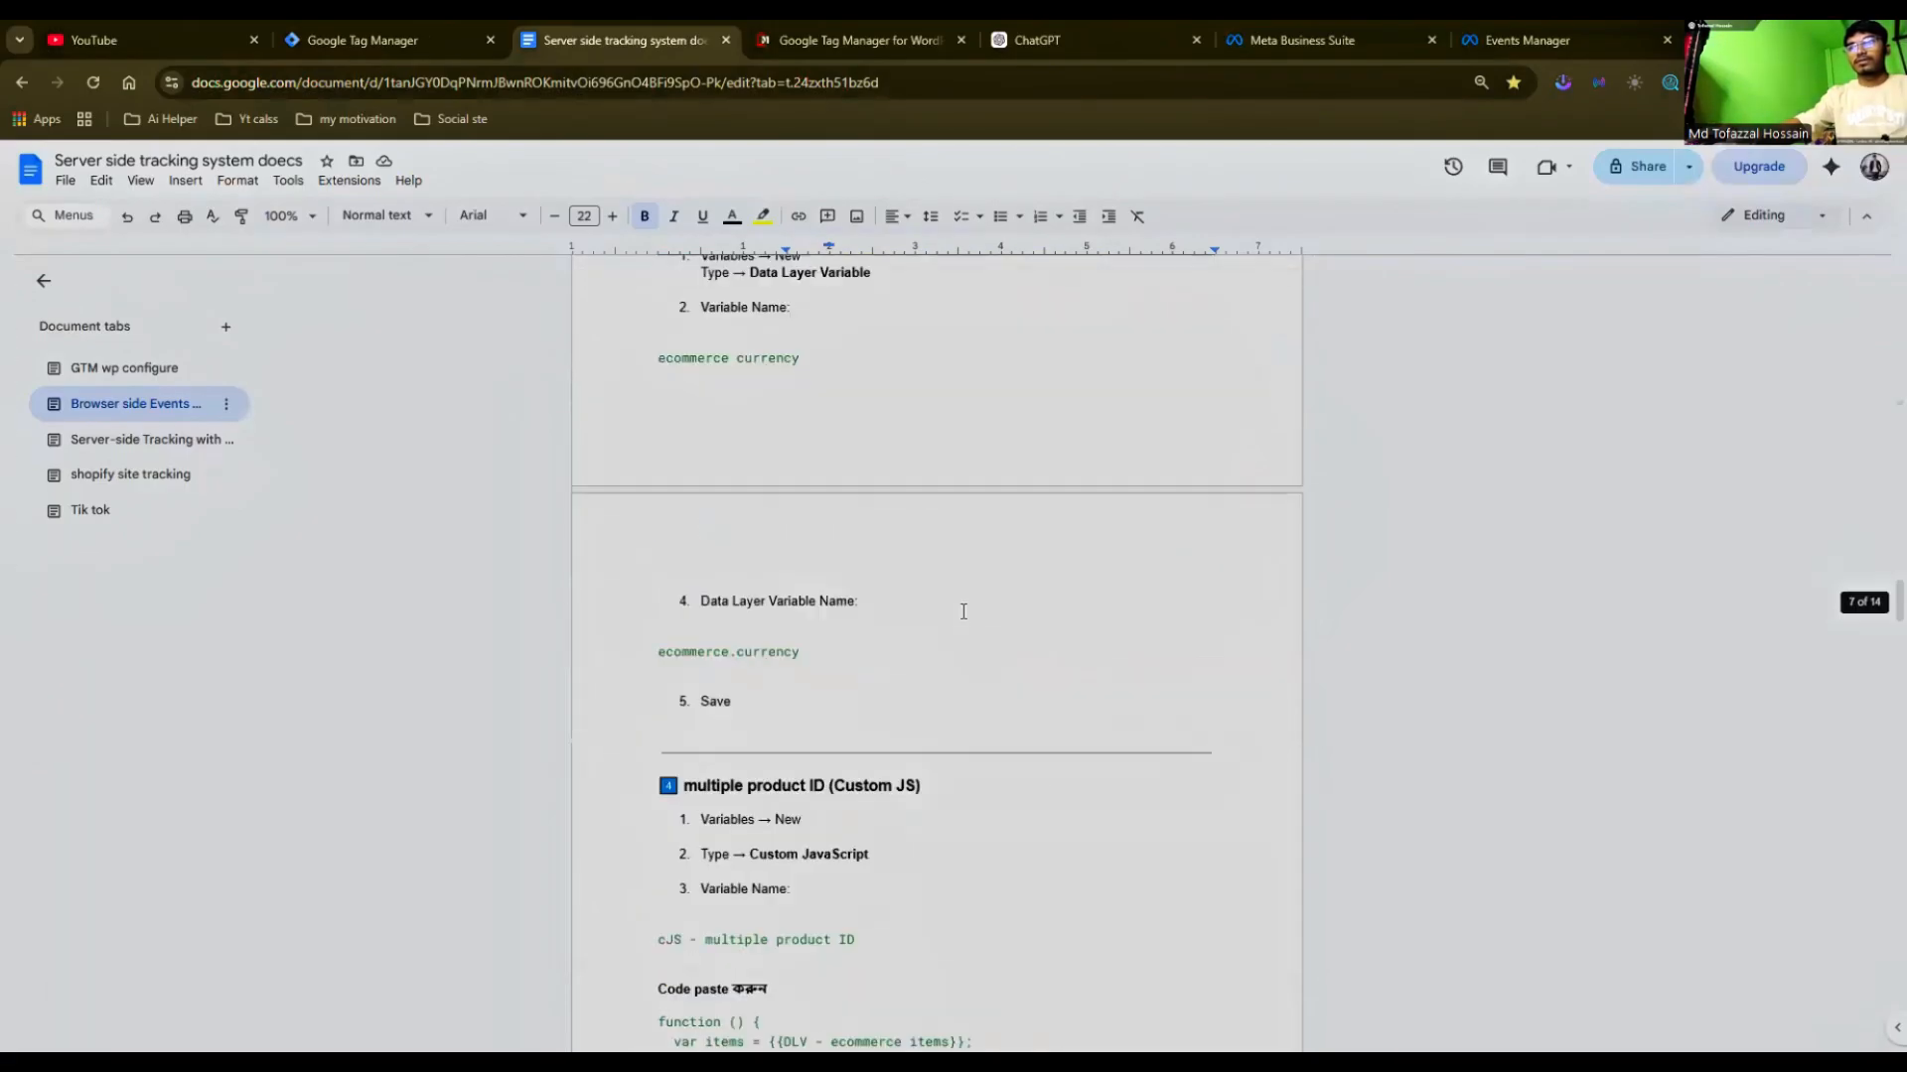
{"action": "scroll", "coordinate": [962, 612], "scroll_direction": "down", "scroll_amount": 10}
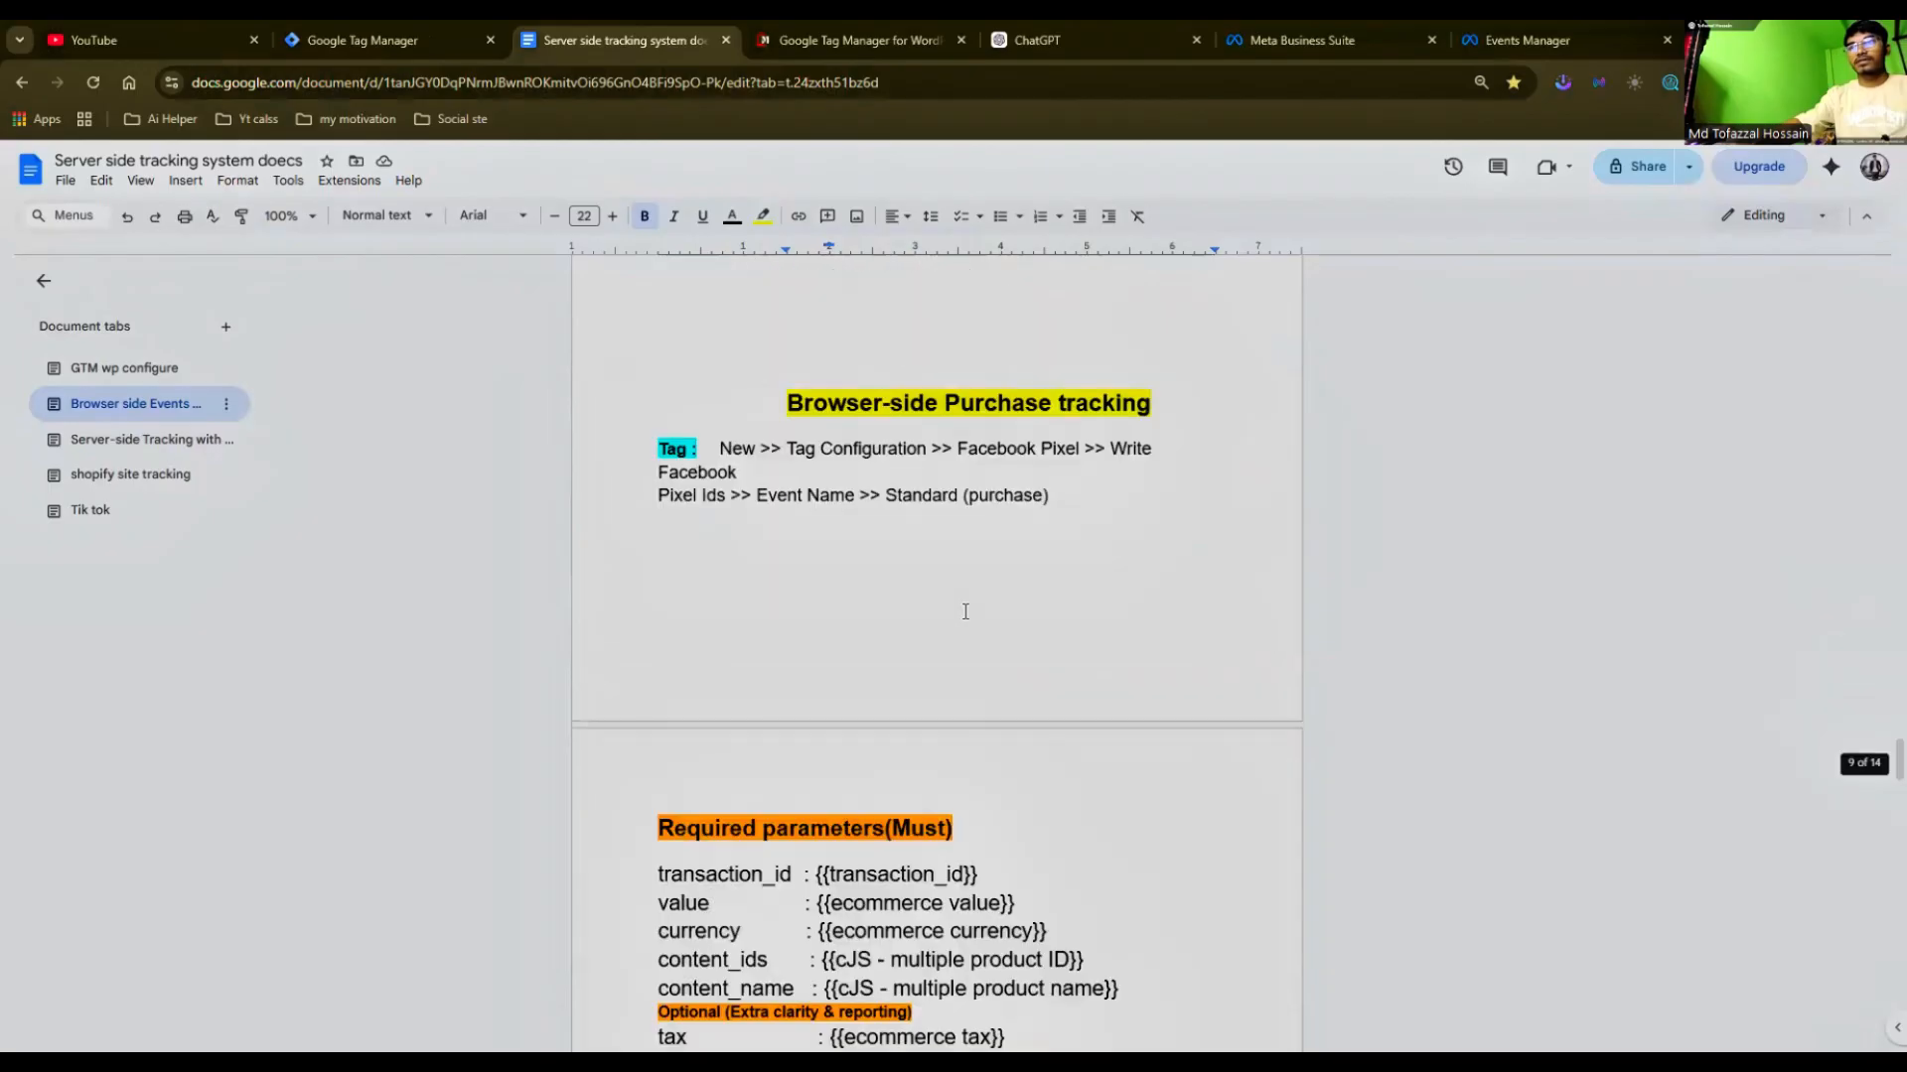
{"action": "scroll", "coordinate": [965, 612], "scroll_direction": "down", "scroll_amount": 1}
{"action": "scroll", "coordinate": [971, 608], "scroll_direction": "down", "scroll_amount": 5}
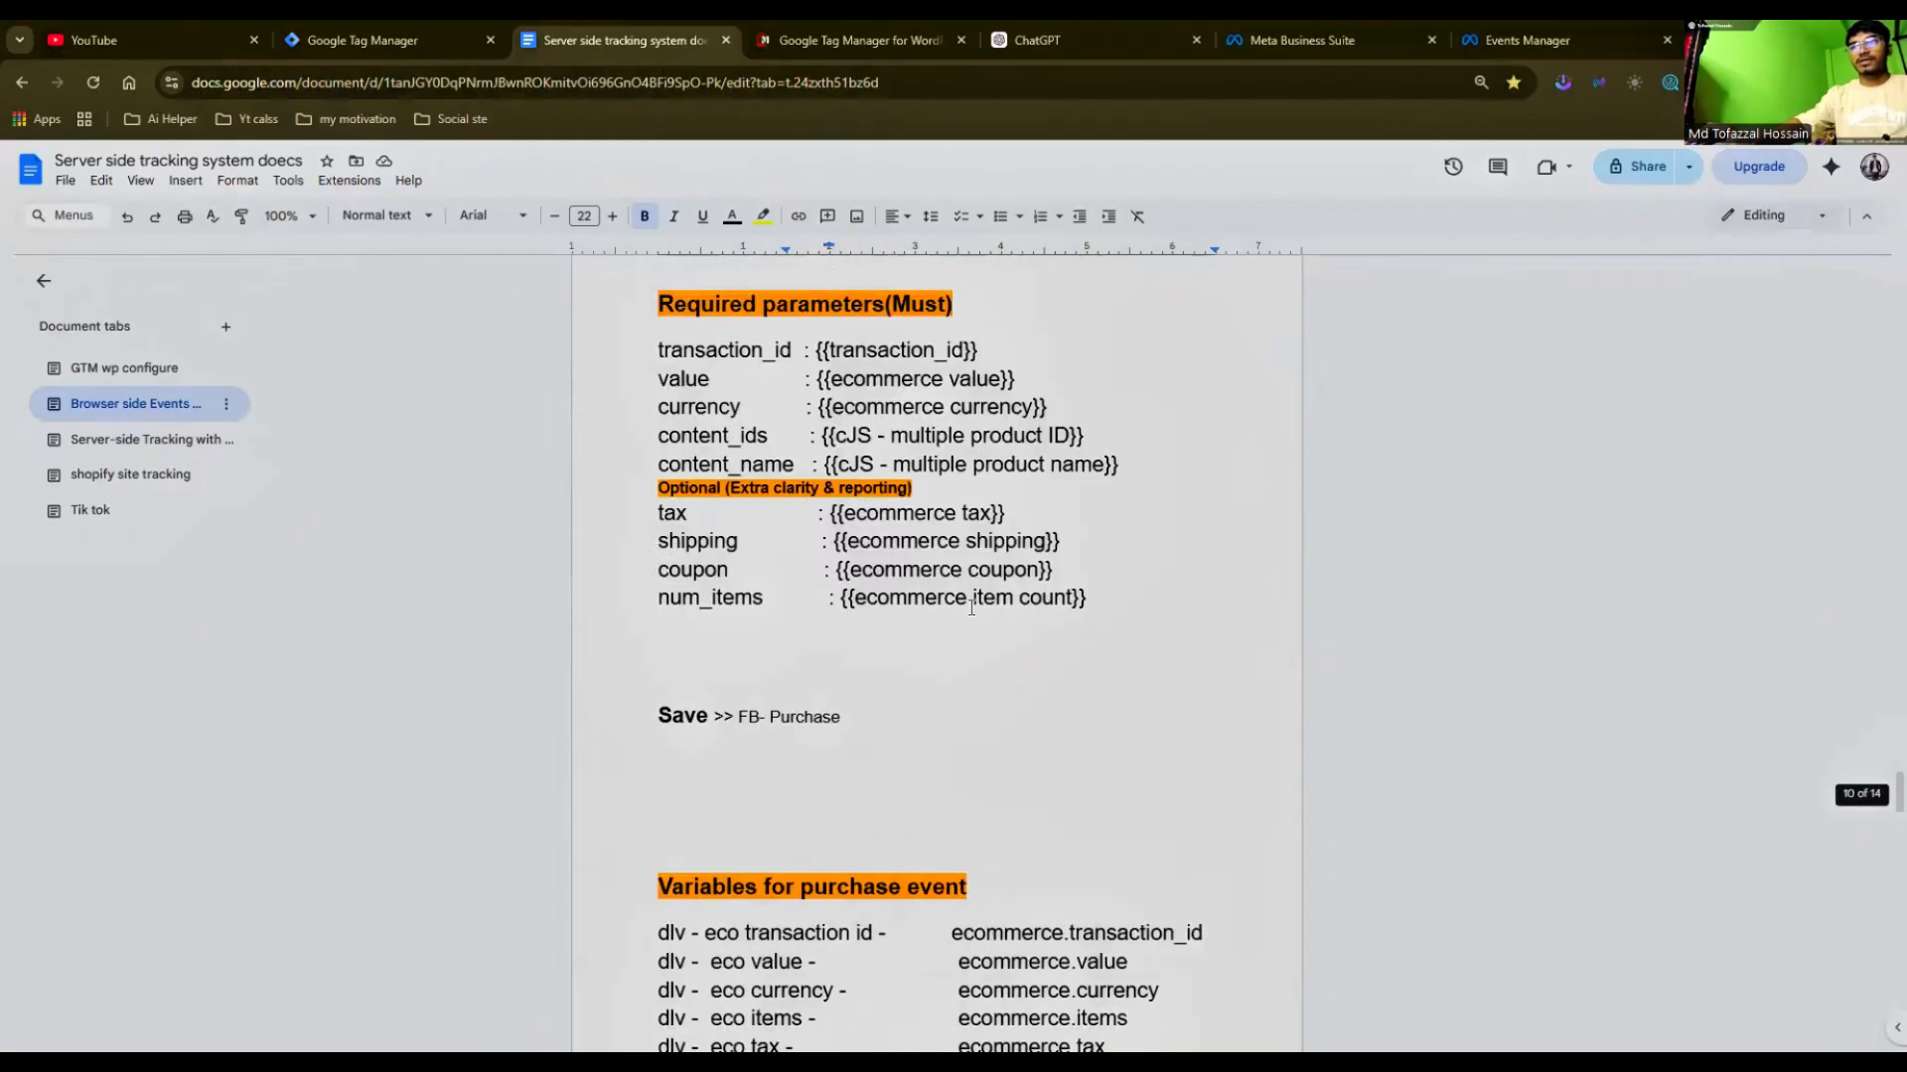
{"action": "scroll", "coordinate": [971, 608], "scroll_direction": "down", "scroll_amount": 12}
{"action": "scroll", "coordinate": [977, 608], "scroll_direction": "down", "scroll_amount": 1}
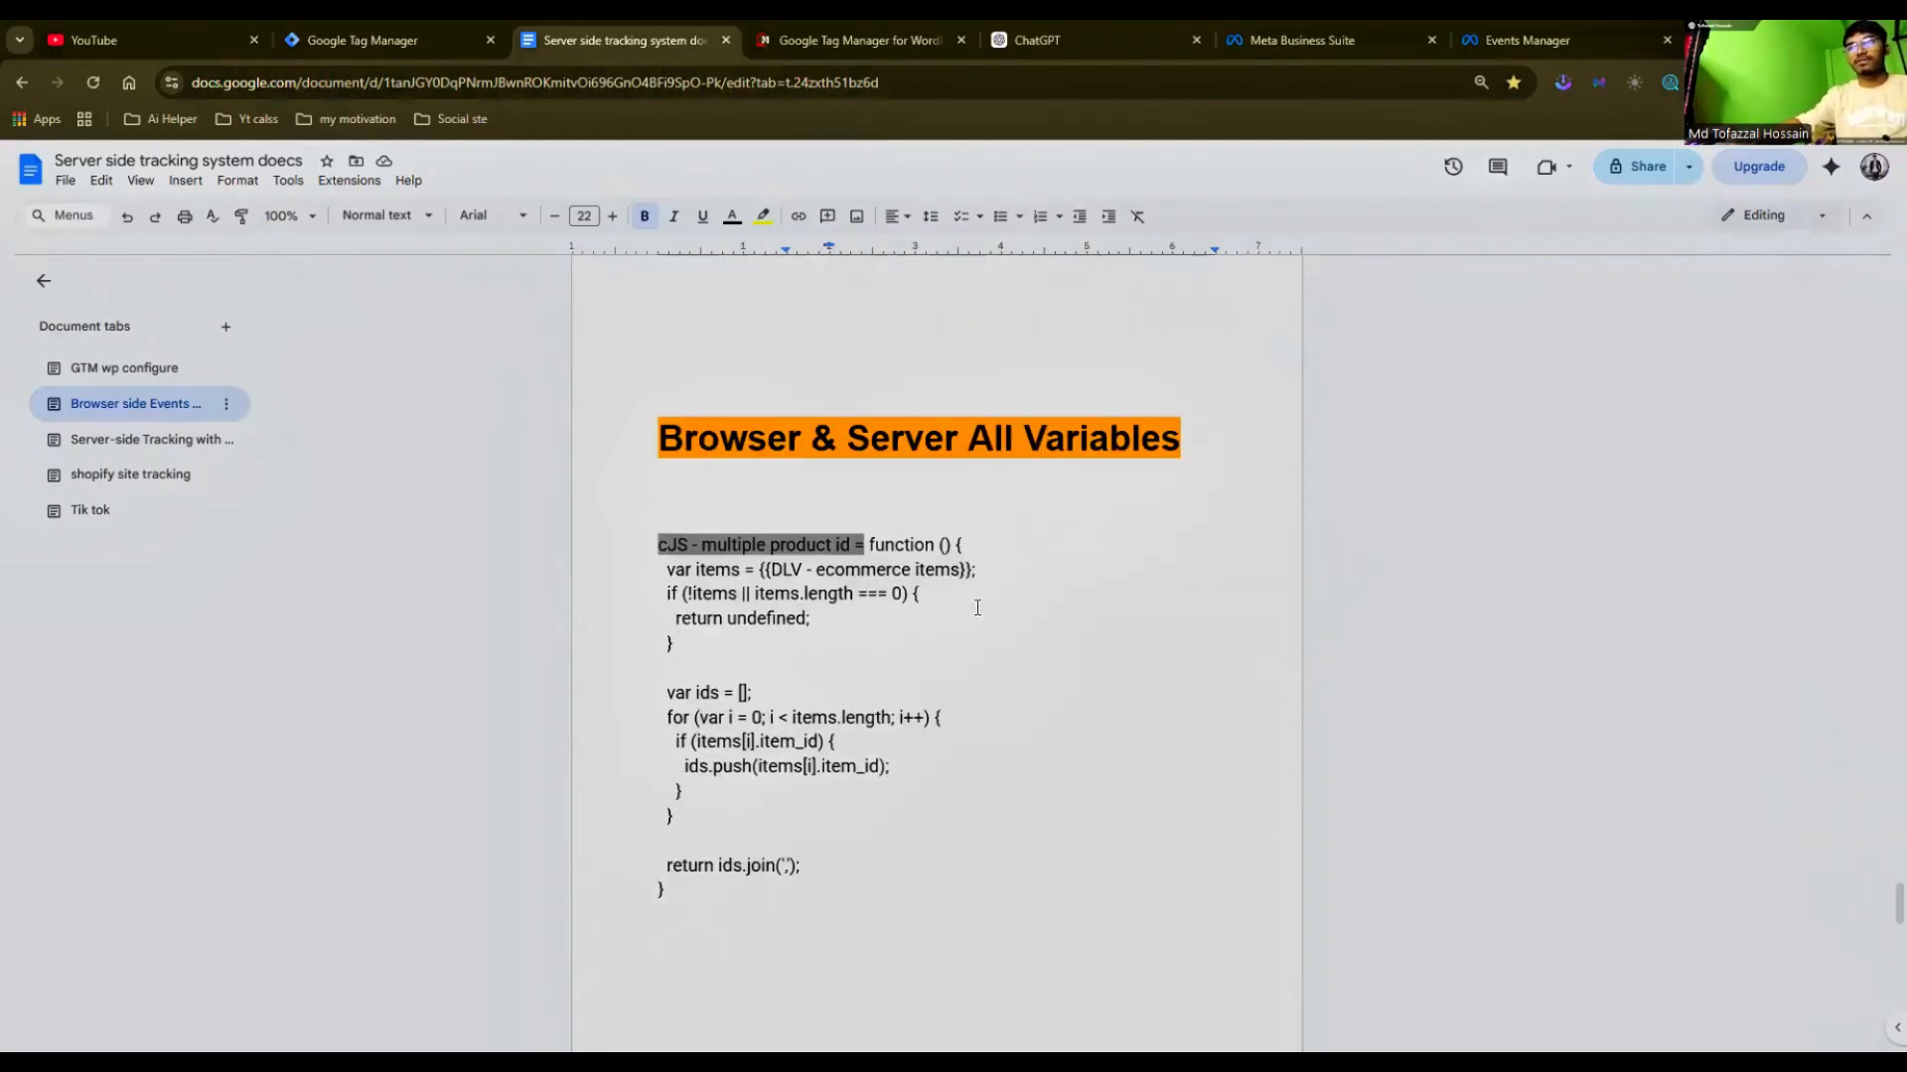
{"action": "scroll", "coordinate": [977, 608], "scroll_direction": "down", "scroll_amount": 1}
{"action": "scroll", "coordinate": [834, 433], "scroll_direction": "up", "scroll_amount": 7}
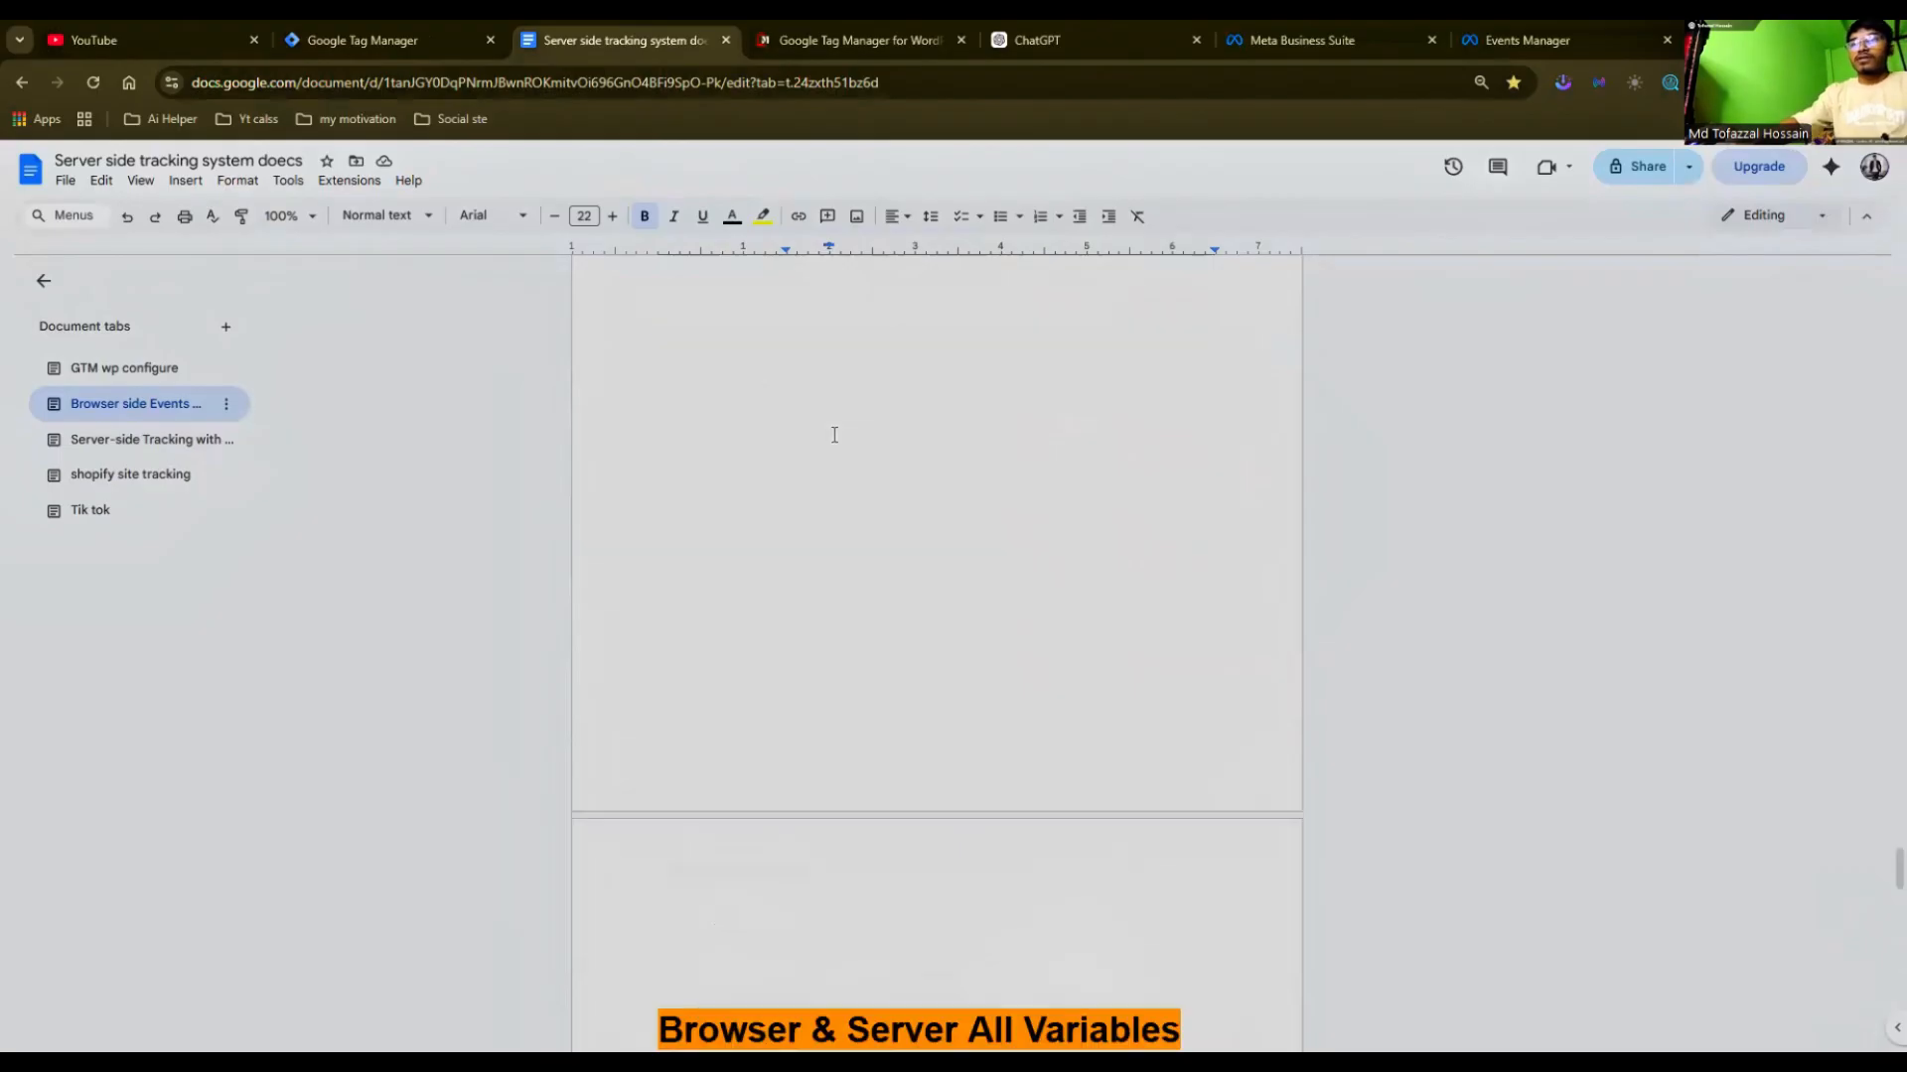
{"action": "scroll", "coordinate": [834, 433], "scroll_direction": "up", "scroll_amount": 6}
{"action": "scroll", "coordinate": [836, 427], "scroll_direction": "up", "scroll_amount": 4}
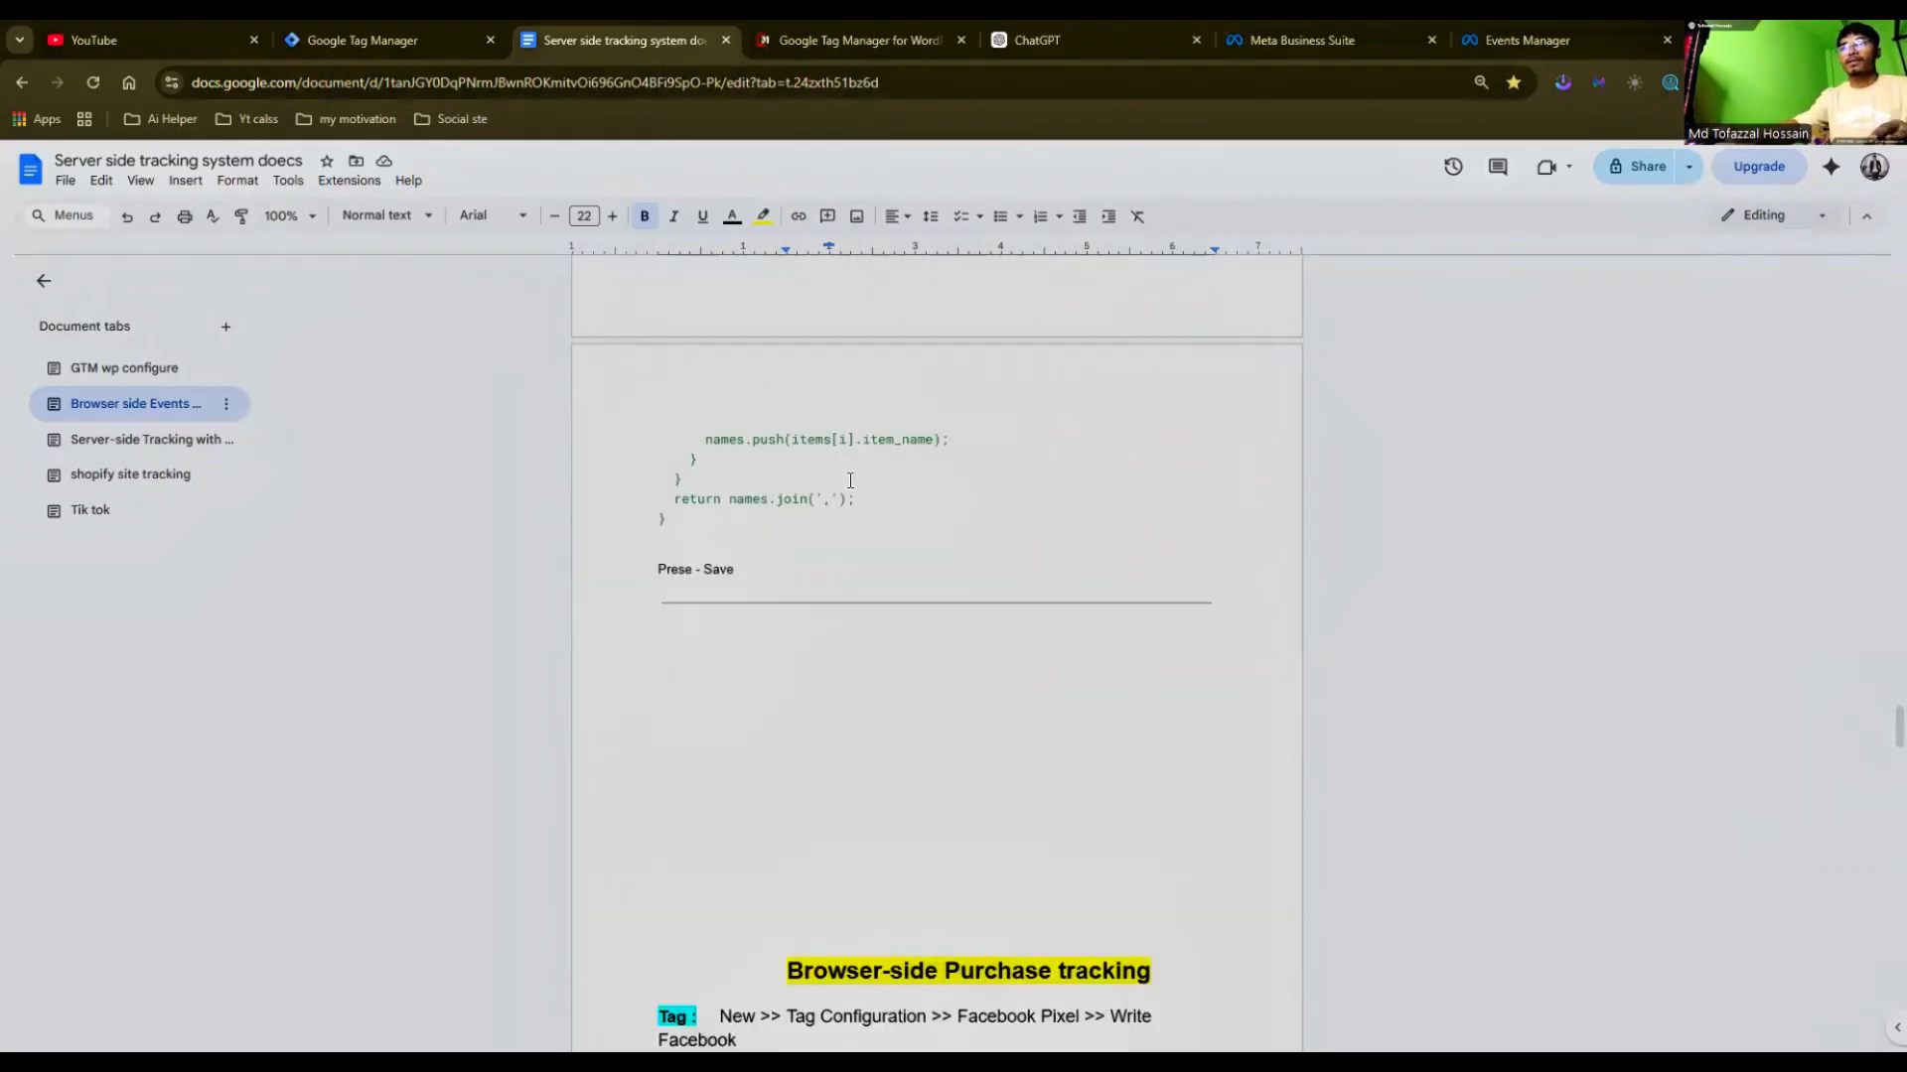
{"action": "scroll", "coordinate": [648, 350], "scroll_direction": "up", "scroll_amount": 5}
{"action": "scroll", "coordinate": [705, 388], "scroll_direction": "up", "scroll_amount": 5}
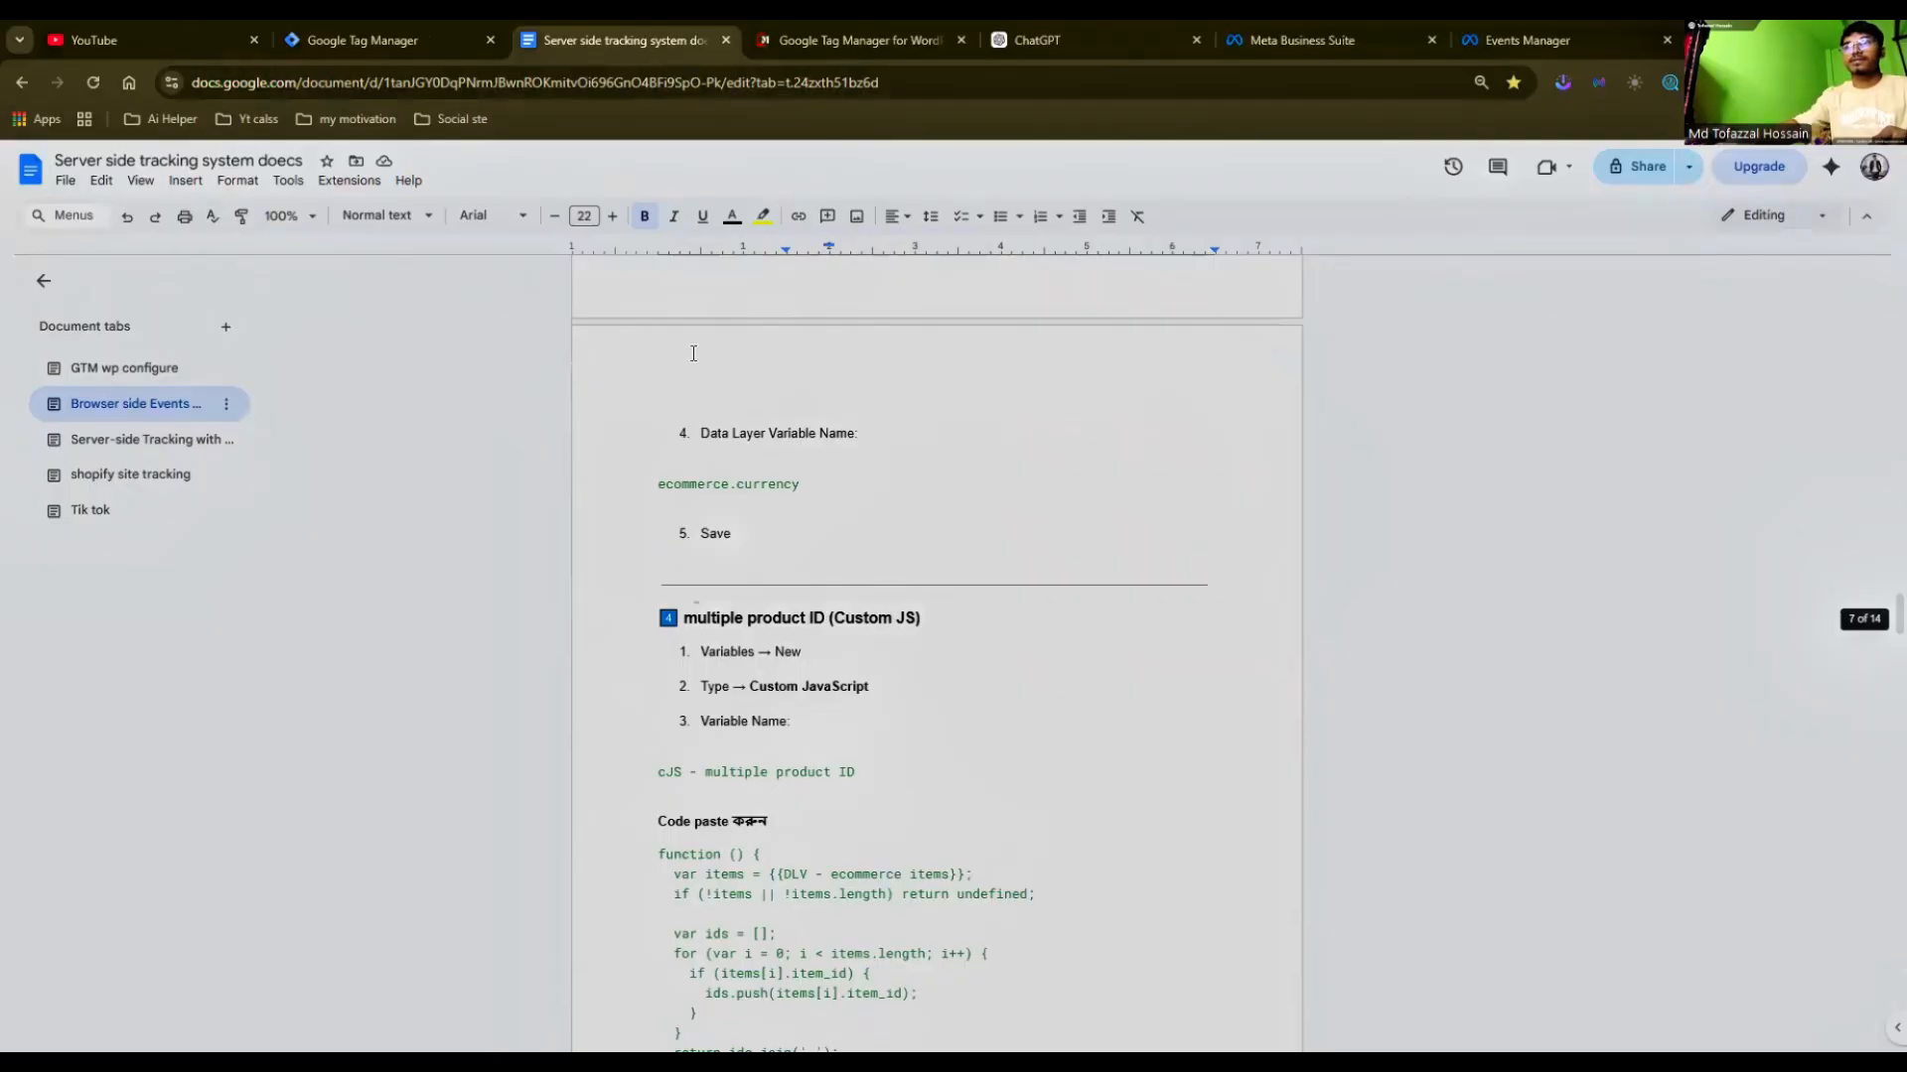
{"action": "scroll", "coordinate": [693, 353], "scroll_direction": "up", "scroll_amount": 15}
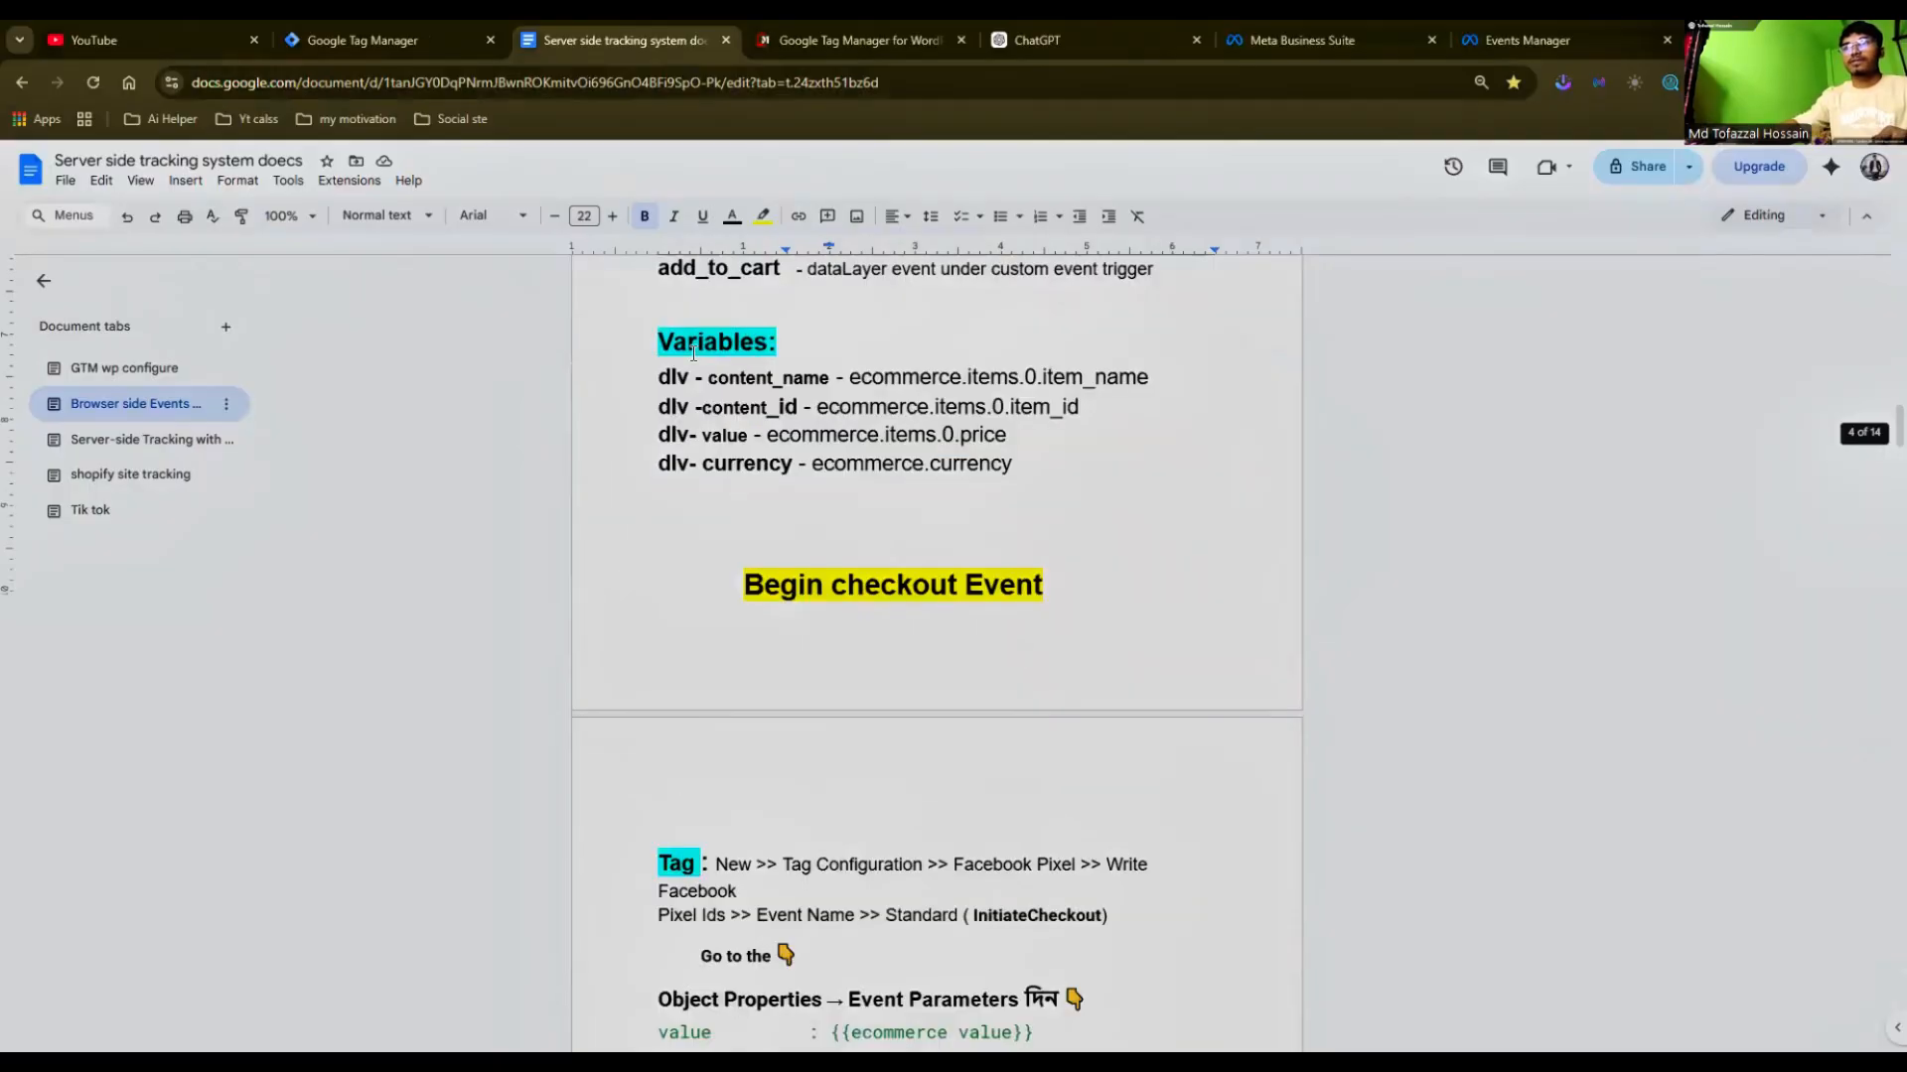
{"action": "scroll", "coordinate": [693, 354], "scroll_direction": "up", "scroll_amount": 7}
{"action": "scroll", "coordinate": [695, 353], "scroll_direction": "down", "scroll_amount": 10}
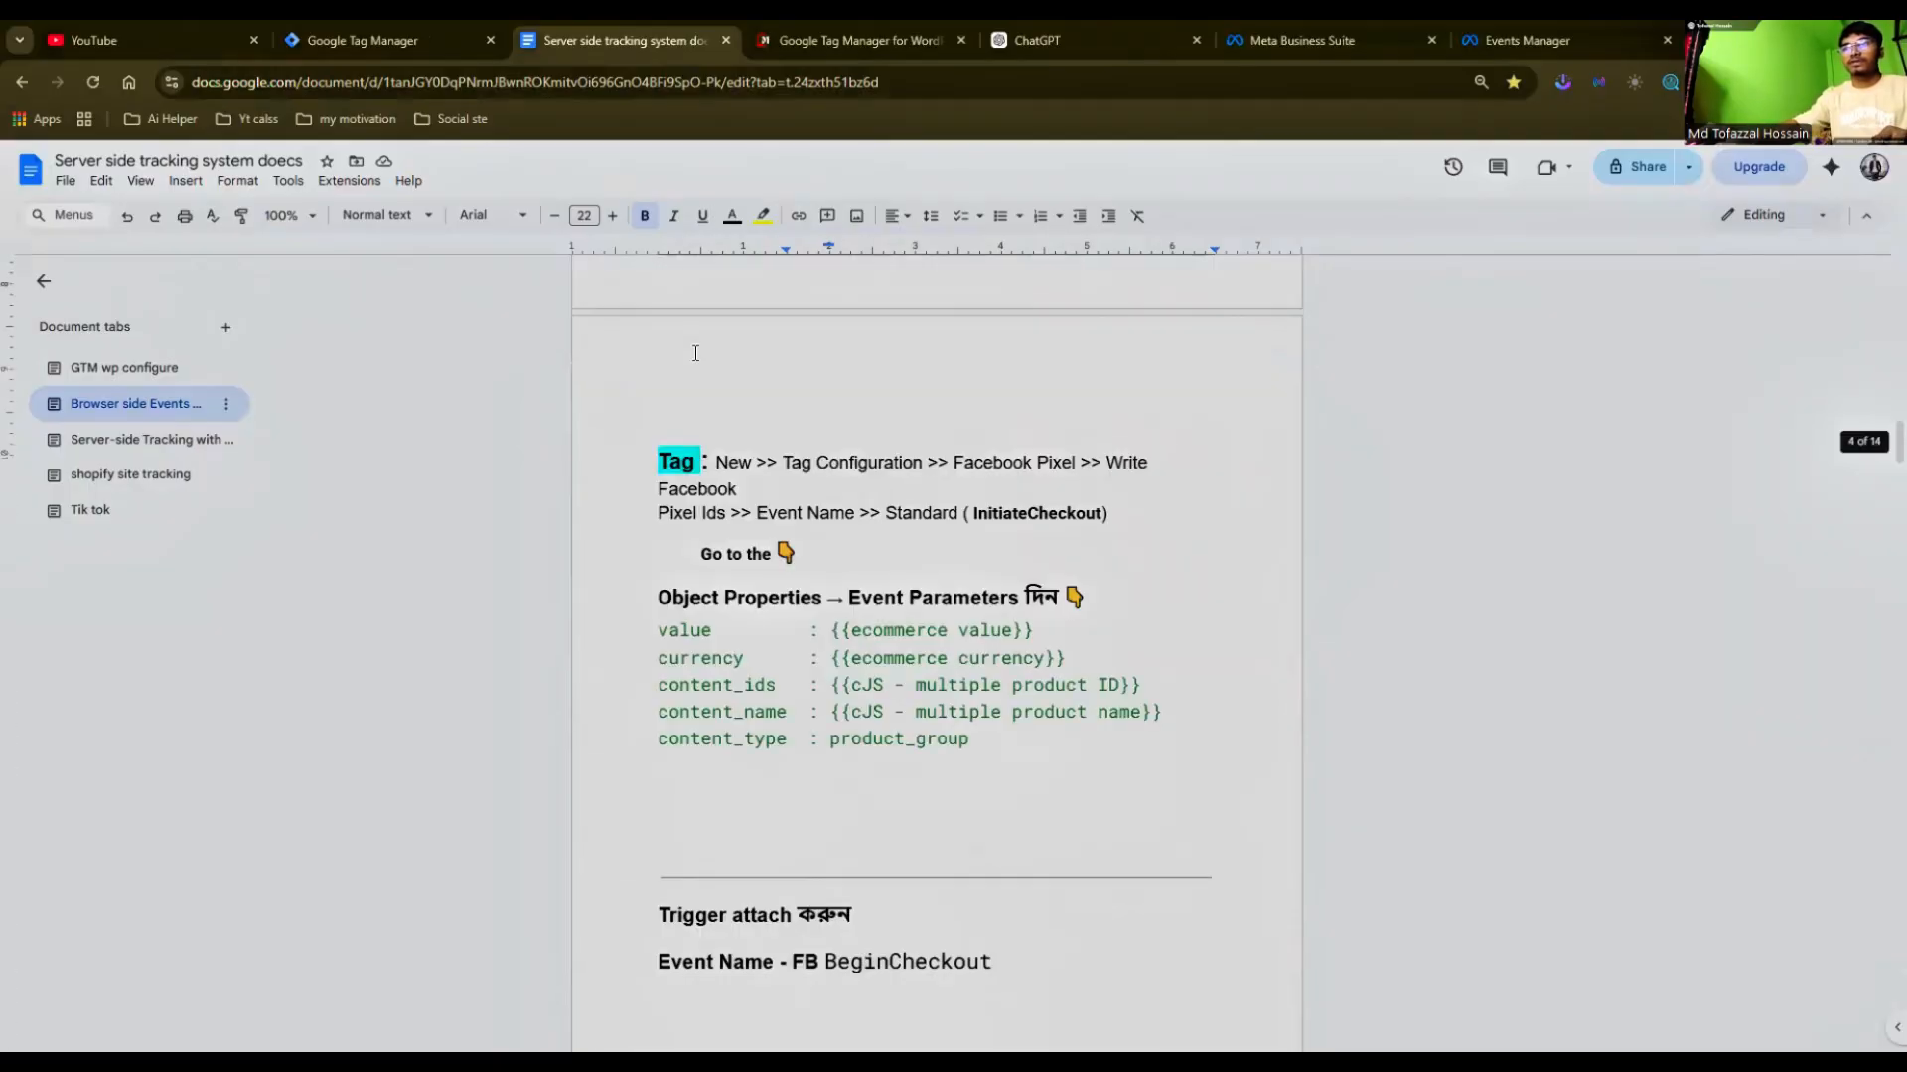
{"action": "scroll", "coordinate": [695, 354], "scroll_direction": "down", "scroll_amount": 15}
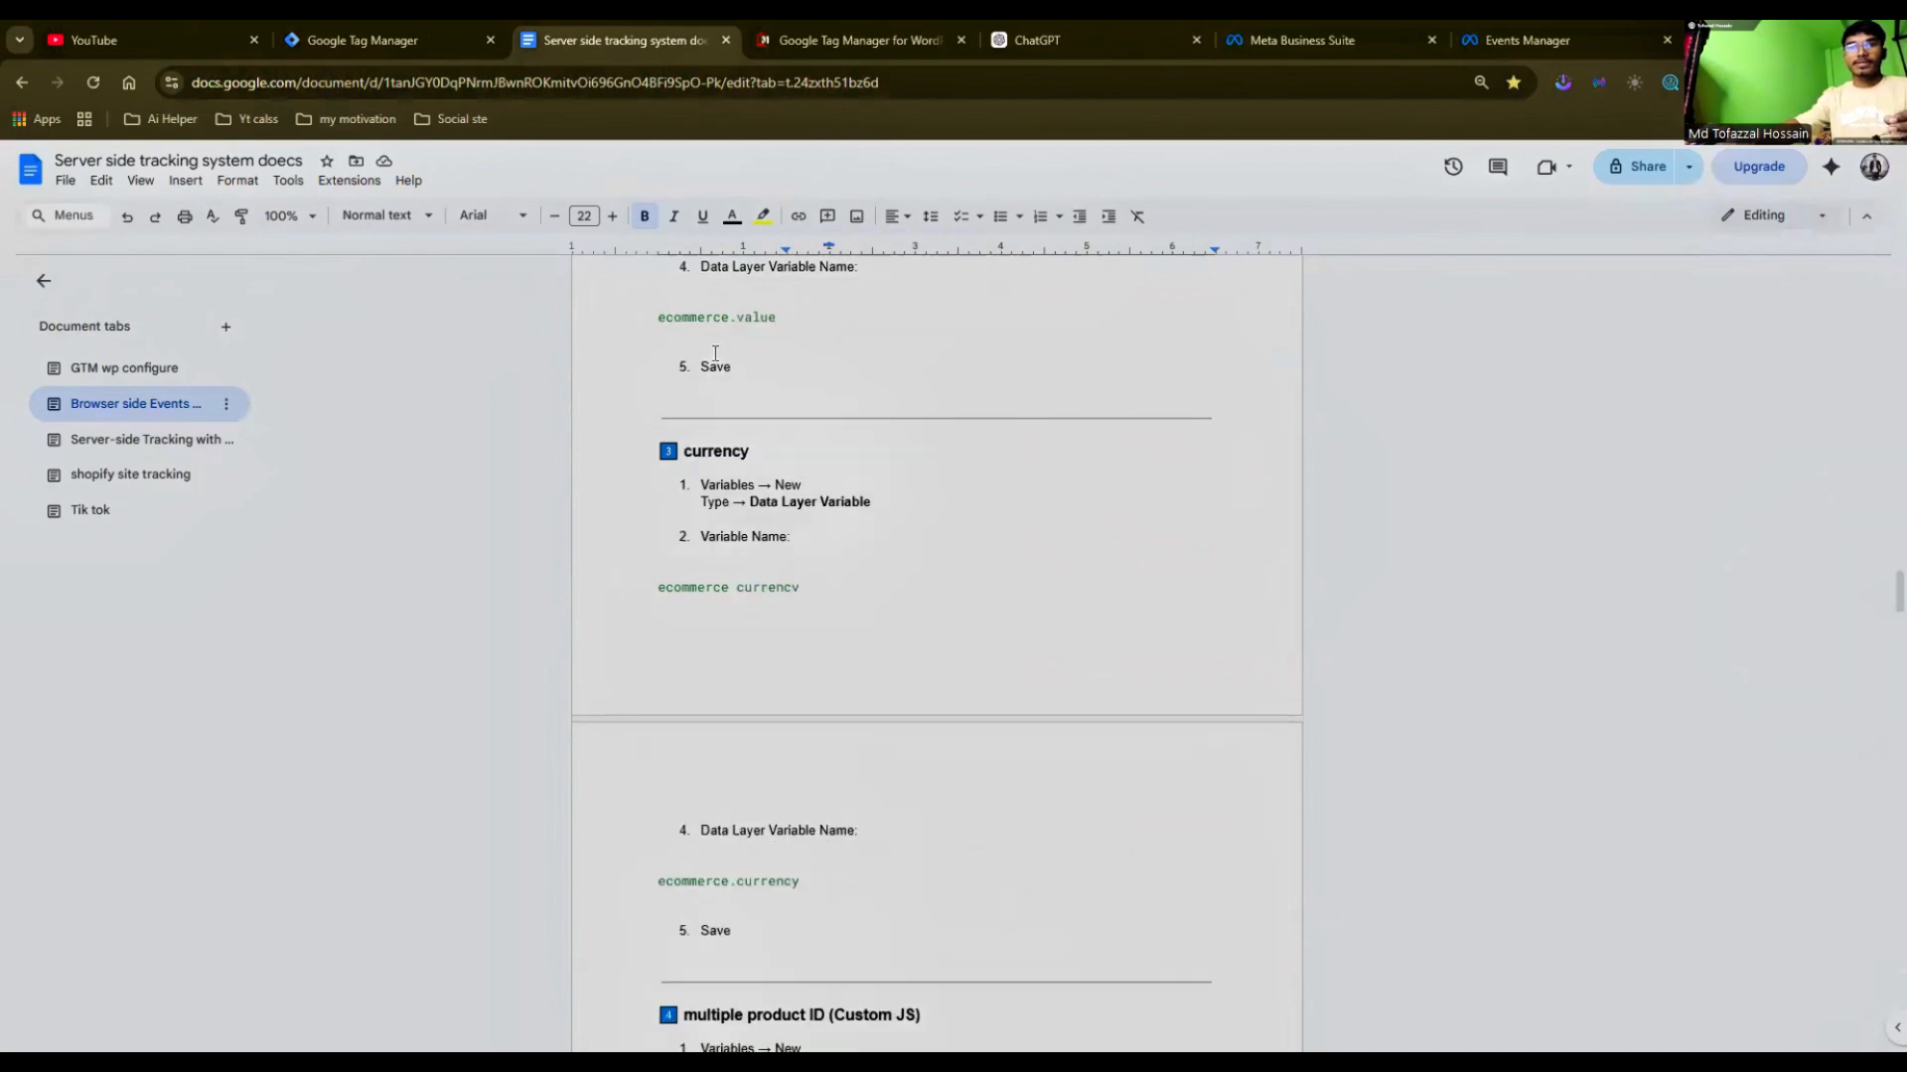
{"action": "scroll", "coordinate": [719, 351], "scroll_direction": "down", "scroll_amount": 5}
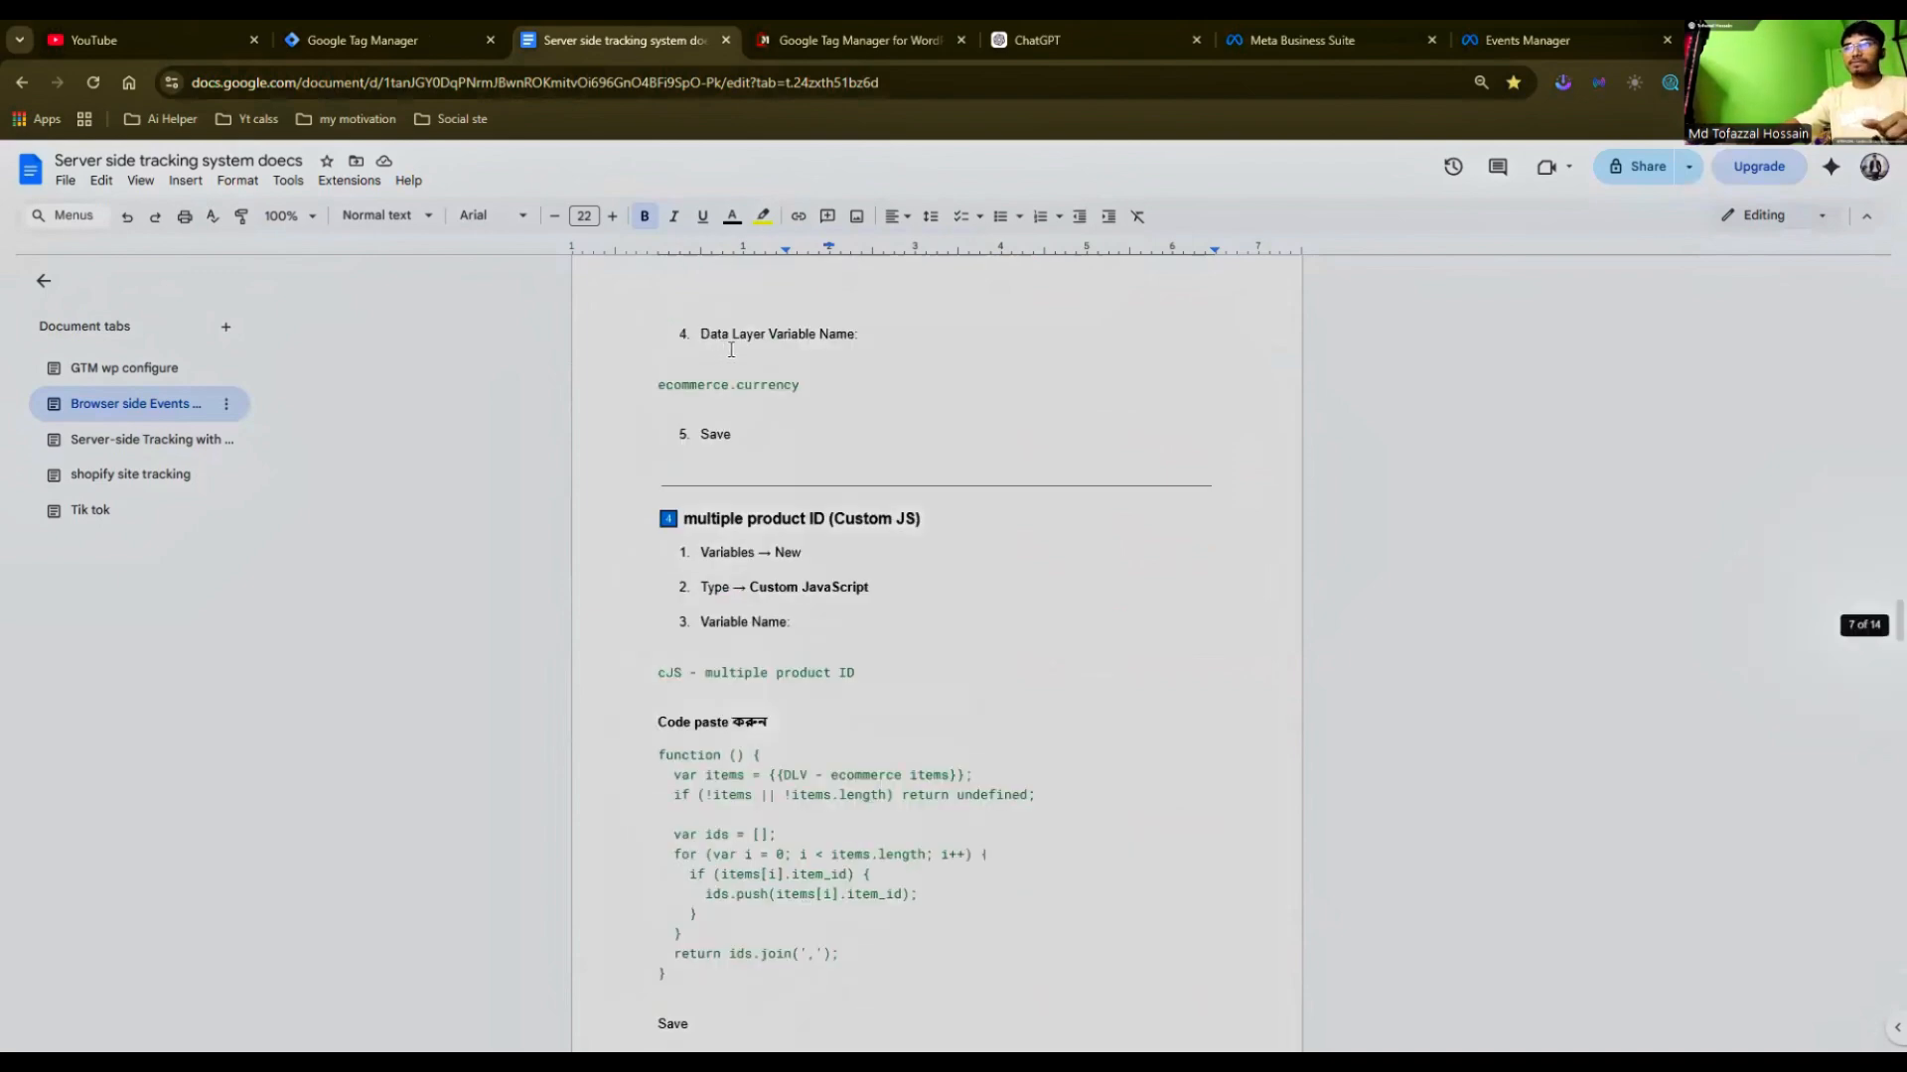
{"action": "scroll", "coordinate": [731, 350], "scroll_direction": "up", "scroll_amount": 3}
{"action": "scroll", "coordinate": [730, 347], "scroll_direction": "up", "scroll_amount": 15}
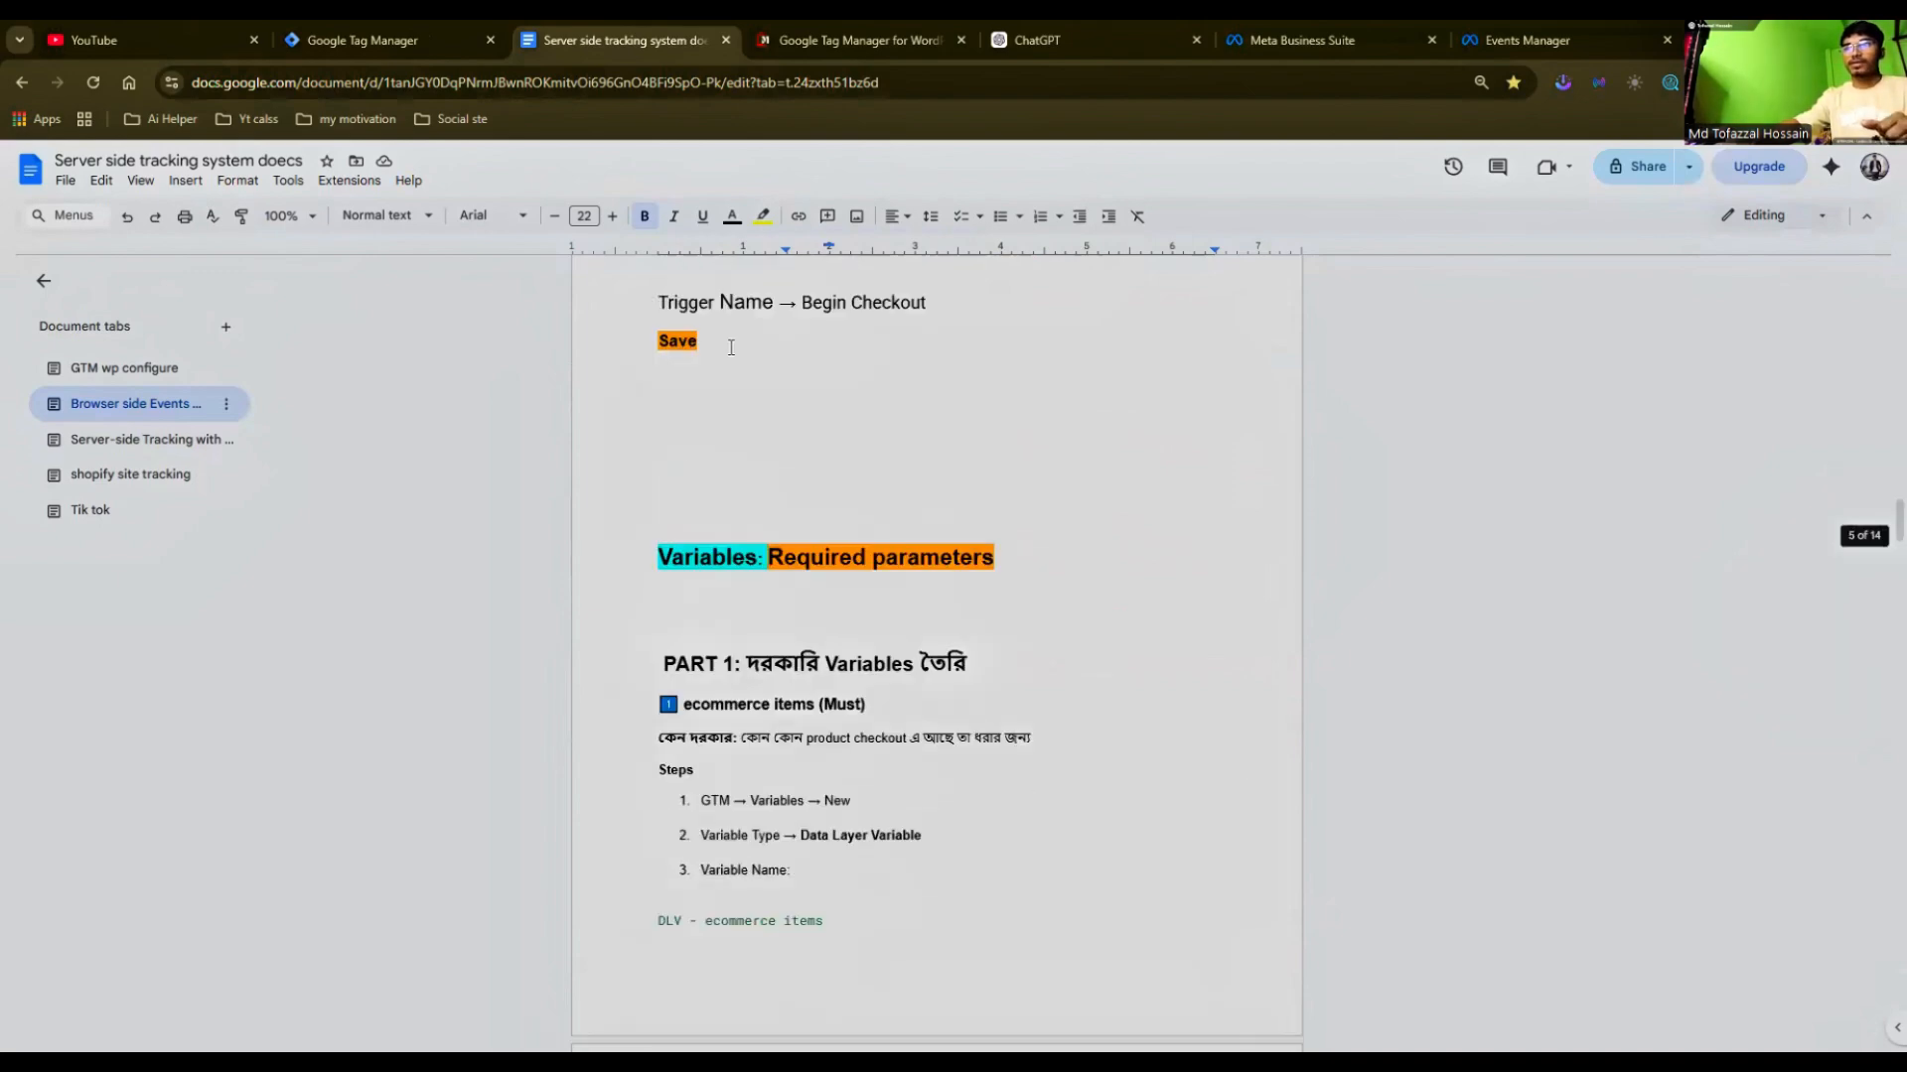
{"action": "scroll", "coordinate": [730, 347], "scroll_direction": "up", "scroll_amount": 10}
{"action": "scroll", "coordinate": [730, 348], "scroll_direction": "up", "scroll_amount": 8}
{"action": "scroll", "coordinate": [843, 536], "scroll_direction": "down", "scroll_amount": 2}
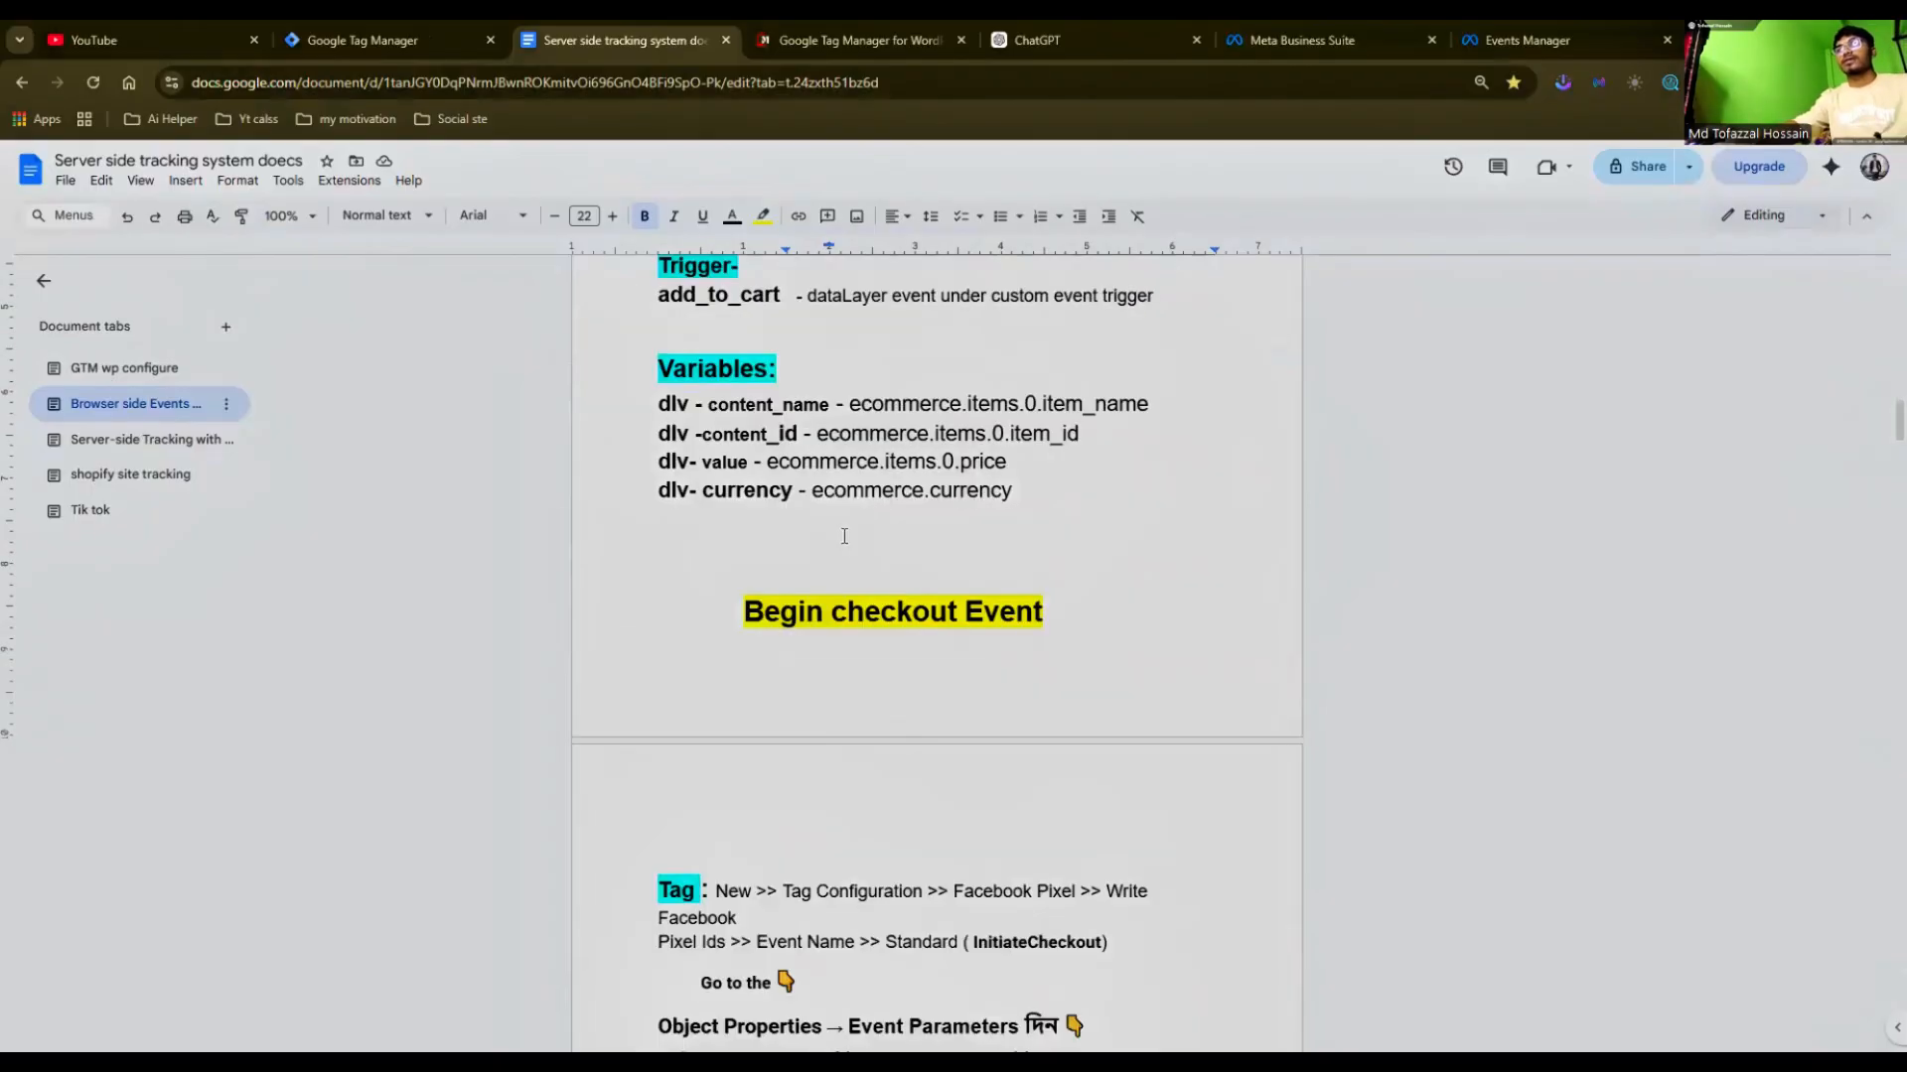
{"action": "scroll", "coordinate": [926, 435], "scroll_direction": "down", "scroll_amount": 2}
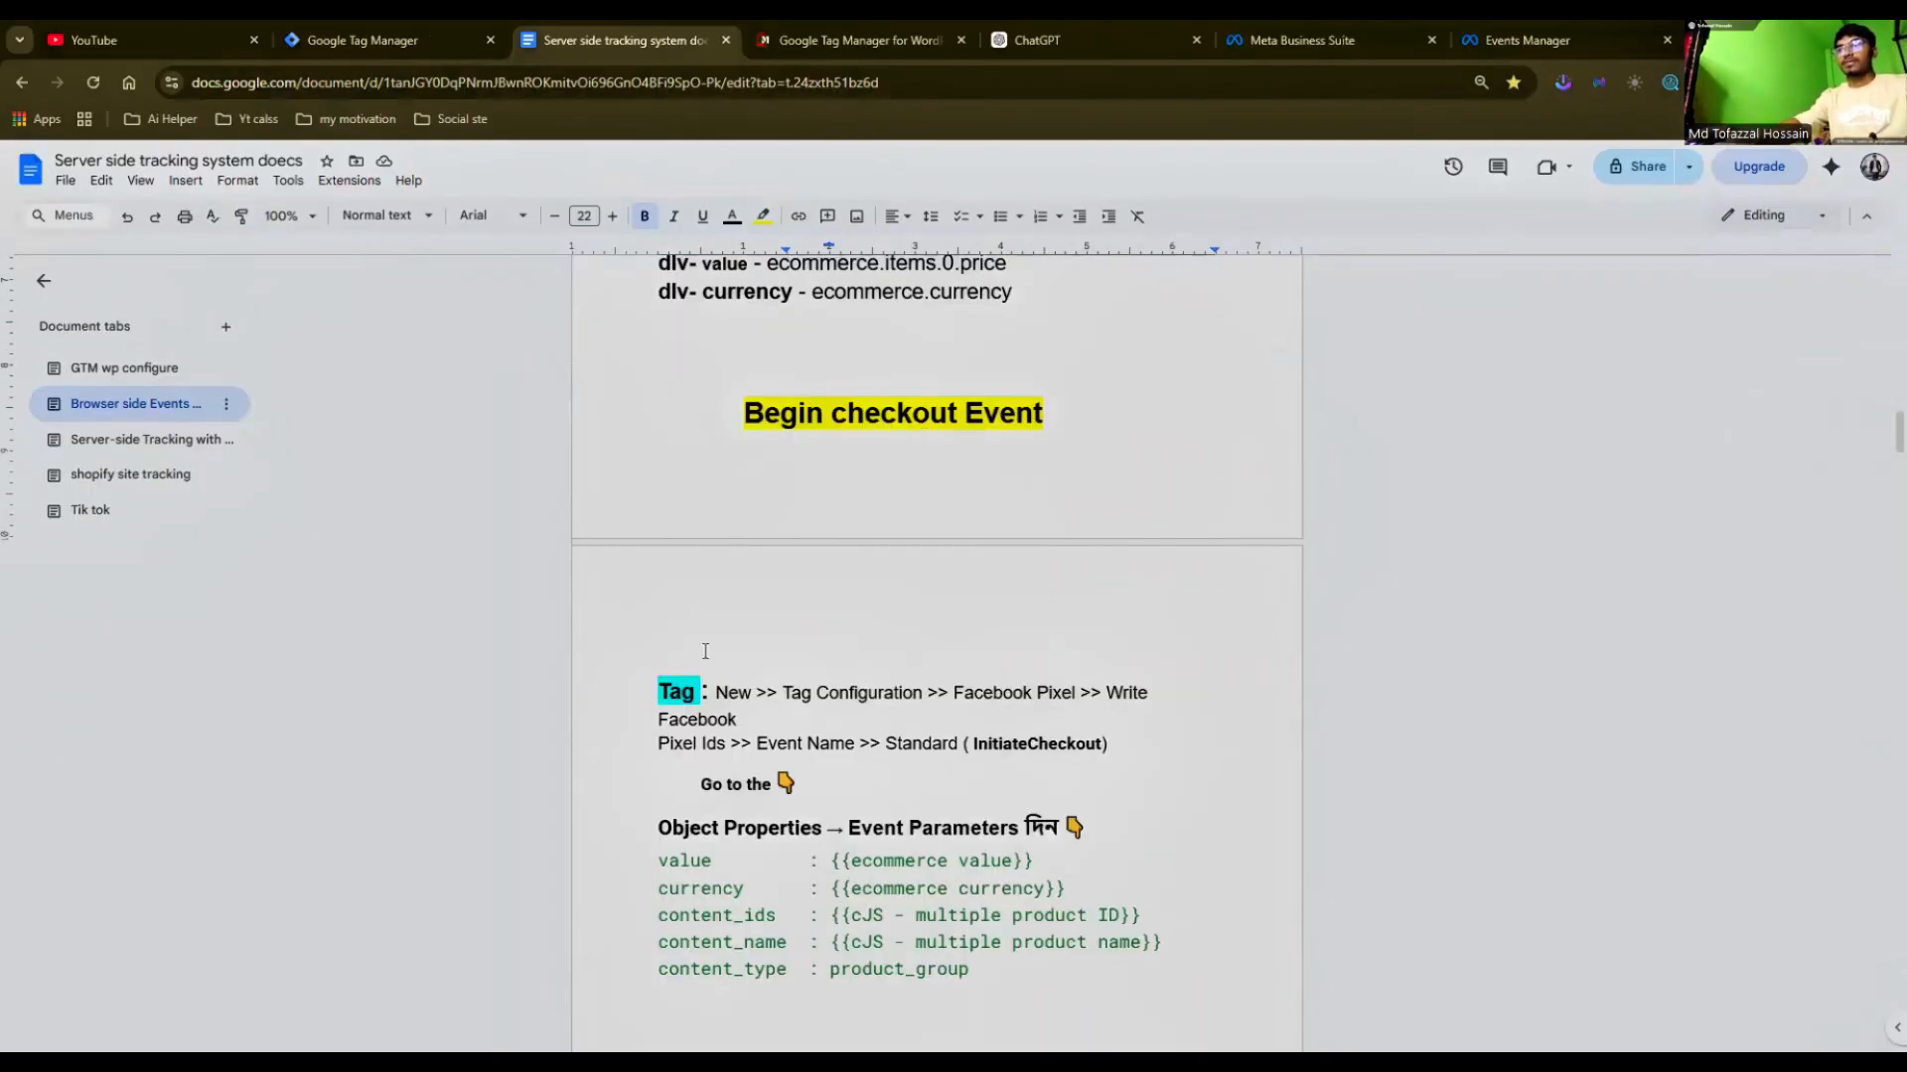
{"action": "scroll", "coordinate": [707, 451], "scroll_direction": "down", "scroll_amount": 3}
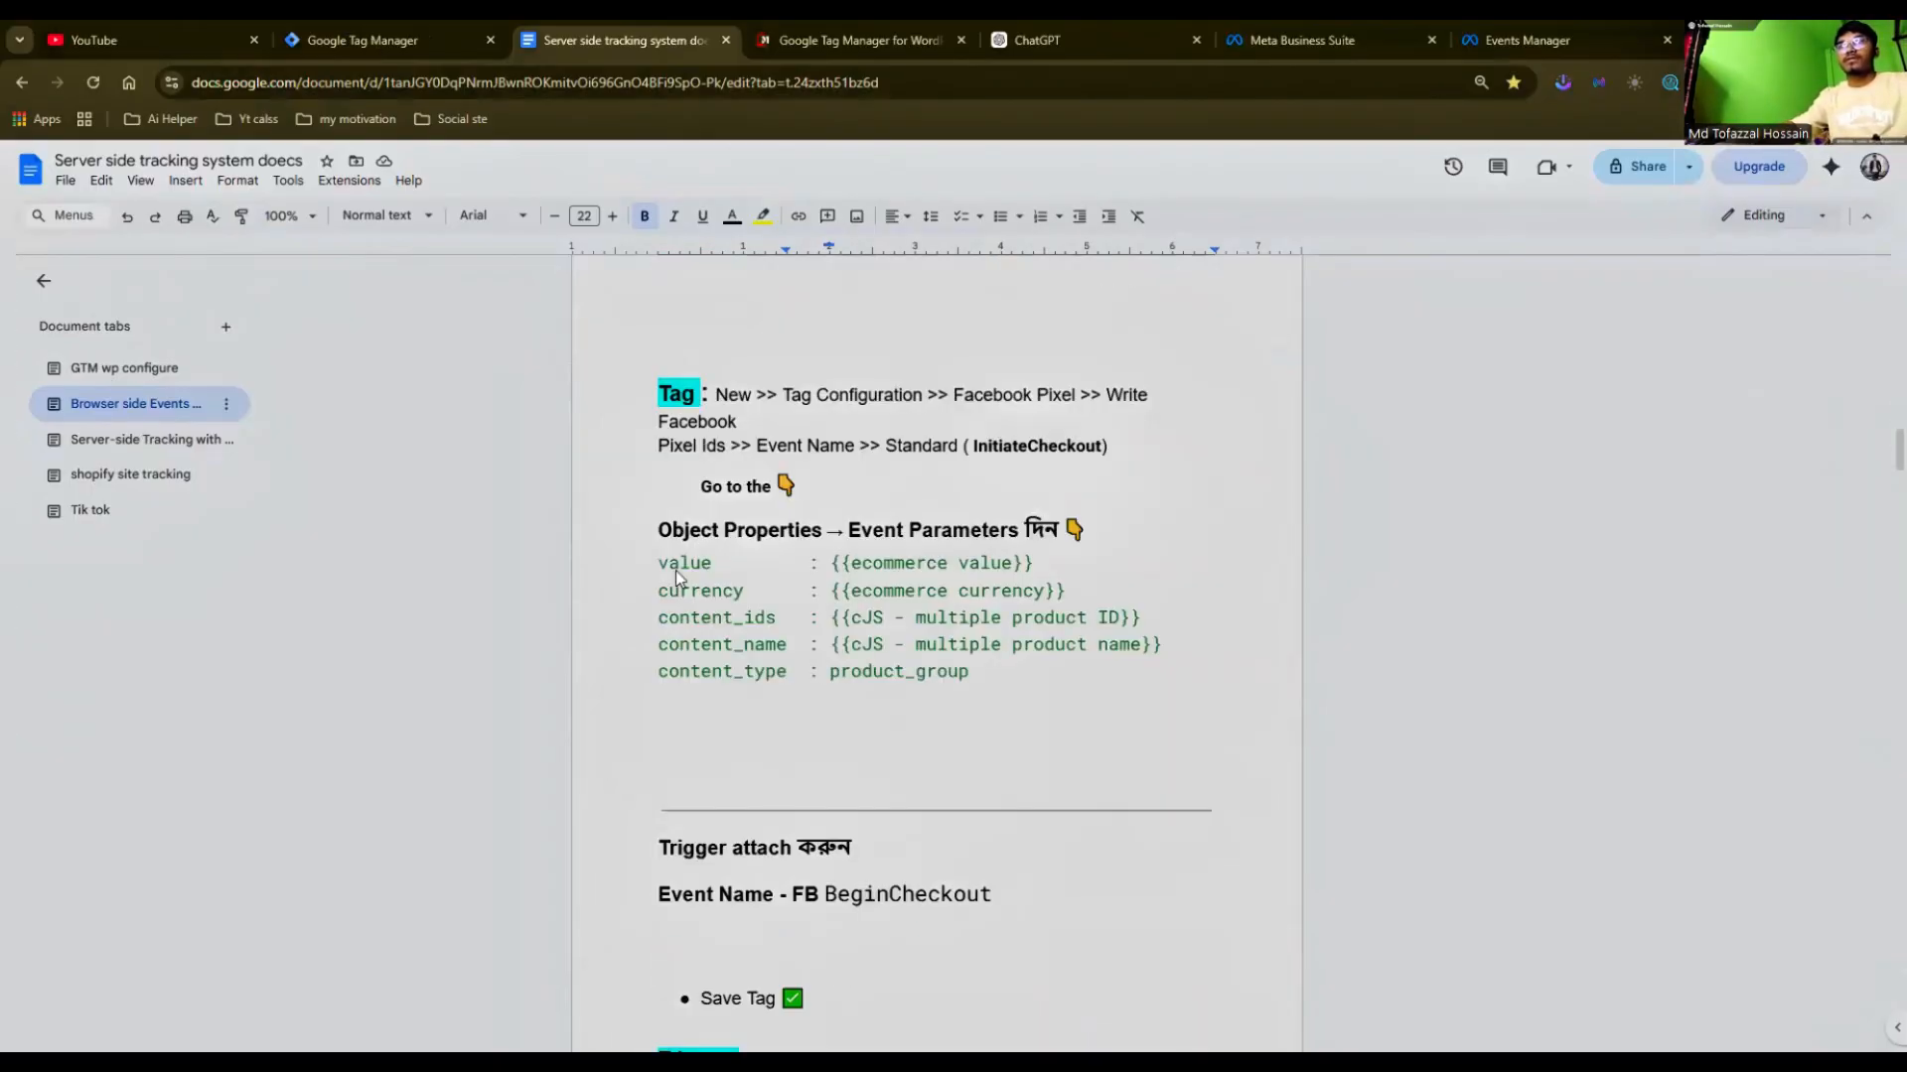
Step: Open the container's tag list in Google Tag Manager
{"action": "left_click", "coordinate": [349, 32]}
{"action": "left_click", "coordinate": [99, 504]}
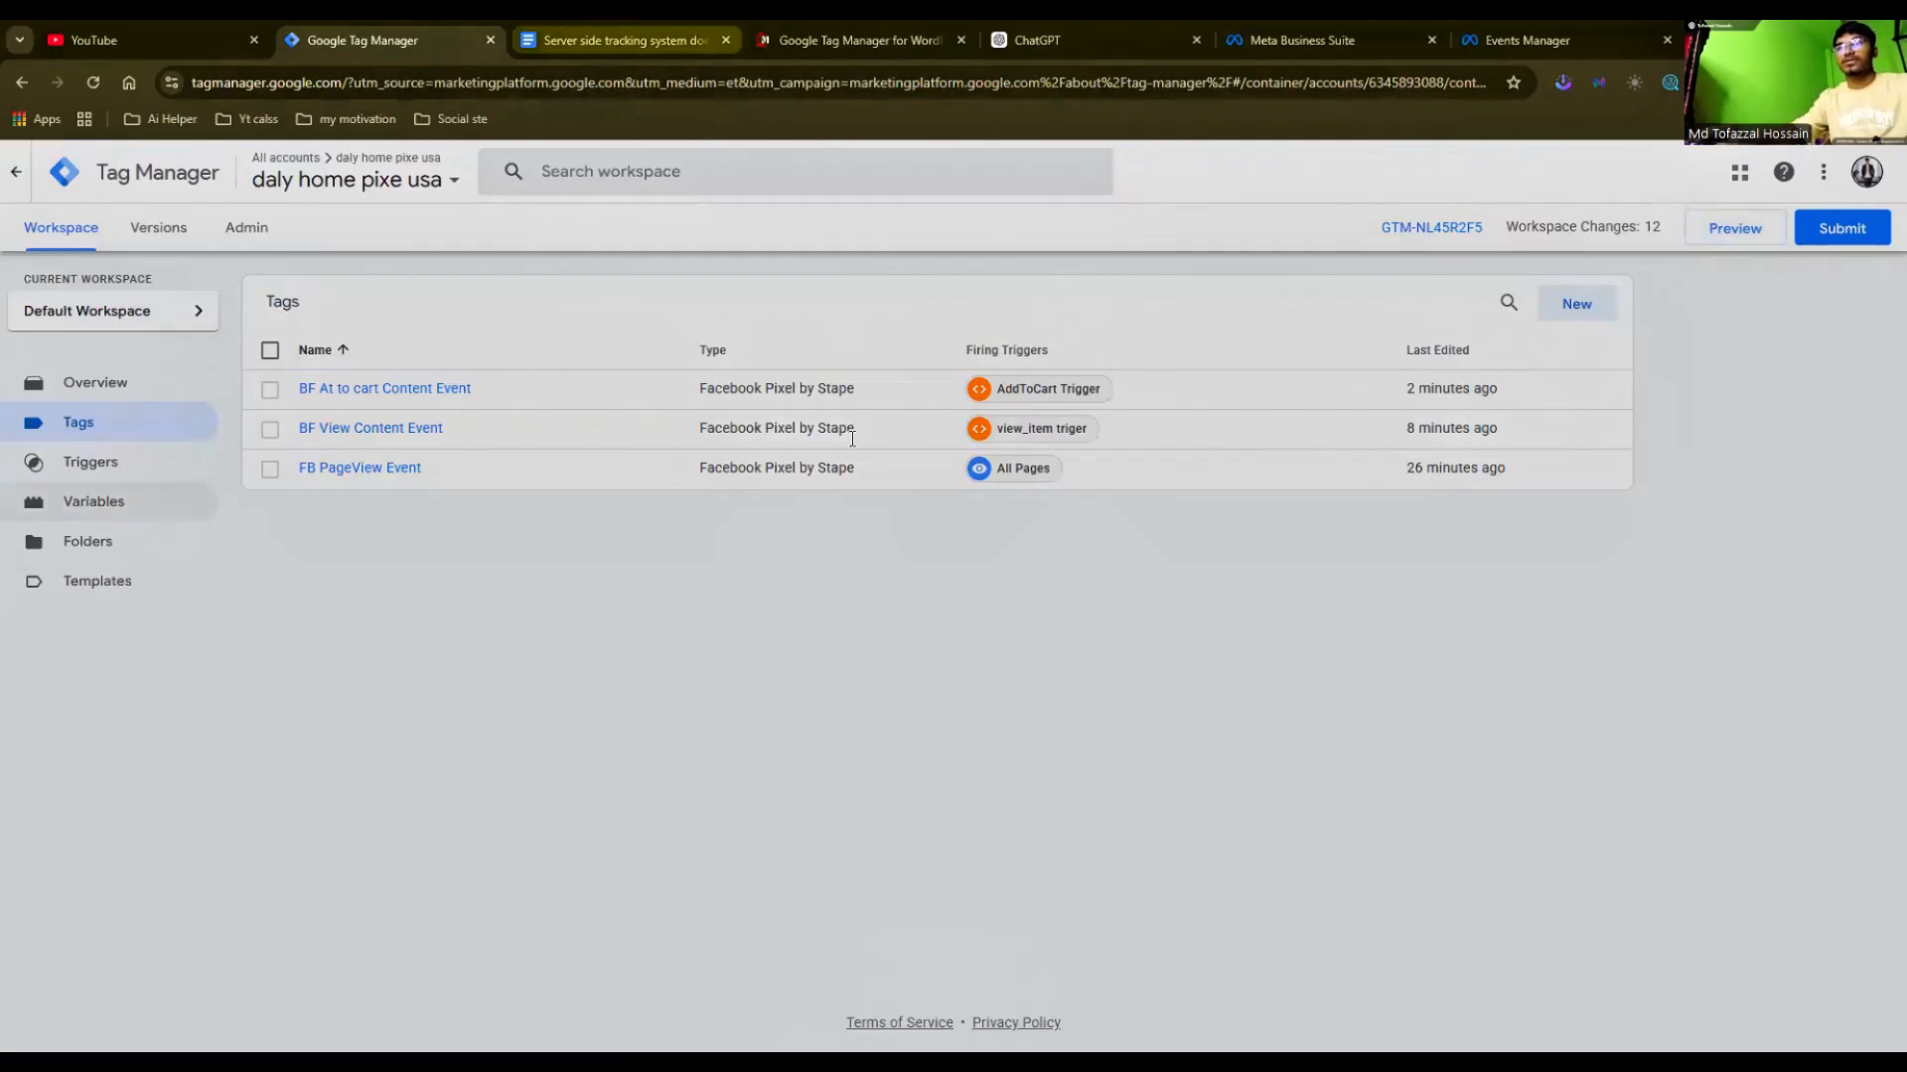
Step: Study the document's InitiateCheckout tag parameters, begin_checkout trigger and required variable instructions
{"action": "key", "text": "ctrl+Tab"}
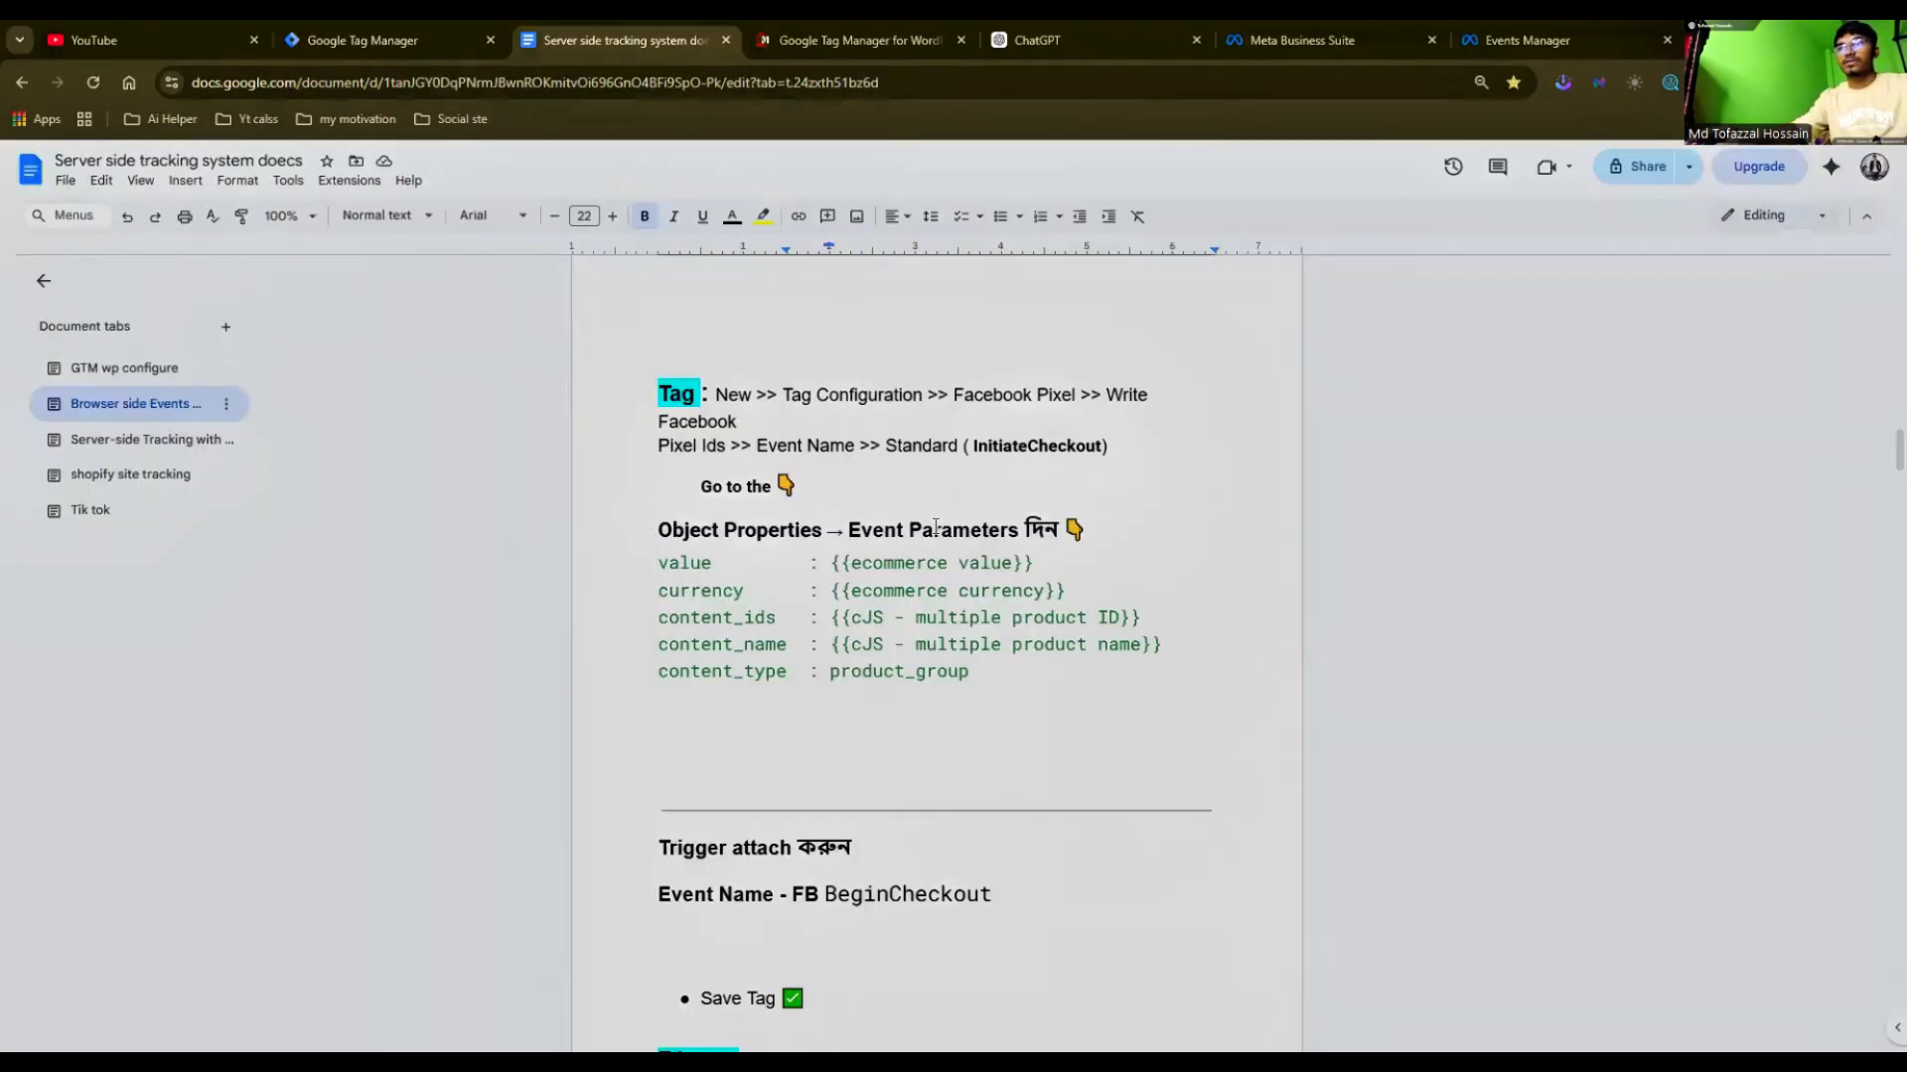
{"action": "scroll", "coordinate": [935, 526], "scroll_direction": "down", "scroll_amount": 6}
{"action": "scroll", "coordinate": [937, 526], "scroll_direction": "up", "scroll_amount": 4}
{"action": "scroll", "coordinate": [937, 526], "scroll_direction": "down", "scroll_amount": 5}
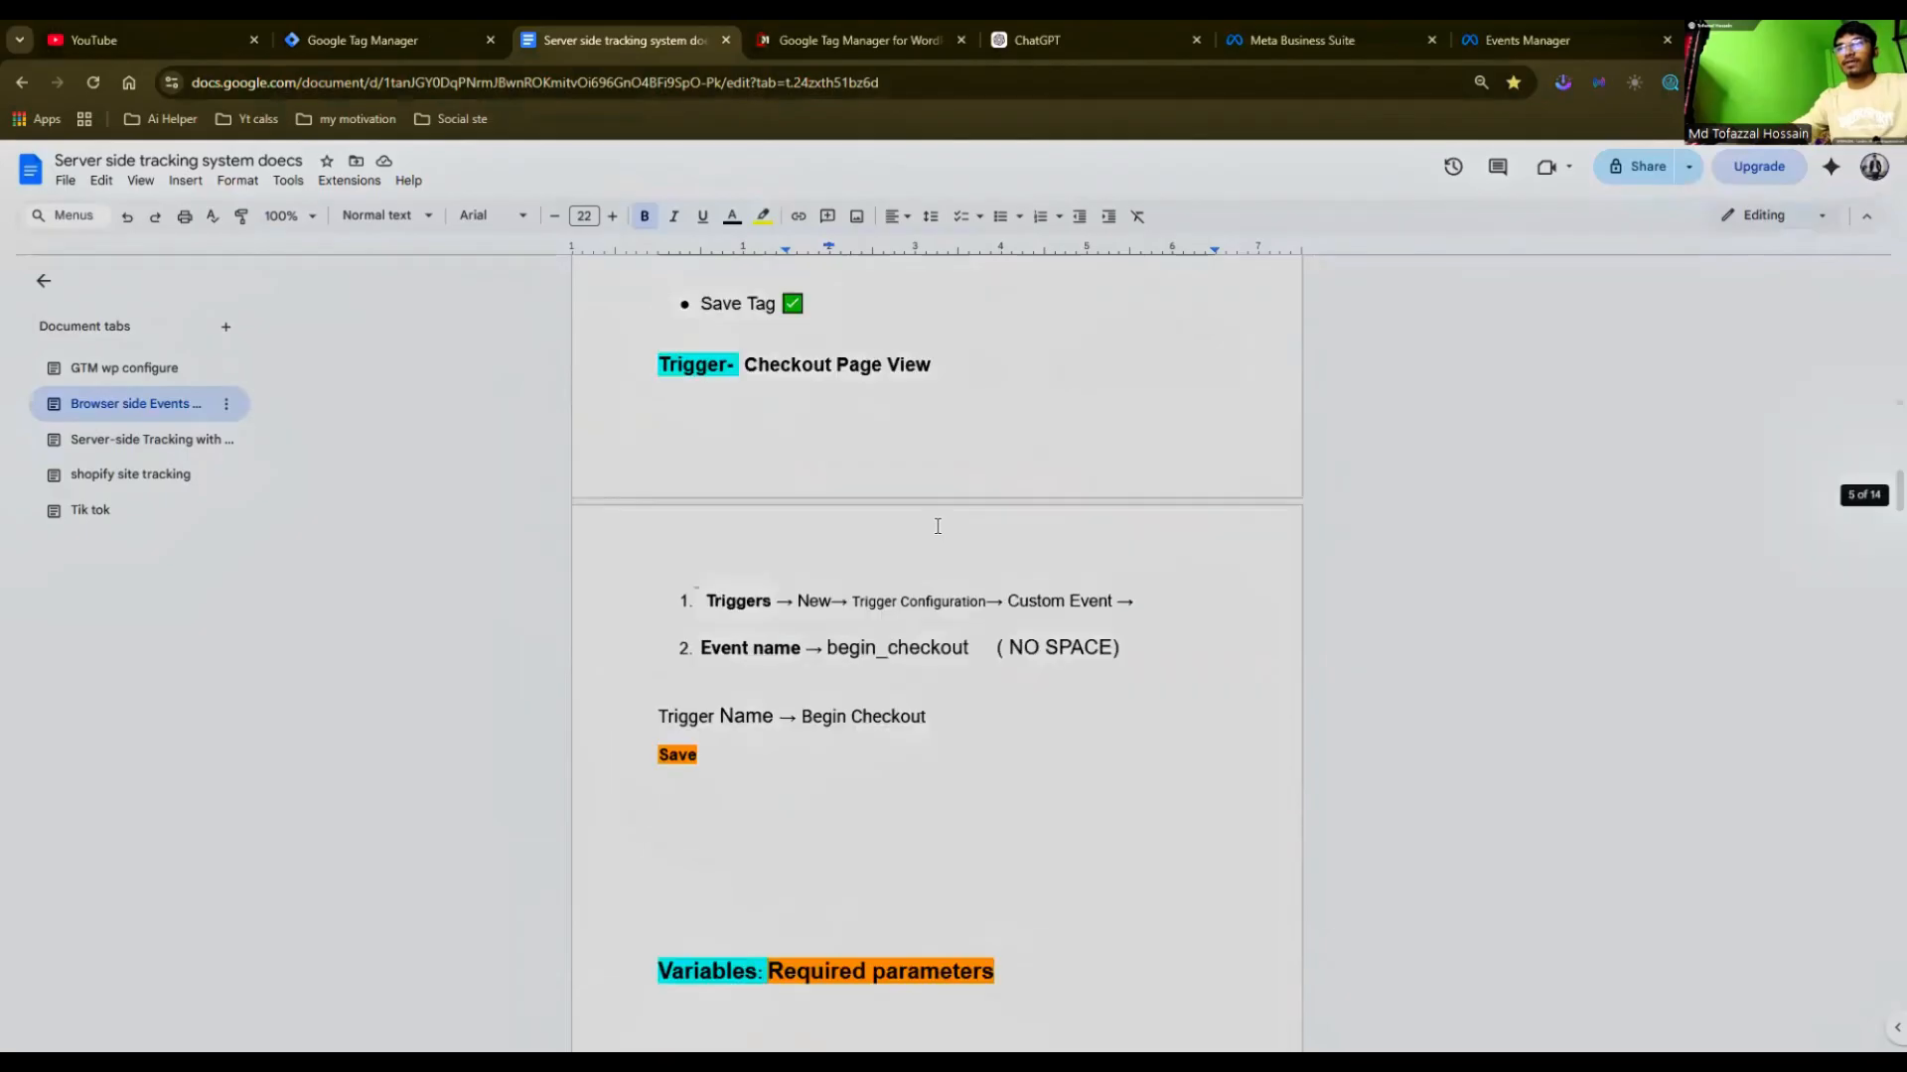
{"action": "scroll", "coordinate": [937, 526], "scroll_direction": "down", "scroll_amount": 4}
{"action": "scroll", "coordinate": [885, 522], "scroll_direction": "down", "scroll_amount": 1}
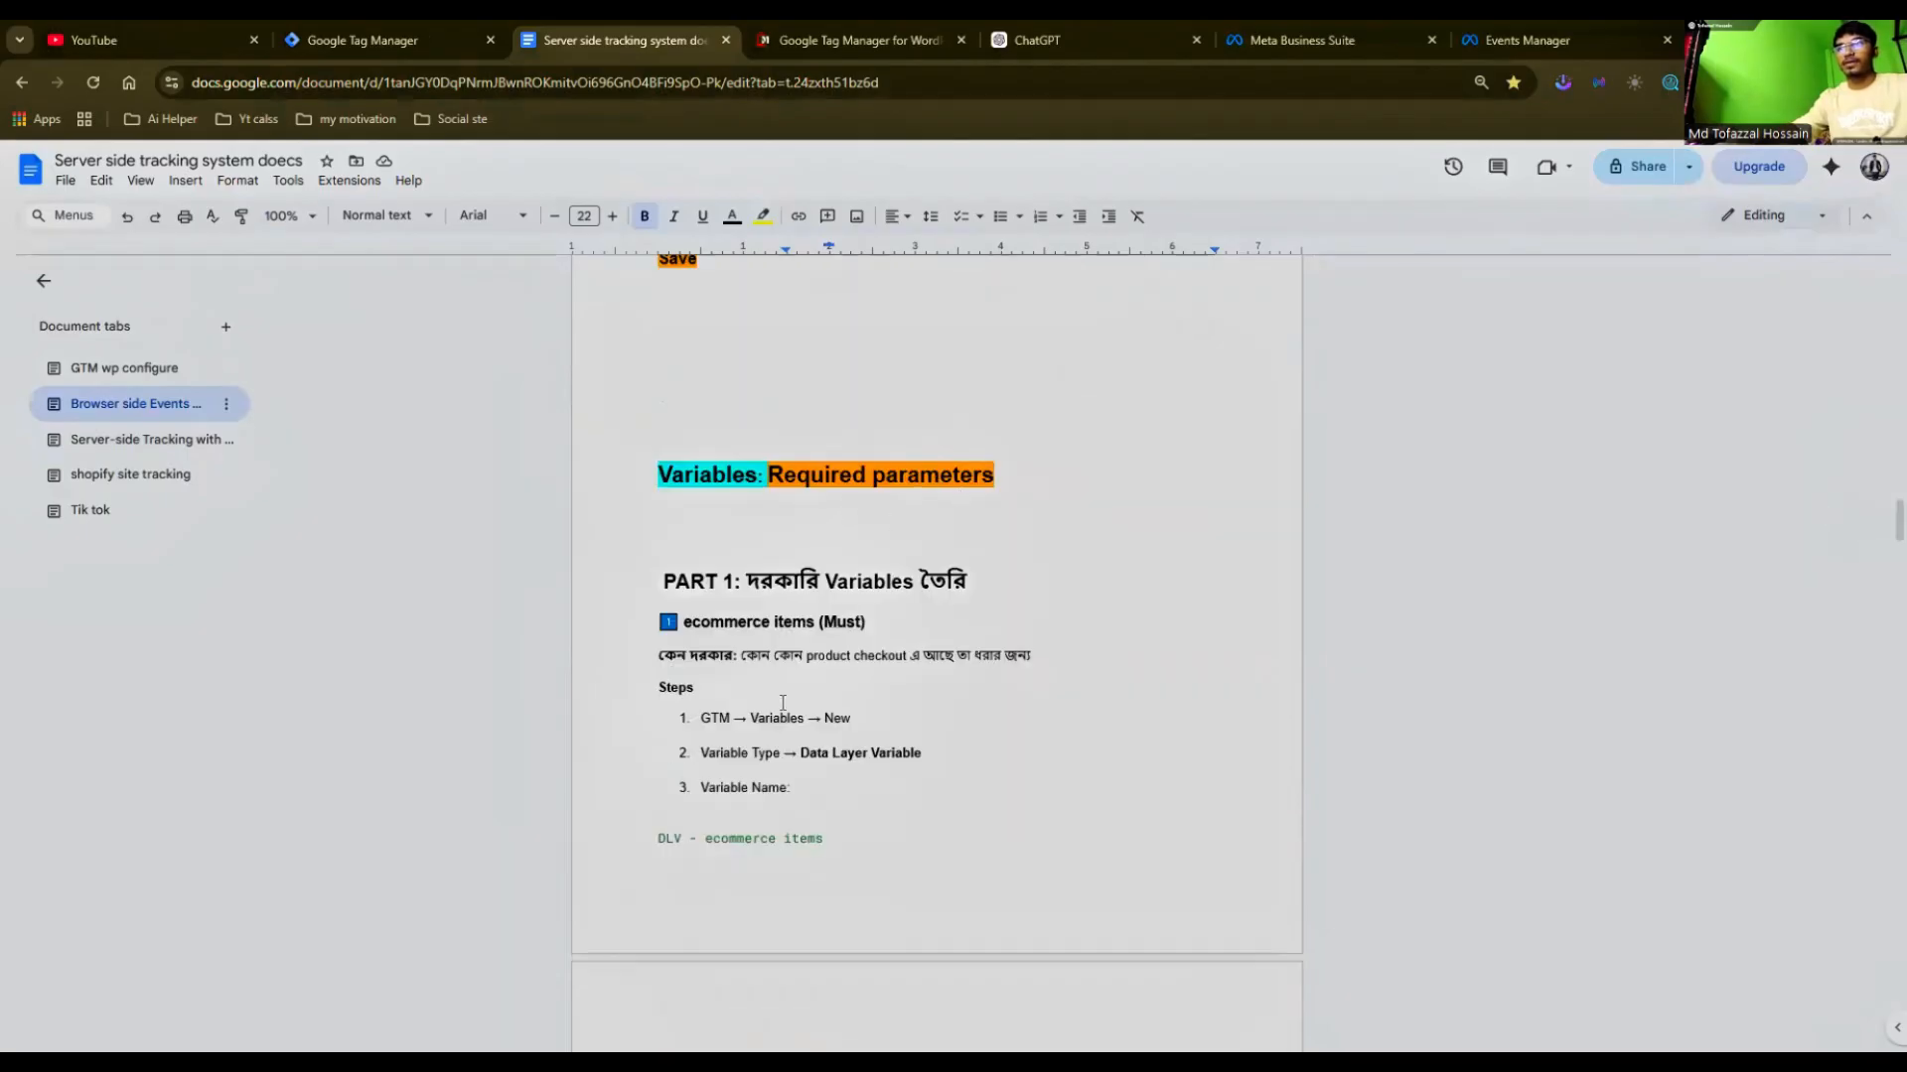
{"action": "scroll", "coordinate": [761, 678], "scroll_direction": "down", "scroll_amount": 2}
{"action": "scroll", "coordinate": [764, 675], "scroll_direction": "down", "scroll_amount": 4}
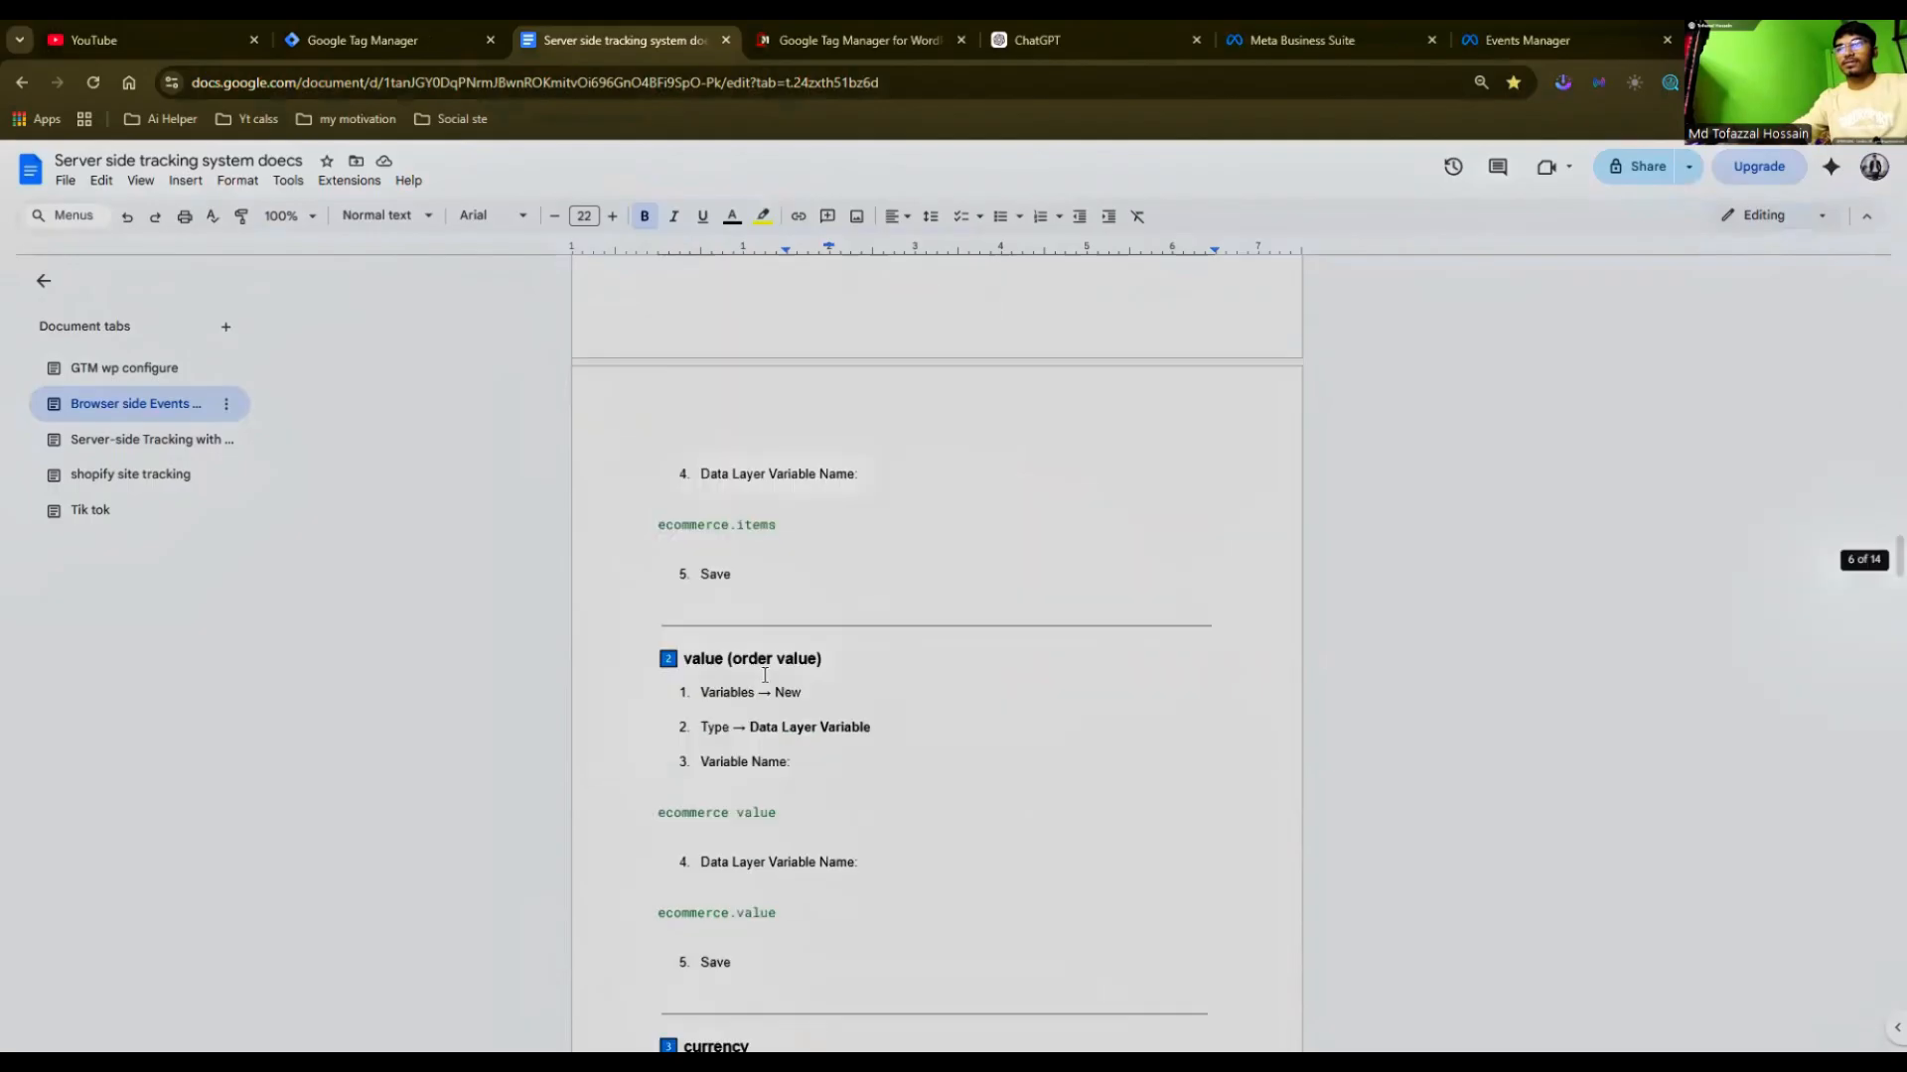
{"action": "scroll", "coordinate": [764, 675], "scroll_direction": "down", "scroll_amount": 10}
{"action": "scroll", "coordinate": [765, 675], "scroll_direction": "down", "scroll_amount": 6}
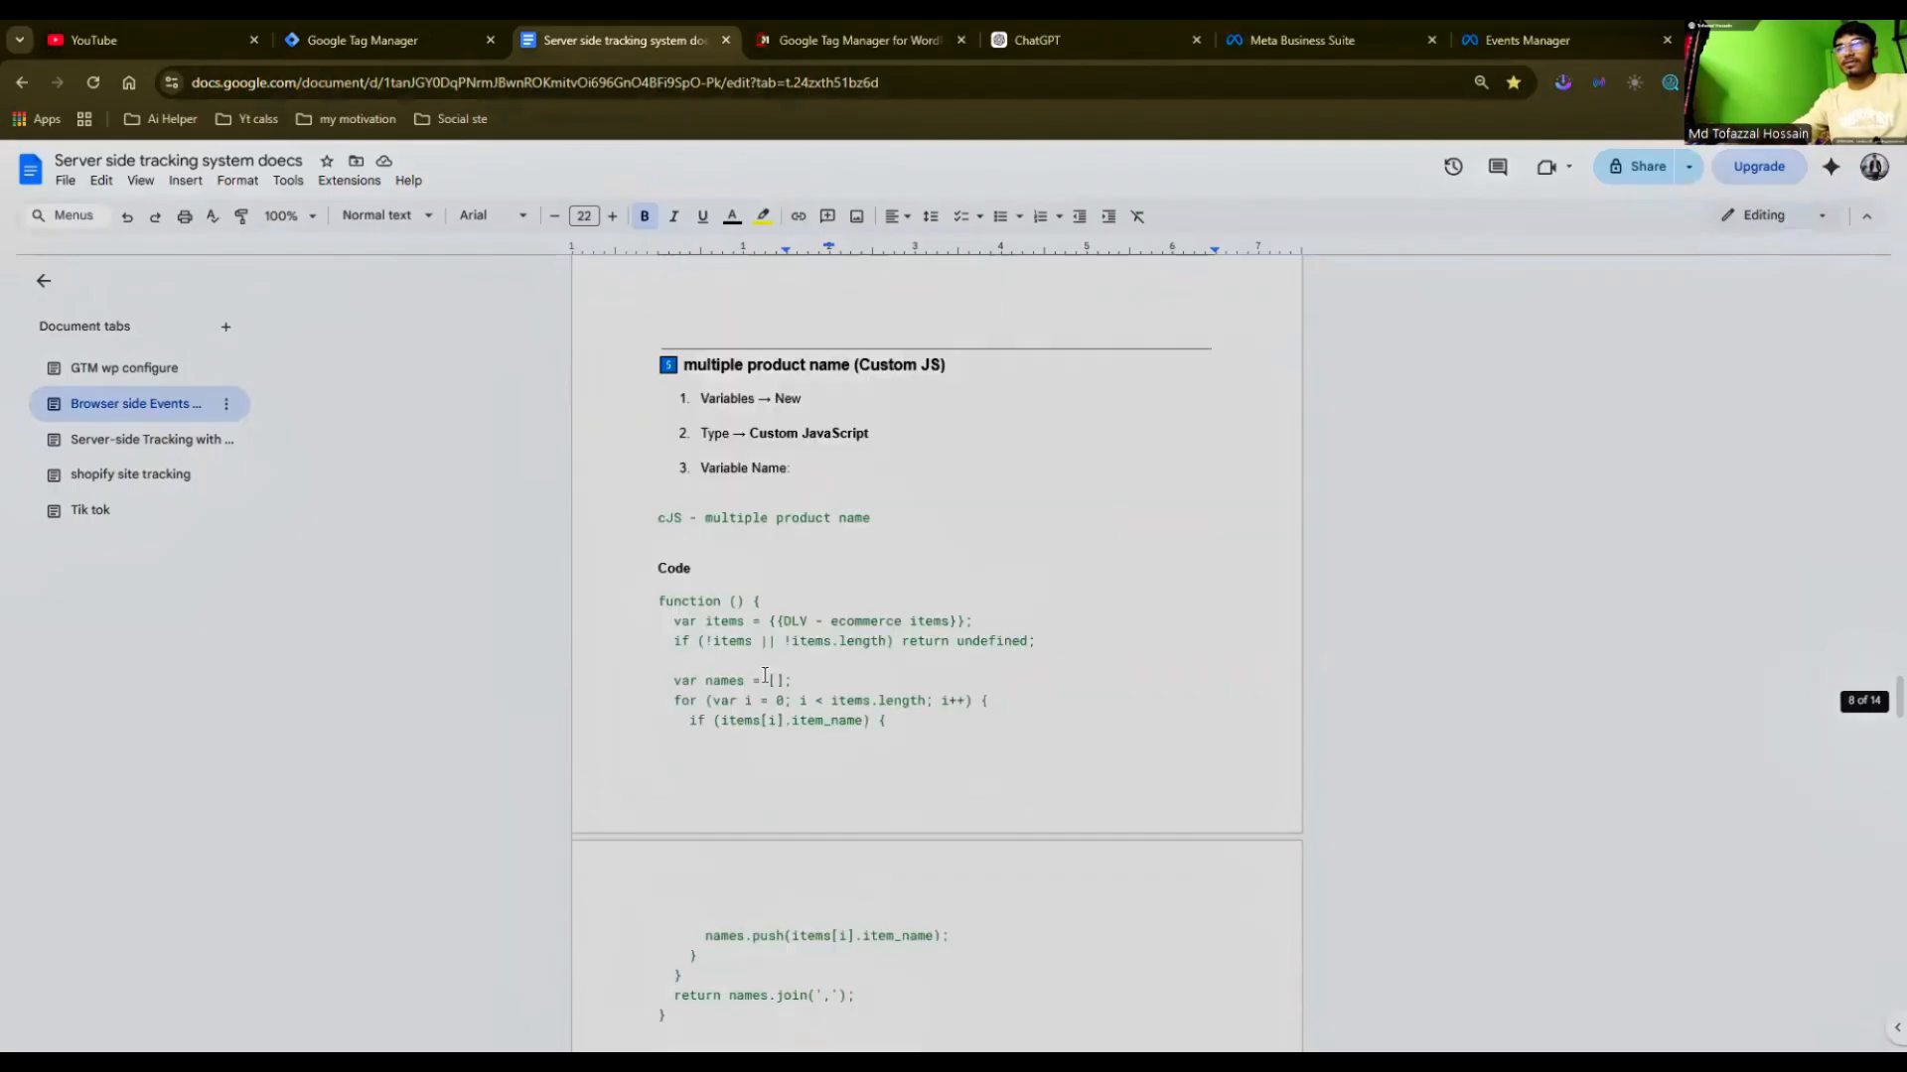
{"action": "scroll", "coordinate": [765, 675], "scroll_direction": "down", "scroll_amount": 12}
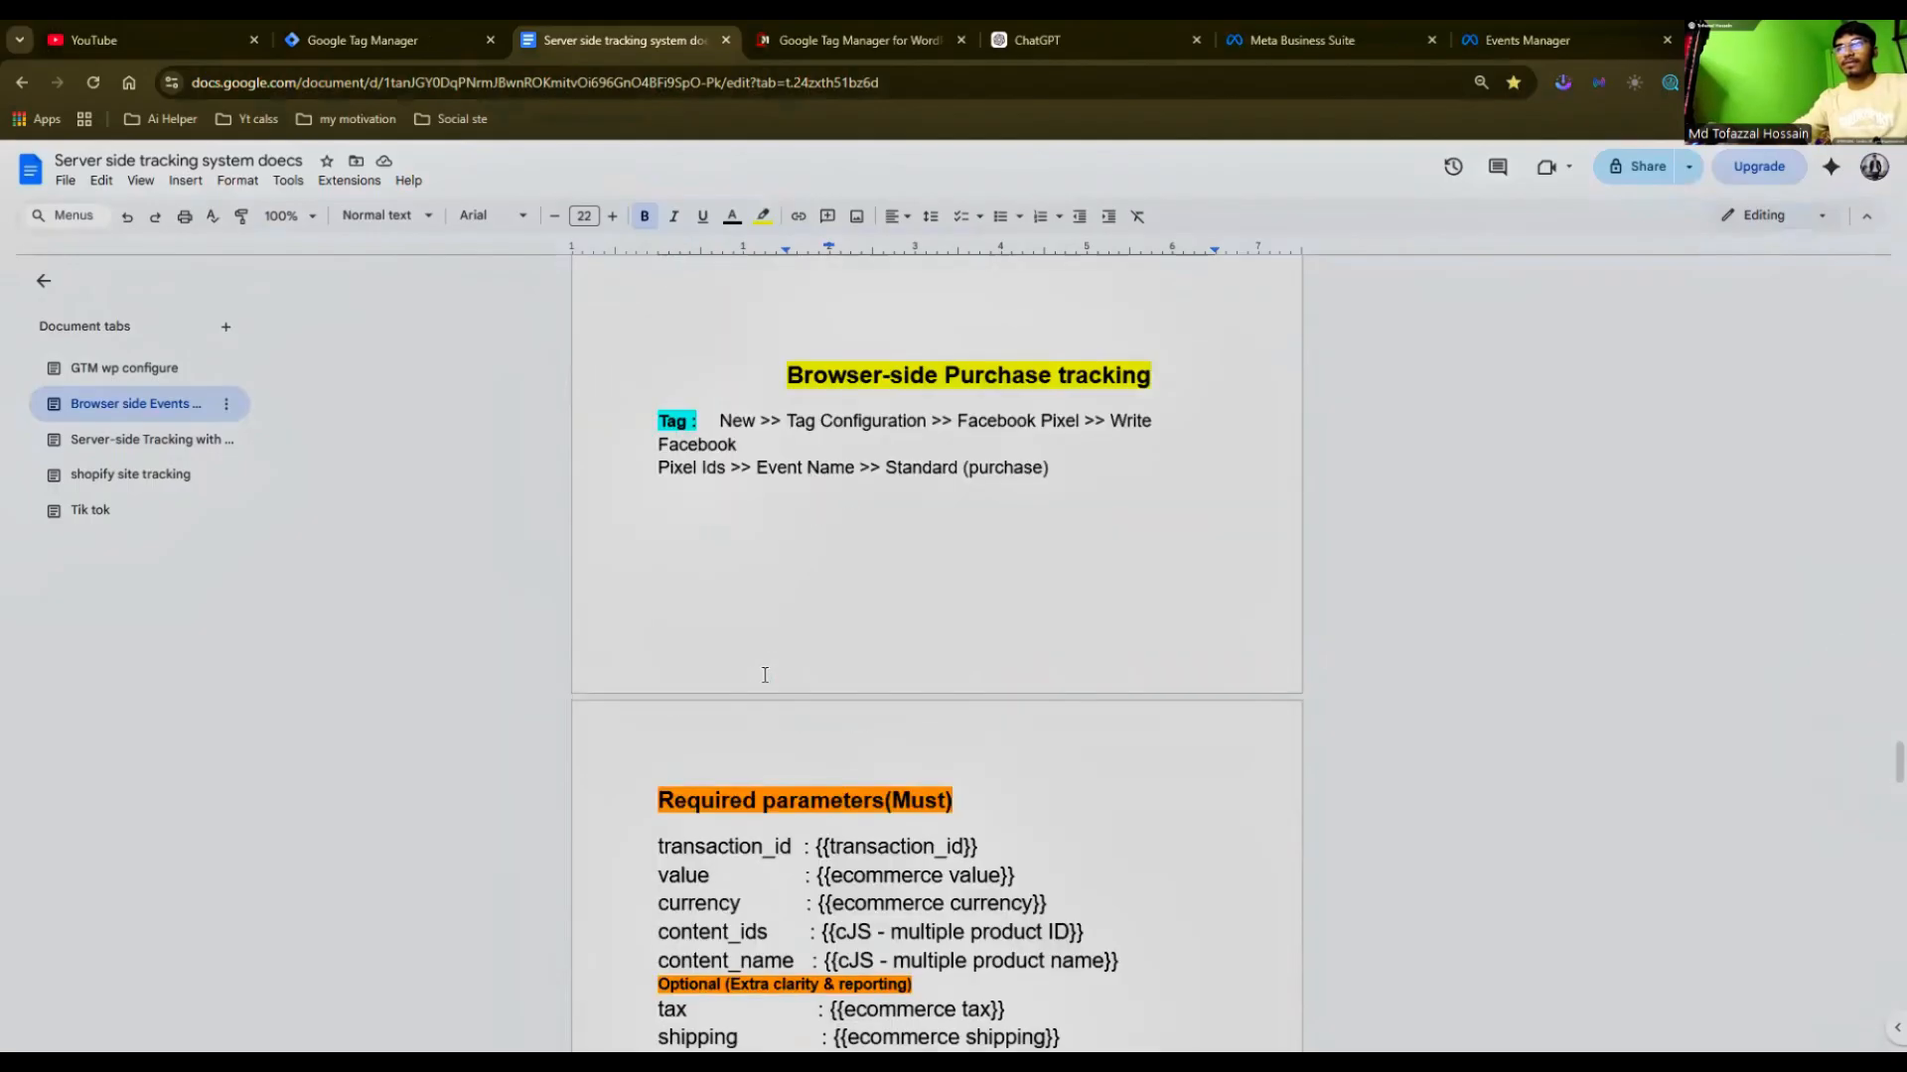
{"action": "scroll", "coordinate": [765, 675], "scroll_direction": "up", "scroll_amount": 10}
{"action": "scroll", "coordinate": [765, 676], "scroll_direction": "up", "scroll_amount": 3}
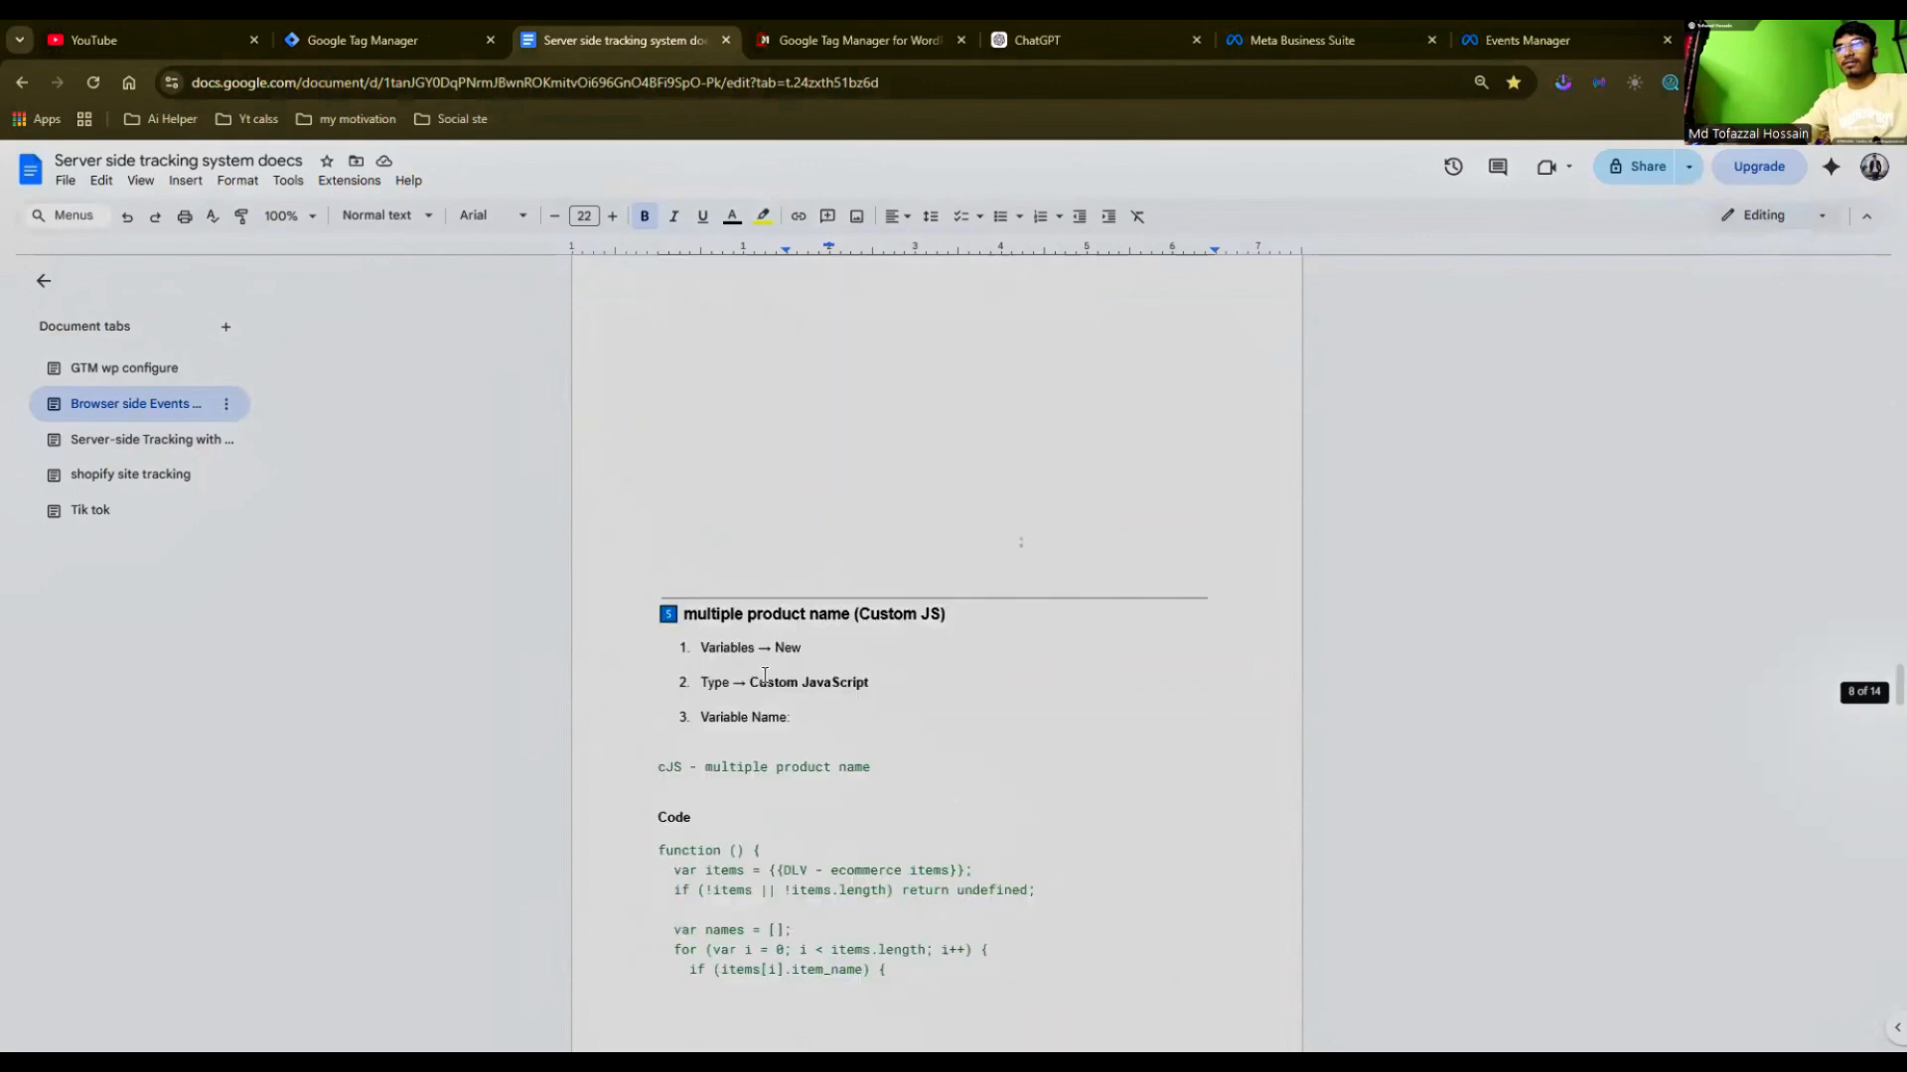
{"action": "scroll", "coordinate": [765, 675], "scroll_direction": "up", "scroll_amount": 5}
{"action": "scroll", "coordinate": [765, 675], "scroll_direction": "up", "scroll_amount": 1}
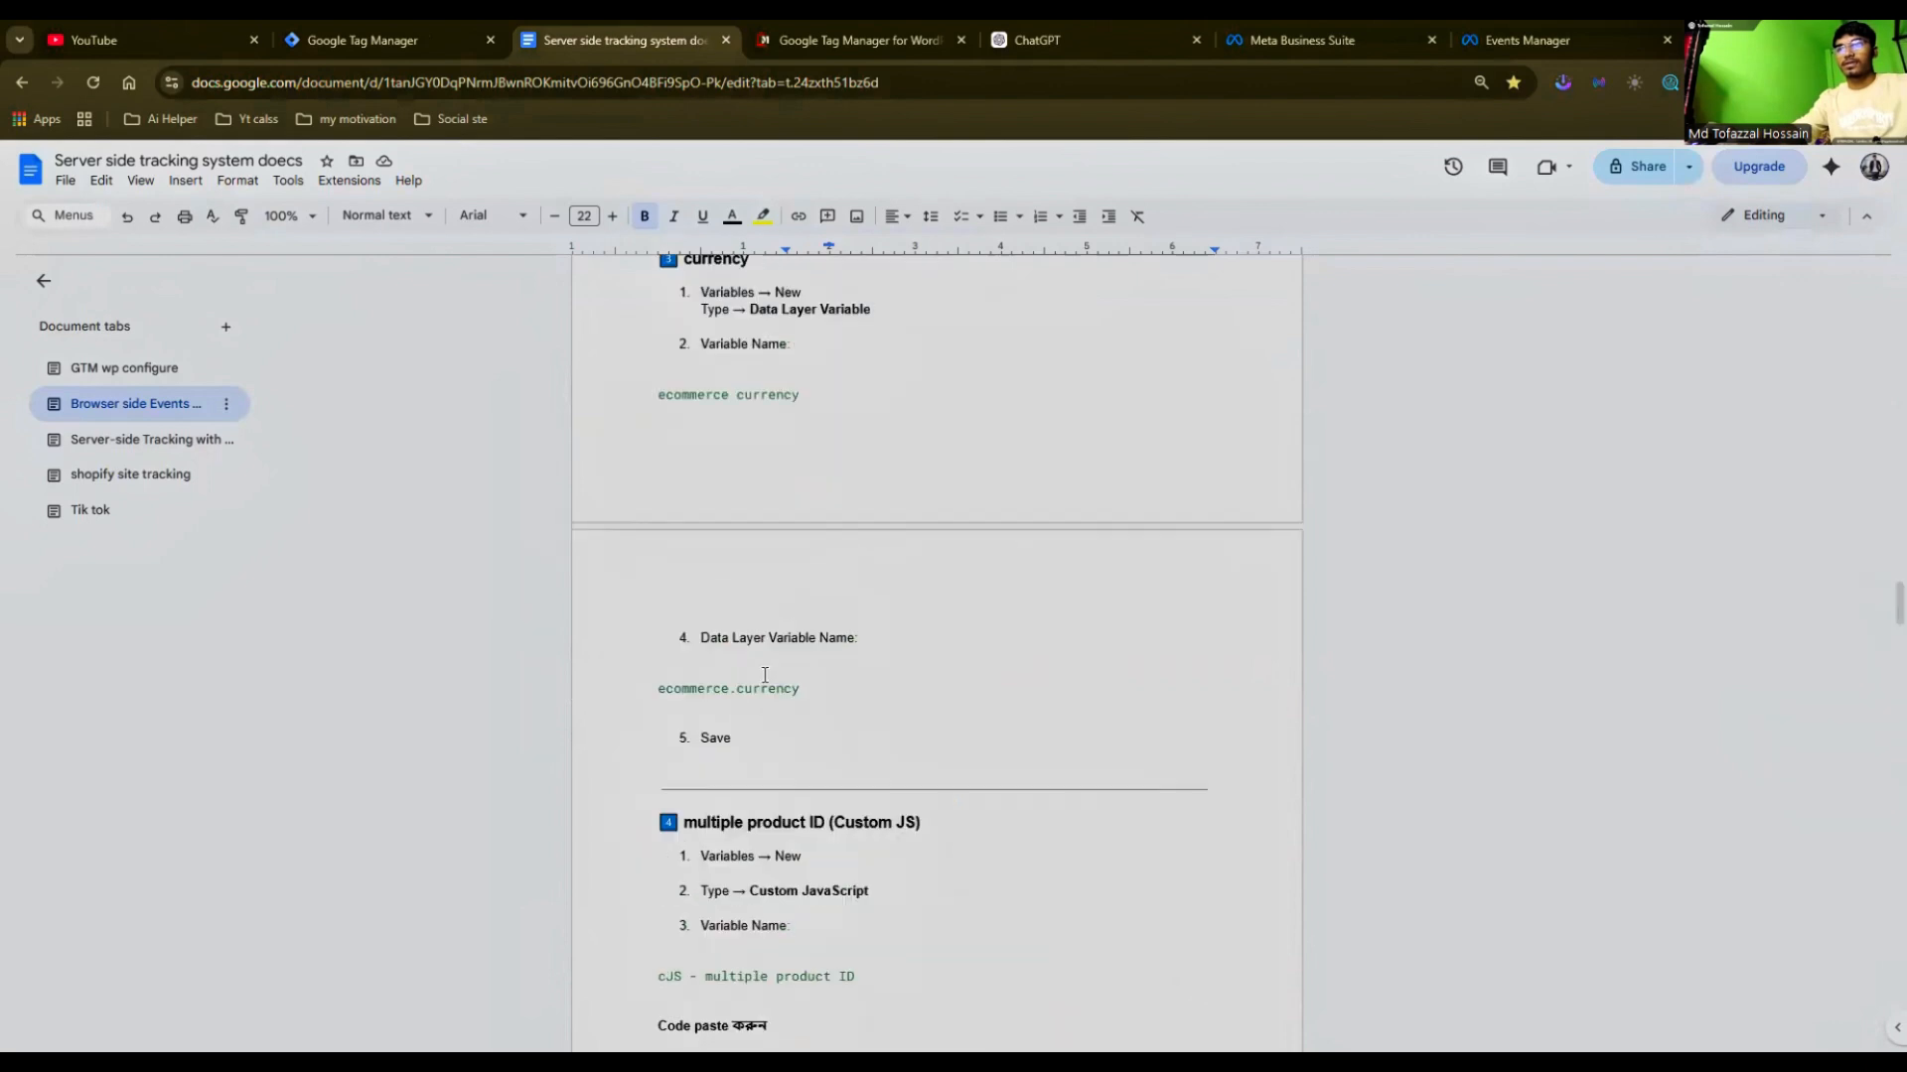
{"action": "scroll", "coordinate": [764, 675], "scroll_direction": "up", "scroll_amount": 5}
{"action": "scroll", "coordinate": [765, 676], "scroll_direction": "up", "scroll_amount": 5}
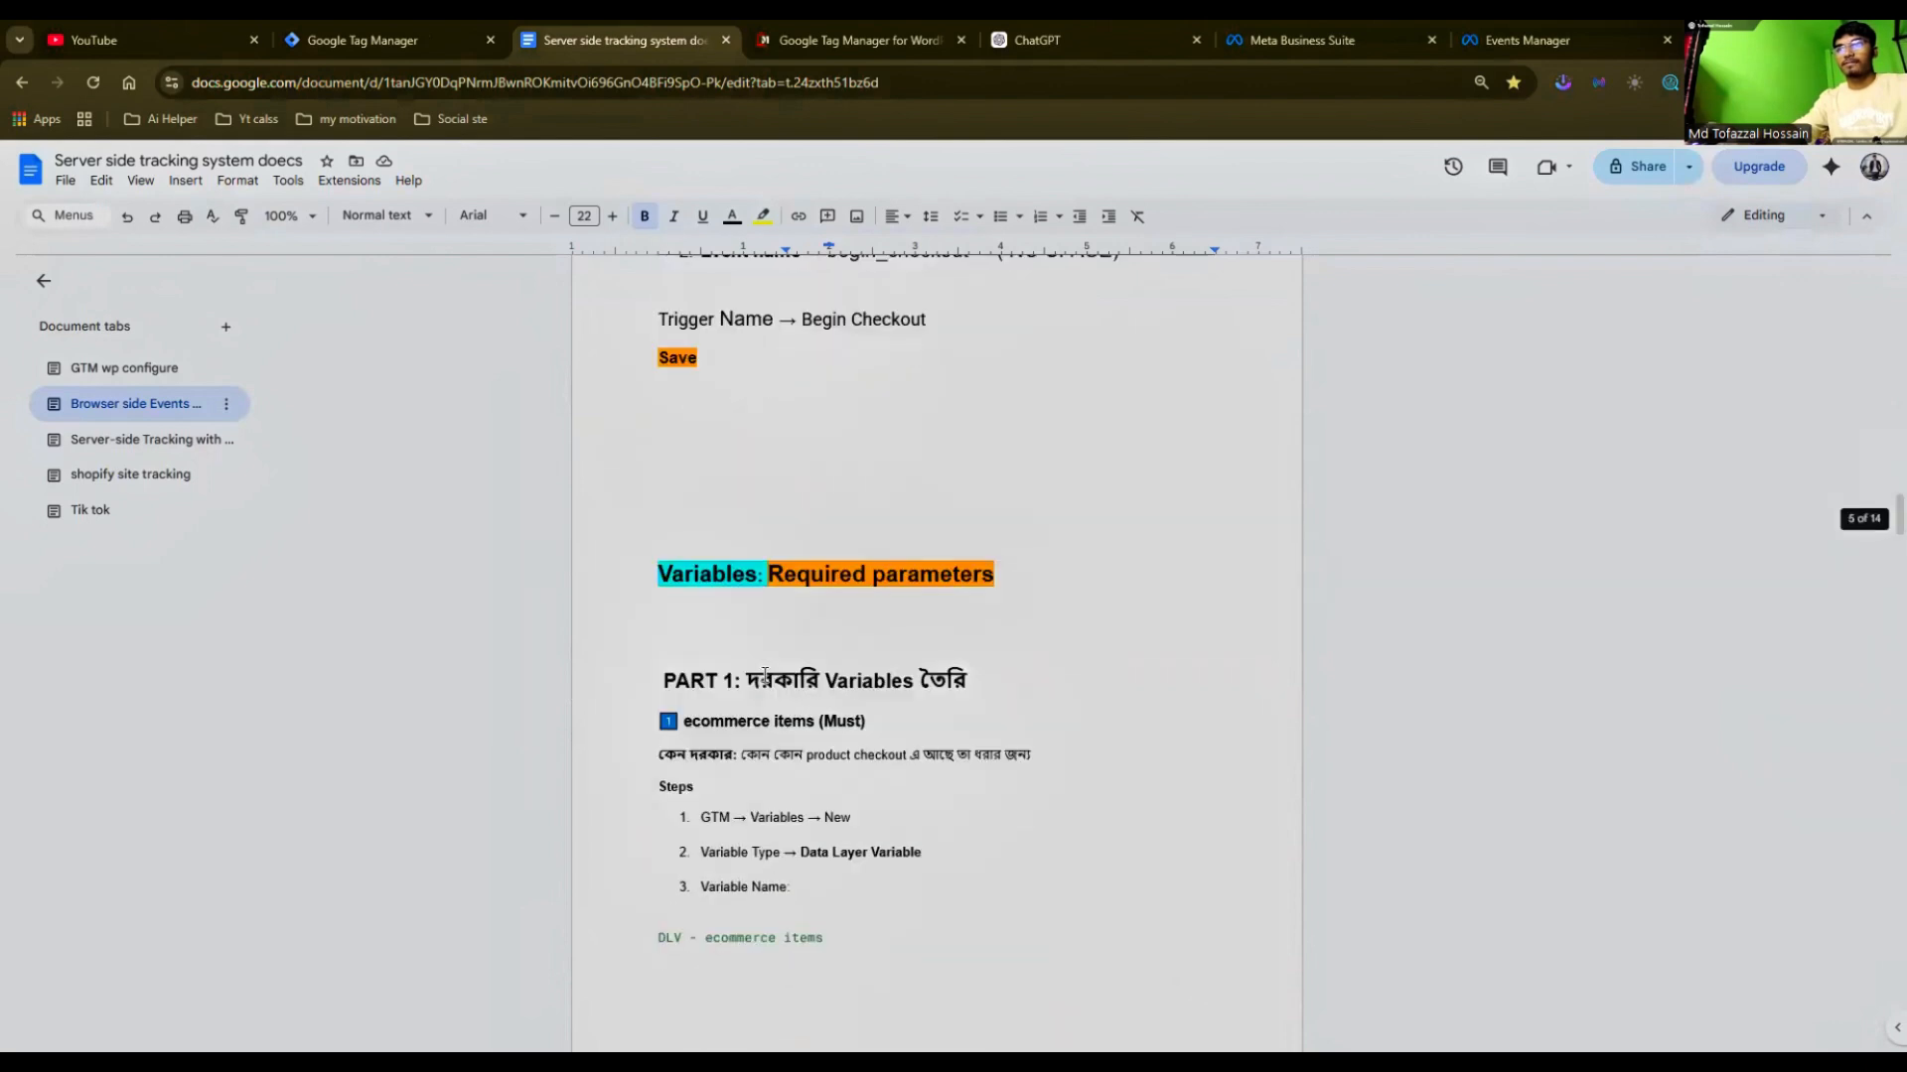
{"action": "scroll", "coordinate": [765, 675], "scroll_direction": "up", "scroll_amount": 5}
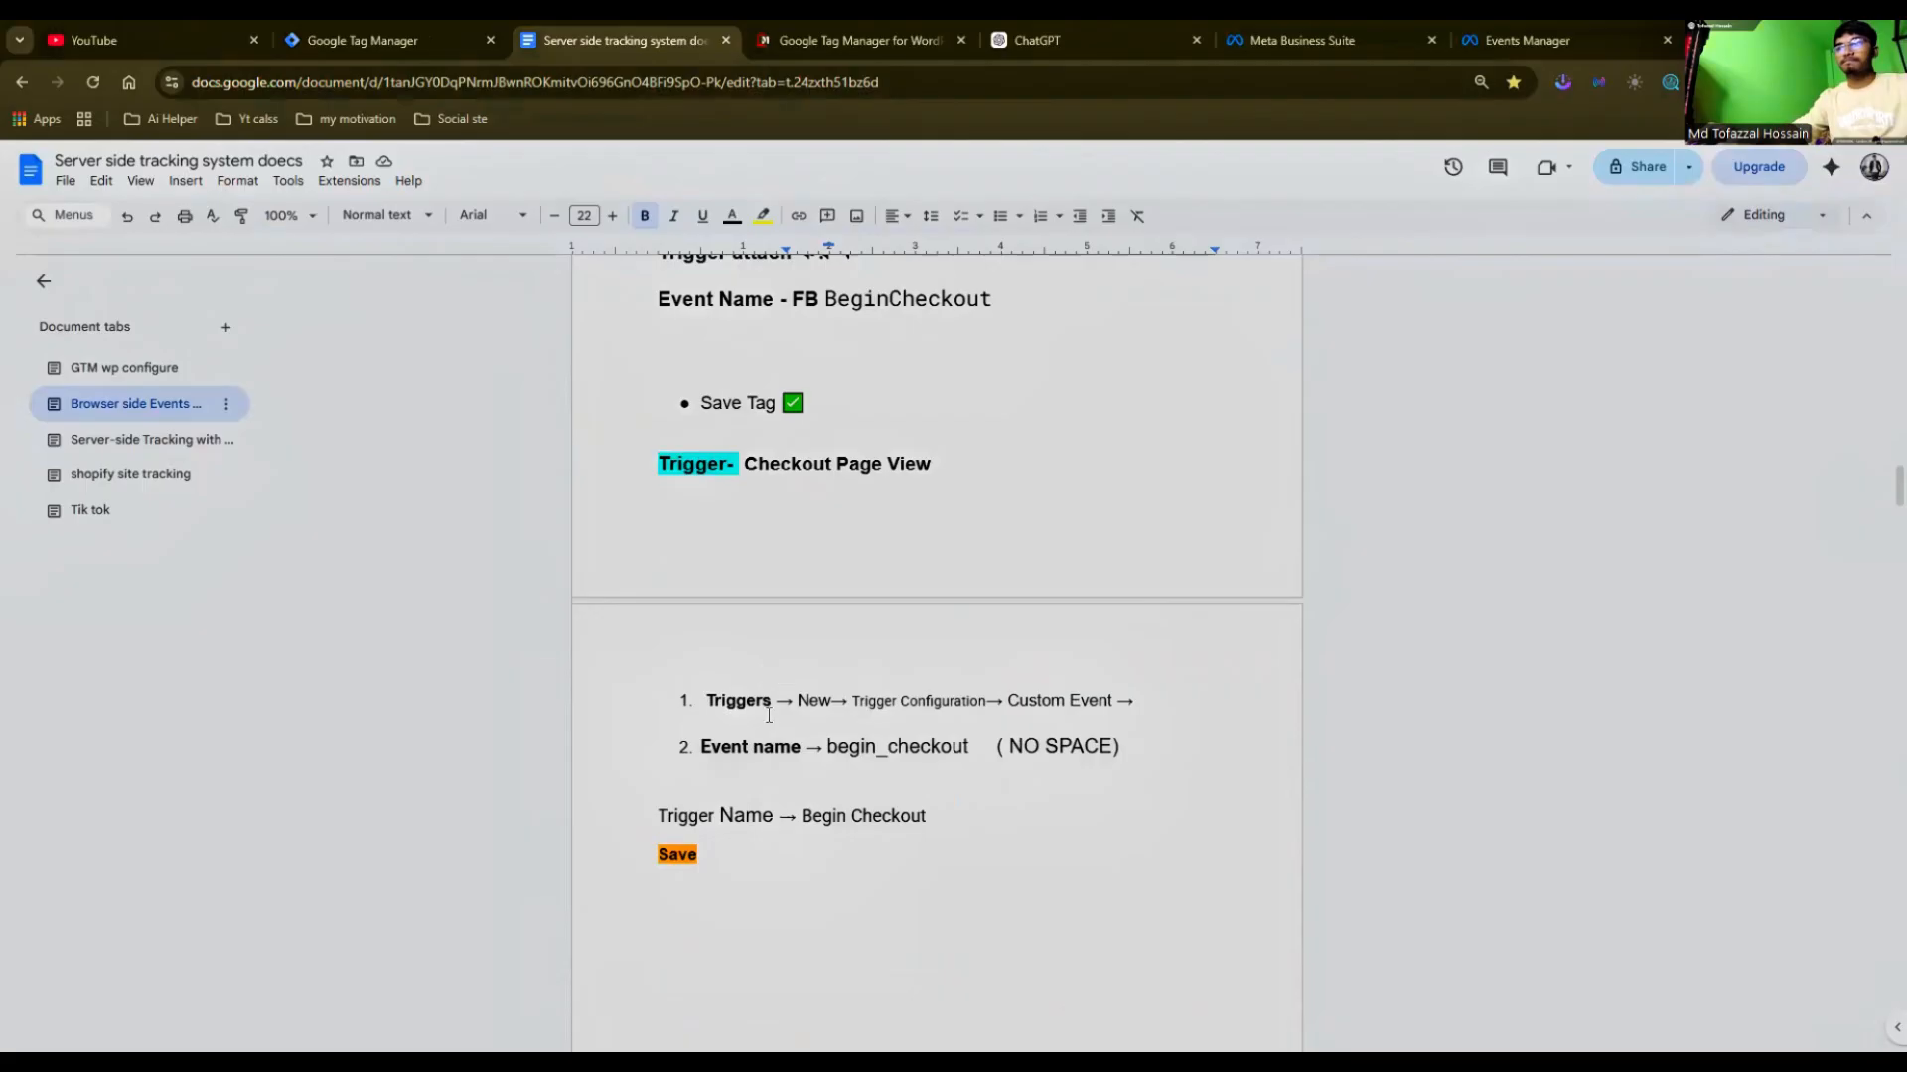
{"action": "scroll", "coordinate": [769, 711], "scroll_direction": "up", "scroll_amount": 1}
{"action": "scroll", "coordinate": [769, 711], "scroll_direction": "up", "scroll_amount": 1}
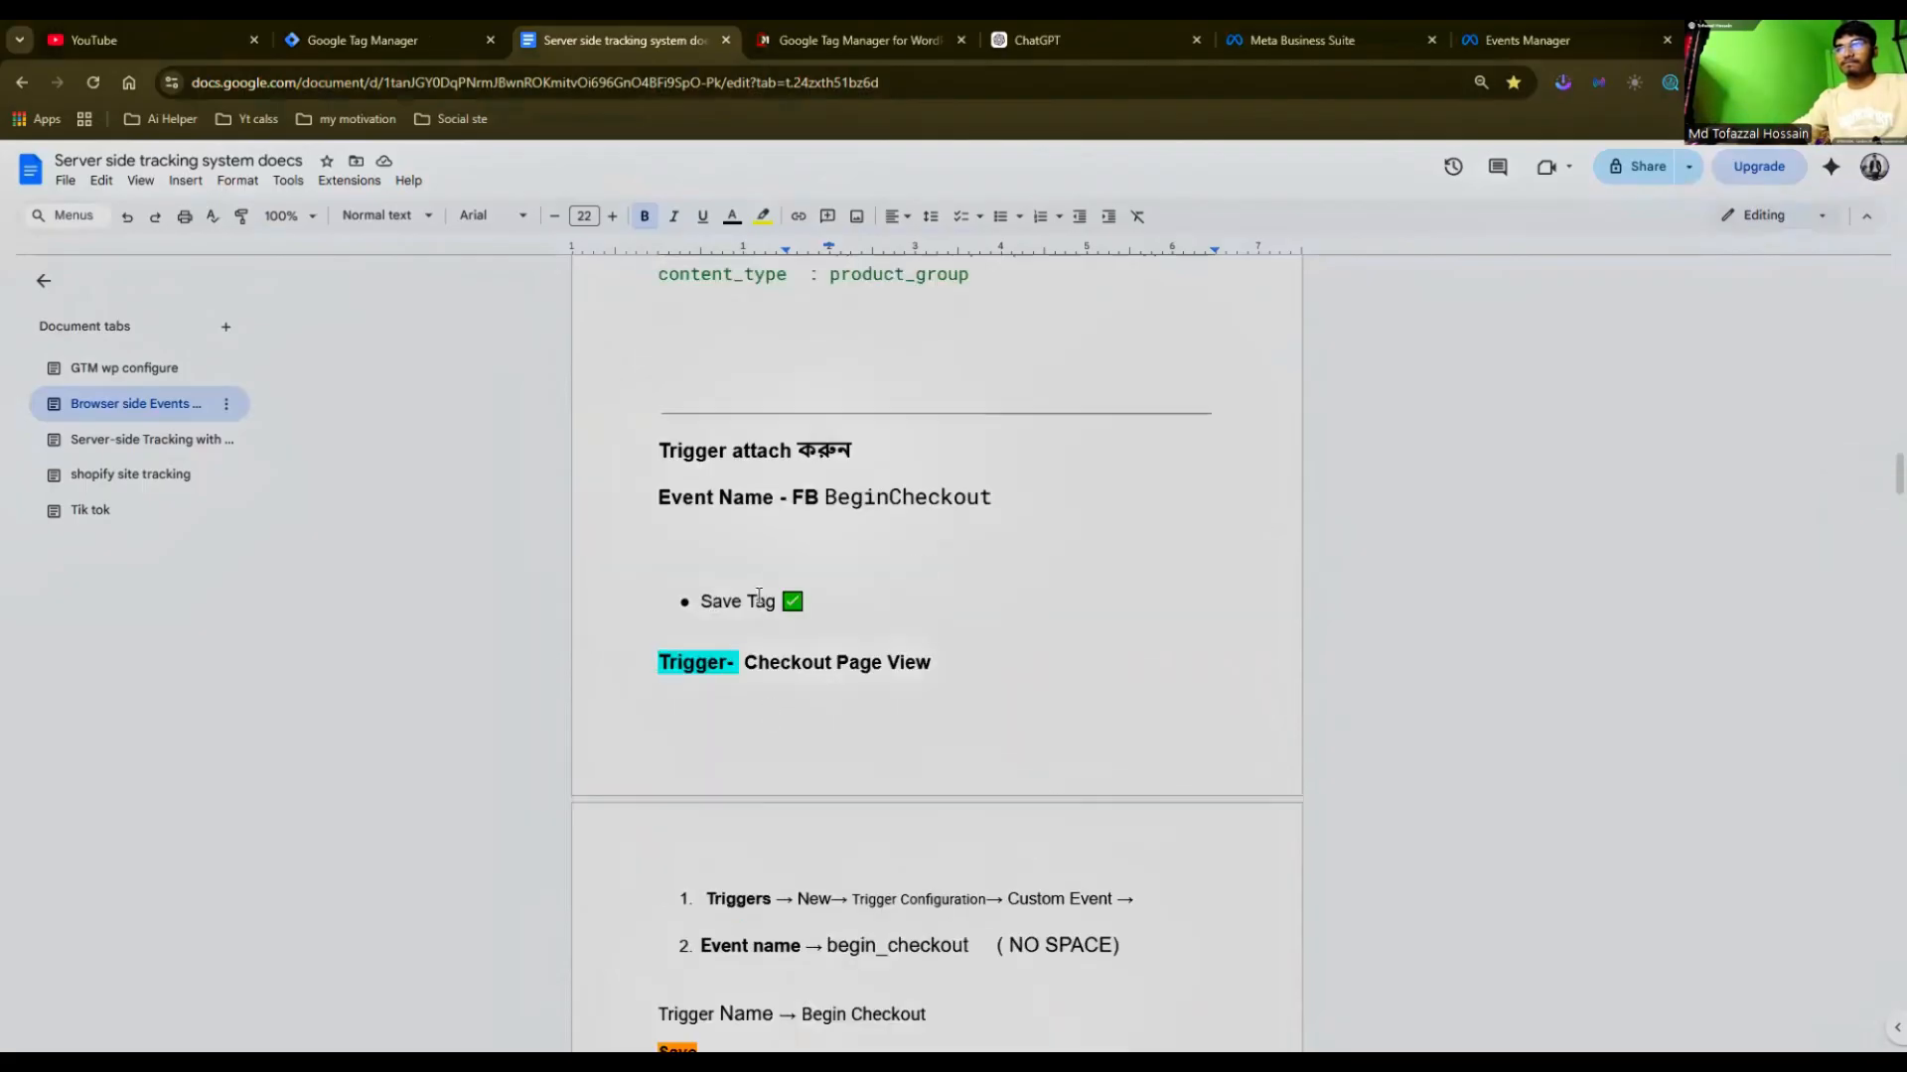
{"action": "scroll", "coordinate": [758, 592], "scroll_direction": "up", "scroll_amount": 5}
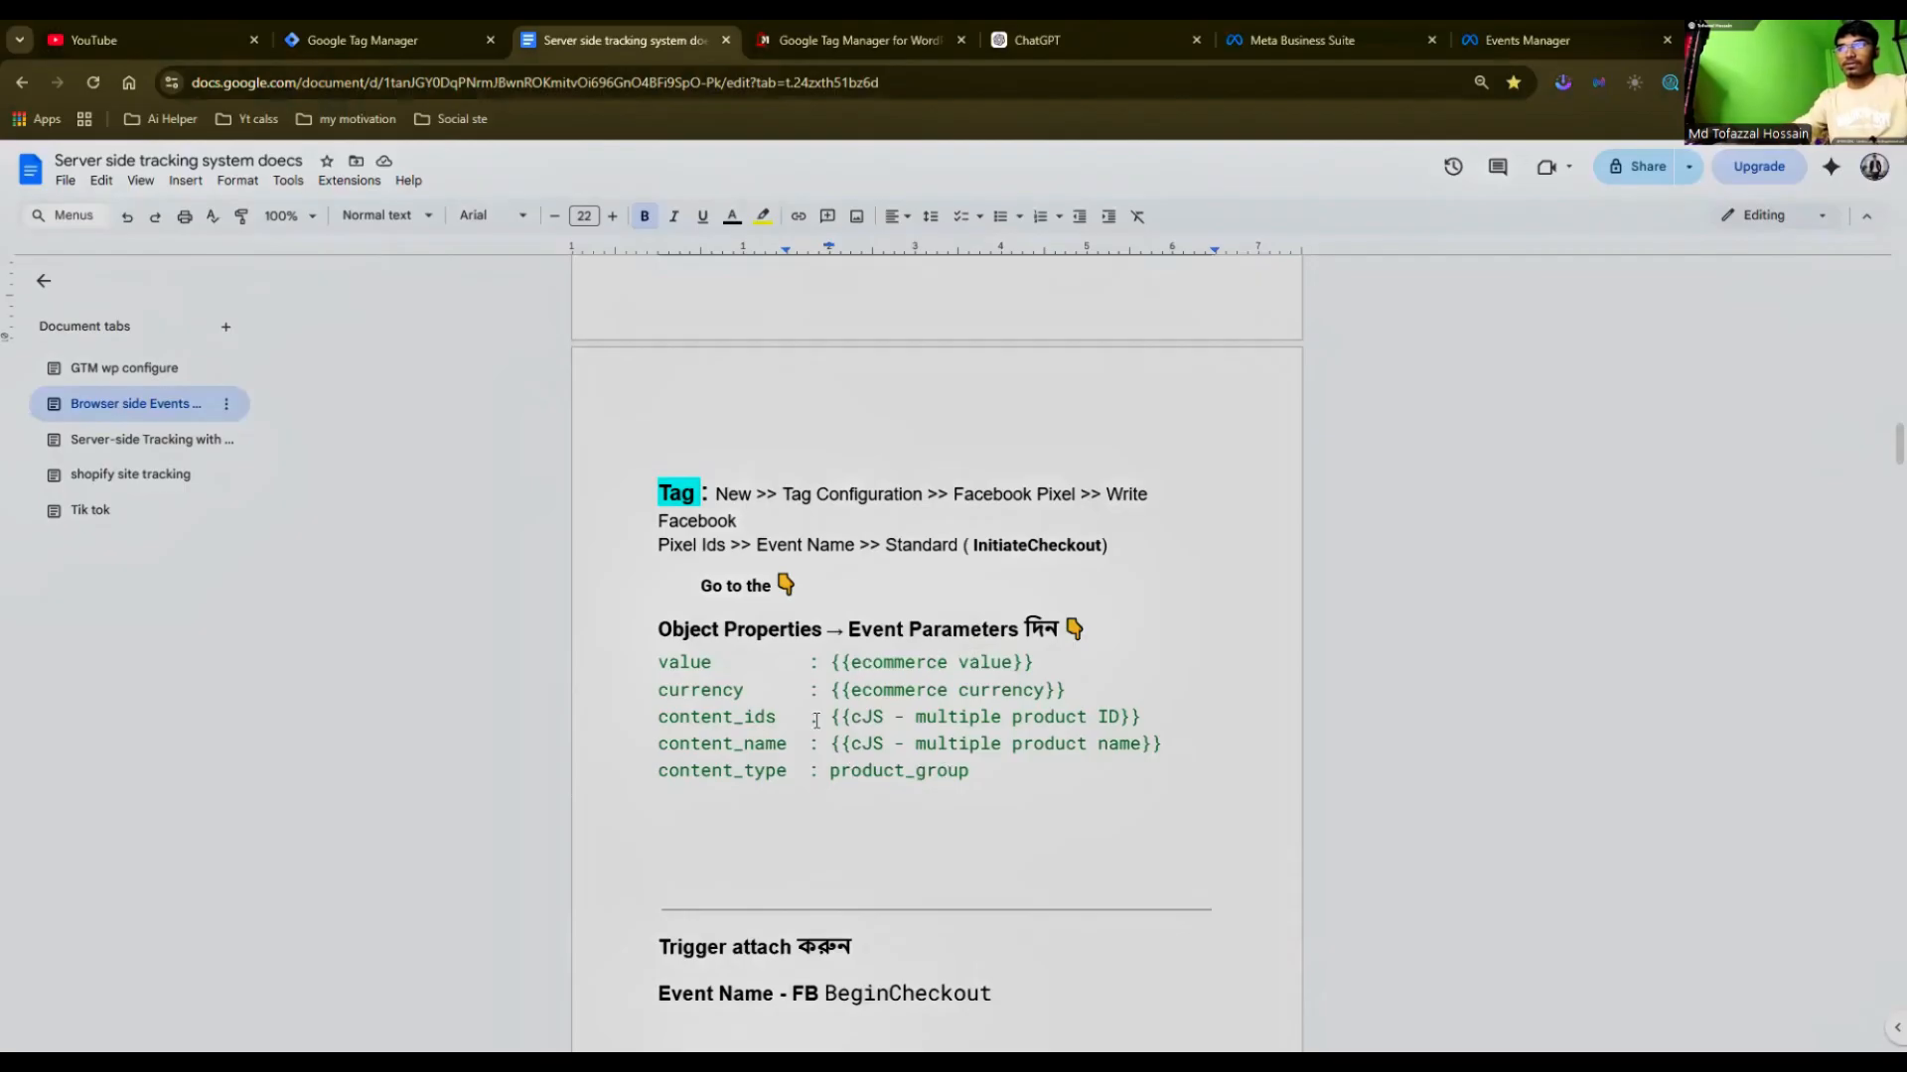
{"action": "scroll", "coordinate": [719, 740], "scroll_direction": "down", "scroll_amount": 2}
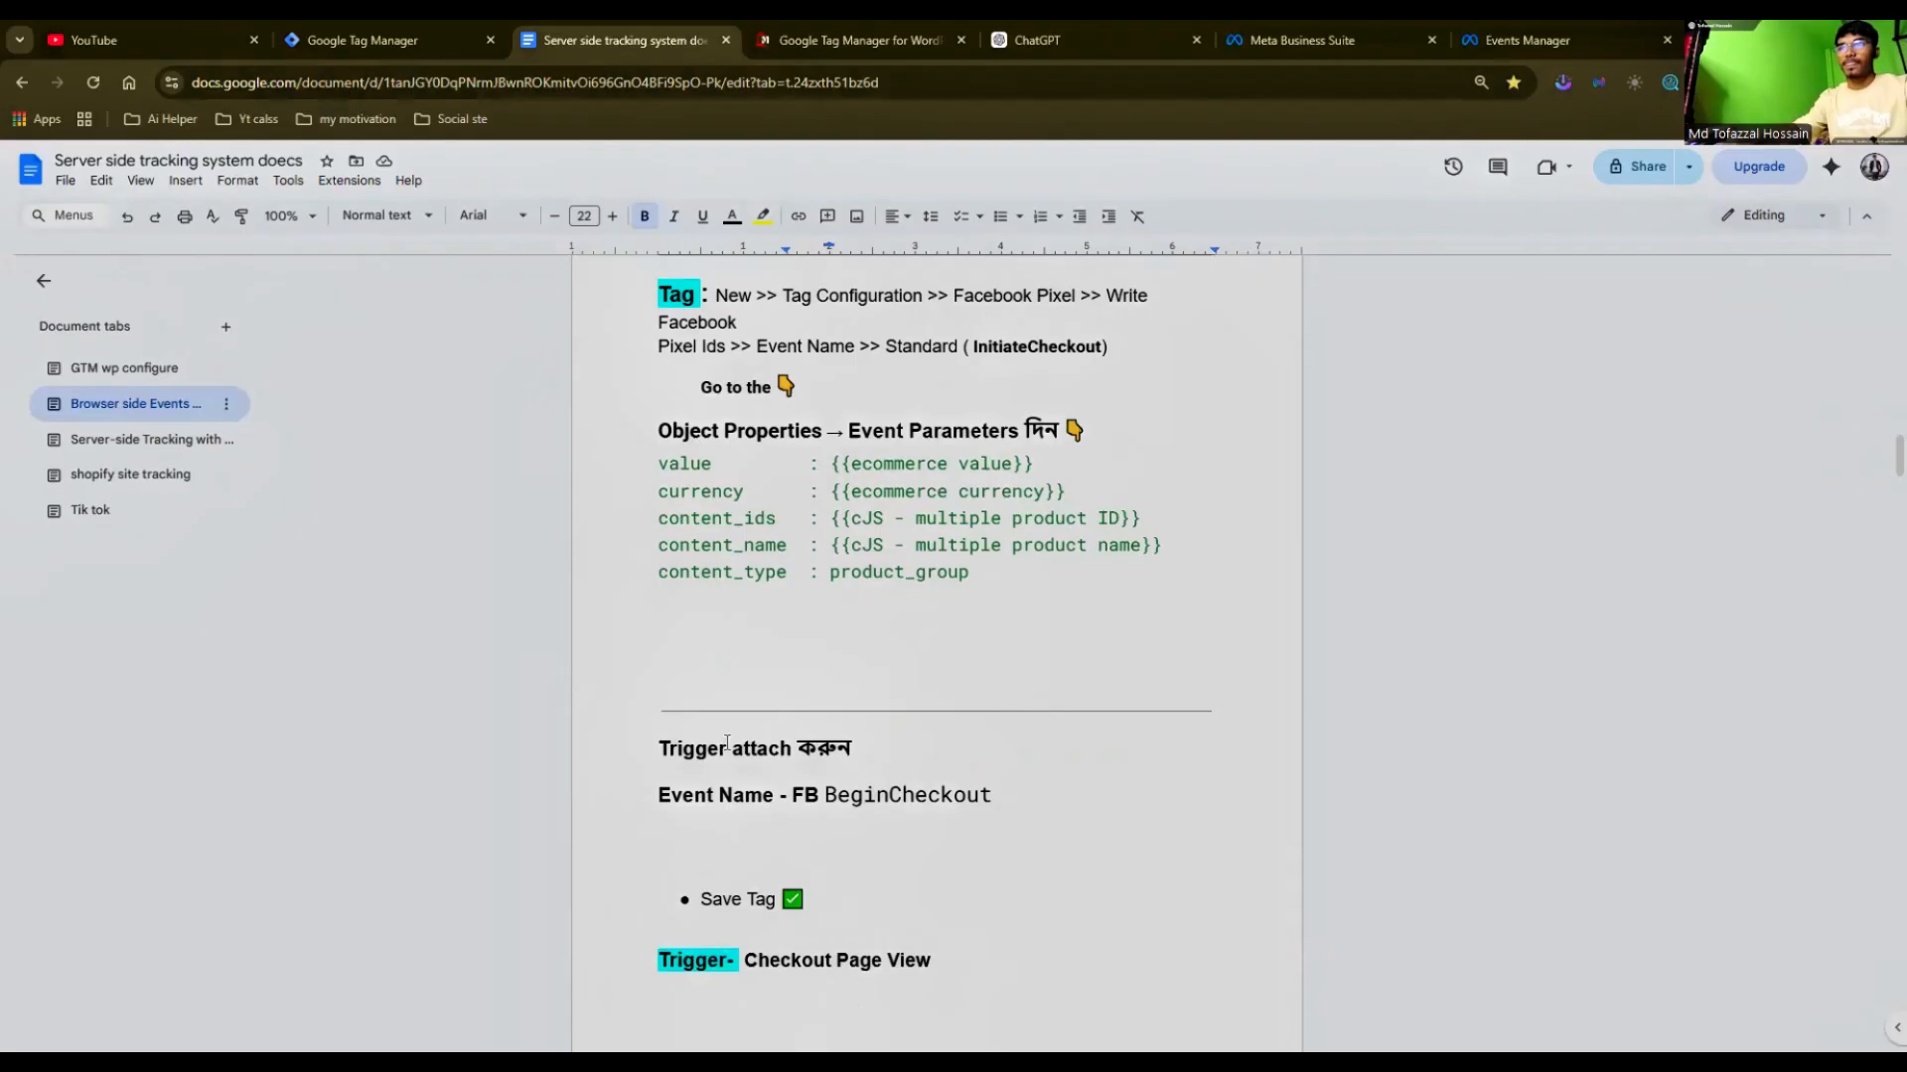
{"action": "scroll", "coordinate": [724, 743], "scroll_direction": "up", "scroll_amount": 2}
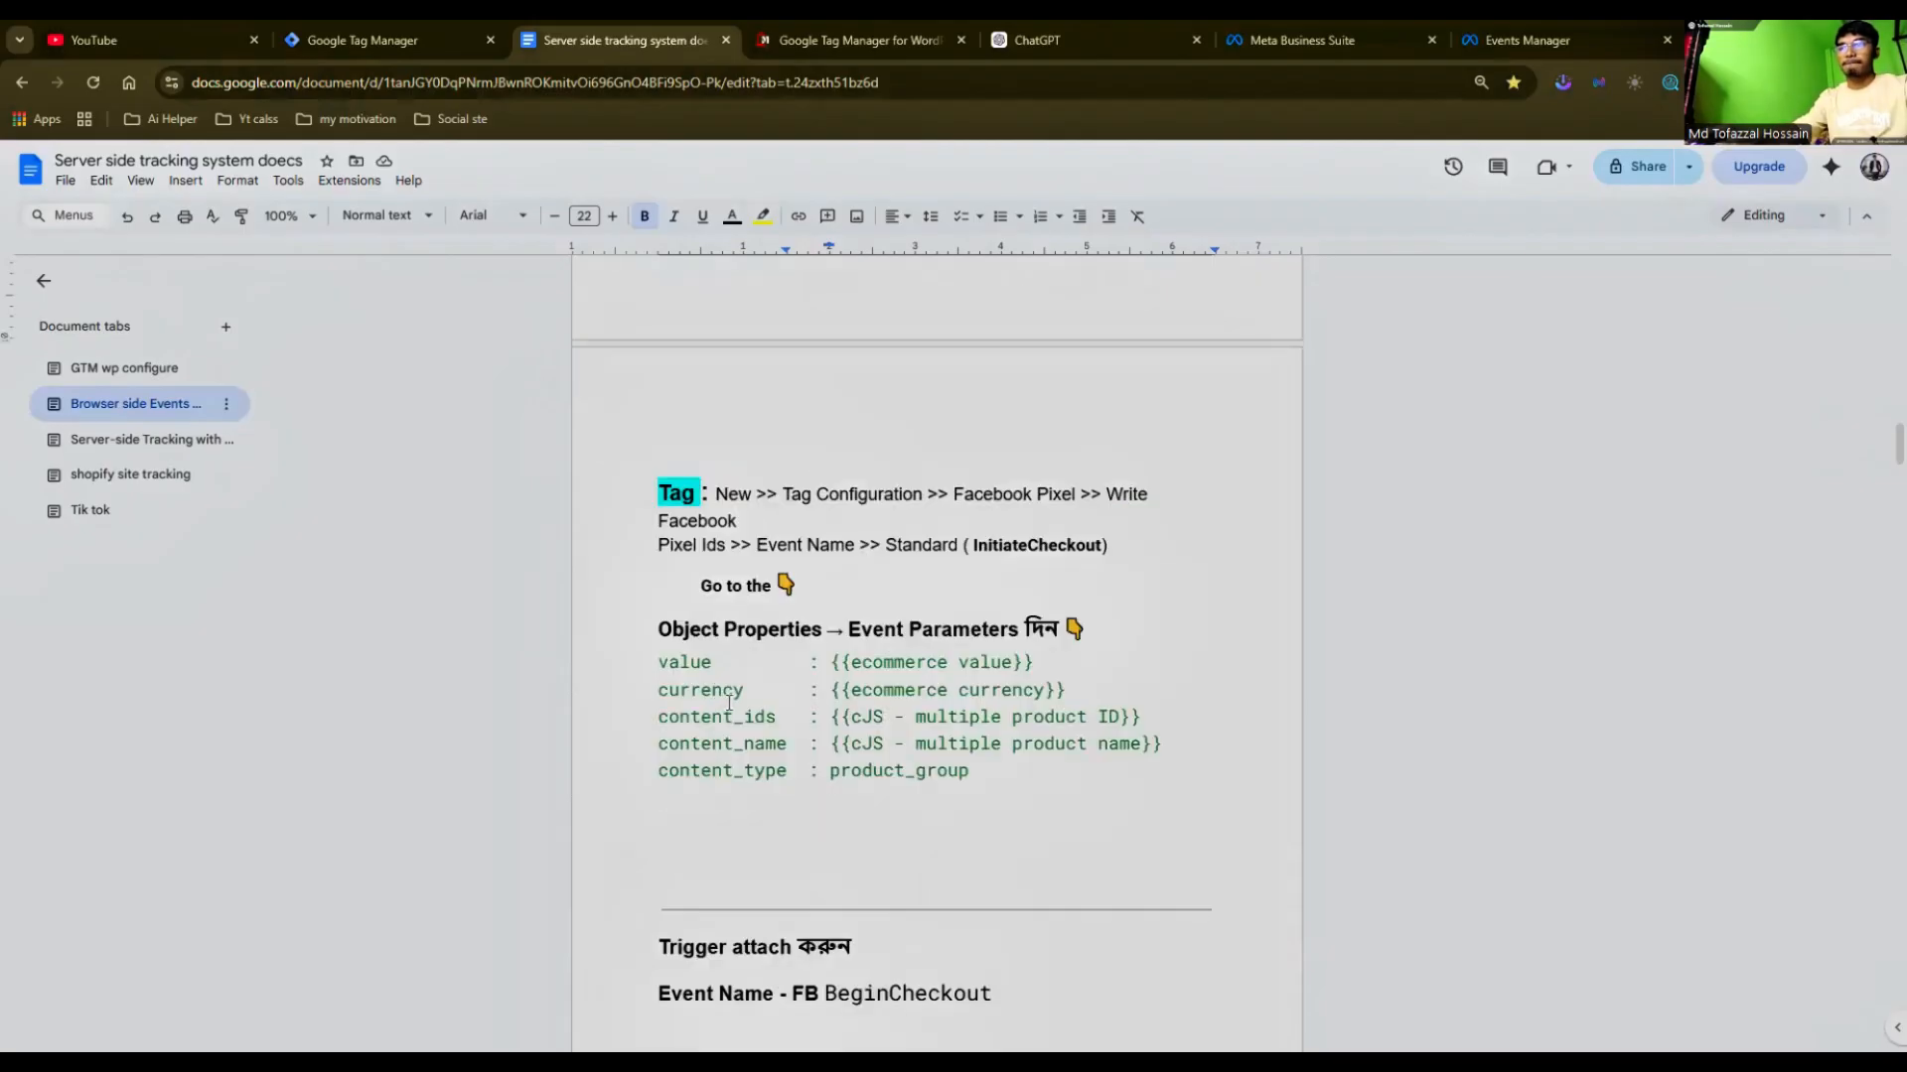
{"action": "scroll", "coordinate": [729, 703], "scroll_direction": "down", "scroll_amount": 3}
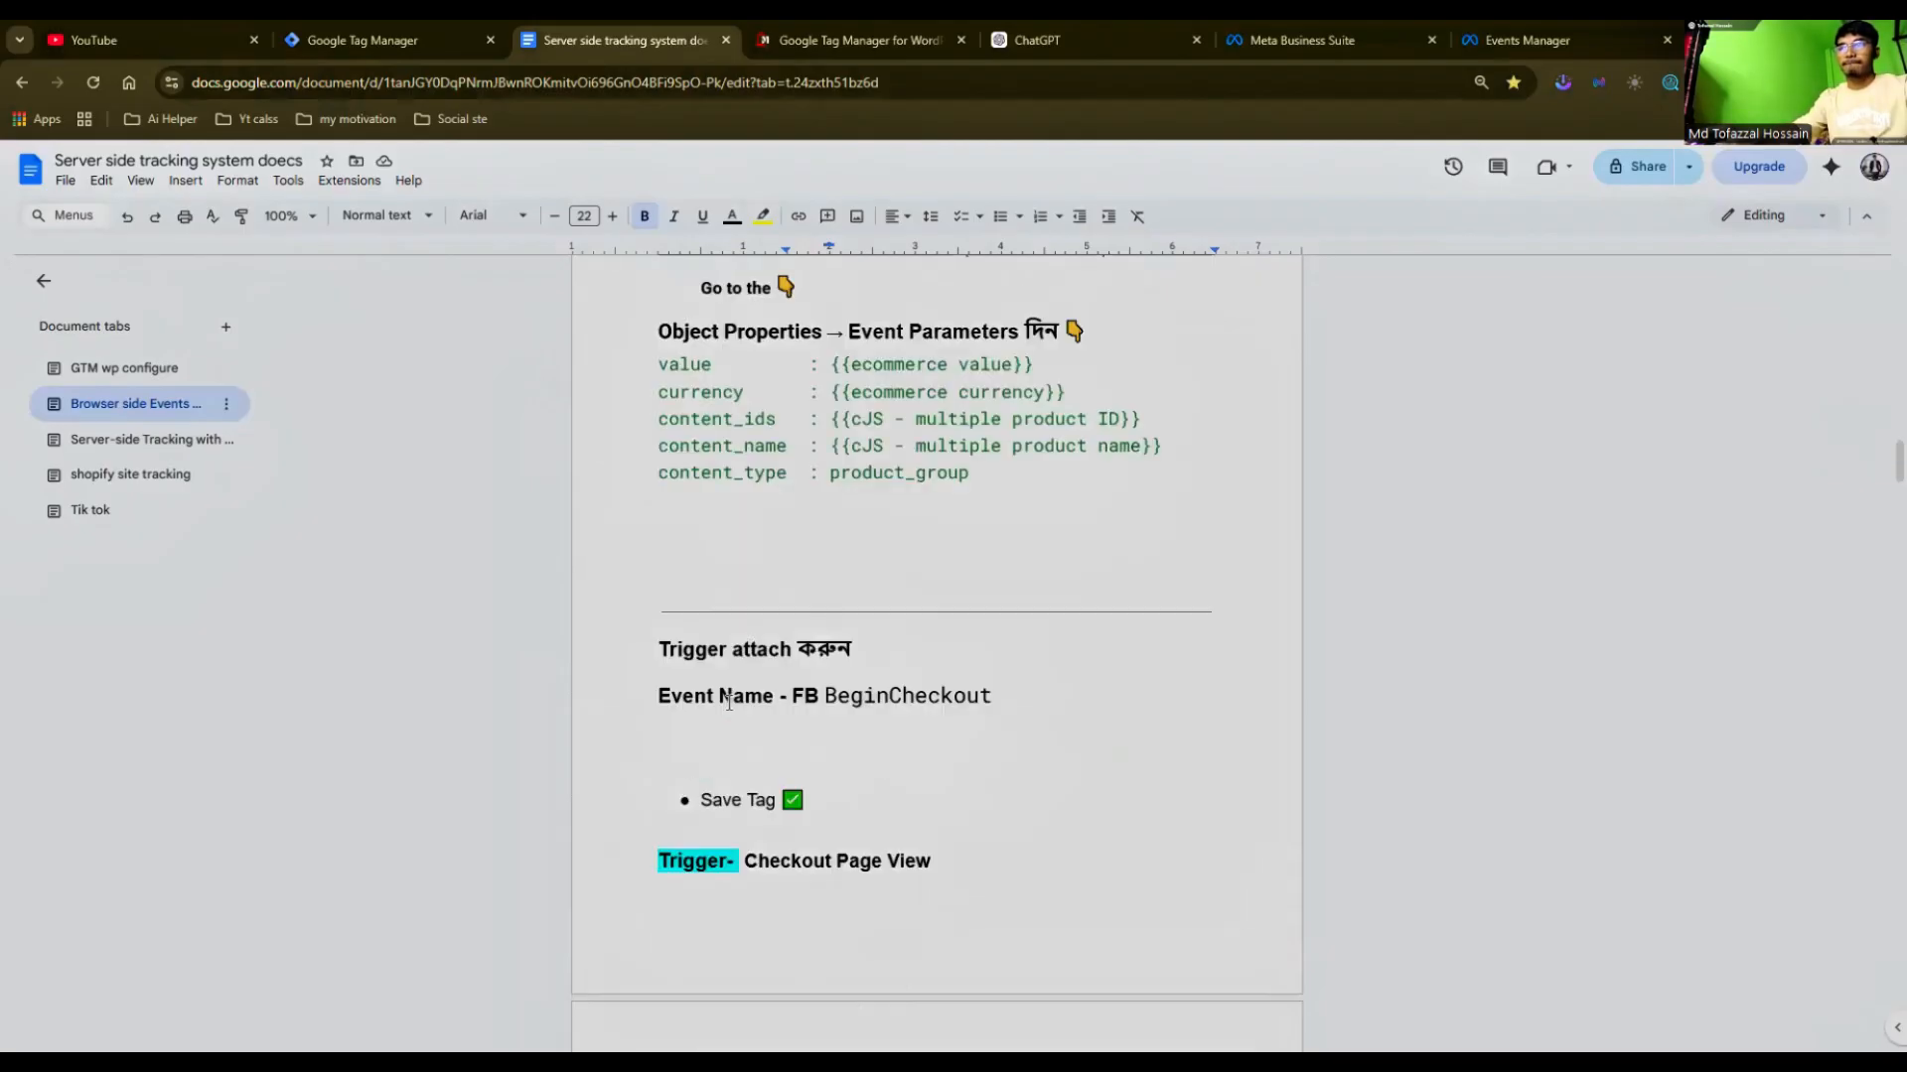
{"action": "scroll", "coordinate": [729, 703], "scroll_direction": "up", "scroll_amount": 3}
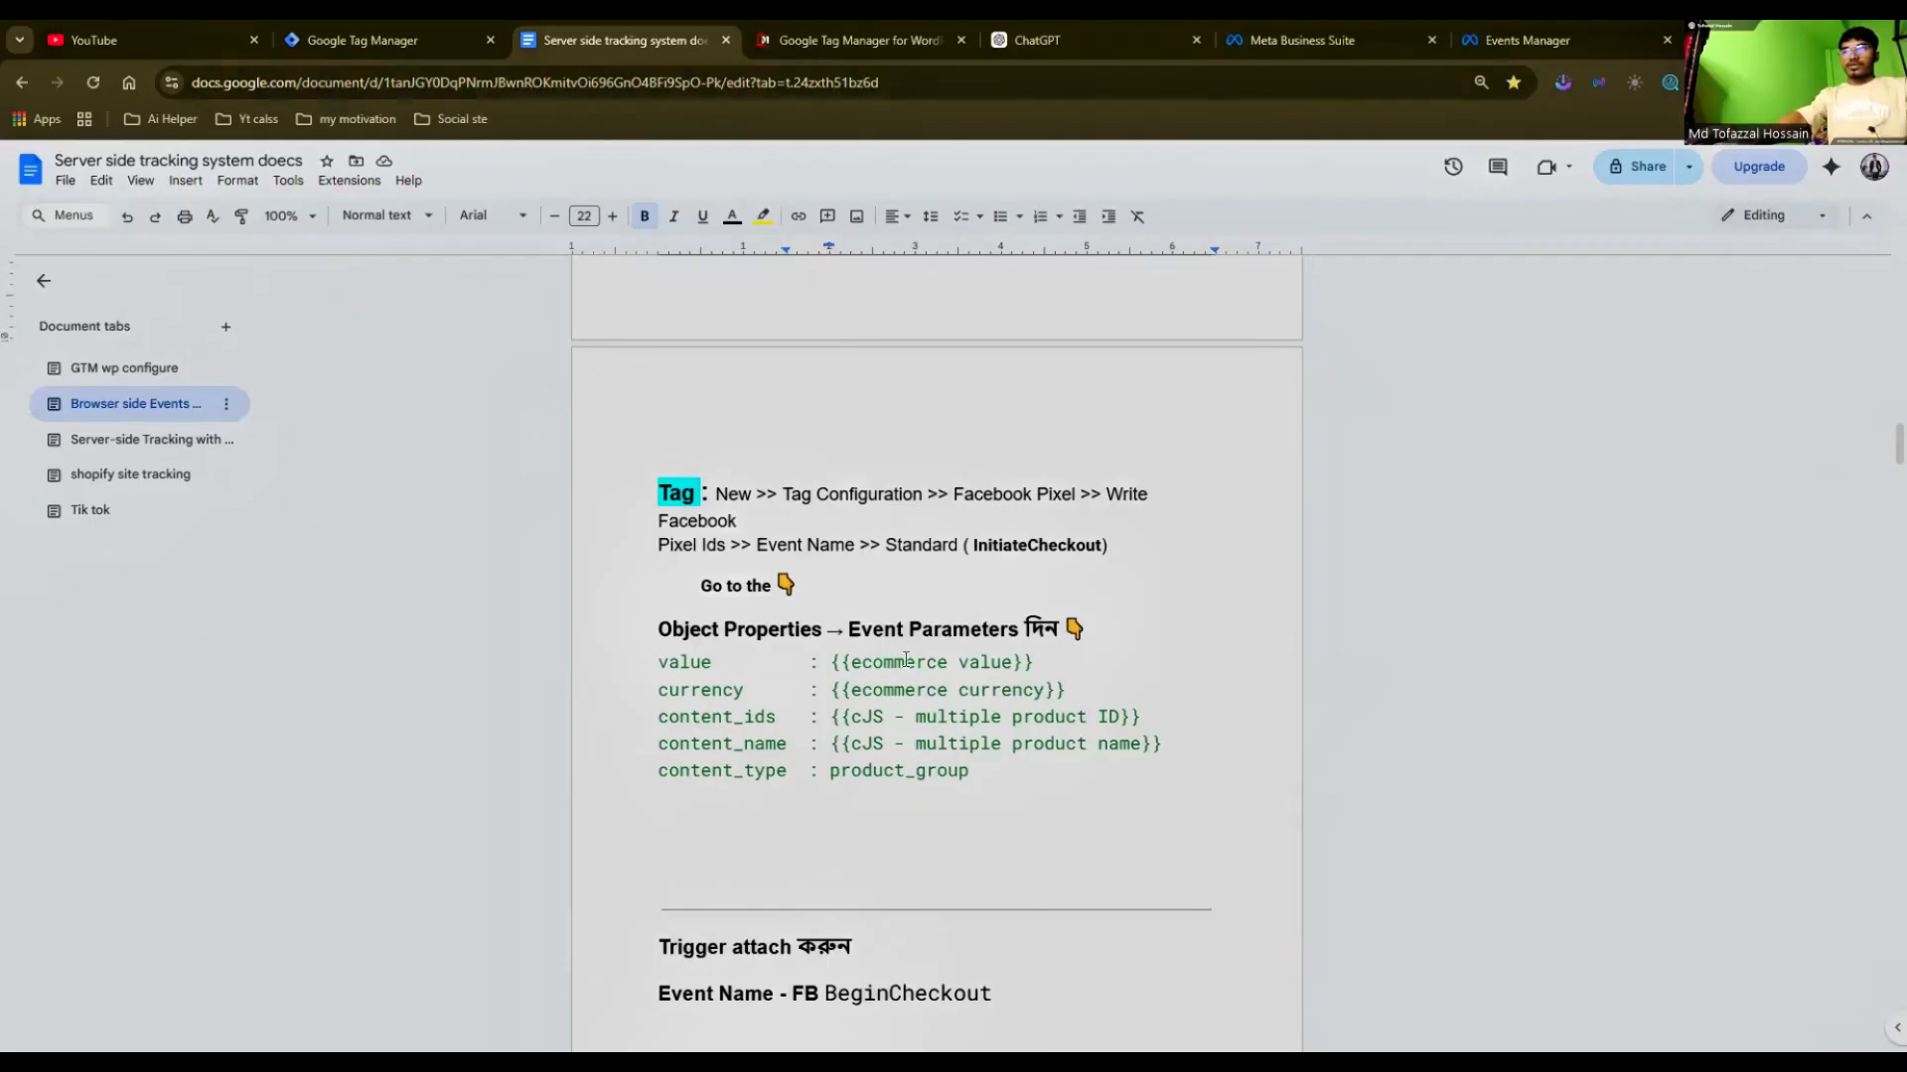
Step: Scroll through the document's begin_checkout trigger and required variables instructions
{"action": "scroll", "coordinate": [933, 666], "scroll_direction": "down", "scroll_amount": 3}
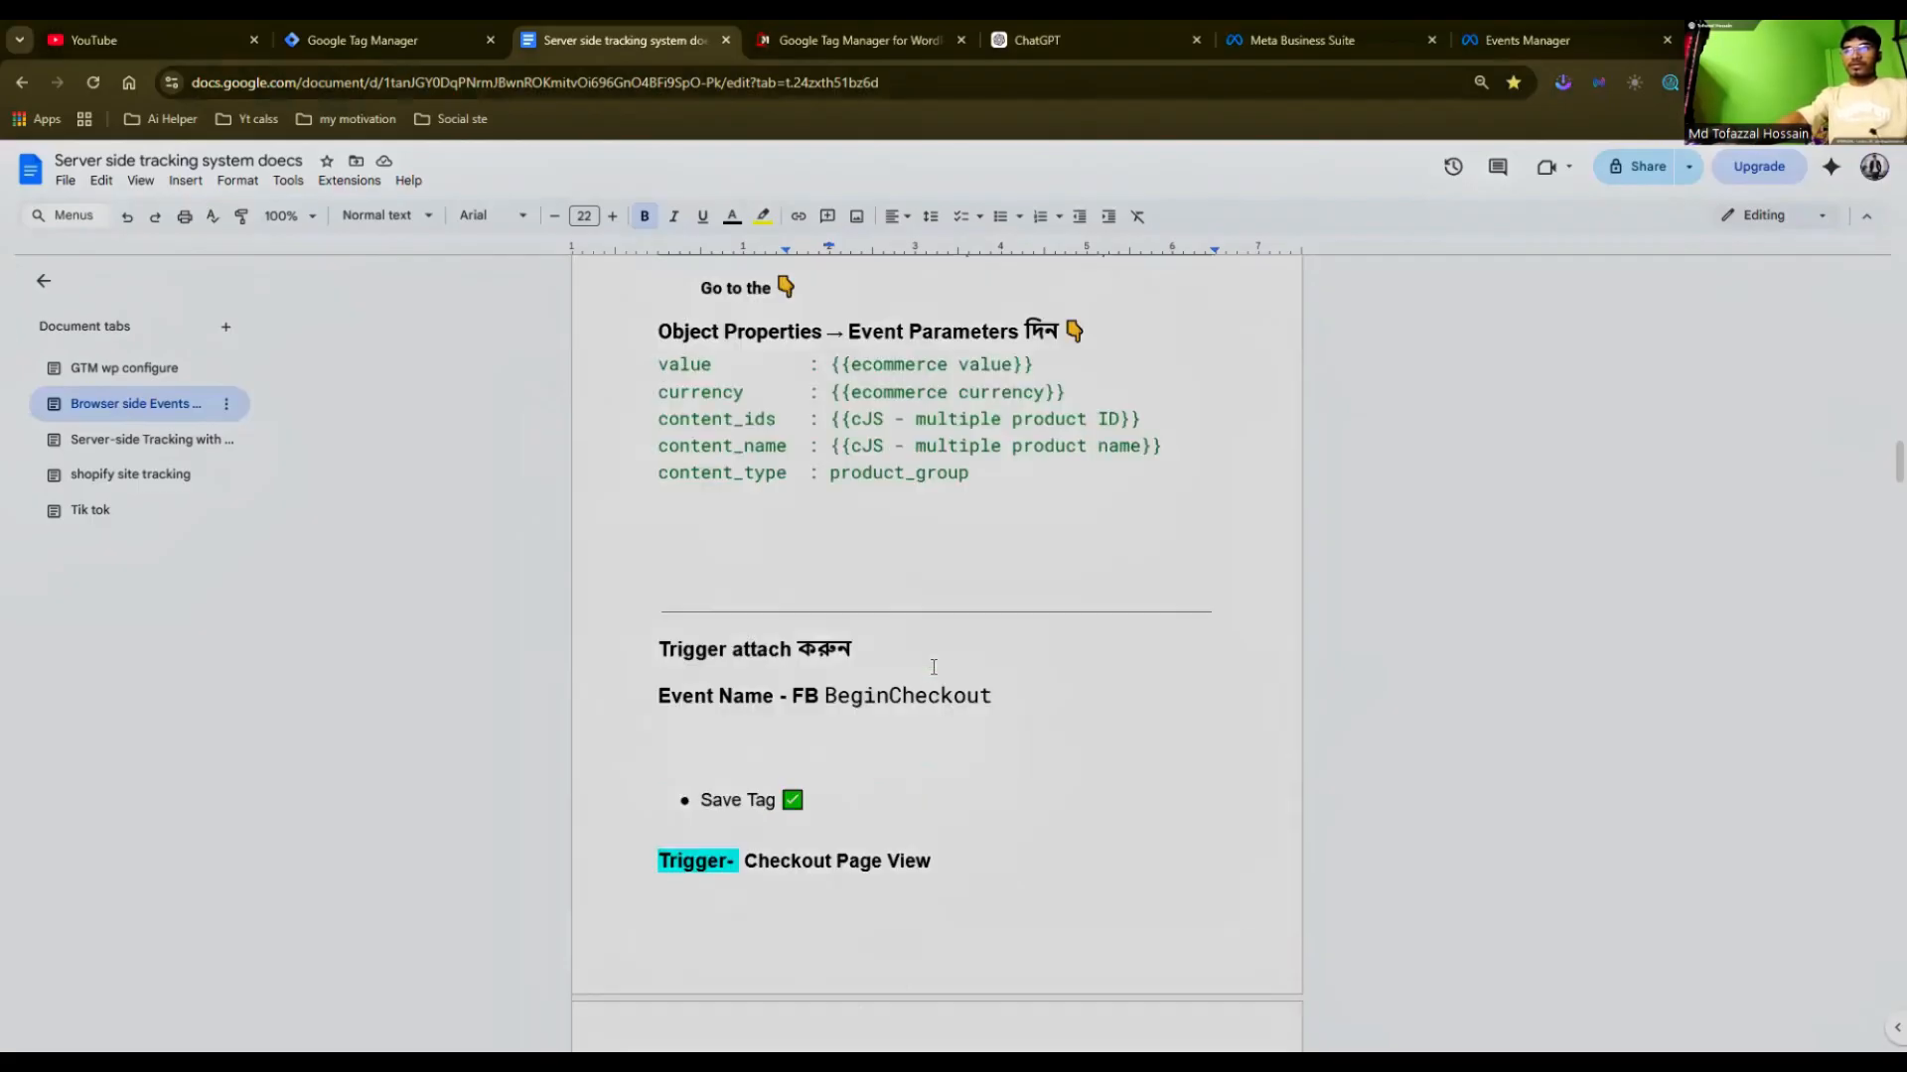
{"action": "scroll", "coordinate": [933, 667], "scroll_direction": "down", "scroll_amount": 4}
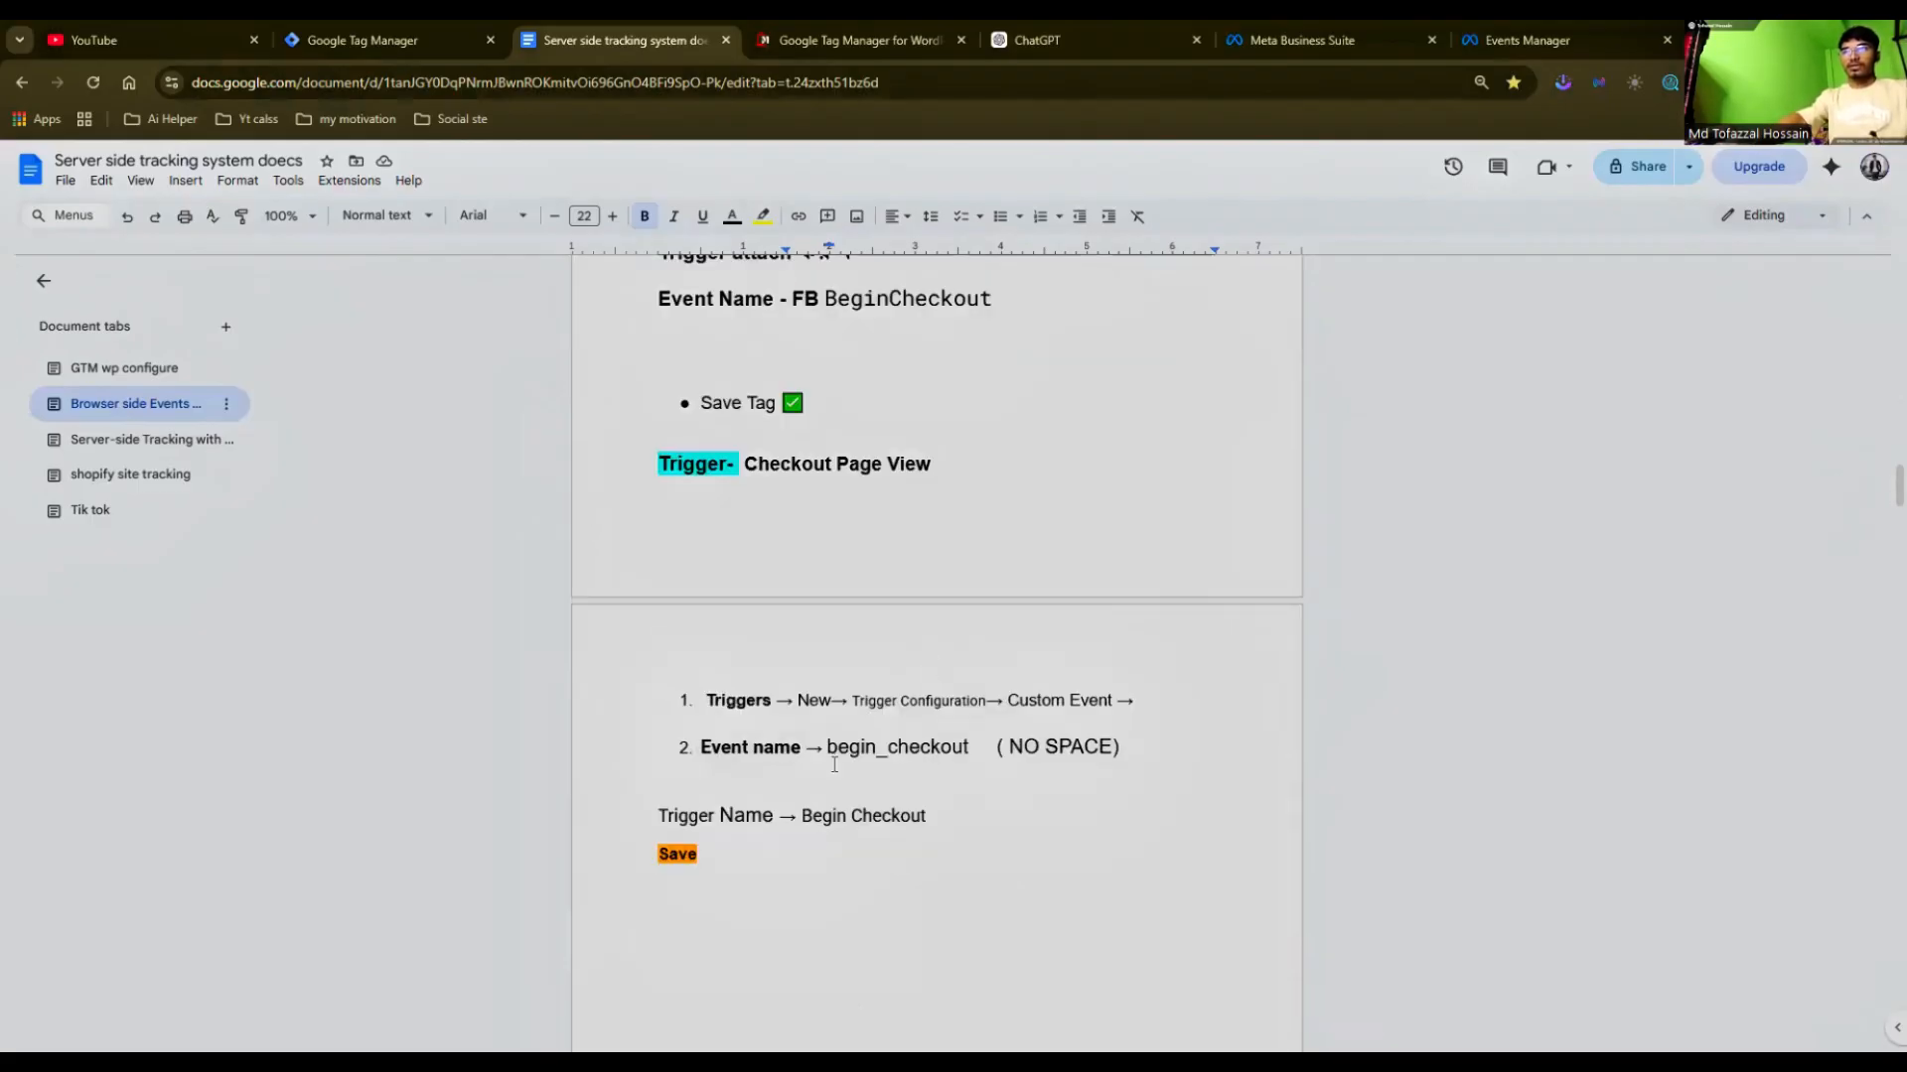
{"action": "scroll", "coordinate": [731, 381], "scroll_direction": "down", "scroll_amount": 1}
{"action": "scroll", "coordinate": [746, 368], "scroll_direction": "down", "scroll_amount": 1}
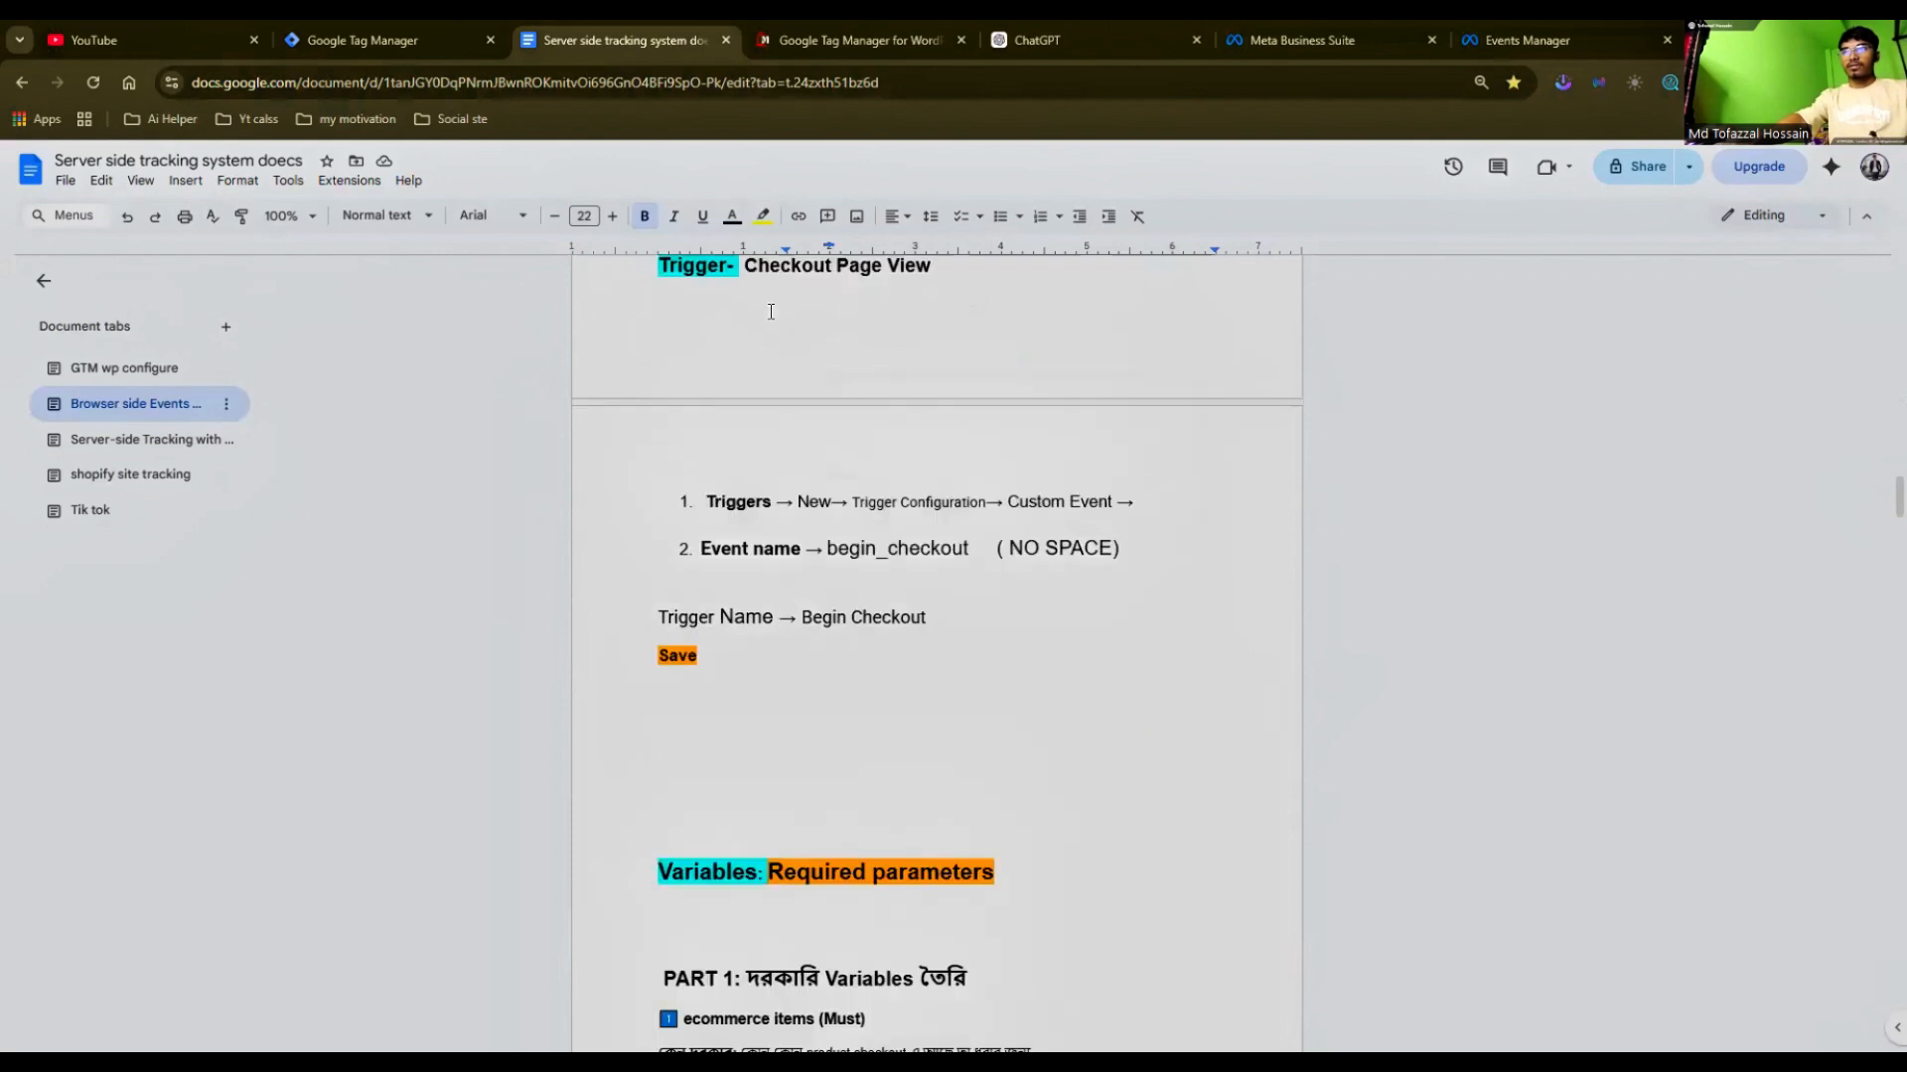
{"action": "scroll", "coordinate": [882, 312], "scroll_direction": "up", "scroll_amount": 1}
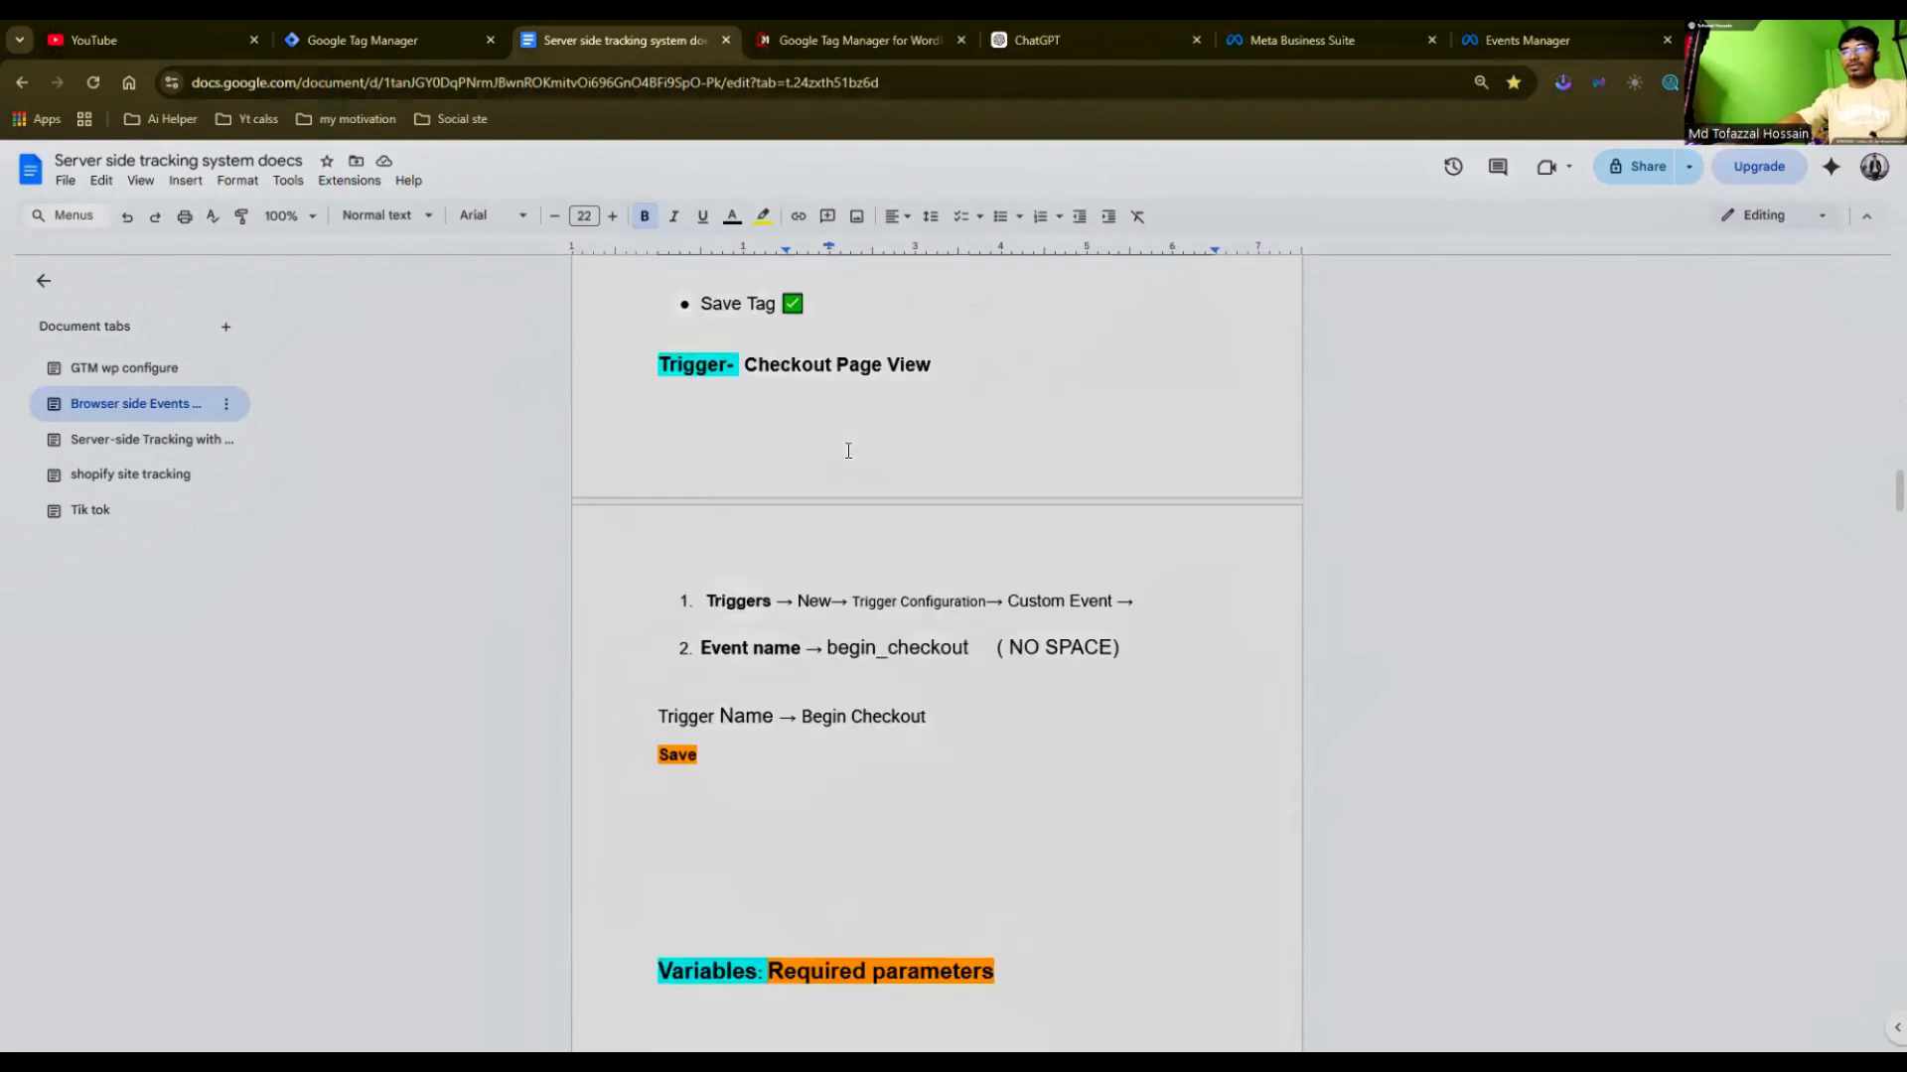
{"action": "scroll", "coordinate": [770, 720], "scroll_direction": "down", "scroll_amount": 1}
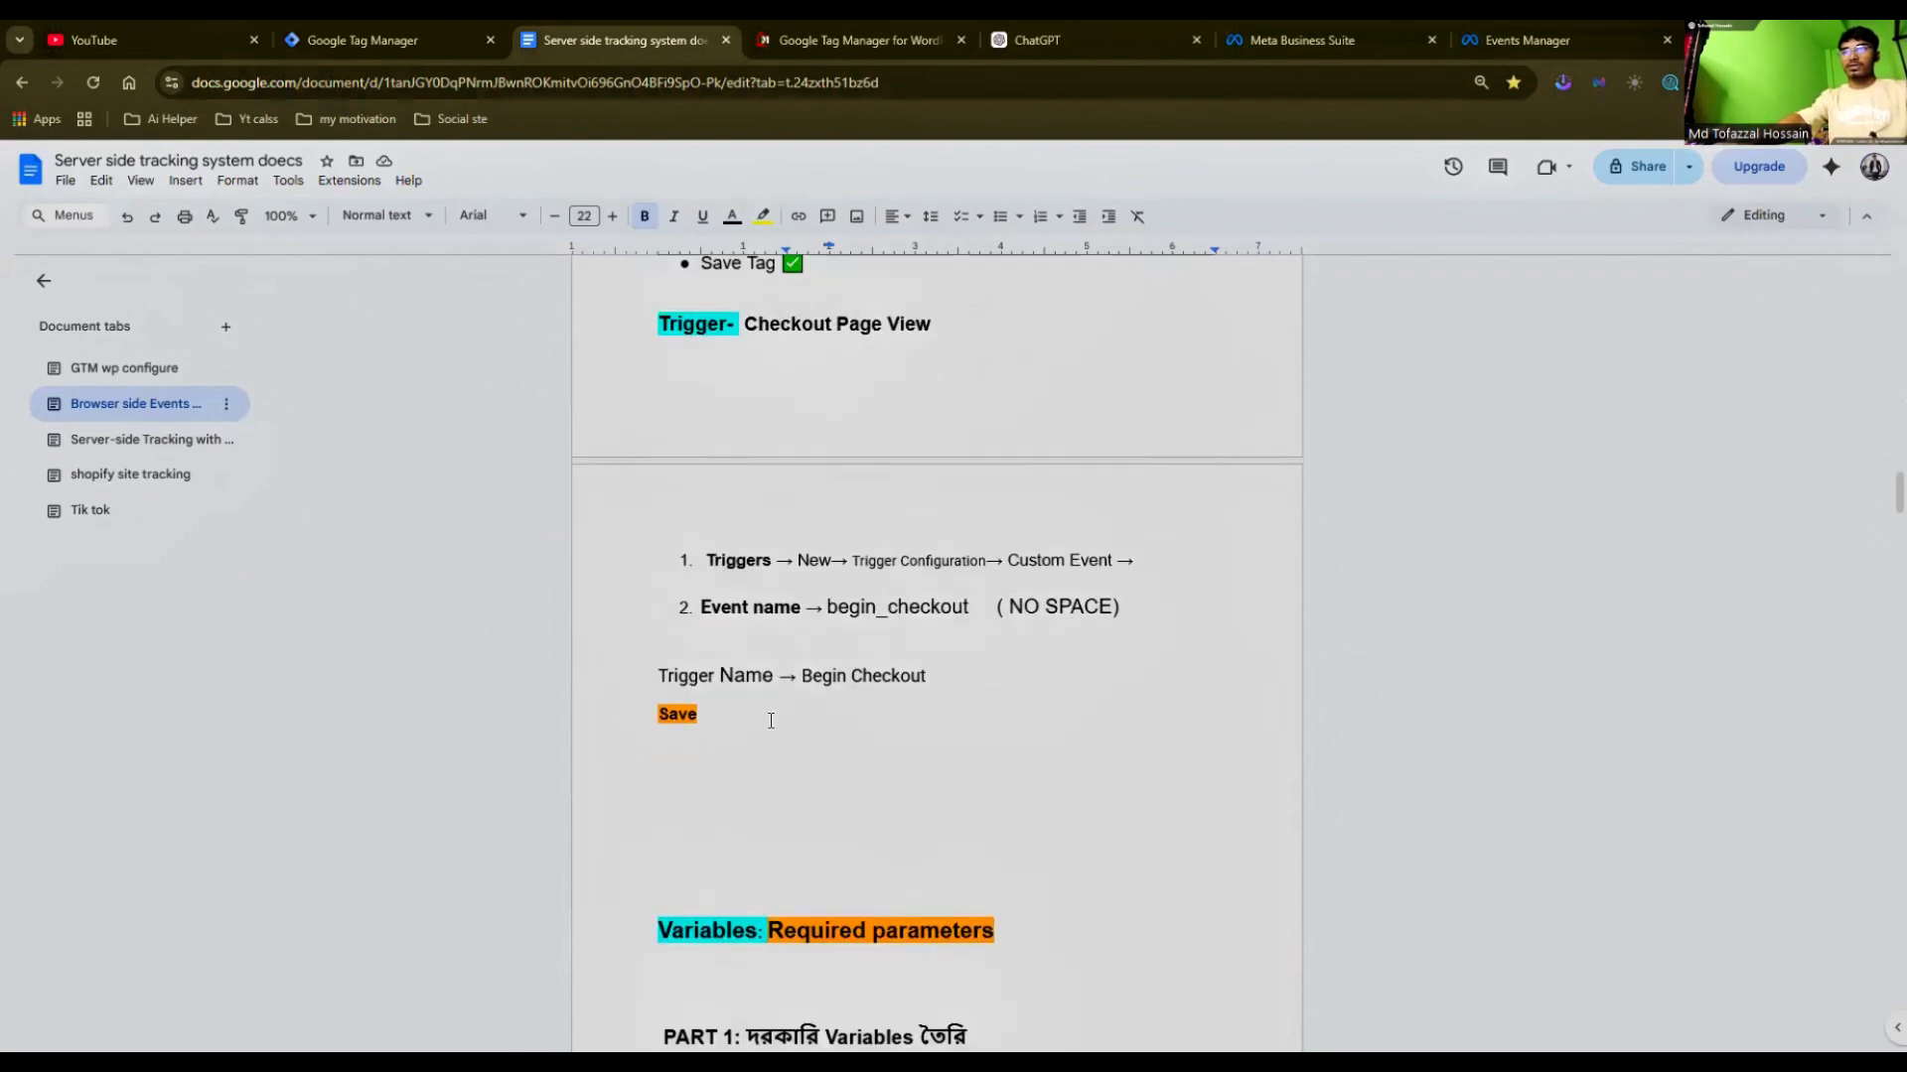
{"action": "scroll", "coordinate": [768, 816], "scroll_direction": "down", "scroll_amount": 2}
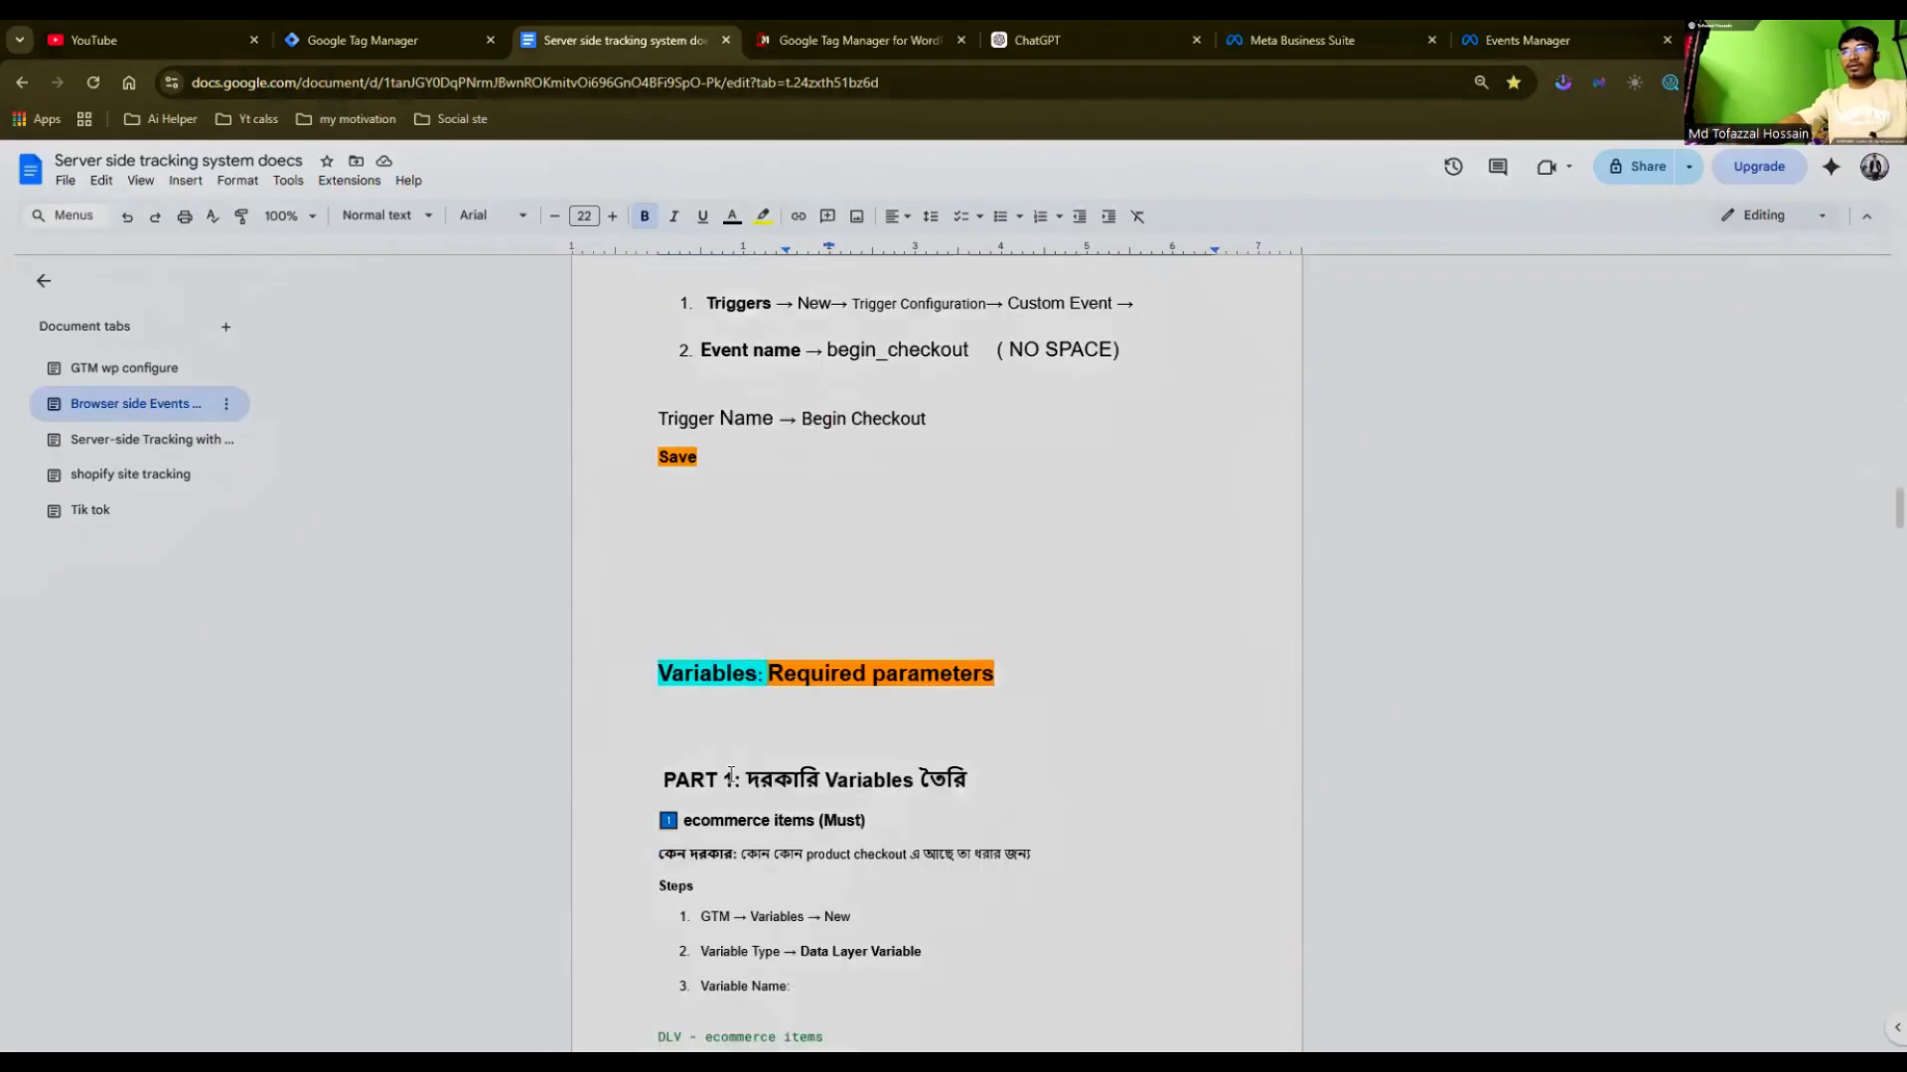
{"action": "scroll", "coordinate": [781, 655], "scroll_direction": "down", "scroll_amount": 2}
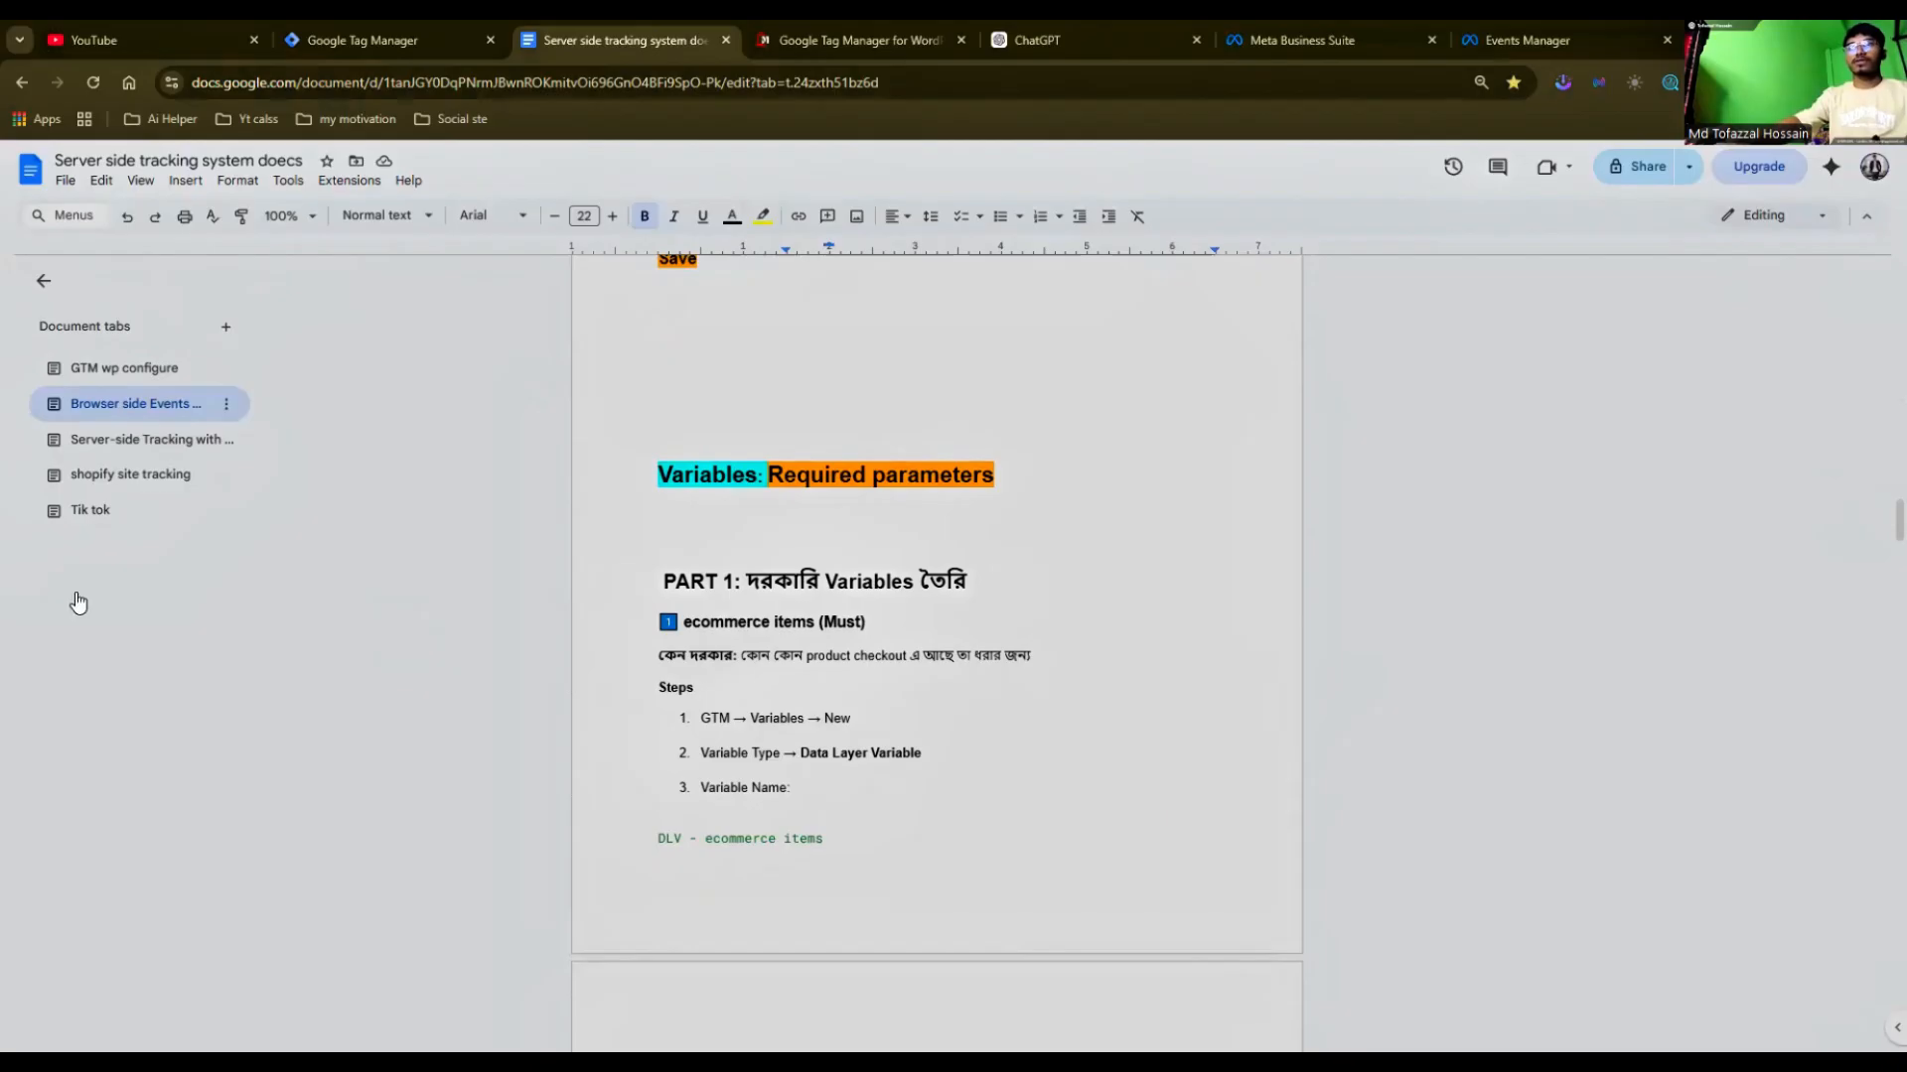
Step: Create a new Data Layer Variable and paste ecommerce.items from the document as its data layer variable name
{"action": "key", "text": "ctrl+shift+Tab"}
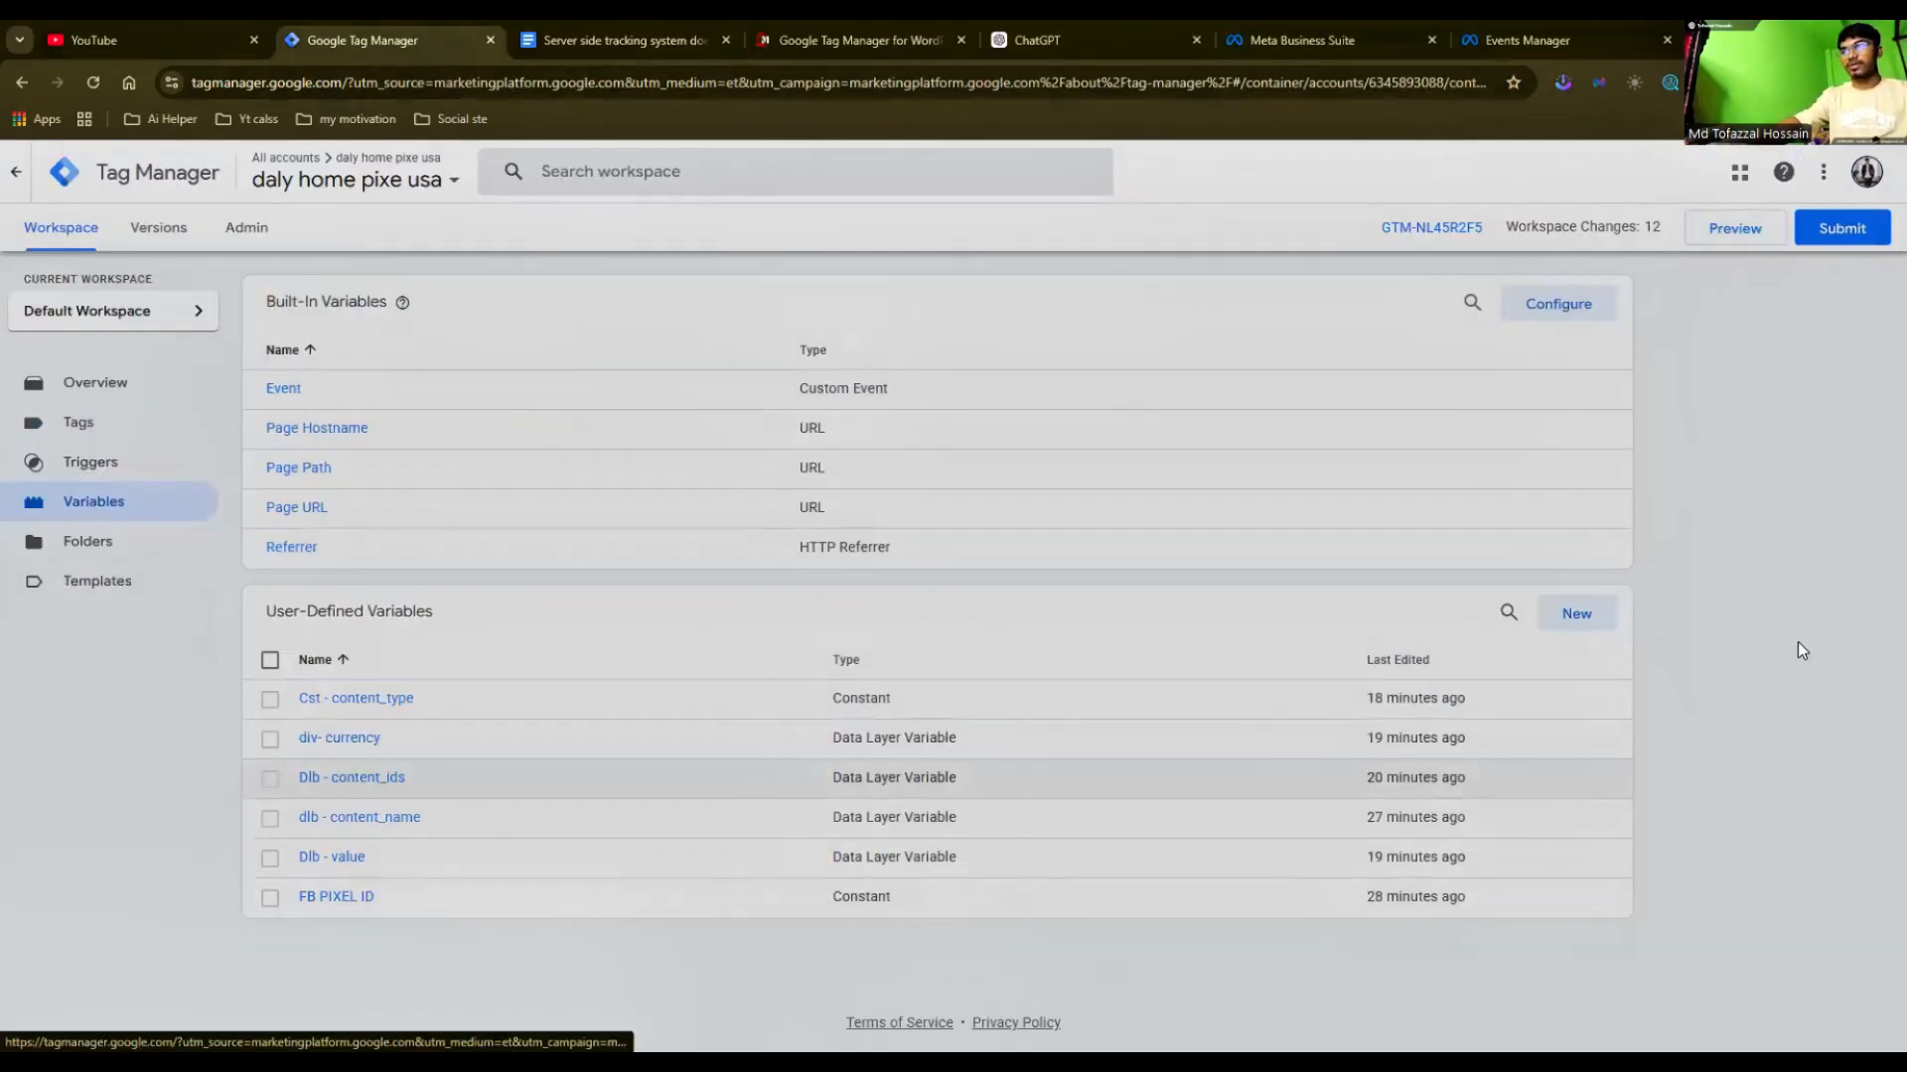
{"action": "left_click", "coordinate": [1579, 614]}
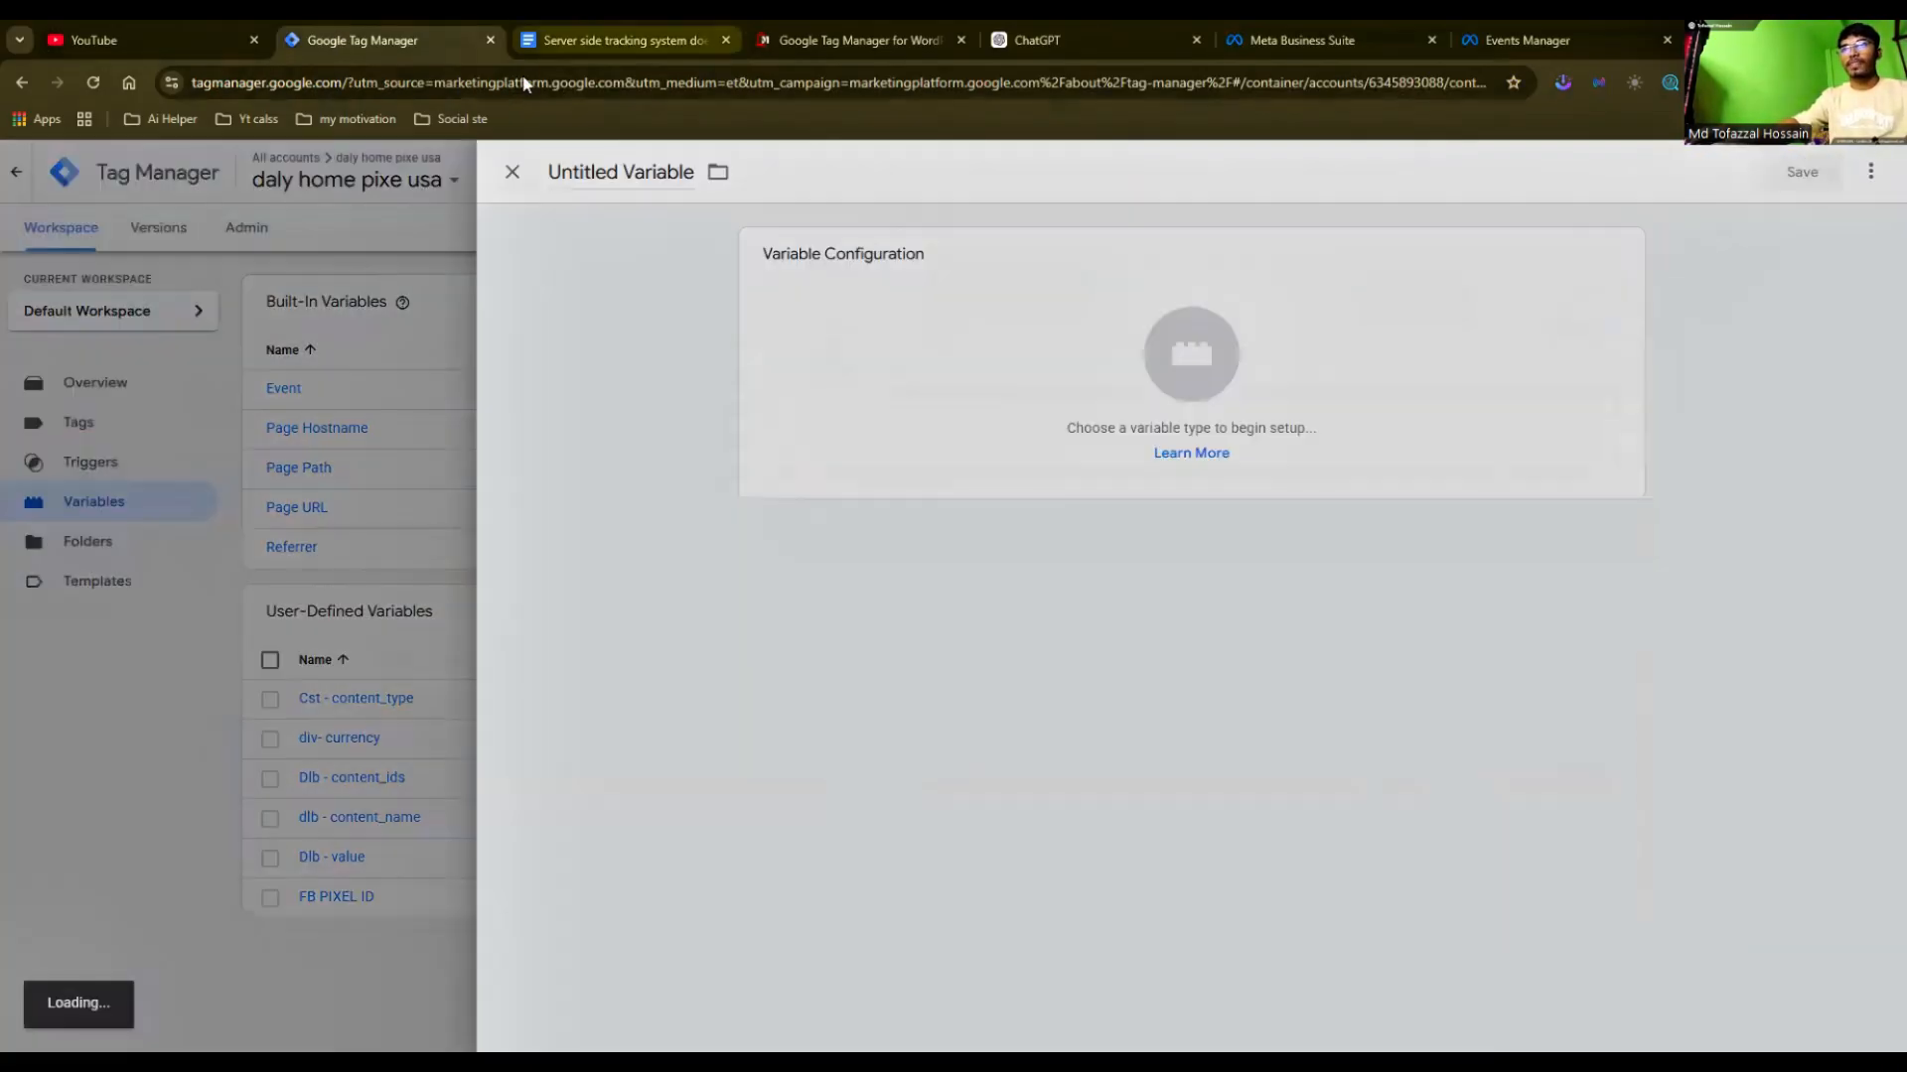
{"action": "left_click", "coordinate": [630, 39]}
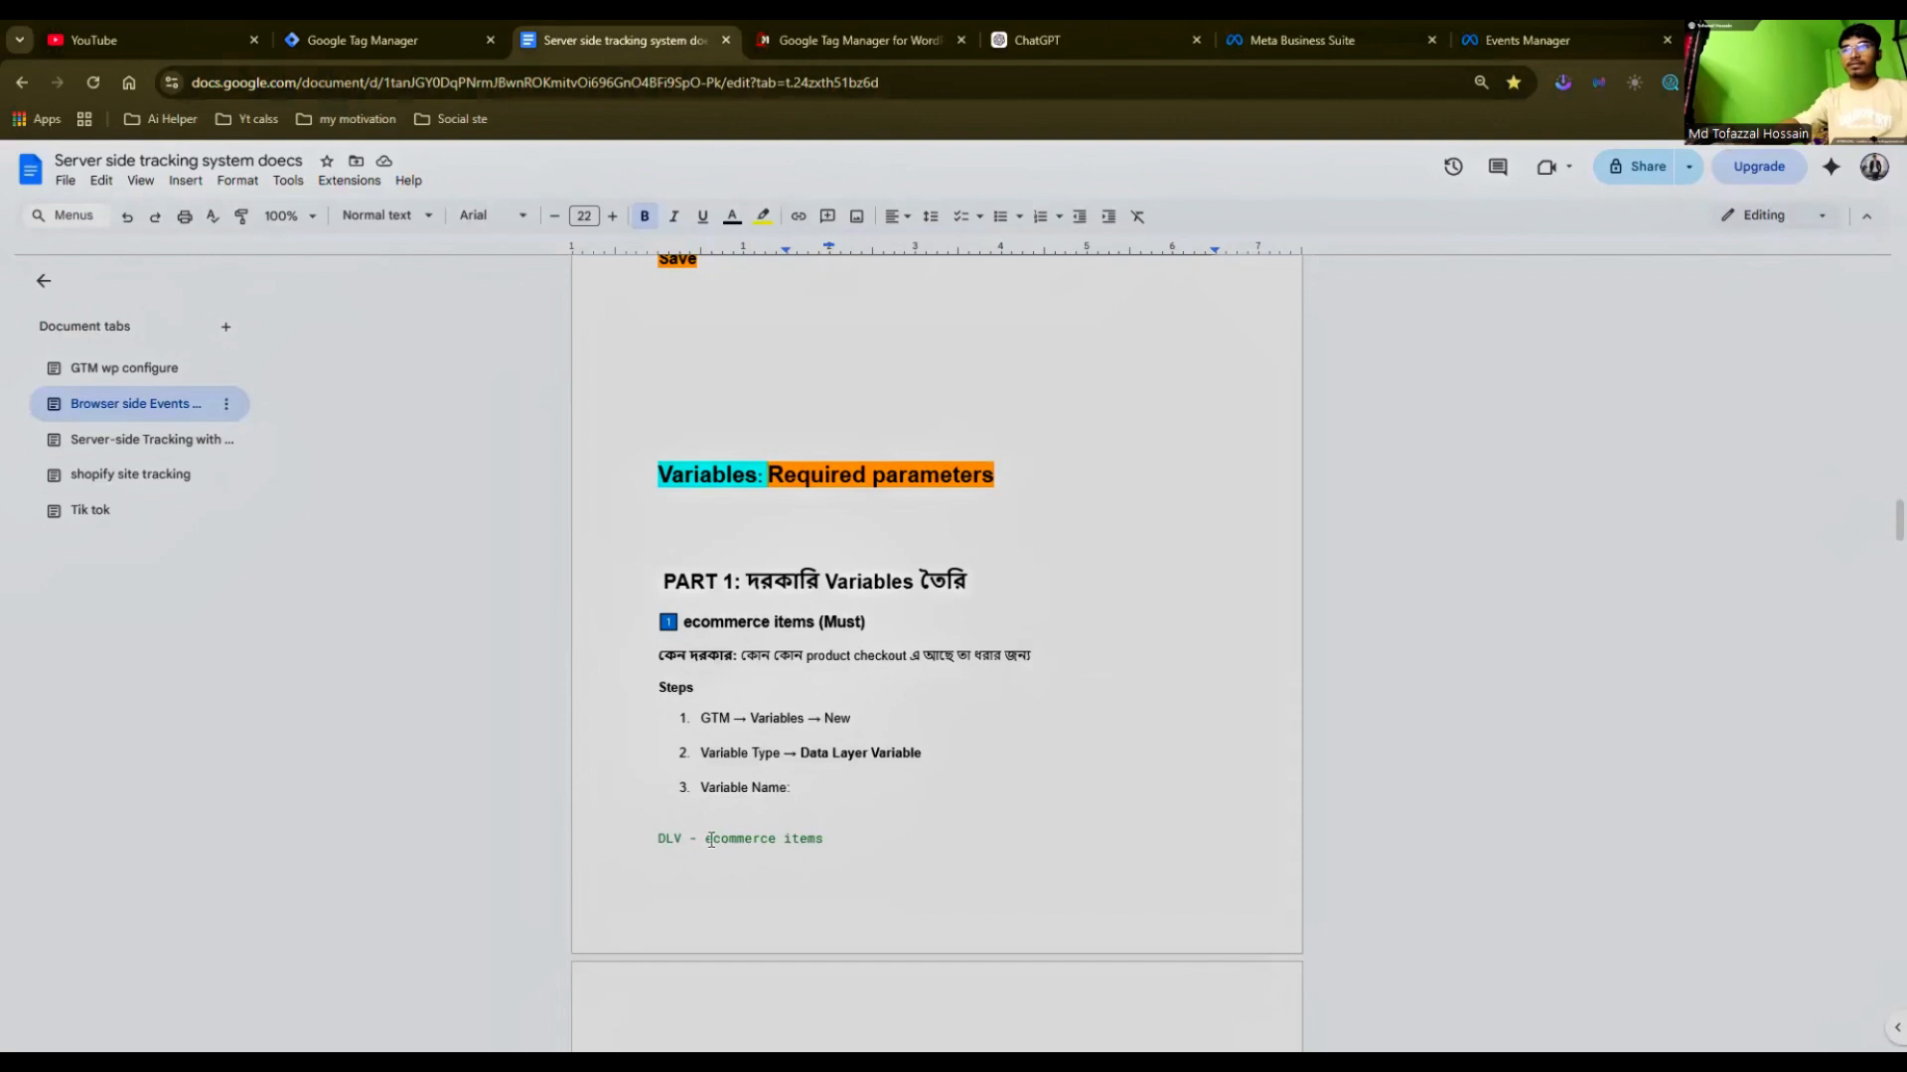
{"action": "scroll", "coordinate": [707, 725], "scroll_direction": "down", "scroll_amount": 1}
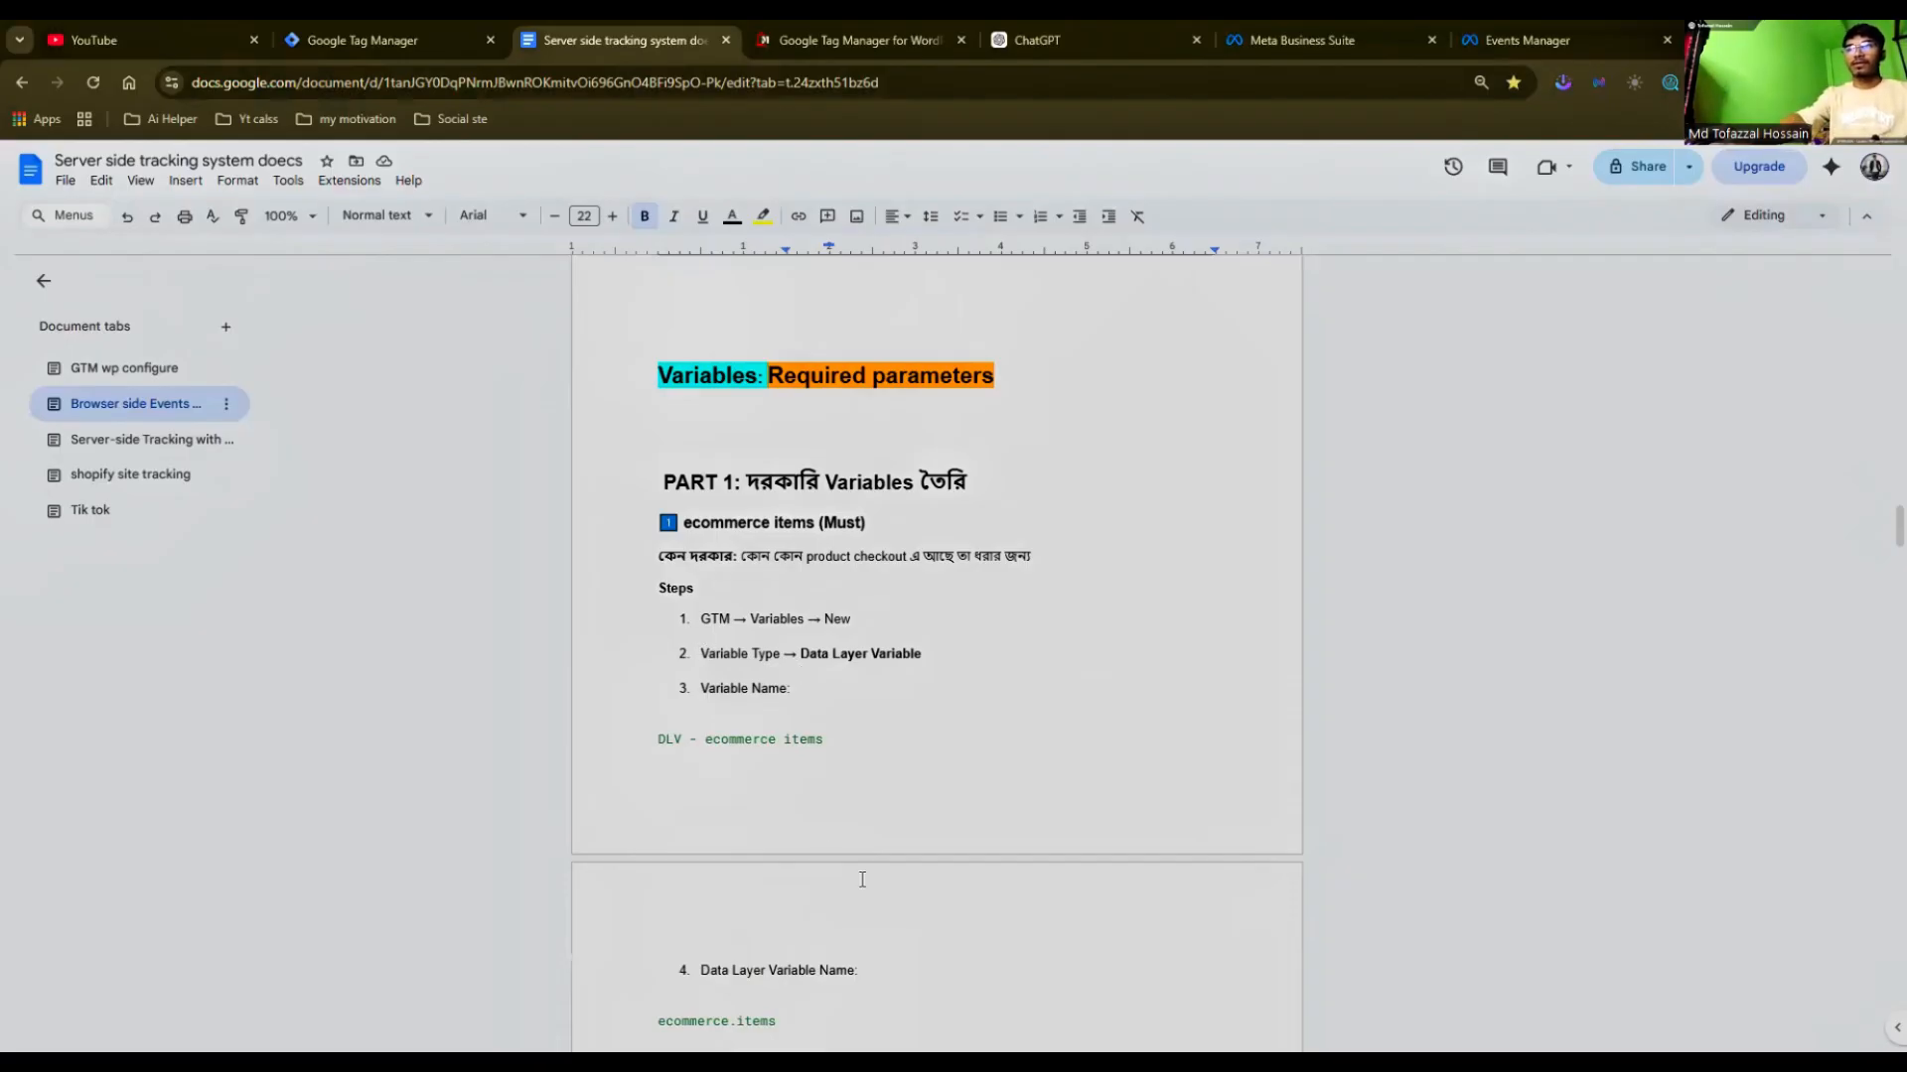
{"action": "scroll", "coordinate": [888, 868], "scroll_direction": "down", "scroll_amount": 2}
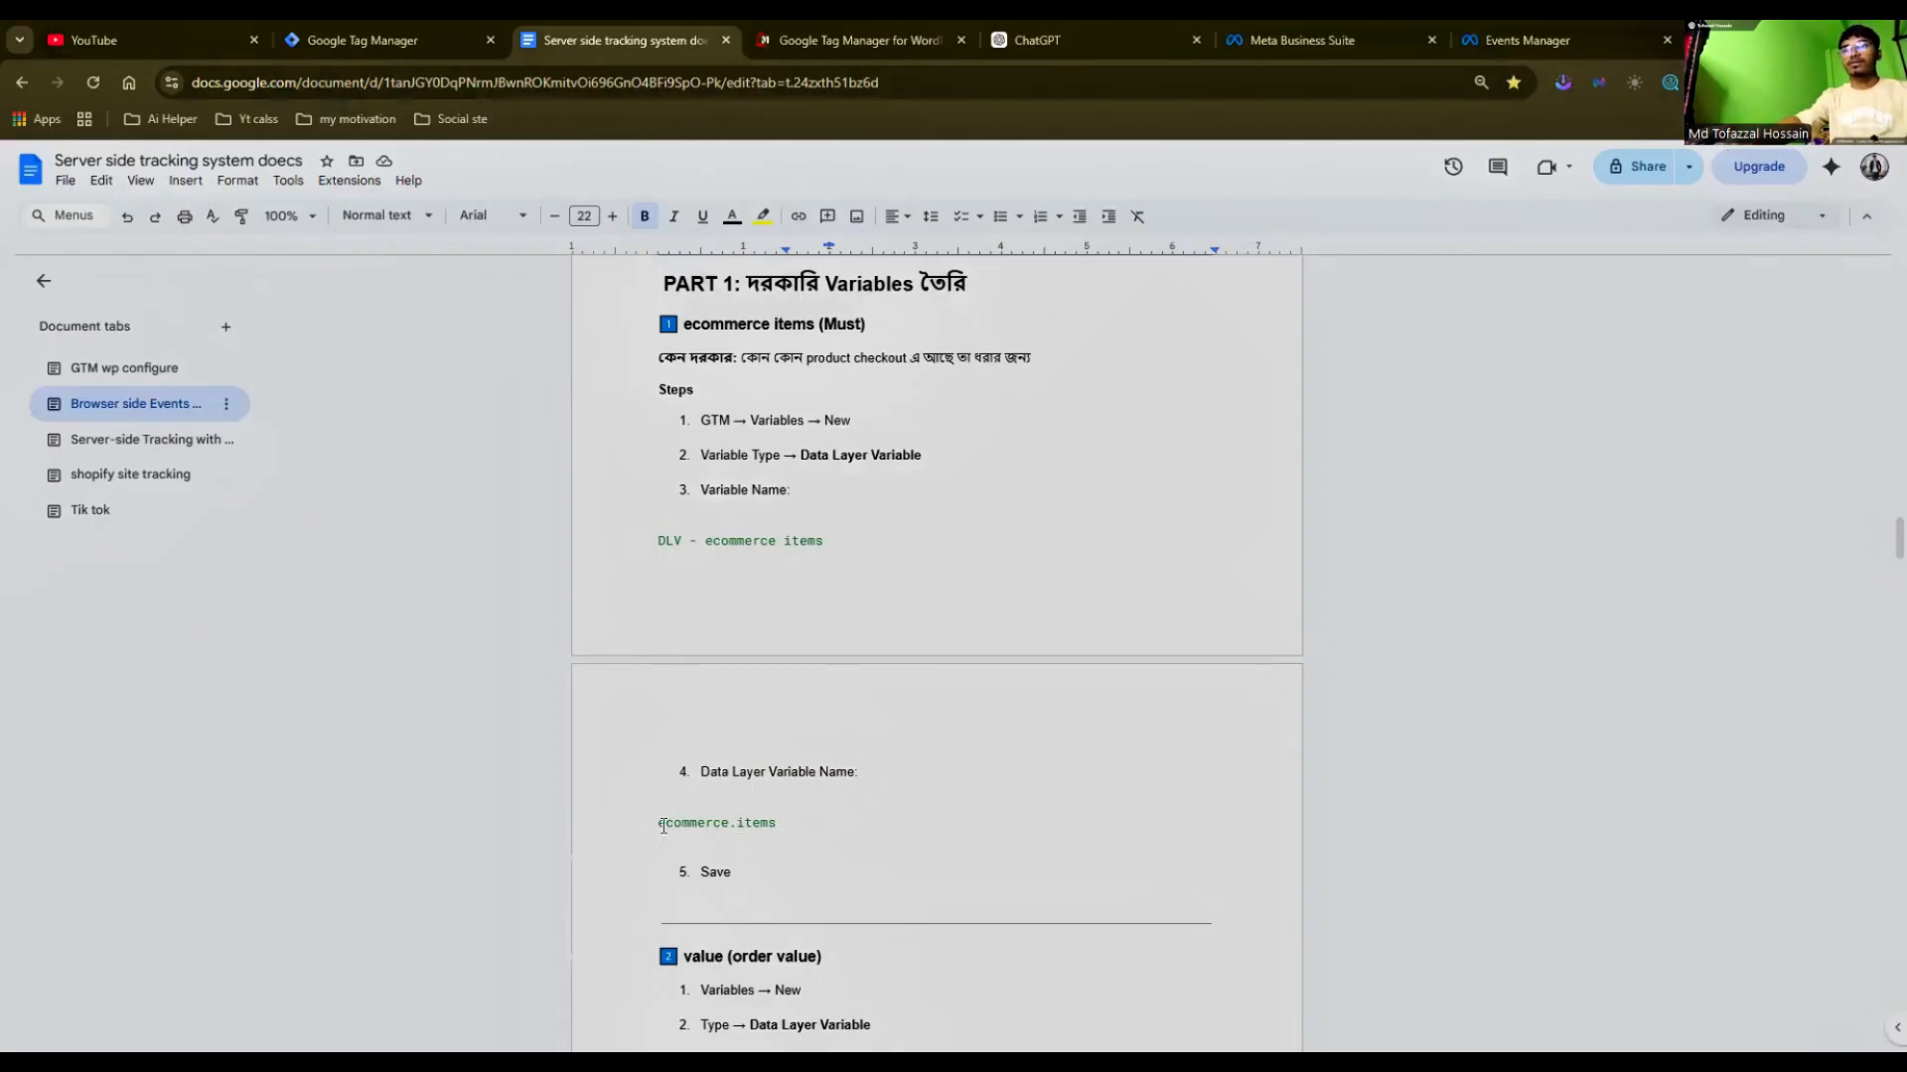
{"action": "left_click_drag", "start_coordinate": [686, 826], "coordinate": [780, 825]}
{"action": "key", "text": "ctrl+c"}
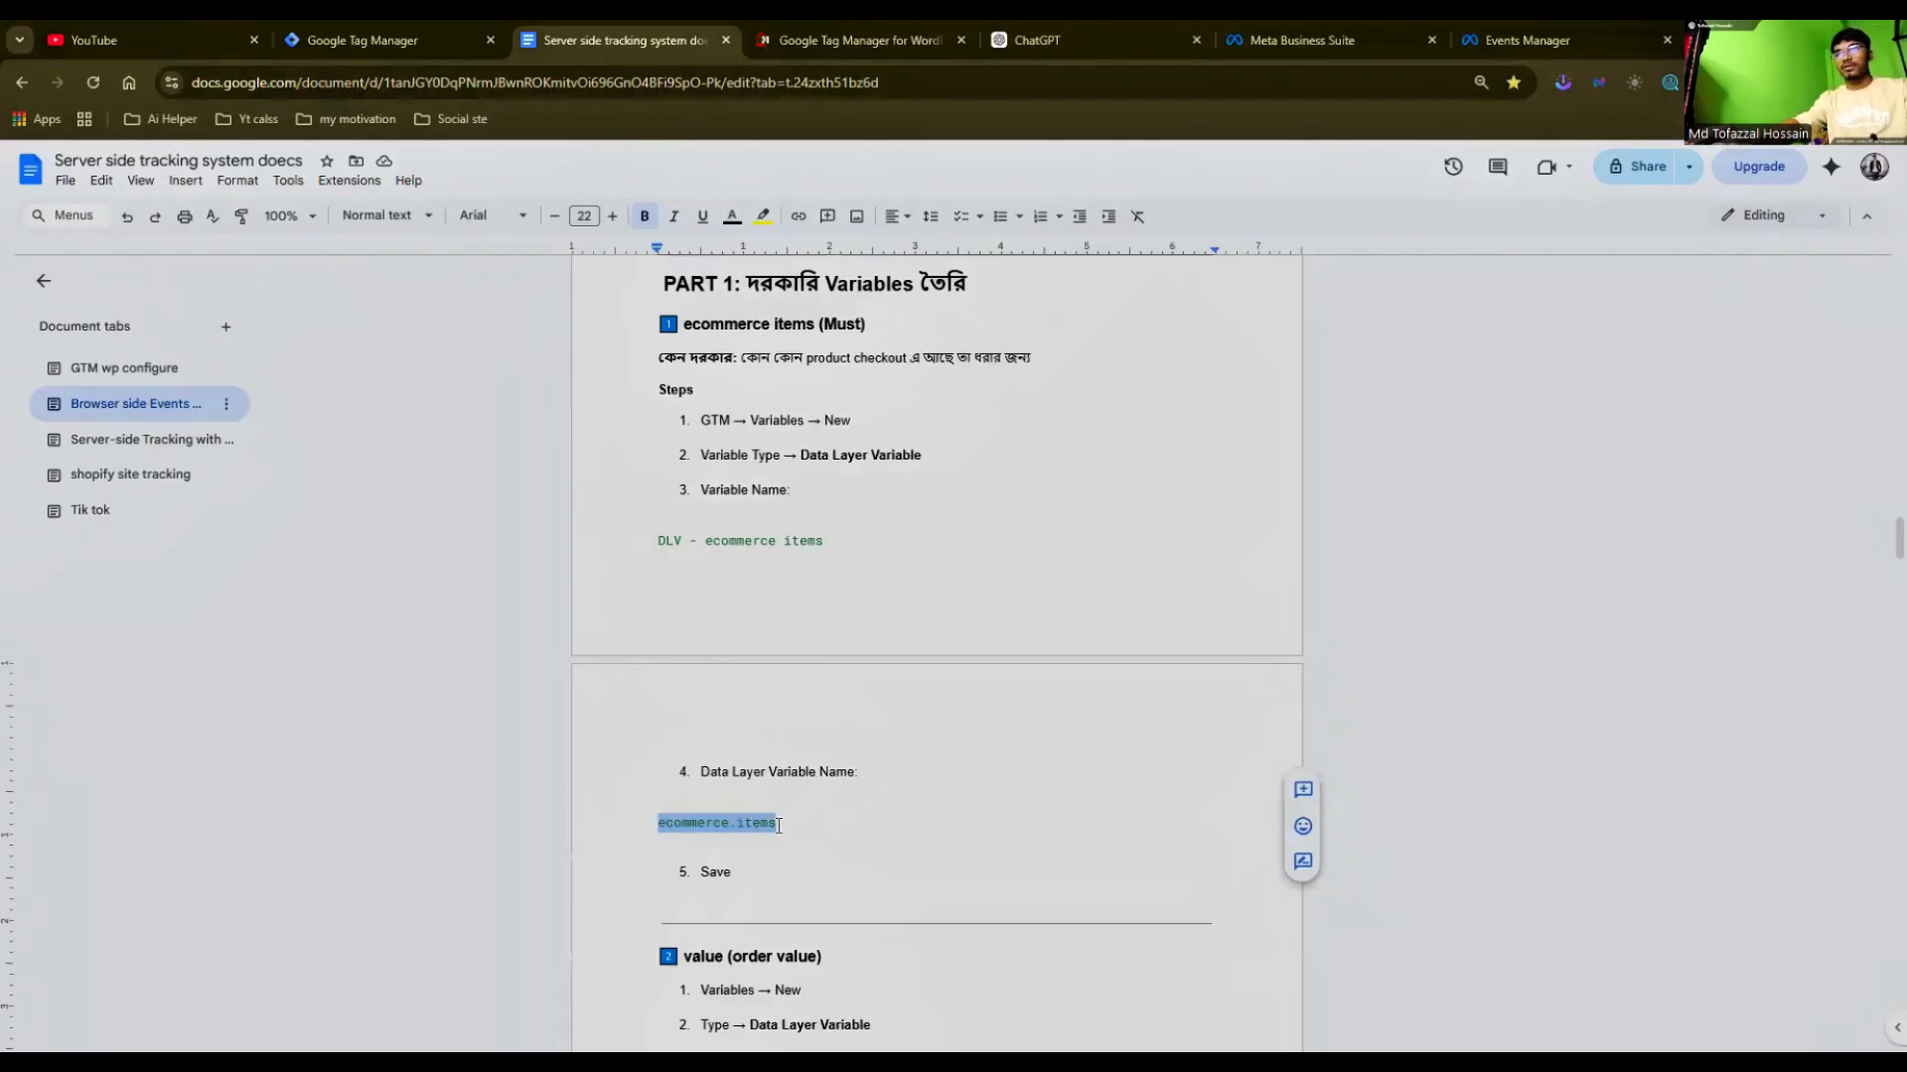
{"action": "left_click", "coordinate": [342, 40]}
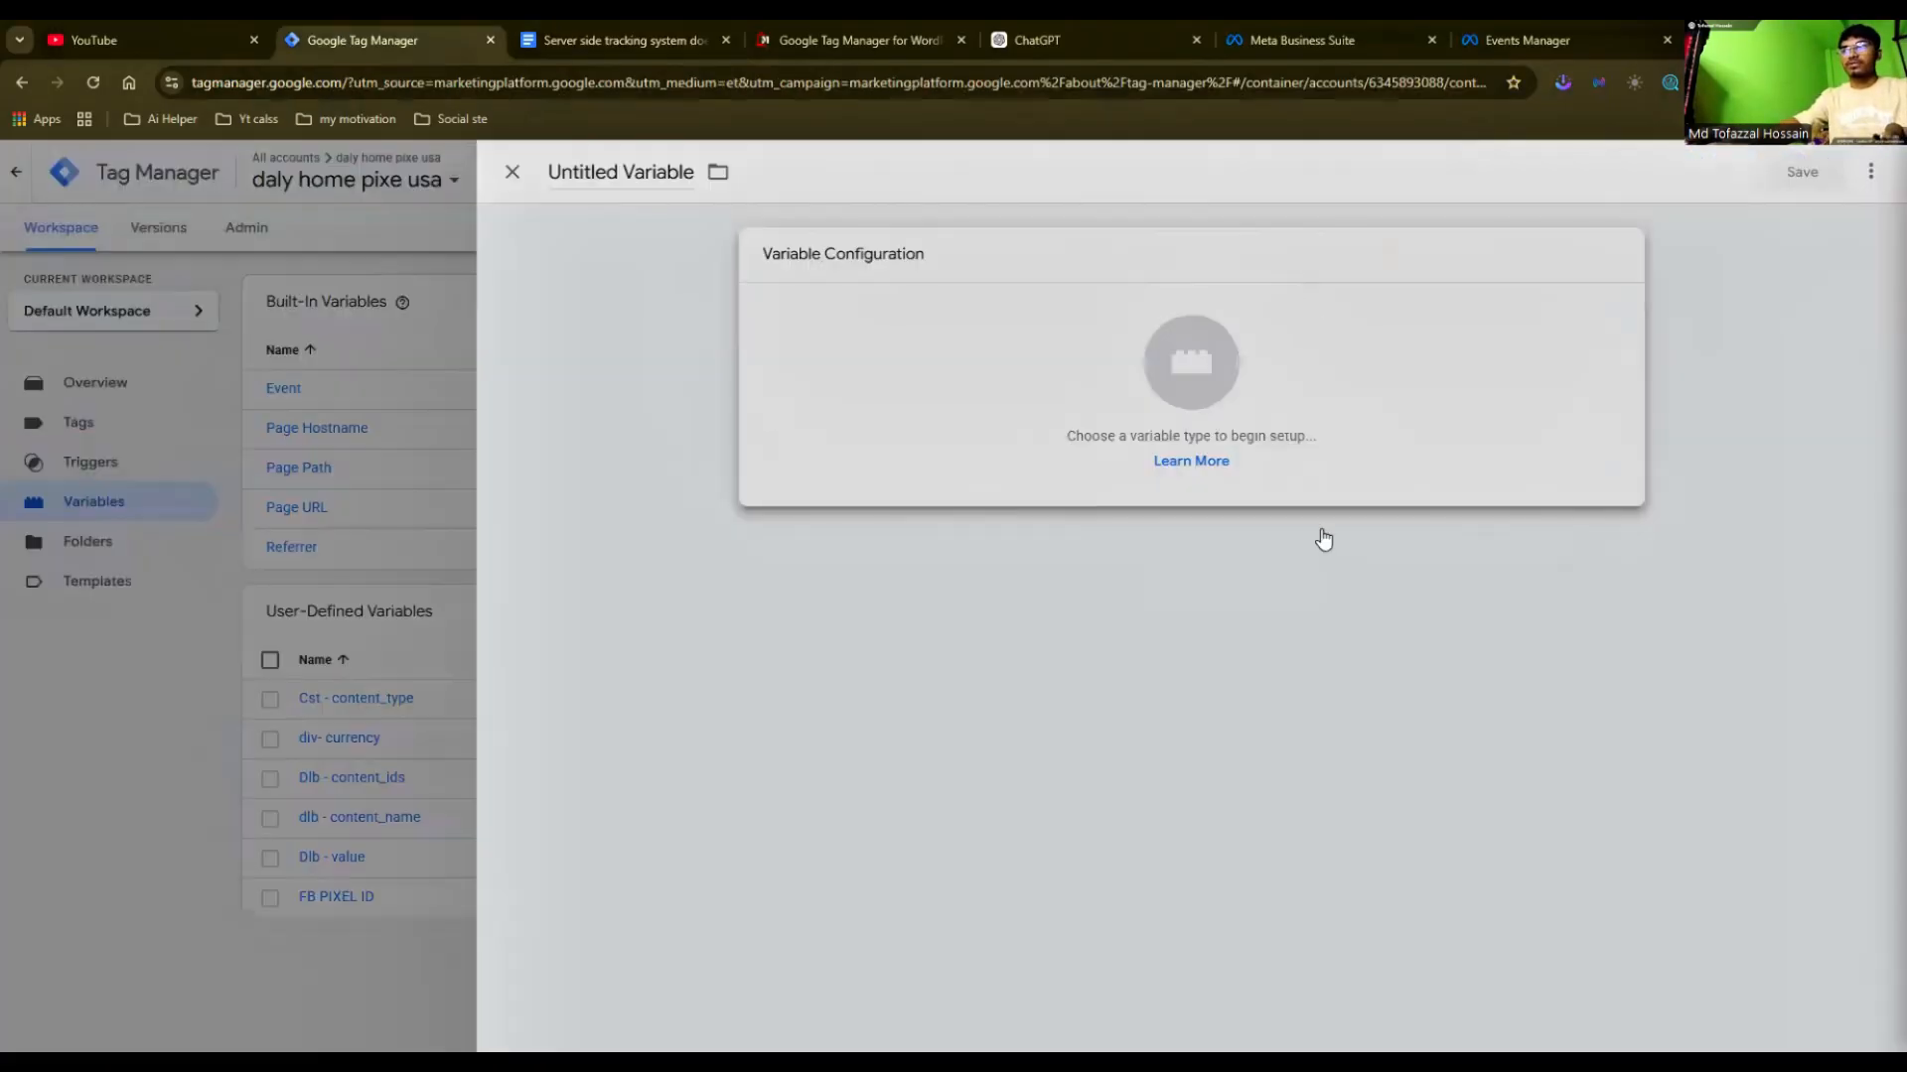
{"action": "left_click", "coordinate": [1321, 492]}
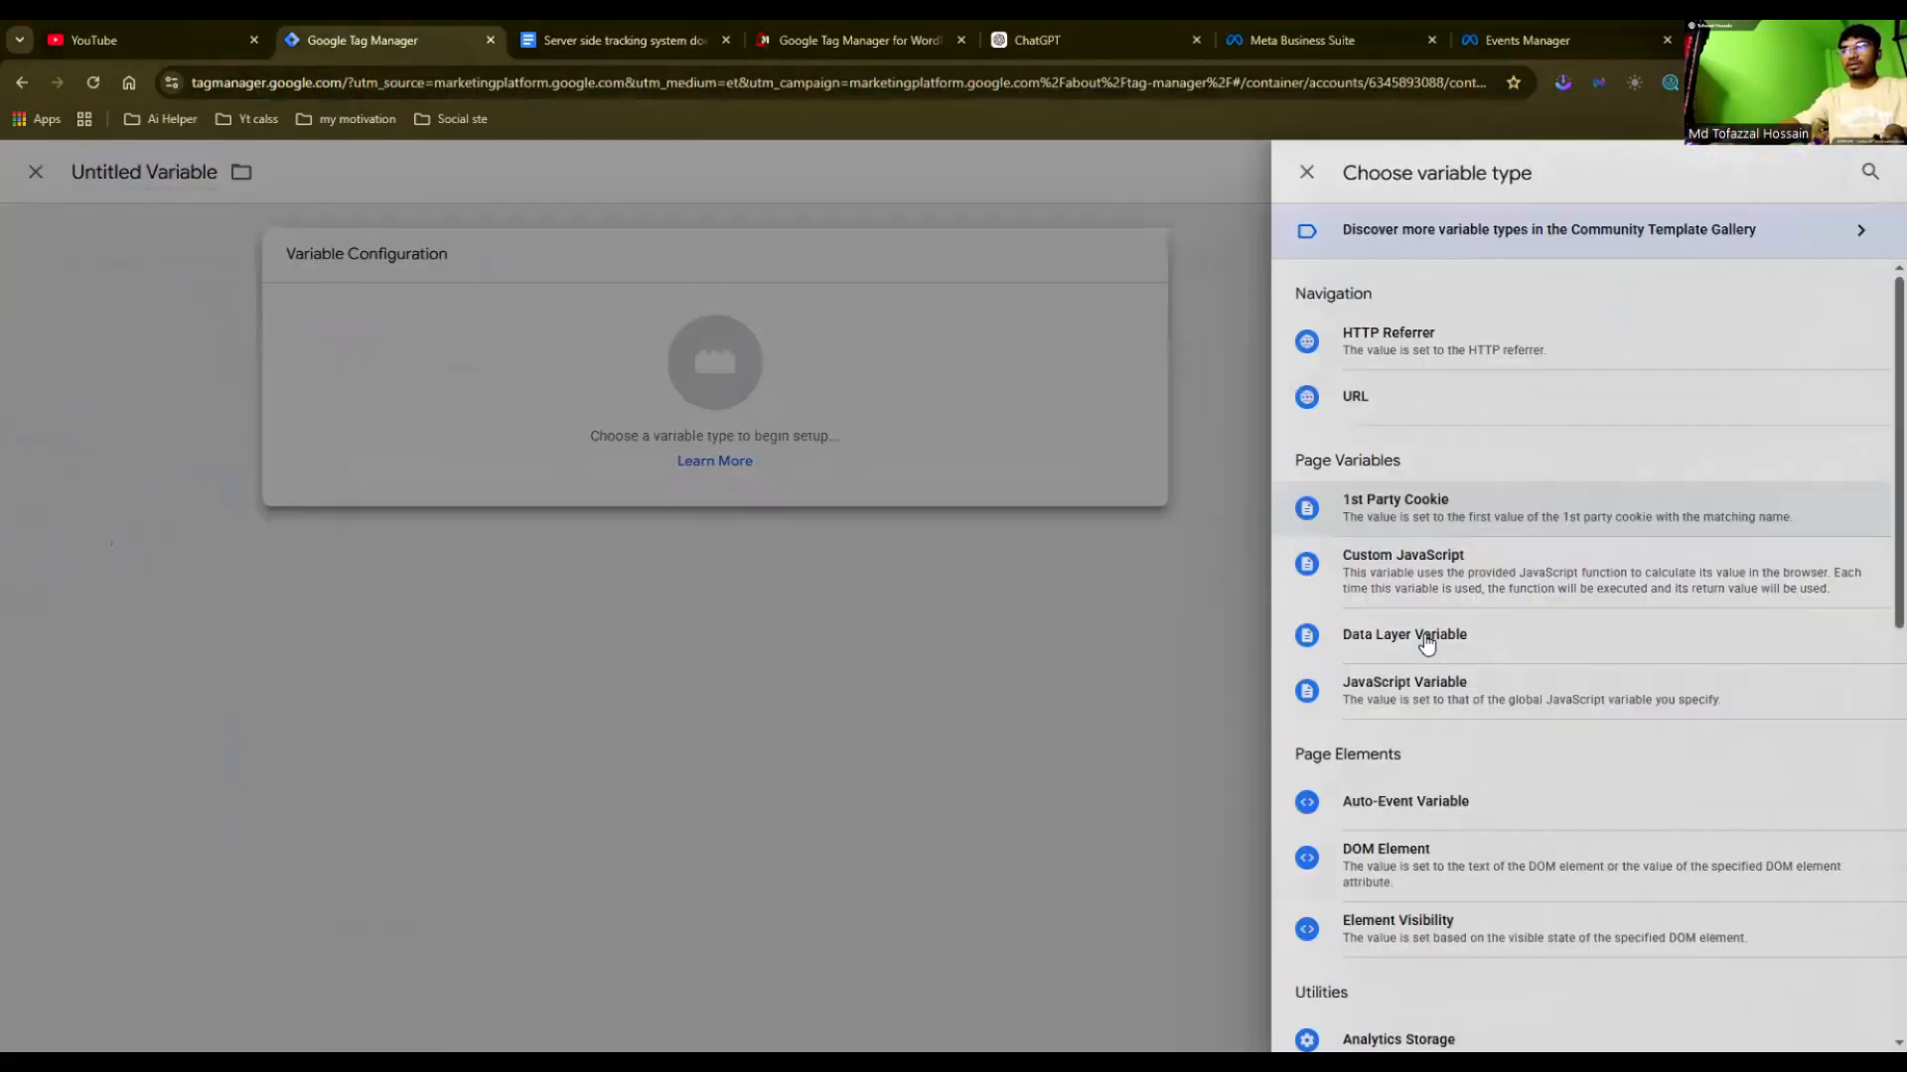
{"action": "scroll", "coordinate": [1402, 526], "scroll_direction": "down", "scroll_amount": 2}
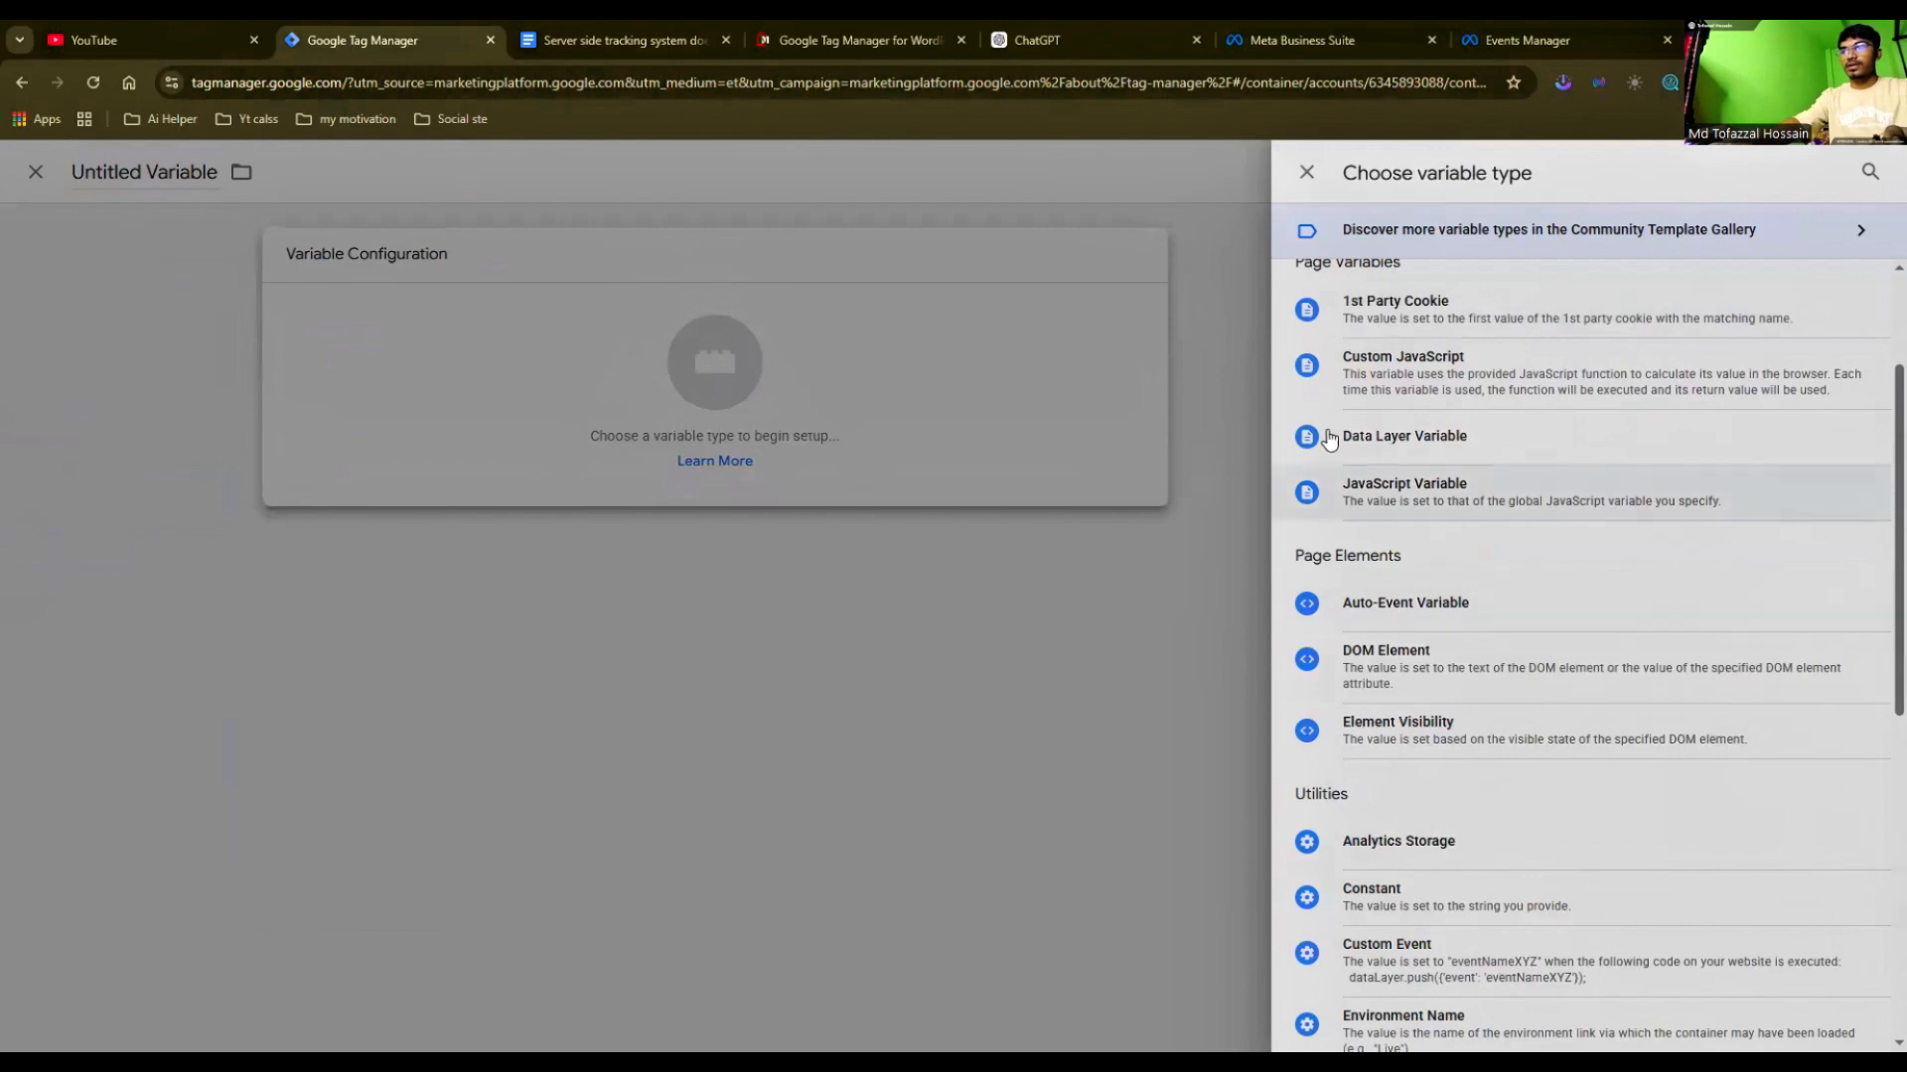
{"action": "left_click", "coordinate": [1440, 437]}
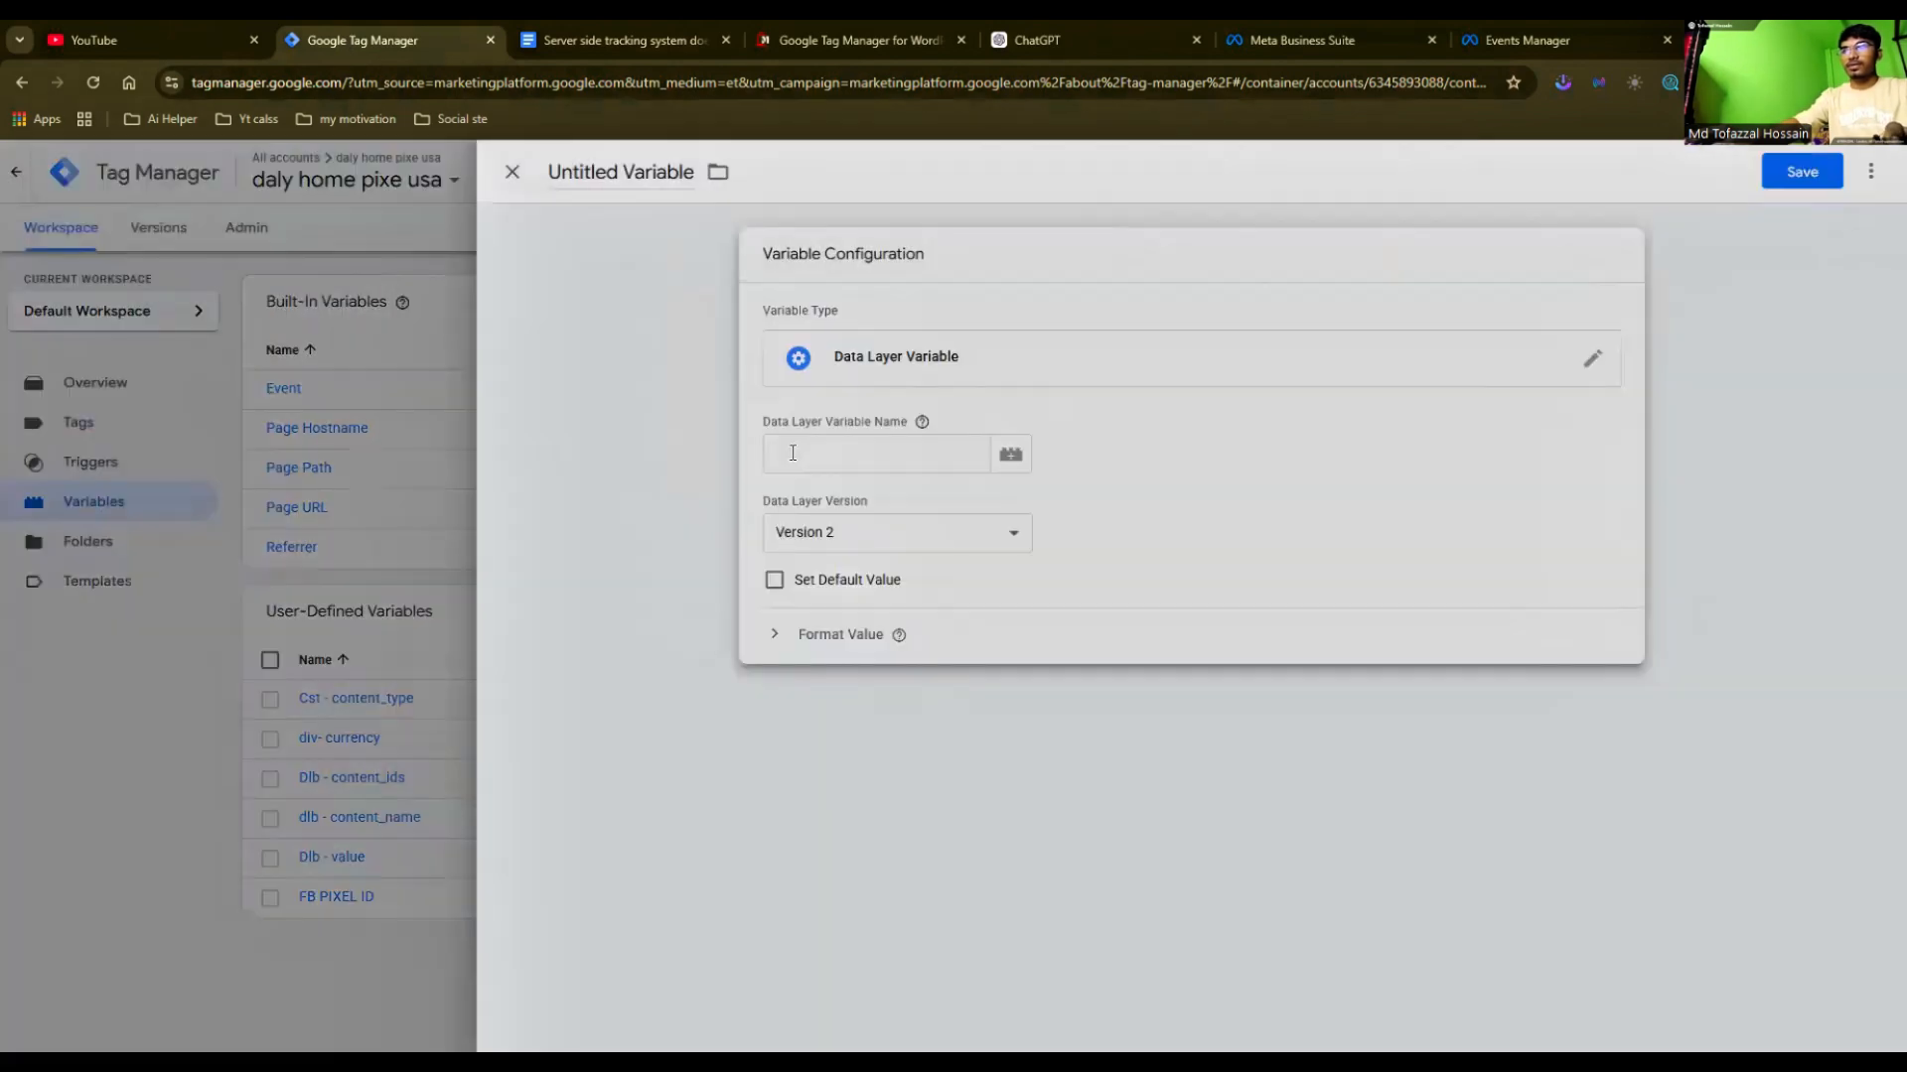
{"action": "left_click", "coordinate": [894, 455]}
{"action": "key", "text": "ctrl+v"}
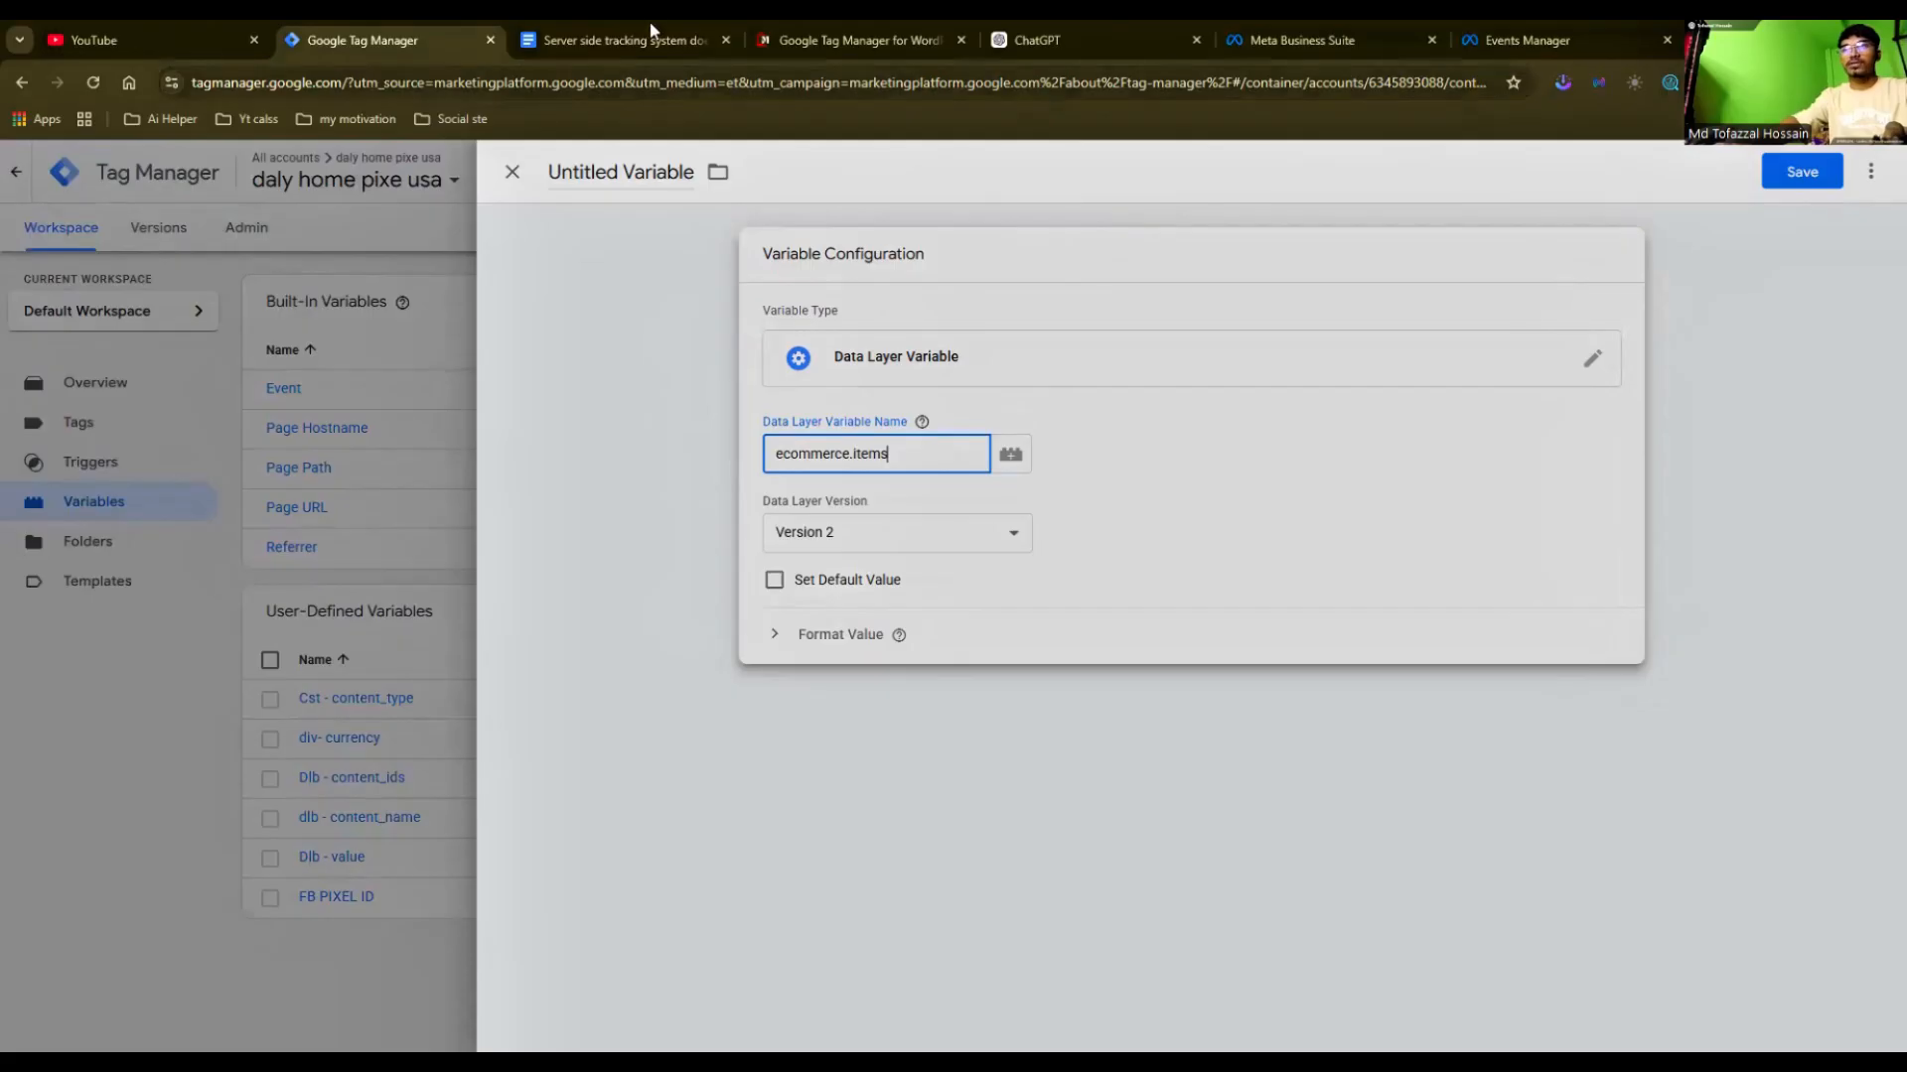
Step: Copy the name DLV - ecommerce items from the document, give it to the variable, and save it
{"action": "left_click", "coordinate": [625, 30]}
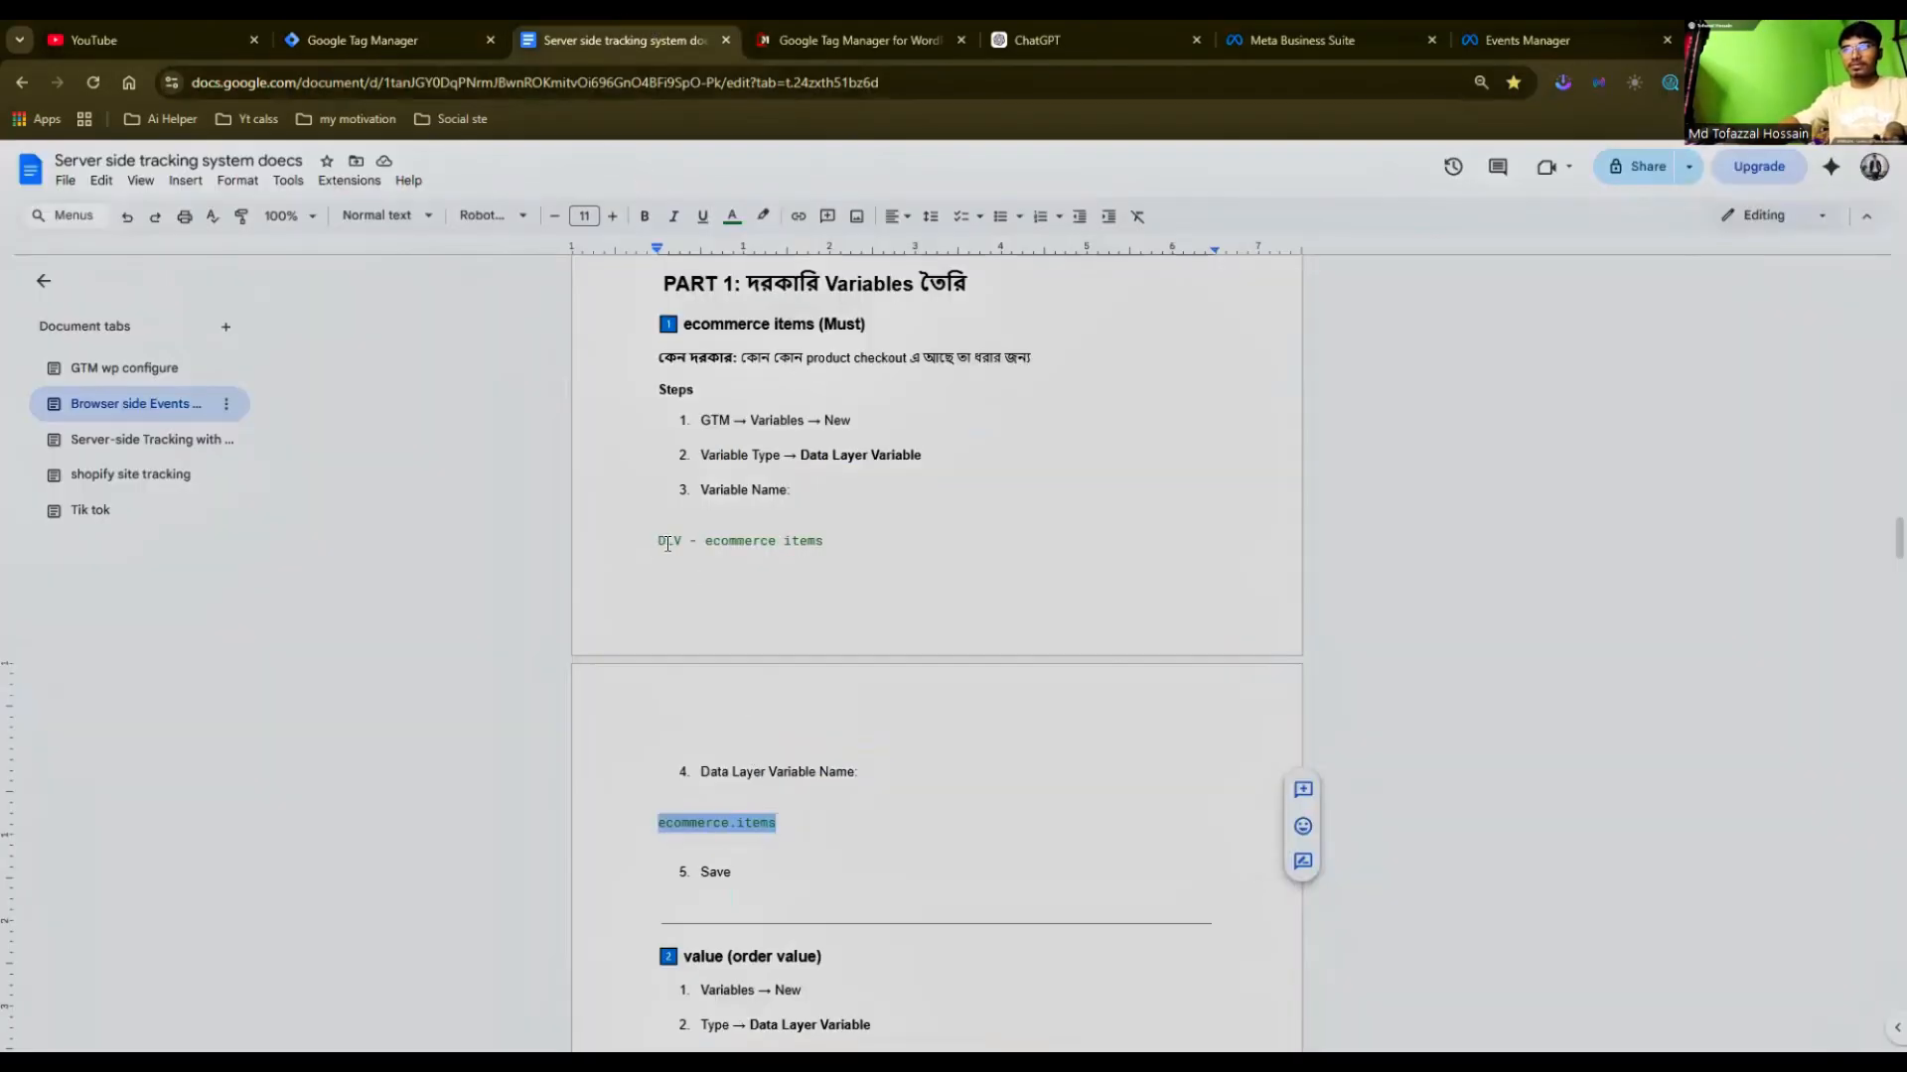
{"action": "left_click_drag", "start_coordinate": [656, 544], "coordinate": [832, 543]}
{"action": "key", "text": "ctrl+c"}
{"action": "left_click", "coordinate": [377, 42]}
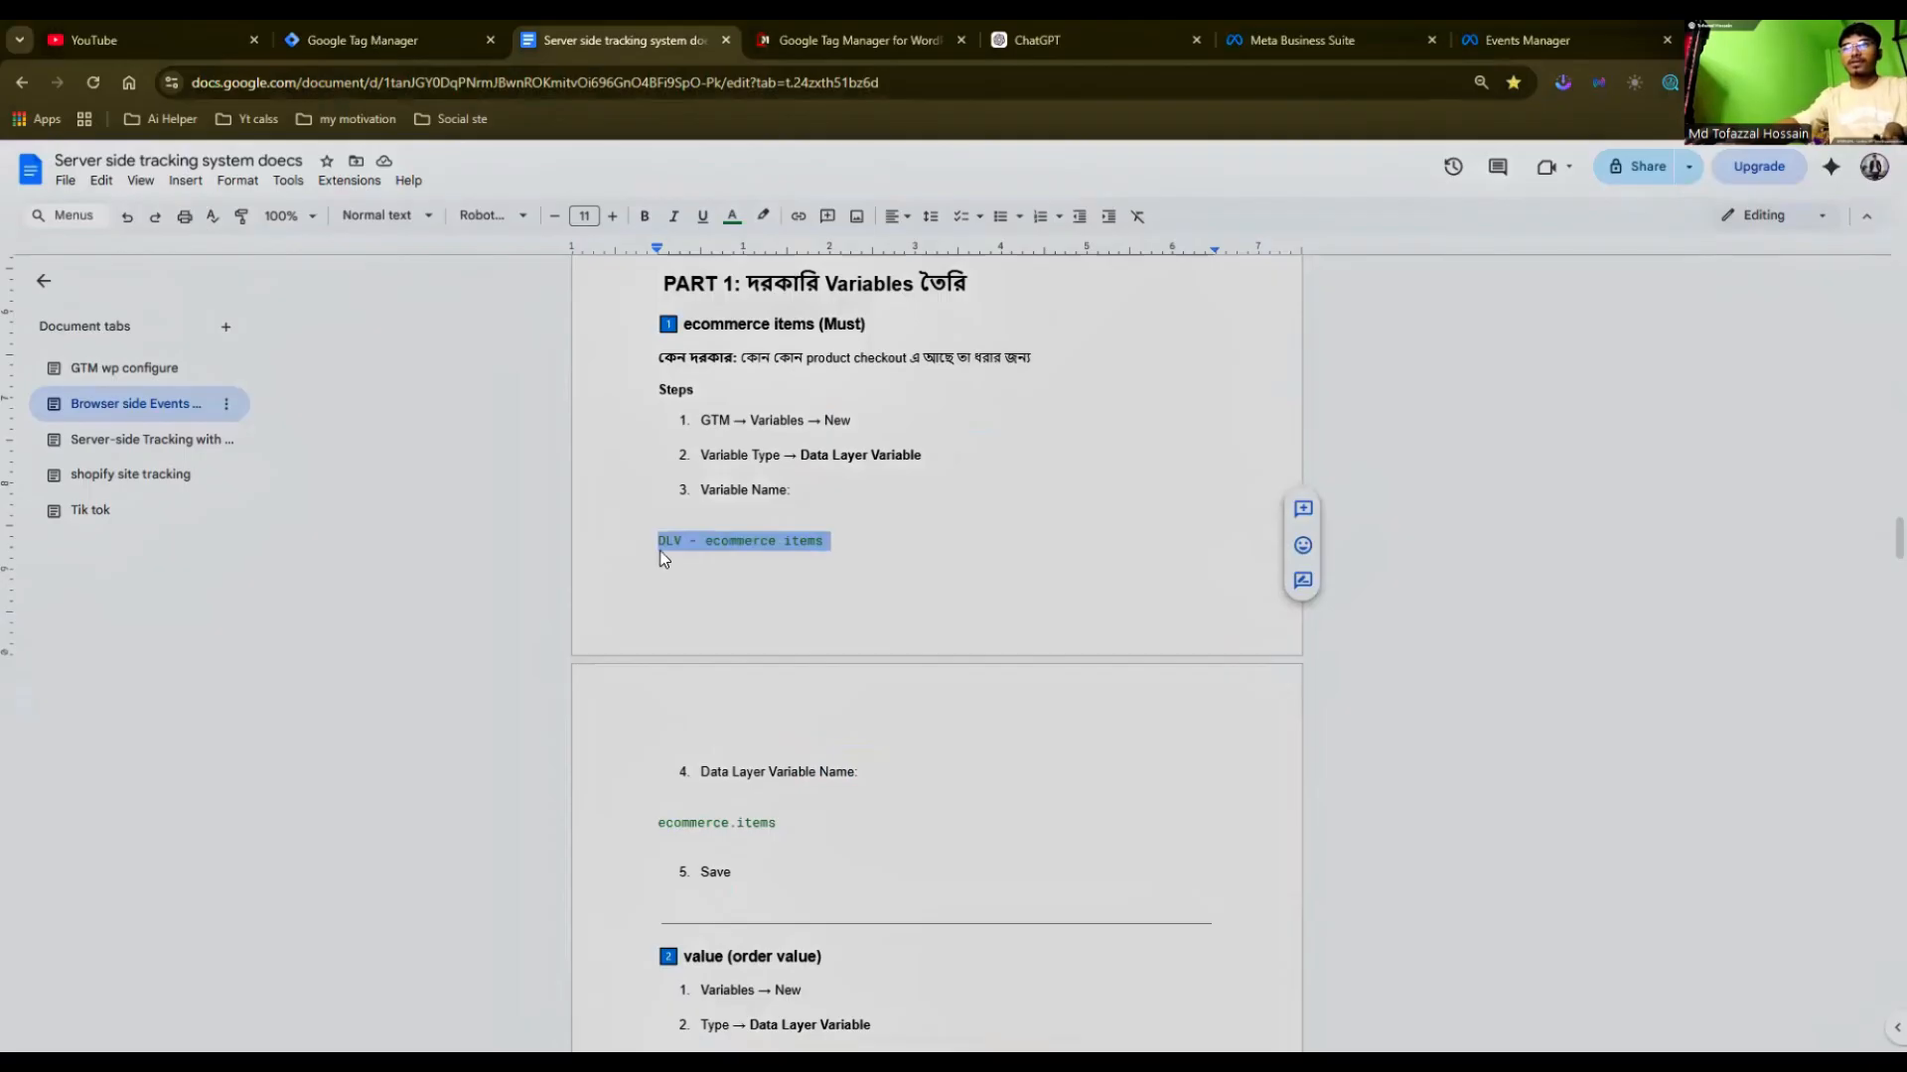
{"action": "left_click", "coordinate": [596, 171]}
{"action": "key", "text": "ctrl+a"}
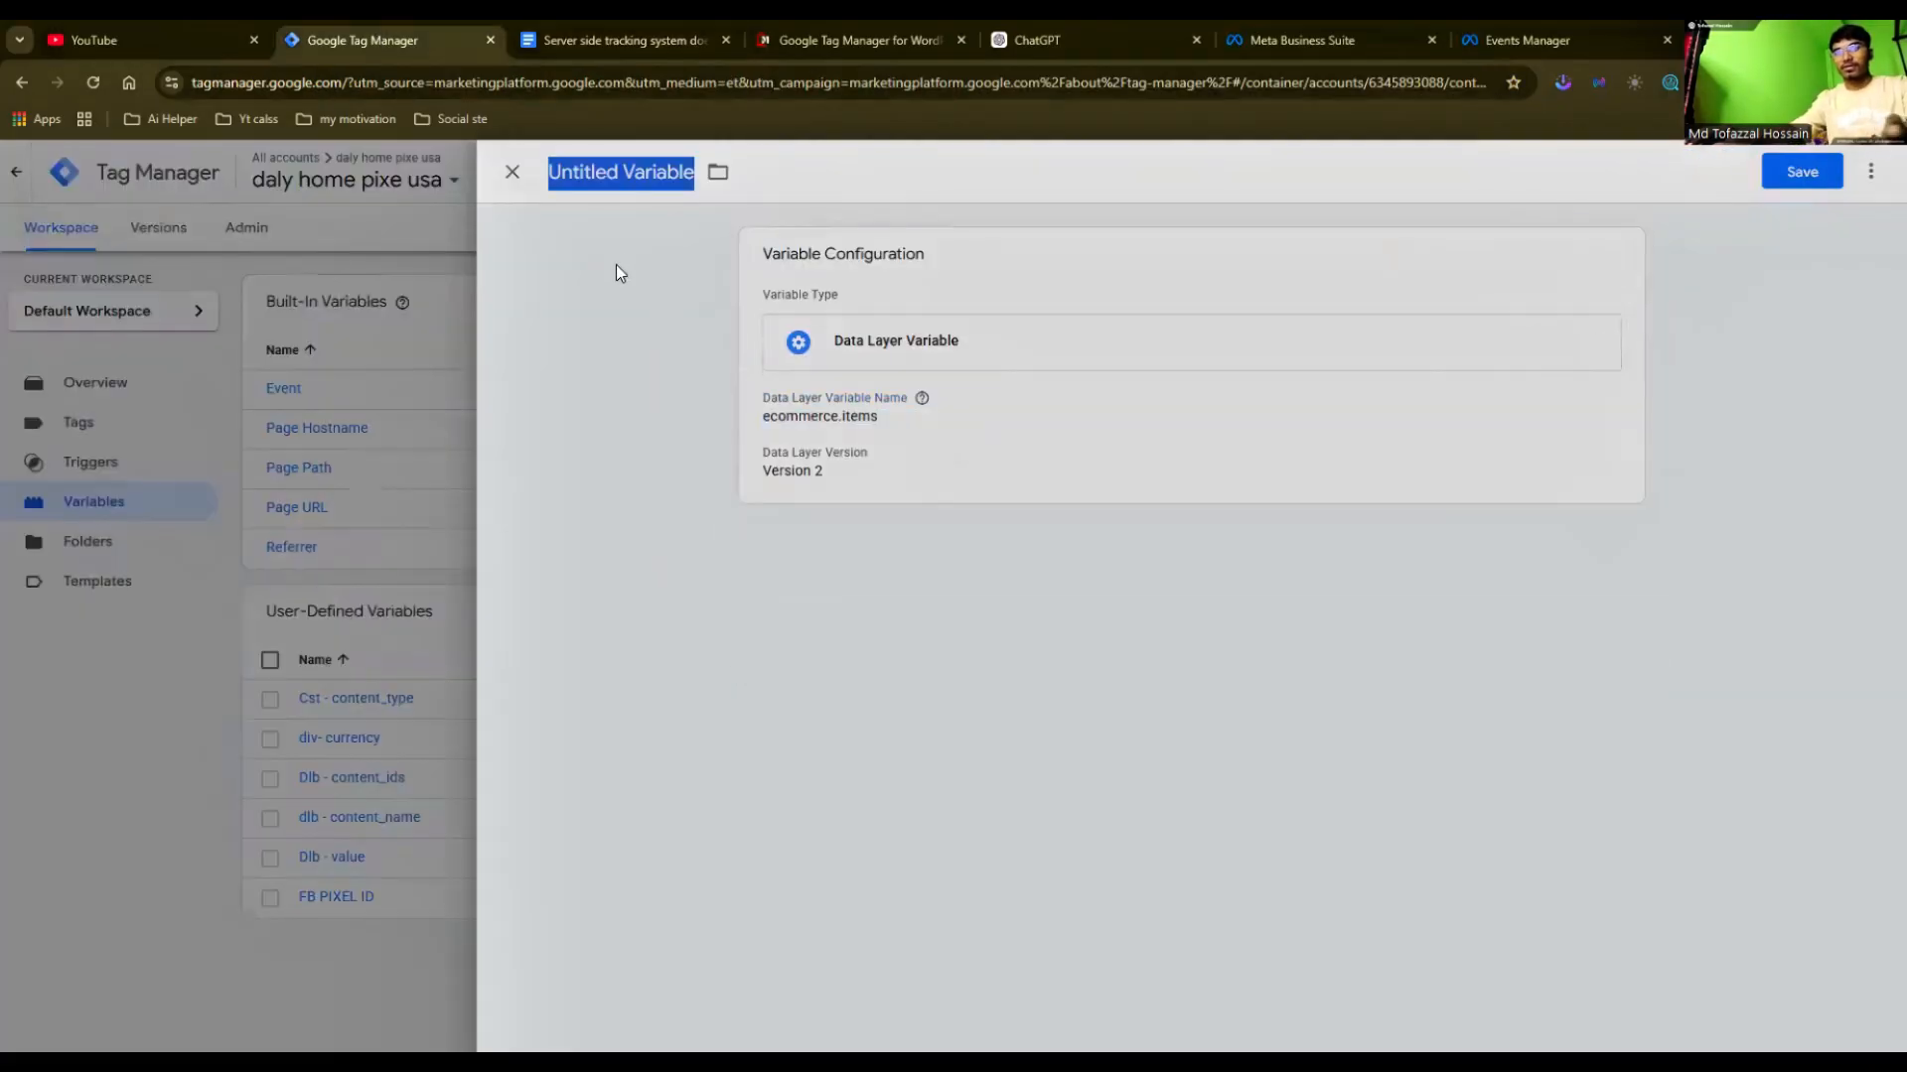
{"action": "key", "text": "ctrl+v"}
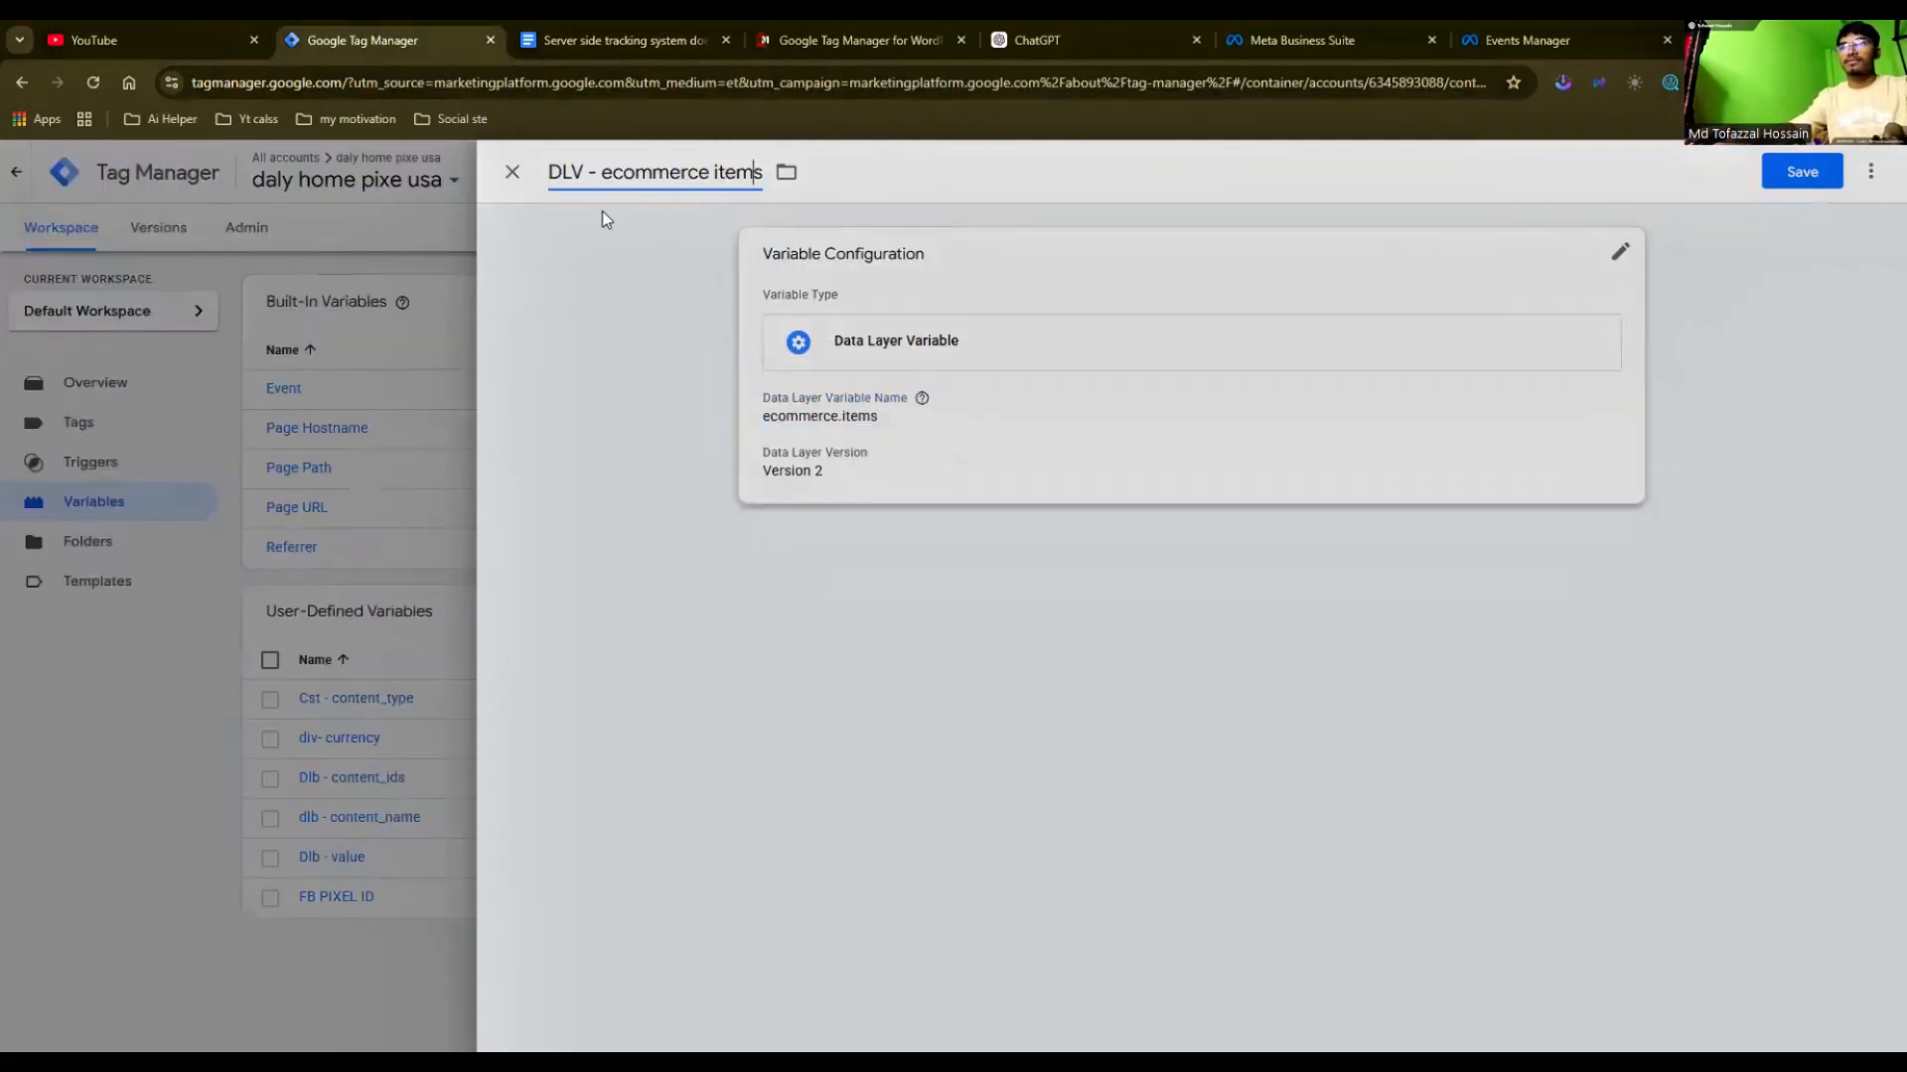
{"action": "left_click", "coordinate": [1103, 268]}
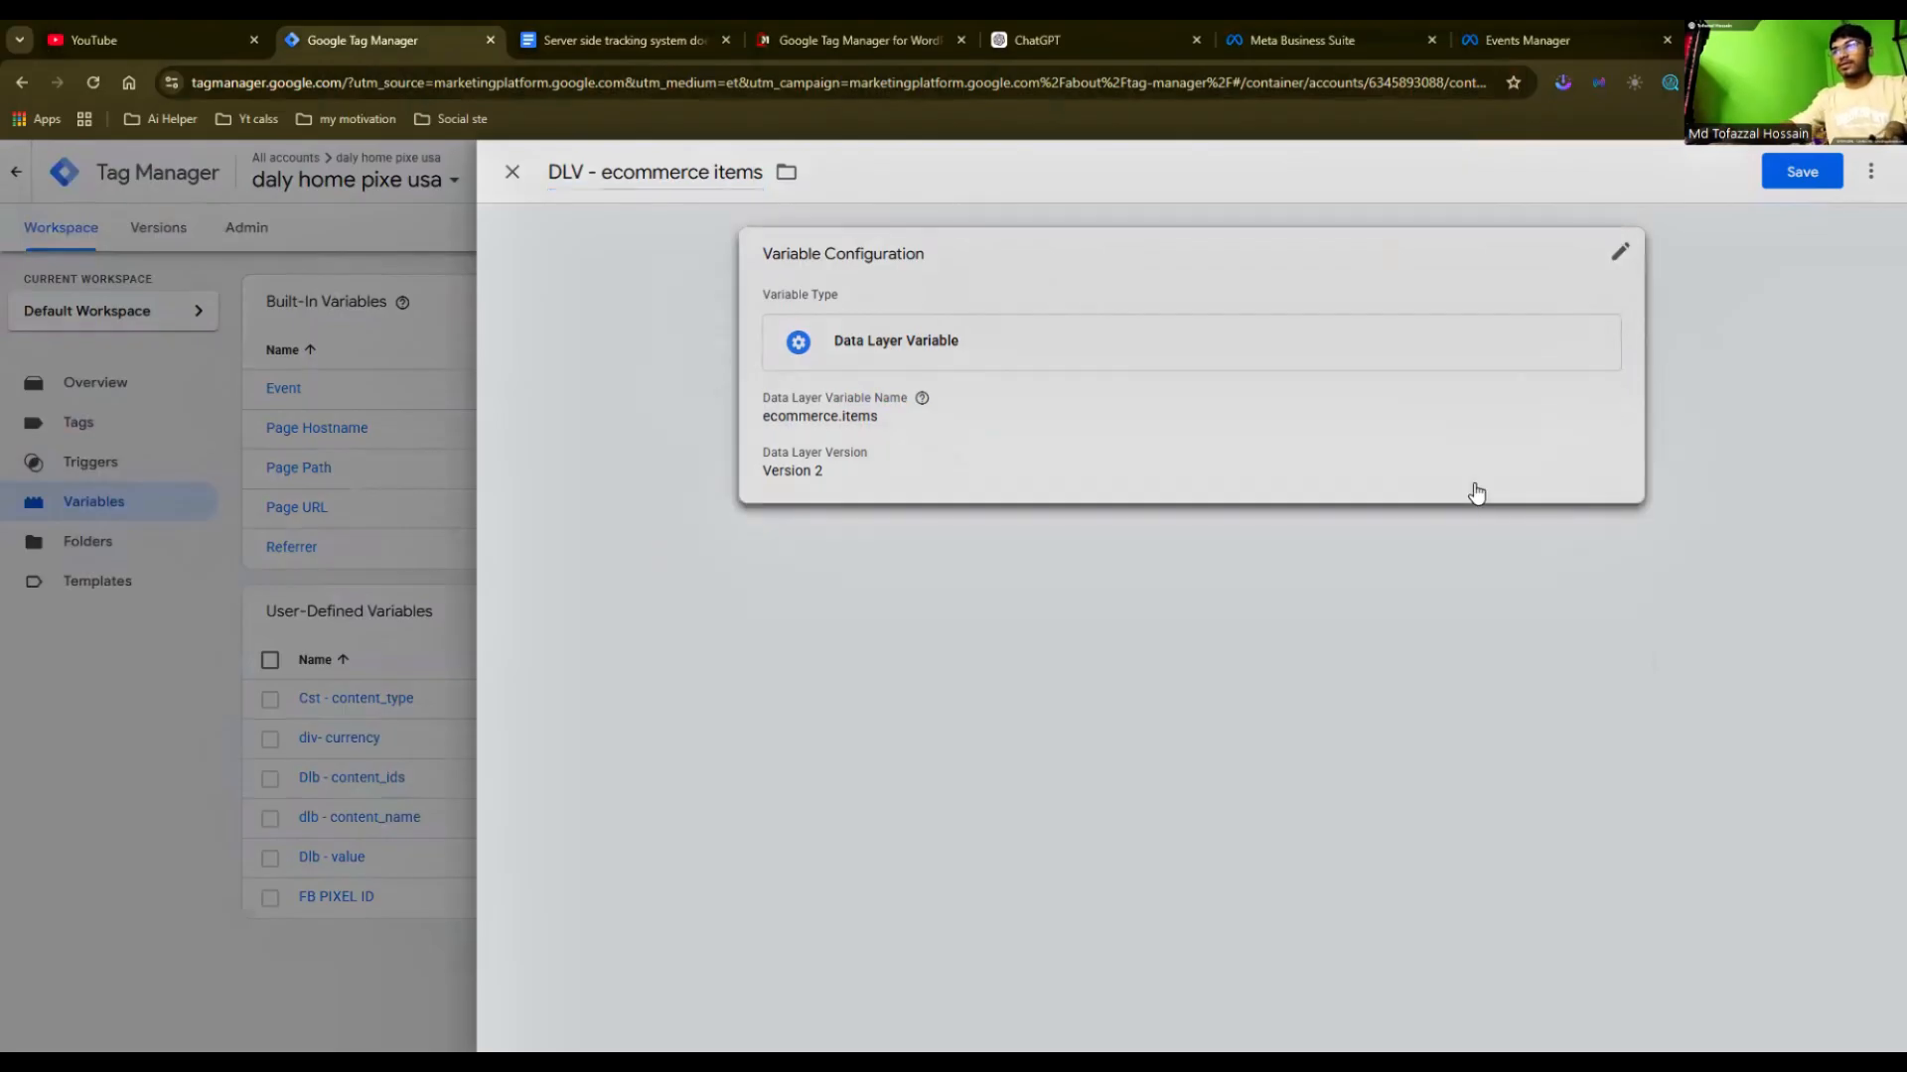
{"action": "left_click", "coordinate": [1783, 183]}
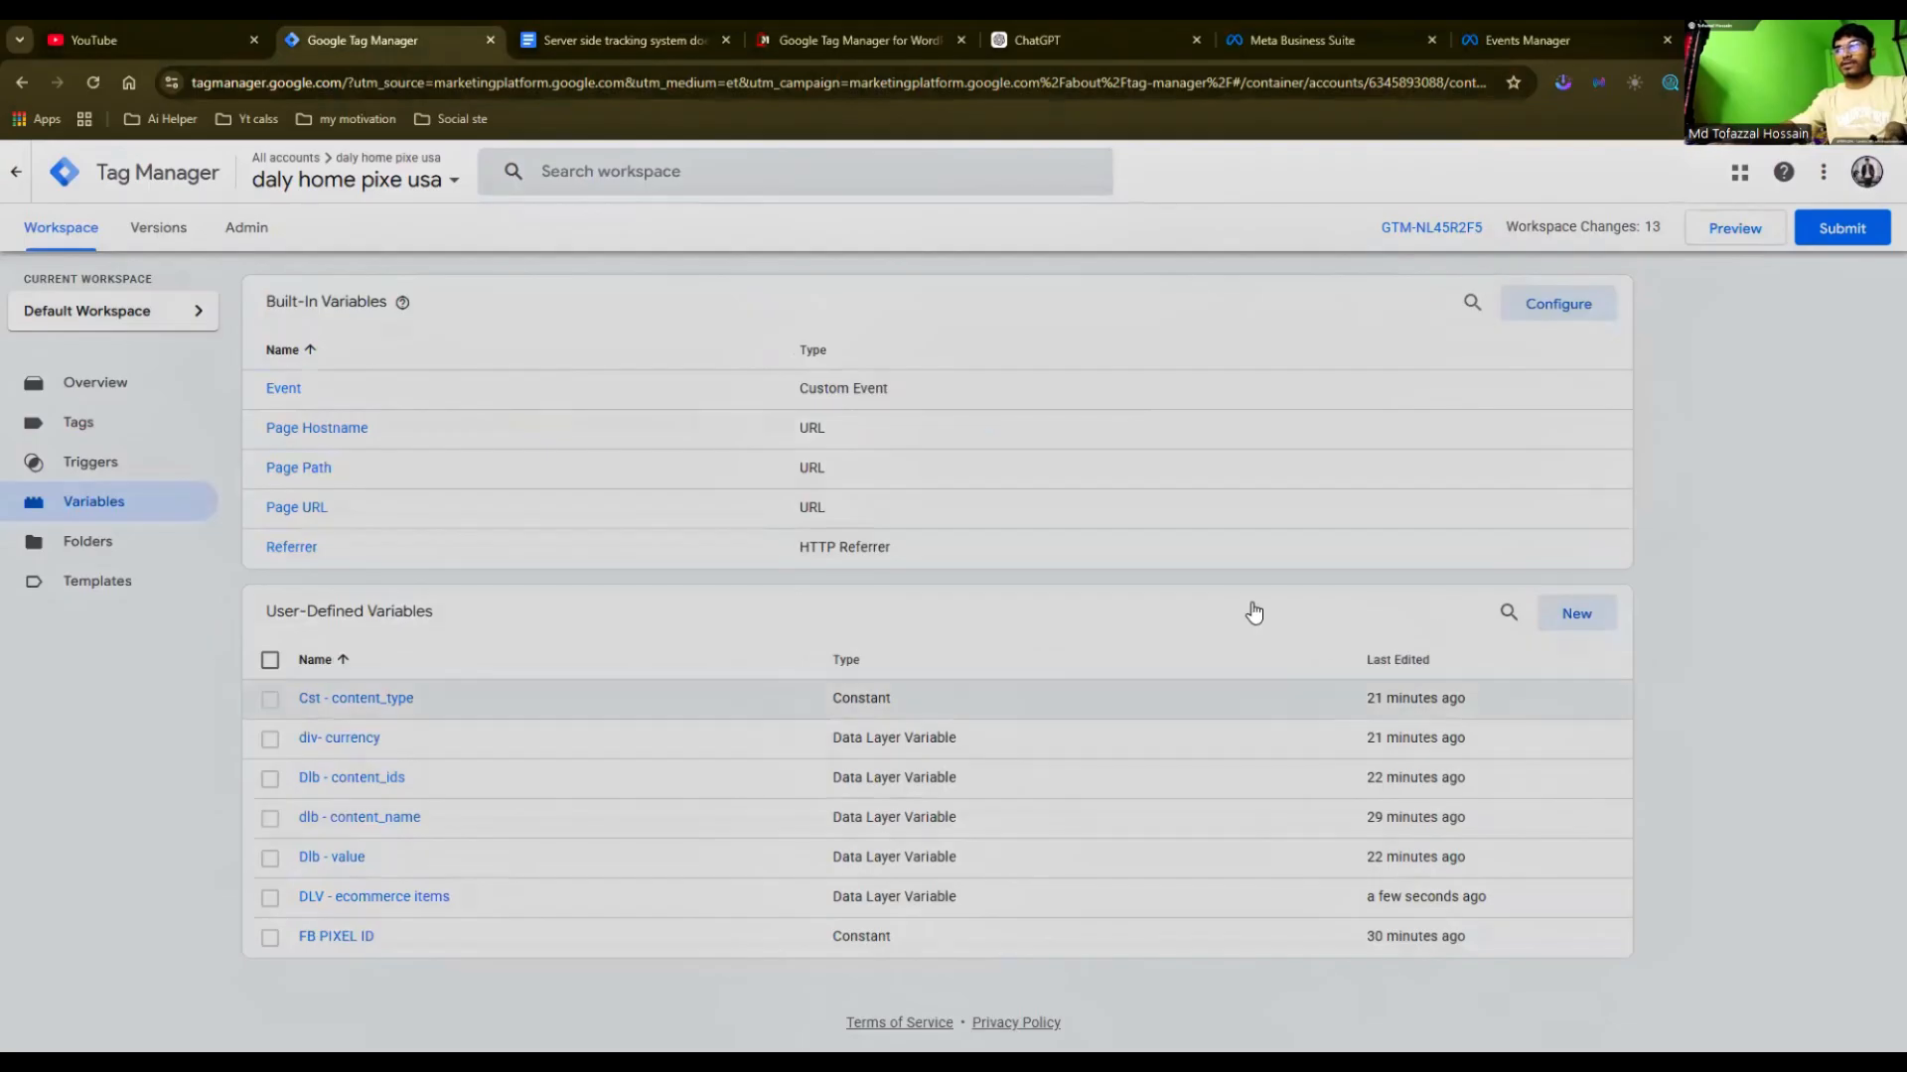
Step: Create another Data Layer Variable with ecommerce.value copied from the document as its data layer variable name
{"action": "left_click", "coordinate": [581, 35]}
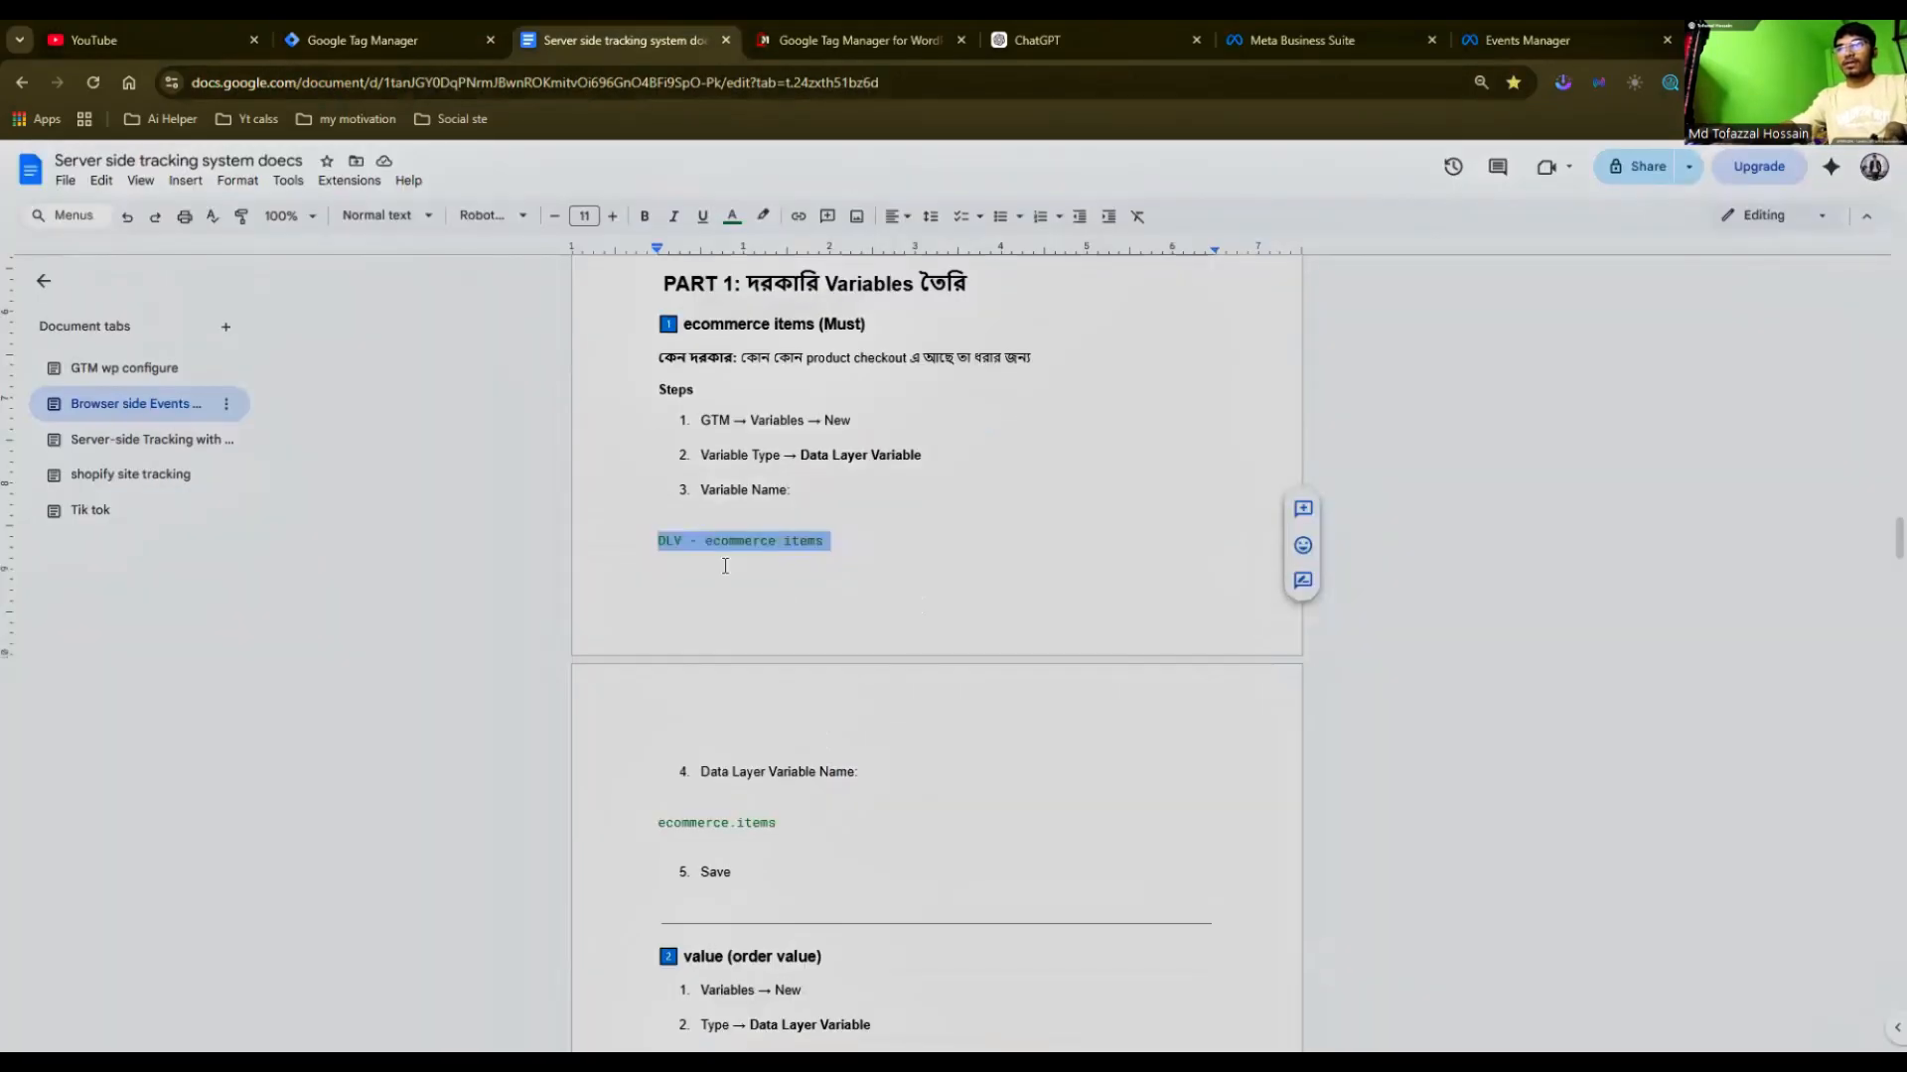
{"action": "scroll", "coordinate": [725, 551], "scroll_direction": "down", "scroll_amount": 1}
{"action": "scroll", "coordinate": [725, 546], "scroll_direction": "down", "scroll_amount": 4}
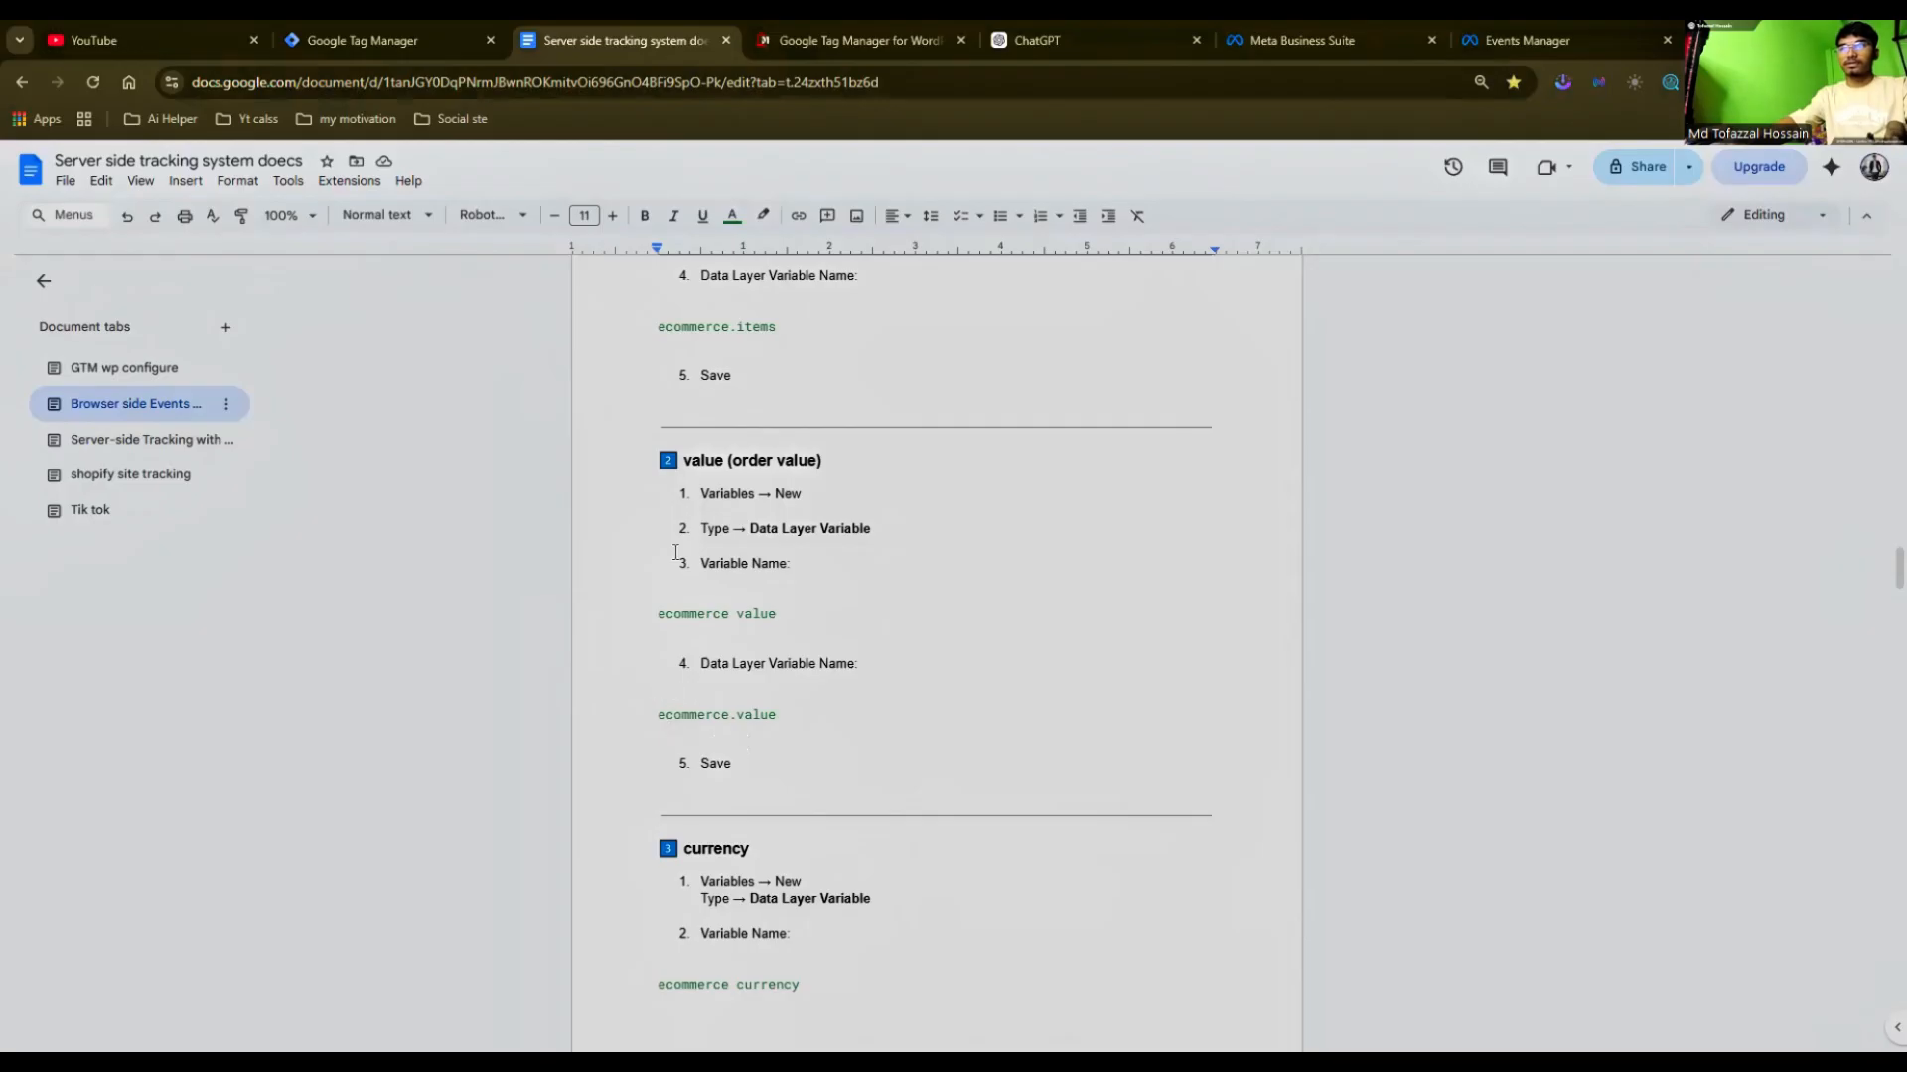
{"action": "left_click", "coordinate": [336, 45]}
{"action": "left_click", "coordinate": [1571, 616]}
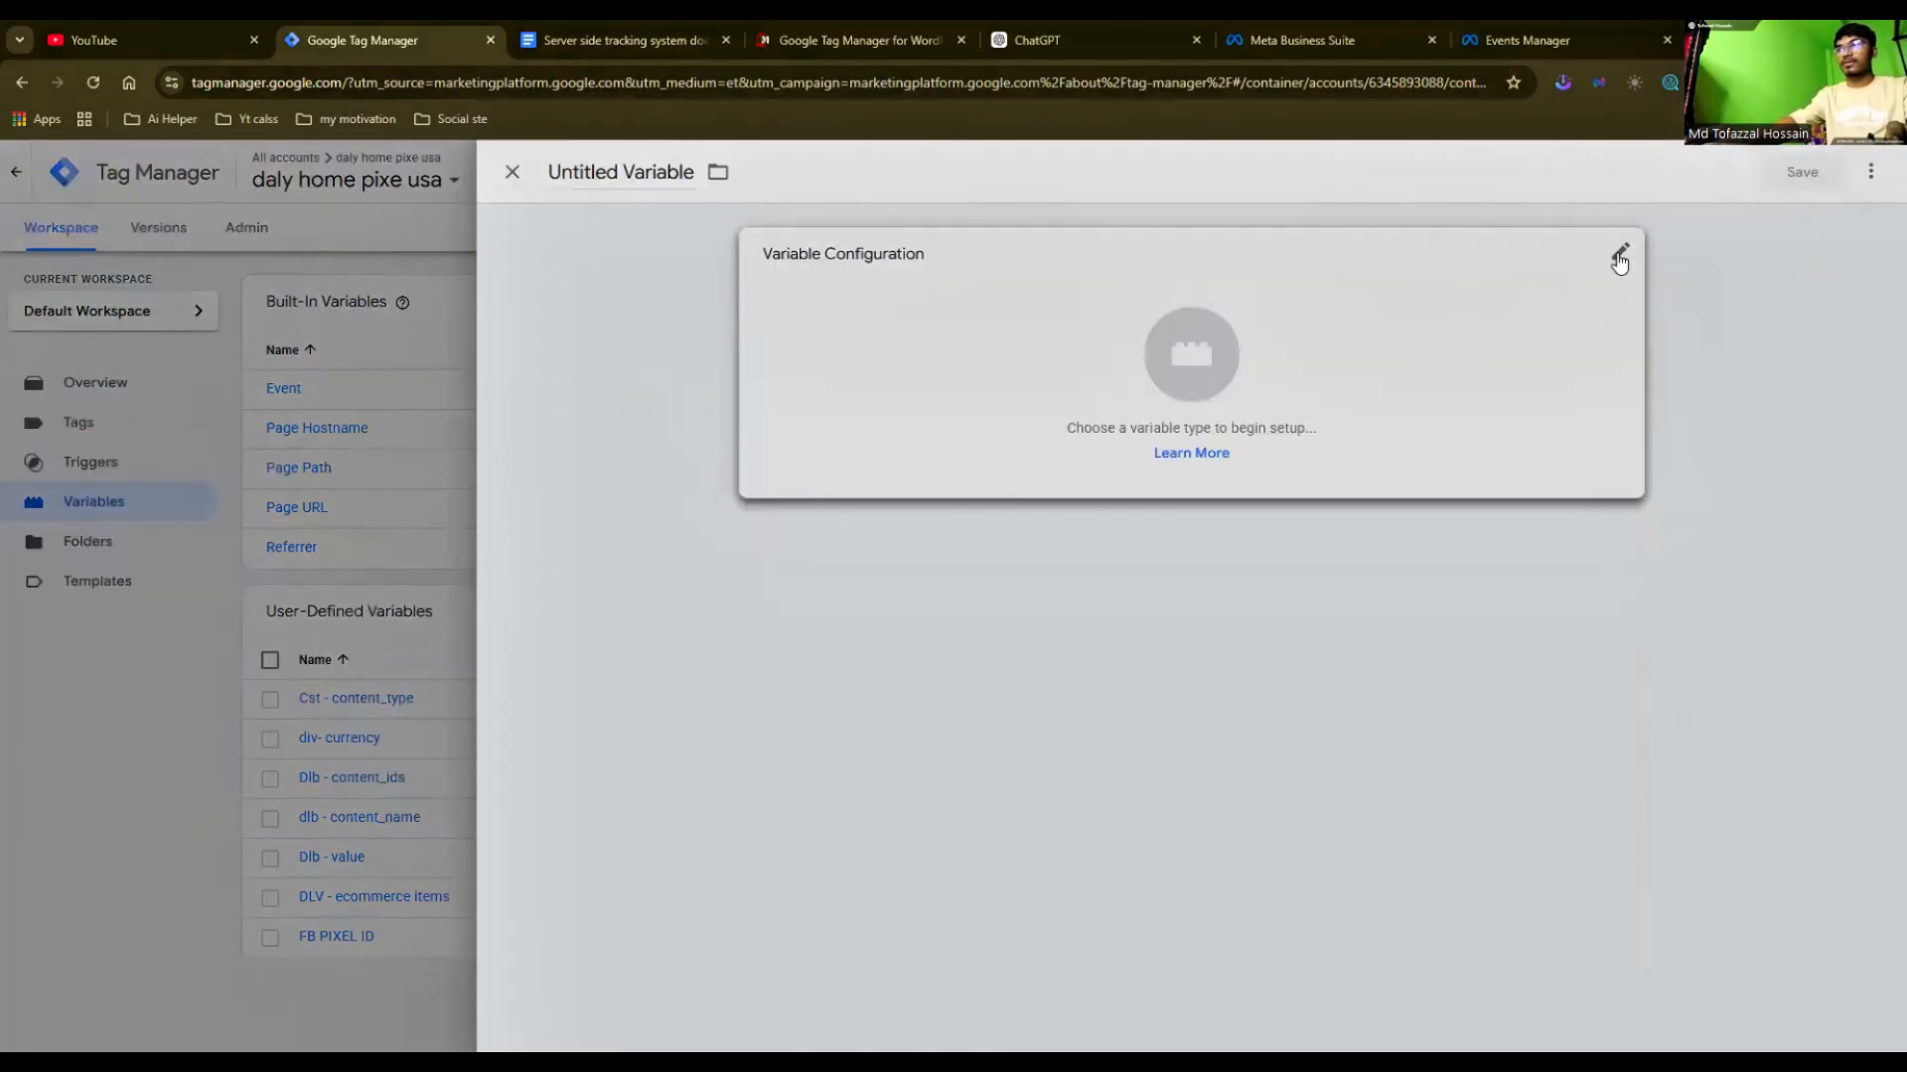
{"action": "left_click", "coordinate": [1486, 433]}
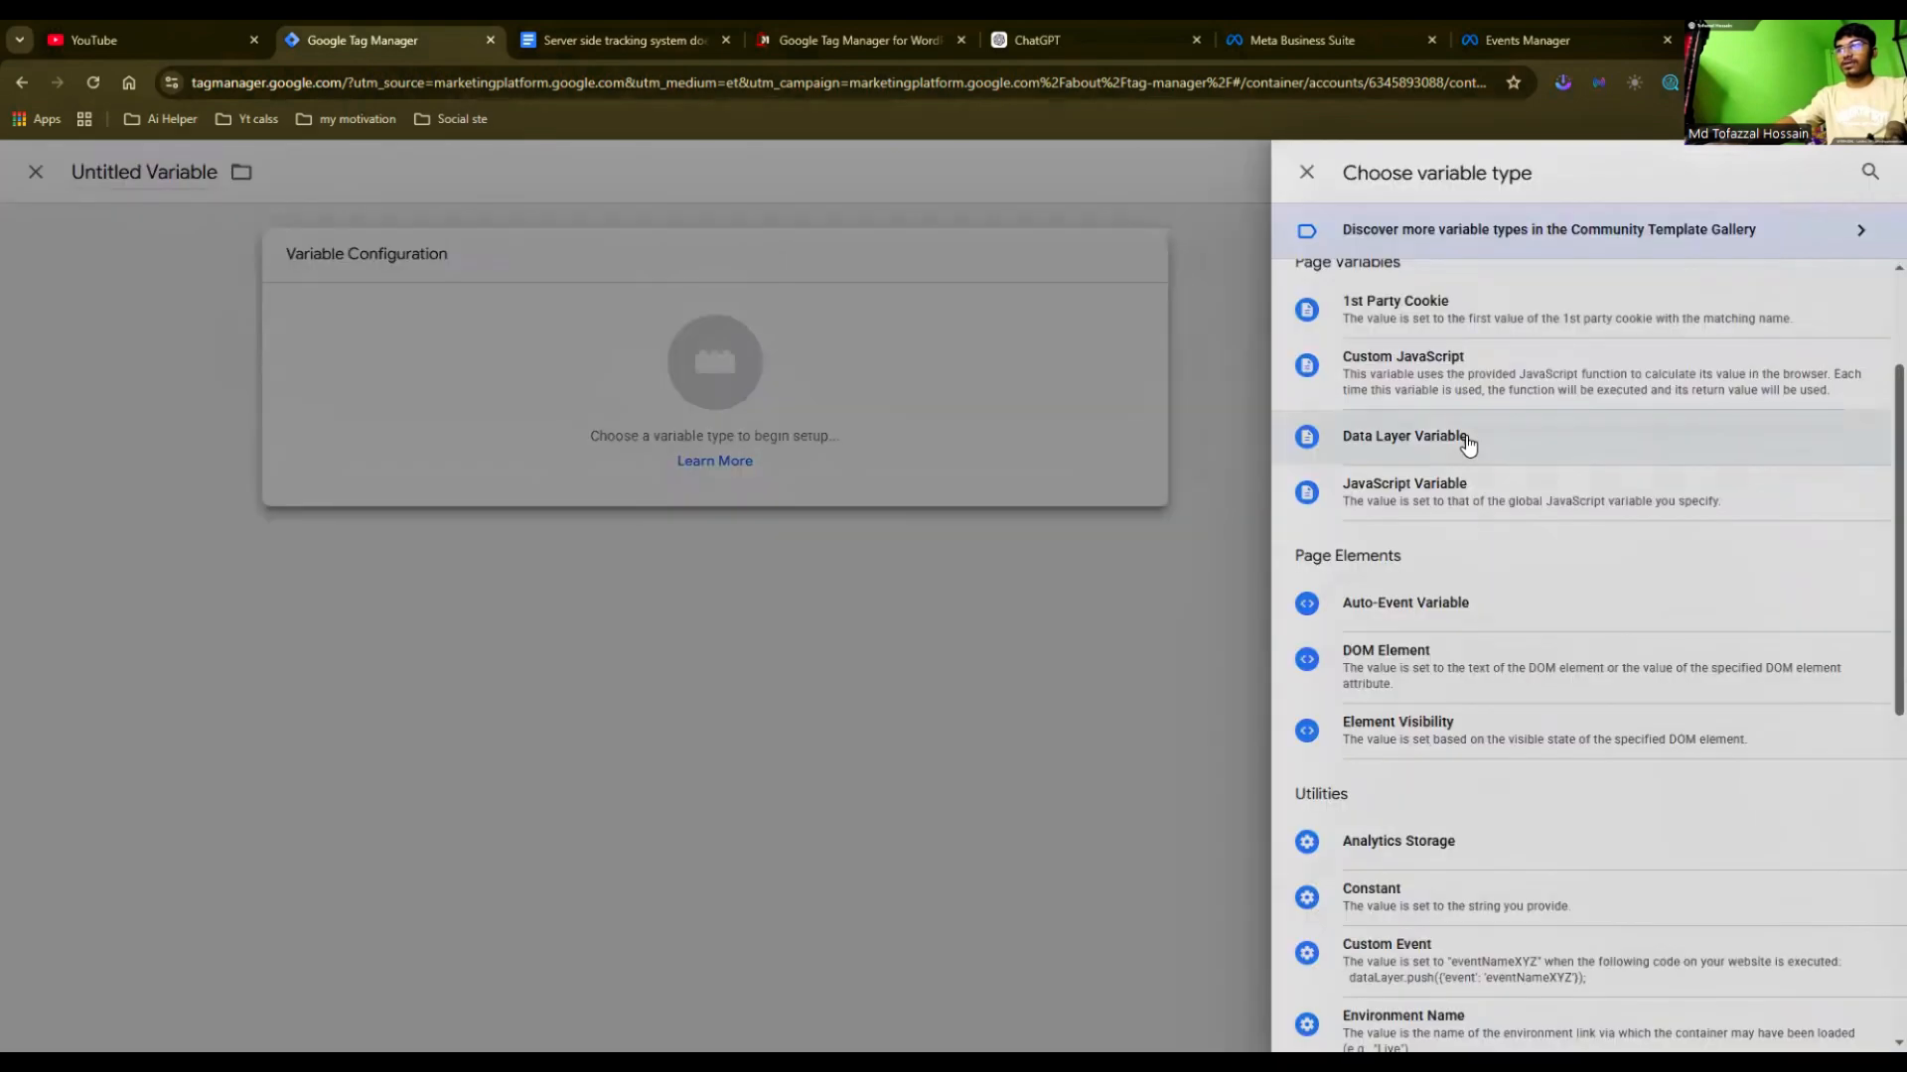
{"action": "left_click", "coordinate": [1487, 437]}
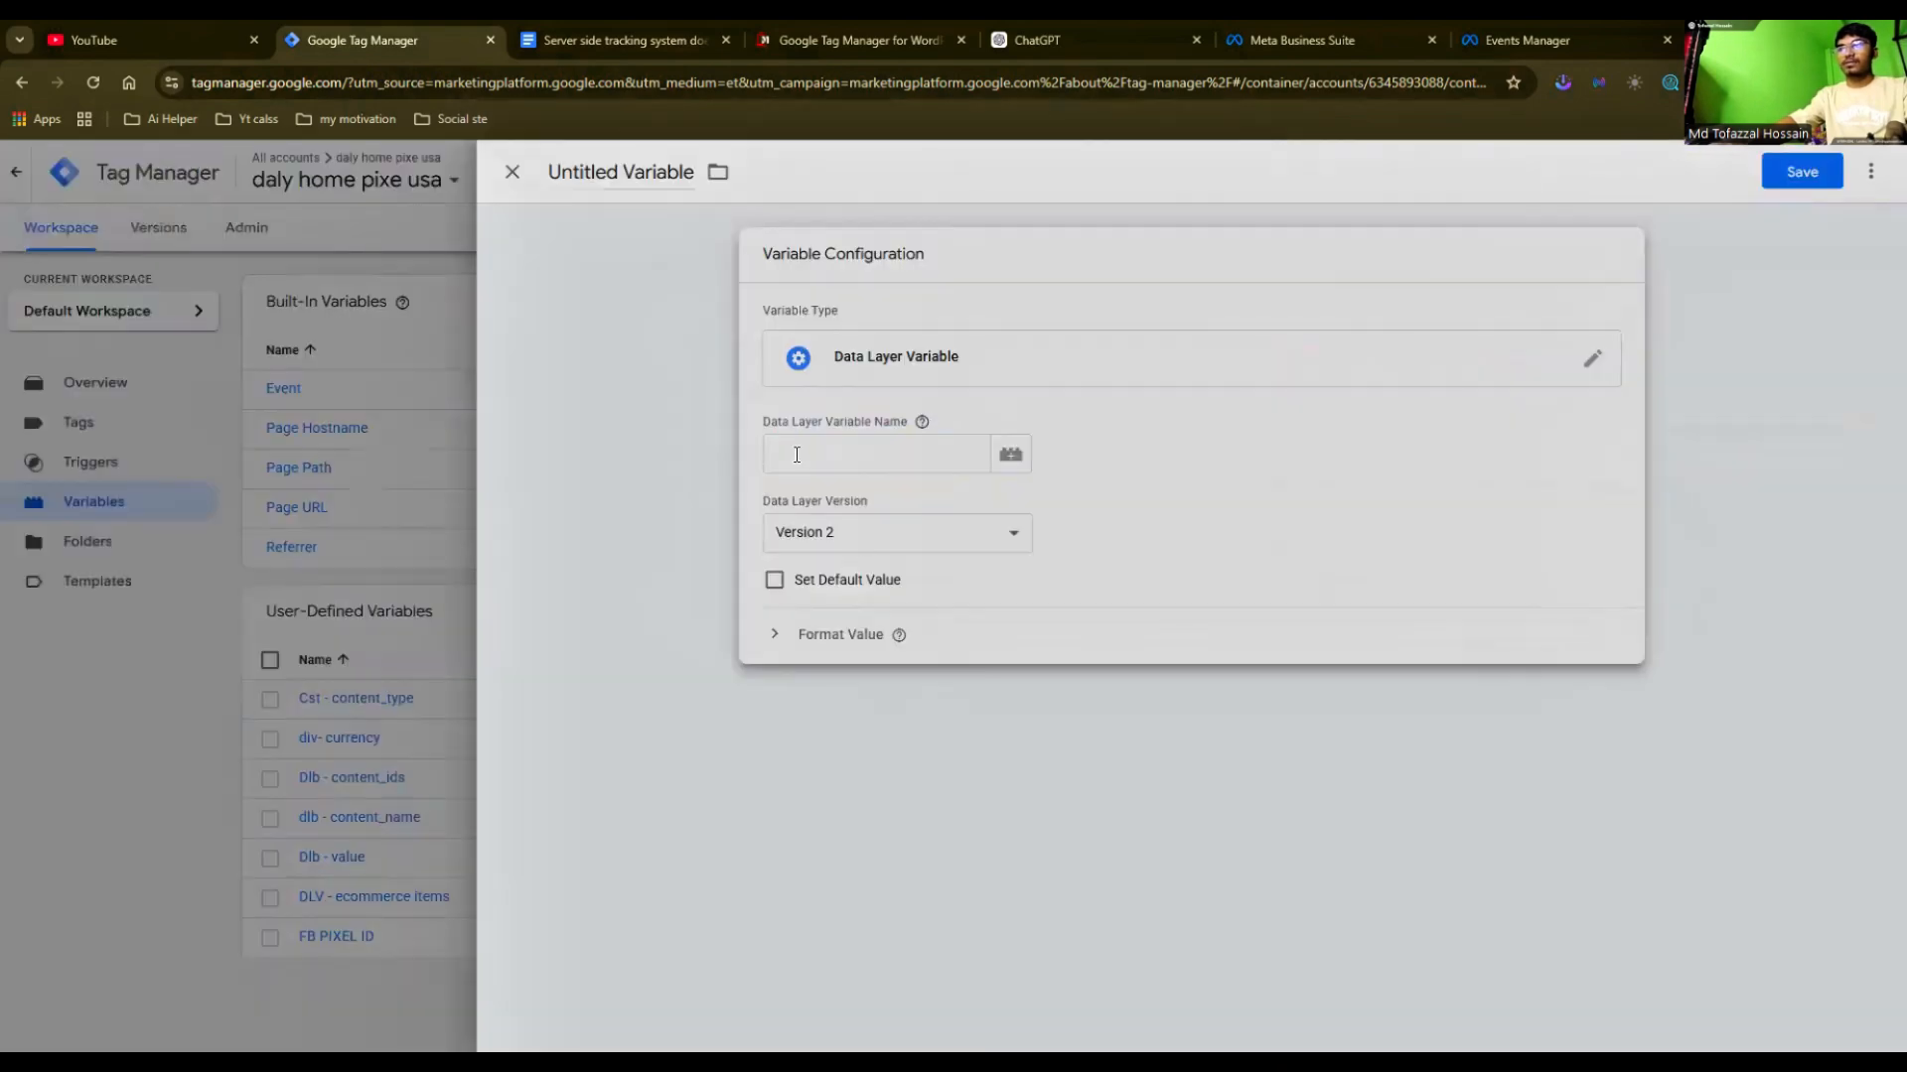
{"action": "left_click", "coordinate": [611, 39]}
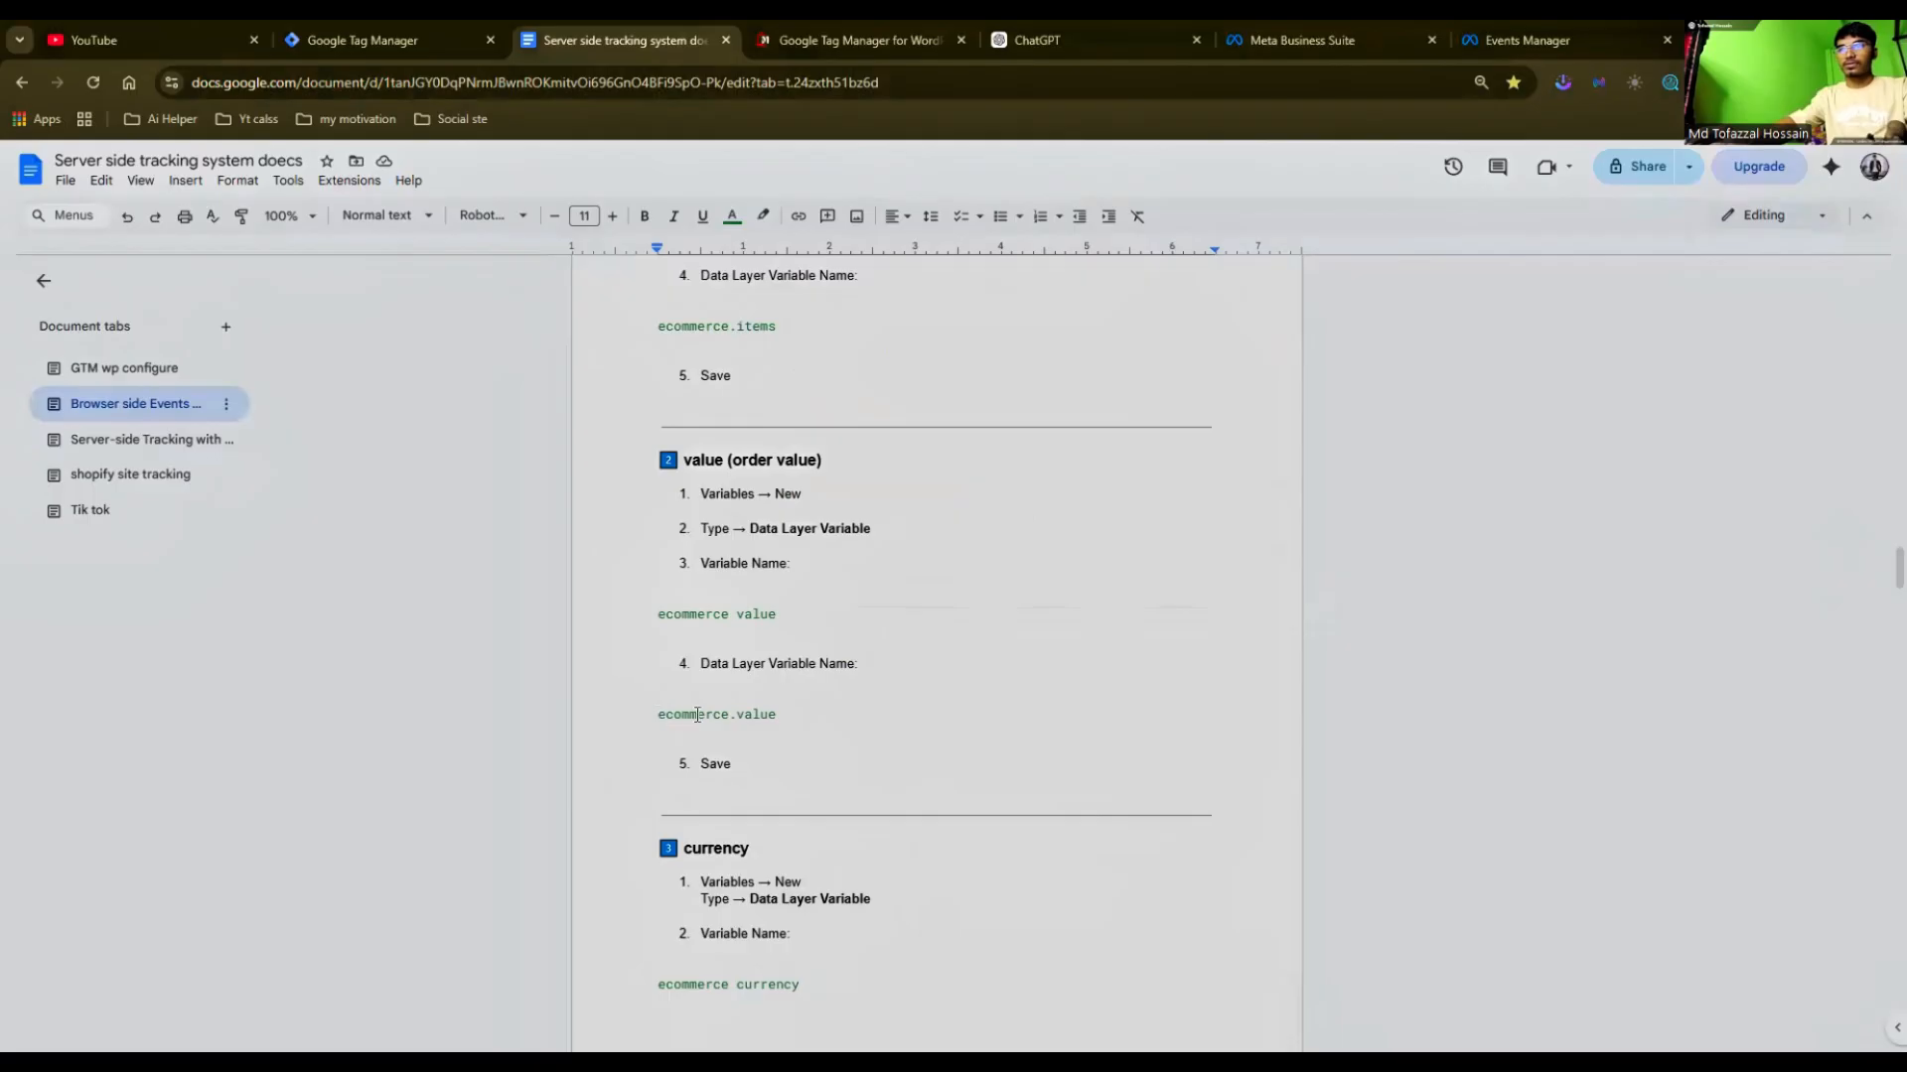
{"action": "double_click", "coordinate": [771, 717]}
{"action": "key", "text": "ctrl+c"}
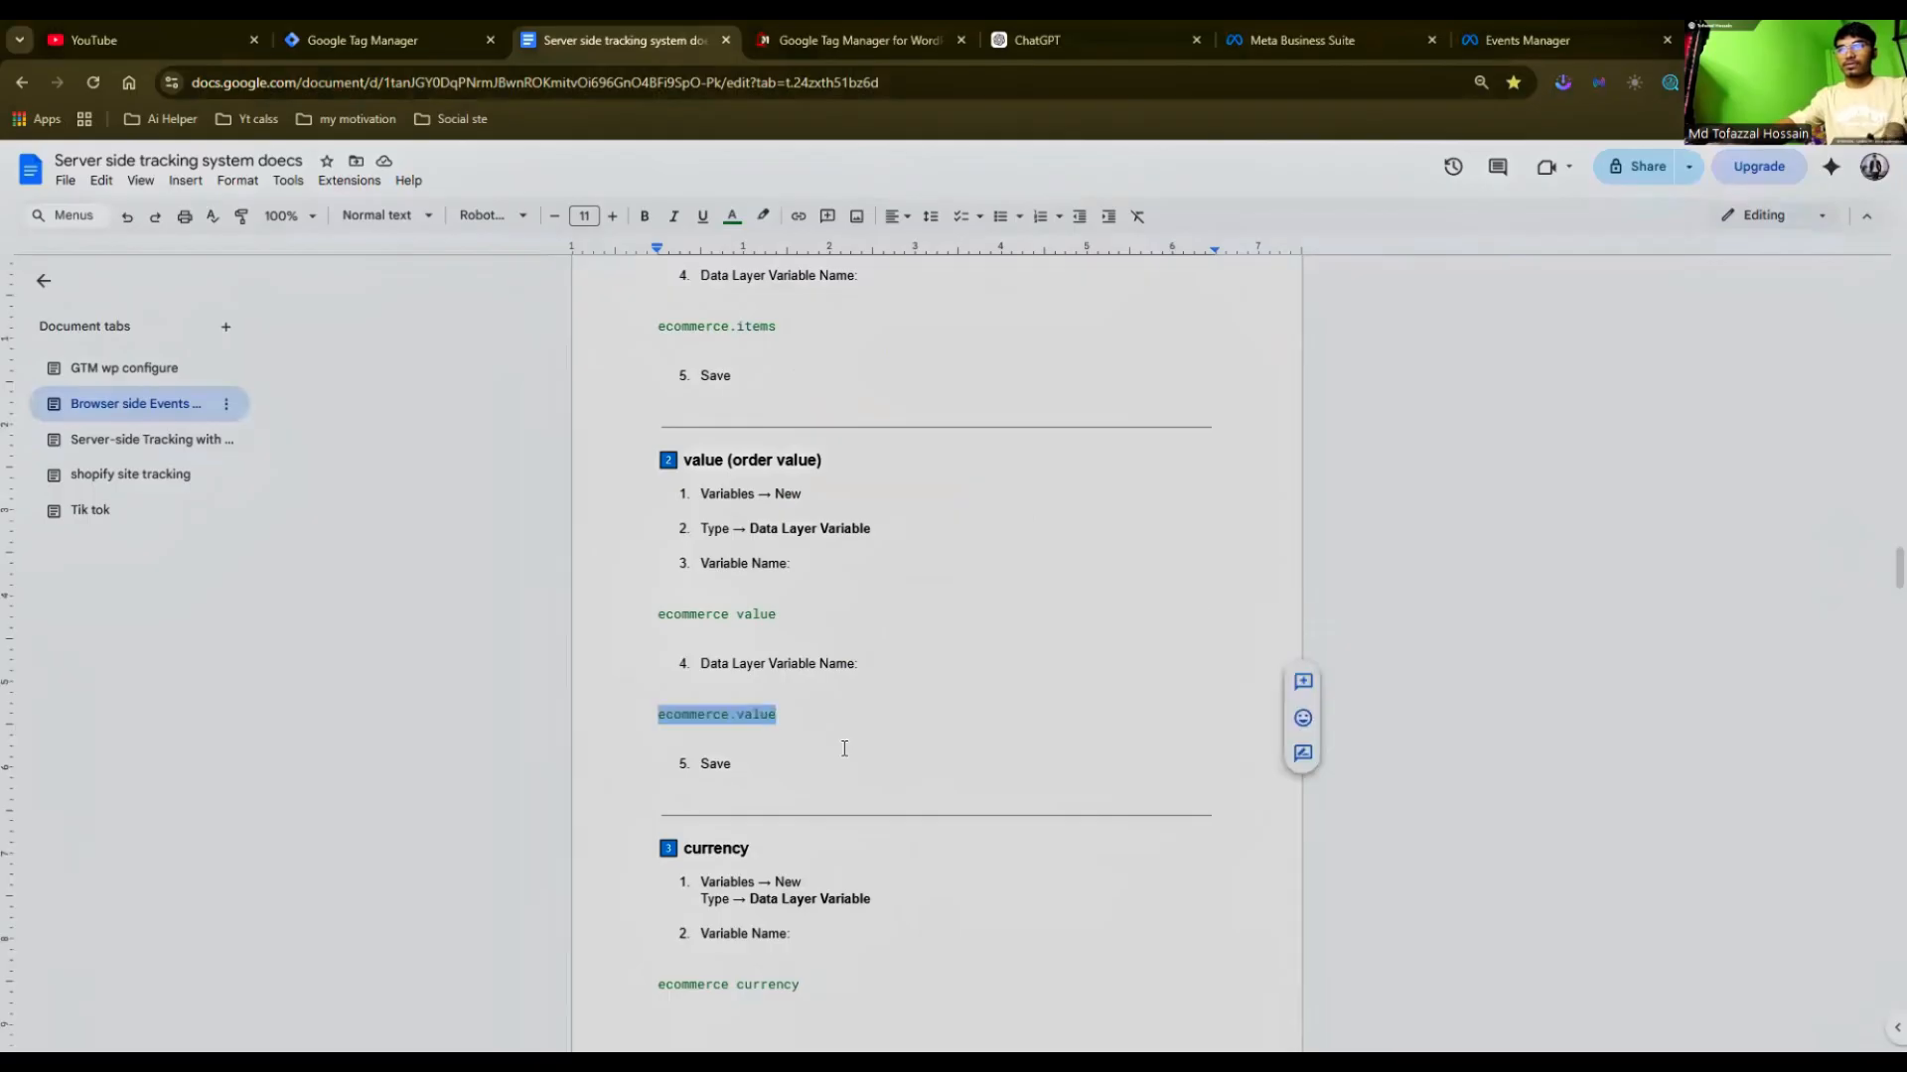
{"action": "left_click", "coordinate": [374, 27]}
{"action": "key", "text": "ctrl+v"}
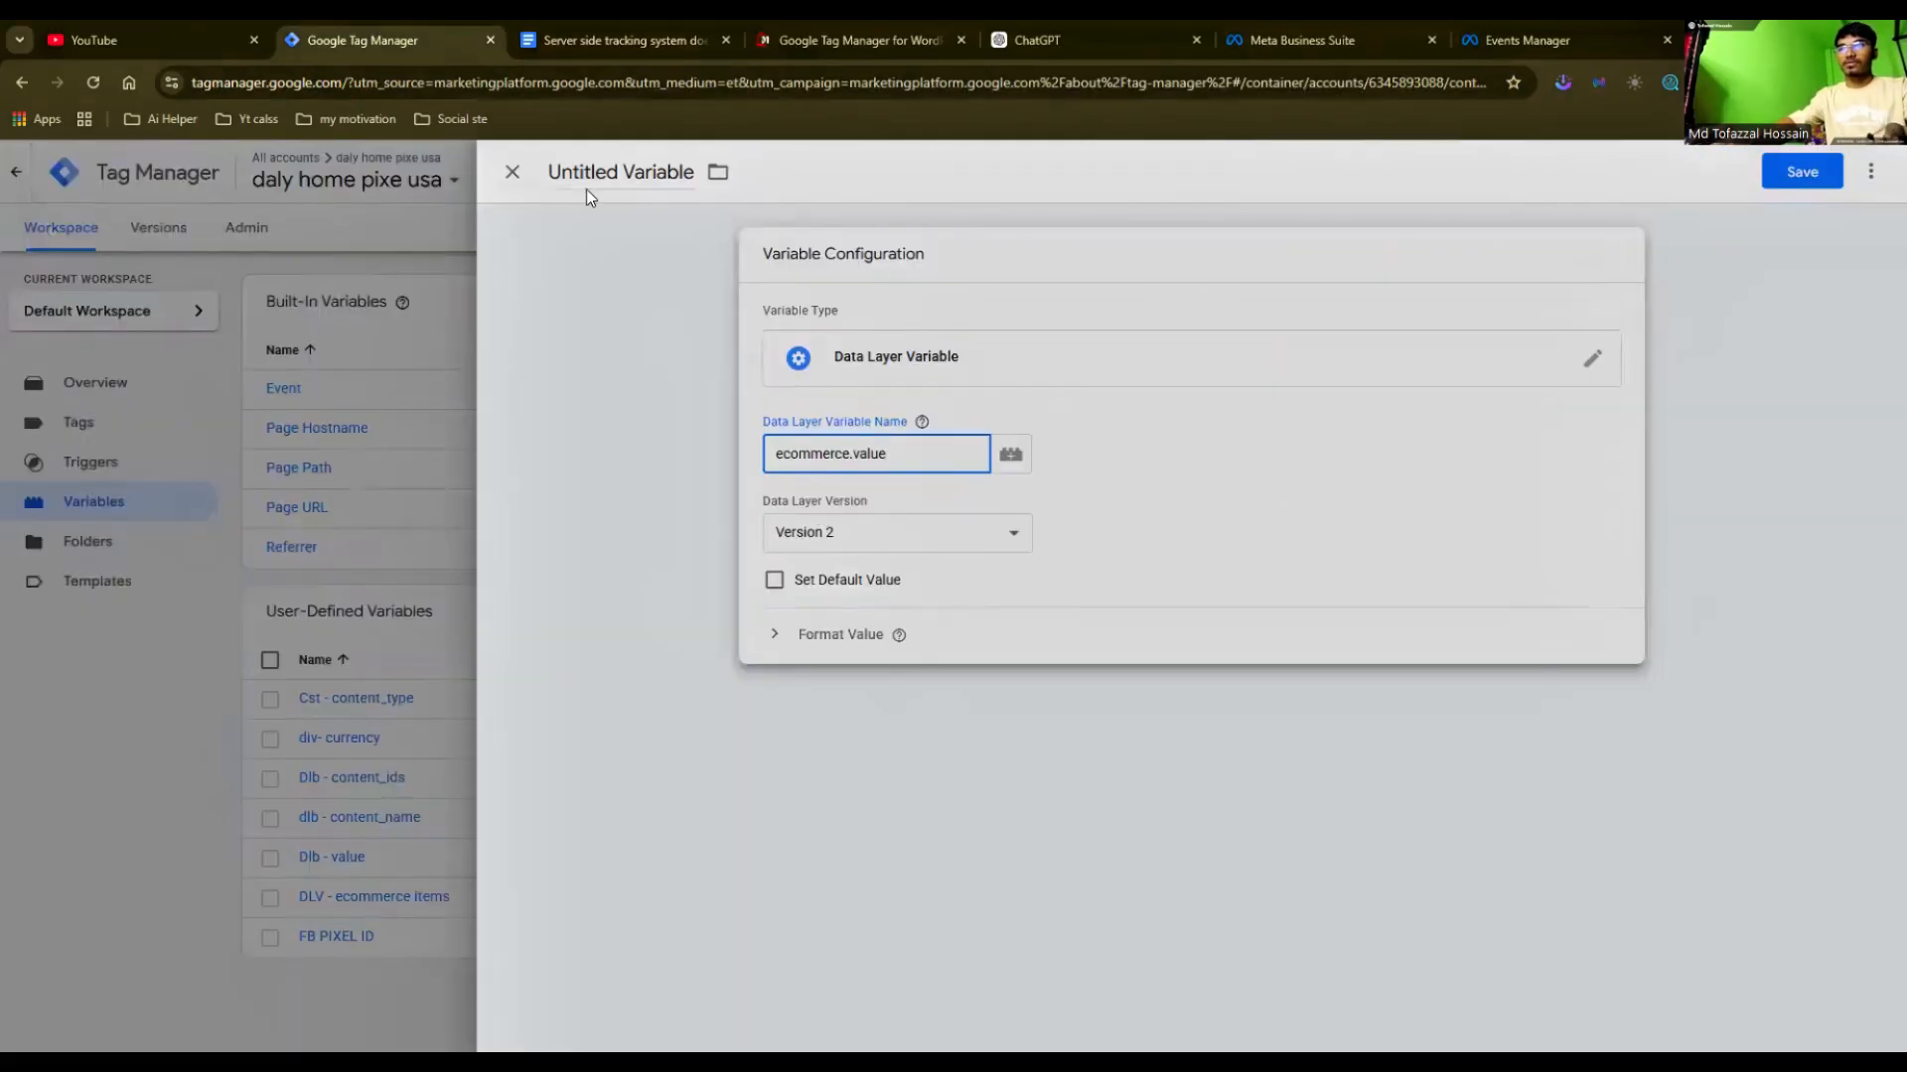
Step: Copy ecommerce value from the document and paste it as the new variable's name
{"action": "left_click", "coordinate": [585, 36]}
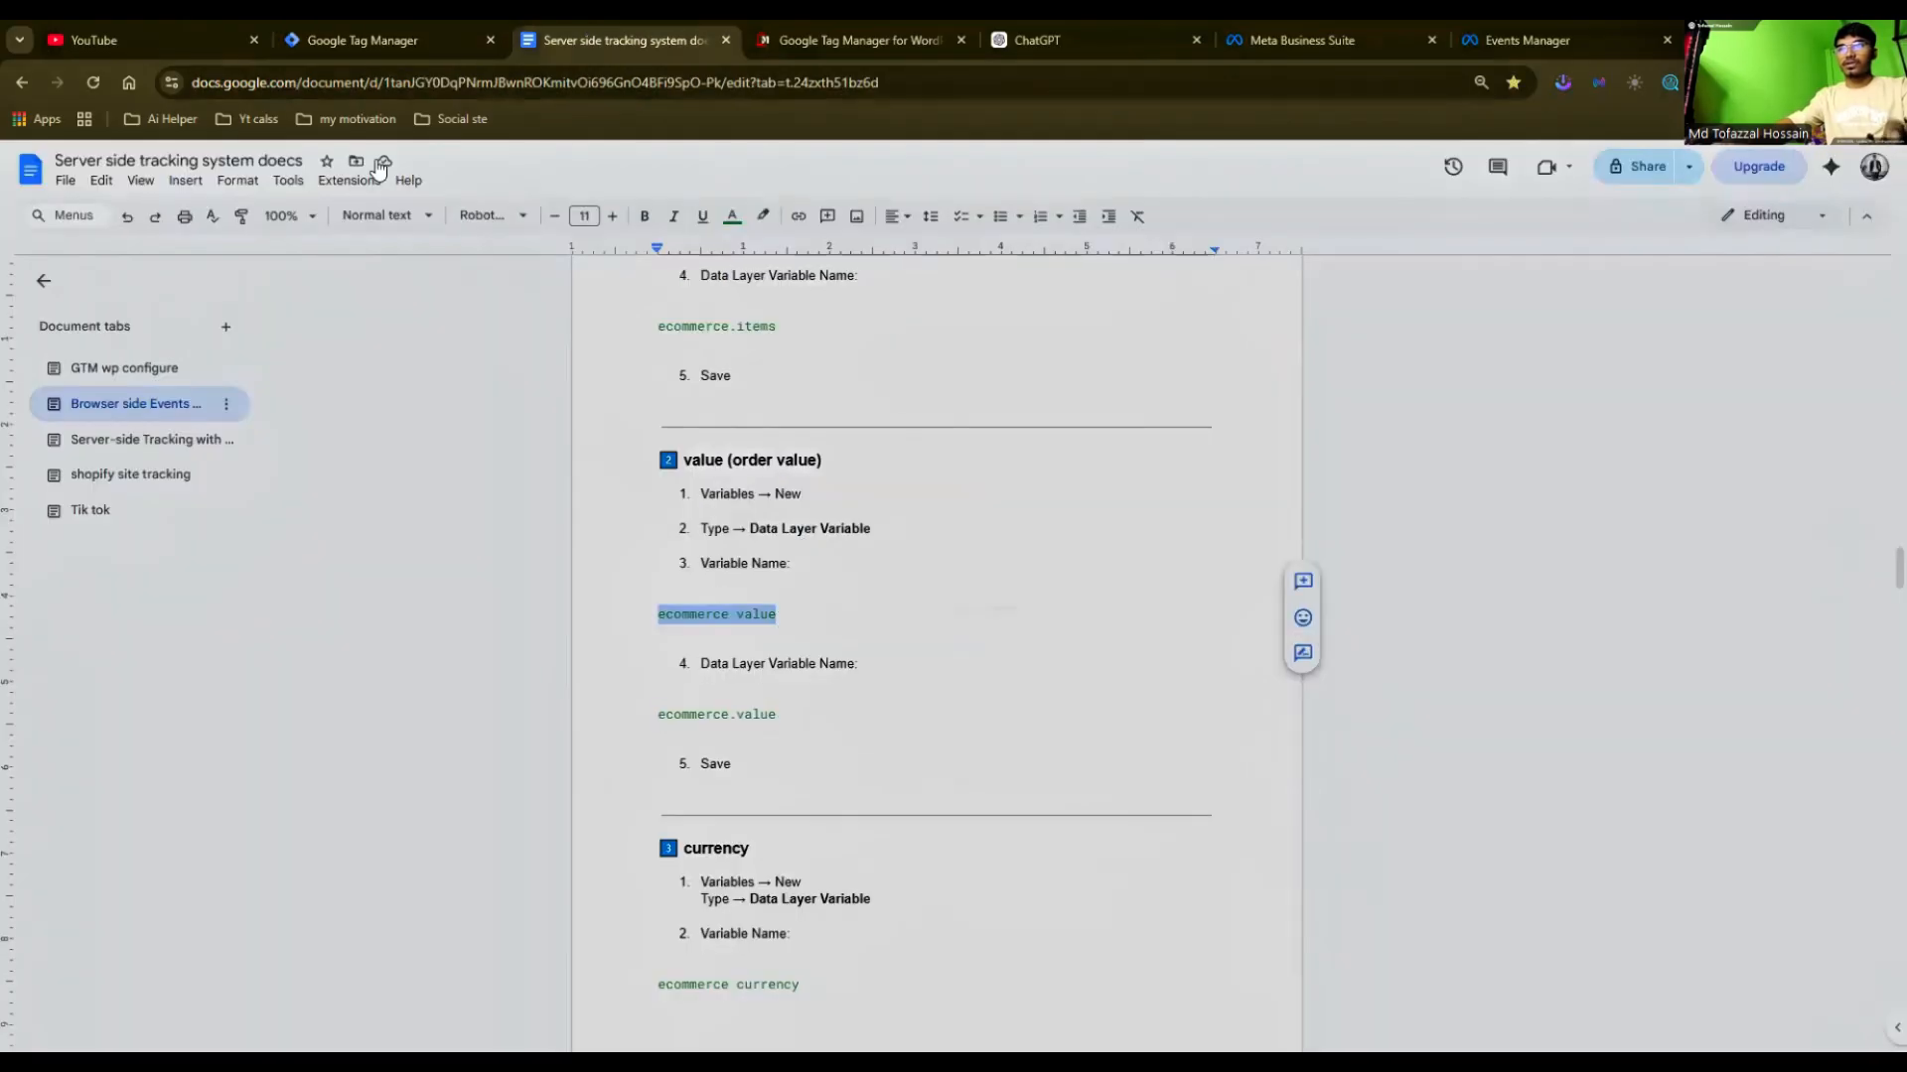
{"action": "left_click", "coordinate": [374, 40]}
{"action": "left_click", "coordinate": [572, 177]}
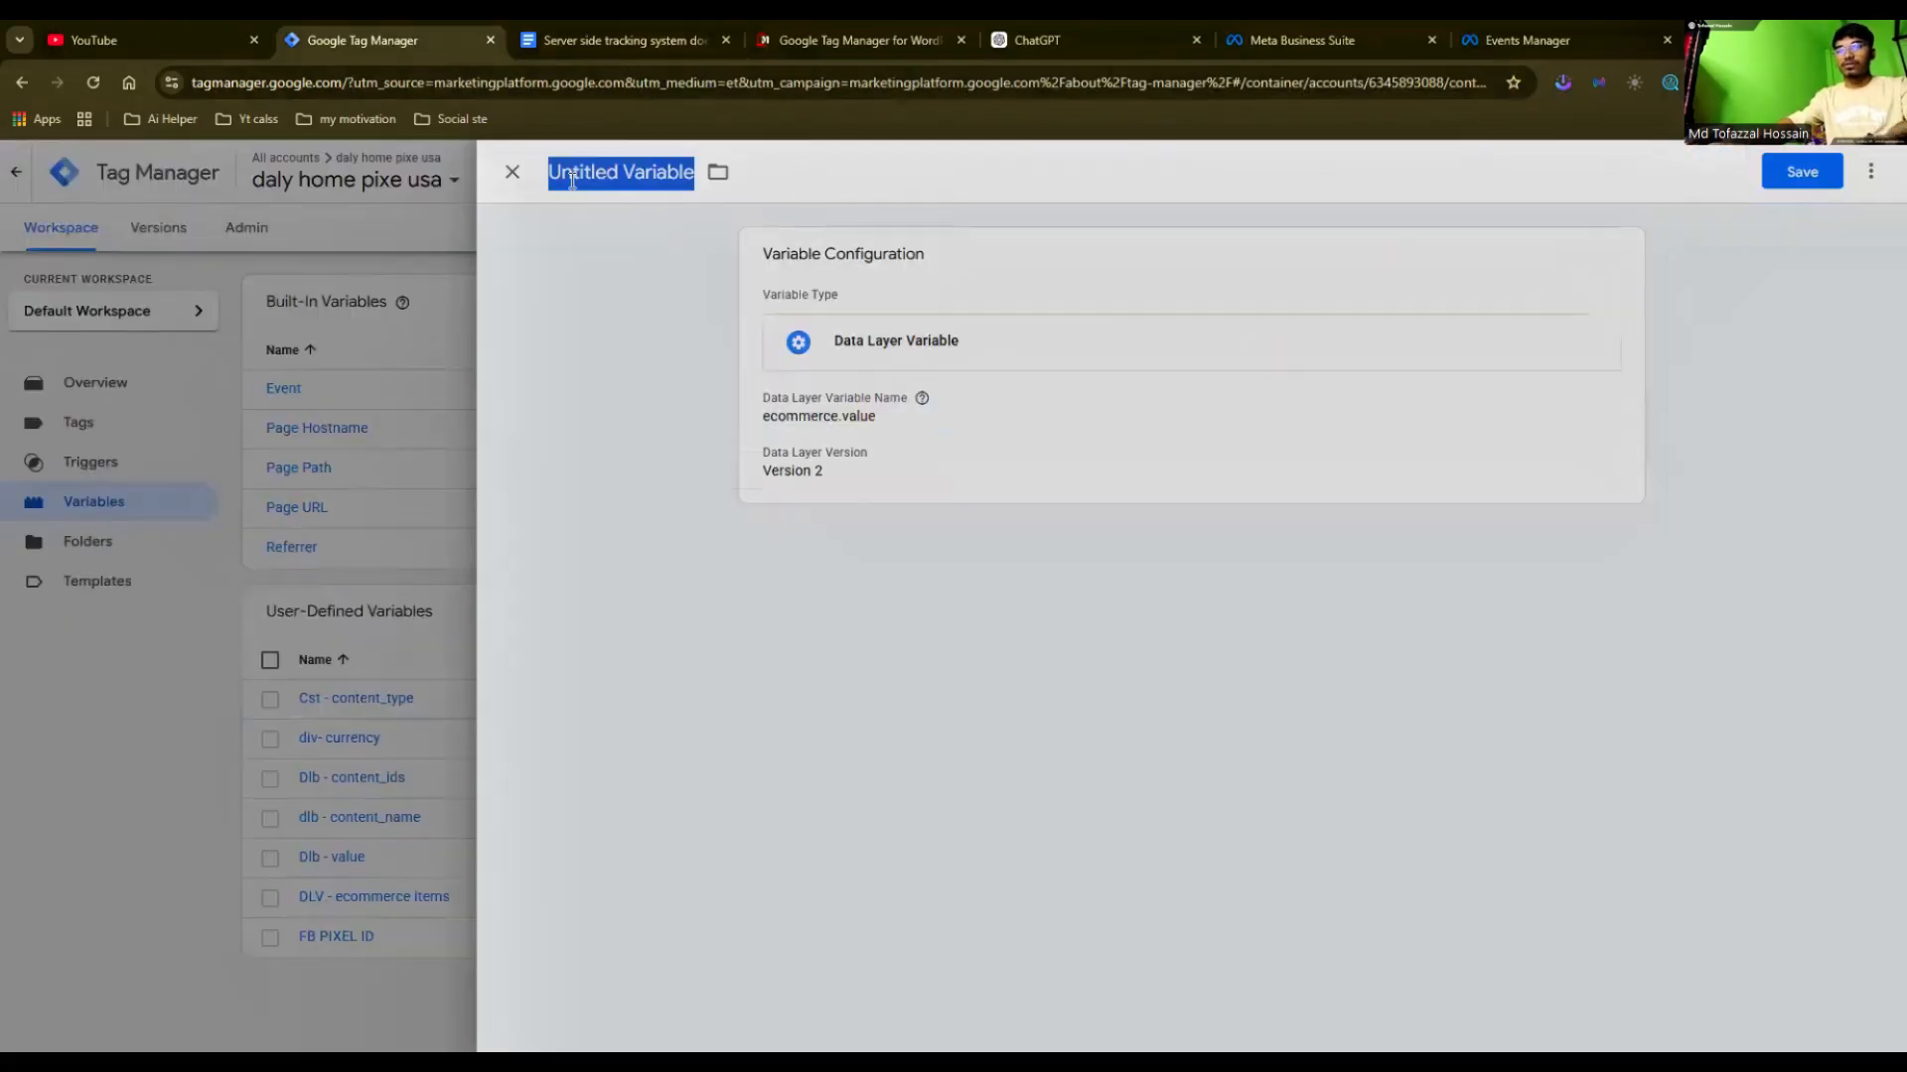
{"action": "type", "text": "ecommerce value"}
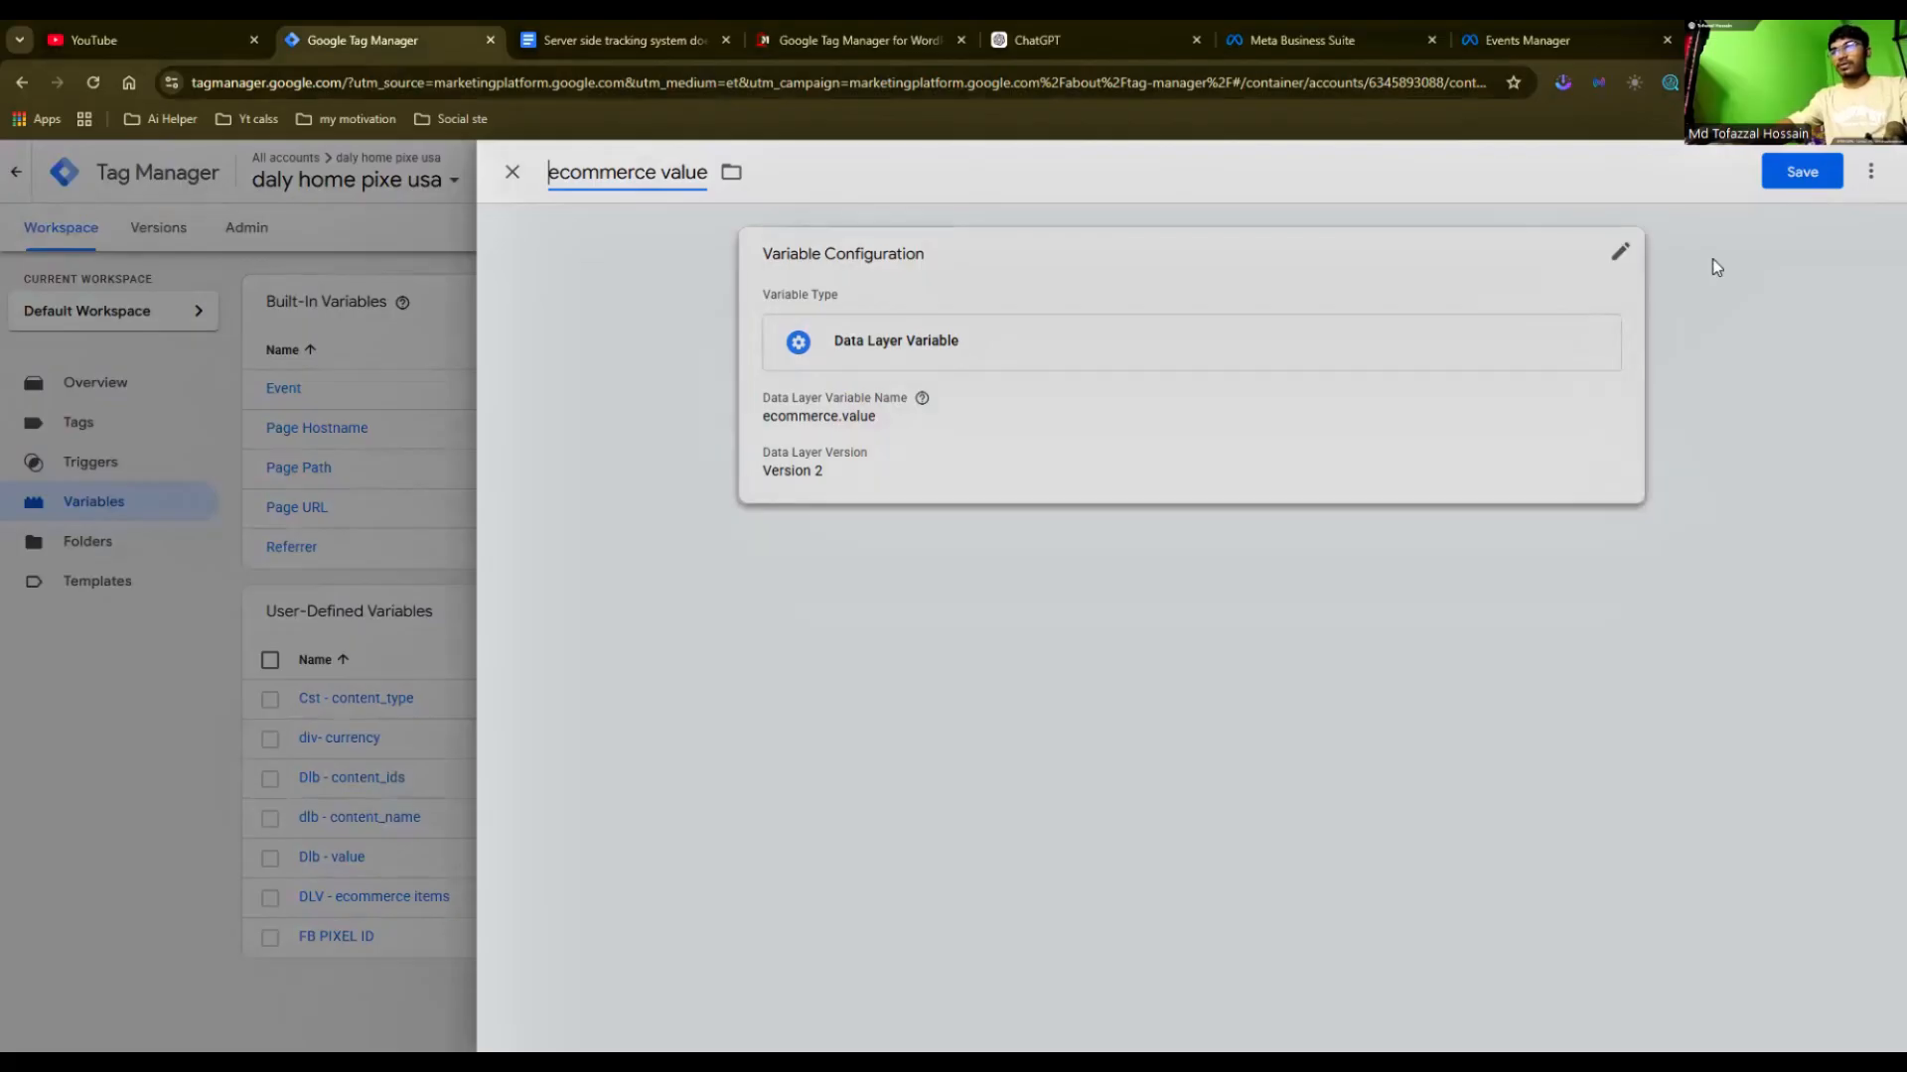
Step: Save the ecommerce value variable and create a new Data Layer Variable with ecommerce.currency copied from the document as its name
{"action": "left_click", "coordinate": [1825, 187]}
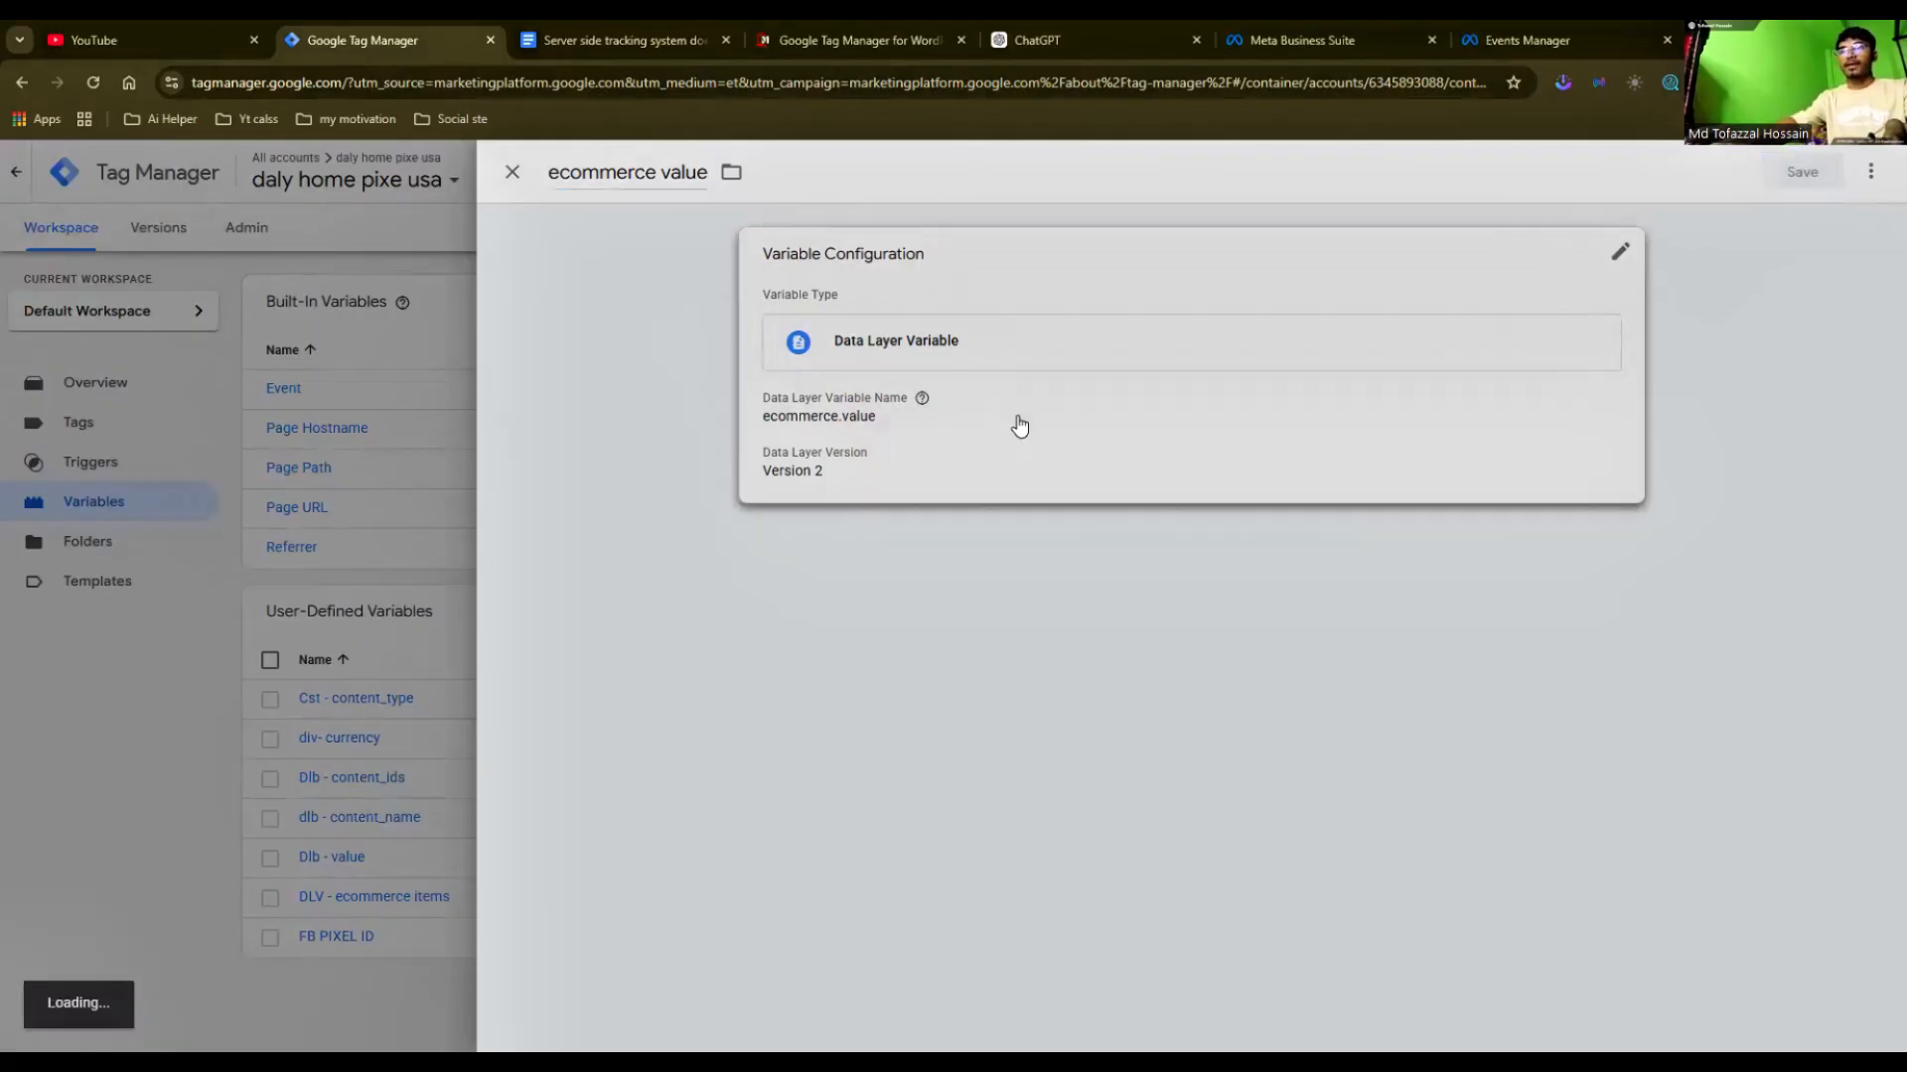
{"action": "key", "text": "ctrl+Tab"}
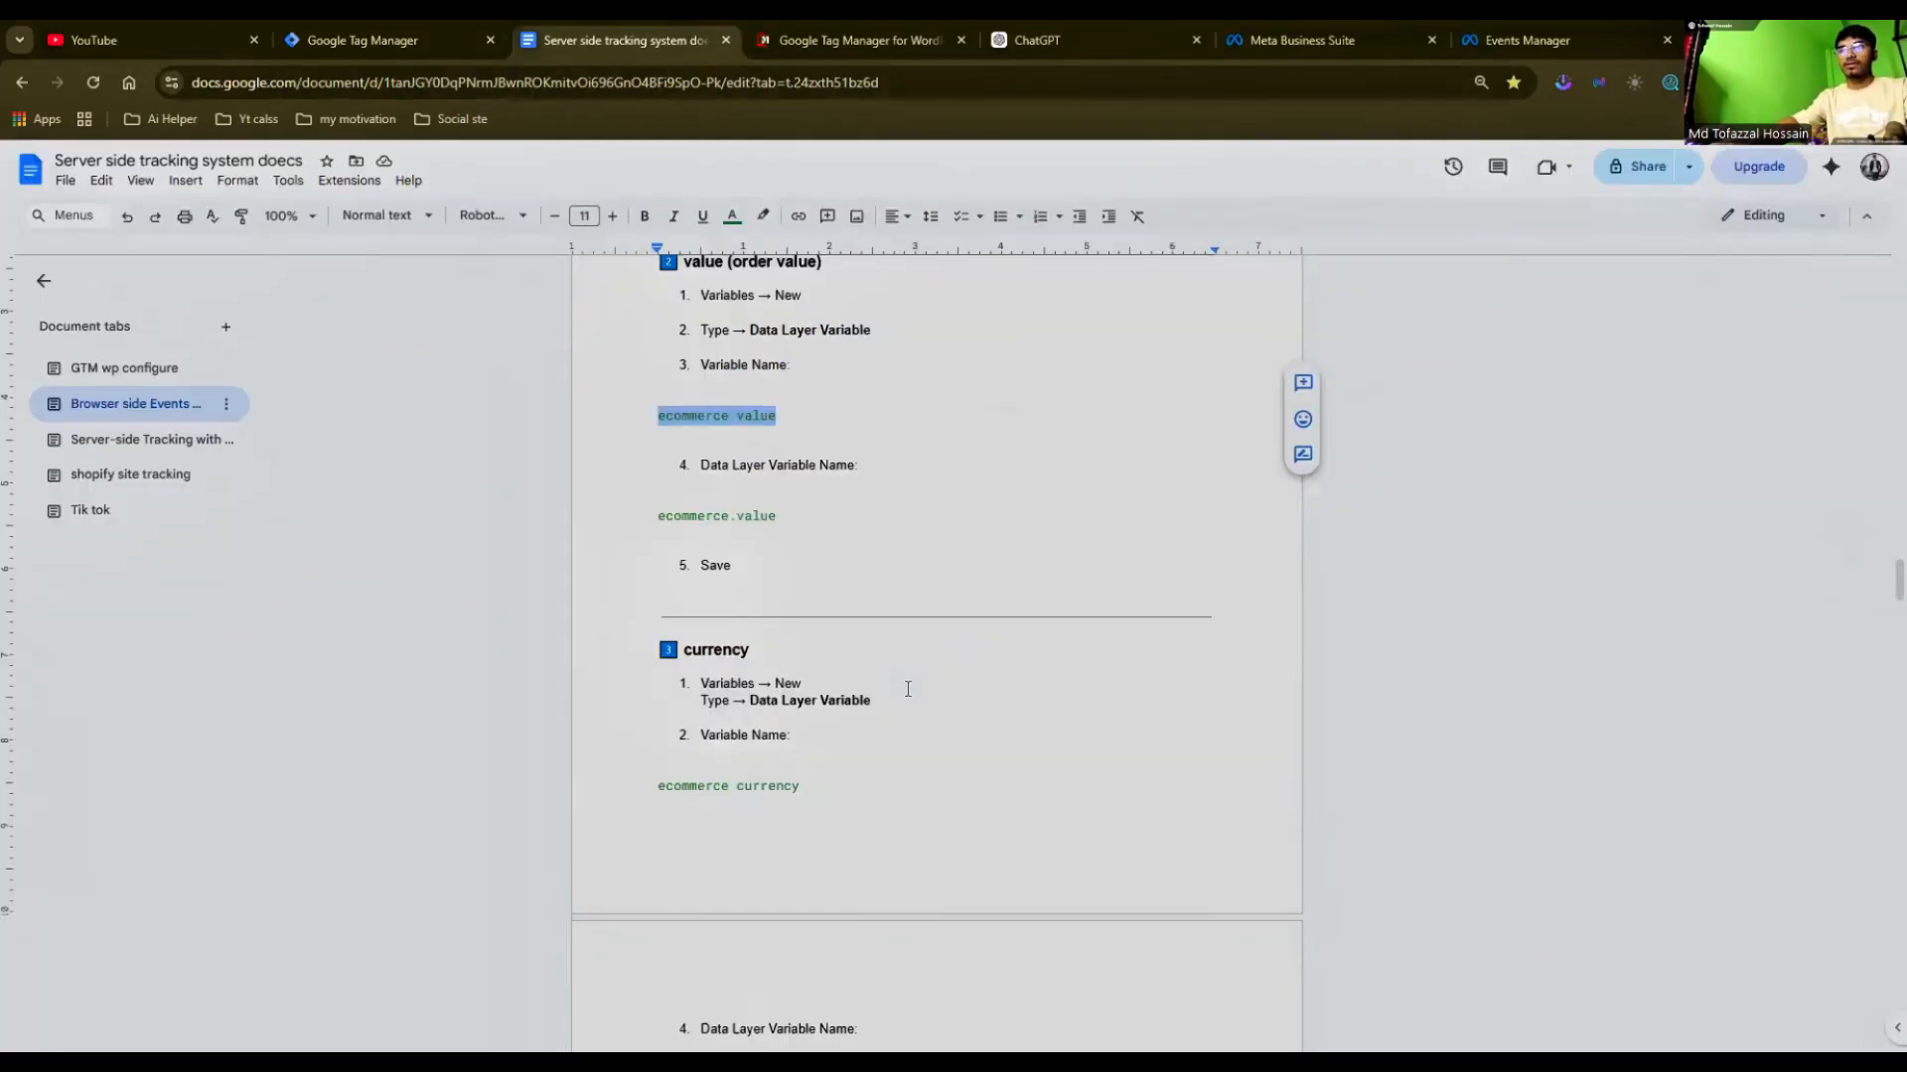
{"action": "scroll", "coordinate": [723, 612], "scroll_direction": "down", "scroll_amount": 2}
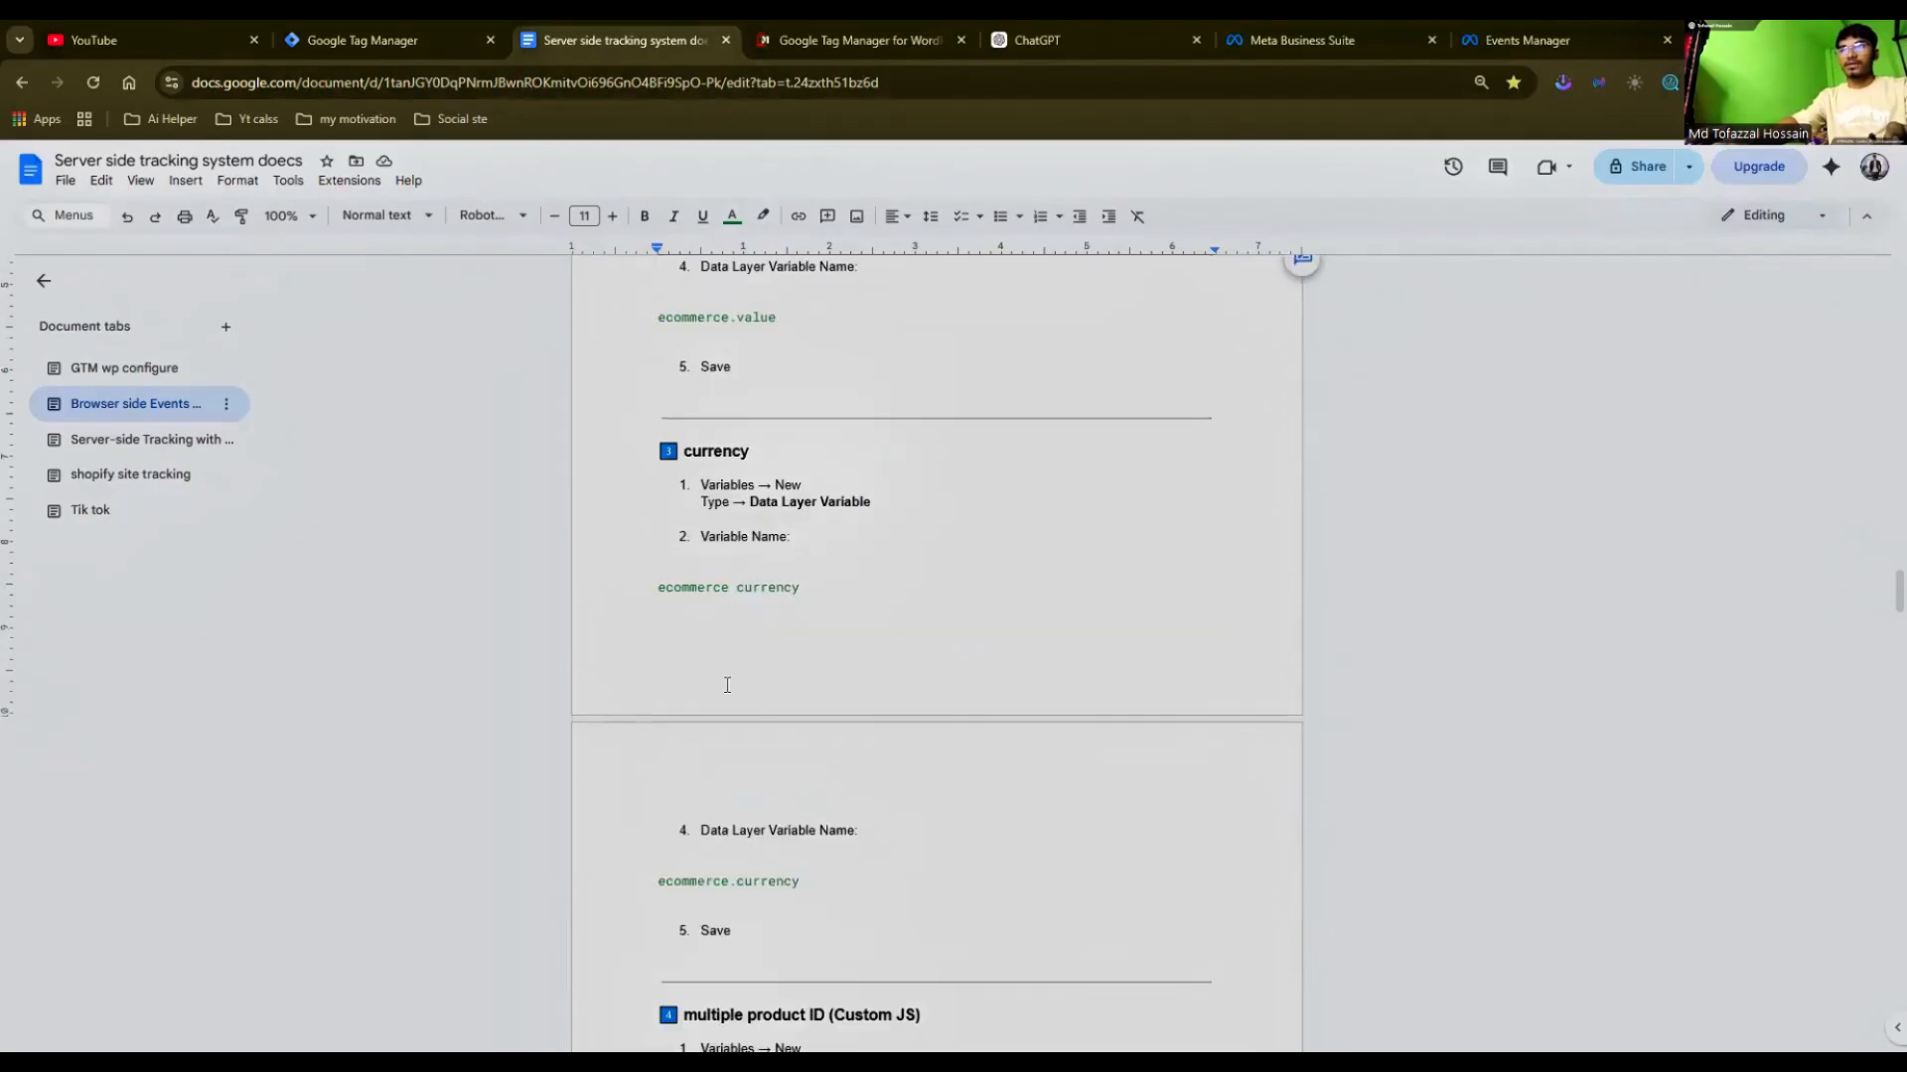
{"action": "triple_click", "coordinate": [806, 887]}
{"action": "key", "text": "ctrl+c"}
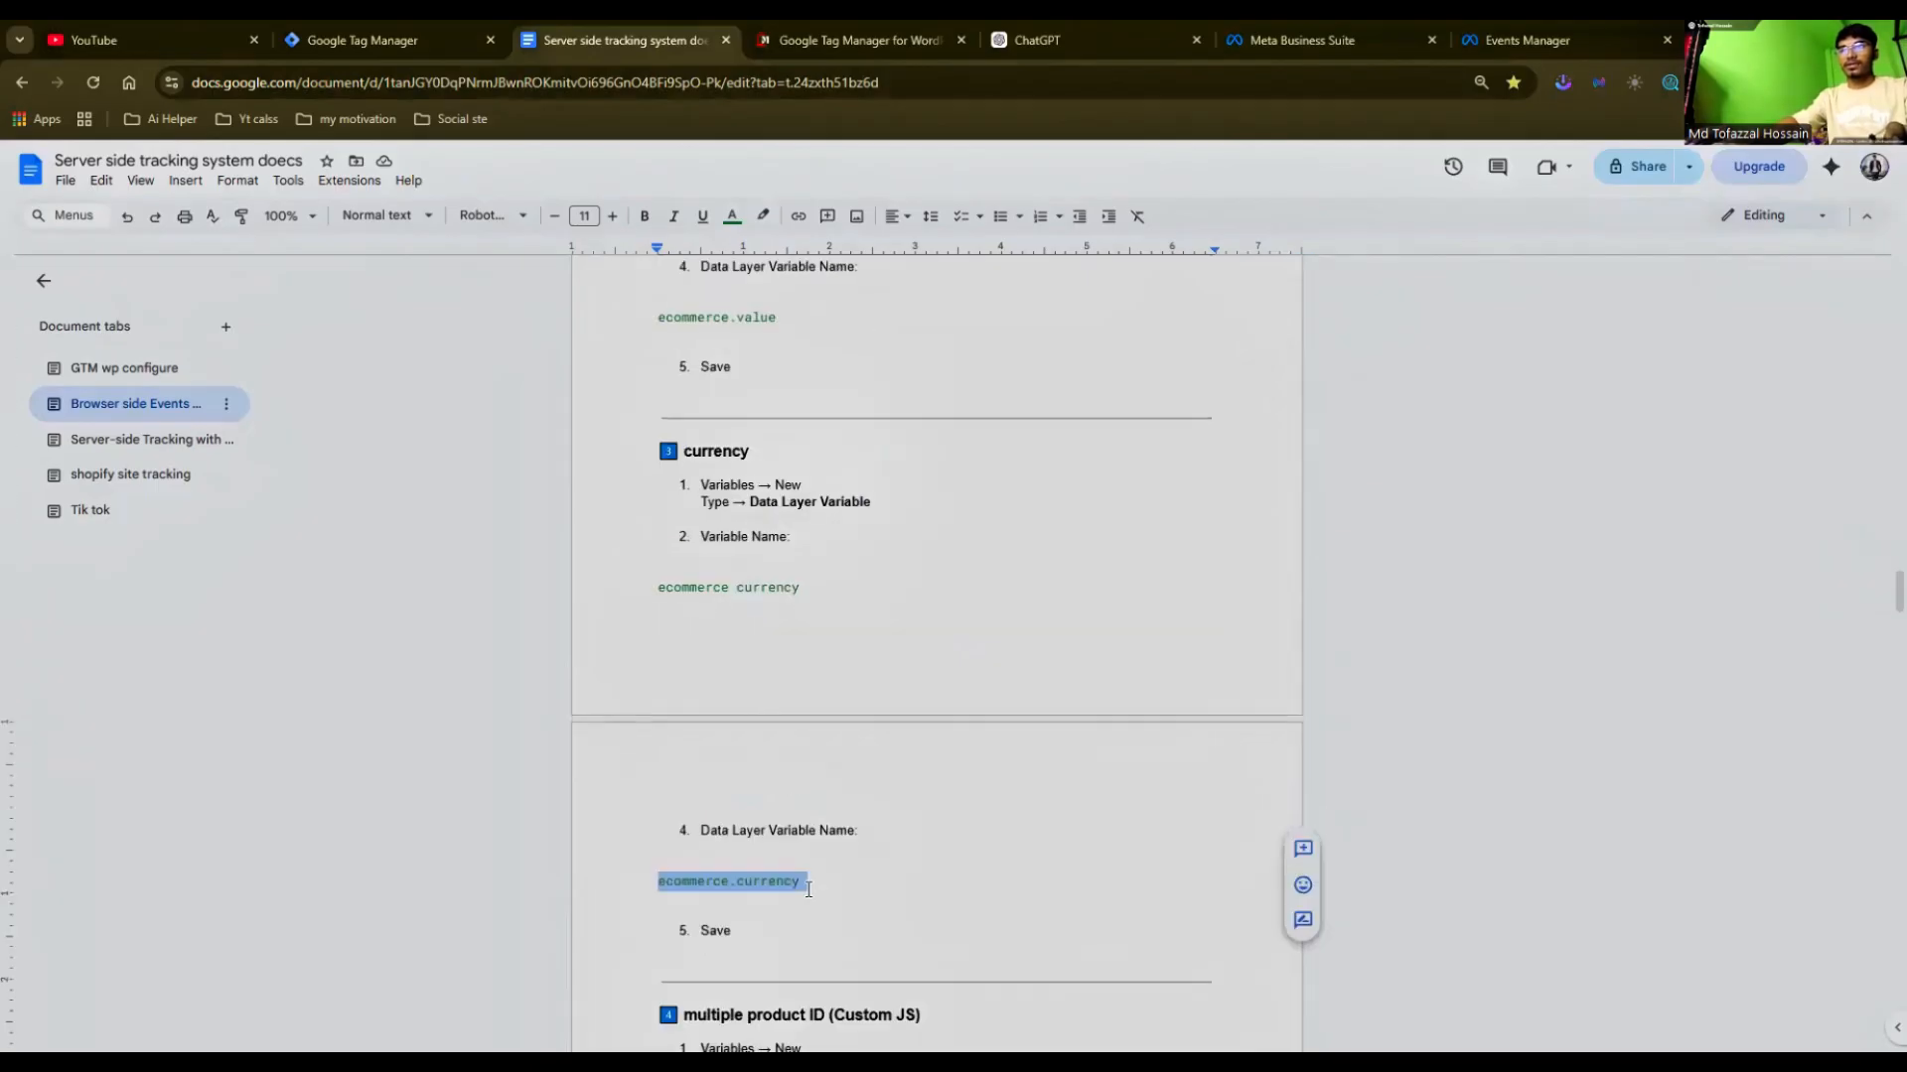
{"action": "key", "text": "ctrl+shift+Tab"}
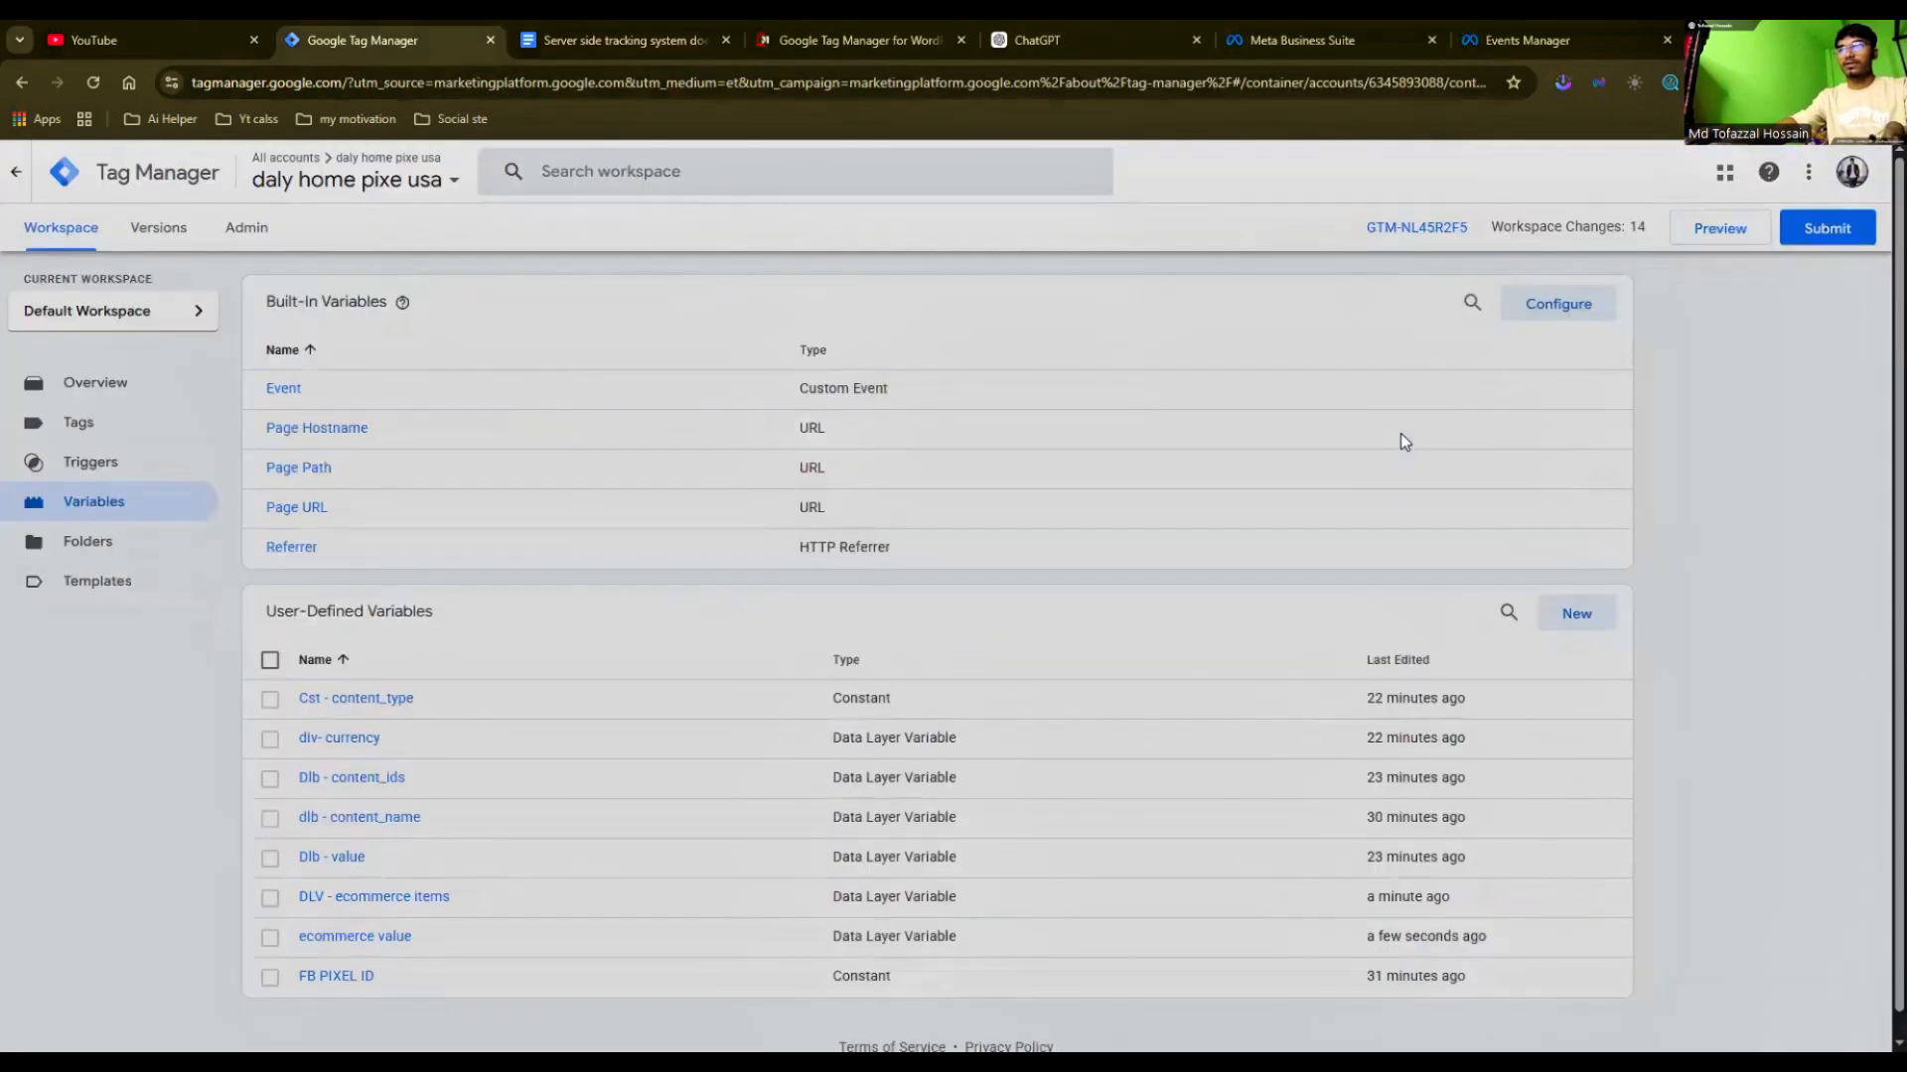
{"action": "left_click", "coordinate": [1576, 612]}
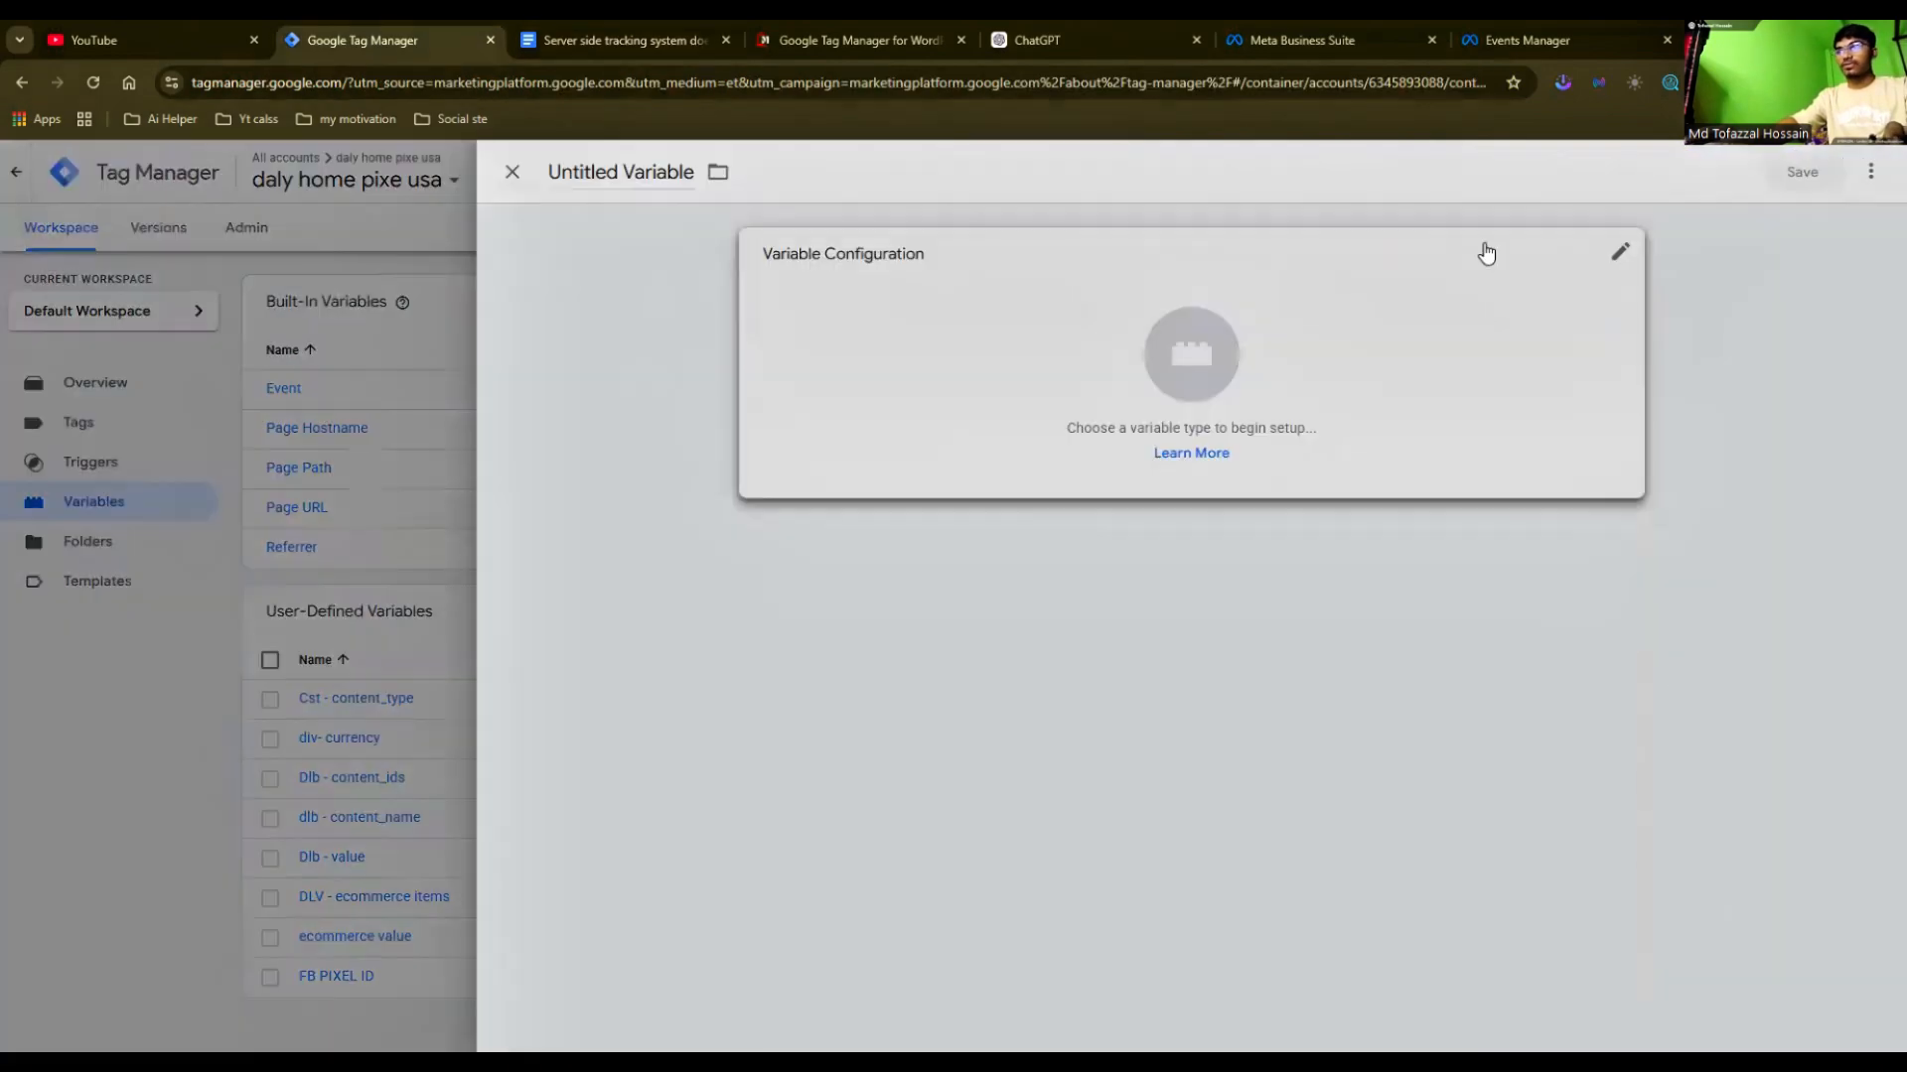
{"action": "left_click", "coordinate": [1390, 486]}
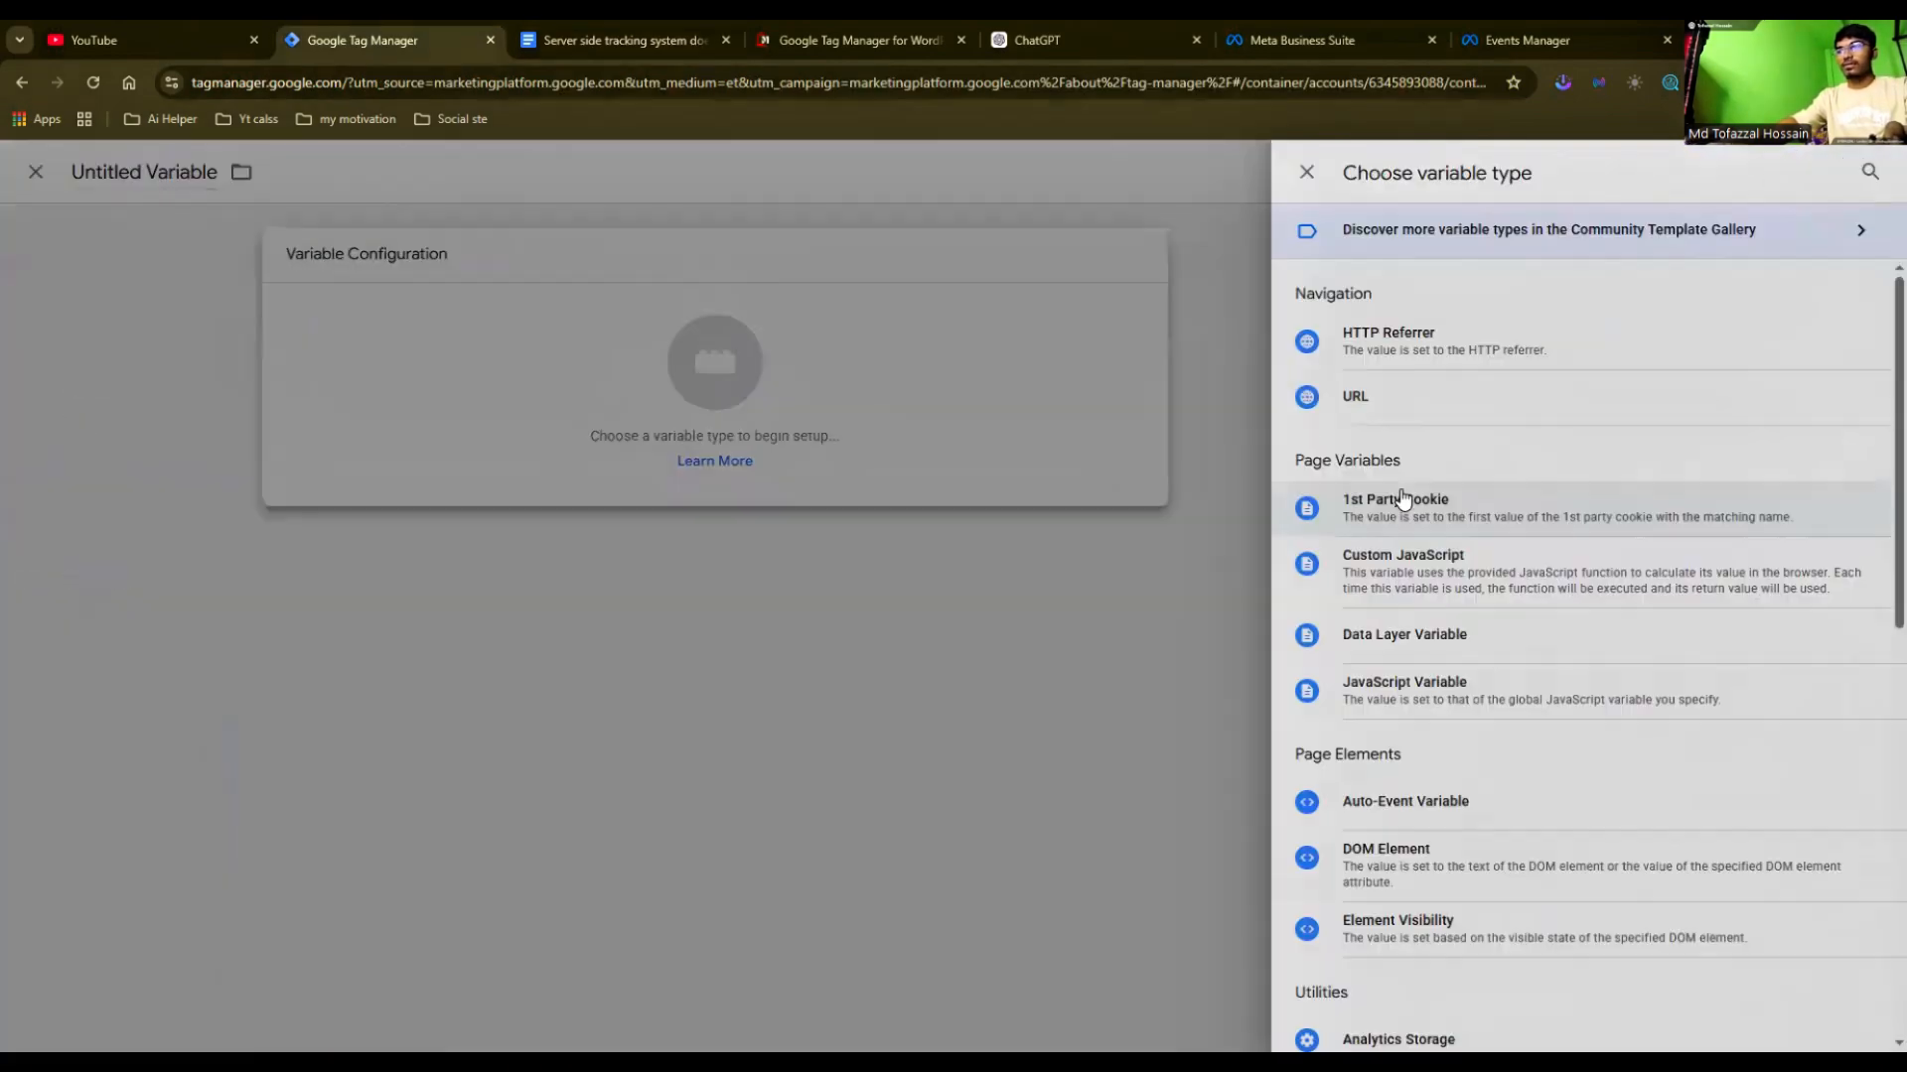
{"action": "left_click", "coordinate": [1490, 633]}
{"action": "key", "text": "ctrl+v"}
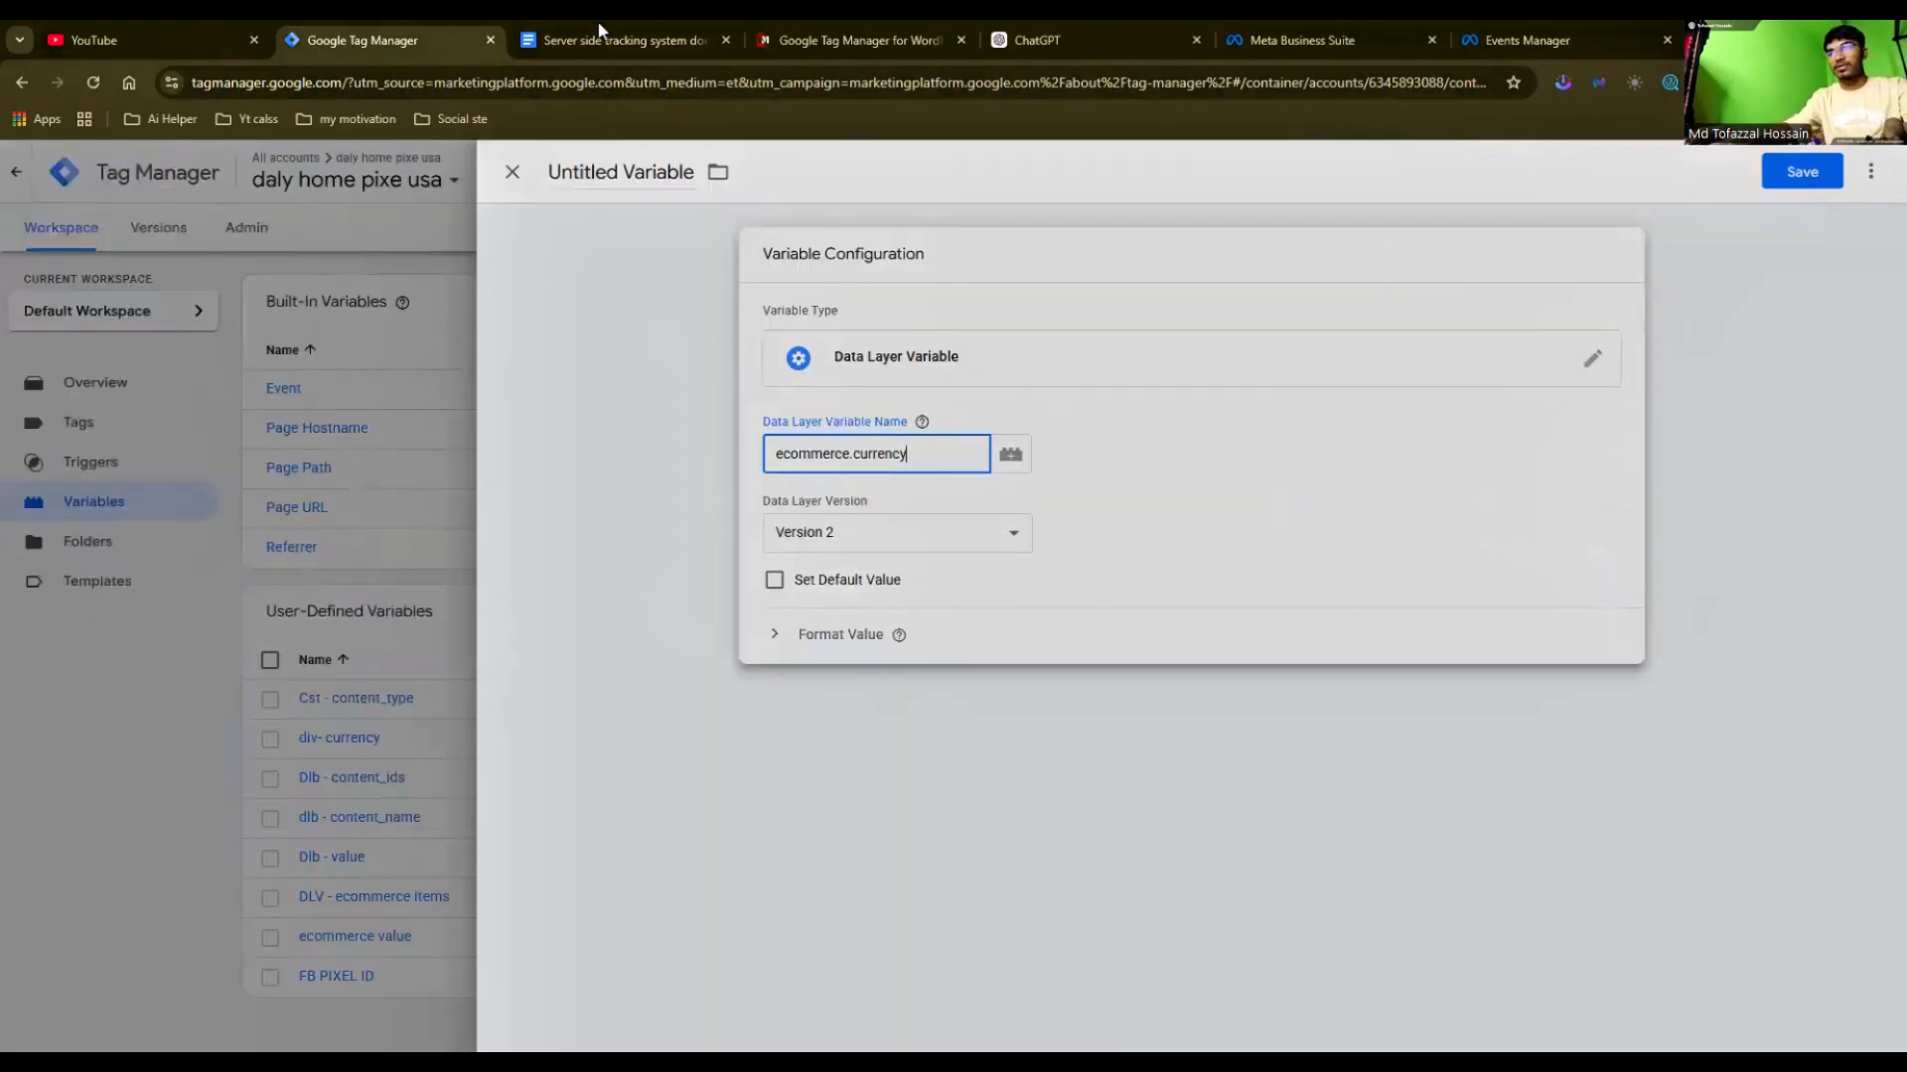
Step: Copy ecommerce currency from the document, paste it as the variable's name, and save it
{"action": "left_click", "coordinate": [586, 40]}
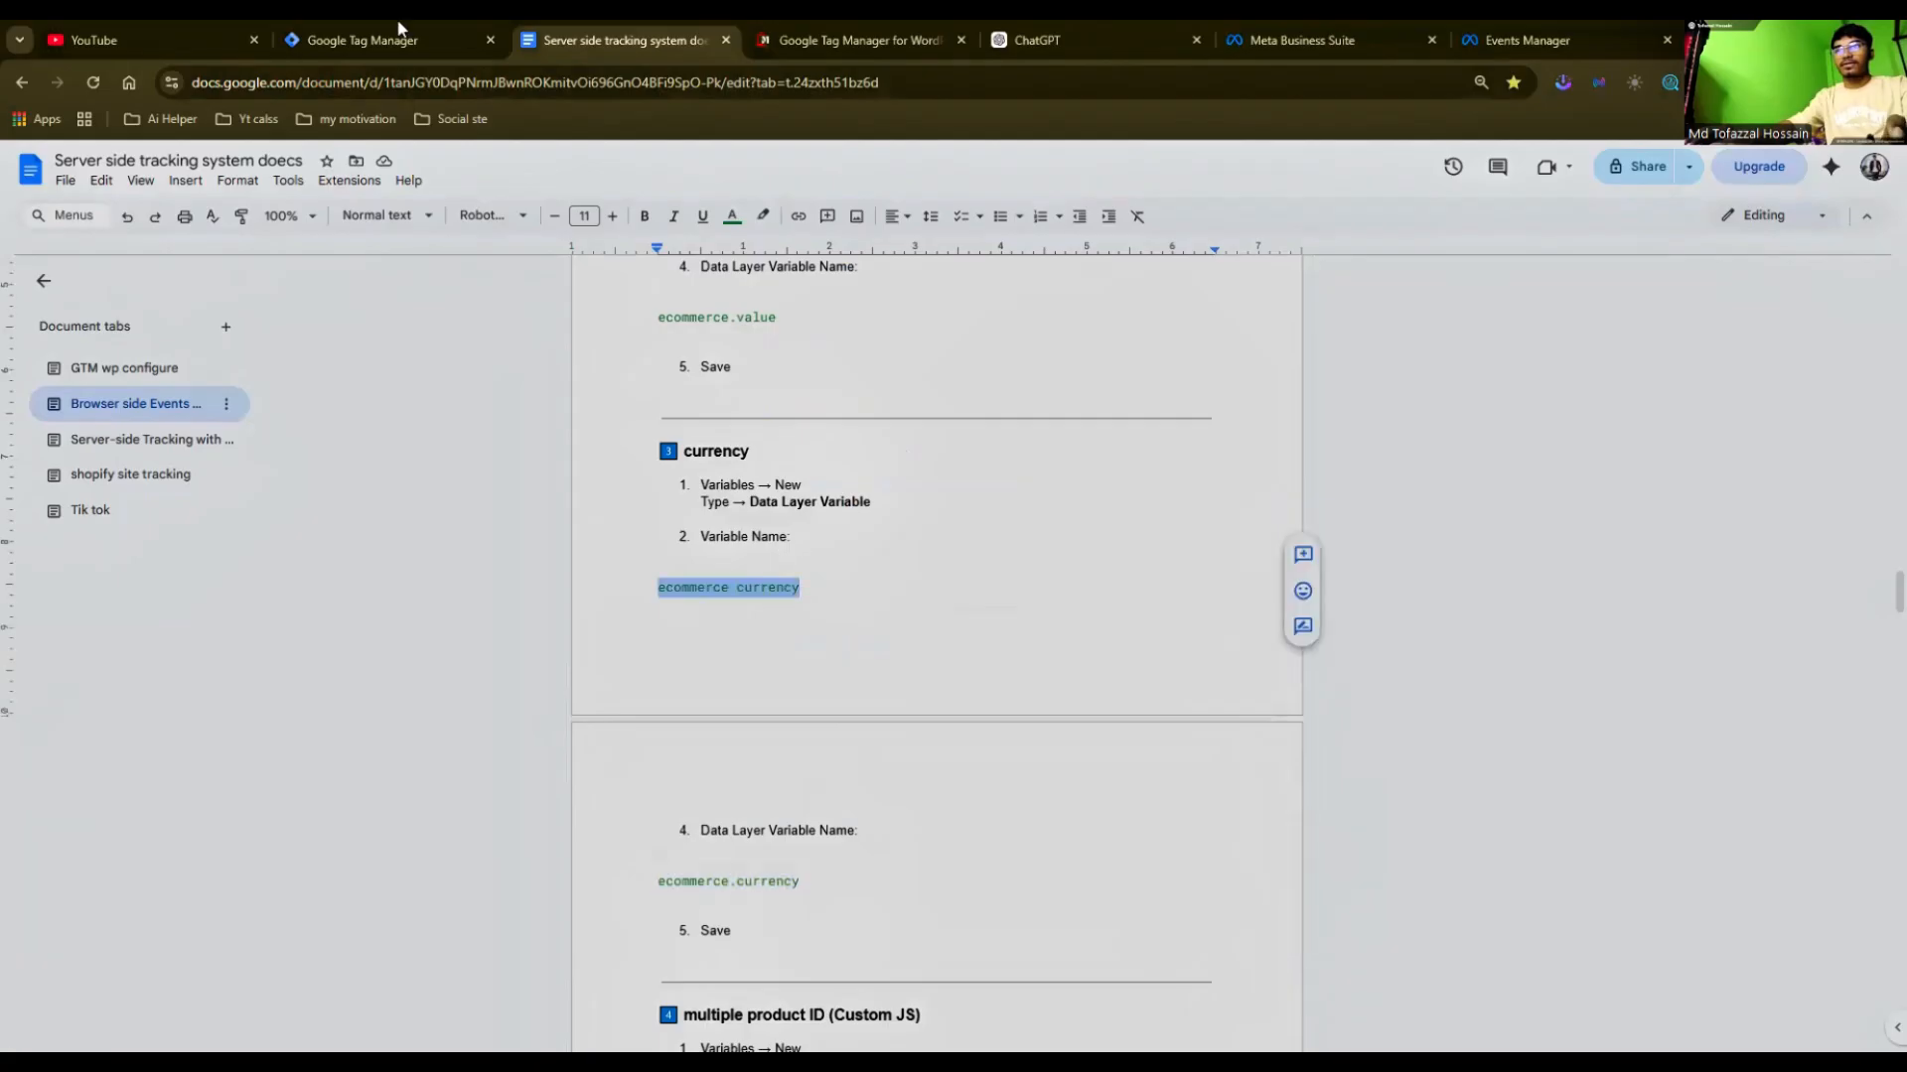
{"action": "left_click", "coordinate": [406, 46]}
{"action": "key", "text": "ctrl+a"}
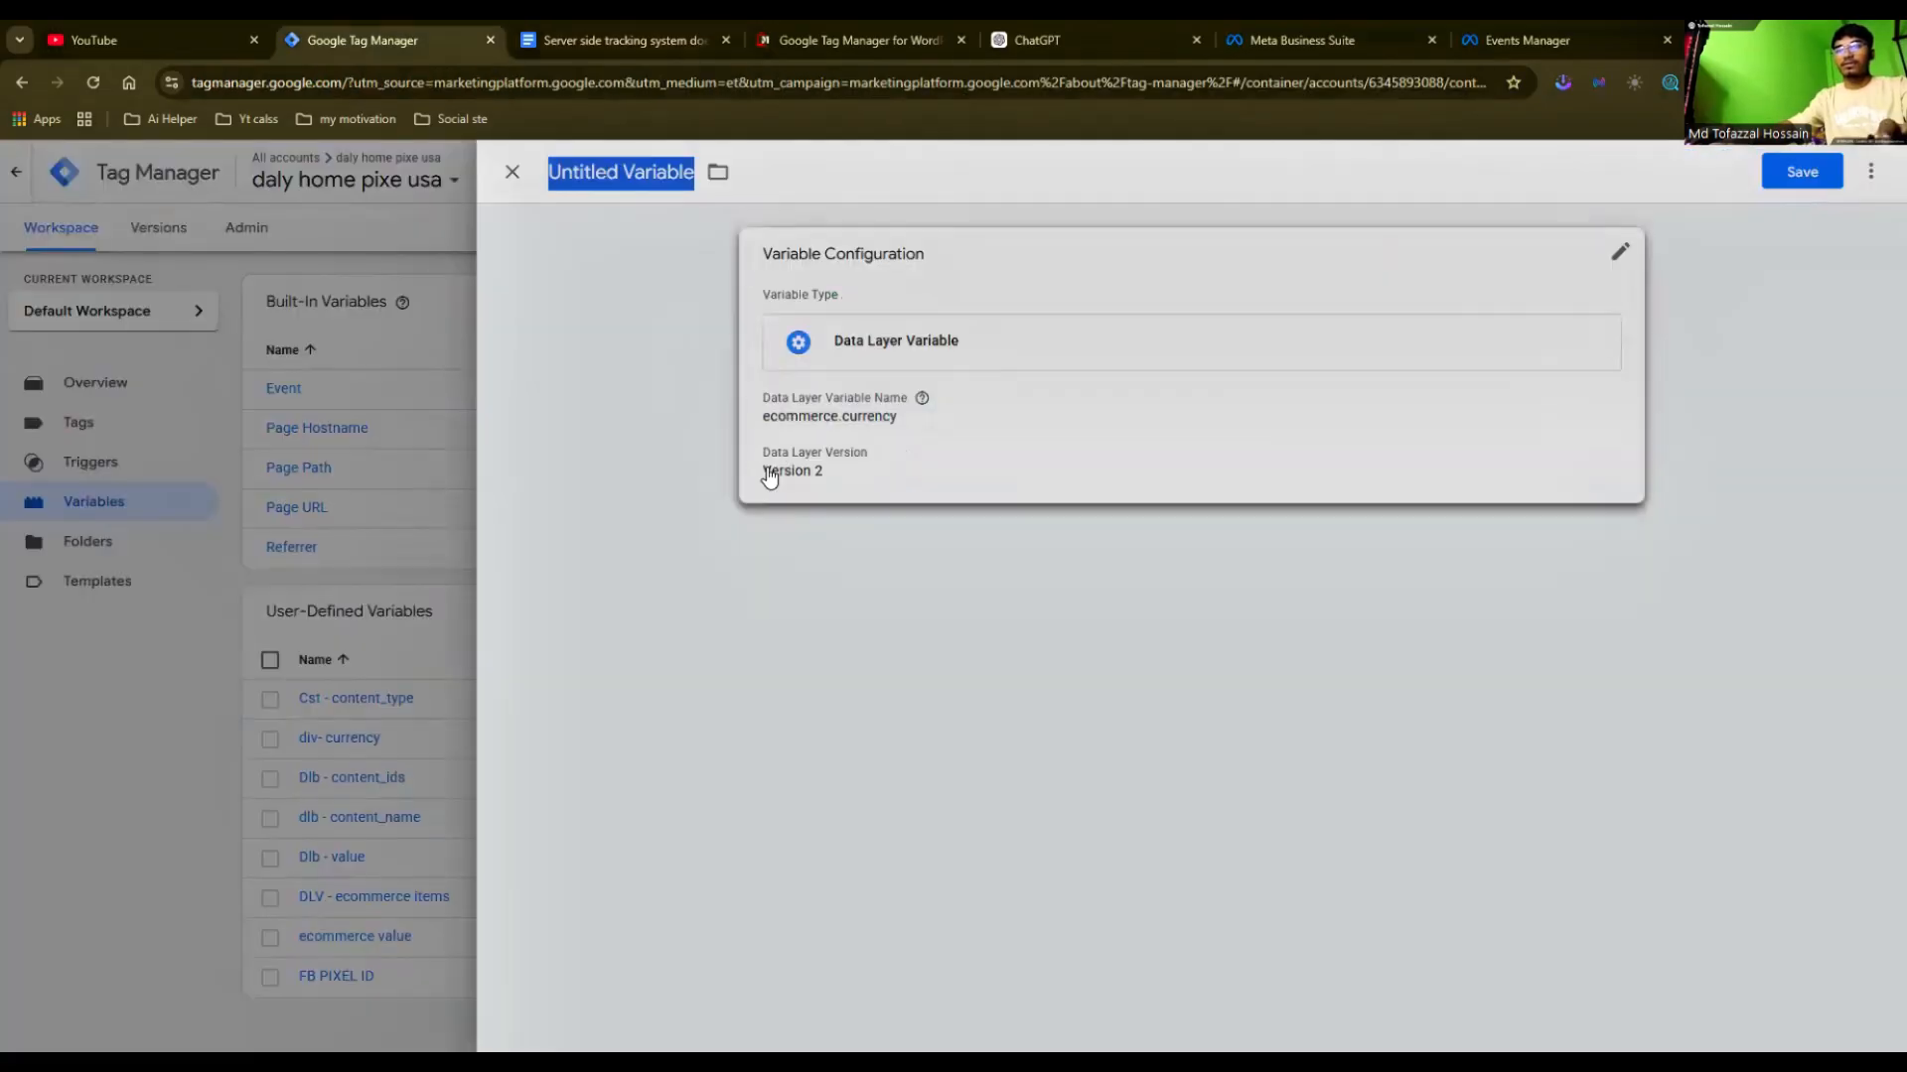
{"action": "type", "text": "ecommerce currency"}
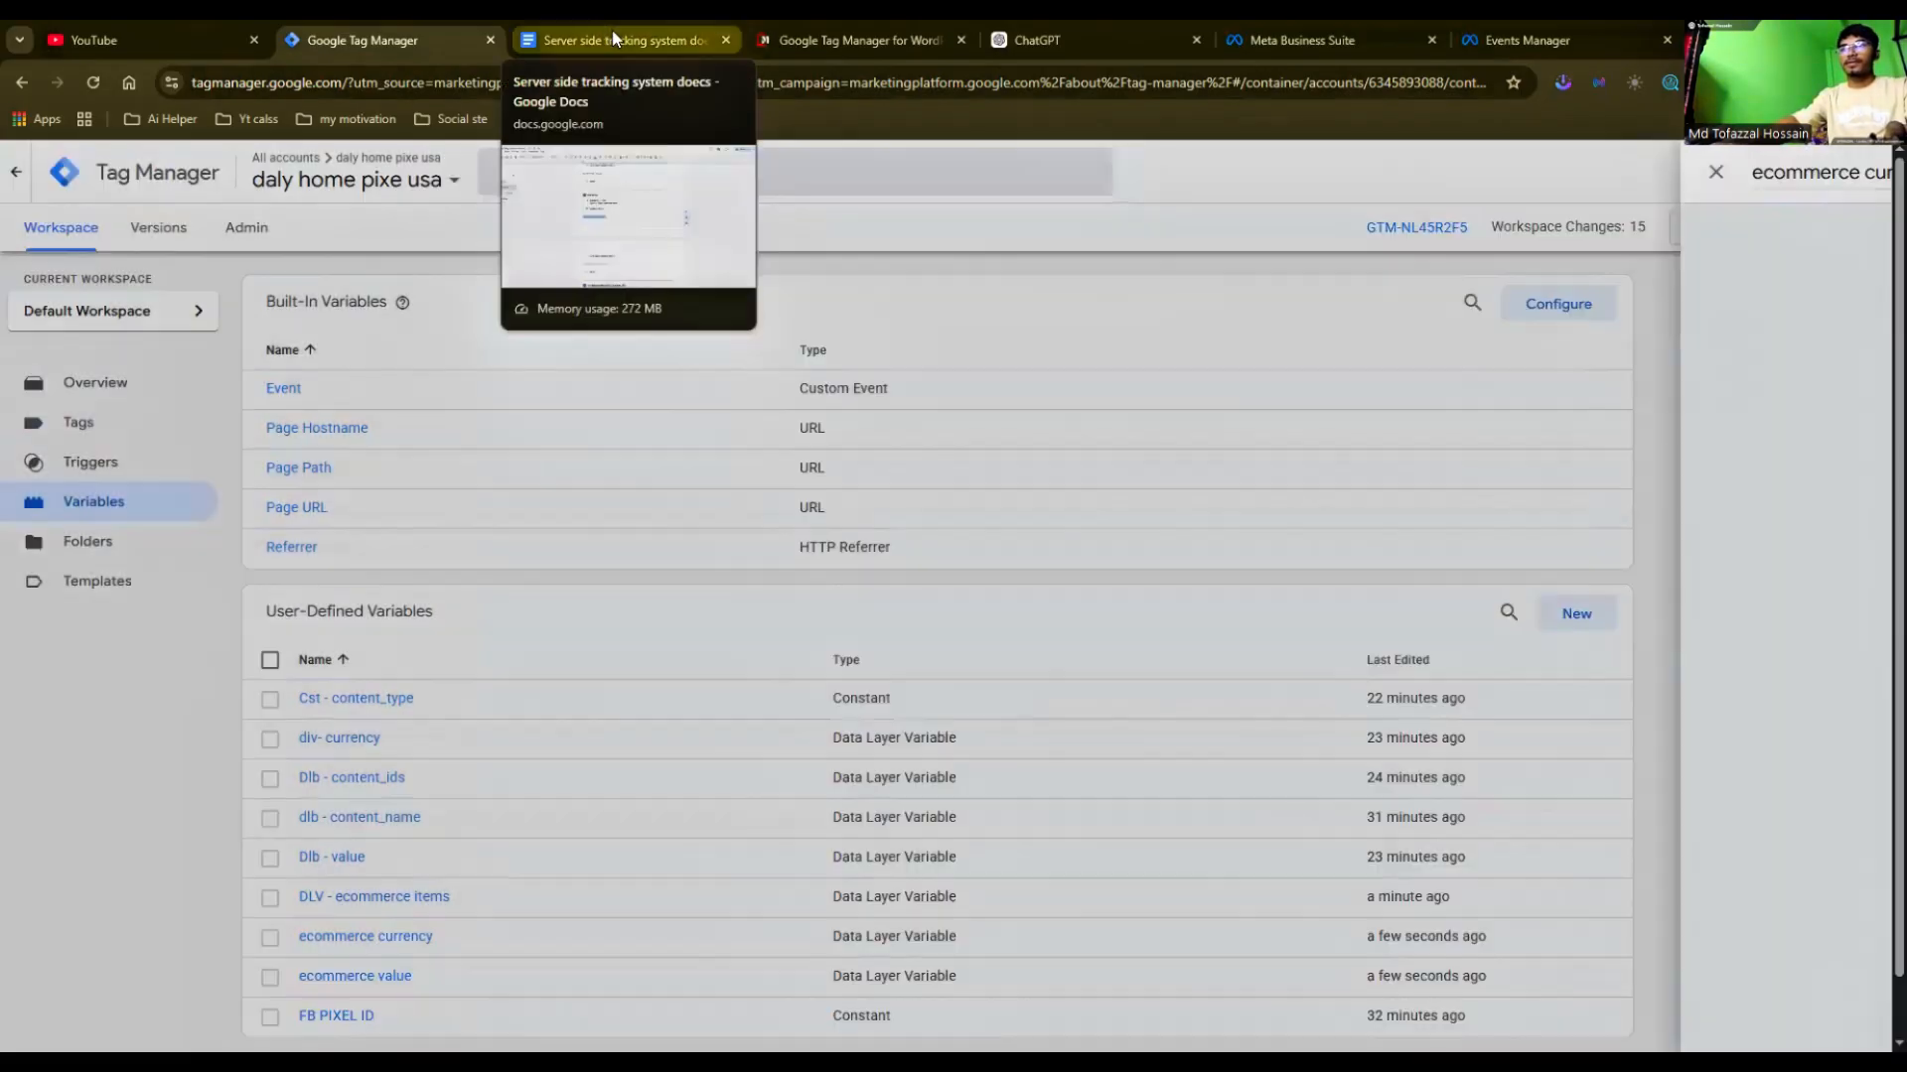
Step: Read the multiple product ID section in the document and create a new Custom JavaScript variable
{"action": "left_click", "coordinate": [613, 37]}
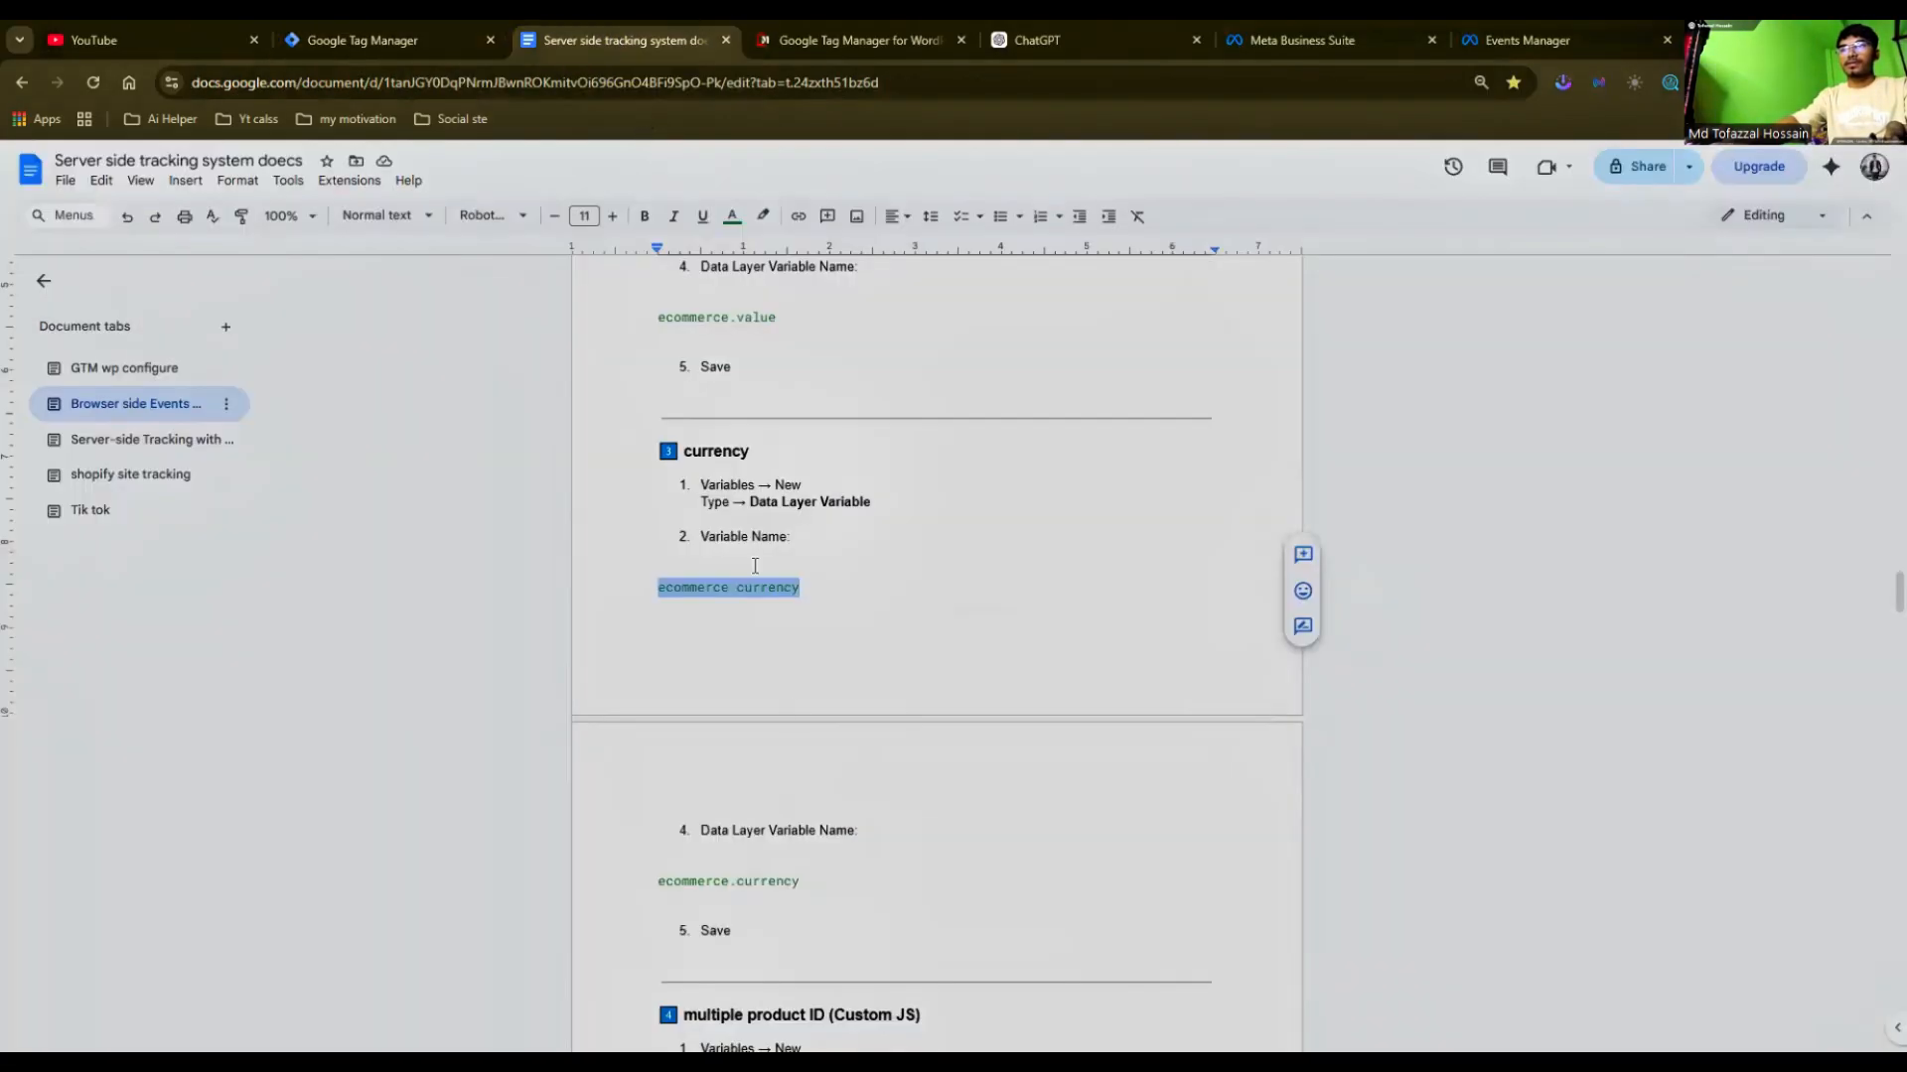
{"action": "scroll", "coordinate": [755, 566], "scroll_direction": "down", "scroll_amount": 4}
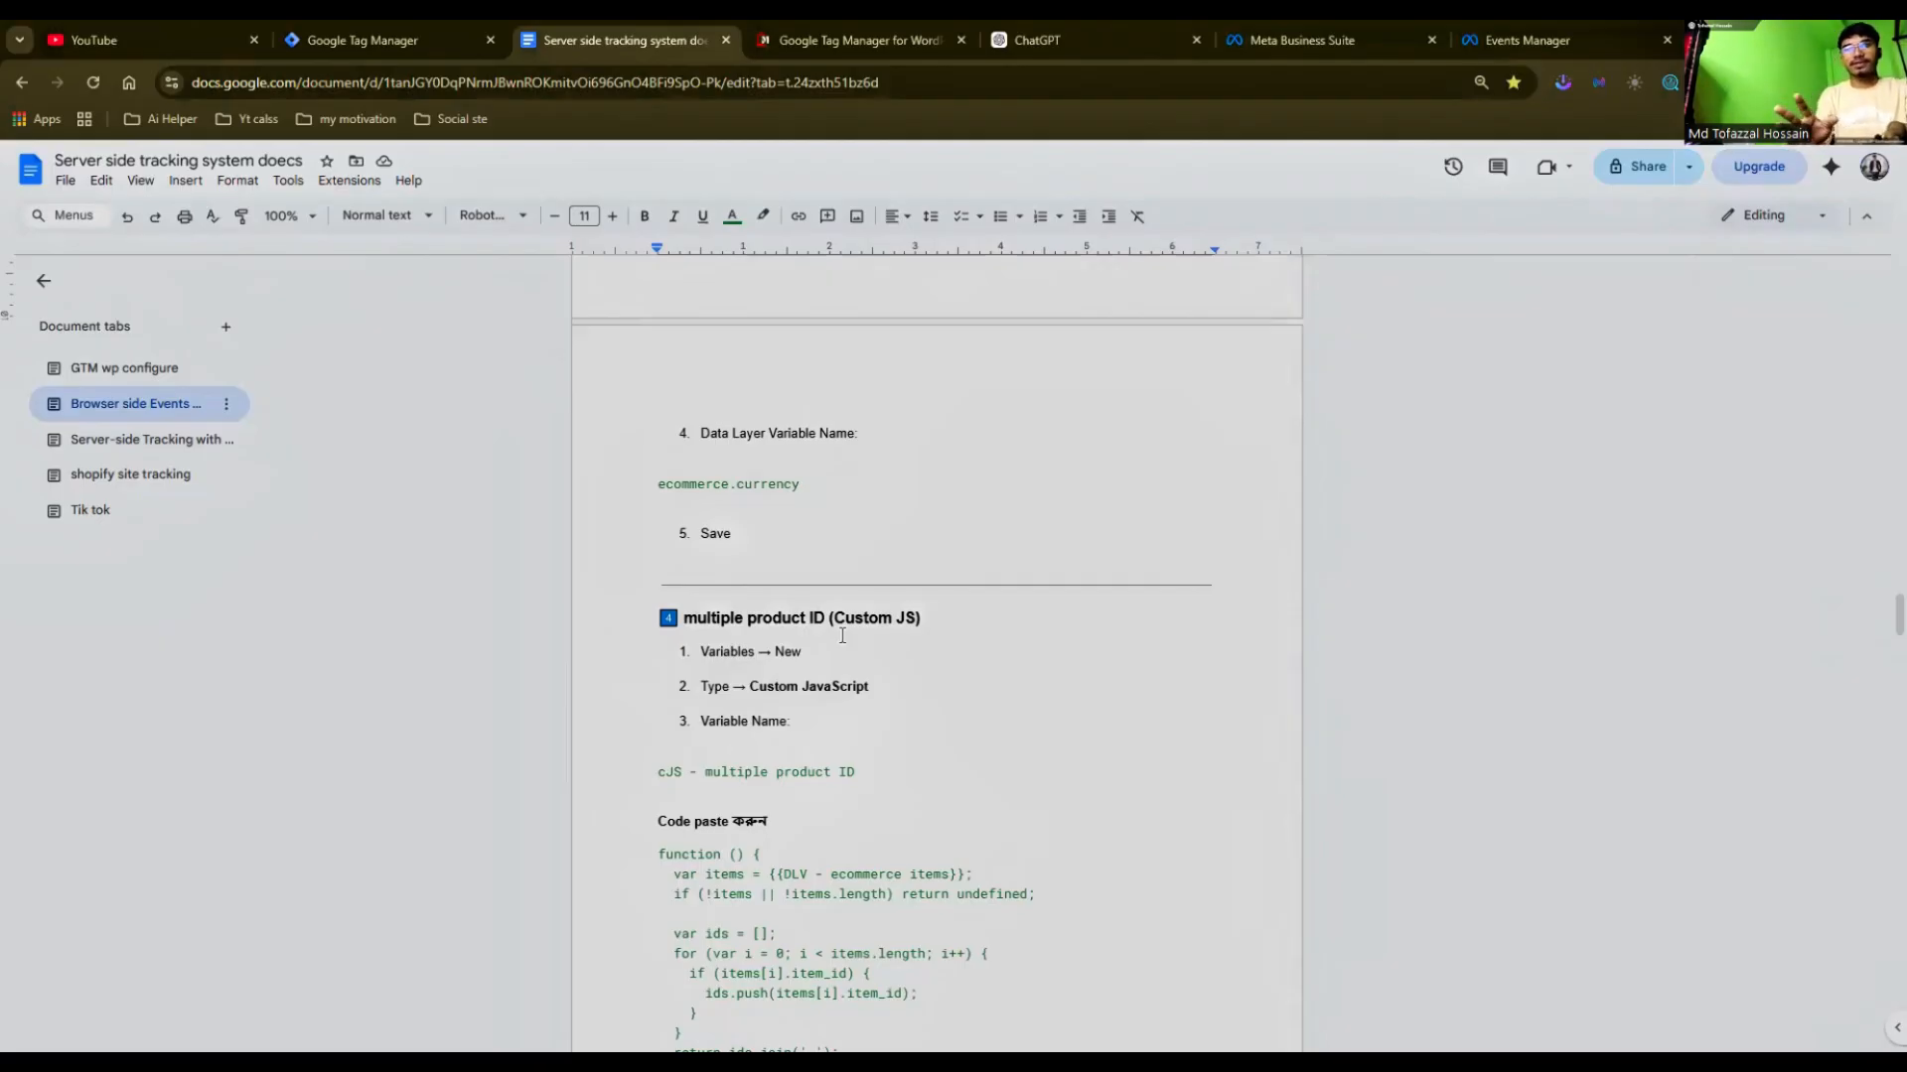
{"action": "scroll", "coordinate": [827, 606], "scroll_direction": "down", "scroll_amount": 1}
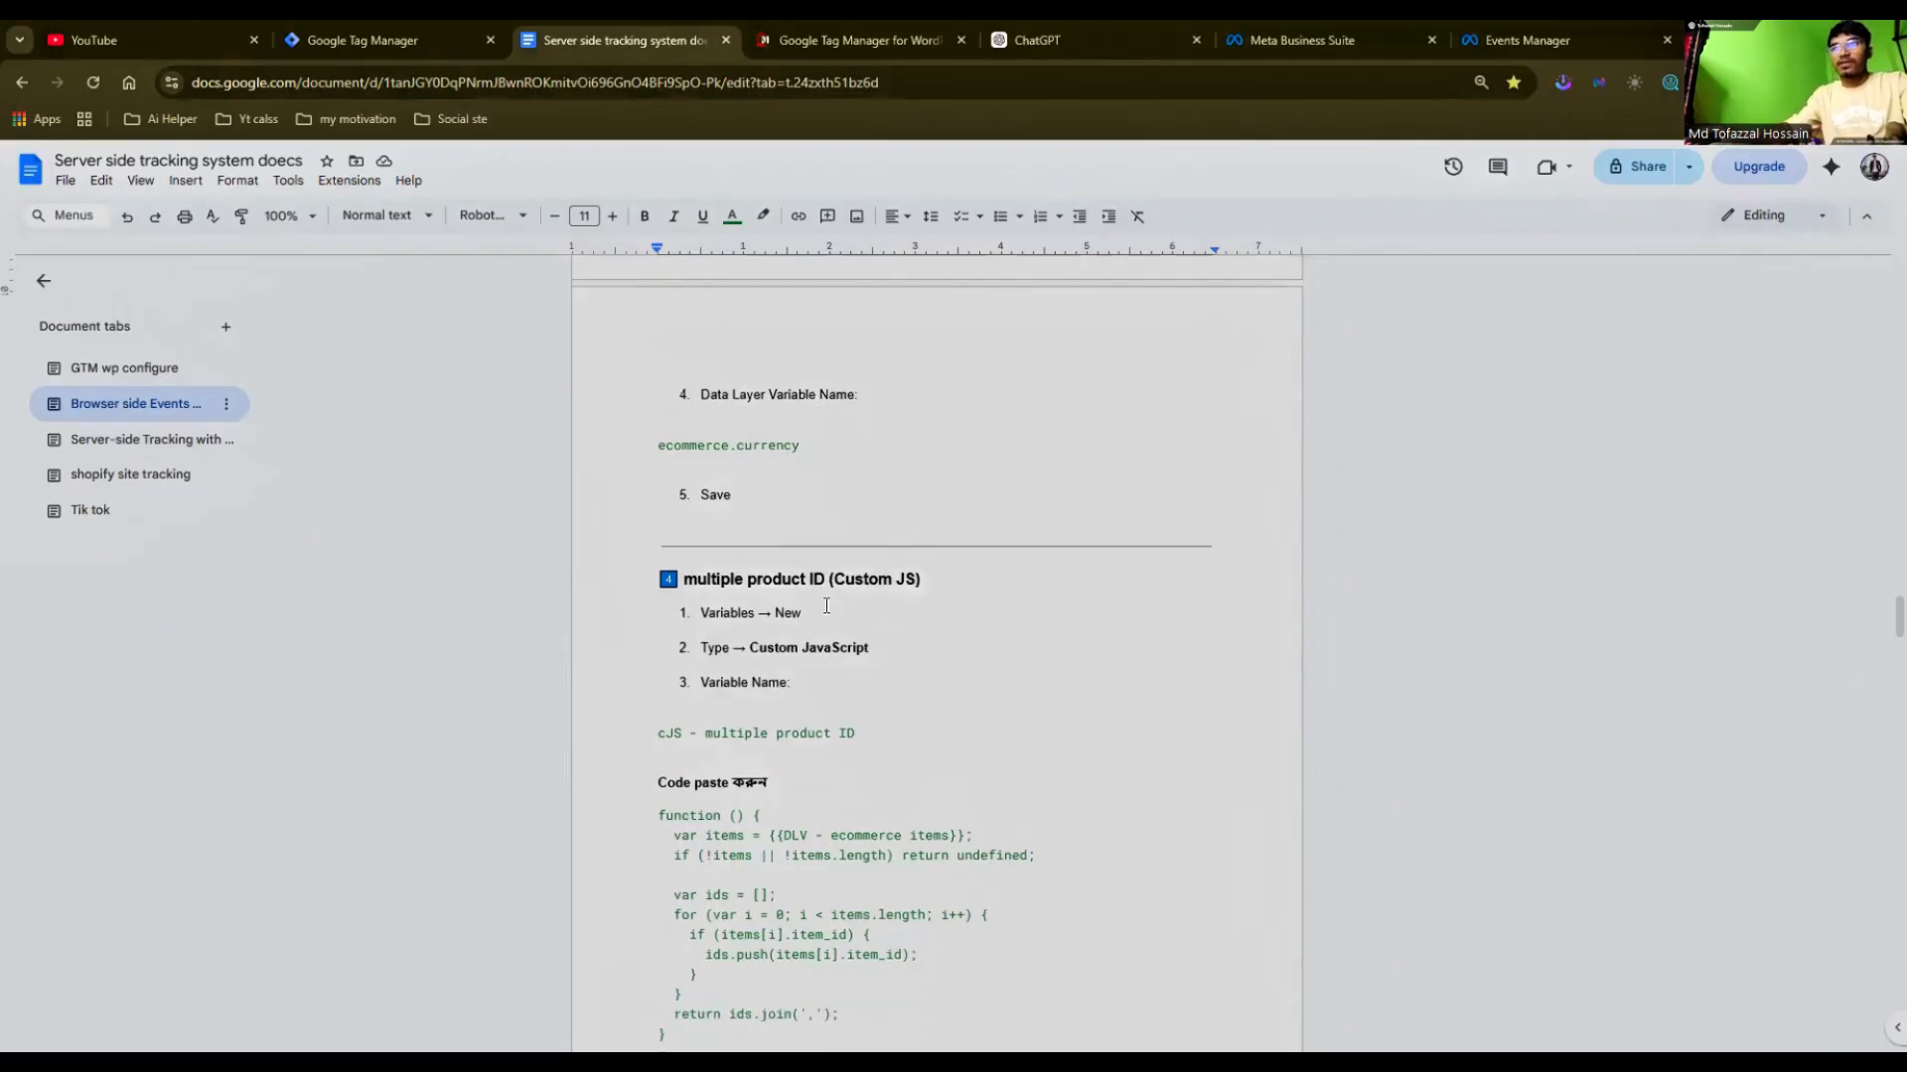
{"action": "scroll", "coordinate": [826, 606], "scroll_direction": "down", "scroll_amount": 1}
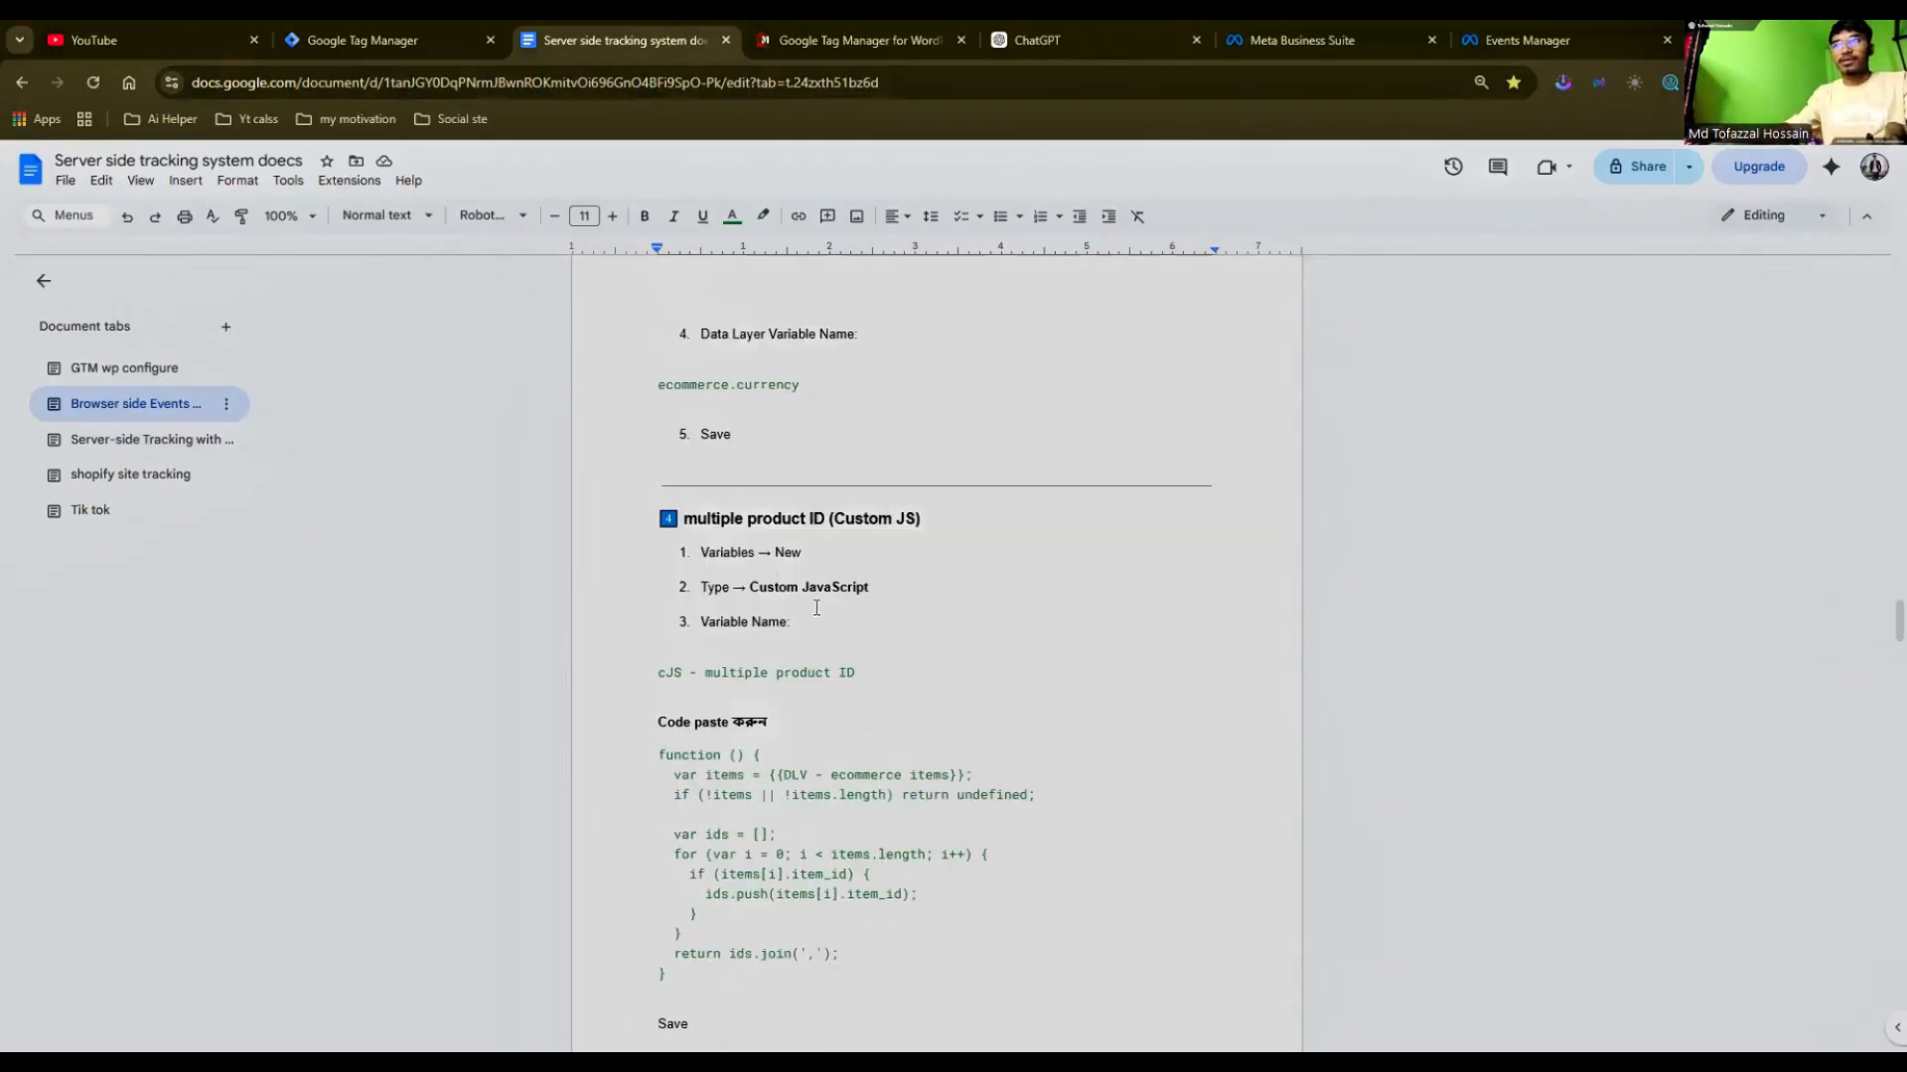
{"action": "scroll", "coordinate": [723, 683], "scroll_direction": "down", "scroll_amount": 2}
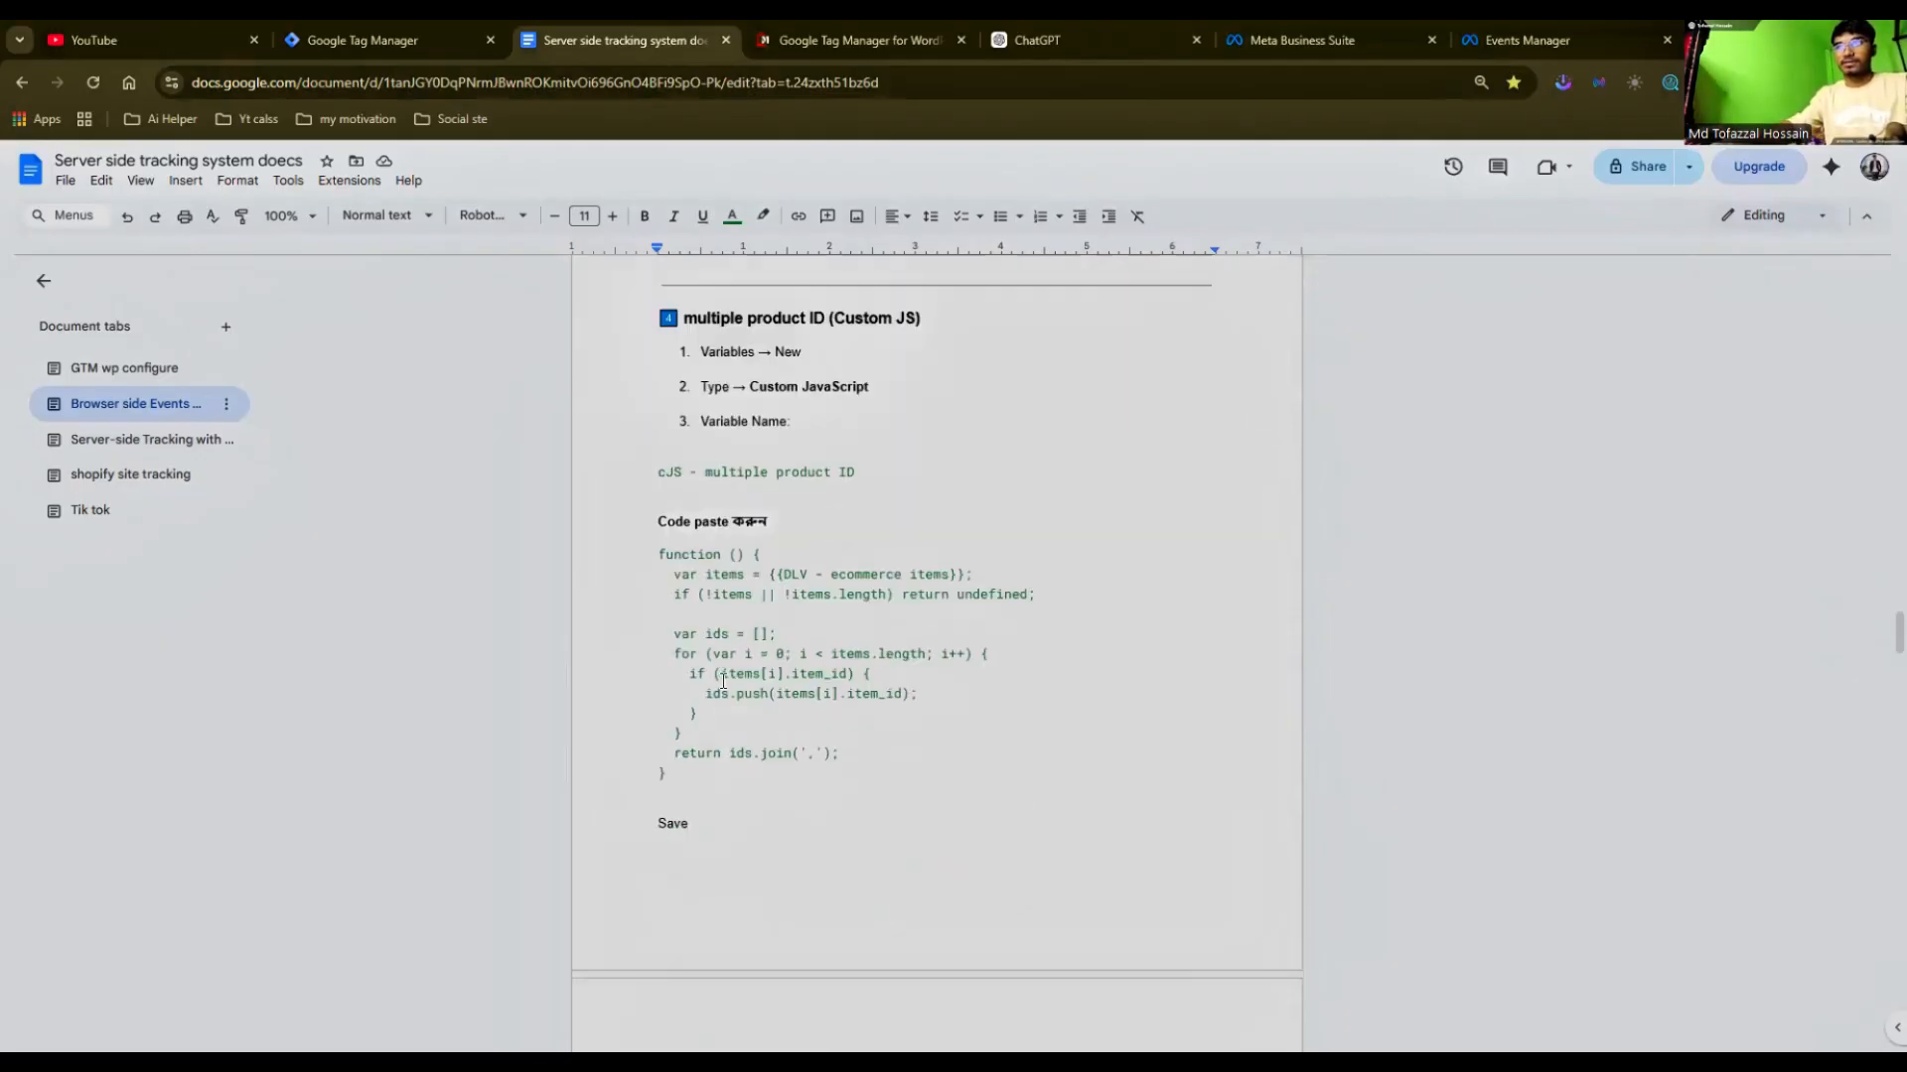
{"action": "scroll", "coordinate": [736, 596], "scroll_direction": "up", "scroll_amount": 1}
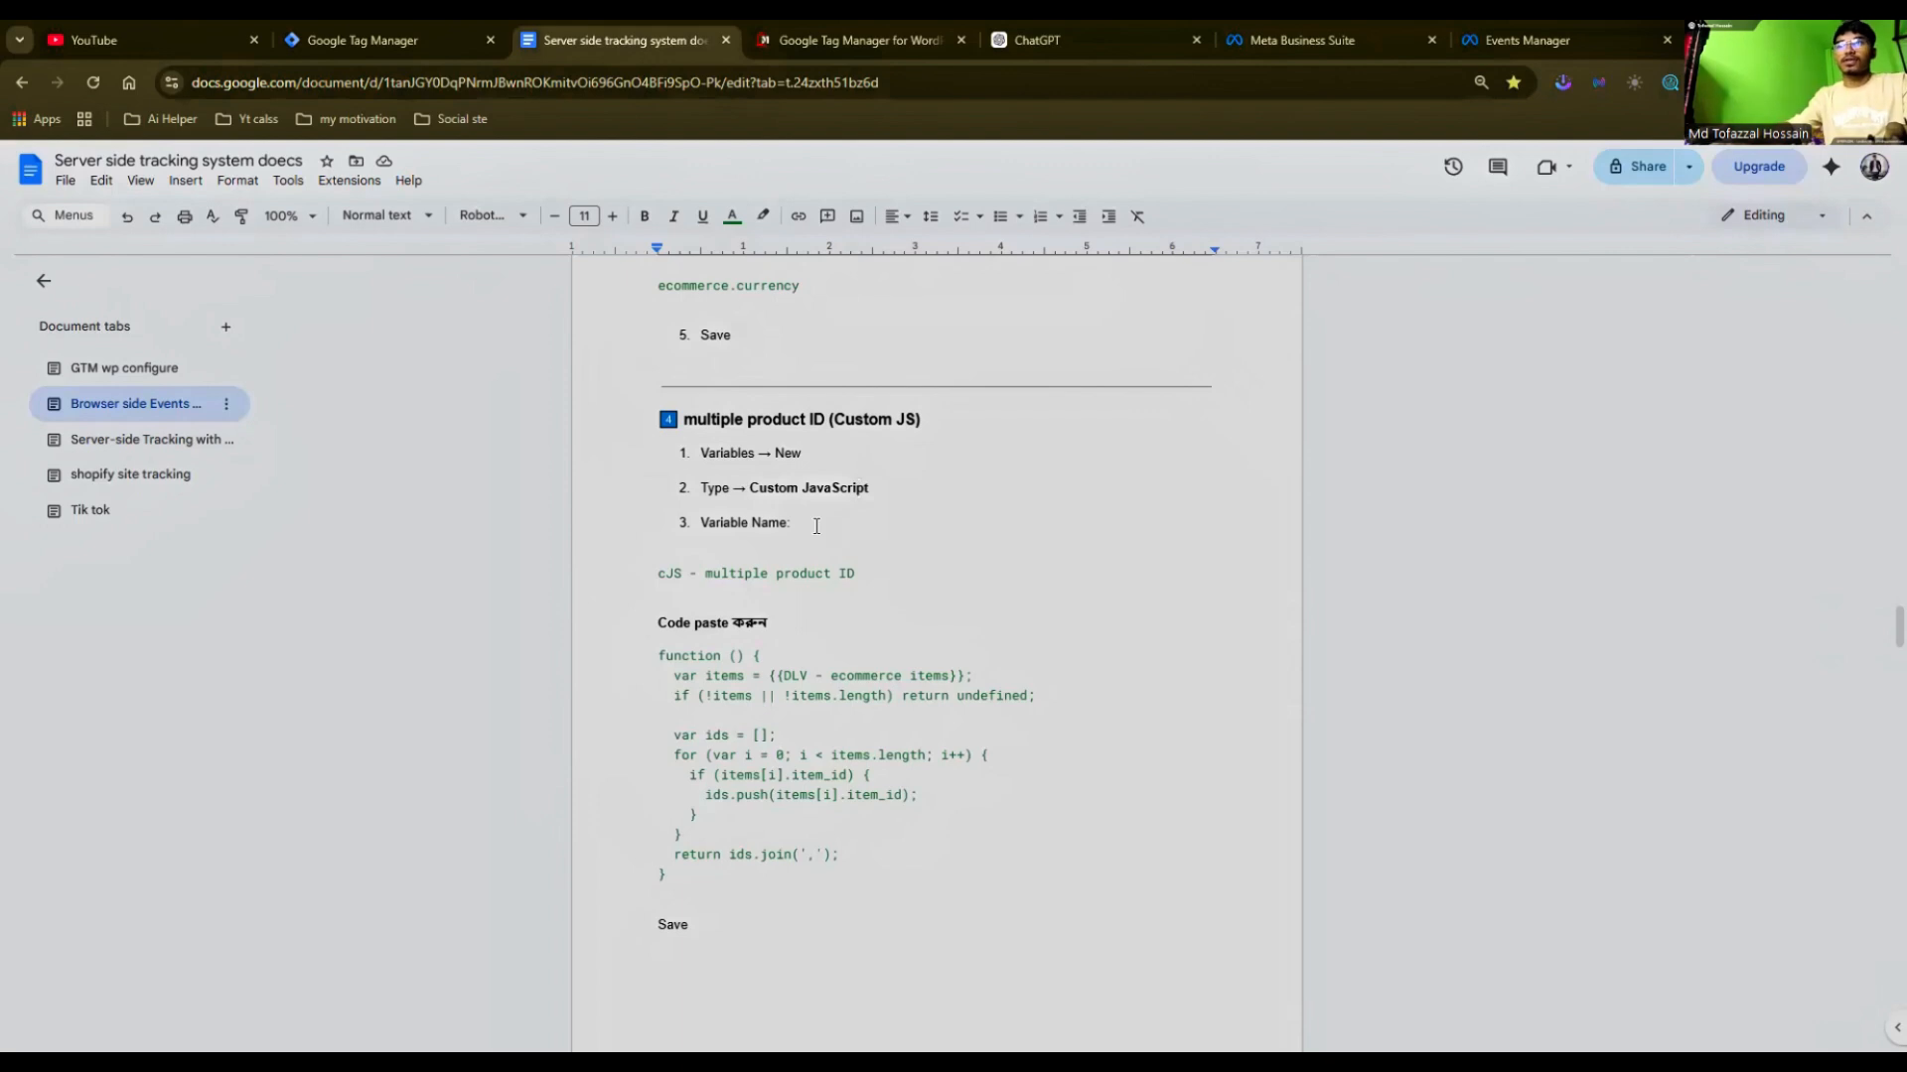
{"action": "key", "text": "ctrl+shift+Tab"}
{"action": "left_click", "coordinate": [1575, 621]}
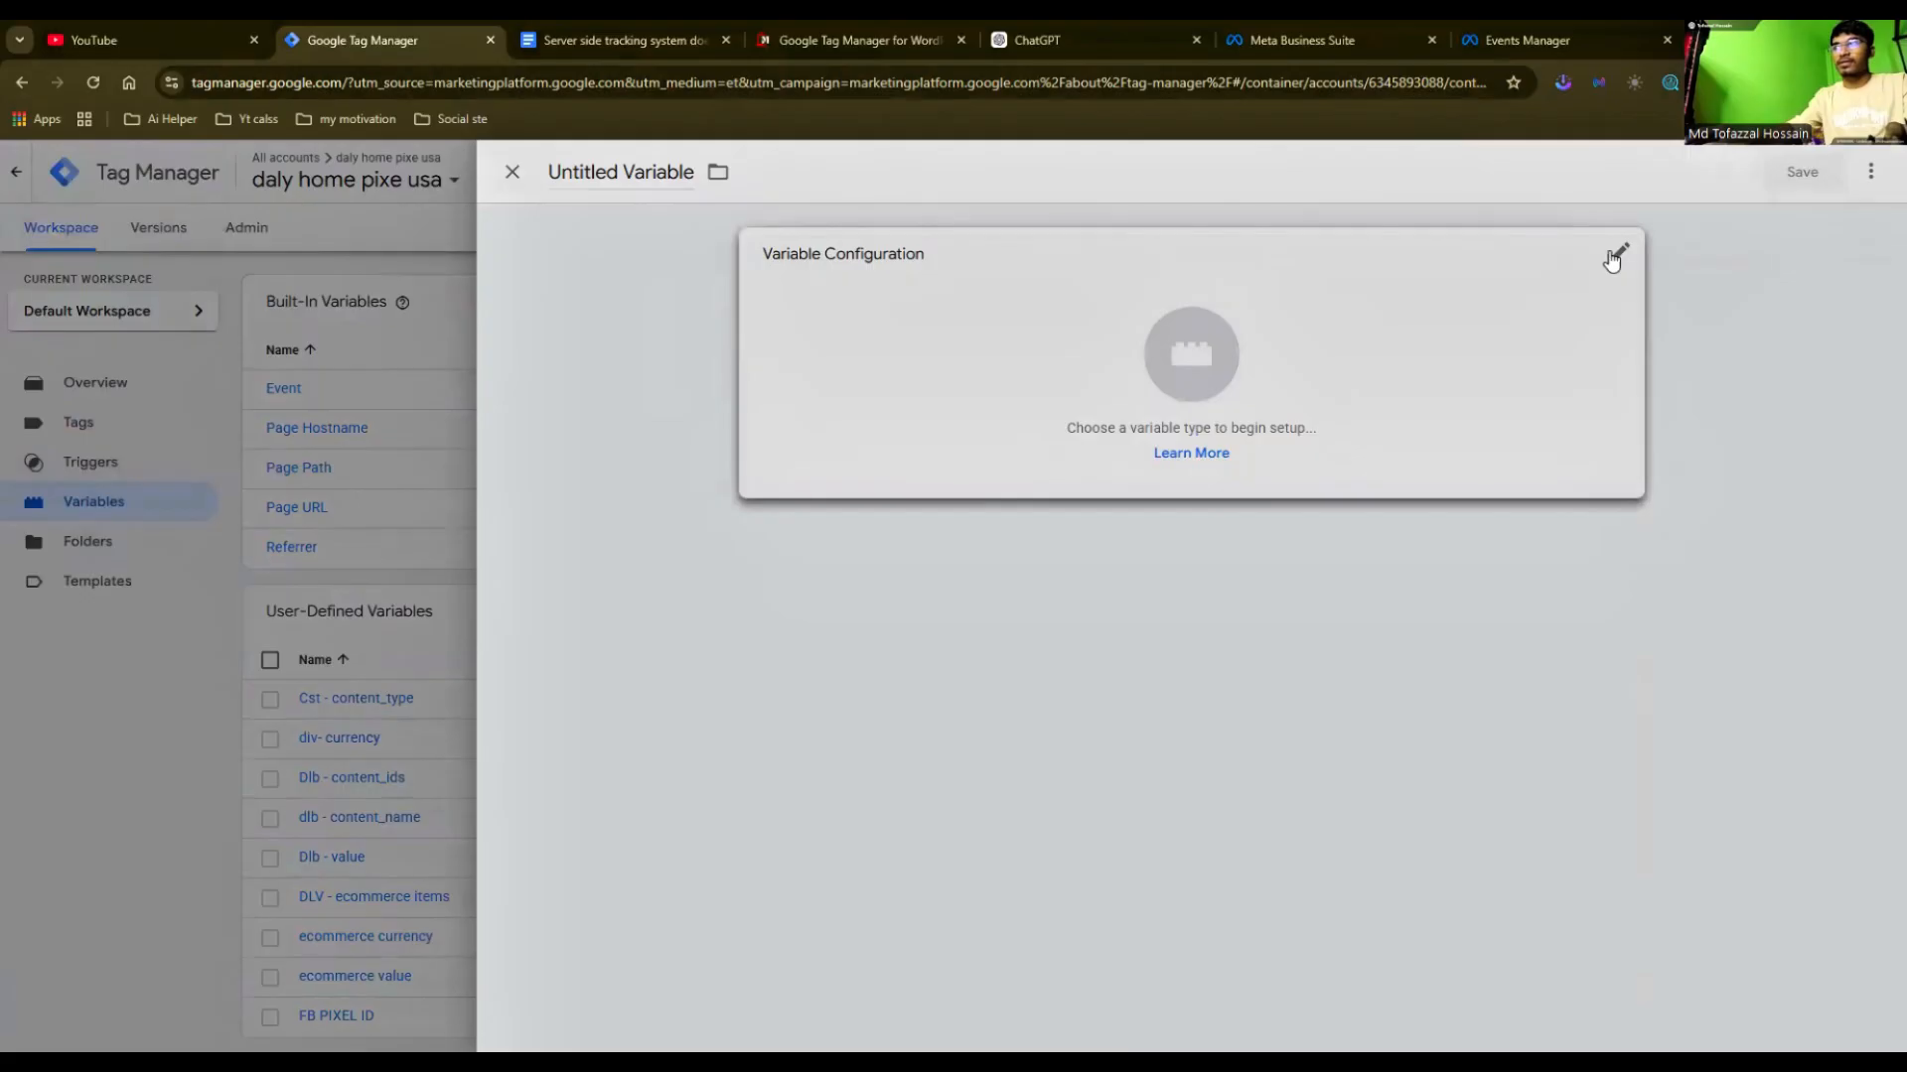
{"action": "left_click", "coordinate": [1463, 449]}
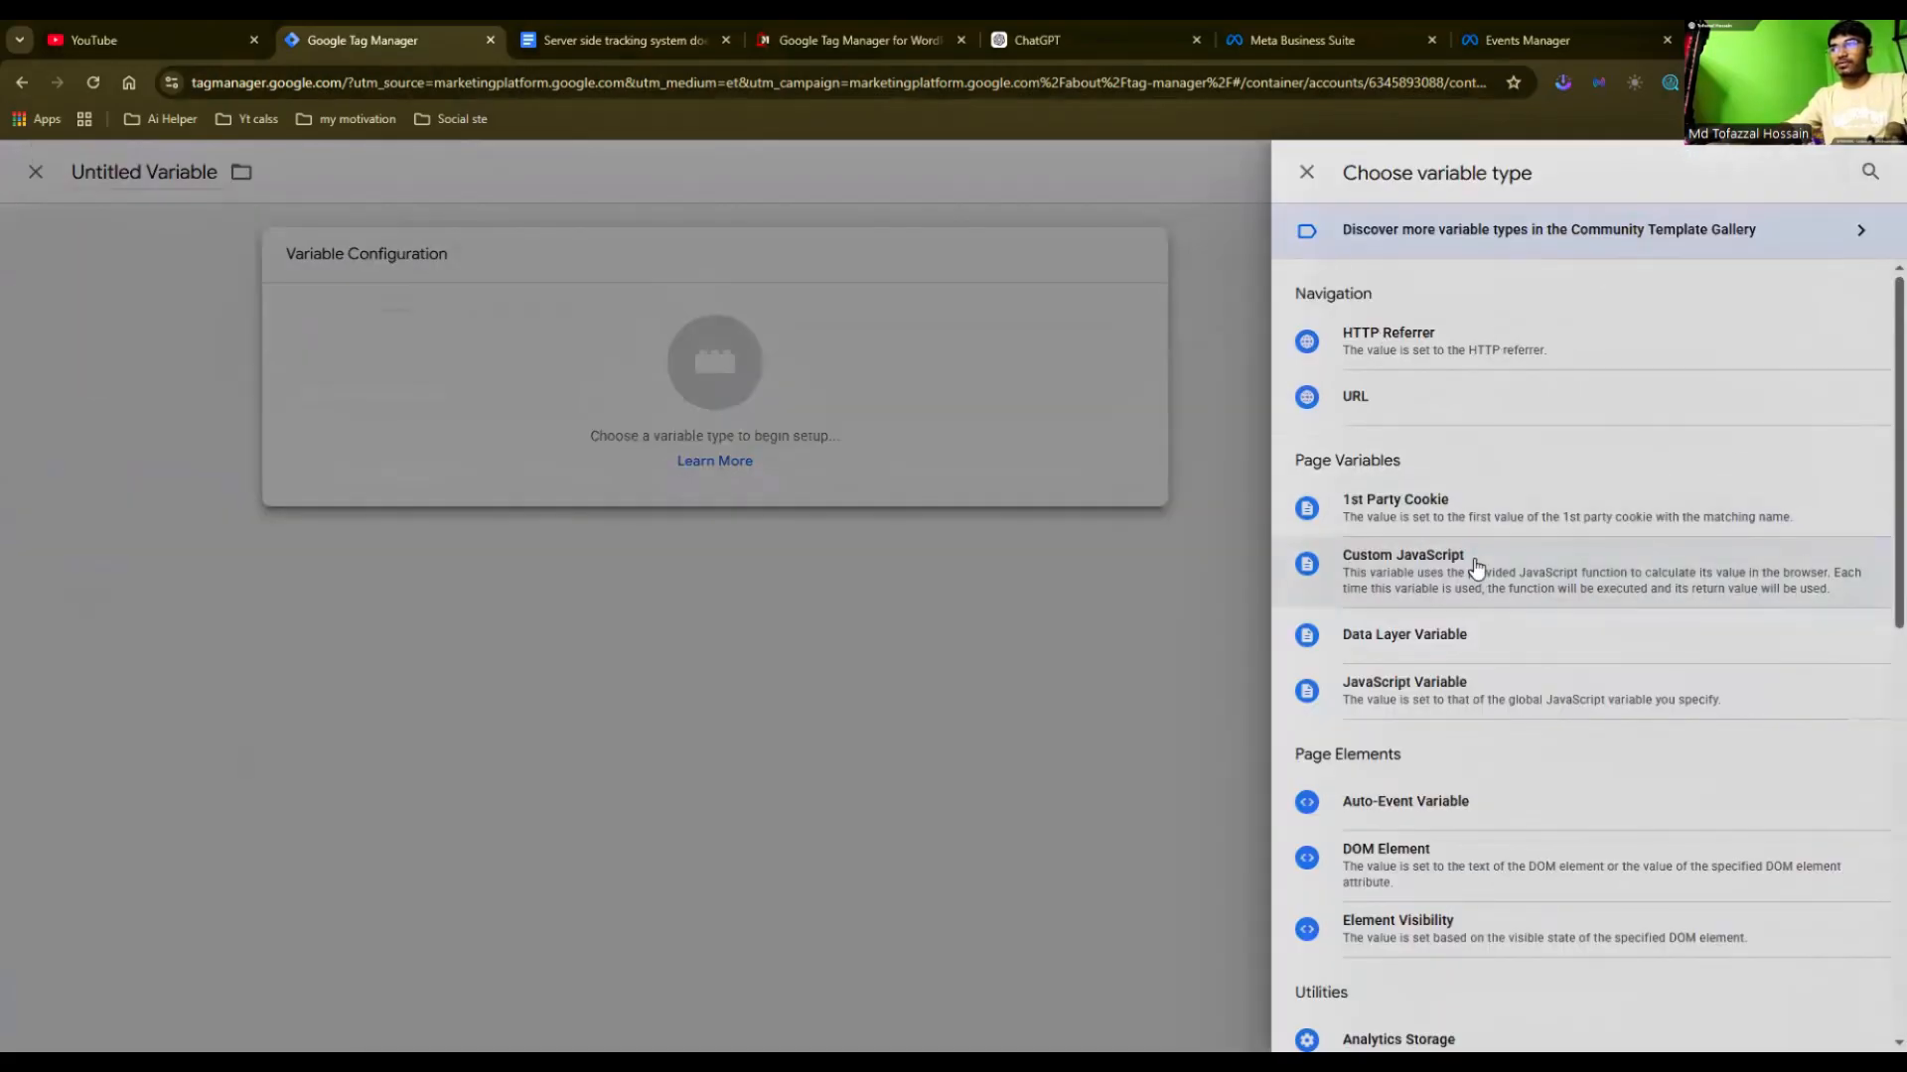
{"action": "left_click", "coordinate": [1414, 558]}
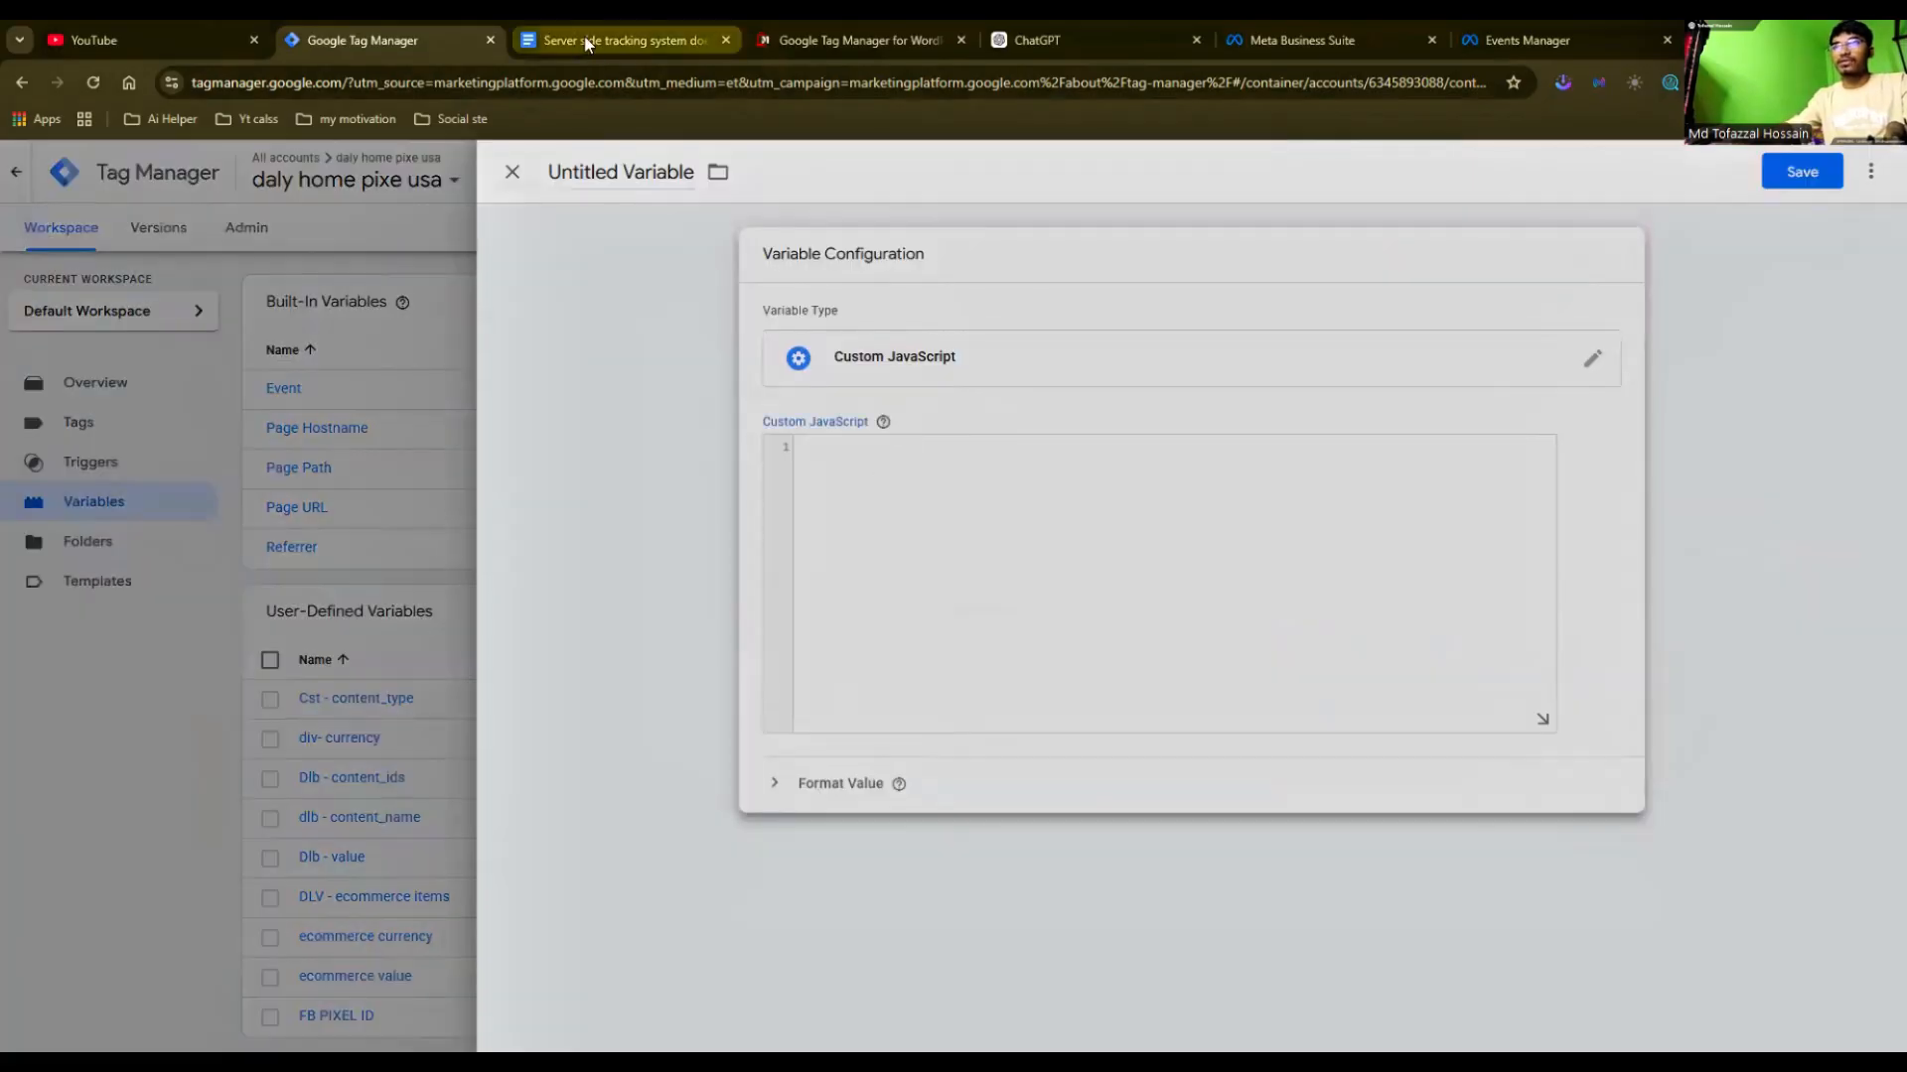
Step: Copy the multiple product ID function from the document and paste it as the variable's custom JavaScript
{"action": "left_click", "coordinate": [583, 42]}
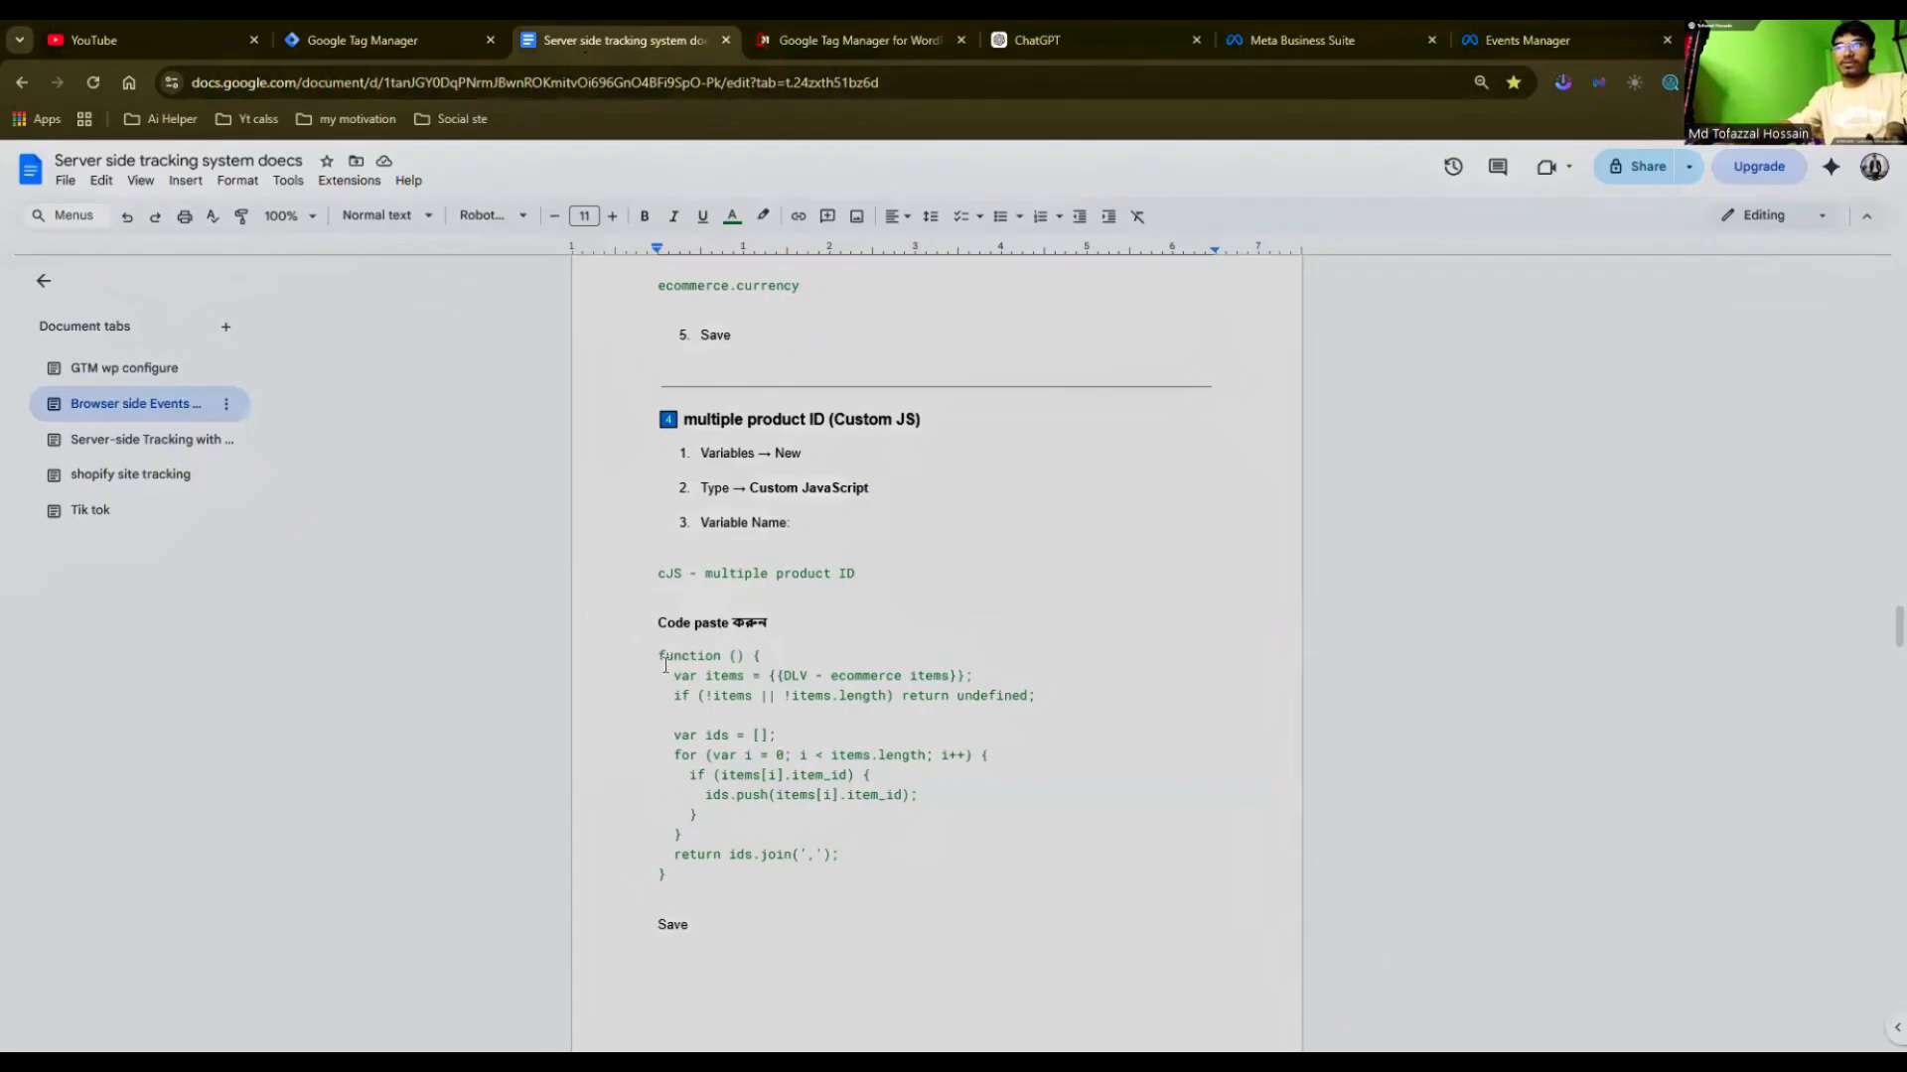
{"action": "left_click_drag", "start_coordinate": [657, 653], "coordinate": [670, 869]}
{"action": "key", "text": "ctrl+c"}
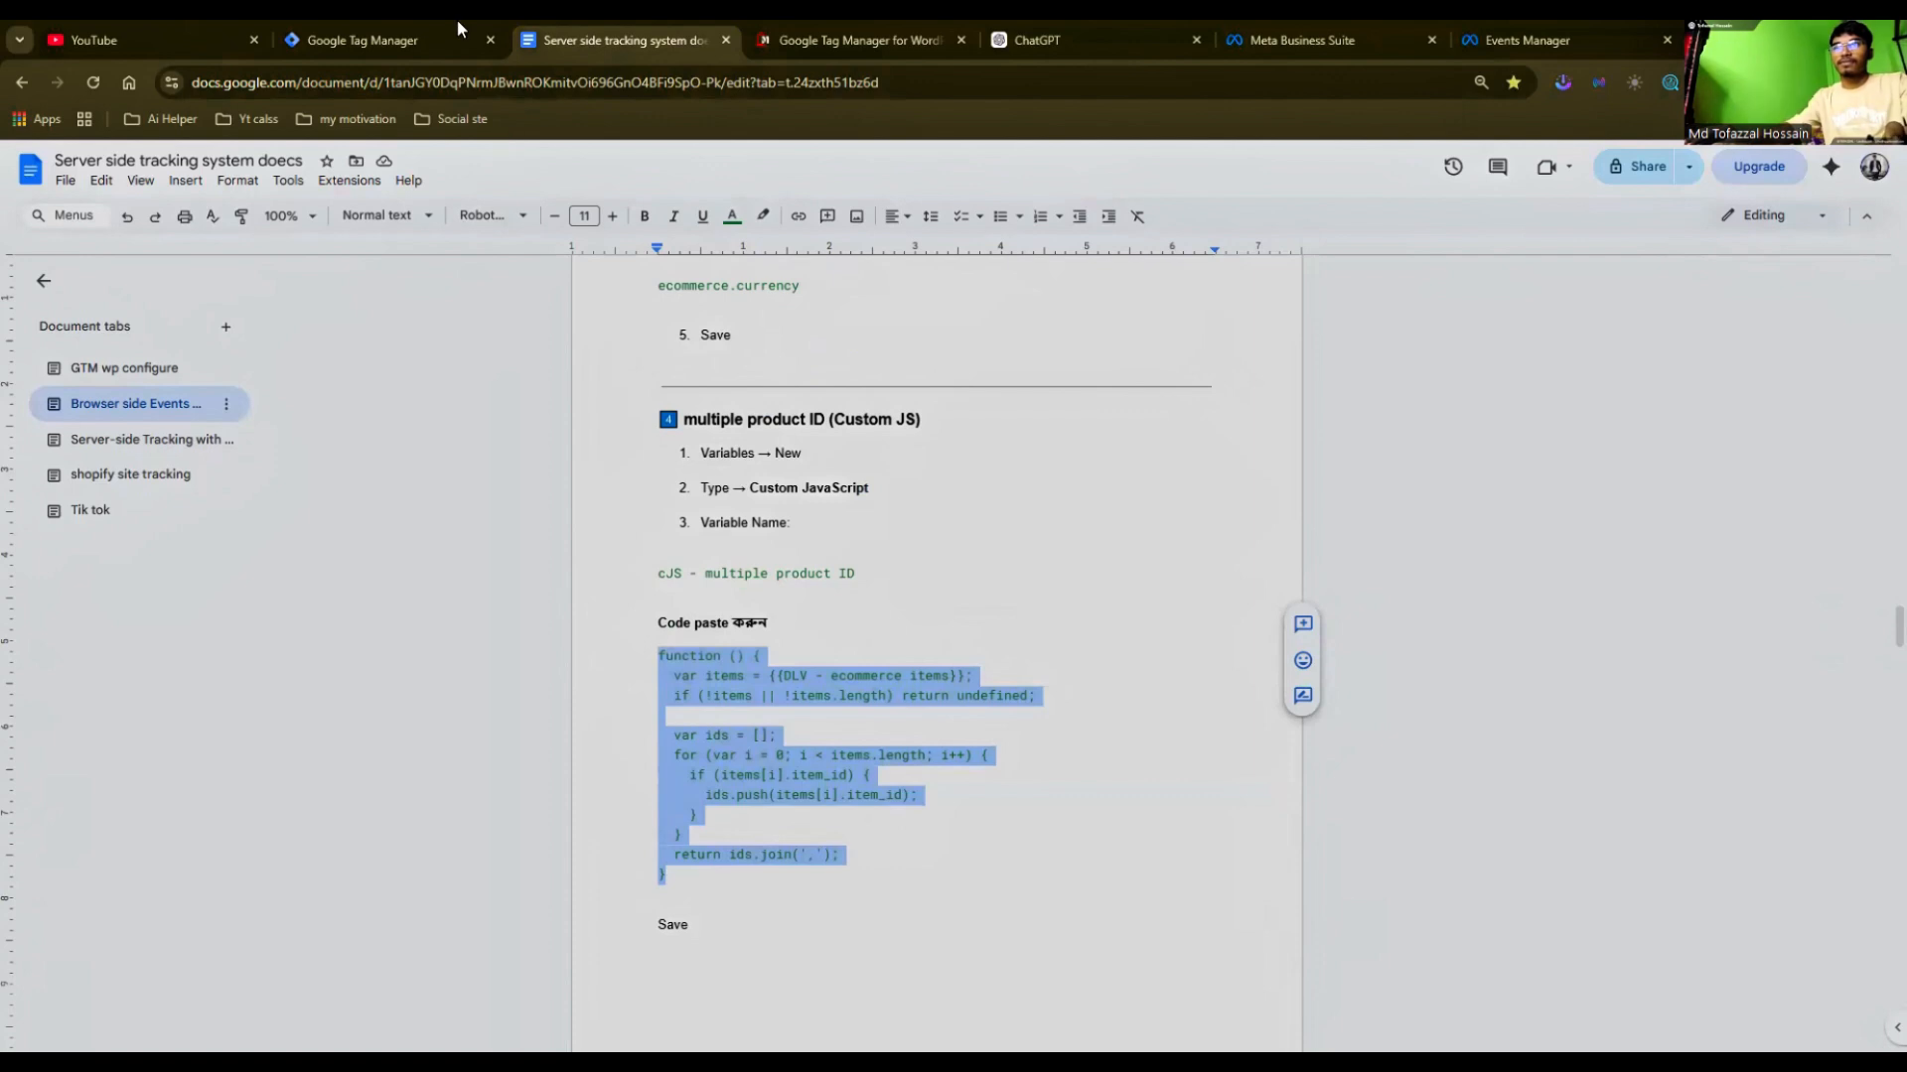
{"action": "key", "text": "ctrl+Page_Up"}
{"action": "key", "text": "ctrl+v"}
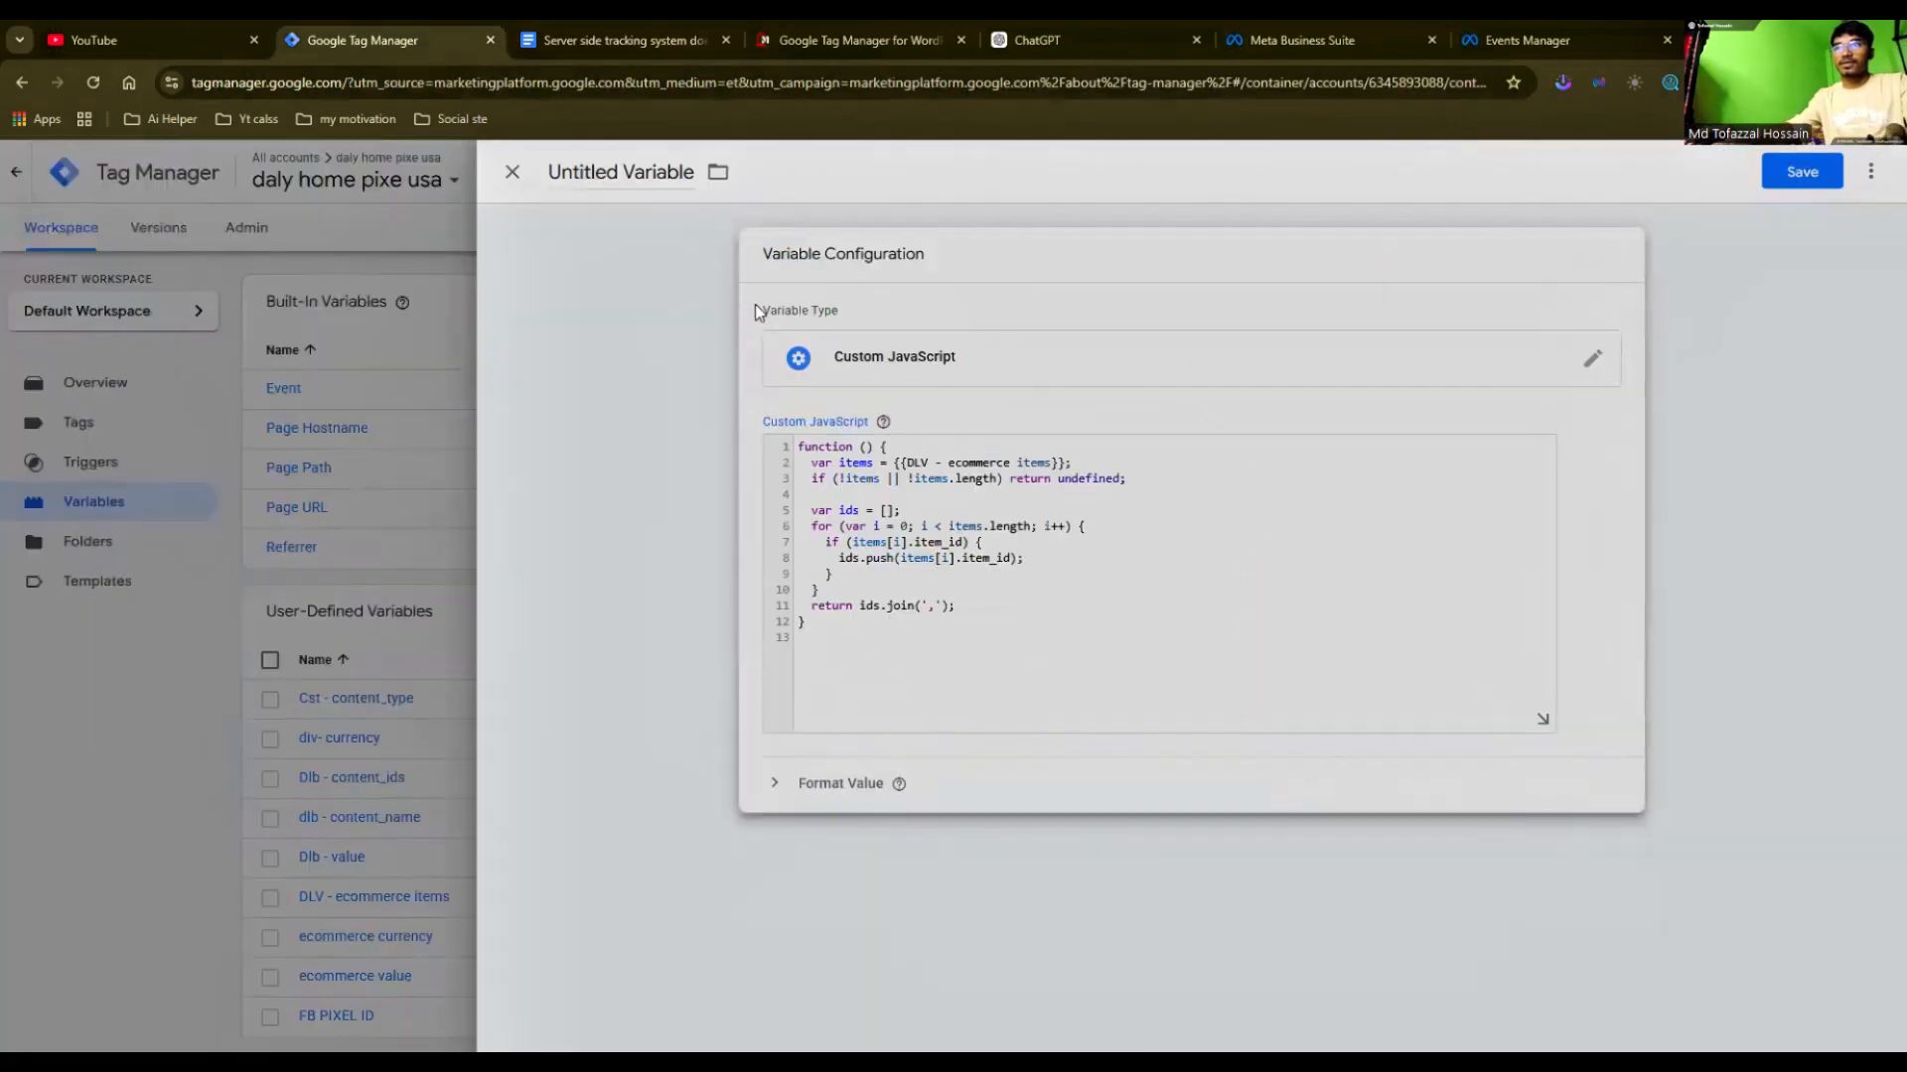
Step: Copy the name cJS - multiple product ID from the document, give it to the variable, and save it
{"action": "key", "text": "ctrl+Page_Down"}
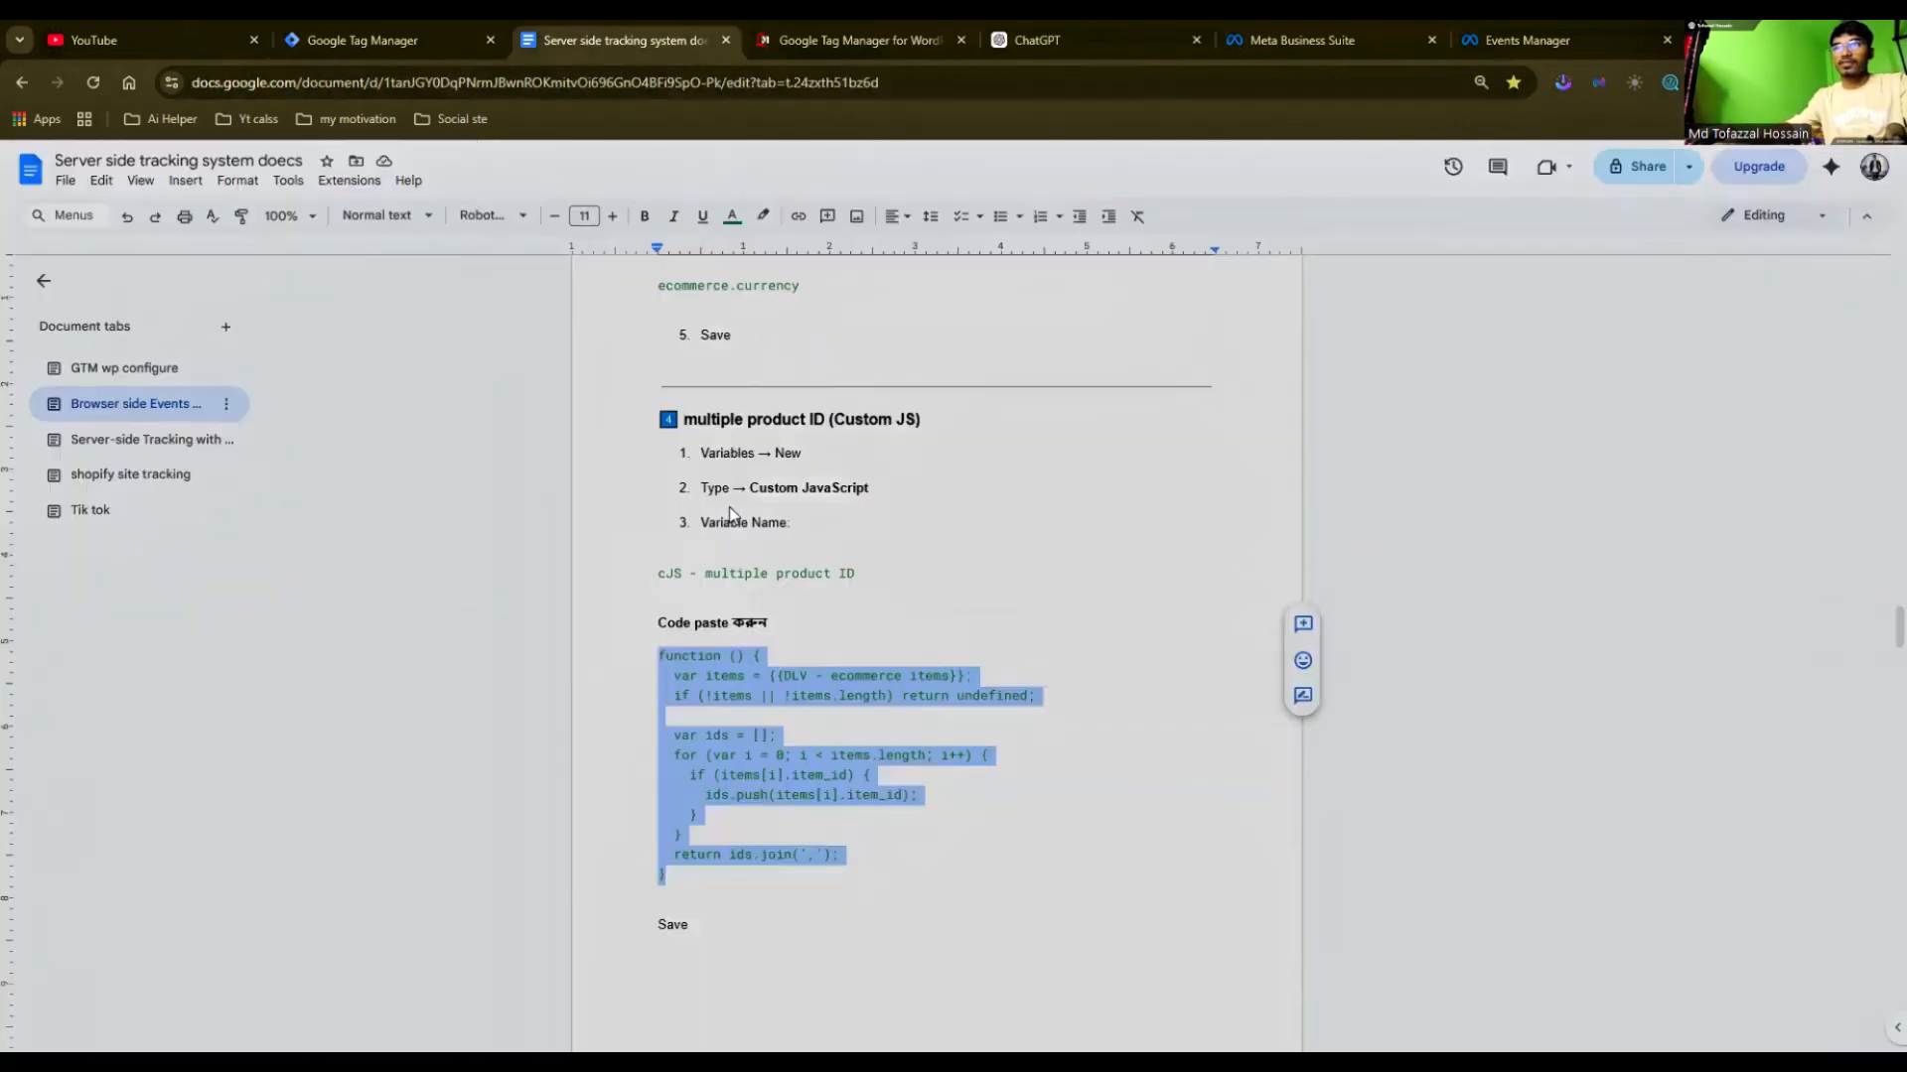
{"action": "left_click", "coordinate": [658, 574]}
{"action": "left_click", "coordinate": [857, 574], "text": "shift"}
{"action": "key", "text": "ctrl+c"}
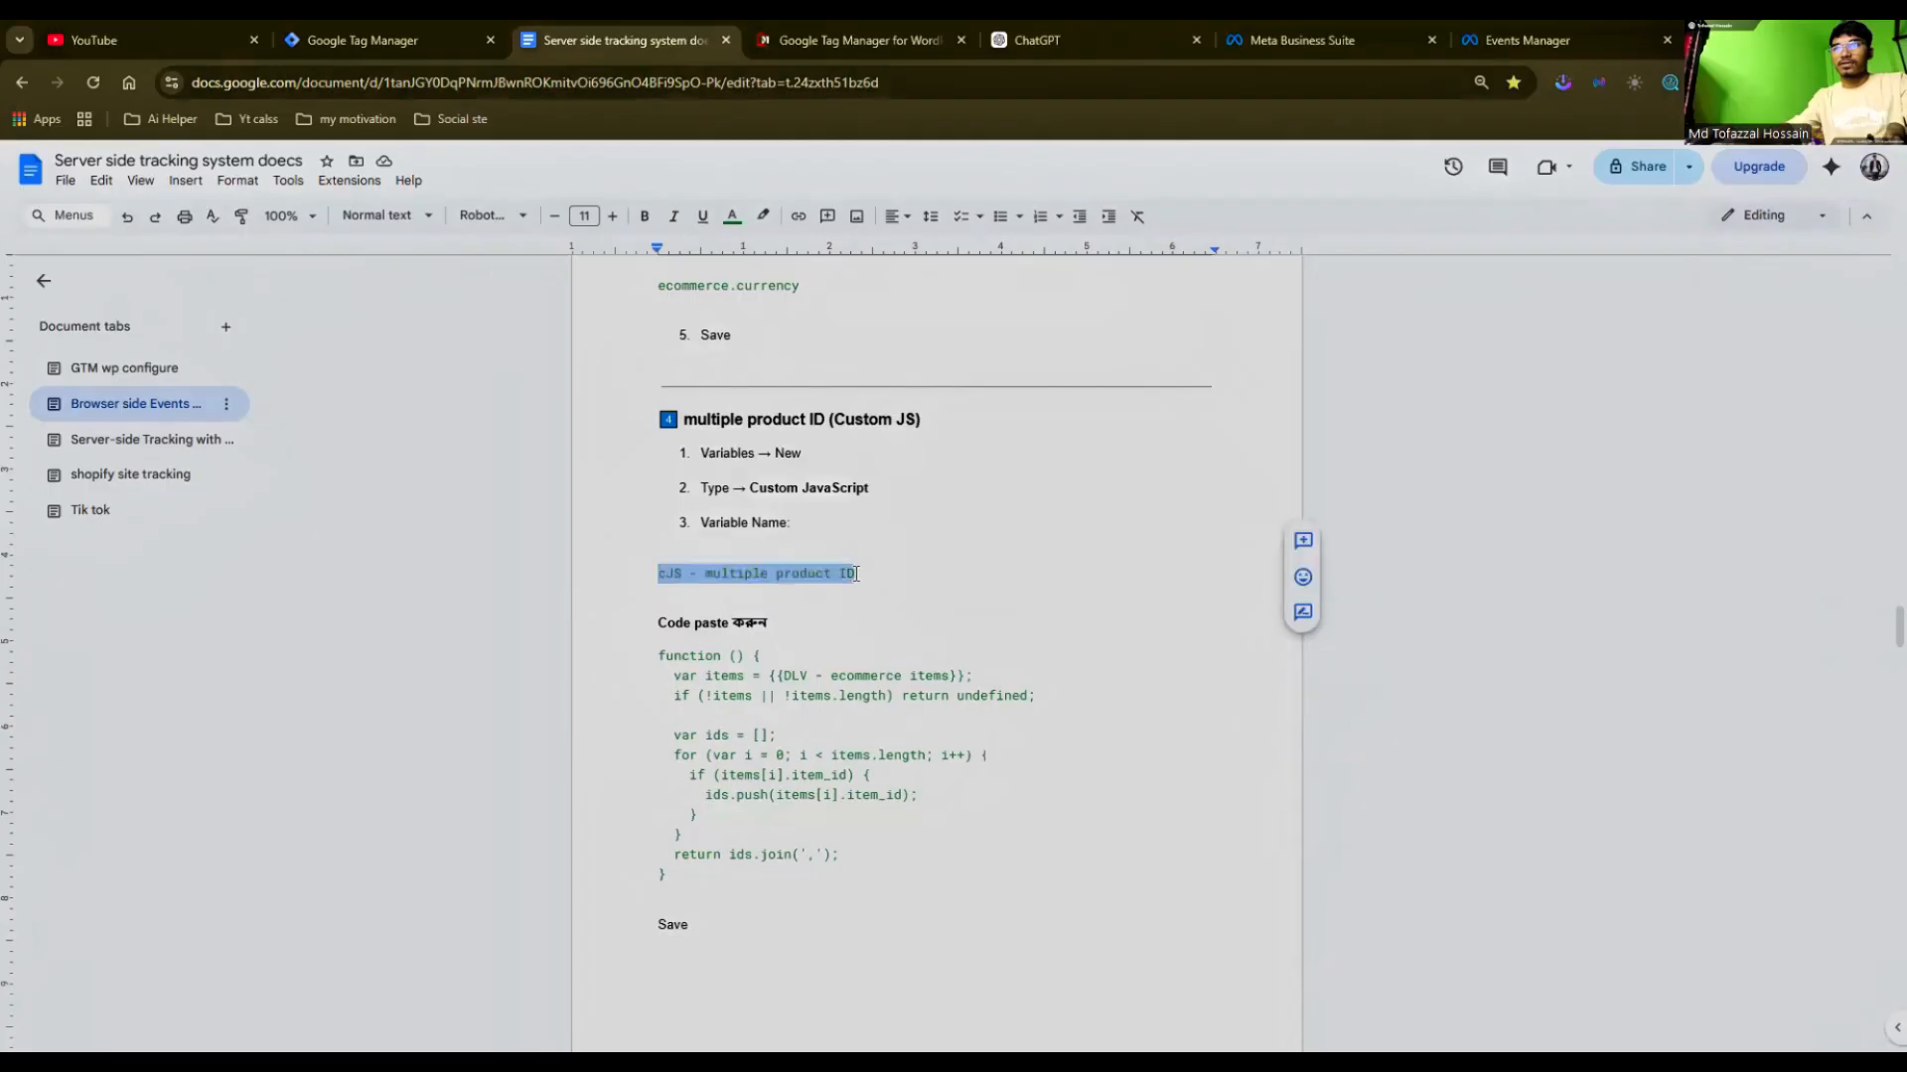
{"action": "key", "text": "ctrl+Page_Up"}
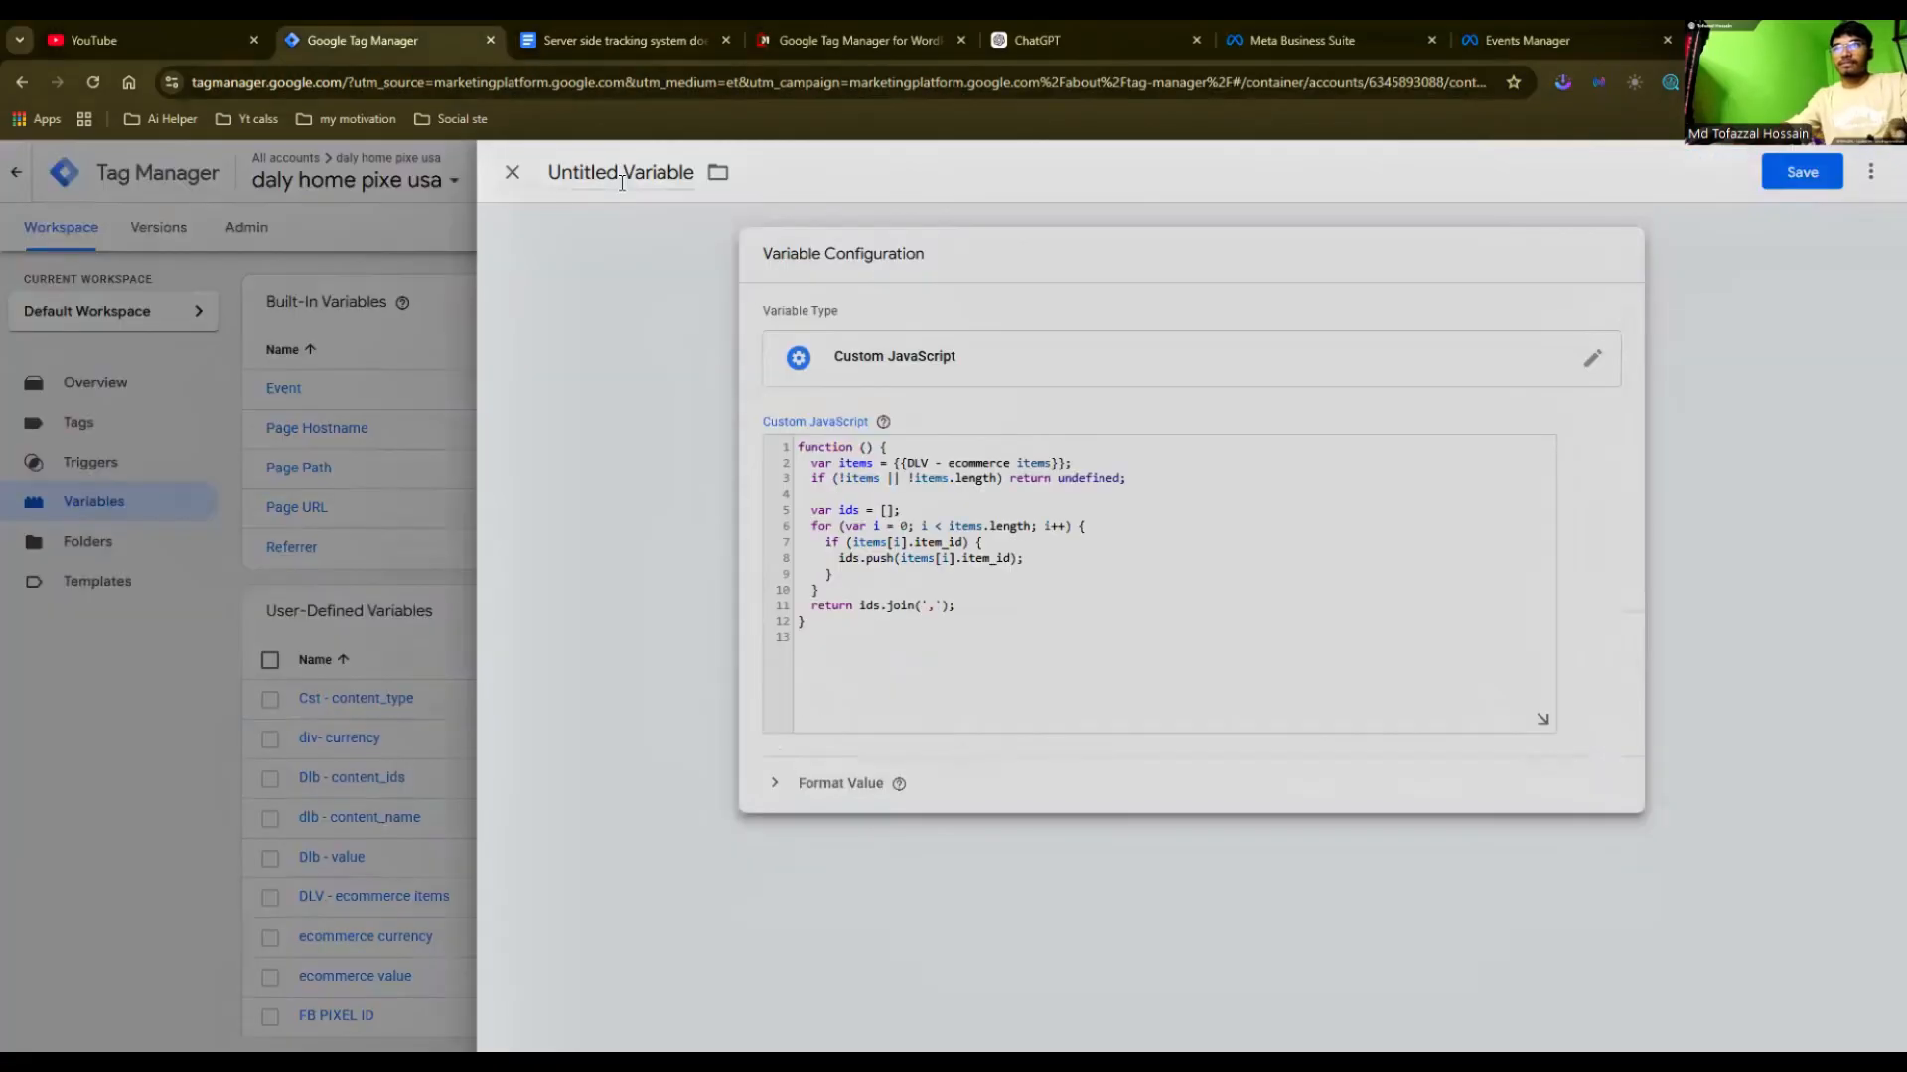
{"action": "left_click", "coordinate": [622, 181]}
{"action": "key", "text": "ctrl+v"}
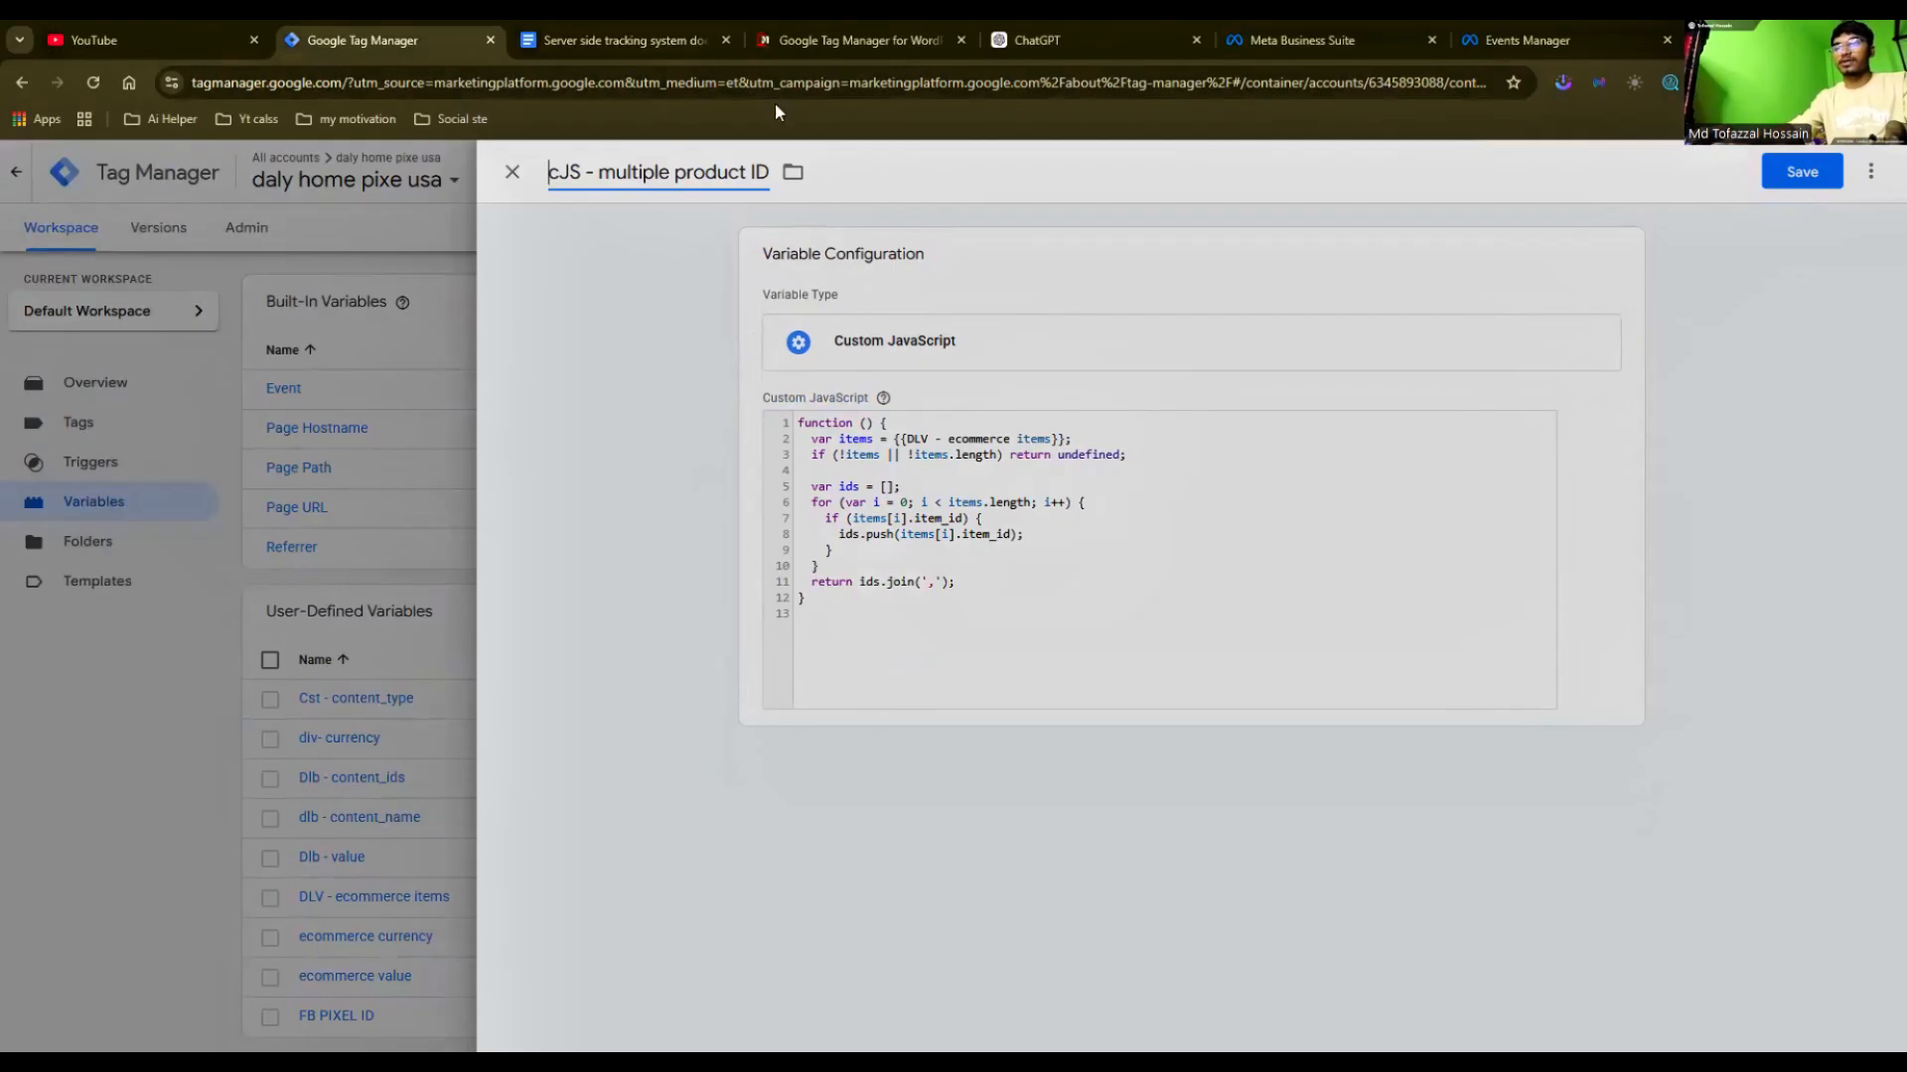
{"action": "left_click", "coordinate": [1816, 185]}
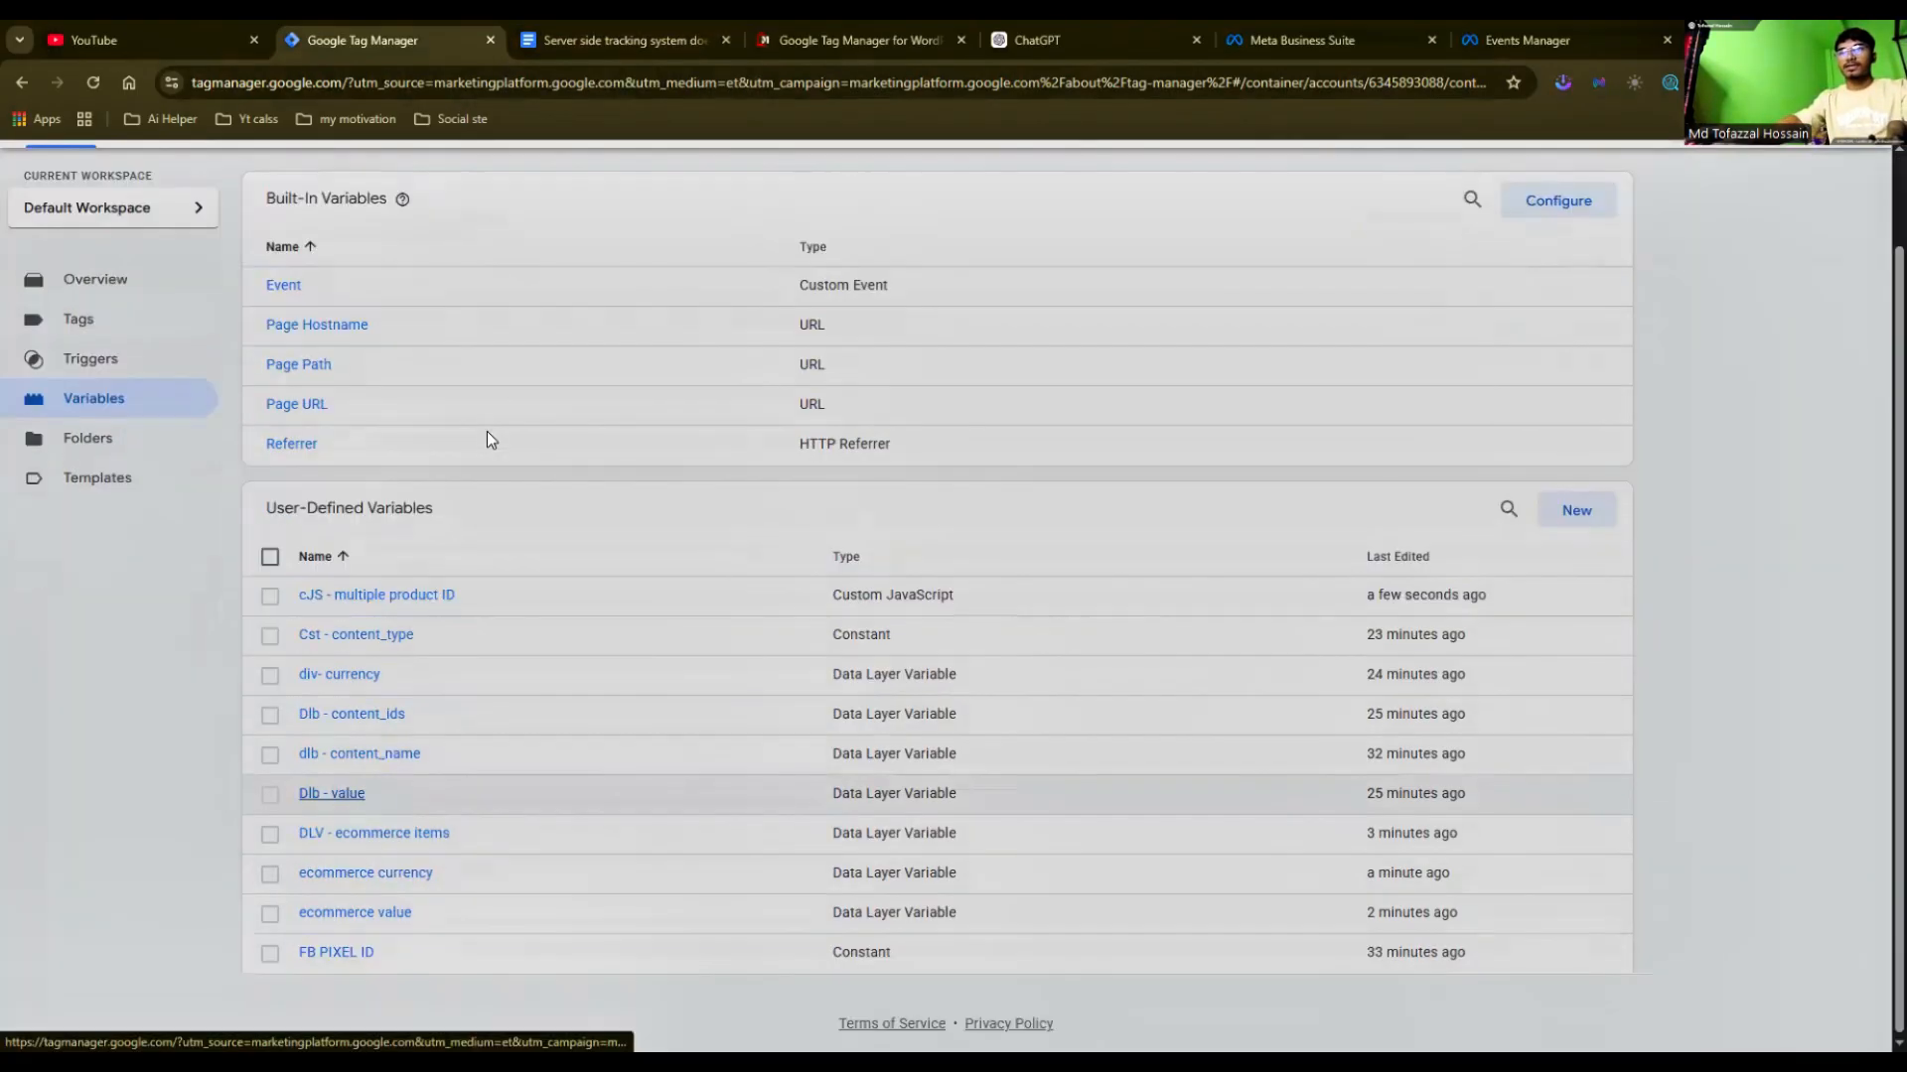
Step: Copy the multiple product name function from the setup document
{"action": "left_click", "coordinate": [602, 40]}
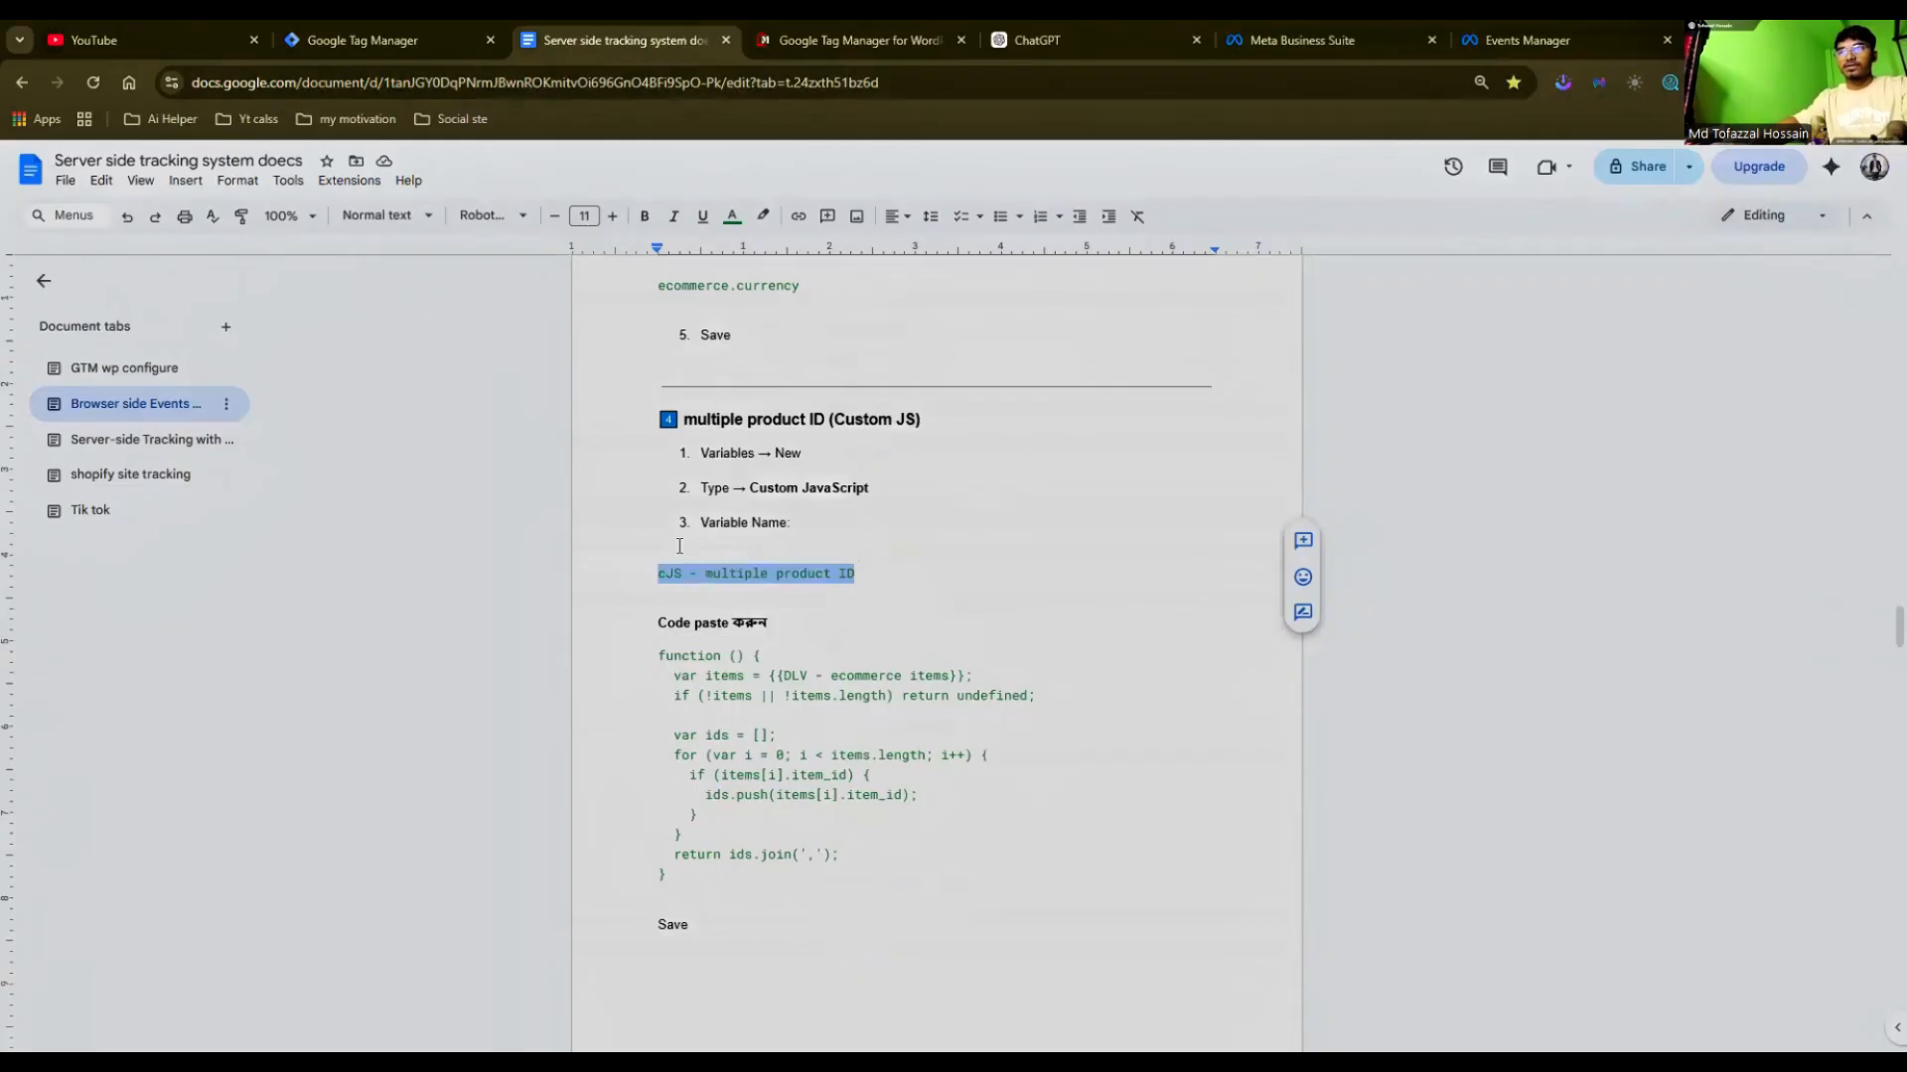
{"action": "scroll", "coordinate": [729, 666], "scroll_direction": "down", "scroll_amount": 5}
{"action": "scroll", "coordinate": [695, 626], "scroll_direction": "up", "scroll_amount": 3}
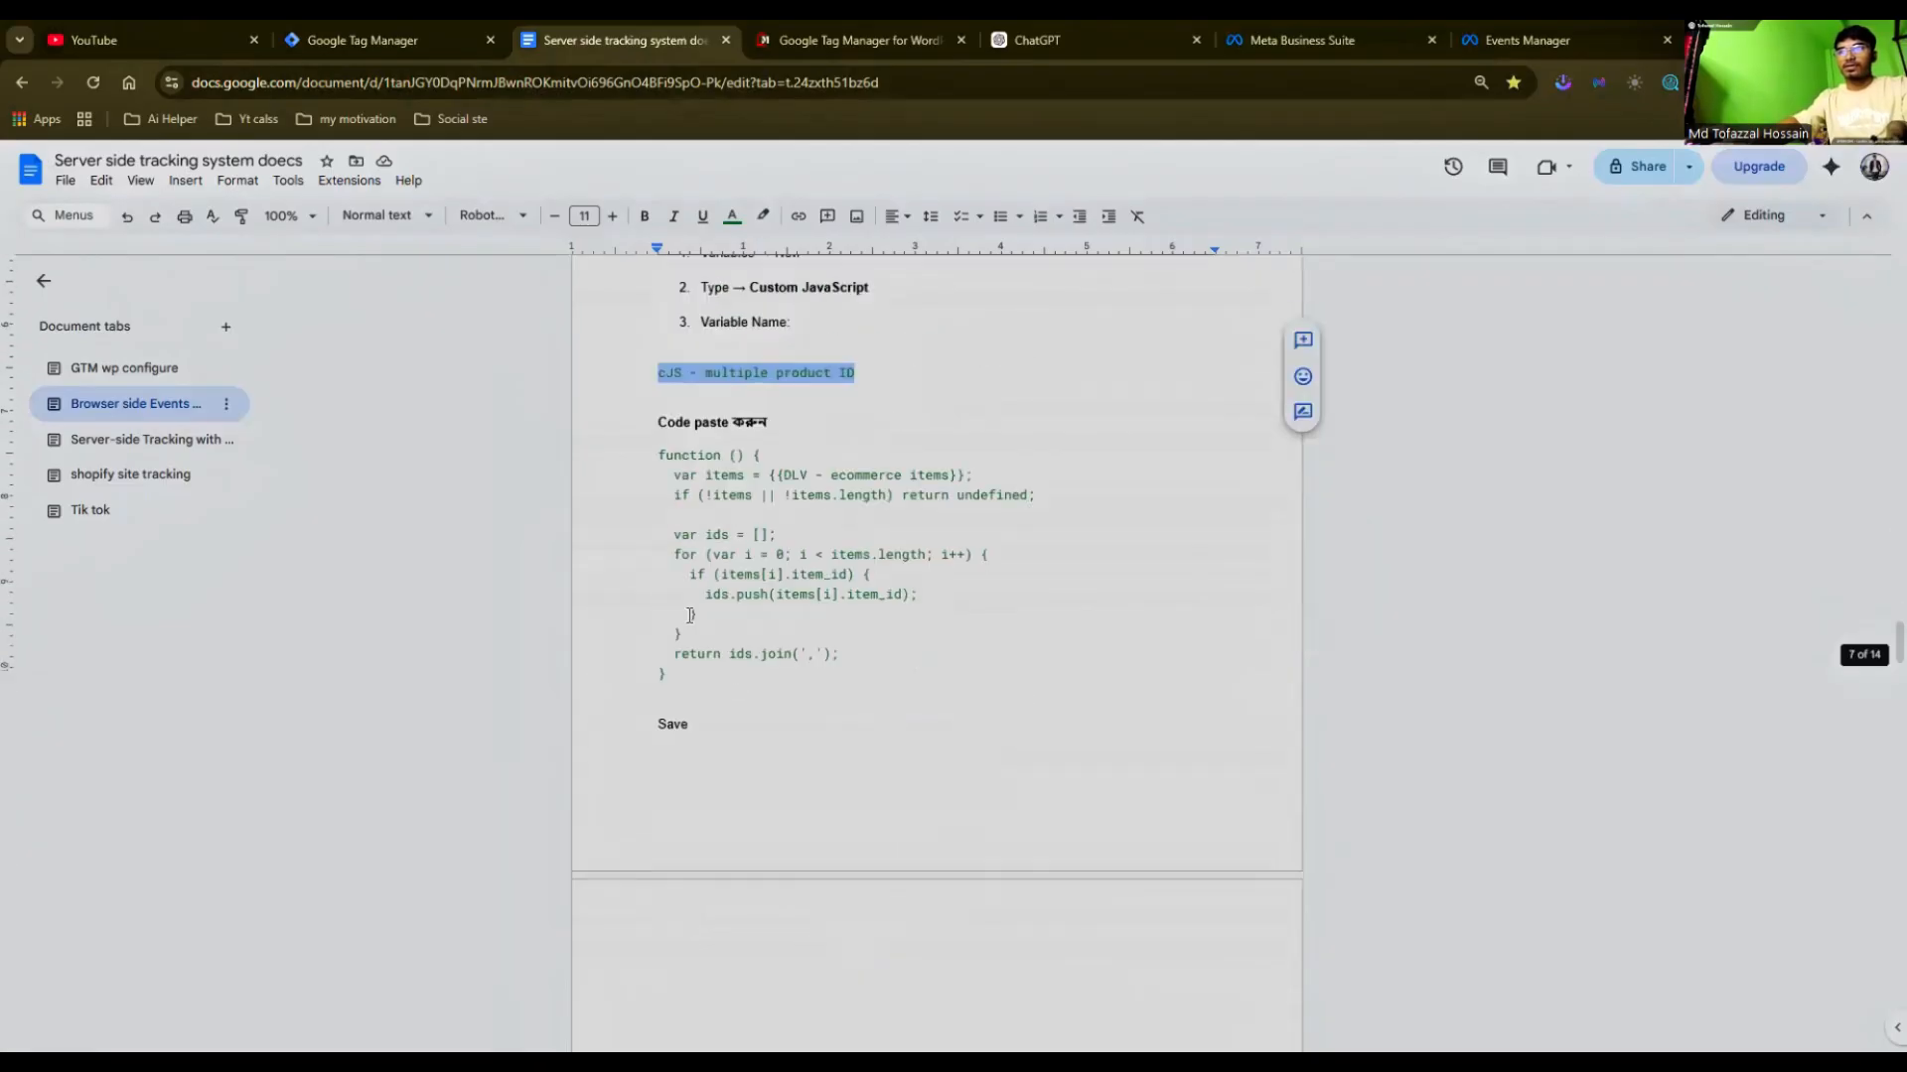
{"action": "scroll", "coordinate": [676, 673], "scroll_direction": "down", "scroll_amount": 2}
{"action": "scroll", "coordinate": [699, 666], "scroll_direction": "down", "scroll_amount": 8}
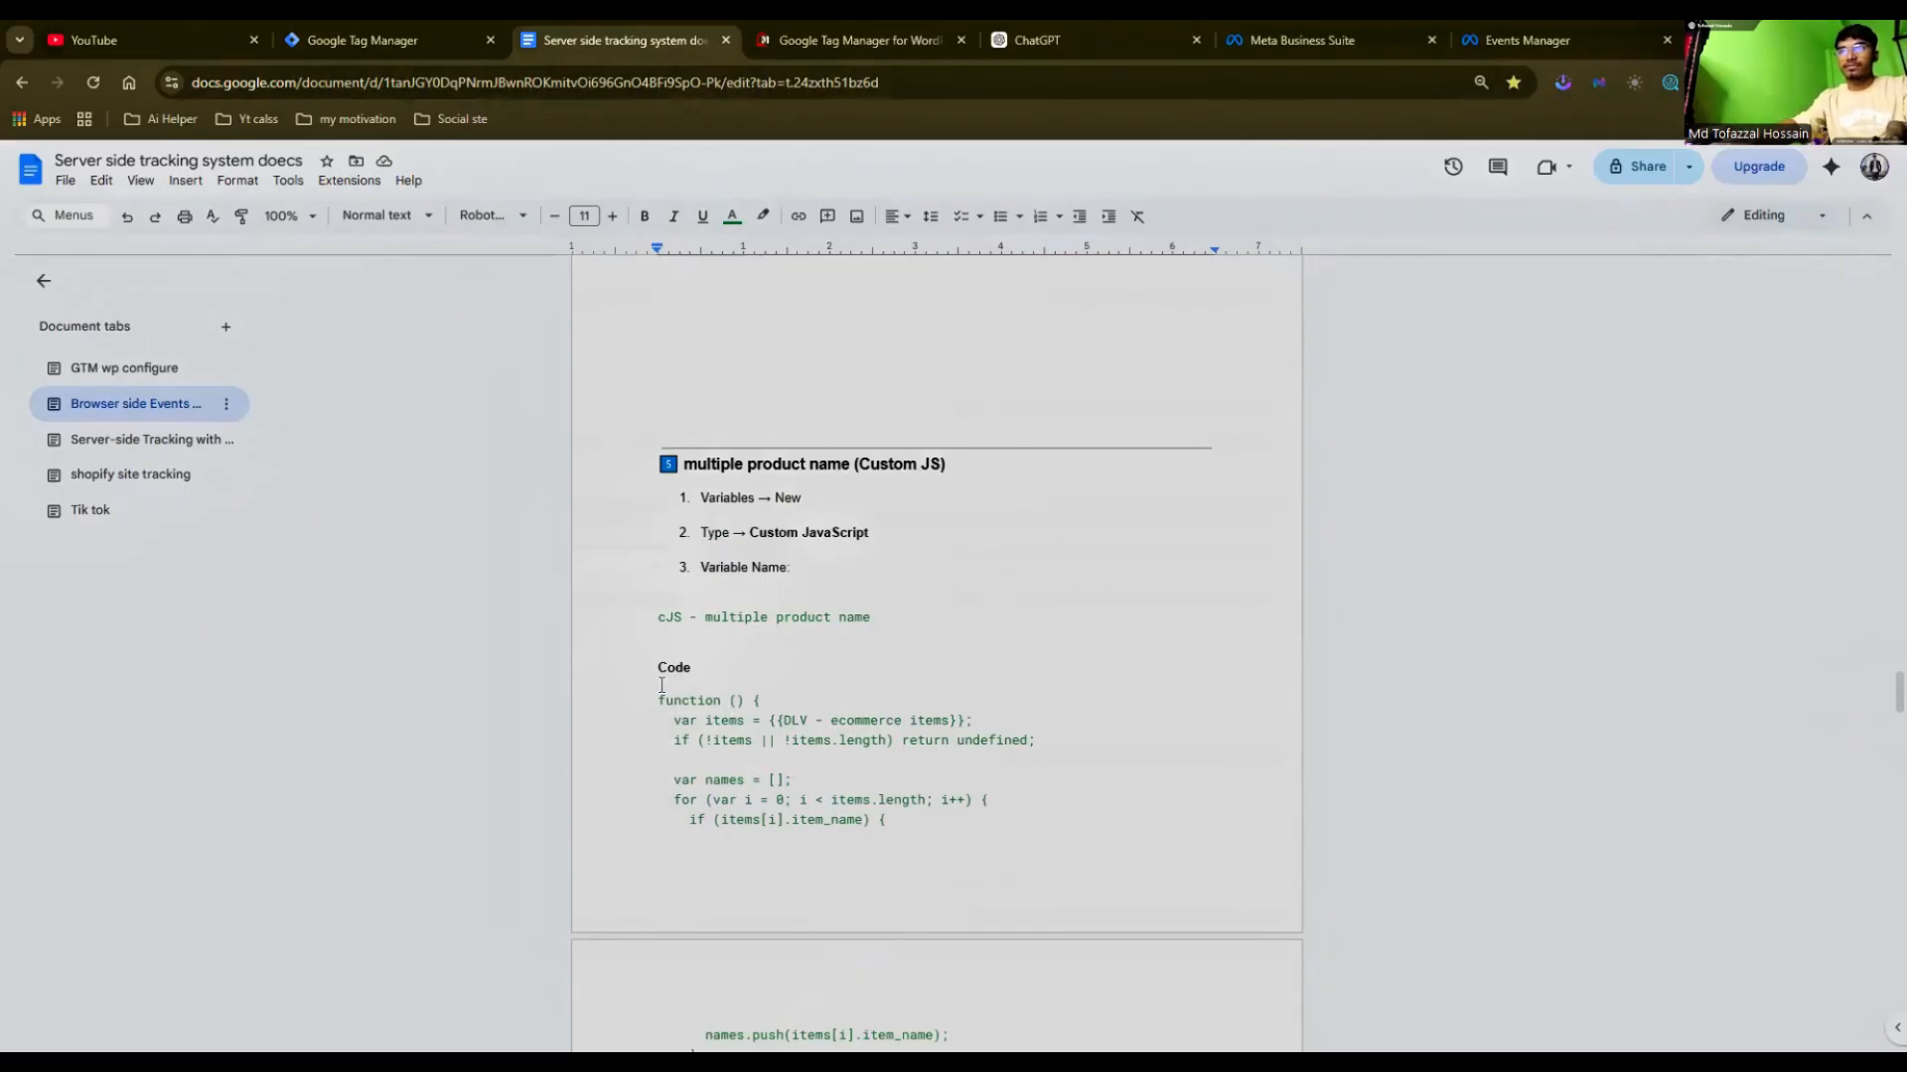
{"action": "scroll", "coordinate": [694, 635], "scroll_direction": "down", "scroll_amount": 1}
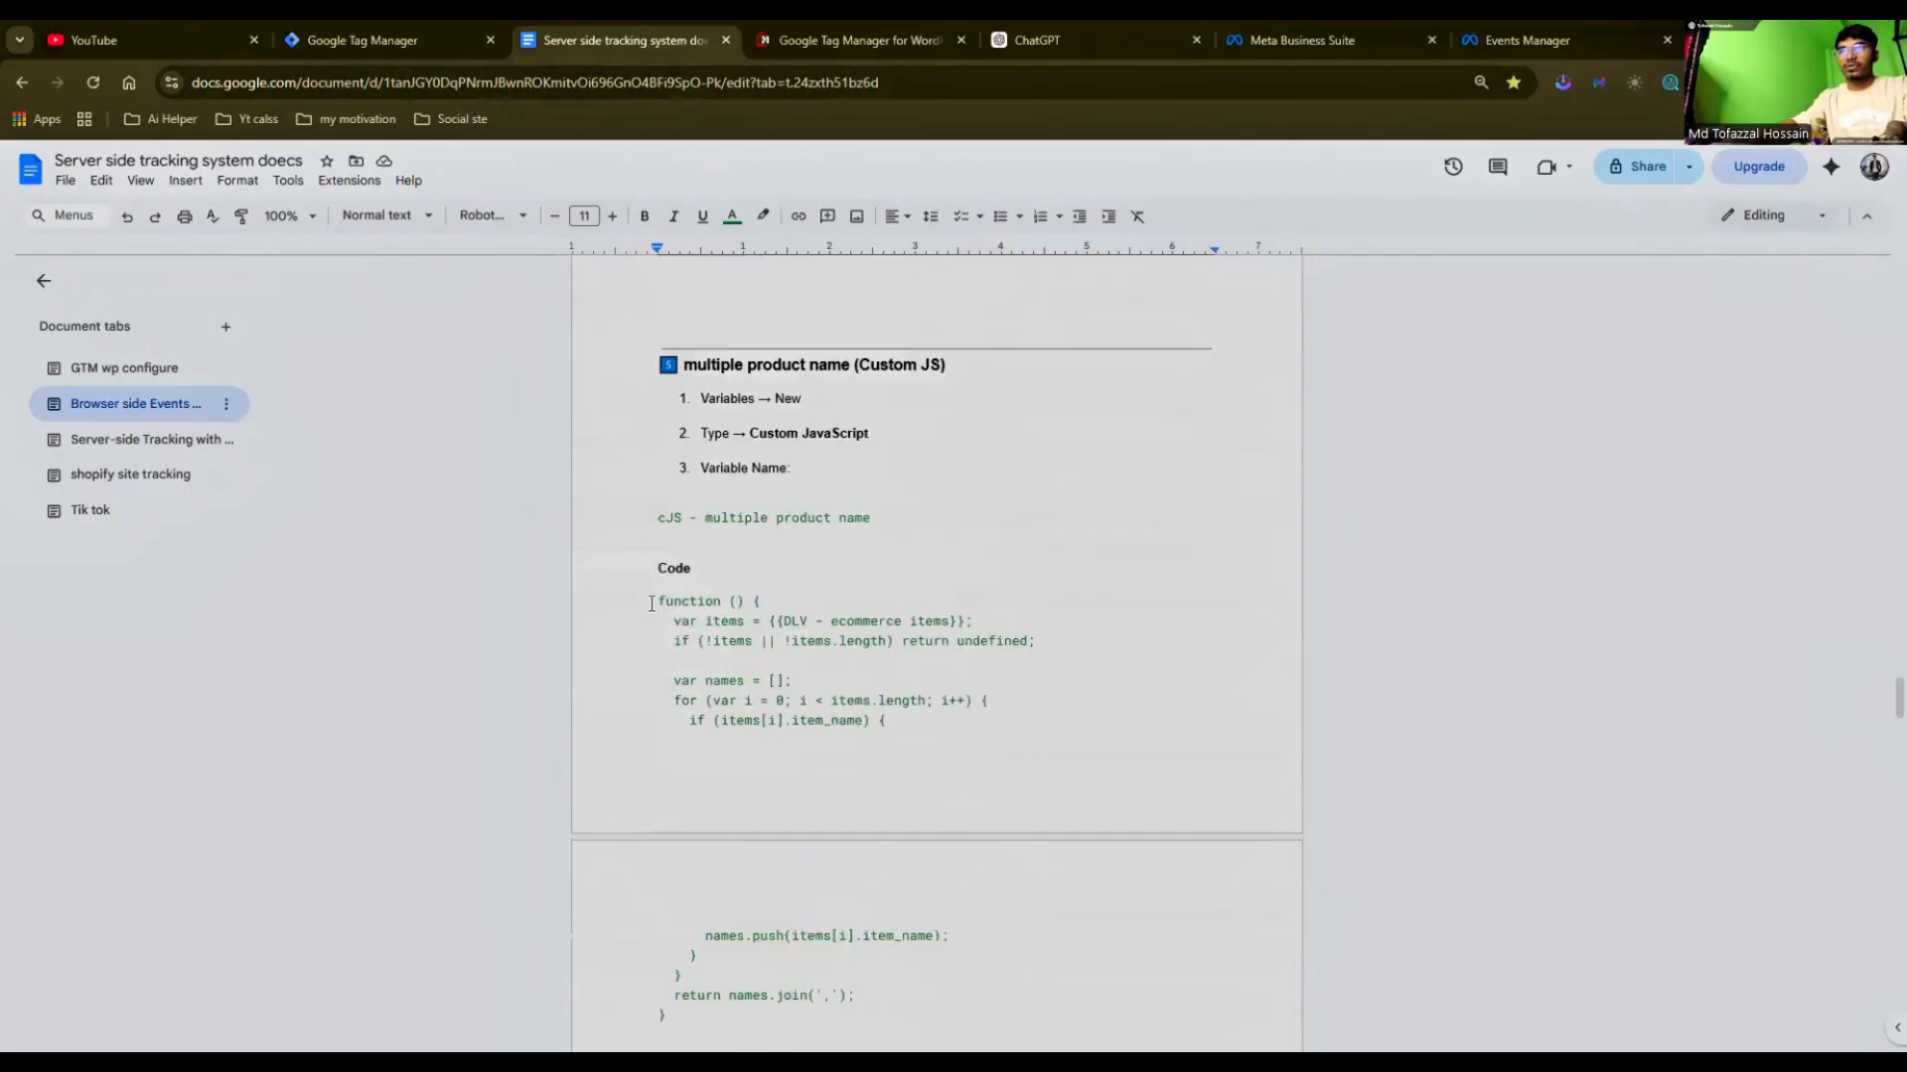
{"action": "left_click", "coordinate": [652, 603]}
{"action": "left_click", "coordinate": [868, 811], "text": "shift"}
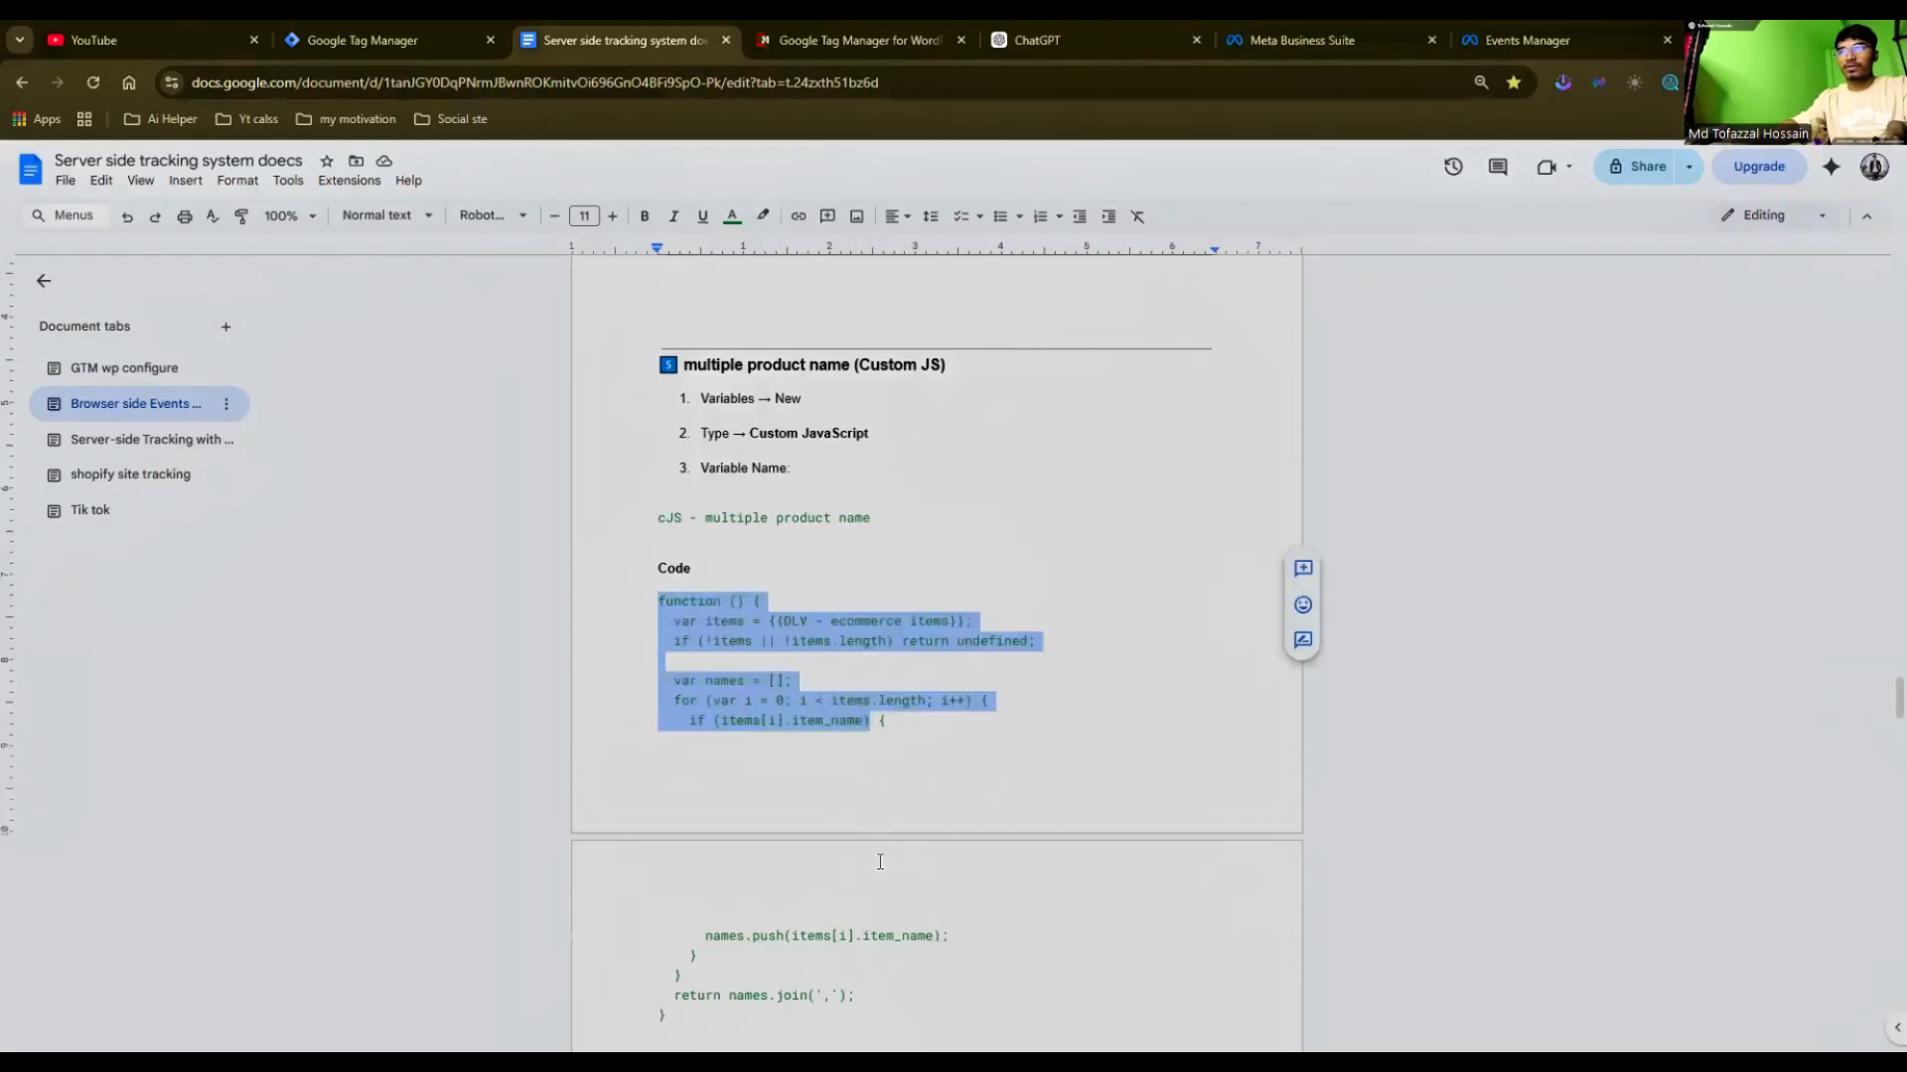
{"action": "left_click", "coordinate": [872, 942], "text": "shift"}
{"action": "scroll", "coordinate": [717, 927], "scroll_direction": "down", "scroll_amount": 1}
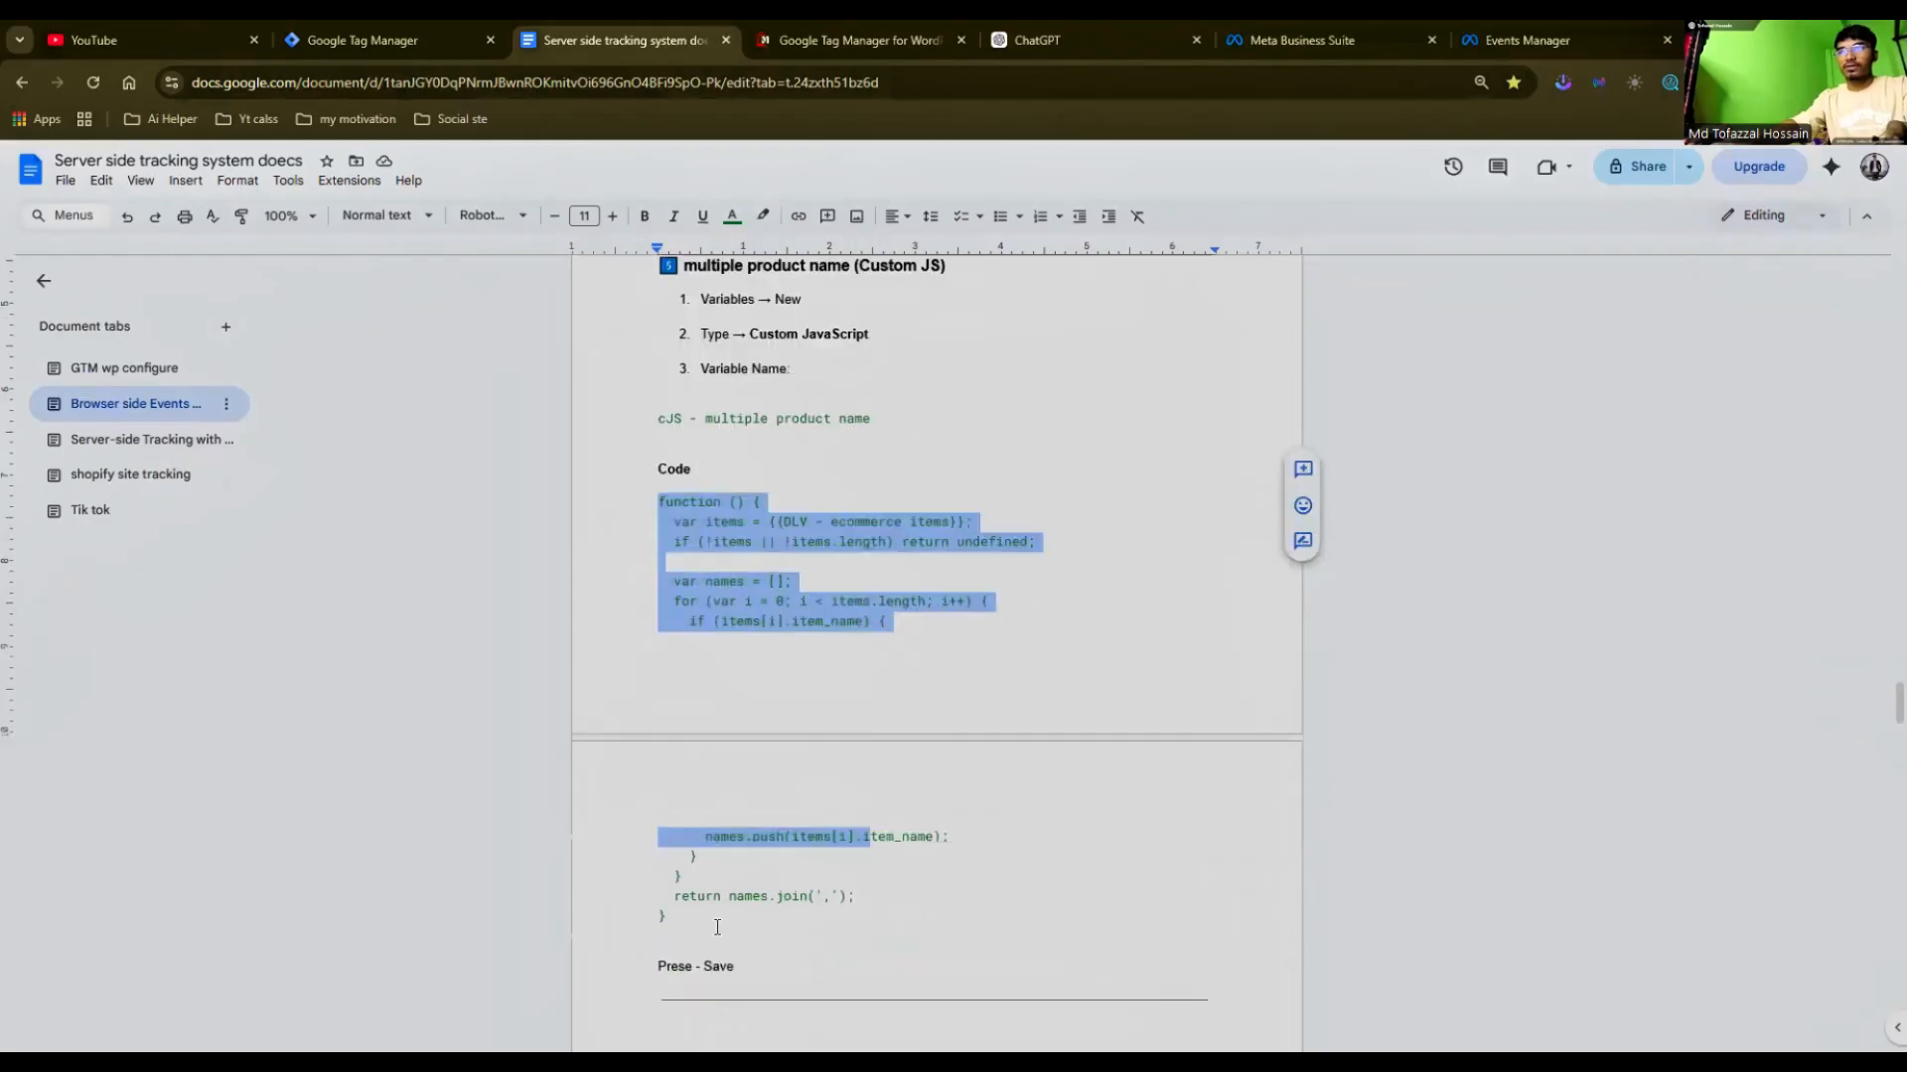
{"action": "left_click", "coordinate": [661, 921], "text": "shift"}
{"action": "key", "text": "ctrl+c"}
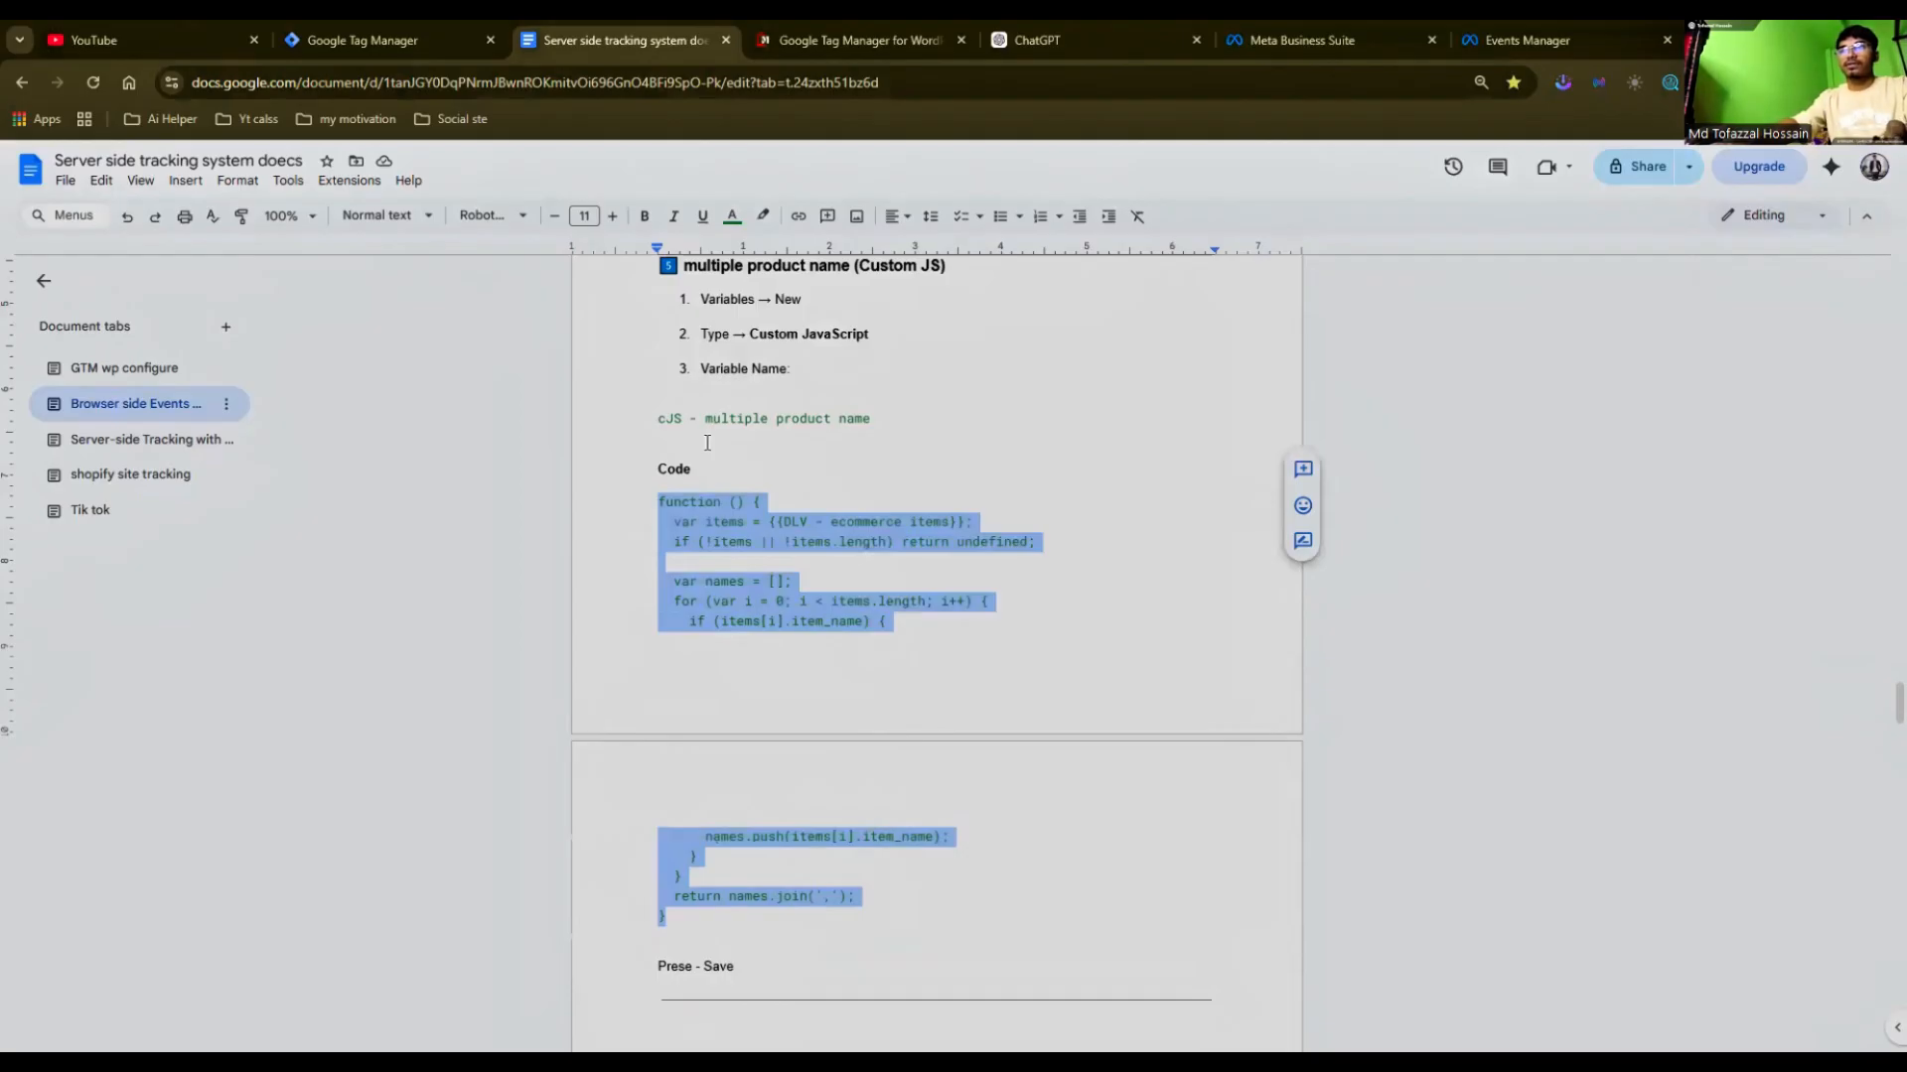
{"action": "scroll", "coordinate": [719, 494], "scroll_direction": "up", "scroll_amount": 1}
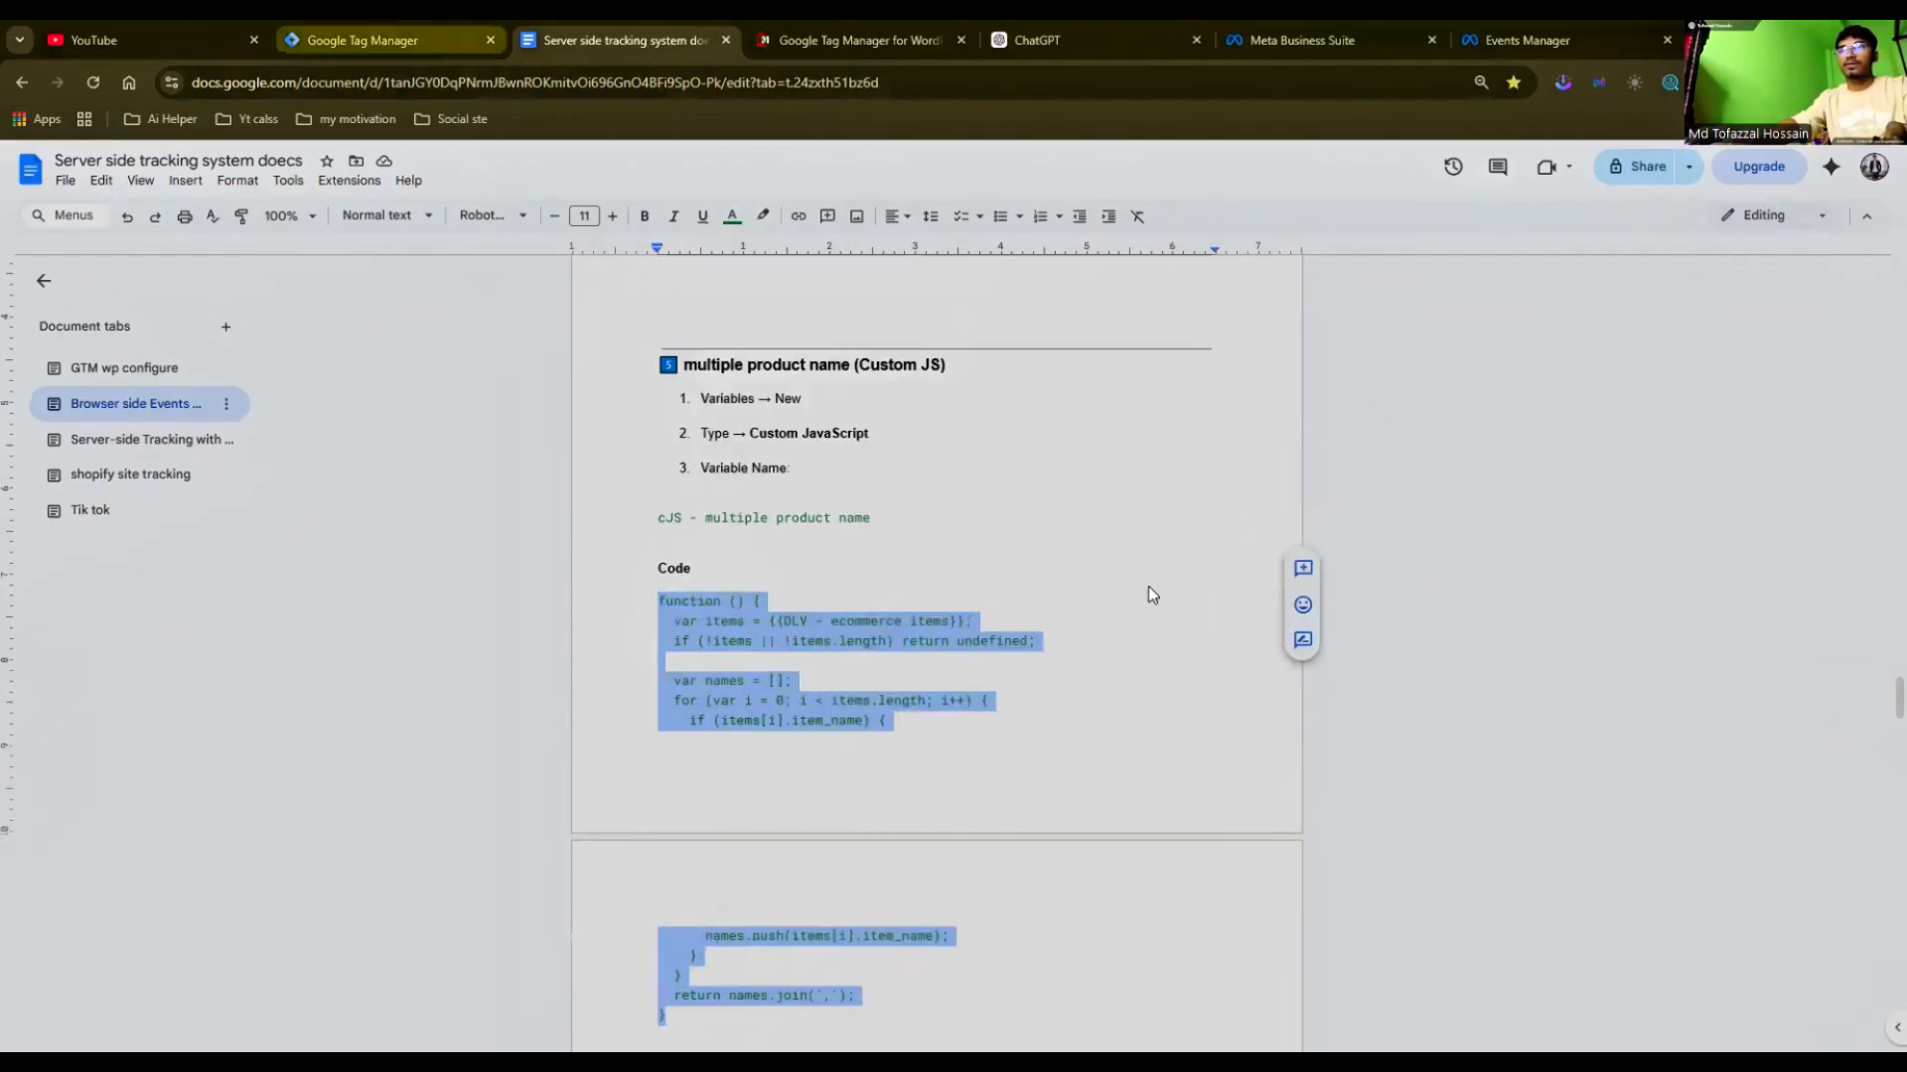
Step: Create a new Custom JavaScript variable and paste the multiple product name function as its code
{"action": "left_click", "coordinate": [1587, 615]}
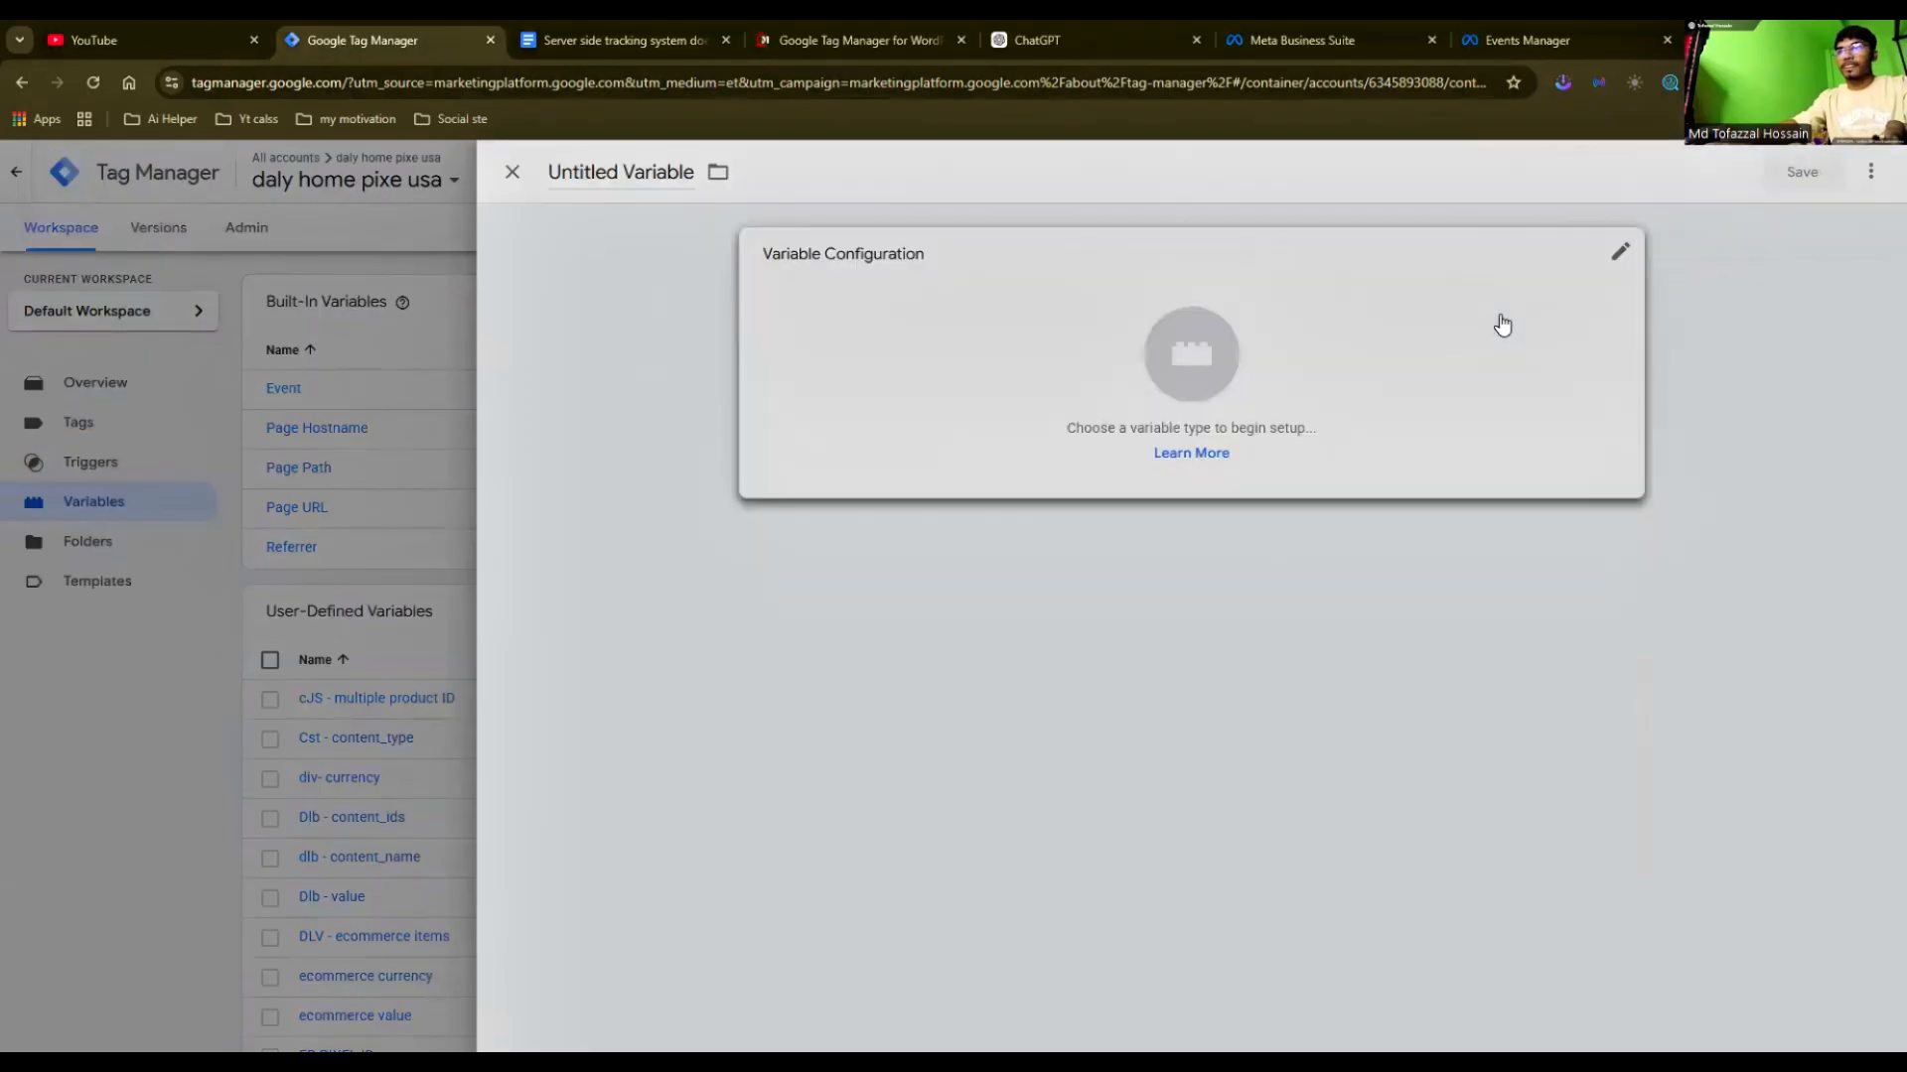
{"action": "left_click", "coordinate": [1492, 354]}
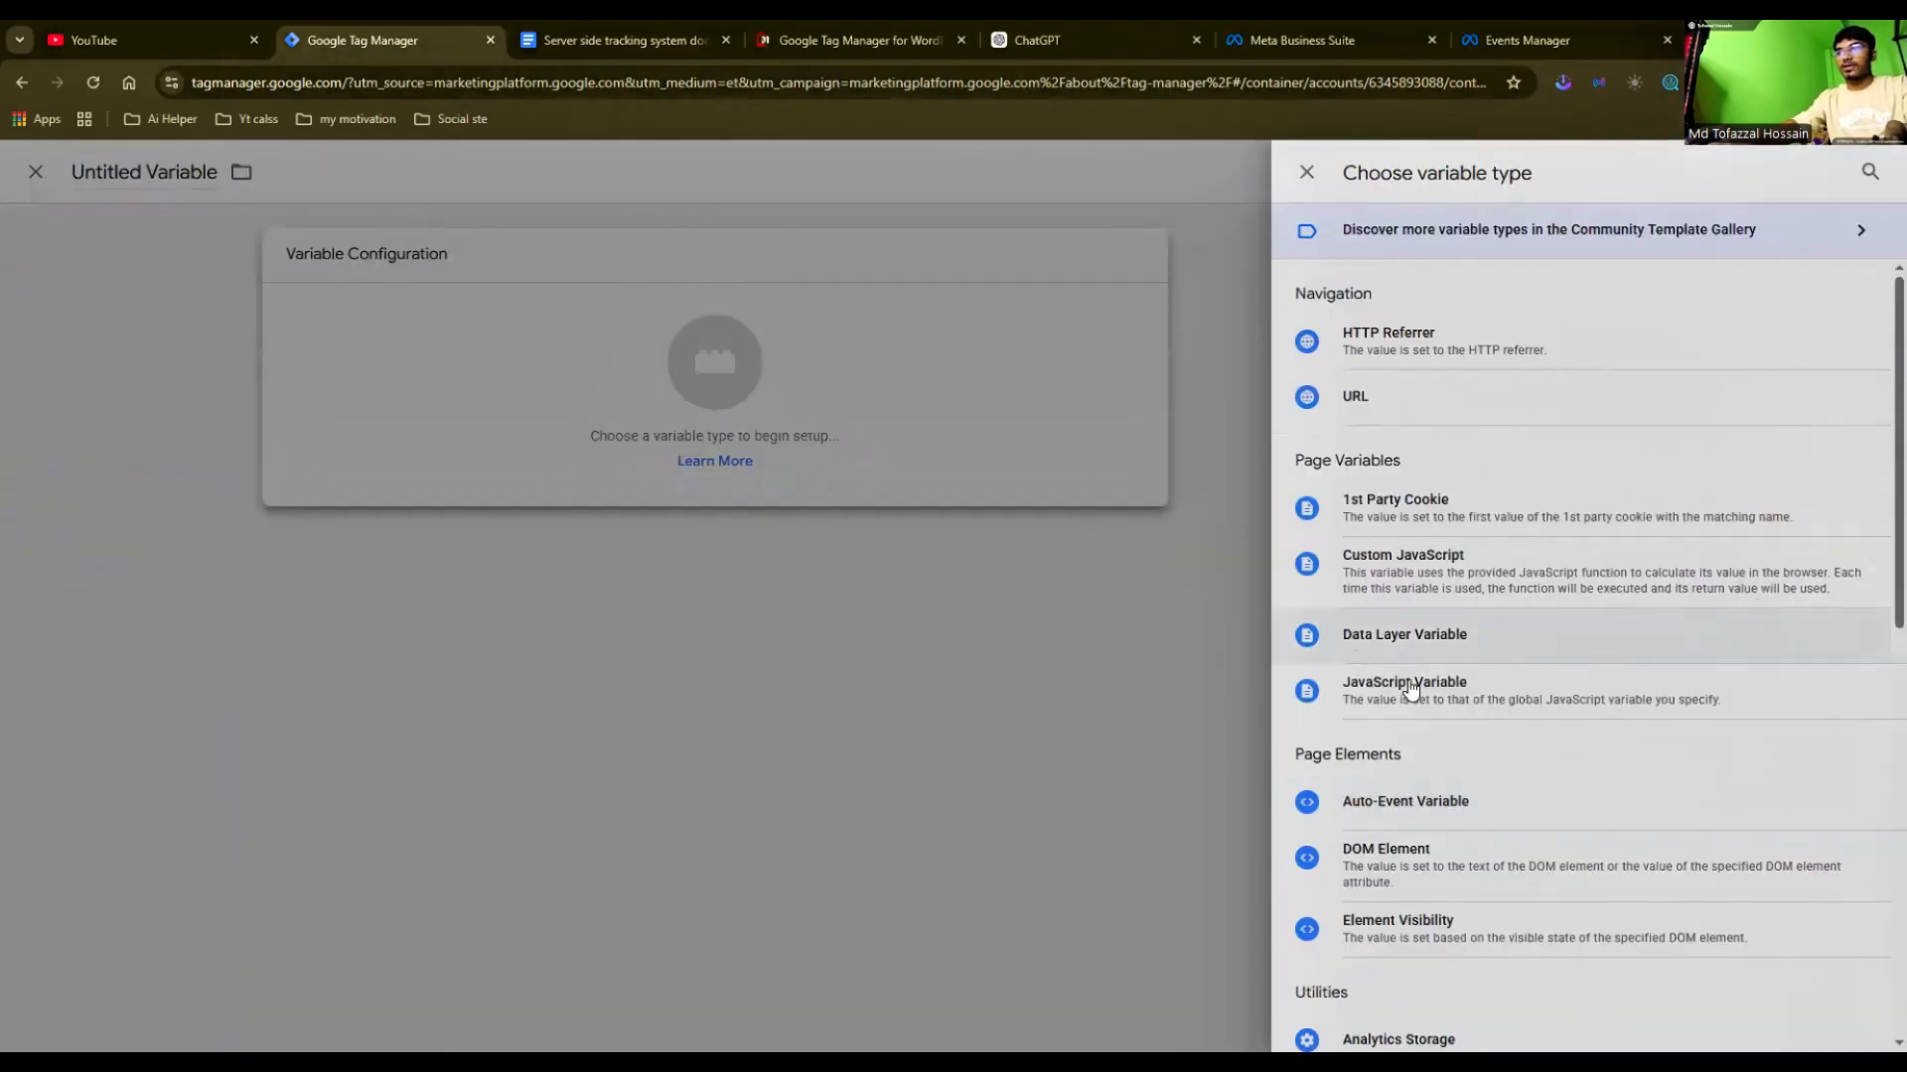
{"action": "left_click", "coordinate": [1420, 574]}
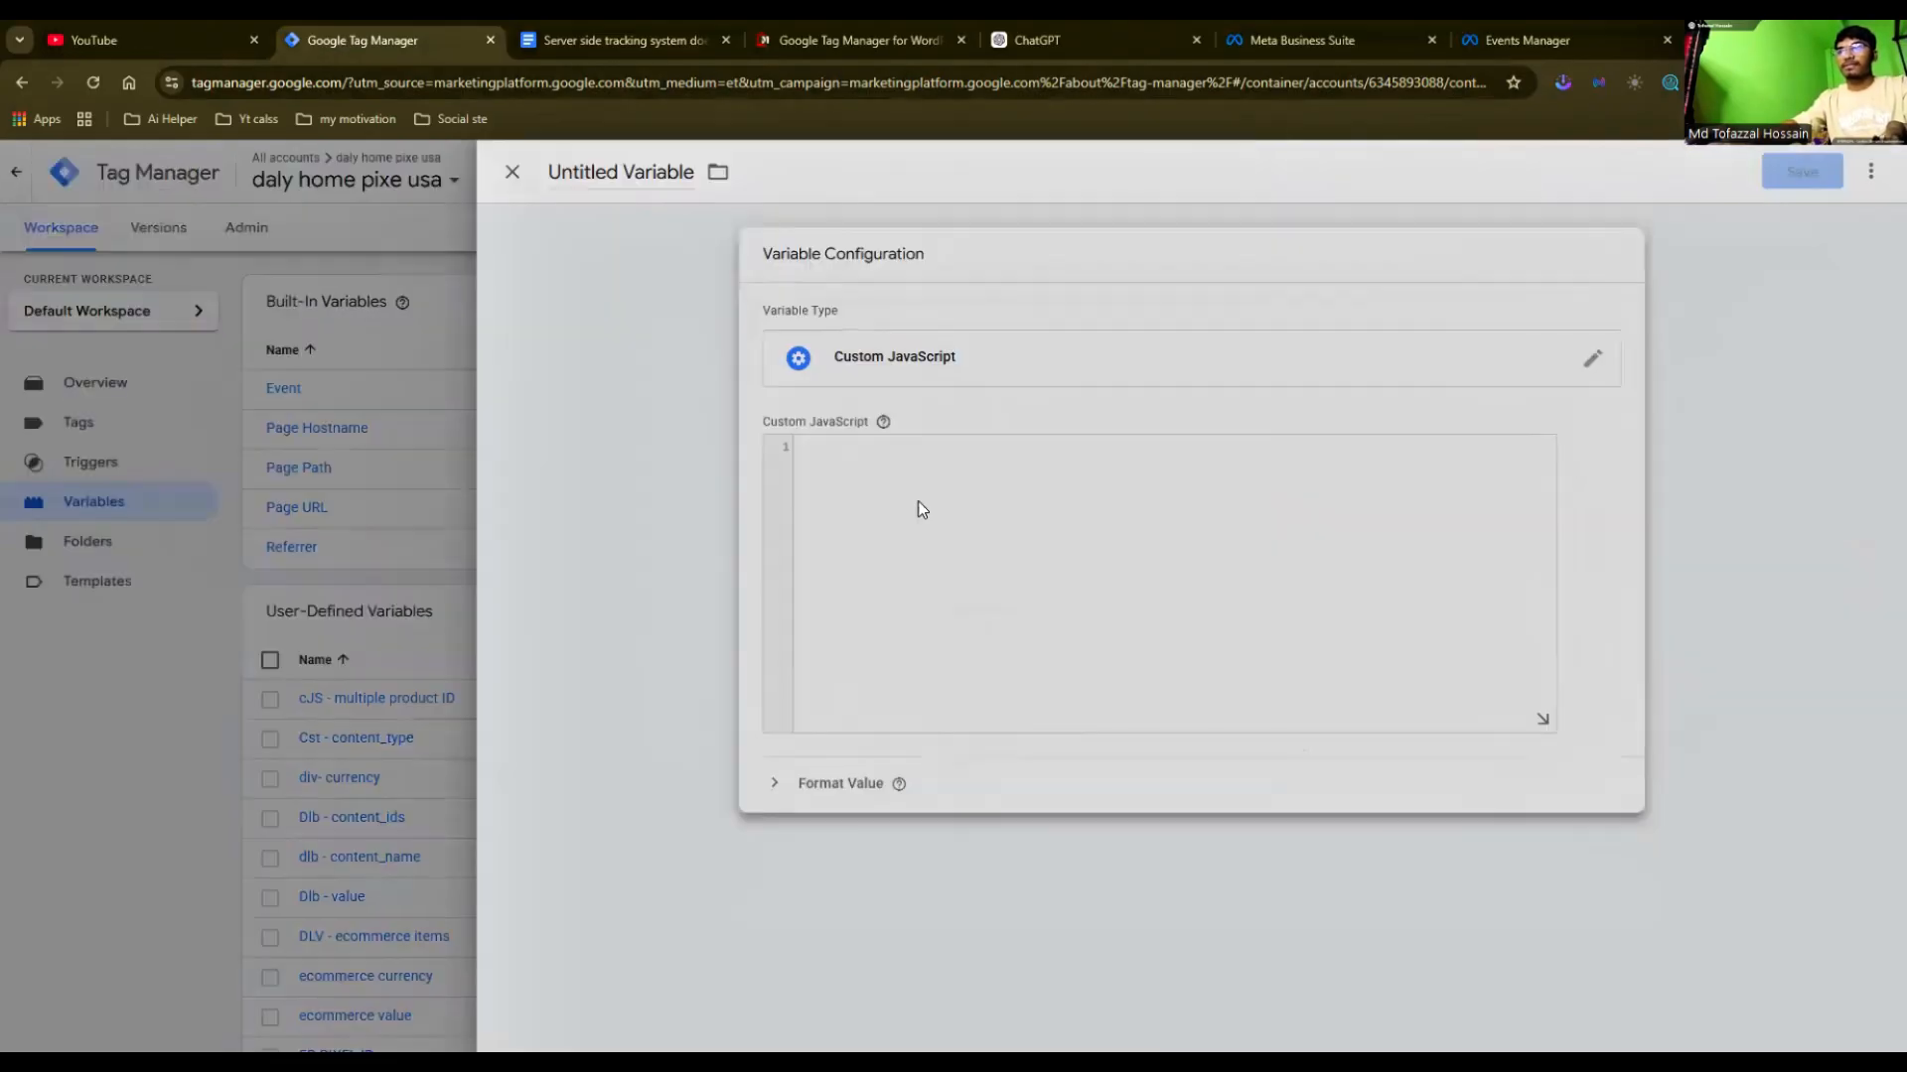
{"action": "left_click", "coordinate": [812, 467]}
{"action": "key", "text": "ctrl+v"}
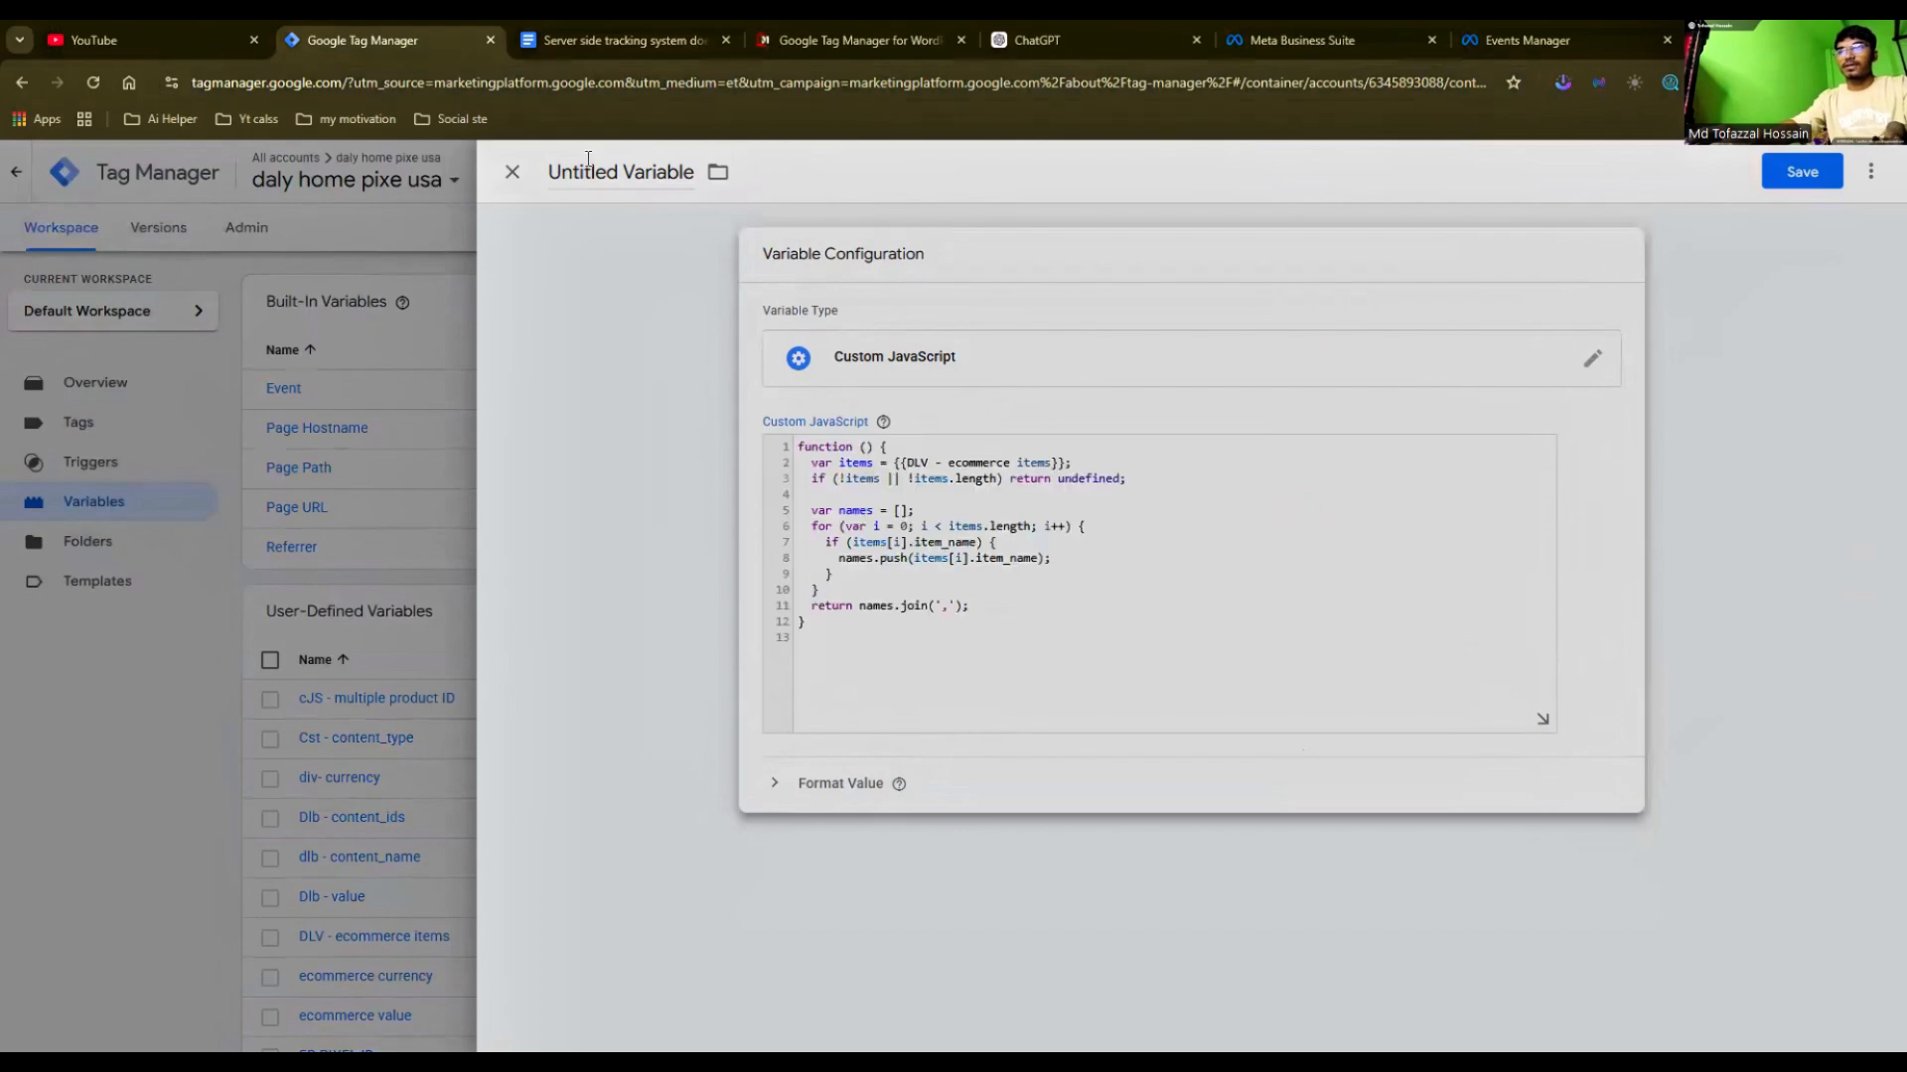
Step: Copy the name cJS - multiple product name from the document, give it to the variable, and save it
{"action": "left_click", "coordinate": [592, 27]}
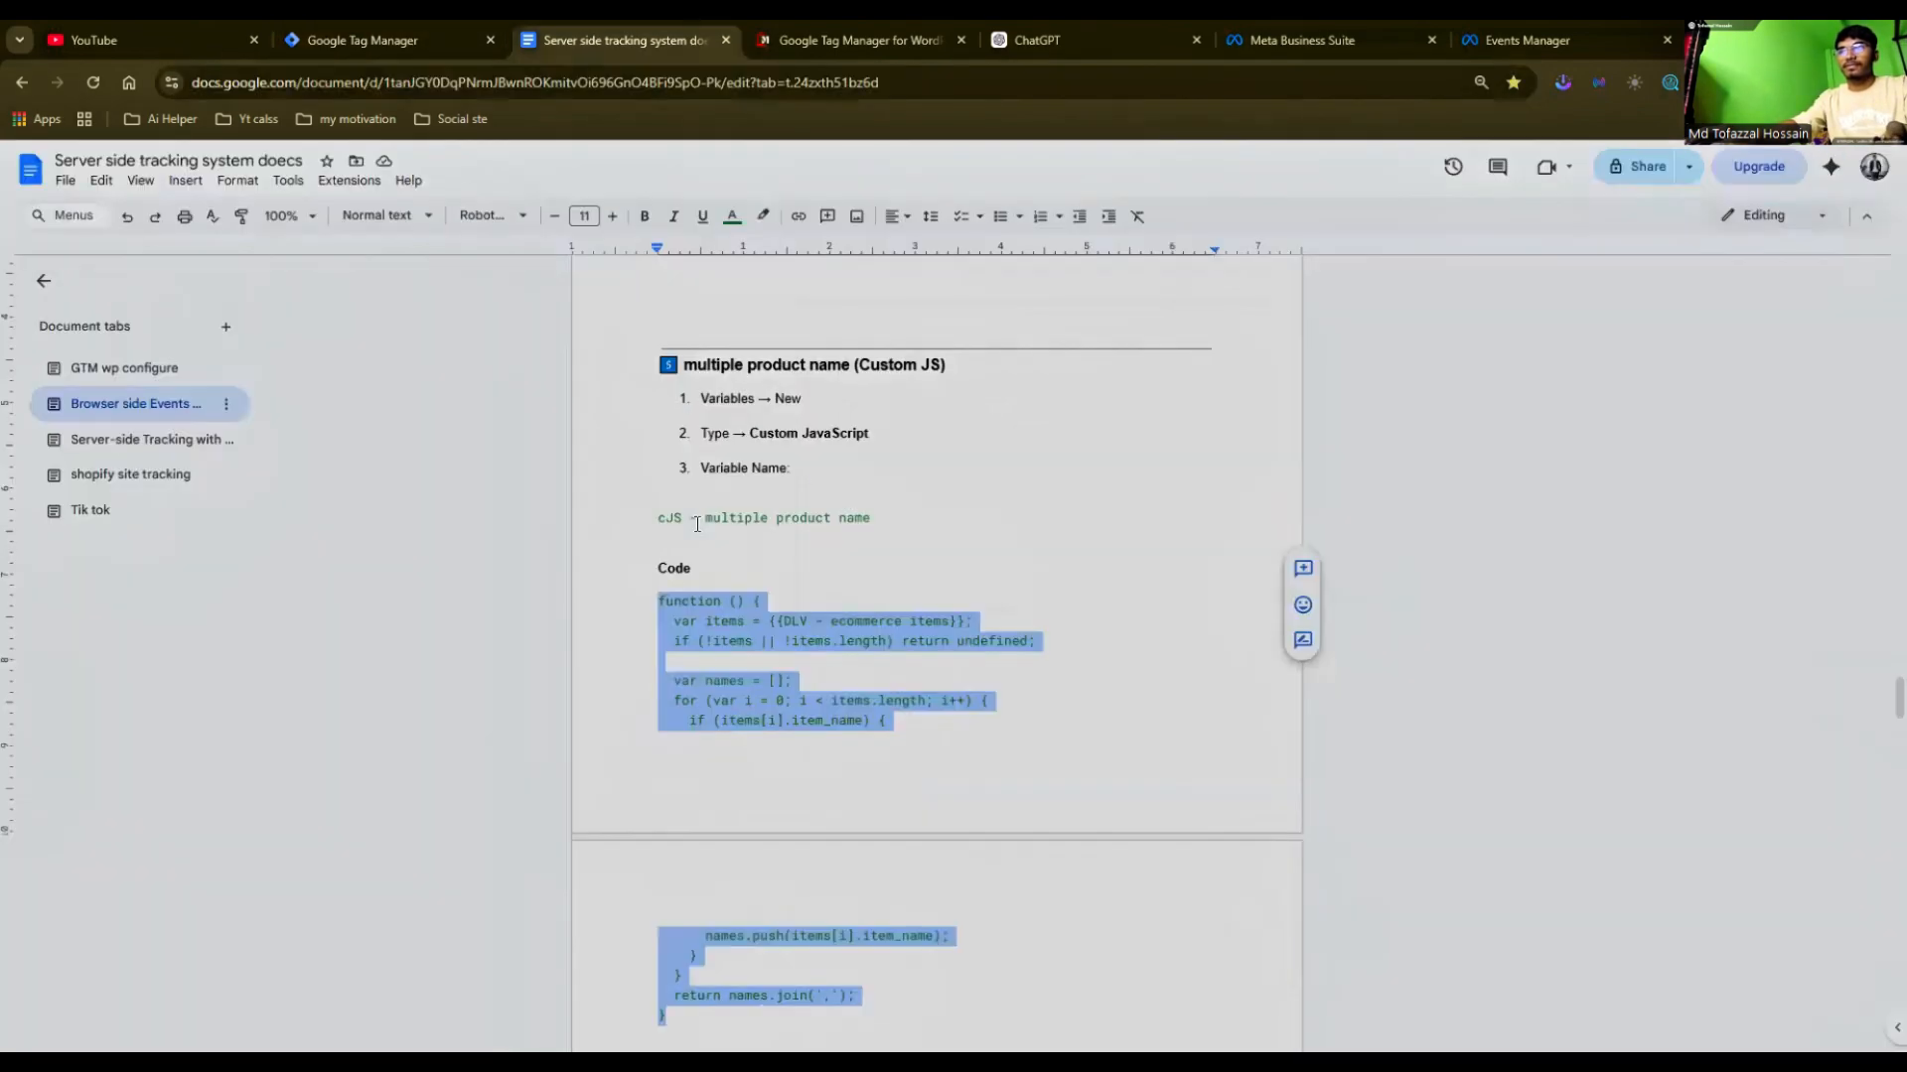
{"action": "left_click_drag", "start_coordinate": [870, 518], "coordinate": [658, 518]}
{"action": "key", "text": "ctrl+c"}
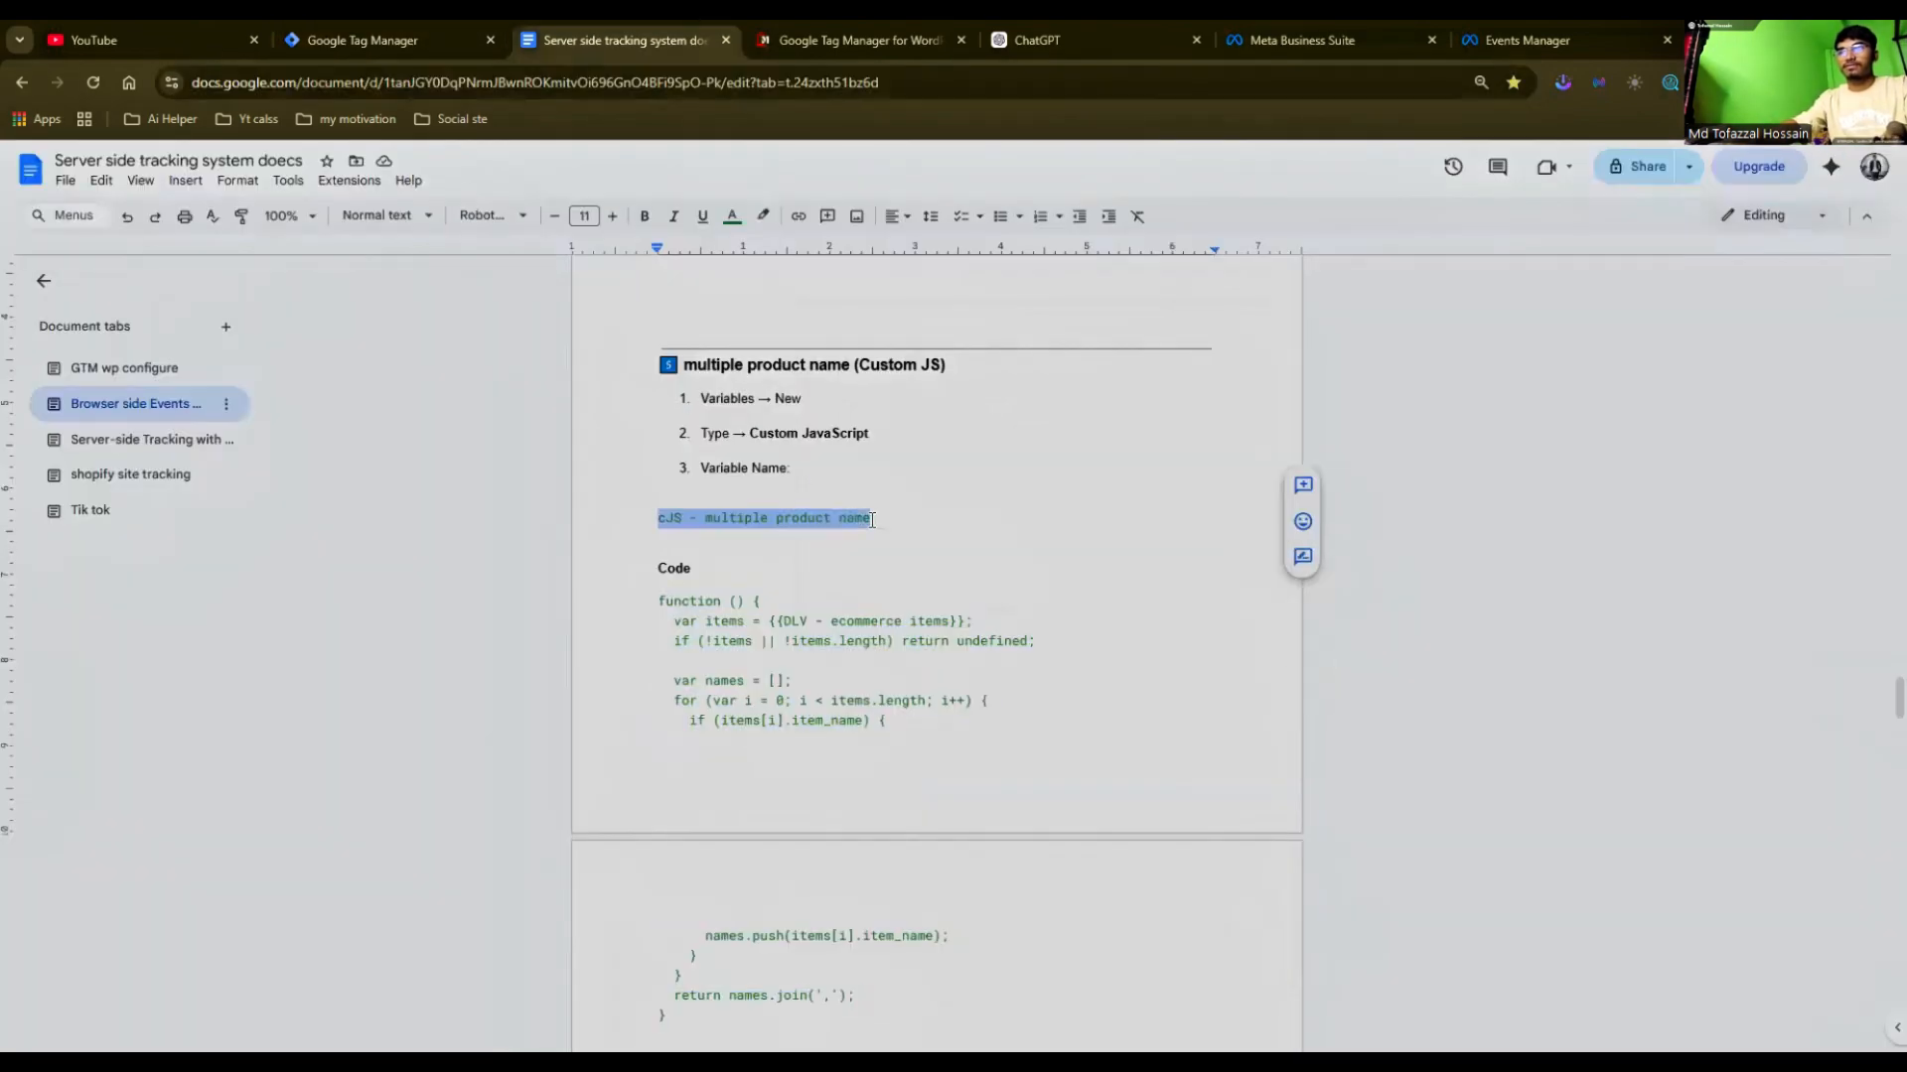
{"action": "left_click", "coordinate": [350, 37]}
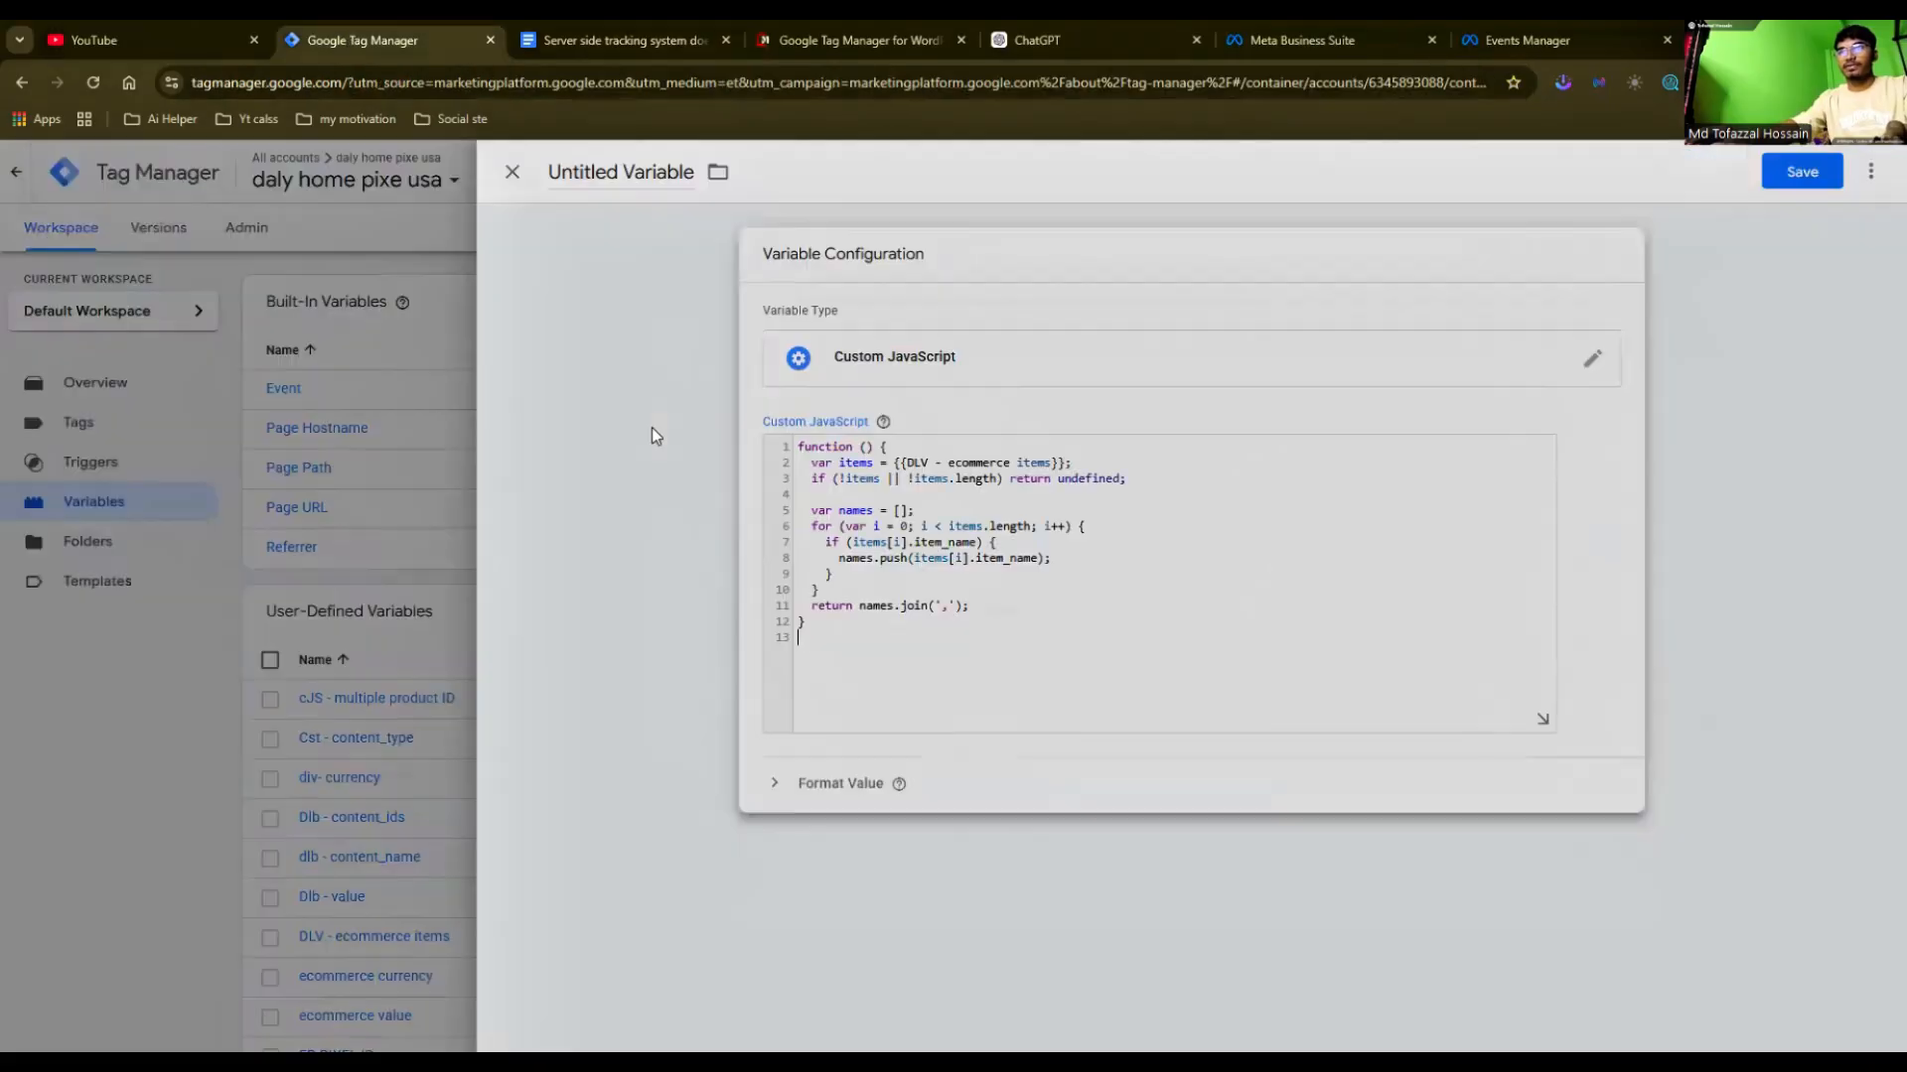
{"action": "left_click", "coordinate": [604, 175]}
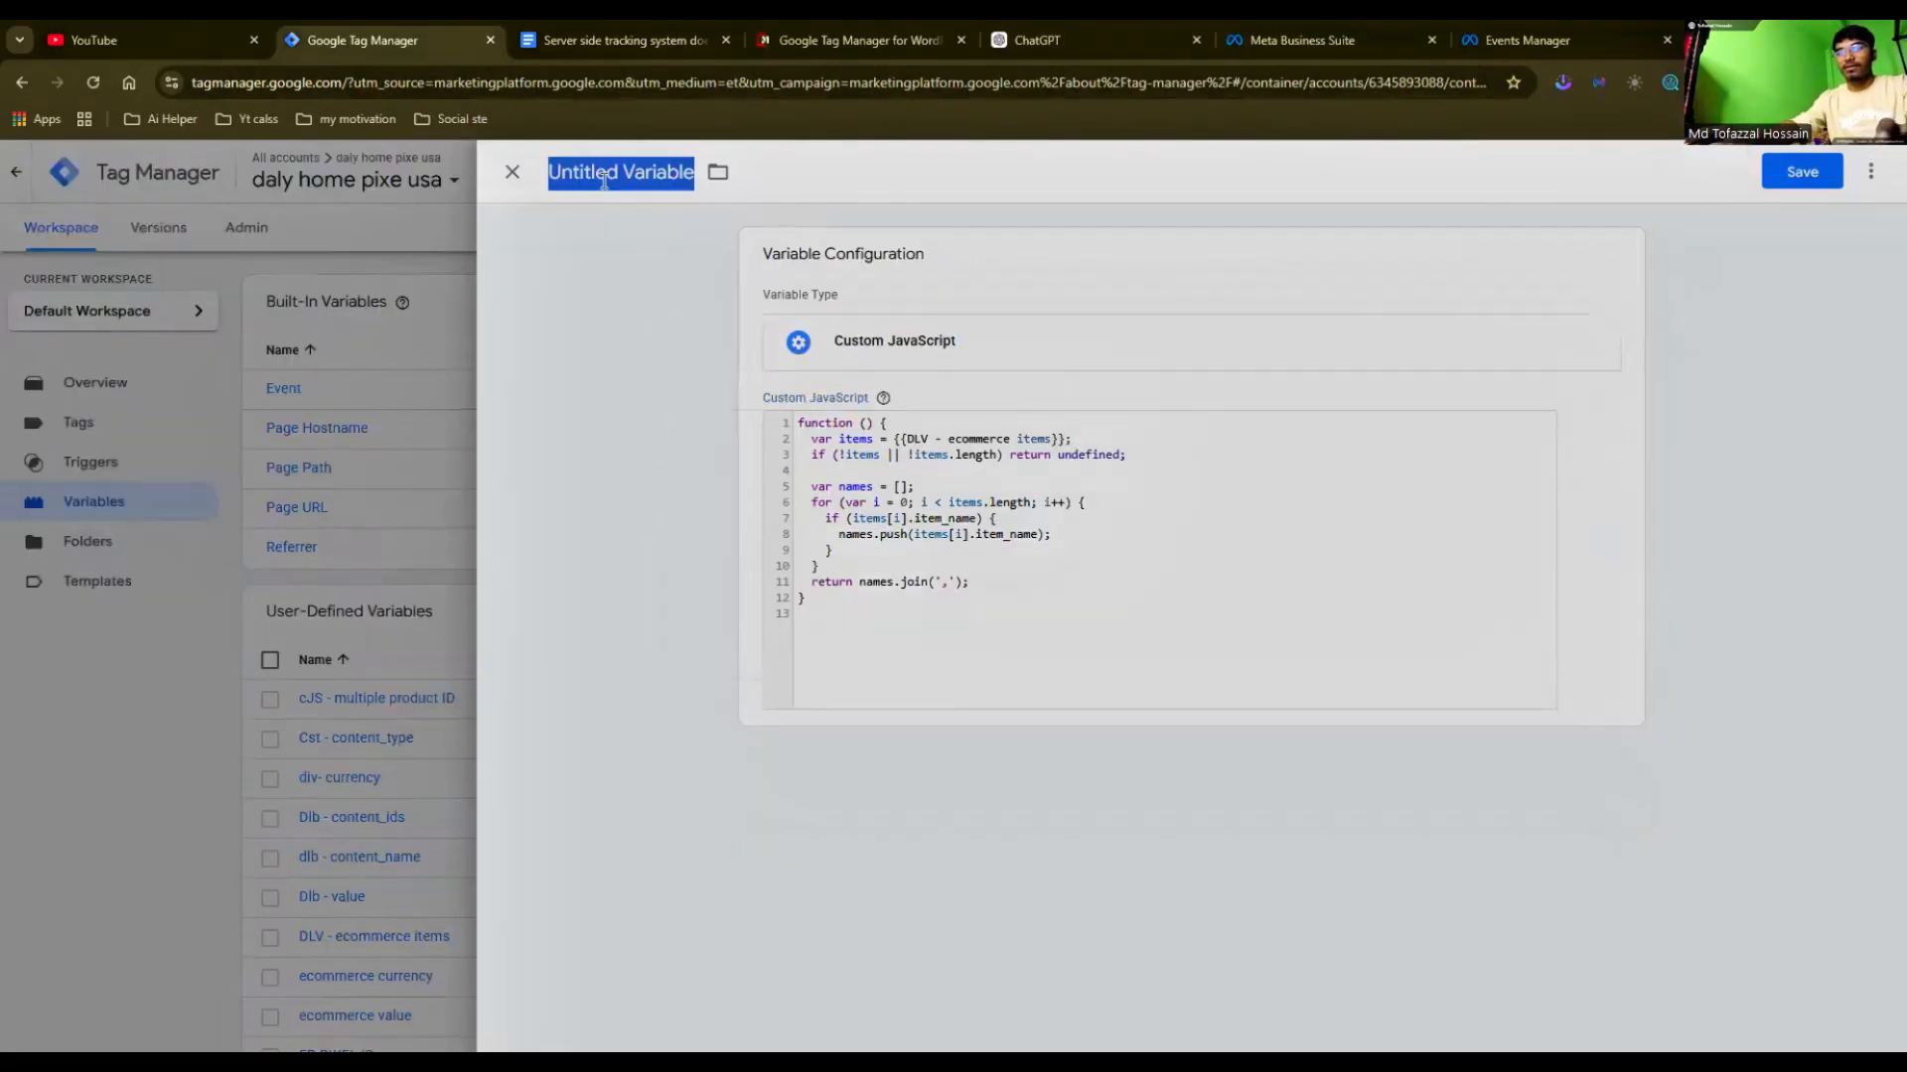
{"action": "key", "text": "ctrl+v"}
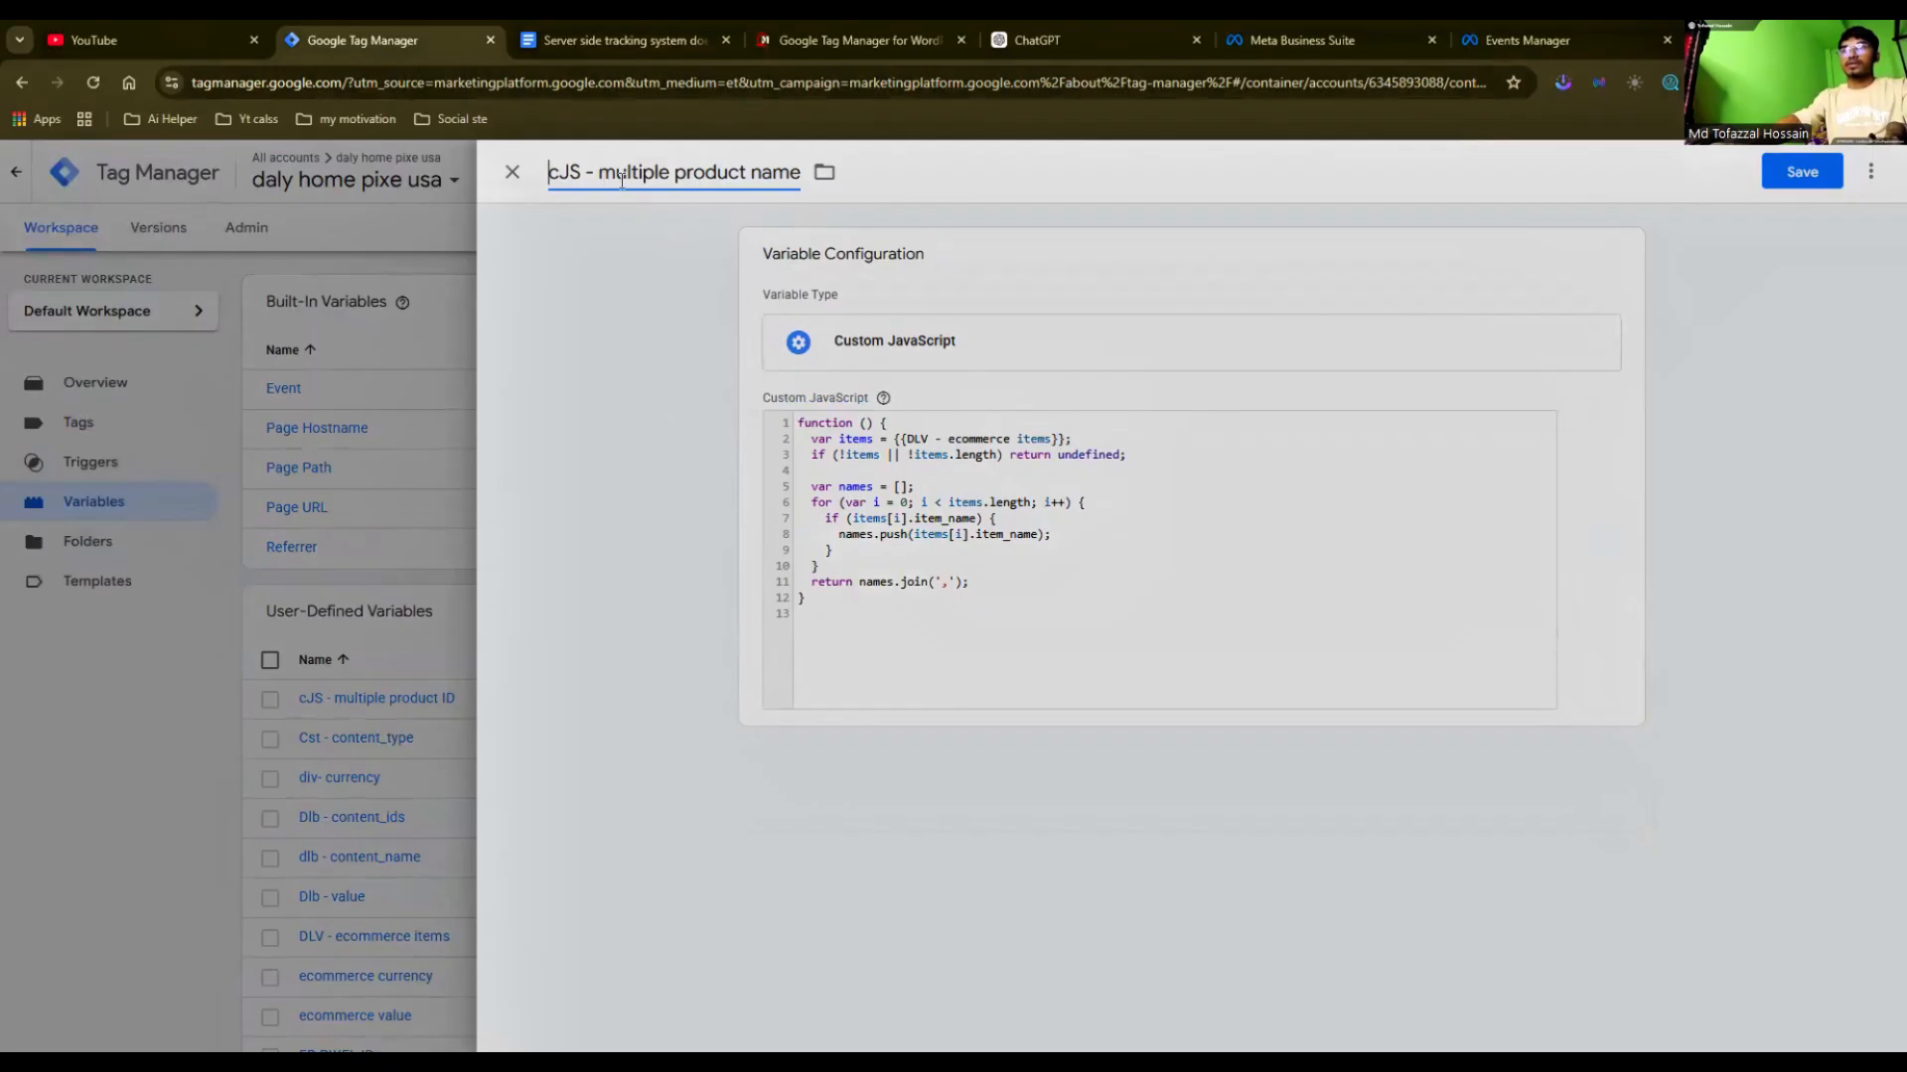
{"action": "left_click", "coordinate": [582, 176]}
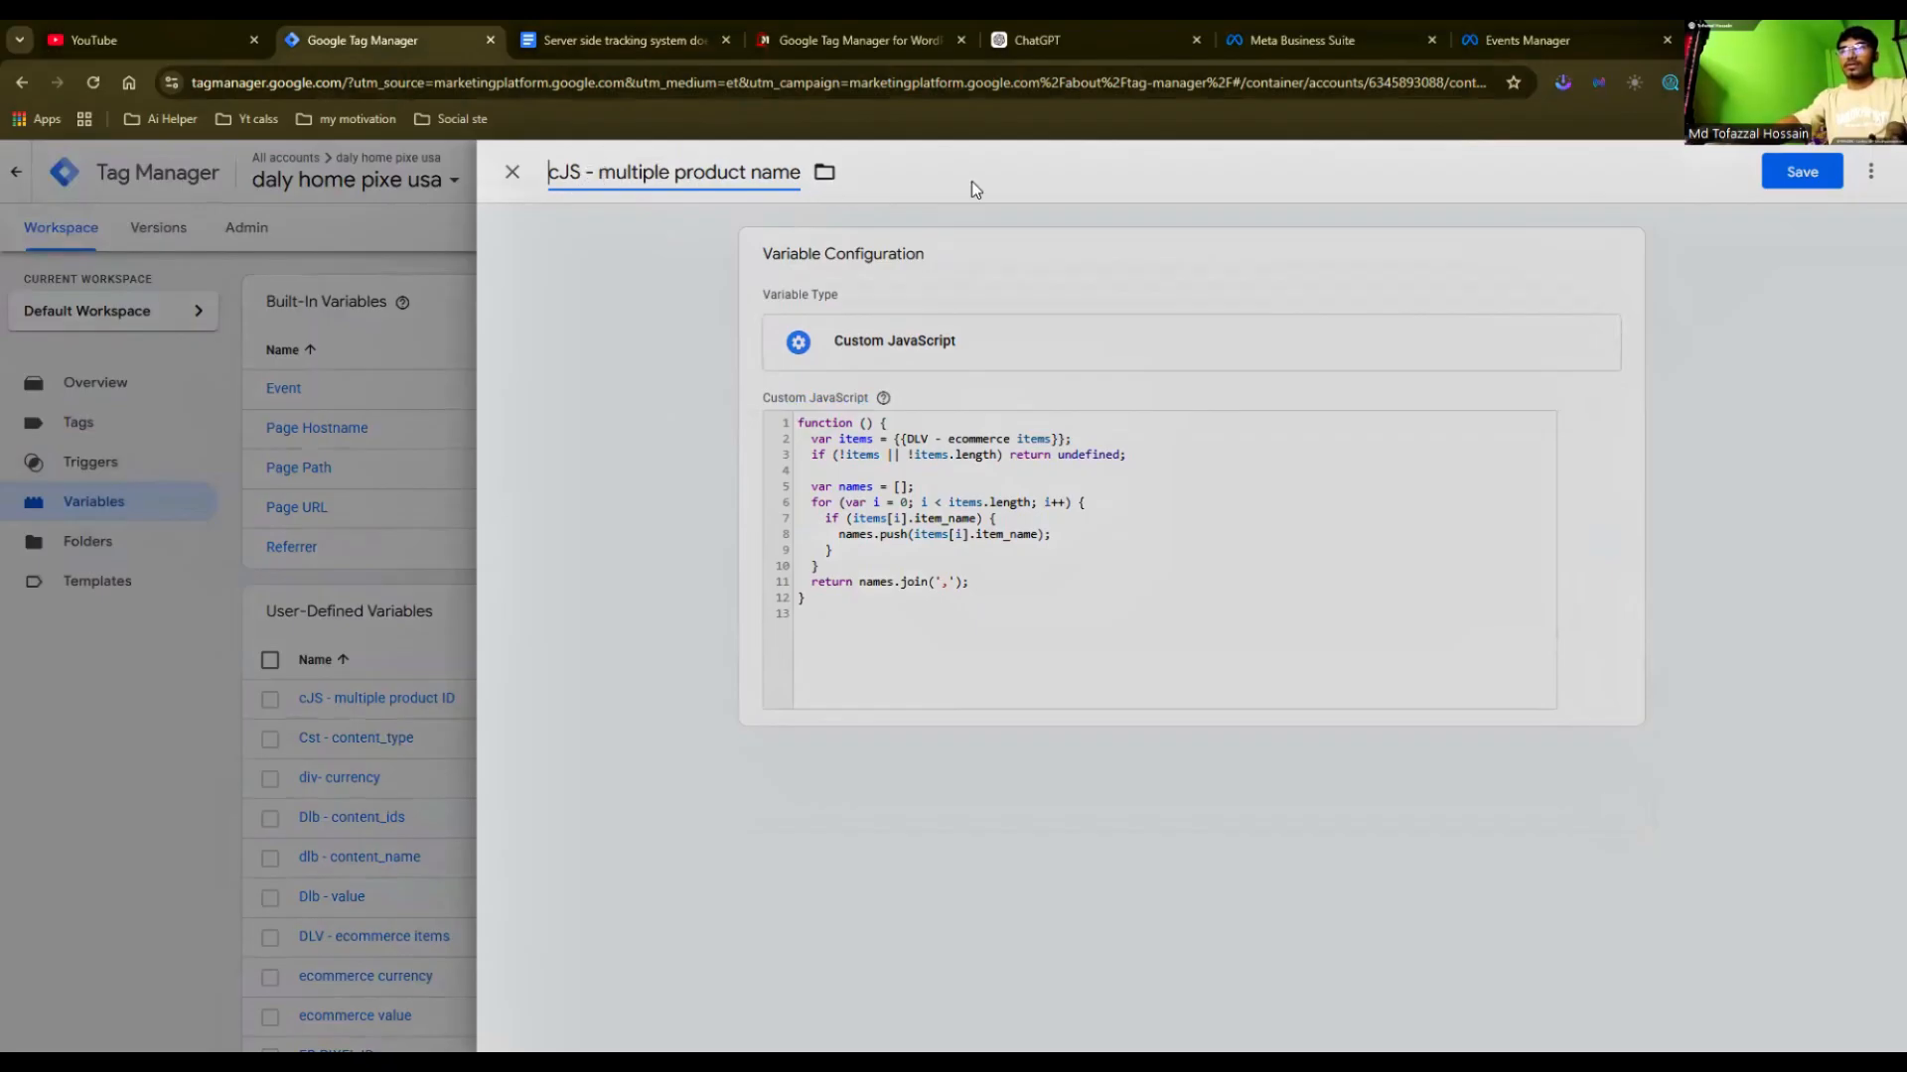
{"action": "left_click", "coordinate": [1805, 172]}
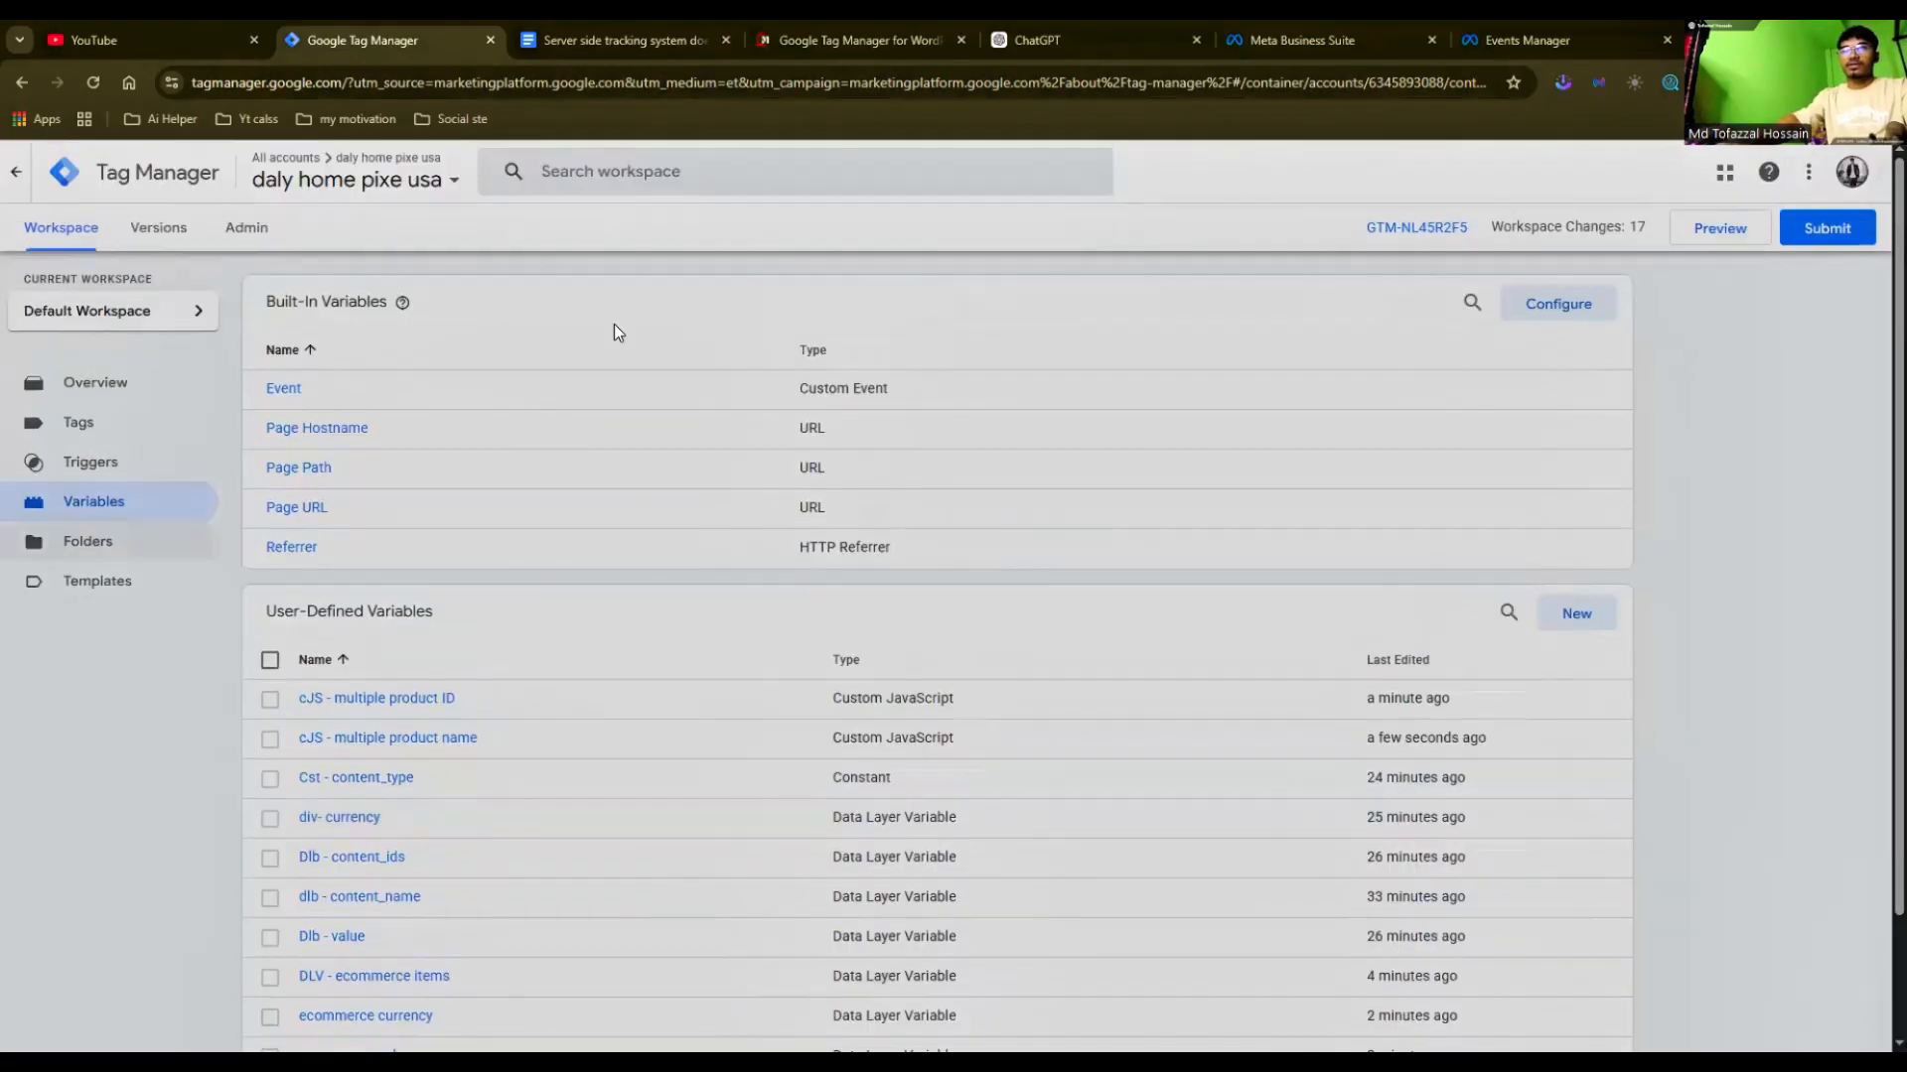
Step: Scroll through the setup document to review the variable and purchase tracking instructions
{"action": "left_click", "coordinate": [615, 40]}
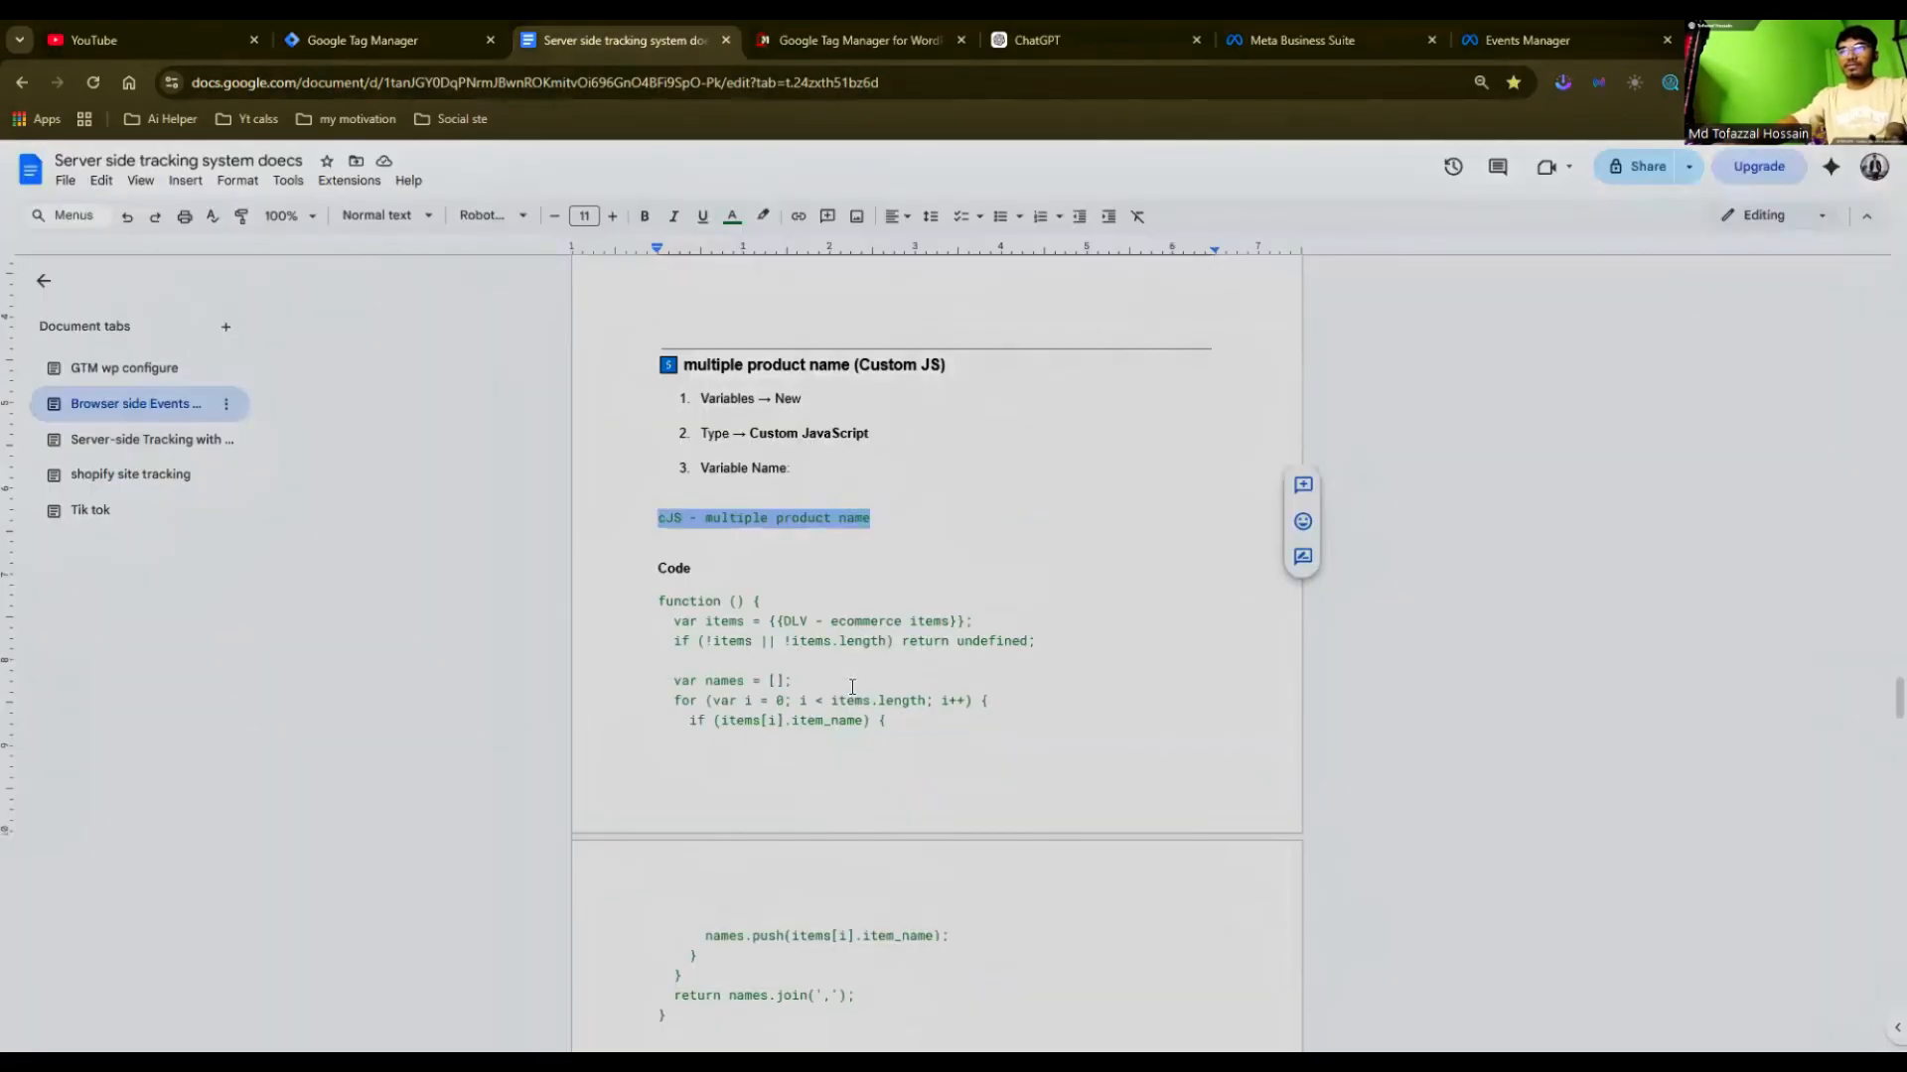
{"action": "scroll", "coordinate": [852, 687], "scroll_direction": "down", "scroll_amount": 9}
{"action": "scroll", "coordinate": [679, 765], "scroll_direction": "up", "scroll_amount": 3}
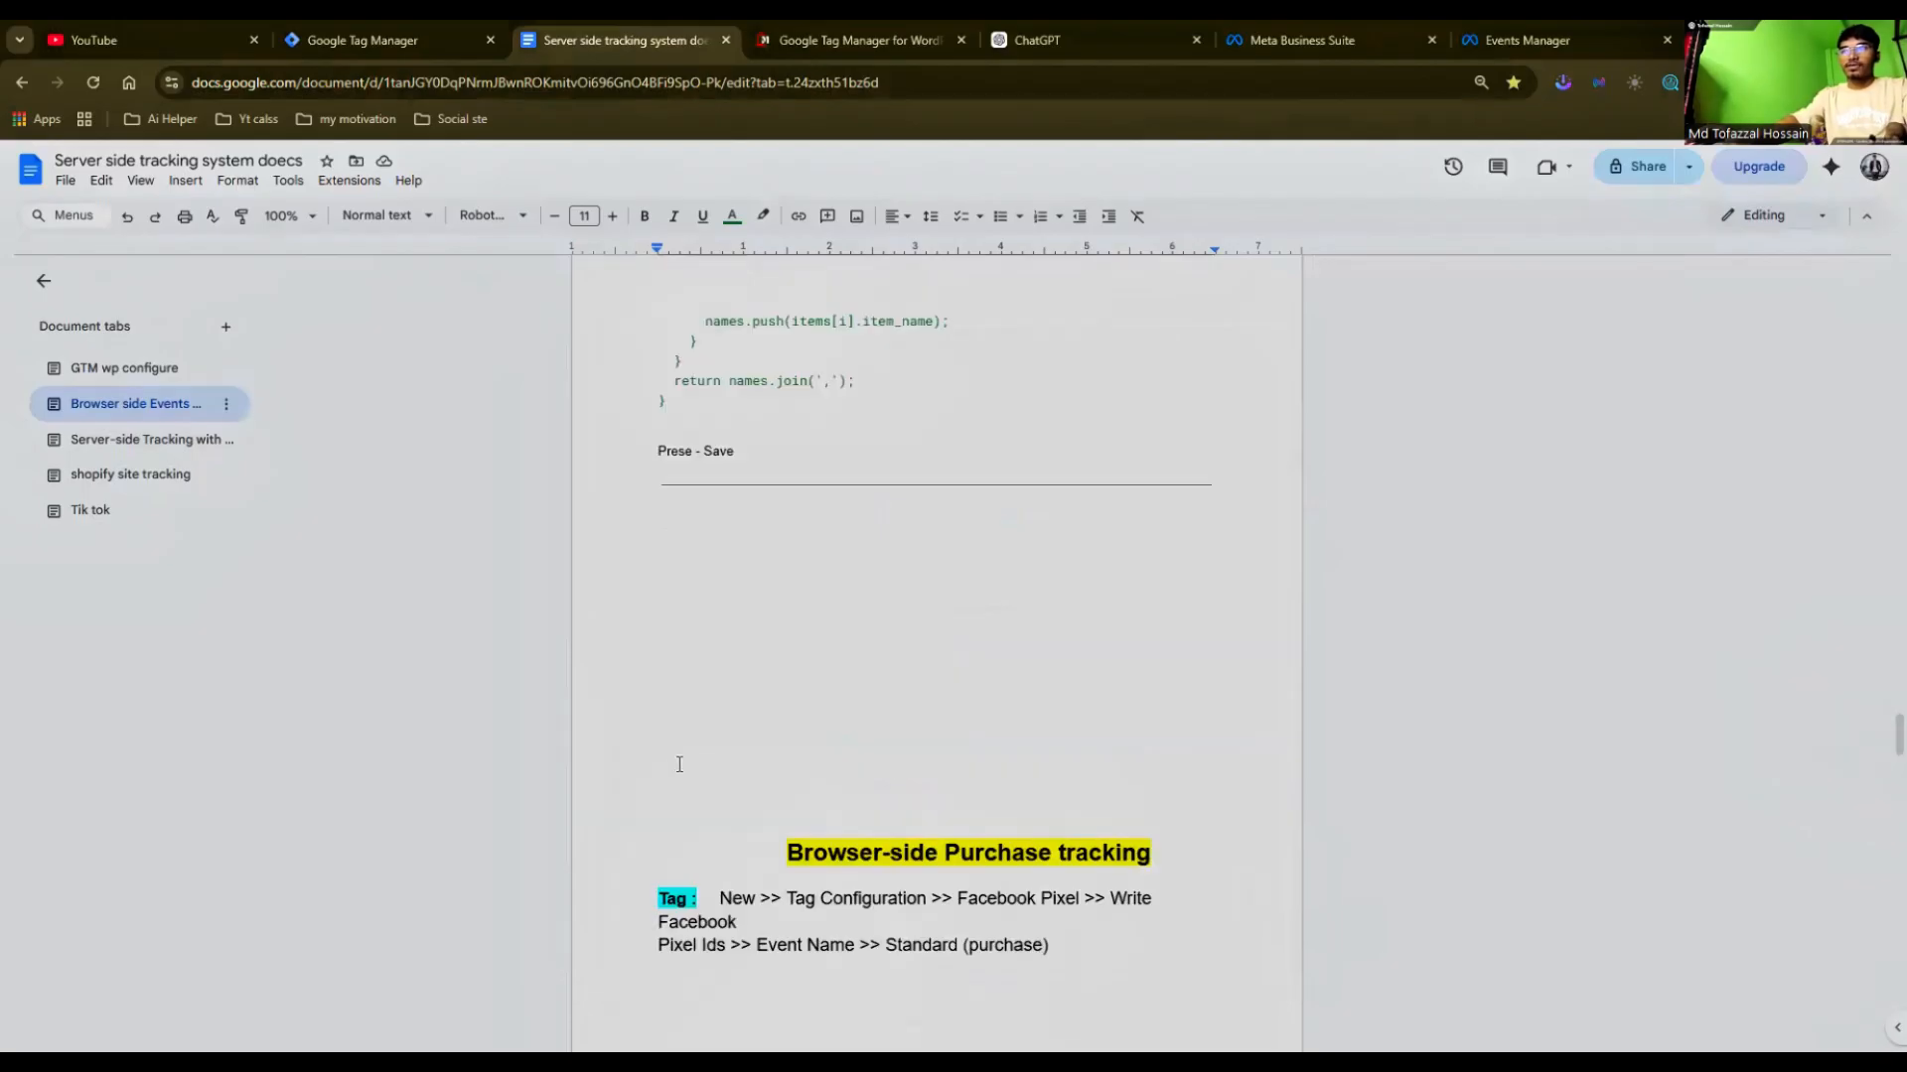
{"action": "scroll", "coordinate": [679, 764], "scroll_direction": "up", "scroll_amount": 3}
{"action": "scroll", "coordinate": [695, 794], "scroll_direction": "up", "scroll_amount": 4}
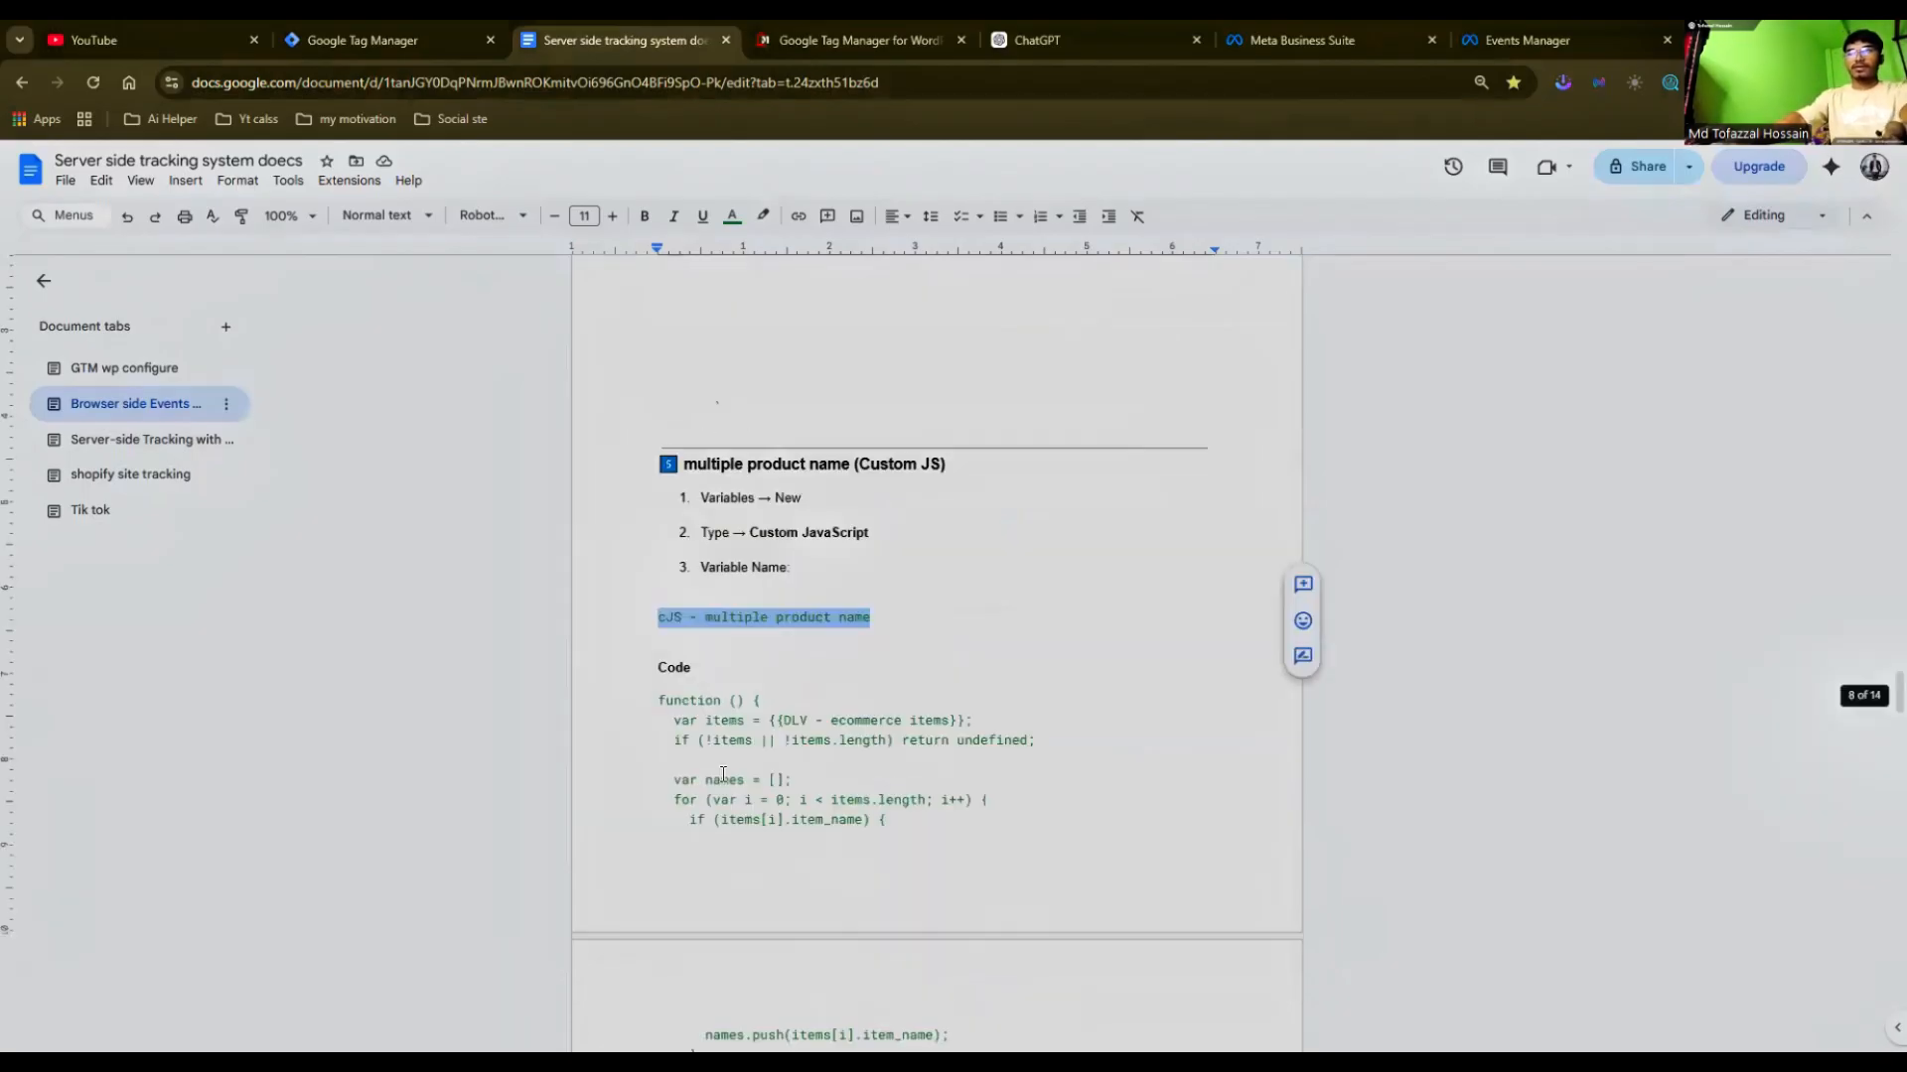
{"action": "scroll", "coordinate": [695, 795], "scroll_direction": "up", "scroll_amount": 1}
{"action": "scroll", "coordinate": [655, 496], "scroll_direction": "up", "scroll_amount": 2}
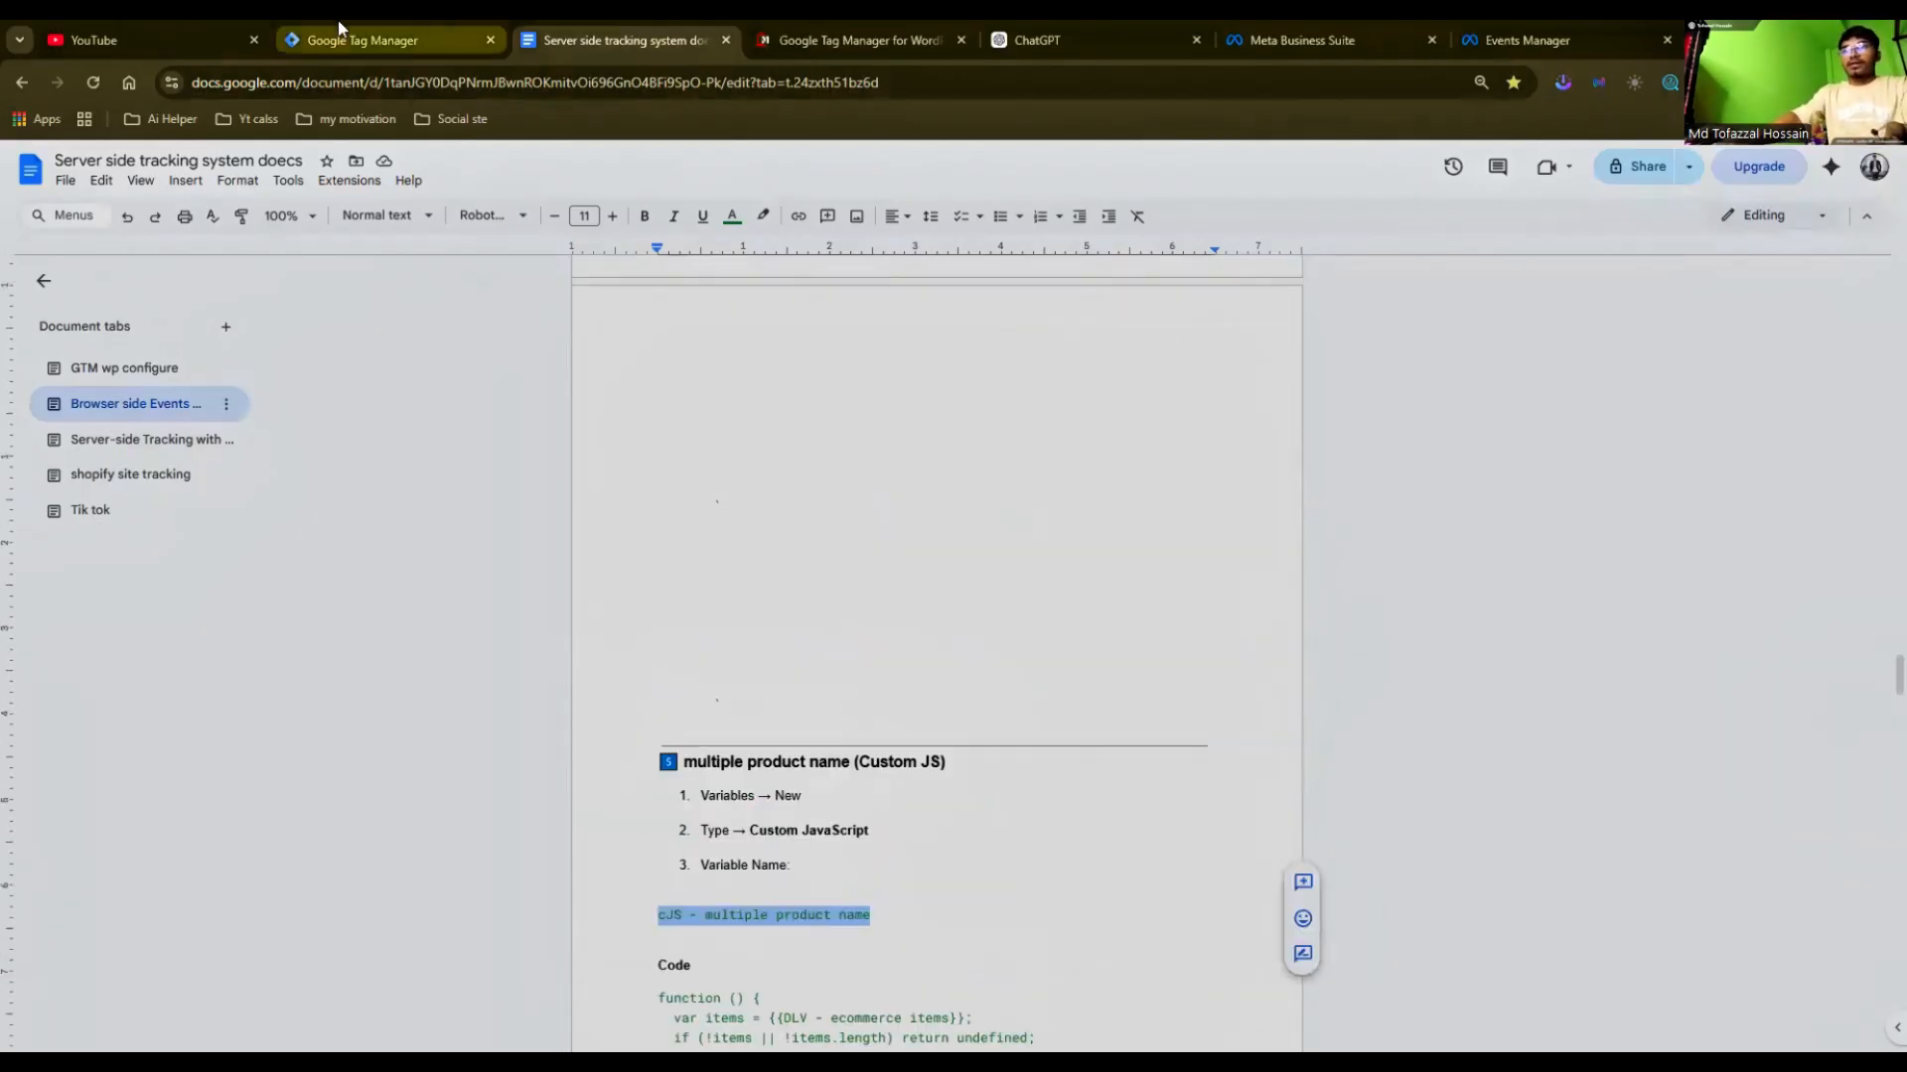
{"action": "scroll", "coordinate": [747, 789], "scroll_direction": "up", "scroll_amount": 4}
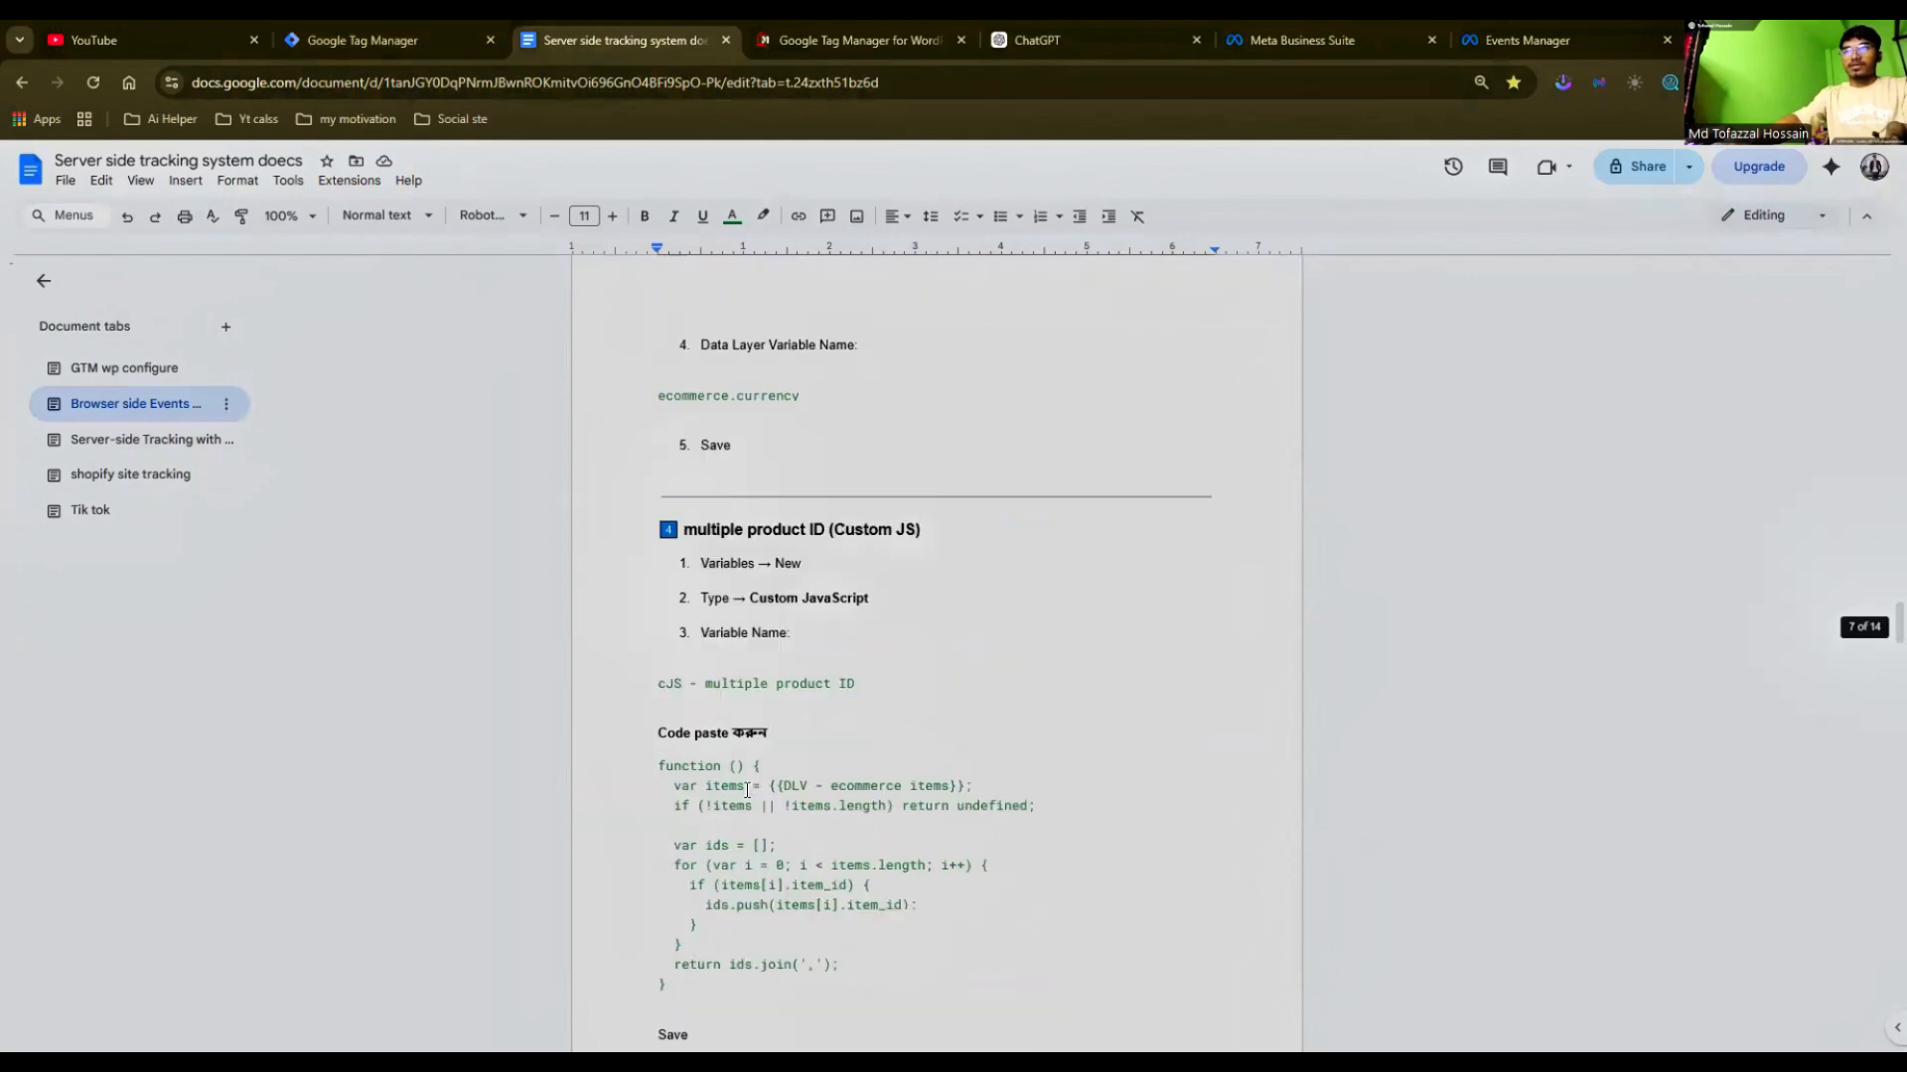
{"action": "scroll", "coordinate": [747, 790], "scroll_direction": "up", "scroll_amount": 4}
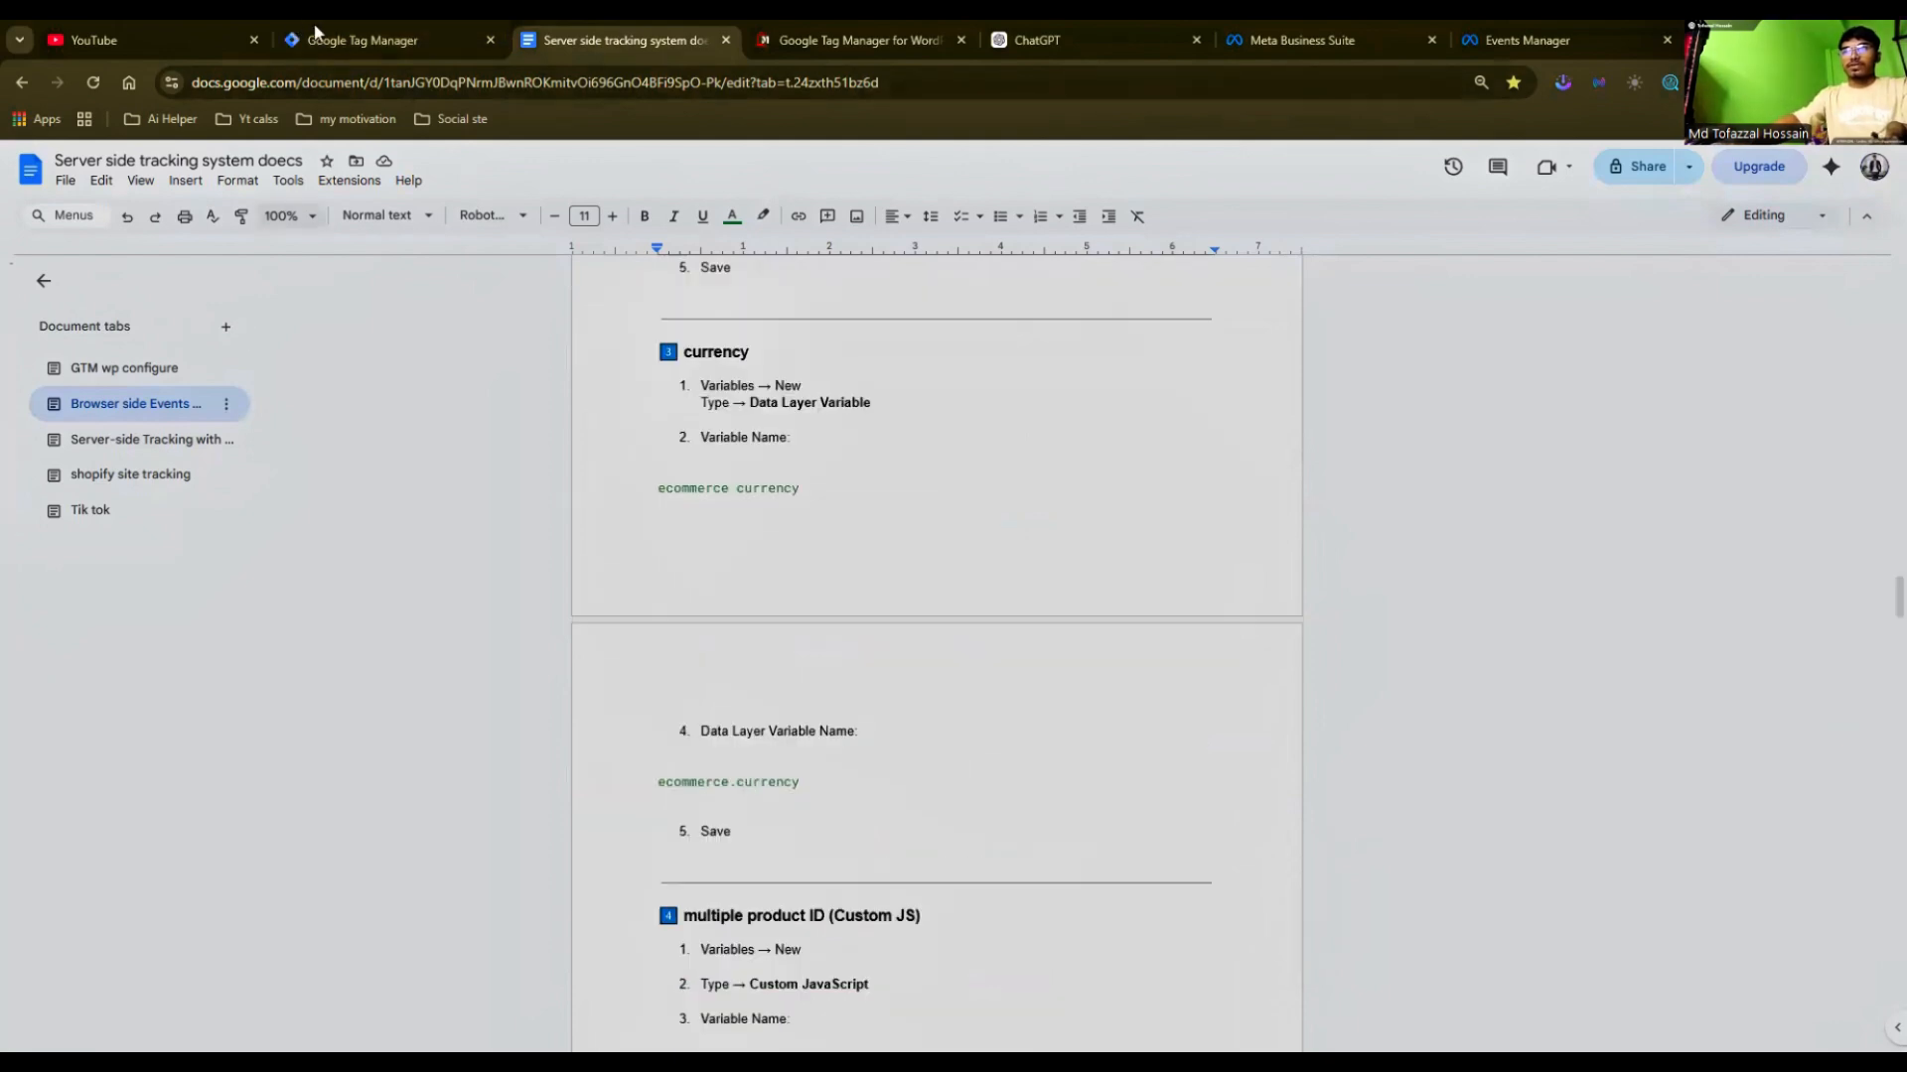
Step: Start a new trigger and copy the event name begin_checkout from the document
{"action": "key", "text": "ctrl+shift+Tab"}
{"action": "left_click", "coordinate": [99, 467]}
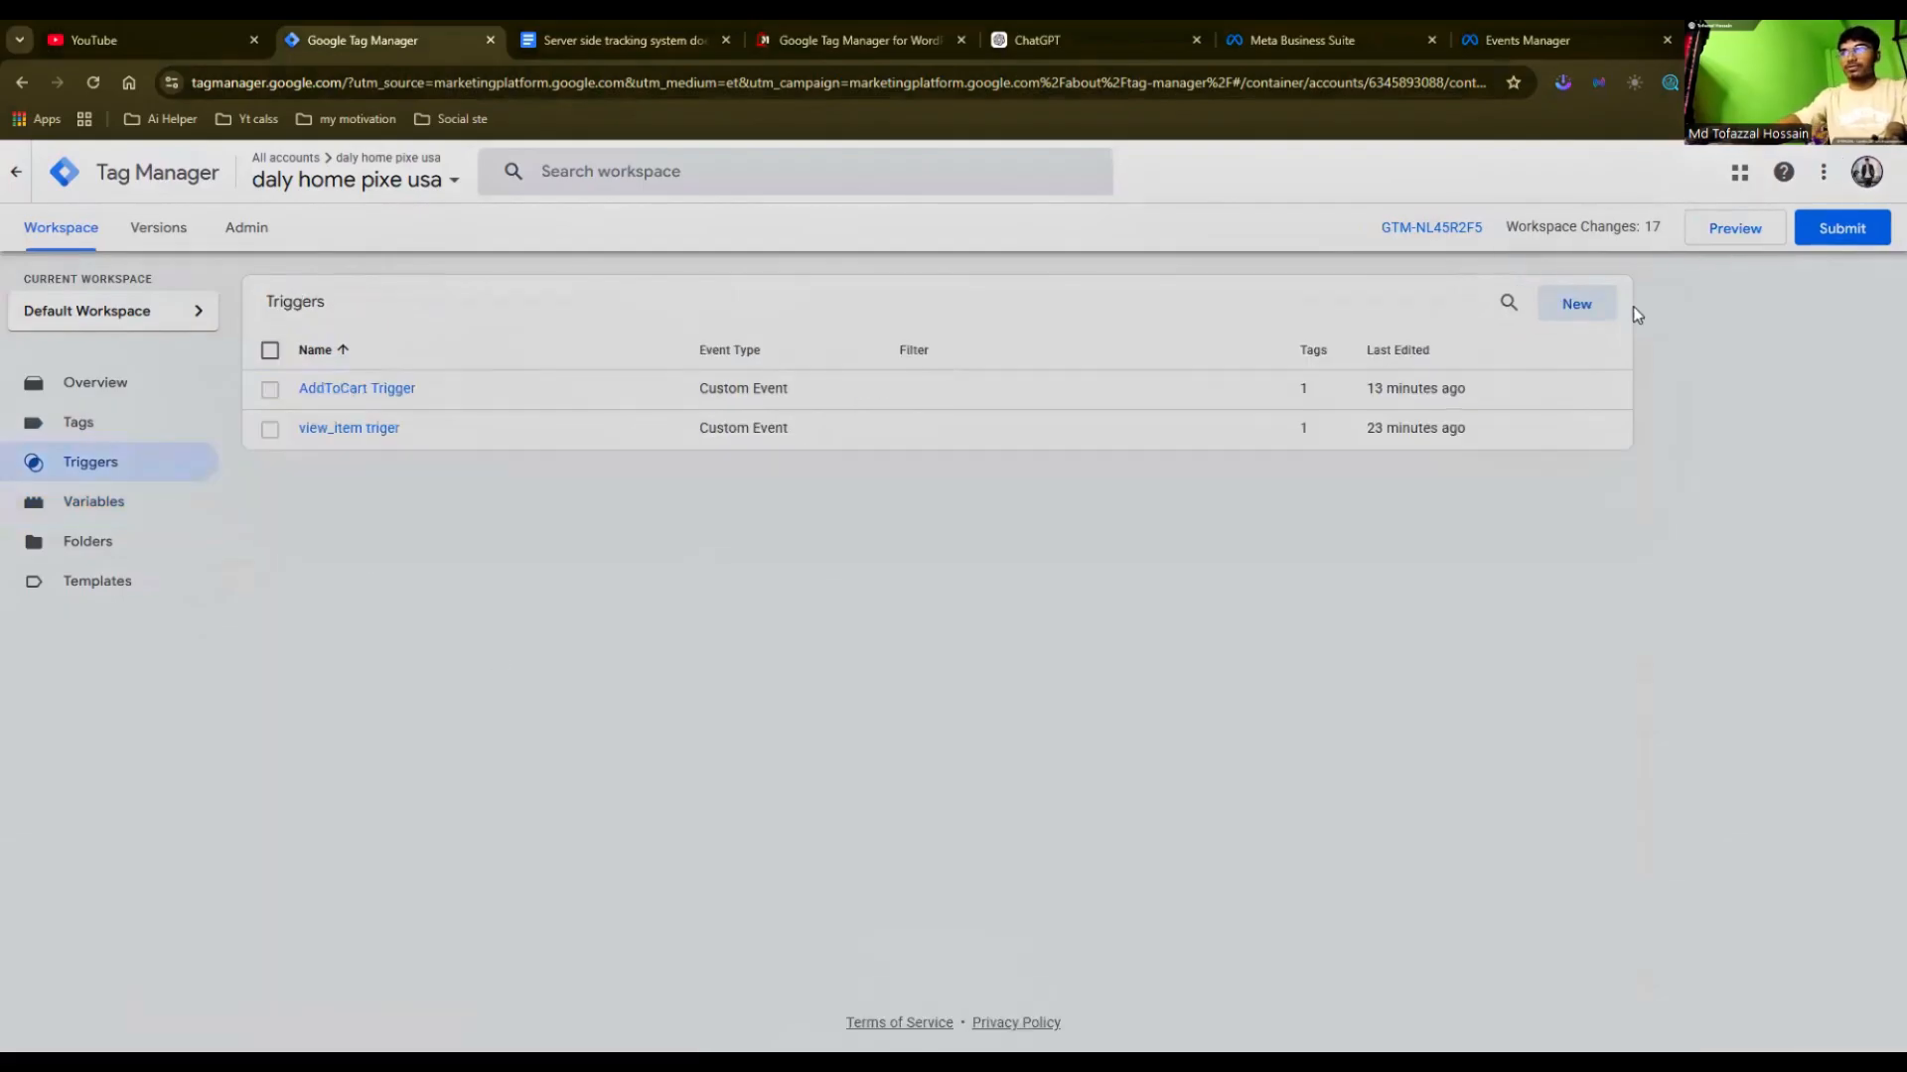
{"action": "left_click", "coordinate": [1581, 302]}
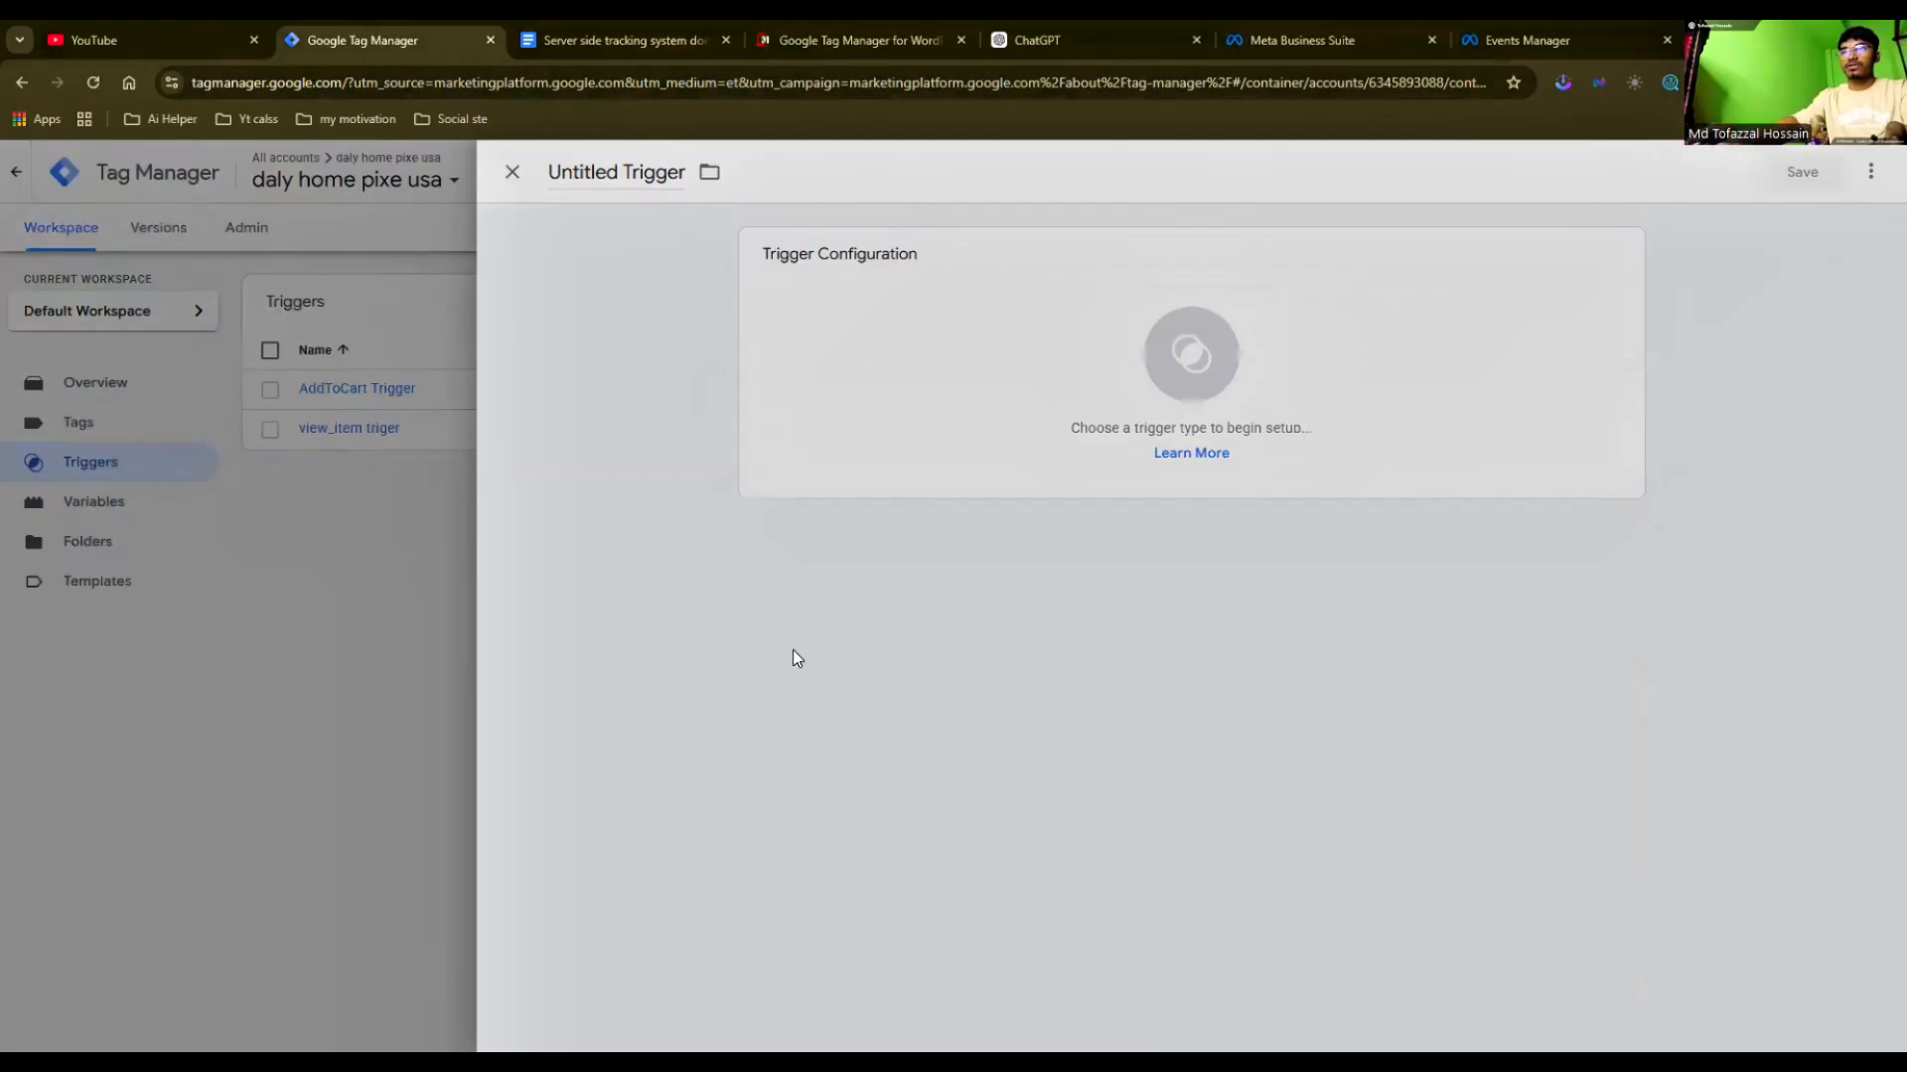
{"action": "key", "text": "ctrl+Tab"}
{"action": "scroll", "coordinate": [803, 638], "scroll_direction": "down", "scroll_amount": 3}
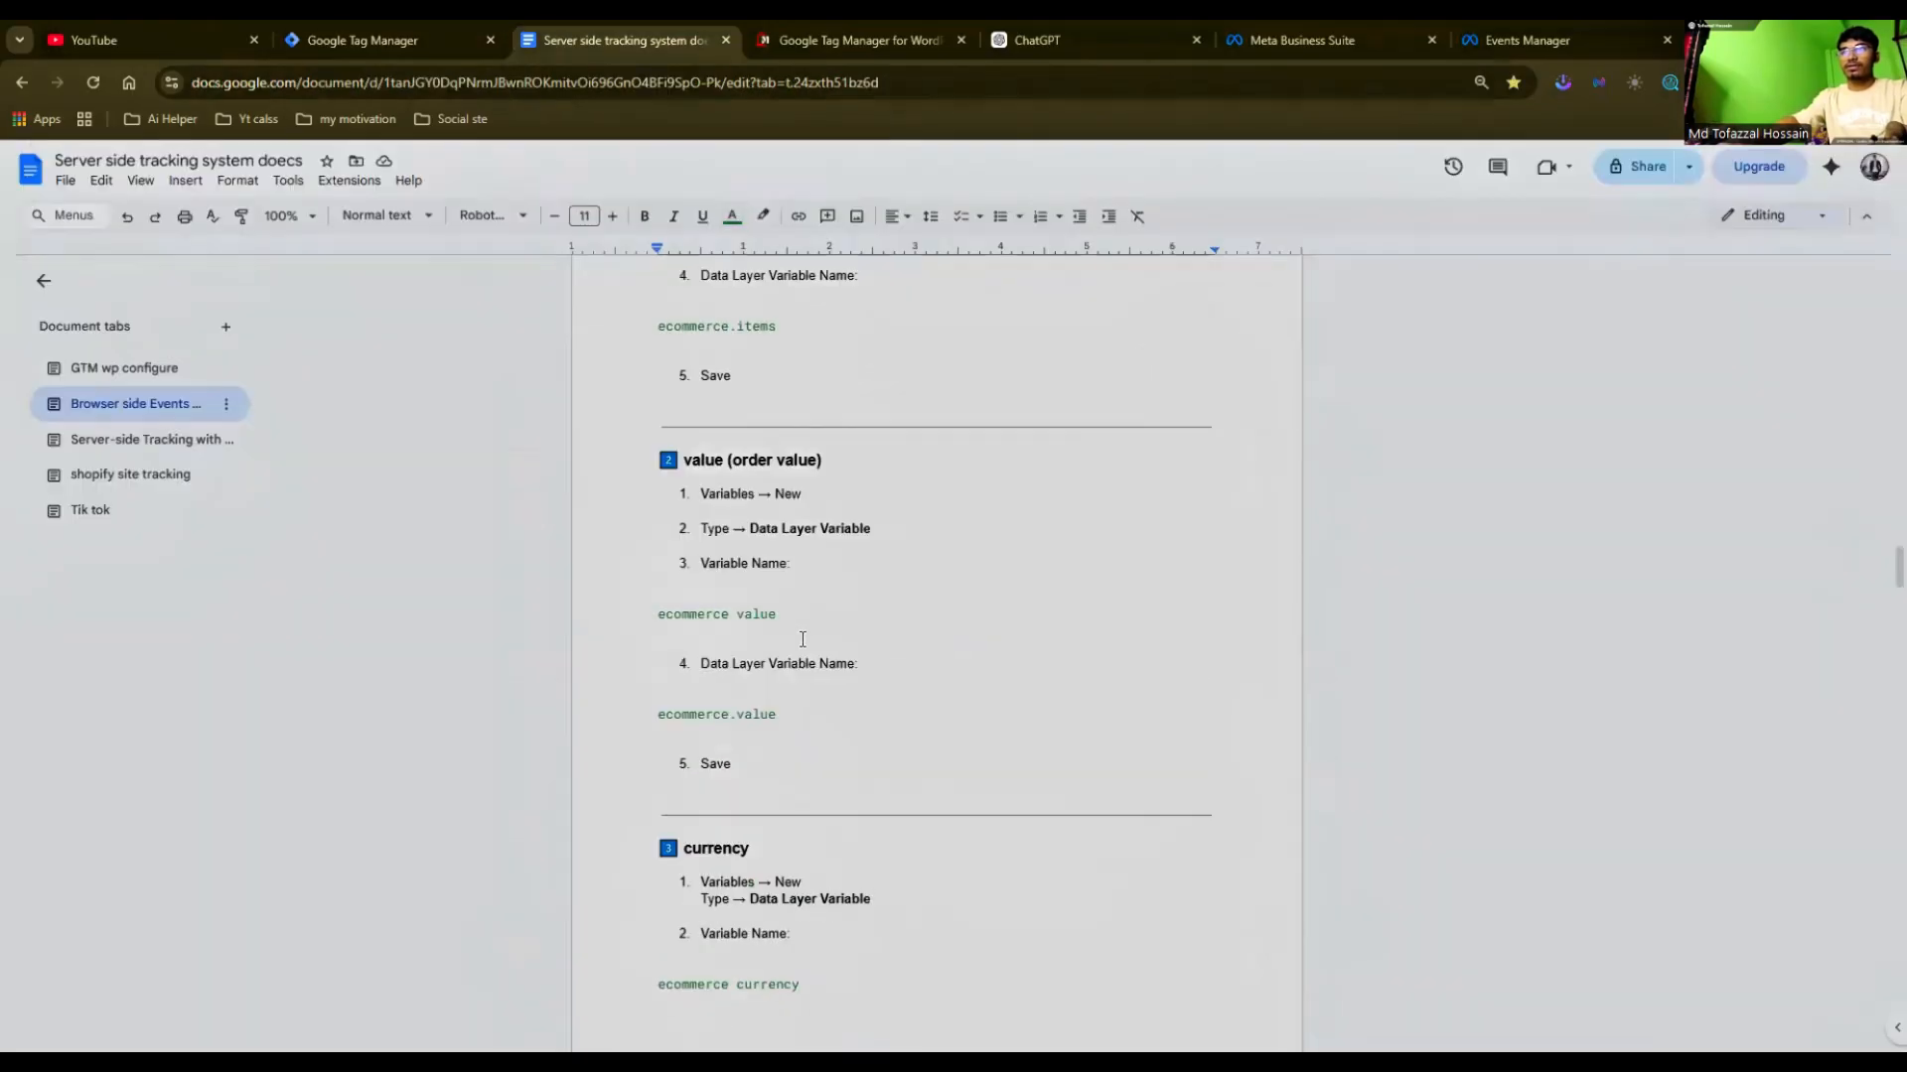
{"action": "scroll", "coordinate": [804, 637], "scroll_direction": "up", "scroll_amount": 10}
{"action": "scroll", "coordinate": [796, 615], "scroll_direction": "up", "scroll_amount": 2}
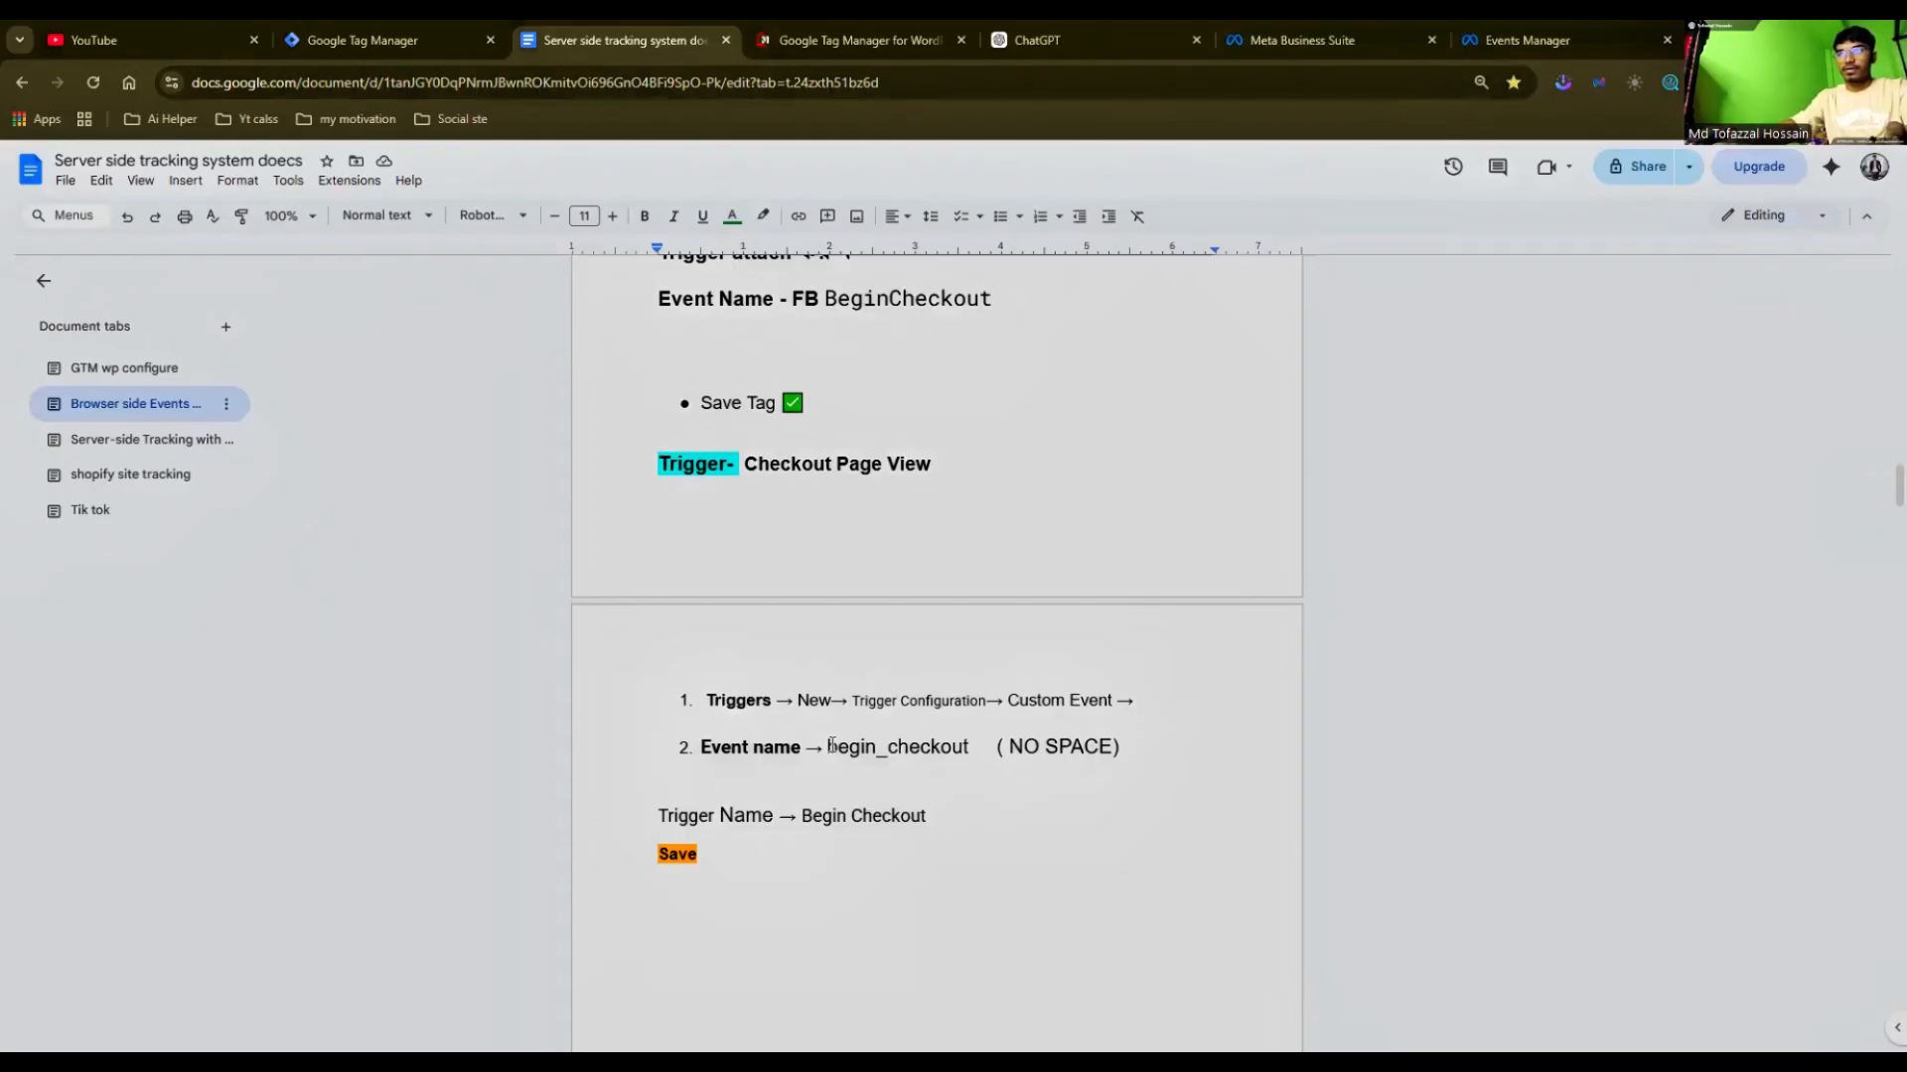
{"action": "double_click", "coordinate": [967, 747]}
{"action": "key", "text": "ctrl+c"}
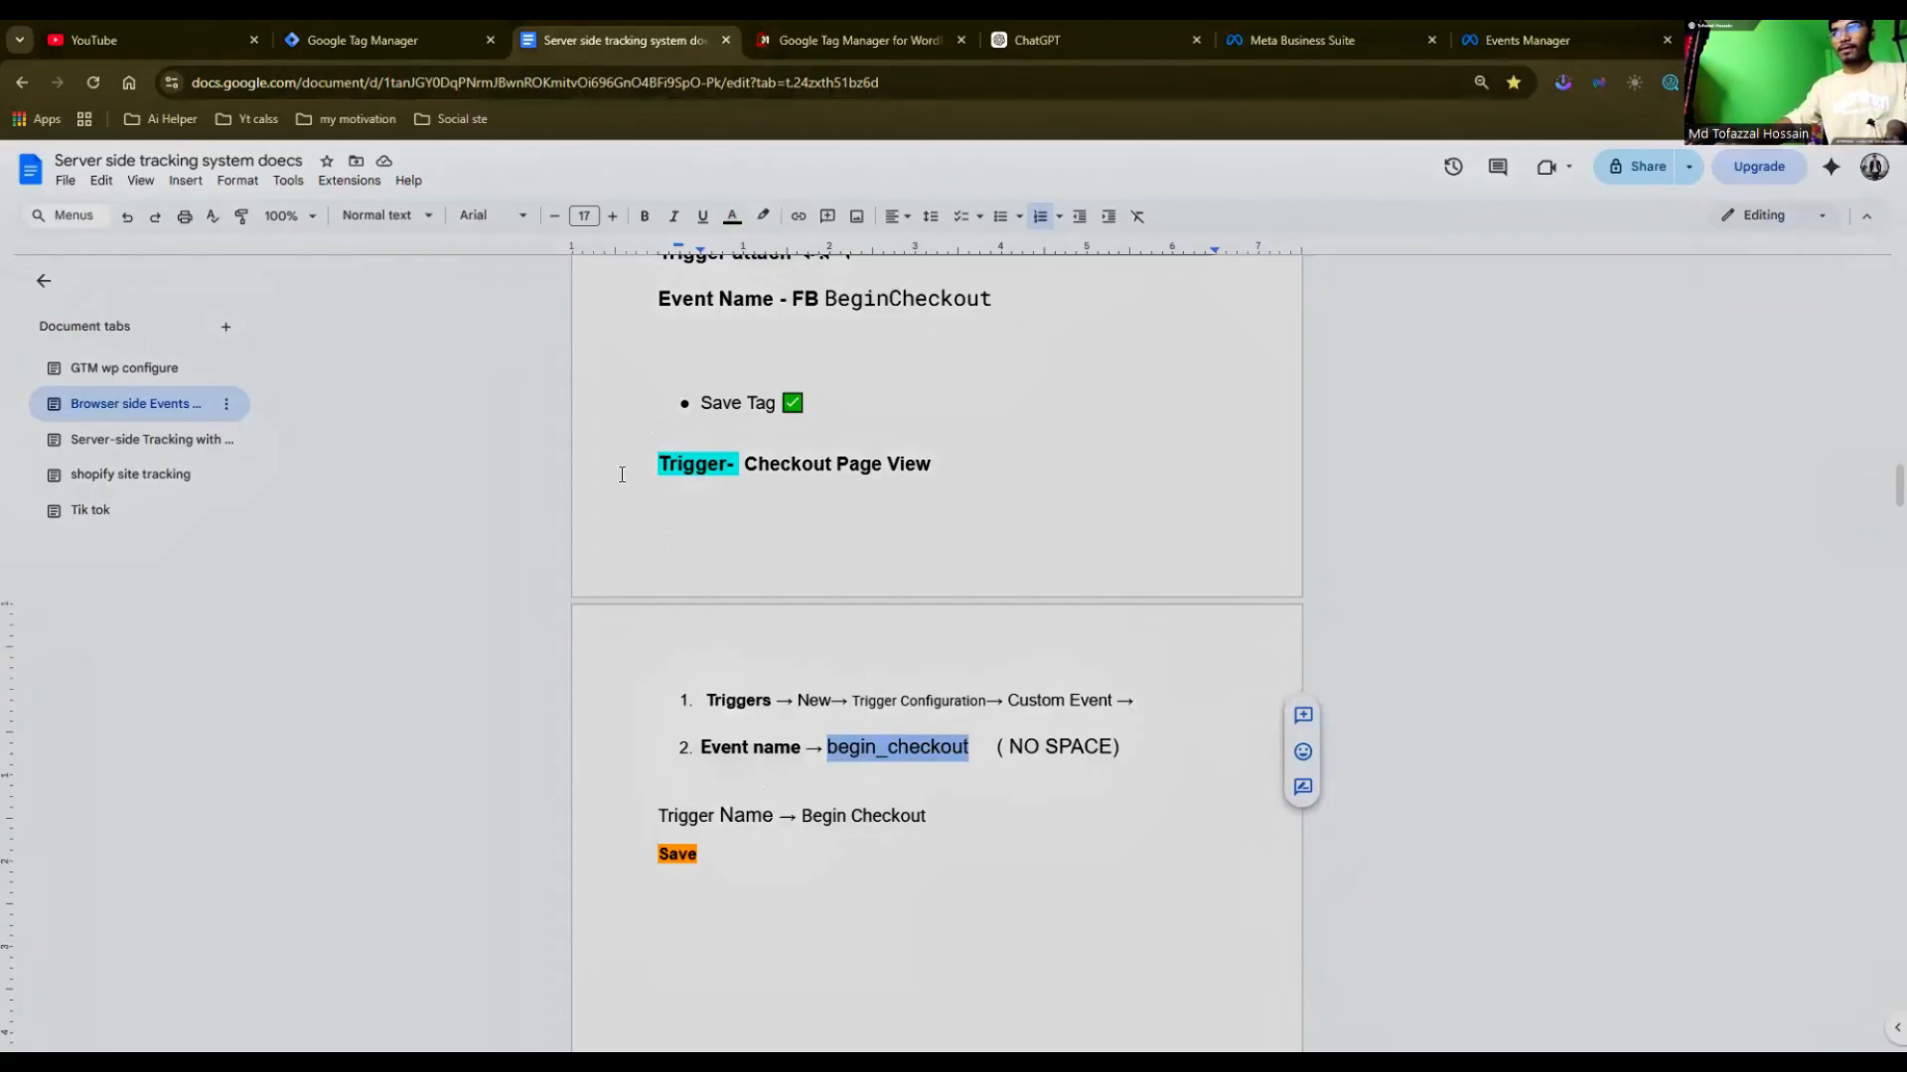
Step: Set the new trigger's type to Custom Event with the event name begin_checkout
{"action": "left_click", "coordinate": [368, 39]}
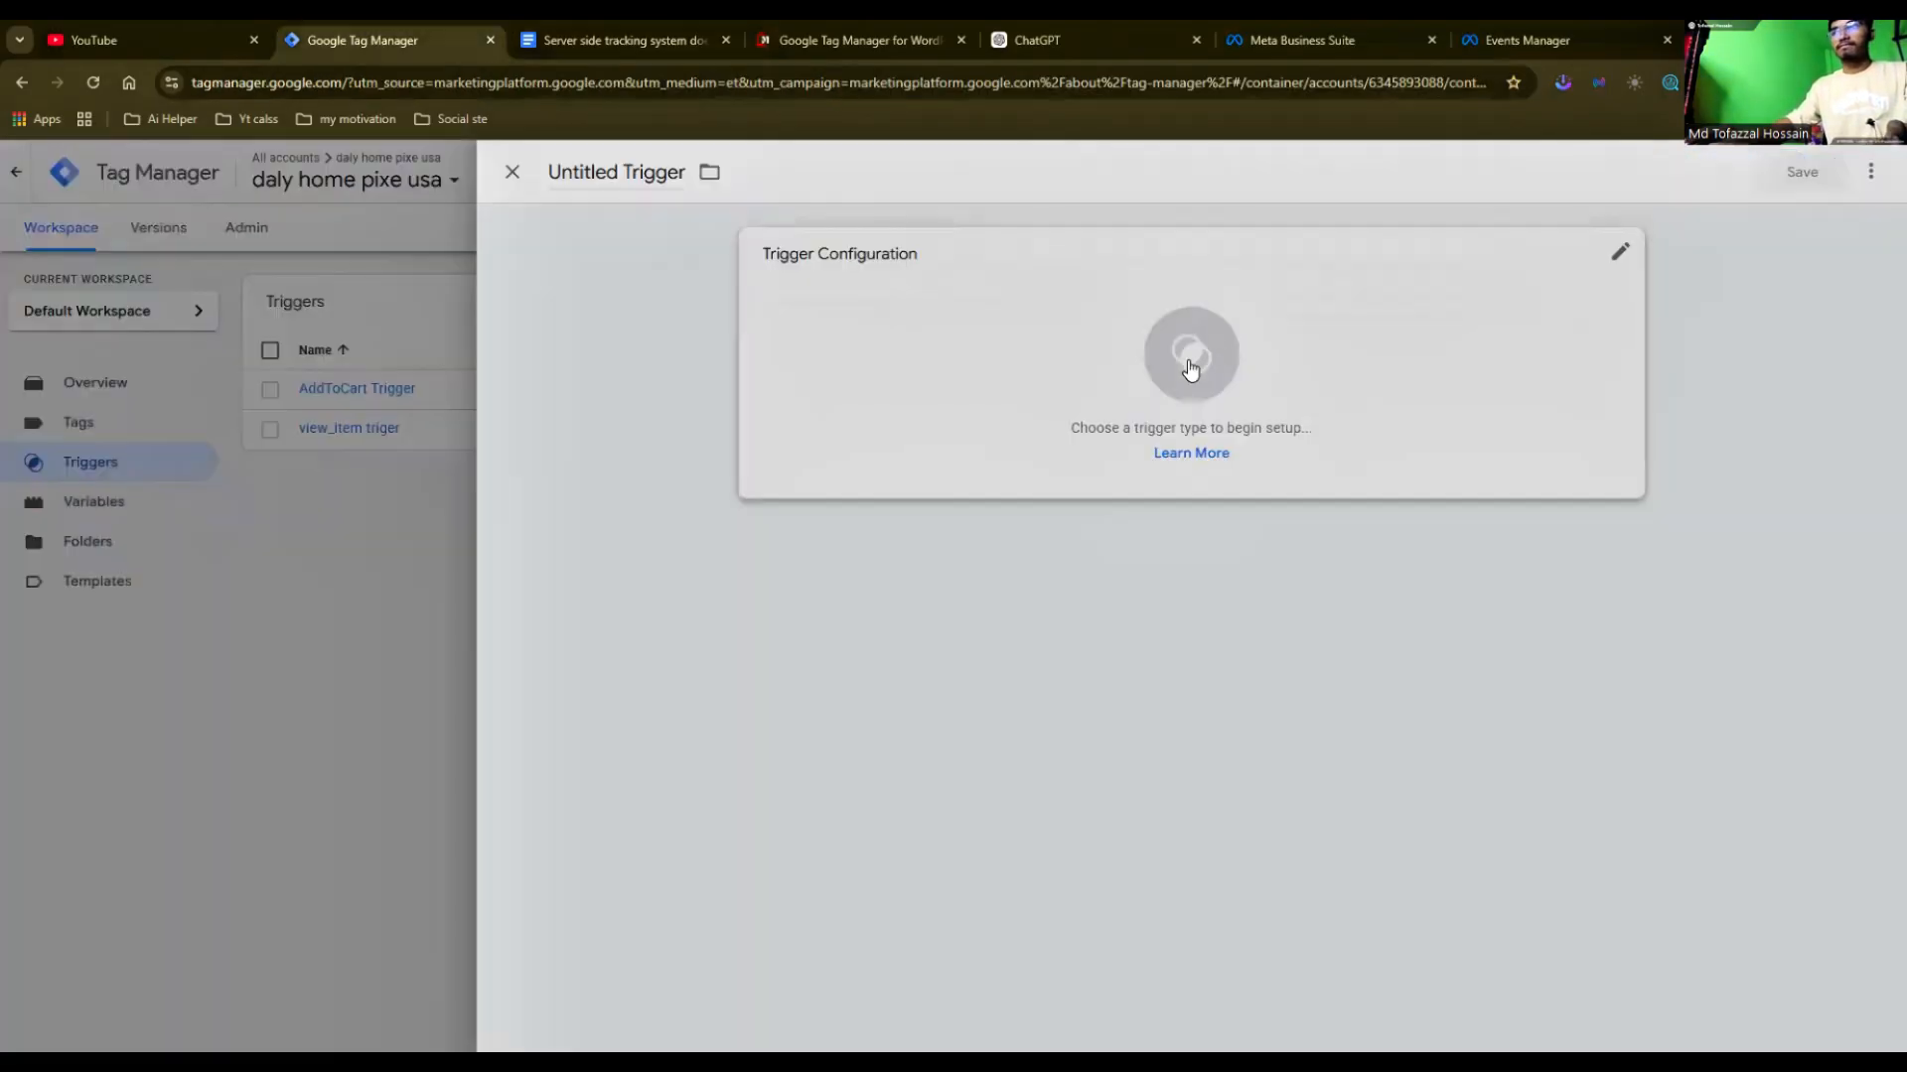
{"action": "left_click", "coordinate": [1097, 456]}
{"action": "scroll", "coordinate": [1594, 646], "scroll_direction": "down", "scroll_amount": 1}
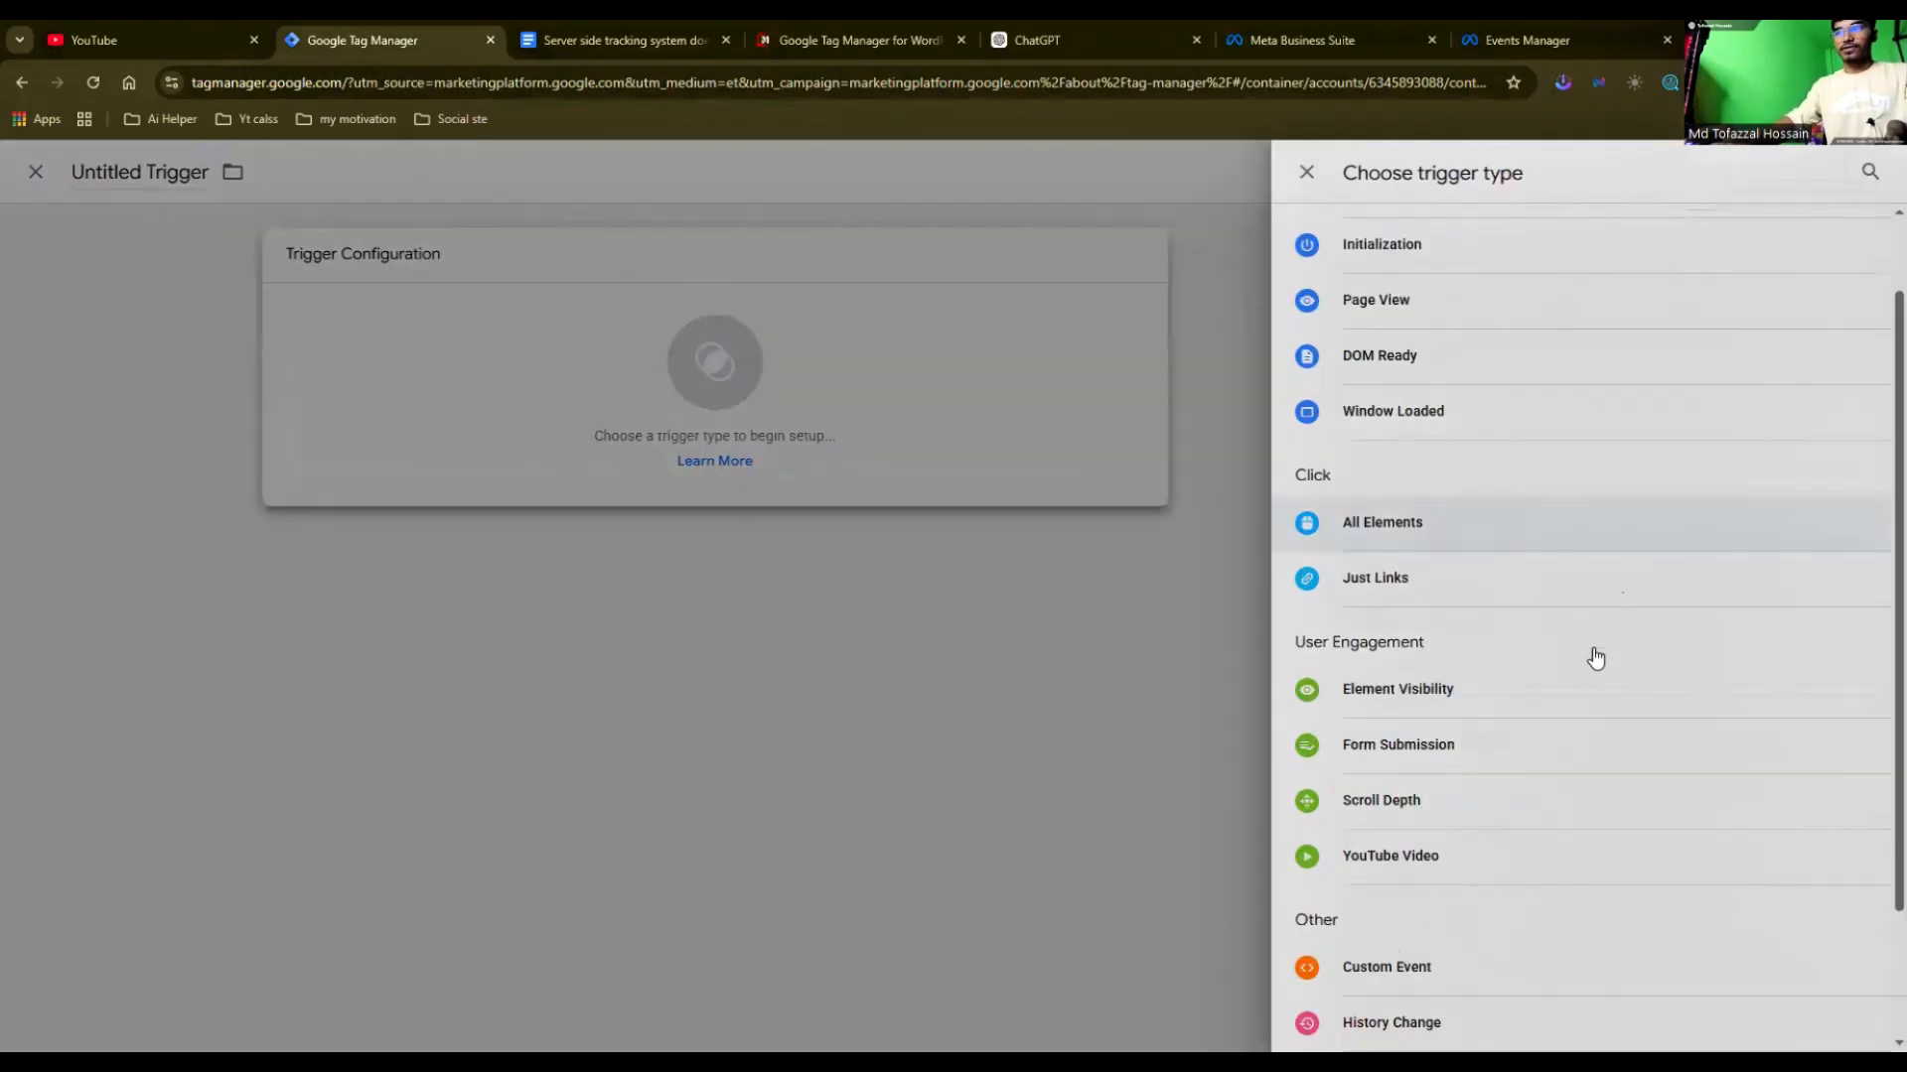
{"action": "scroll", "coordinate": [1584, 675], "scroll_direction": "down", "scroll_amount": 2}
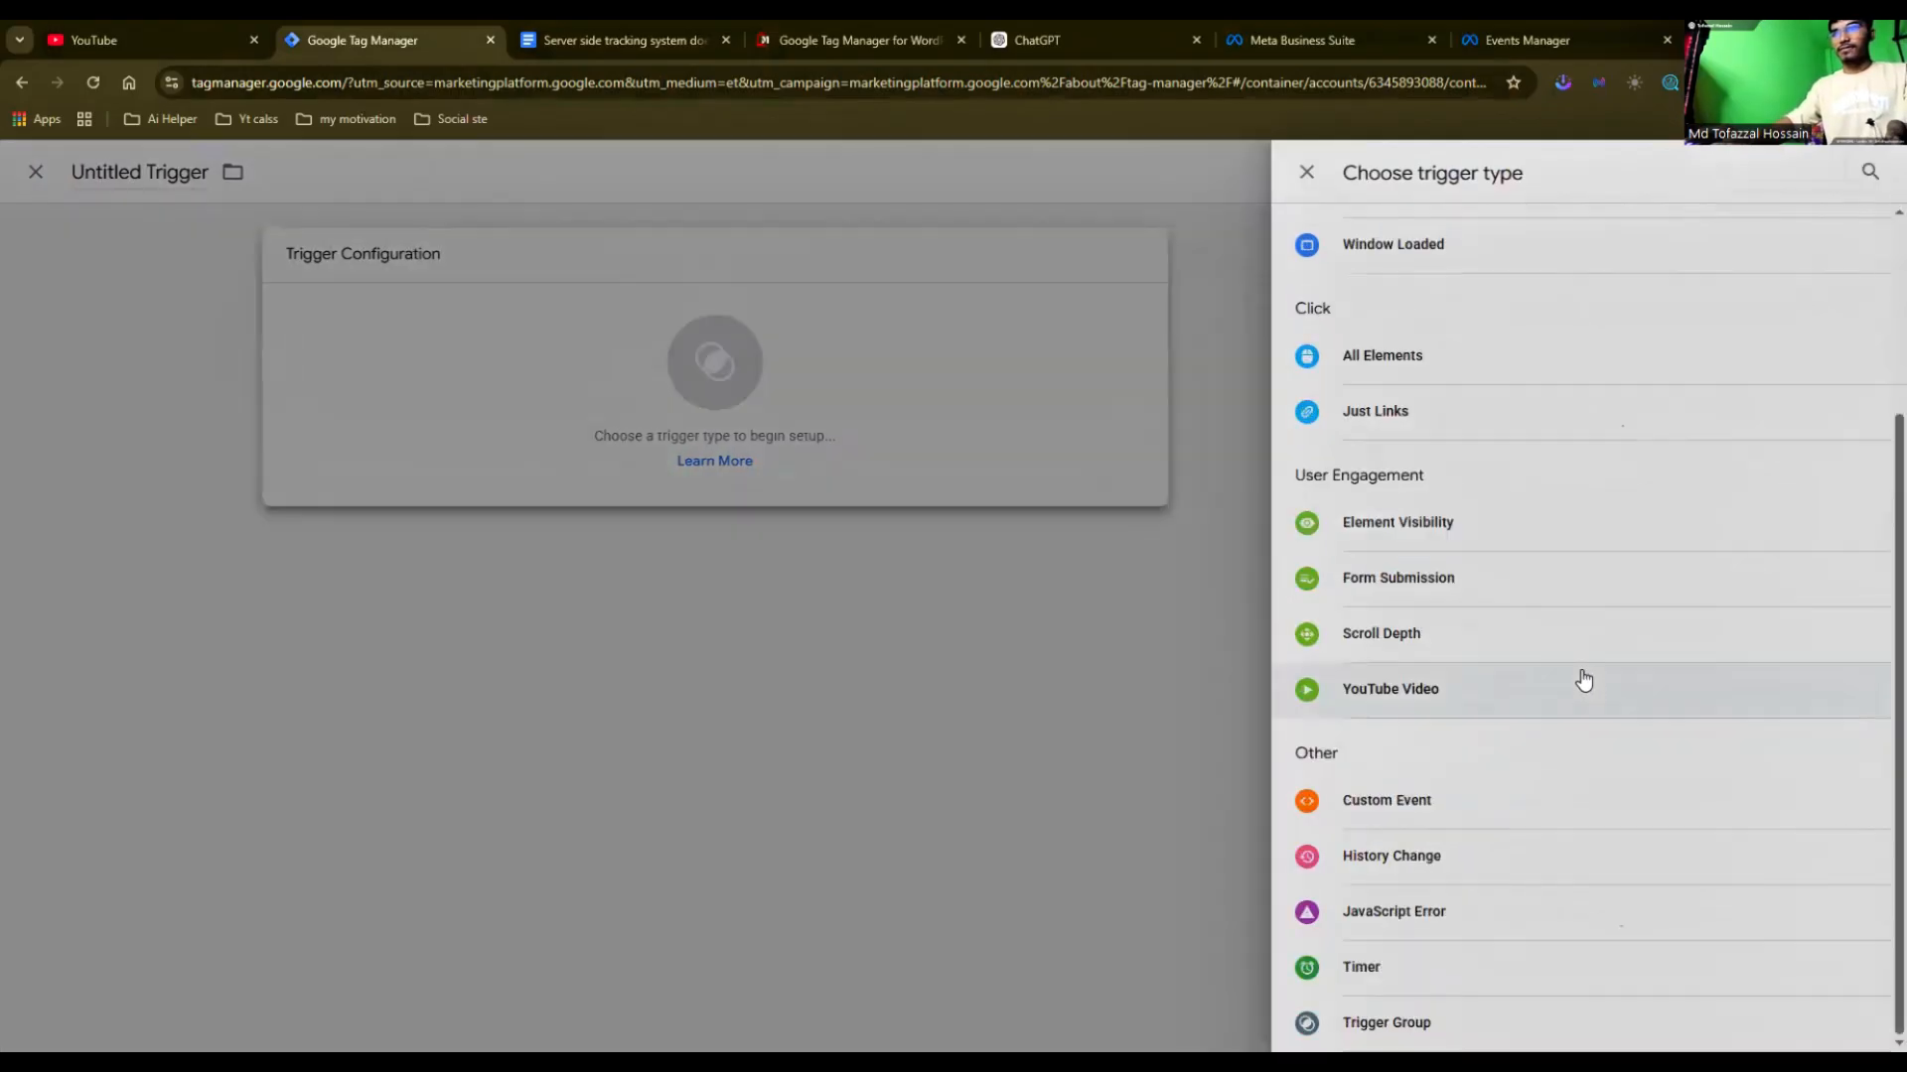
{"action": "left_click", "coordinate": [1393, 802]}
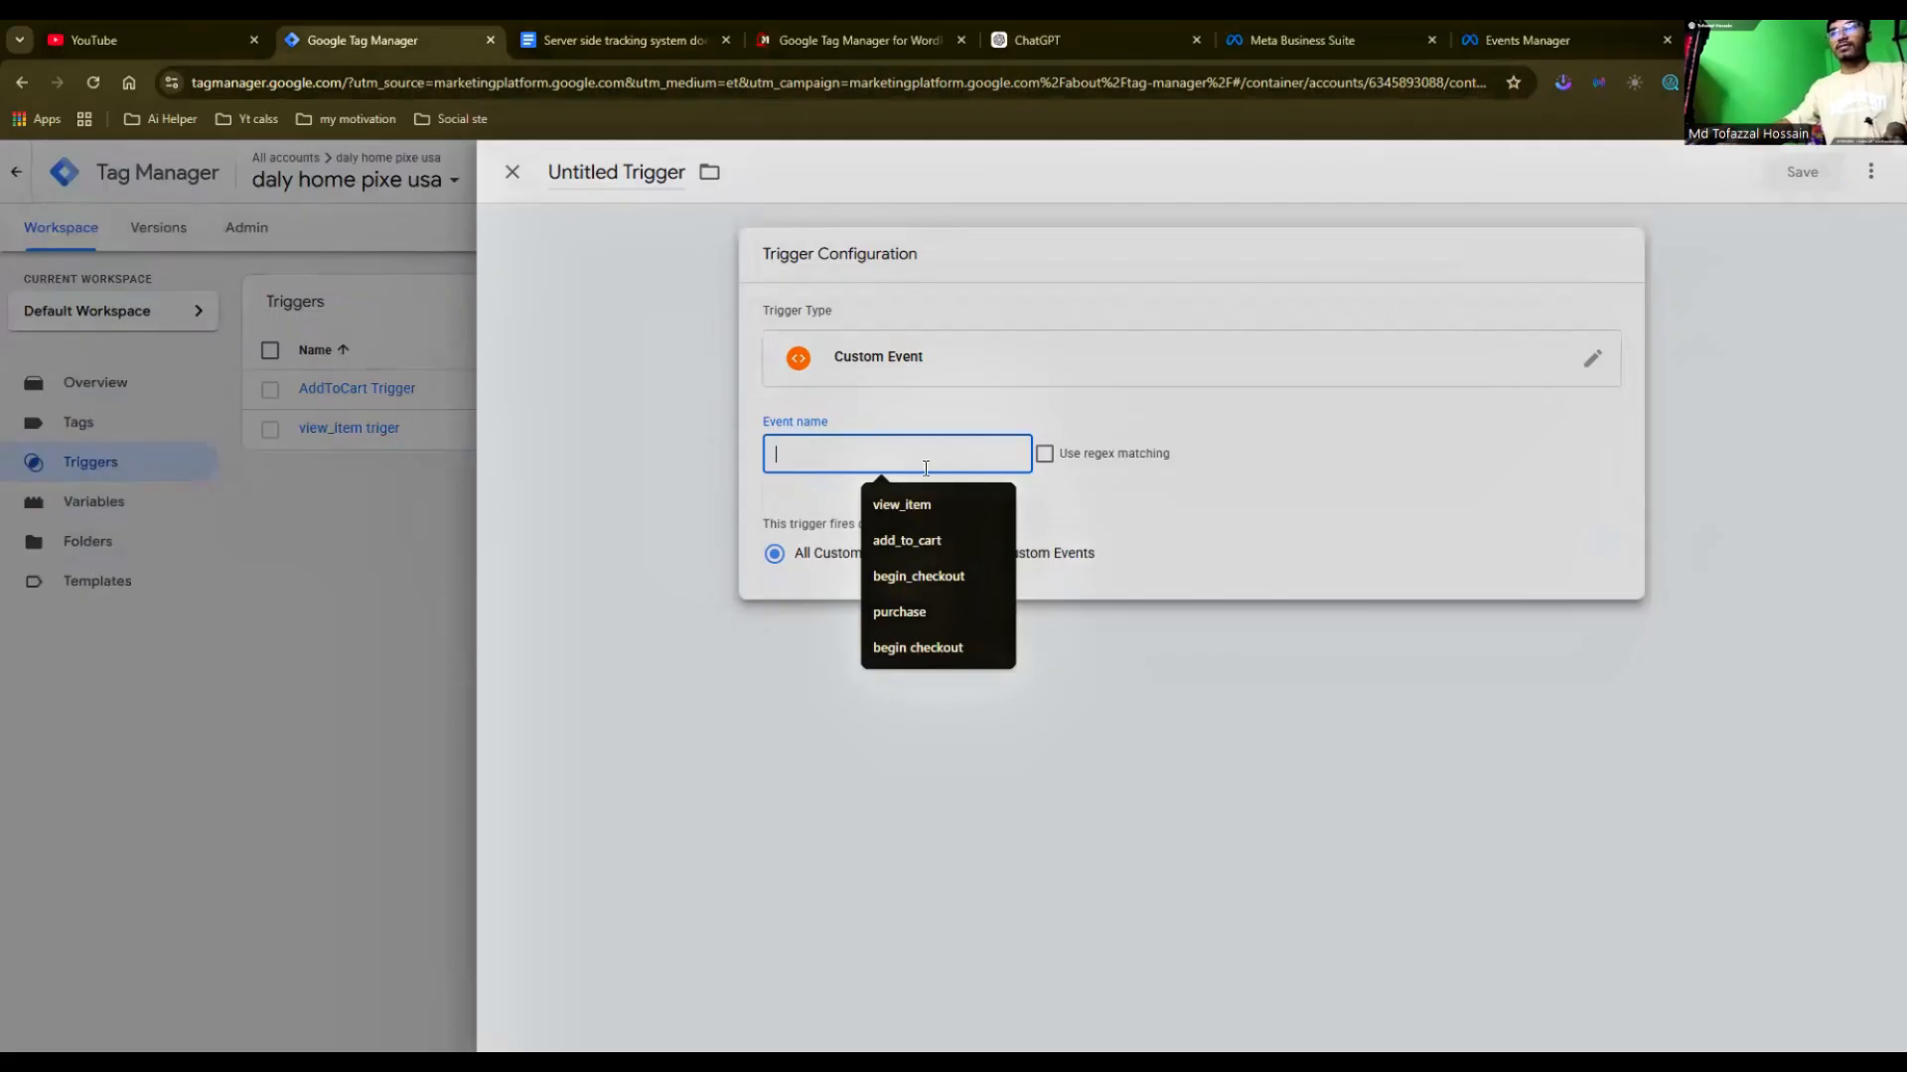
{"action": "key", "text": "ctrl+v"}
Step: Copy the event name FB BeginCheckout from the setup document
{"action": "left_click", "coordinate": [581, 40]}
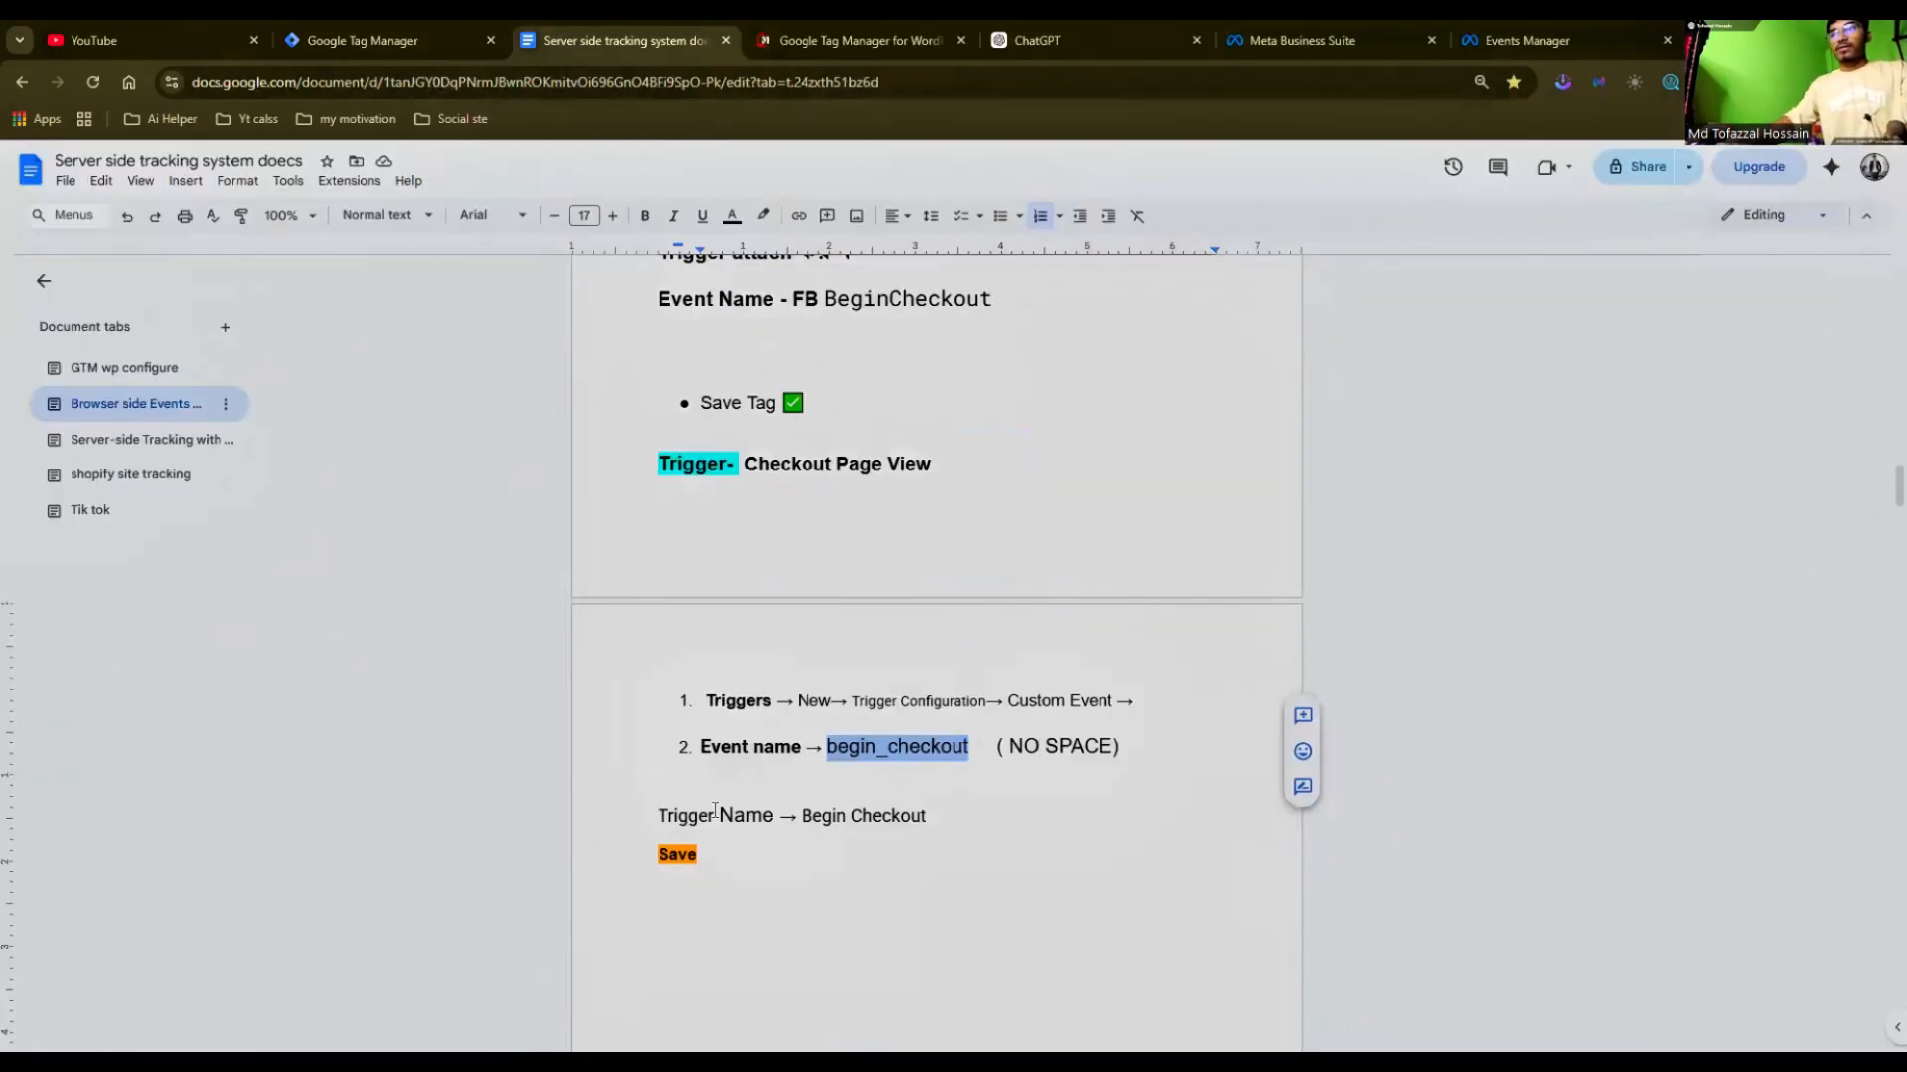
{"action": "scroll", "coordinate": [775, 607], "scroll_direction": "up", "scroll_amount": 3}
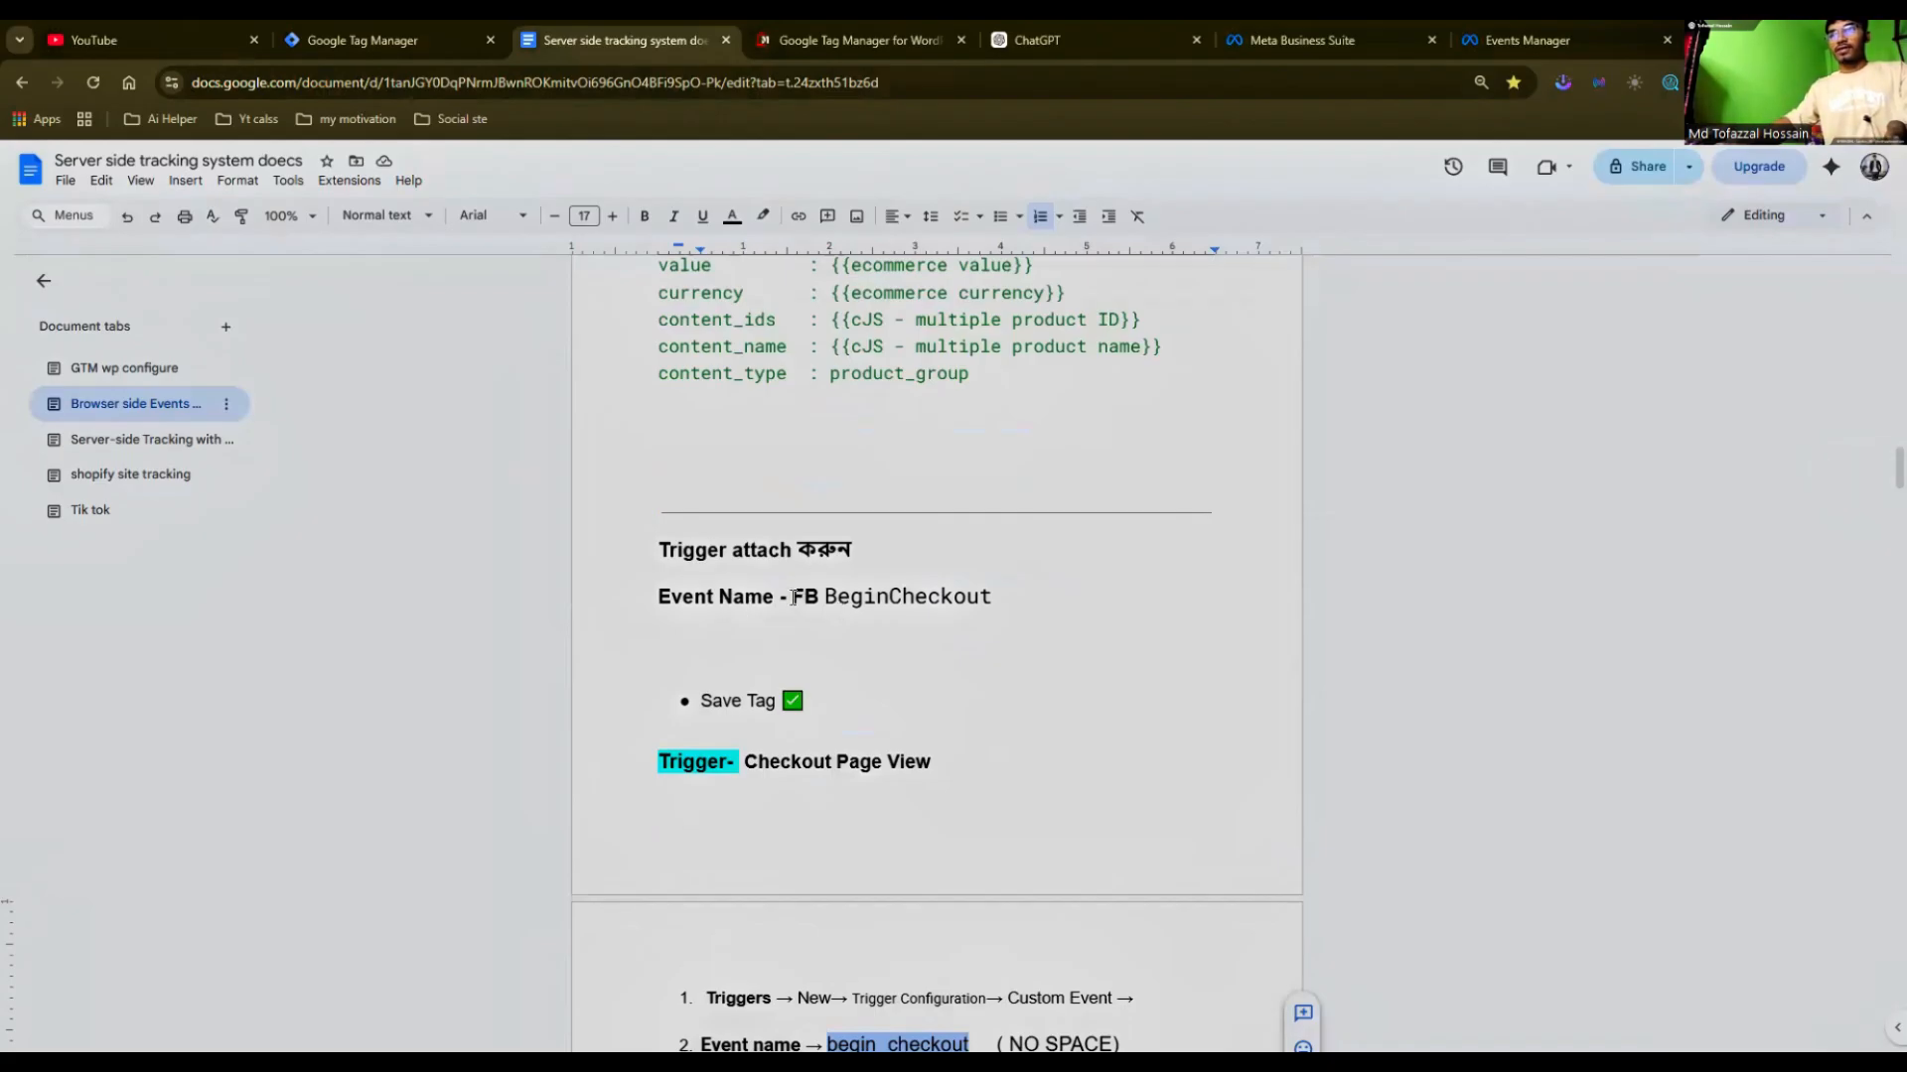
{"action": "left_click_drag", "start_coordinate": [992, 597], "coordinate": [793, 597]}
{"action": "key", "text": "ctrl+c"}
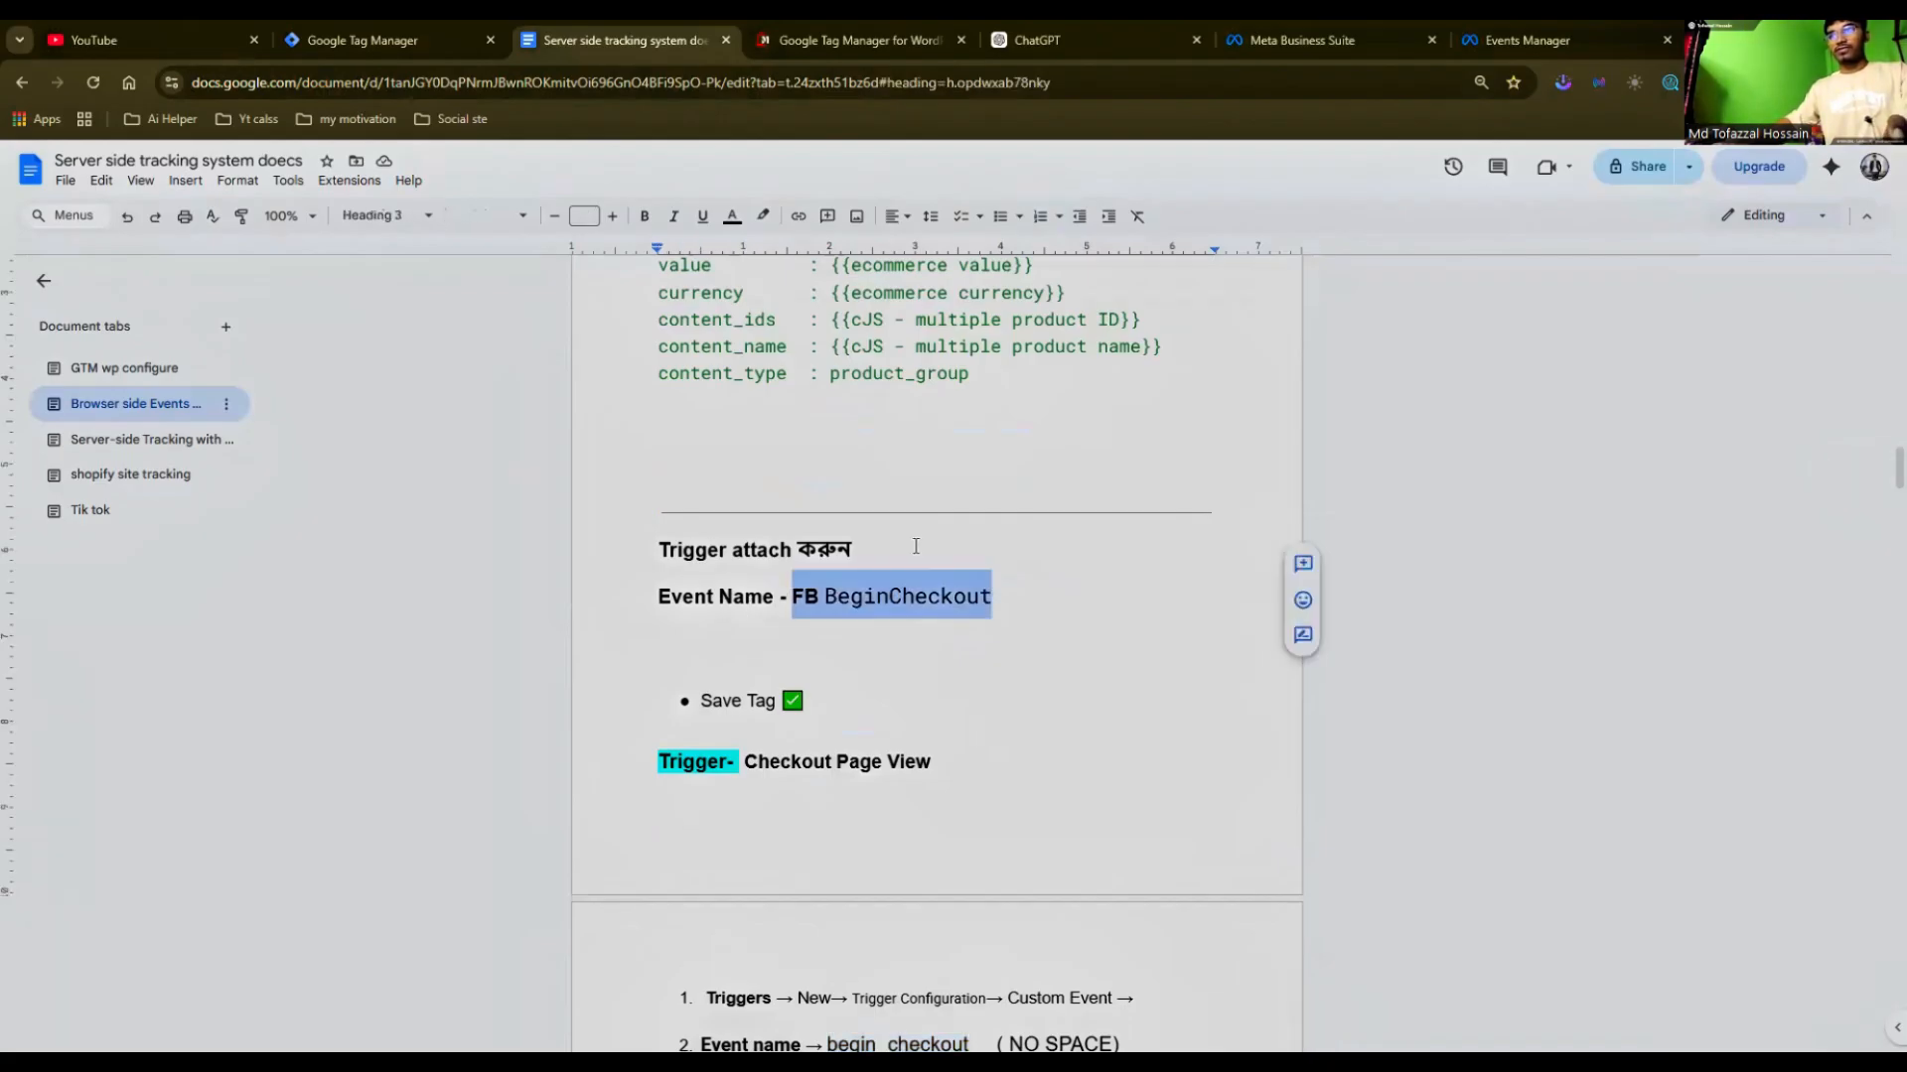
{"action": "left_click", "coordinate": [427, 22]}
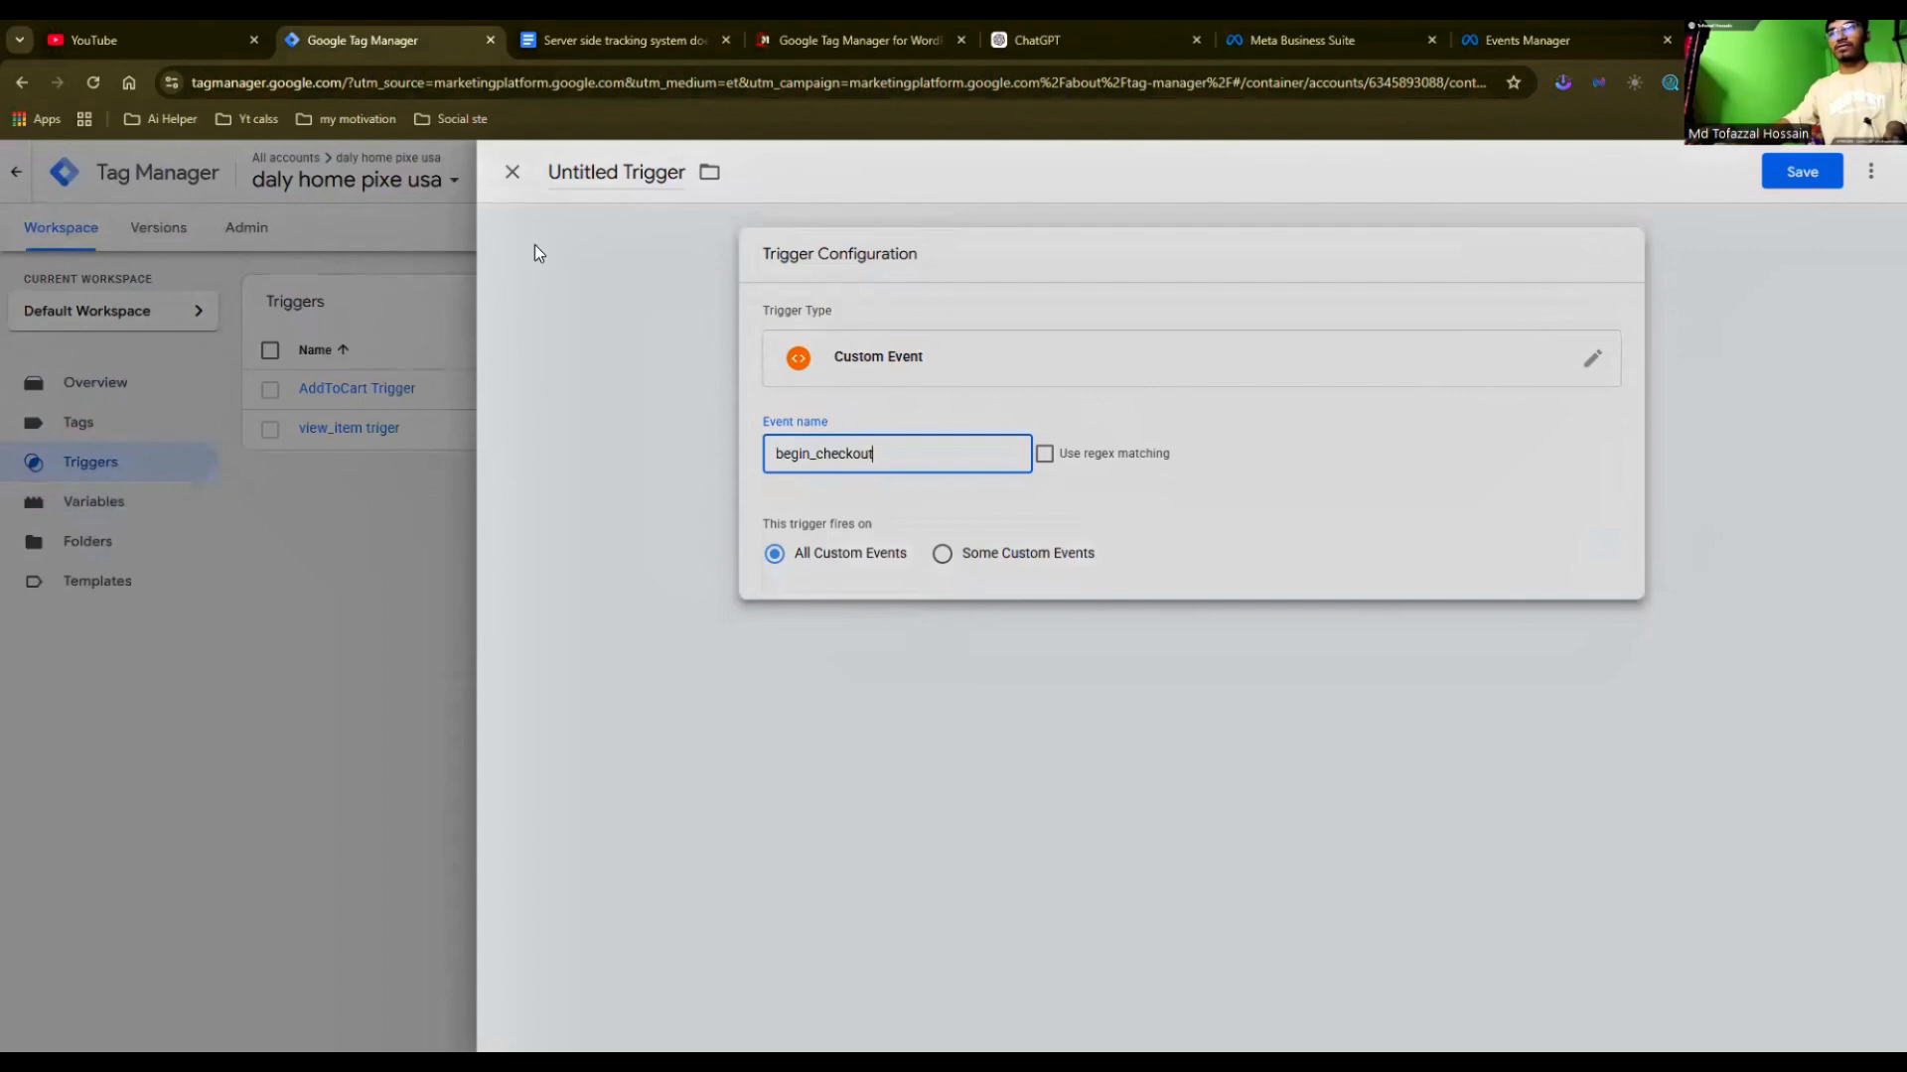
Step: Name the begin_checkout trigger FB BeginCheckout Trigger and save it
{"action": "left_click", "coordinate": [574, 171]}
{"action": "key", "text": "ctrl+v"}
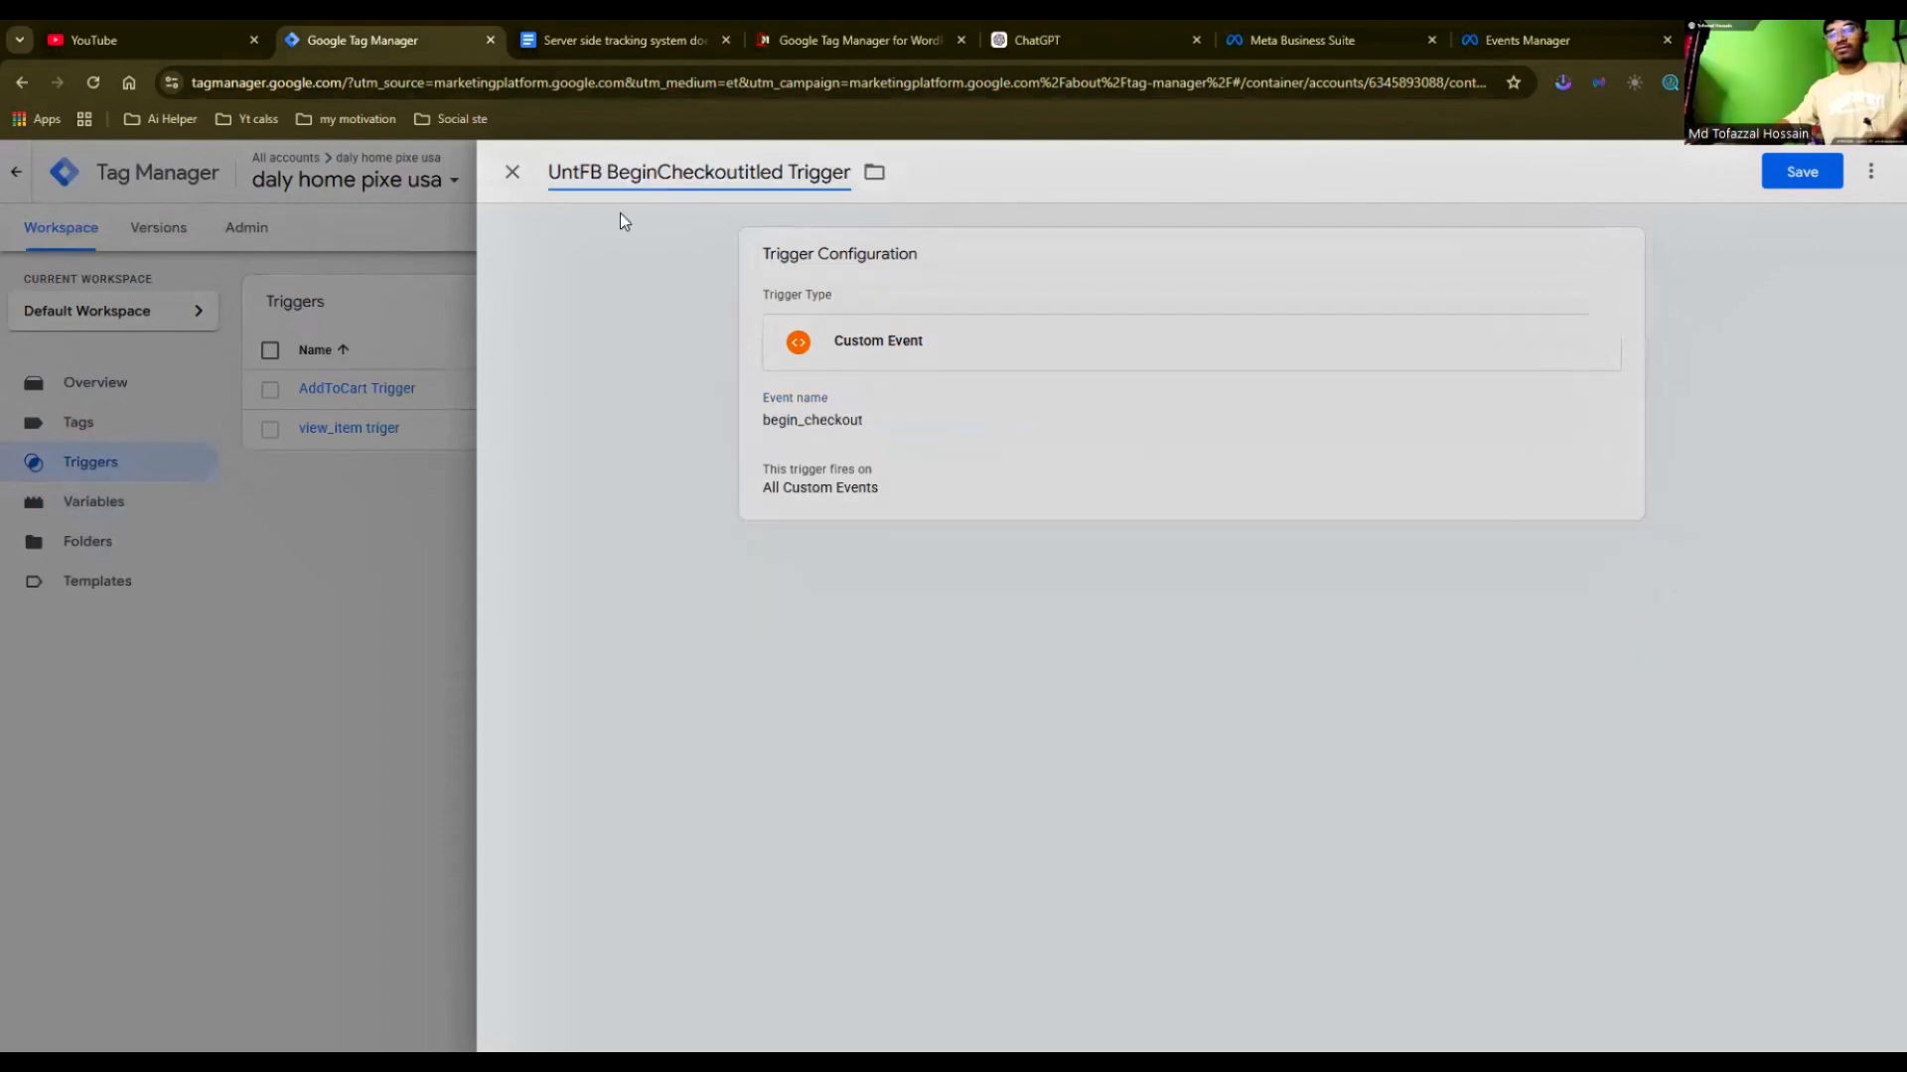
{"action": "key", "text": "ctrl+a"}
{"action": "key", "text": "ctrl+v"}
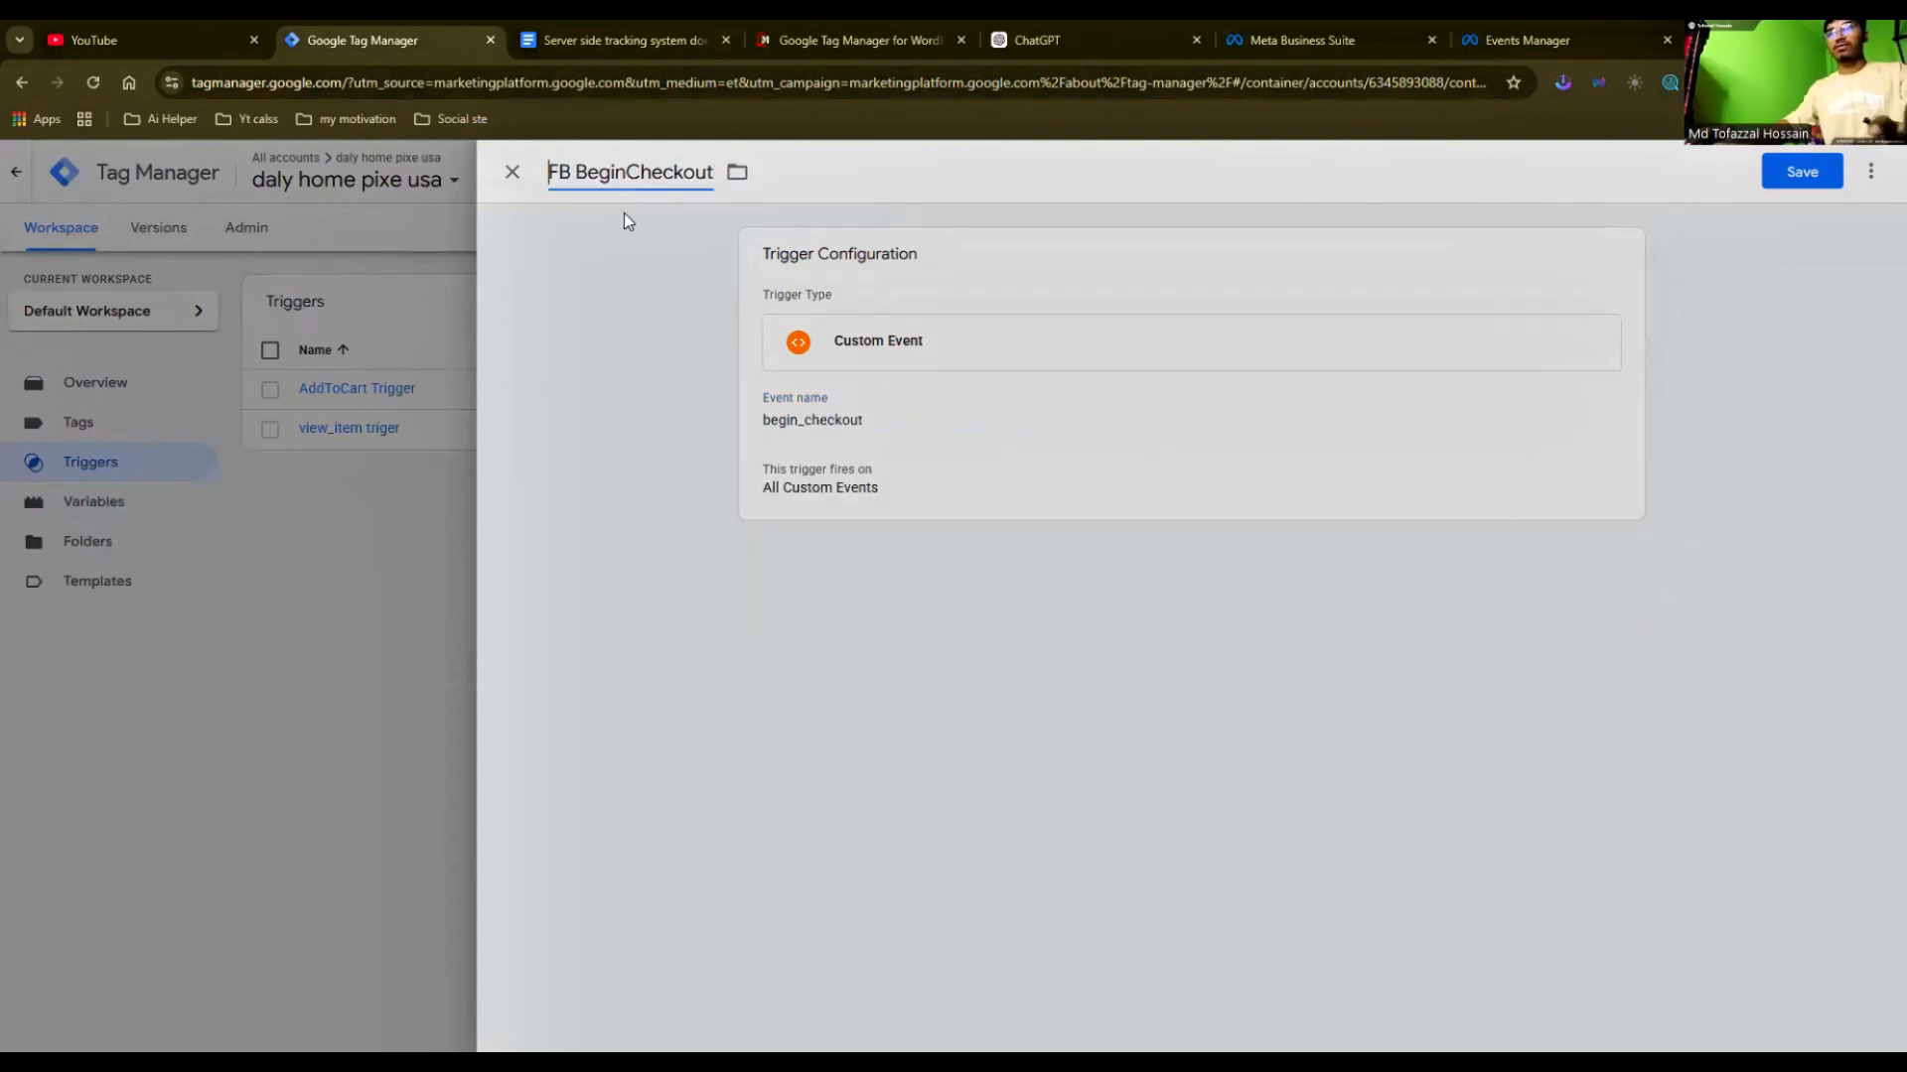
{"action": "left_click", "coordinate": [713, 189]}
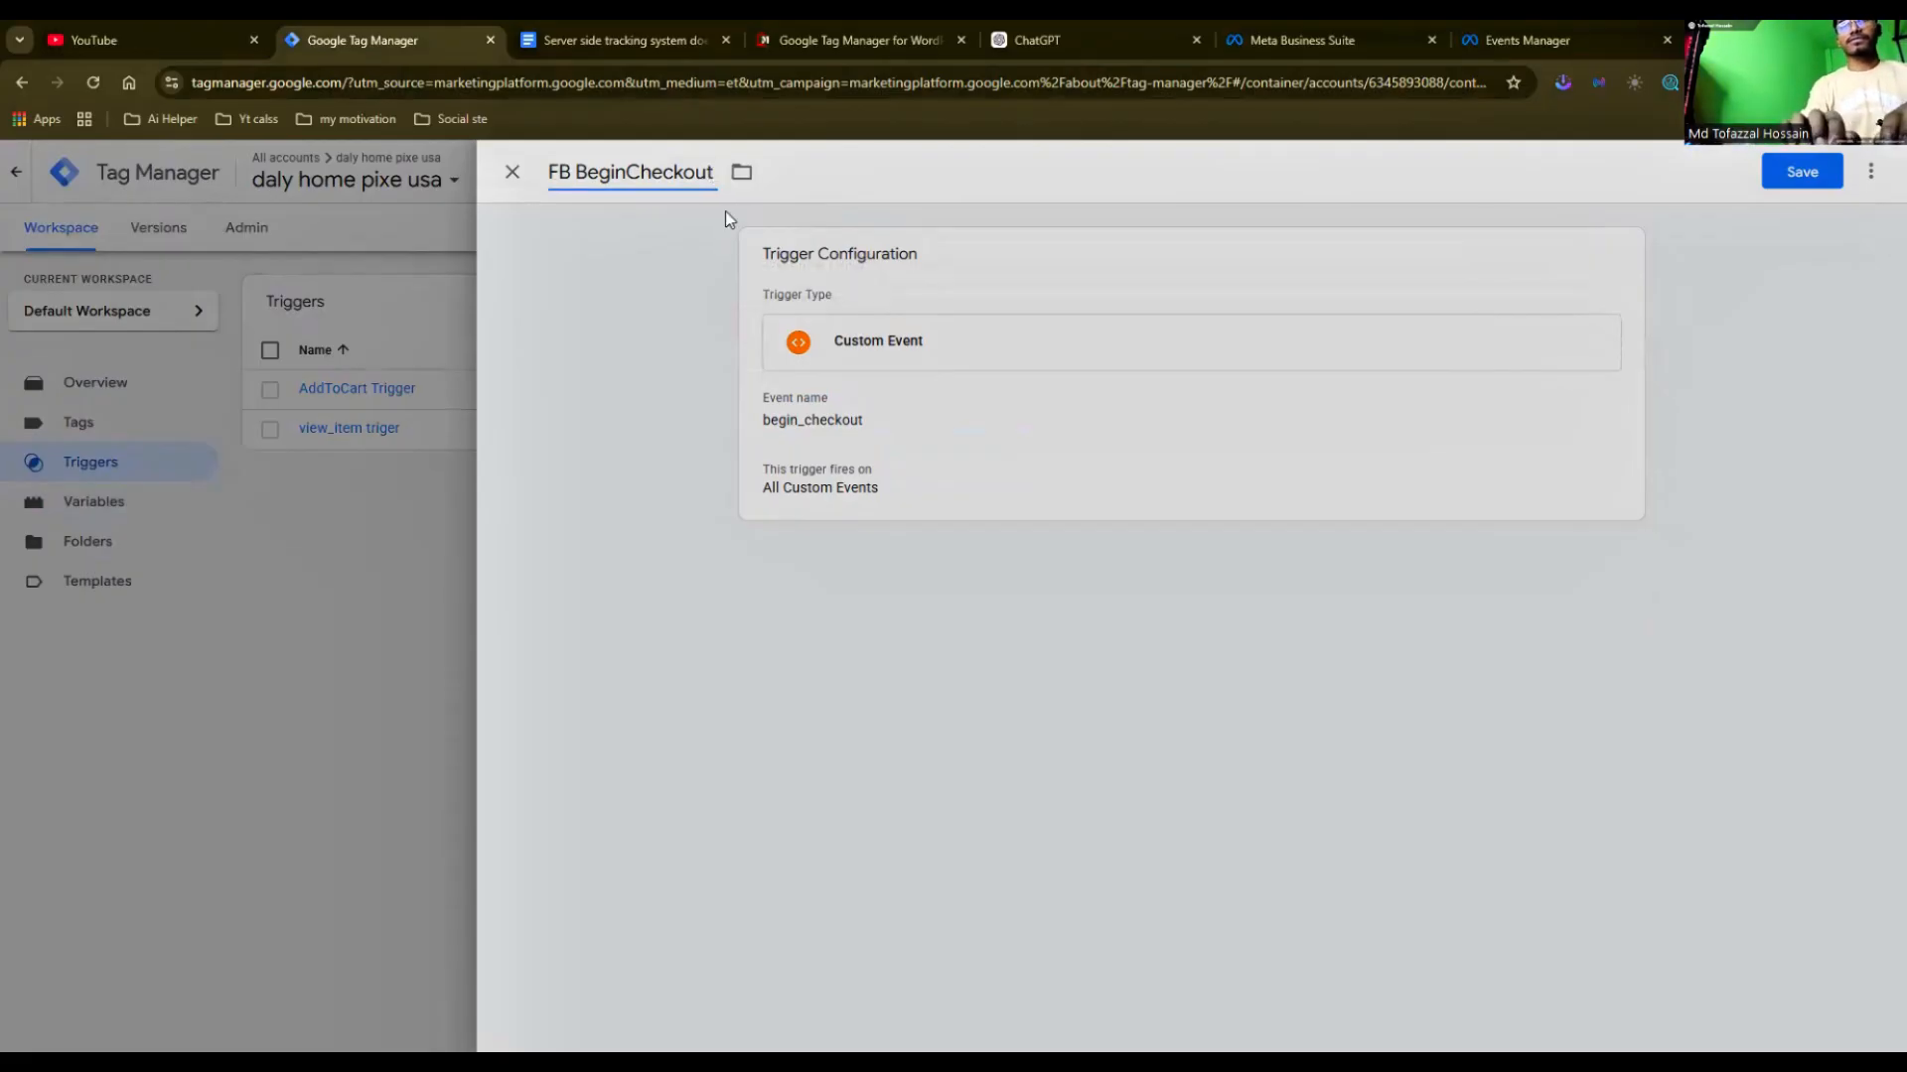
{"action": "type", "text": "t"}
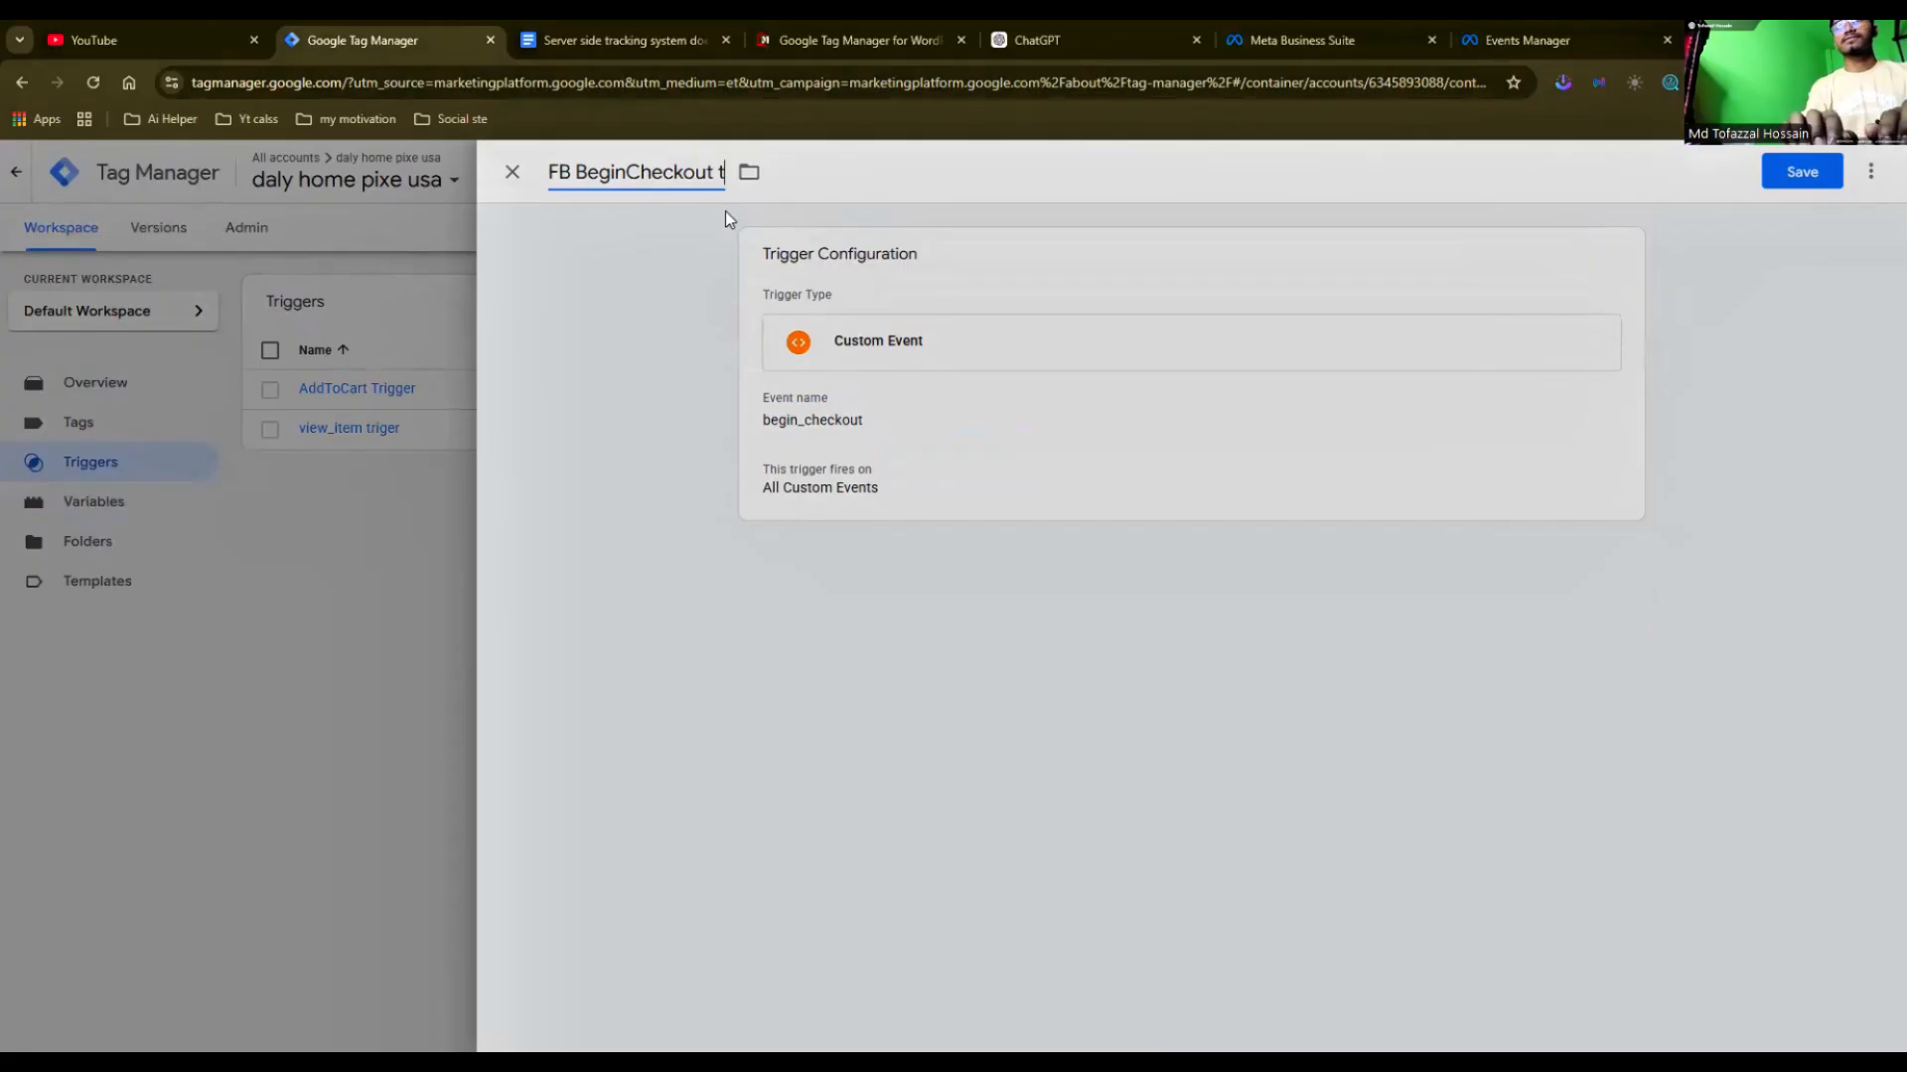
{"action": "key", "text": "BackSpace"}
{"action": "type", "text": "T"}
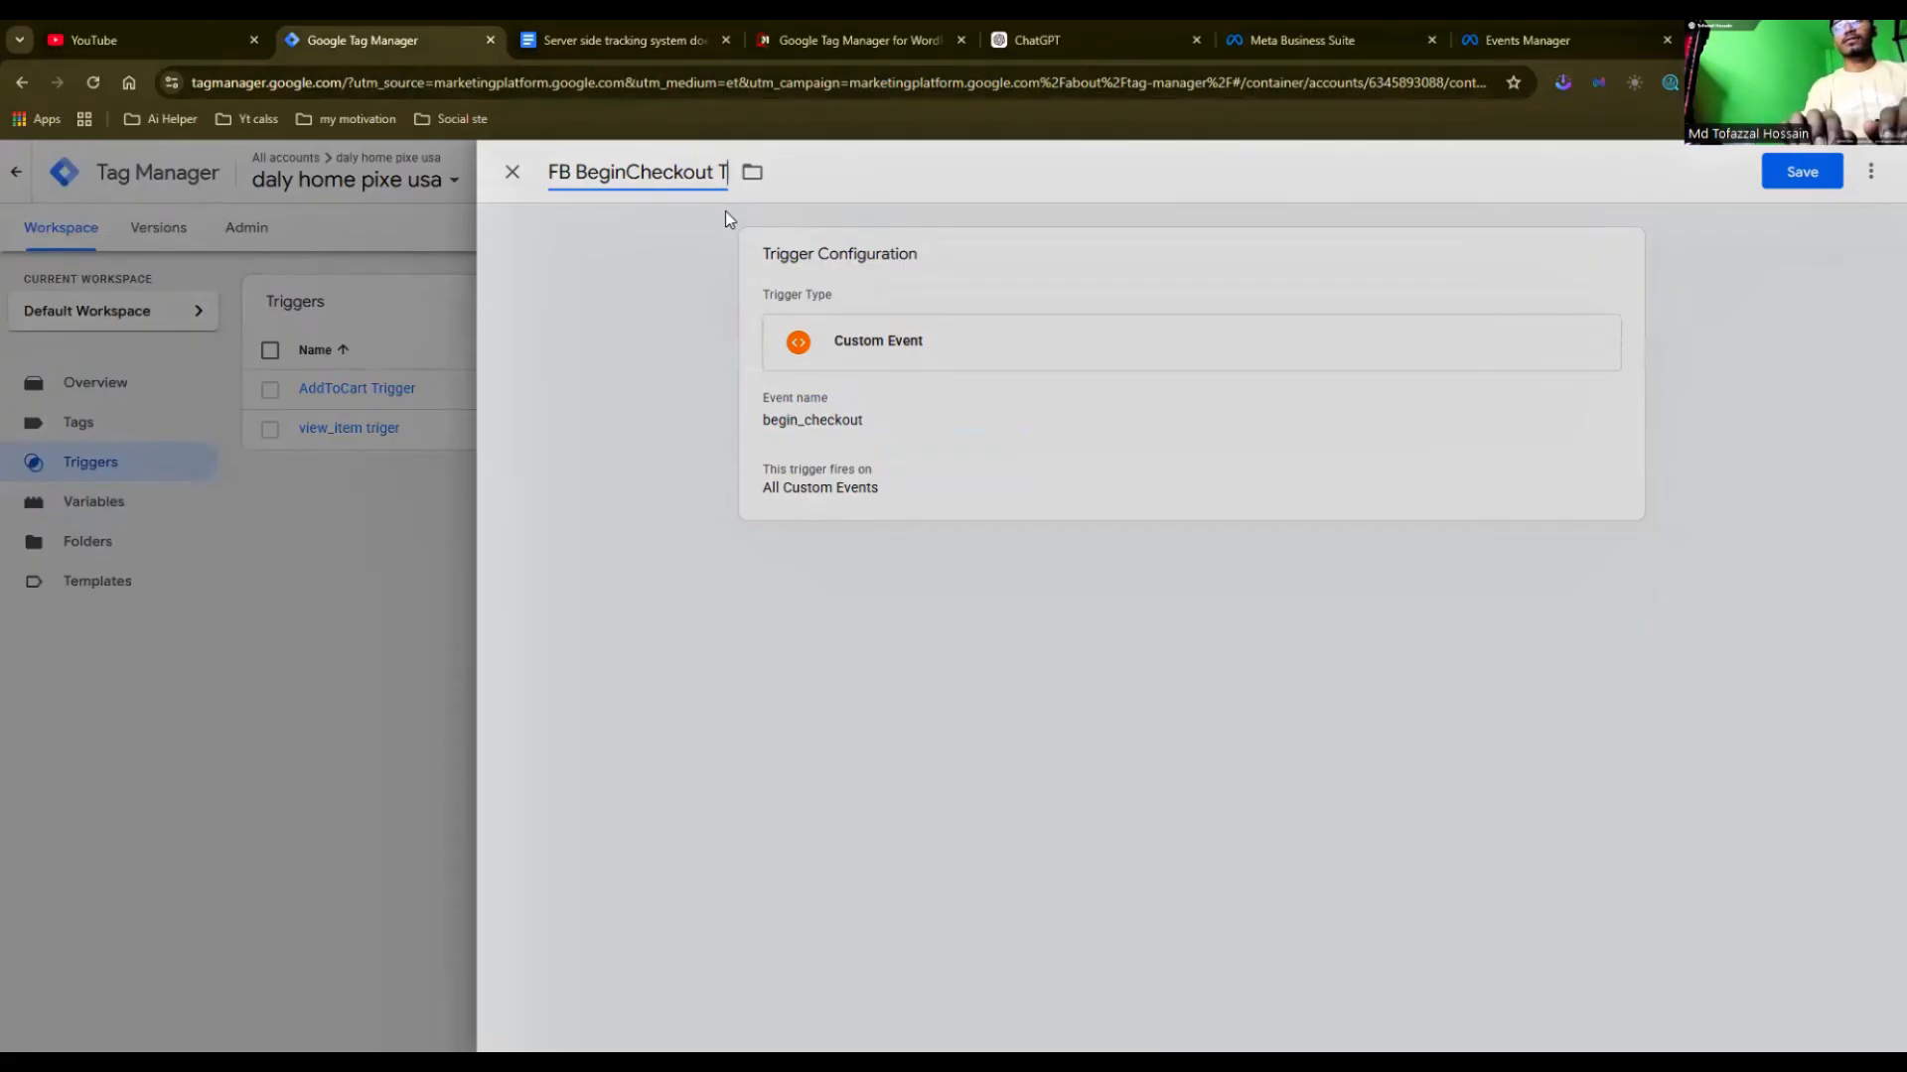
{"action": "type", "text": "rig"}
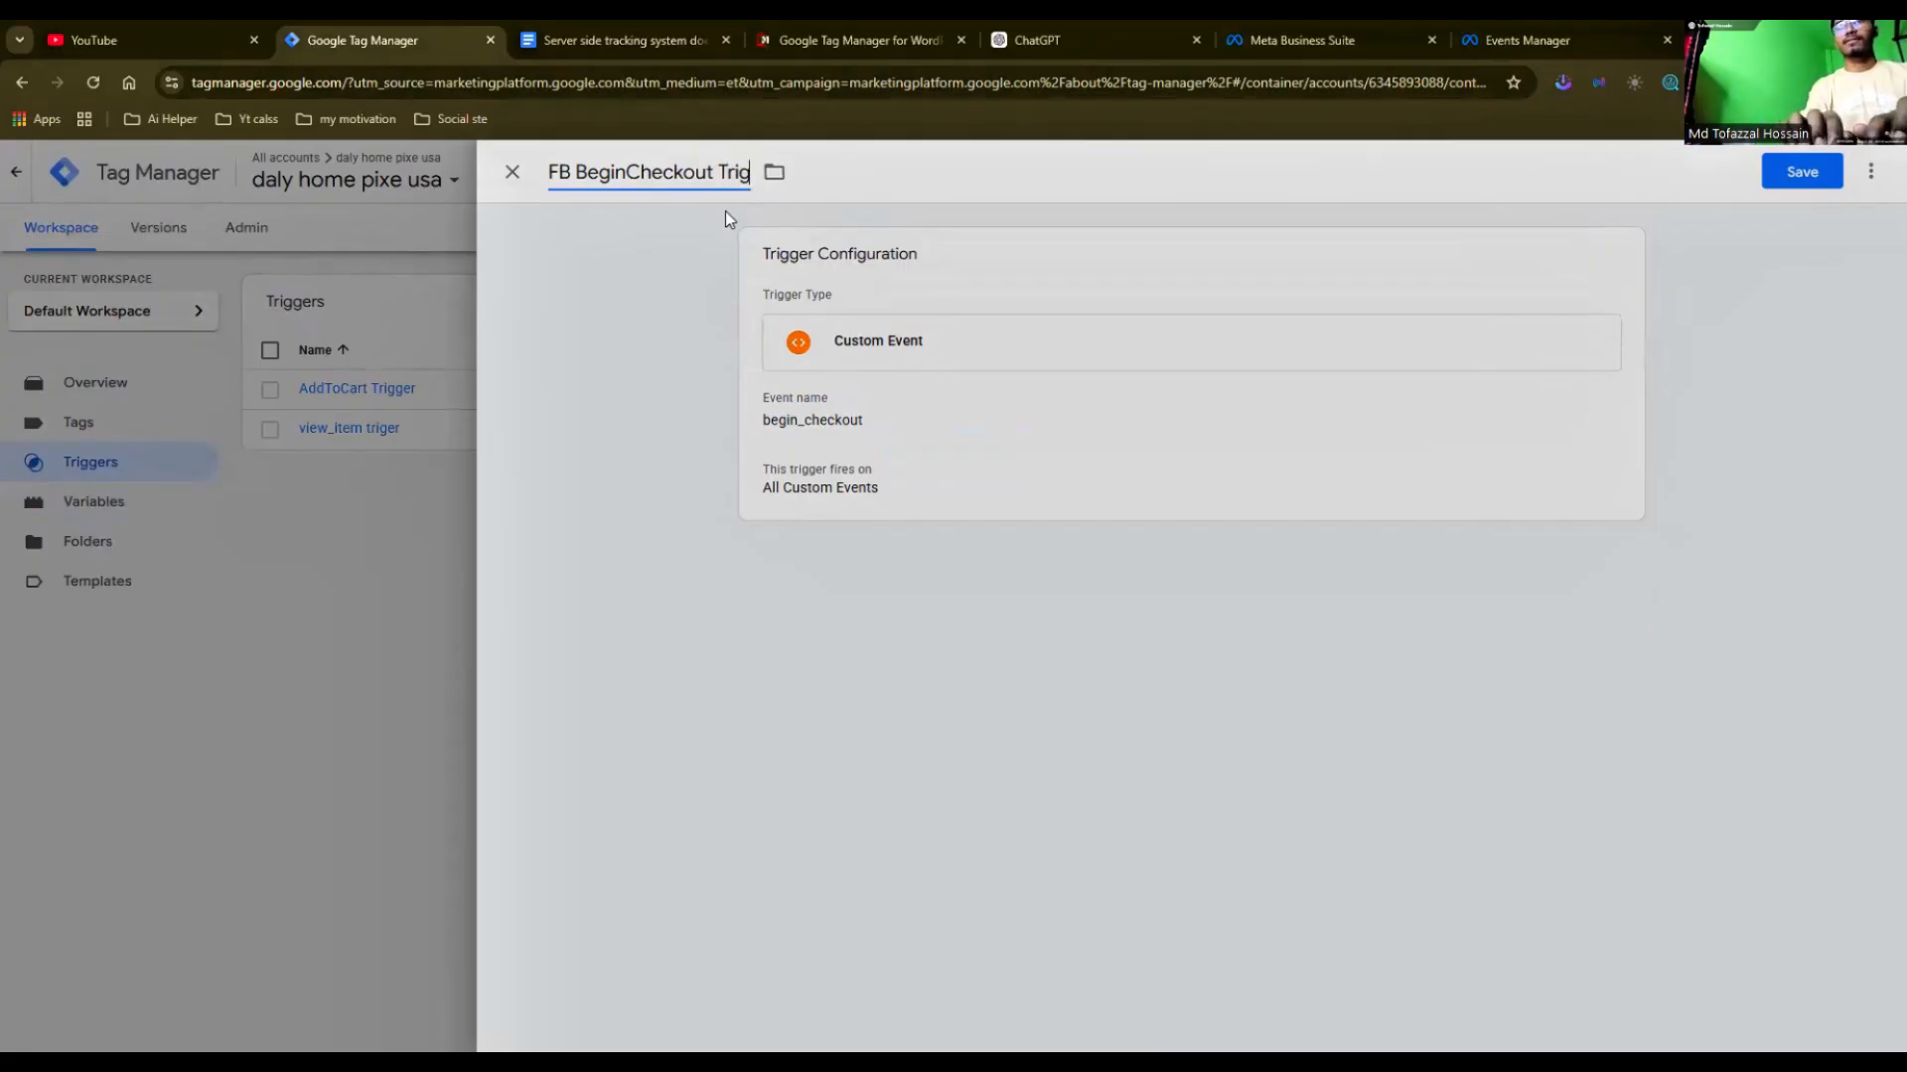
{"action": "type", "text": "ger"}
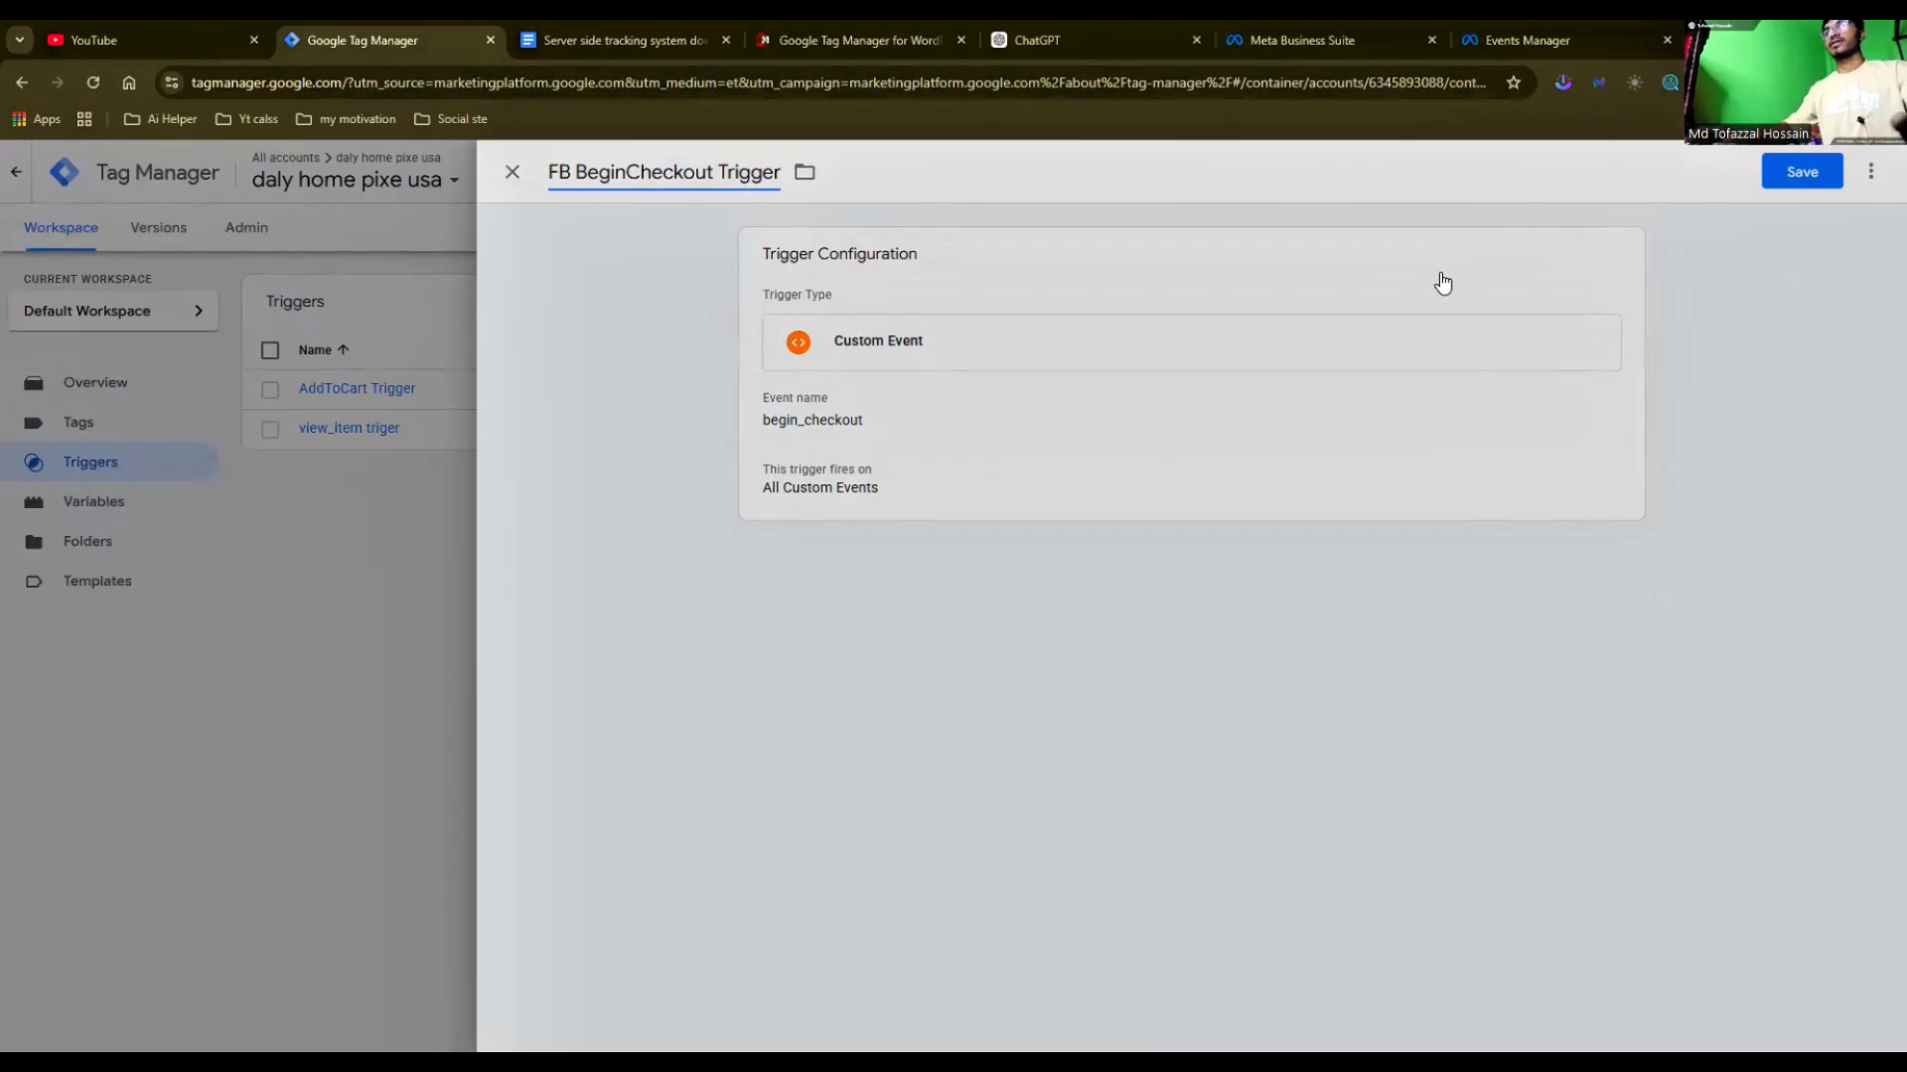
{"action": "left_click", "coordinate": [1801, 171]}
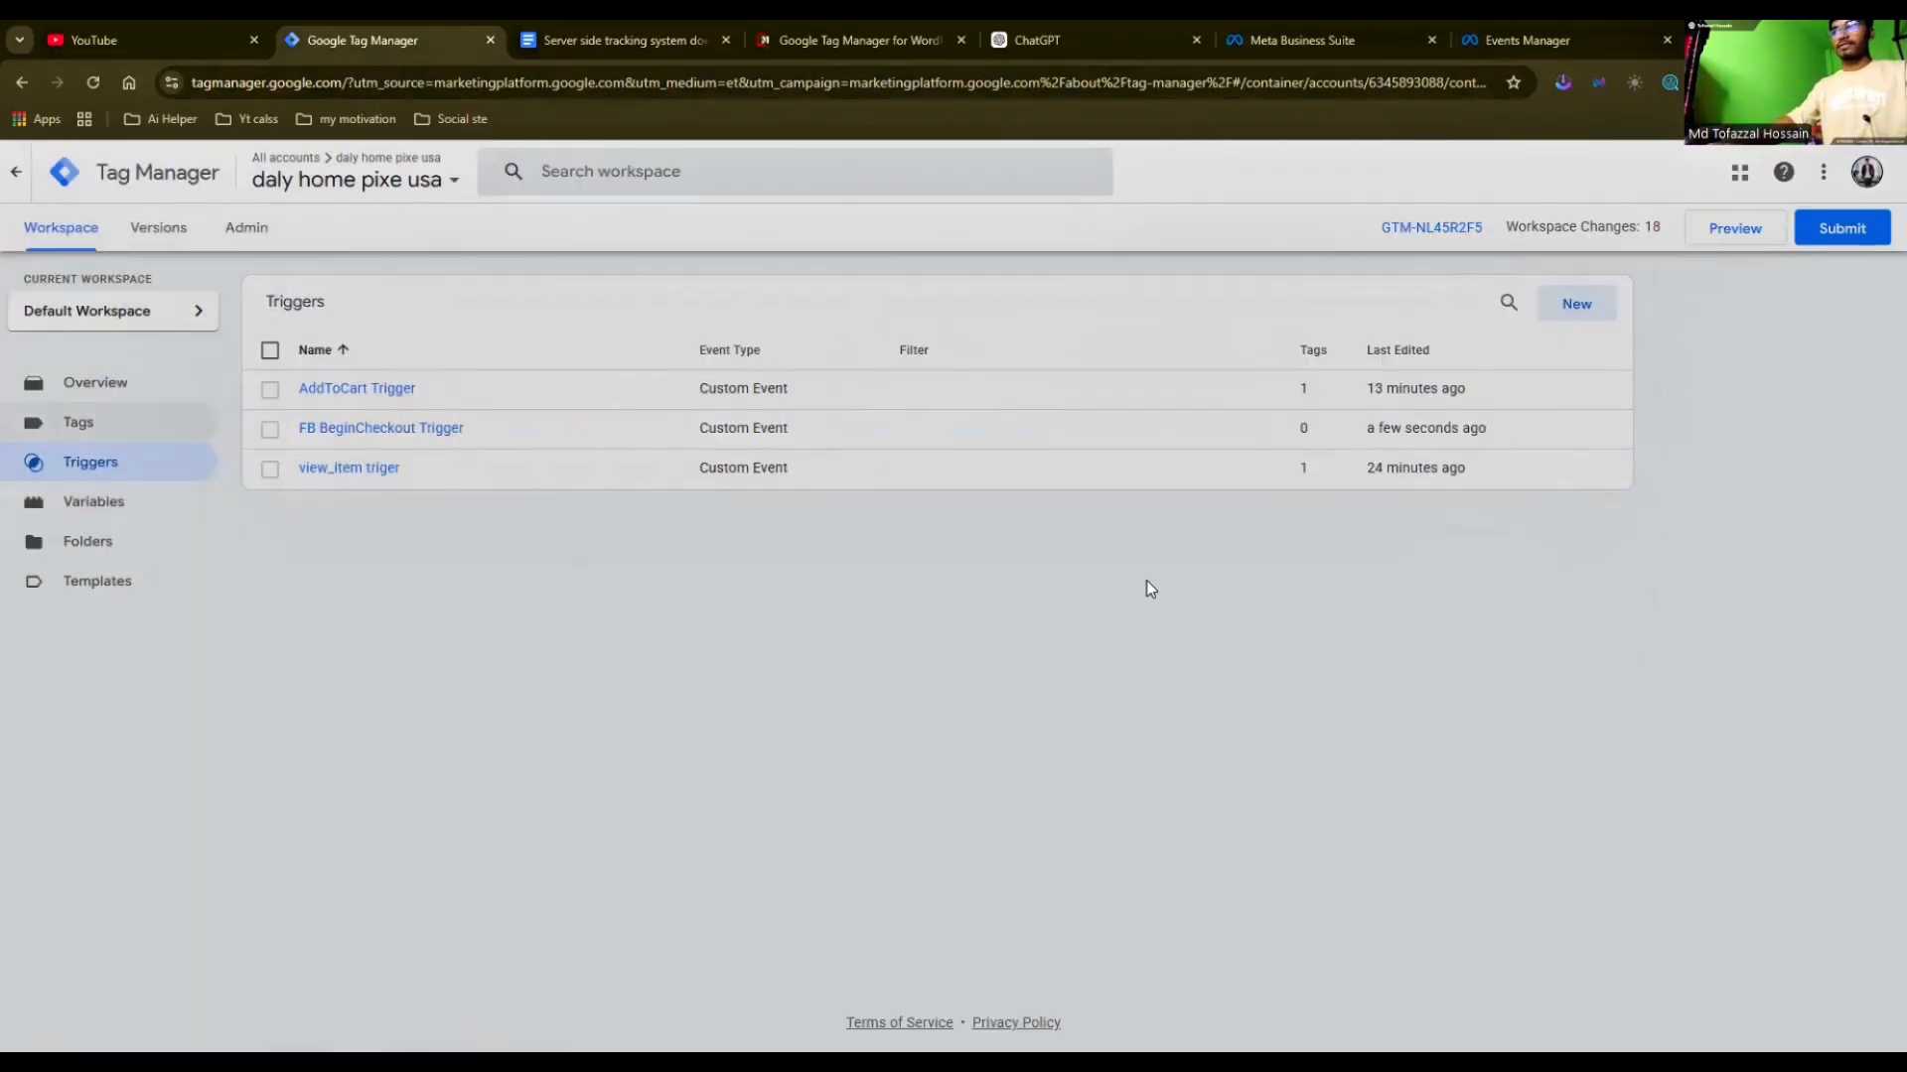
Step: Create a new tag and choose Facebook Pixel by Stape as its tag type
{"action": "left_click", "coordinate": [81, 427]}
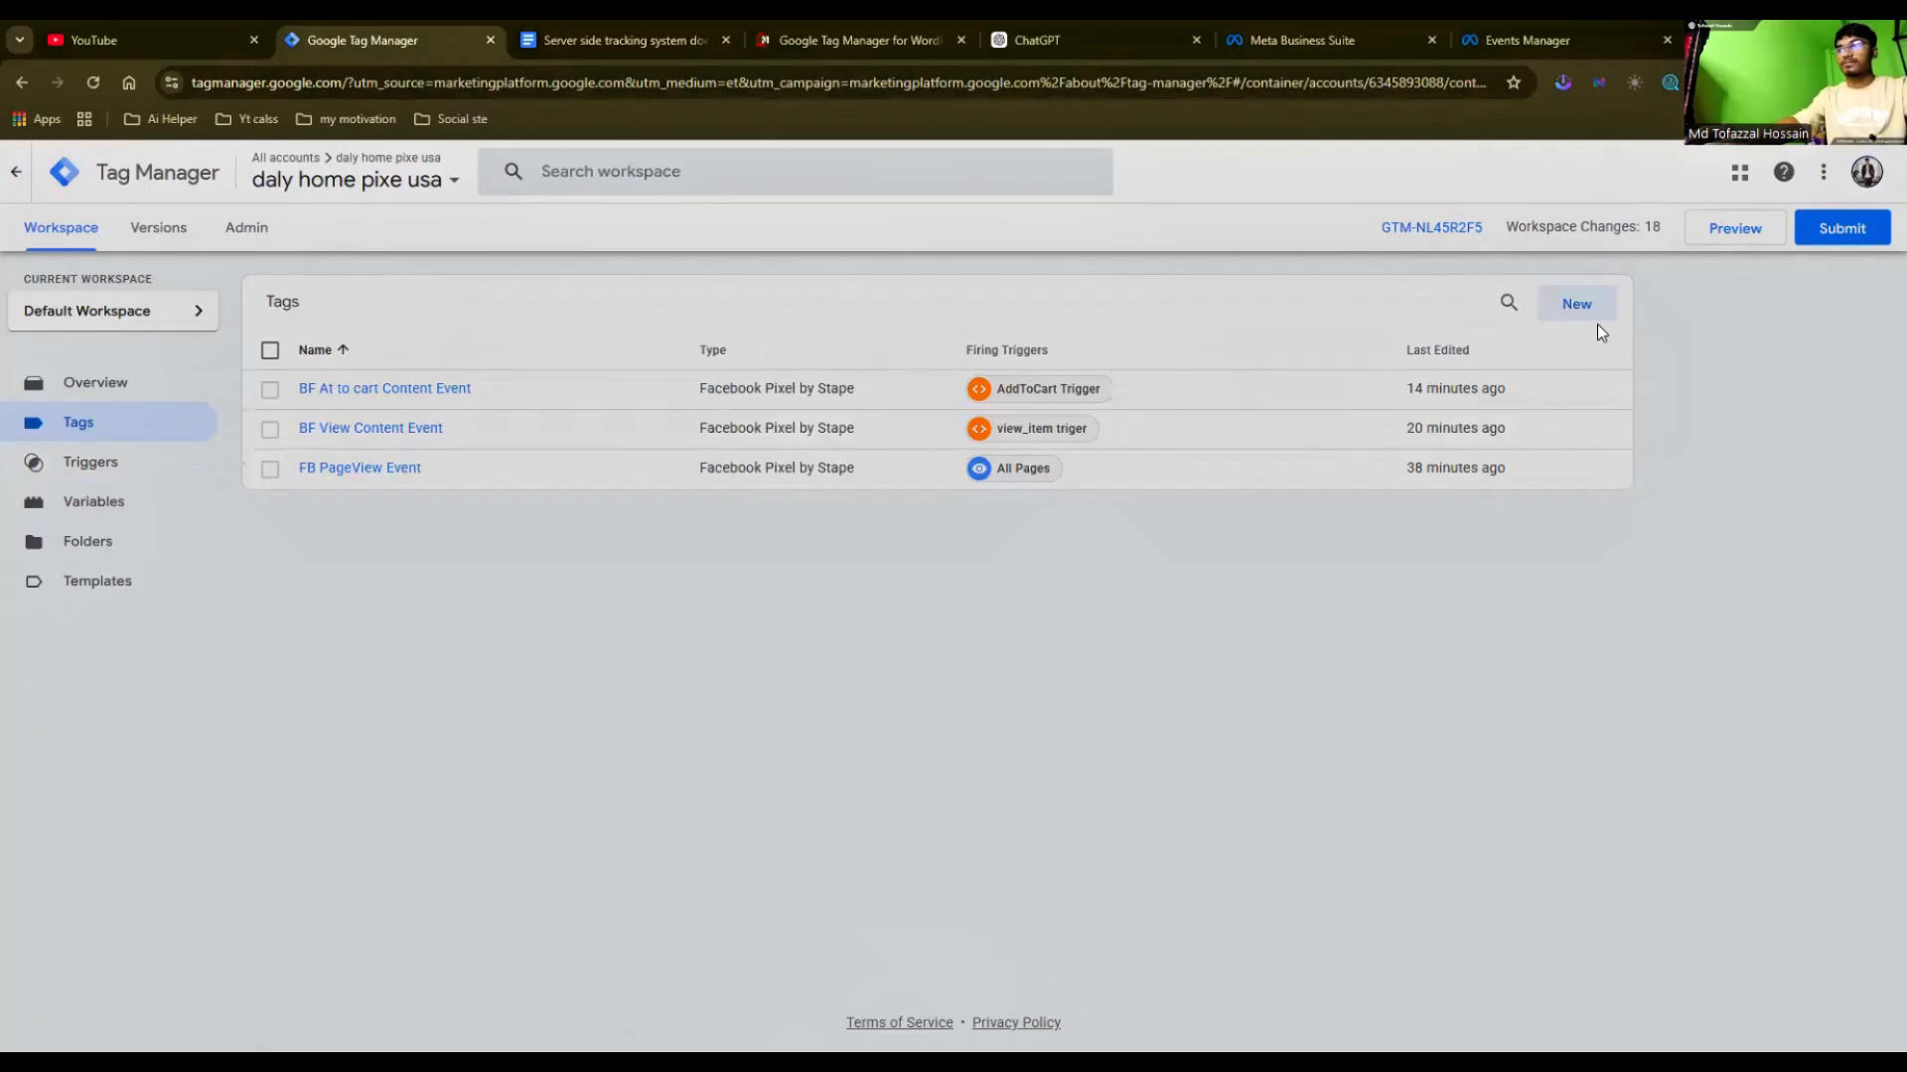
{"action": "left_click", "coordinate": [1551, 307]}
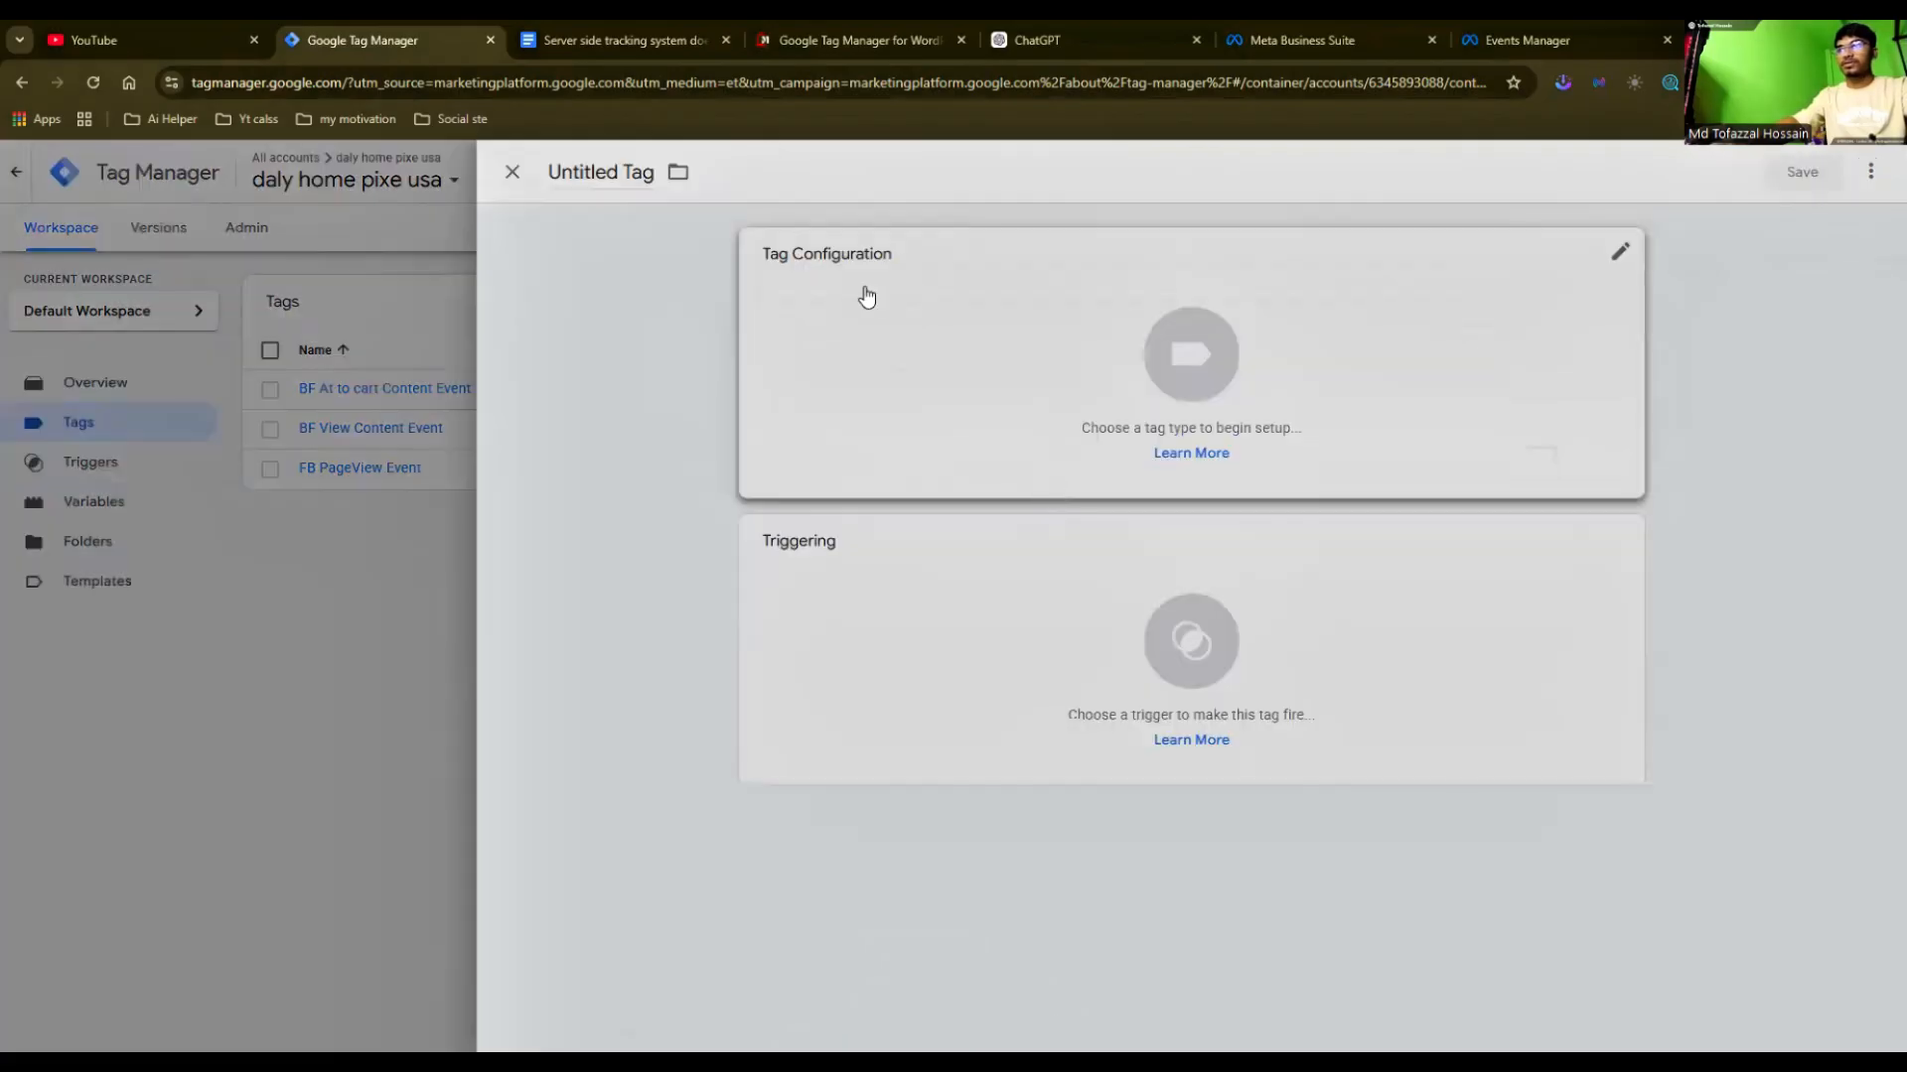
{"action": "left_click", "coordinate": [1490, 302]}
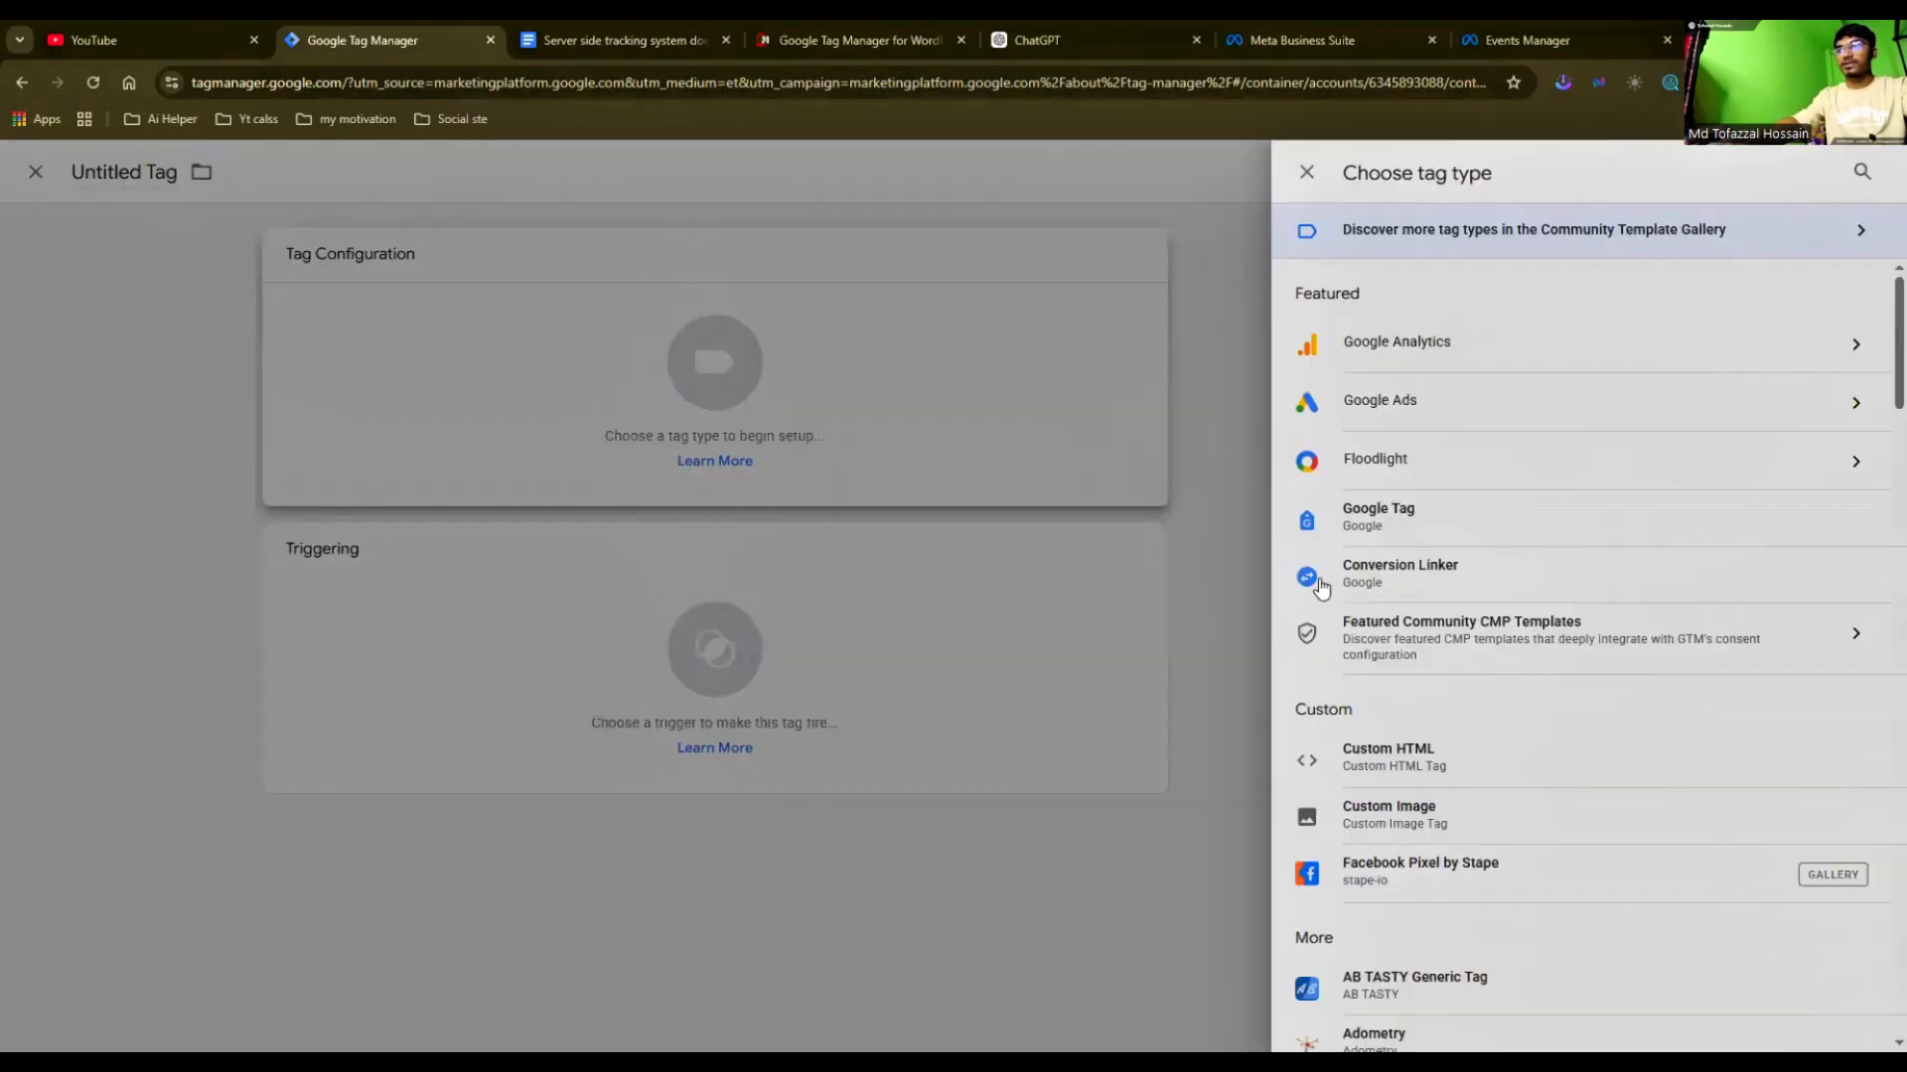
{"action": "scroll", "coordinate": [1465, 750], "scroll_direction": "down", "scroll_amount": 1}
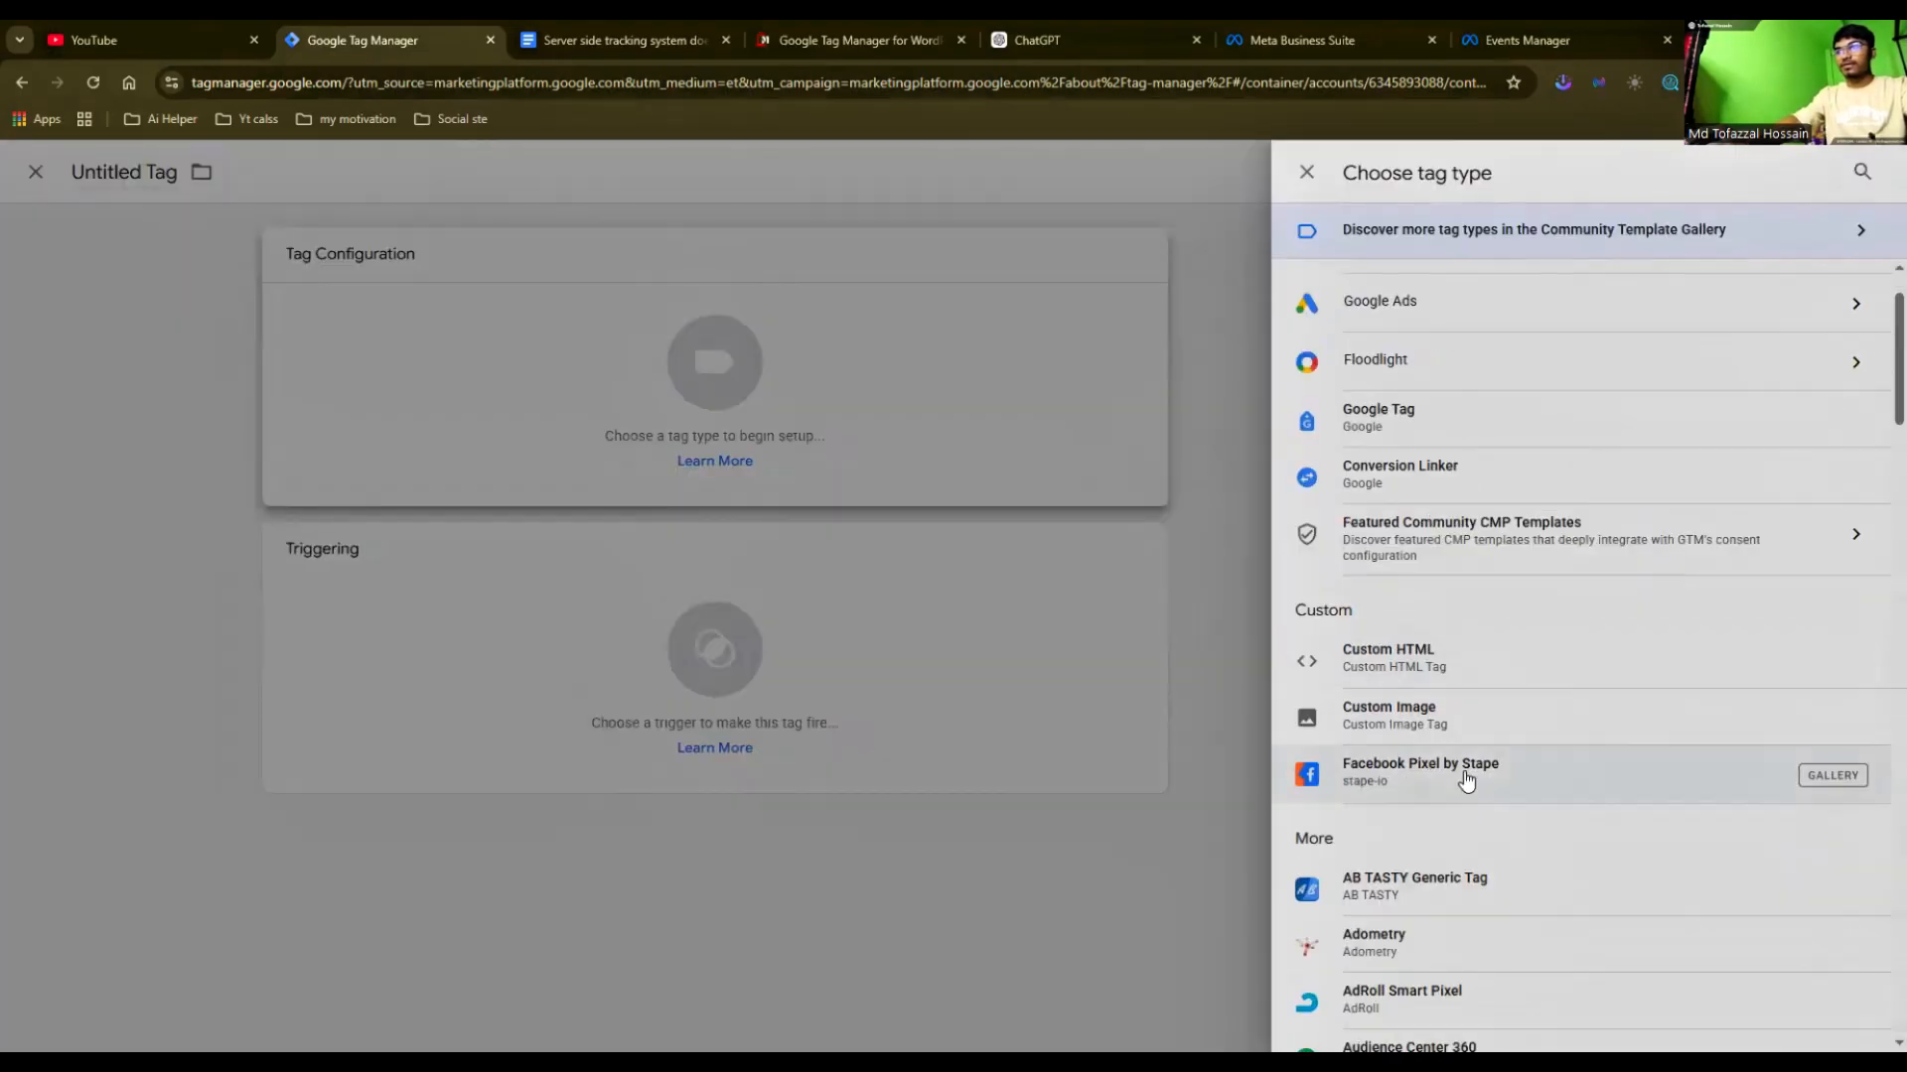
{"action": "left_click", "coordinate": [1158, 491]}
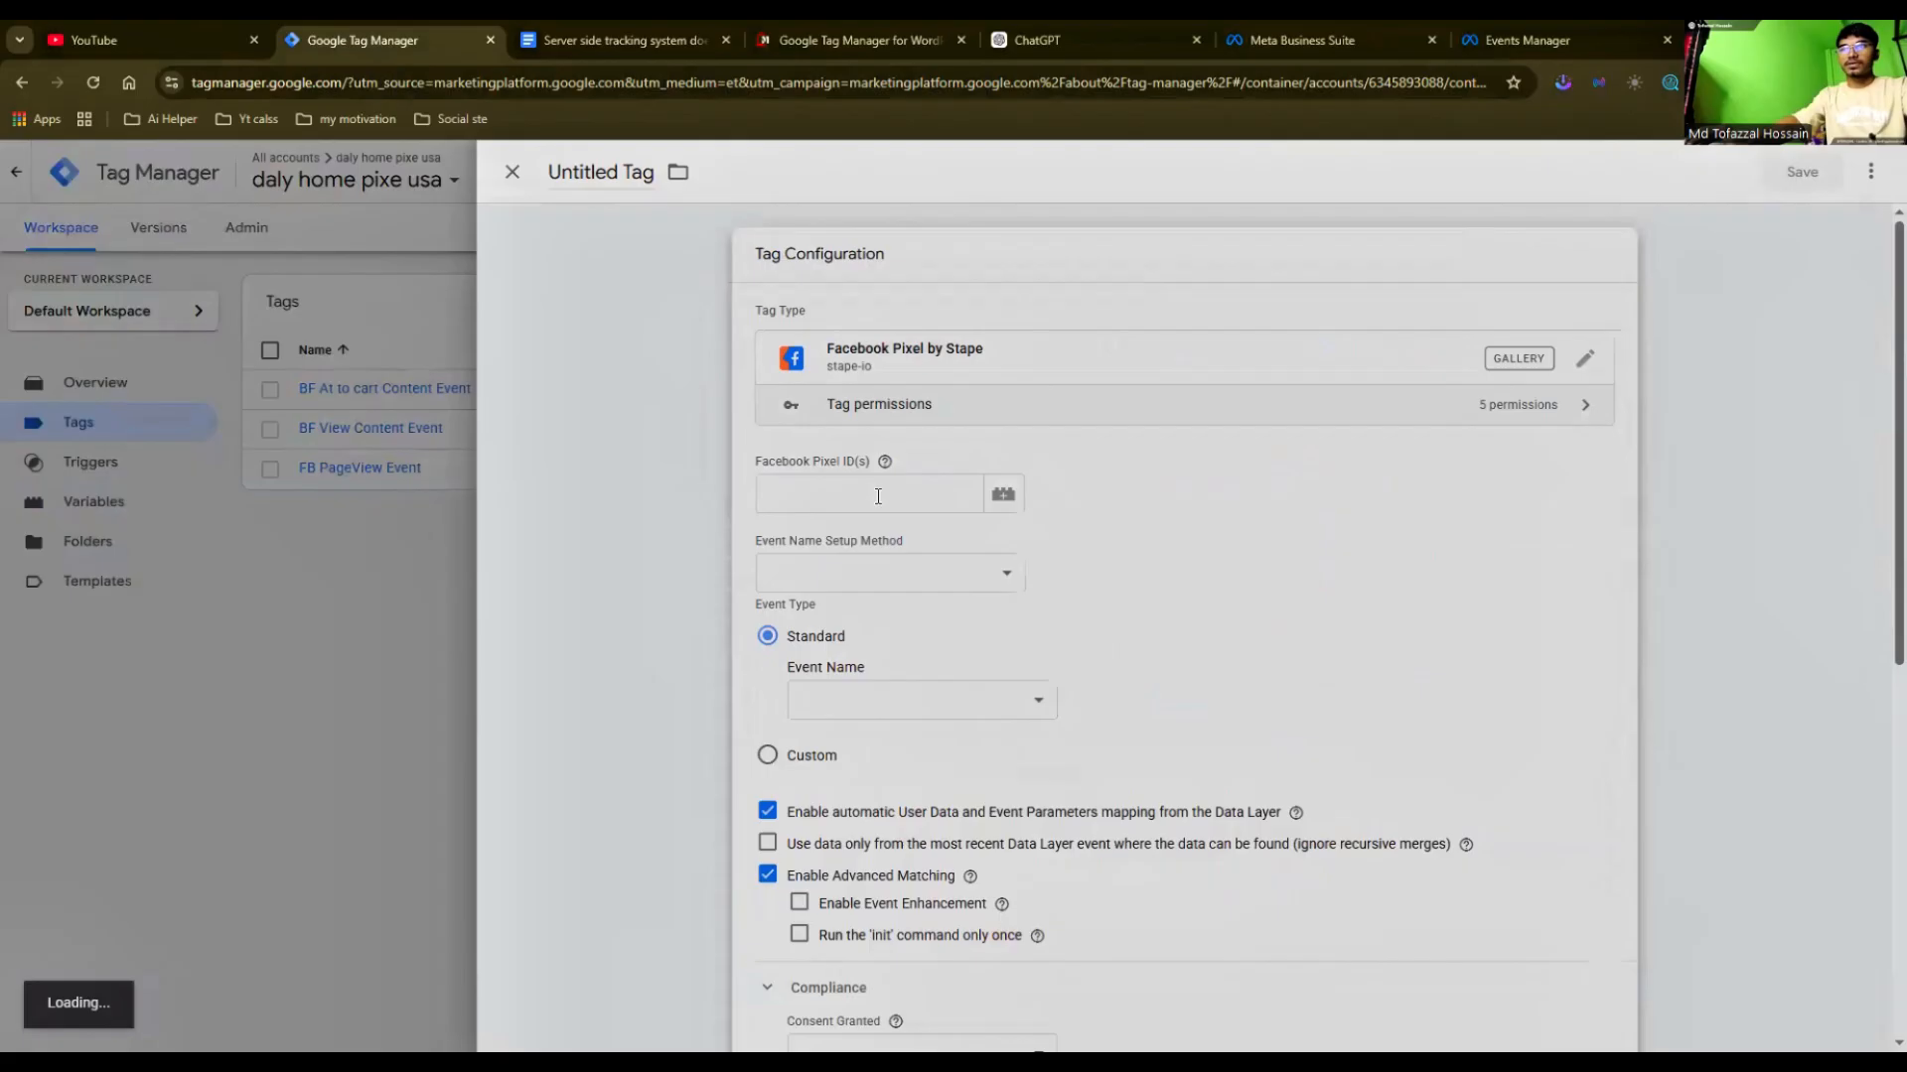
{"action": "left_click", "coordinate": [878, 497]}
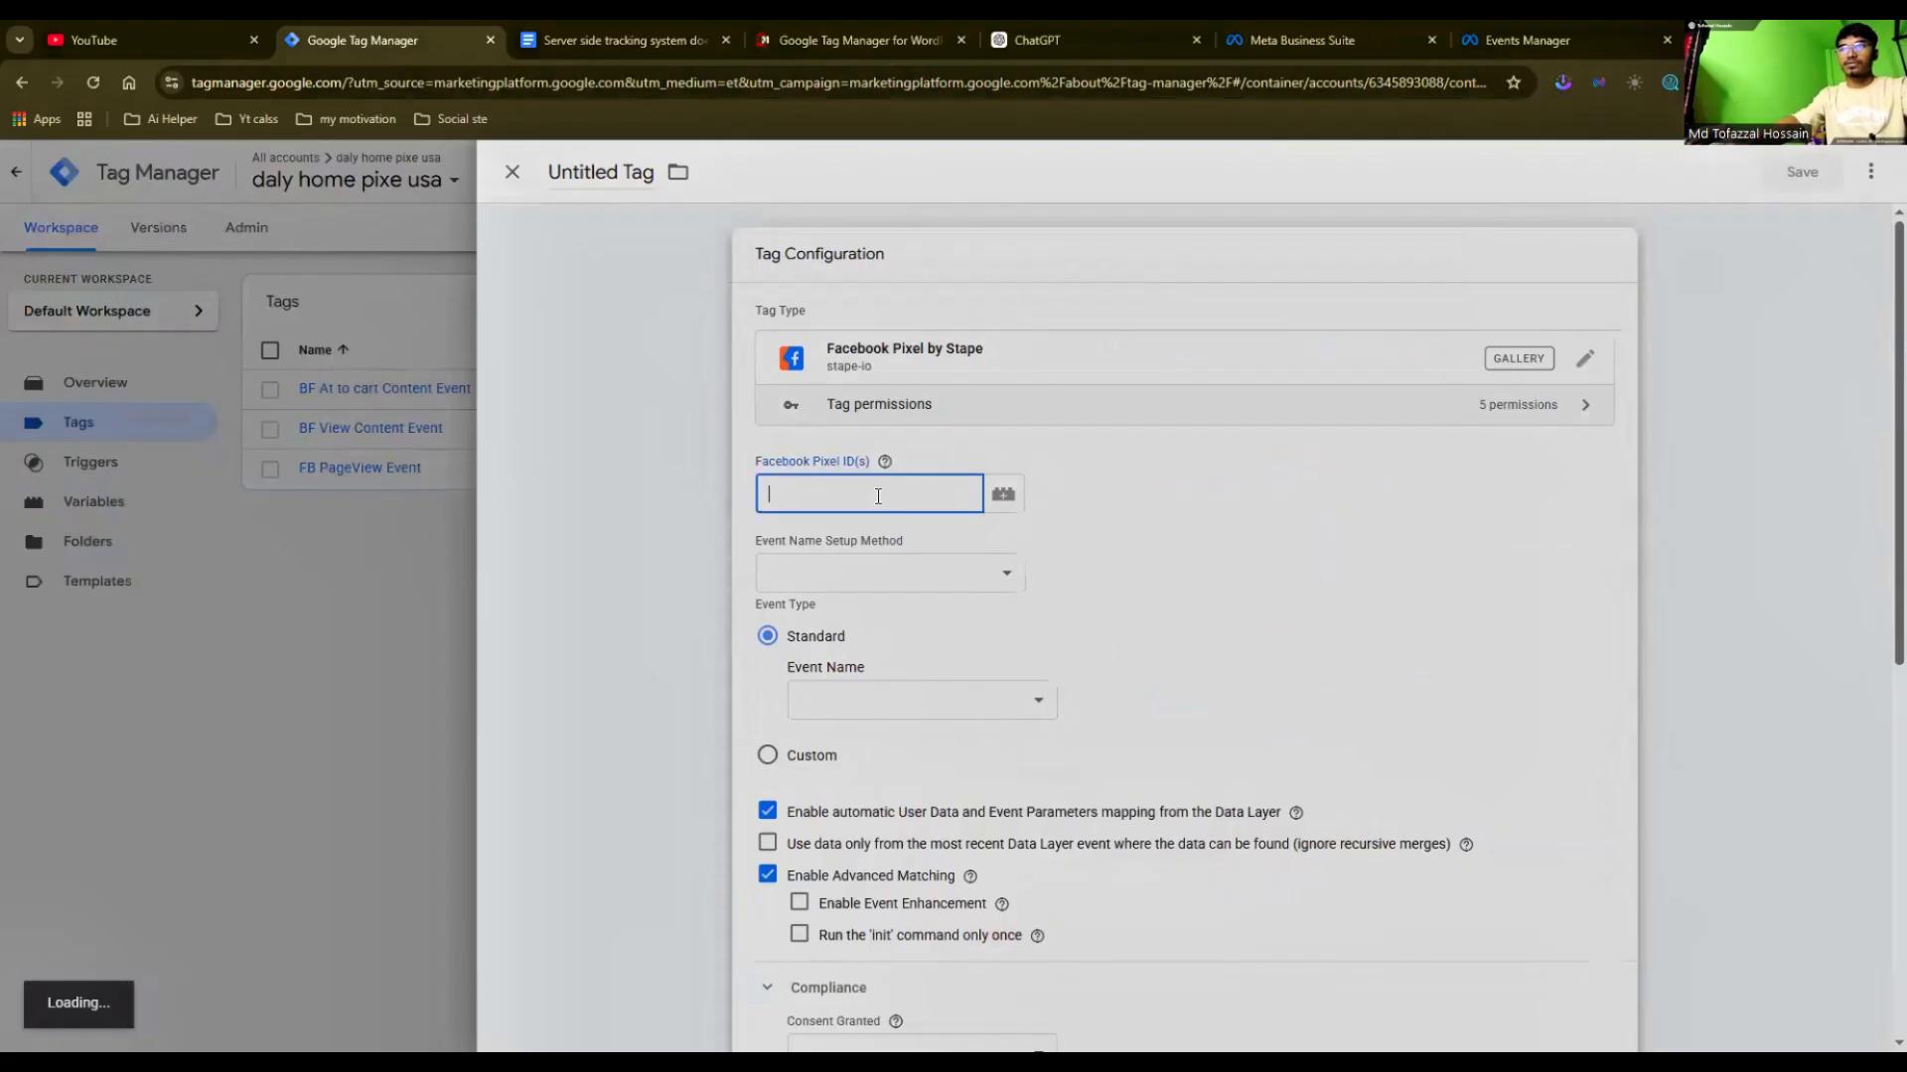
Step: Set the tag's Facebook Pixel ID to the {{FB PIXEL ID}} variable and open the standard Event Name choices
{"action": "left_click", "coordinate": [852, 464]}
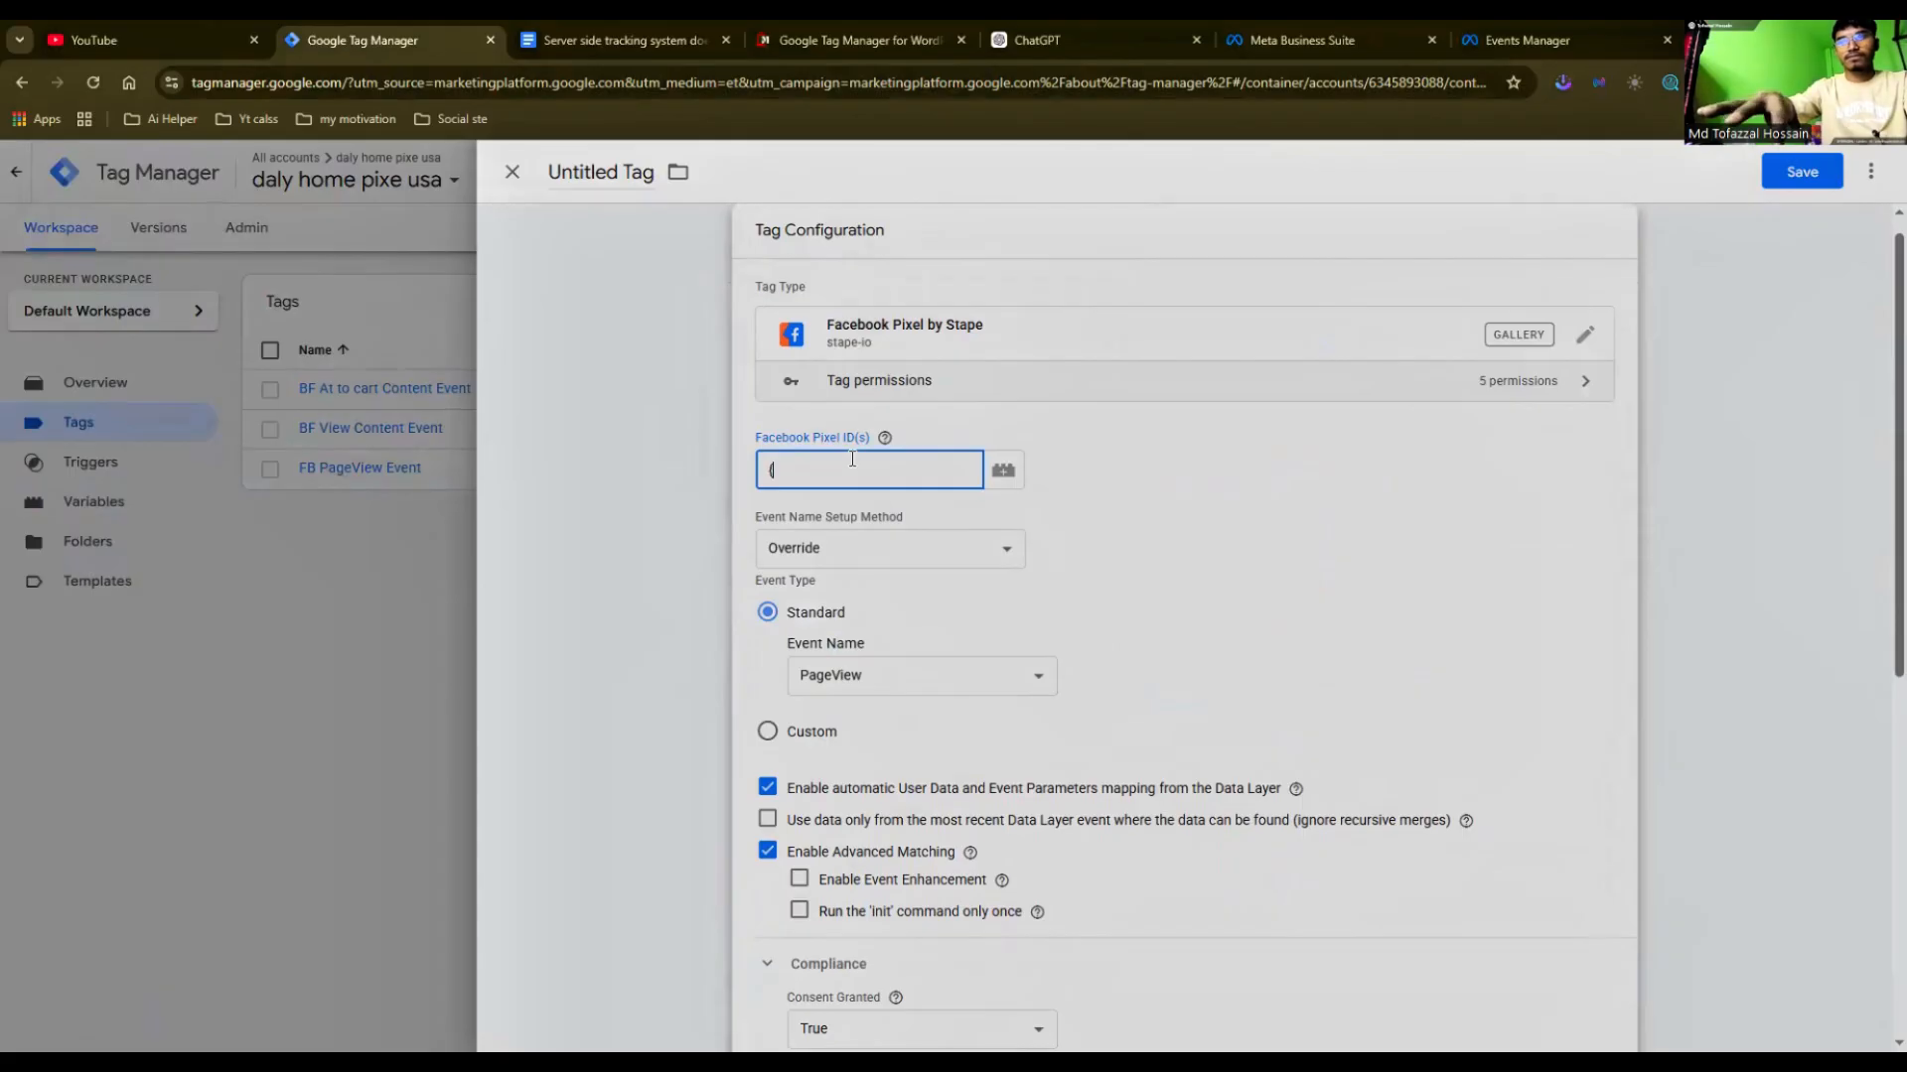
{"action": "type", "text": "{{"}
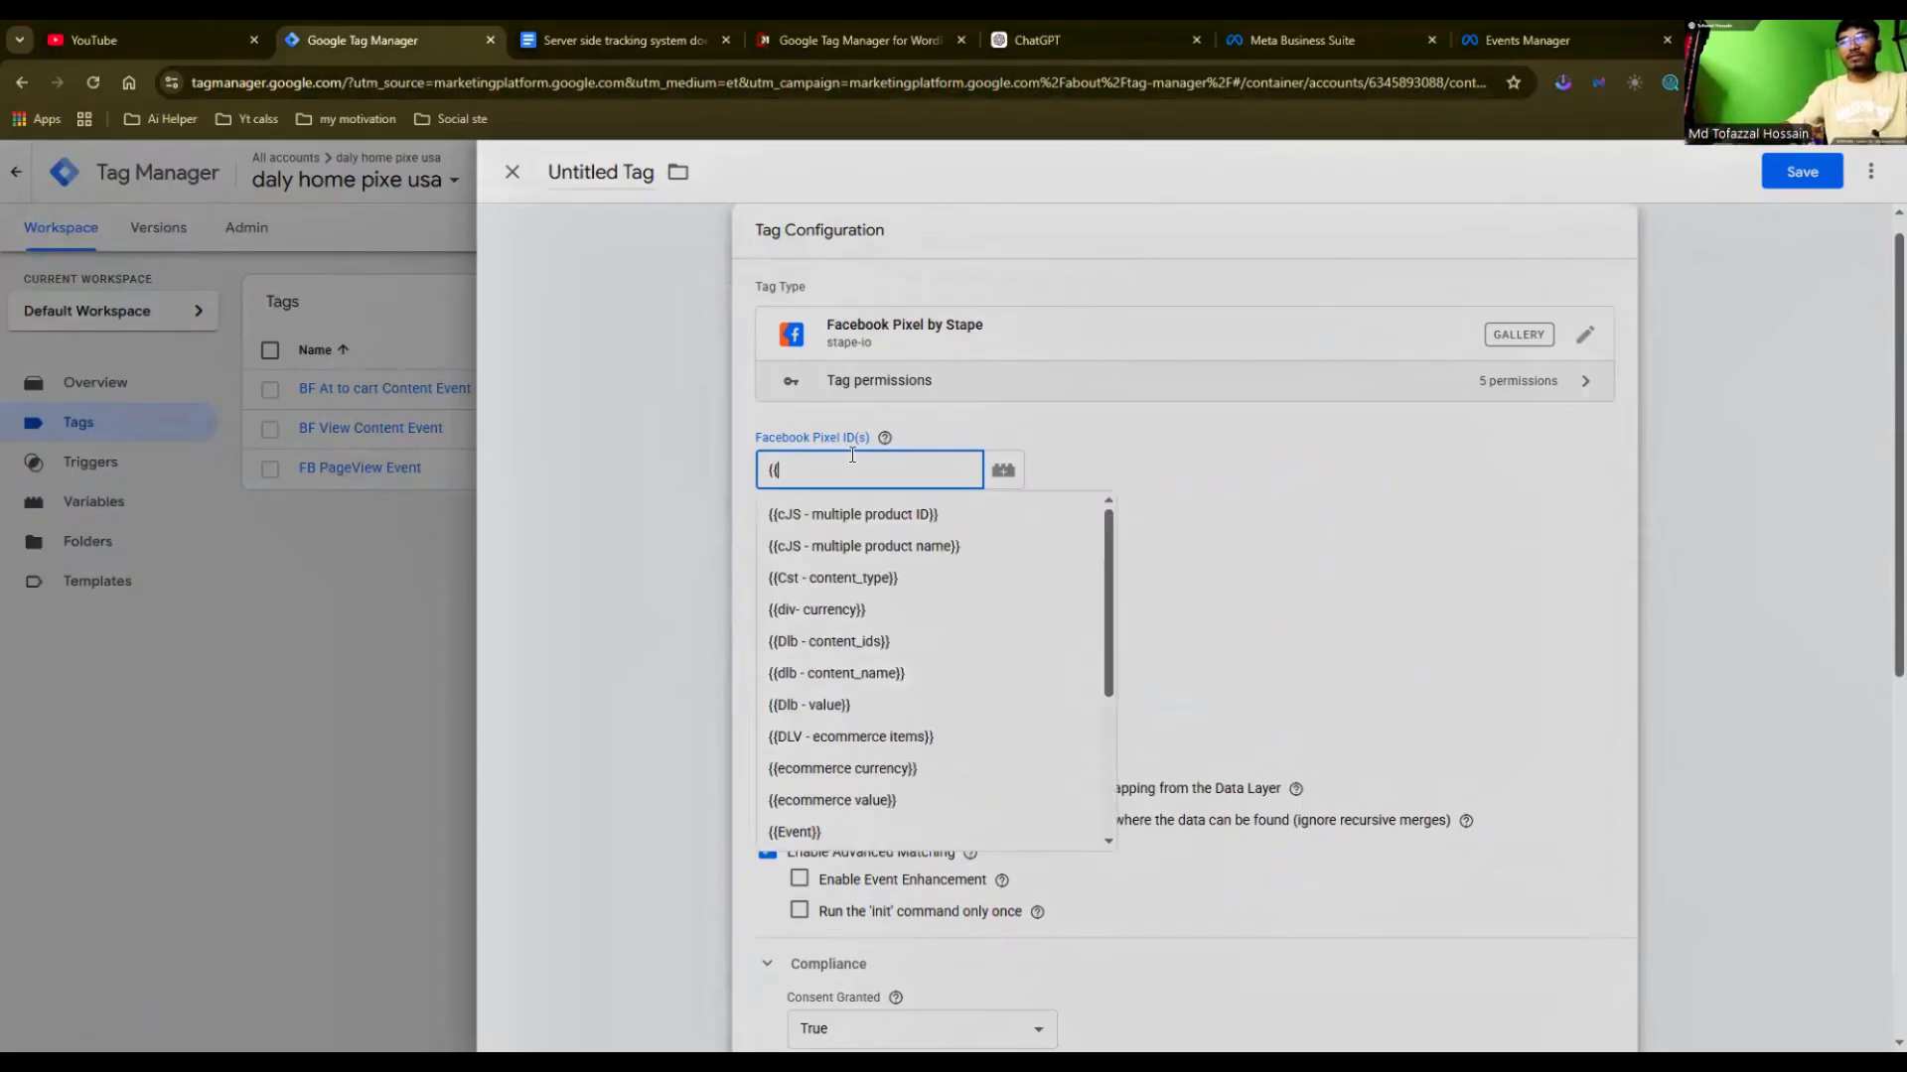
{"action": "type", "text": "pi"}
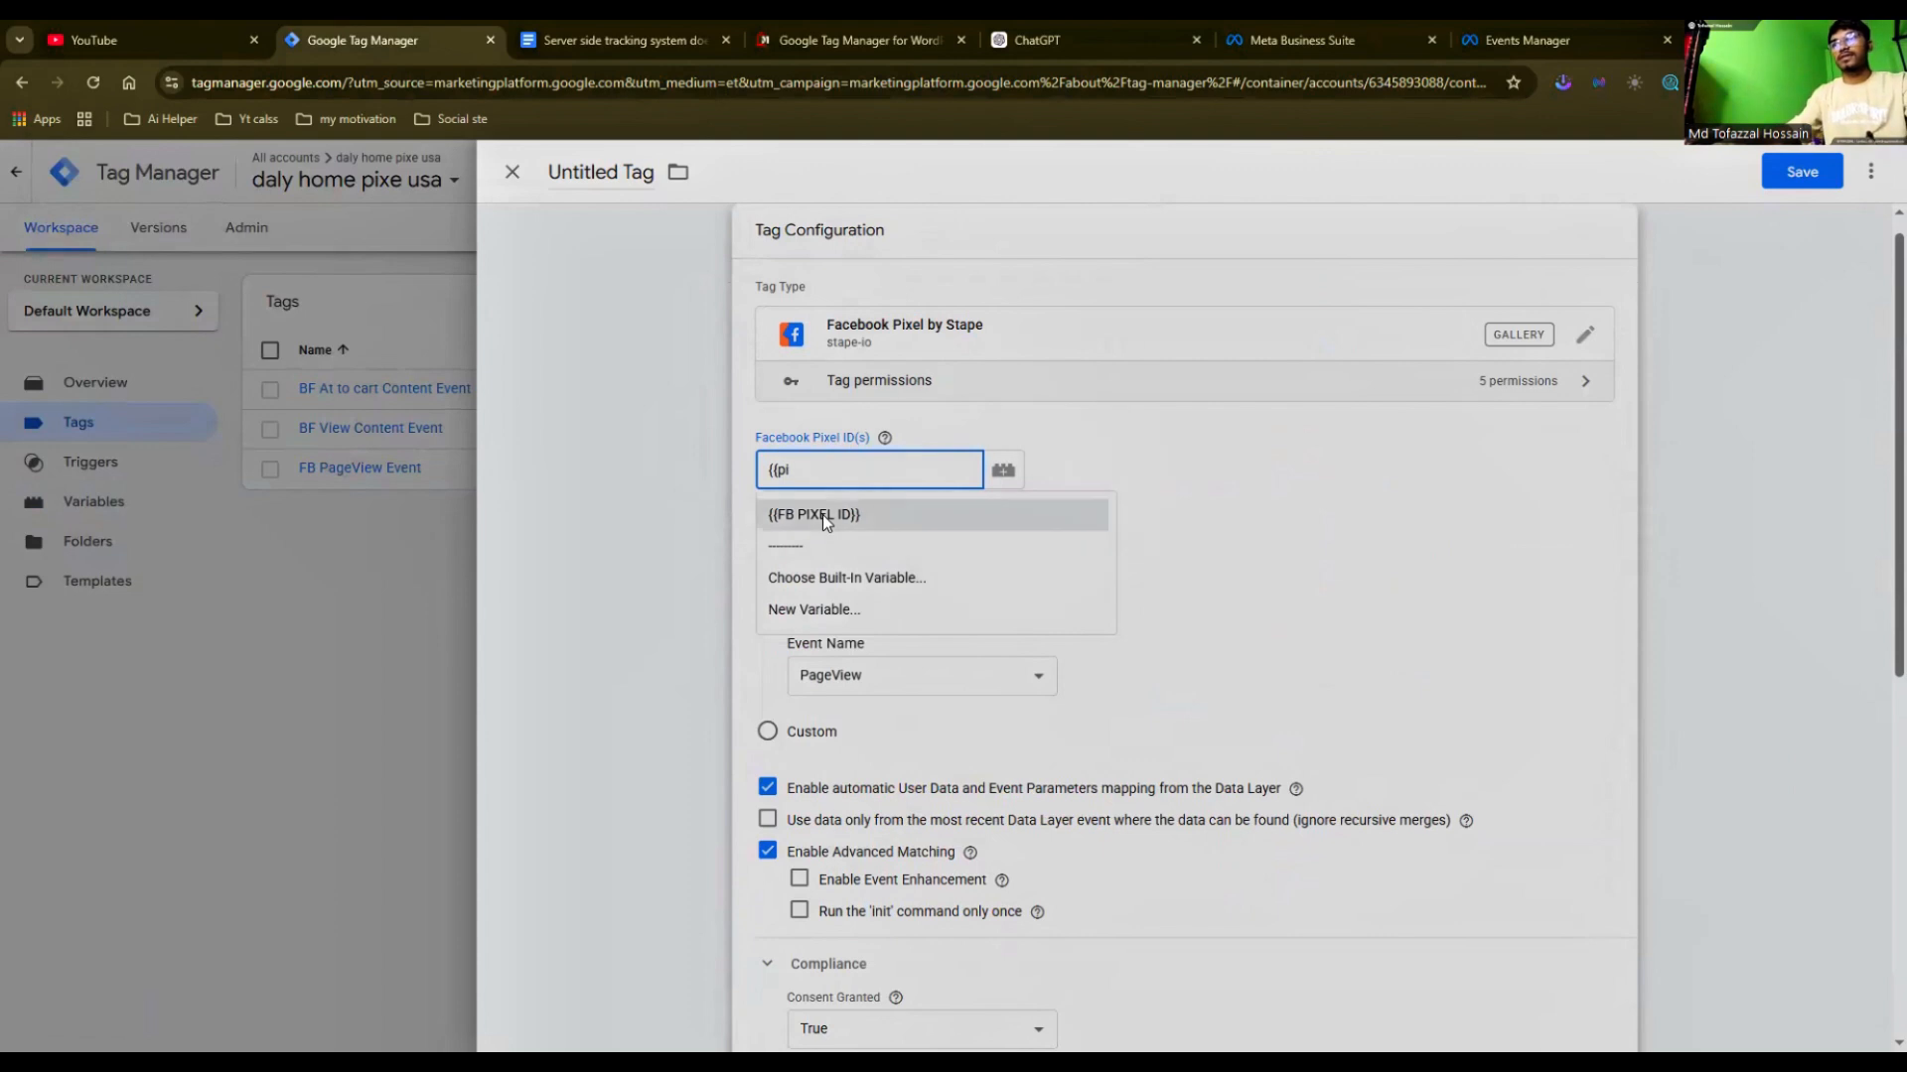
{"action": "key", "text": "Return"}
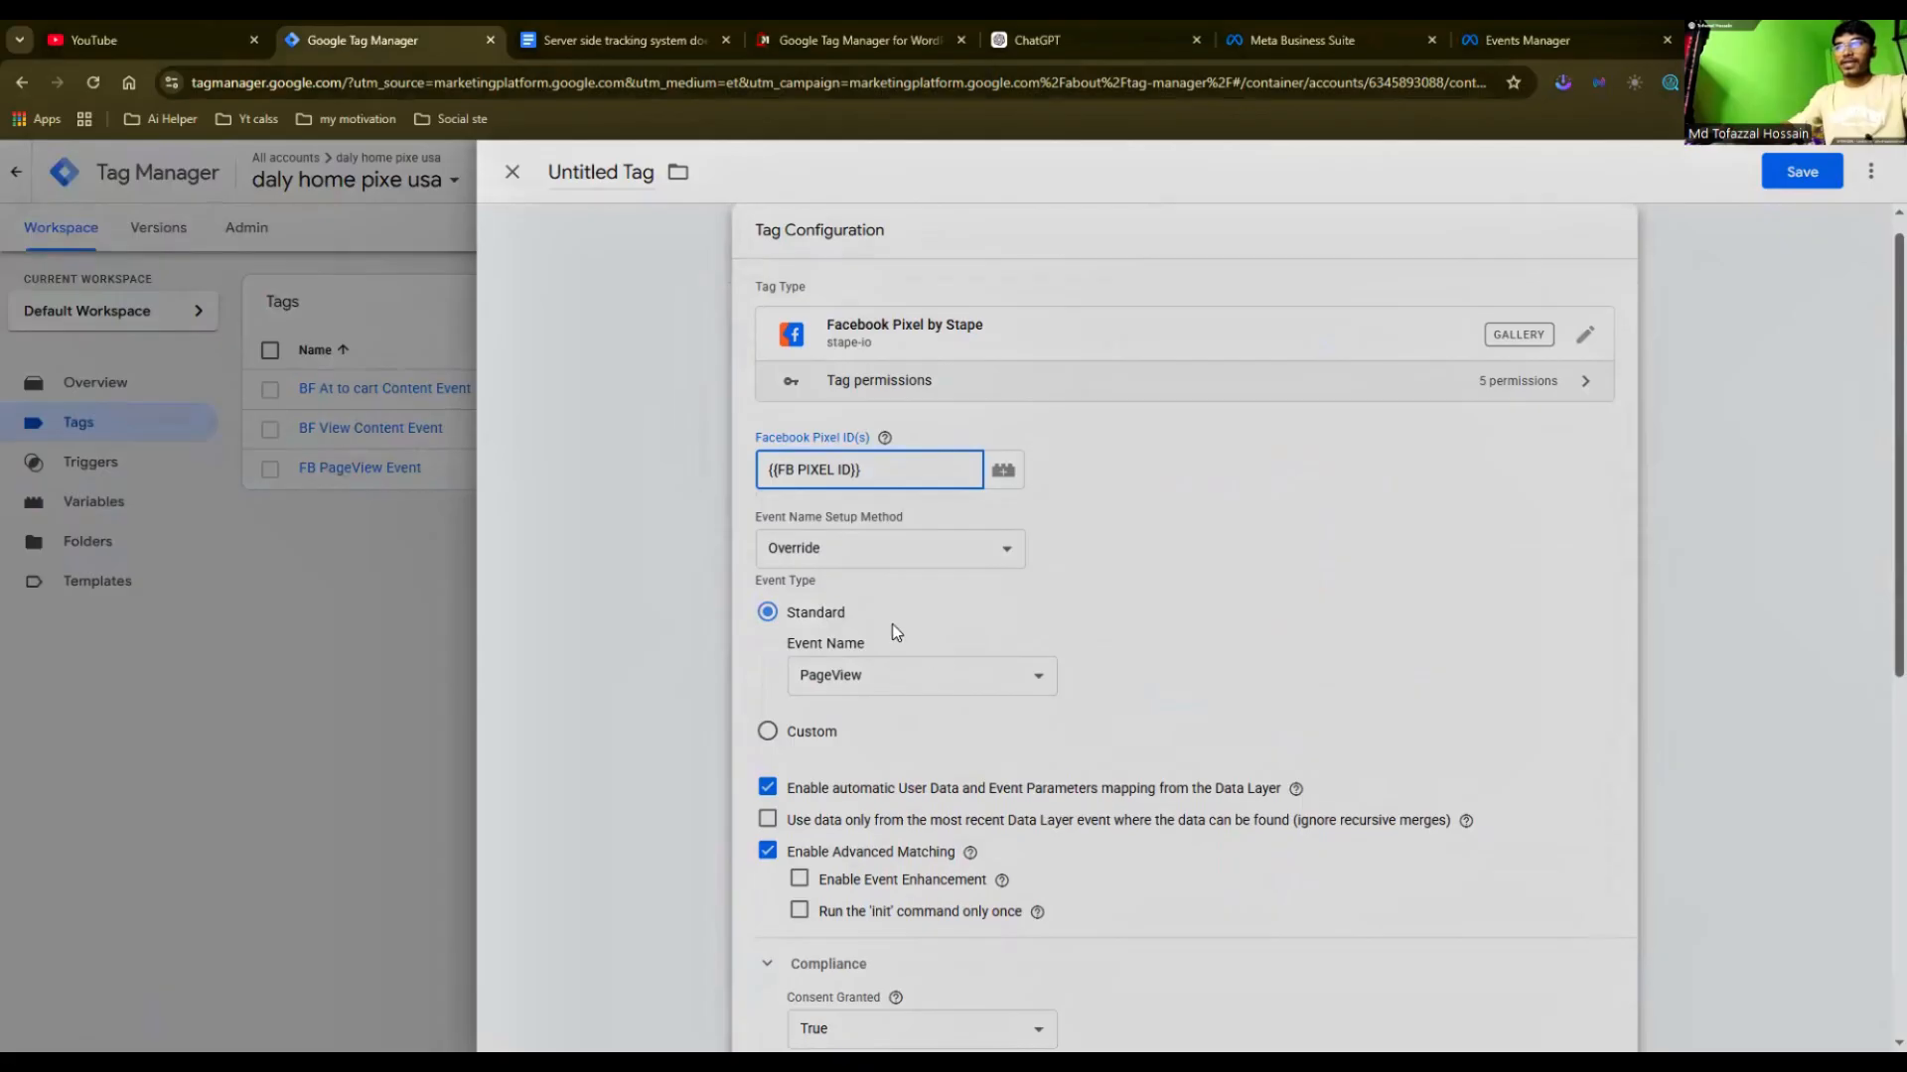
{"action": "left_click", "coordinate": [894, 675]}
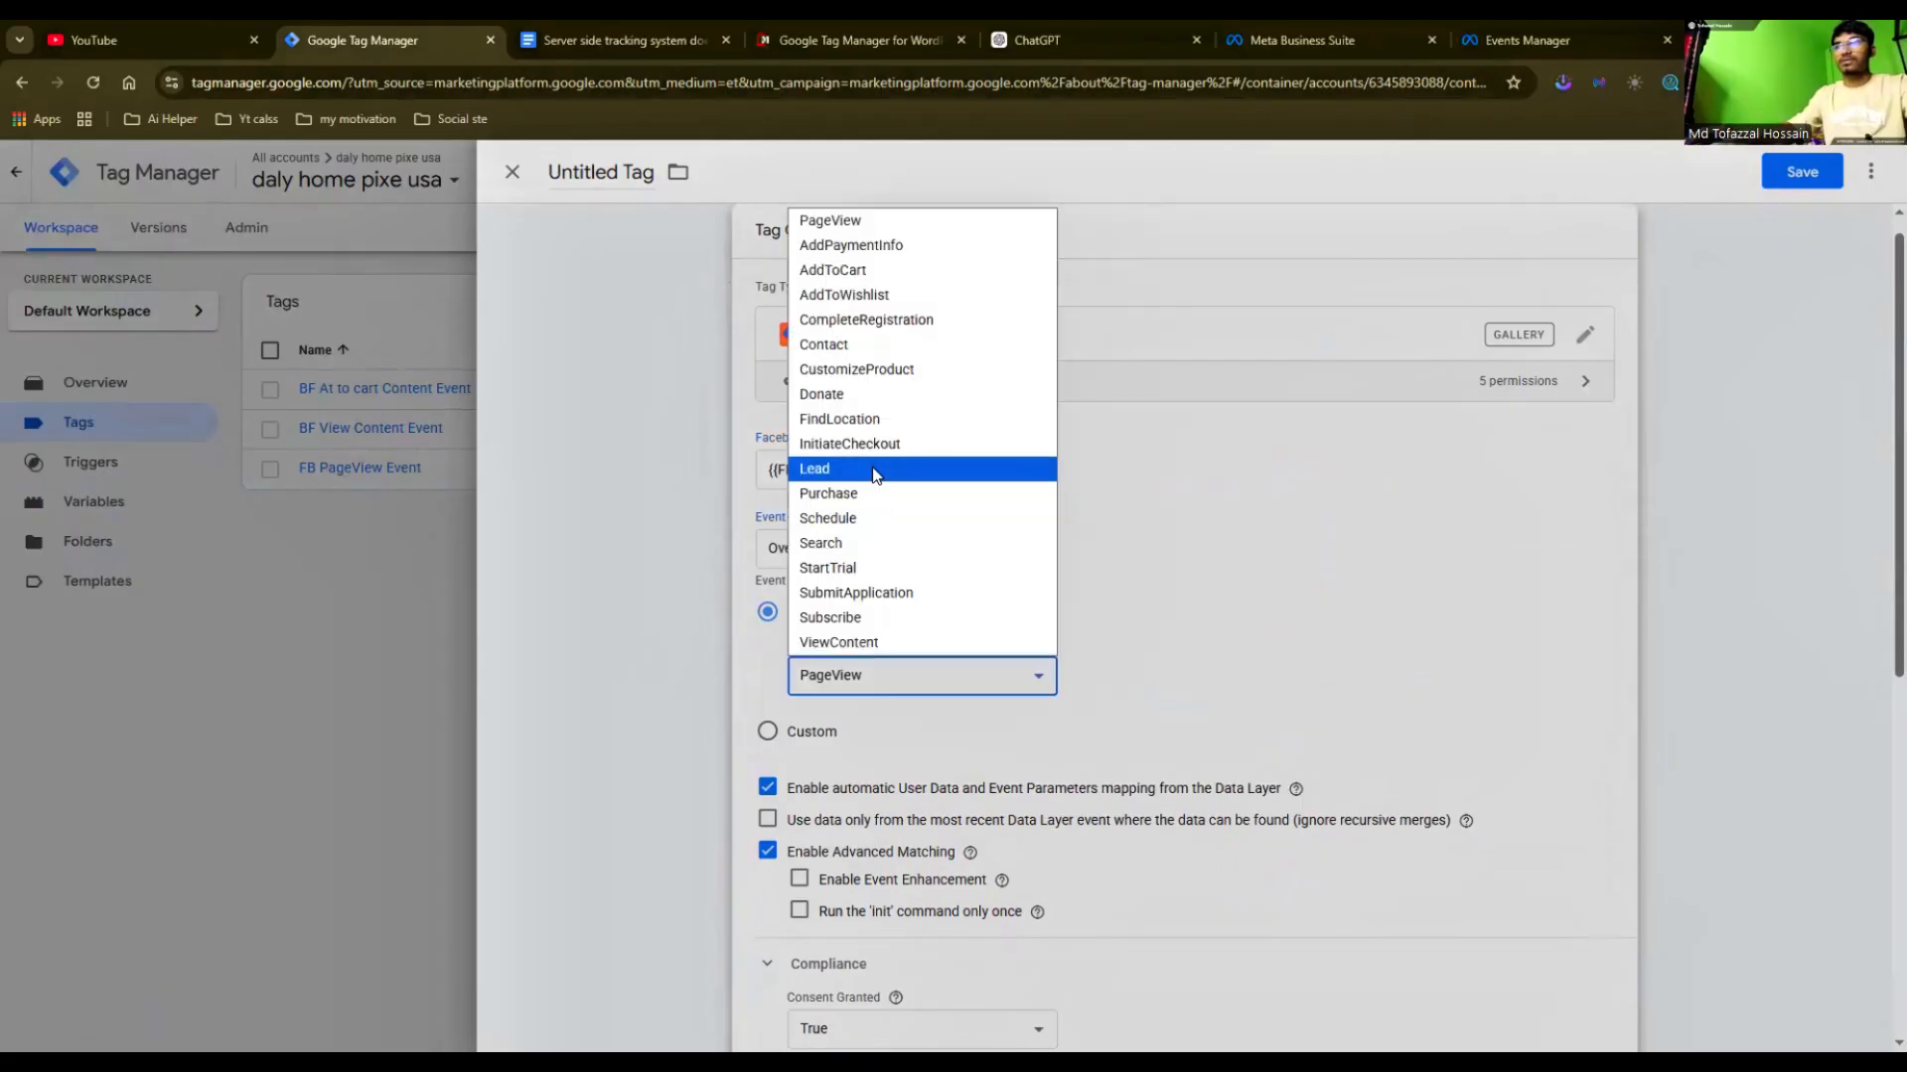
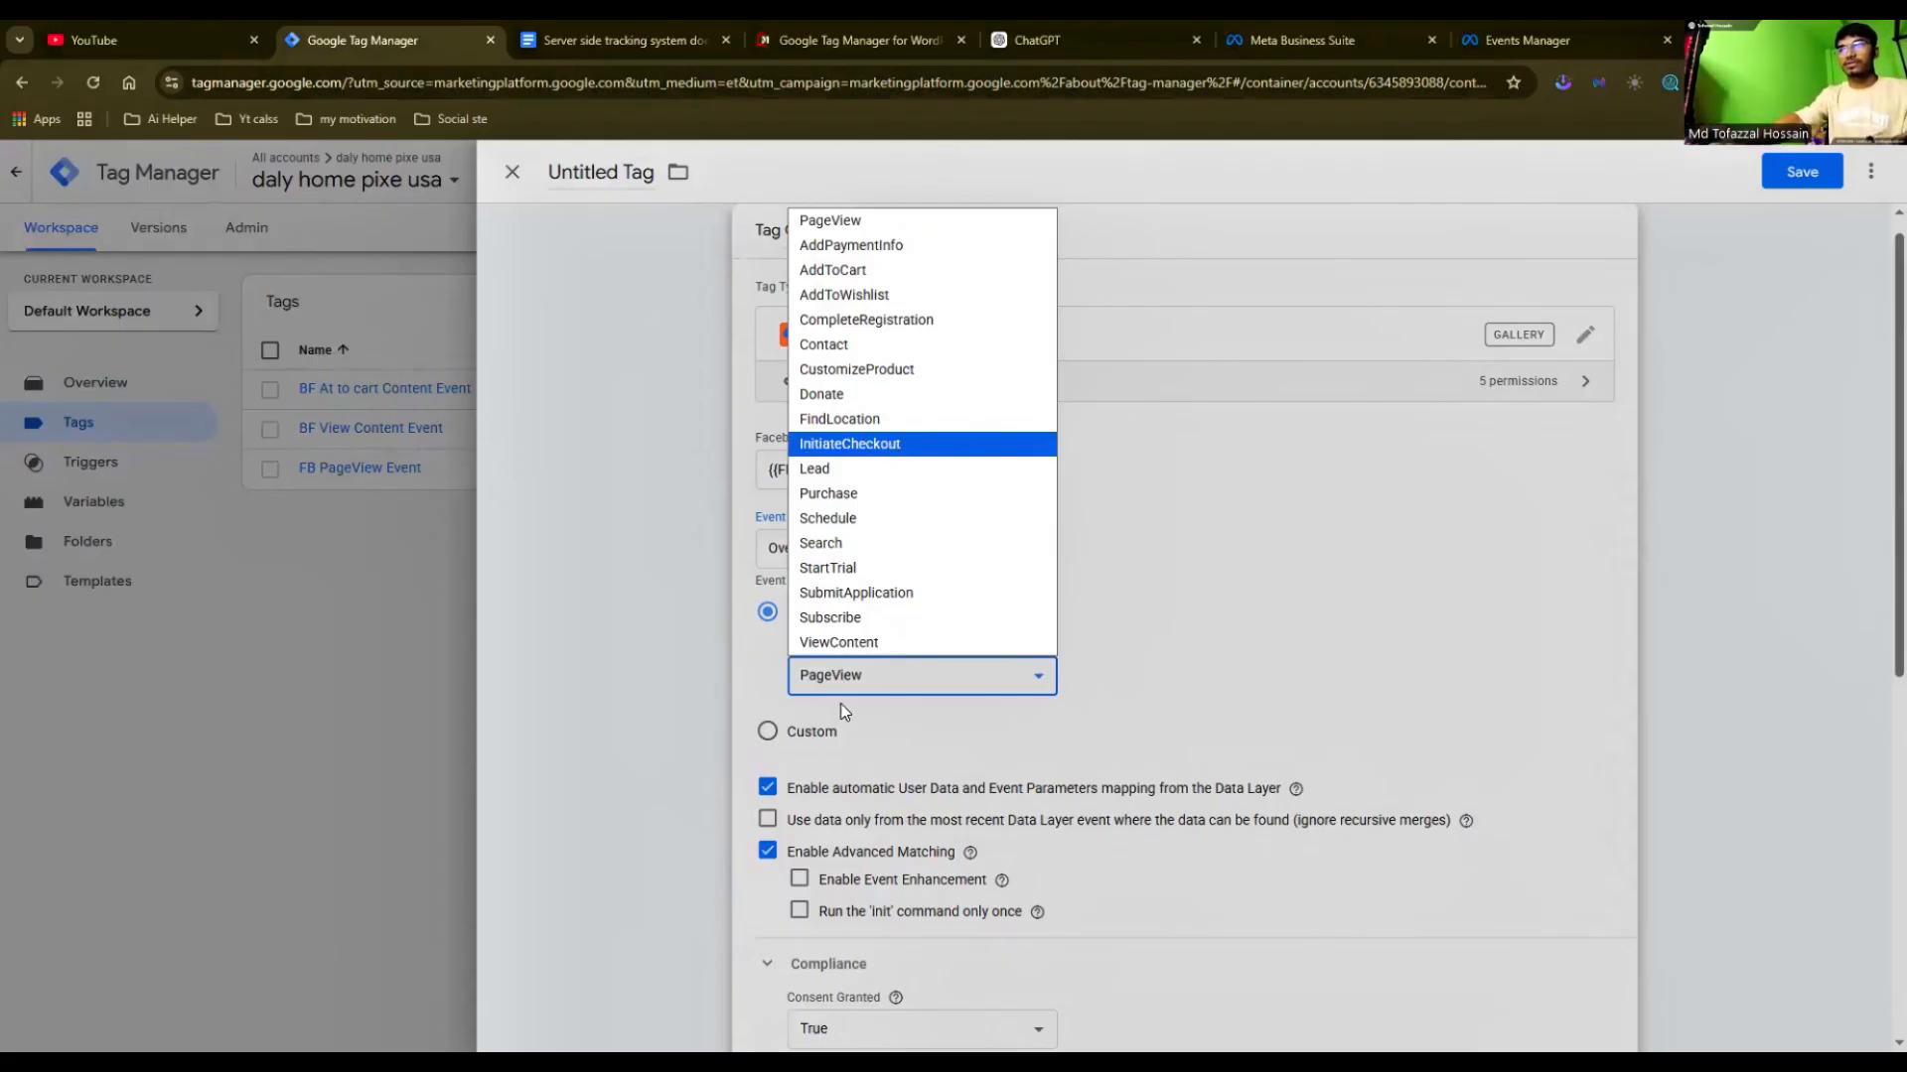
Step: Expand the tag's Object Properties section and add five empty property rows
{"action": "scroll", "coordinate": [842, 701], "scroll_direction": "down", "scroll_amount": 5}
{"action": "scroll", "coordinate": [766, 699], "scroll_direction": "down", "scroll_amount": 1}
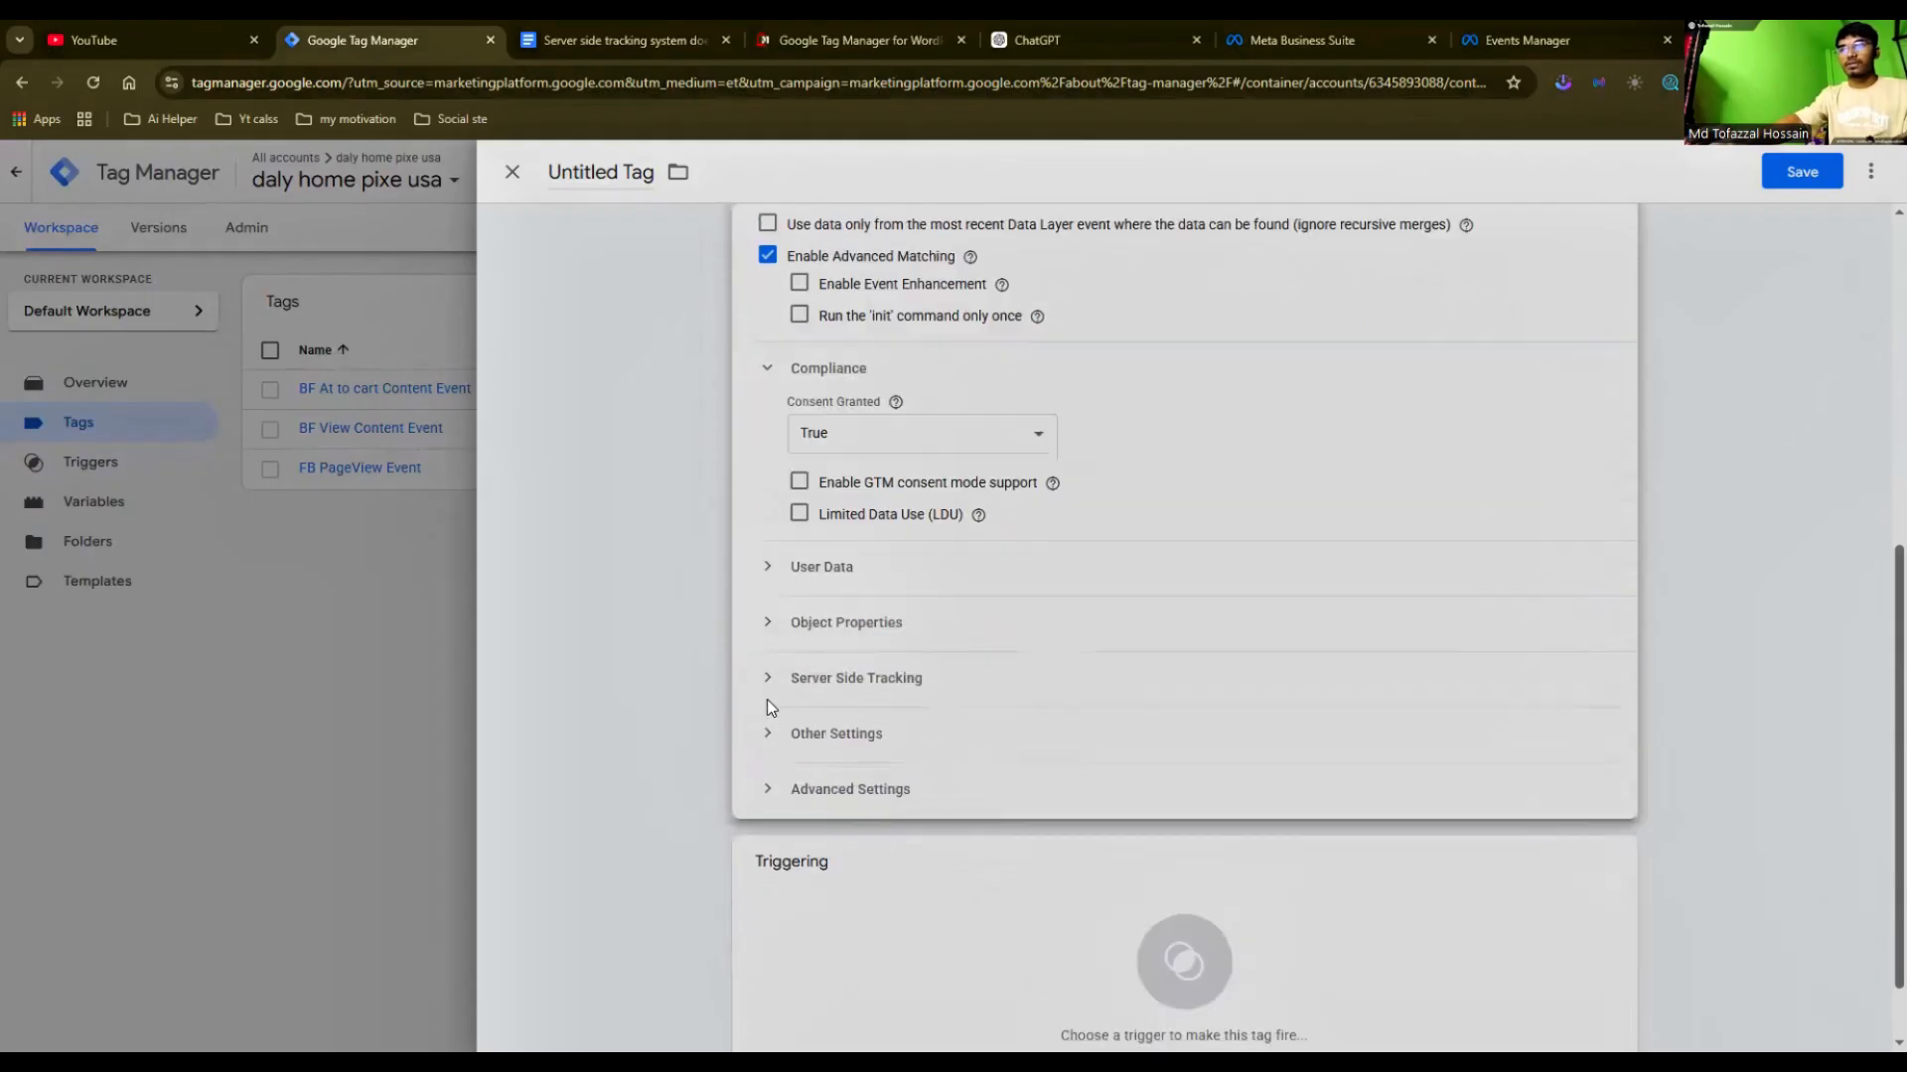
{"action": "left_click", "coordinate": [773, 631]}
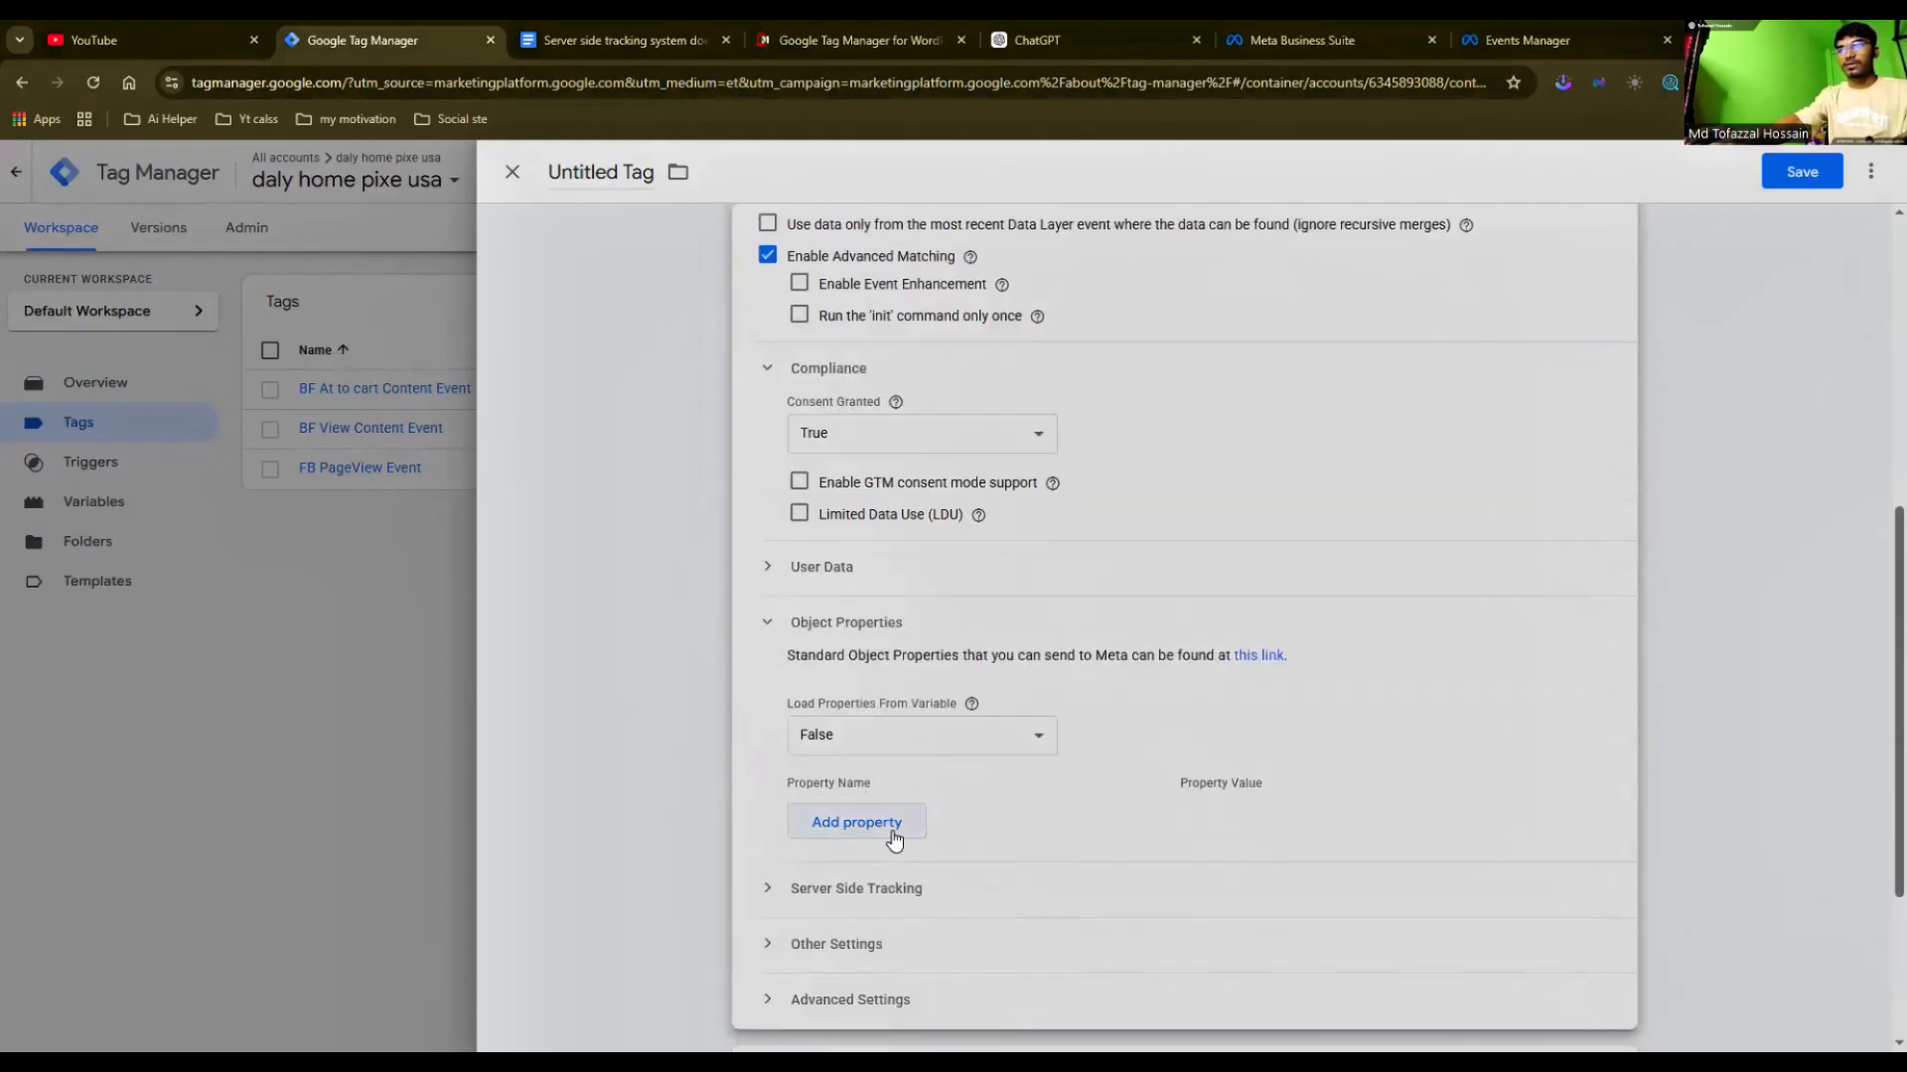
{"action": "left_click", "coordinate": [602, 35]}
{"action": "scroll", "coordinate": [811, 810], "scroll_direction": "up", "scroll_amount": 3}
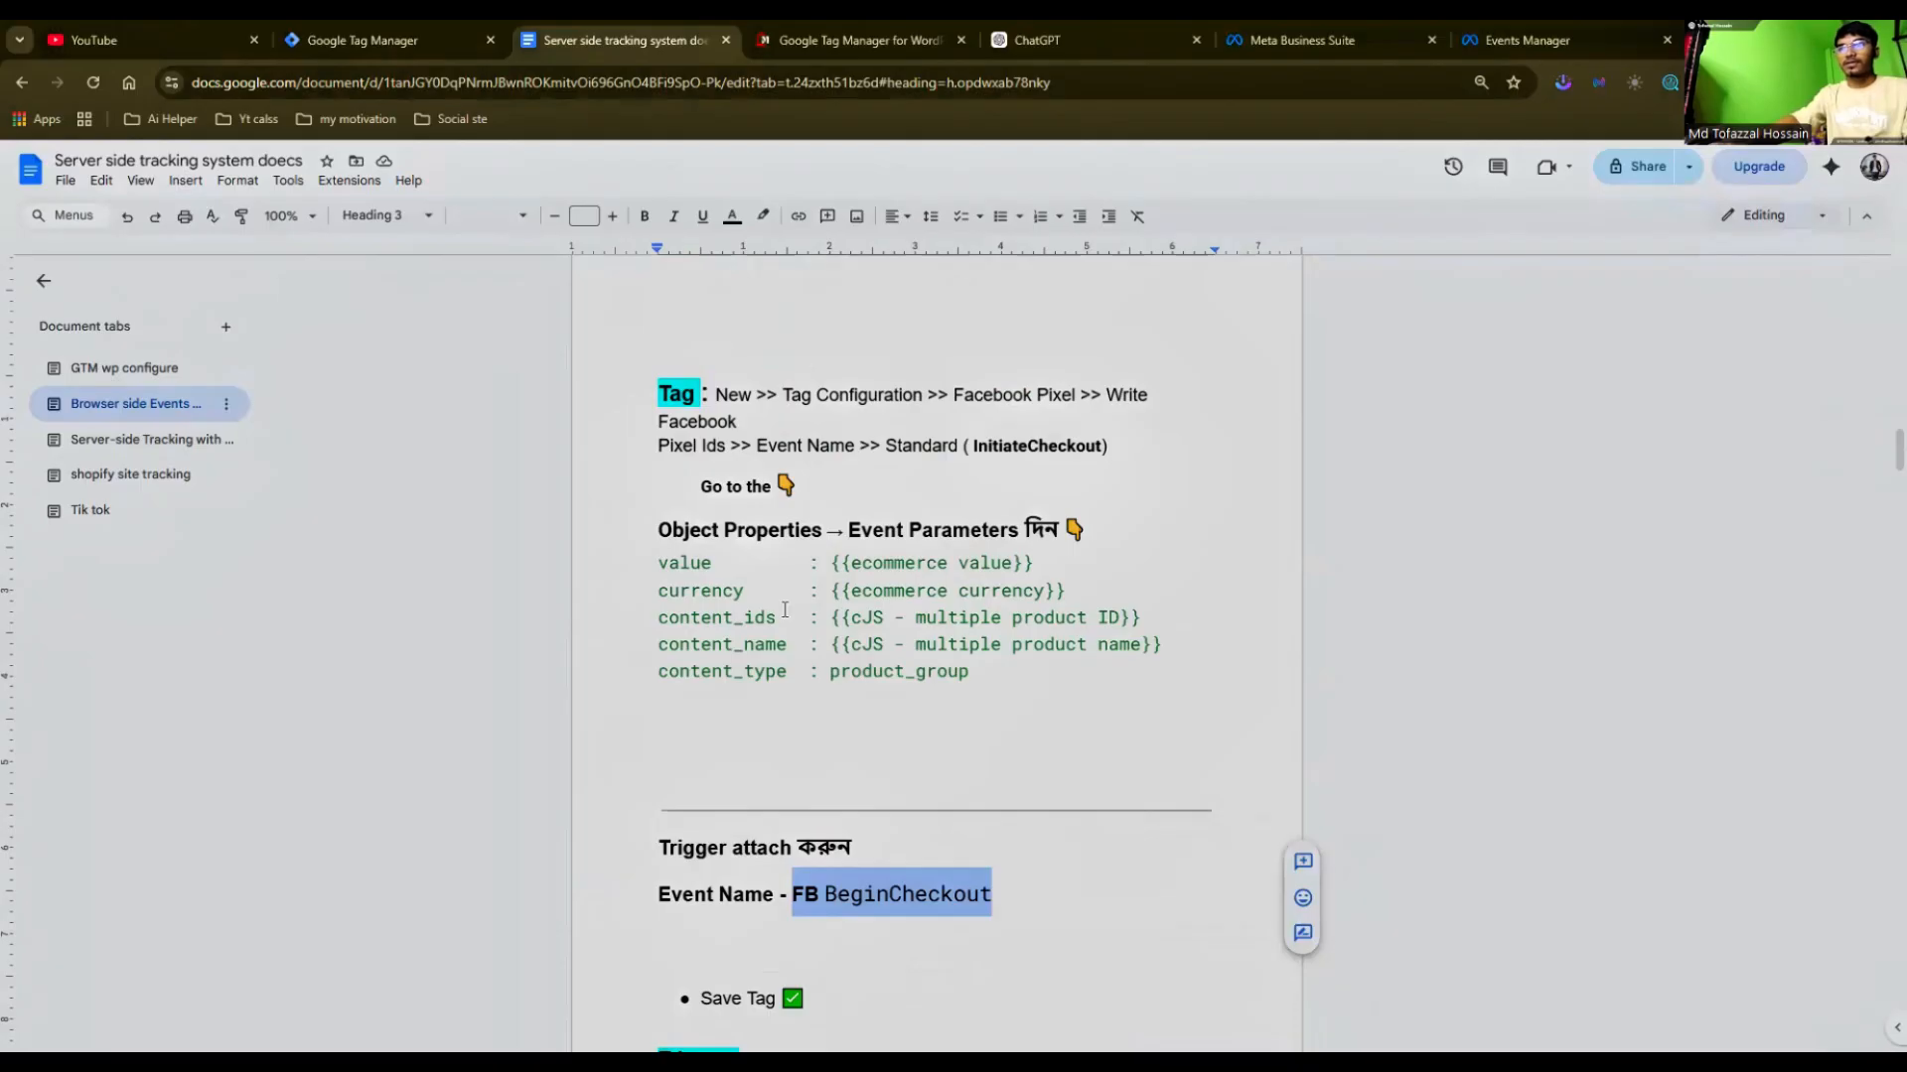
{"action": "left_click", "coordinate": [308, 37]}
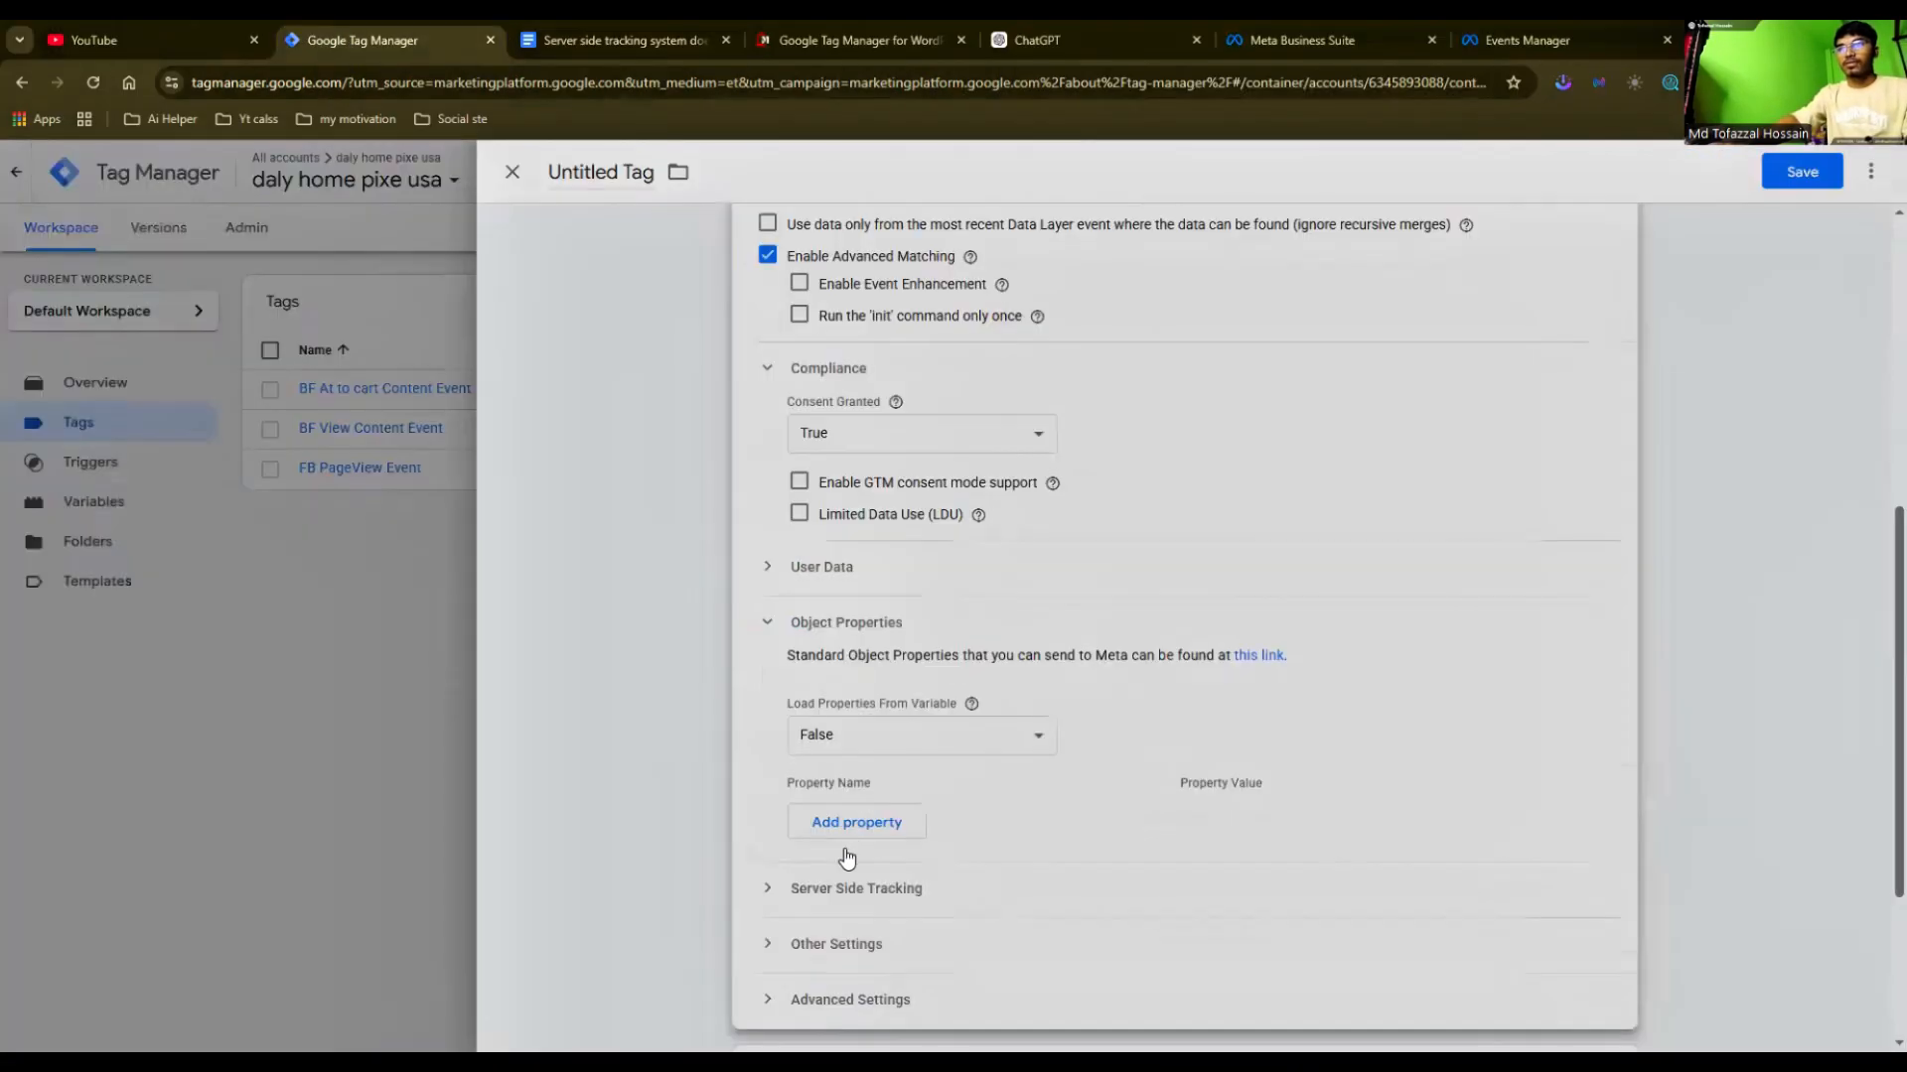
{"action": "left_click", "coordinate": [846, 851]}
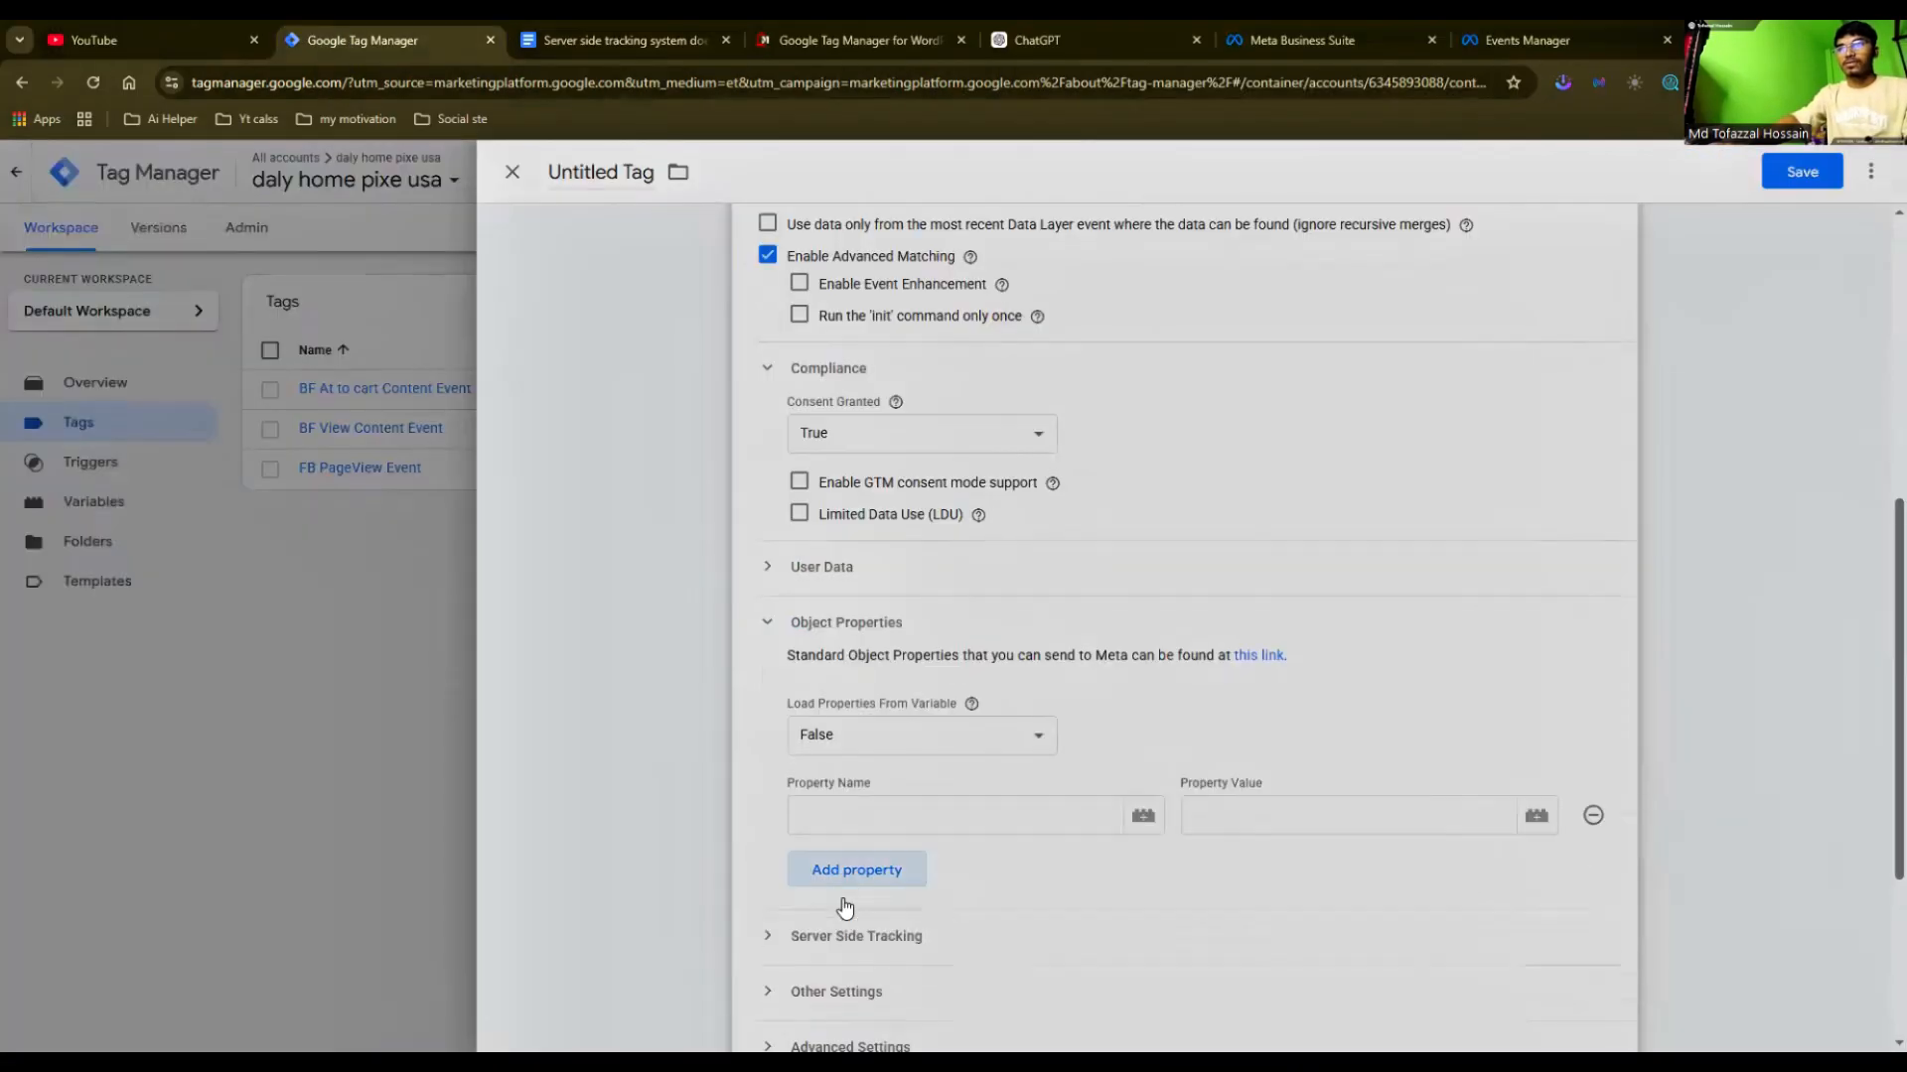
{"action": "left_click", "coordinate": [840, 898]}
{"action": "left_click", "coordinate": [844, 944]}
{"action": "left_click", "coordinate": [860, 981]}
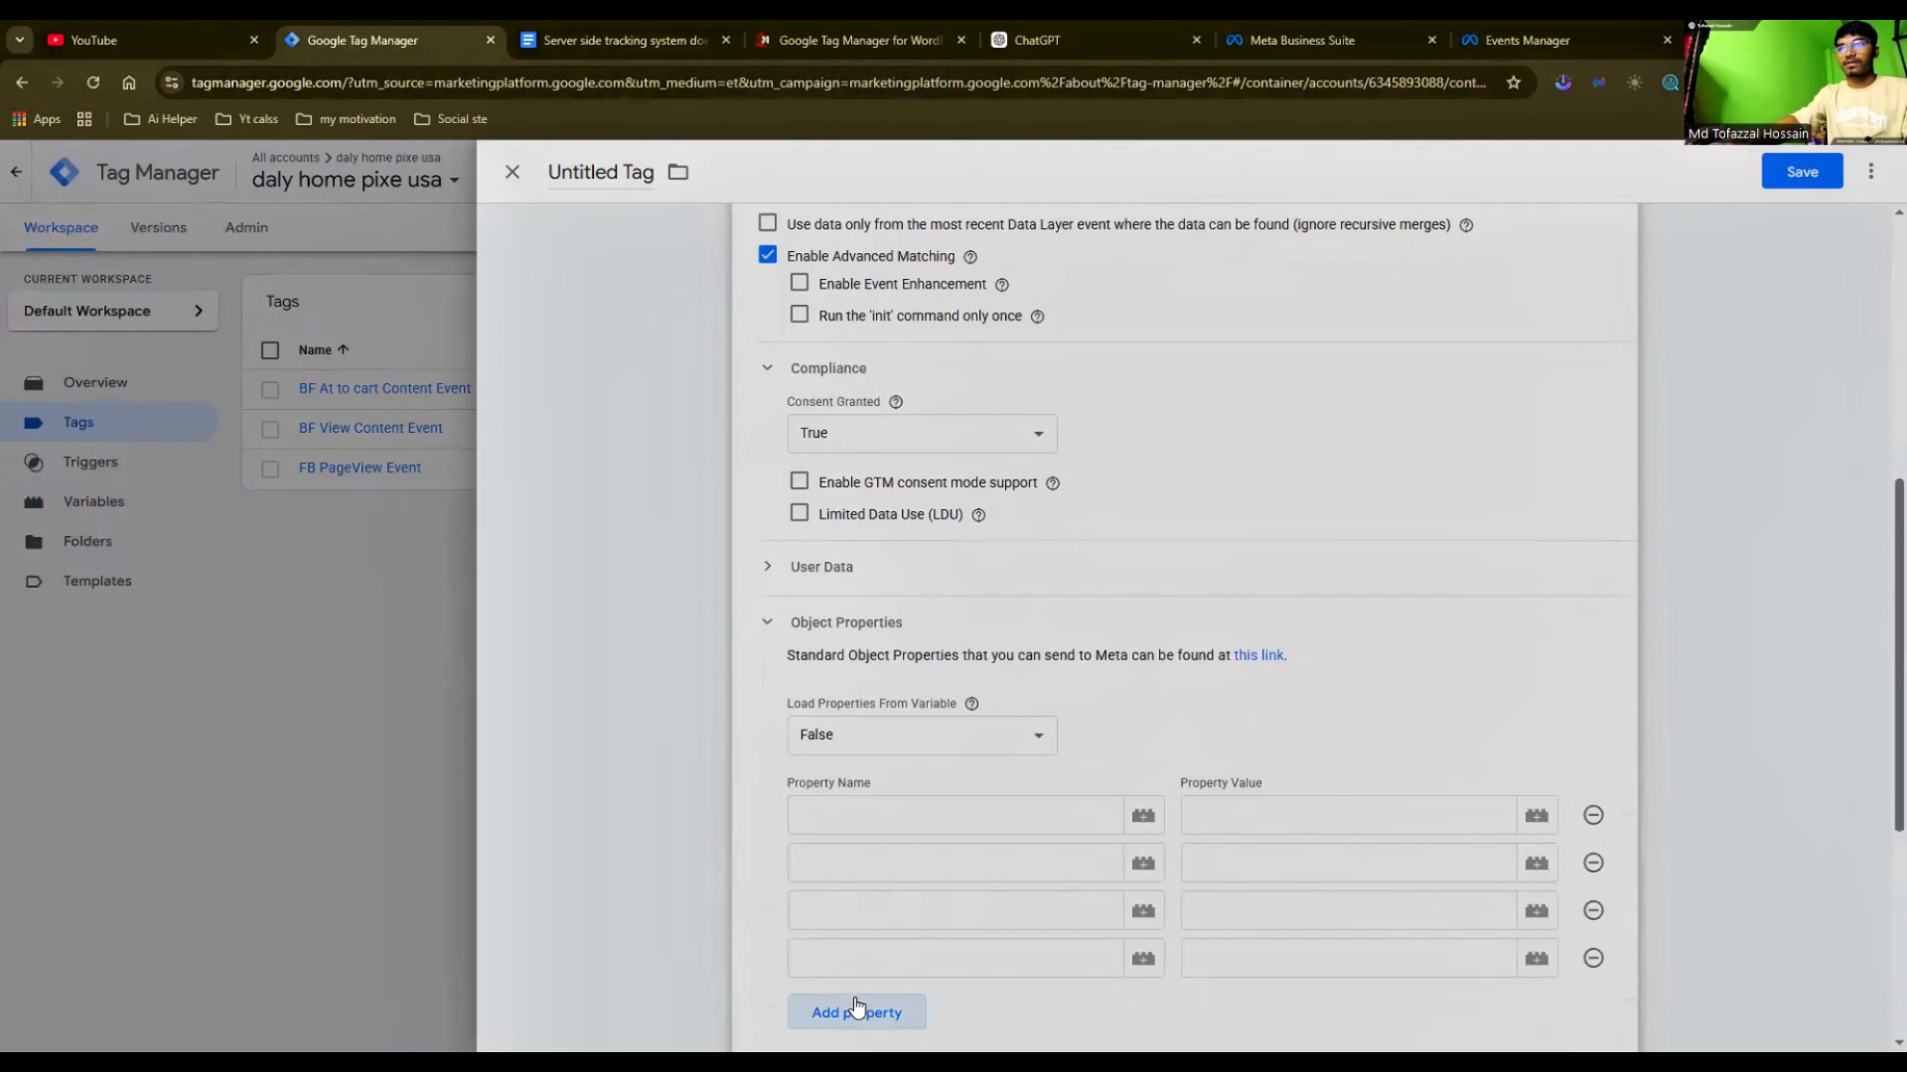
{"action": "left_click", "coordinate": [860, 1008]}
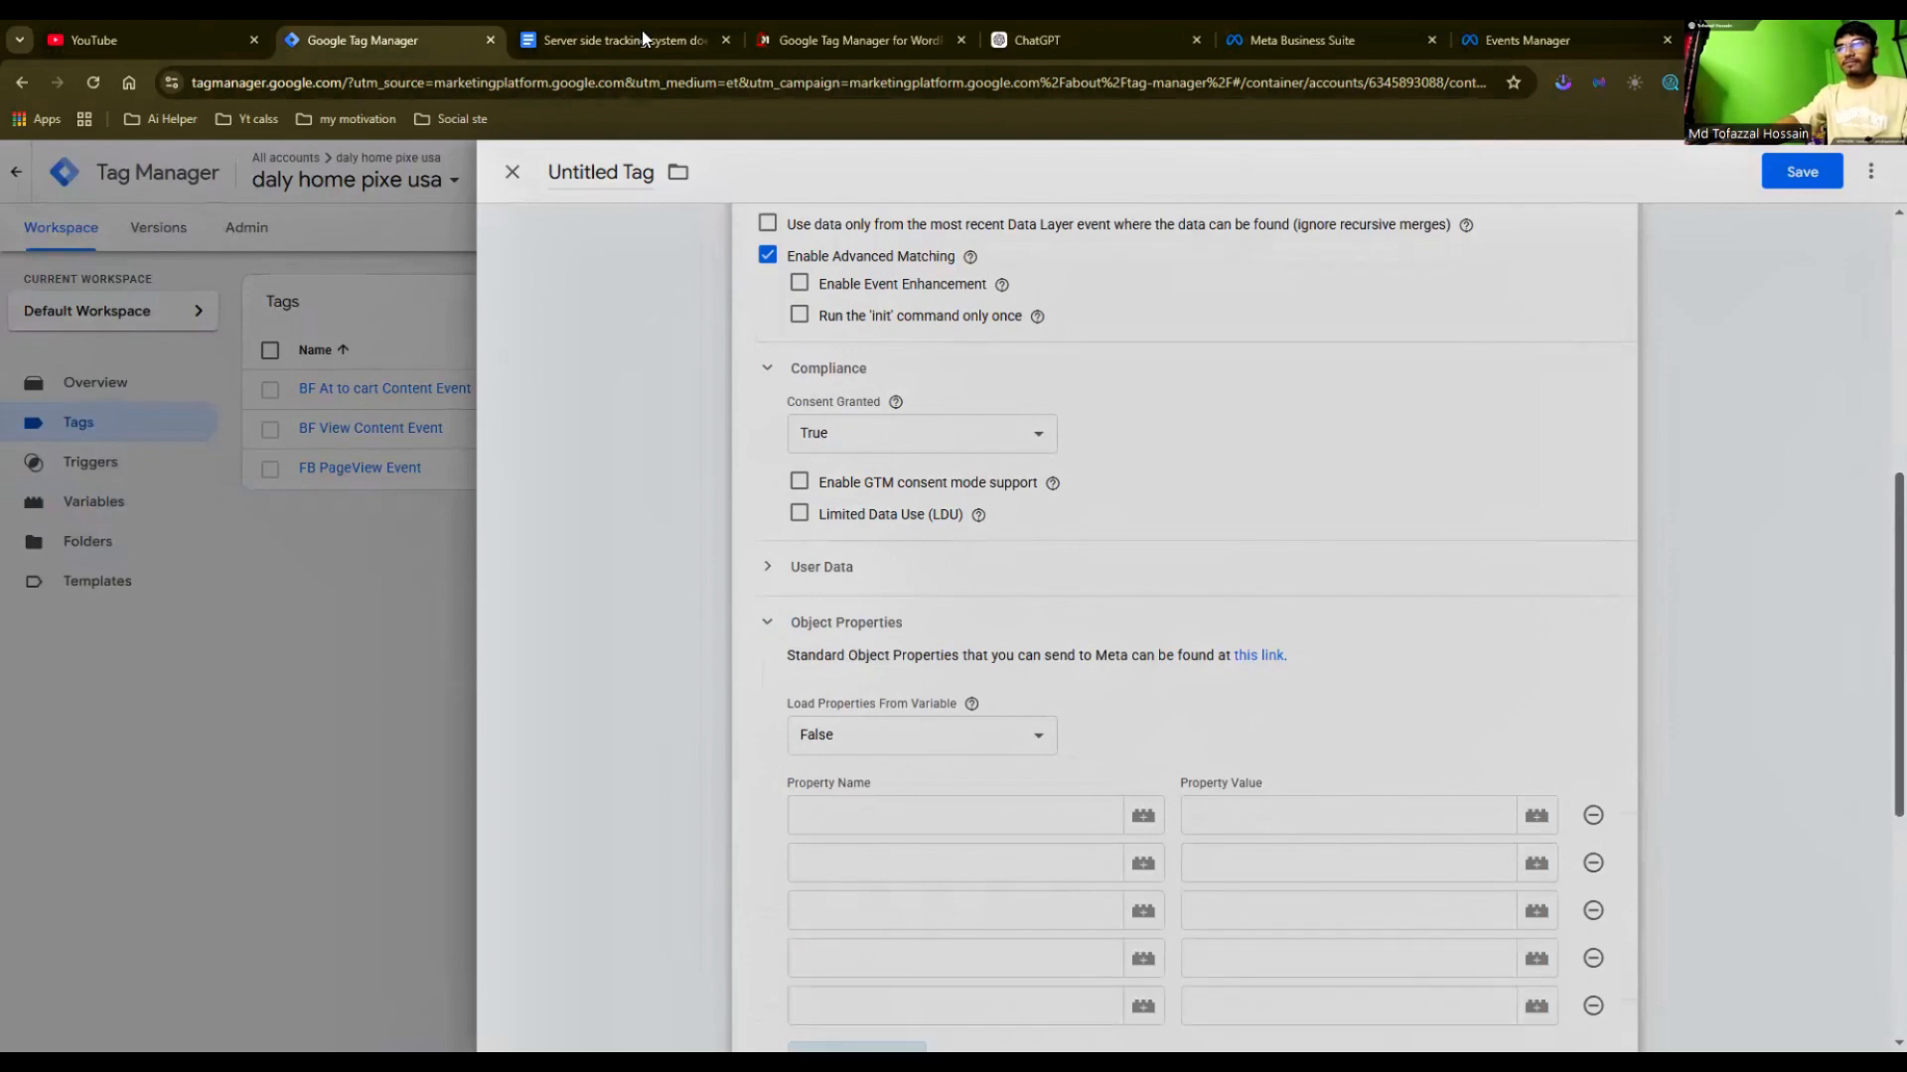
Step: Copy the property names value and currency from the setup document into the first two property name fields
{"action": "scroll", "coordinate": [862, 643], "scroll_direction": "down", "scroll_amount": 2}
{"action": "left_click", "coordinate": [585, 38]}
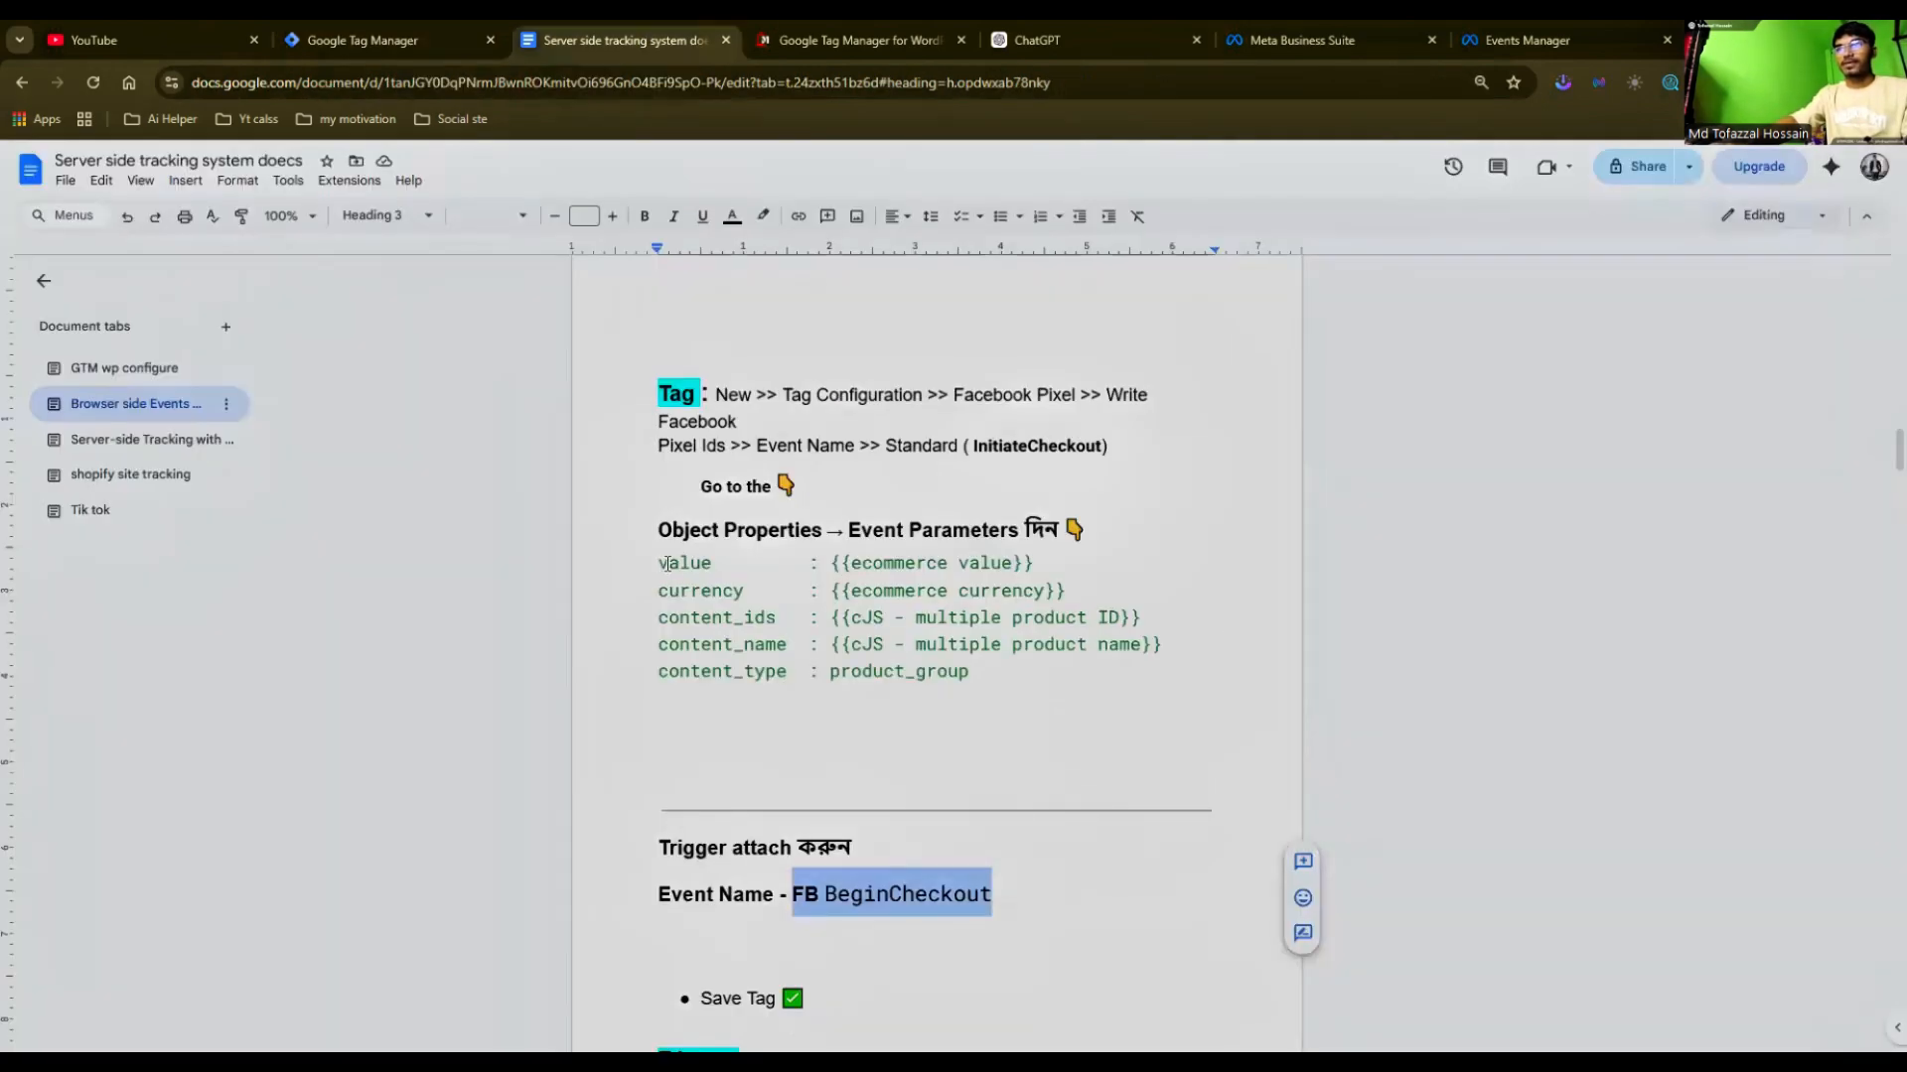
{"action": "double_click", "coordinate": [713, 562]}
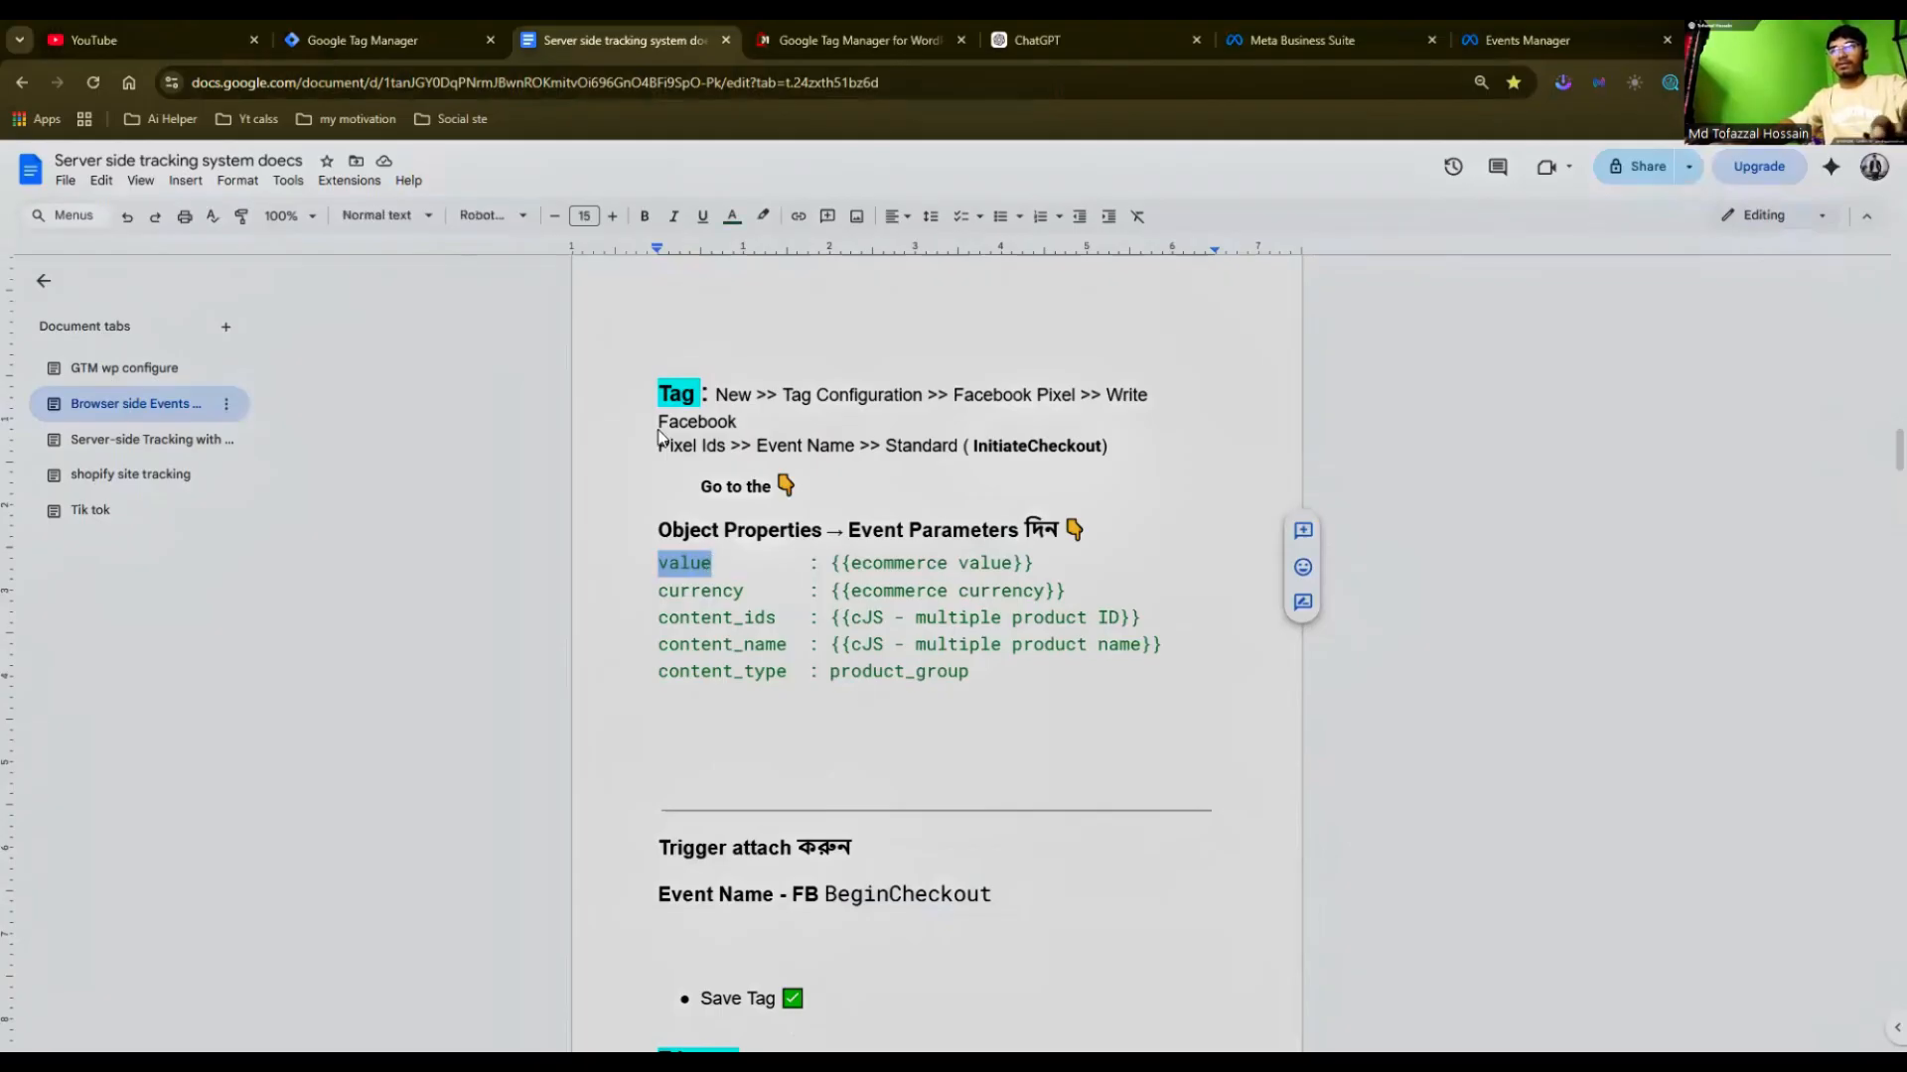
{"action": "left_click", "coordinate": [328, 41]}
{"action": "left_click", "coordinate": [545, 35]}
{"action": "double_click", "coordinate": [711, 593]}
{"action": "key", "text": "ctrl+c"}
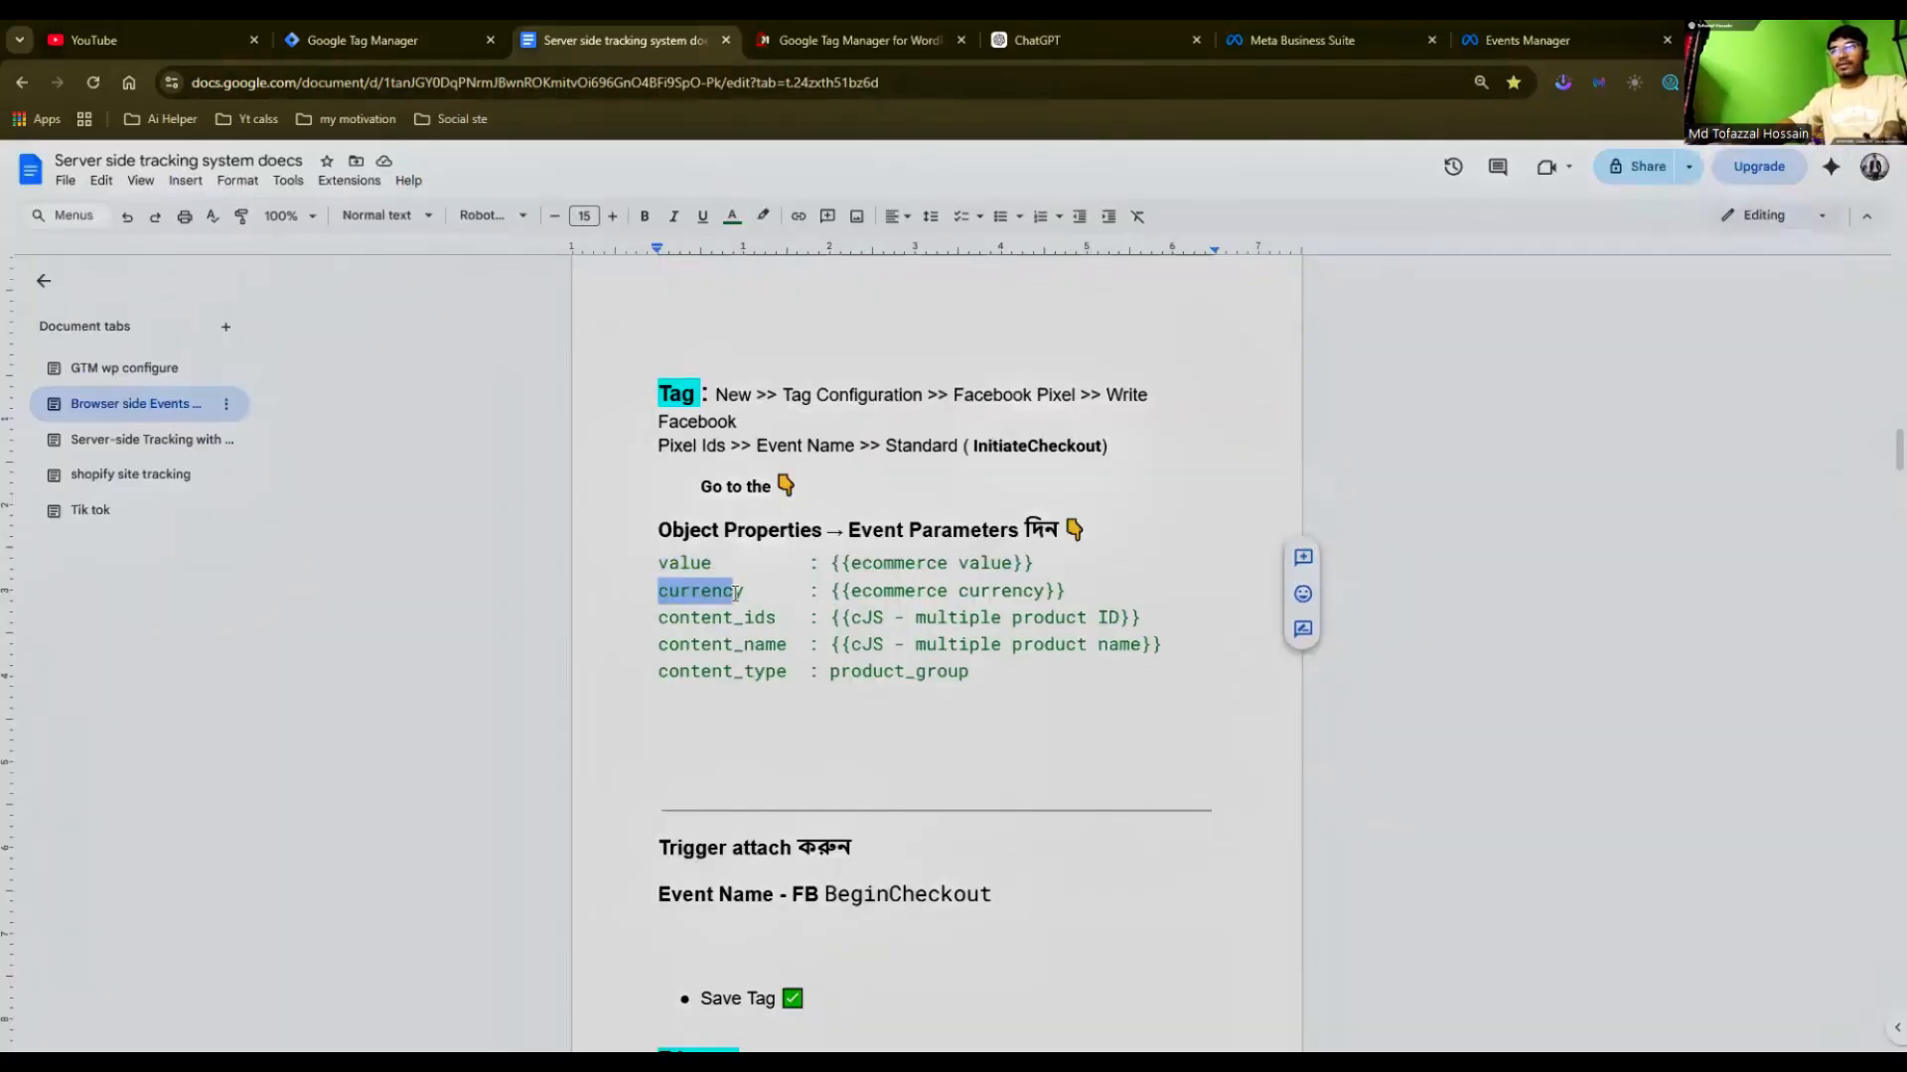
{"action": "key", "text": "ctrl+shift+Tab"}
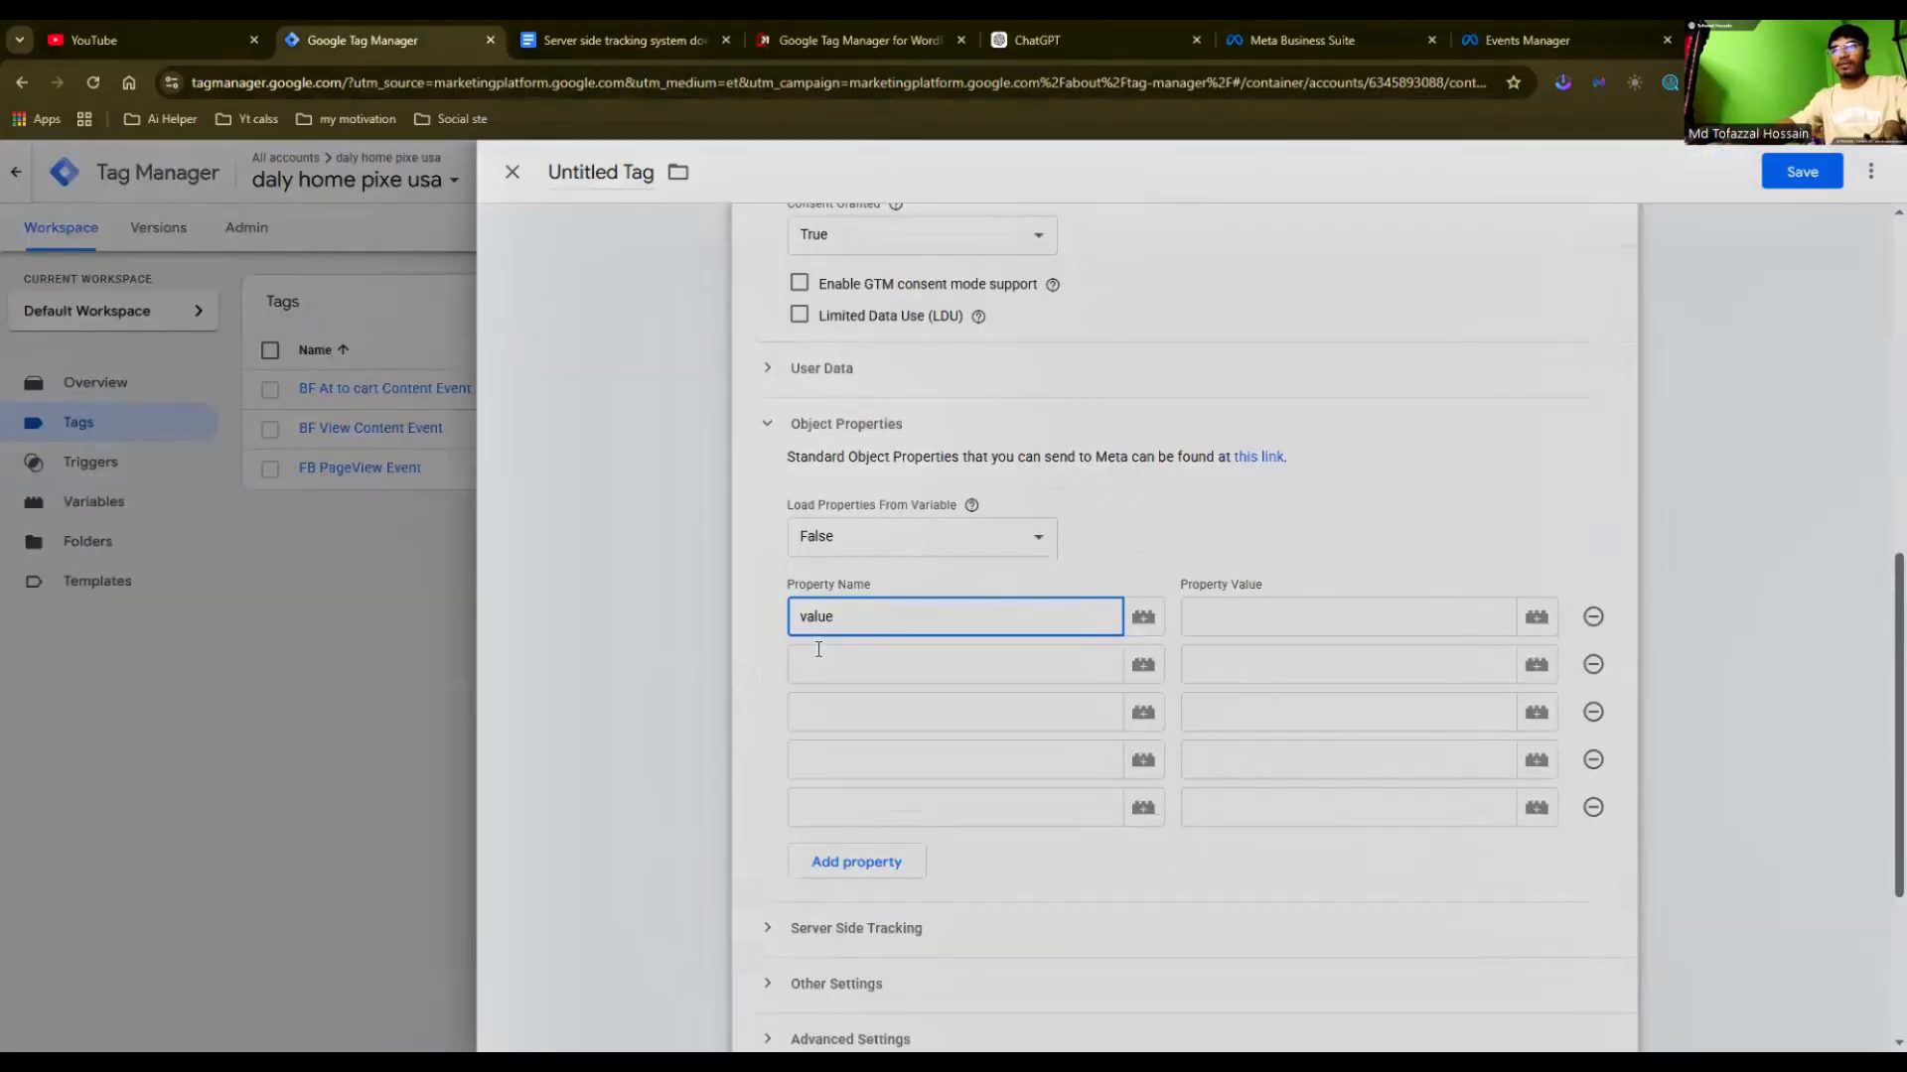
{"action": "key", "text": "ctrl+v"}
Step: Copy content_ids, content_name and content_type from the setup document into the remaining three property name fields
{"action": "left_click", "coordinate": [562, 37]}
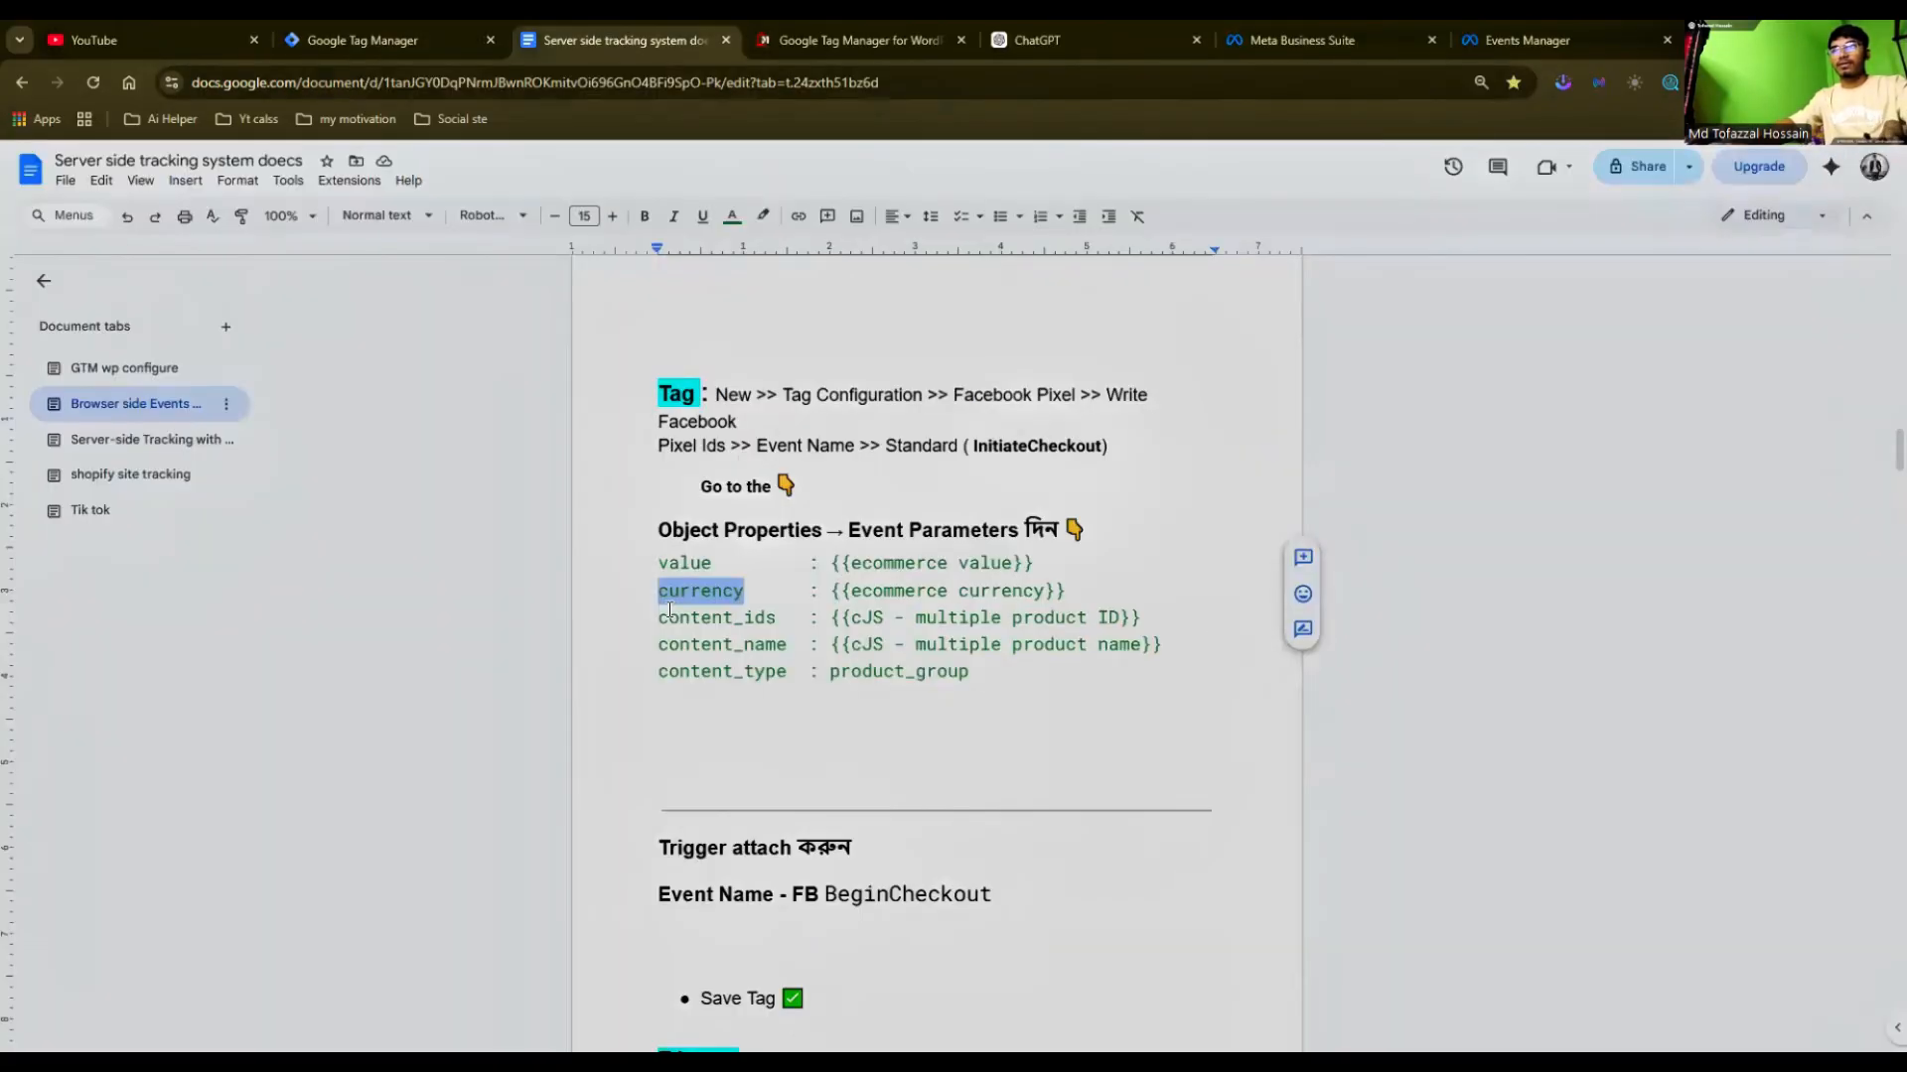
{"action": "double_click", "coordinate": [735, 618]}
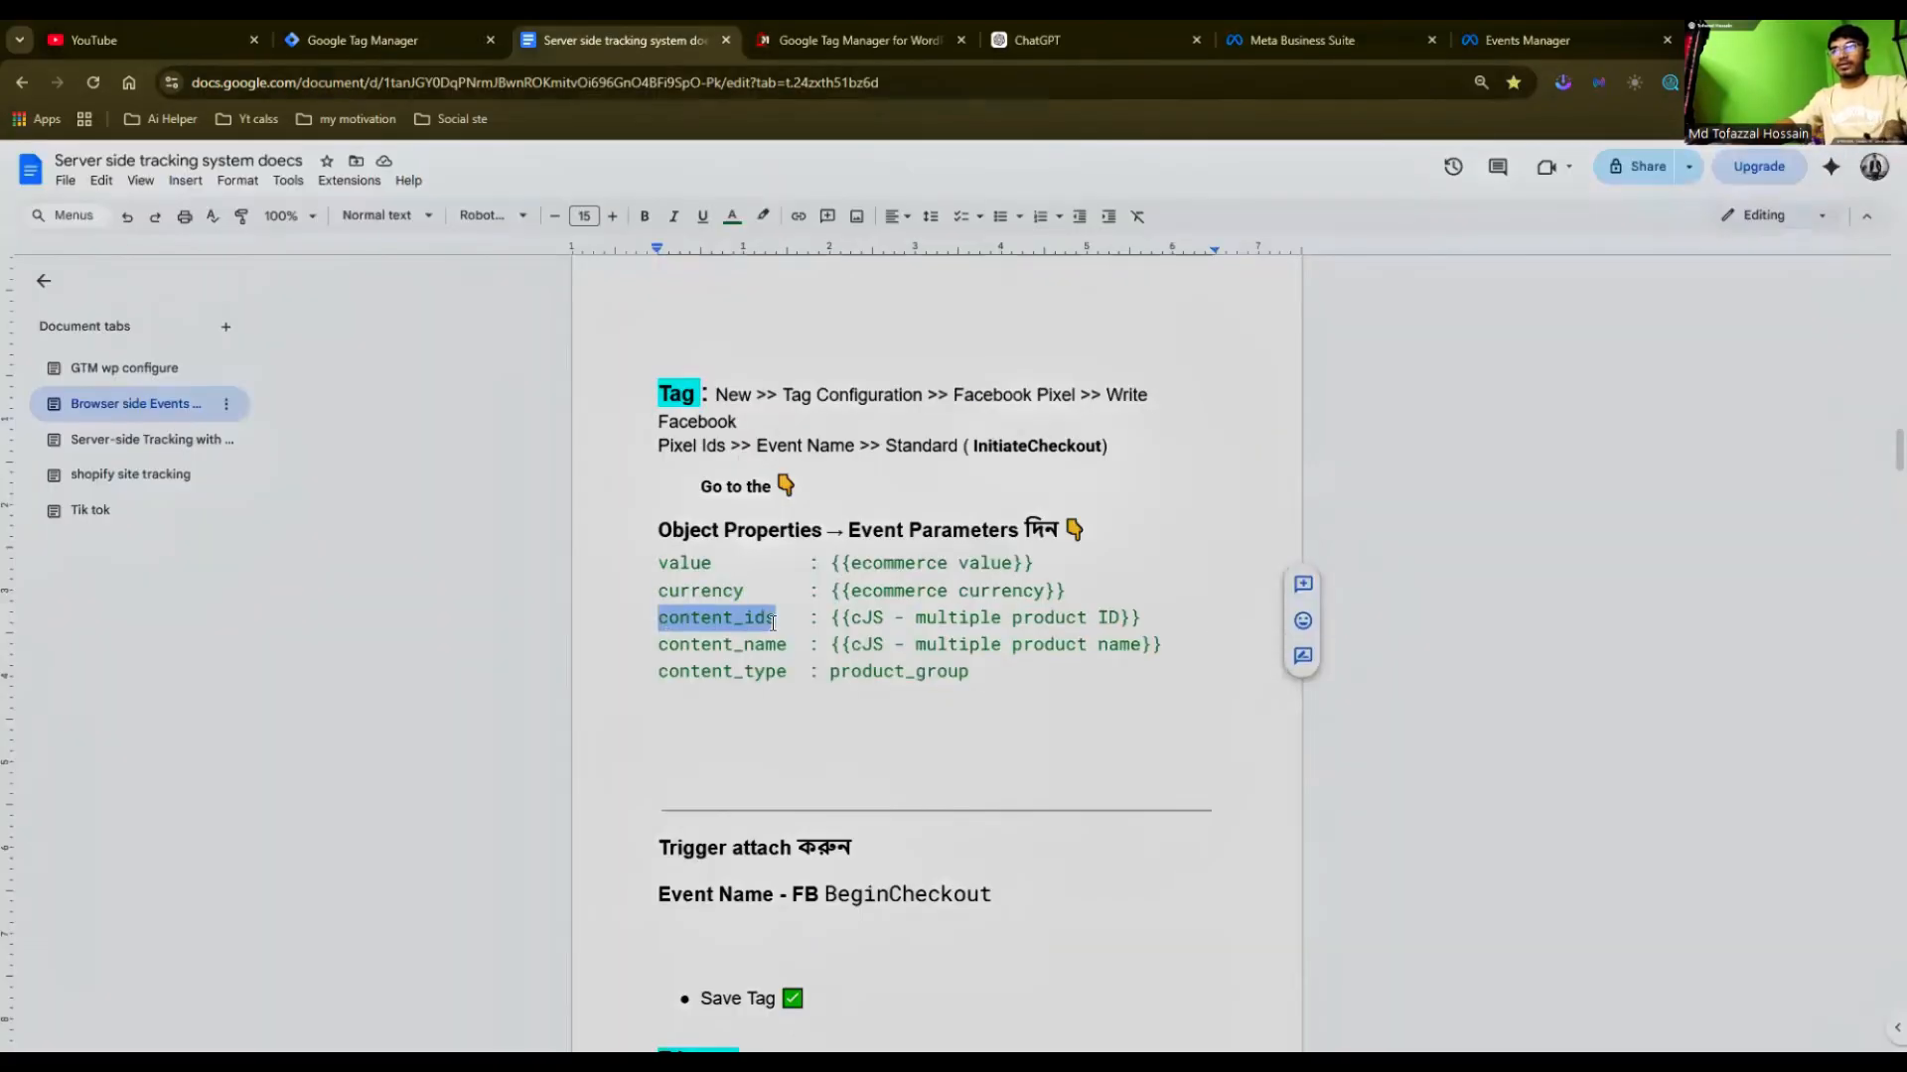
{"action": "left_click", "coordinate": [382, 28]}
{"action": "left_click", "coordinate": [559, 29]}
{"action": "double_click", "coordinate": [783, 644]}
{"action": "key", "text": "ctrl+c"}
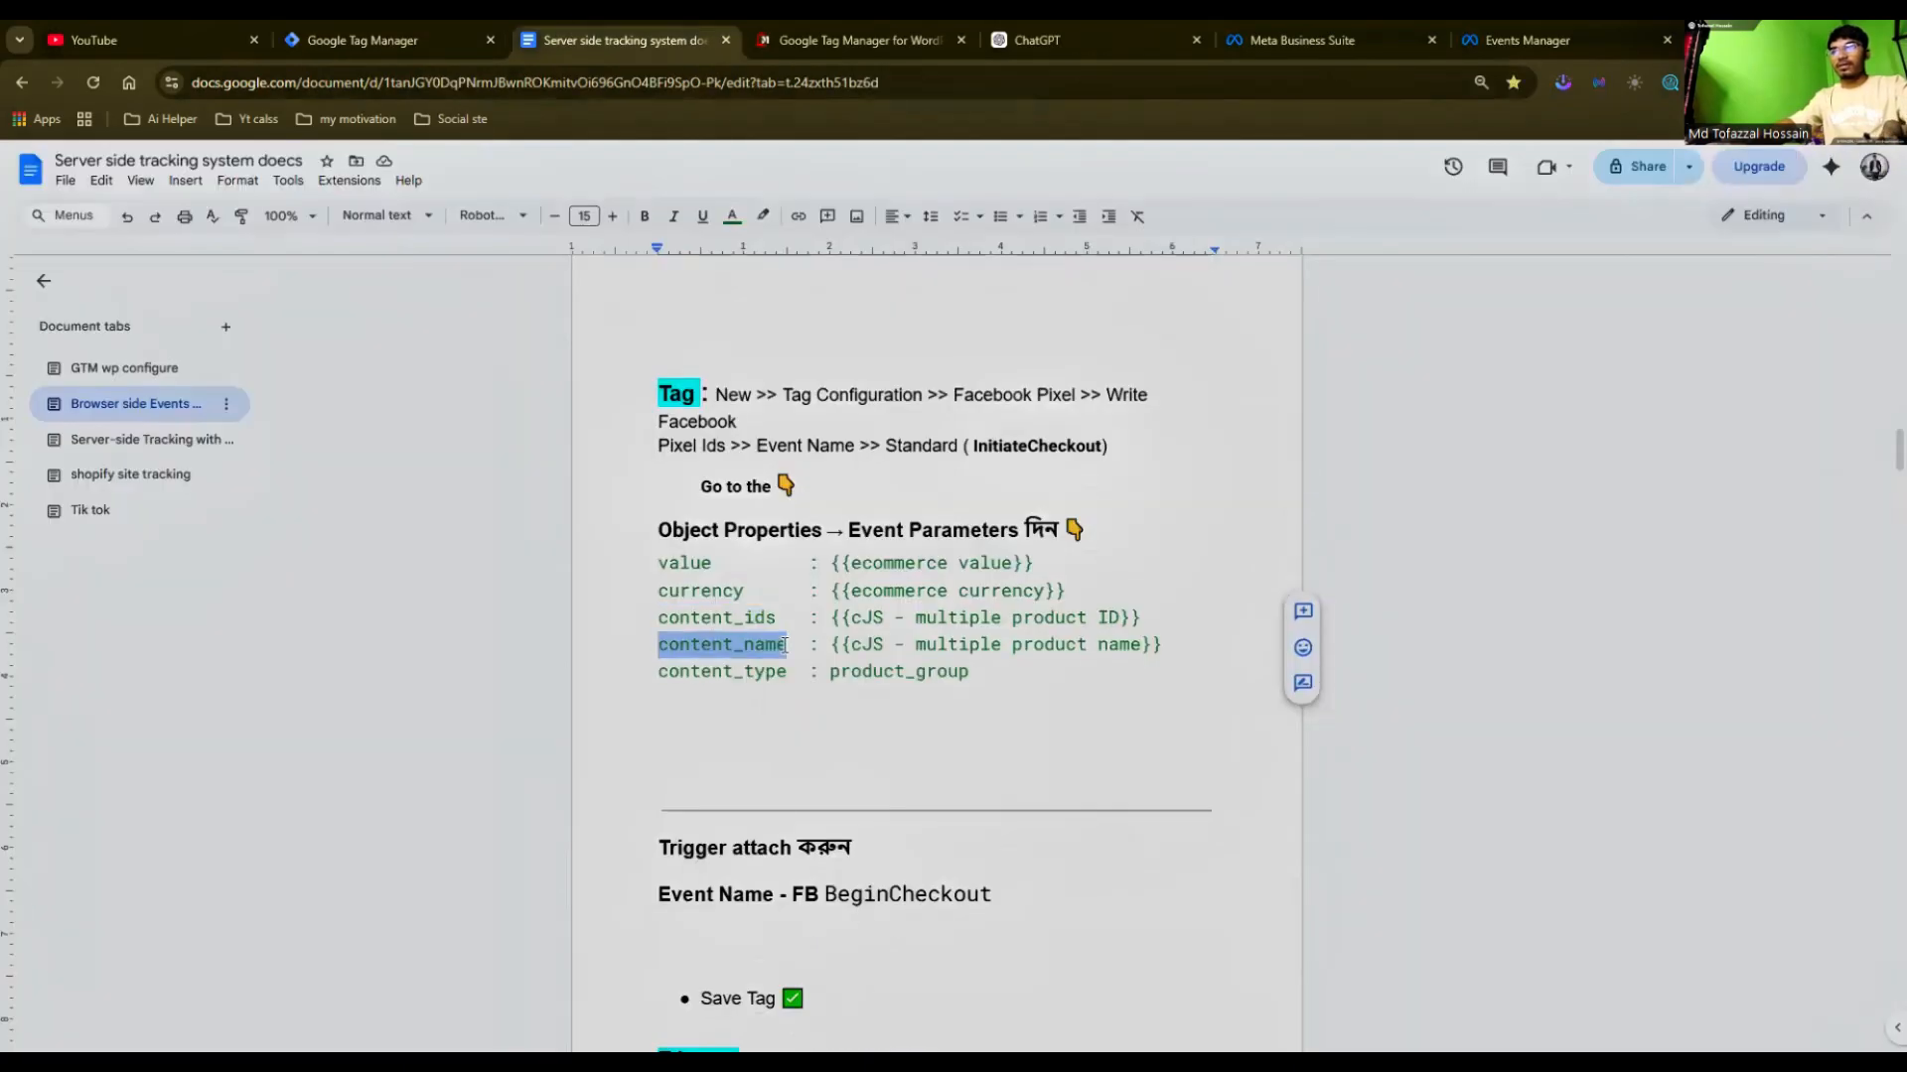
{"action": "left_click", "coordinate": [444, 24]}
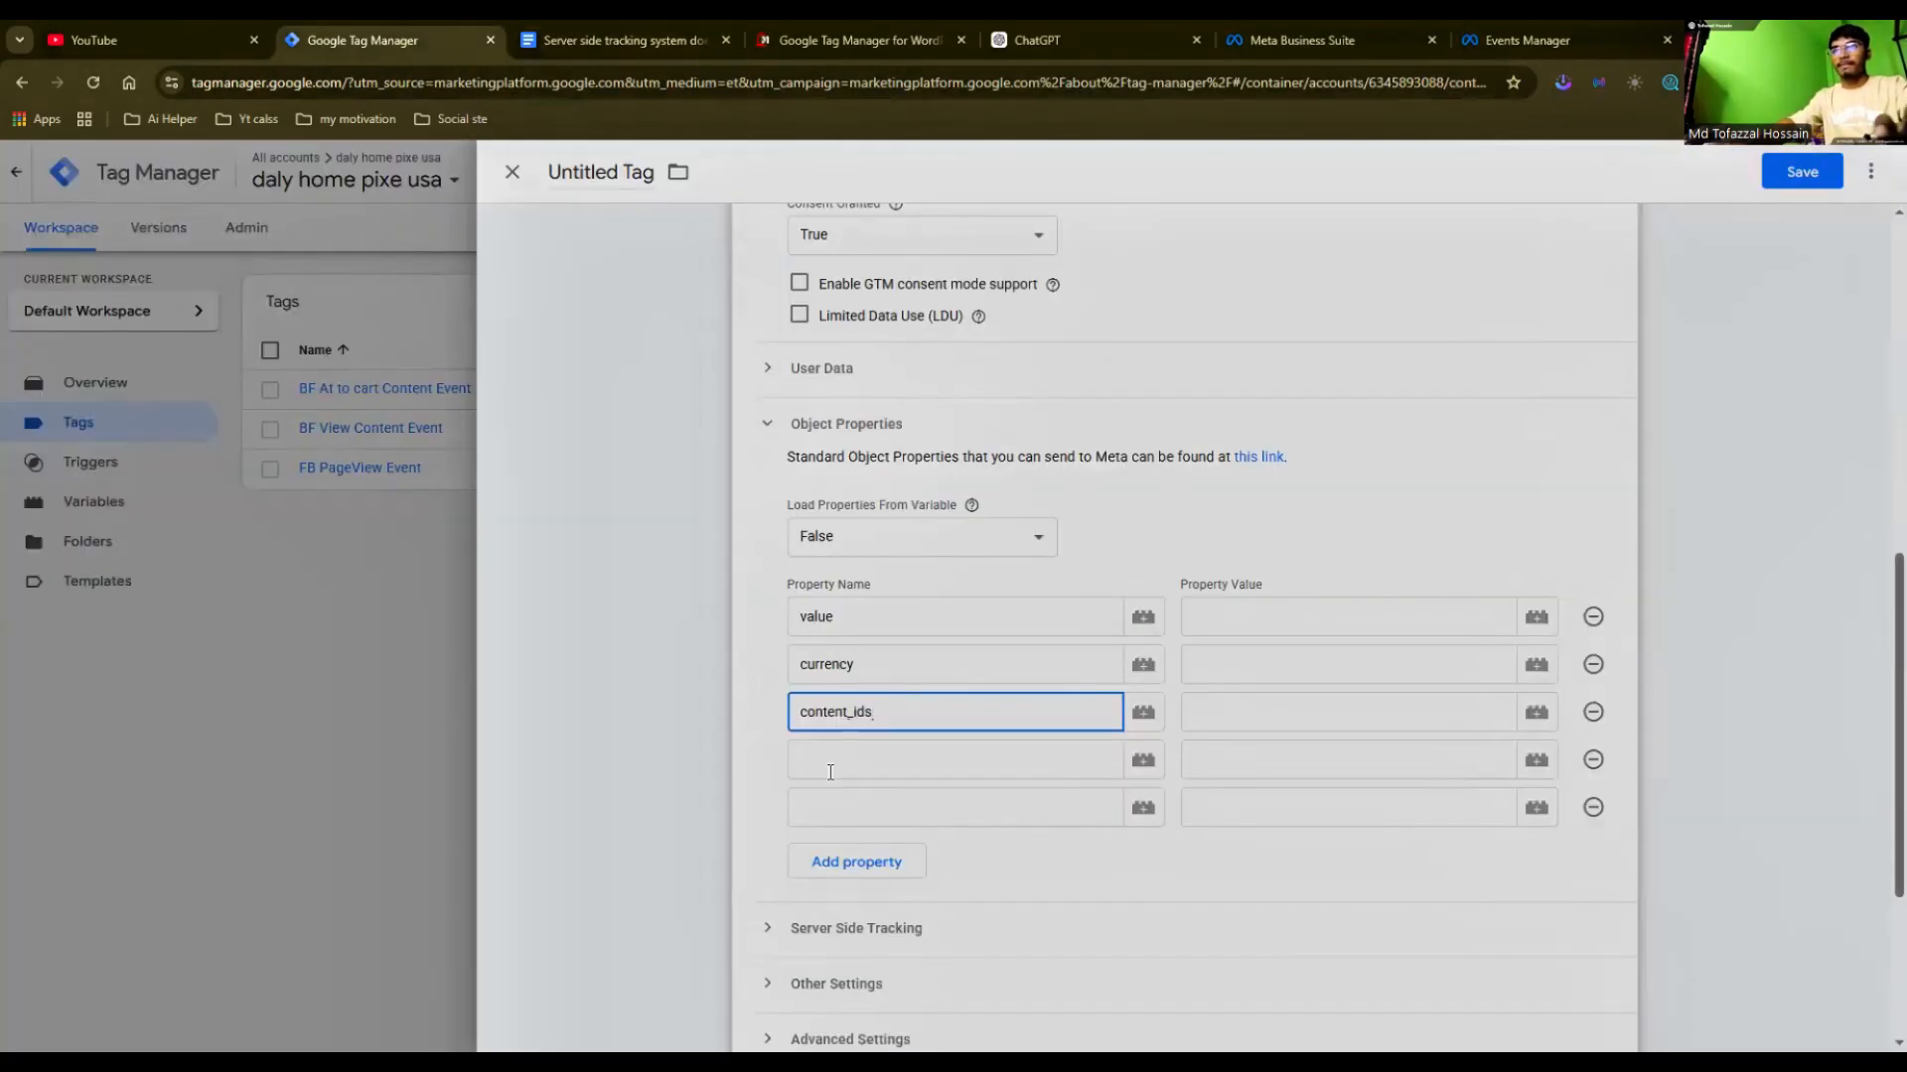
{"action": "left_click", "coordinate": [830, 772]}
{"action": "key", "text": "ctrl+v"}
{"action": "left_click", "coordinate": [558, 31]}
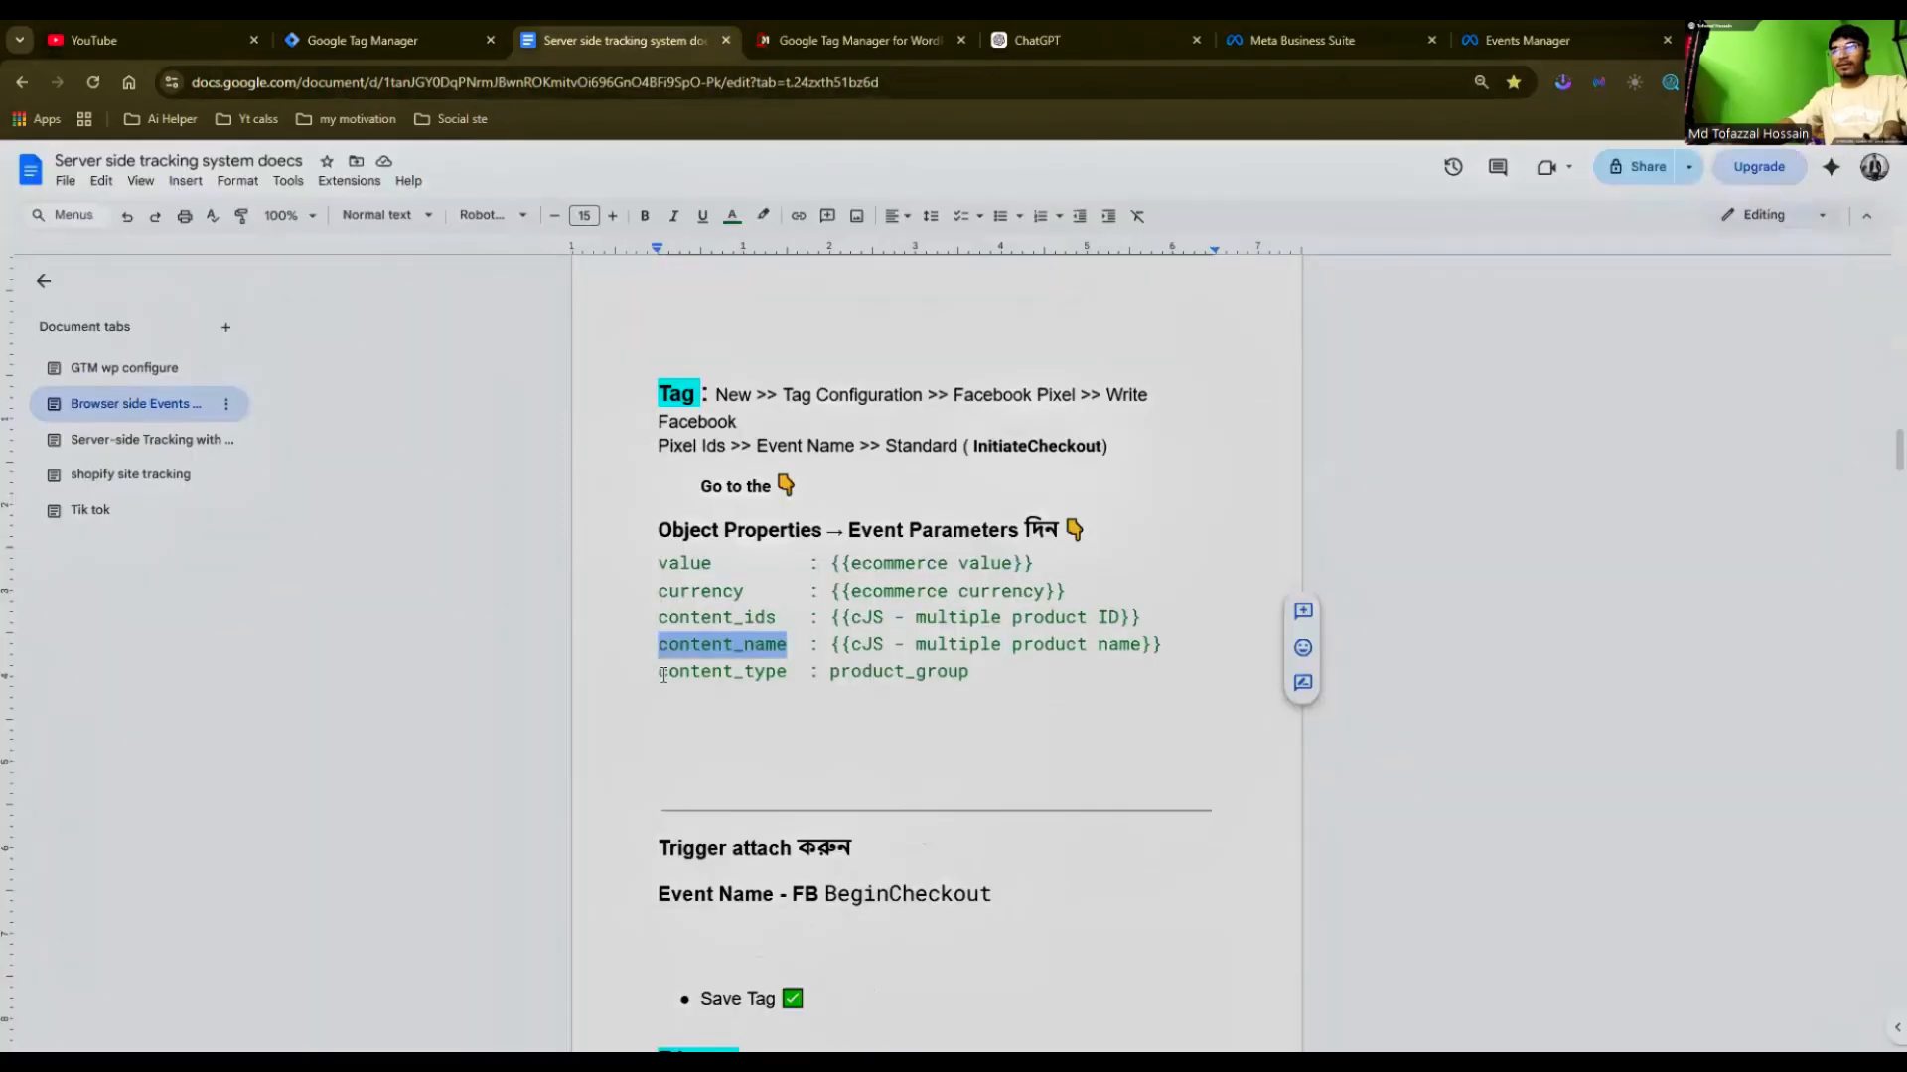
{"action": "double_click", "coordinate": [783, 673]}
{"action": "key", "text": "ctrl+c"}
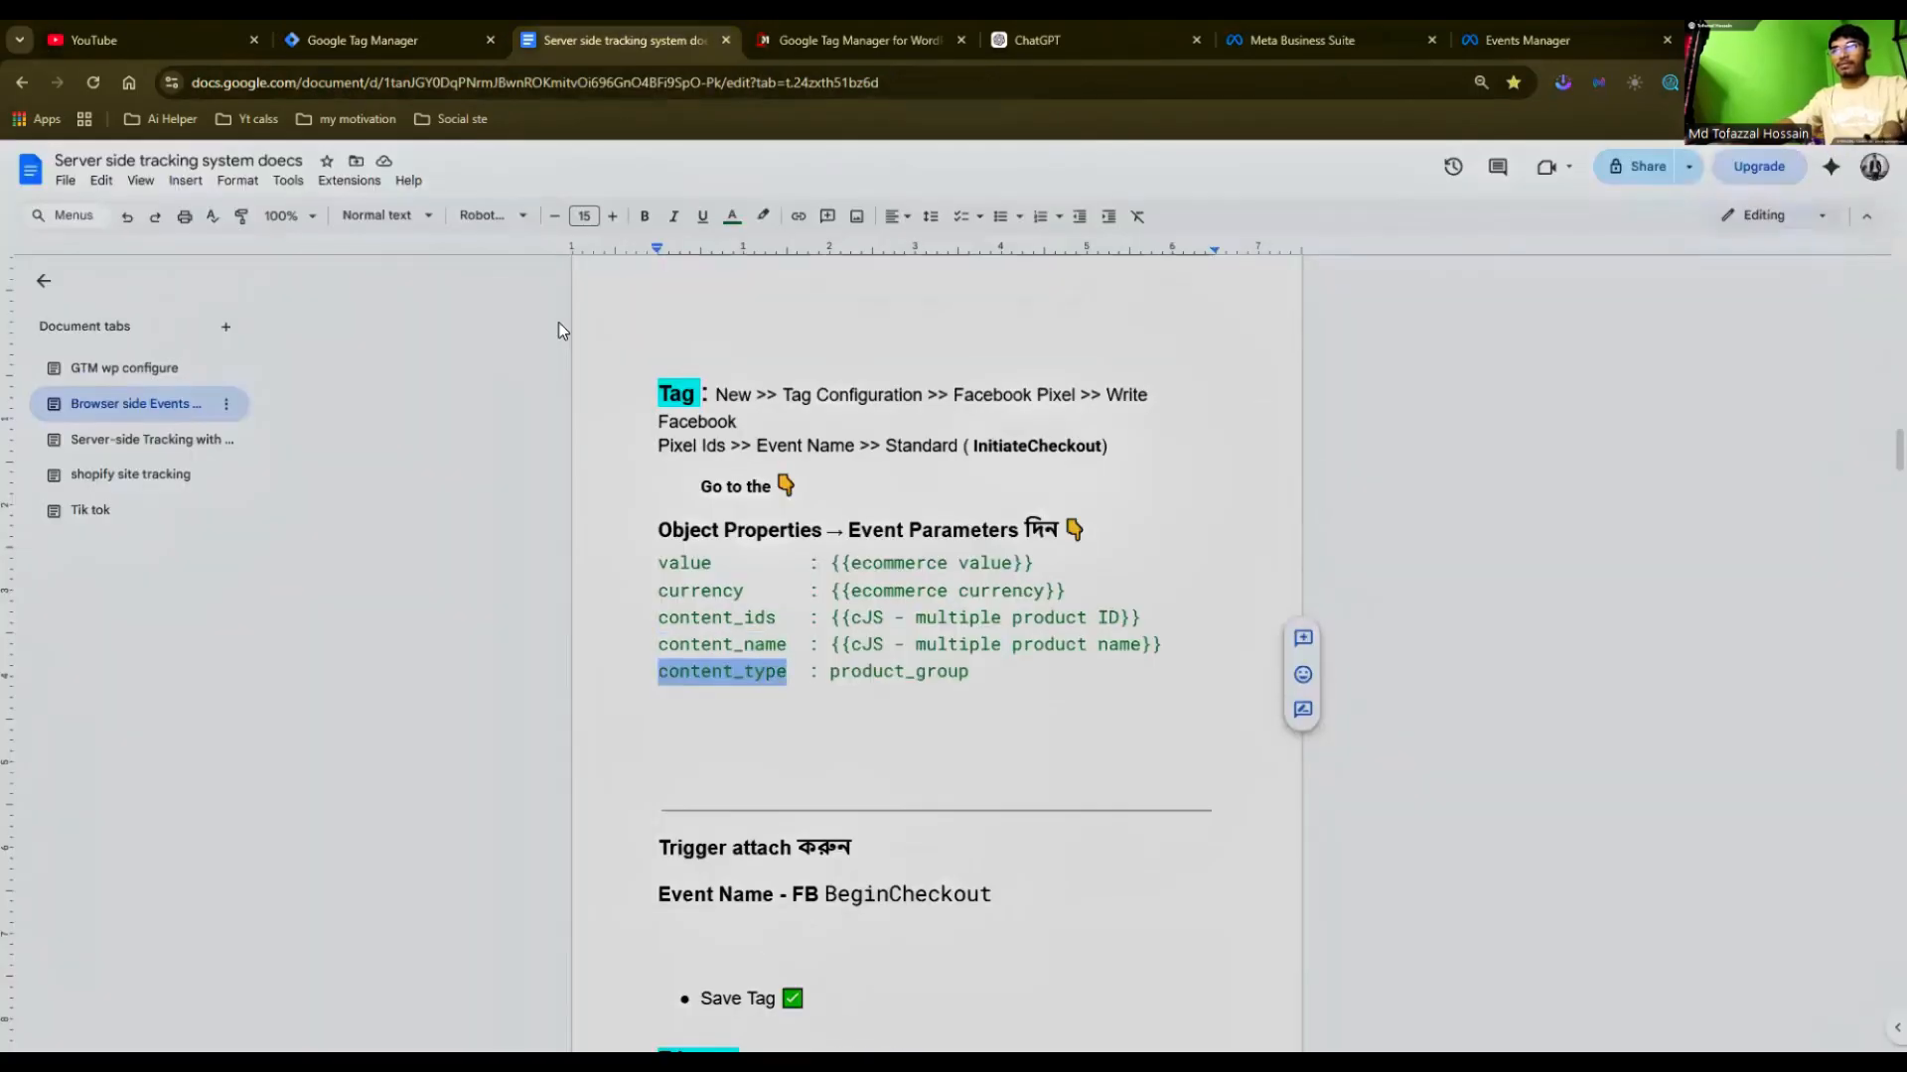
{"action": "left_click", "coordinate": [387, 38]}
{"action": "left_click", "coordinate": [860, 804]}
{"action": "key", "text": "ctrl+v"}
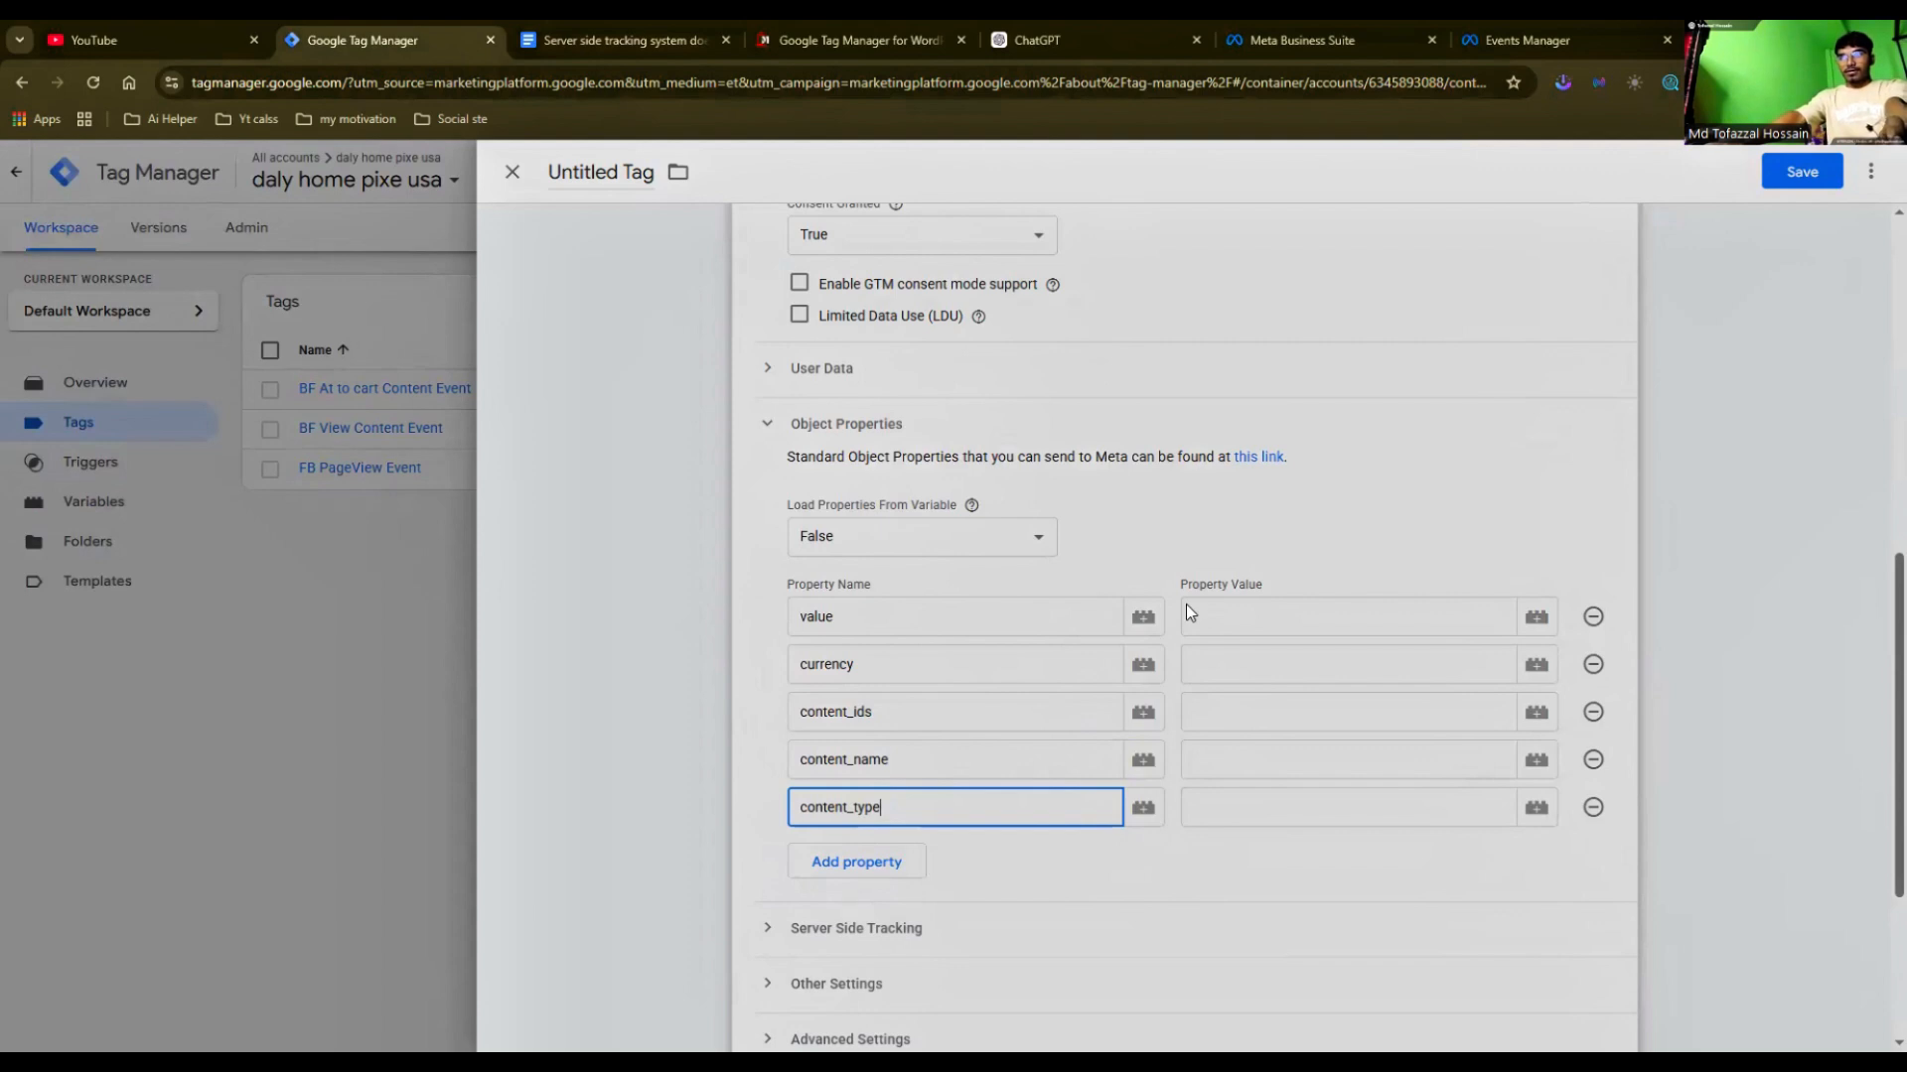
Step: Set the value property's value to the {{ecommerce value}} variable
{"action": "left_click", "coordinate": [1218, 617]}
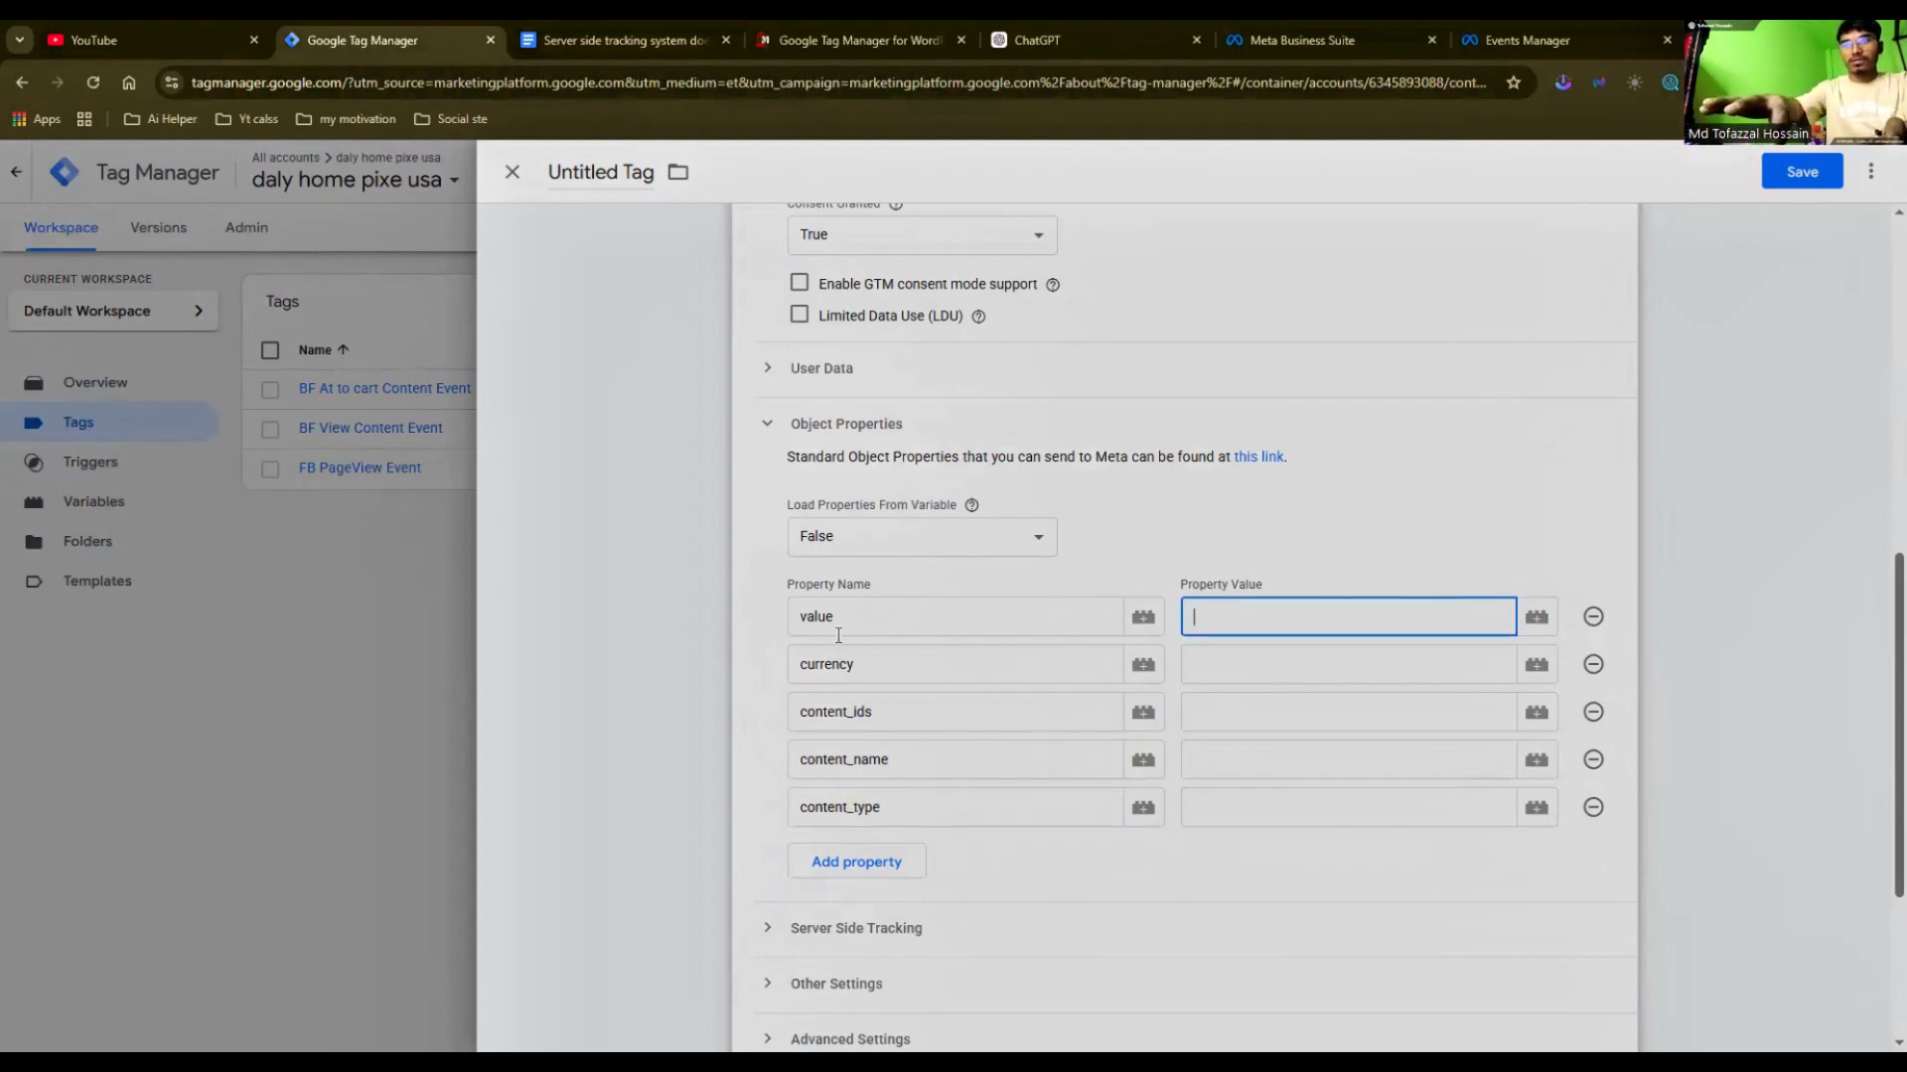
{"action": "type", "text": "{{"}
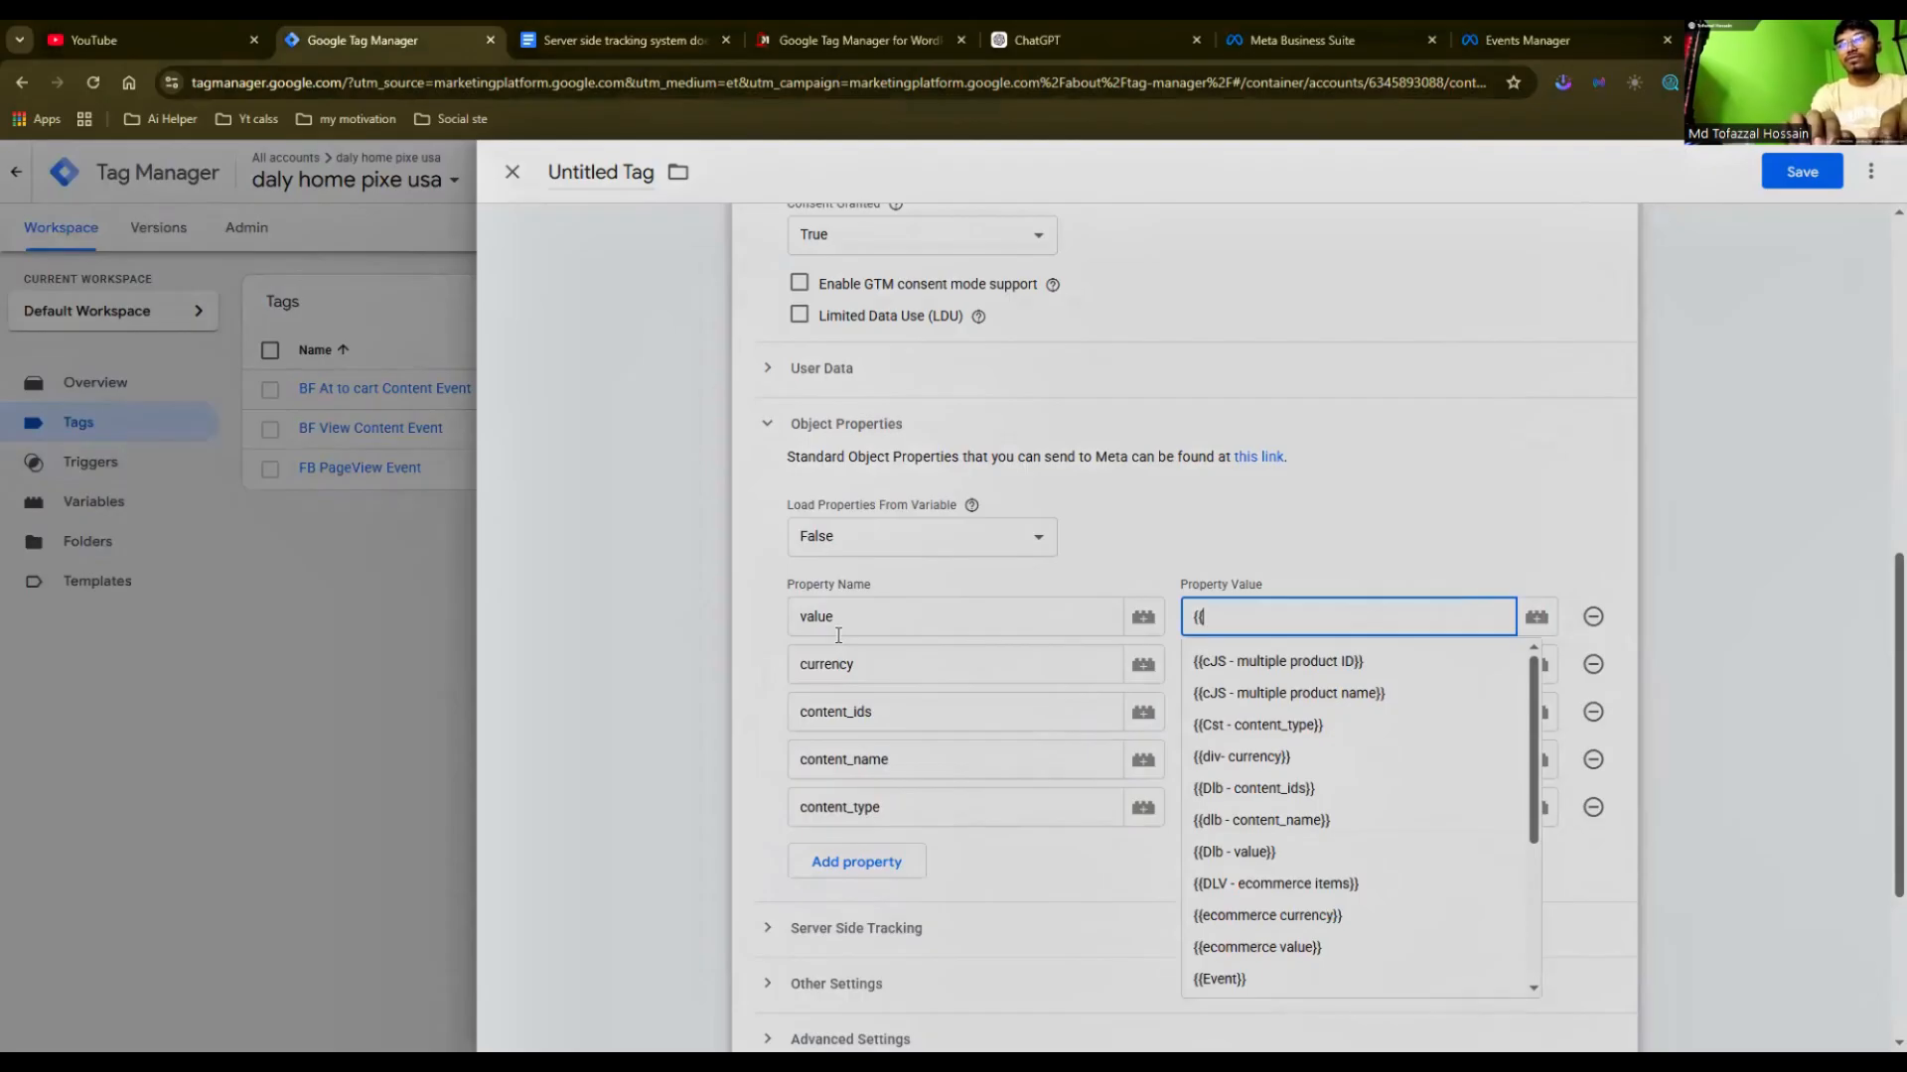
{"action": "type", "text": "val"}
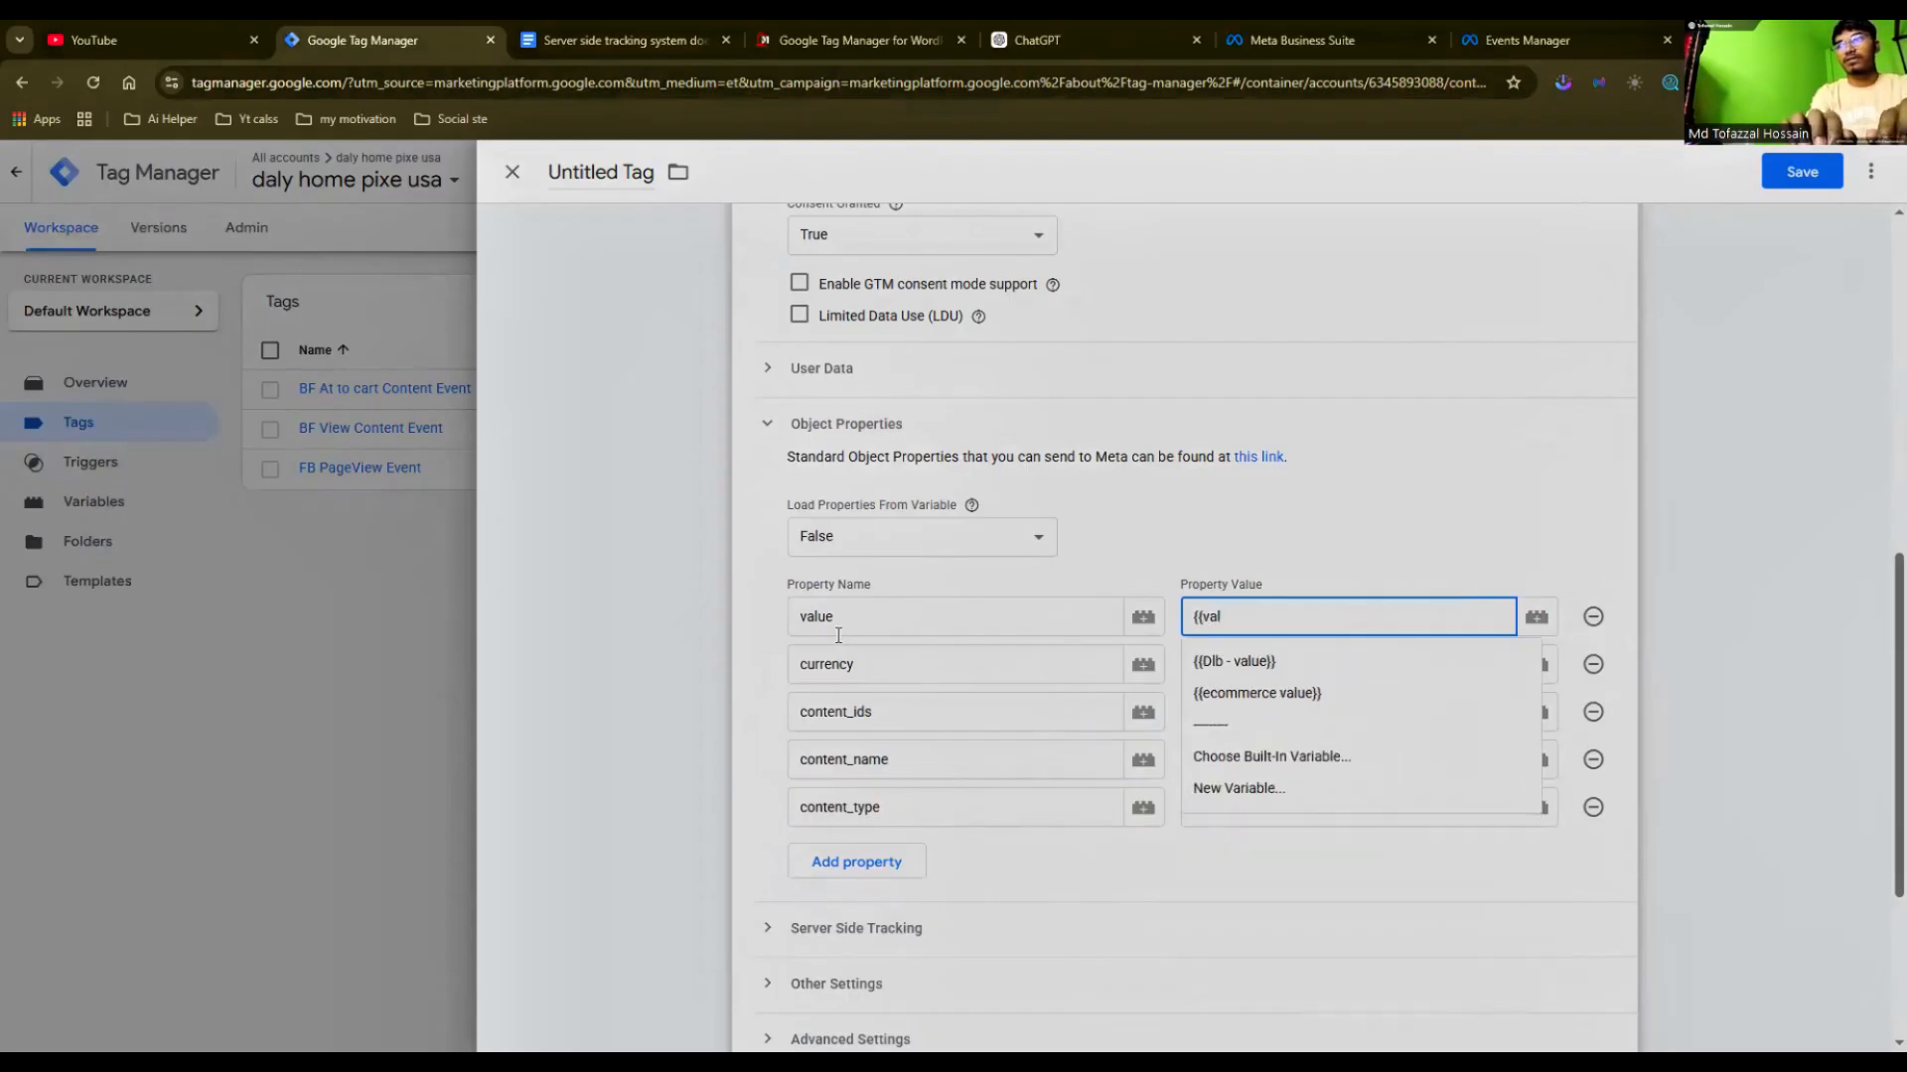
{"action": "left_click", "coordinate": [1250, 688]}
{"action": "left_click", "coordinate": [1233, 668]}
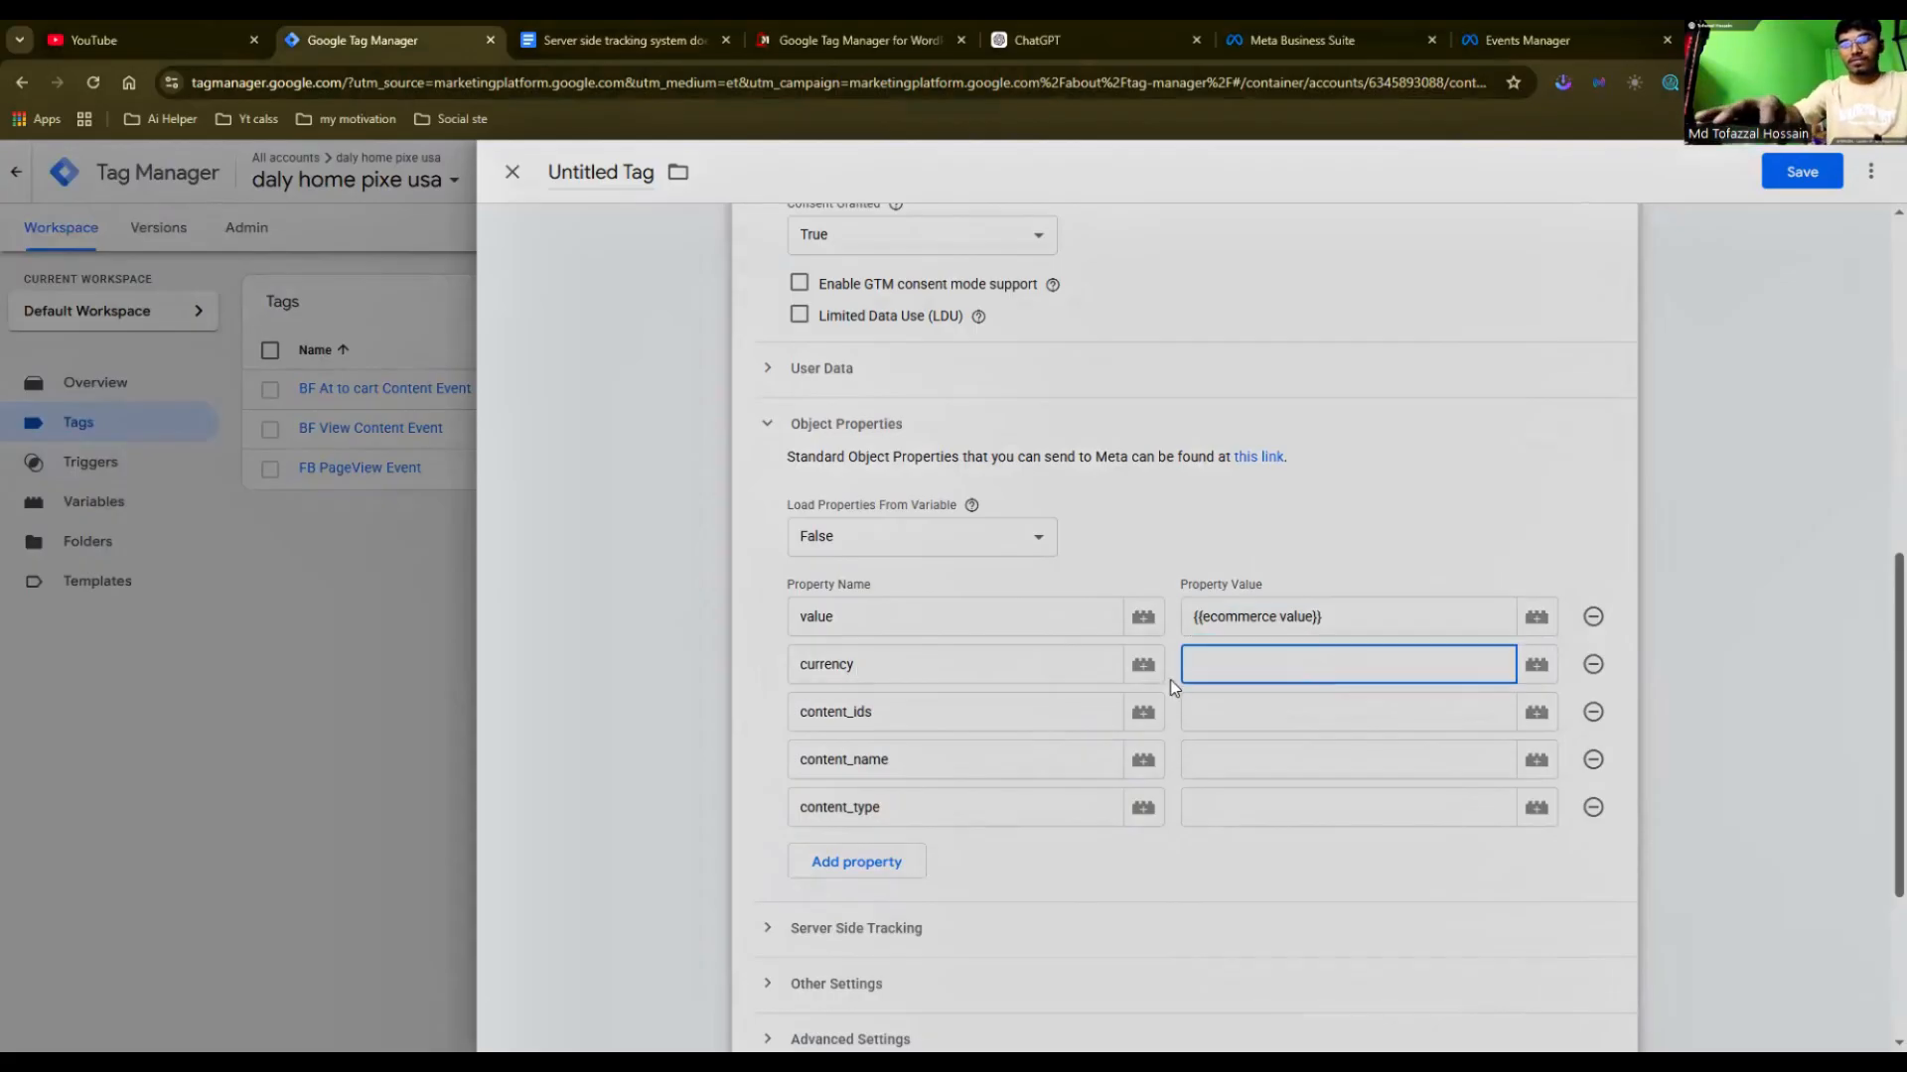
Step: Set the currency property's value to the {{ecommerce currency}} variable
{"action": "type", "text": "{{"}
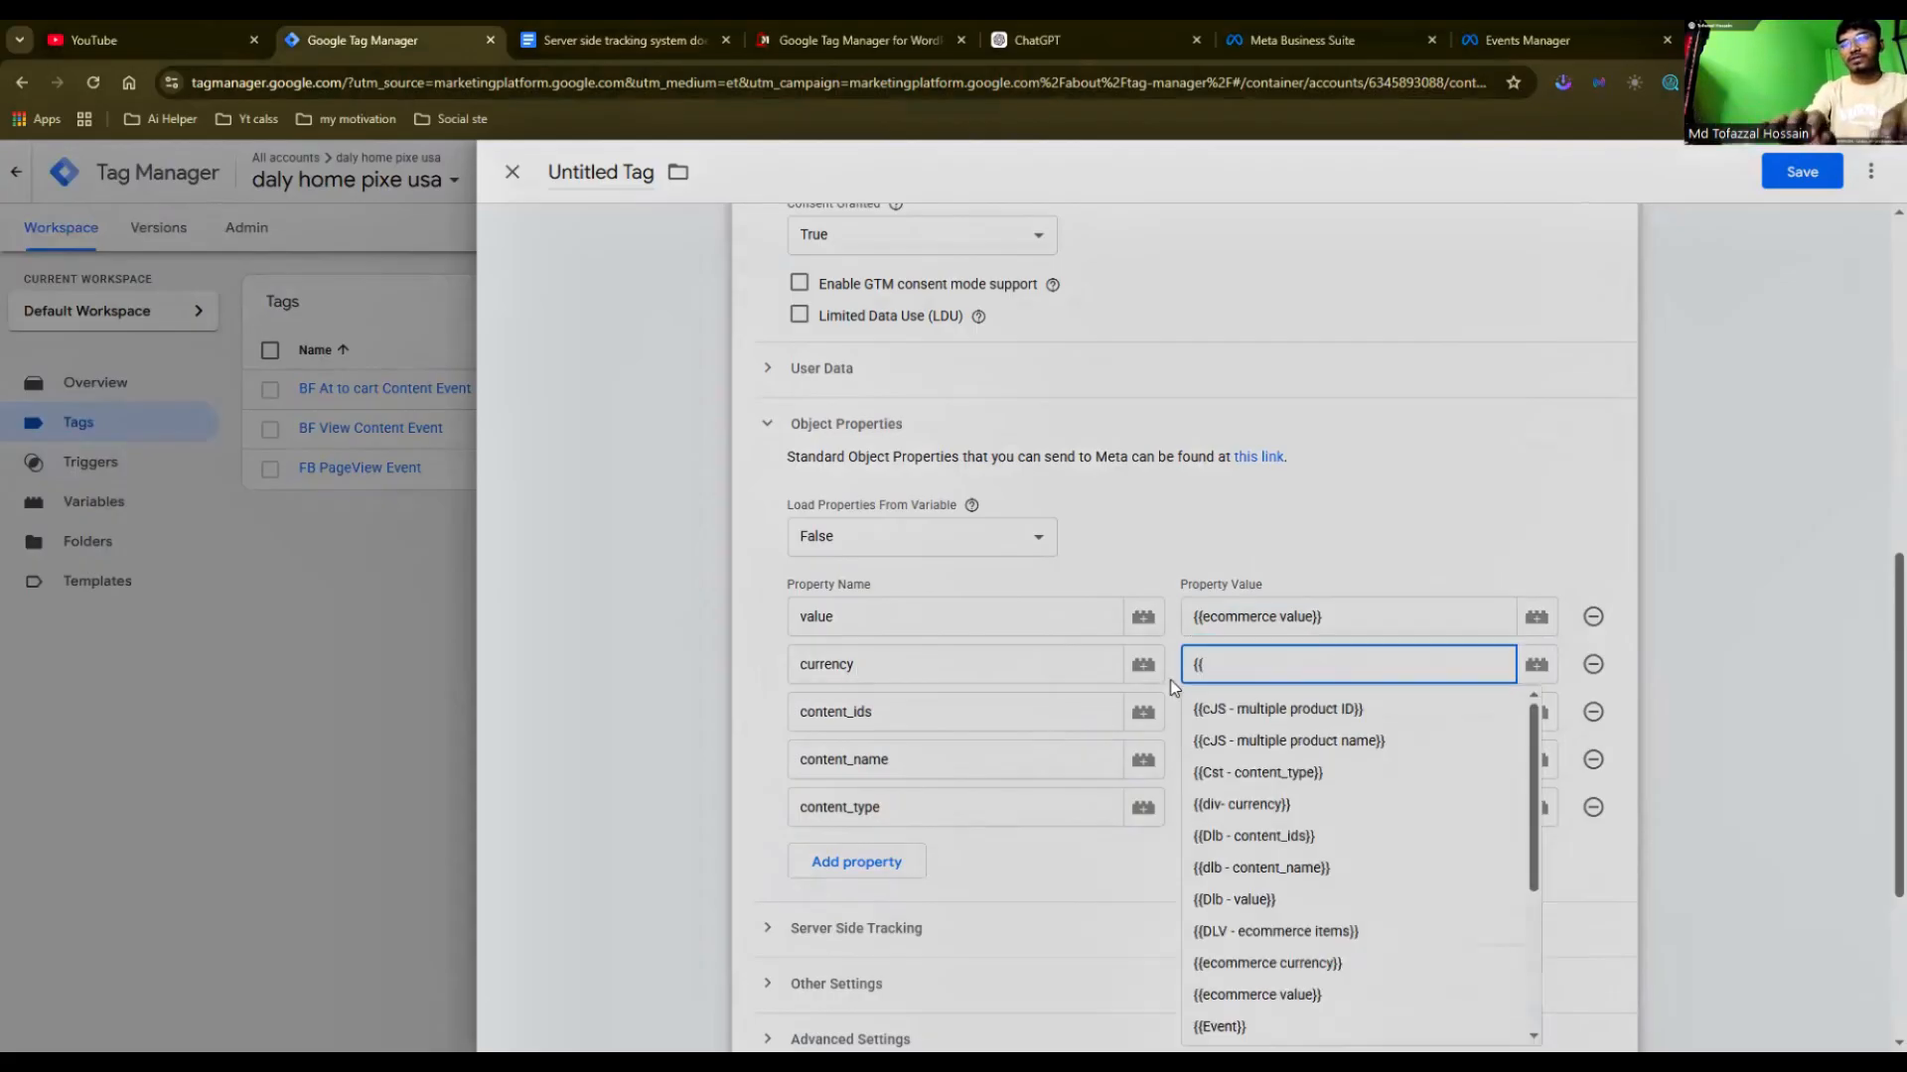
{"action": "type", "text": "curre"}
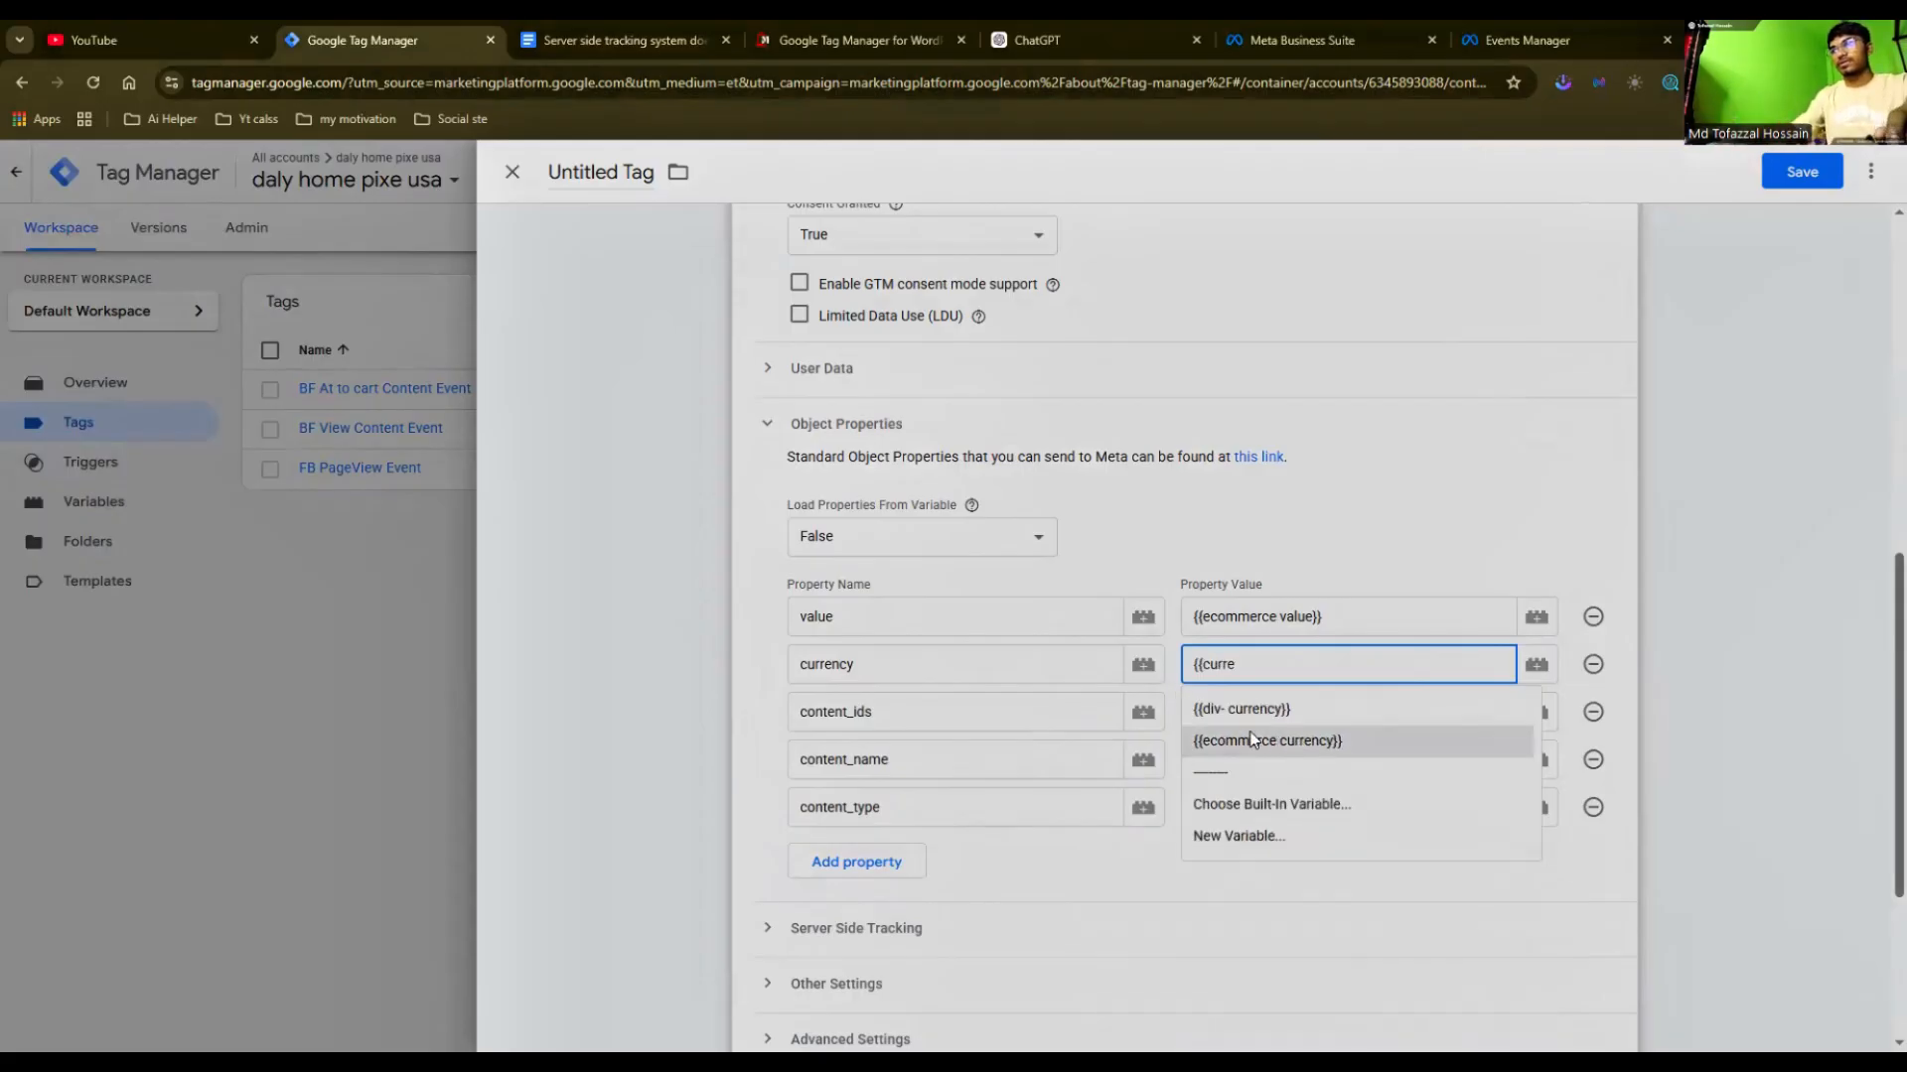
{"action": "left_click", "coordinate": [1252, 740]}
{"action": "left_click", "coordinate": [1231, 717]}
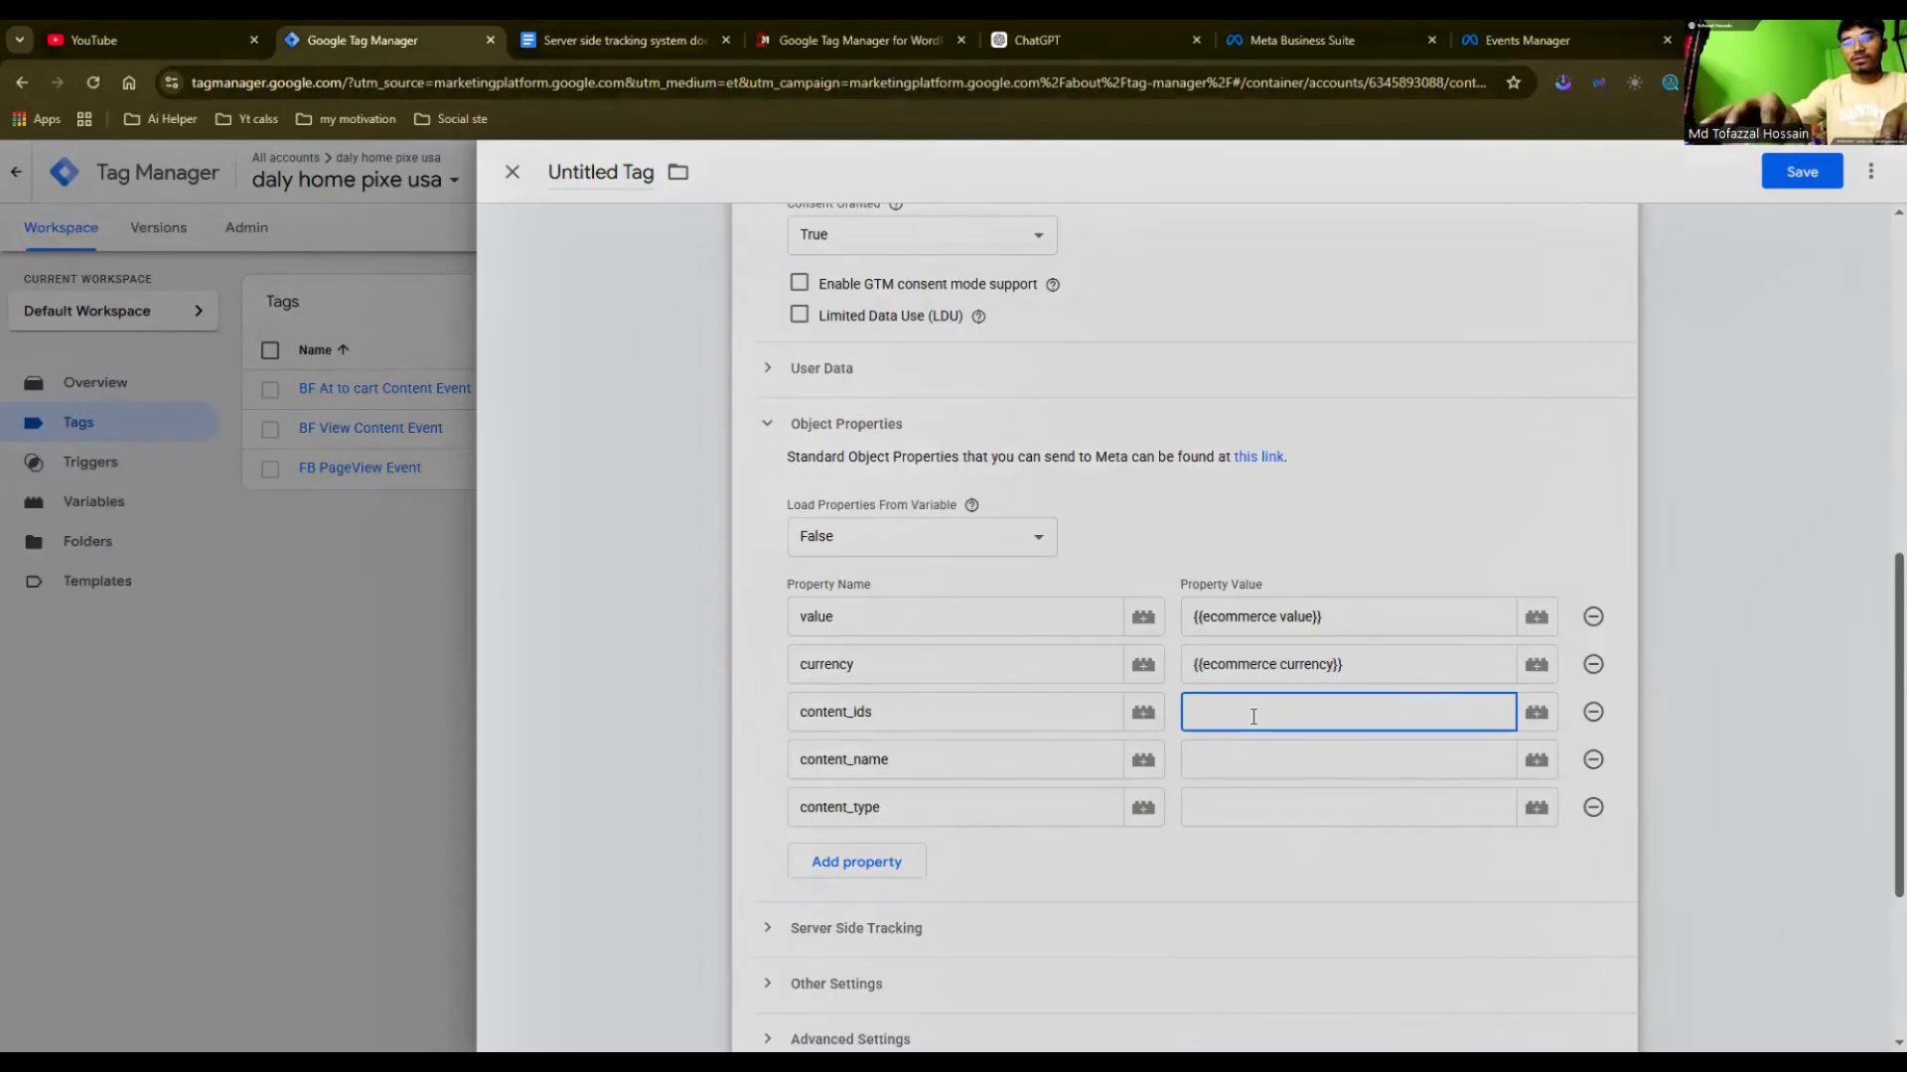
Step: Set the content_ids property's value to the {{cJS - multiple product ID}} variable
{"action": "type", "text": "{{"}
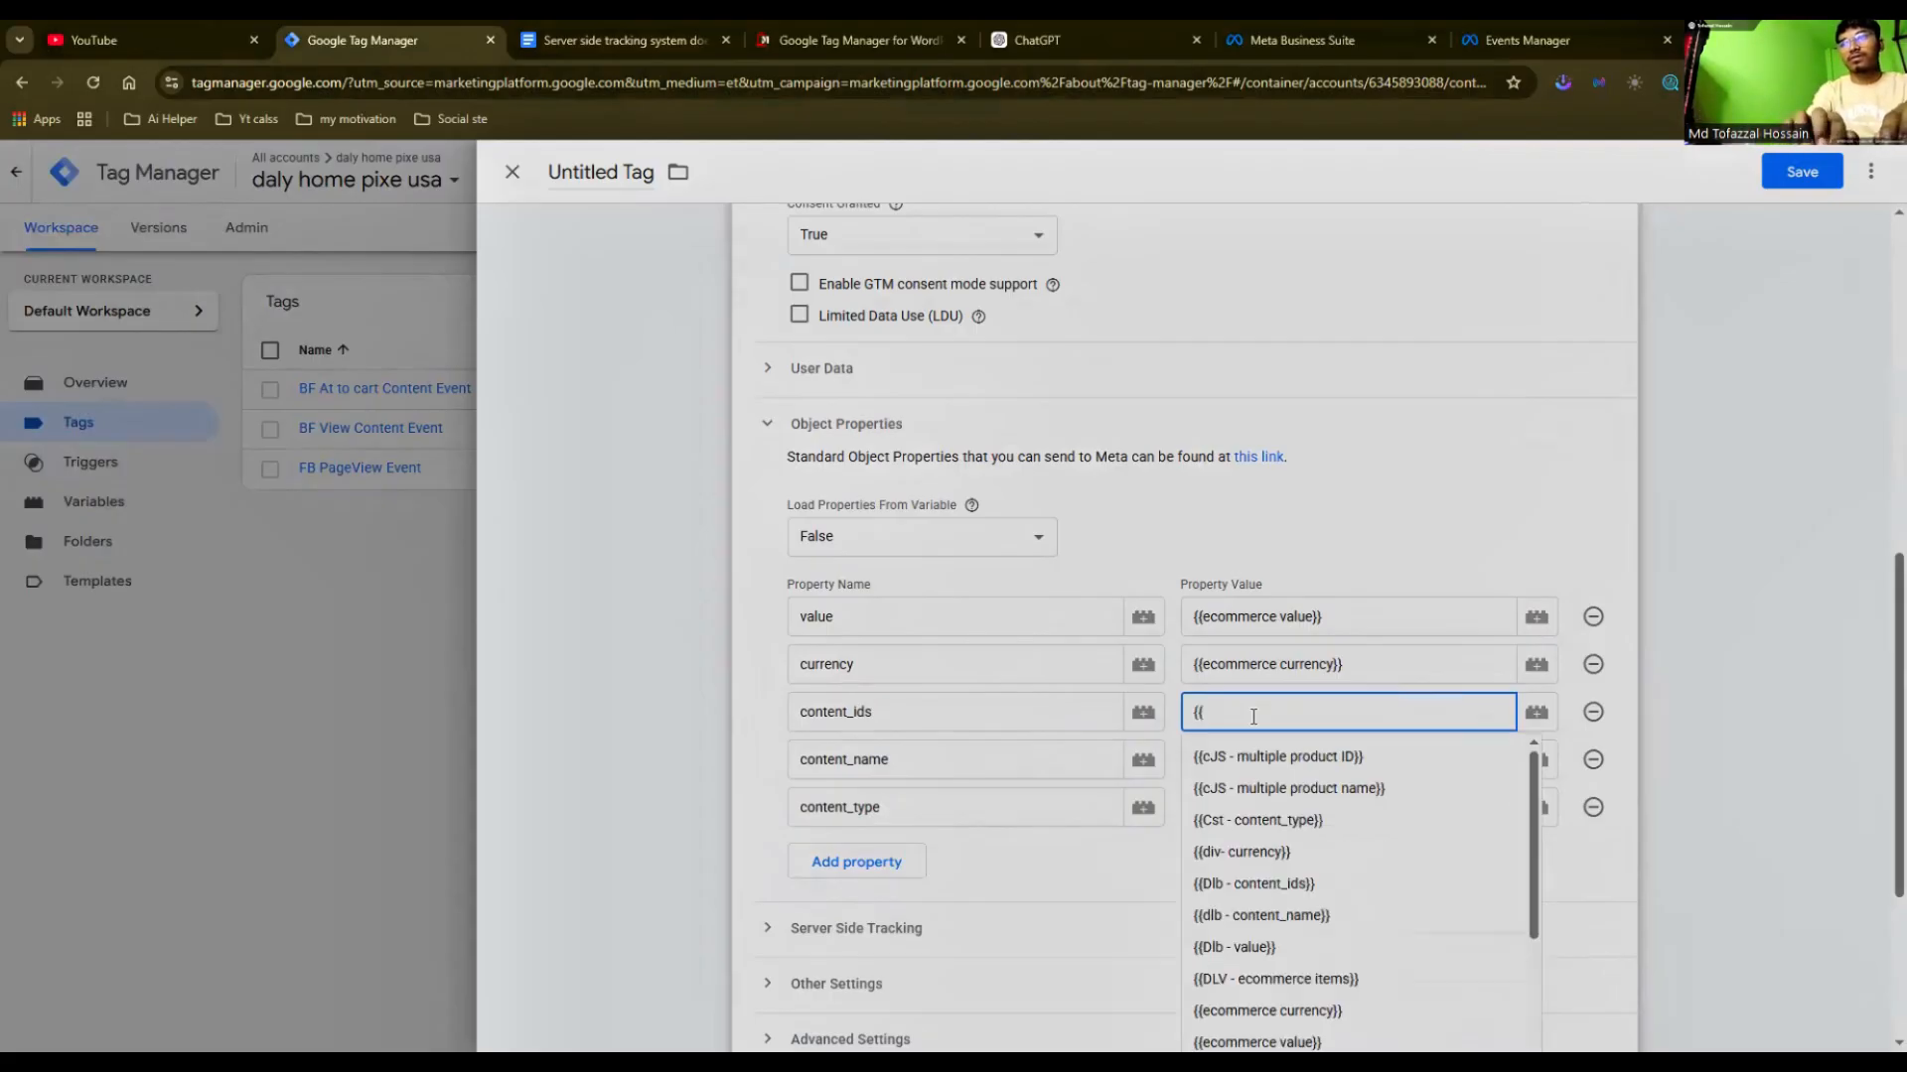
{"action": "type", "text": "i"}
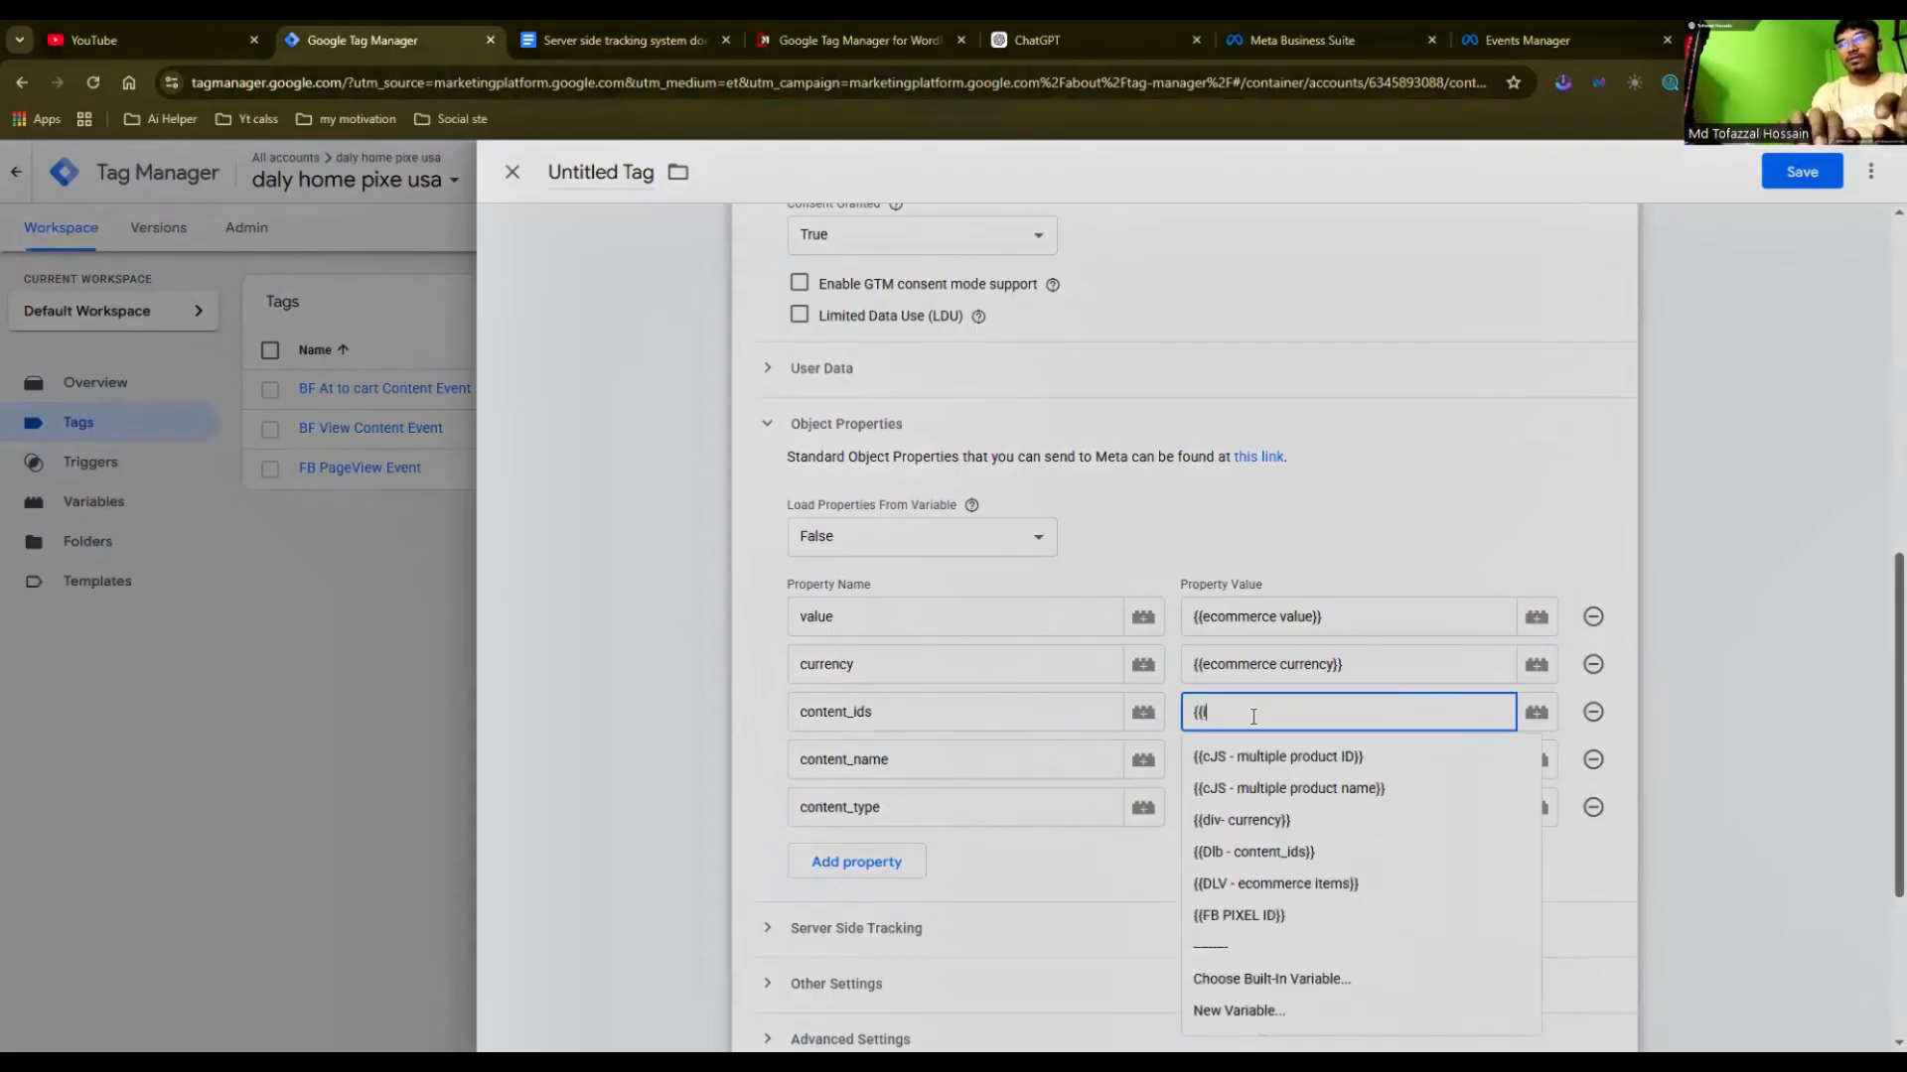
{"action": "type", "text": "d"}
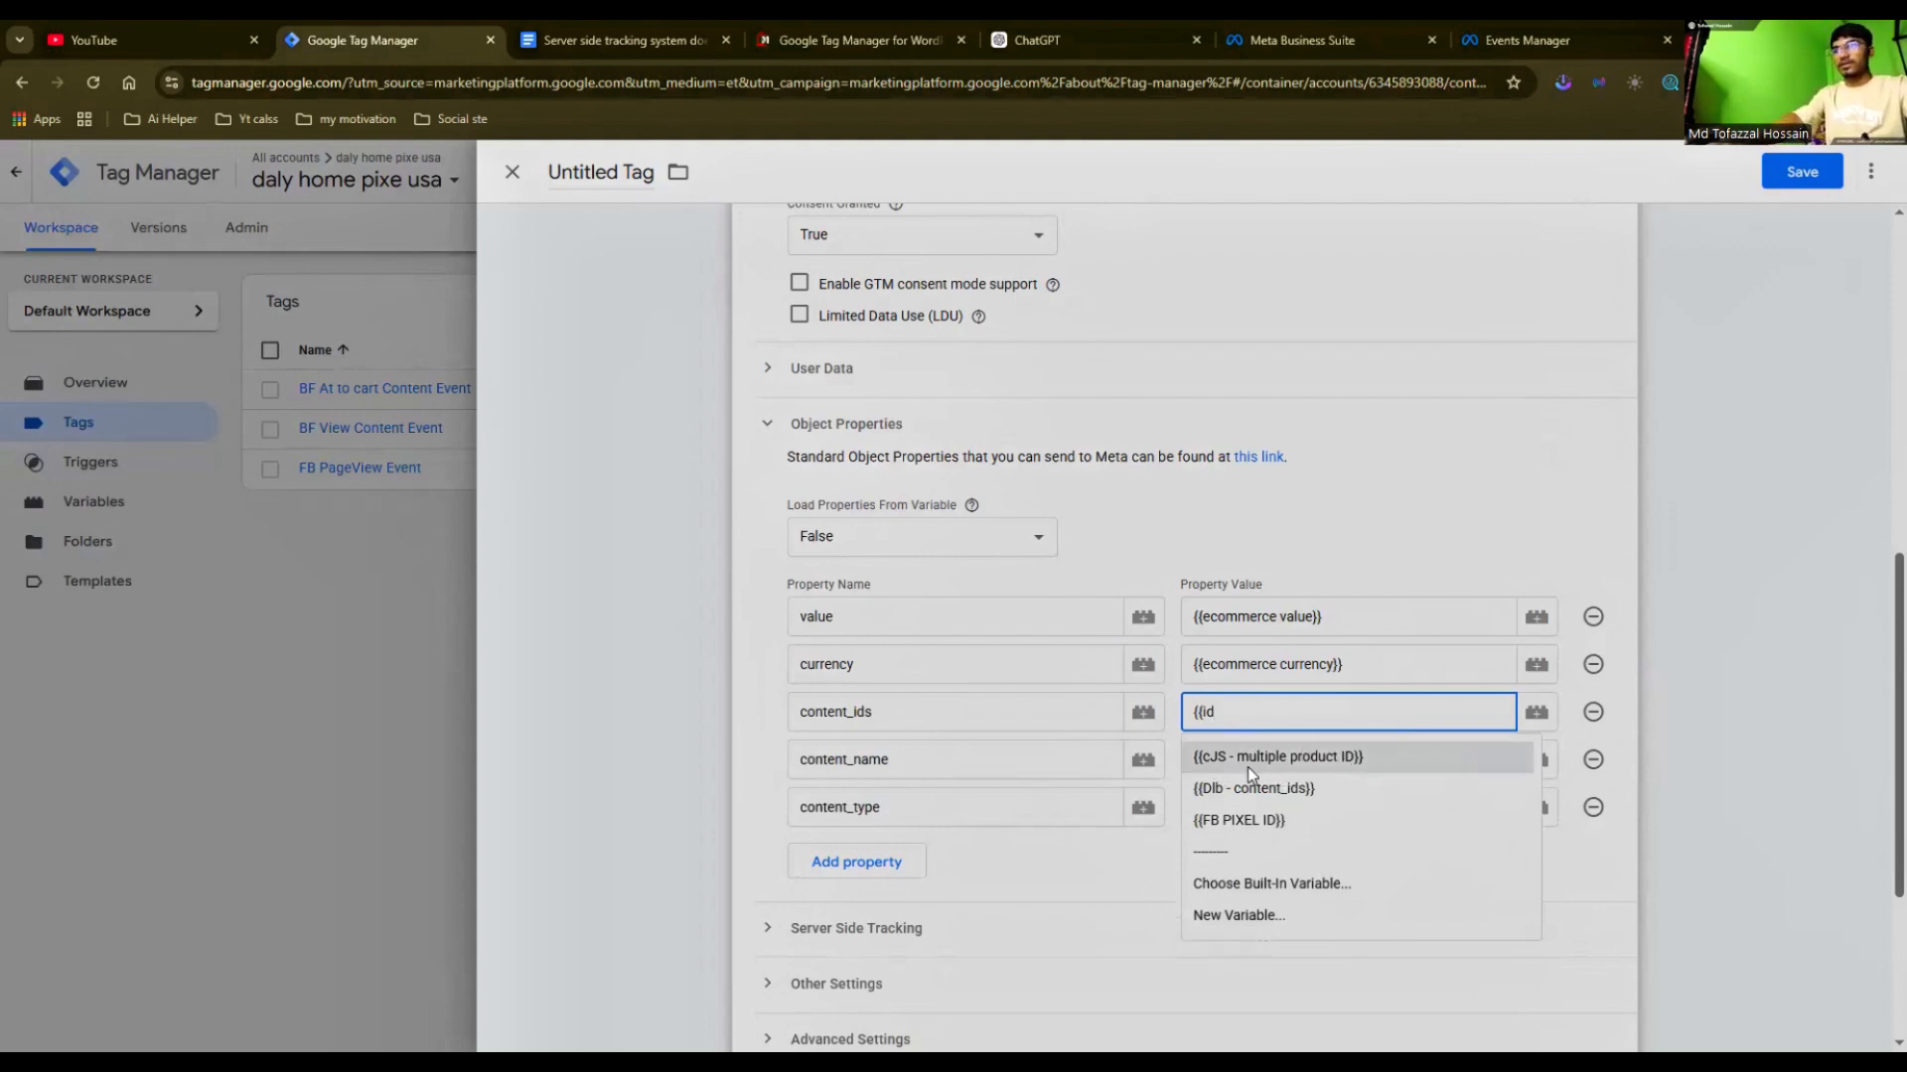
{"action": "left_click", "coordinate": [1269, 758]}
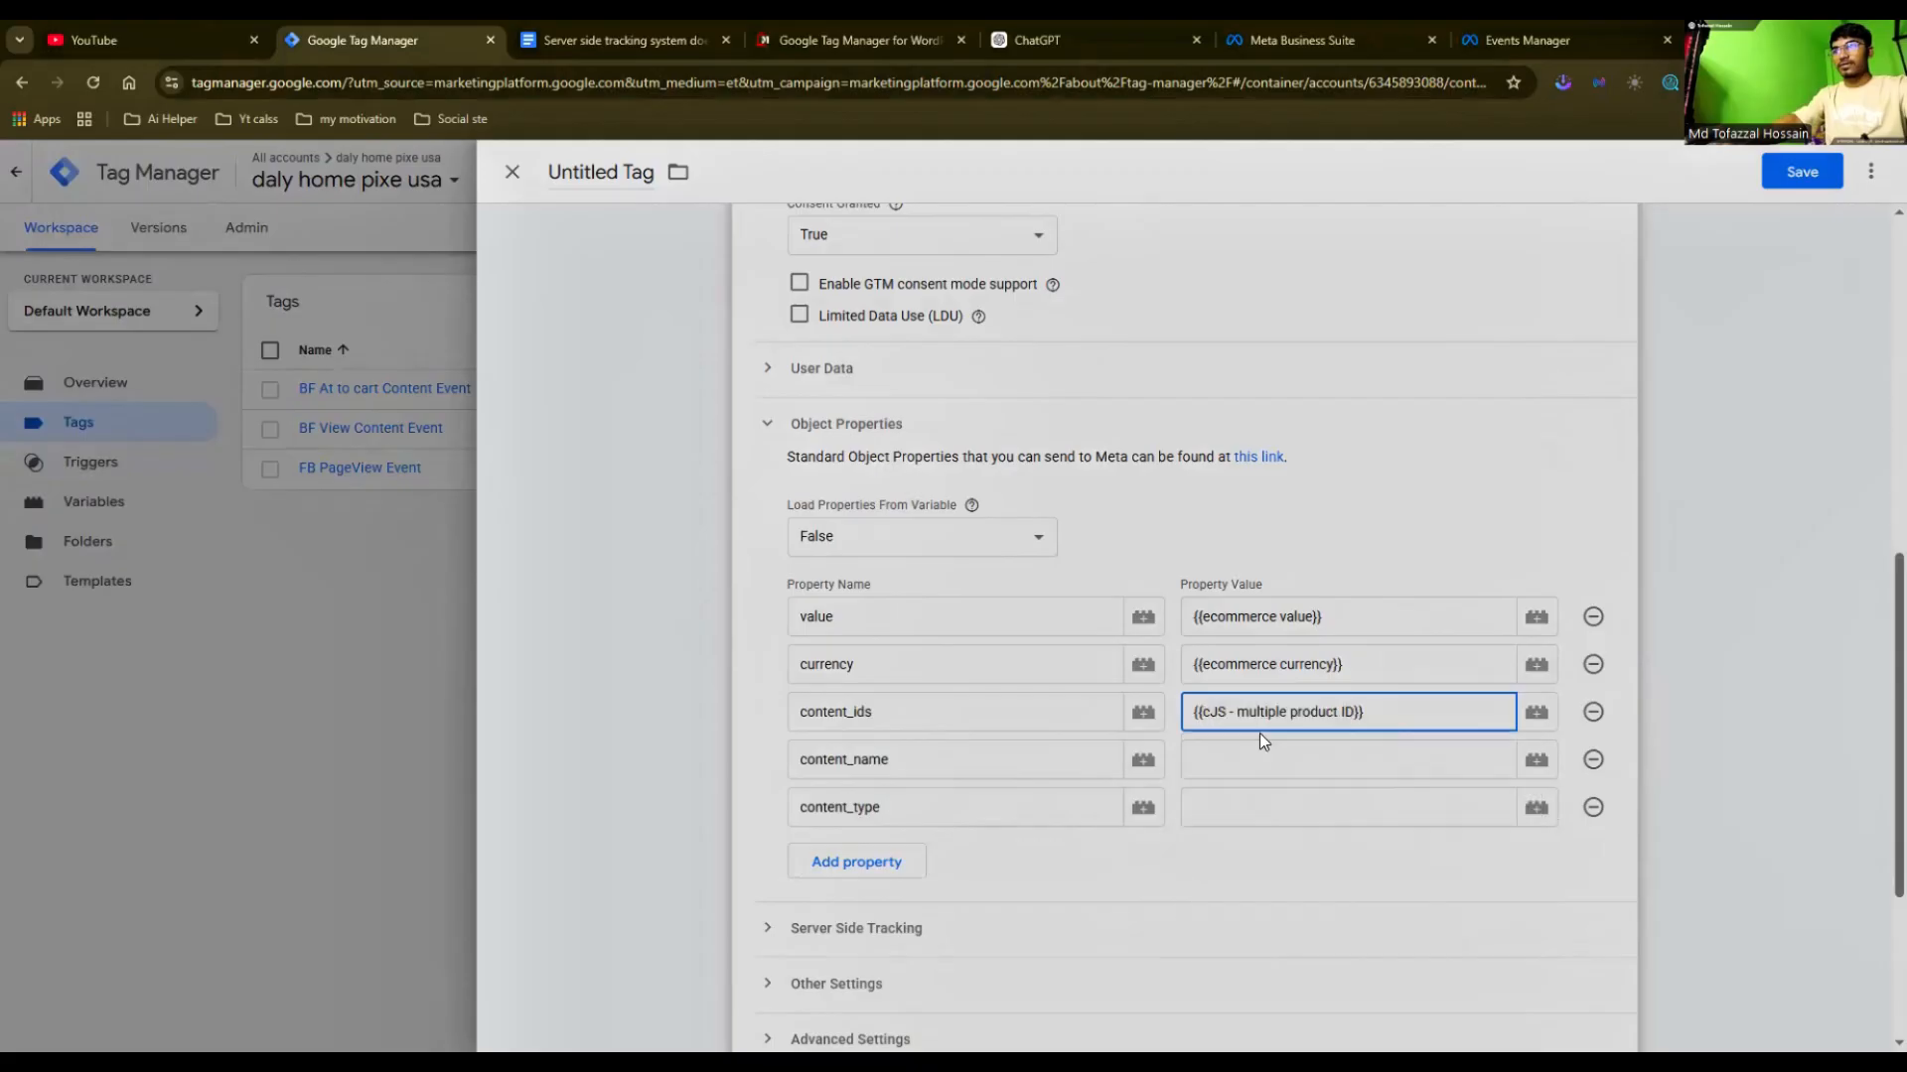
{"action": "key", "text": "Tab"}
{"action": "key", "text": "Tab"}
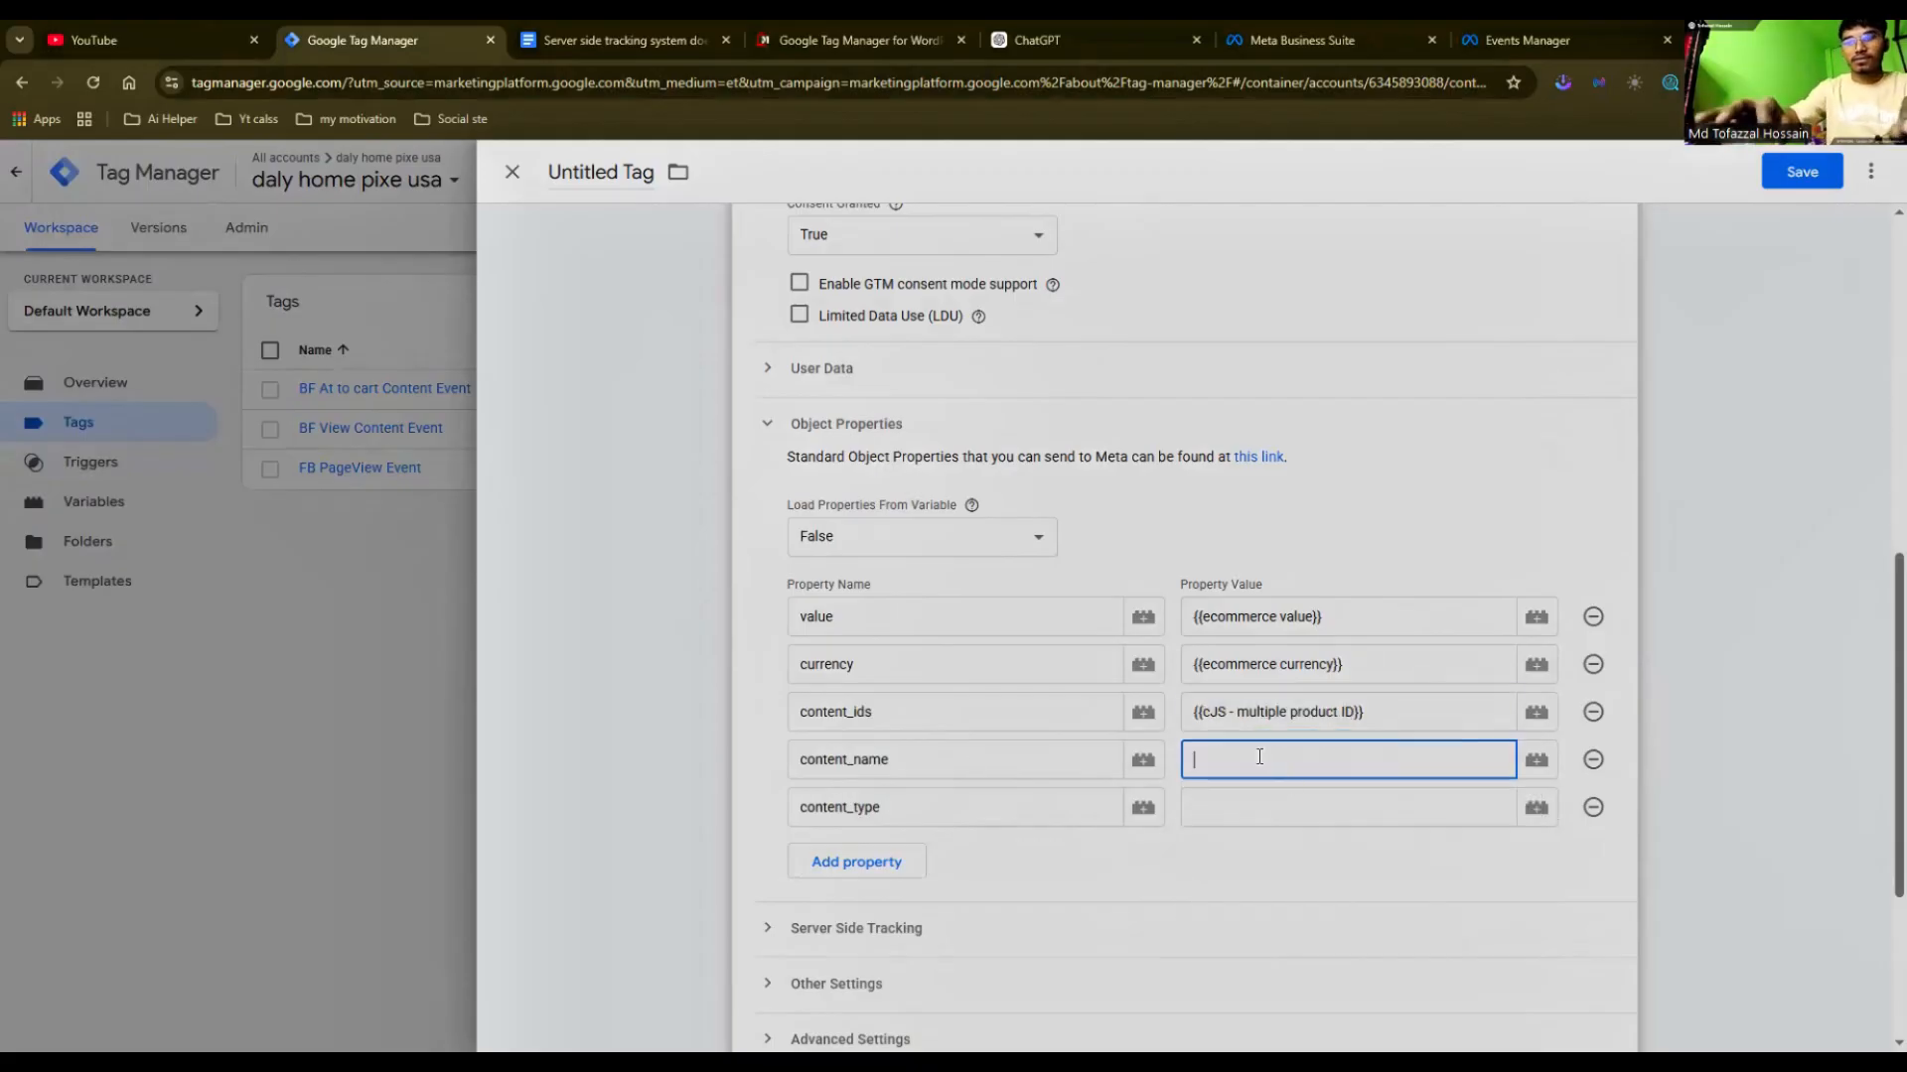
Step: Set the content_name property's value to the {{Cst - content_type}} variable
{"action": "type", "text": "{{"}
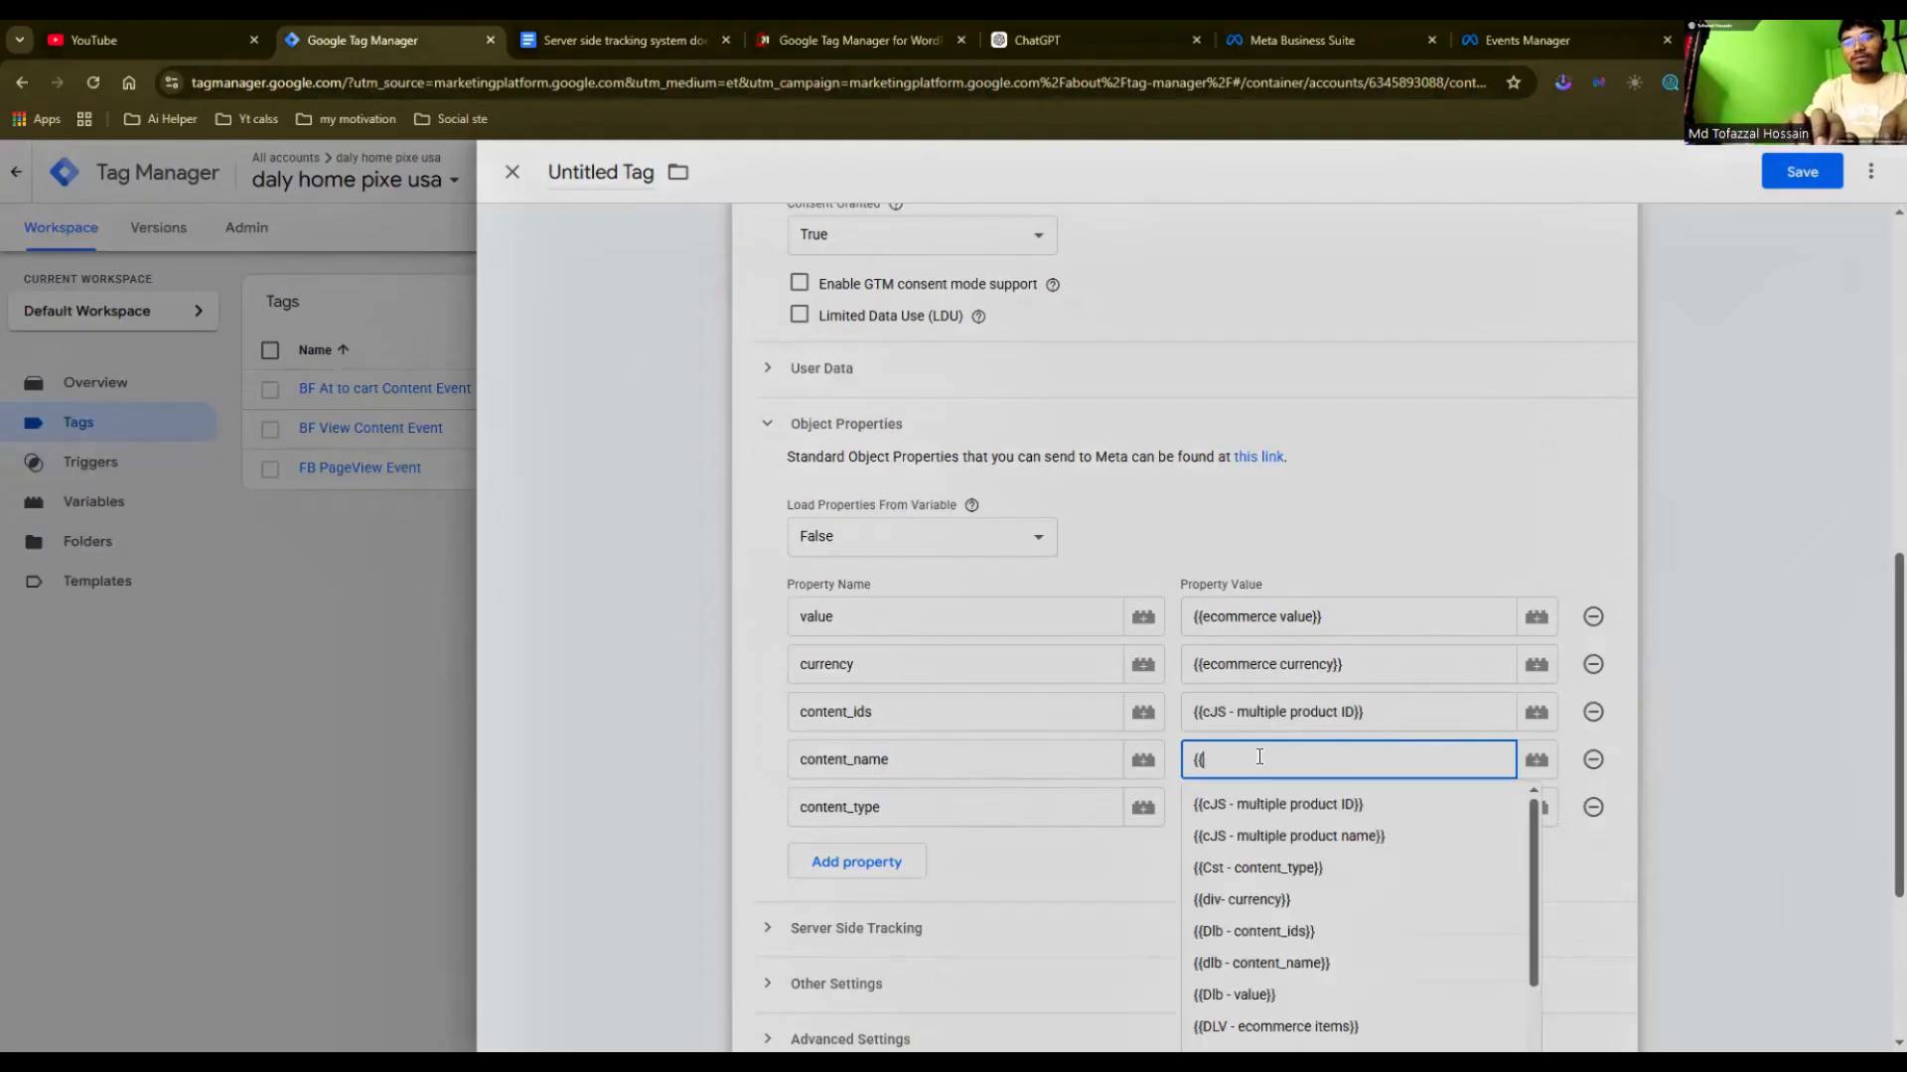
{"action": "type", "text": "nam"}
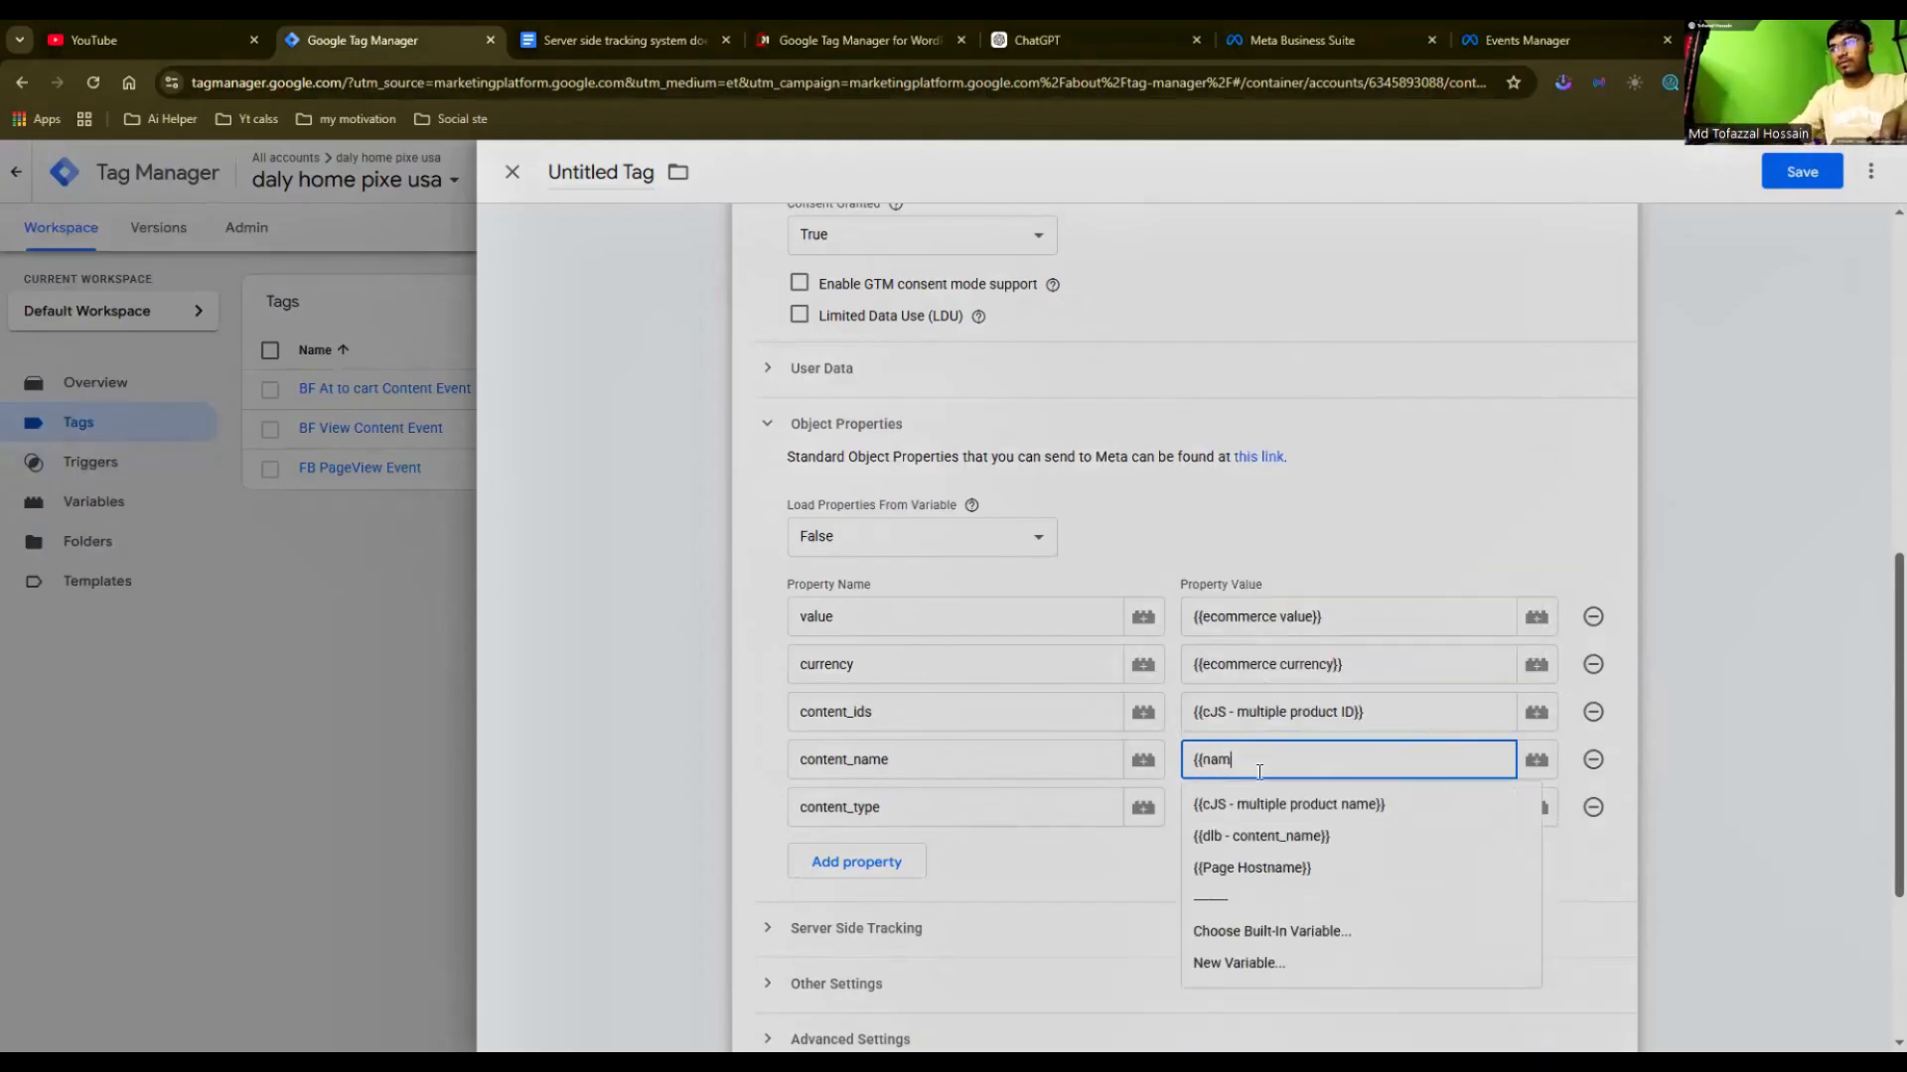
{"action": "key", "text": "BackSpace"}
{"action": "key", "text": "BackSpace"}
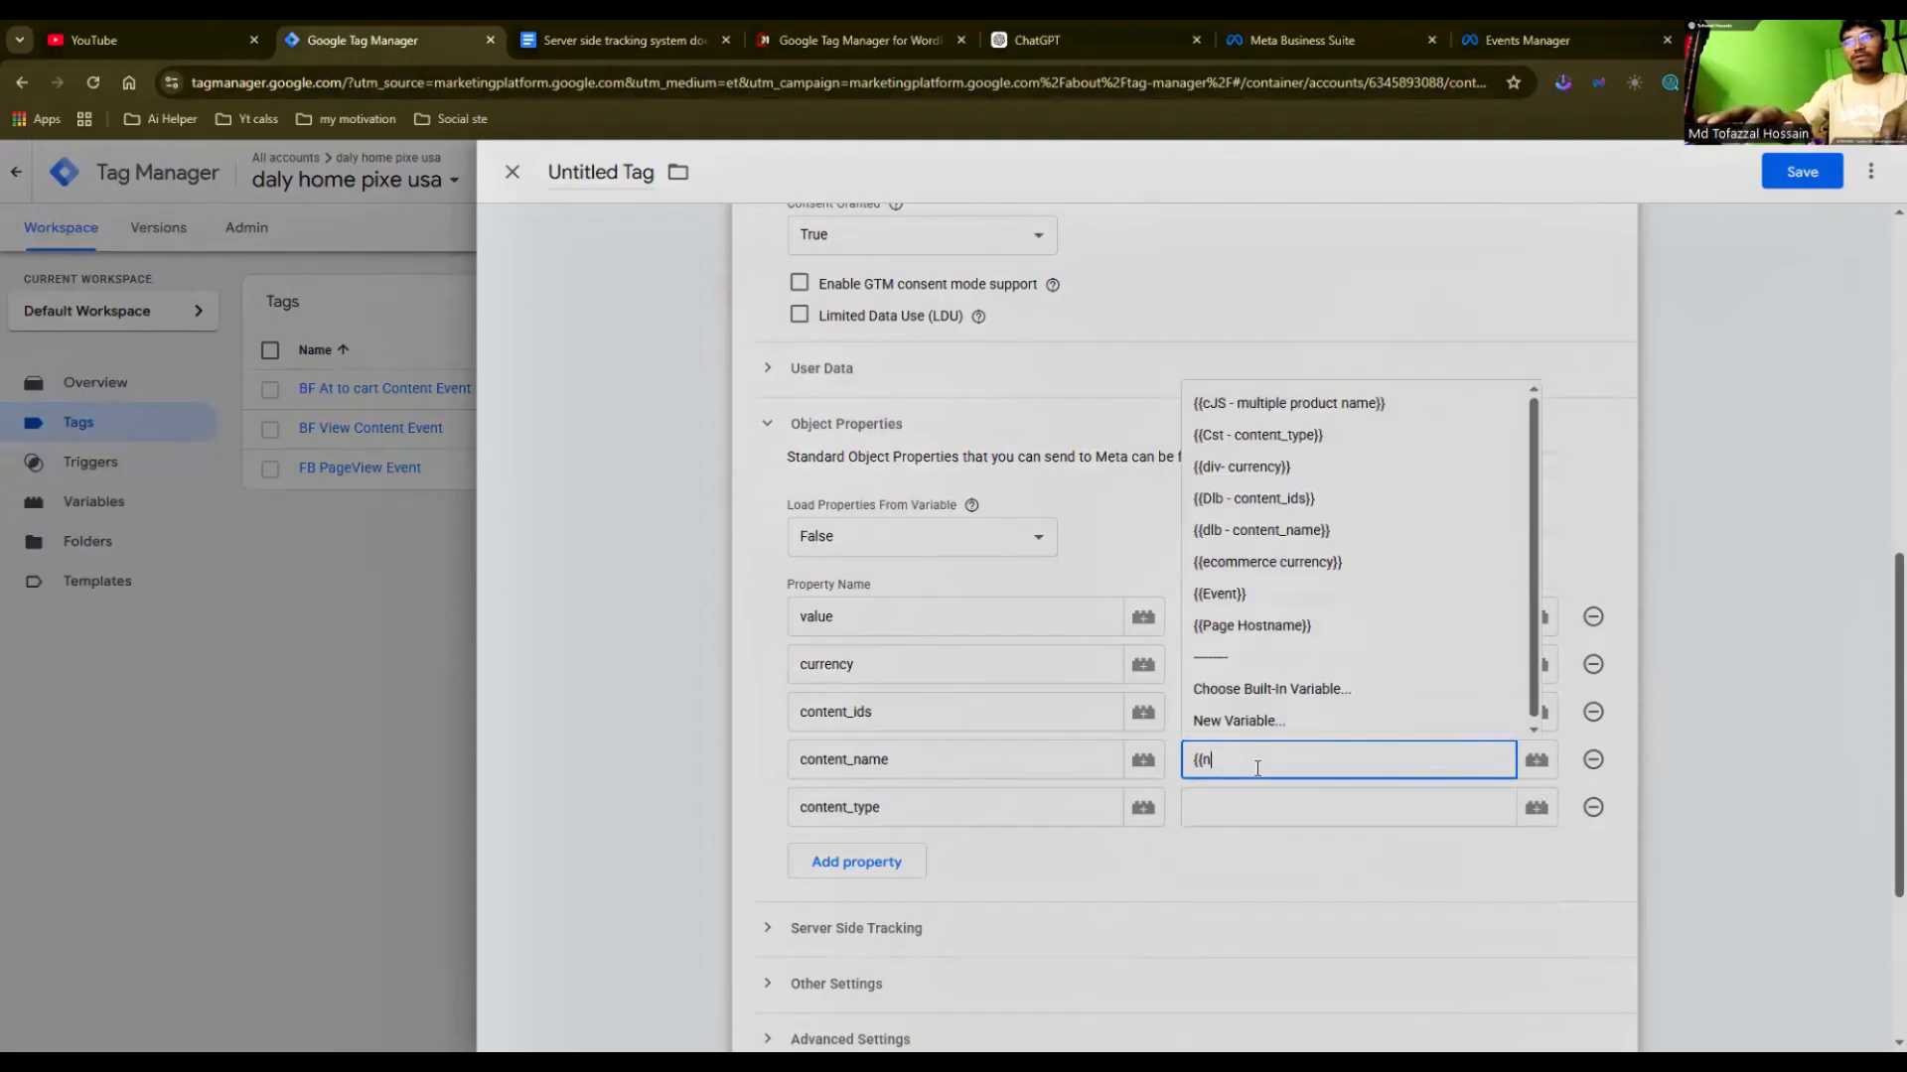
{"action": "key", "text": "BackSpace"}
{"action": "type", "text": "c"}
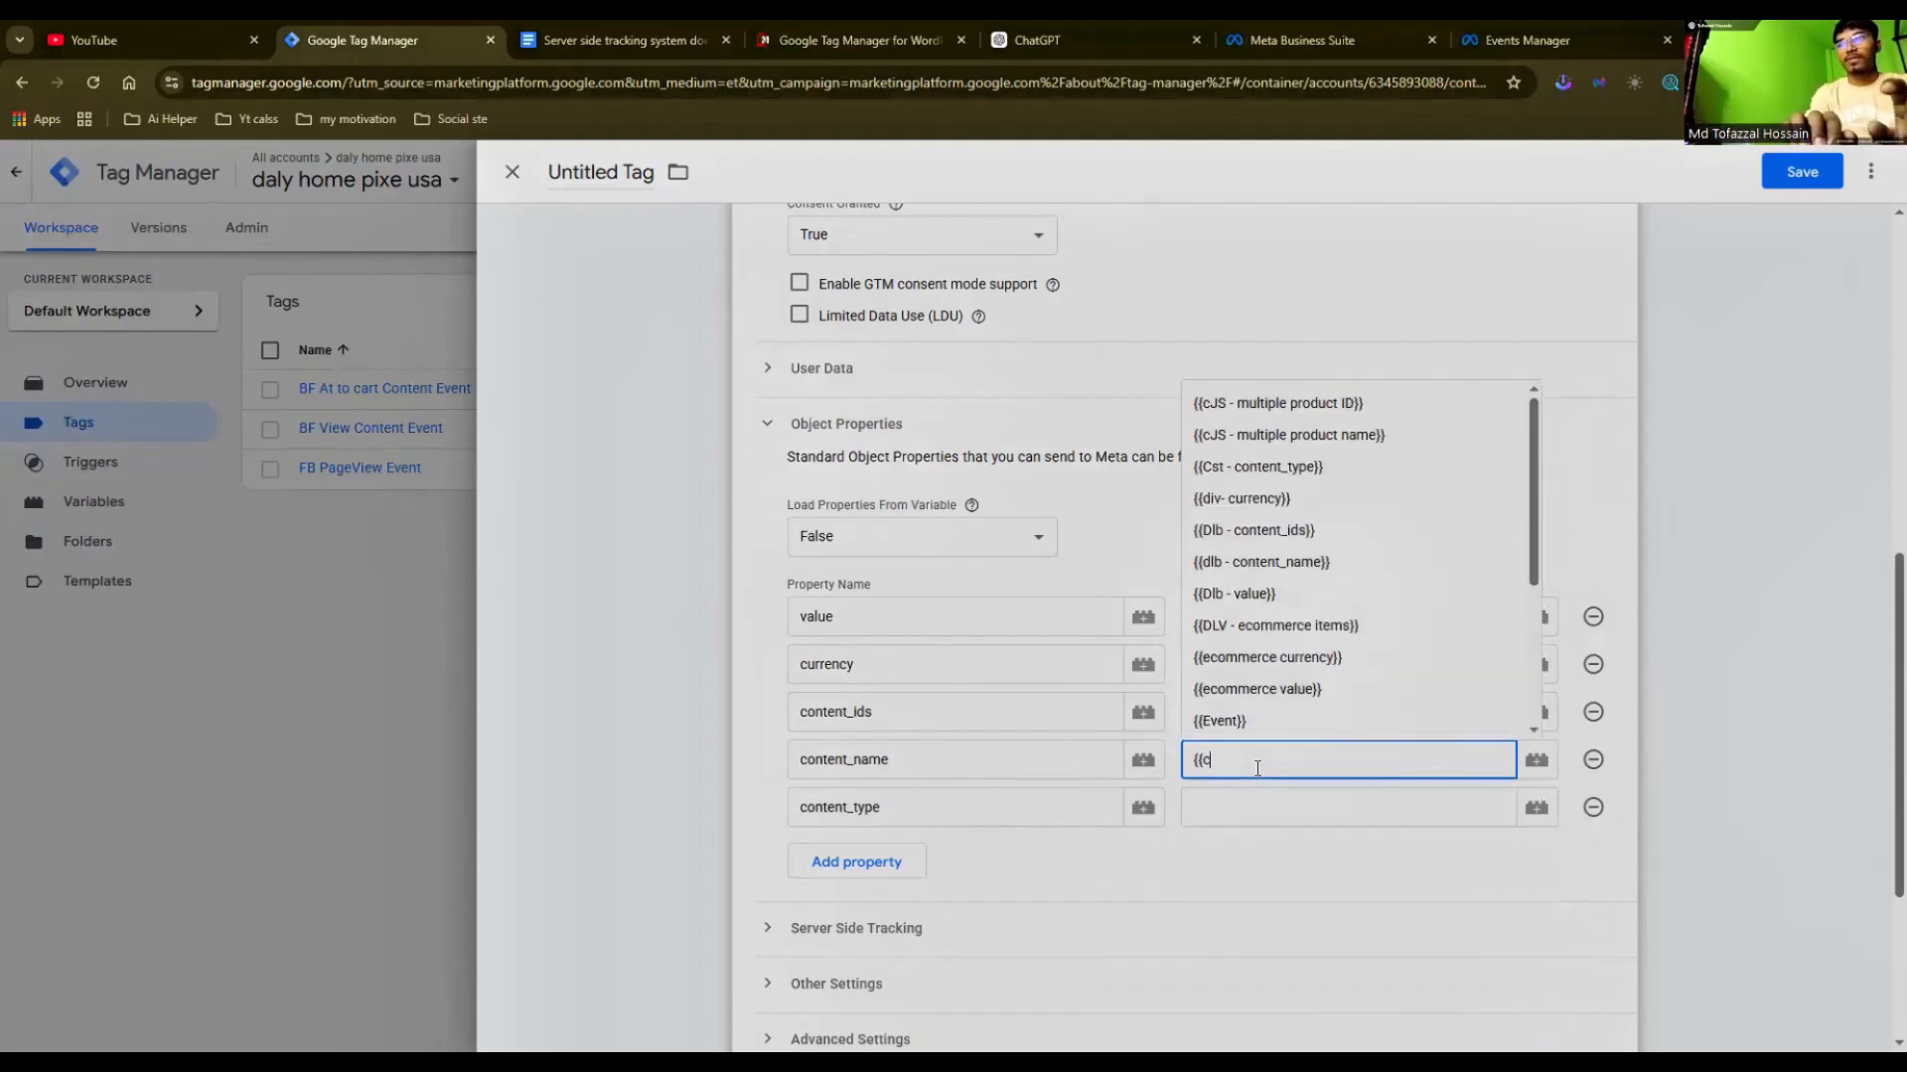
{"action": "type", "text": "o"}
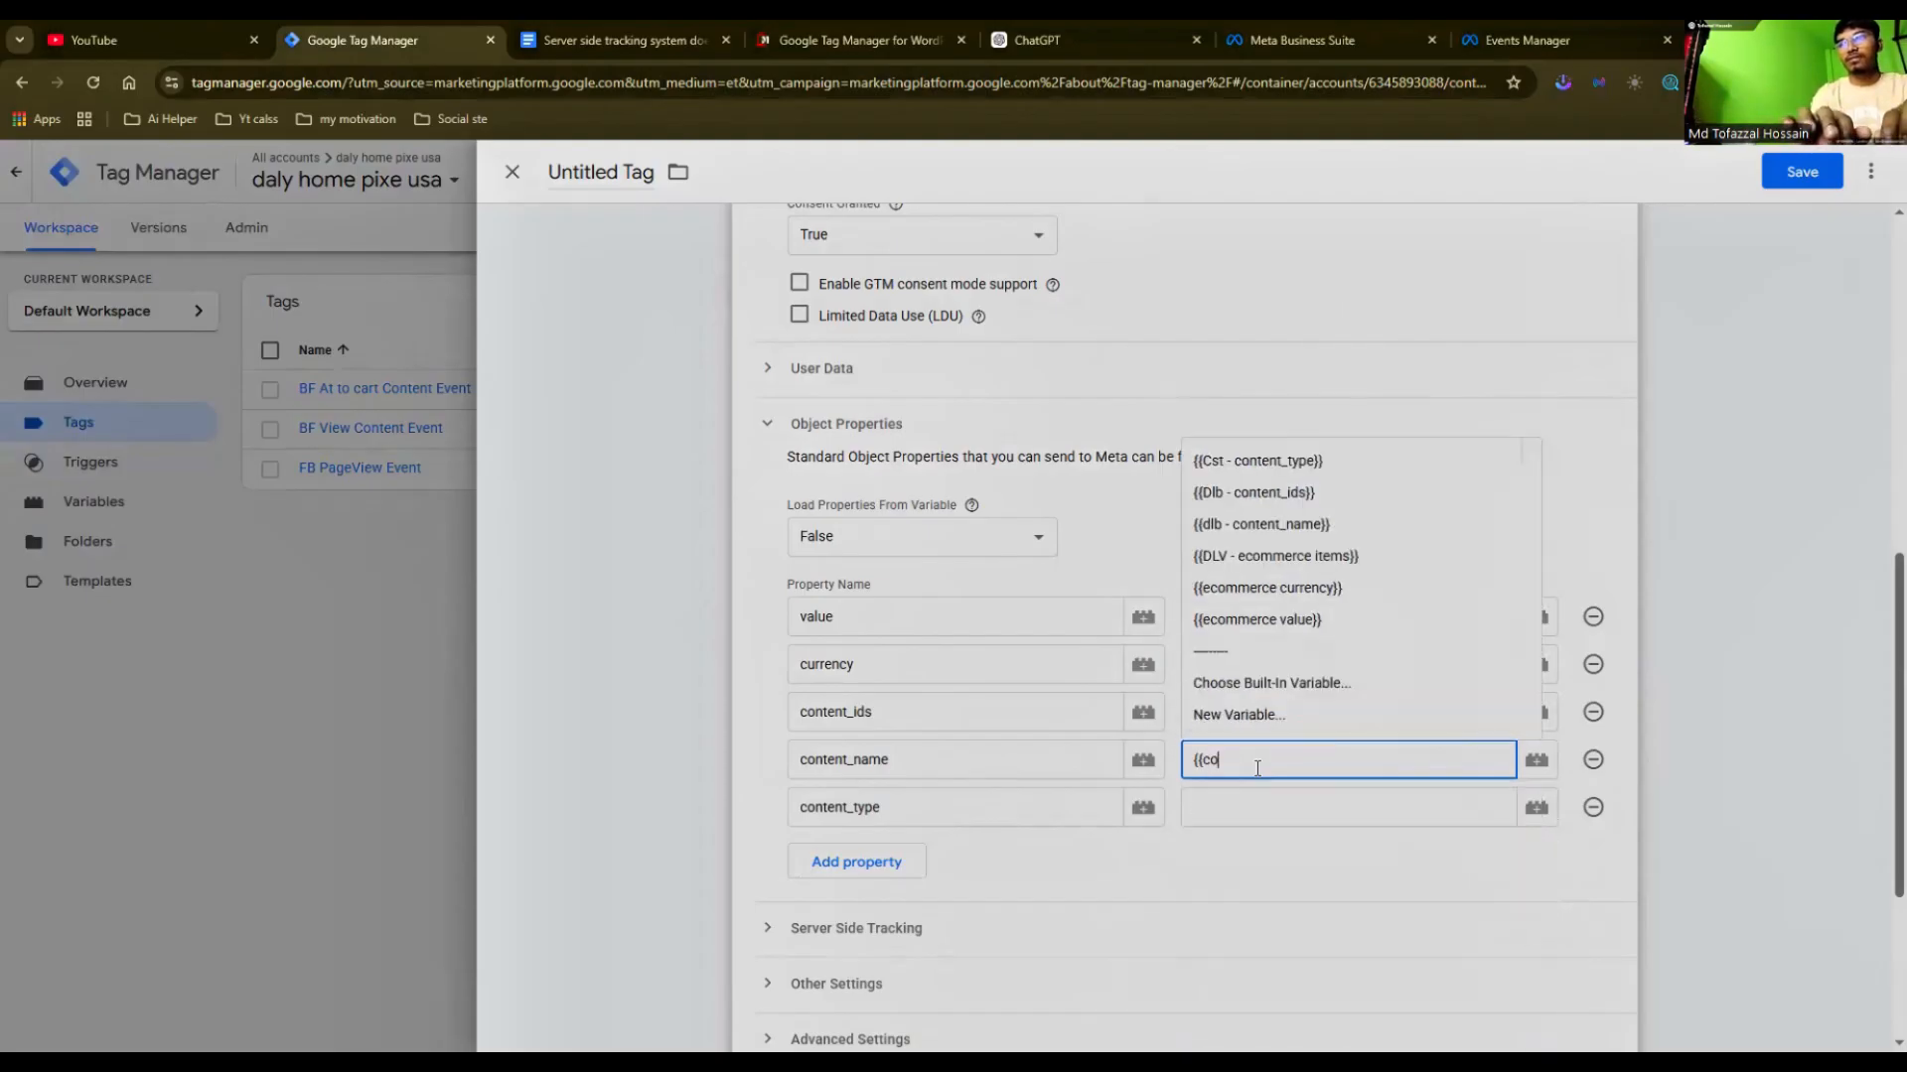
{"action": "type", "text": "n"}
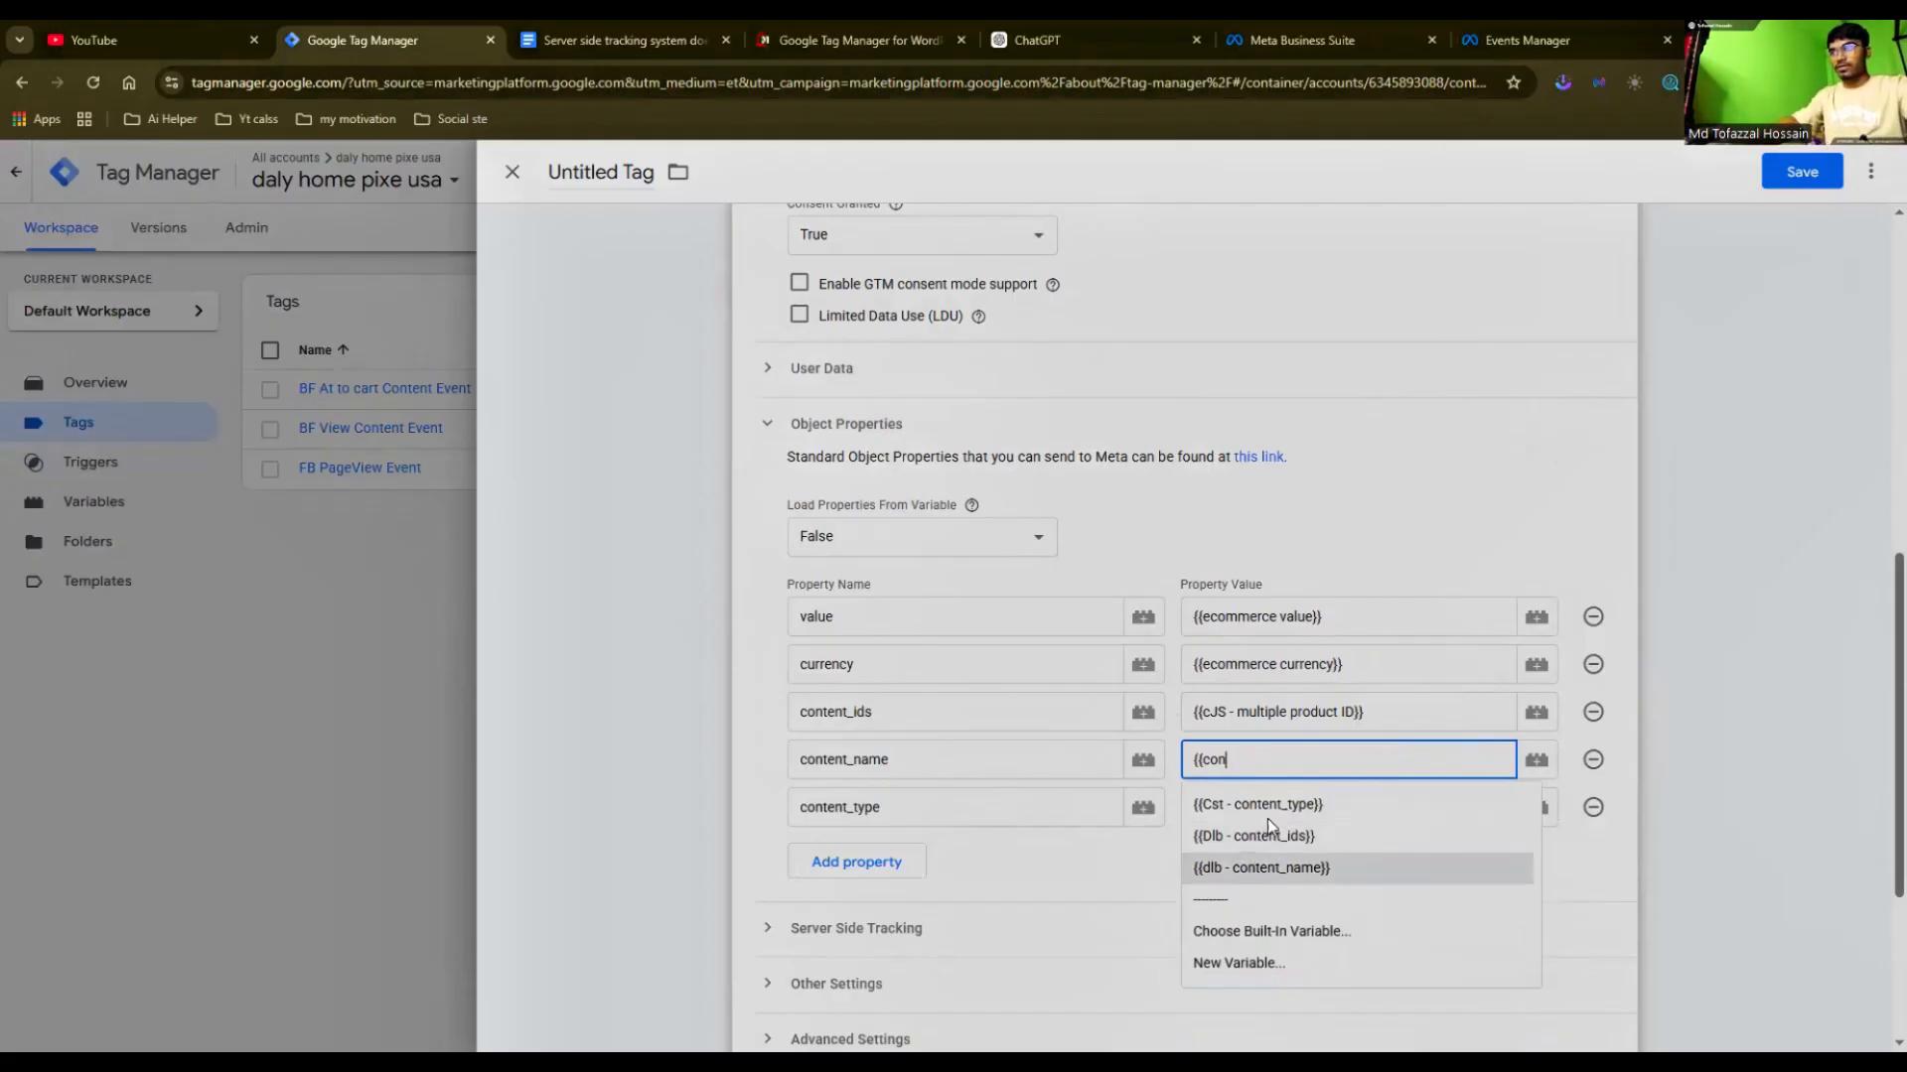
{"action": "left_click", "coordinate": [1267, 806]}
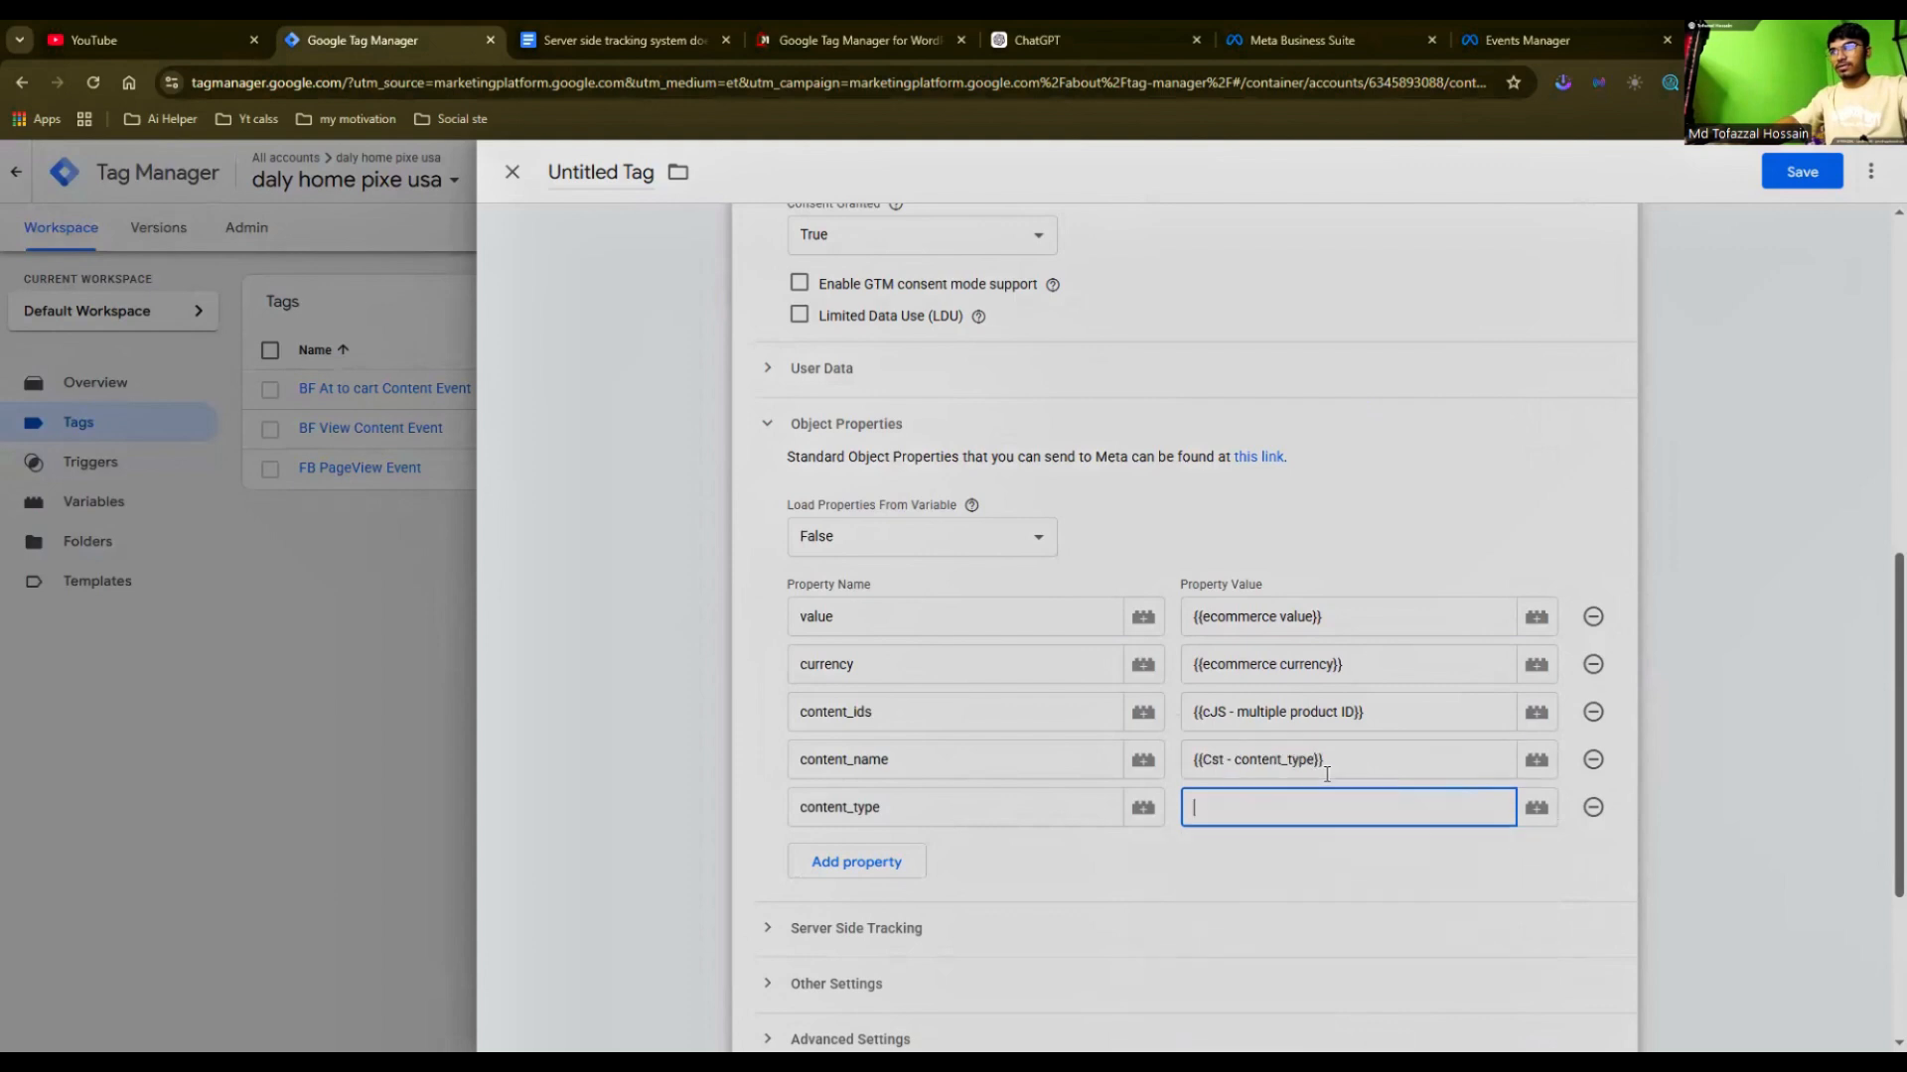
Step: Replace the content_name property's value with the {{cJS - multiple product name}} variable
{"action": "left_click", "coordinate": [1326, 762]}
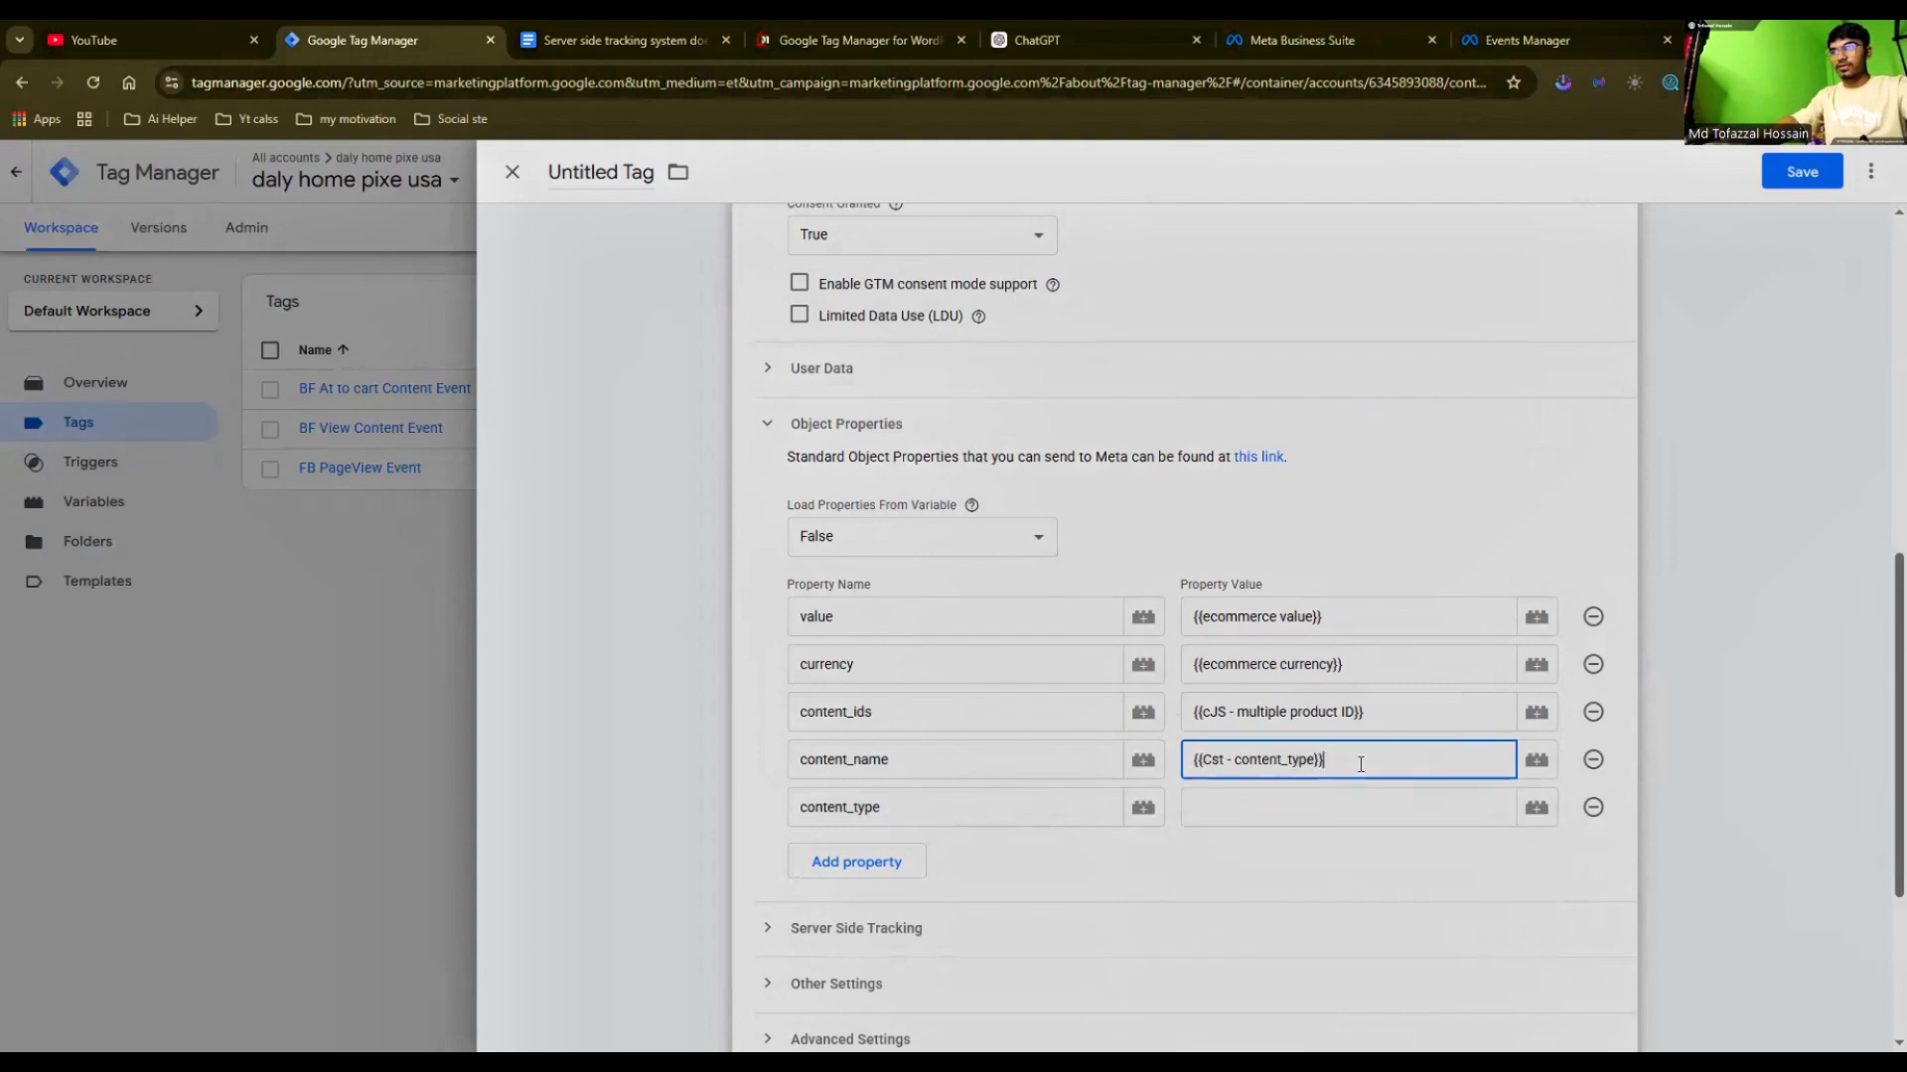
{"action": "left_click", "coordinate": [1209, 765], "text": "shift"}
{"action": "left_click", "coordinate": [1230, 764], "text": "shift"}
{"action": "key", "text": "BackSpace"}
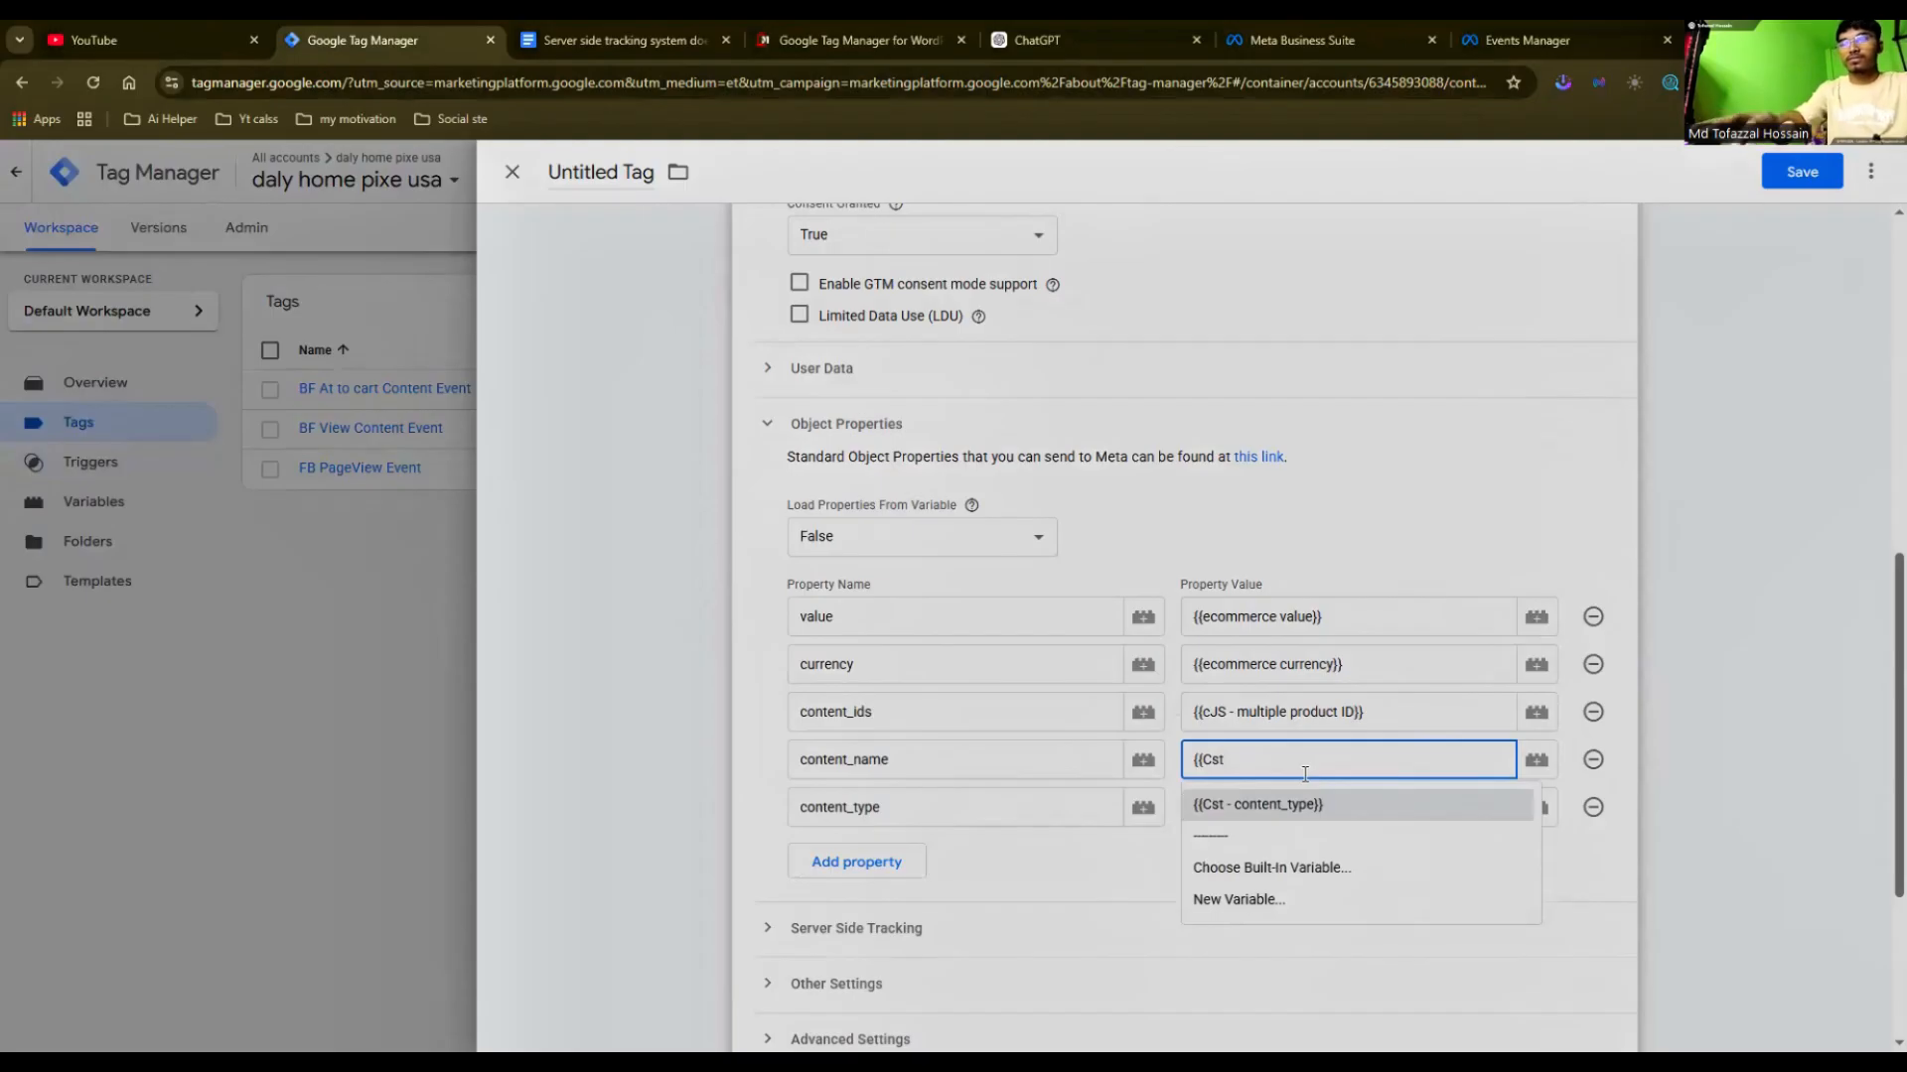
{"action": "key", "text": "BackSpace"}
{"action": "key", "text": "BackSpace"}
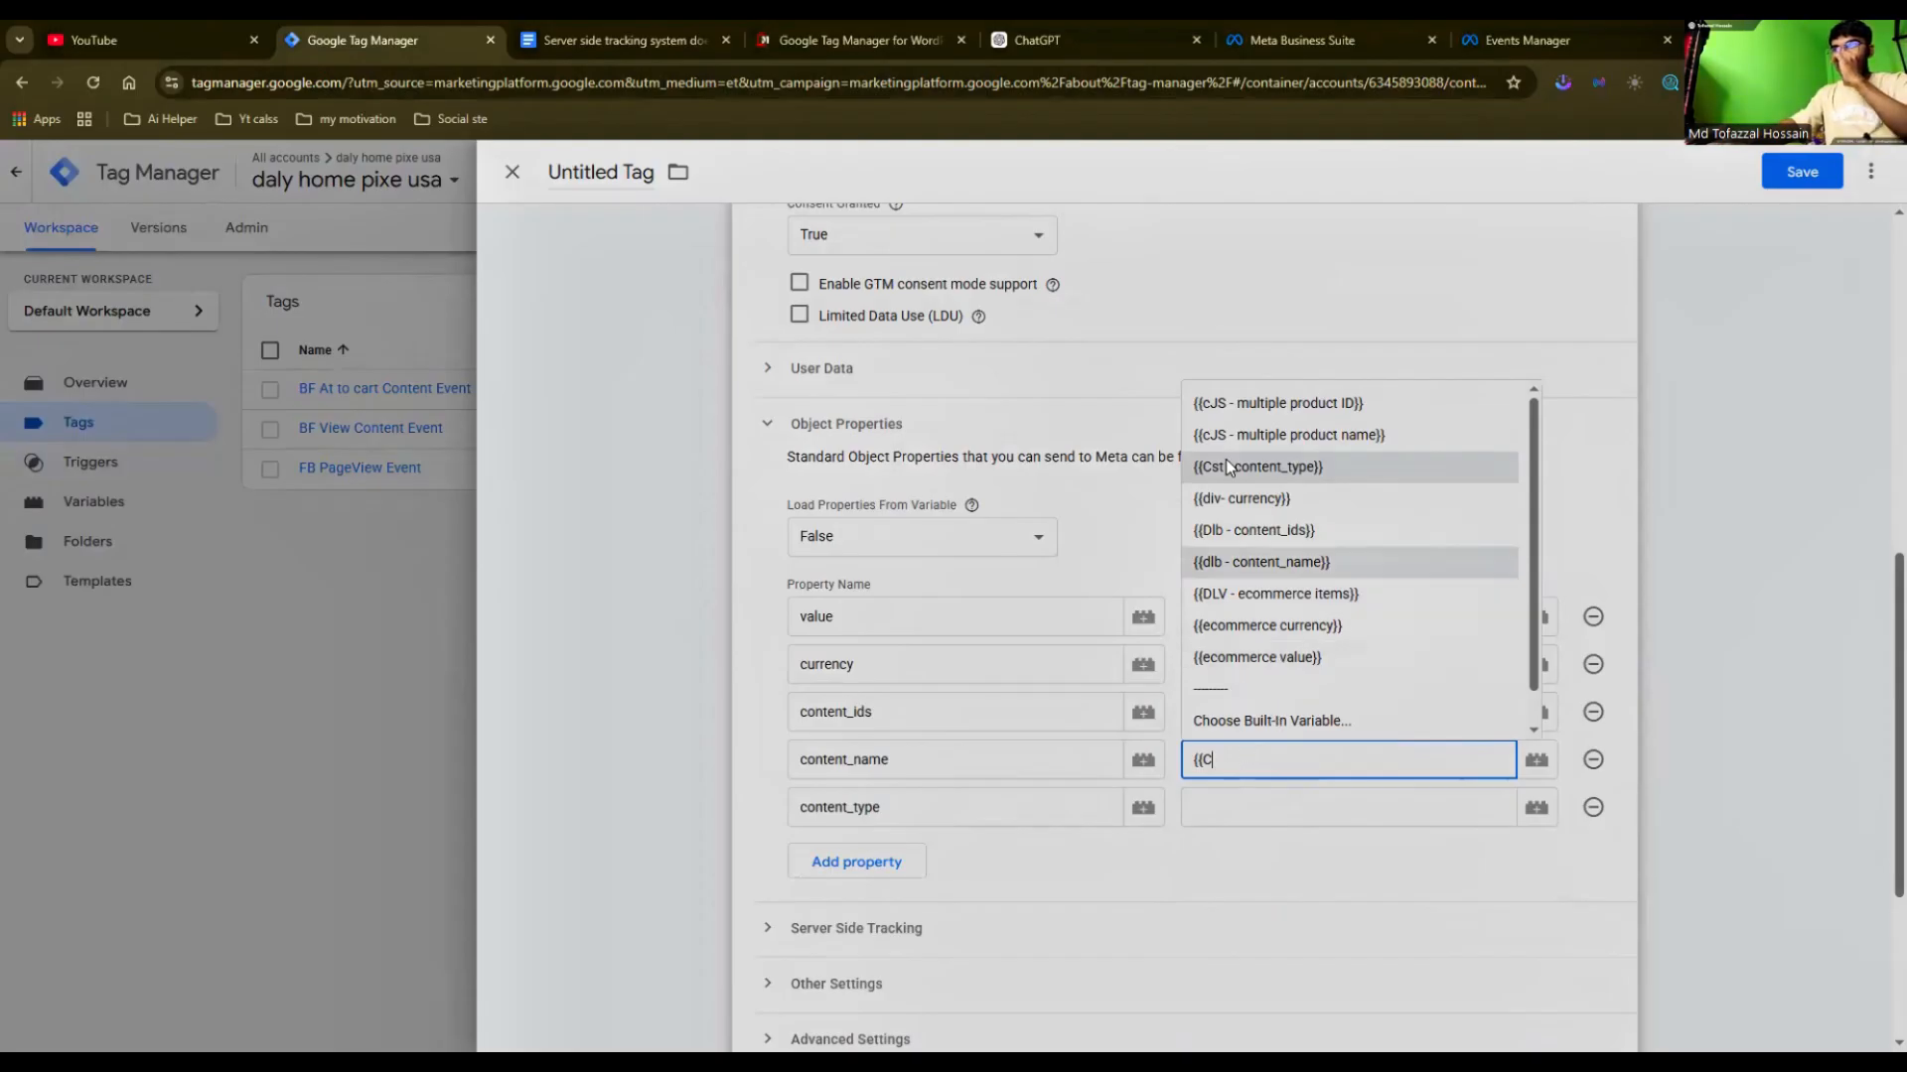
{"action": "left_click", "coordinate": [1319, 437]}
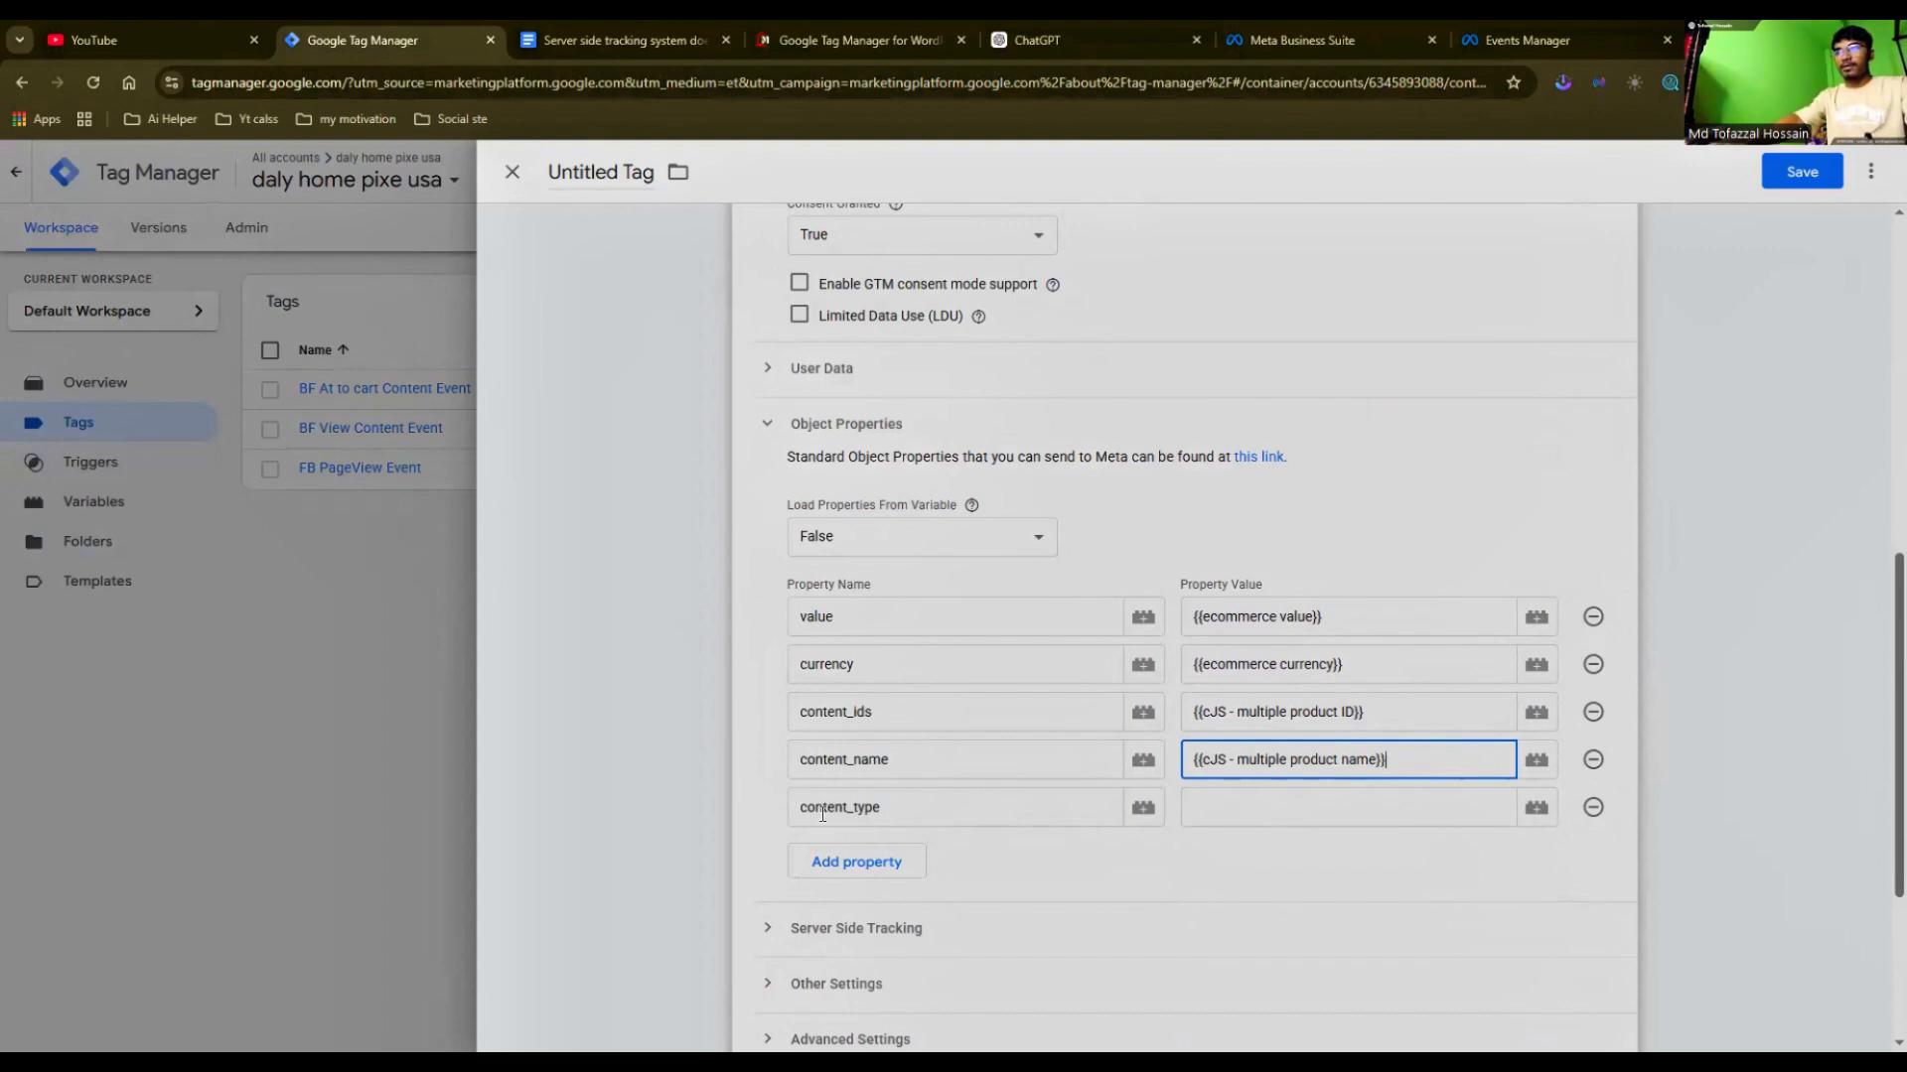
Step: Set the content_type property's value to the {{Cst - content_type}} variable
{"action": "left_click", "coordinate": [1200, 807]}
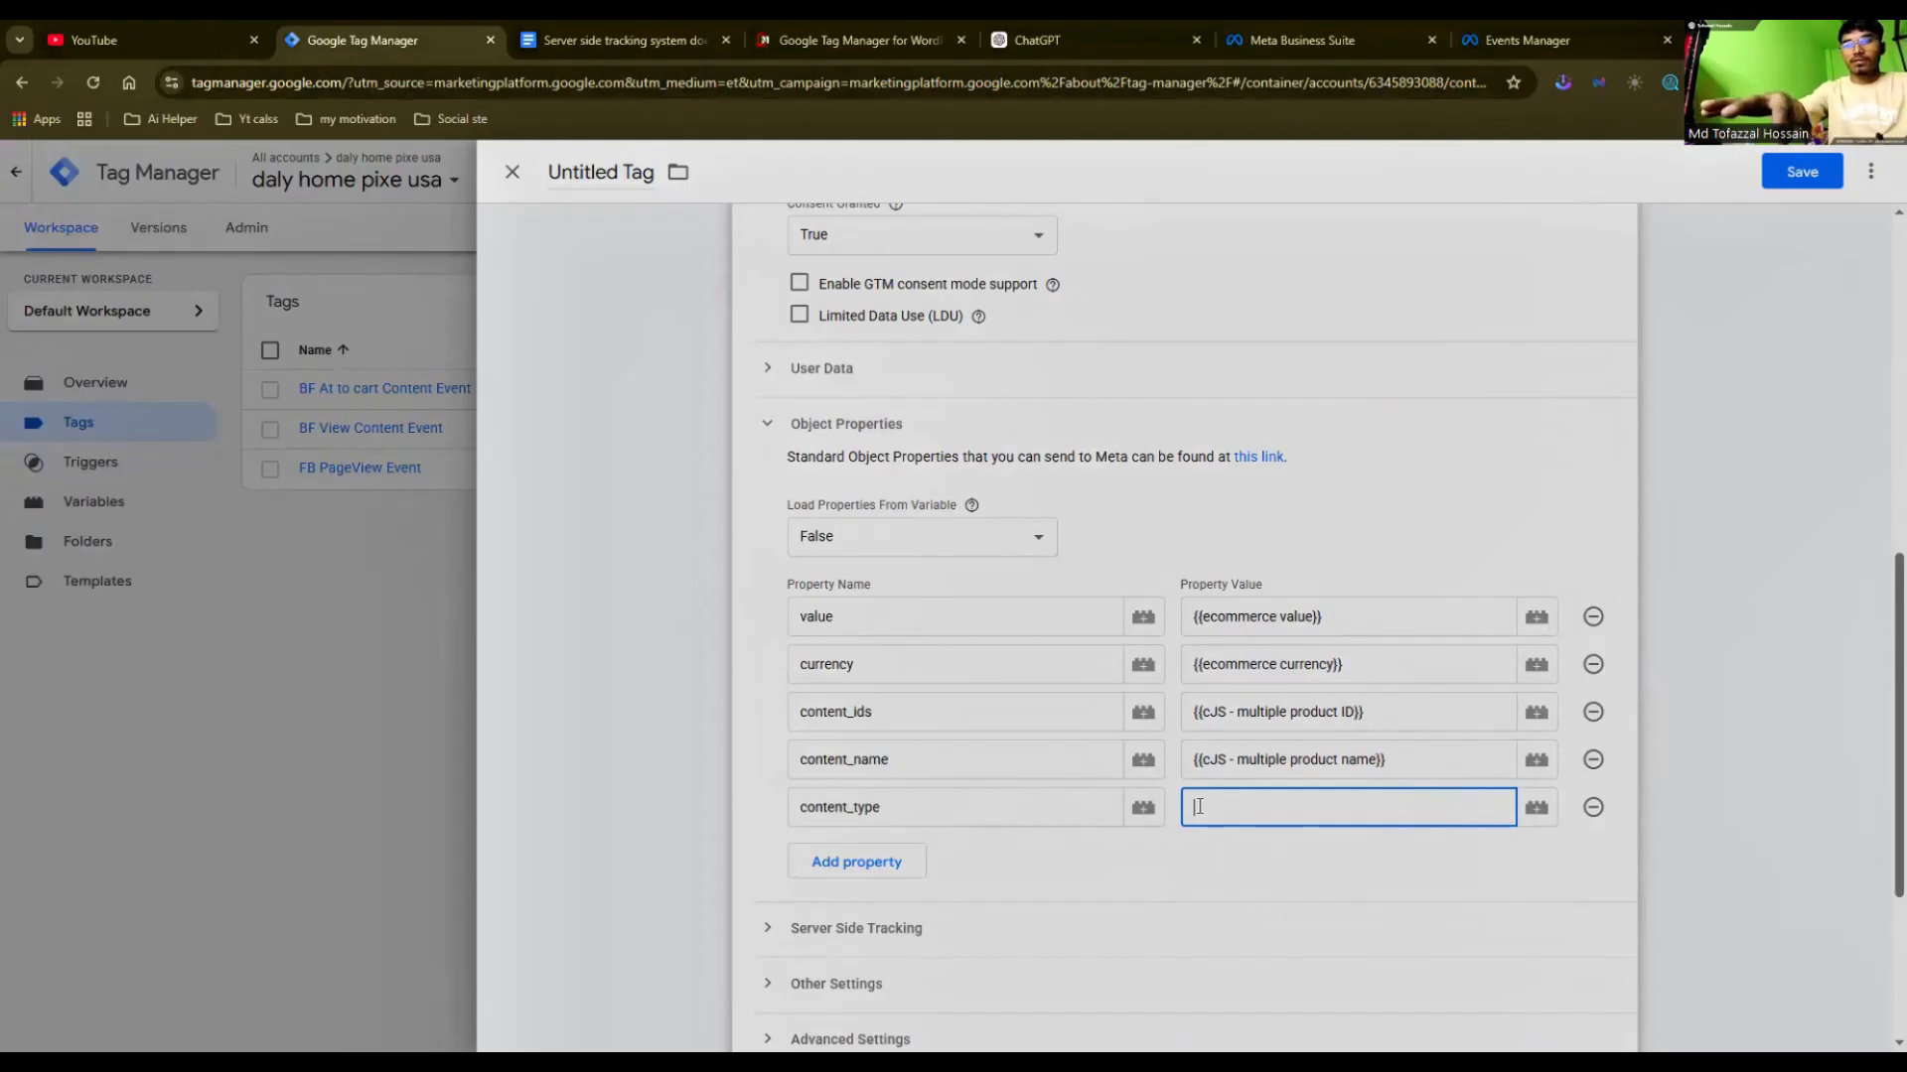
{"action": "type", "text": "{{"}
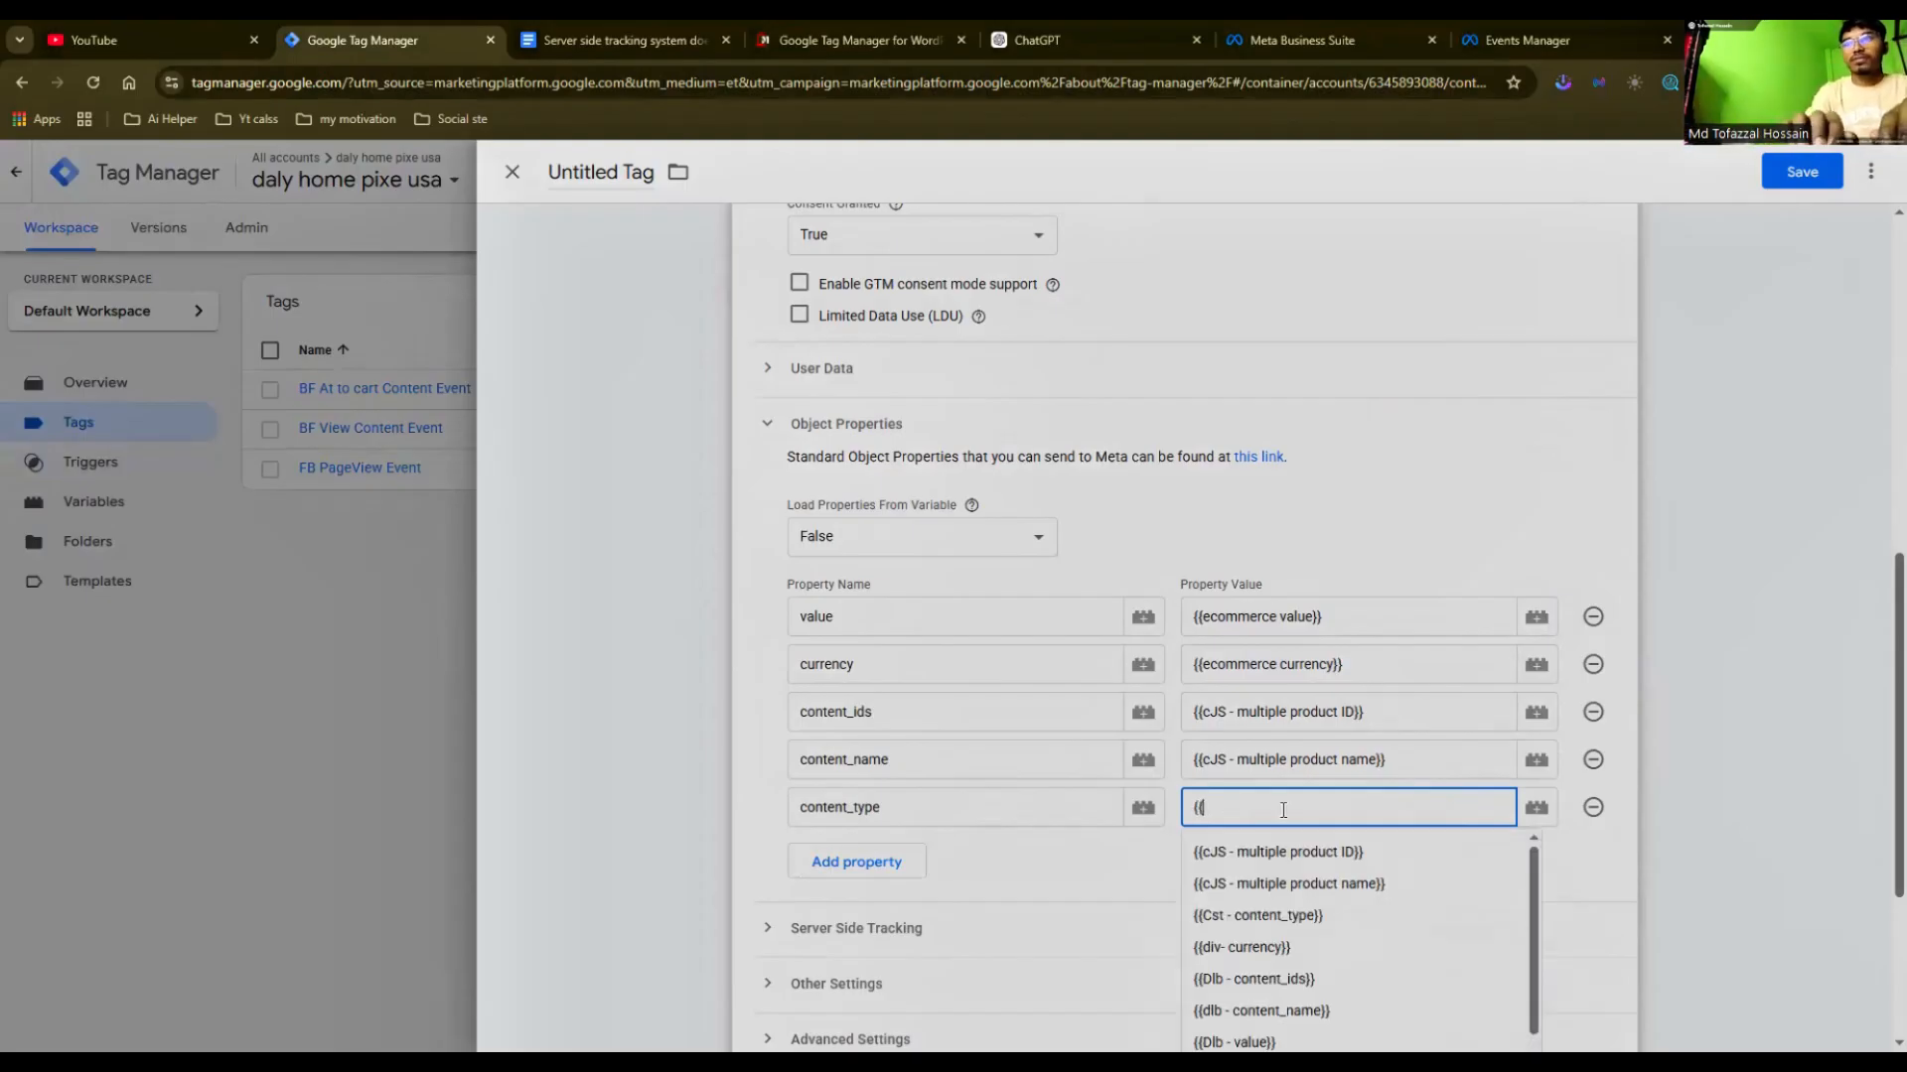
{"action": "type", "text": "ty"}
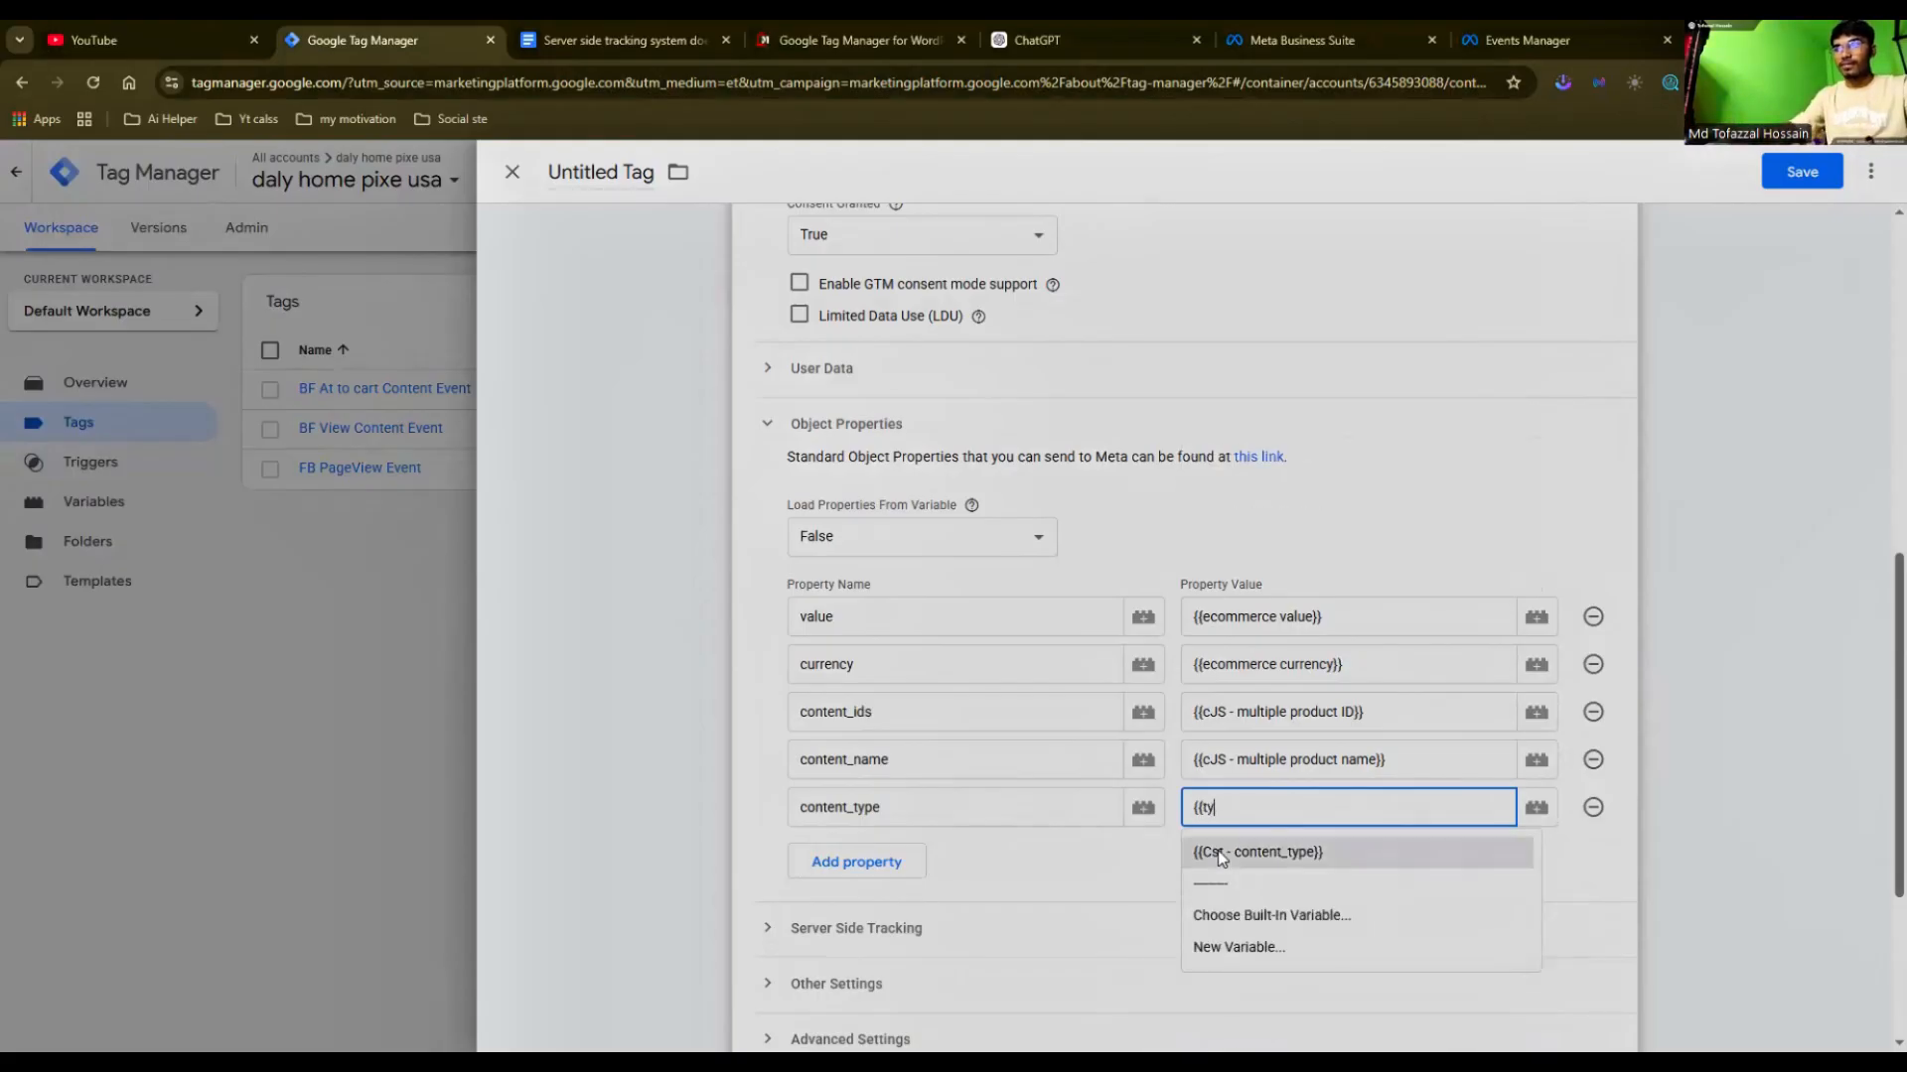
{"action": "left_click", "coordinate": [1299, 846]}
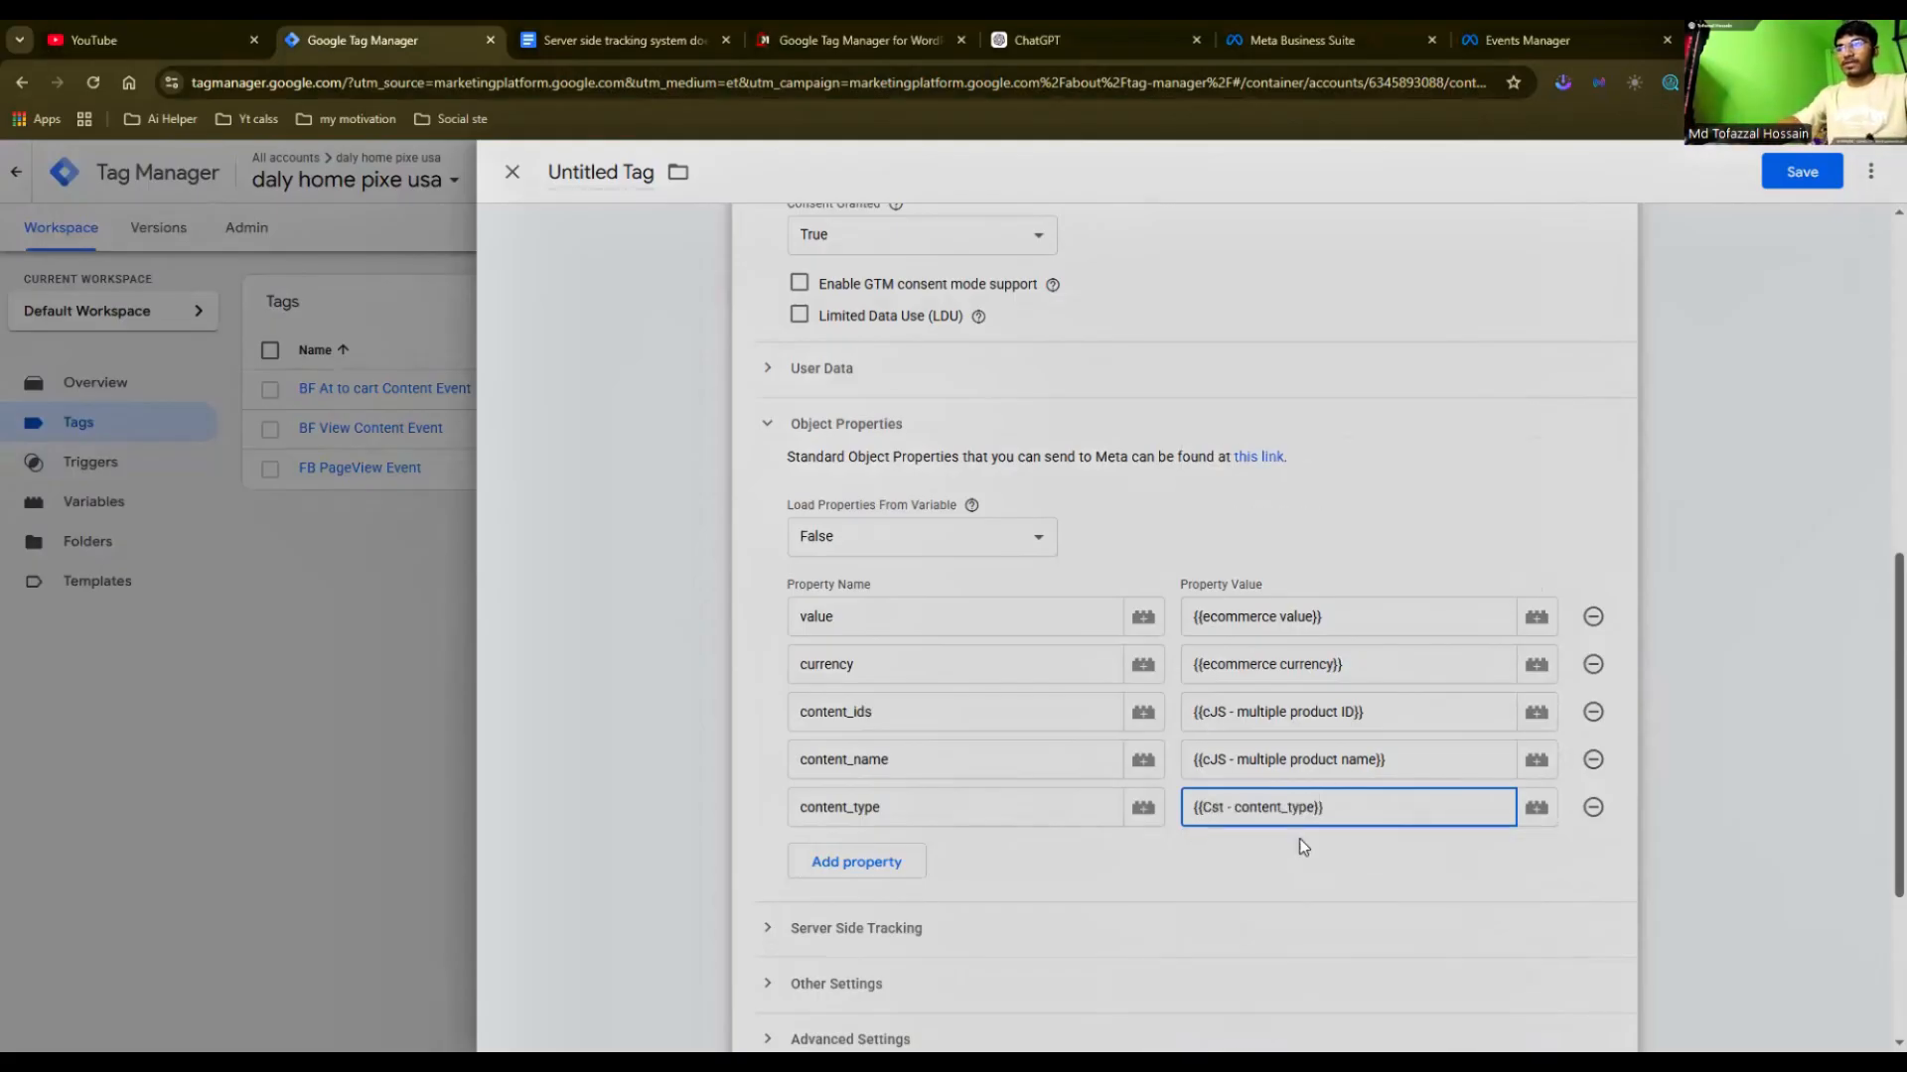
Step: Attach the FB BeginCheckout Trigger as the tag's firing trigger
{"action": "scroll", "coordinate": [1092, 774], "scroll_direction": "down", "scroll_amount": 2}
{"action": "scroll", "coordinate": [1137, 676], "scroll_direction": "up", "scroll_amount": 2}
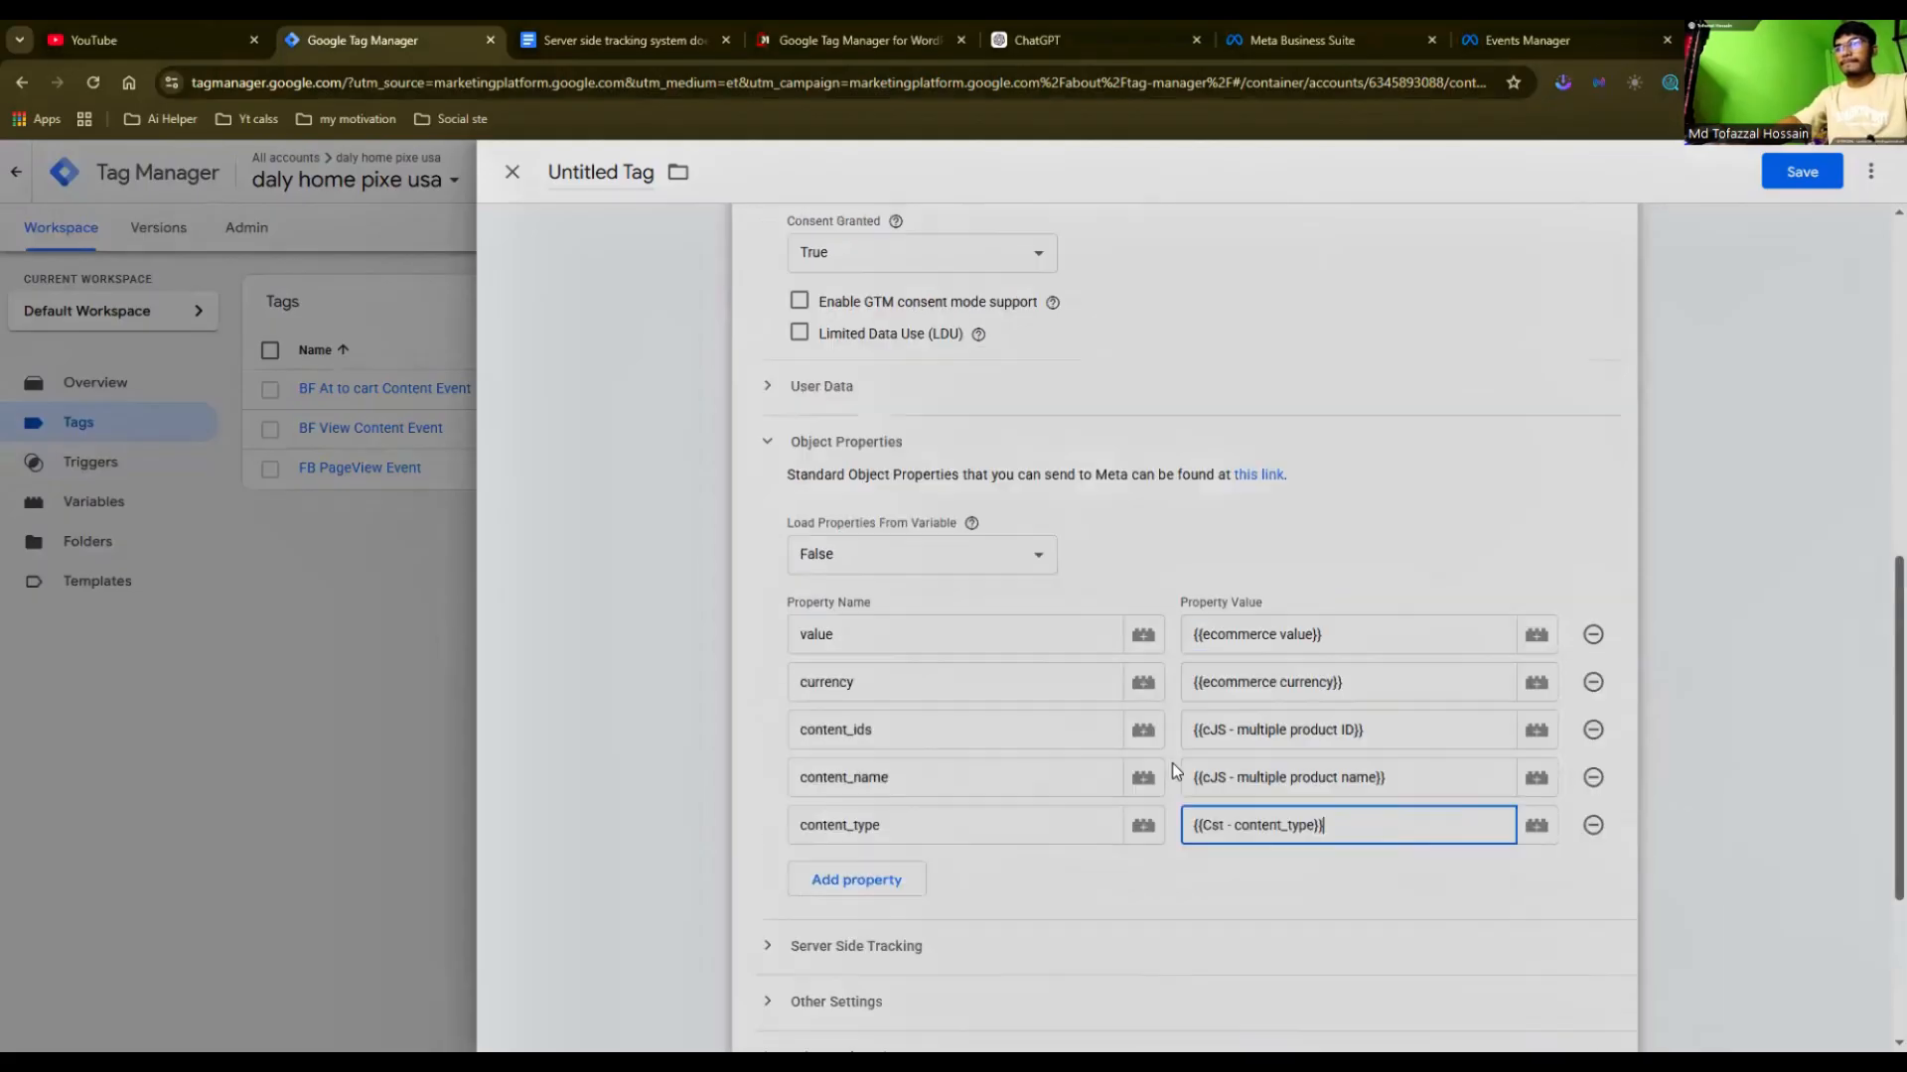
{"action": "scroll", "coordinate": [973, 784], "scroll_direction": "down", "scroll_amount": 1}
{"action": "scroll", "coordinate": [1020, 763], "scroll_direction": "up", "scroll_amount": 1}
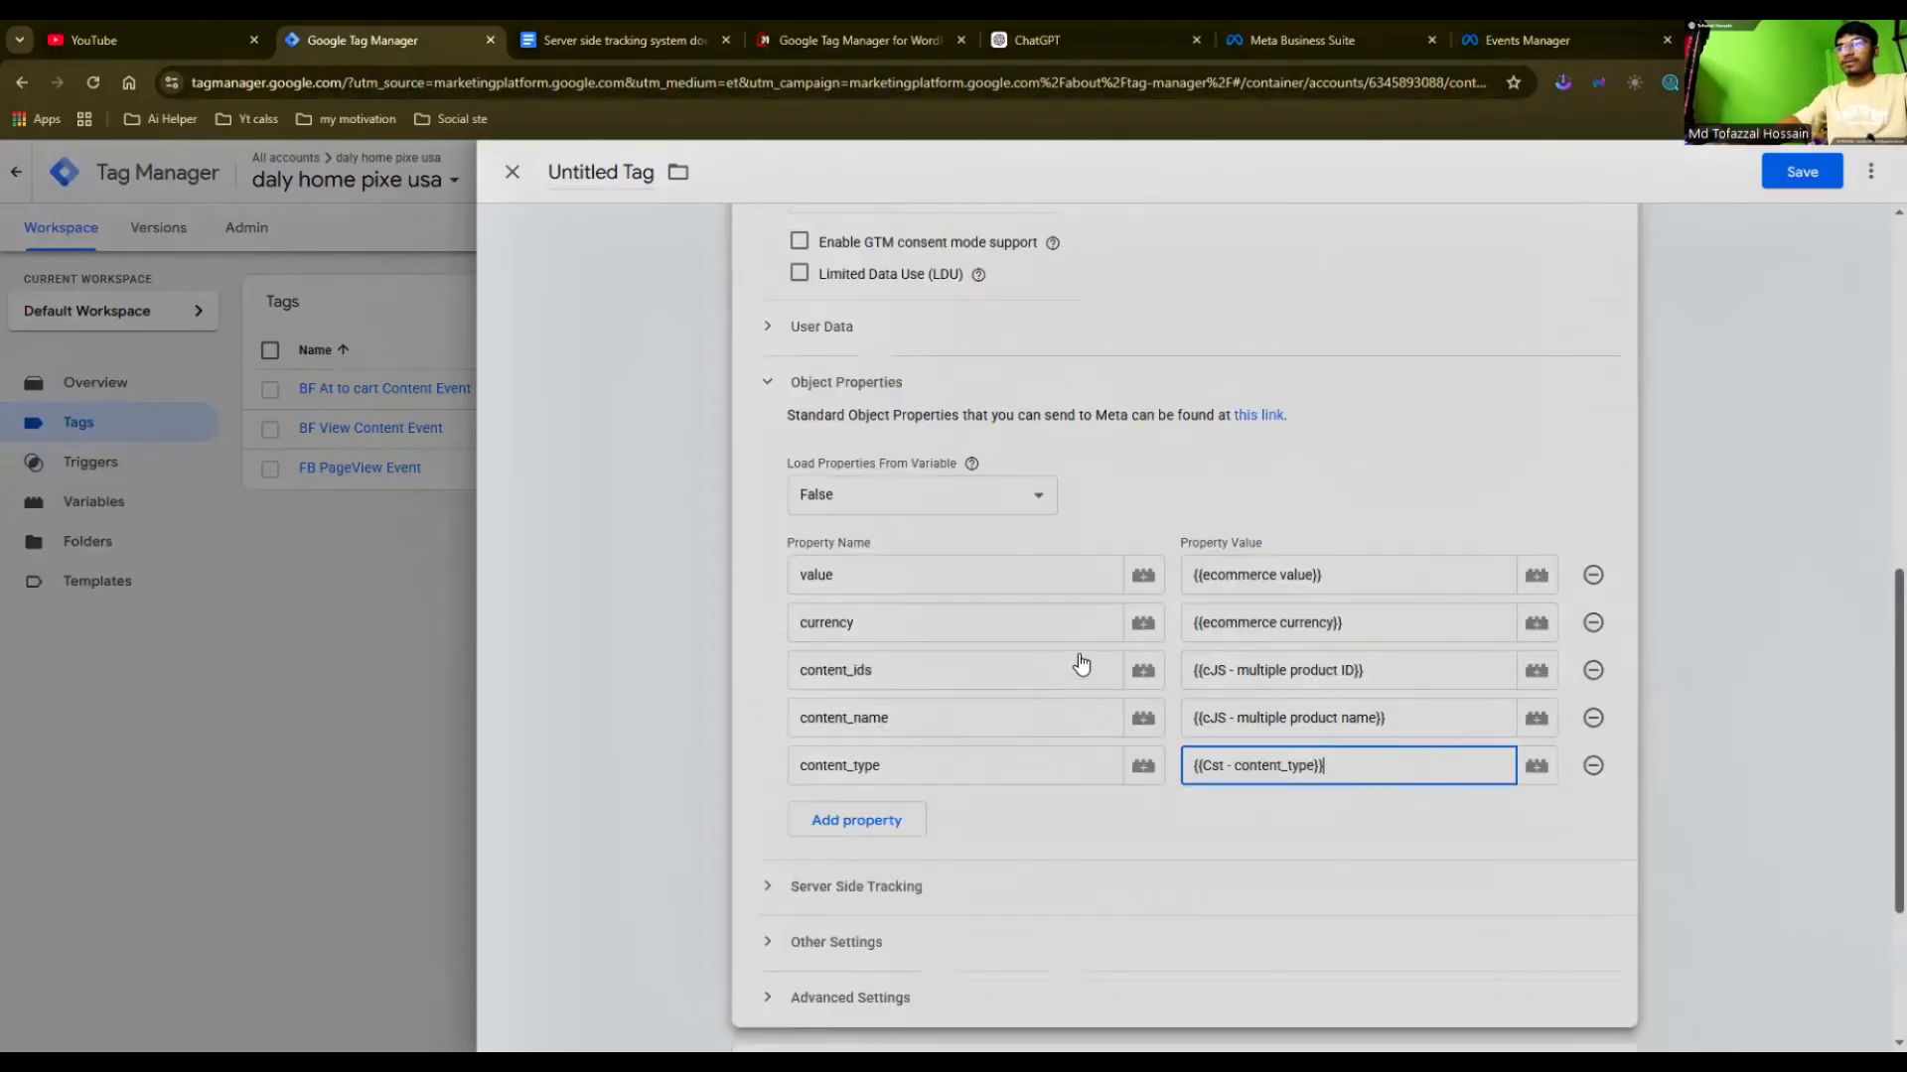
{"action": "scroll", "coordinate": [834, 513], "scroll_direction": "up", "scroll_amount": 1}
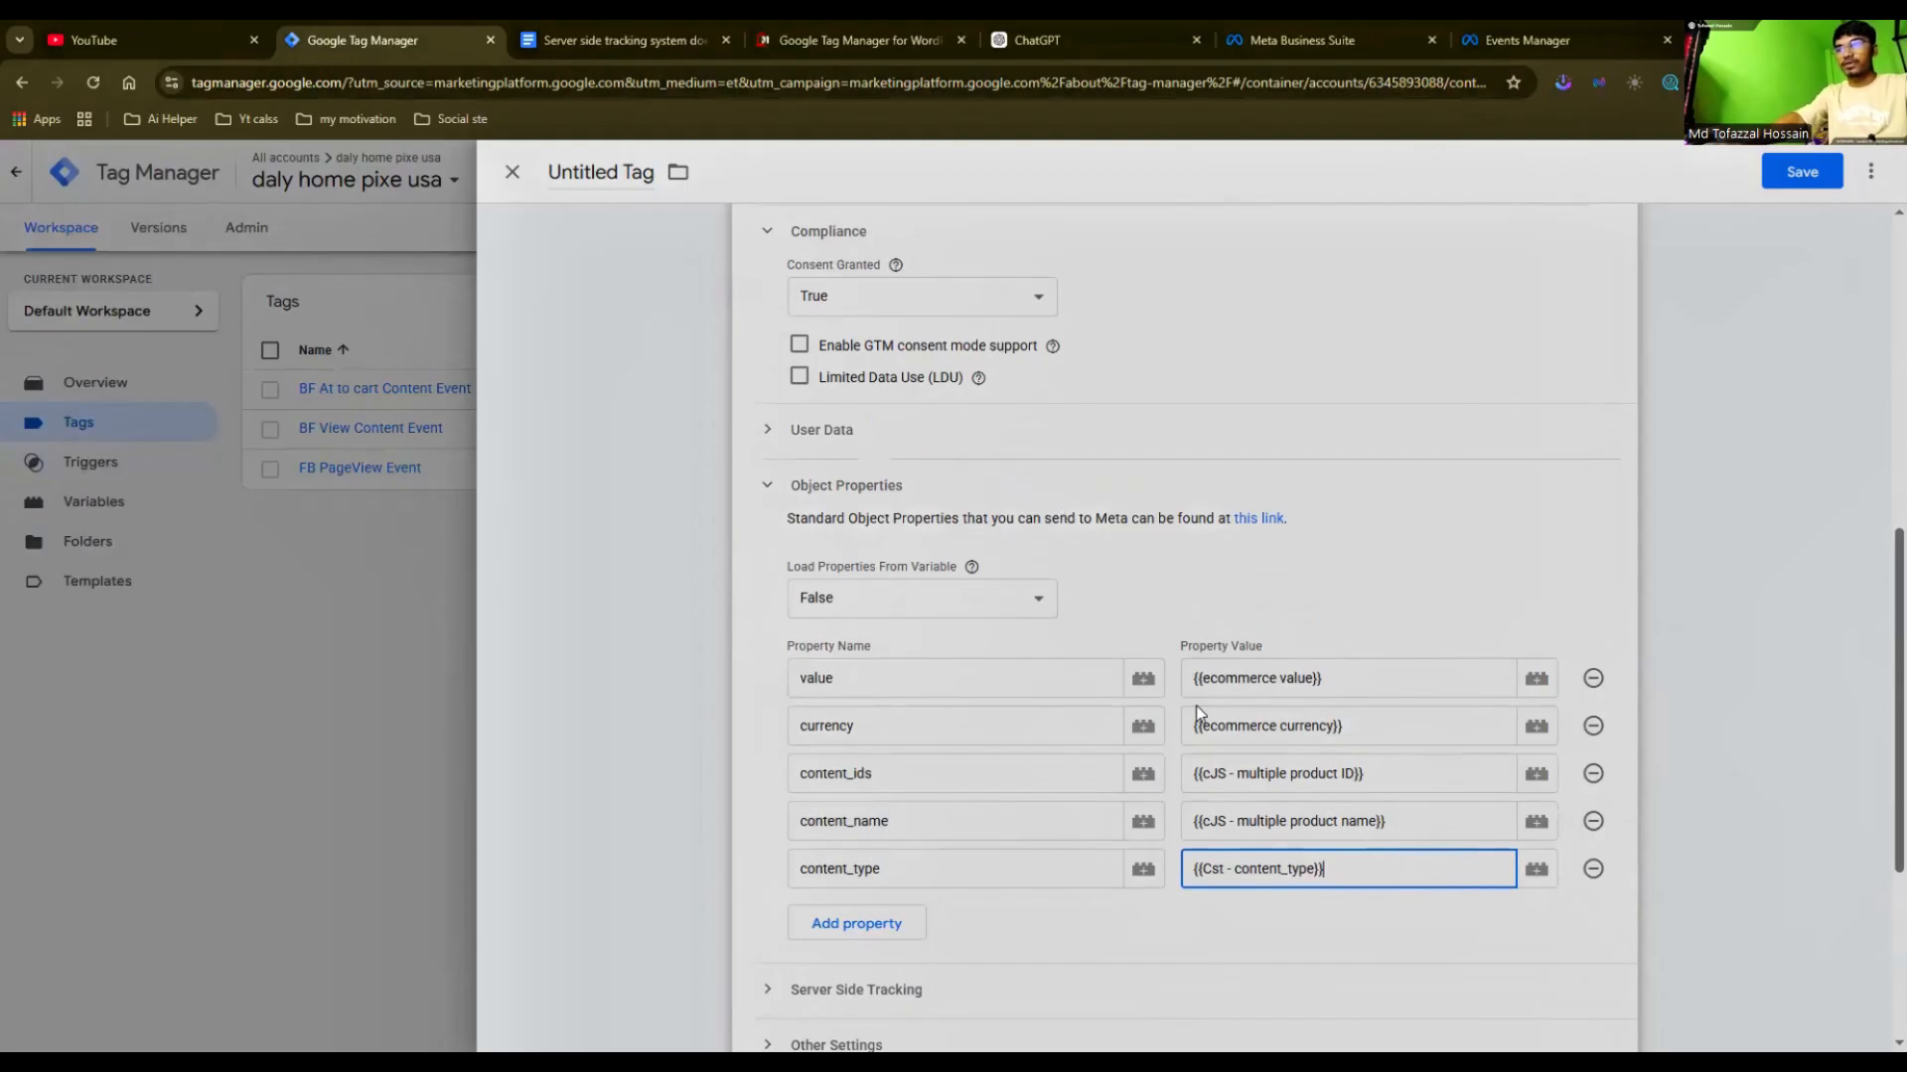
{"action": "scroll", "coordinate": [1202, 810], "scroll_direction": "down", "scroll_amount": 1}
{"action": "scroll", "coordinate": [1022, 802], "scroll_direction": "down", "scroll_amount": 3}
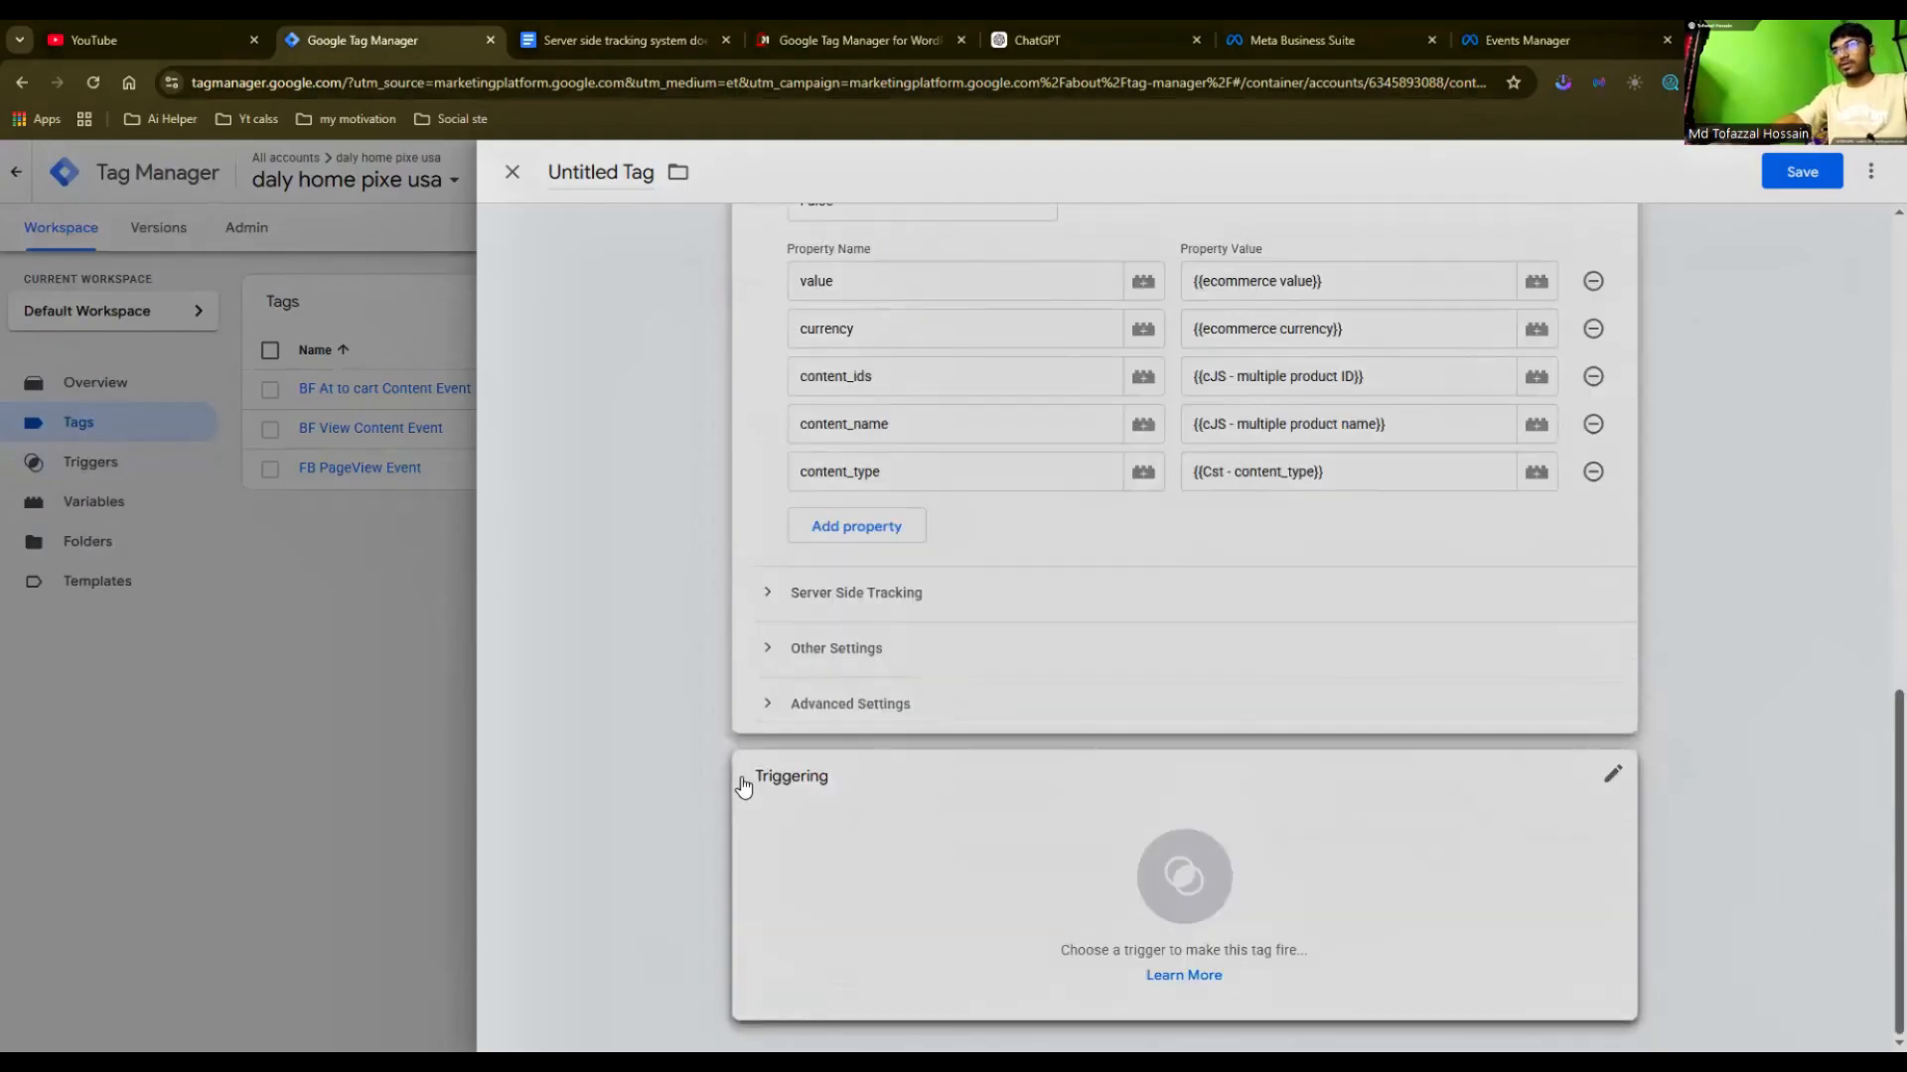
{"action": "left_click", "coordinate": [1609, 773]}
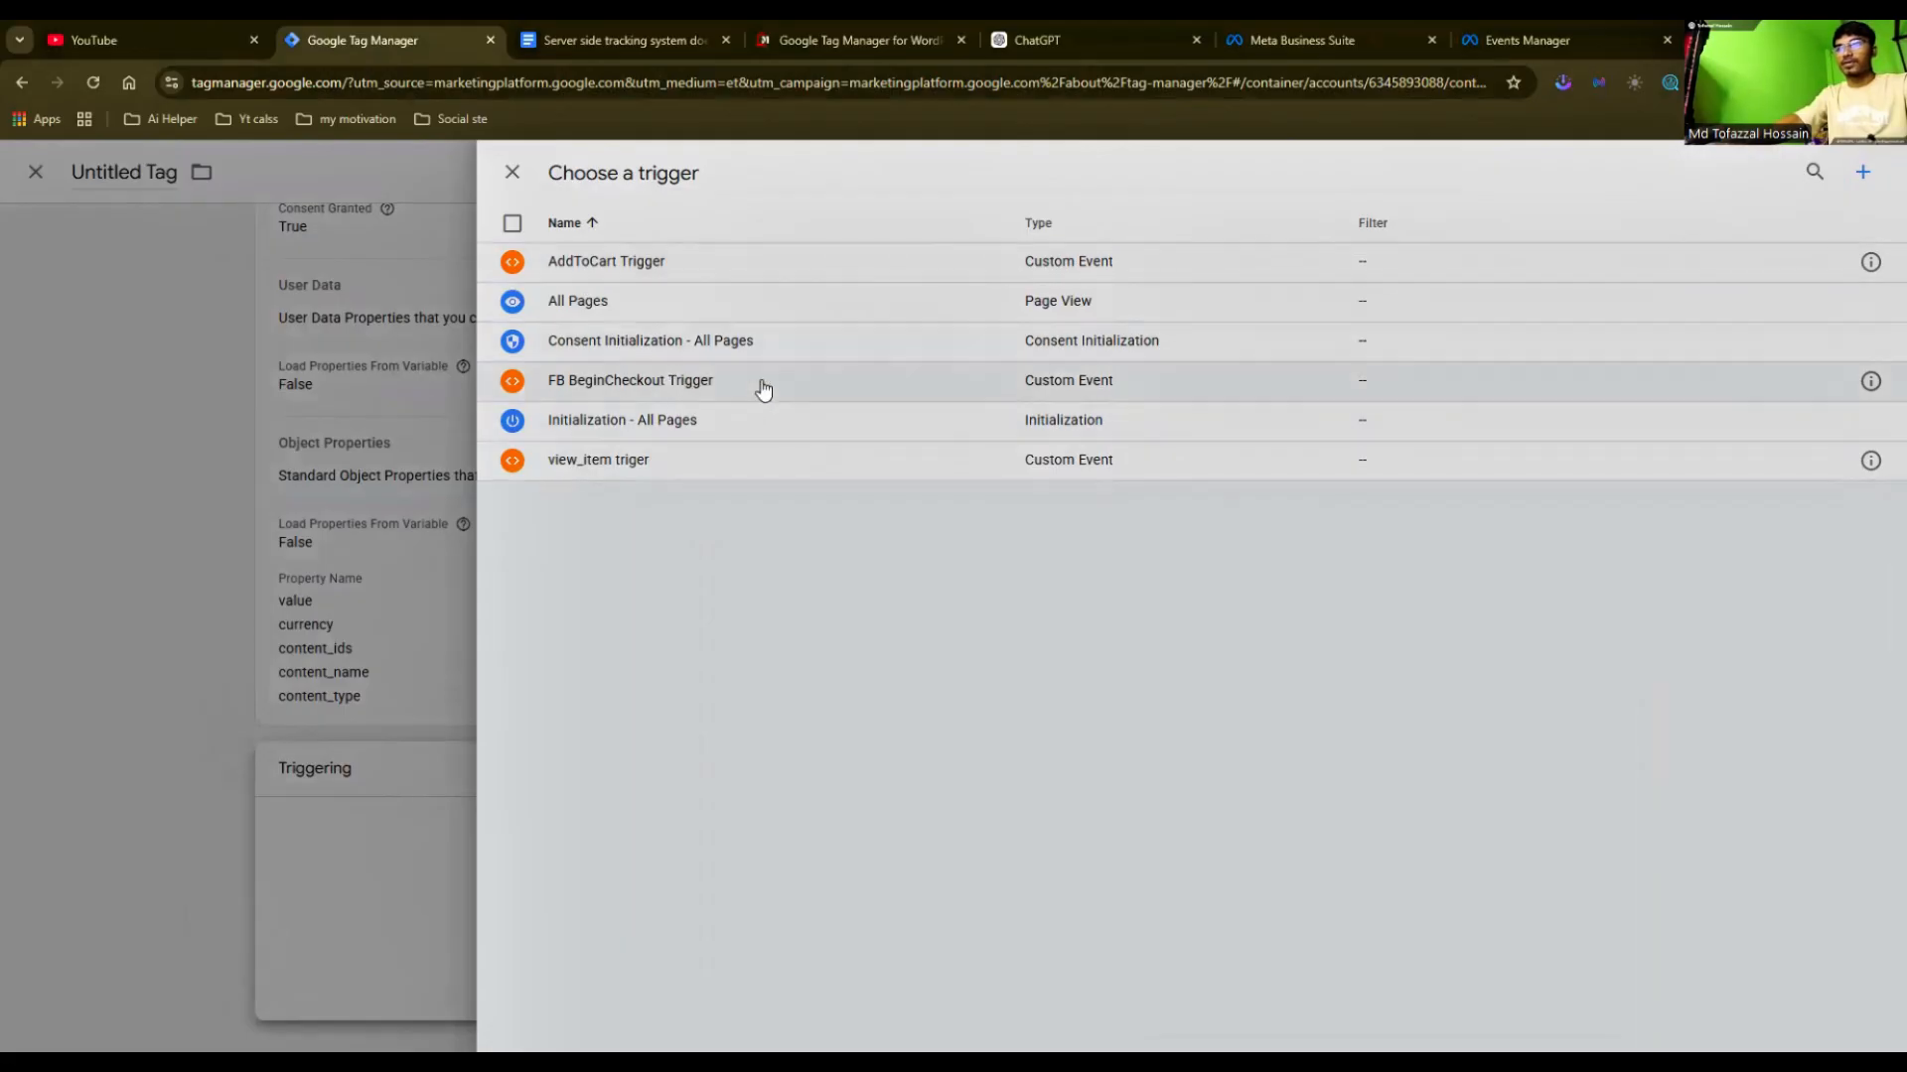
{"action": "left_click", "coordinate": [1395, 383]}
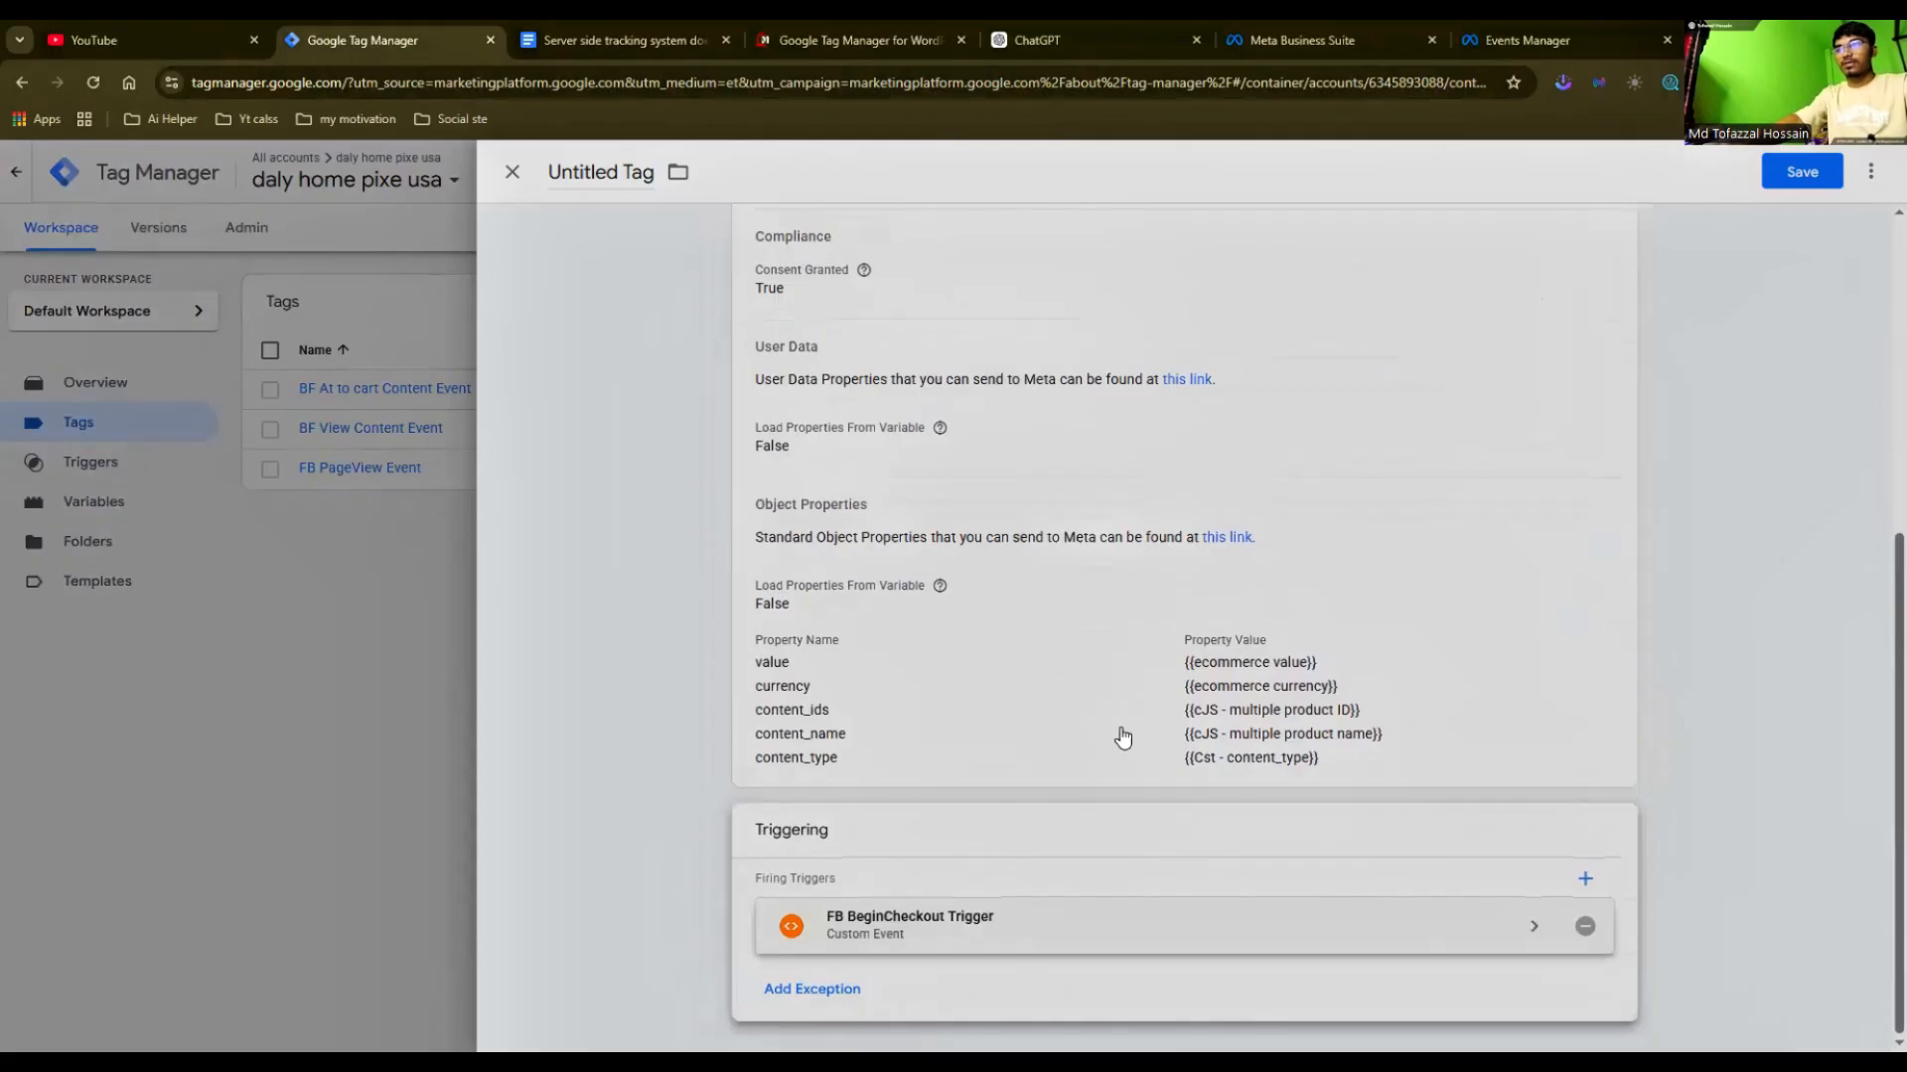
Step: Name the tag FB BeginCheckout, copying the name from the setup document, and save the tag
{"action": "left_click", "coordinate": [584, 174]}
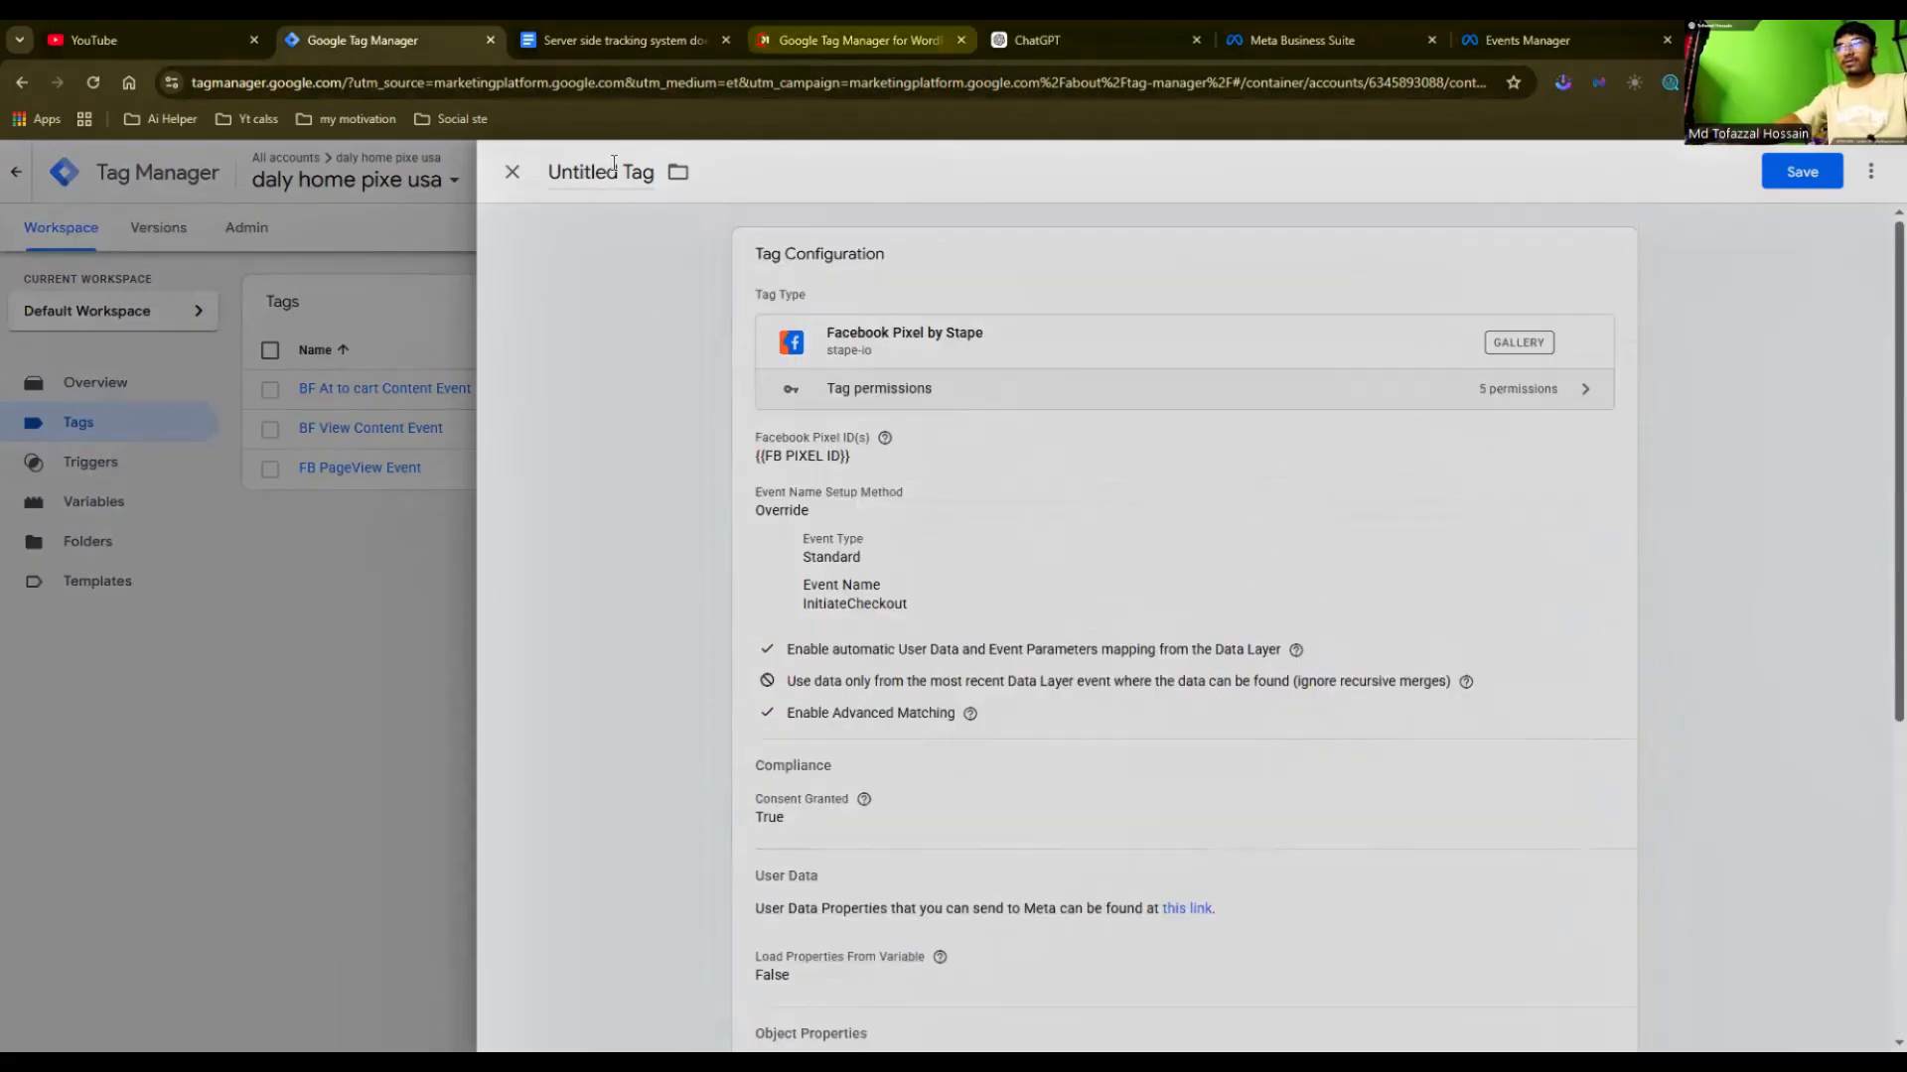
{"action": "left_click", "coordinate": [639, 32]}
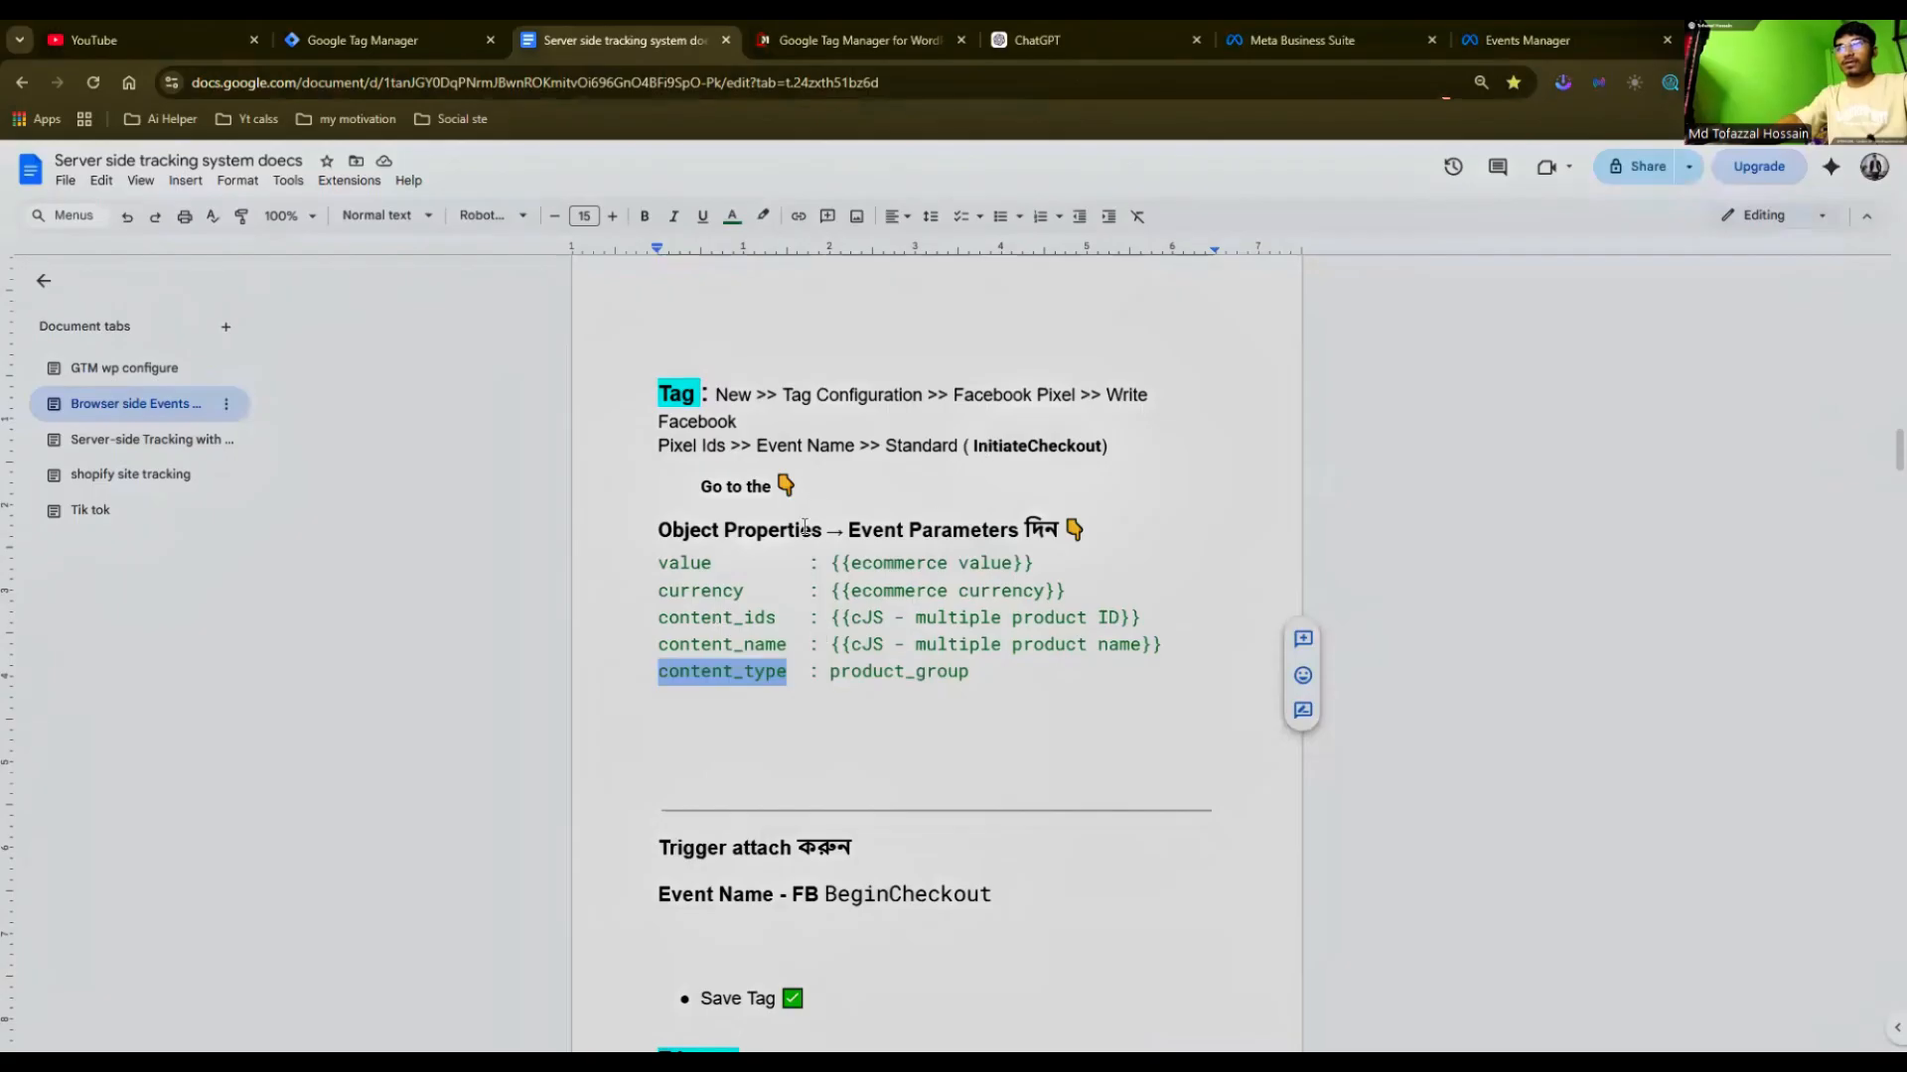
{"action": "scroll", "coordinate": [784, 693], "scroll_direction": "down", "scroll_amount": 2}
{"action": "left_click_drag", "start_coordinate": [792, 695], "coordinate": [992, 696]}
{"action": "key", "text": "ctrl+c"}
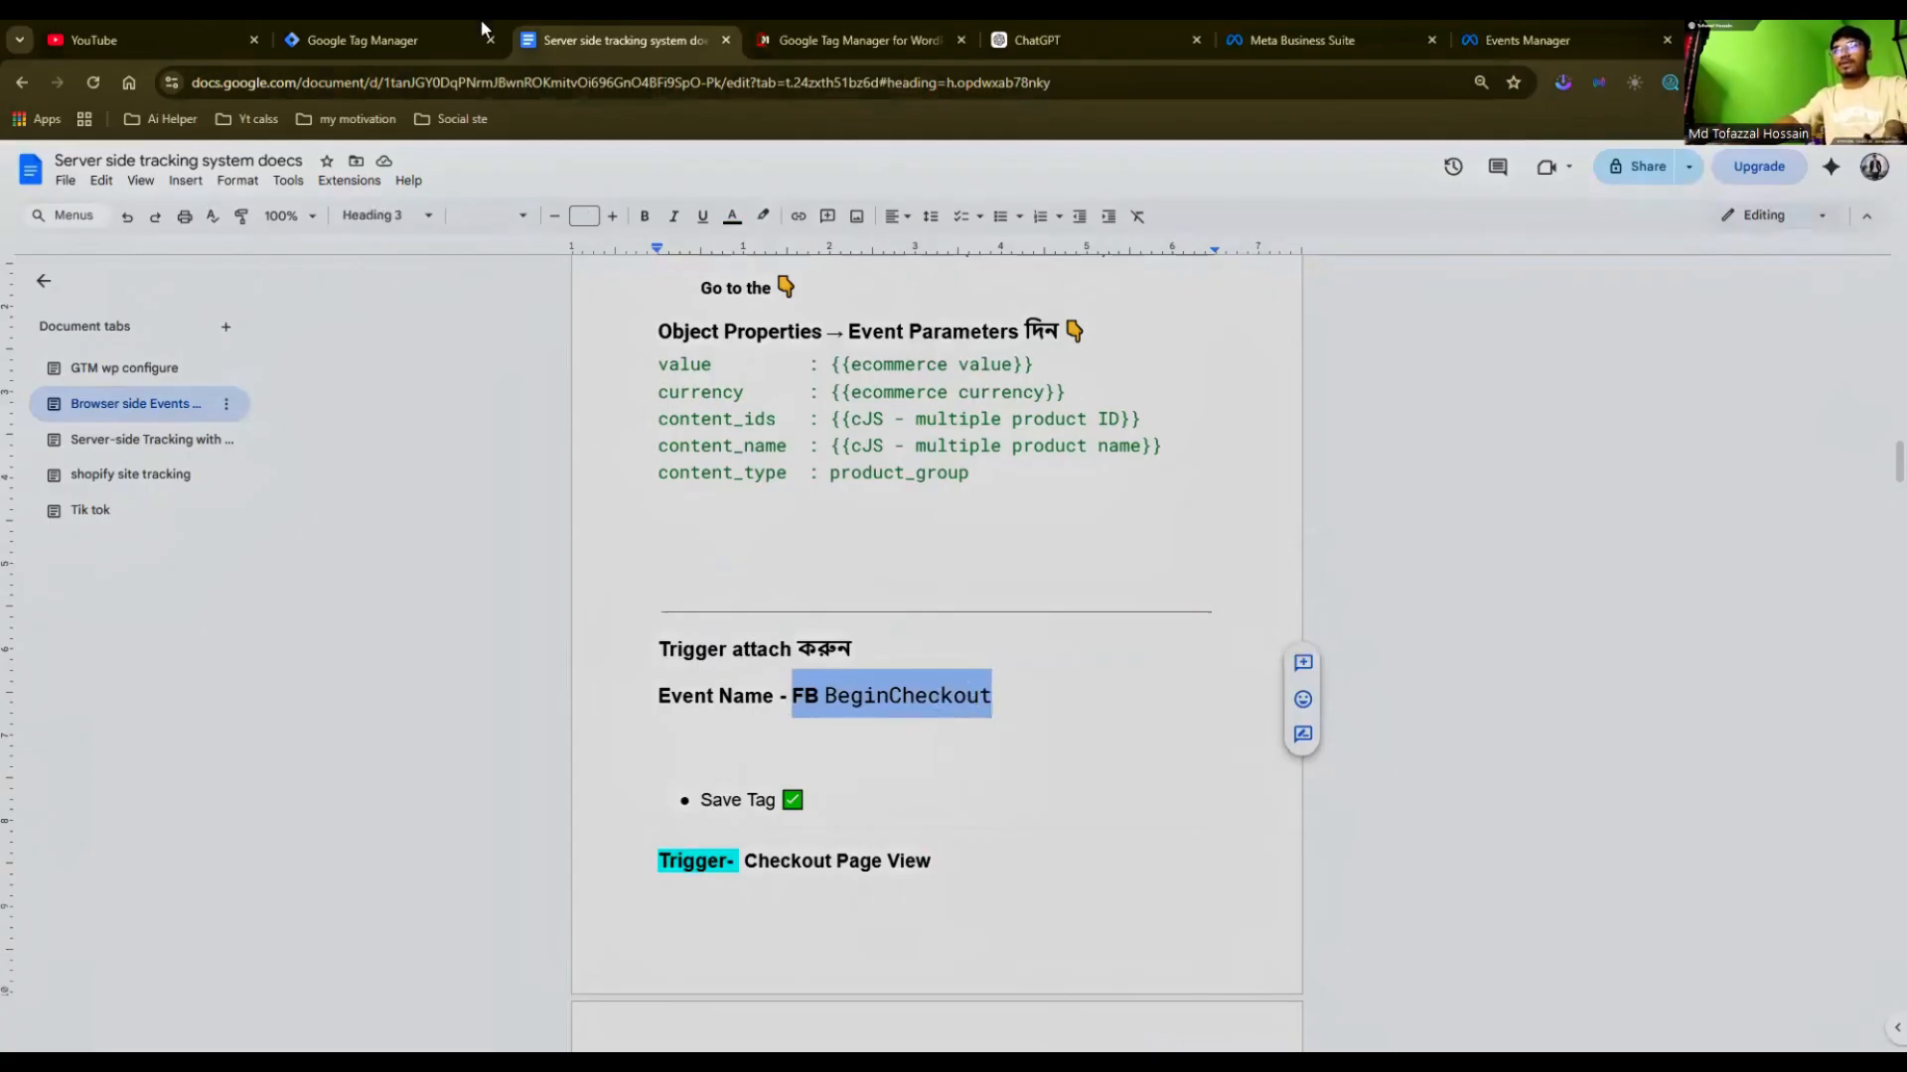
{"action": "left_click", "coordinate": [410, 28]}
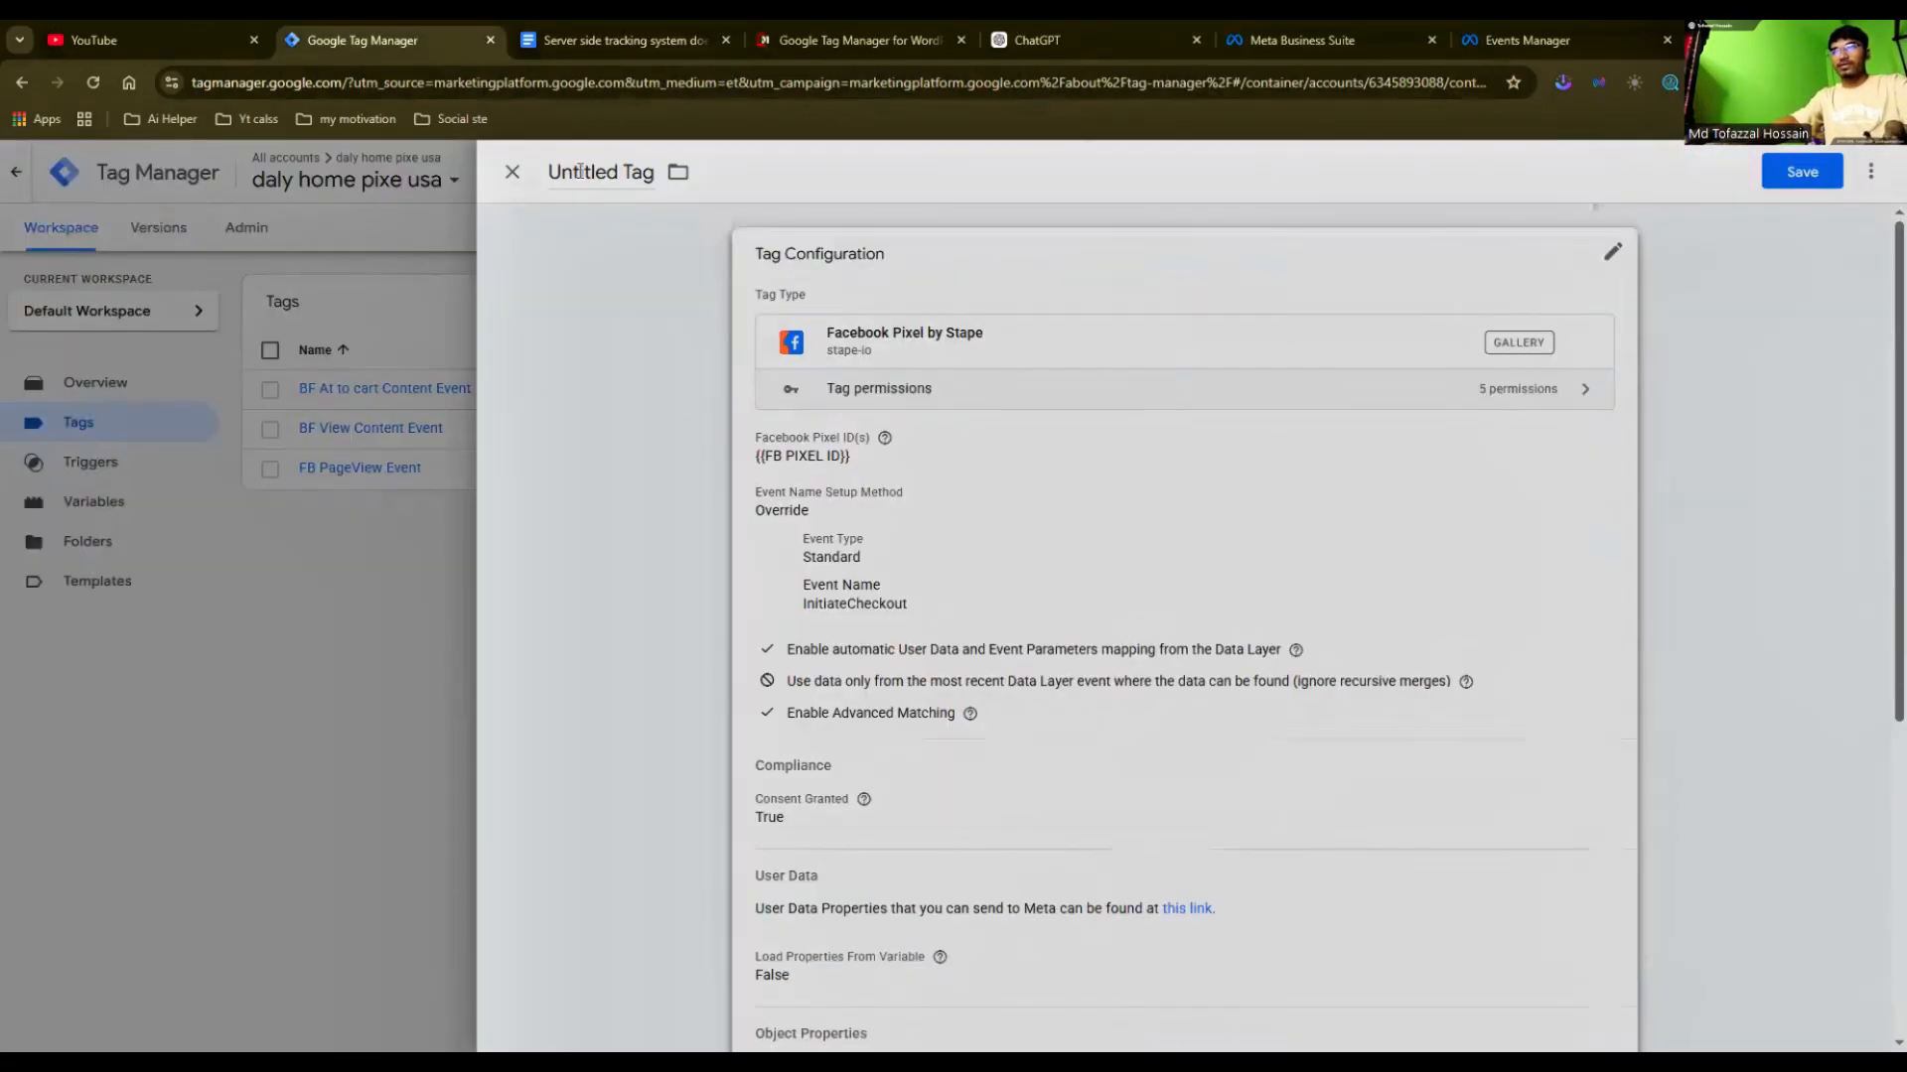
{"action": "left_click", "coordinate": [581, 172]}
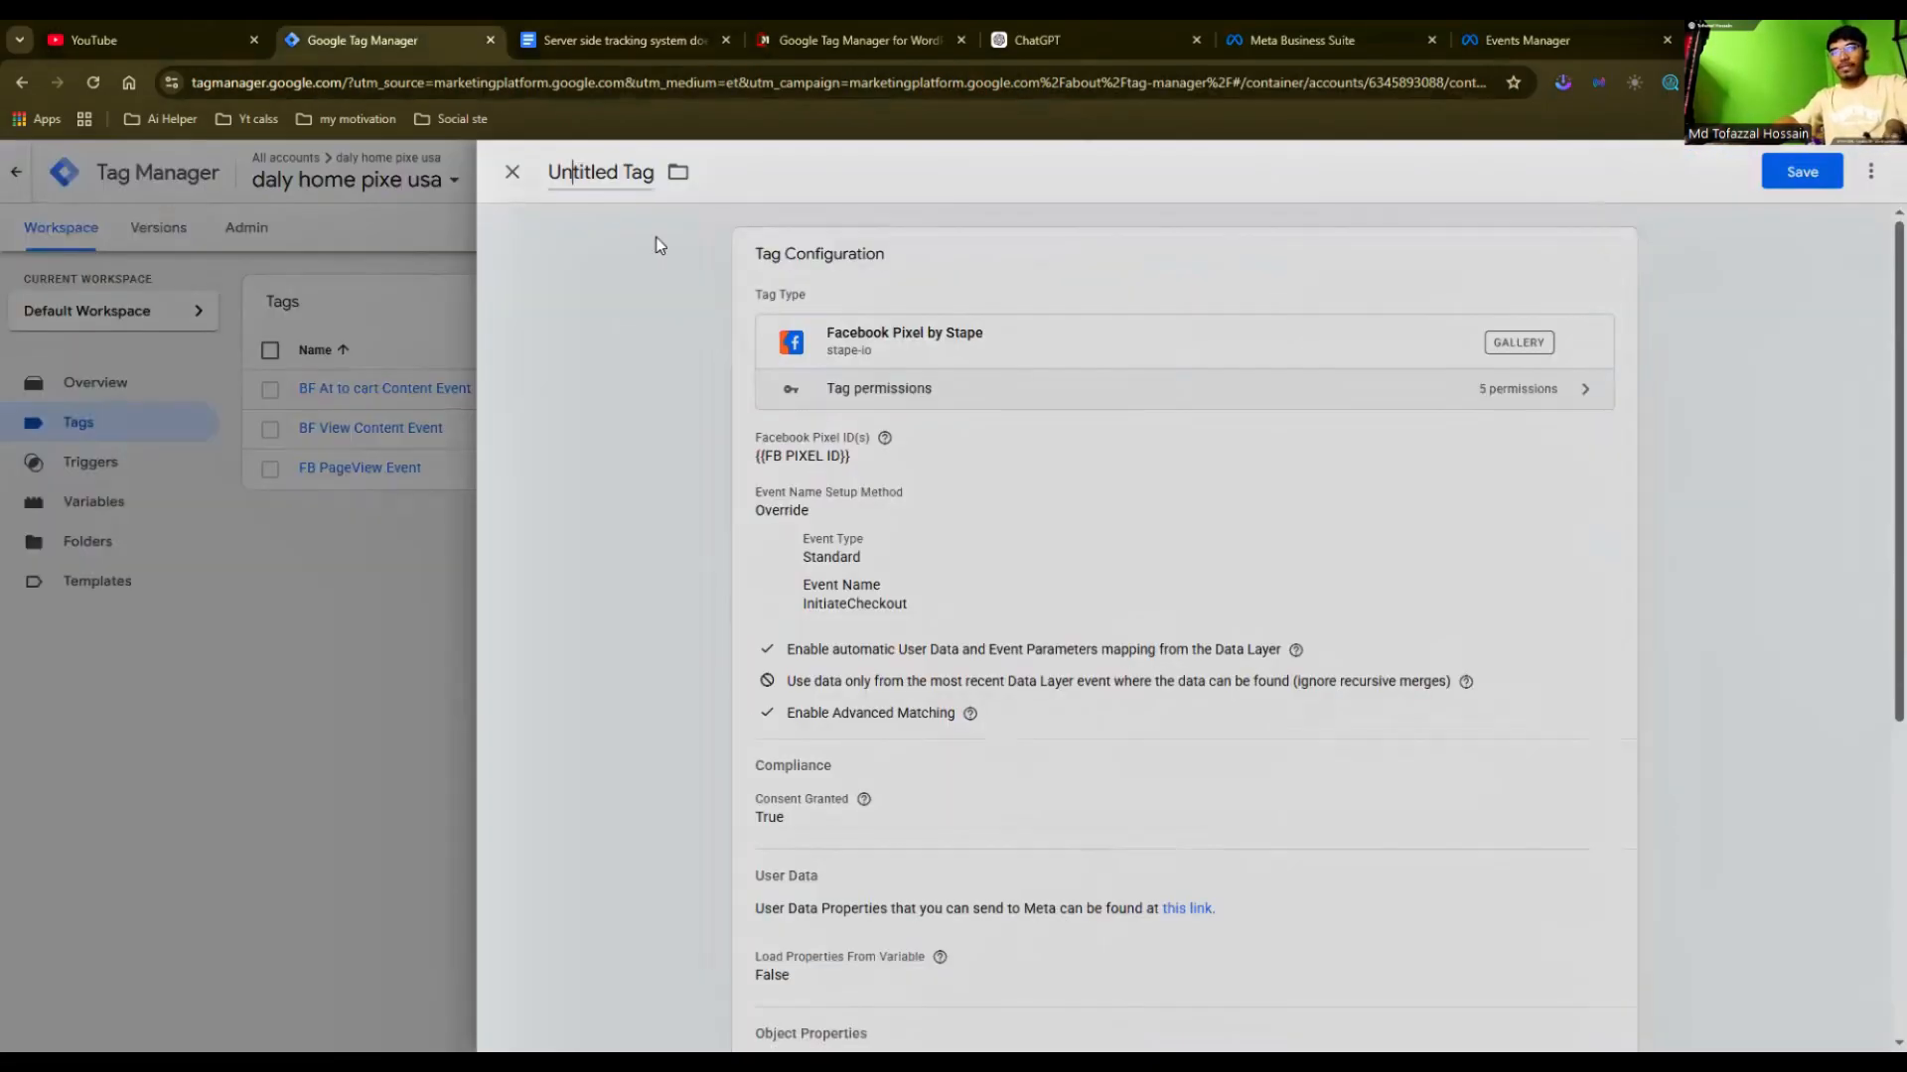
{"action": "key", "text": "ctrl+a"}
{"action": "key", "text": "ctrl+v"}
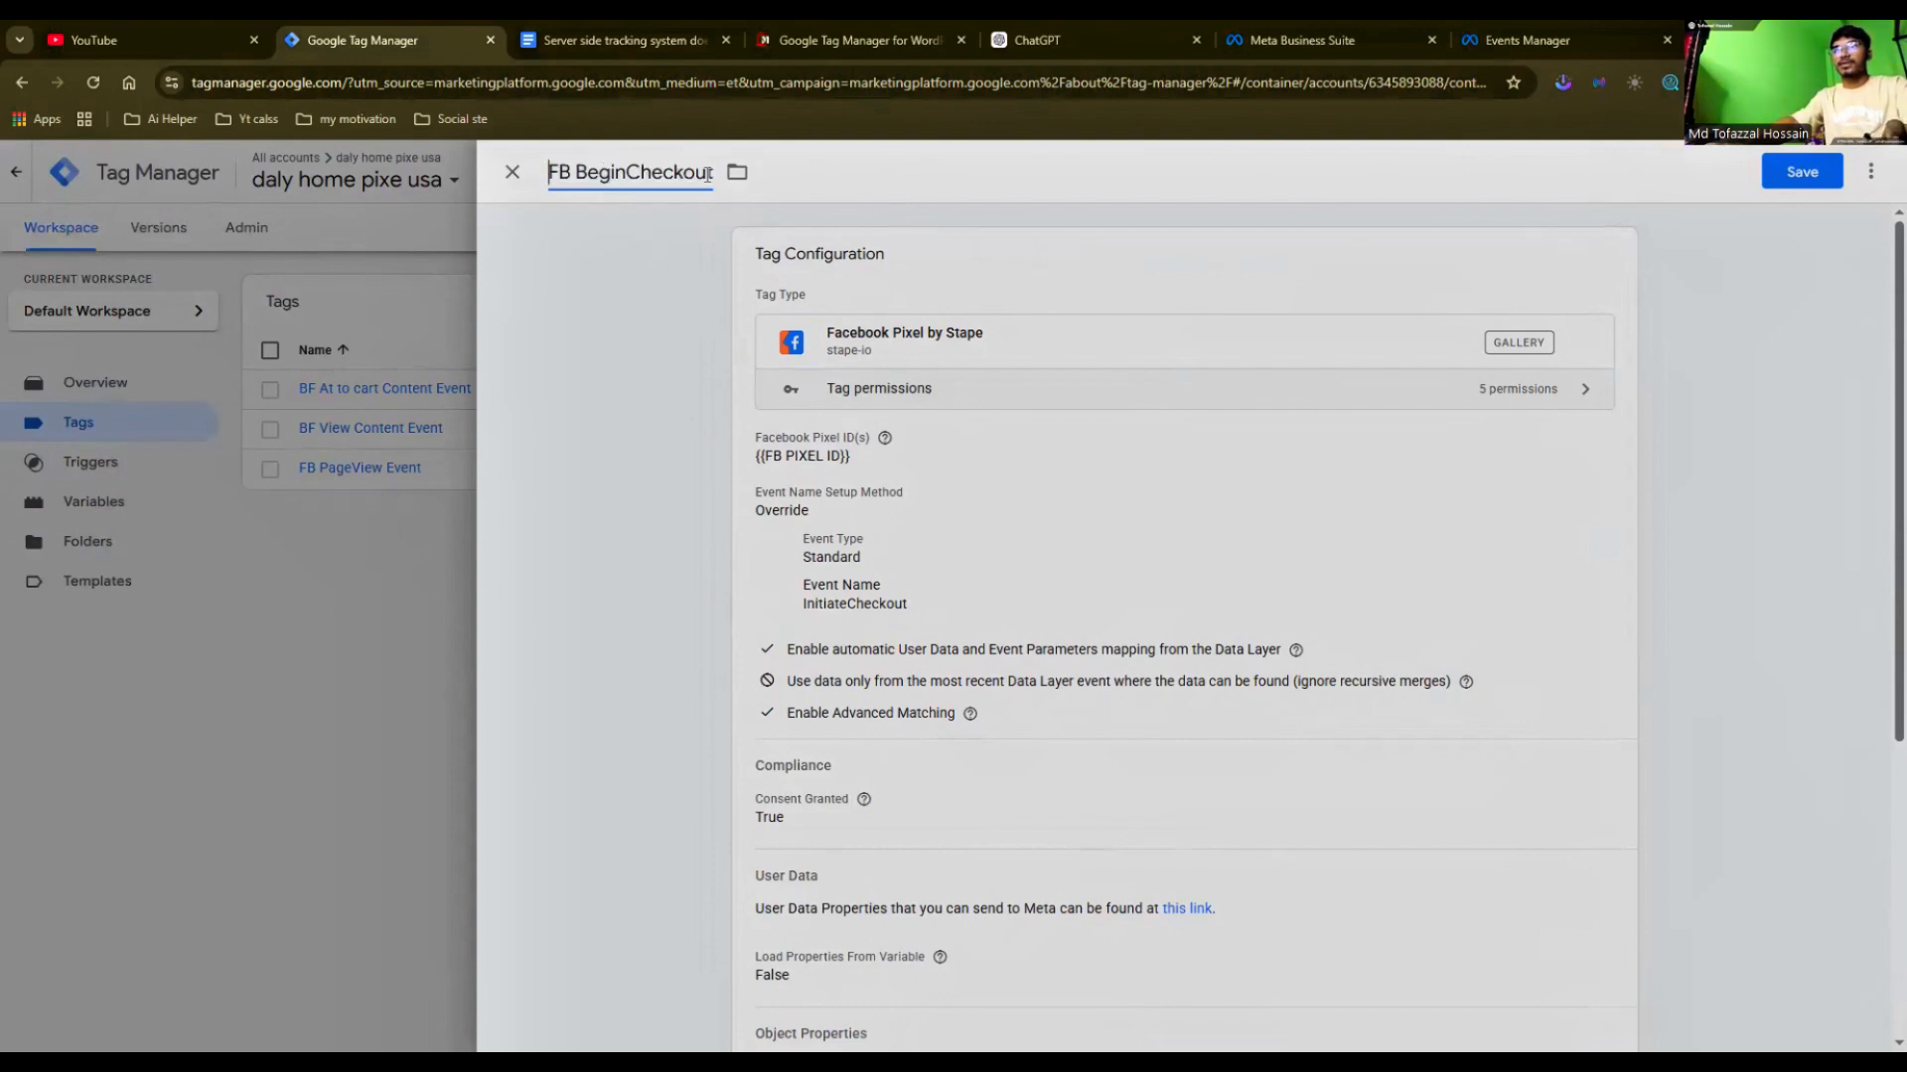
{"action": "left_click", "coordinate": [1819, 173]}
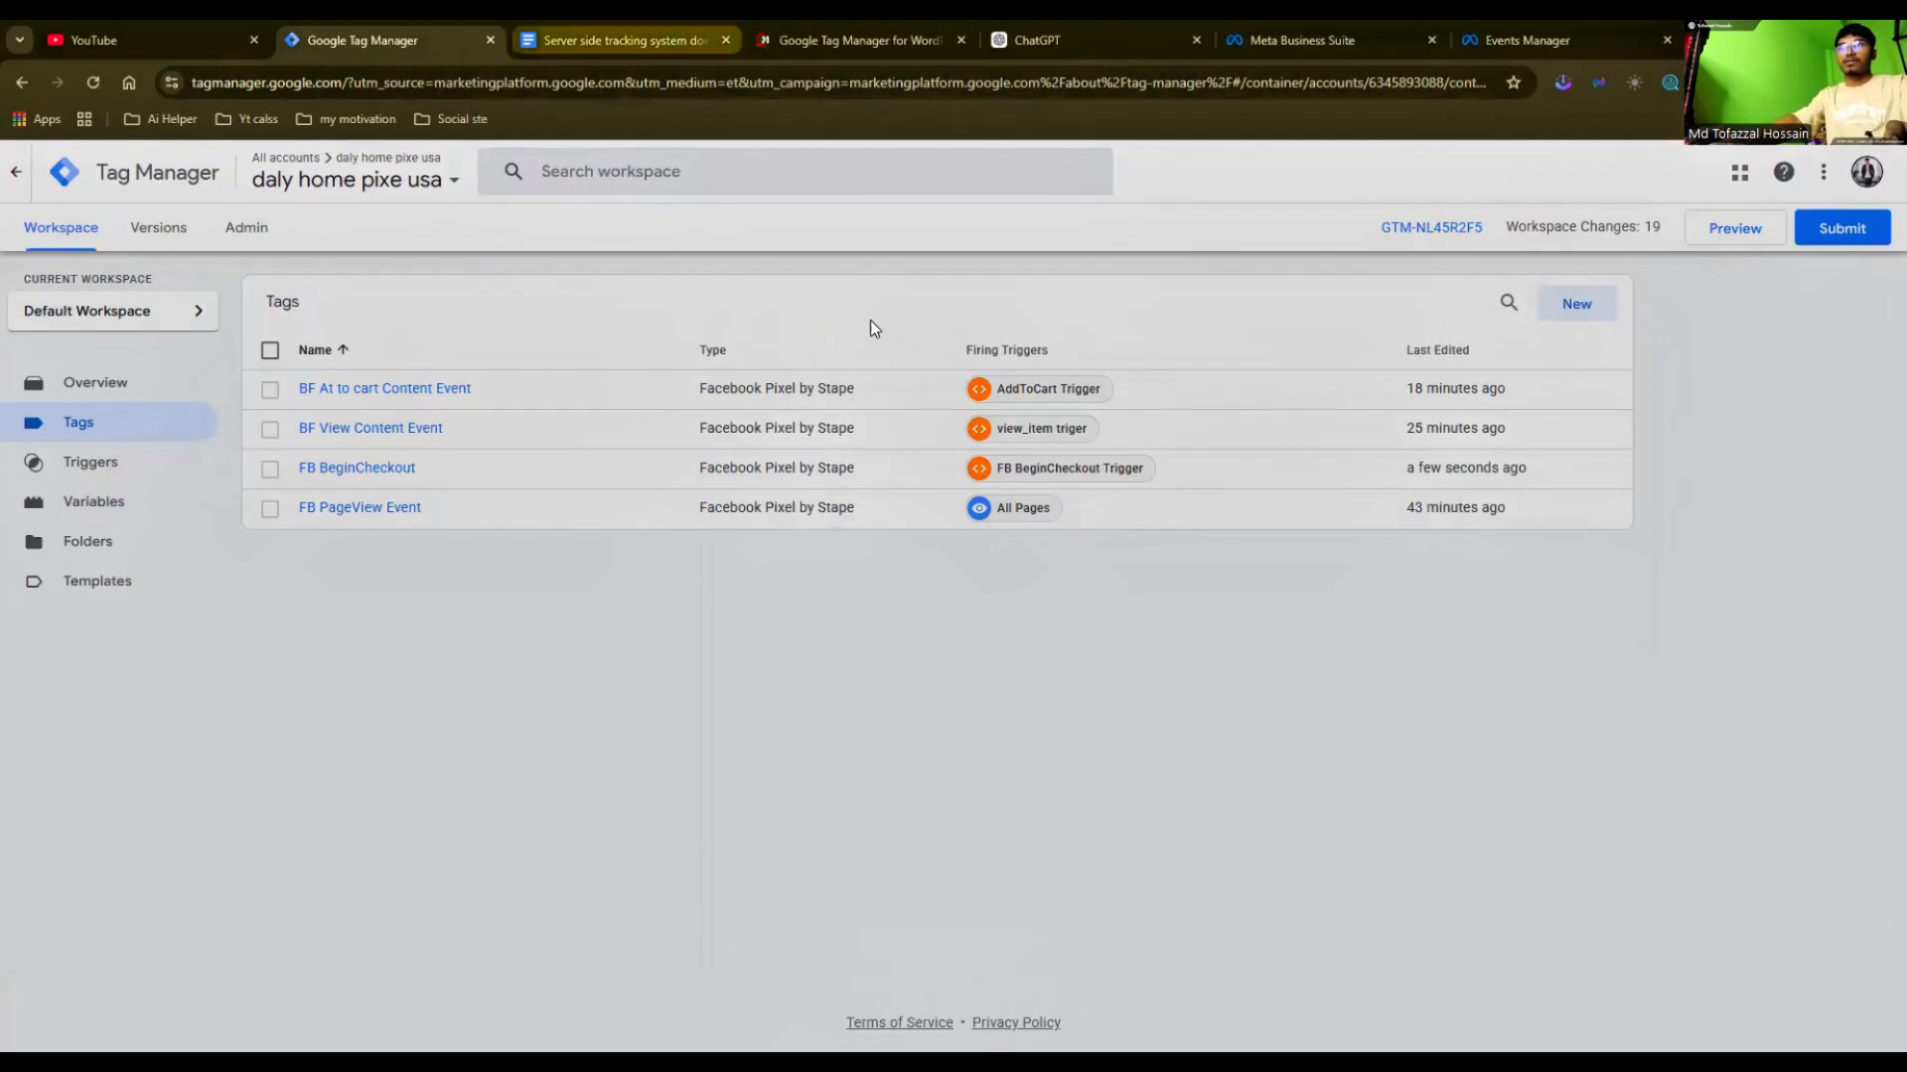
Step: Review the setup document's next sections, including the Browser-side Purchase tracking parameters and variables
{"action": "left_click", "coordinate": [596, 42]}
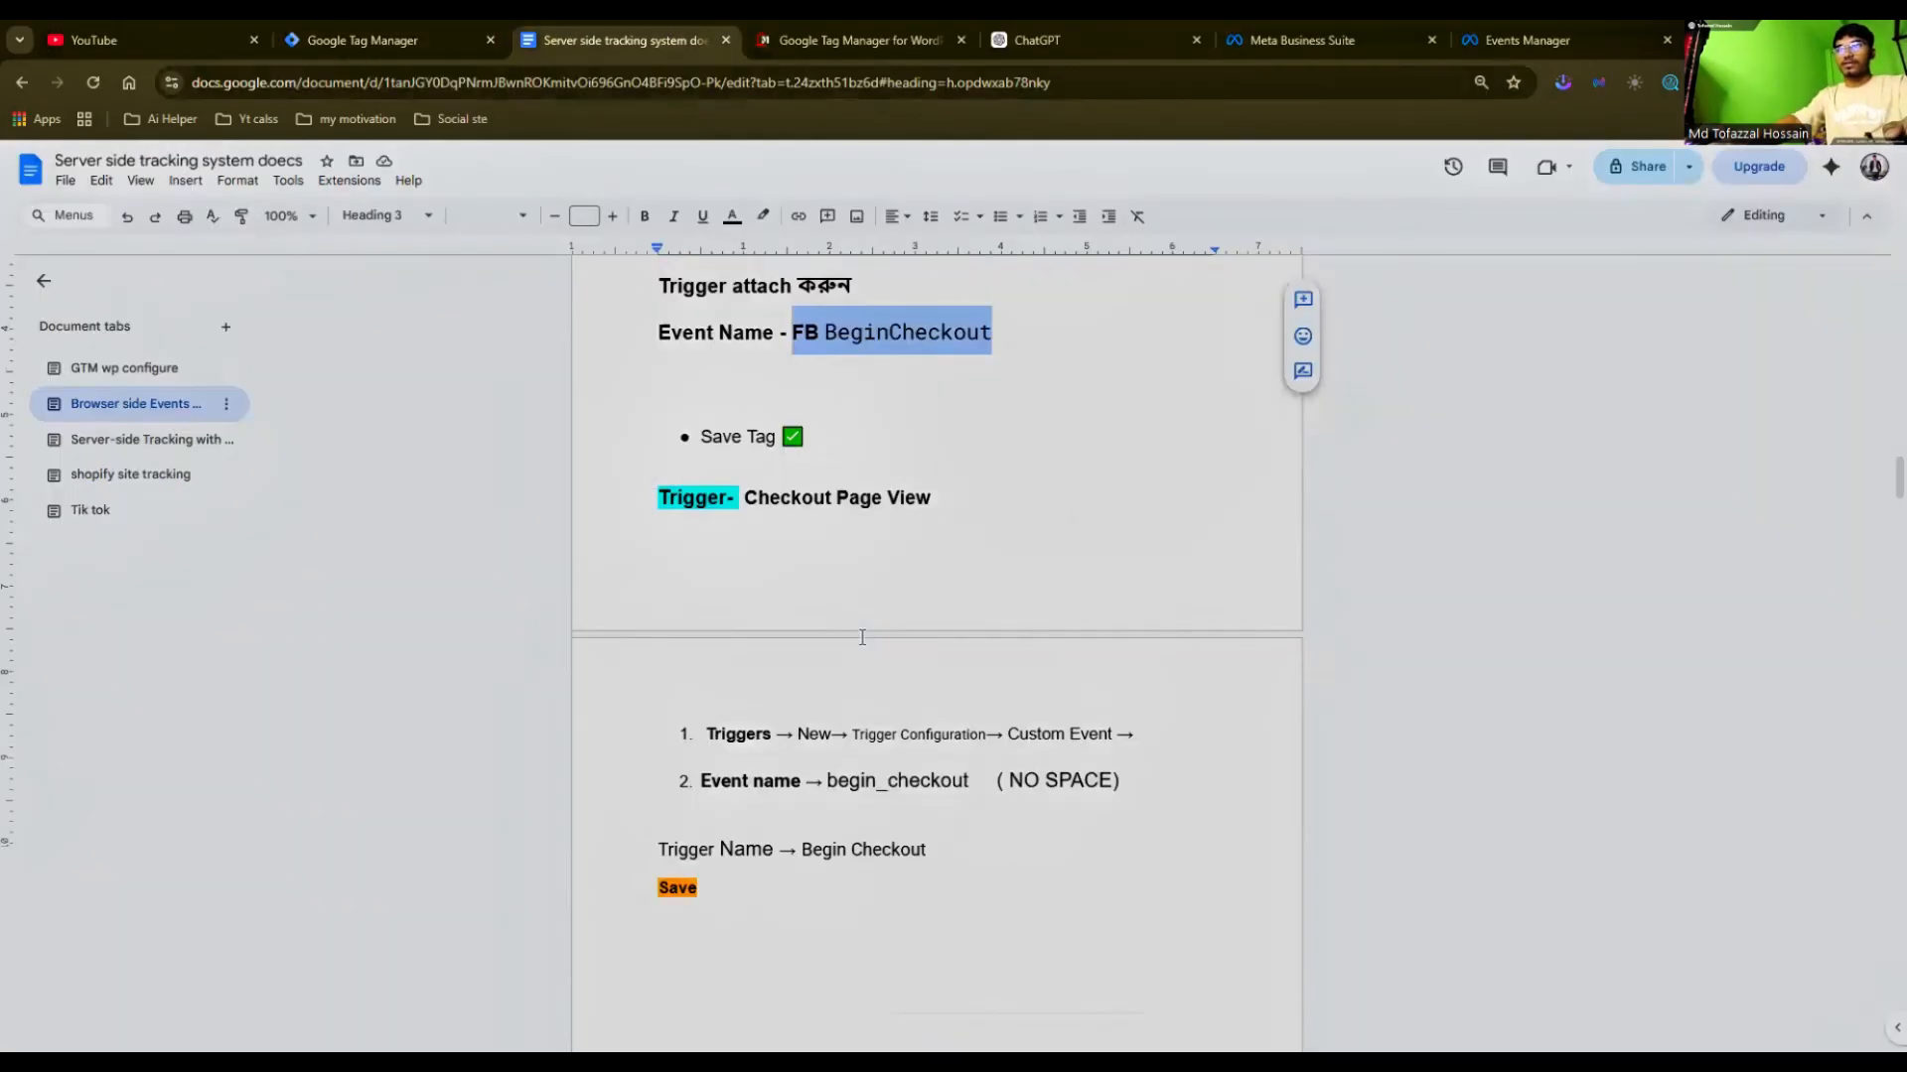
{"action": "scroll", "coordinate": [862, 636], "scroll_direction": "down", "scroll_amount": 15}
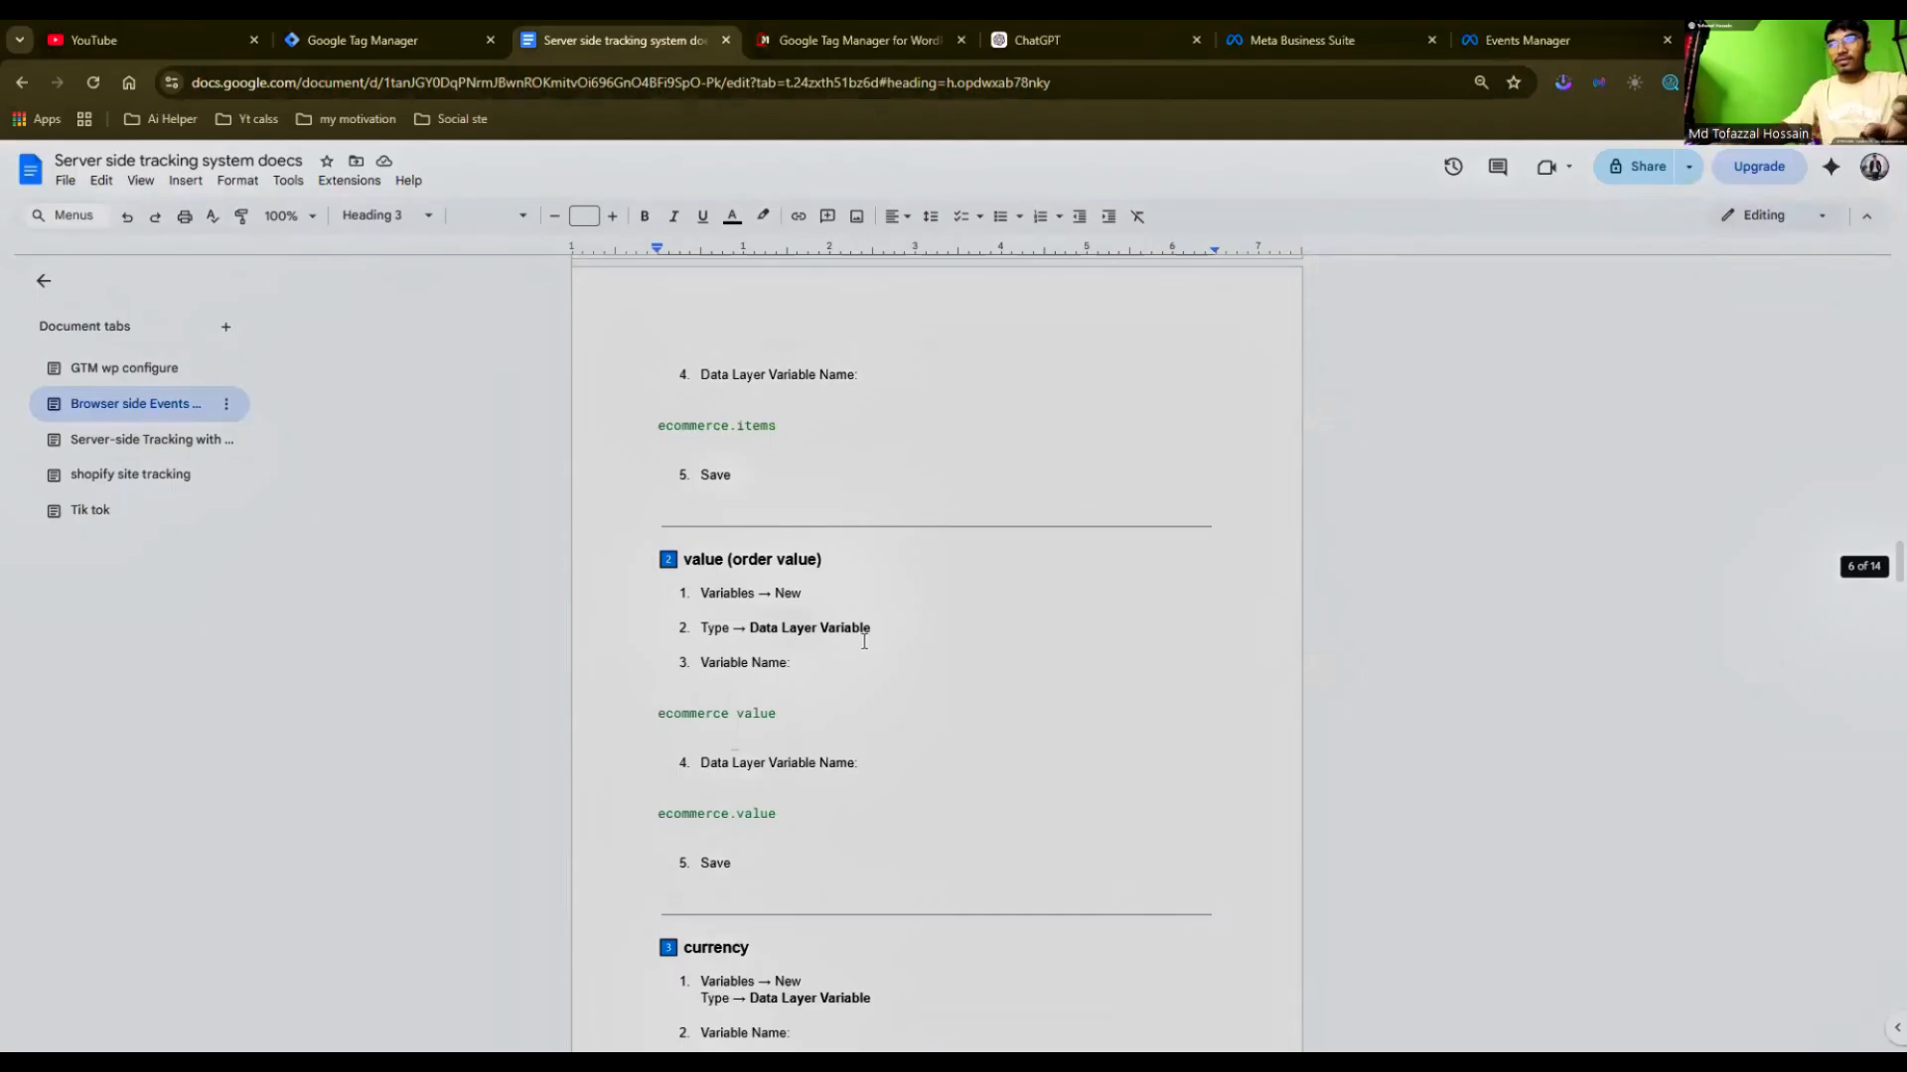
{"action": "scroll", "coordinate": [864, 642], "scroll_direction": "down", "scroll_amount": 15}
{"action": "scroll", "coordinate": [891, 631], "scroll_direction": "down", "scroll_amount": 5}
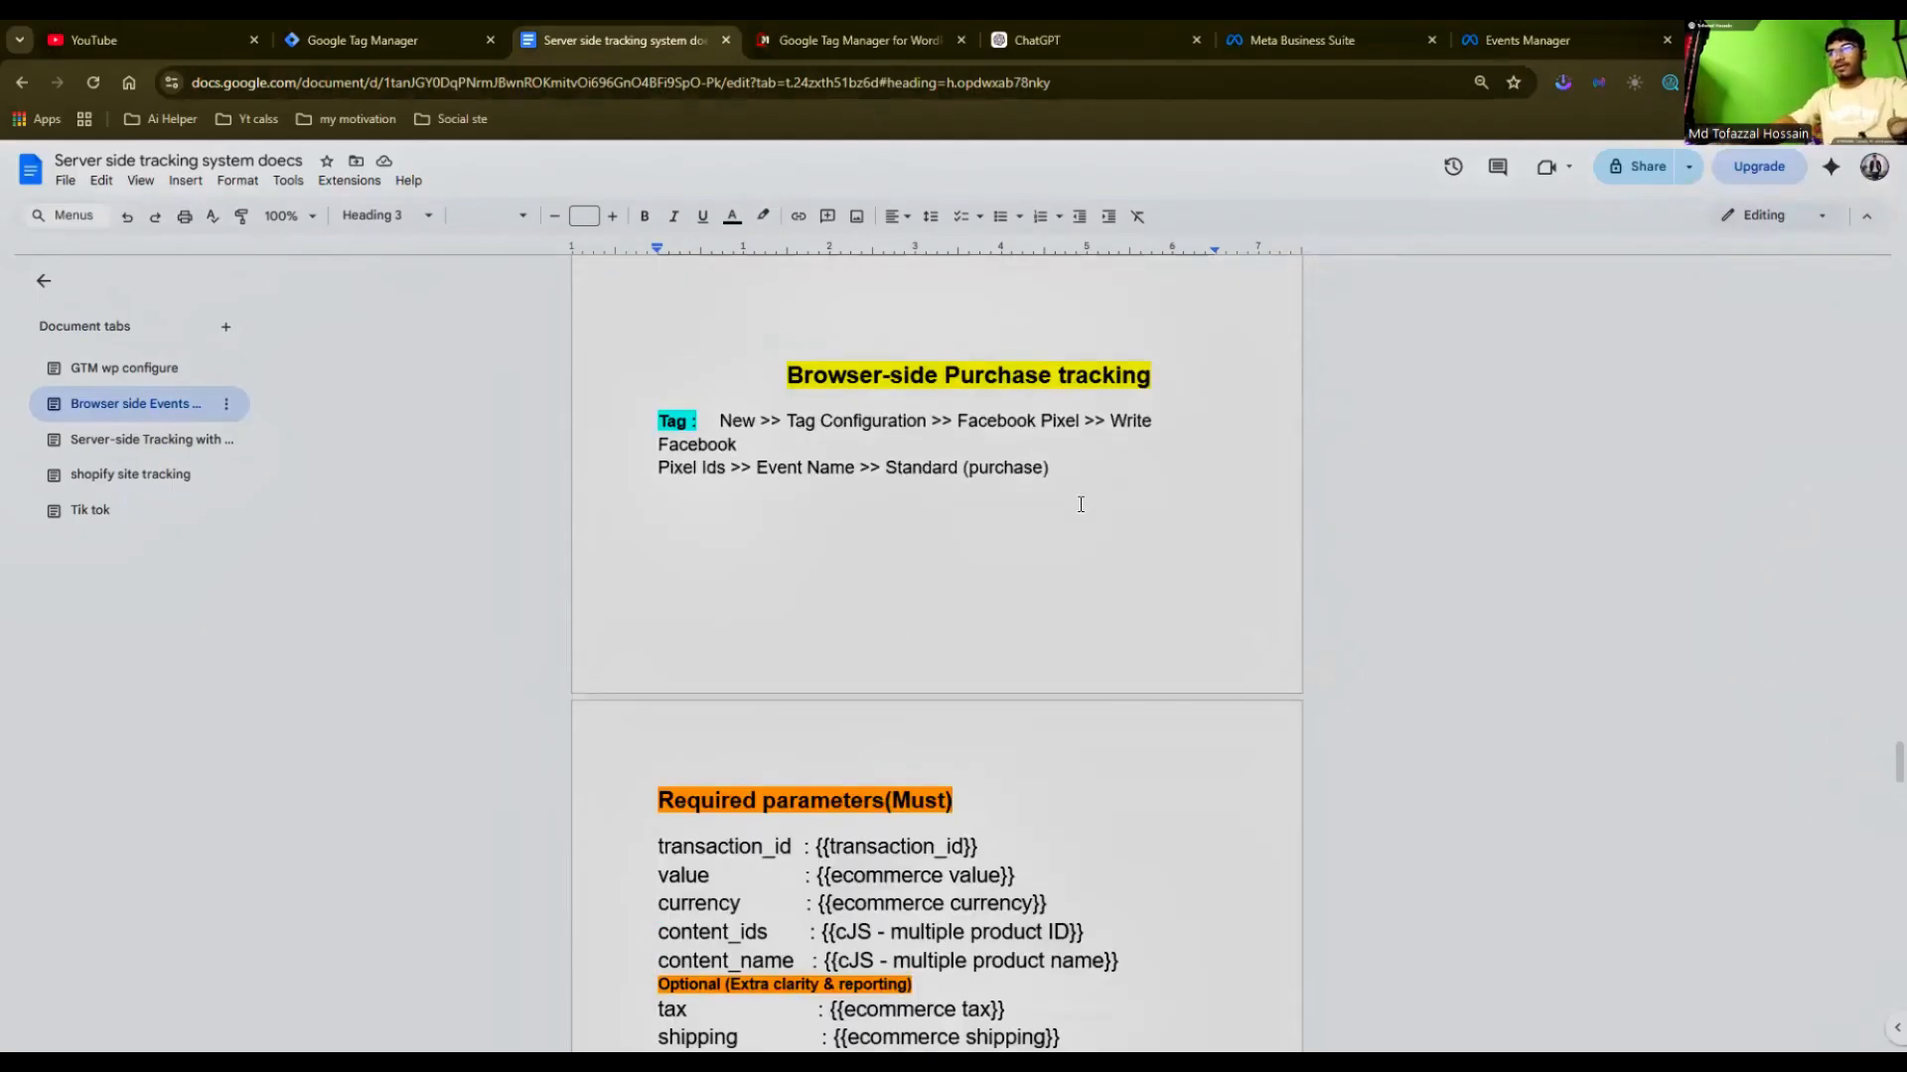
{"action": "scroll", "coordinate": [881, 571], "scroll_direction": "down", "scroll_amount": 2}
{"action": "scroll", "coordinate": [833, 506], "scroll_direction": "up", "scroll_amount": 7}
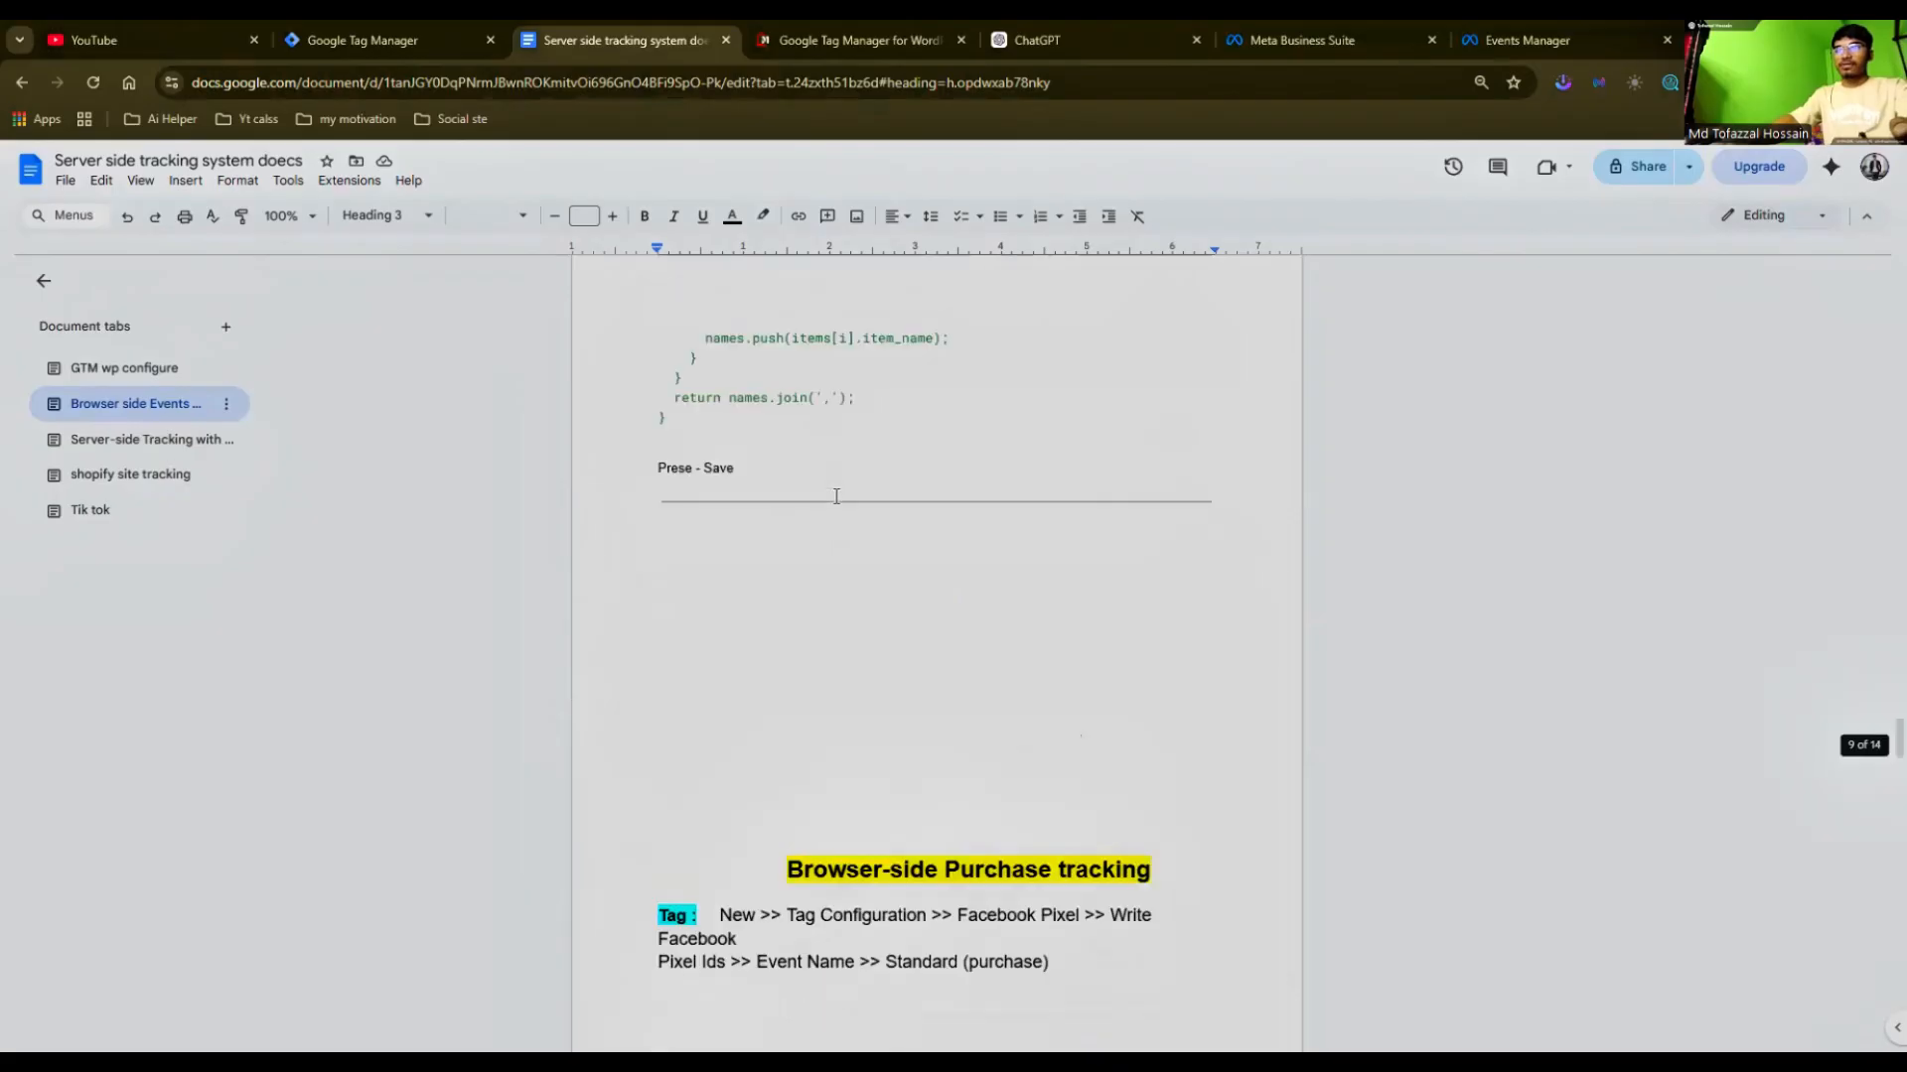
{"action": "scroll", "coordinate": [836, 490], "scroll_direction": "up", "scroll_amount": 6}
{"action": "scroll", "coordinate": [860, 479], "scroll_direction": "down", "scroll_amount": 12}
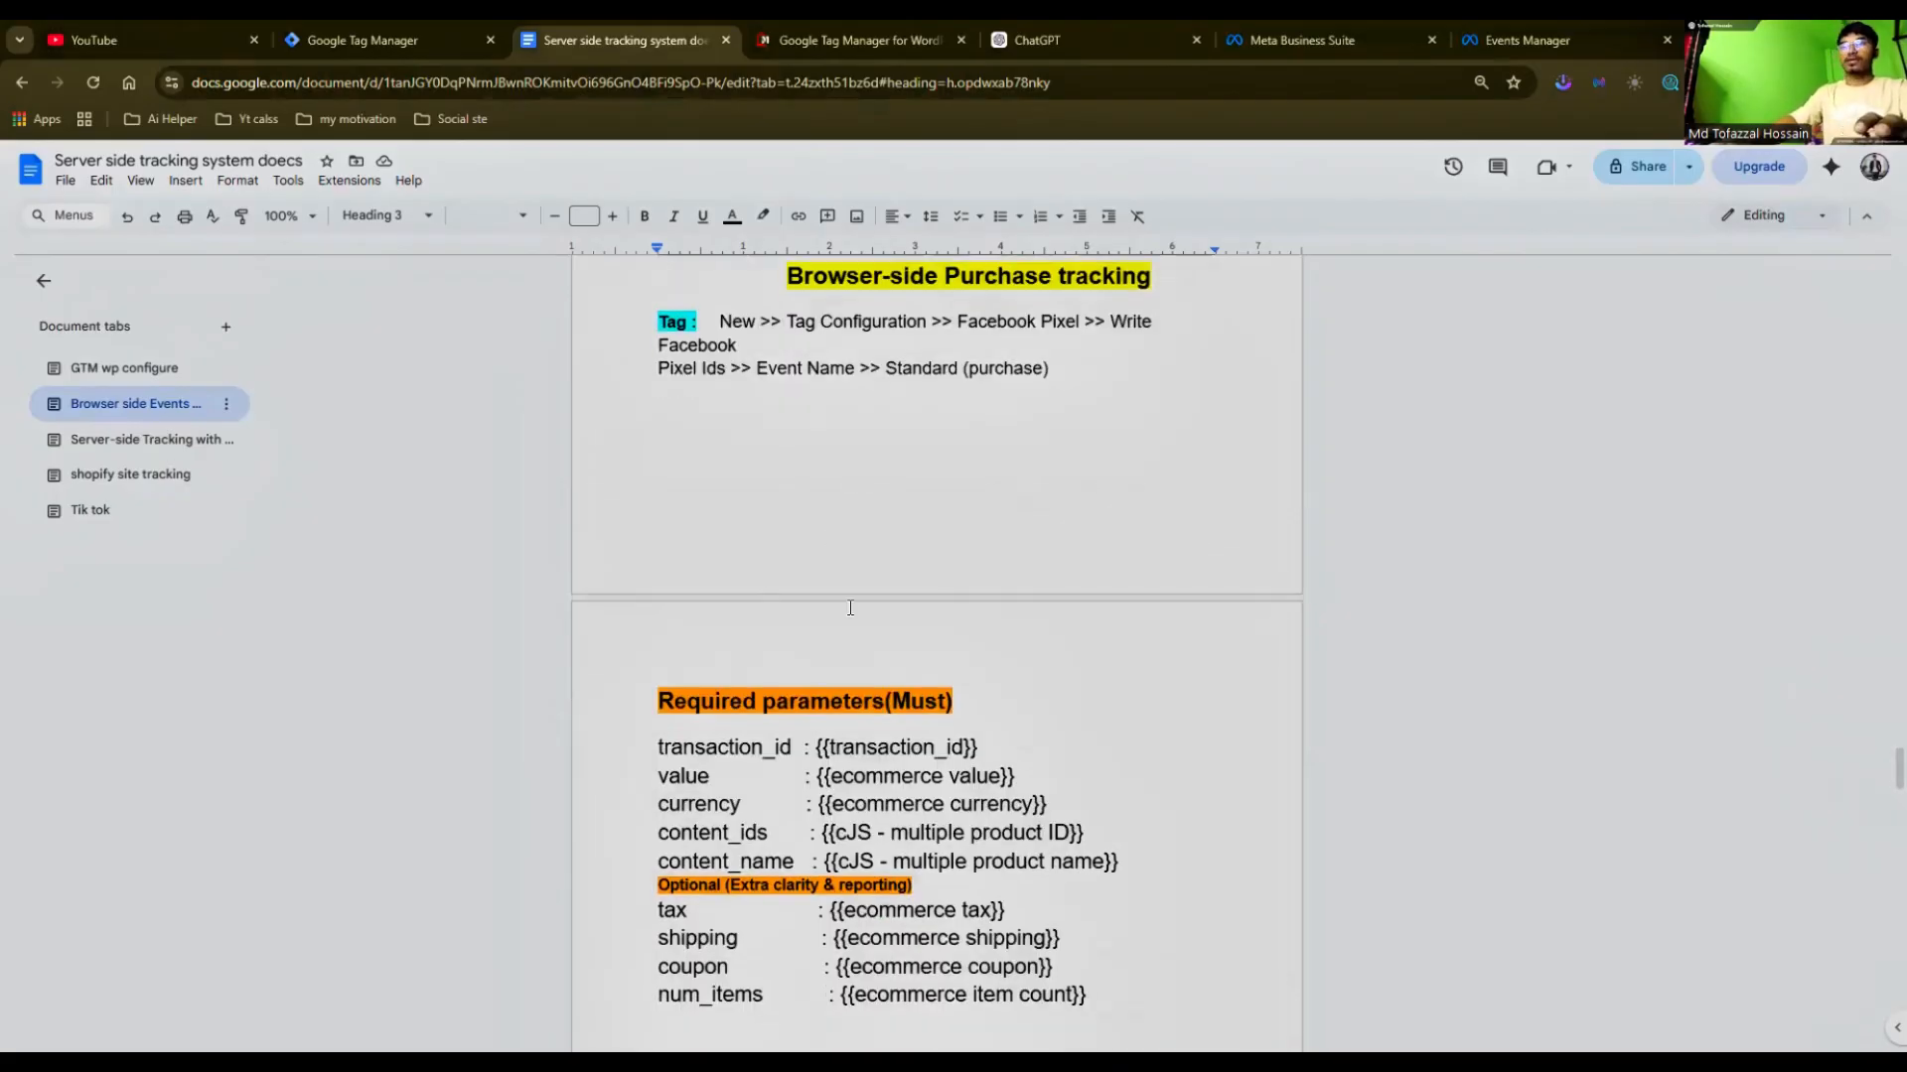
{"action": "scroll", "coordinate": [852, 607], "scroll_direction": "down", "scroll_amount": 5}
{"action": "scroll", "coordinate": [854, 606], "scroll_direction": "down", "scroll_amount": 5}
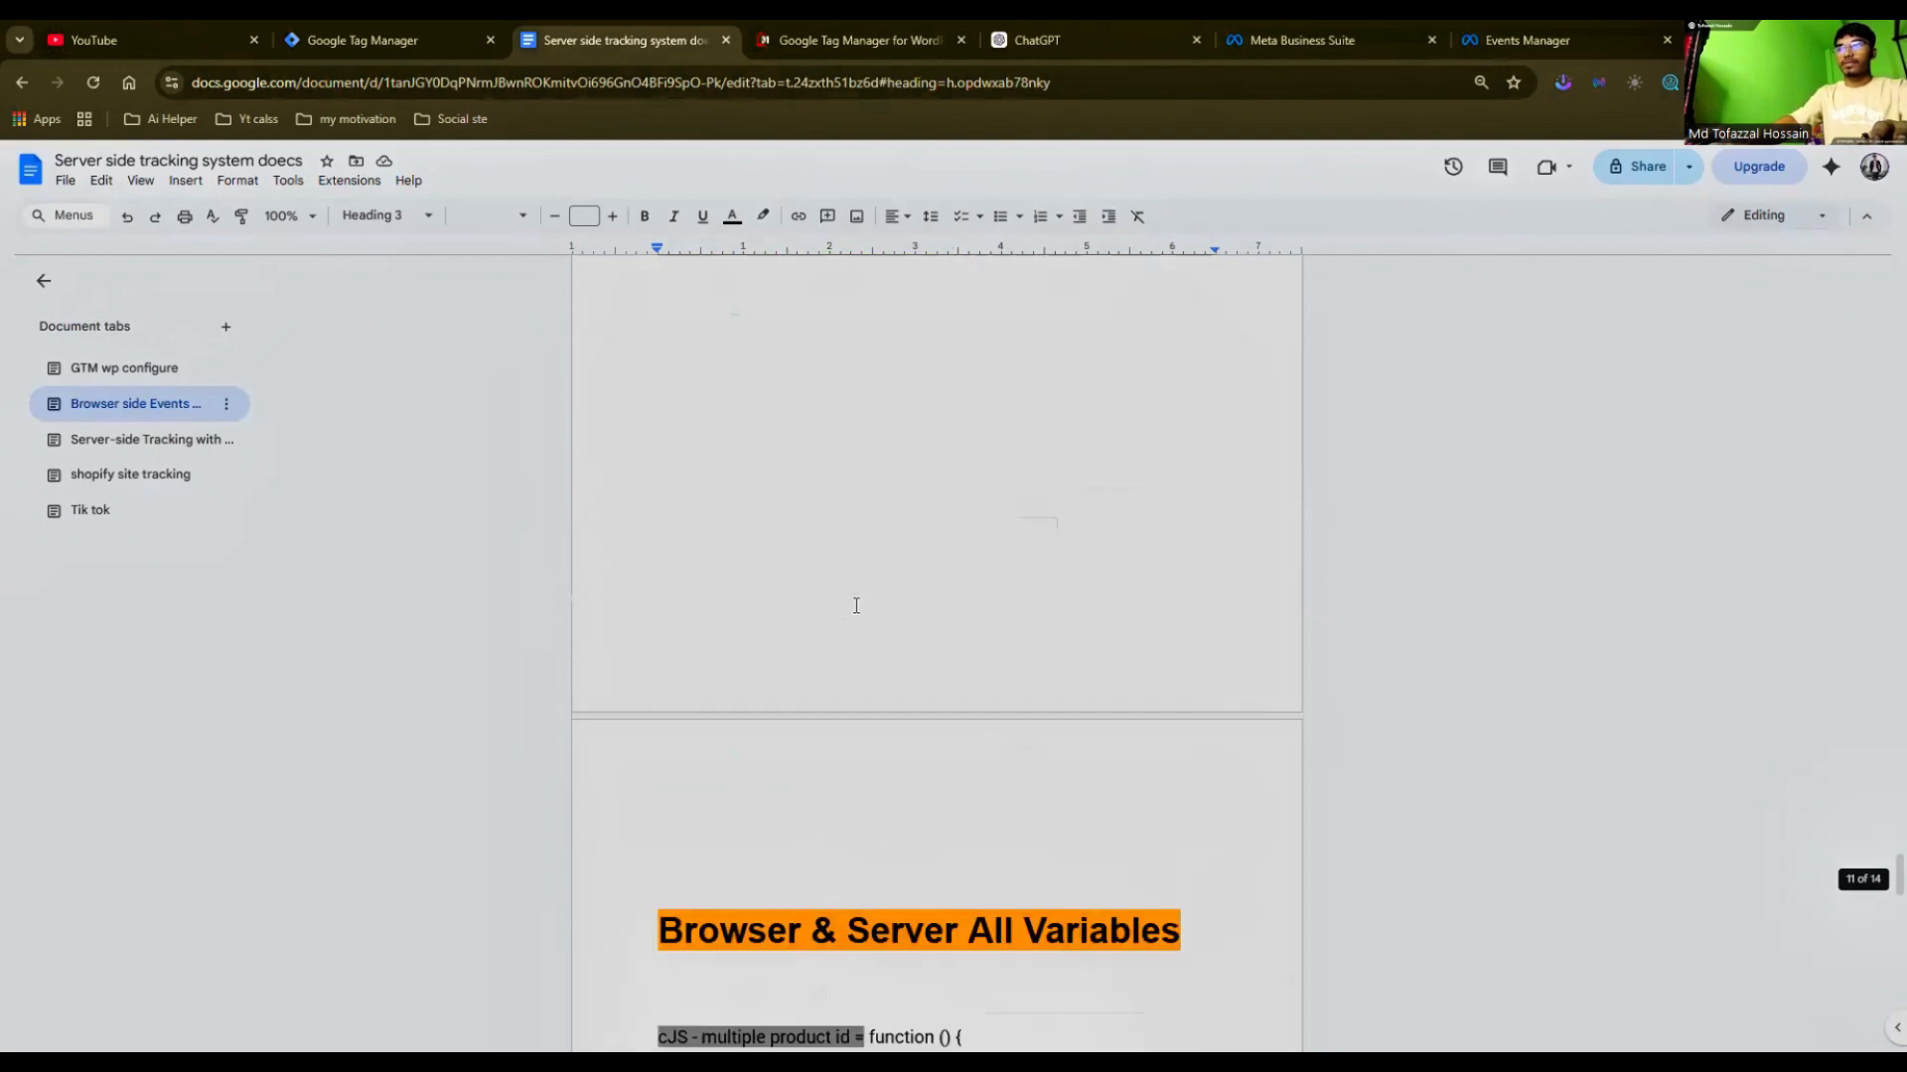
{"action": "scroll", "coordinate": [858, 605], "scroll_direction": "down", "scroll_amount": 4}
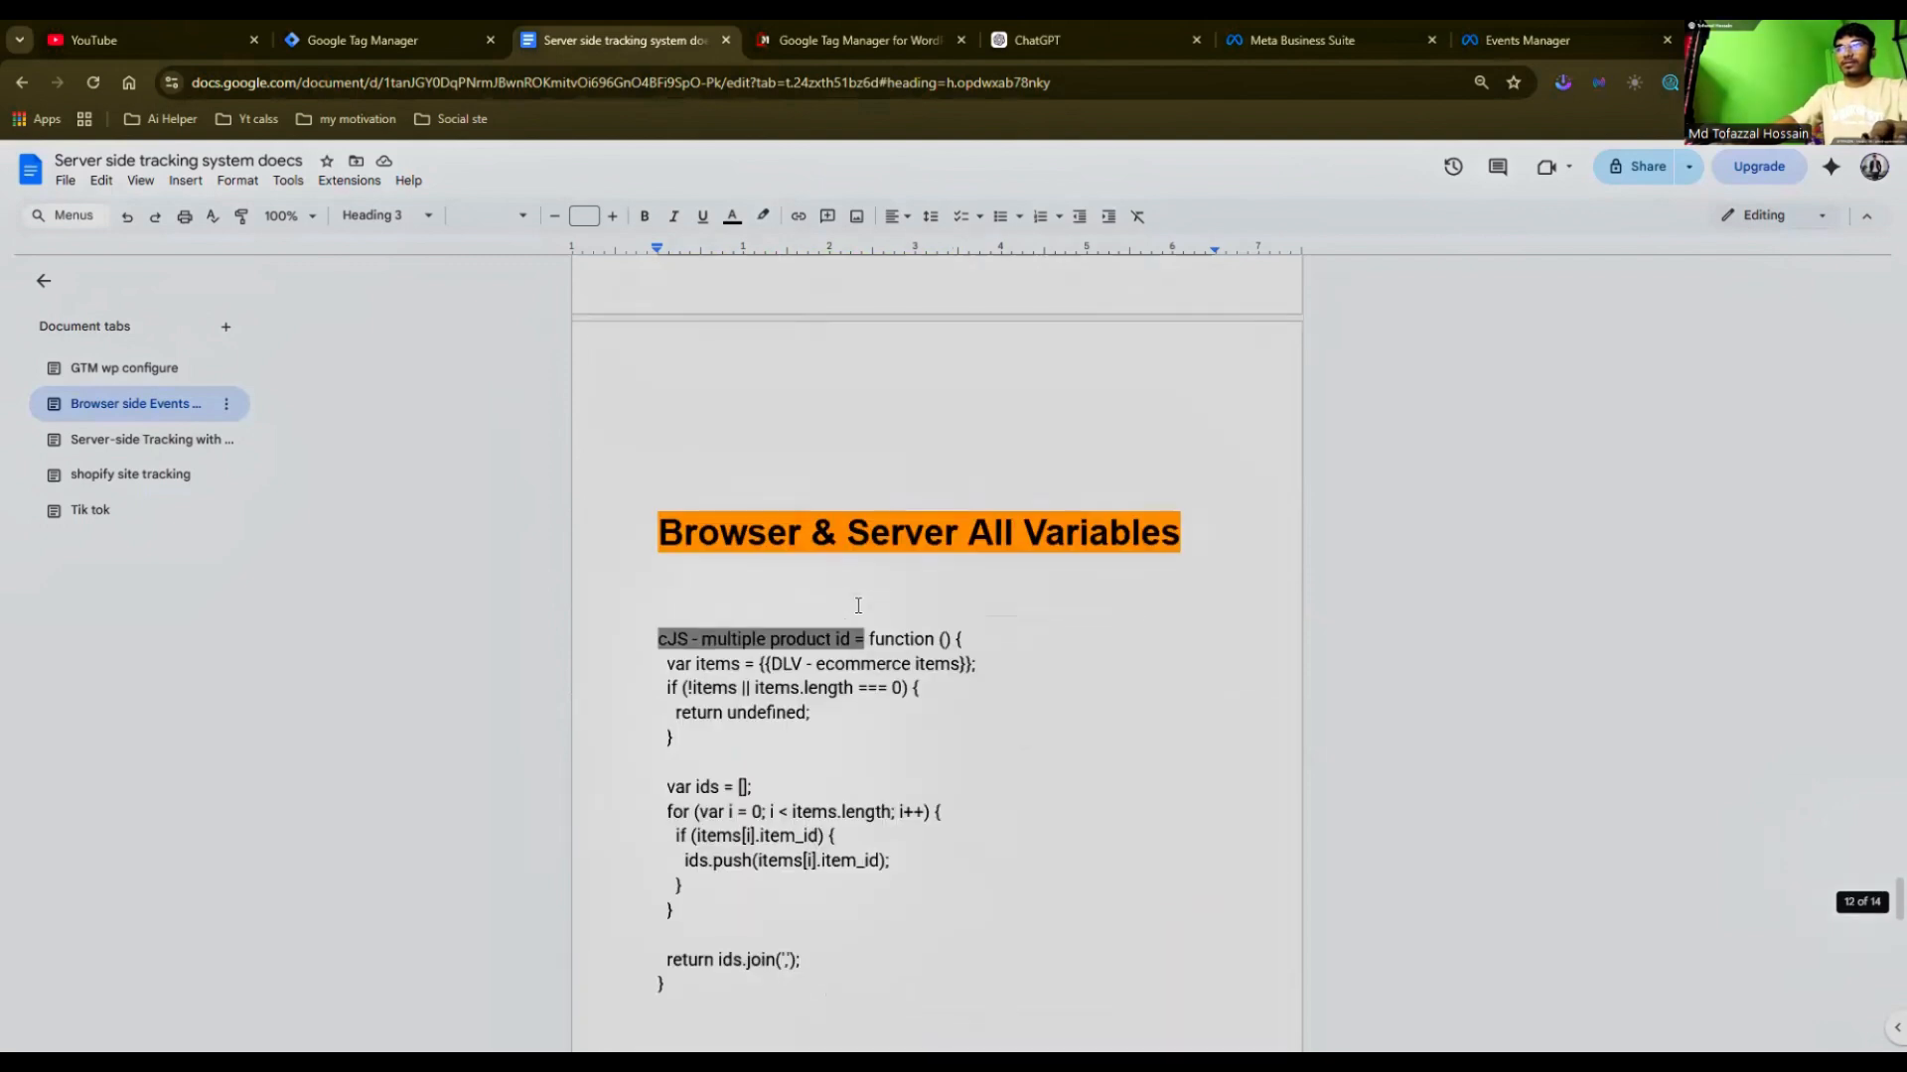
{"action": "scroll", "coordinate": [858, 605], "scroll_direction": "down", "scroll_amount": 2}
{"action": "key", "text": "ctrl+shift+Tab"}
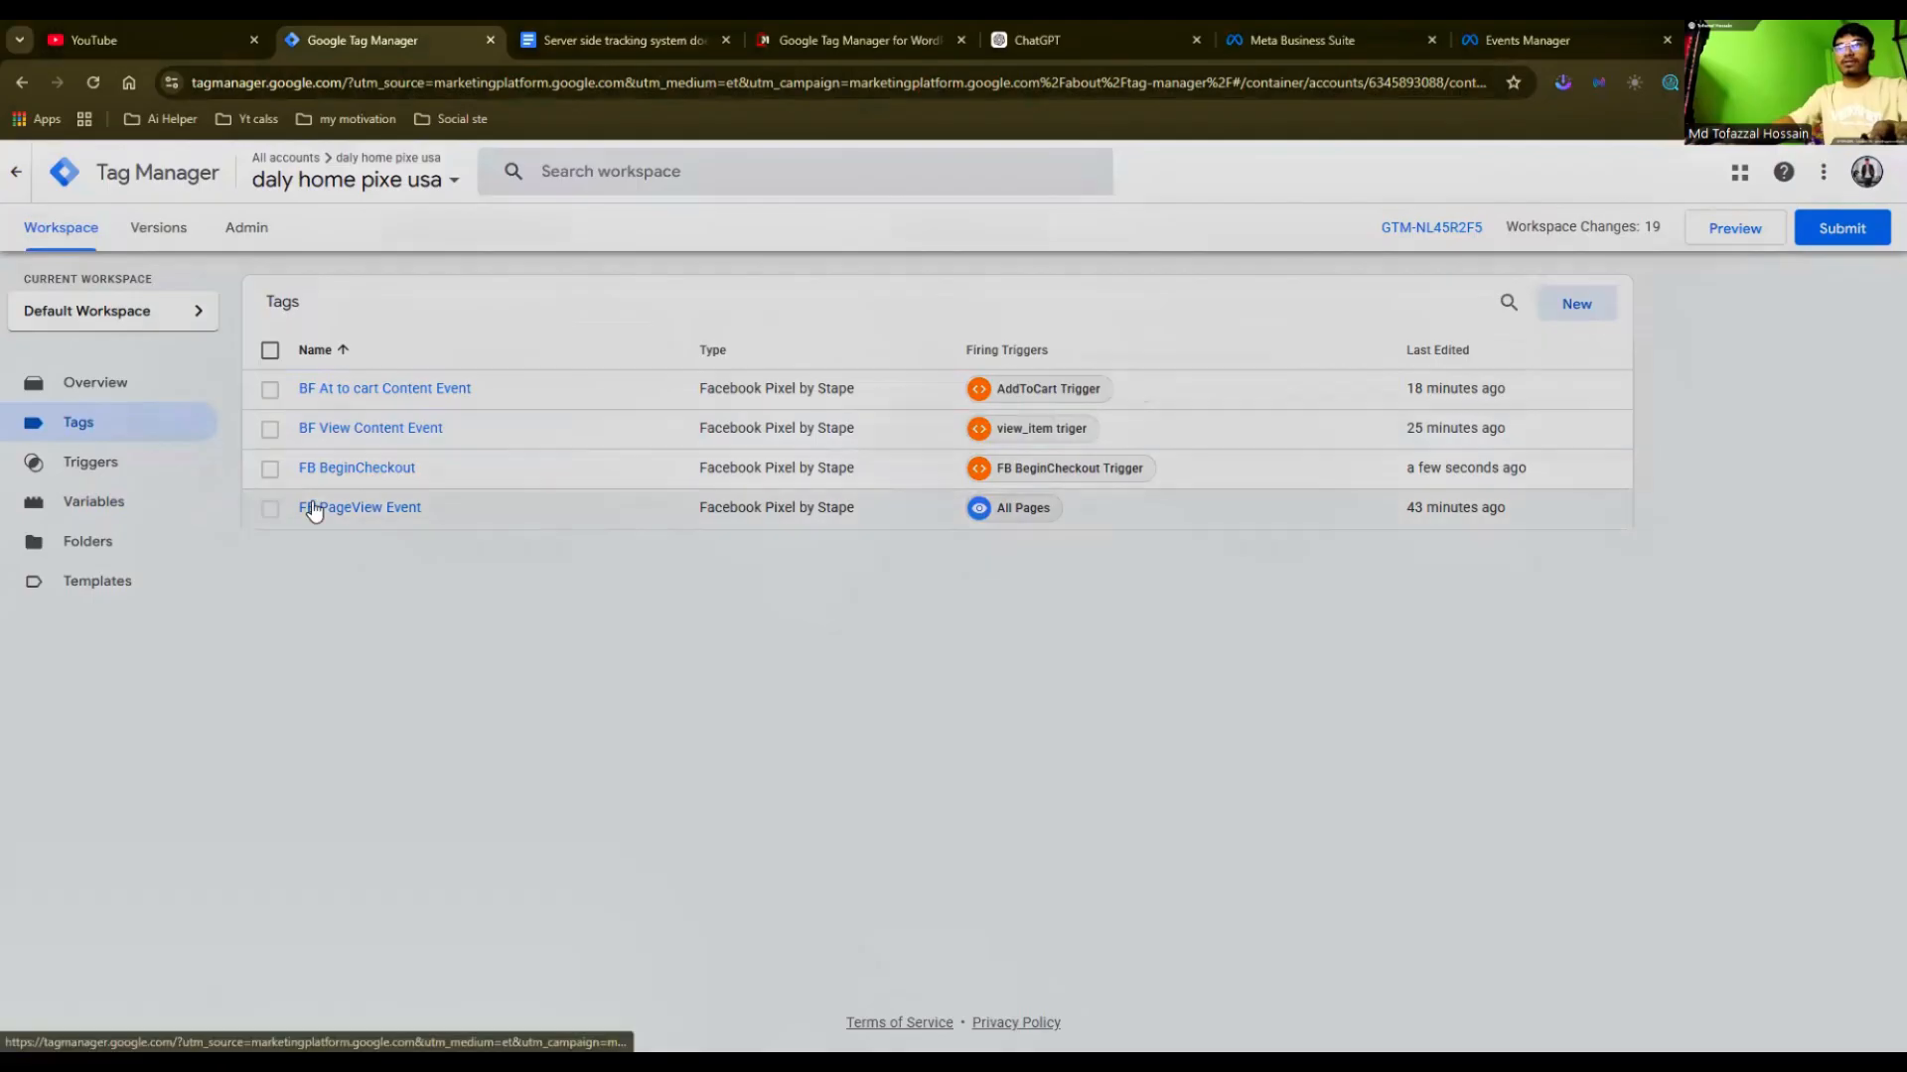
Step: Open the FB BeginCheckout tag and duplicate it
{"action": "left_click", "coordinate": [536, 482]}
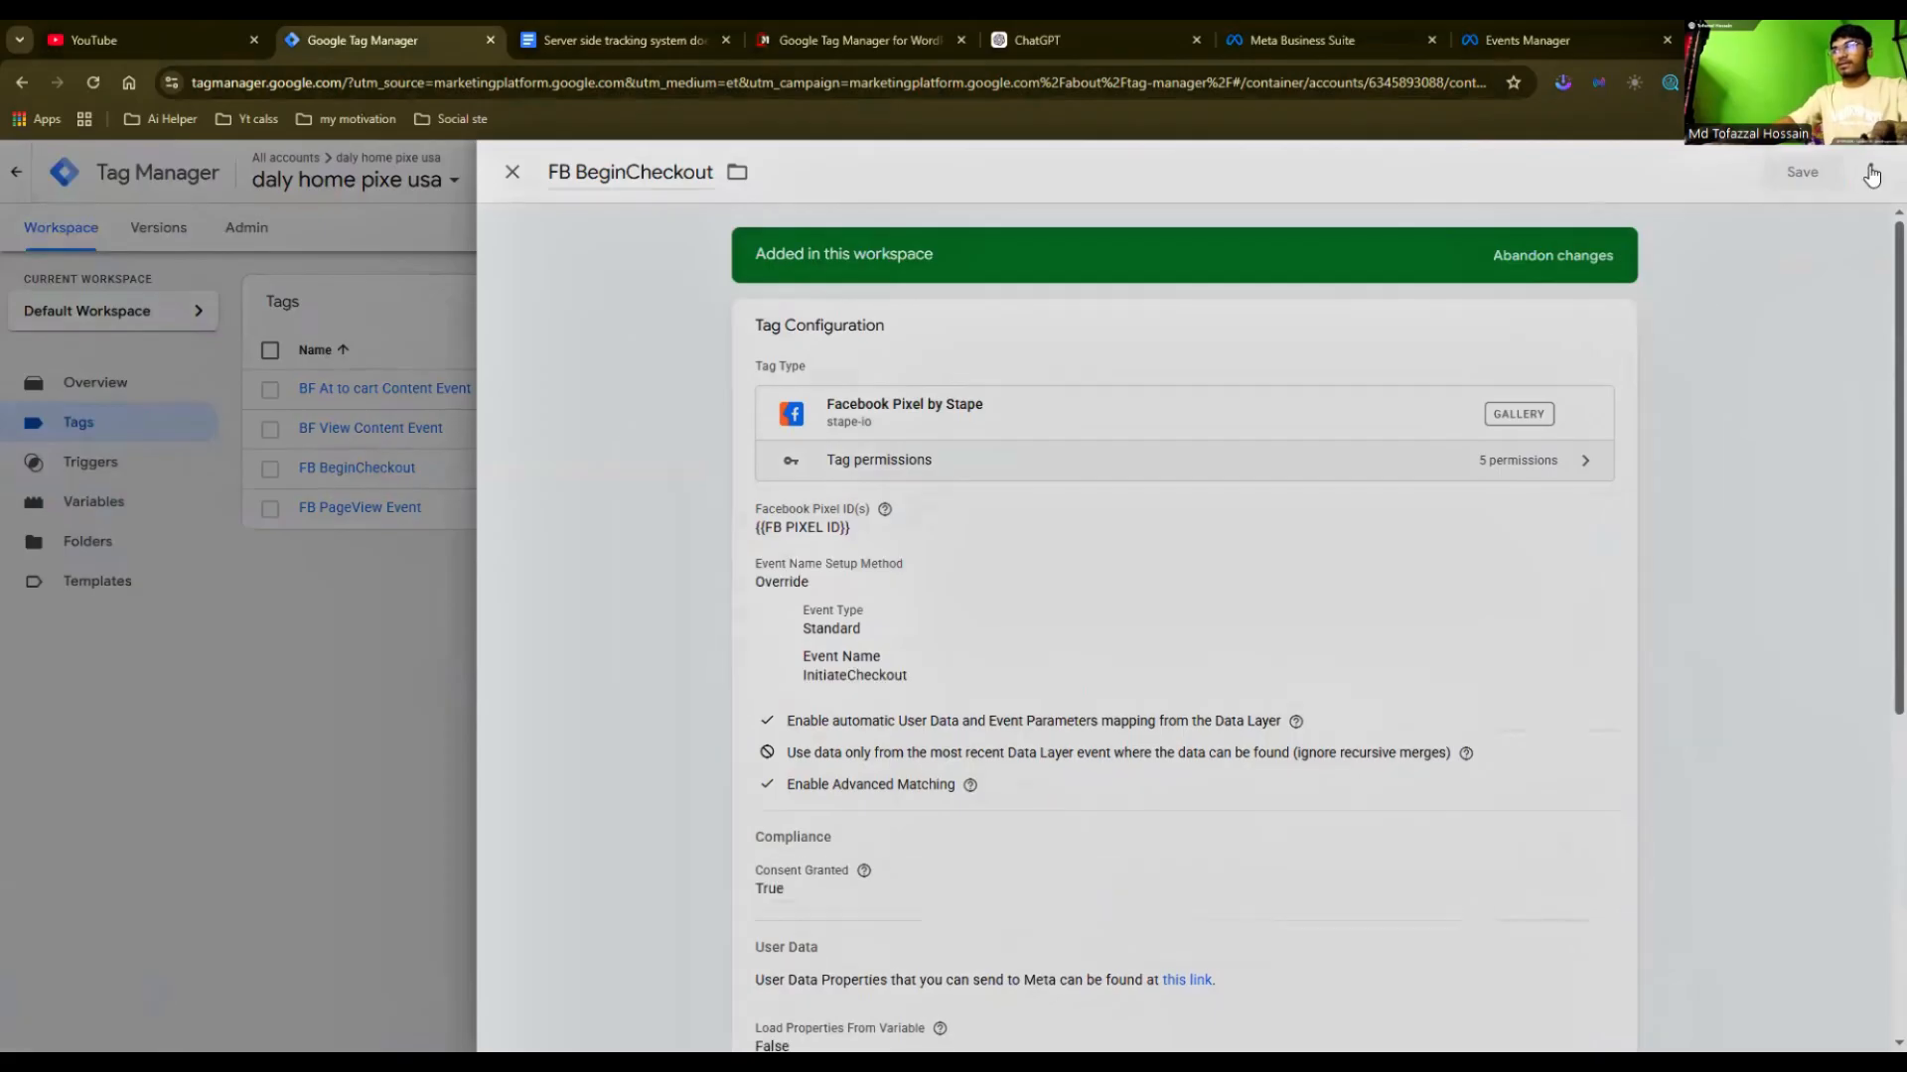
{"action": "left_click", "coordinate": [1872, 173]}
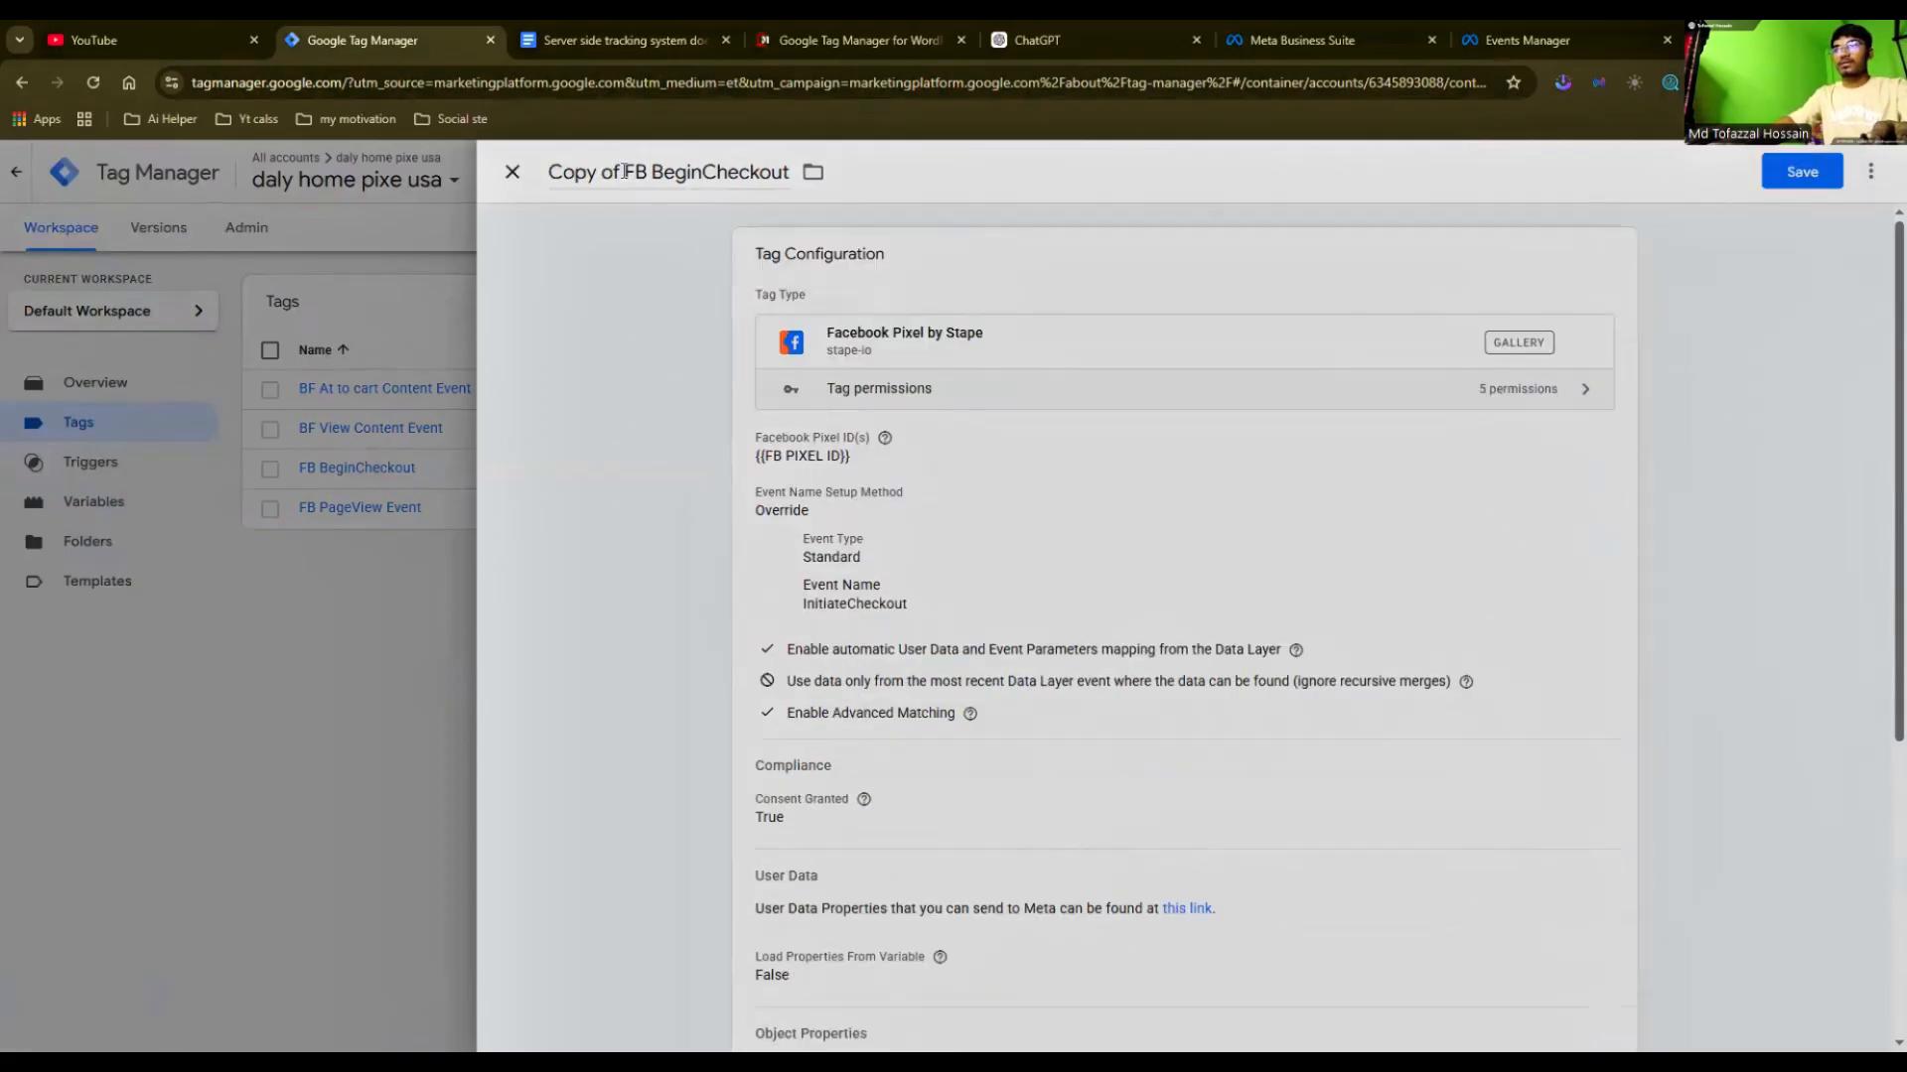
Step: Rename the copy by removing the Copy of prefix and replacing Begin with Purchase copied from the setup document
{"action": "left_click_drag", "start_coordinate": [550, 173], "coordinate": [627, 175]}
{"action": "key", "text": "BackSpace"}
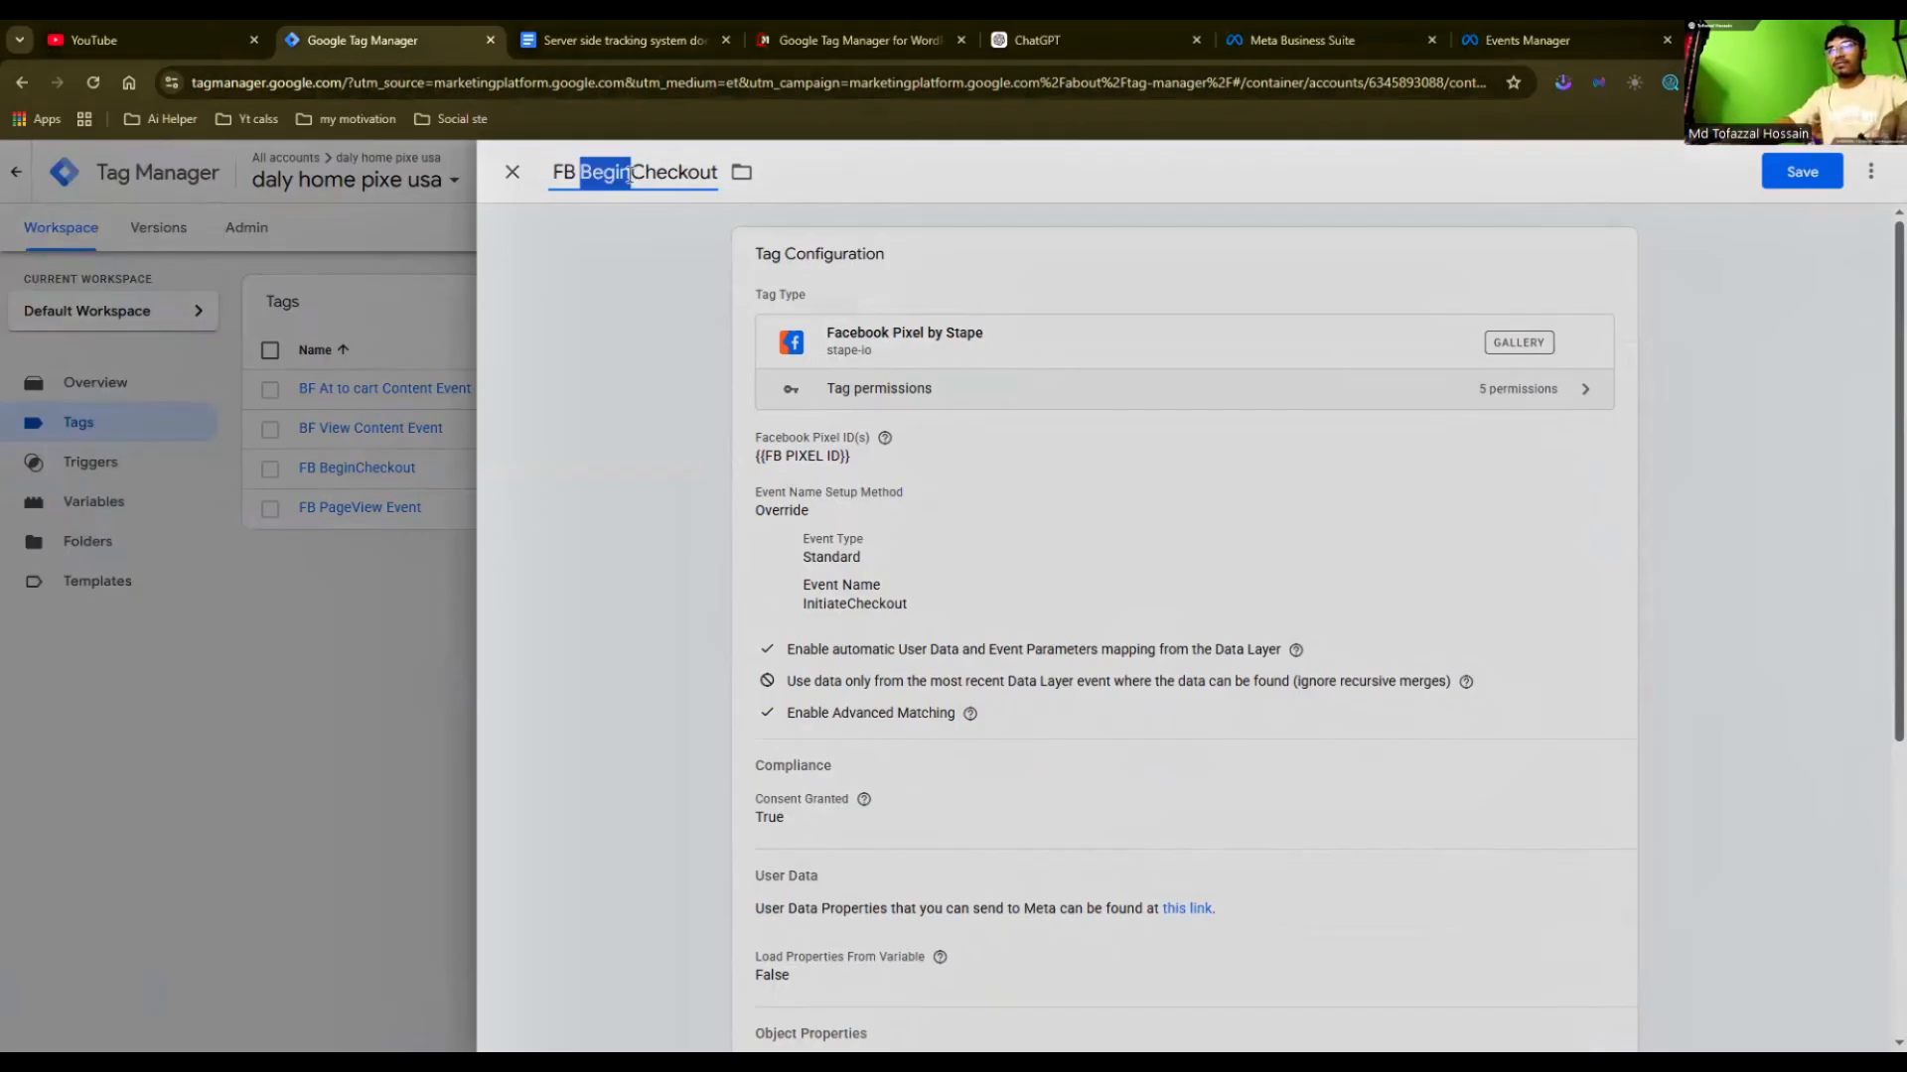
{"action": "key", "text": "BackSpace"}
{"action": "left_click", "coordinate": [593, 30]}
{"action": "scroll", "coordinate": [866, 566], "scroll_direction": "up", "scroll_amount": 1}
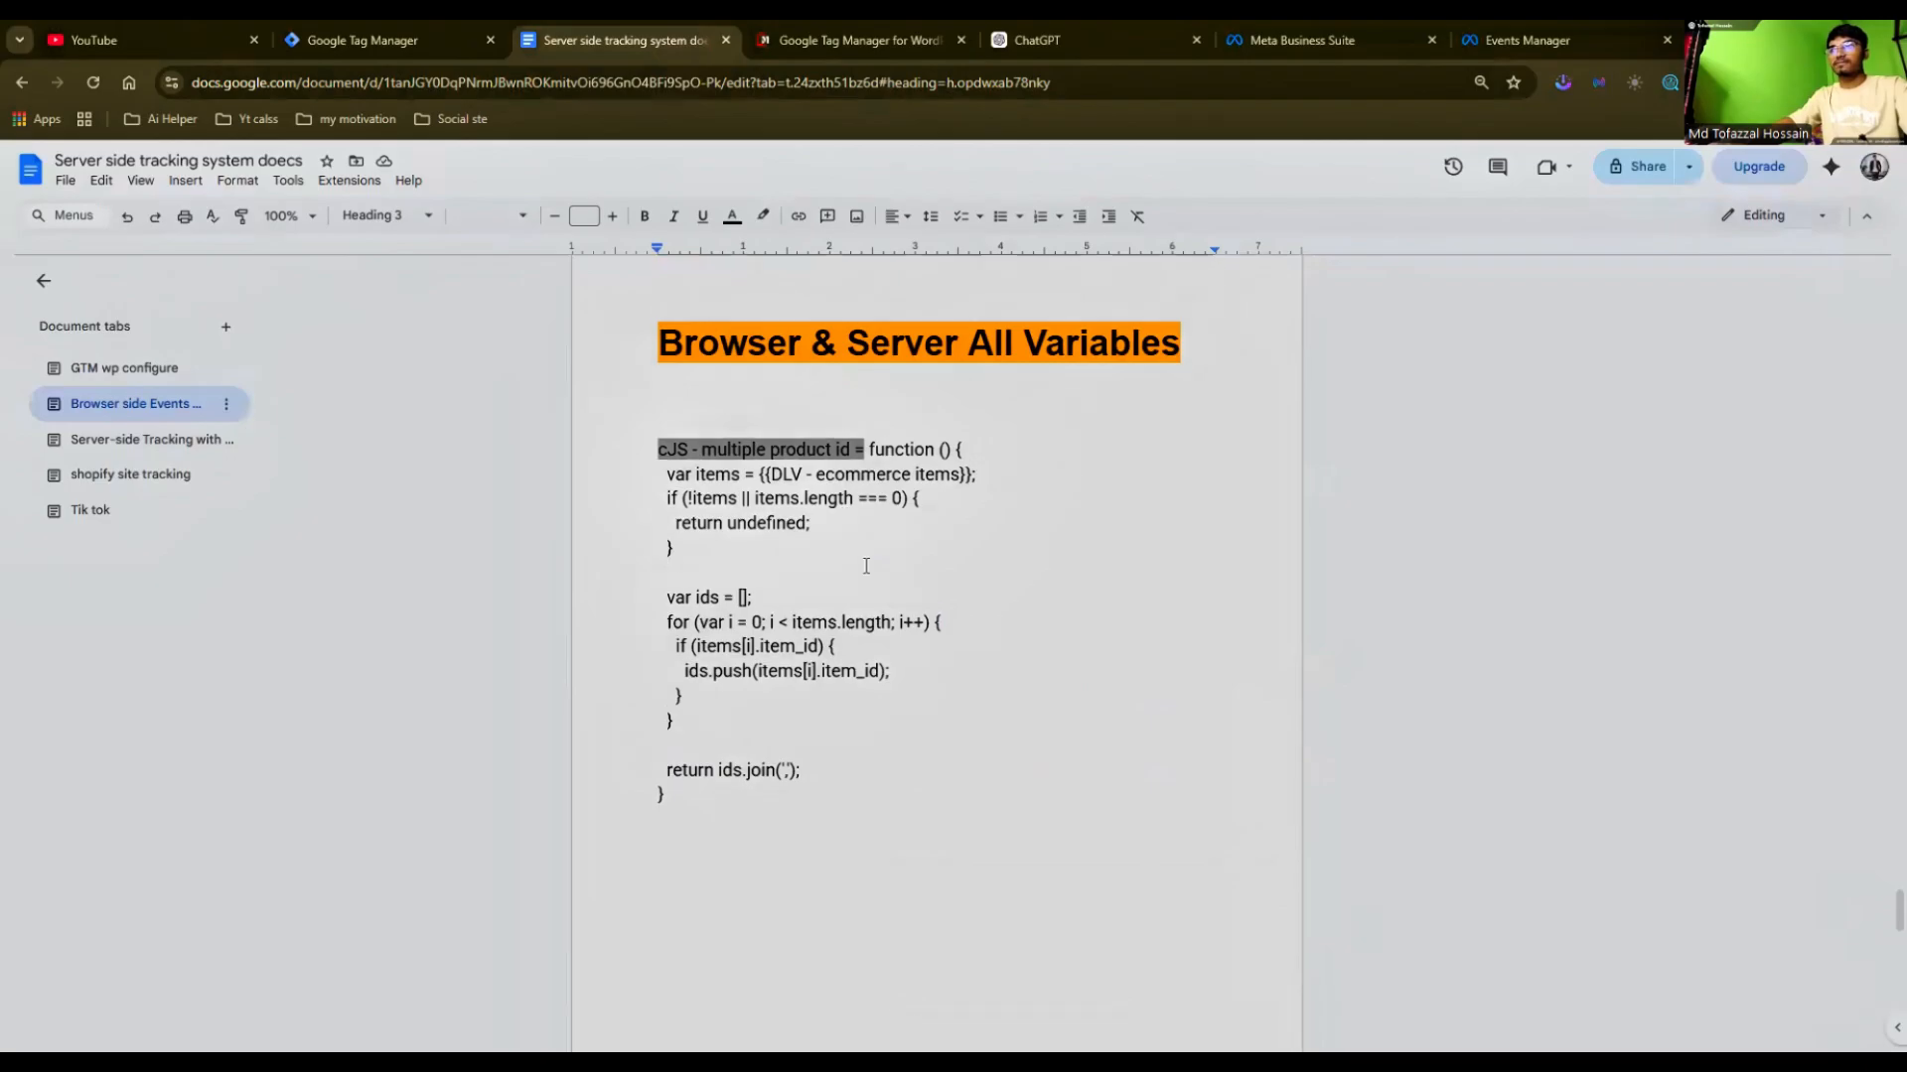
{"action": "scroll", "coordinate": [866, 566], "scroll_direction": "up", "scroll_amount": 10}
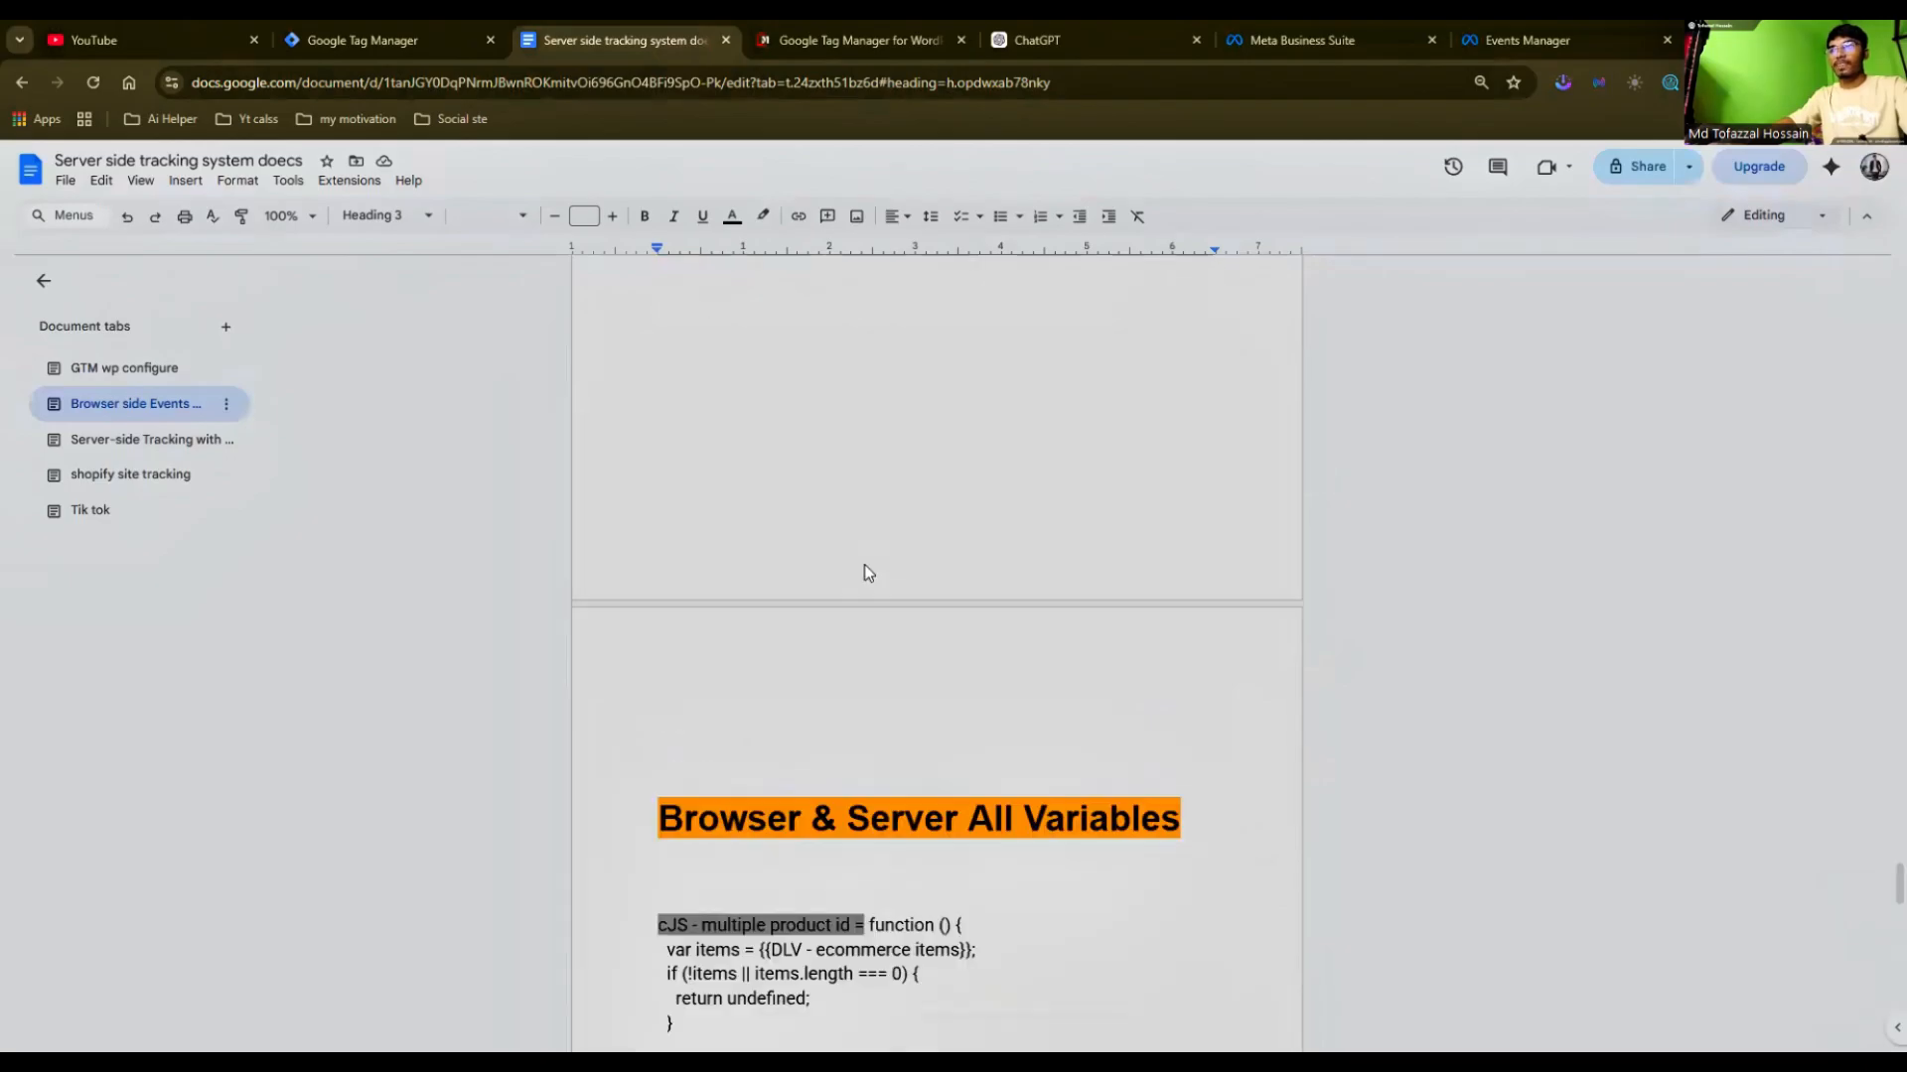
{"action": "scroll", "coordinate": [866, 566], "scroll_direction": "up", "scroll_amount": 2}
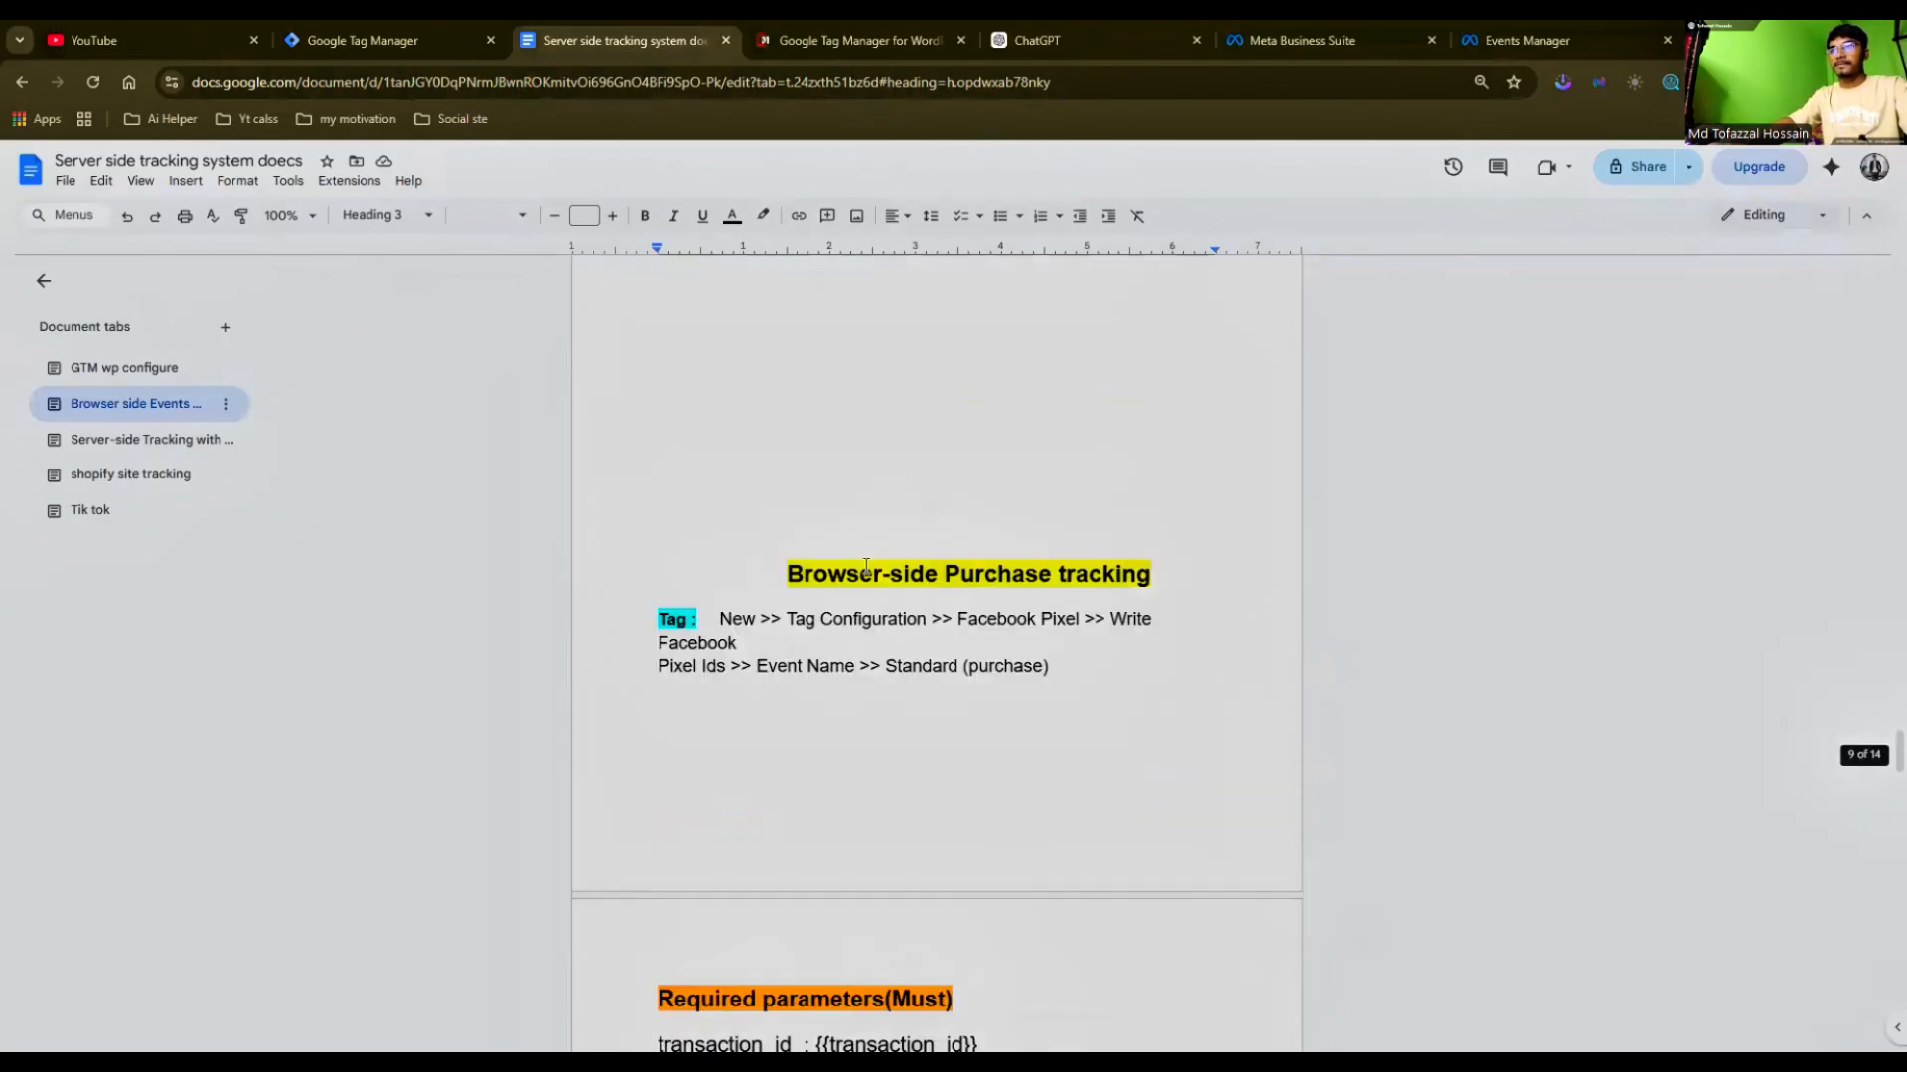
{"action": "left_click_drag", "start_coordinate": [946, 574], "coordinate": [1050, 574]}
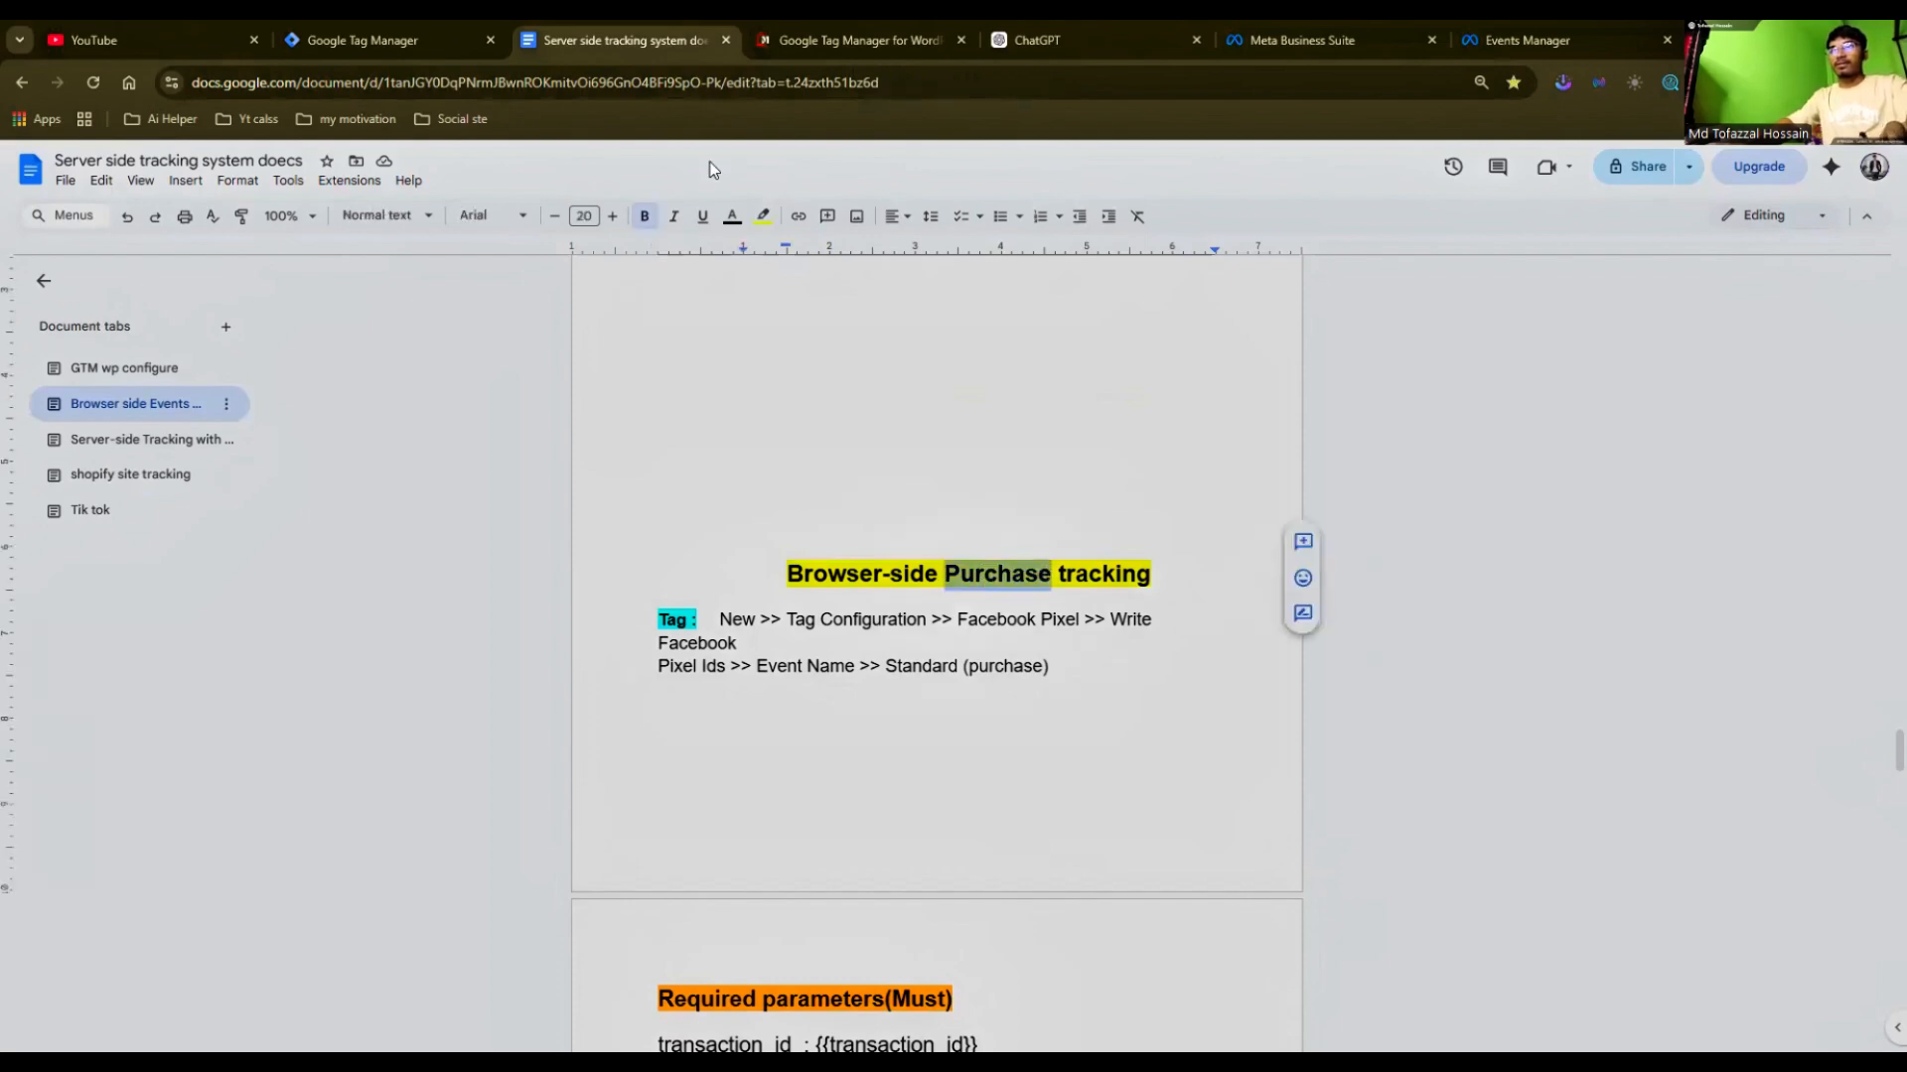
{"action": "left_click", "coordinate": [363, 40]}
{"action": "key", "text": "ctrl+v"}
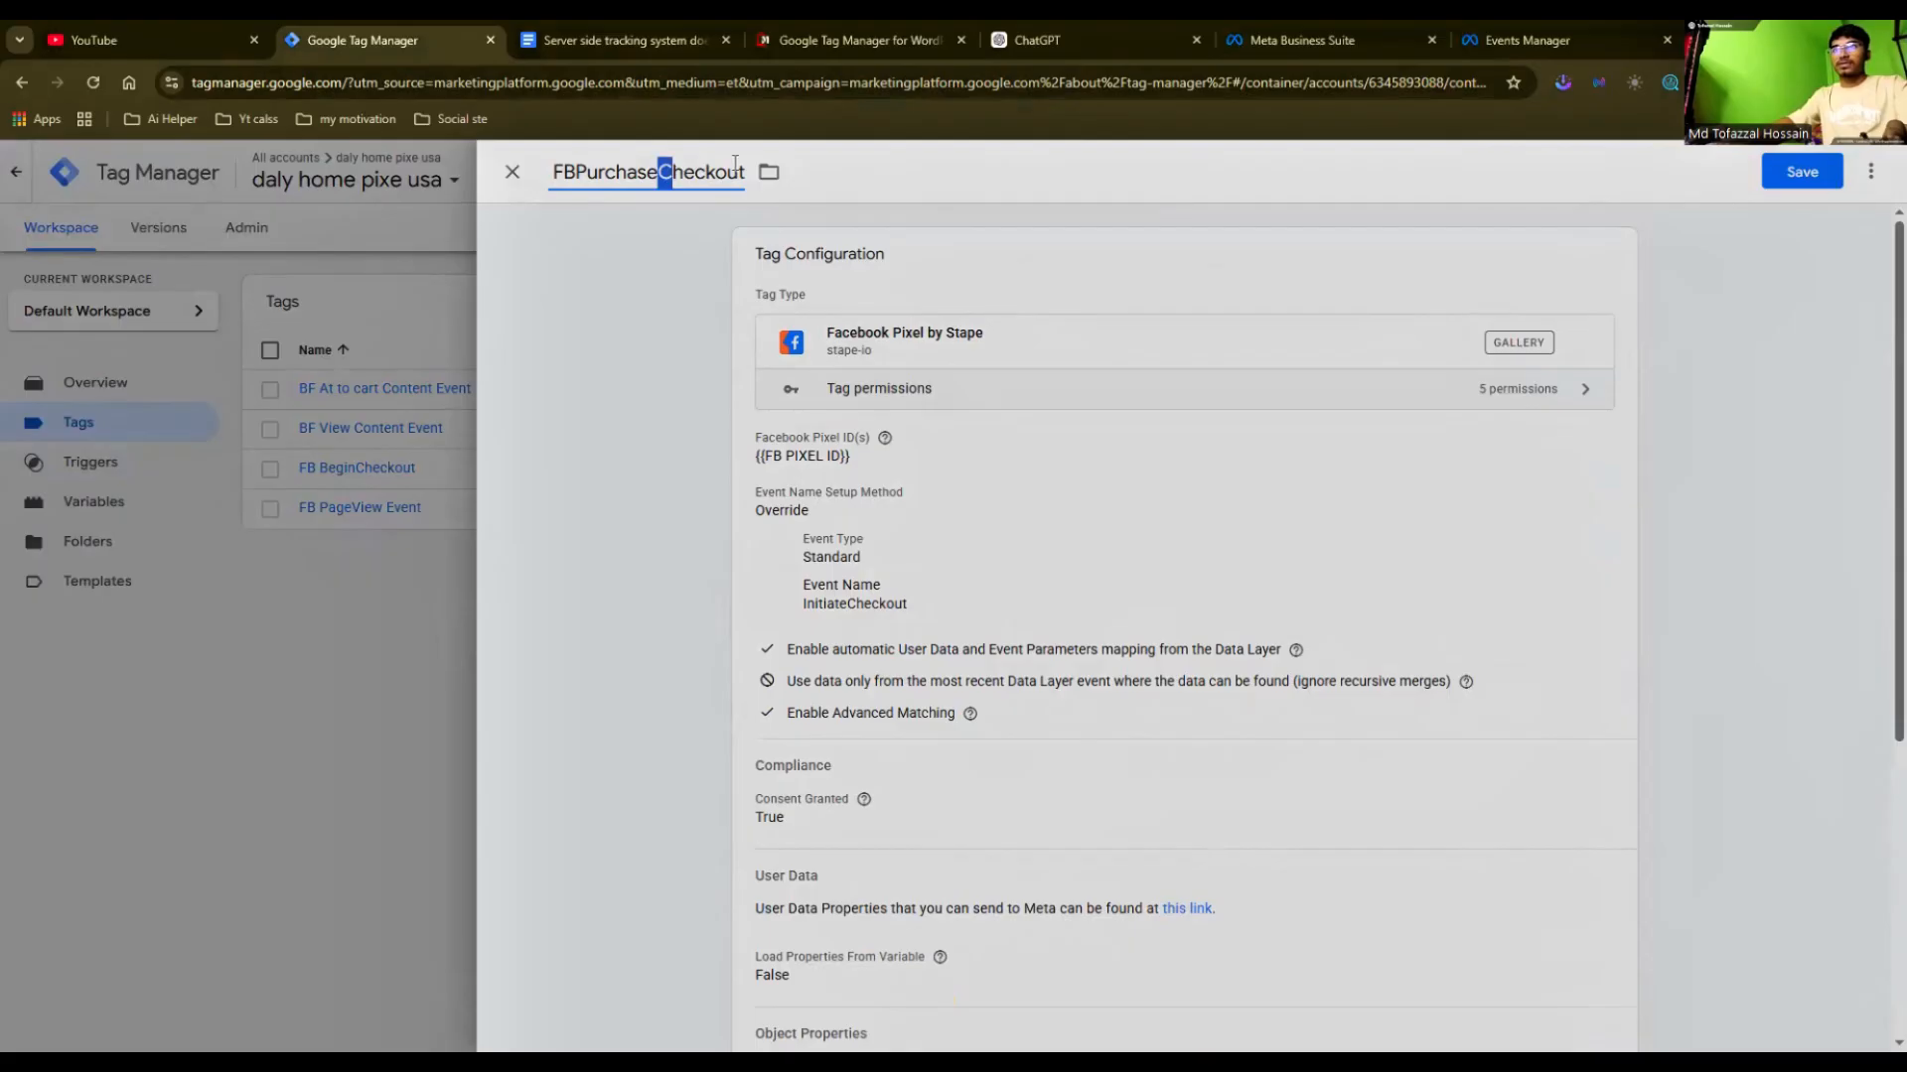
Step: Finish the tag name as FB Purchase event
{"action": "left_click_drag", "start_coordinate": [660, 171], "coordinate": [747, 174]}
{"action": "key", "text": "BackSpace"}
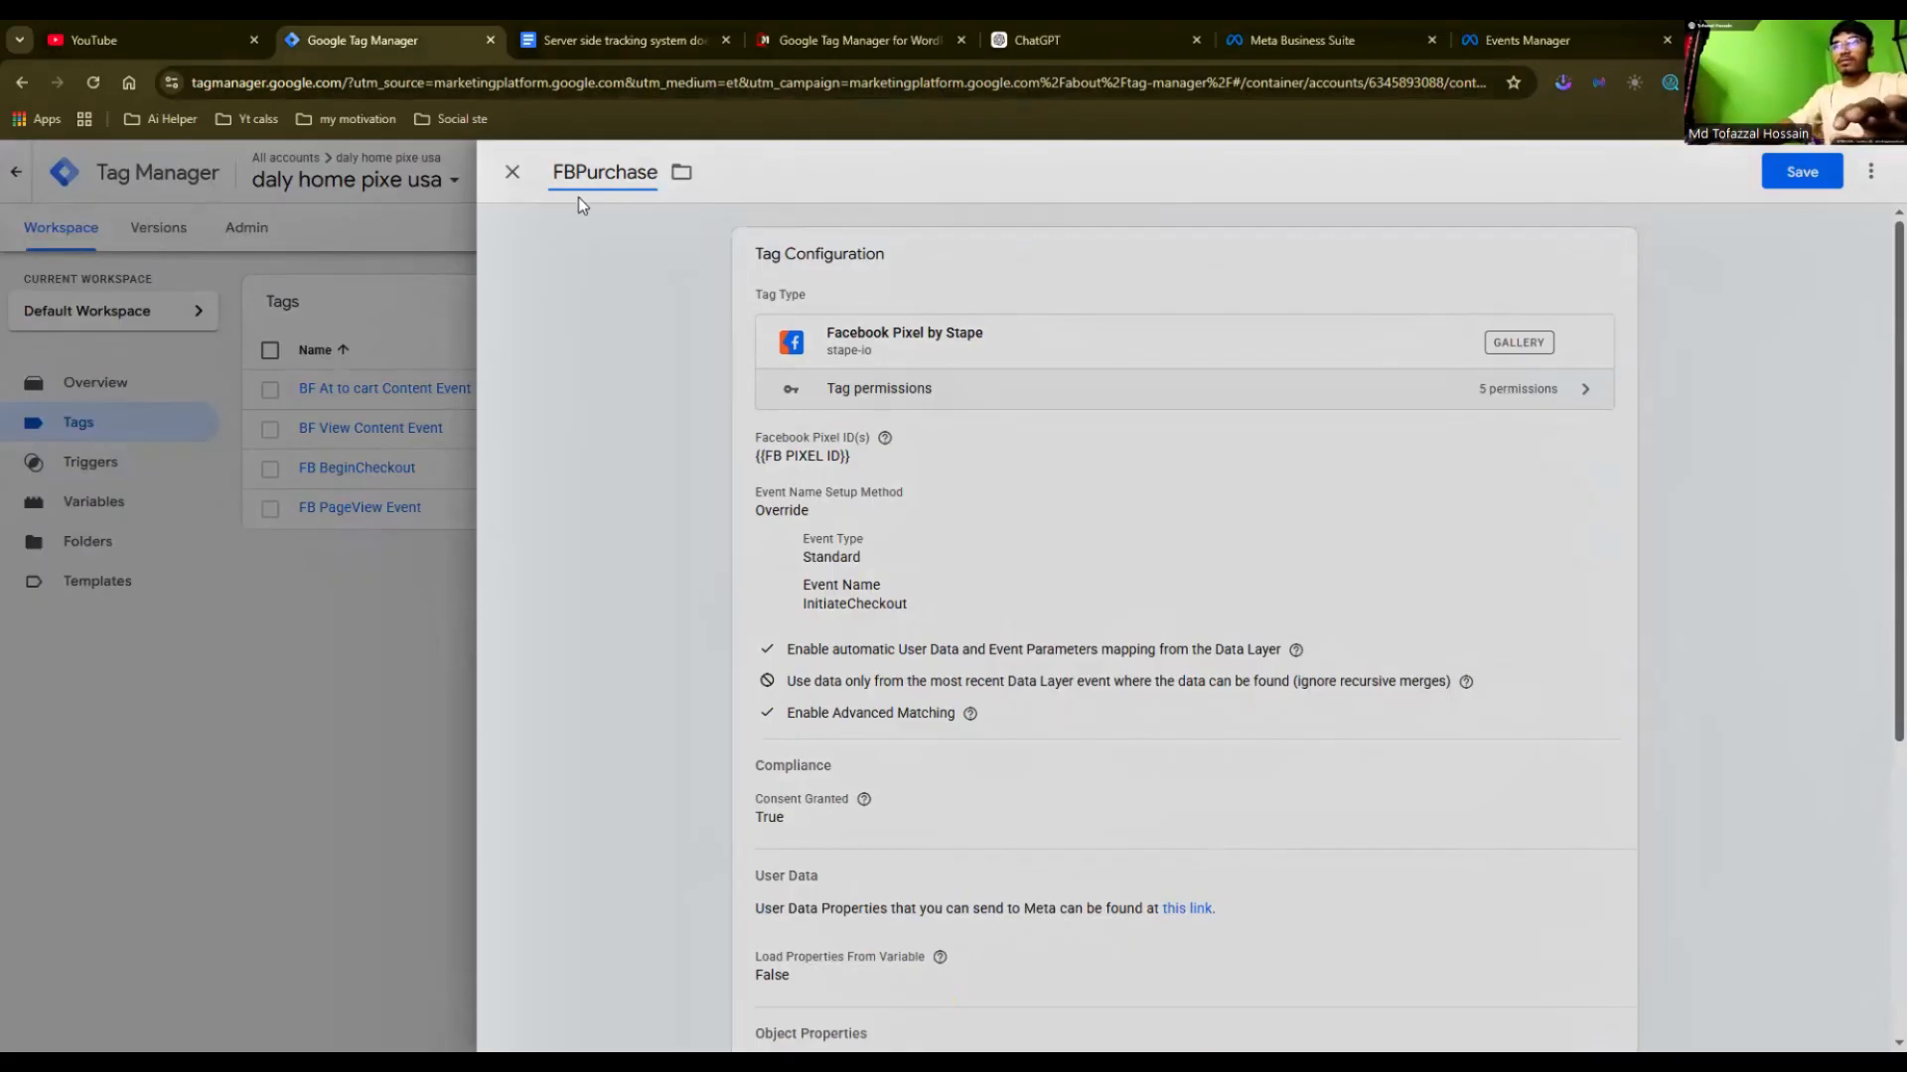
{"action": "left_click", "coordinate": [576, 172]}
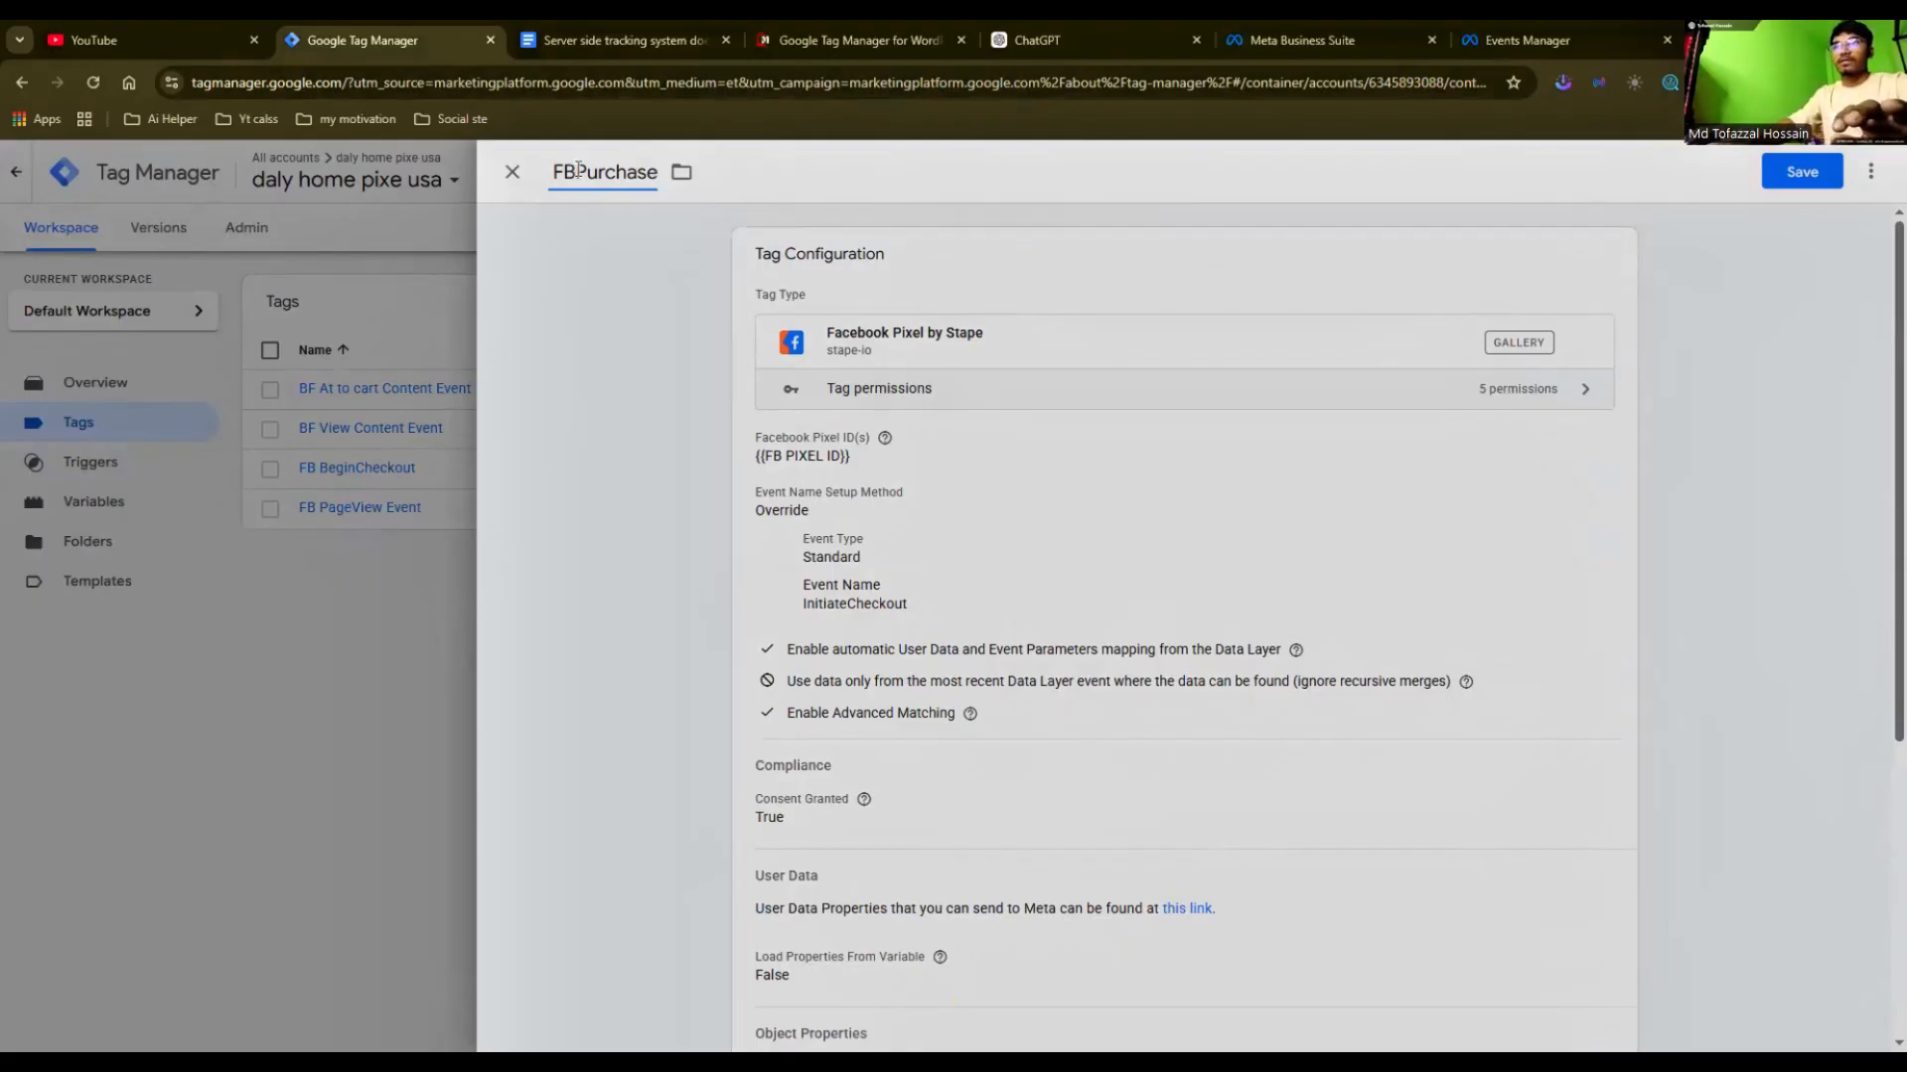
{"action": "left_click", "coordinate": [661, 166]}
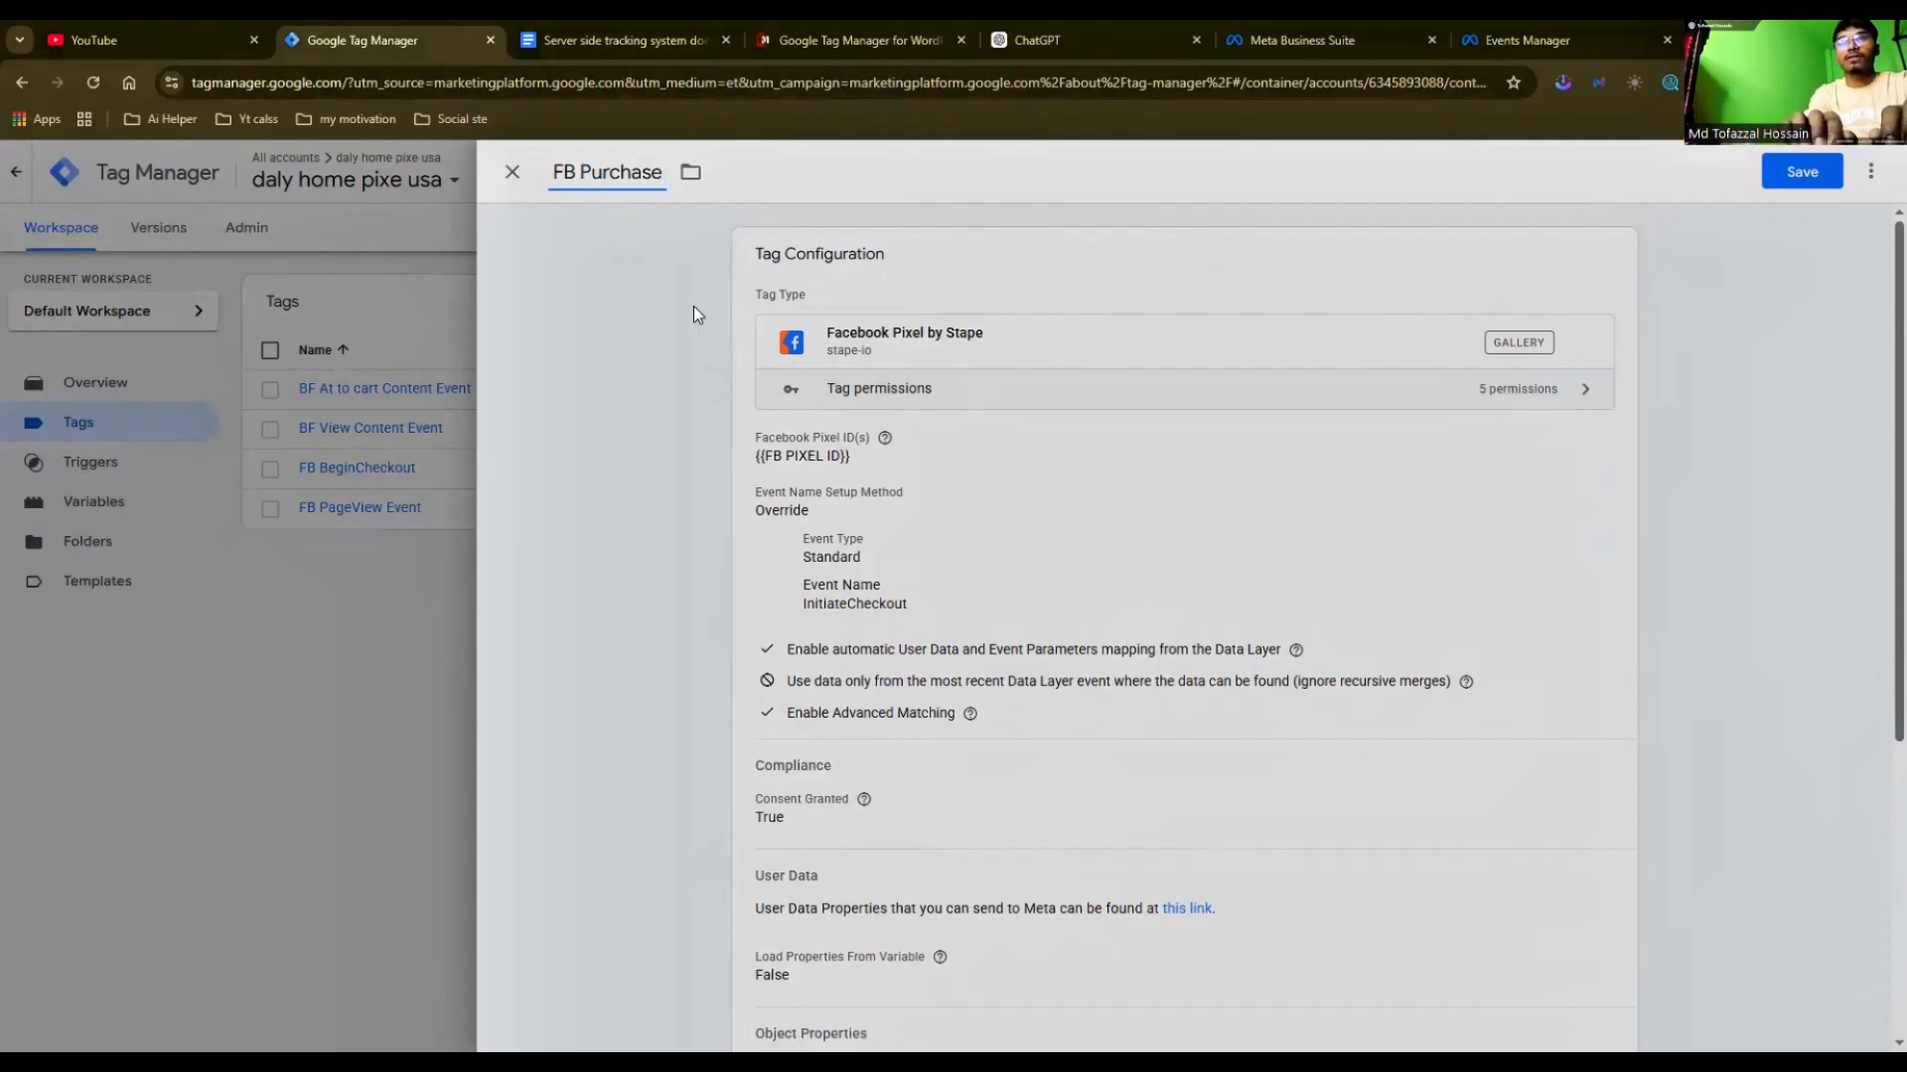
{"action": "type", "text": "e"}
{"action": "type", "text": "v"}
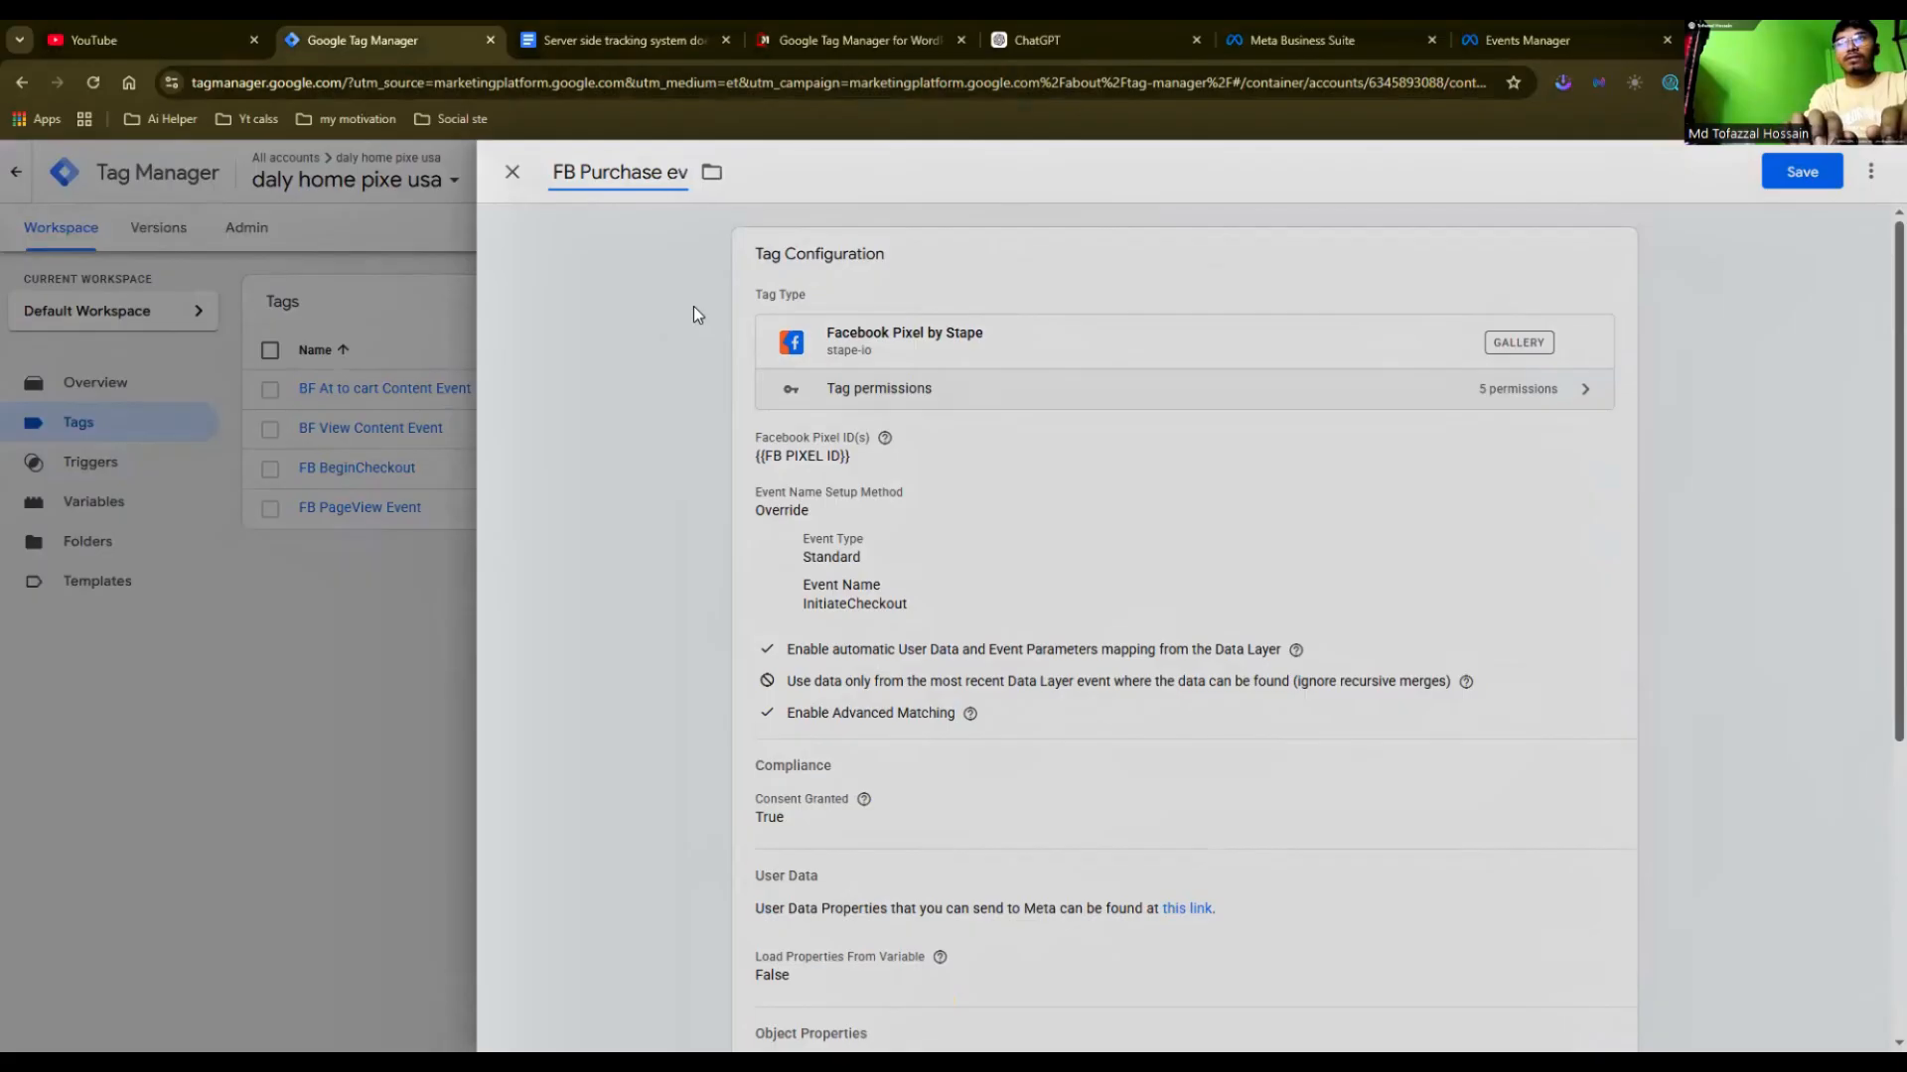
{"action": "type", "text": "ent"}
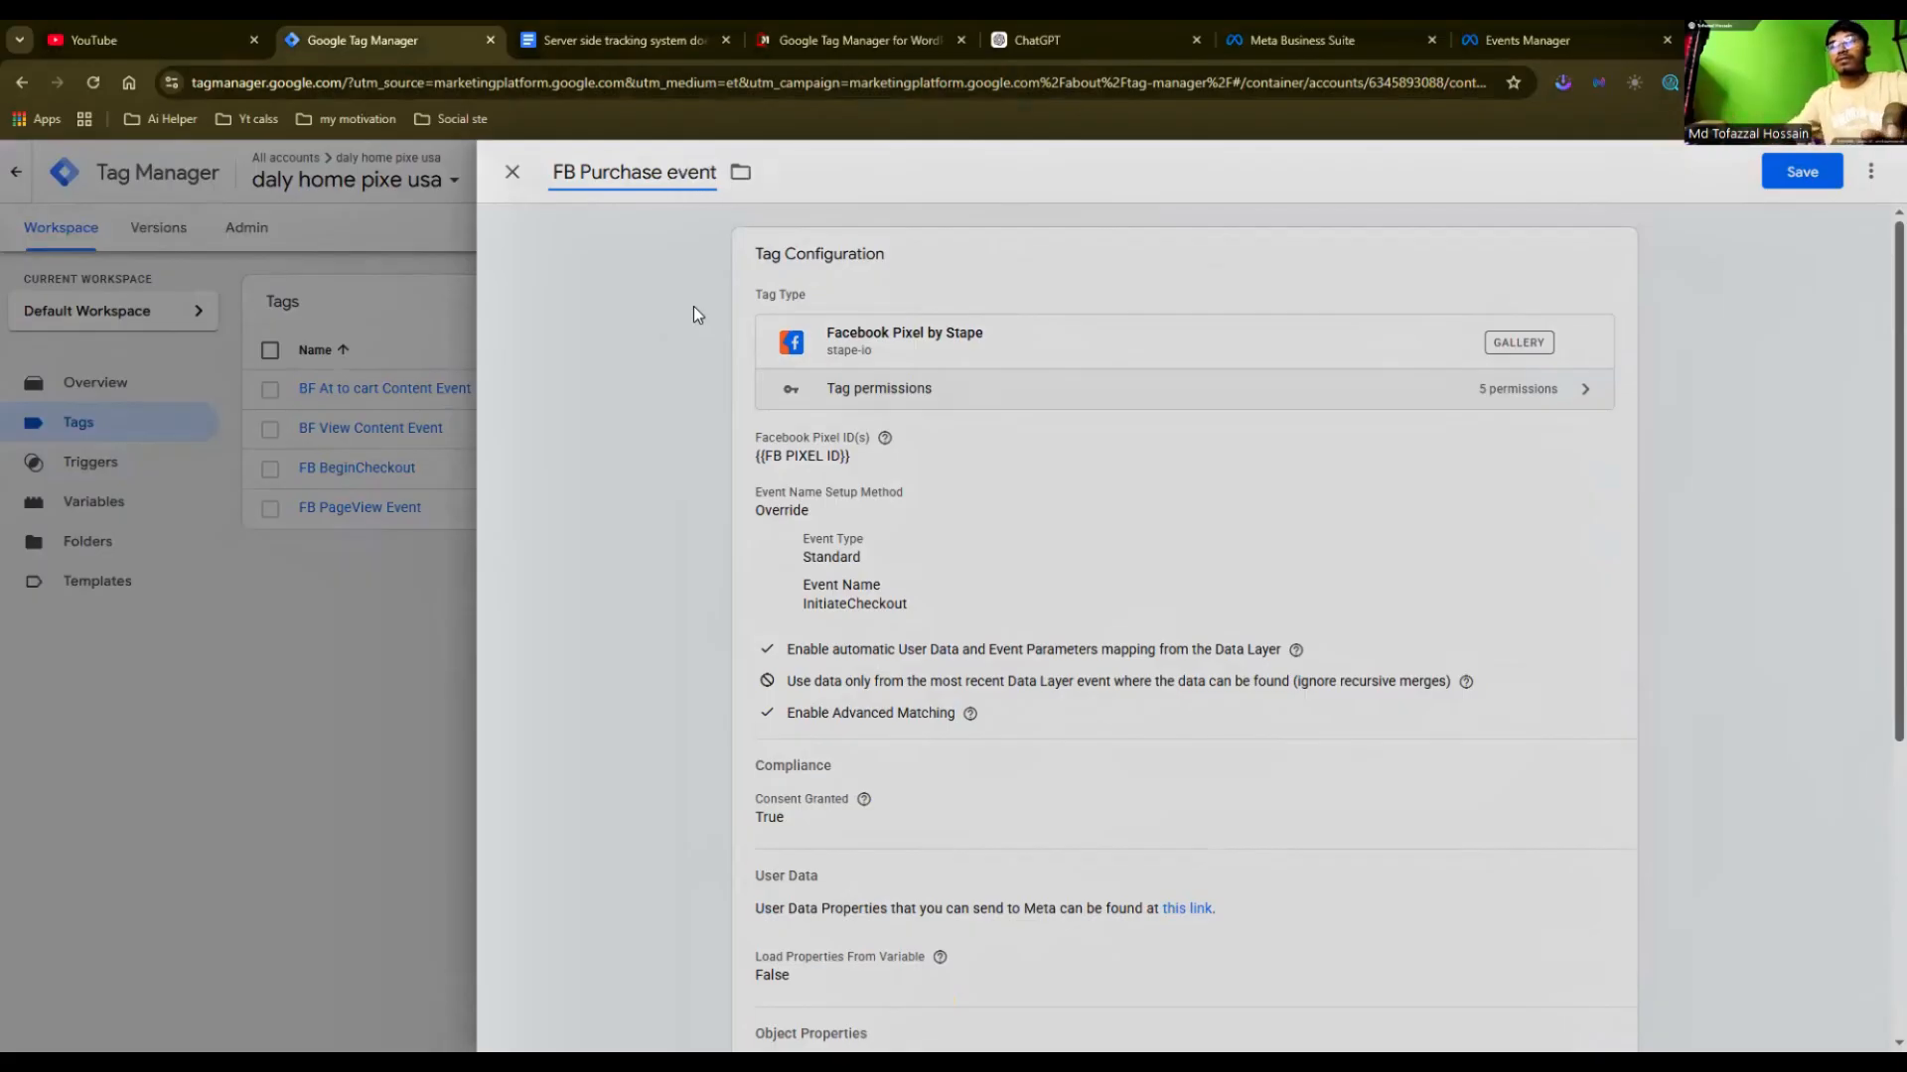
Step: Edit the tag configuration and set the standard event name to Purchase
{"action": "scroll", "coordinate": [1013, 551], "scroll_direction": "down", "scroll_amount": 1}
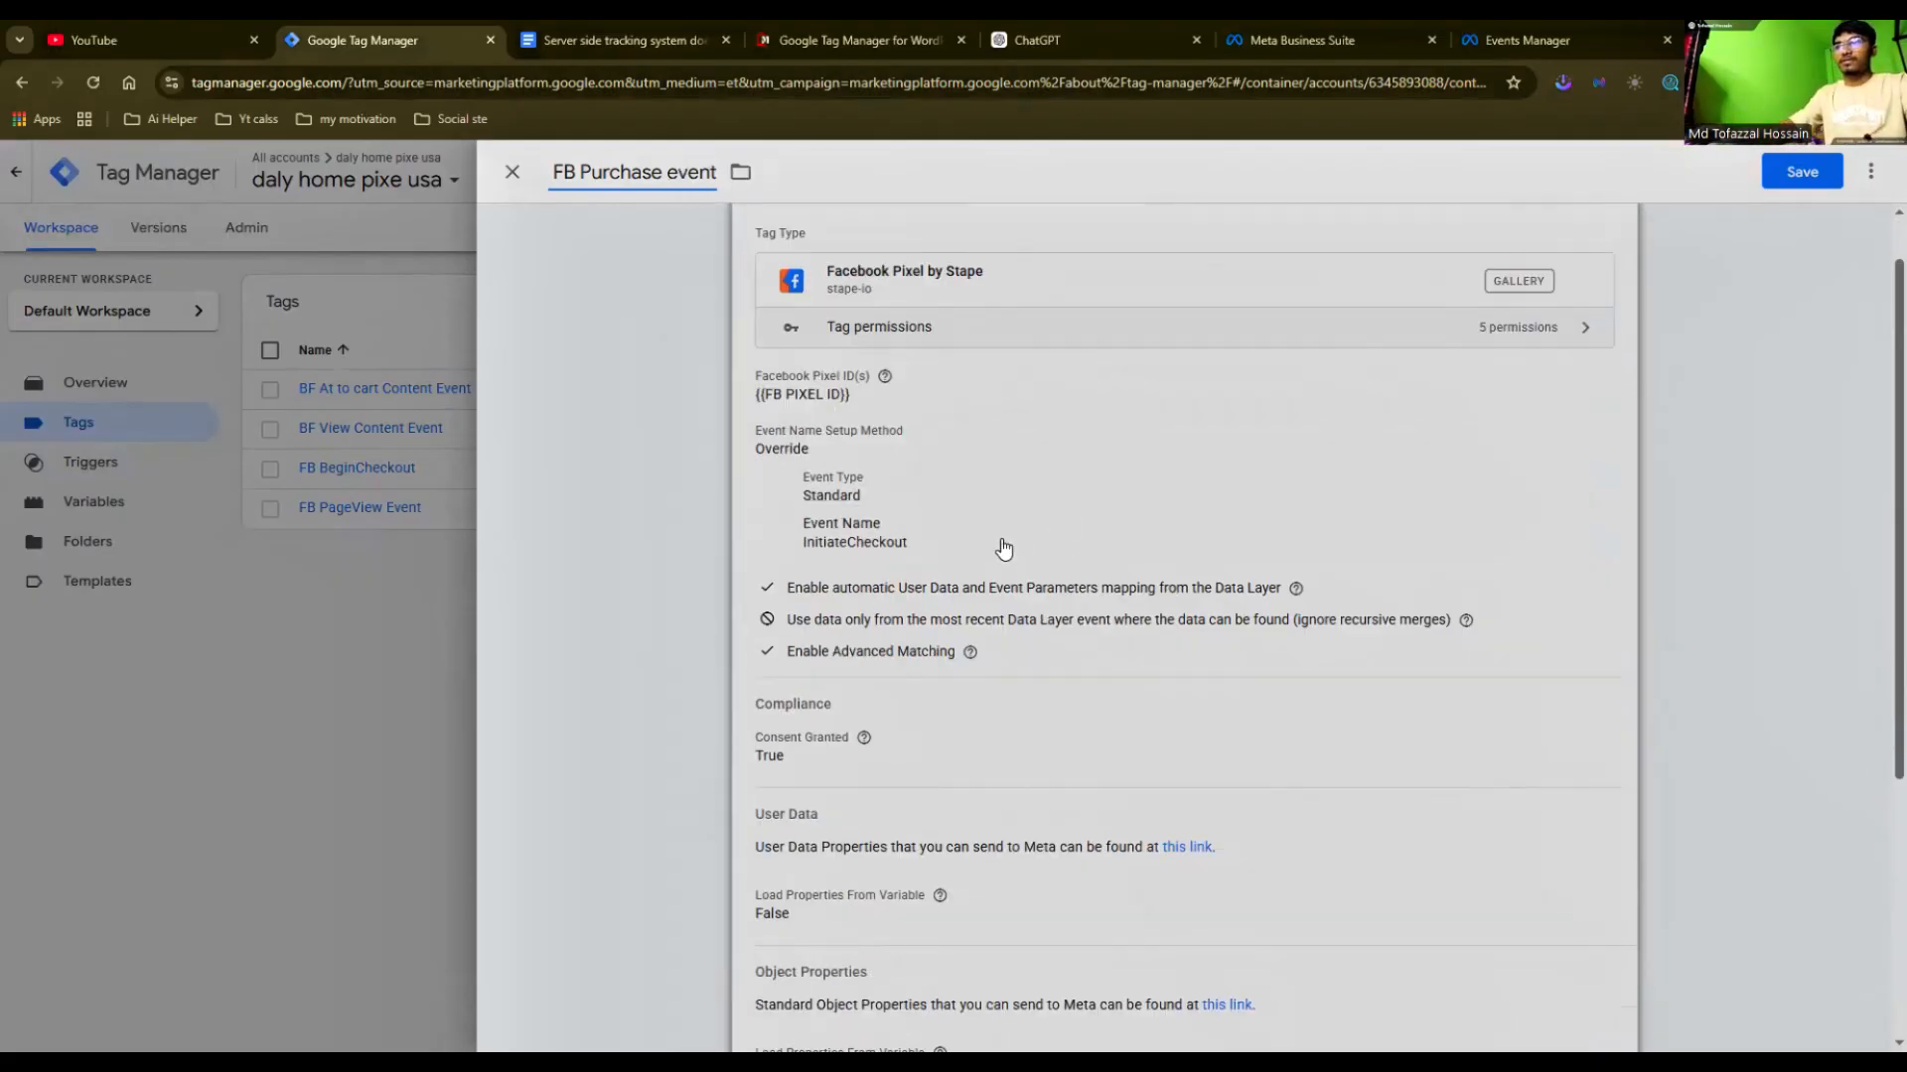
{"action": "scroll", "coordinate": [874, 432], "scroll_direction": "up", "scroll_amount": 1}
{"action": "left_click", "coordinate": [908, 458]}
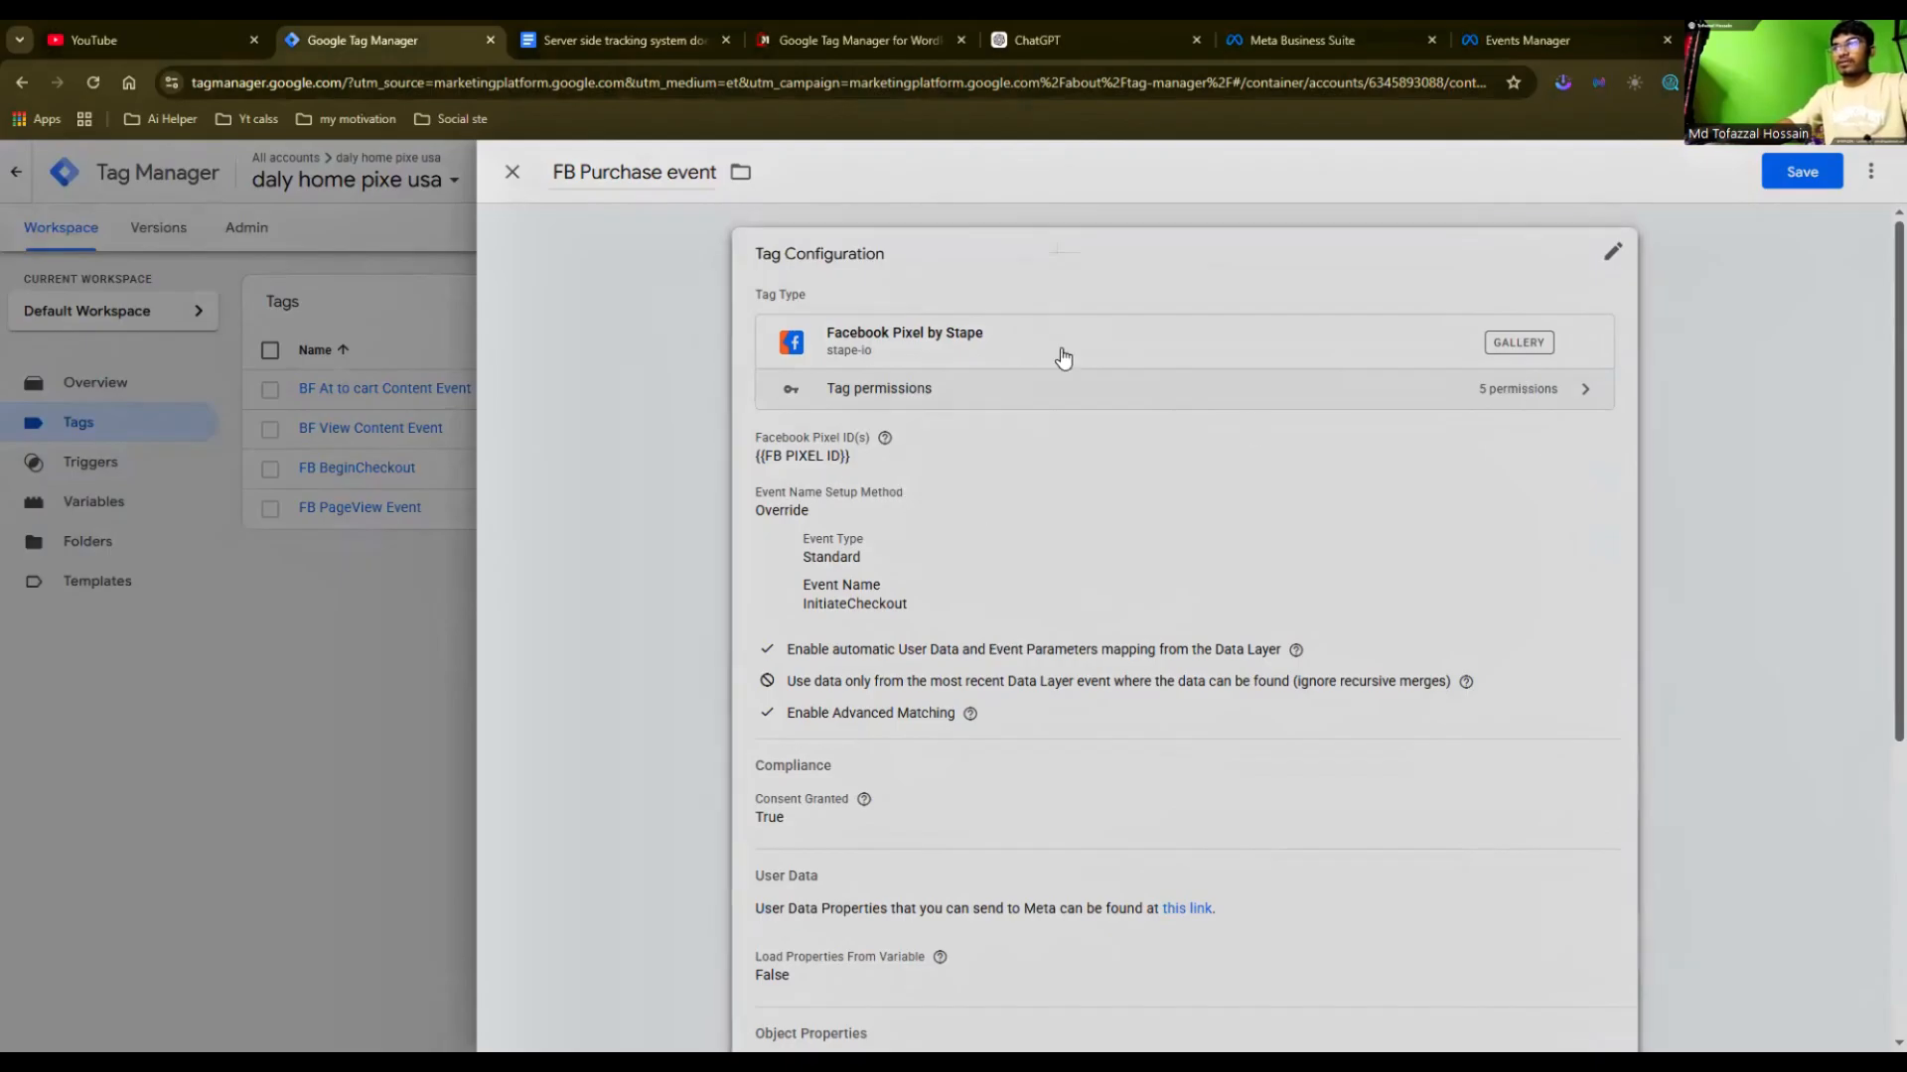
{"action": "left_click", "coordinate": [1279, 783]}
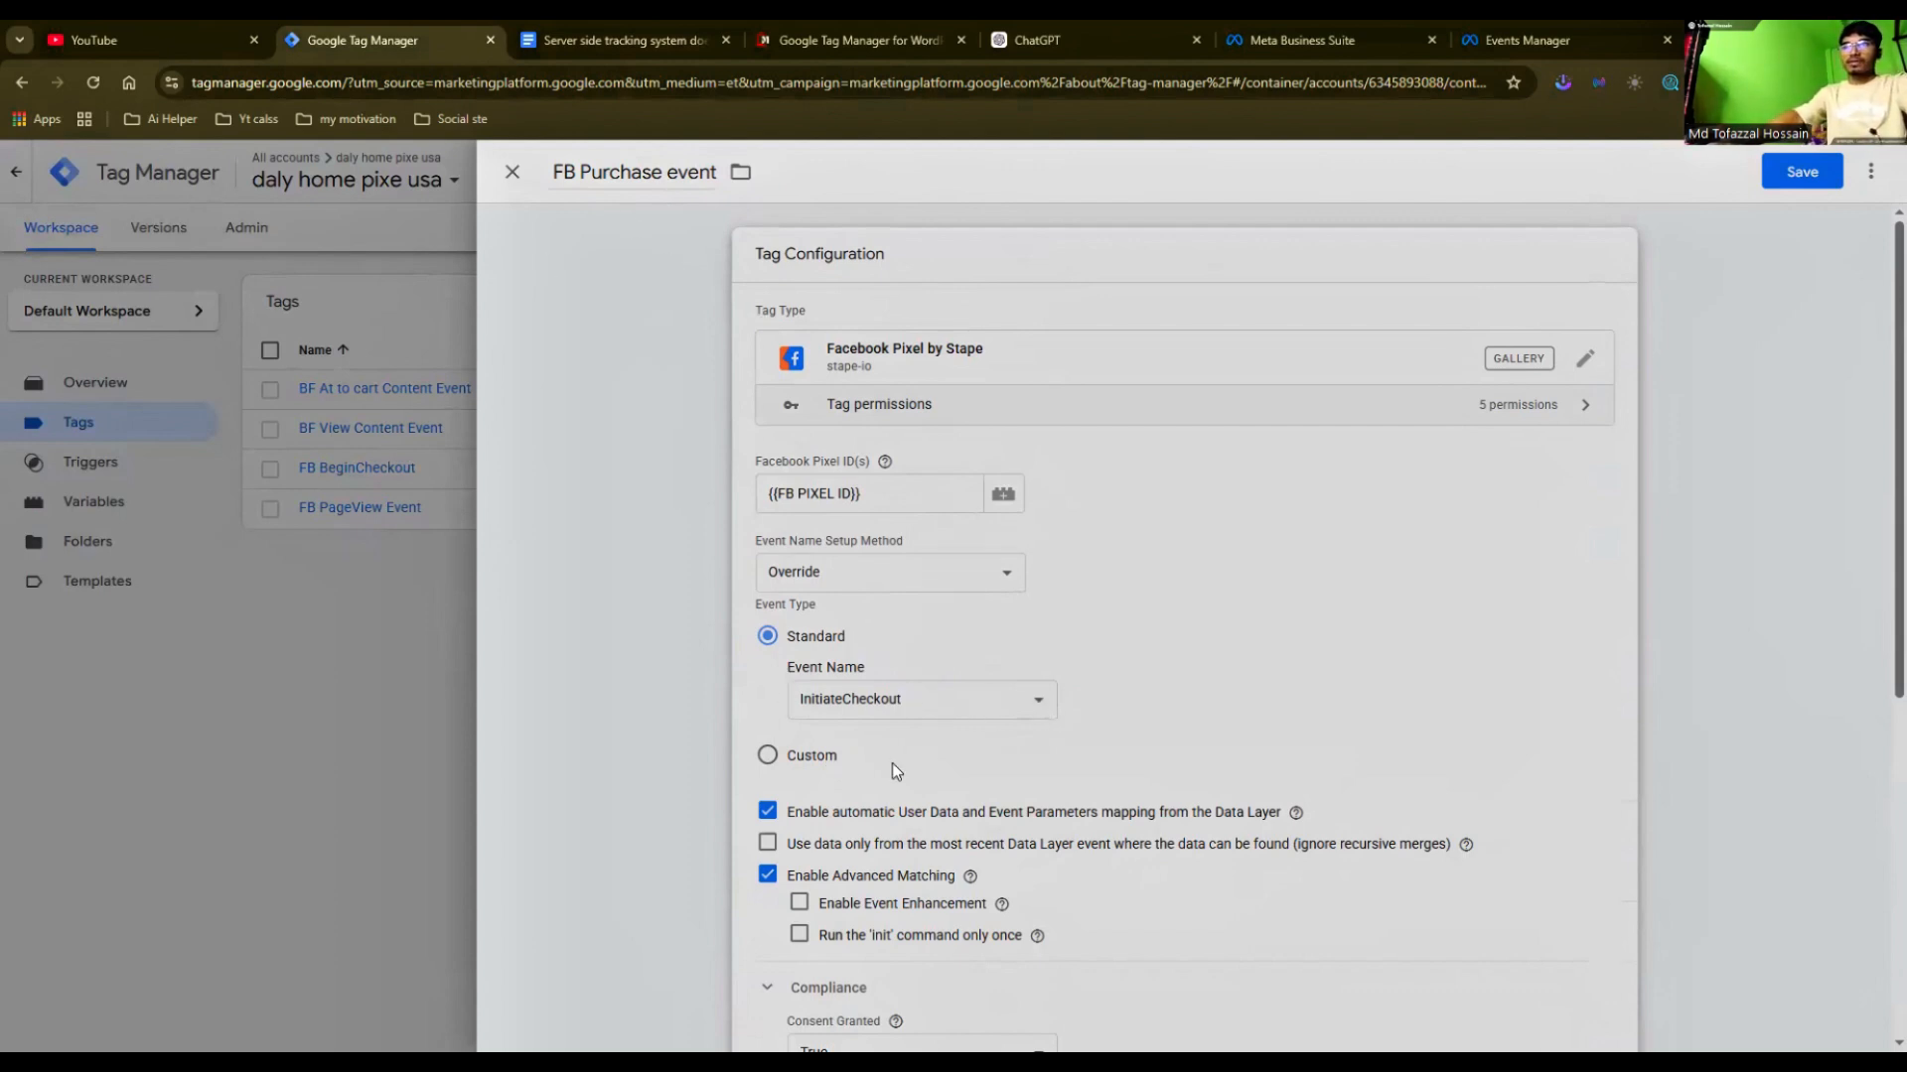
{"action": "left_click", "coordinate": [1019, 707]}
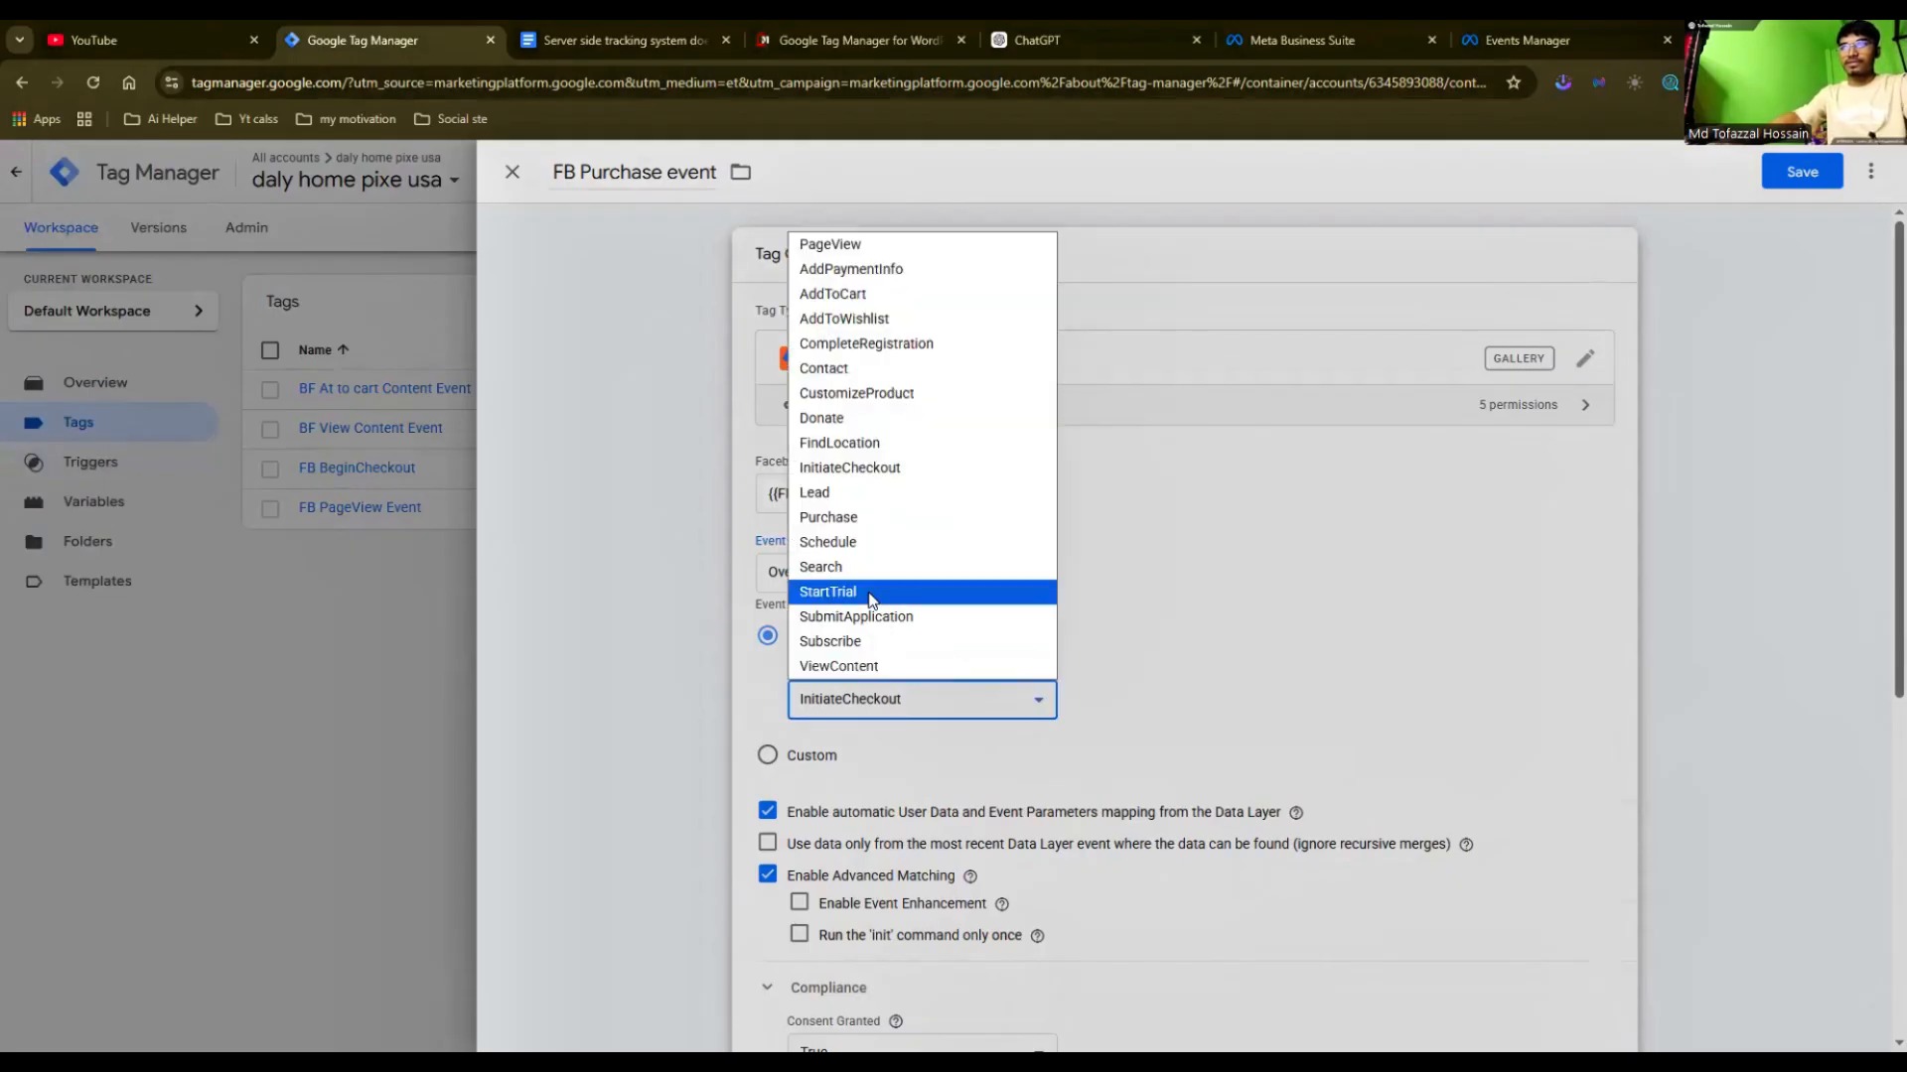
{"action": "left_click", "coordinate": [851, 518]}
Step: Expand and review the tag's object properties and their variable values
{"action": "scroll", "coordinate": [812, 654], "scroll_direction": "down", "scroll_amount": 3}
{"action": "scroll", "coordinate": [809, 646], "scroll_direction": "down", "scroll_amount": 3}
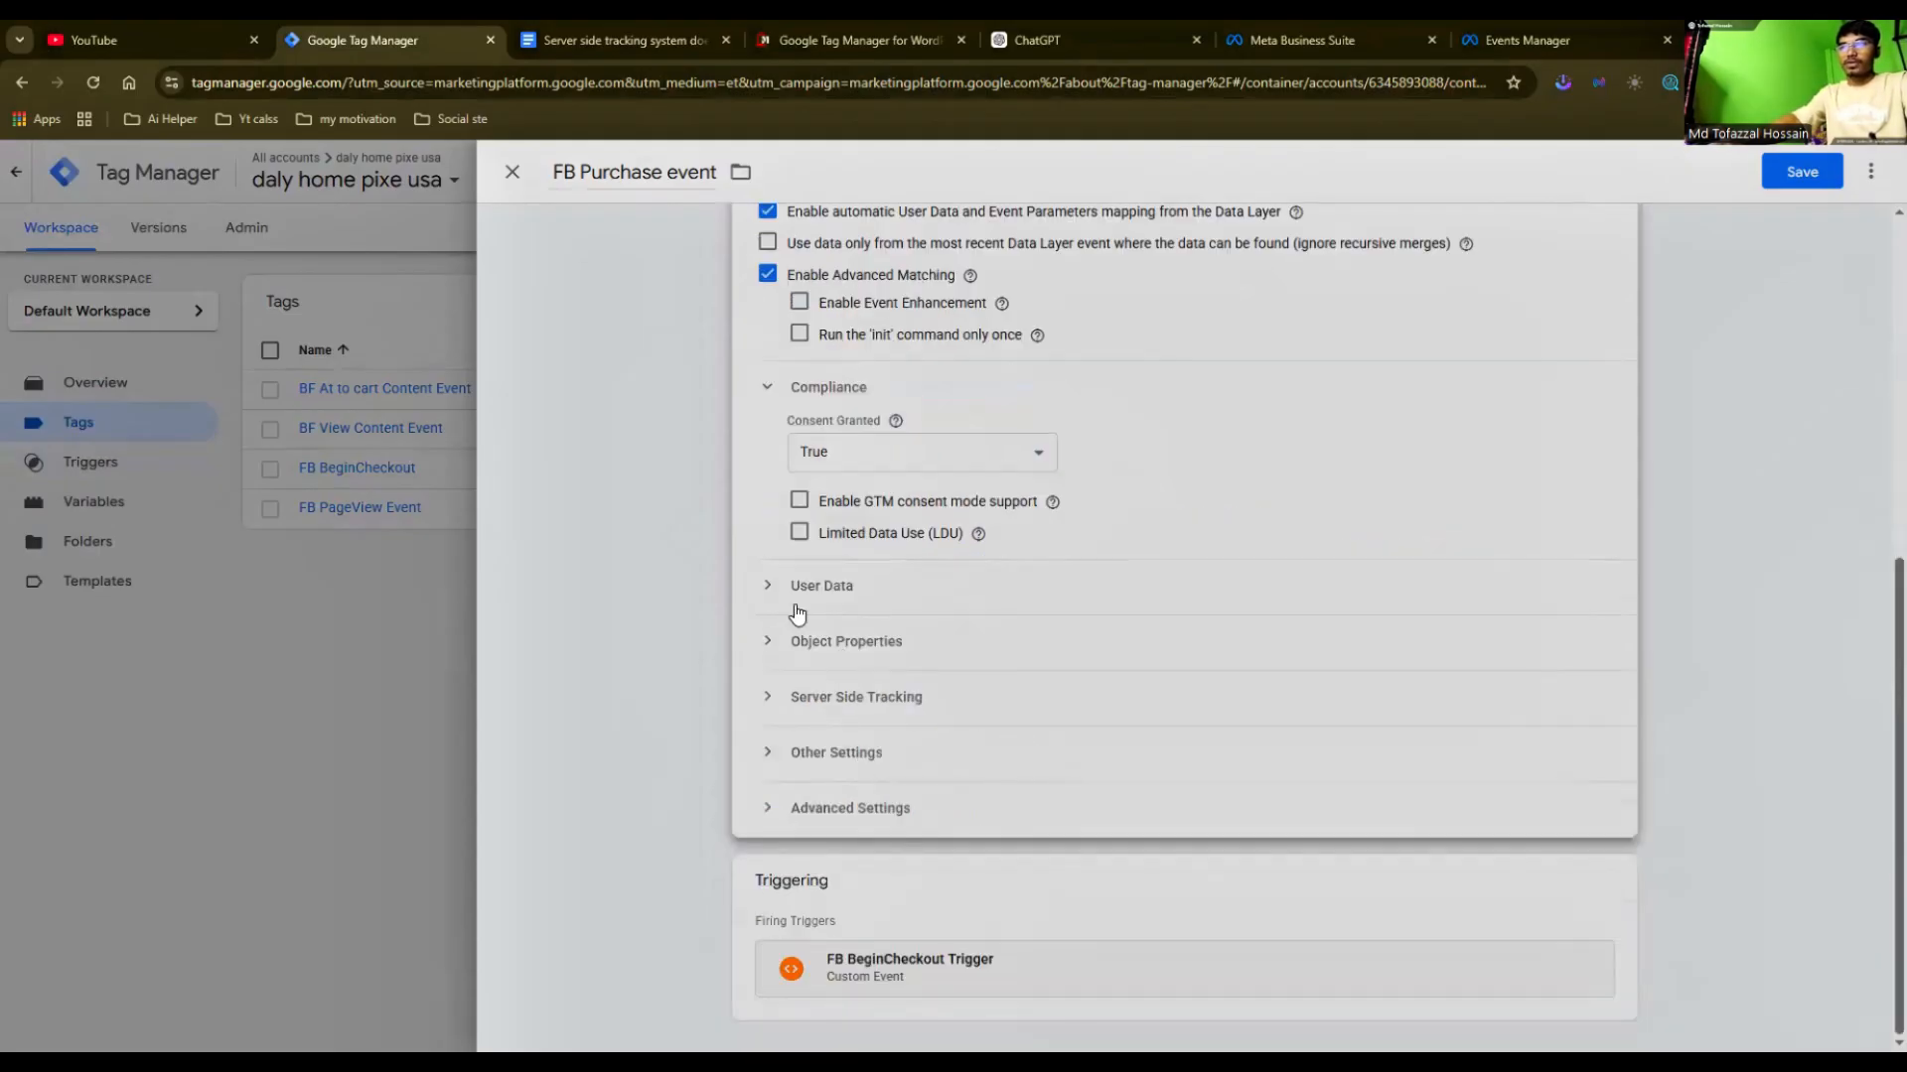
{"action": "left_click", "coordinate": [847, 641]}
{"action": "scroll", "coordinate": [1258, 511], "scroll_direction": "down", "scroll_amount": 3}
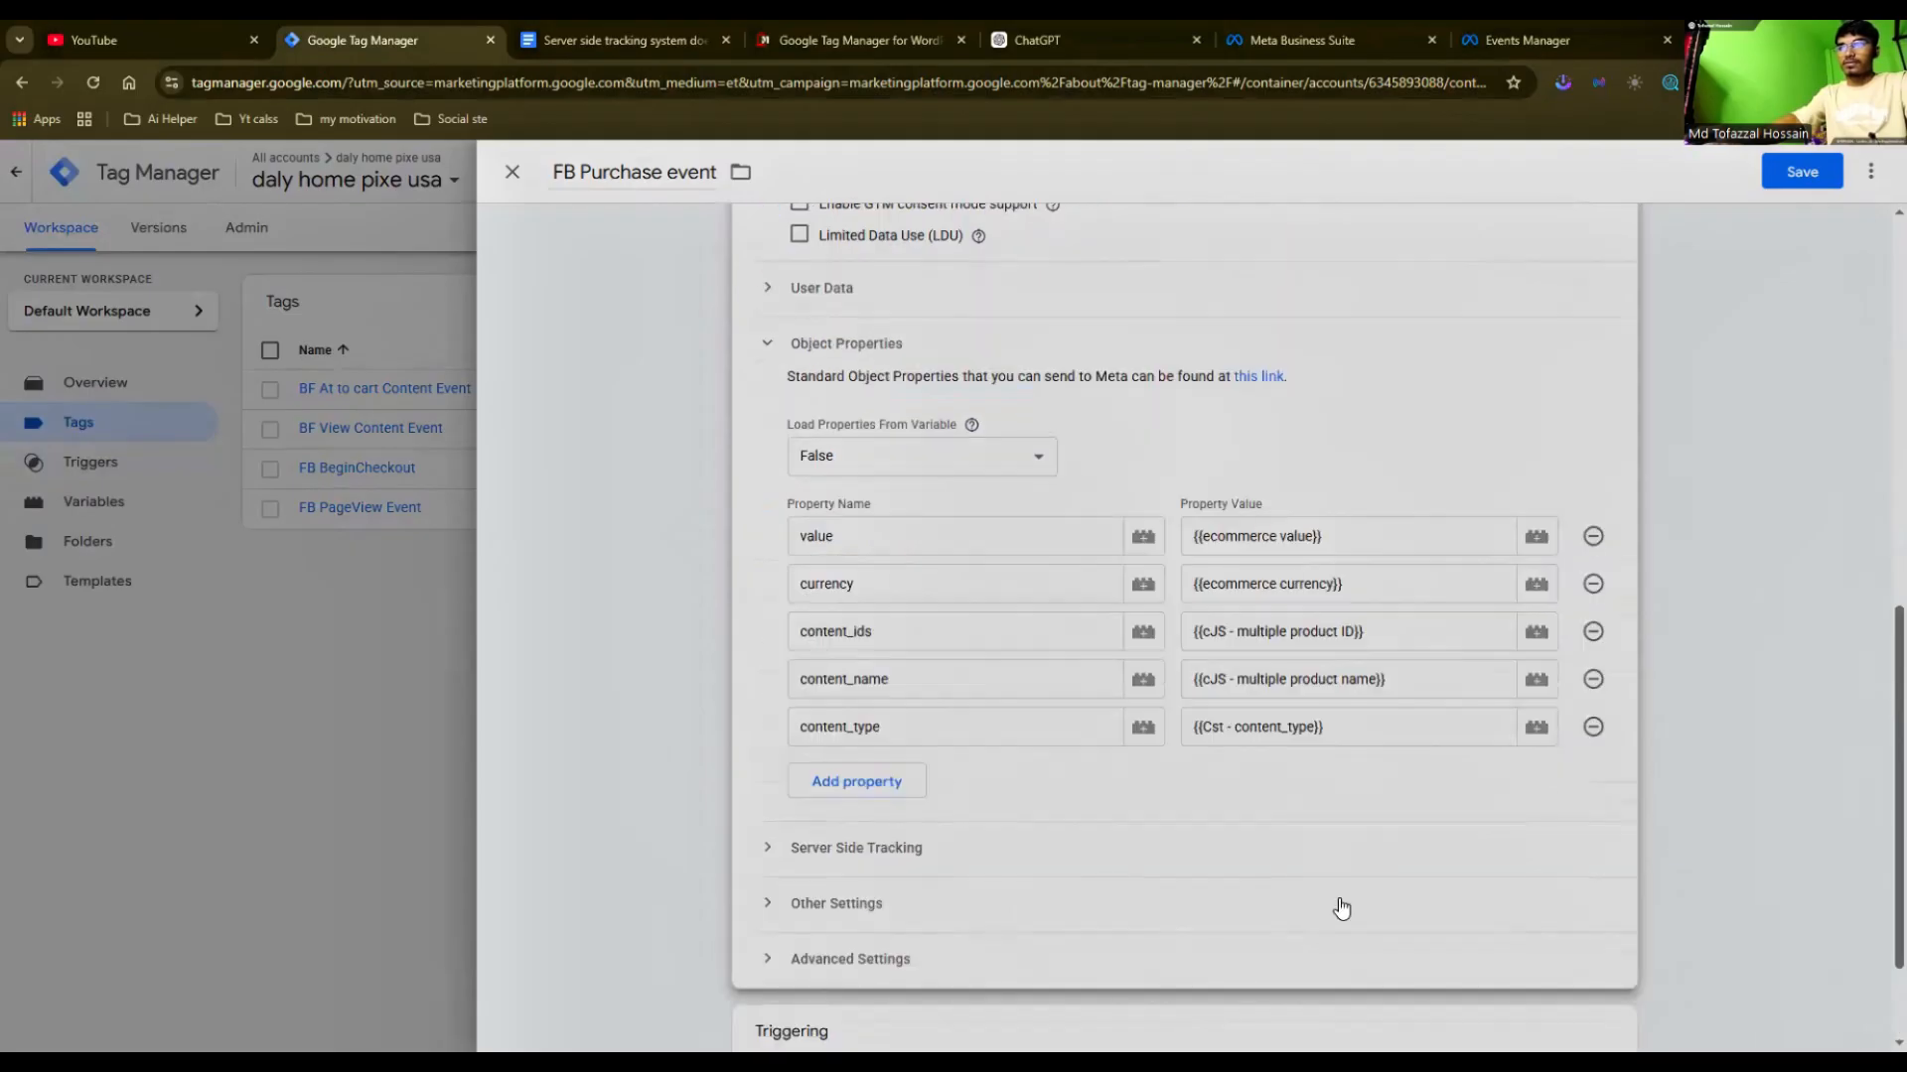
{"action": "scroll", "coordinate": [1291, 809], "scroll_direction": "down", "scroll_amount": 1}
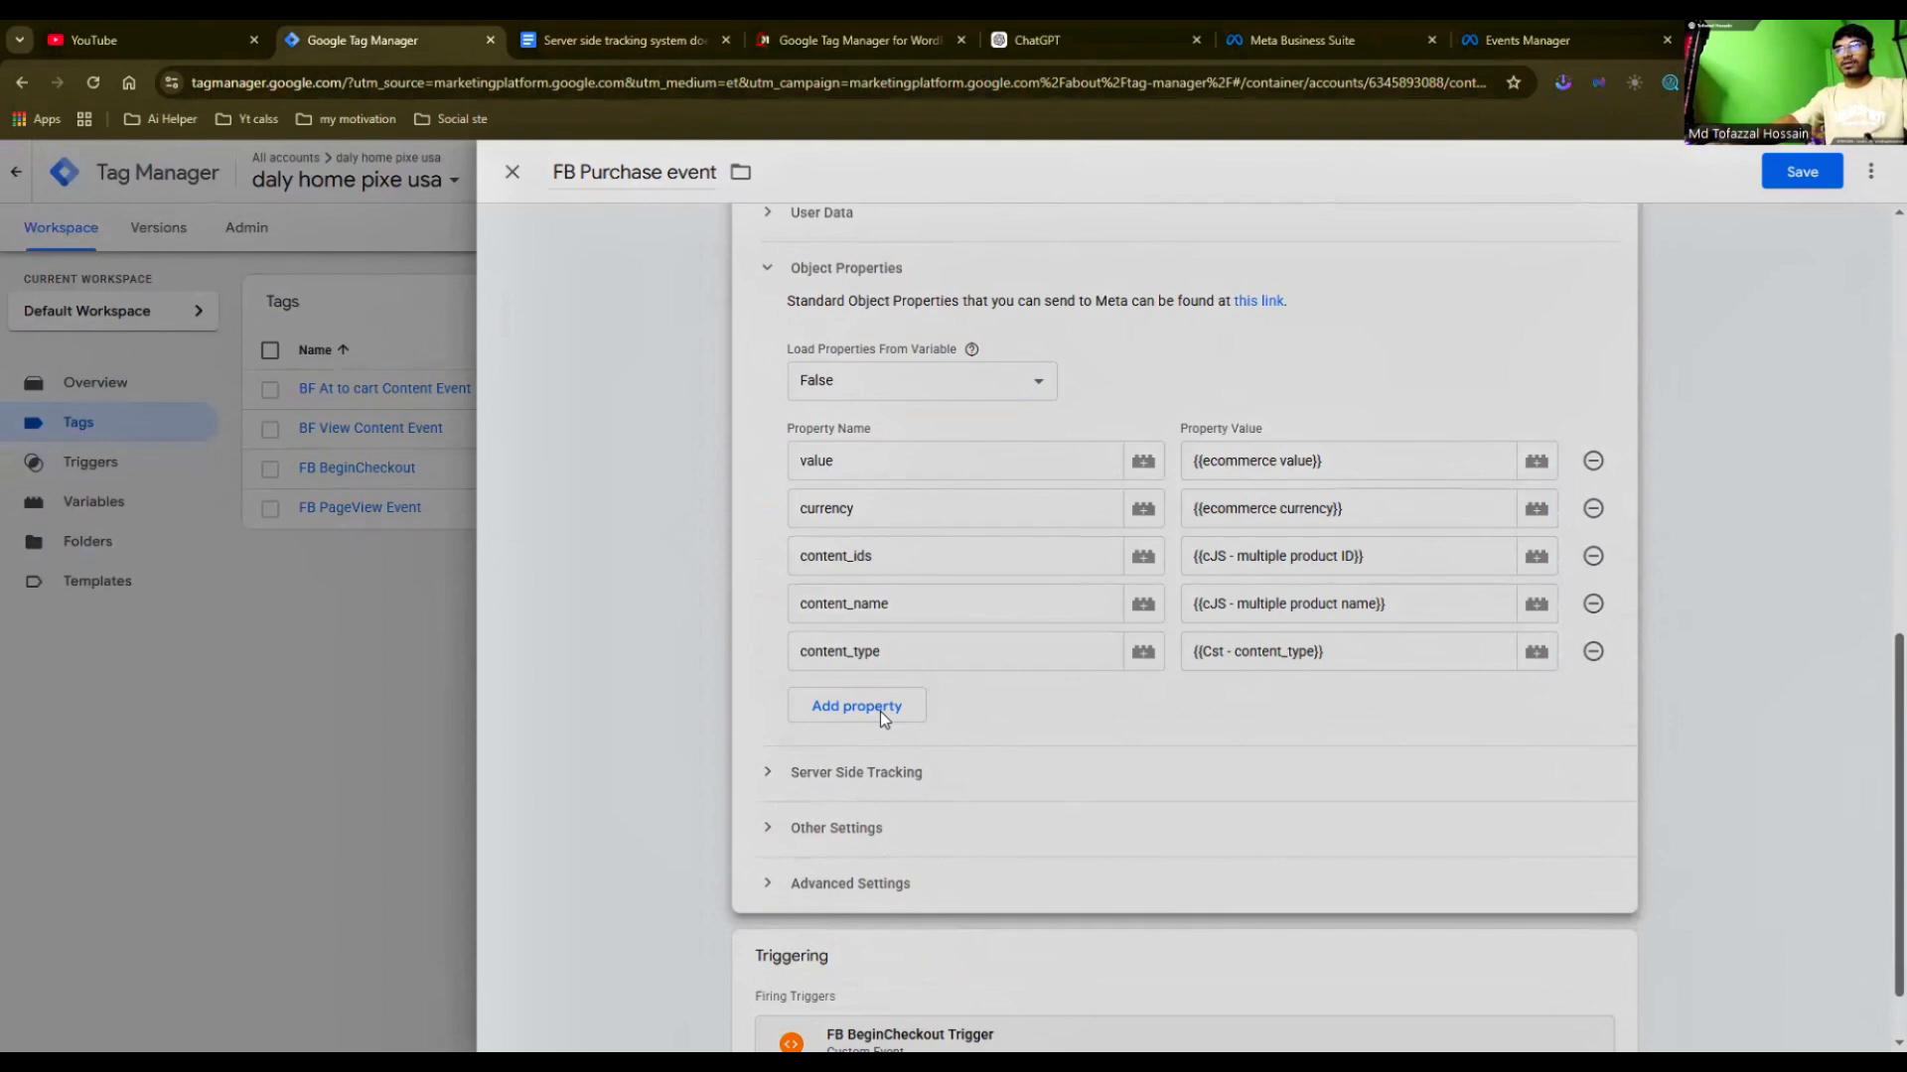
{"action": "scroll", "coordinate": [883, 725], "scroll_direction": "up", "scroll_amount": 6}
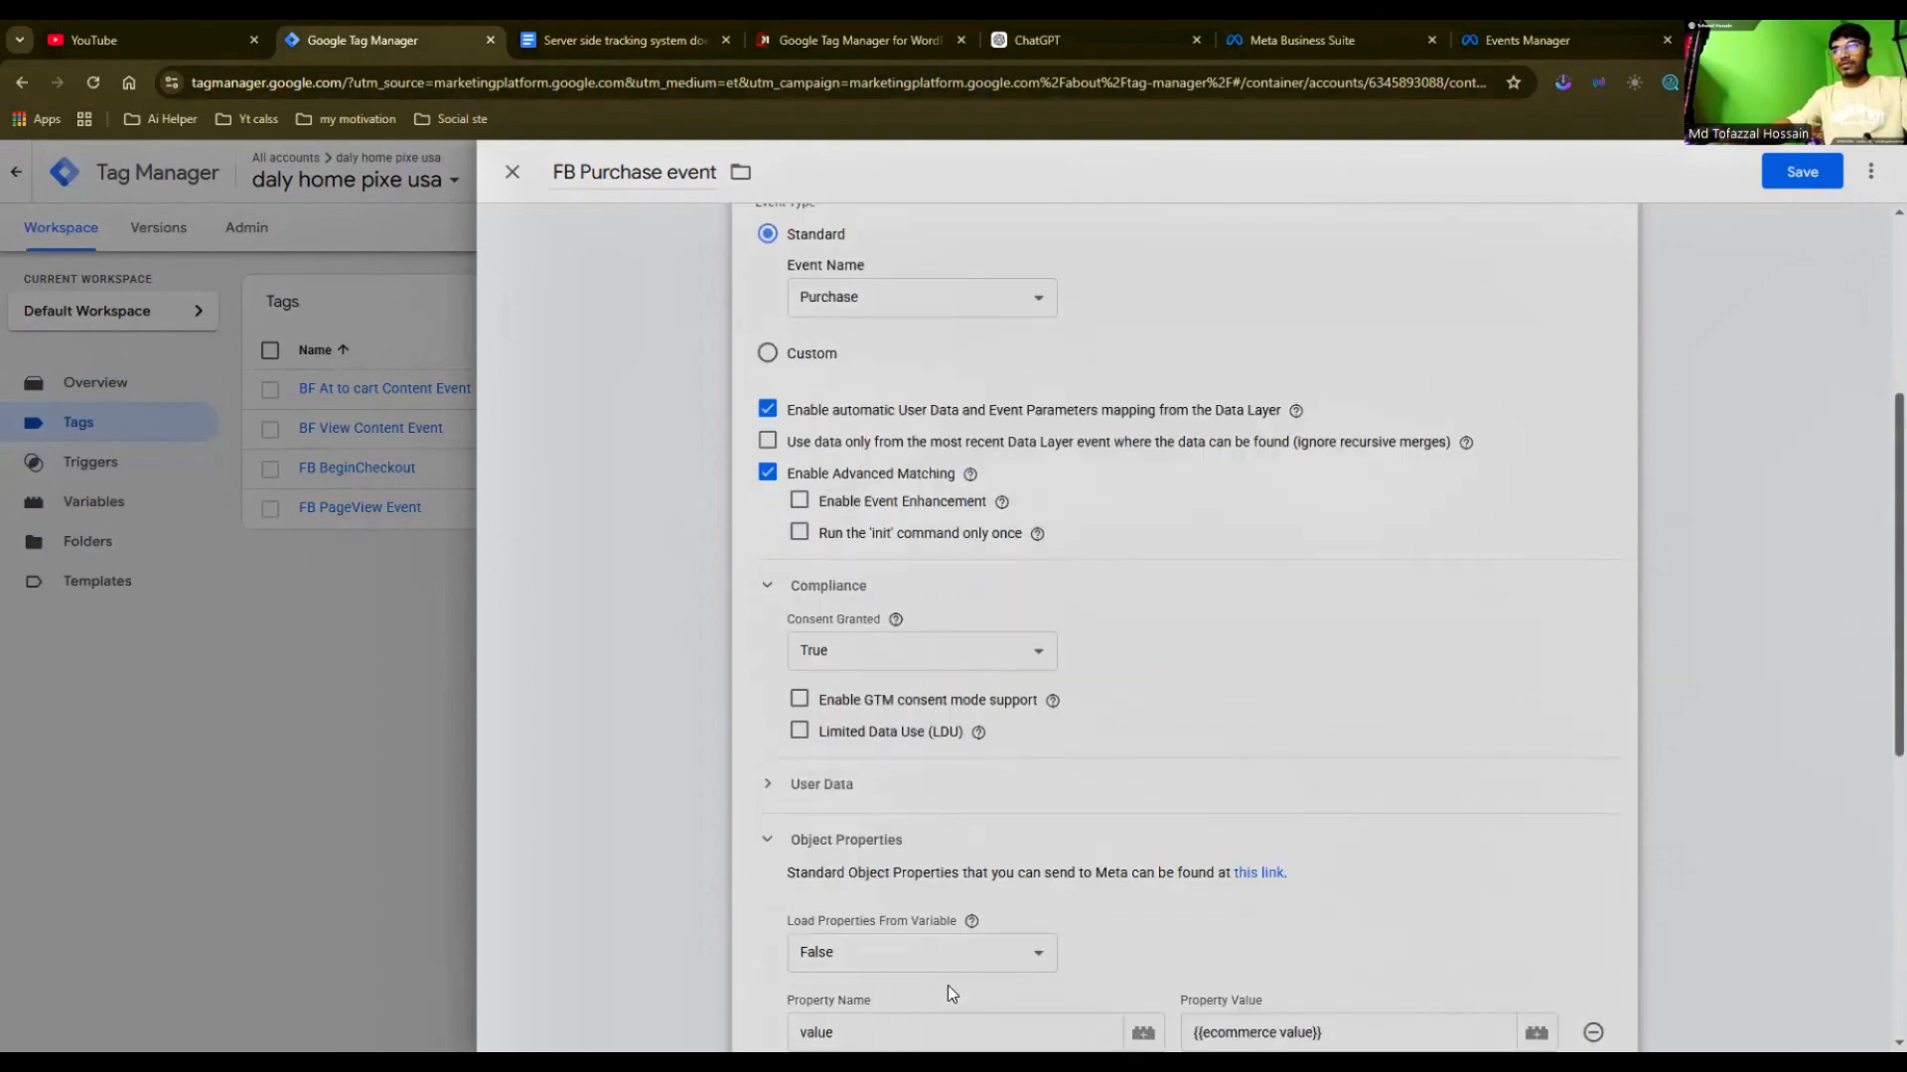
{"action": "scroll", "coordinate": [983, 764], "scroll_direction": "down", "scroll_amount": 5}
{"action": "scroll", "coordinate": [930, 696], "scroll_direction": "down", "scroll_amount": 2}
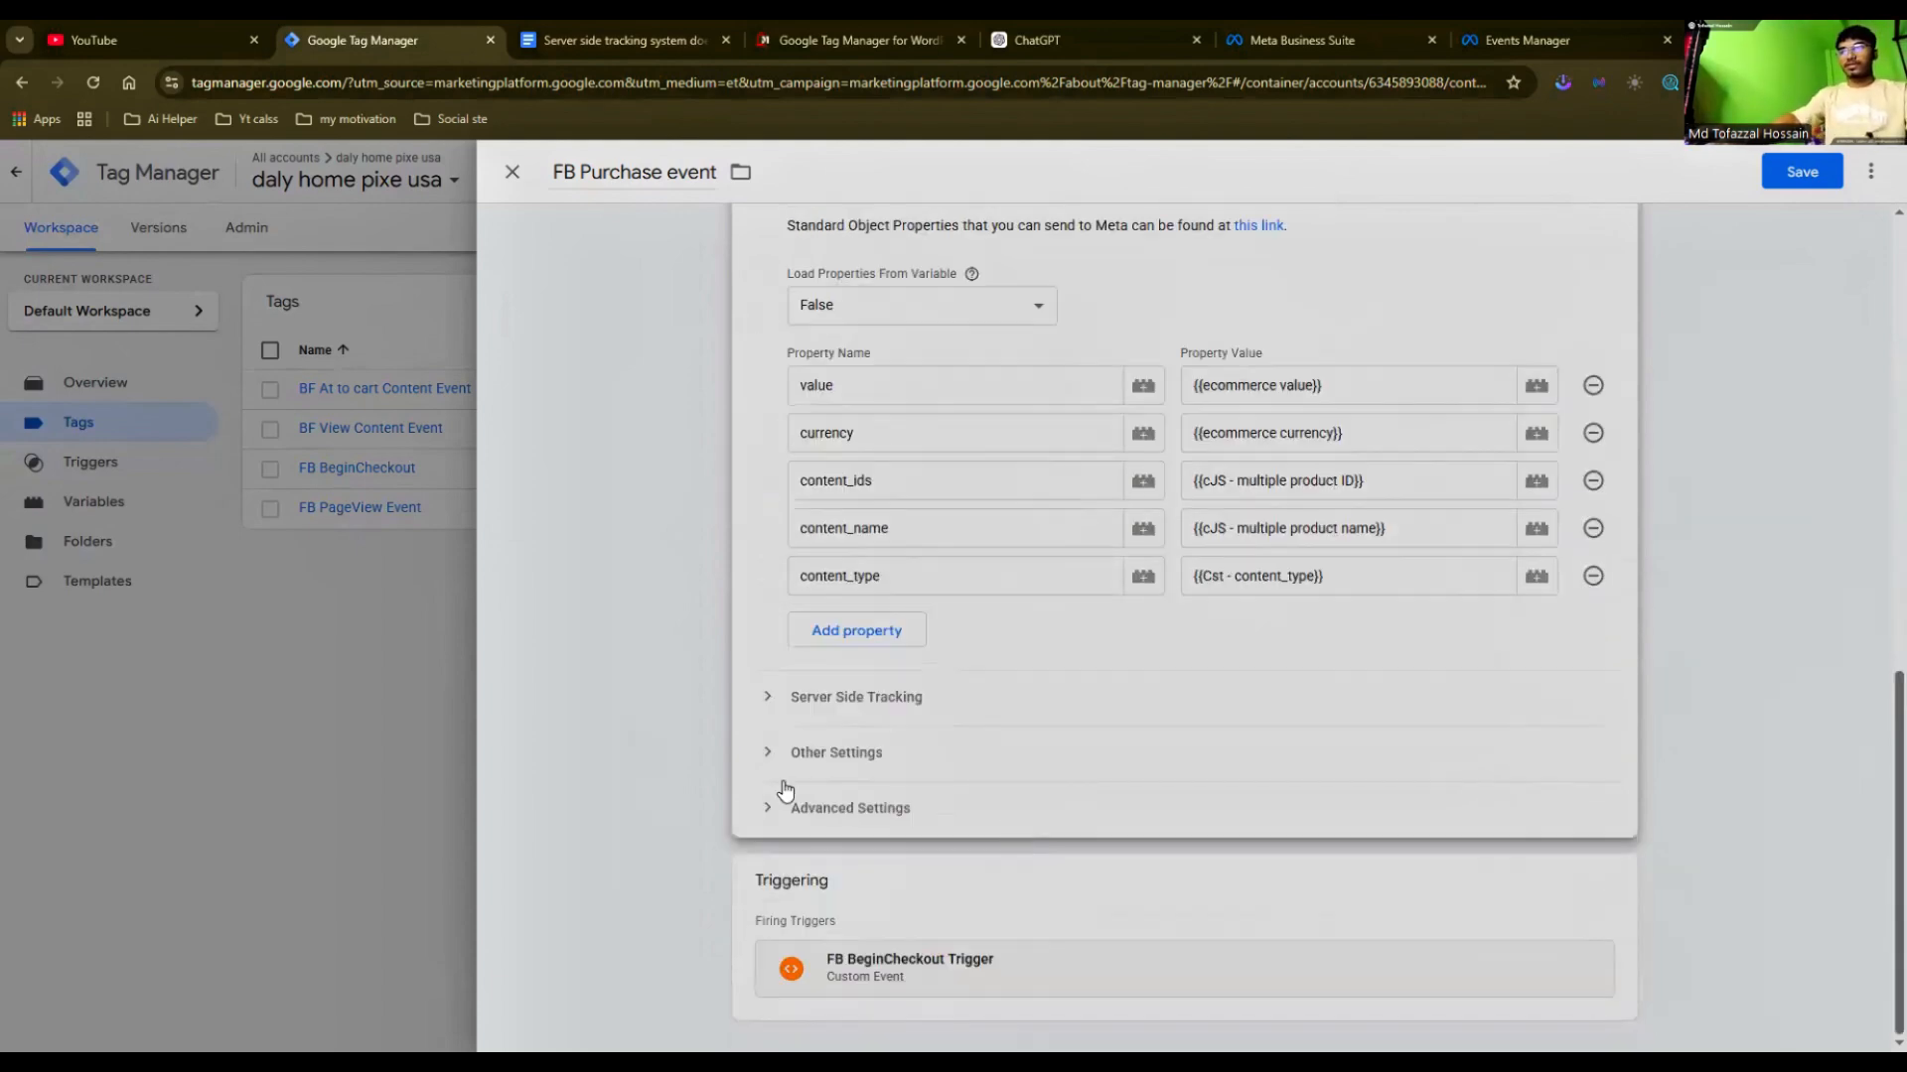
Step: Review the setup document's Purchase required parameters, purchase event variables and trigger sections
{"action": "left_click", "coordinate": [616, 39]}
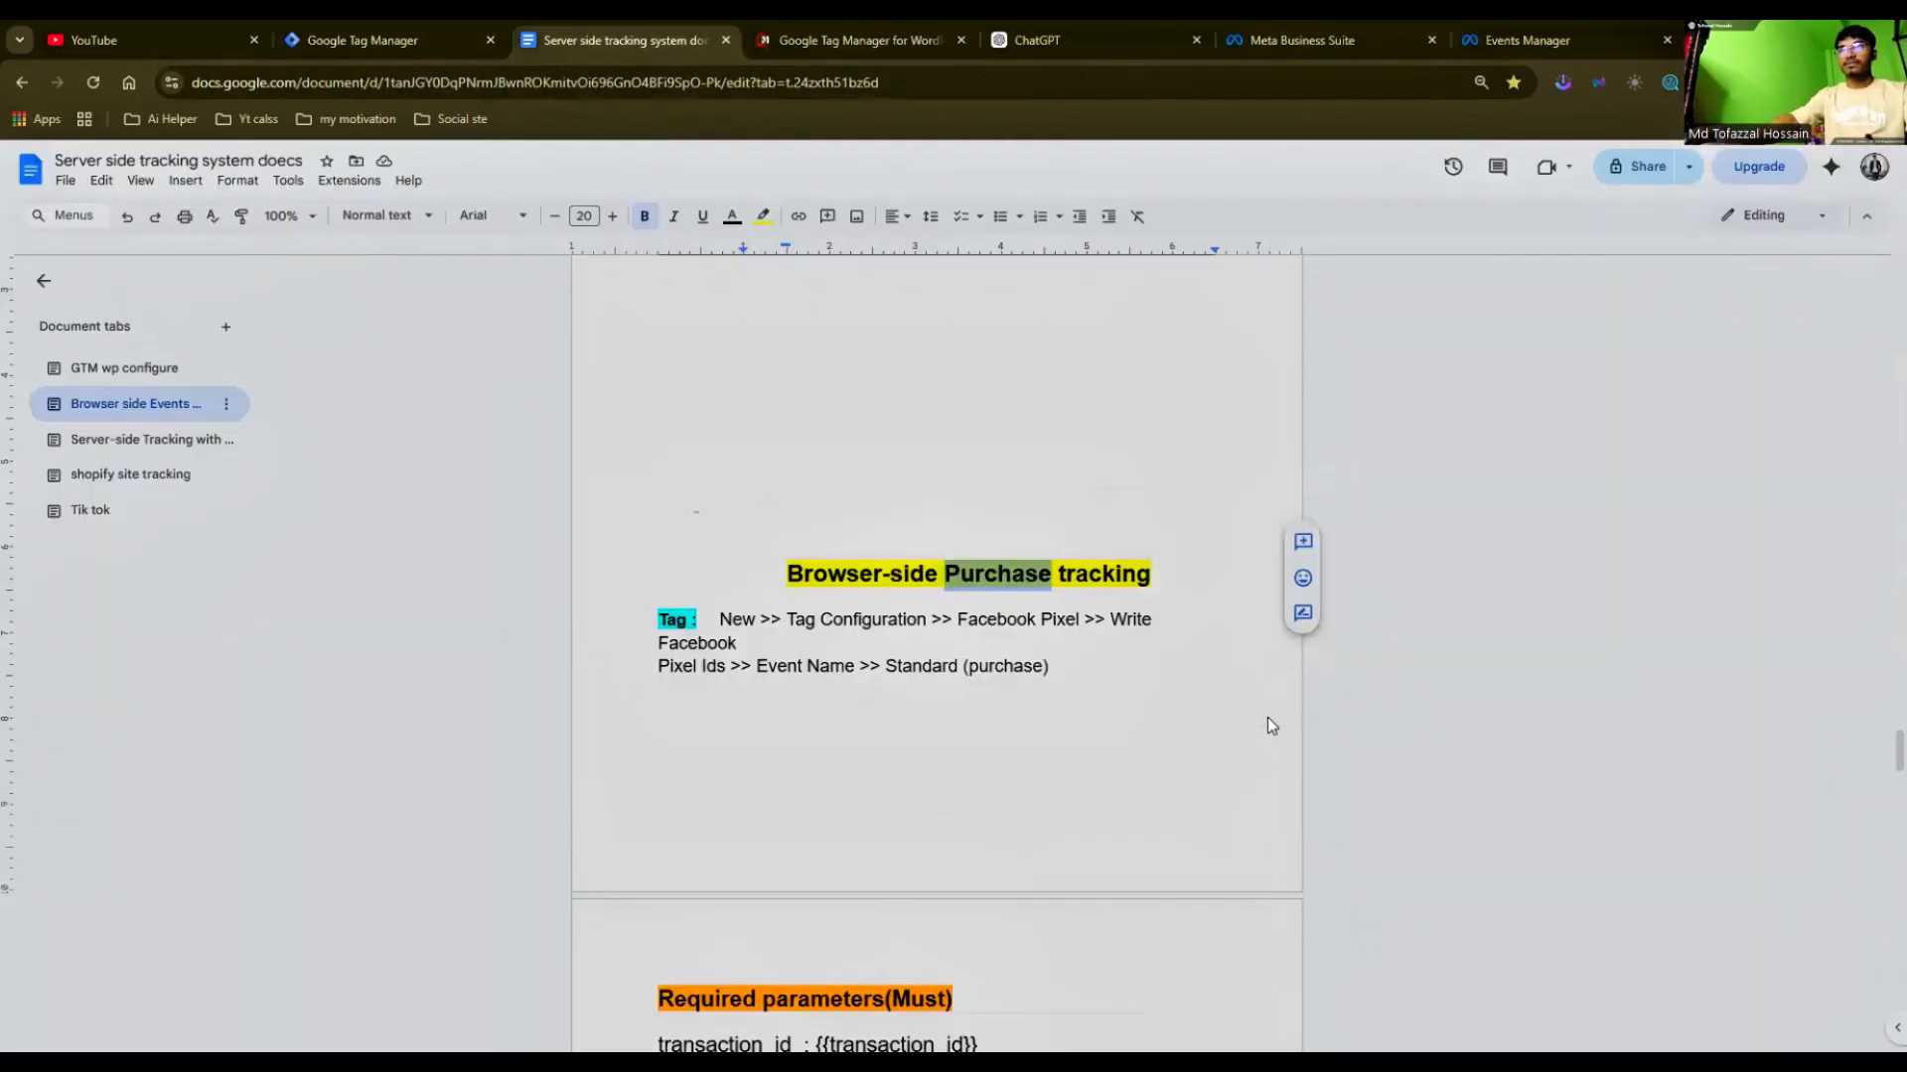
{"action": "scroll", "coordinate": [832, 667], "scroll_direction": "down", "scroll_amount": 3}
{"action": "scroll", "coordinate": [833, 667], "scroll_direction": "down", "scroll_amount": 3}
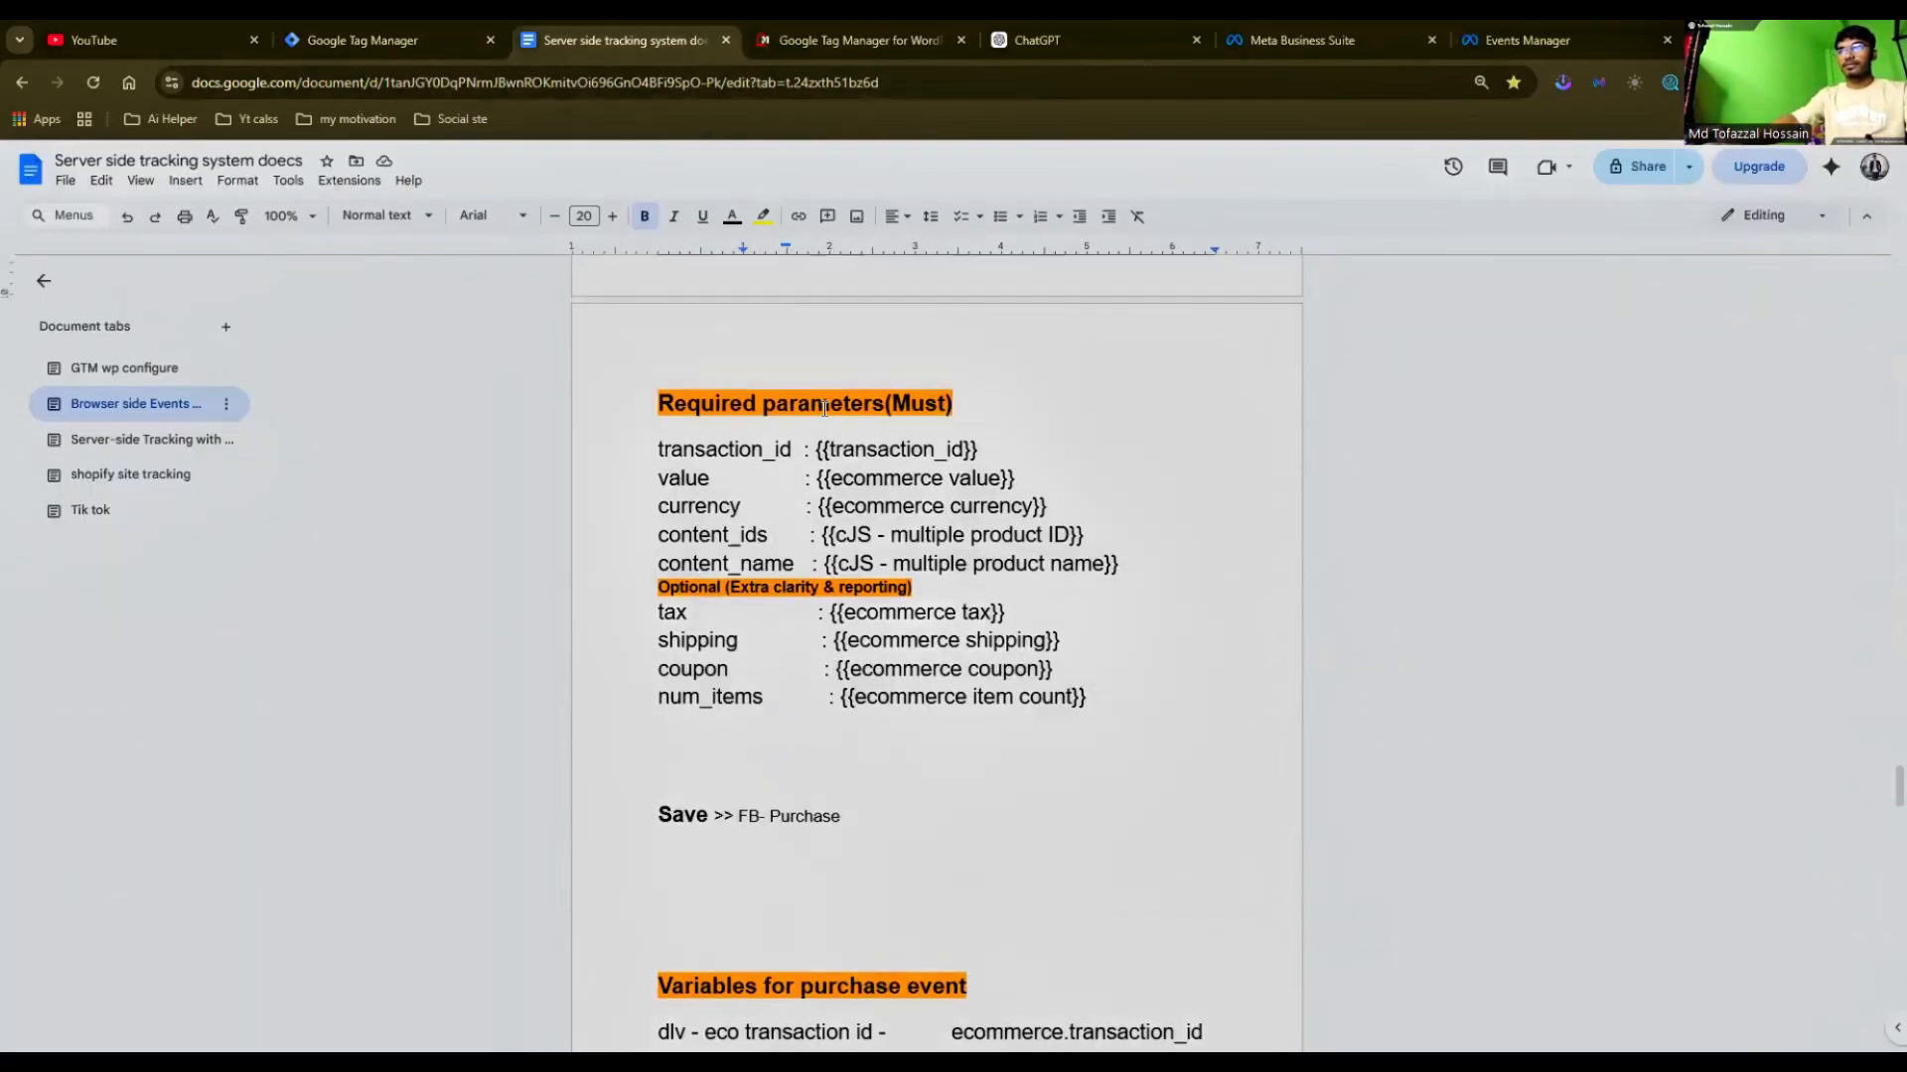
{"action": "scroll", "coordinate": [834, 715], "scroll_direction": "down", "scroll_amount": 3}
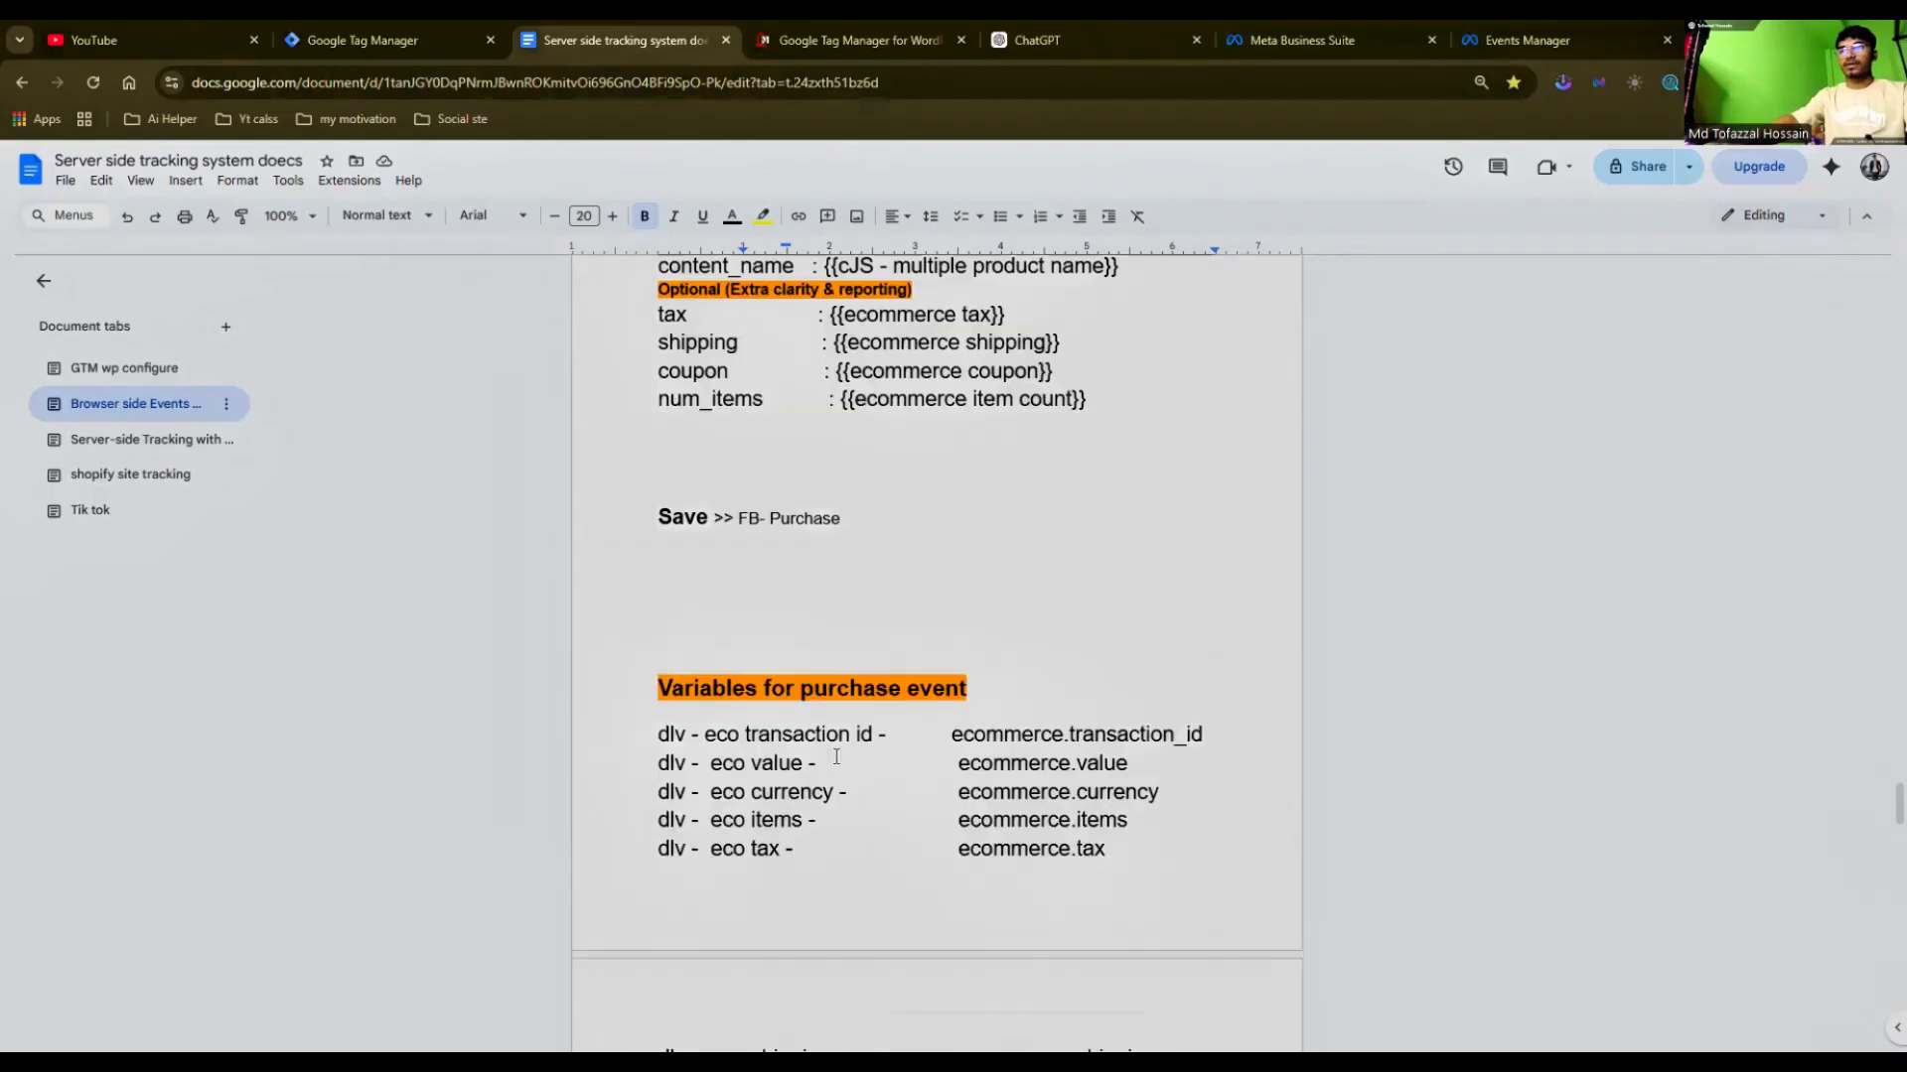
{"action": "scroll", "coordinate": [838, 756], "scroll_direction": "down", "scroll_amount": 3}
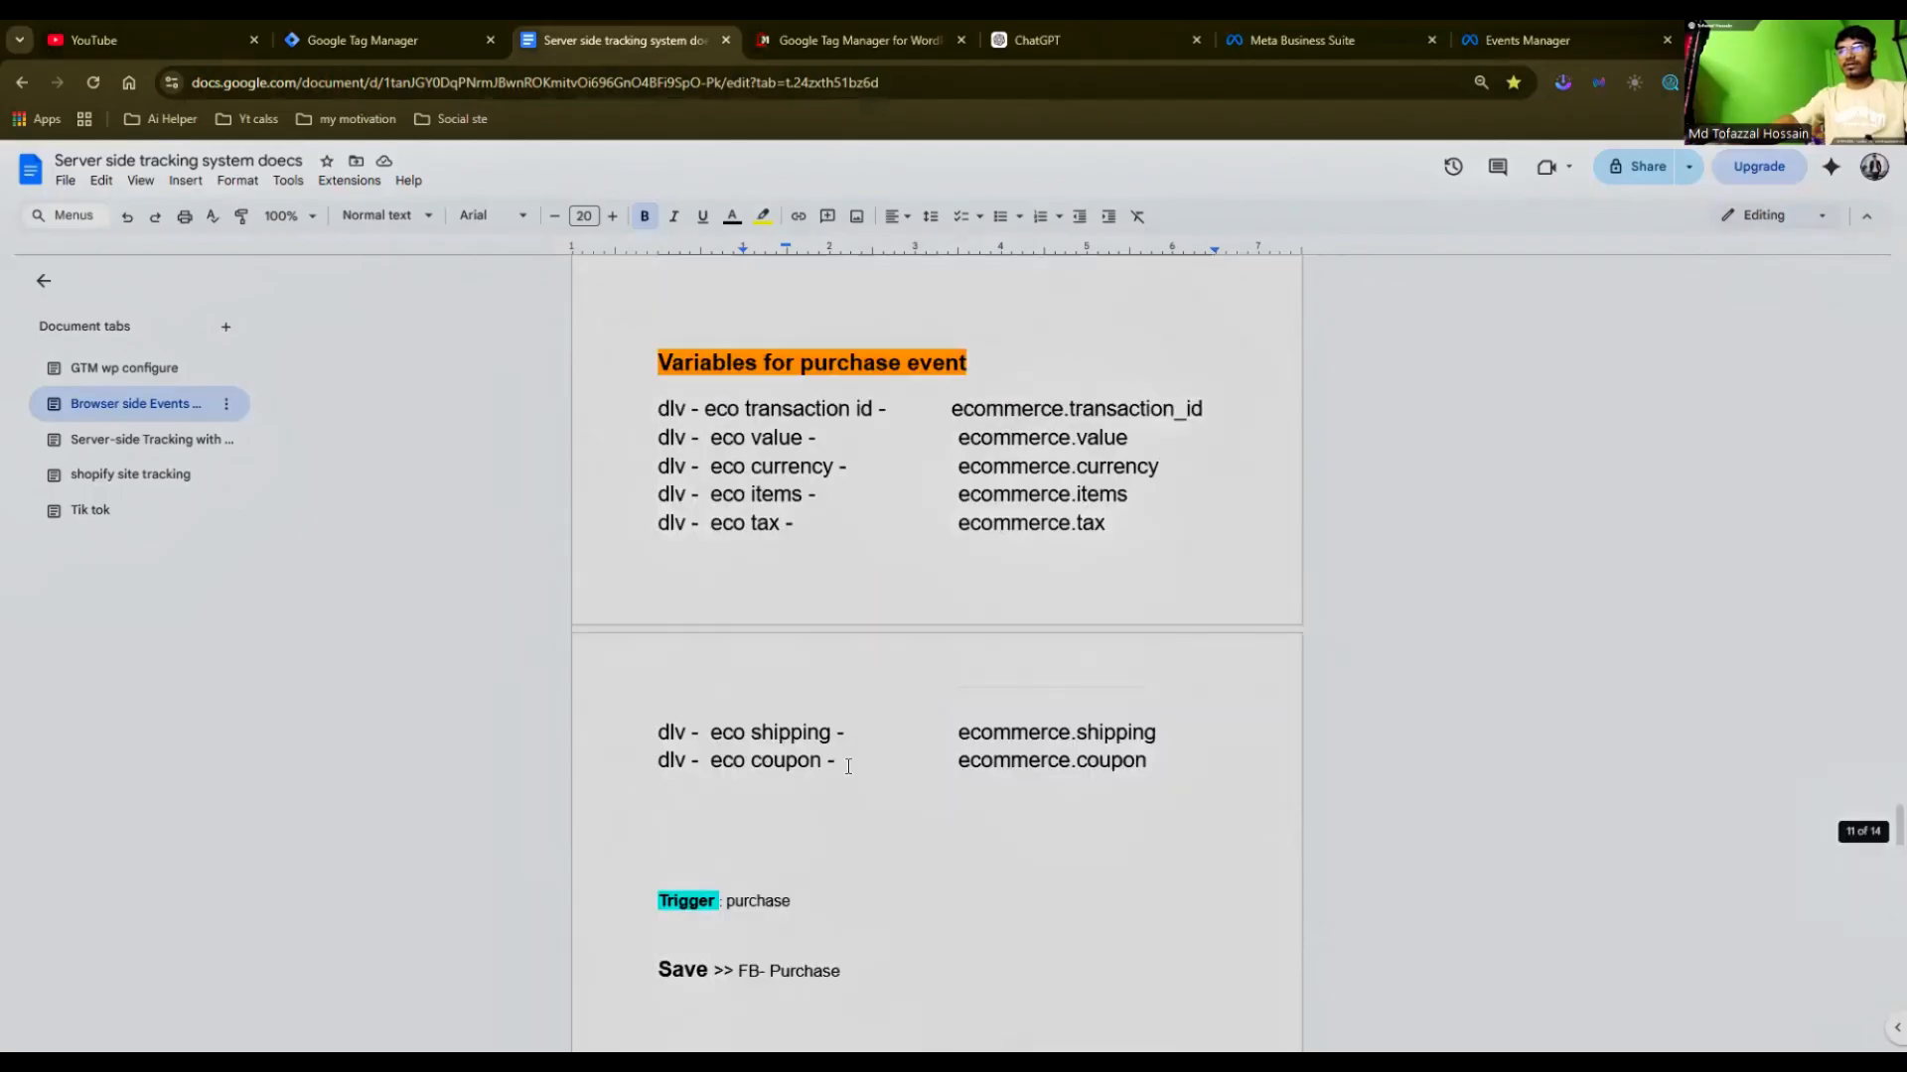
{"action": "scroll", "coordinate": [849, 765], "scroll_direction": "up", "scroll_amount": 1}
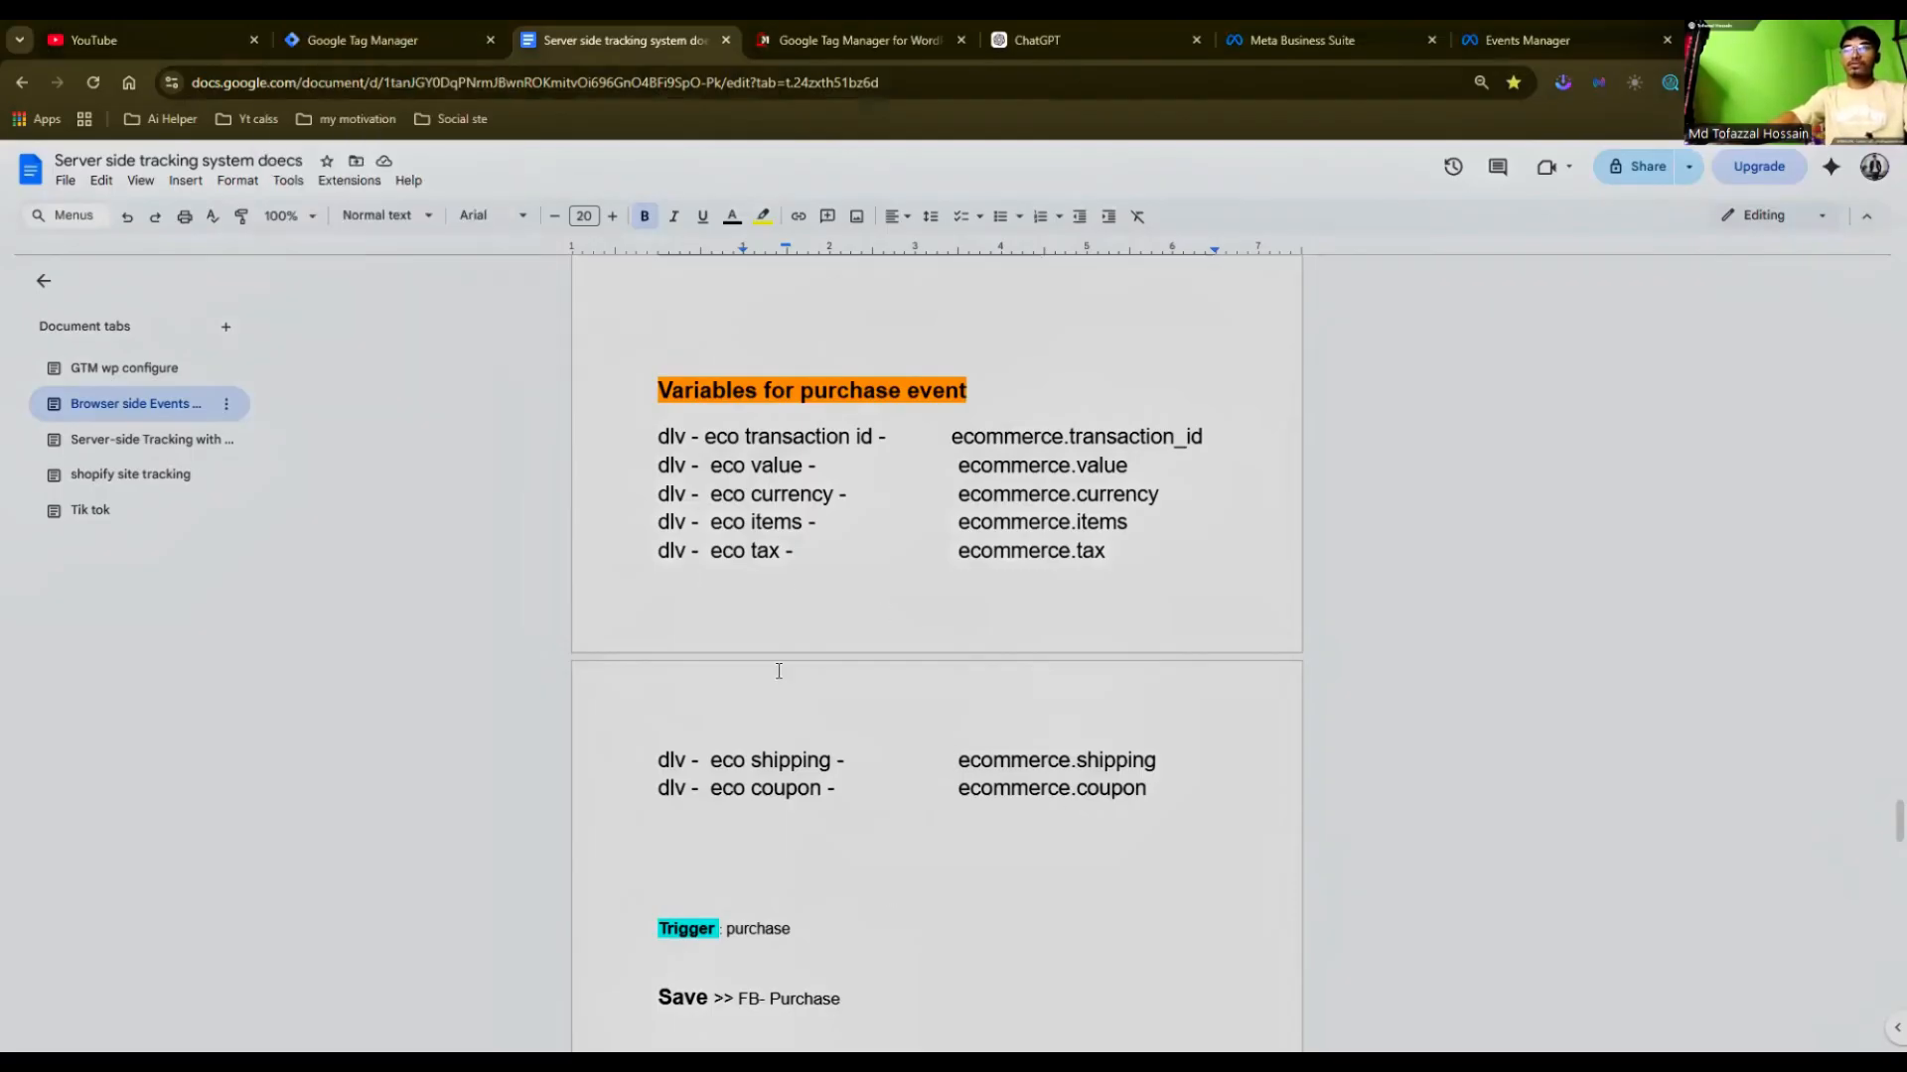
Step: Remove the BeginCheckout trigger from the FB Purchase event tag and start creating a new trigger
{"action": "left_click", "coordinate": [437, 22]}
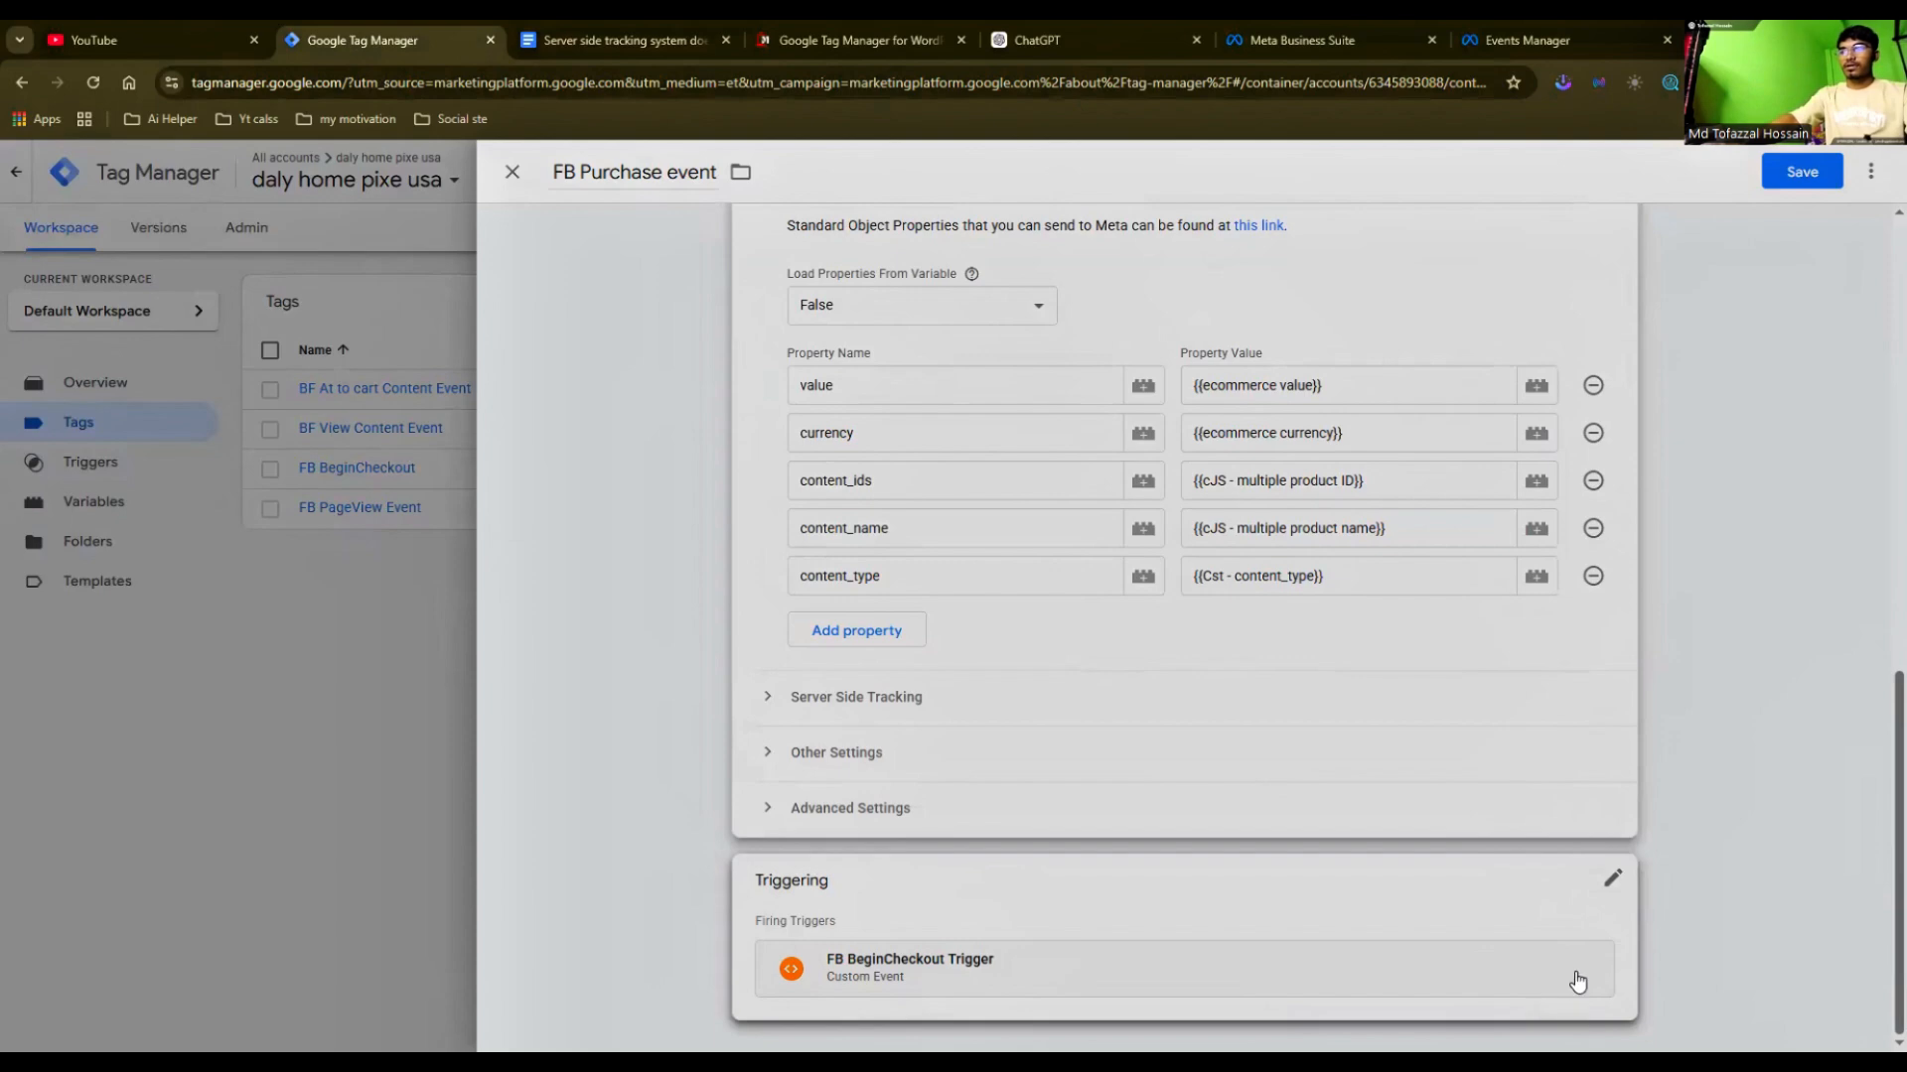
{"action": "left_click", "coordinate": [1436, 876]}
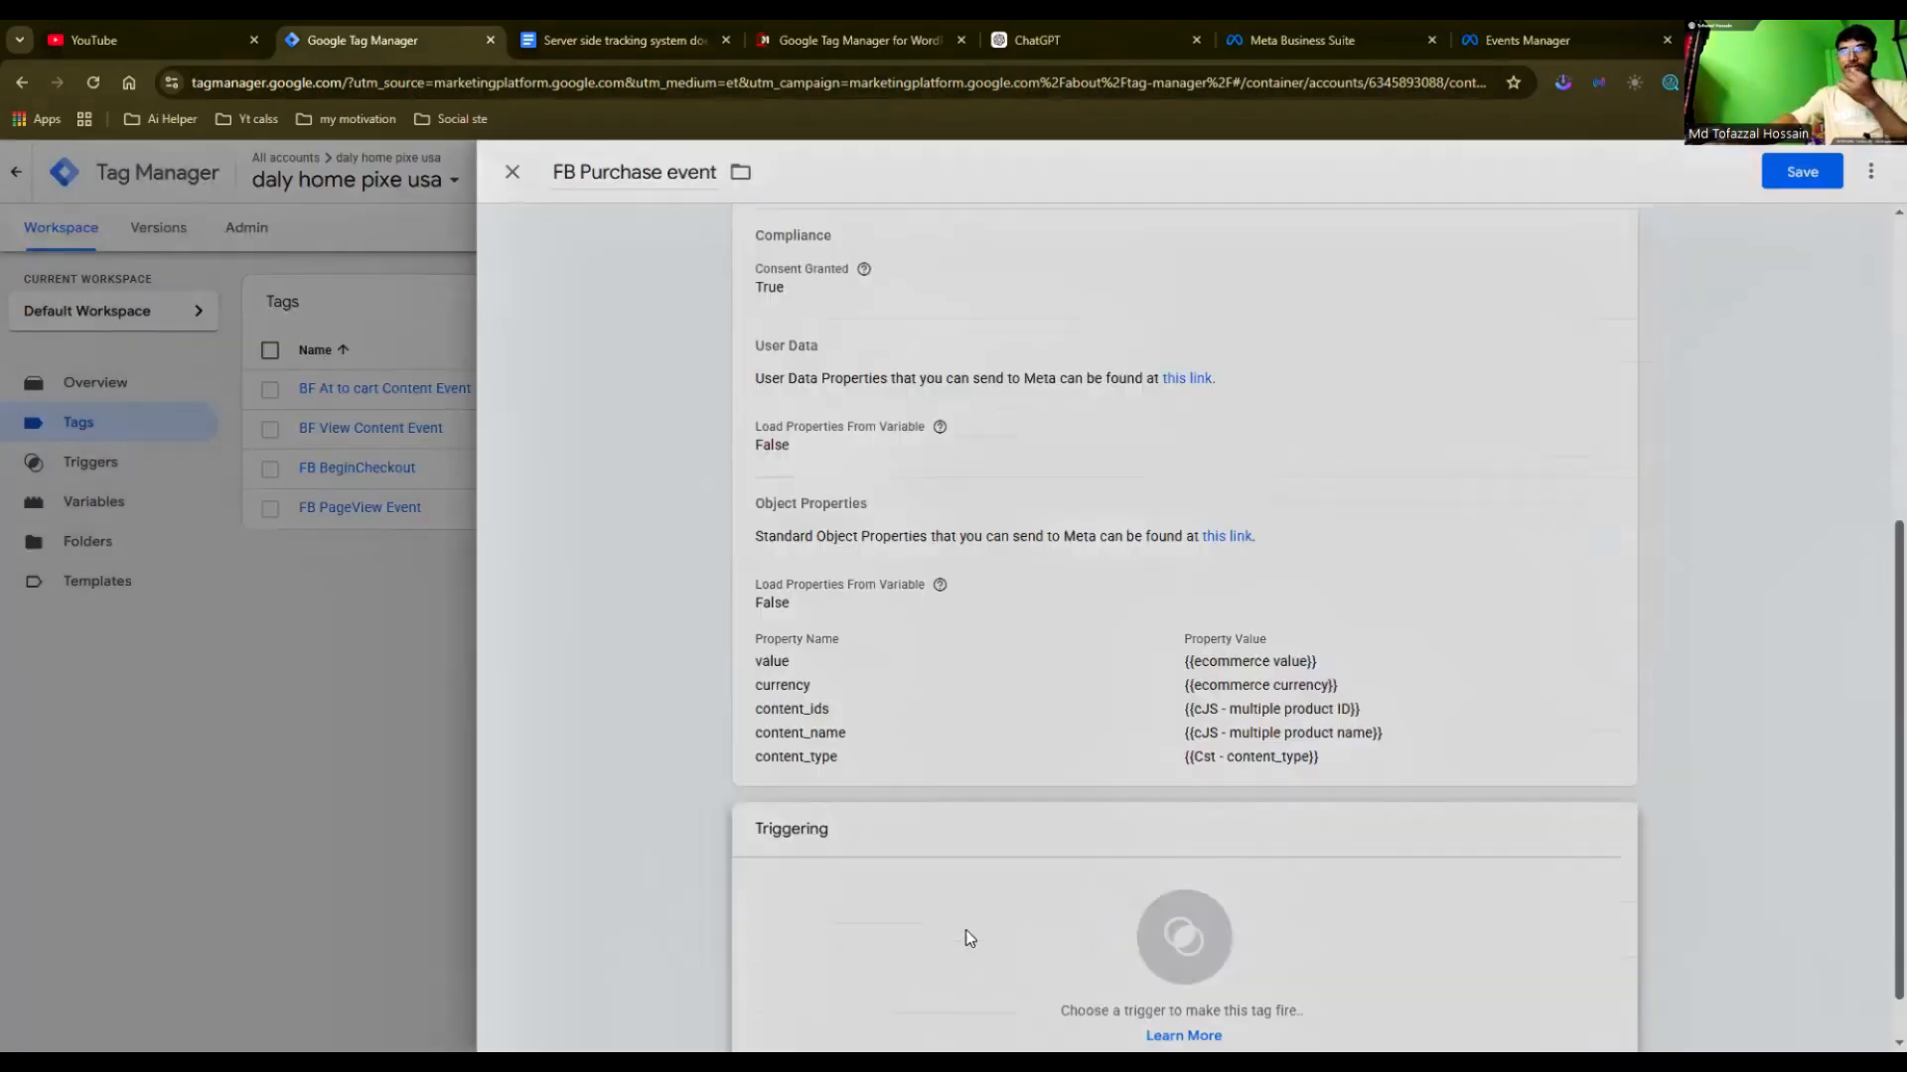
{"action": "left_click", "coordinate": [1190, 949]}
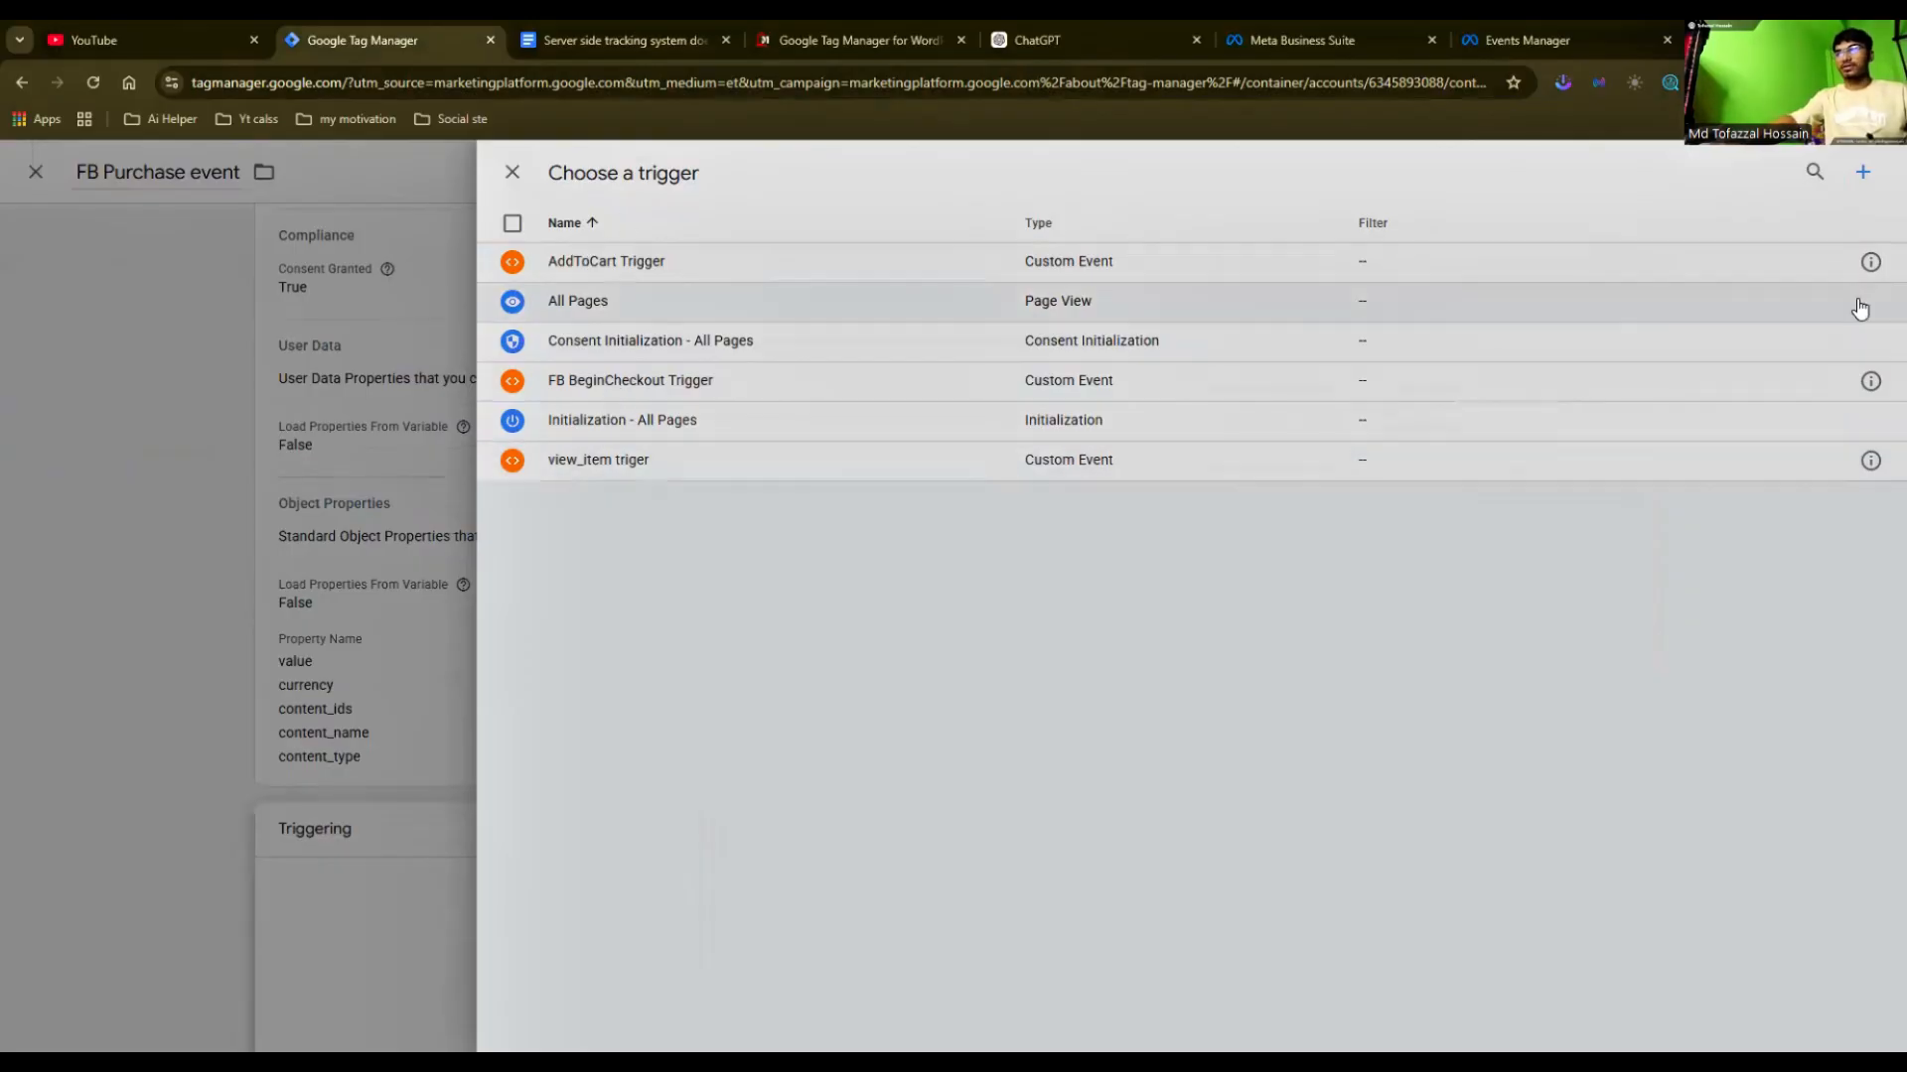
{"action": "left_click", "coordinate": [1863, 182]}
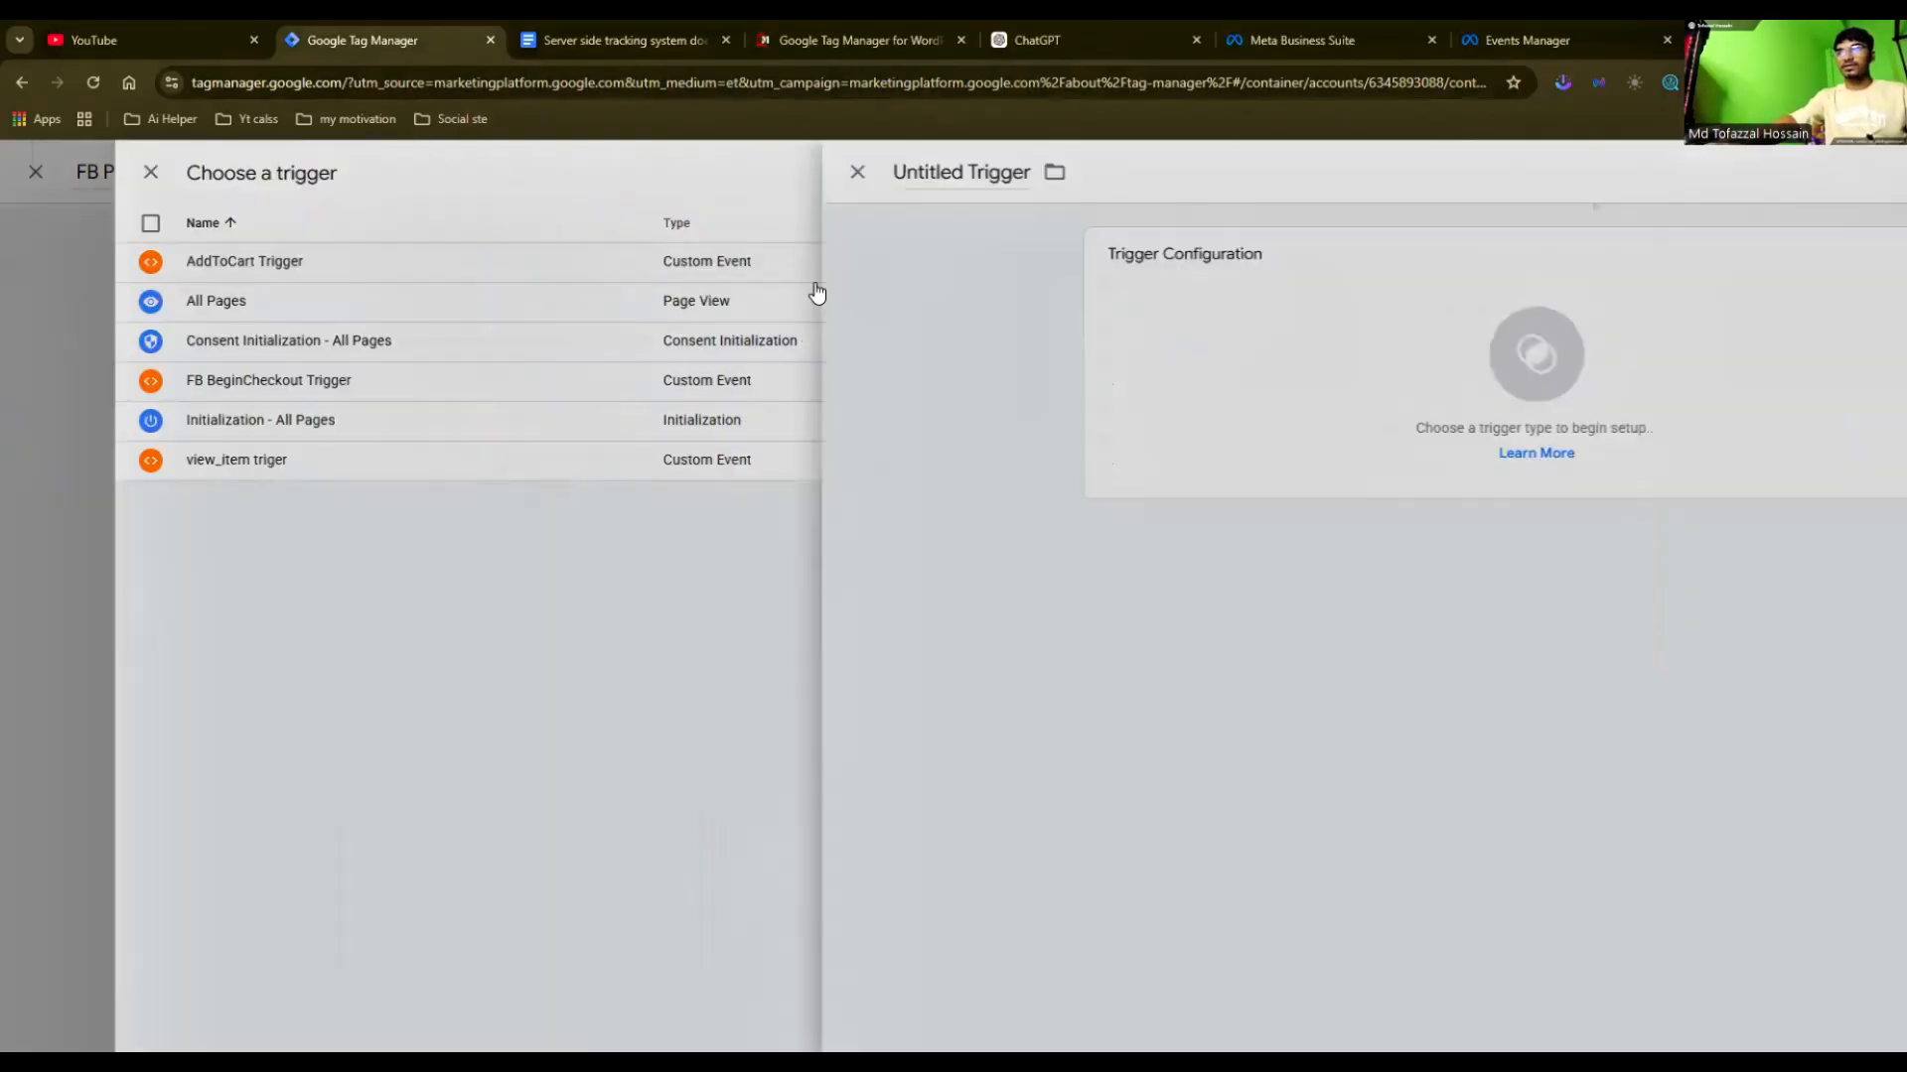
Step: Copy the trigger event name purchase from the setup document
{"action": "left_click", "coordinate": [550, 37]}
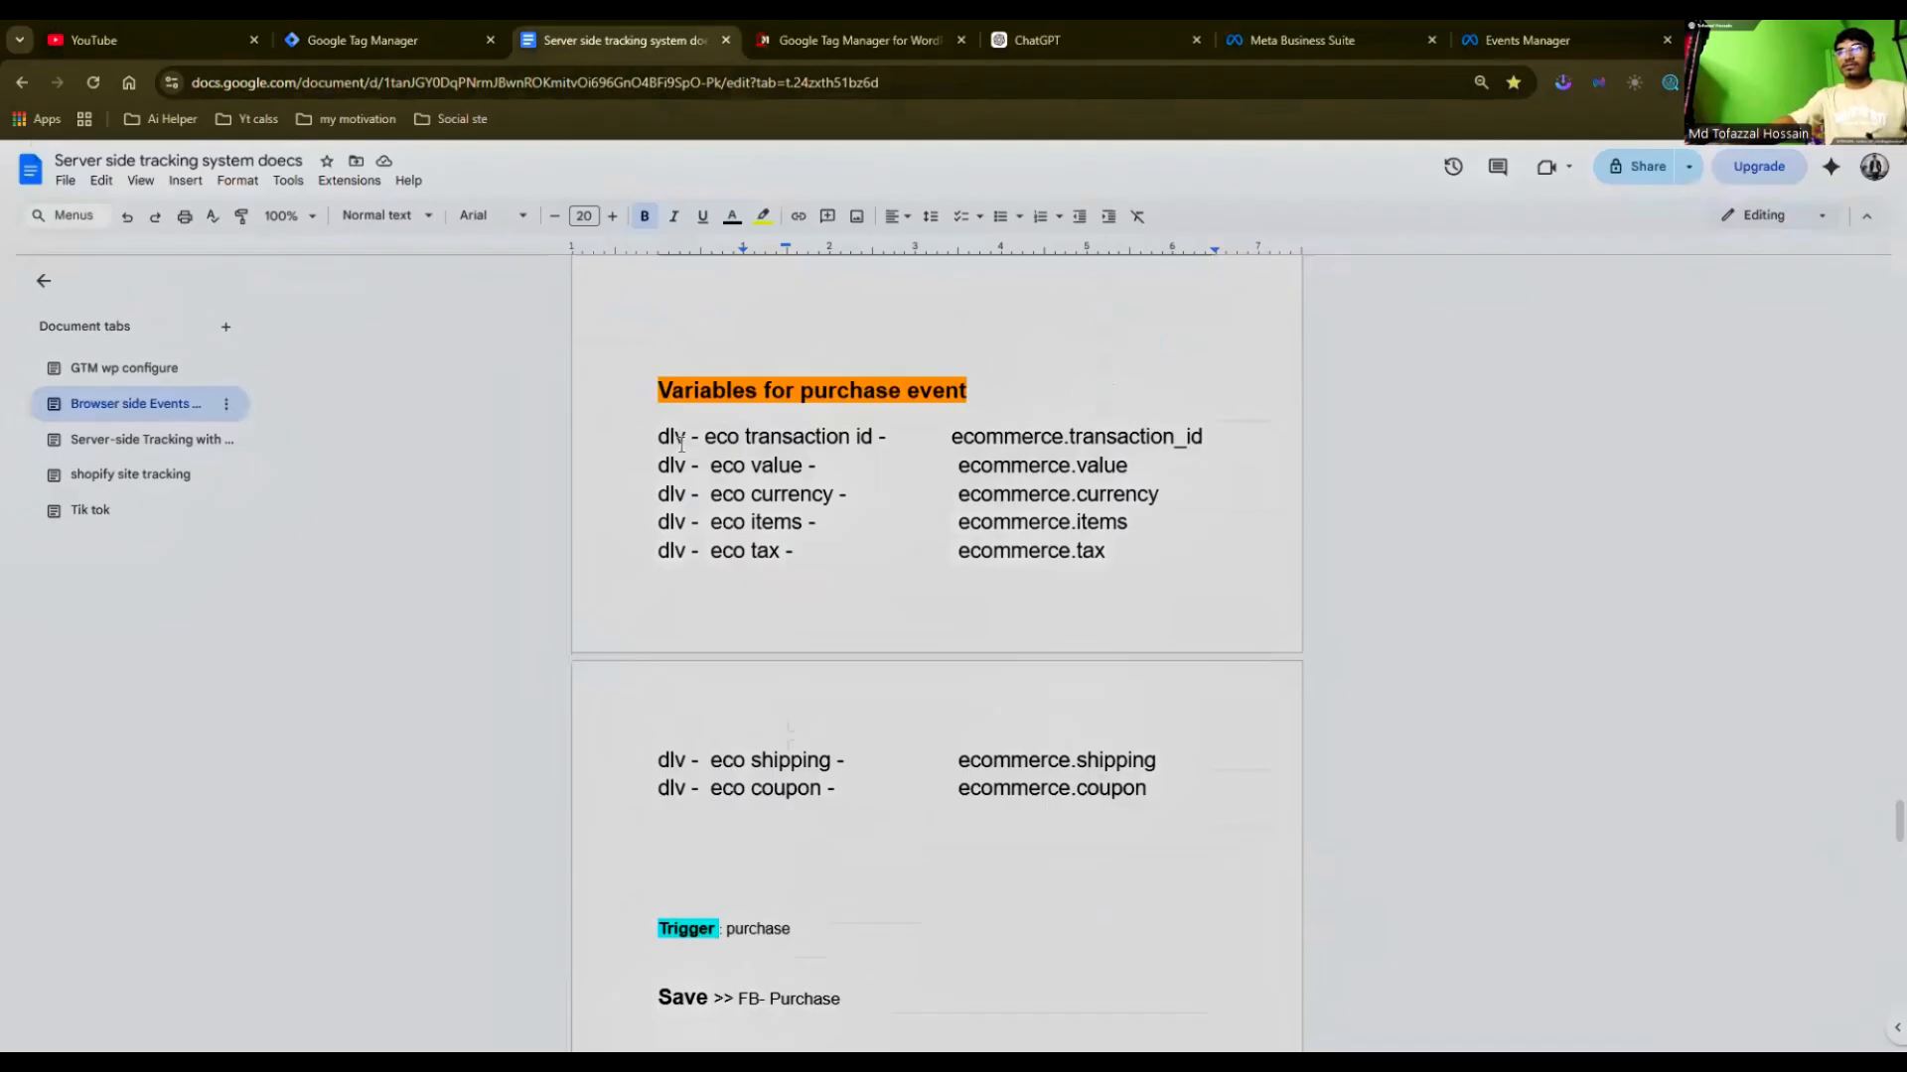
{"action": "scroll", "coordinate": [681, 444], "scroll_direction": "down", "scroll_amount": 3}
{"action": "scroll", "coordinate": [695, 456], "scroll_direction": "down", "scroll_amount": 2}
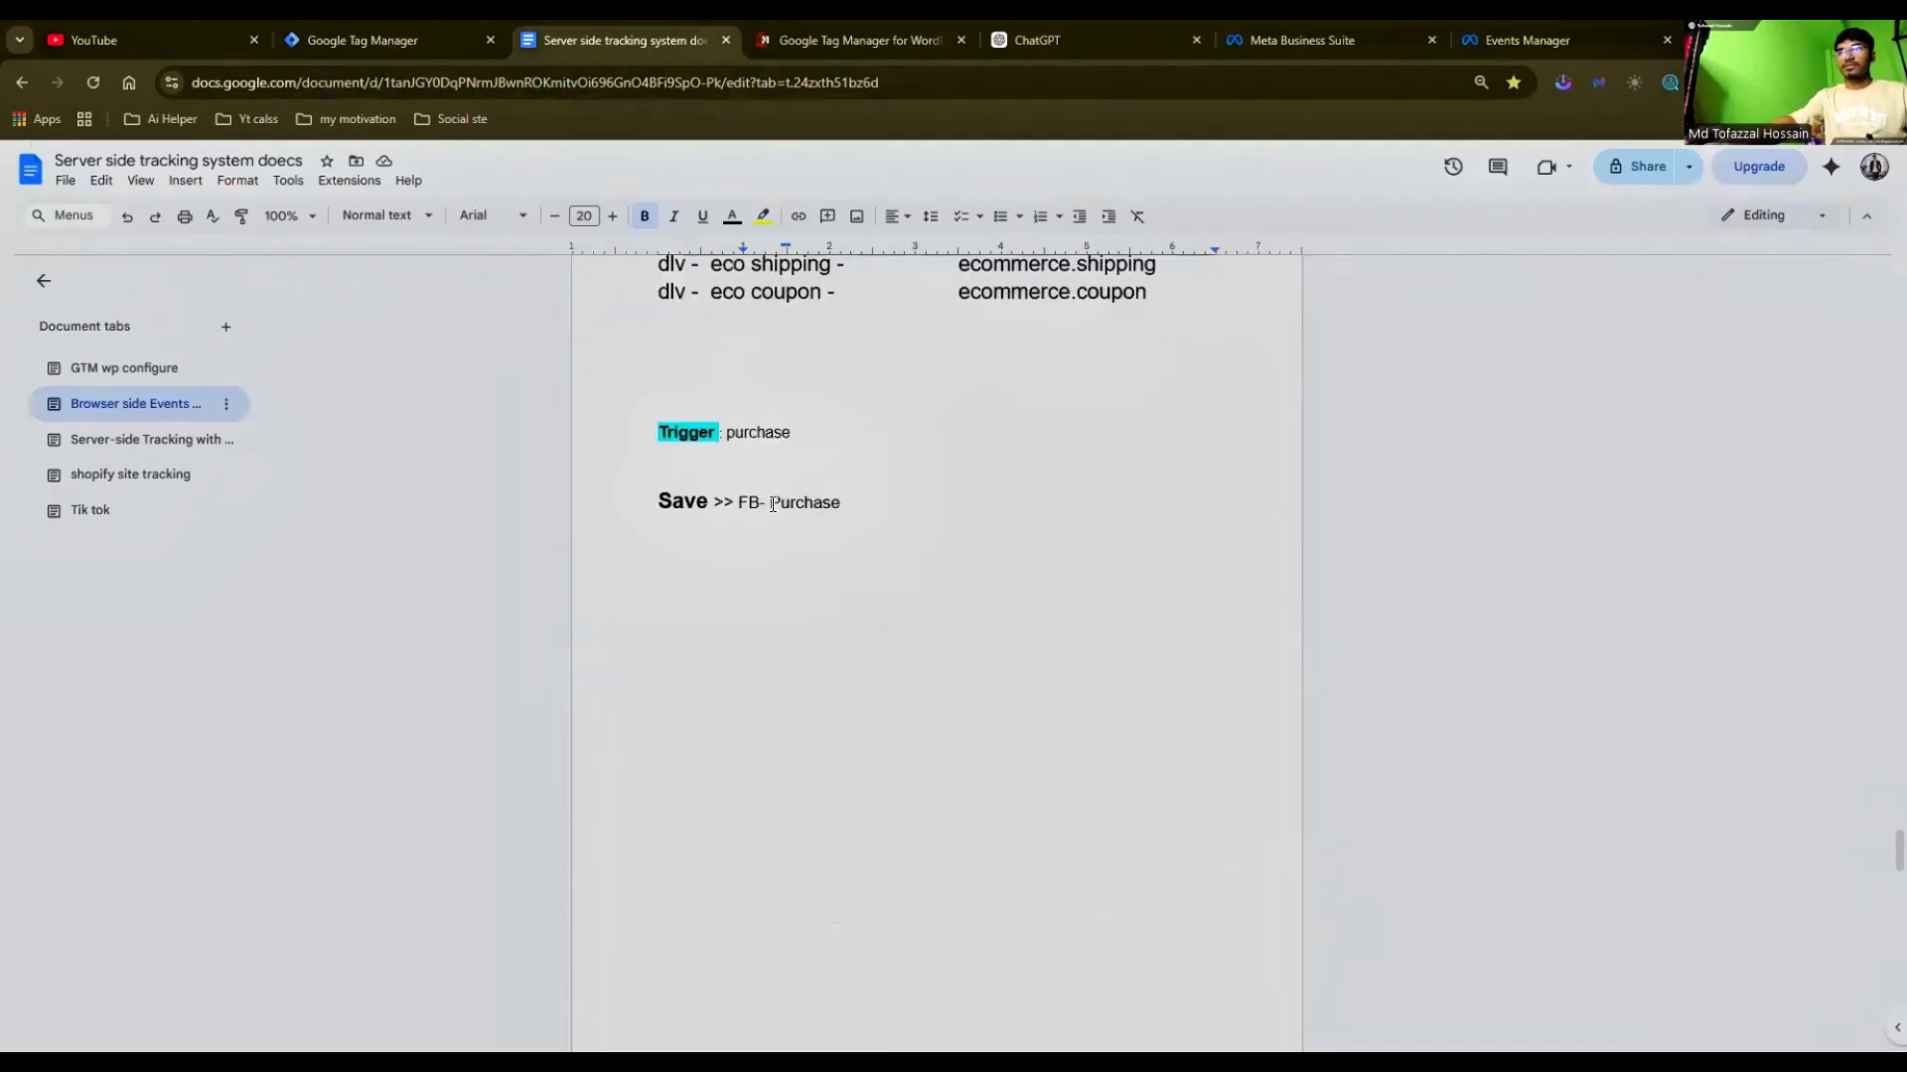
{"action": "scroll", "coordinate": [725, 500], "scroll_direction": "up", "scroll_amount": 2}
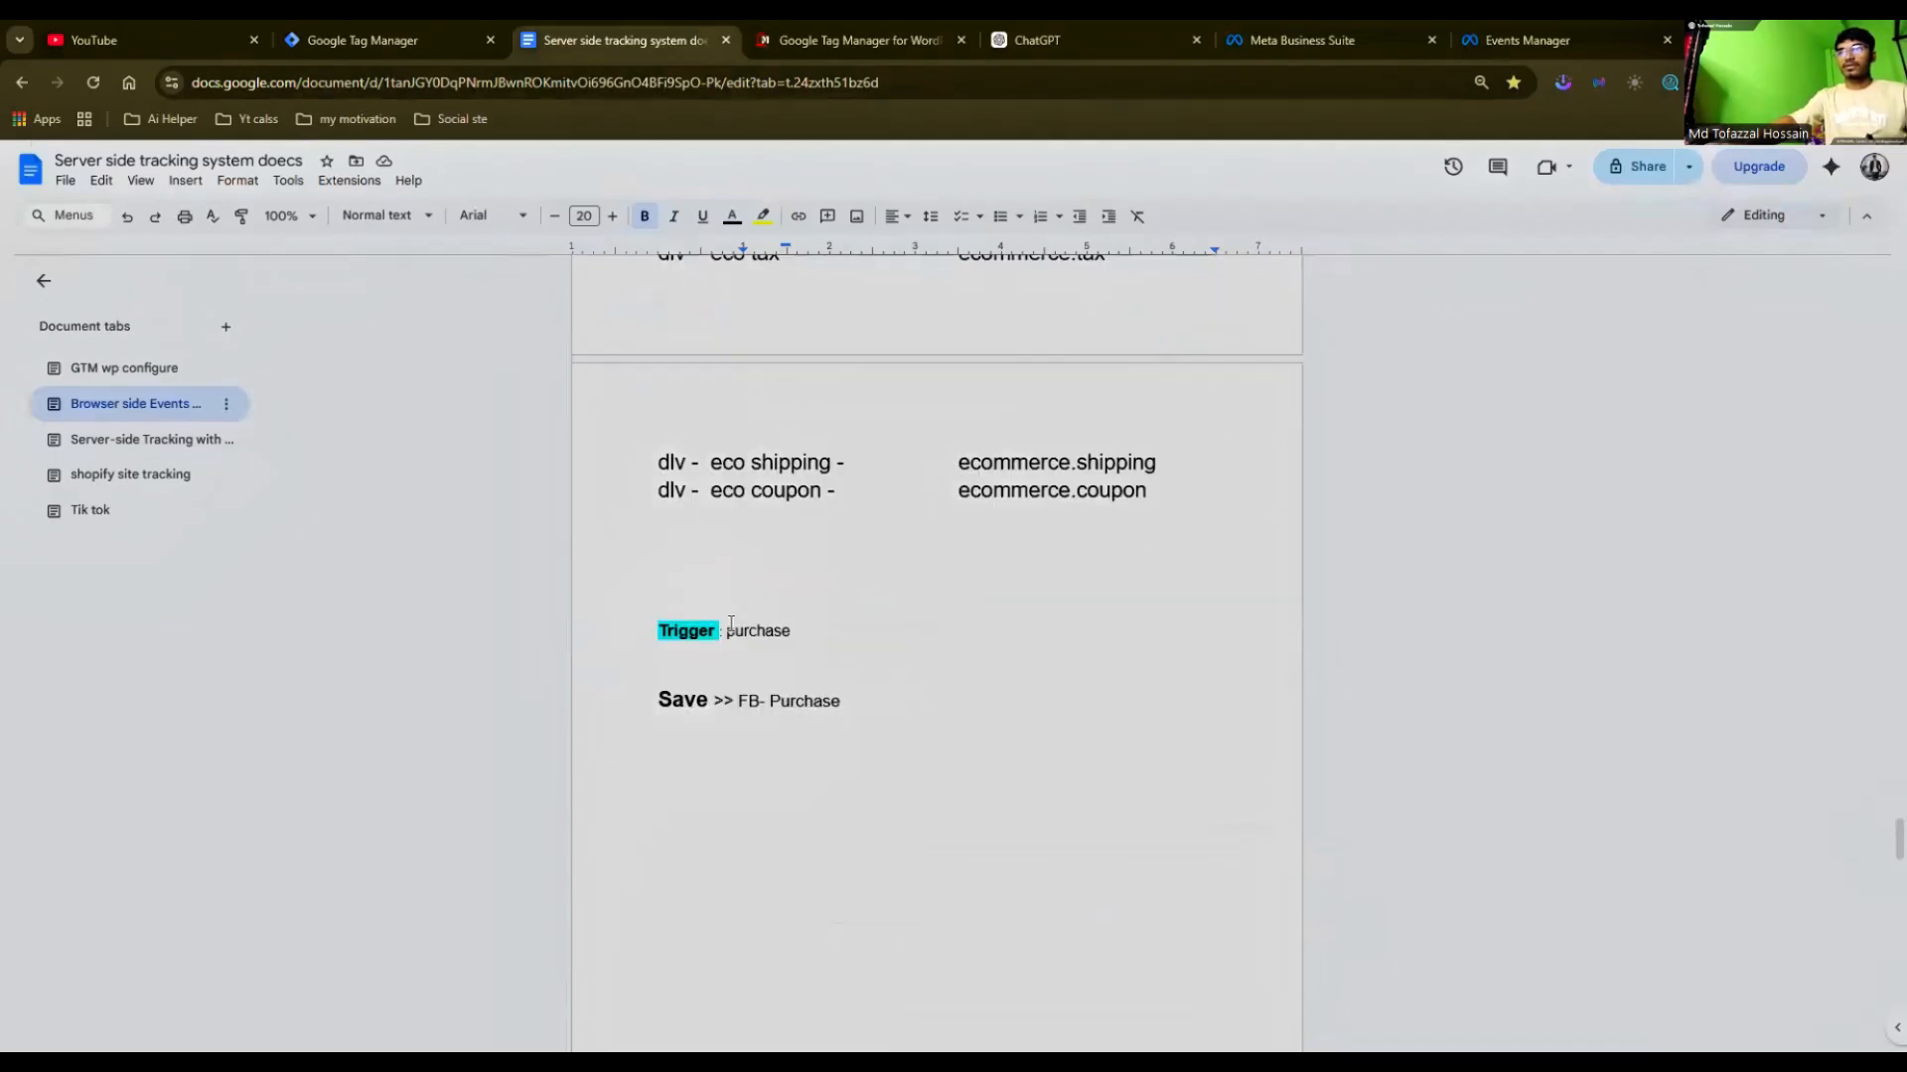
{"action": "left_click_drag", "start_coordinate": [724, 632], "coordinate": [792, 635]}
{"action": "key", "text": "ctrl+c"}
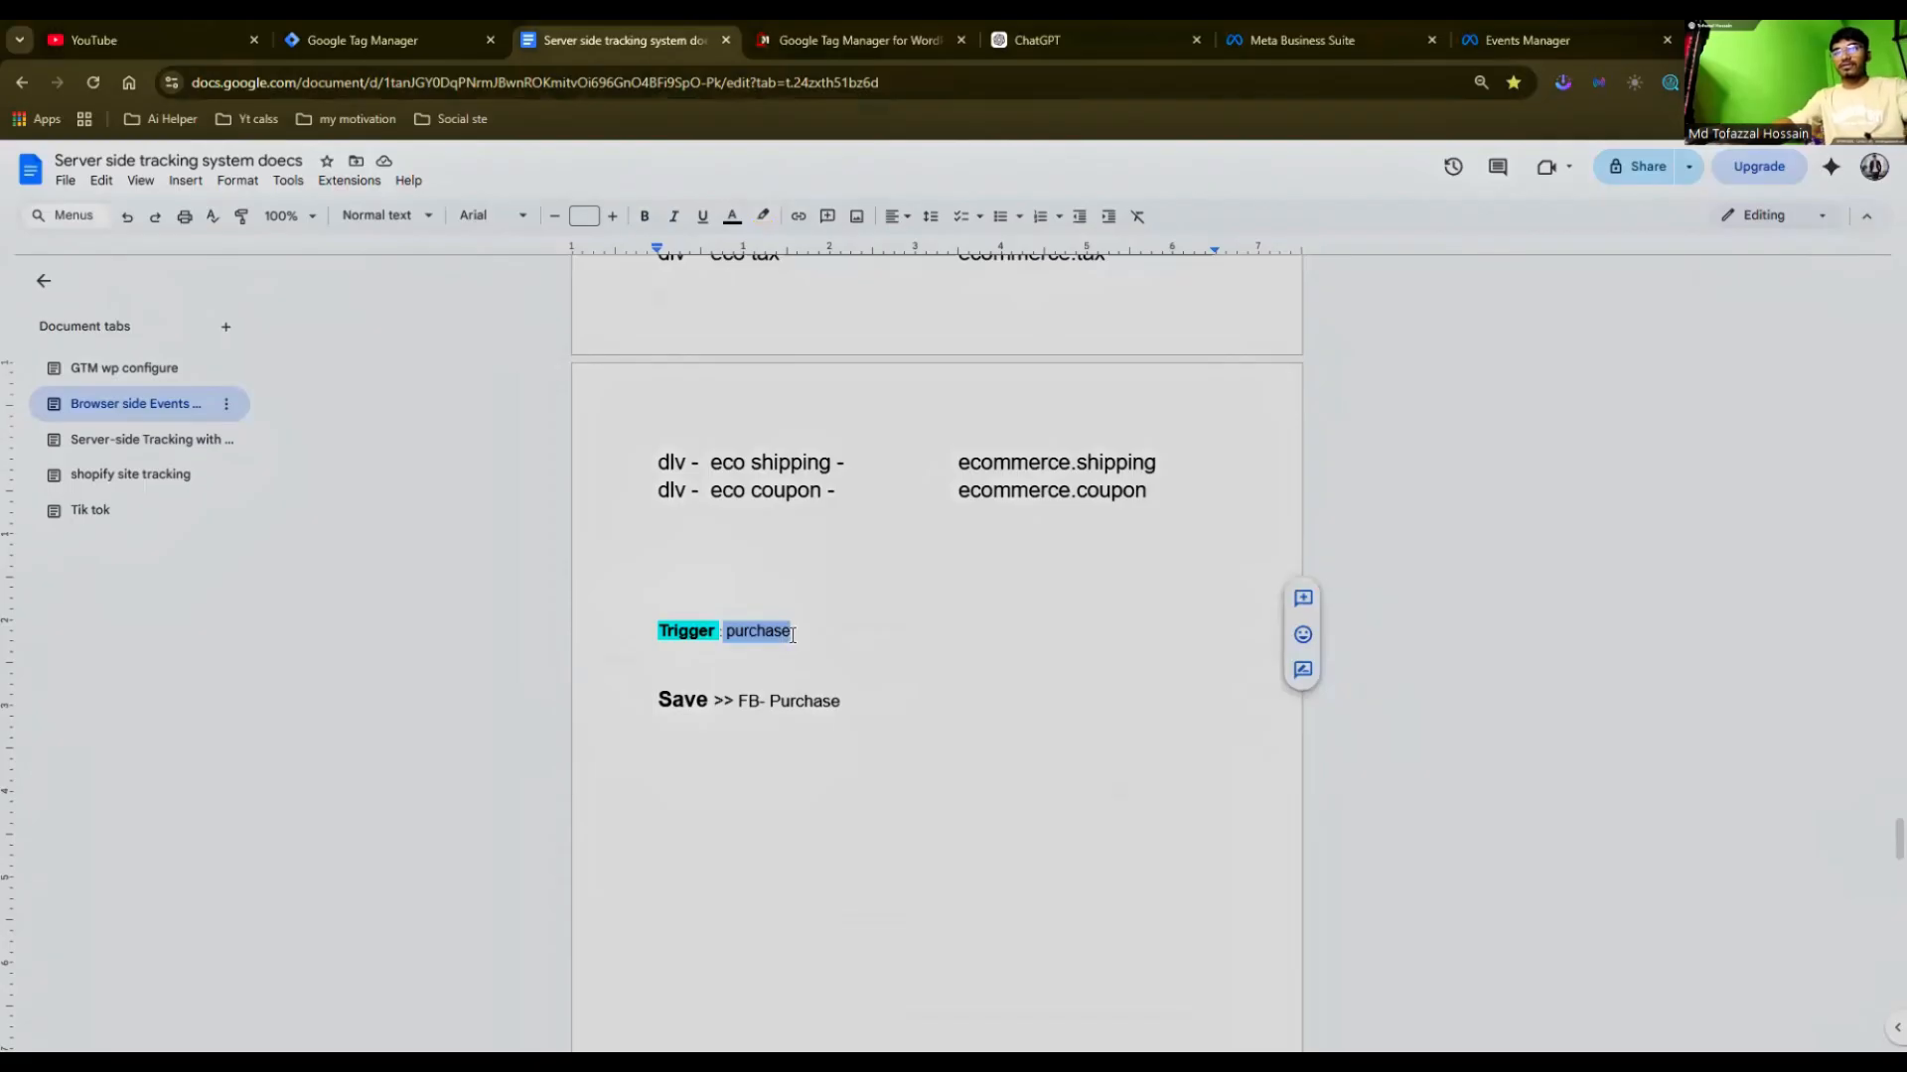
Step: Set the new trigger's type to Custom Event with the event name purchase
{"action": "left_click", "coordinate": [362, 25]}
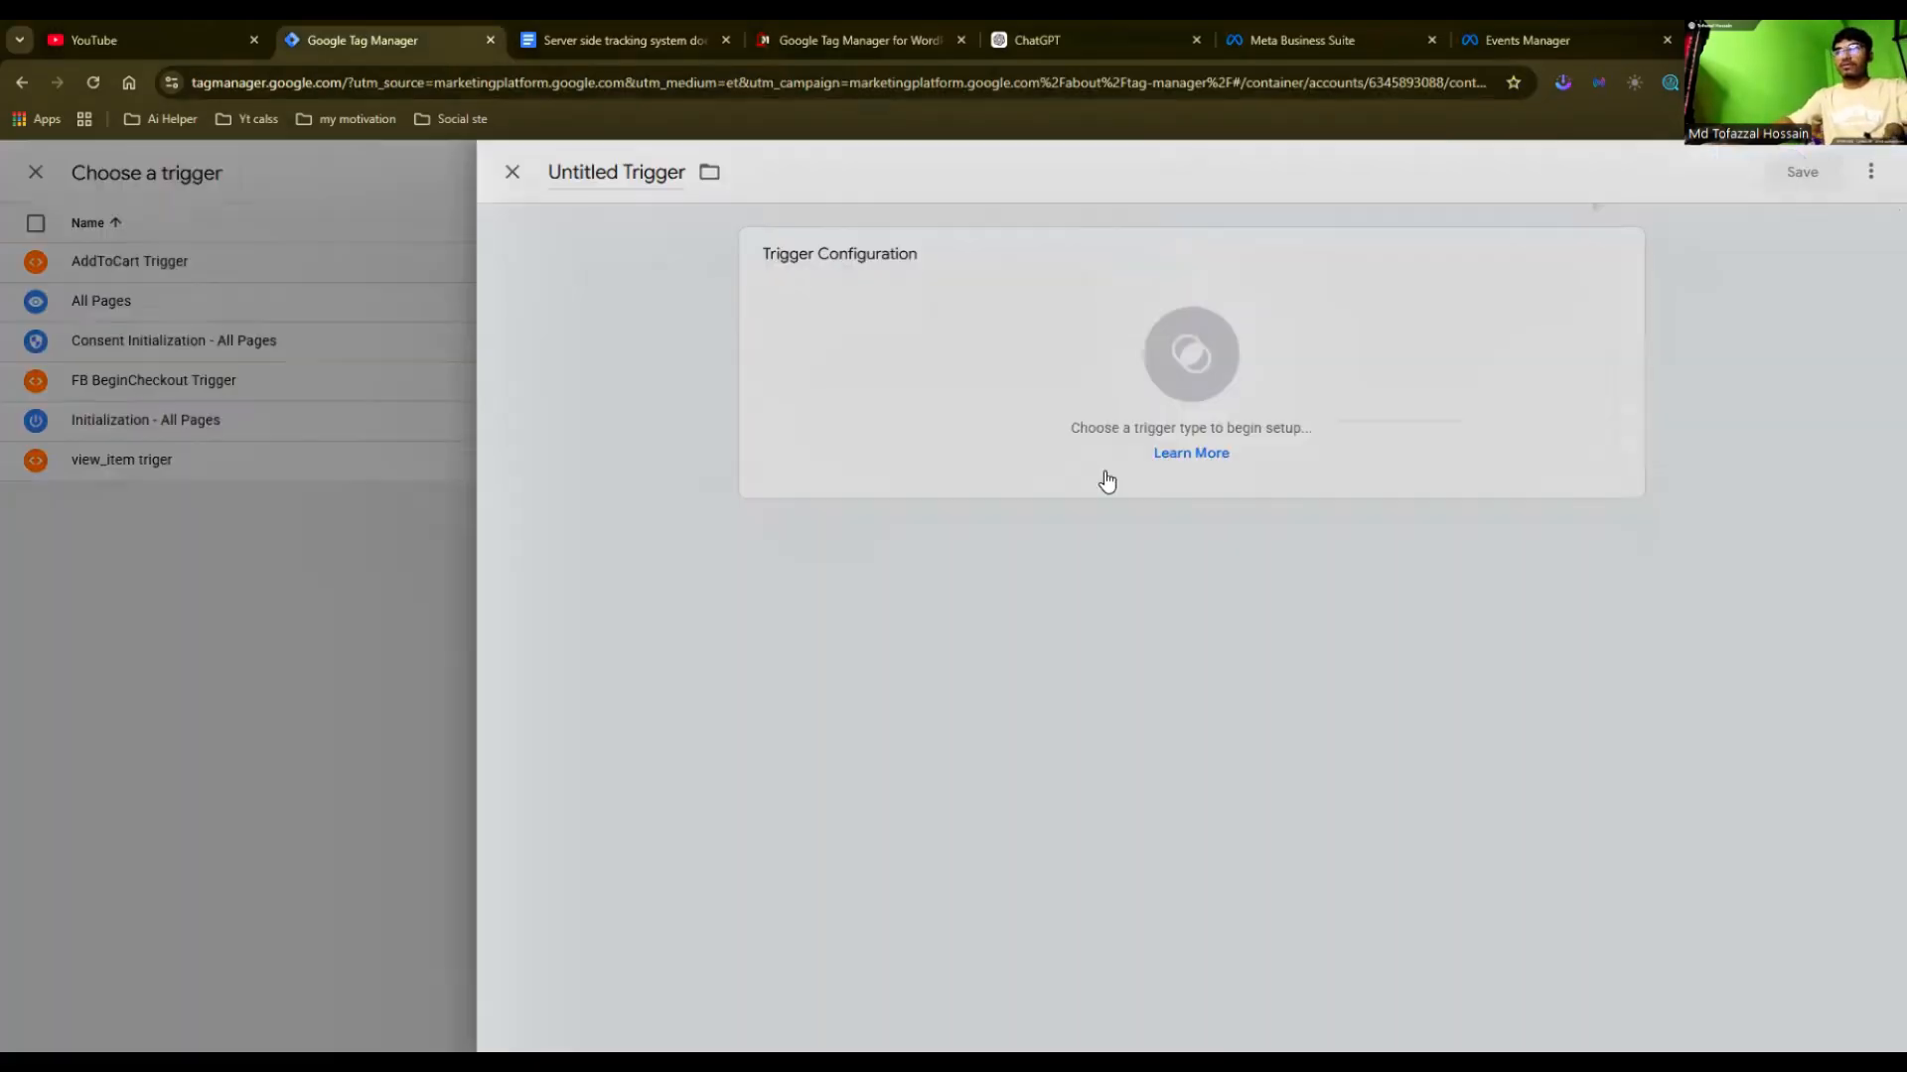
{"action": "left_click", "coordinate": [1565, 391]}
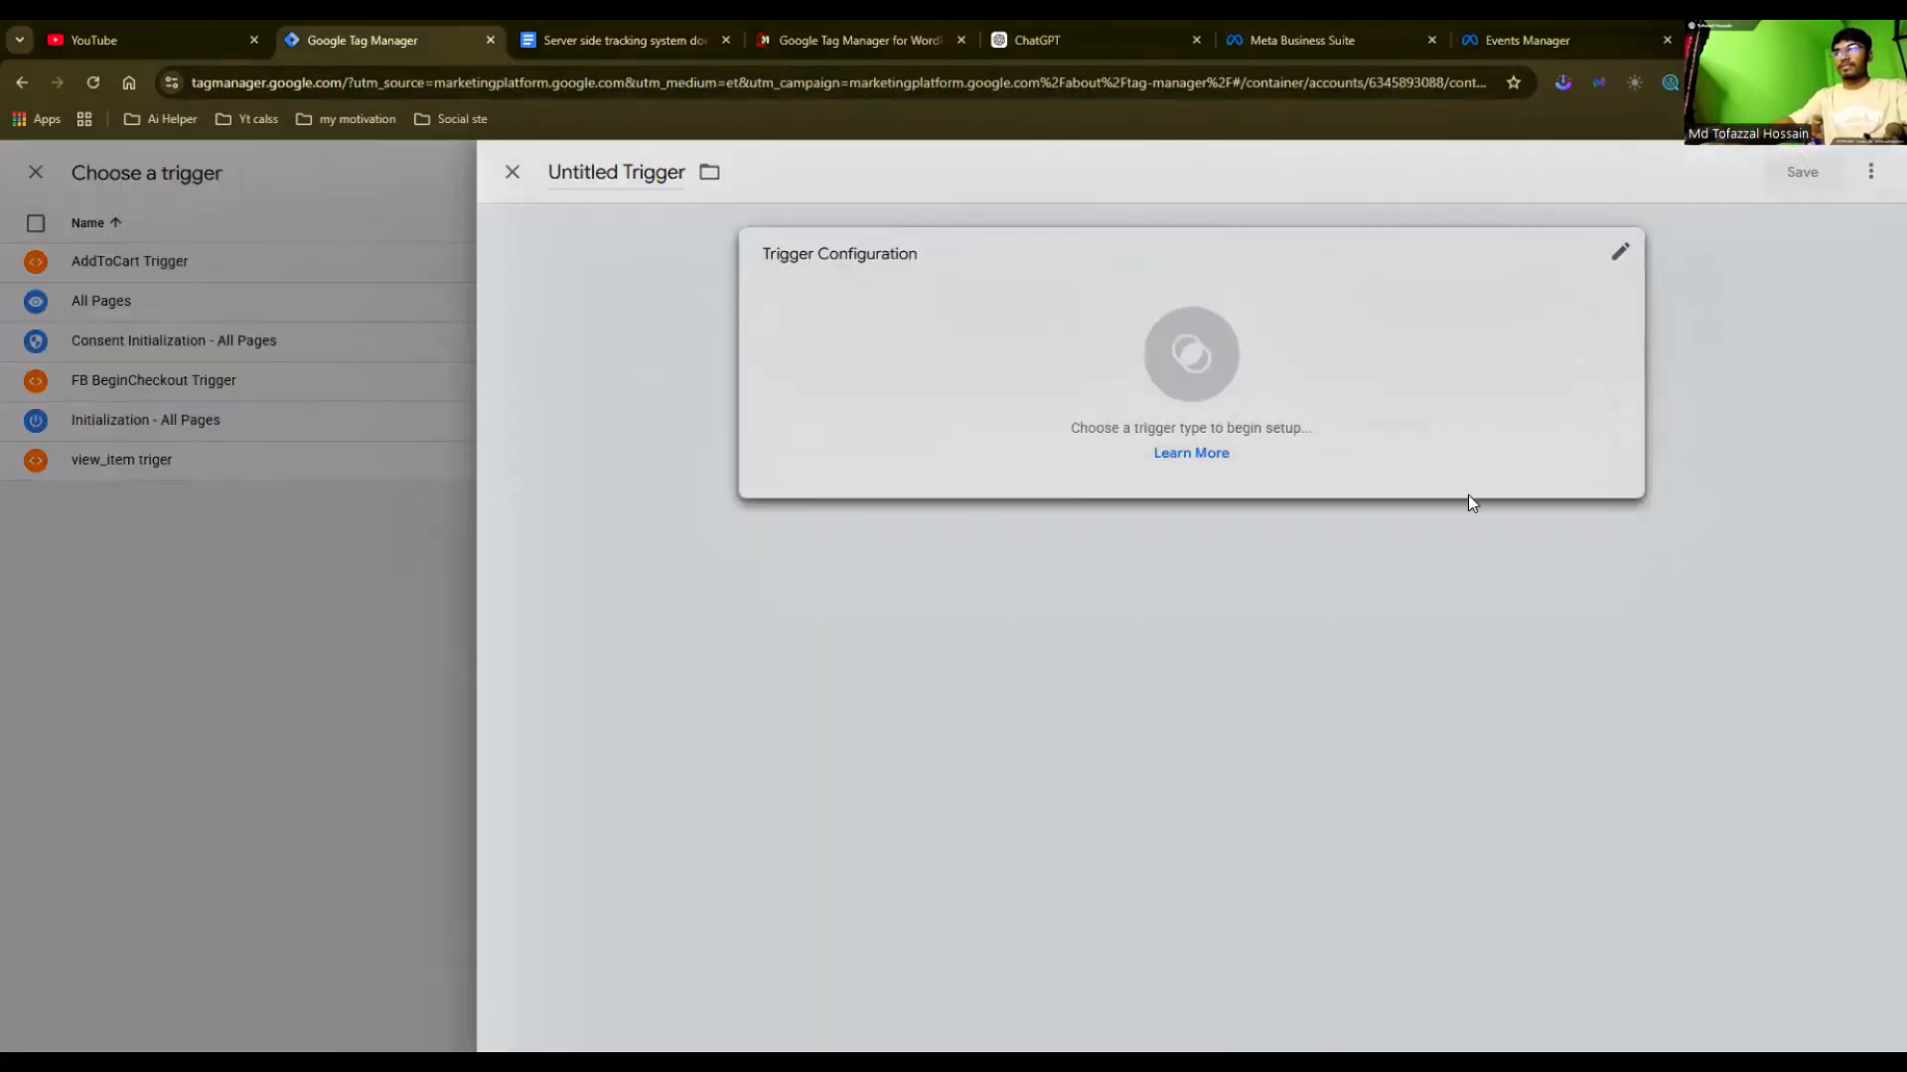
{"action": "scroll", "coordinate": [1461, 685], "scroll_direction": "down", "scroll_amount": 3}
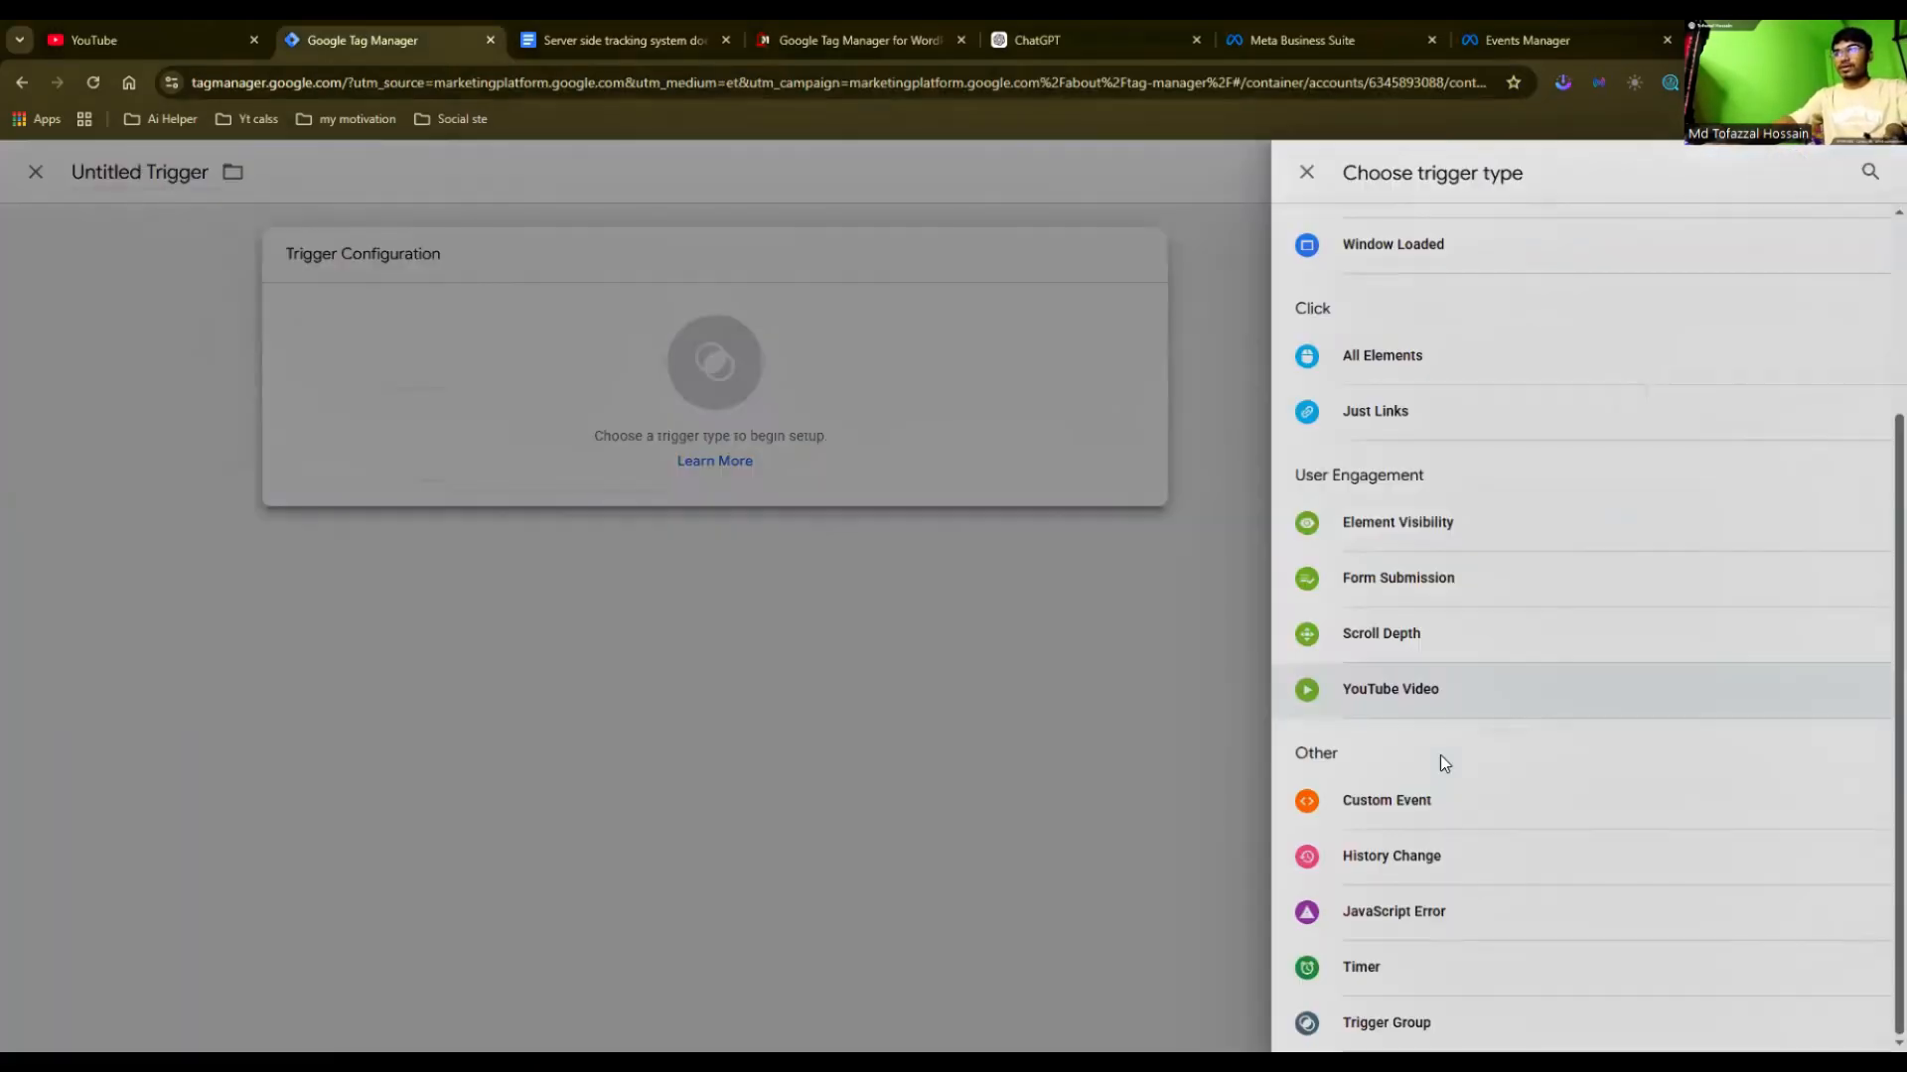
{"action": "left_click", "coordinate": [1404, 802]}
{"action": "left_click", "coordinate": [883, 470]}
{"action": "key", "text": "ctrl+v"}
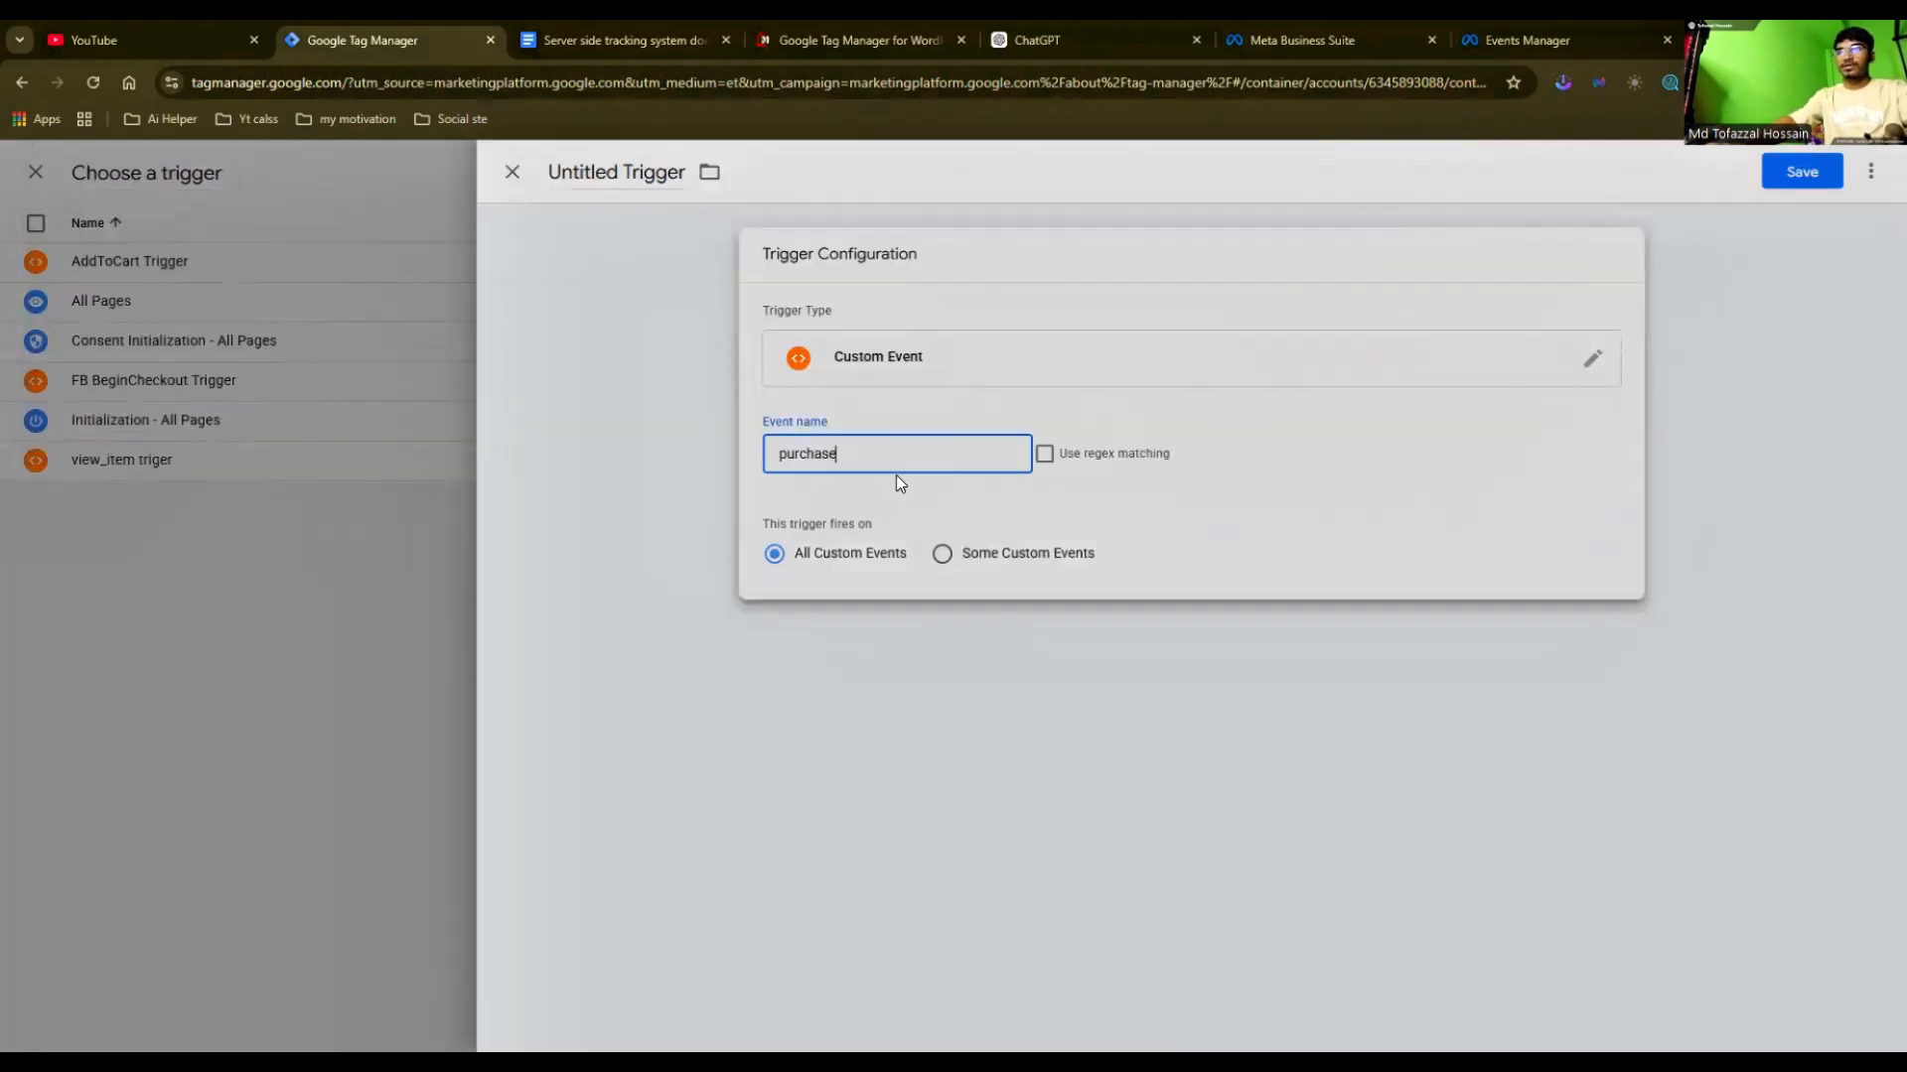
Step: Name the trigger purchase trigger and save it to the tag
{"action": "left_click", "coordinate": [606, 175]}
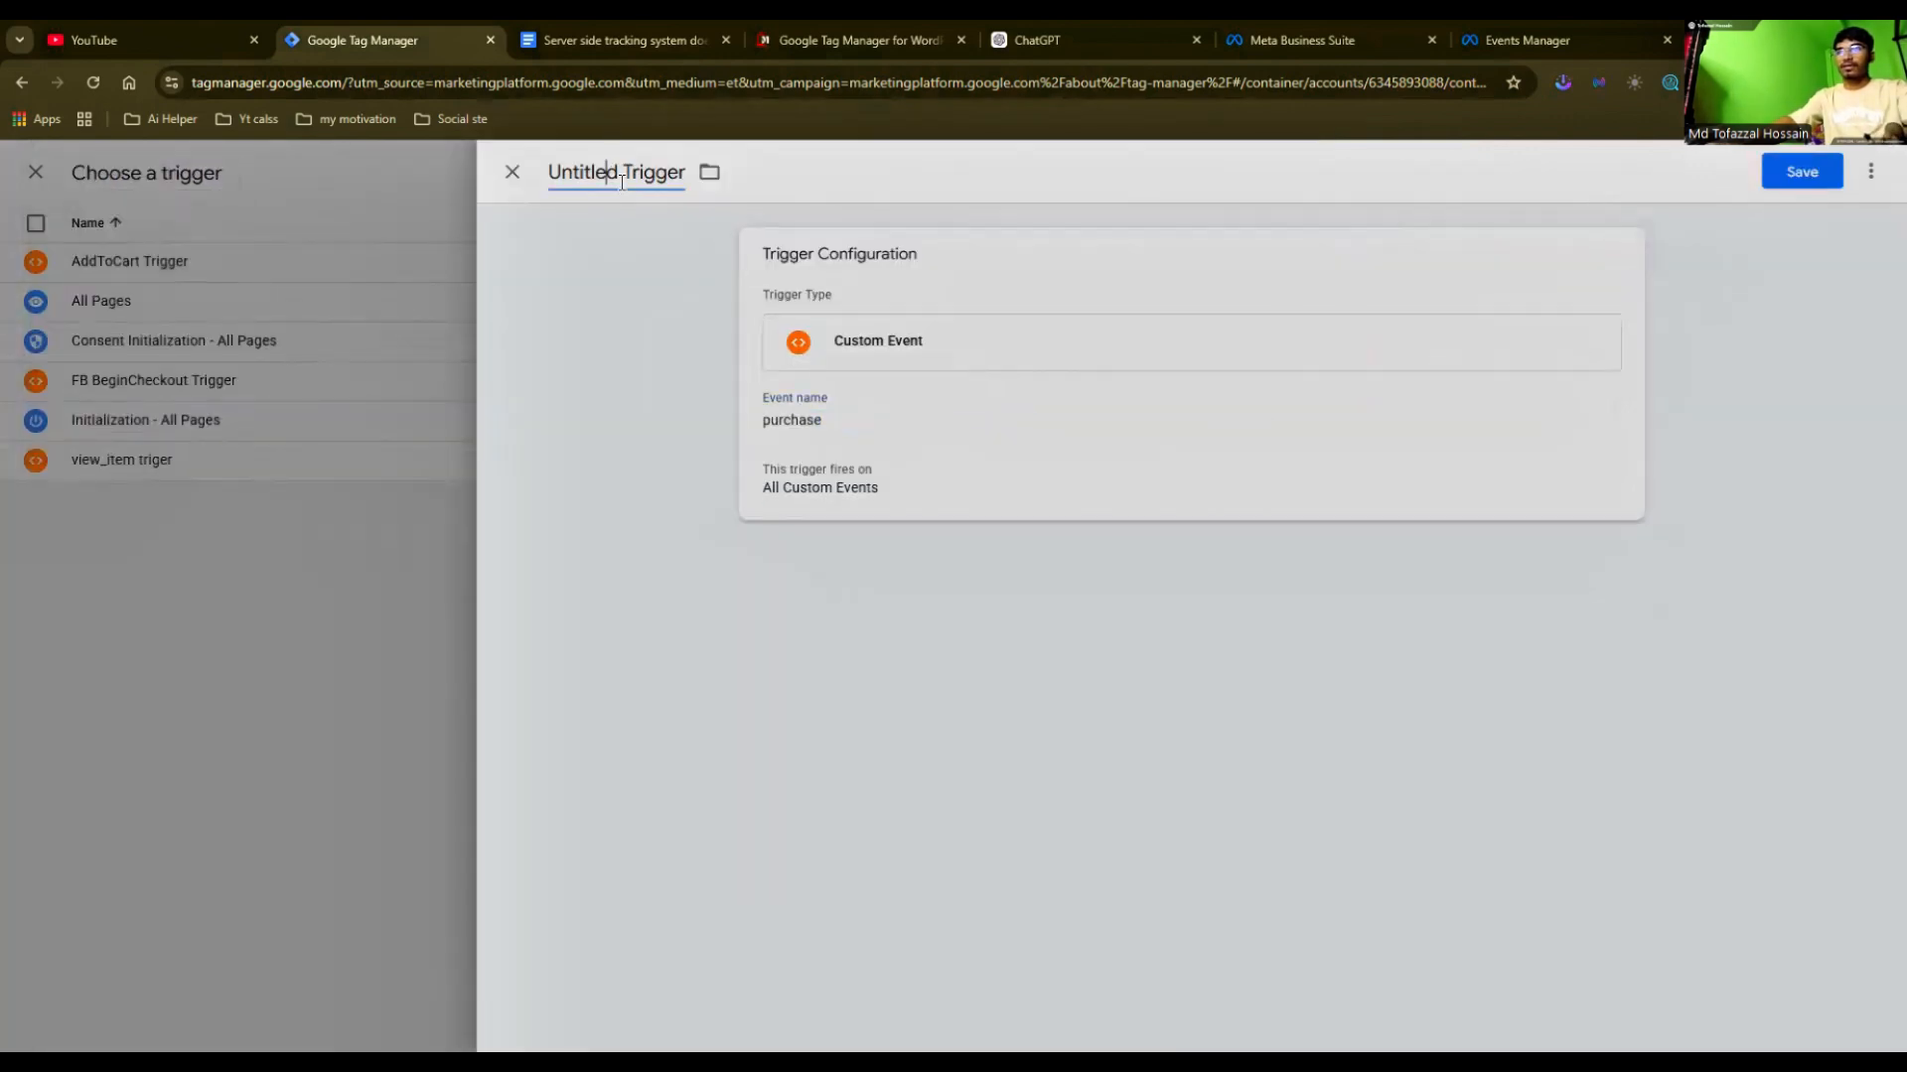
{"action": "key", "text": "ctrl+a"}
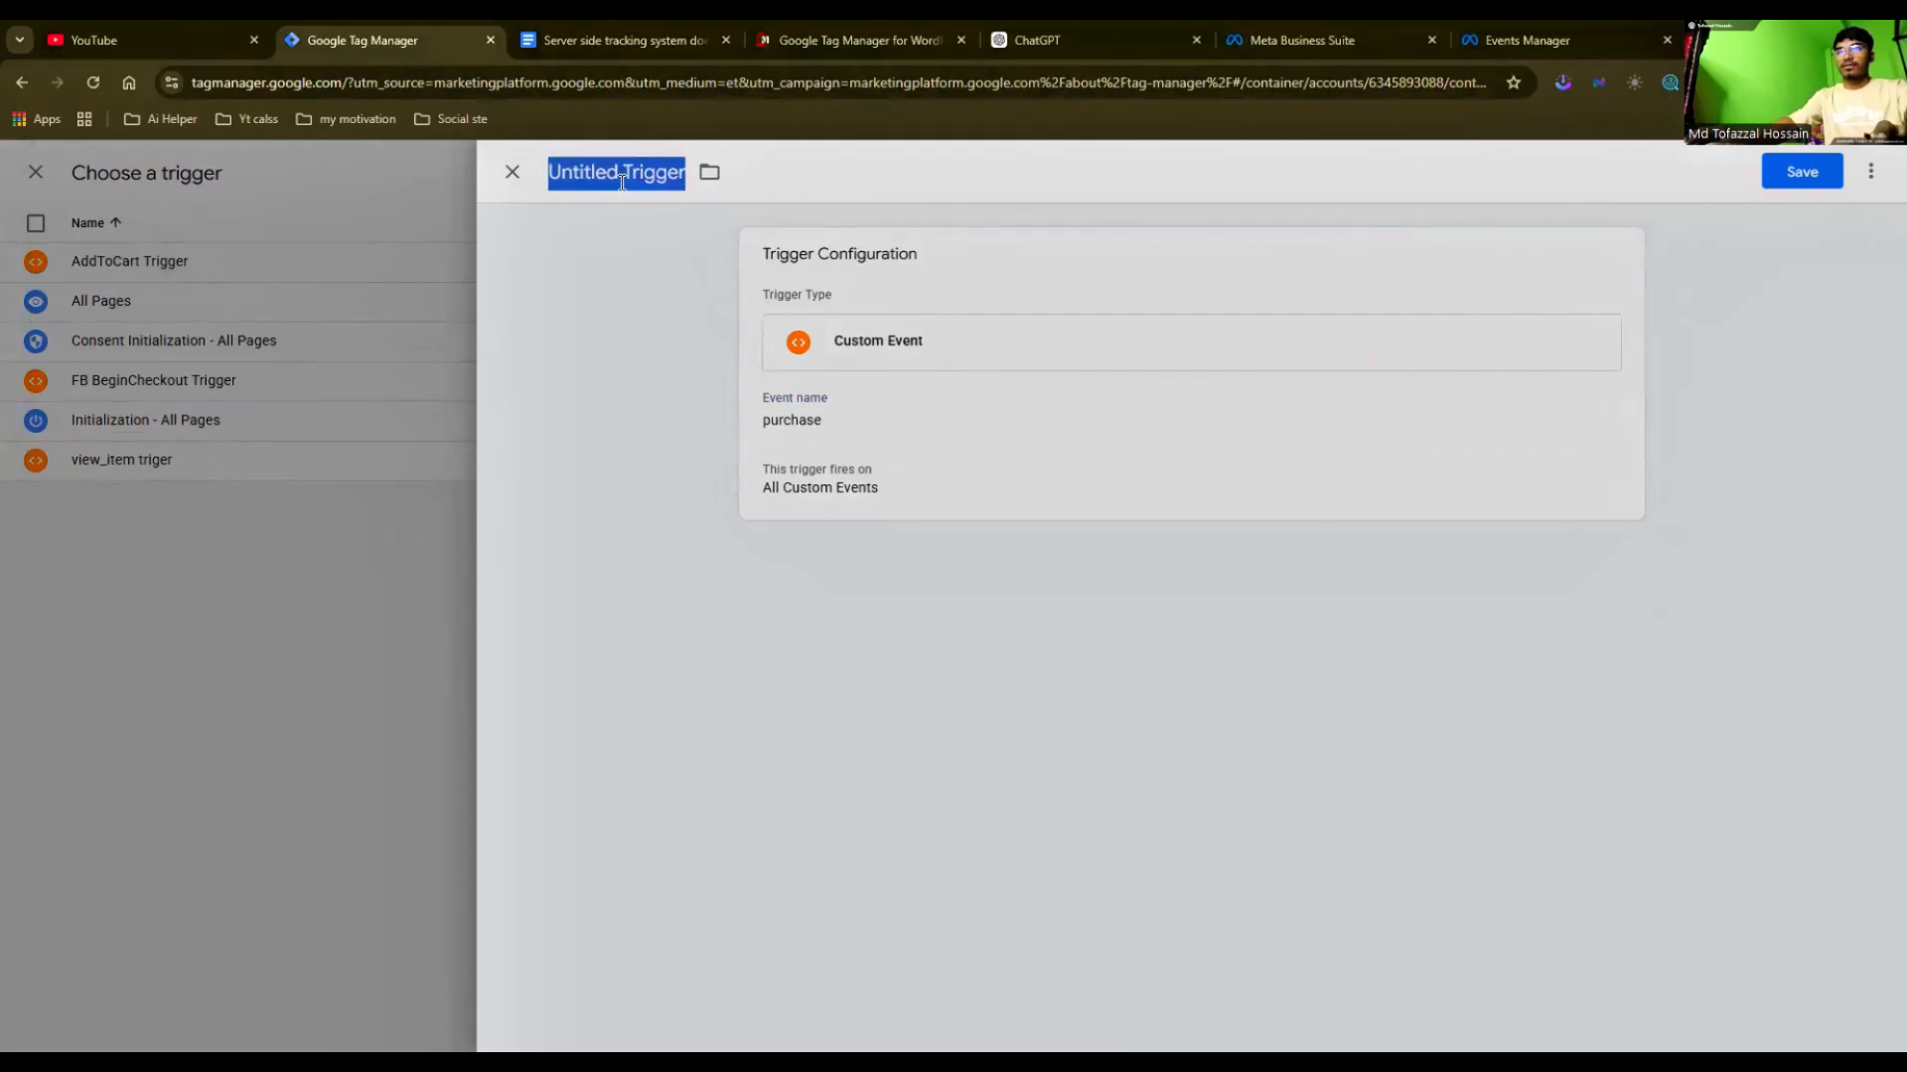
{"action": "key", "text": "ctrl+v"}
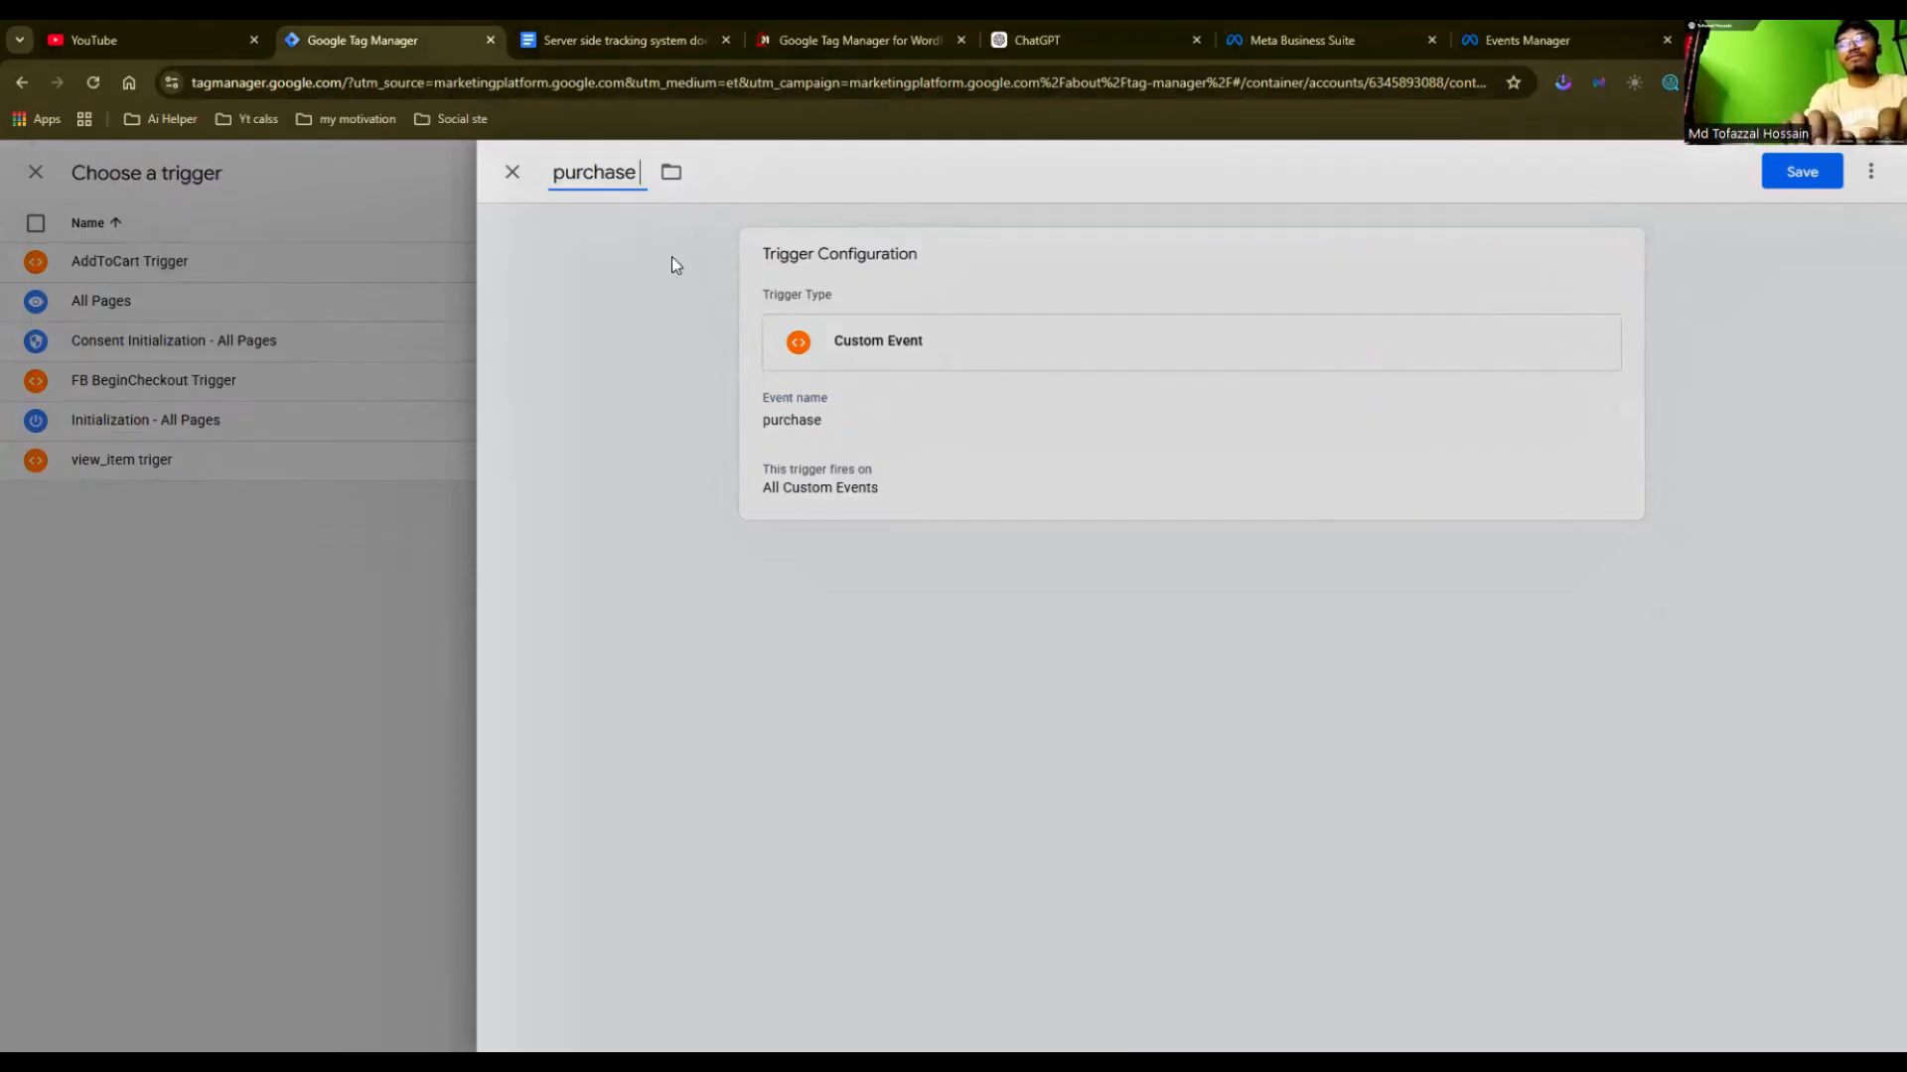
{"action": "type", "text": "tr"}
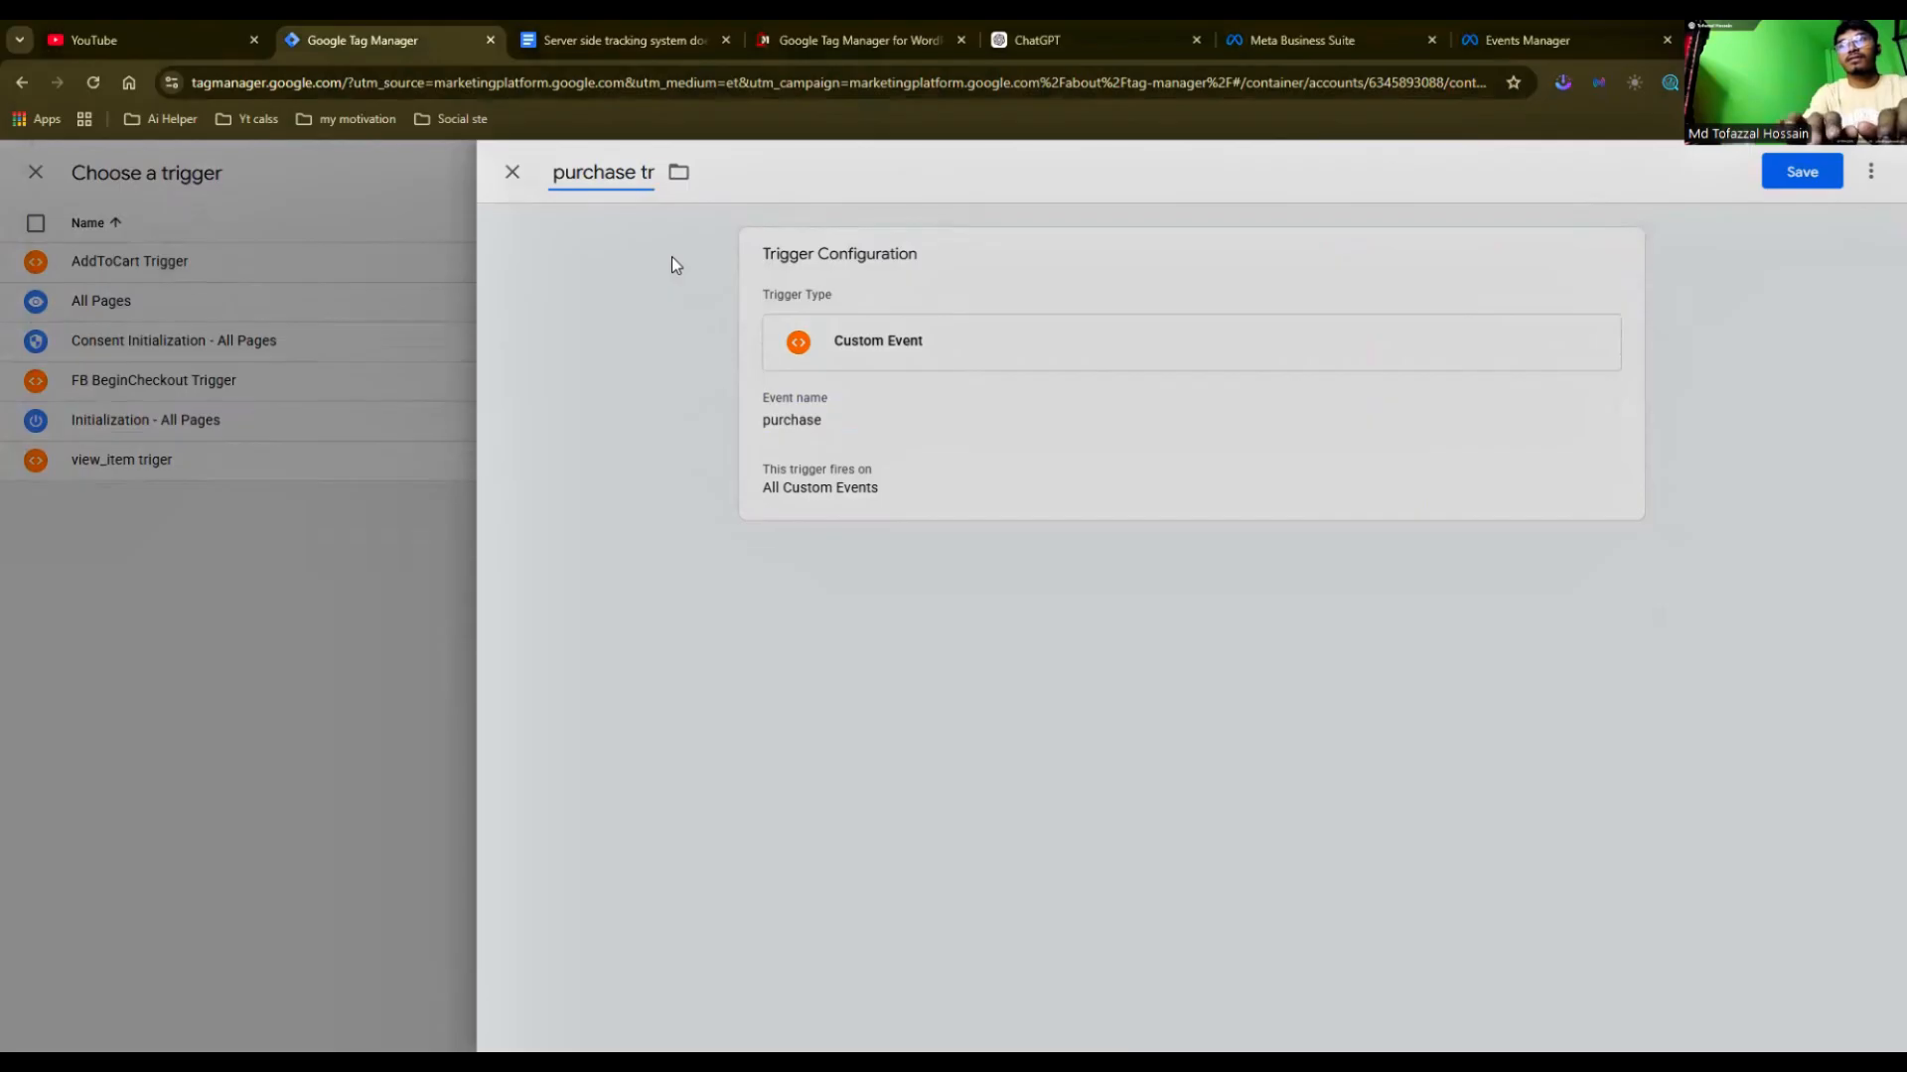
{"action": "type", "text": "igger"}
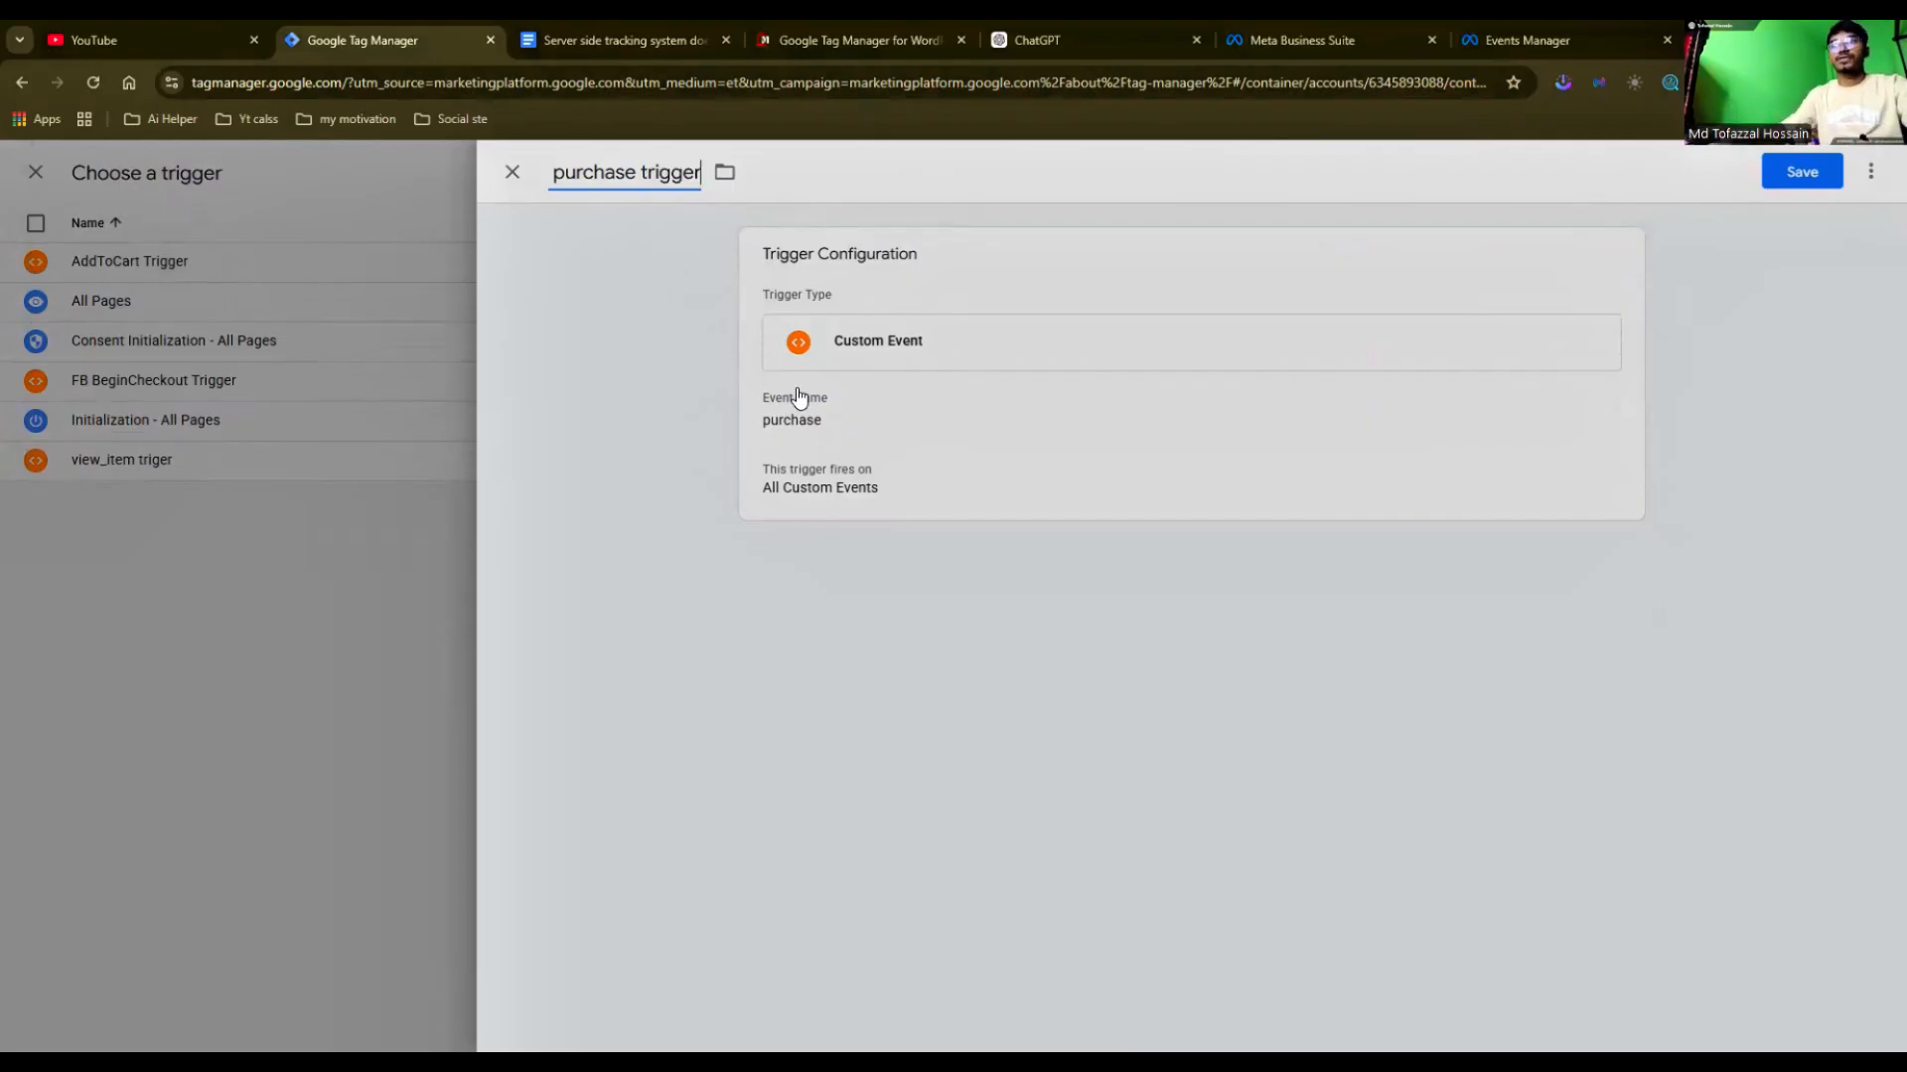
{"action": "left_click", "coordinate": [1807, 172]}
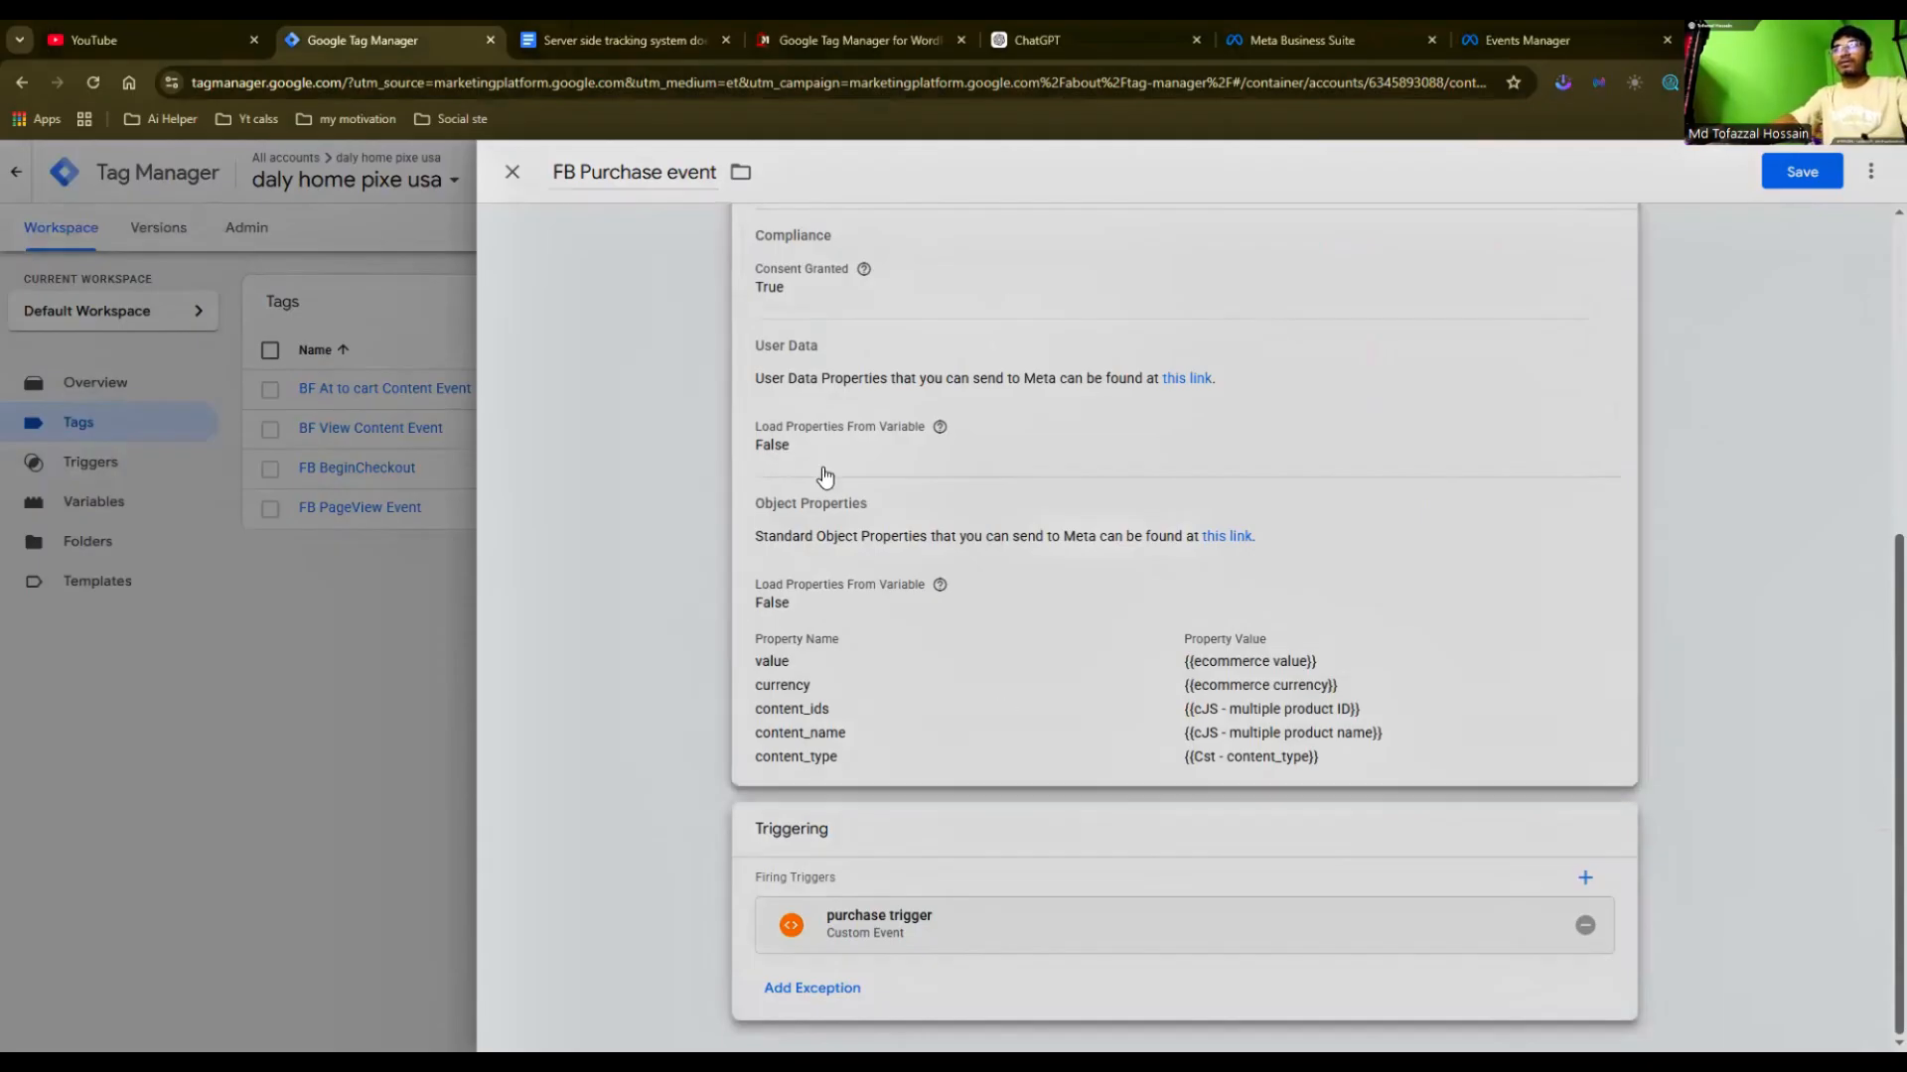
Step: Review the purchase event variables section of the setup document
{"action": "key", "text": "ctrl+Tab"}
{"action": "scroll", "coordinate": [795, 700], "scroll_direction": "up", "scroll_amount": 2}
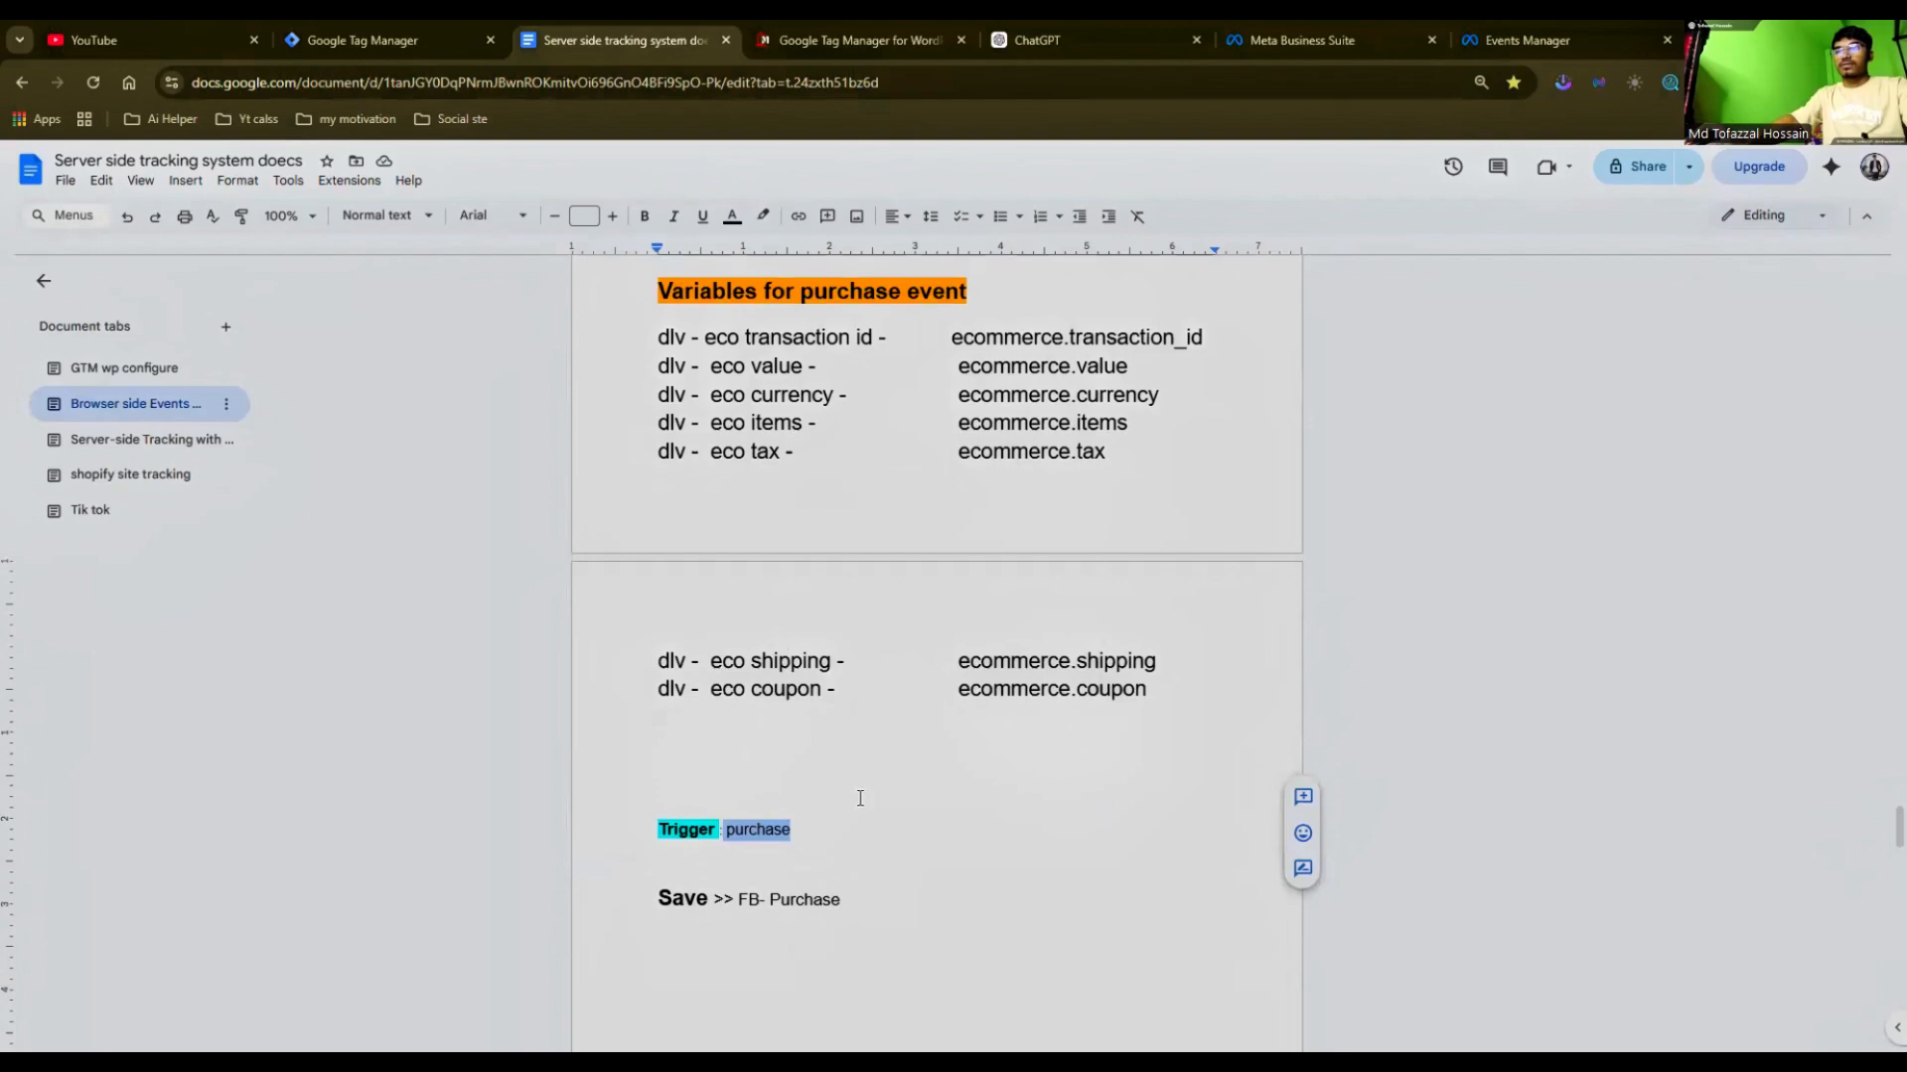
{"action": "scroll", "coordinate": [860, 799], "scroll_direction": "up", "scroll_amount": 2}
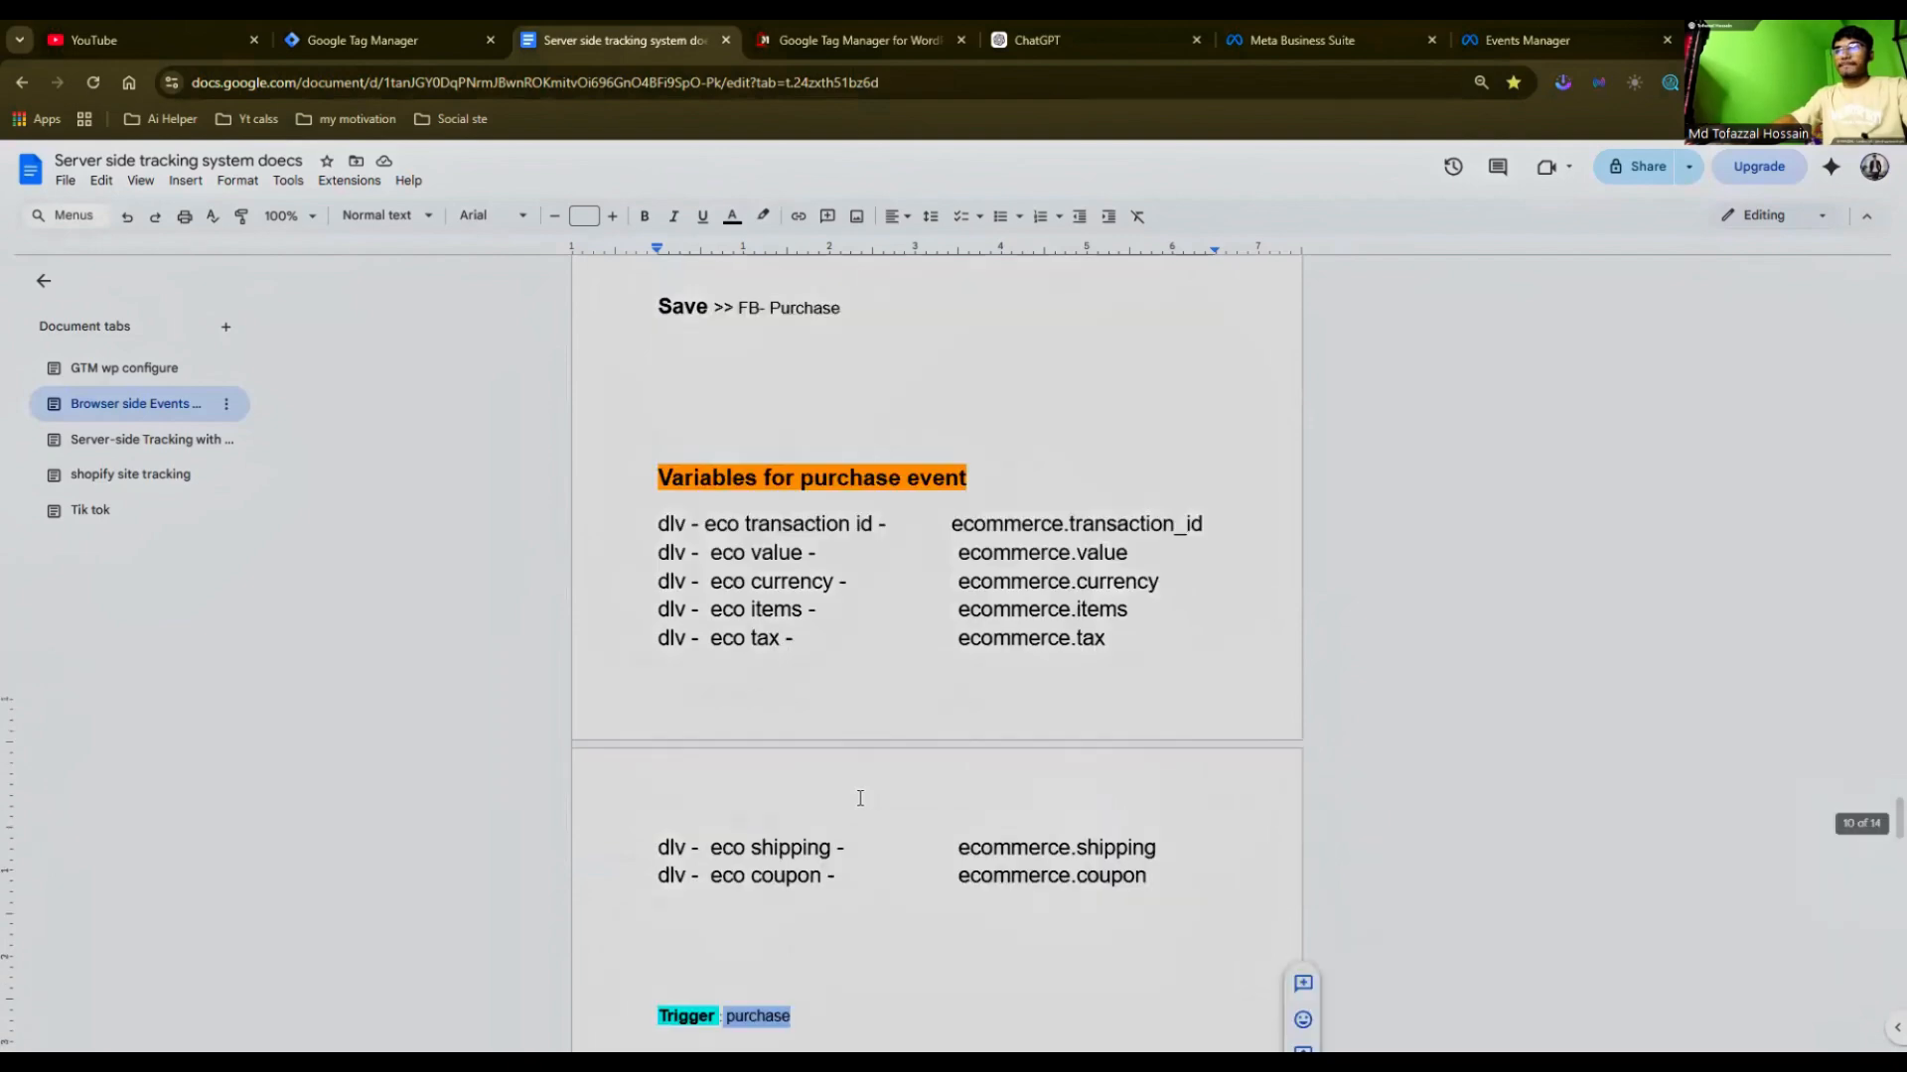
{"action": "scroll", "coordinate": [858, 797], "scroll_direction": "up", "scroll_amount": 1}
{"action": "scroll", "coordinate": [844, 790], "scroll_direction": "up", "scroll_amount": 1}
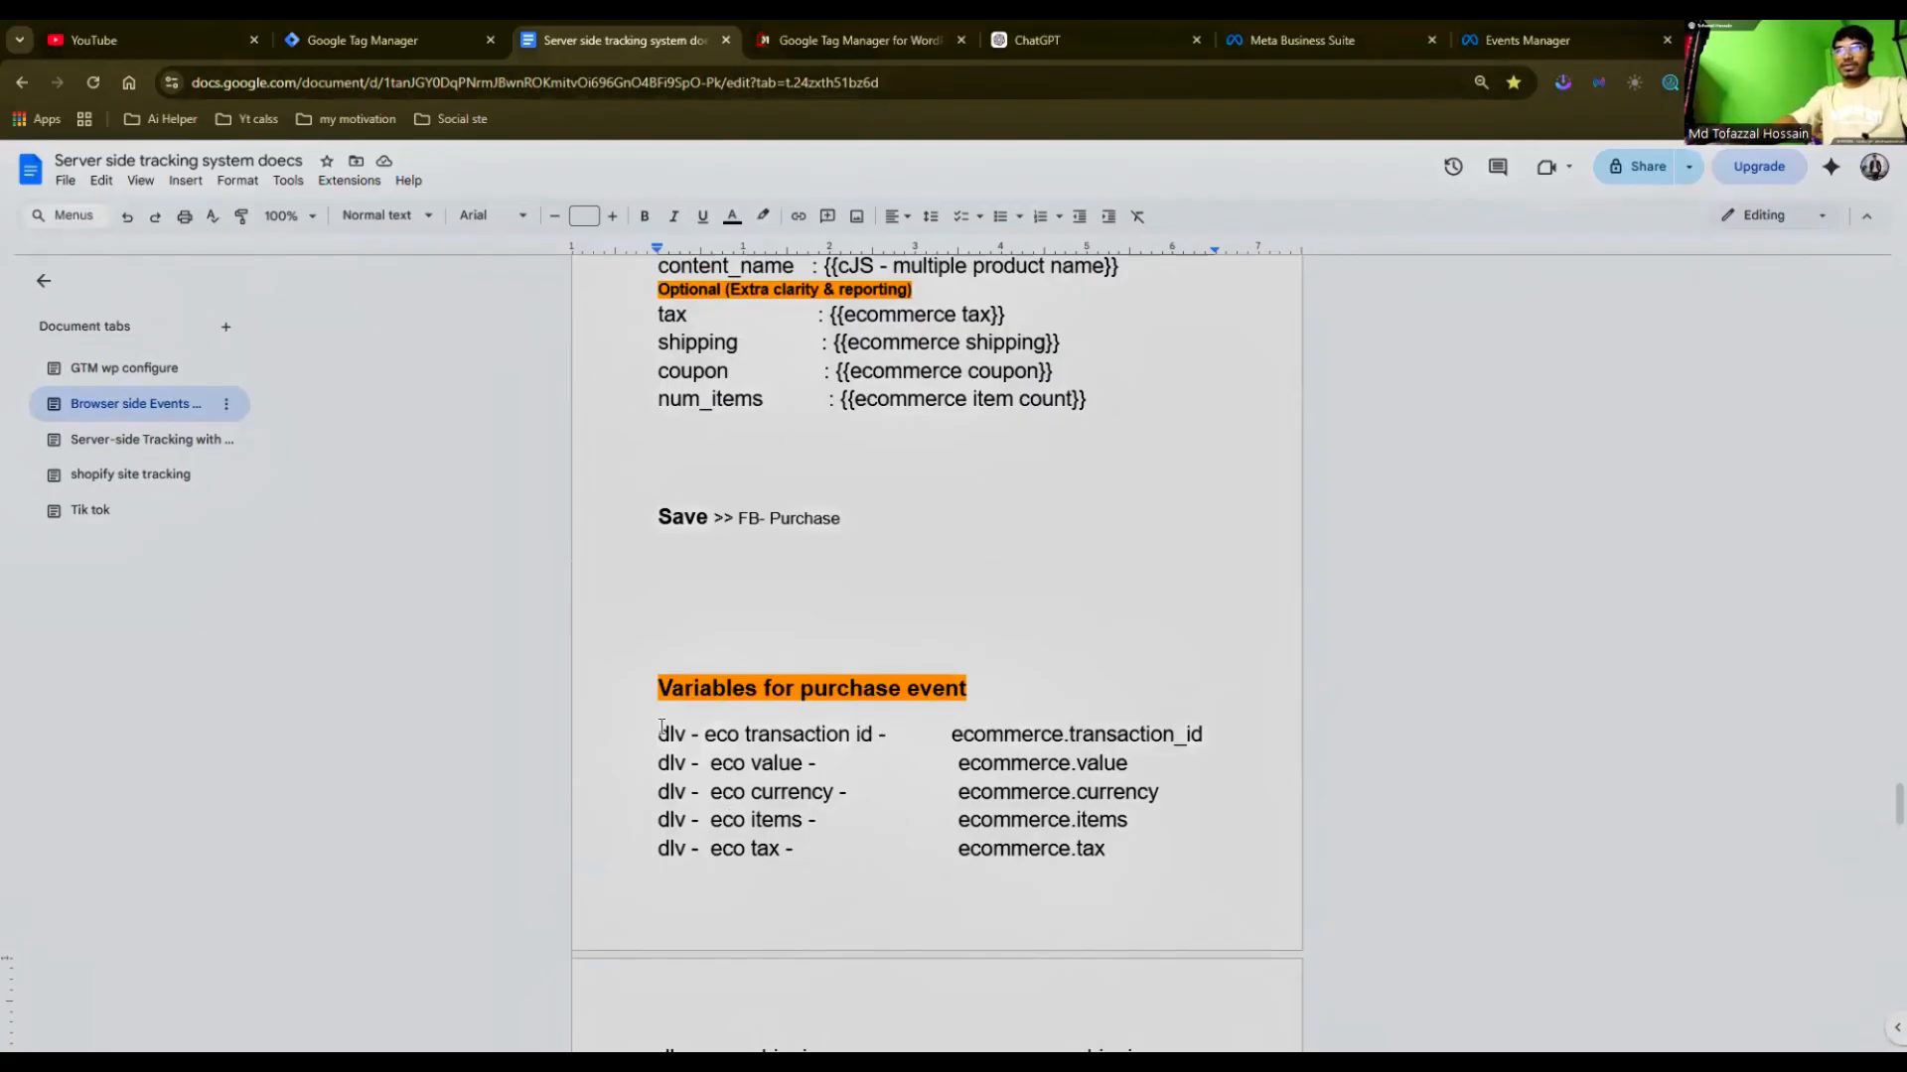
Step: Check the tag's configuration and save the FB Purchase event tag
{"action": "left_click", "coordinate": [356, 22]}
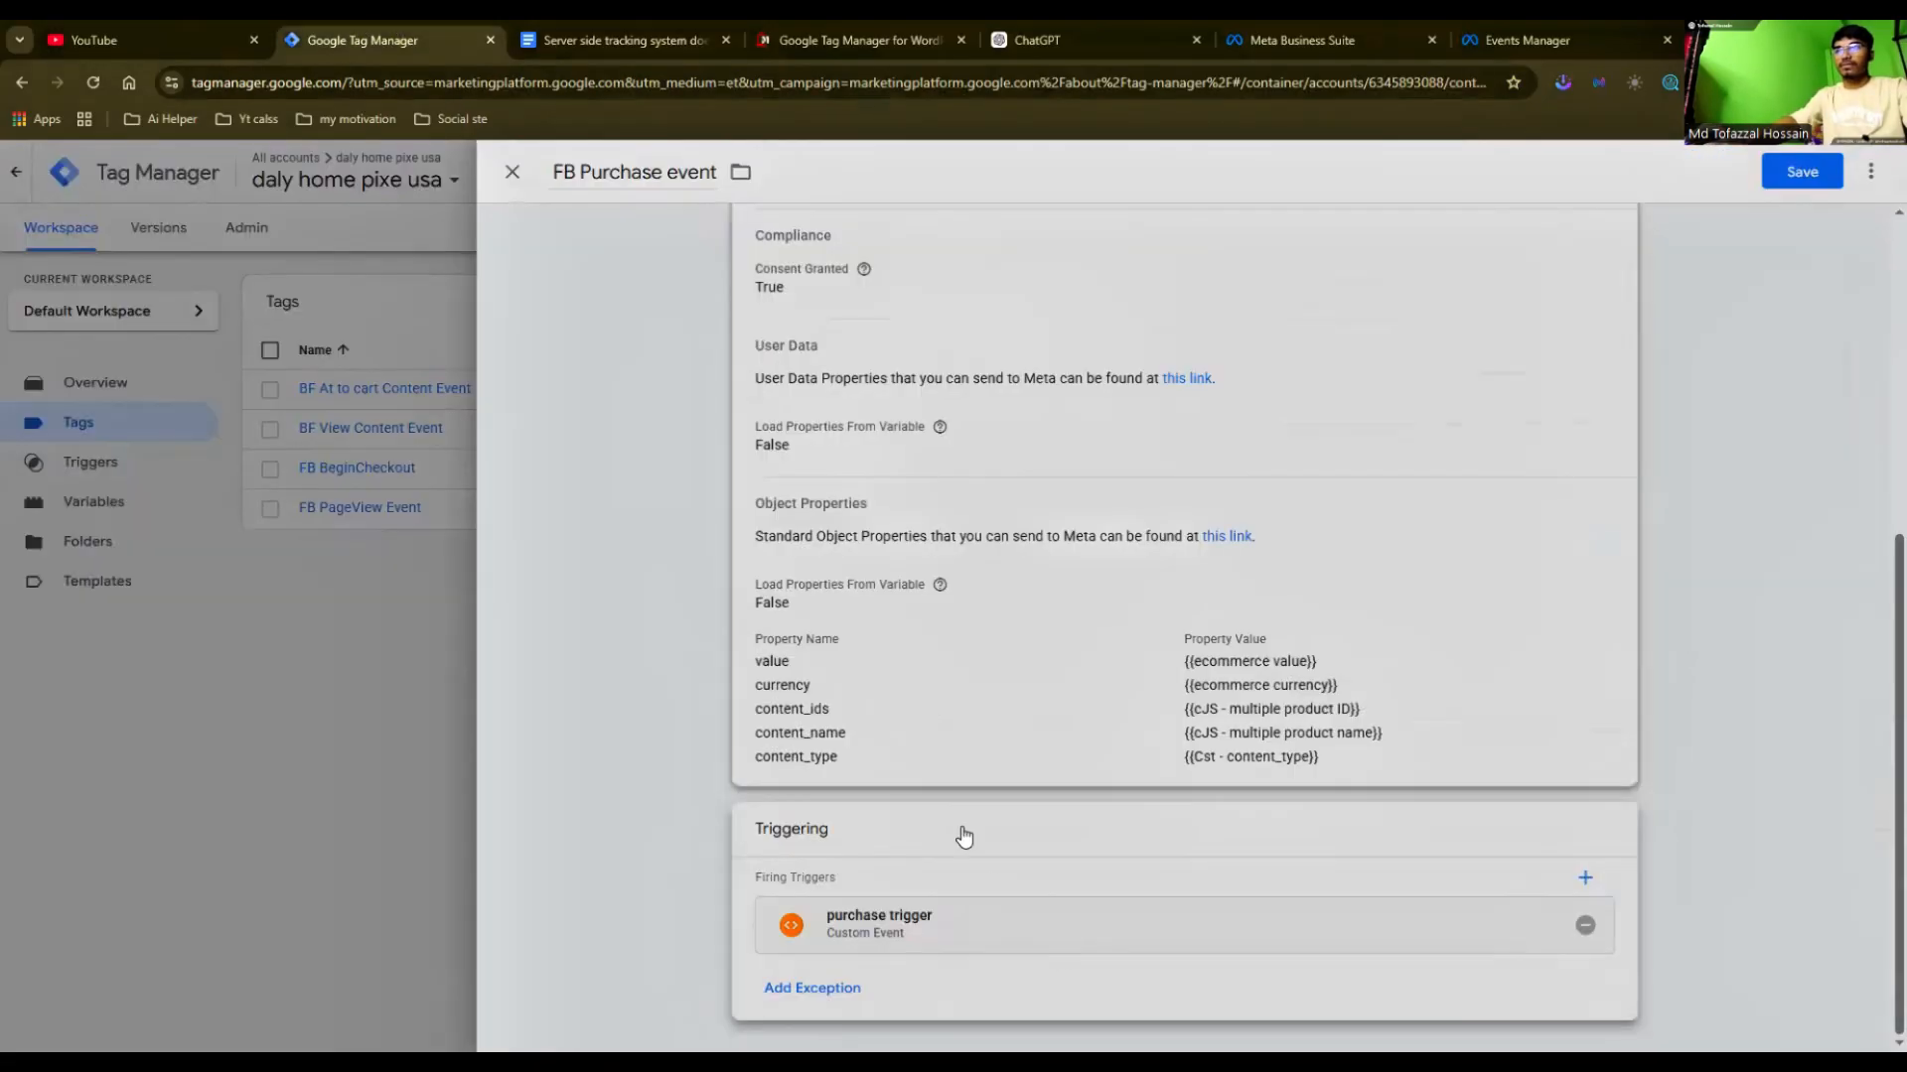
{"action": "scroll", "coordinate": [938, 701], "scroll_direction": "up", "scroll_amount": 4}
{"action": "scroll", "coordinate": [938, 701], "scroll_direction": "up", "scroll_amount": 2}
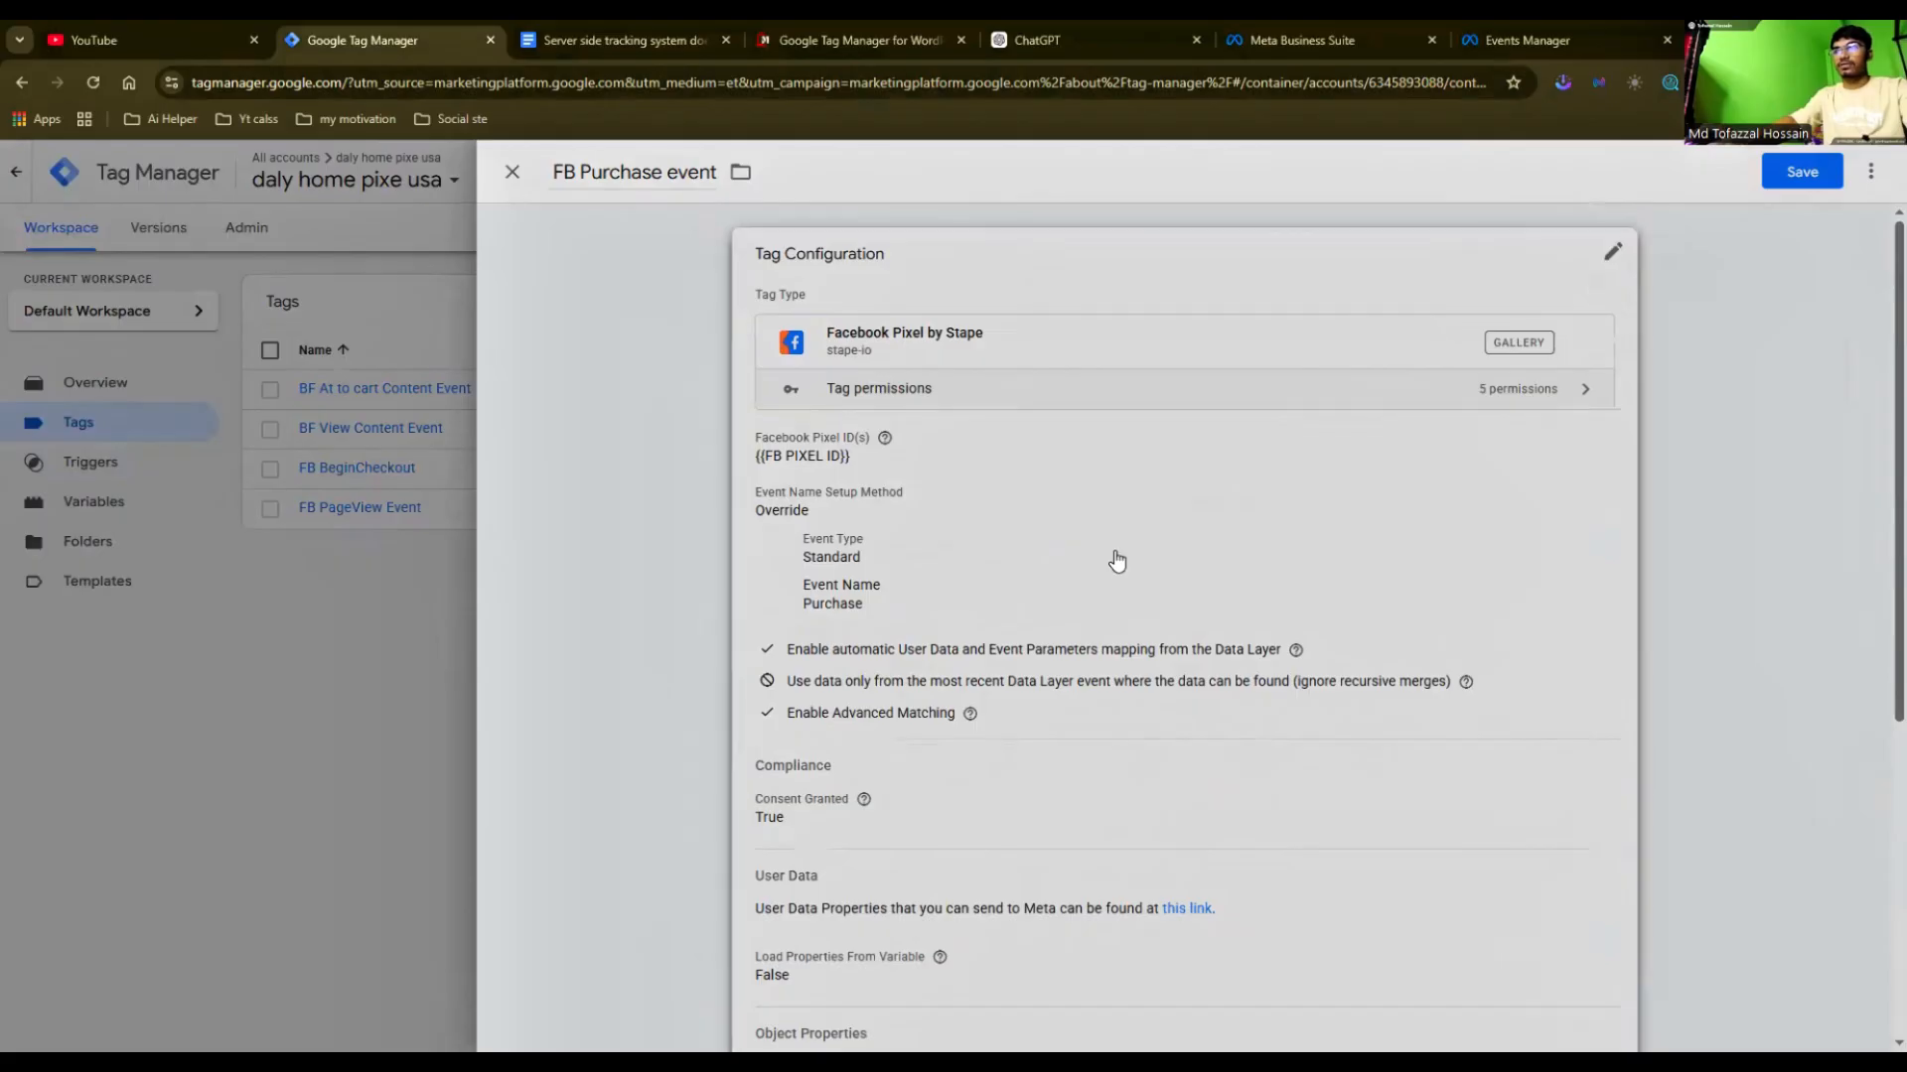
{"action": "scroll", "coordinate": [988, 655], "scroll_direction": "down", "scroll_amount": 4}
{"action": "scroll", "coordinate": [996, 645], "scroll_direction": "up", "scroll_amount": 4}
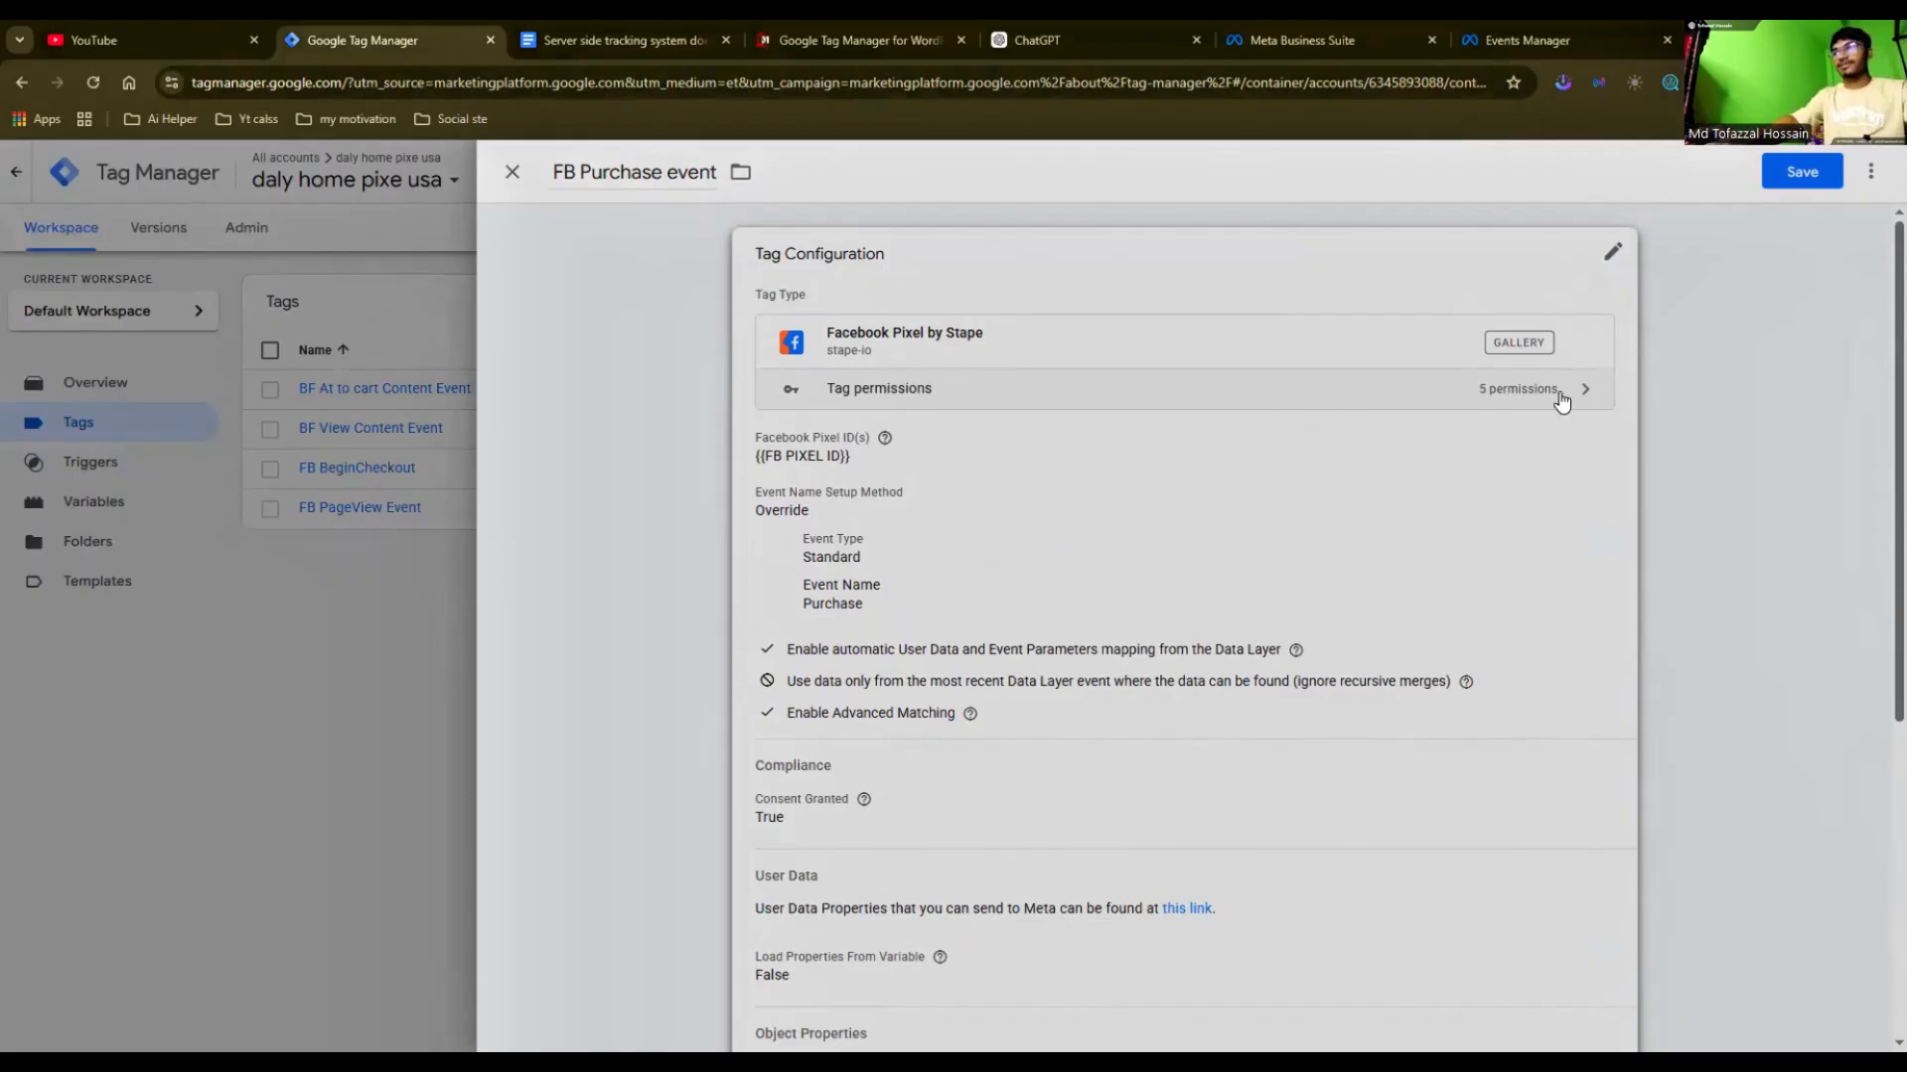
{"action": "left_click", "coordinate": [1779, 188]}
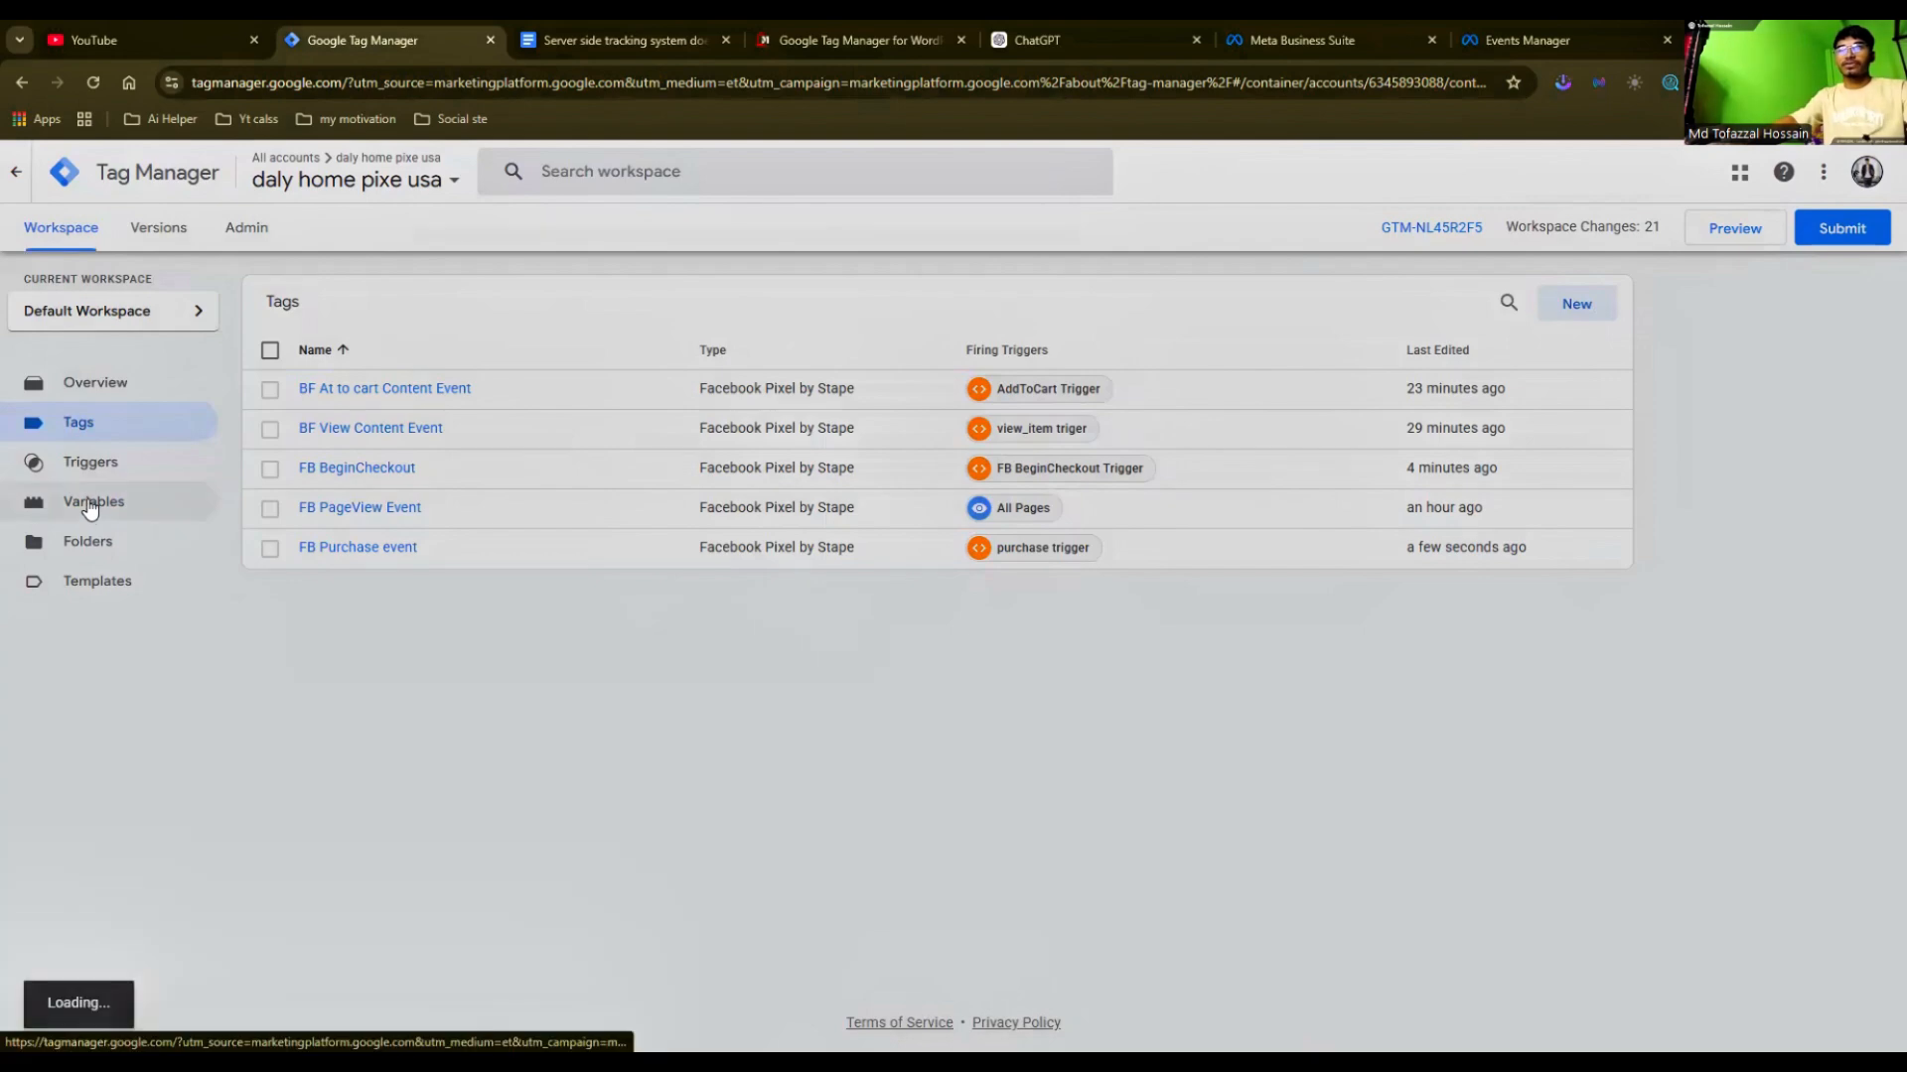
Step: Create a new Data Layer Variable in the Variables section, consulting the purchase event variables in the setup document
{"action": "left_click", "coordinate": [149, 520]}
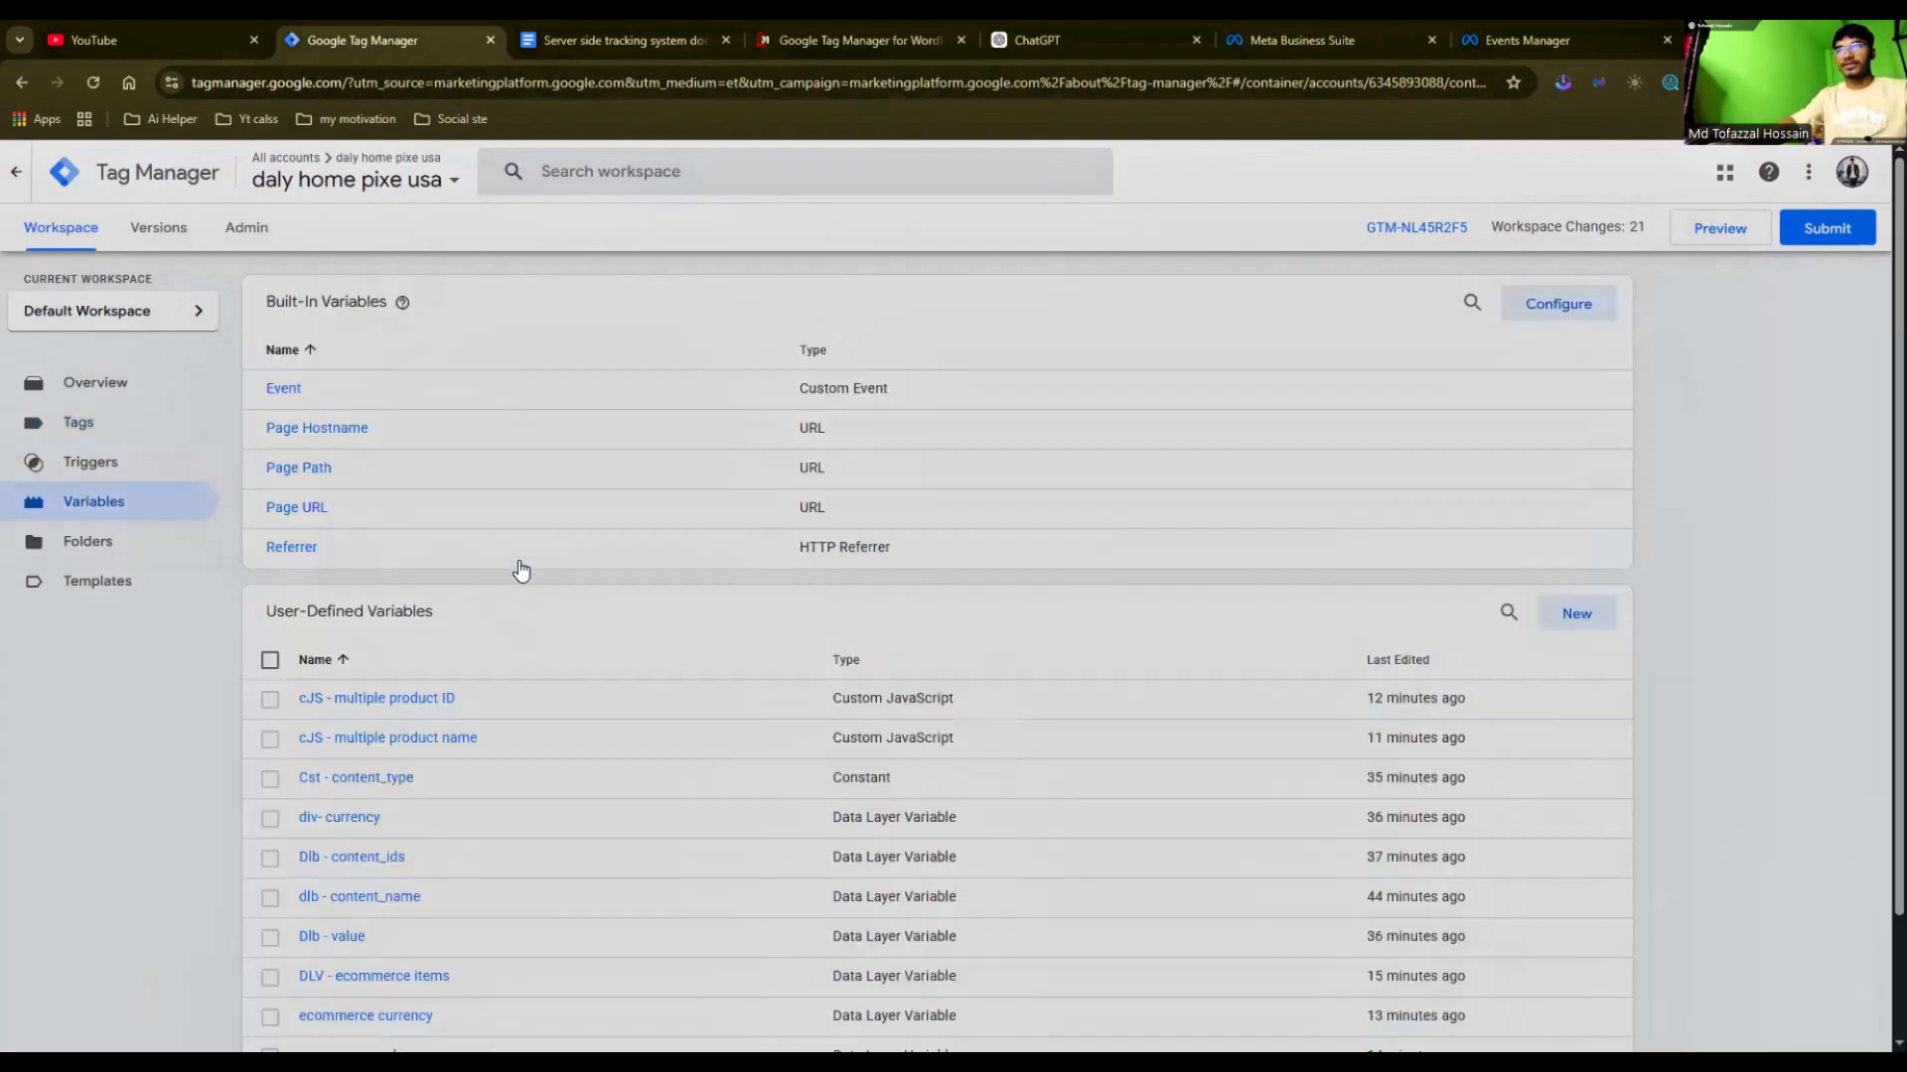
{"action": "scroll", "coordinate": [1585, 484], "scroll_direction": "down", "scroll_amount": 2}
{"action": "left_click", "coordinate": [1551, 472]}
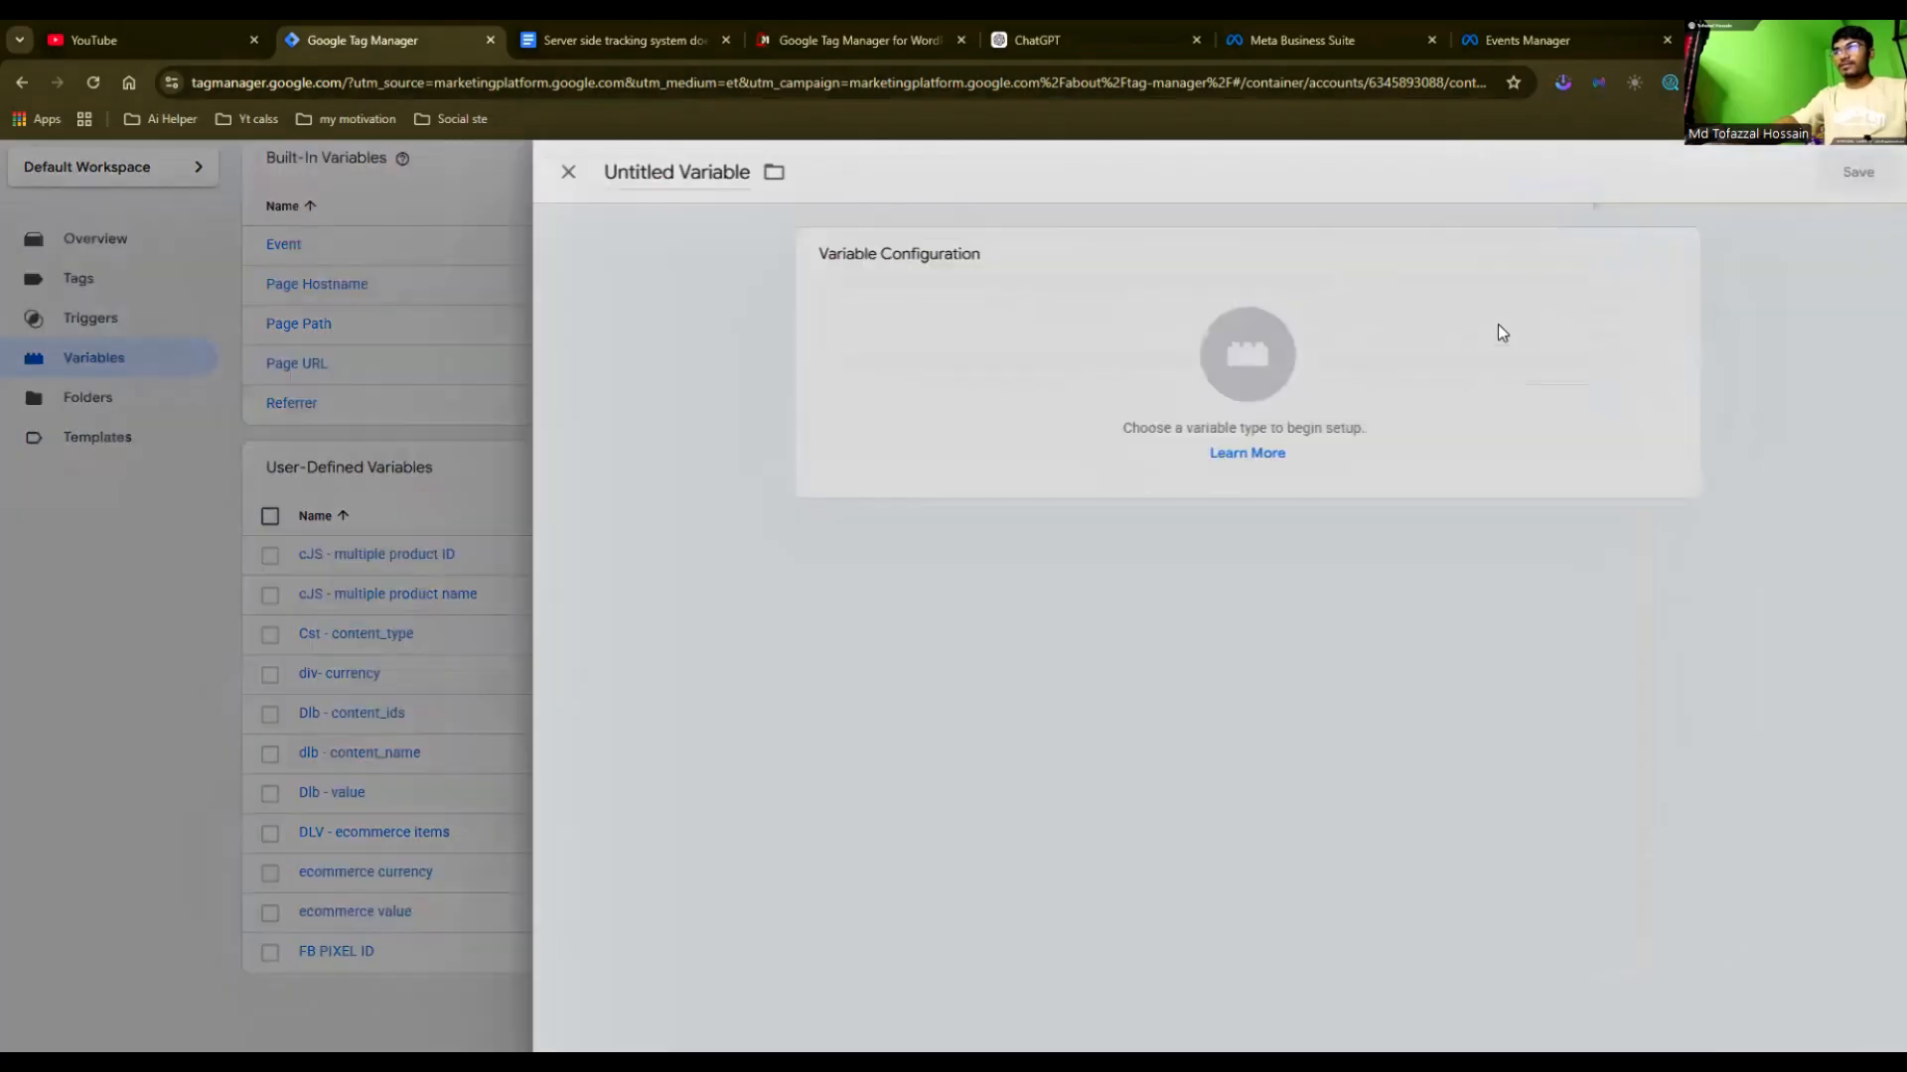
{"action": "left_click", "coordinate": [596, 40]}
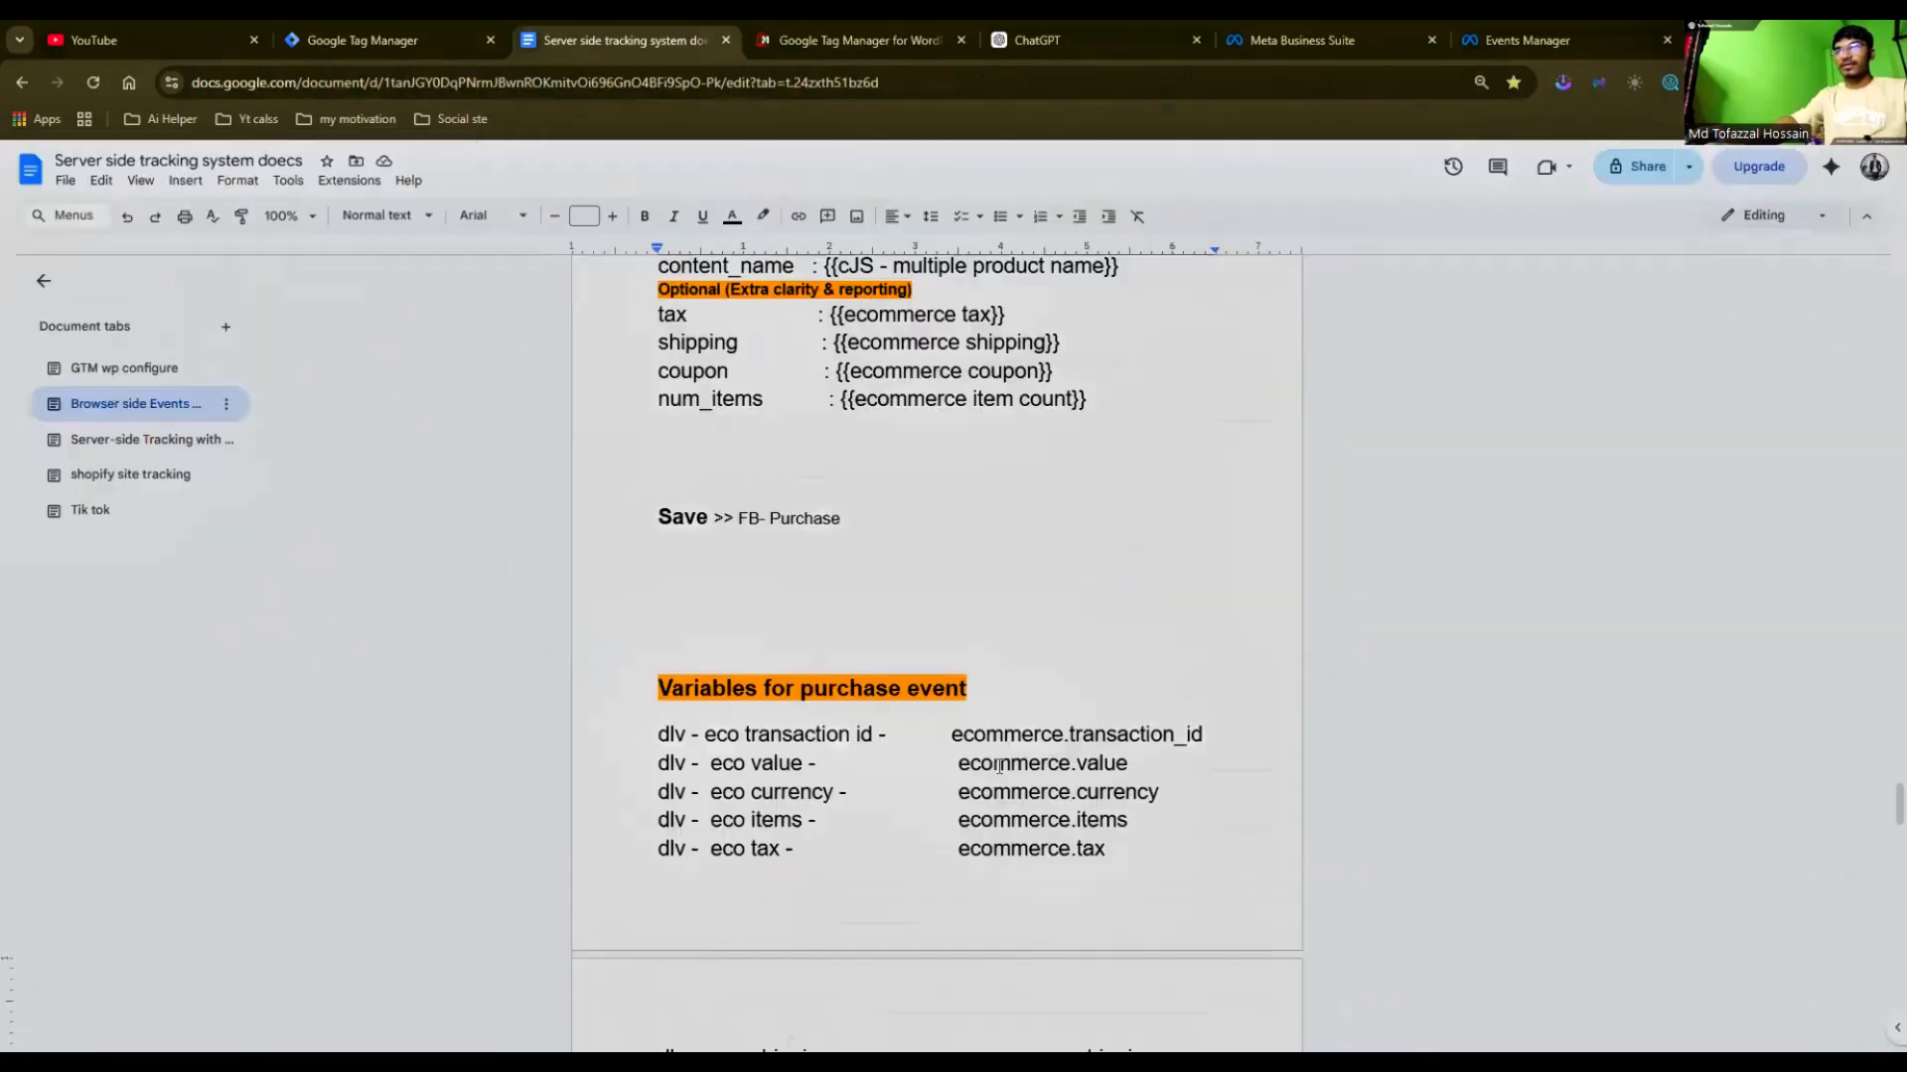
{"action": "scroll", "coordinate": [838, 640], "scroll_direction": "up", "scroll_amount": 1}
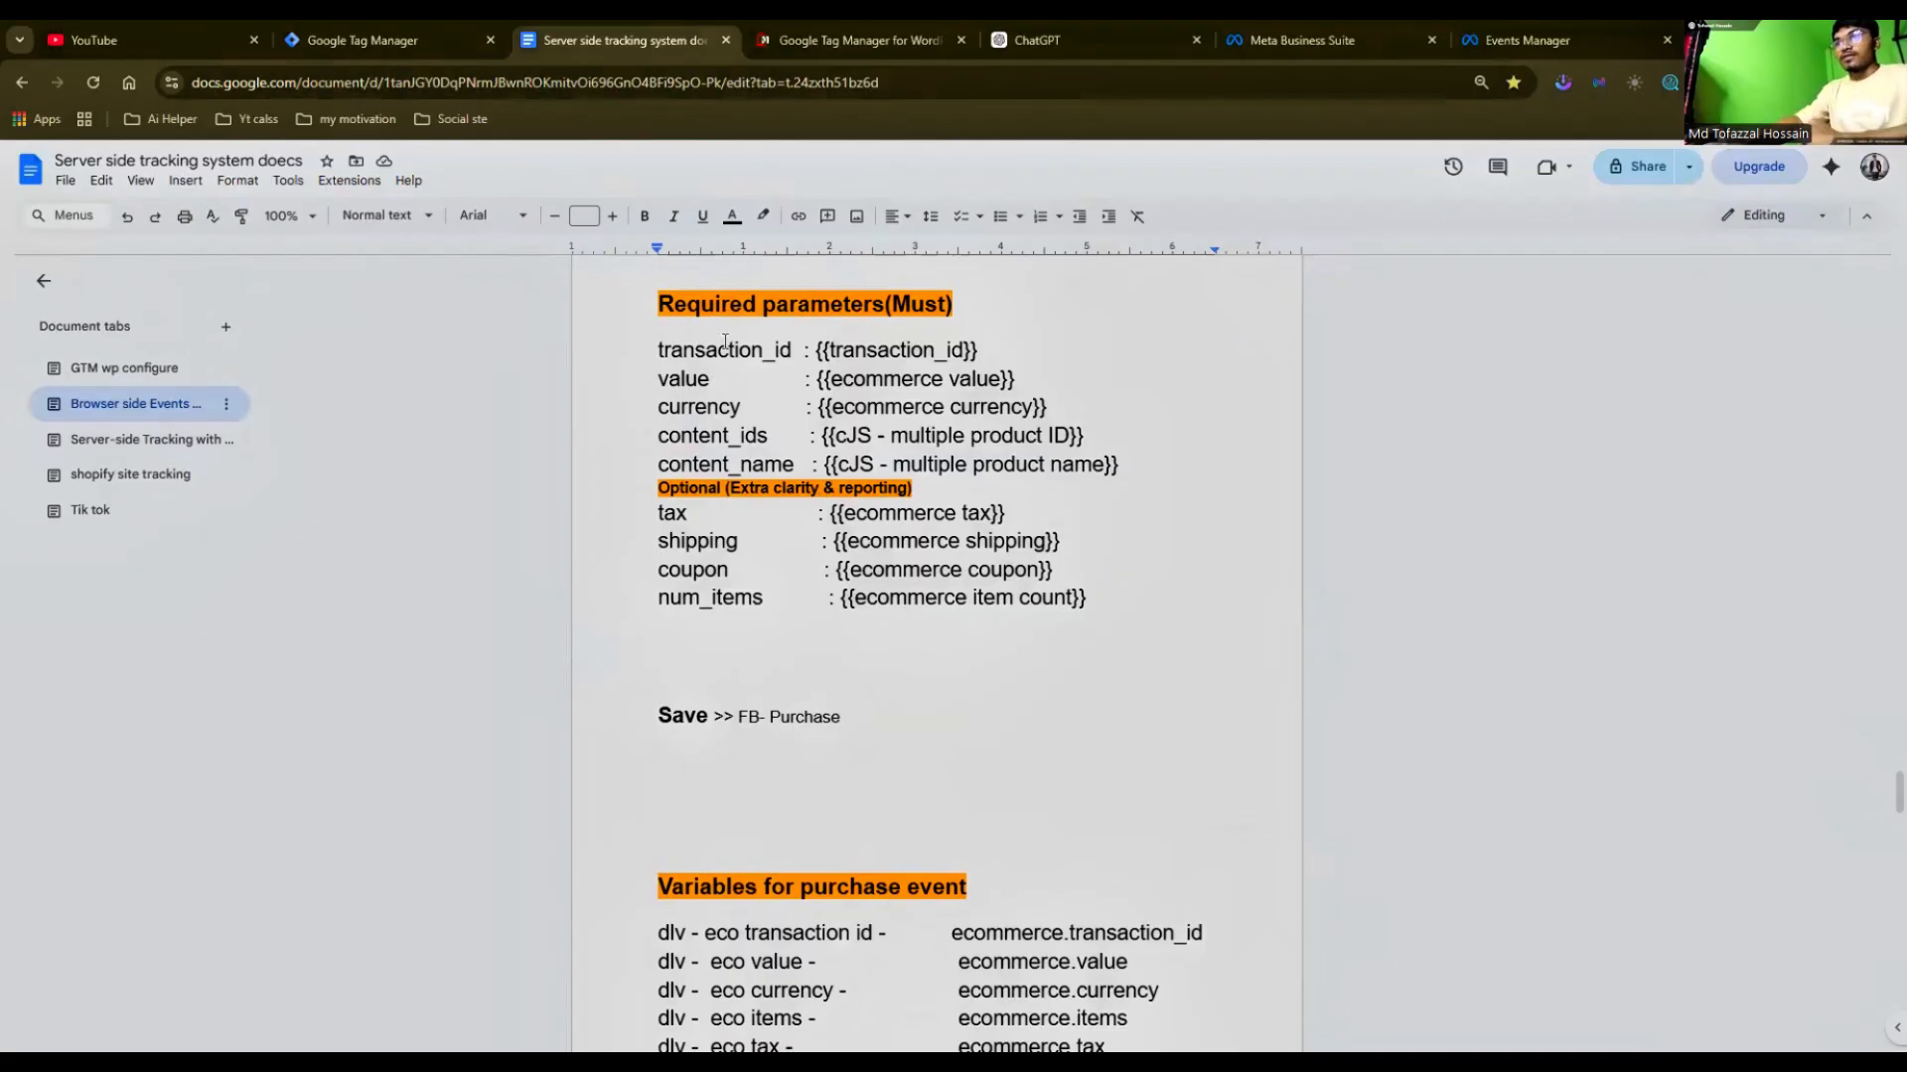
{"action": "left_click", "coordinate": [369, 42]}
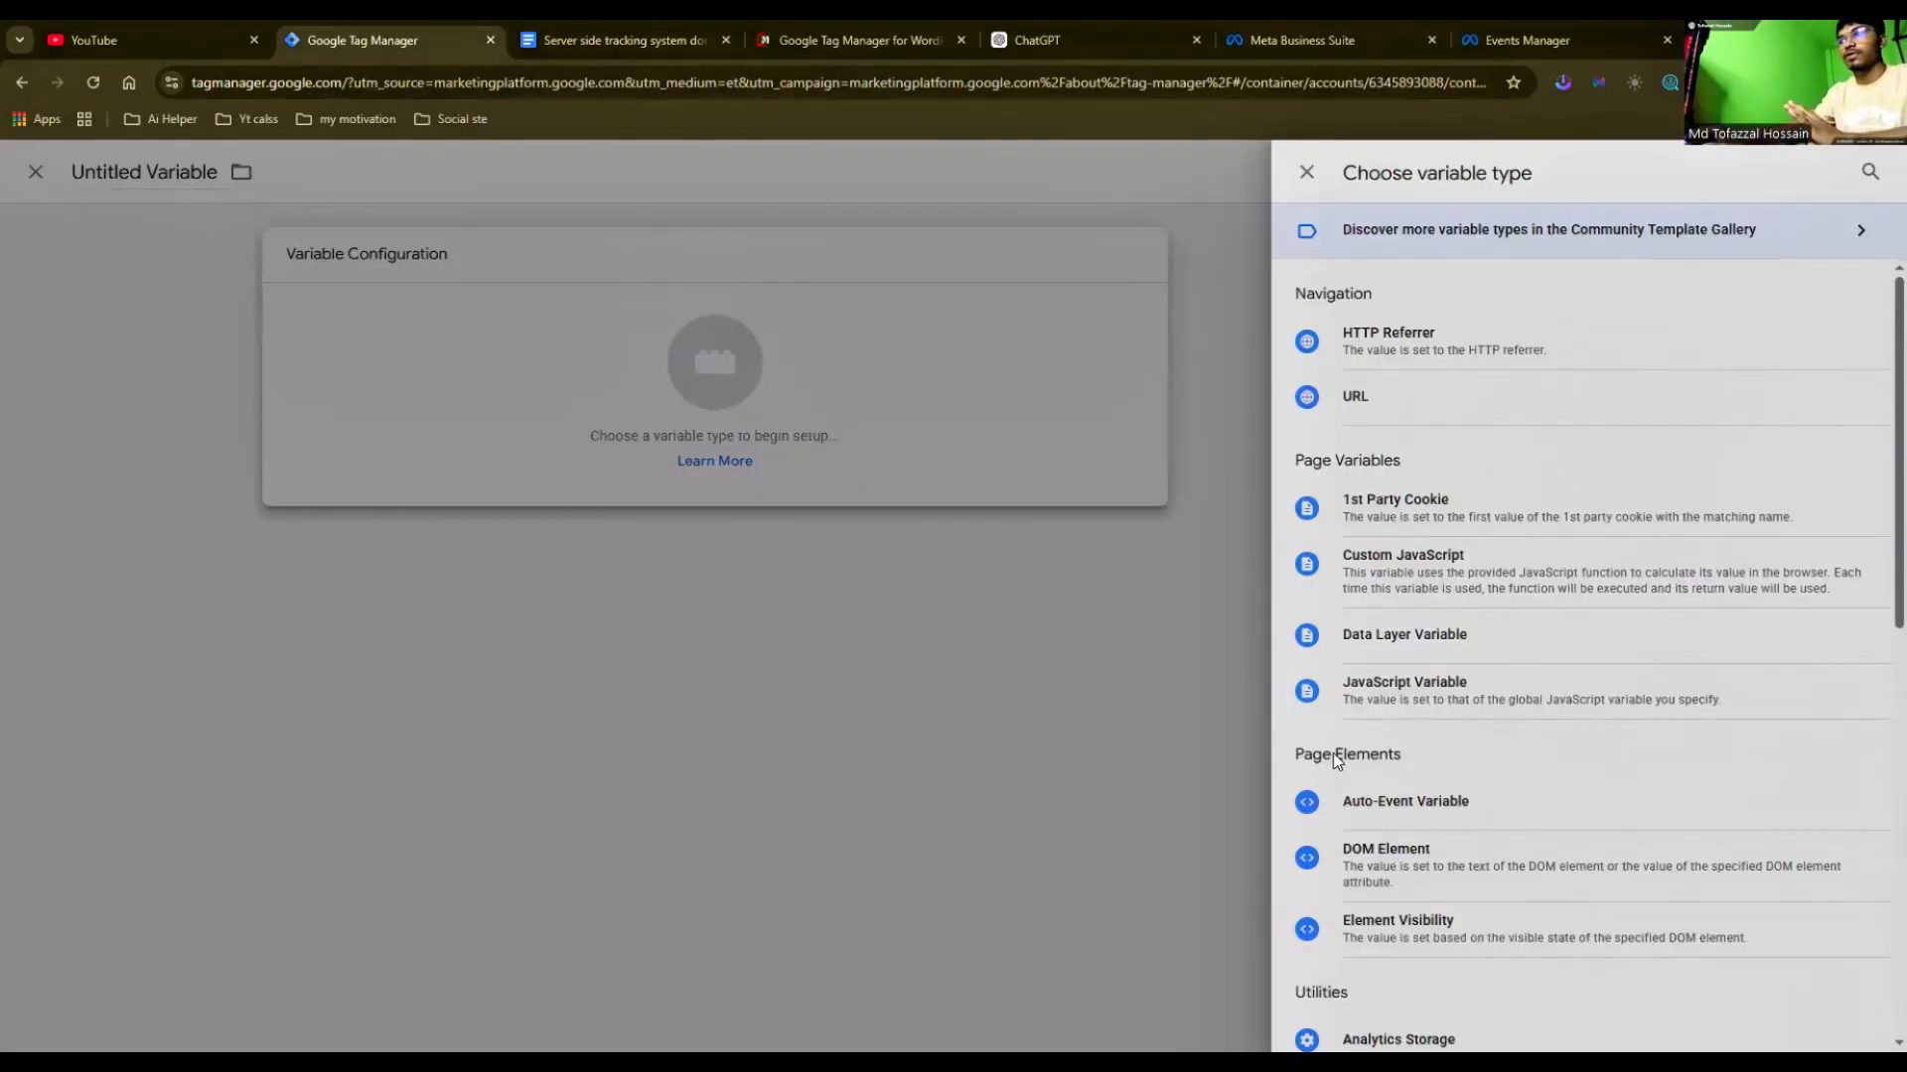
{"action": "left_click", "coordinate": [590, 39]}
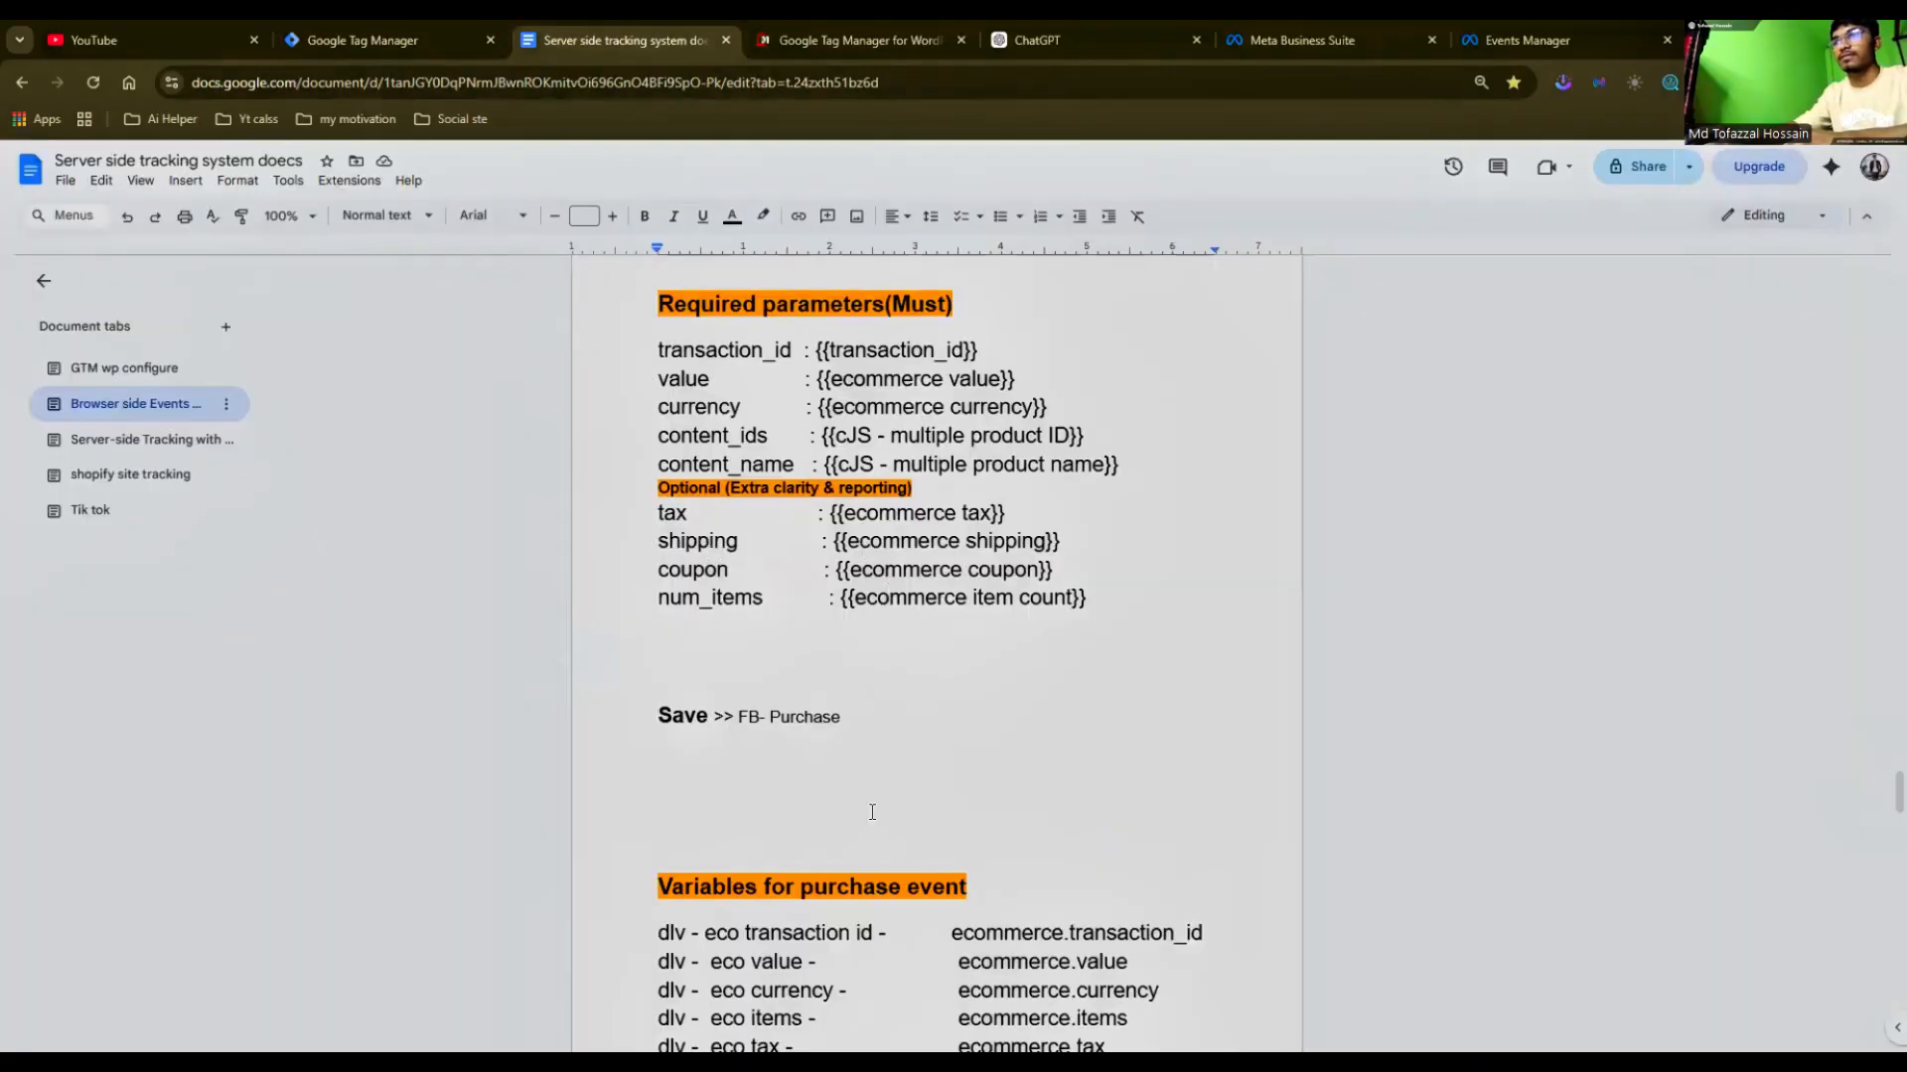
{"action": "scroll", "coordinate": [872, 804], "scroll_direction": "down", "scroll_amount": 3}
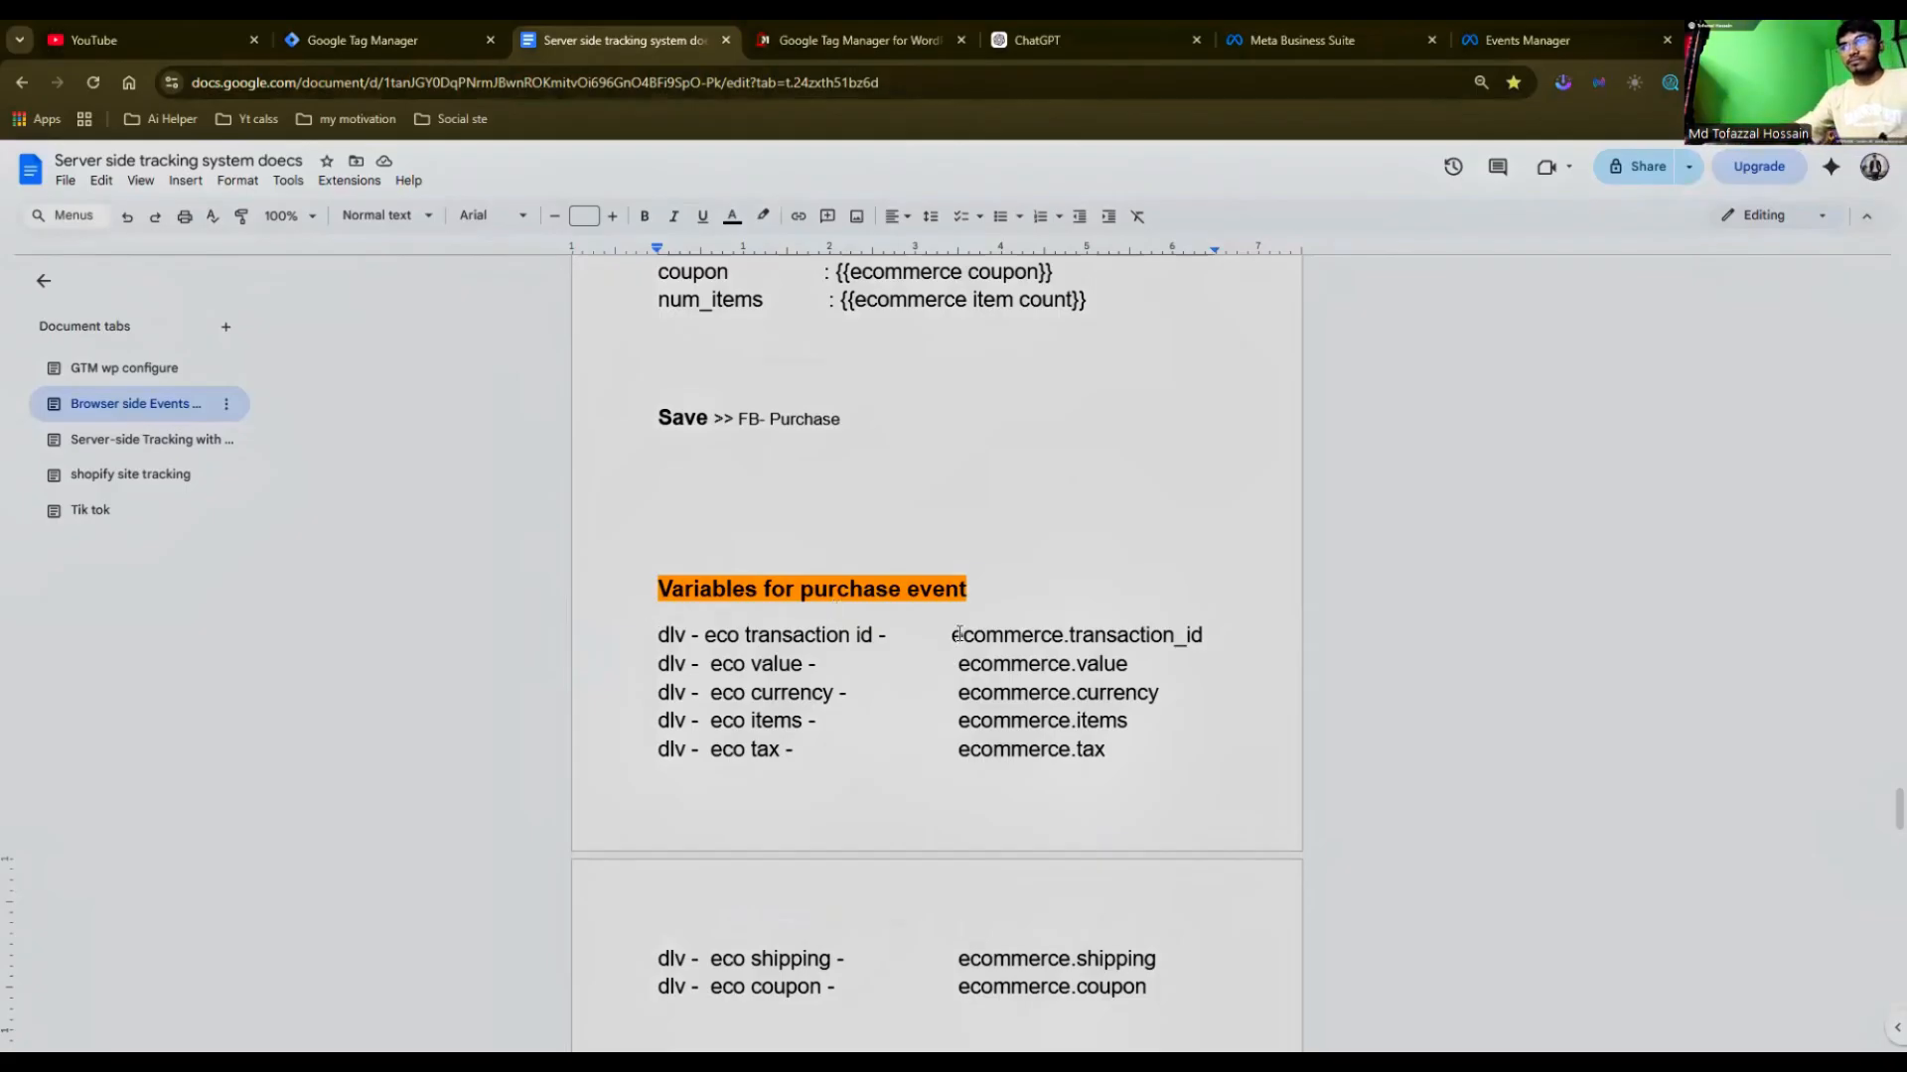
{"action": "left_click", "coordinate": [351, 37]}
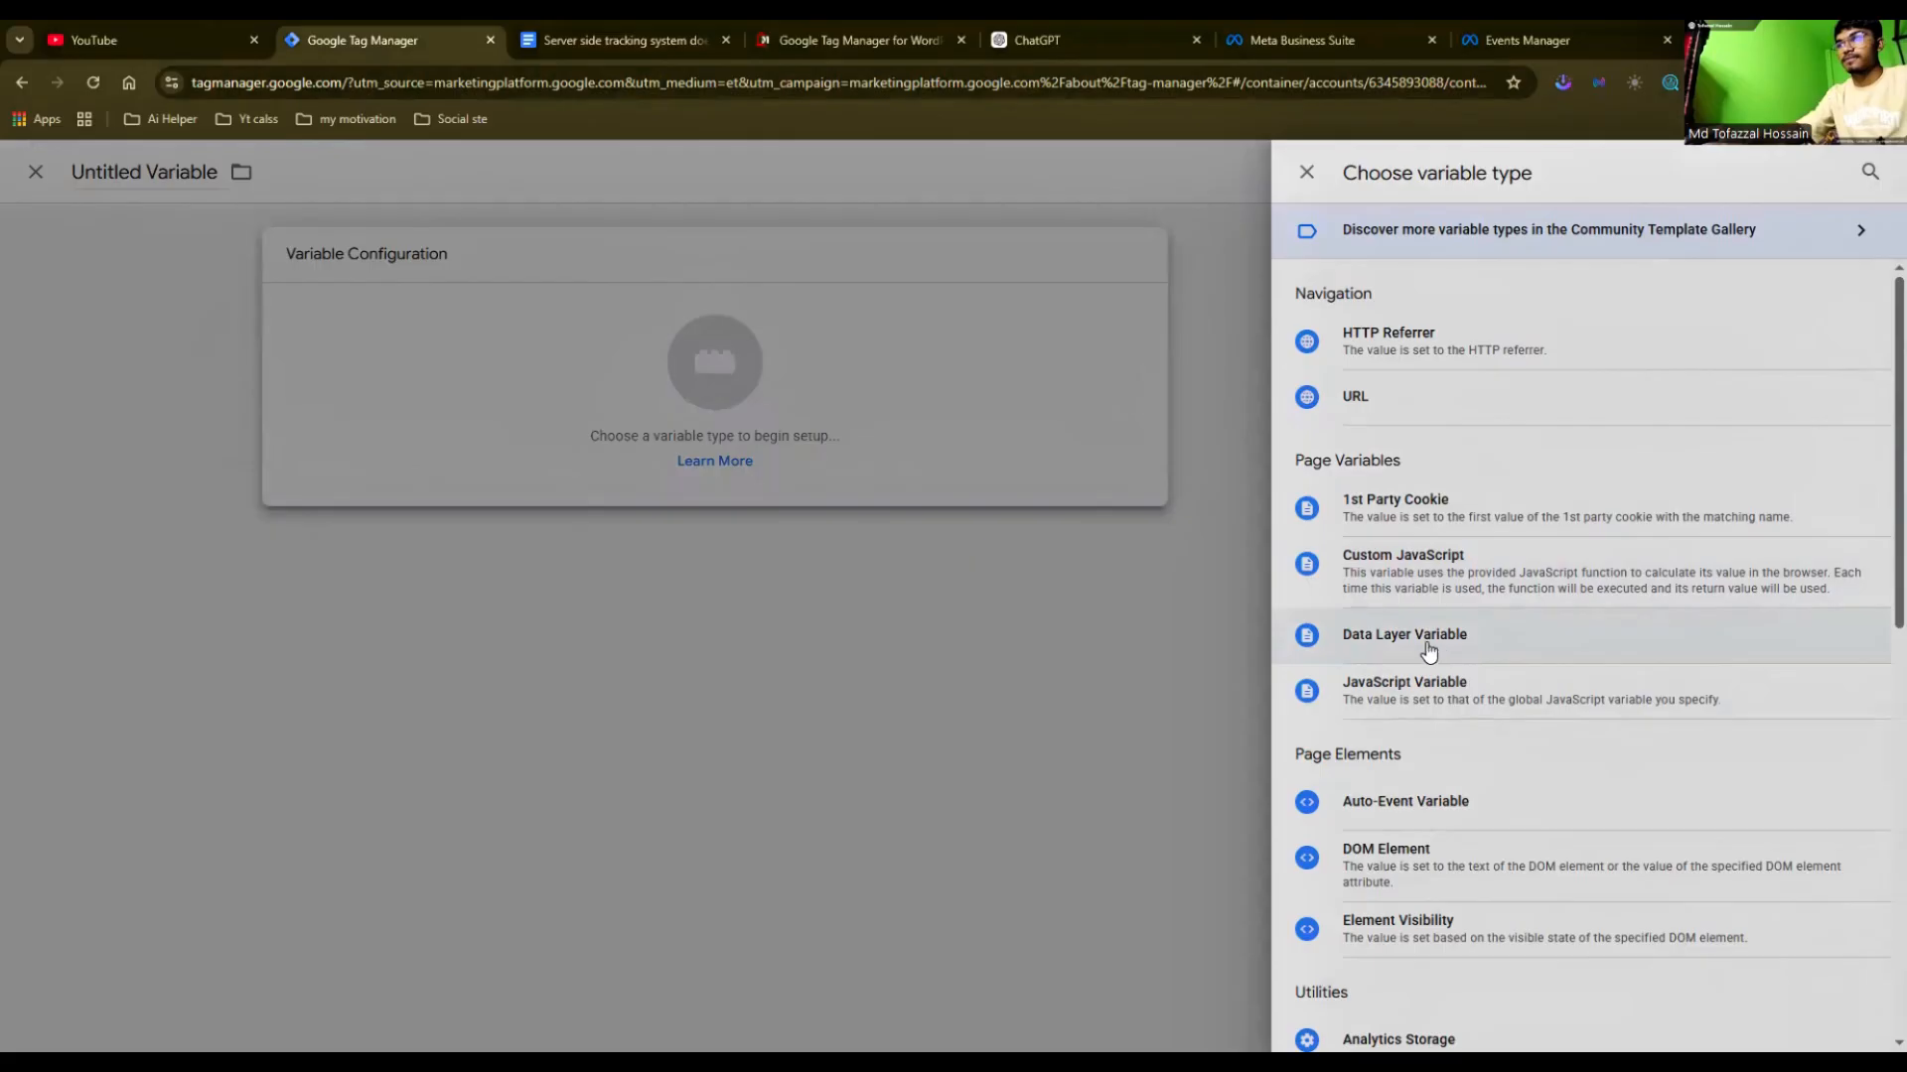
{"action": "left_click", "coordinate": [1467, 633]}
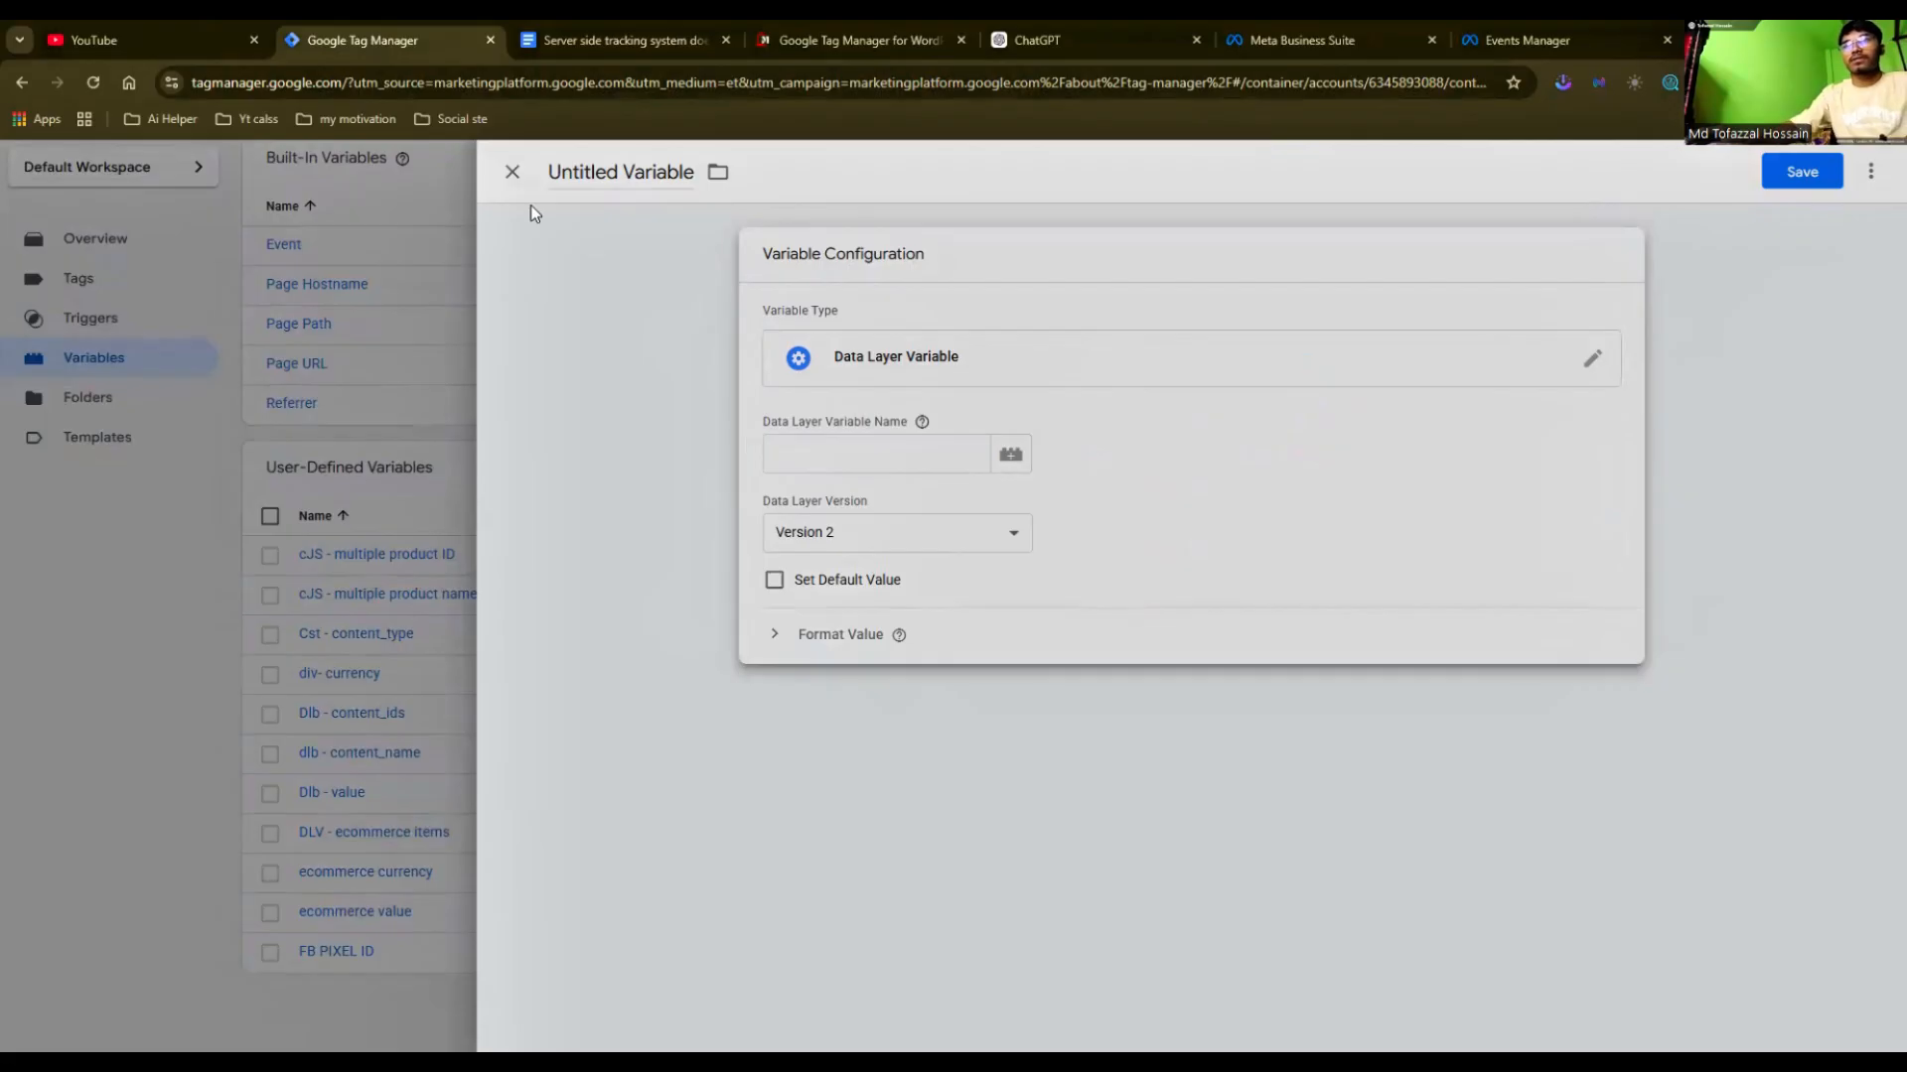
Step: Copy ecommerce.transaction_id from the setup document and set it as the data layer variable name
{"action": "left_click", "coordinate": [596, 40]}
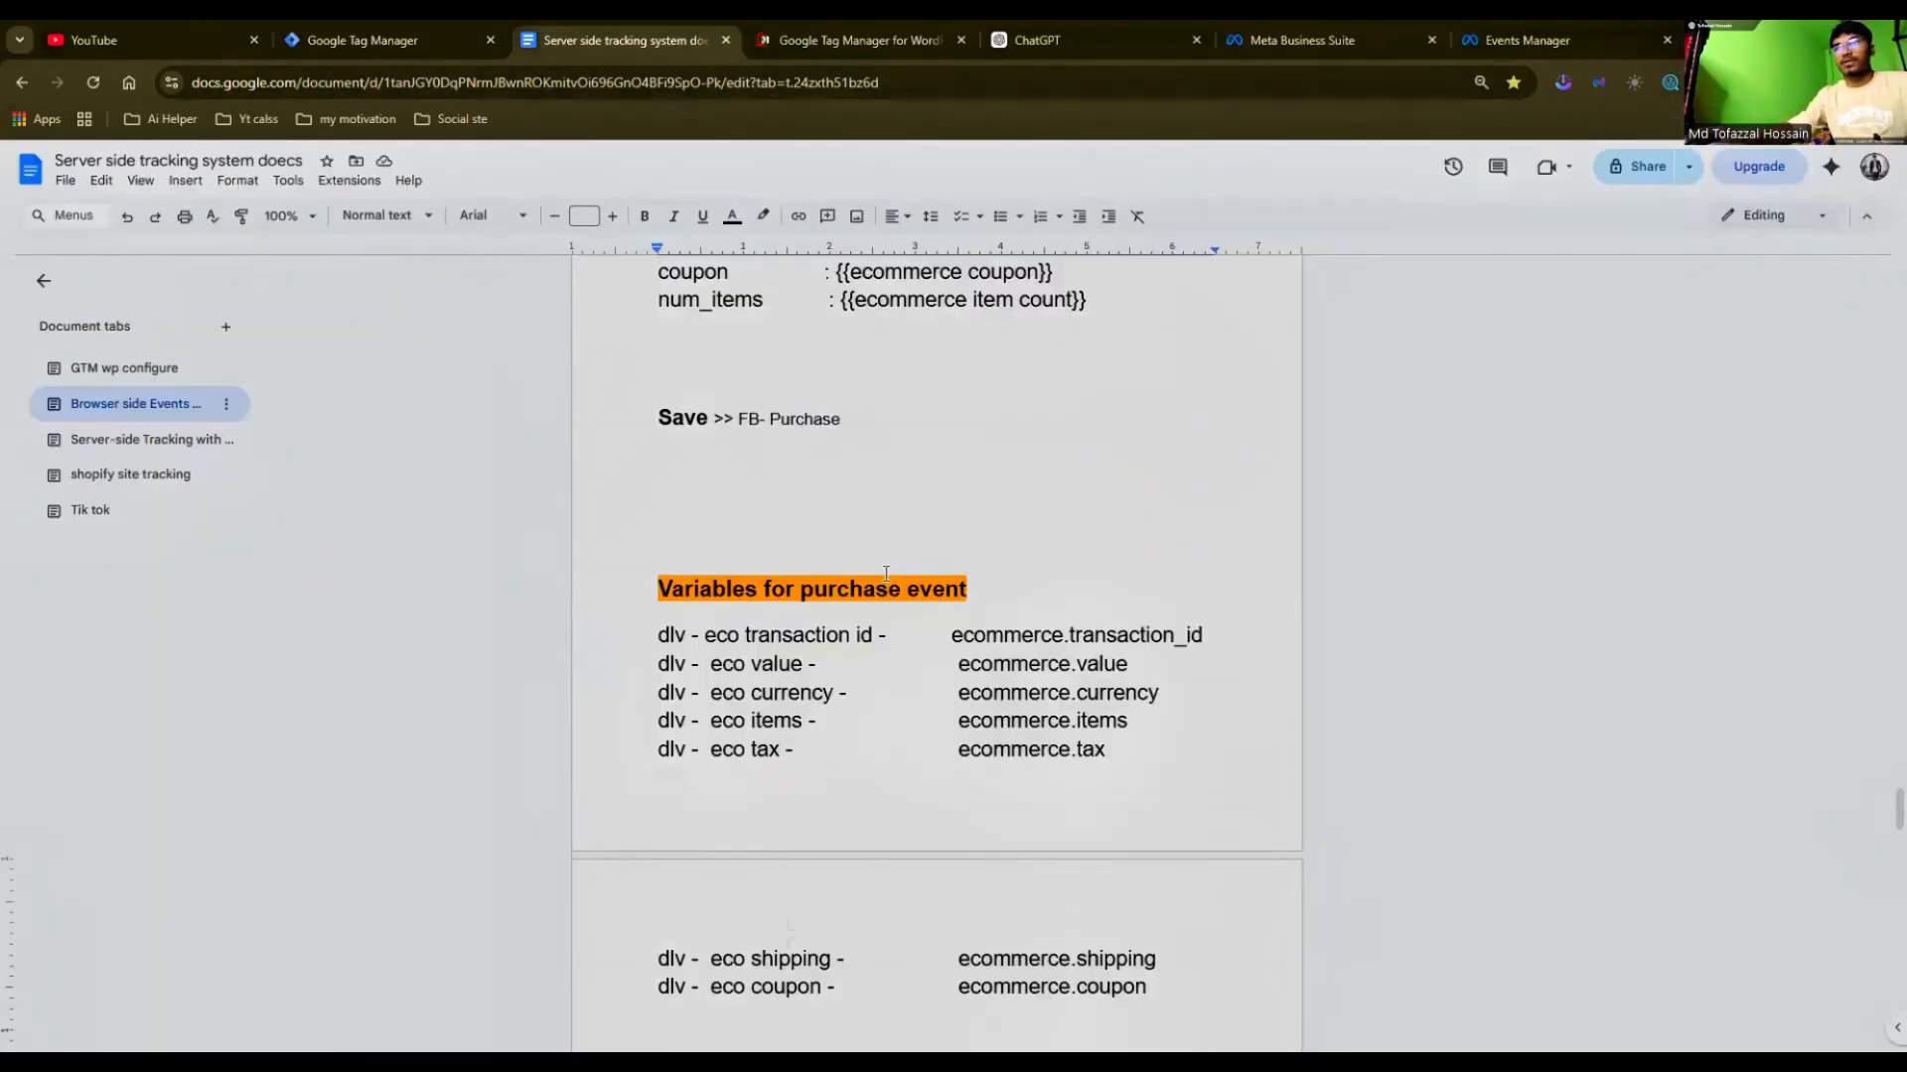
{"action": "double_click", "coordinate": [1162, 636]}
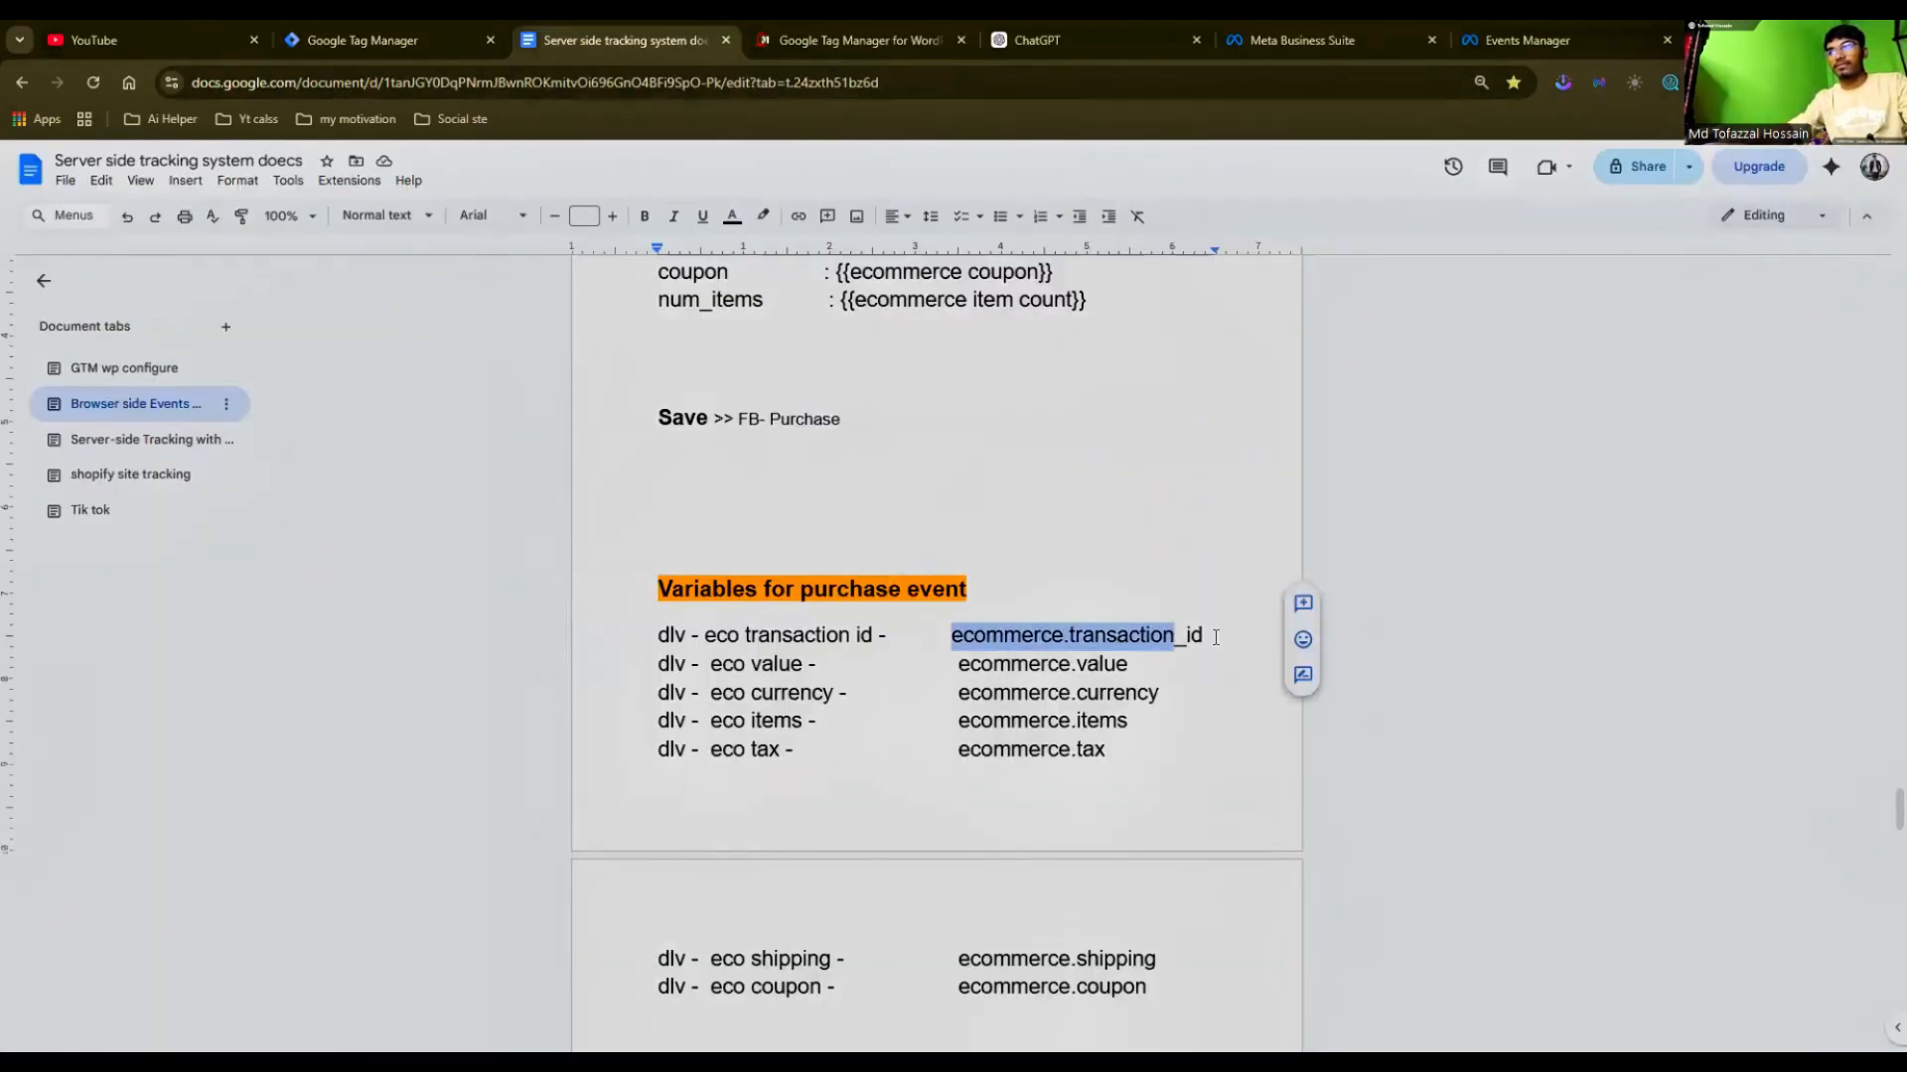
{"action": "left_click_drag", "start_coordinate": [1205, 637], "coordinate": [1204, 635]}
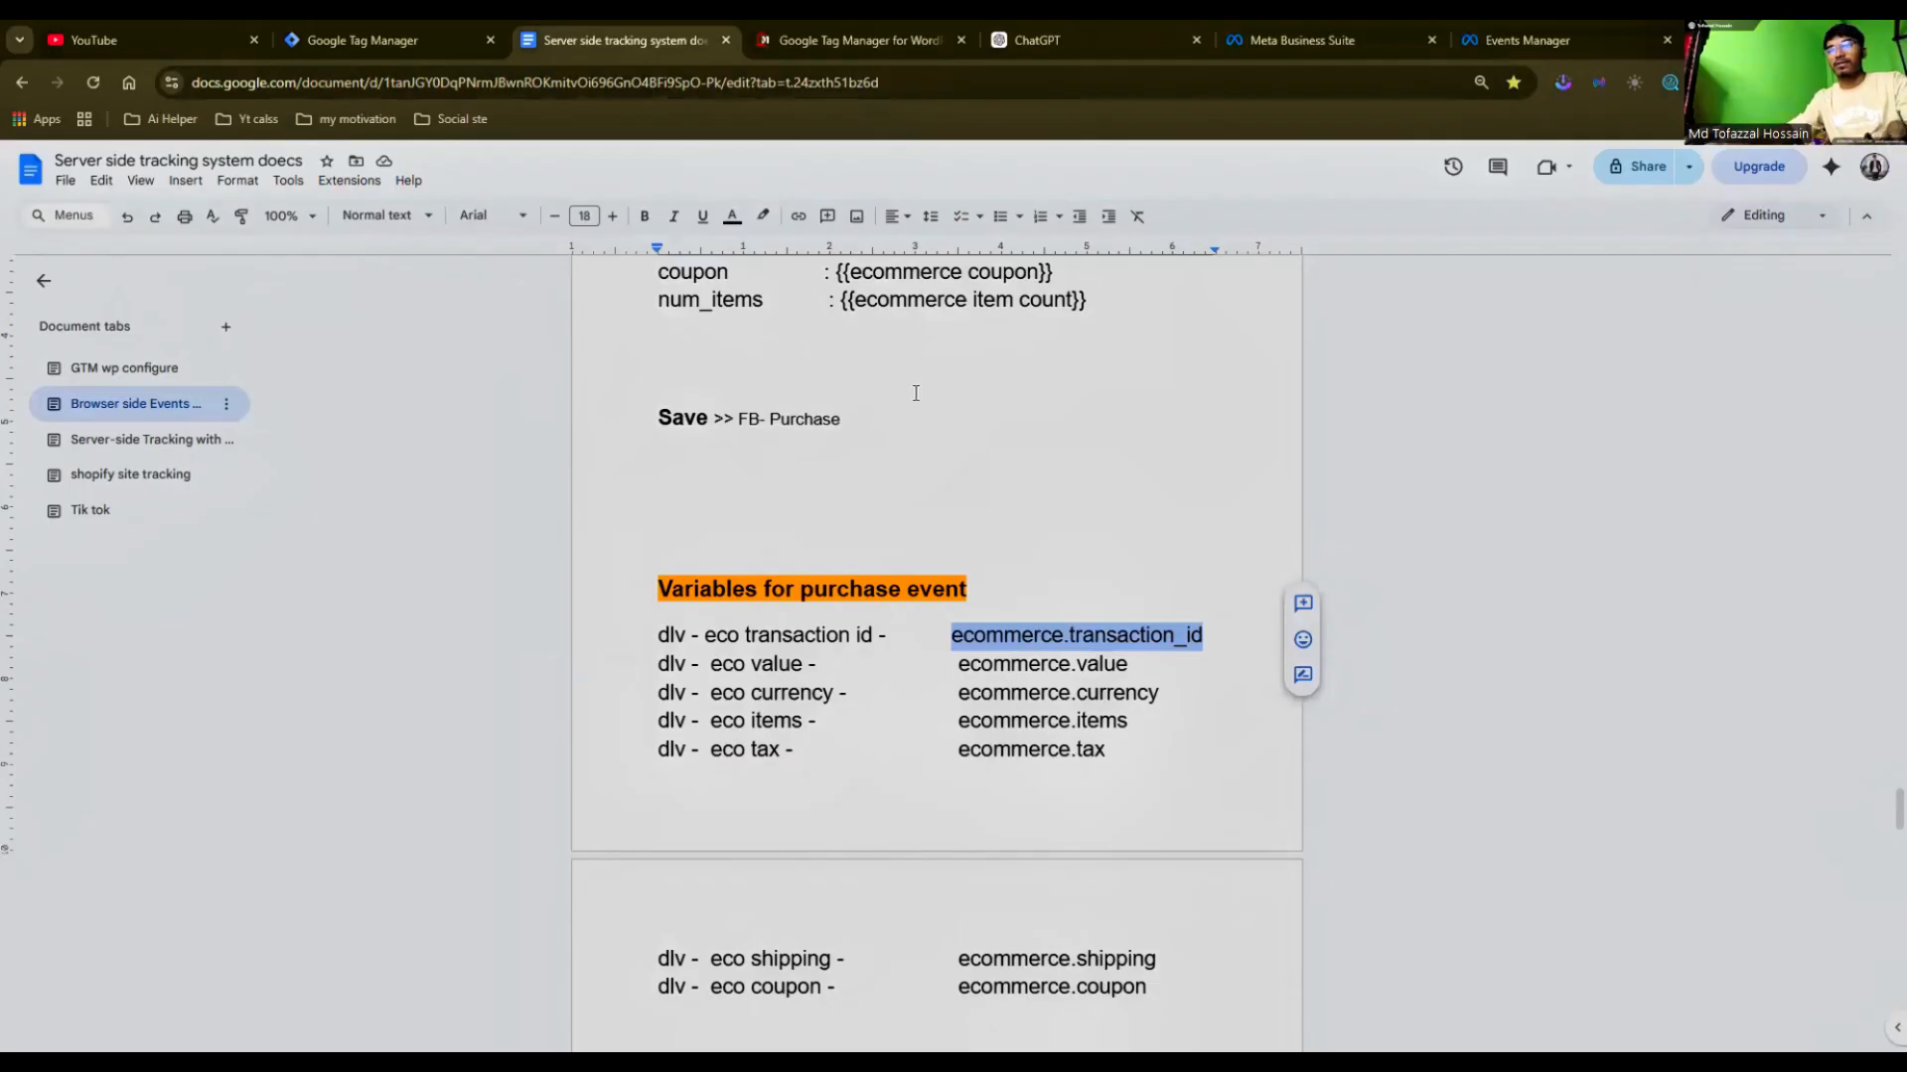
{"action": "left_click", "coordinate": [393, 38]}
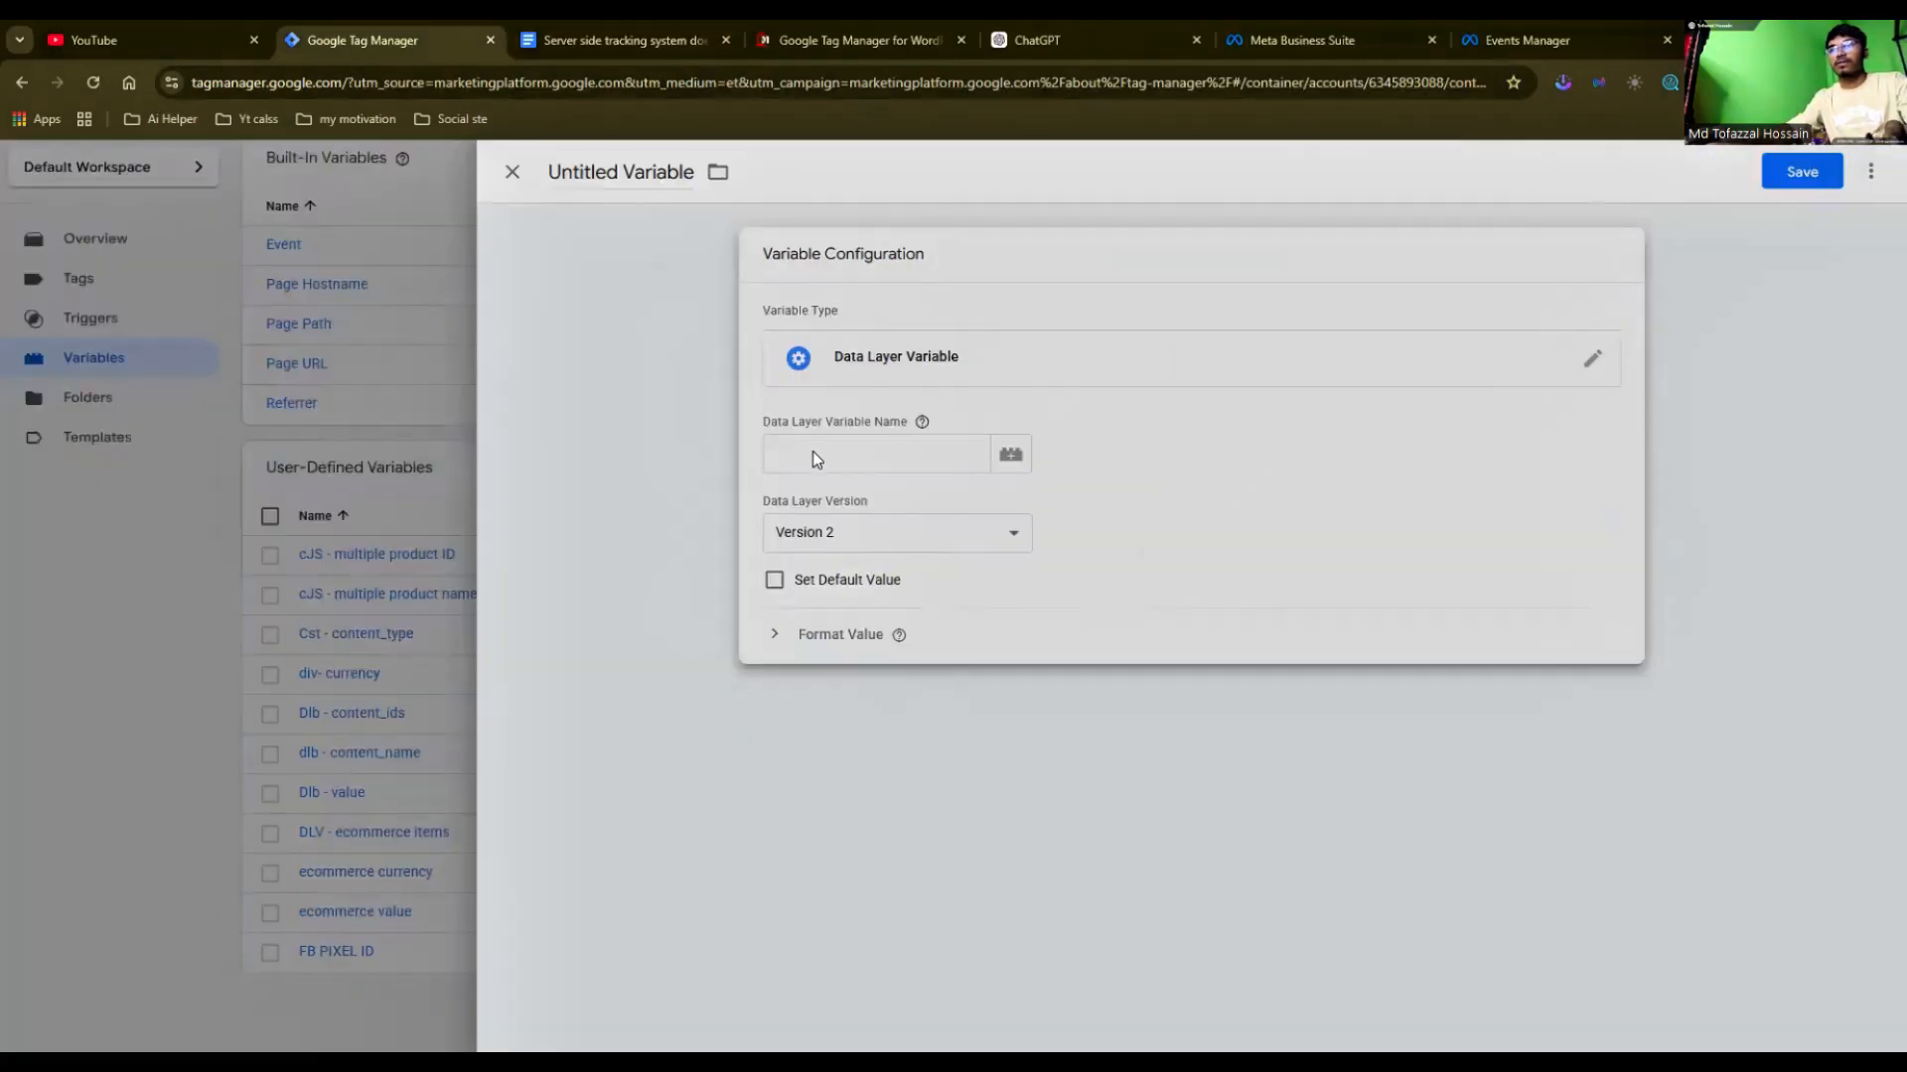
{"action": "left_click", "coordinate": [874, 454]}
{"action": "type", "text": "ecommerce.transaction_id"}
Step: Name the variable dlv - eco transaction id and save it to the user-defined variables list
{"action": "key", "text": "ctrl+Tab"}
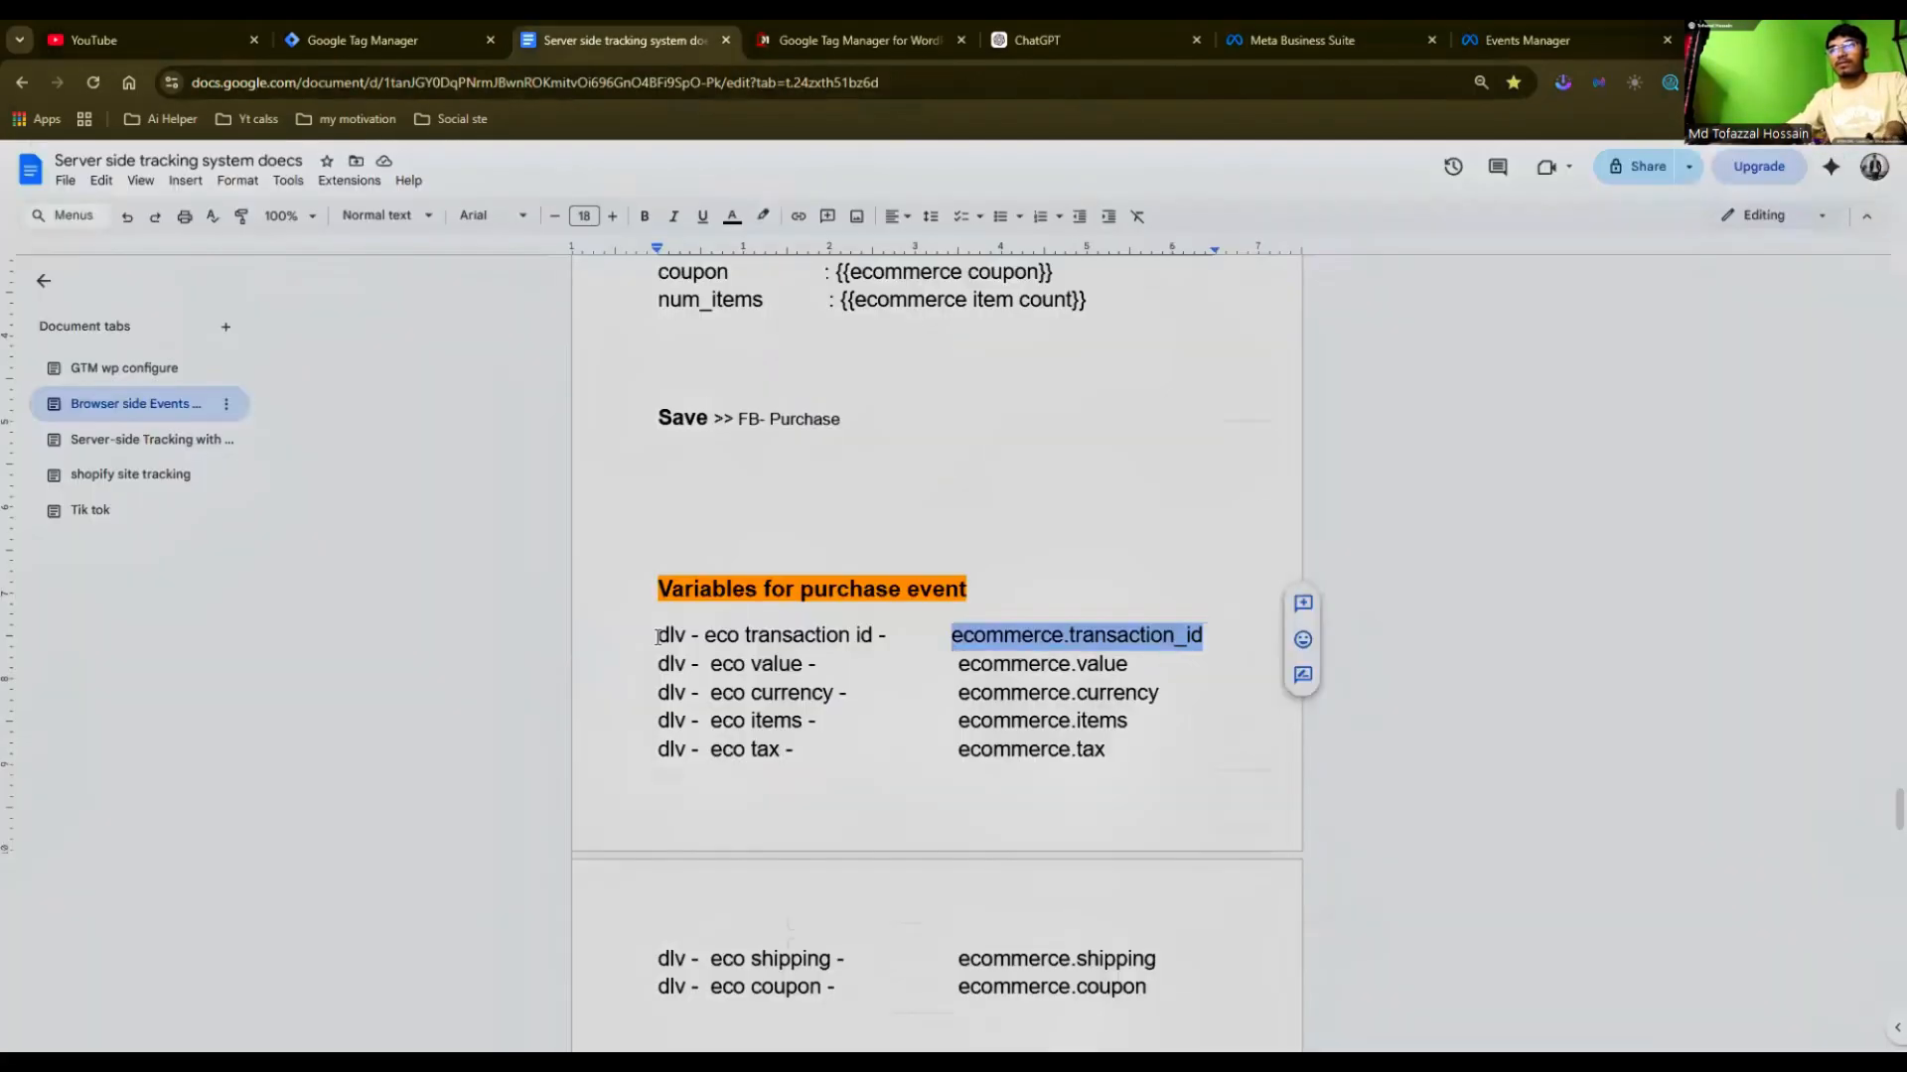
{"action": "left_click_drag", "start_coordinate": [658, 636], "coordinate": [873, 635]}
{"action": "key", "text": "ctrl+c"}
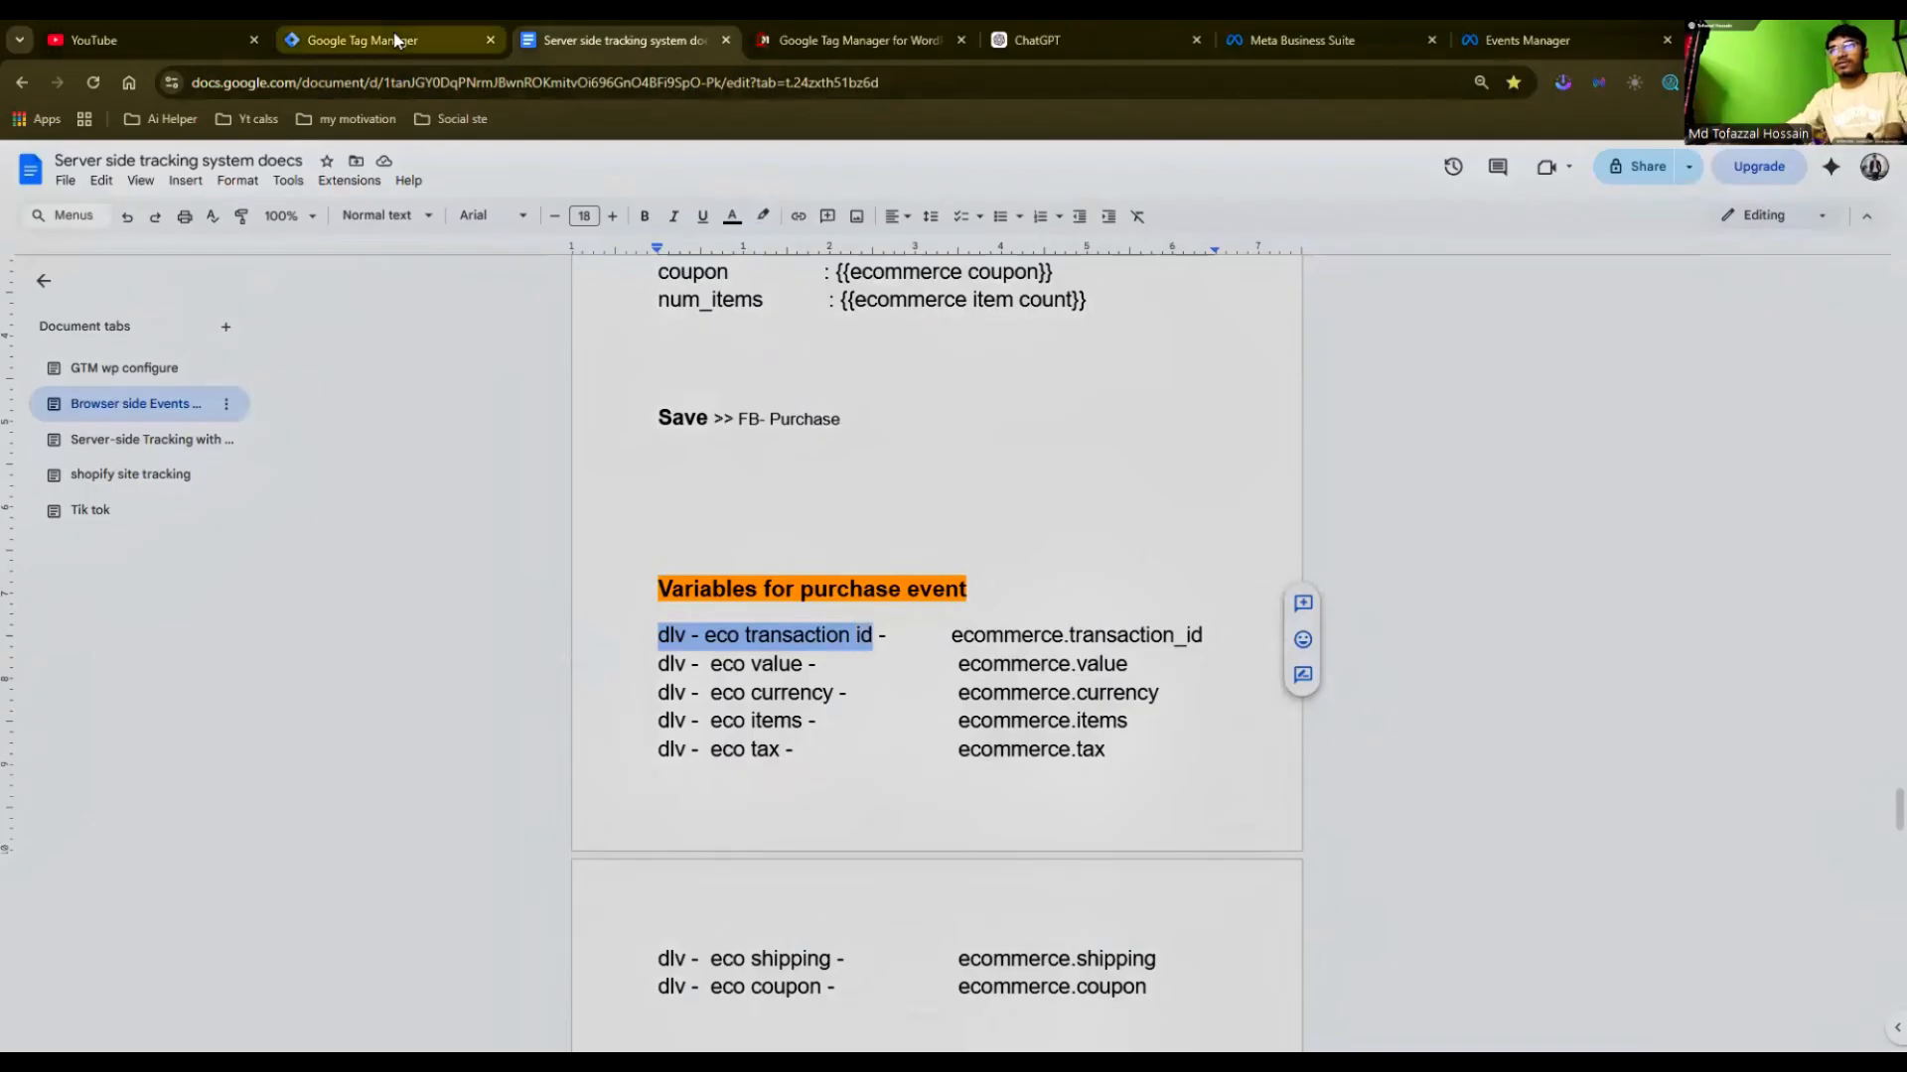
{"action": "key", "text": "ctrl+shift+Tab"}
{"action": "left_click", "coordinate": [604, 178]}
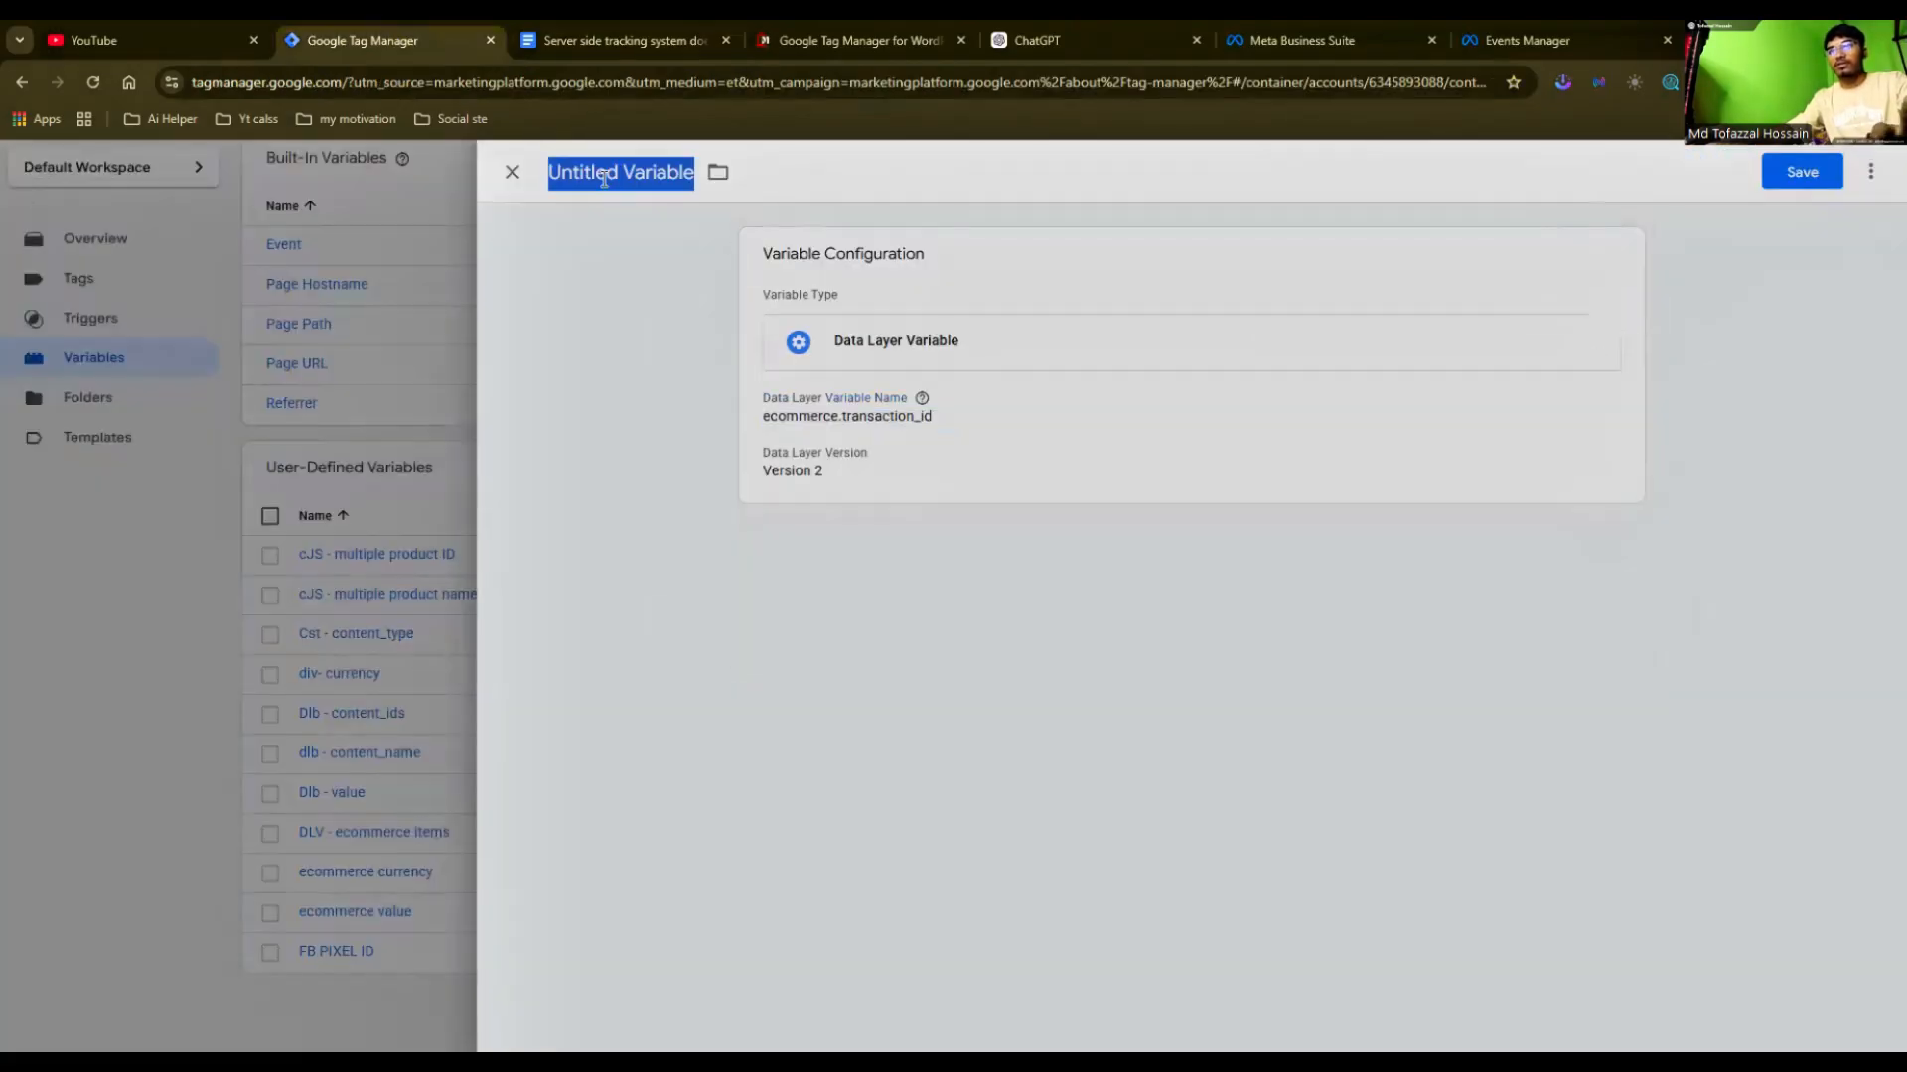
{"action": "key", "text": "ctrl+v"}
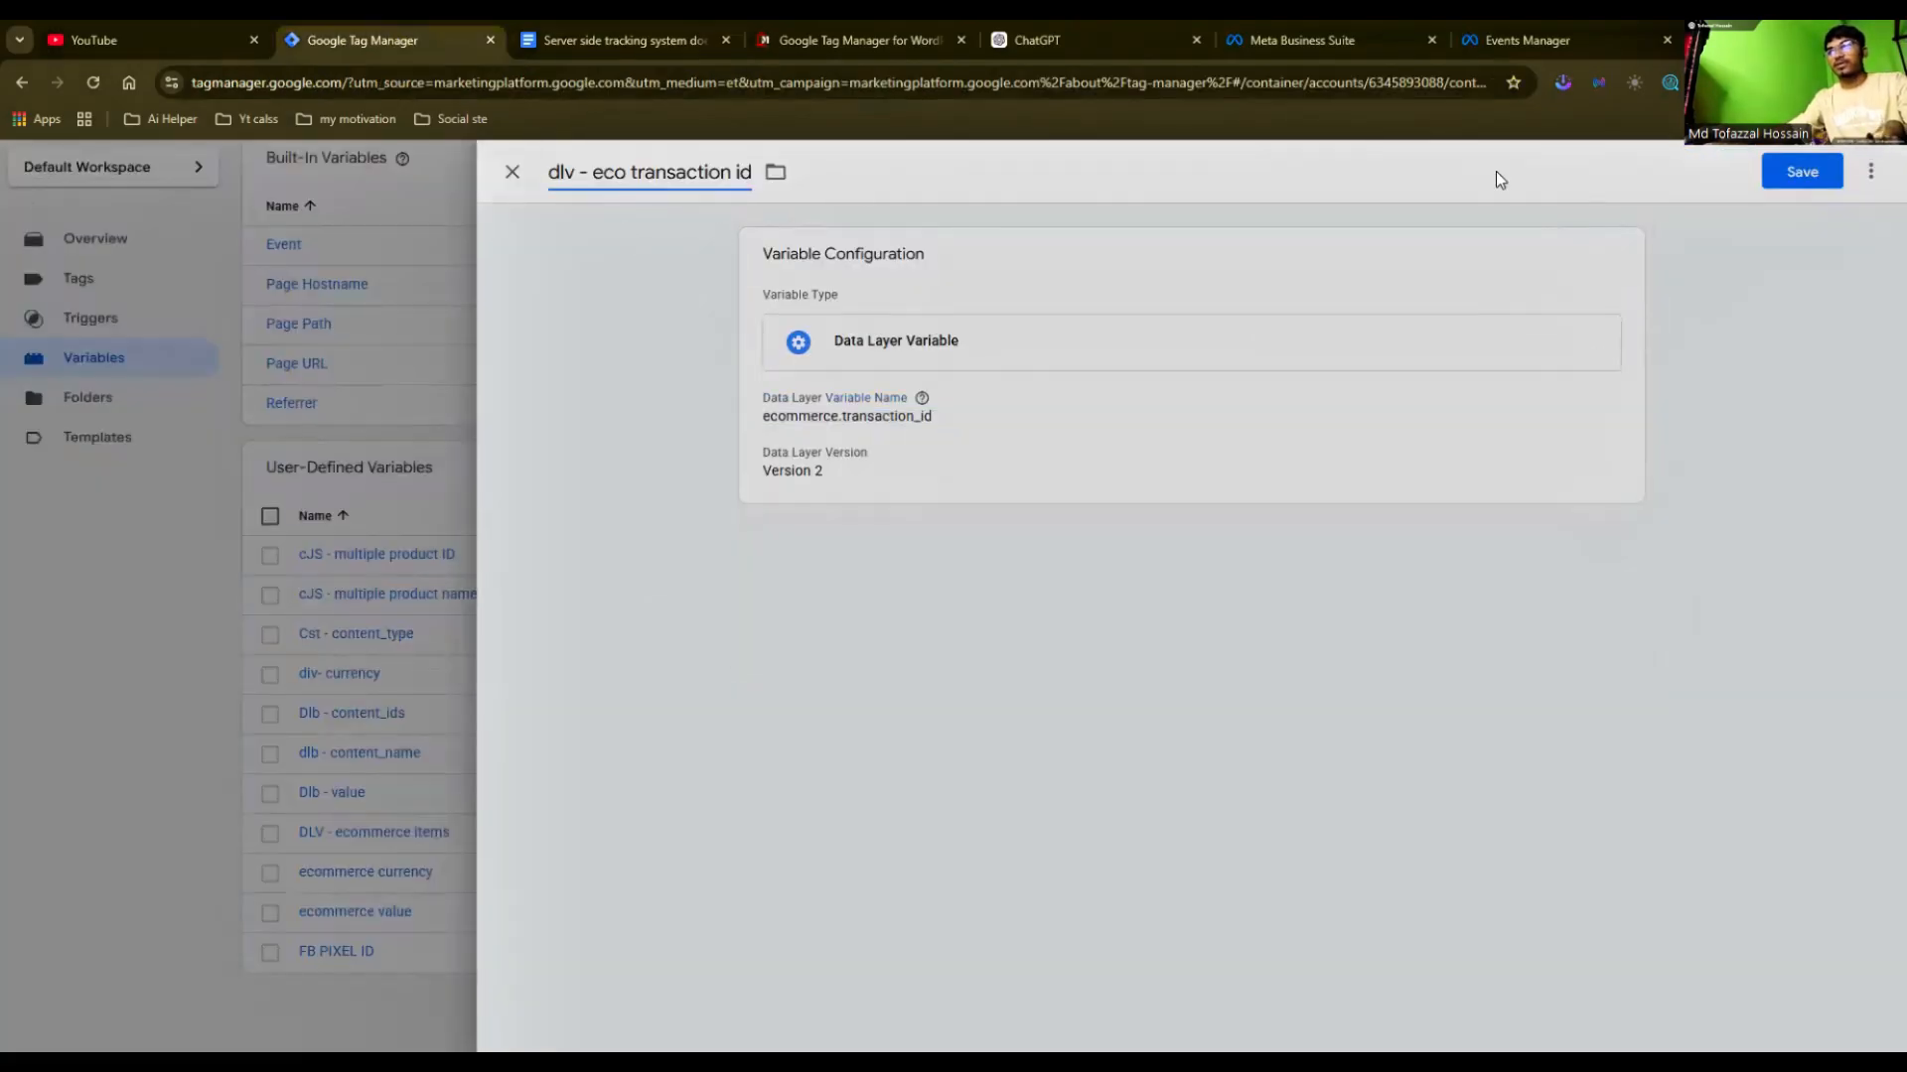
{"action": "key", "text": "ctrl+Tab"}
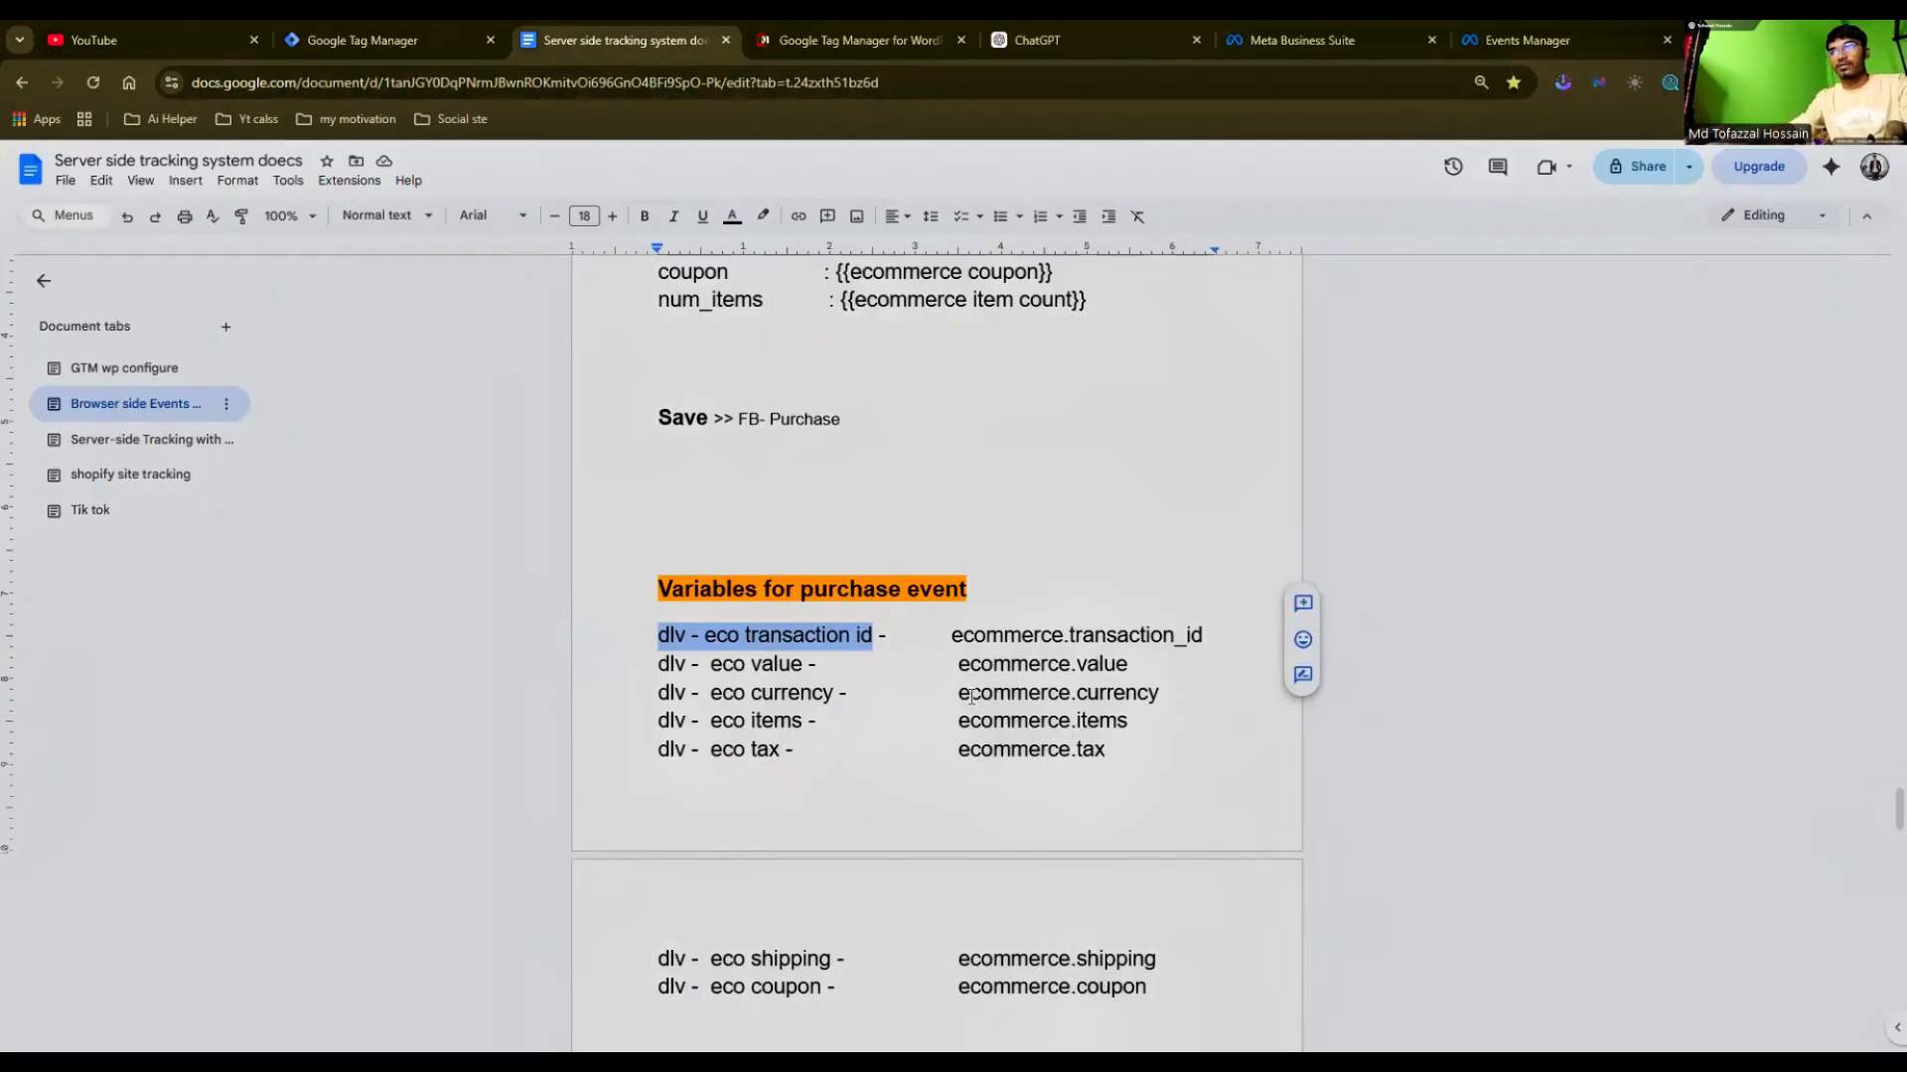
{"action": "left_click", "coordinate": [394, 42]}
{"action": "scroll", "coordinate": [427, 834], "scroll_direction": "down", "scroll_amount": 1}
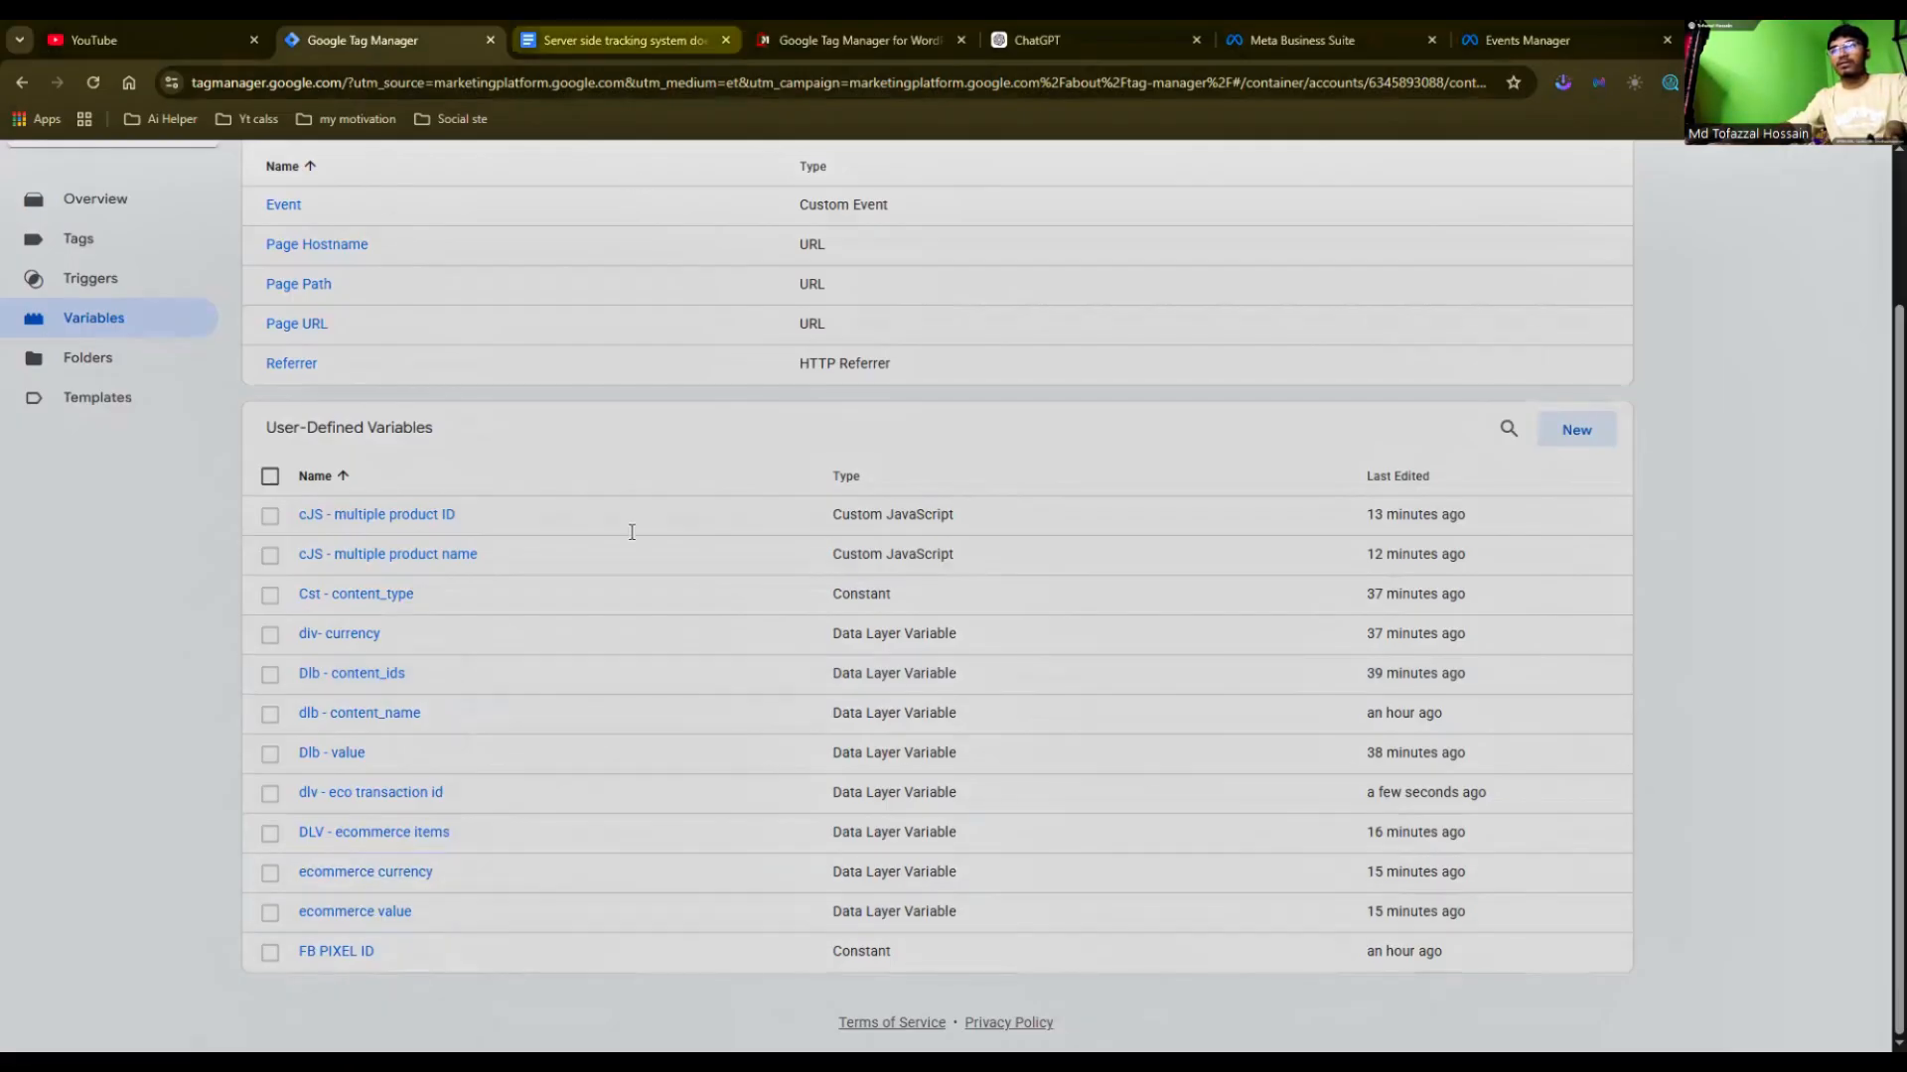
Step: Copy ecommerce.tax from the setup document and start a new Data Layer Variable using it as the variable name
{"action": "key", "text": "ctrl+Tab"}
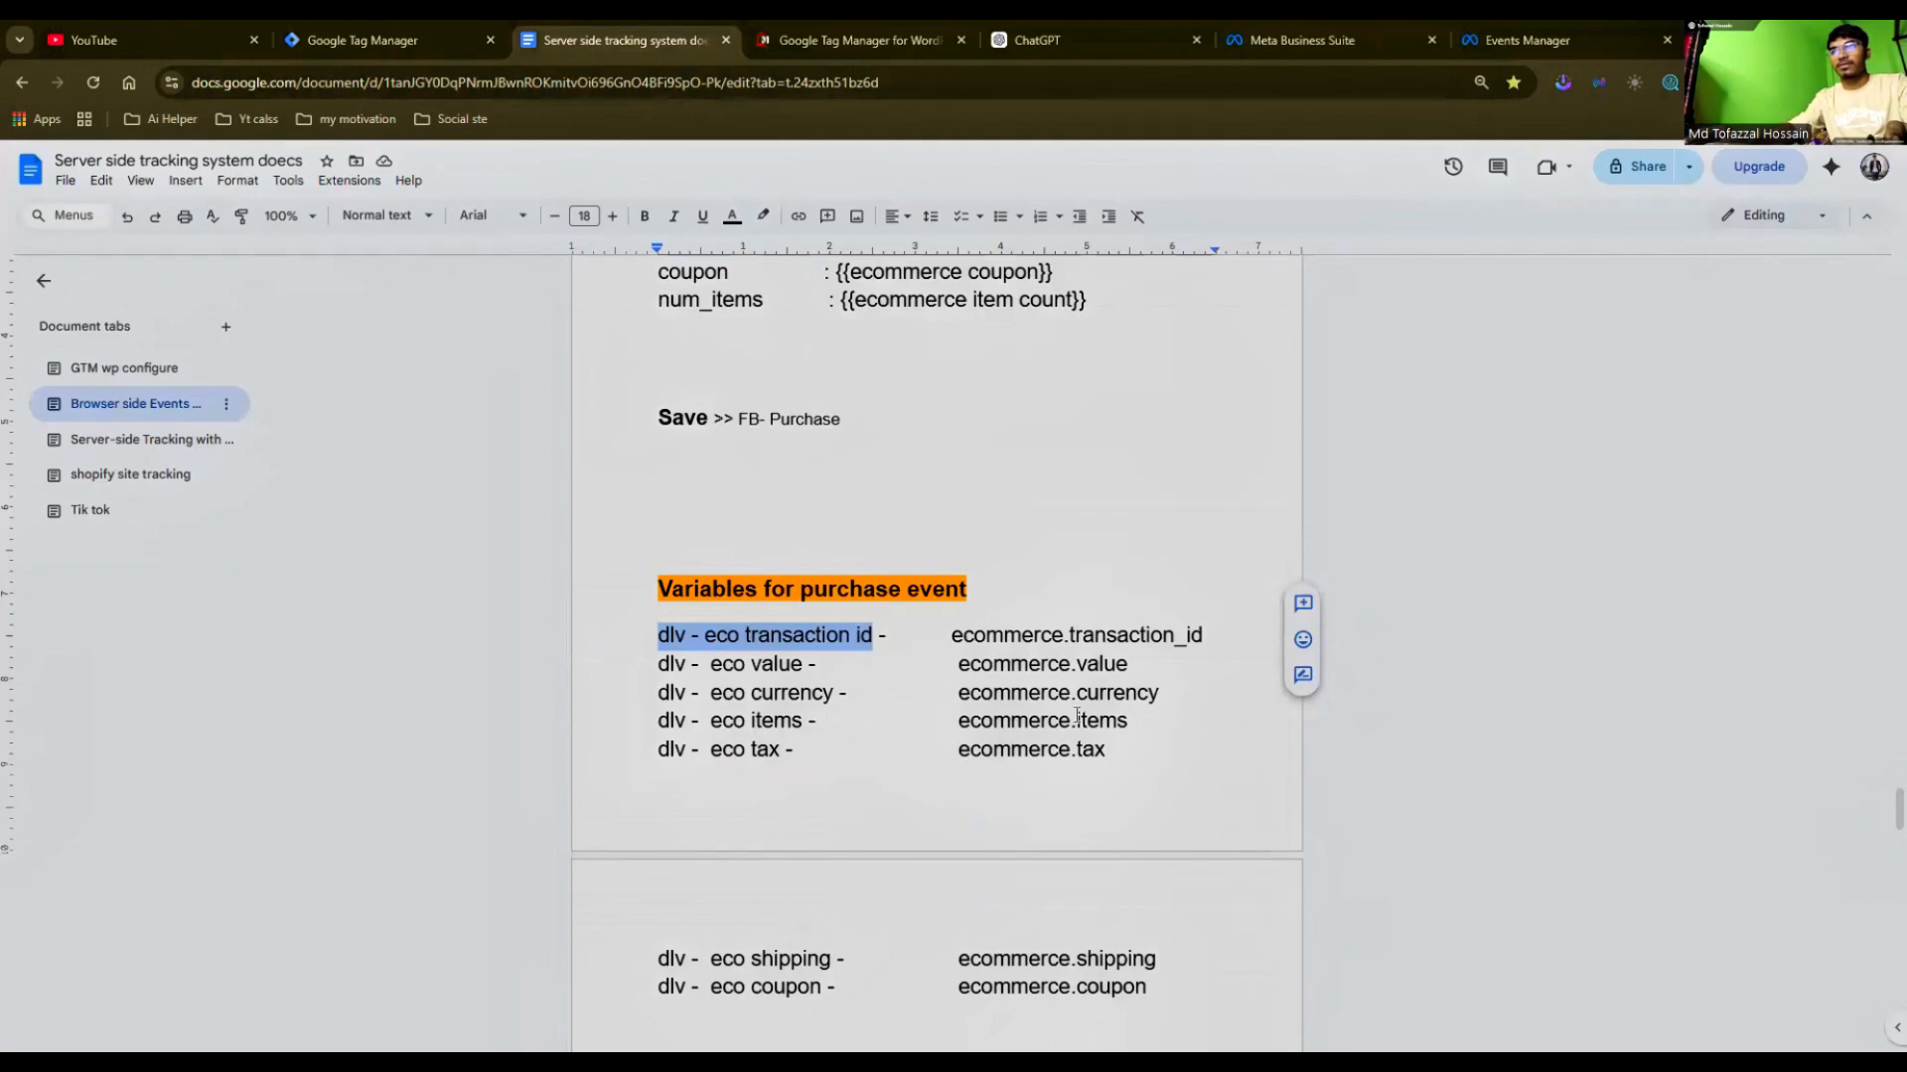
{"action": "key", "text": "ctrl+shift+Tab"}
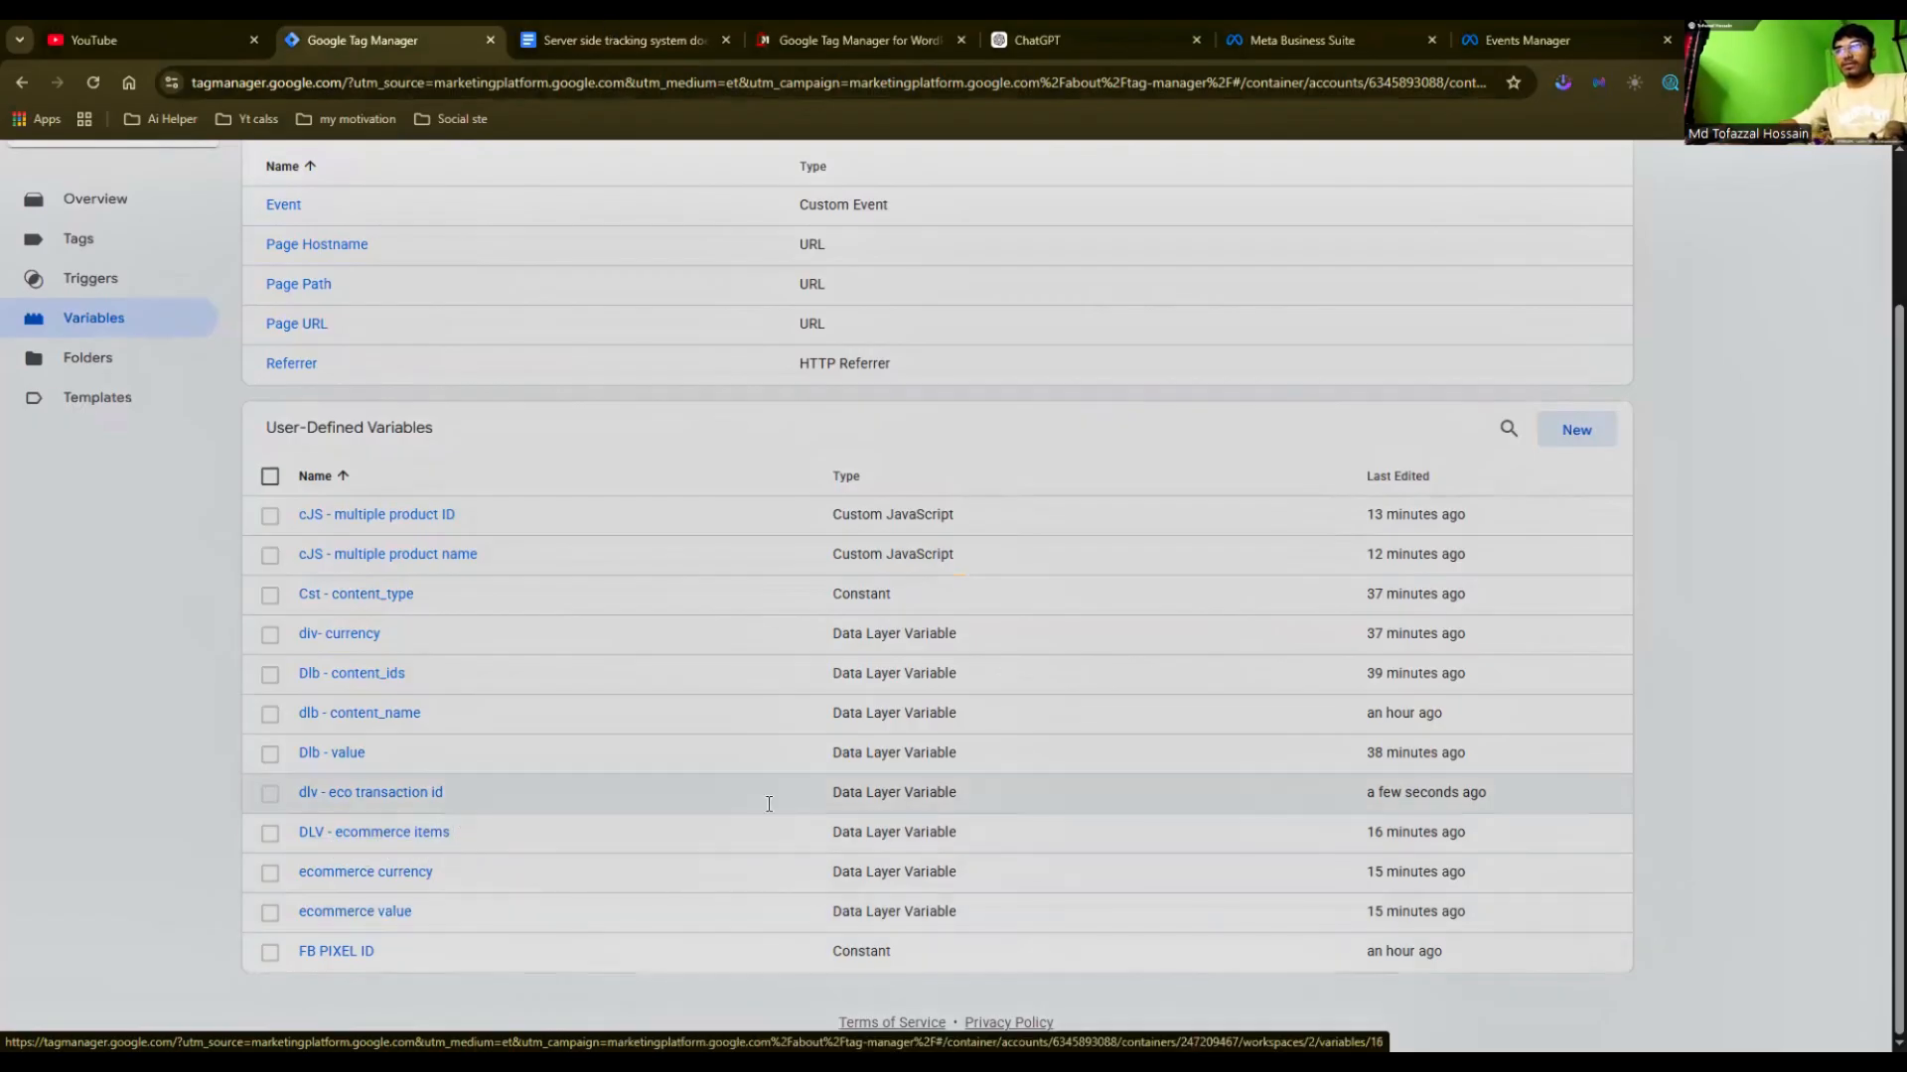
{"action": "key", "text": "ctrl+Tab"}
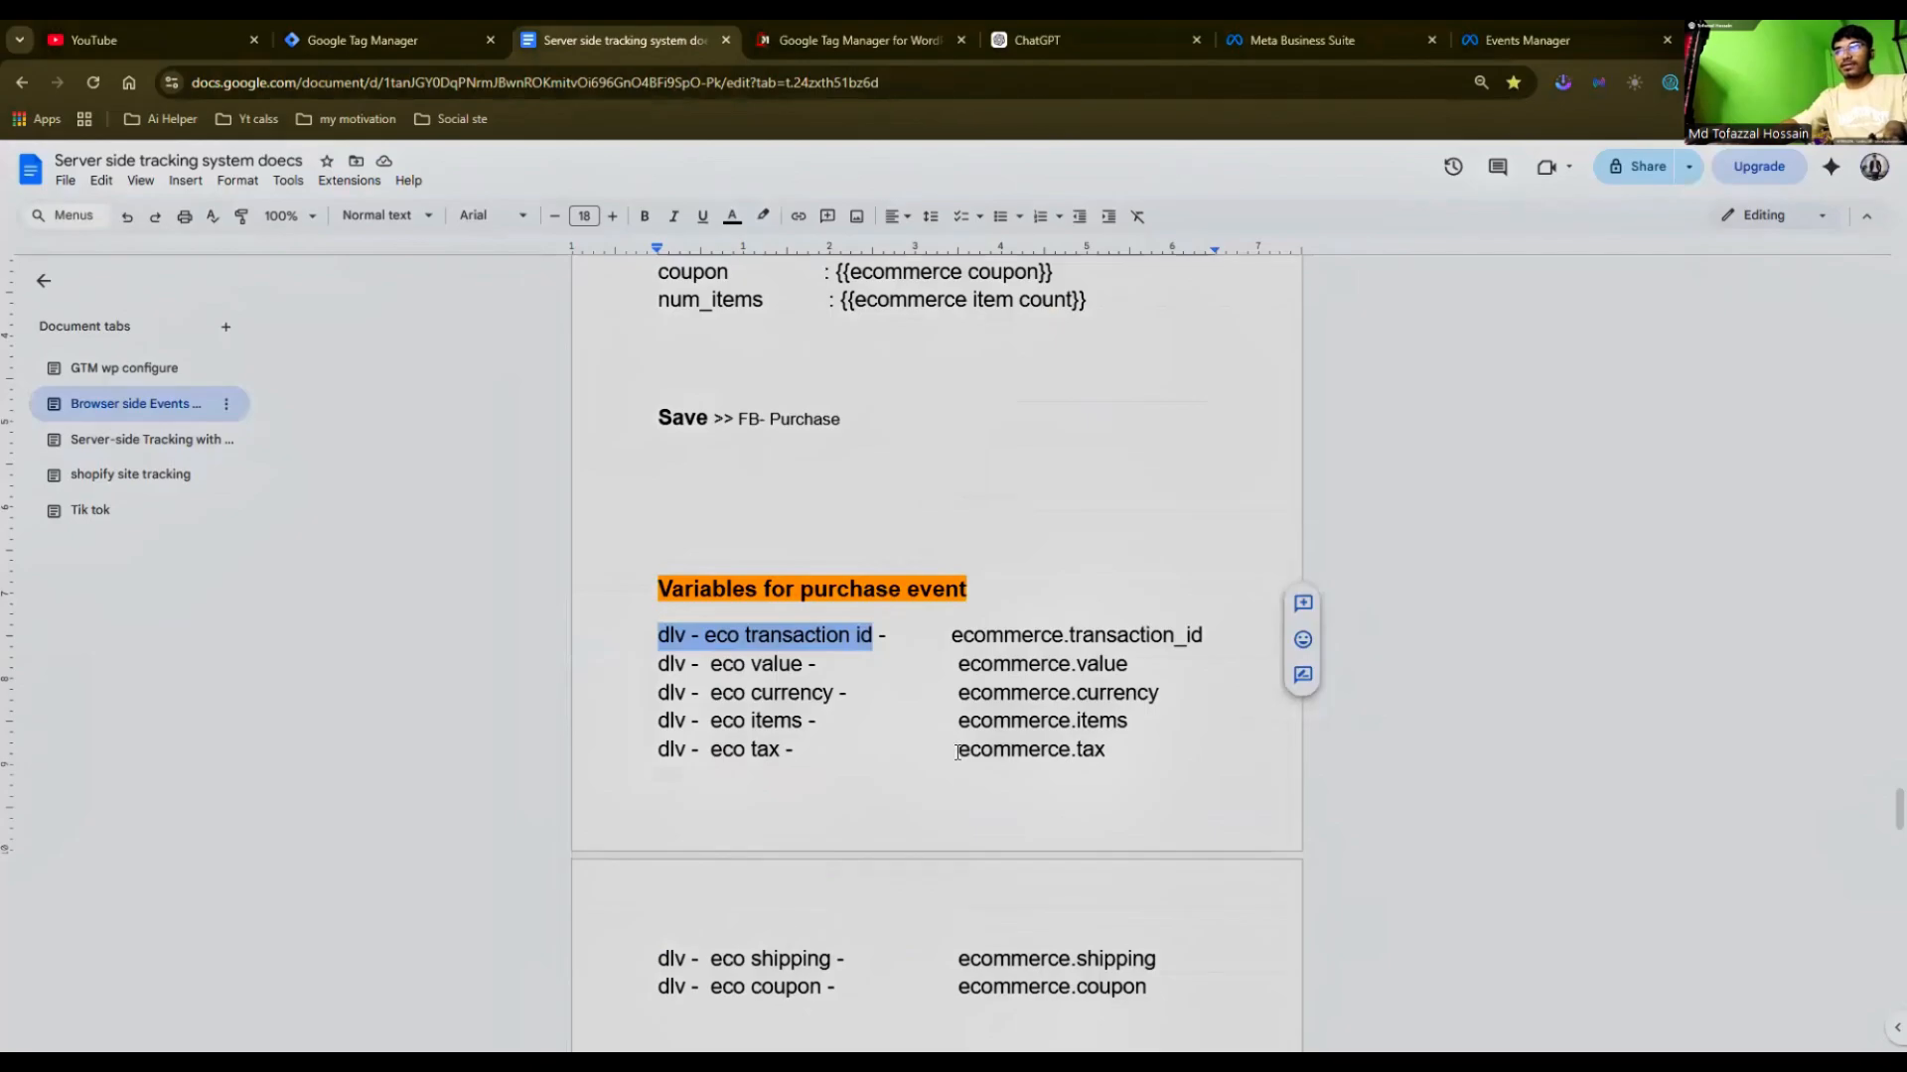
{"action": "double_click", "coordinate": [1001, 751]}
{"action": "left_click_drag", "start_coordinate": [1128, 734], "coordinate": [1141, 787]}
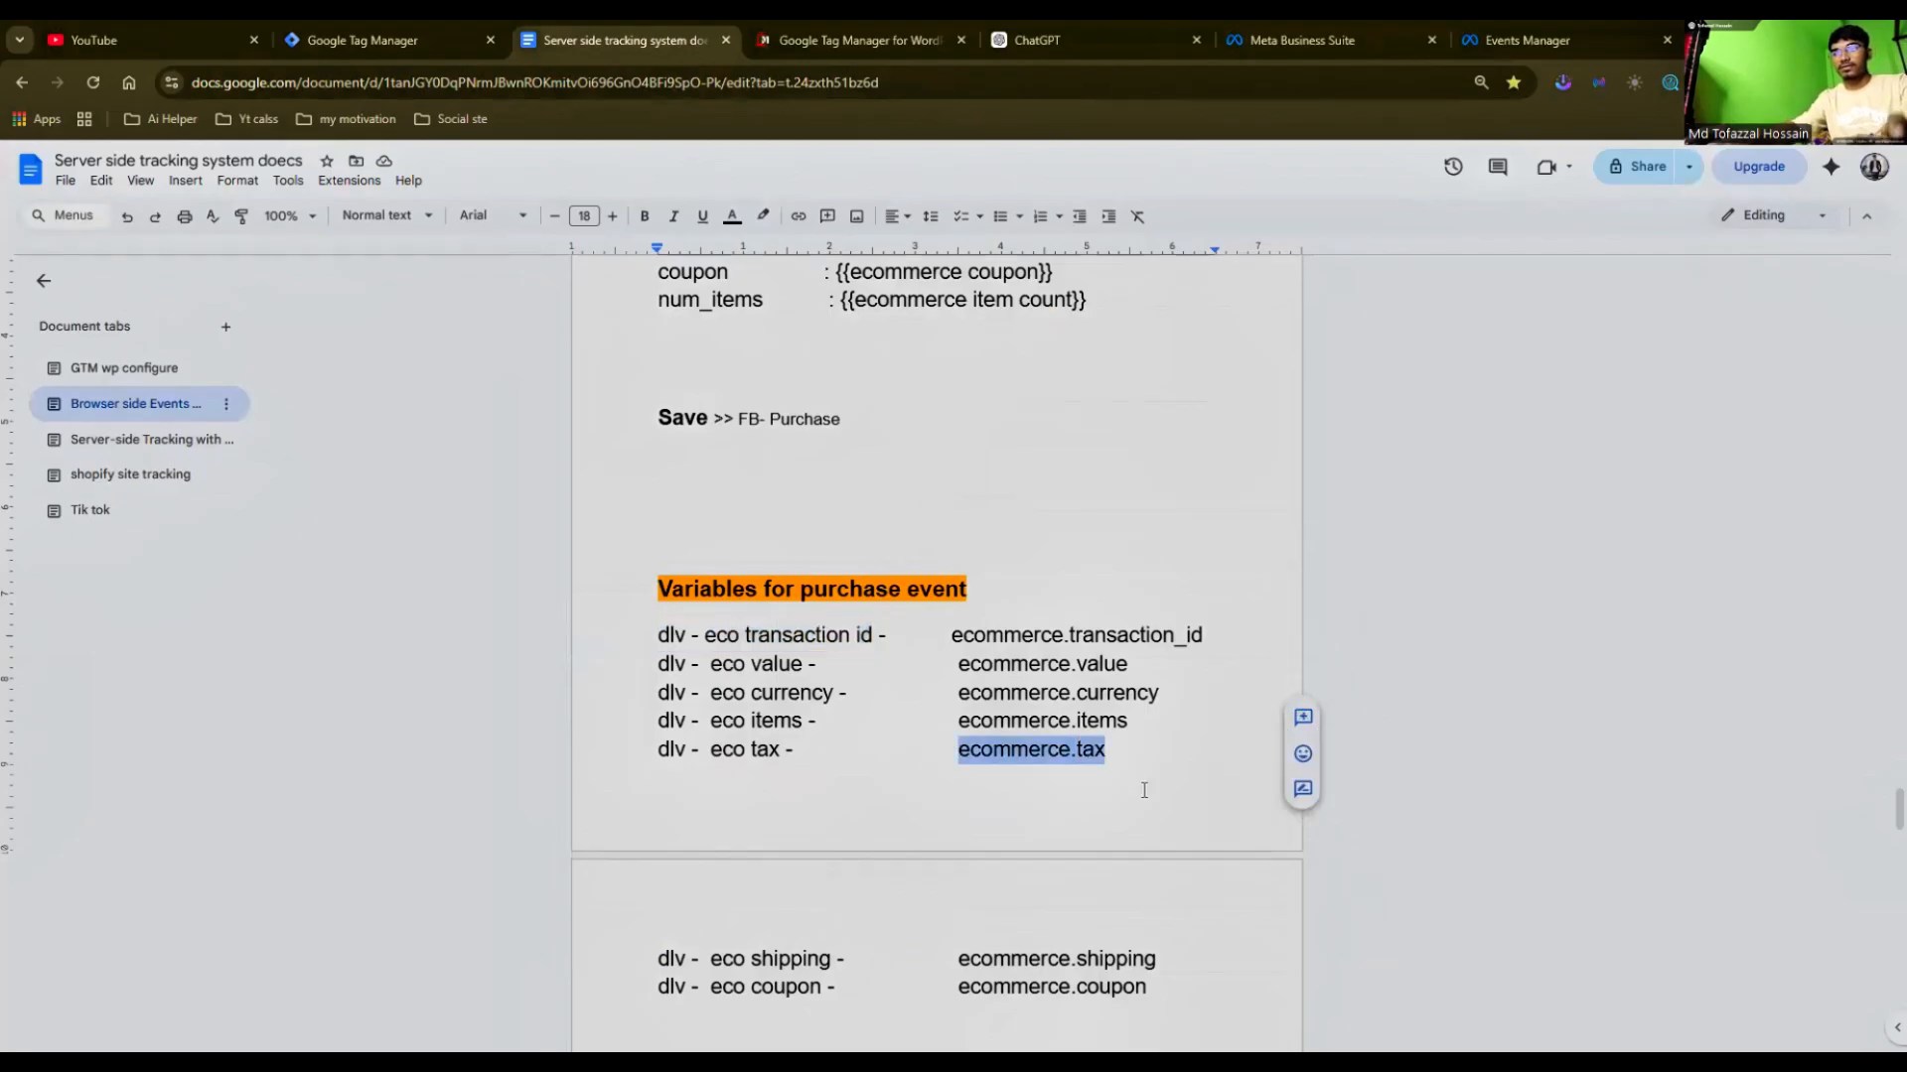
{"action": "left_click", "coordinate": [422, 32]}
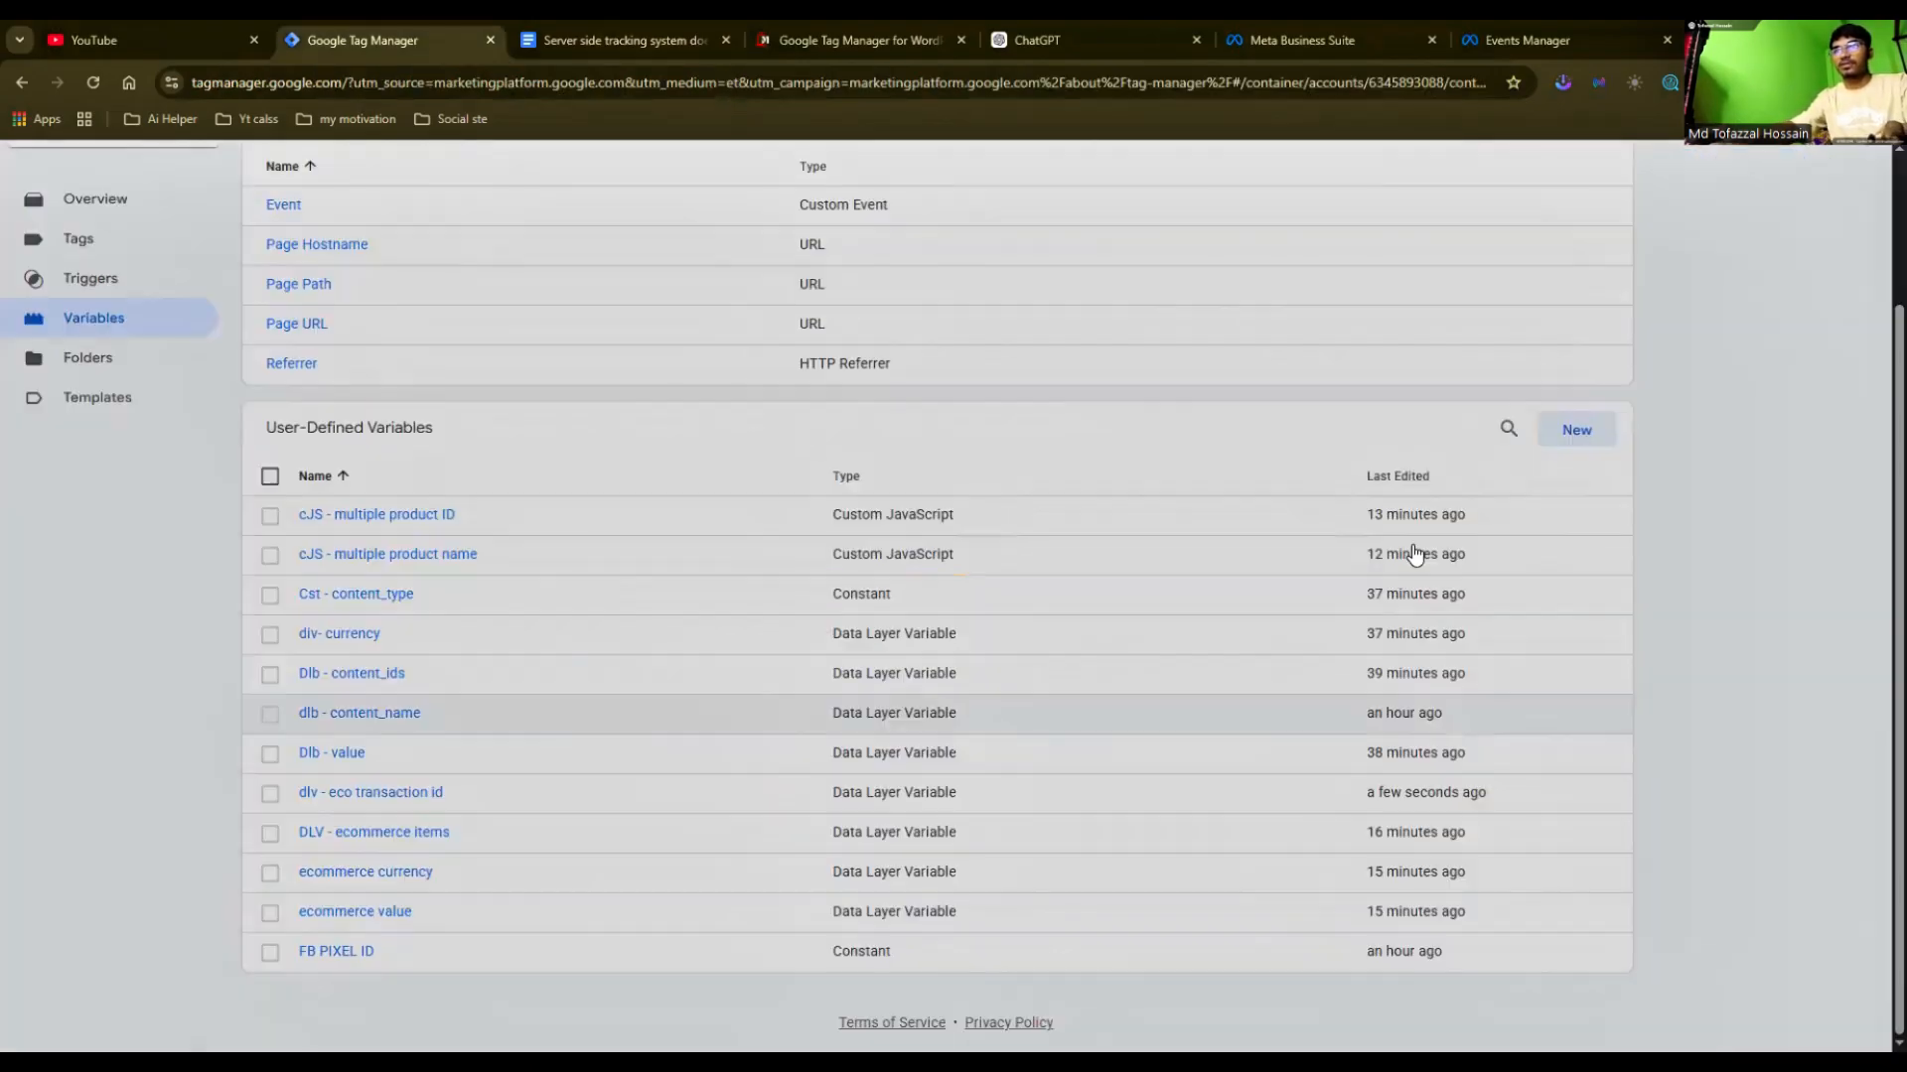
{"action": "left_click", "coordinate": [1576, 429]}
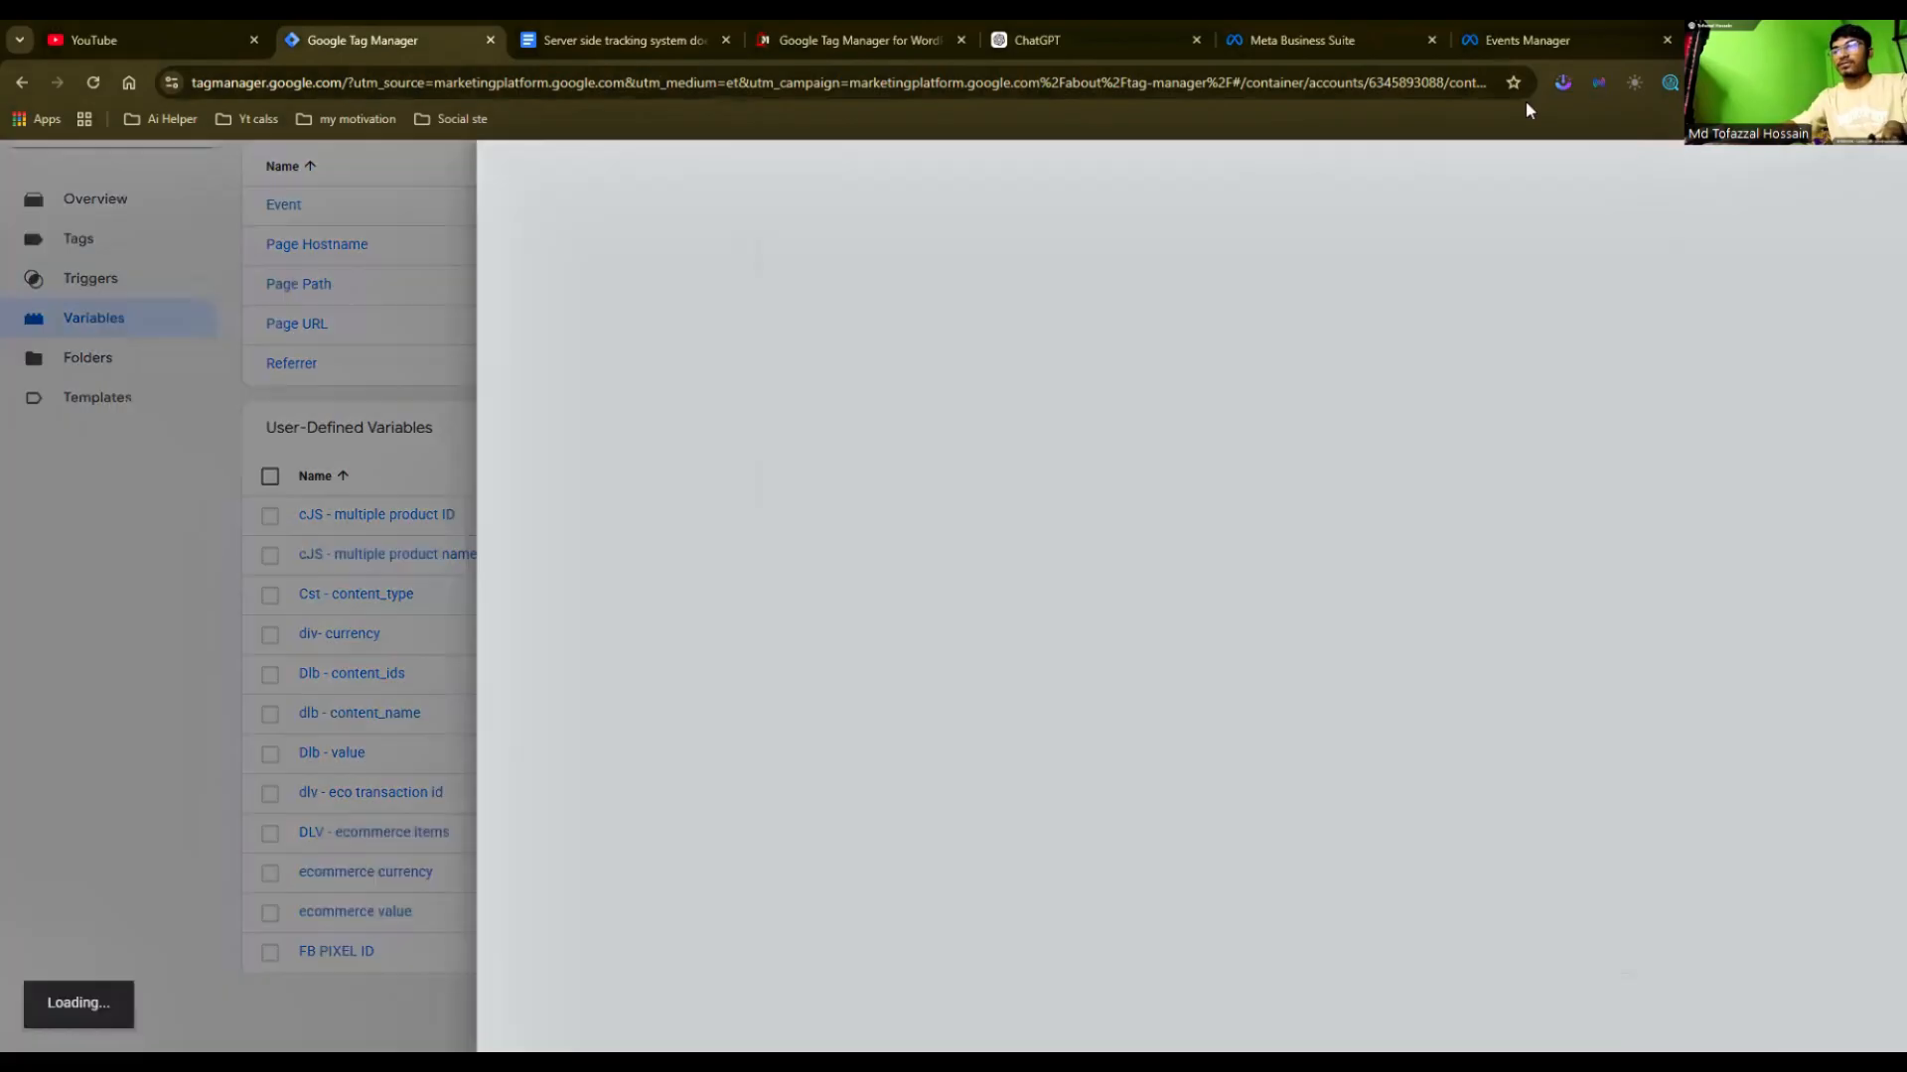
{"action": "left_click", "coordinate": [1589, 257]}
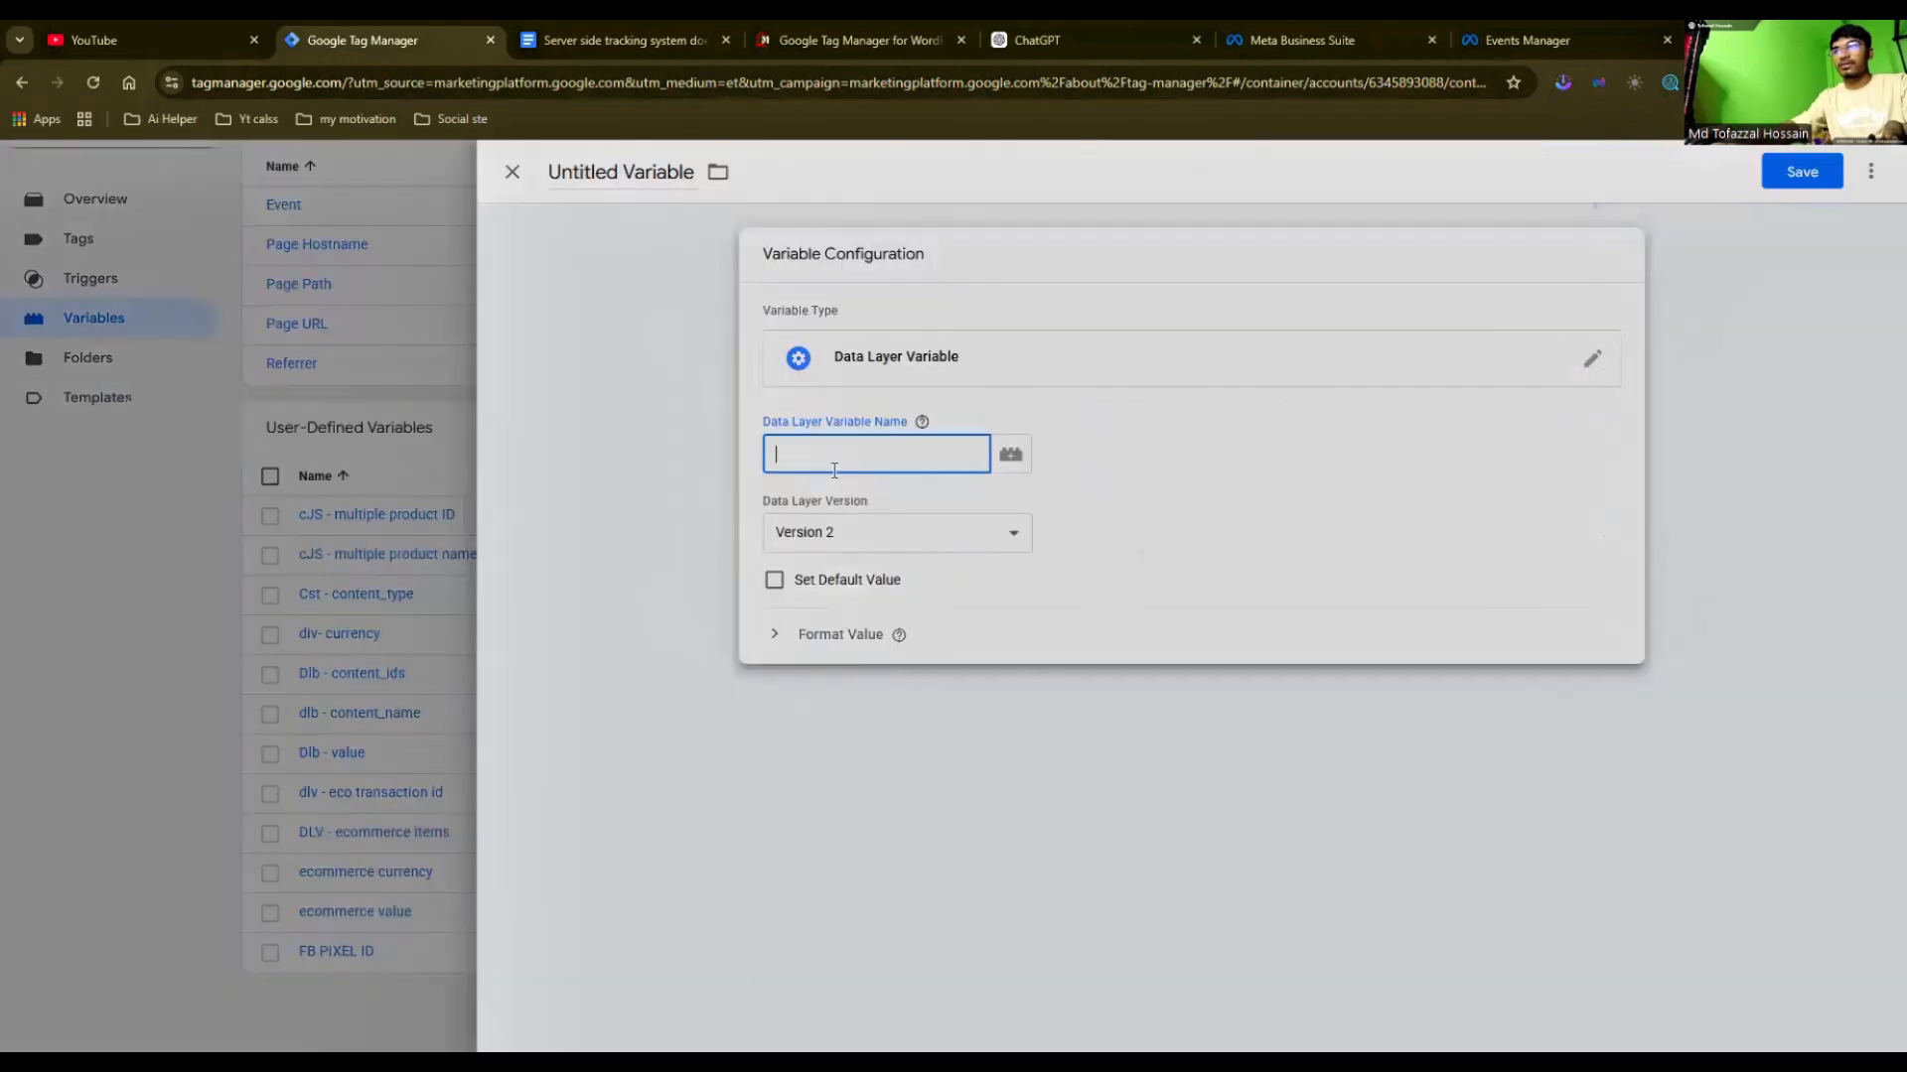
Step: Name the new variable dlv - eco tax and save it
{"action": "left_click", "coordinate": [605, 35]}
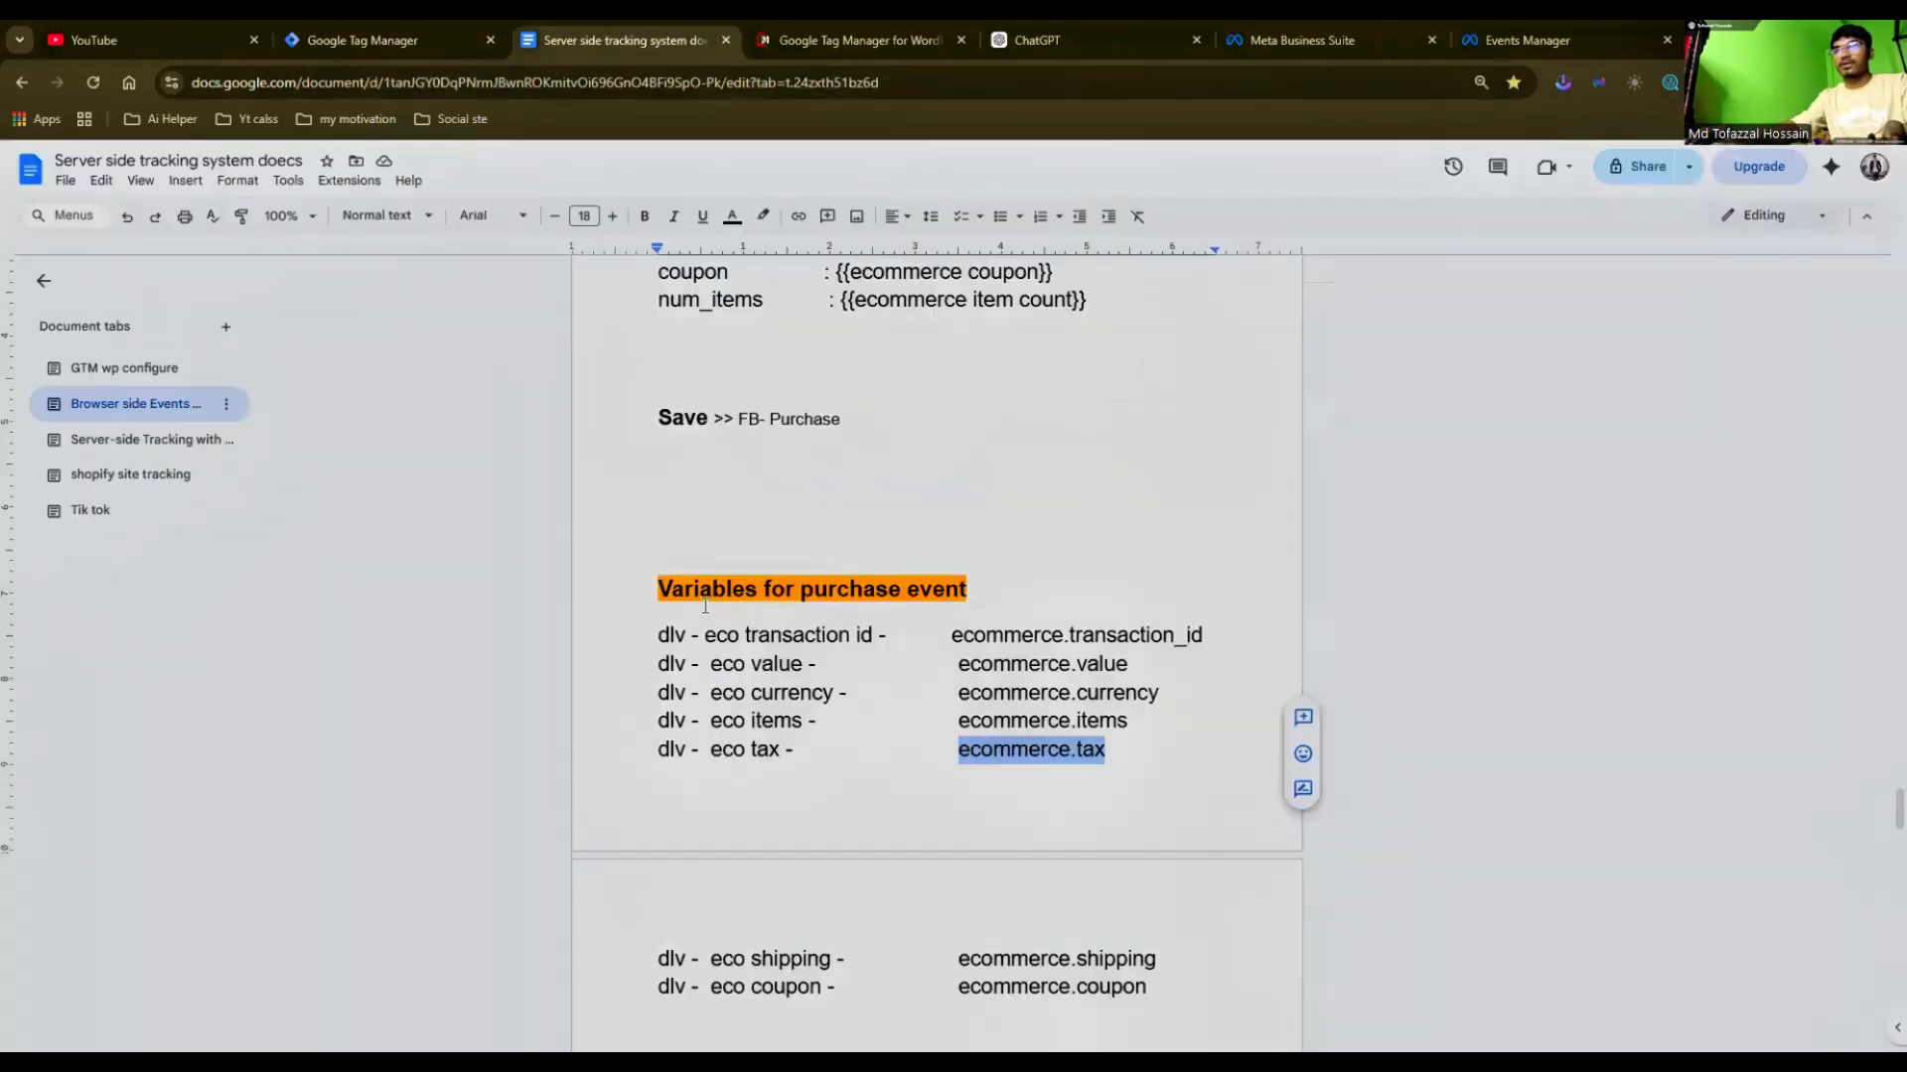
{"action": "mouse_move", "coordinate": [781, 751]}
{"action": "left_mouse_down"}
{"action": "mouse_move", "coordinate": [654, 754]}
{"action": "mouse_move", "coordinate": [781, 757]}
{"action": "left_mouse_up"}
{"action": "key", "text": "ctrl+c"}
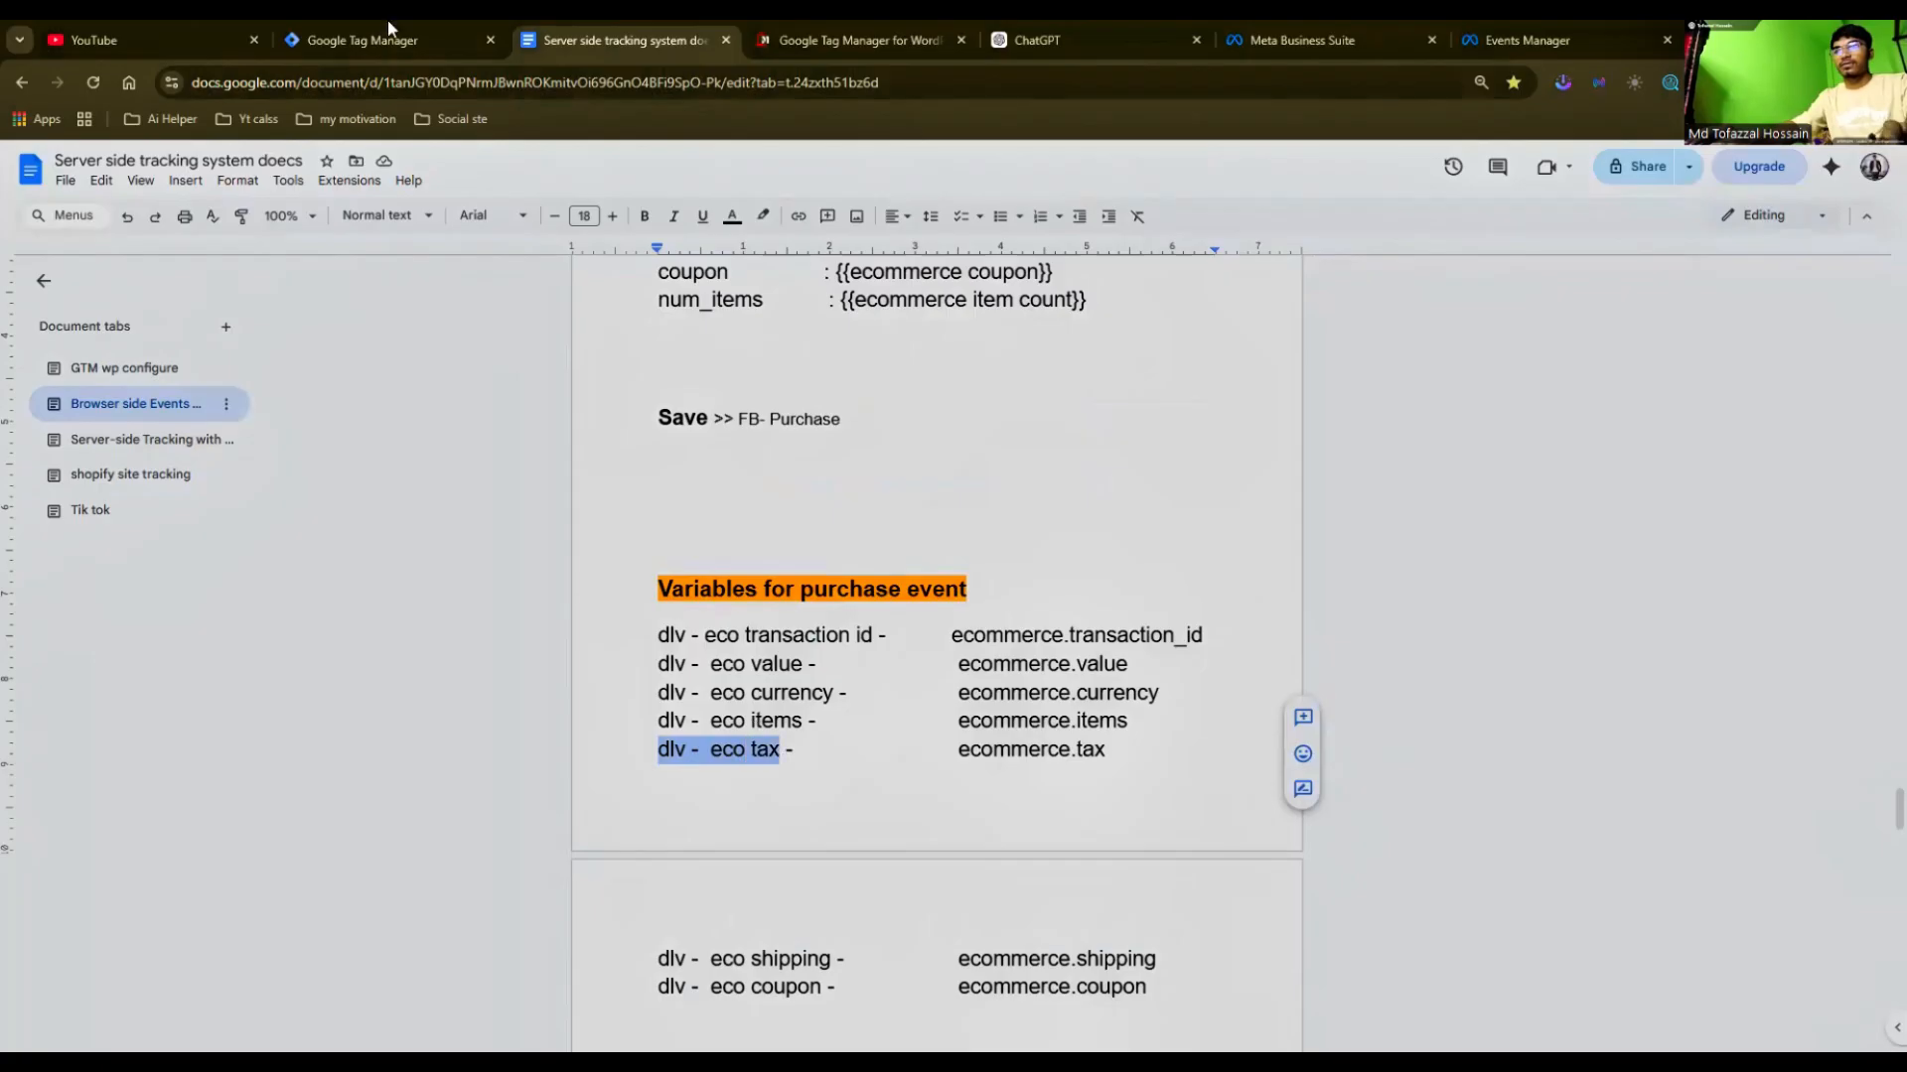
{"action": "left_click", "coordinate": [400, 38]}
{"action": "left_click", "coordinate": [574, 171]}
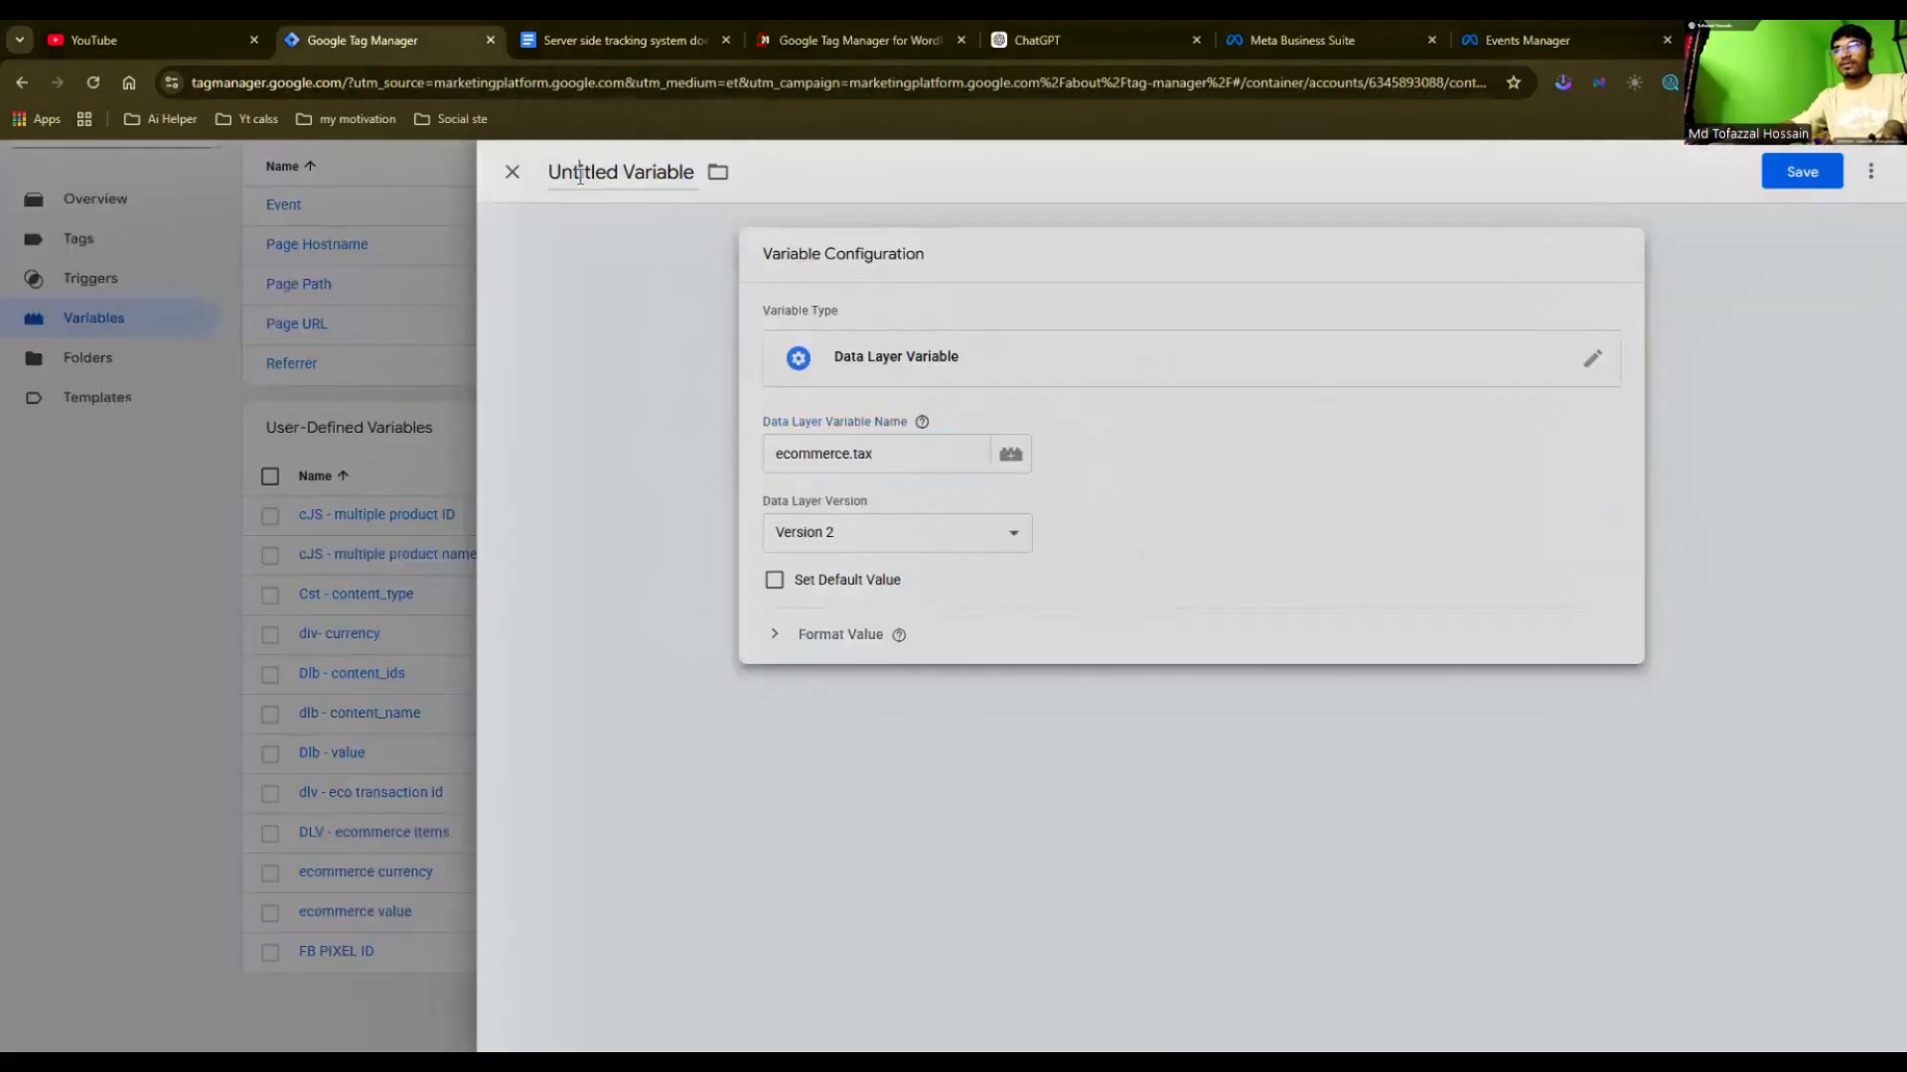
{"action": "key", "text": "ctrl+v"}
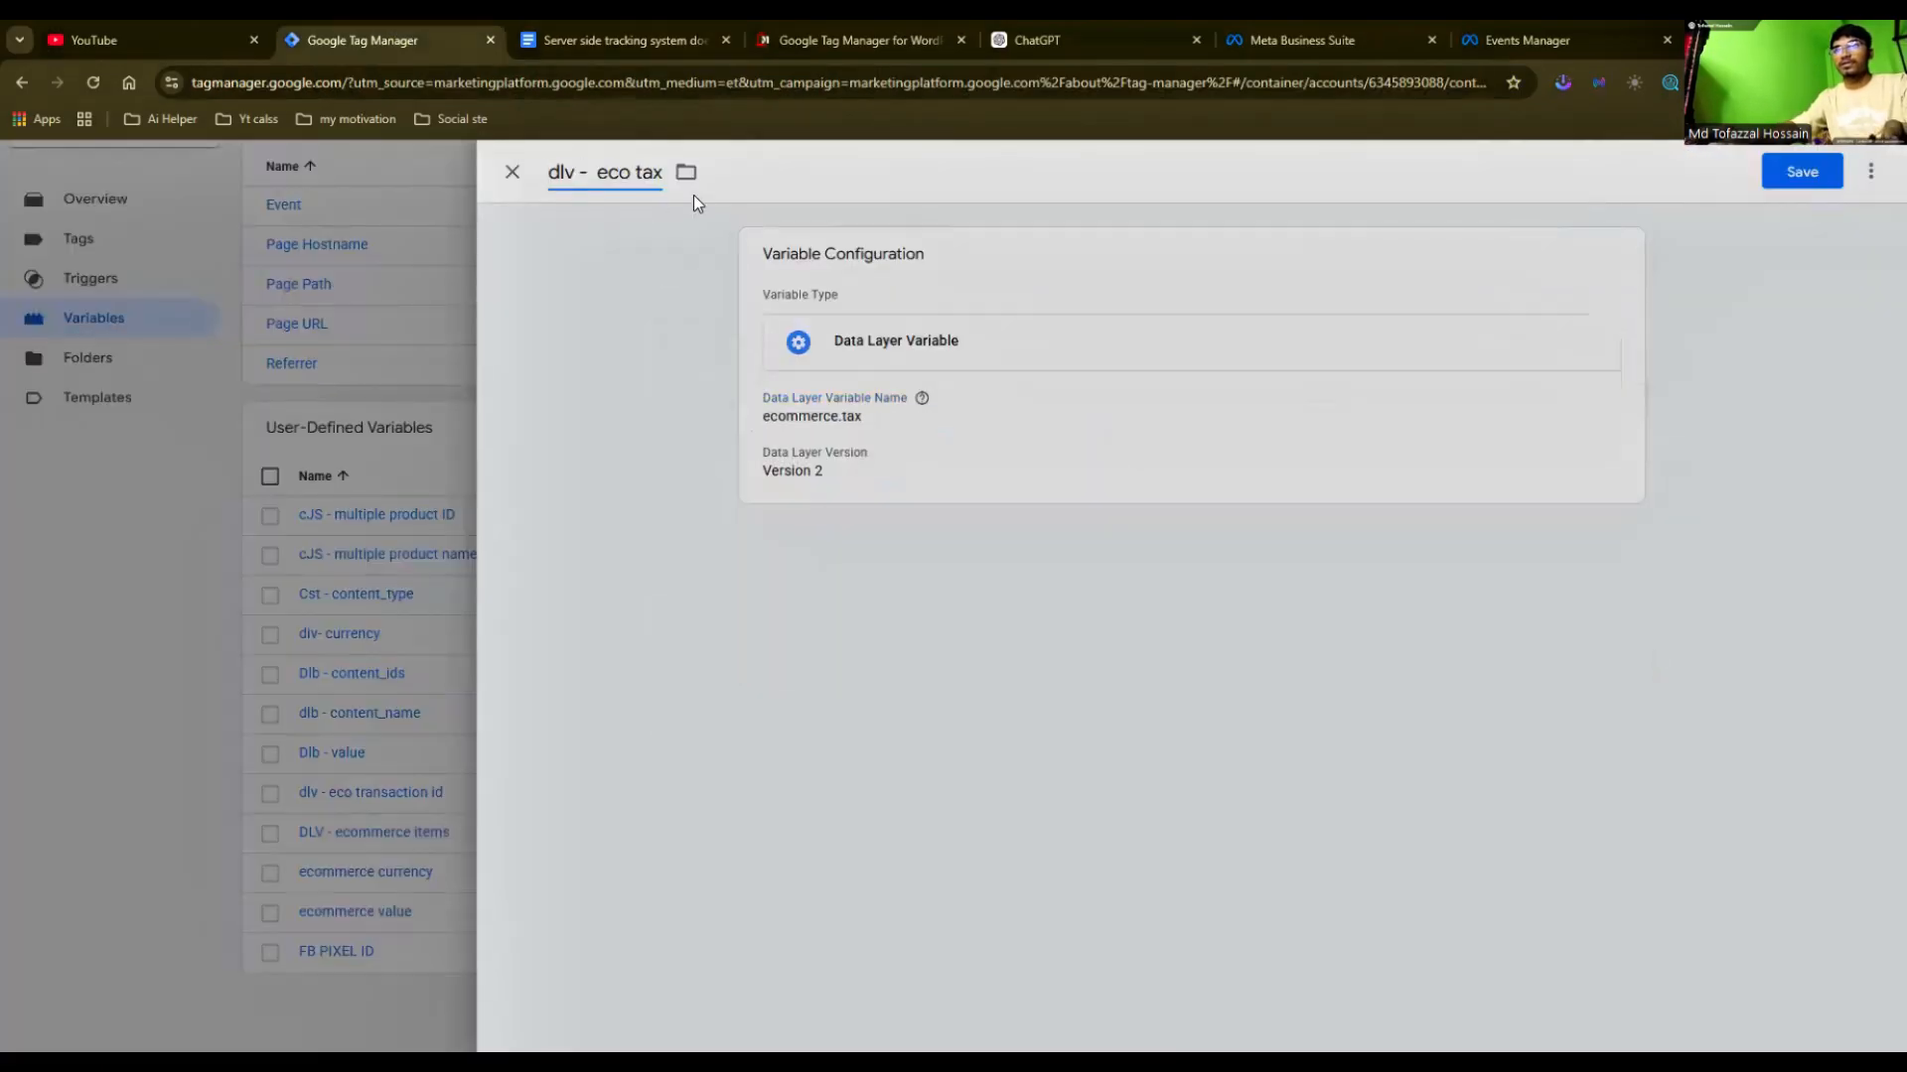
{"action": "left_click", "coordinate": [1817, 165]}
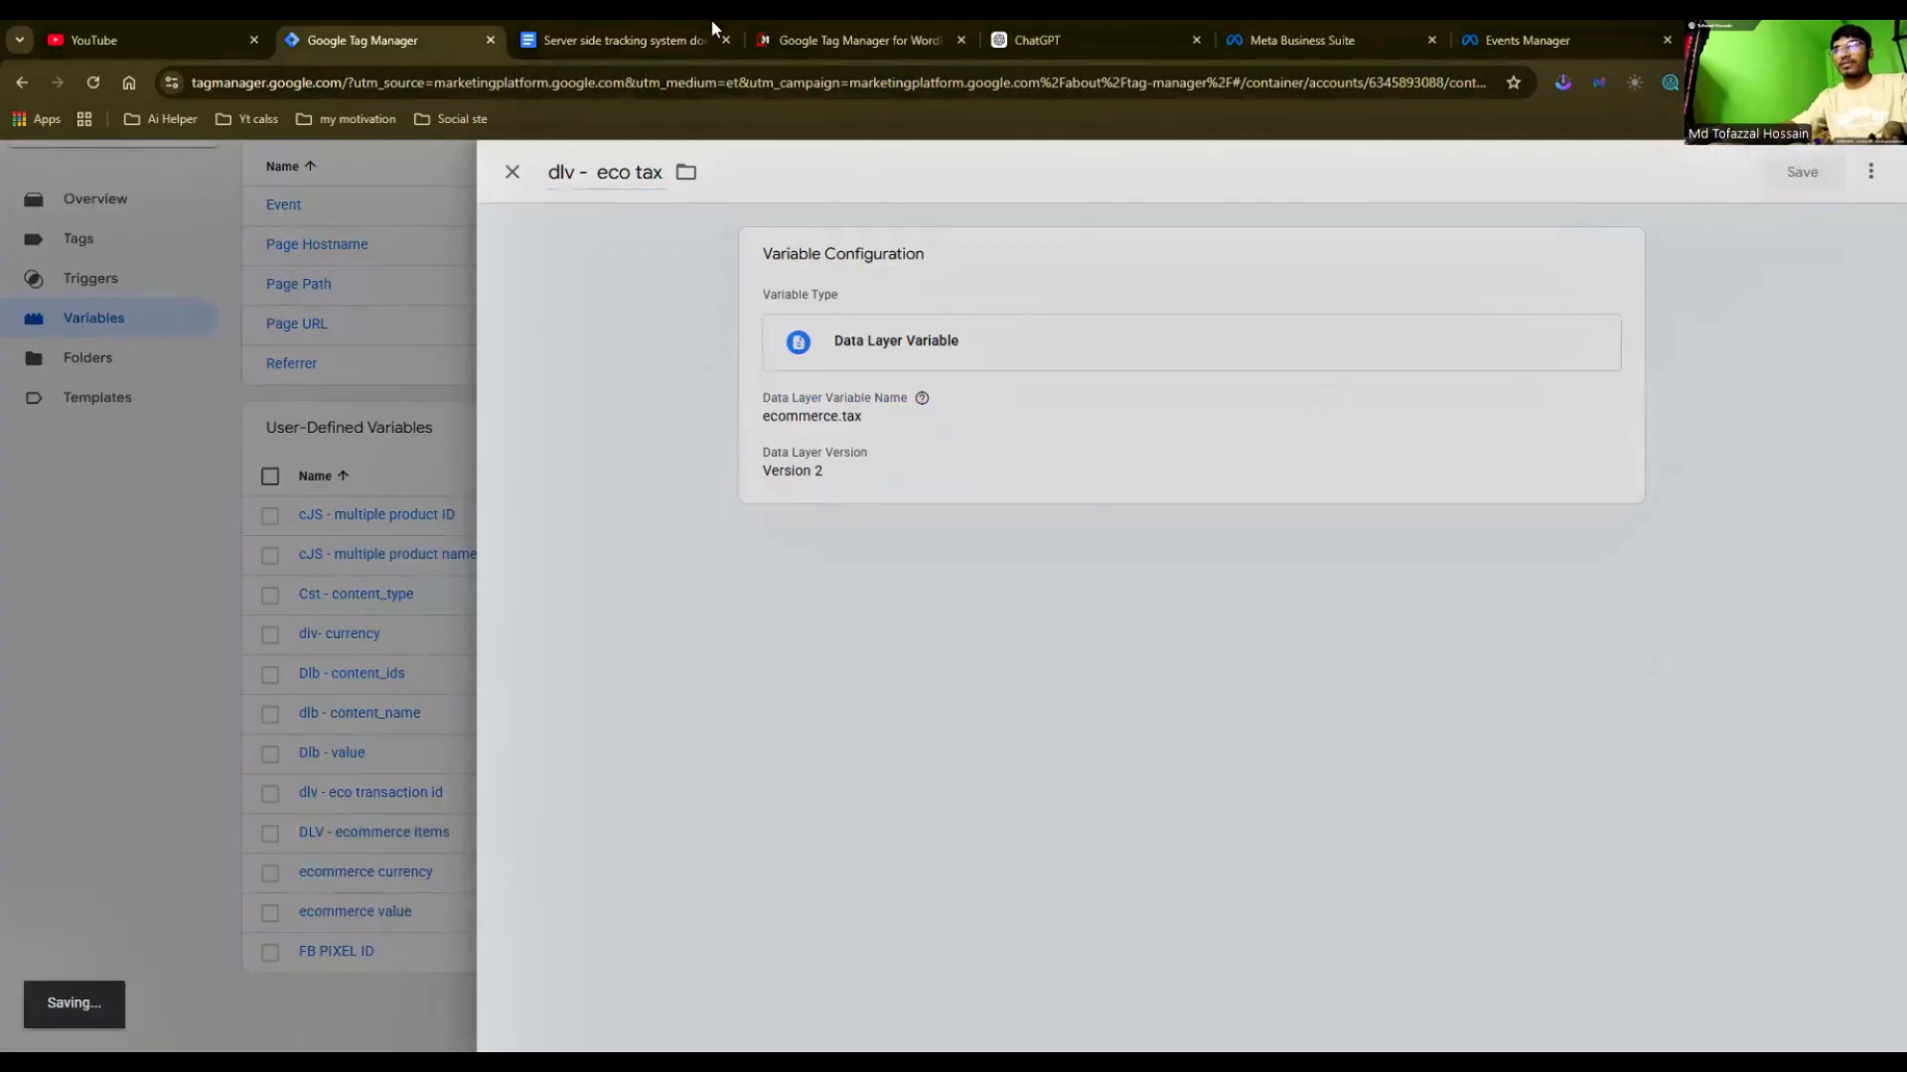
Step: Copy ecommerce.shipping from the setup document and start a new Data Layer Variable using it as the variable name
{"action": "key", "text": "ctrl+Tab"}
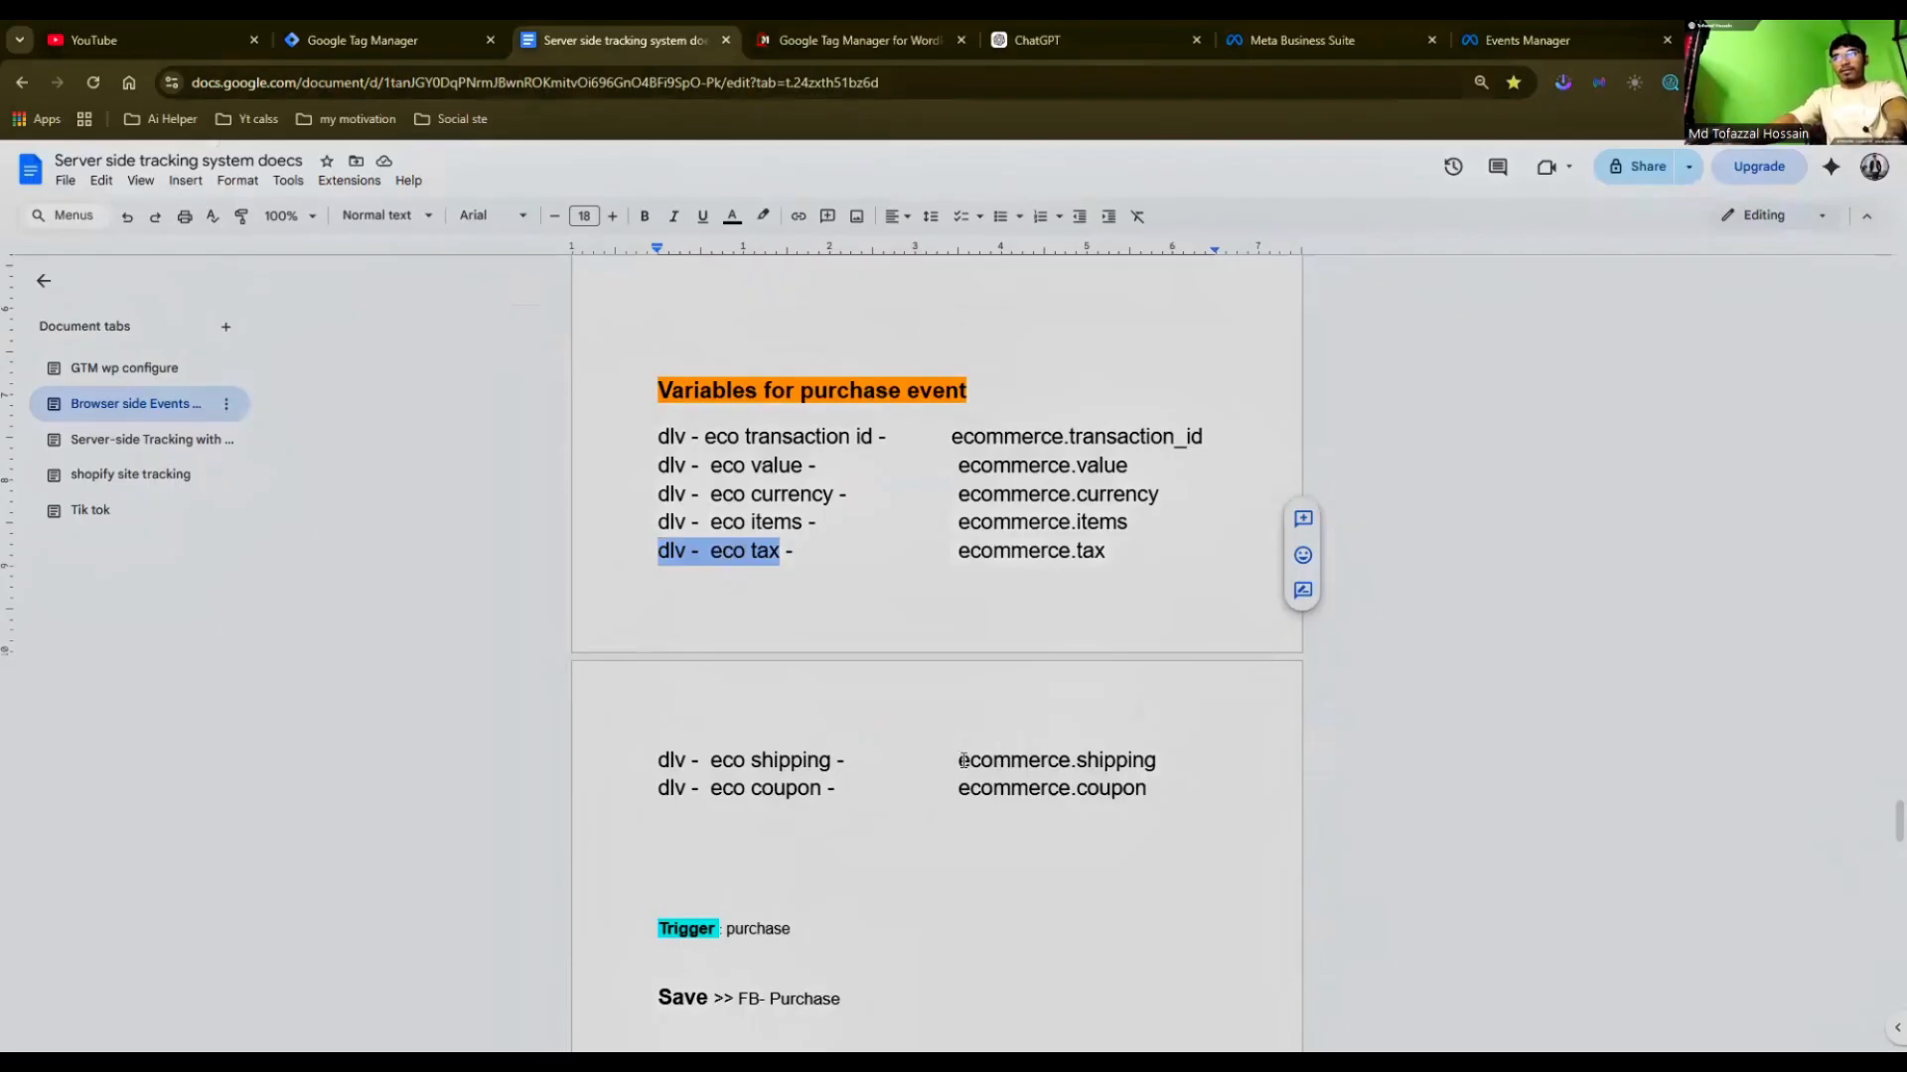
{"action": "left_click_drag", "start_coordinate": [957, 760], "coordinate": [1160, 759]}
{"action": "key", "text": "ctrl+c"}
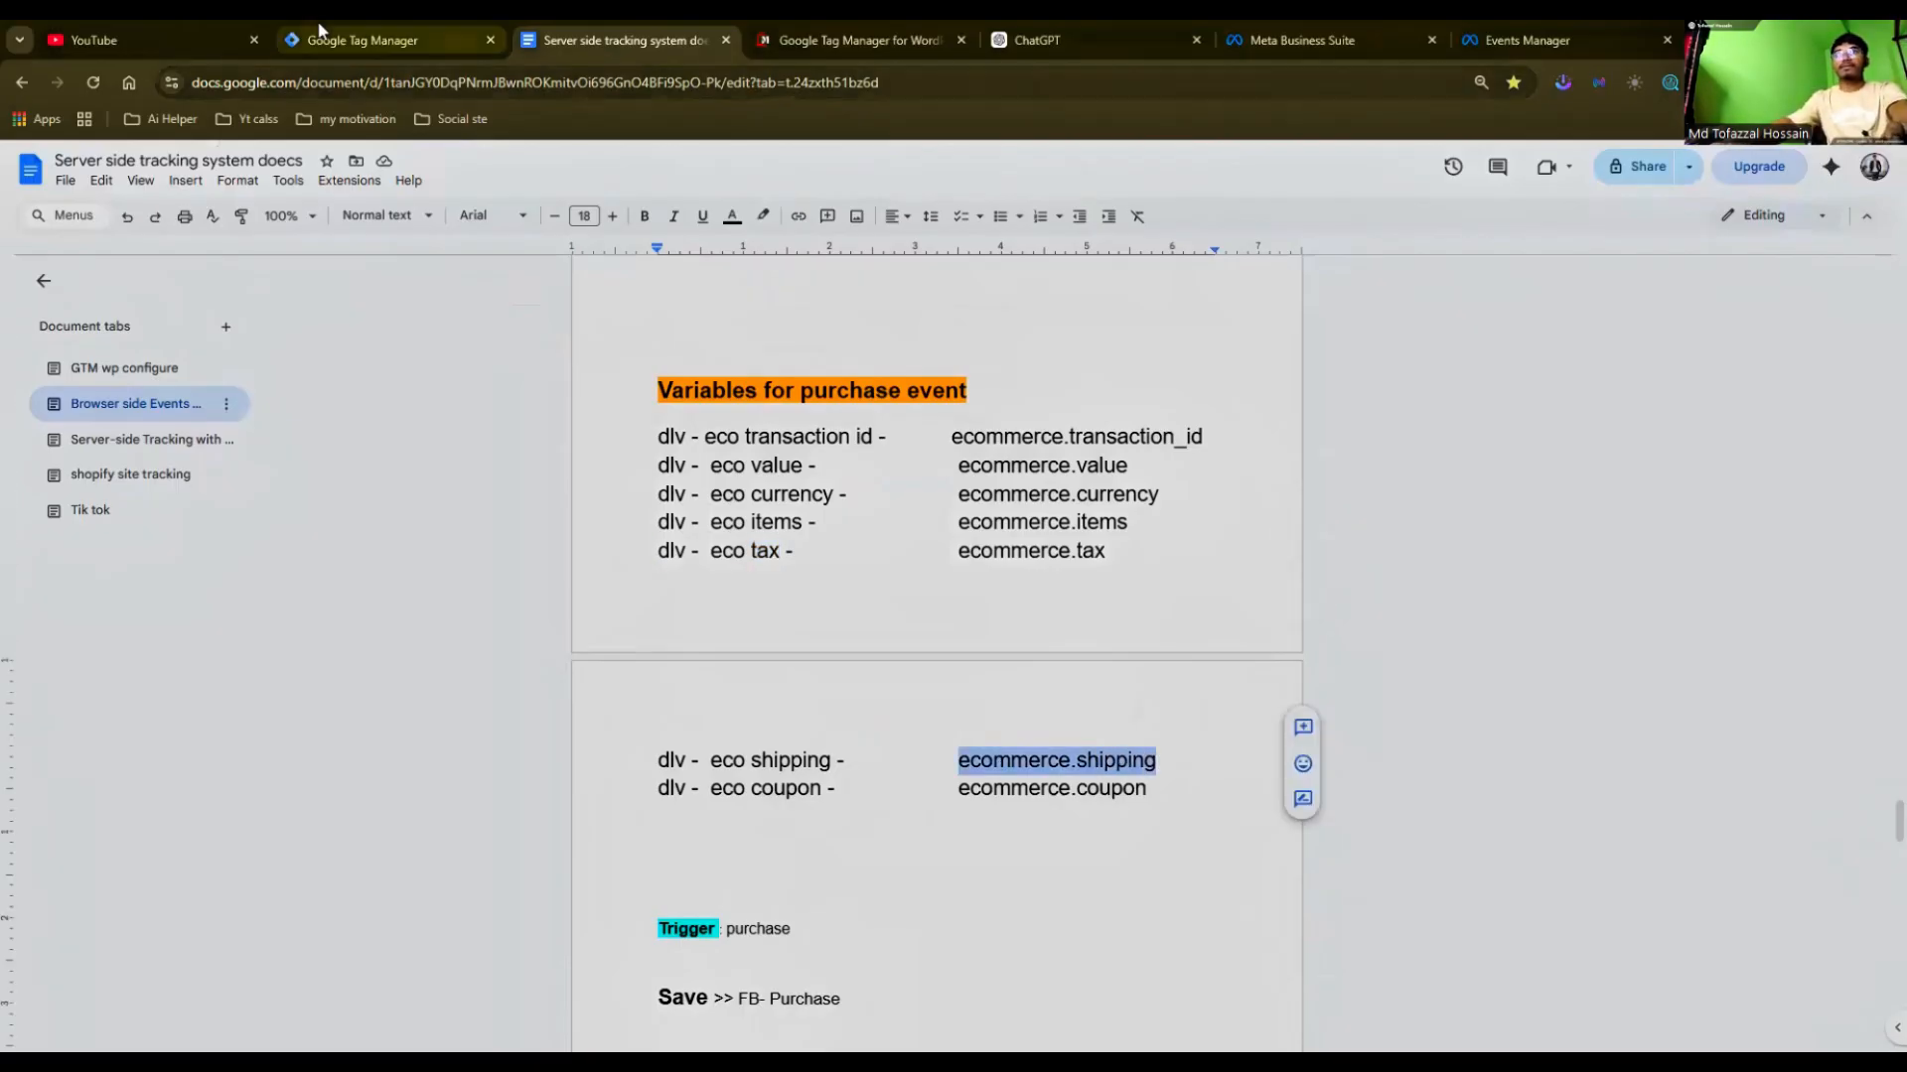
{"action": "key", "text": "ctrl+shift+Tab"}
{"action": "left_click", "coordinate": [1555, 441]}
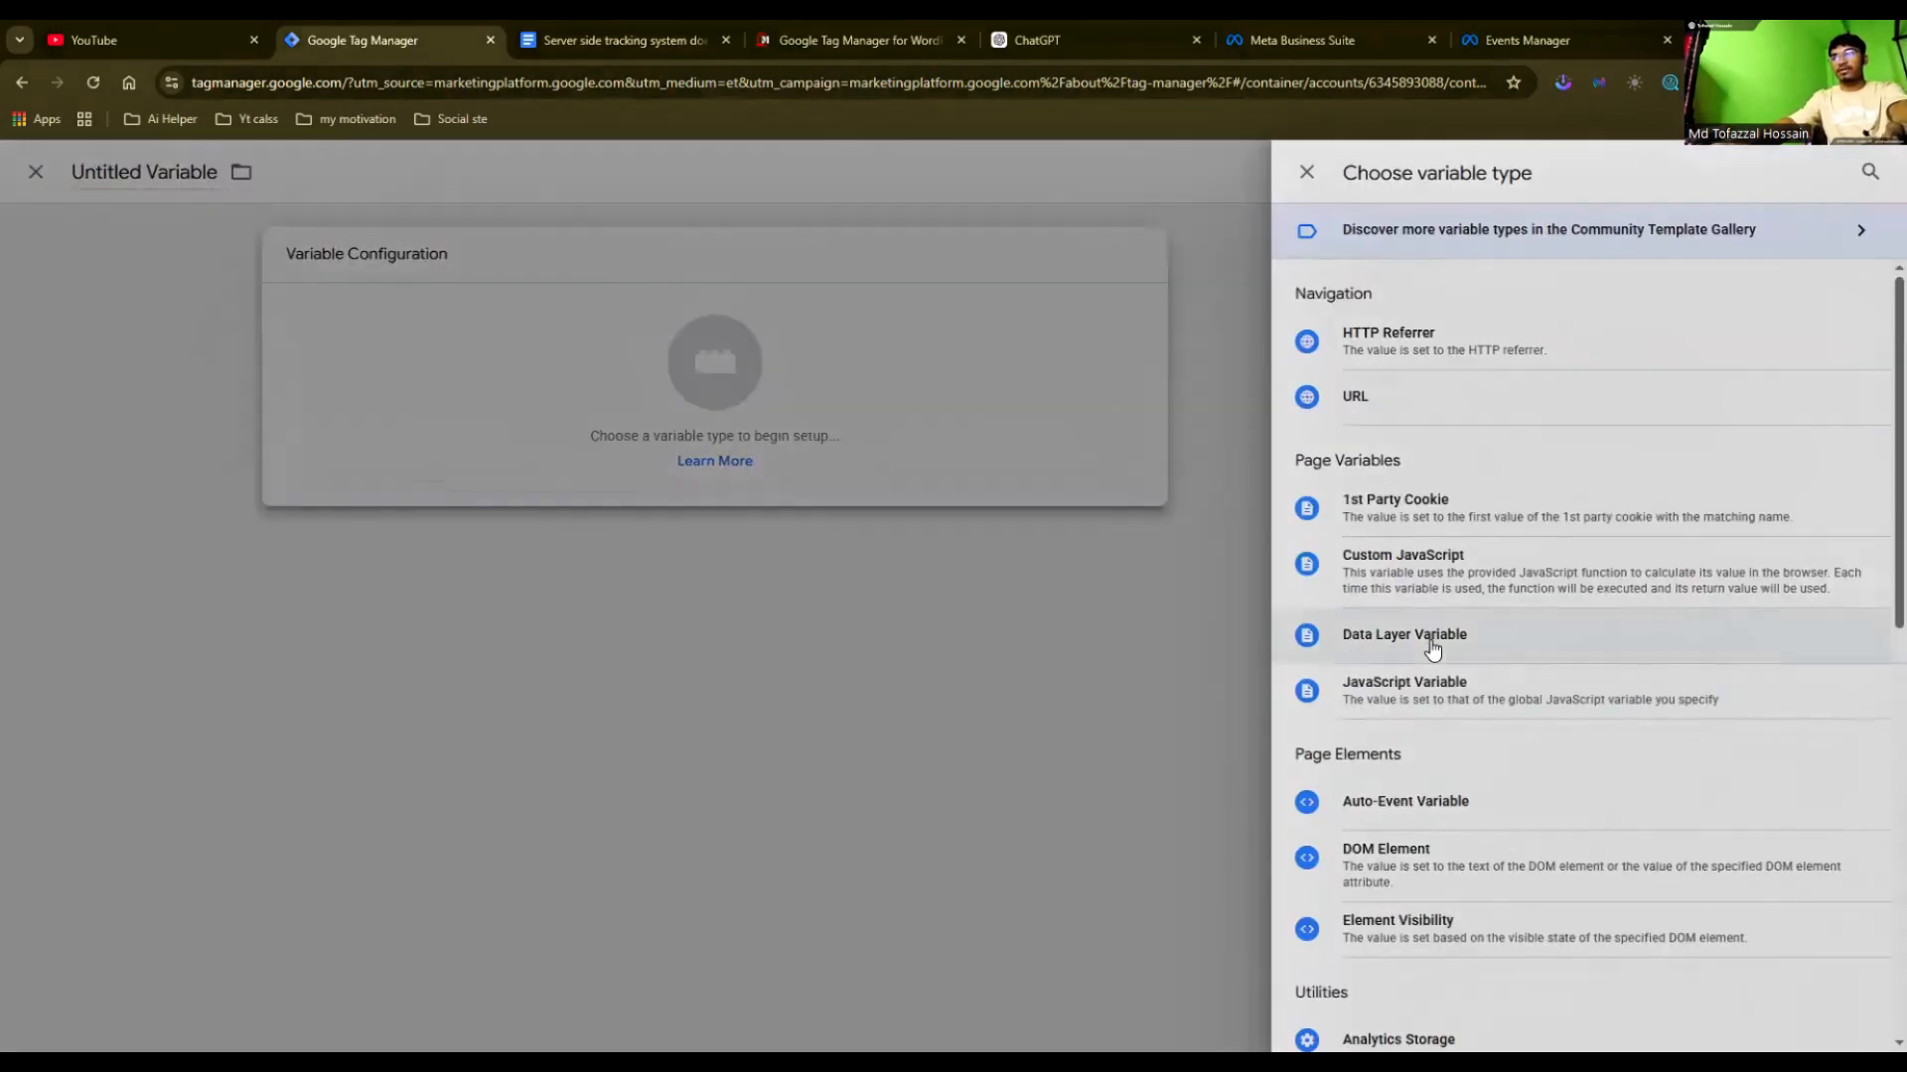
{"action": "left_click", "coordinate": [1429, 640]}
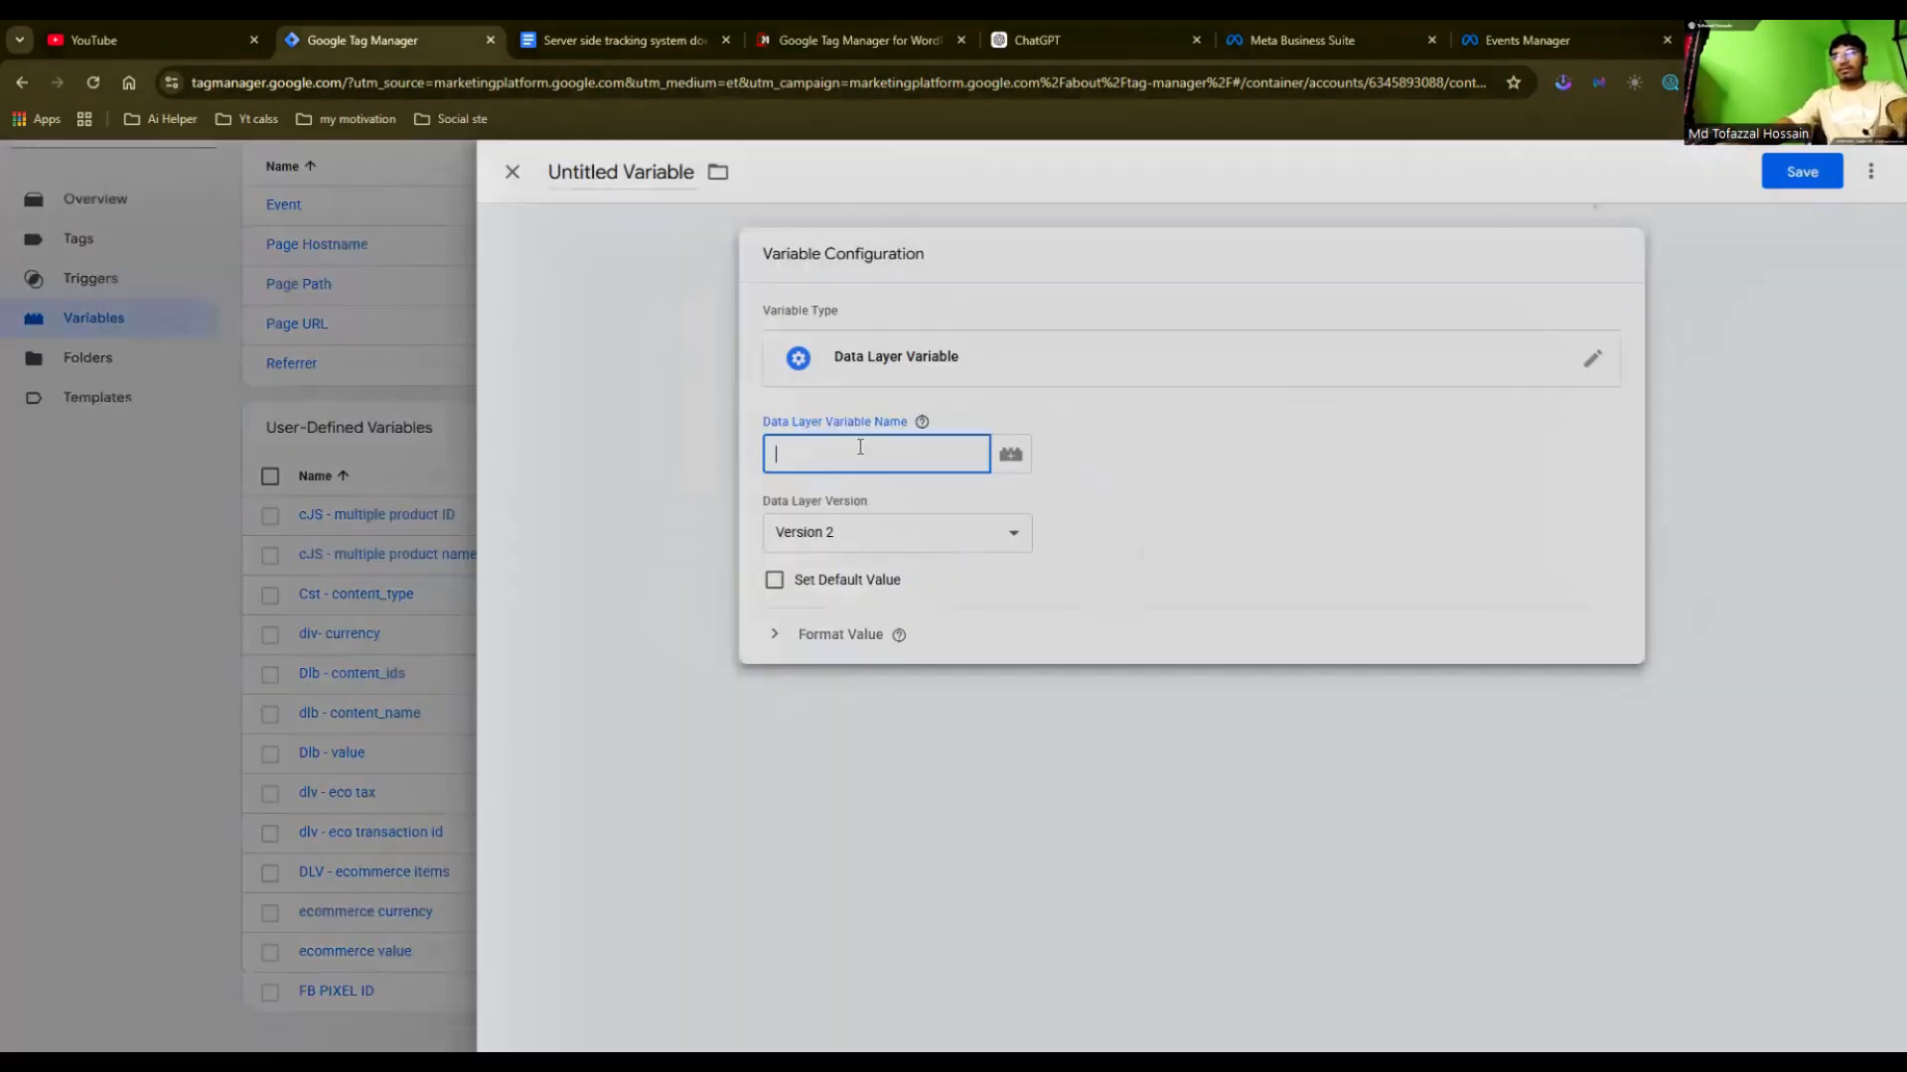
{"action": "key", "text": "ctrl+v"}
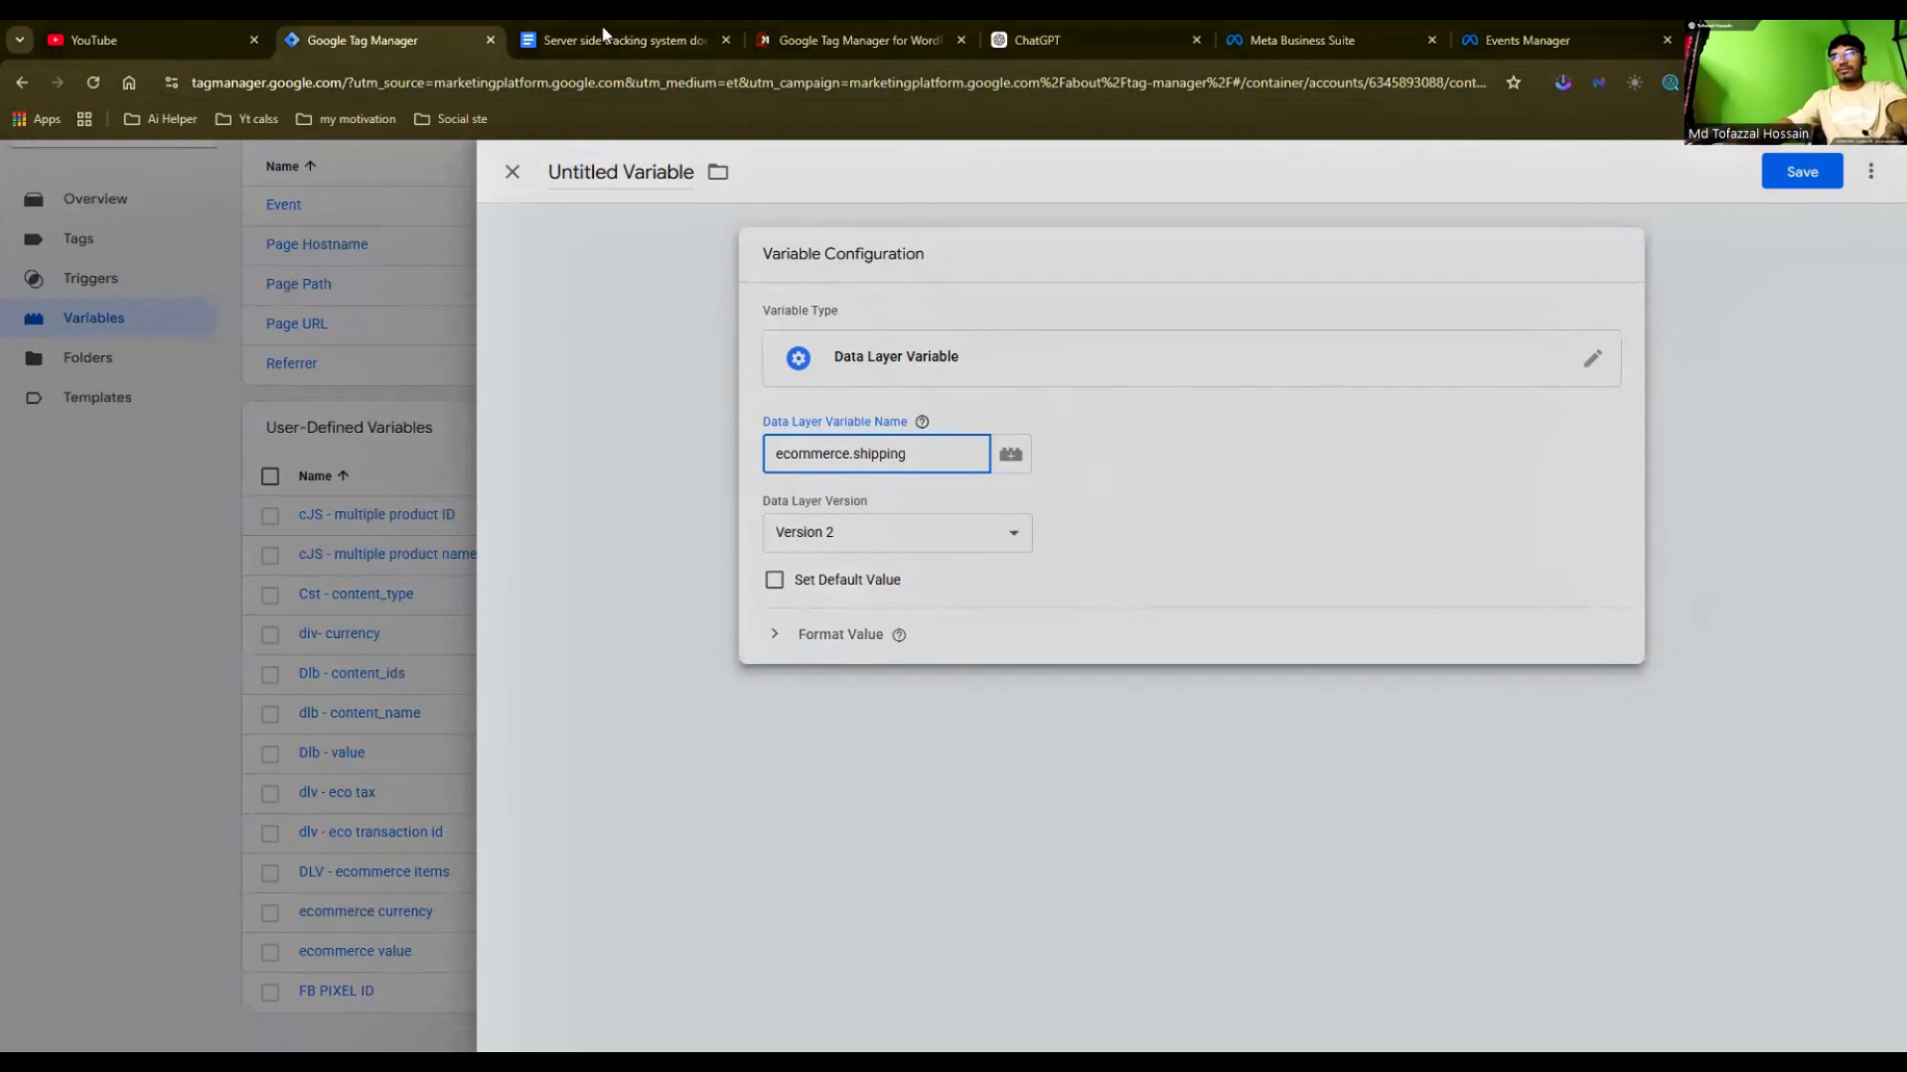
Step: Name the new variable dlv - eco shipping, copied from the setup document, and save it
{"action": "key", "text": "ctrl+Tab"}
{"action": "left_click_drag", "start_coordinate": [659, 762], "coordinate": [832, 762]}
{"action": "key", "text": "ctrl+c"}
{"action": "left_click", "coordinate": [378, 40]}
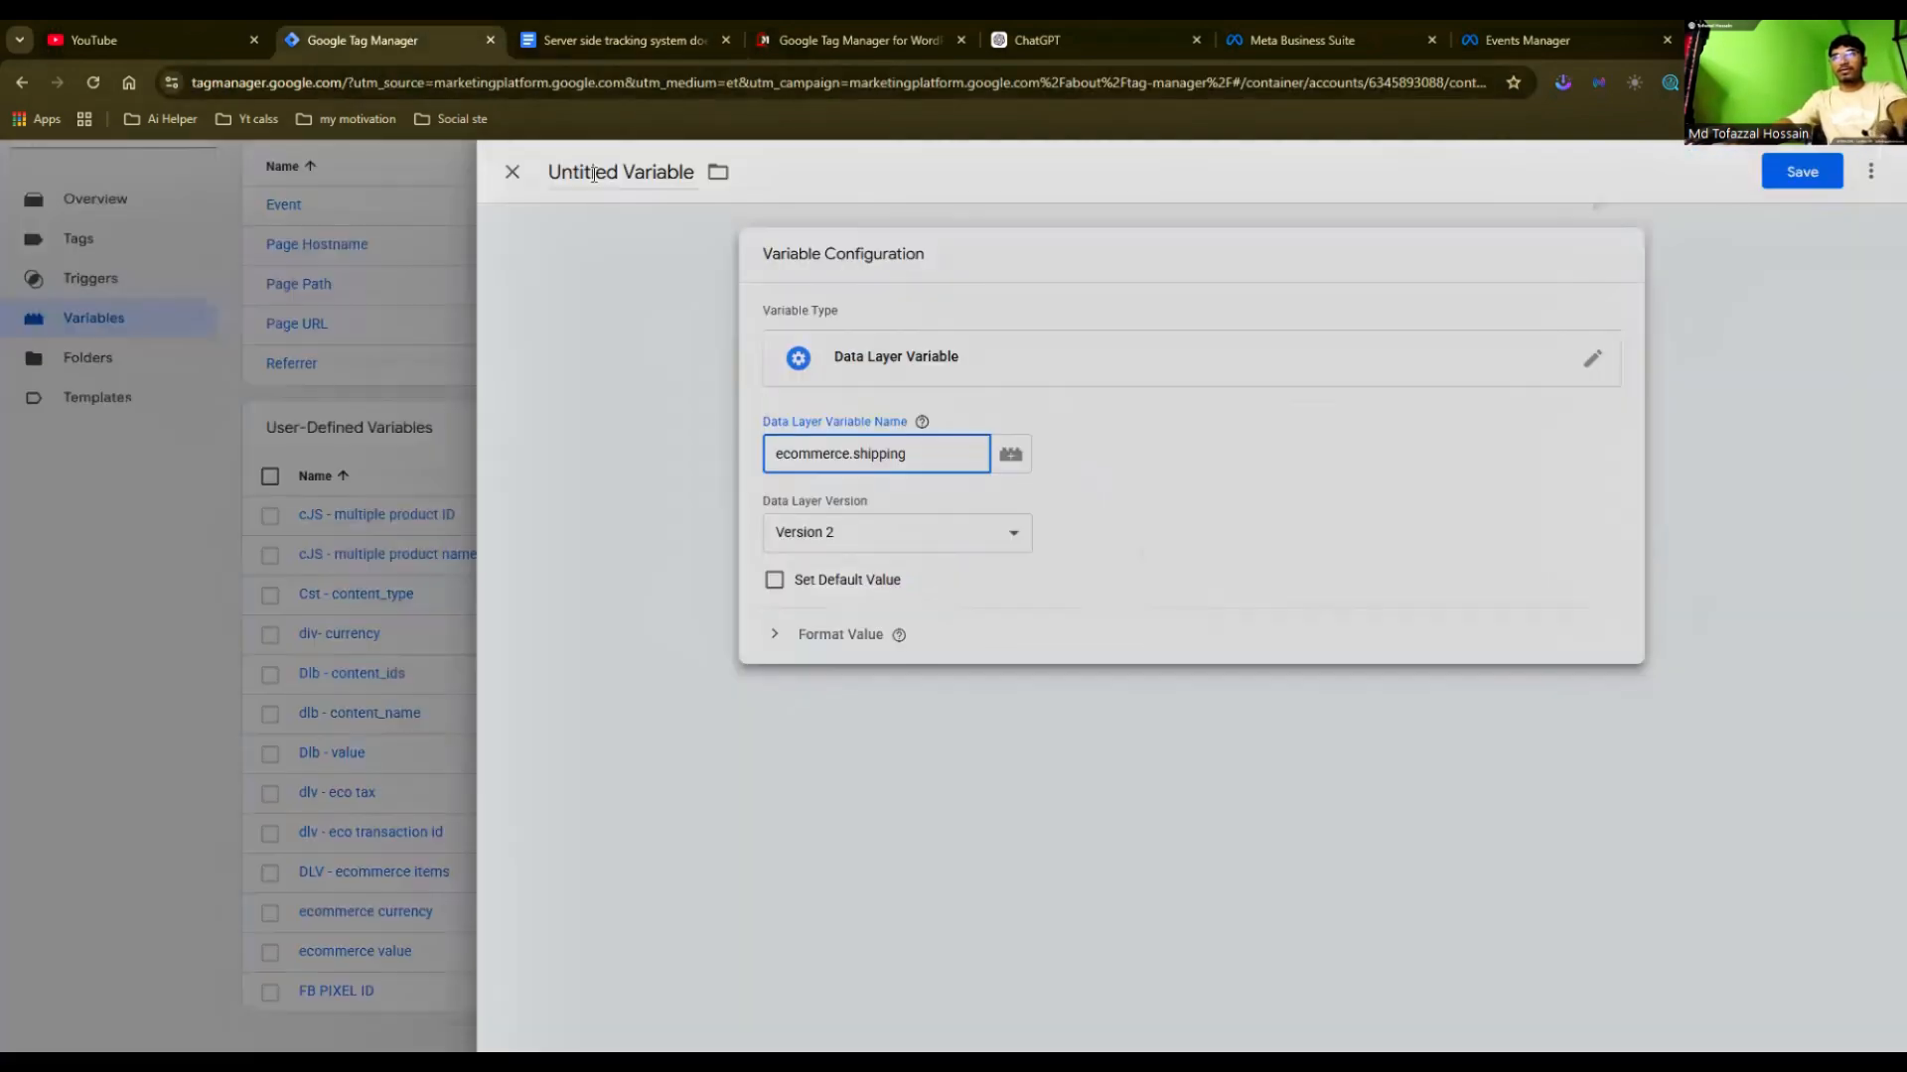
{"action": "left_click", "coordinate": [594, 173]}
{"action": "key", "text": "ctrl+v"}
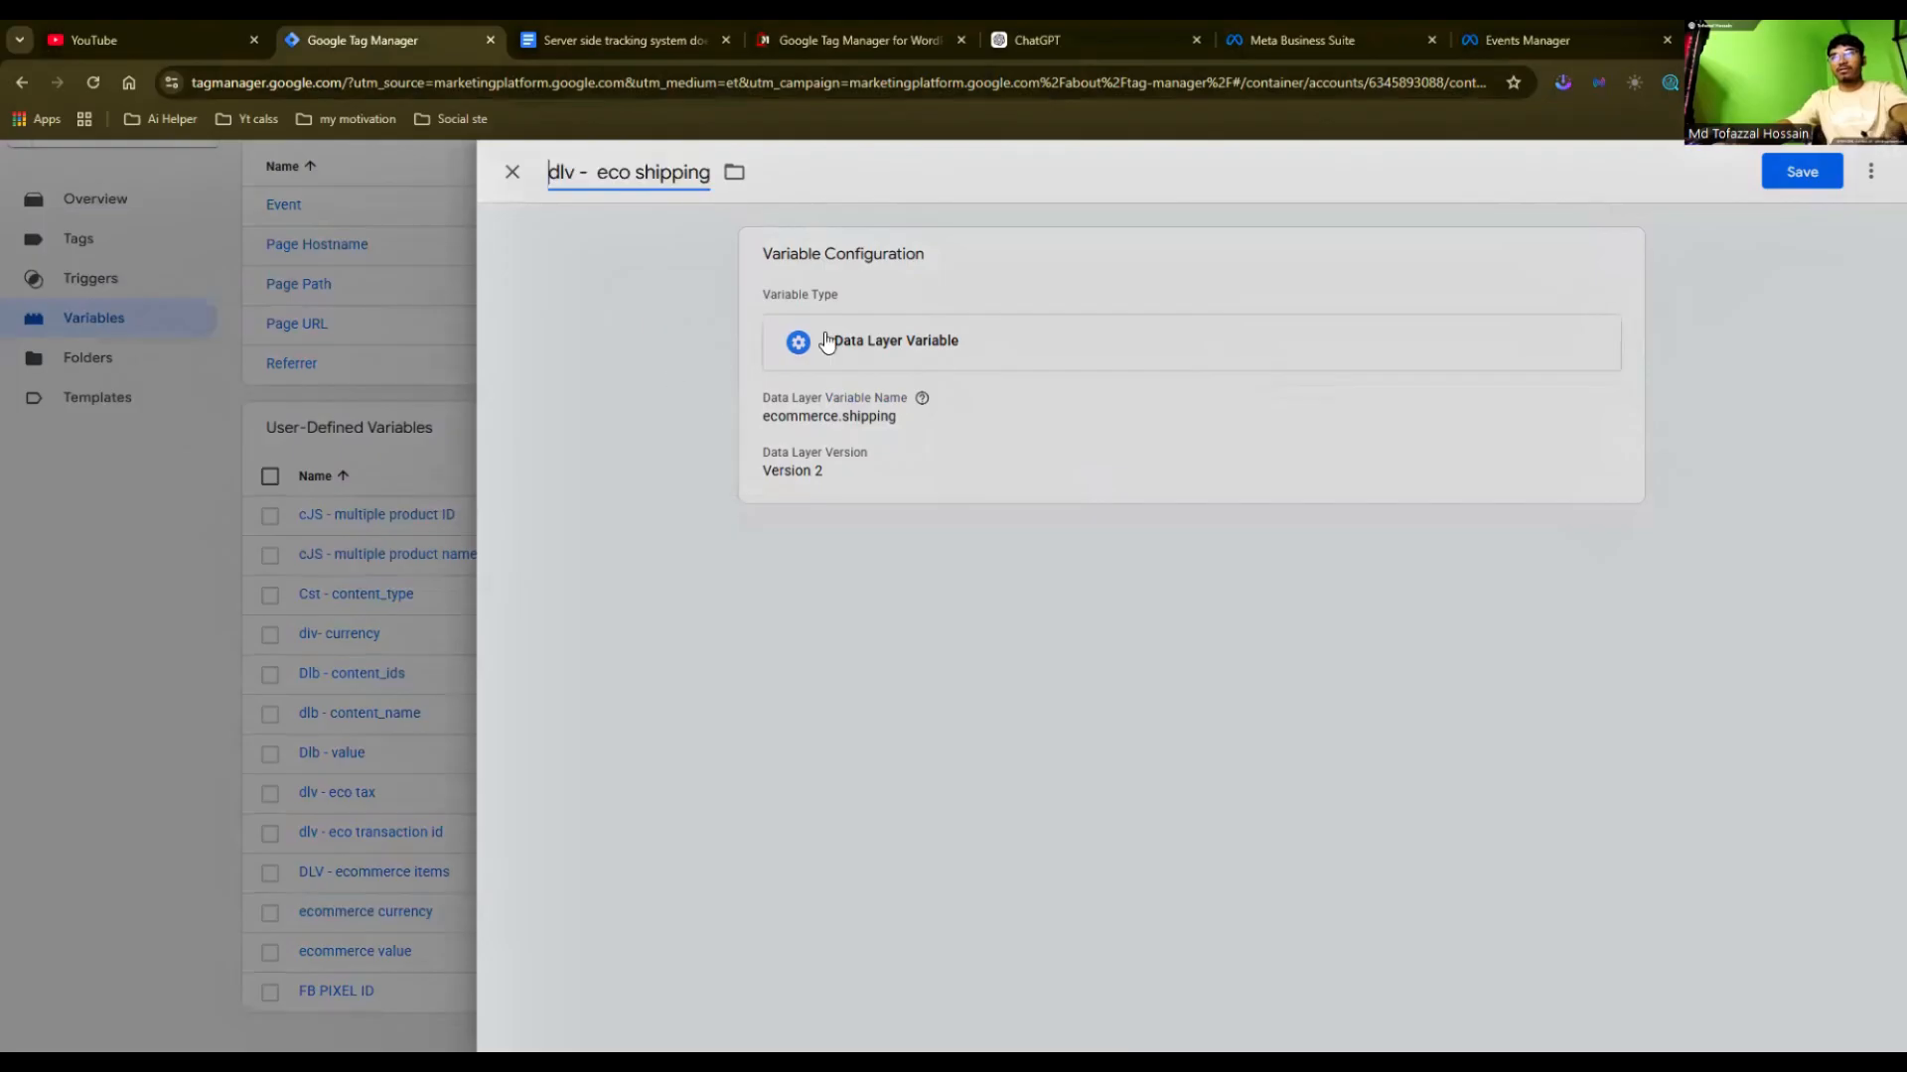
Step: Copy ecommerce.coupon from the setup document and start a new Data Layer Variable using it as the variable name
{"action": "left_click", "coordinate": [685, 40]}
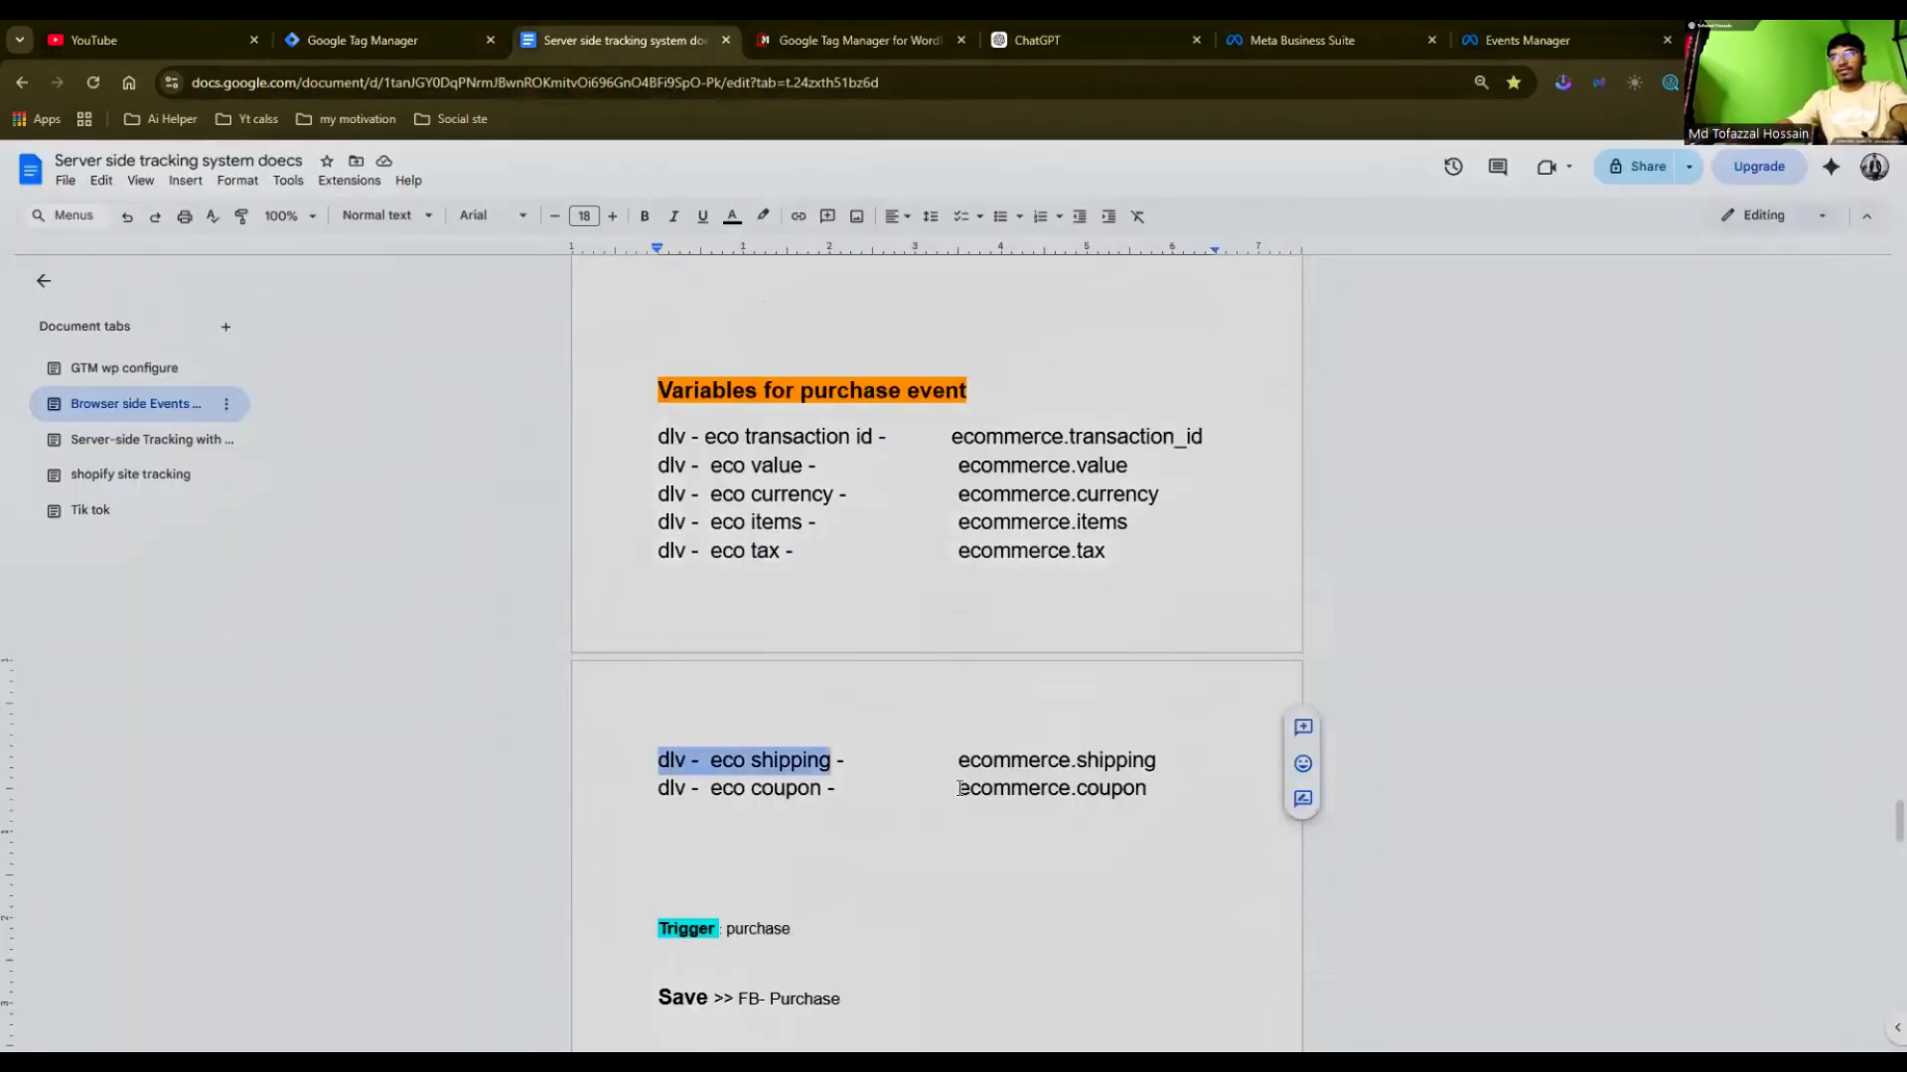
{"action": "left_click_drag", "start_coordinate": [959, 789], "coordinate": [1148, 789]}
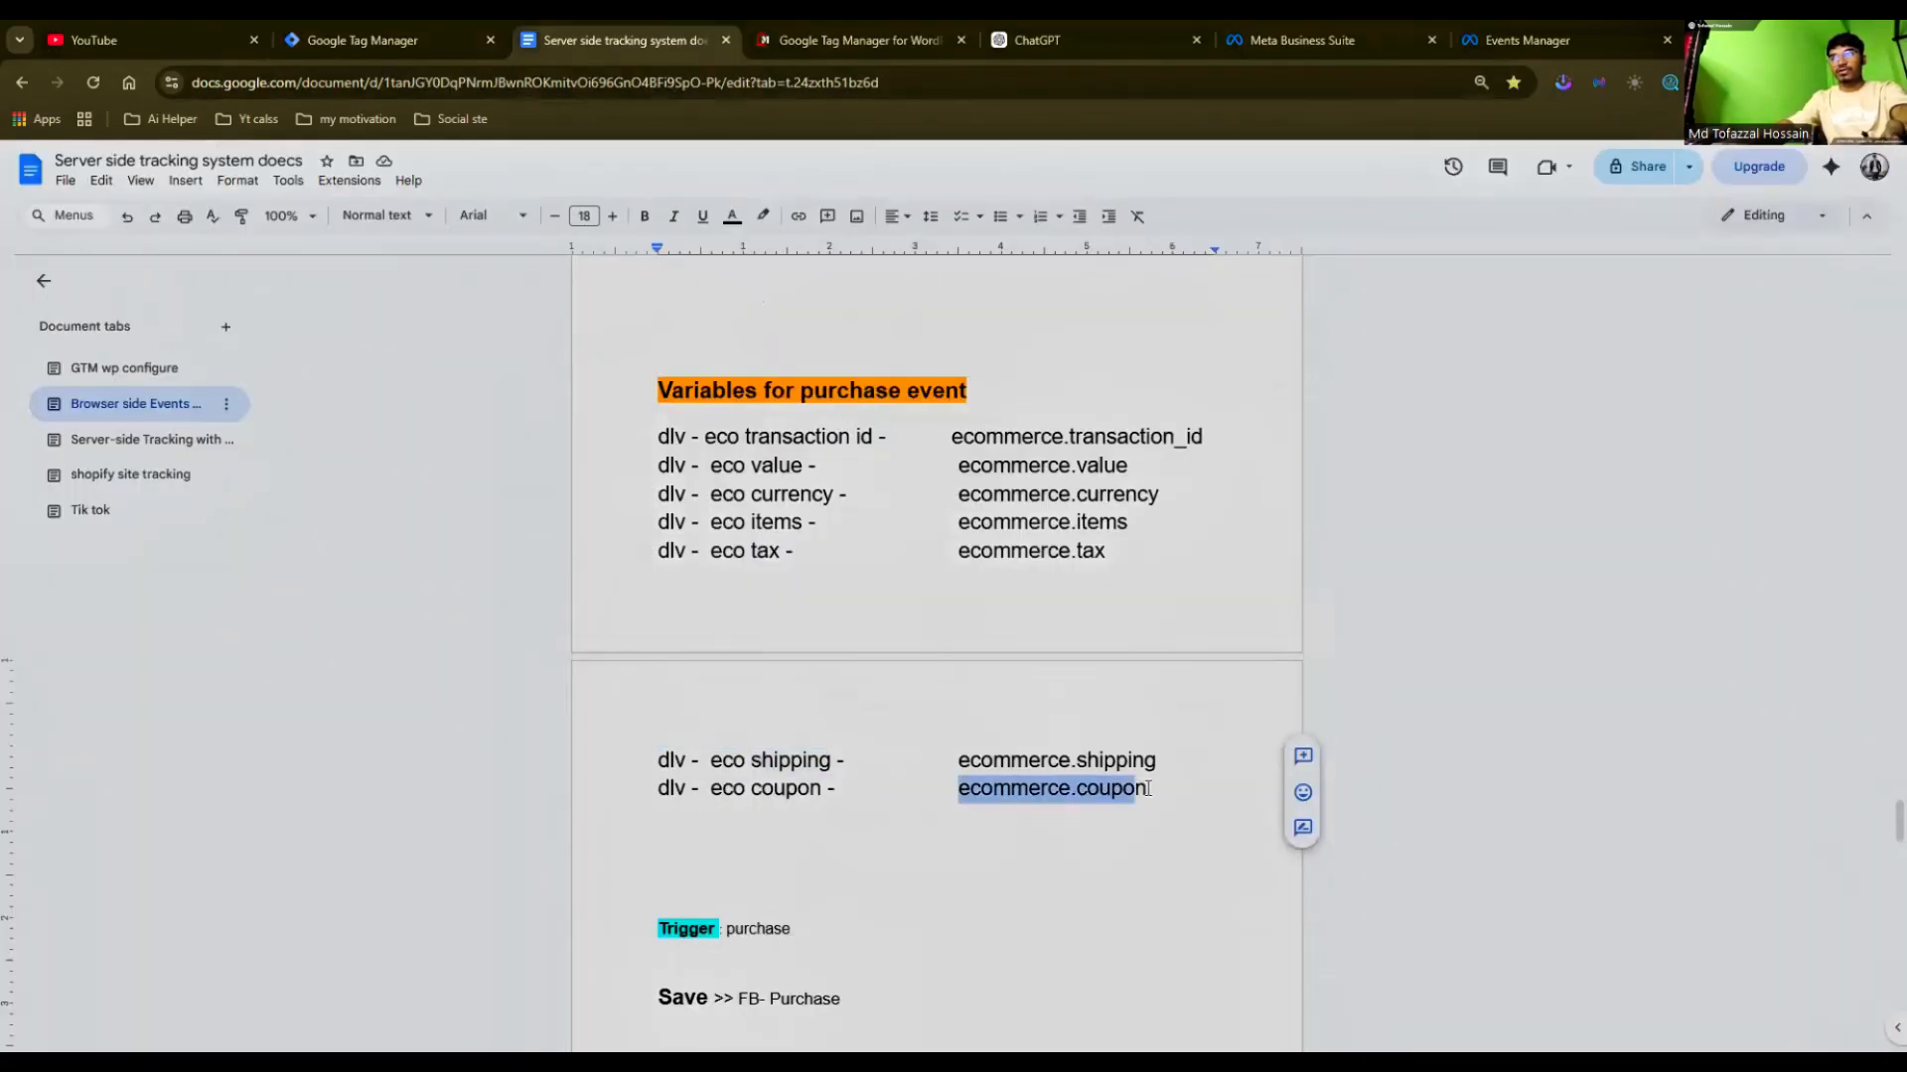
{"action": "left_click", "coordinate": [377, 42]}
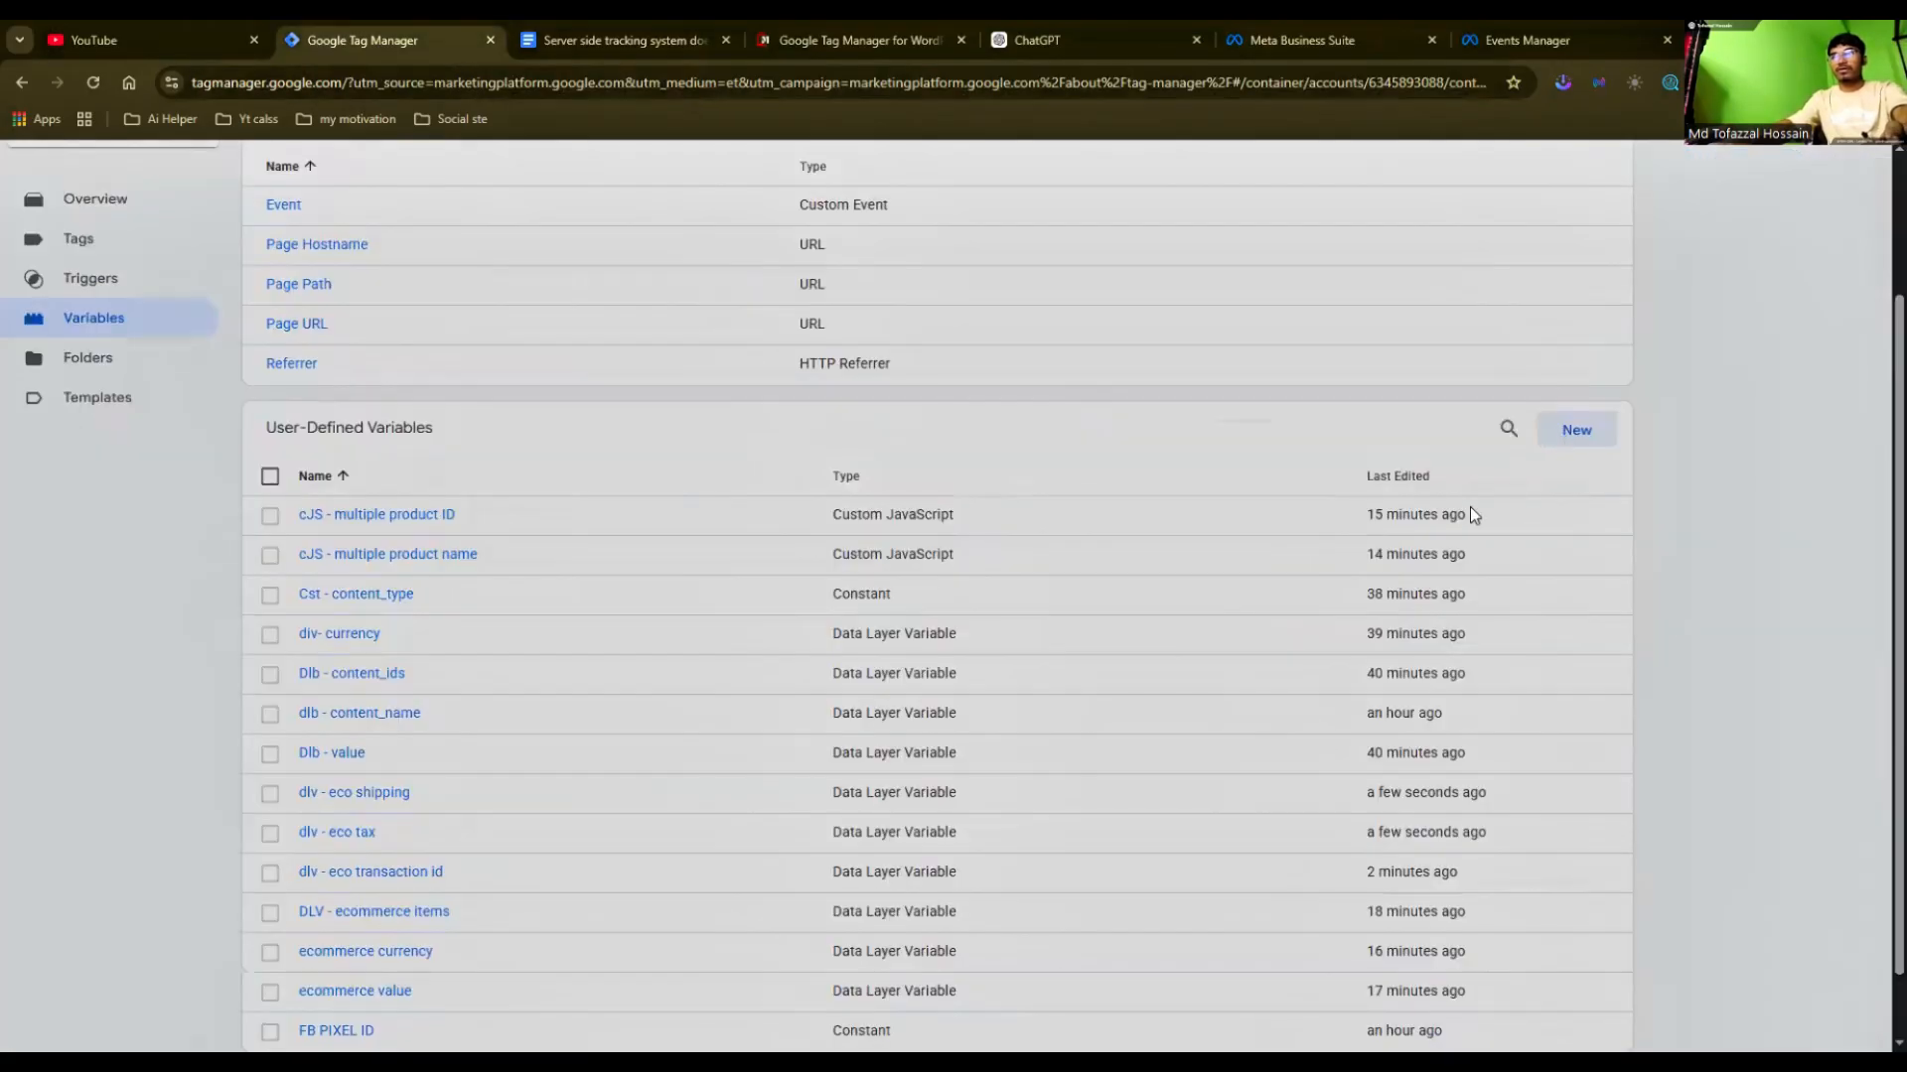
{"action": "left_click", "coordinate": [1576, 429]}
{"action": "left_click", "coordinate": [1456, 319]}
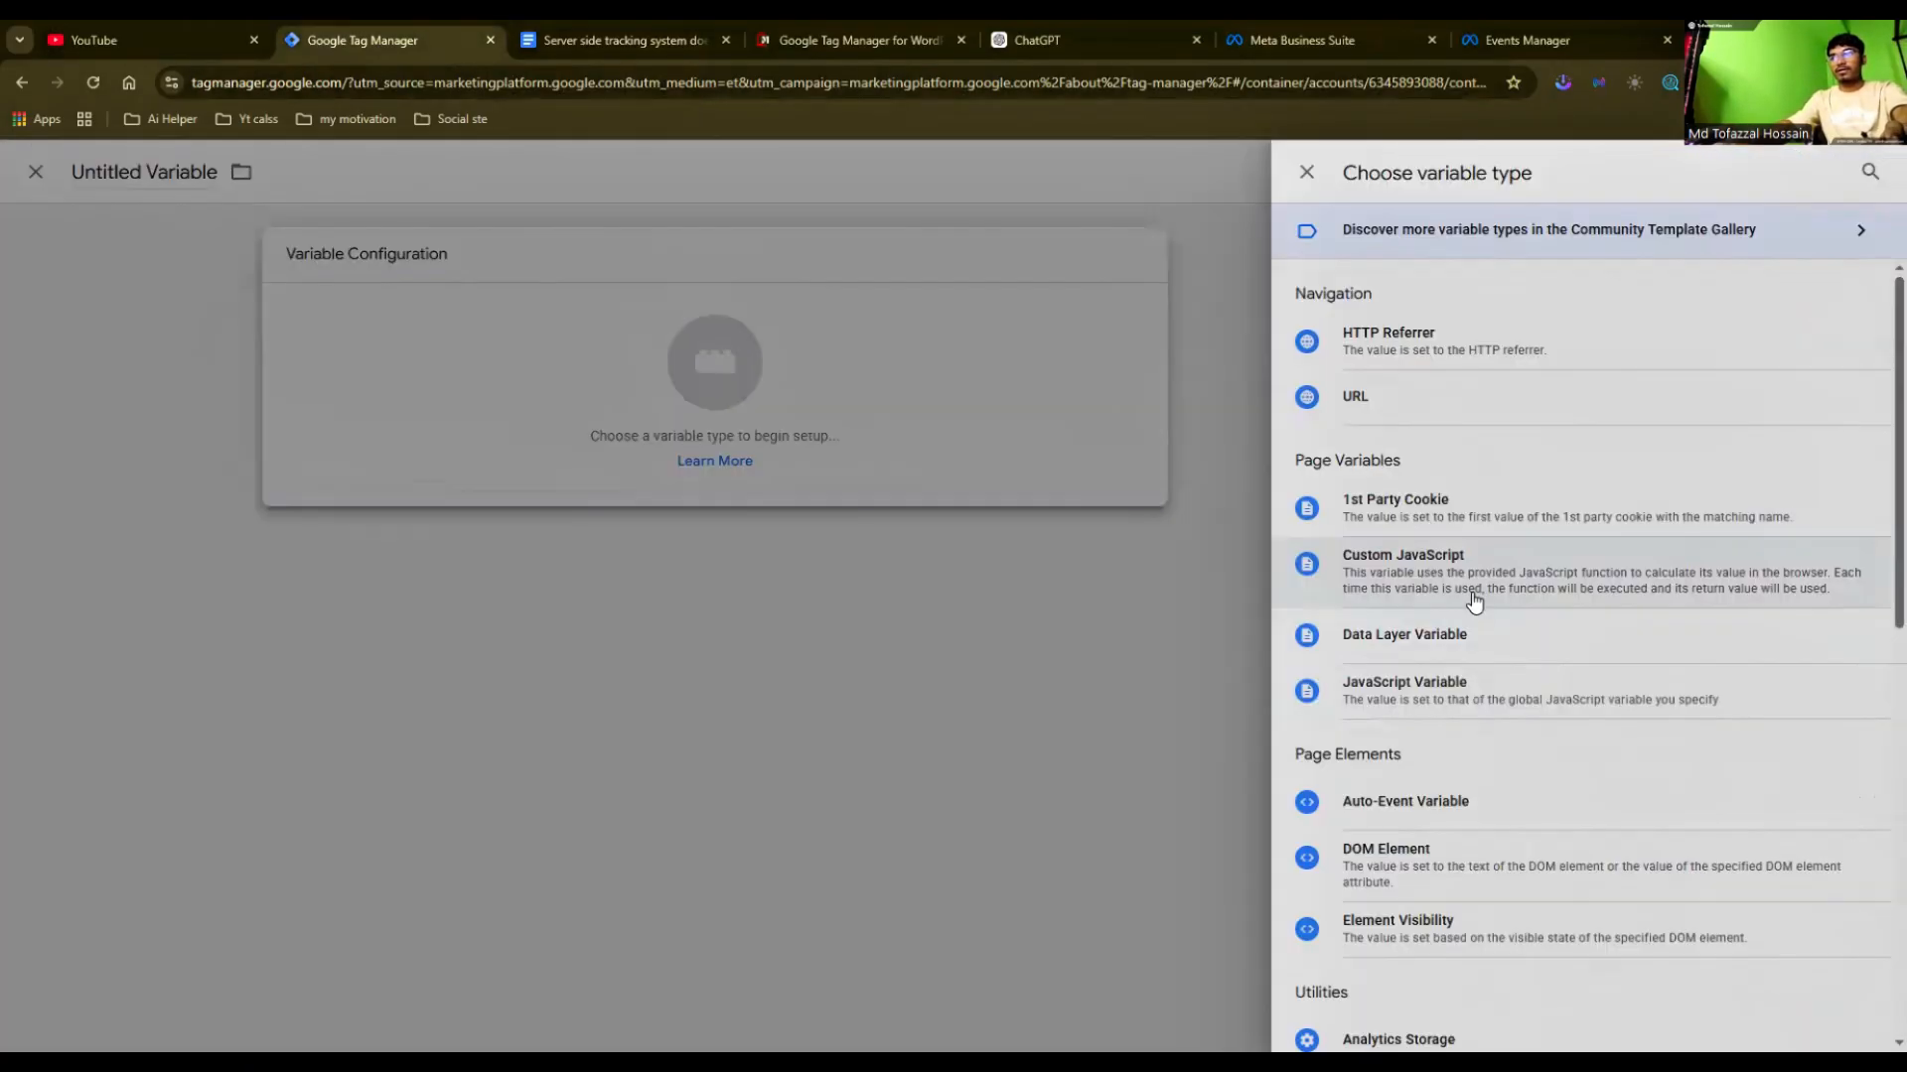
{"action": "left_click", "coordinate": [1327, 647]}
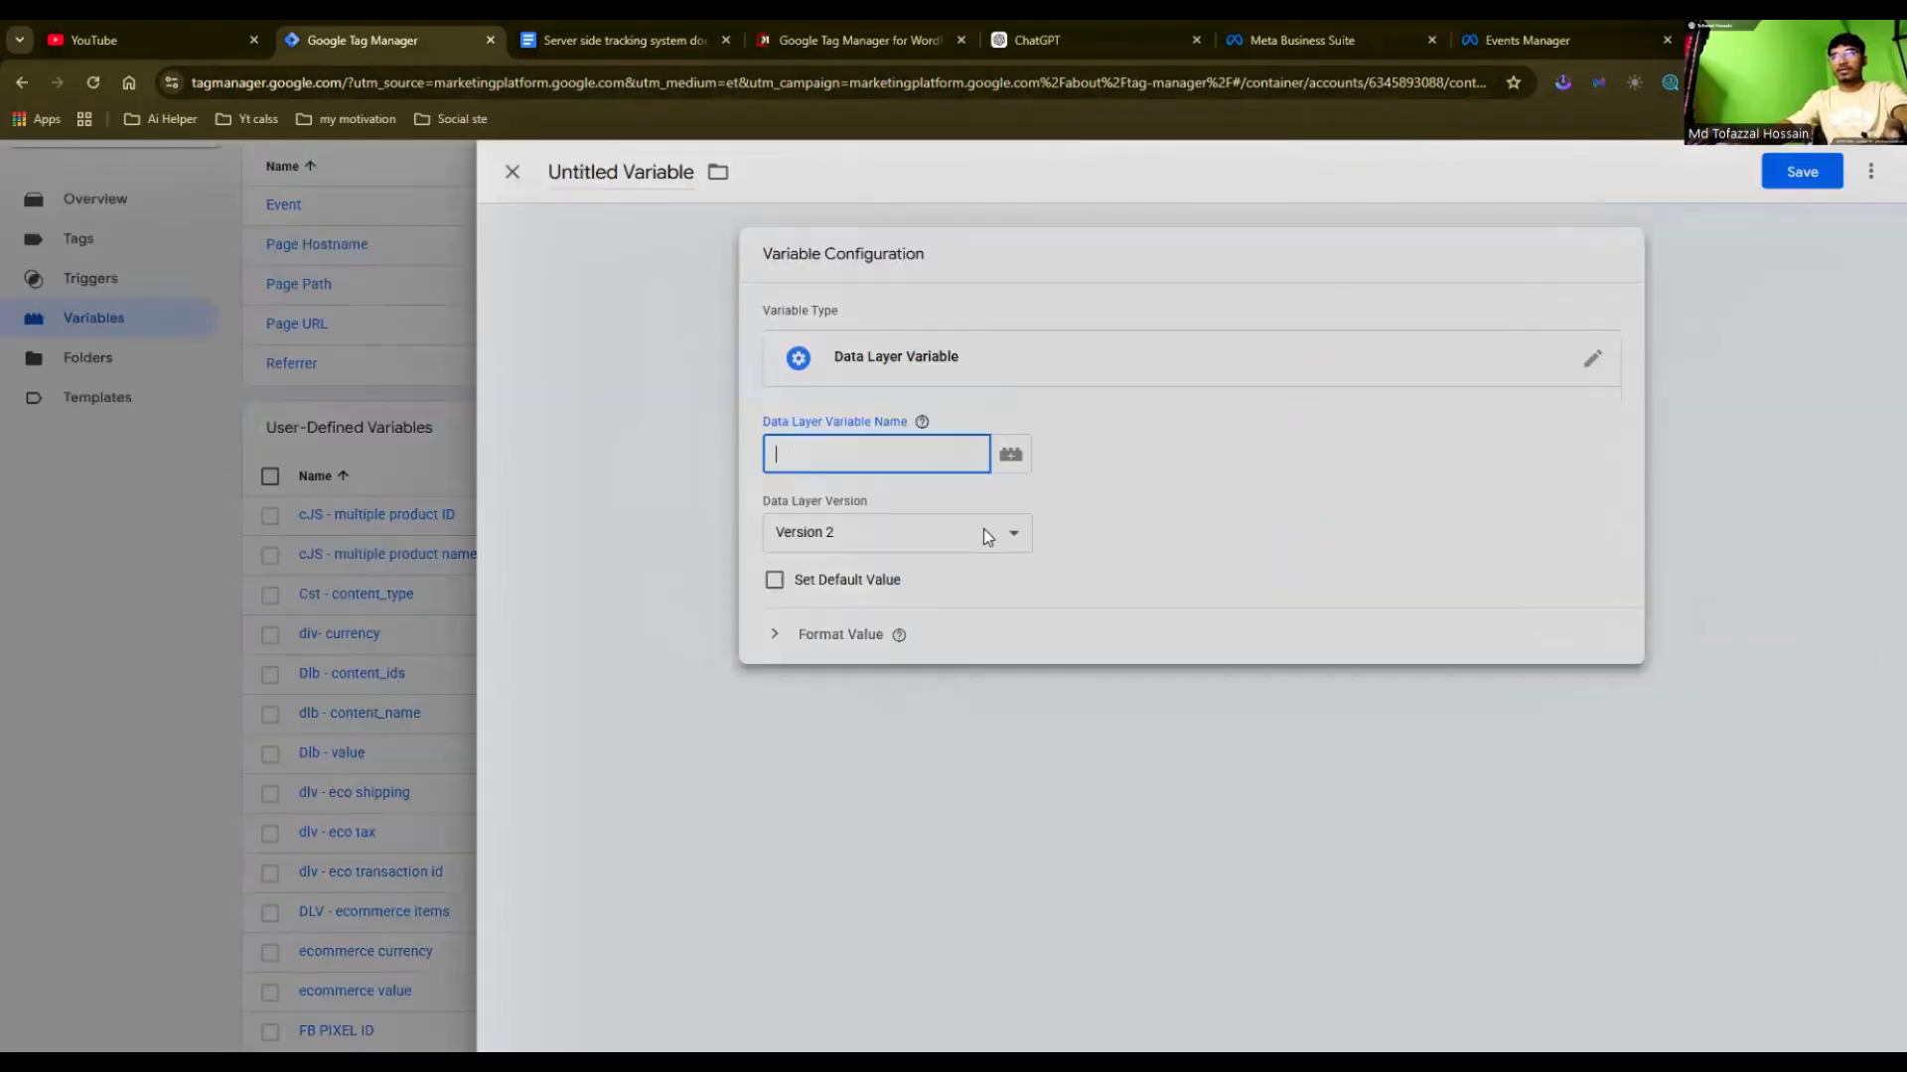
{"action": "type", "text": "ecommerce.coupon"}
Step: Name the new variable dlv - eco coupon, copied from the setup document, and save it
{"action": "key", "text": "ctrl+Tab"}
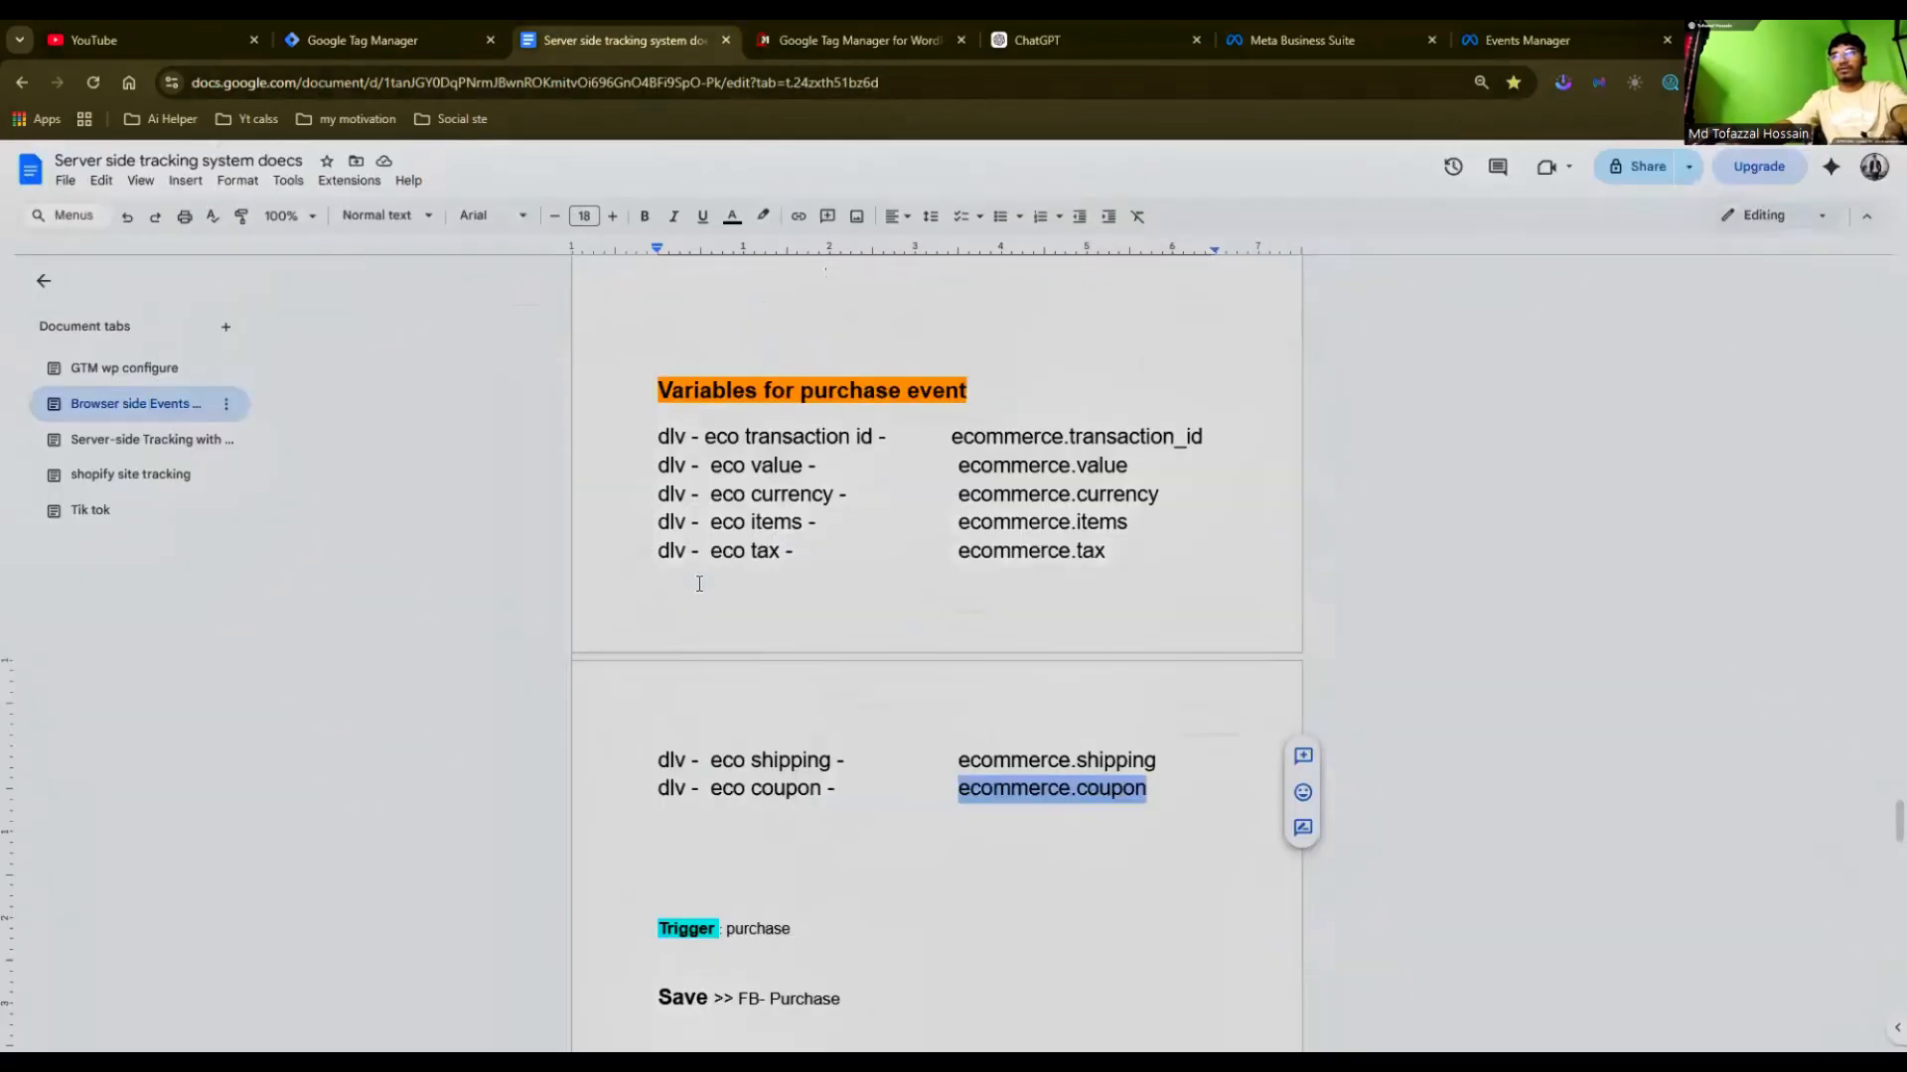
{"action": "left_click_drag", "start_coordinate": [659, 788], "coordinate": [818, 790]}
{"action": "key", "text": "ctrl+c"}
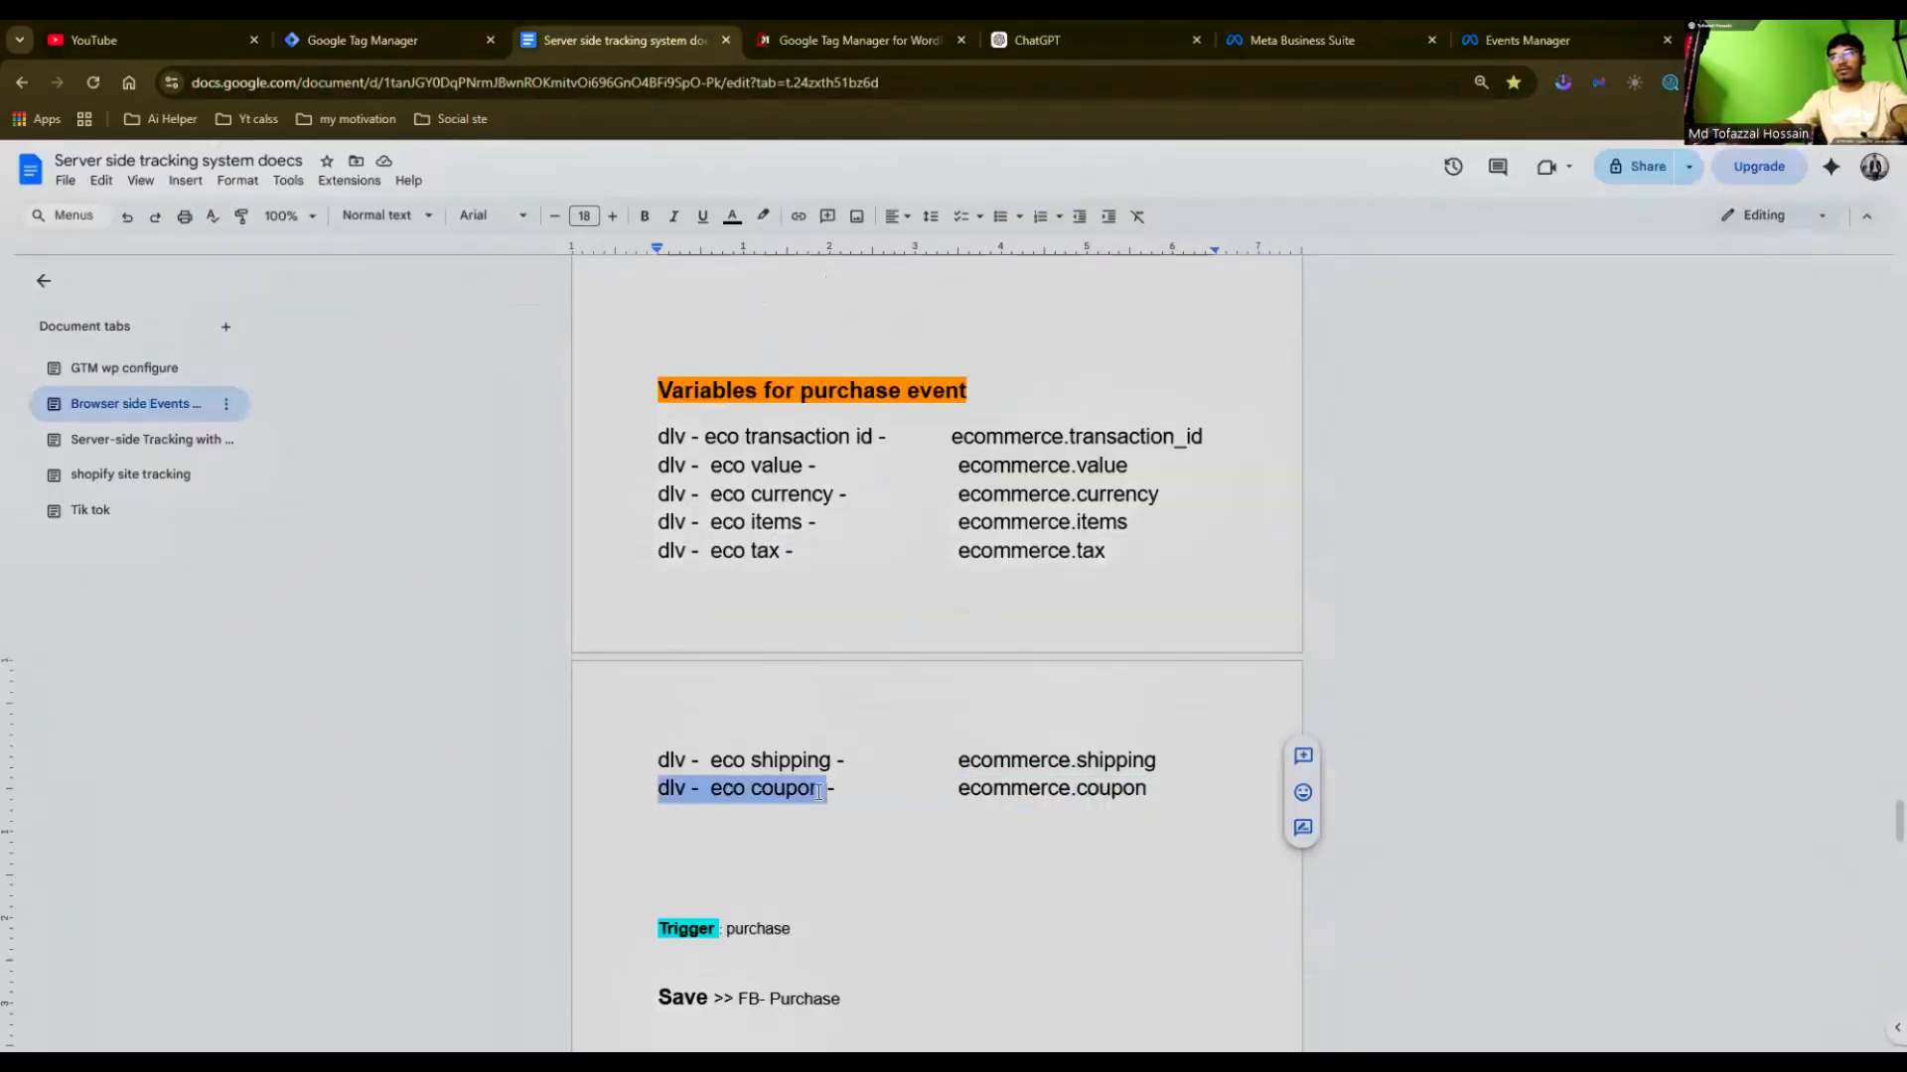
{"action": "left_click", "coordinate": [412, 32]}
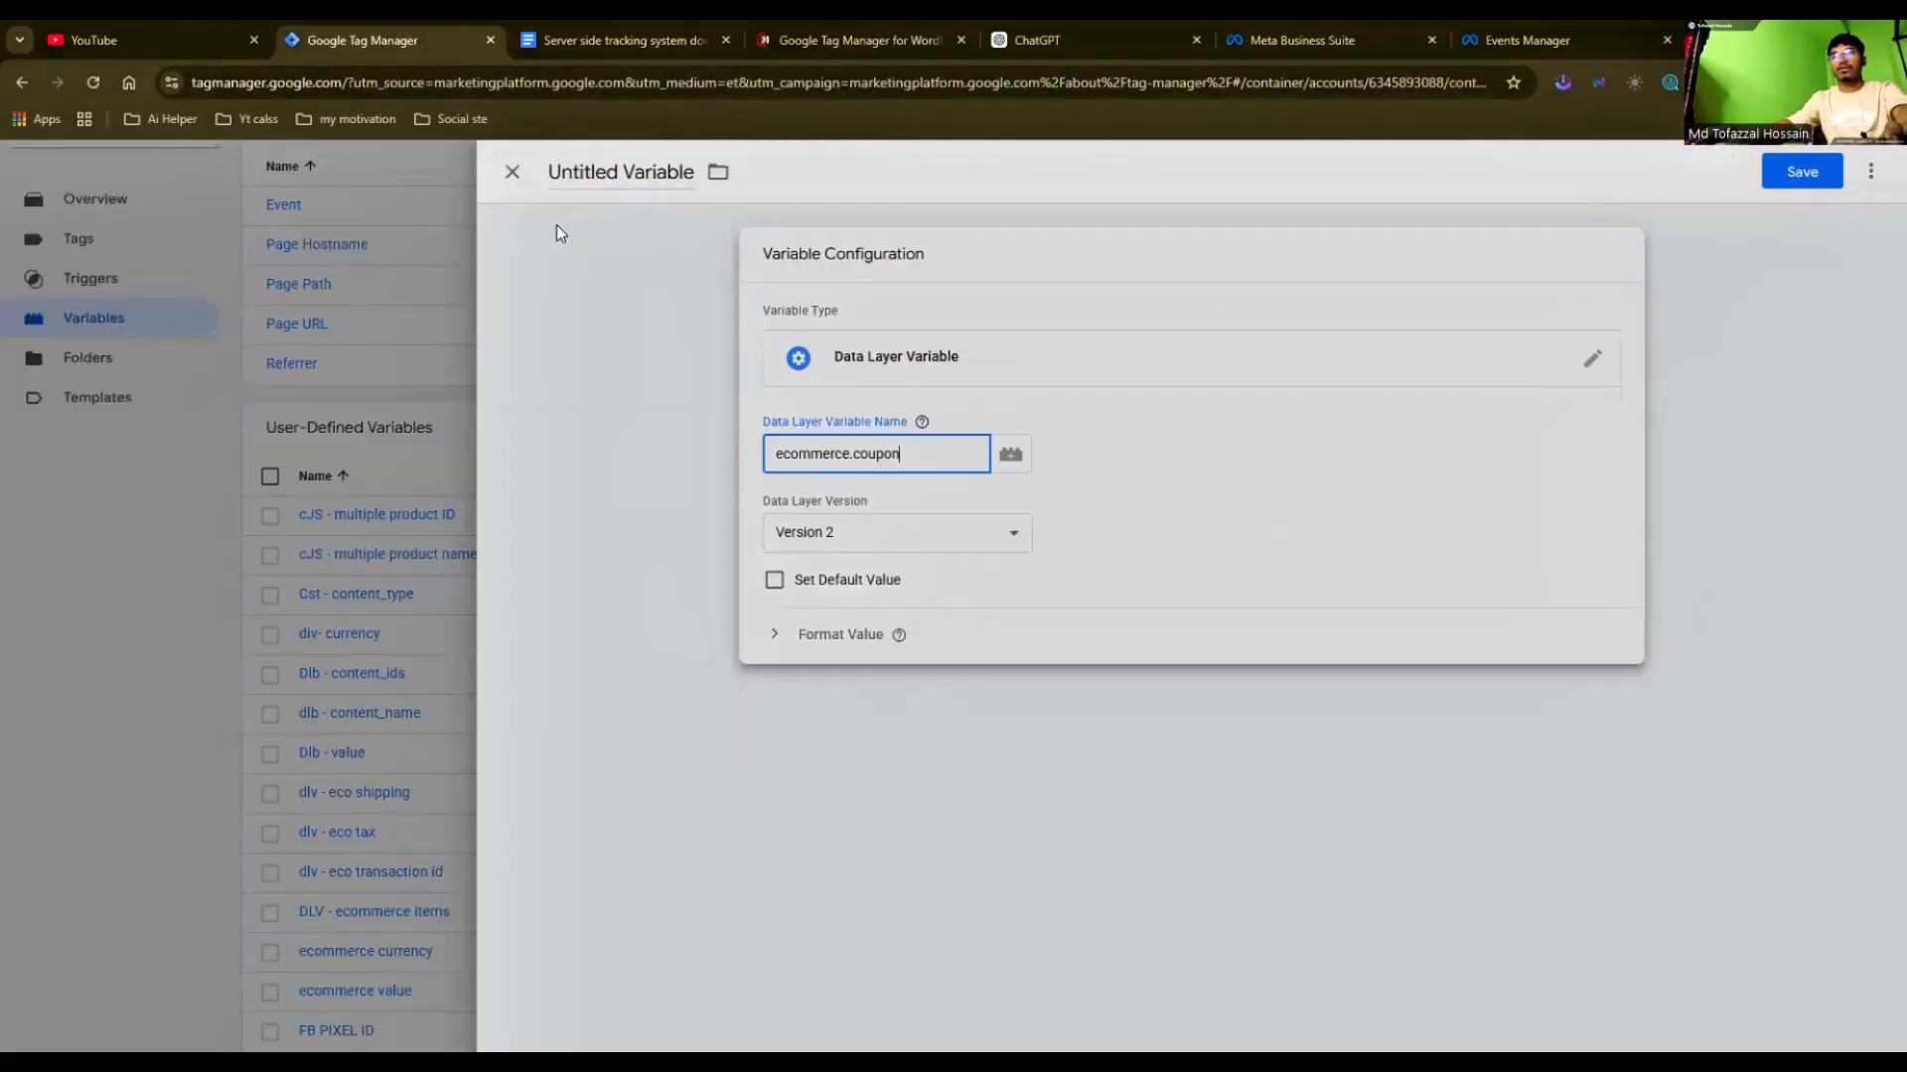
{"action": "left_click", "coordinate": [630, 280]}
{"action": "key", "text": "ctrl+v"}
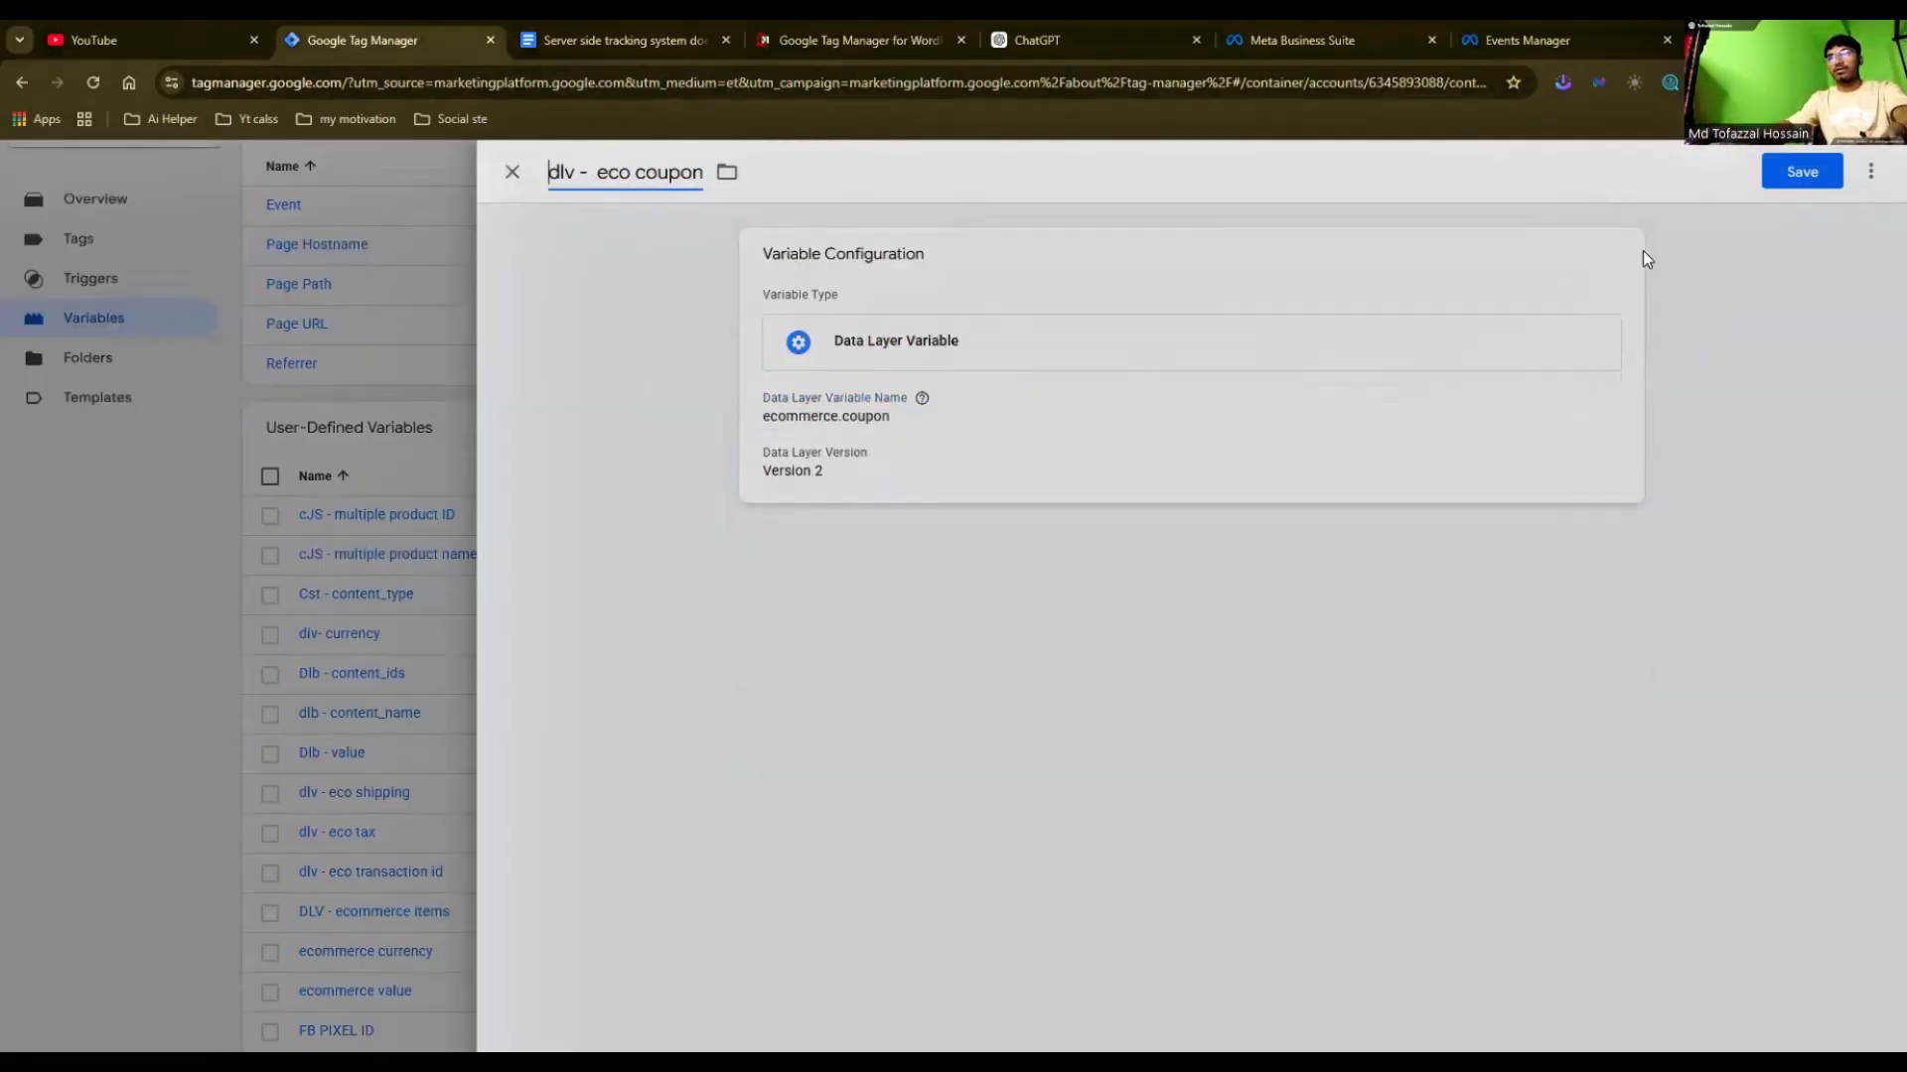
{"action": "left_click", "coordinate": [1793, 181]}
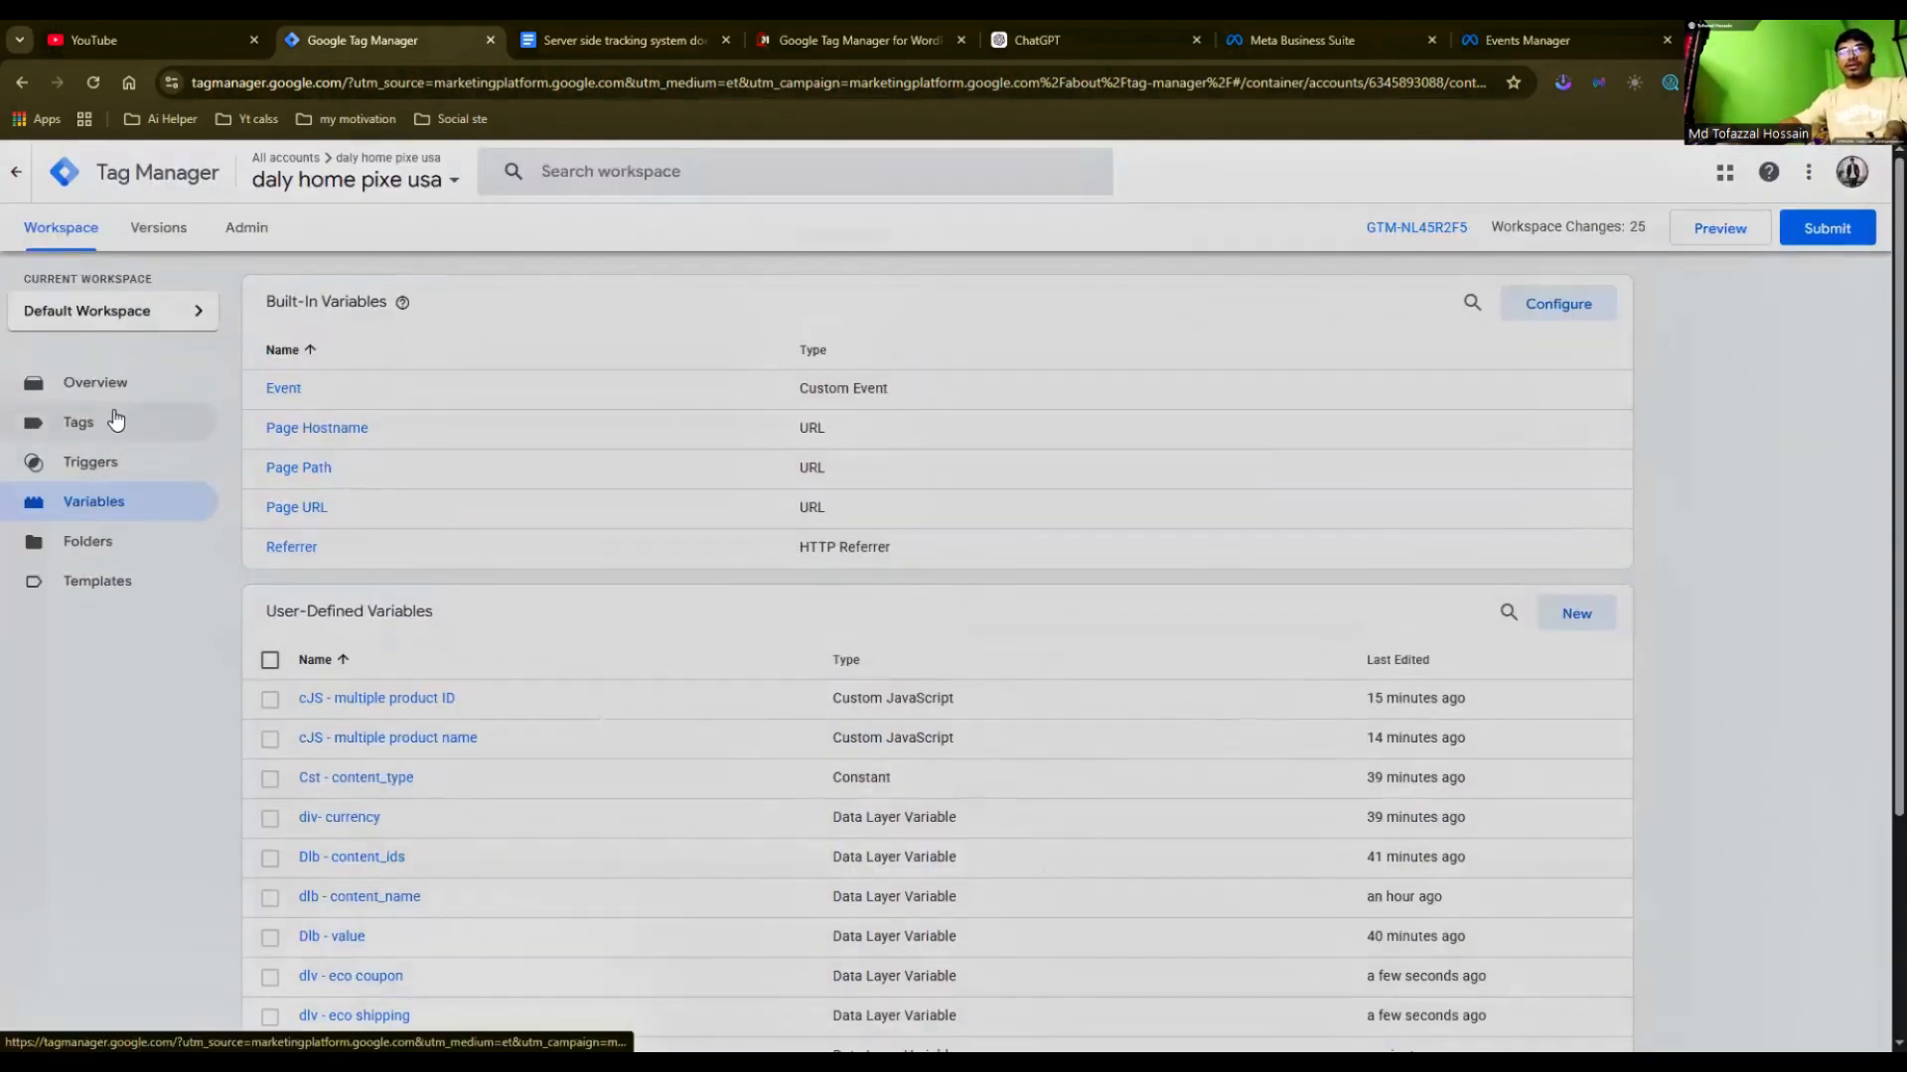
Step: Open the FB Purchase event tag for editing and expand its Object Properties section
{"action": "left_click", "coordinate": [517, 466]}
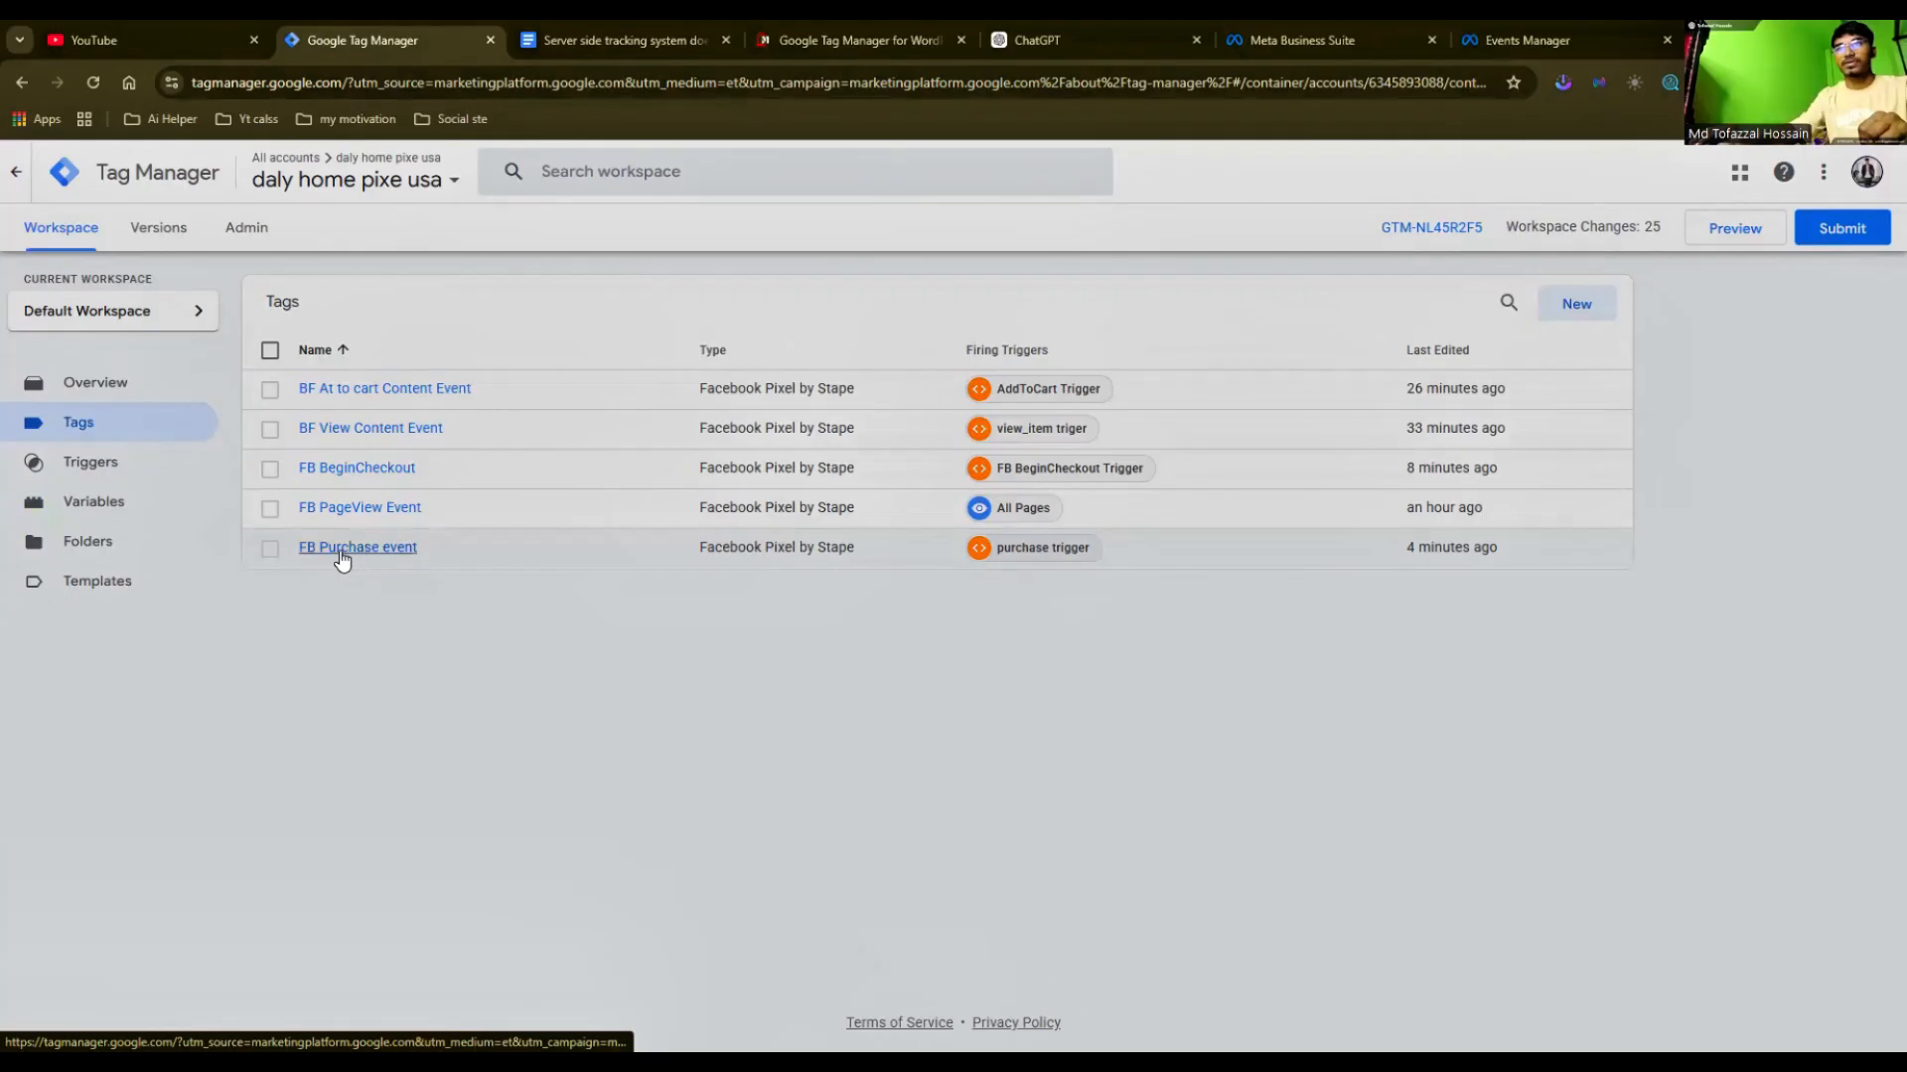
{"action": "left_click", "coordinate": [367, 549]}
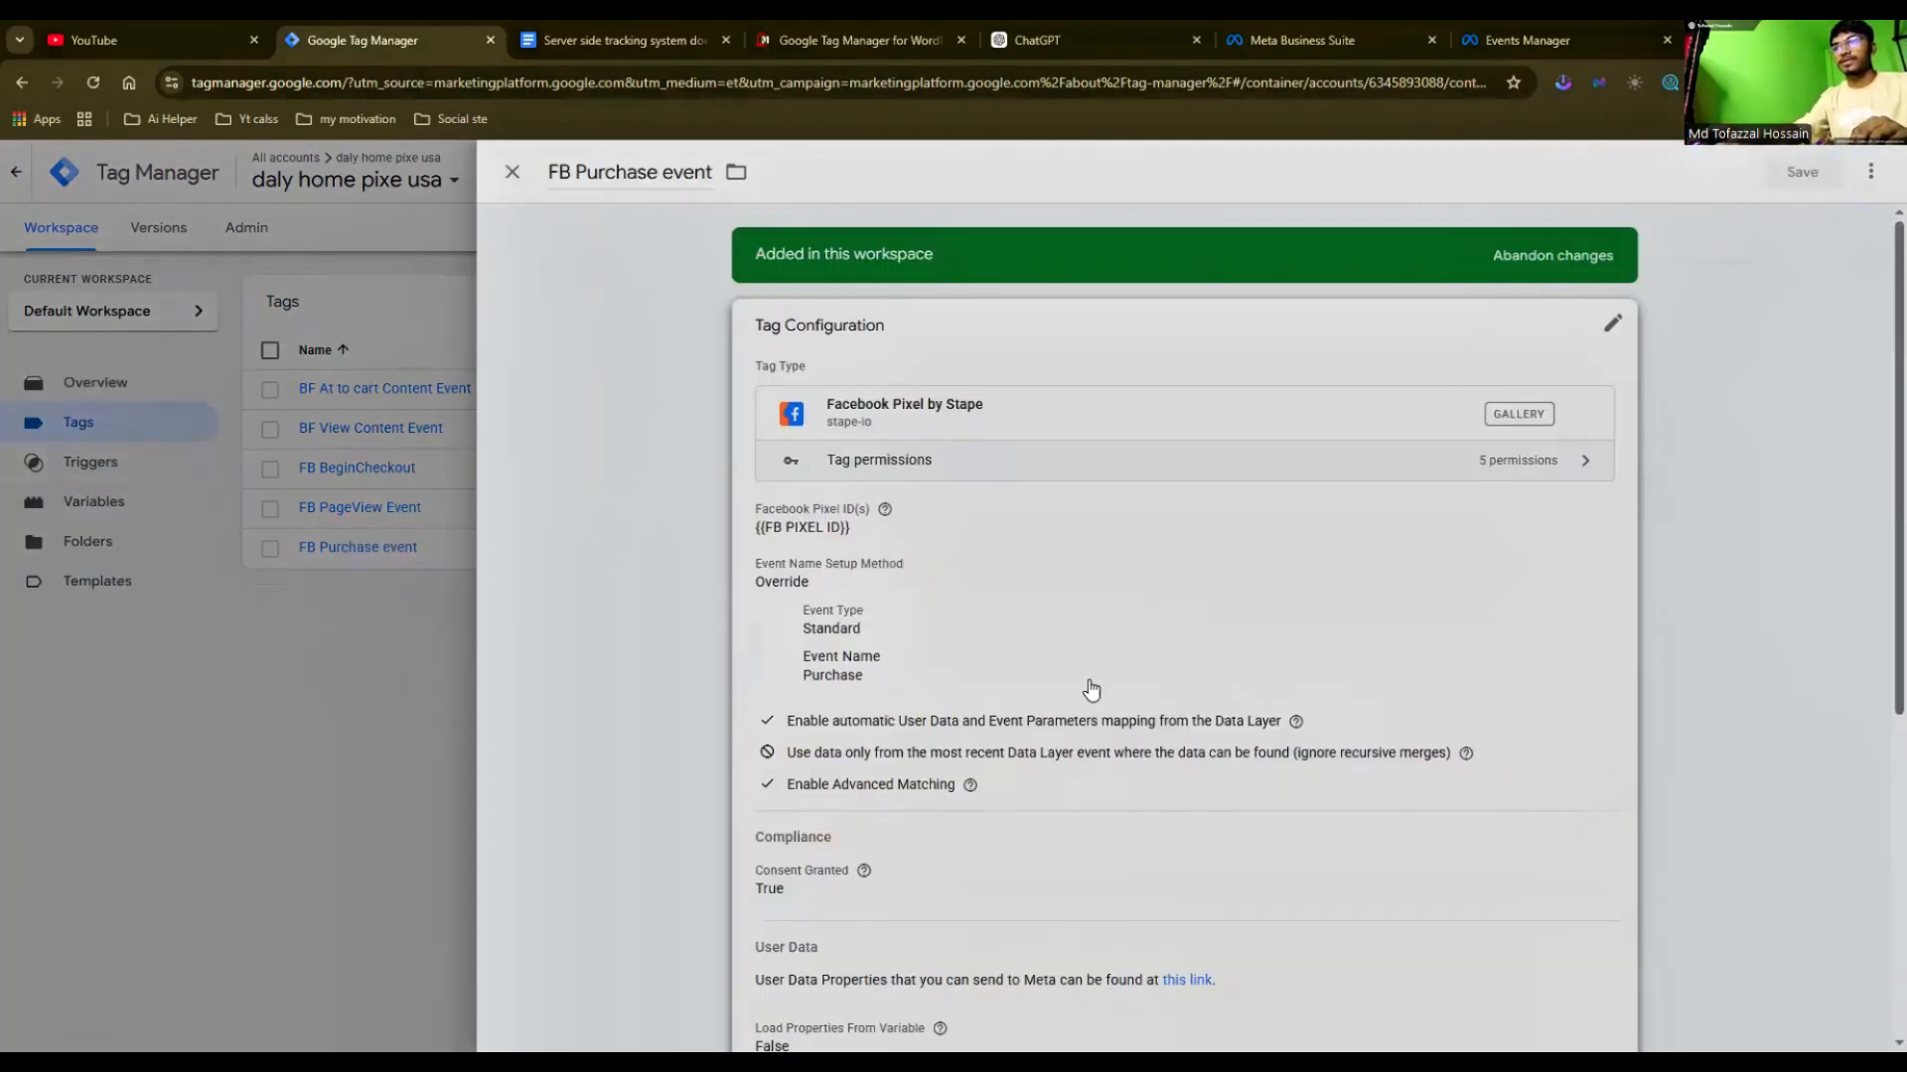
{"action": "scroll", "coordinate": [1057, 760], "scroll_direction": "down", "scroll_amount": 2}
{"action": "scroll", "coordinate": [1038, 415], "scroll_direction": "up", "scroll_amount": 2}
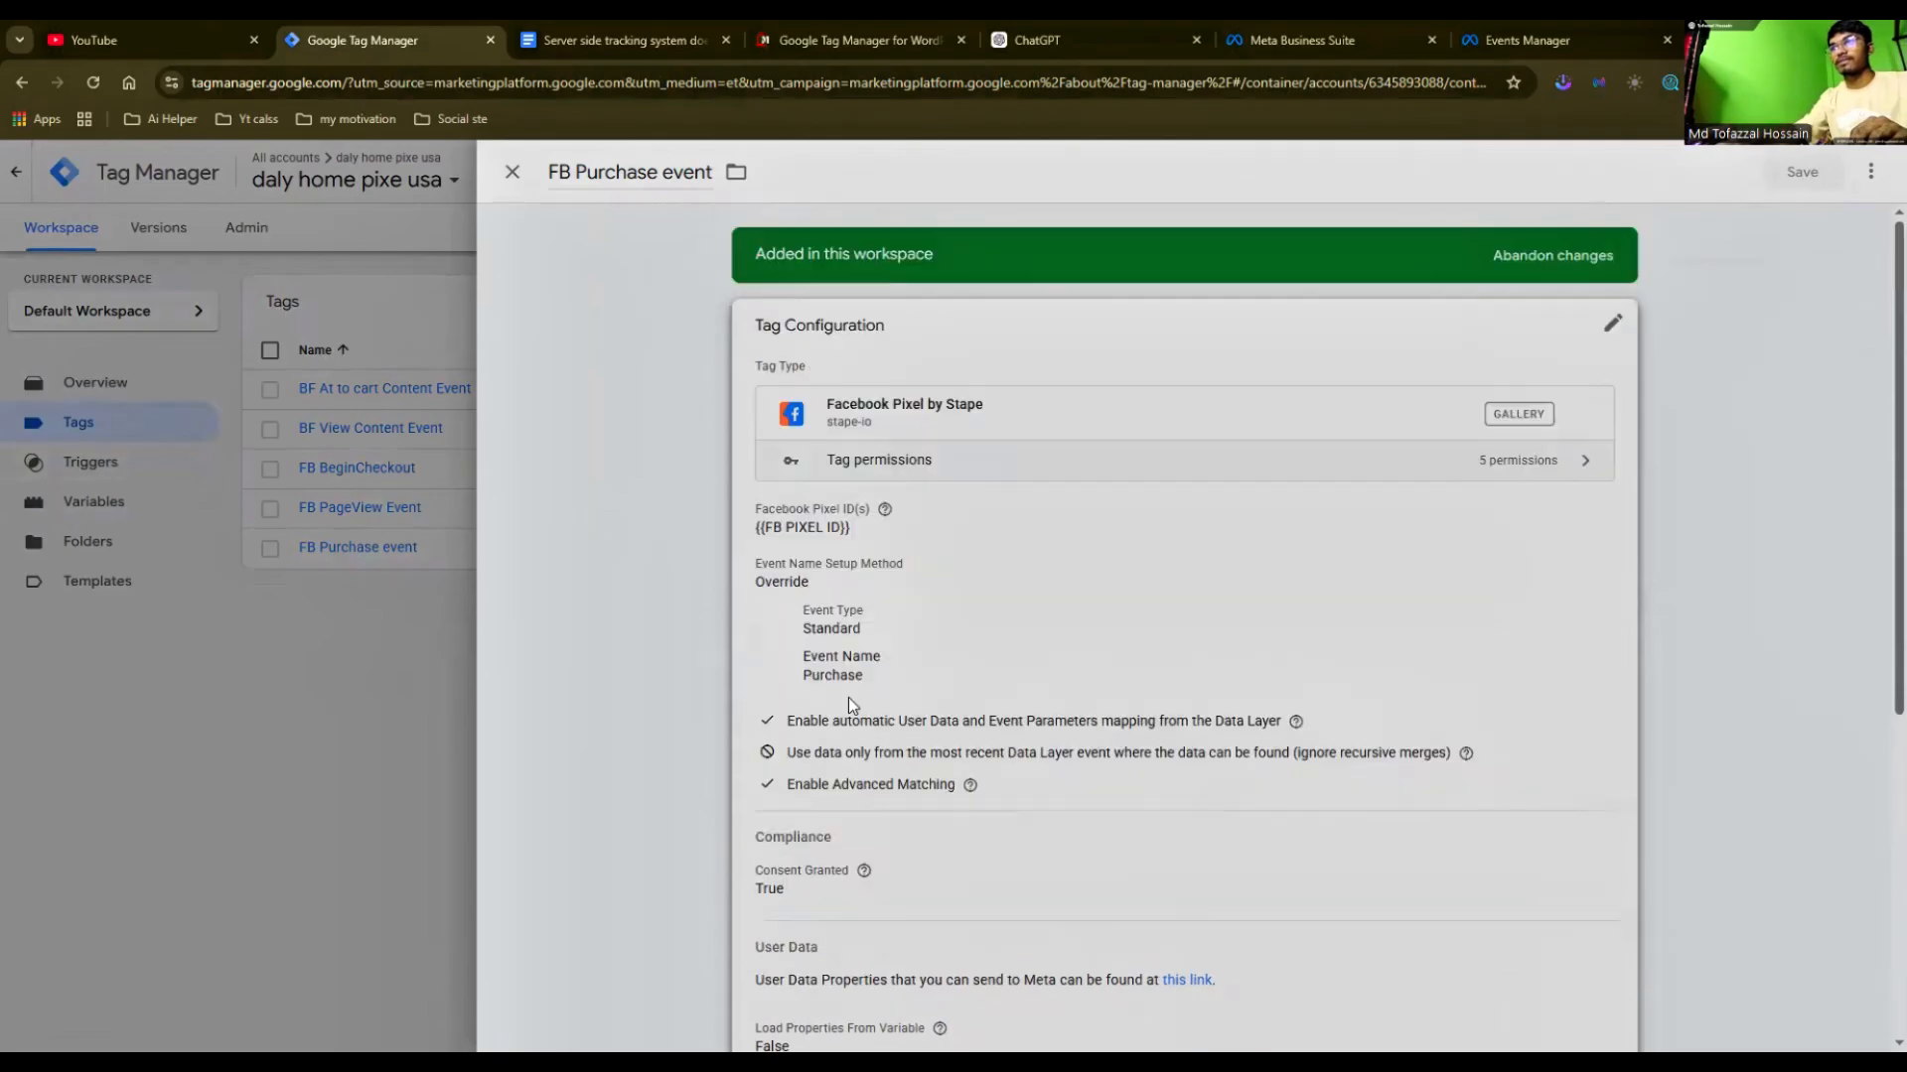
{"action": "left_click", "coordinate": [874, 699]}
{"action": "scroll", "coordinate": [835, 745], "scroll_direction": "down", "scroll_amount": 5}
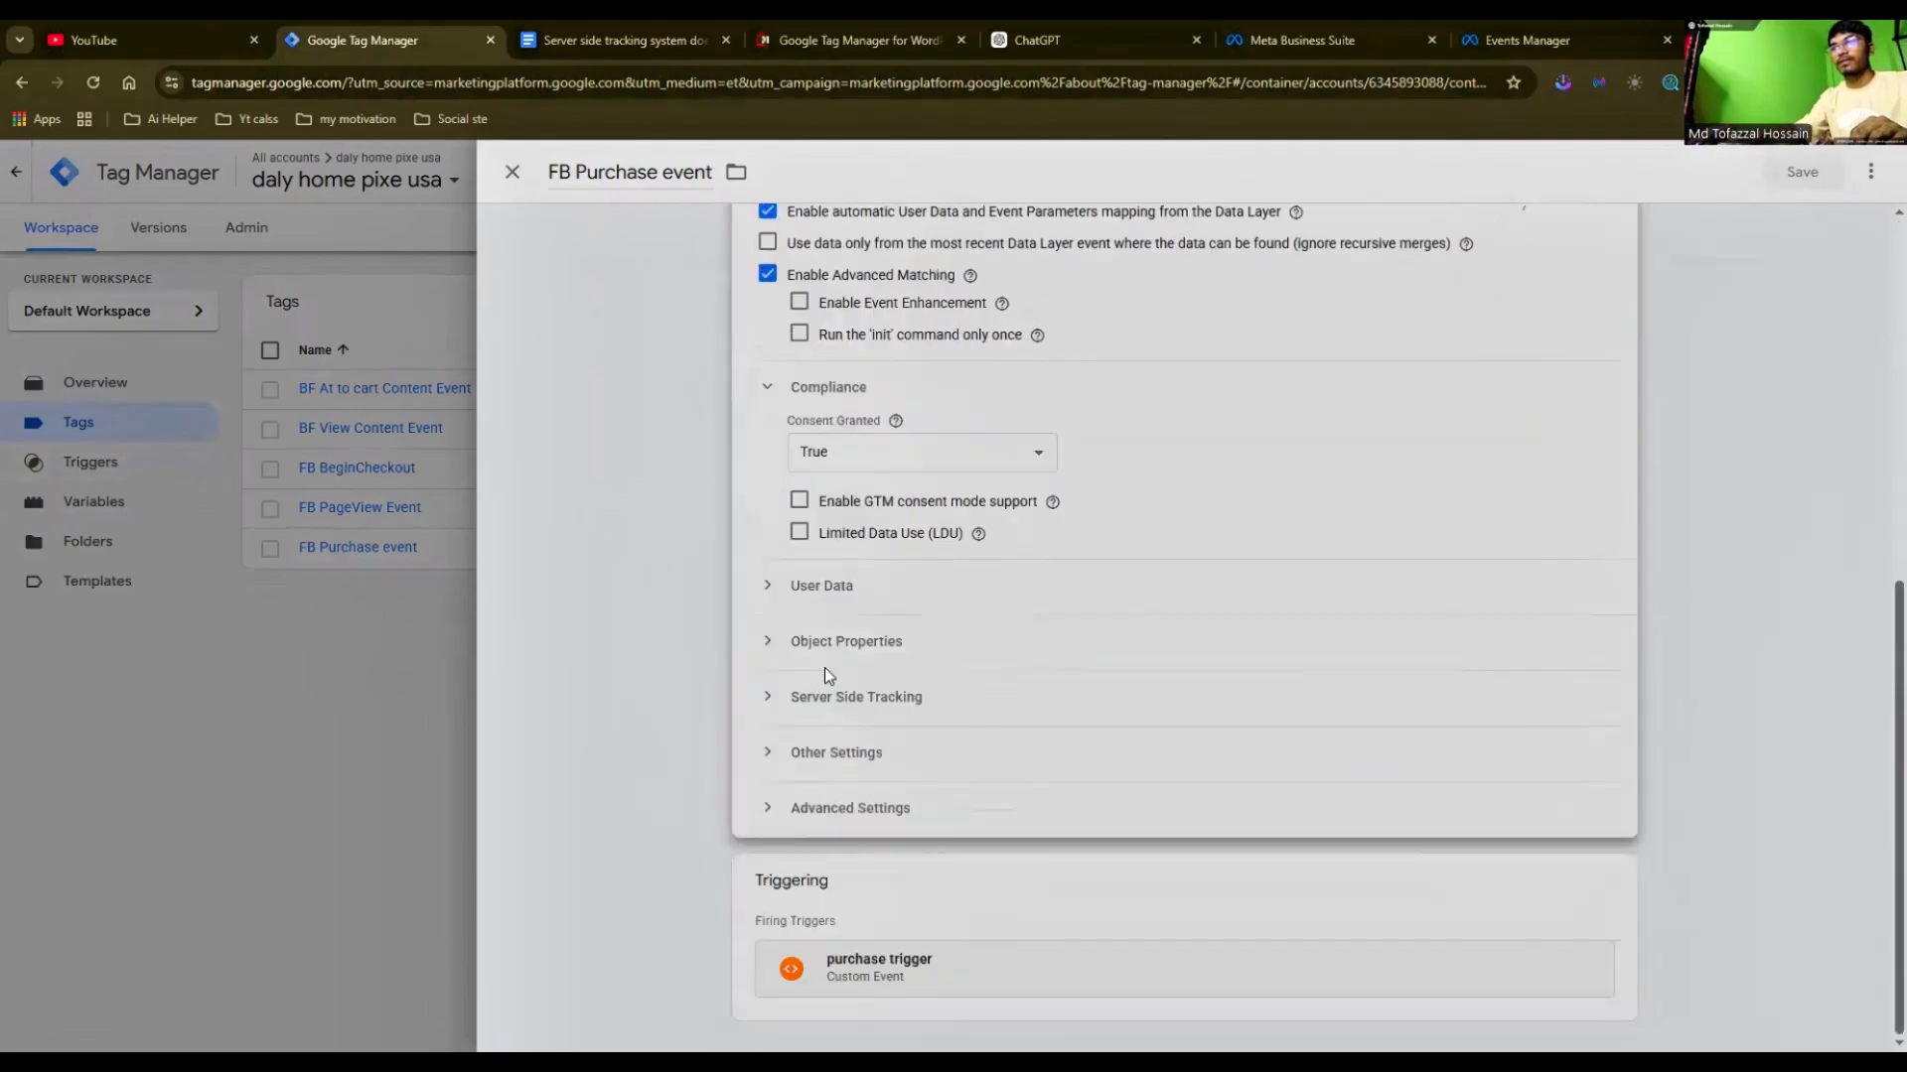
{"action": "left_click", "coordinate": [916, 646]}
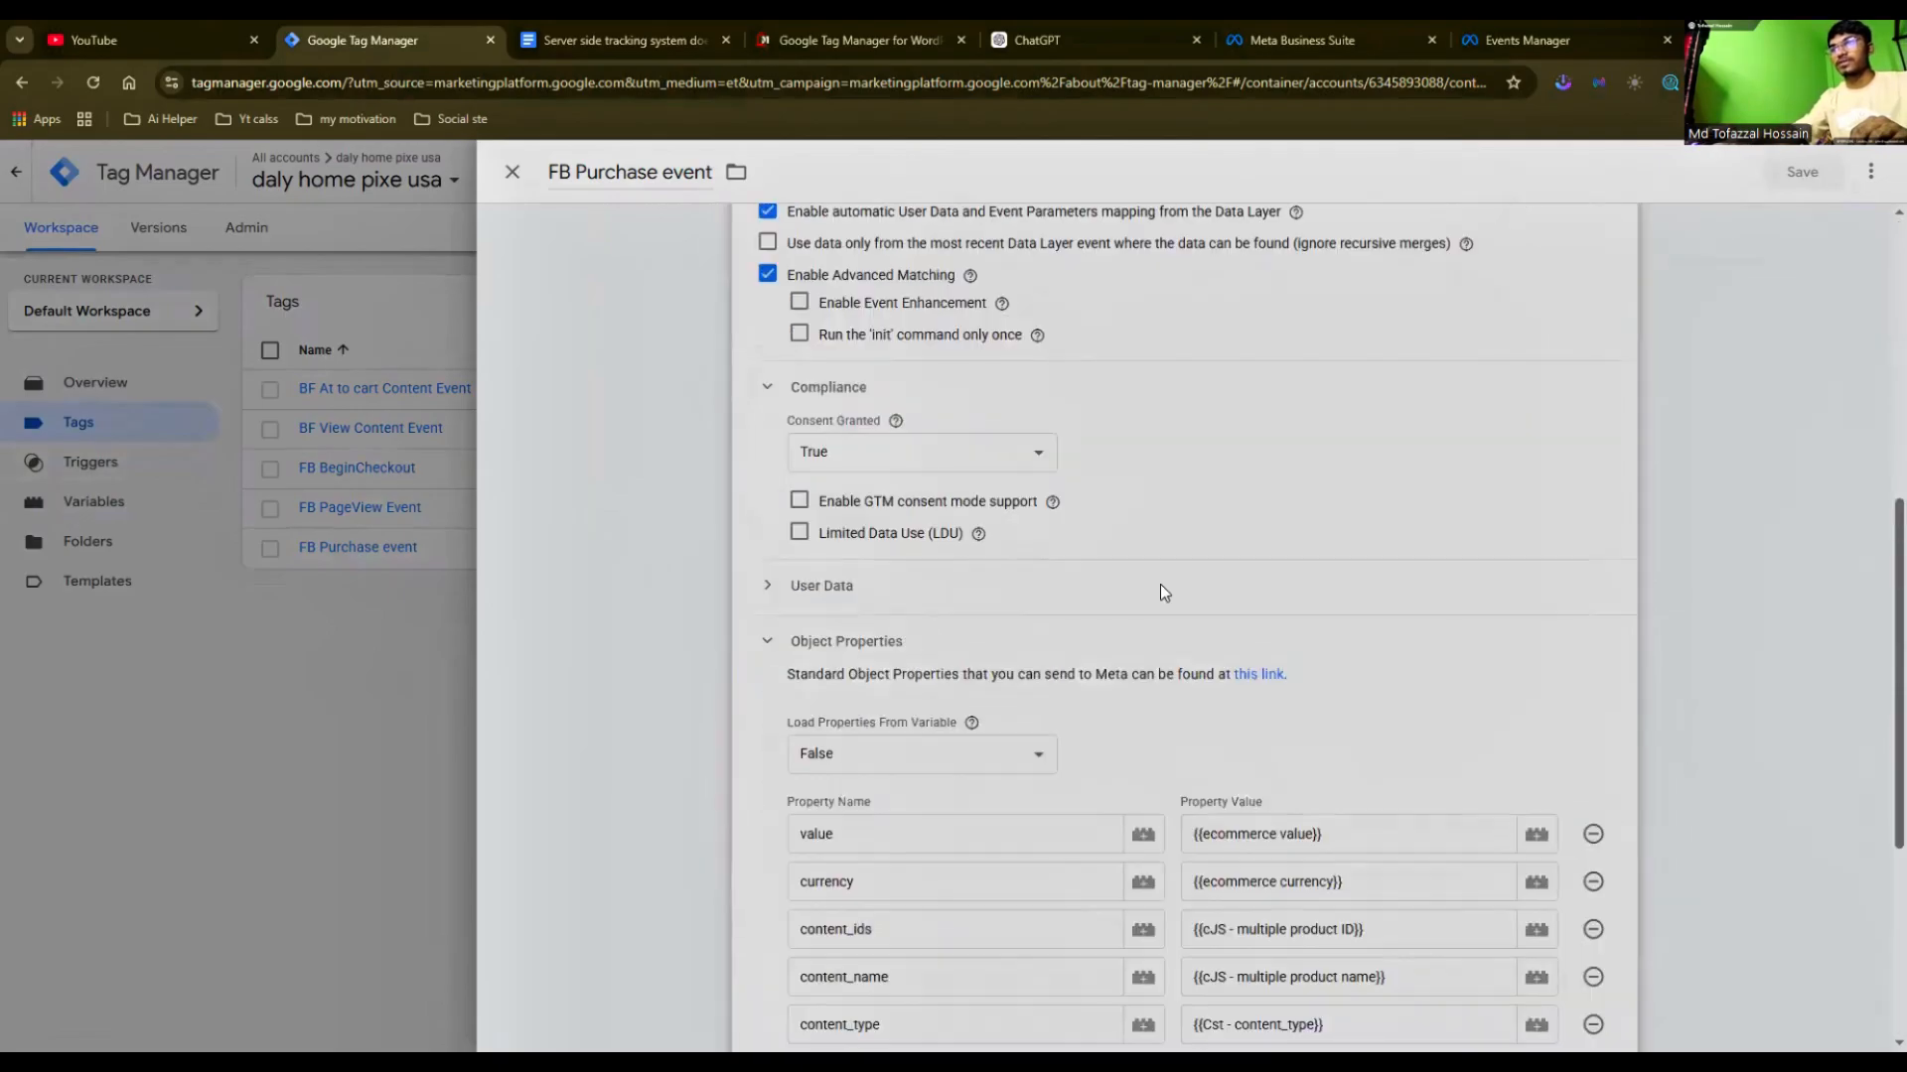
{"action": "scroll", "coordinate": [959, 352], "scroll_direction": "down", "scroll_amount": 3}
Step: Add four empty object property rows to the purchase tag, following the required parameters list in the setup document
{"action": "left_click", "coordinate": [572, 46]}
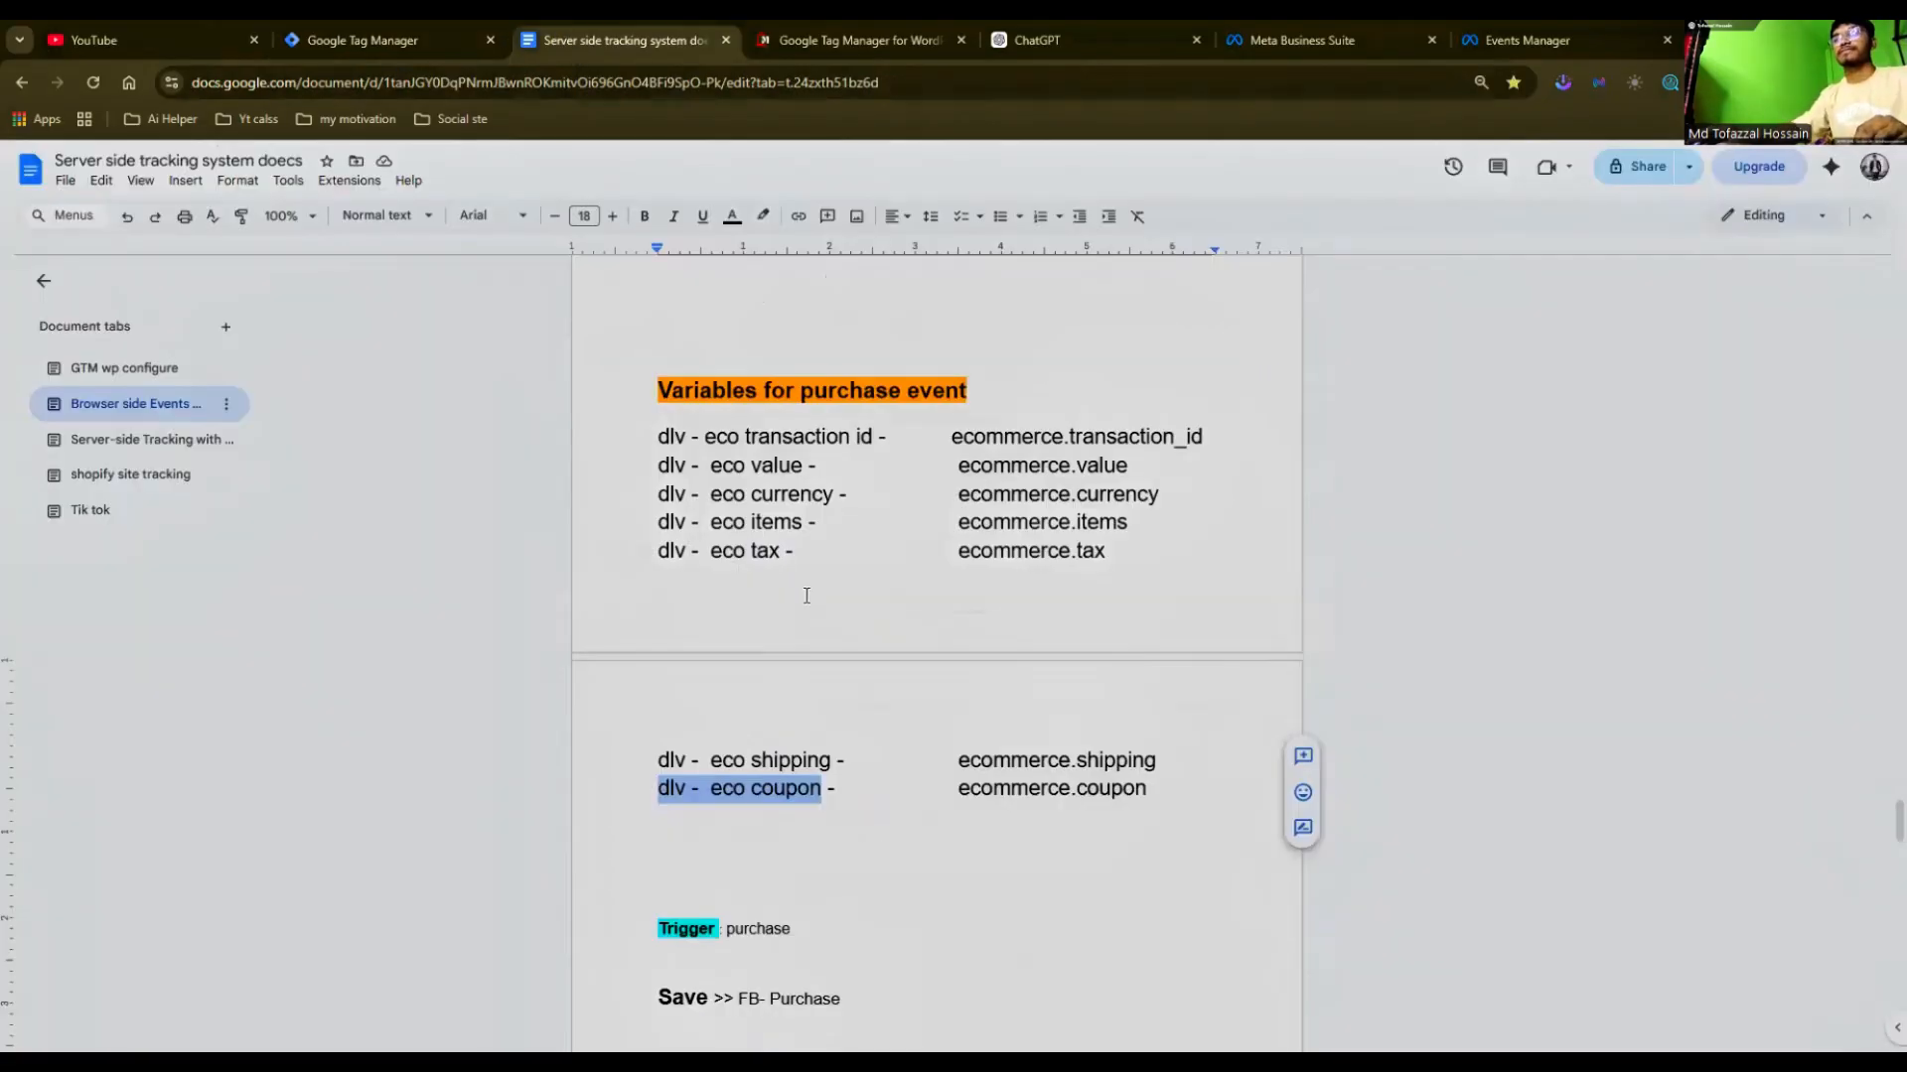
{"action": "scroll", "coordinate": [783, 590], "scroll_direction": "up", "scroll_amount": 5}
{"action": "scroll", "coordinate": [770, 564], "scroll_direction": "up", "scroll_amount": 2}
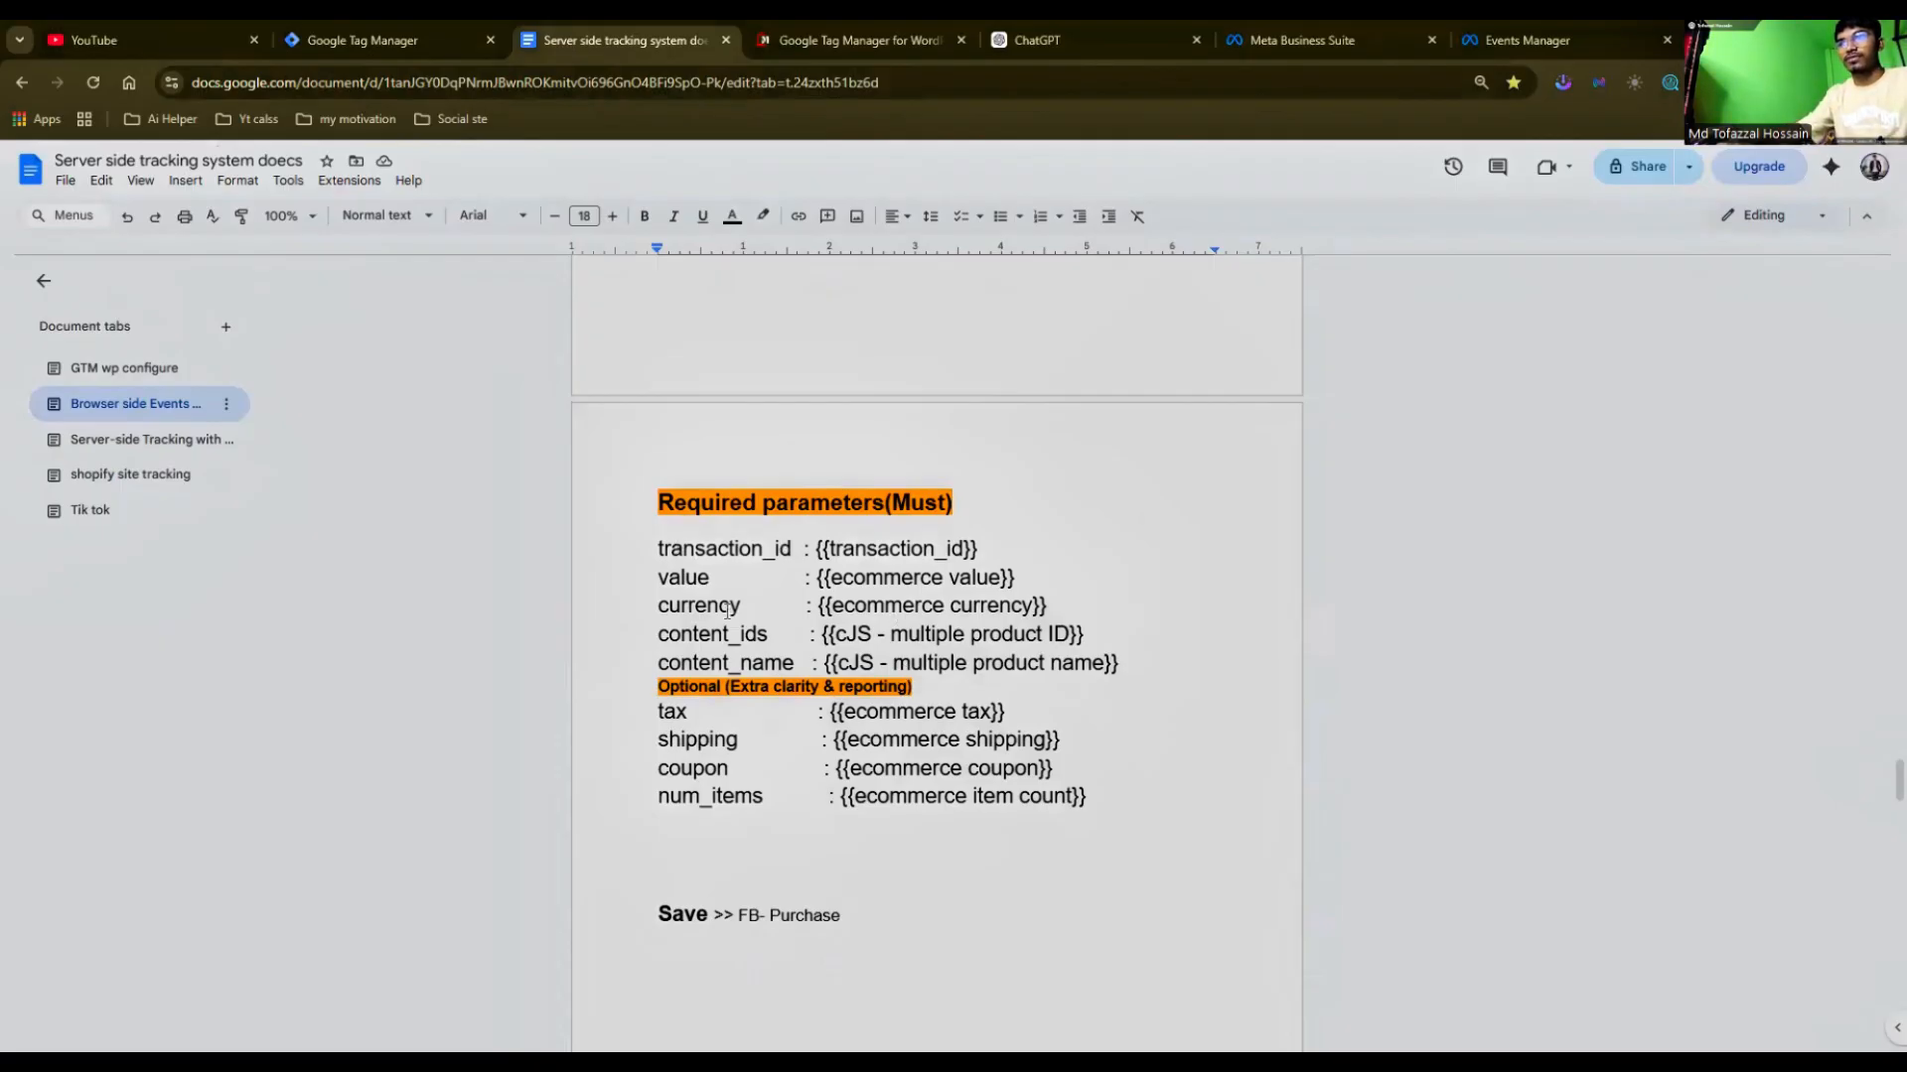
{"action": "left_click", "coordinate": [352, 40]}
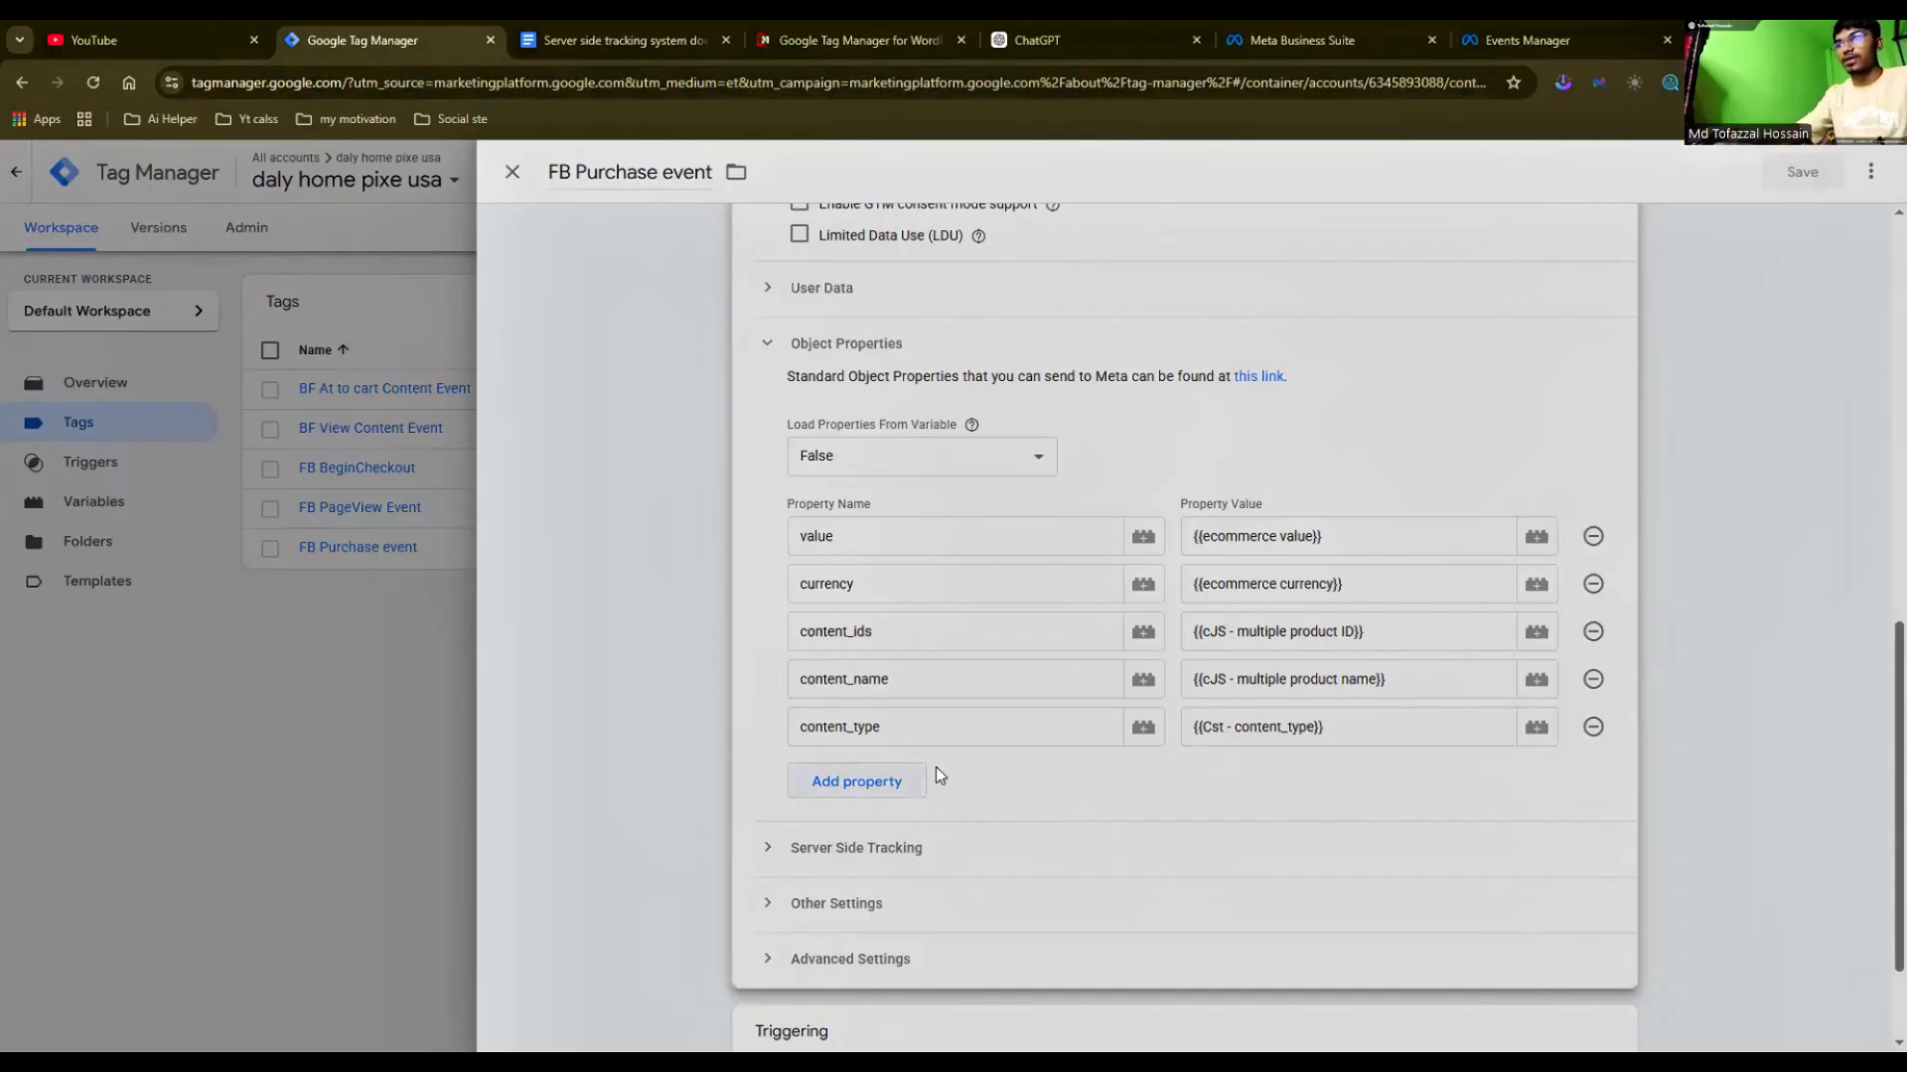
{"action": "scroll", "coordinate": [879, 737], "scroll_direction": "up", "scroll_amount": 1}
{"action": "scroll", "coordinate": [880, 737], "scroll_direction": "down", "scroll_amount": 1}
{"action": "left_click", "coordinate": [864, 788]}
{"action": "left_click", "coordinate": [868, 839]}
{"action": "left_click", "coordinate": [873, 882]}
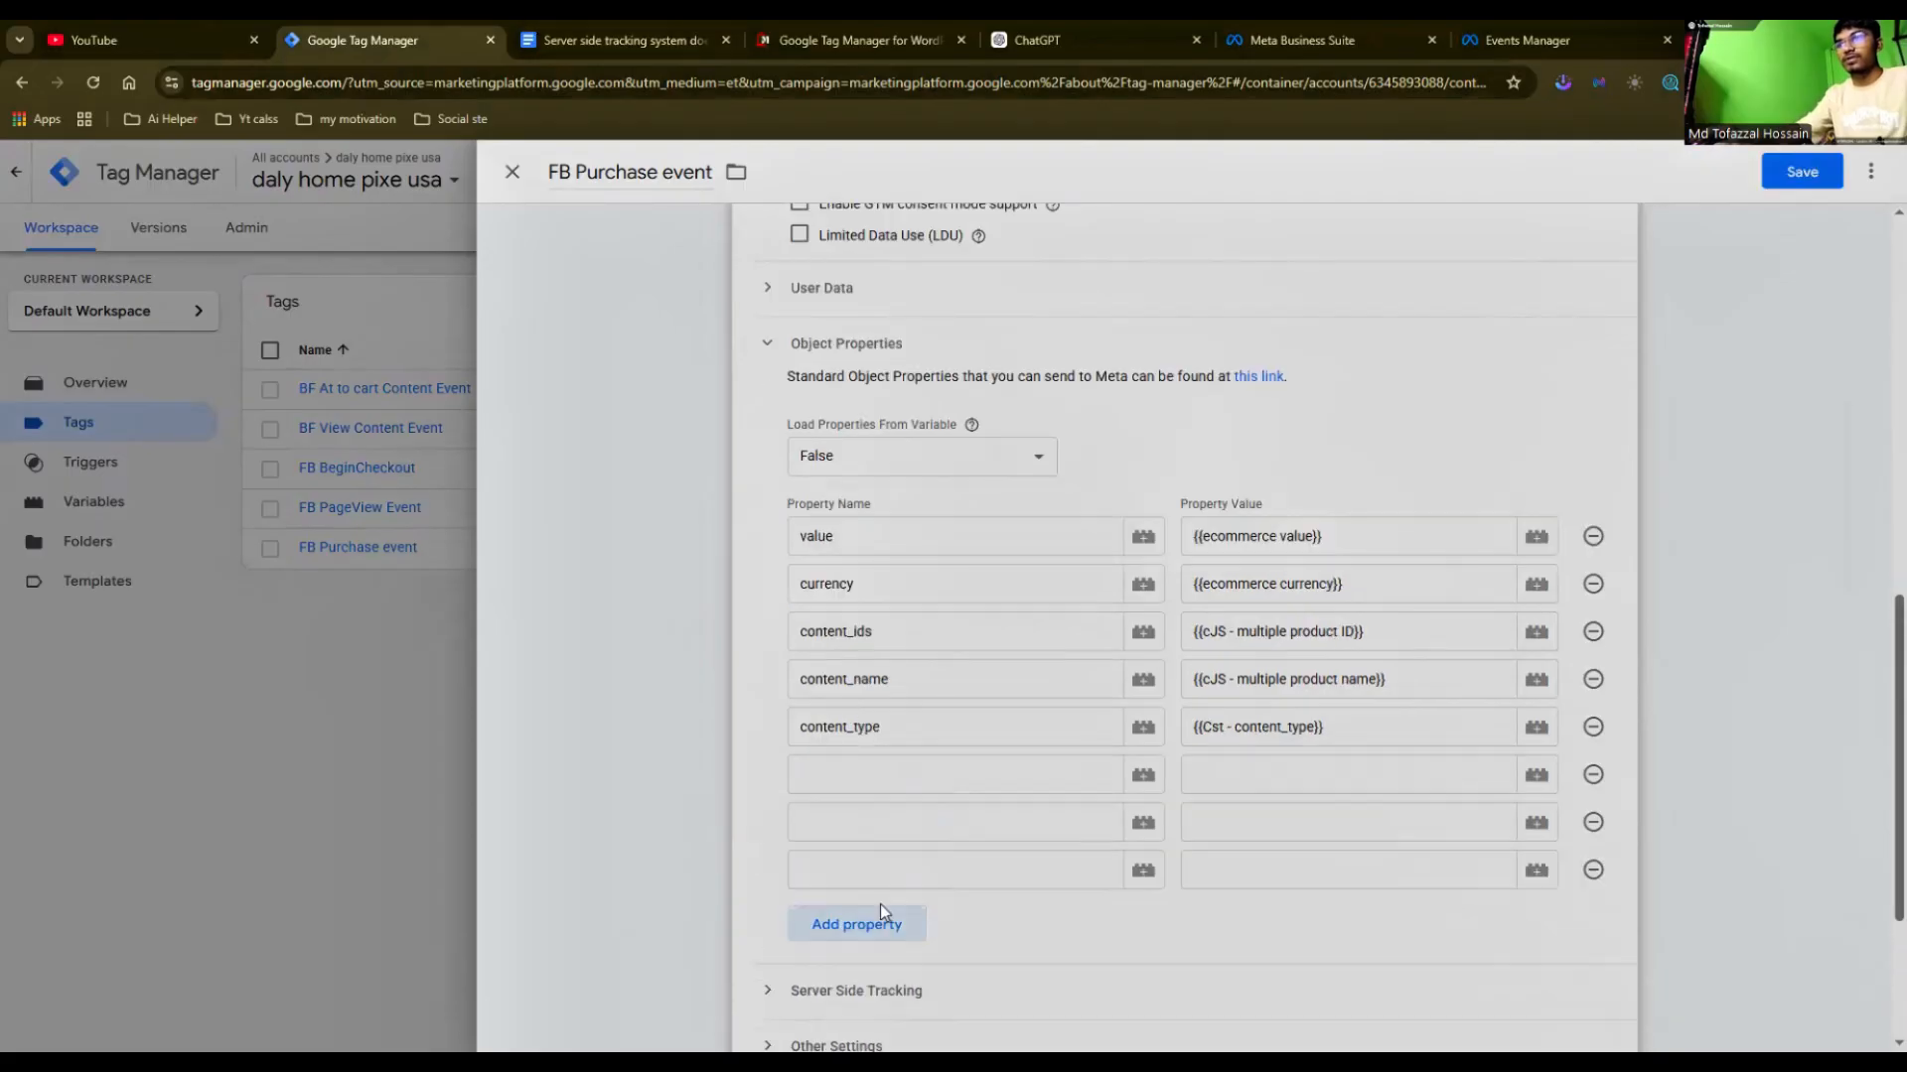
{"action": "left_click", "coordinate": [879, 919]}
Step: Set the first new property name to transaction_id, copied from the setup document
{"action": "left_click", "coordinate": [823, 777]}
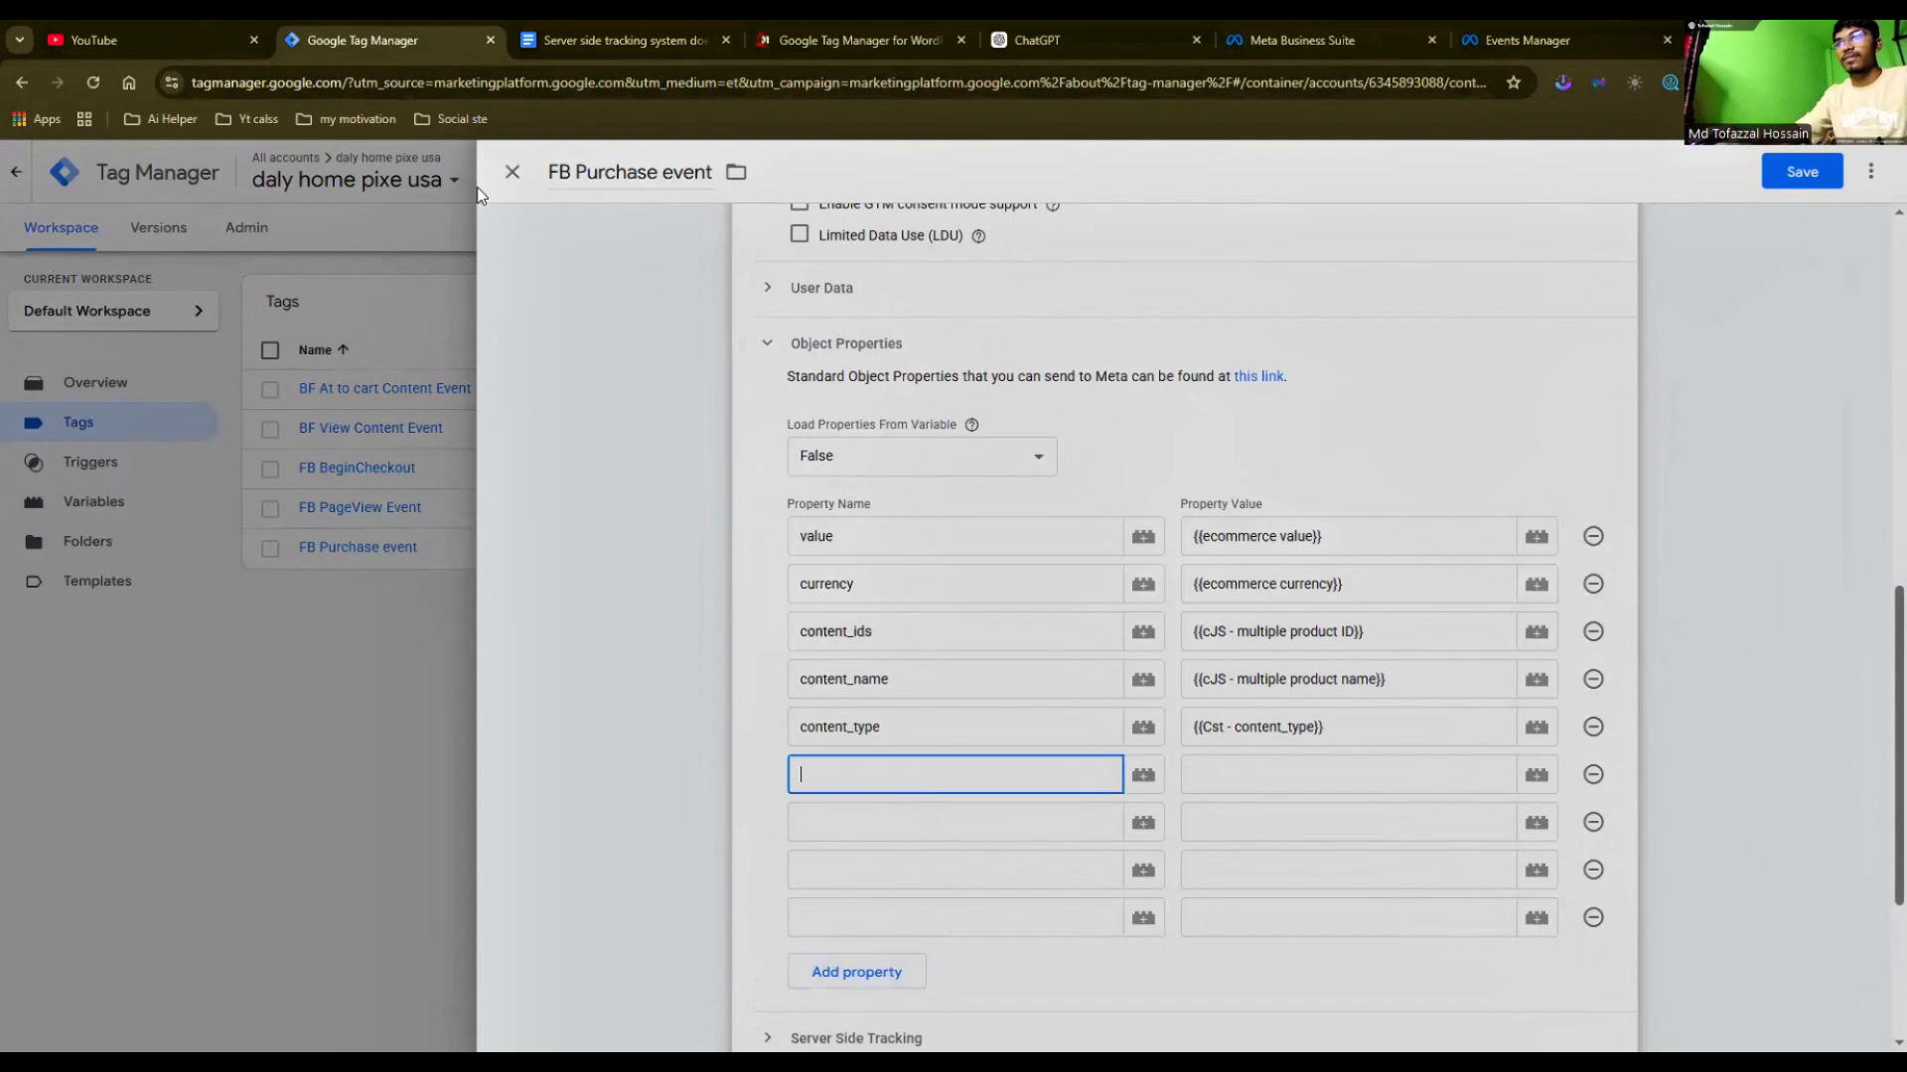
{"action": "left_click", "coordinate": [568, 50]}
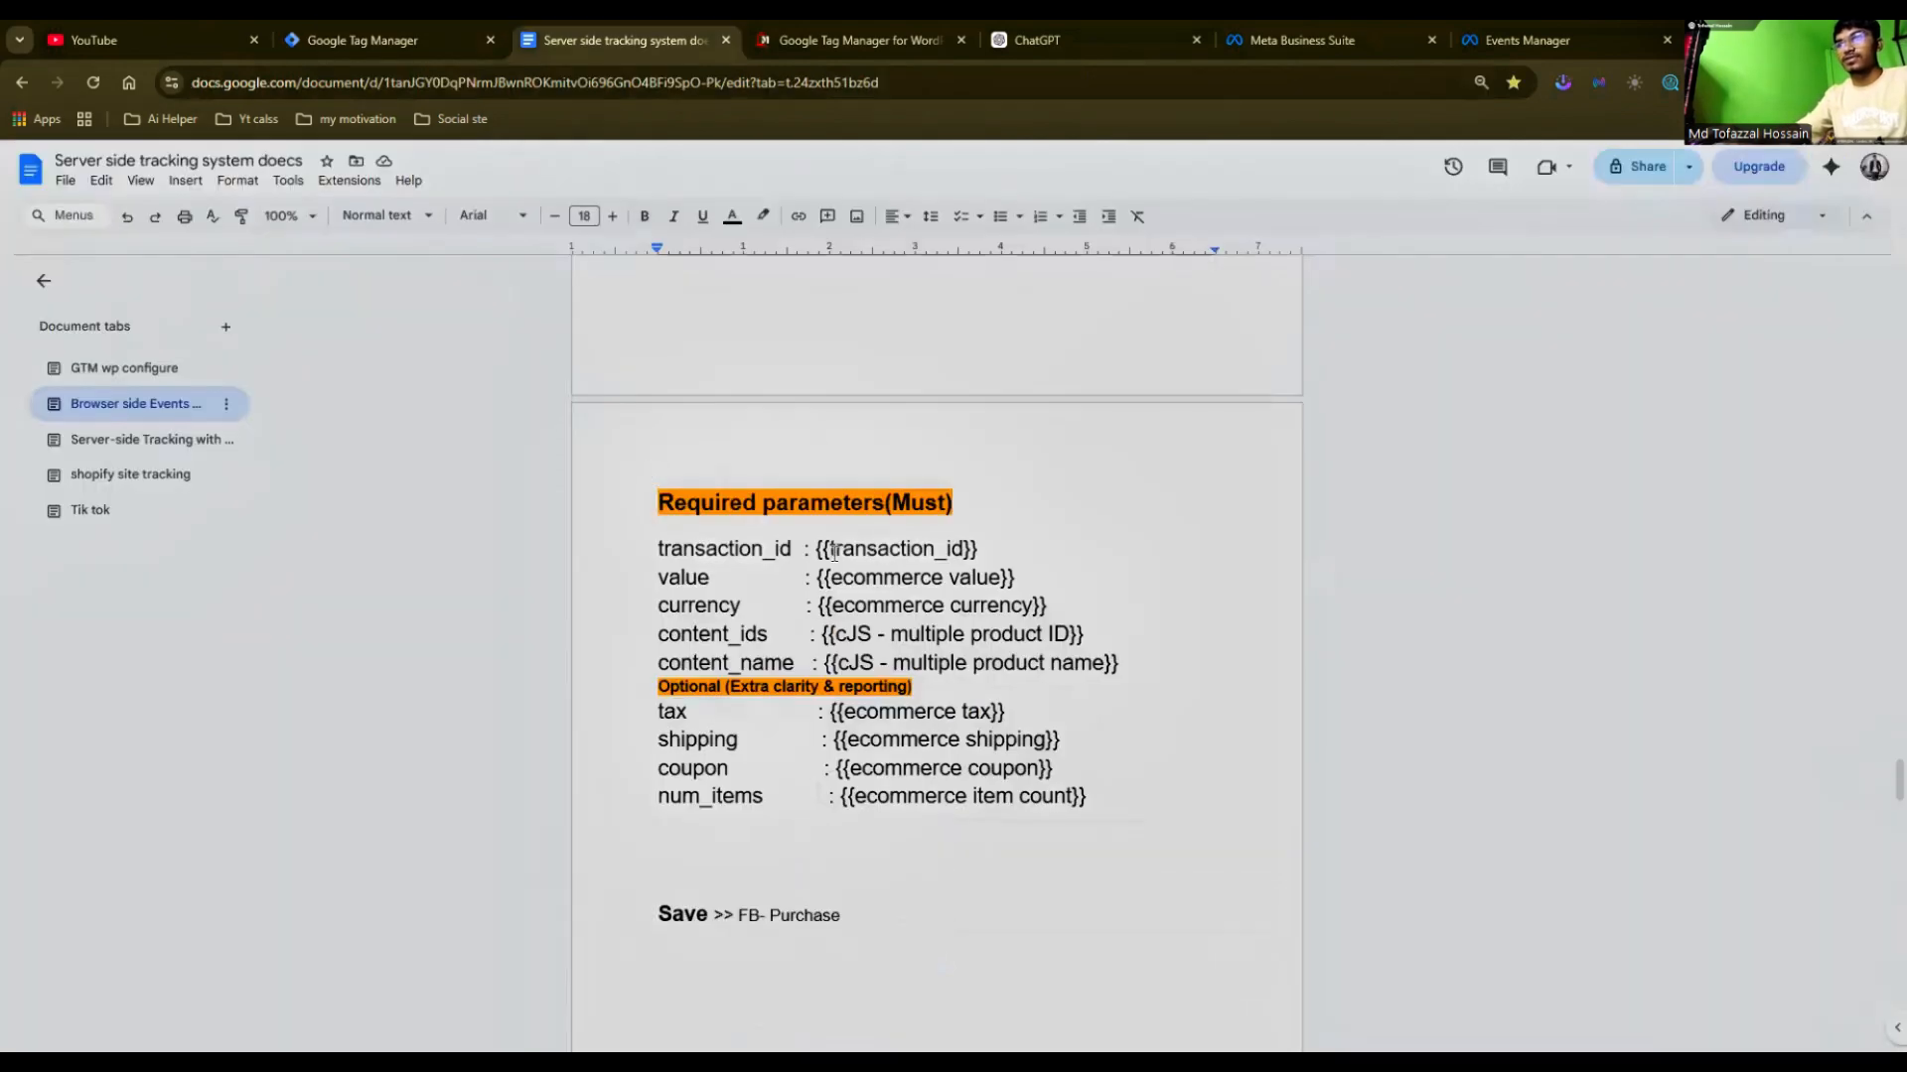
{"action": "double_click", "coordinate": [791, 547]}
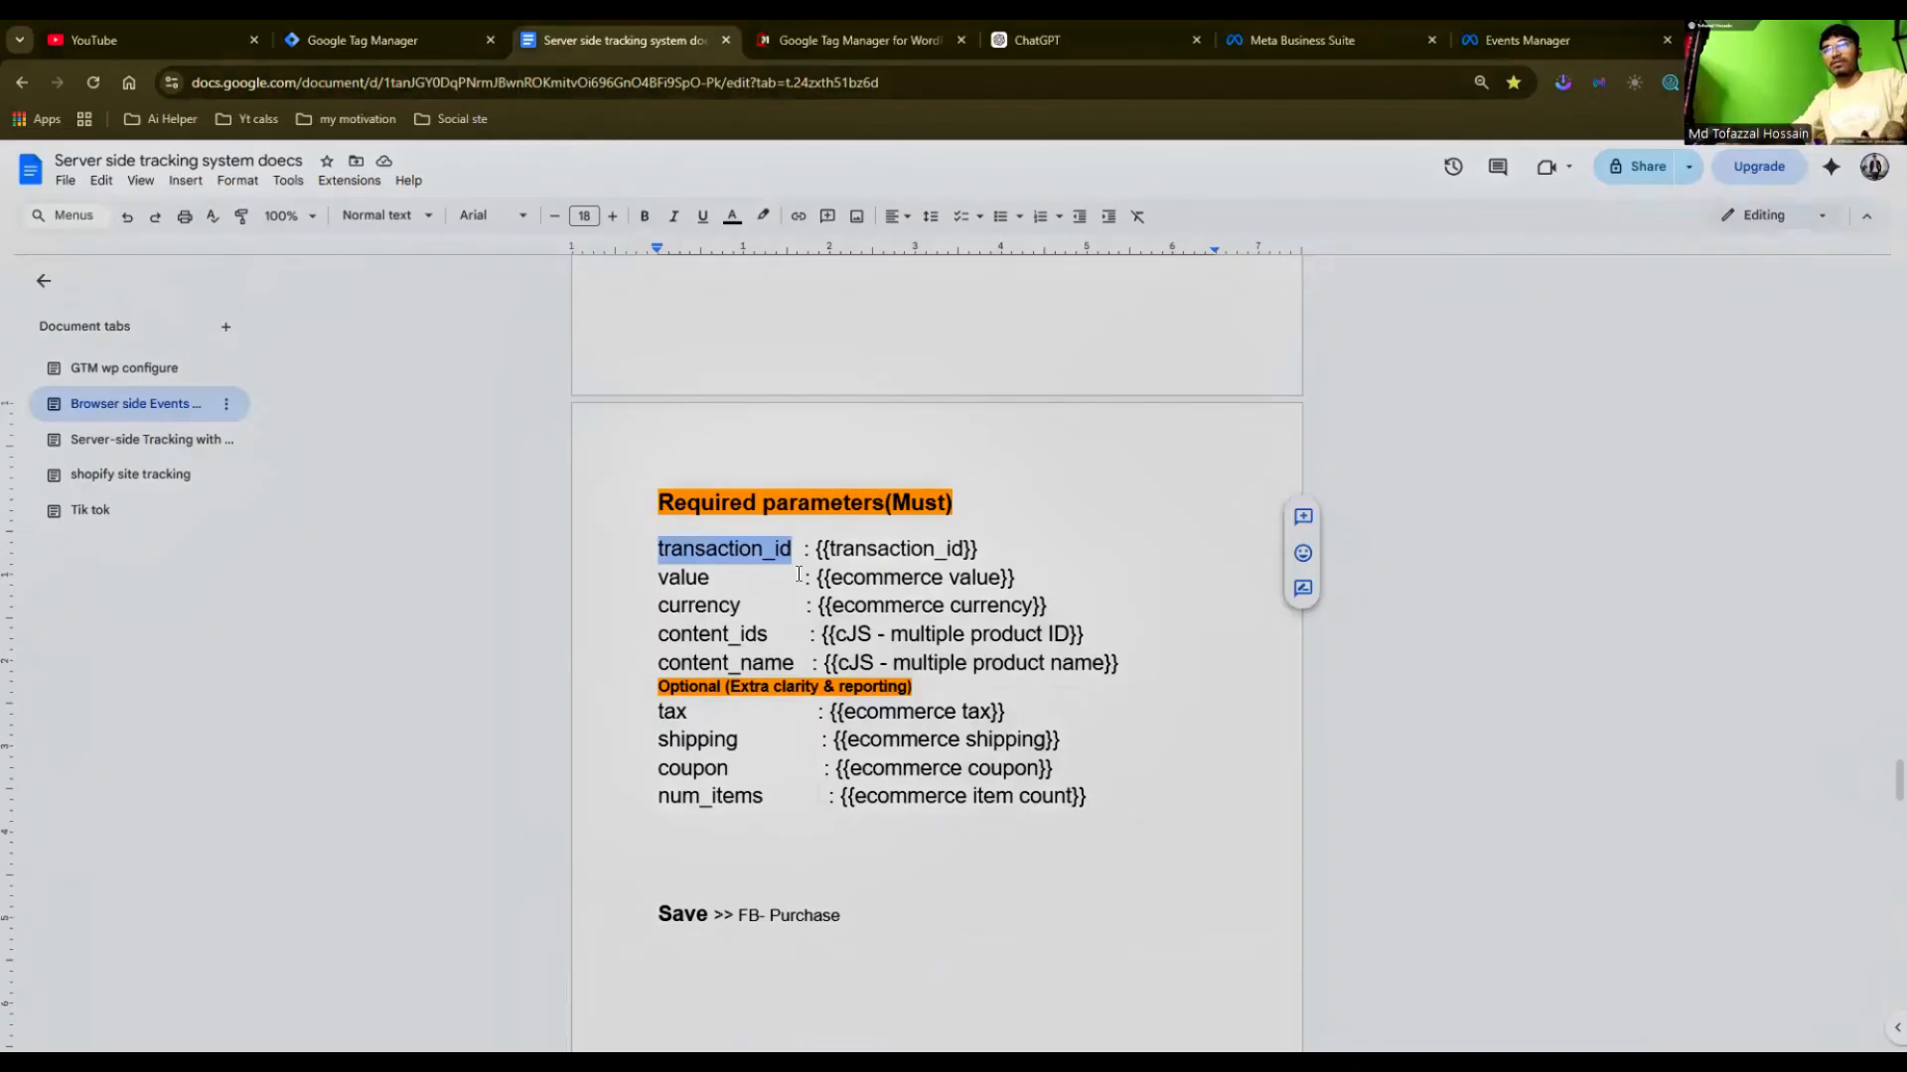
{"action": "key", "text": "ctrl+c"}
{"action": "key", "text": "ctrl+shift+Tab"}
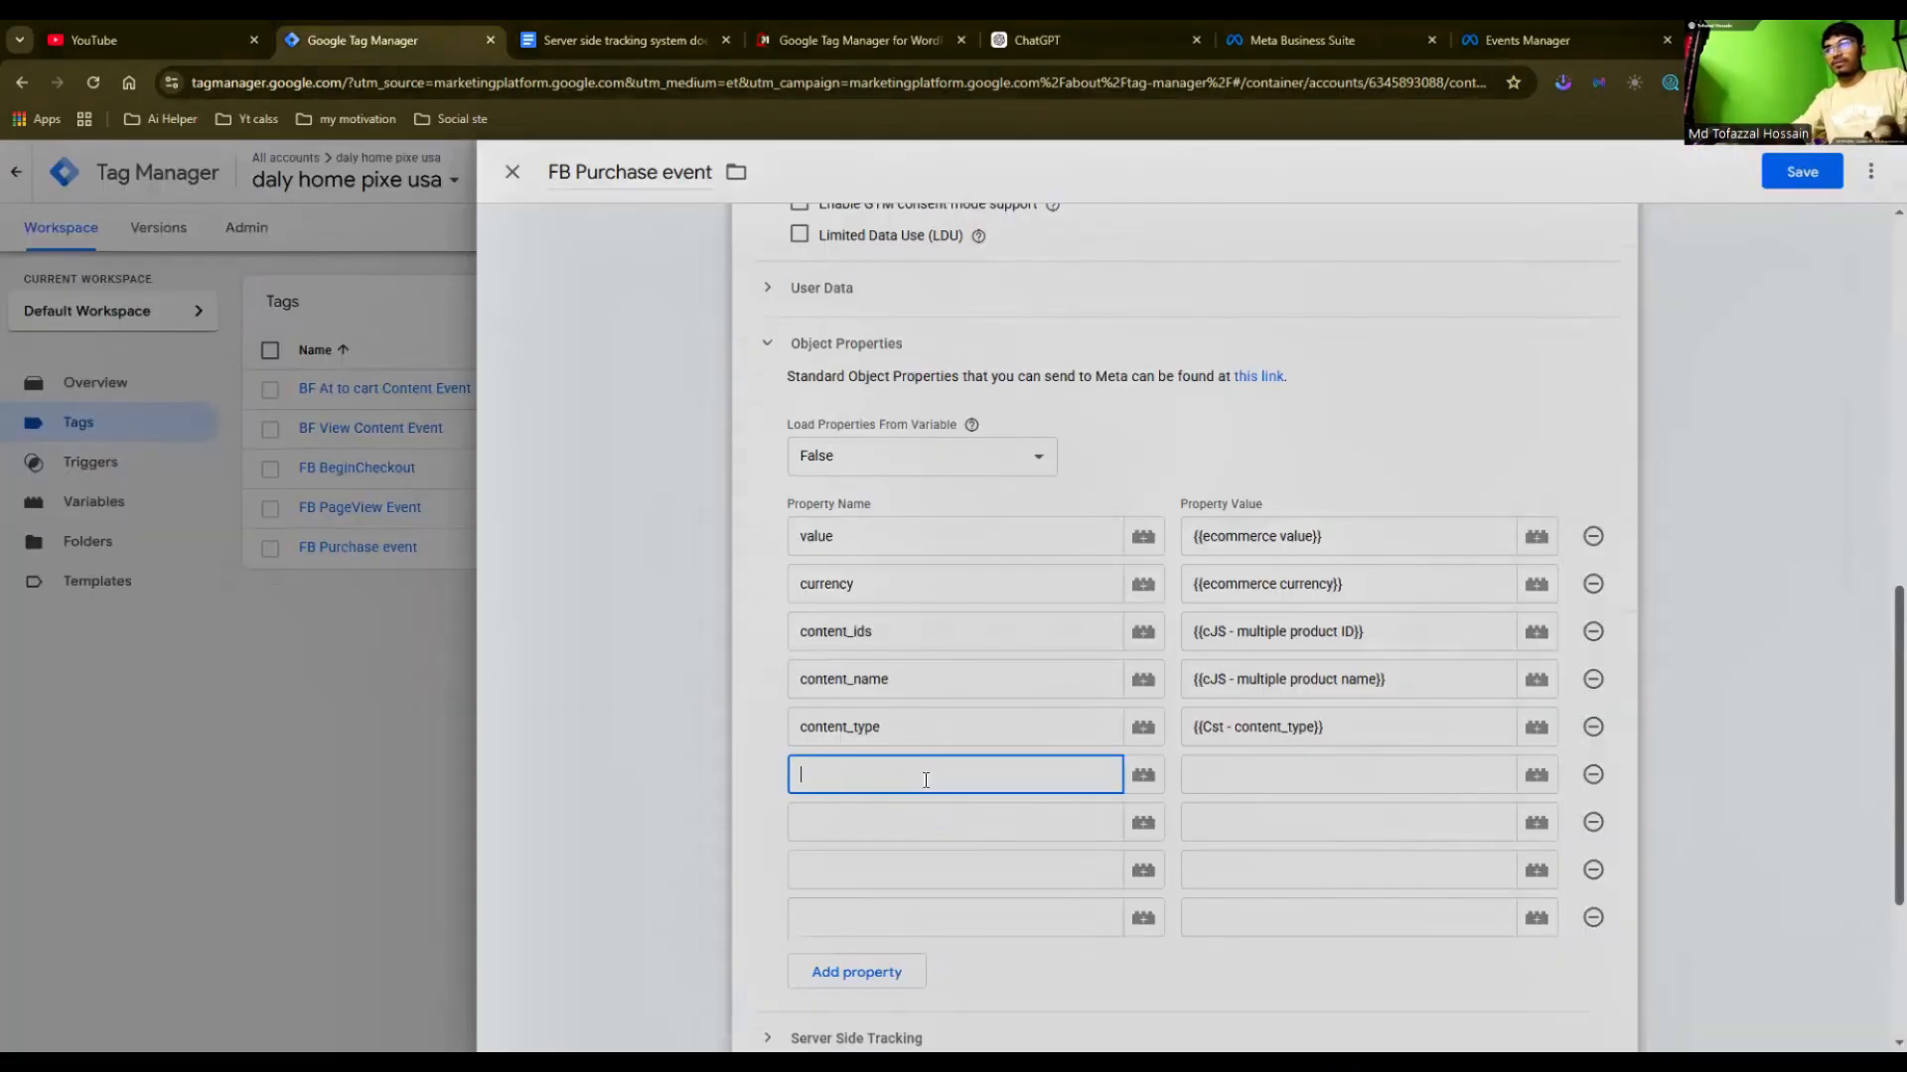
{"action": "key", "text": "ctrl+v"}
Step: Set the transaction_id property's value to the {{dlv - eco transaction id}} variable, checking the setup document for the parameter
{"action": "left_click", "coordinate": [1231, 776]}
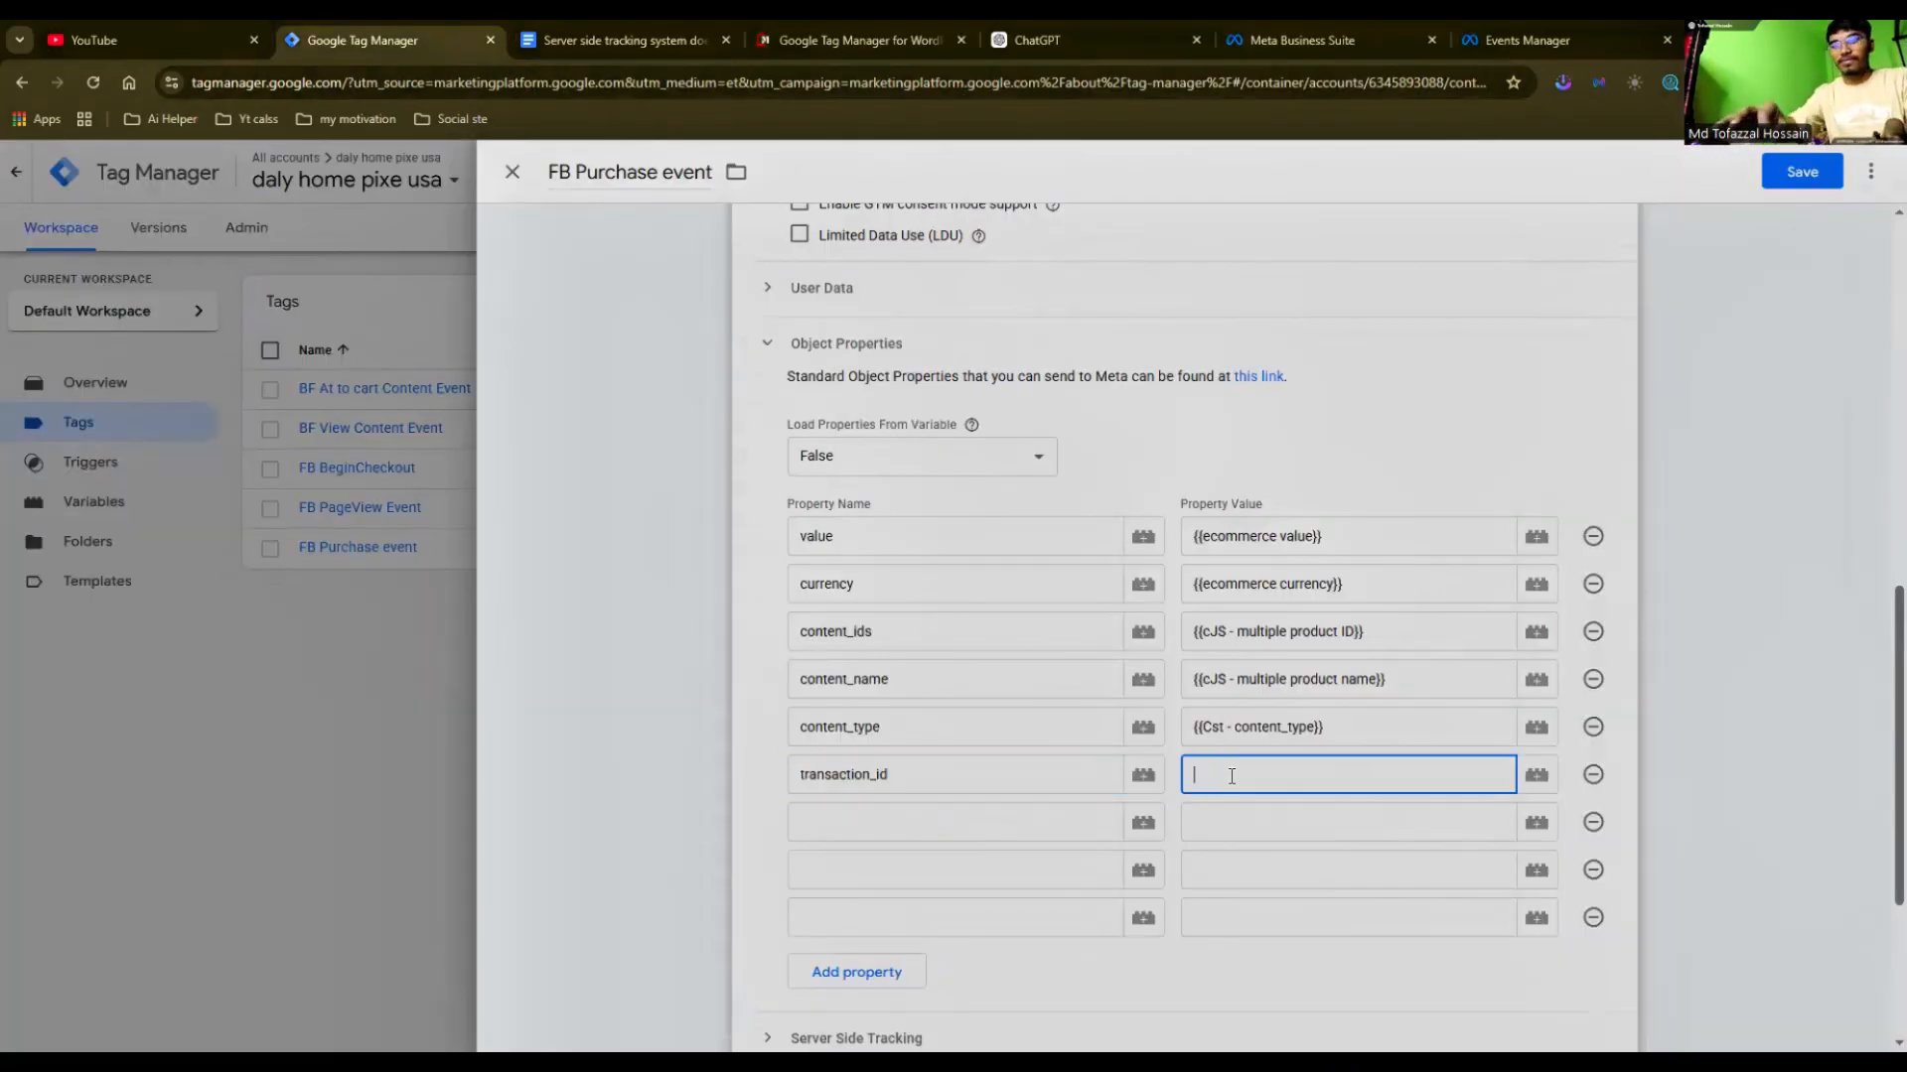
{"action": "type", "text": "{{"}
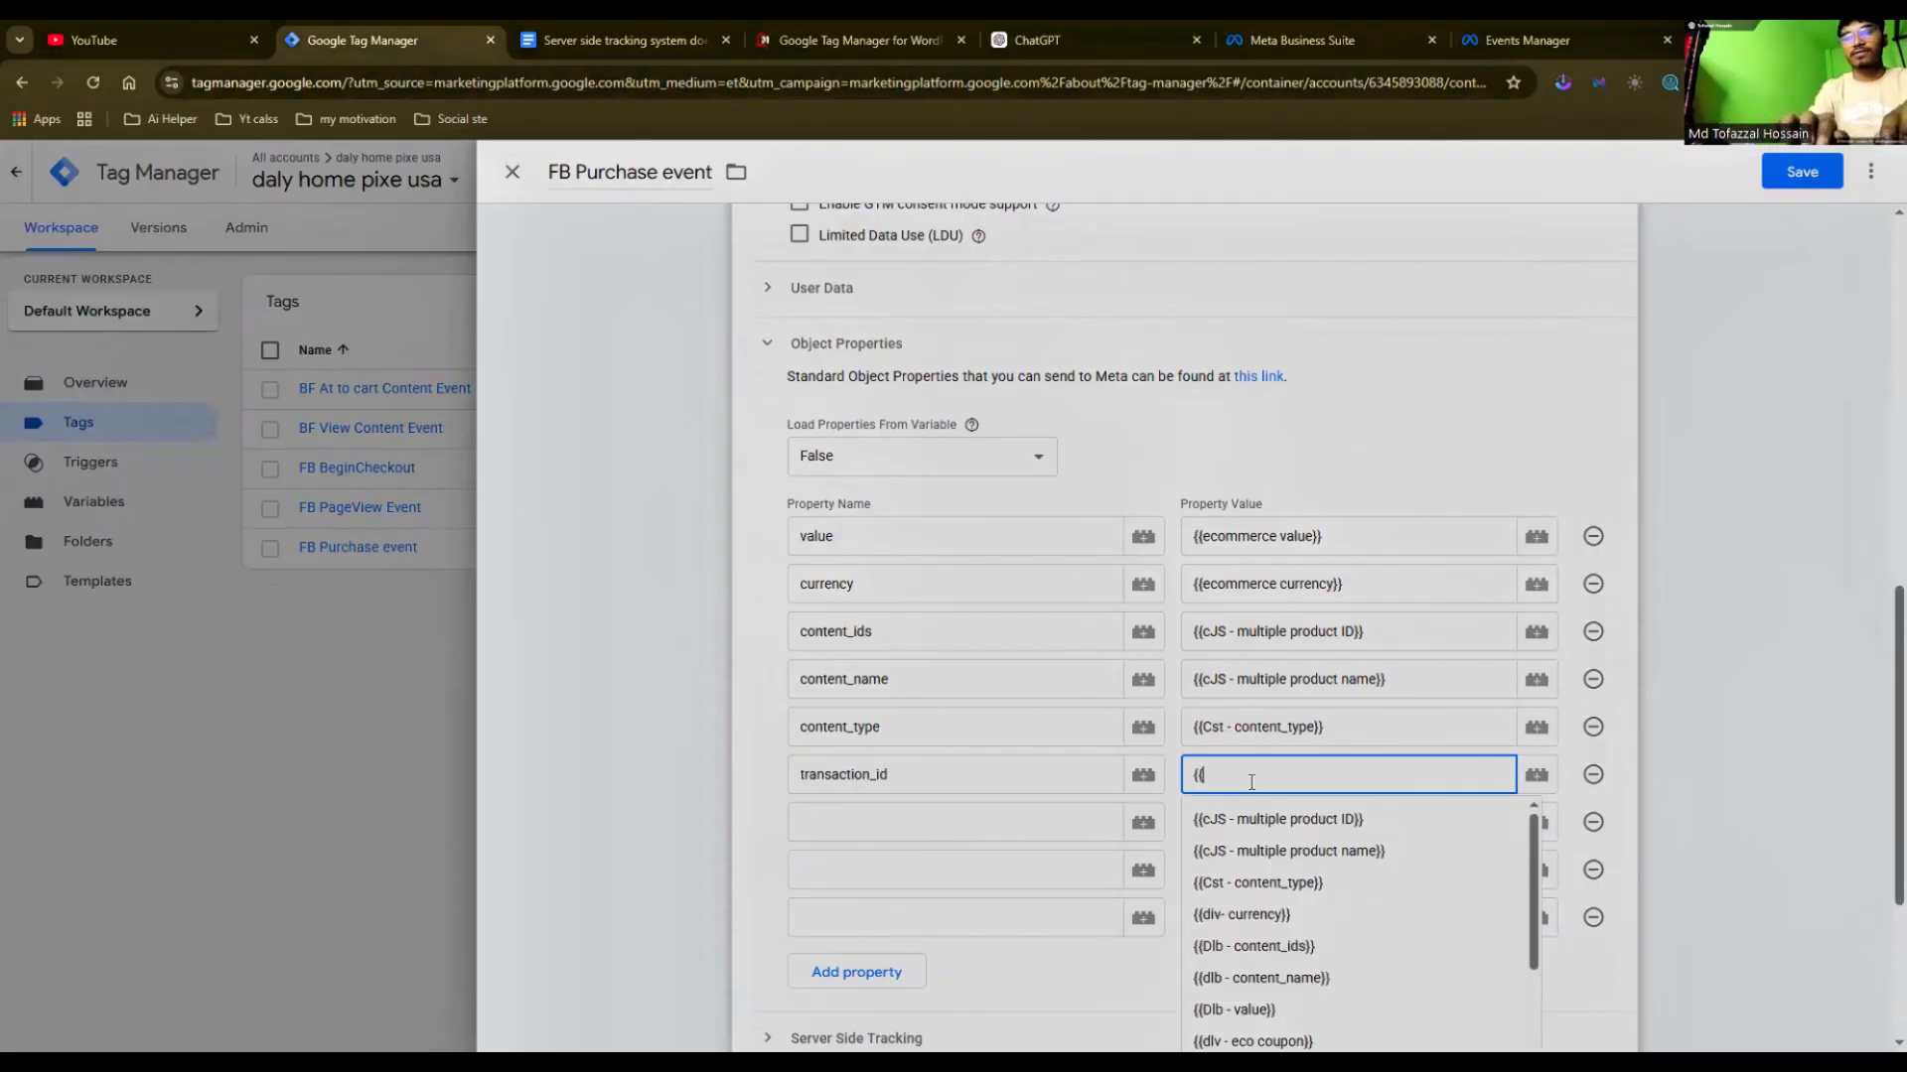
{"action": "type", "text": "tr"}
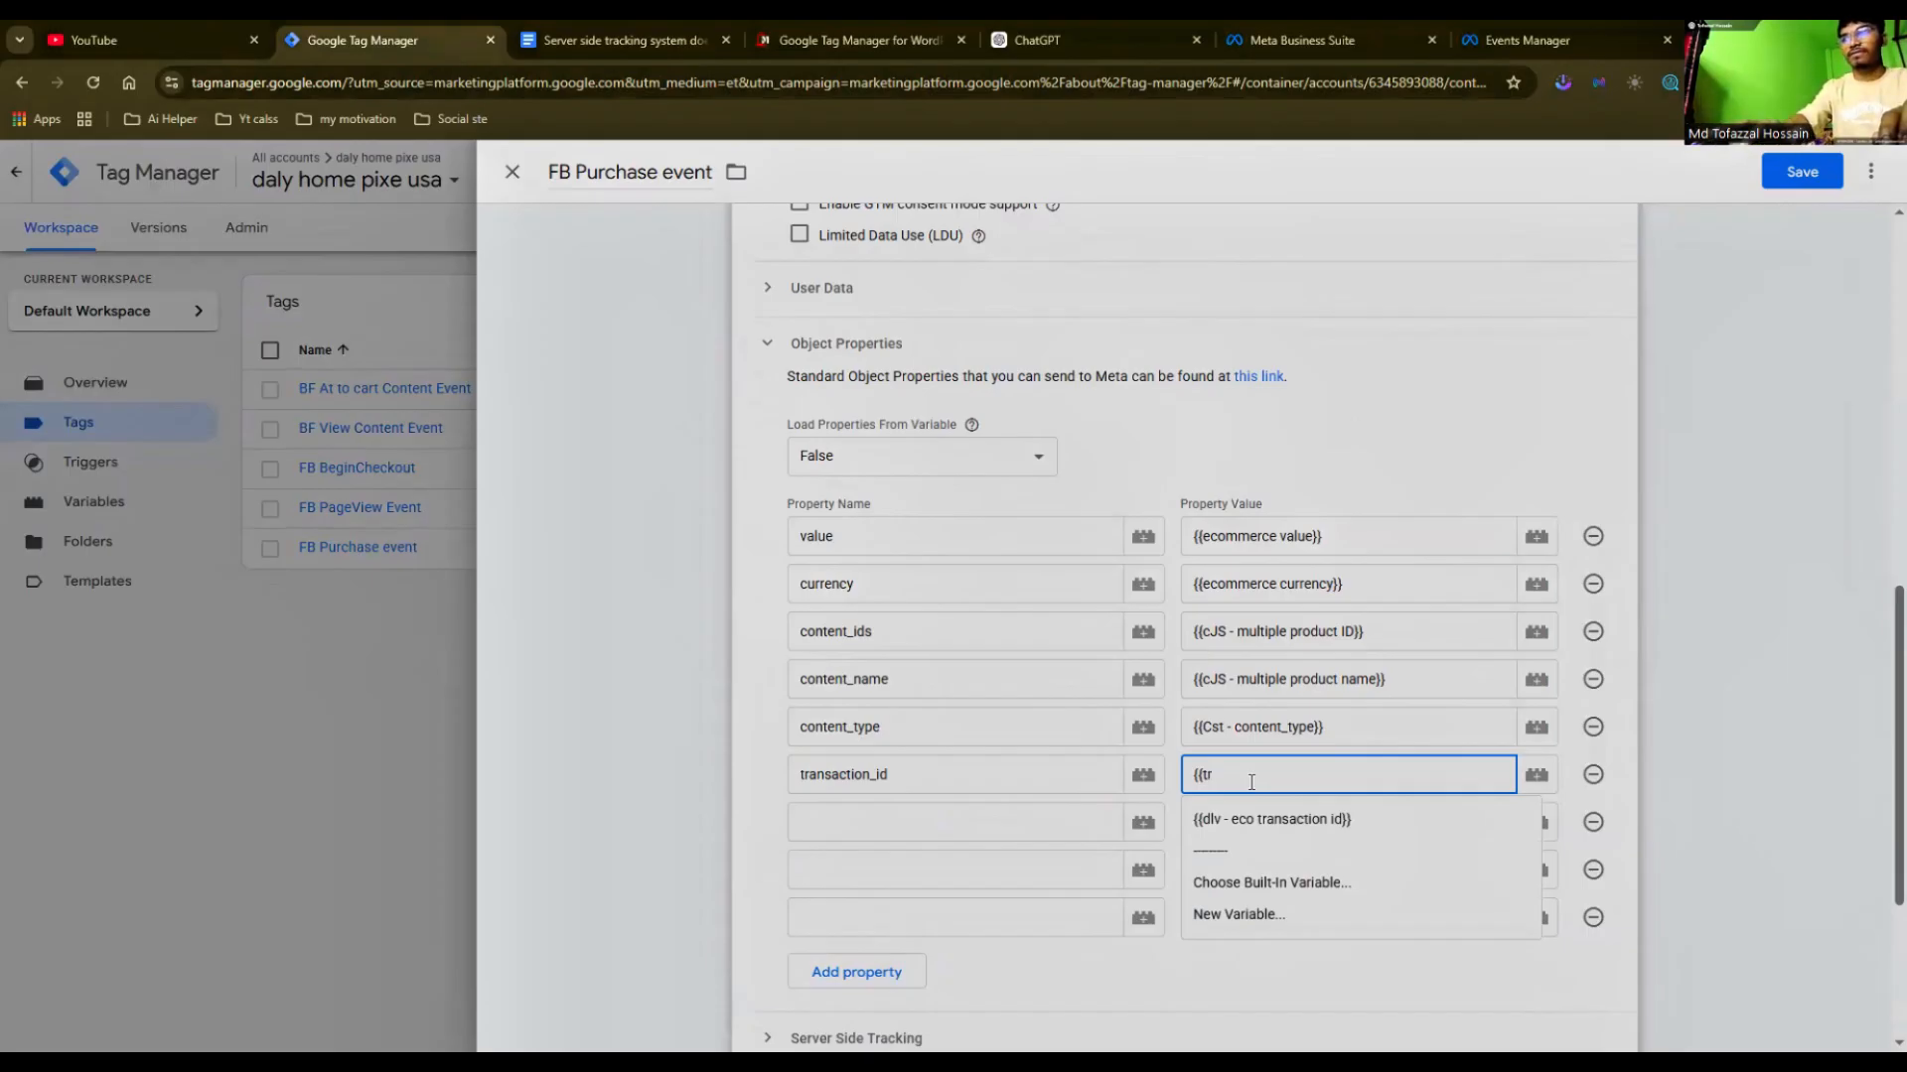
{"action": "key", "text": "BackSpace"}
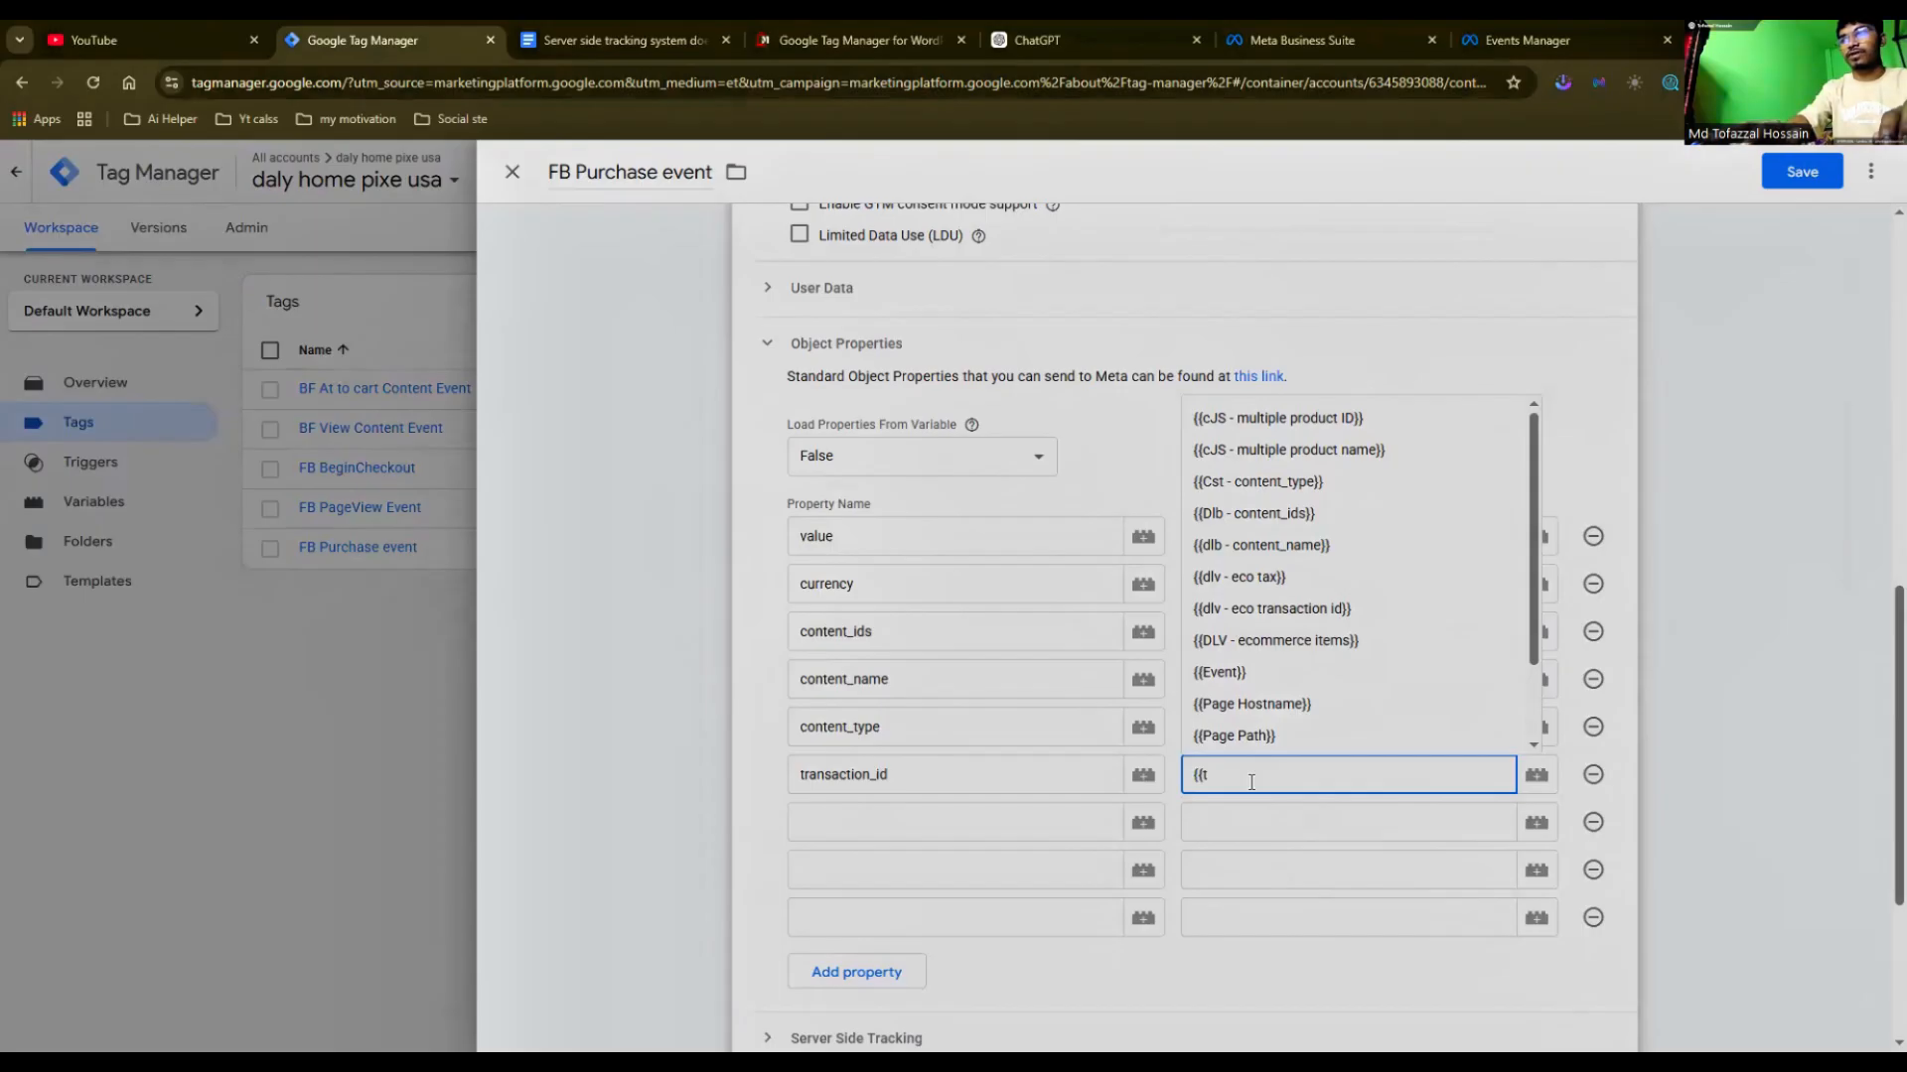
{"action": "key", "text": "BackSpace"}
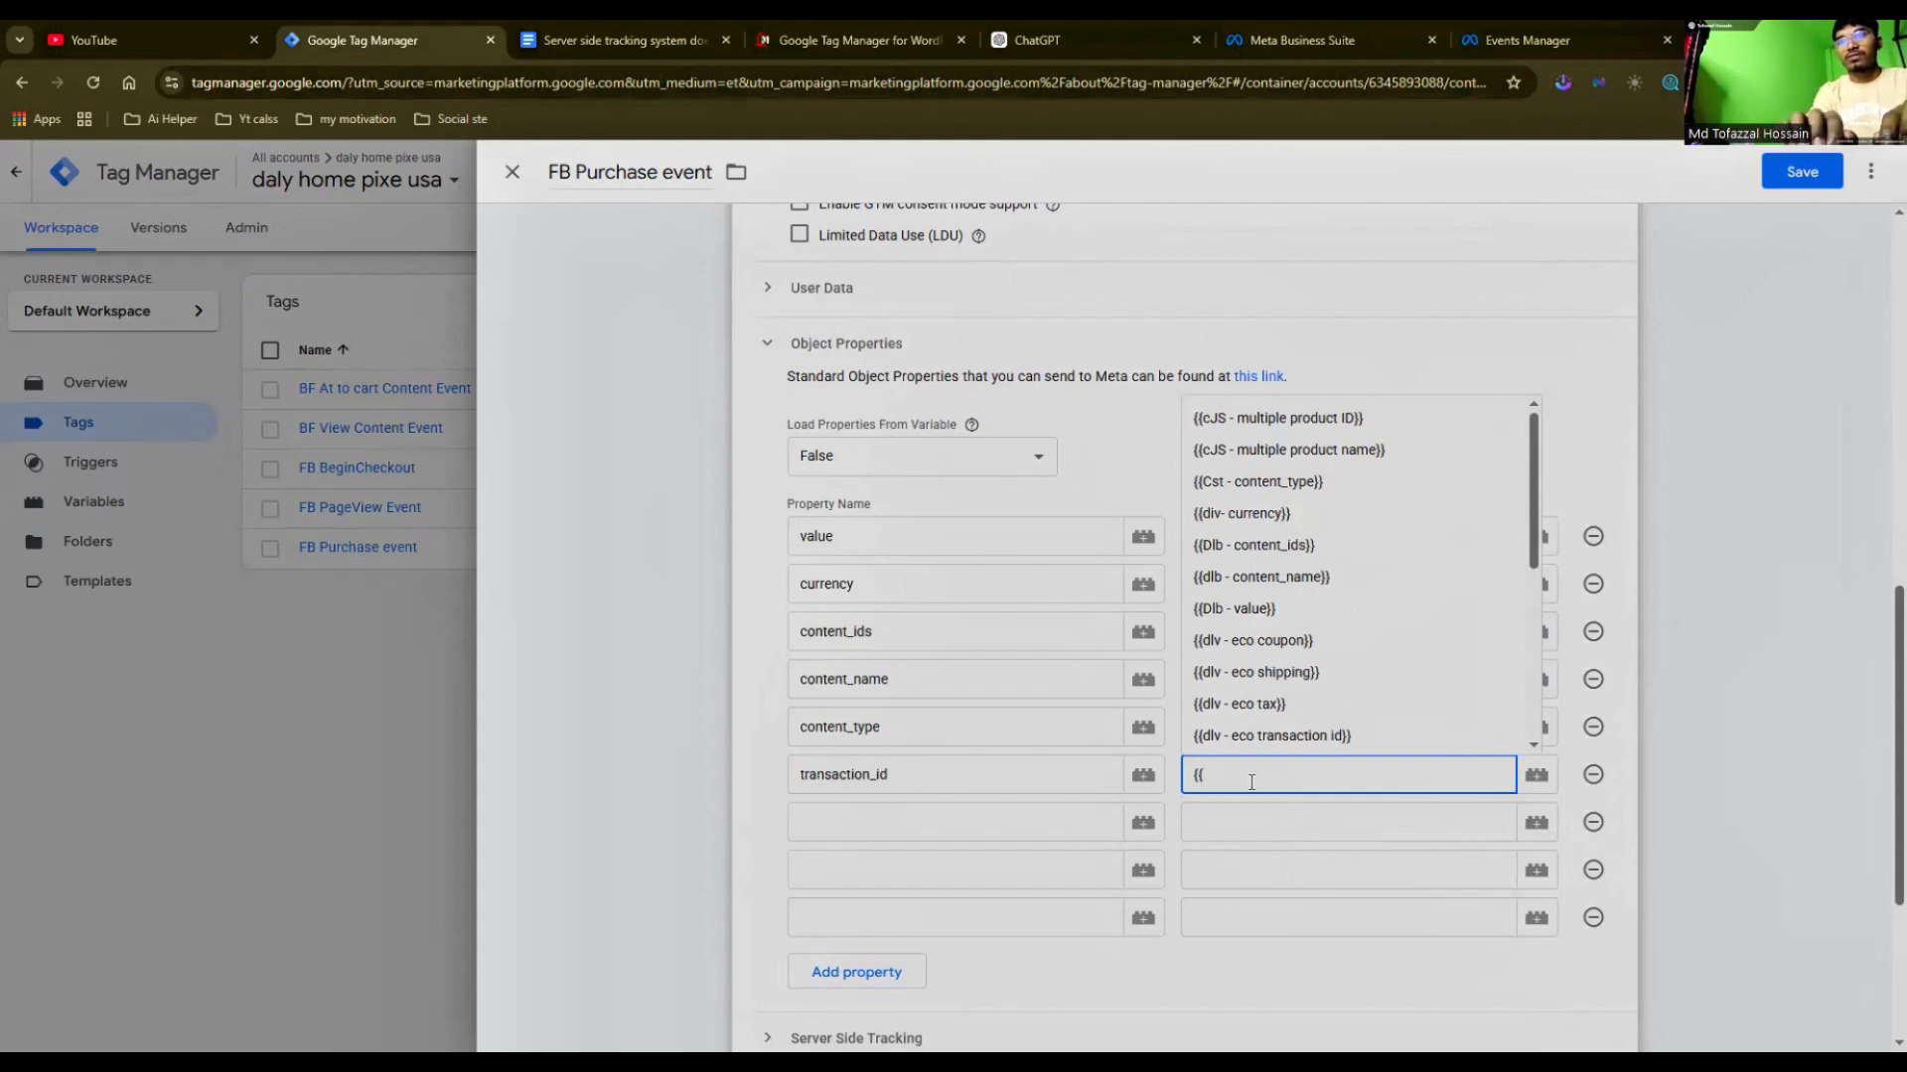
{"action": "type", "text": "id"}
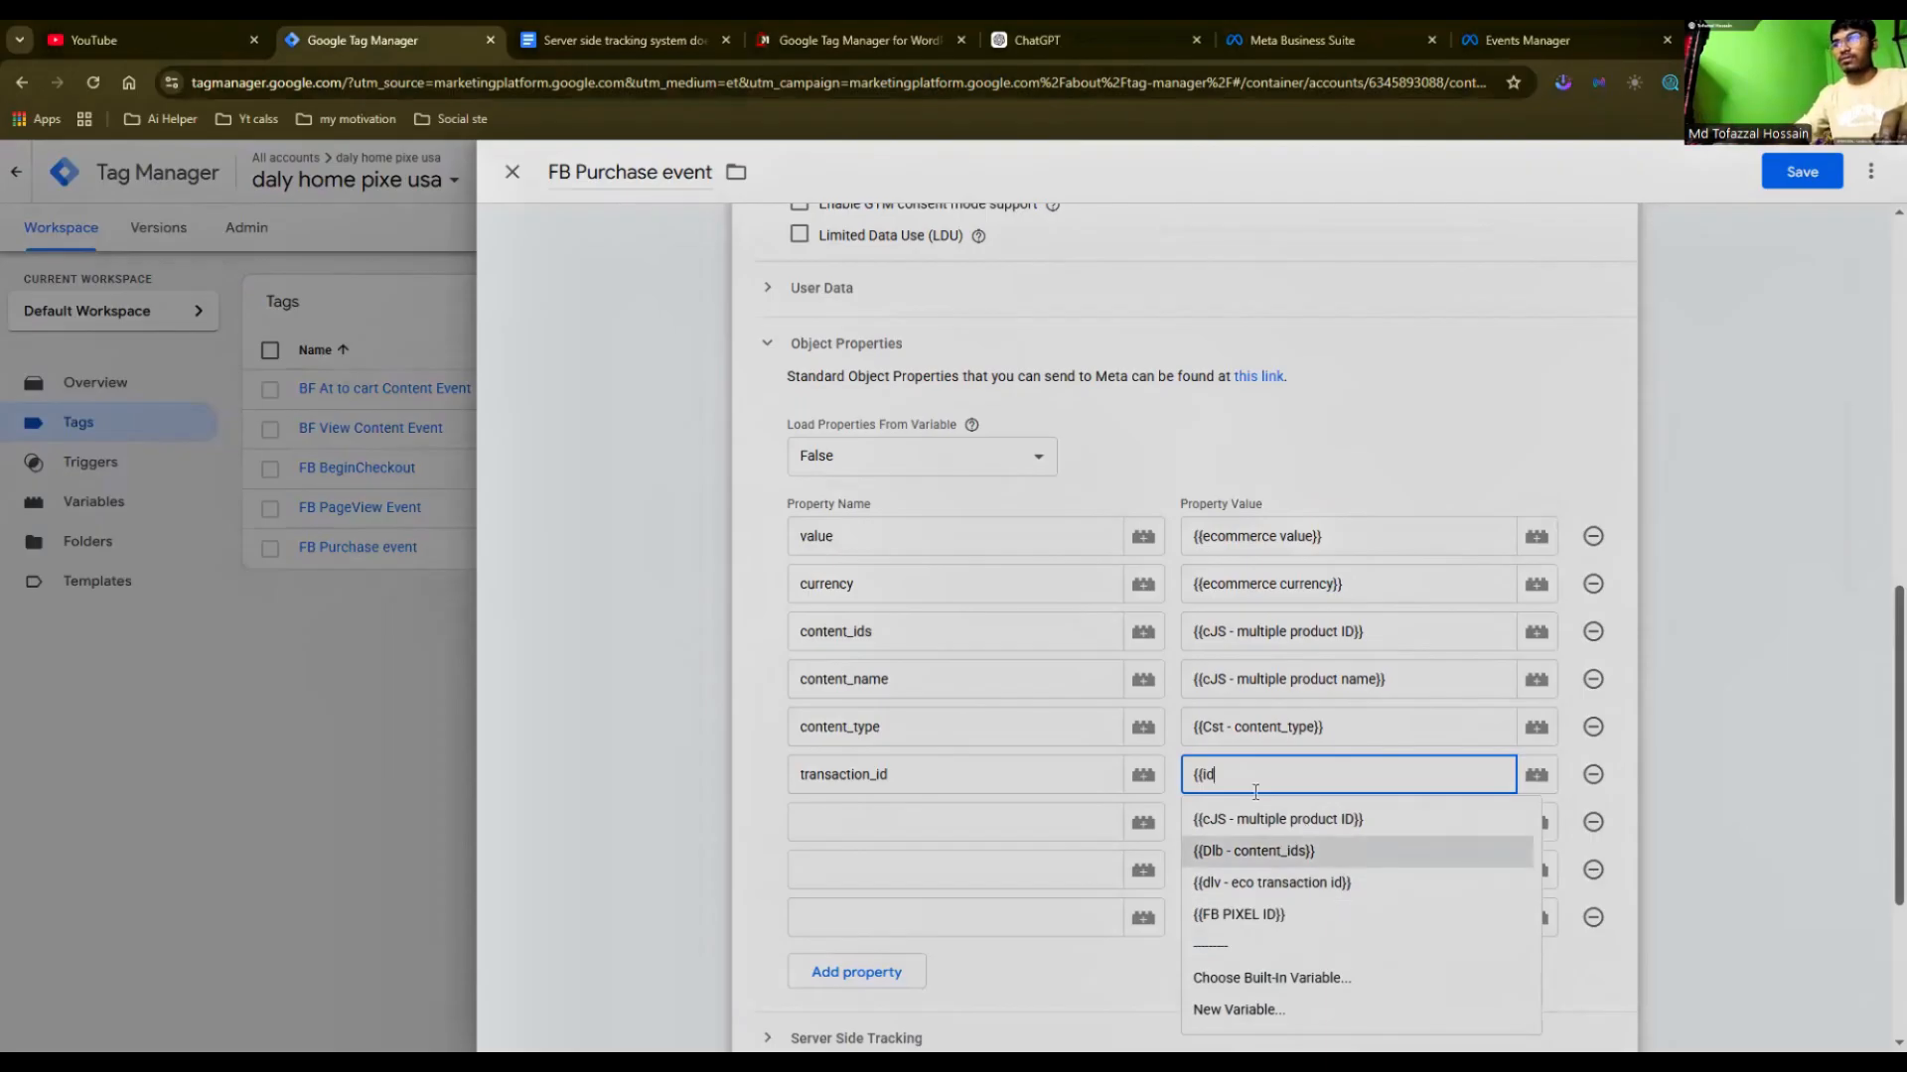
{"action": "key", "text": "BackSpace"}
{"action": "key", "text": "BackSpace"}
{"action": "key", "text": "BackSpace"}
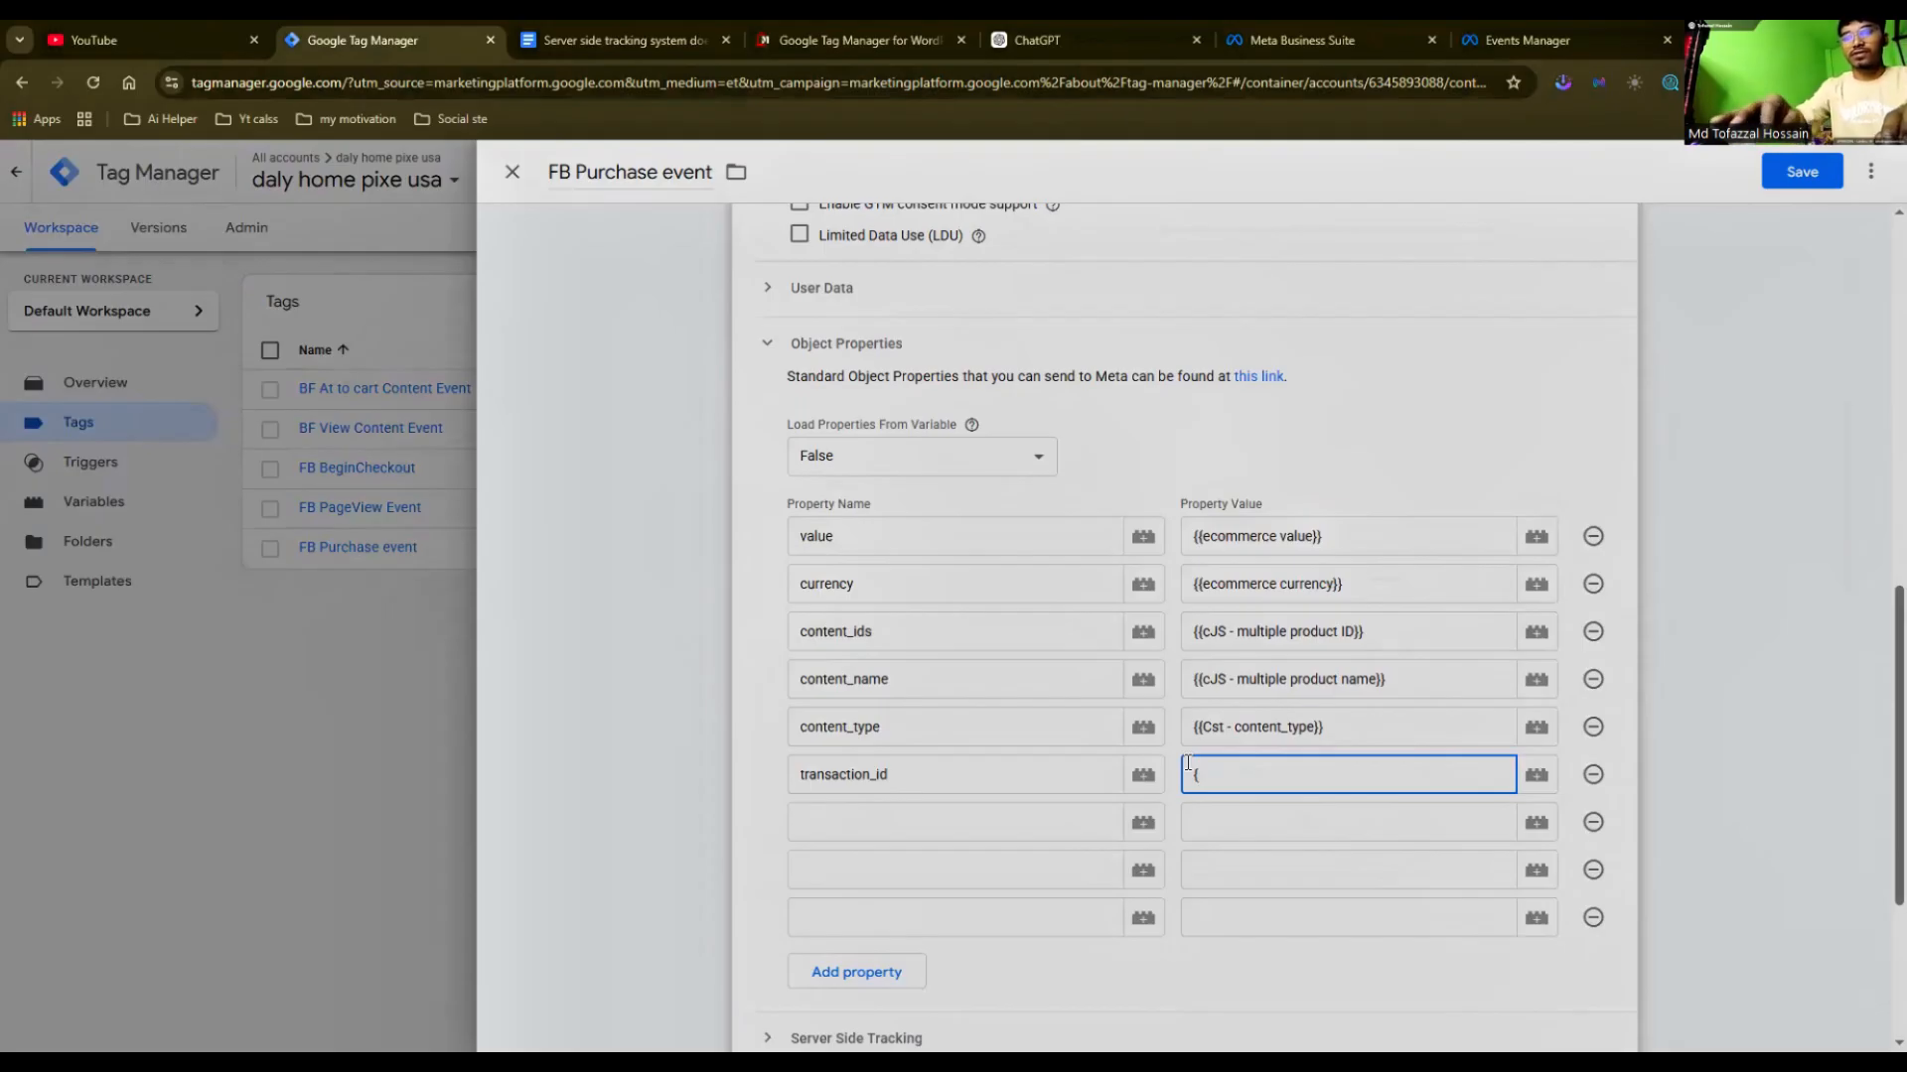
{"action": "type", "text": "{"}
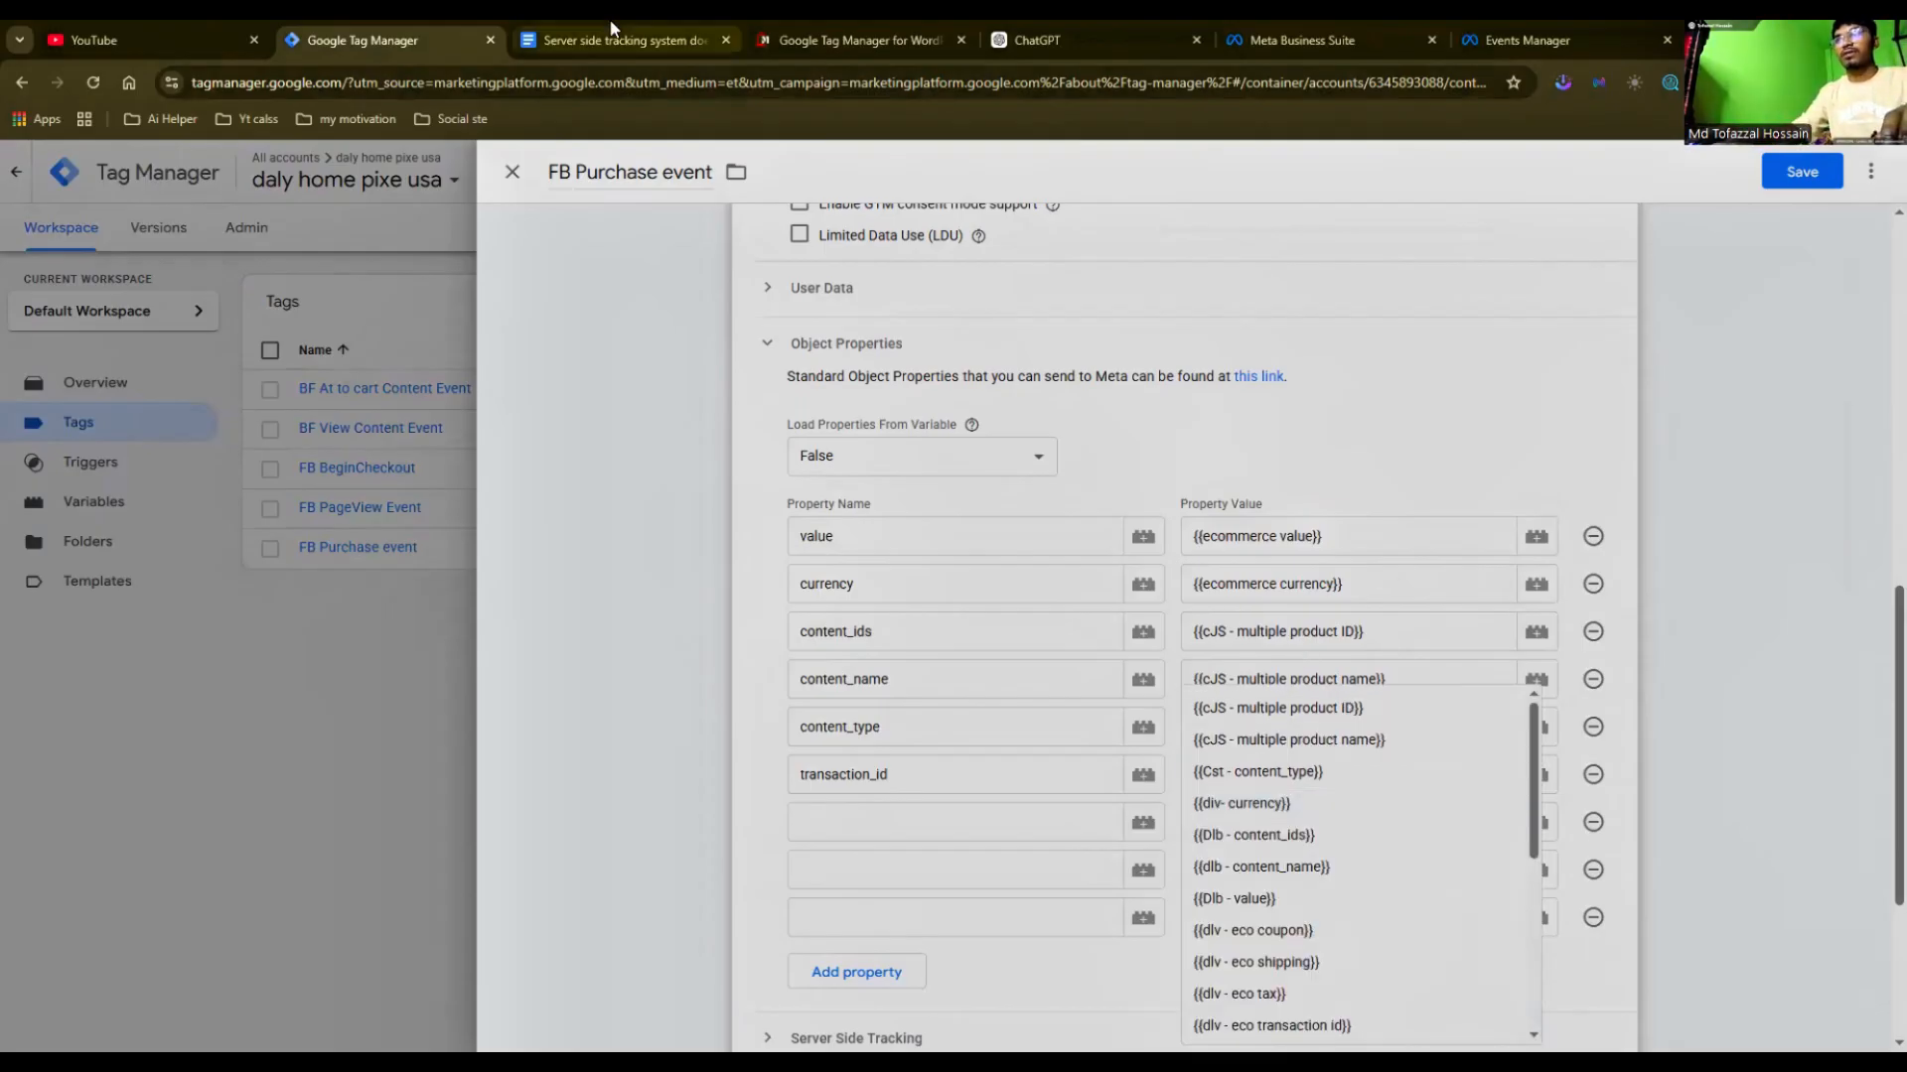
{"action": "key", "text": "ctrl+Tab"}
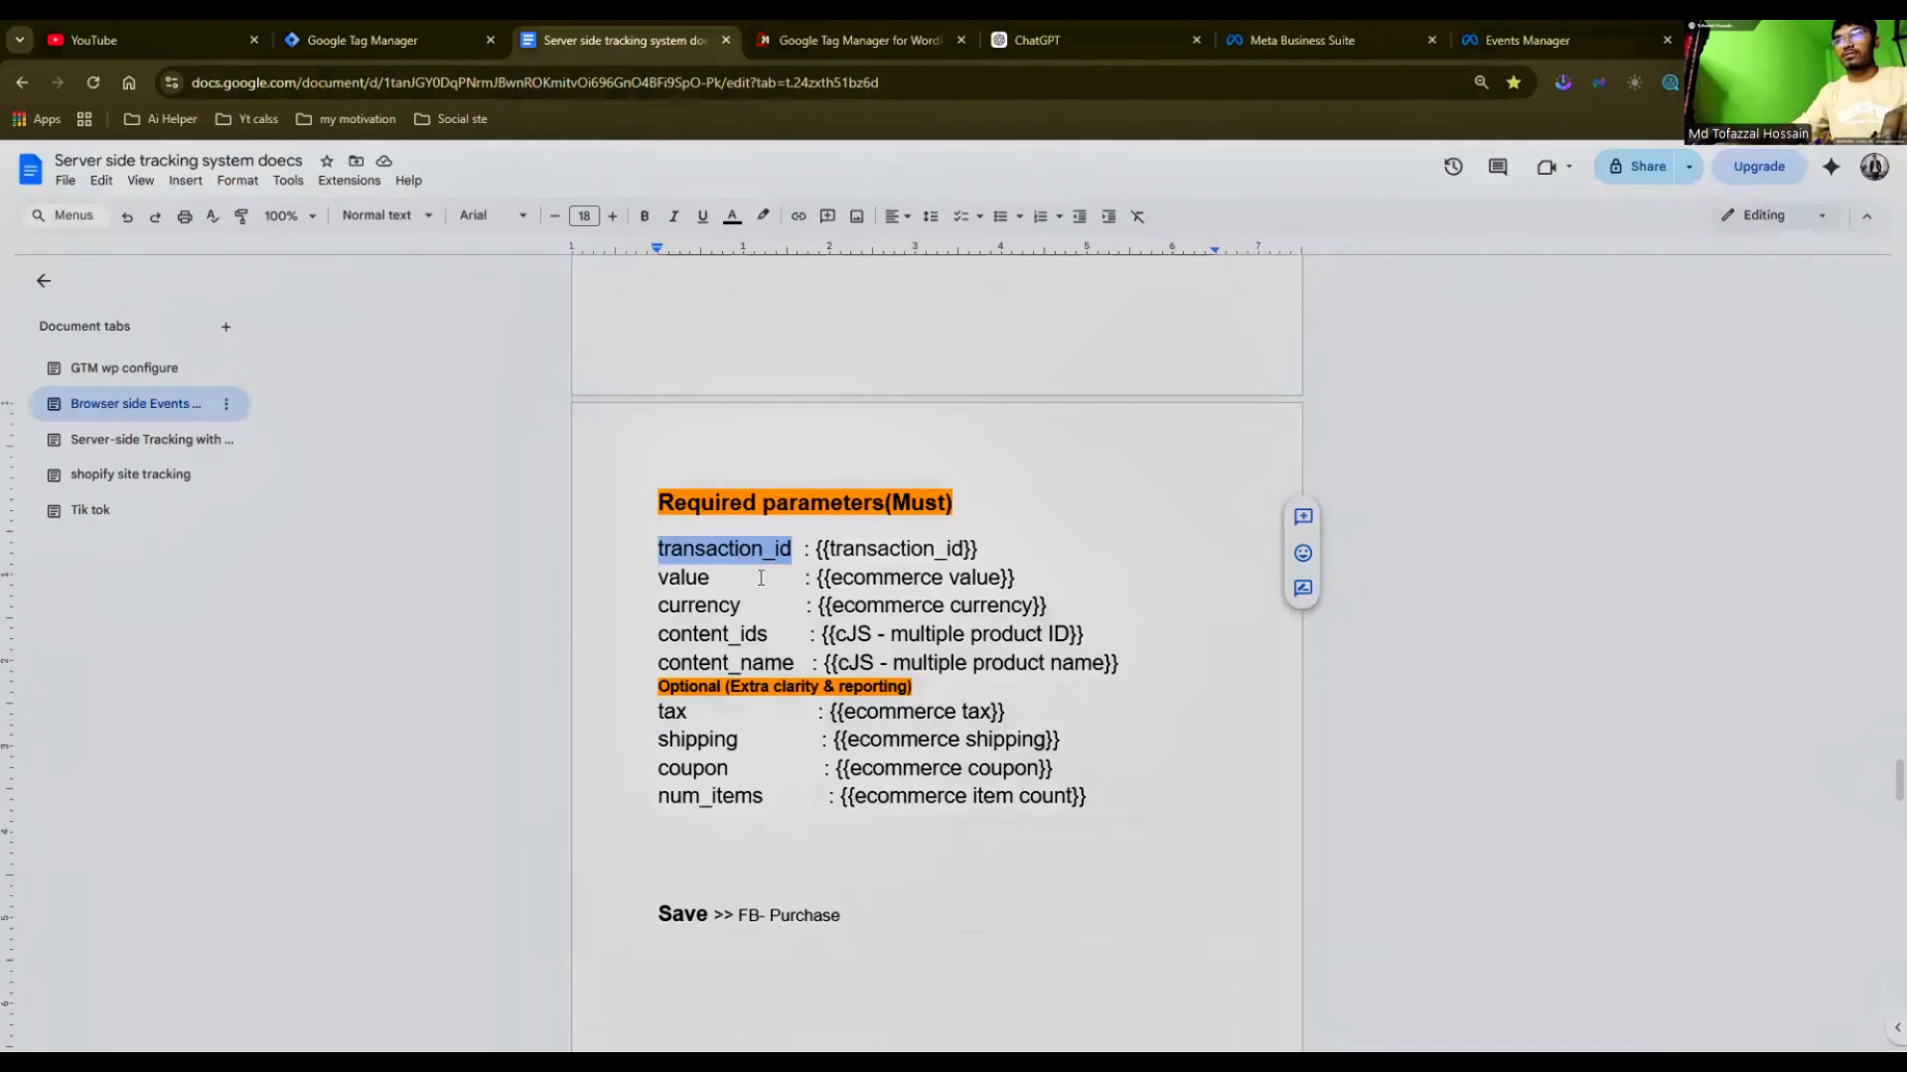
{"action": "left_click", "coordinate": [927, 572]}
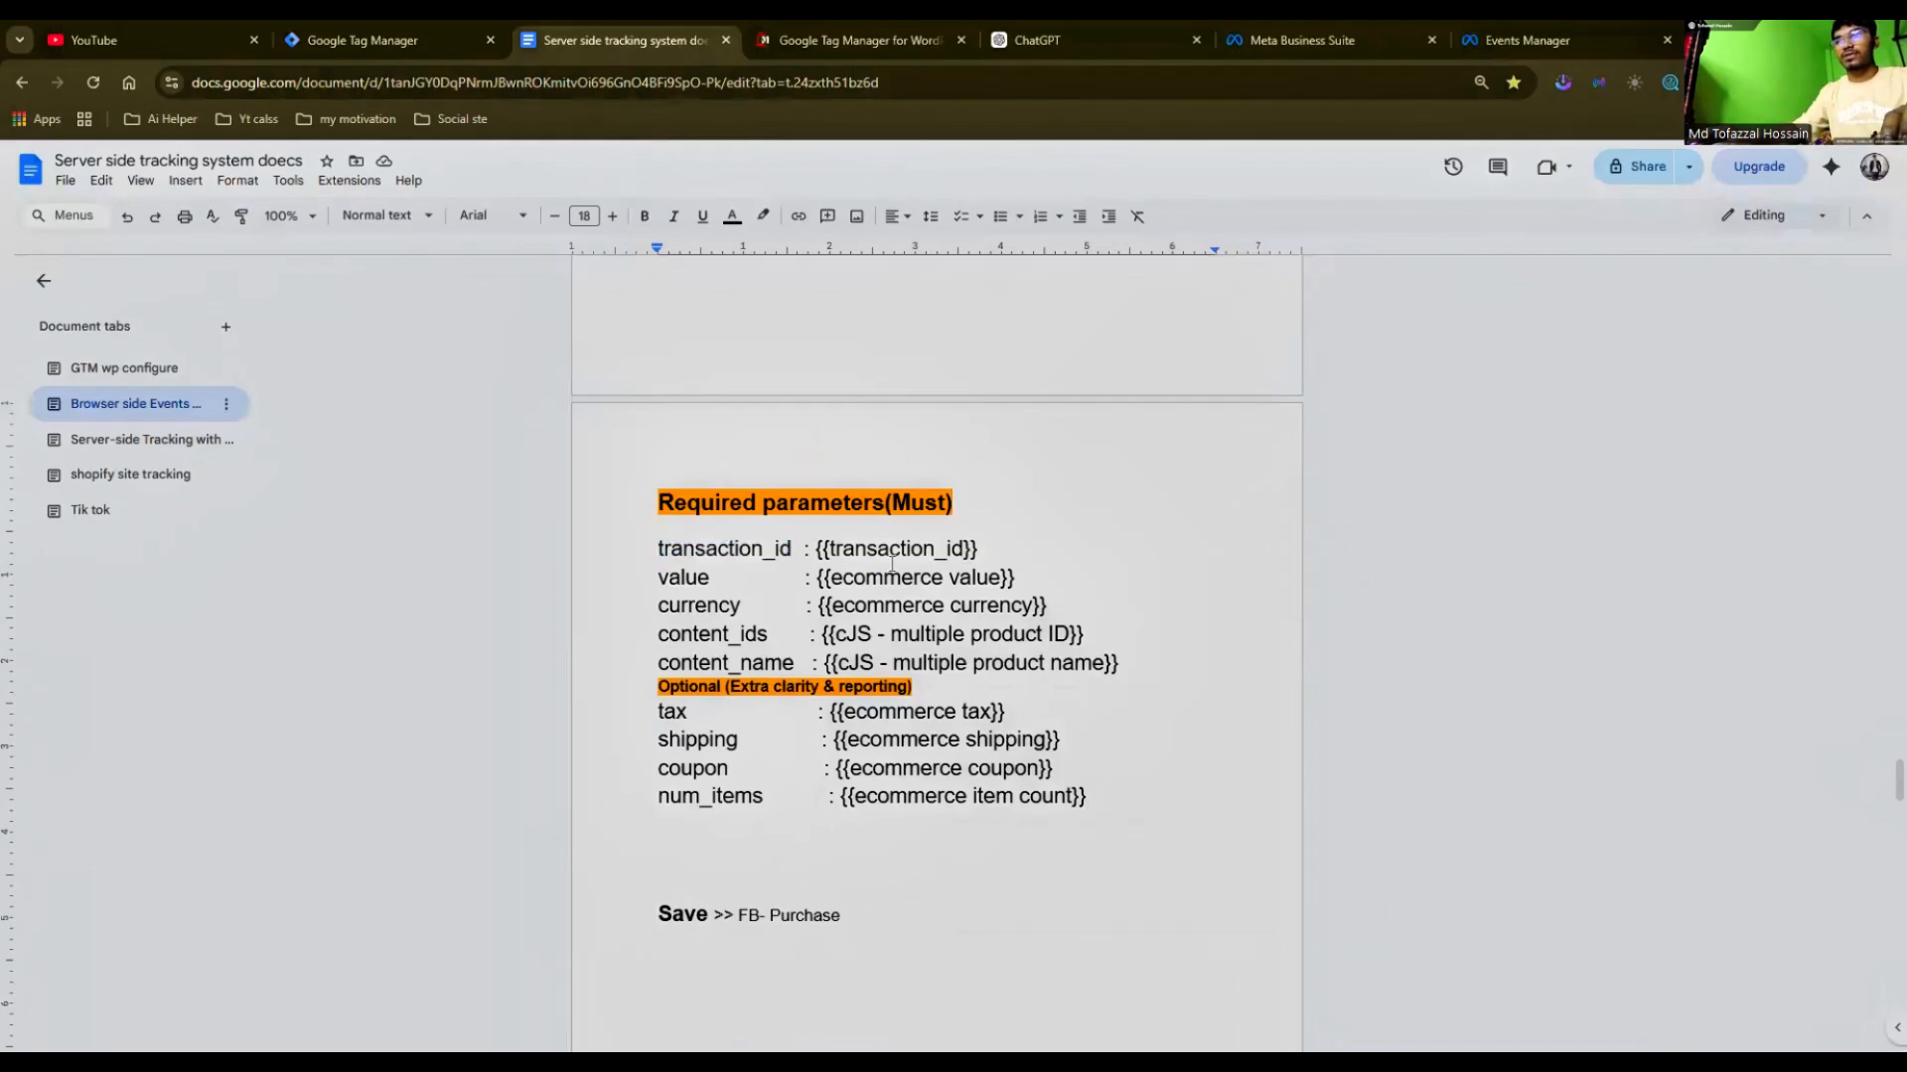
{"action": "scroll", "coordinate": [841, 665], "scroll_direction": "down", "scroll_amount": 4}
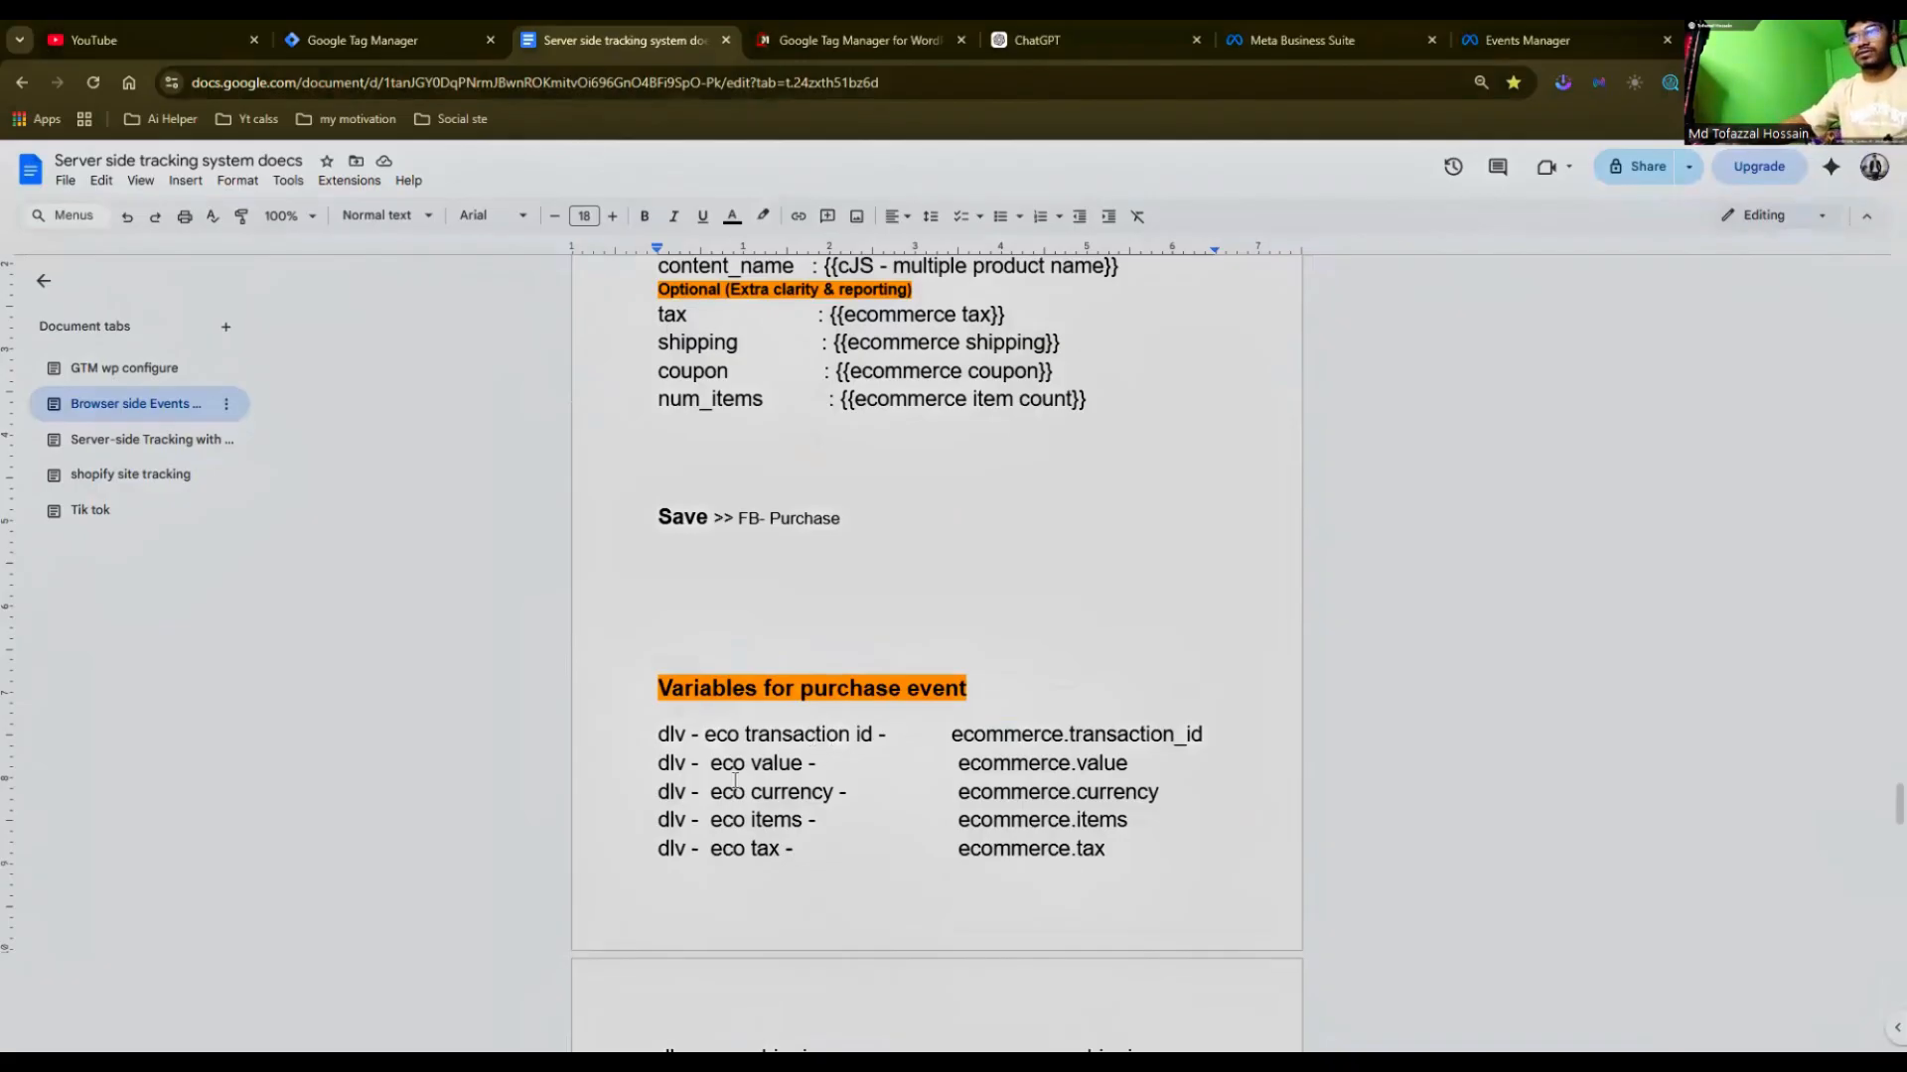
{"action": "left_click", "coordinate": [456, 29]}
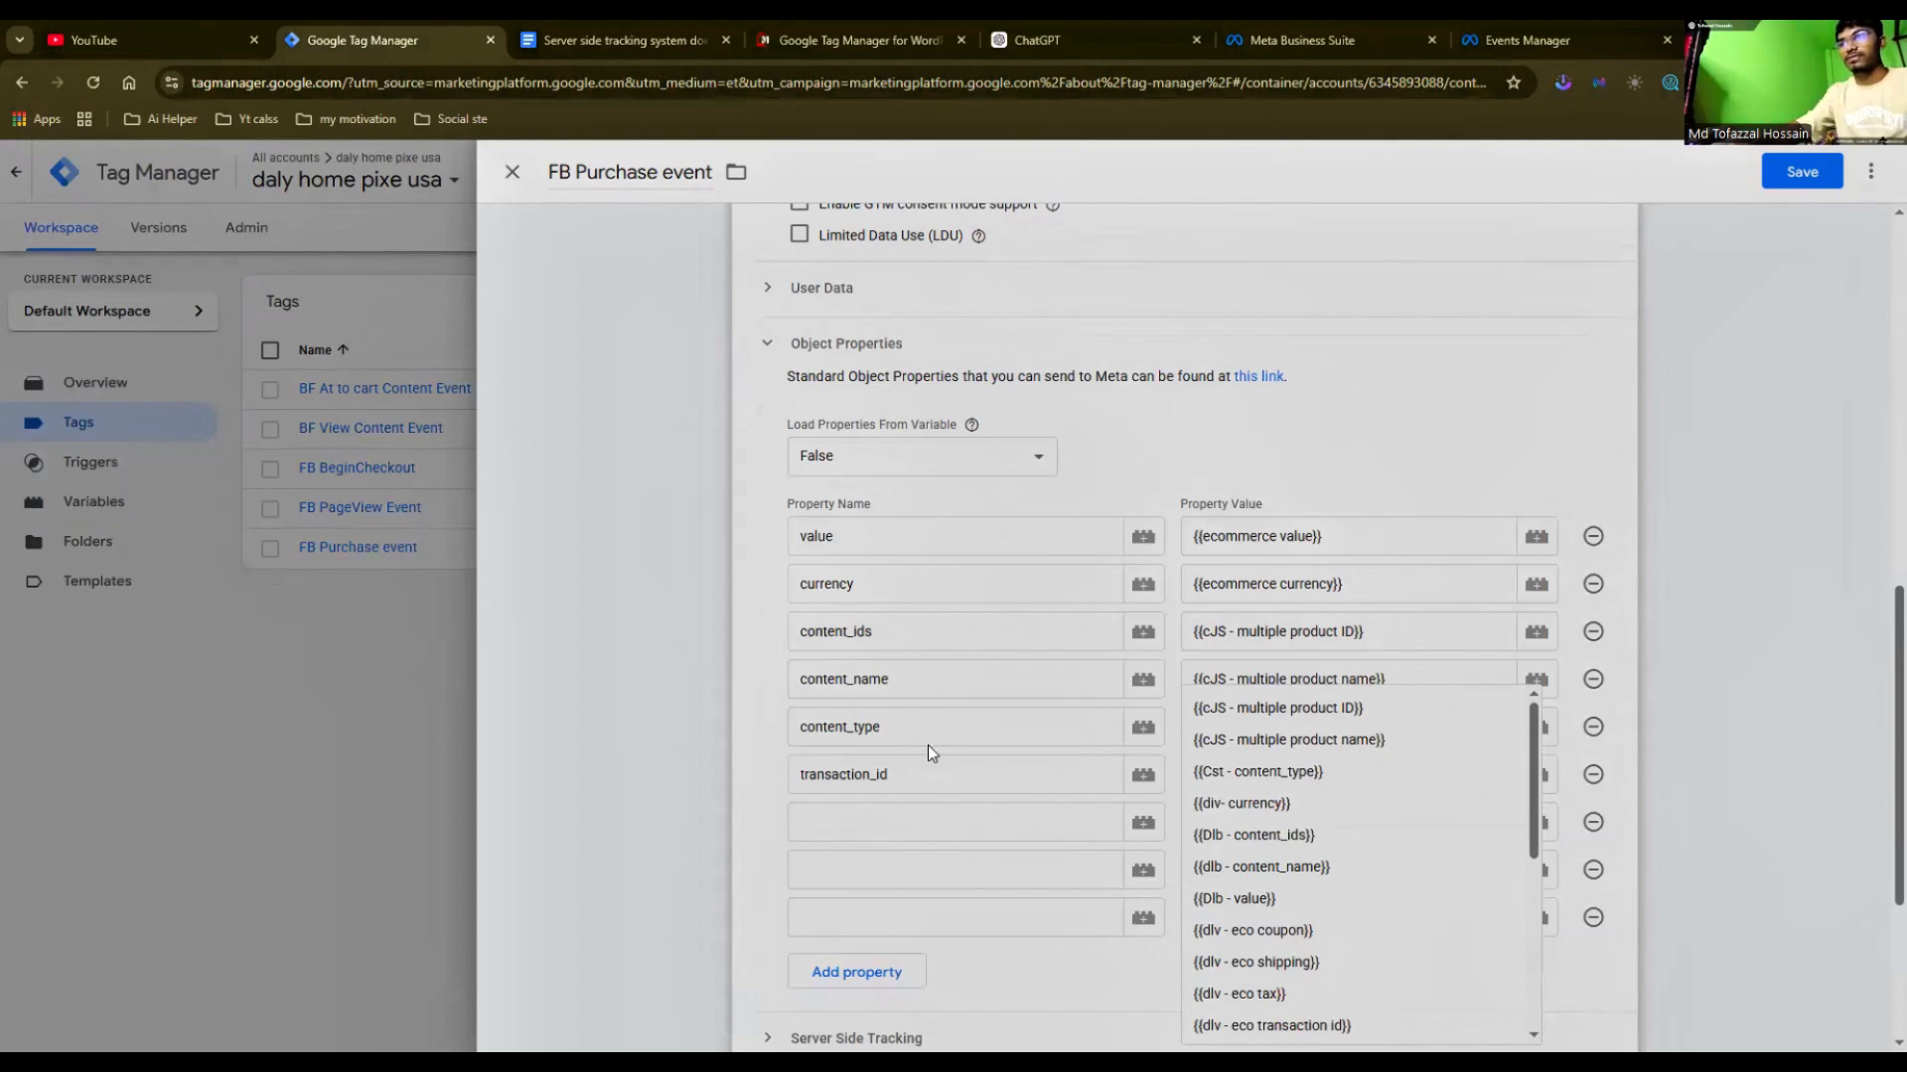
{"action": "left_click", "coordinate": [1234, 772]}
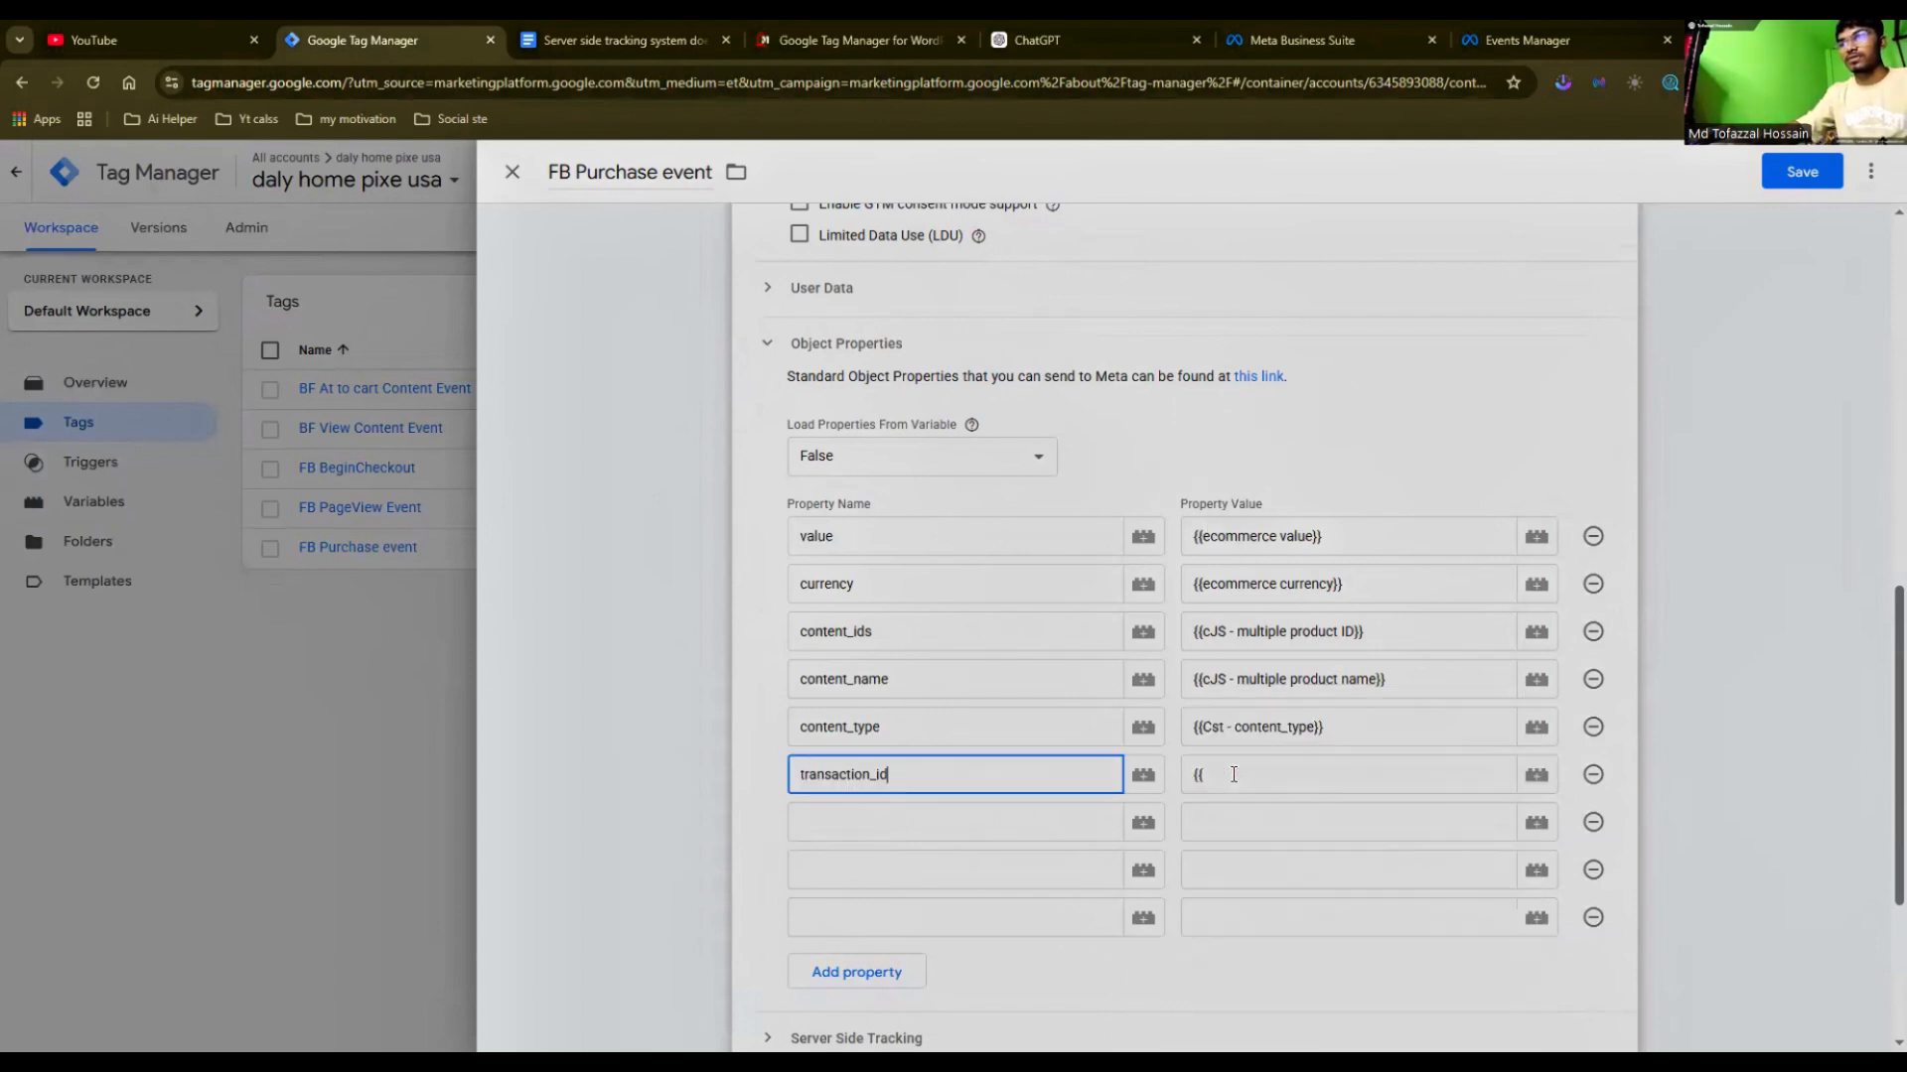
{"action": "key", "text": "Tab"}
{"action": "double_click", "coordinate": [812, 775]}
{"action": "key", "text": "ctrl+c"}
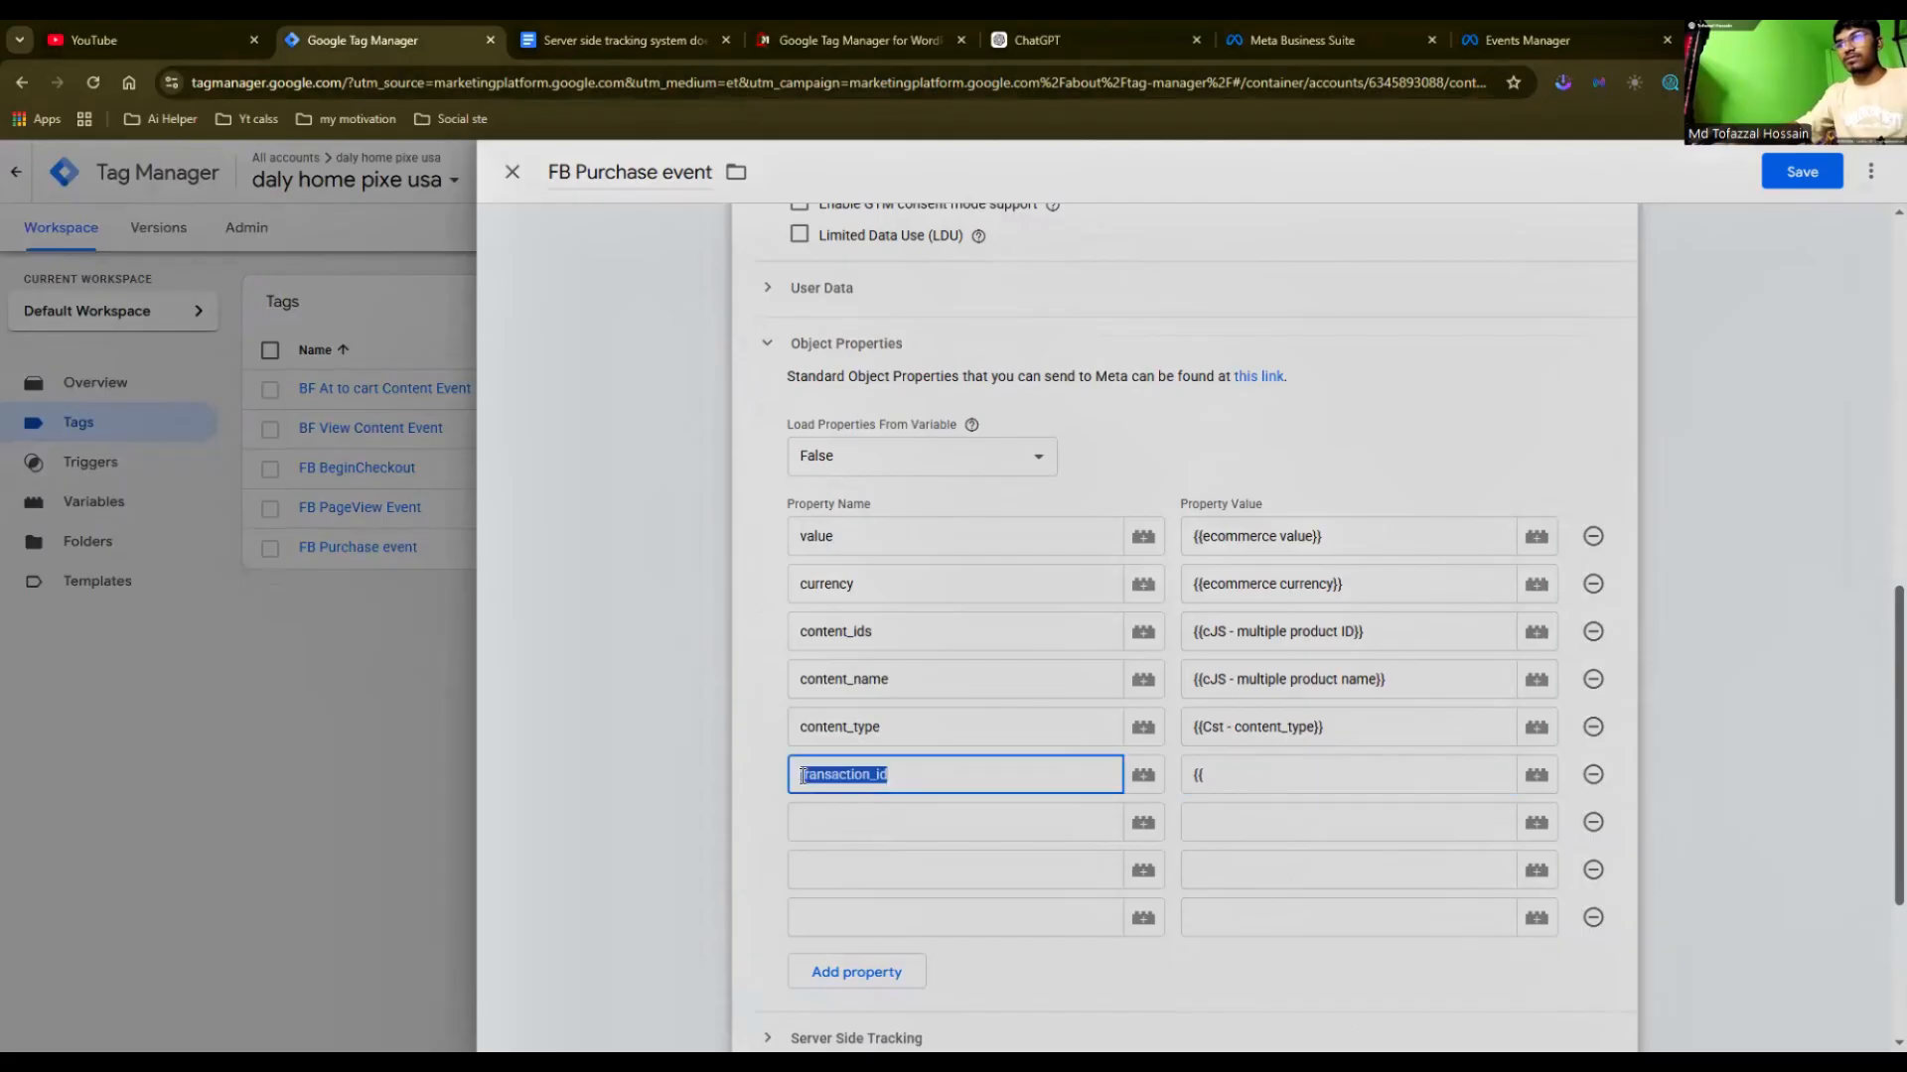
{"action": "left_click", "coordinate": [1223, 779]}
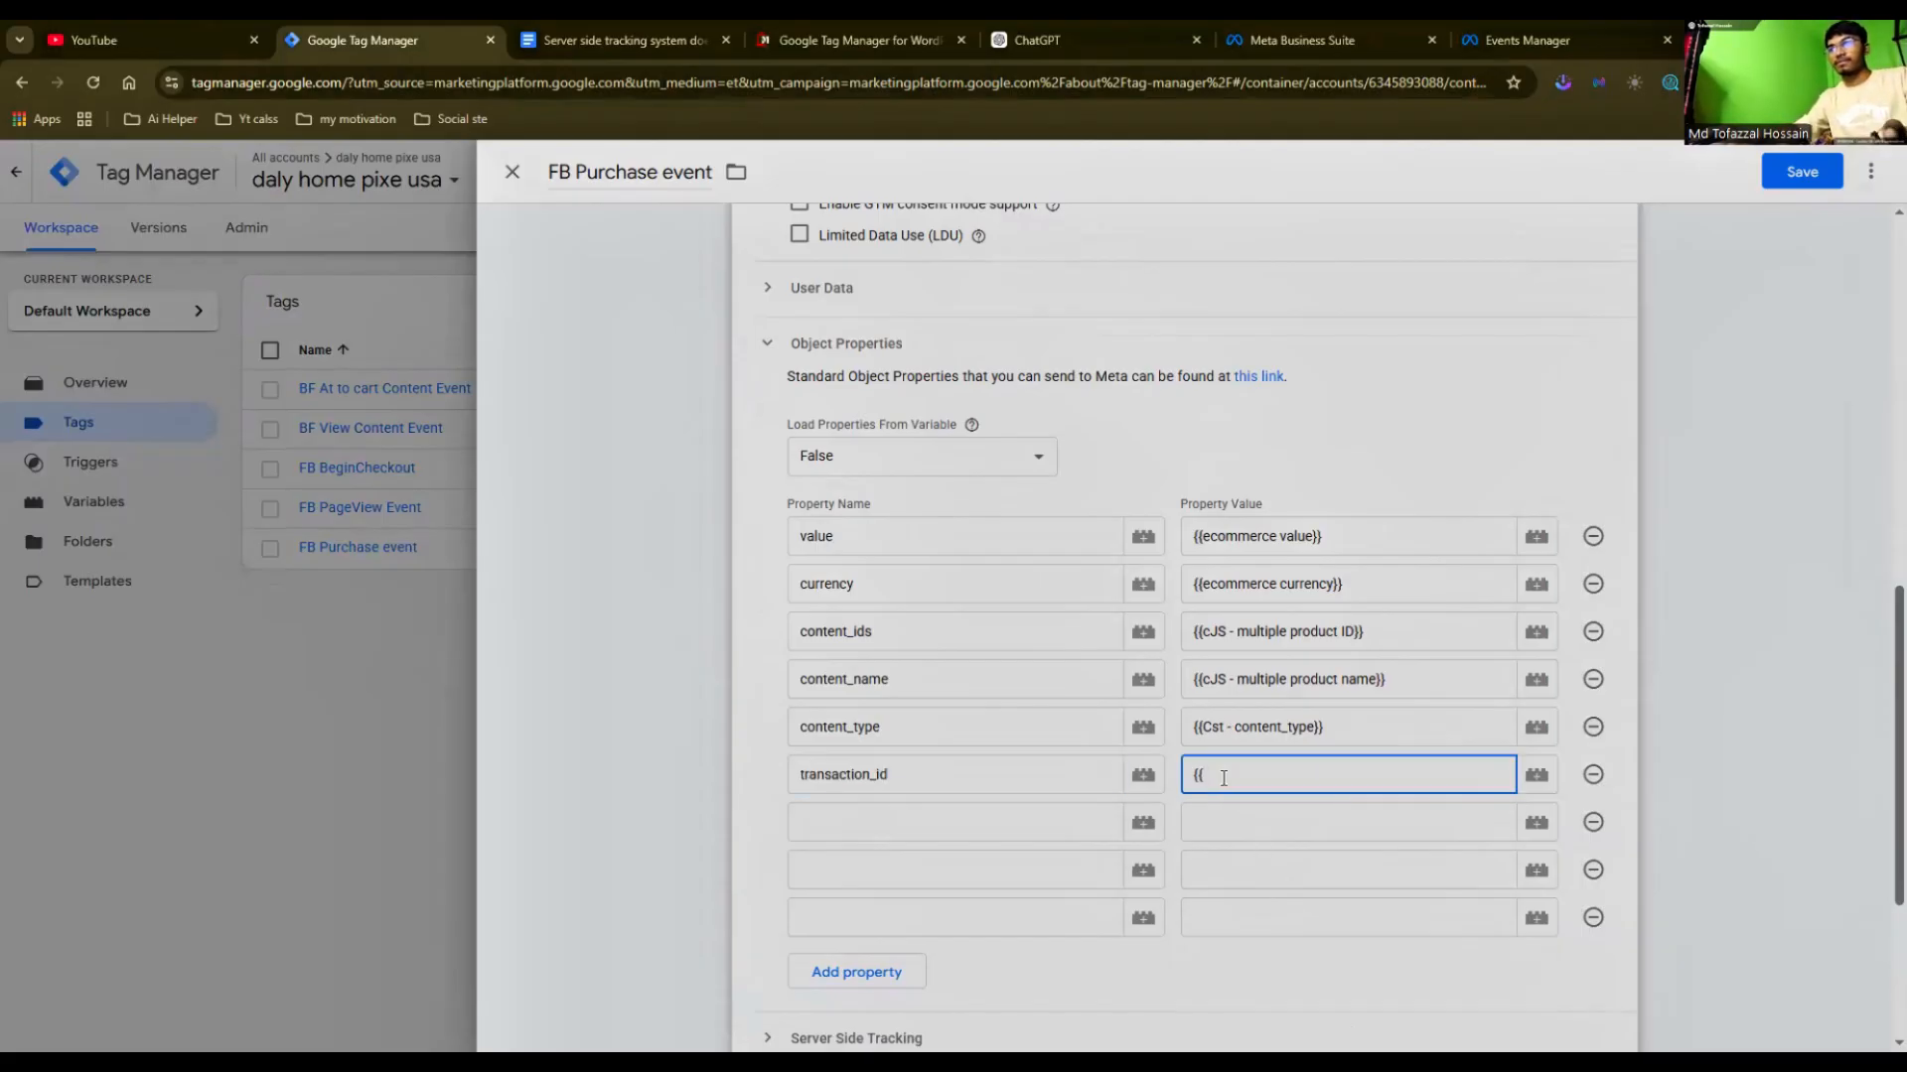
{"action": "key", "text": "ctrl+v"}
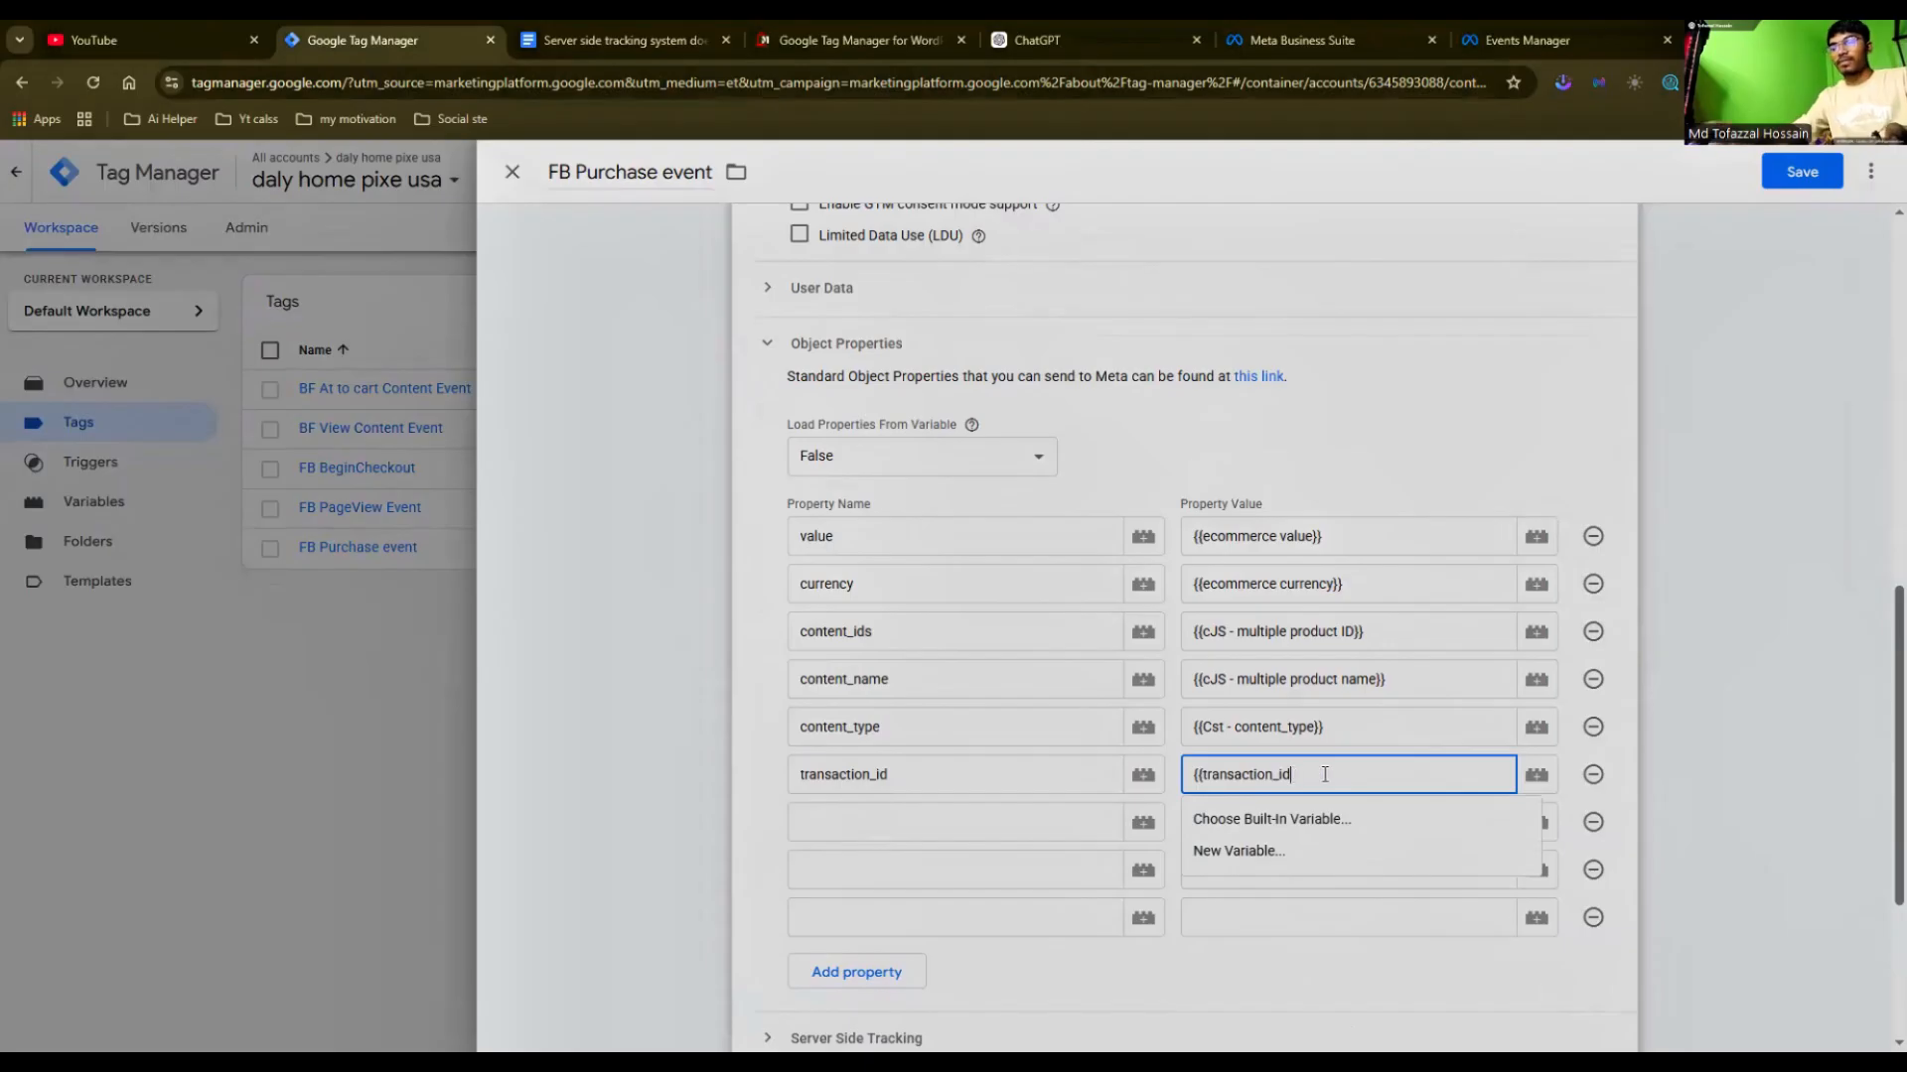
{"action": "key", "text": "BackSpace"}
{"action": "key", "text": "BackSpace"}
{"action": "key", "text": "BackSpace"}
{"action": "key", "text": "BackSpace"}
{"action": "key", "text": "BackSpace"}
{"action": "key", "text": "BackSpace"}
{"action": "key", "text": "BackSpace"}
{"action": "key", "text": "BackSpace"}
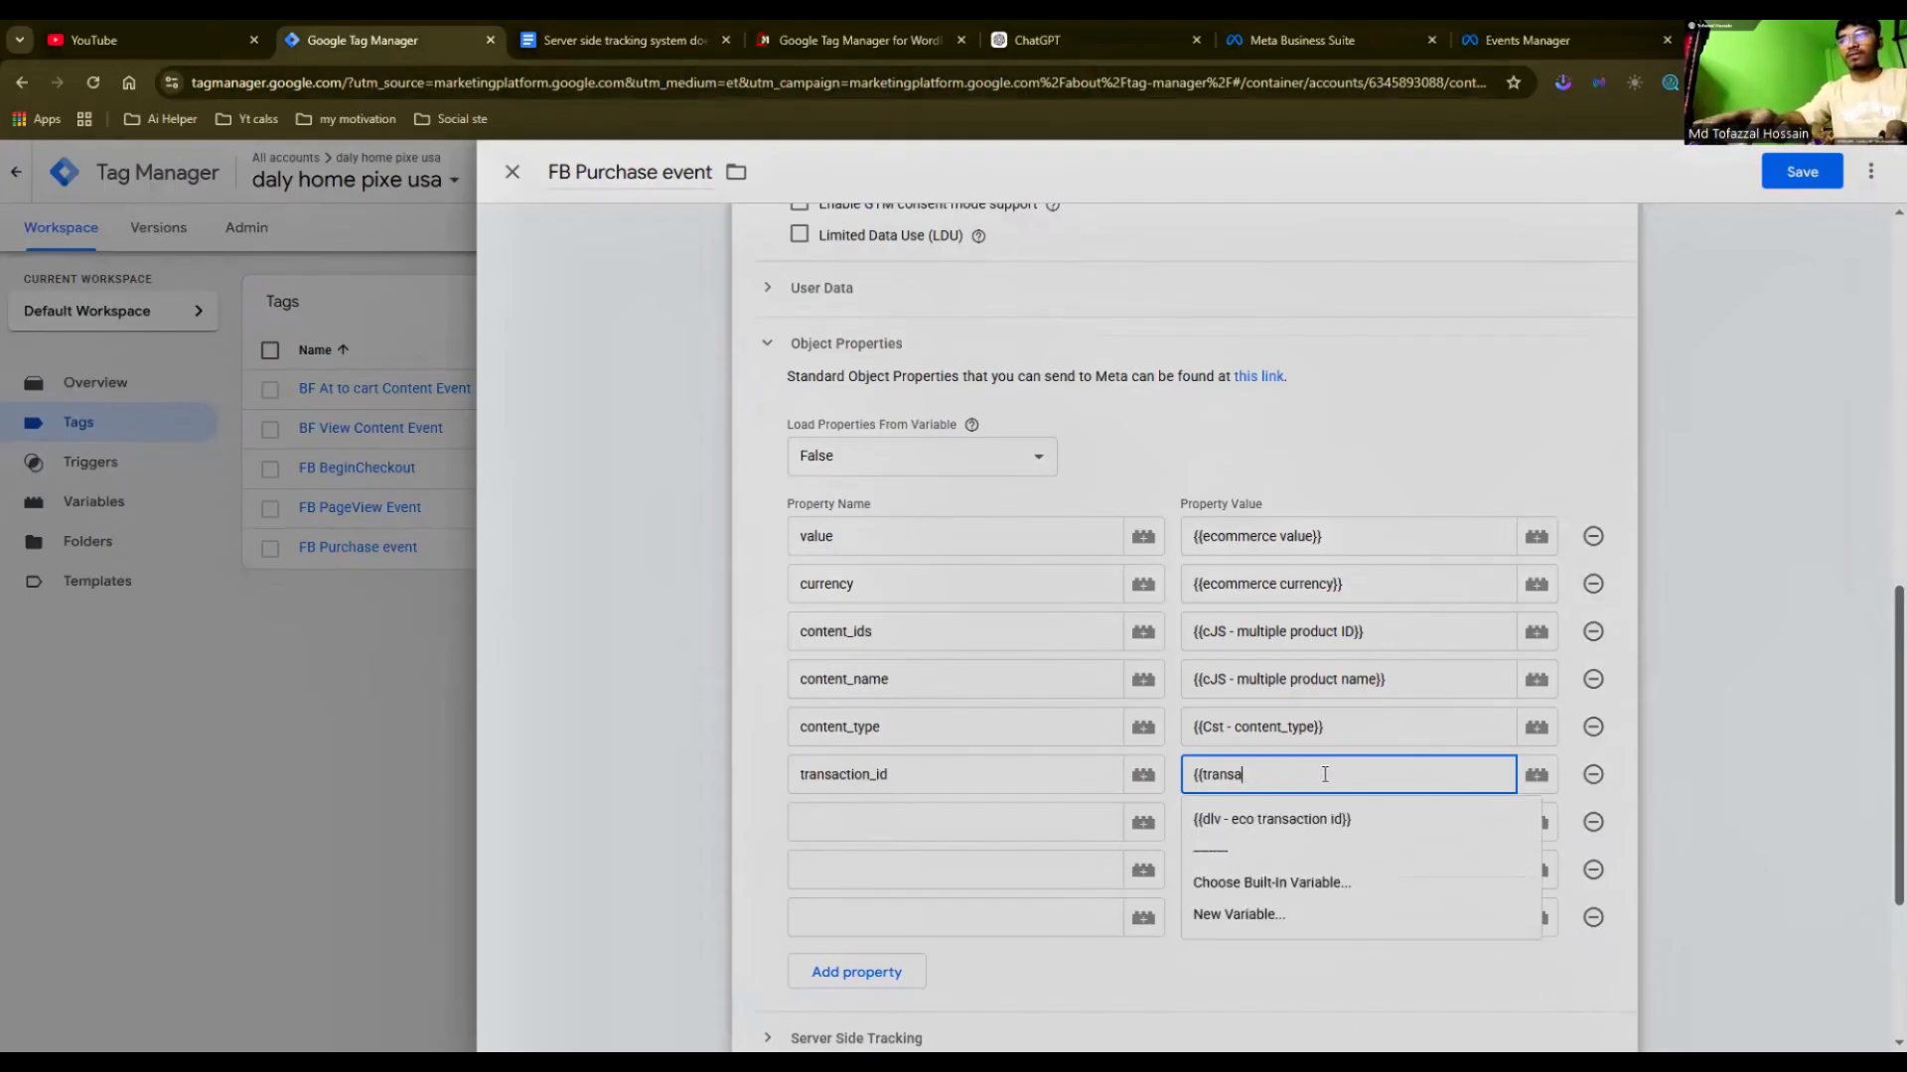
{"action": "key", "text": "BackSpace"}
{"action": "key", "text": "BackSpace"}
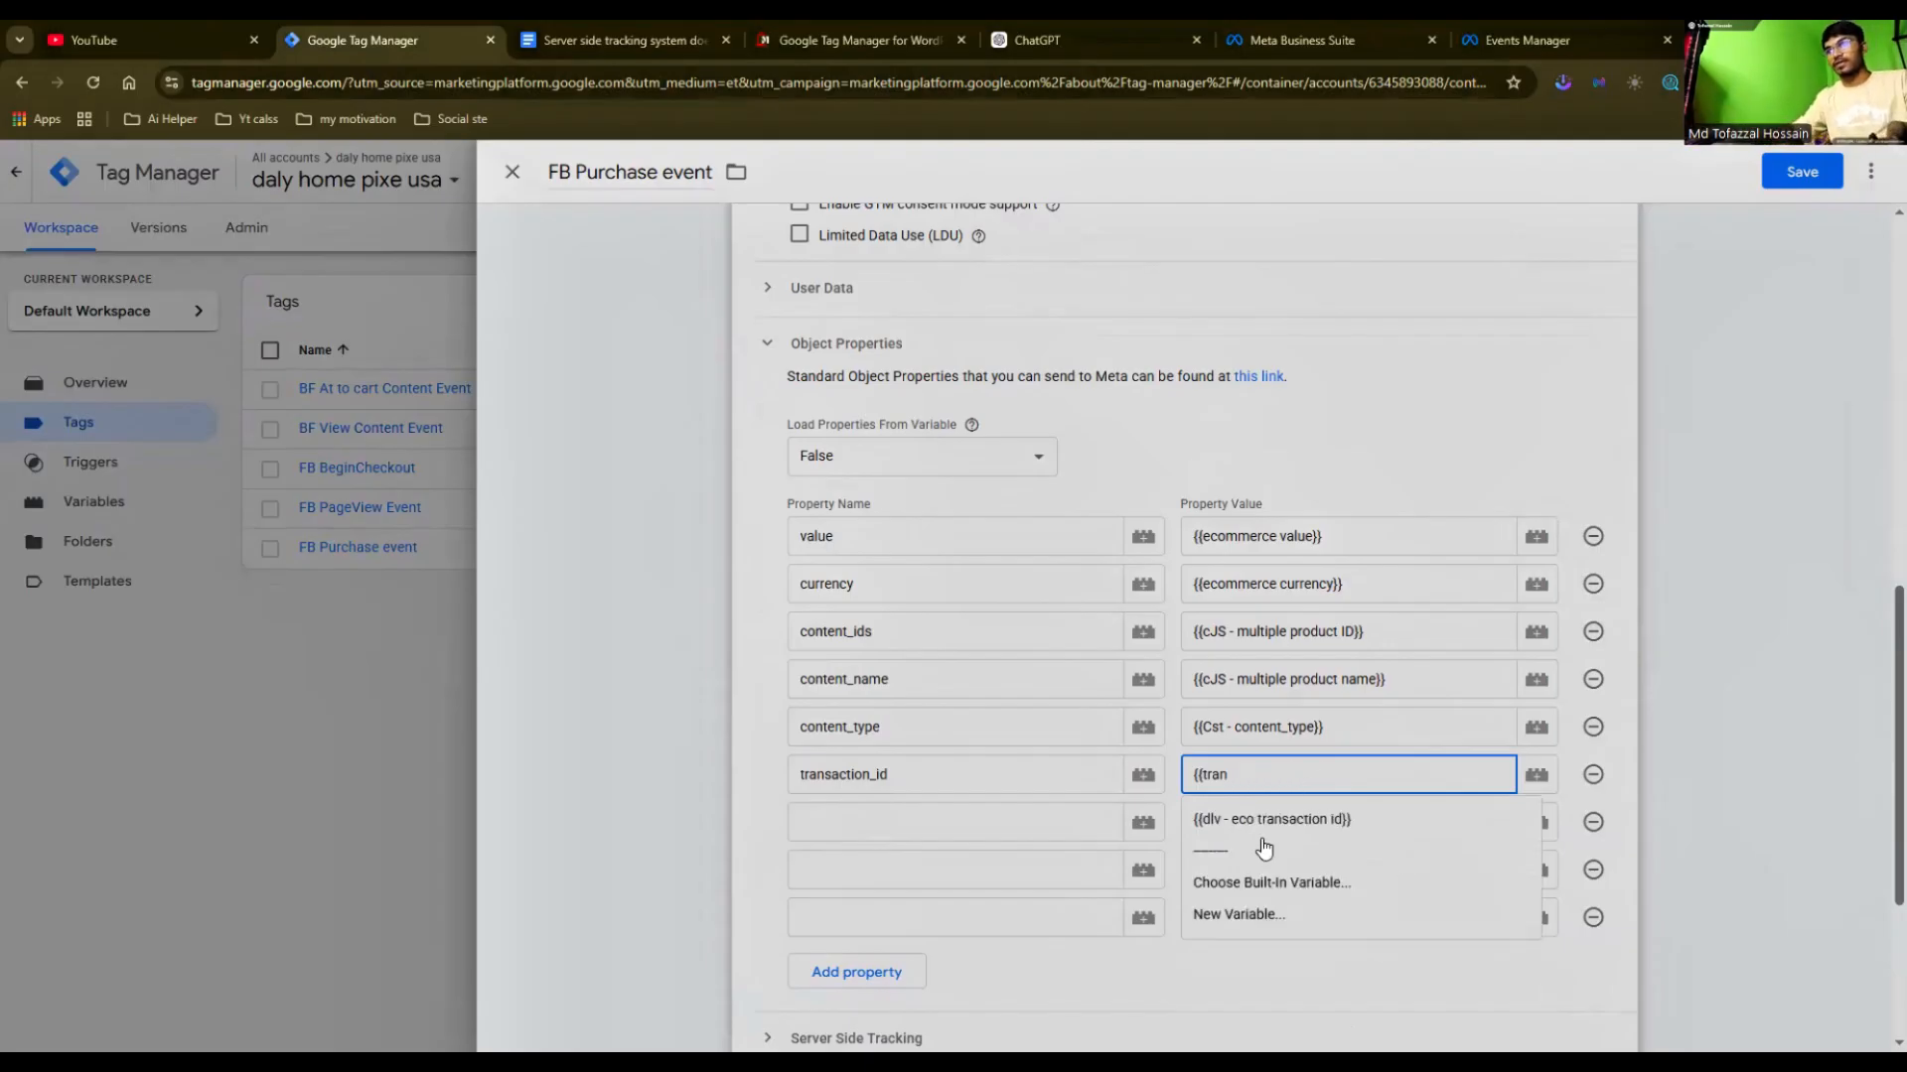
{"action": "left_click", "coordinate": [1325, 816]}
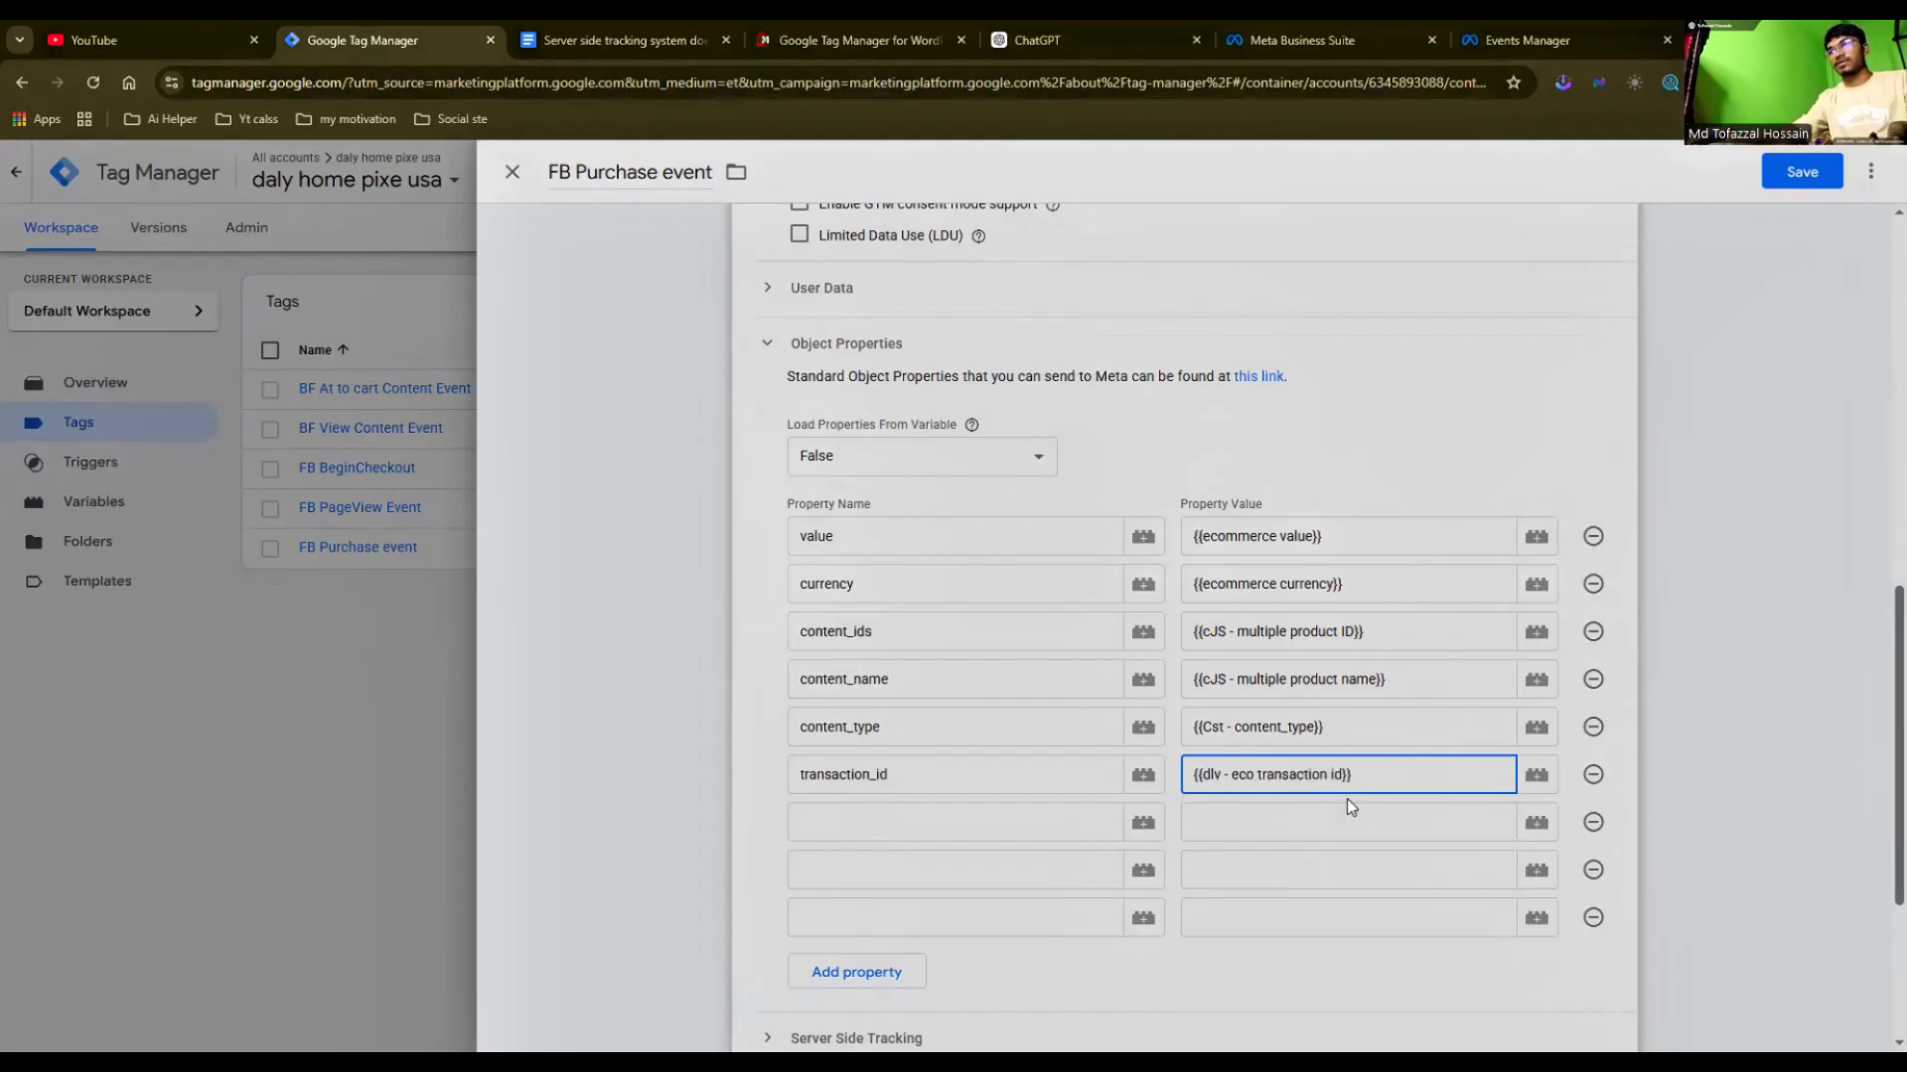
Step: Compare the tag's object properties with the required and optional parameters list in the setup document
{"action": "left_click", "coordinate": [1055, 816]}
{"action": "key", "text": "ctrl+Tab"}
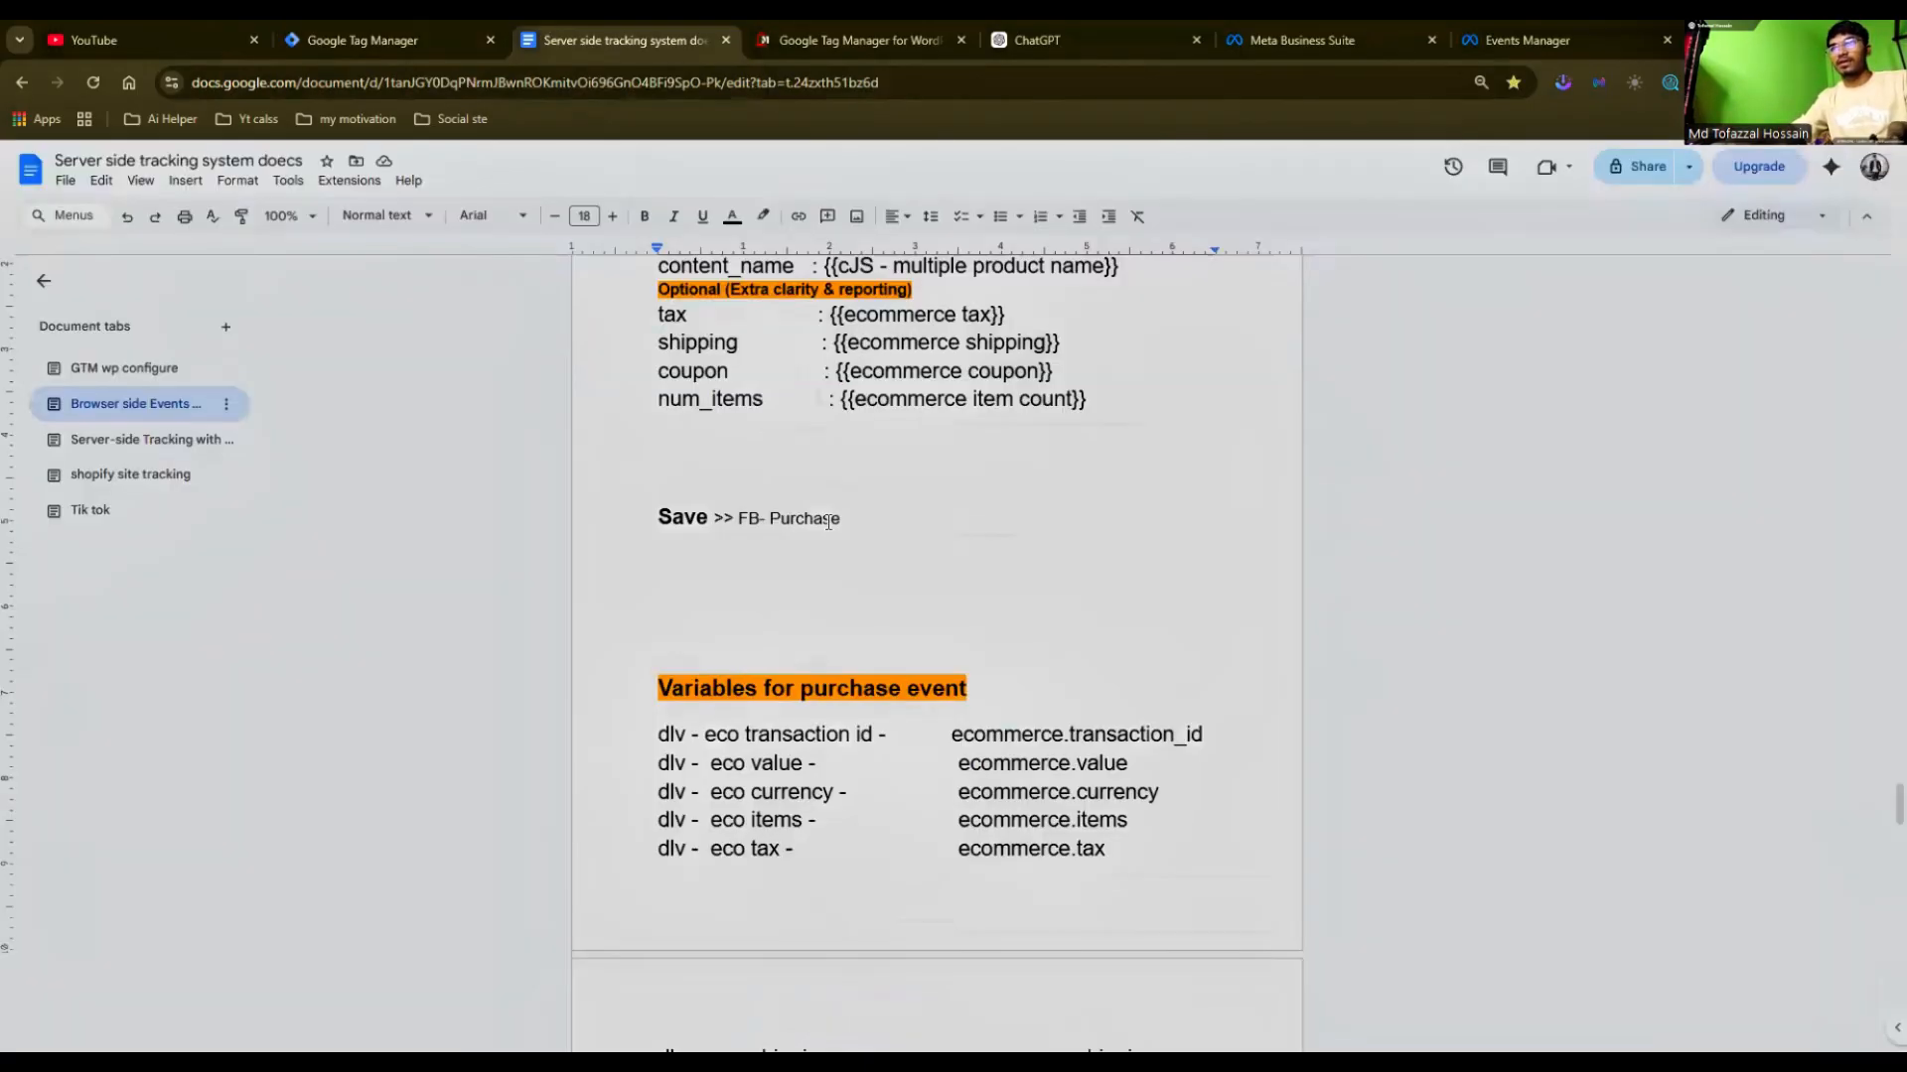
{"action": "scroll", "coordinate": [776, 506], "scroll_direction": "up", "scroll_amount": 3}
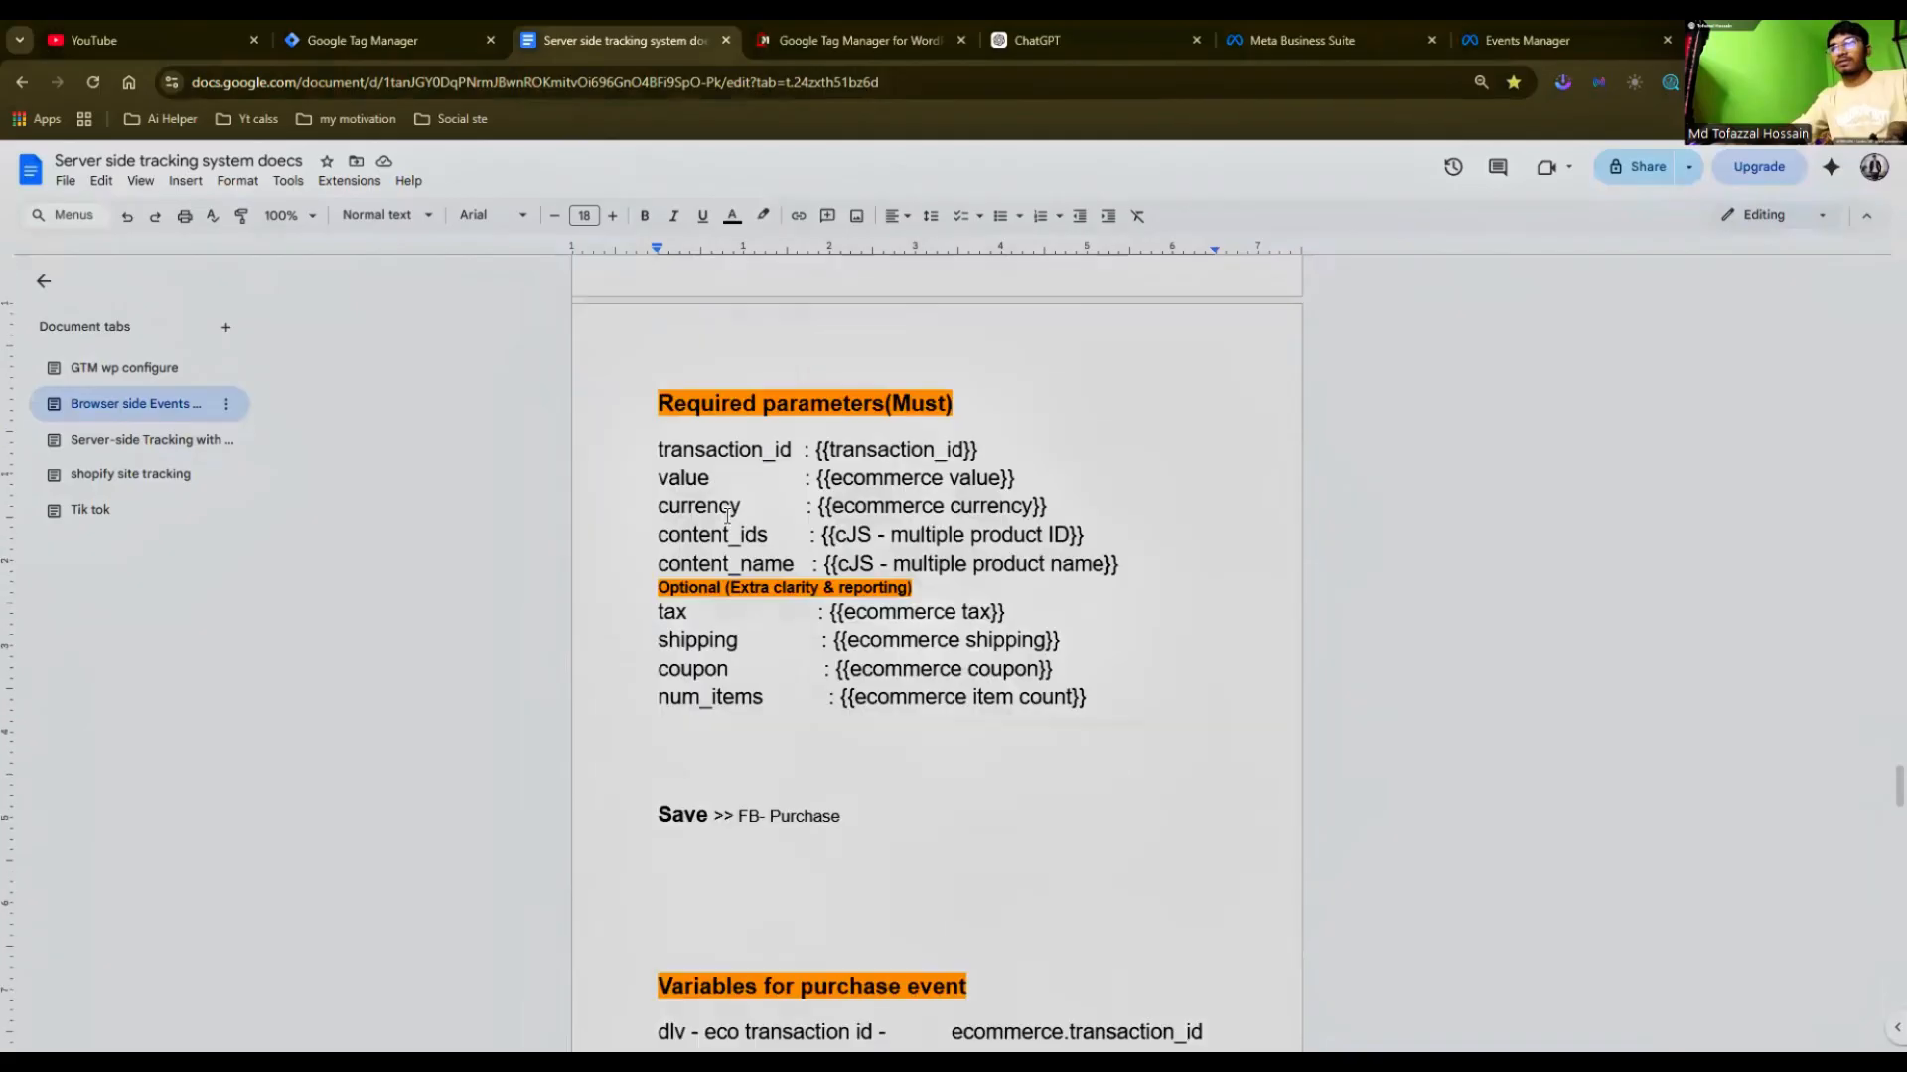
{"action": "left_click", "coordinate": [758, 480]}
{"action": "key", "text": "ctrl+shift+Tab"}
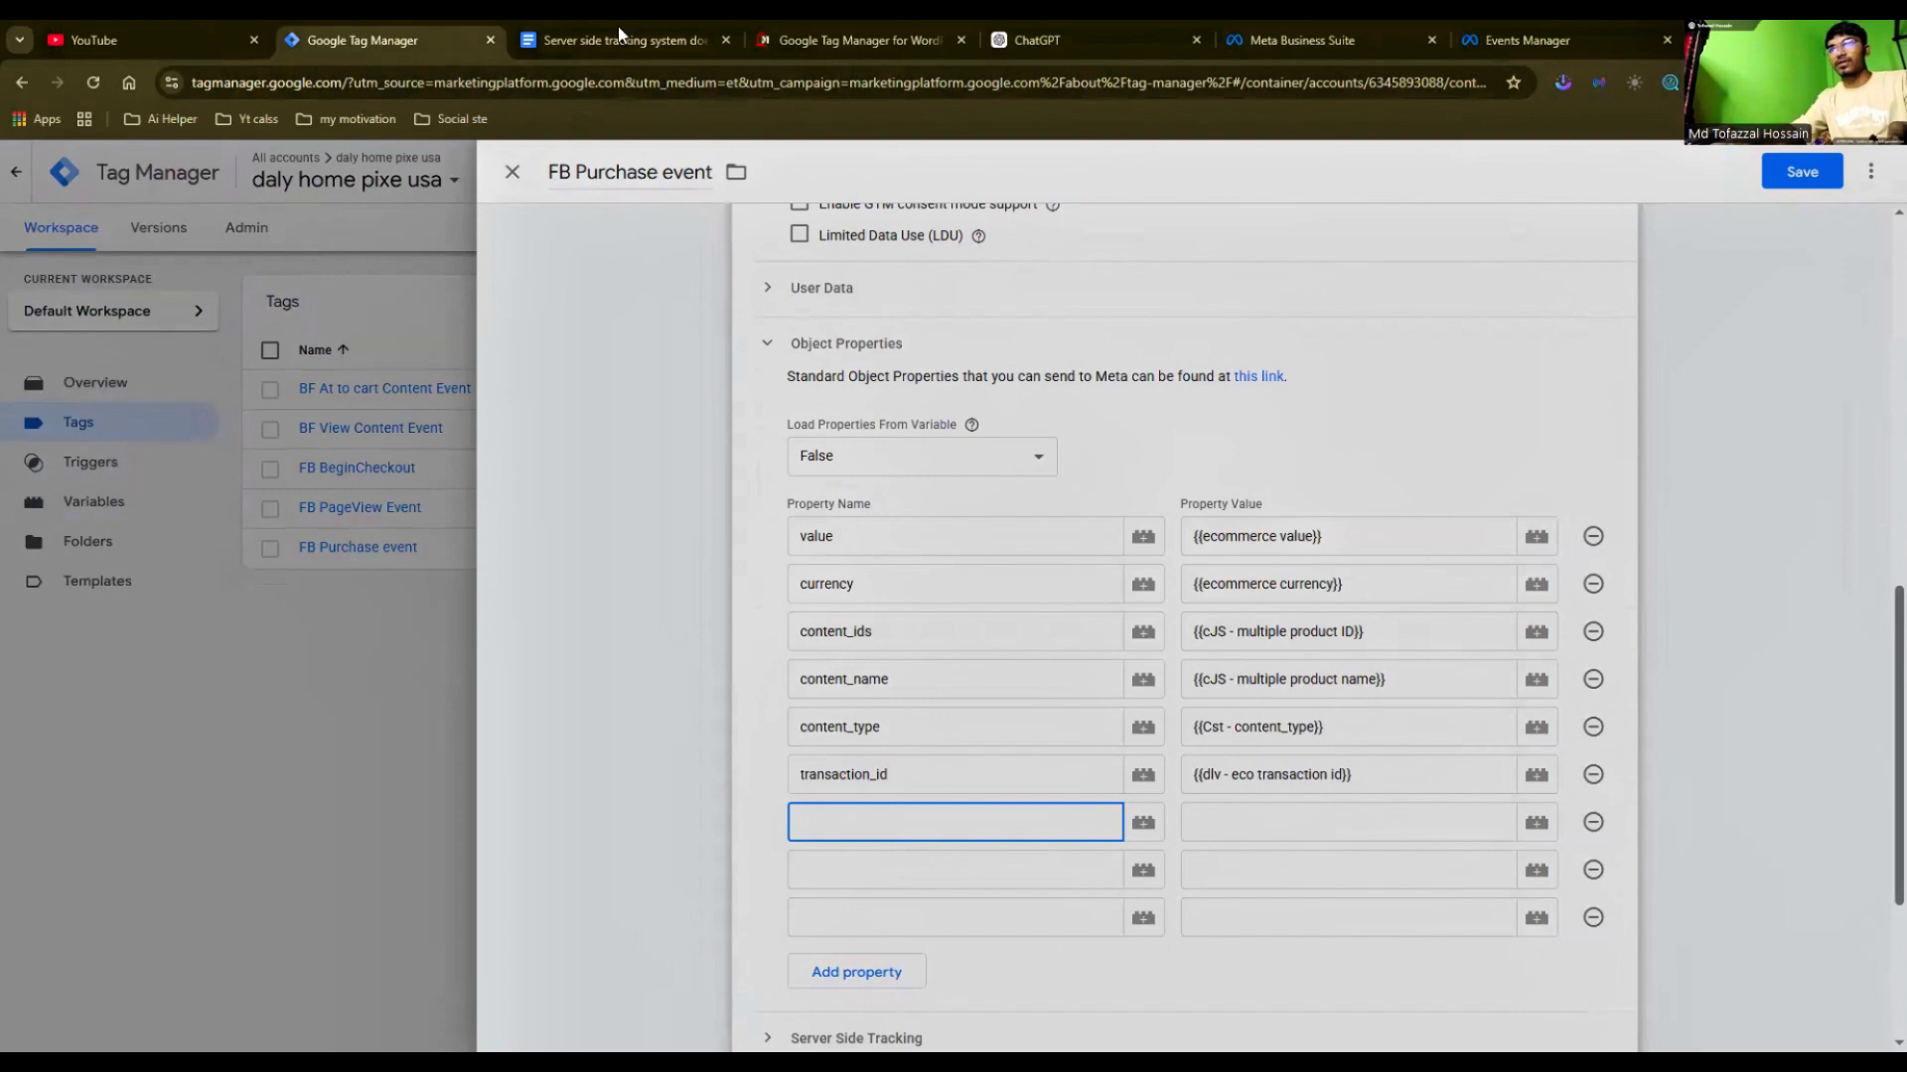
{"action": "key", "text": "ctrl+Tab"}
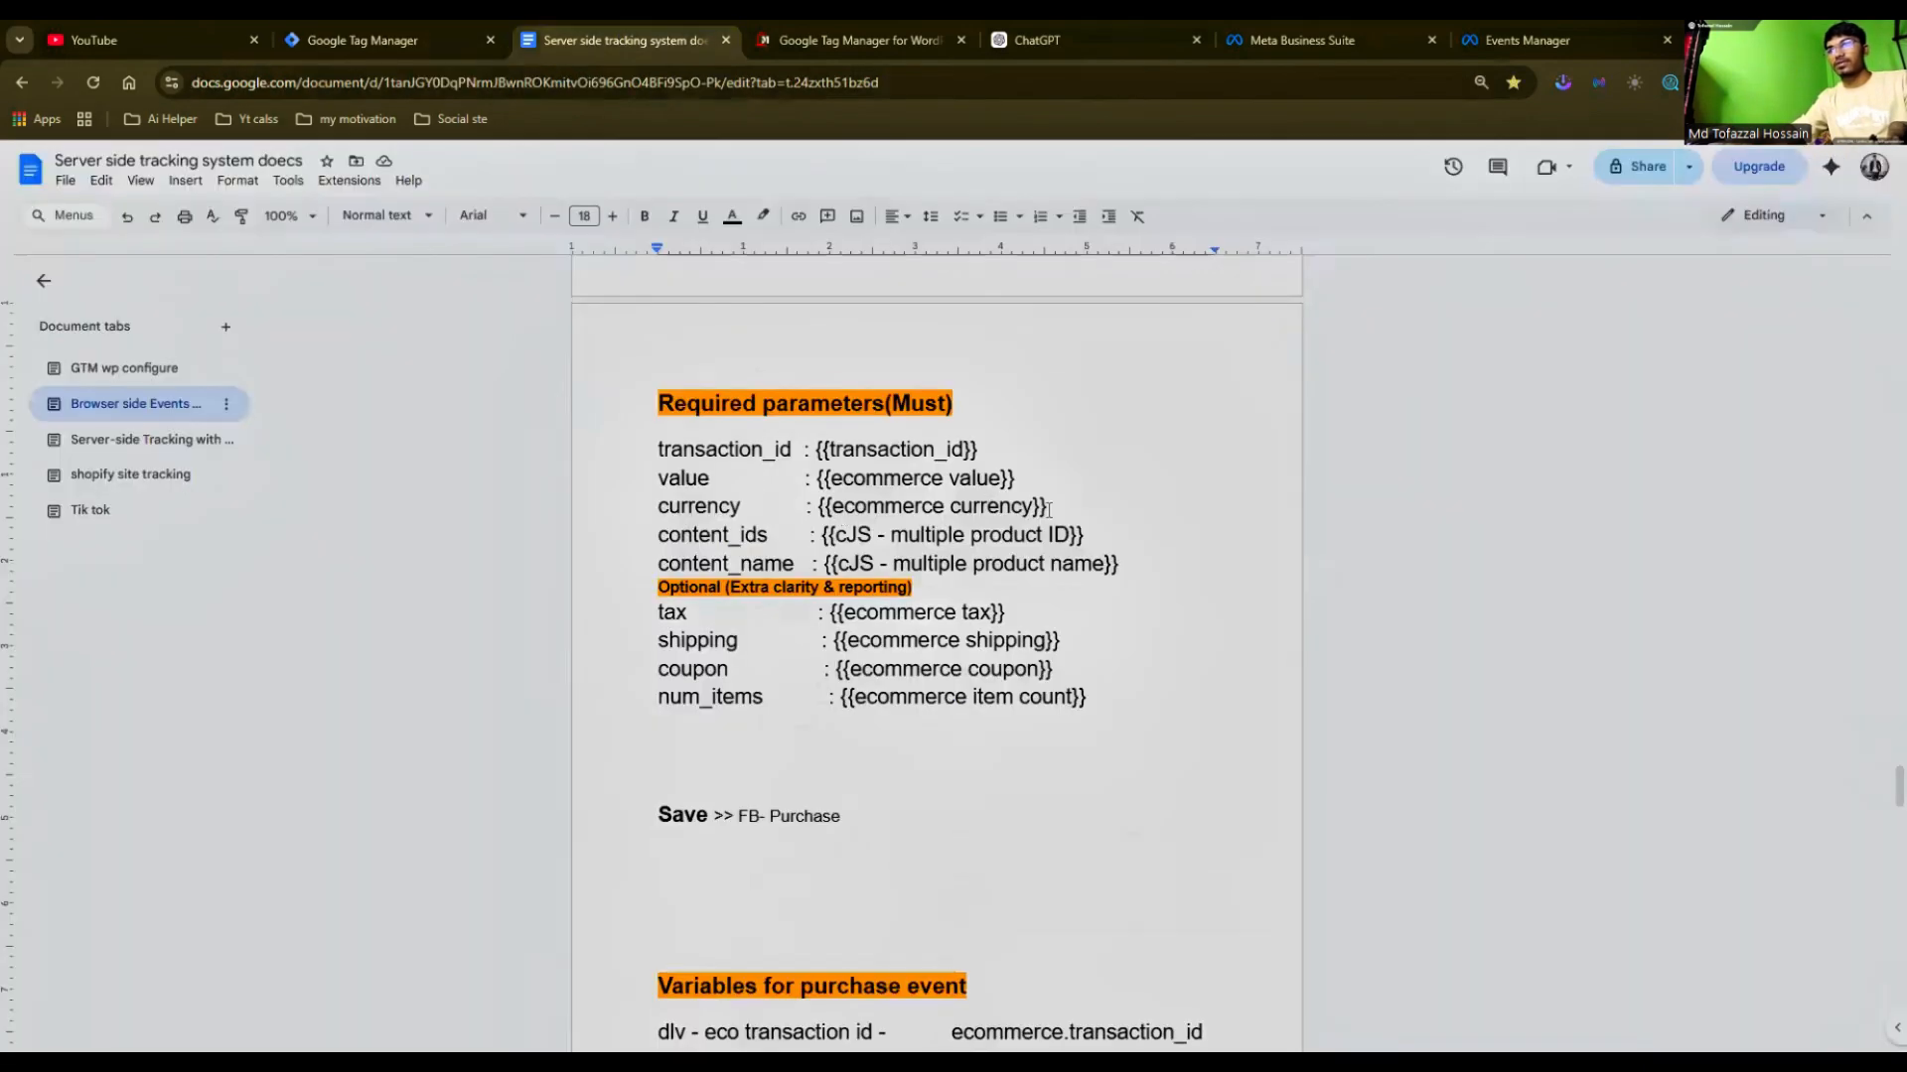
{"action": "left_click", "coordinate": [433, 40]}
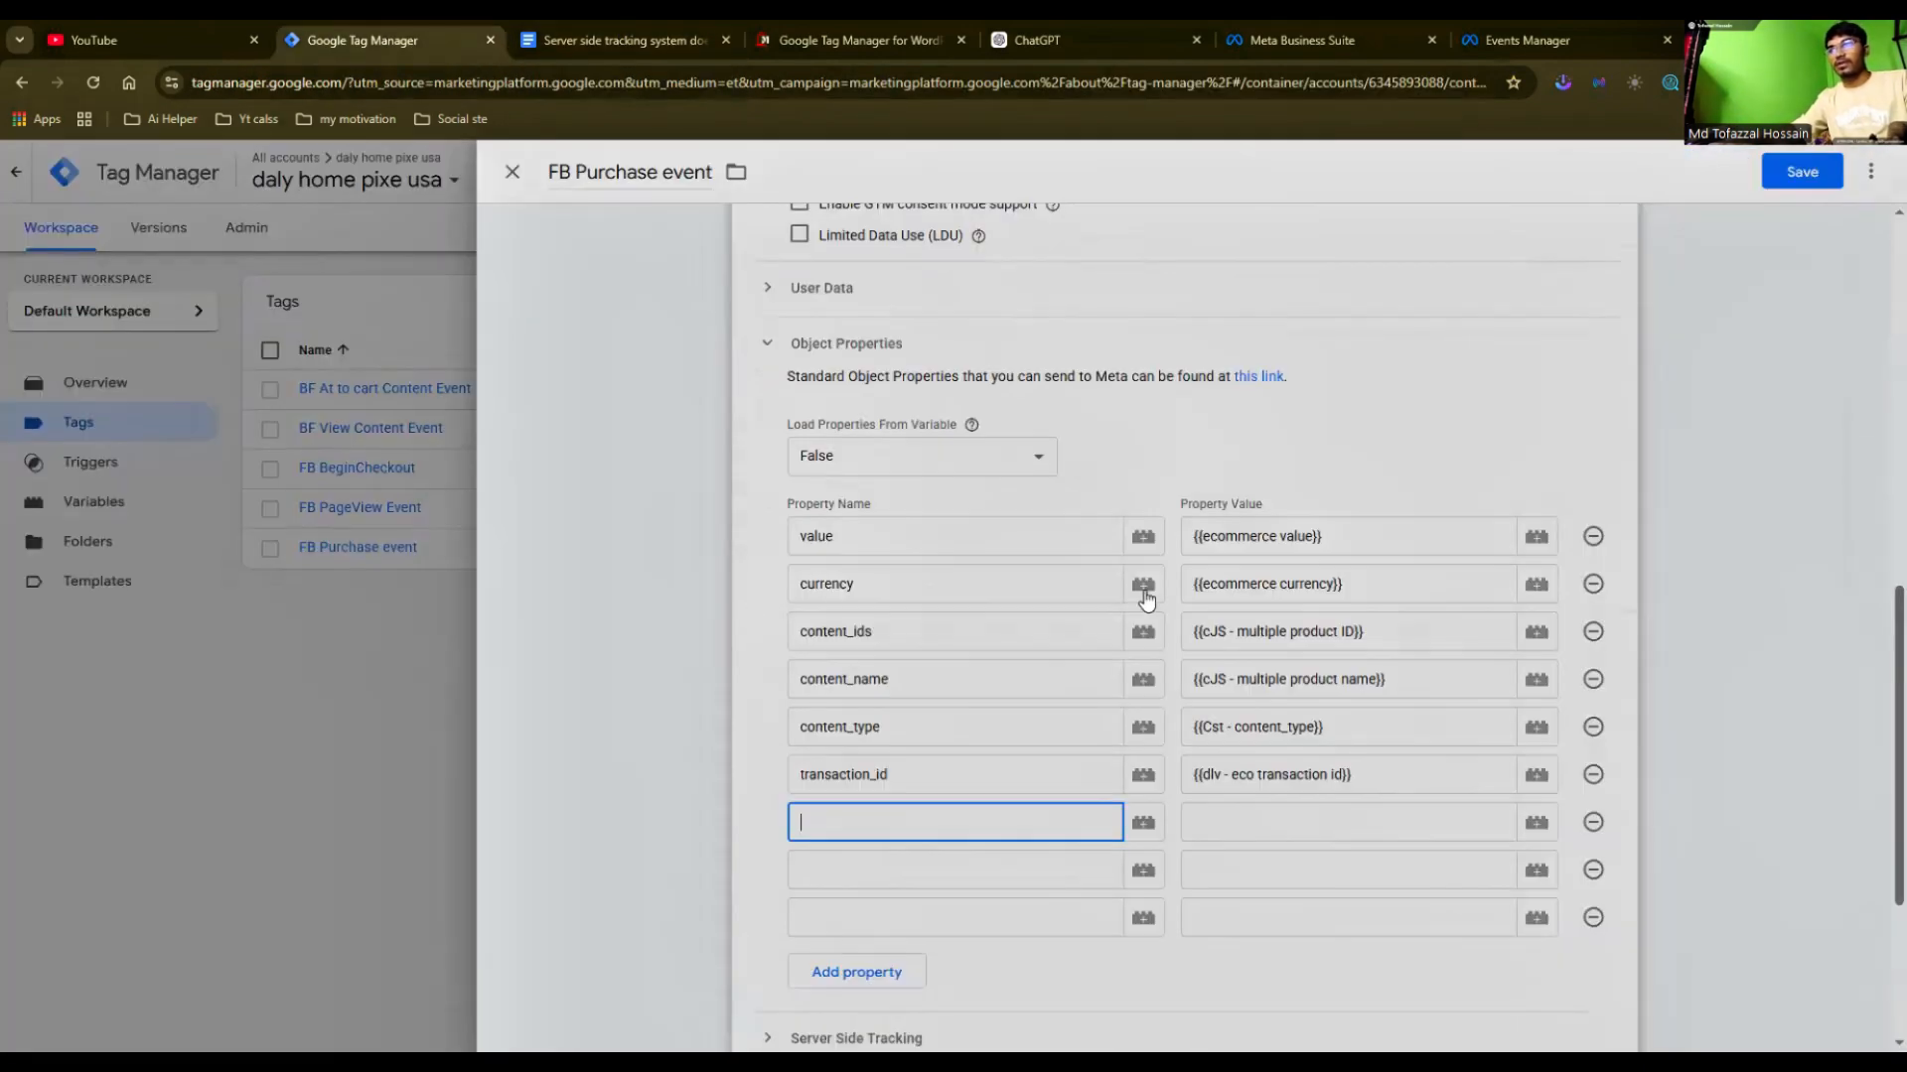
{"action": "key", "text": "ctrl+Tab"}
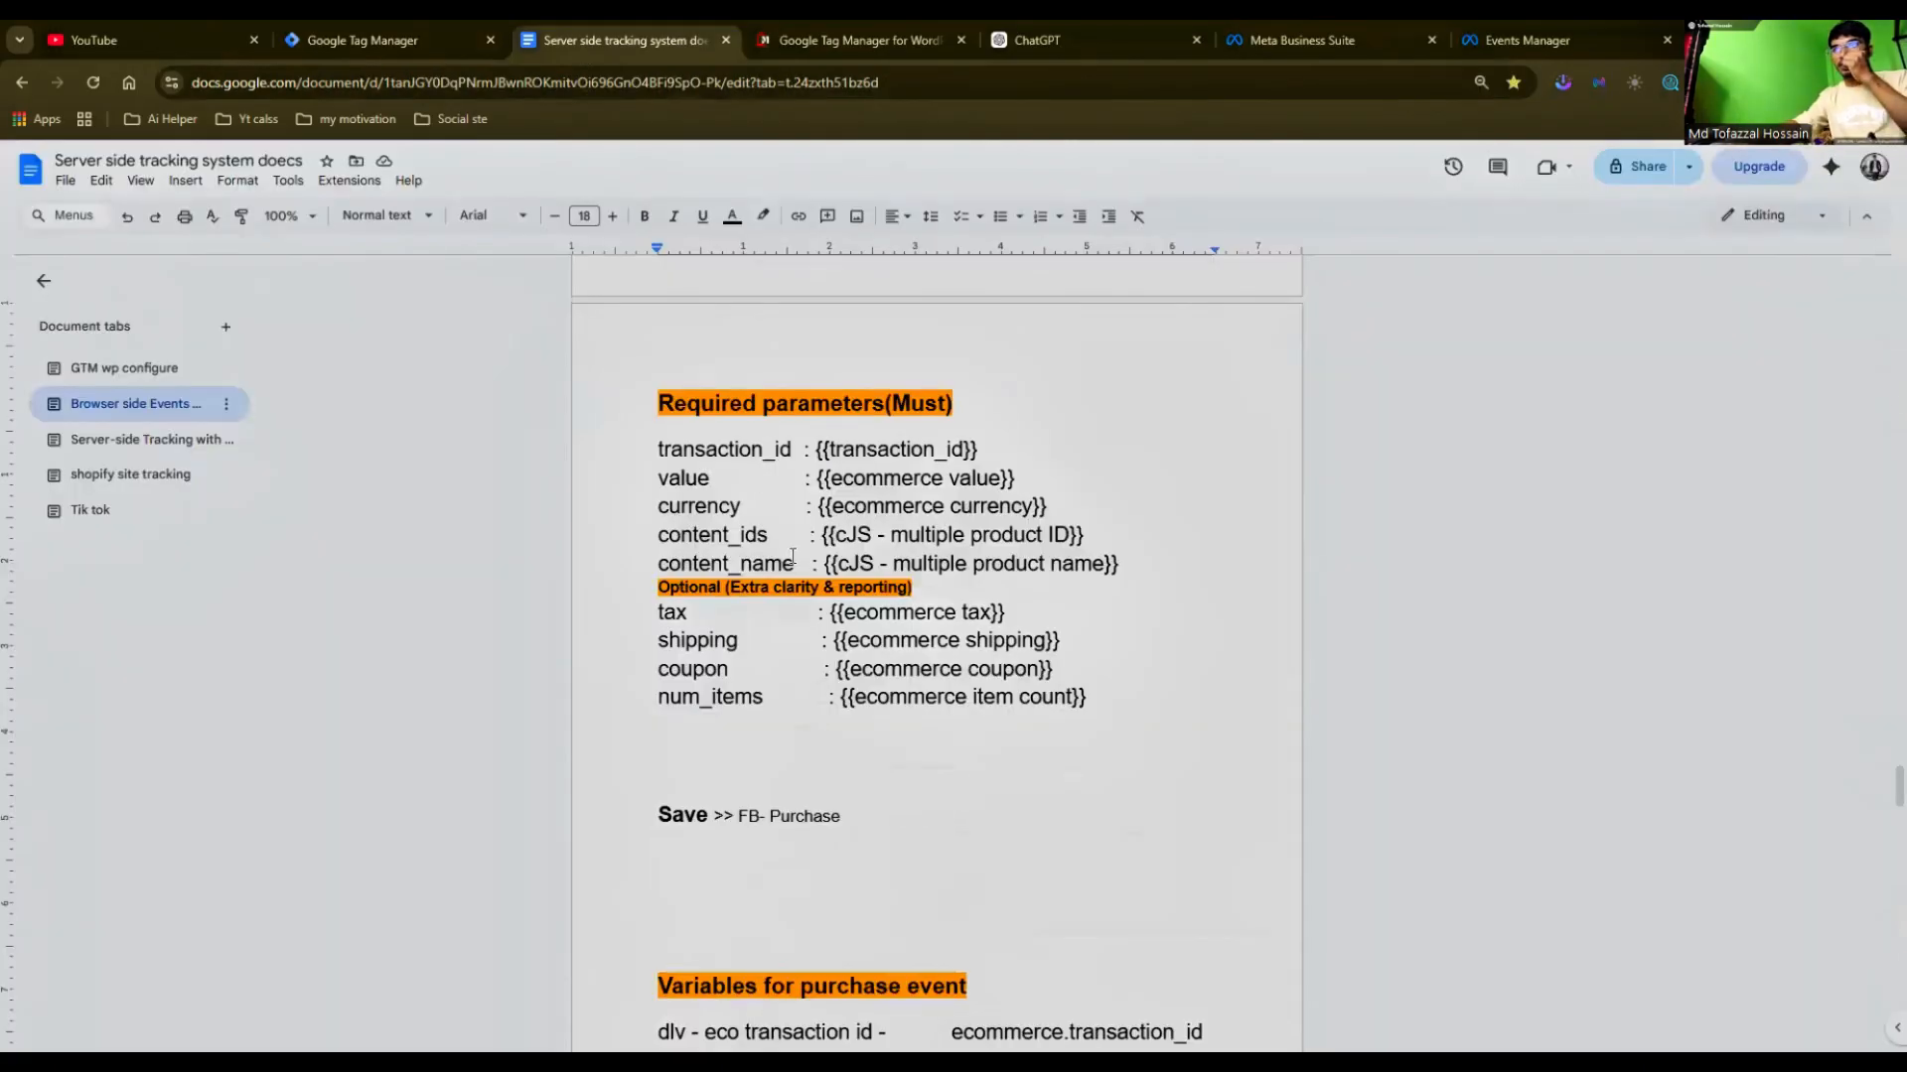
{"action": "key", "text": "ctrl+shift+Tab"}
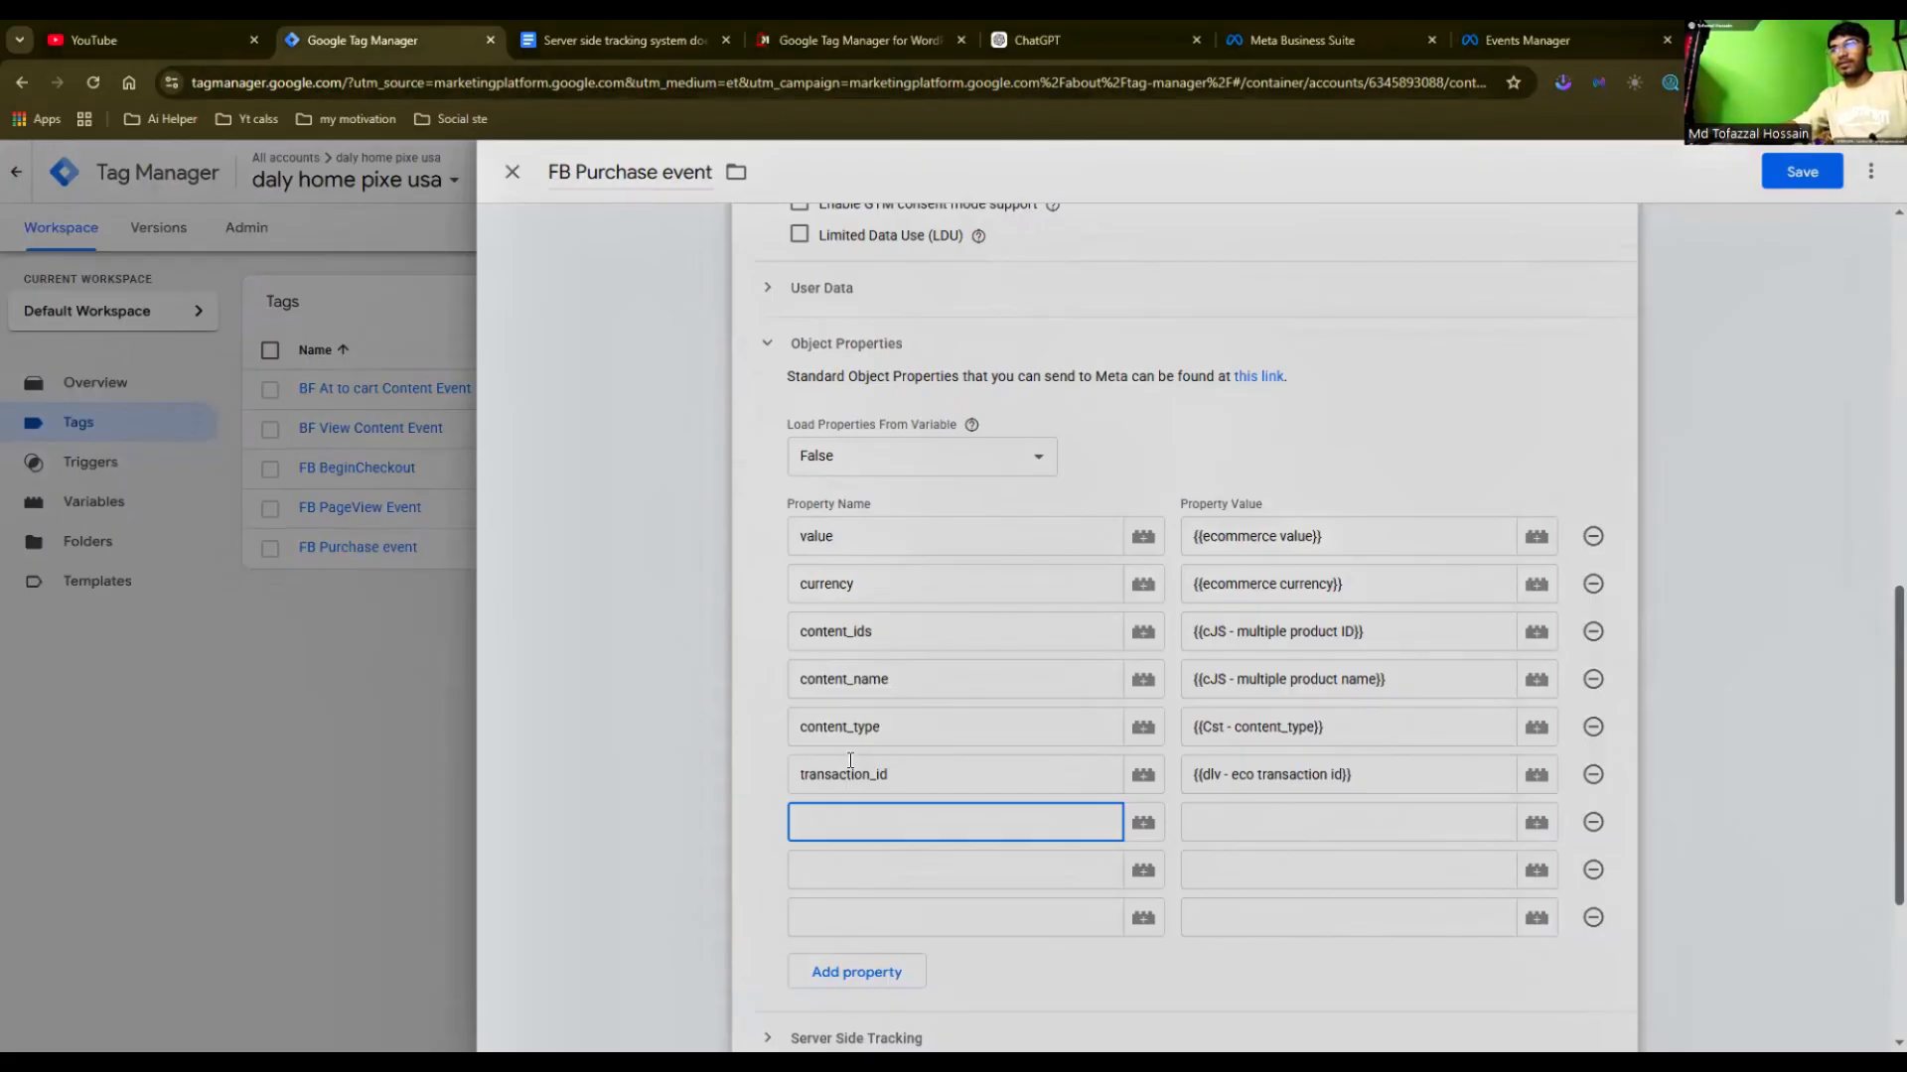
Step: Copy tax from the setup document into the next property name and set its value to {{dlv - eco tax}}
{"action": "left_click", "coordinate": [570, 35]}
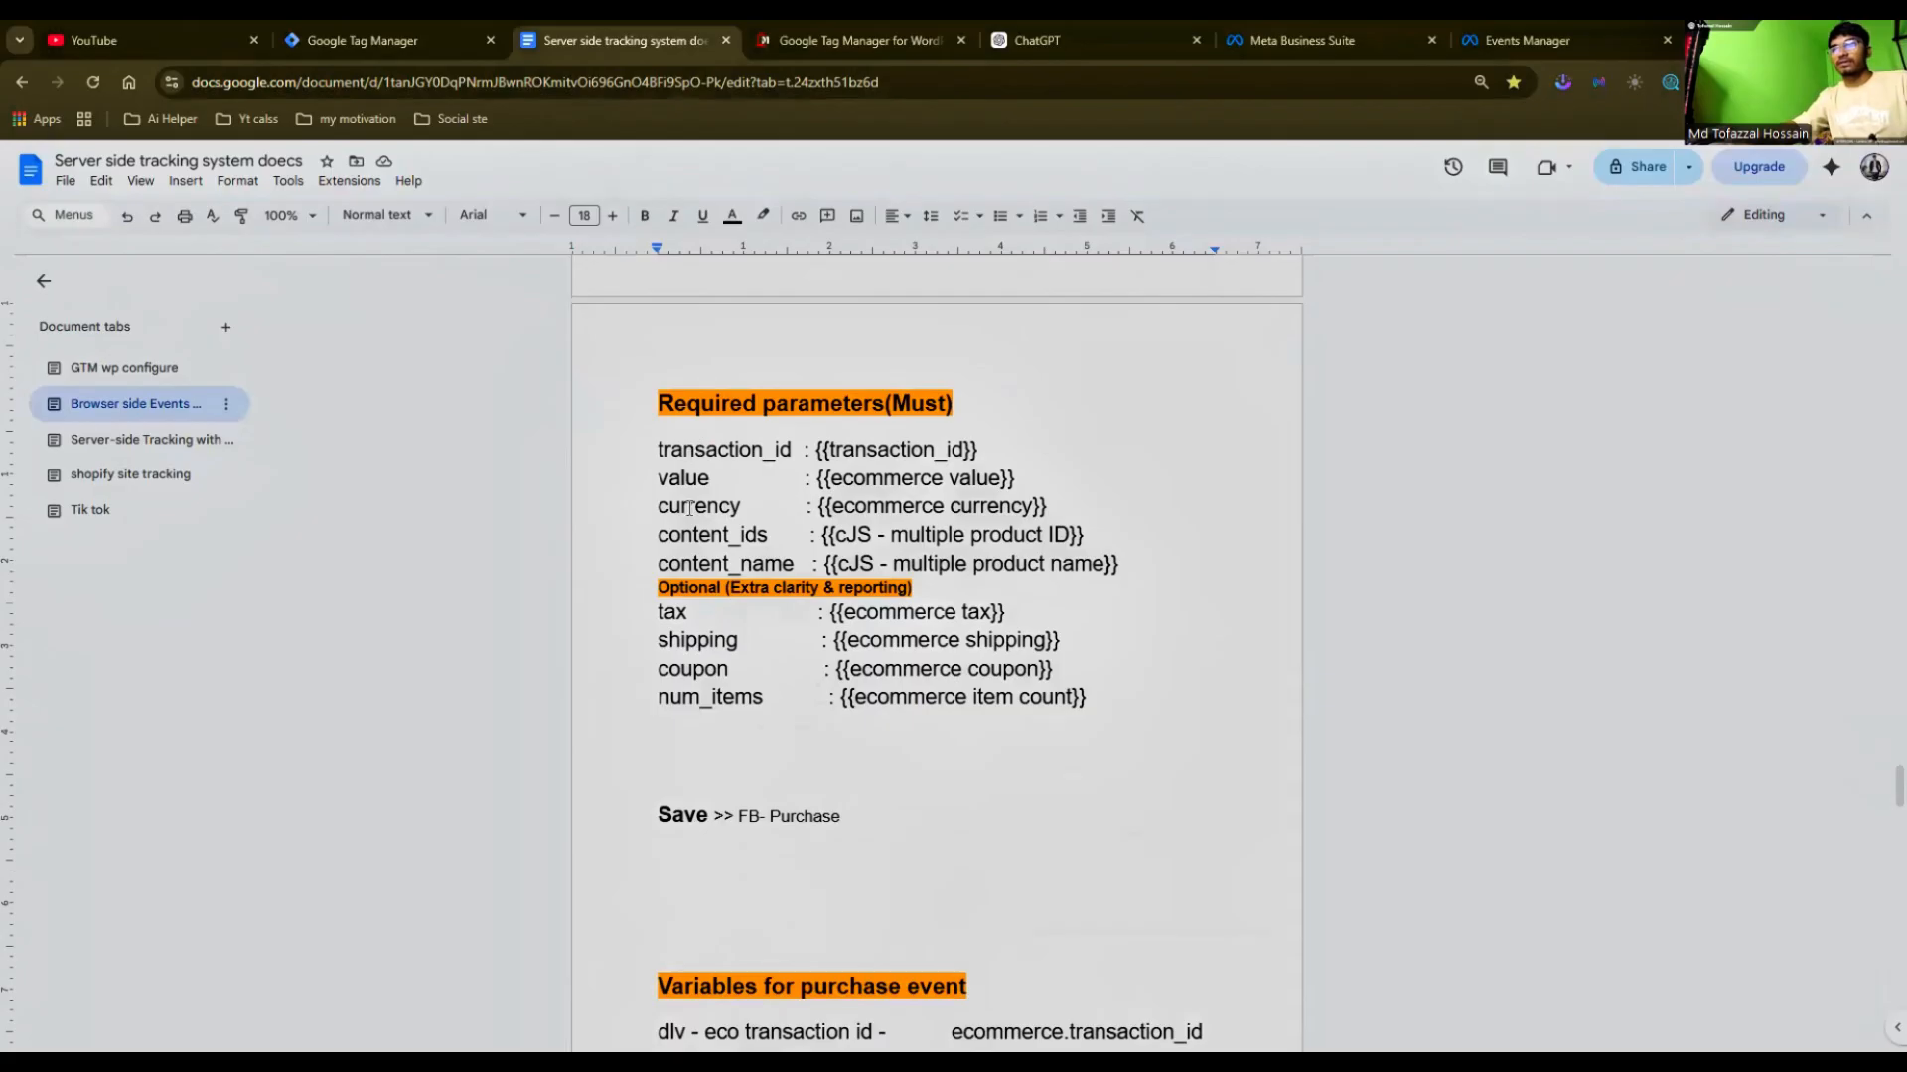
{"action": "double_click", "coordinate": [688, 610]}
{"action": "key", "text": "ctrl+c"}
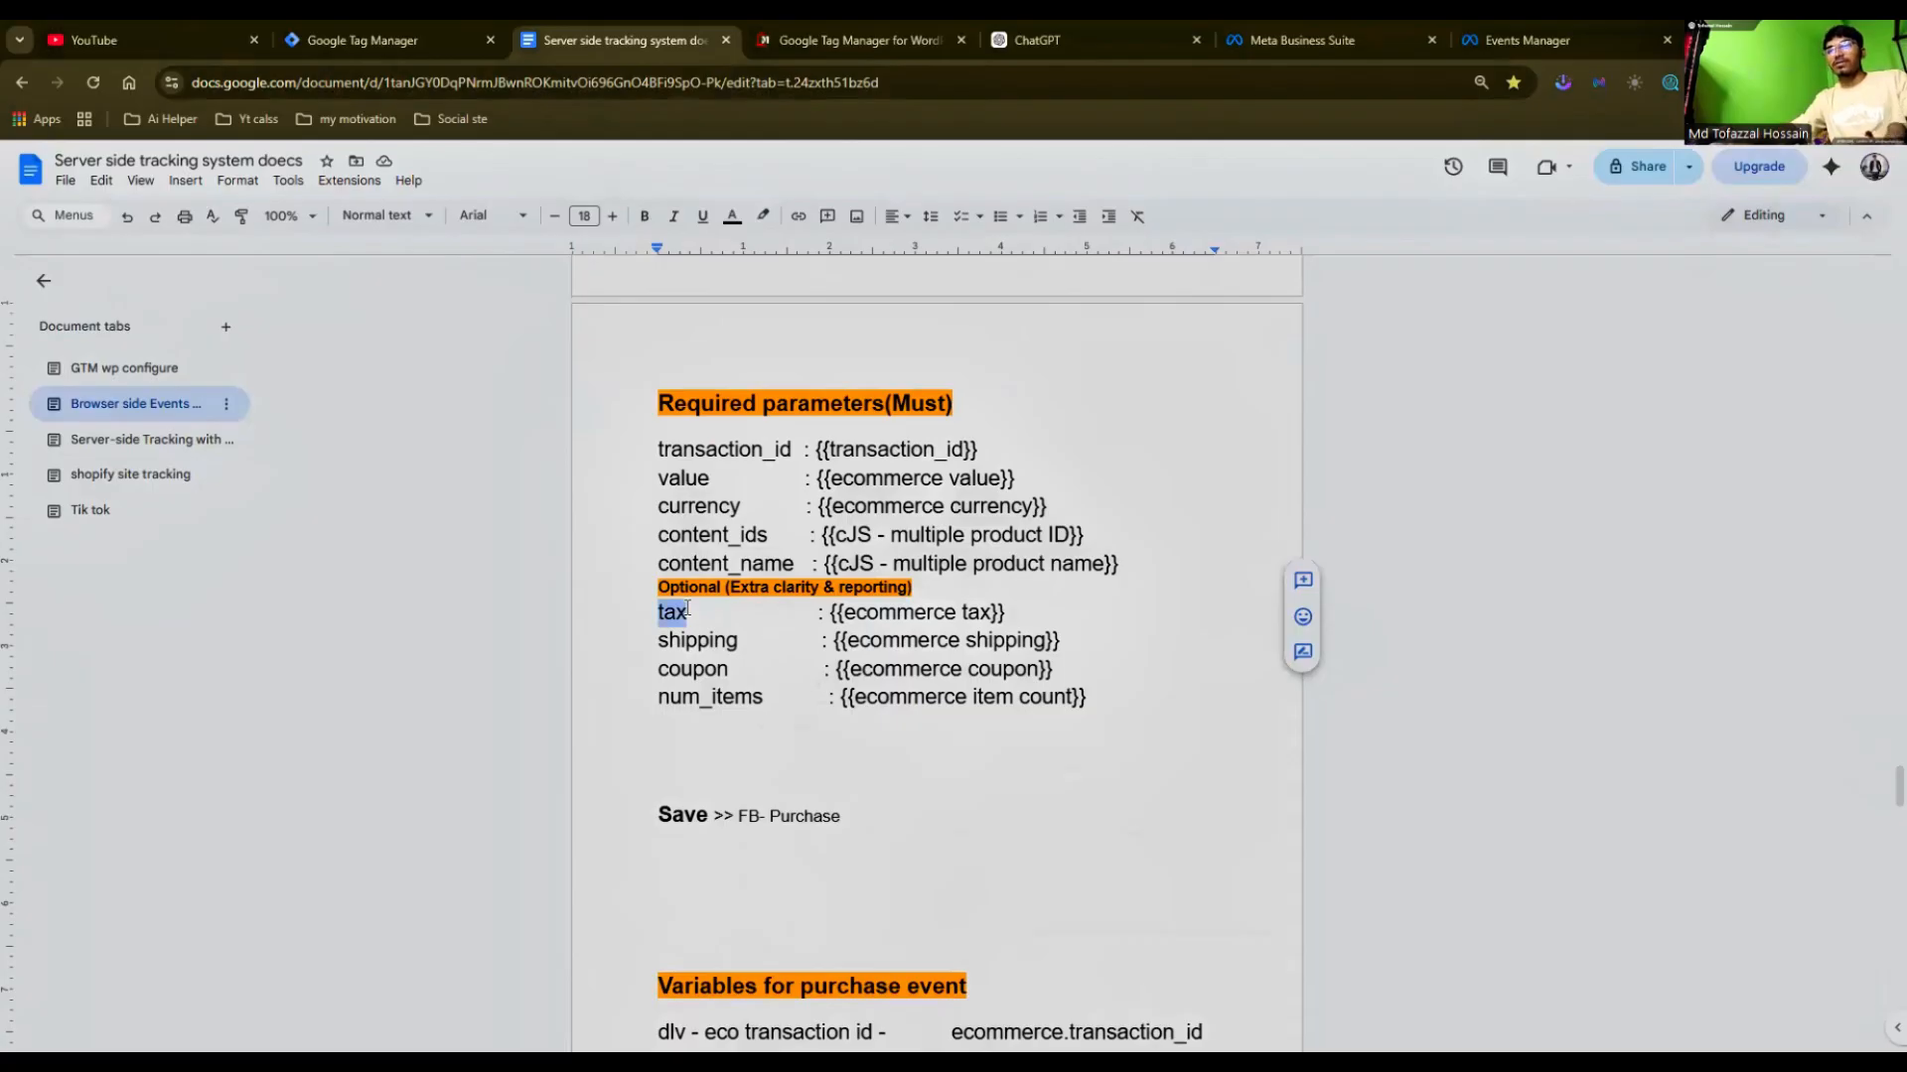
{"action": "key", "text": "ctrl+shift+Tab"}
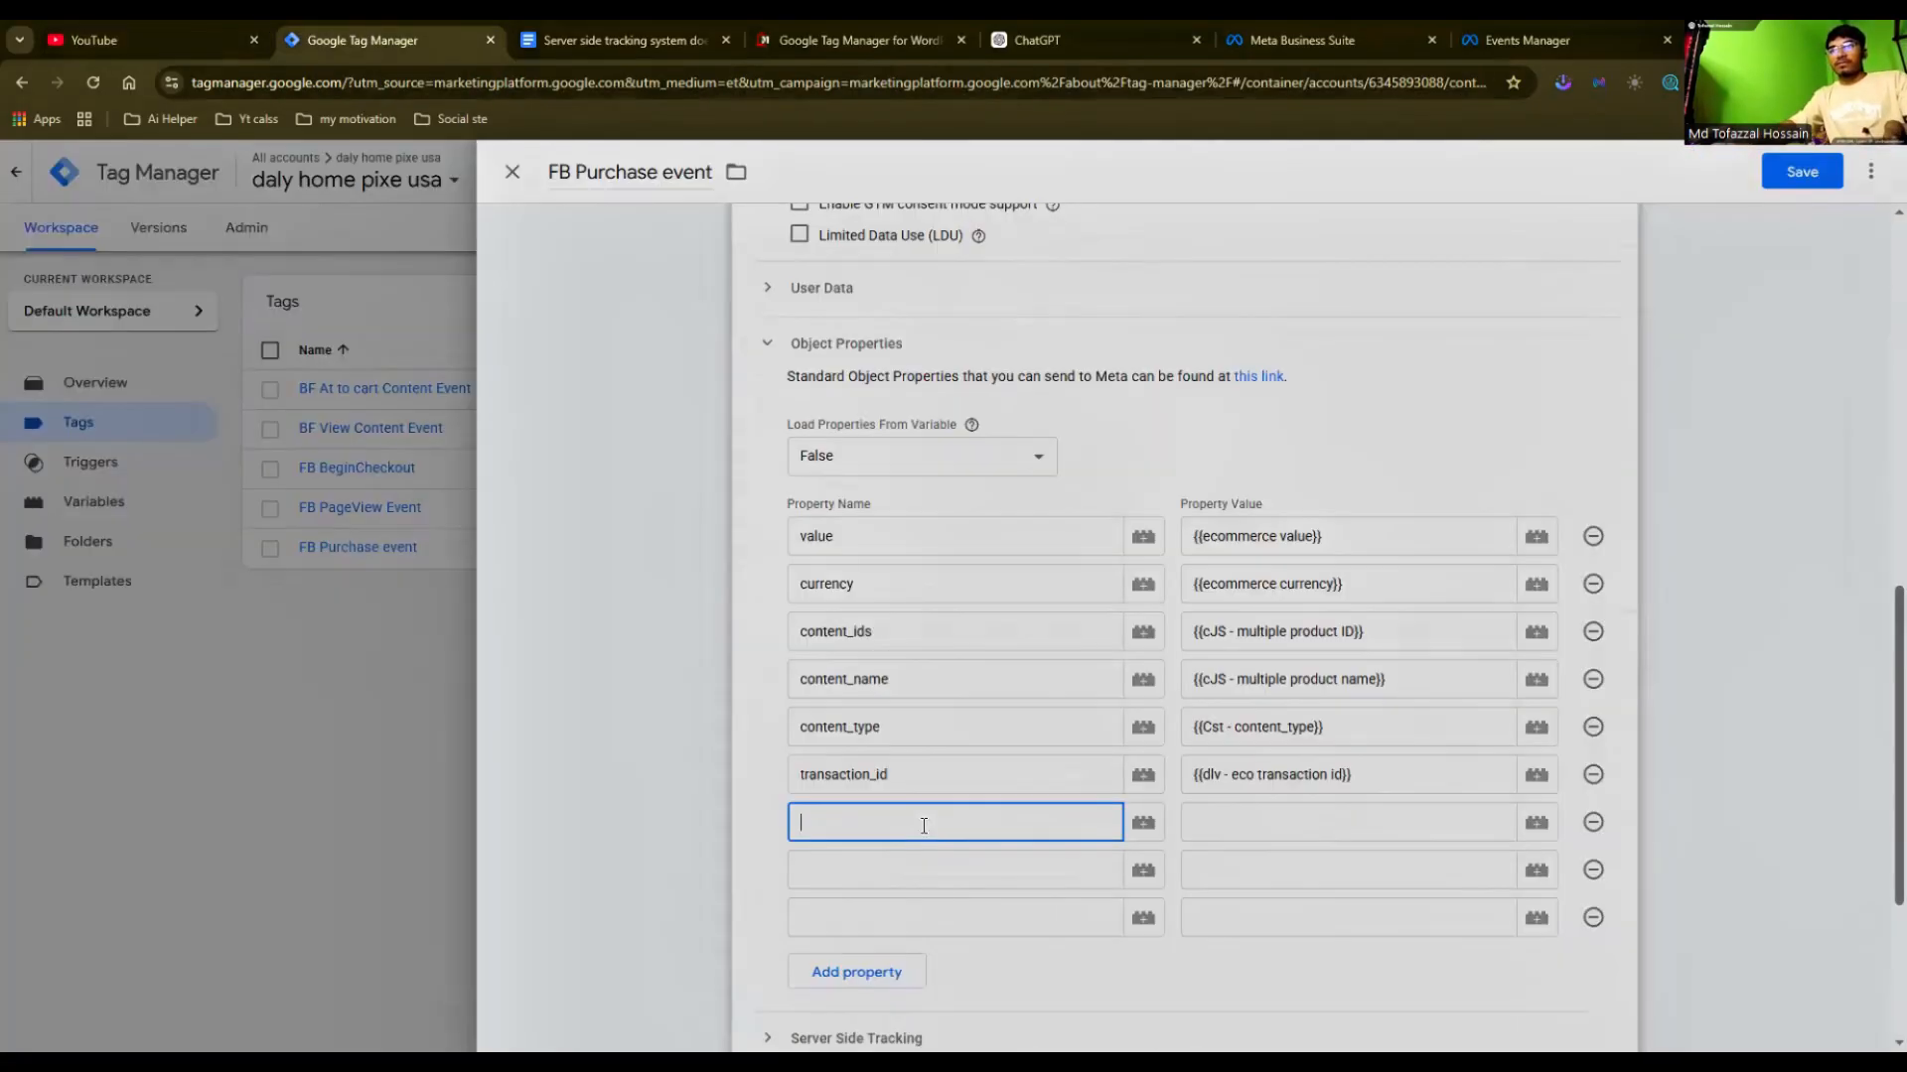
{"action": "key", "text": "ctrl+v"}
{"action": "left_click", "coordinate": [1213, 828]}
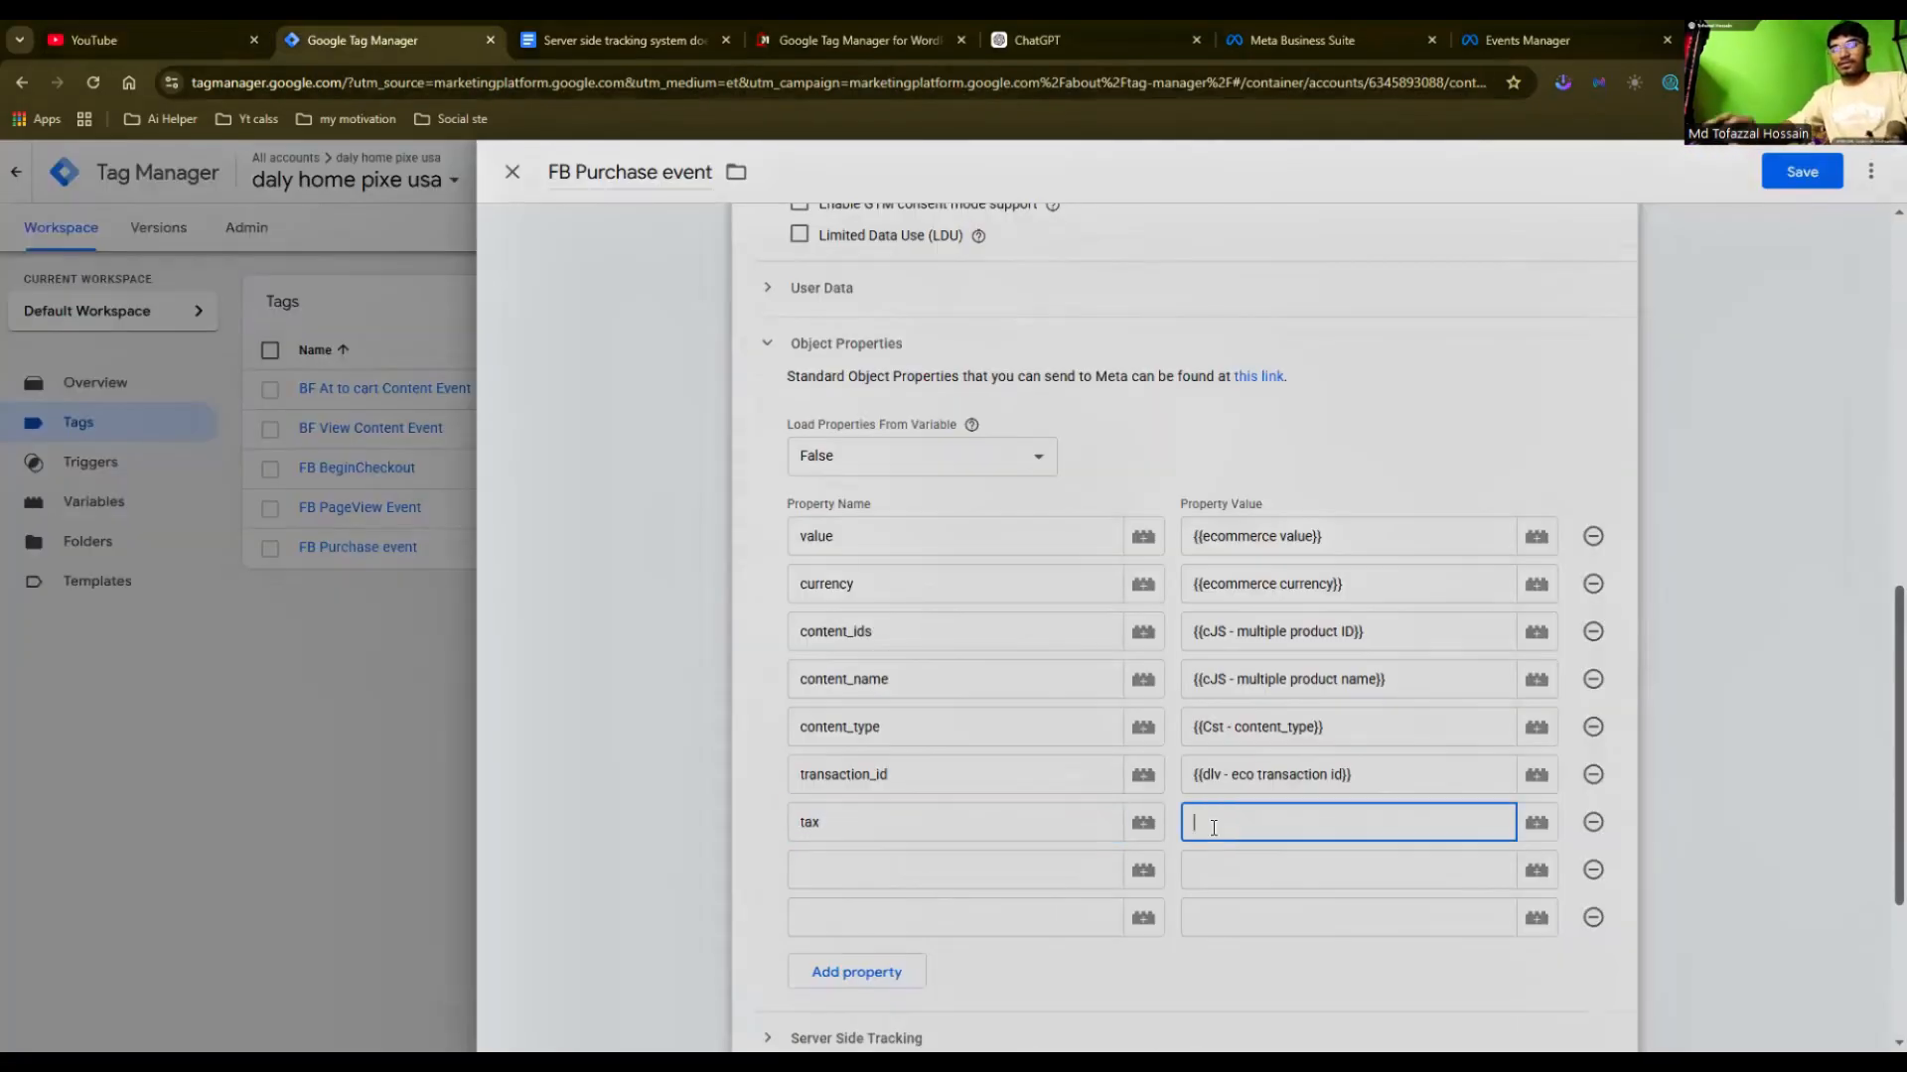
{"action": "type", "text": "{"}
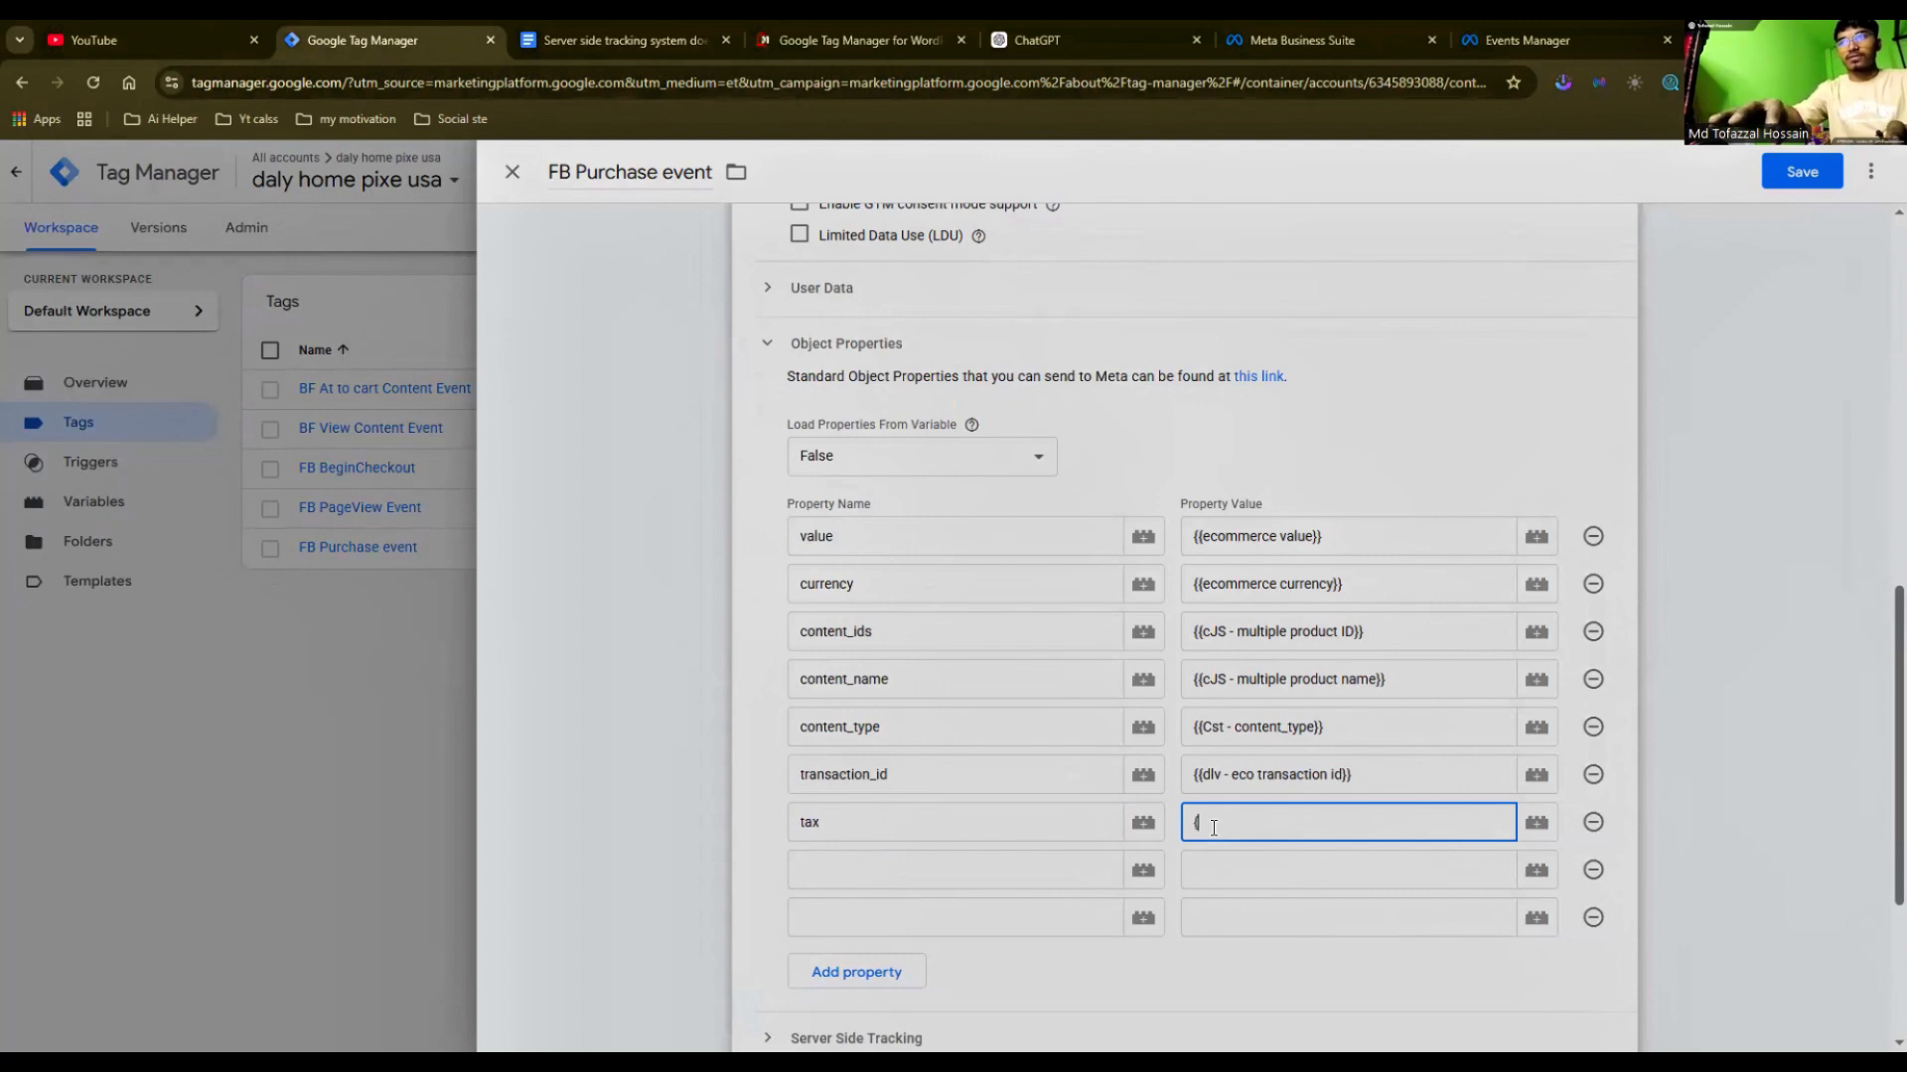
{"action": "type", "text": "{"}
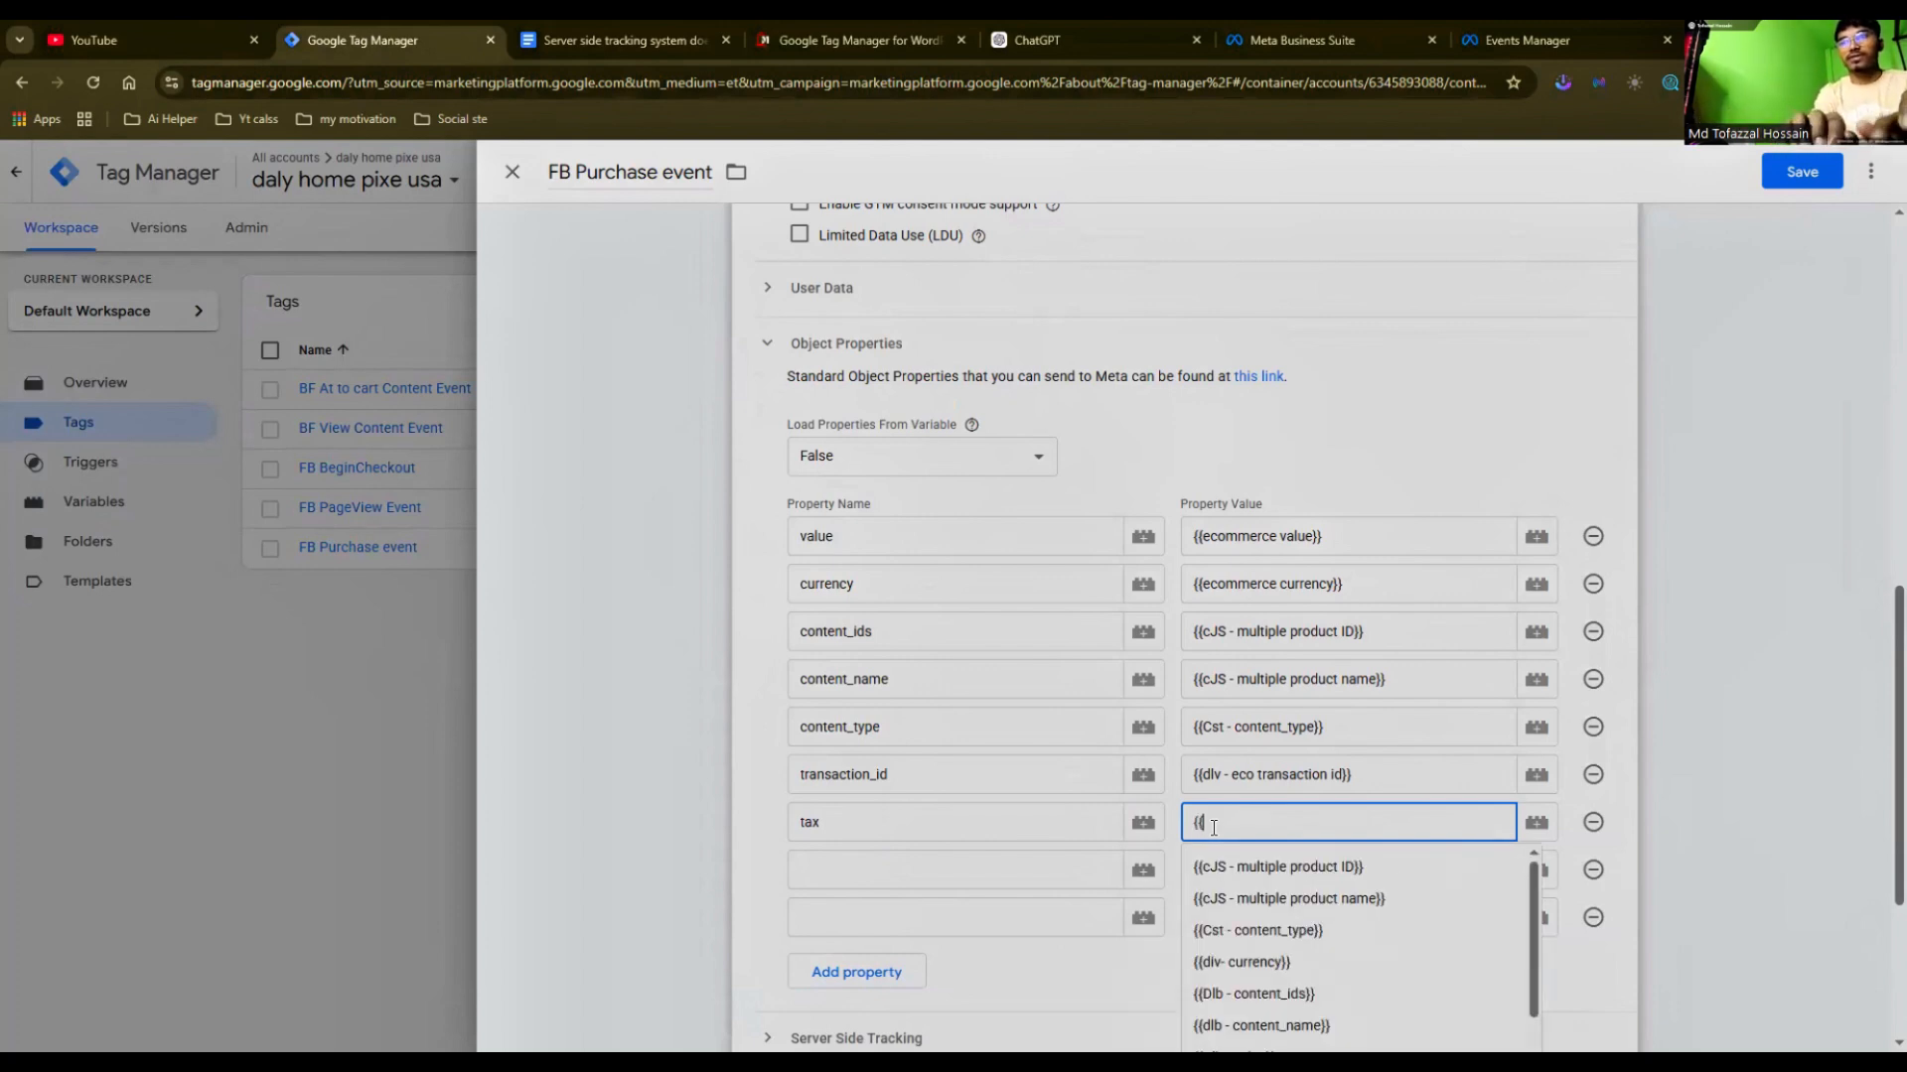
{"action": "type", "text": "ta"}
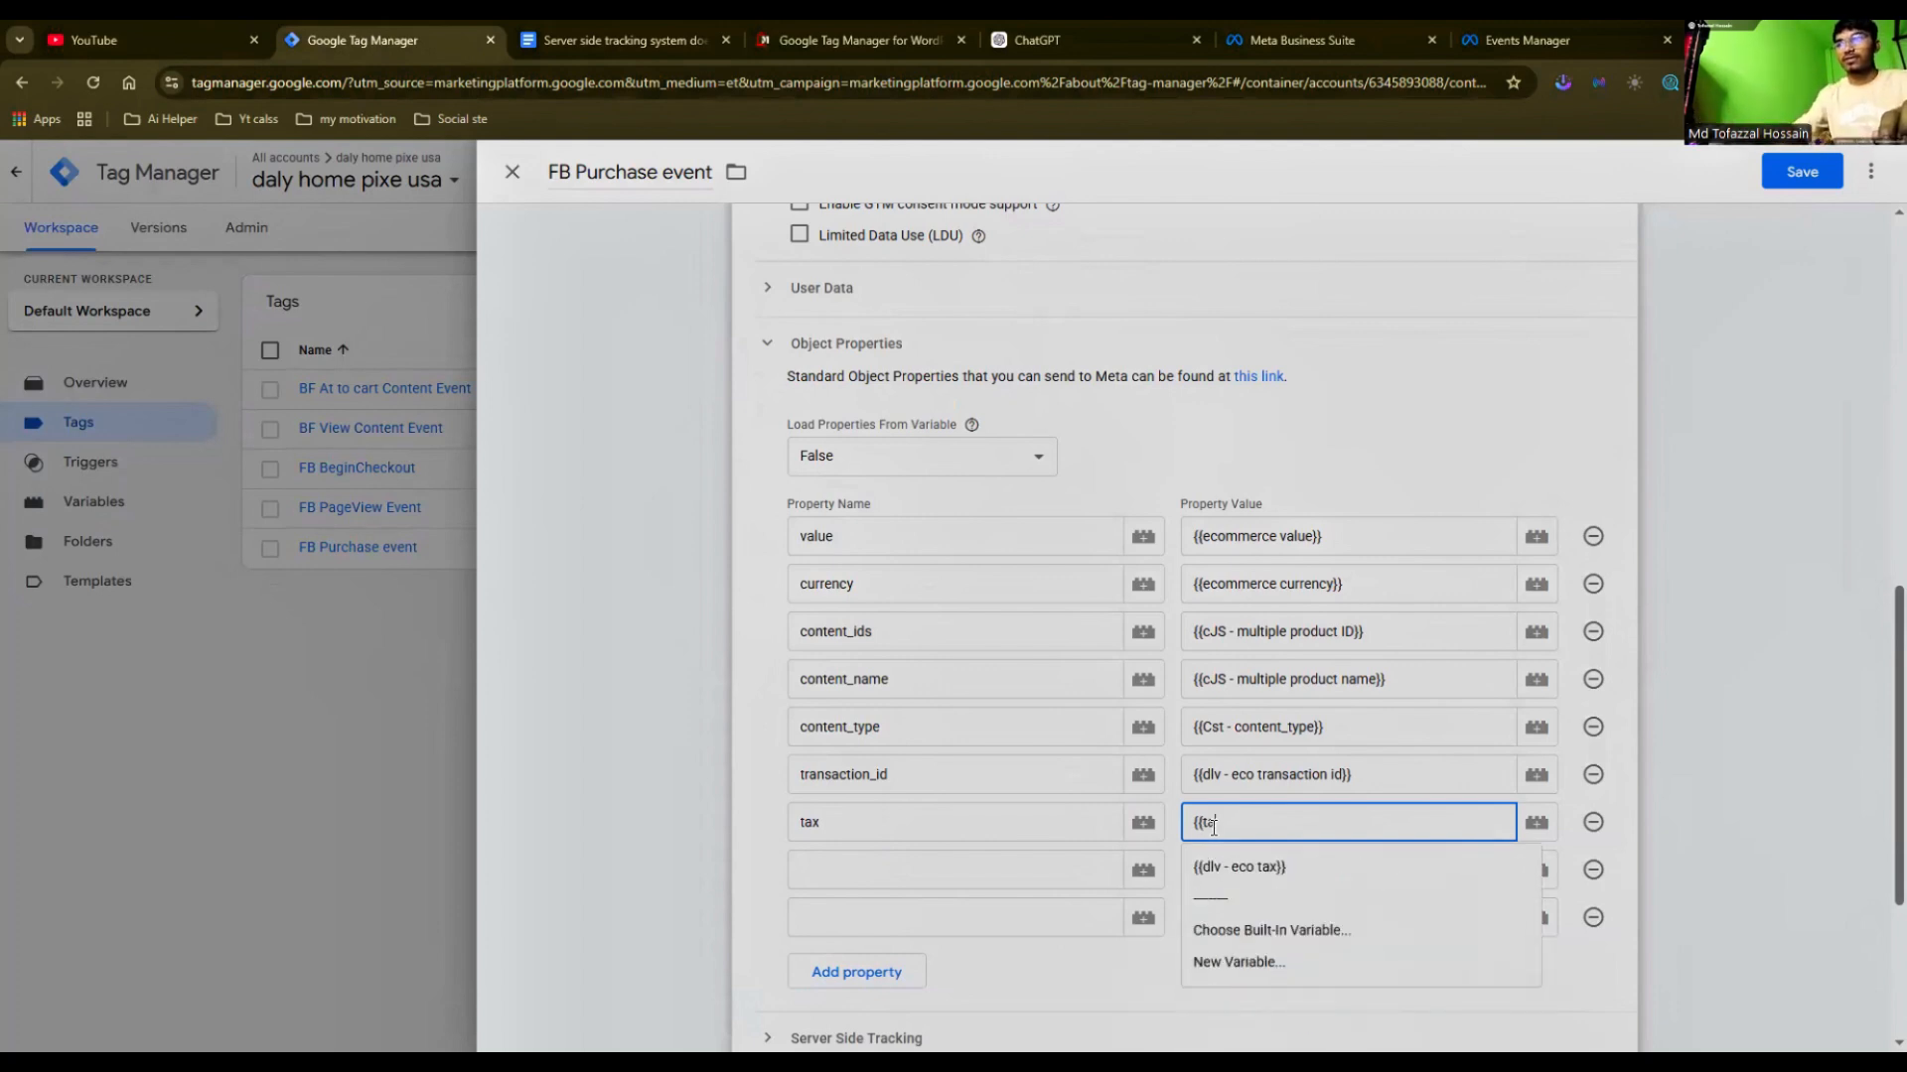
{"action": "key", "text": "Return"}
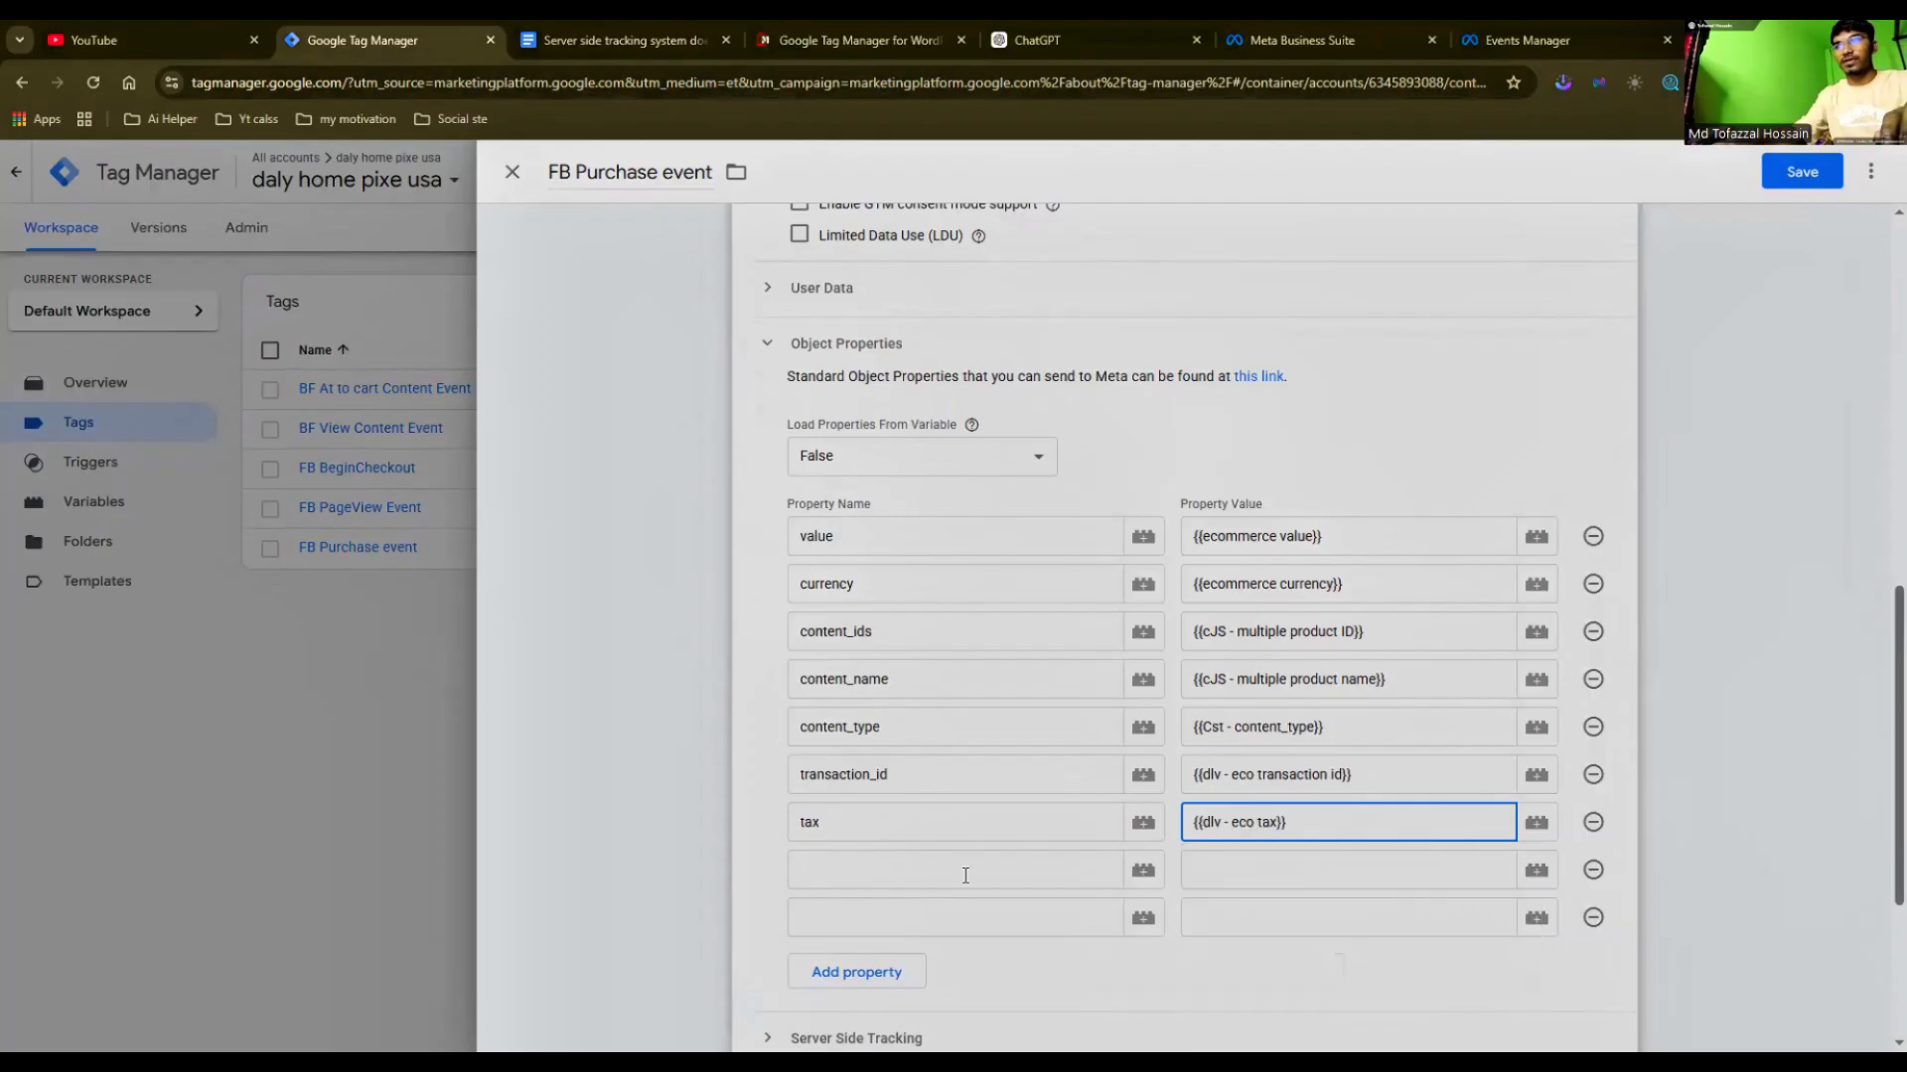
{"action": "left_click", "coordinate": [599, 42]}
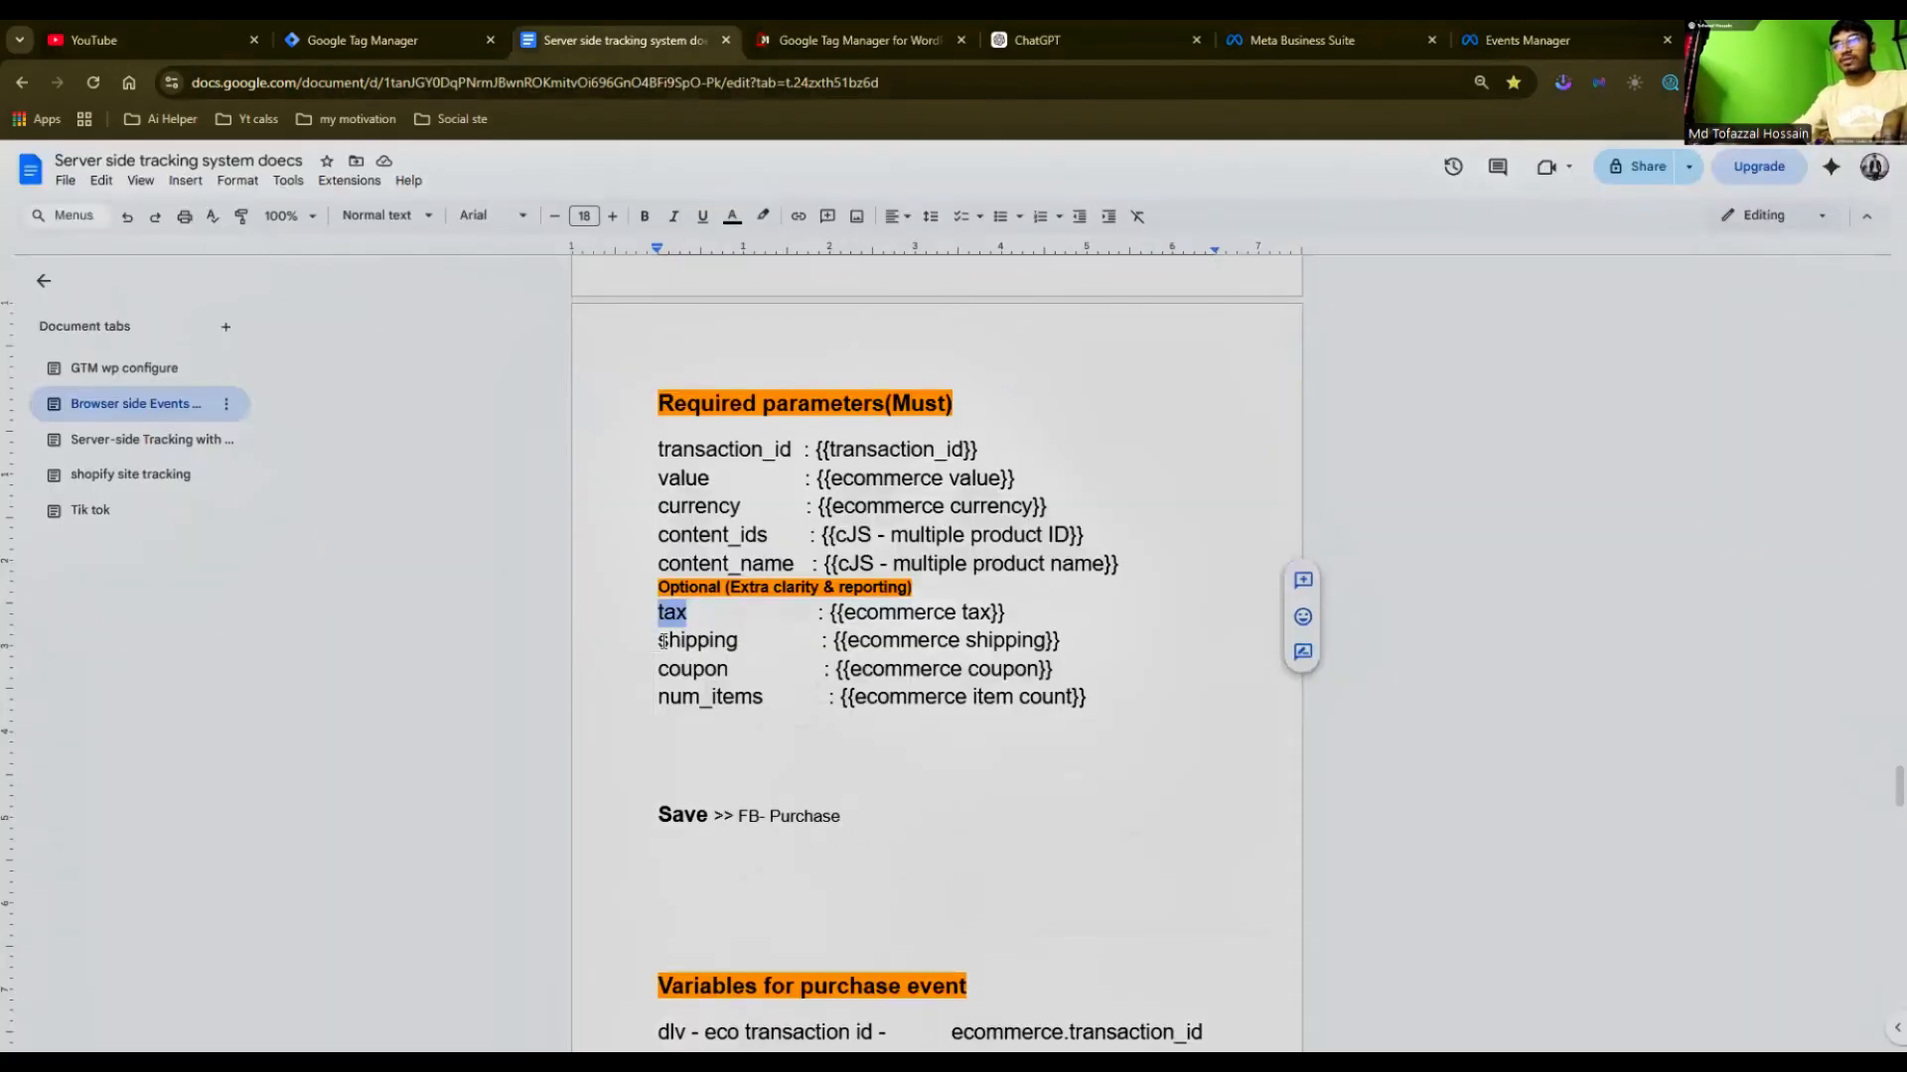
Step: Copy shipping from the setup document into the next property name and set its value to {{dlv - eco shipping}}
{"action": "double_click", "coordinate": [749, 638]}
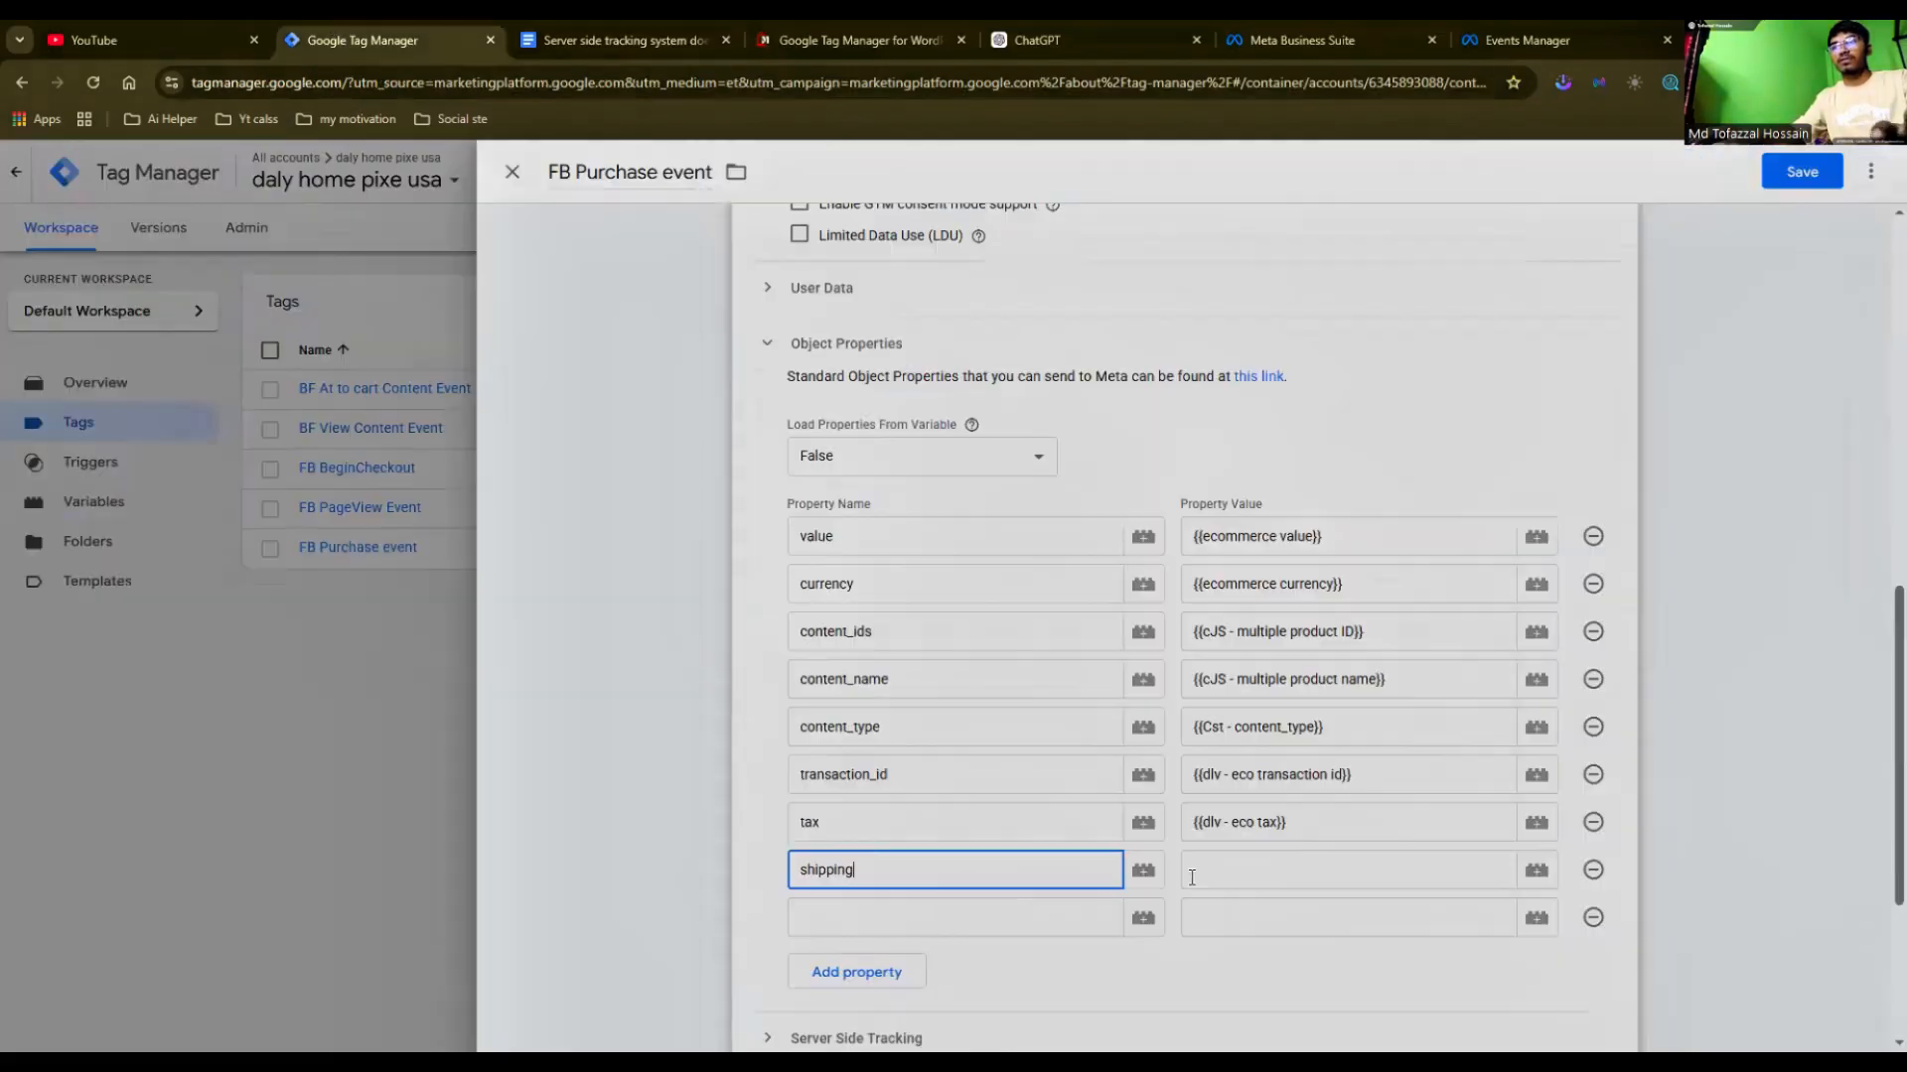
{"action": "left_click", "coordinate": [1197, 872]}
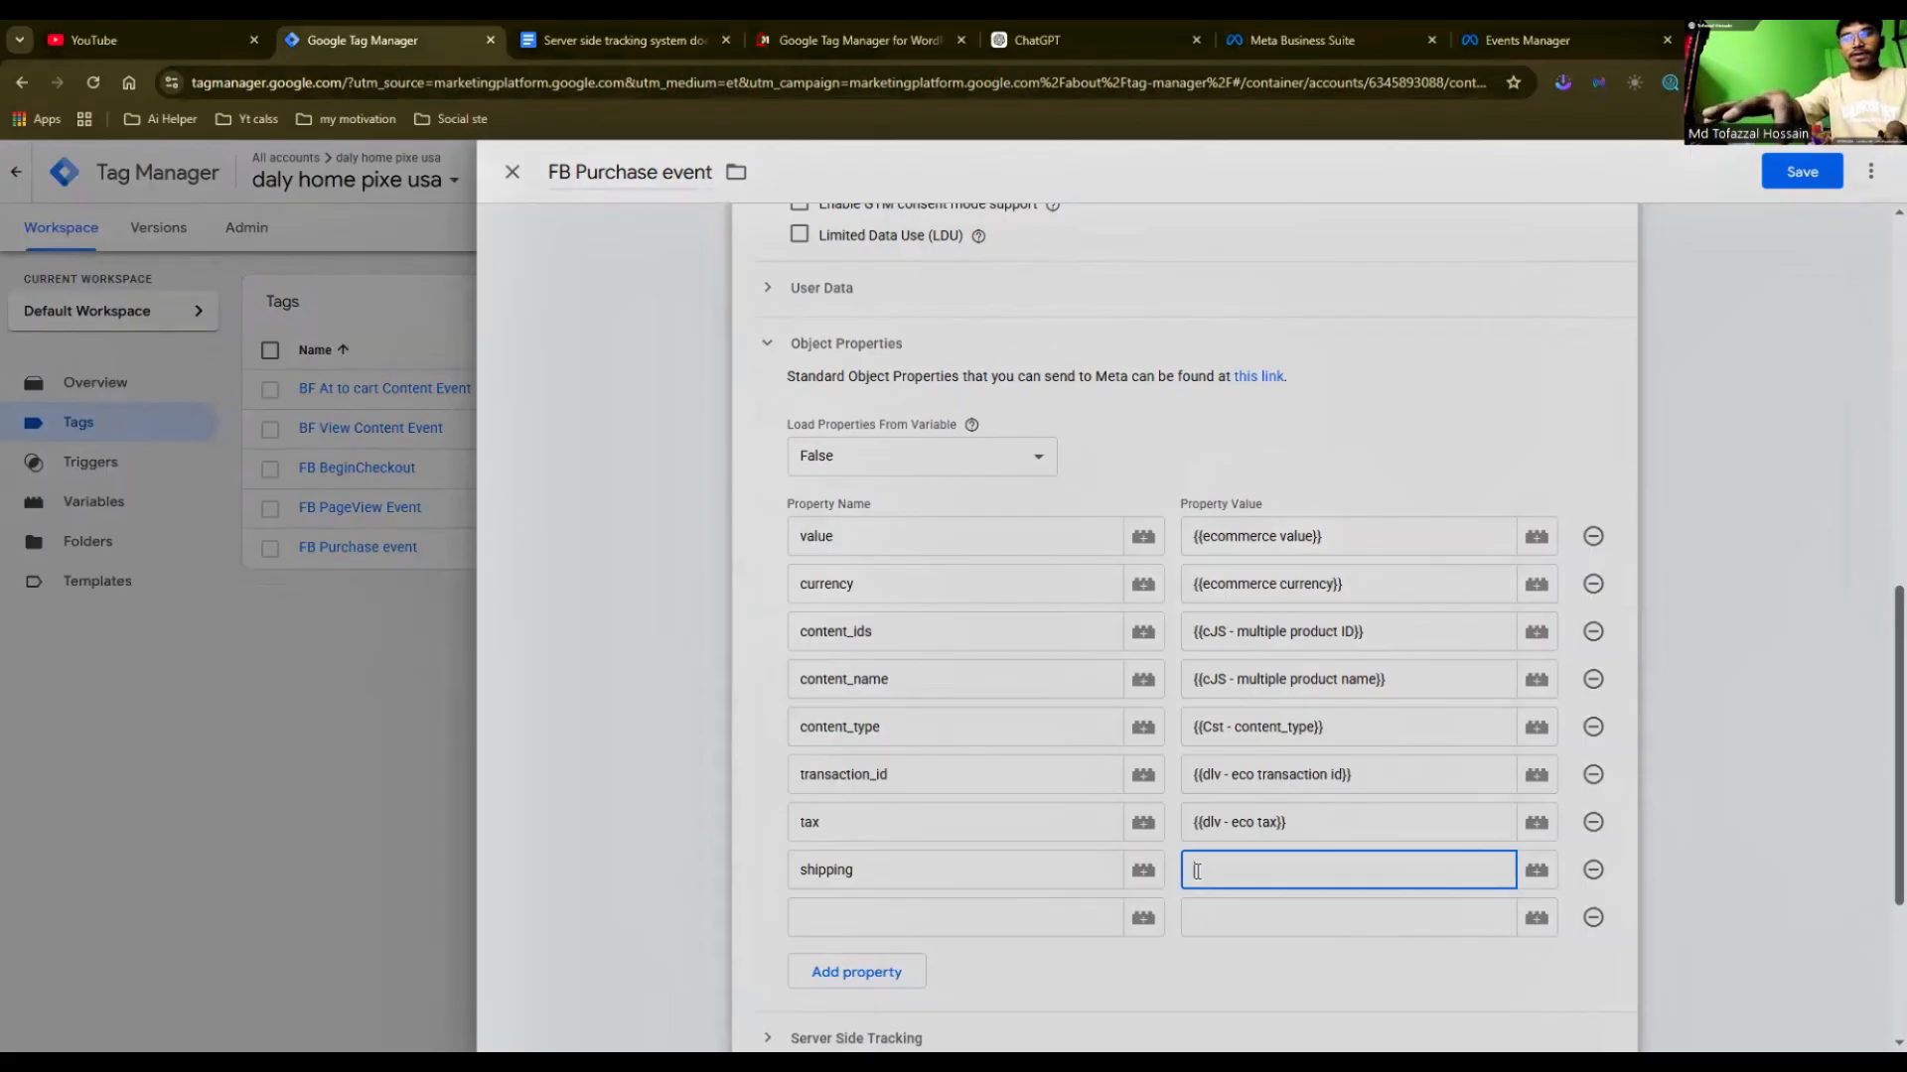
{"action": "type", "text": "{{"}
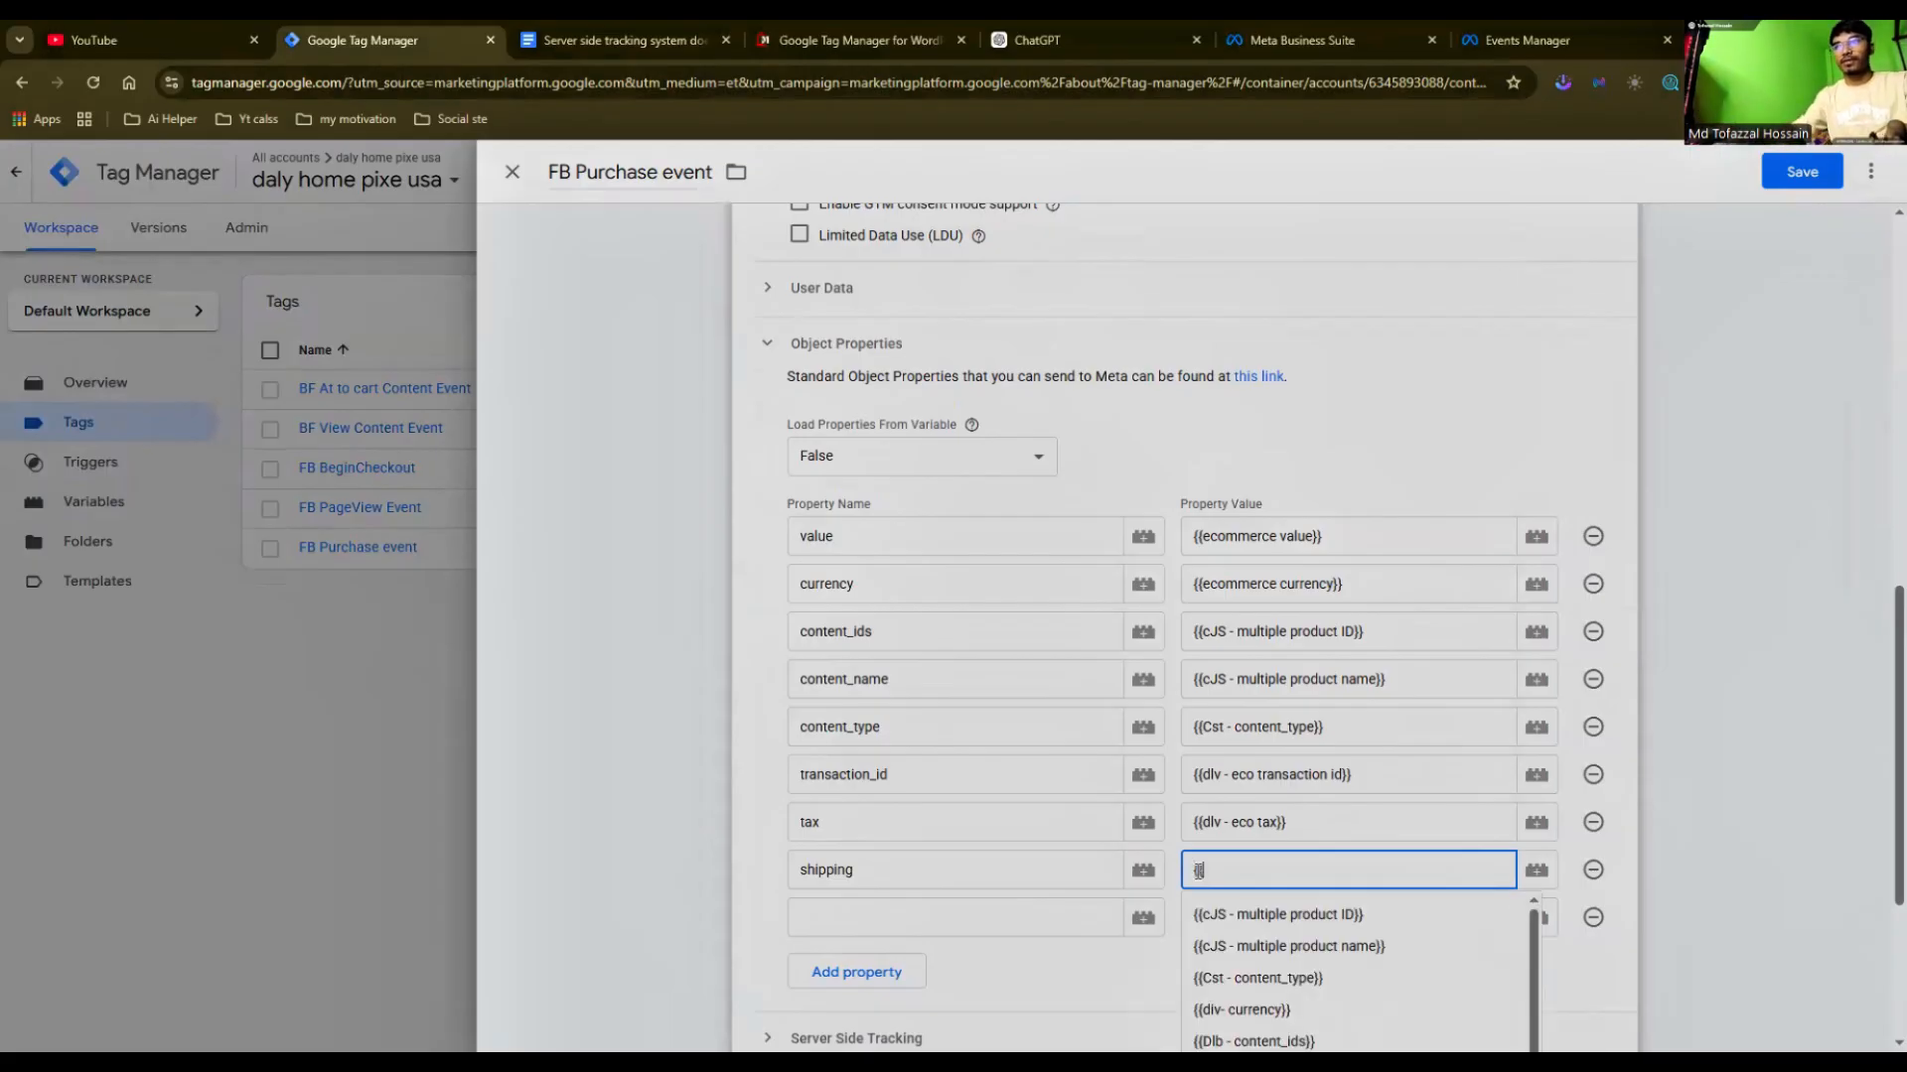
{"action": "type", "text": "h"}
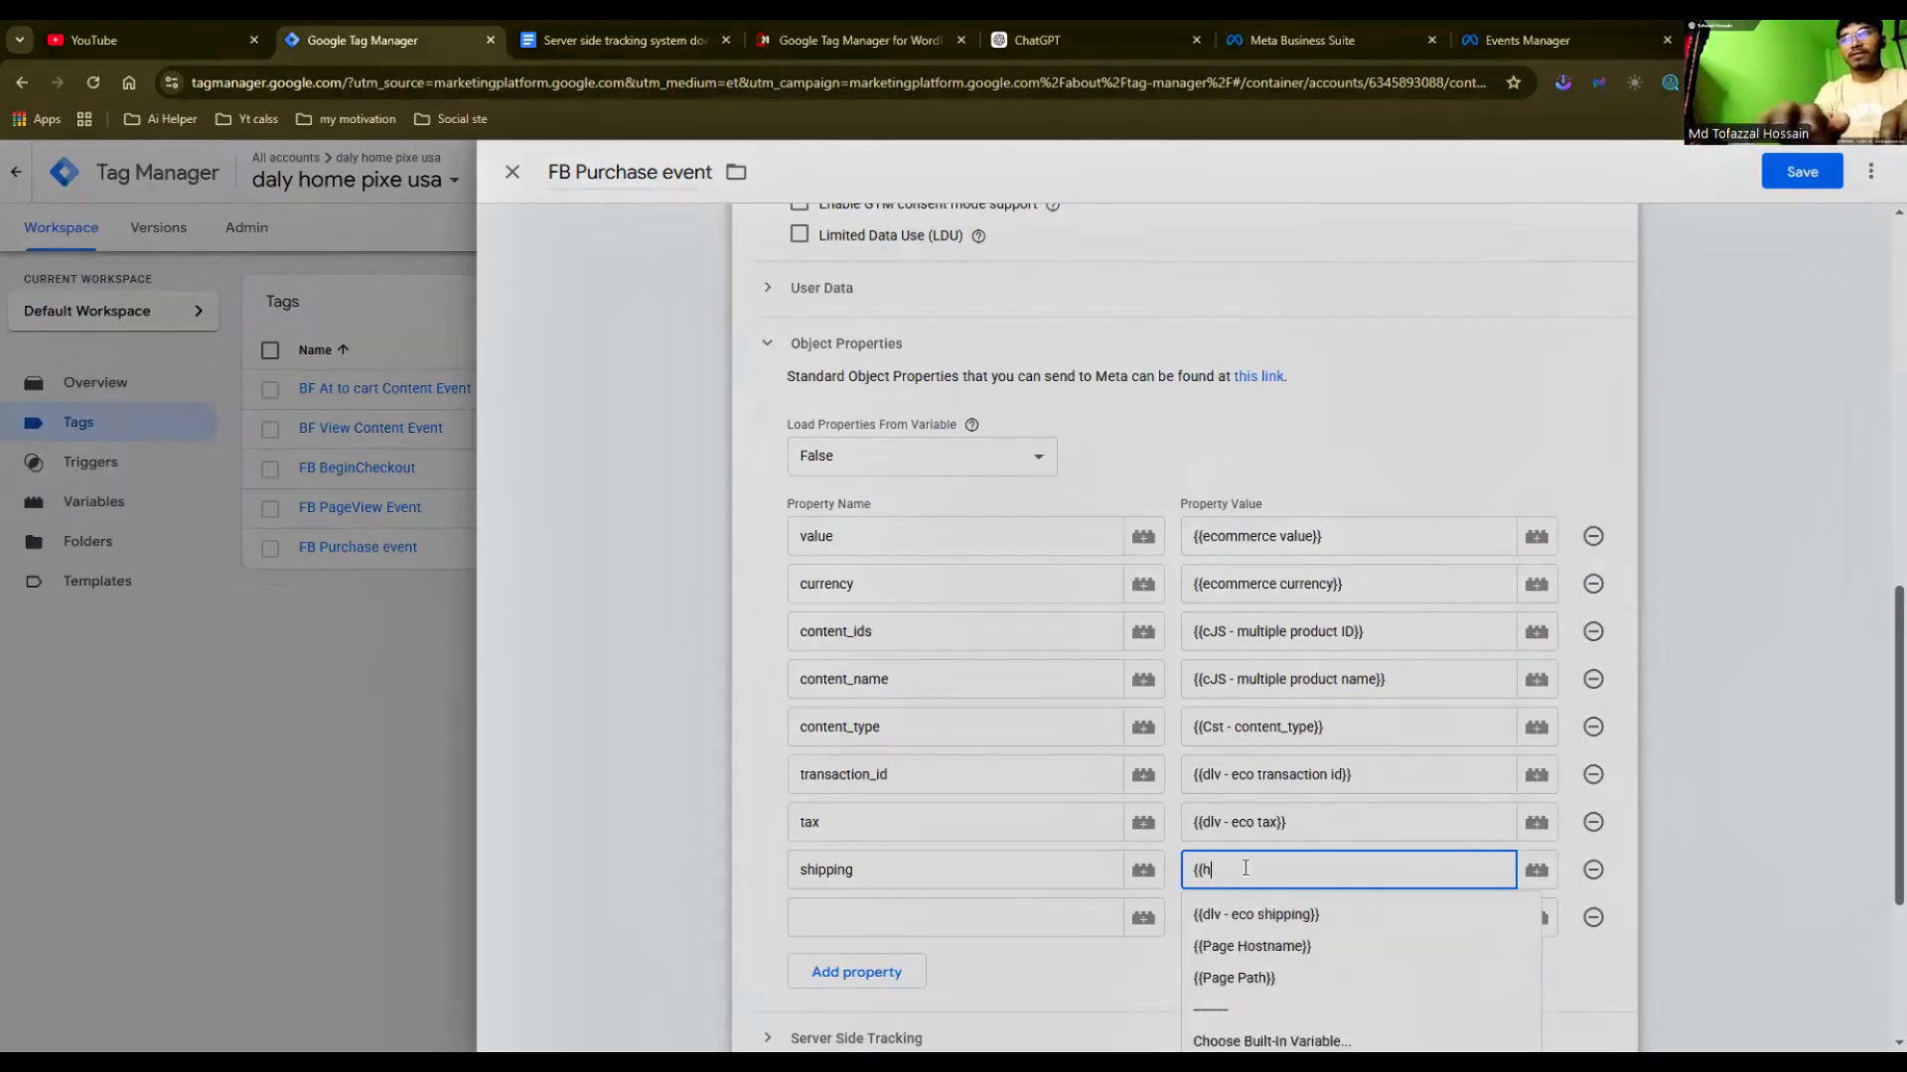
{"action": "key", "text": "BackSpace"}
{"action": "type", "text": "shi"}
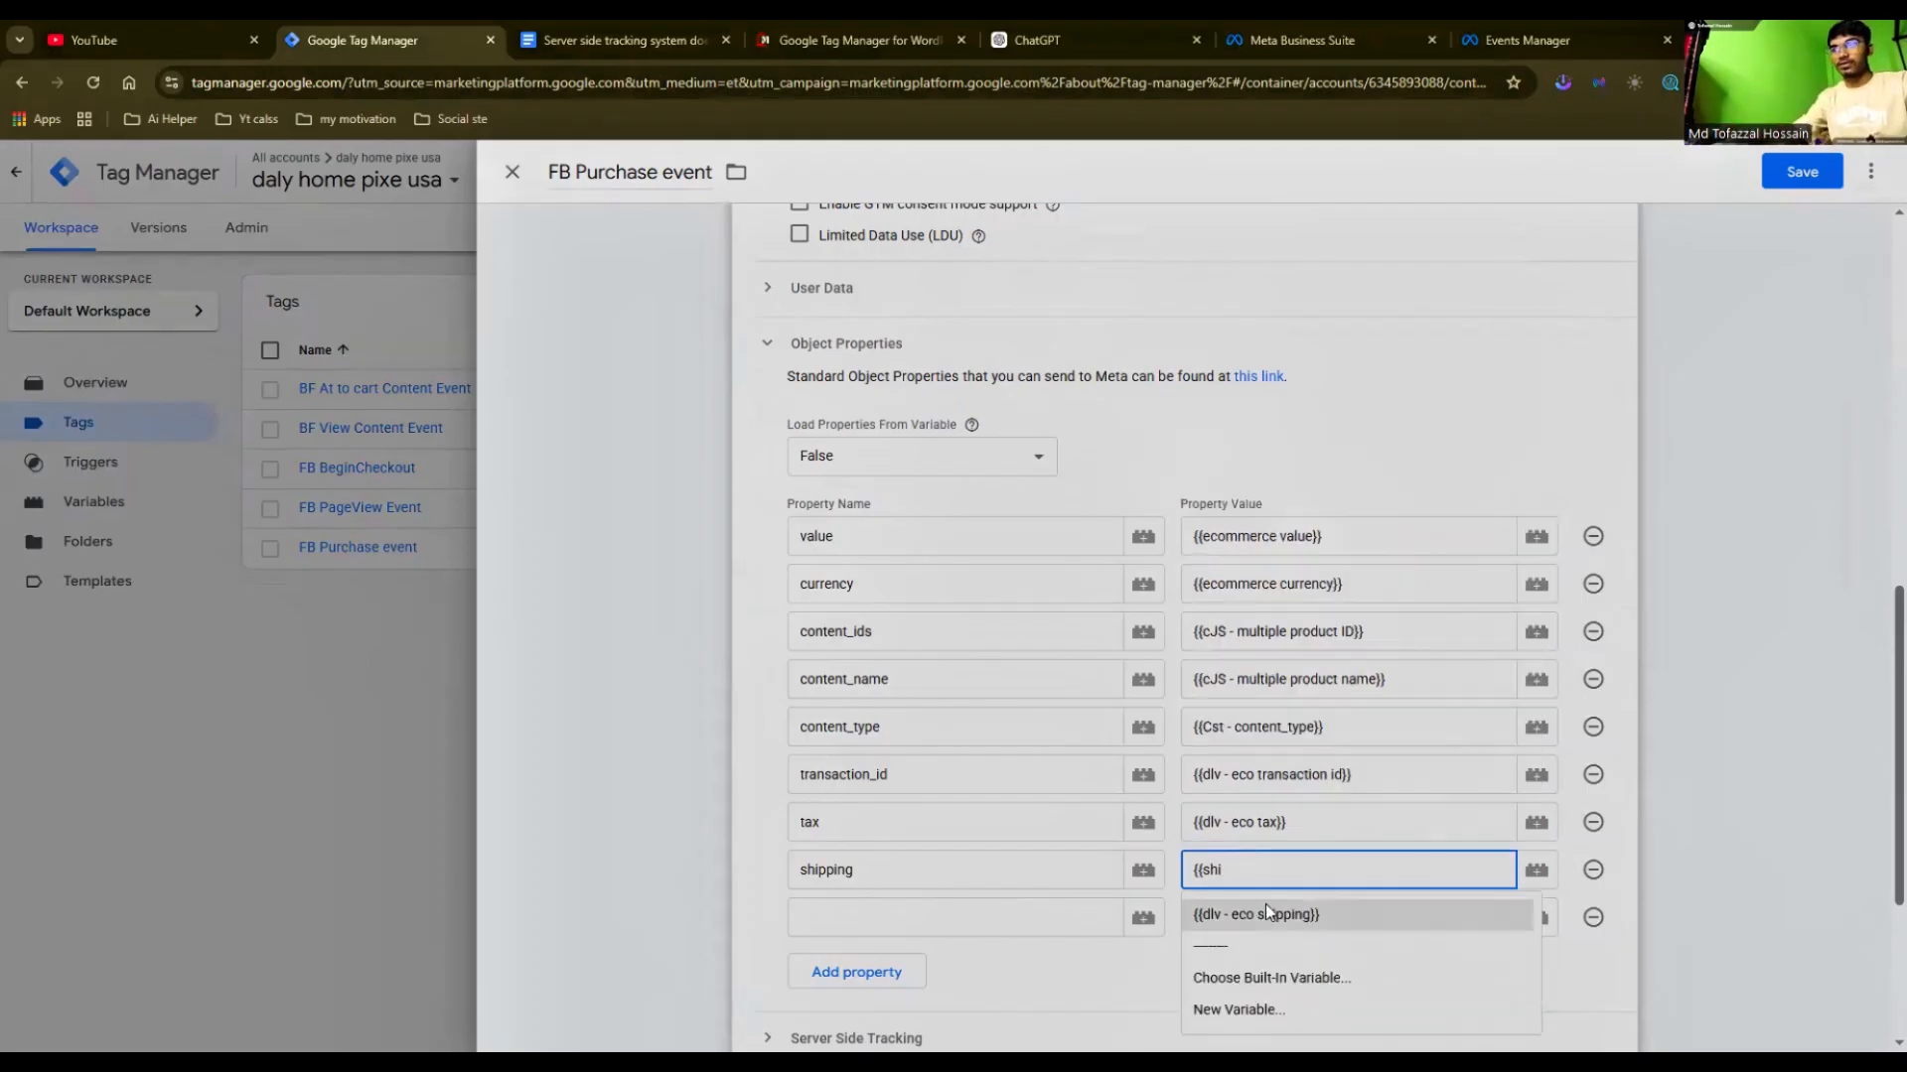
{"action": "left_click", "coordinate": [1259, 911]}
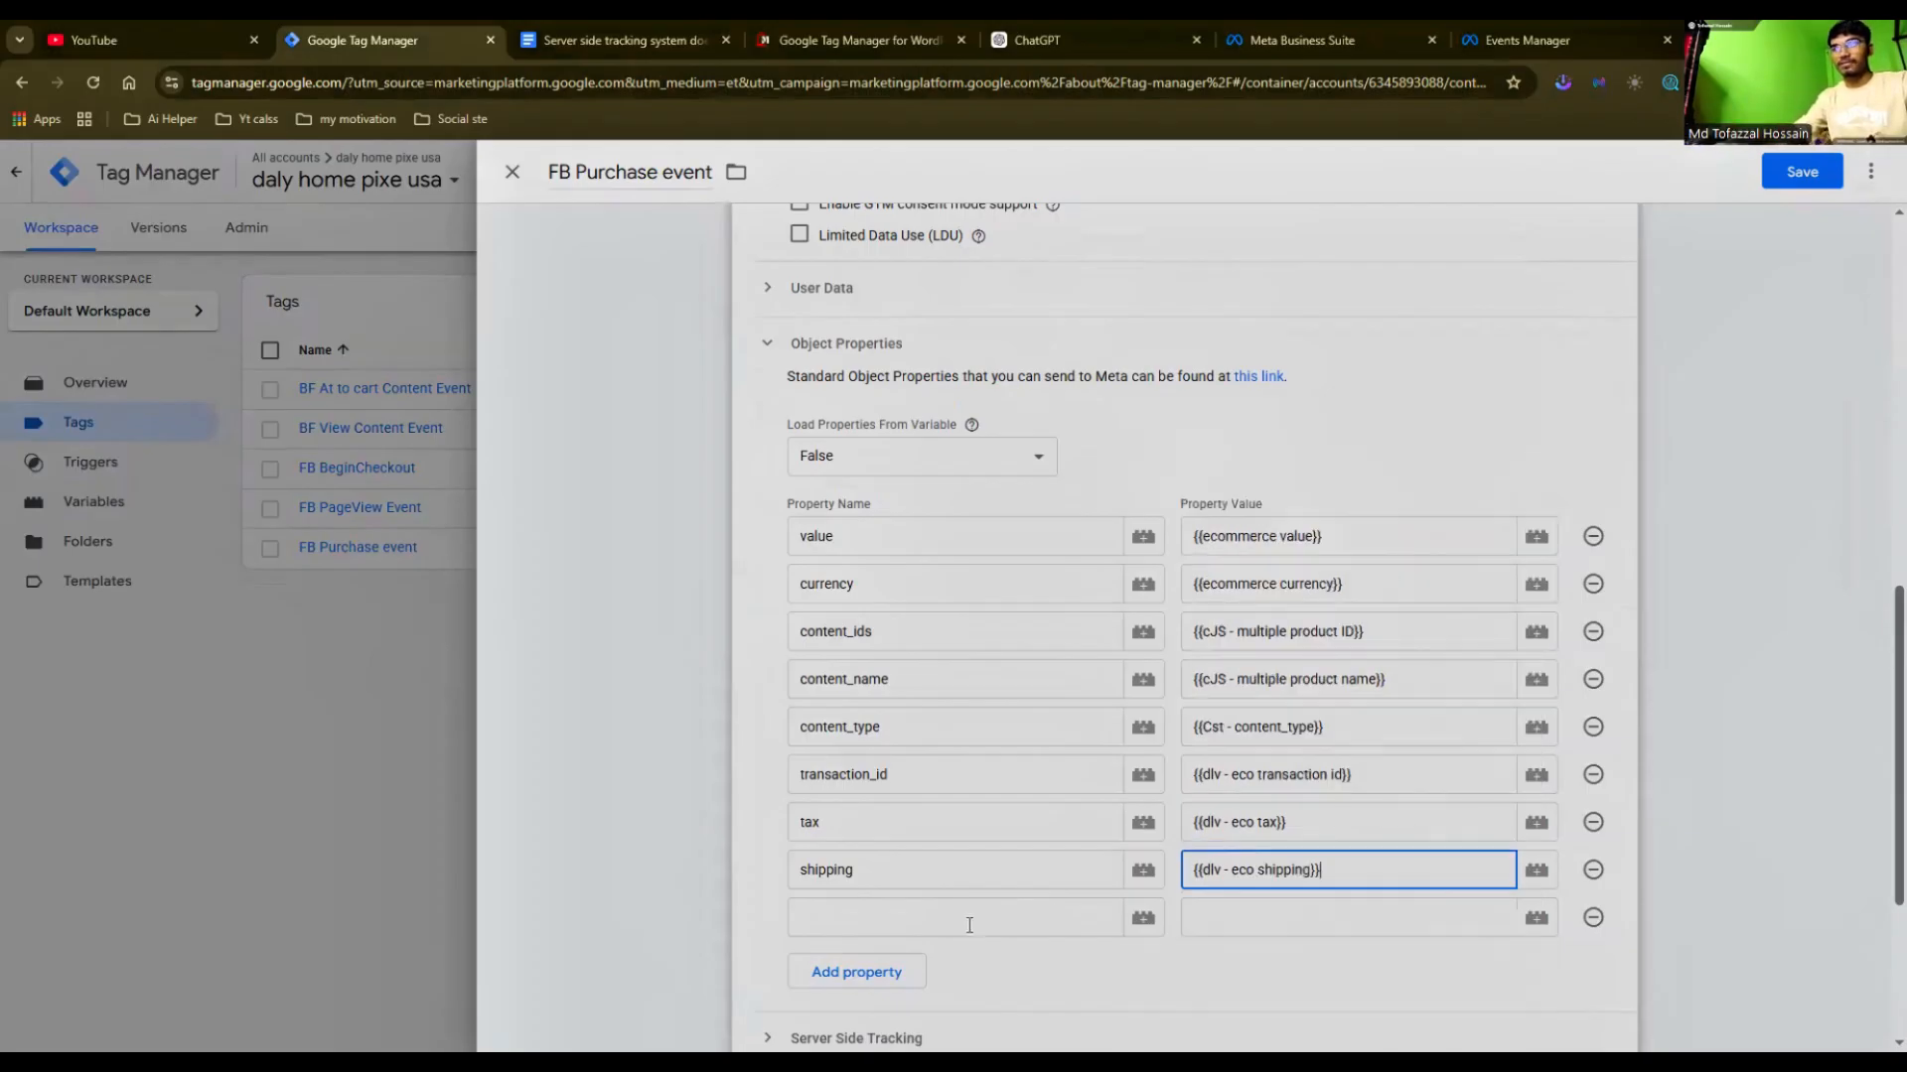
Step: Copy coupon from the setup document into the next property name and set its value to {{dlv - eco coupon}}
{"action": "left_click", "coordinate": [604, 36]}
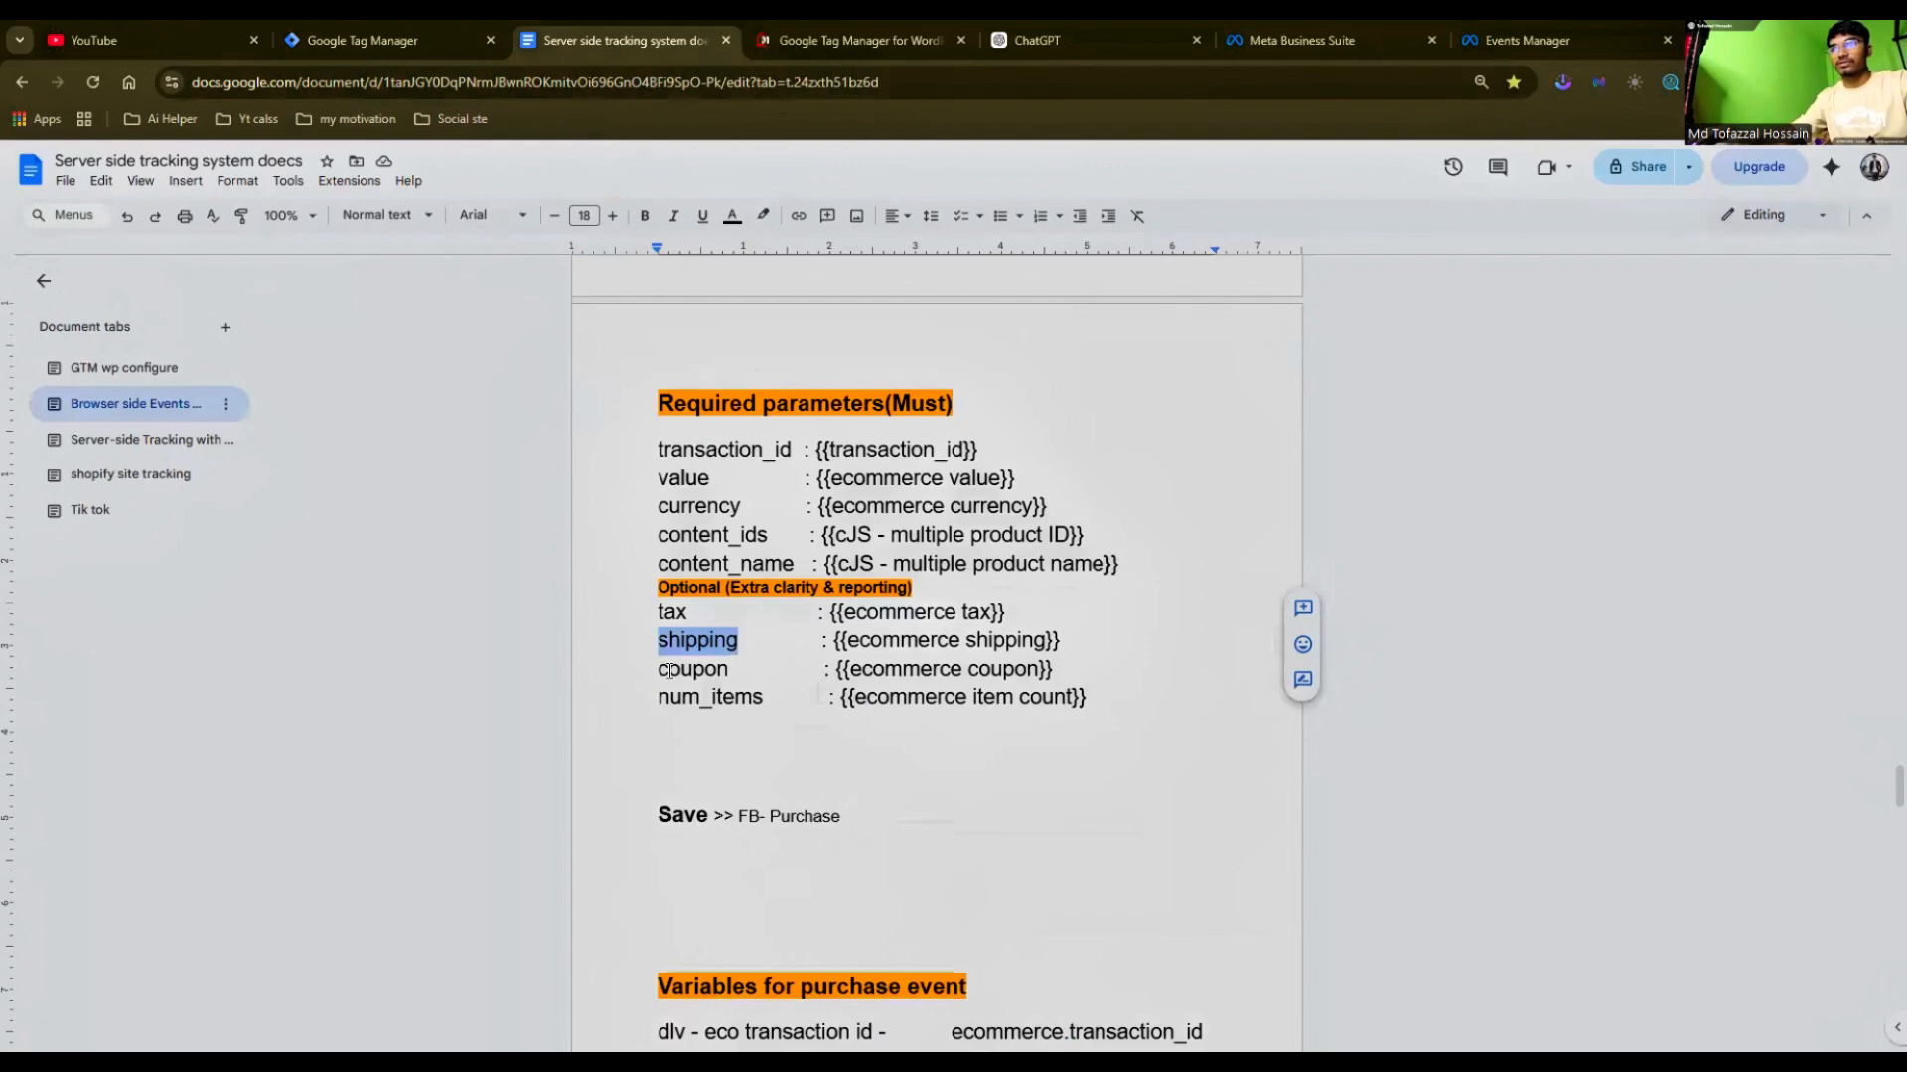
{"action": "left_click_drag", "start_coordinate": [659, 671], "coordinate": [737, 675]}
{"action": "key", "text": "ctrl+c"}
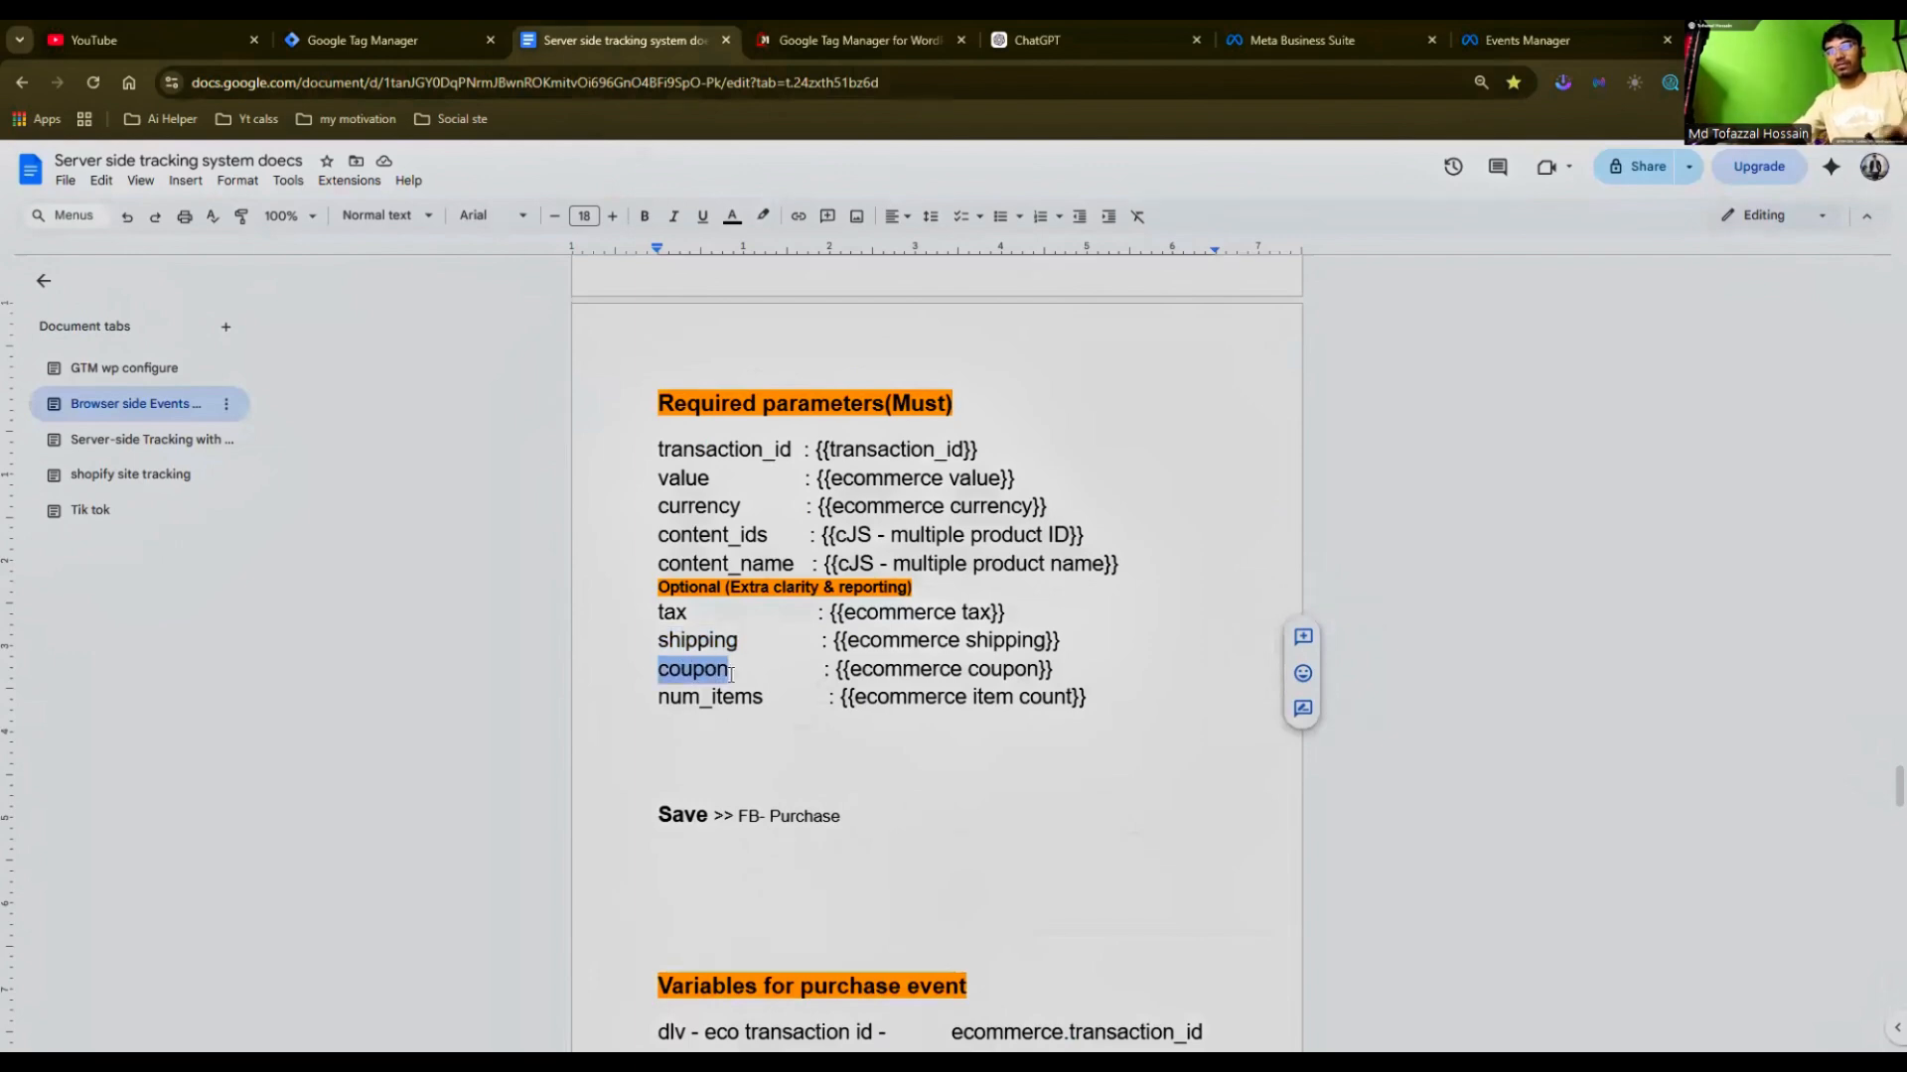
{"action": "left_click", "coordinate": [357, 40]}
{"action": "key", "text": "ctrl+v"}
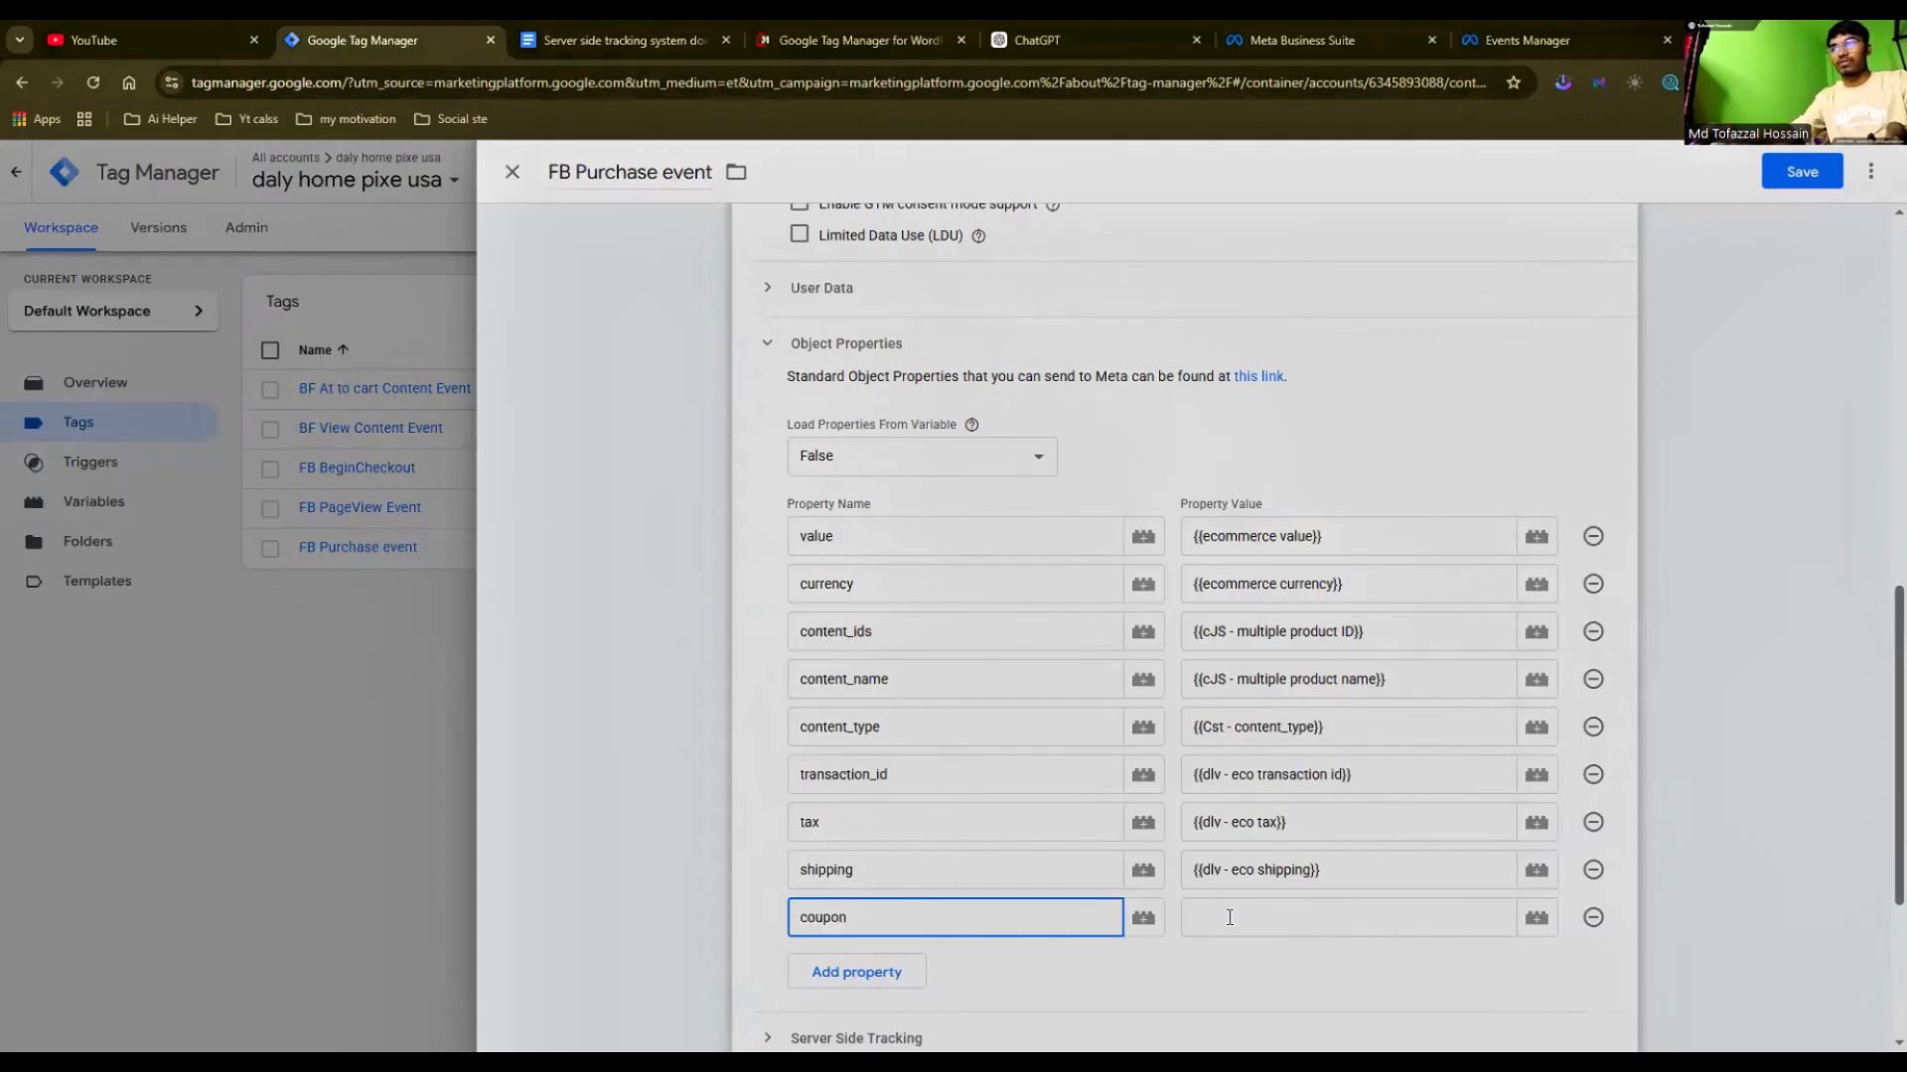
{"action": "left_click", "coordinate": [1229, 915]}
{"action": "type", "text": "{{"}
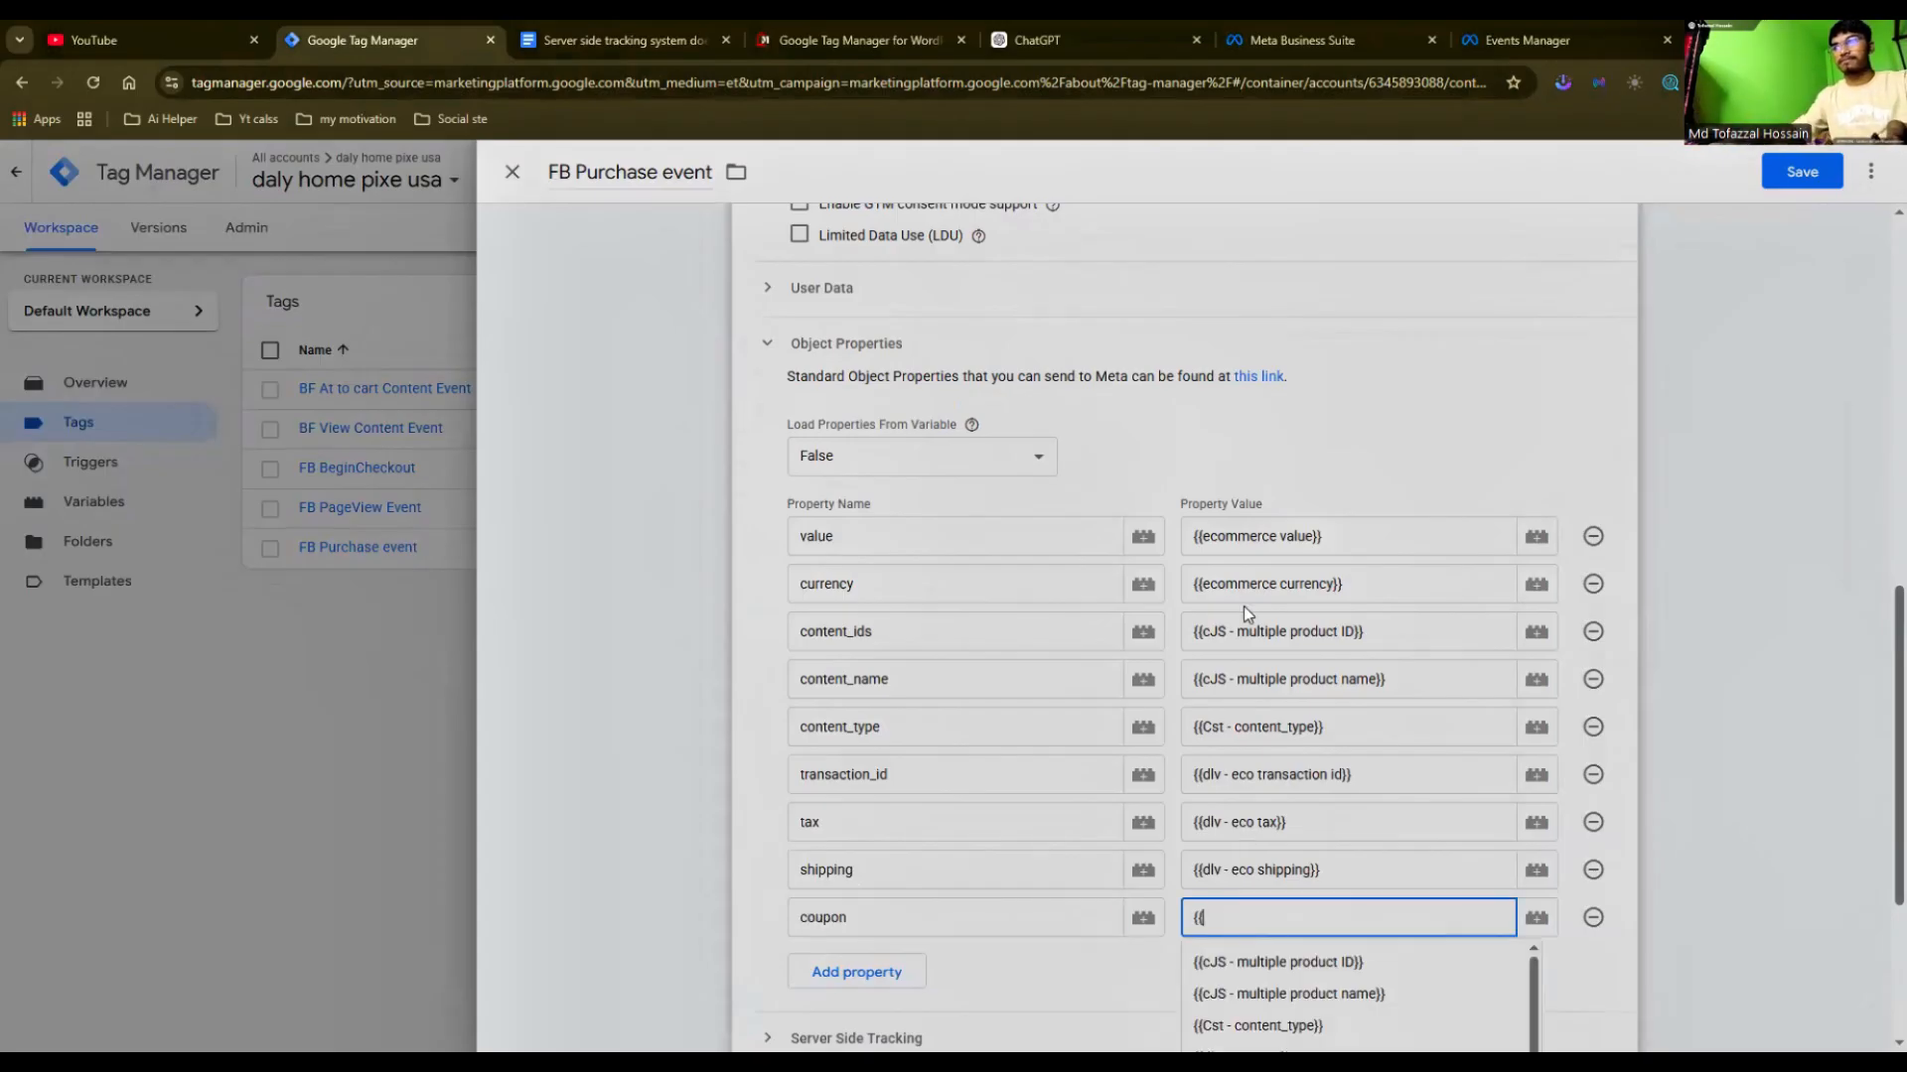
{"action": "scroll", "coordinate": [1247, 605], "scroll_direction": "down", "scroll_amount": 3}
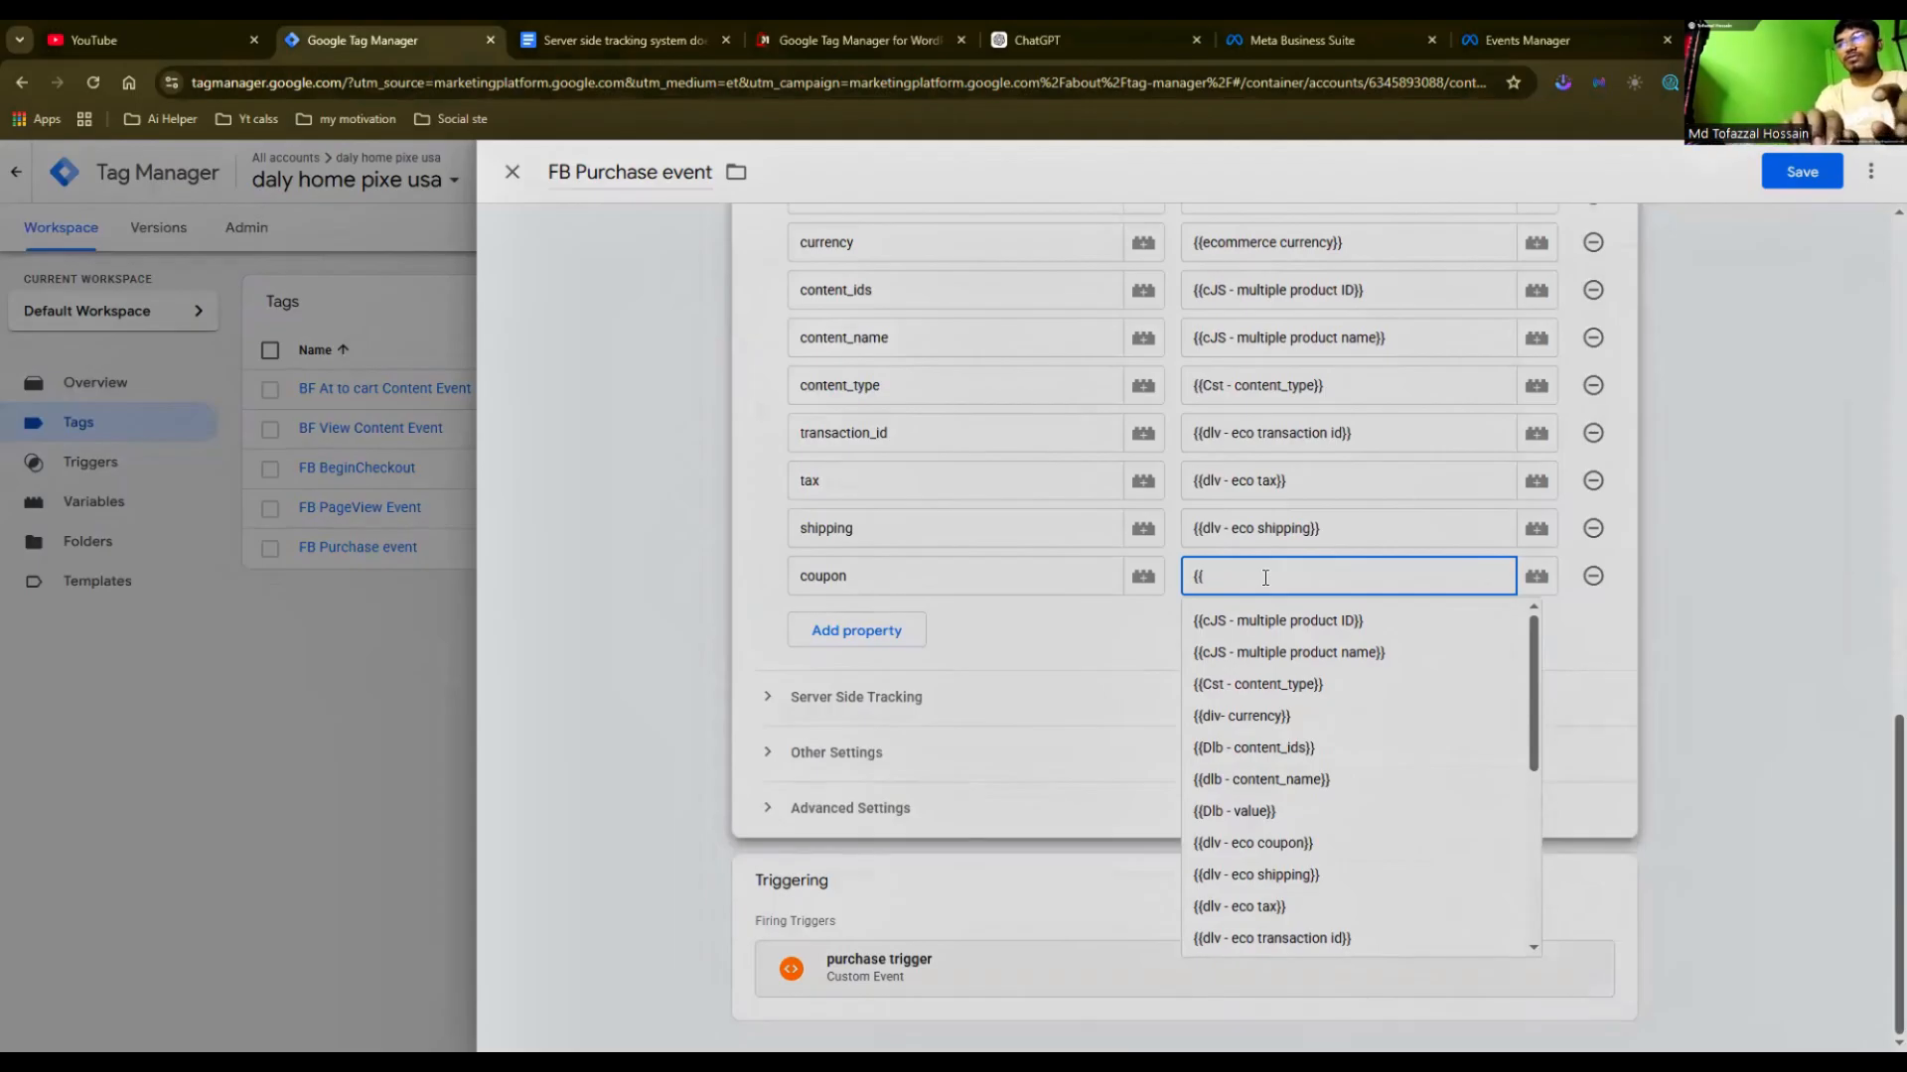
{"action": "type", "text": "cou"}
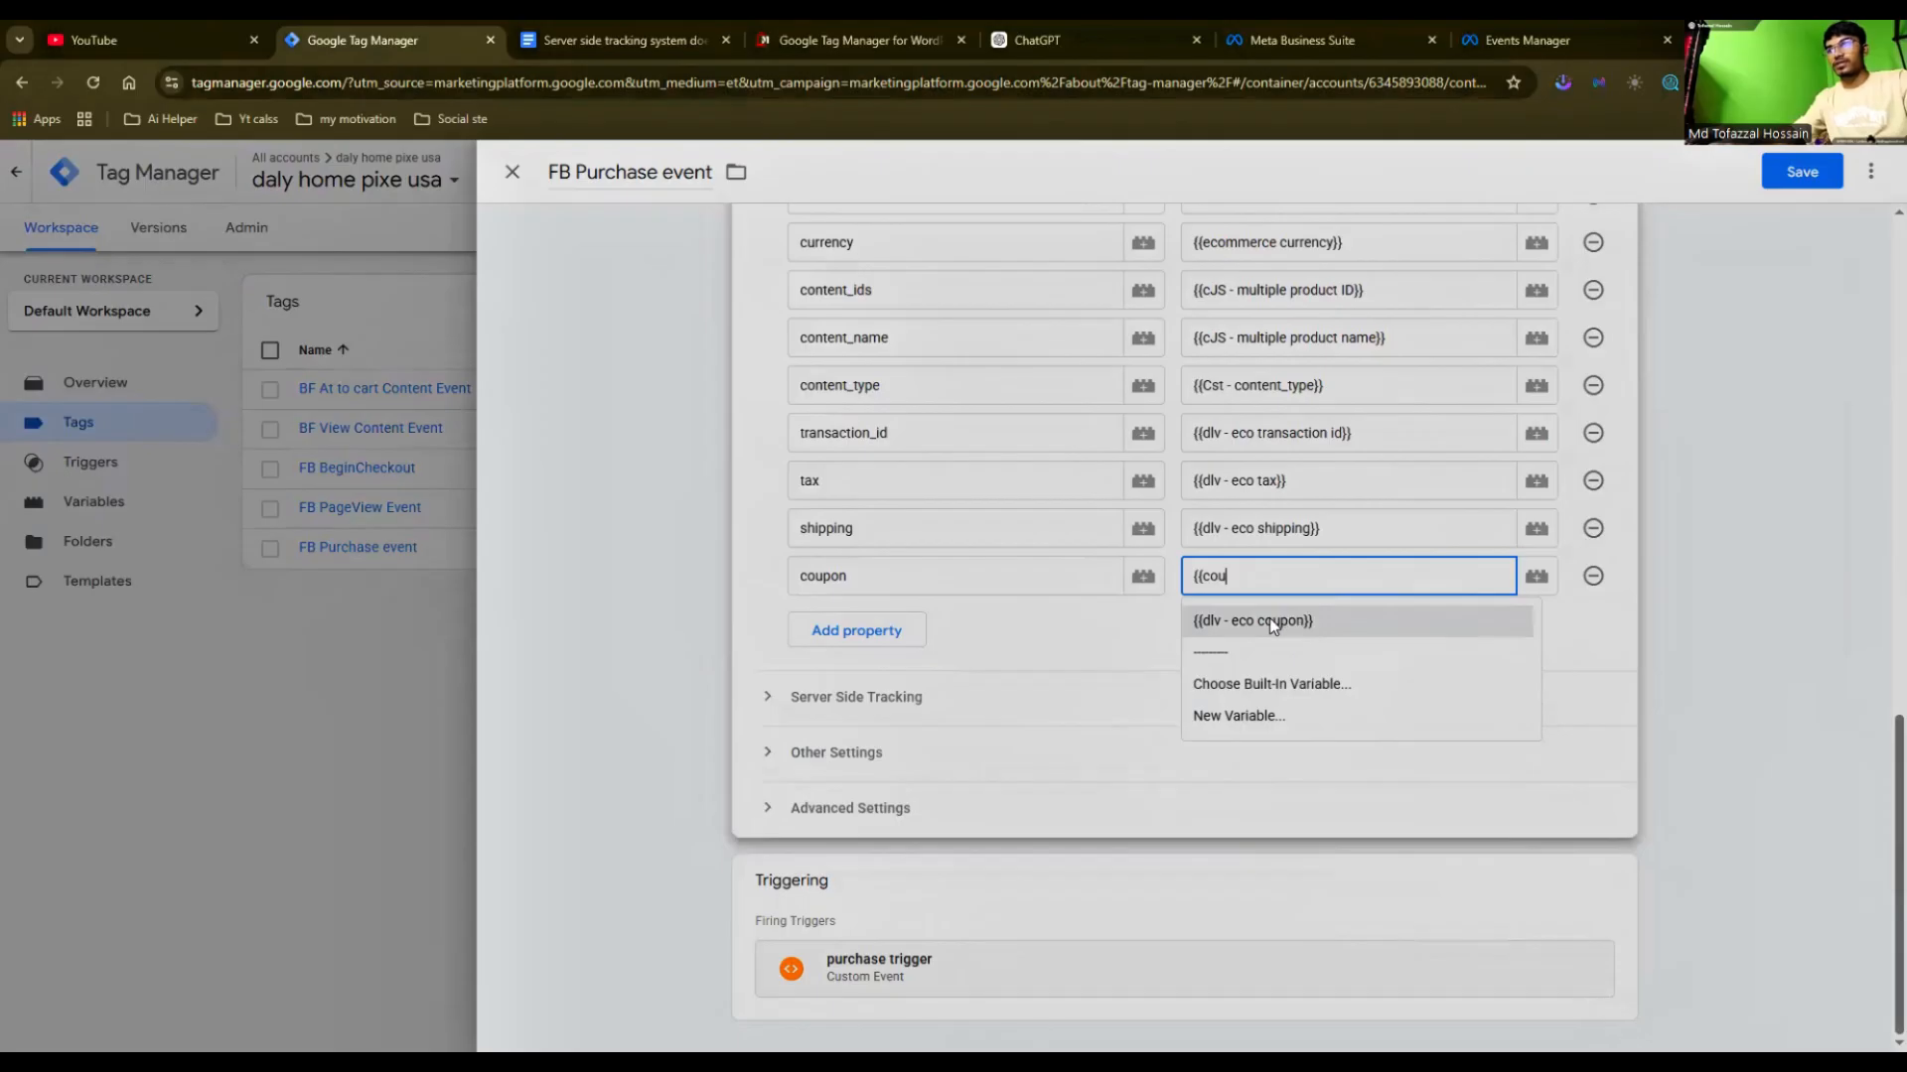
{"action": "left_click", "coordinate": [1269, 618]}
Step: Add an extra empty property row, check the document's remaining items, then remove that empty row again
{"action": "left_click", "coordinate": [846, 639]}
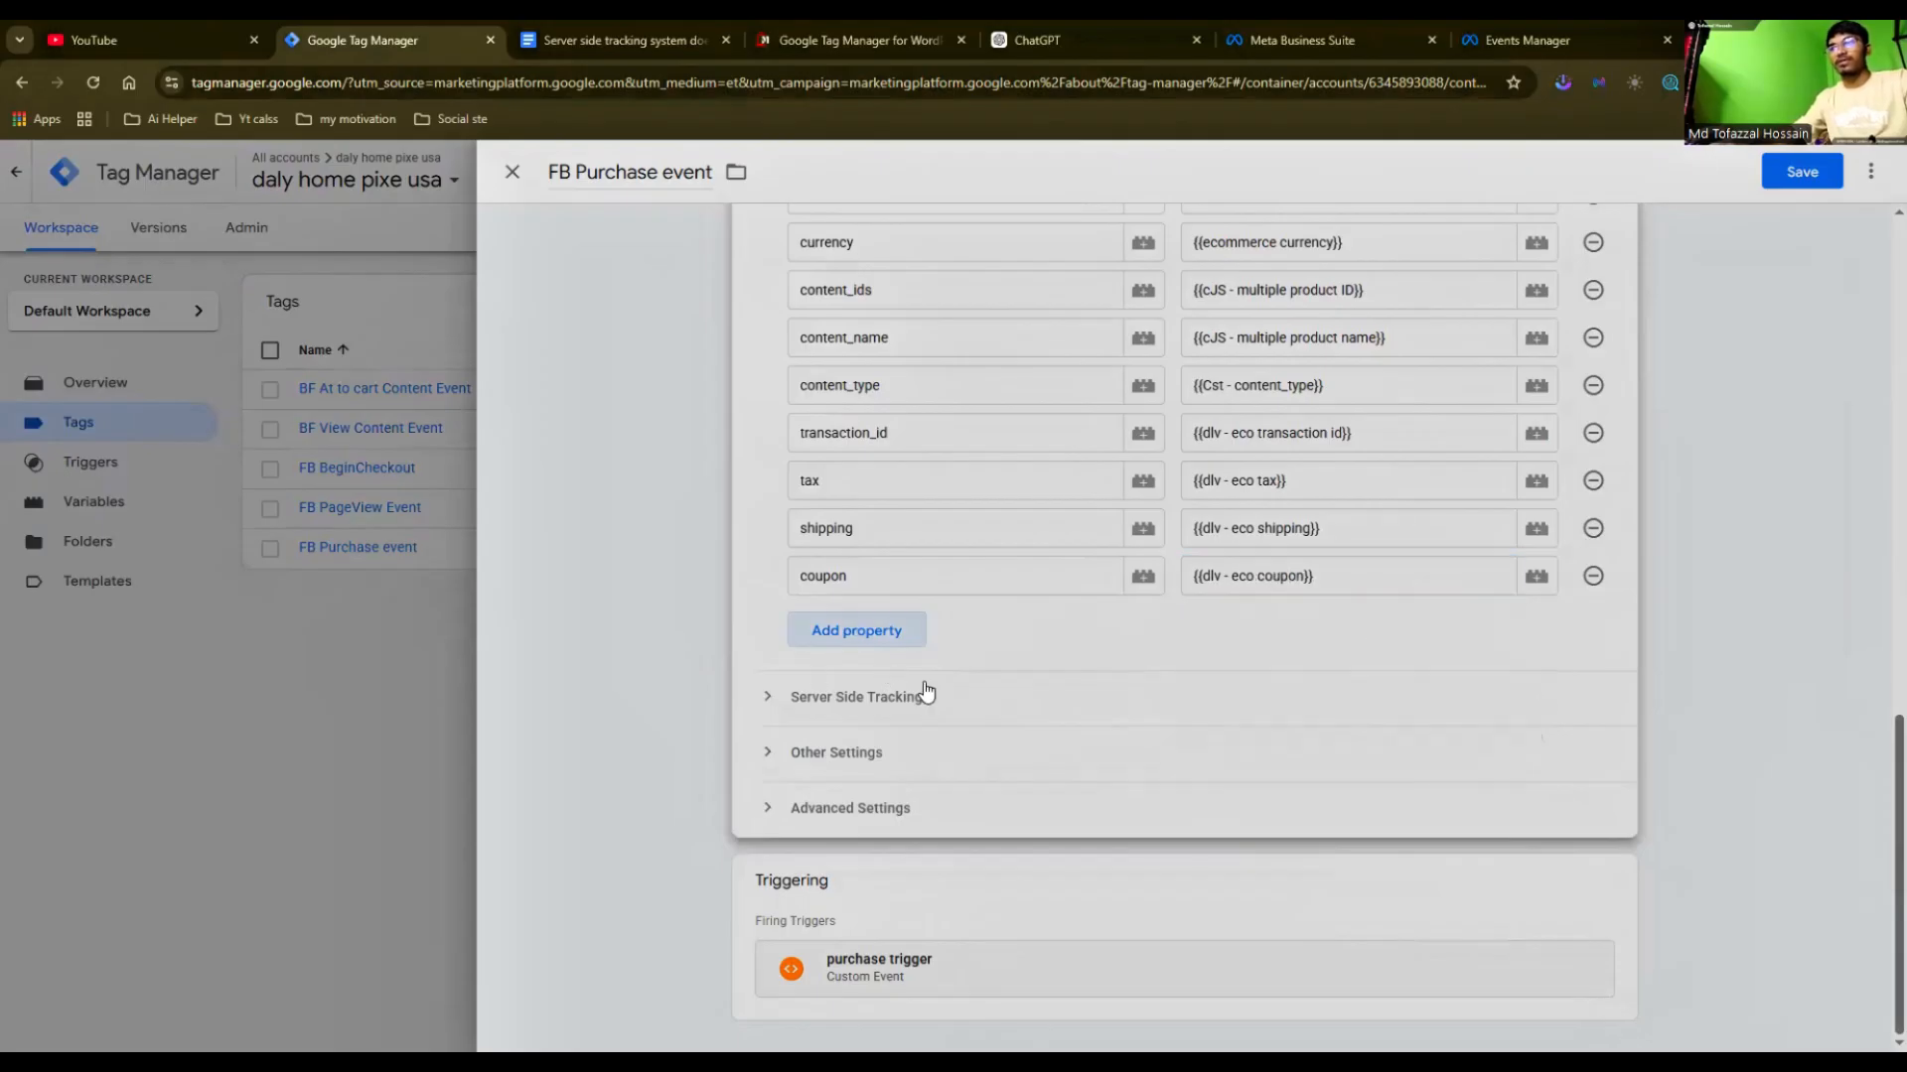
{"action": "left_click", "coordinate": [864, 633]}
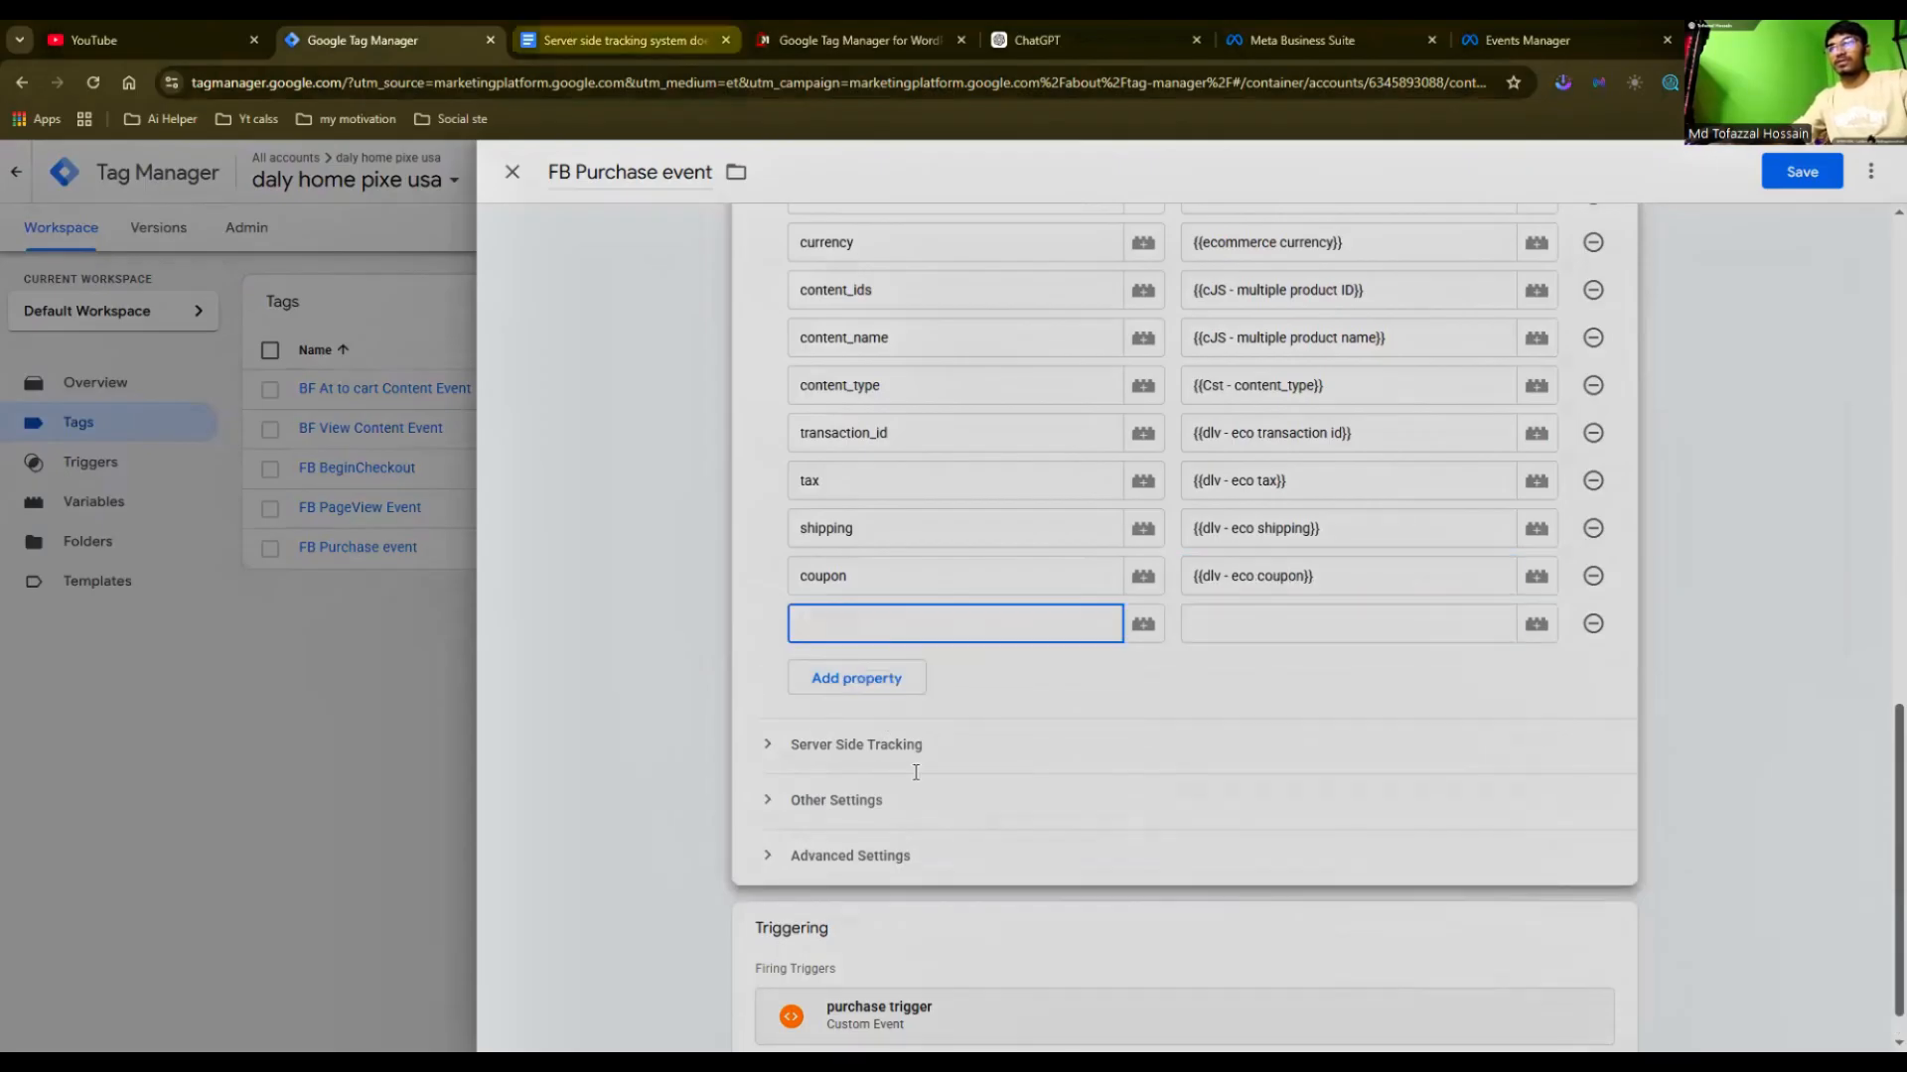
{"action": "key", "text": "ctrl+Tab"}
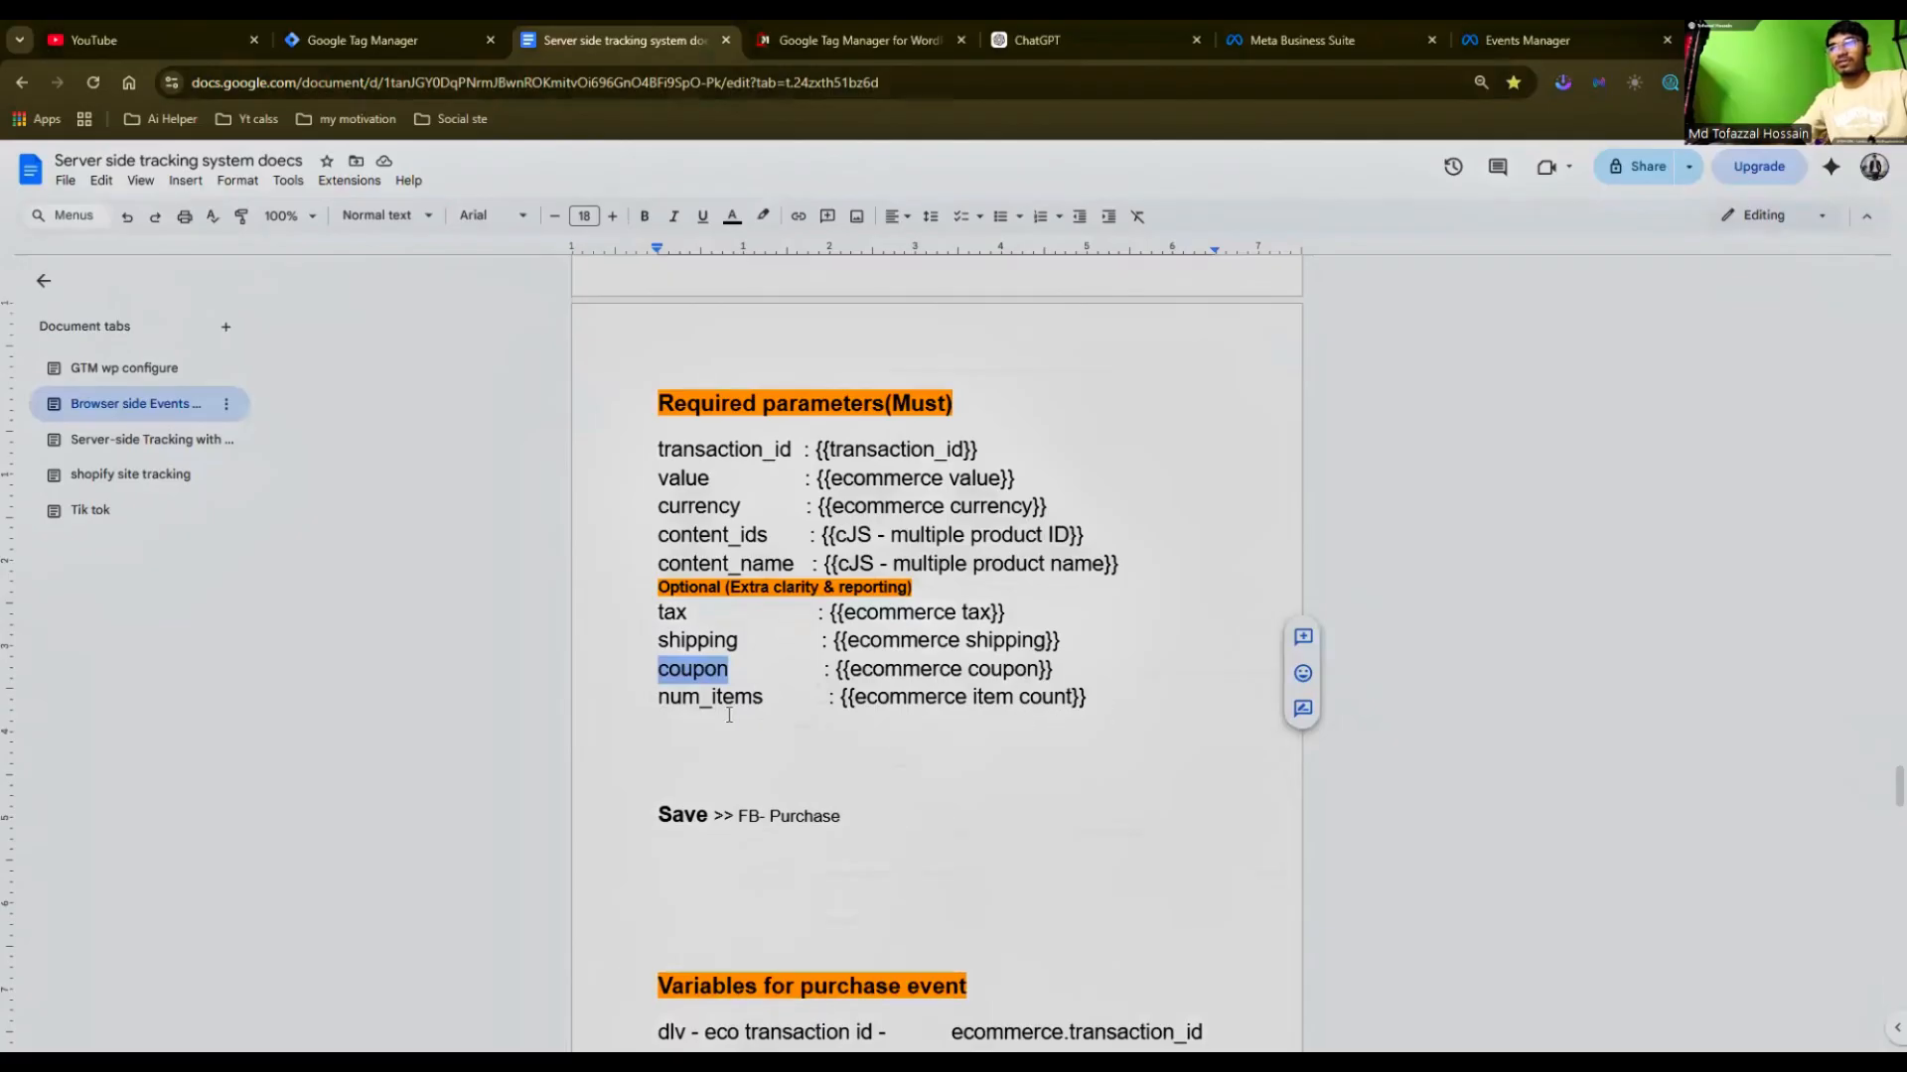
{"action": "left_click", "coordinate": [643, 699]}
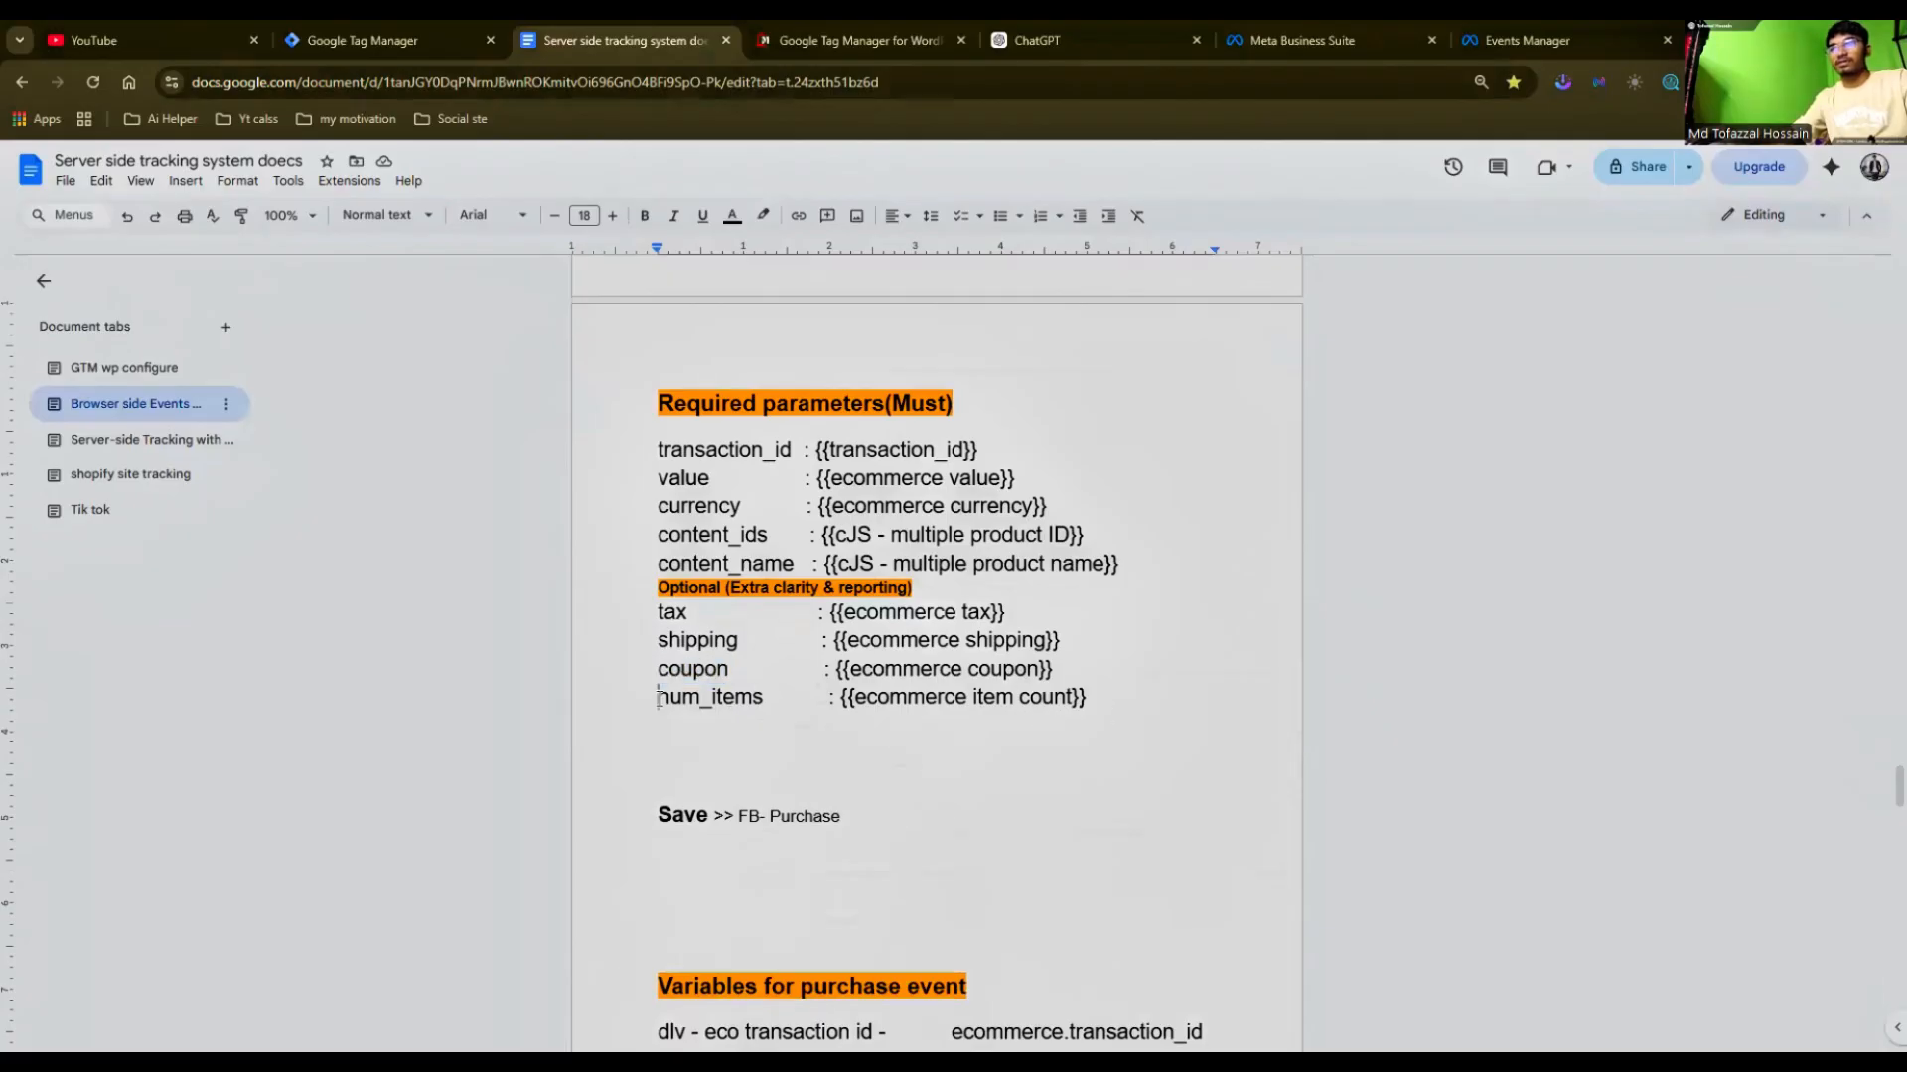
{"action": "left_click", "coordinate": [1094, 701]}
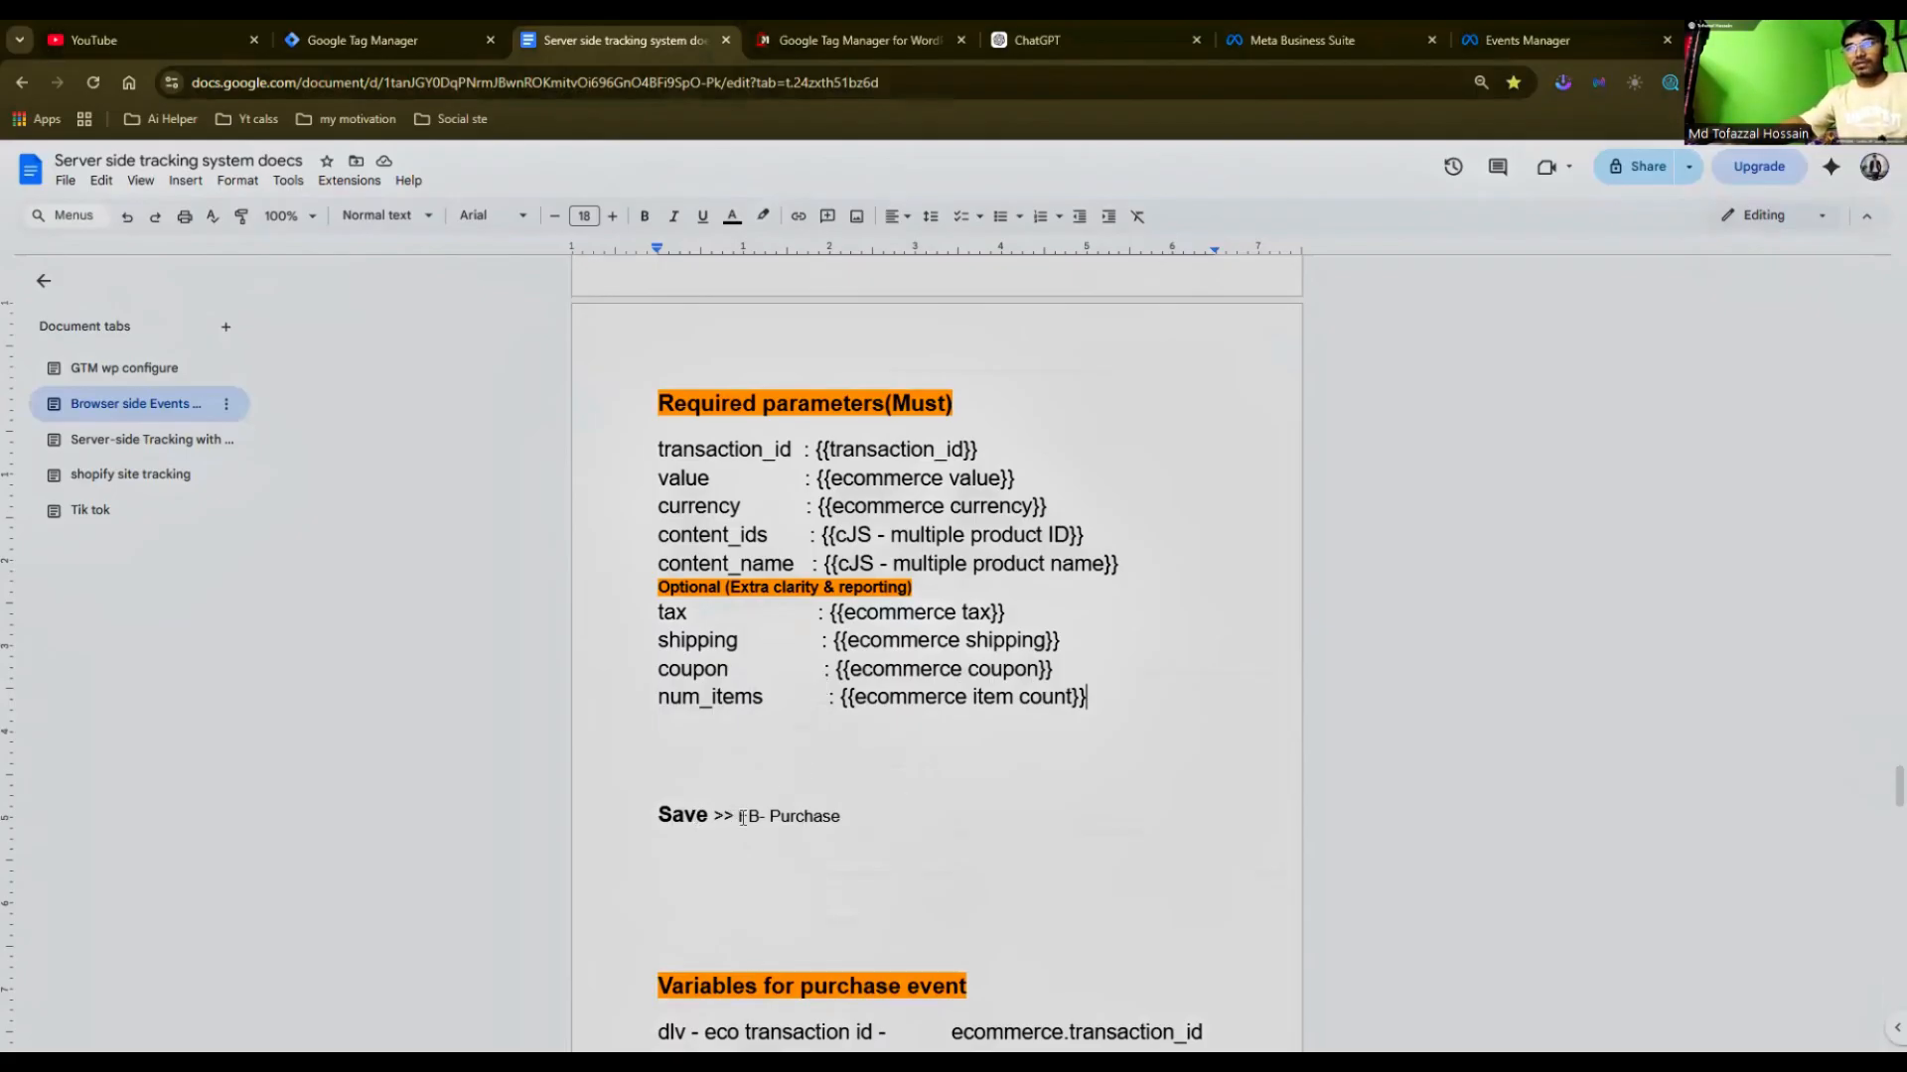
{"action": "left_click_drag", "start_coordinate": [739, 816], "coordinate": [843, 821]}
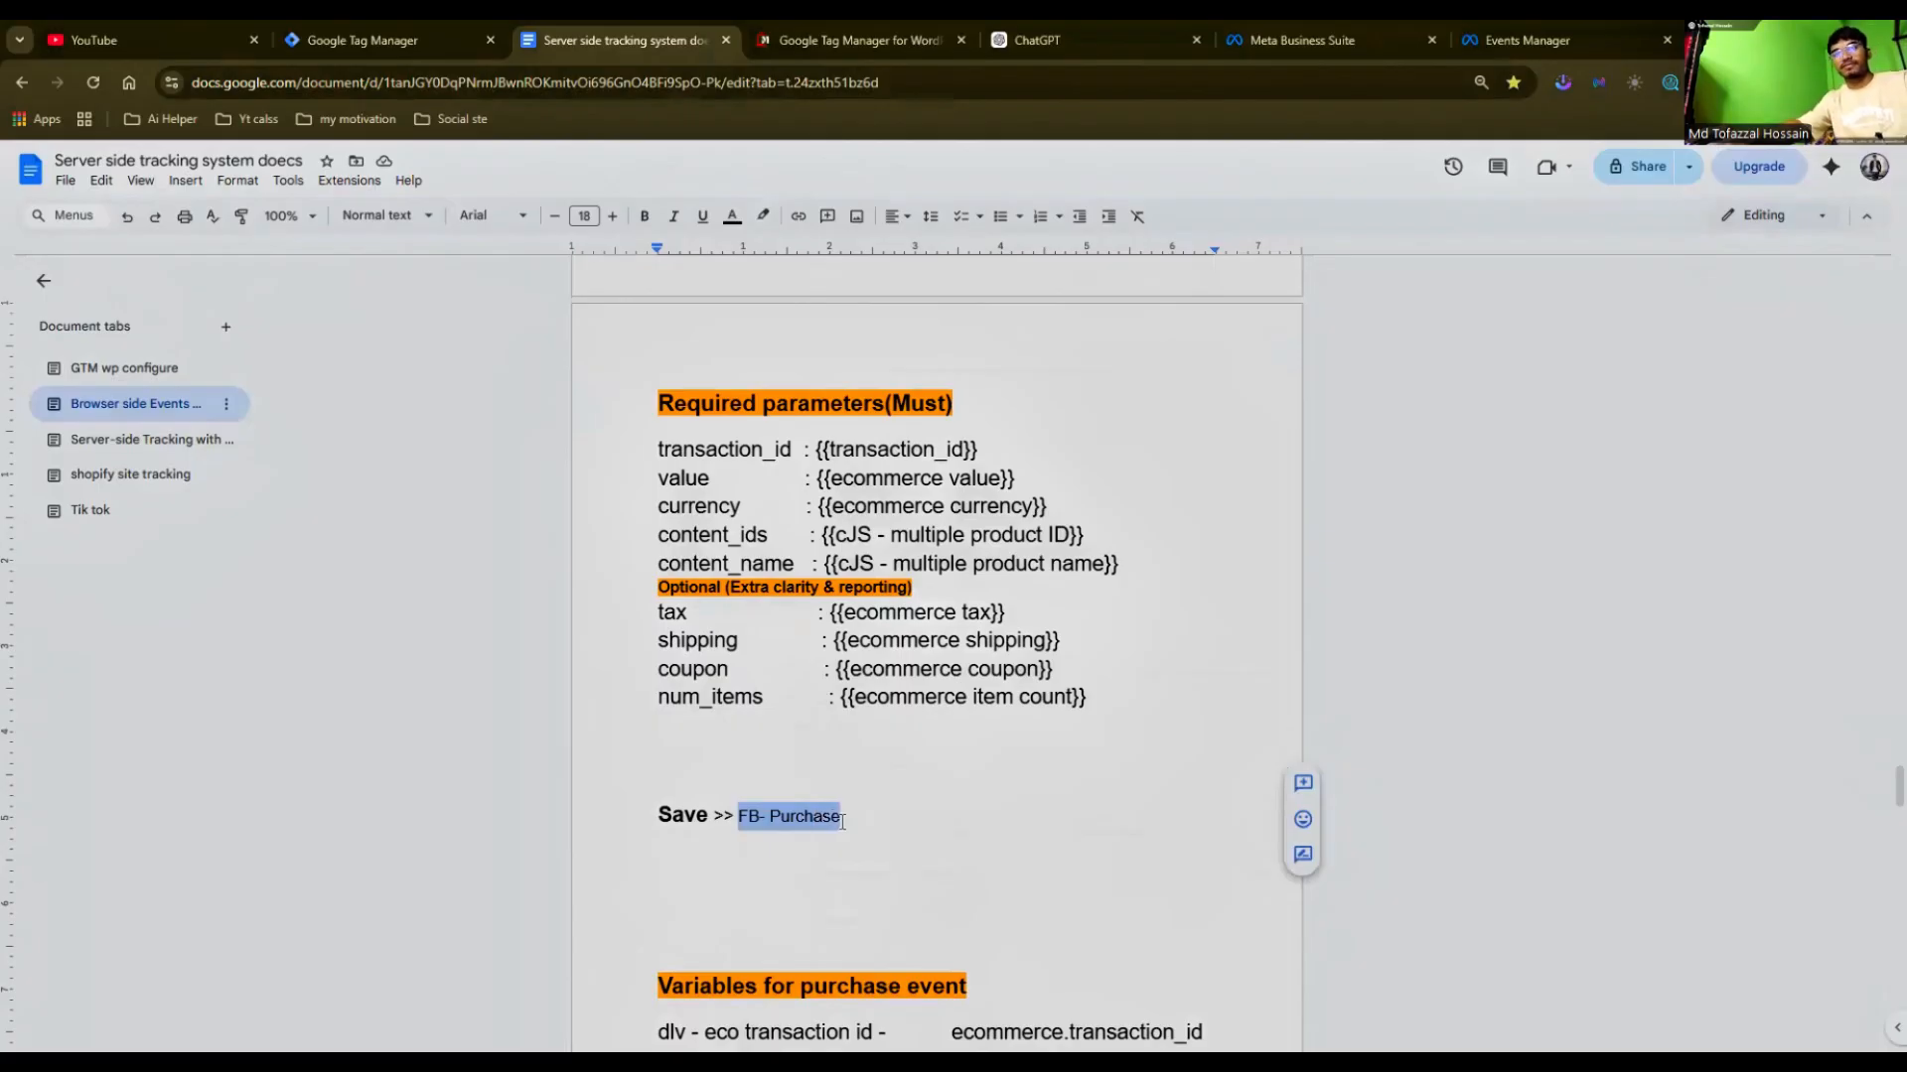
{"action": "left_click", "coordinate": [407, 40]}
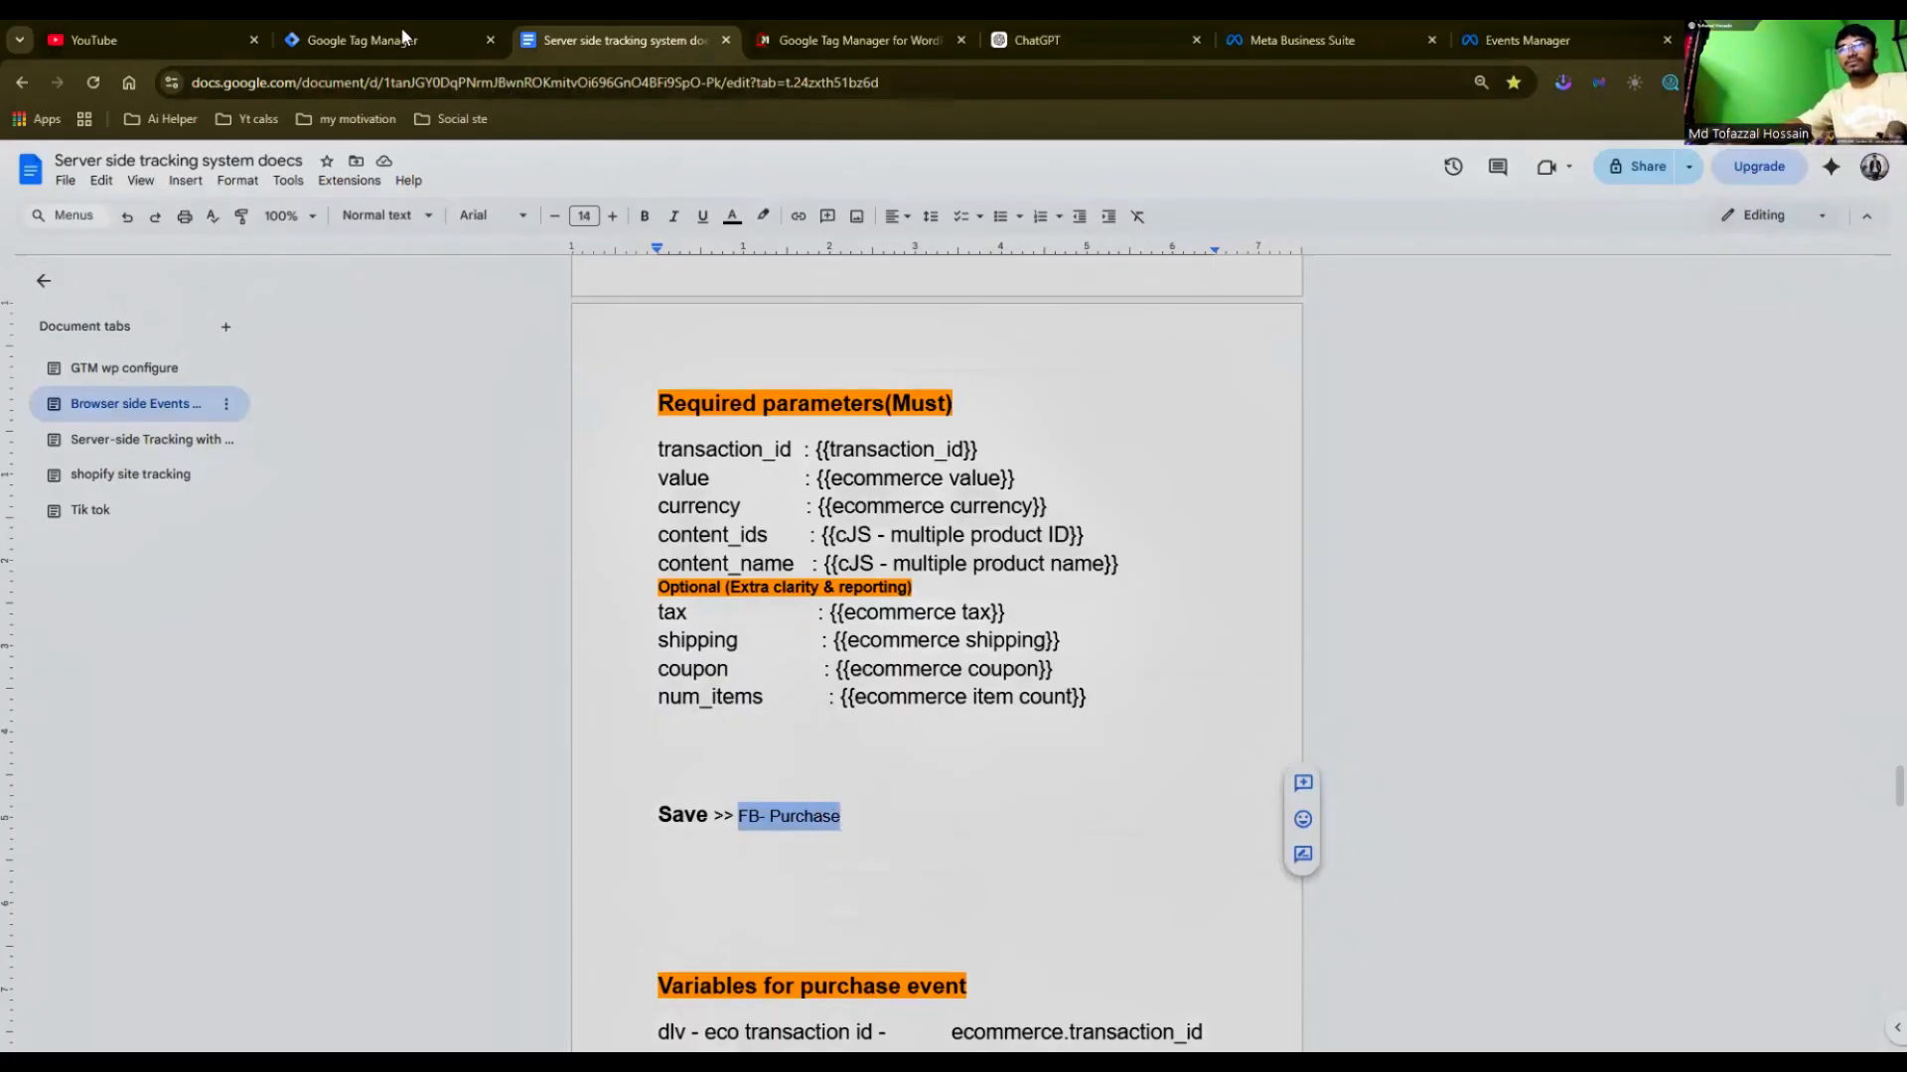
{"action": "scroll", "coordinate": [931, 852], "scroll_direction": "down", "scroll_amount": 1}
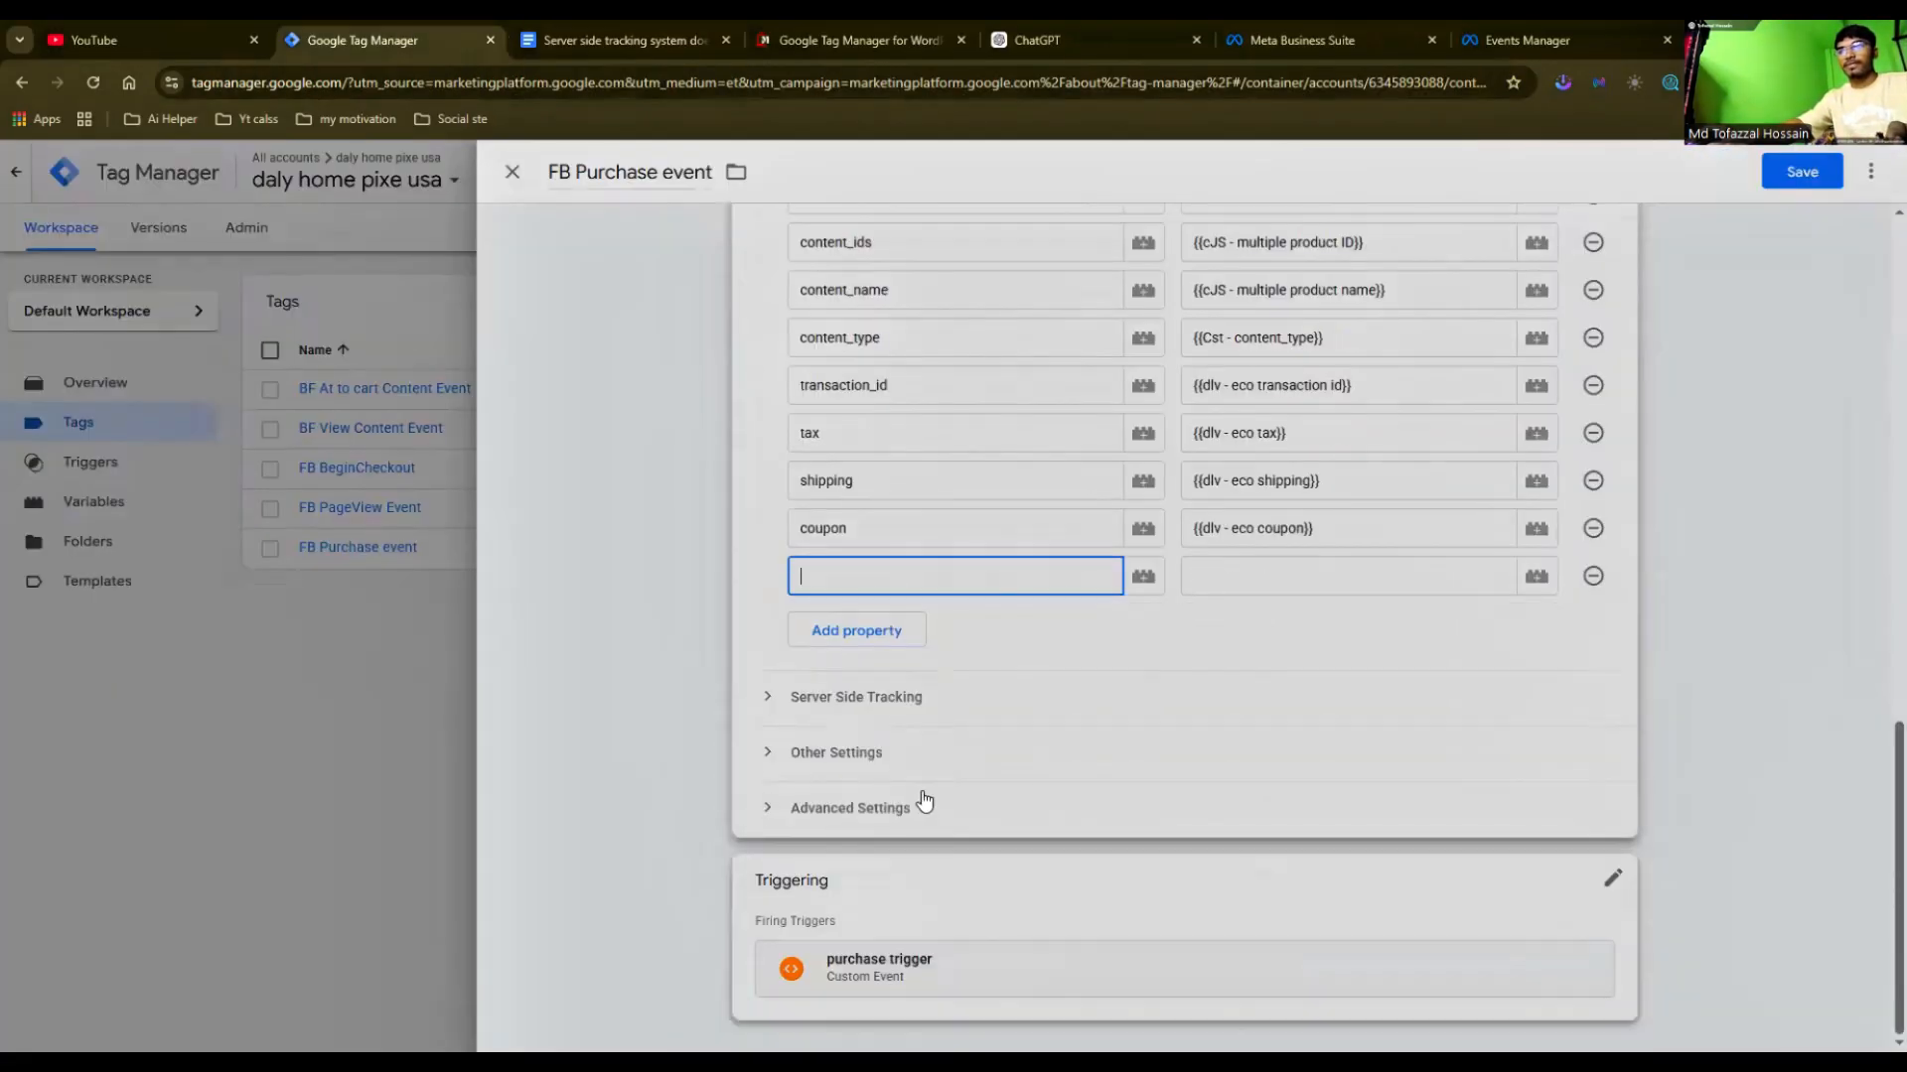
{"action": "left_click", "coordinate": [1593, 576]}
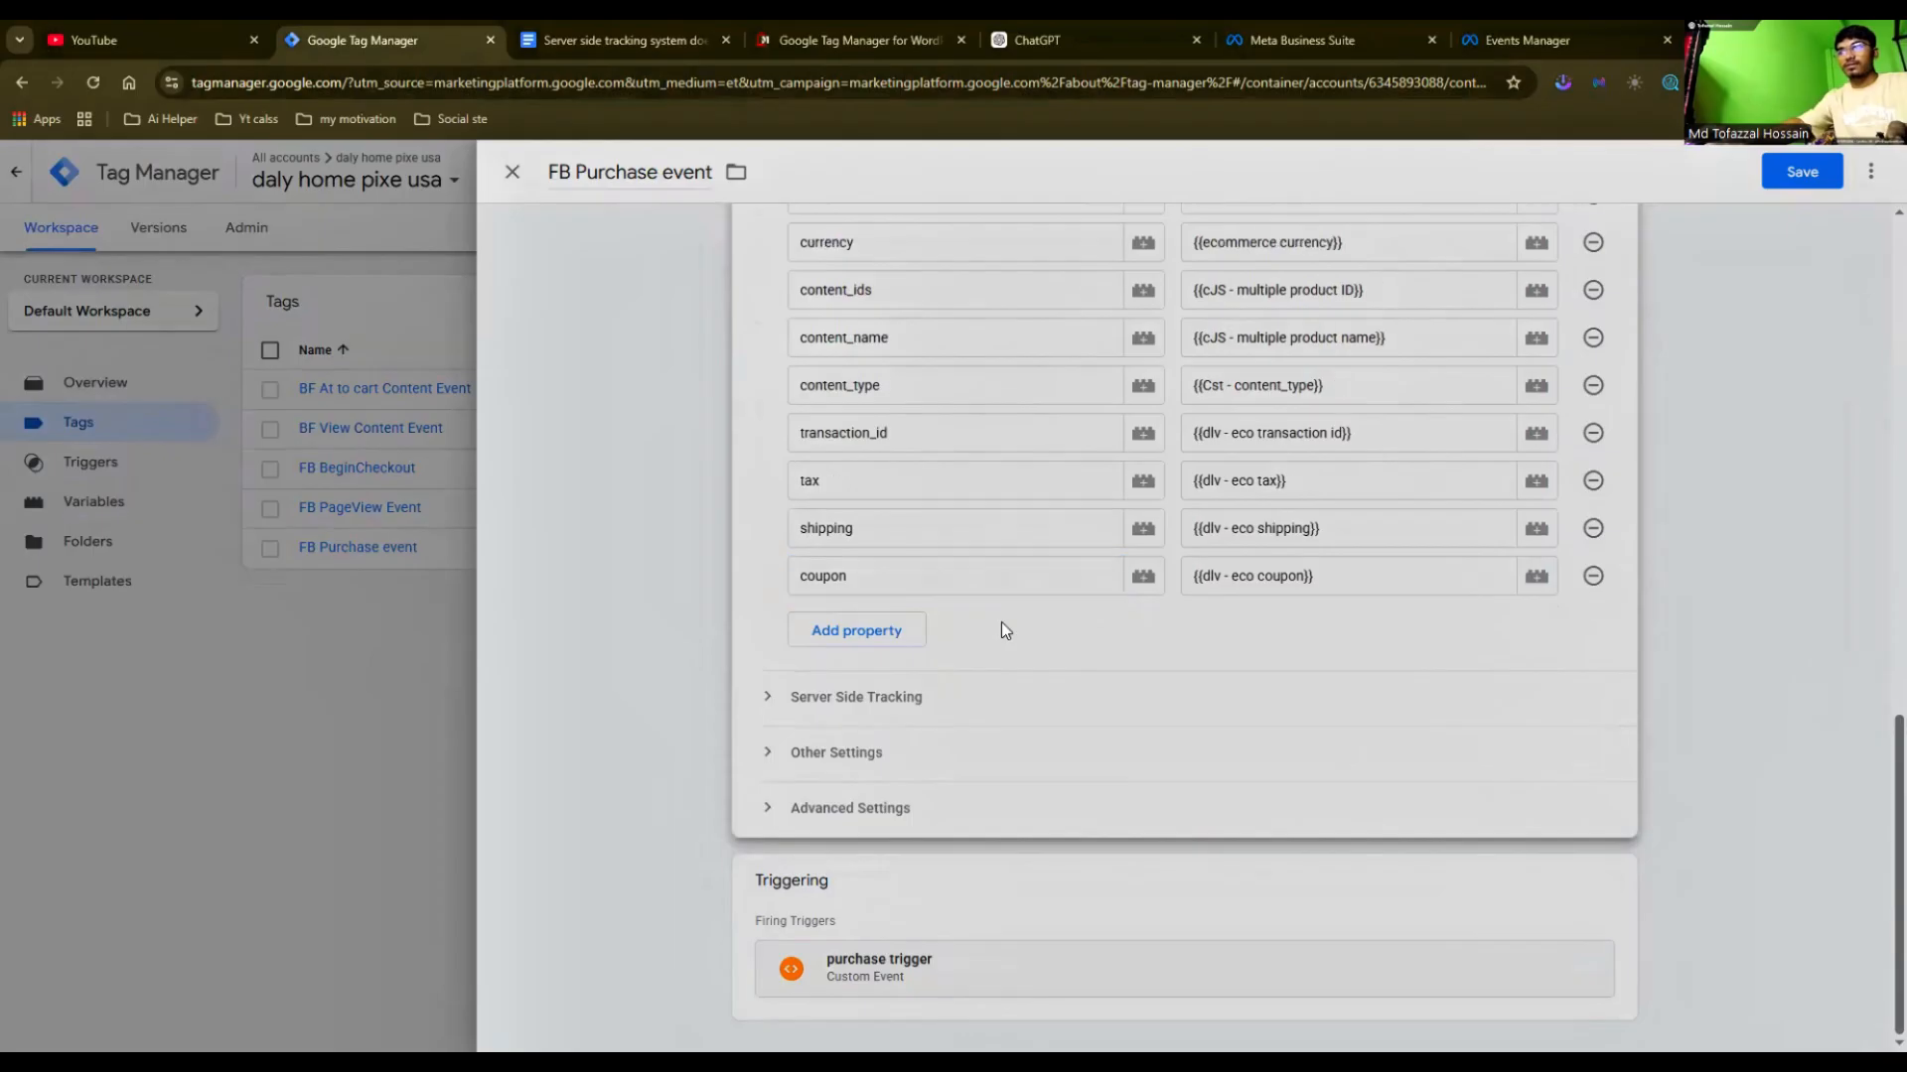
Step: Review the completed property list against the required and optional parameters in the setup document
{"action": "scroll", "coordinate": [685, 606], "scroll_direction": "up", "scroll_amount": 3}
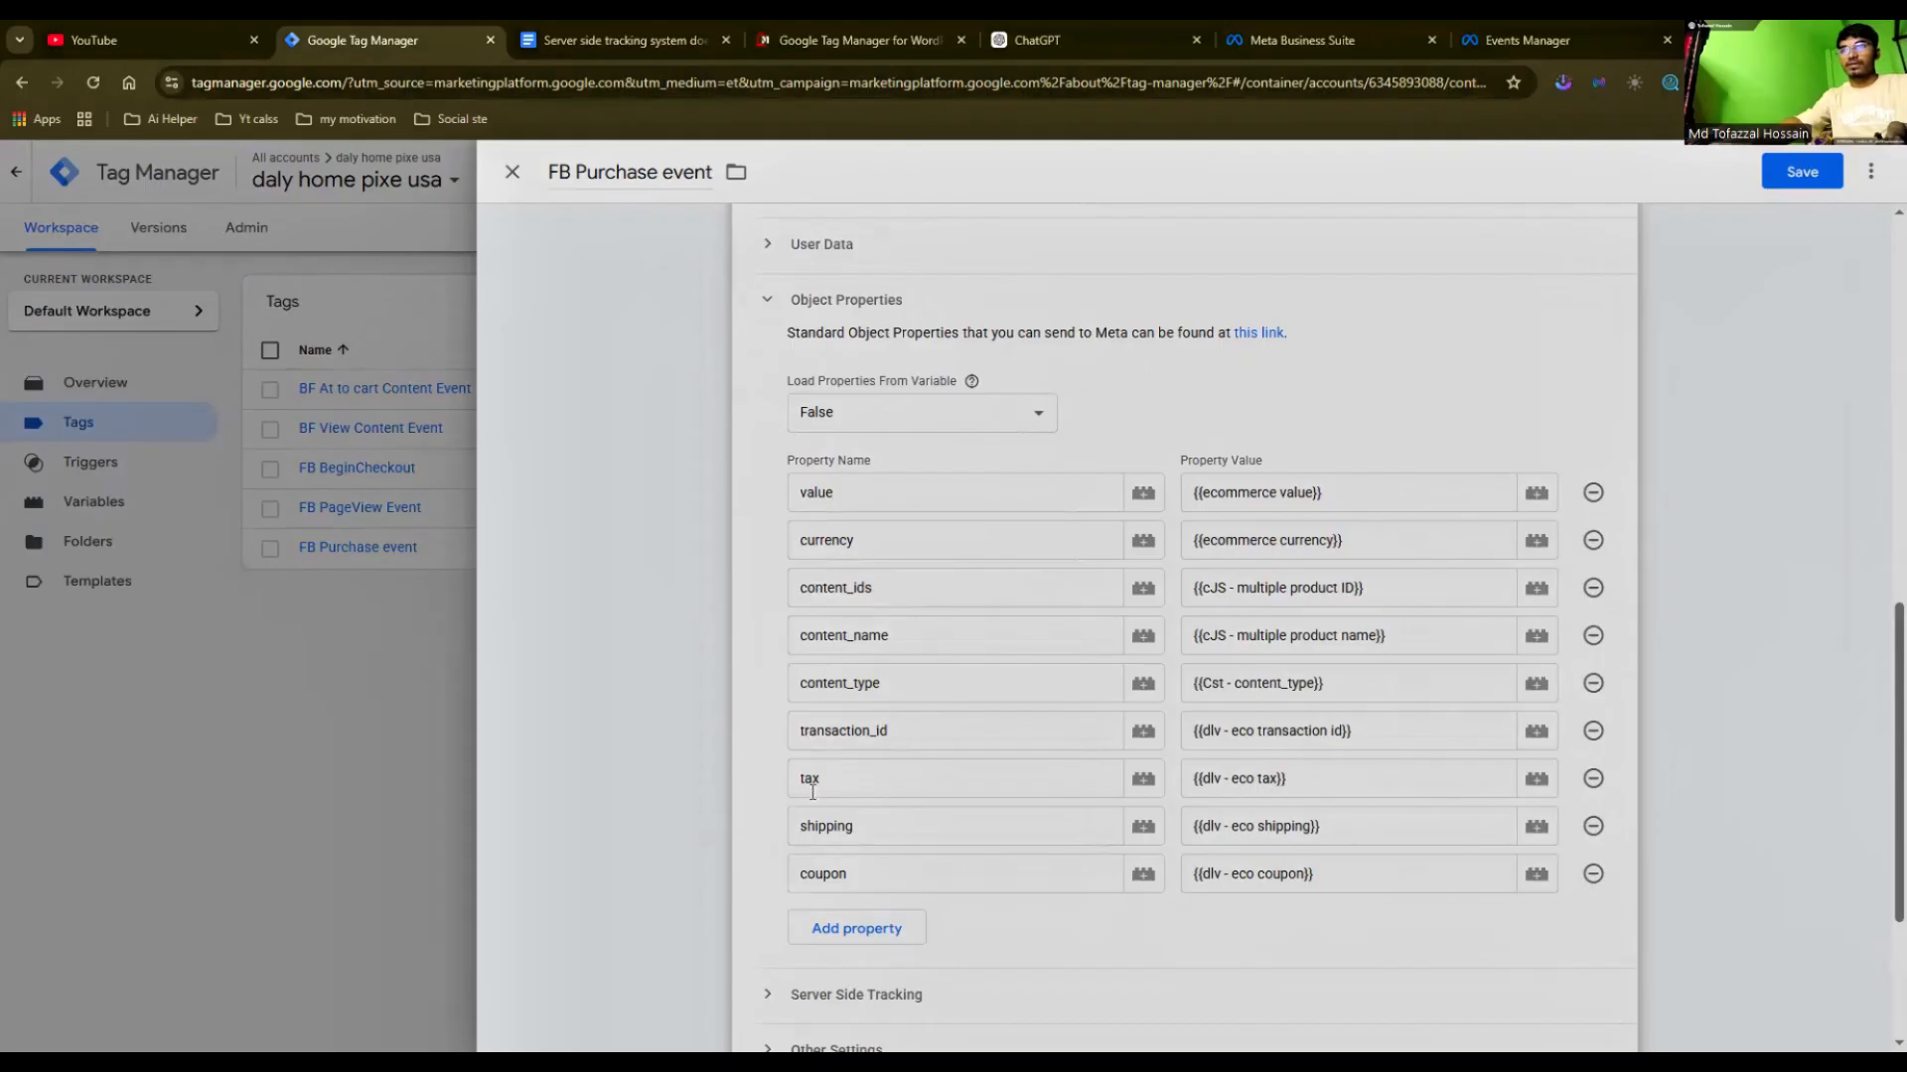
{"action": "left_click", "coordinate": [586, 40]}
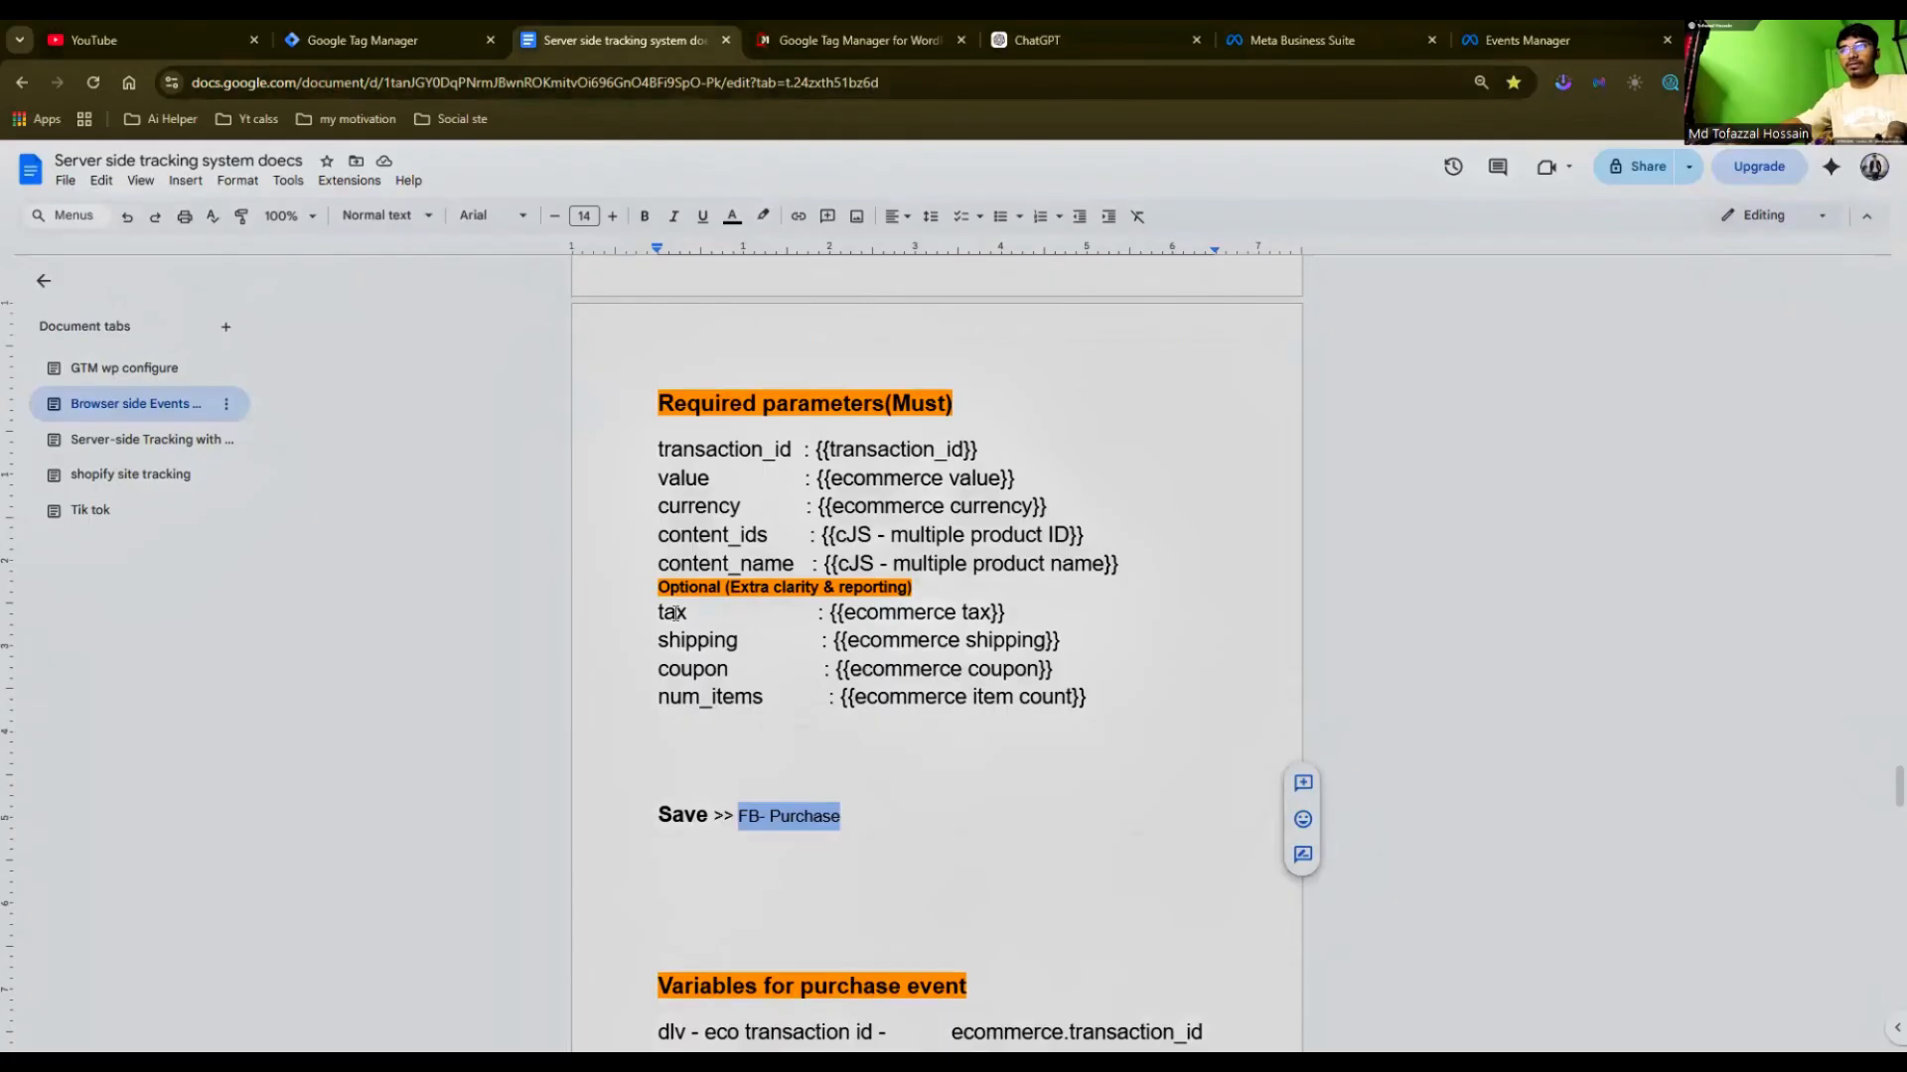
{"action": "left_click", "coordinate": [378, 32]}
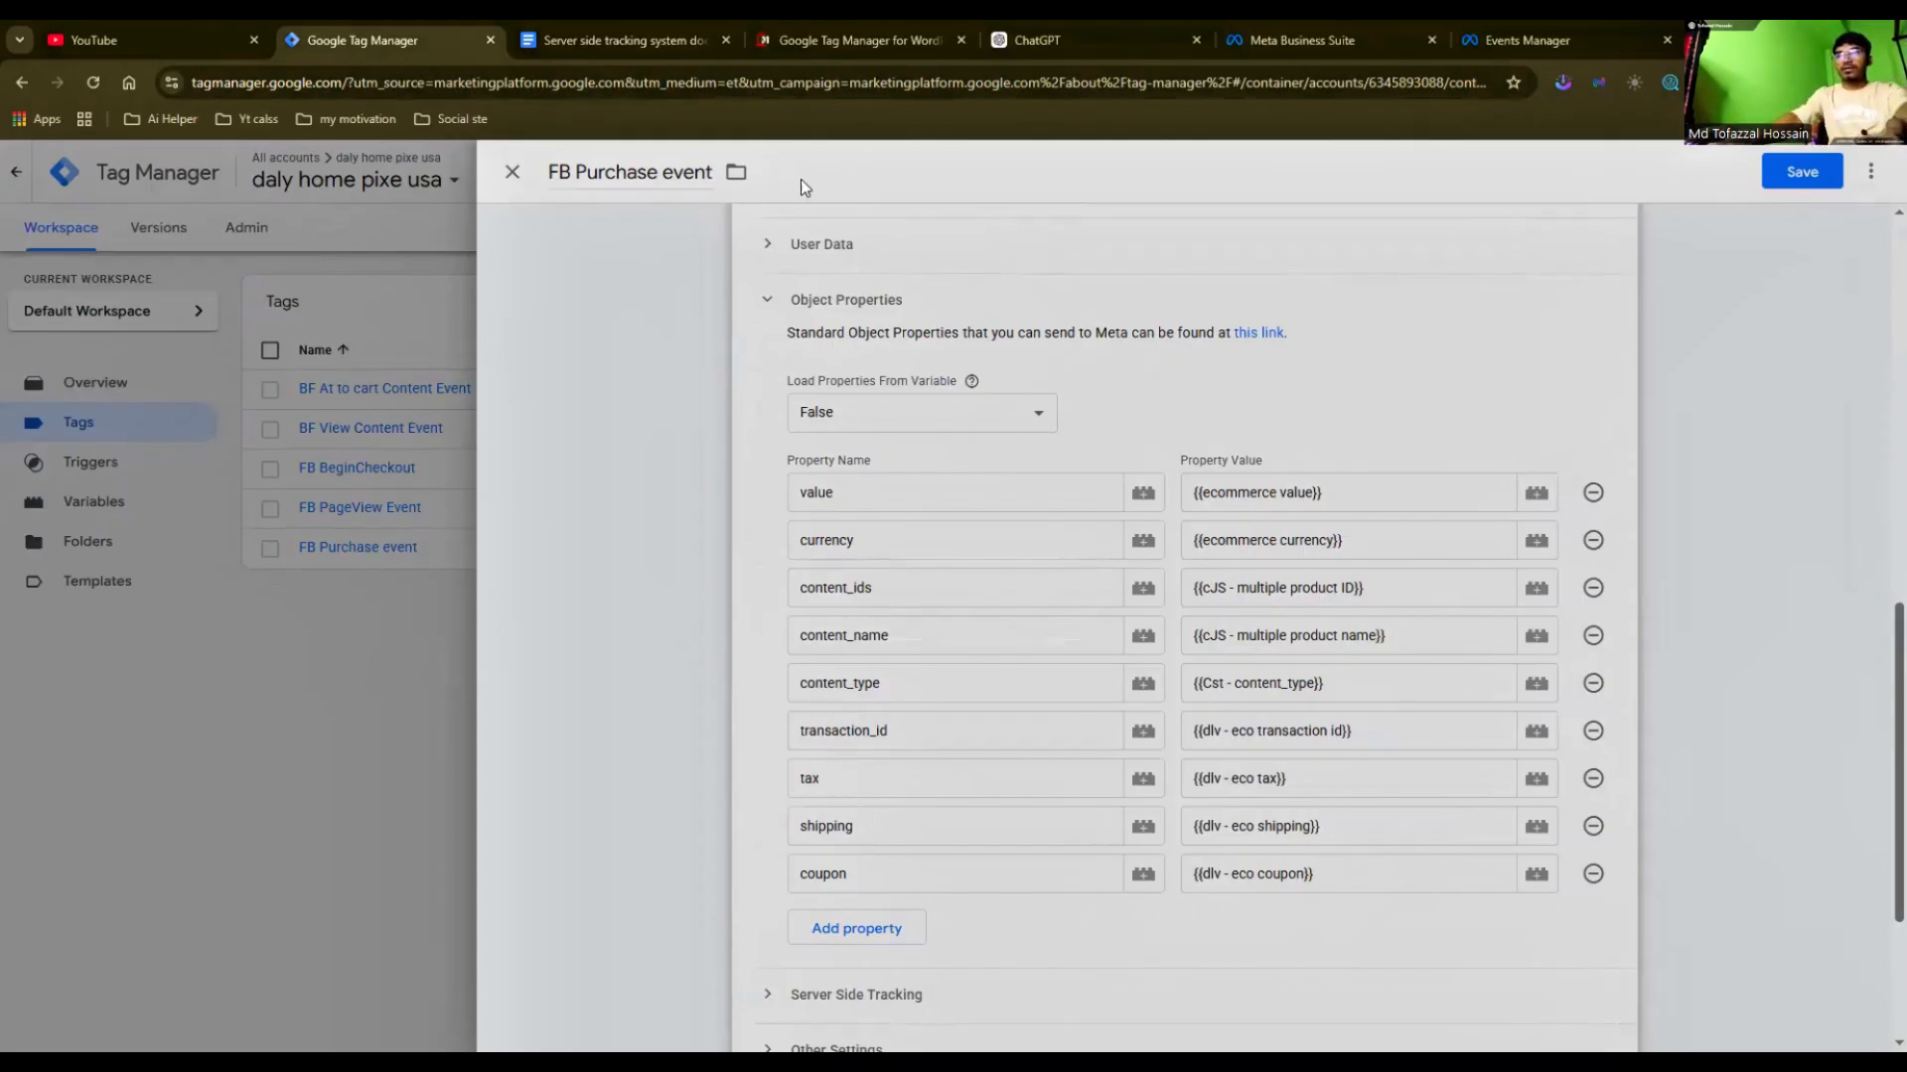
{"action": "left_click", "coordinate": [576, 33]}
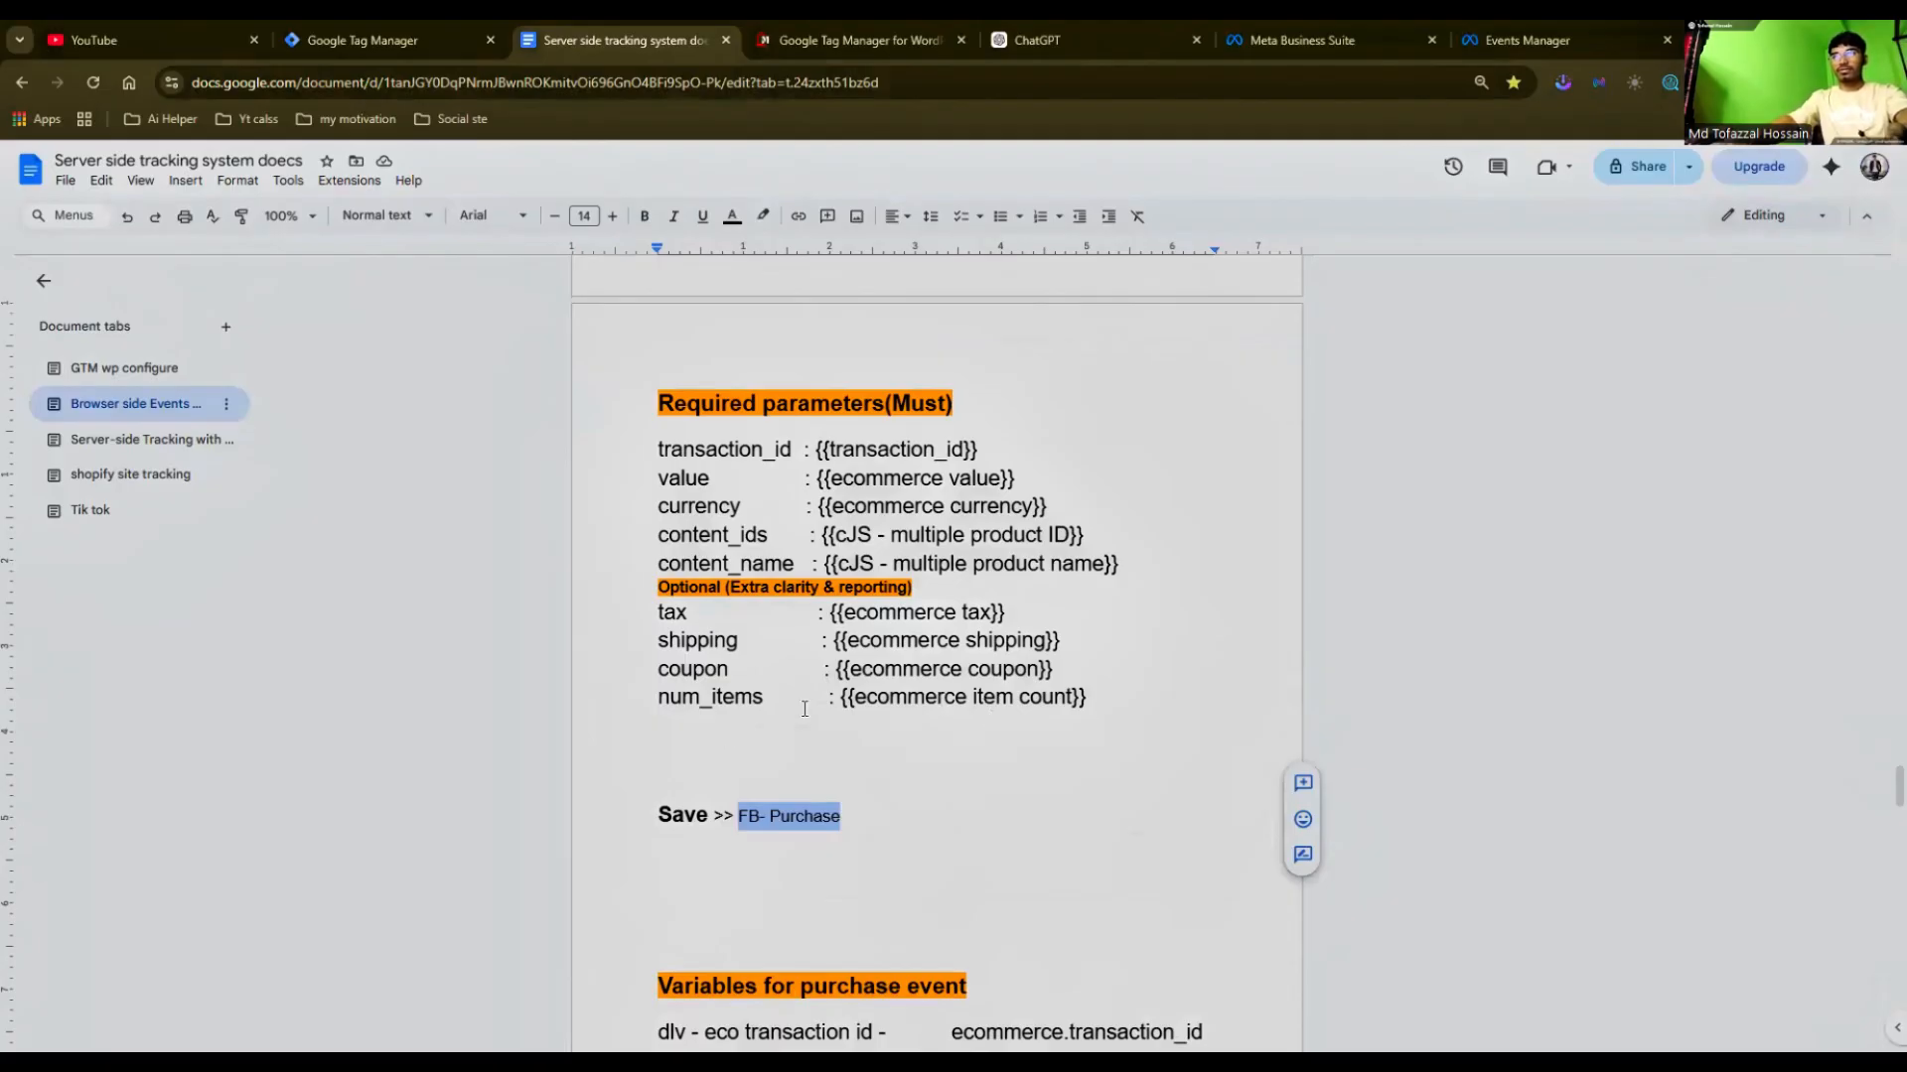
{"action": "left_click", "coordinate": [372, 35]}
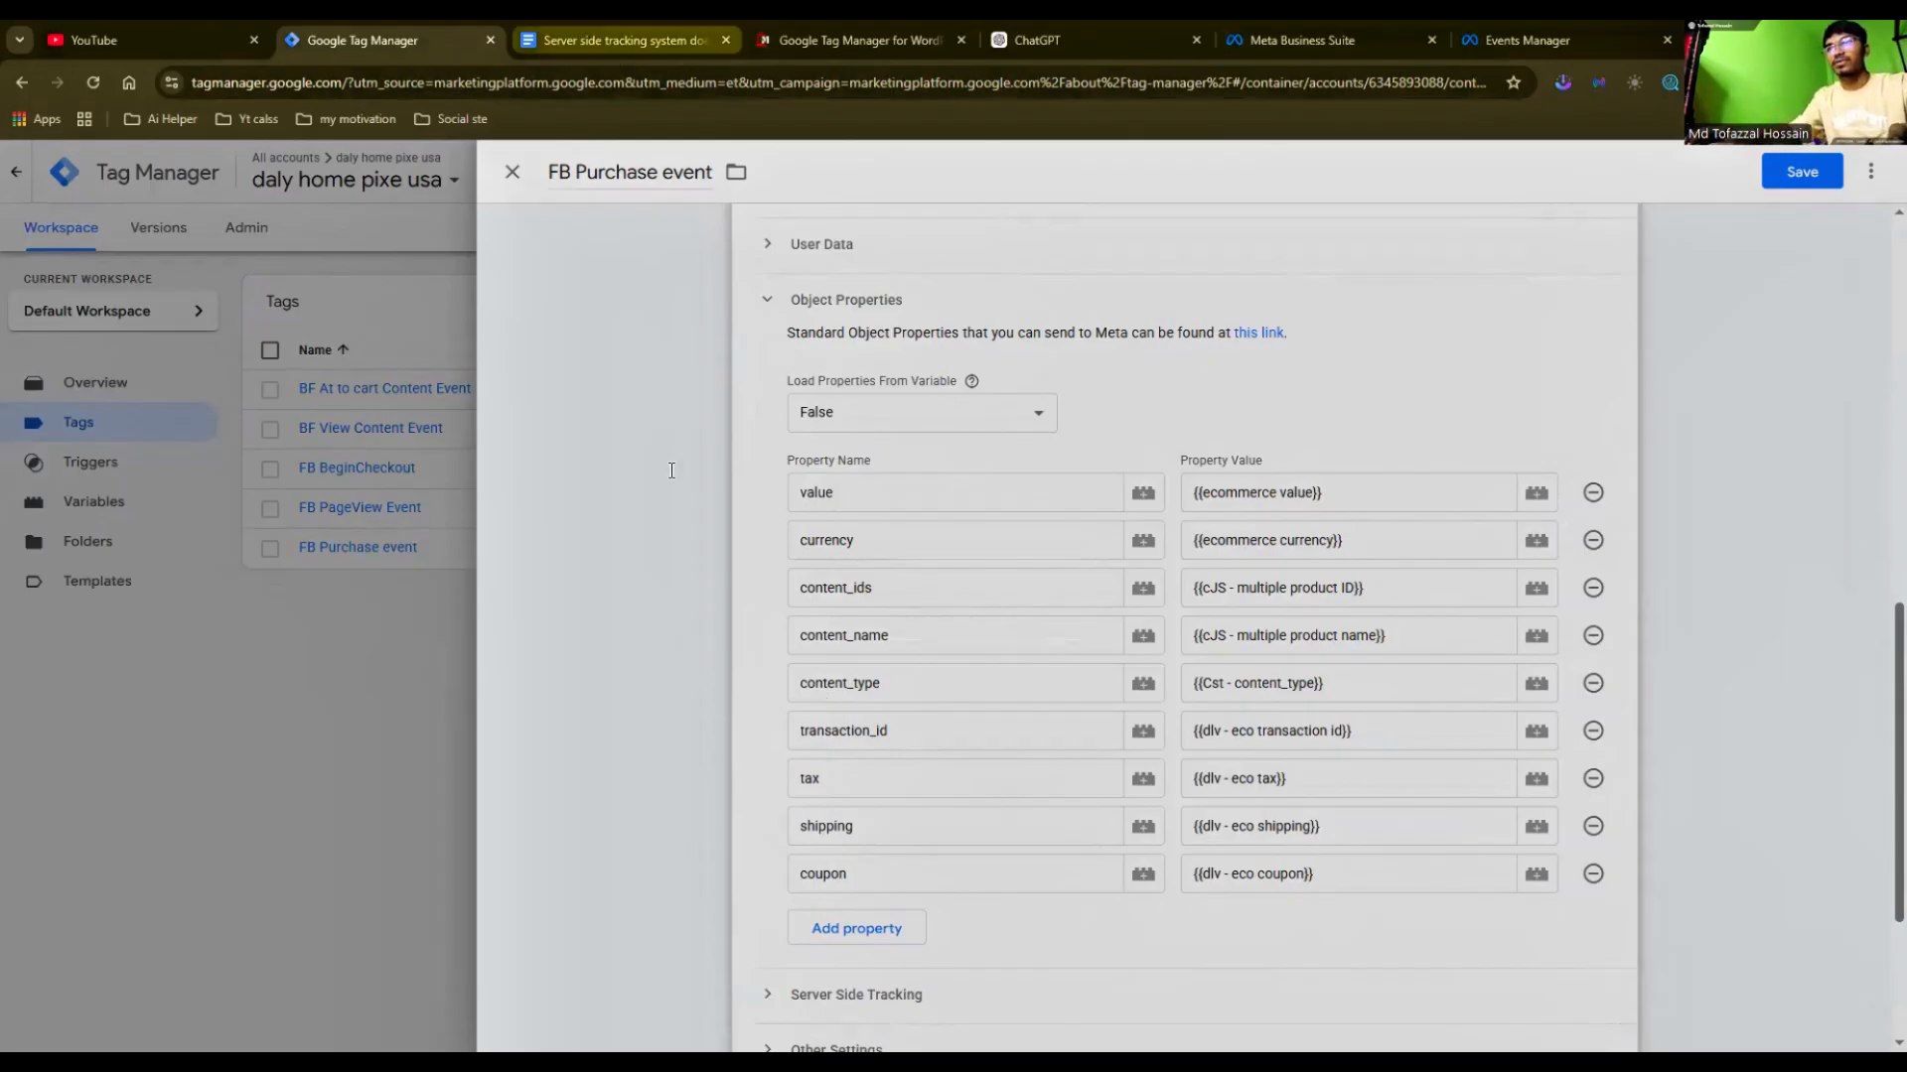
{"action": "key", "text": "ctrl+Tab"}
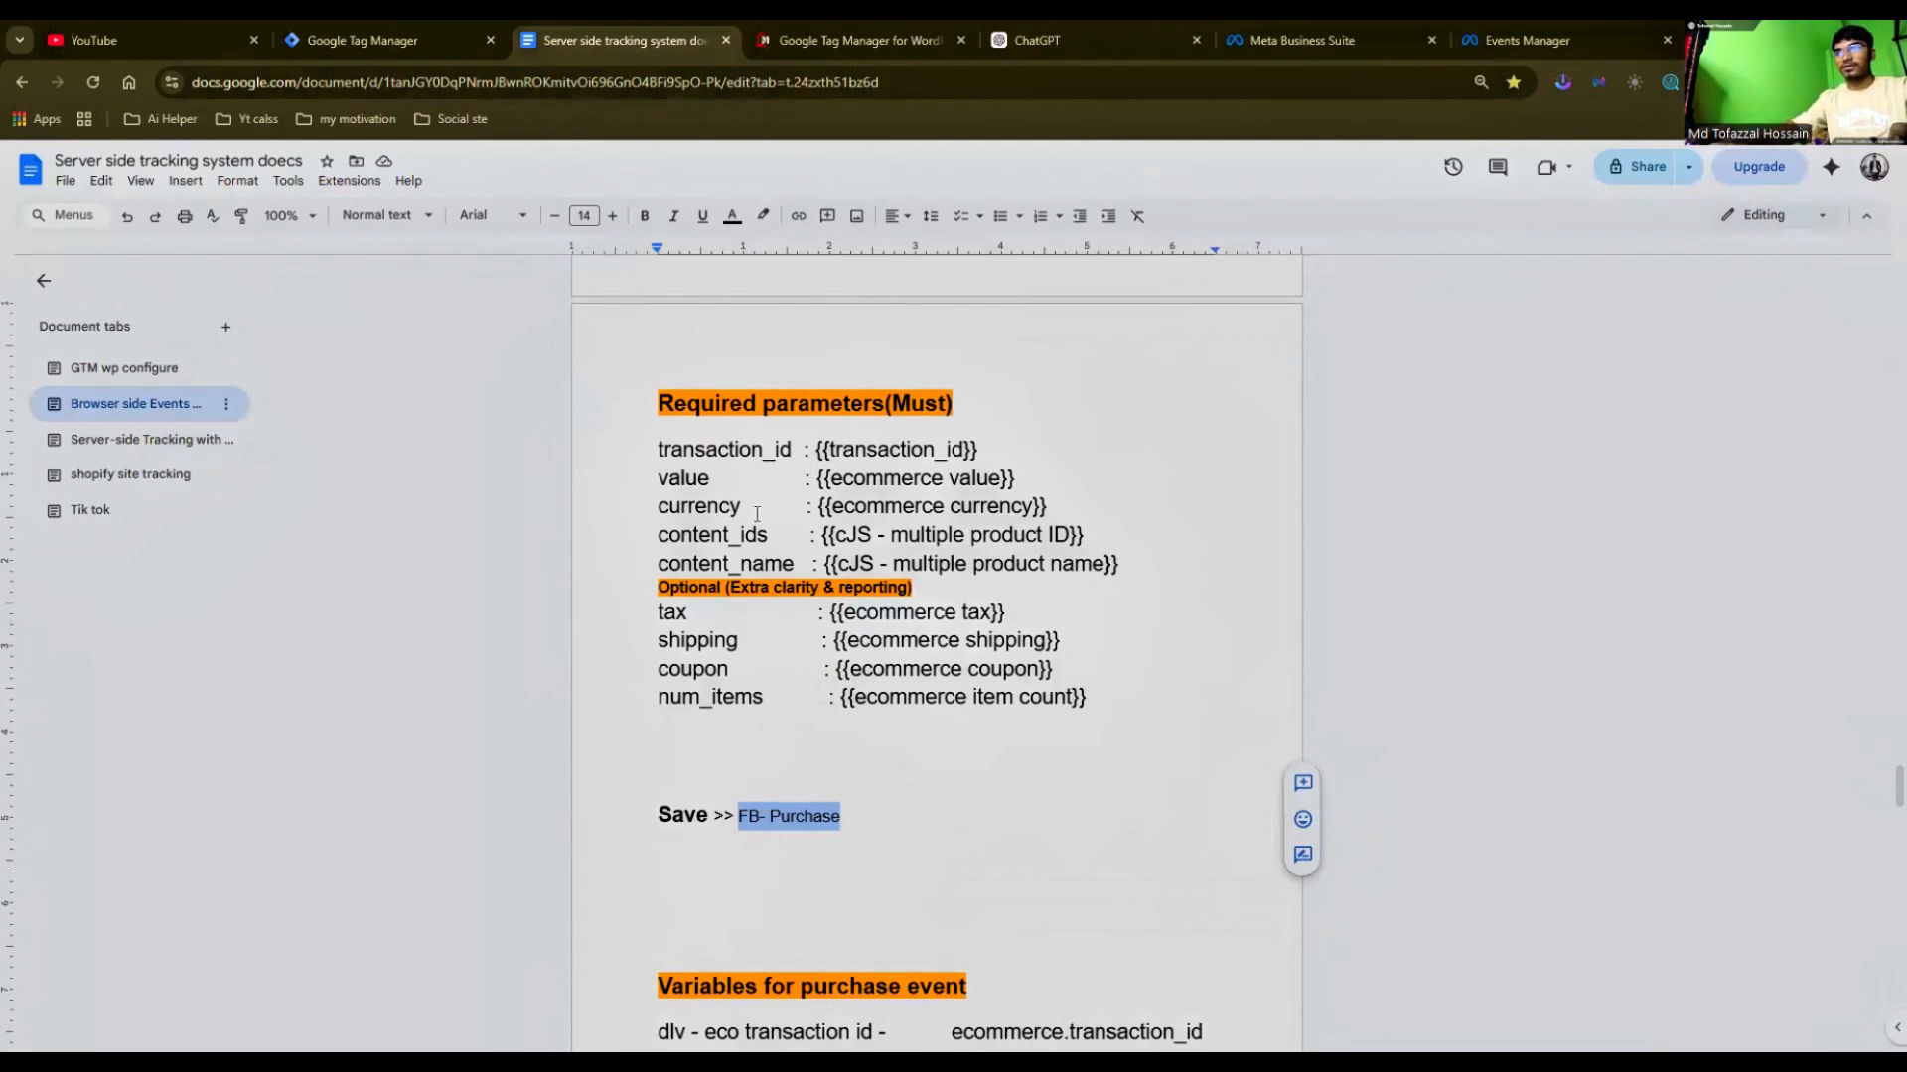
{"action": "key", "text": "ctrl+shift+Tab"}
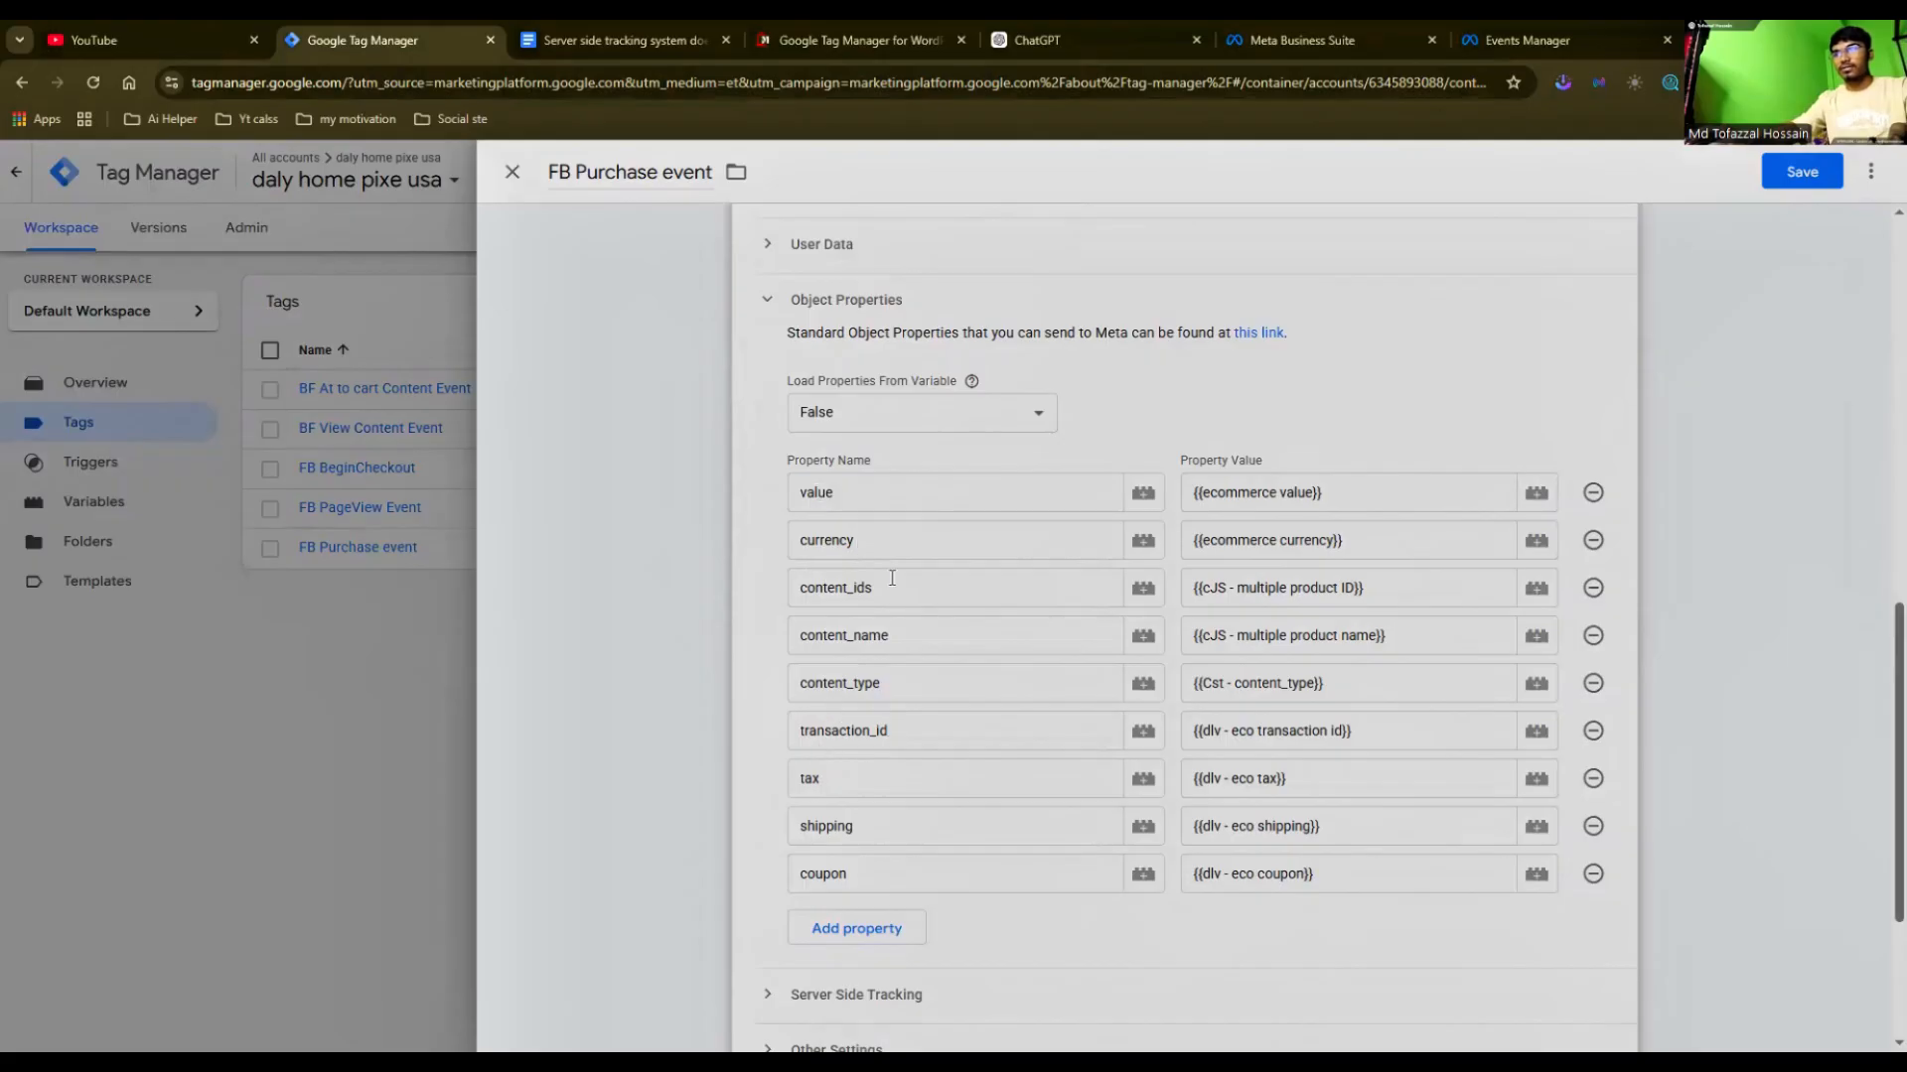
{"action": "key", "text": "ctrl+Tab"}
{"action": "key", "text": "ctrl+shift+Tab"}
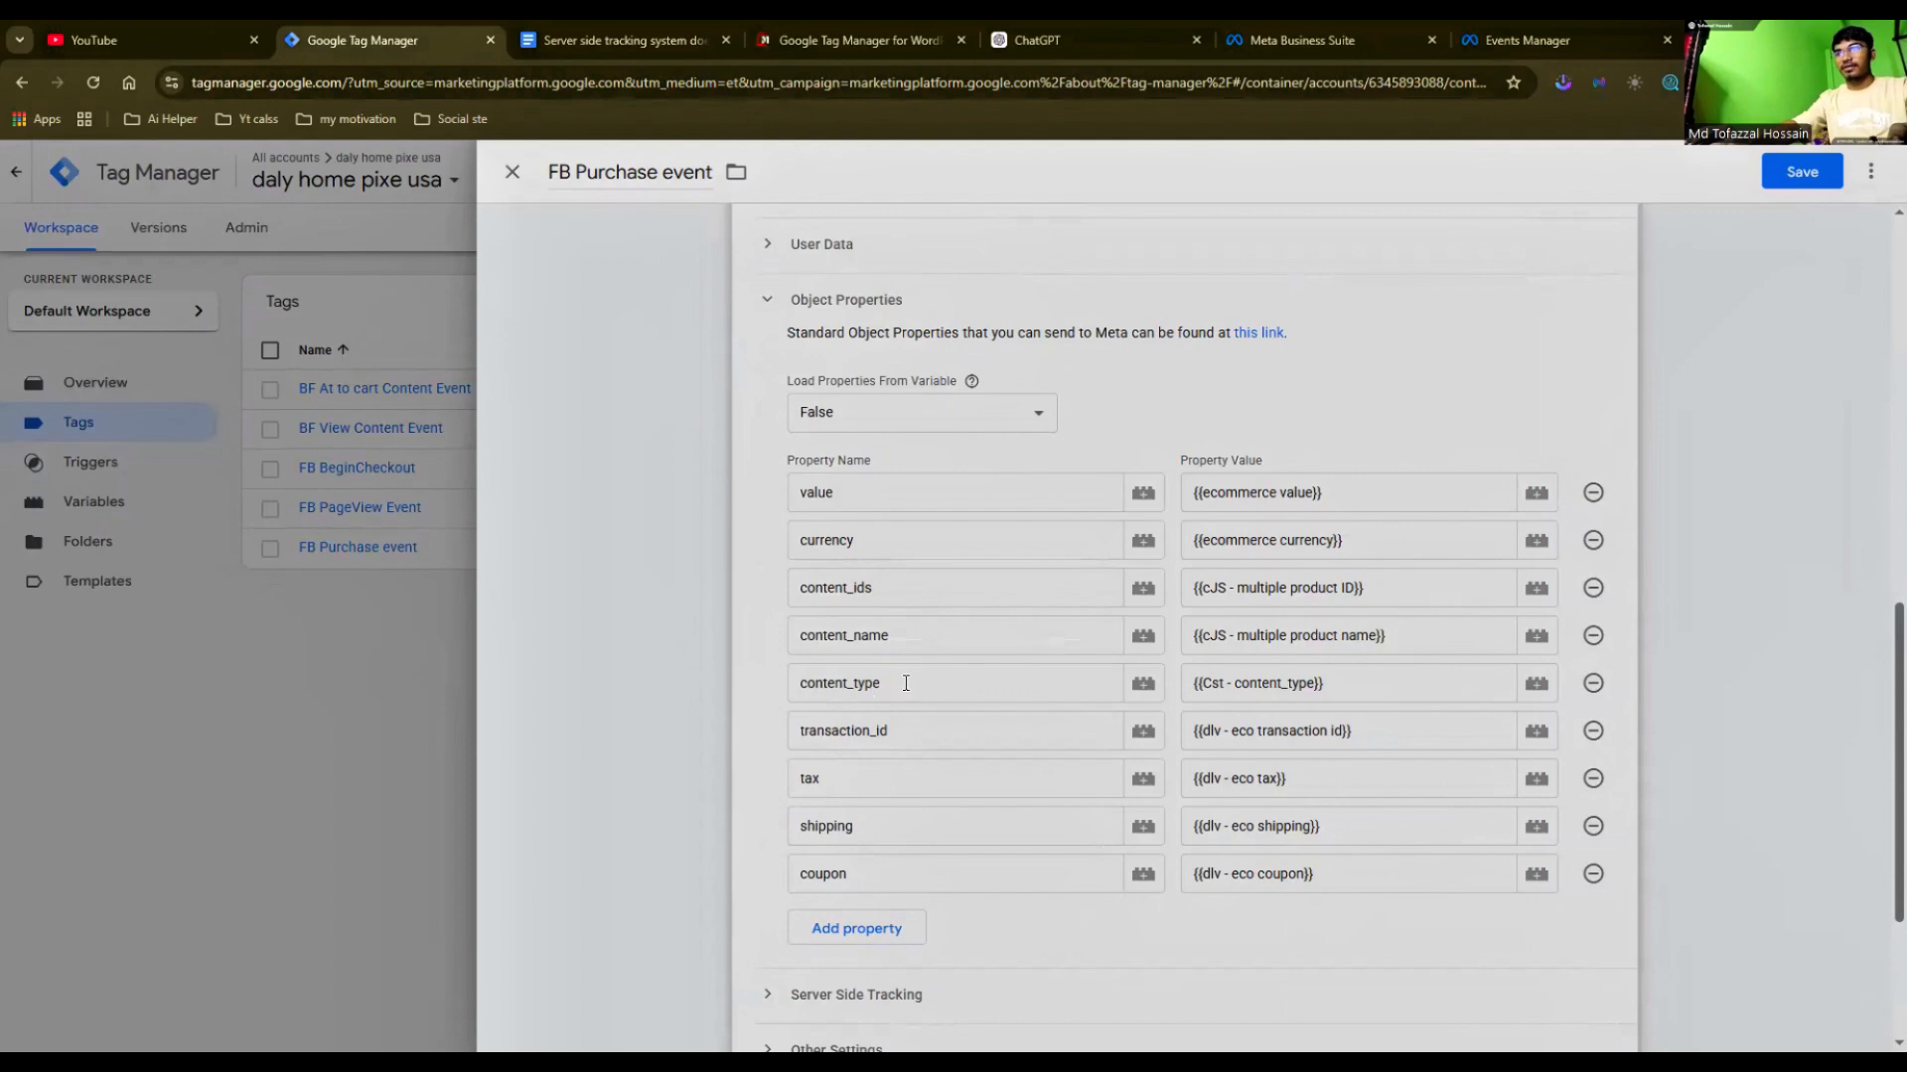
Step: Examine the content_type property's name and value while checking the setup document's parameter list
{"action": "left_click", "coordinate": [852, 685]}
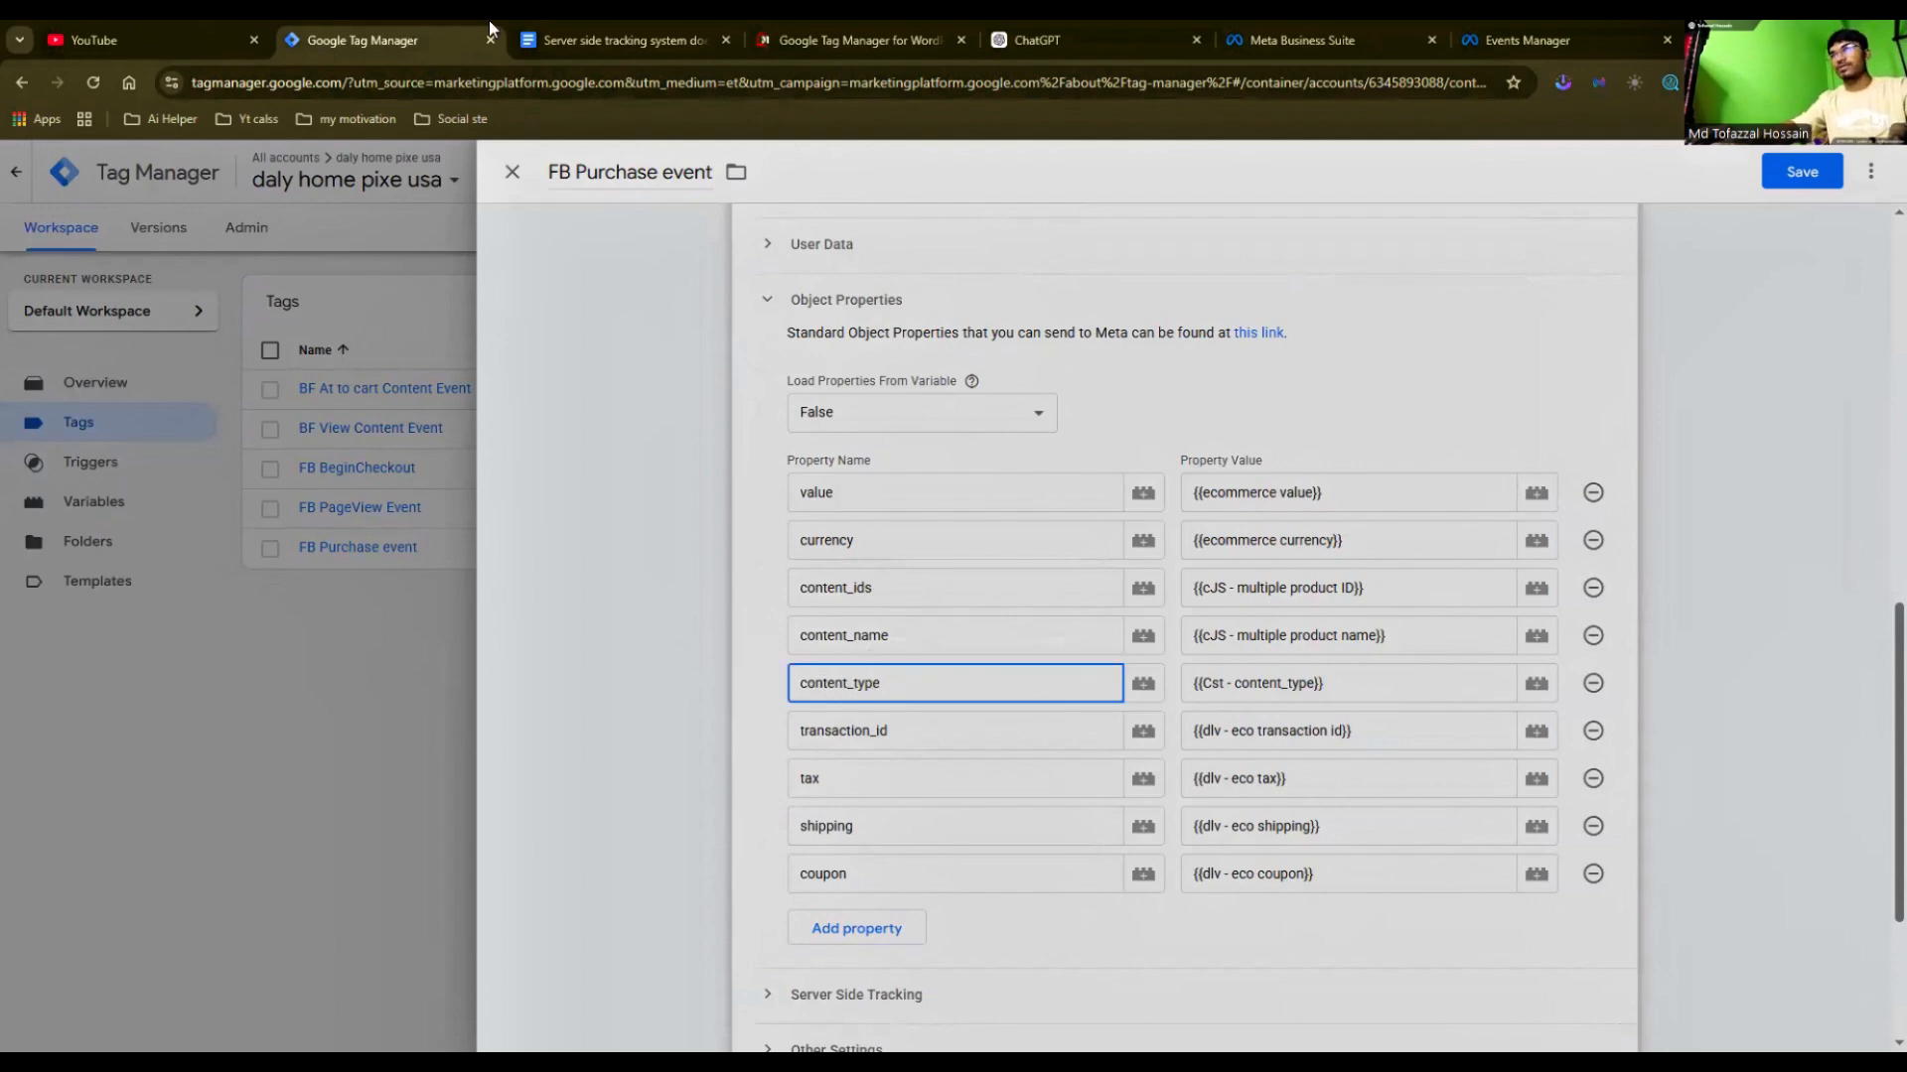
{"action": "left_click", "coordinate": [606, 42]}
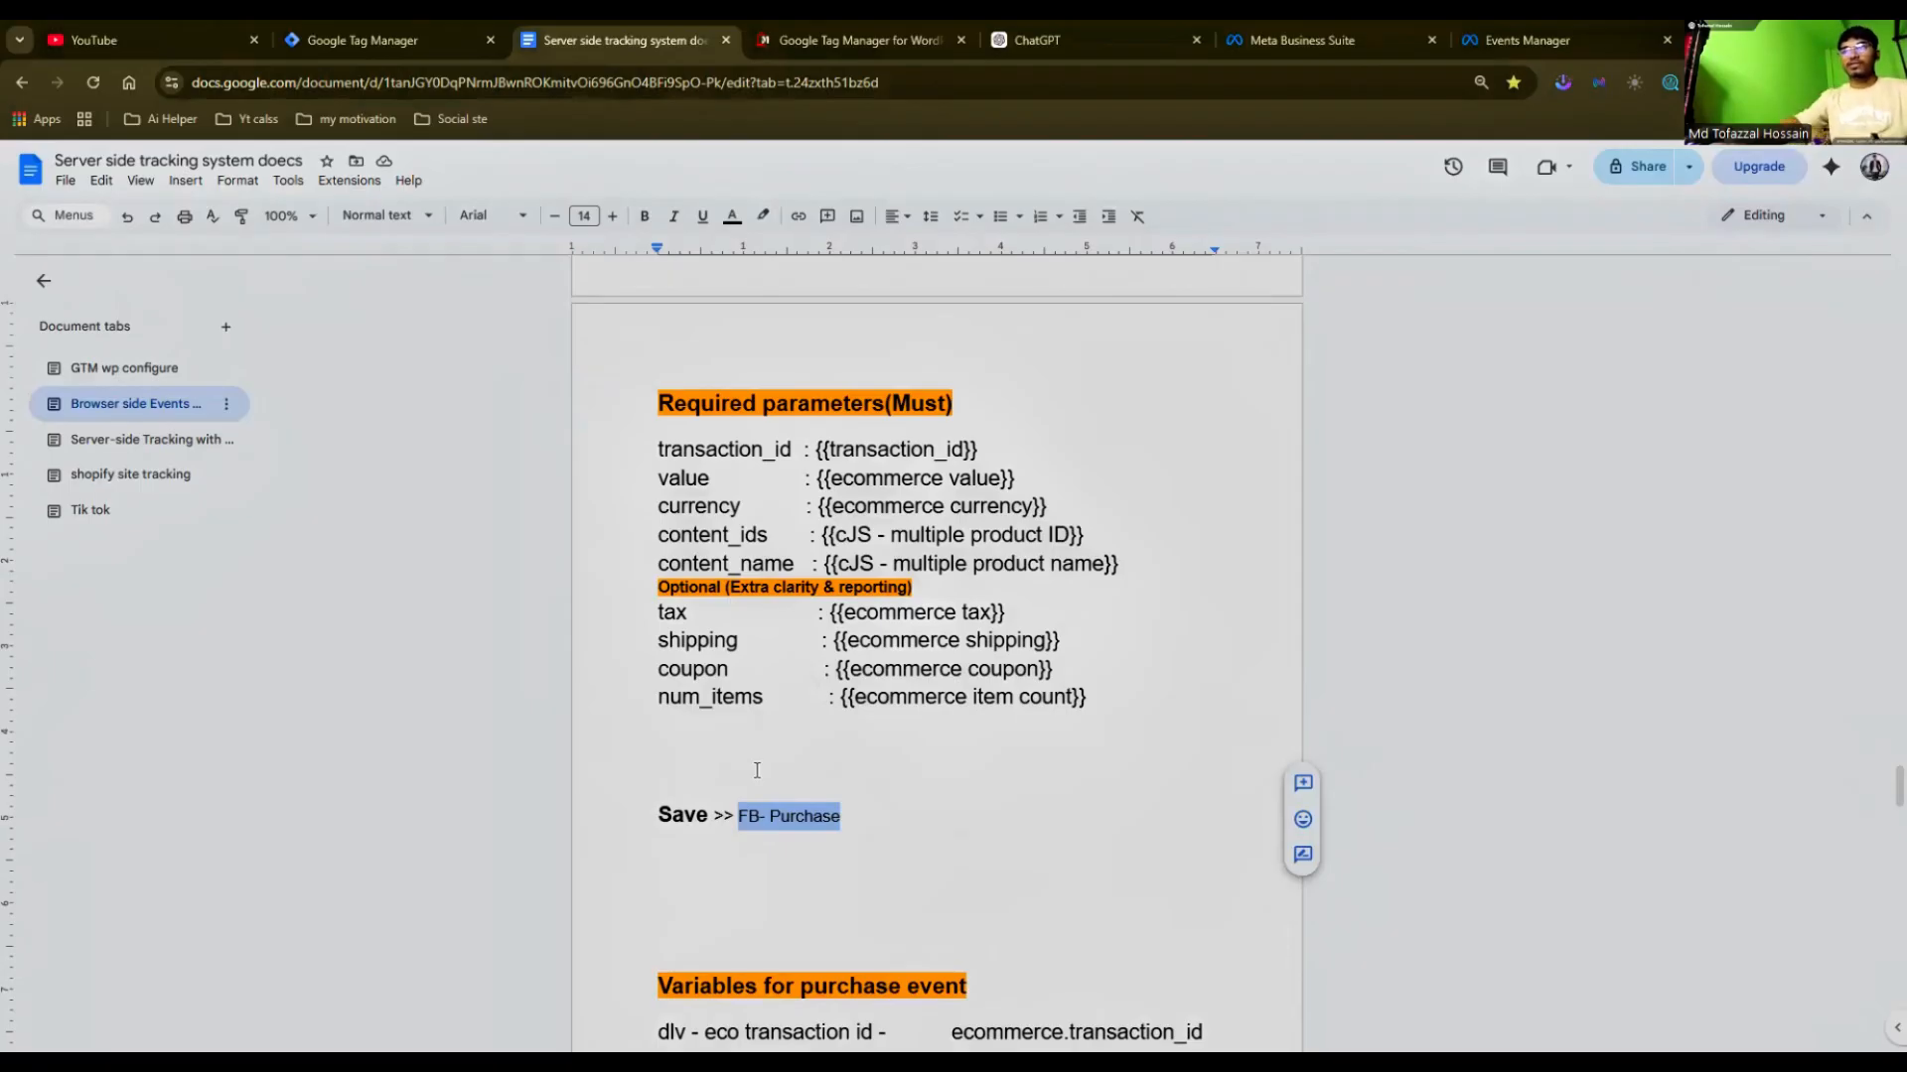
{"action": "scroll", "coordinate": [800, 440], "scroll_direction": "up", "scroll_amount": 1}
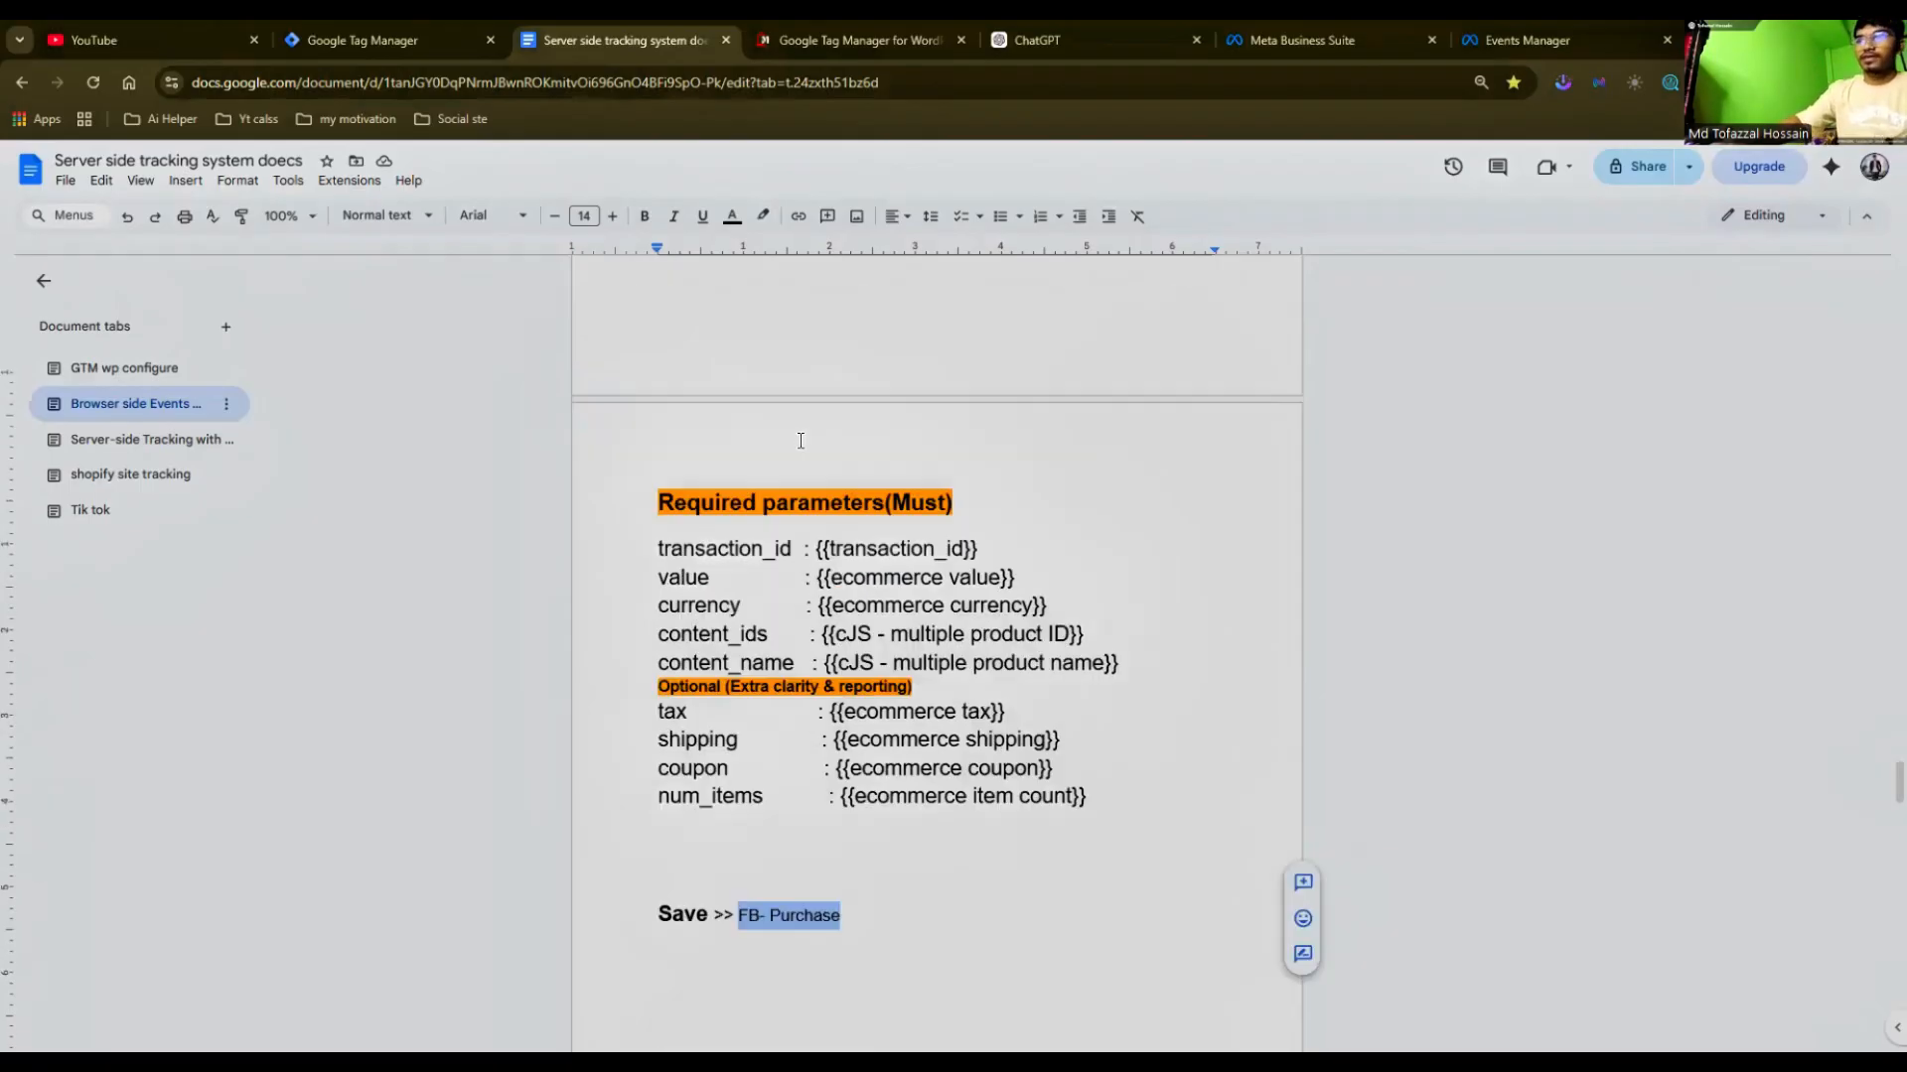
{"action": "left_click", "coordinate": [434, 30]}
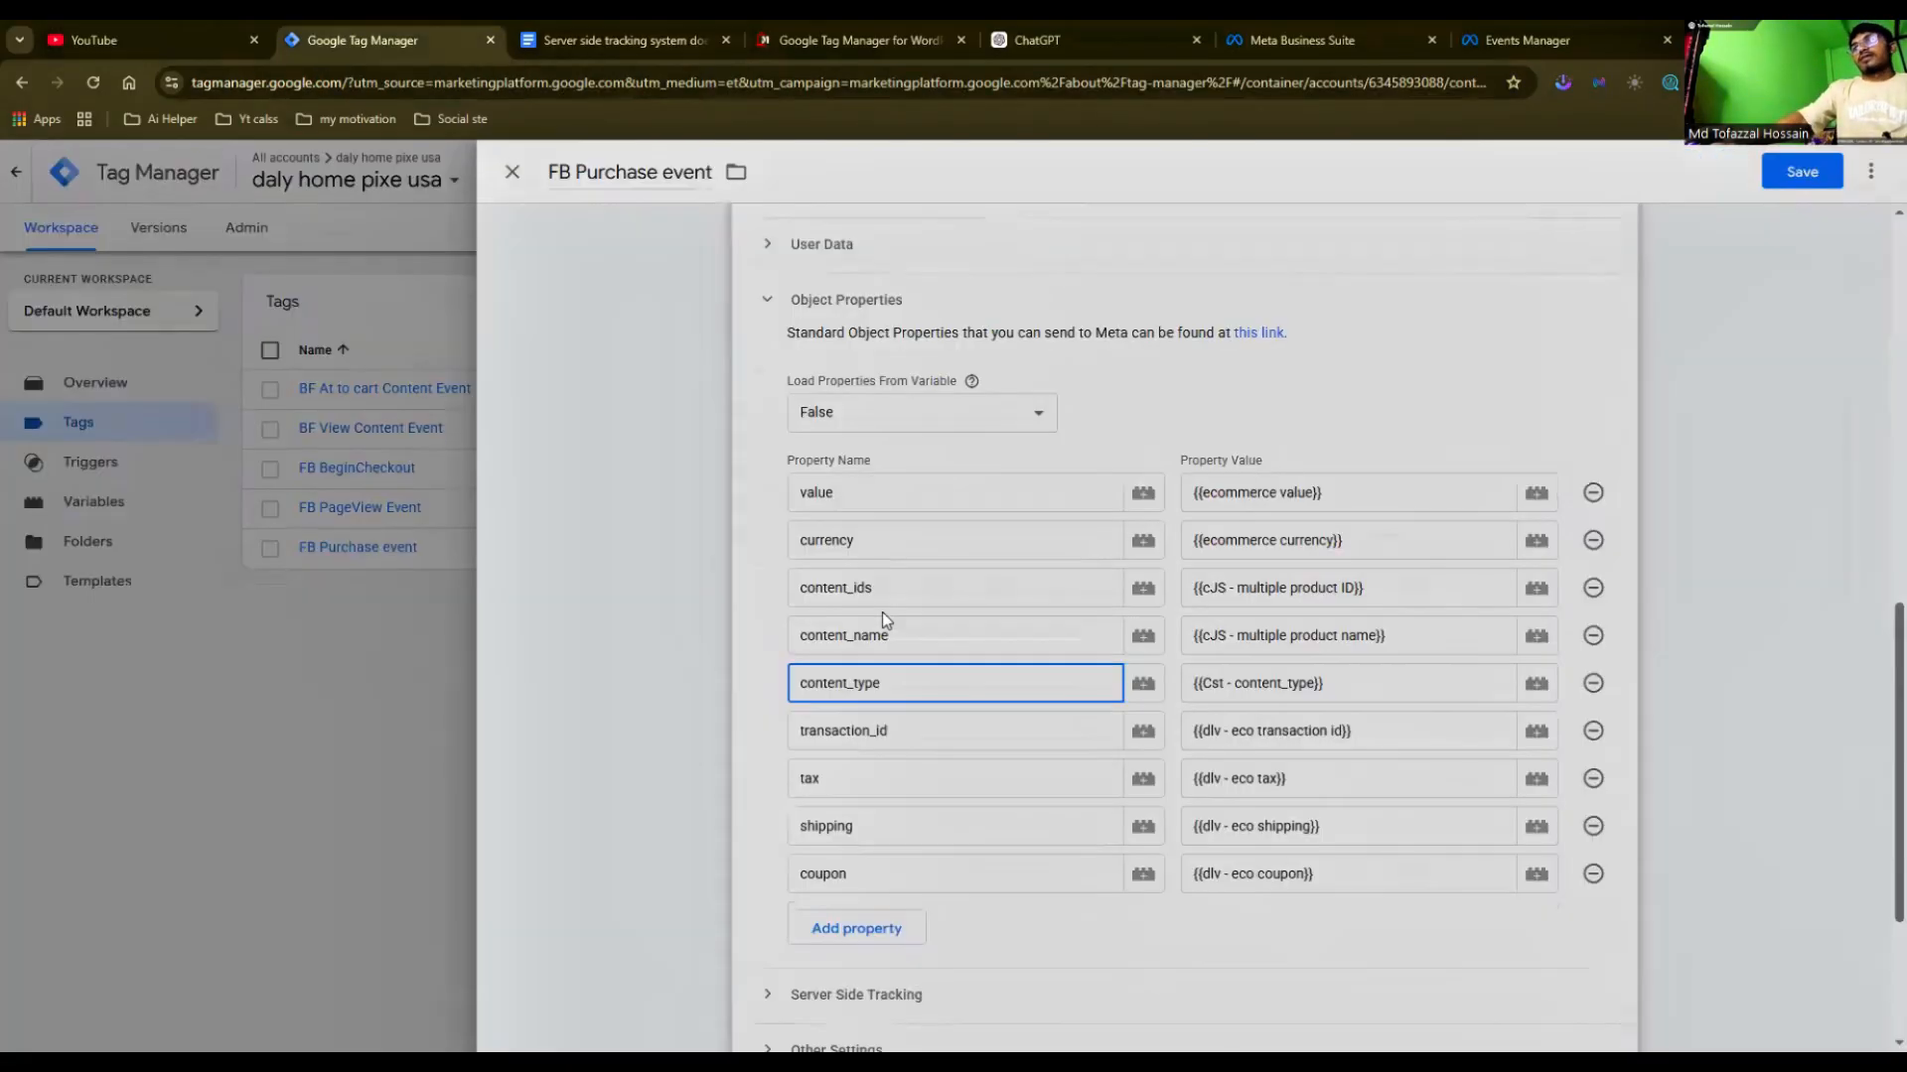
{"action": "left_click", "coordinate": [1368, 679]}
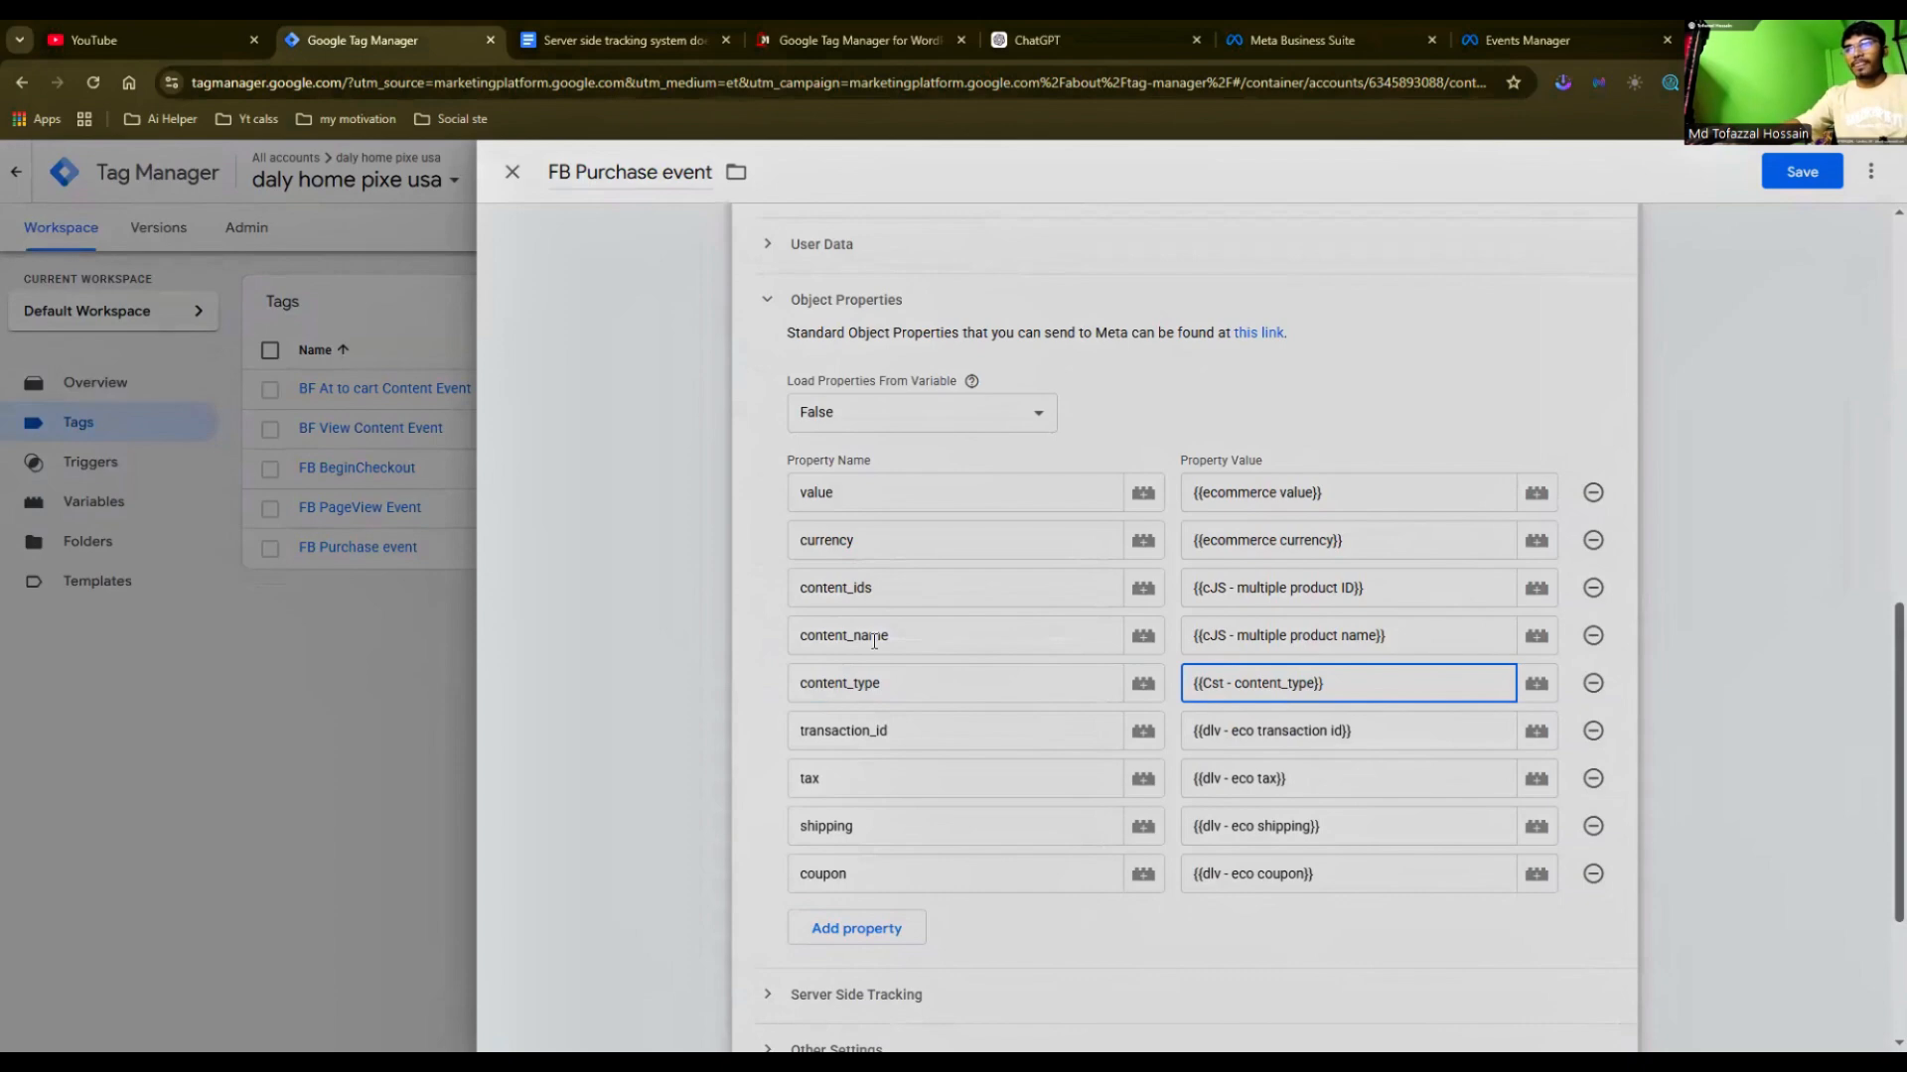
{"action": "left_click", "coordinate": [957, 679]}
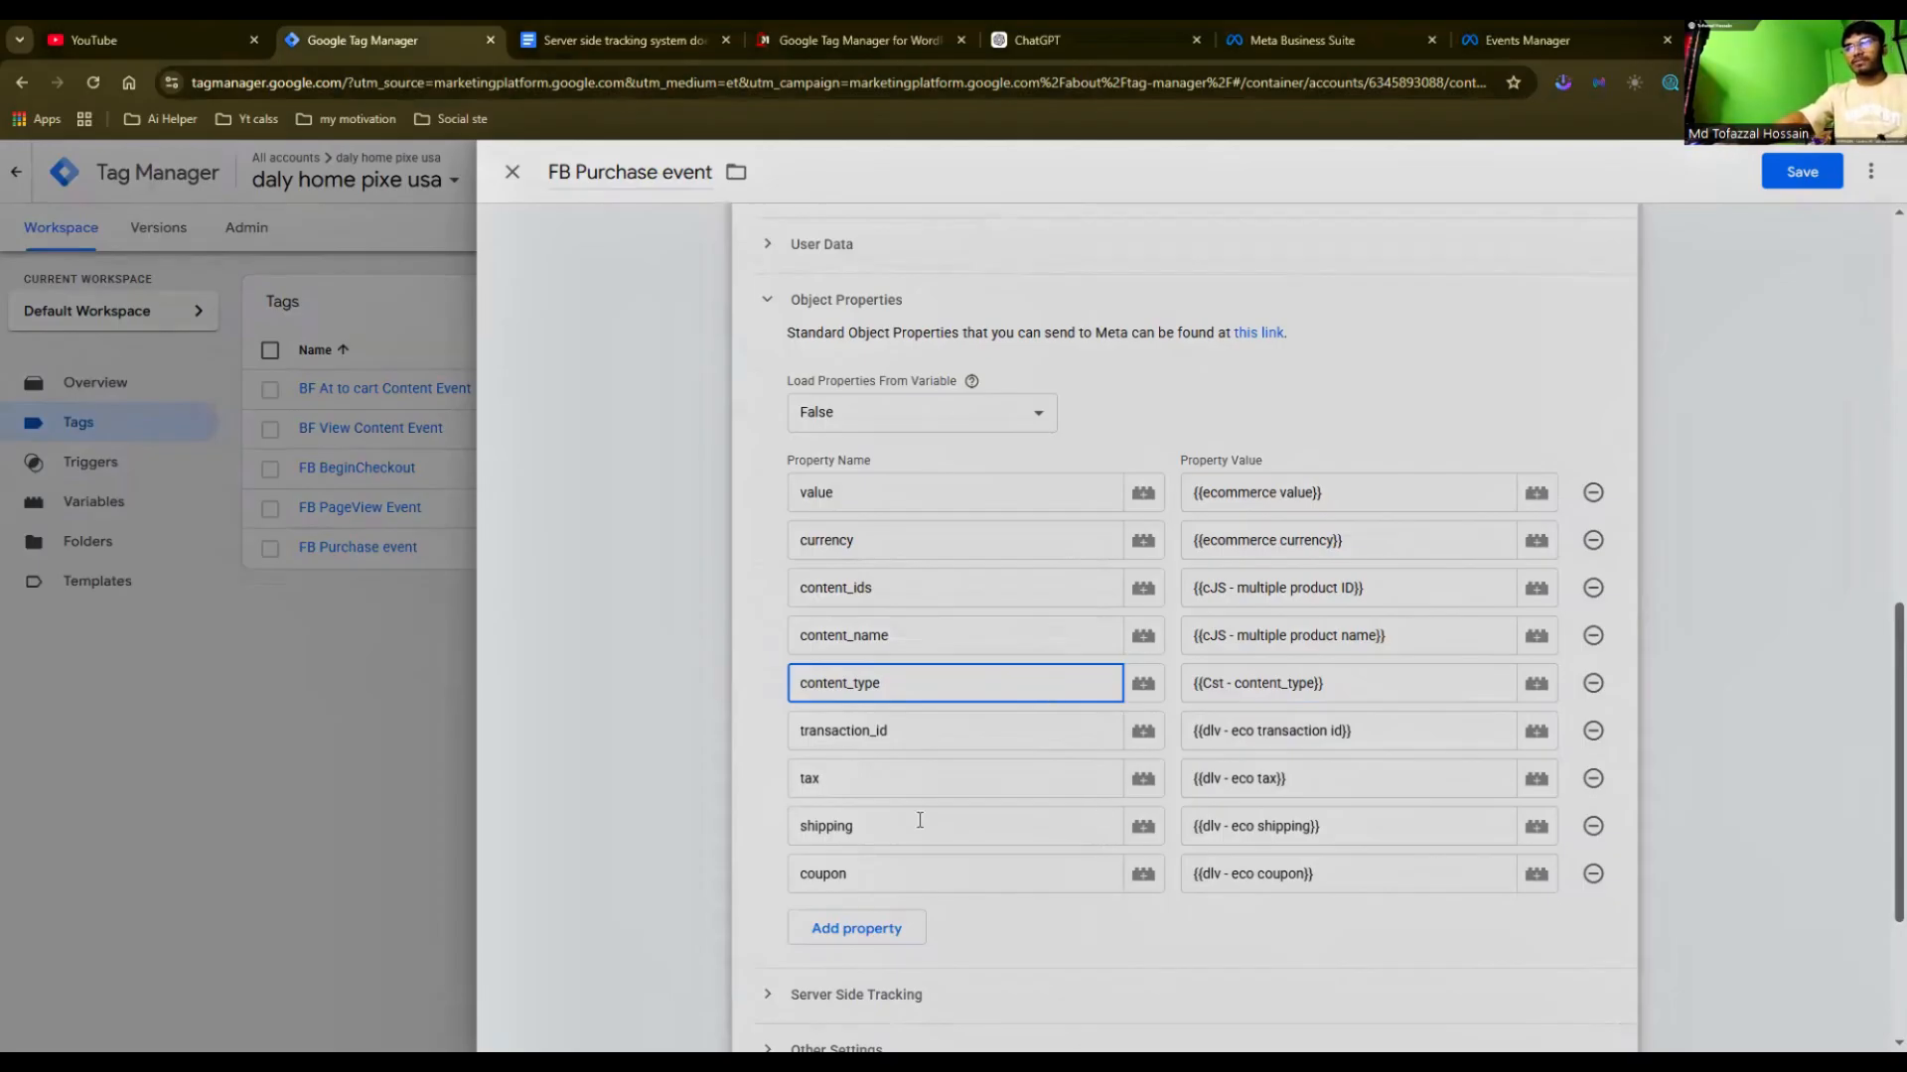
Step: Review the FB Purchase event tag's permissions and save the tag
{"action": "scroll", "coordinate": [1172, 816], "scroll_direction": "down", "scroll_amount": 3}
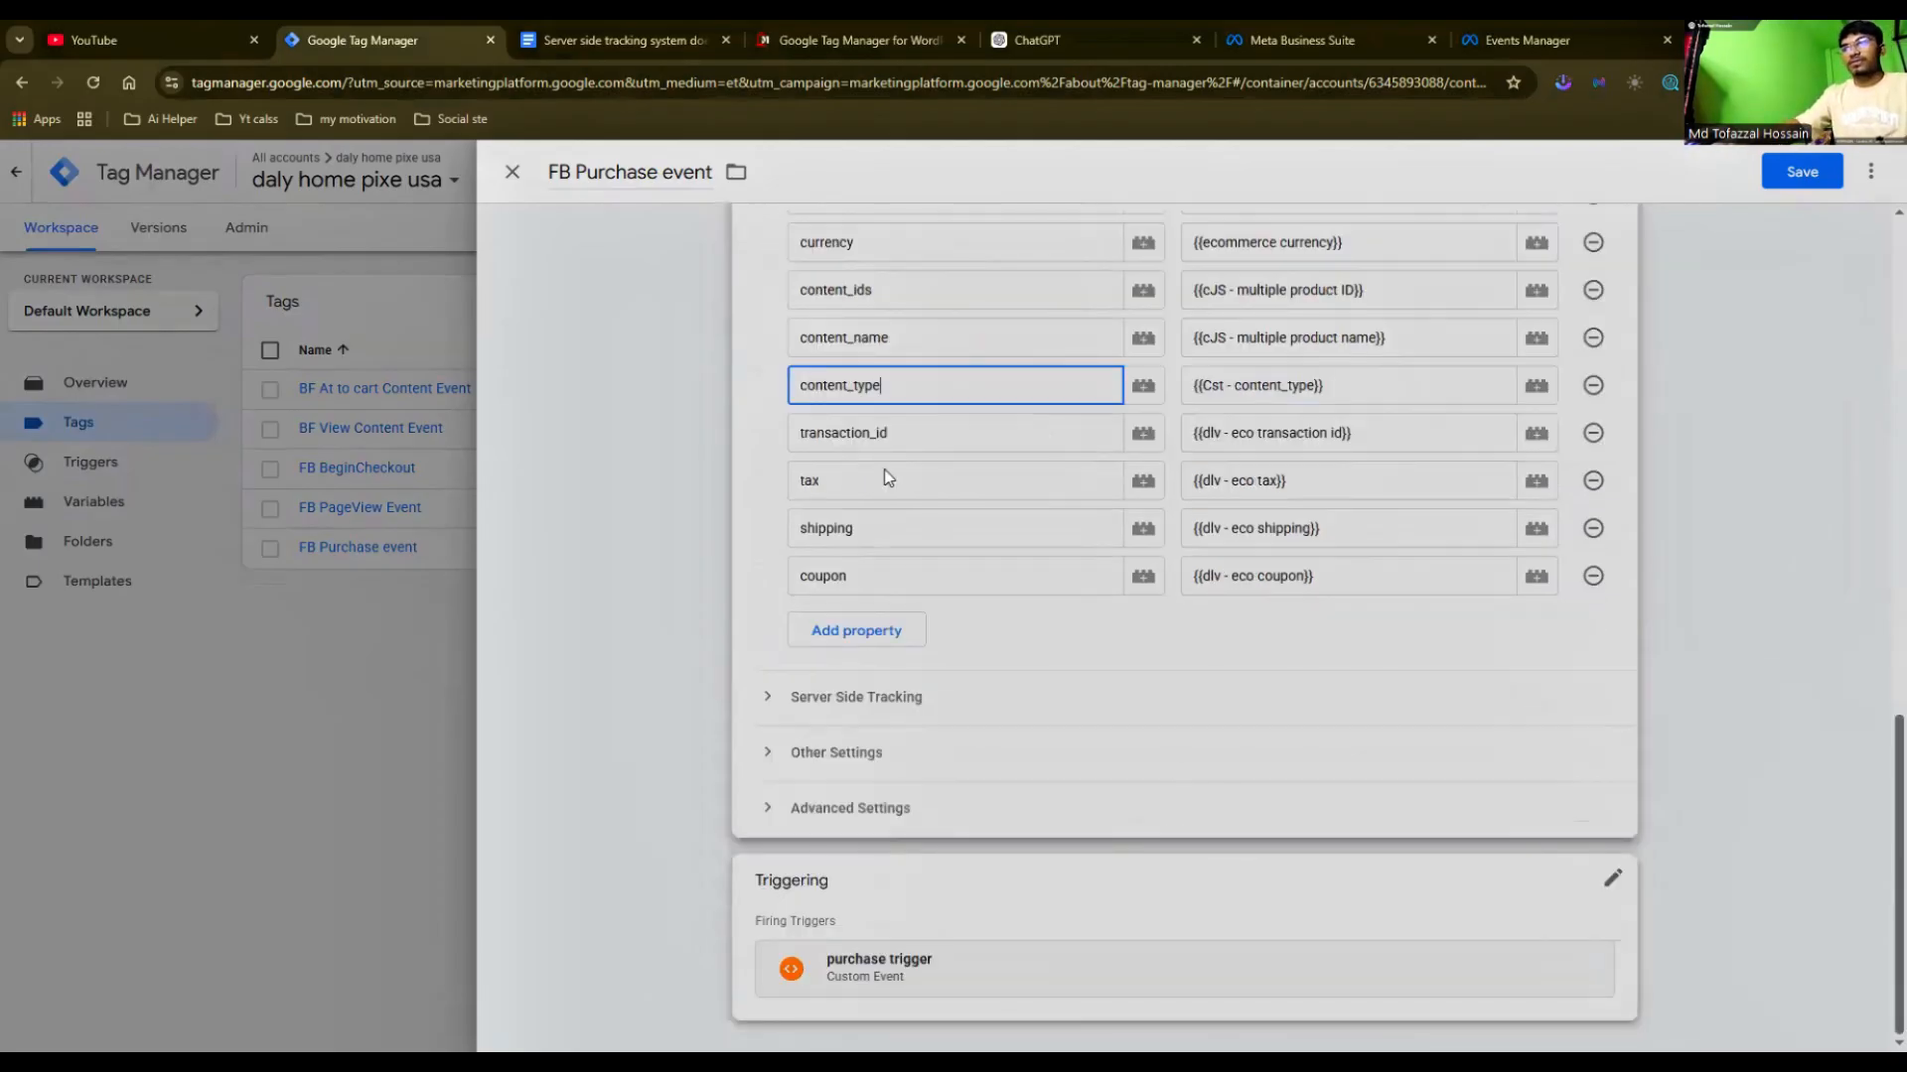
{"action": "scroll", "coordinate": [959, 730], "scroll_direction": "up", "scroll_amount": 8}
{"action": "scroll", "coordinate": [906, 705], "scroll_direction": "up", "scroll_amount": 5}
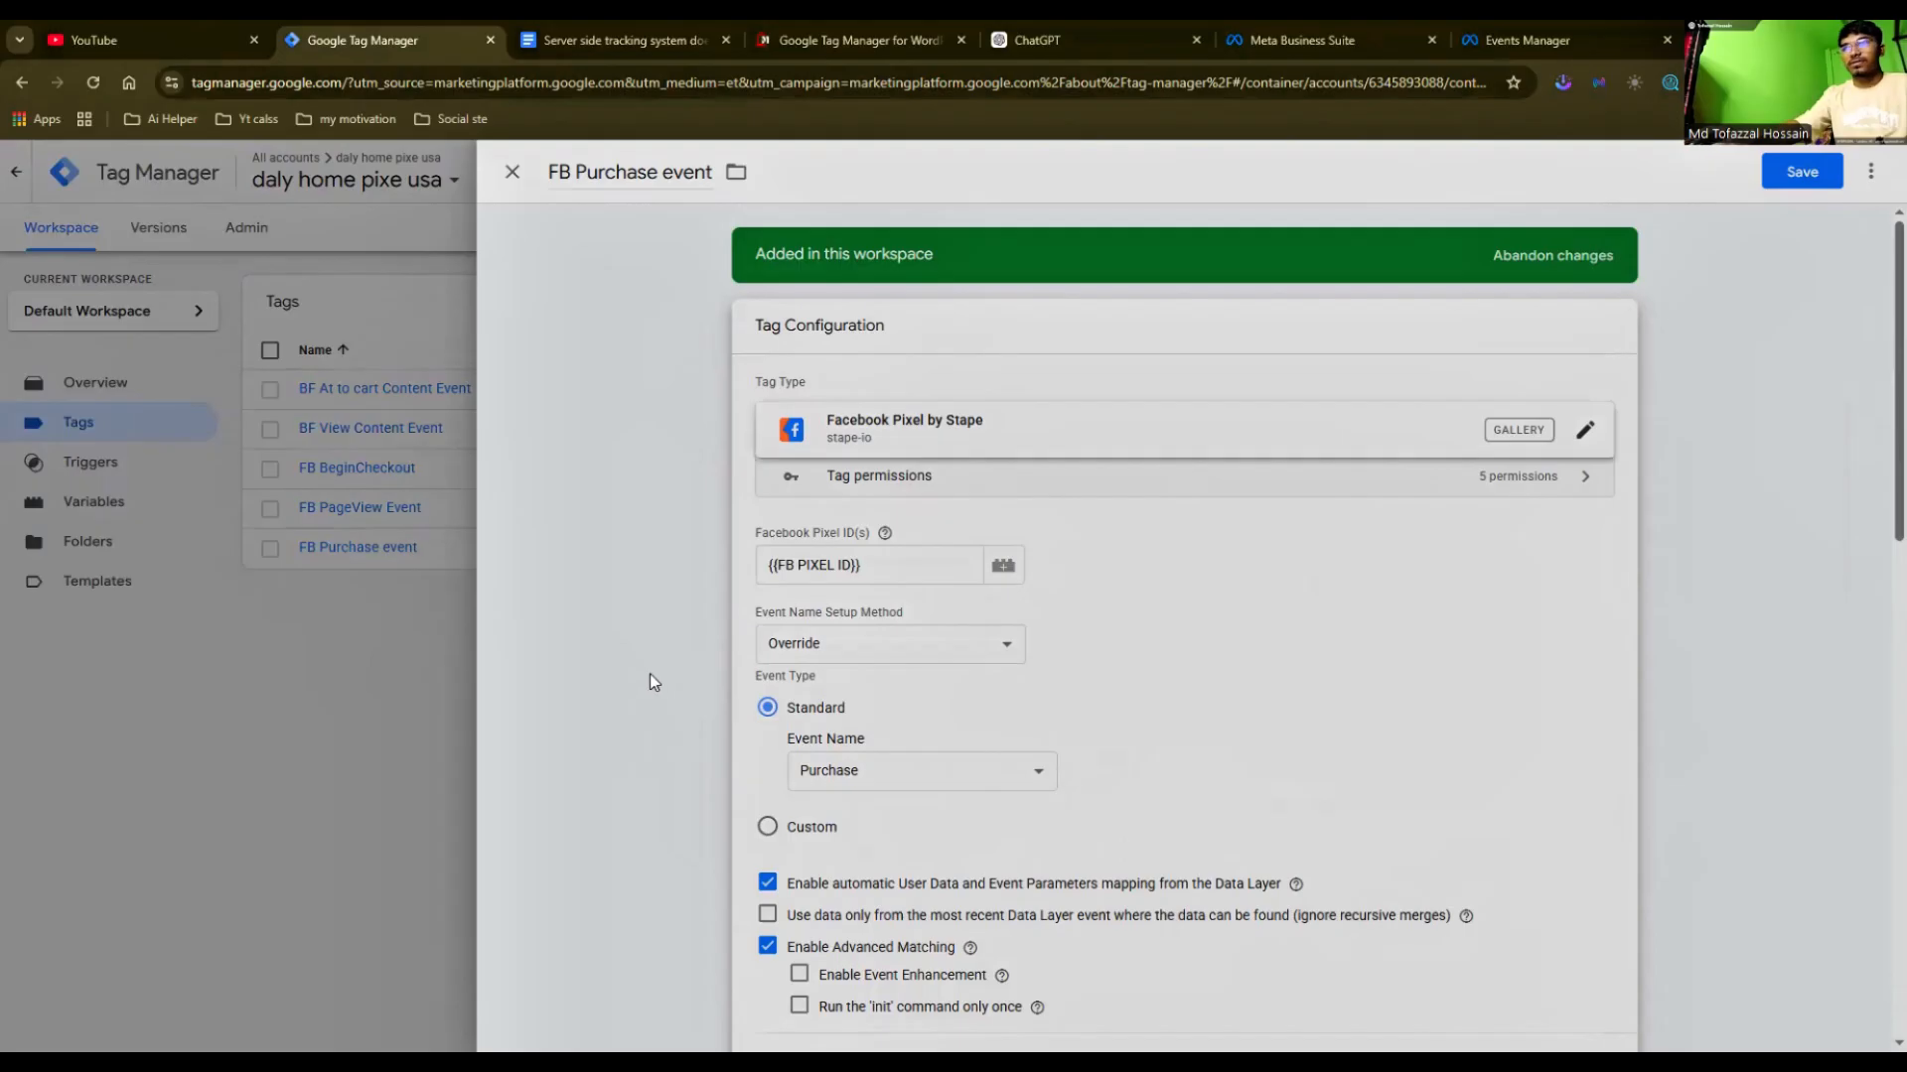
{"action": "left_click", "coordinate": [733, 455]}
{"action": "left_click", "coordinate": [979, 471]}
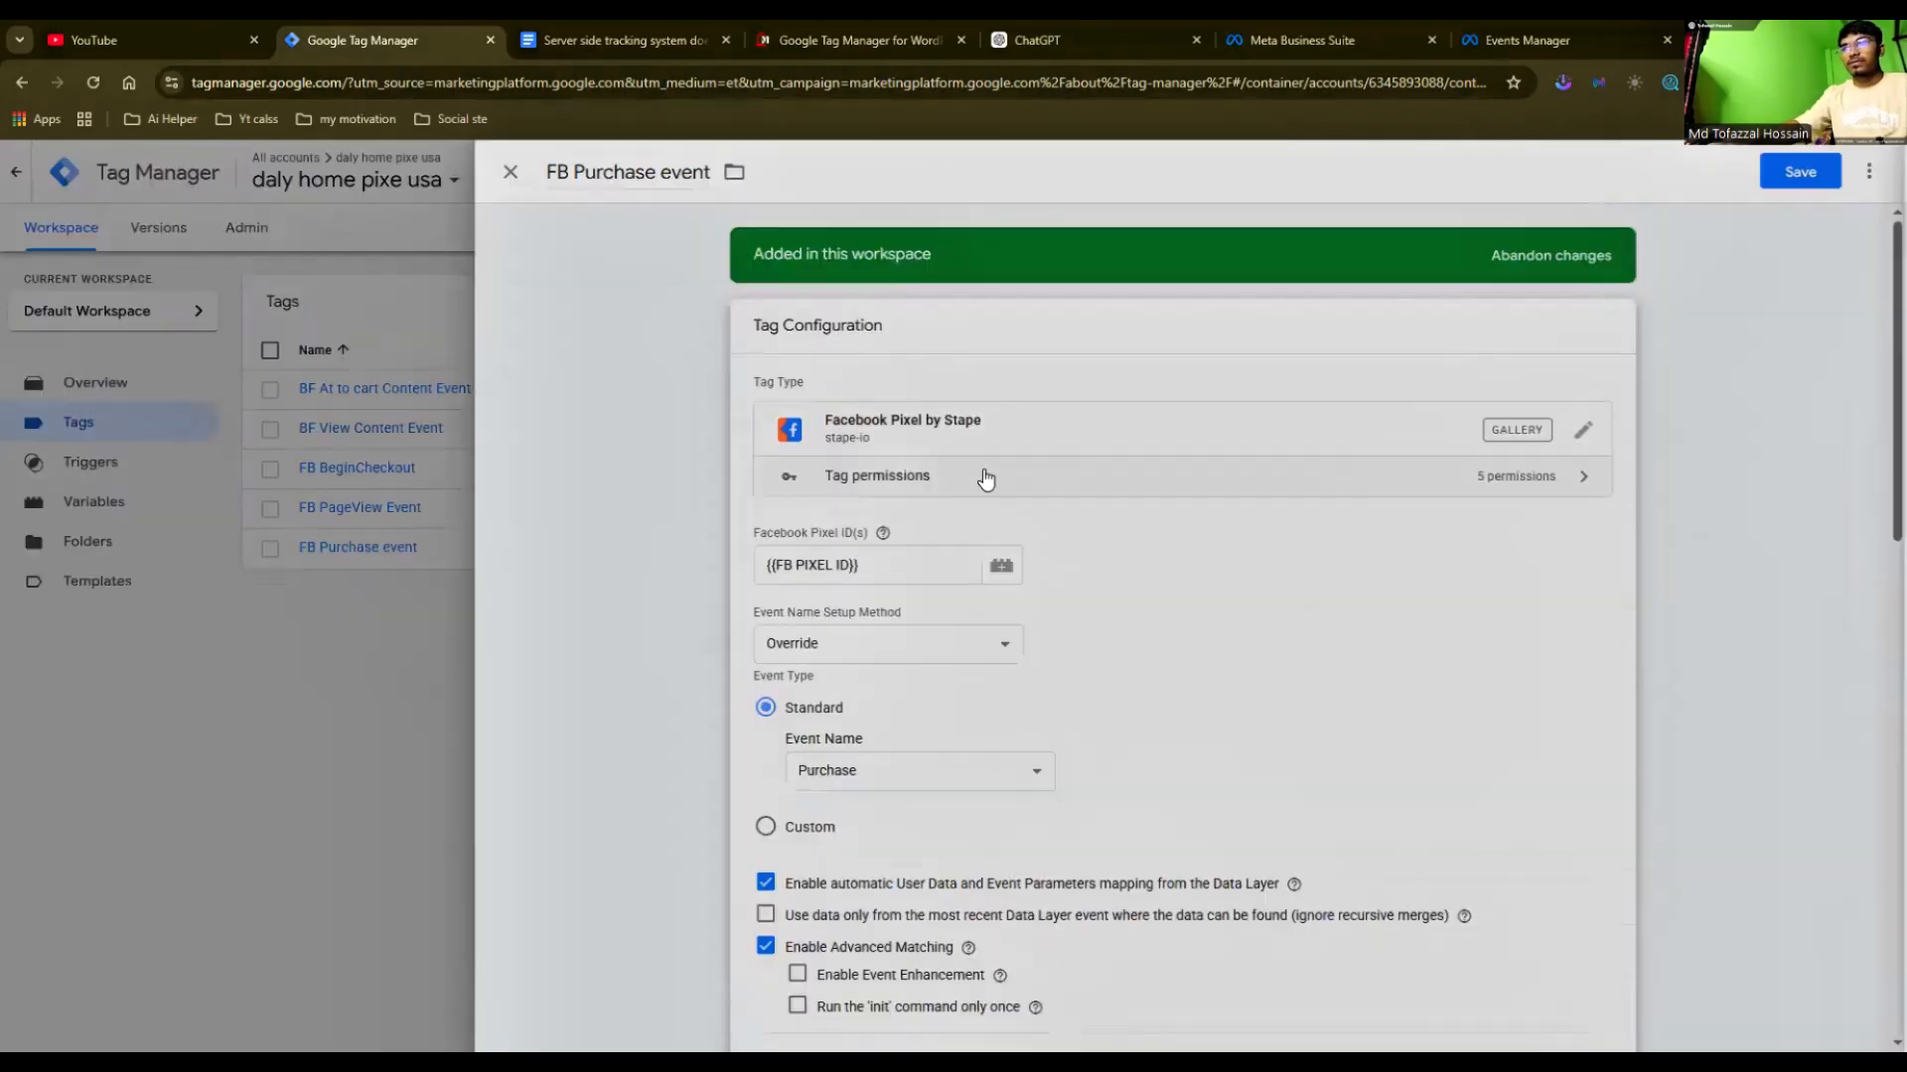
{"action": "left_click", "coordinate": [980, 471]}
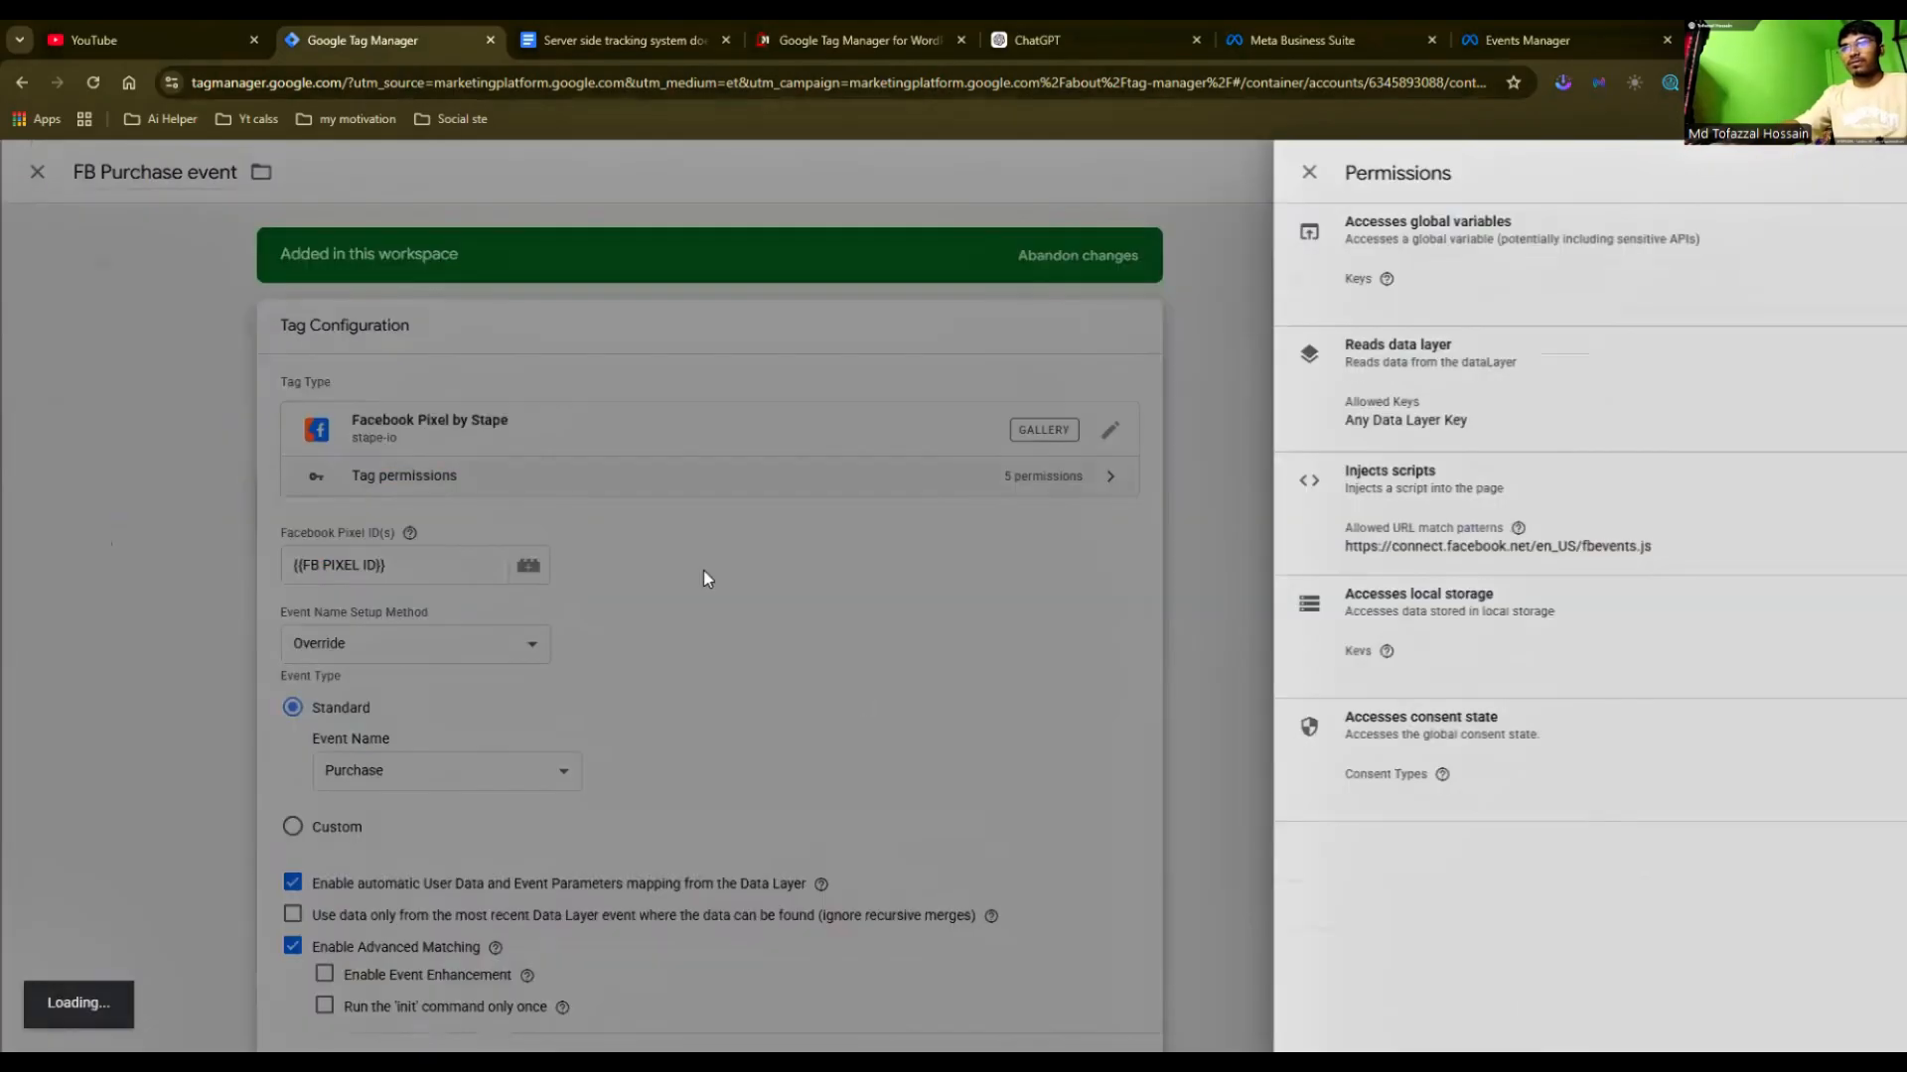
{"action": "left_click", "coordinate": [794, 663]}
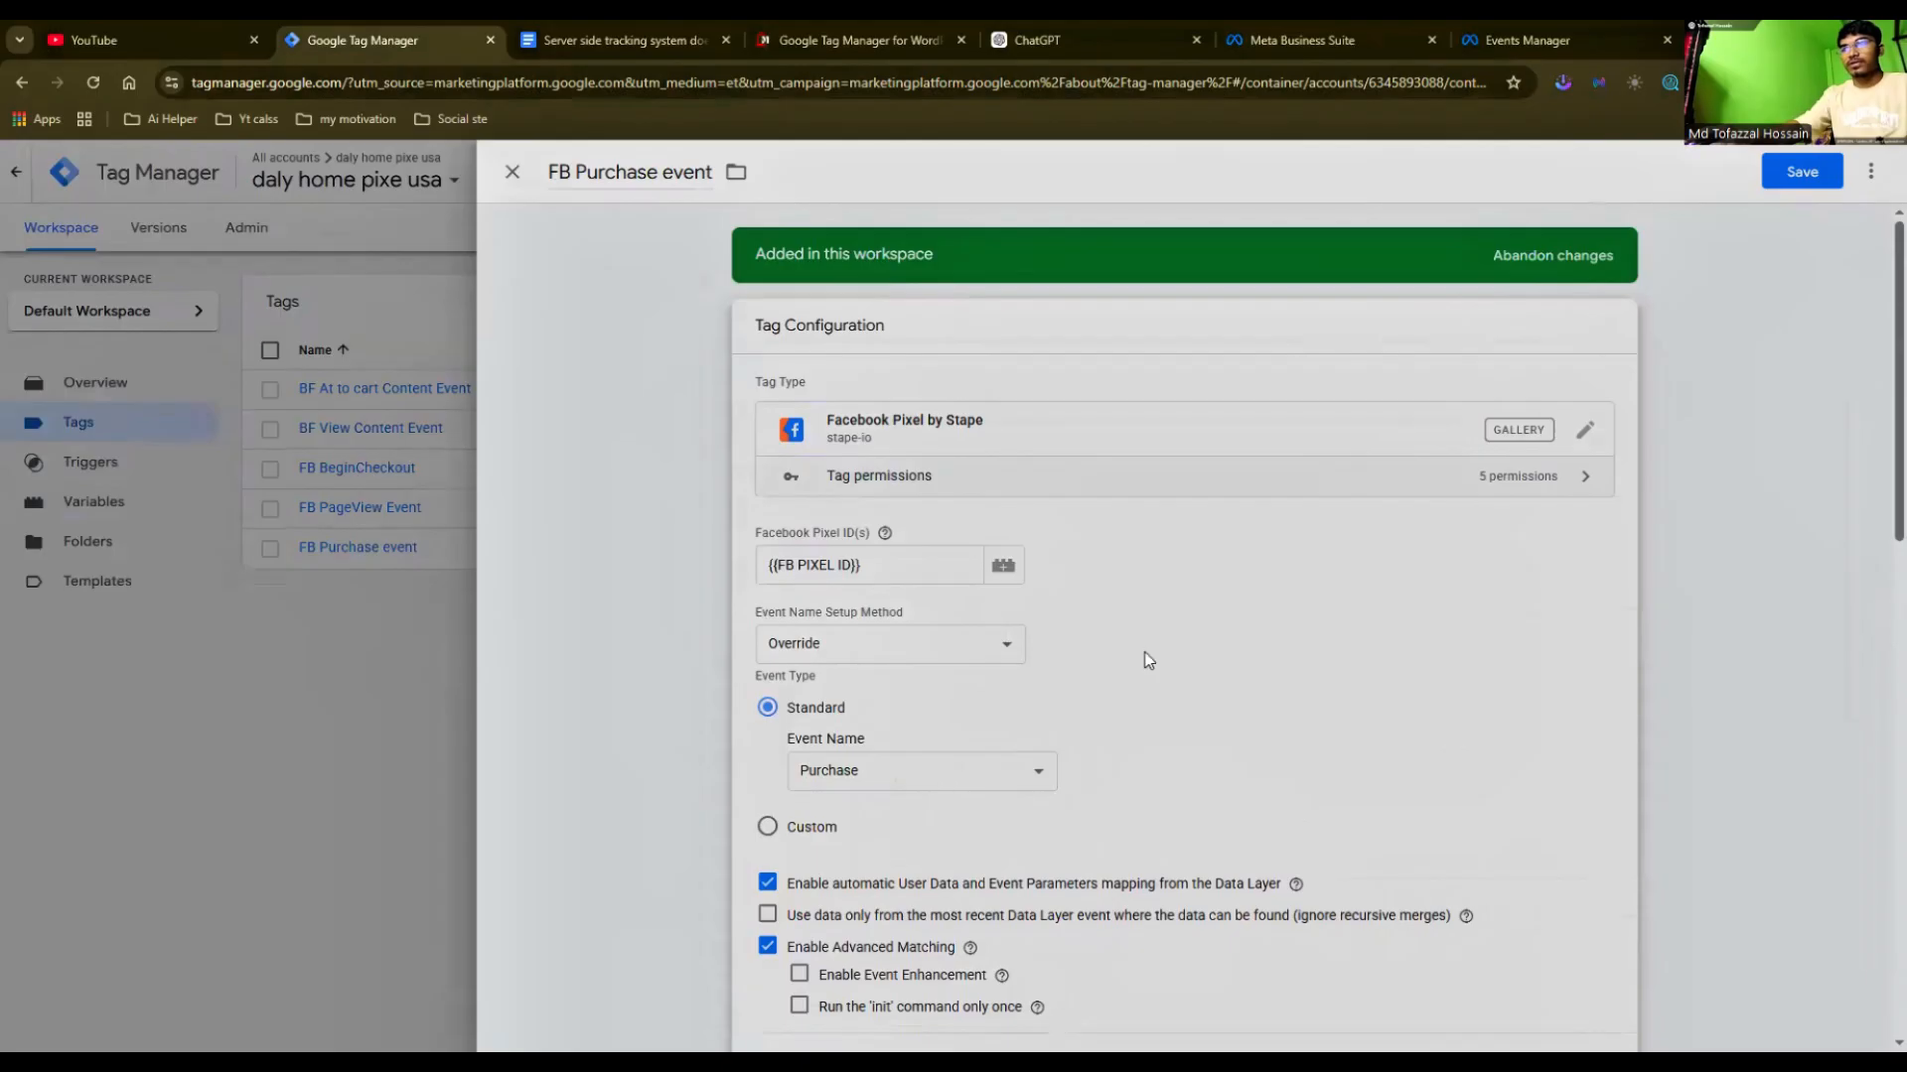
{"action": "left_click", "coordinate": [1802, 171]}
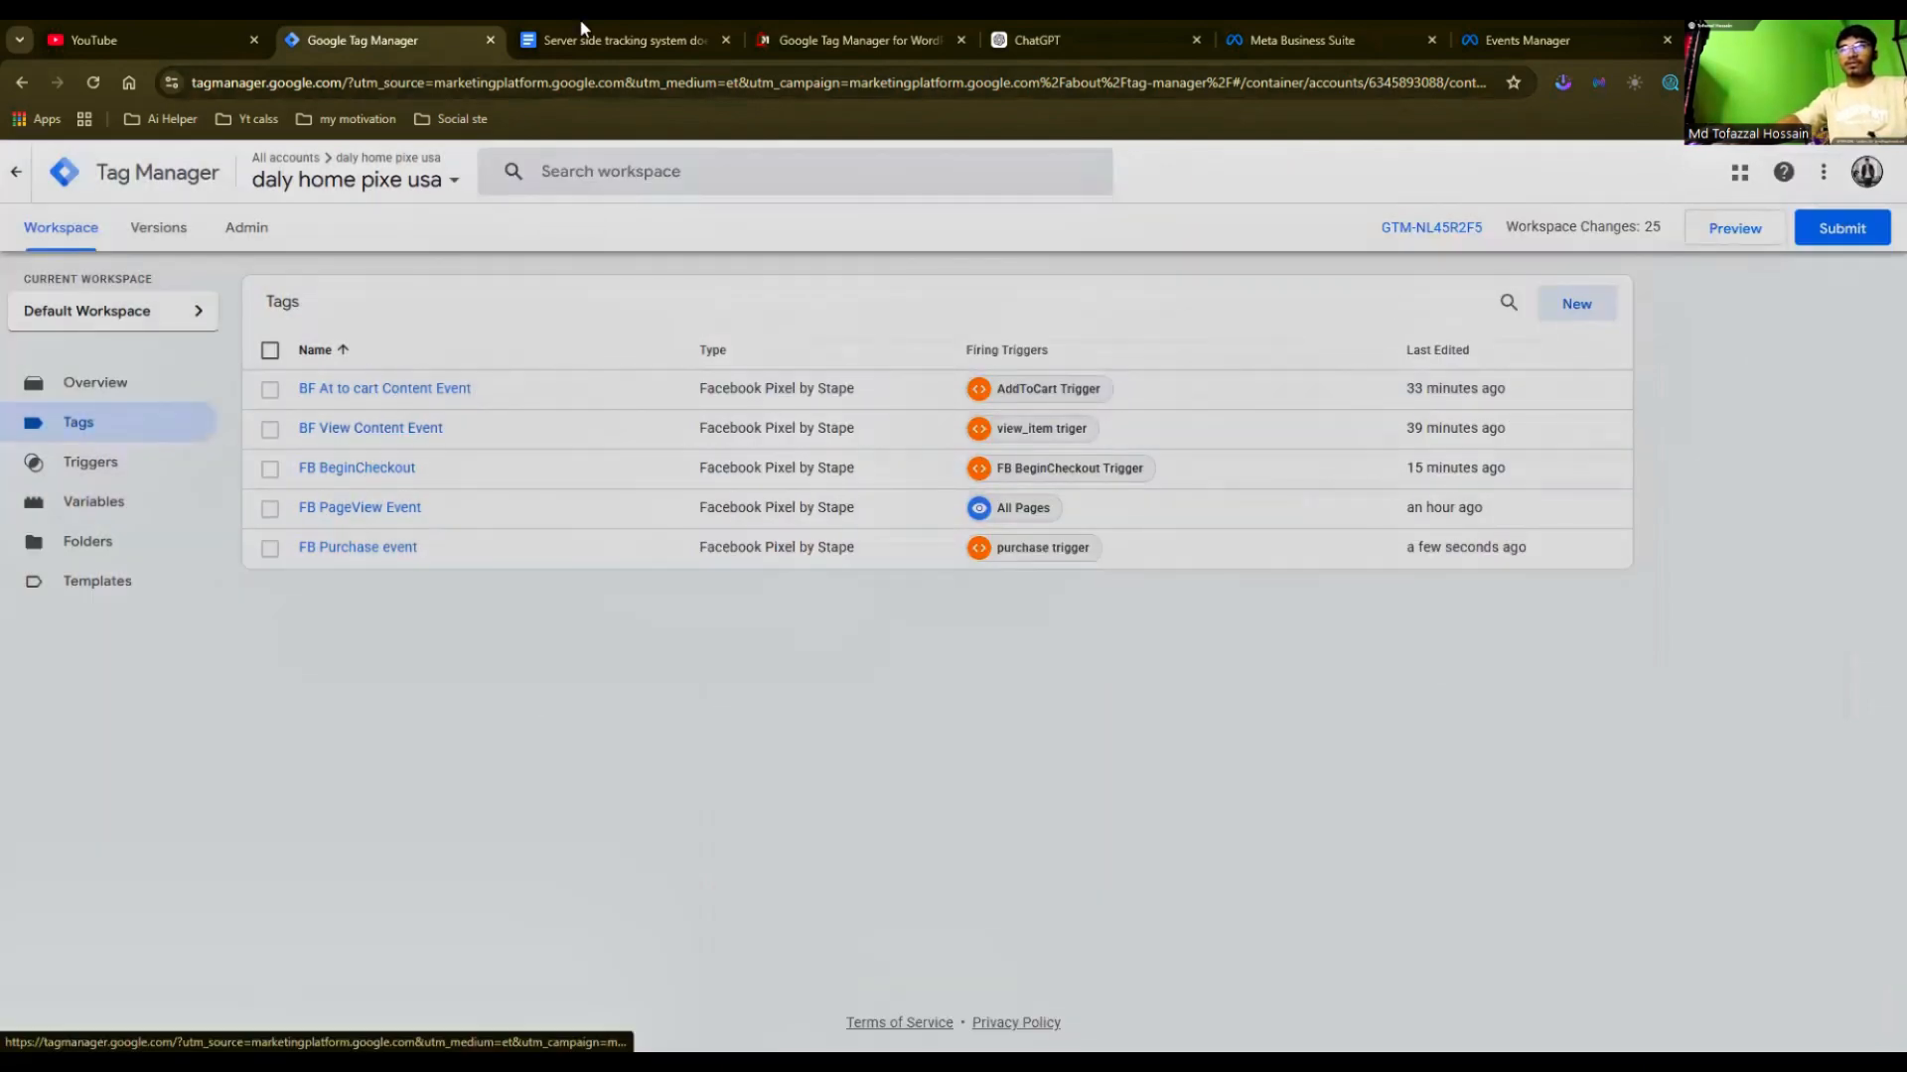
Step: Review the setup document's purchase parameters and purchase-event variables list
{"action": "key", "text": "ctrl+Tab"}
{"action": "scroll", "coordinate": [854, 687], "scroll_direction": "down", "scroll_amount": 3}
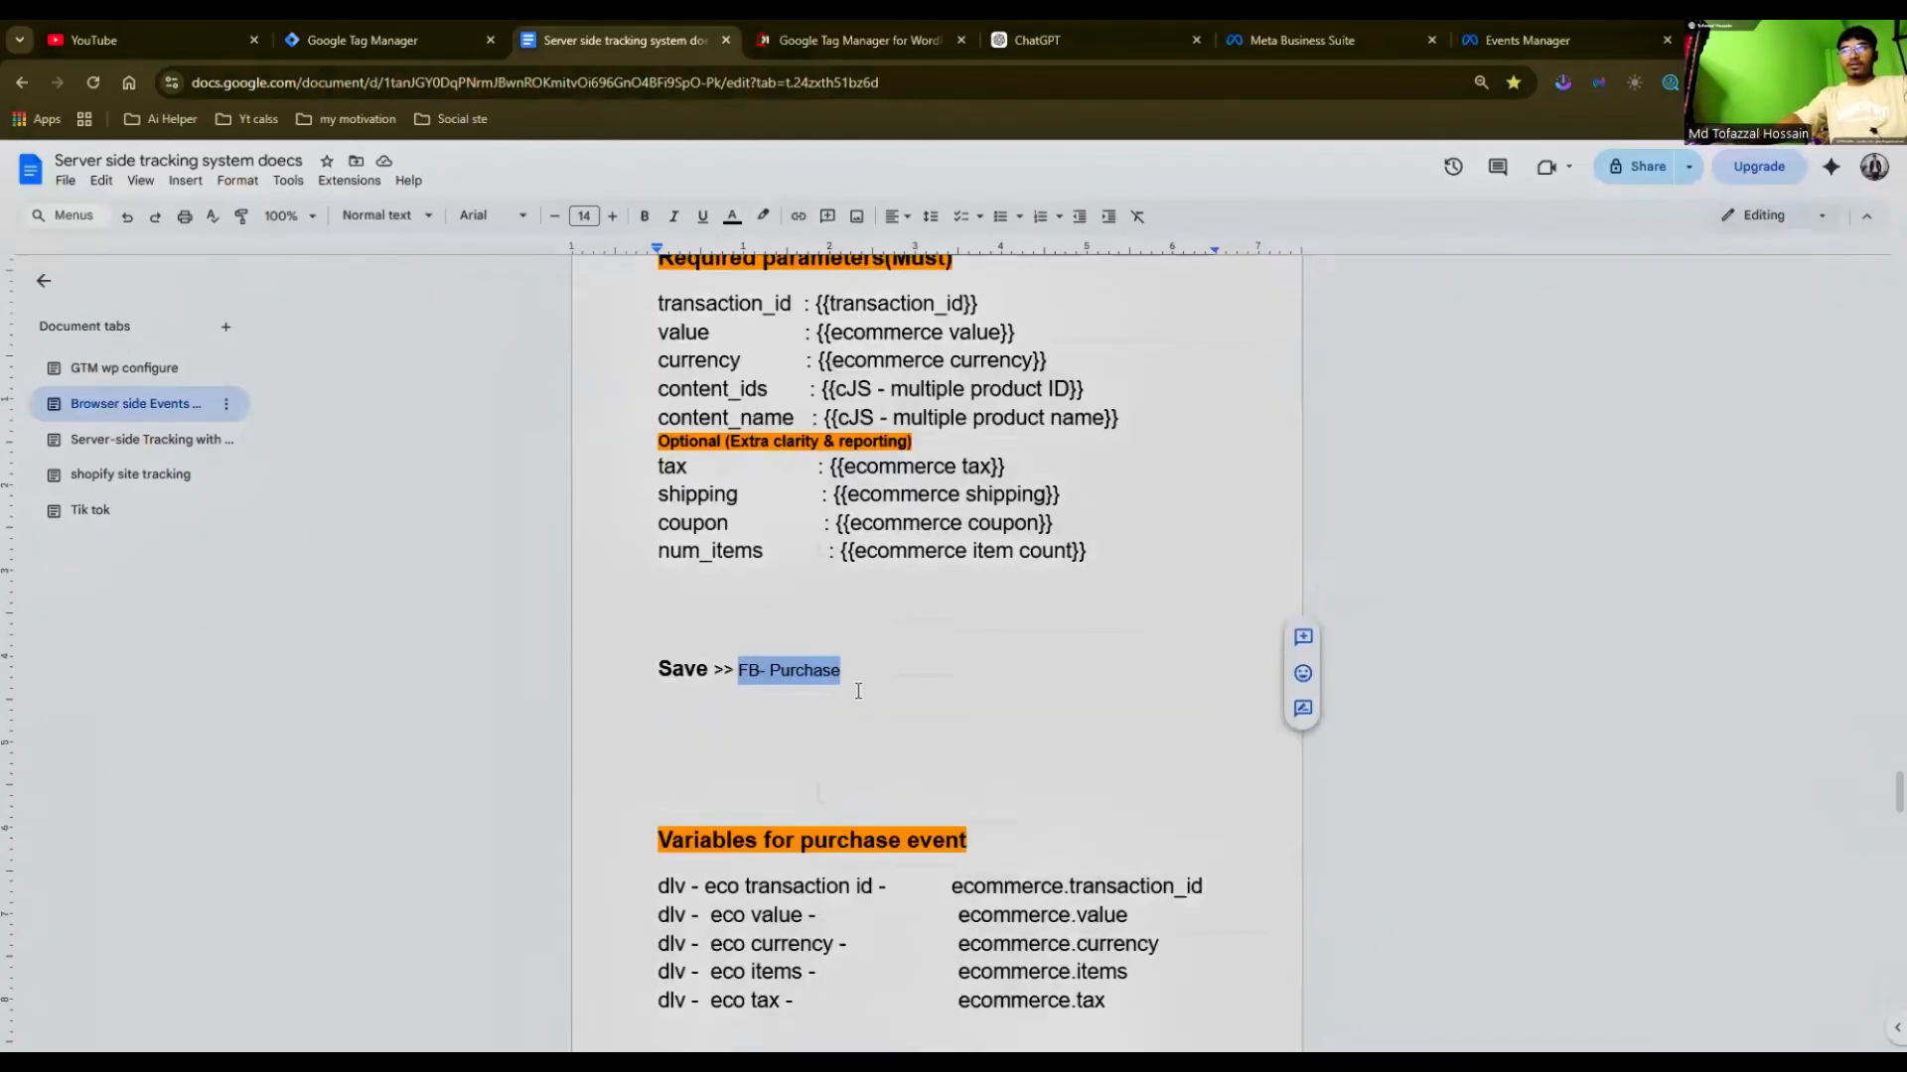
{"action": "scroll", "coordinate": [580, 379], "scroll_direction": "up", "scroll_amount": 3}
{"action": "scroll", "coordinate": [796, 480], "scroll_direction": "down", "scroll_amount": 4}
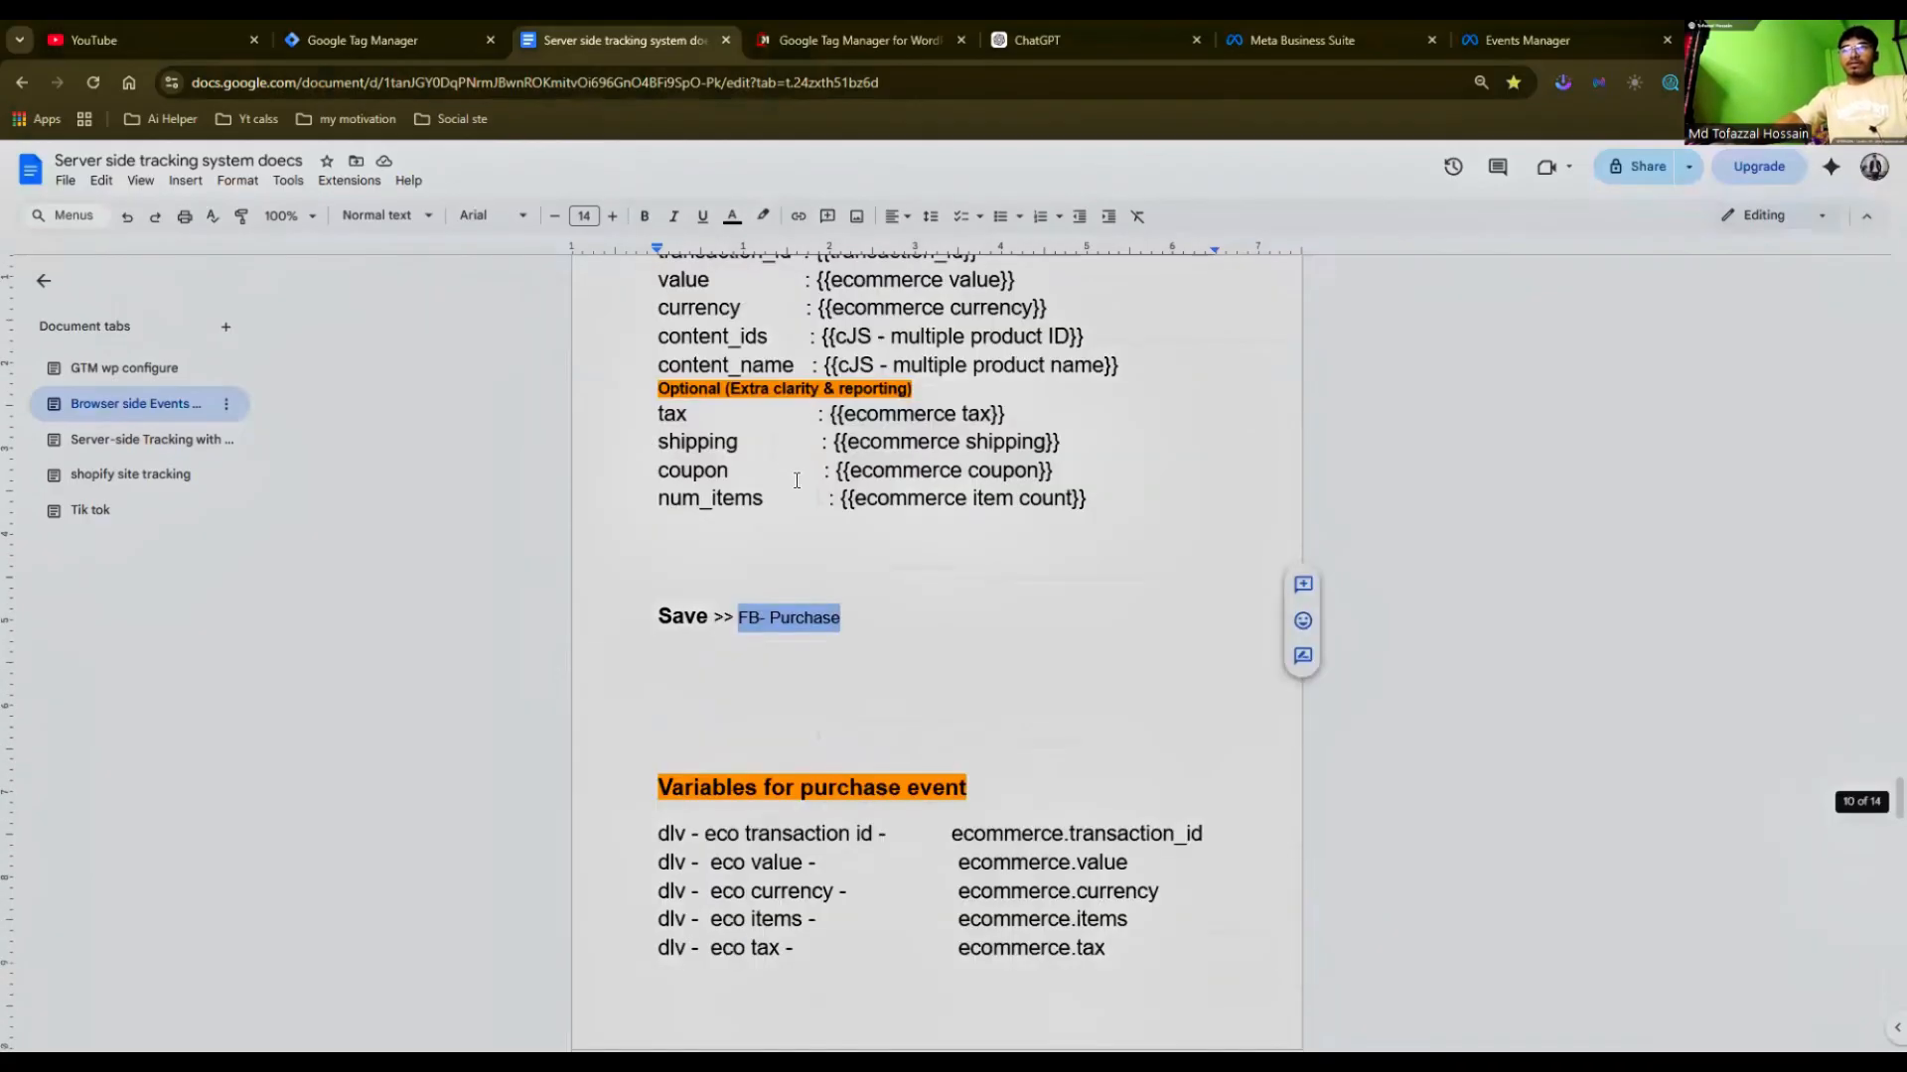
{"action": "scroll", "coordinate": [794, 481], "scroll_direction": "down", "scroll_amount": 10}
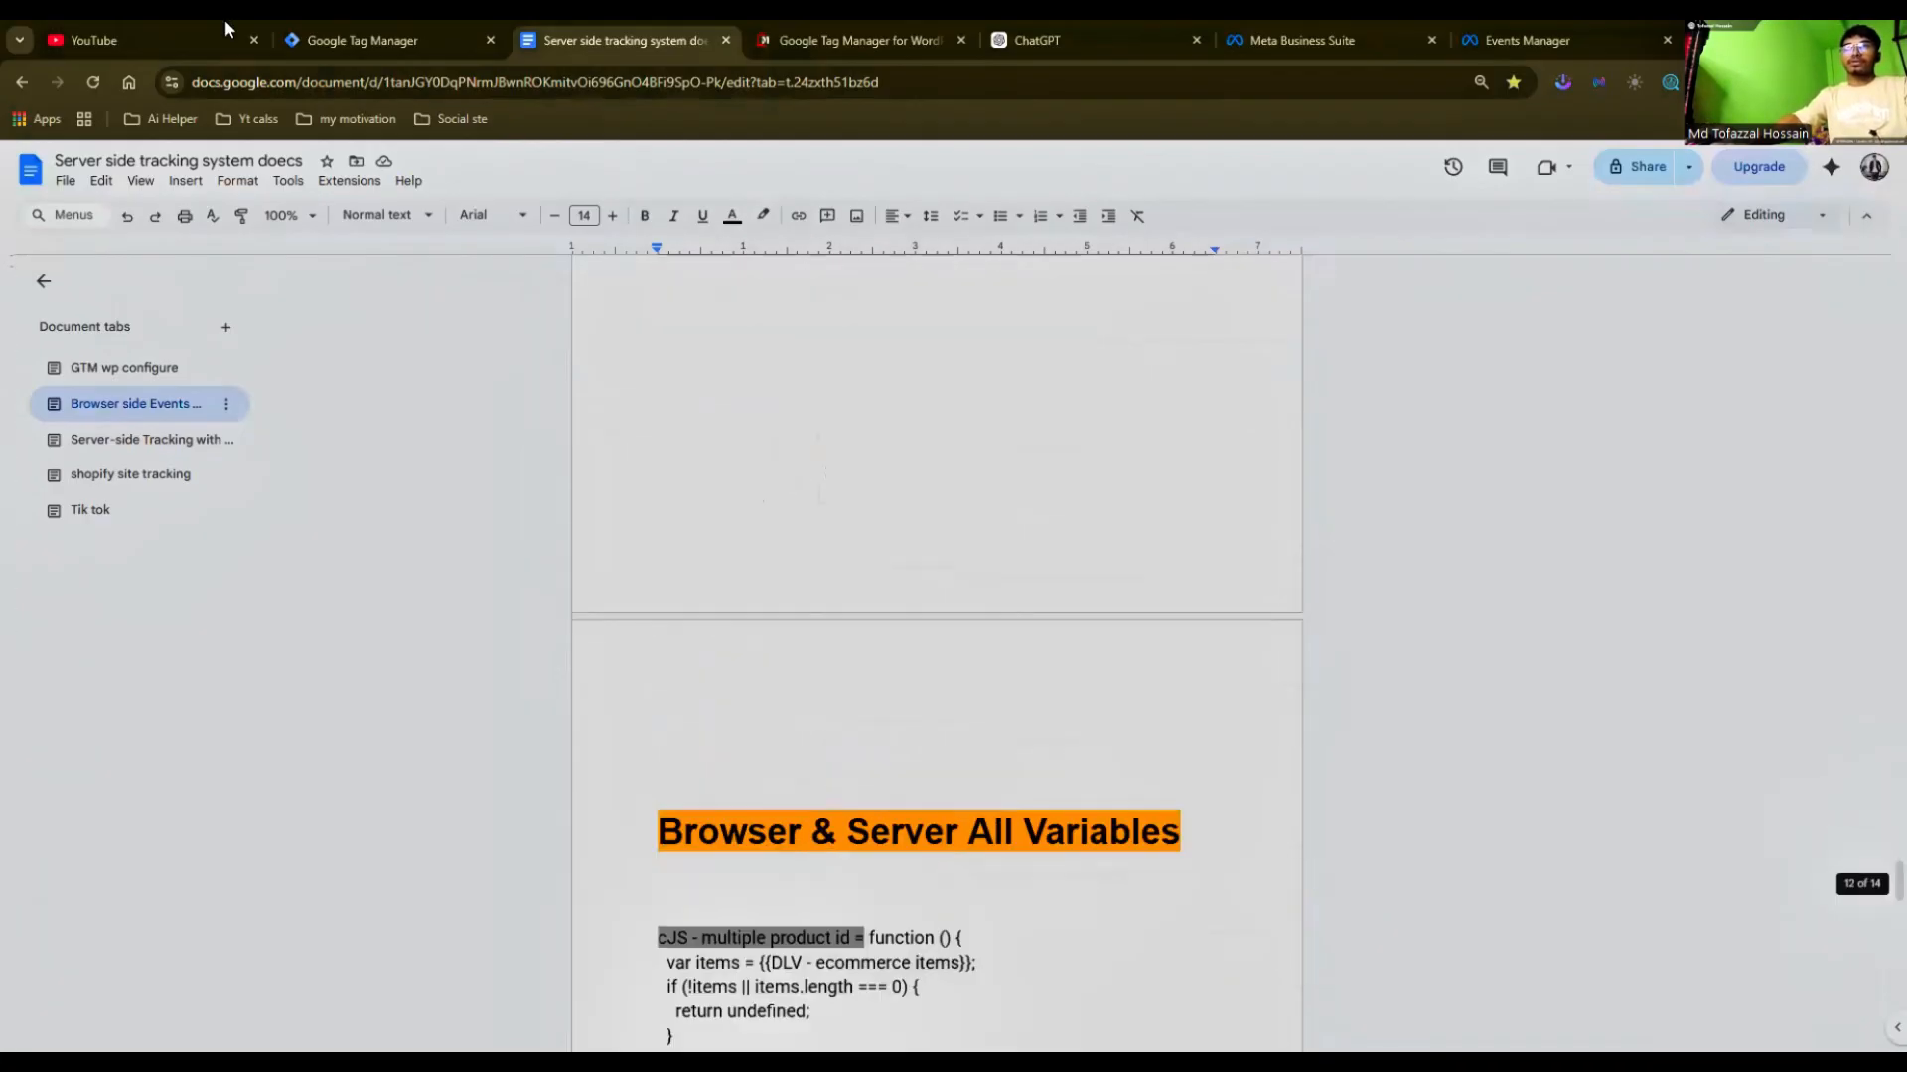
{"action": "left_click", "coordinate": [401, 33]}
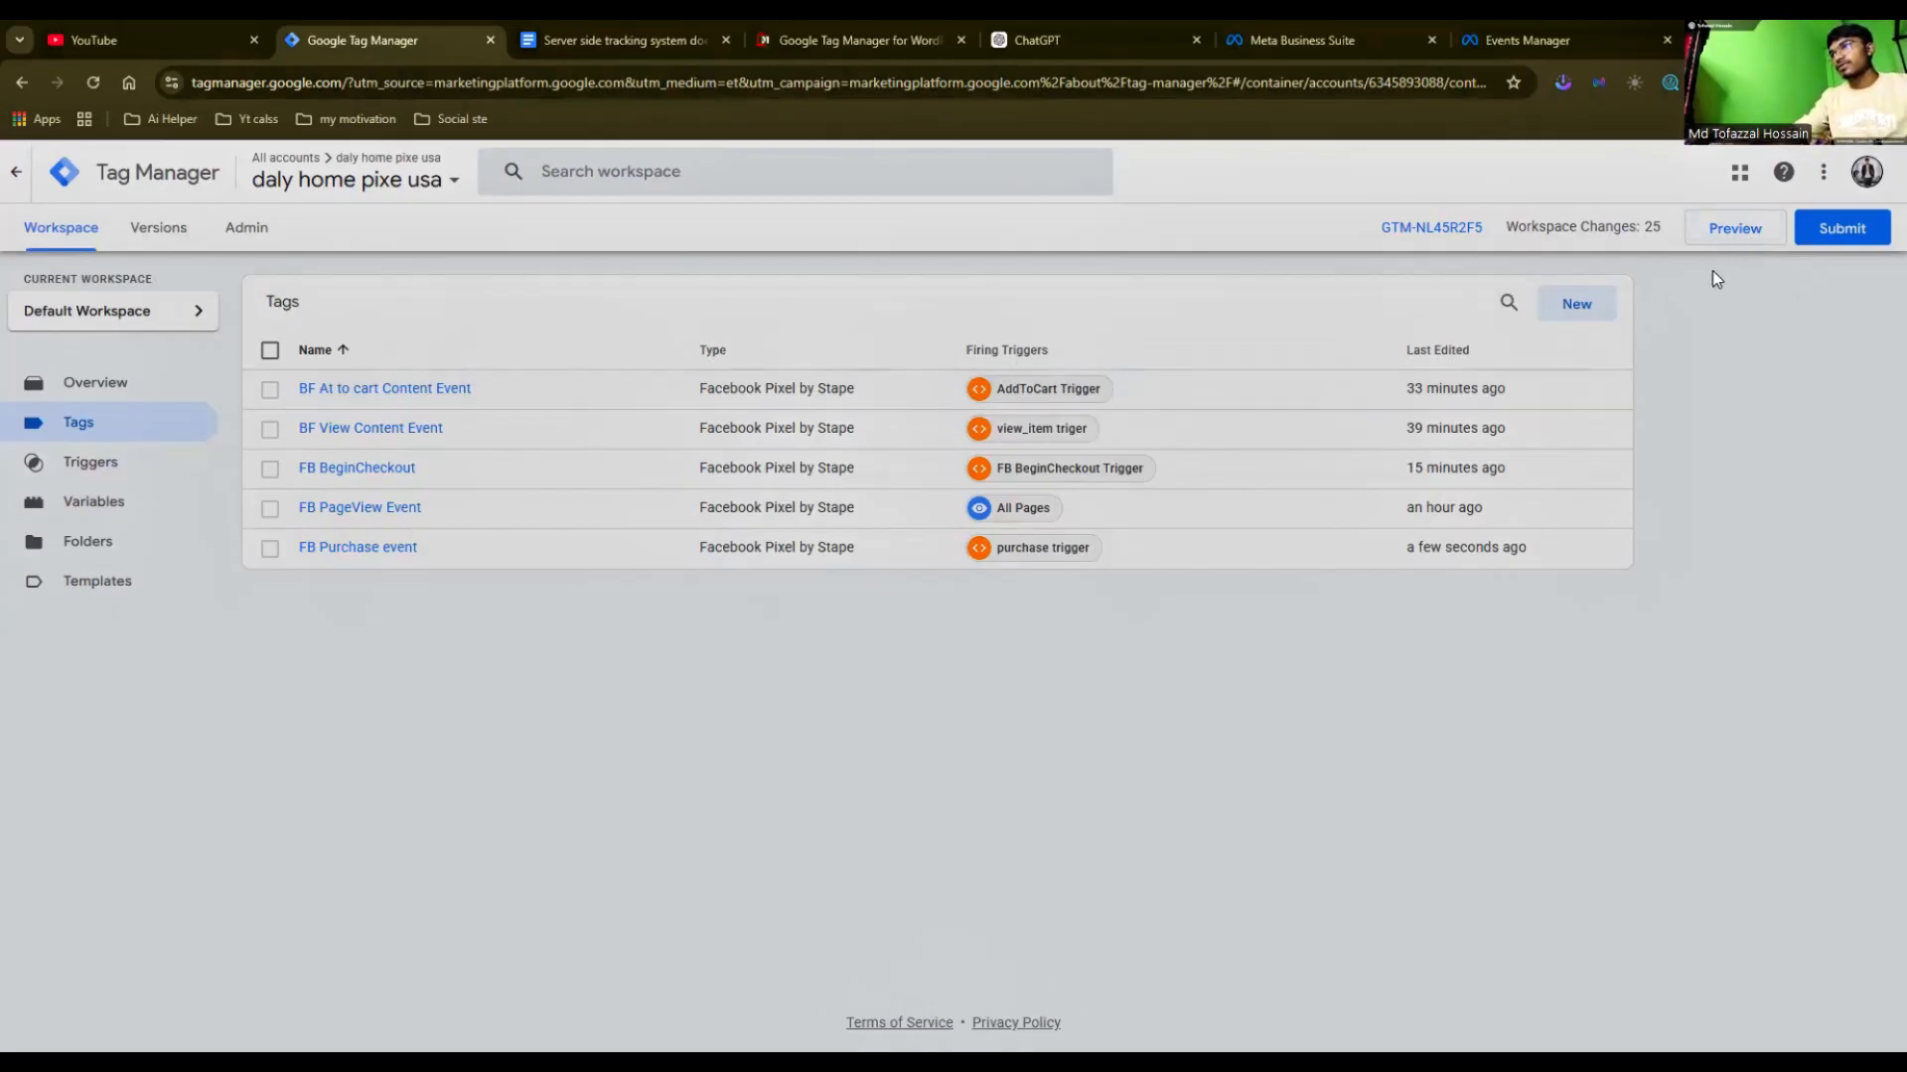
{"action": "left_click", "coordinate": [1744, 231]}
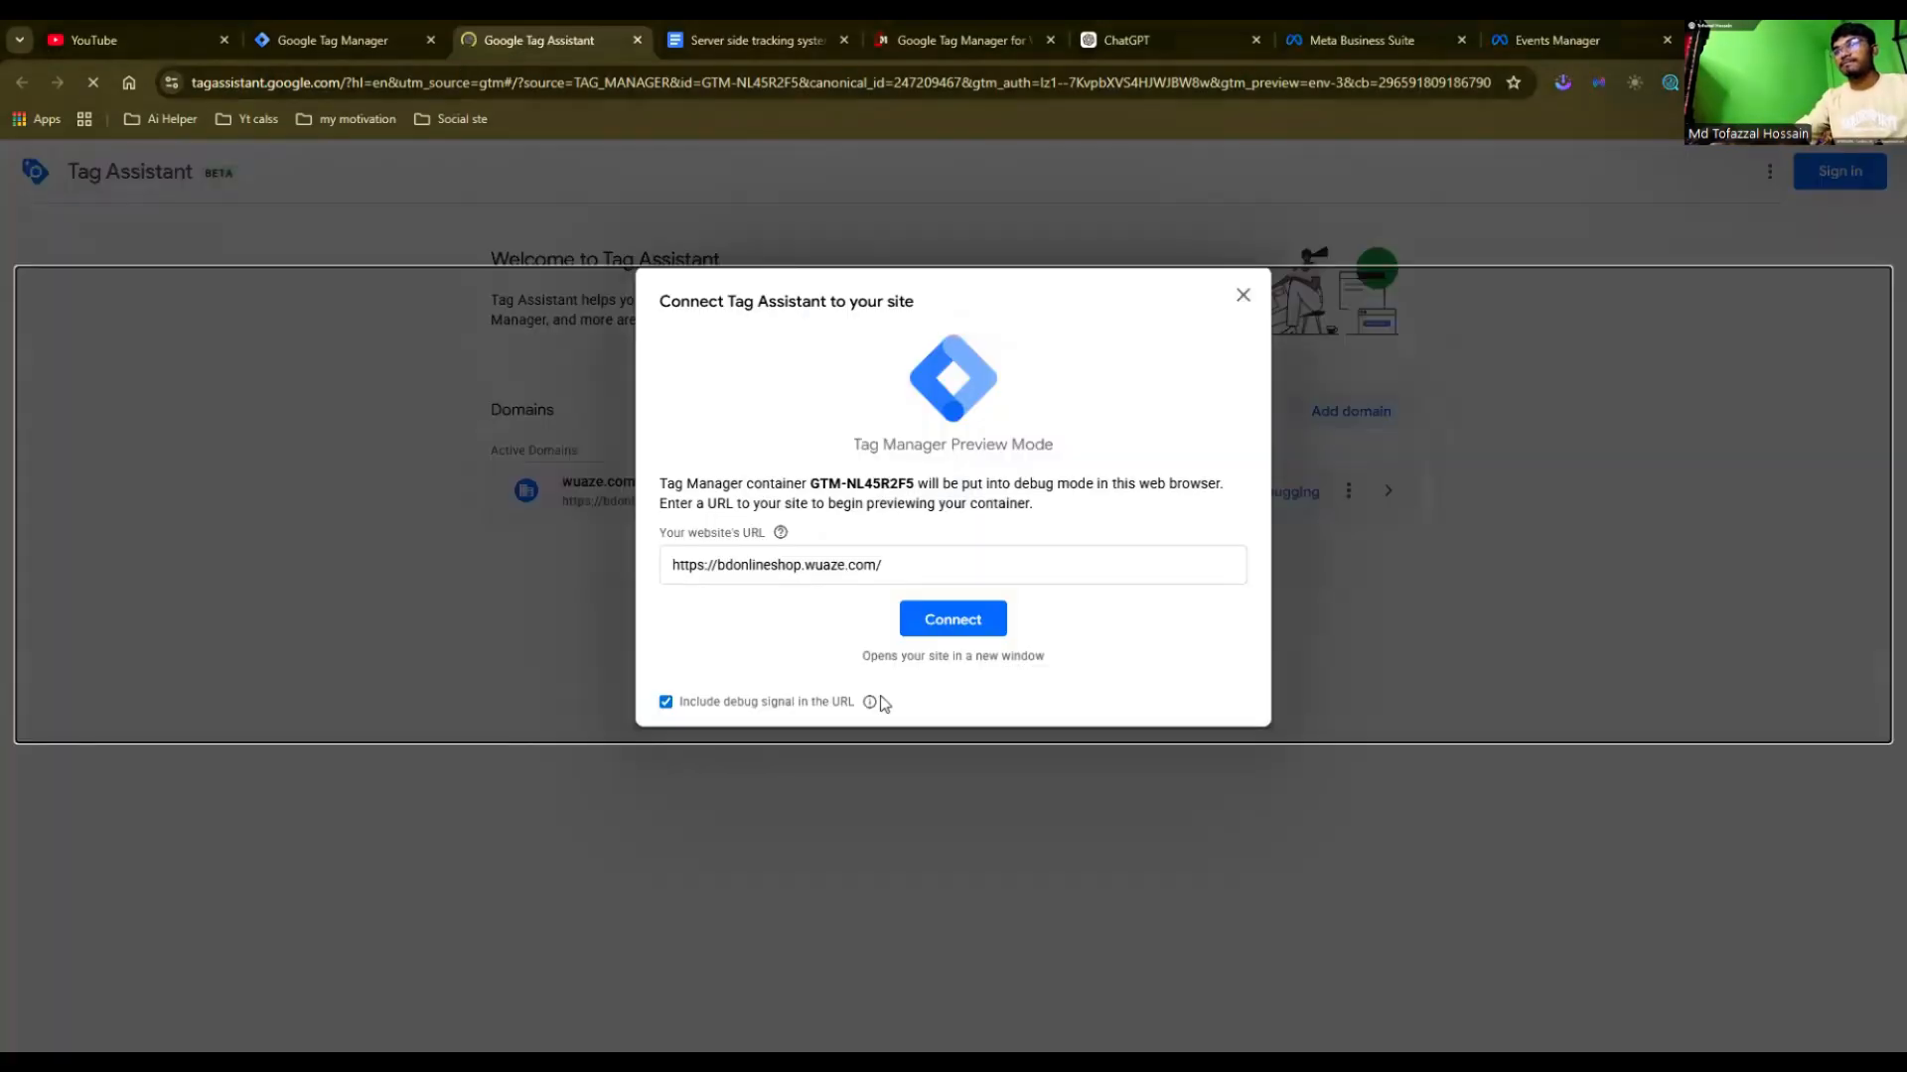
{"action": "left_click", "coordinate": [915, 574]}
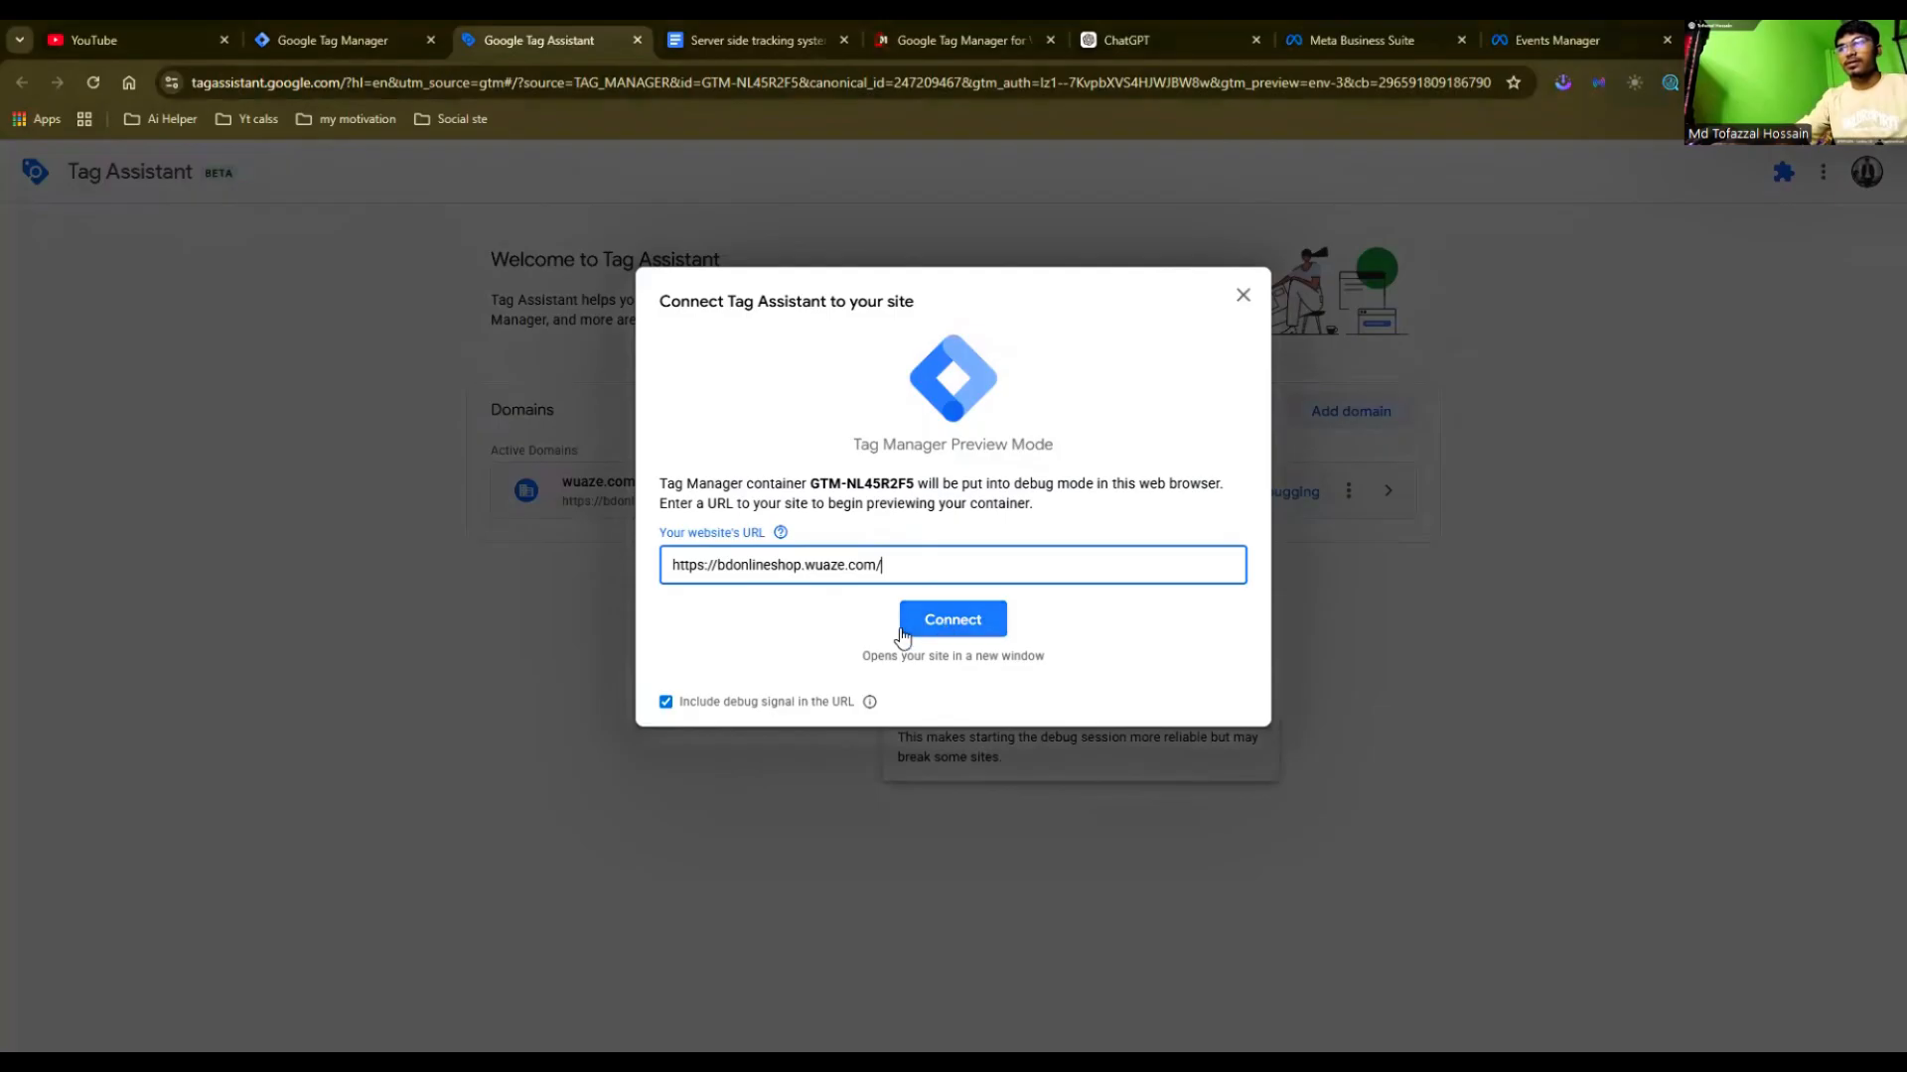
{"action": "left_click", "coordinate": [950, 619]}
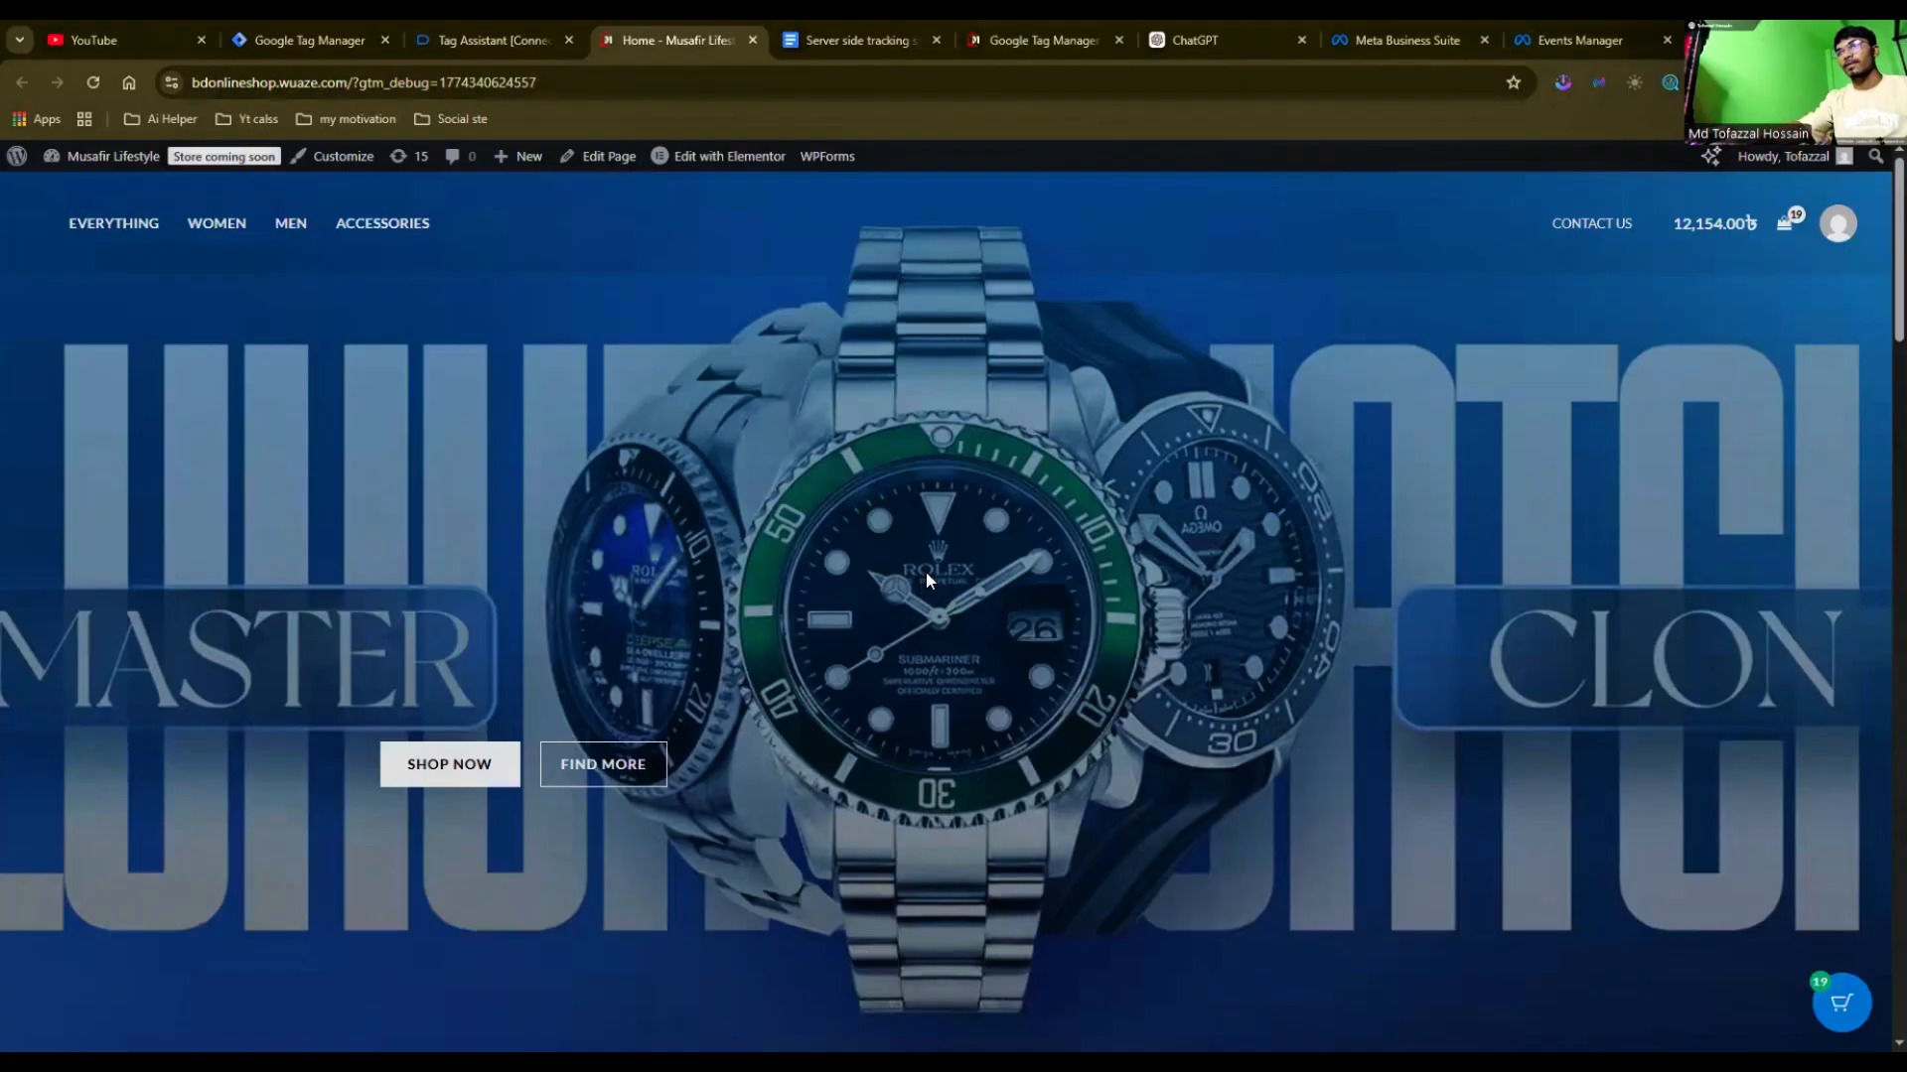
Step: Scroll the store's homepage in debug mode, then return to Tag Assistant to check the connection summary
{"action": "scroll", "coordinate": [965, 606], "scroll_direction": "down", "scroll_amount": 9}
{"action": "left_click", "coordinate": [495, 43]}
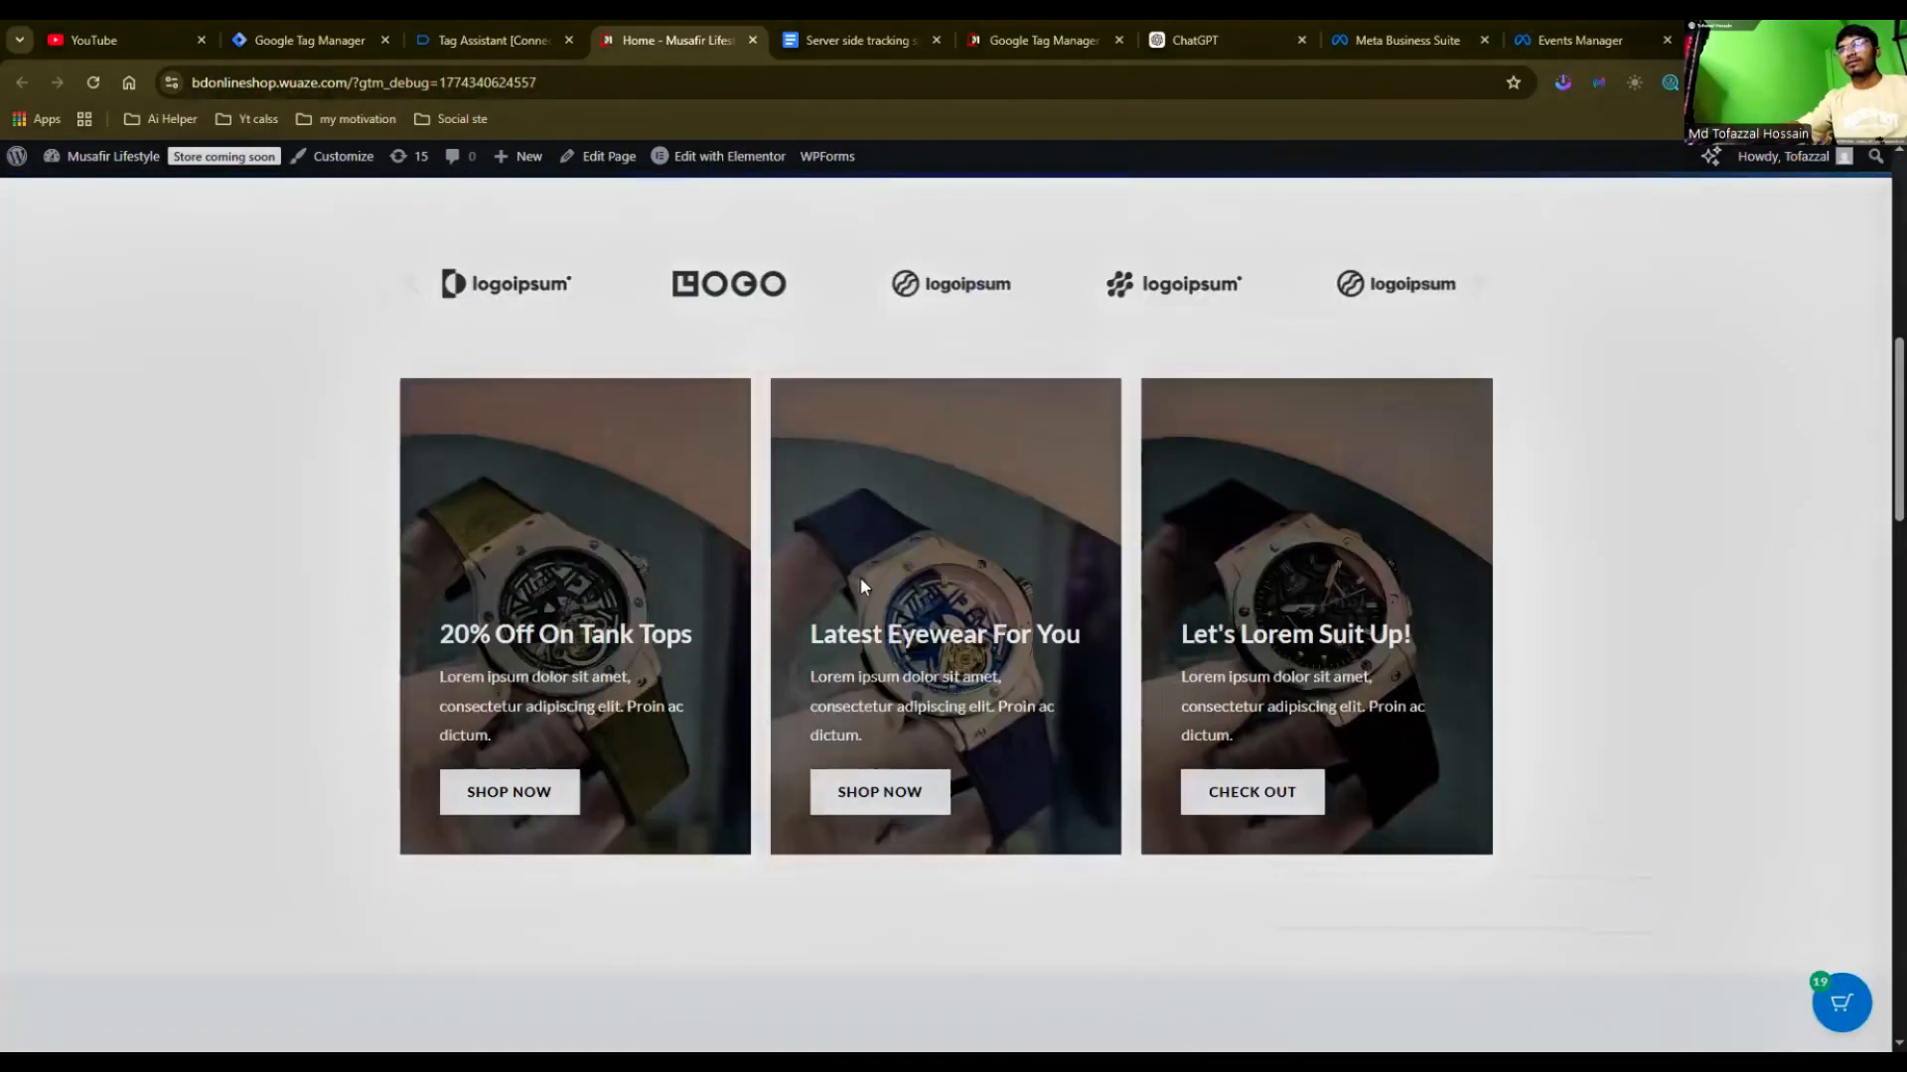
{"action": "left_click", "coordinate": [949, 518]}
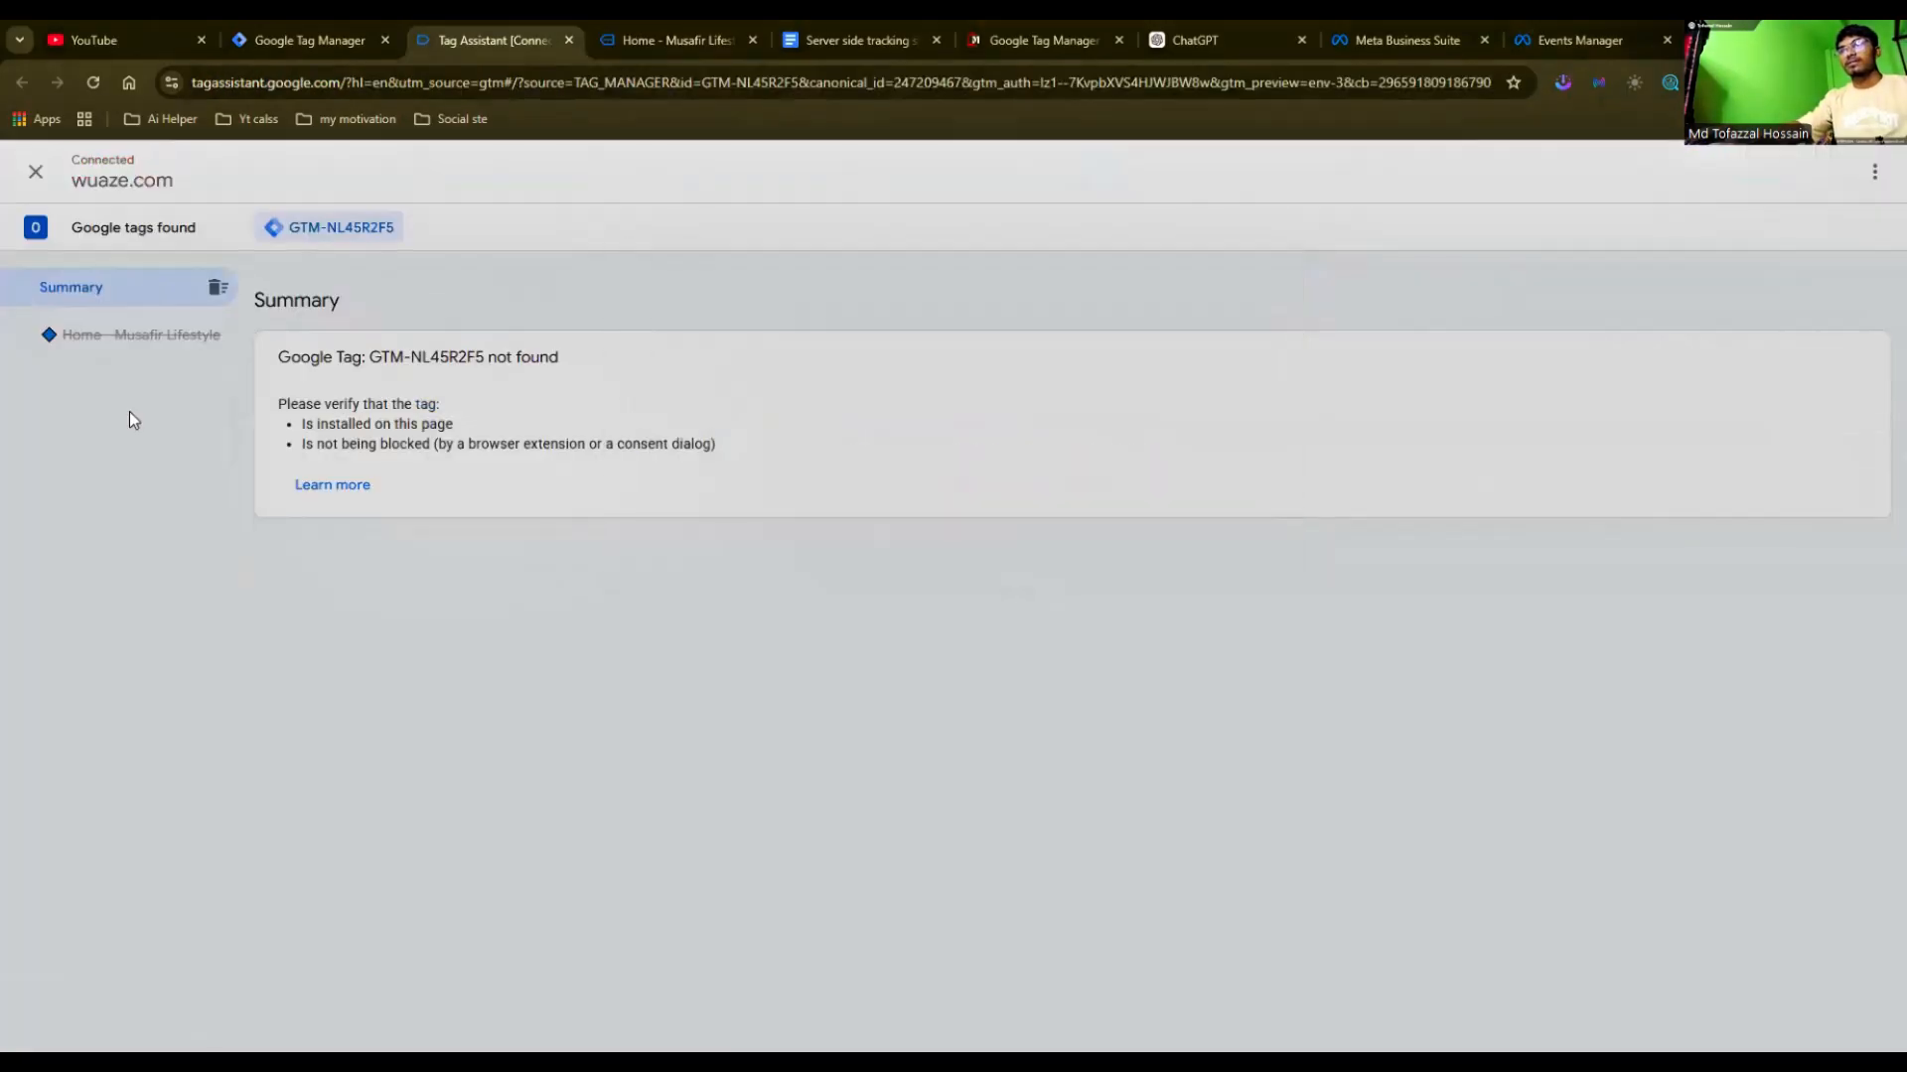
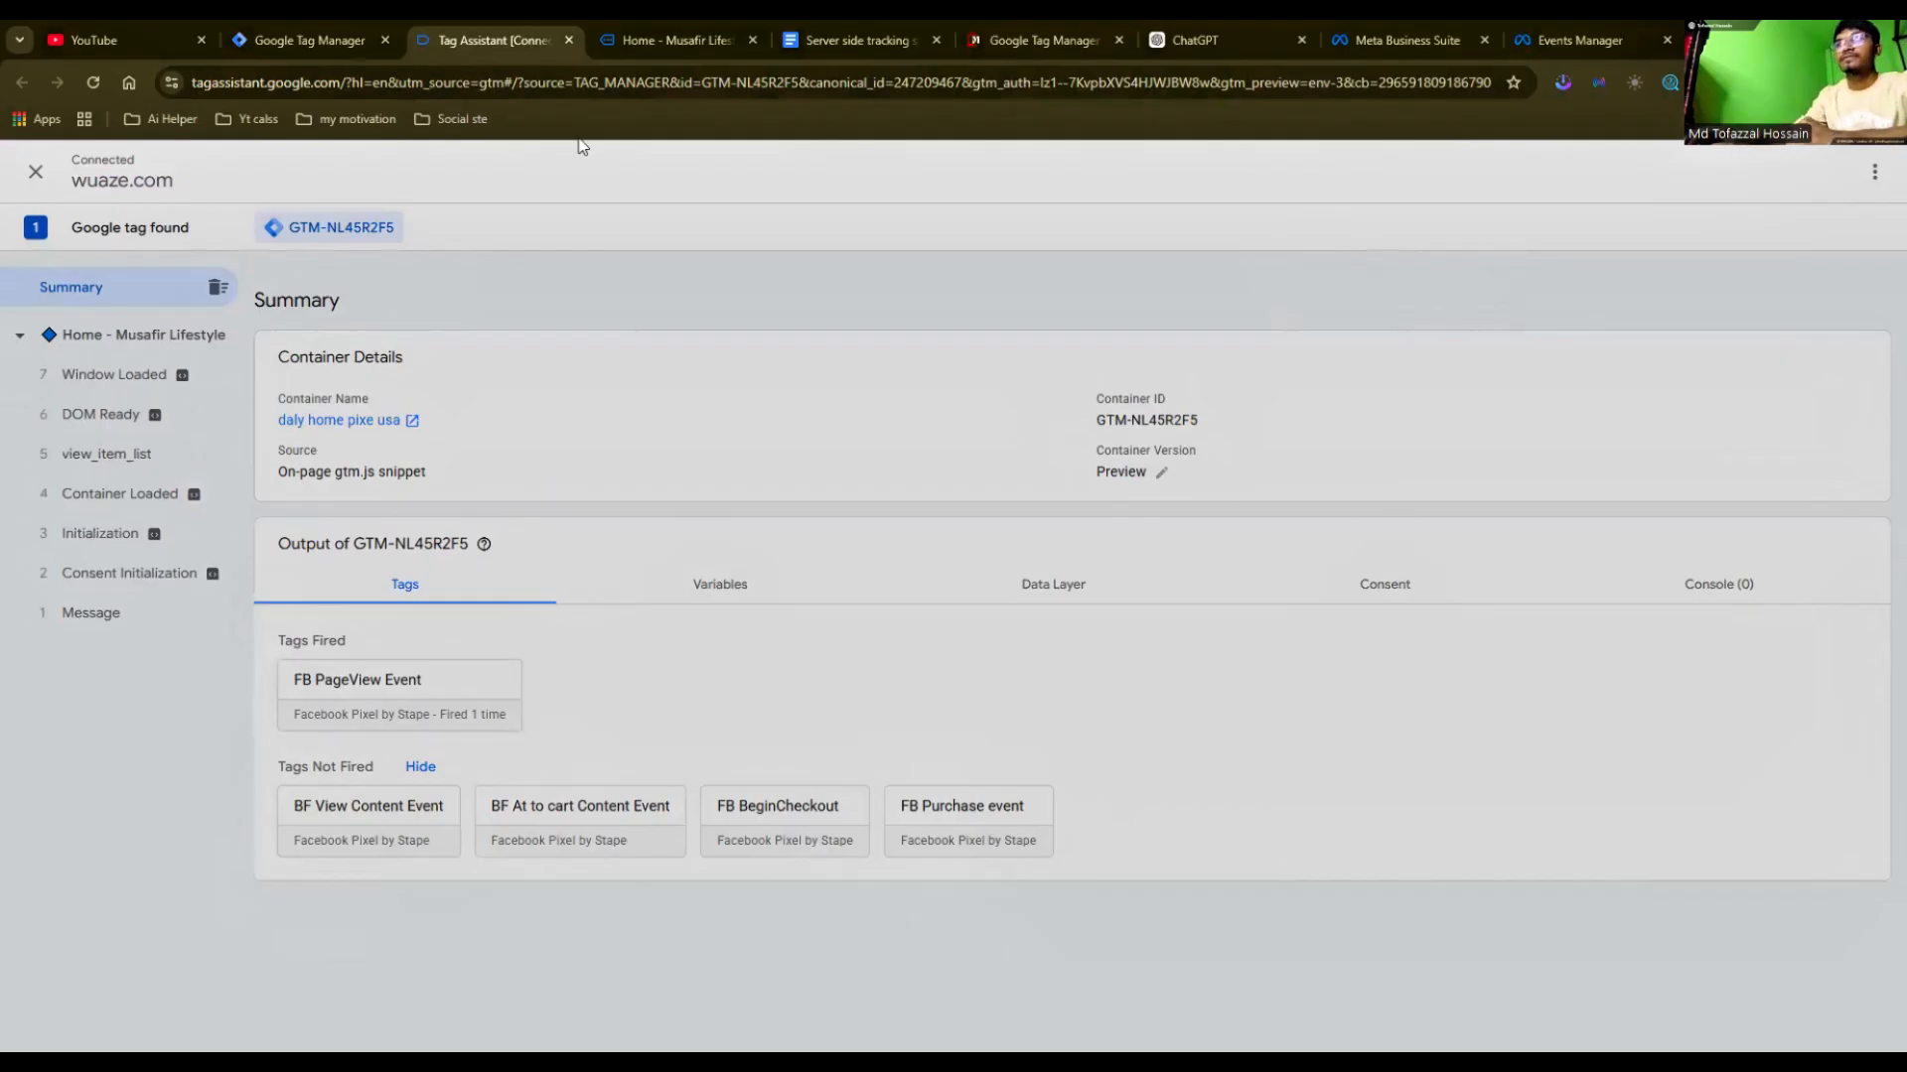
Step: Open the Rado Centrix Jubile Stainless Steel Bracelet Watch product page and review the tags fired in Tag Assistant
{"action": "left_click", "coordinate": [660, 38]}
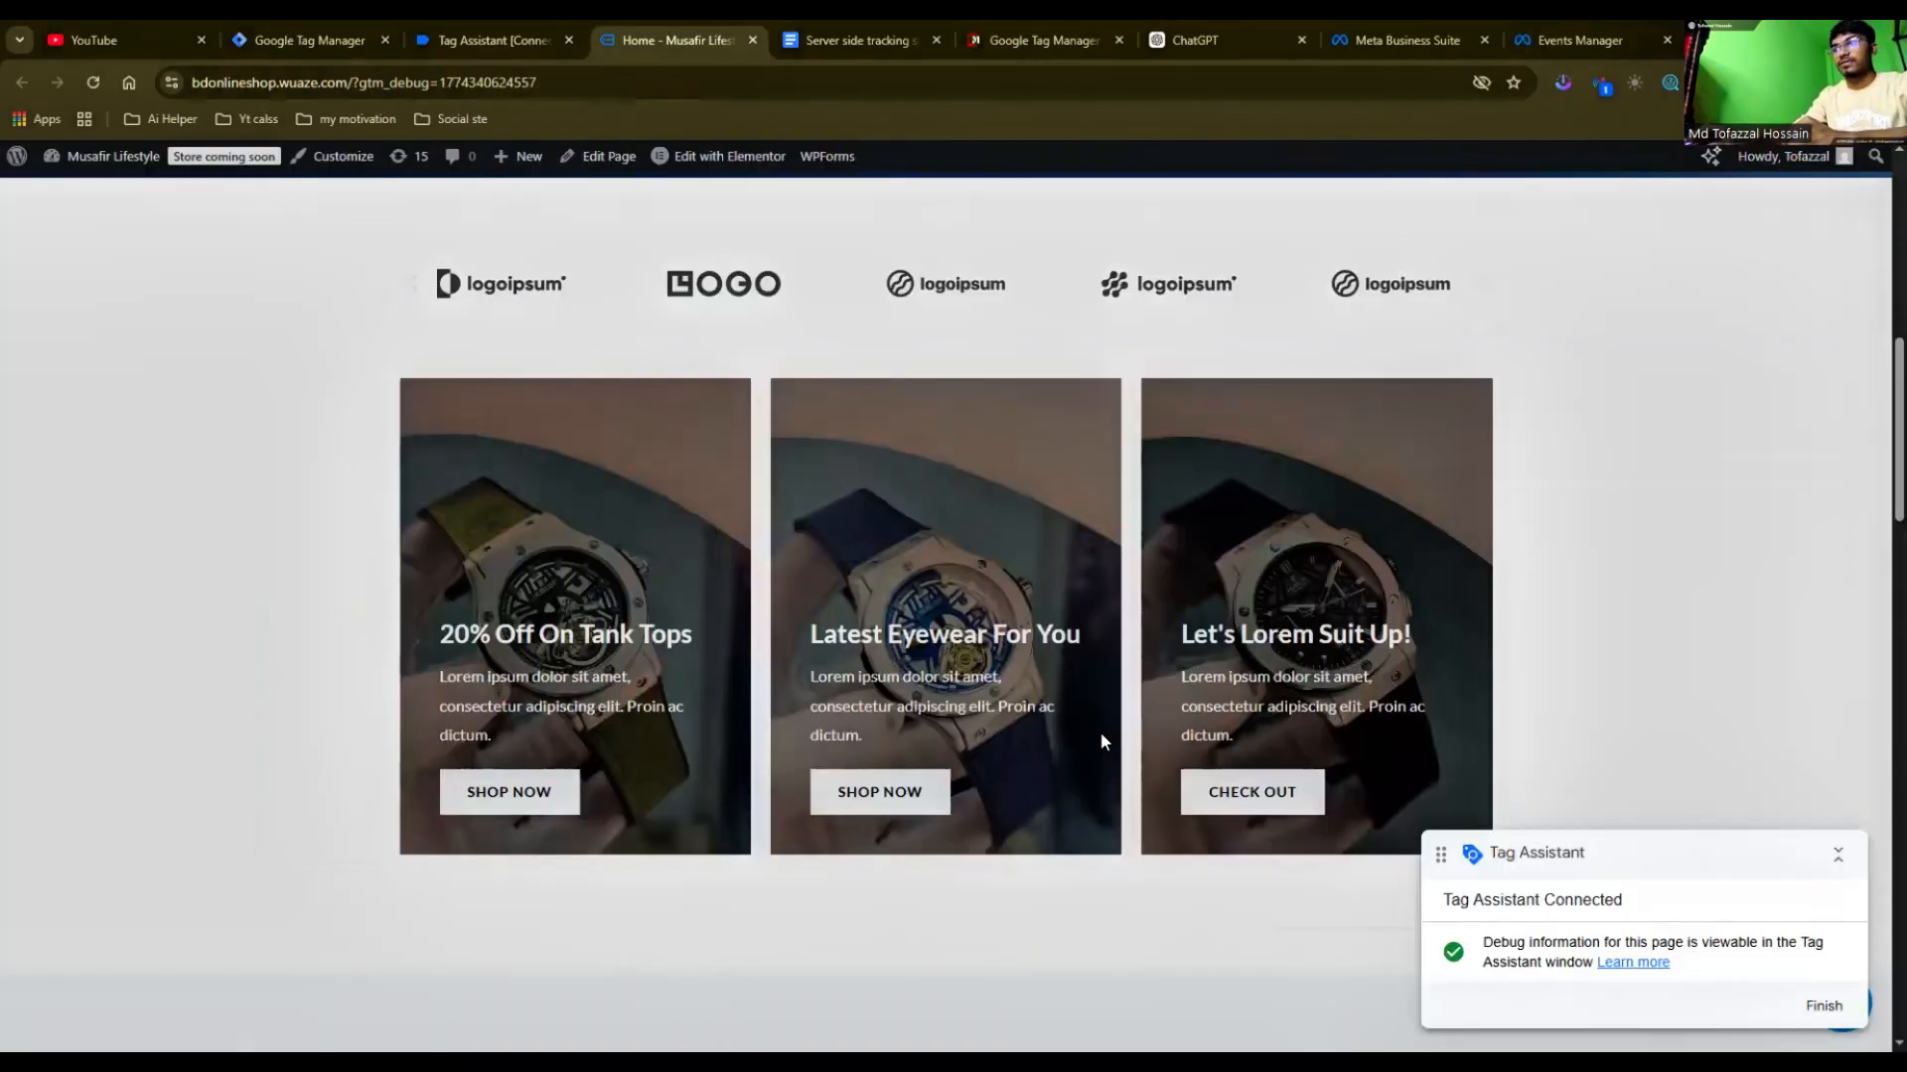
{"action": "scroll", "coordinate": [452, 613], "scroll_direction": "down", "scroll_amount": 10}
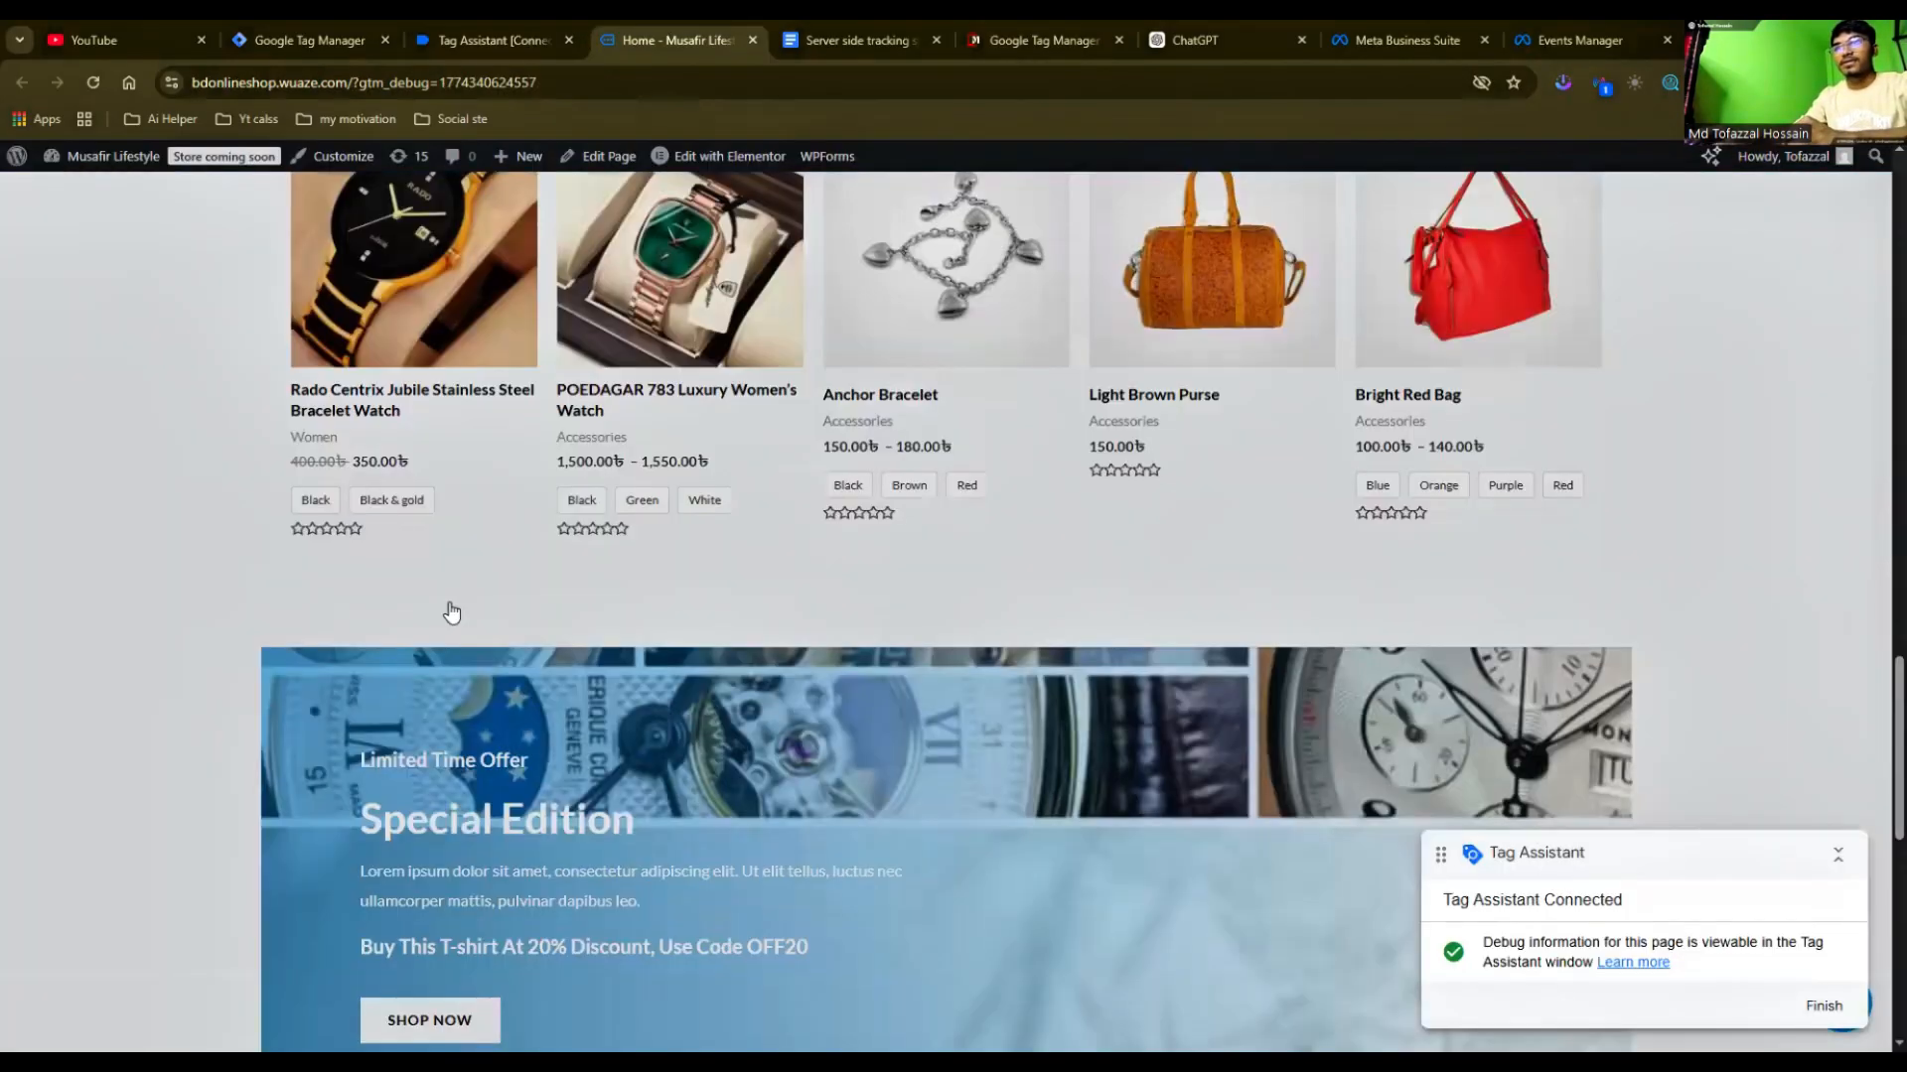
{"action": "scroll", "coordinate": [437, 645], "scroll_direction": "up", "scroll_amount": 3}
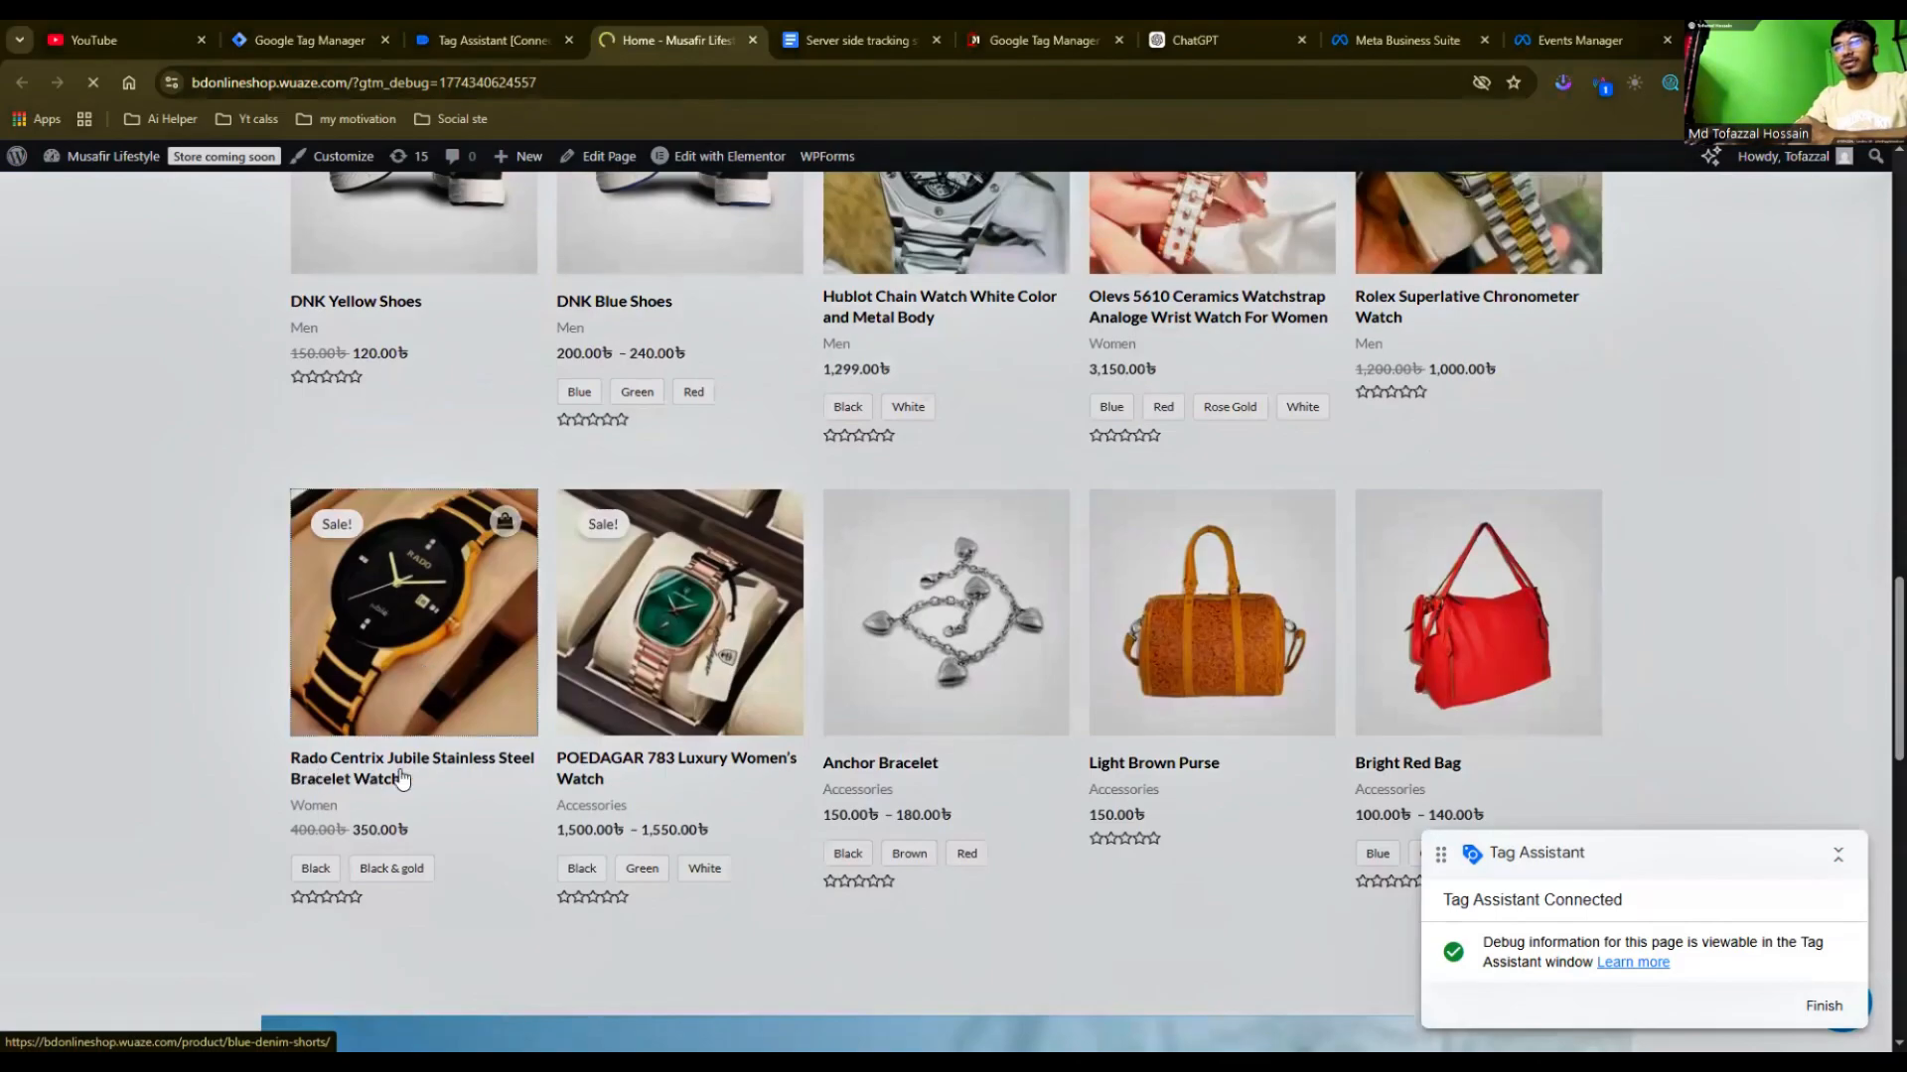
{"action": "left_click", "coordinate": [492, 604]}
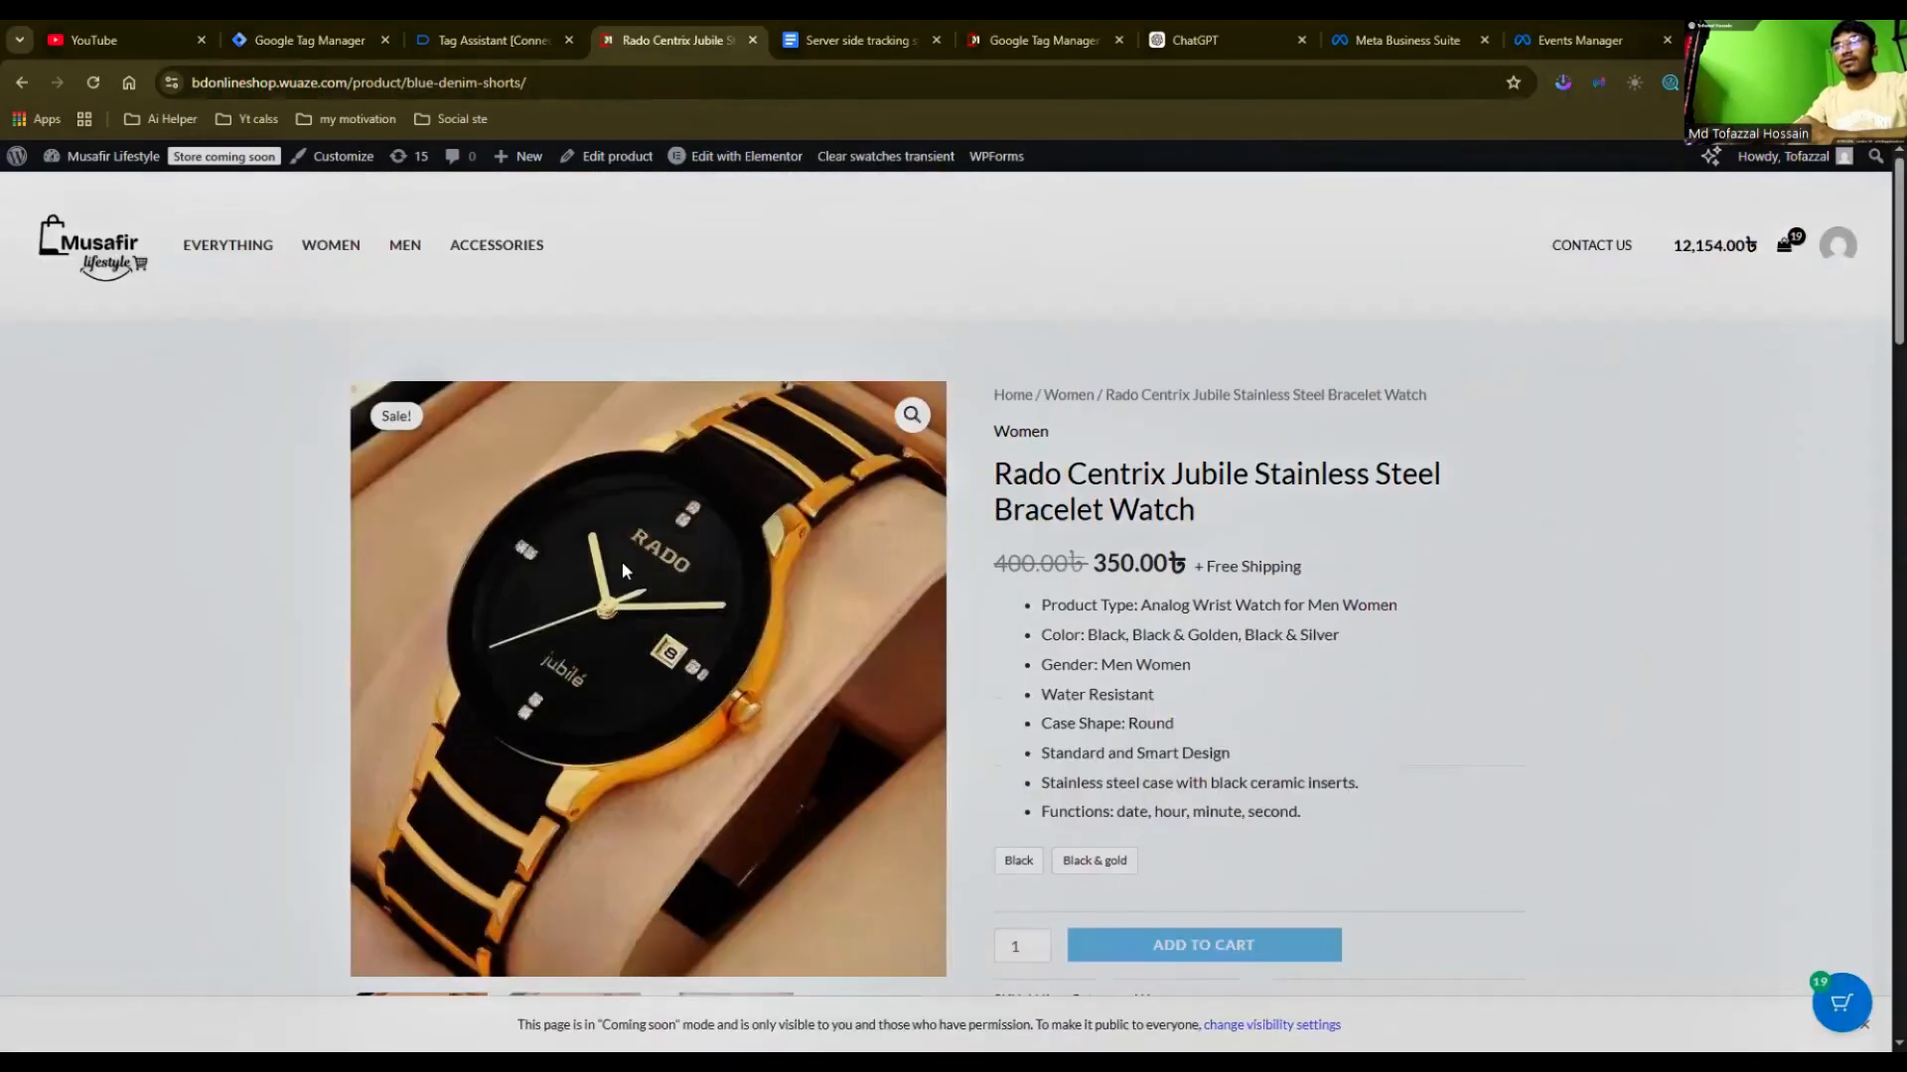
{"action": "key", "text": "ctrl+shift+Tab"}
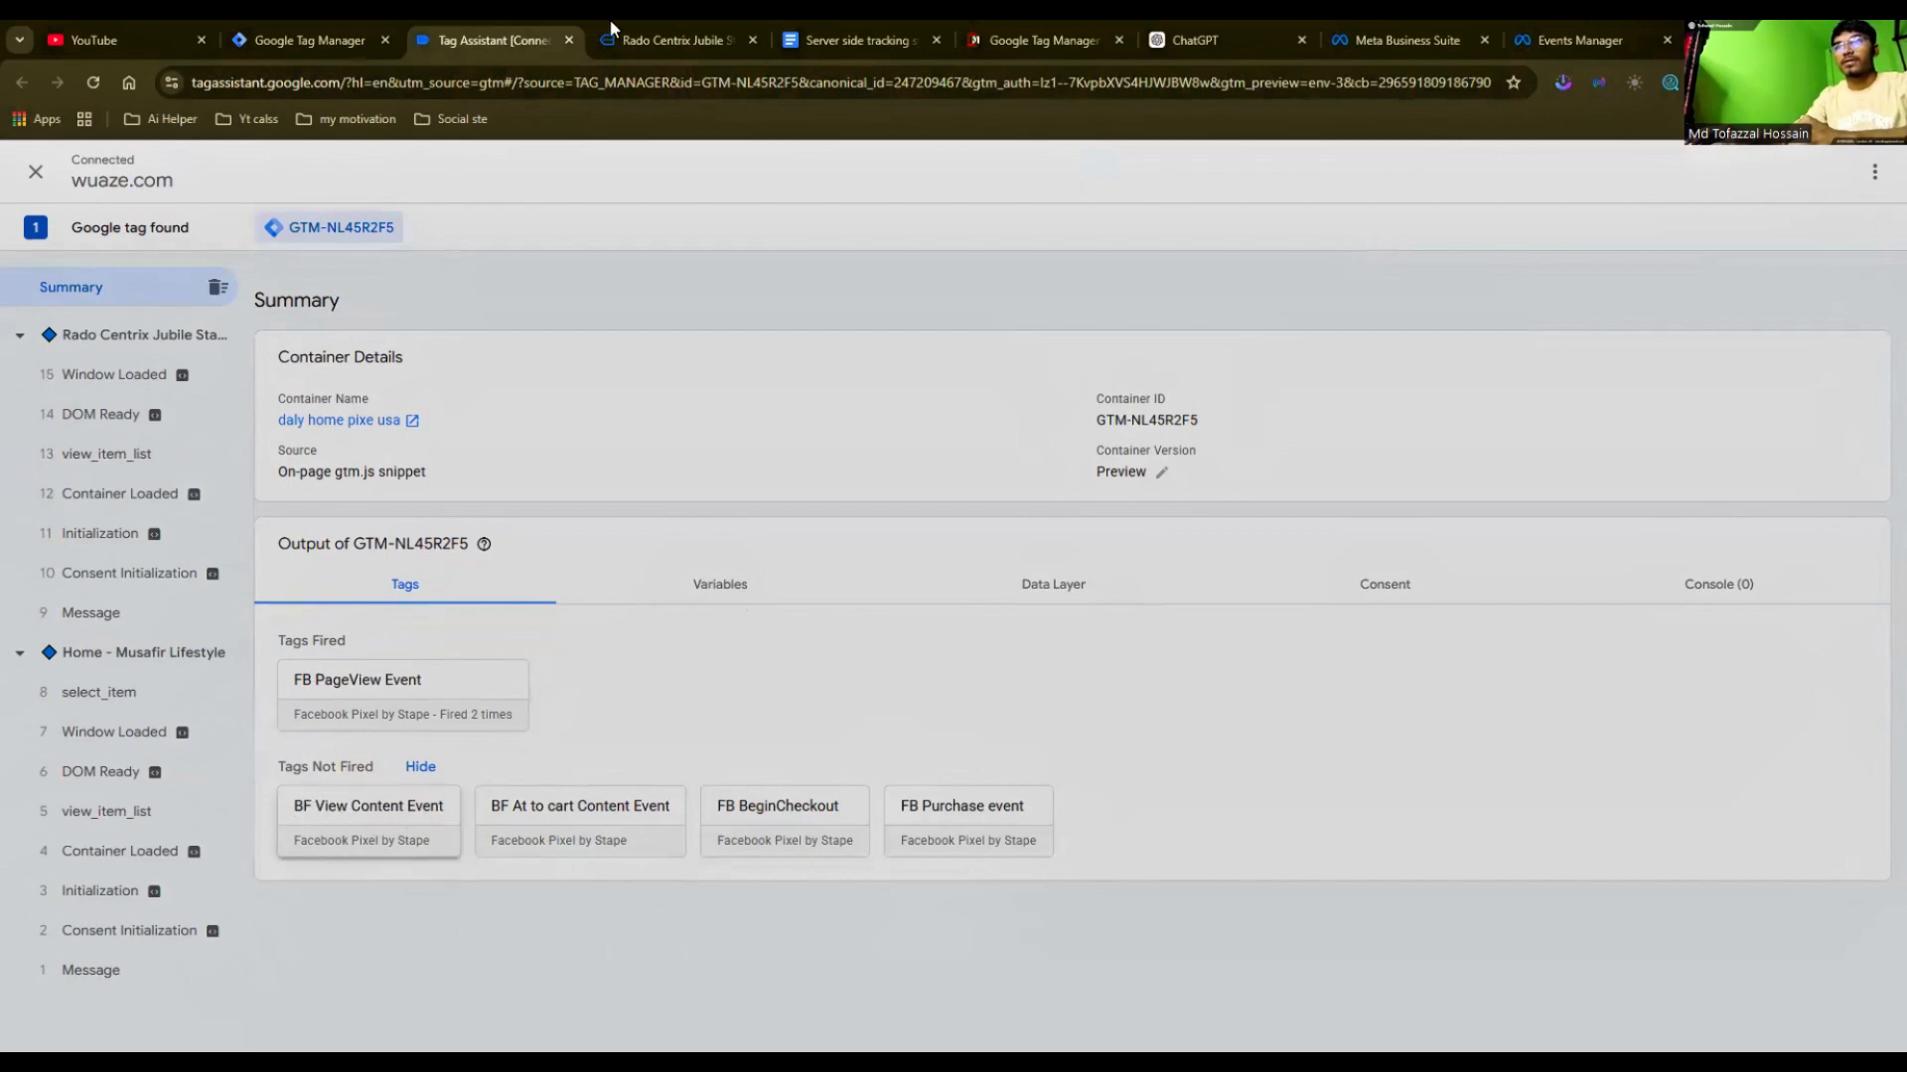
{"action": "key", "text": "ctrl+Tab"}
Step: Open the related Gray Pattern Tshirt product from the watch product page
{"action": "scroll", "coordinate": [834, 725], "scroll_direction": "down", "scroll_amount": 1}
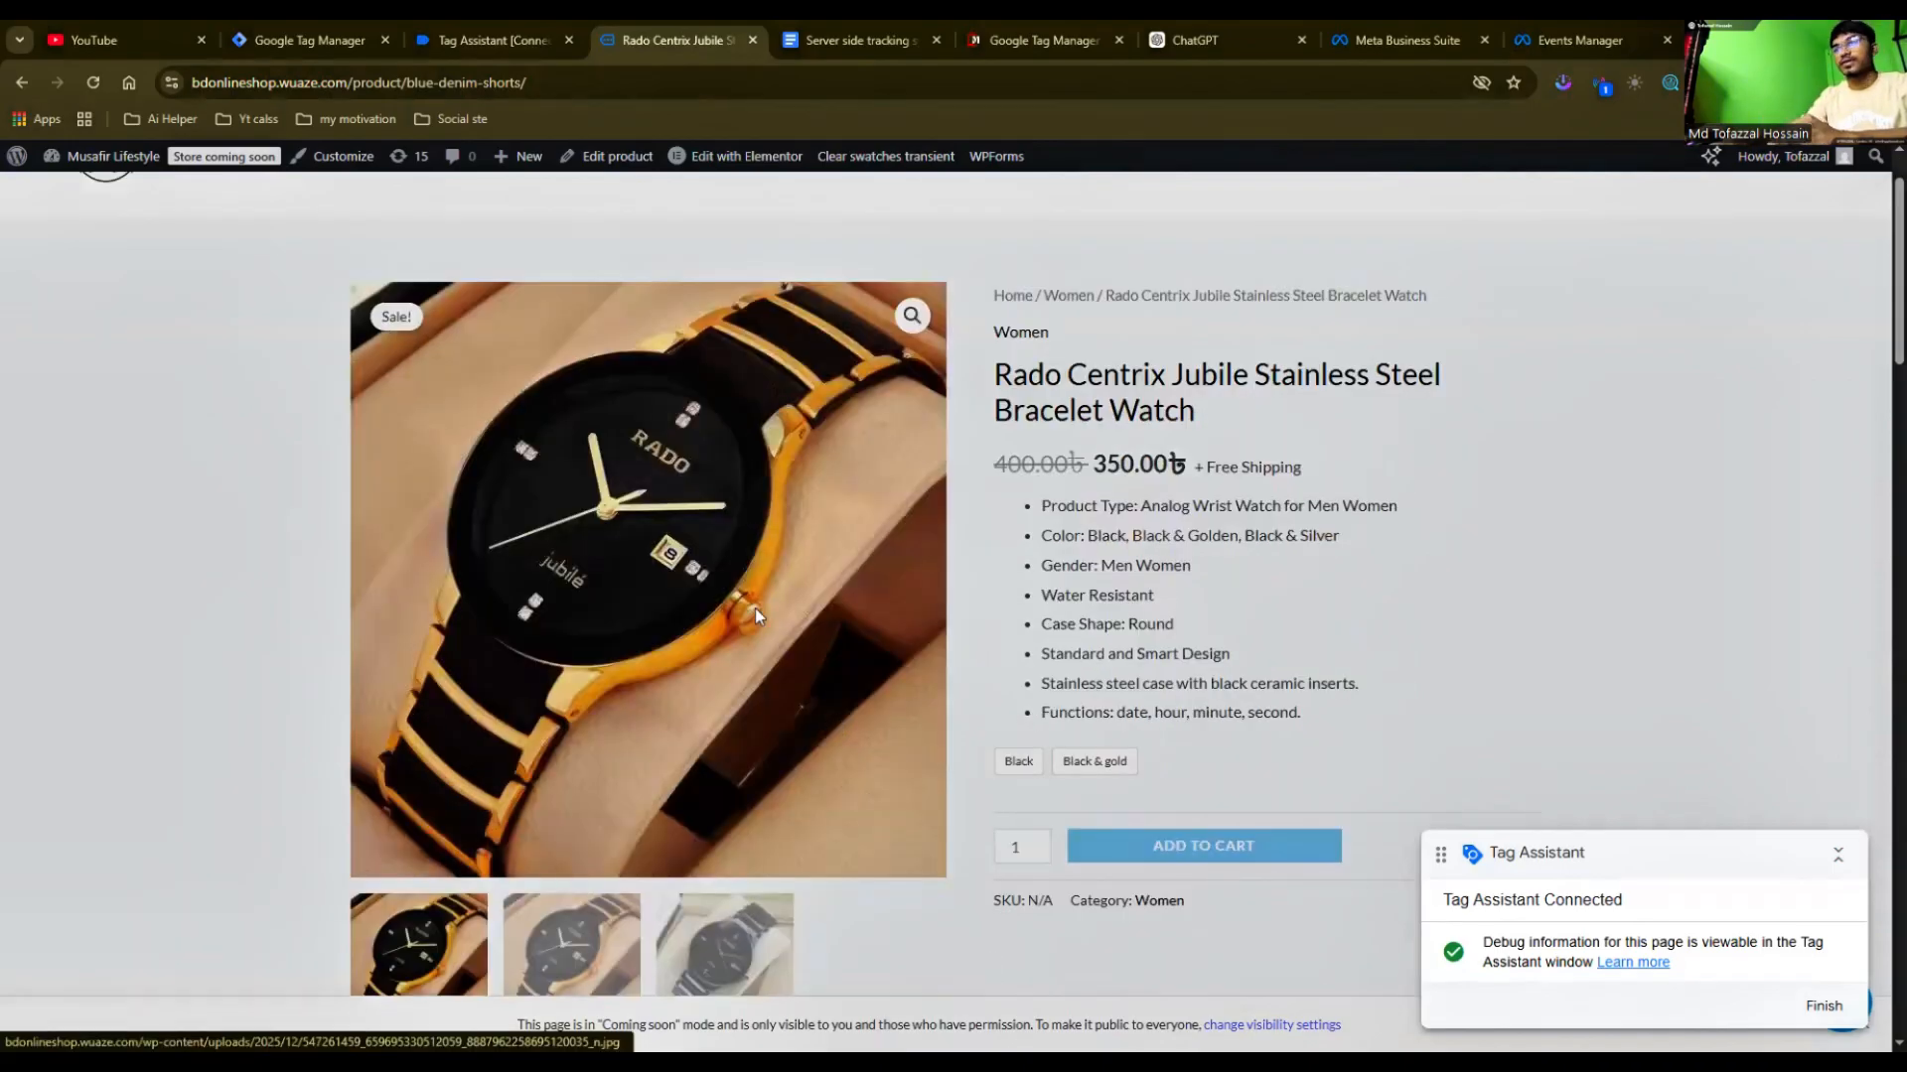
{"action": "scroll", "coordinate": [755, 607], "scroll_direction": "down", "scroll_amount": 8}
{"action": "scroll", "coordinate": [755, 615], "scroll_direction": "down", "scroll_amount": 5}
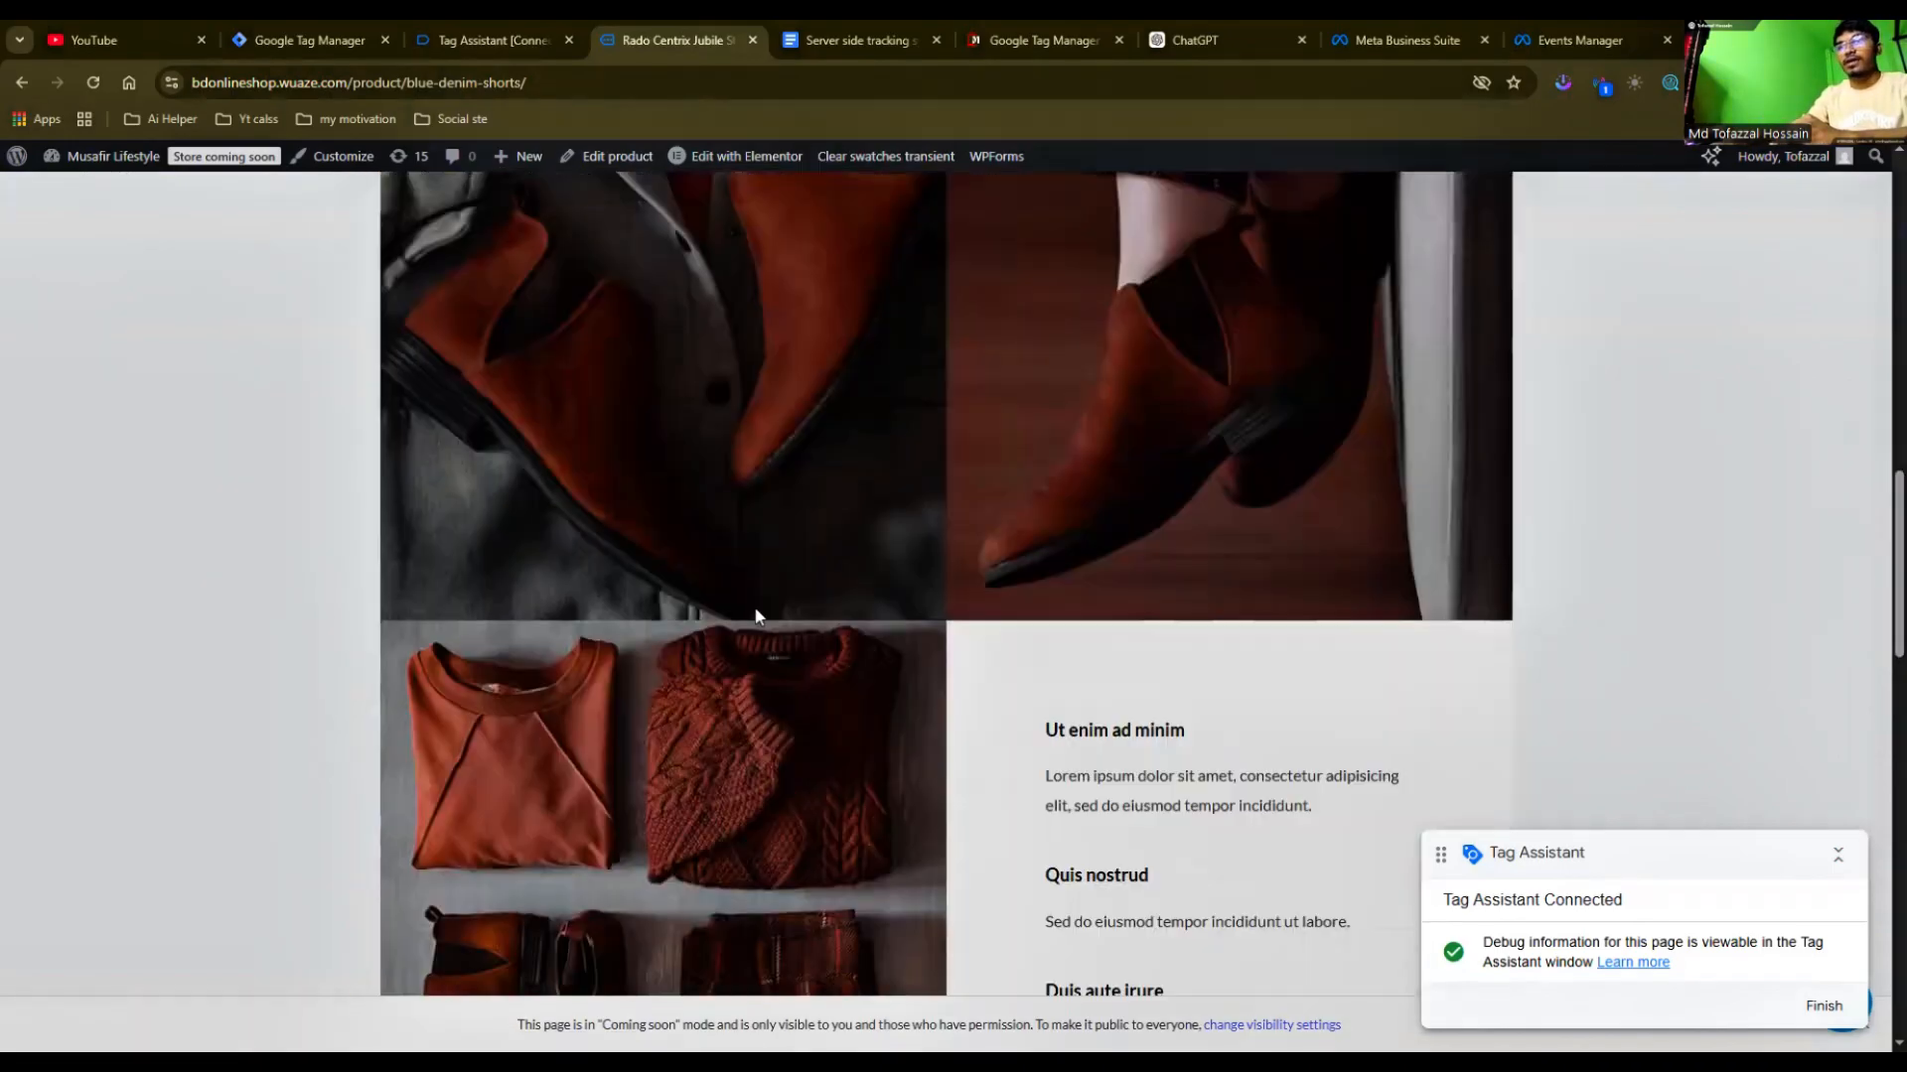
{"action": "scroll", "coordinate": [755, 616], "scroll_direction": "down", "scroll_amount": 15}
{"action": "scroll", "coordinate": [534, 733], "scroll_direction": "up", "scroll_amount": 3}
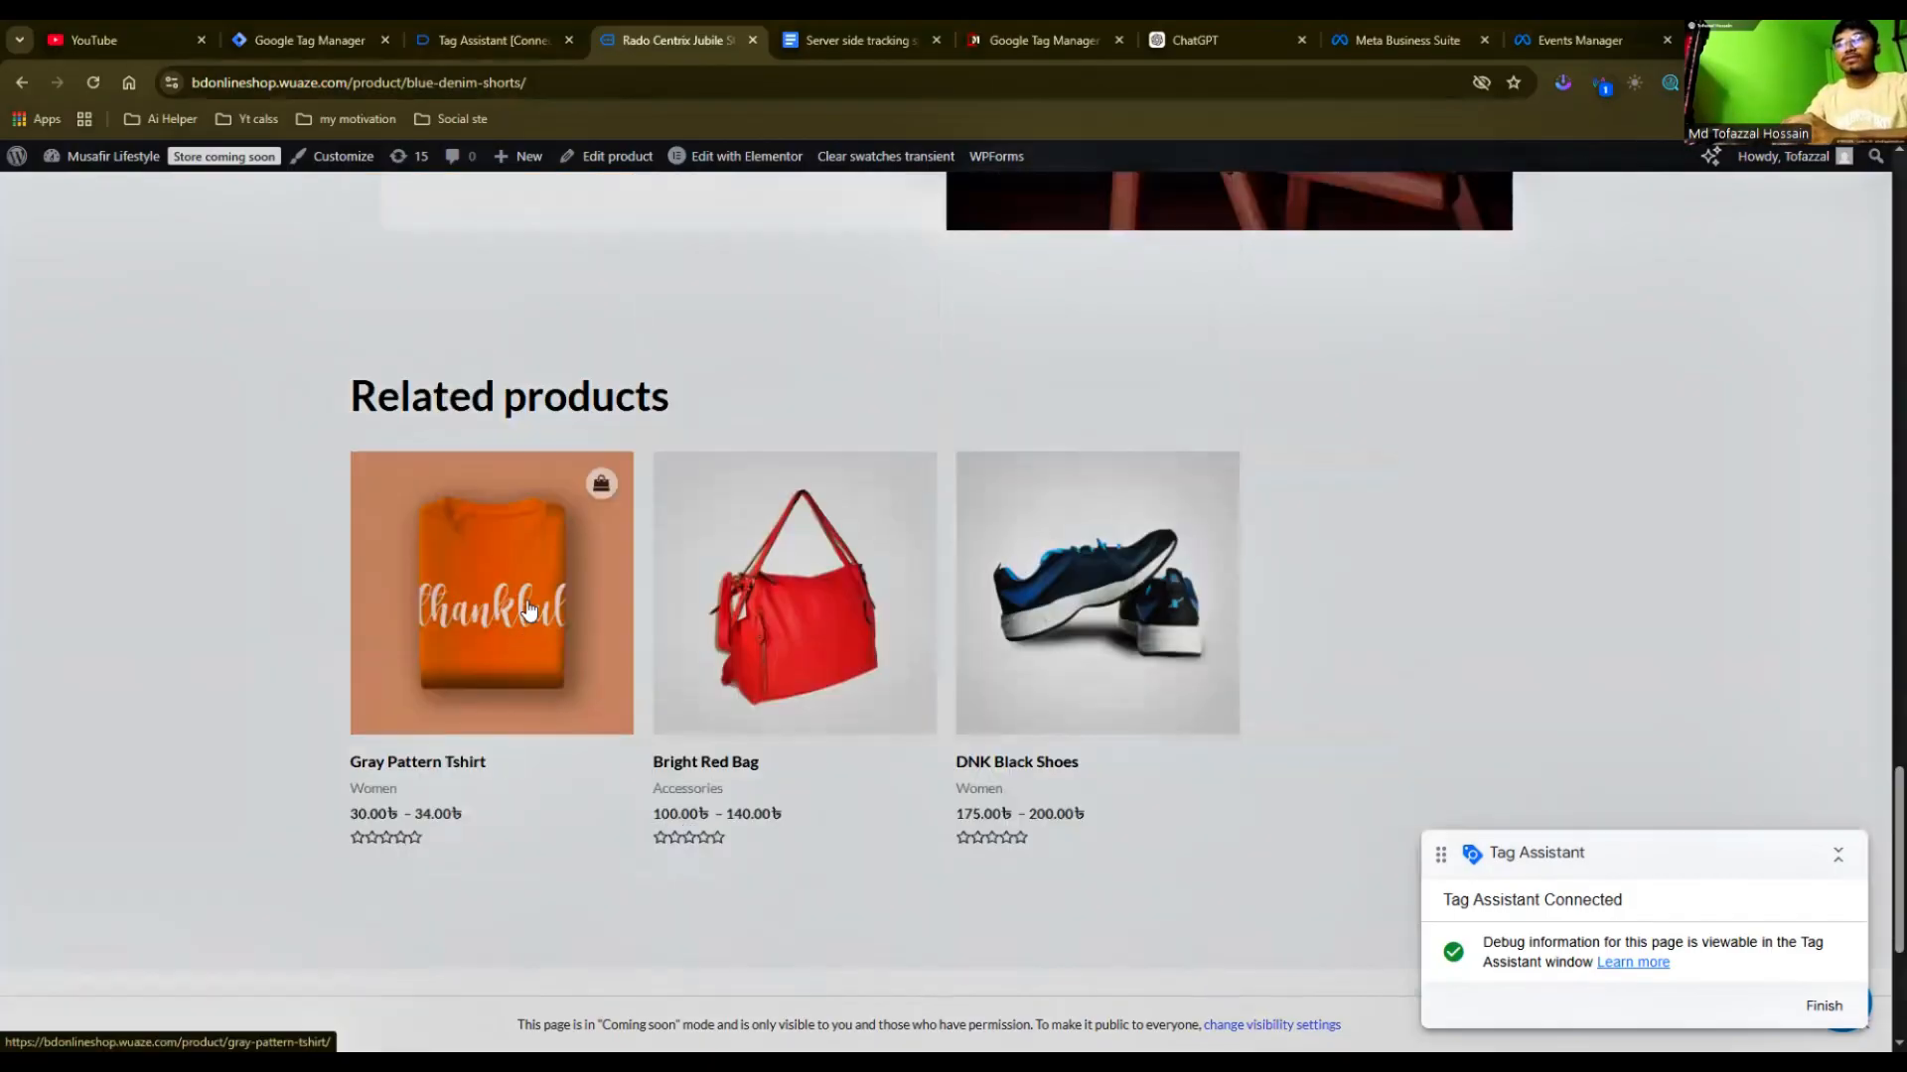
{"action": "left_click", "coordinate": [474, 596]}
Step: Select the Aqua variant of the Gray Pattern Tshirt and add it to the cart
{"action": "key", "text": "ctrl+shift+Tab"}
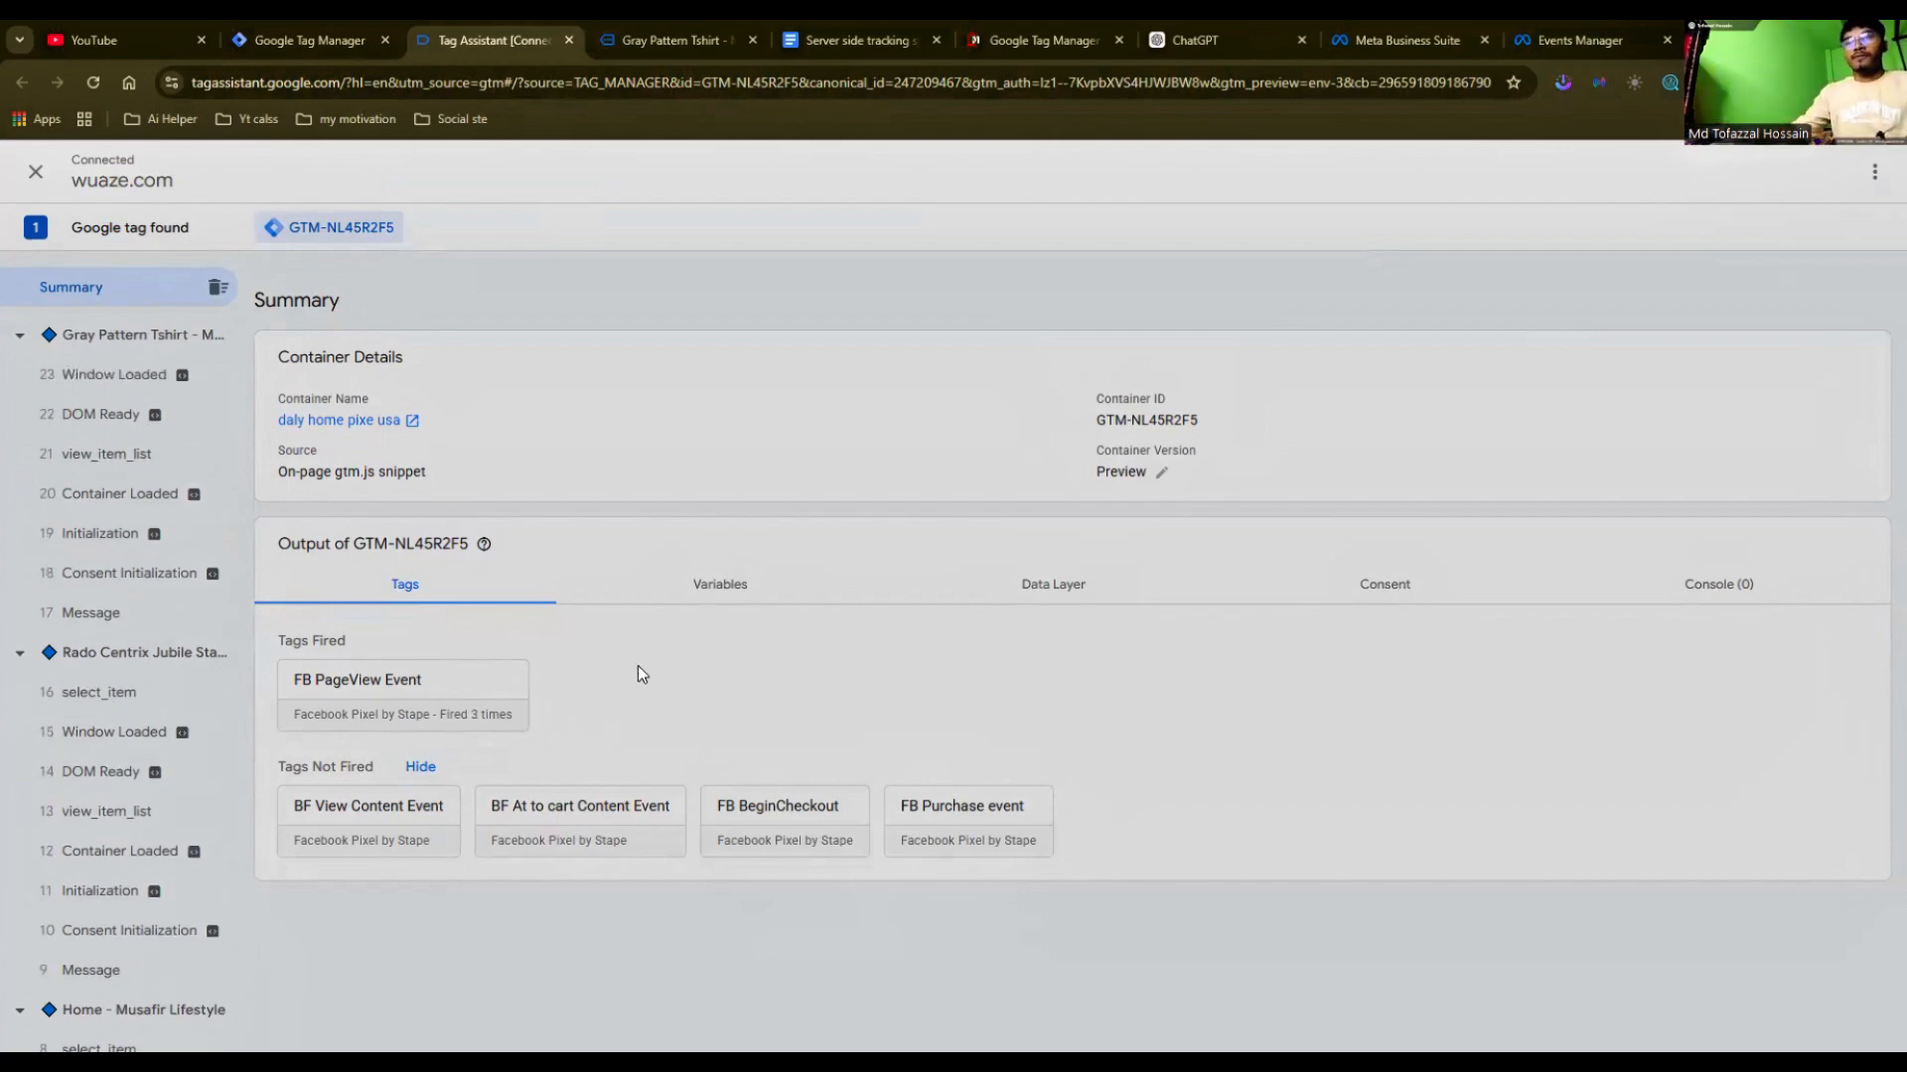
{"action": "left_click", "coordinate": [632, 33]}
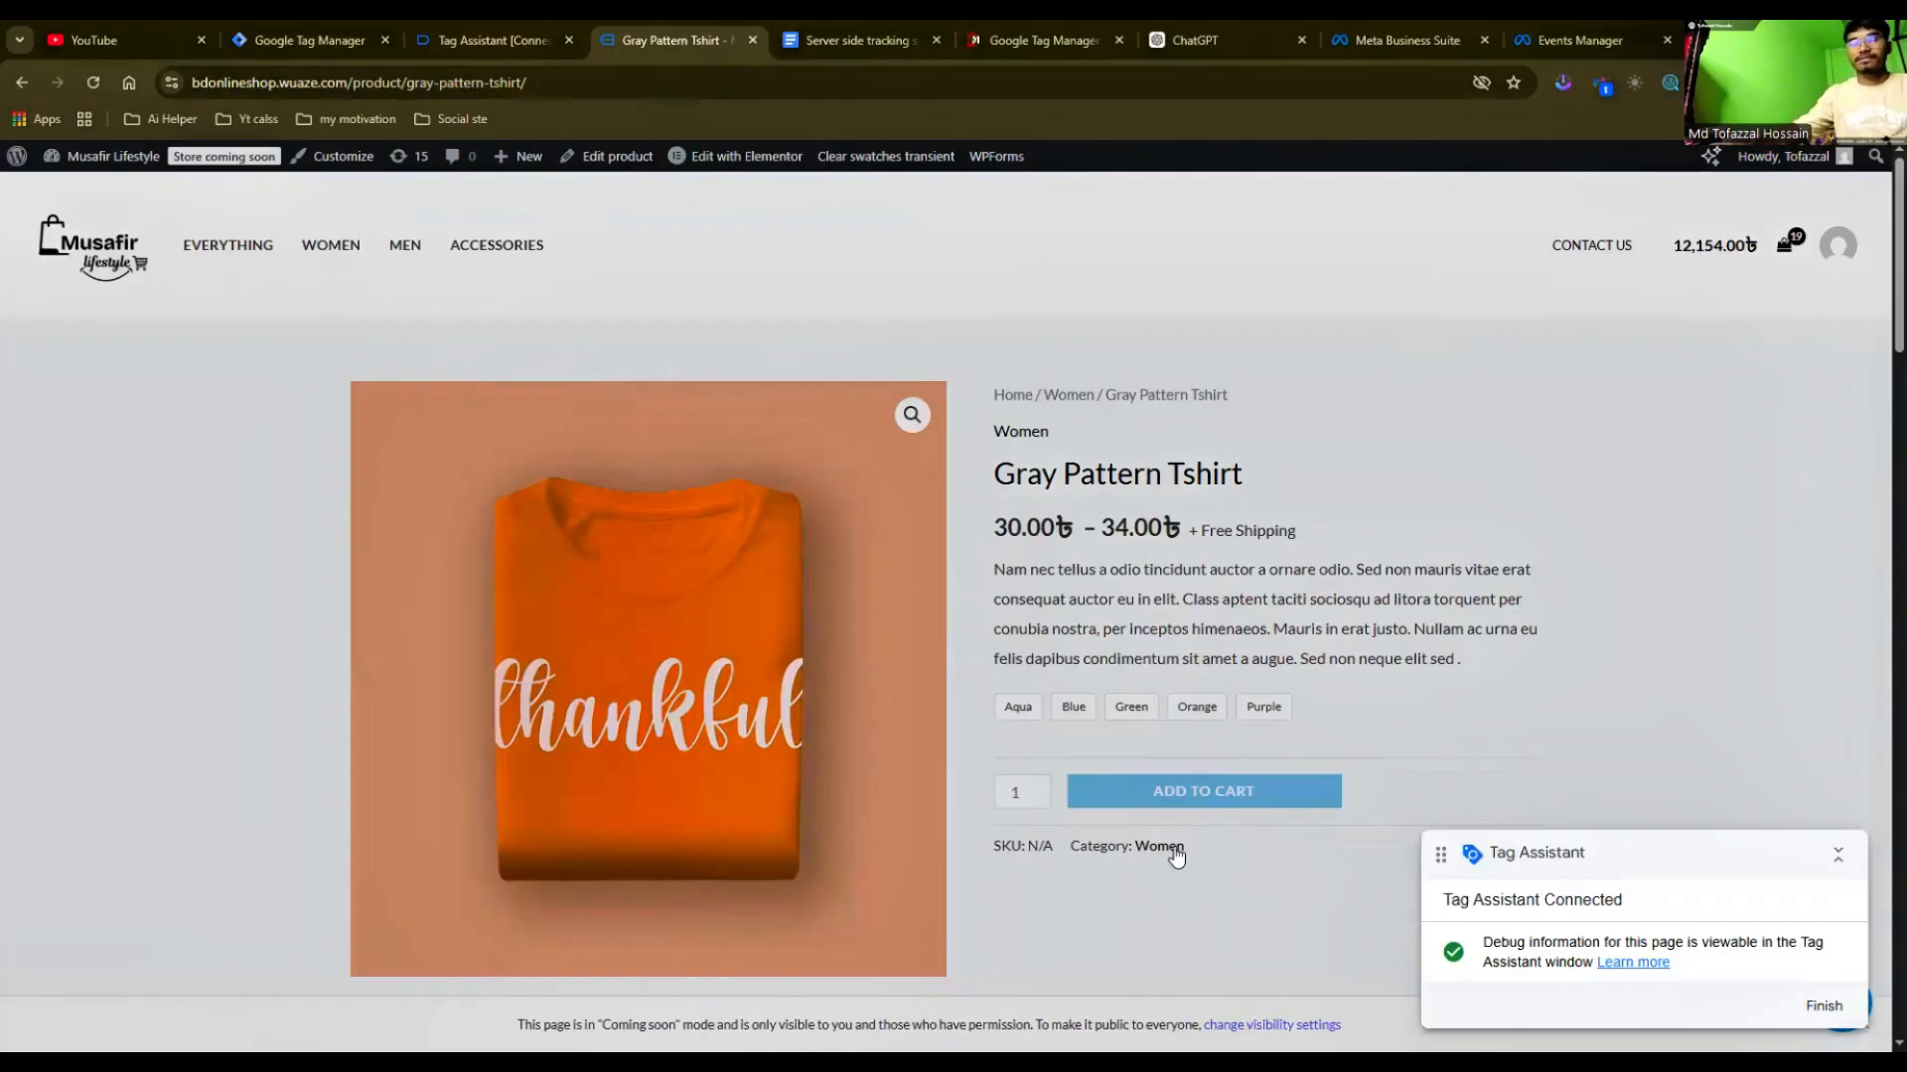
{"action": "left_click", "coordinate": [1013, 709]}
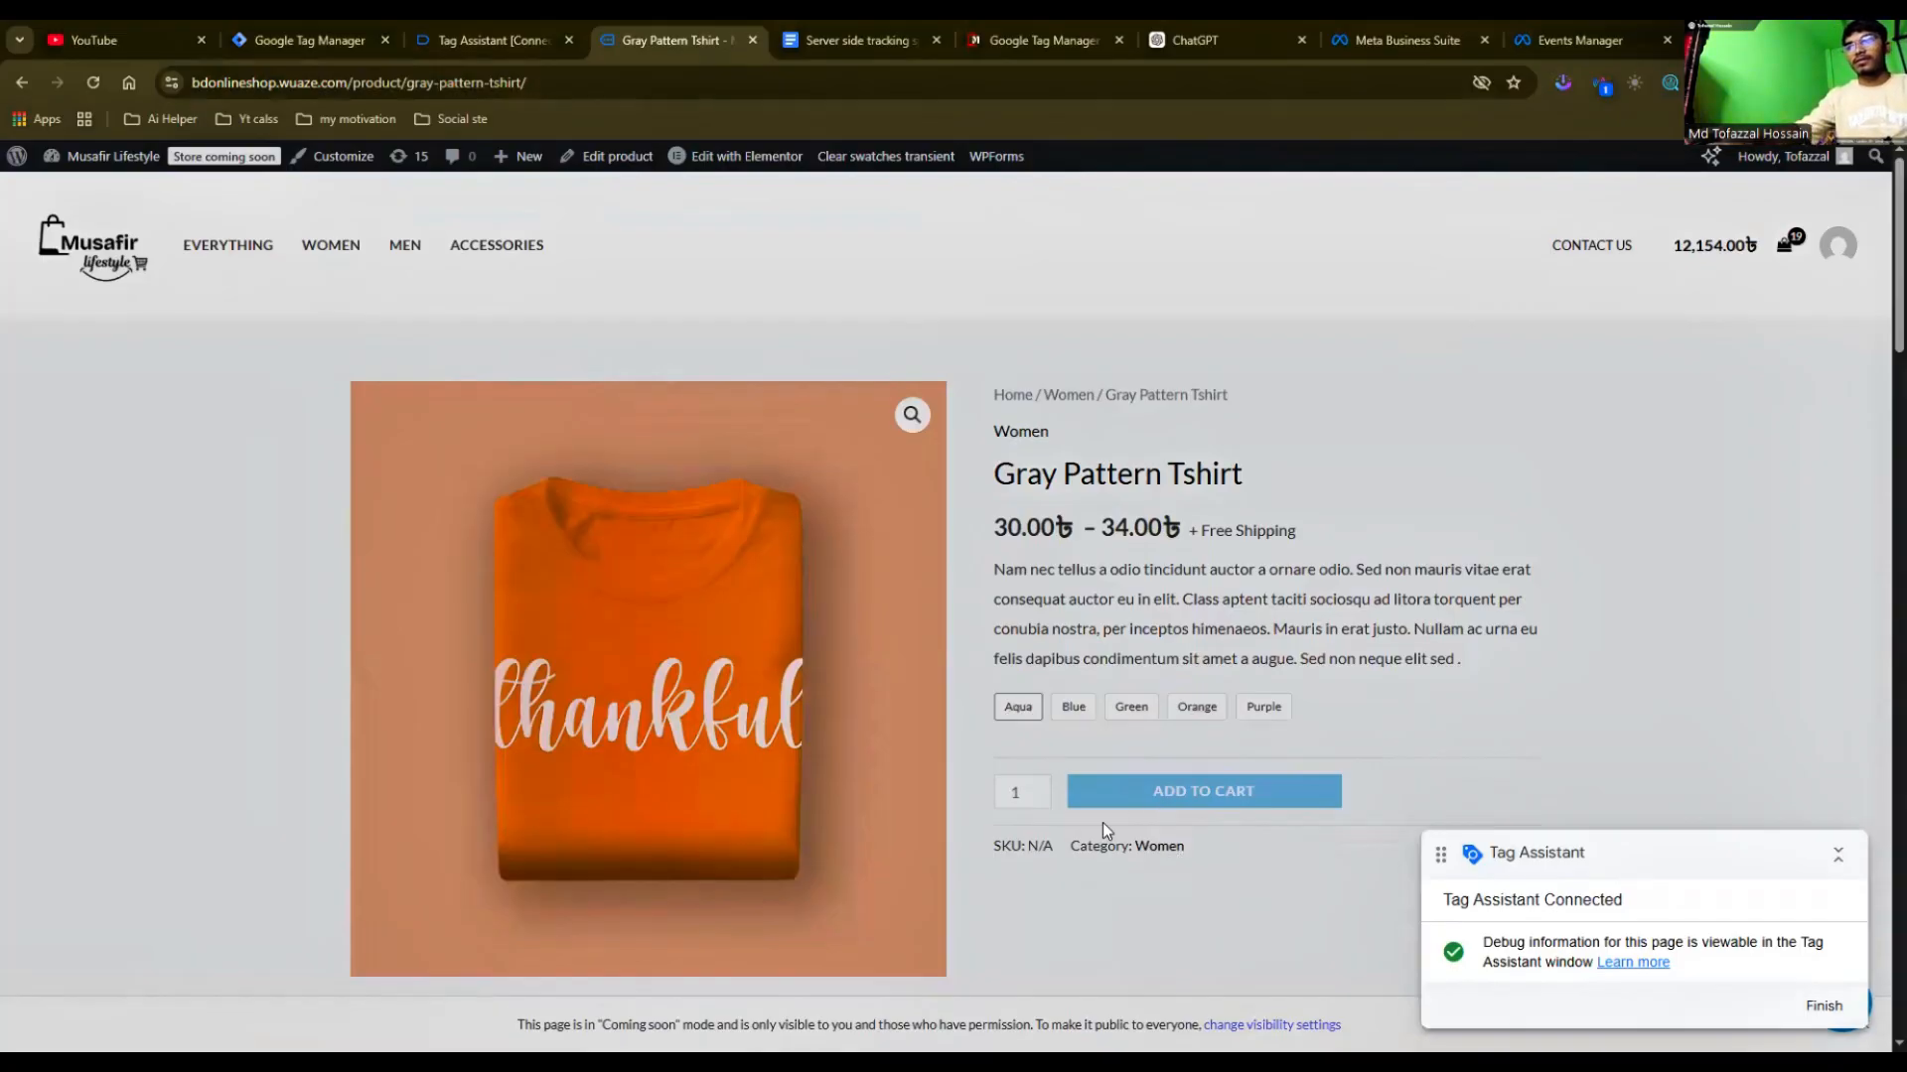
{"action": "left_click", "coordinate": [1212, 870]}
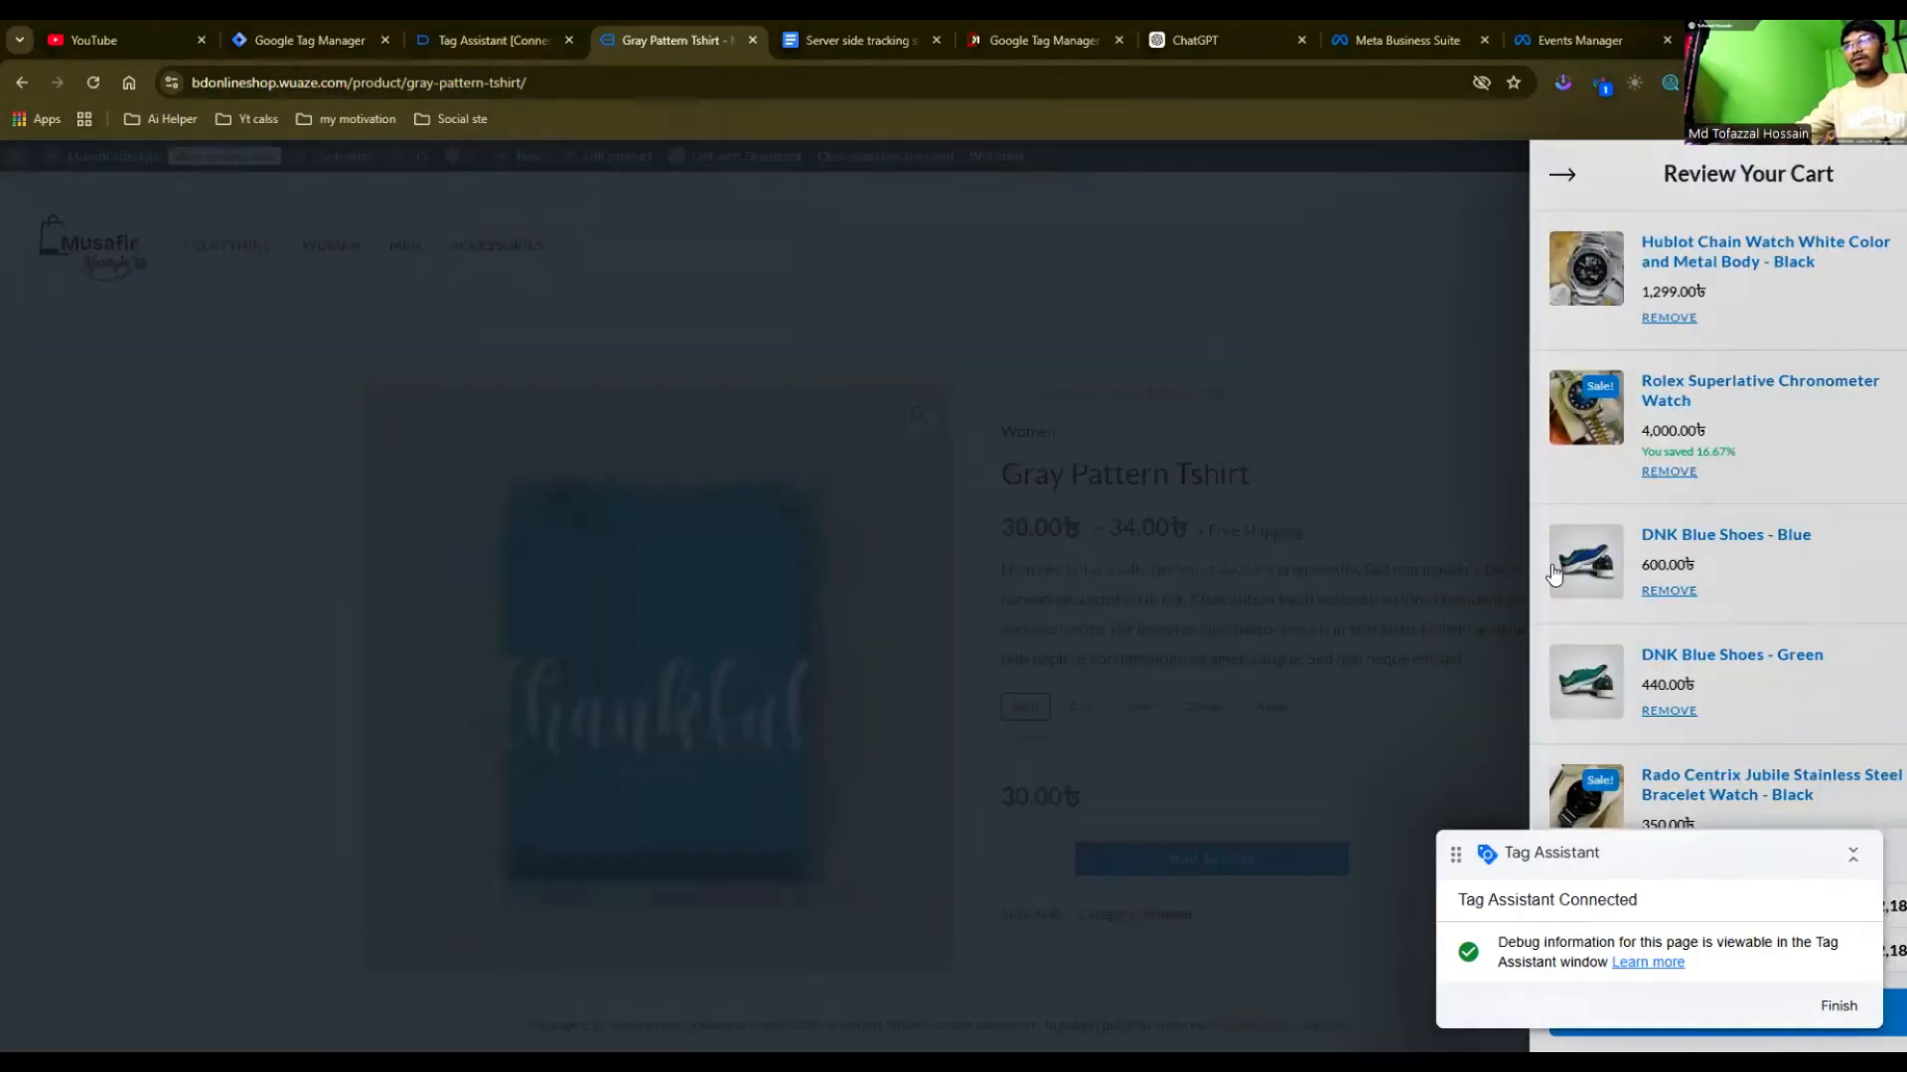
Step: Check the fired tags in Tag Assistant, then open the cart and proceed to checkout
{"action": "left_click", "coordinate": [493, 40]}
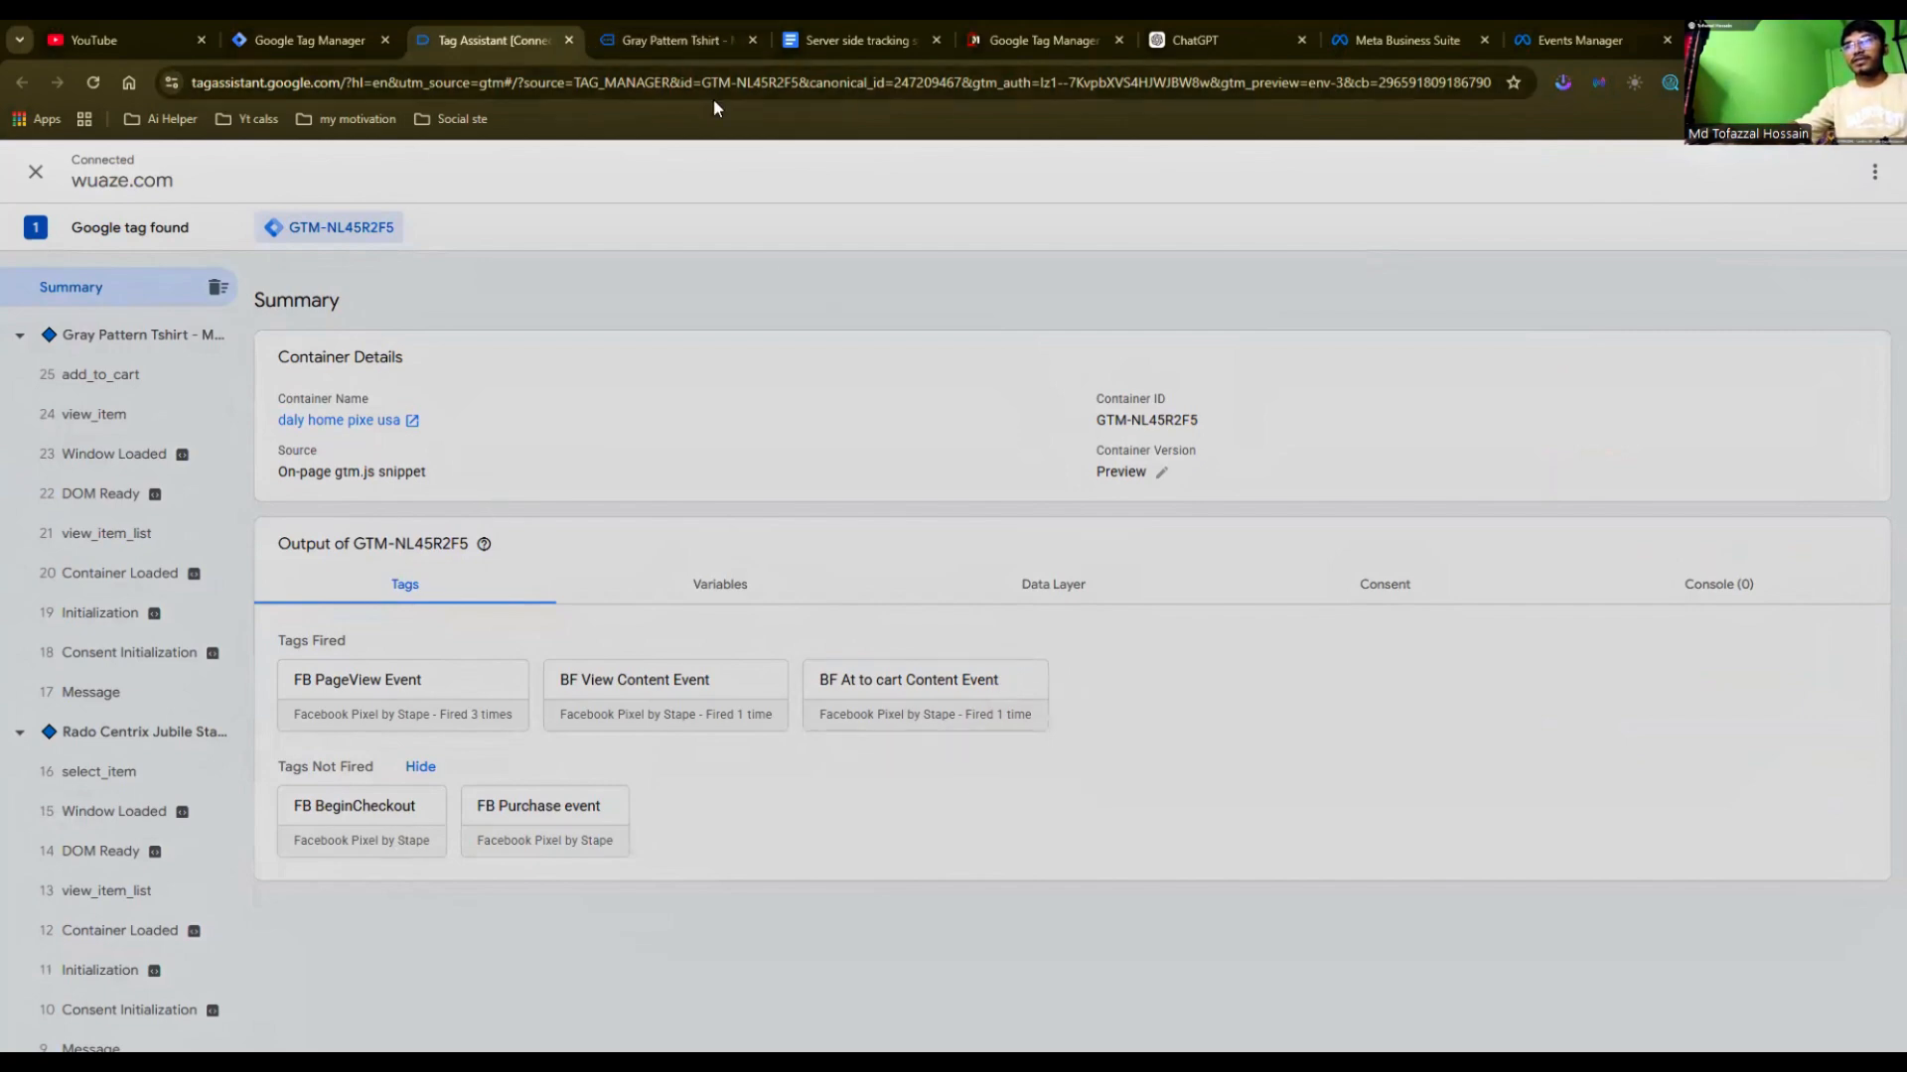
{"action": "key", "text": "ctrl+Tab"}
{"action": "left_click", "coordinate": [1090, 715]}
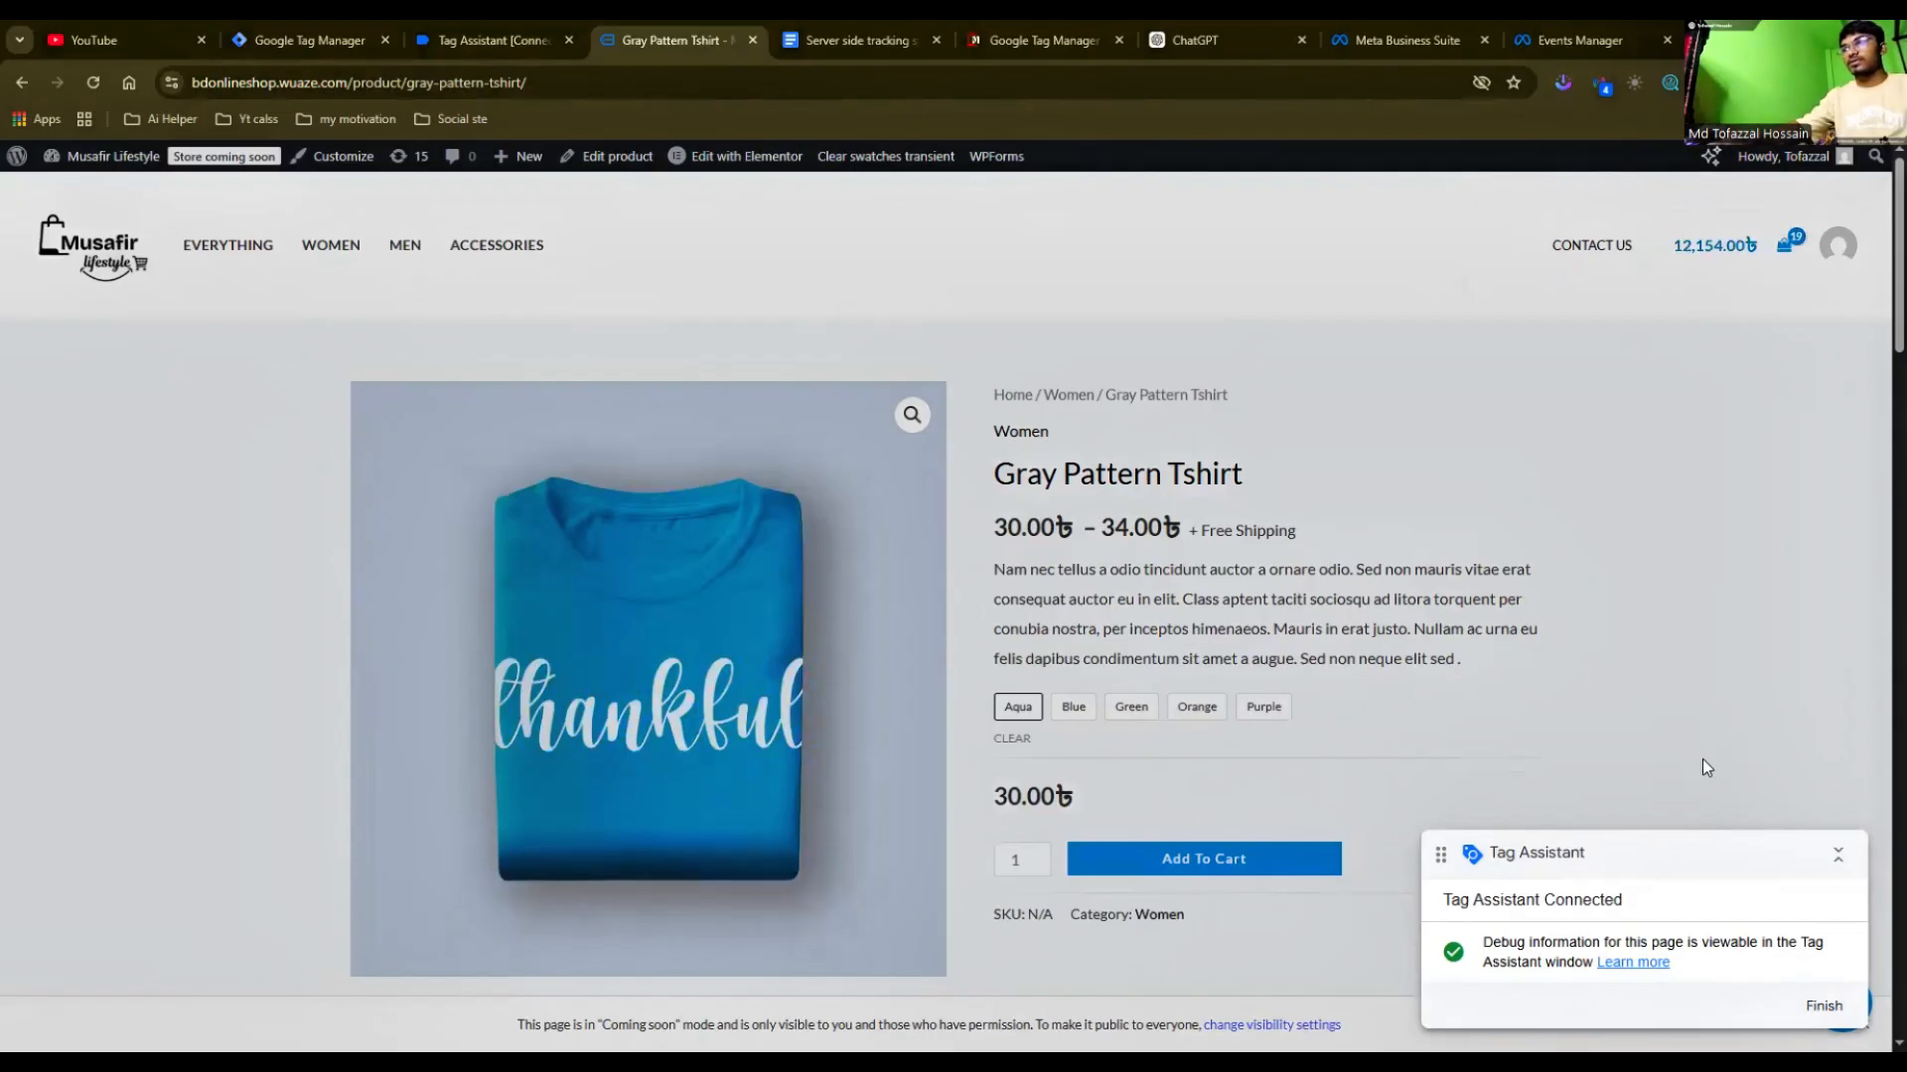
{"action": "left_click_drag", "start_coordinate": [1701, 862], "coordinate": [983, 866]}
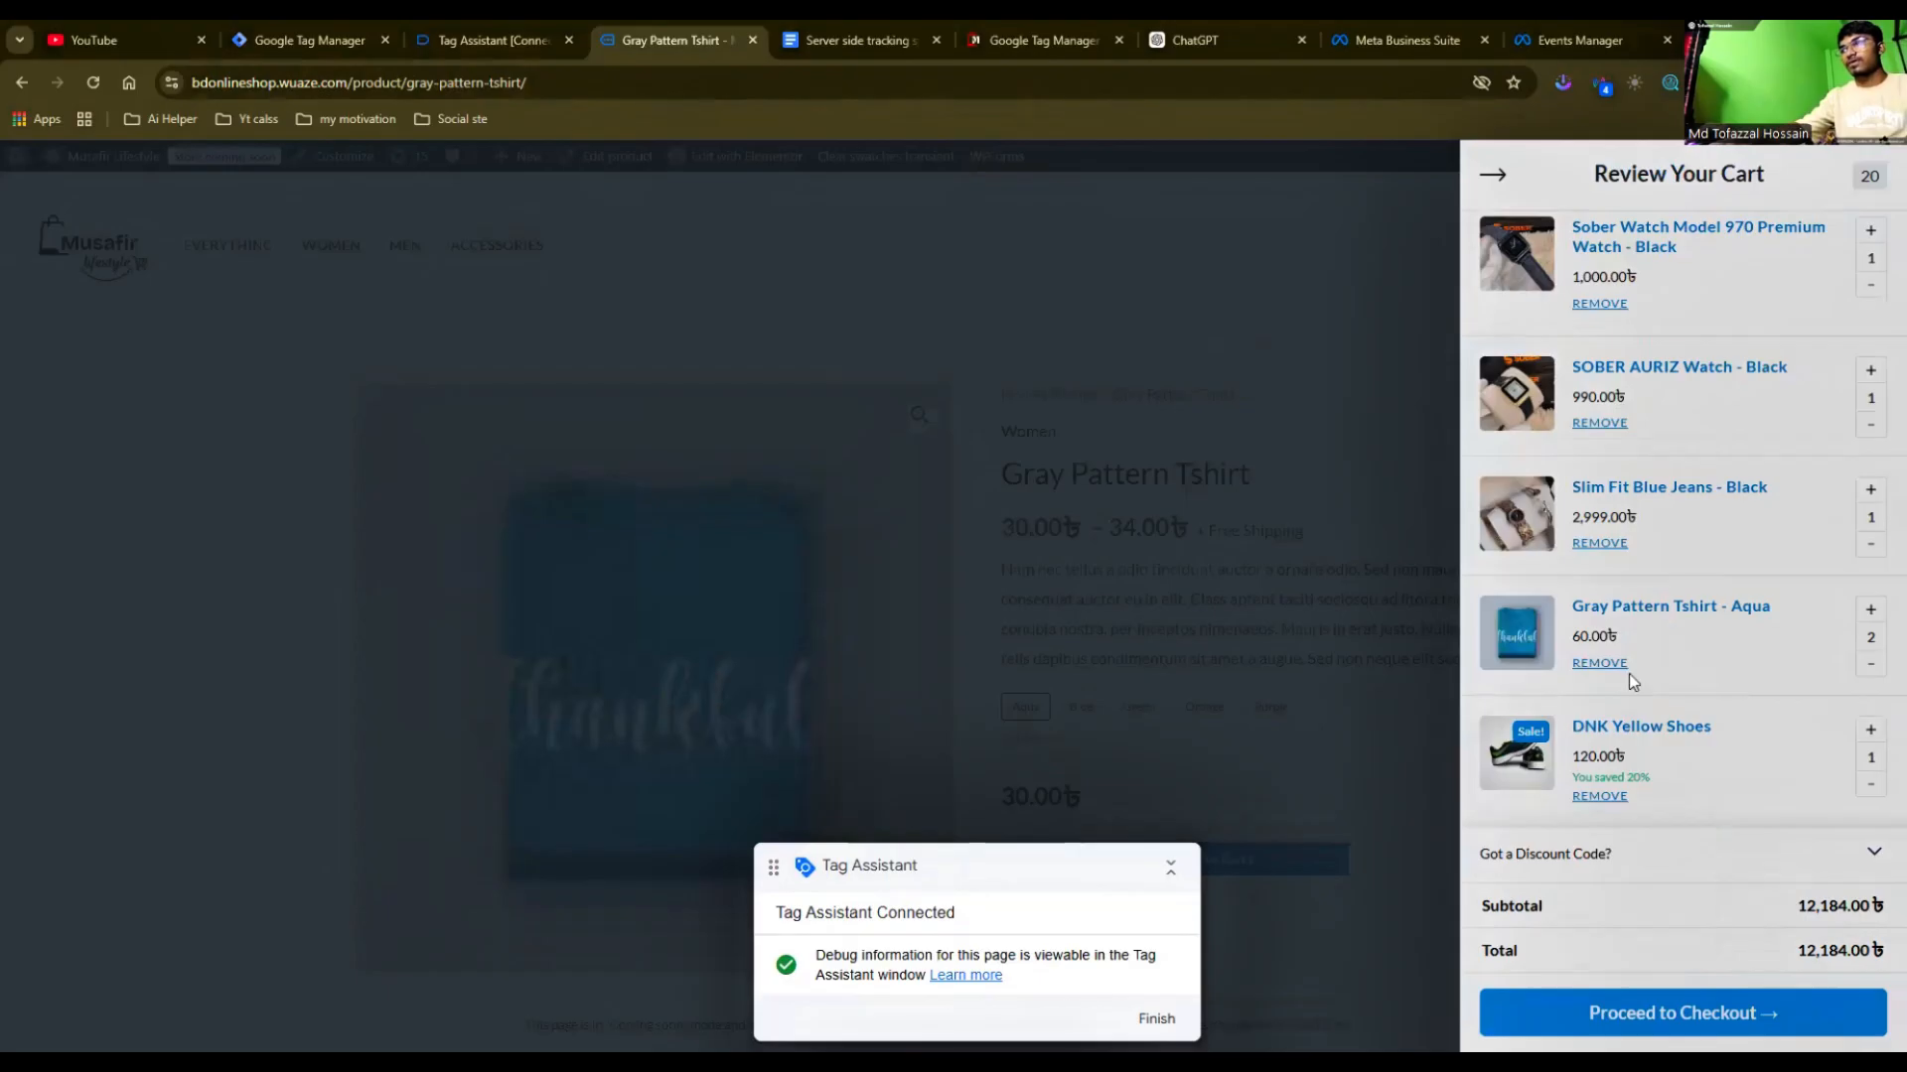
{"action": "scroll", "coordinate": [1679, 556], "scroll_direction": "up", "scroll_amount": 4}
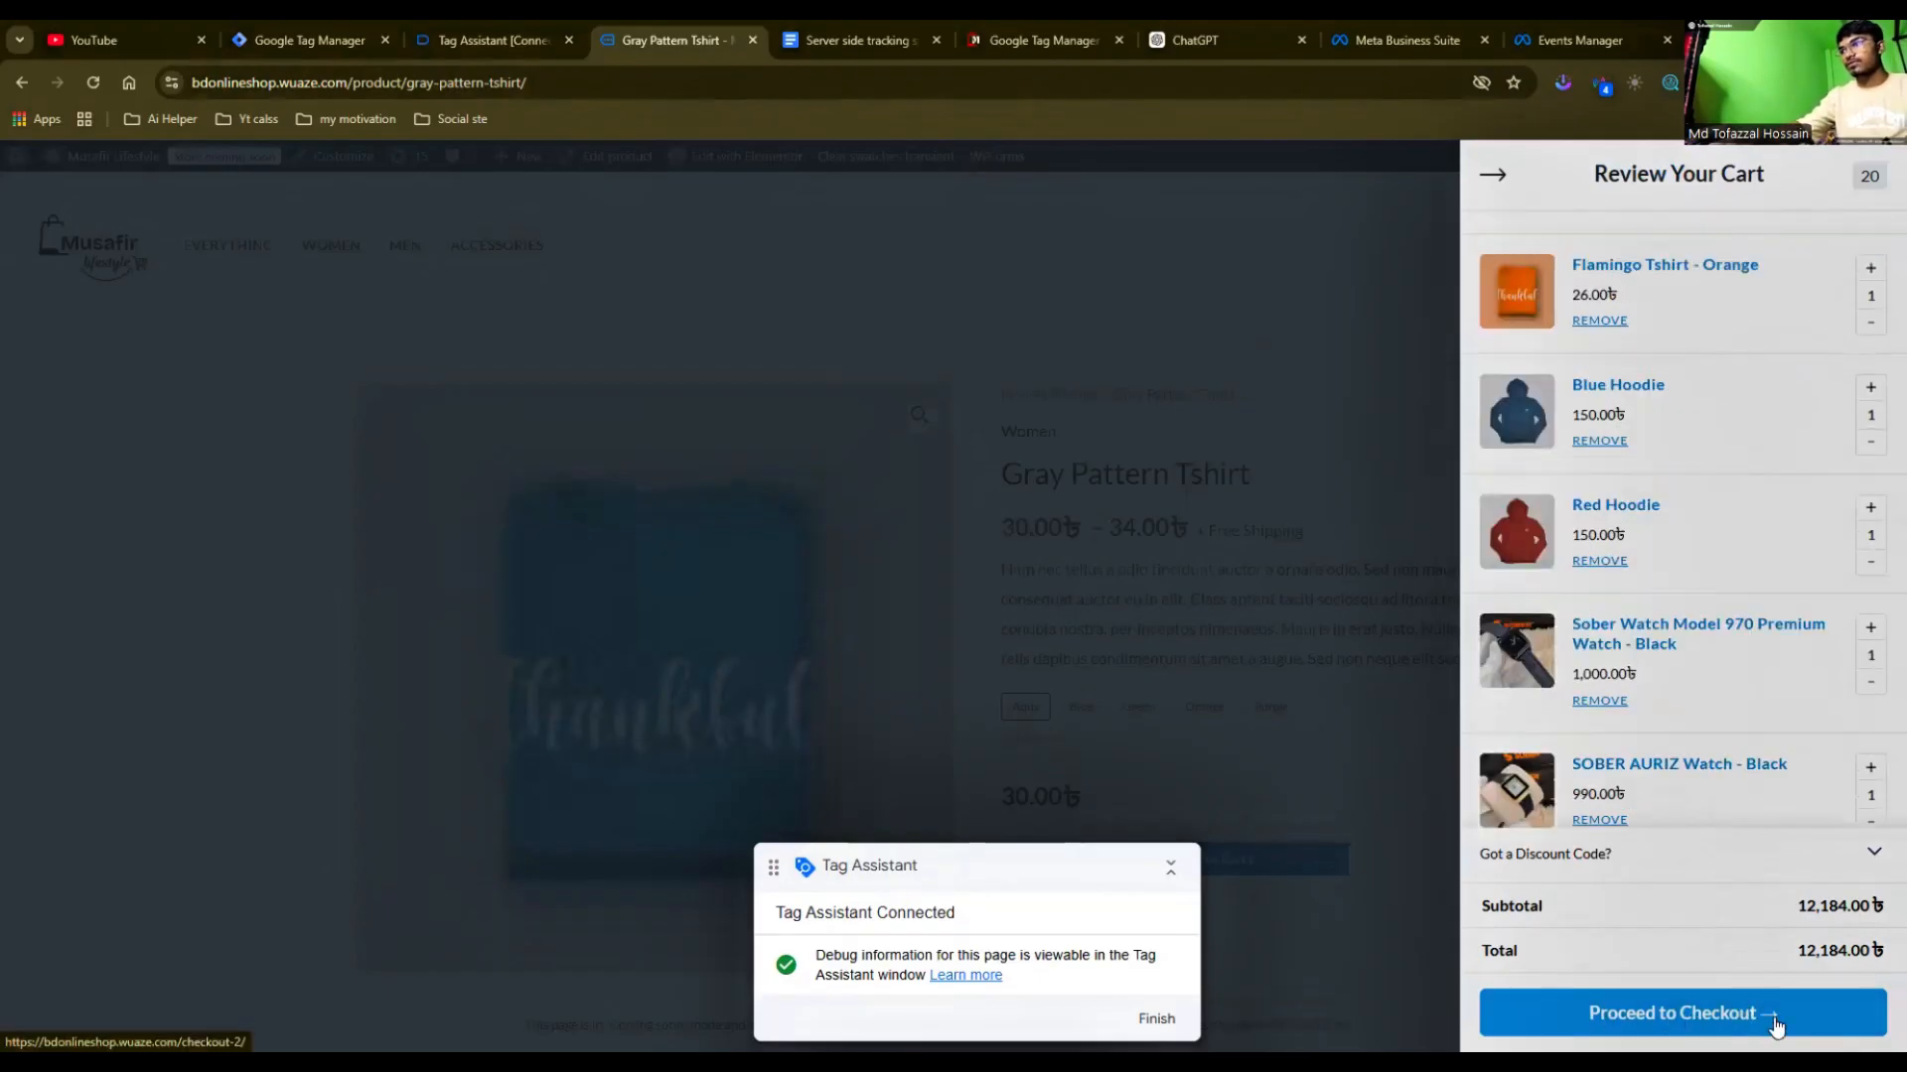
{"action": "left_click", "coordinate": [510, 30]}
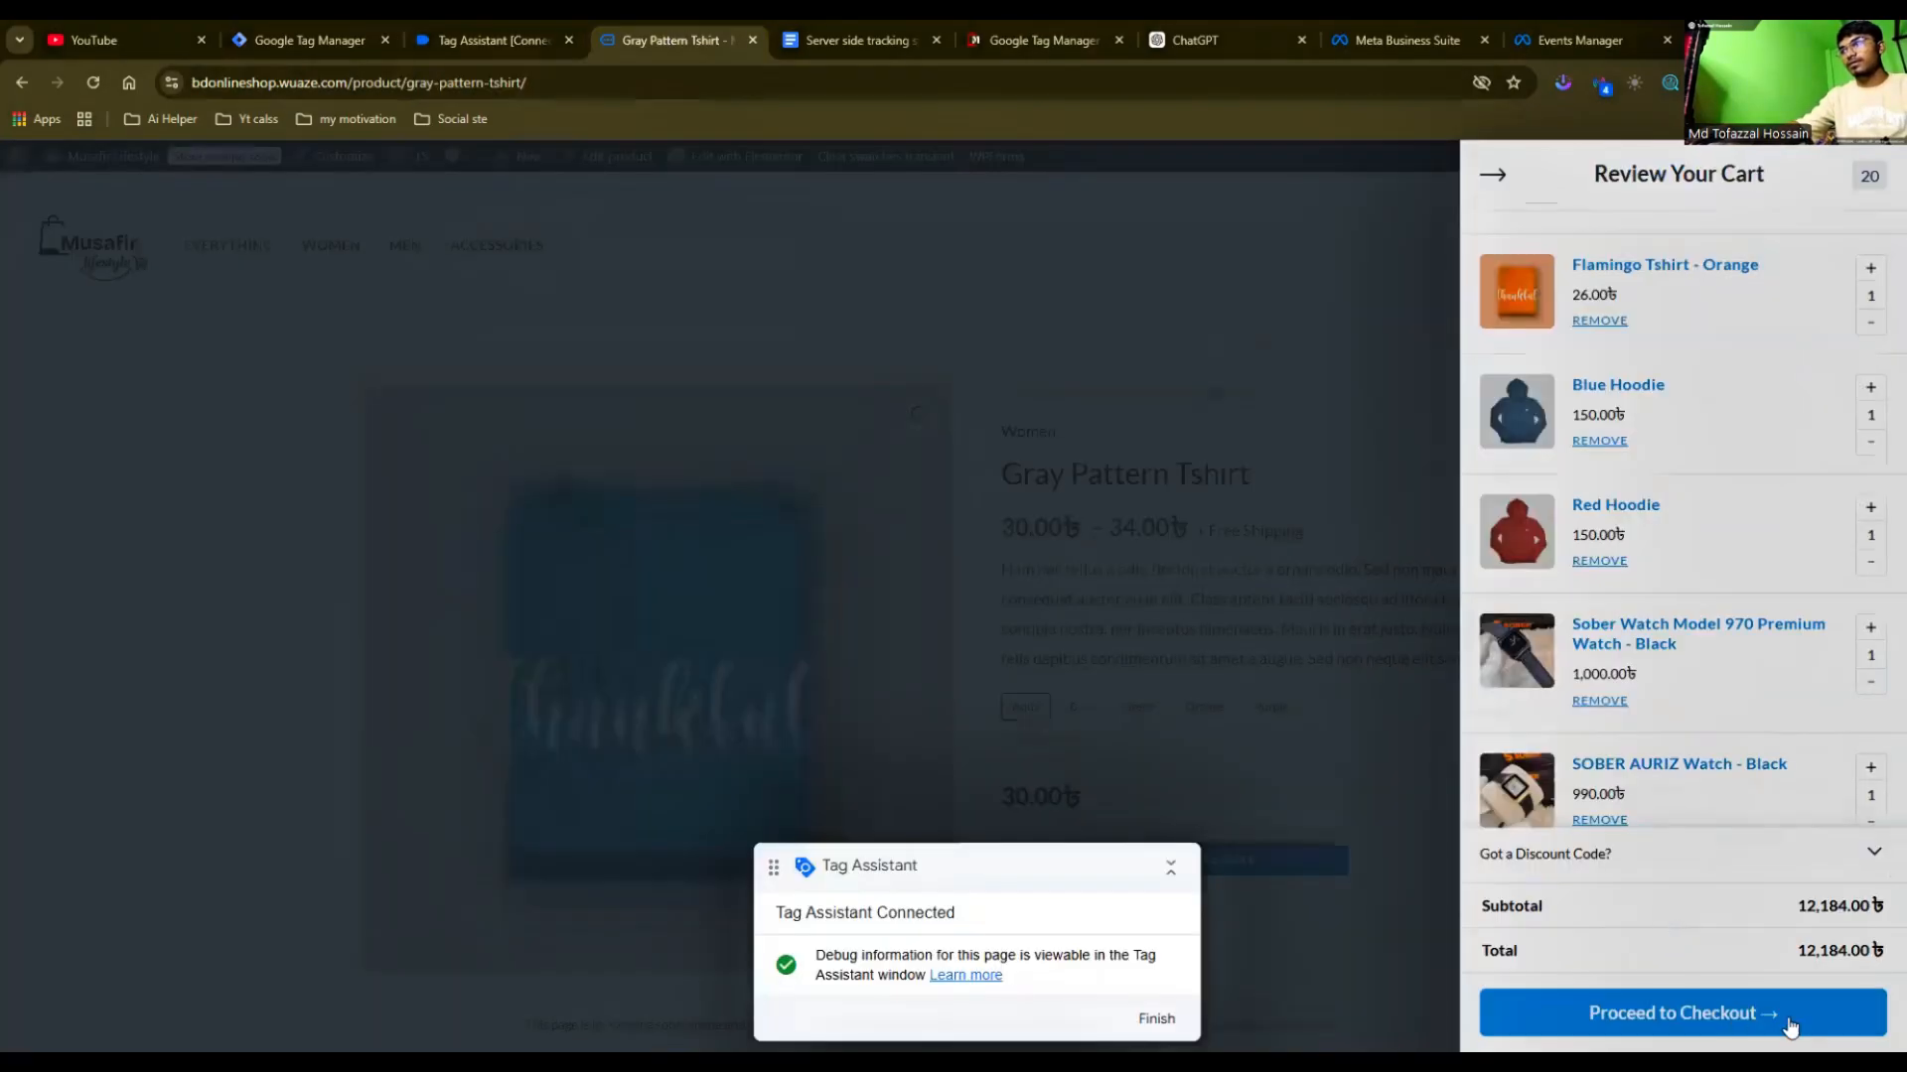
{"action": "left_click", "coordinate": [1788, 1022]}
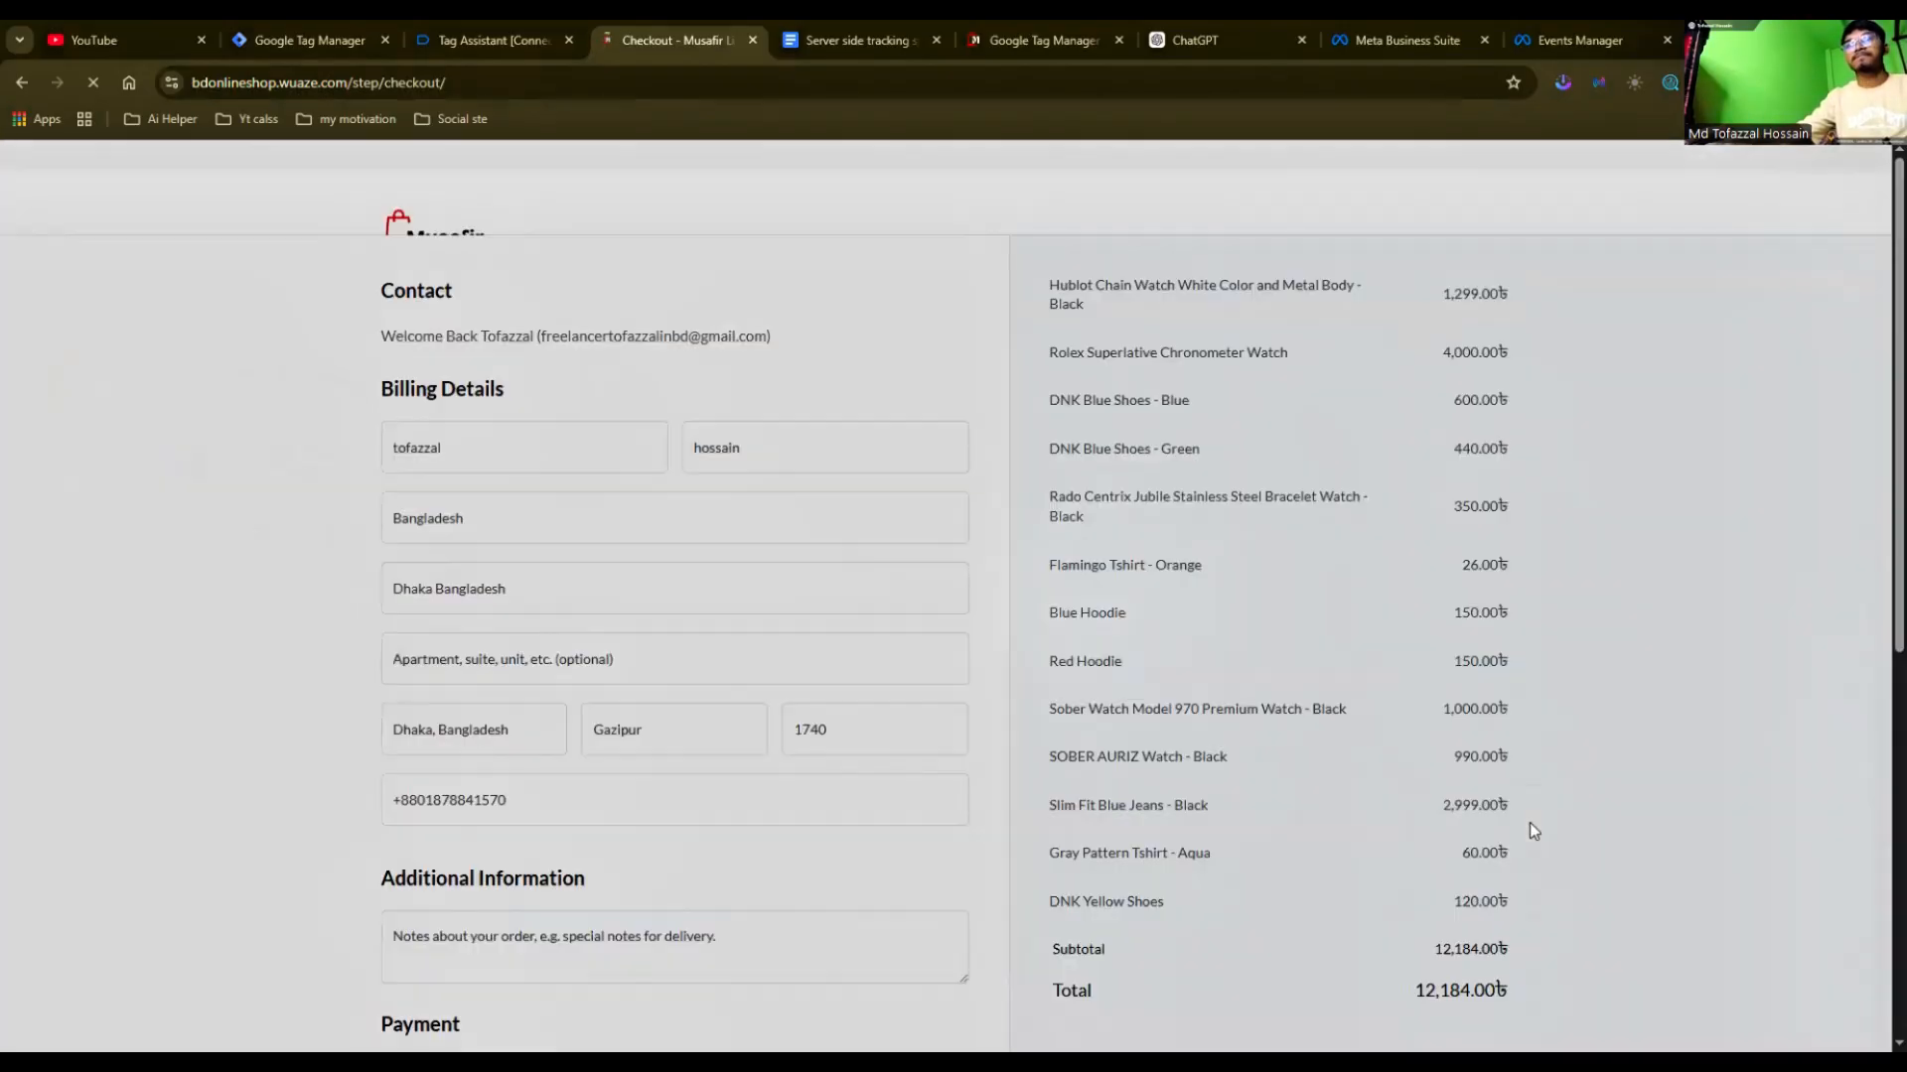
Step: Scroll through the checkout page and check in Tag Assistant whether the checkout tag fired
{"action": "scroll", "coordinate": [663, 826], "scroll_direction": "down", "scroll_amount": 3}
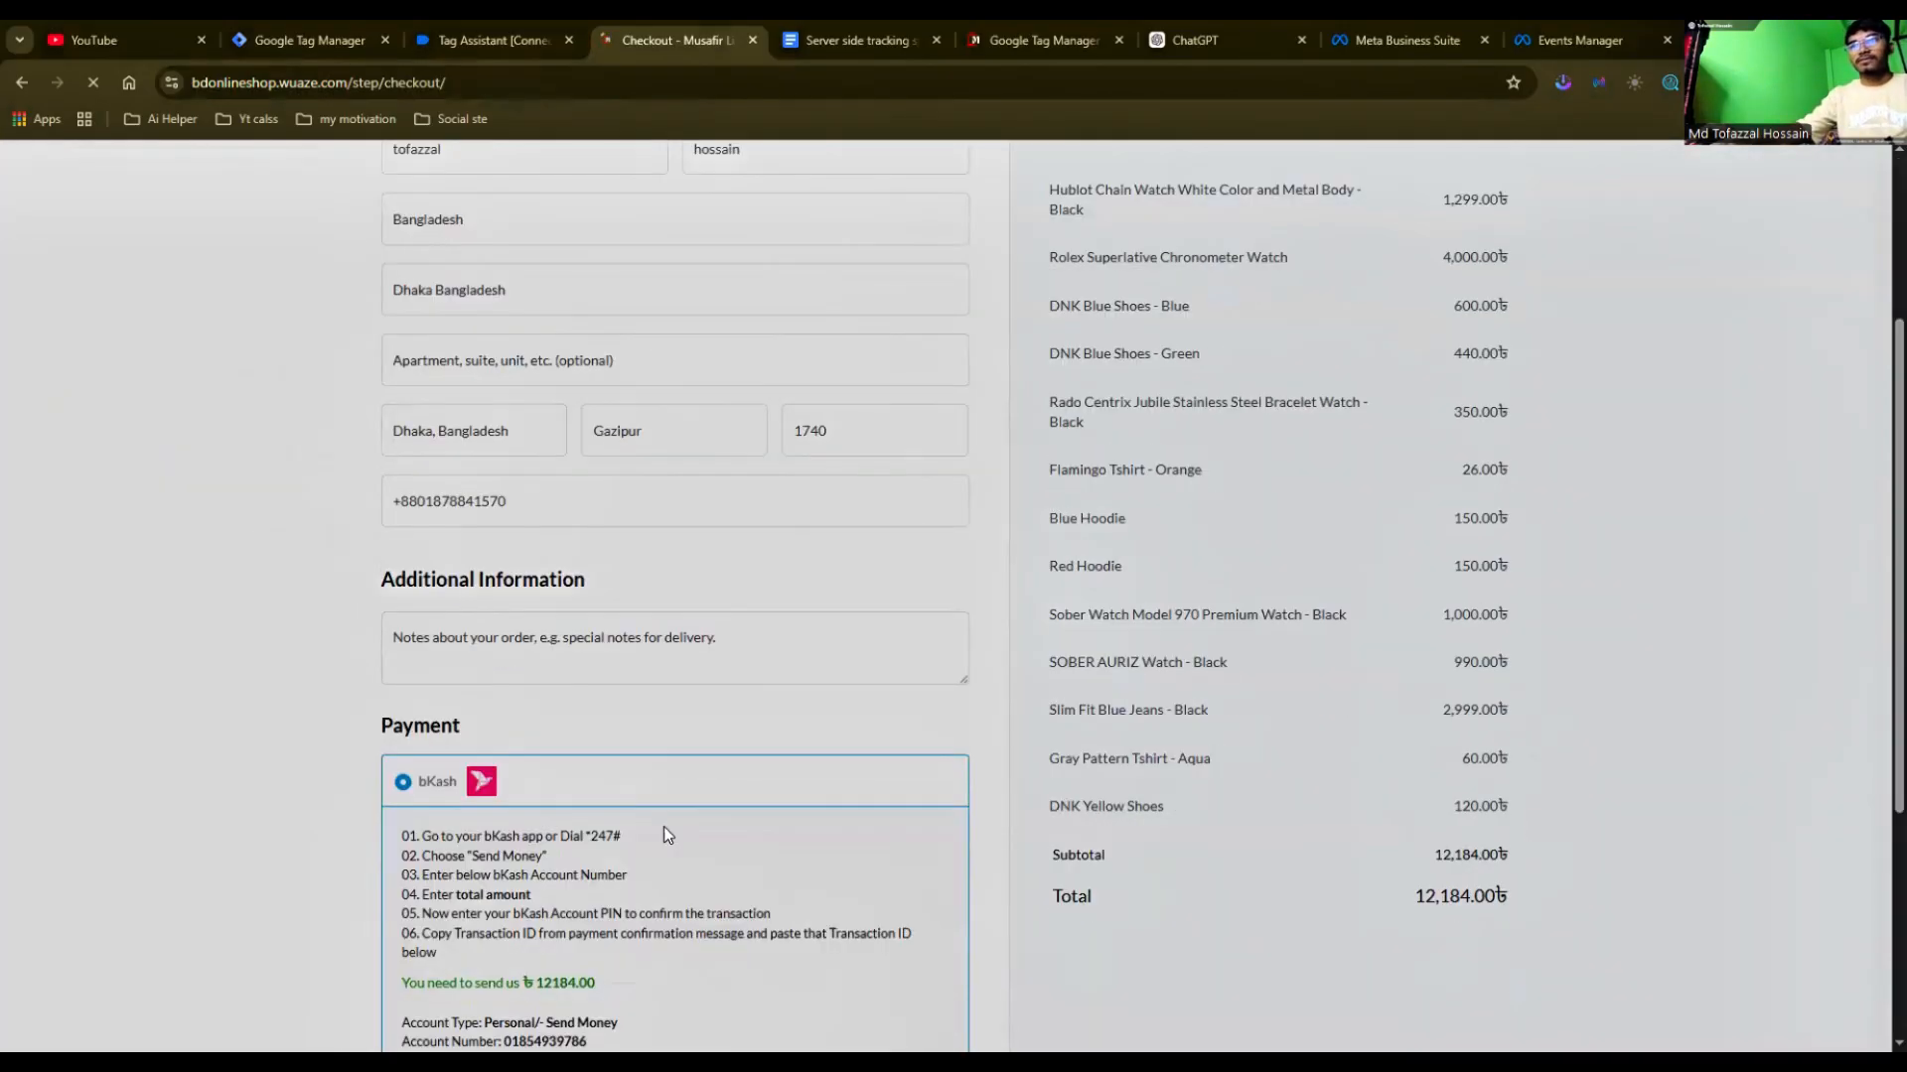
{"action": "scroll", "coordinate": [673, 802], "scroll_direction": "down", "scroll_amount": 3}
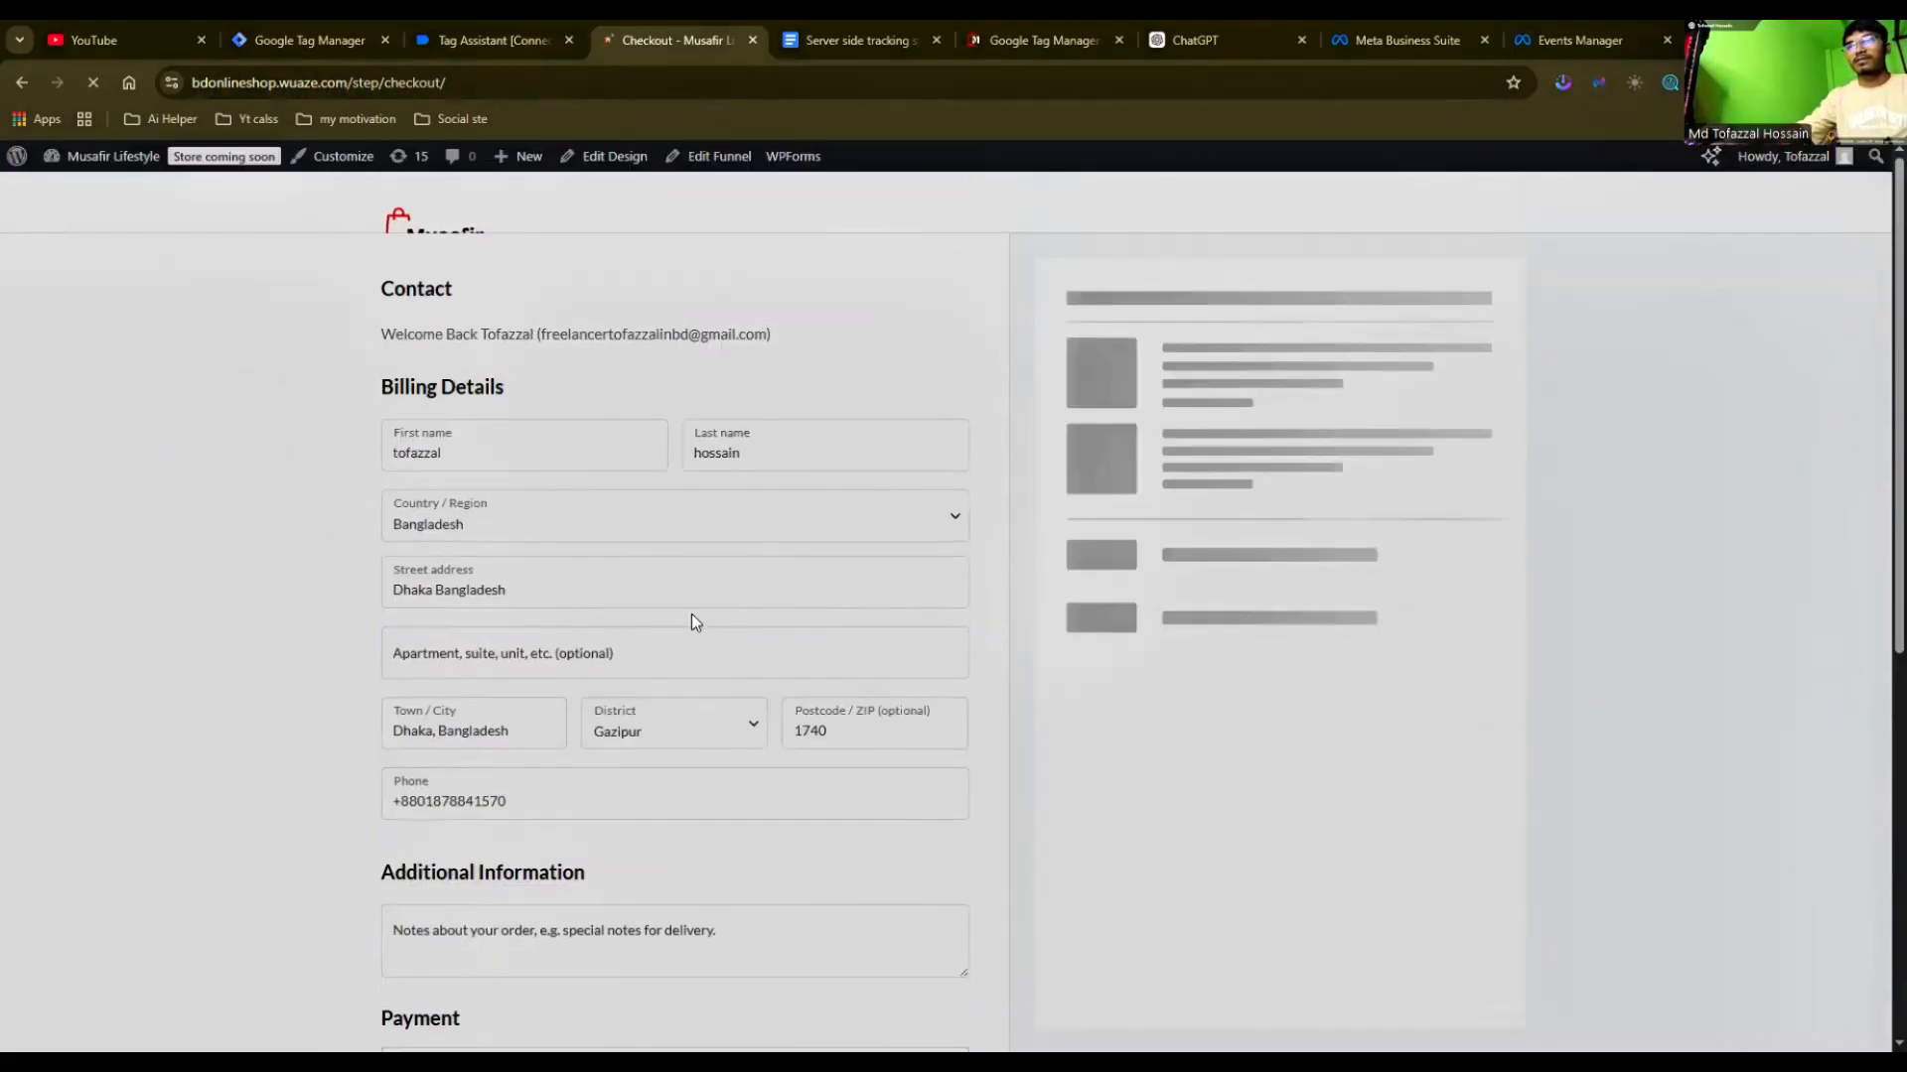
{"action": "scroll", "coordinate": [691, 614], "scroll_direction": "down", "scroll_amount": 7}
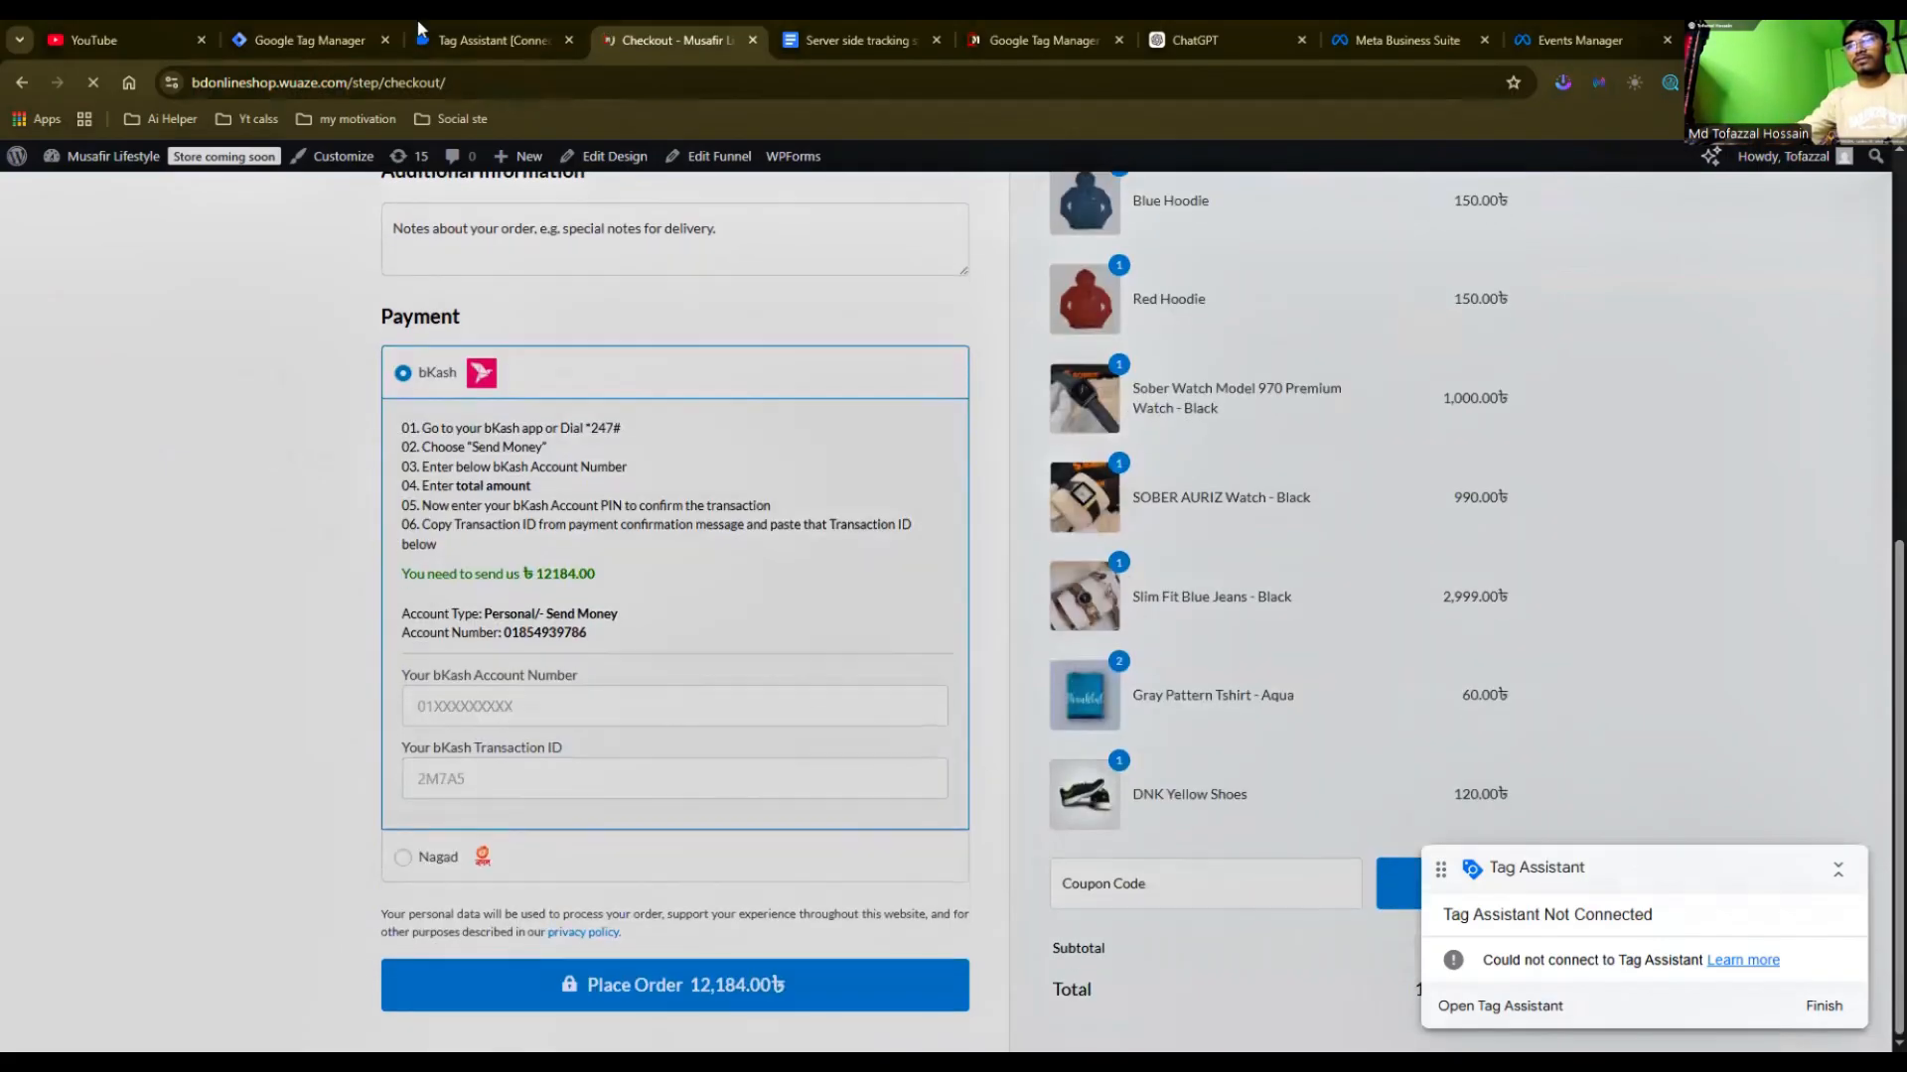
{"action": "left_click", "coordinate": [451, 30]}
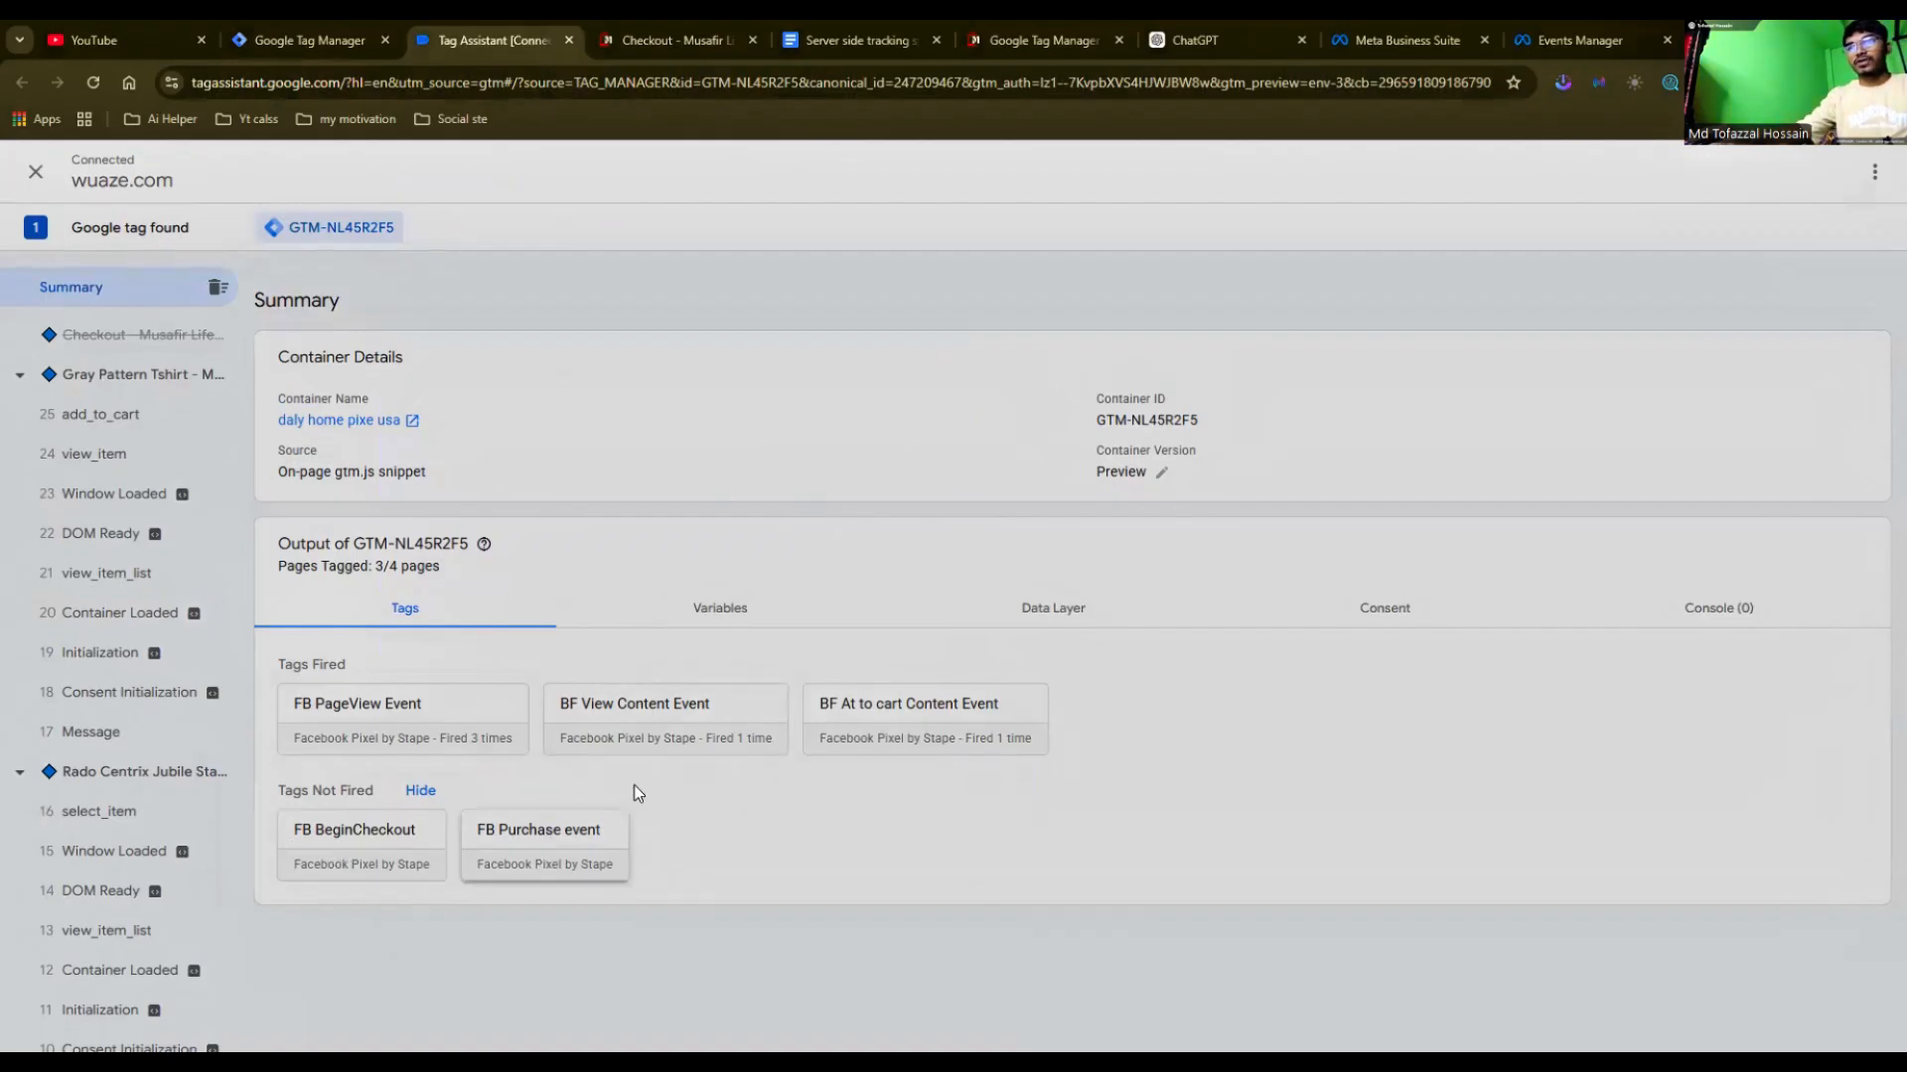
{"action": "key", "text": "ctrl+Tab"}
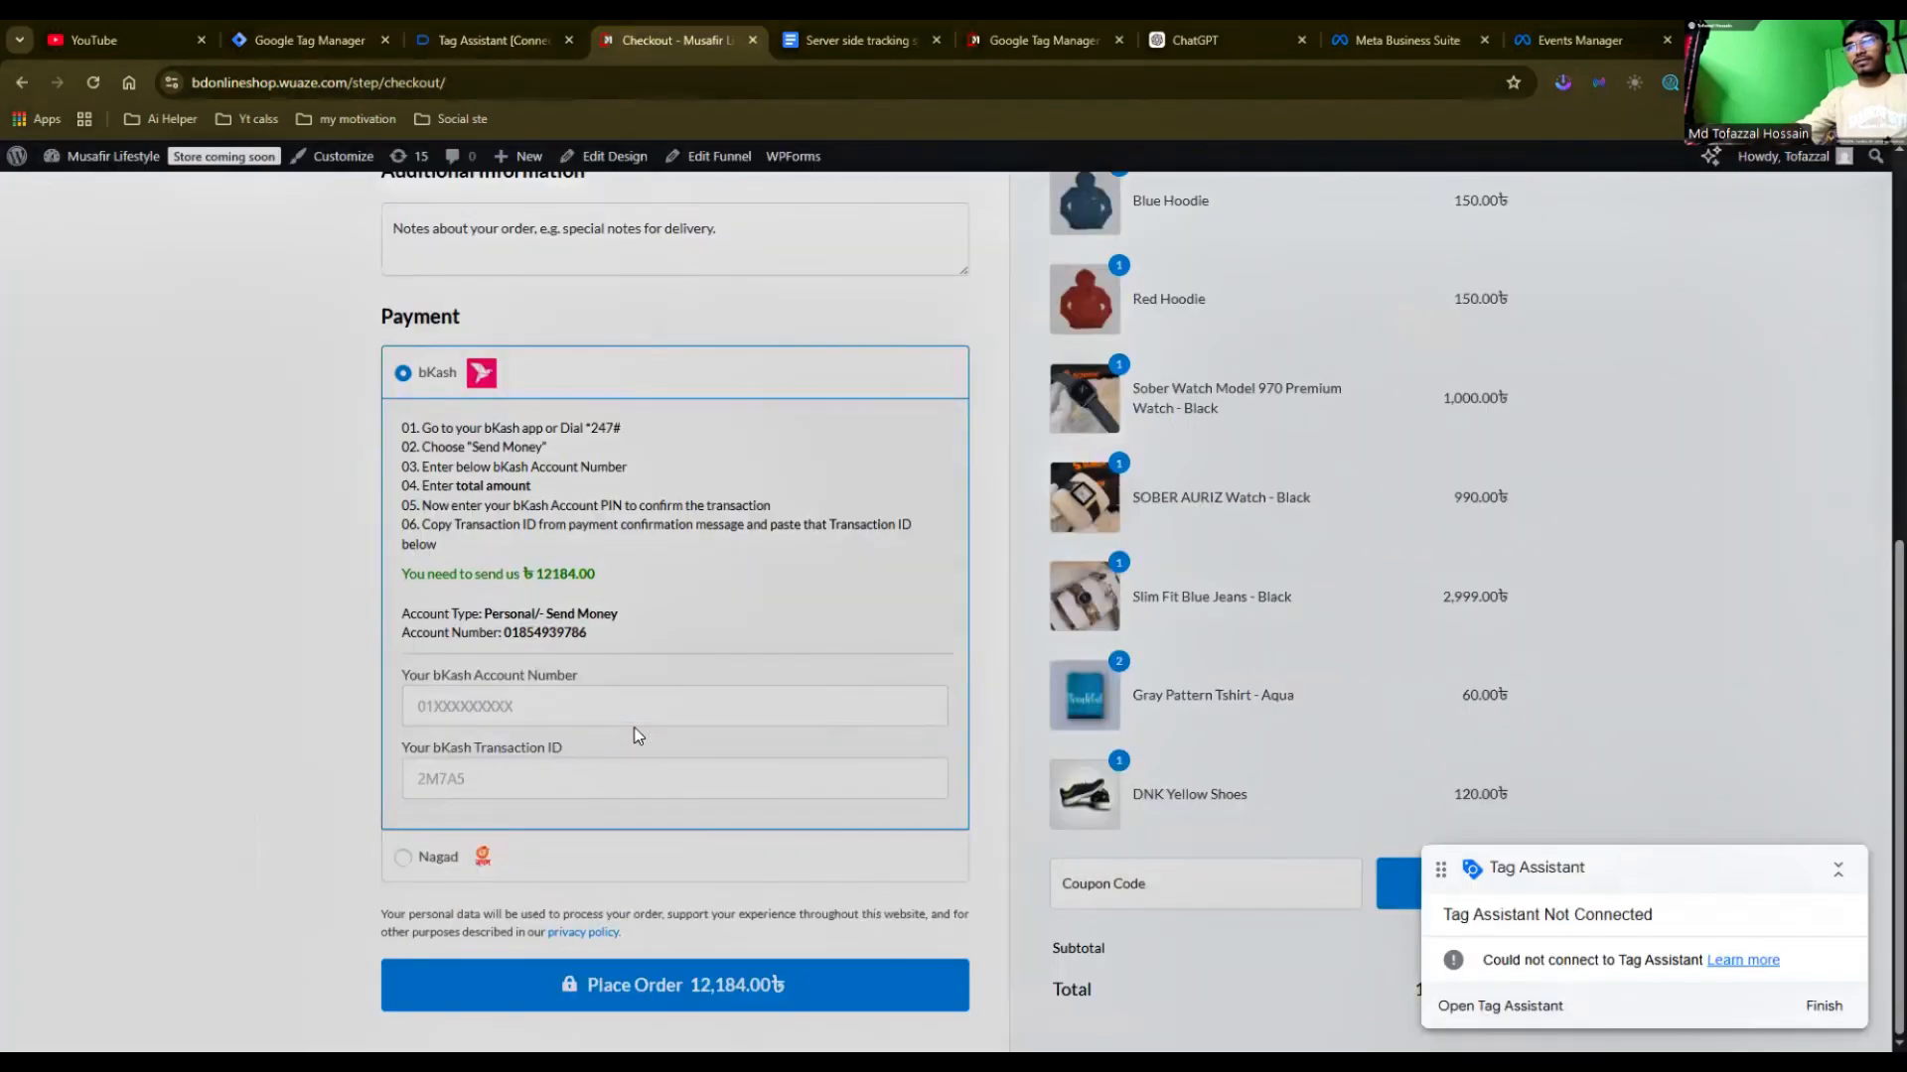
Step: Examine the checkout page's billing details, order items and payment section
{"action": "scroll", "coordinate": [660, 606], "scroll_direction": "up", "scroll_amount": 5}
{"action": "scroll", "coordinate": [1291, 422], "scroll_direction": "up", "scroll_amount": 2}
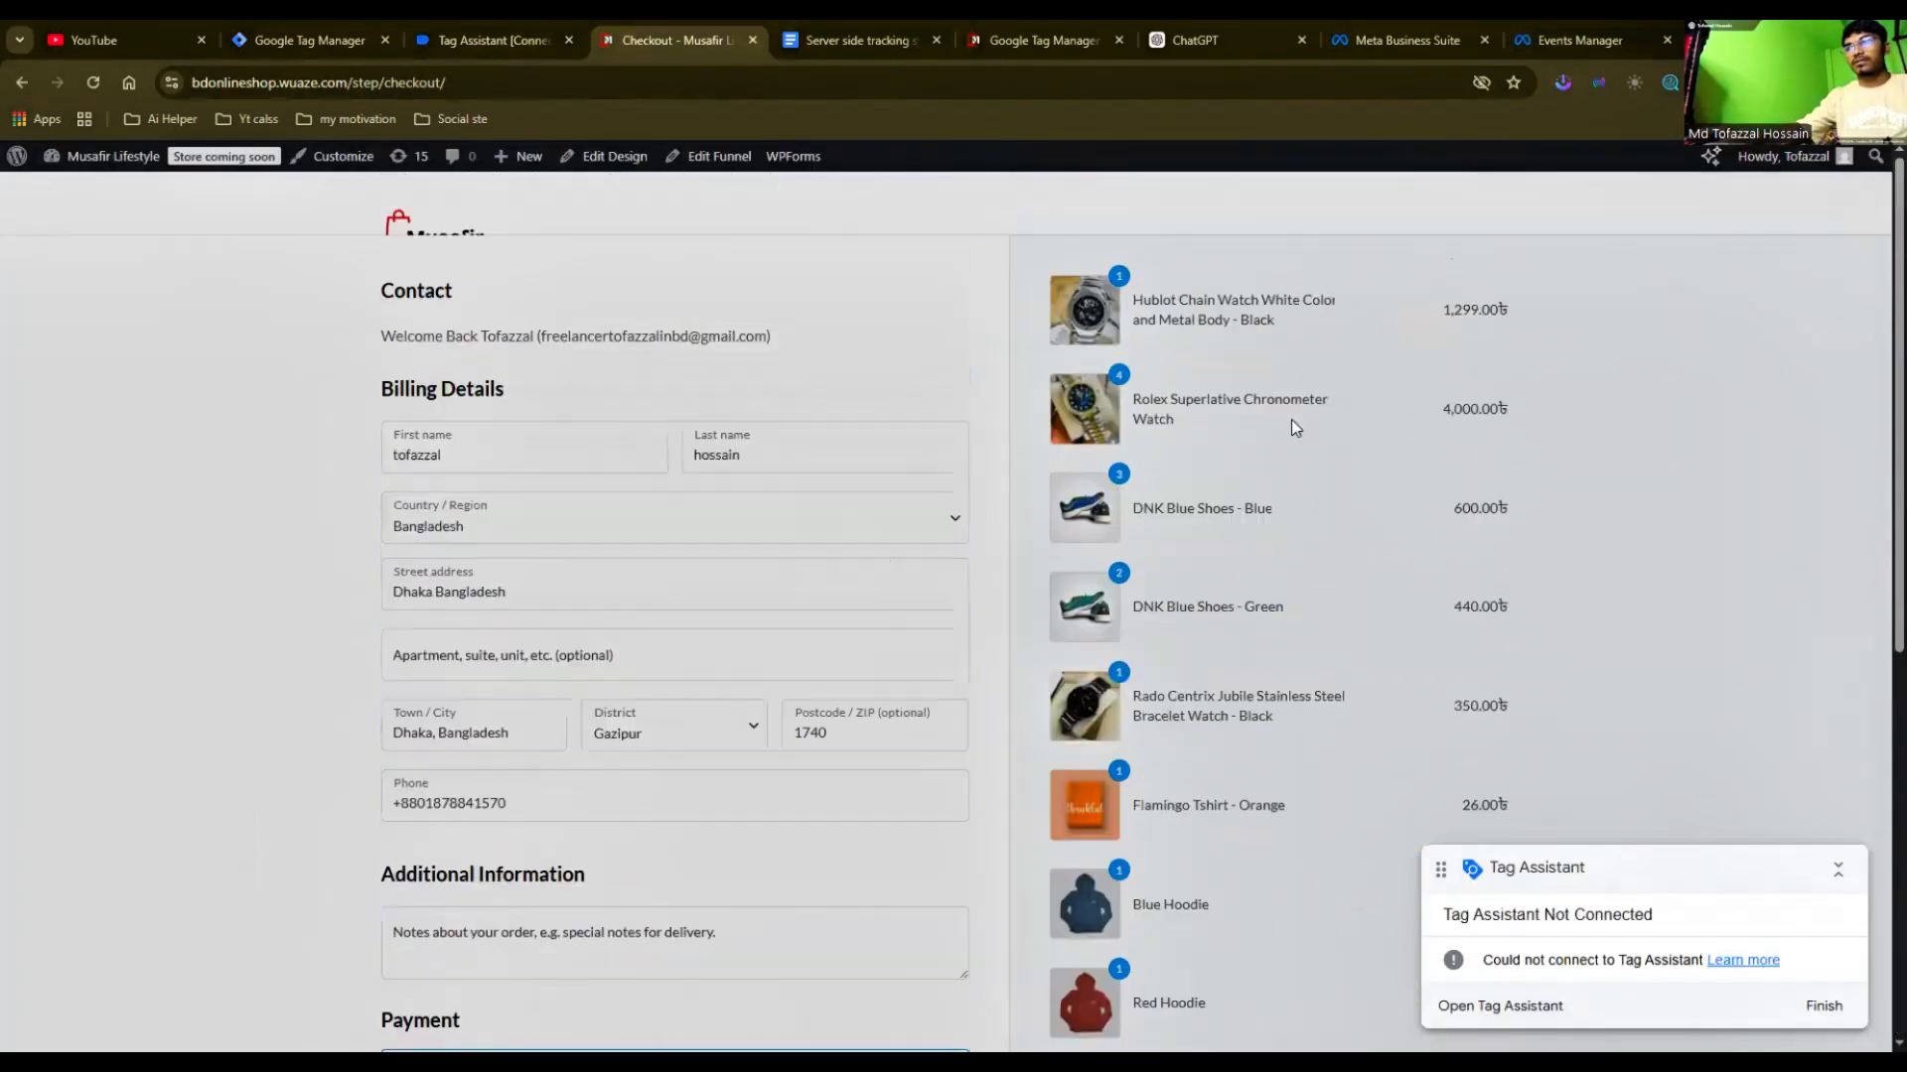
{"action": "scroll", "coordinate": [1281, 695], "scroll_direction": "down", "scroll_amount": 8}
{"action": "scroll", "coordinate": [1211, 676], "scroll_direction": "up", "scroll_amount": 4}
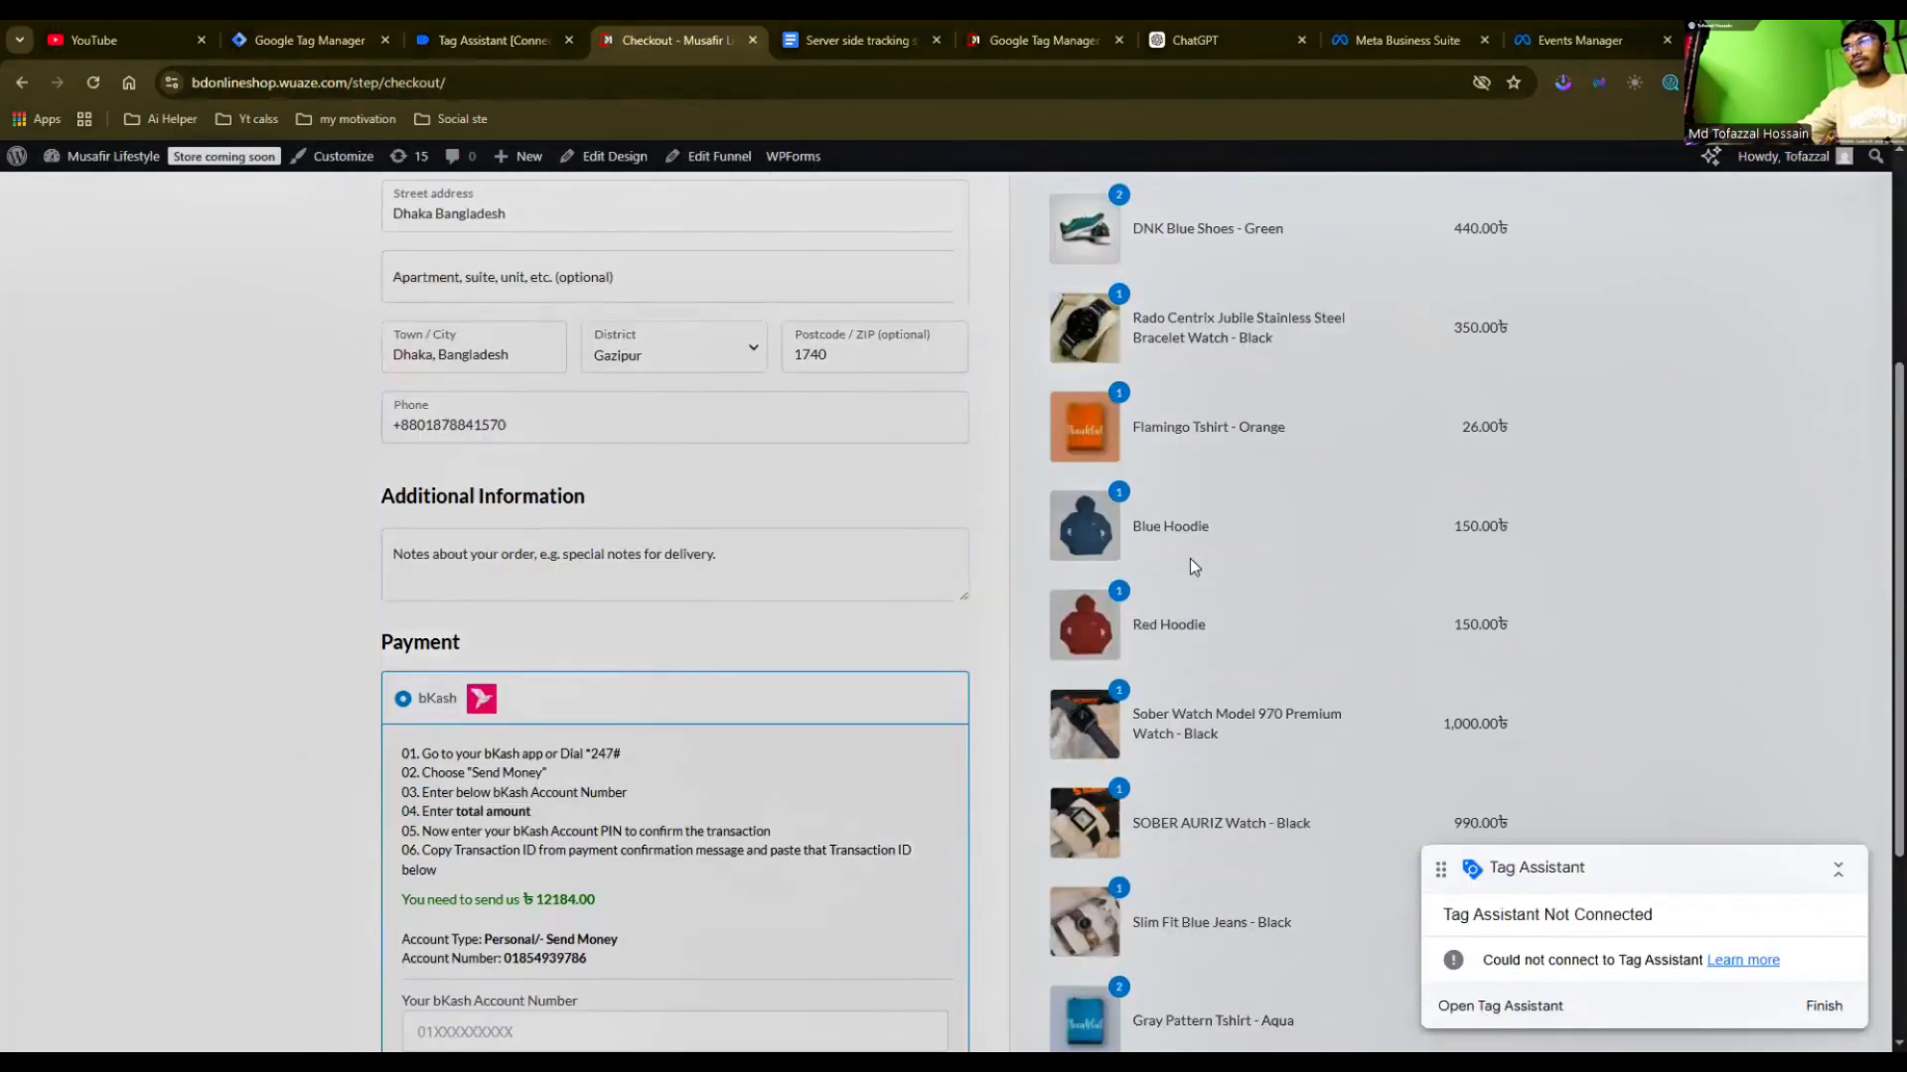
{"action": "scroll", "coordinate": [1175, 538], "scroll_direction": "up", "scroll_amount": 3}
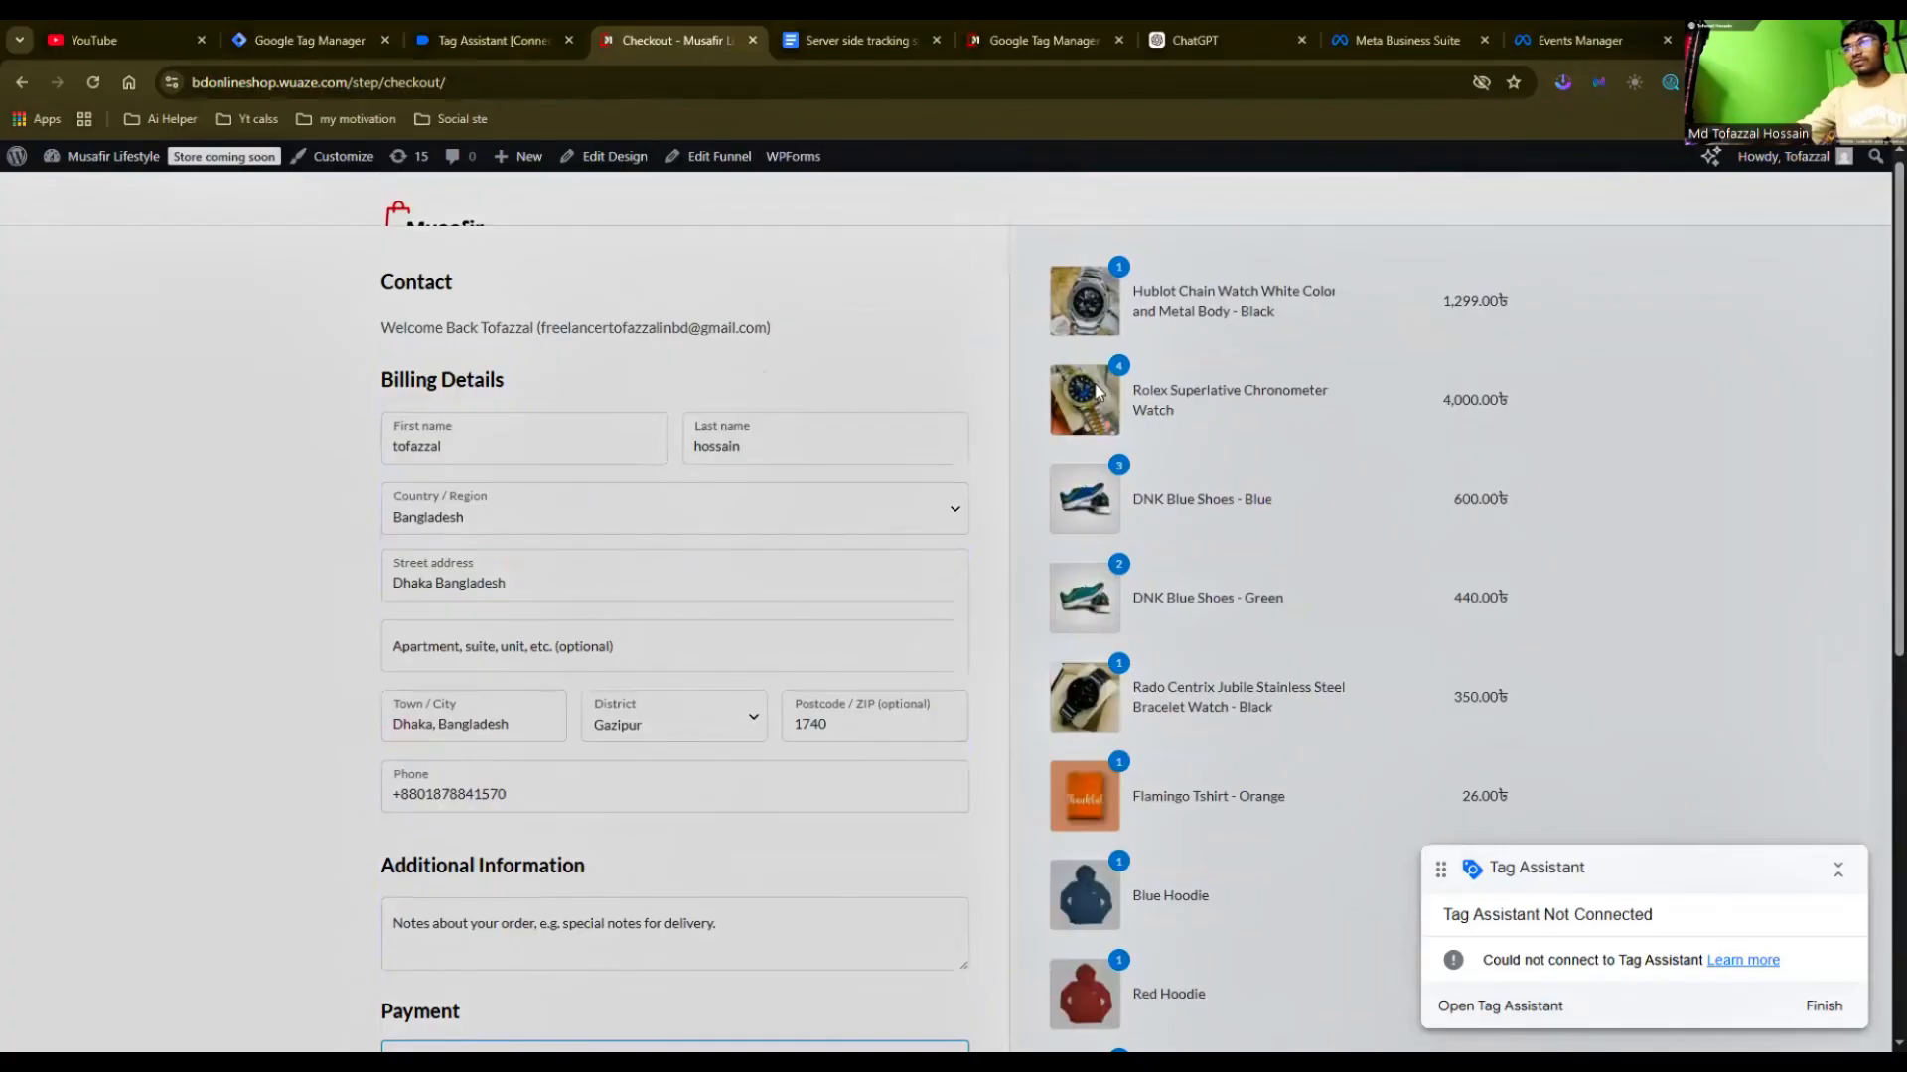
{"action": "scroll", "coordinate": [1103, 411], "scroll_direction": "down", "scroll_amount": 1}
{"action": "scroll", "coordinate": [1102, 411], "scroll_direction": "down", "scroll_amount": 5}
{"action": "scroll", "coordinate": [1211, 862], "scroll_direction": "down", "scroll_amount": 1}
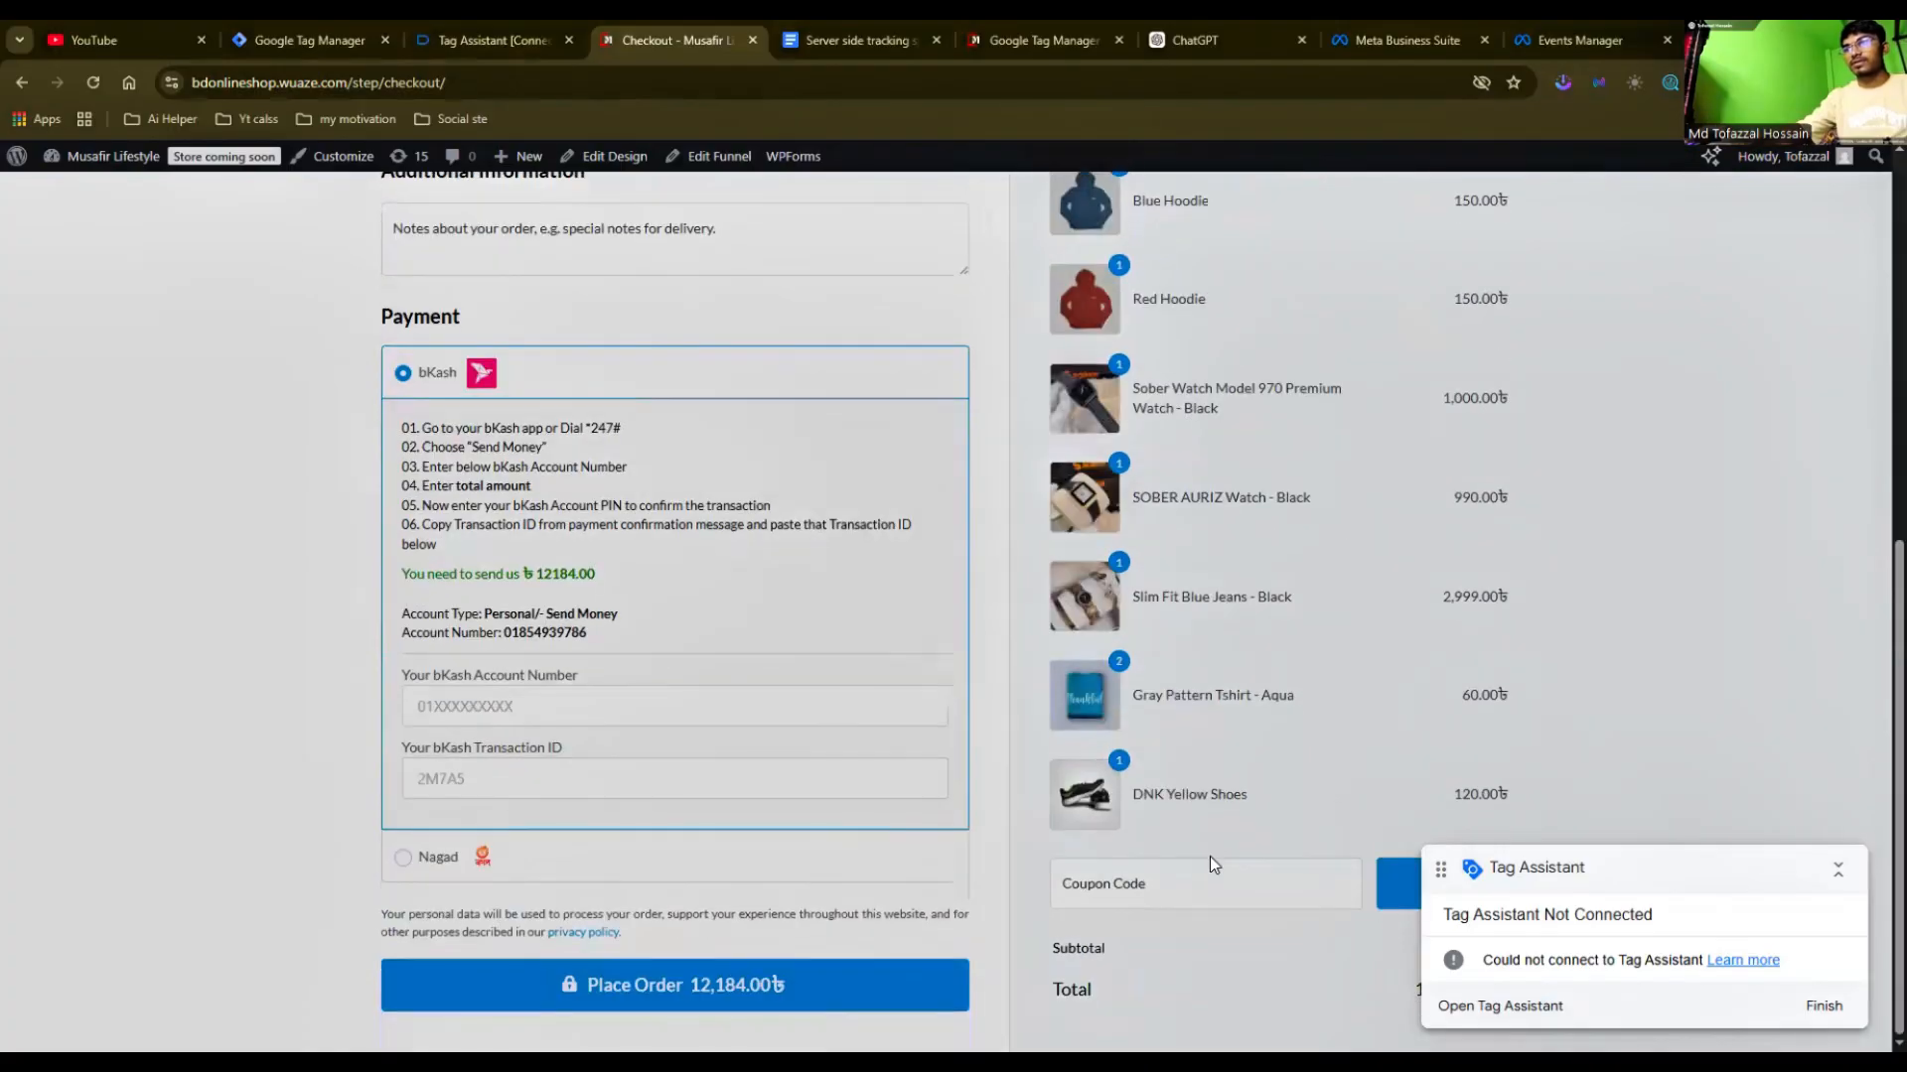
{"action": "scroll", "coordinate": [640, 735], "scroll_direction": "up", "scroll_amount": 1}
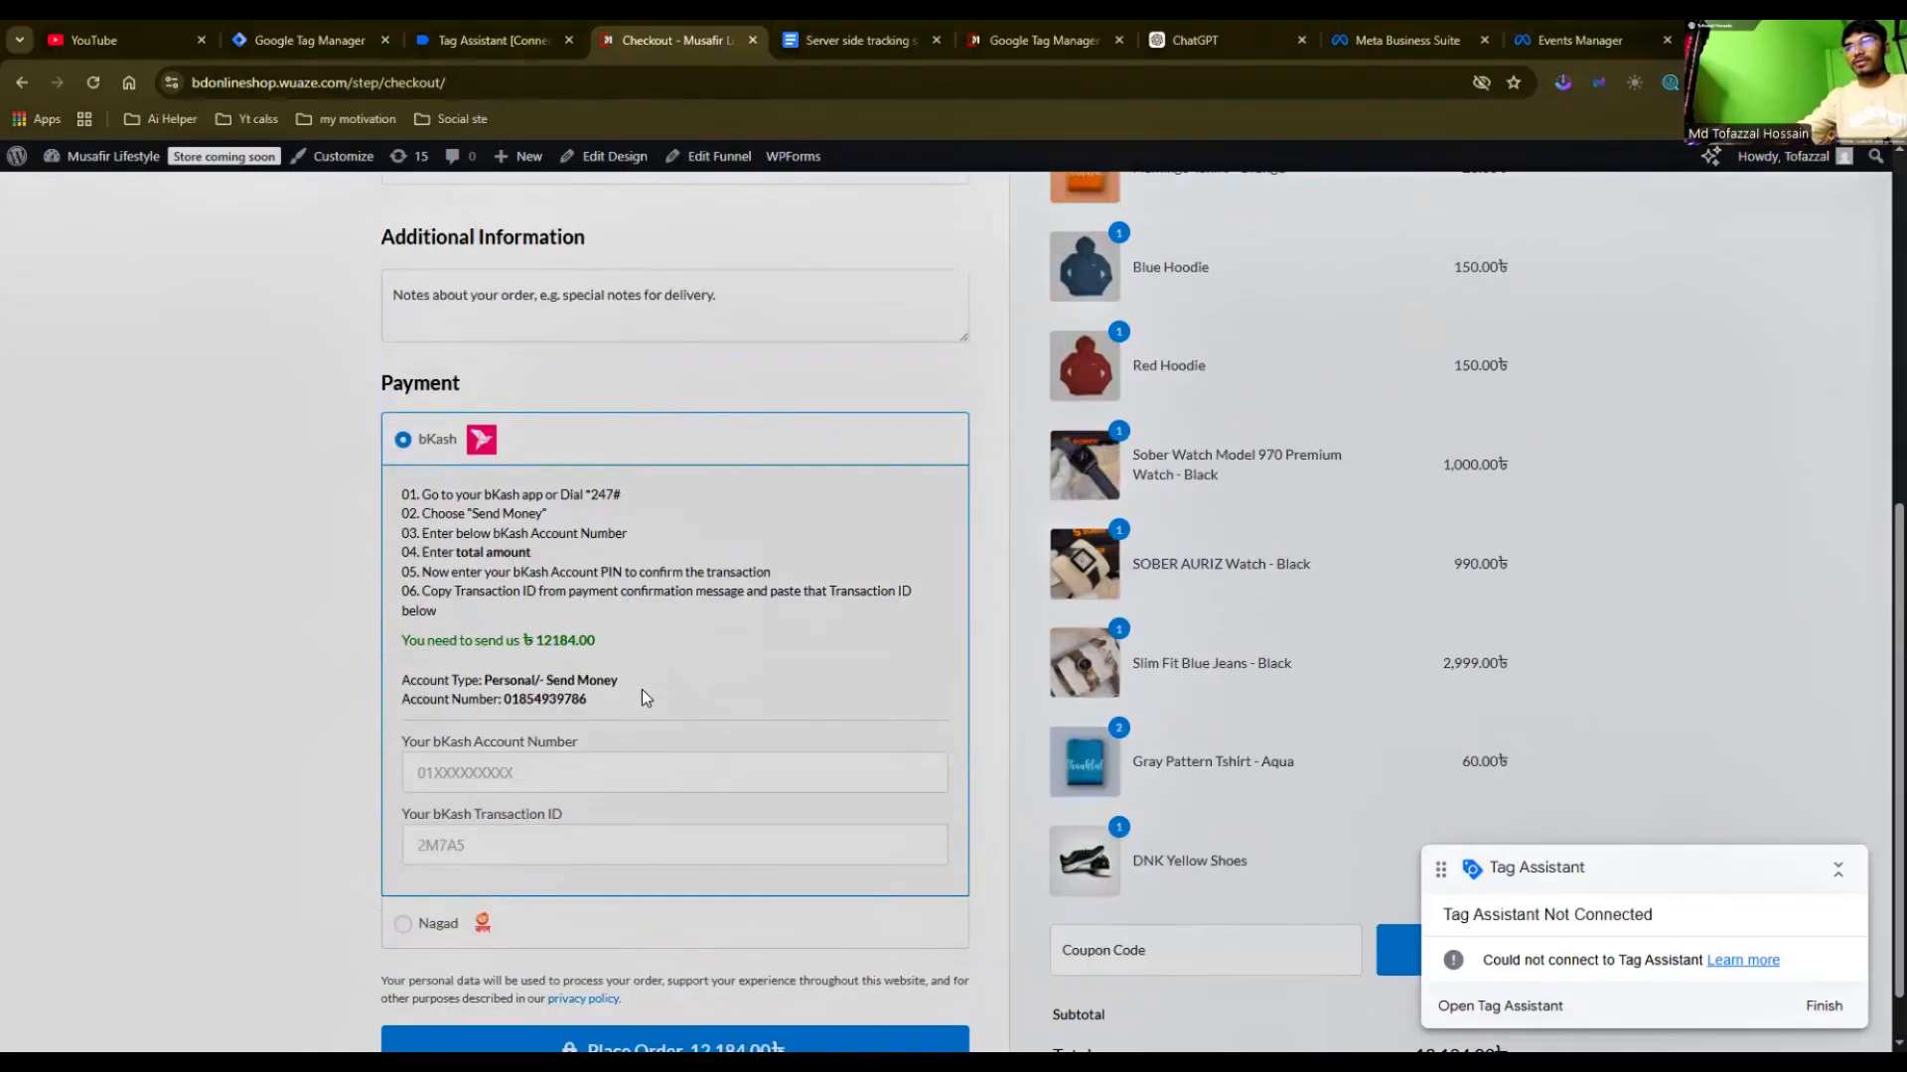
{"action": "scroll", "coordinate": [651, 689], "scroll_direction": "up", "scroll_amount": 1}
{"action": "scroll", "coordinate": [657, 690], "scroll_direction": "down", "scroll_amount": 2}
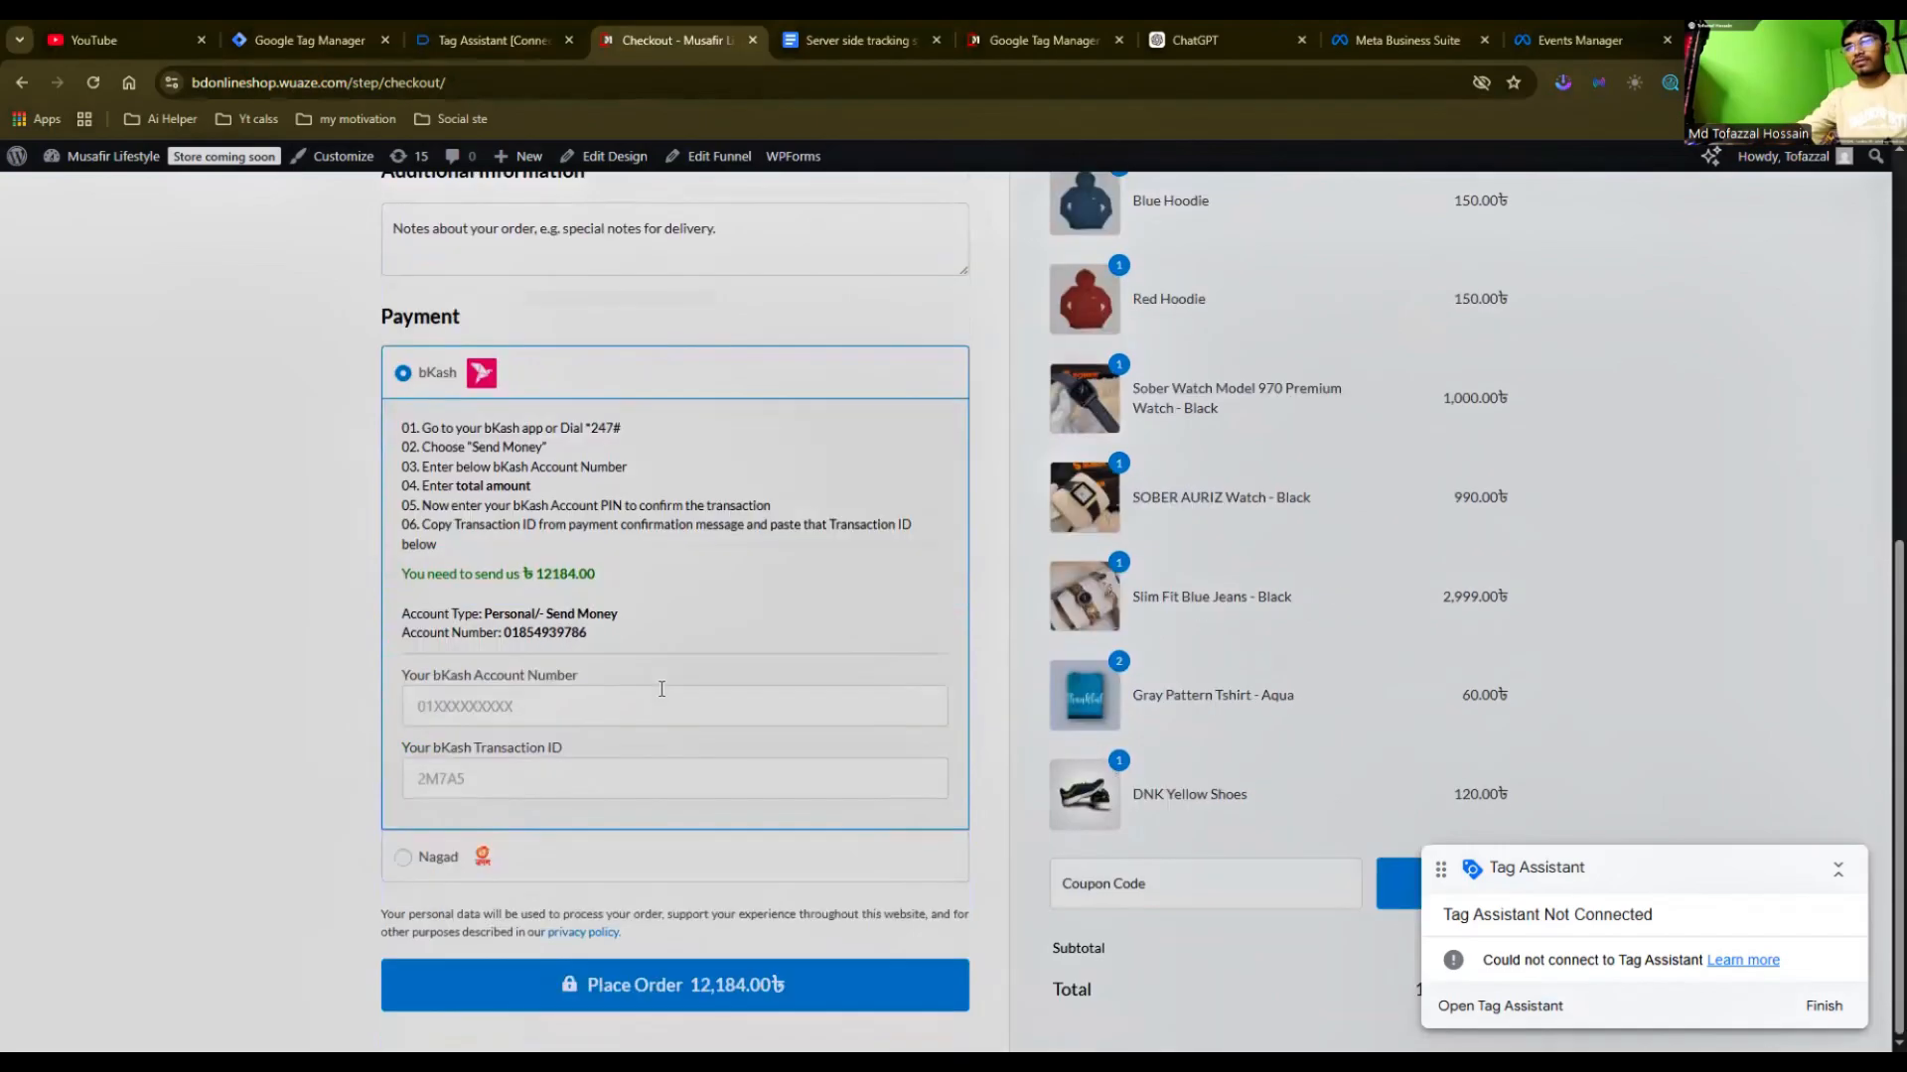
{"action": "scroll", "coordinate": [663, 687], "scroll_direction": "up", "scroll_amount": 3}
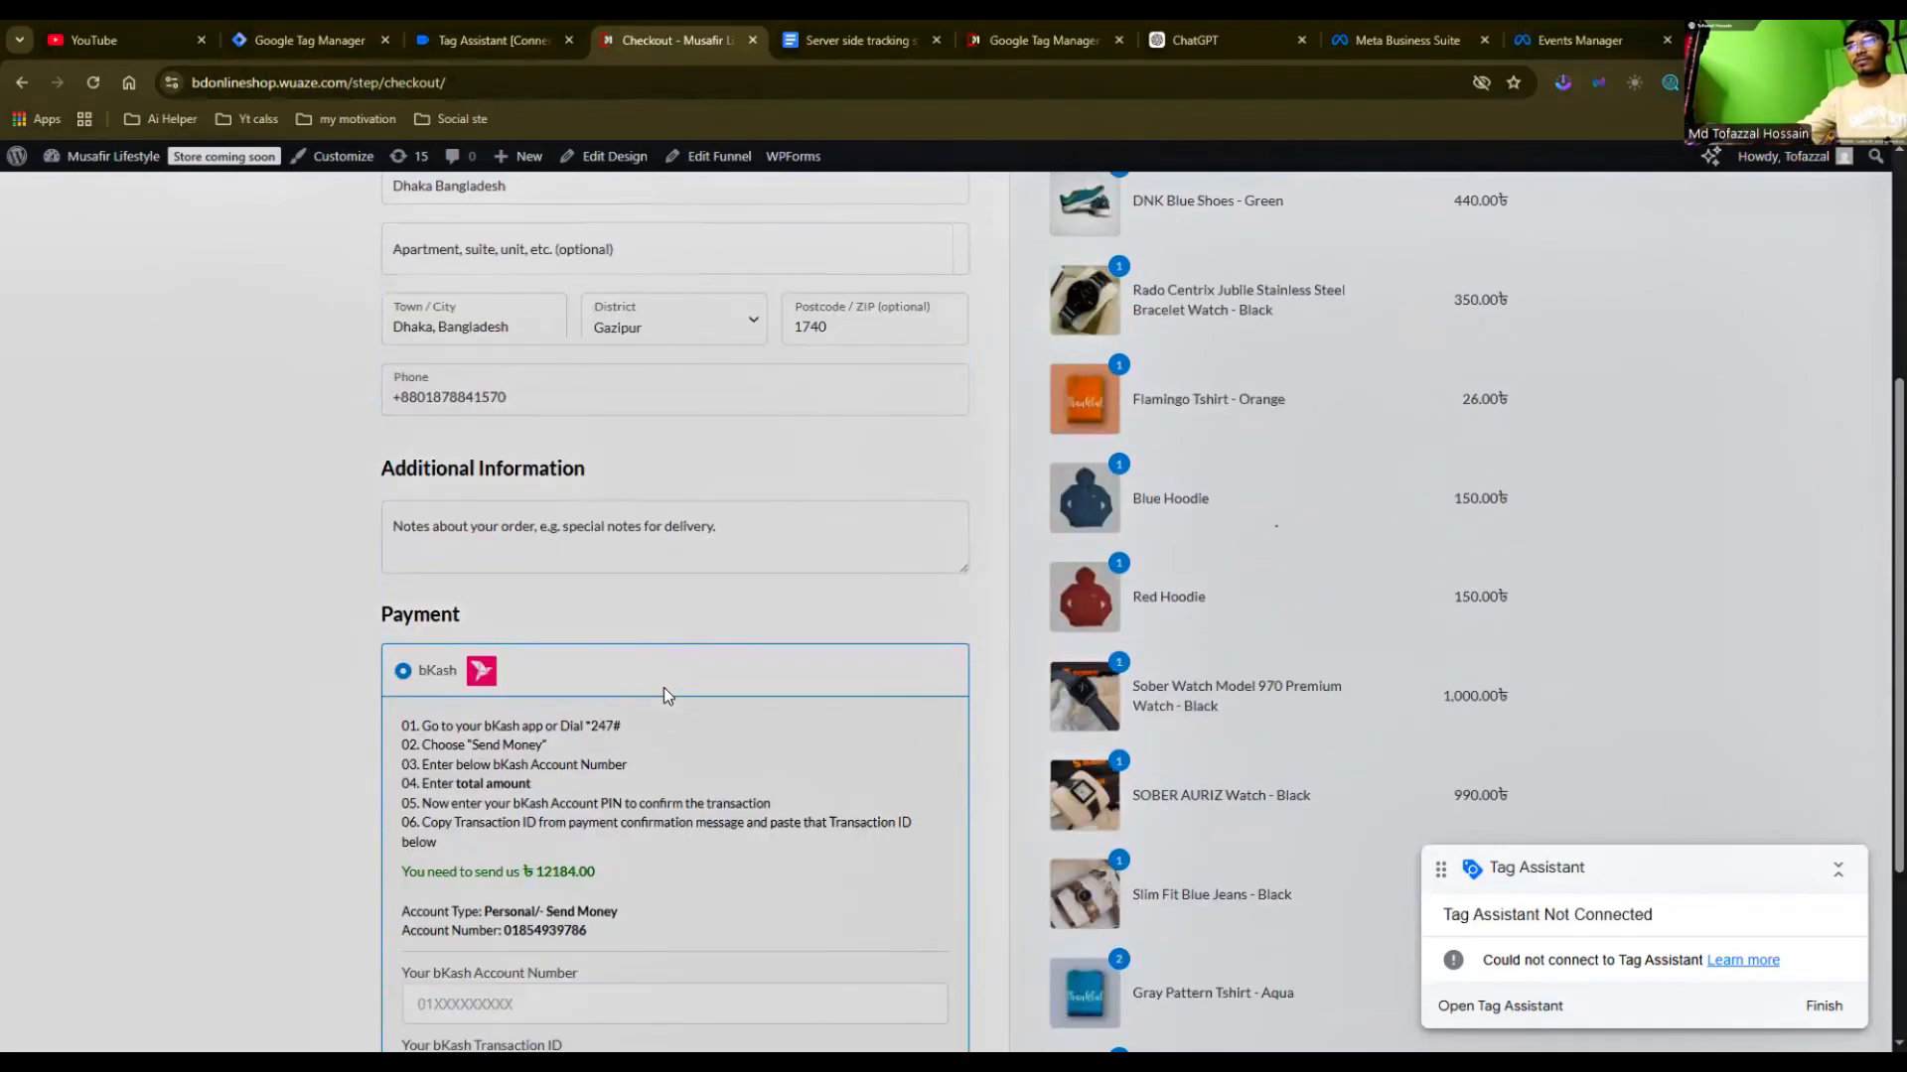
{"action": "scroll", "coordinate": [663, 687], "scroll_direction": "up", "scroll_amount": 4}
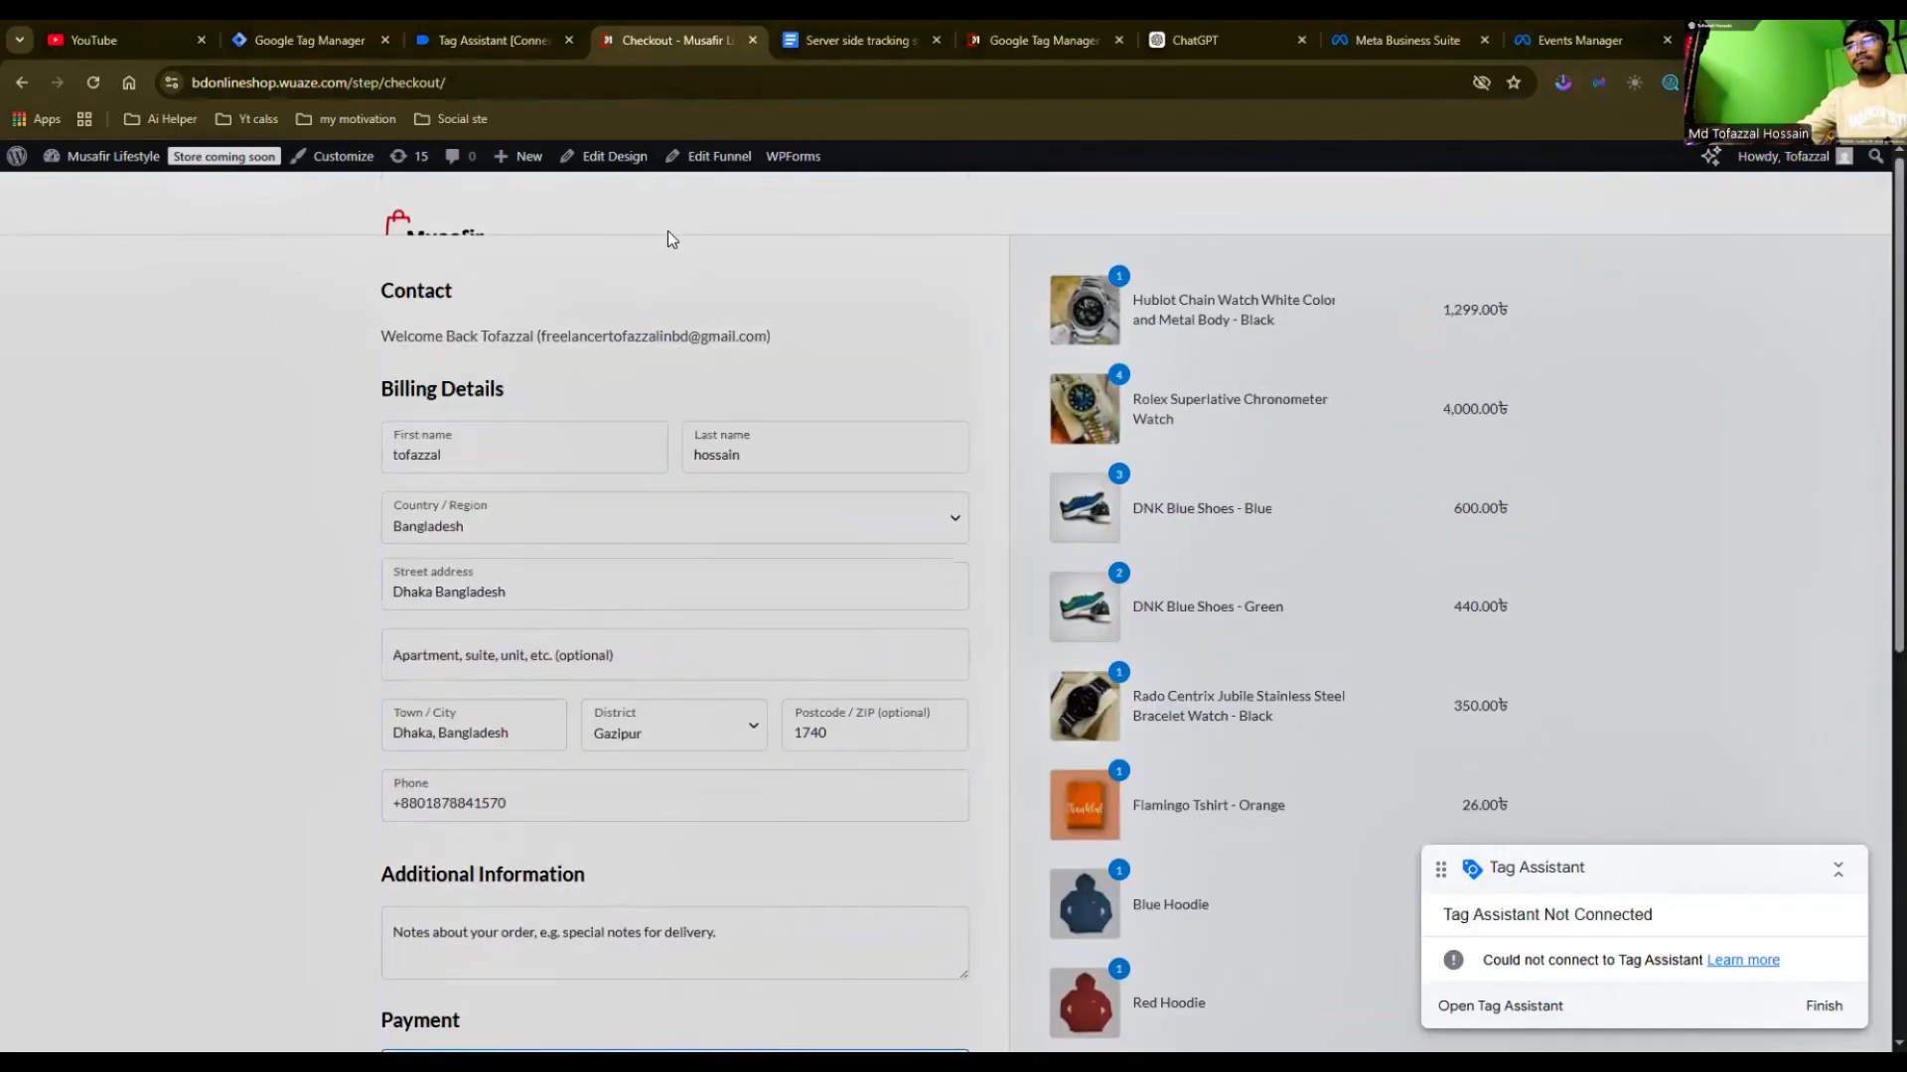
Step: Compare the Tag Assistant tag summary with the store tab after returning to the Gray Pattern Tshirt page
{"action": "left_click", "coordinate": [493, 41]}
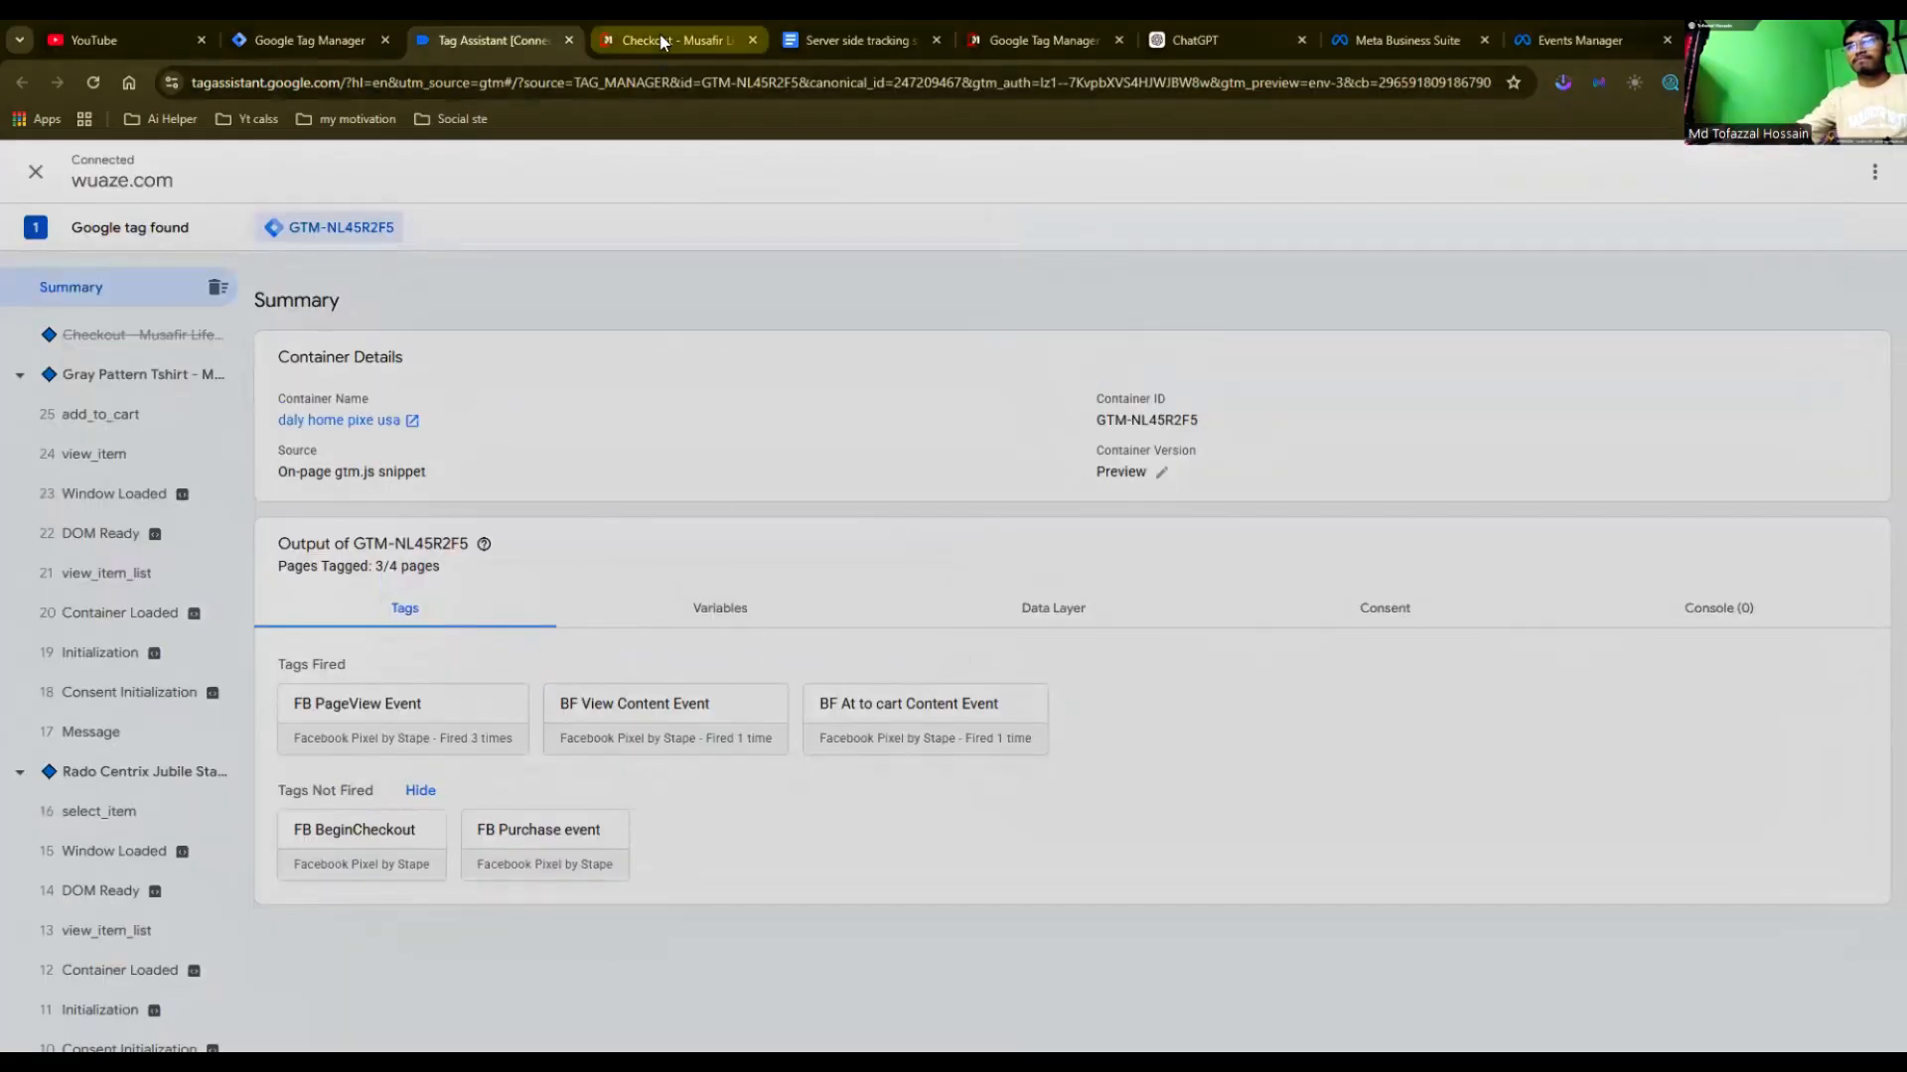
{"action": "key", "text": "ctrl+Tab"}
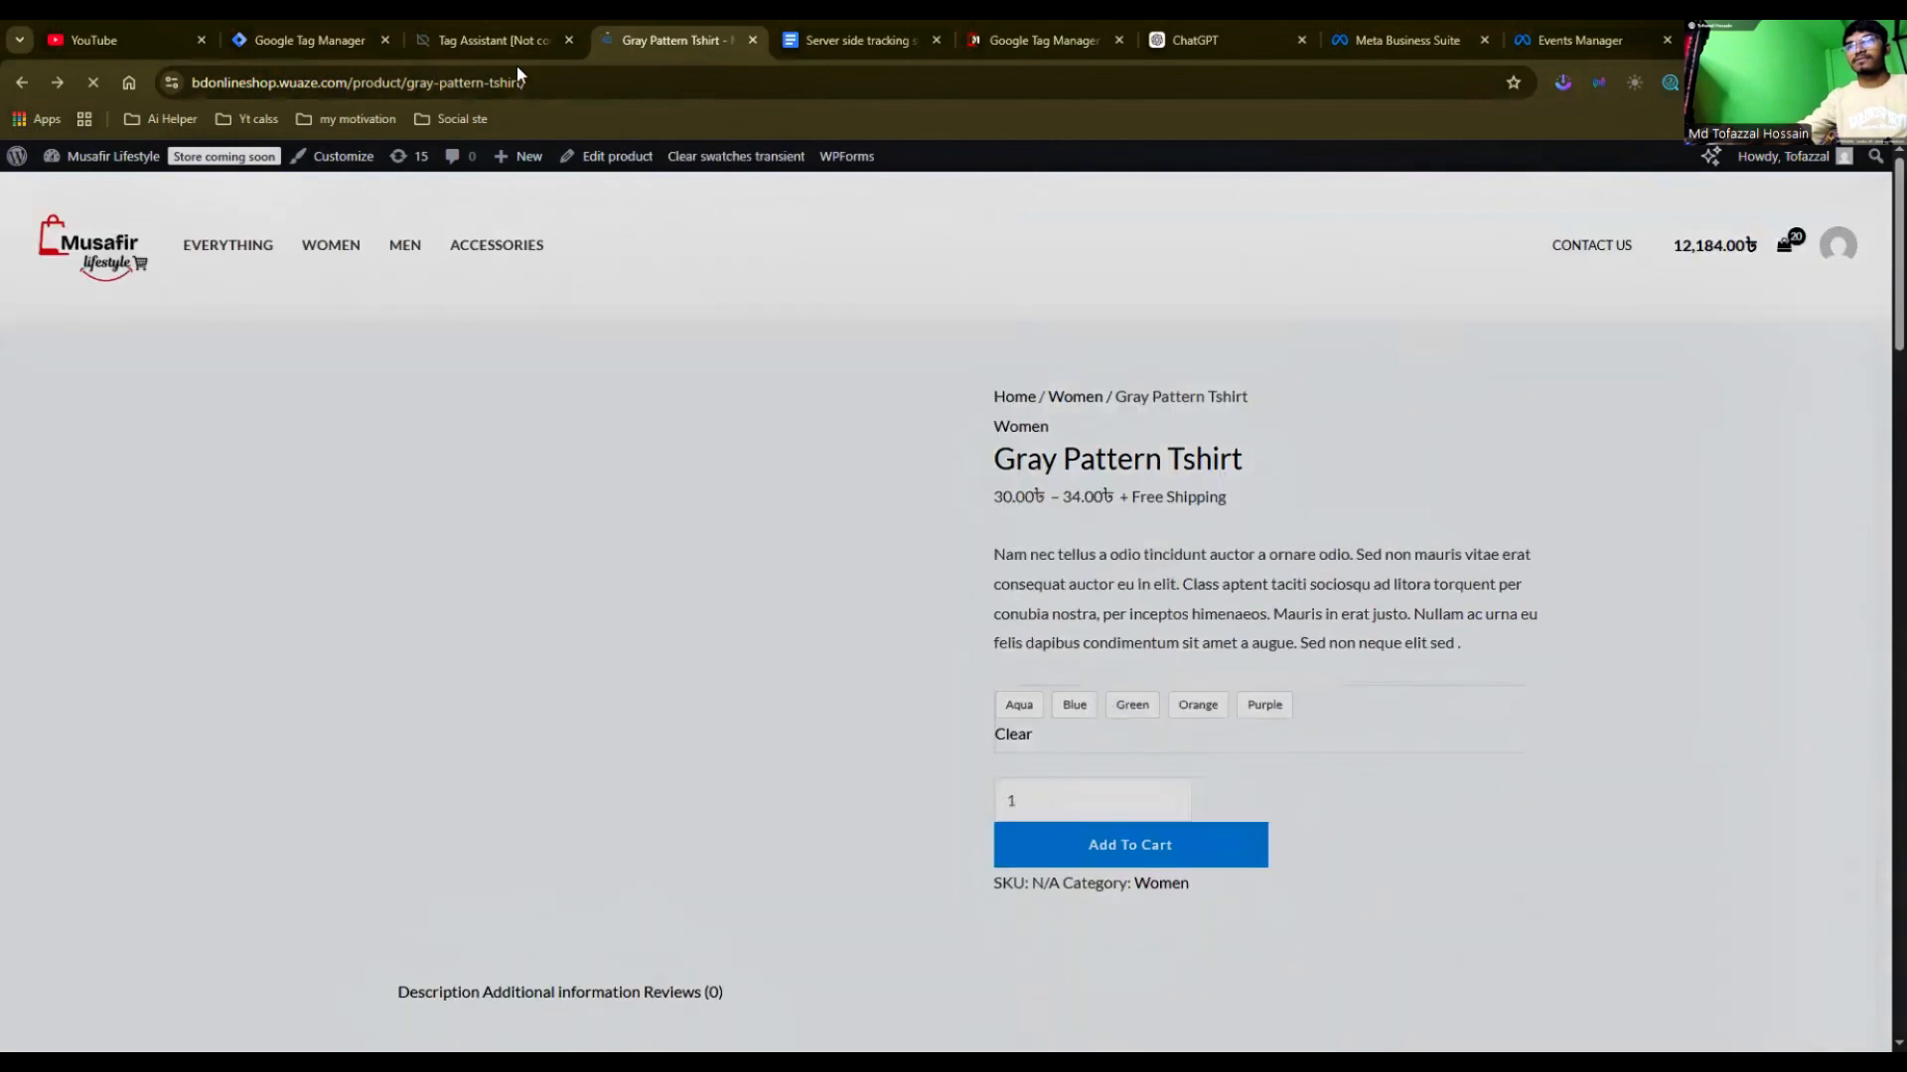
{"action": "left_click", "coordinate": [487, 46]}
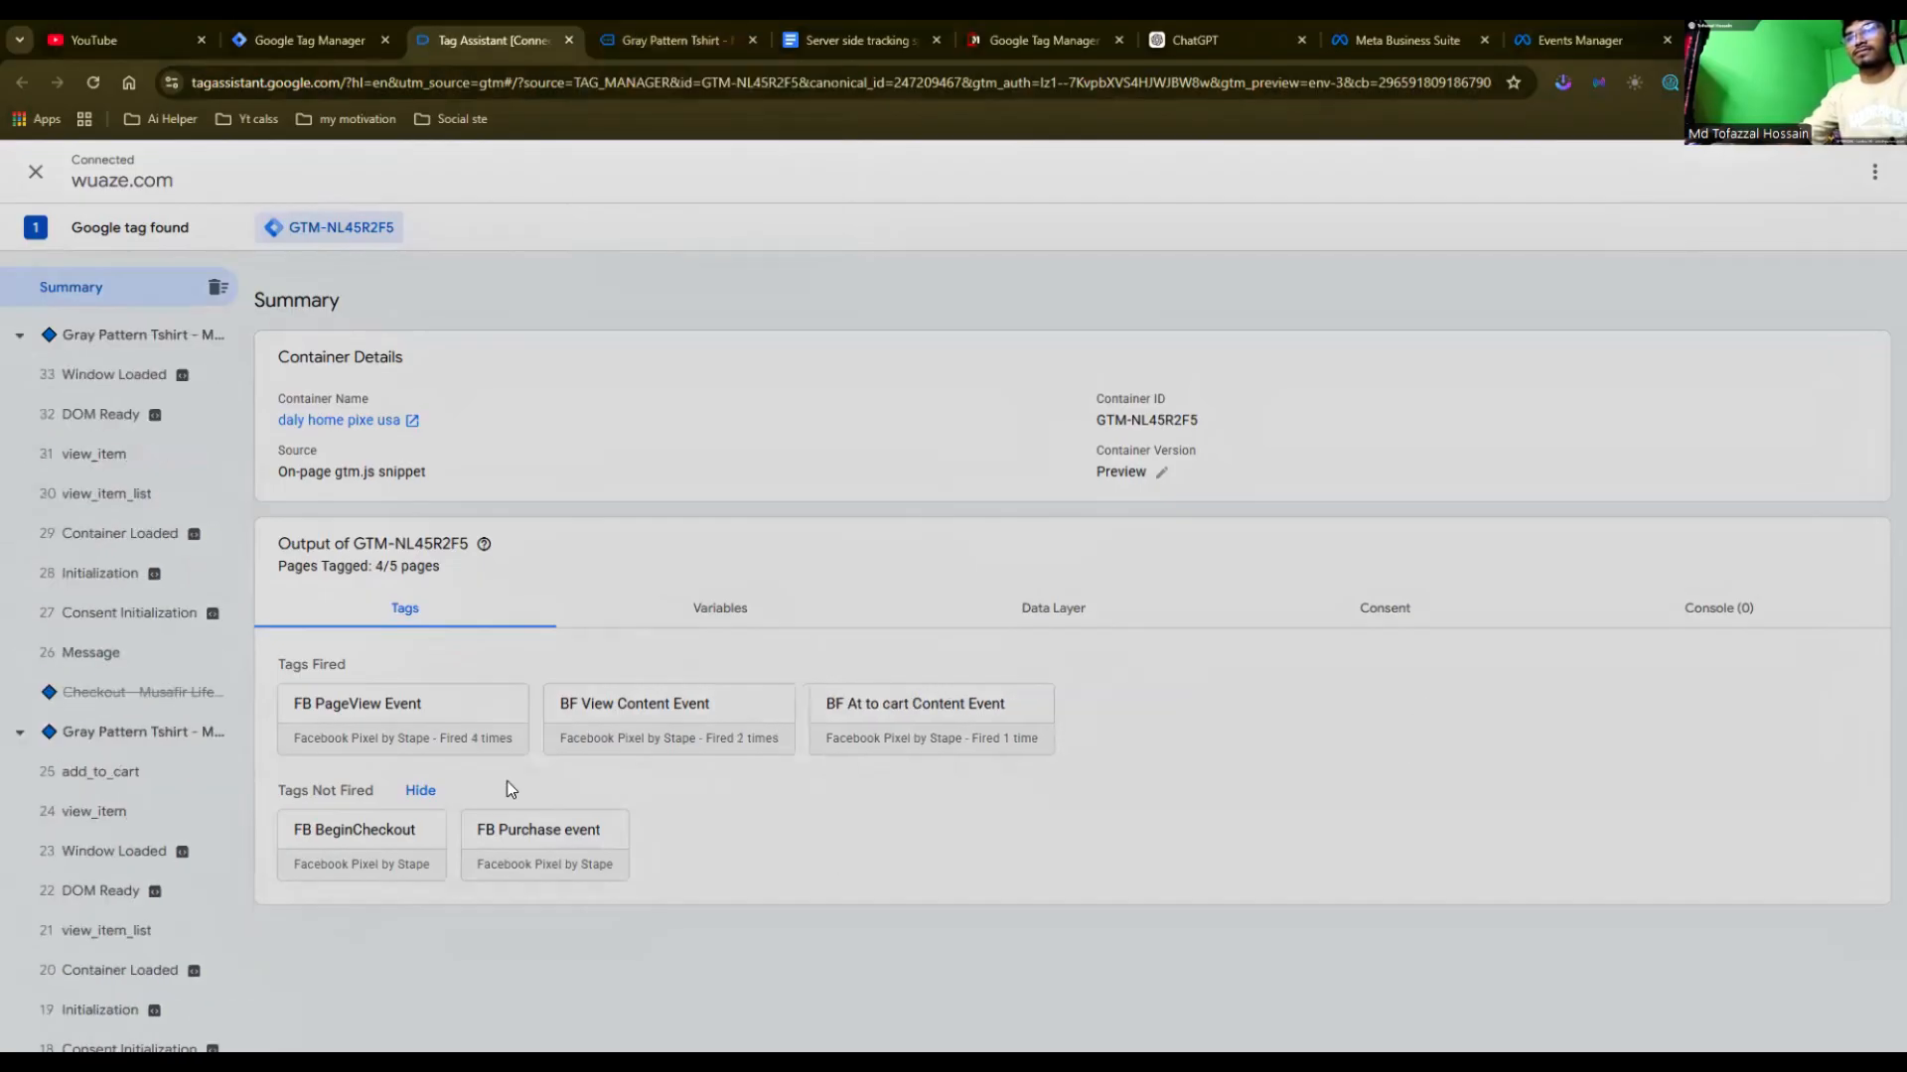
{"action": "left_click", "coordinate": [675, 41]}
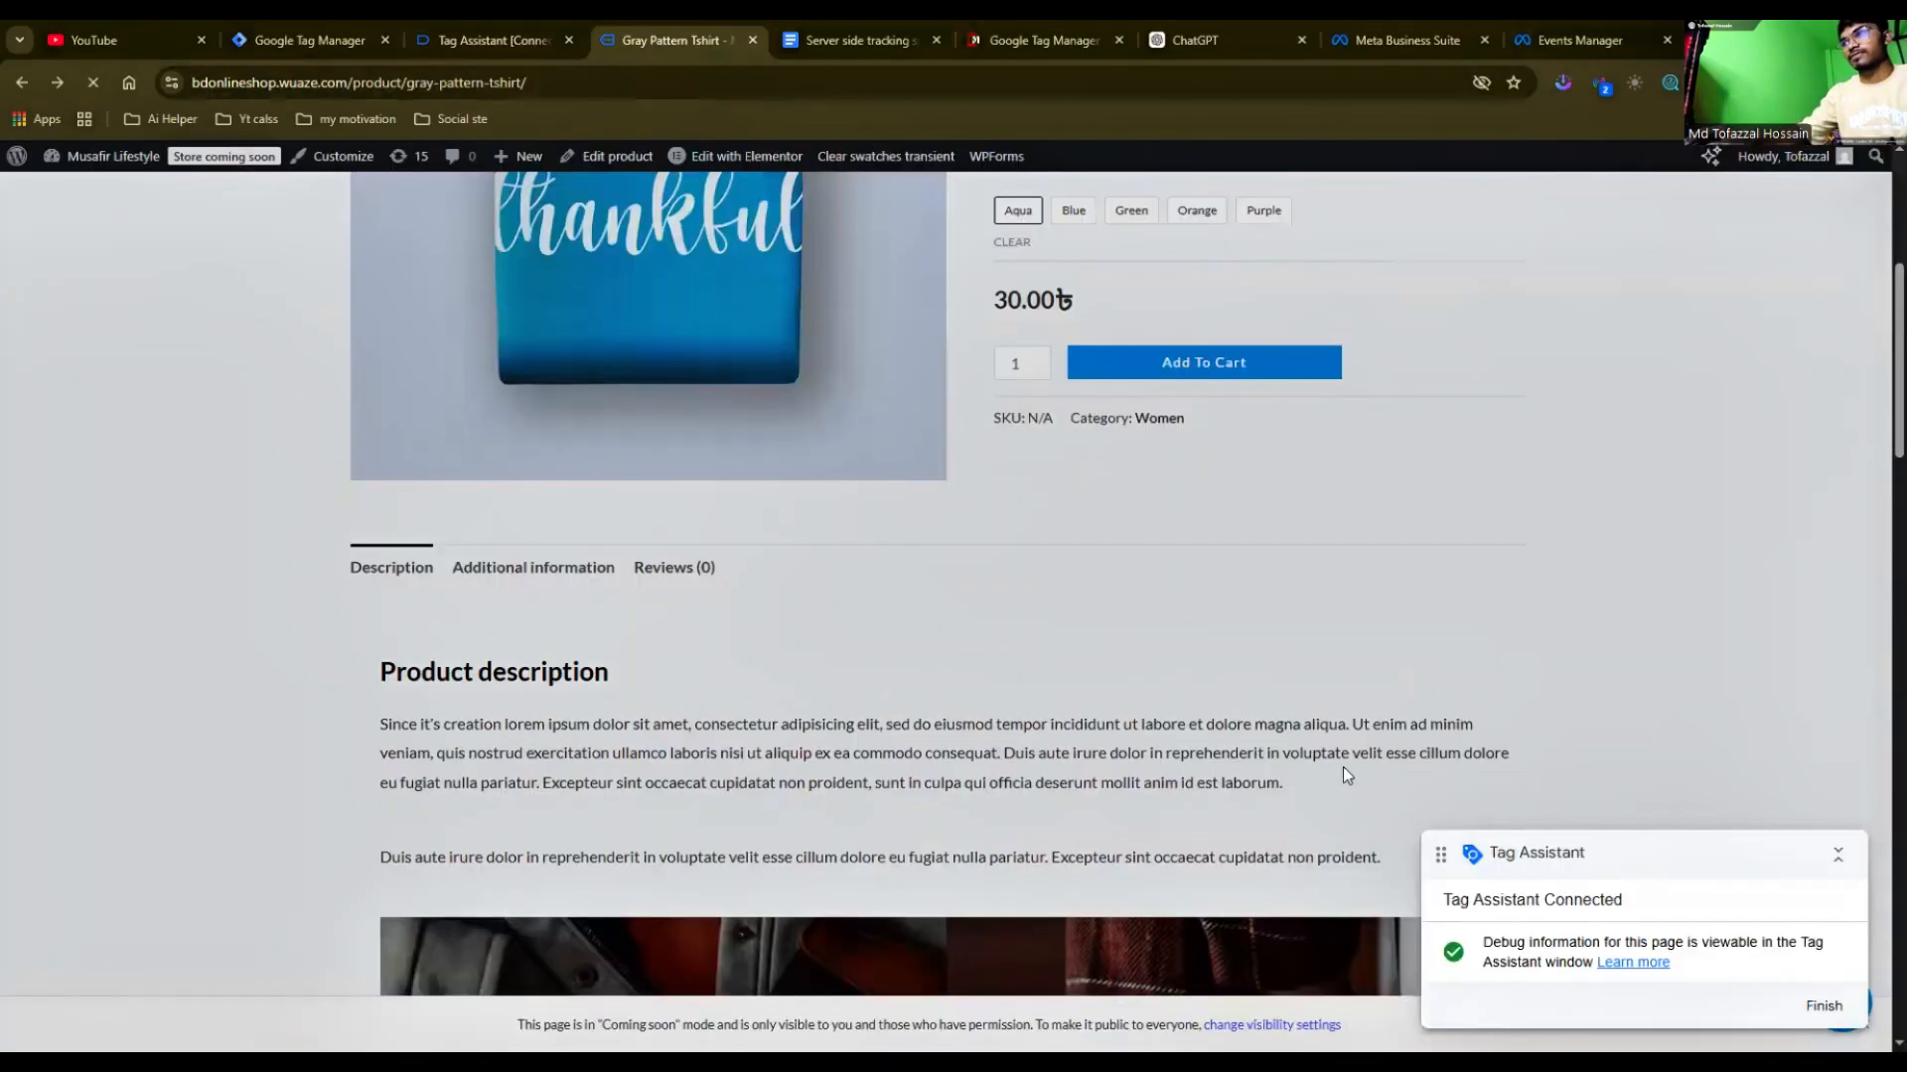
Step: Open the cart drawer and remove the Hublot watch, both DNK Blue Shoes, the Rado watch, Flamingo Tshirt and both hoodies
{"action": "left_click_drag", "start_coordinate": [1675, 874], "coordinate": [1359, 873]}
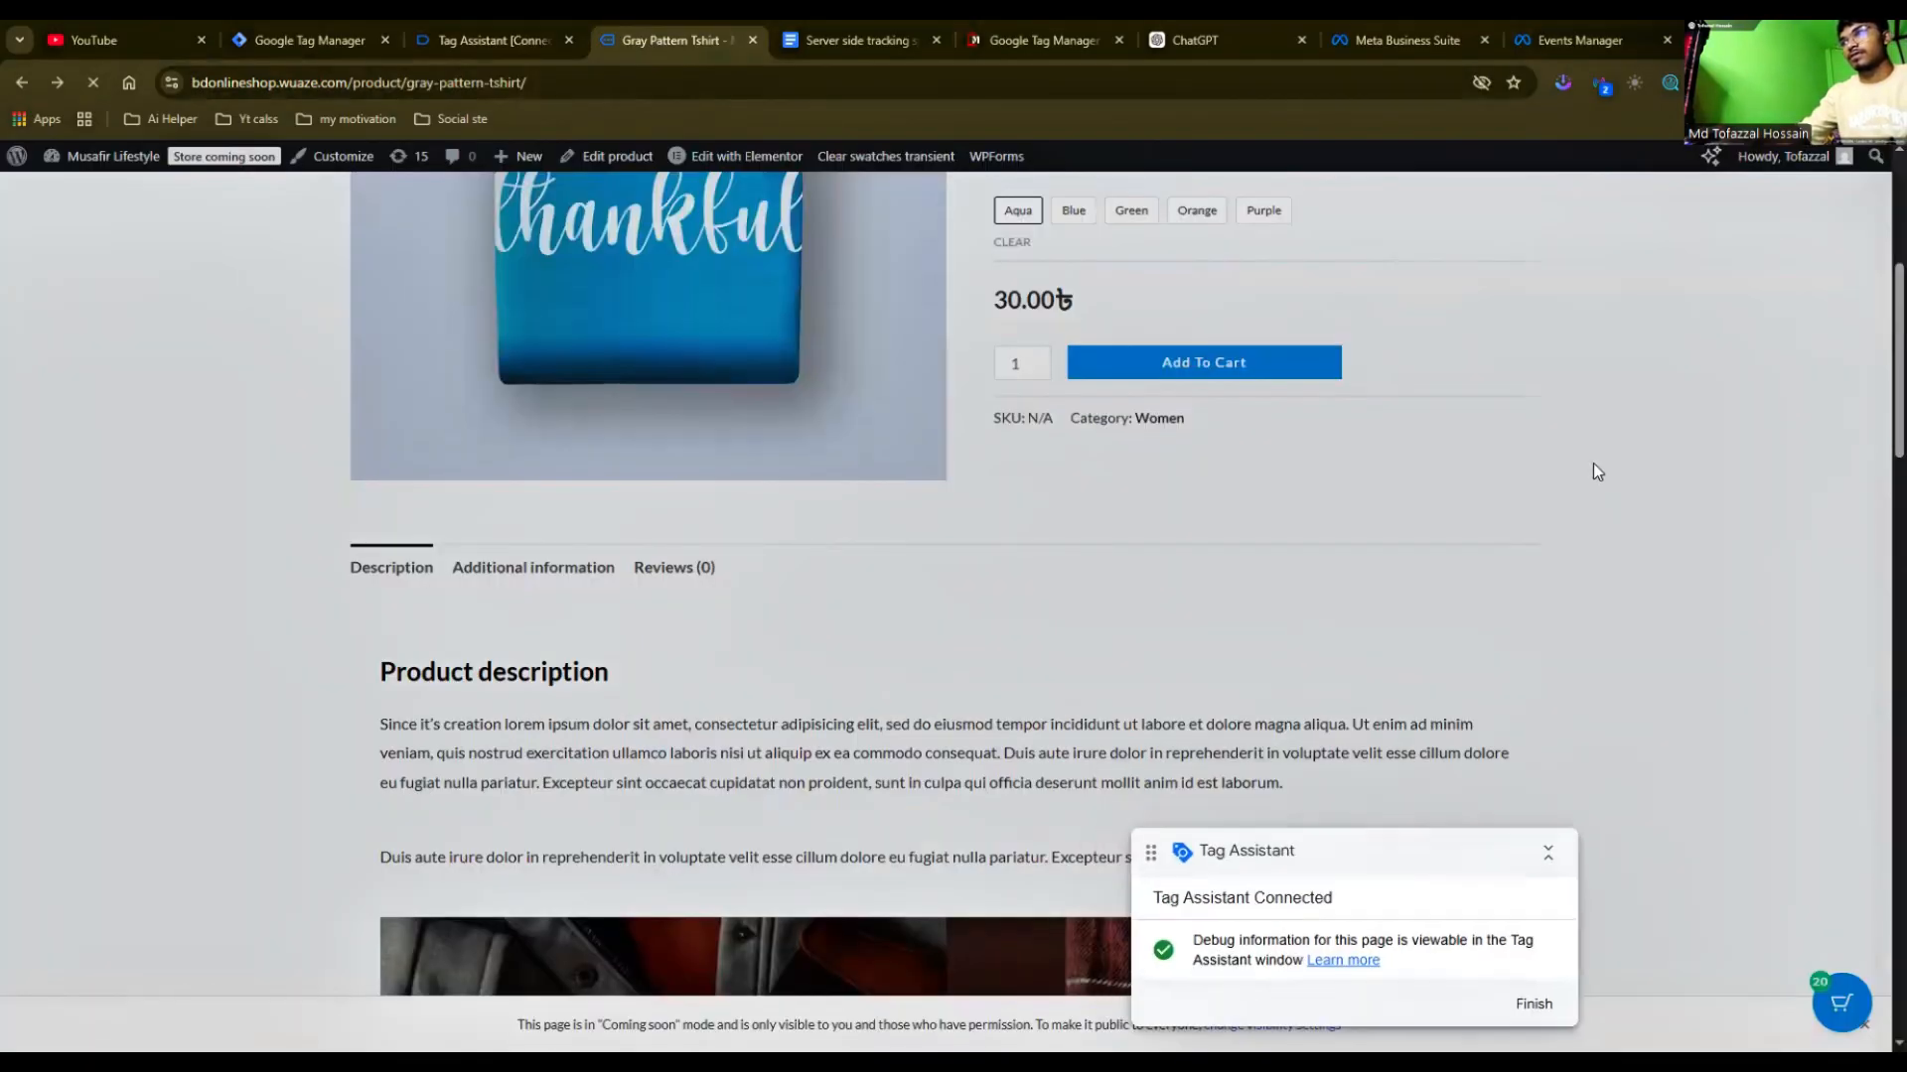
{"action": "scroll", "coordinate": [1458, 491], "scroll_direction": "up", "scroll_amount": 5}
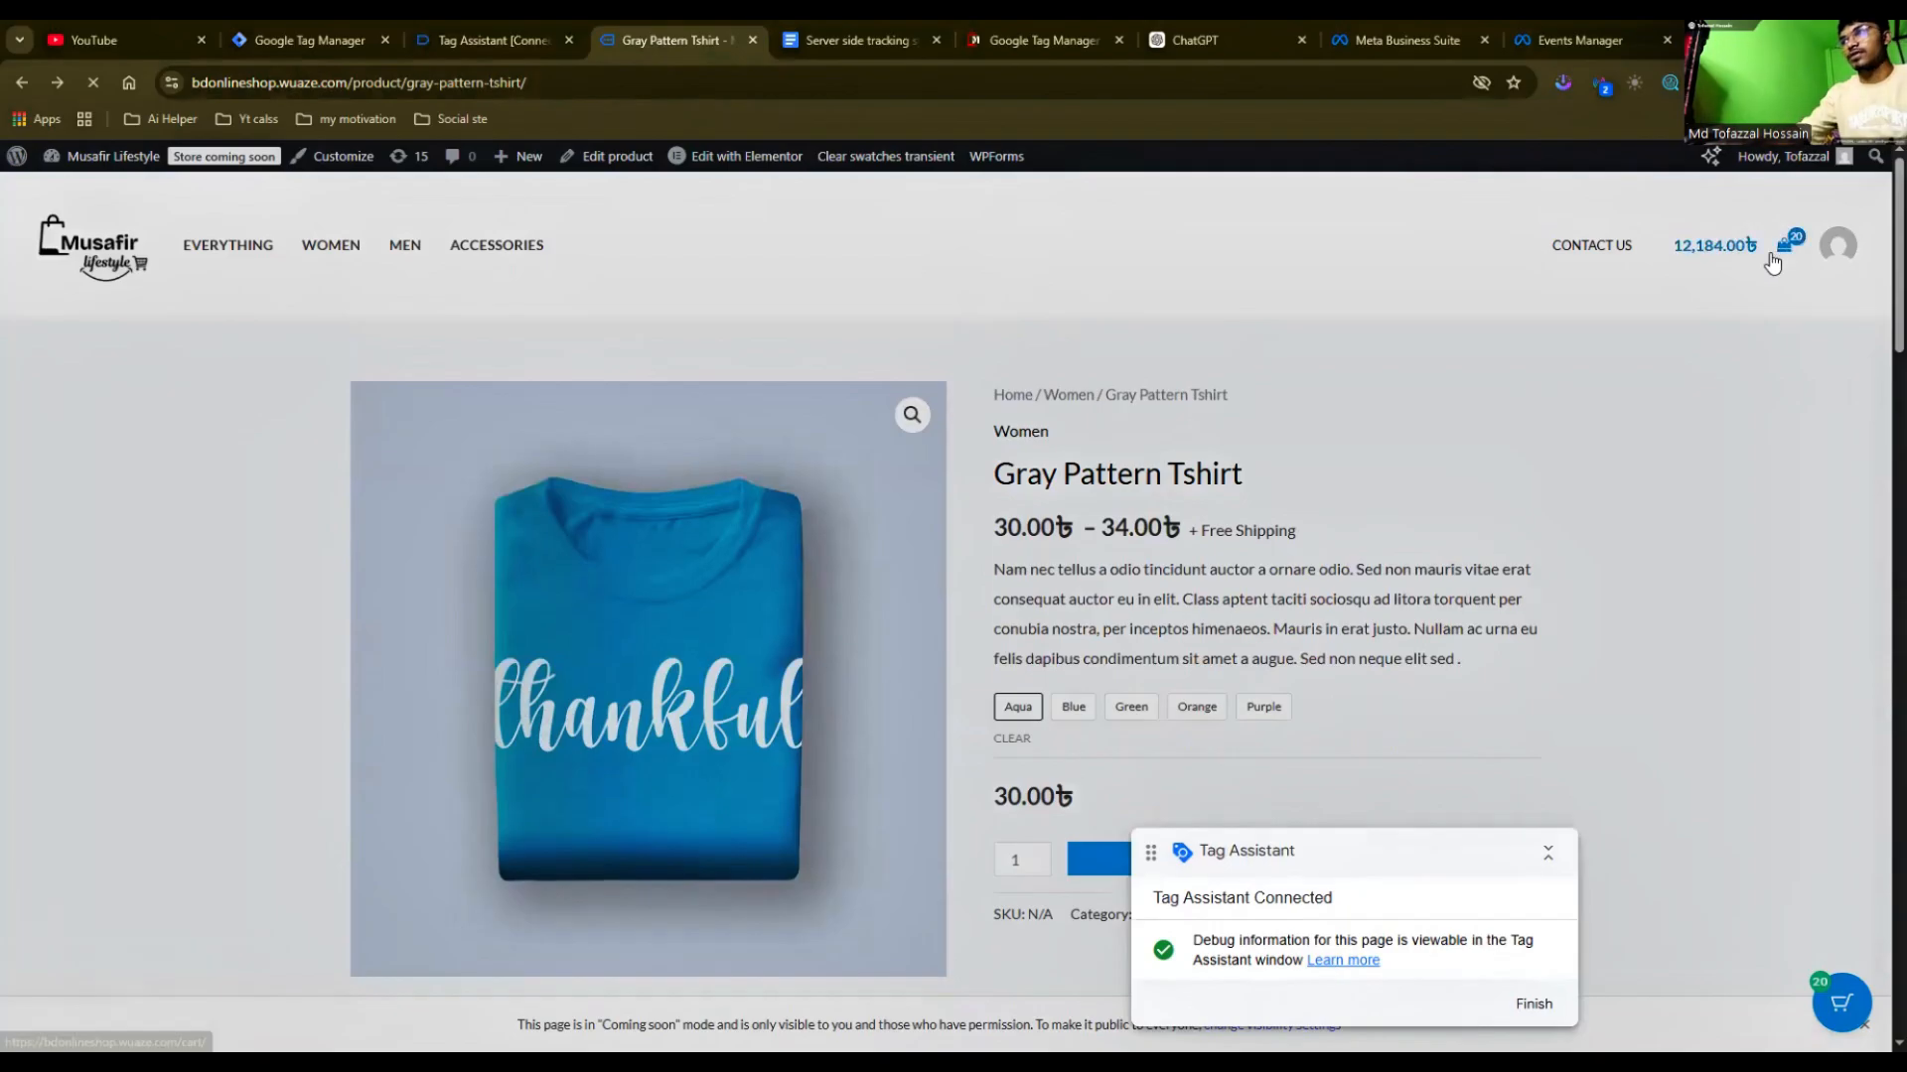
{"action": "left_click", "coordinate": [1871, 441]}
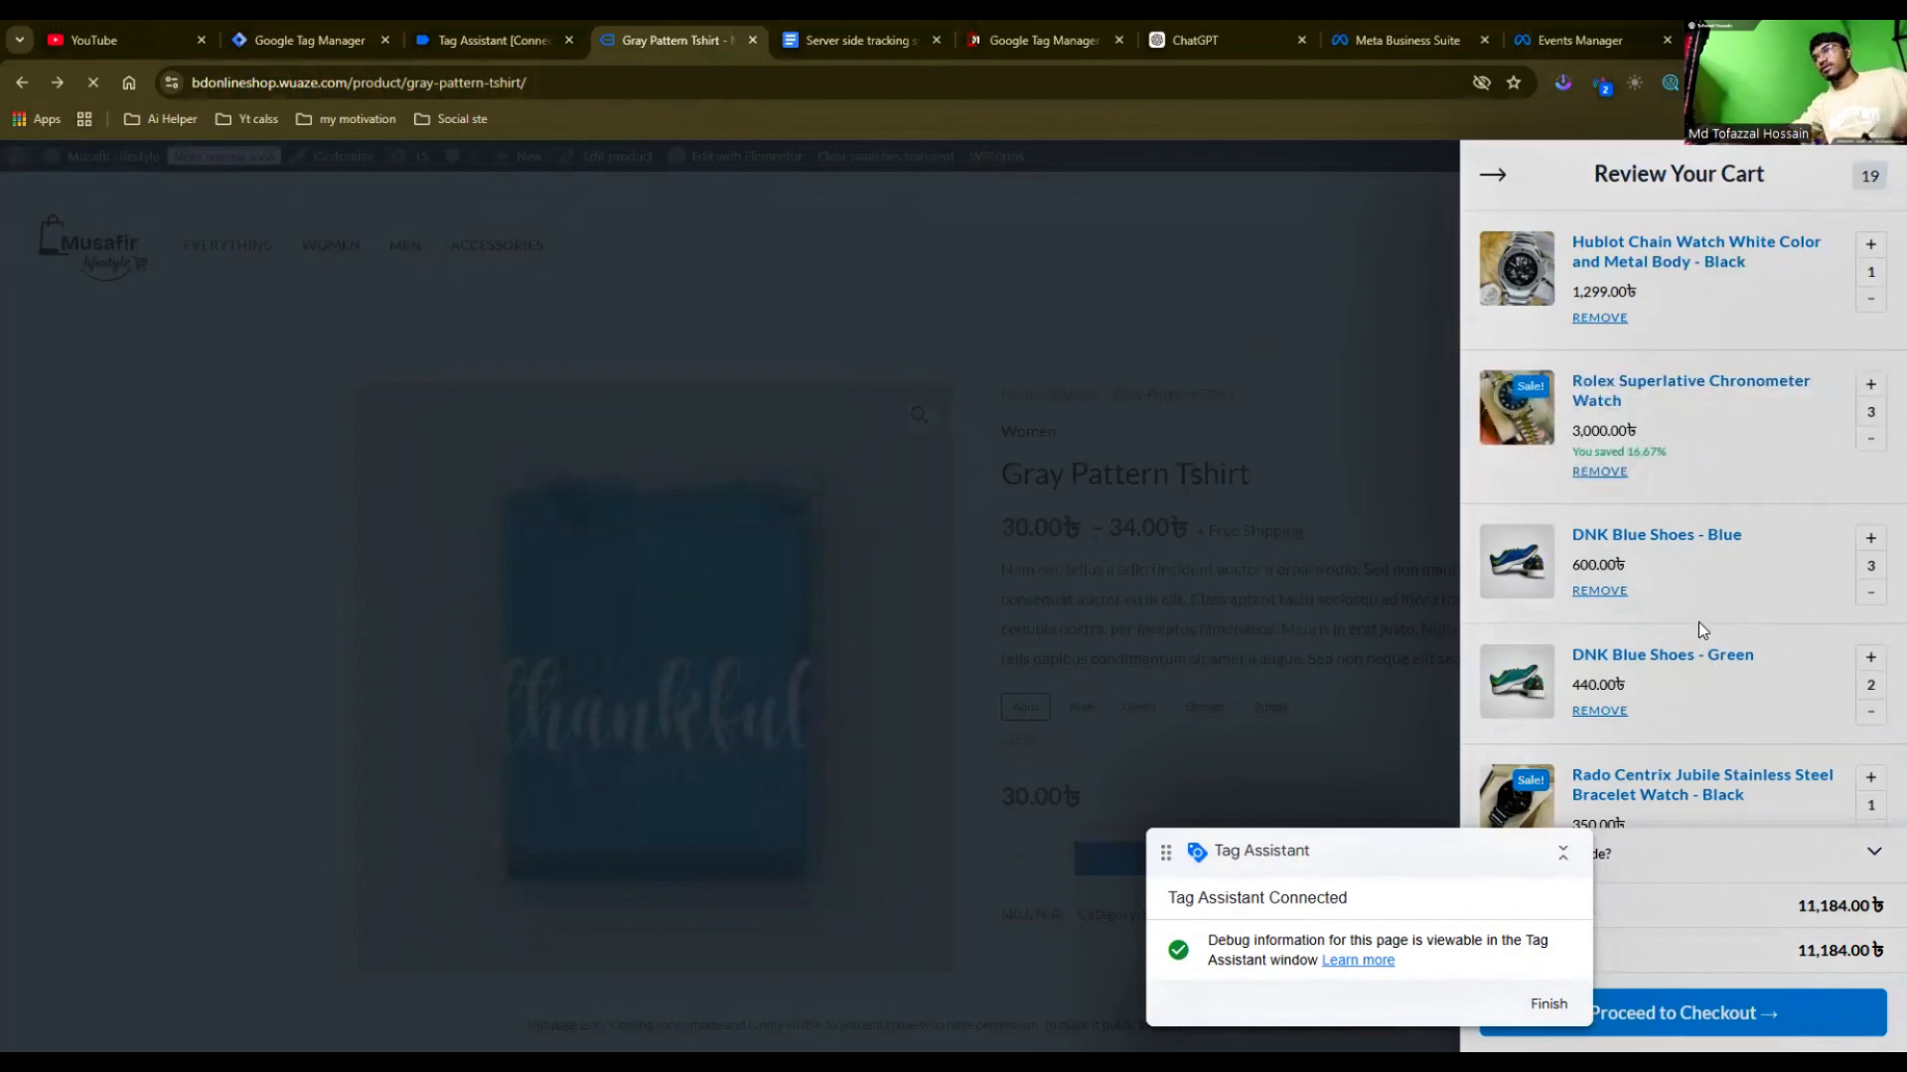
{"action": "left_click", "coordinate": [1600, 318]}
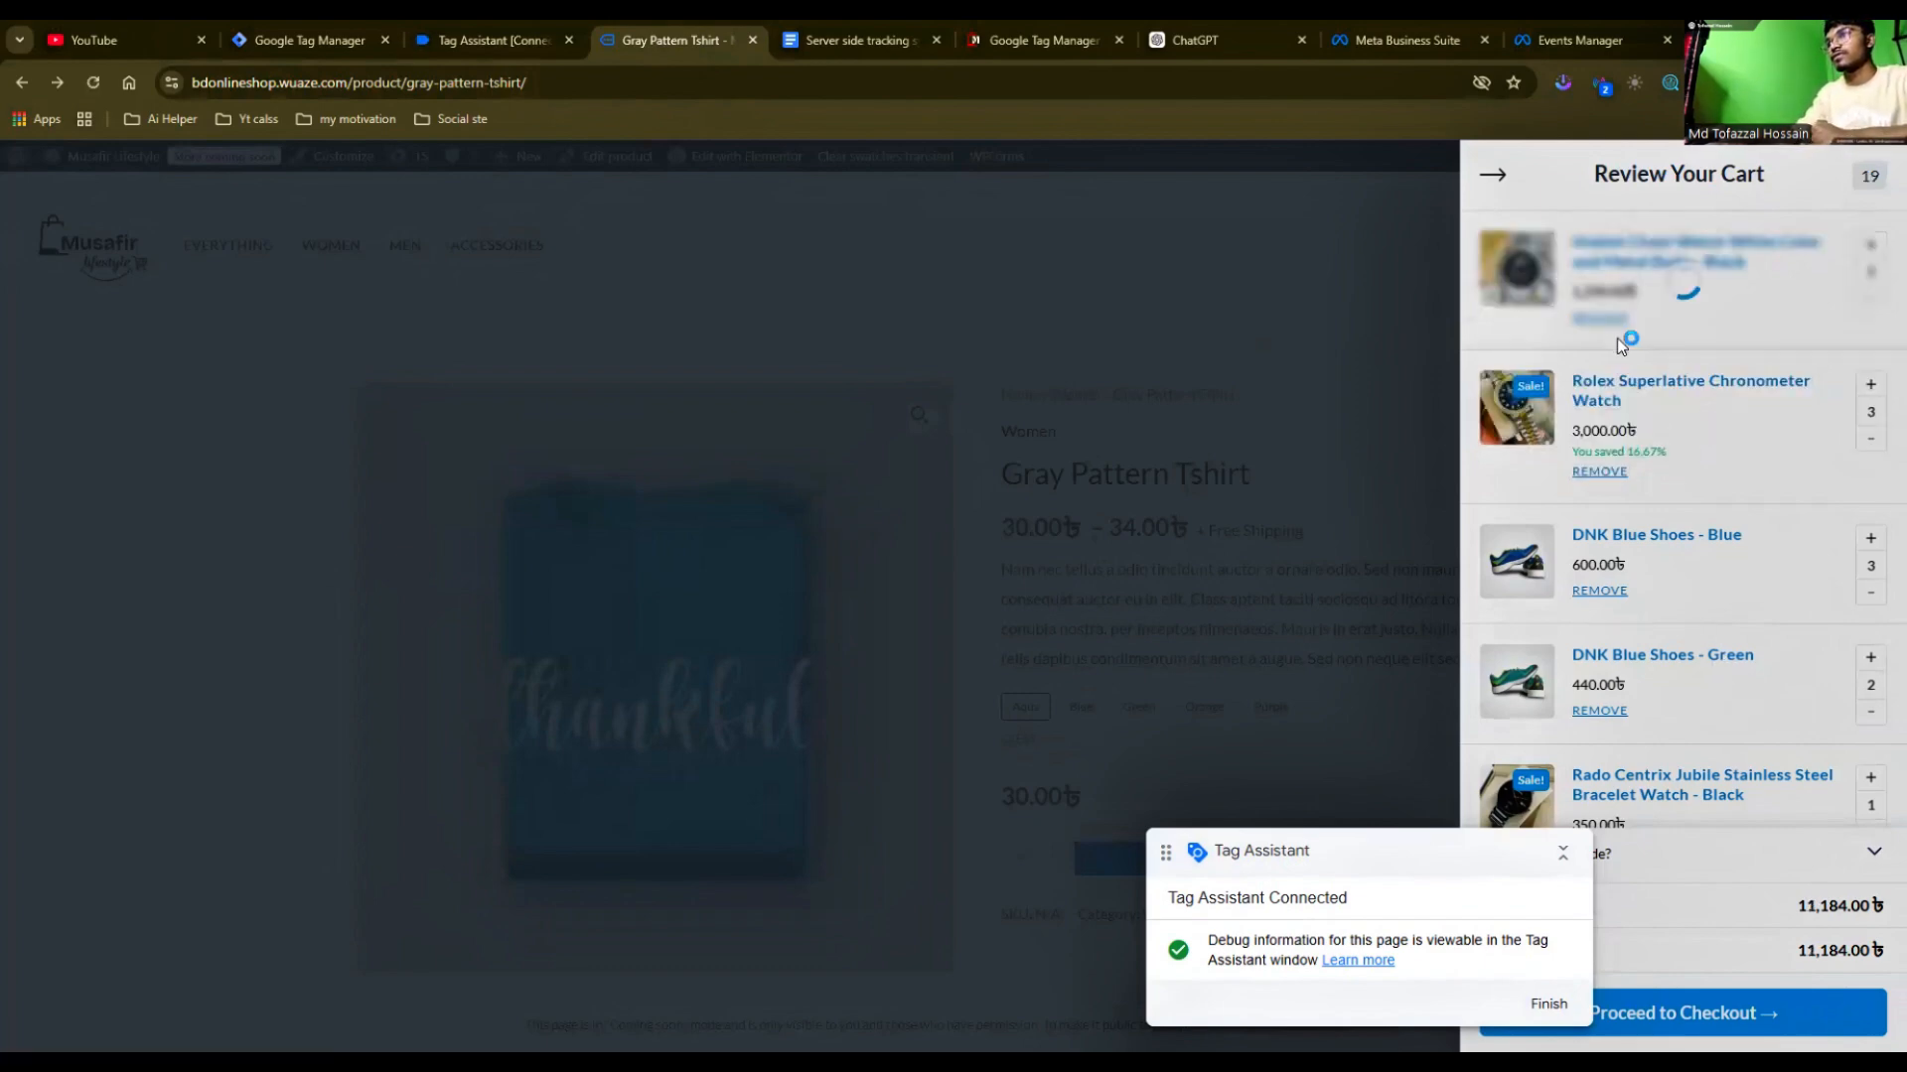
{"action": "left_click", "coordinate": [1590, 456]}
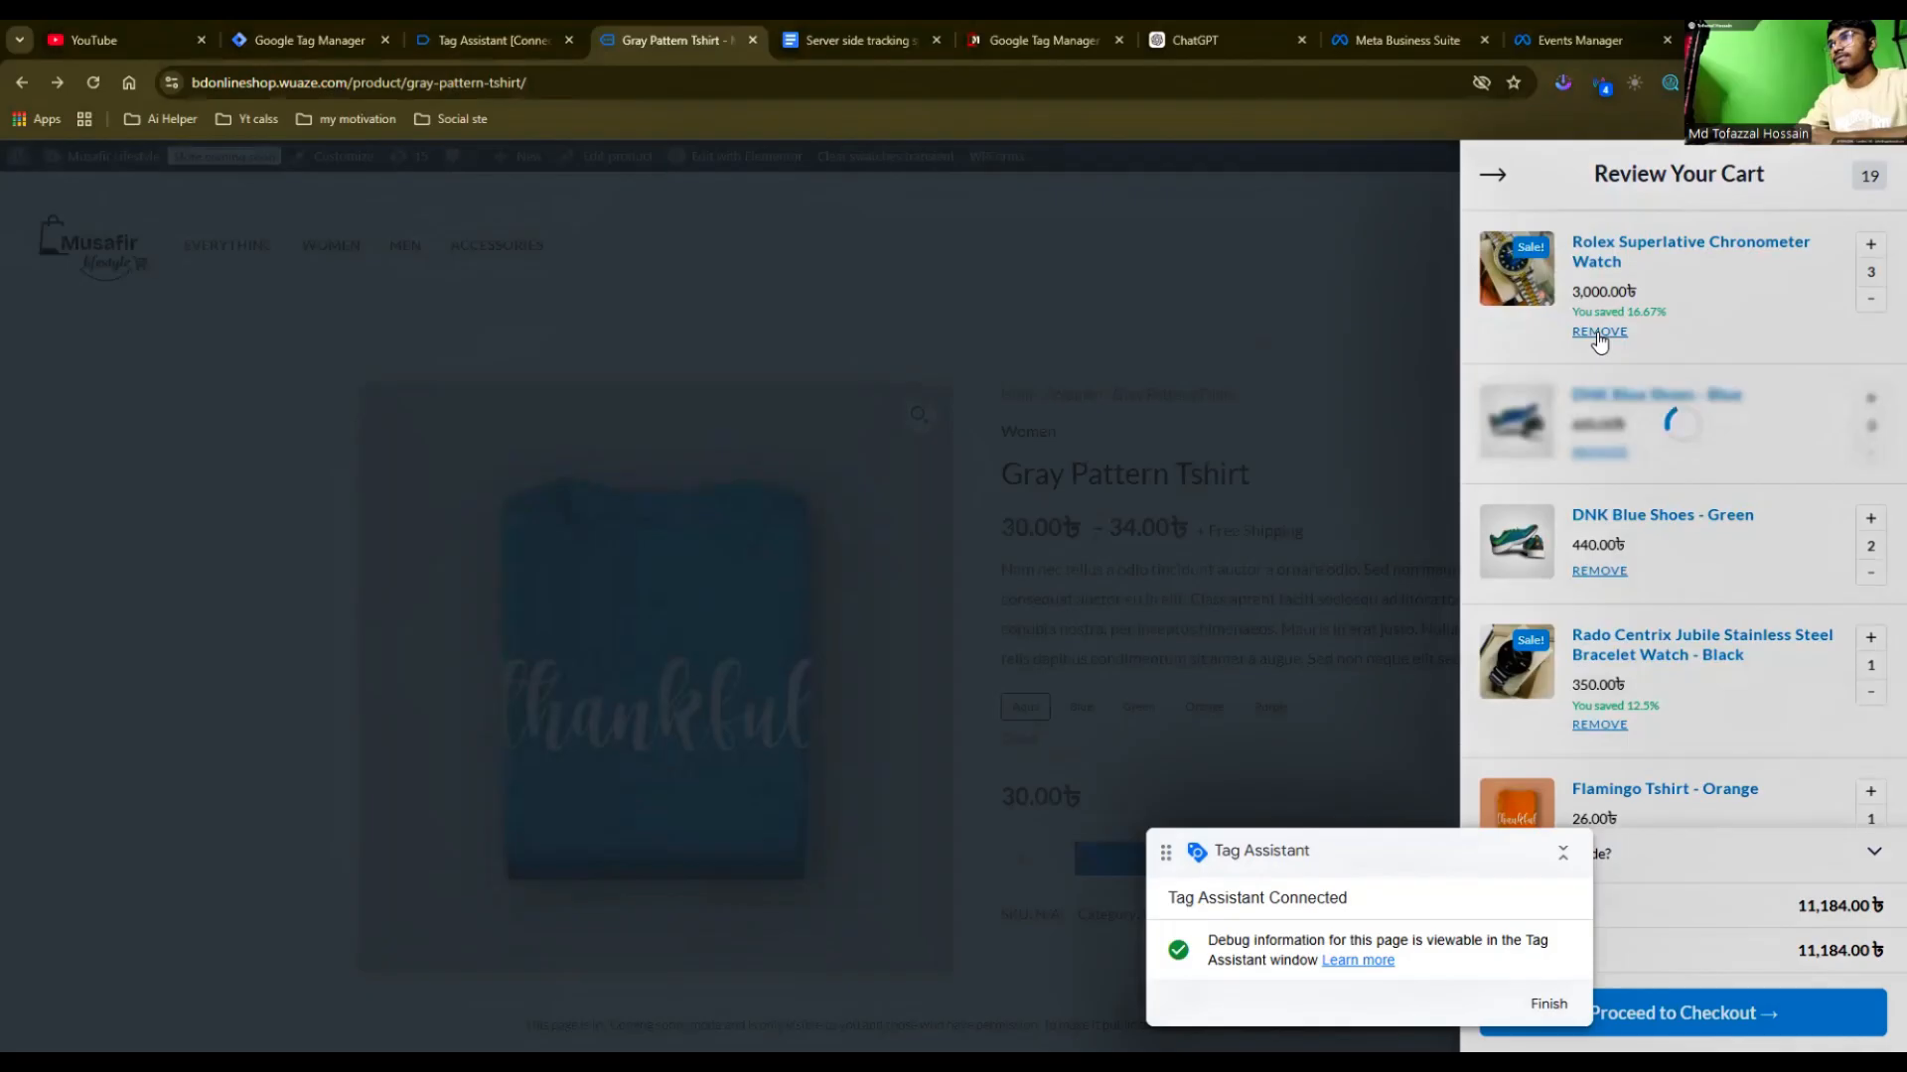
{"action": "left_click", "coordinate": [1599, 332]}
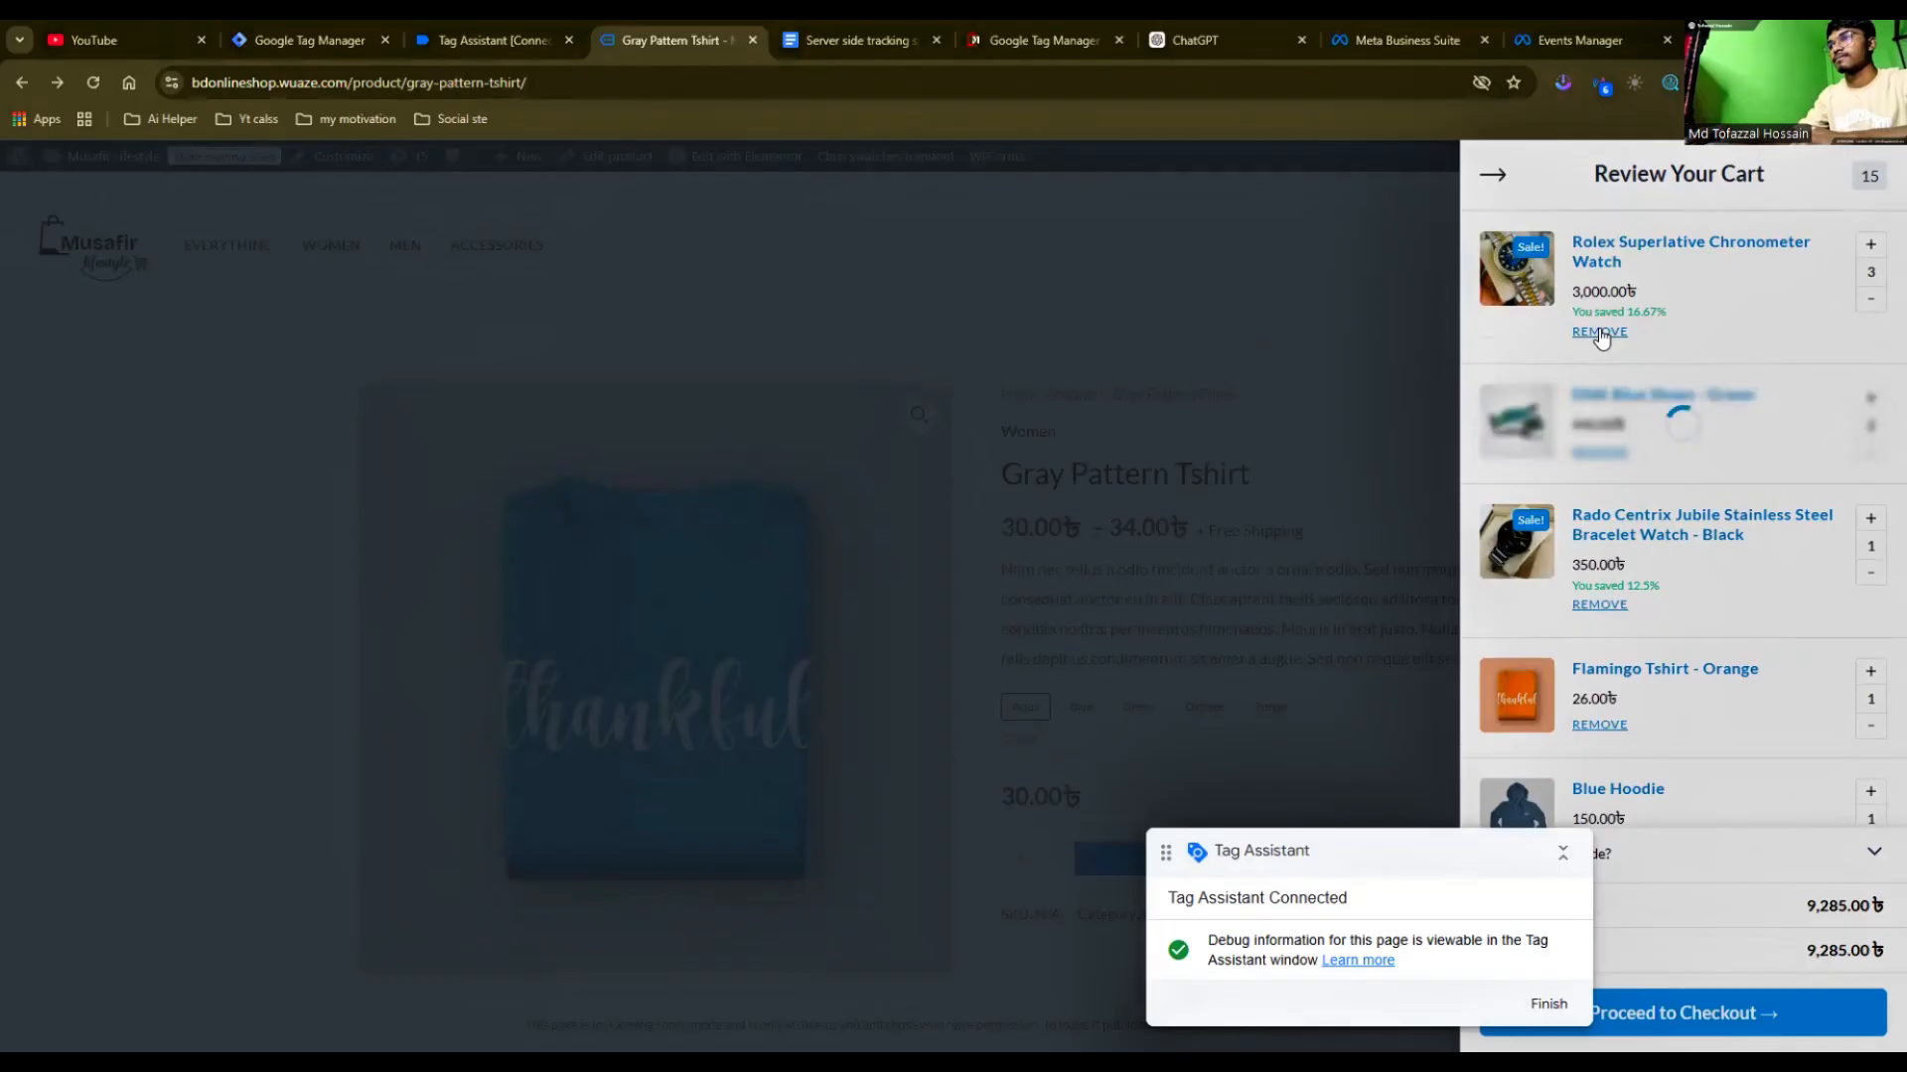
{"action": "scroll", "coordinate": [1593, 364], "scroll_direction": "down", "scroll_amount": 1}
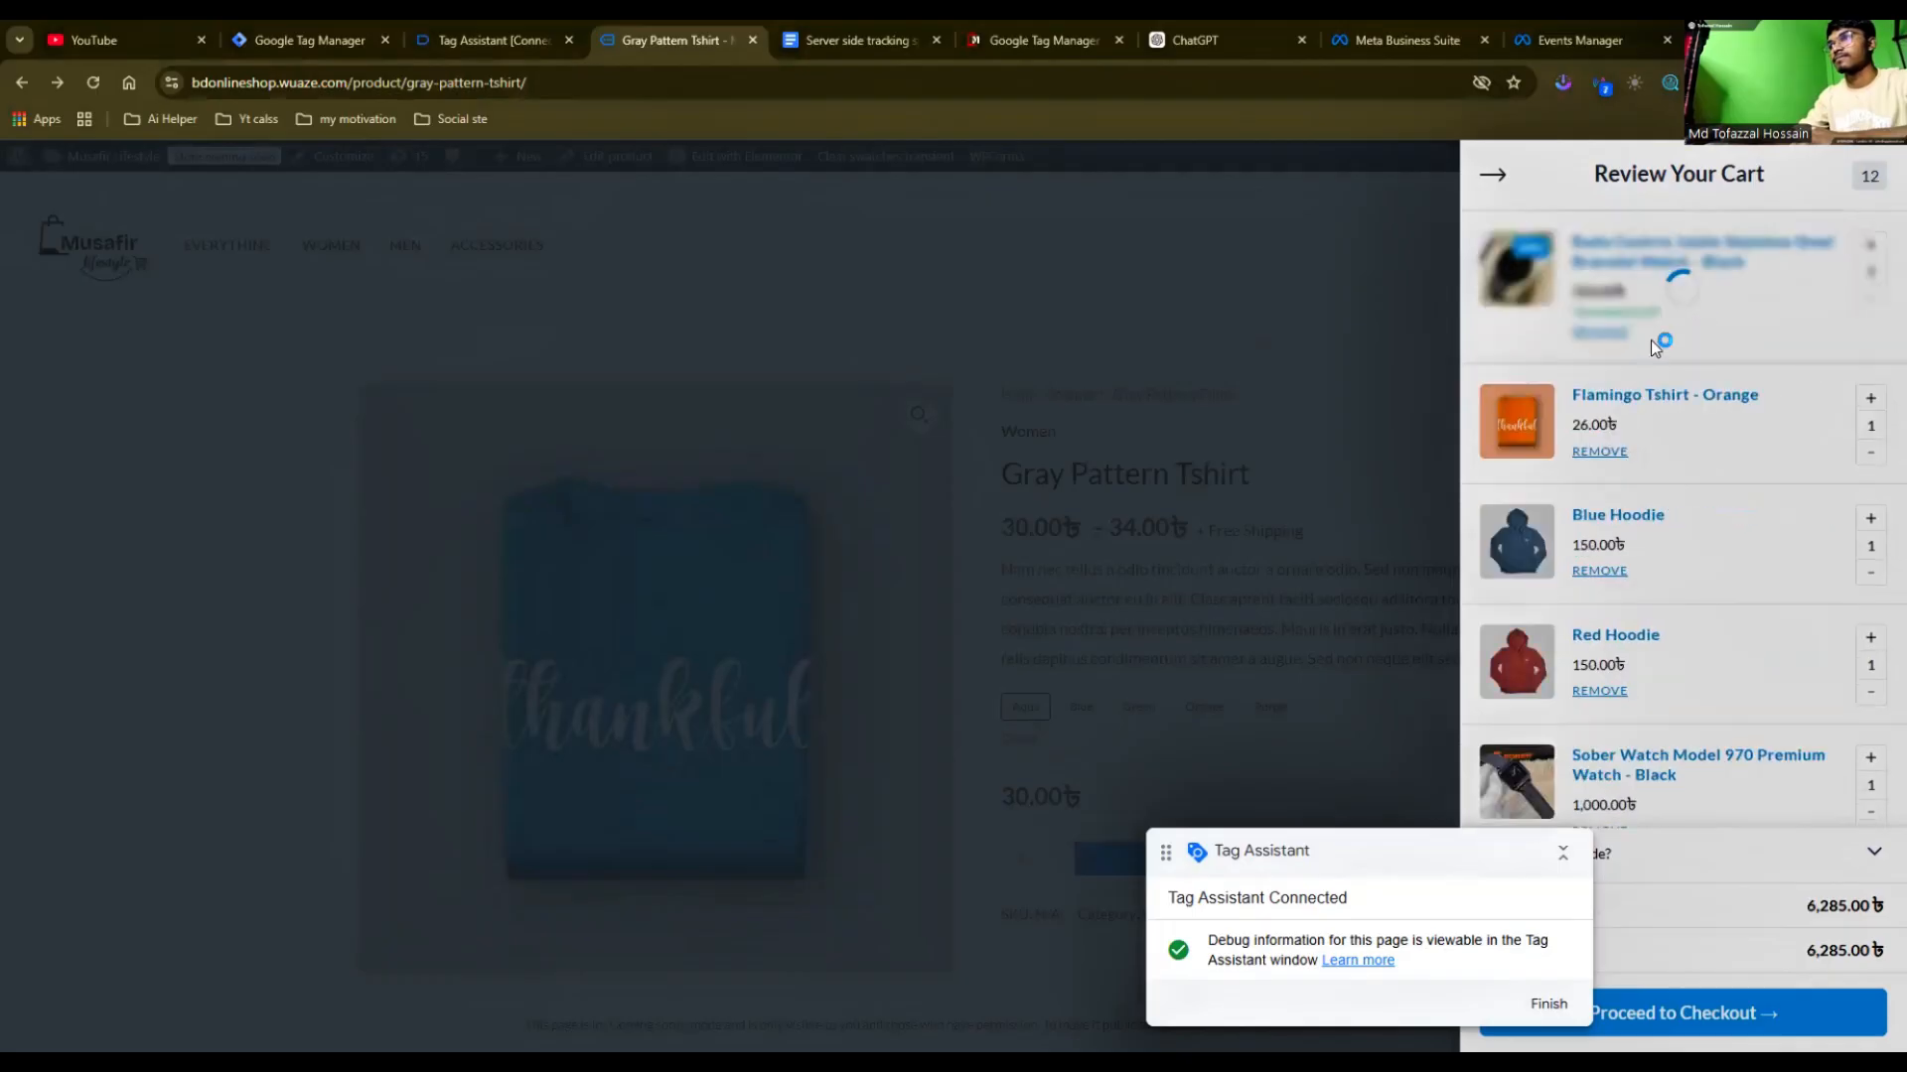
{"action": "left_click", "coordinate": [1601, 333]}
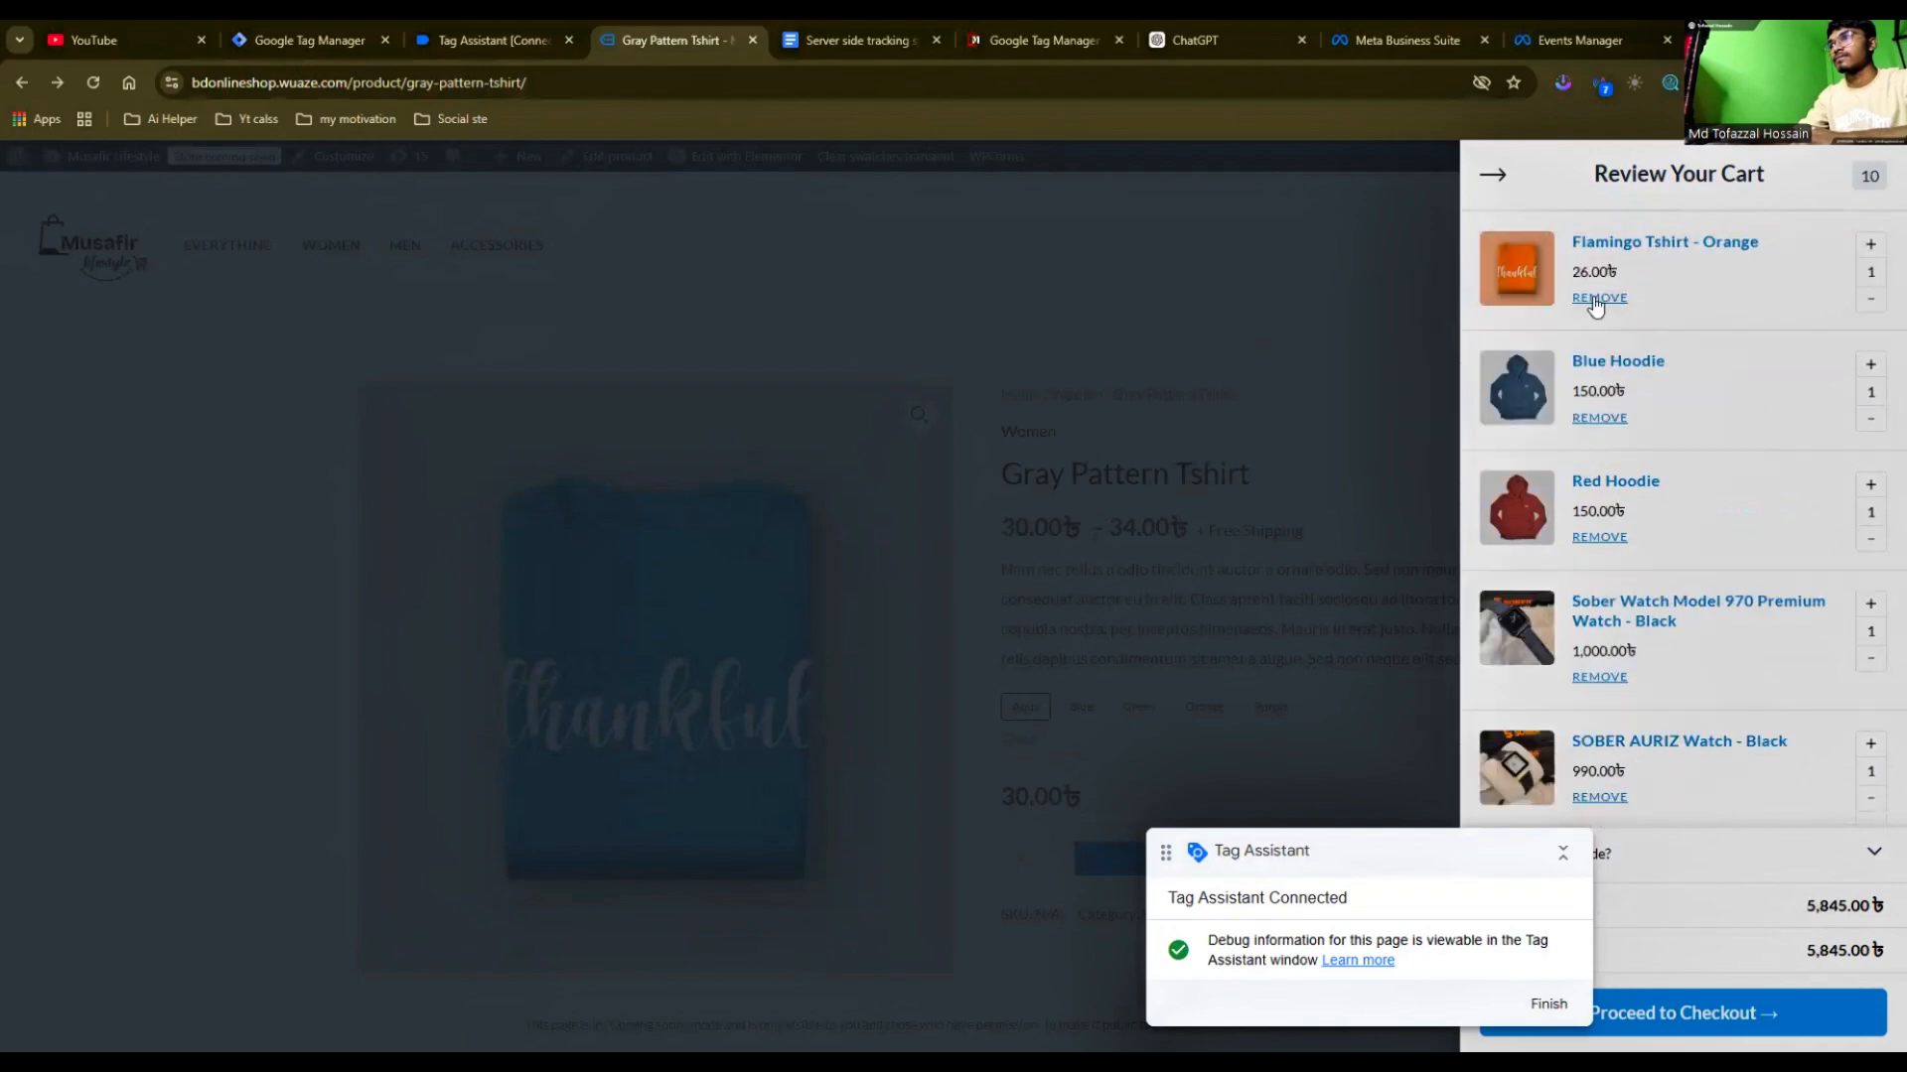
{"action": "left_click", "coordinate": [1595, 297]}
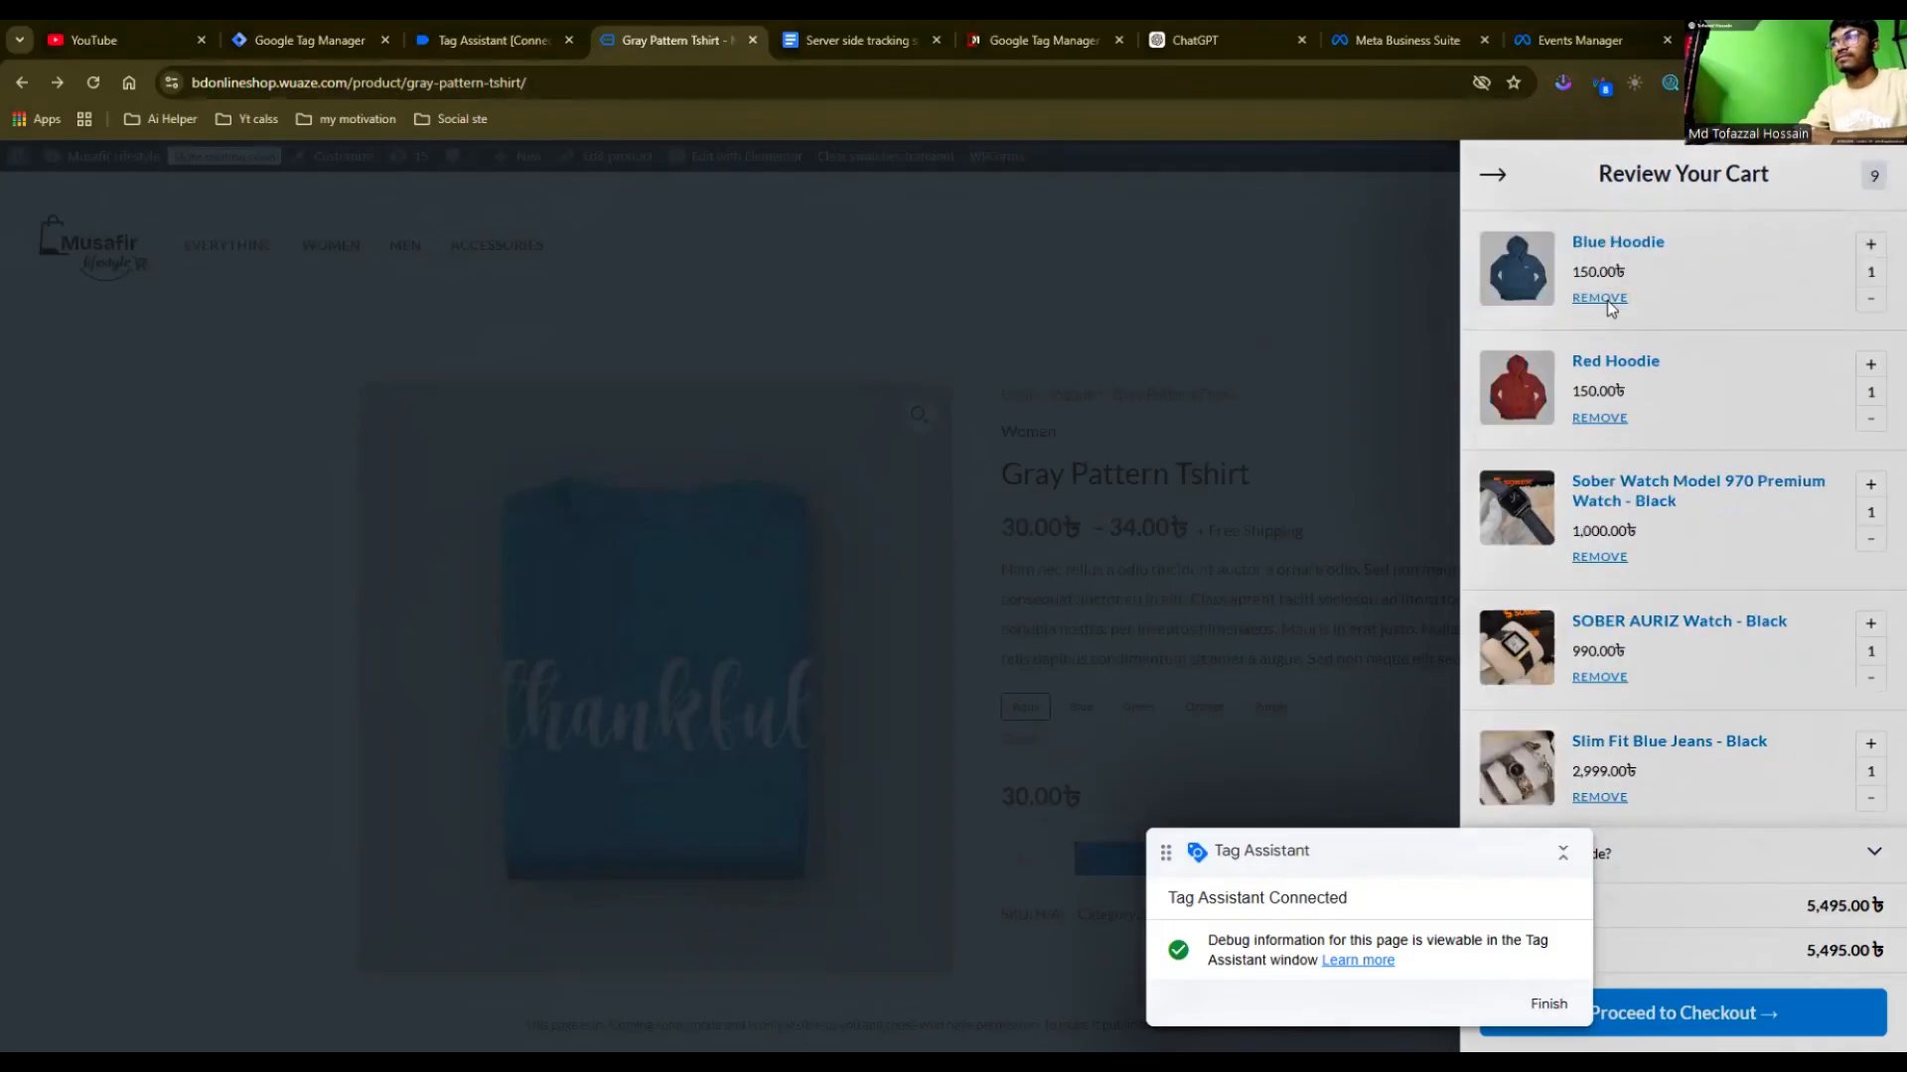
{"action": "left_click", "coordinate": [1601, 298]}
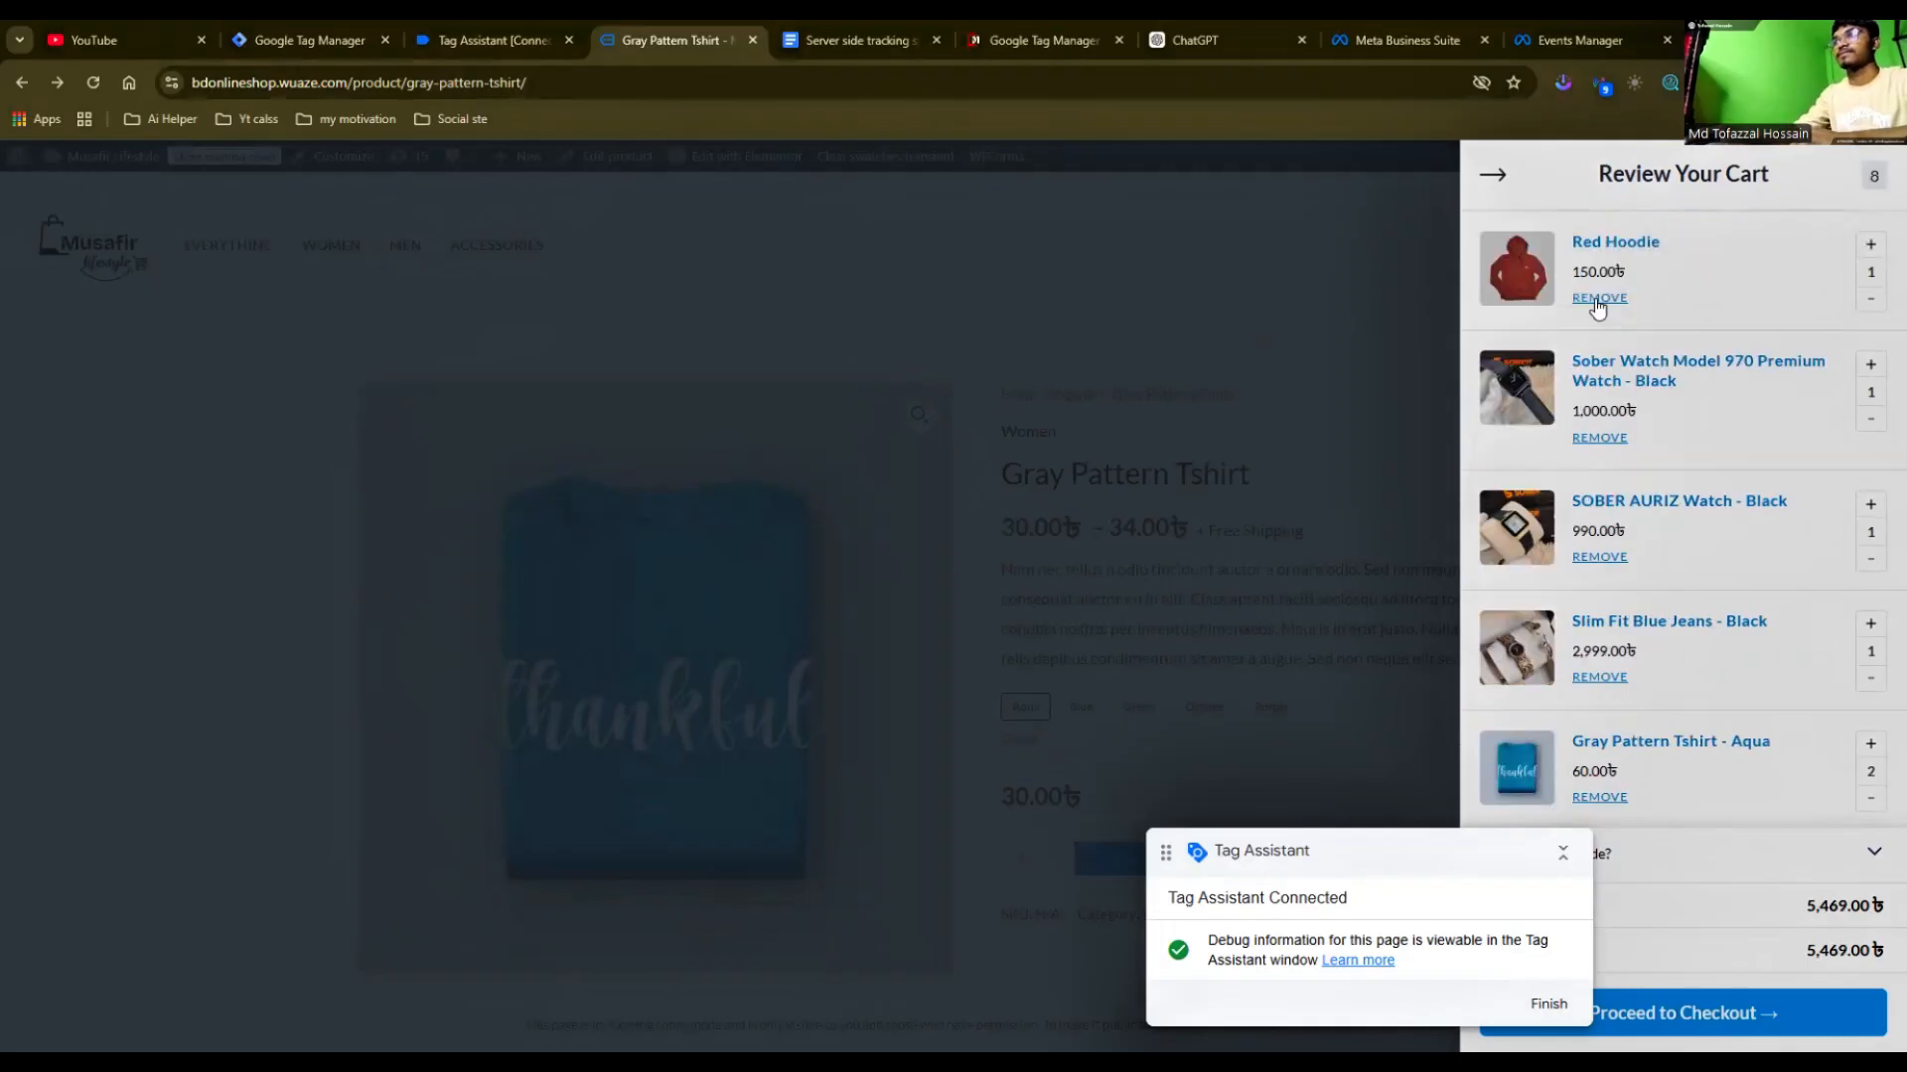
{"action": "left_click", "coordinate": [1595, 298]}
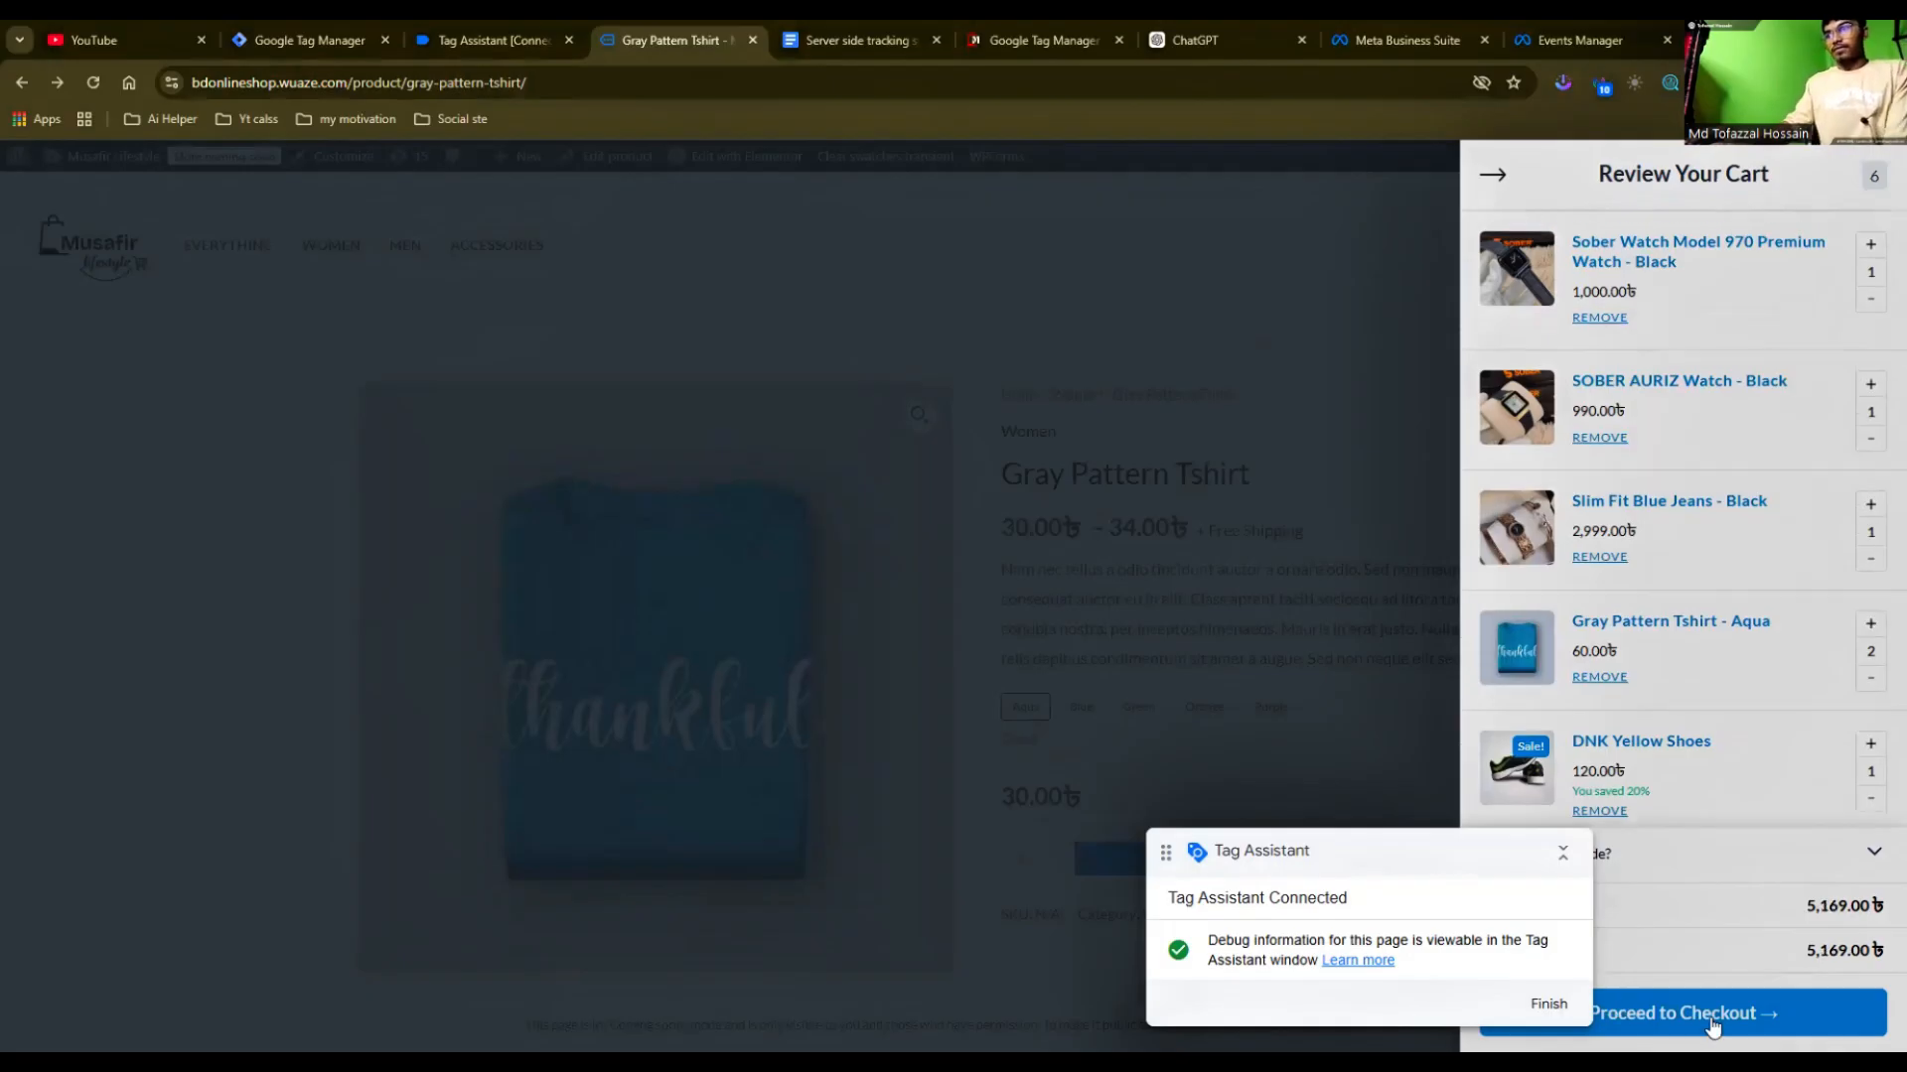
Step: Proceed to checkout from the cart and check the fired tags in Tag Assistant
{"action": "left_click", "coordinate": [1755, 1015]}
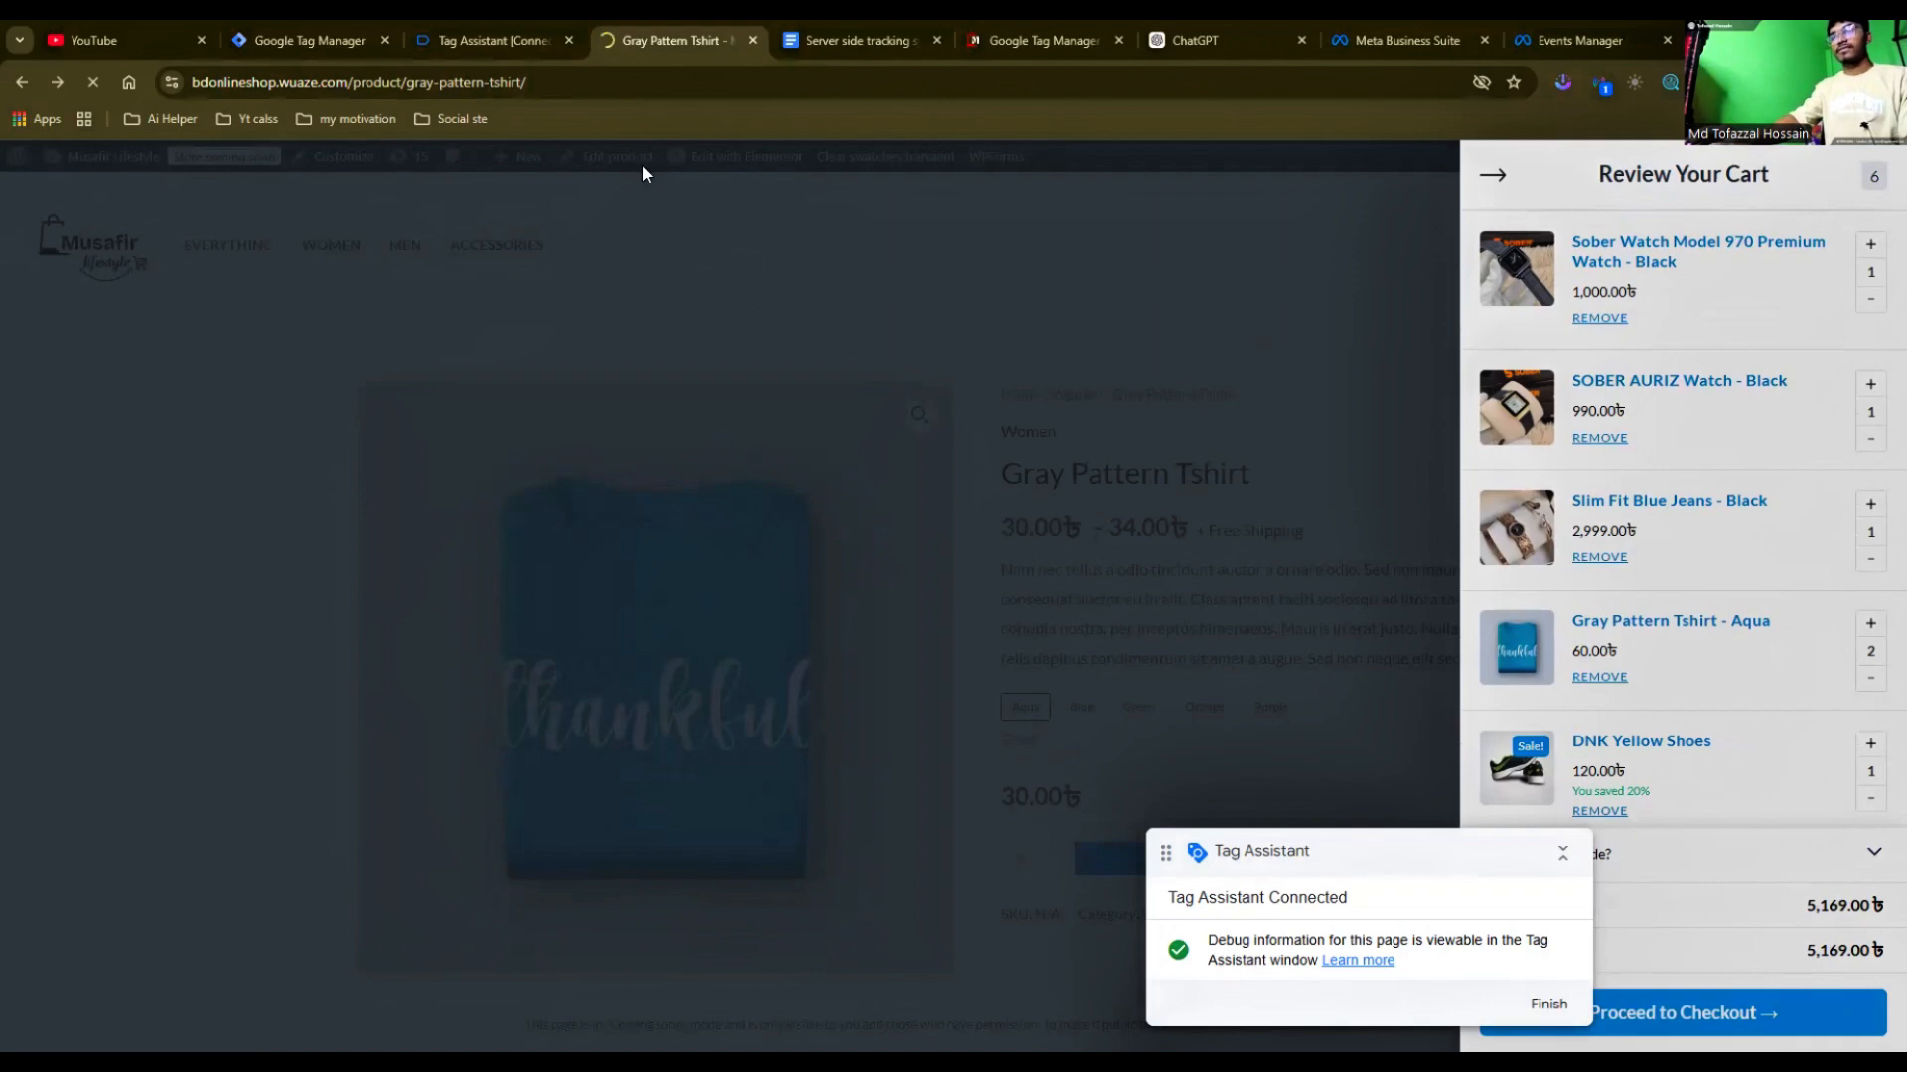
{"action": "left_click", "coordinate": [486, 37]}
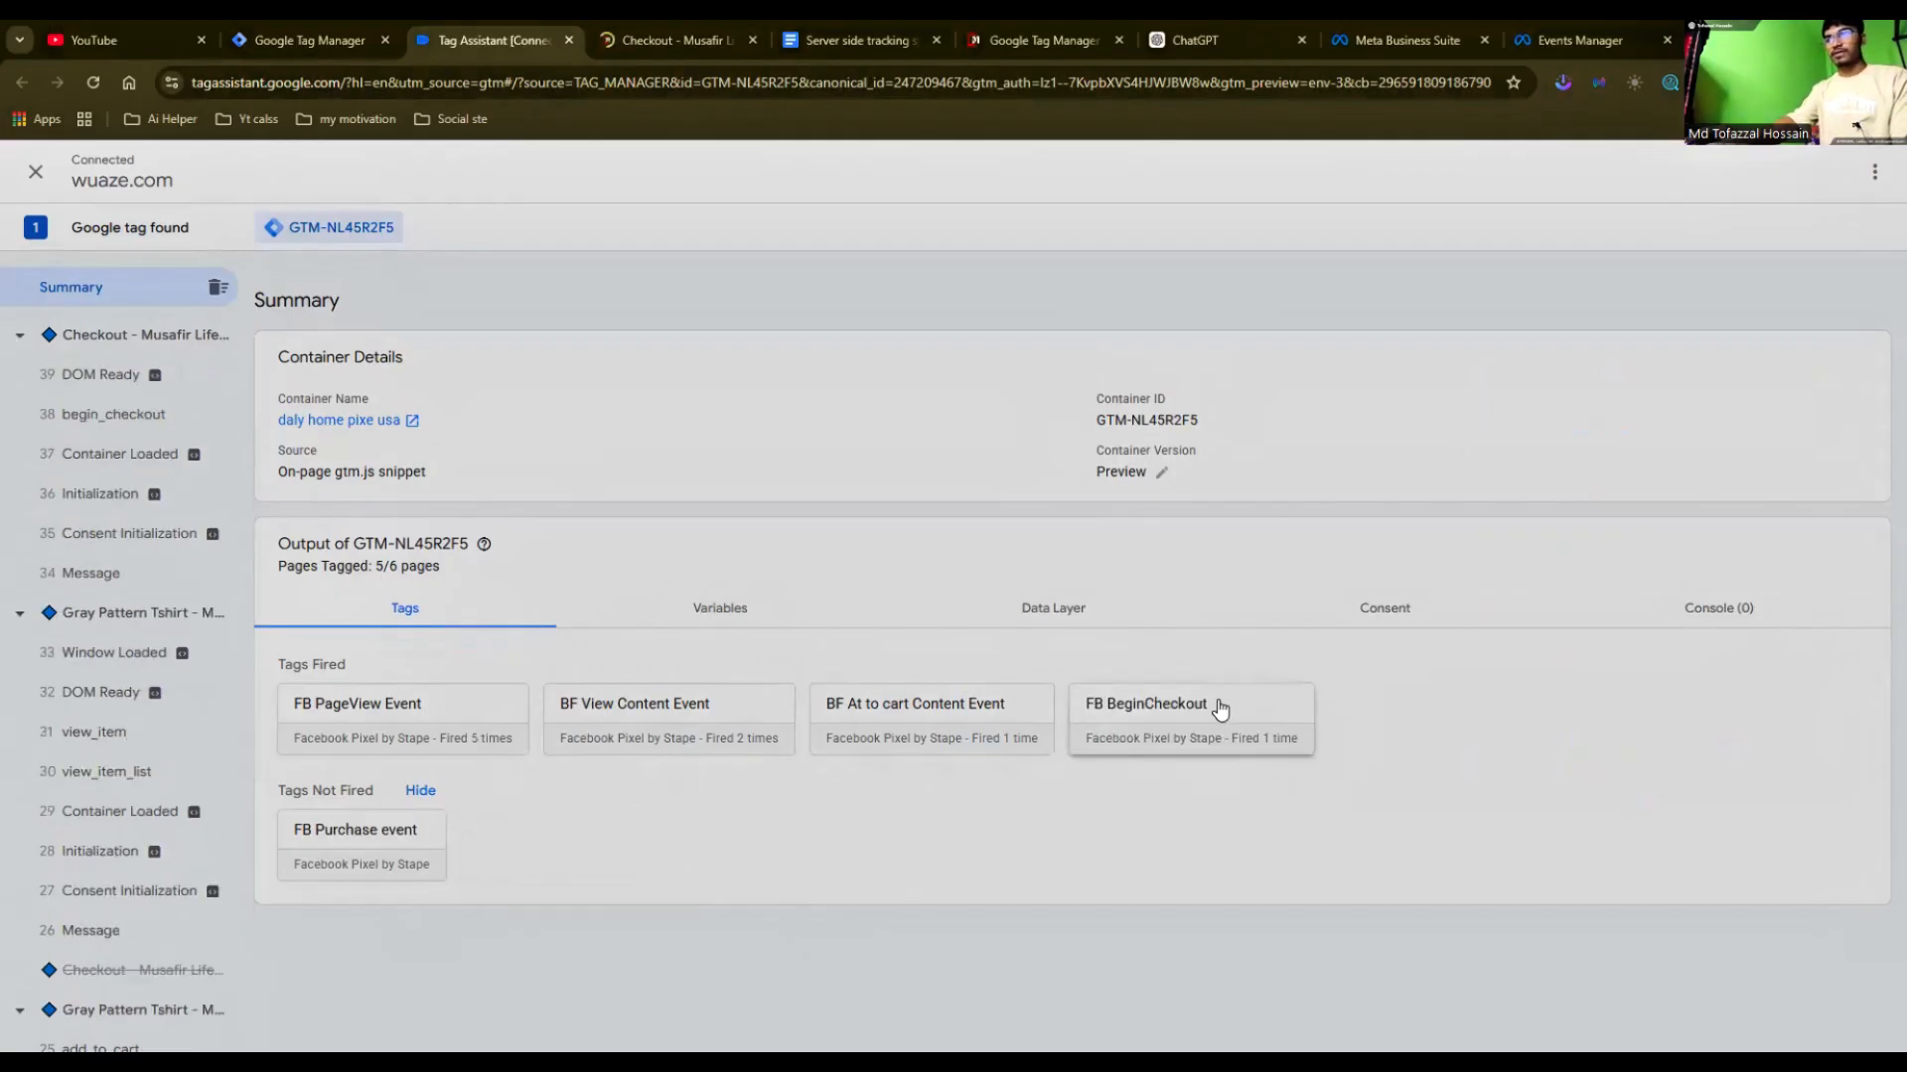
{"action": "left_click", "coordinate": [675, 41]}
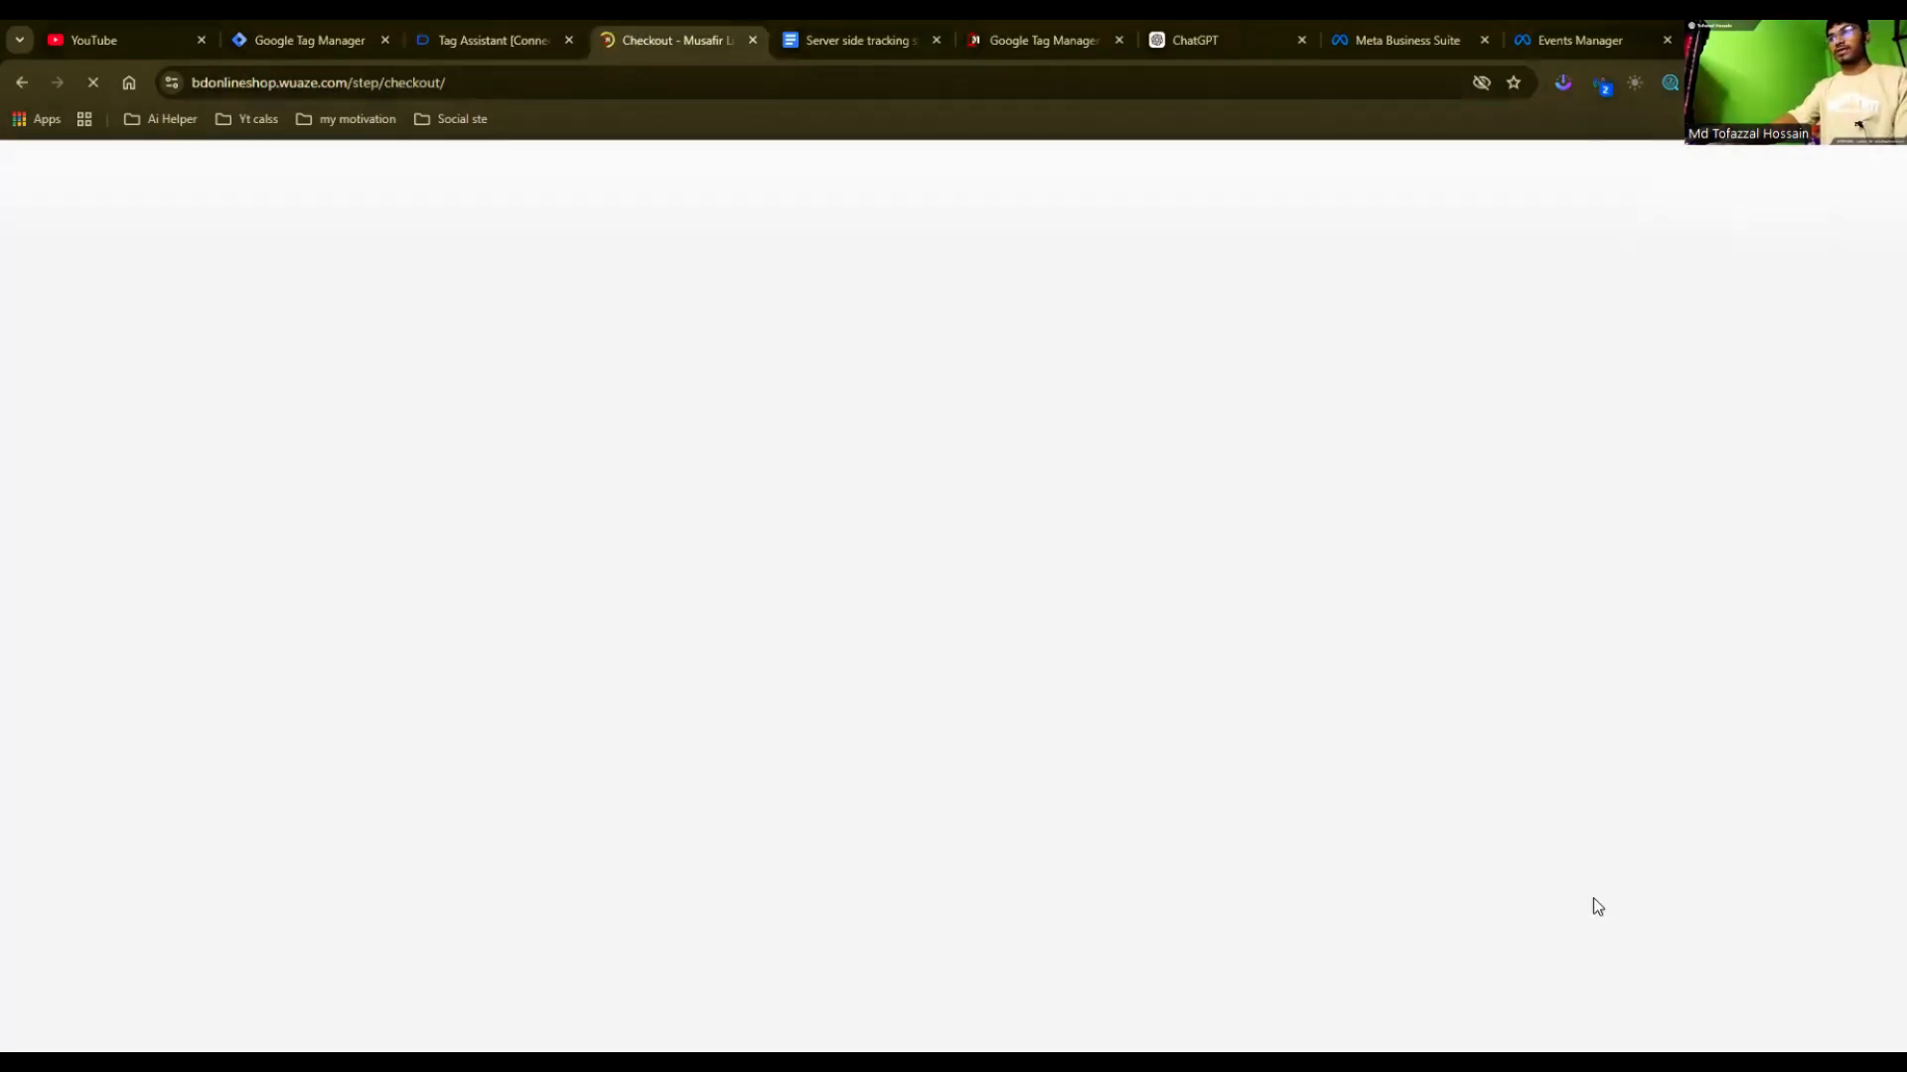
{"action": "key", "text": "ctrl+shift+Tab"}
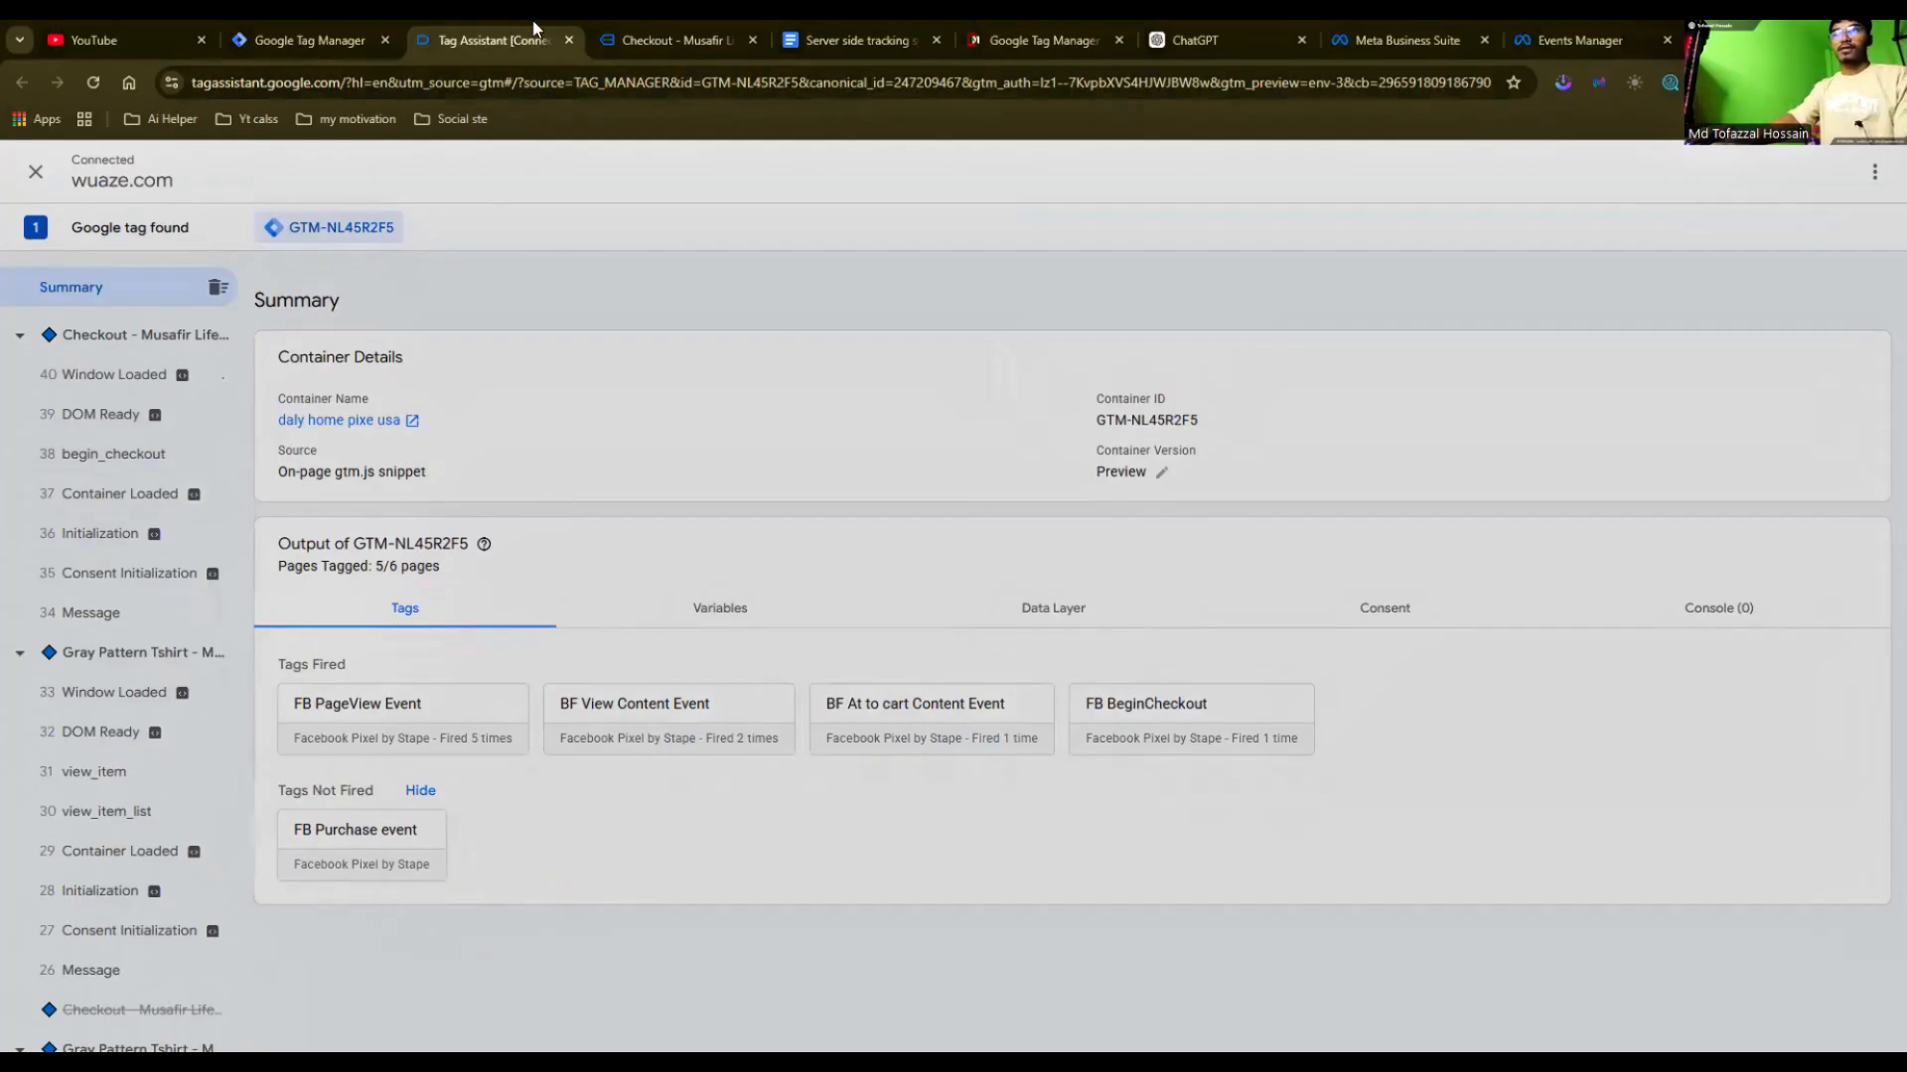
Step: Scroll to the checkout page's payment section and recheck the Tag Assistant tag summary
{"action": "left_click", "coordinate": [667, 40]}
{"action": "scroll", "coordinate": [824, 678], "scroll_direction": "down", "scroll_amount": 7}
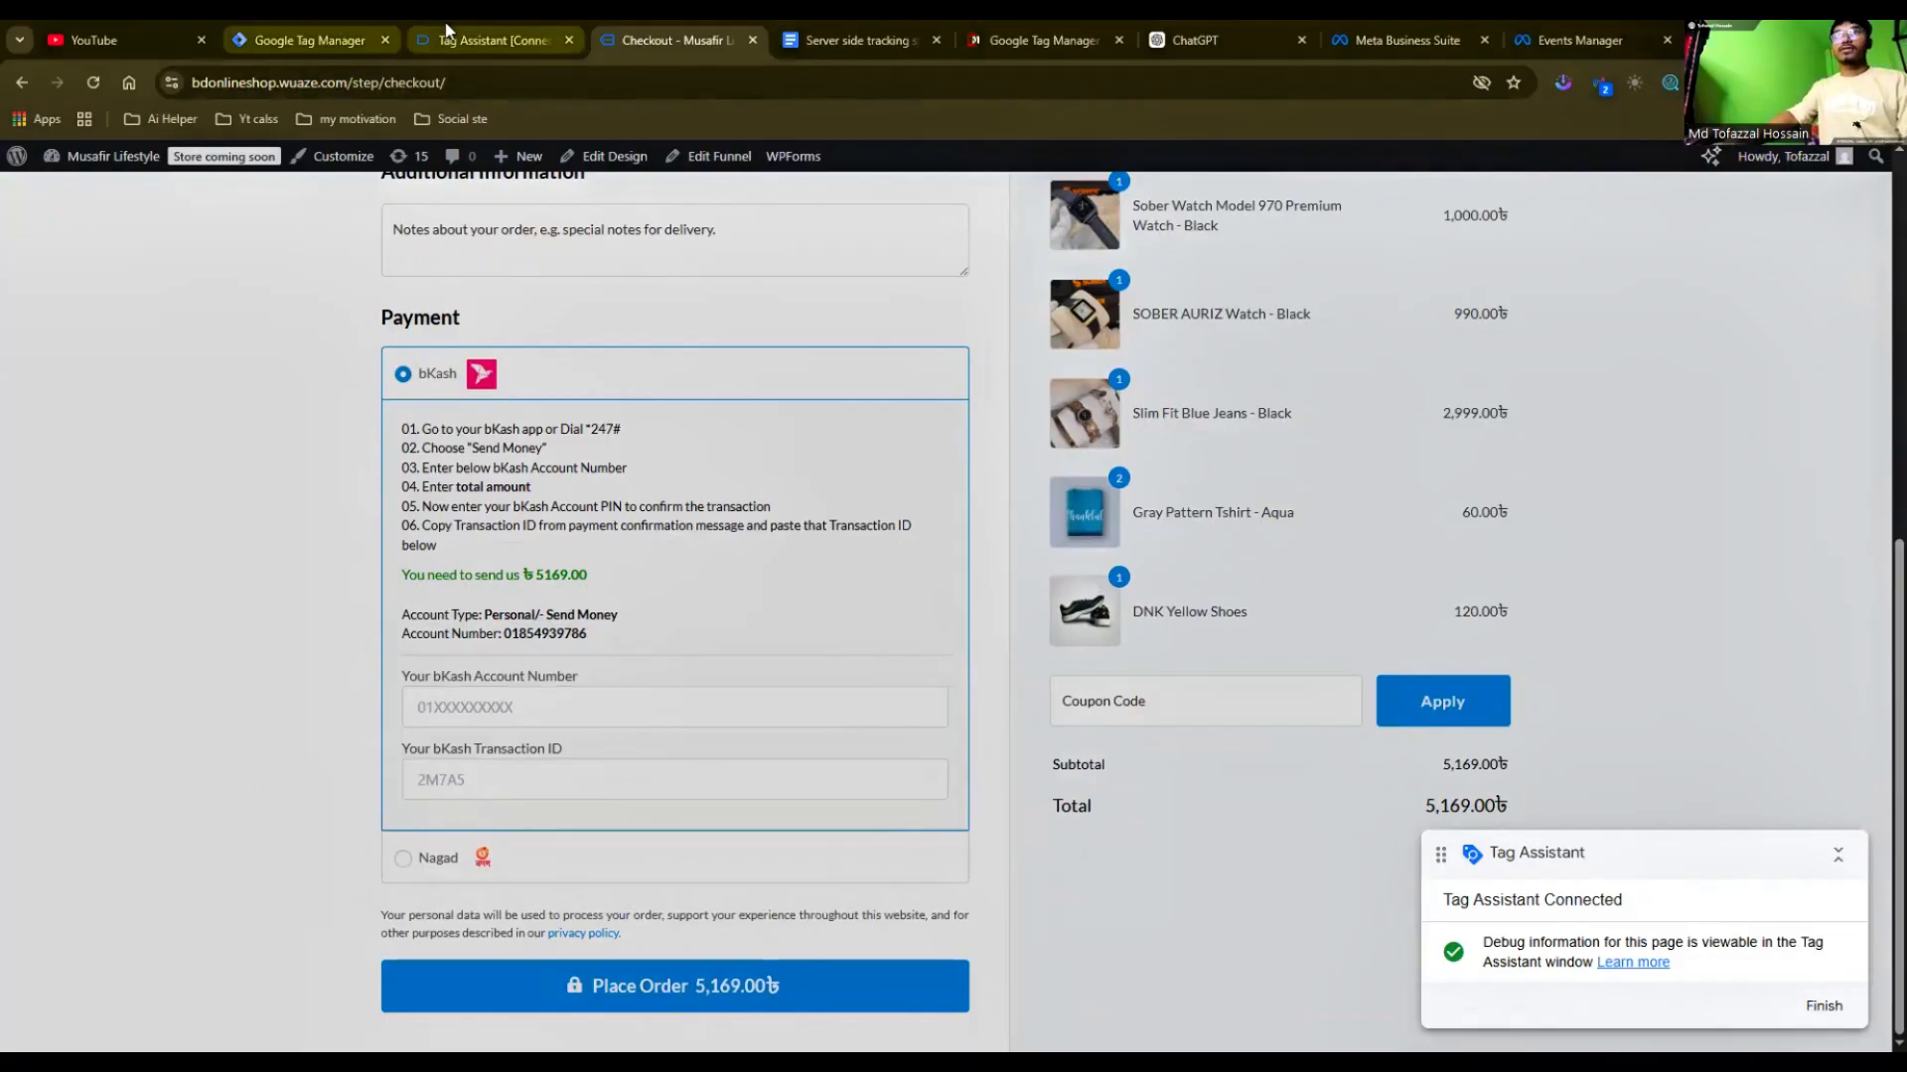
{"action": "left_click", "coordinate": [492, 39]}
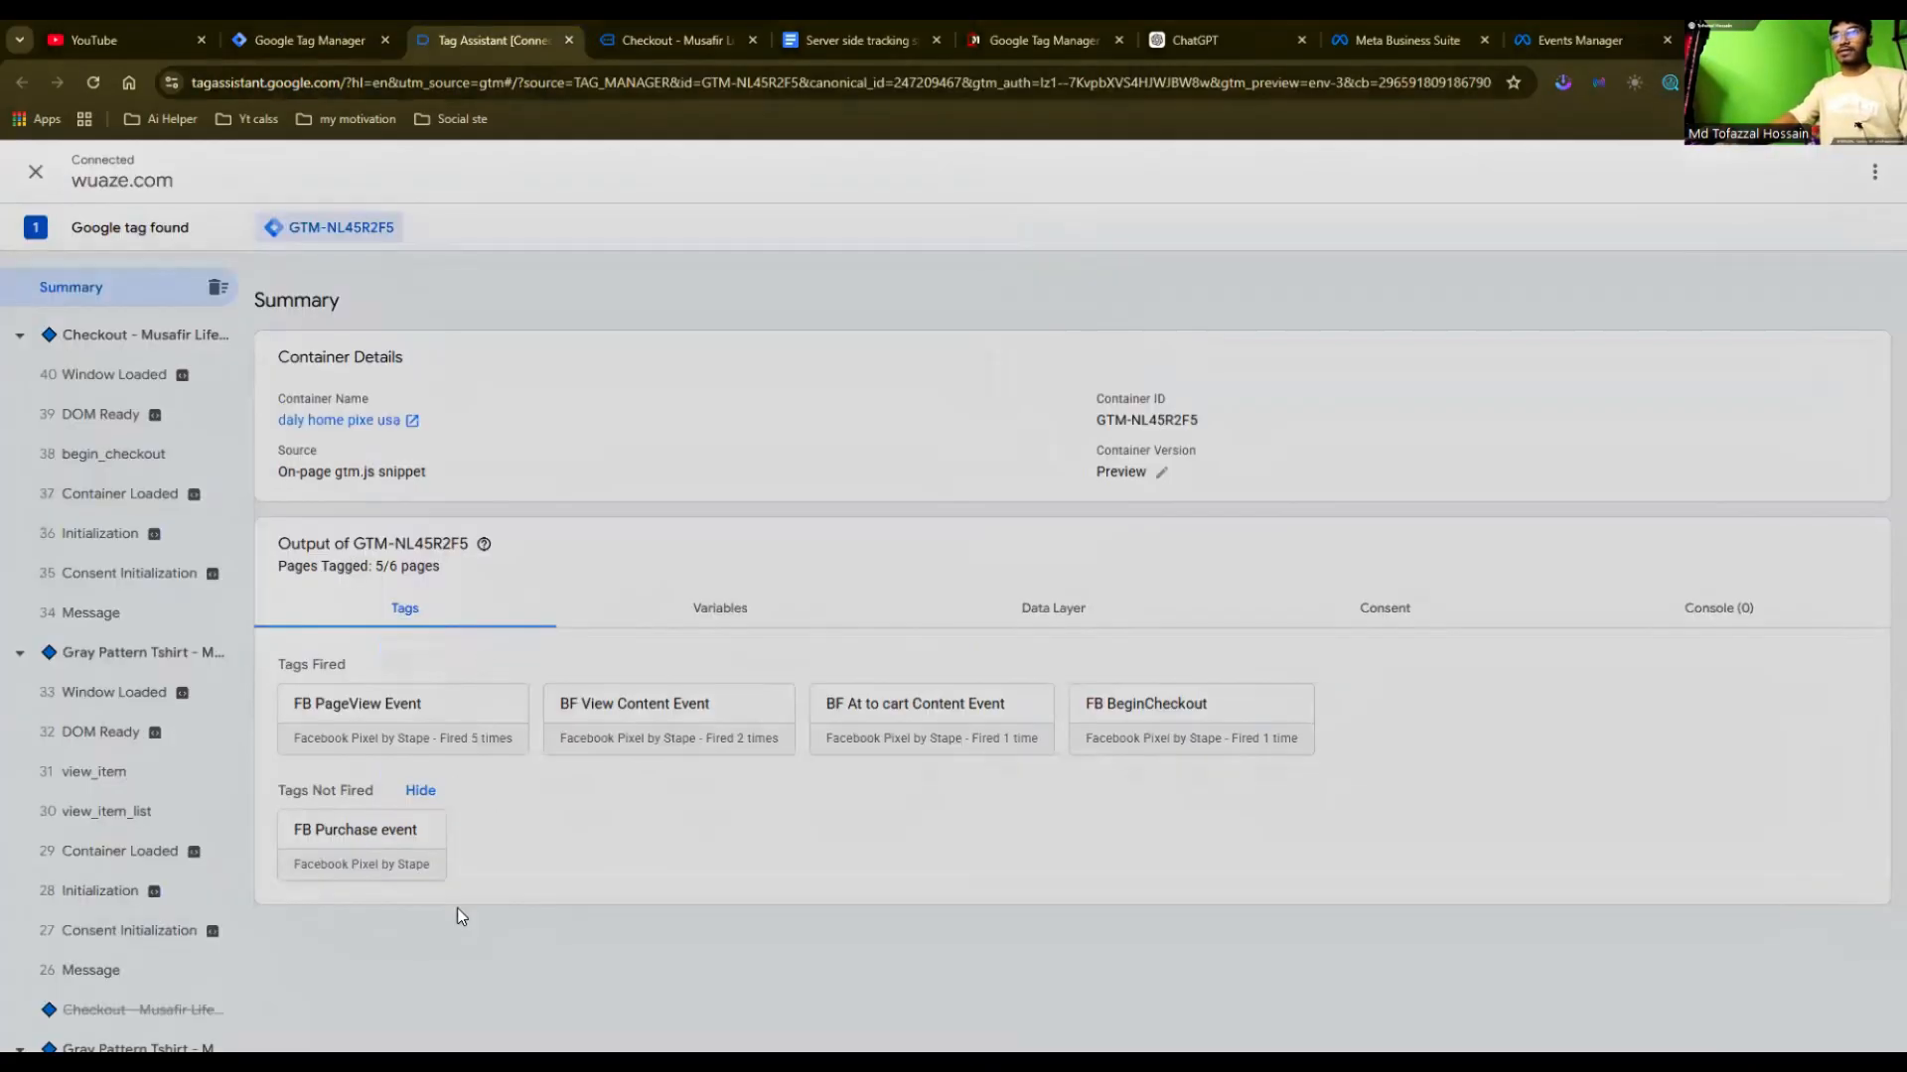
{"action": "left_click", "coordinate": [670, 30]}
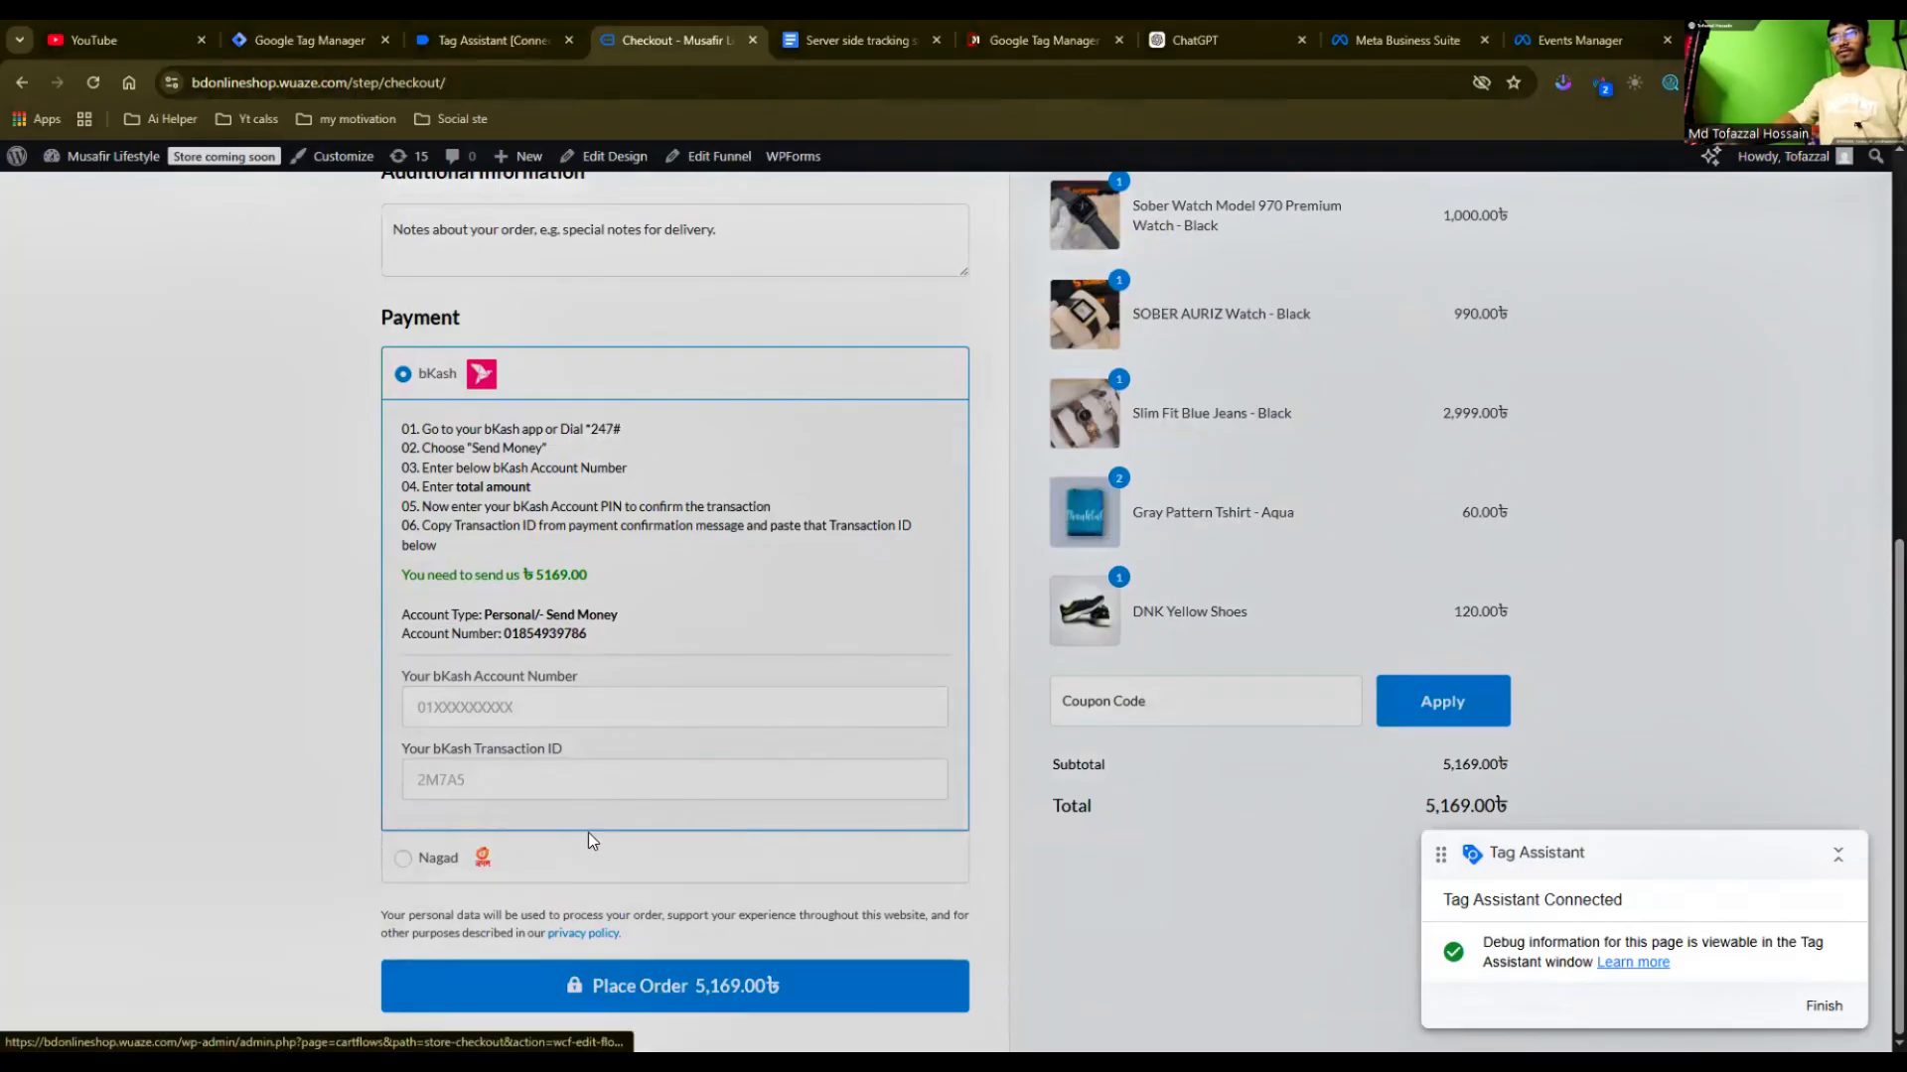
{"action": "scroll", "coordinate": [526, 711], "scroll_direction": "up", "scroll_amount": 3}
{"action": "scroll", "coordinate": [445, 703], "scroll_direction": "down", "scroll_amount": 3}
Step: Fill in the bKash account number and transaction ID from saved entries, then place the order
{"action": "left_click", "coordinate": [464, 703]}
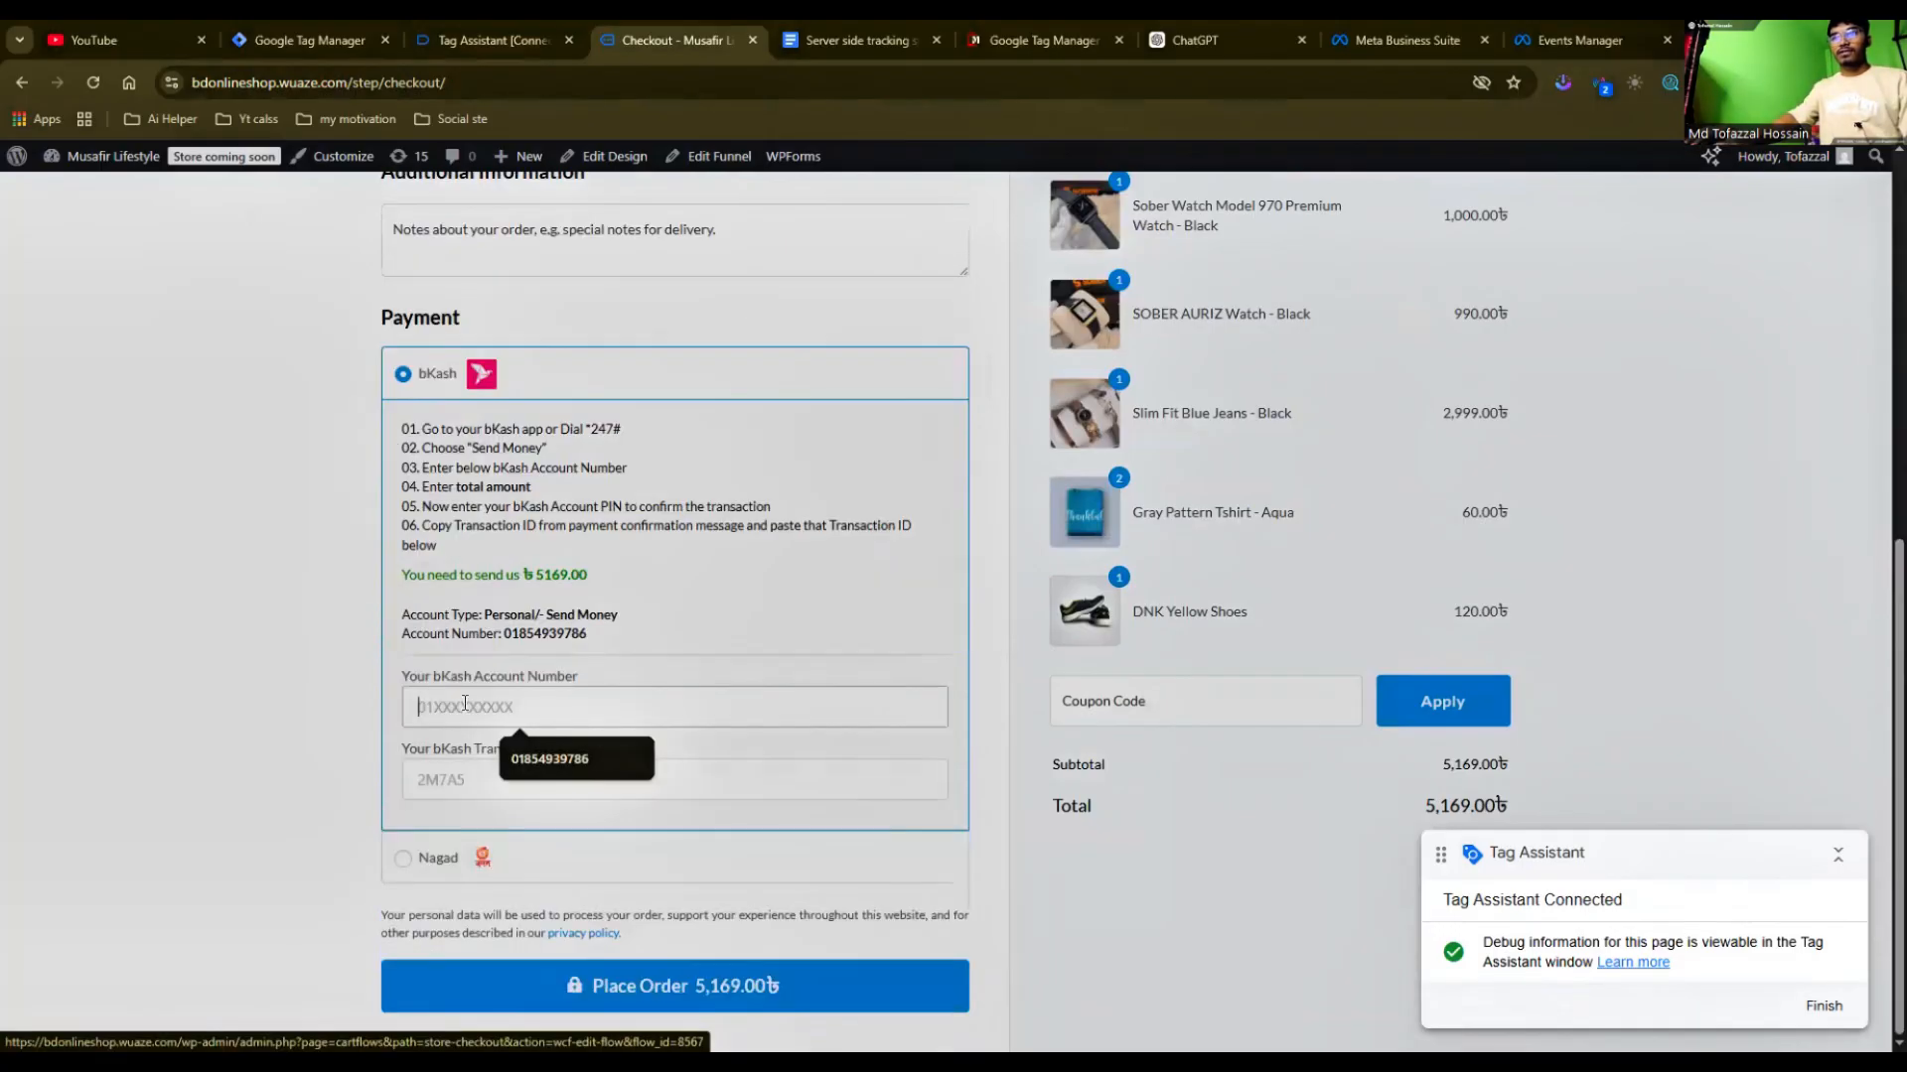
{"action": "left_click", "coordinate": [553, 760]}
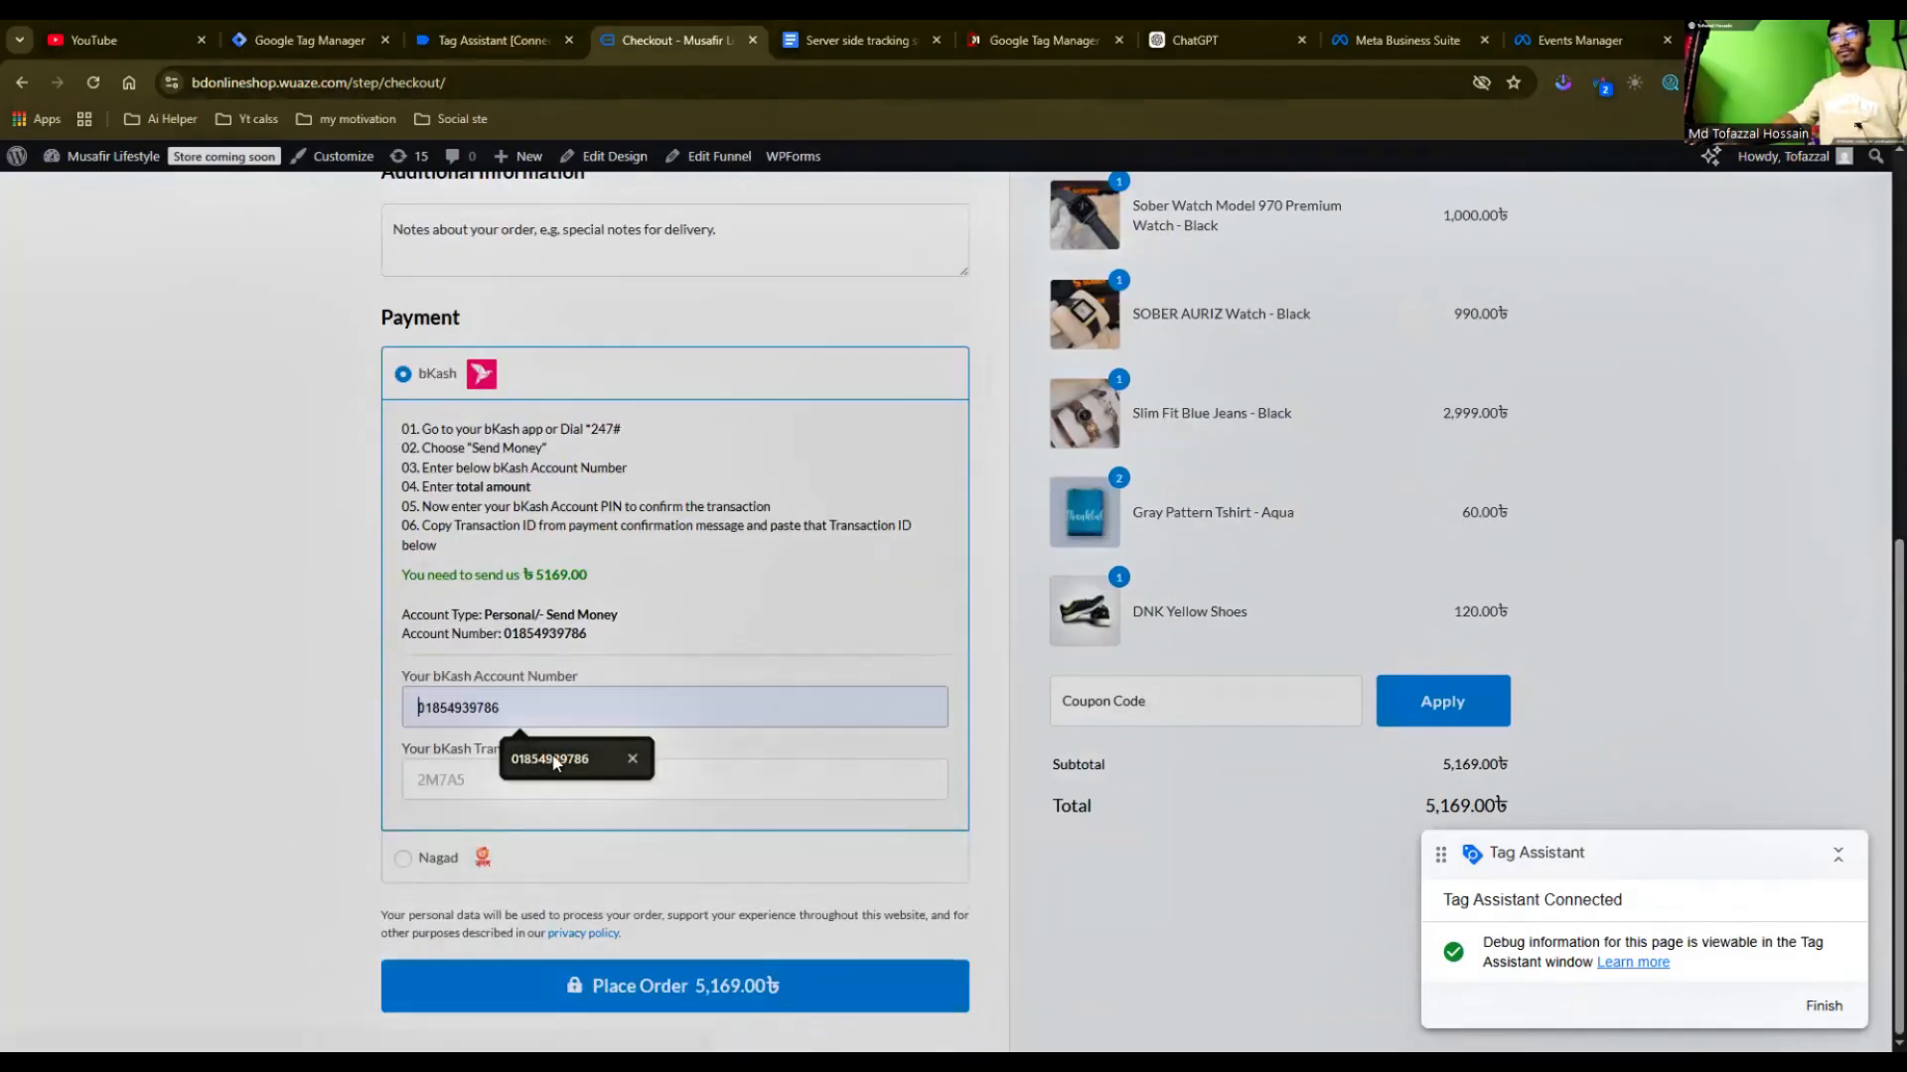
{"action": "left_click", "coordinate": [471, 785]}
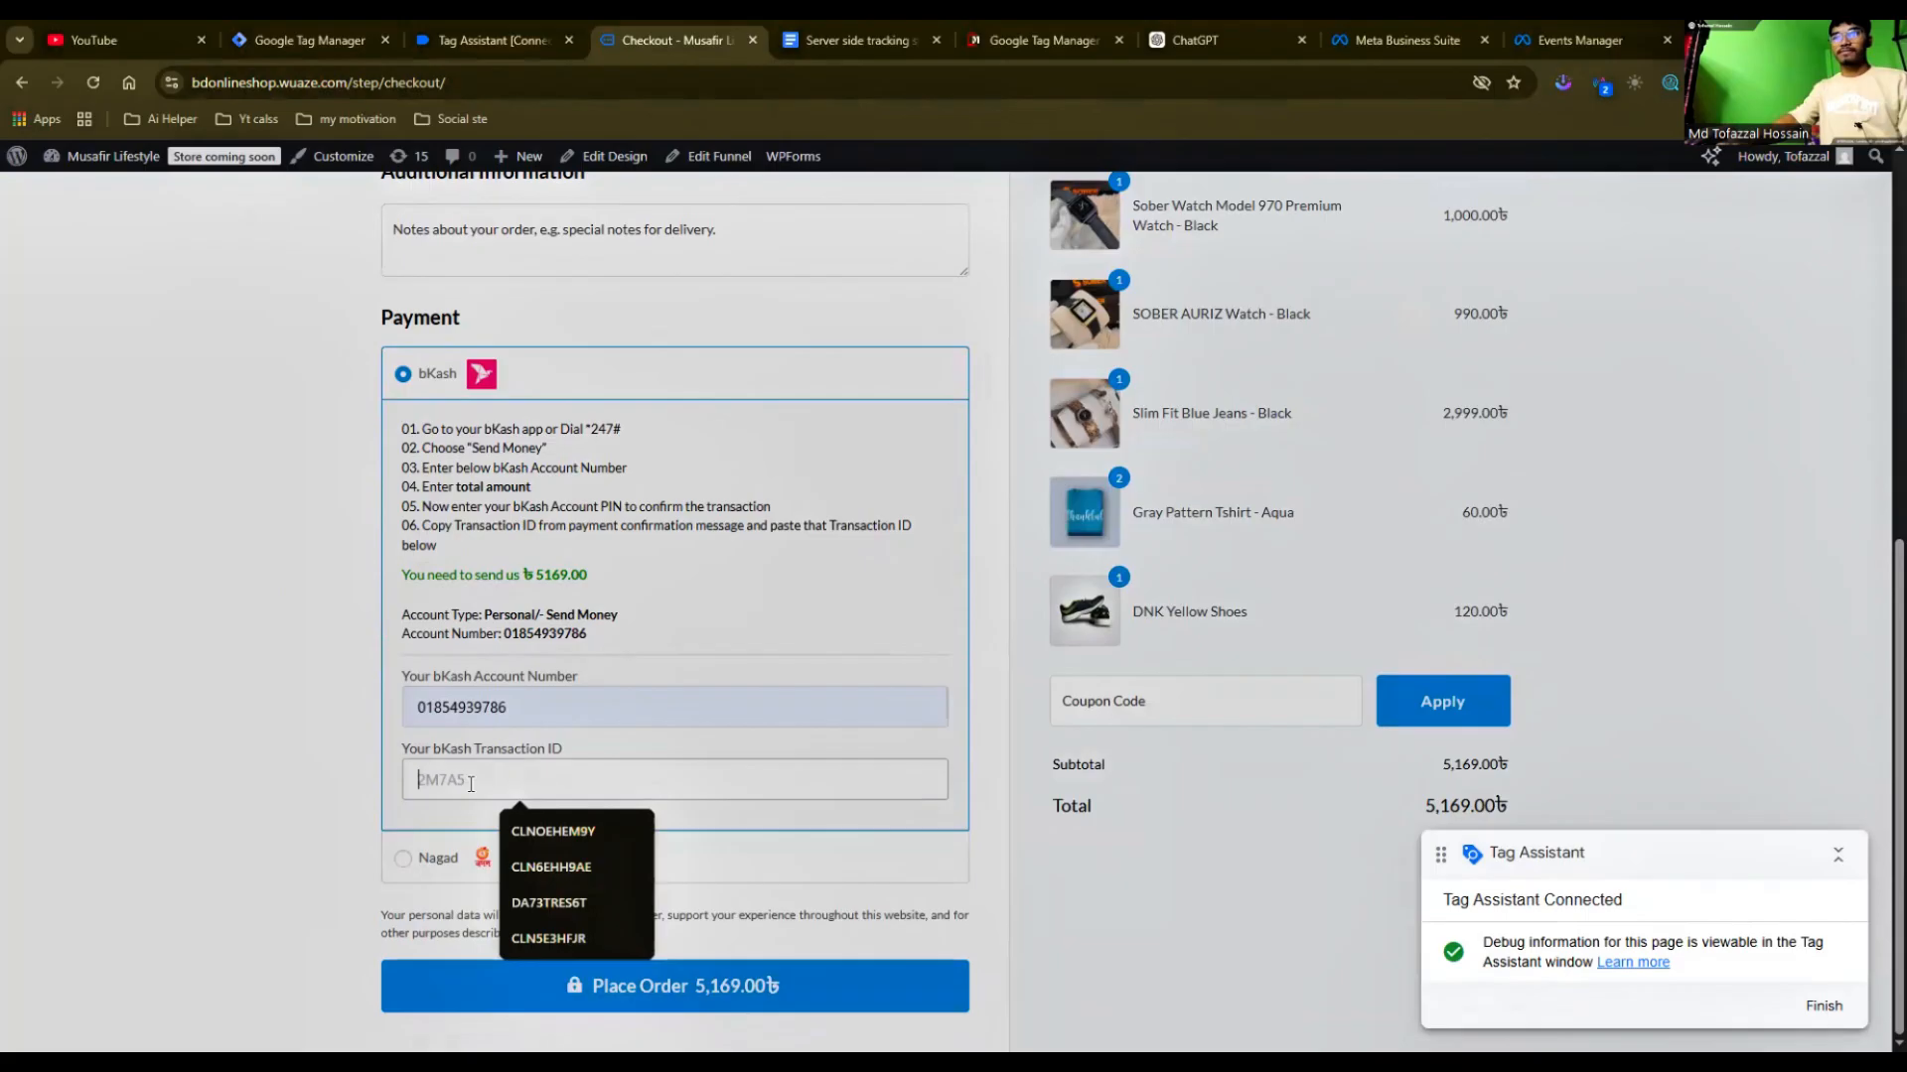
{"action": "left_click", "coordinate": [549, 939]}
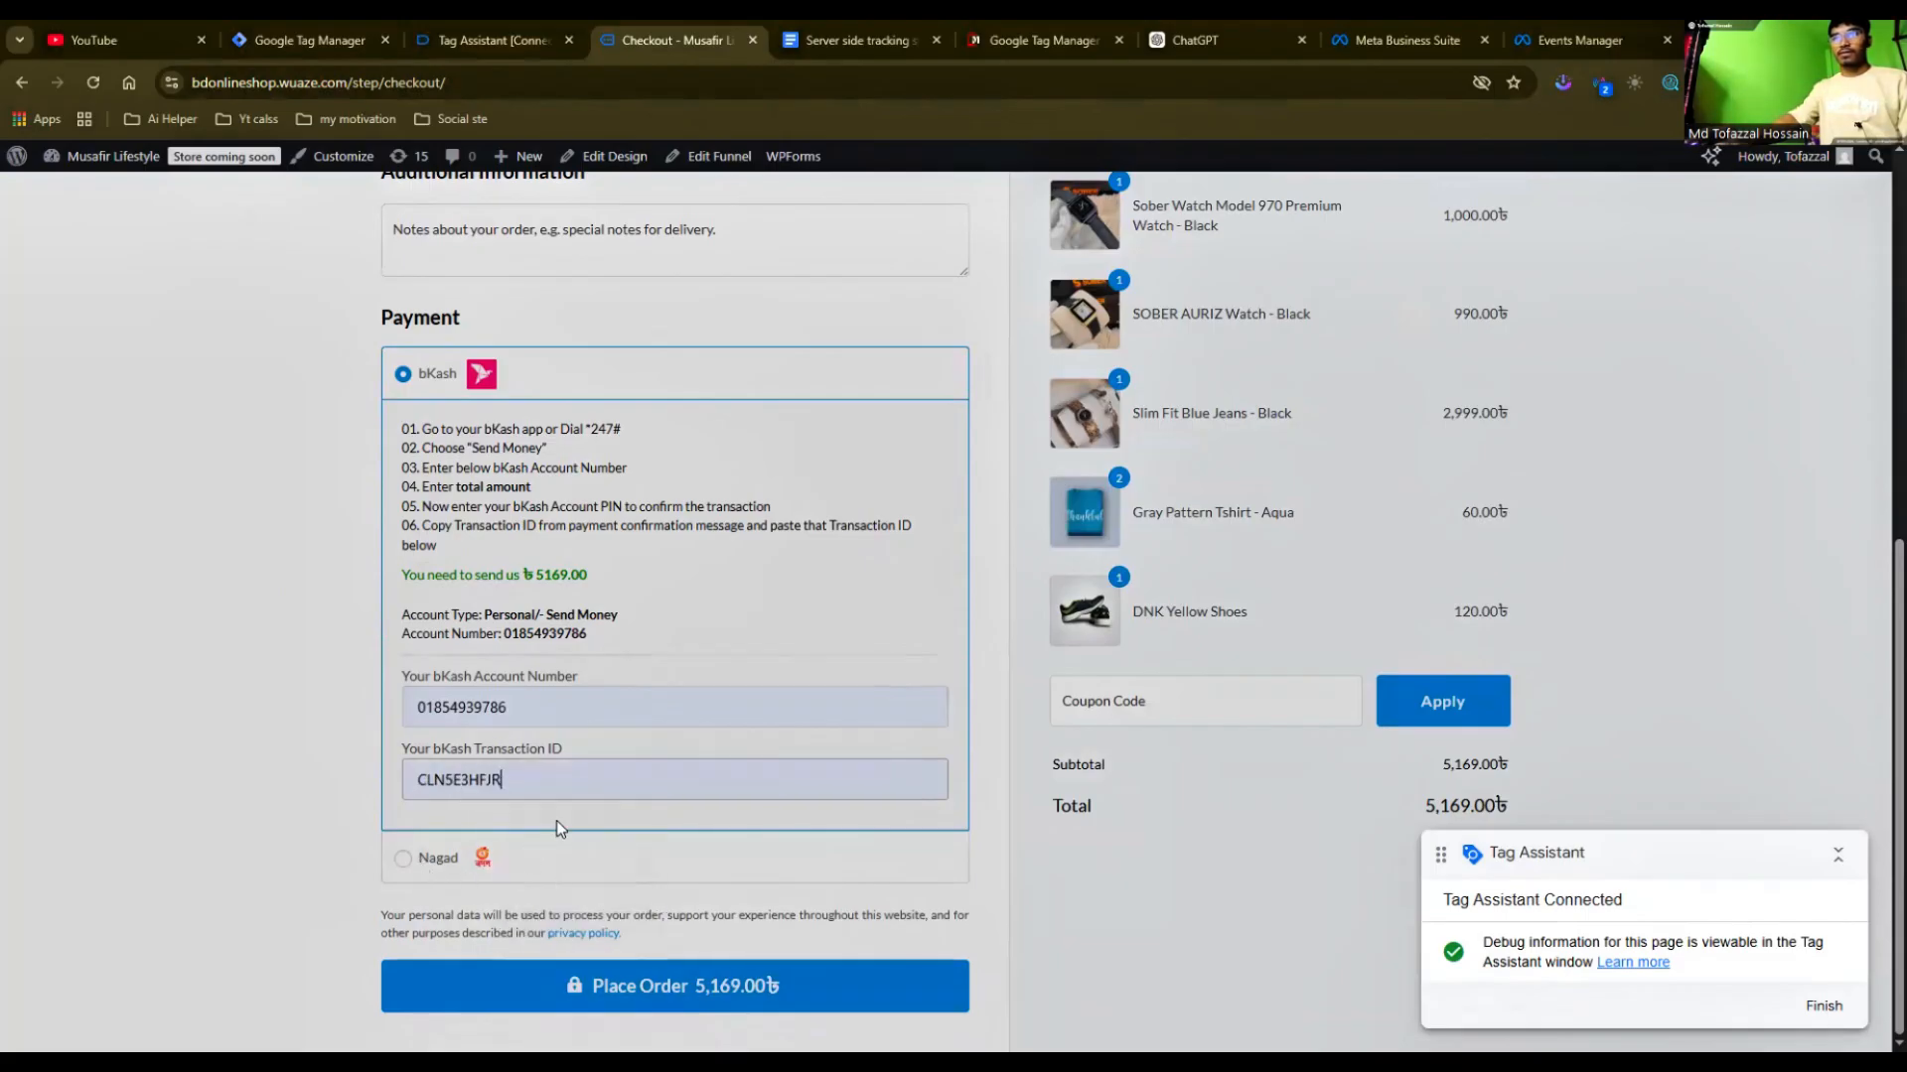
{"action": "left_click", "coordinate": [717, 987]}
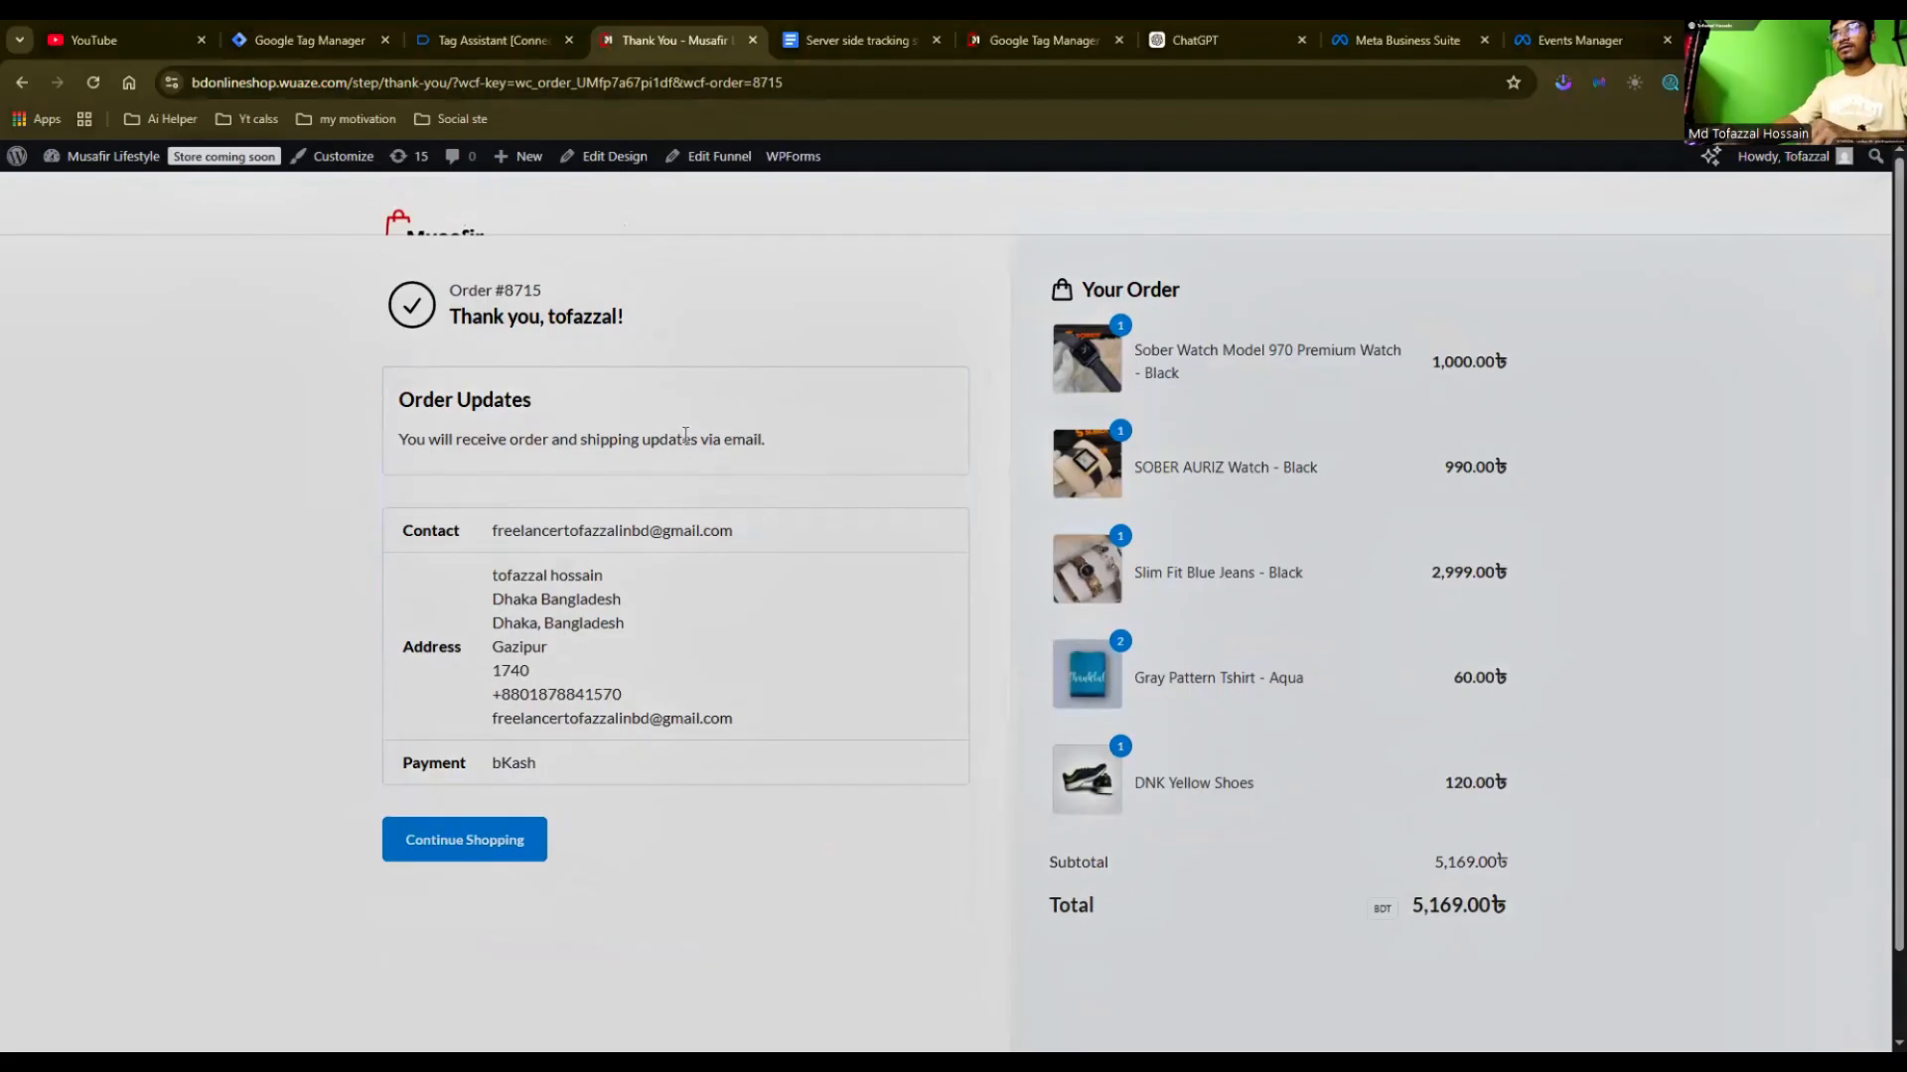
Step: Review the order confirmation page and check in Tag Assistant whether the purchase tag fired
{"action": "scroll", "coordinate": [610, 794], "scroll_direction": "down", "scroll_amount": 1}
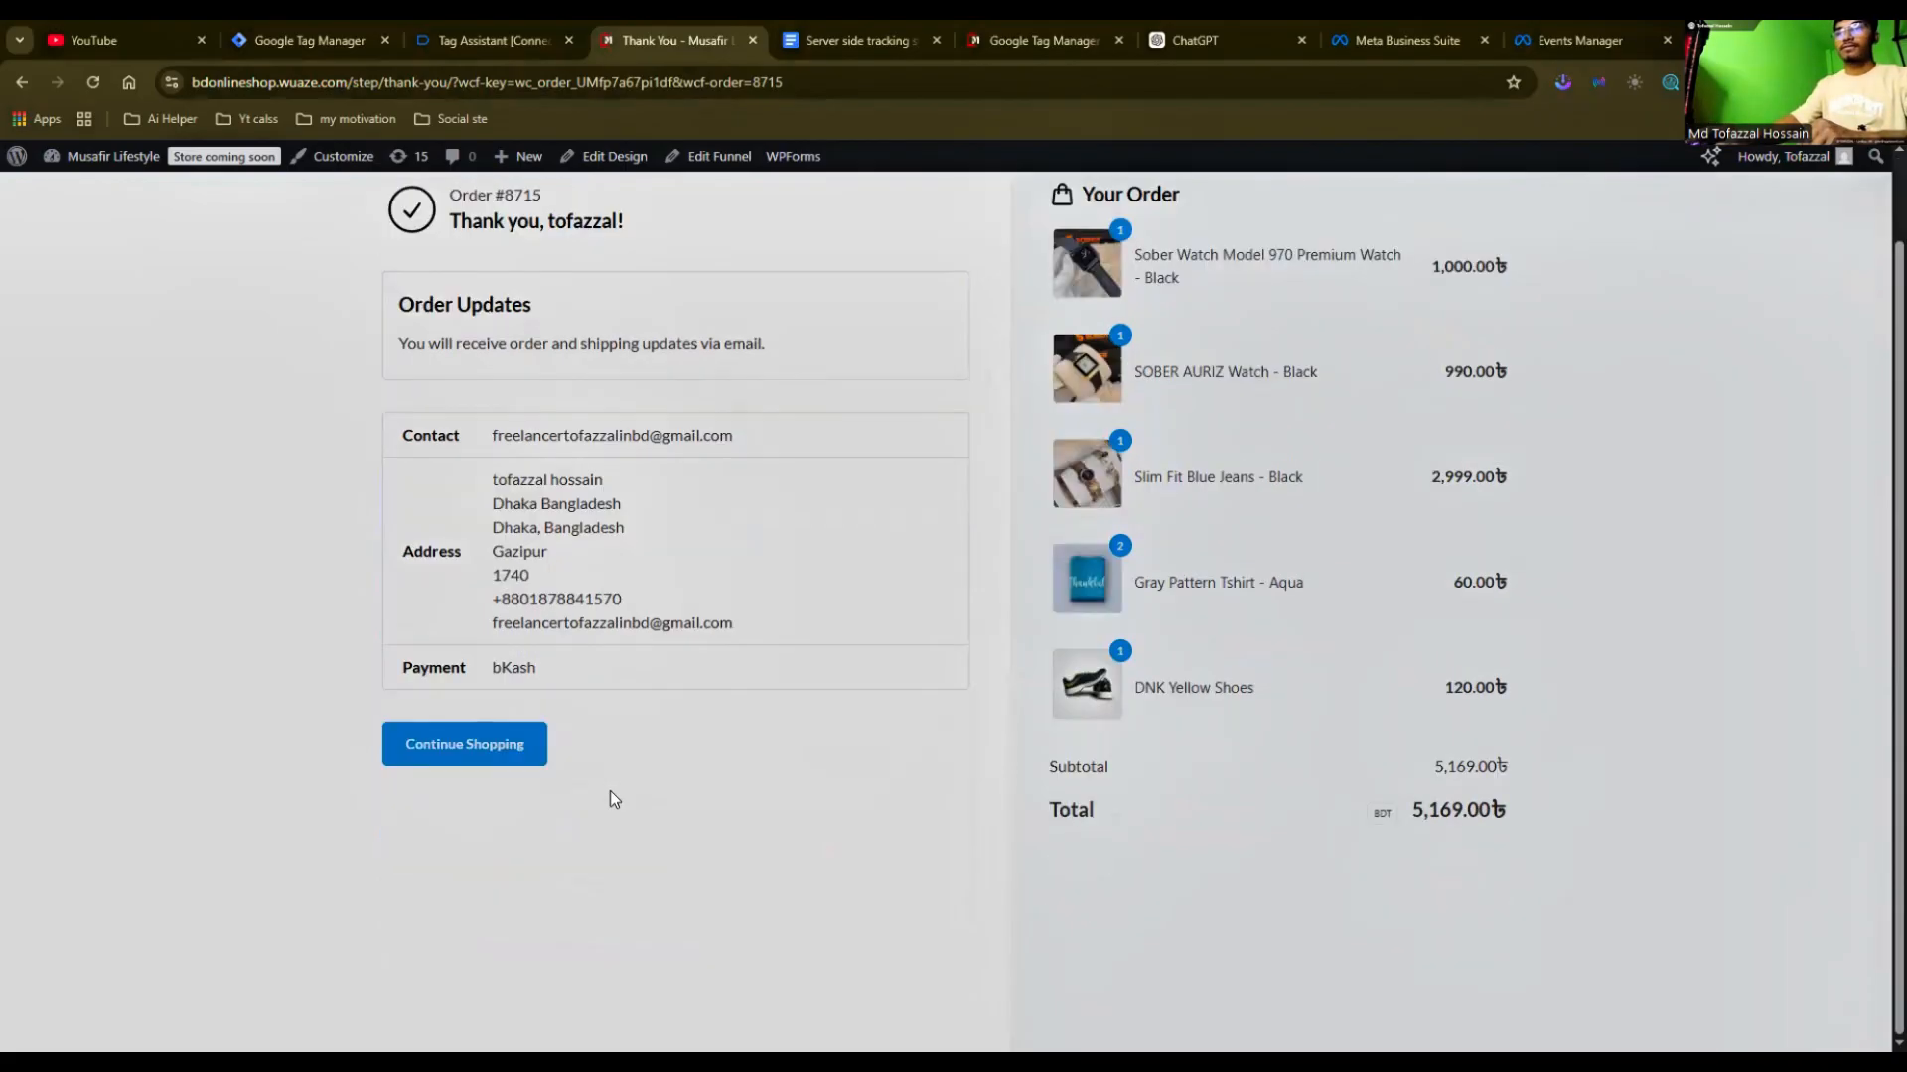
{"action": "scroll", "coordinate": [586, 486], "scroll_direction": "up", "scroll_amount": 1}
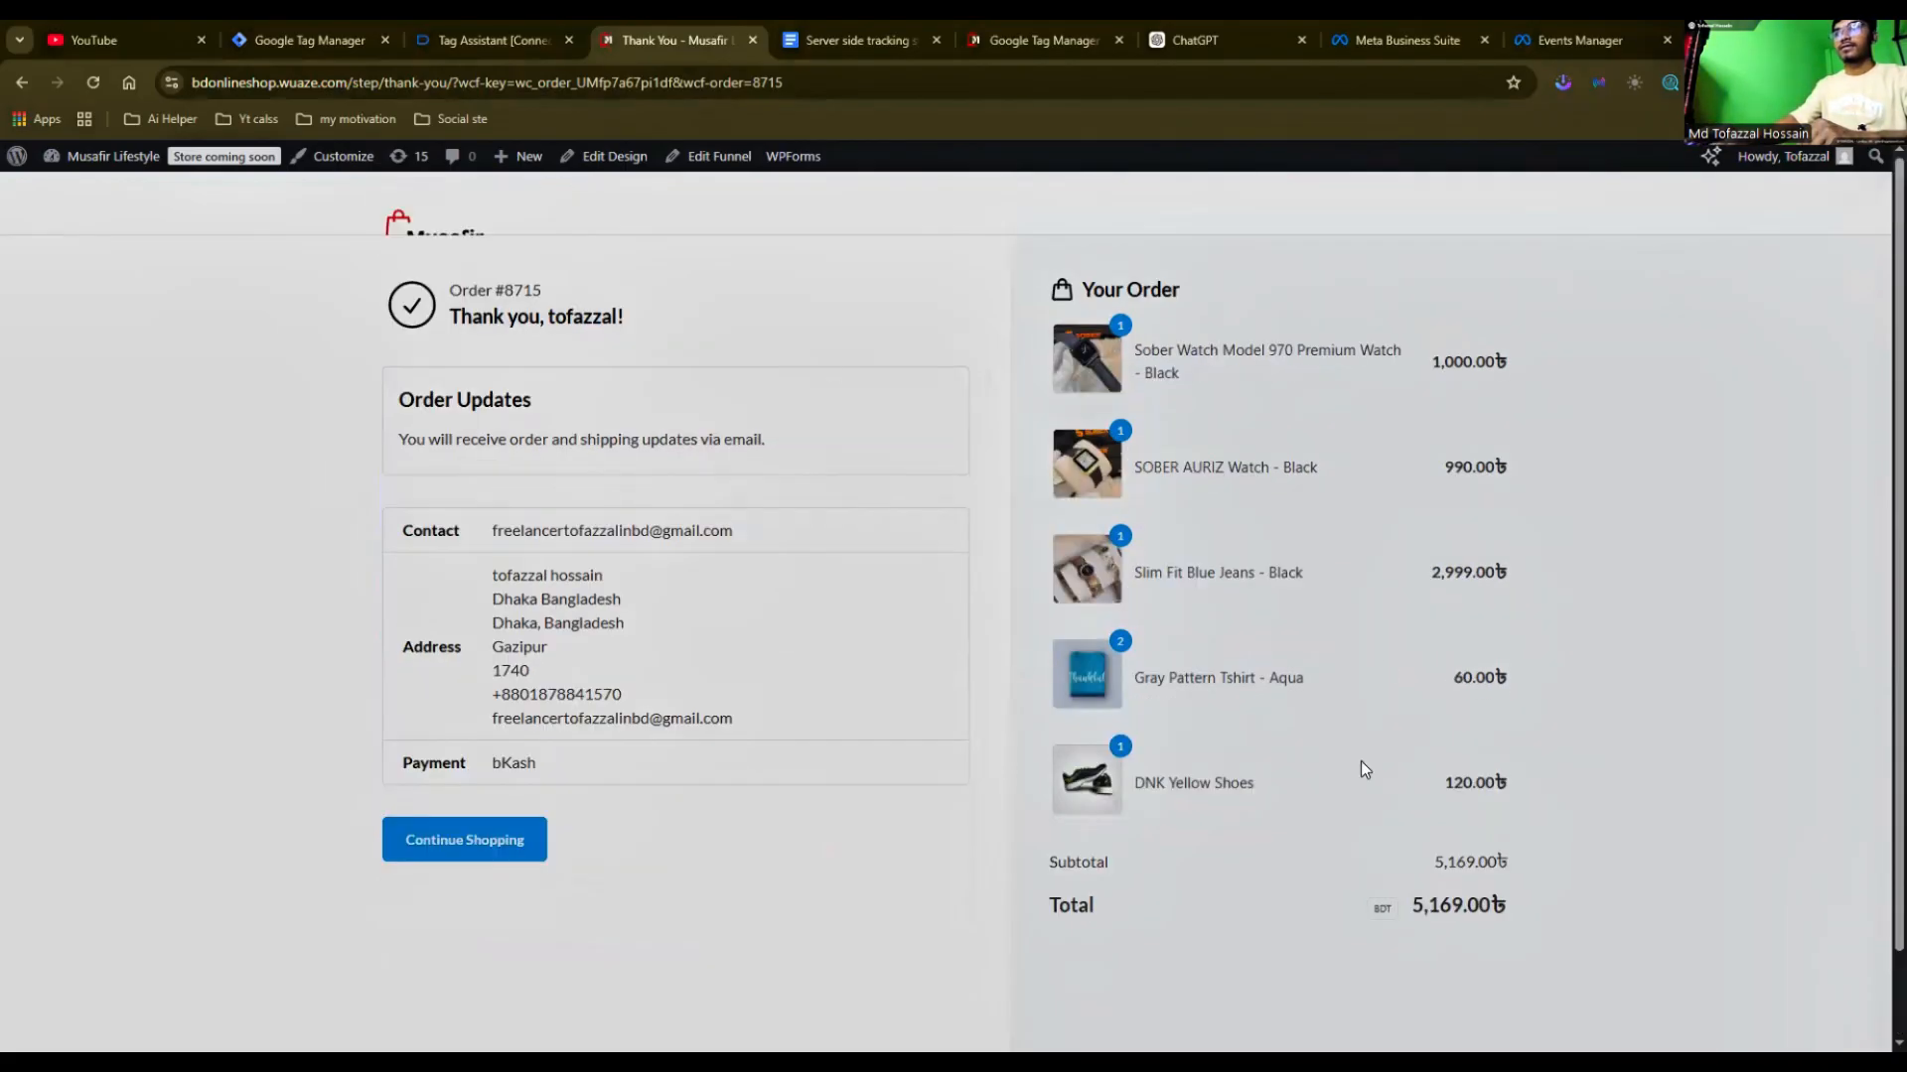
{"action": "scroll", "coordinate": [576, 664], "scroll_direction": "down", "scroll_amount": 1}
{"action": "scroll", "coordinate": [651, 626], "scroll_direction": "up", "scroll_amount": 1}
{"action": "left_click", "coordinate": [481, 46]}
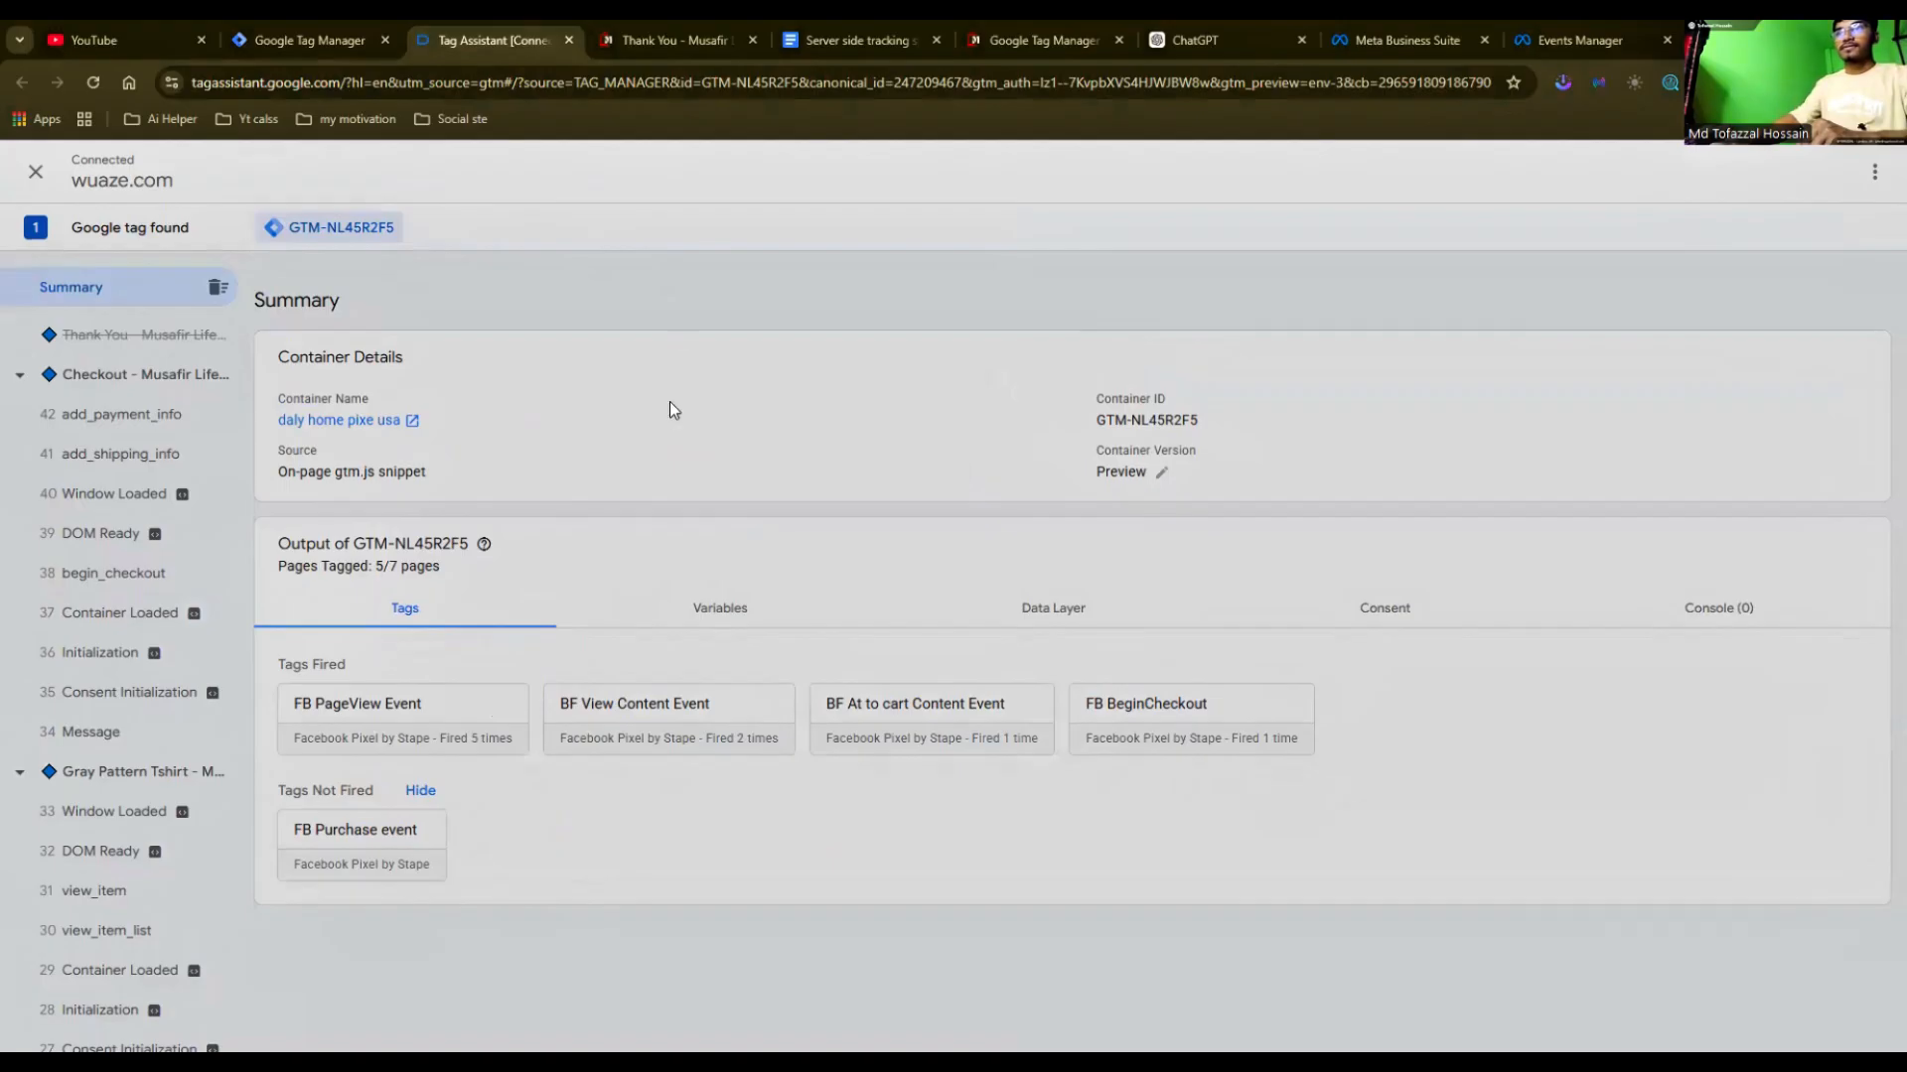
{"action": "mouse_move", "coordinate": [664, 42]}
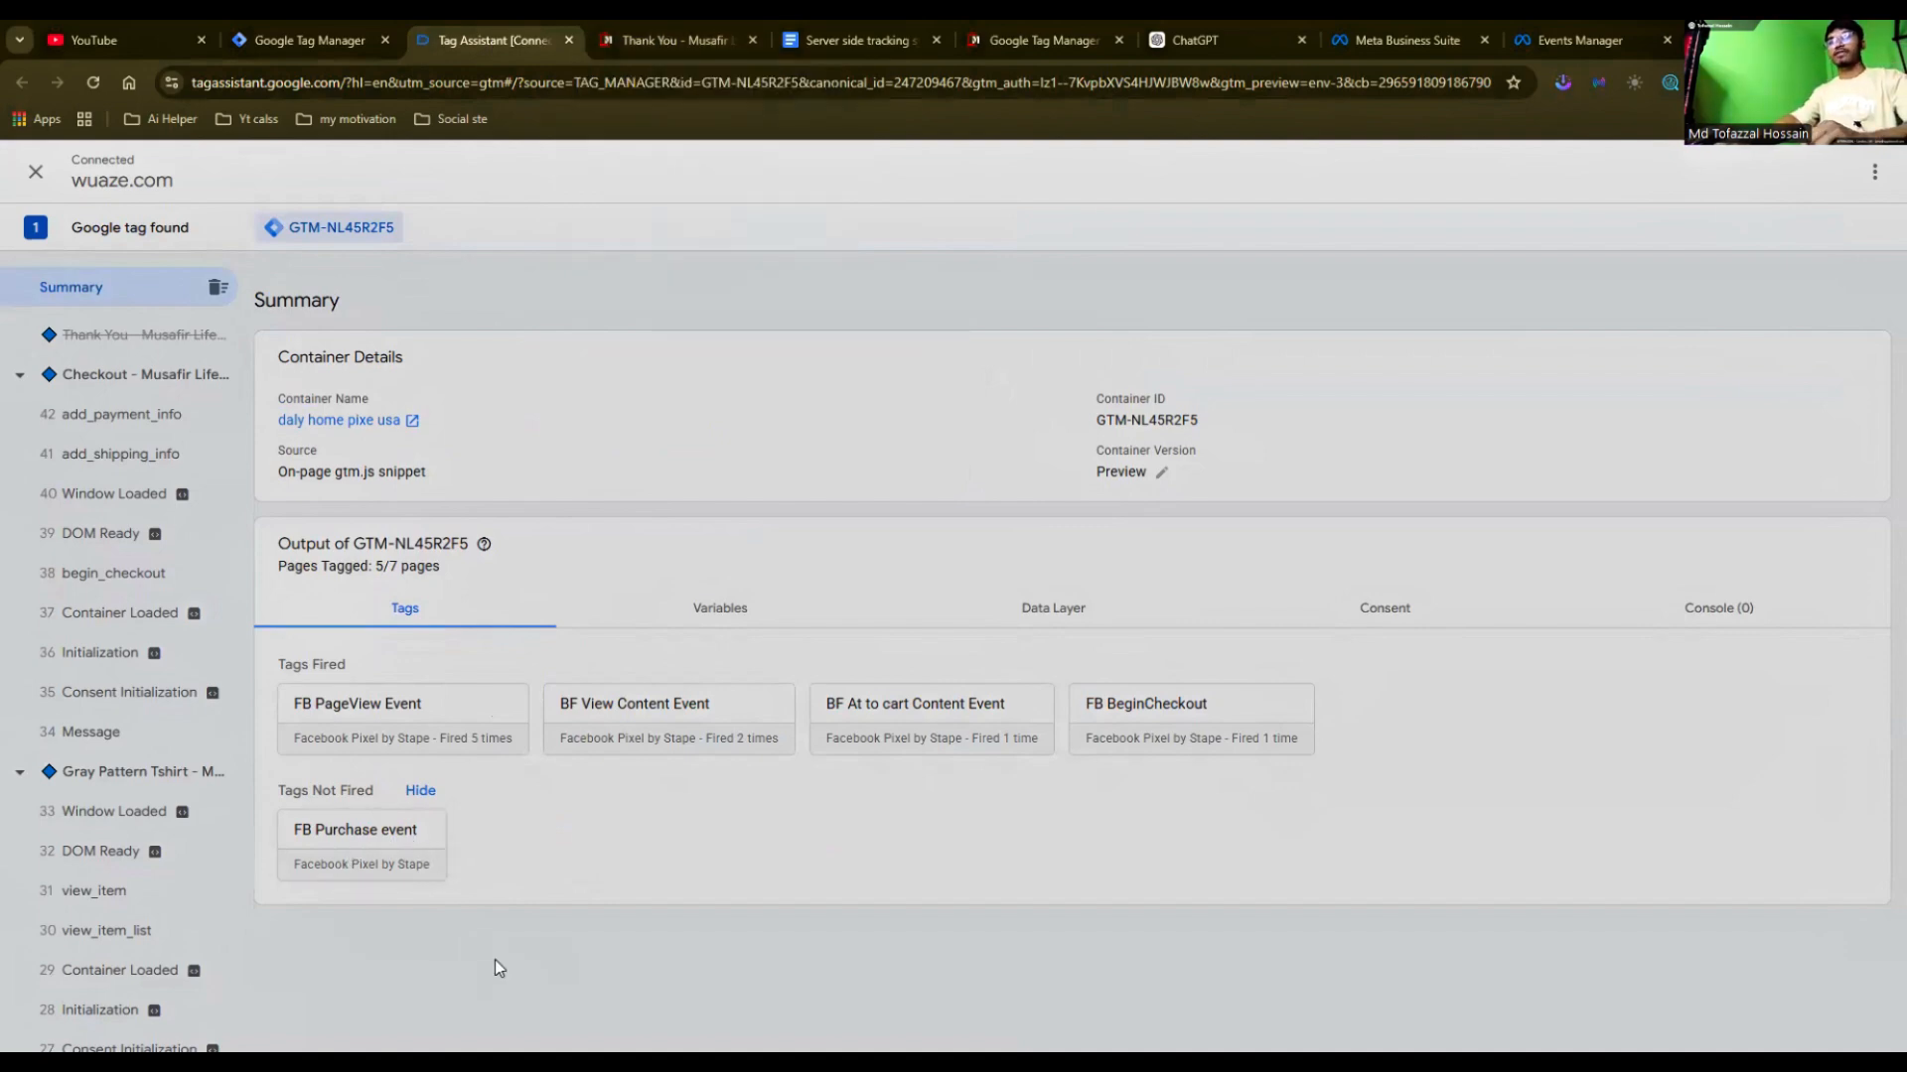
{"action": "left_click", "coordinate": [671, 40]}
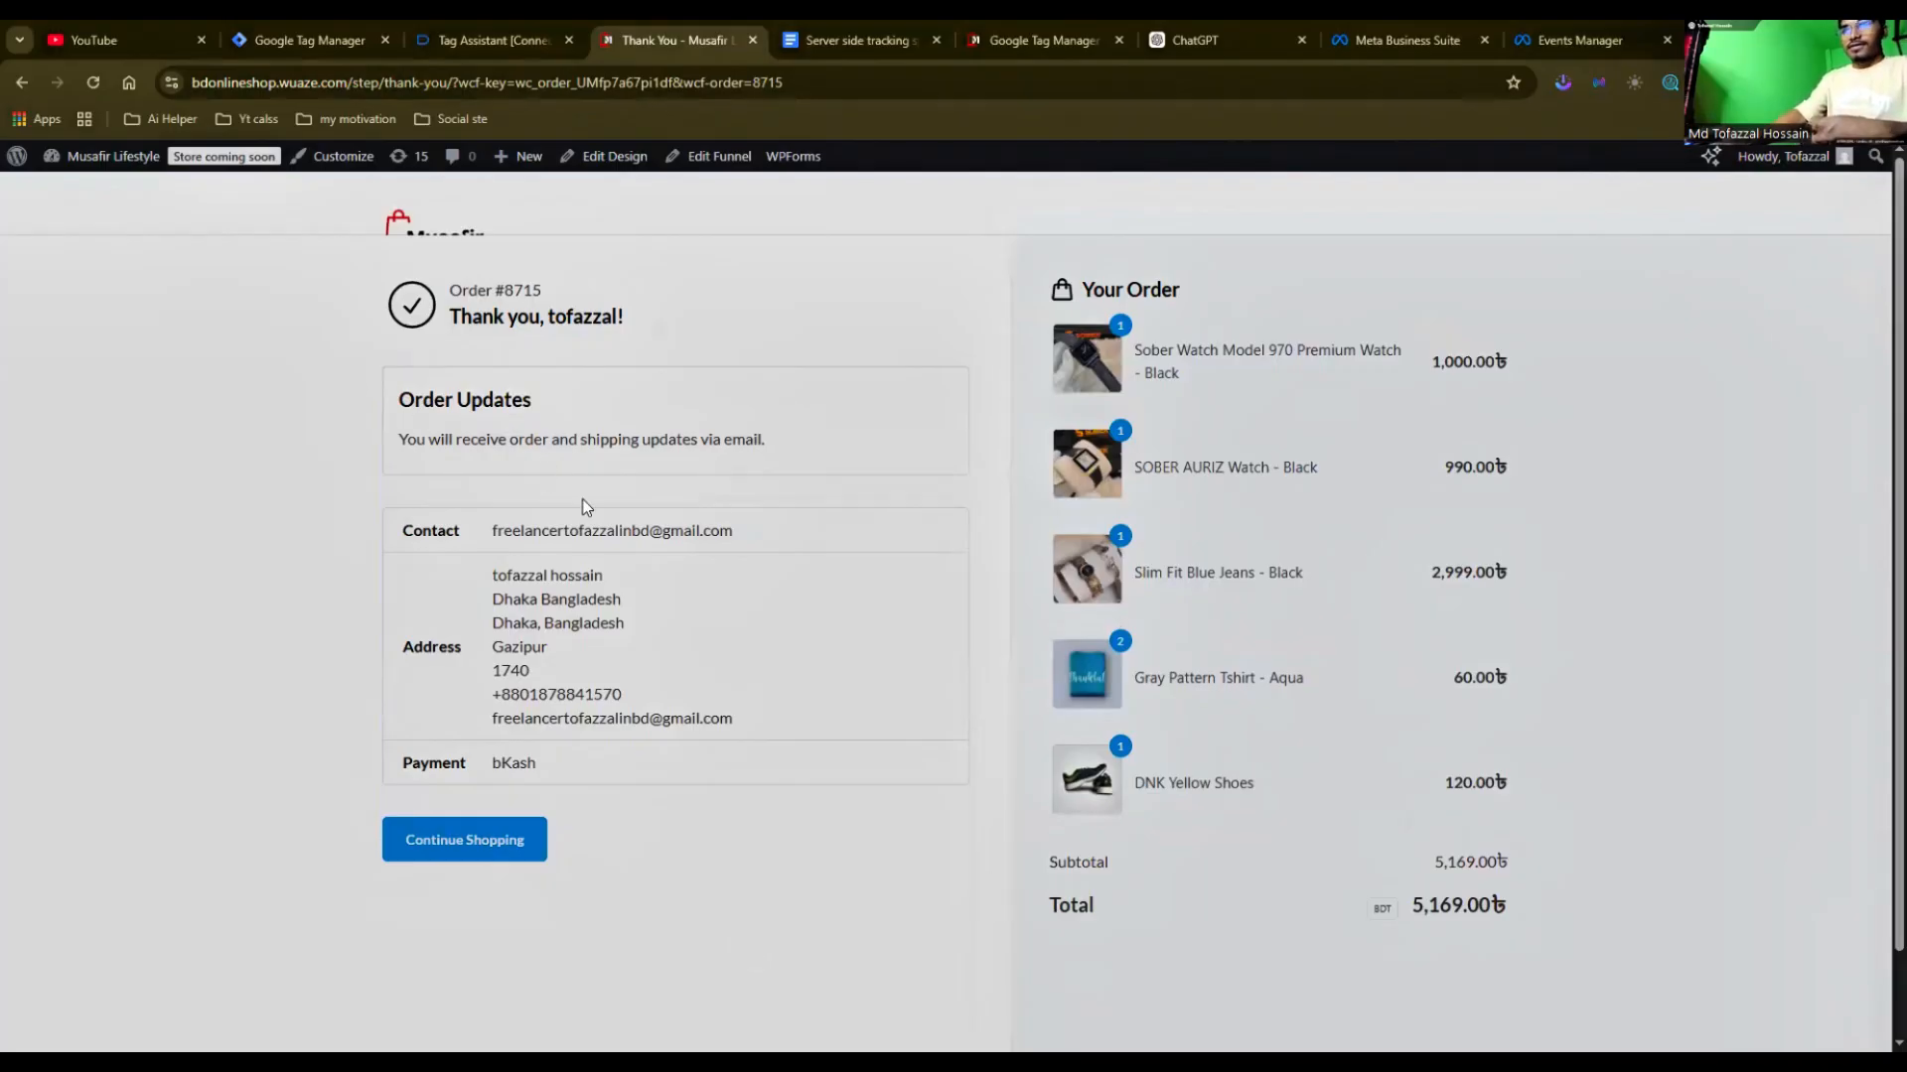
Step: Continue shopping and scroll through the store's product listing
{"action": "left_click", "coordinate": [425, 852]}
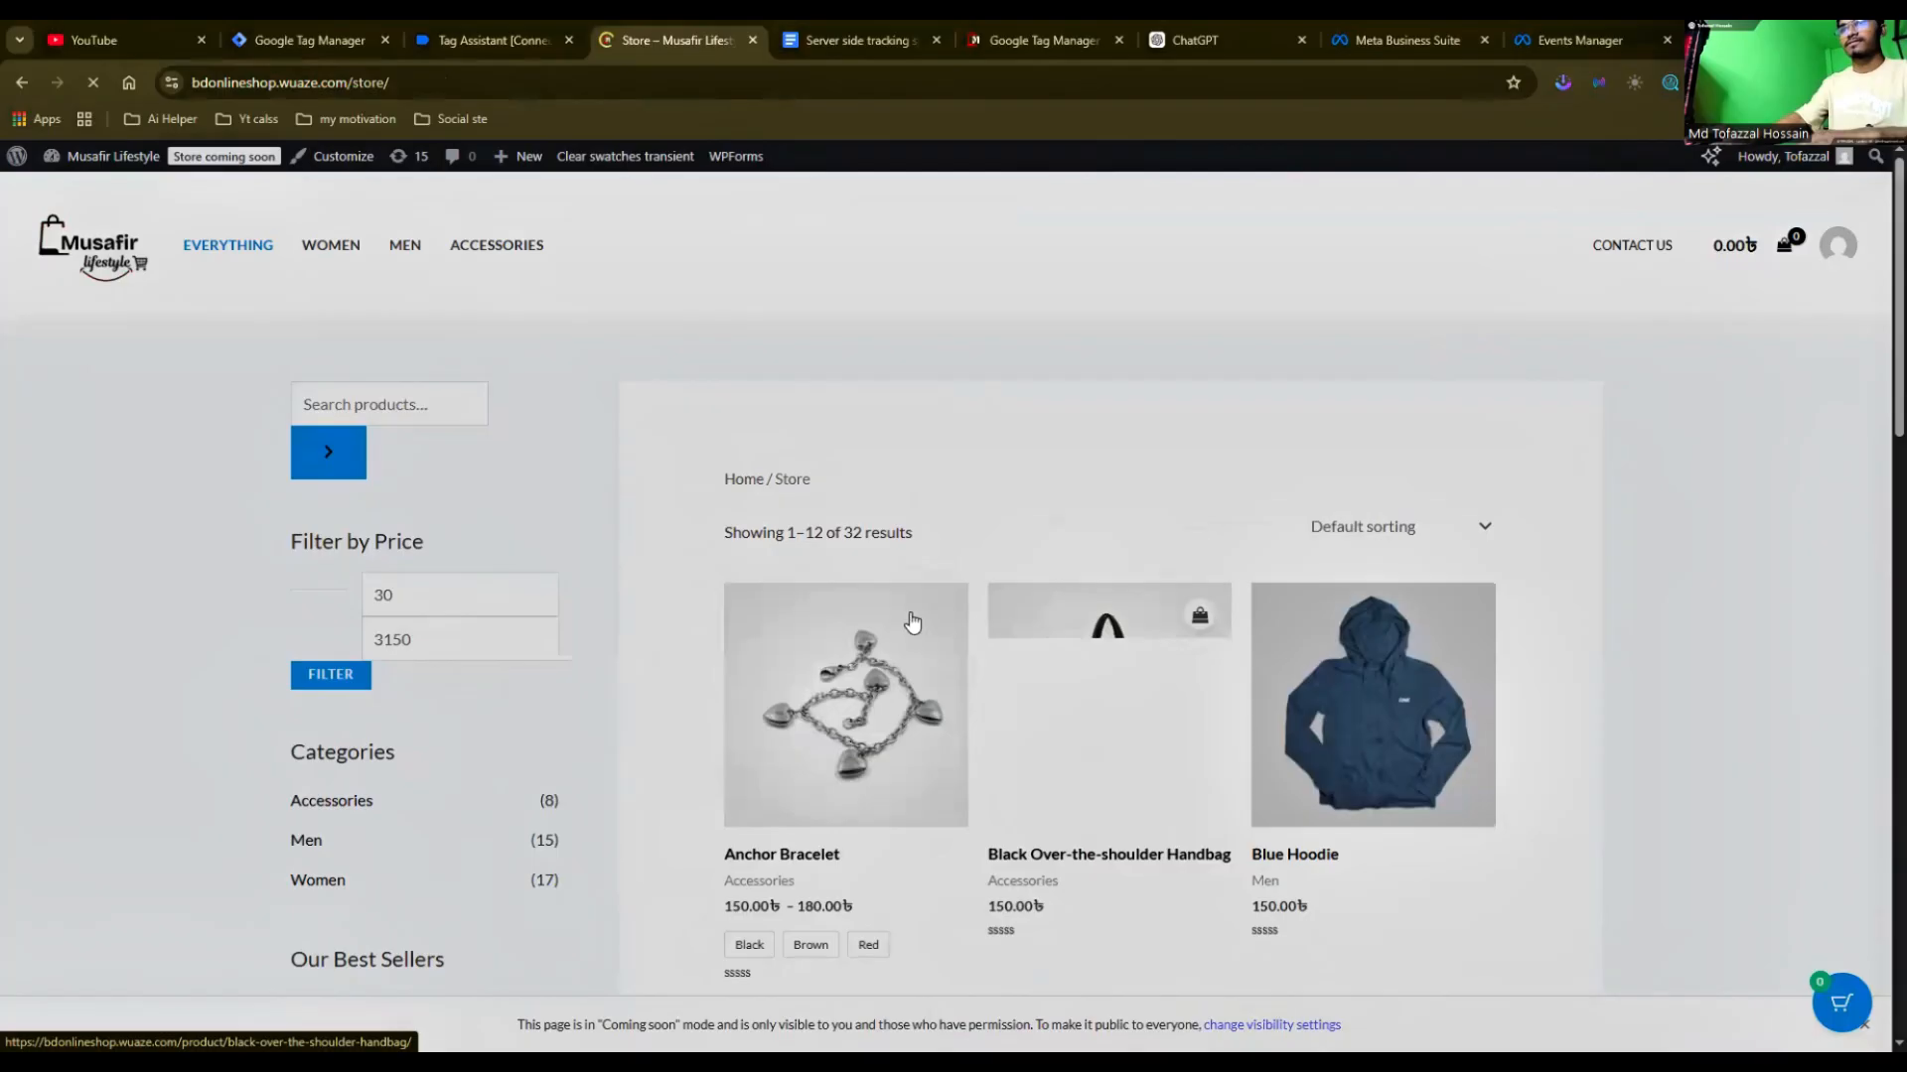
{"action": "scroll", "coordinate": [912, 621], "scroll_direction": "down", "scroll_amount": 8}
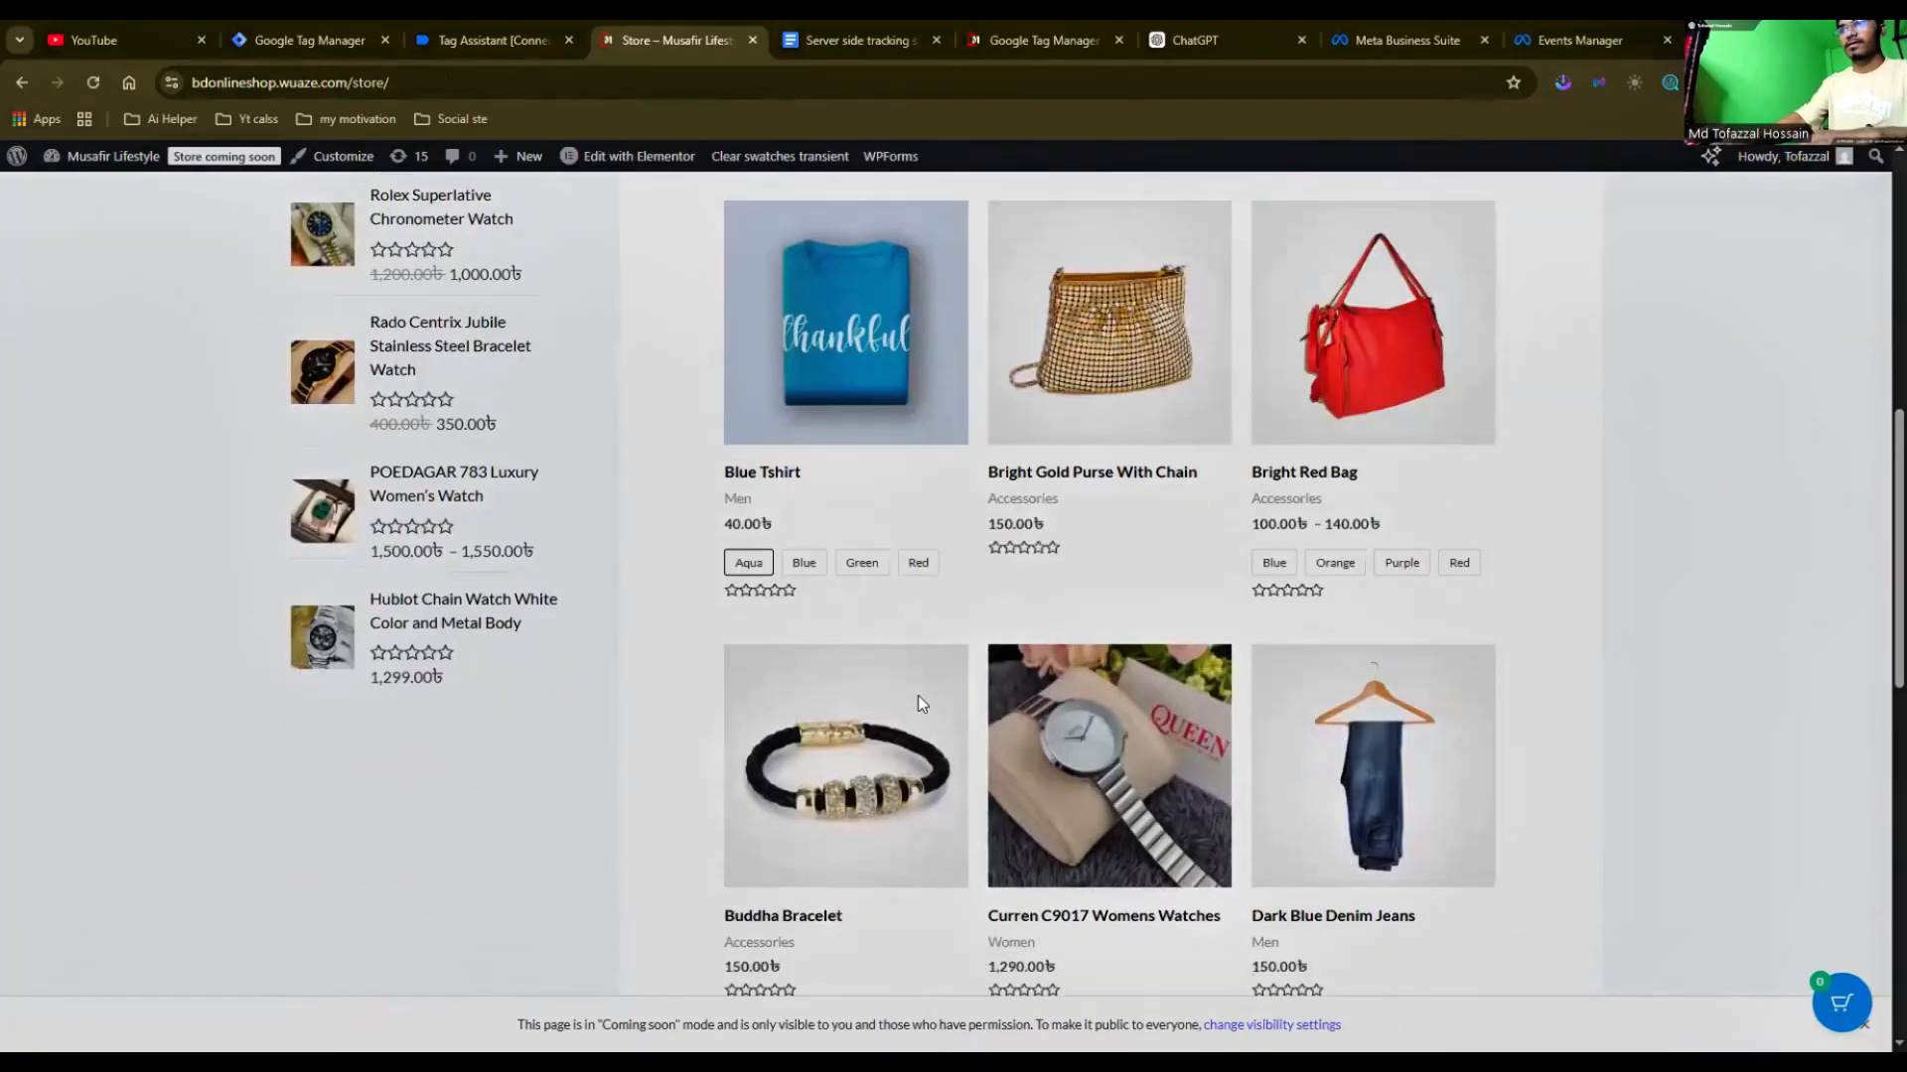
{"action": "scroll", "coordinate": [920, 691], "scroll_direction": "down", "scroll_amount": 3}
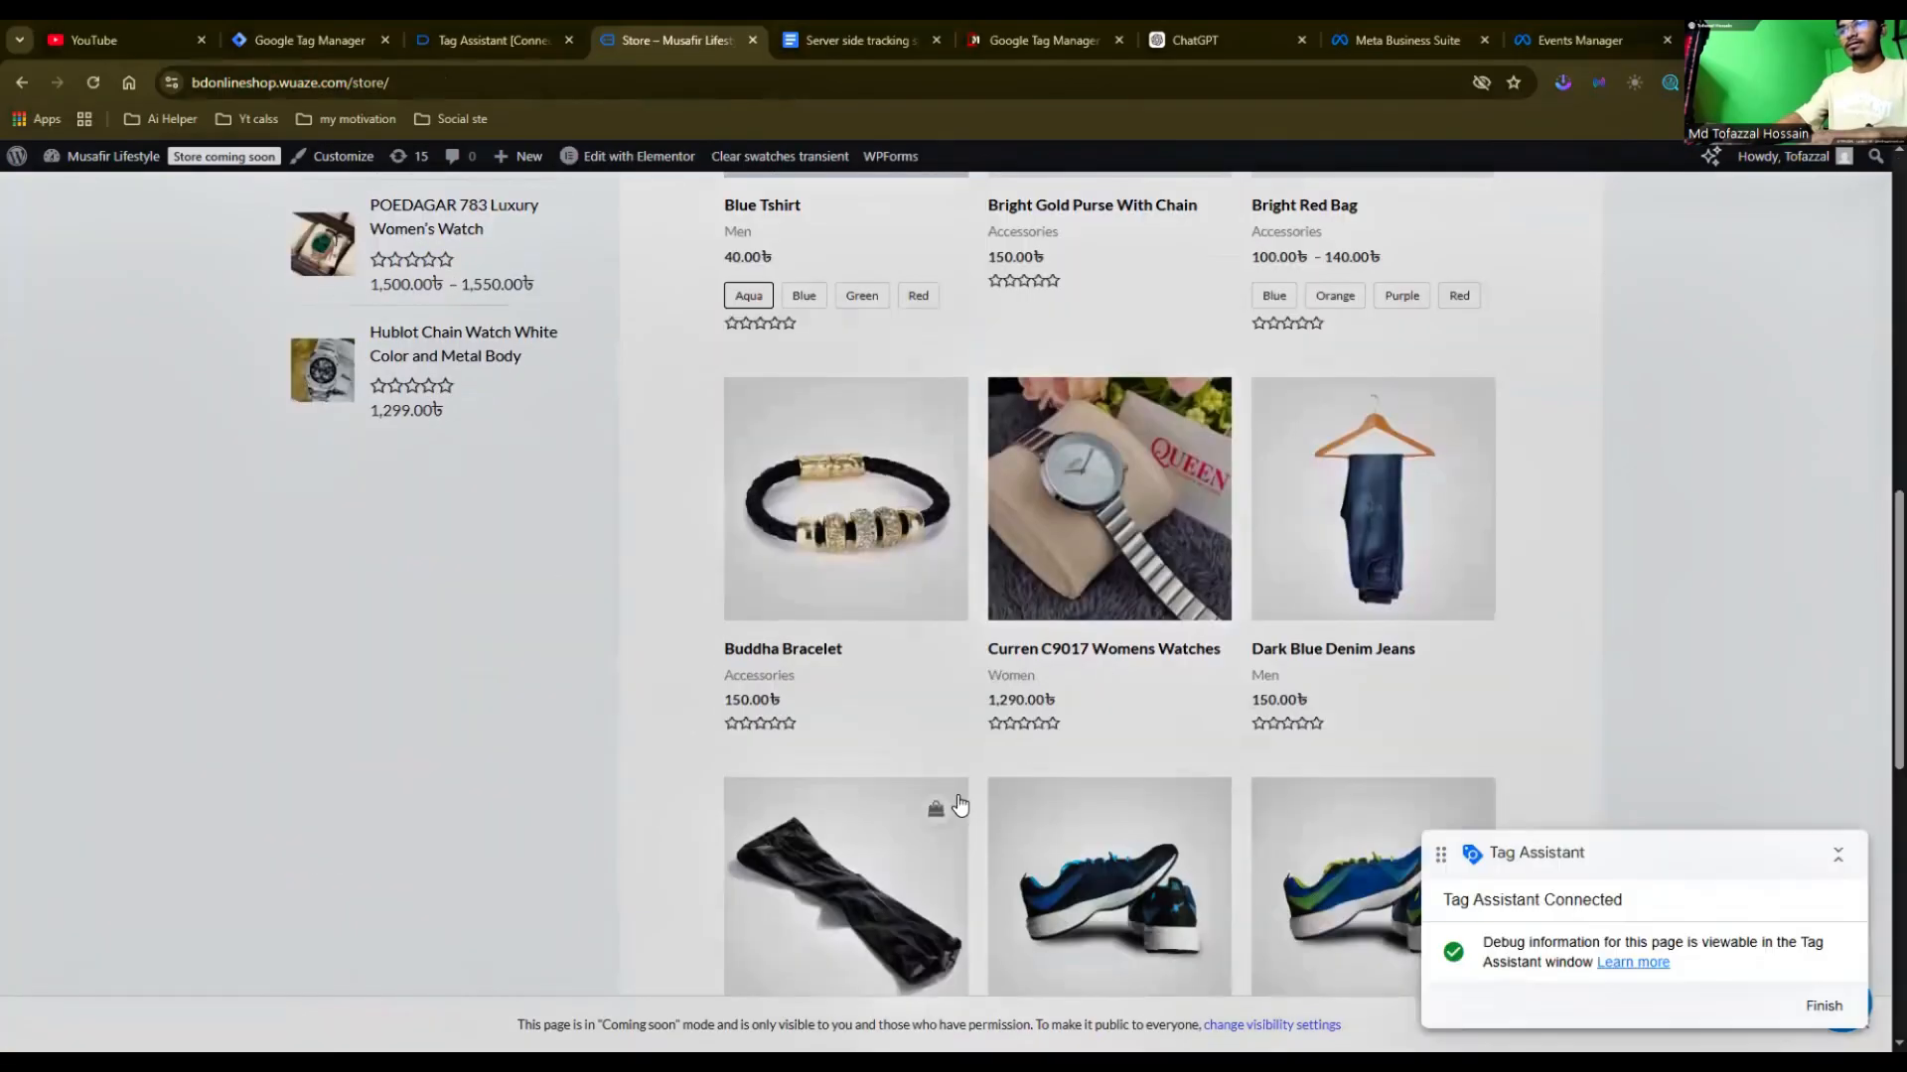
{"action": "scroll", "coordinate": [960, 806], "scroll_direction": "up", "scroll_amount": 3}
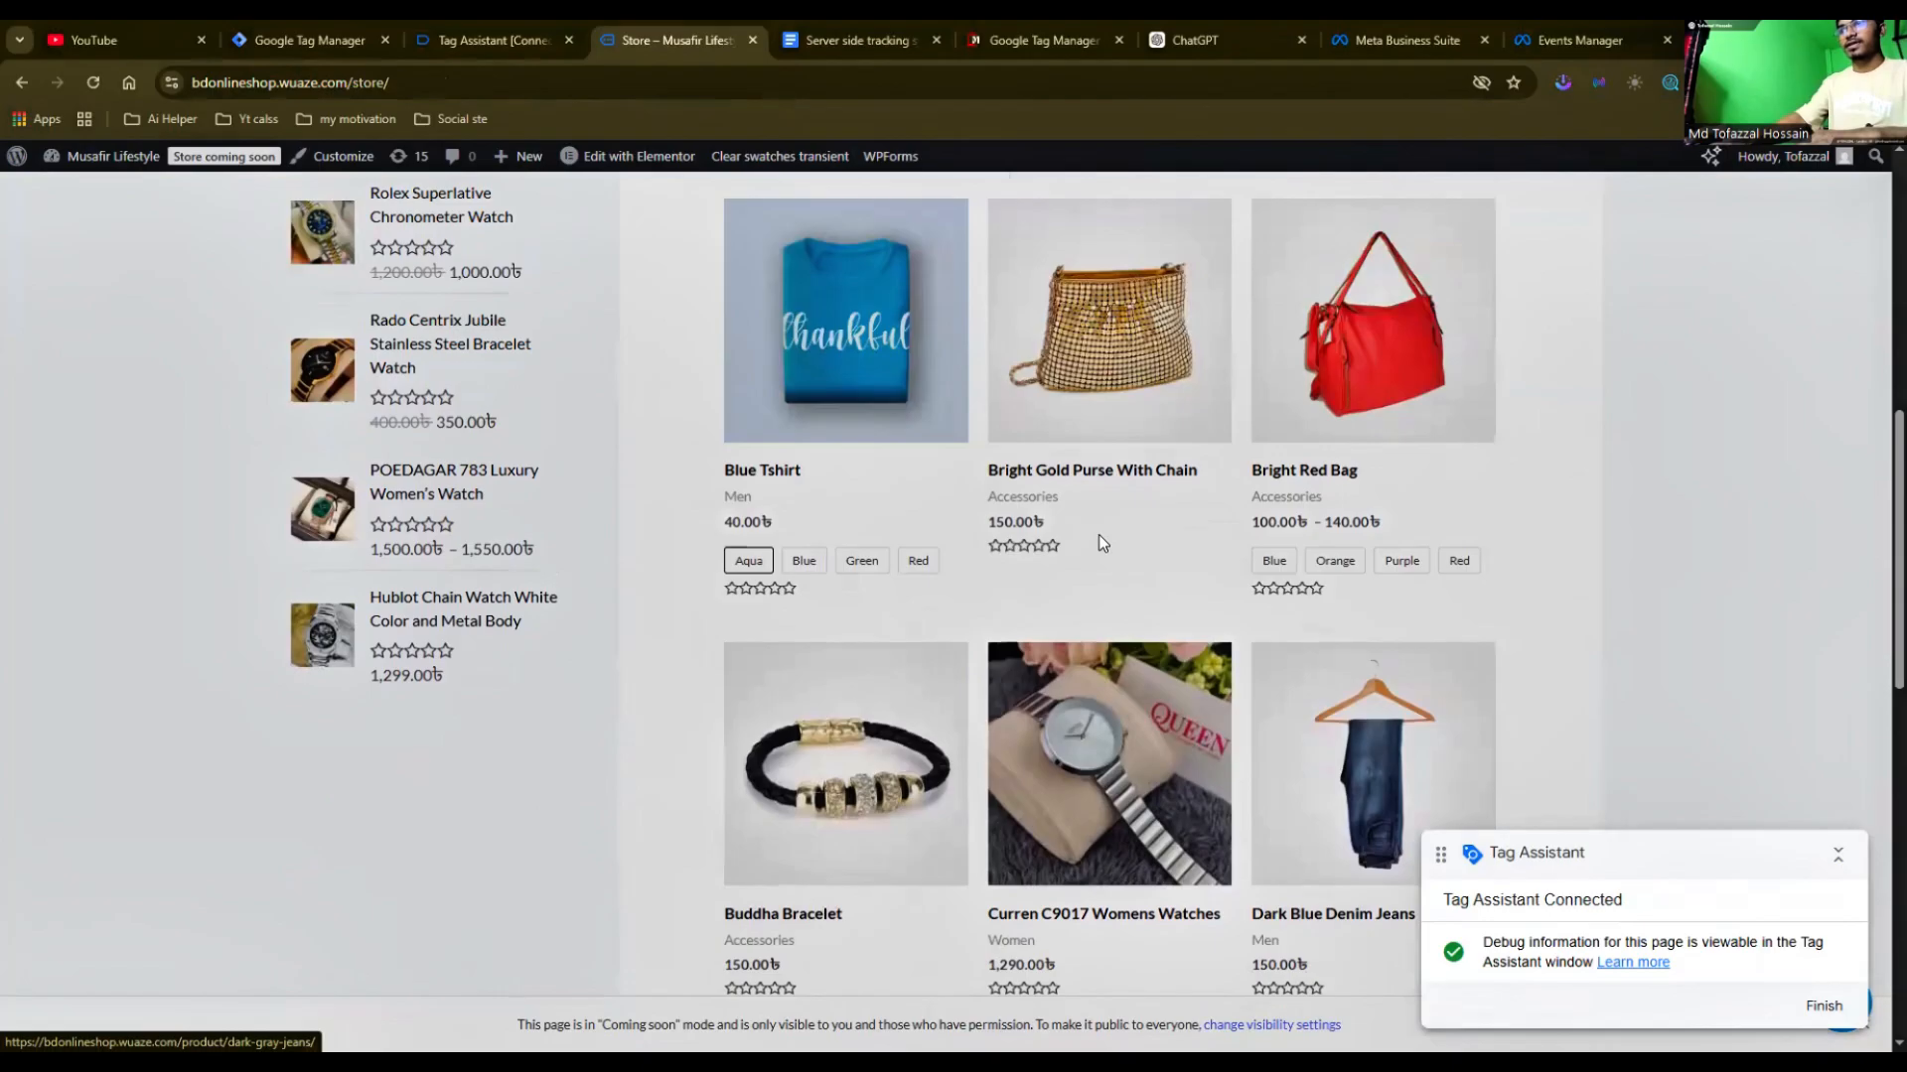
{"action": "scroll", "coordinate": [1085, 564], "scroll_direction": "down", "scroll_amount": 3}
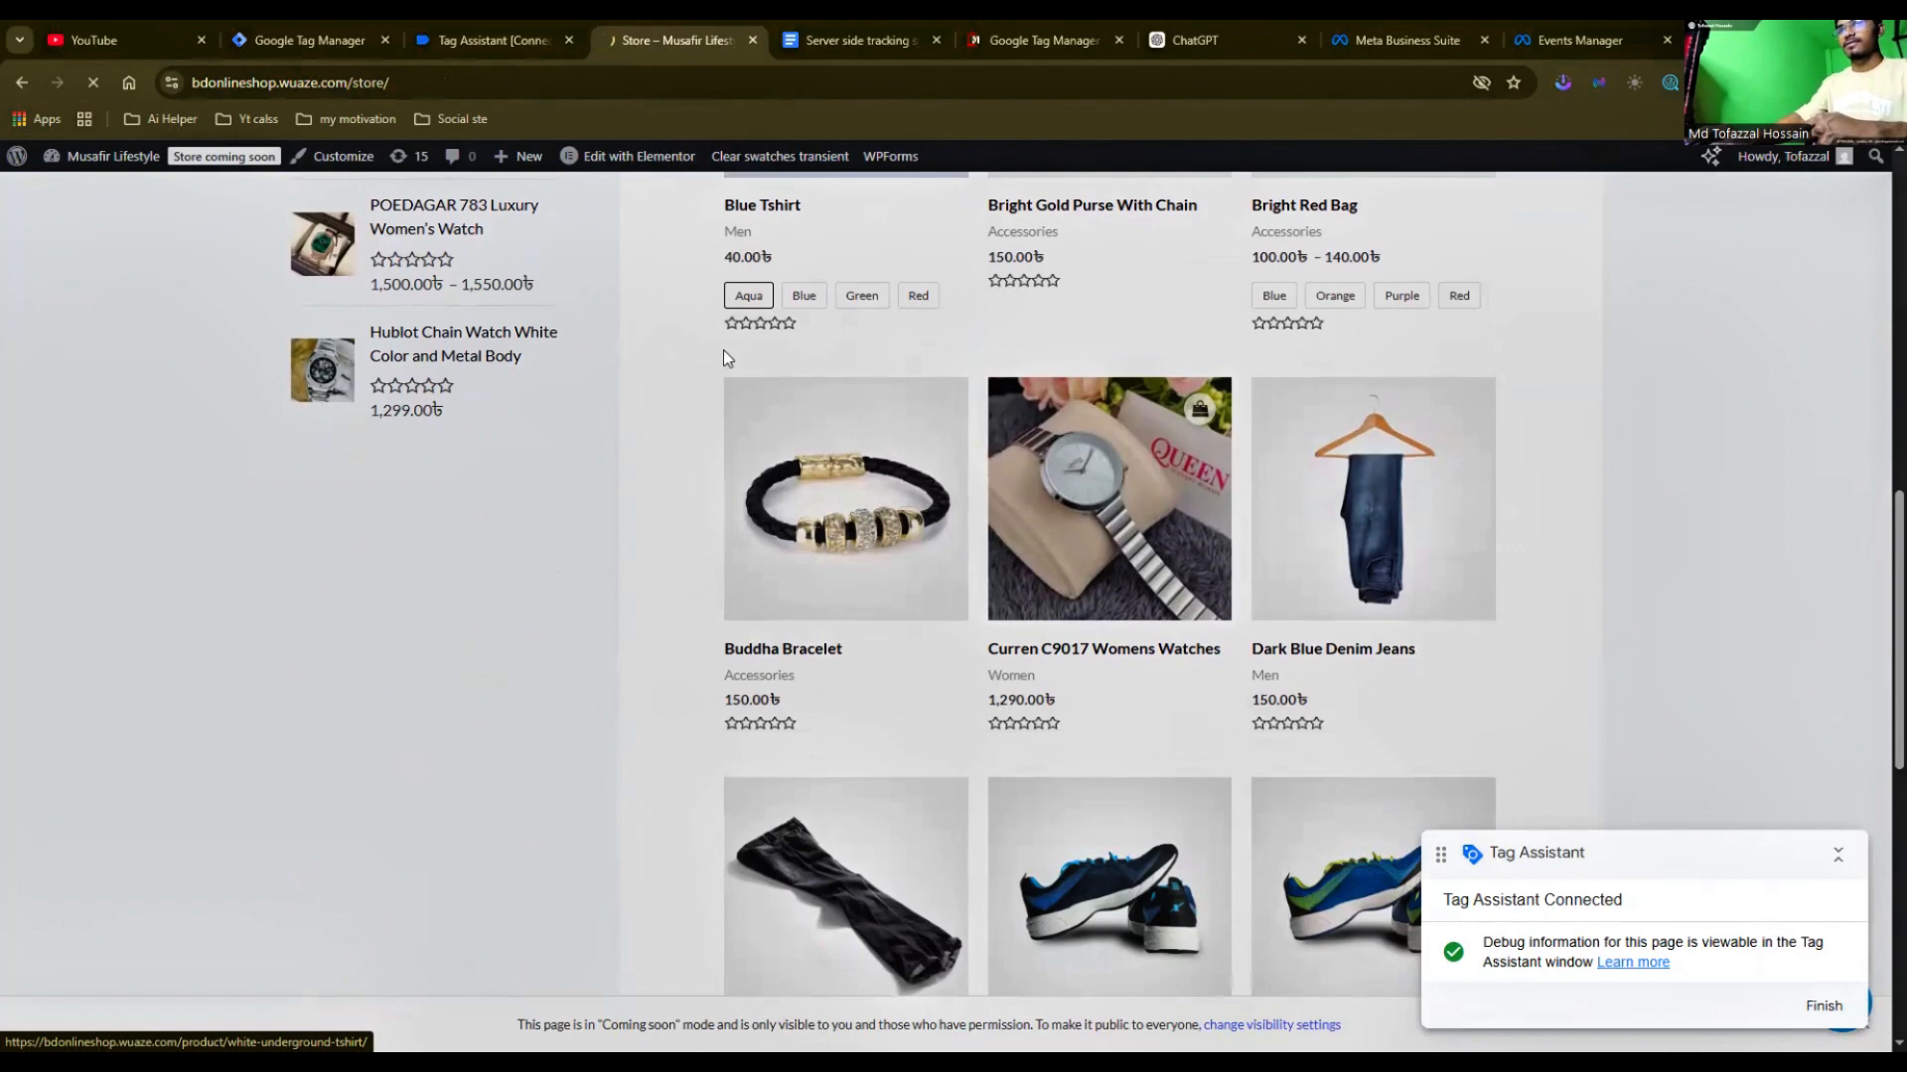
Step: Check the Tag Assistant event list and tag summary for the store page
{"action": "left_click", "coordinate": [497, 36]}
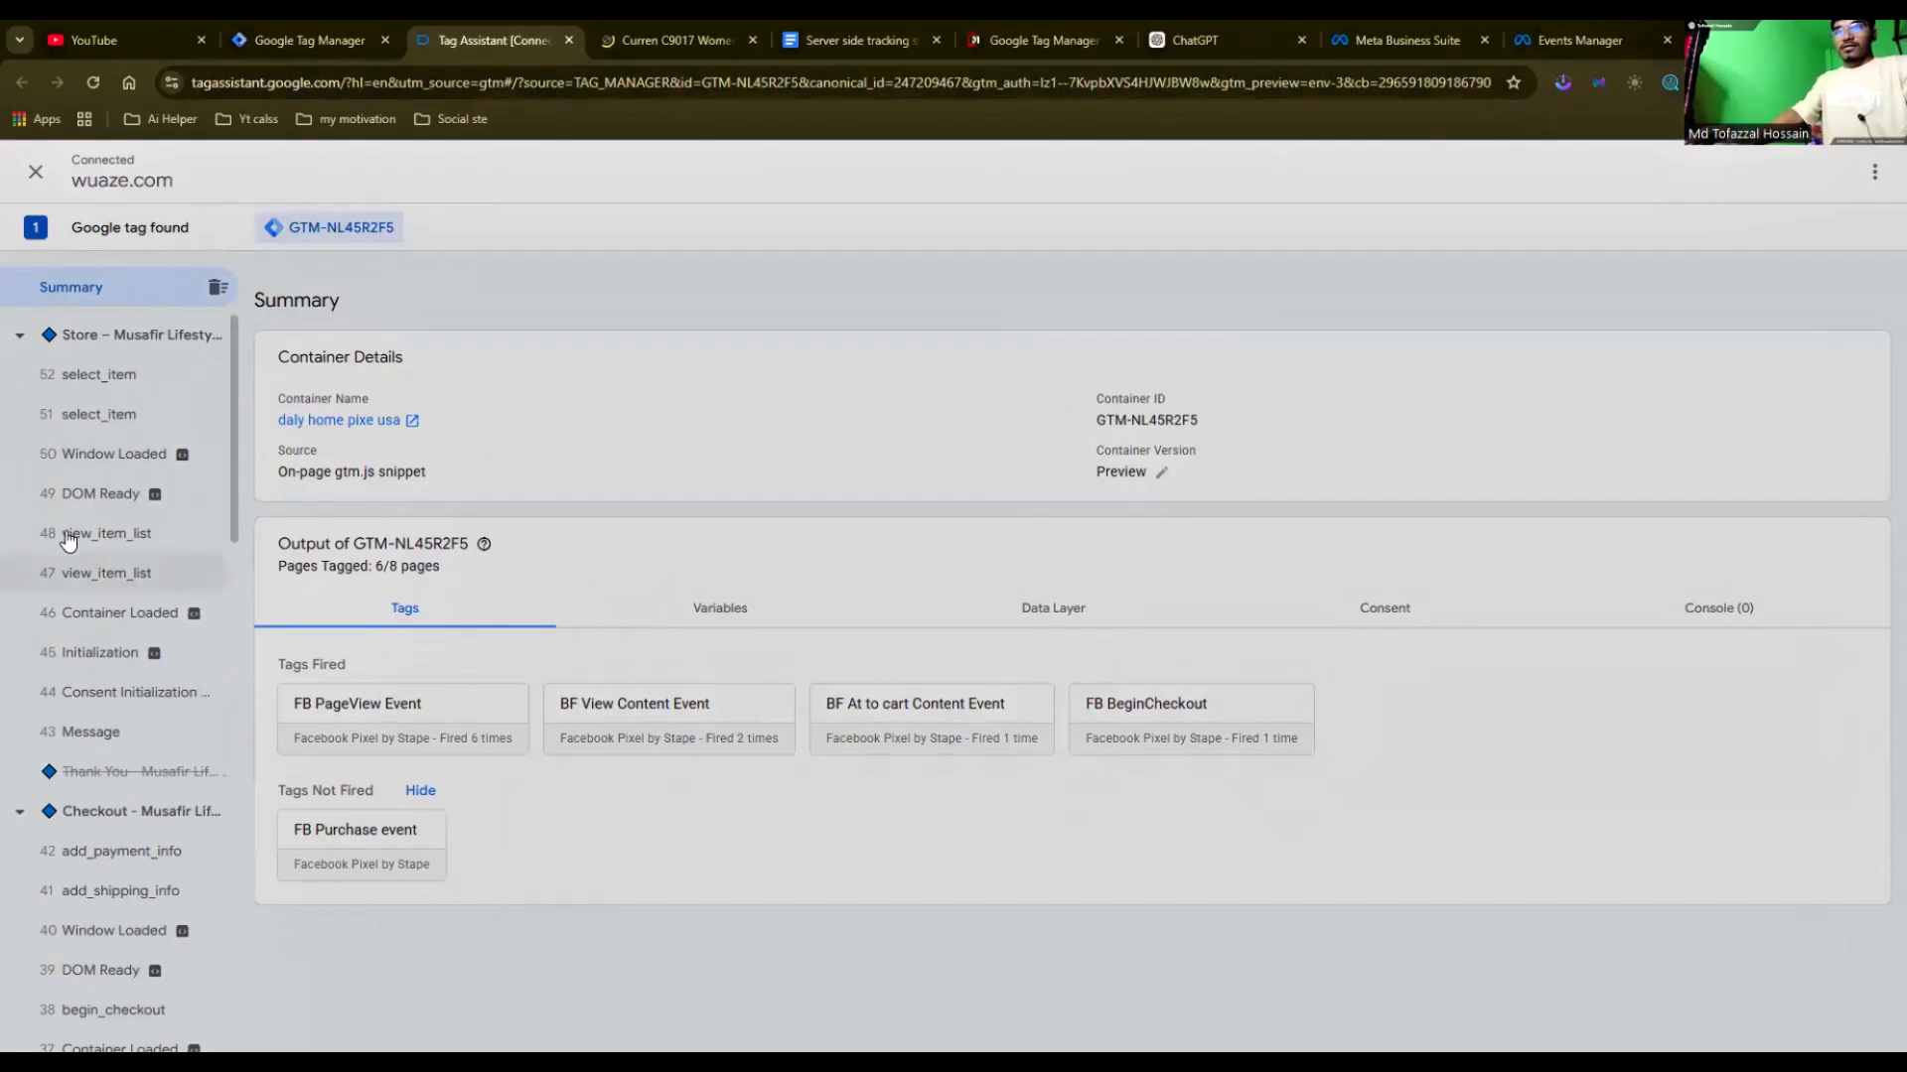
{"action": "scroll", "coordinate": [71, 535], "scroll_direction": "down", "scroll_amount": 3}
{"action": "scroll", "coordinate": [72, 534], "scroll_direction": "up", "scroll_amount": 4}
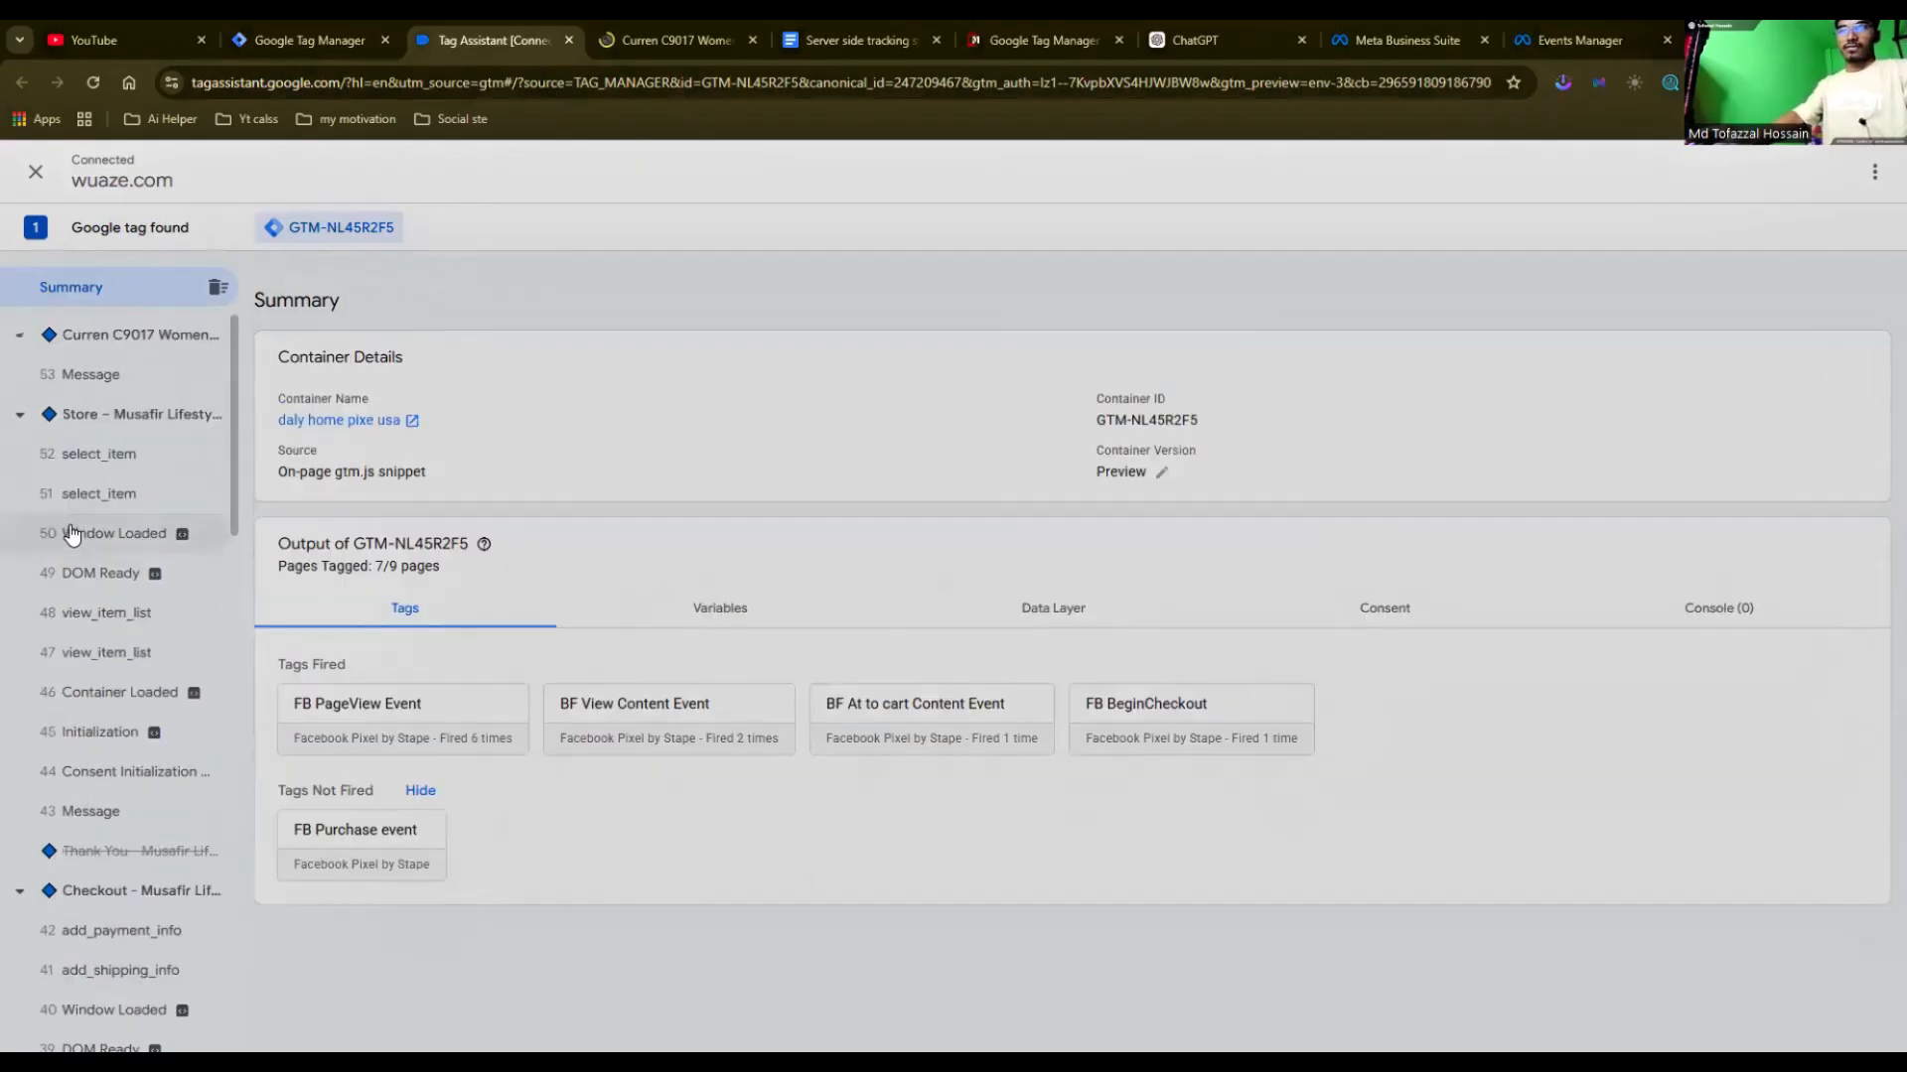
Step: Review the Tag Assistant event list and the Curren C9017 Womens Watches product page
{"action": "scroll", "coordinate": [90, 536], "scroll_direction": "down", "scroll_amount": 10}
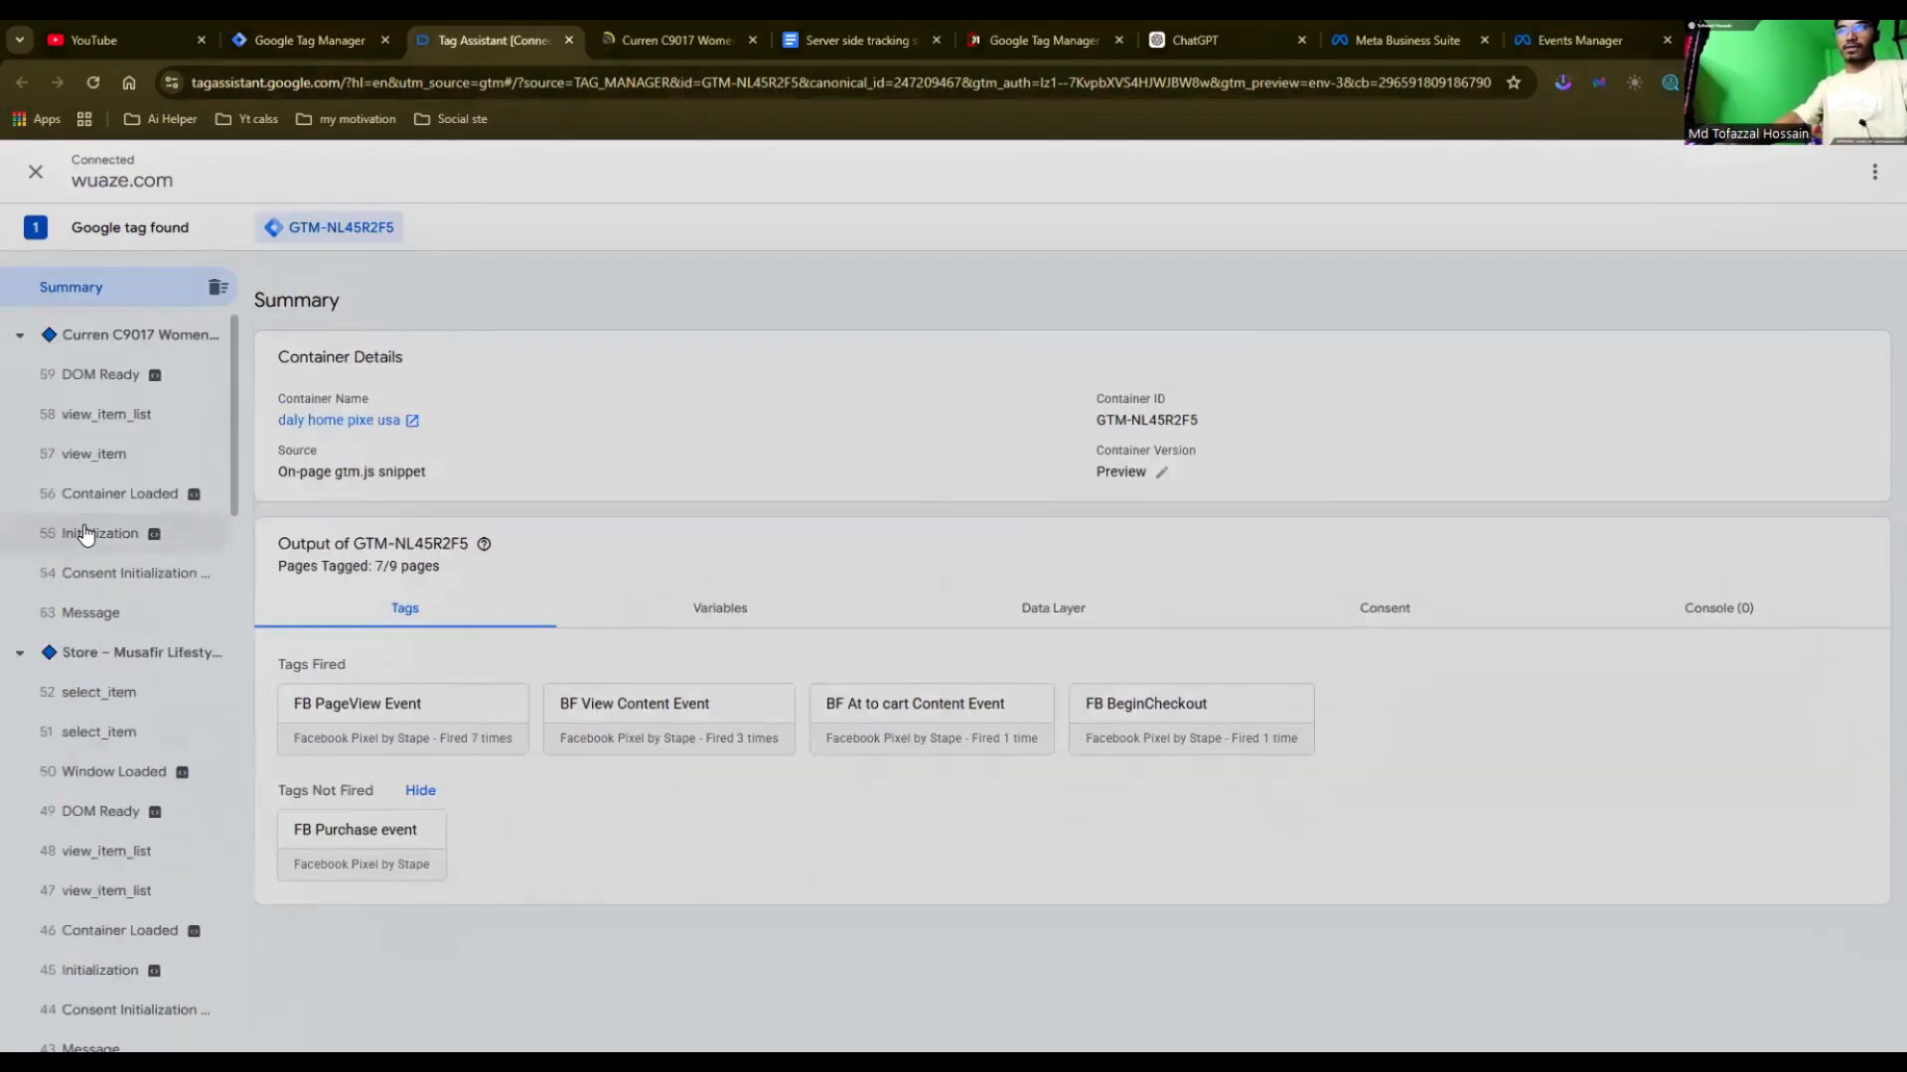
{"action": "scroll", "coordinate": [99, 521], "scroll_direction": "up", "scroll_amount": 10}
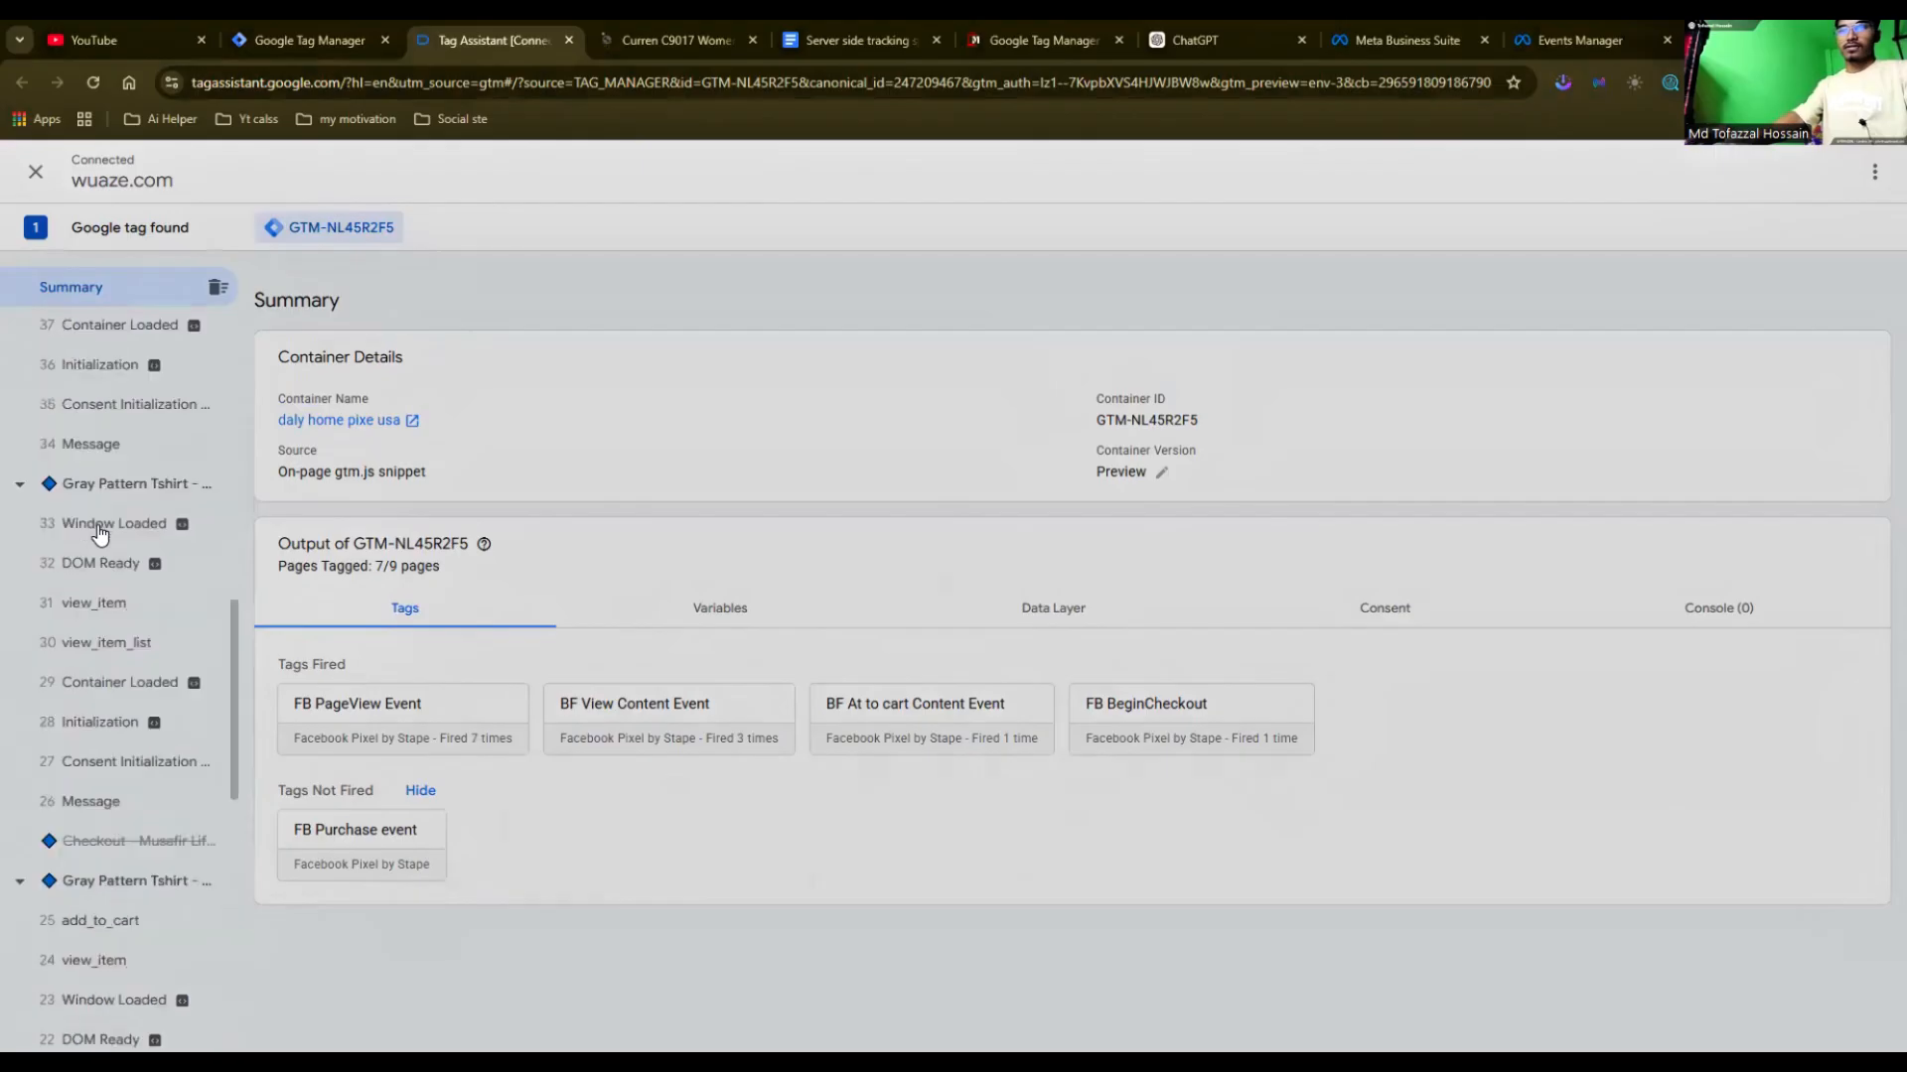
{"action": "scroll", "coordinate": [102, 507], "scroll_direction": "up", "scroll_amount": 3}
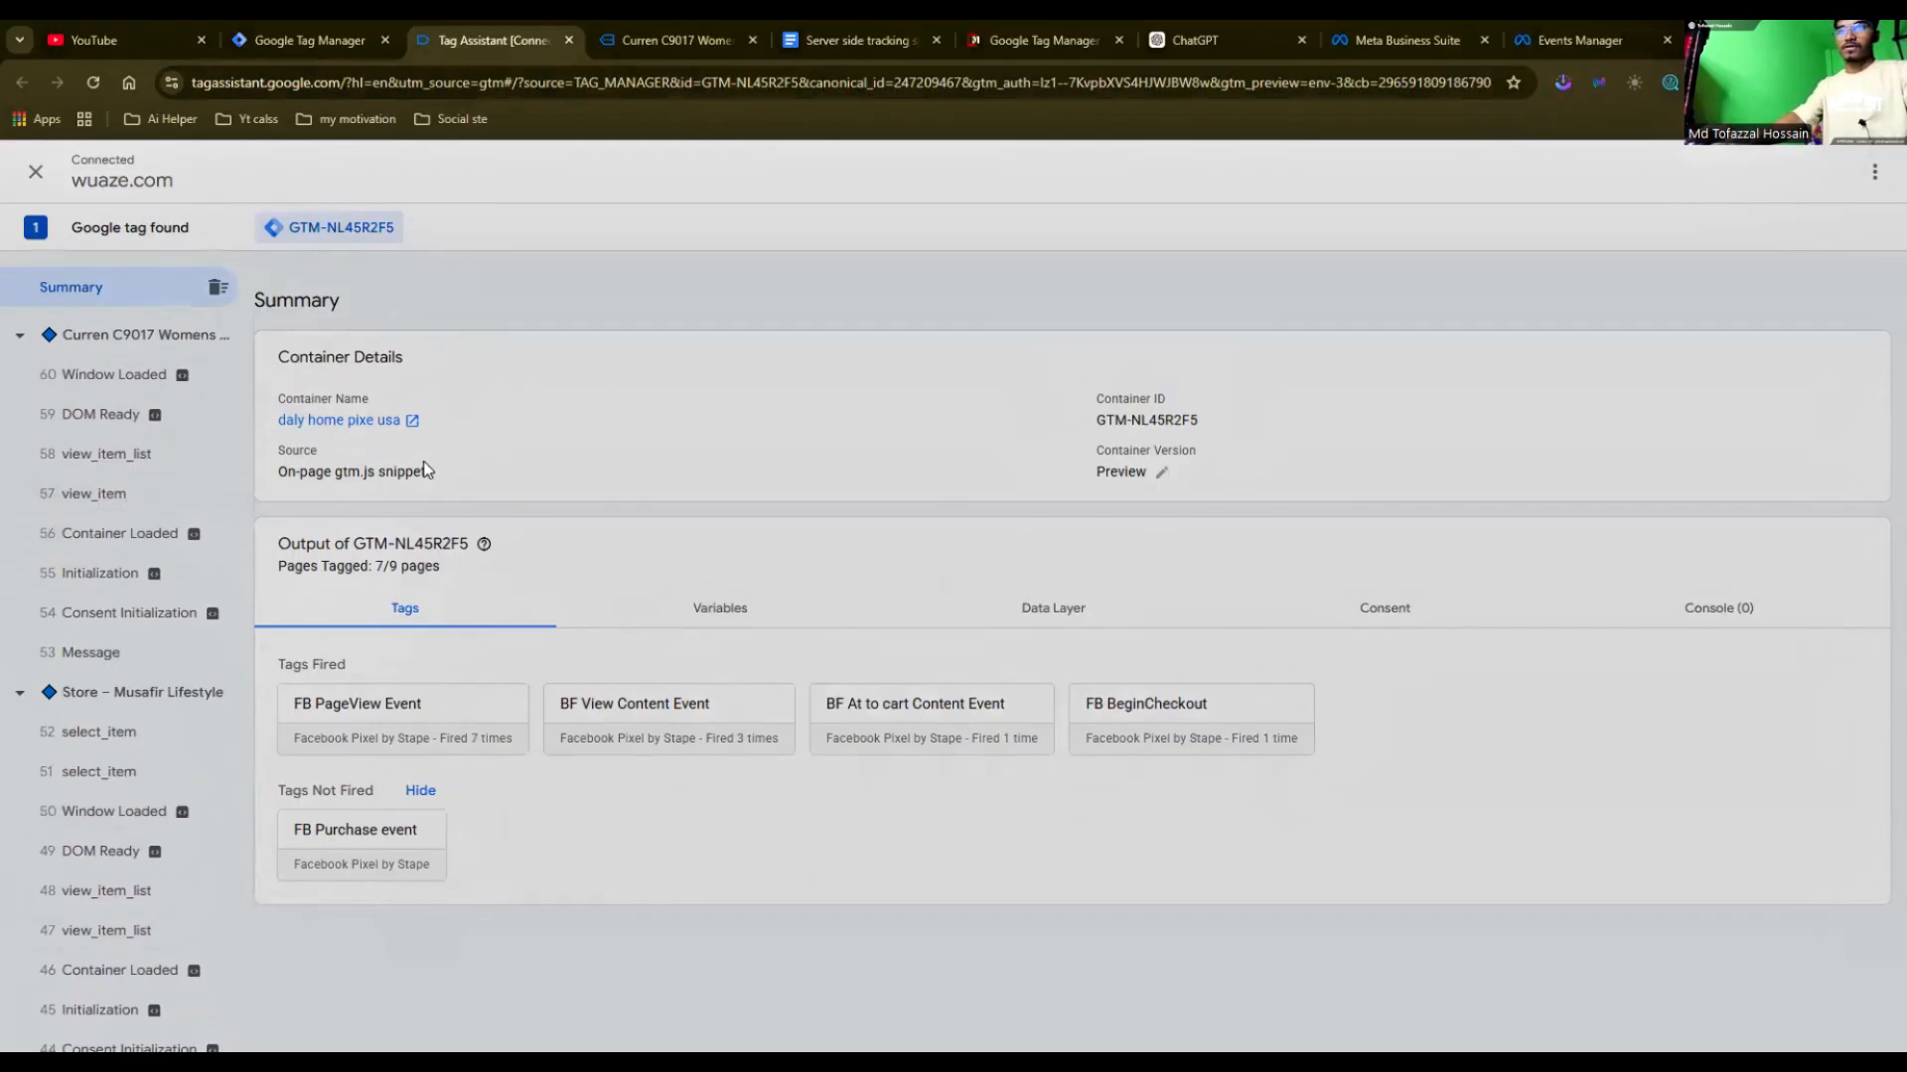
{"action": "left_click", "coordinate": [629, 29]}
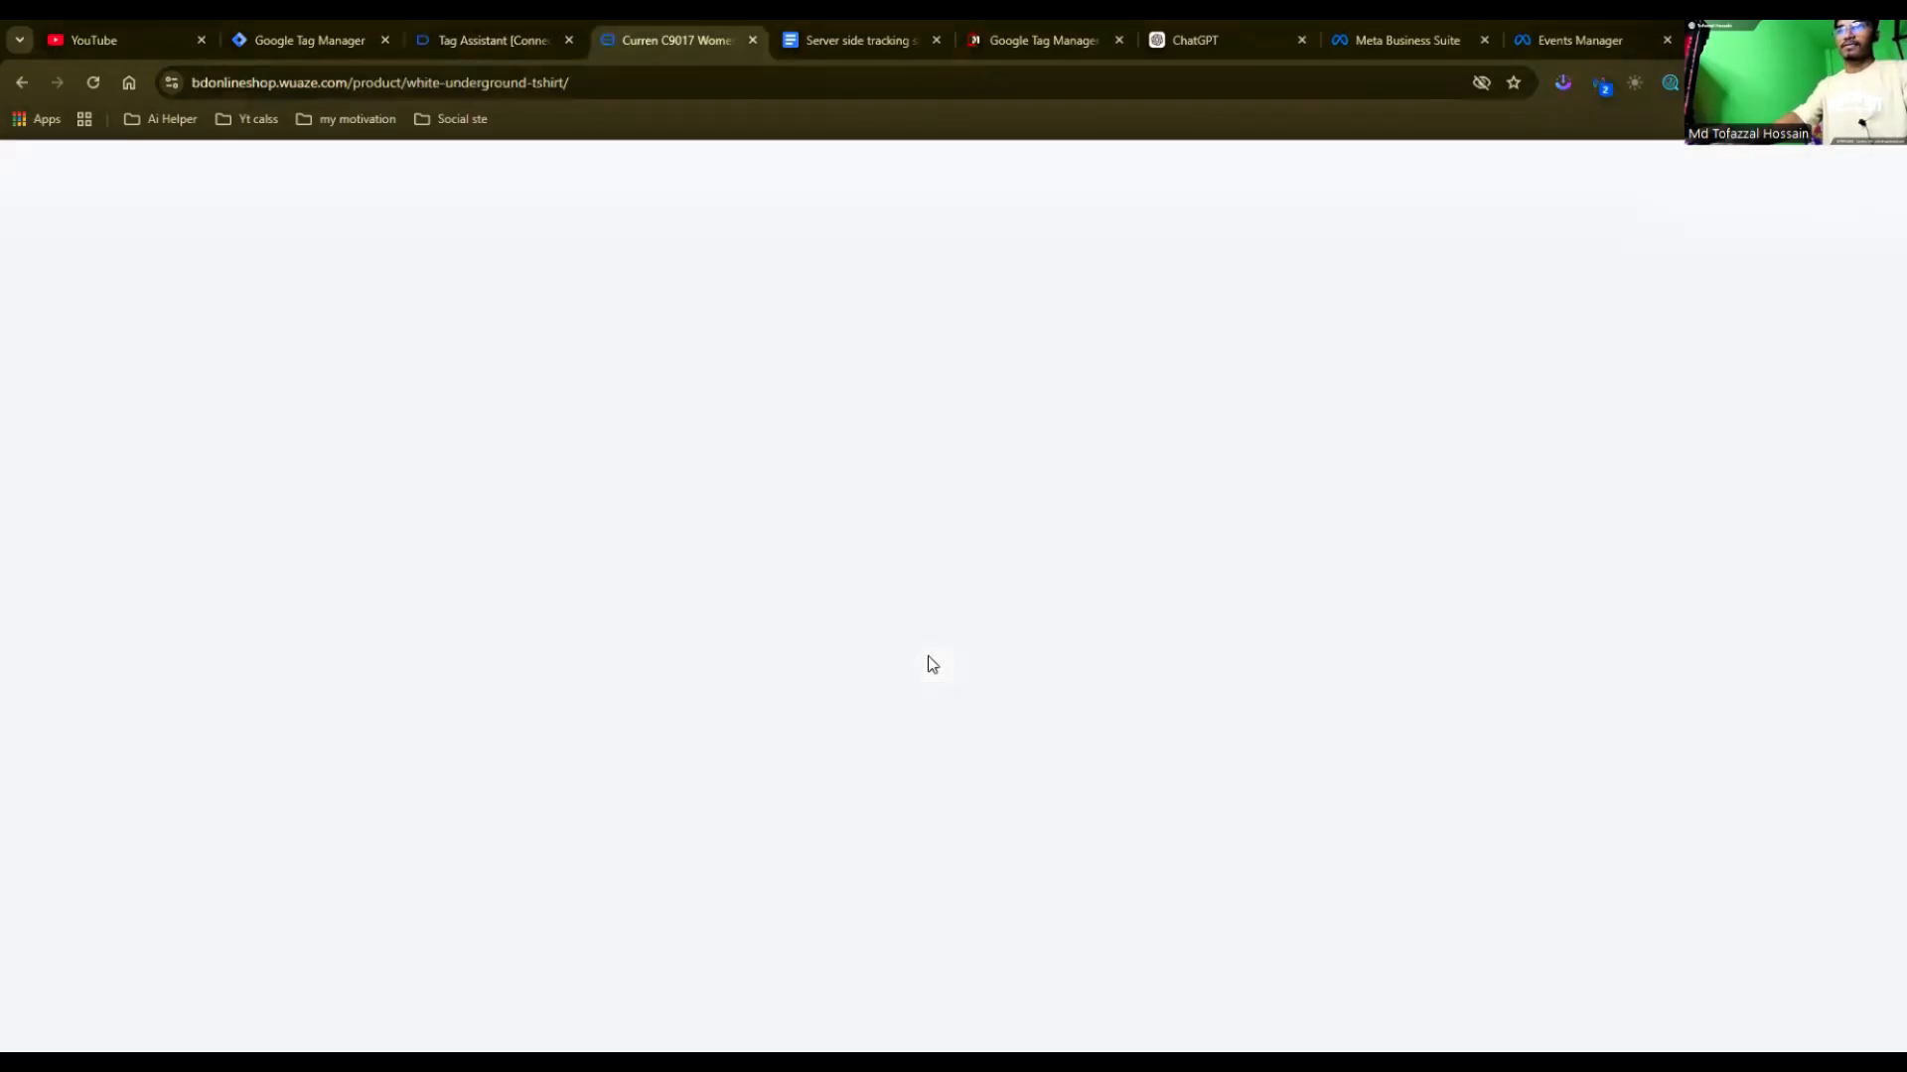
{"action": "scroll", "coordinate": [436, 490], "scroll_direction": "down", "scroll_amount": 8}
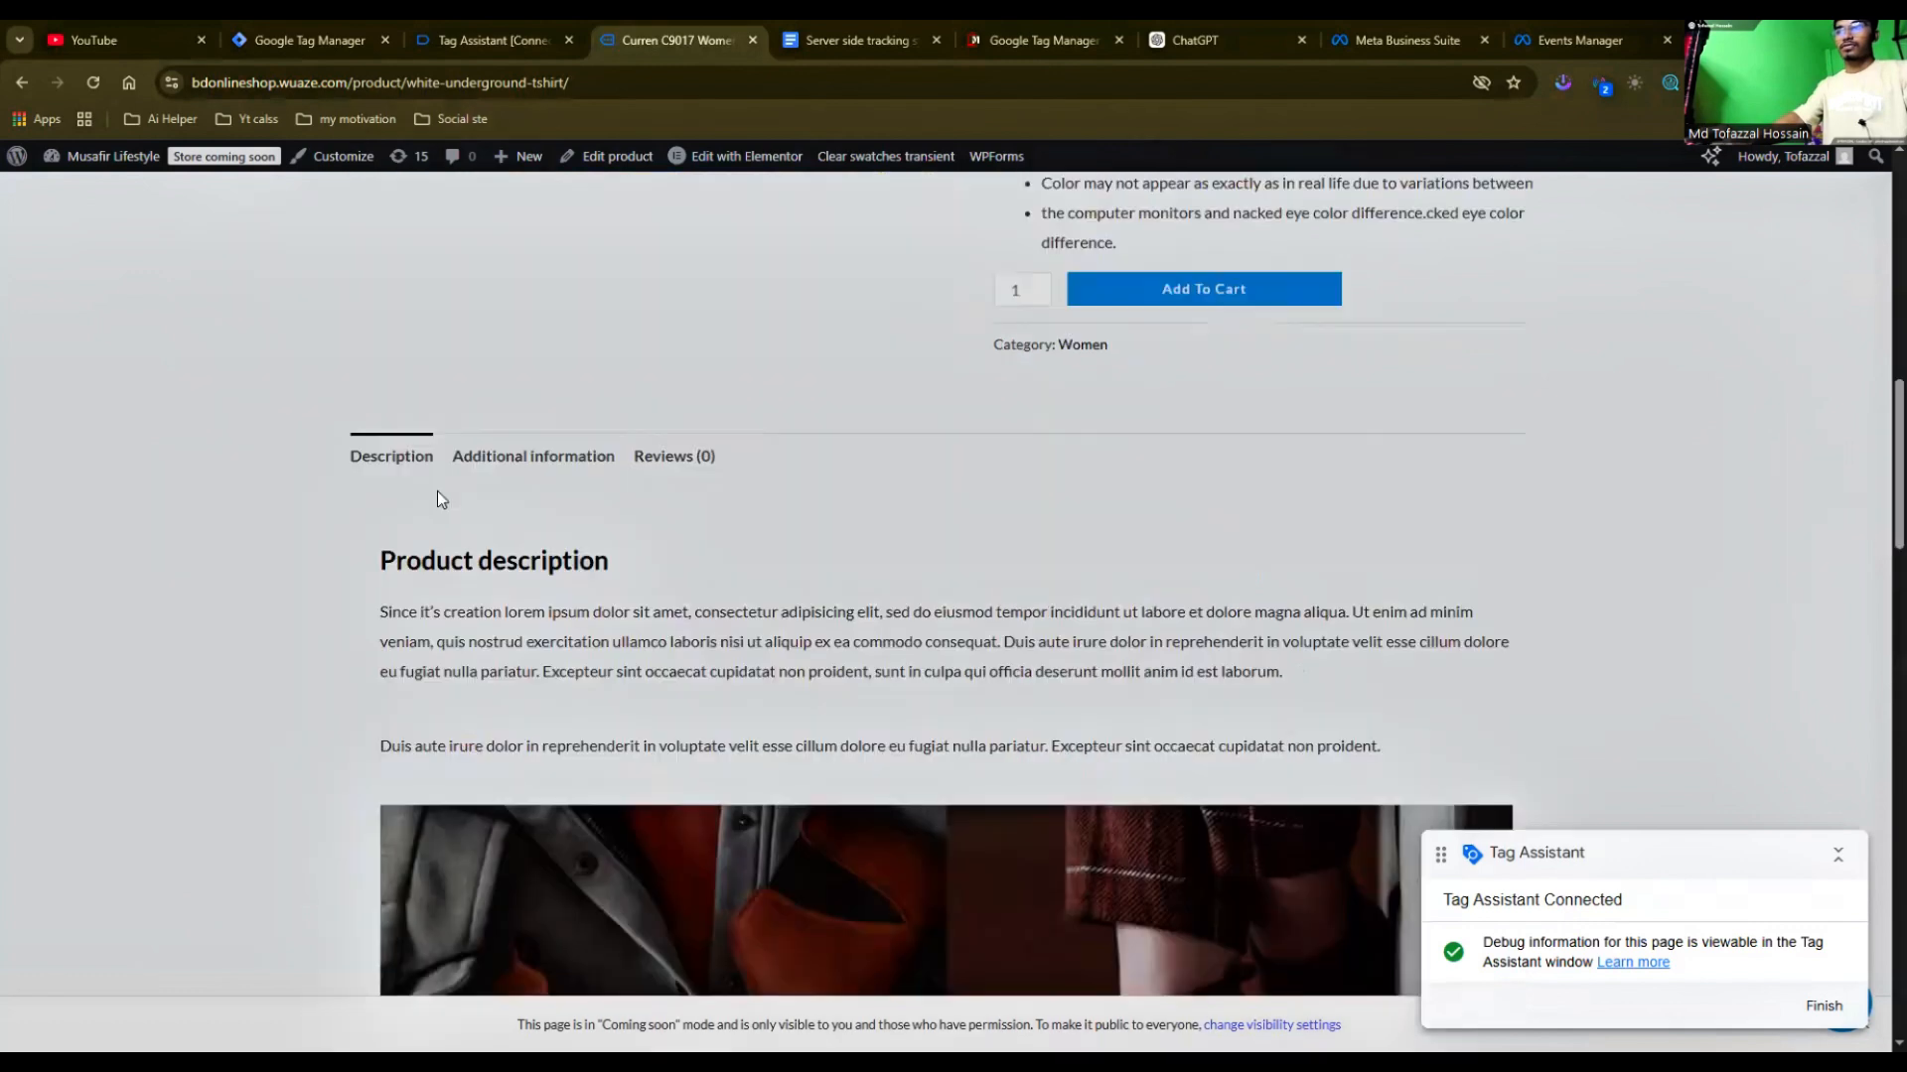
{"action": "scroll", "coordinate": [669, 741], "scroll_direction": "up", "scroll_amount": 7}
{"action": "scroll", "coordinate": [669, 741], "scroll_direction": "up", "scroll_amount": 4}
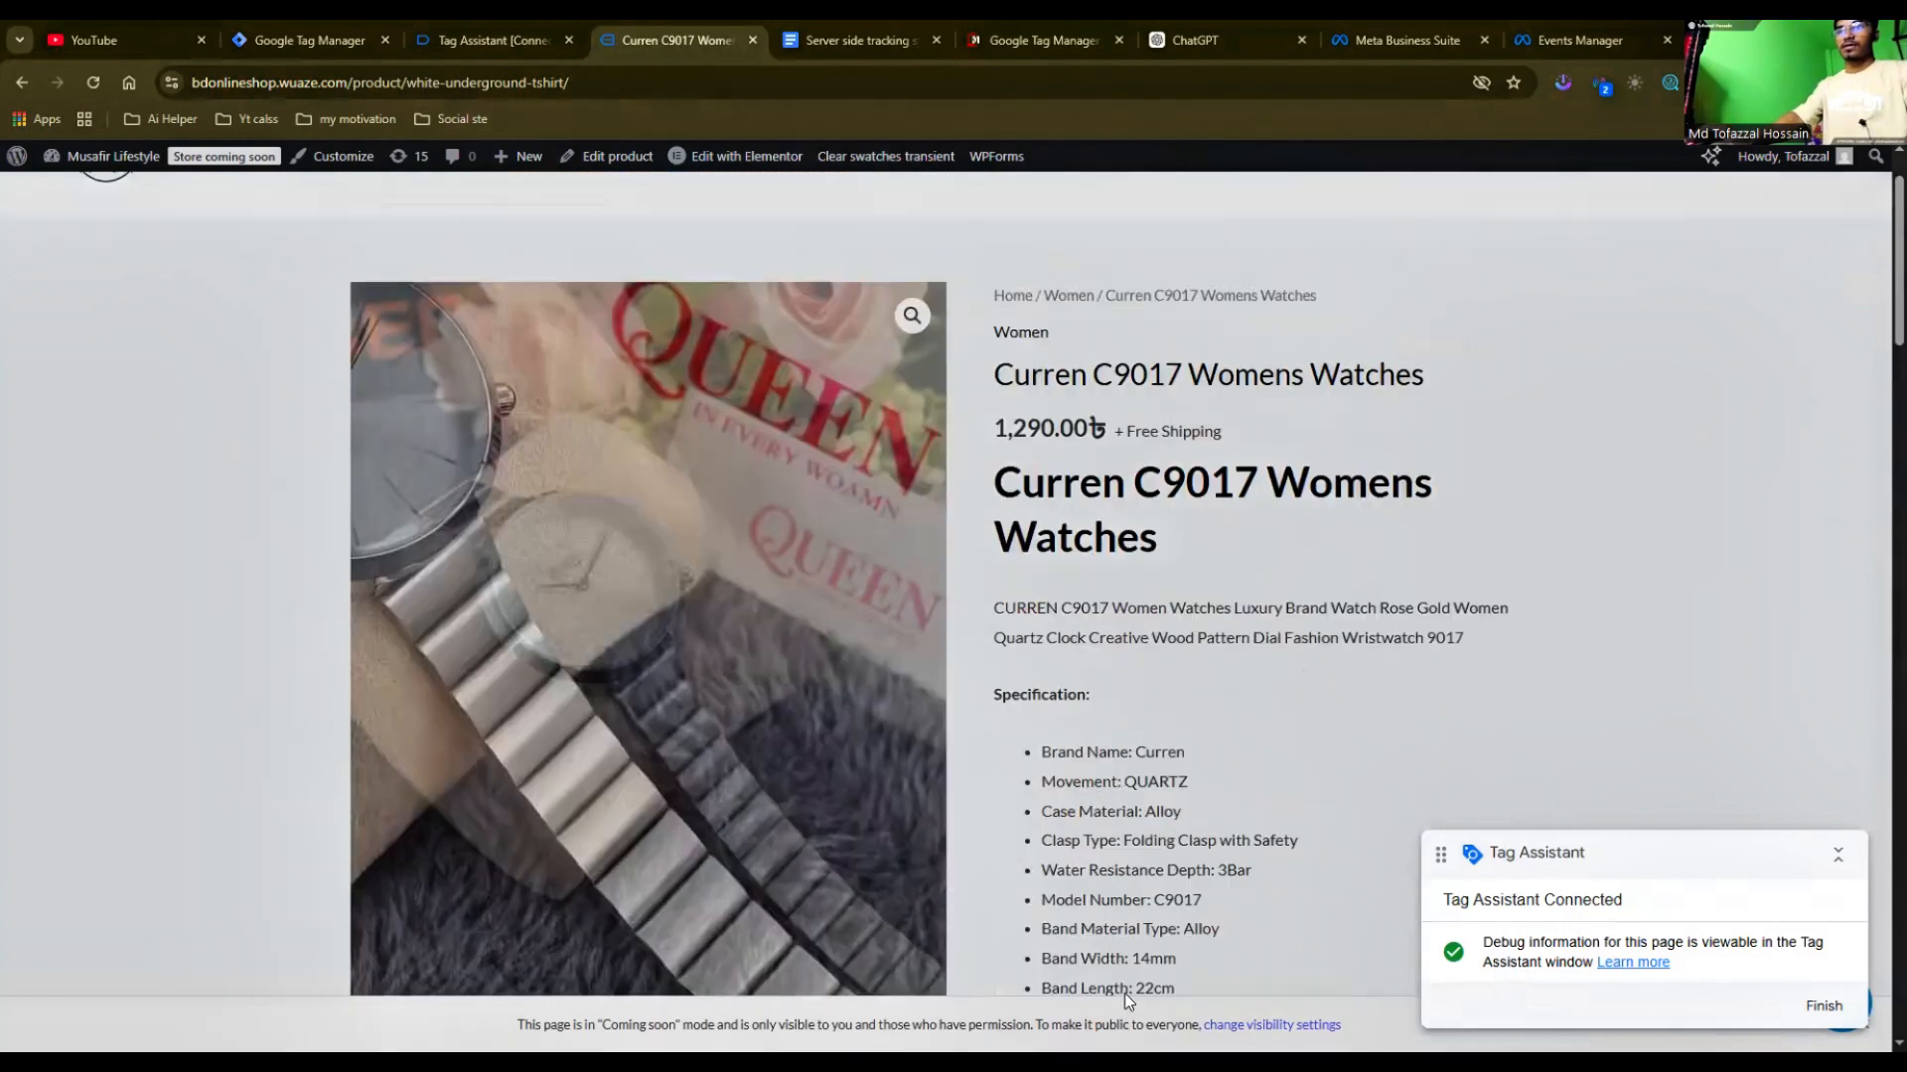
{"action": "left_click", "coordinate": [490, 38]}
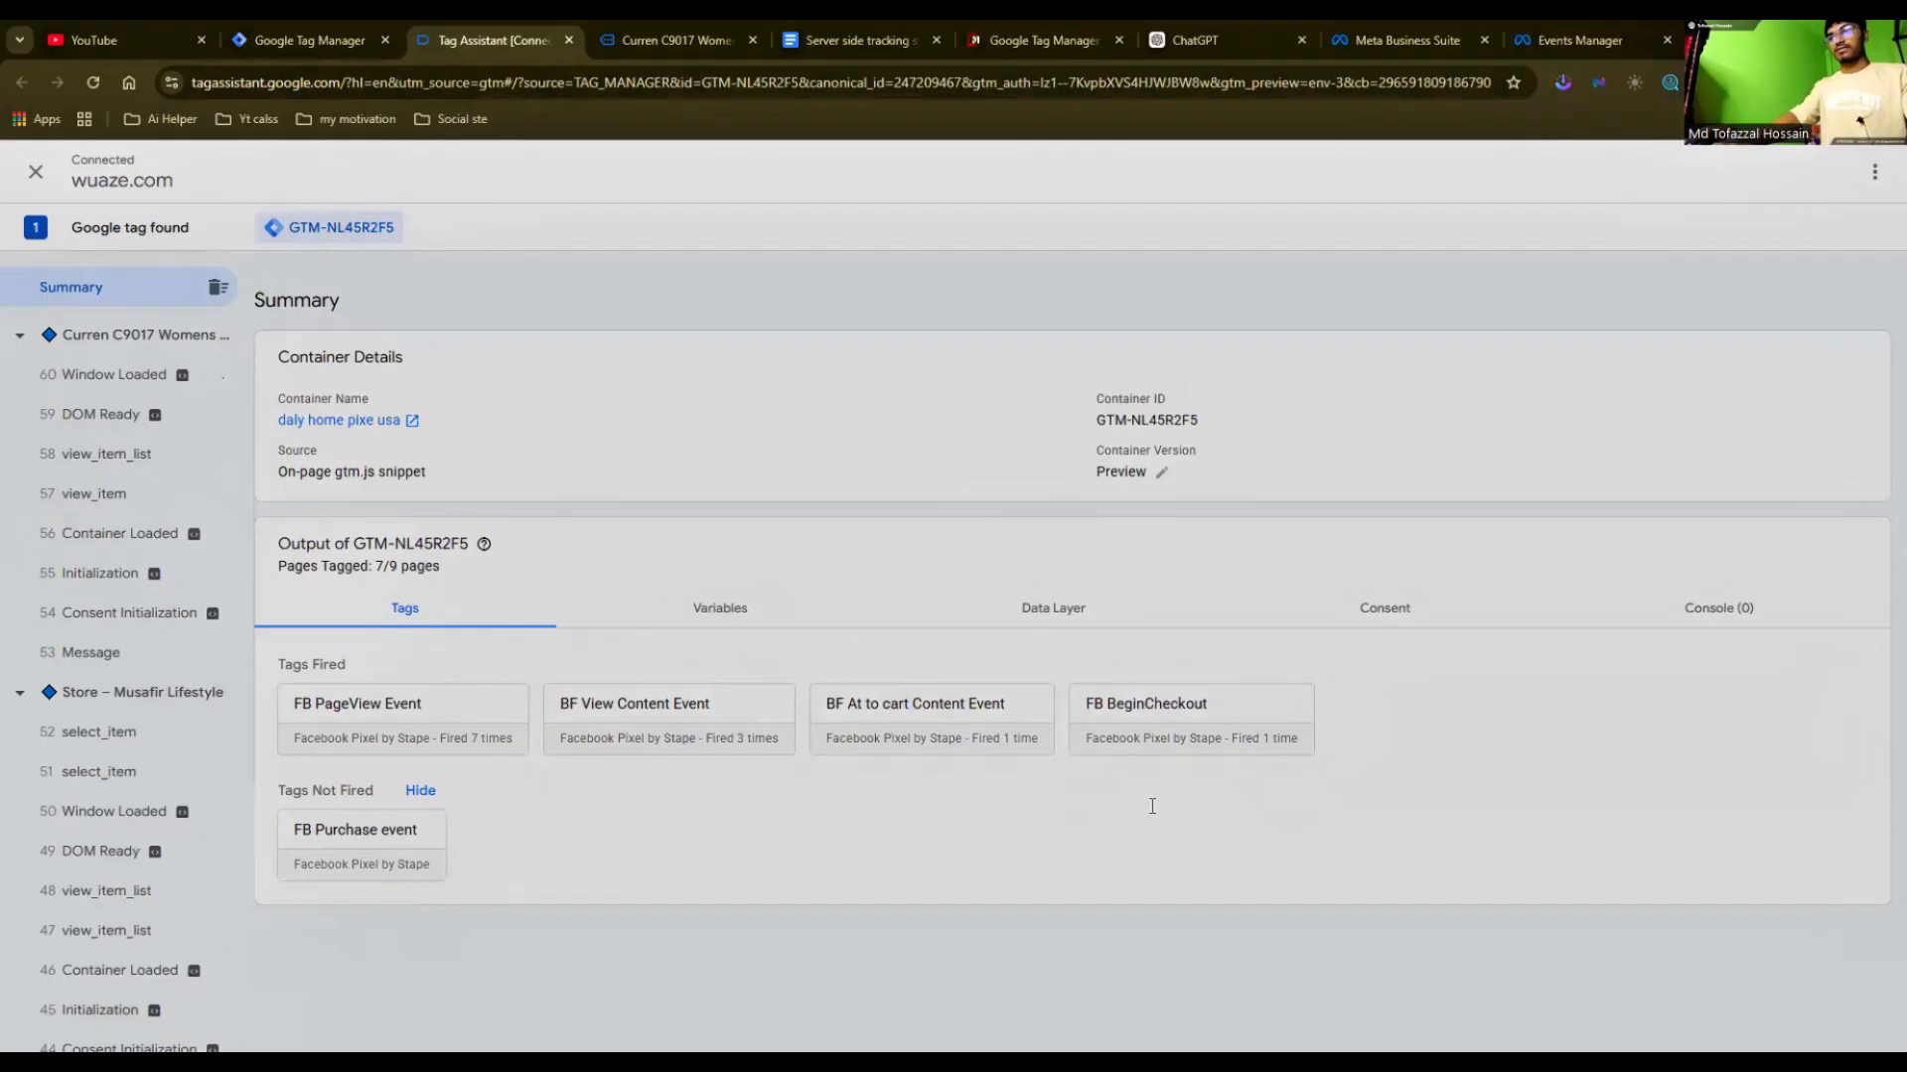
Step: Add the Curren C9017 Womens Watches to the cart and proceed to checkout
{"action": "key", "text": "ctrl+Tab"}
{"action": "scroll", "coordinate": [1162, 775], "scroll_direction": "down", "scroll_amount": 5}
{"action": "left_click", "coordinate": [1200, 695]}
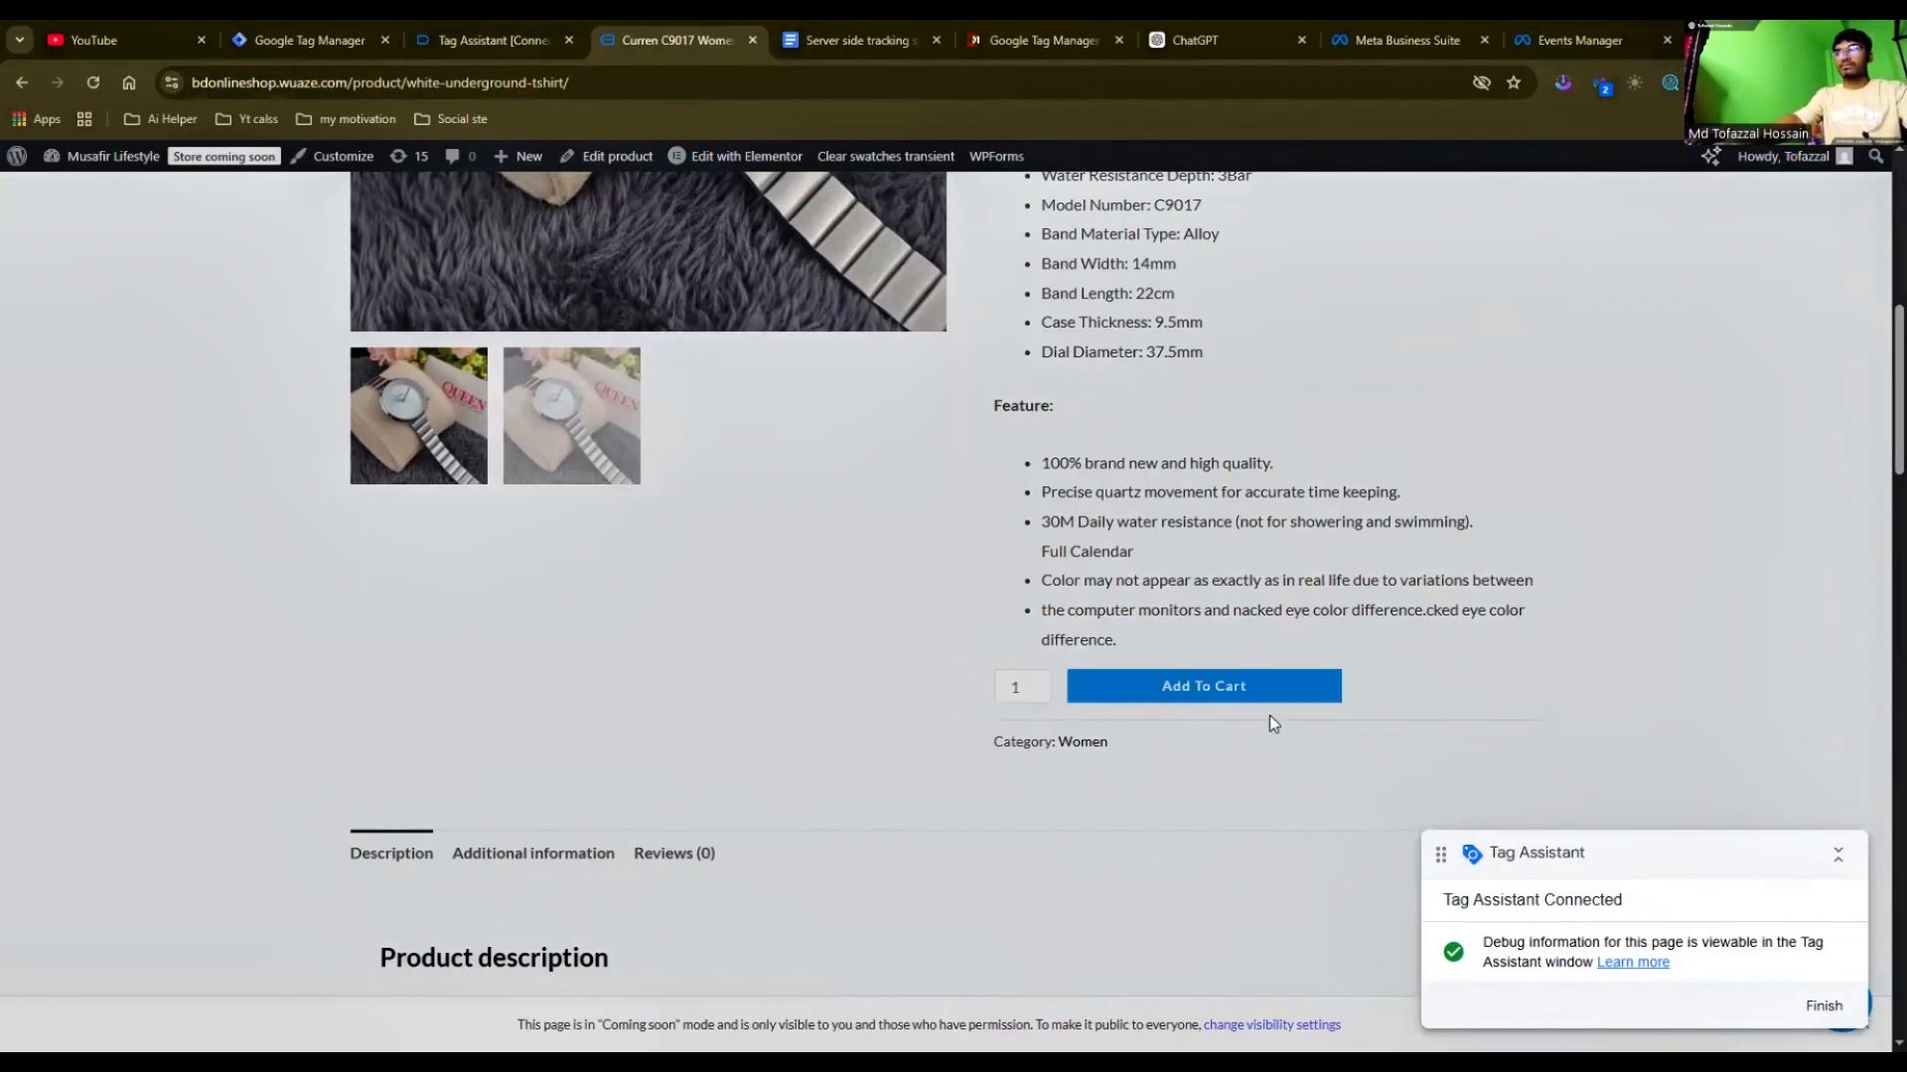
{"action": "scroll", "coordinate": [1111, 706], "scroll_direction": "up", "scroll_amount": 3}
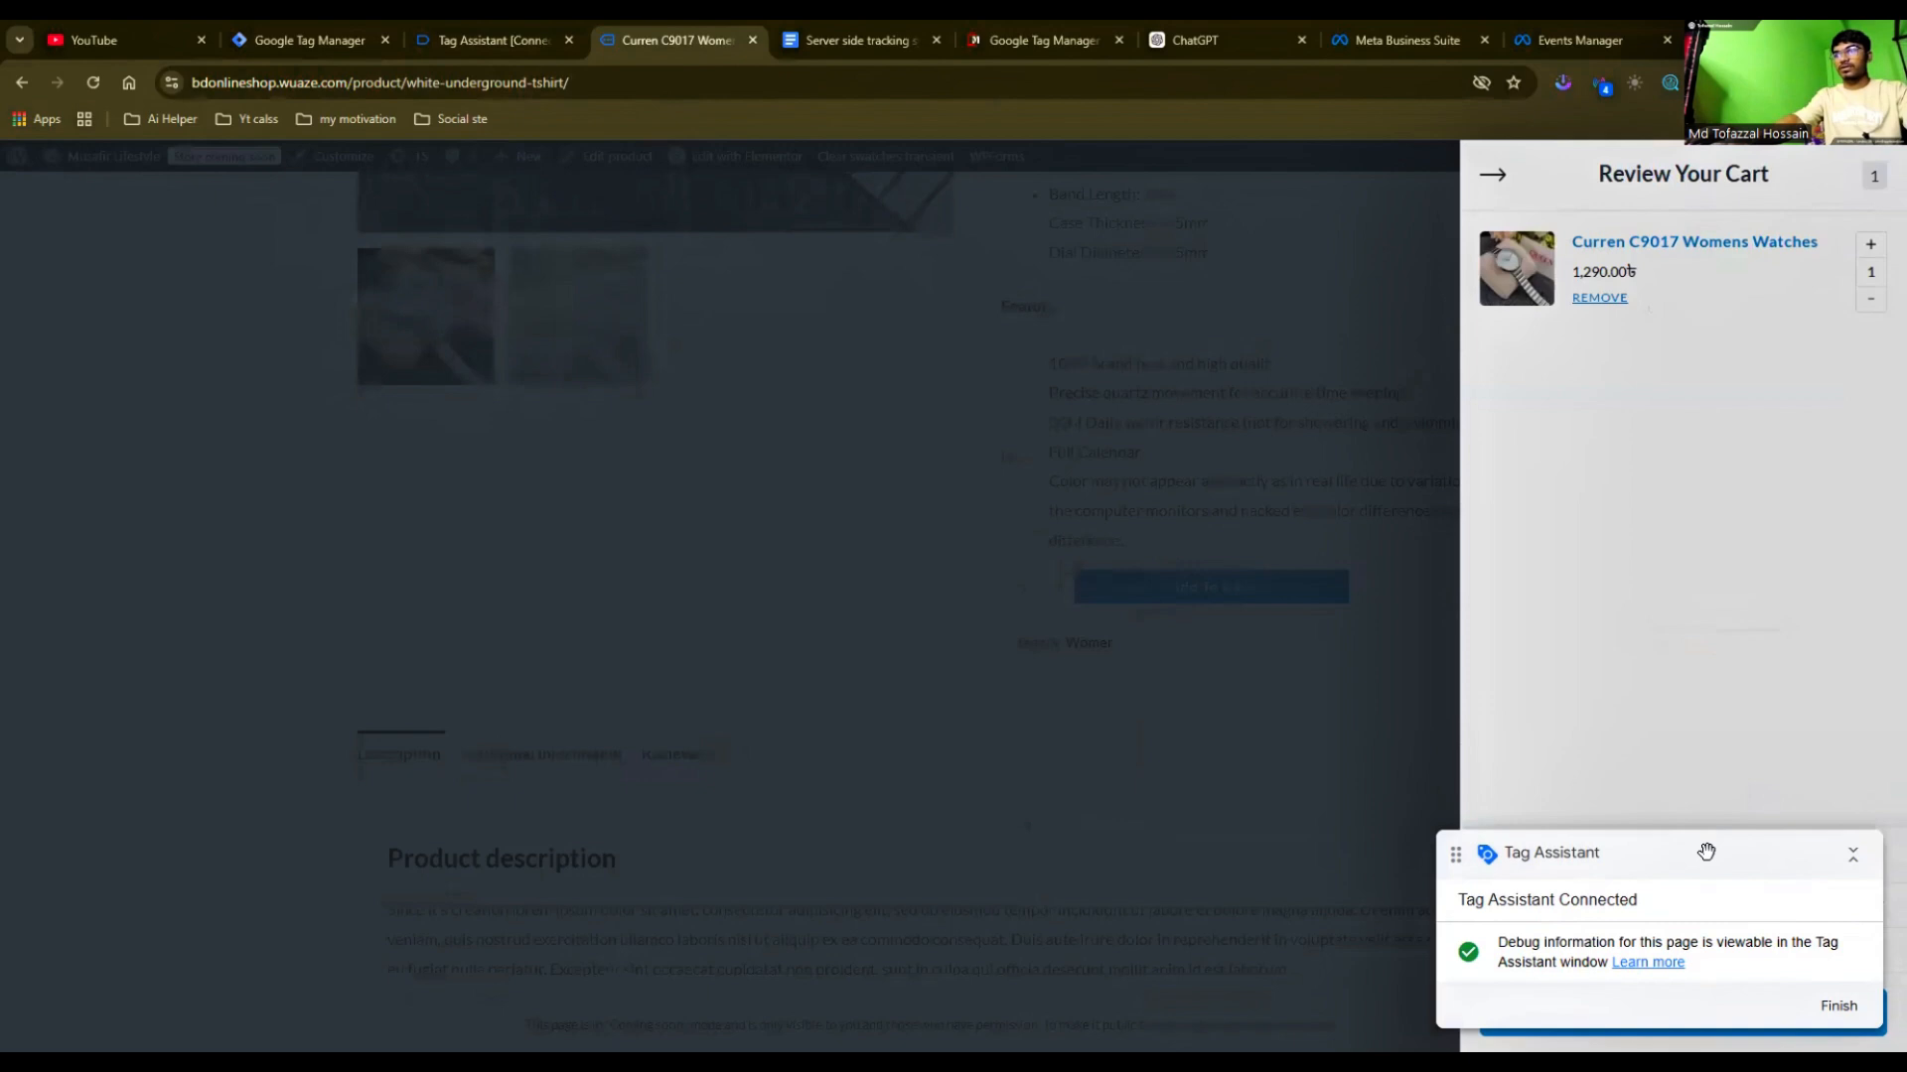
{"action": "left_click_drag", "start_coordinate": [1706, 853], "coordinate": [1164, 903]}
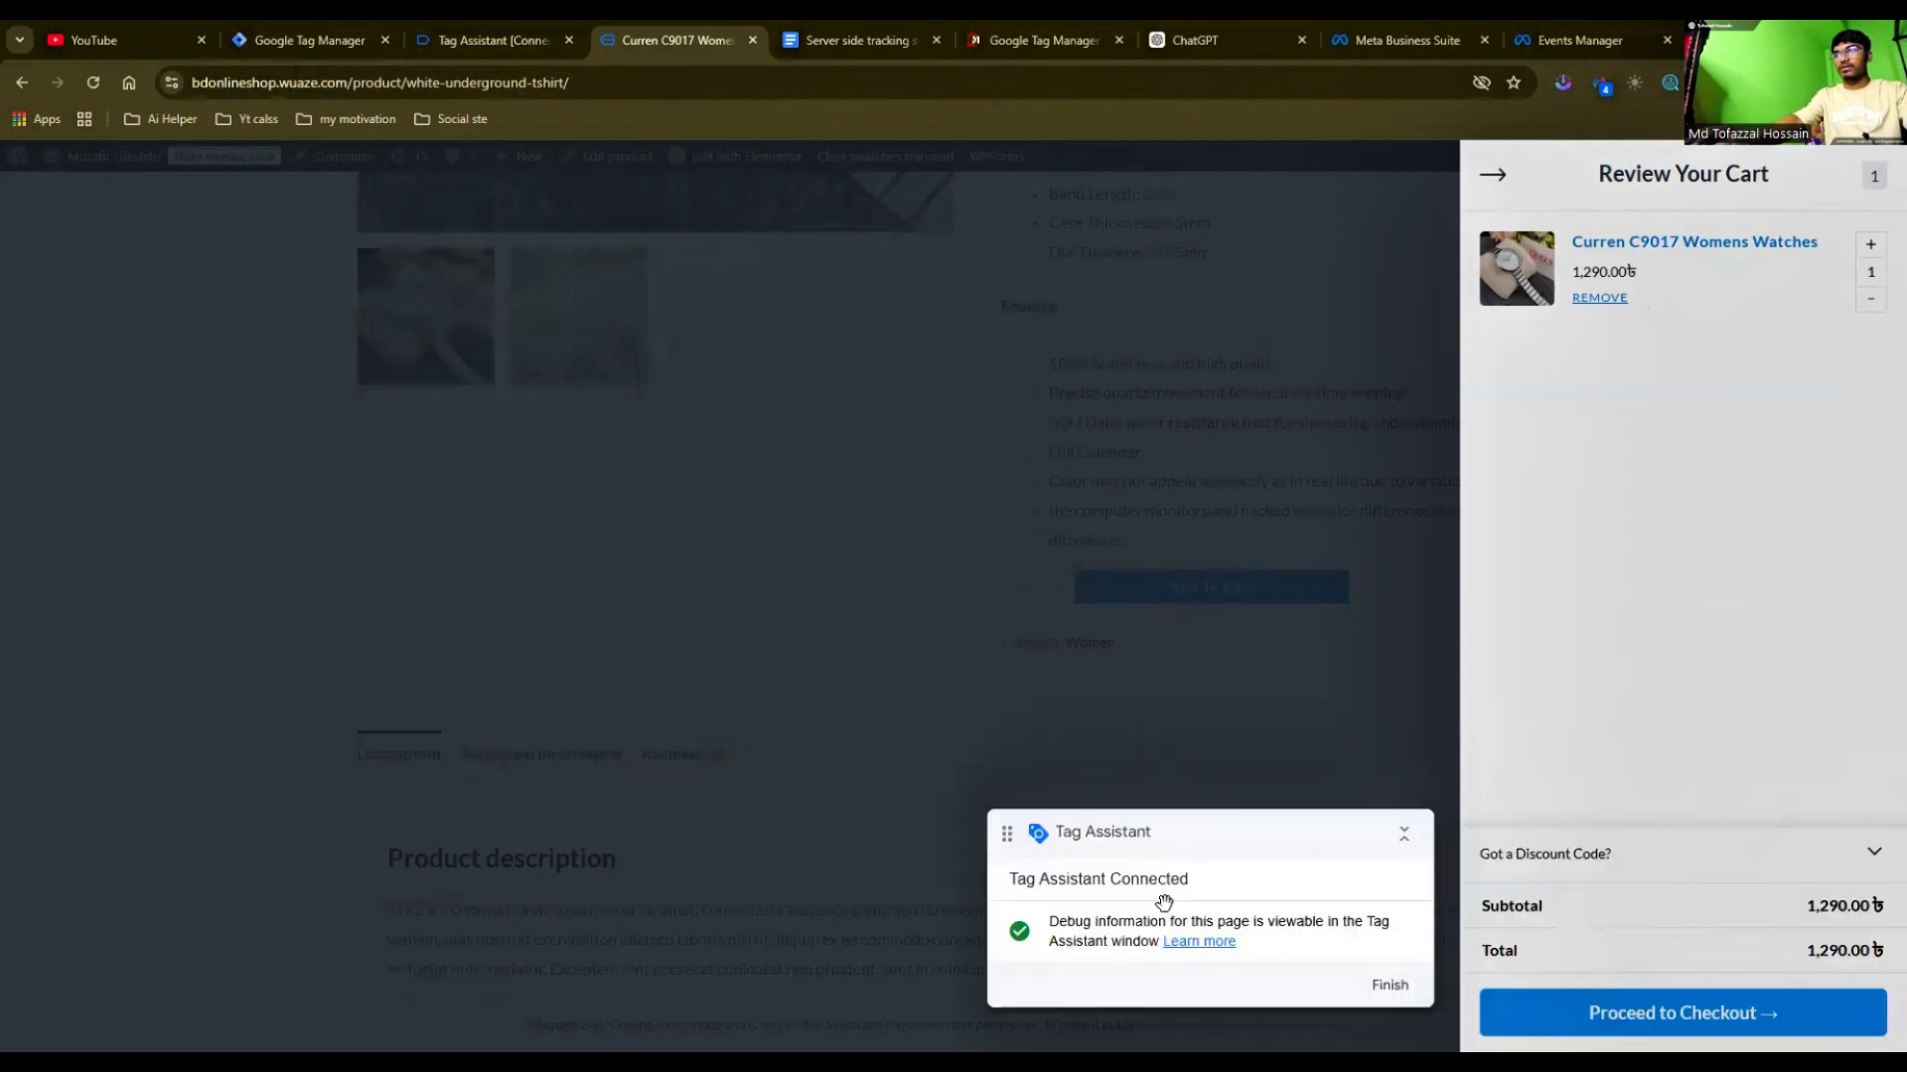
{"action": "left_click", "coordinate": [1735, 1018]}
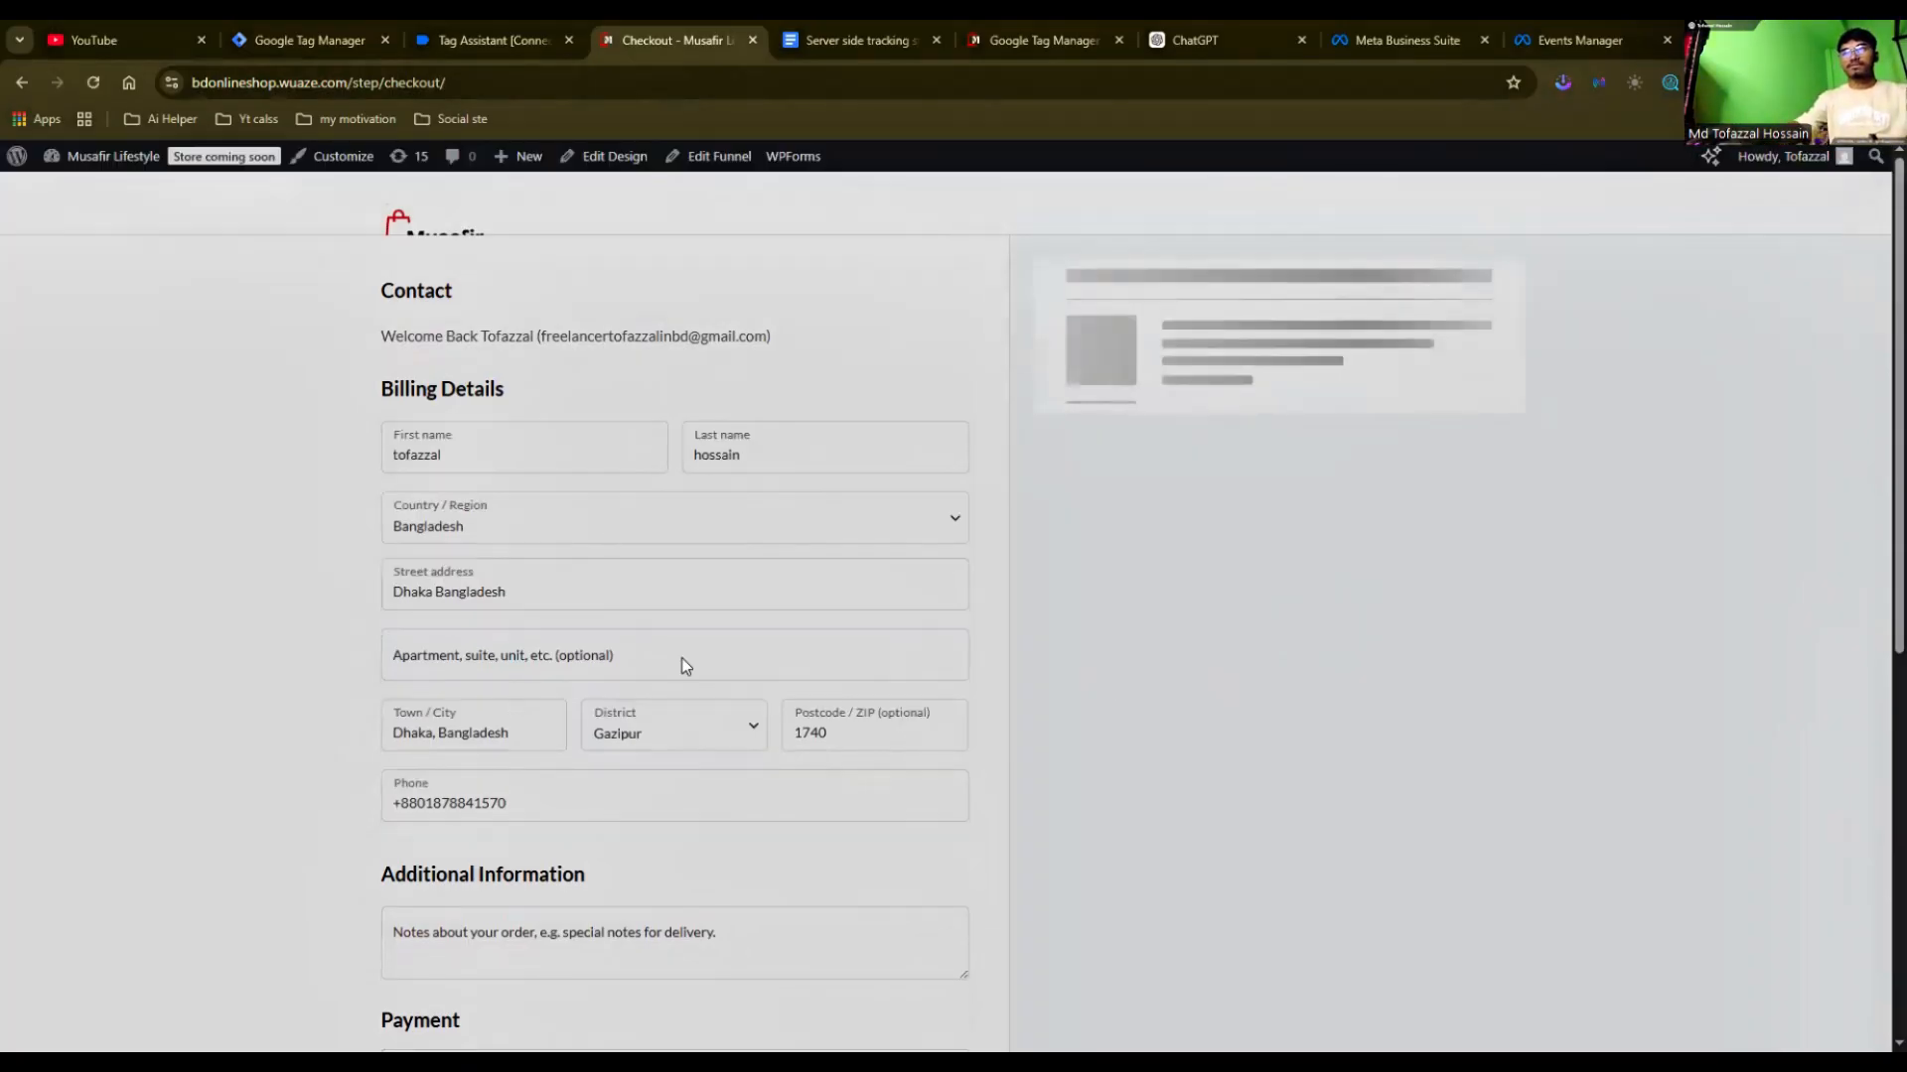
Step: Pay with bKash by filling the account number and transaction ID from saved entries, and place the order
{"action": "scroll", "coordinate": [681, 657], "scroll_direction": "down", "scroll_amount": 7}
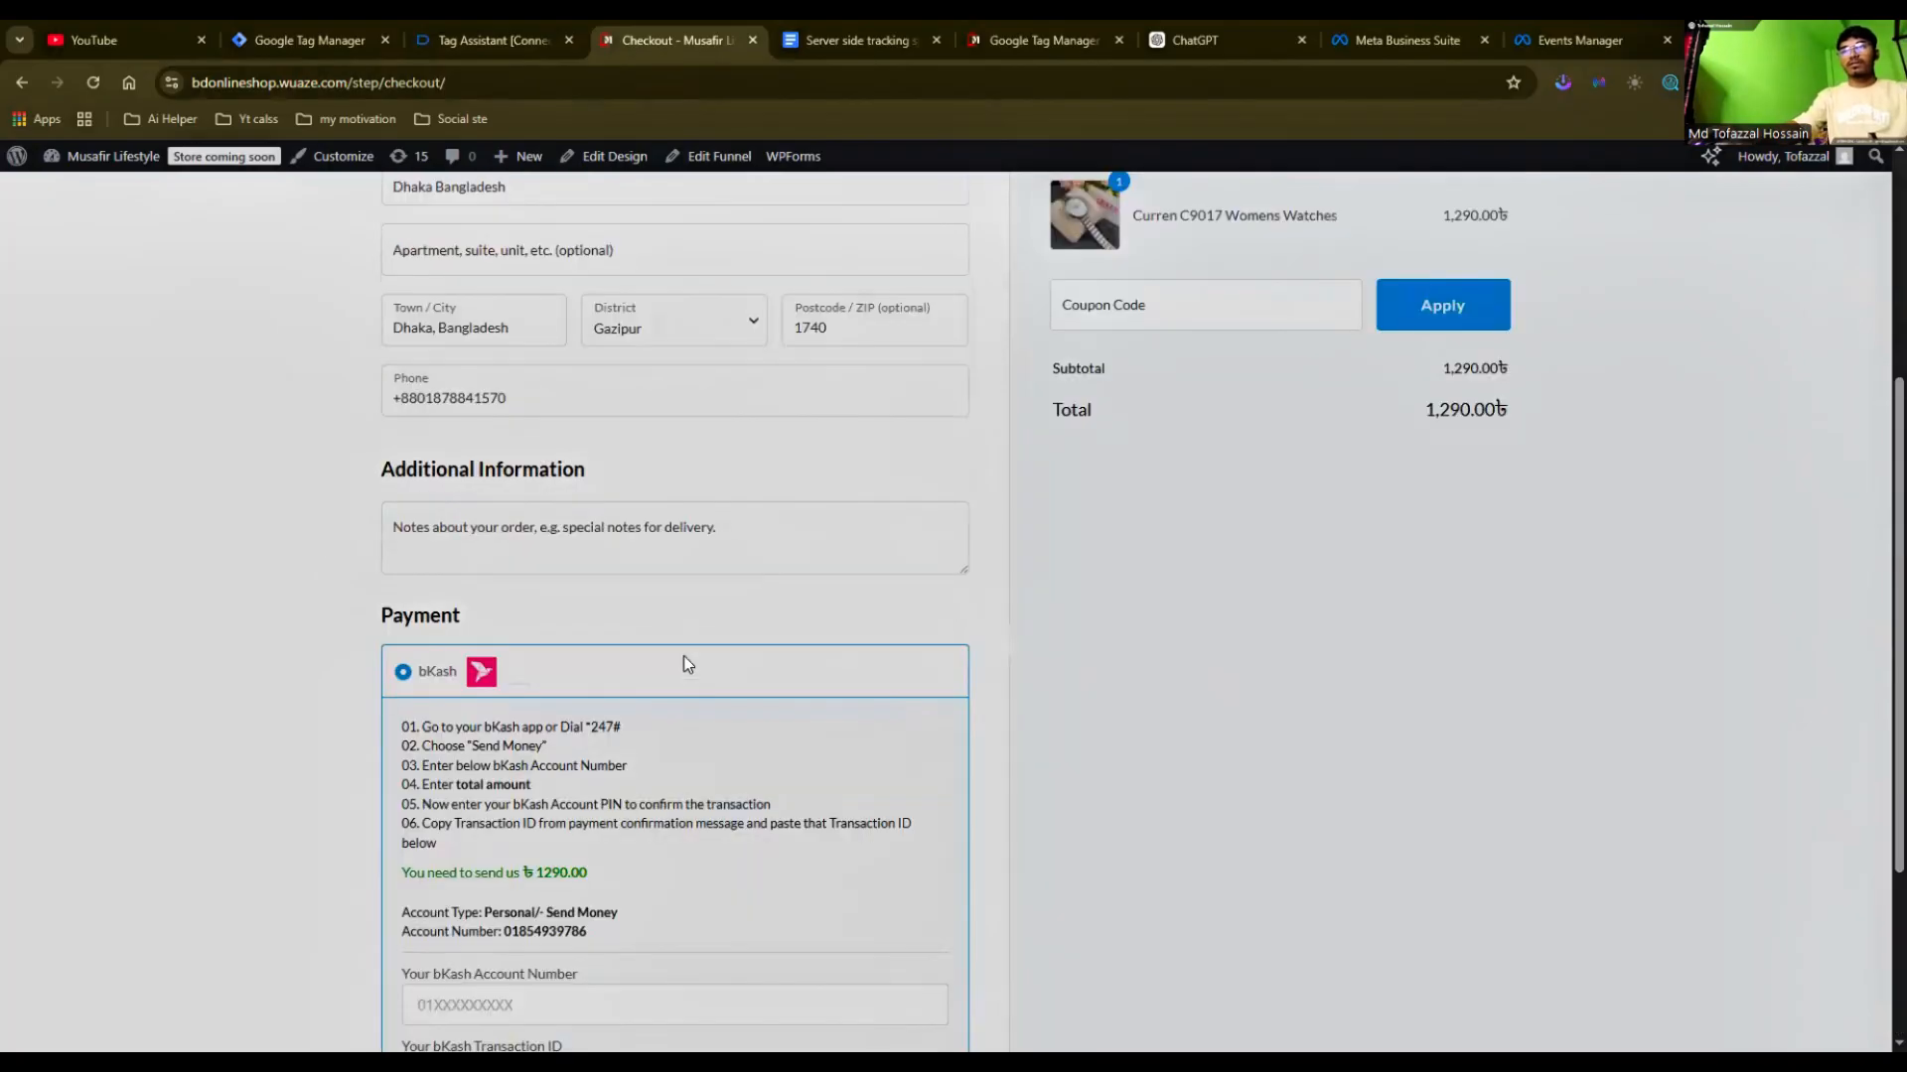
{"action": "scroll", "coordinate": [681, 660], "scroll_direction": "down", "scroll_amount": 2}
{"action": "scroll", "coordinate": [646, 717], "scroll_direction": "down", "scroll_amount": 1}
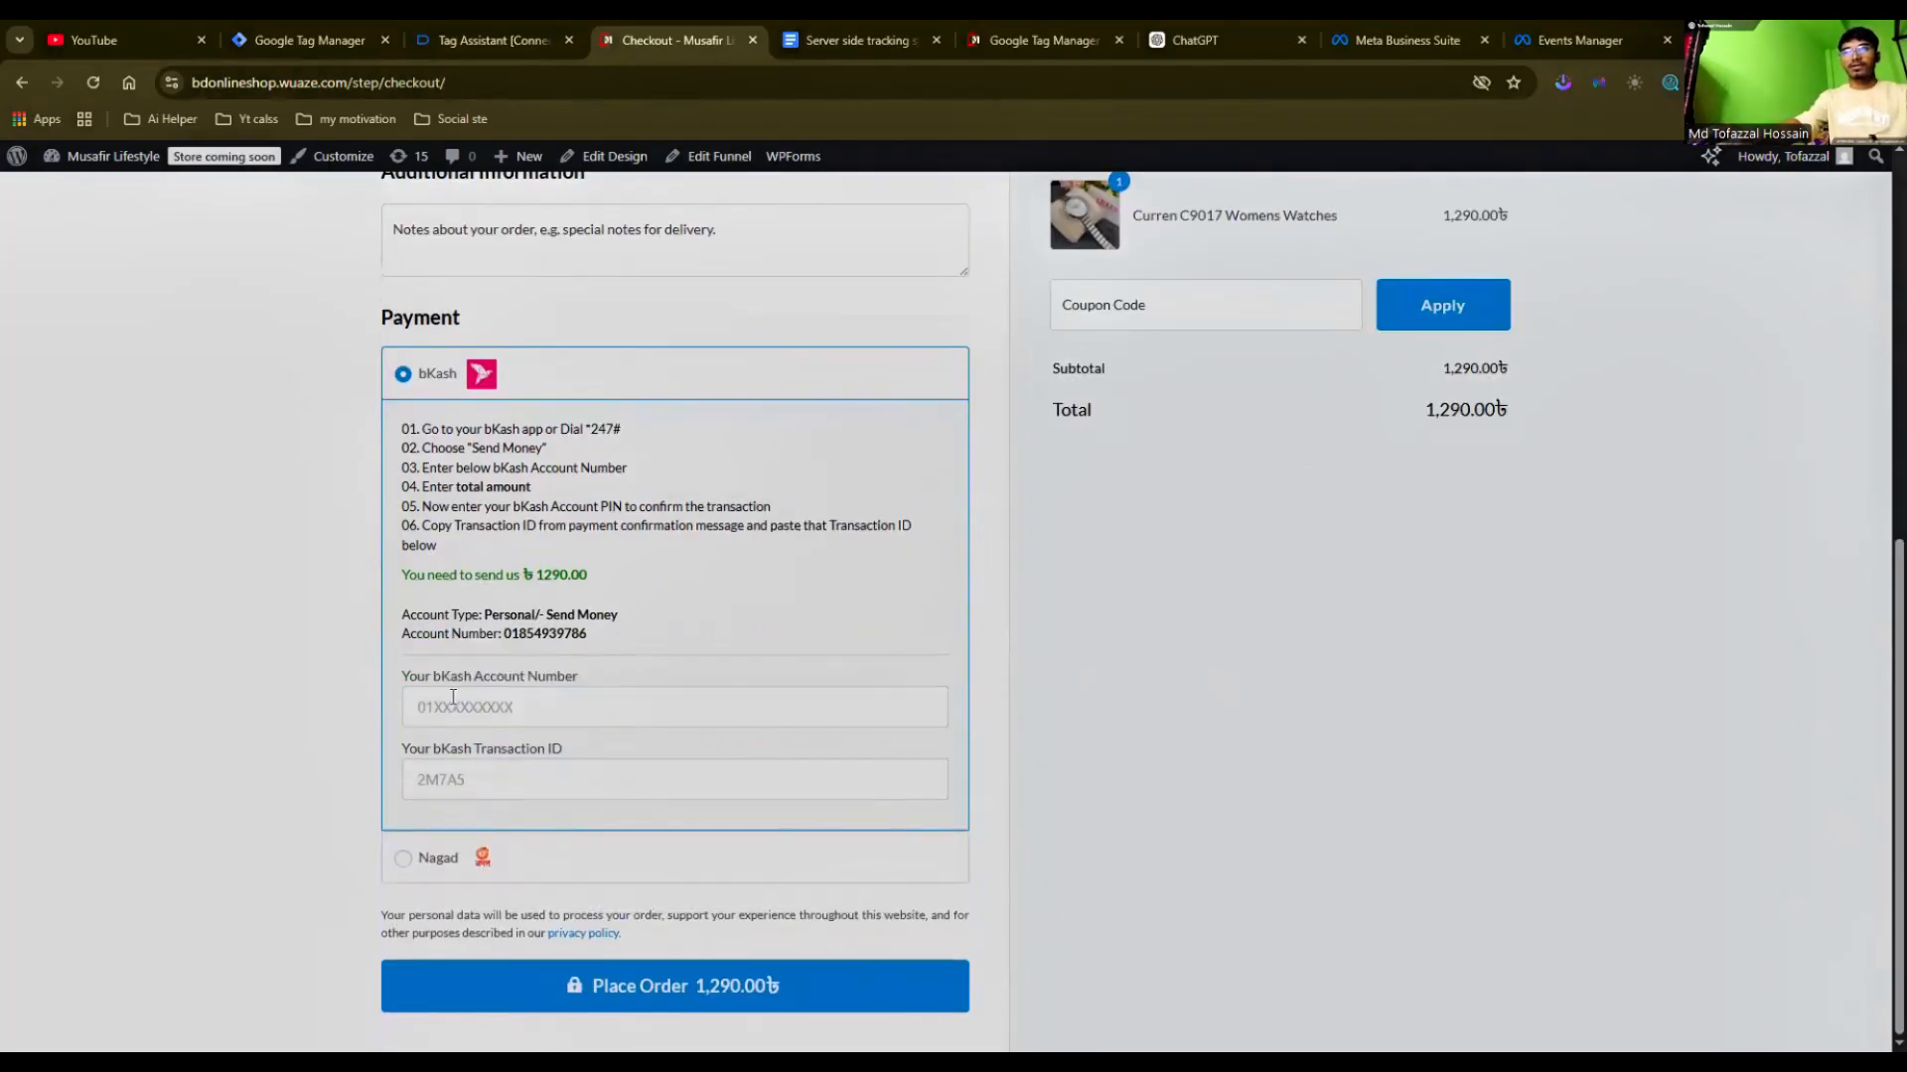
{"action": "left_click", "coordinate": [517, 708]}
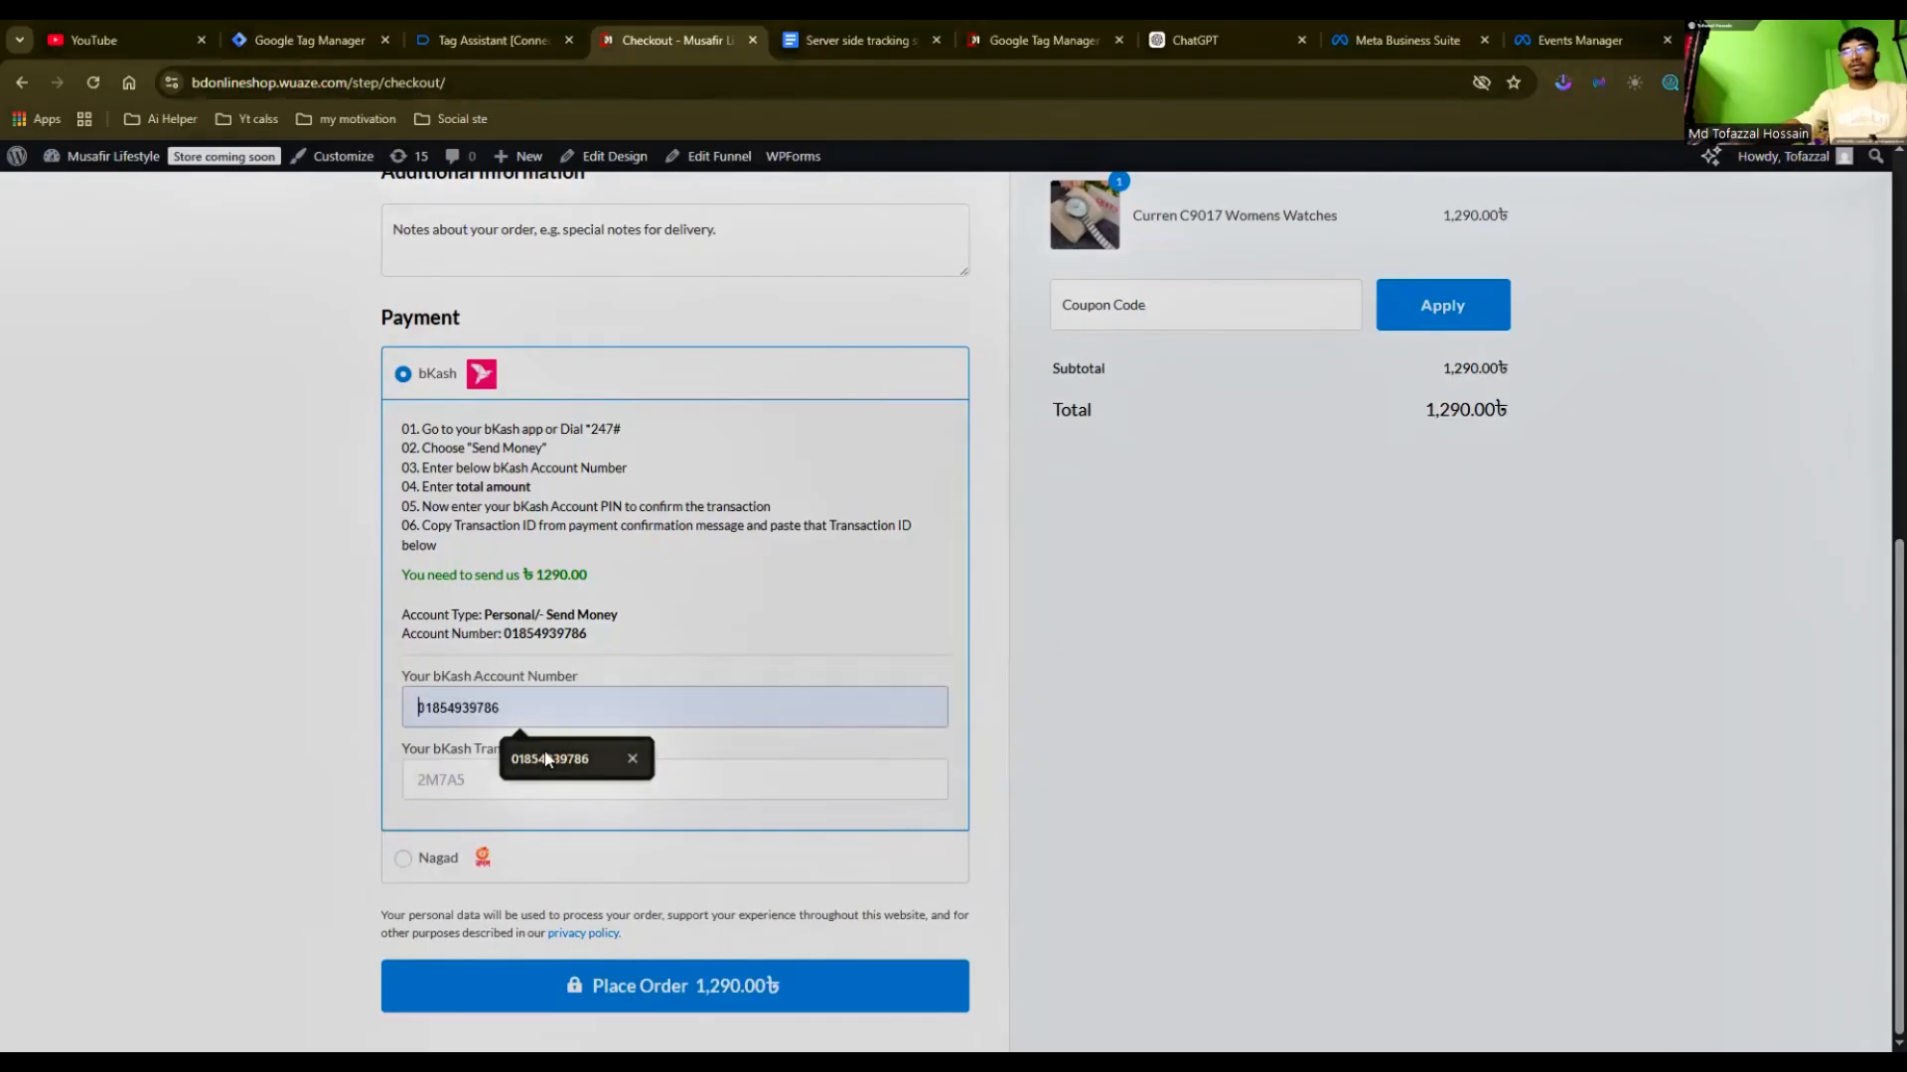
{"action": "left_click", "coordinate": [536, 758]}
{"action": "left_click", "coordinate": [476, 792]}
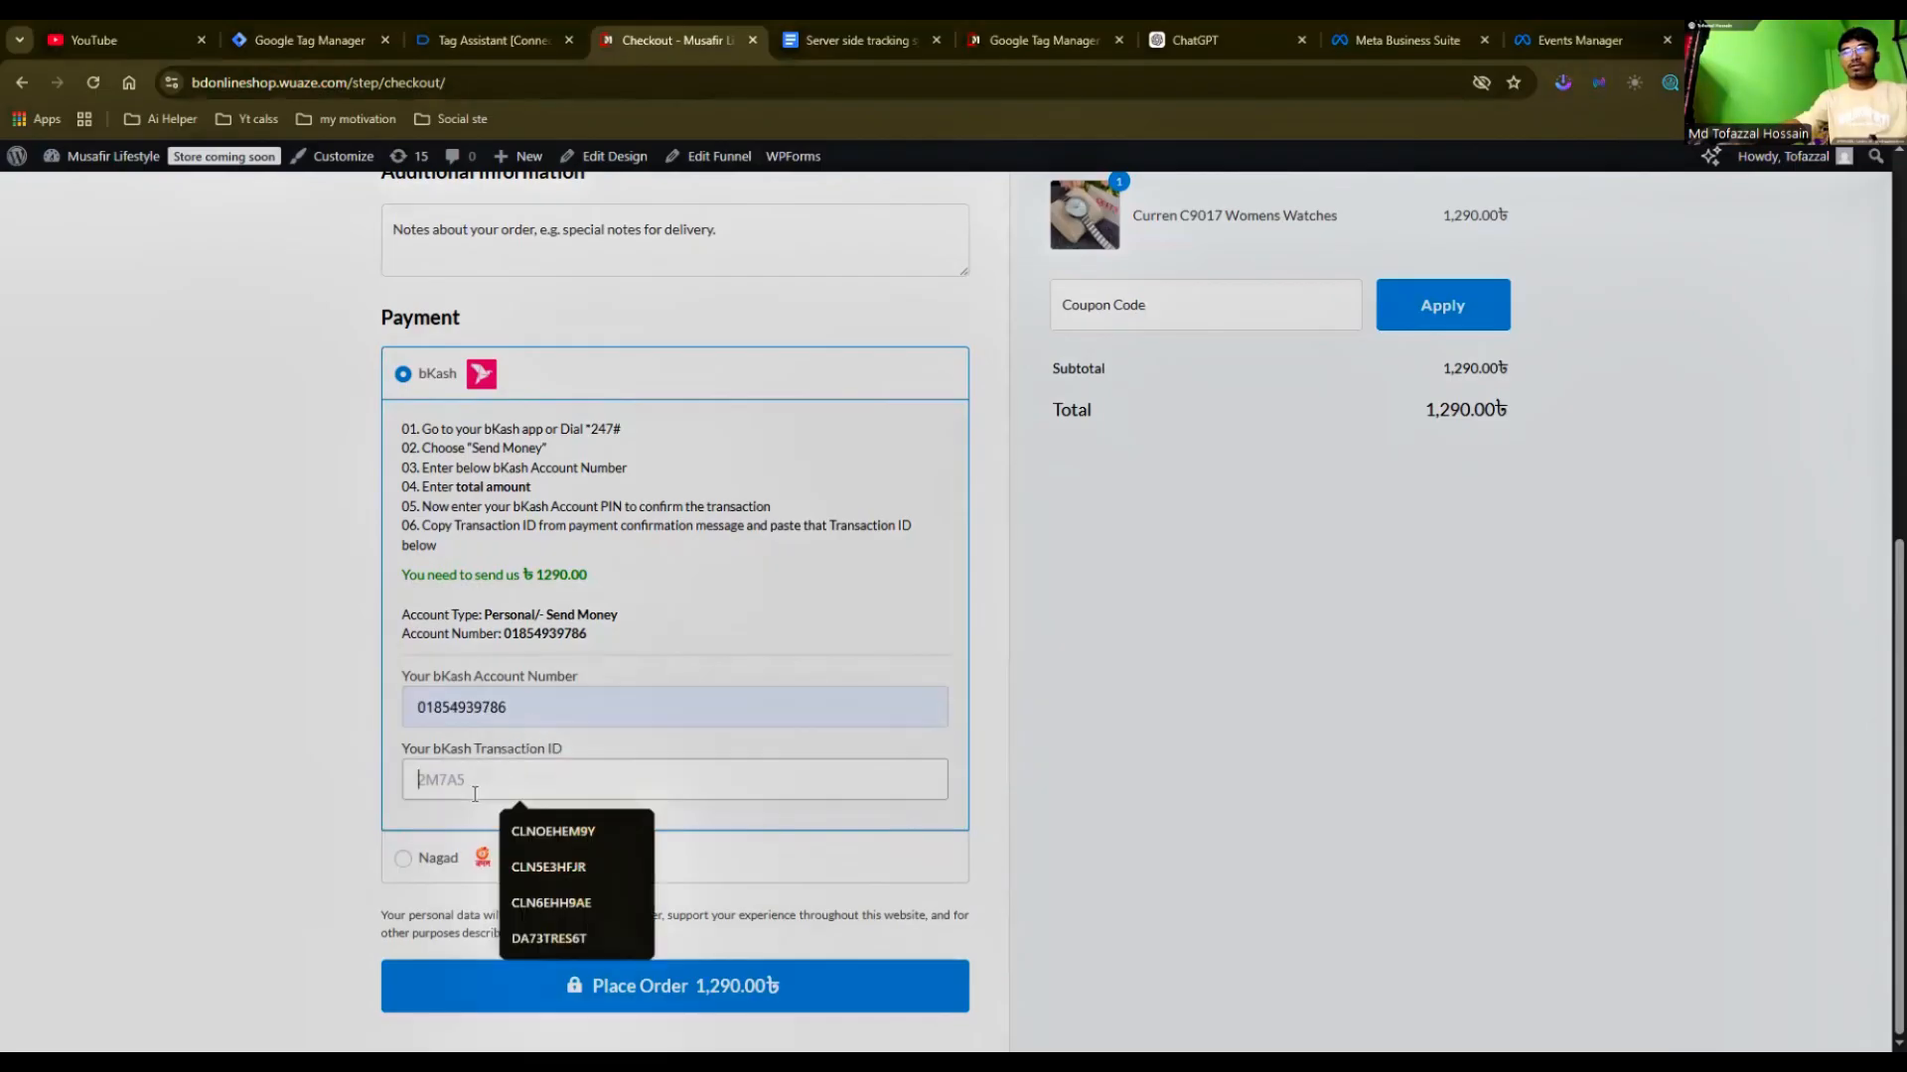
{"action": "left_click", "coordinate": [566, 831]}
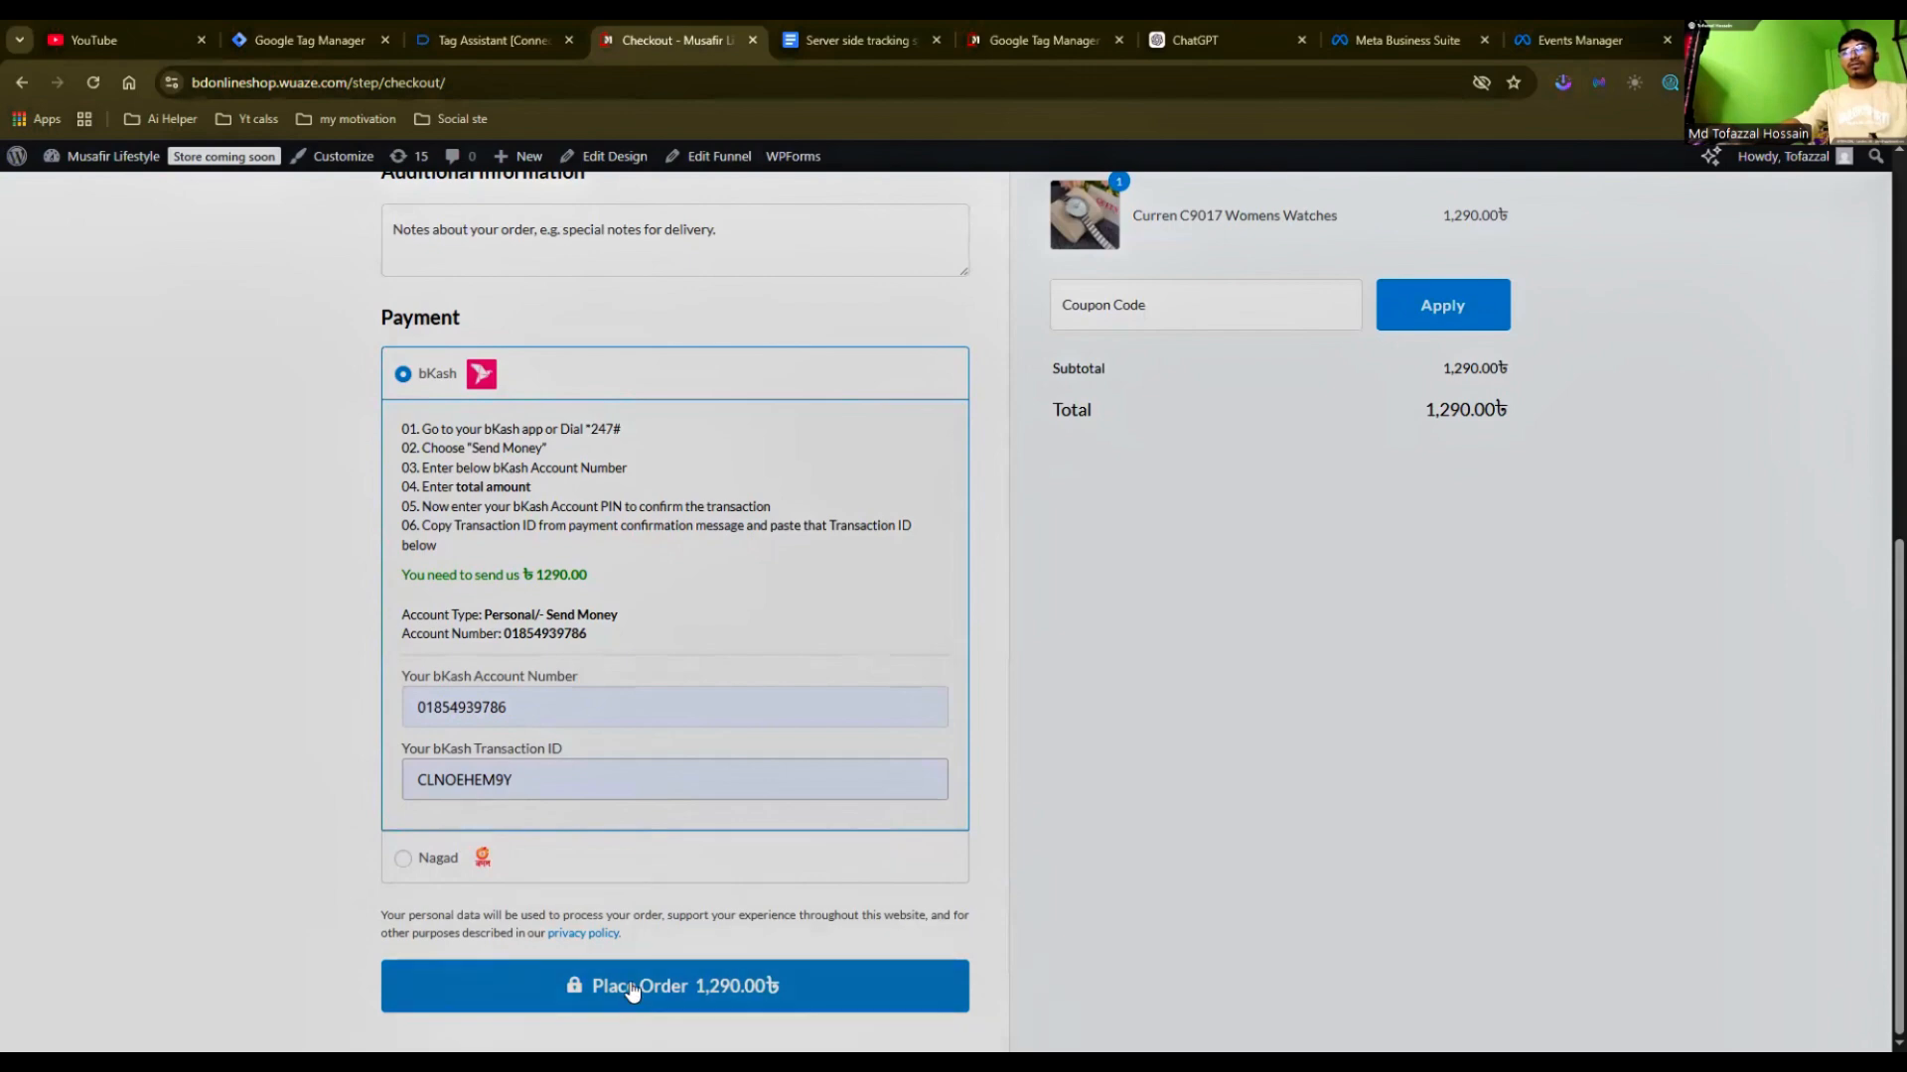
{"action": "left_click", "coordinate": [674, 992]}
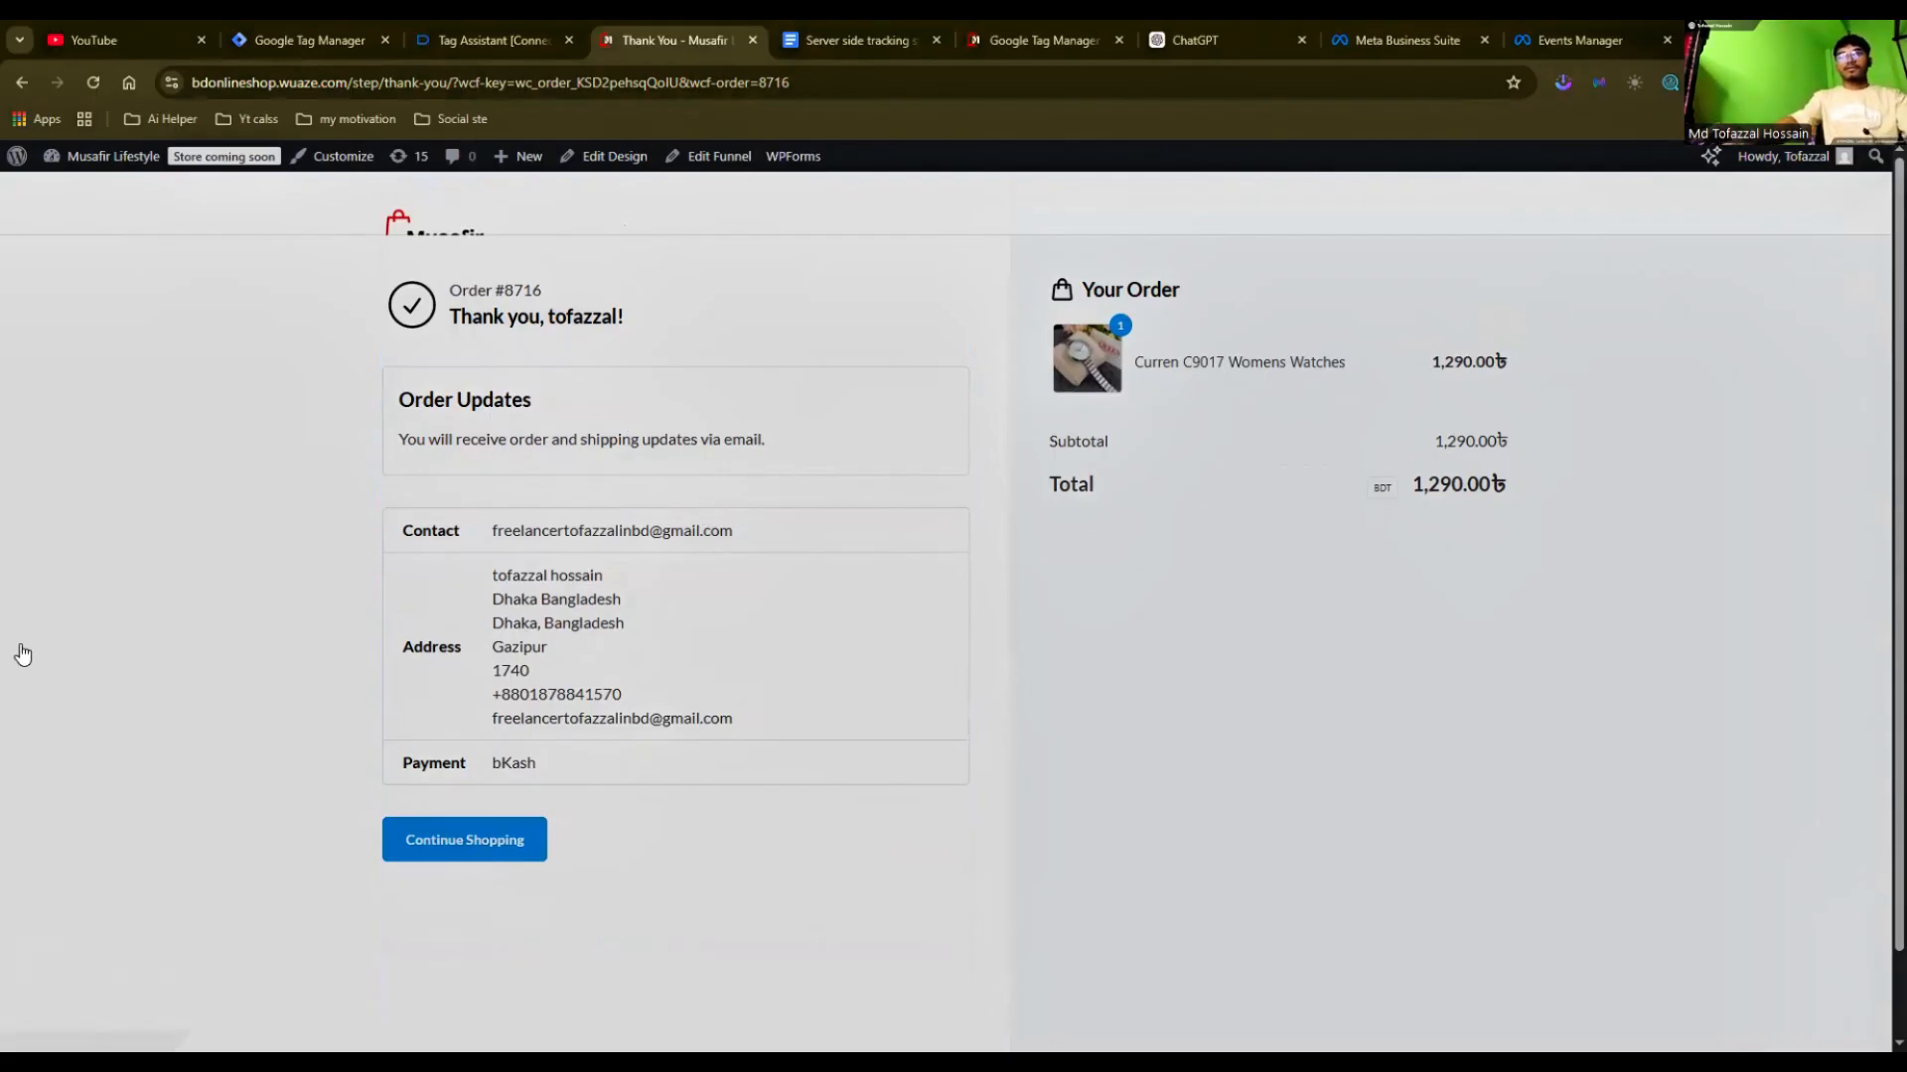
Step: Inspect the Thank You page, the add_to_cart event and the product page tags in Tag Assistant
{"action": "key", "text": "ctrl+shift+Tab"}
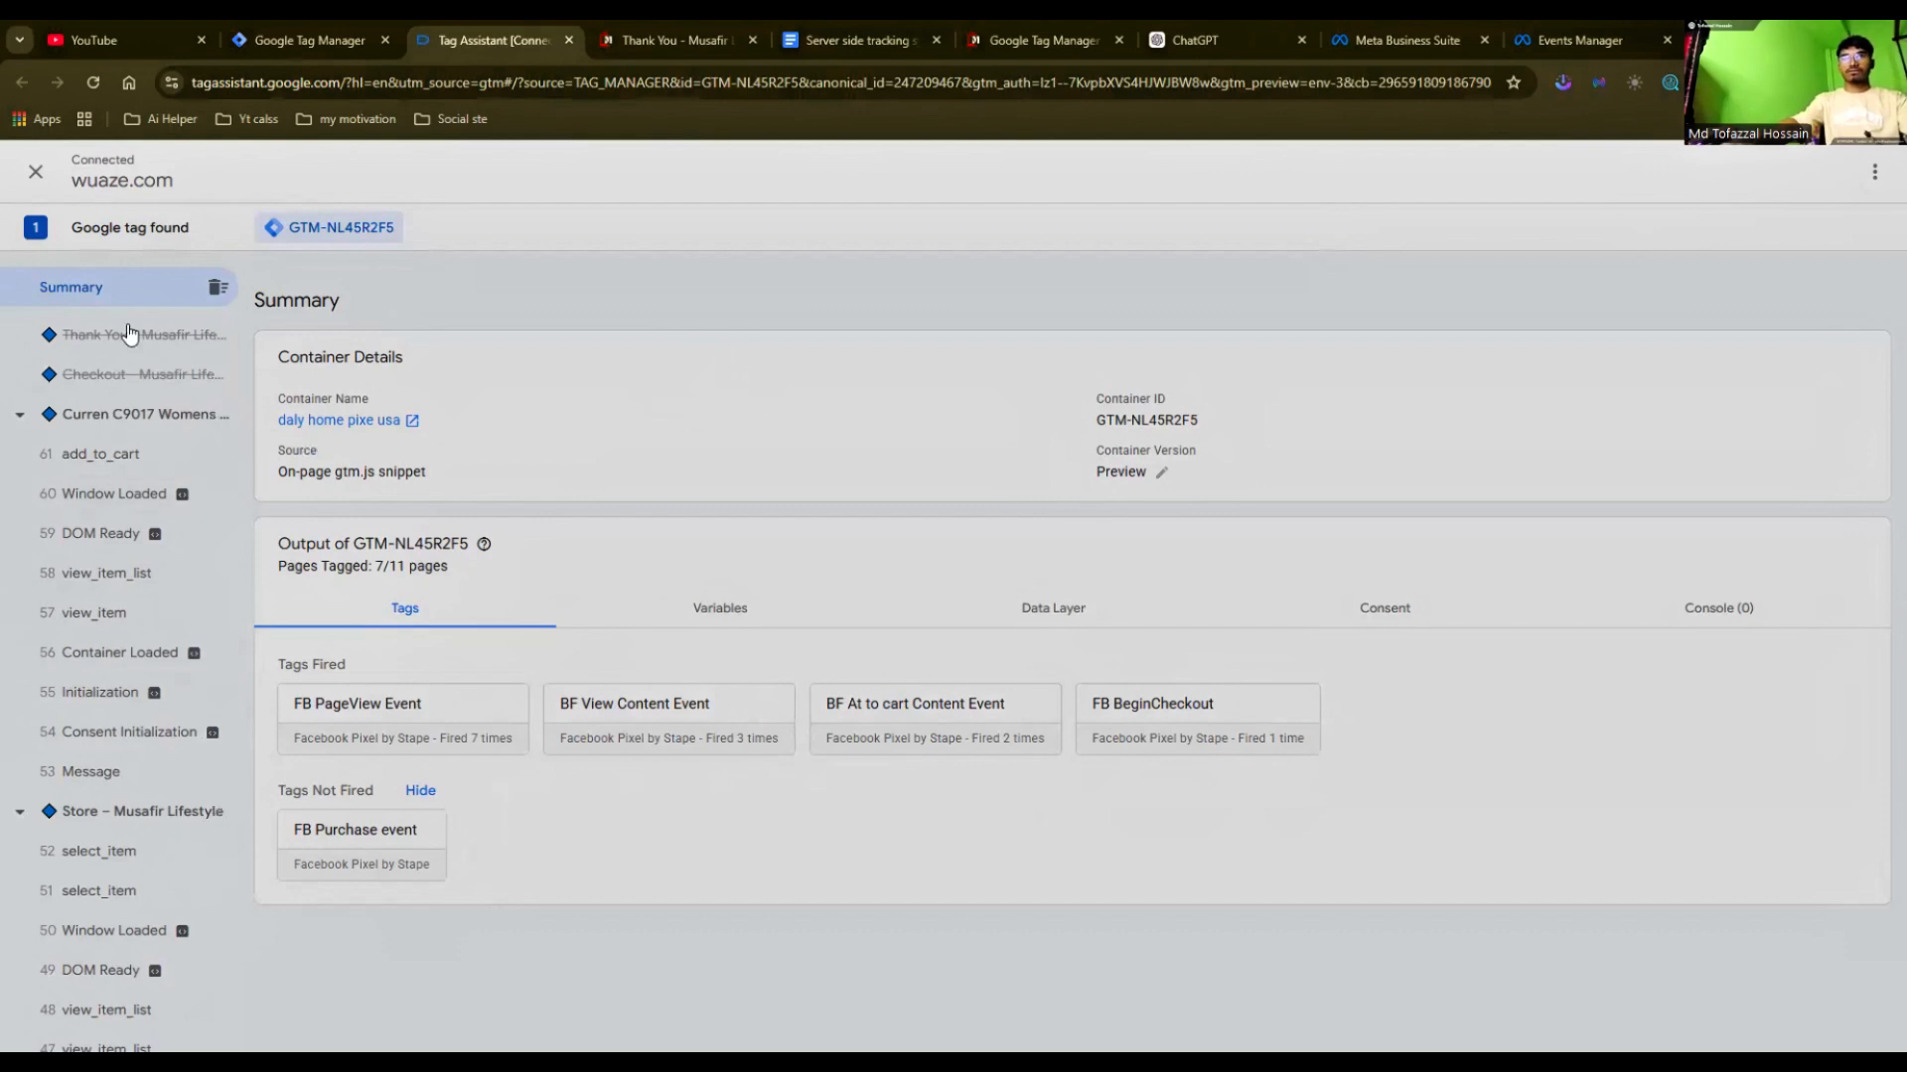
{"action": "left_click", "coordinate": [89, 336]}
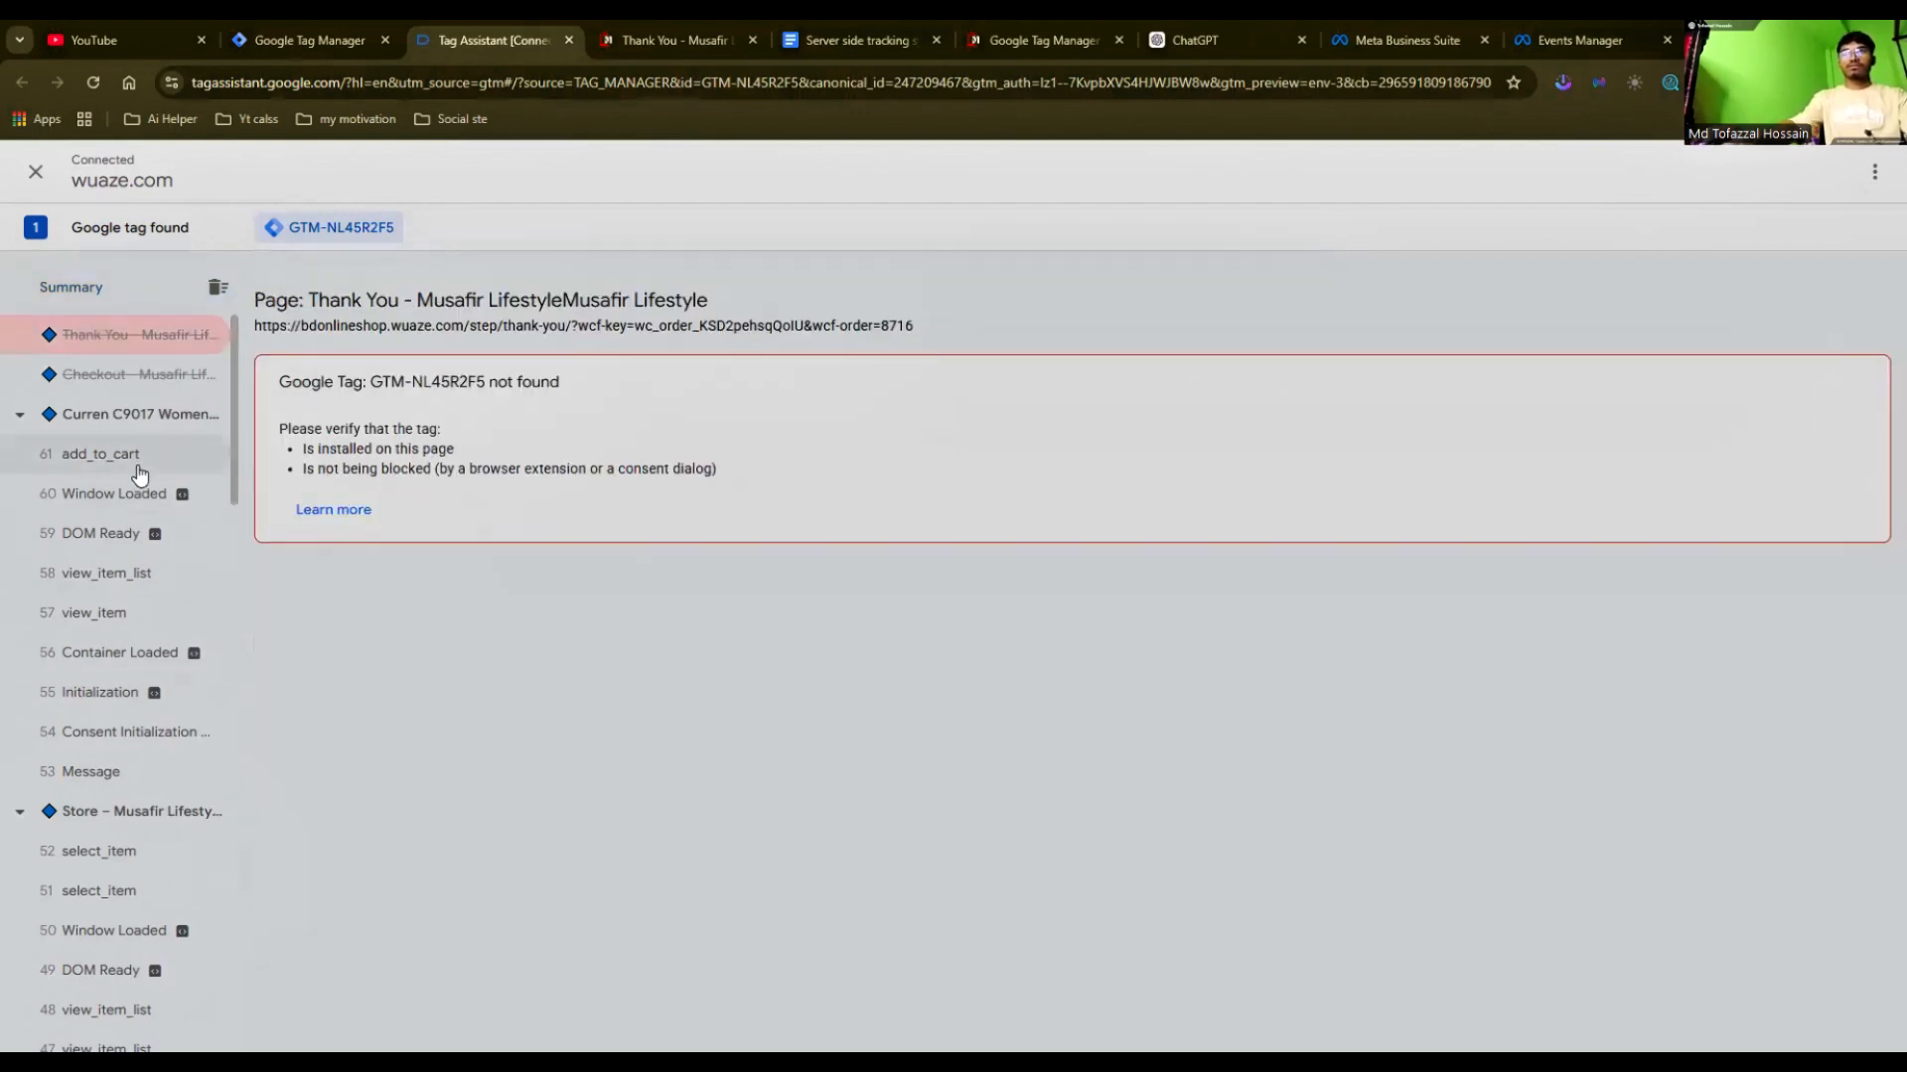
{"action": "scroll", "coordinate": [97, 481], "scroll_direction": "down", "scroll_amount": 3}
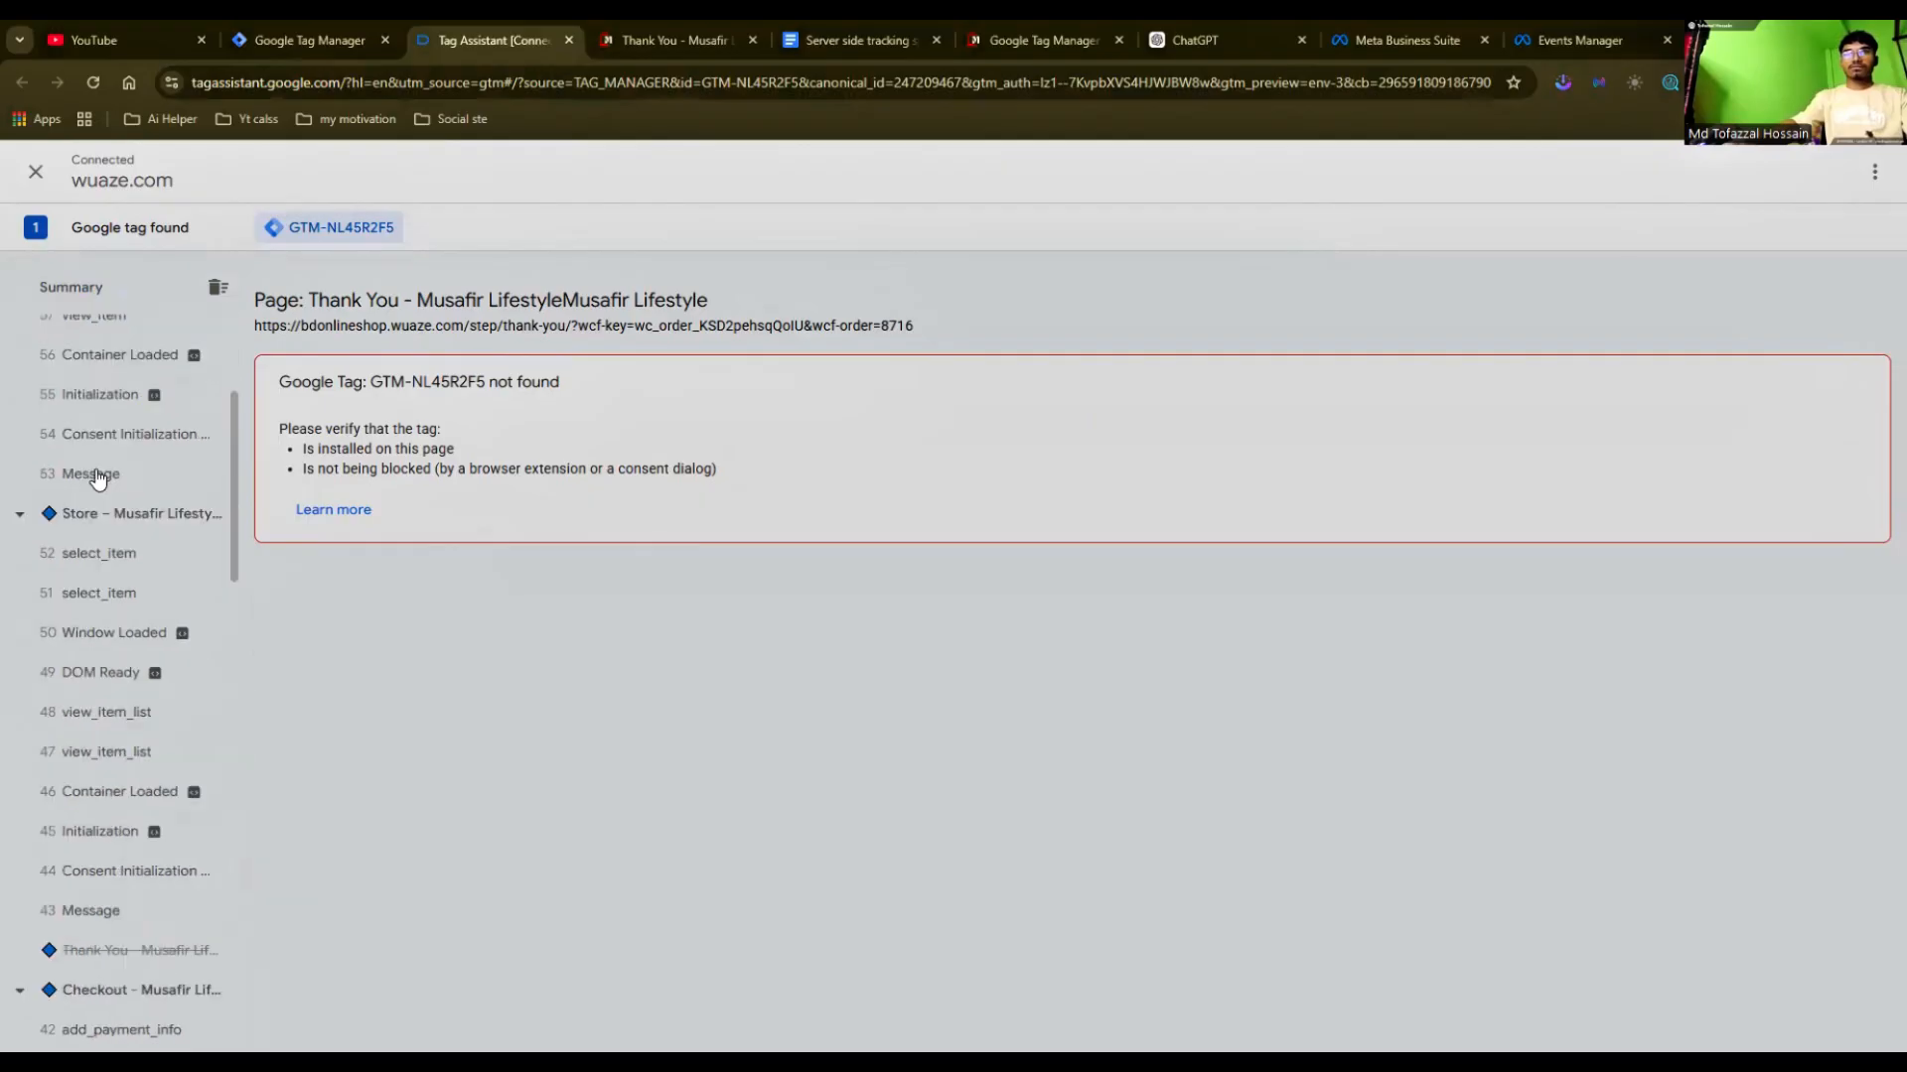
{"action": "scroll", "coordinate": [100, 467], "scroll_direction": "up", "scroll_amount": 3}
{"action": "left_click", "coordinate": [105, 457]}
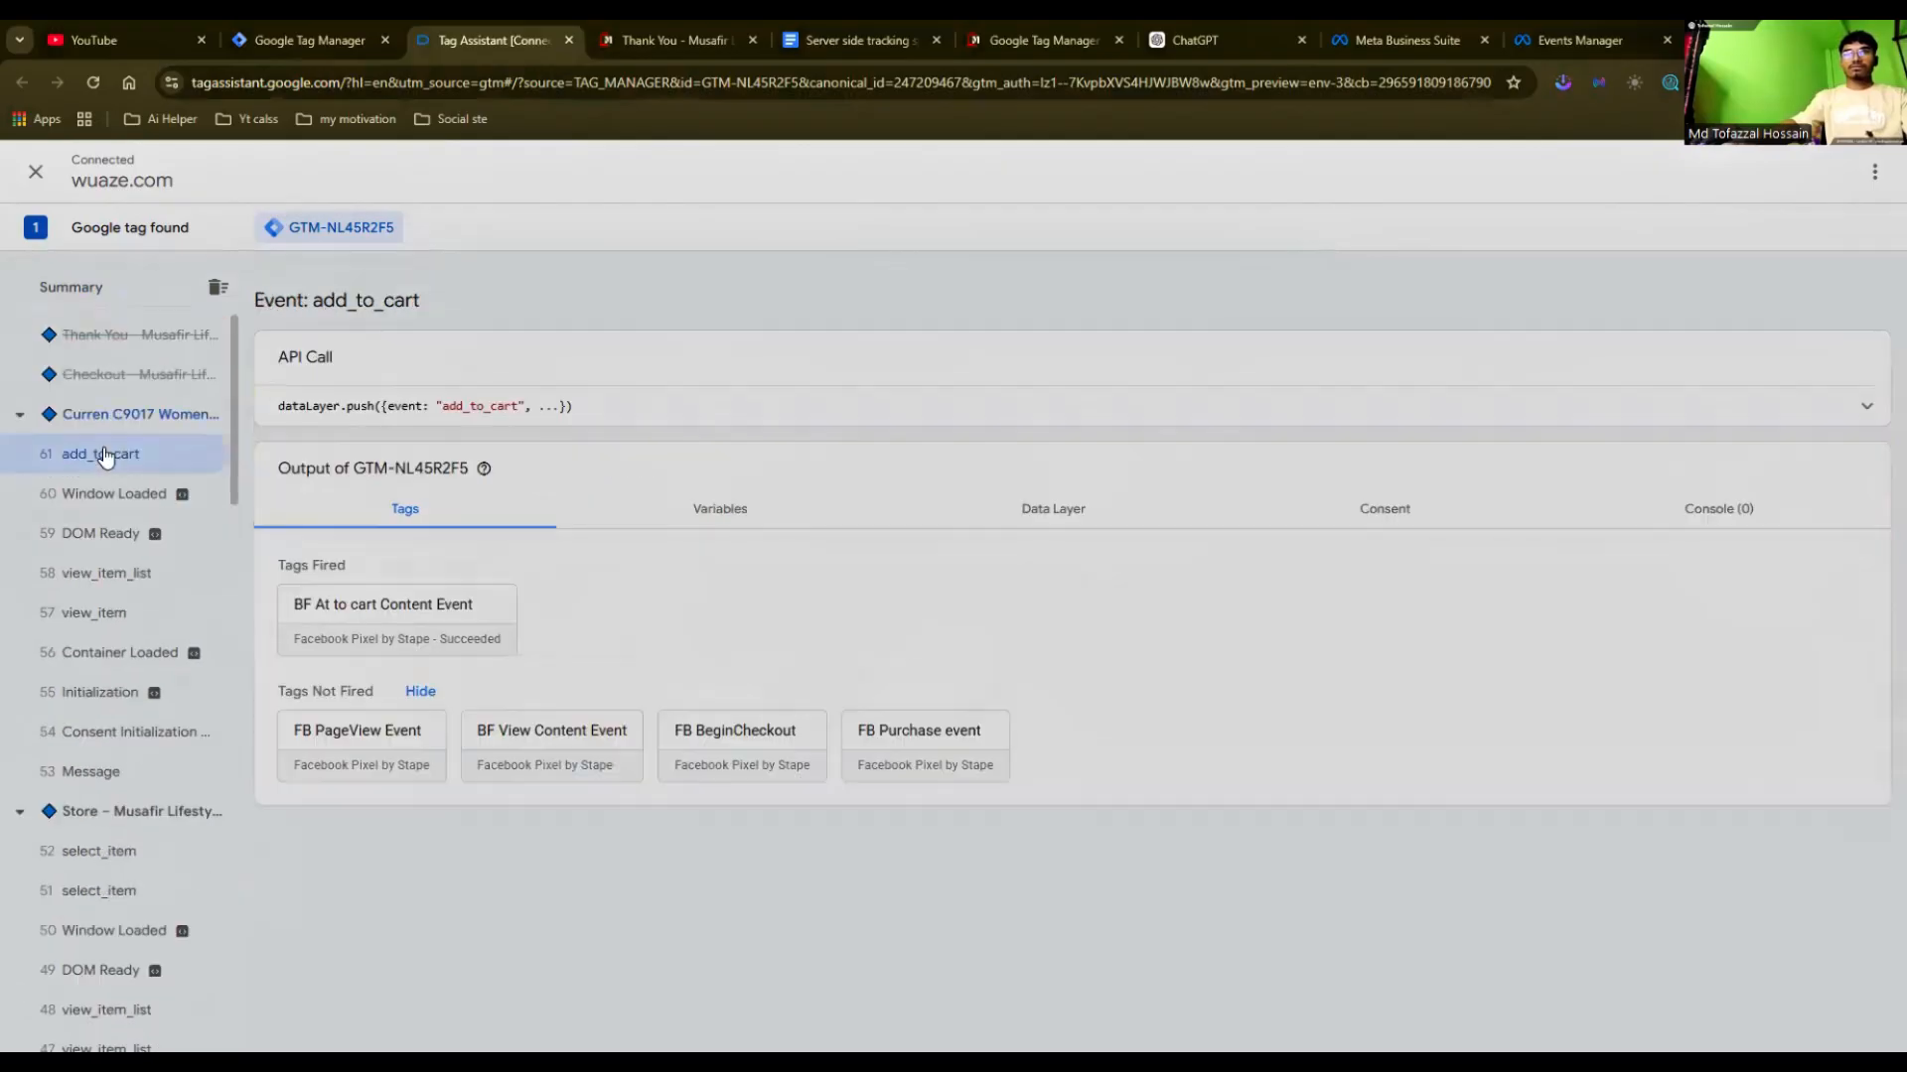
{"action": "left_click", "coordinate": [124, 417]}
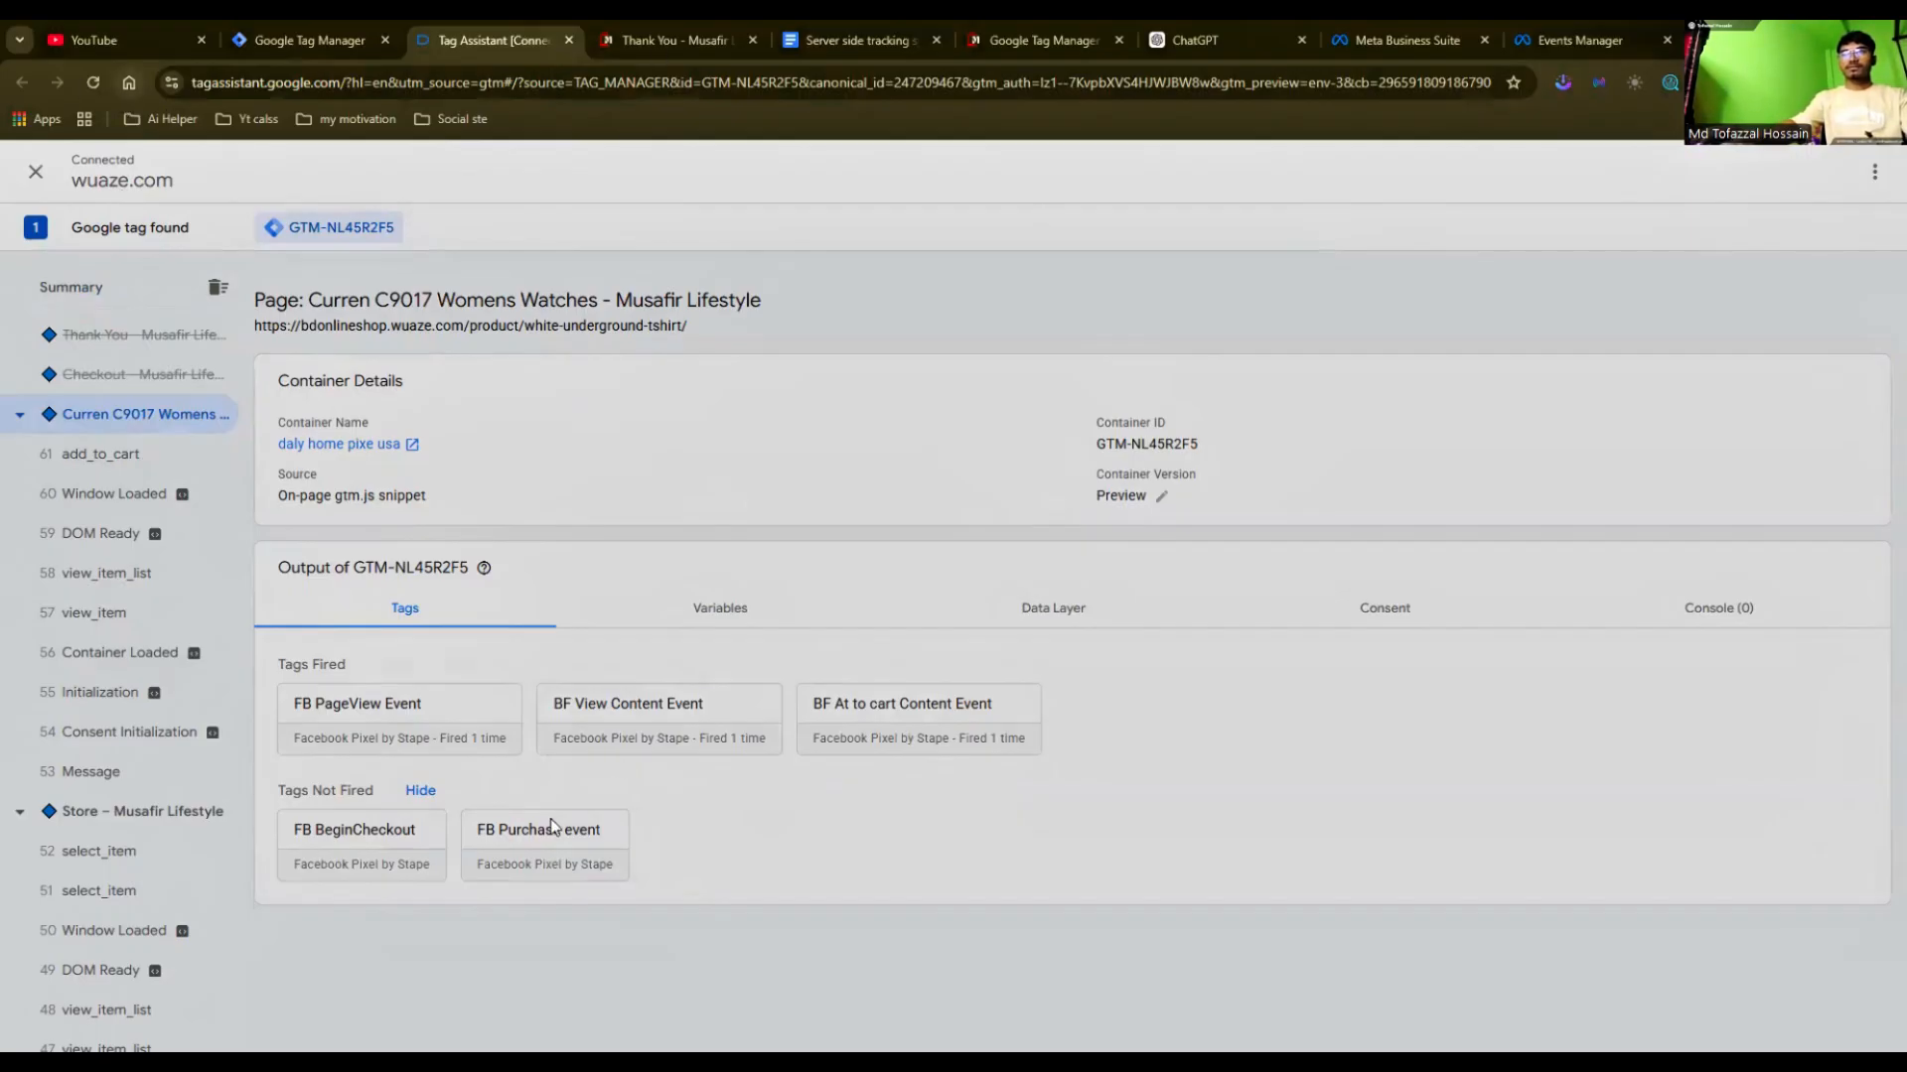
{"action": "left_click", "coordinate": [656, 42]}
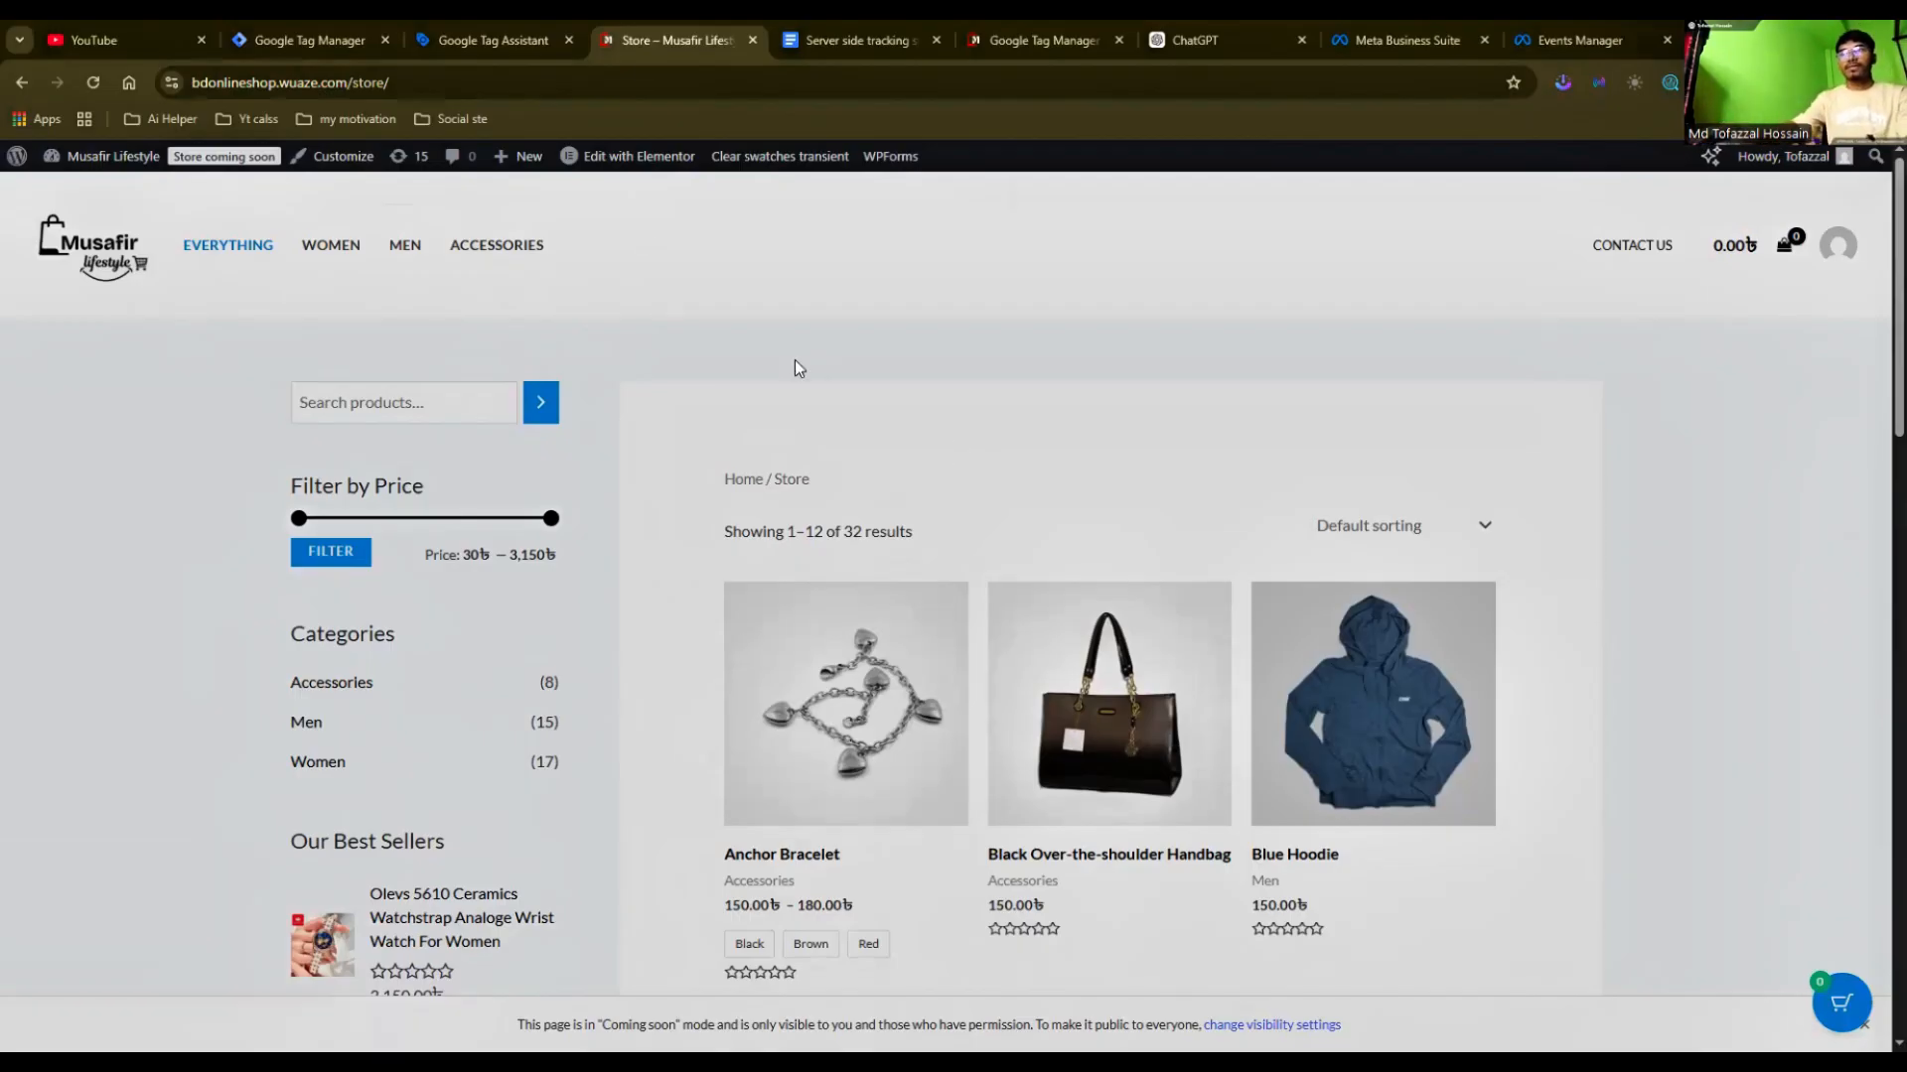
{"action": "left_click", "coordinate": [487, 29]}
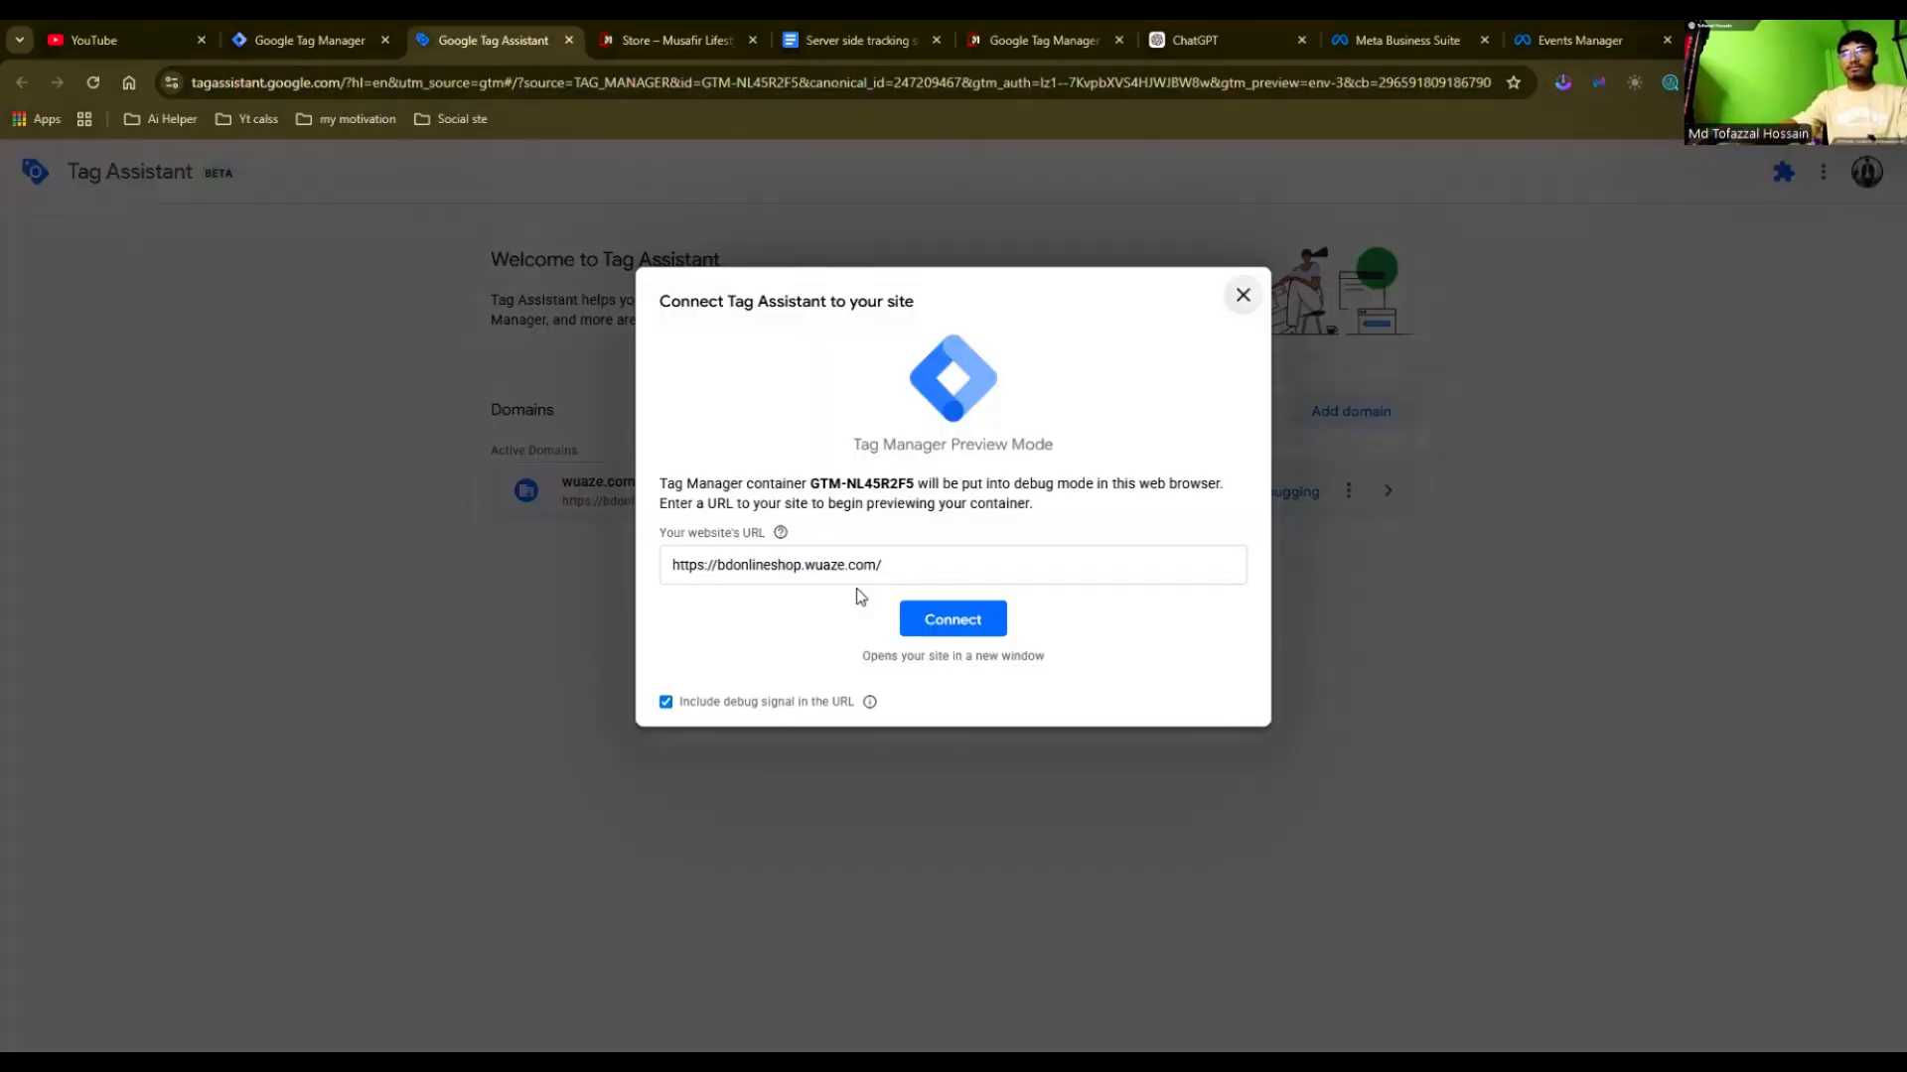
{"action": "left_click", "coordinate": [951, 621]}
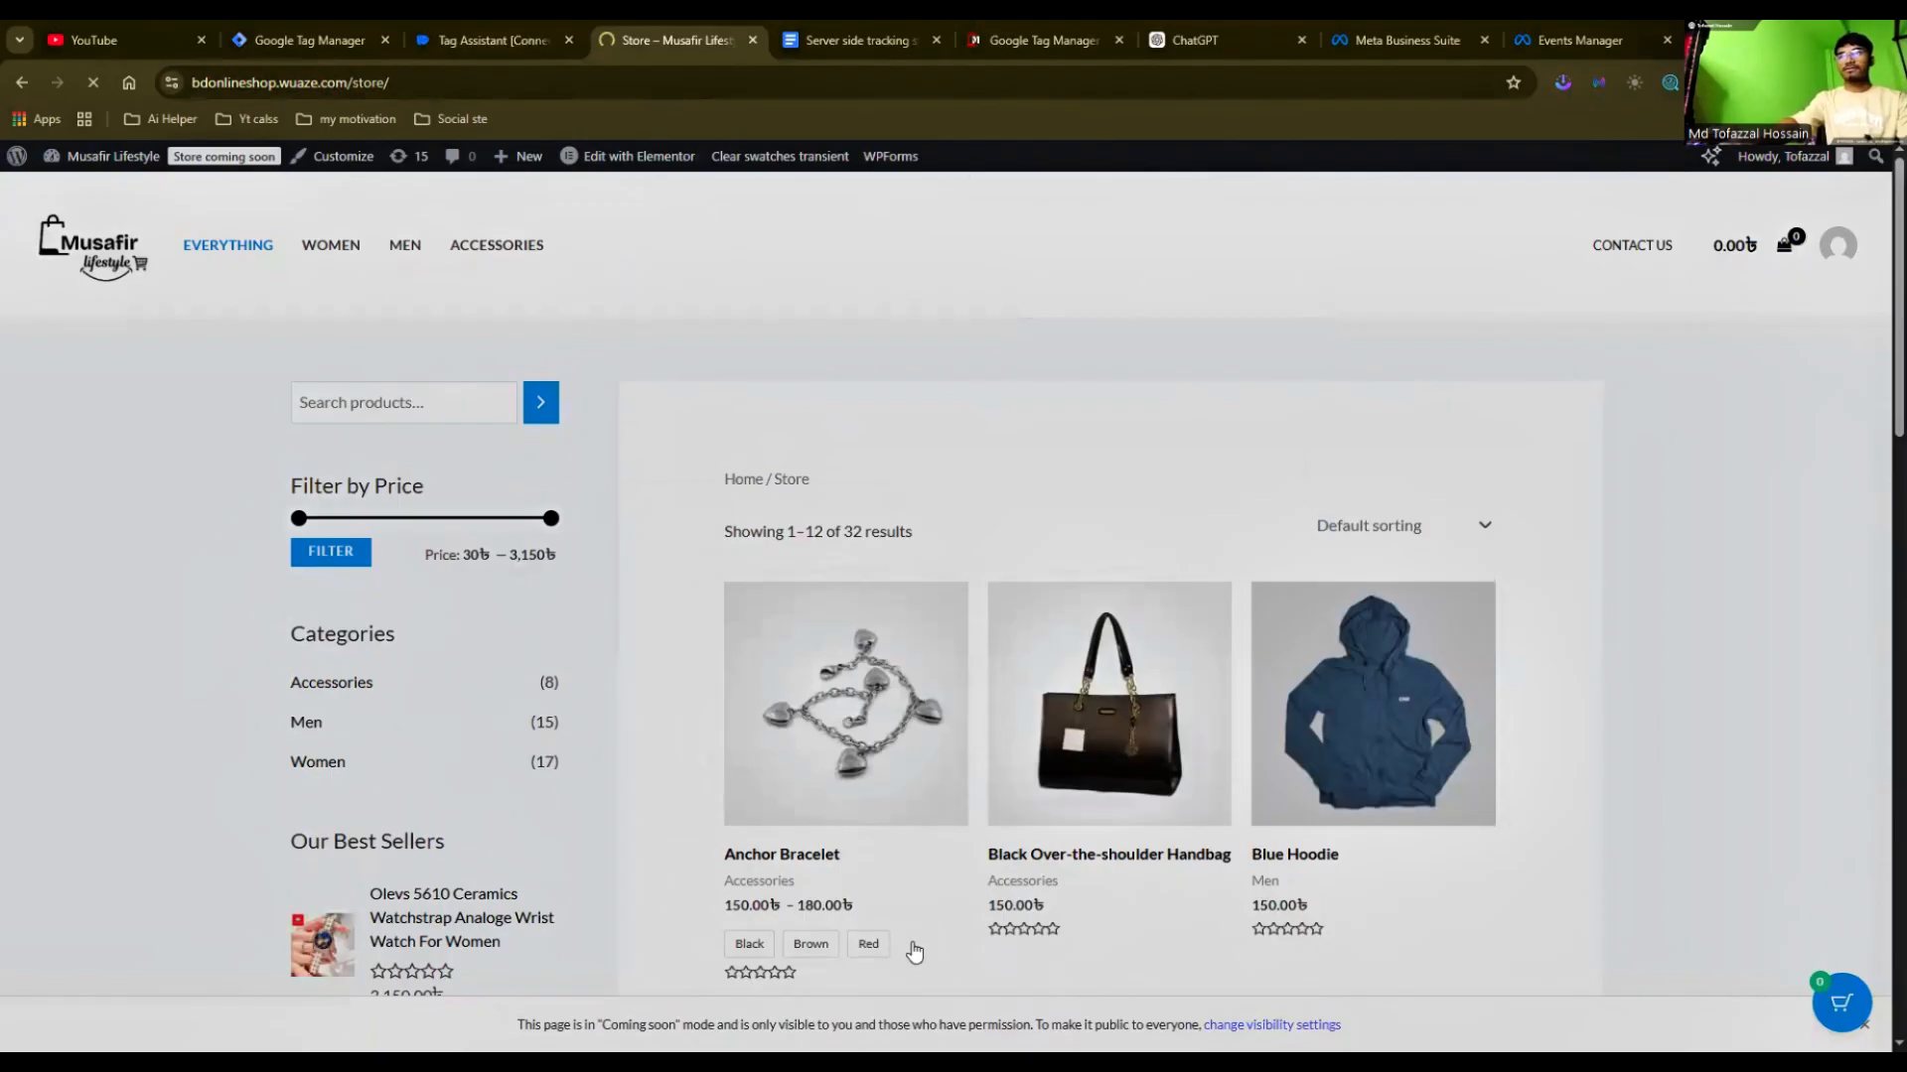
Step: Browse the store home page in the debug window and open the Hublot Chain Watch White Color and Metal Body product
{"action": "scroll", "coordinate": [912, 941], "scroll_direction": "down", "scroll_amount": 8}
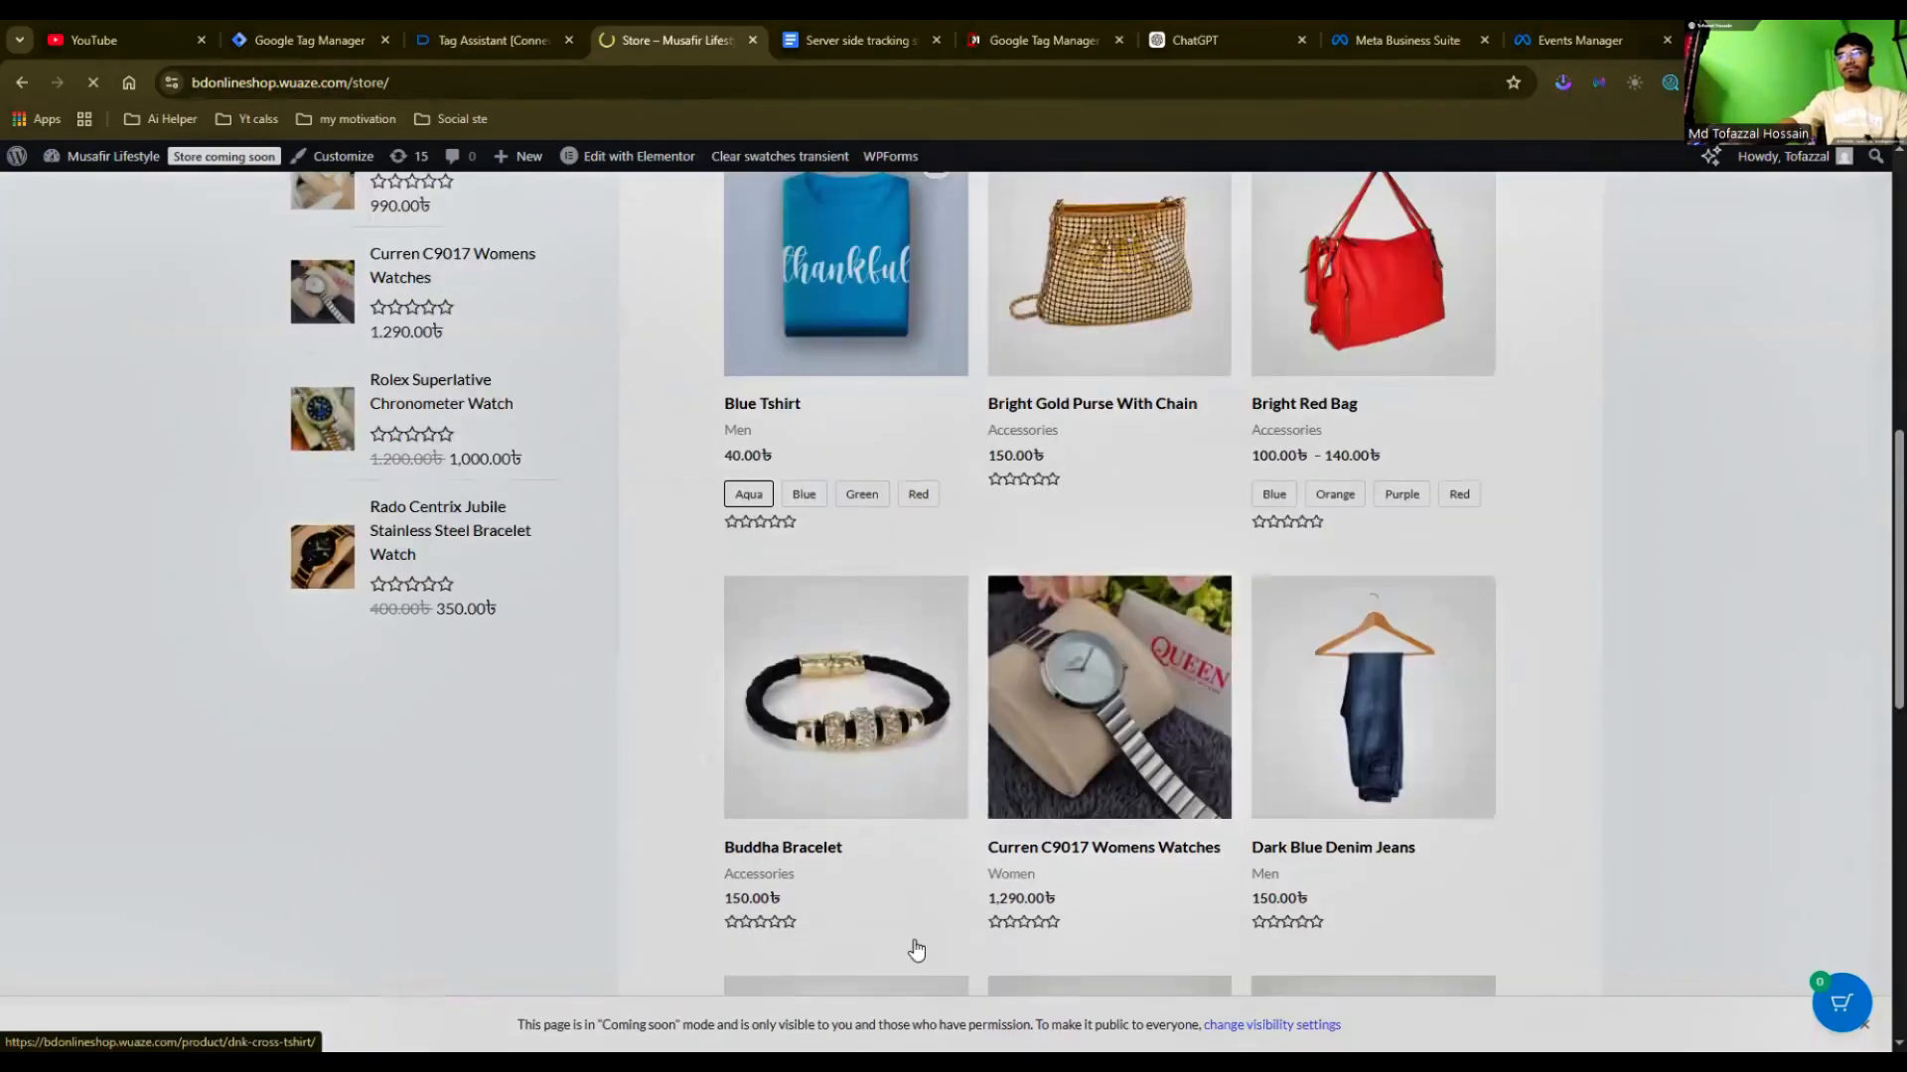
{"action": "scroll", "coordinate": [912, 941], "scroll_direction": "down", "scroll_amount": 3}
{"action": "scroll", "coordinate": [665, 525], "scroll_direction": "up", "scroll_amount": 10}
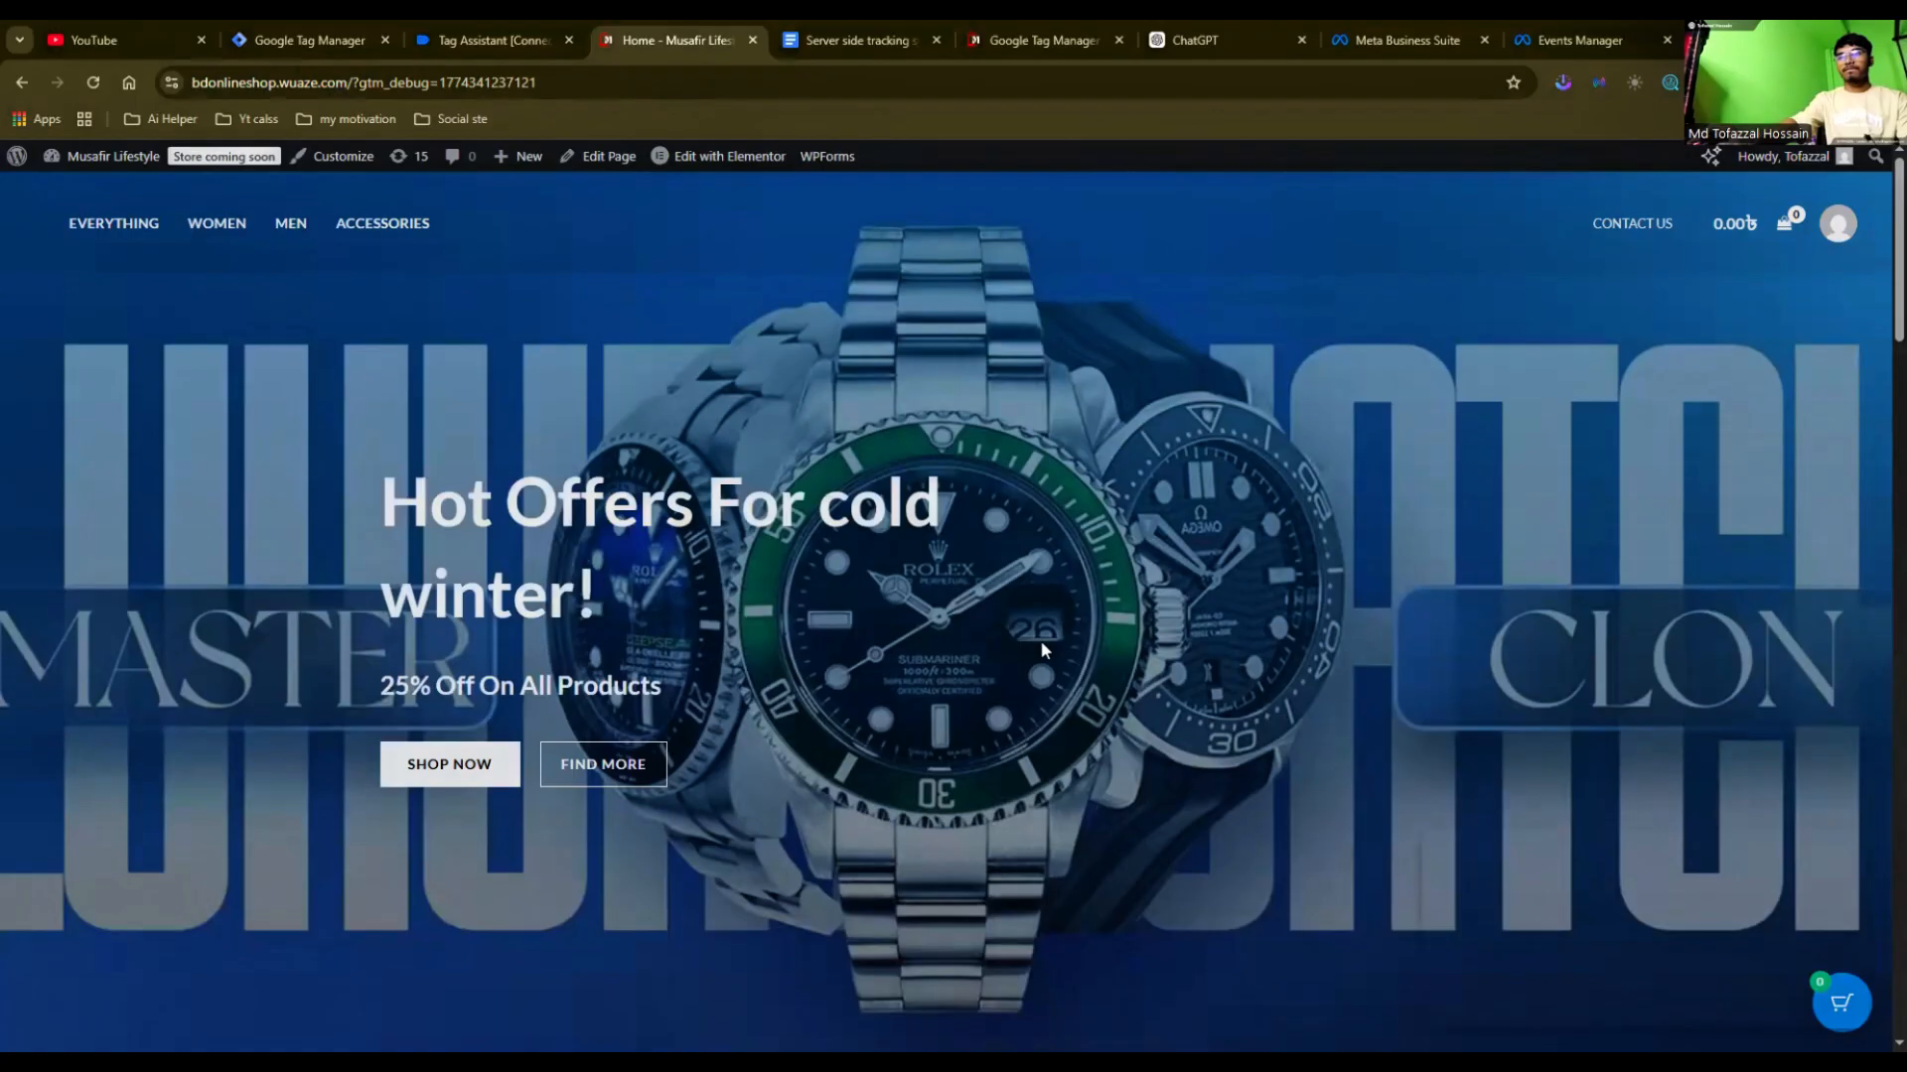
{"action": "scroll", "coordinate": [1041, 641], "scroll_direction": "down", "scroll_amount": 4}
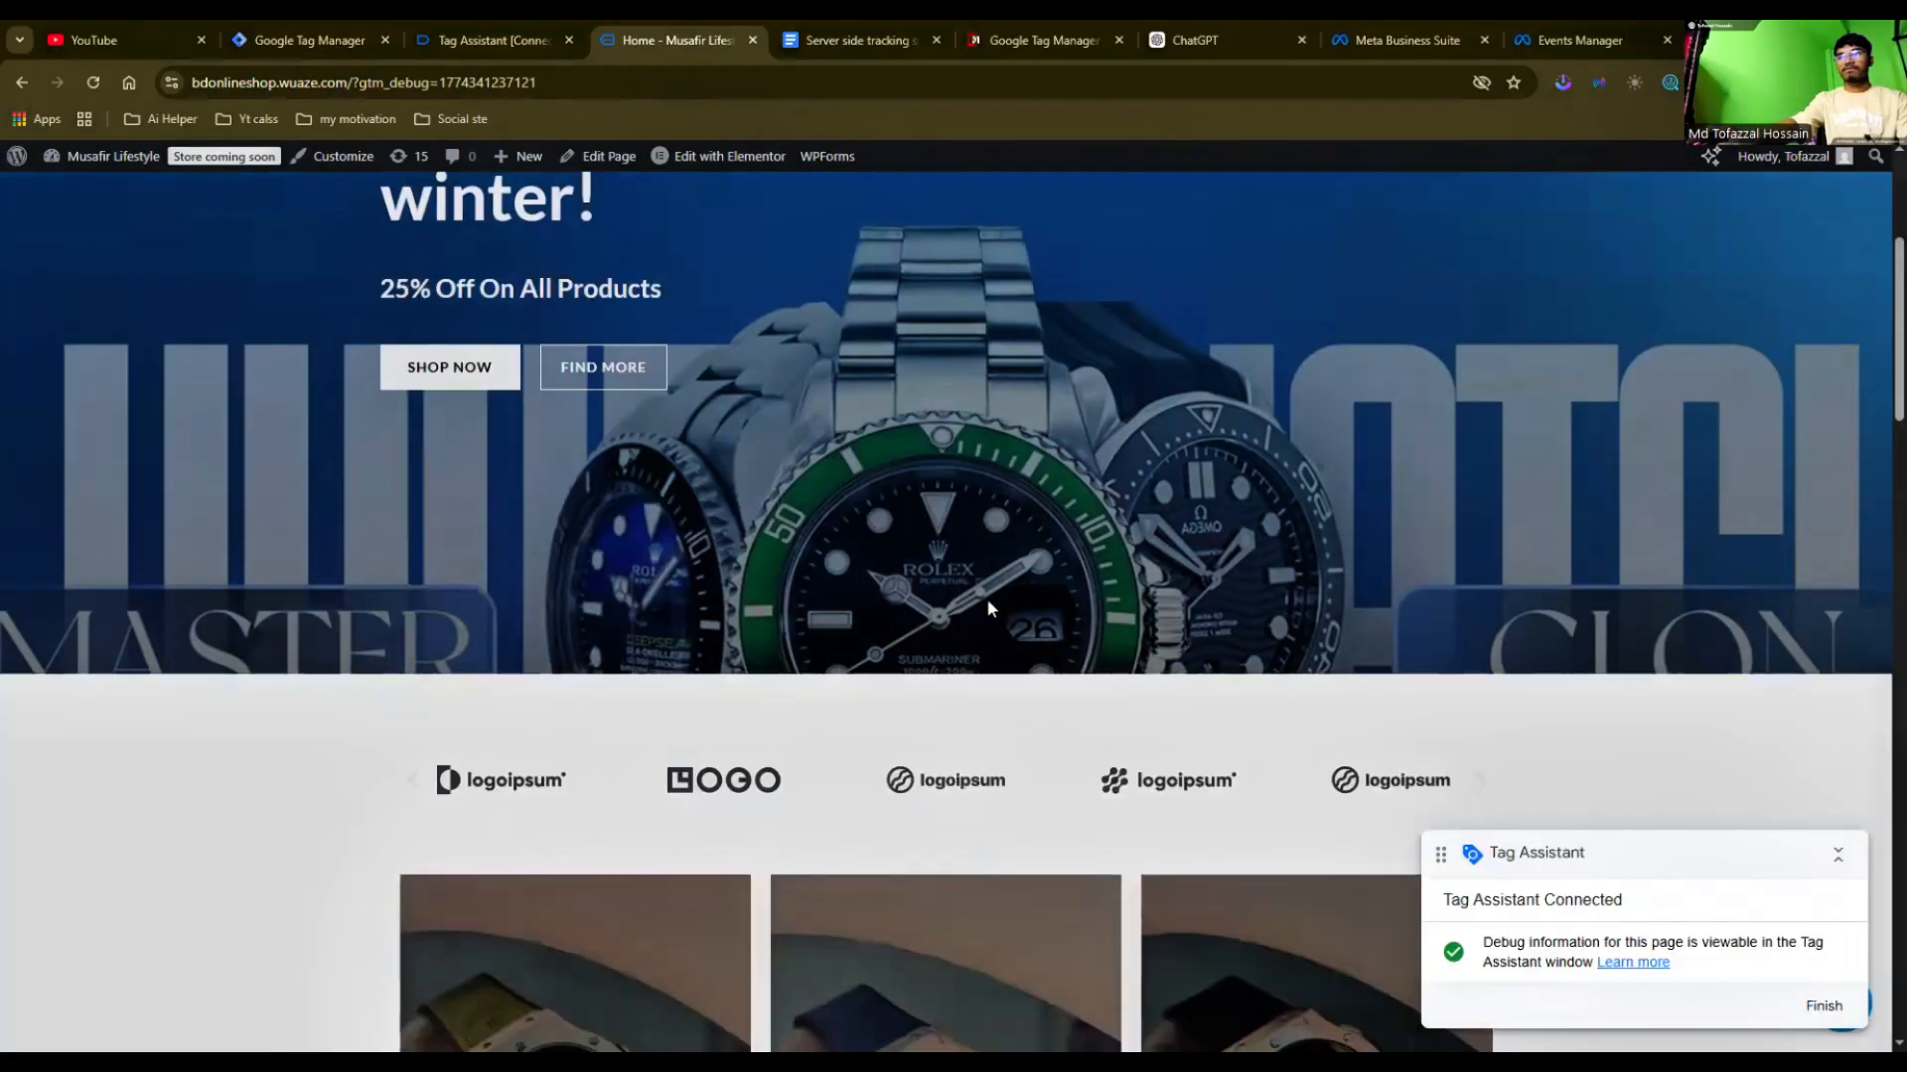
{"action": "scroll", "coordinate": [985, 574], "scroll_direction": "down", "scroll_amount": 8}
{"action": "scroll", "coordinate": [956, 374], "scroll_direction": "down", "scroll_amount": 3}
{"action": "left_click", "coordinate": [1000, 430]}
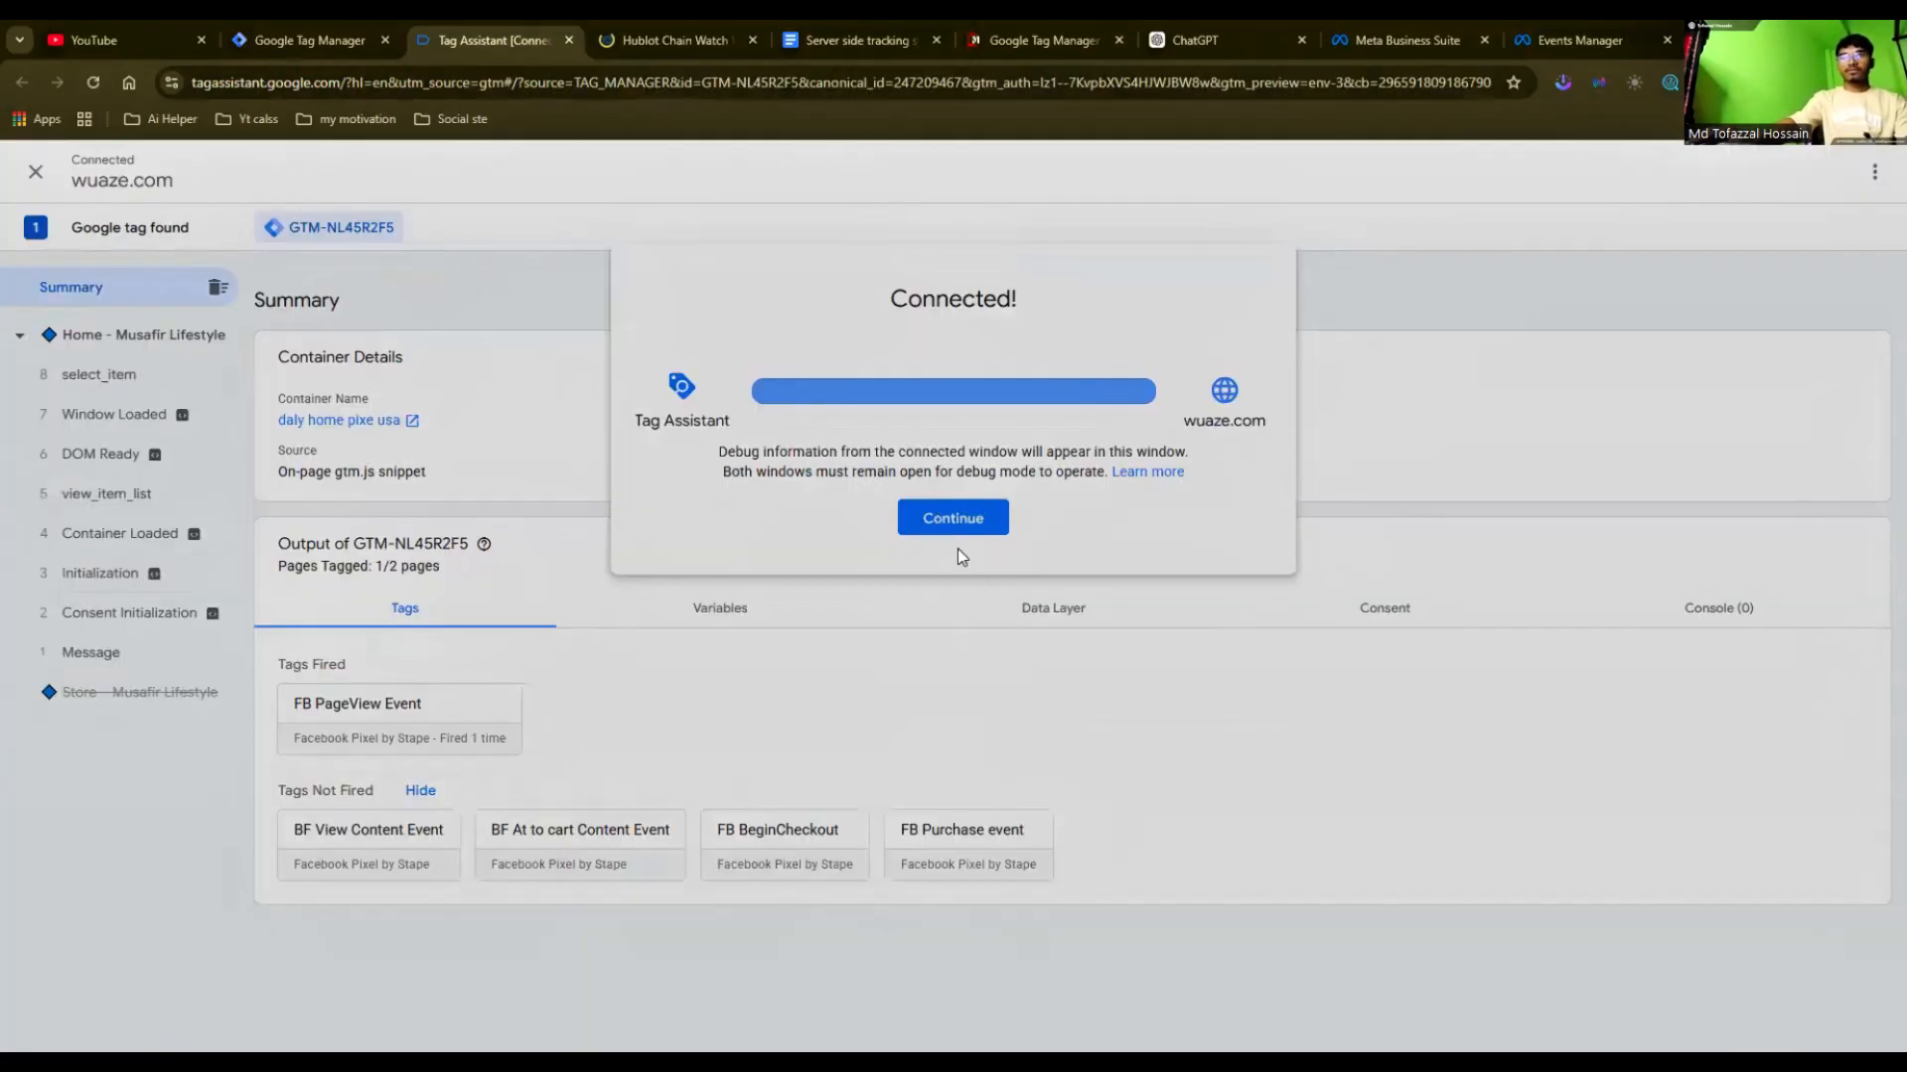
{"action": "left_click", "coordinate": [948, 516]}
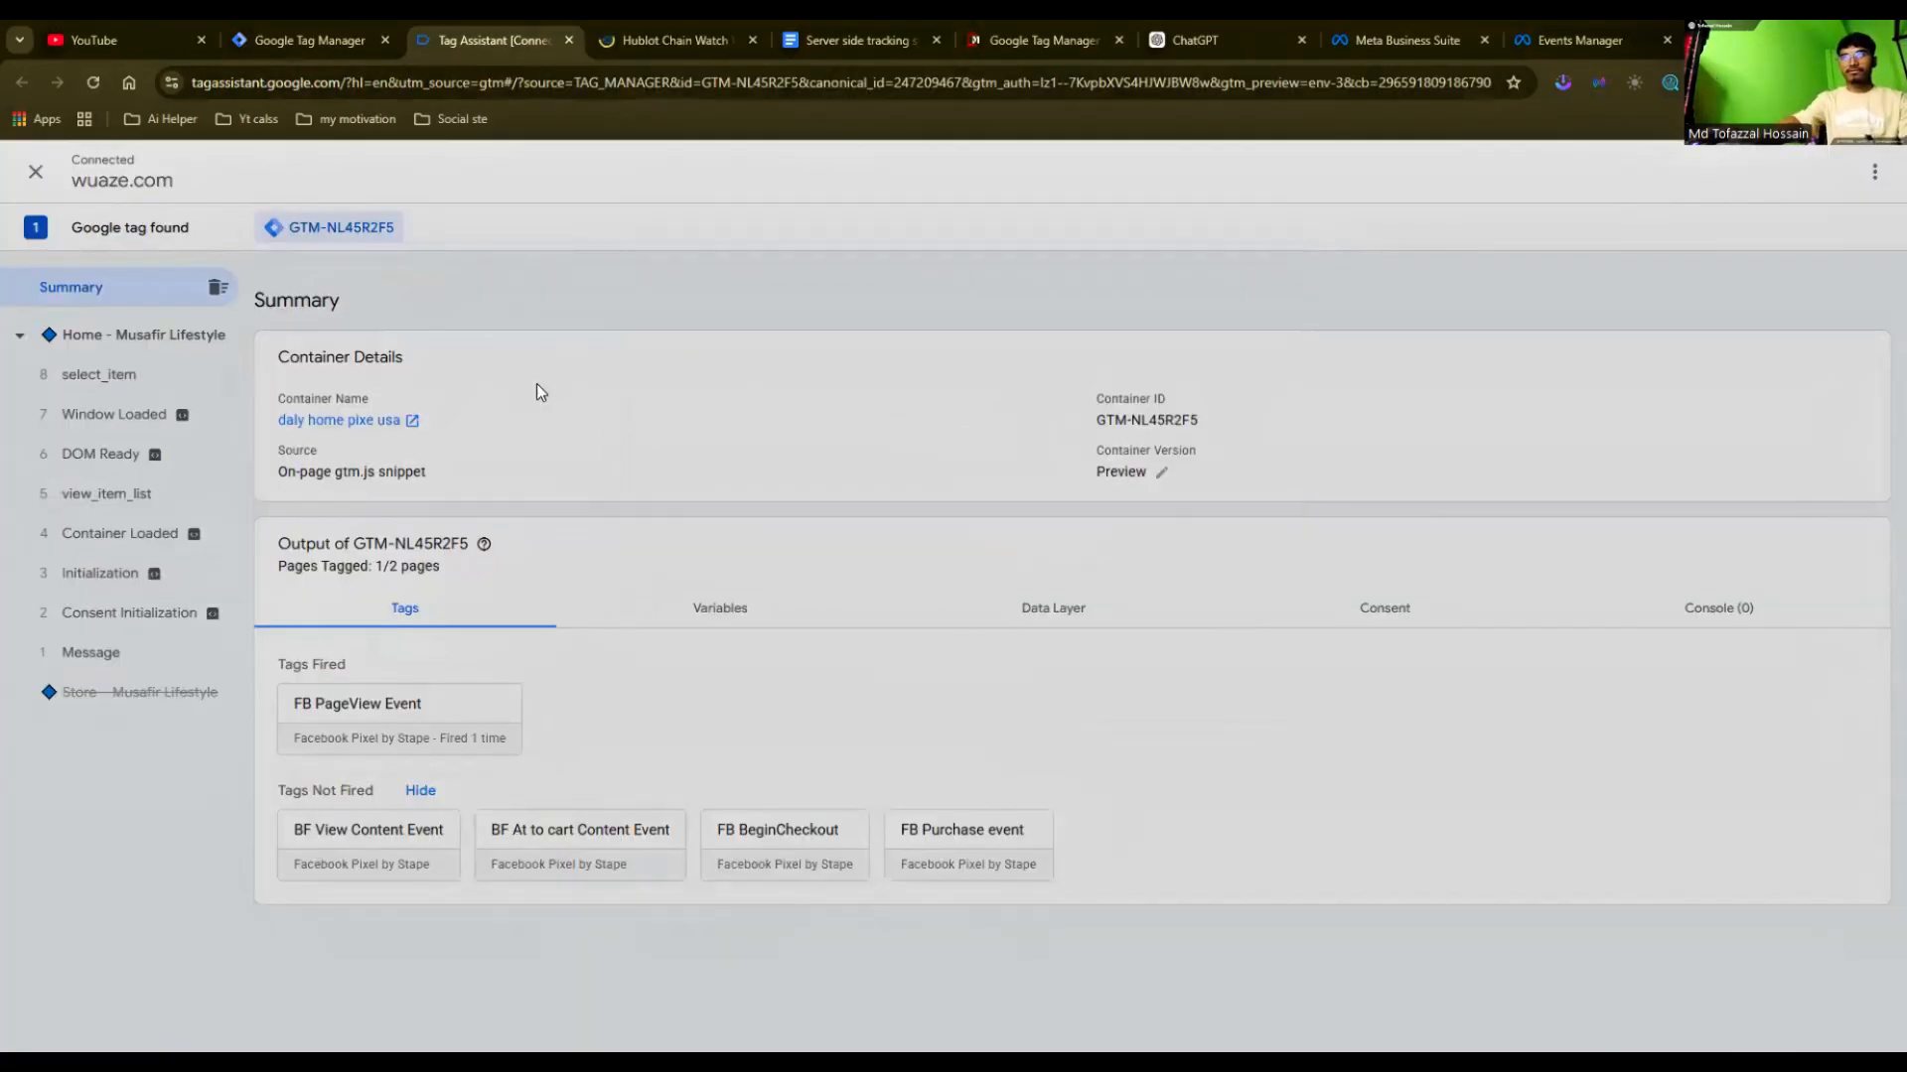
Step: View the Hublot product page and check the tag summary in Tag Assistant
{"action": "left_click", "coordinate": [662, 35]}
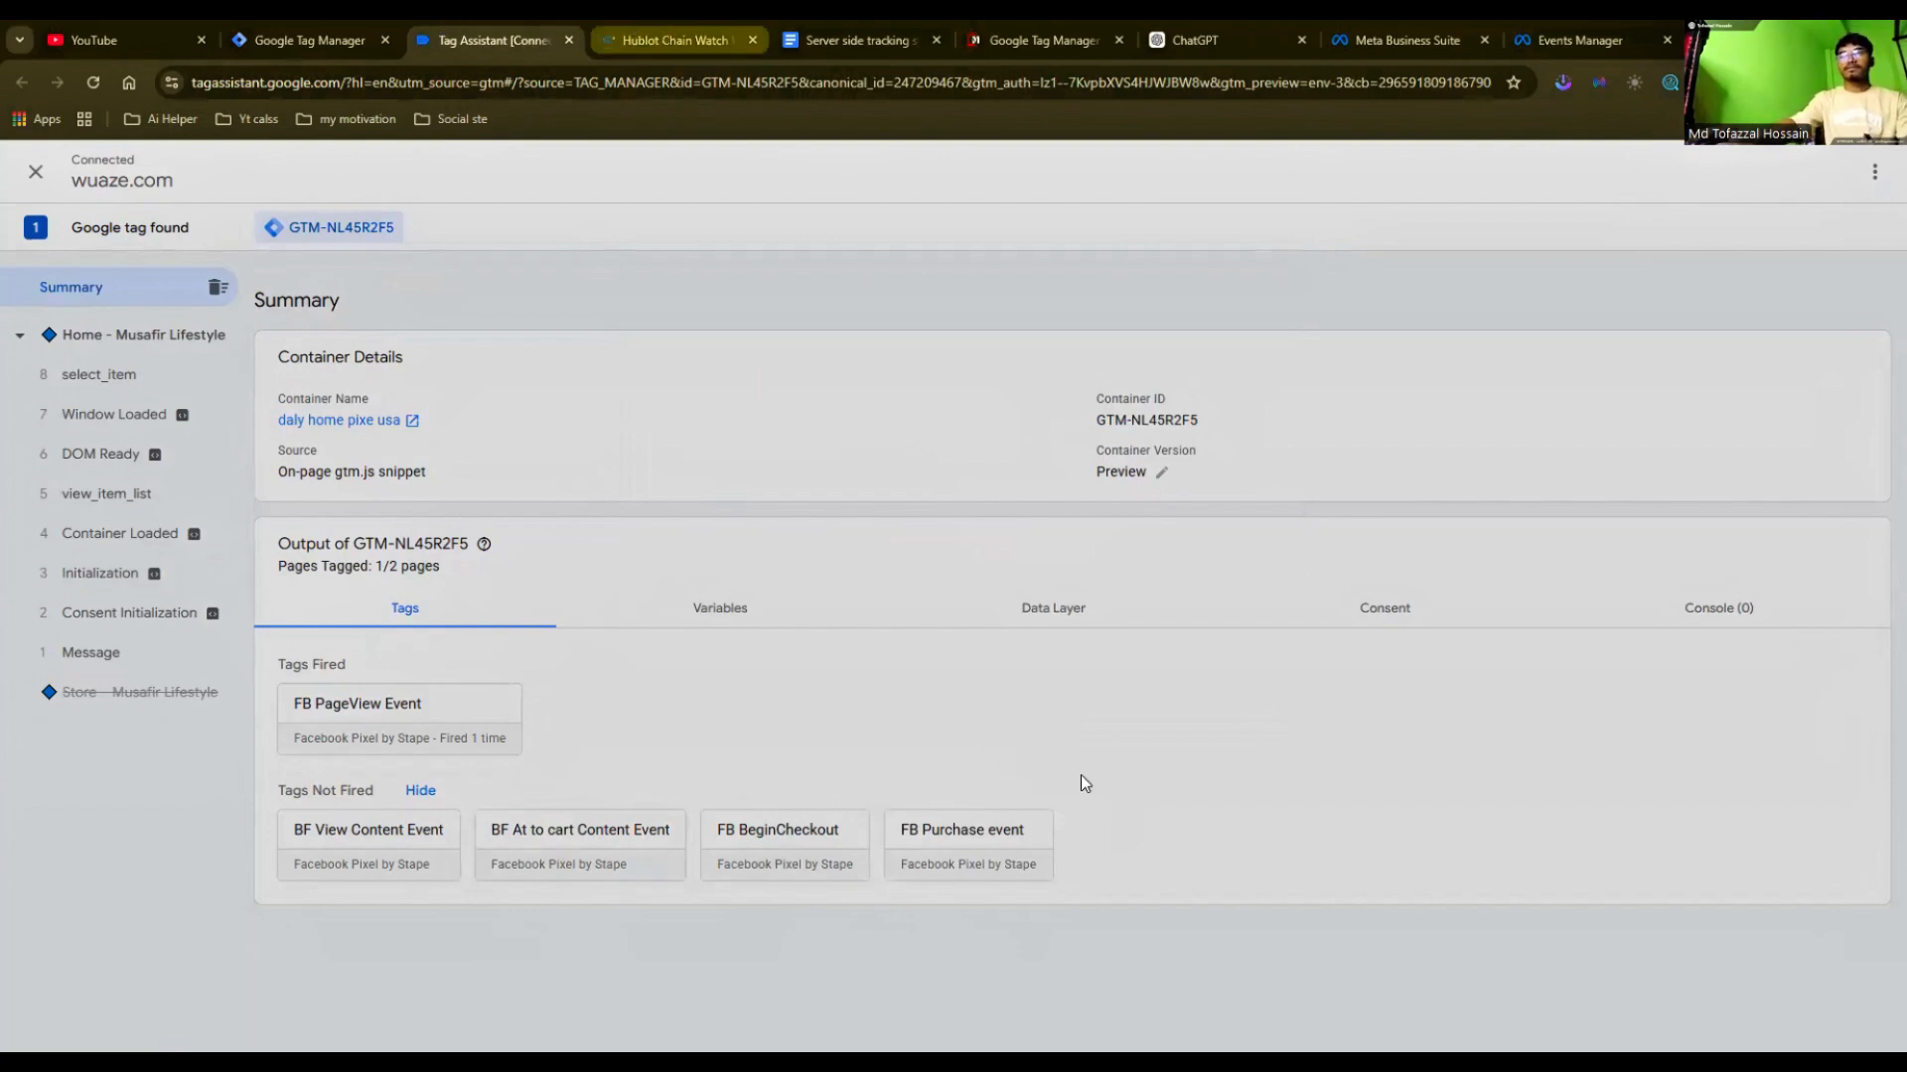
{"action": "scroll", "coordinate": [993, 676], "scroll_direction": "down", "scroll_amount": 8}
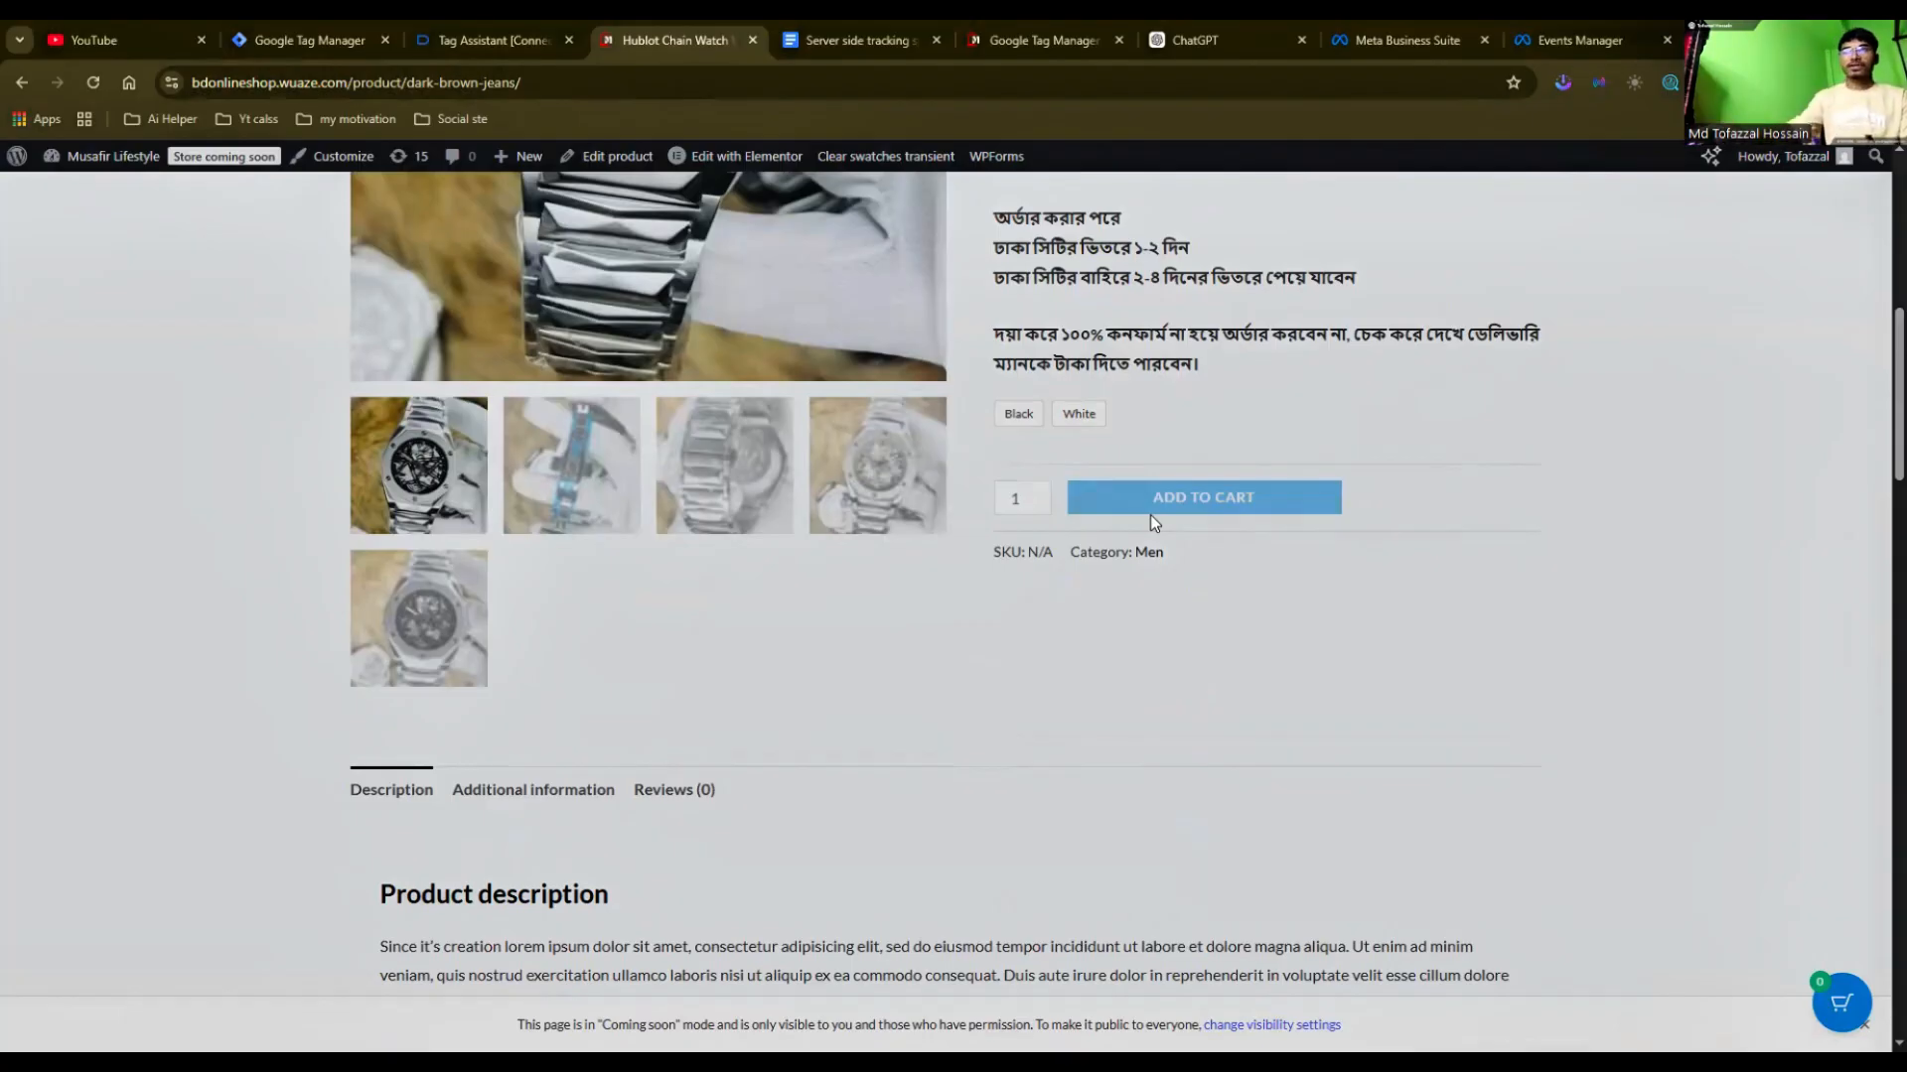
{"action": "scroll", "coordinate": [636, 623], "scroll_direction": "up", "scroll_amount": 5}
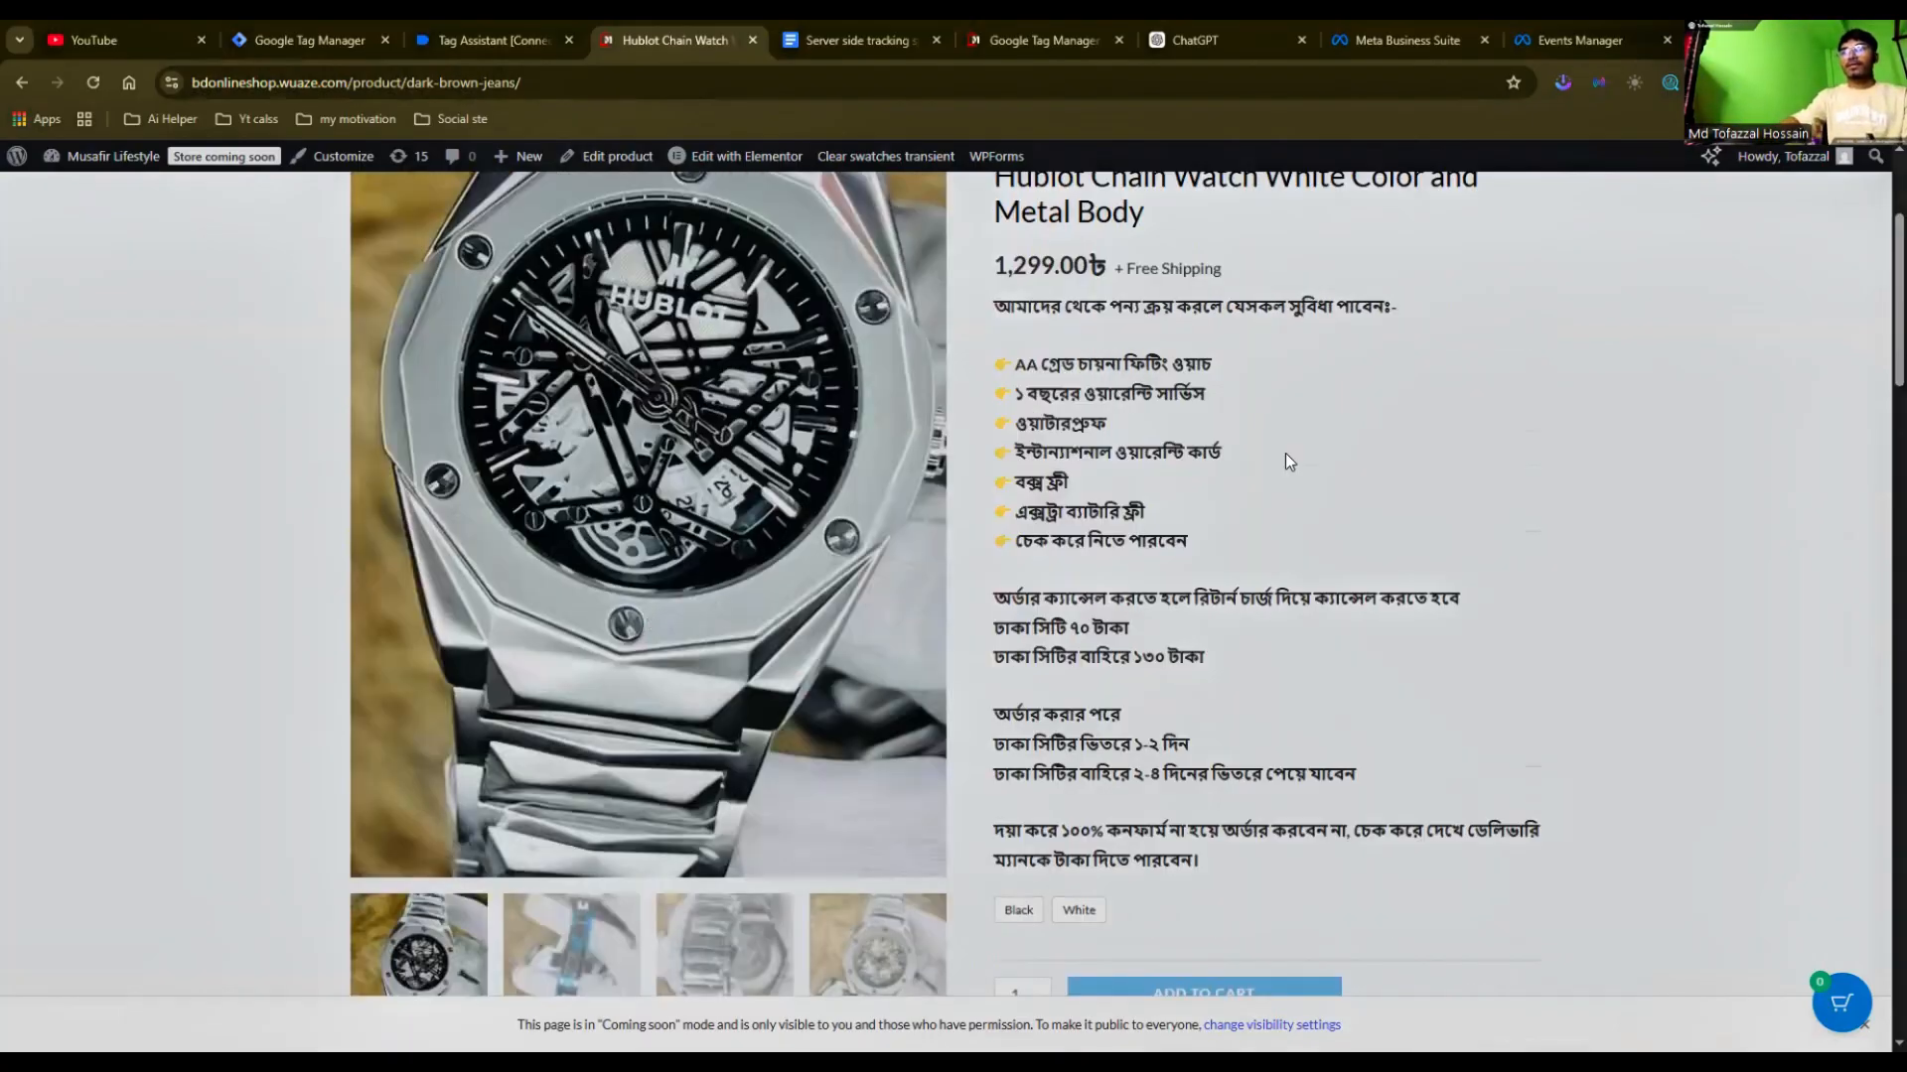
{"action": "scroll", "coordinate": [1221, 596], "scroll_direction": "down", "scroll_amount": 2}
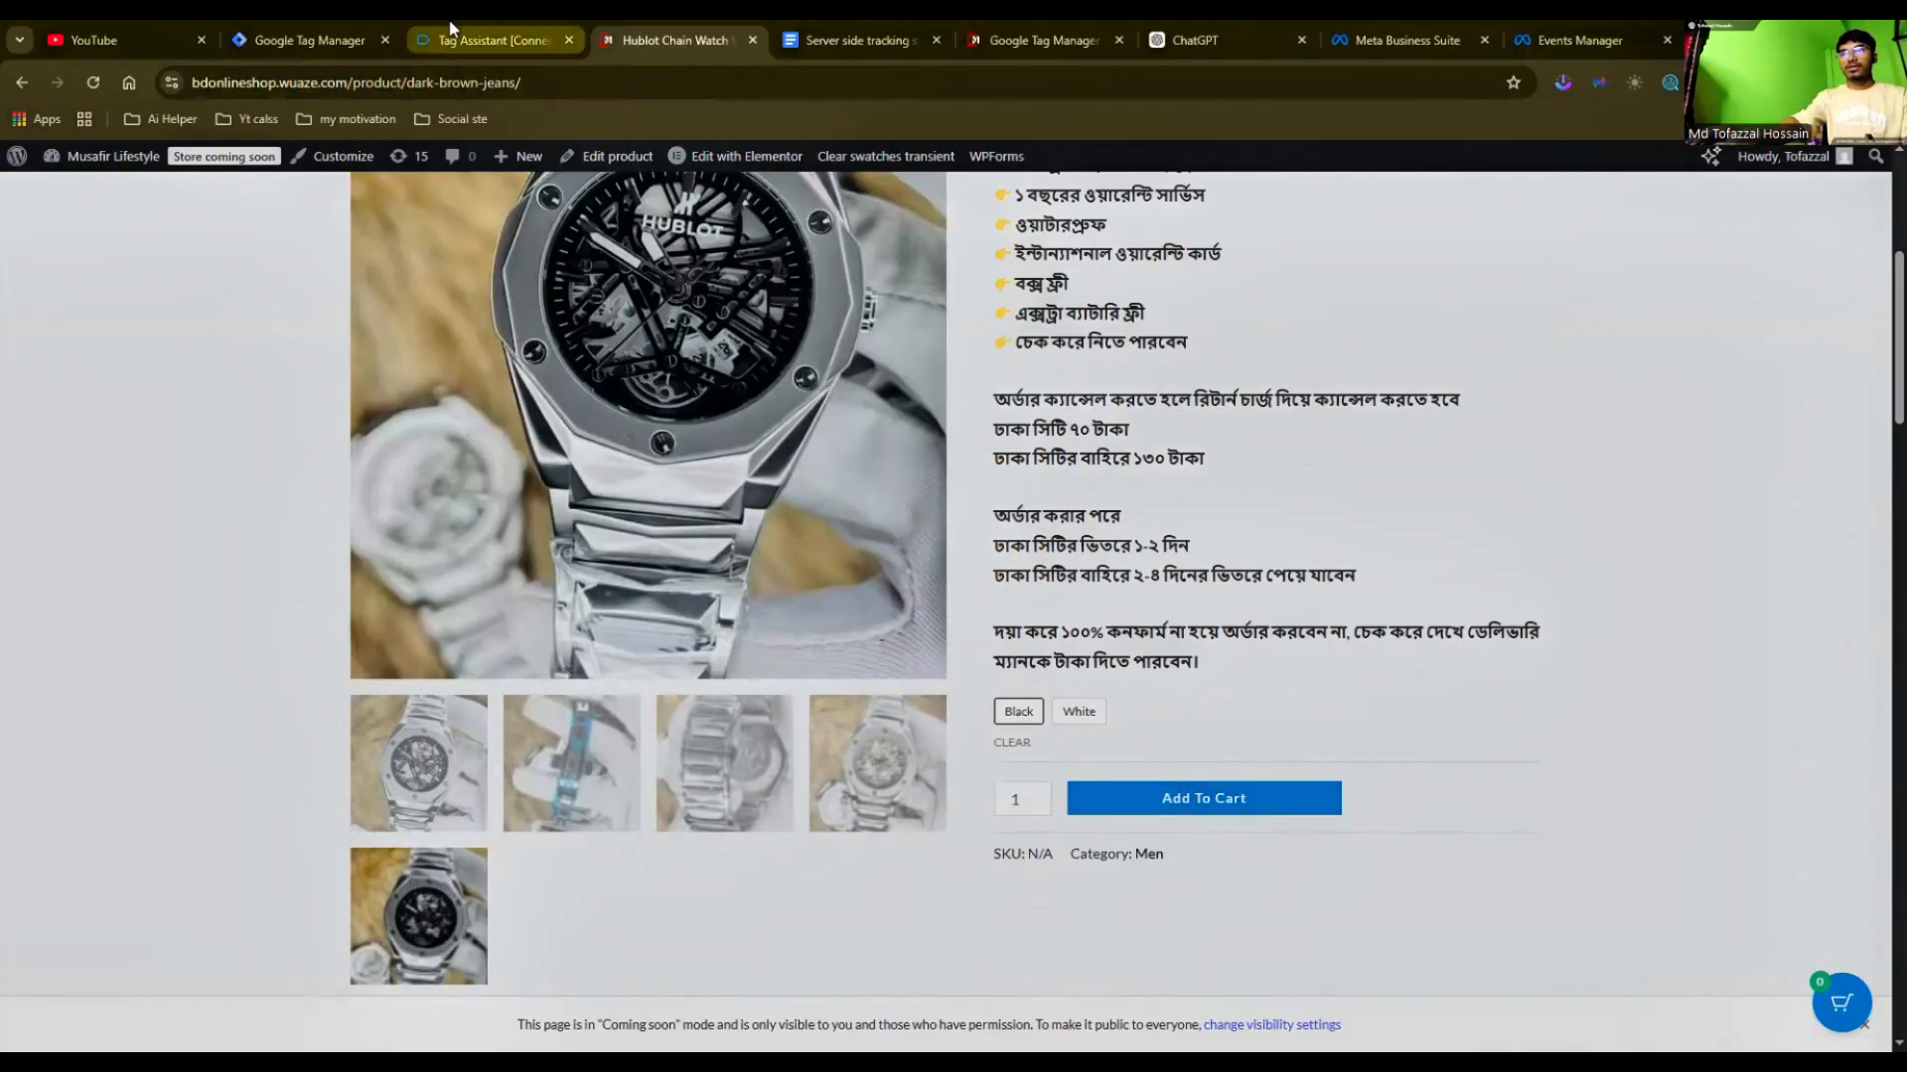
{"action": "left_click", "coordinate": [452, 30]}
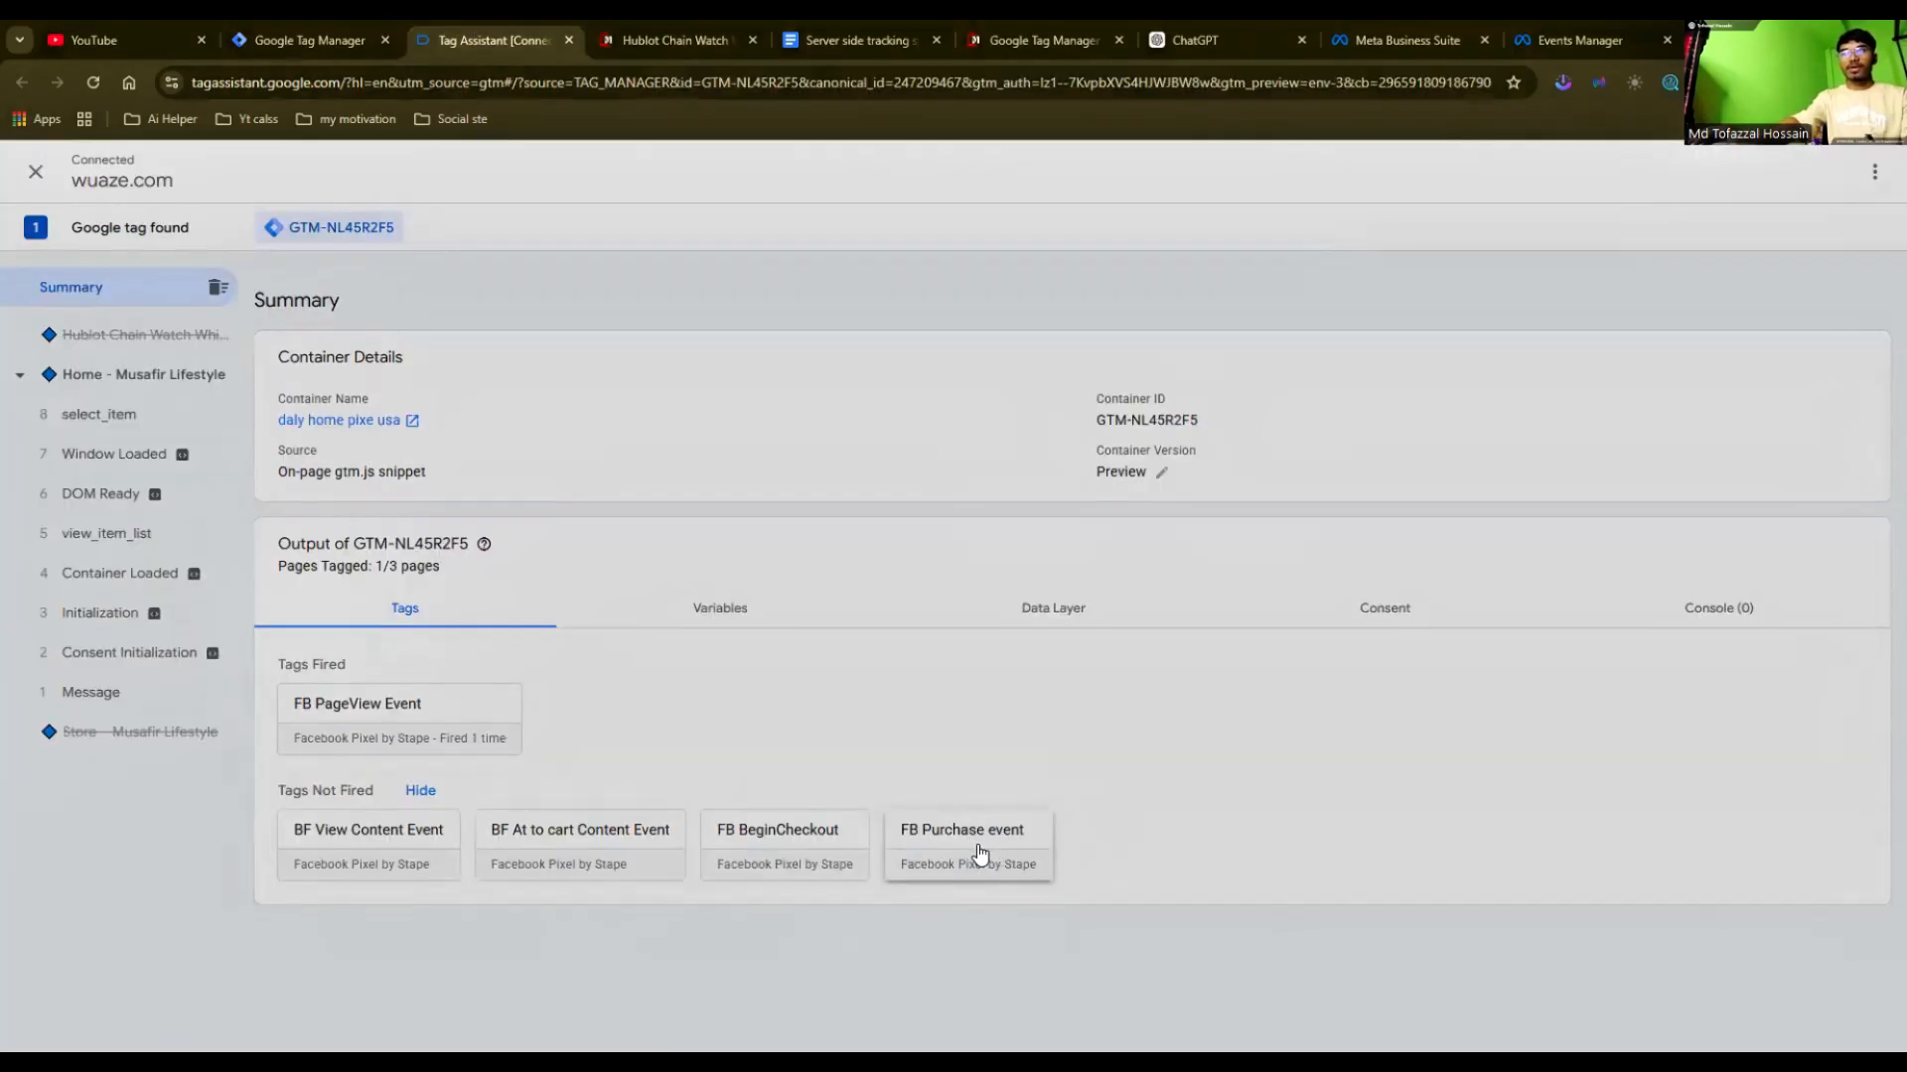
Step: Proceed from the cart review to checkout for the Hublot watch and check the tag summary in Tag Assistant
{"action": "left_click", "coordinate": [654, 45]}
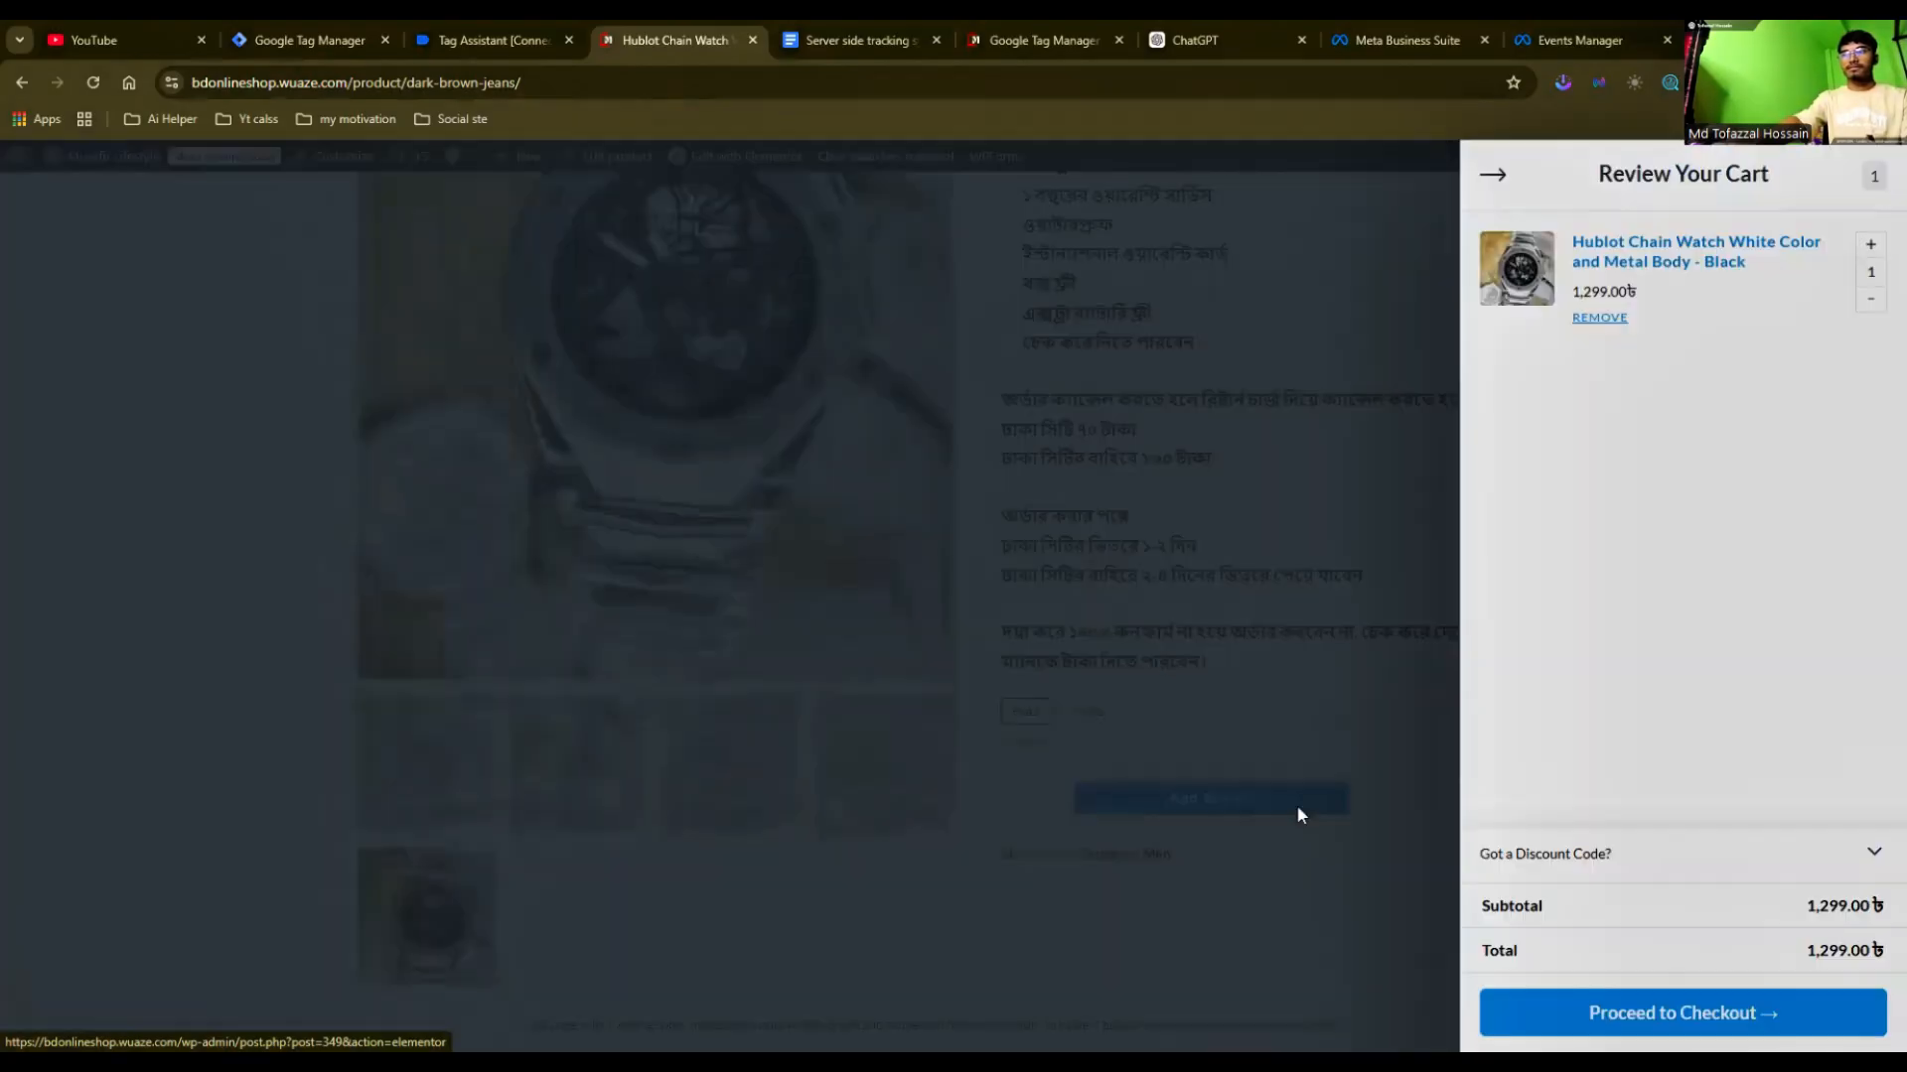
{"action": "left_click", "coordinate": [1765, 1023]}
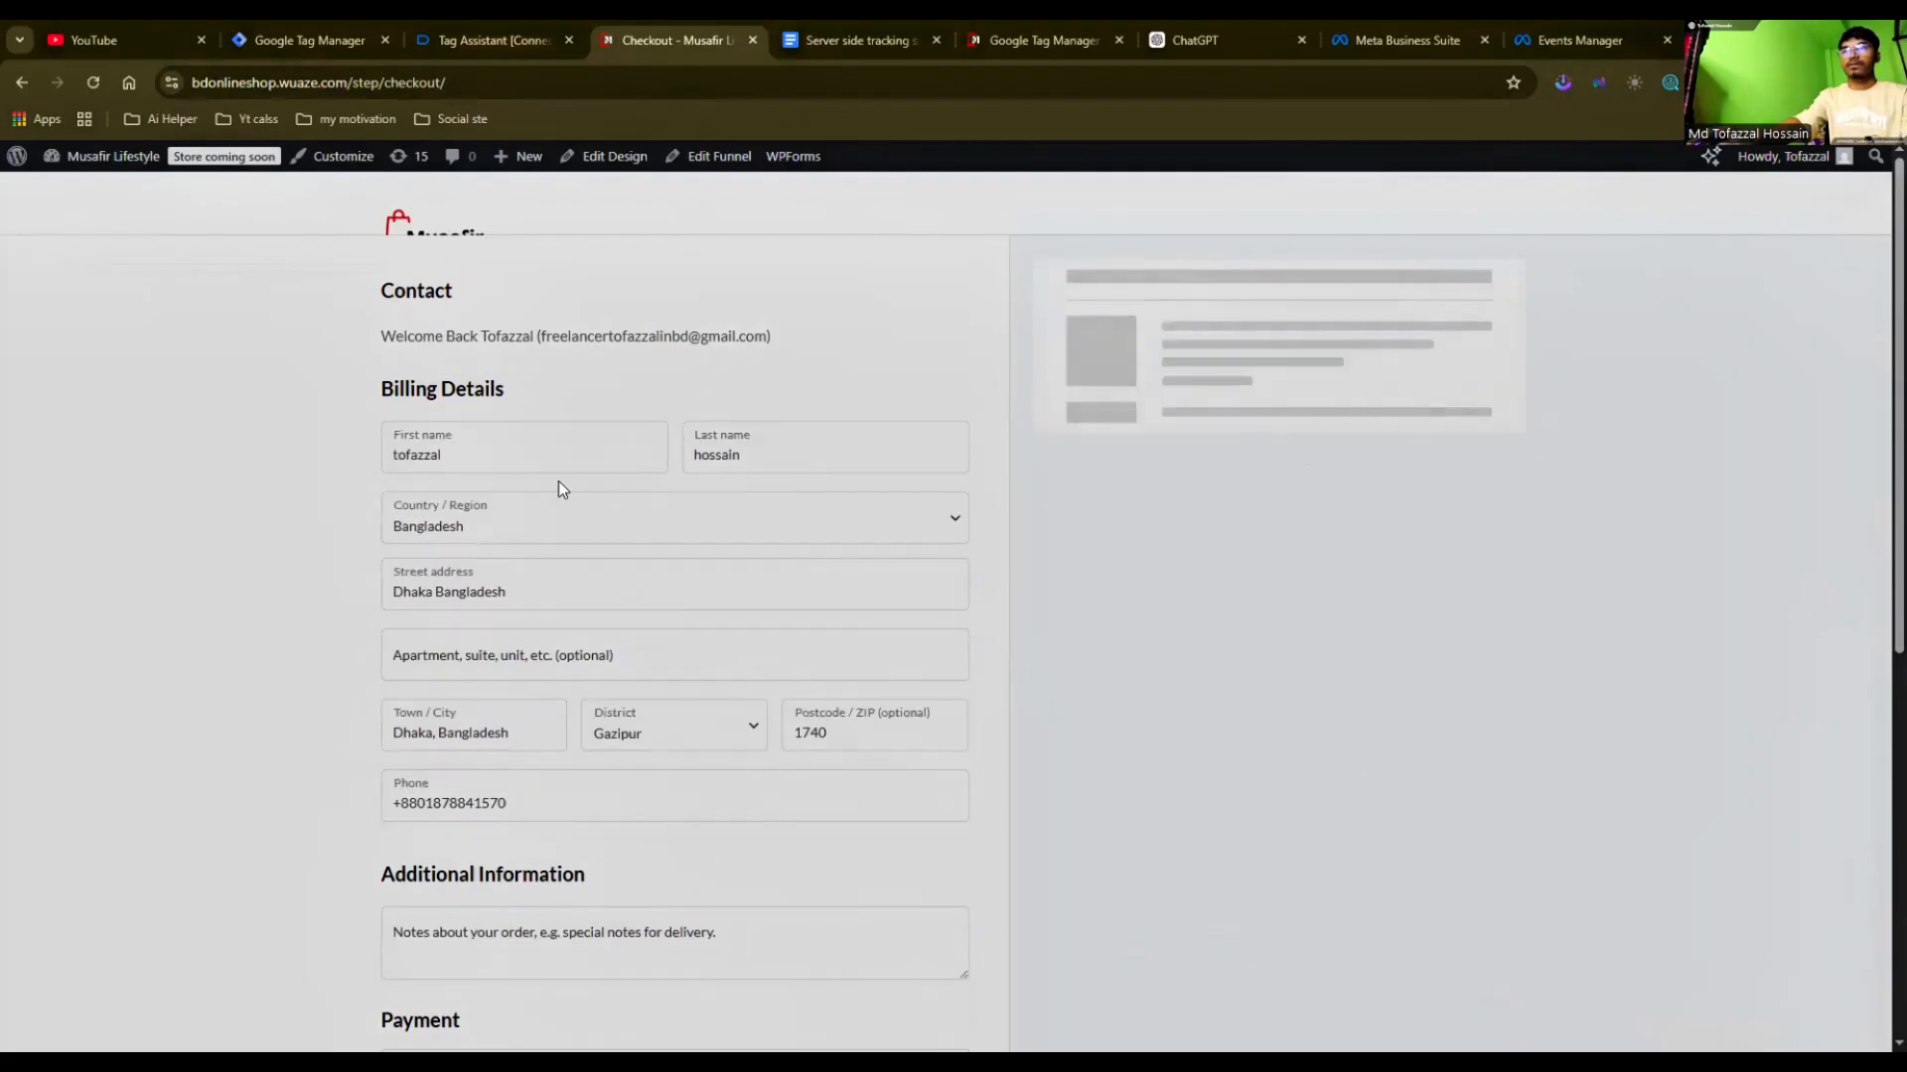
{"action": "scroll", "coordinate": [559, 486], "scroll_direction": "down", "scroll_amount": 7}
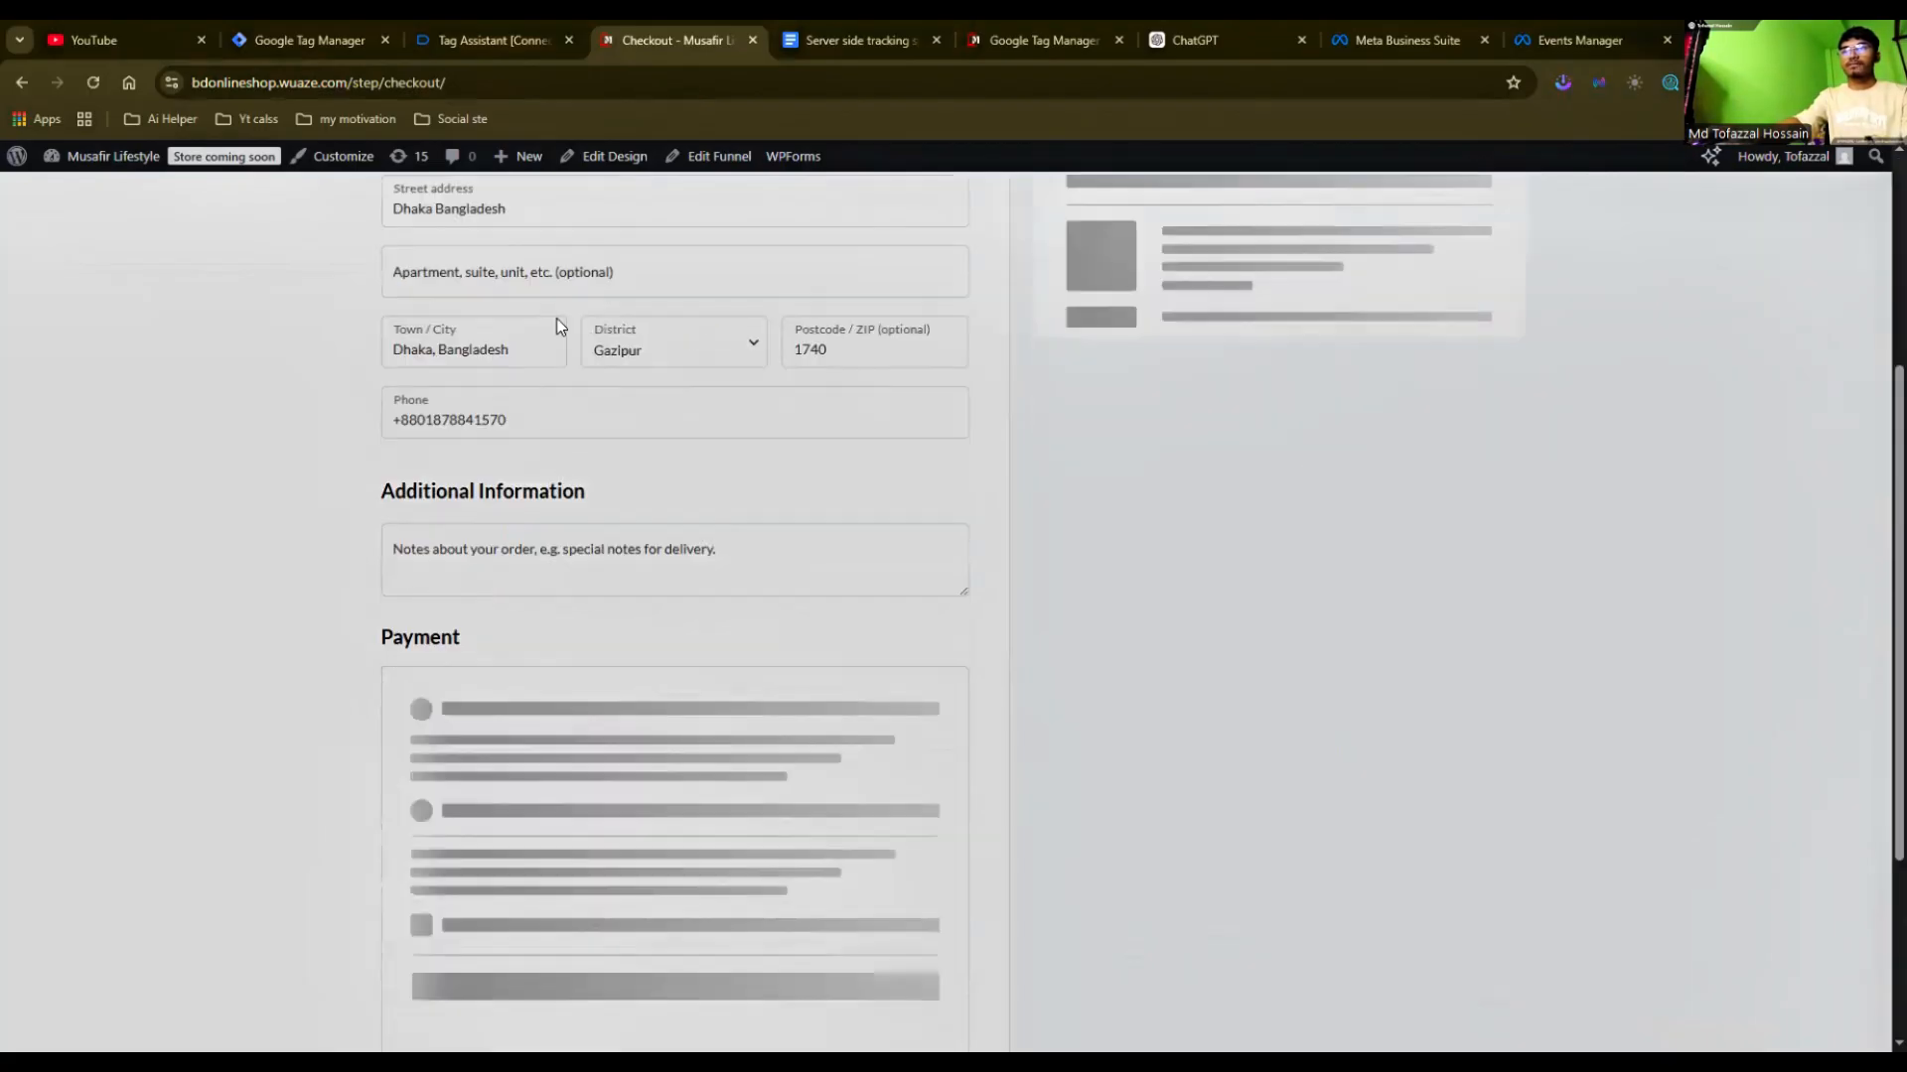
{"action": "left_click", "coordinate": [492, 42]}
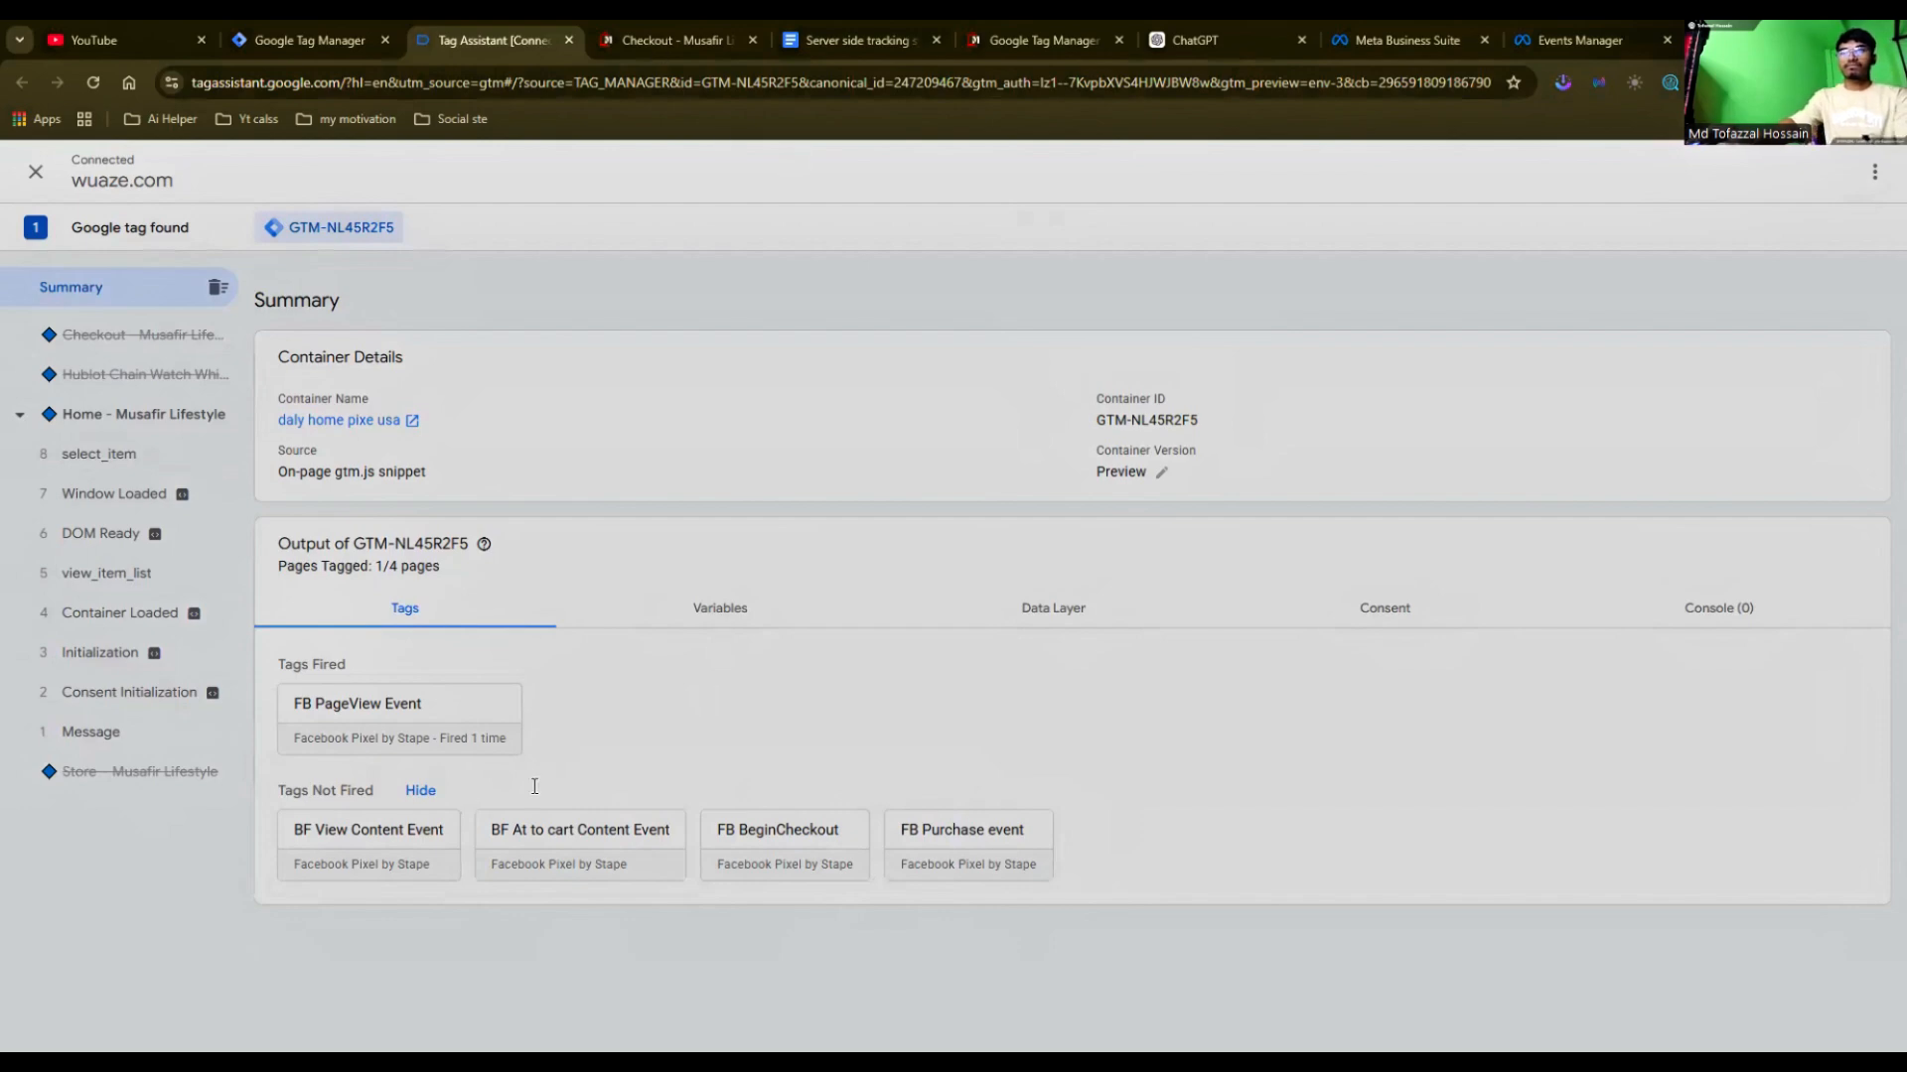
{"action": "key", "text": "ctrl+Tab"}
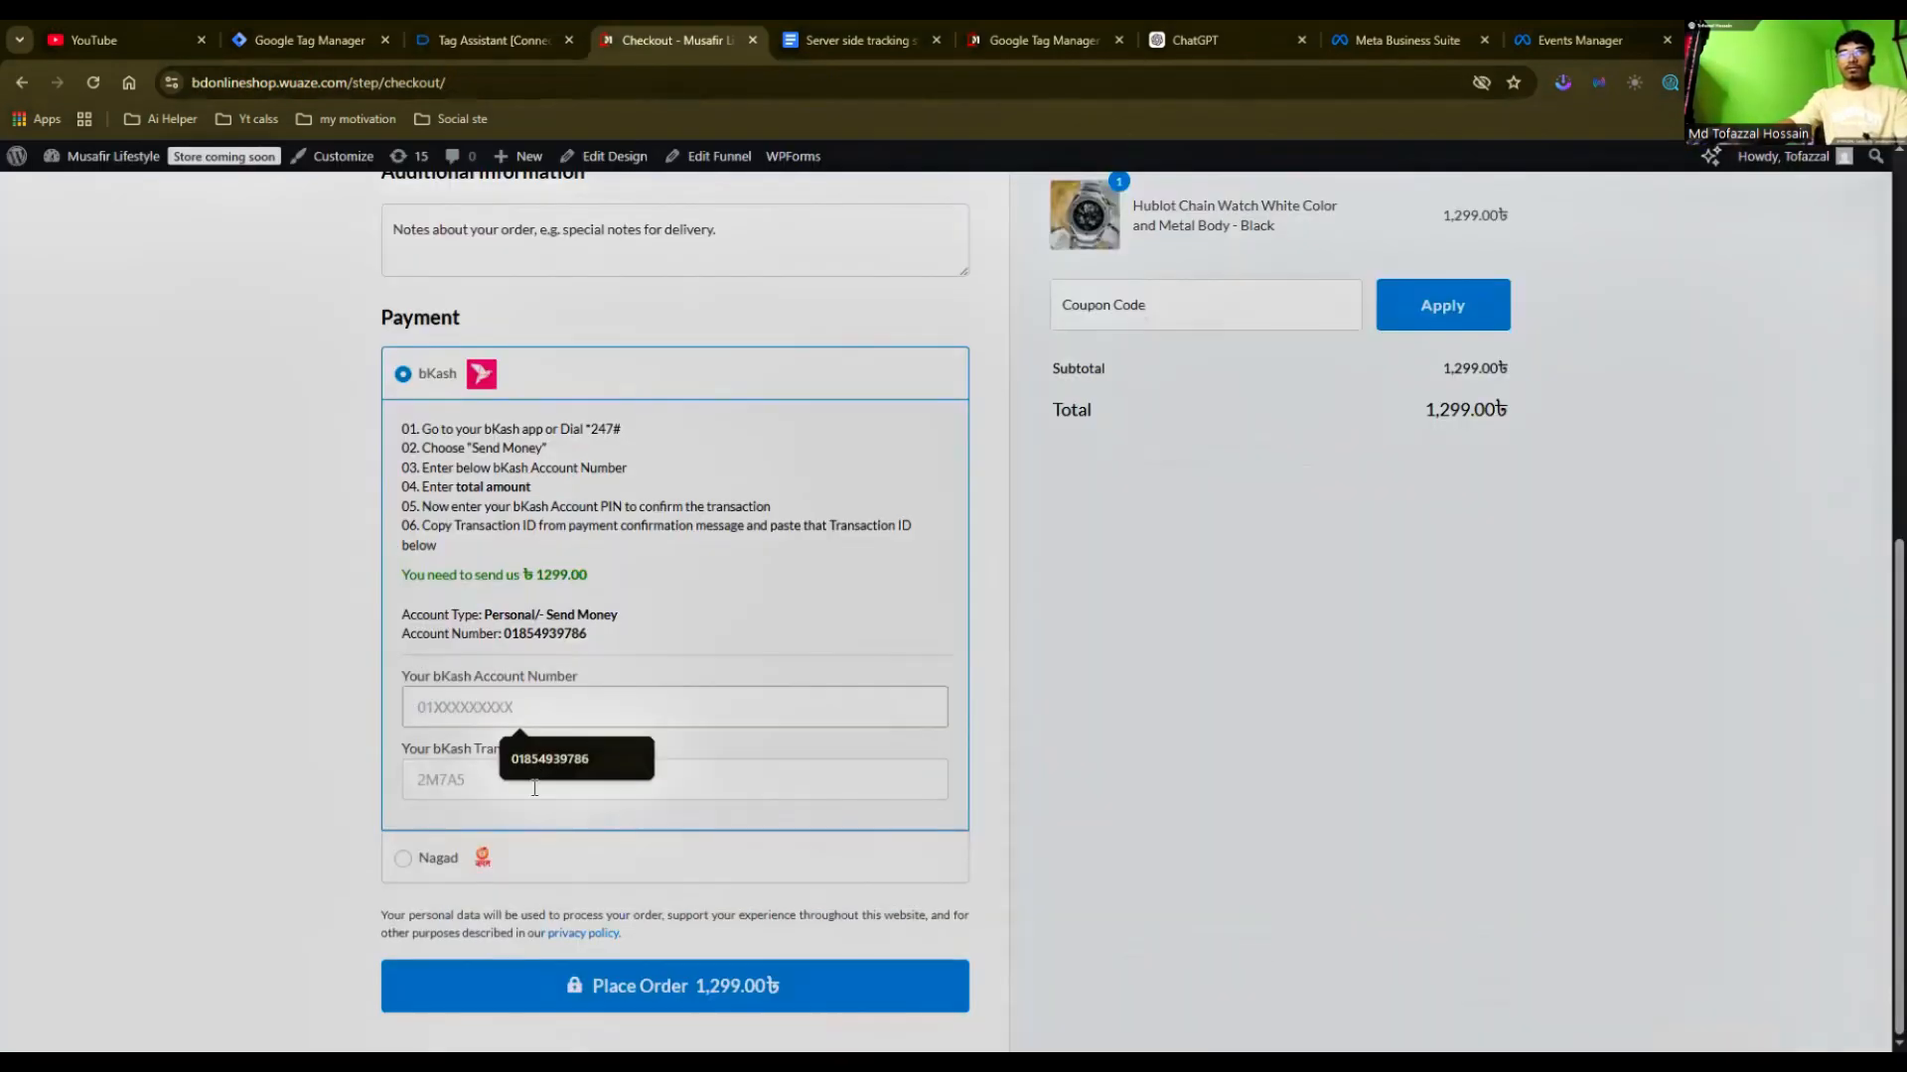
Step: Fill in the bKash account number and the bKash transaction ID in the checkout payment section
{"action": "key", "text": "ctrl+v"}
{"action": "left_click", "coordinate": [530, 789]}
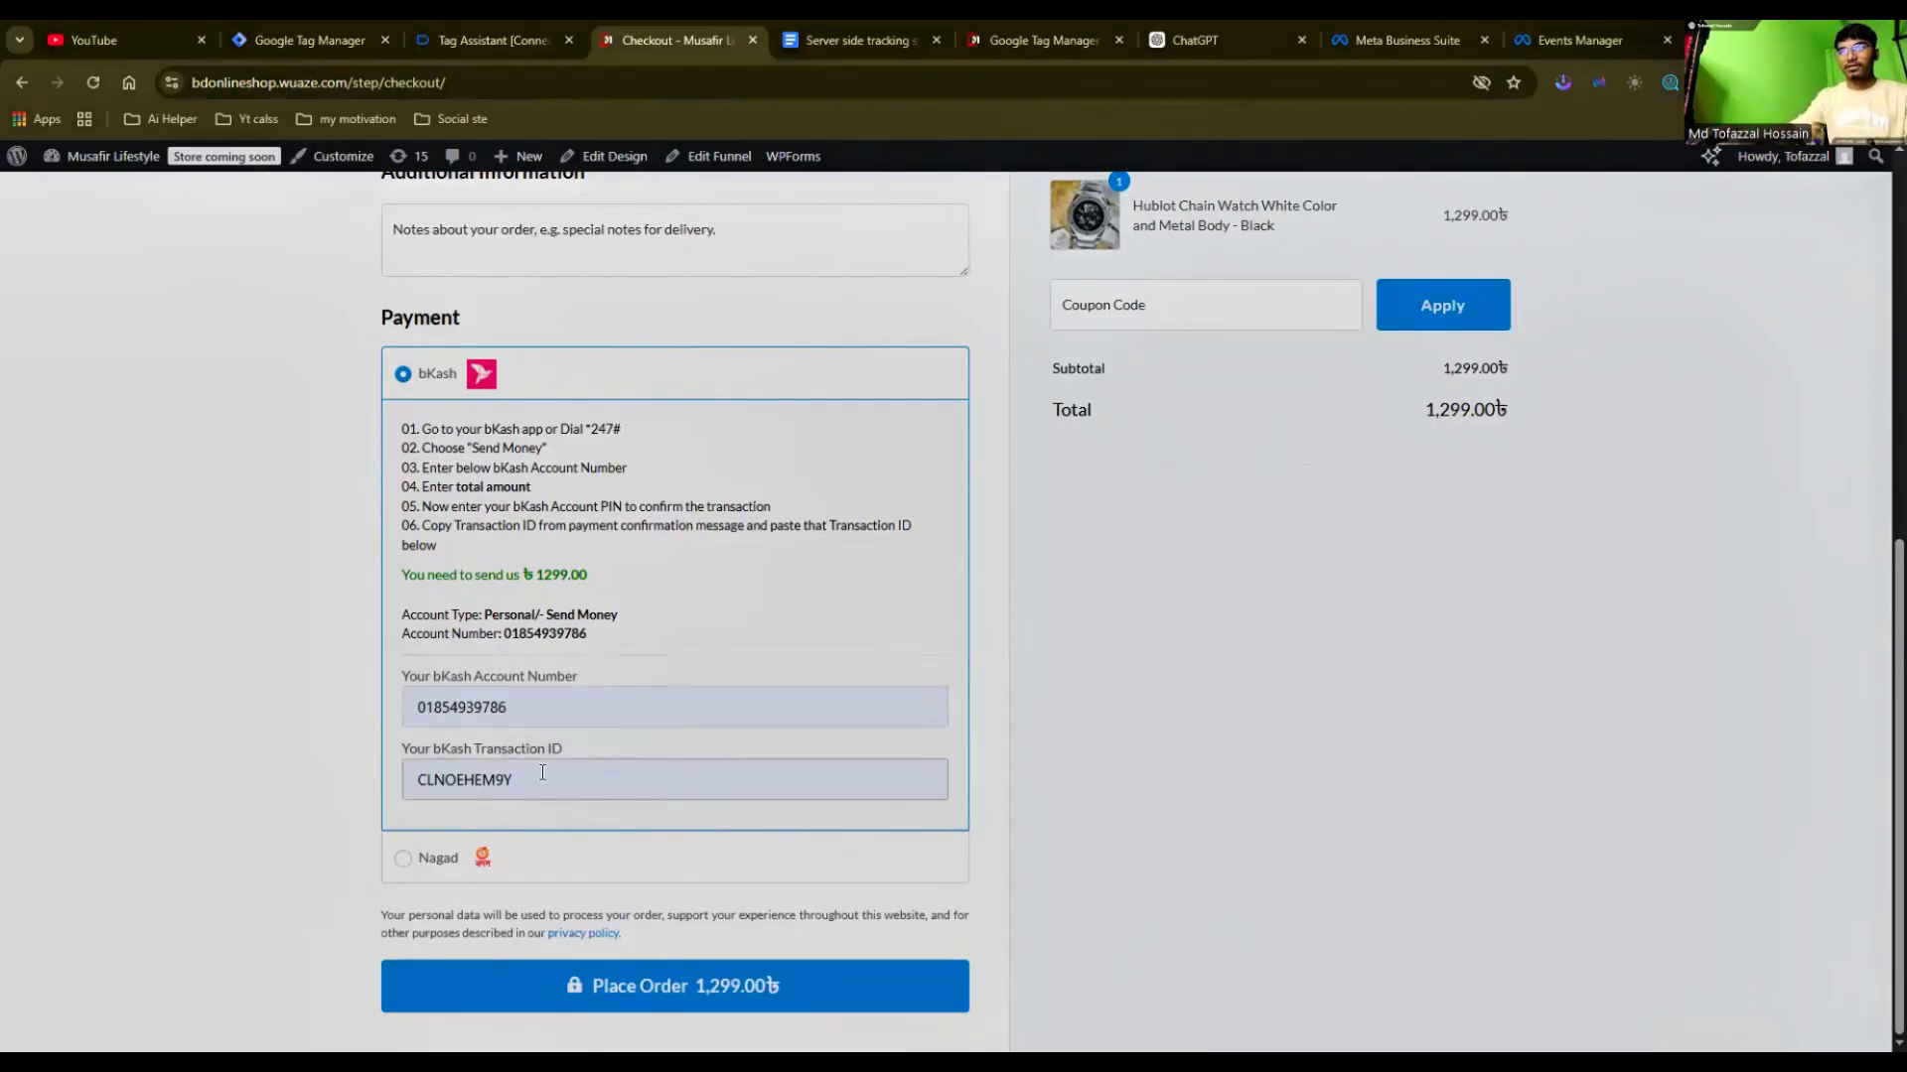
{"action": "key", "text": "ctrl+a"}
{"action": "key", "text": "BackSpace"}
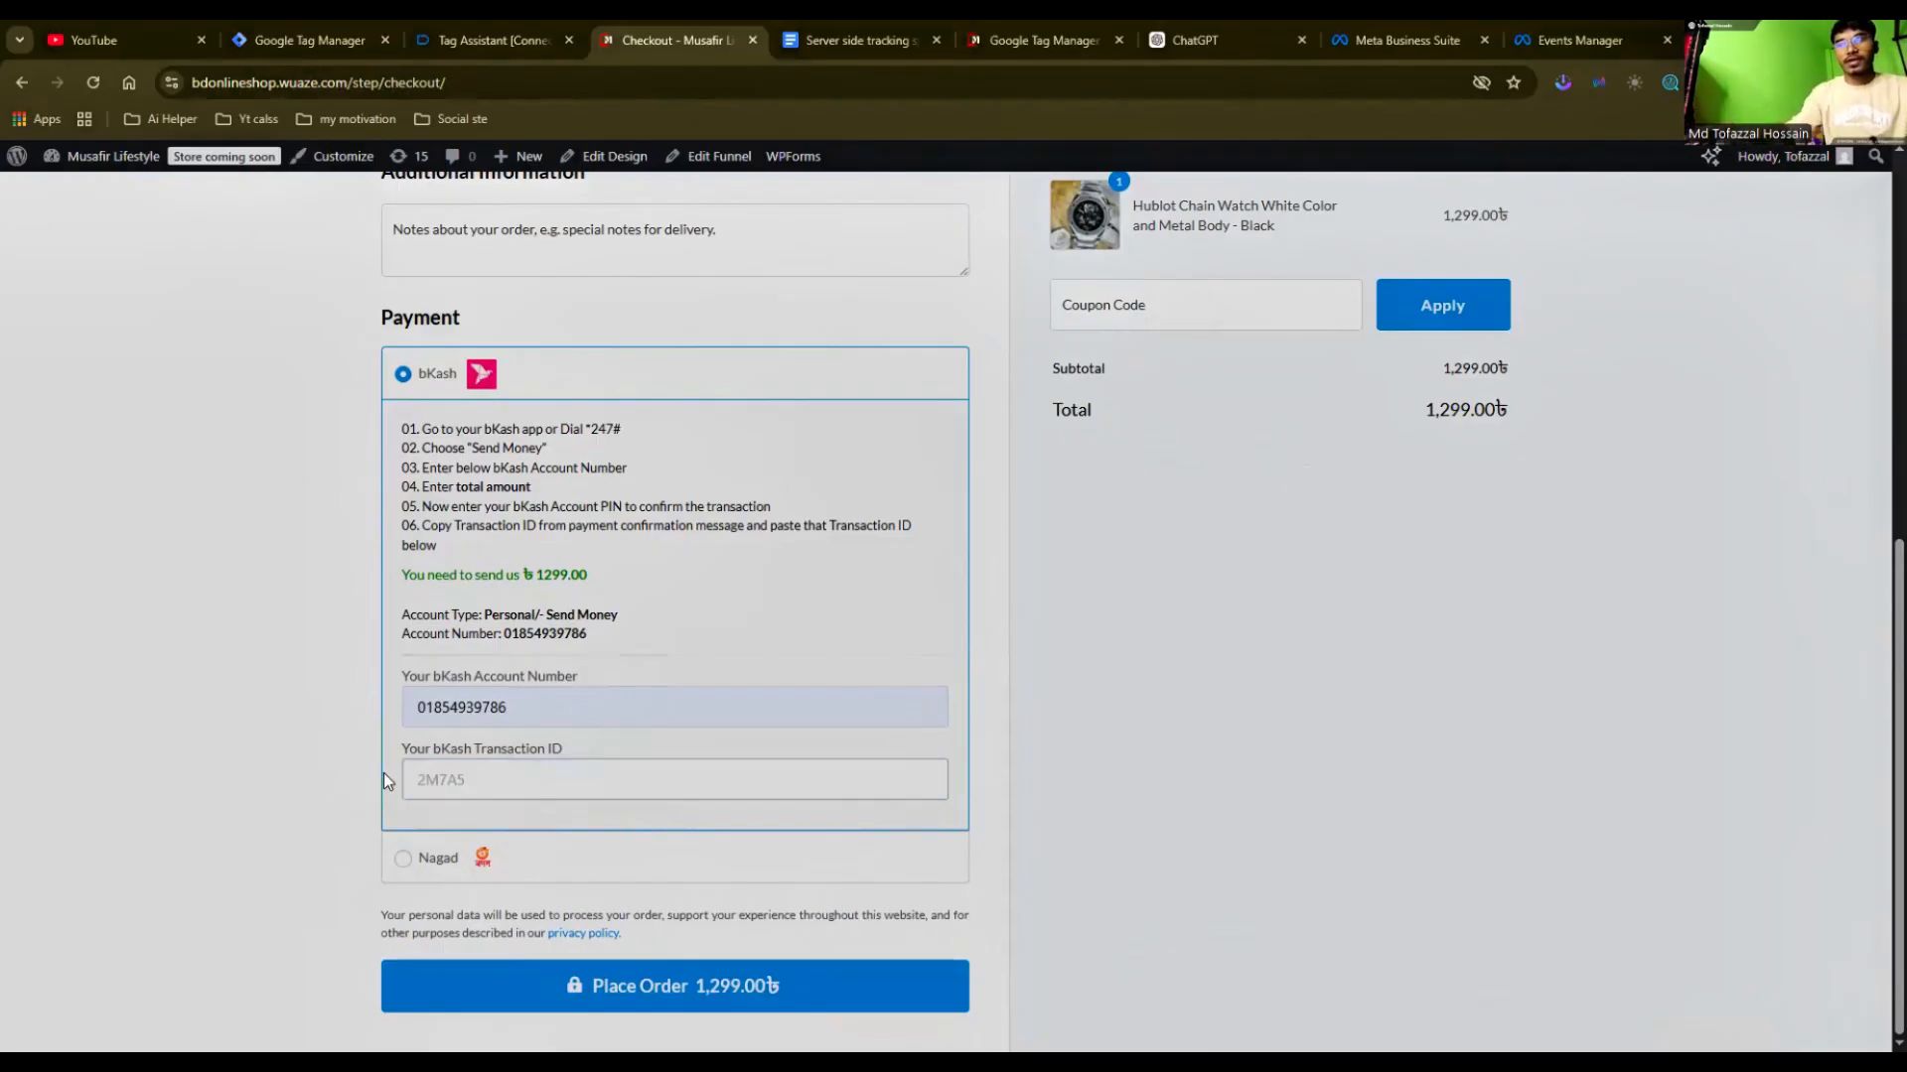
{"action": "left_click", "coordinate": [519, 782]}
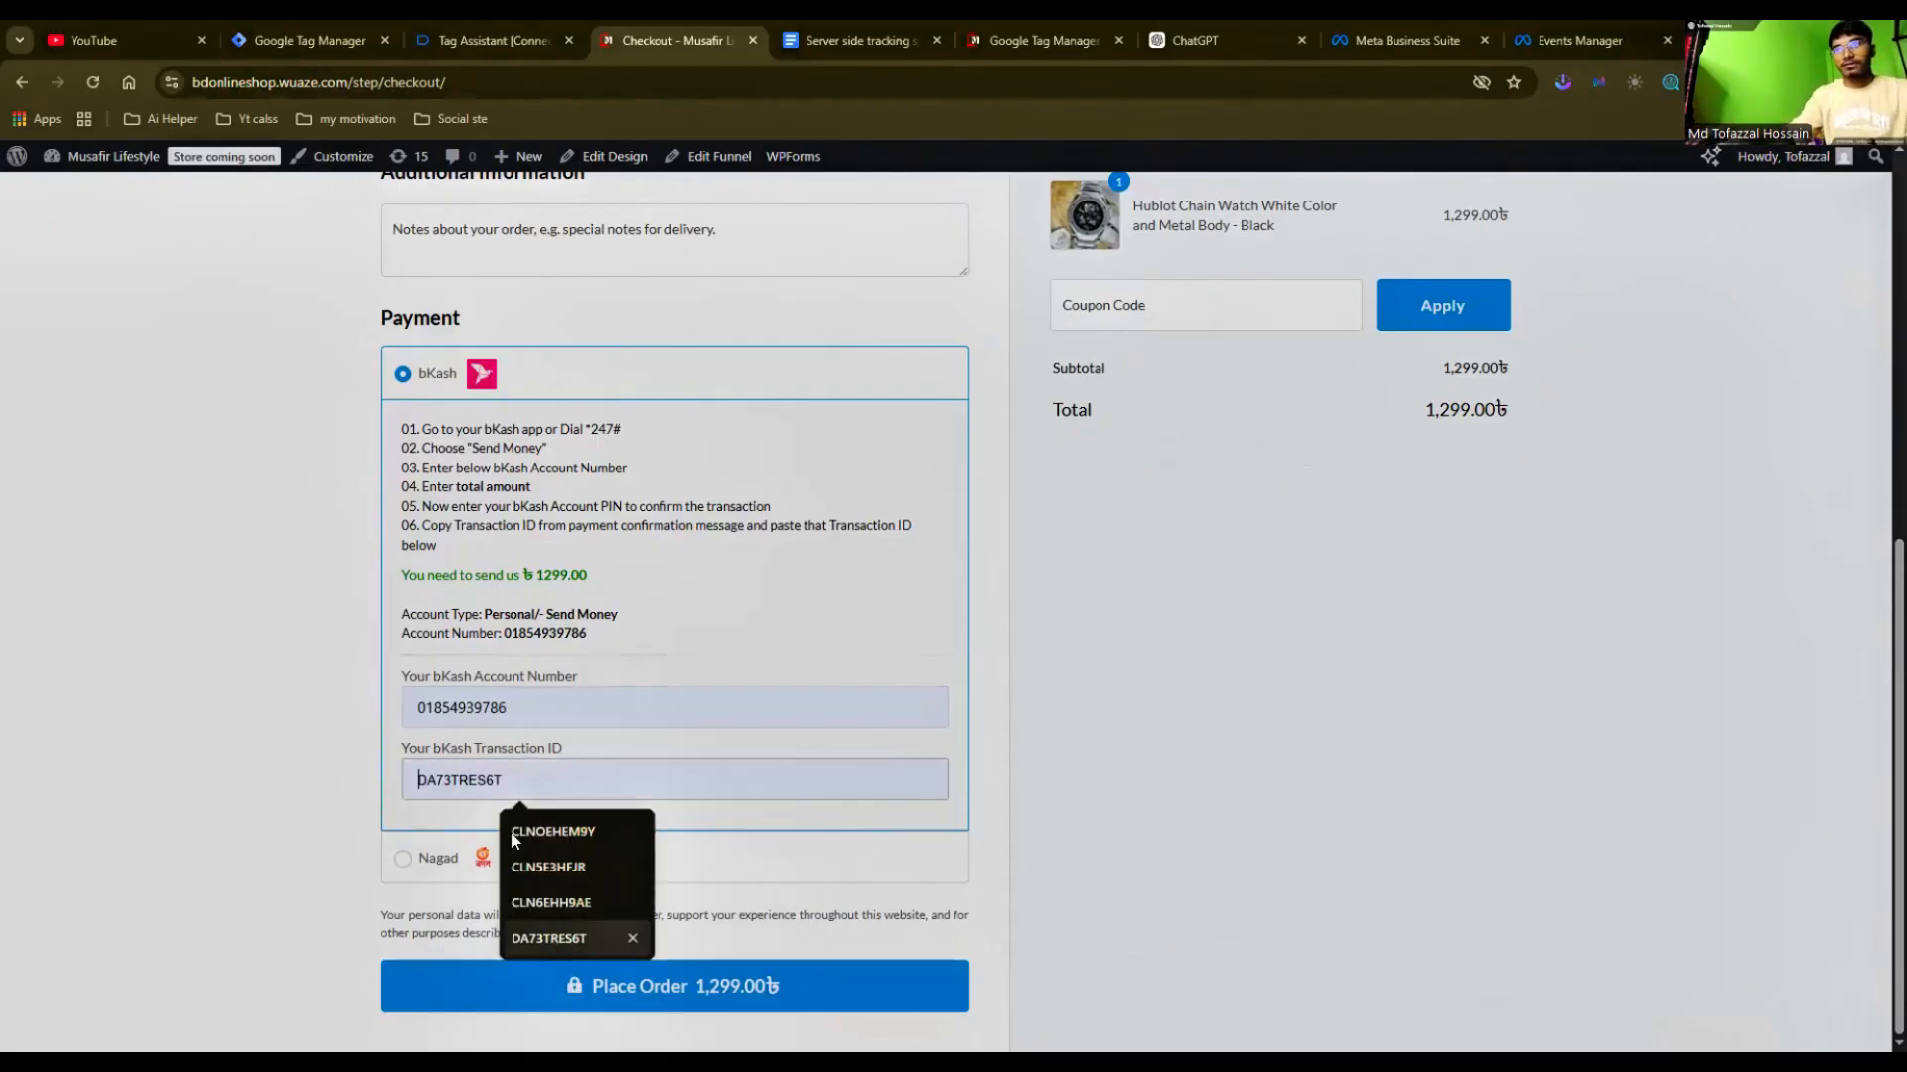
{"action": "key", "text": "Return"}
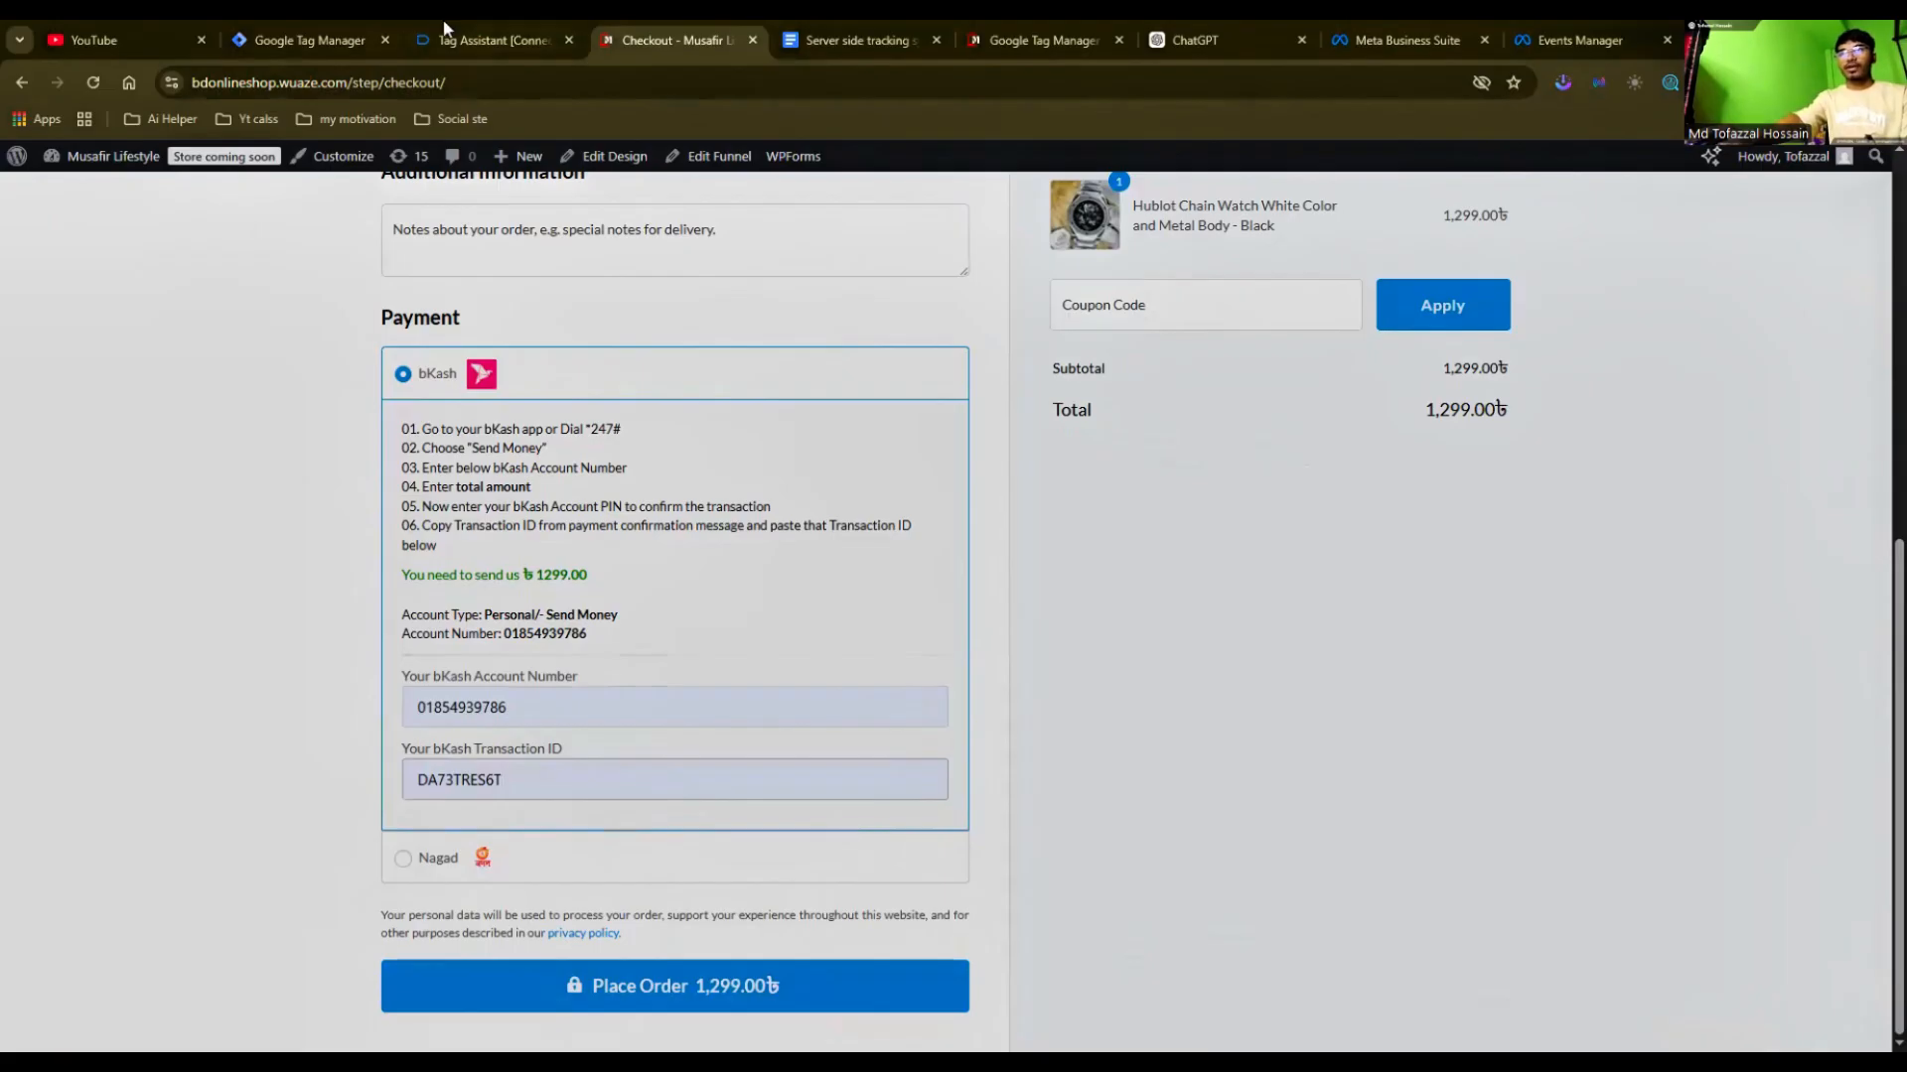
Step: Place the order and review the Thank You page for the Hublot watch order
{"action": "left_click", "coordinate": [478, 20]}
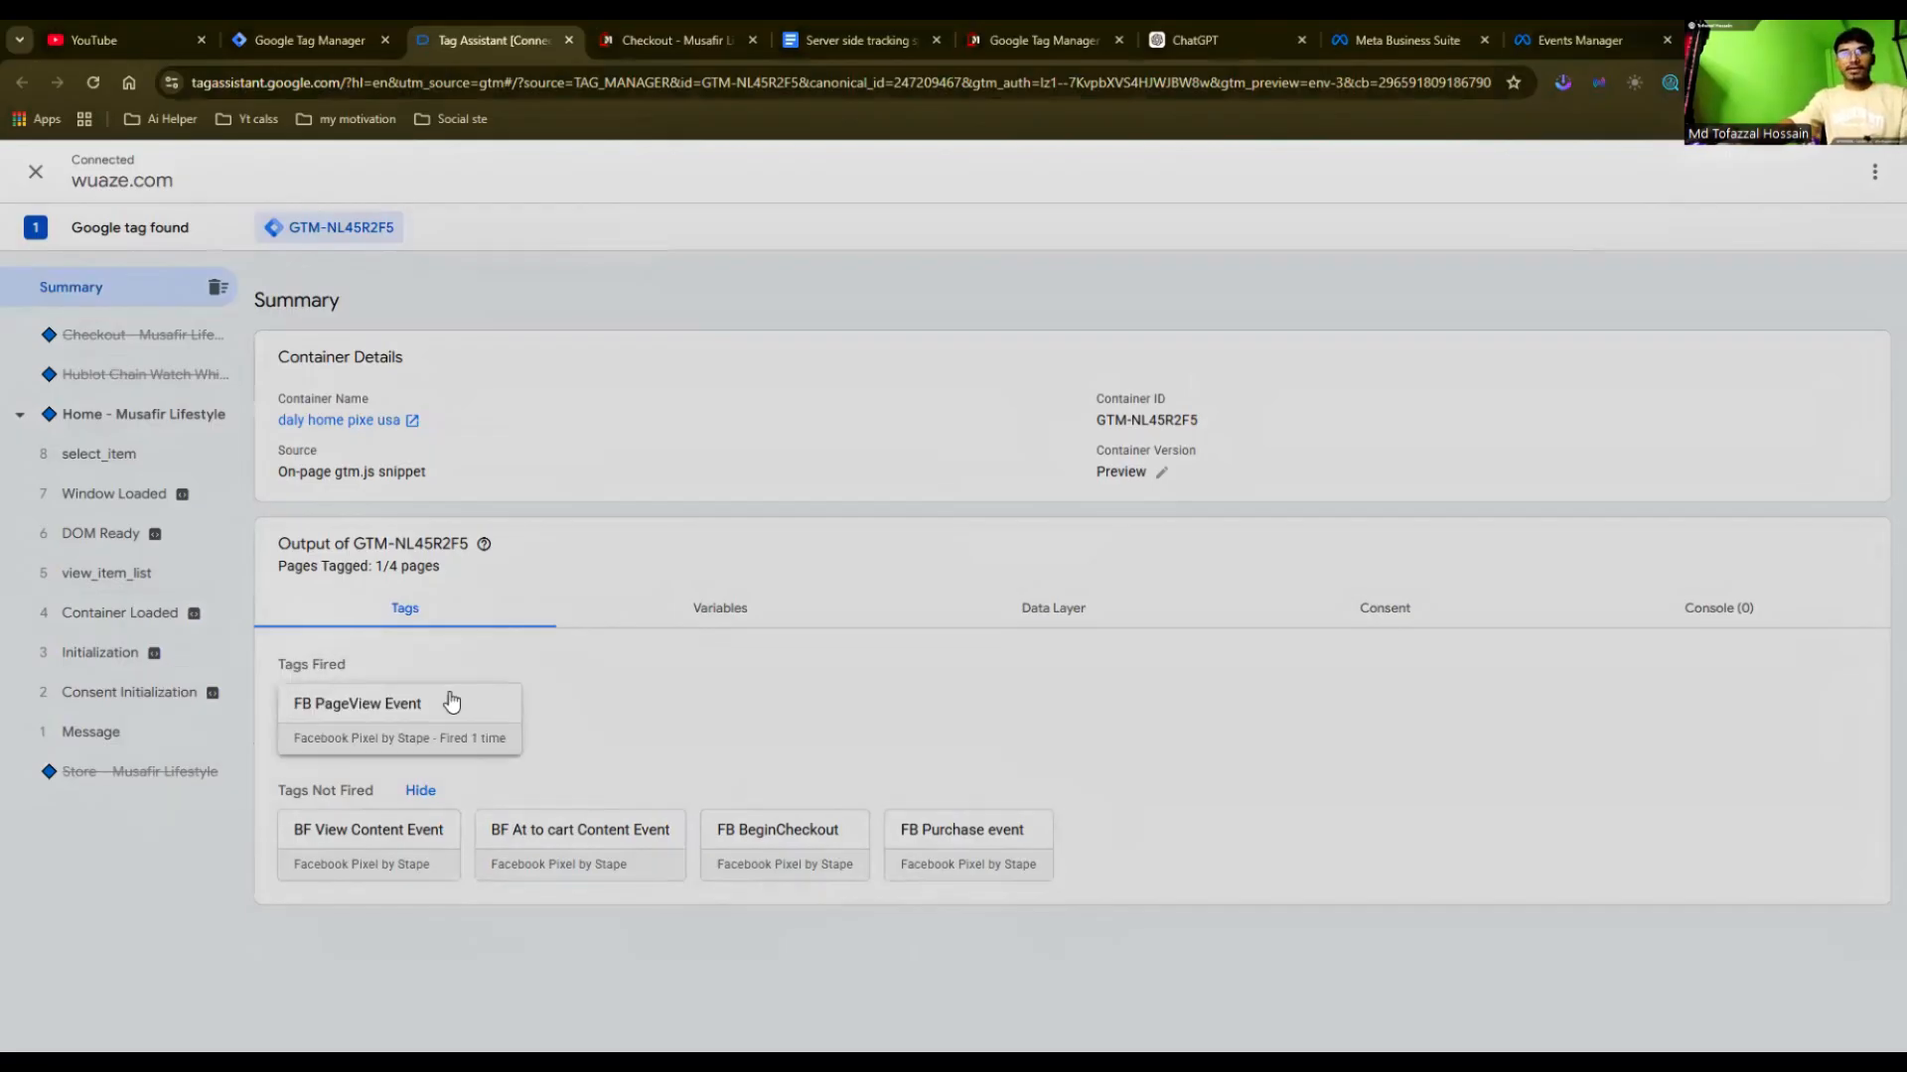
{"action": "left_click", "coordinate": [620, 35]}
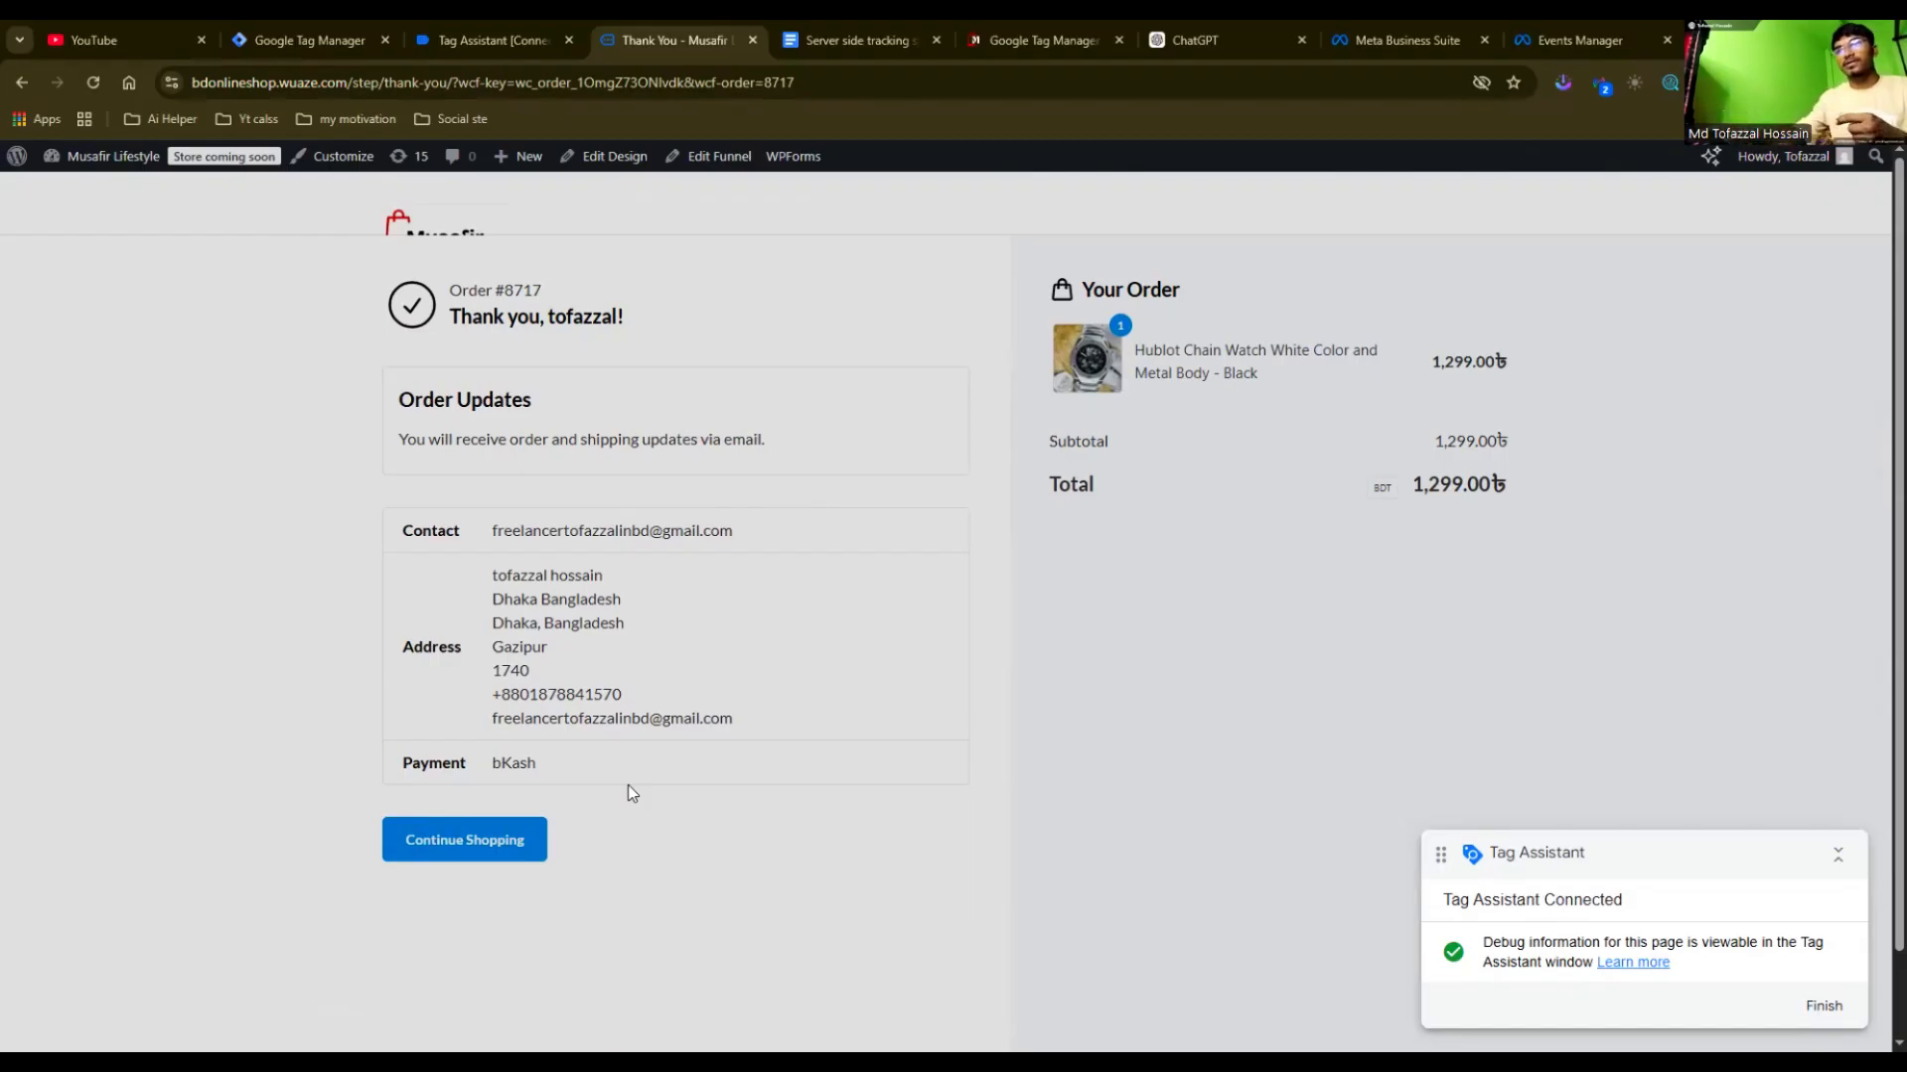
{"action": "scroll", "coordinate": [513, 798], "scroll_direction": "down", "scroll_amount": 1}
{"action": "left_click", "coordinate": [459, 758]}
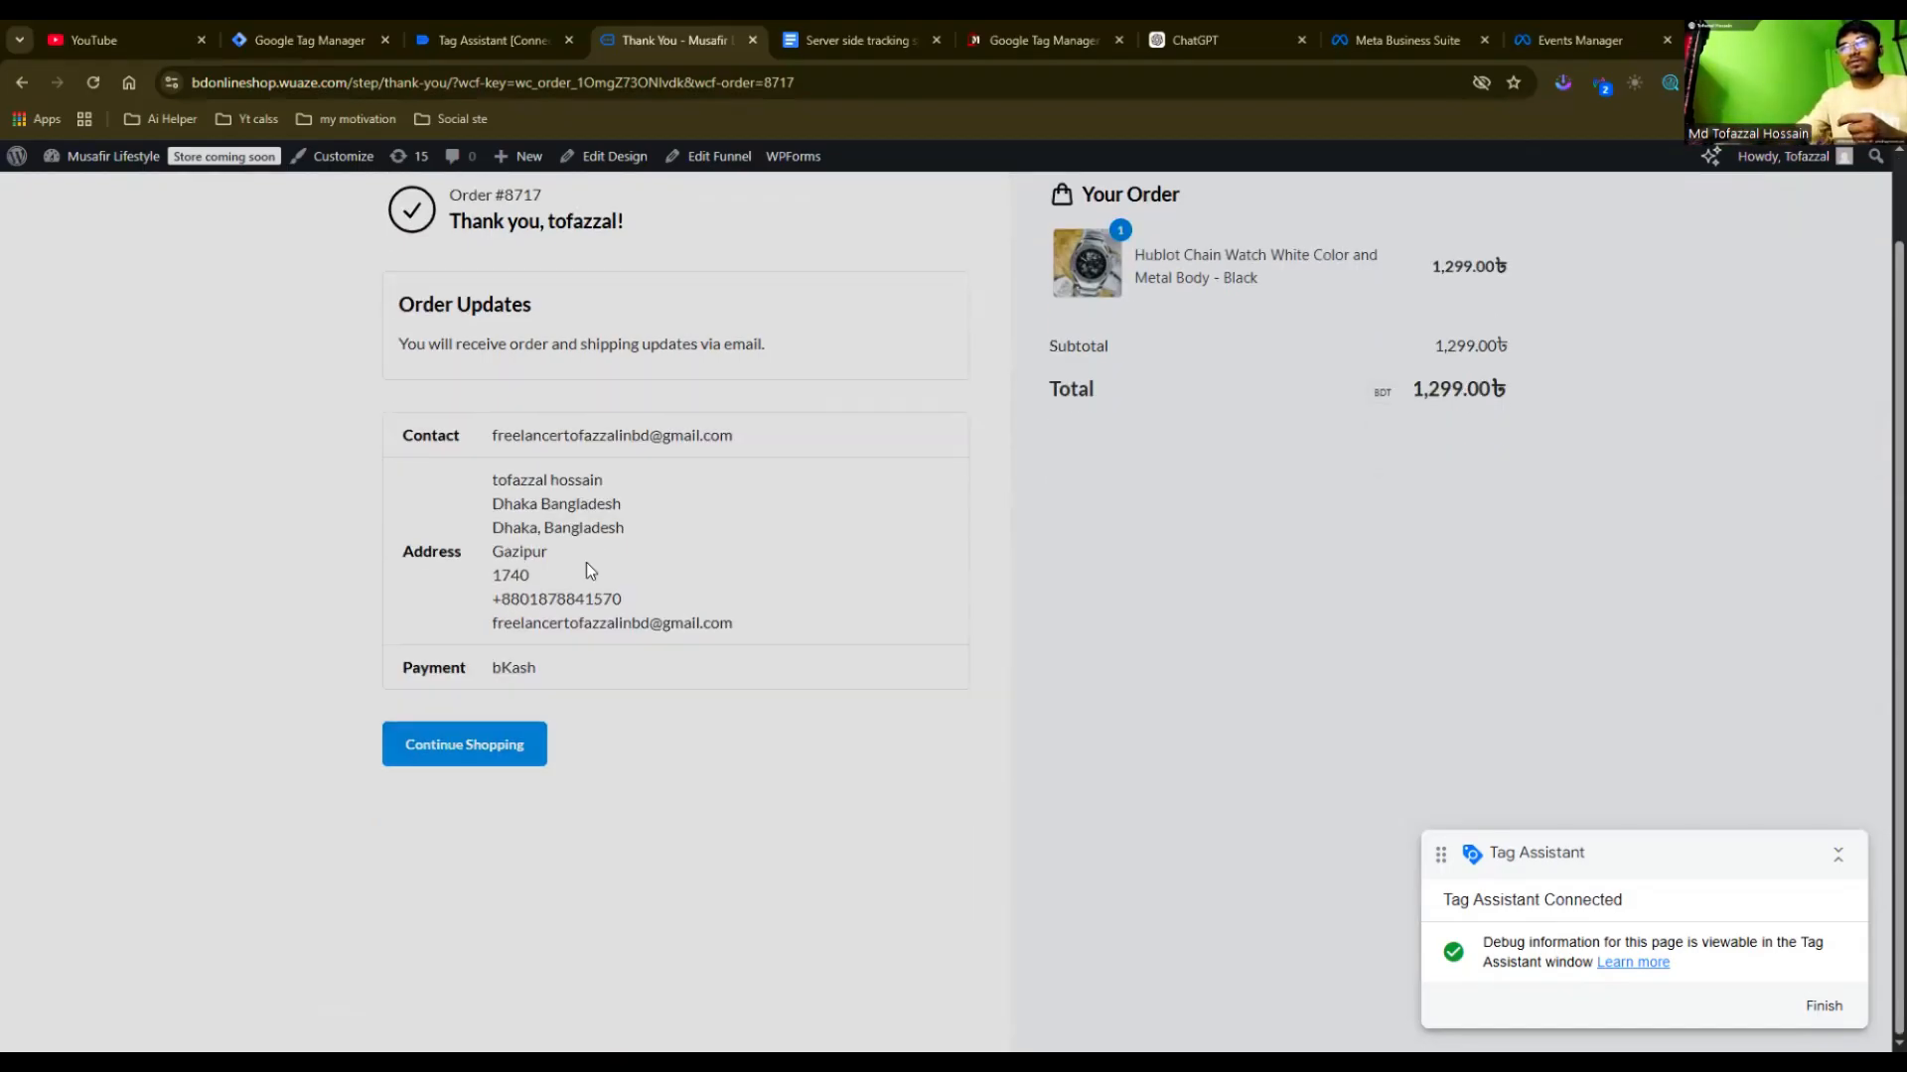
Step: Check in Tag Assistant which Facebook Pixel tags fired after the purchase
{"action": "left_click", "coordinate": [475, 35]}
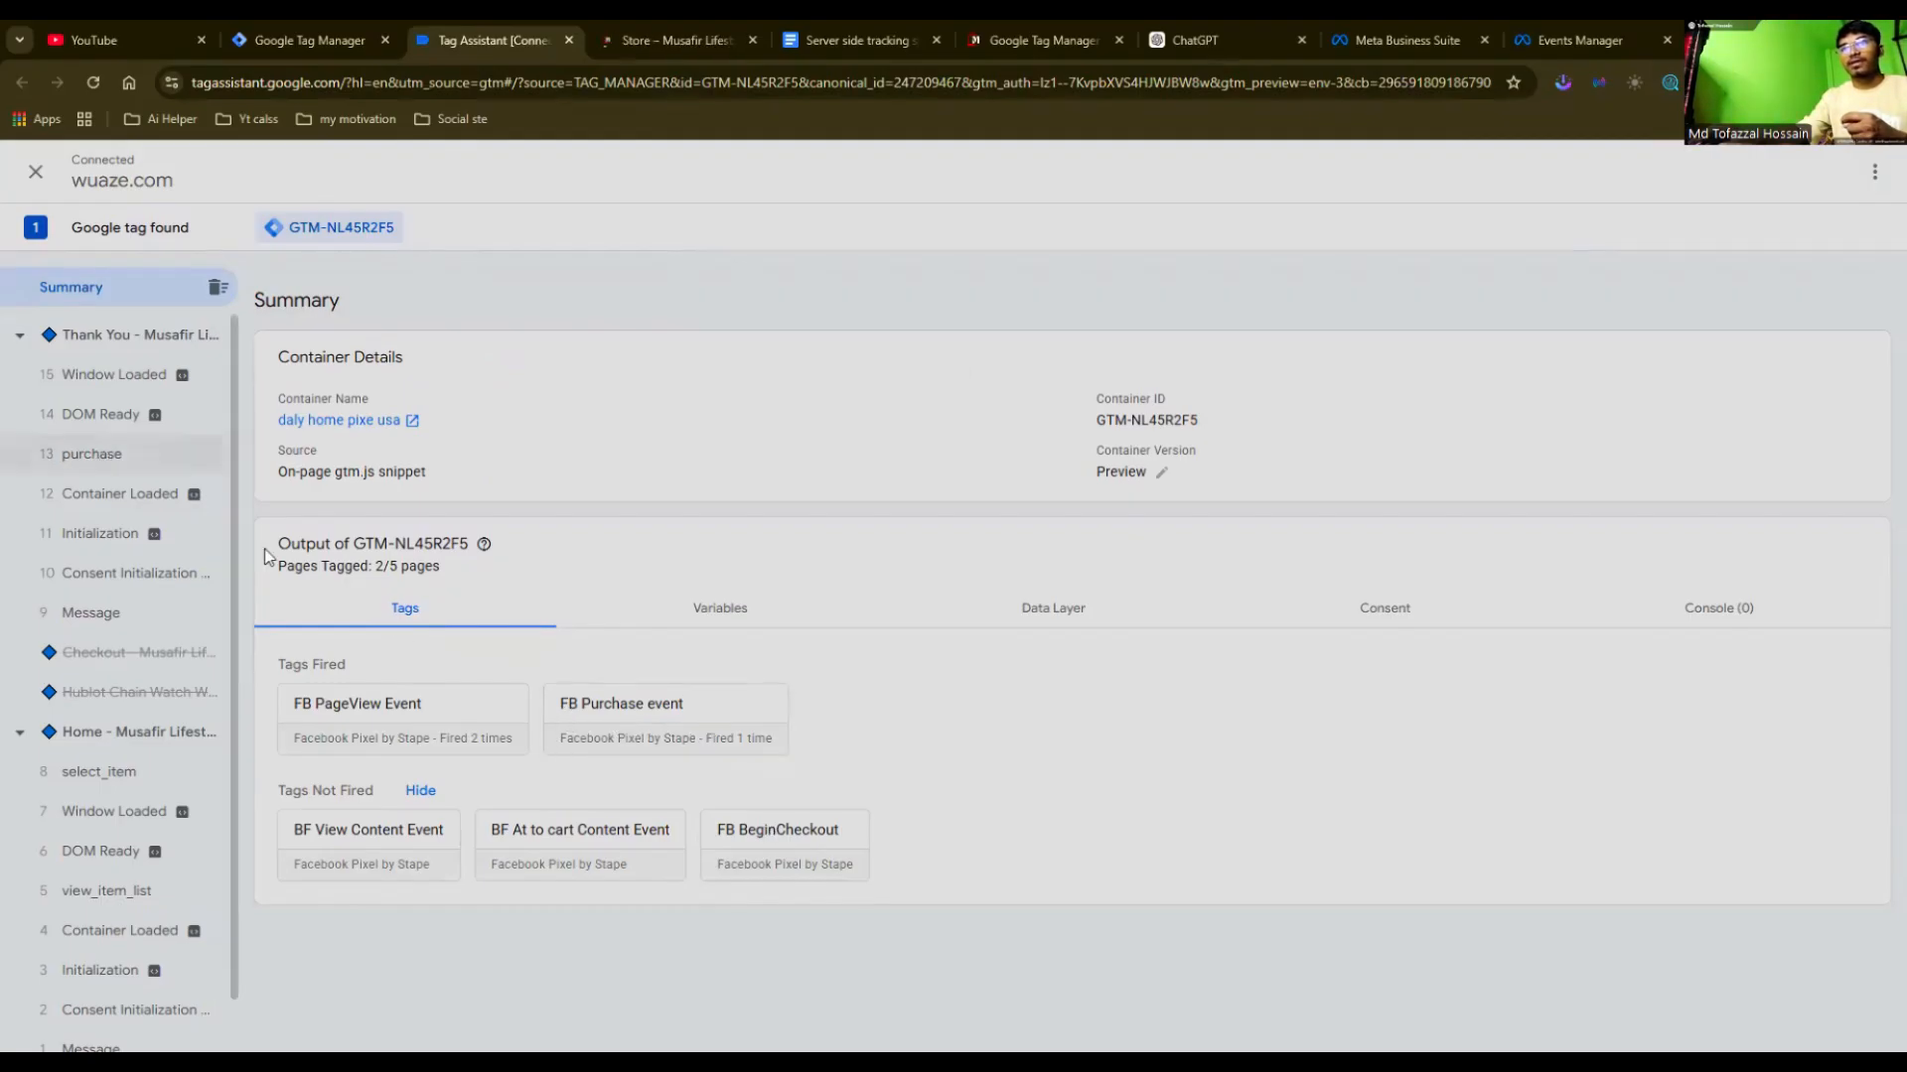
{"action": "left_click", "coordinate": [677, 40]}
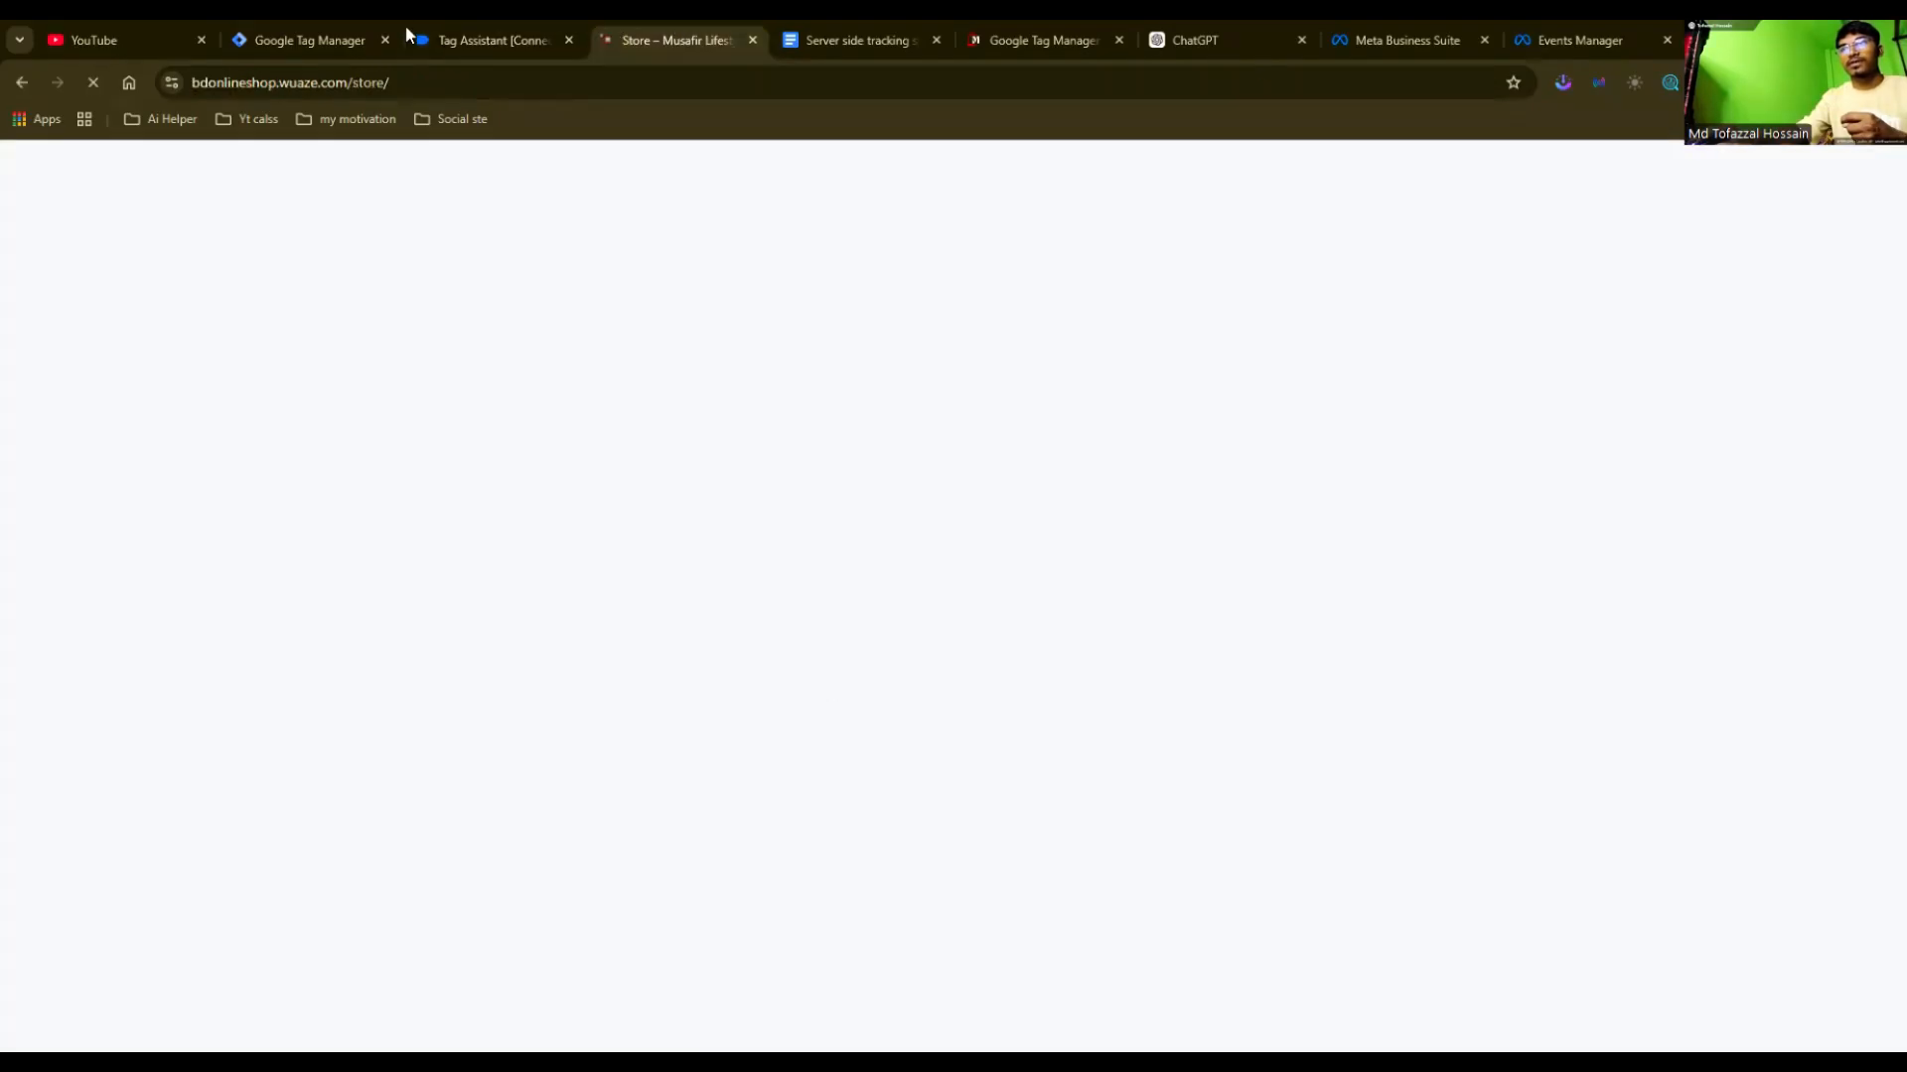
{"action": "left_click", "coordinate": [516, 41]}
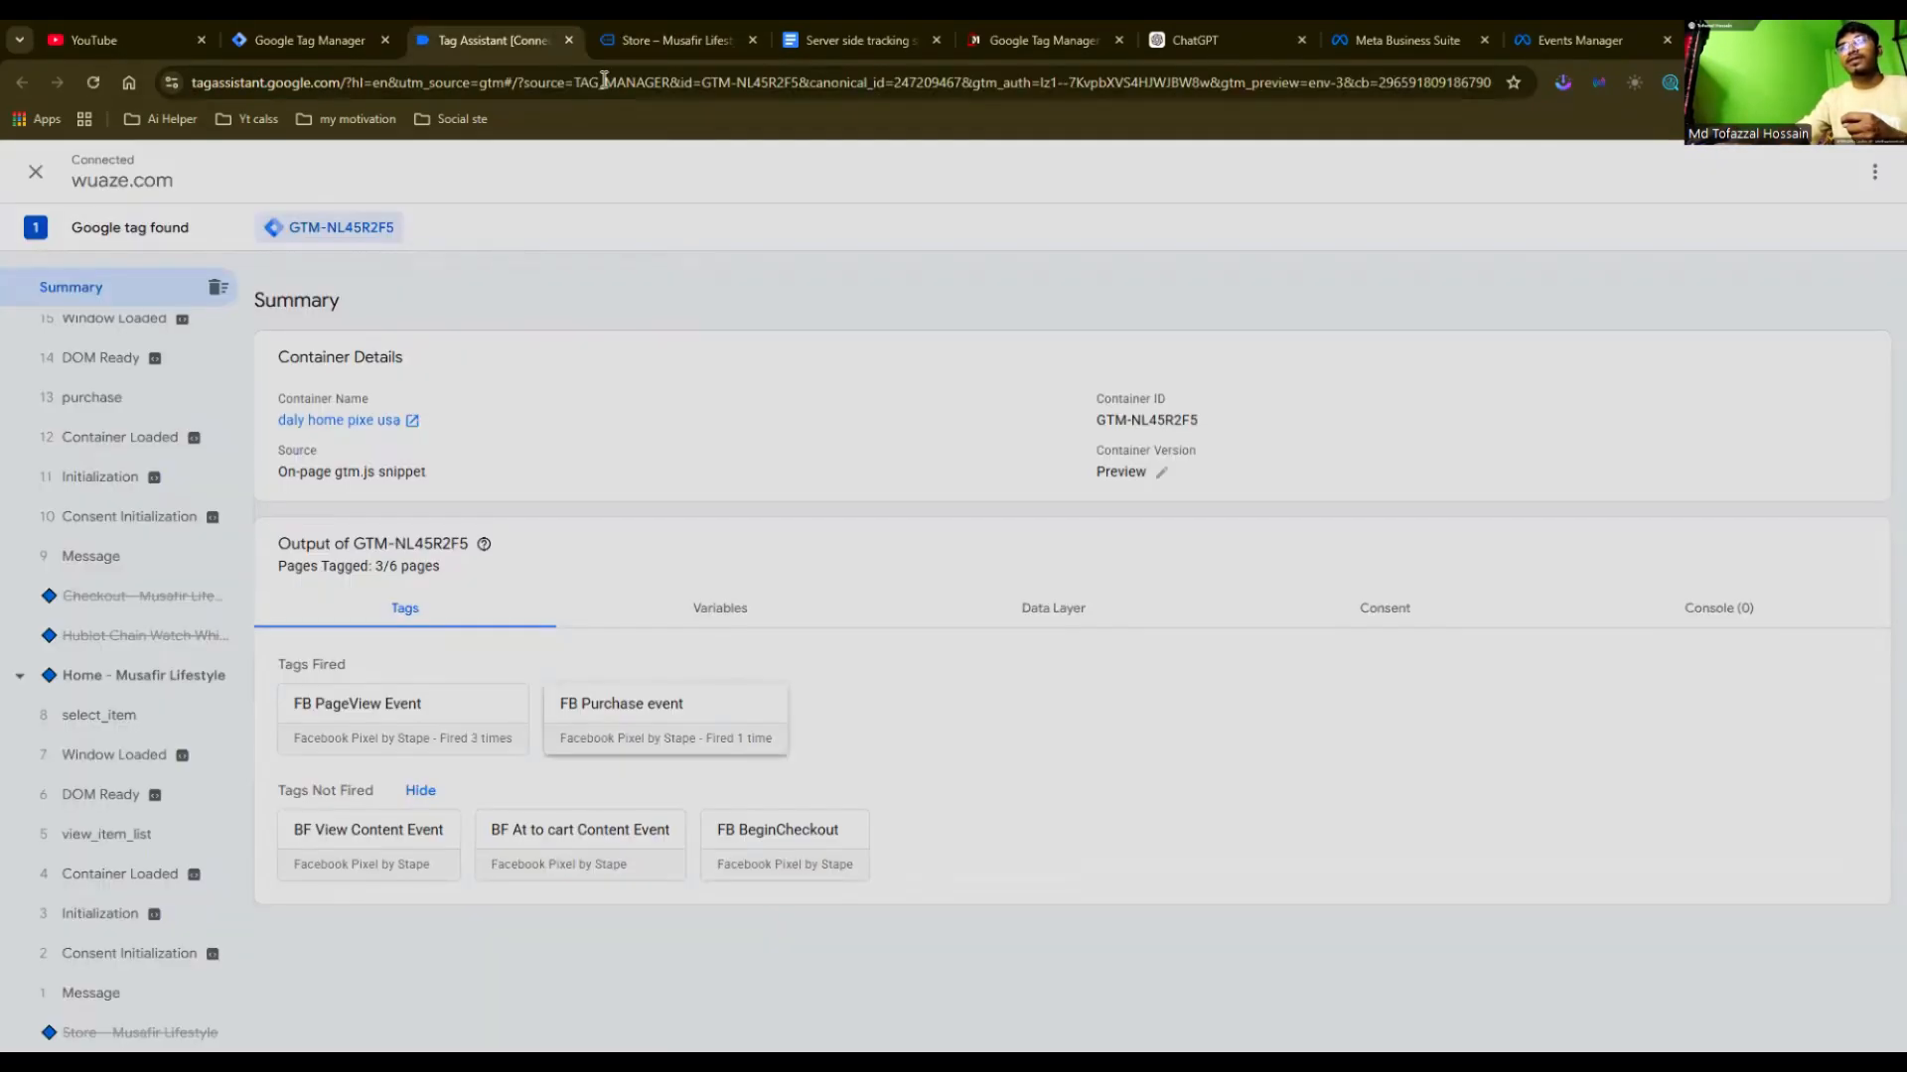
Step: Browse the store page in the debug window, then open the Server side tracking system docs document
{"action": "key", "text": "ctrl+Tab"}
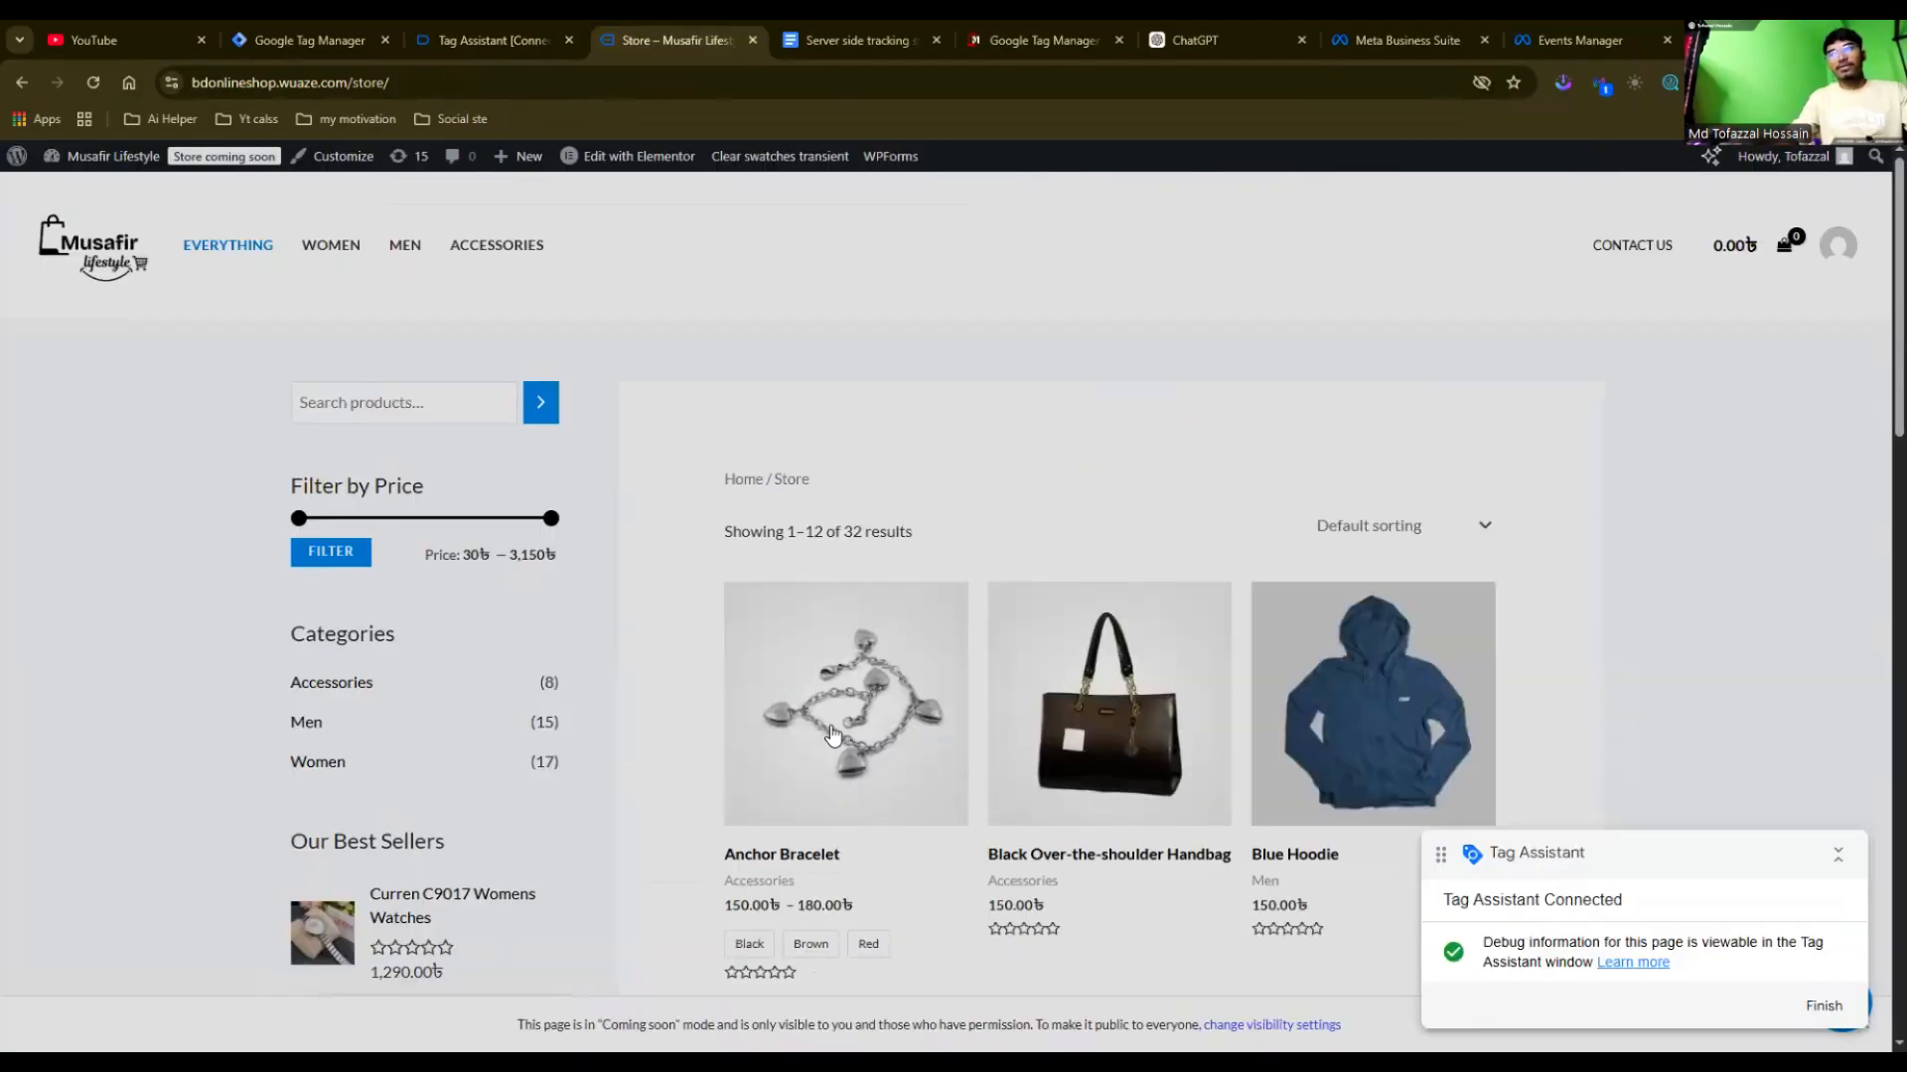
{"action": "scroll", "coordinate": [614, 293], "scroll_direction": "down", "scroll_amount": 2}
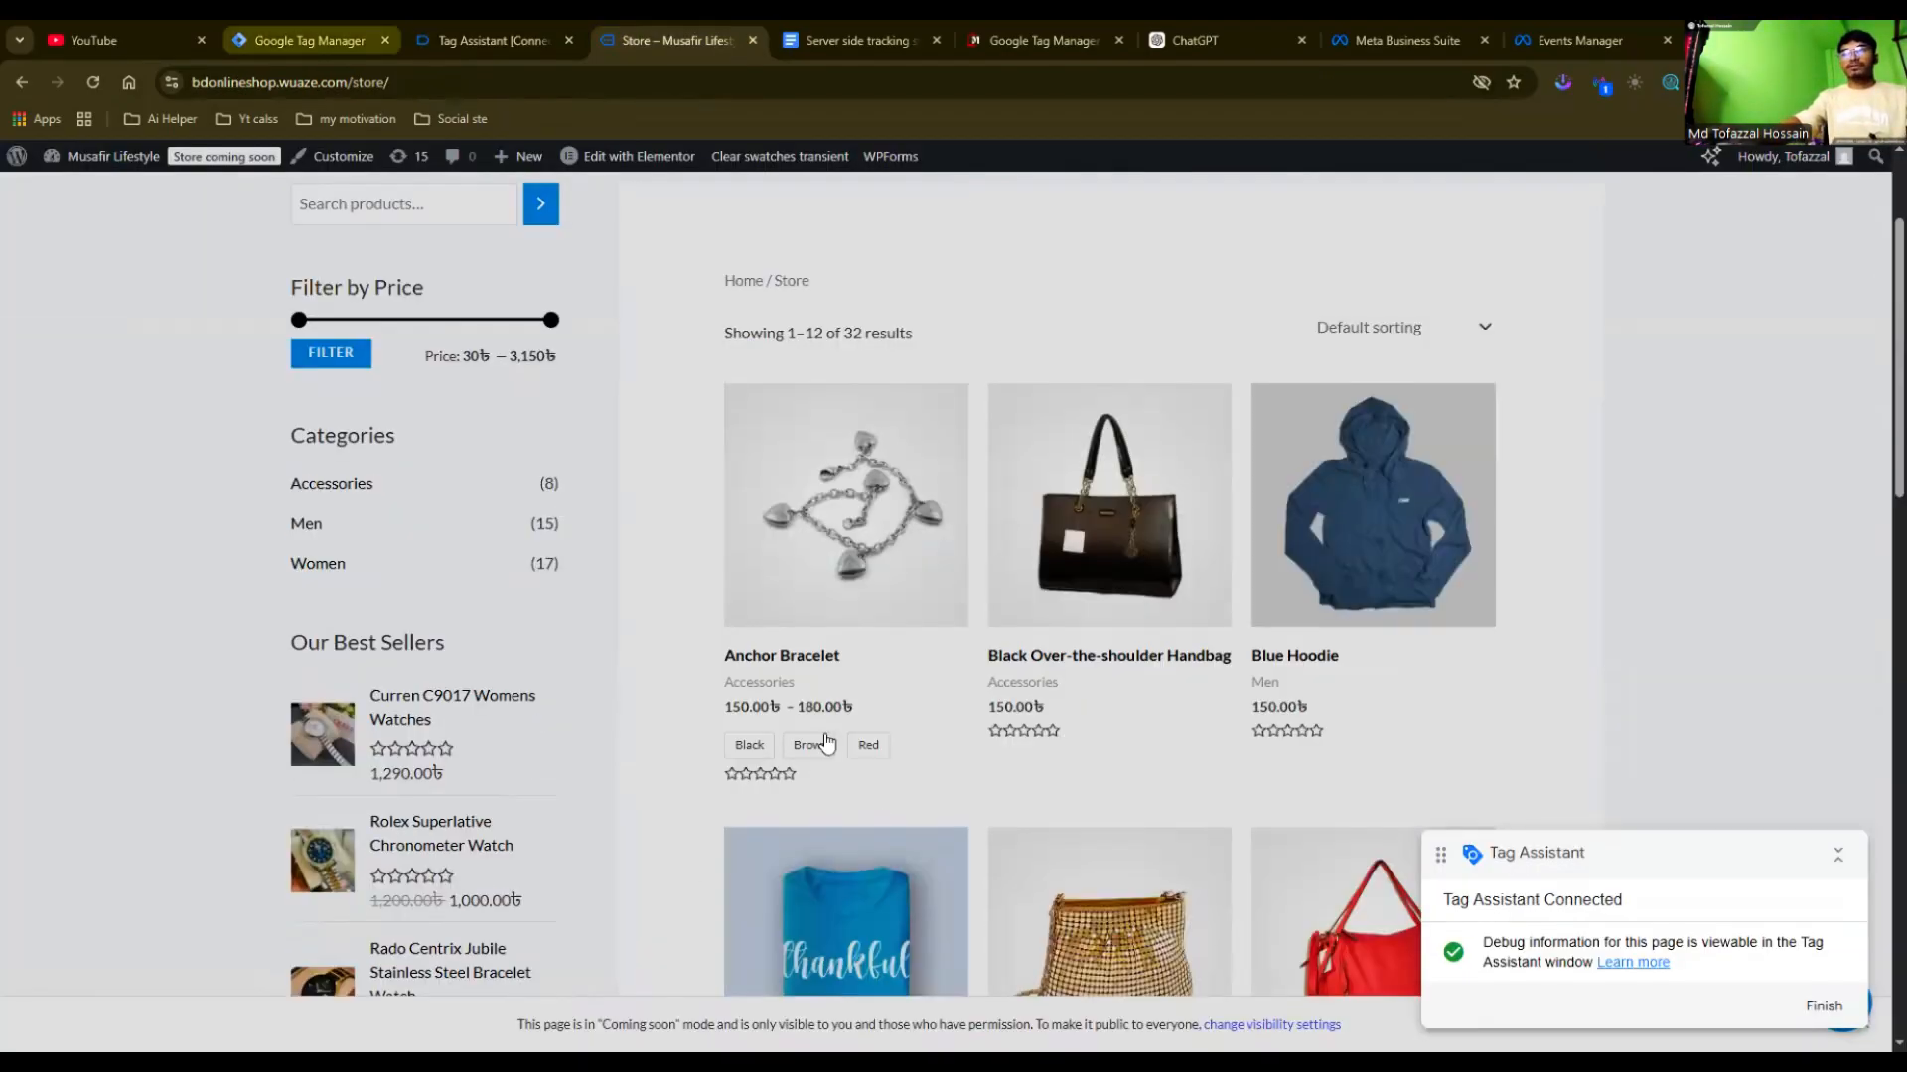
{"action": "scroll", "coordinate": [633, 533], "scroll_direction": "down", "scroll_amount": 7}
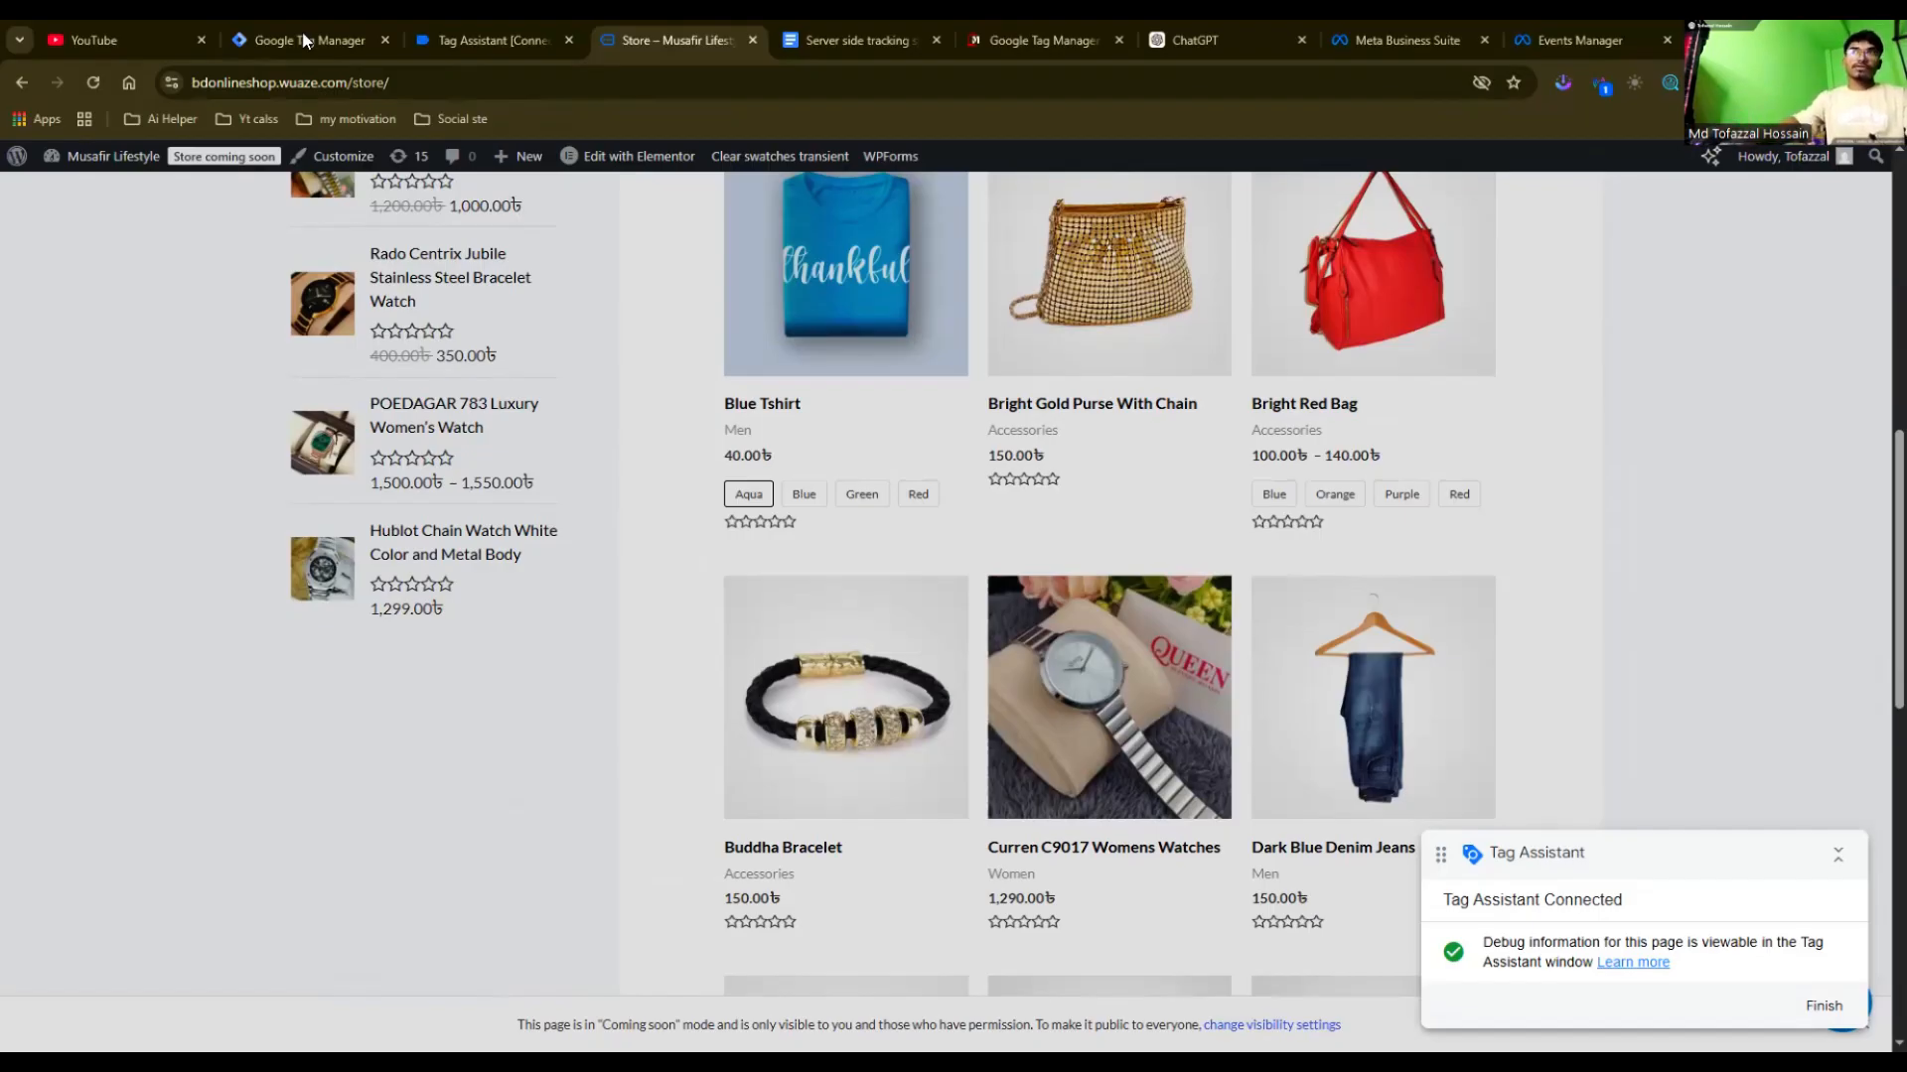
{"action": "left_click", "coordinate": [852, 40]}
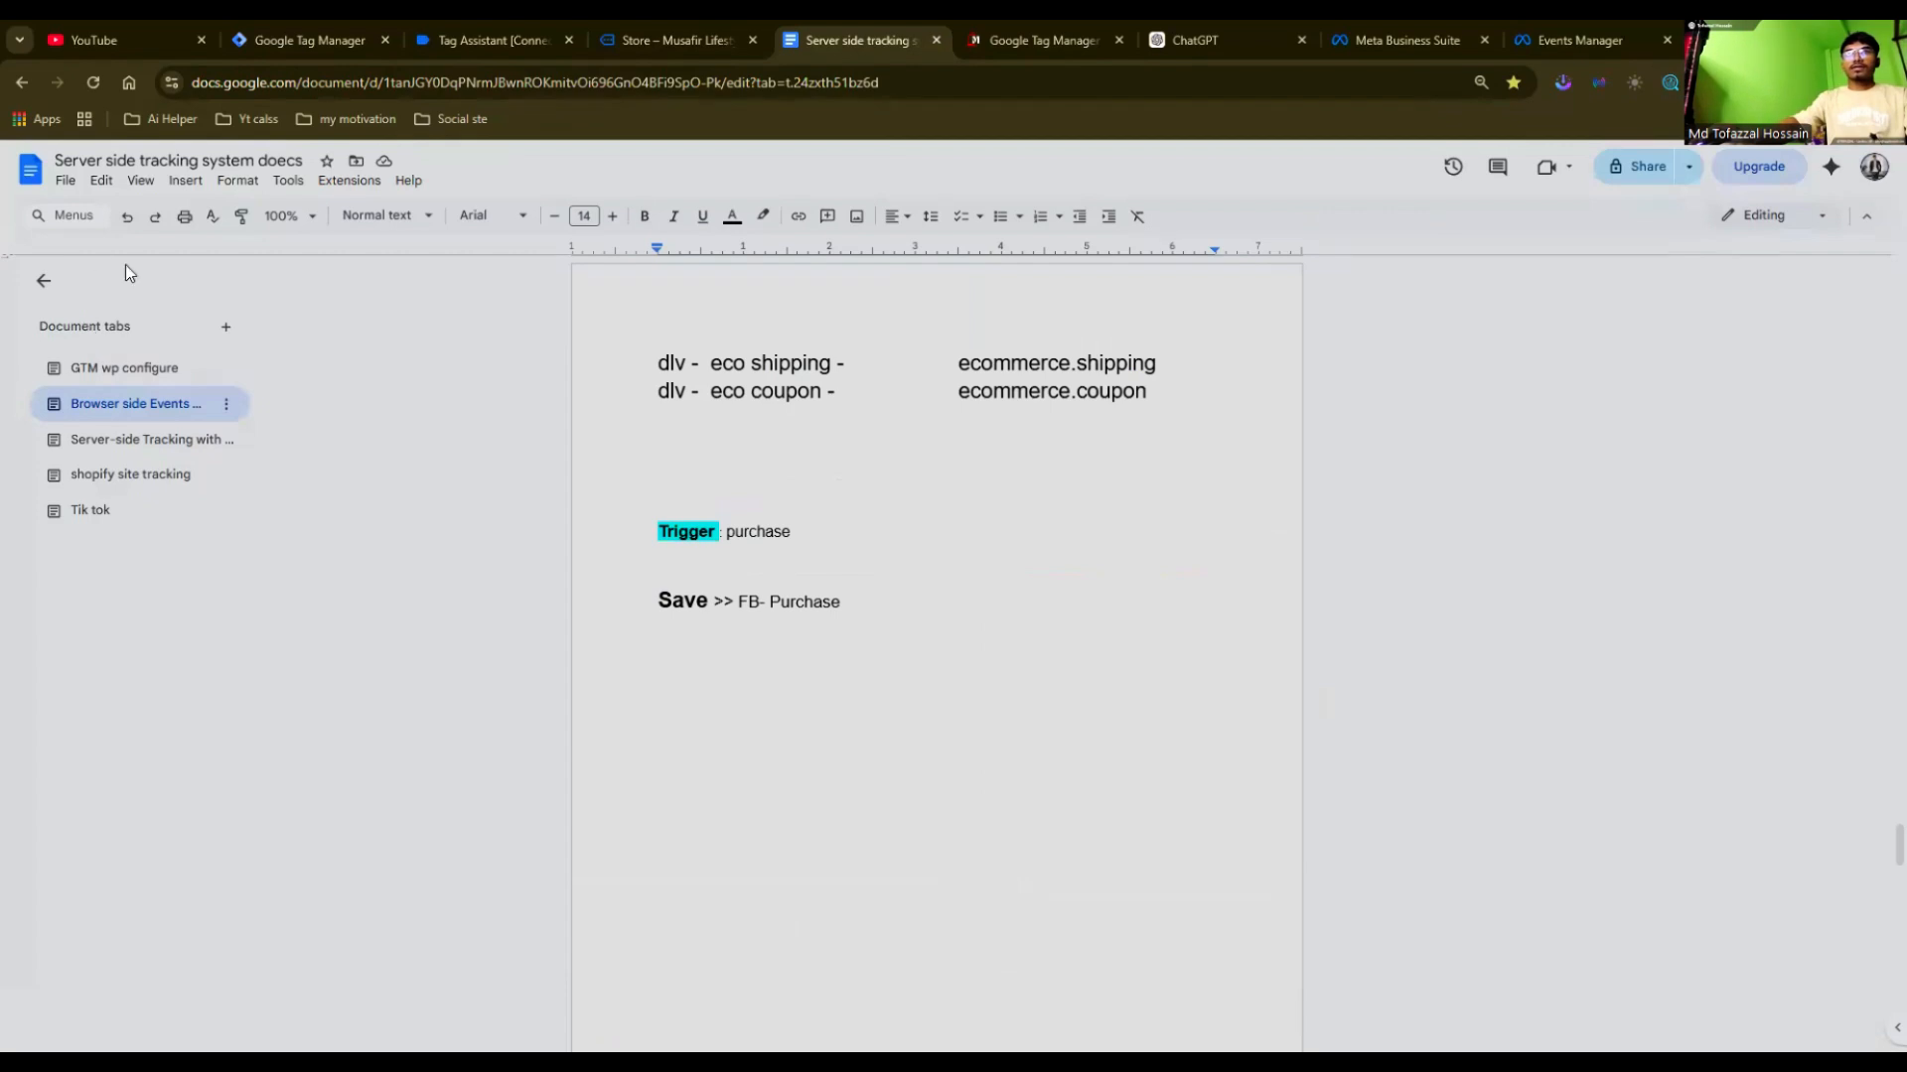